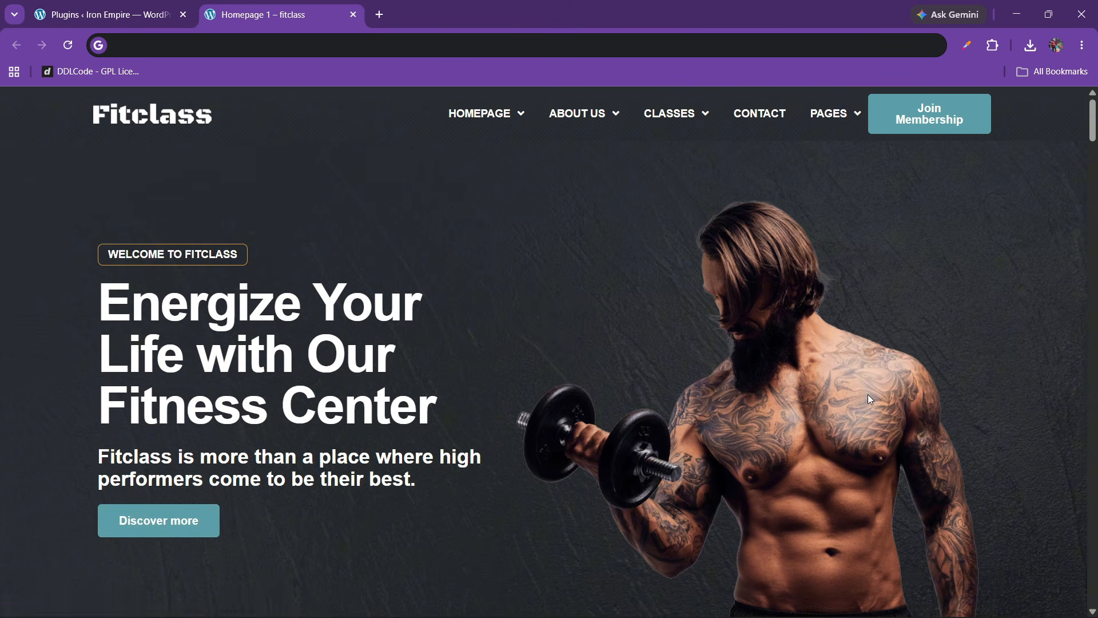
Step: Review the hero, Who We Are and Our Value sections of the Fitclass demo homepage
{"action": "scroll", "coordinate": [867, 393], "scroll_direction": "down", "scroll_amount": 1}
{"action": "scroll", "coordinate": [764, 379], "scroll_direction": "up", "scroll_amount": 1}
{"action": "scroll", "coordinate": [447, 270], "scroll_direction": "down", "scroll_amount": 3}
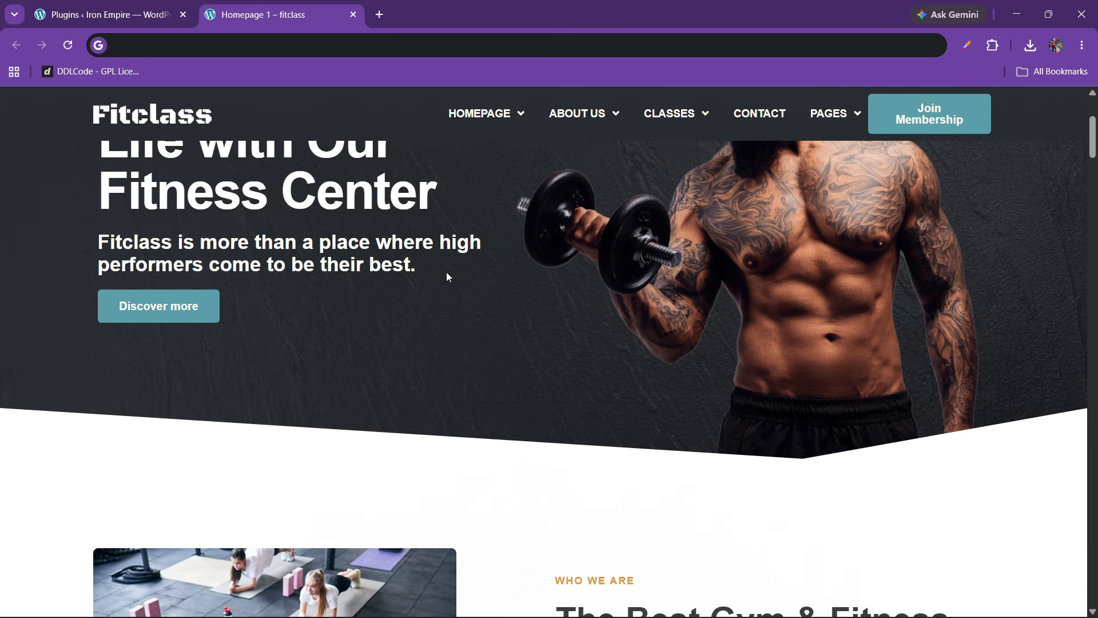
{"action": "scroll", "coordinate": [448, 276], "scroll_direction": "down", "scroll_amount": 3}
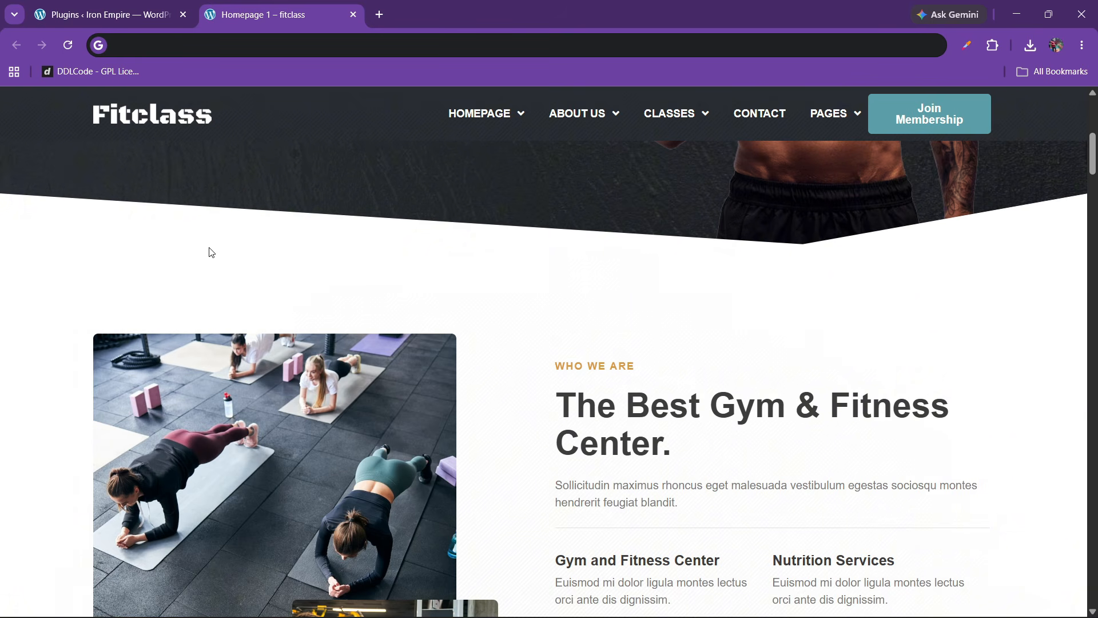
{"action": "scroll", "coordinate": [616, 294], "scroll_direction": "down", "scroll_amount": 4}
{"action": "scroll", "coordinate": [603, 264], "scroll_direction": "up", "scroll_amount": 2}
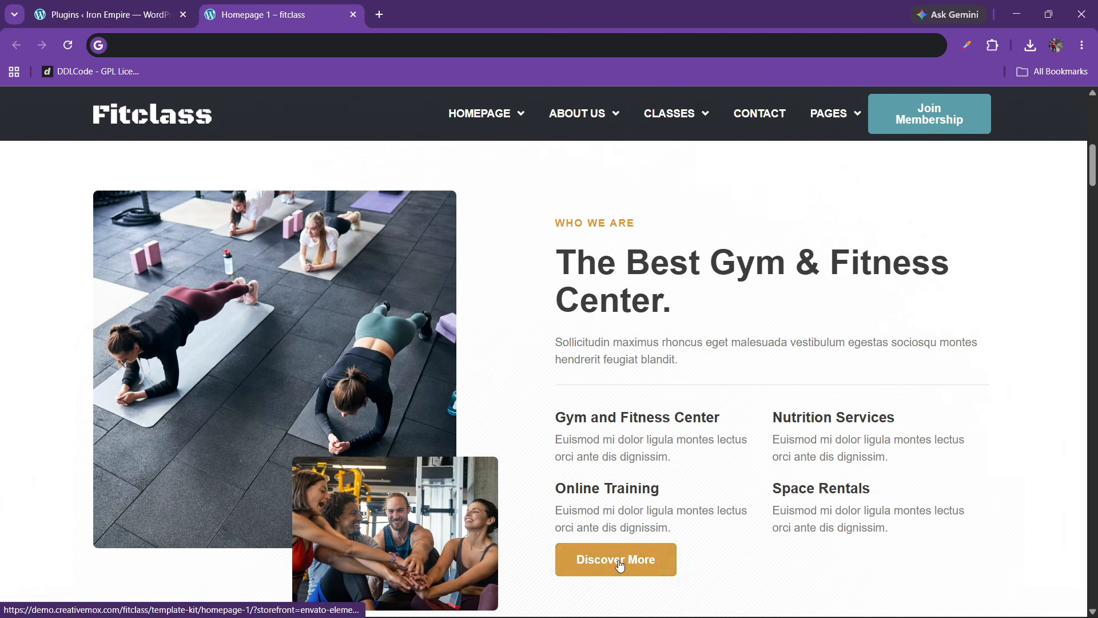
{"action": "scroll", "coordinate": [465, 293], "scroll_direction": "down", "scroll_amount": 8}
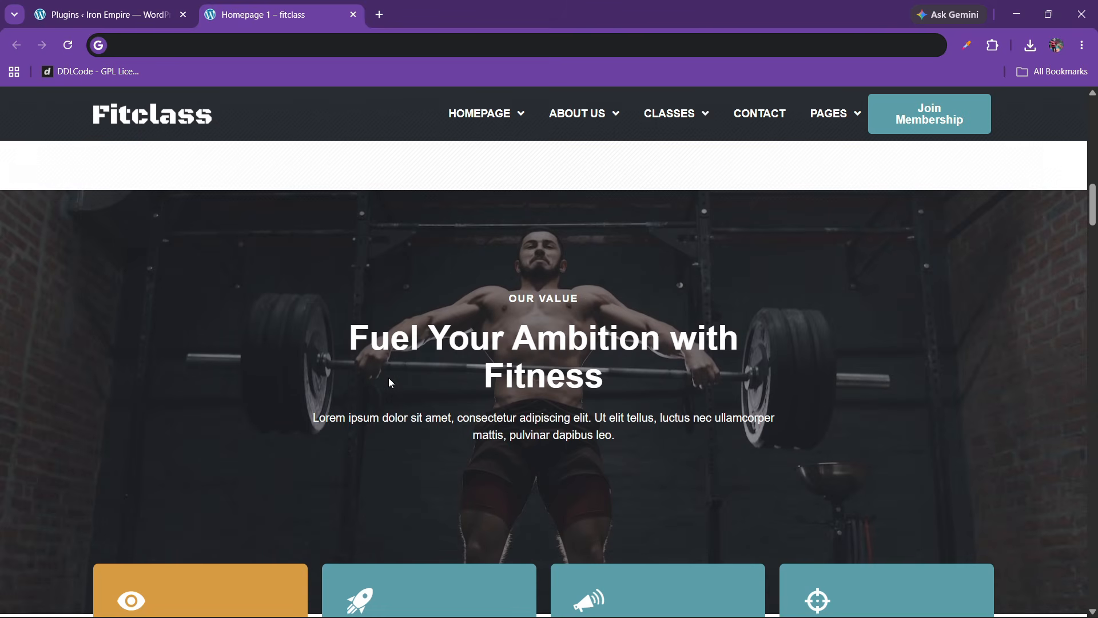
{"action": "scroll", "coordinate": [390, 383], "scroll_direction": "down", "scroll_amount": 2}
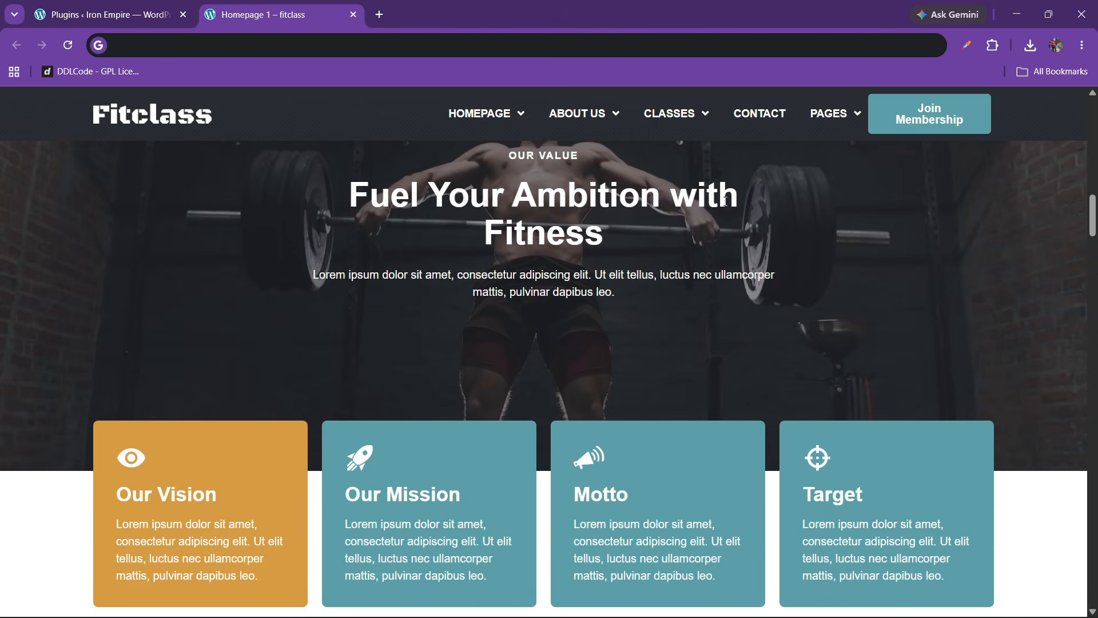
{"action": "scroll", "coordinate": [294, 380], "scroll_direction": "down", "scroll_amount": 1}
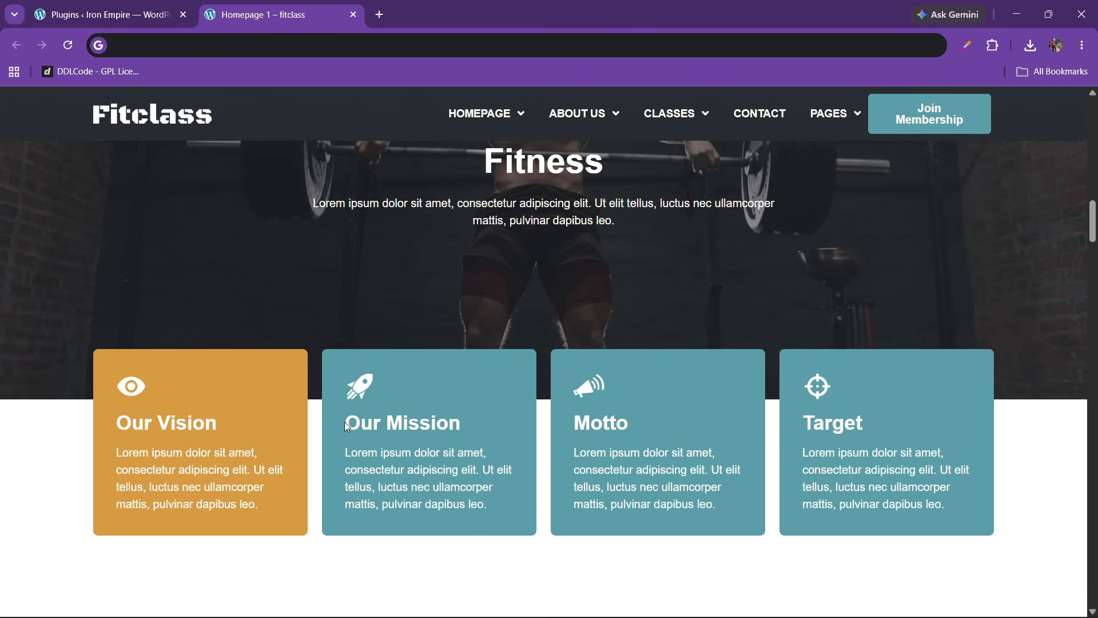
{"action": "scroll", "coordinate": [540, 327], "scroll_direction": "up", "scroll_amount": 2}
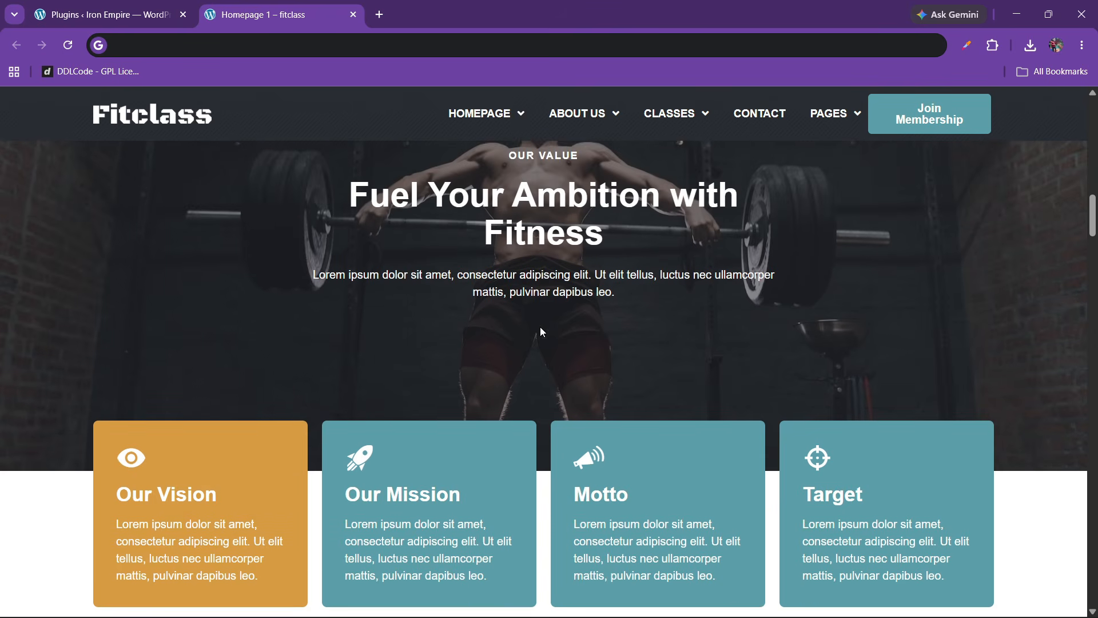
Step: Review the homepage's class sections, from the expert coach introduction and training cards to the age-group classes and Class Benefits
{"action": "scroll", "coordinate": [472, 326], "scroll_direction": "down", "scroll_amount": 7}
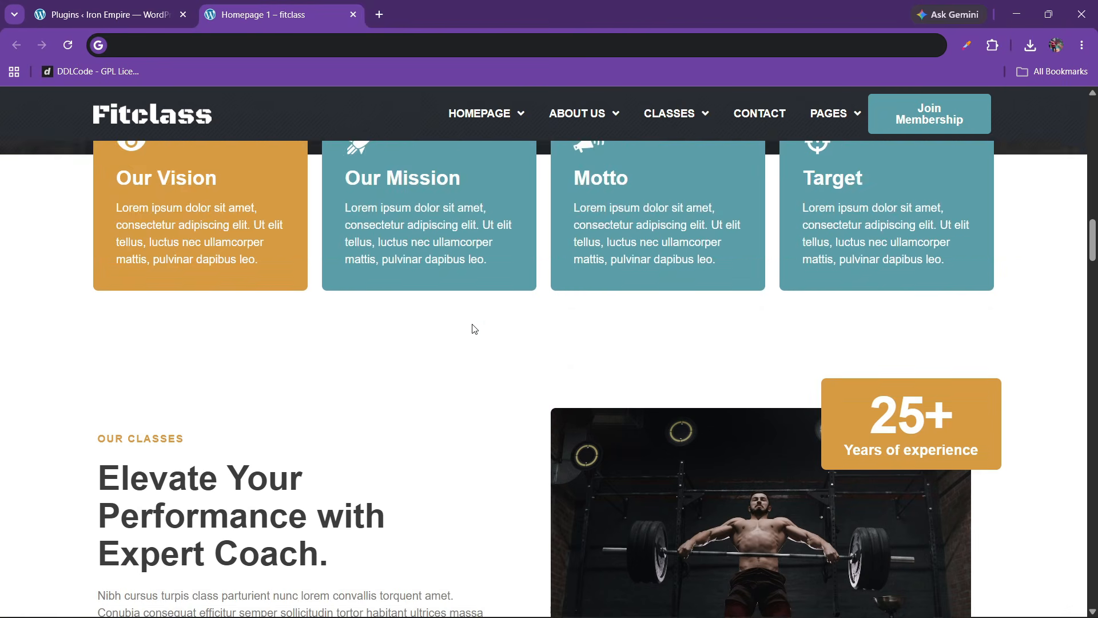
{"action": "scroll", "coordinate": [329, 419], "scroll_direction": "down", "scroll_amount": 1}
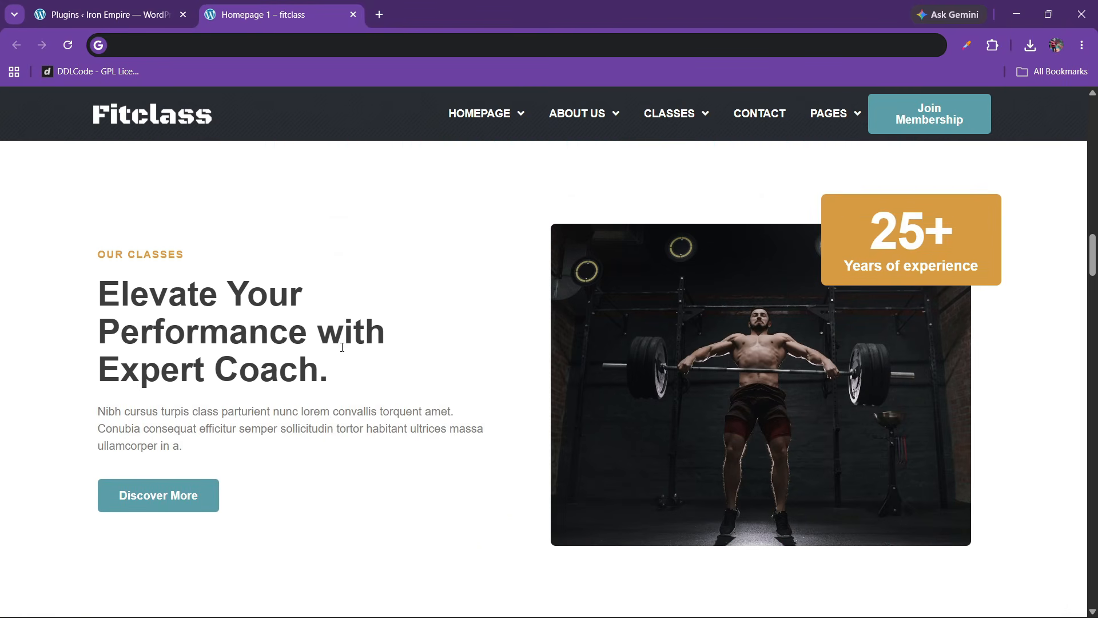
{"action": "scroll", "coordinate": [658, 377], "scroll_direction": "down", "scroll_amount": 6}
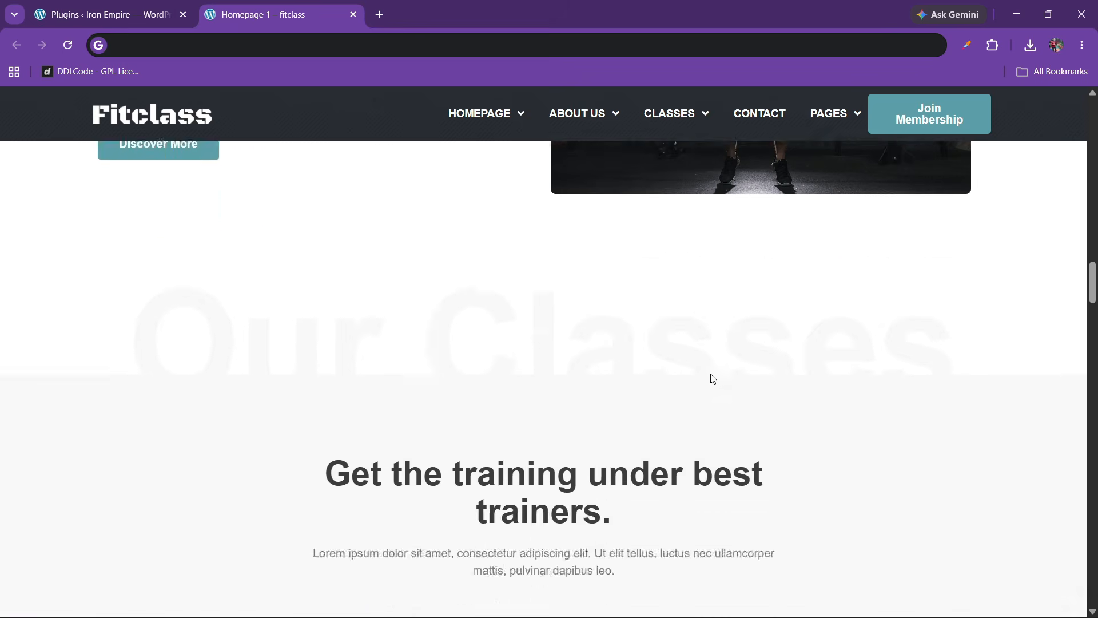
{"action": "scroll", "coordinate": [772, 262], "scroll_direction": "down", "scroll_amount": 2}
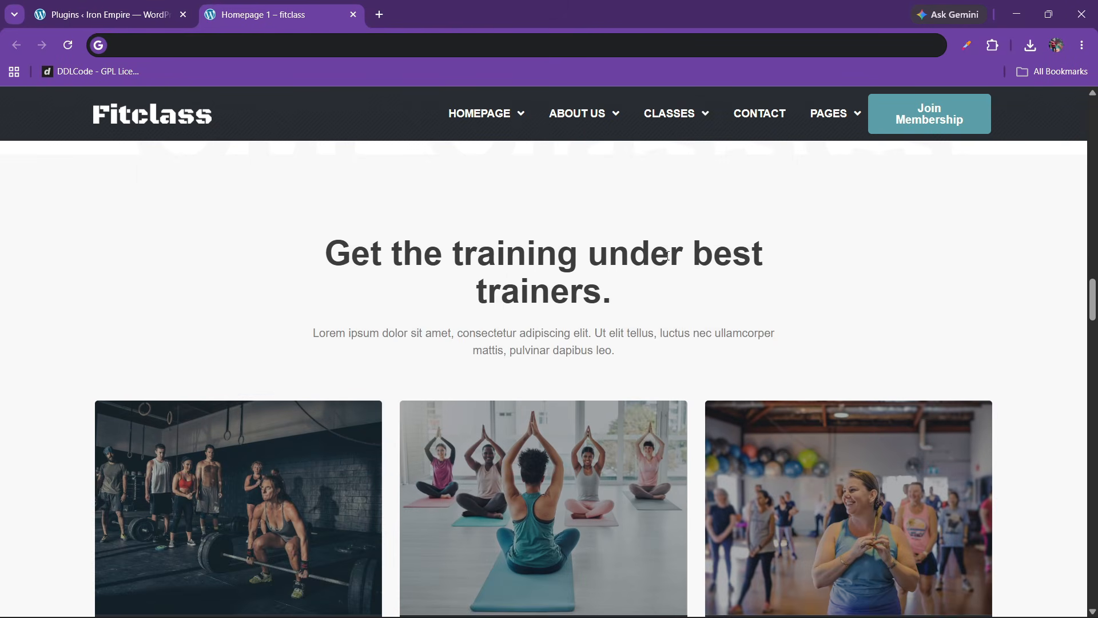
{"action": "scroll", "coordinate": [668, 256], "scroll_direction": "down", "scroll_amount": 3}
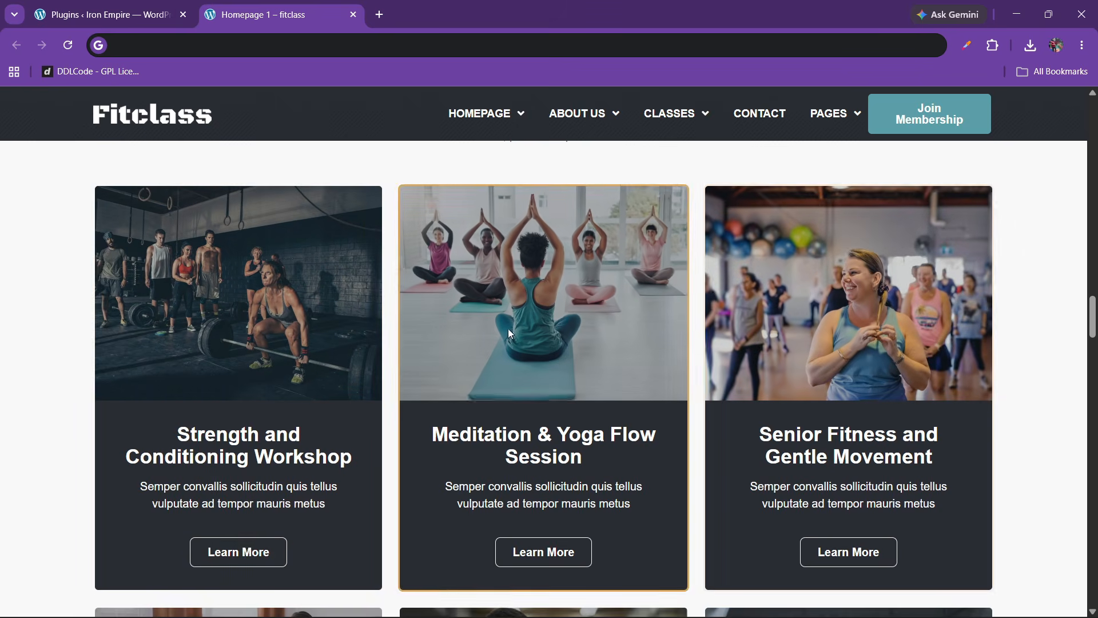
{"action": "scroll", "coordinate": [258, 379], "scroll_direction": "down", "scroll_amount": 6}
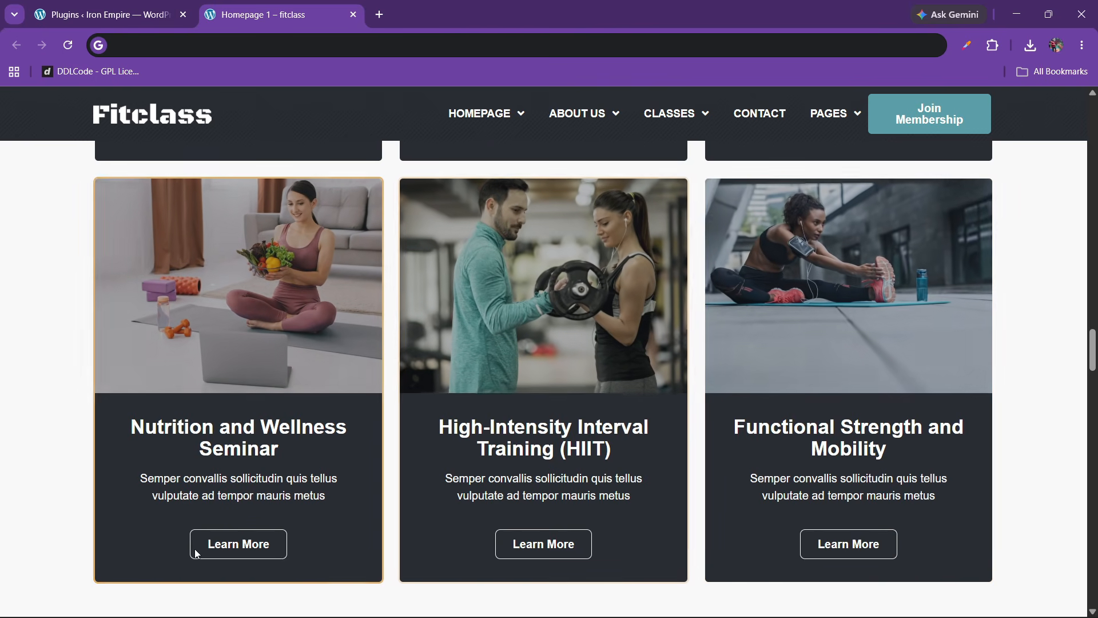
{"action": "scroll", "coordinate": [366, 329], "scroll_direction": "down", "scroll_amount": 3}
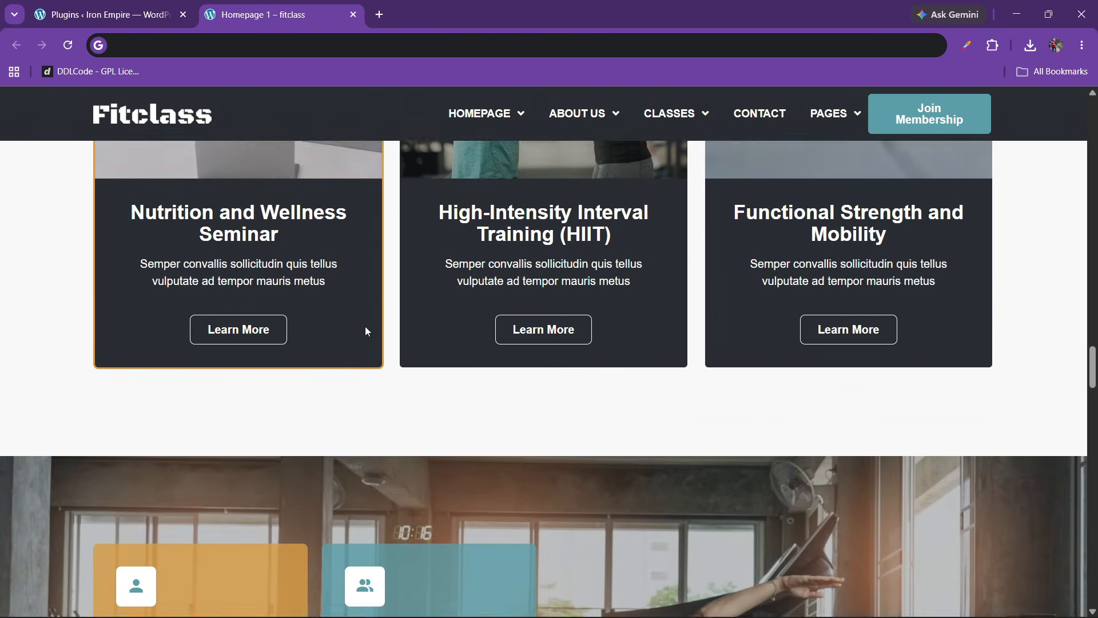
{"action": "scroll", "coordinate": [367, 330], "scroll_direction": "down", "scroll_amount": 6}
{"action": "scroll", "coordinate": [366, 329], "scroll_direction": "up", "scroll_amount": 1}
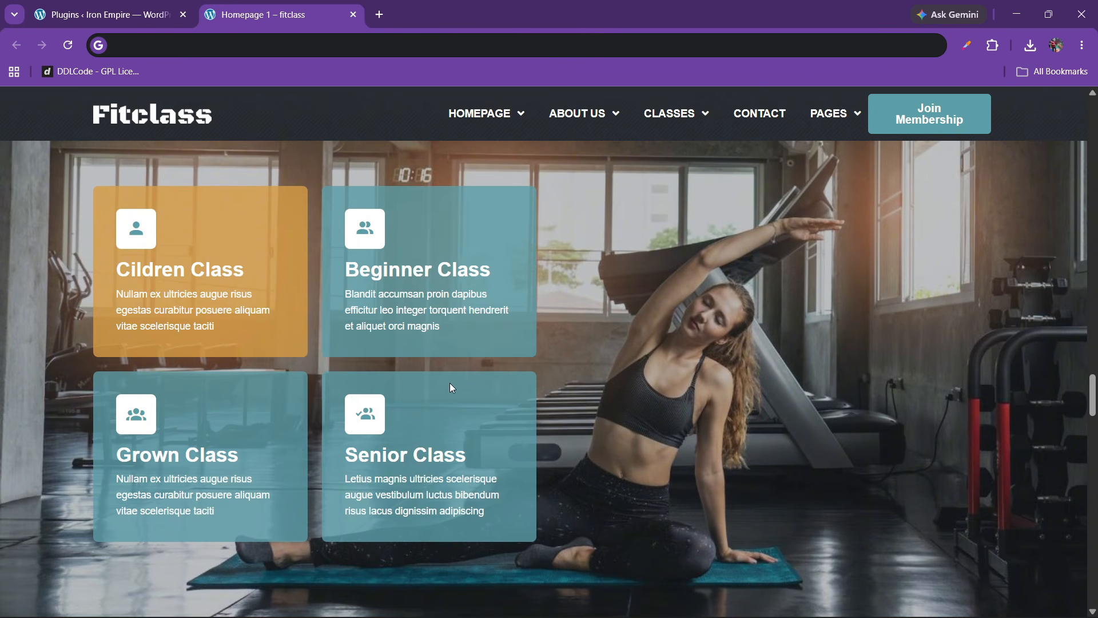
{"action": "scroll", "coordinate": [682, 370], "scroll_direction": "up", "scroll_amount": 2}
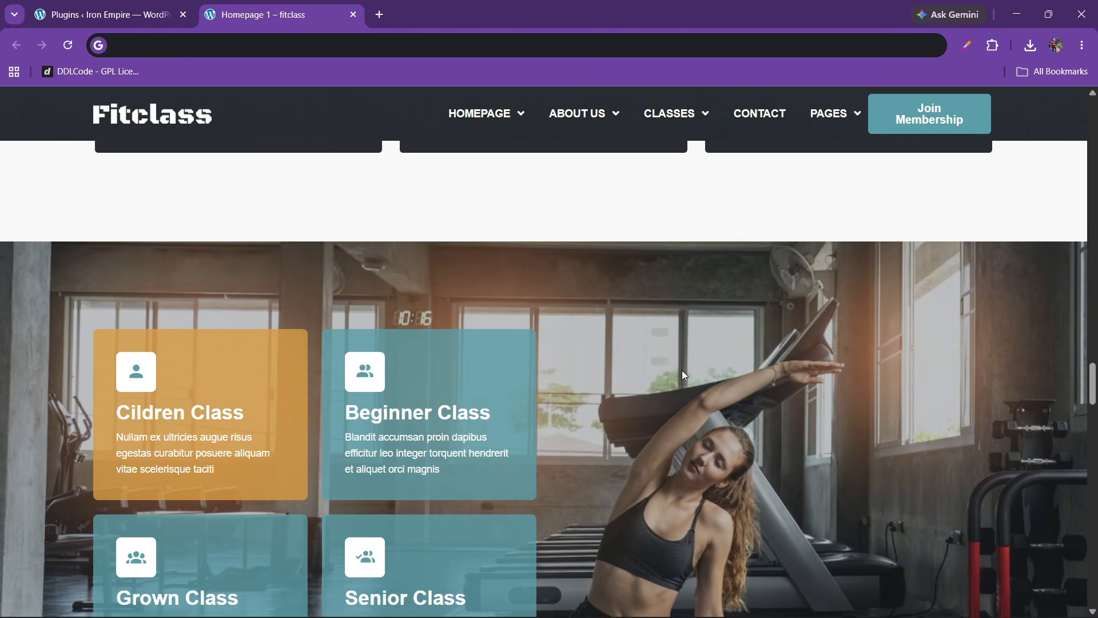
{"action": "scroll", "coordinate": [706, 363], "scroll_direction": "down", "scroll_amount": 3}
{"action": "scroll", "coordinate": [632, 359], "scroll_direction": "down", "scroll_amount": 5}
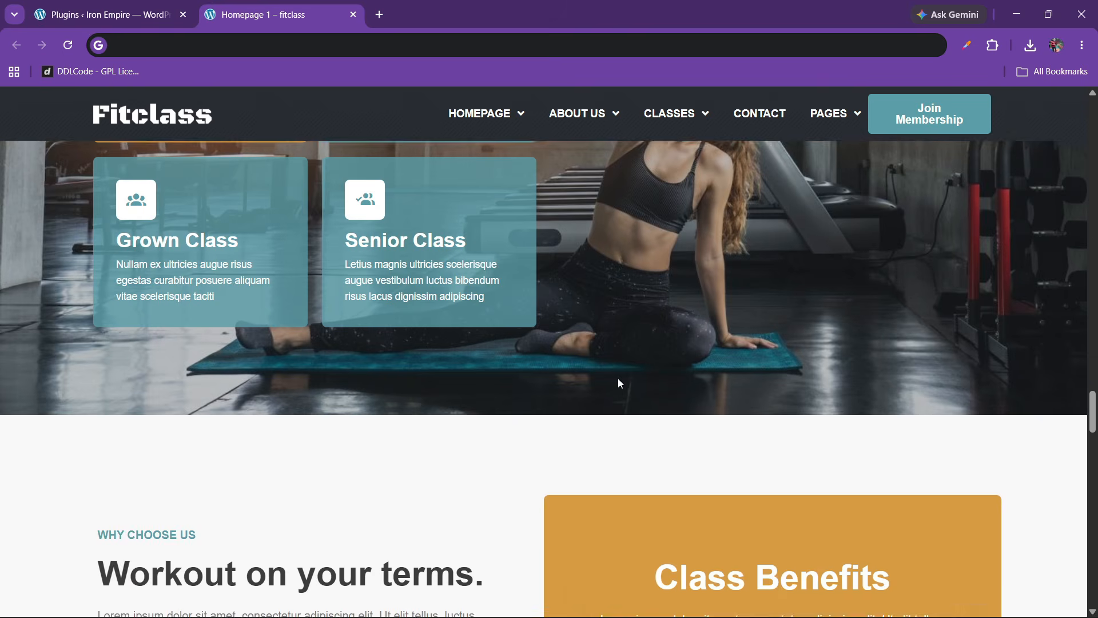
{"action": "scroll", "coordinate": [376, 350], "scroll_direction": "down", "scroll_amount": 3}
{"action": "scroll", "coordinate": [255, 312], "scroll_direction": "up", "scroll_amount": 2}
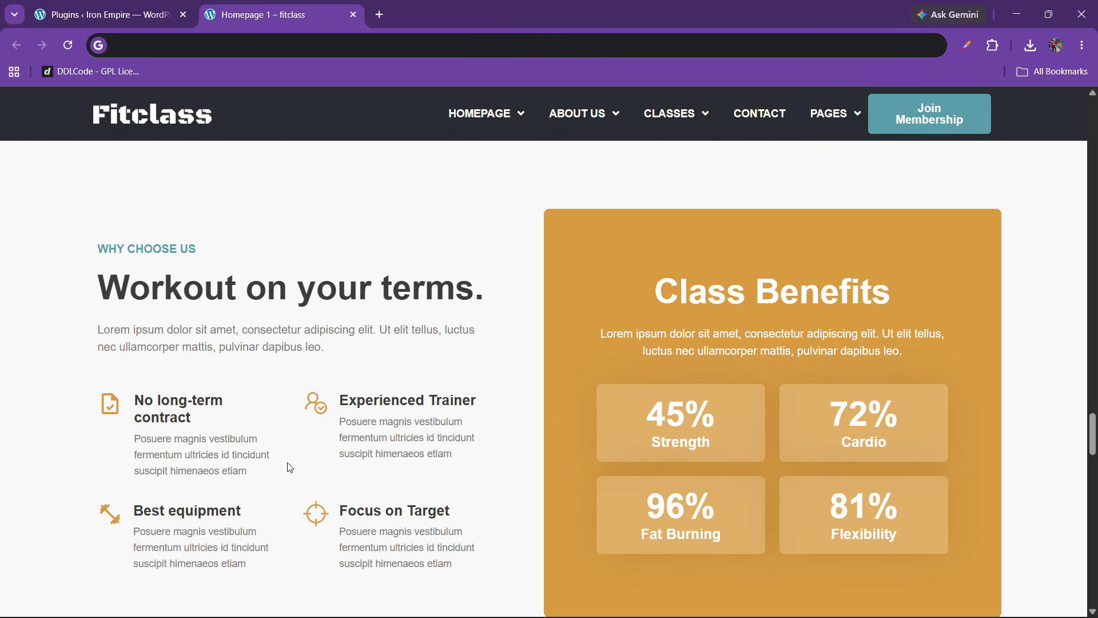
Step: Review the Client Feedback testimonials, the Elevate Your Fitness banner, the brand logos and the footer, ending back at the page start
{"action": "scroll", "coordinate": [541, 453], "scroll_direction": "down", "scroll_amount": 8}
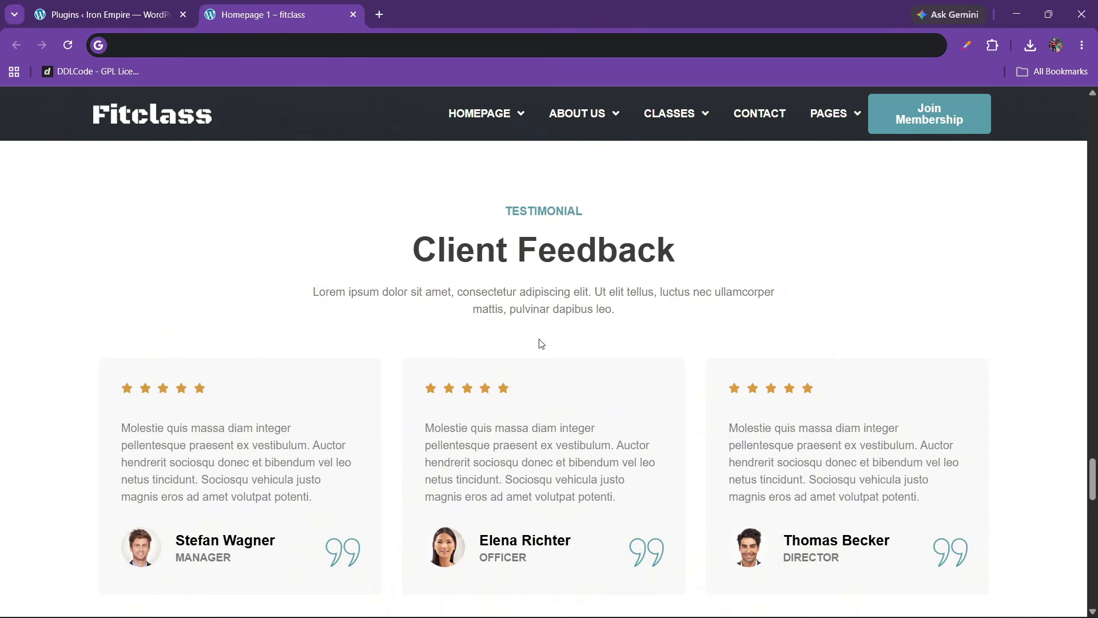
{"action": "scroll", "coordinate": [537, 362], "scroll_direction": "down", "scroll_amount": 1}
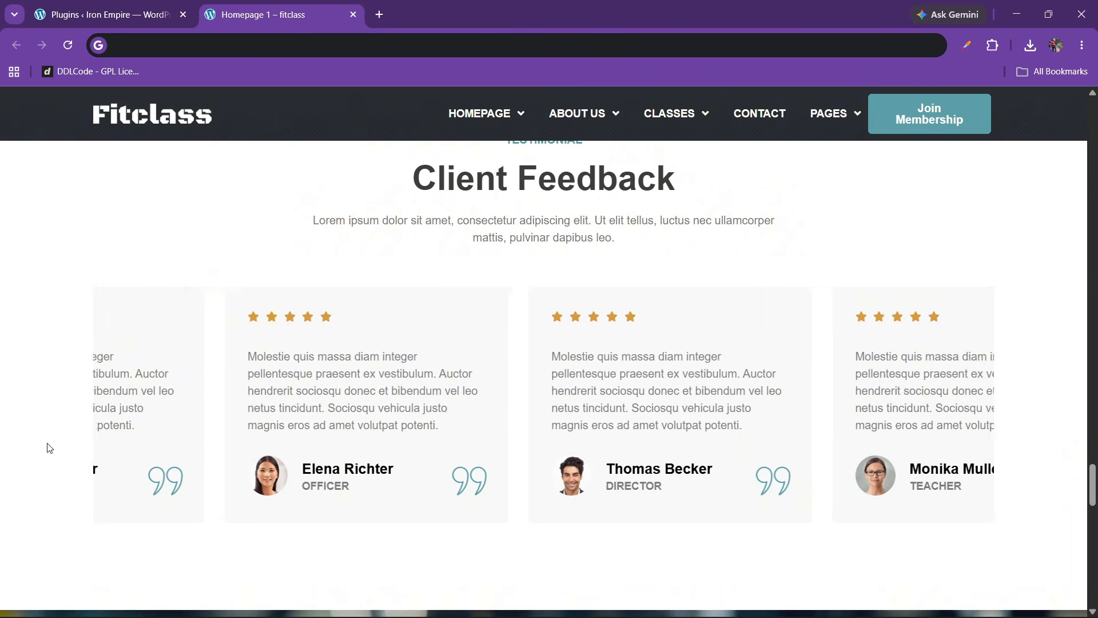
{"action": "scroll", "coordinate": [371, 393], "scroll_direction": "up", "scroll_amount": 1}
{"action": "scroll", "coordinate": [370, 394], "scroll_direction": "down", "scroll_amount": 8}
{"action": "scroll", "coordinate": [370, 395], "scroll_direction": "up", "scroll_amount": 2}
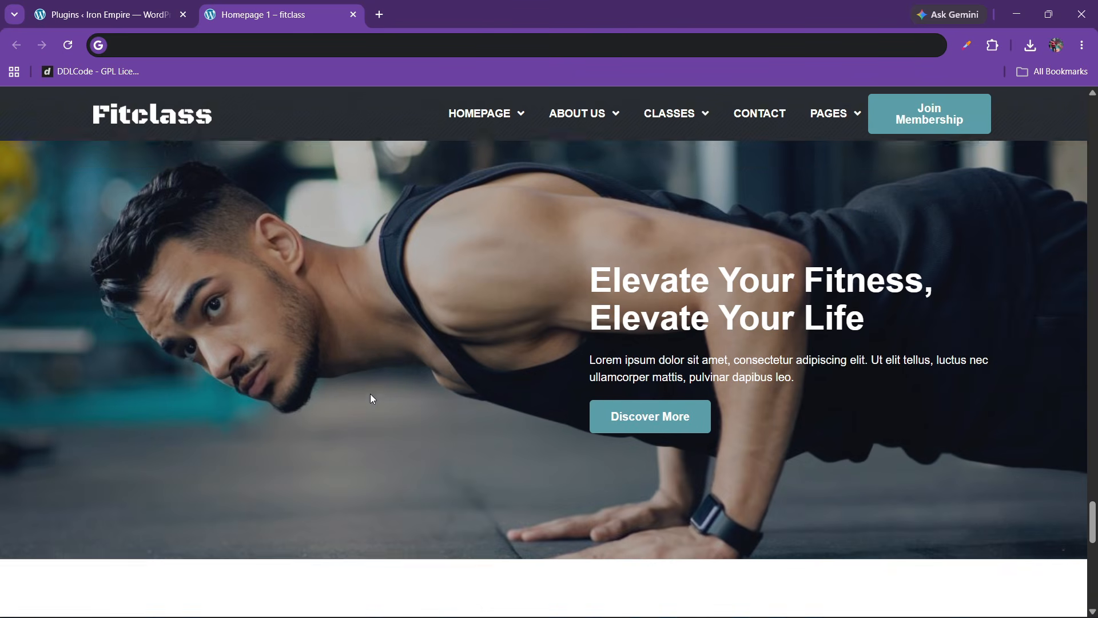
{"action": "scroll", "coordinate": [369, 403], "scroll_direction": "down", "scroll_amount": 1}
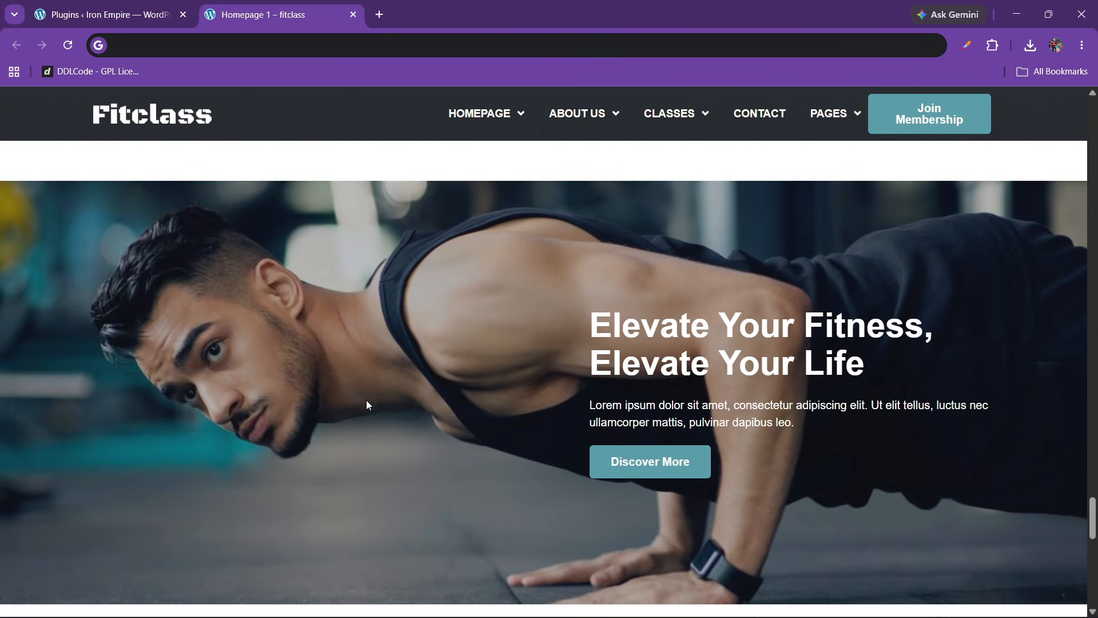
{"action": "scroll", "coordinate": [560, 398], "scroll_direction": "down", "scroll_amount": 5}
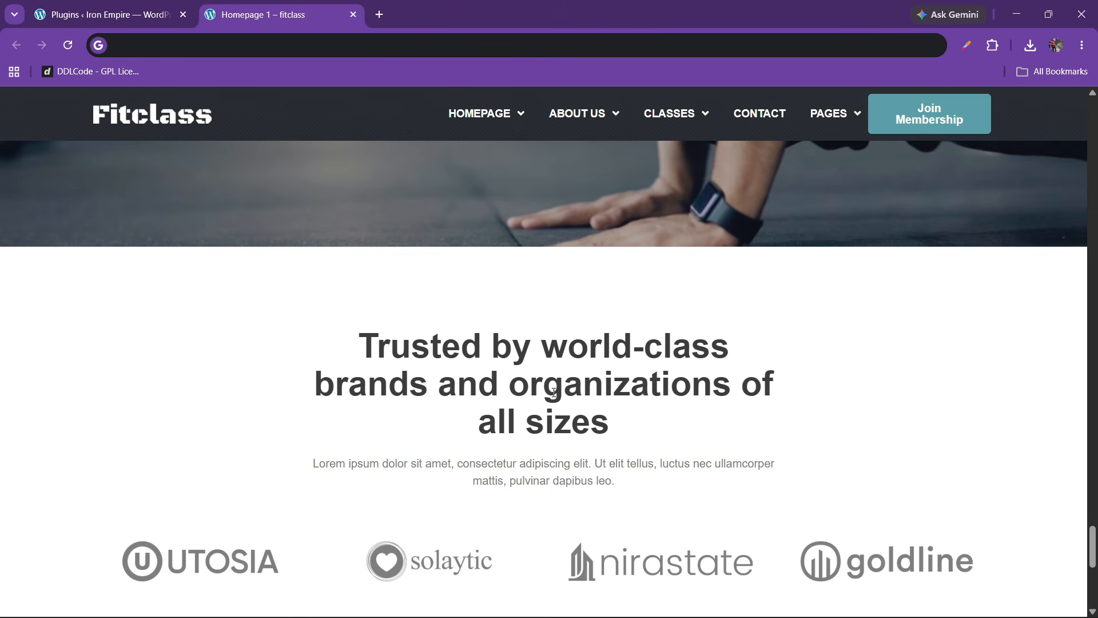
{"action": "scroll", "coordinate": [509, 375], "scroll_direction": "down", "scroll_amount": 2}
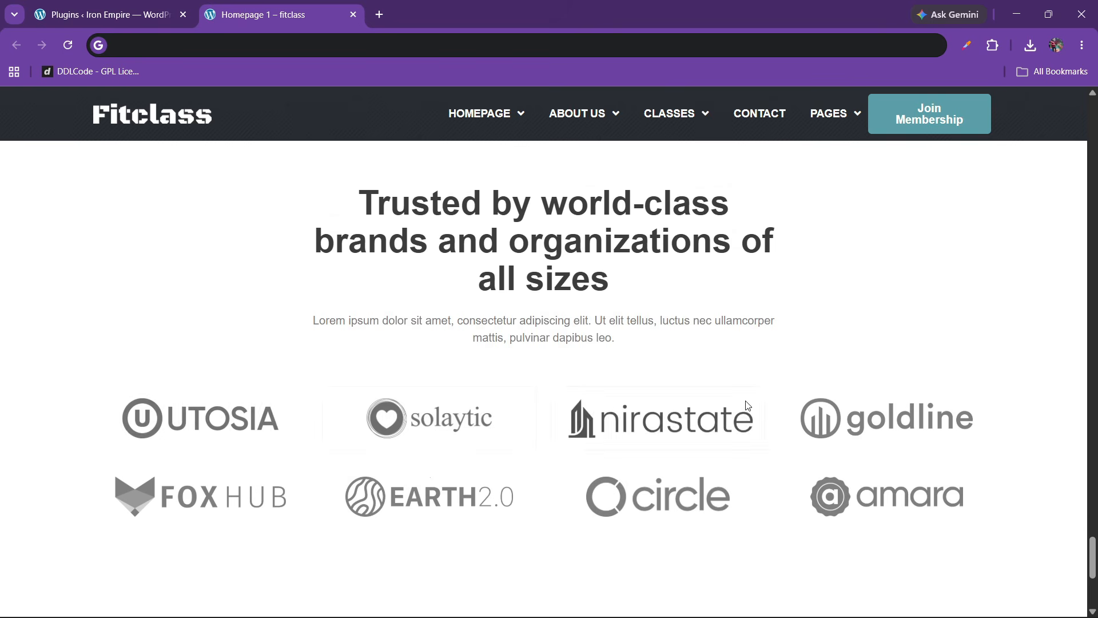
{"action": "scroll", "coordinate": [507, 309], "scroll_direction": "up", "scroll_amount": 2}
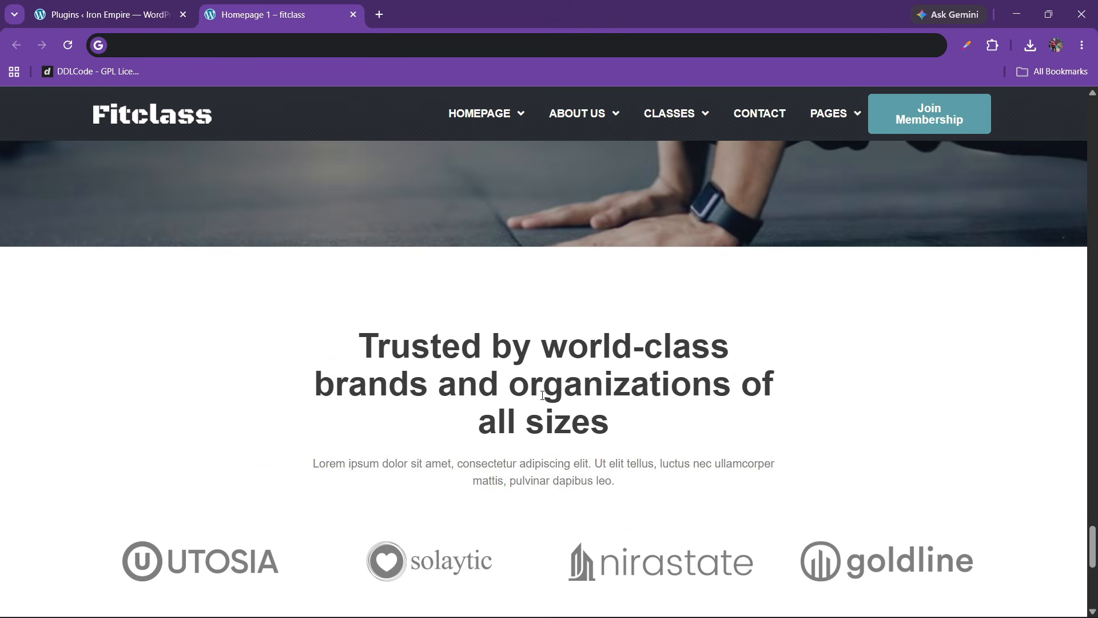
{"action": "scroll", "coordinate": [543, 395], "scroll_direction": "down", "scroll_amount": 7}
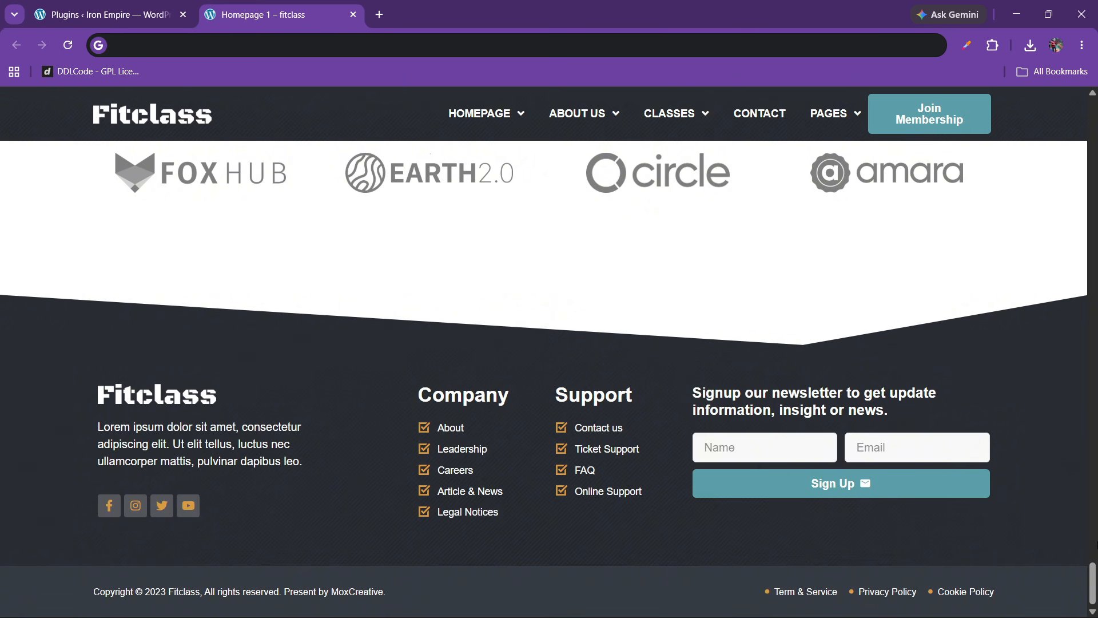
{"action": "left_click_drag", "start_coordinate": [1093, 579], "coordinate": [1092, 113]}
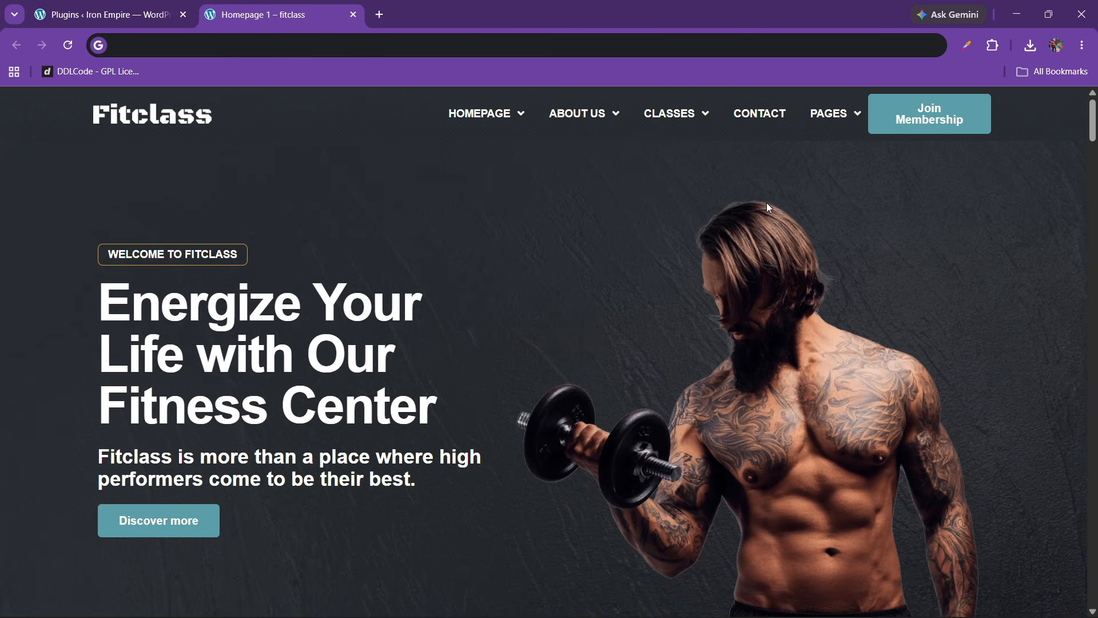
Step: Open the demo homepage in the Mobile simulator extension and switch the simulated device to iPhone 14 PRO MAX
{"action": "left_click", "coordinate": [995, 45]}
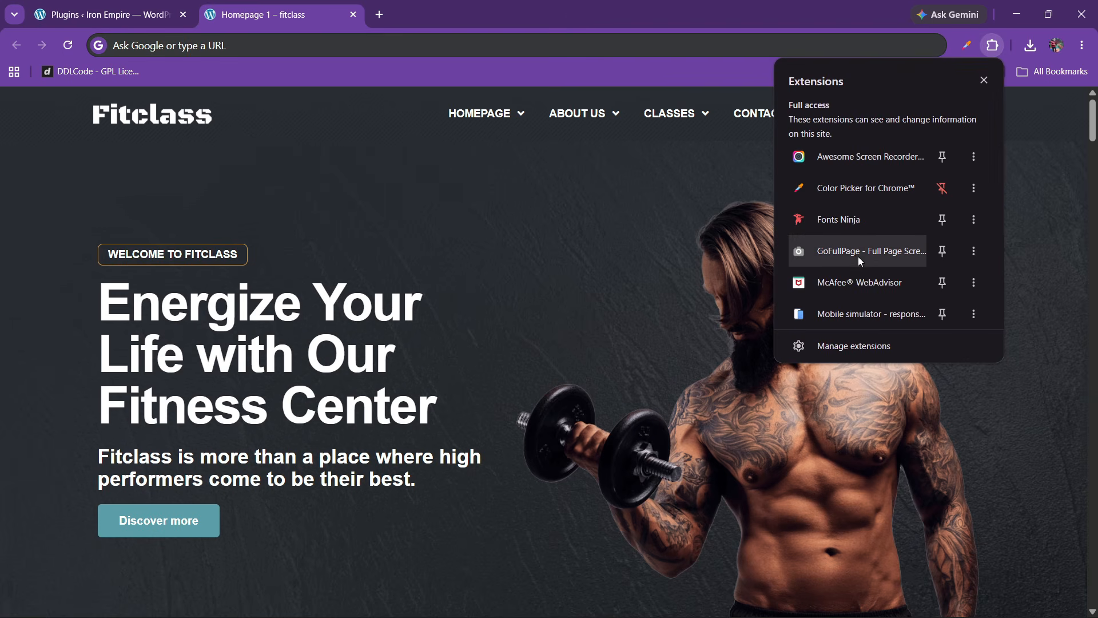
{"action": "left_click", "coordinate": [852, 312]}
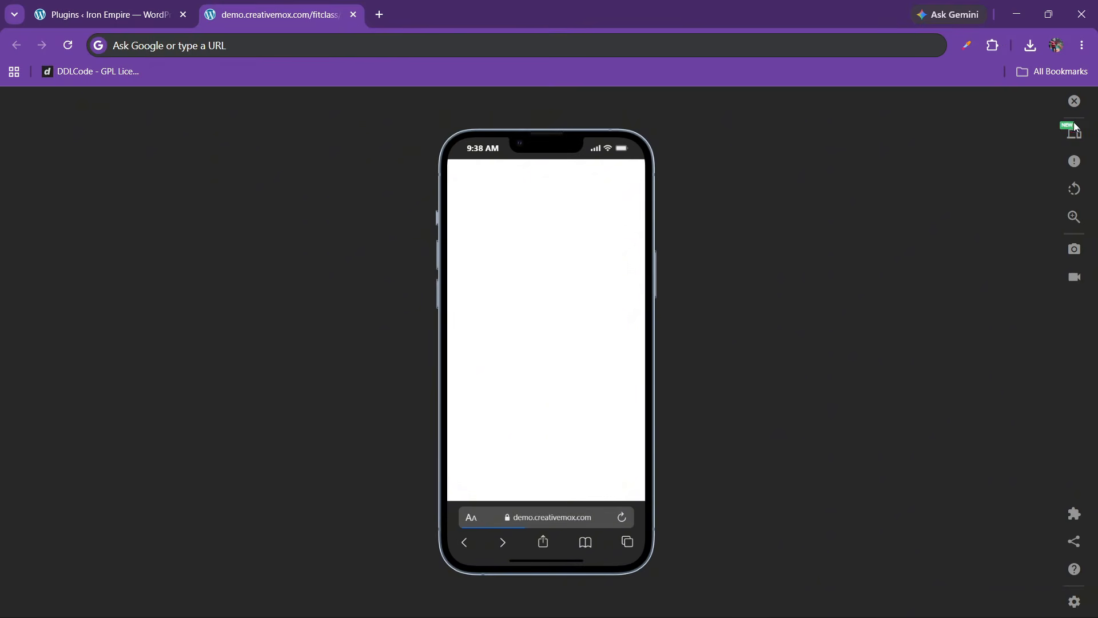
{"action": "left_click", "coordinate": [1074, 132]}
{"action": "scroll", "coordinate": [1015, 380], "scroll_direction": "down", "scroll_amount": 1}
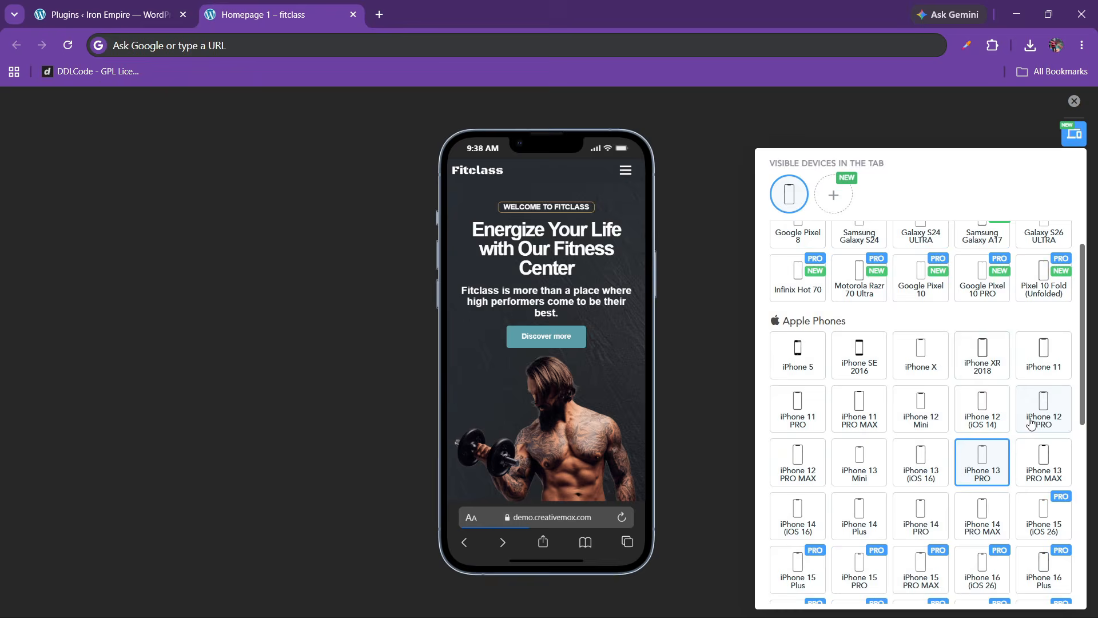
{"action": "left_click", "coordinate": [995, 527]}
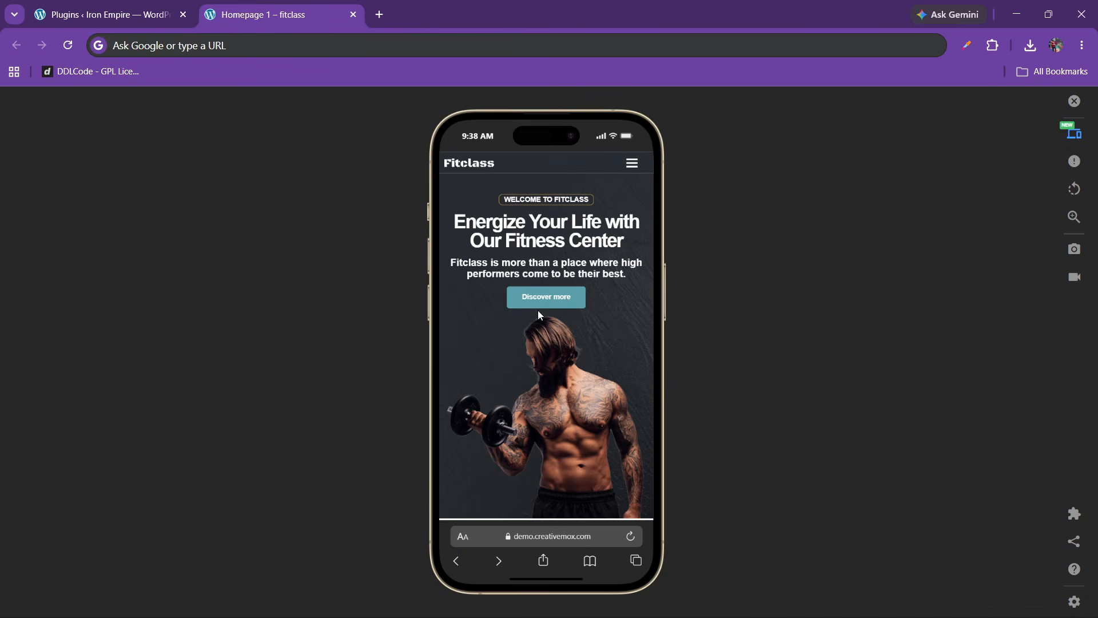
Step: Check the mobile navigation menu of the Fitclass homepage in the simulated phone, closing it again when done
{"action": "scroll", "coordinate": [536, 309], "scroll_direction": "down", "scroll_amount": 2}
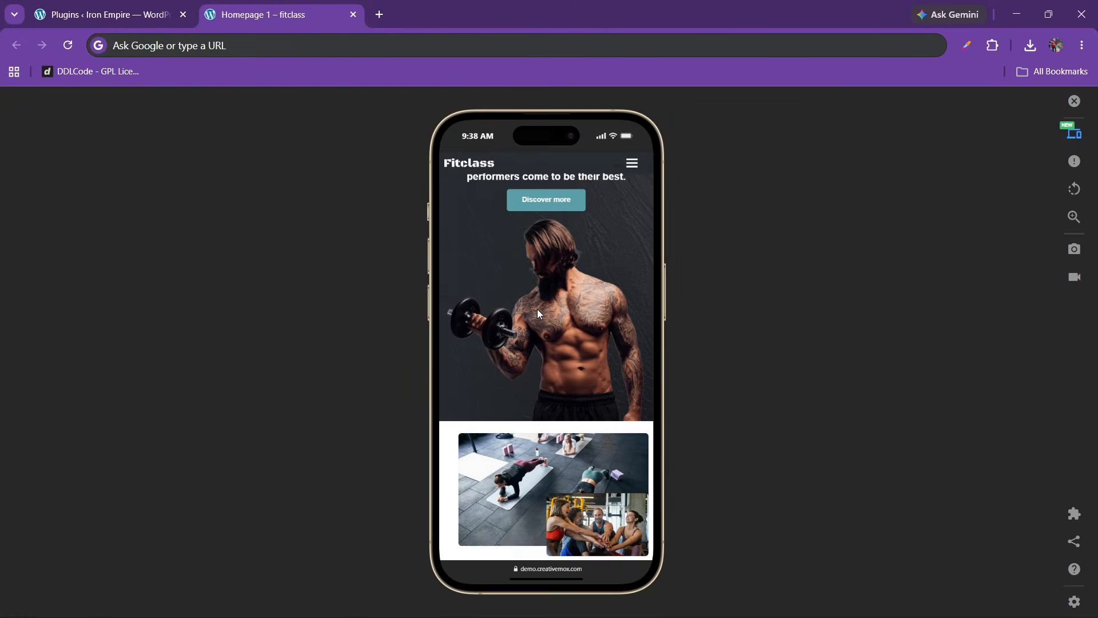
{"action": "left_click", "coordinate": [631, 163]}
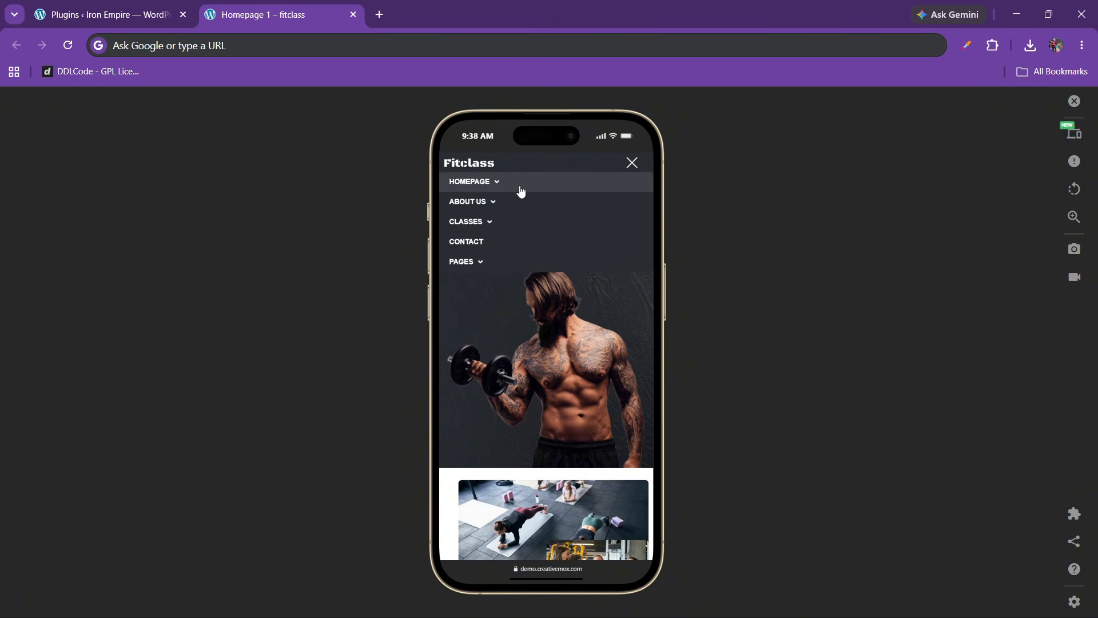
{"action": "left_click", "coordinate": [629, 164]}
Step: Review the phone layout of the homepage from Who We Are and Our Value through the training cards to the age-group classes
{"action": "scroll", "coordinate": [537, 303], "scroll_direction": "up", "scroll_amount": 1}
{"action": "scroll", "coordinate": [540, 318], "scroll_direction": "down", "scroll_amount": 6}
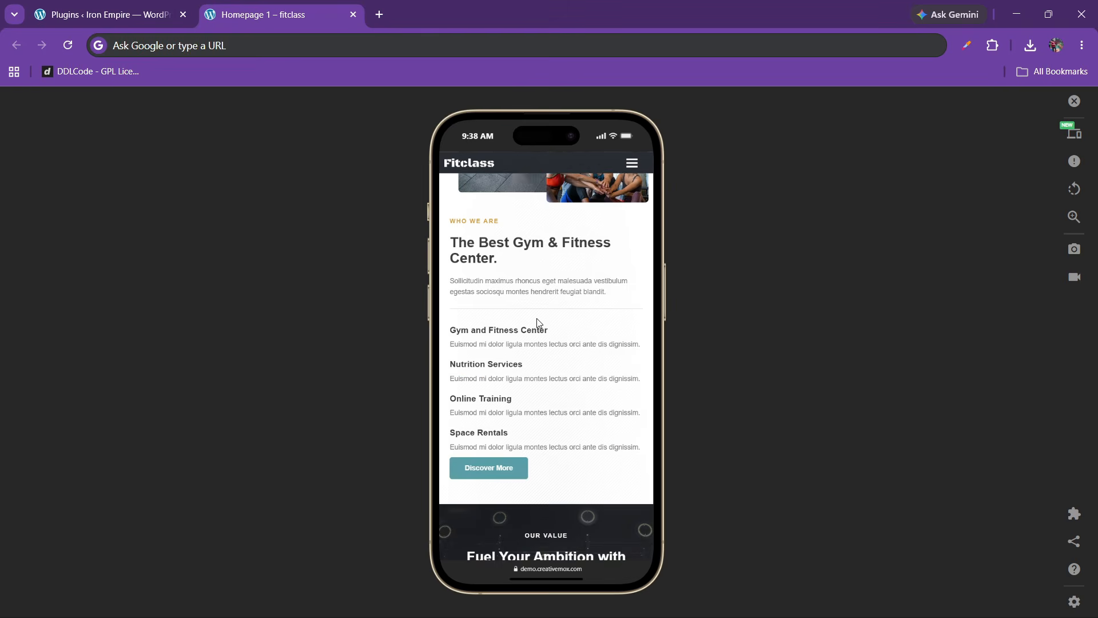
{"action": "scroll", "coordinate": [522, 378], "scroll_direction": "down", "scroll_amount": 5}
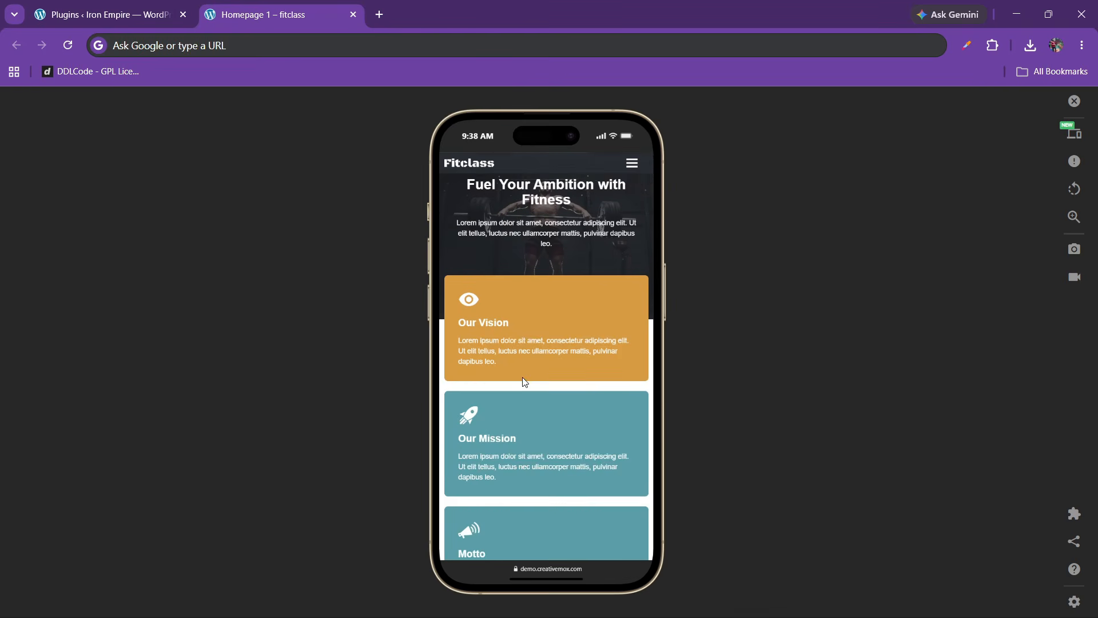
{"action": "scroll", "coordinate": [524, 381], "scroll_direction": "down", "scroll_amount": 8}
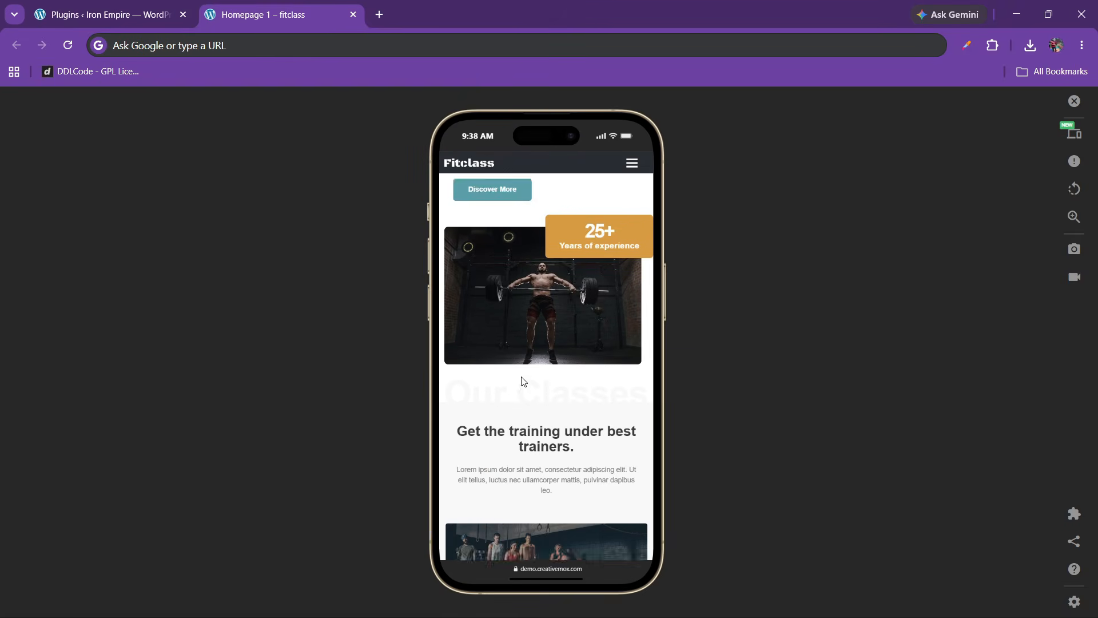
{"action": "scroll", "coordinate": [521, 381], "scroll_direction": "down", "scroll_amount": 10}
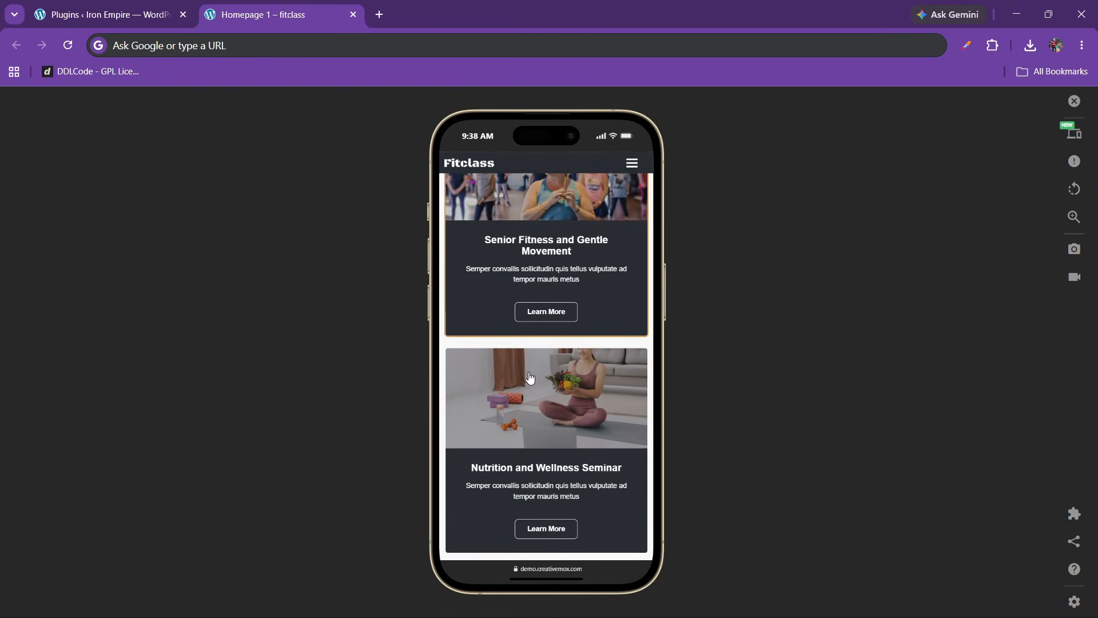
{"action": "scroll", "coordinate": [530, 378], "scroll_direction": "down", "scroll_amount": 10}
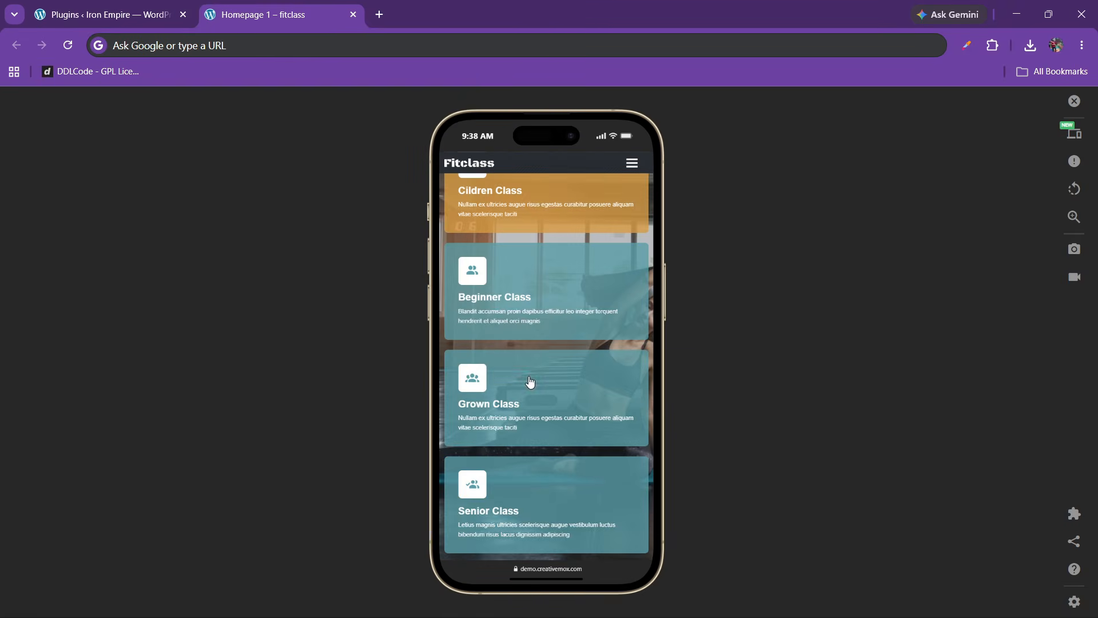
Step: Review the phone layout of the Client Feedback, brand logos and footer sections, and exit the mobile simulator
{"action": "scroll", "coordinate": [529, 381], "scroll_direction": "down", "scroll_amount": 10}
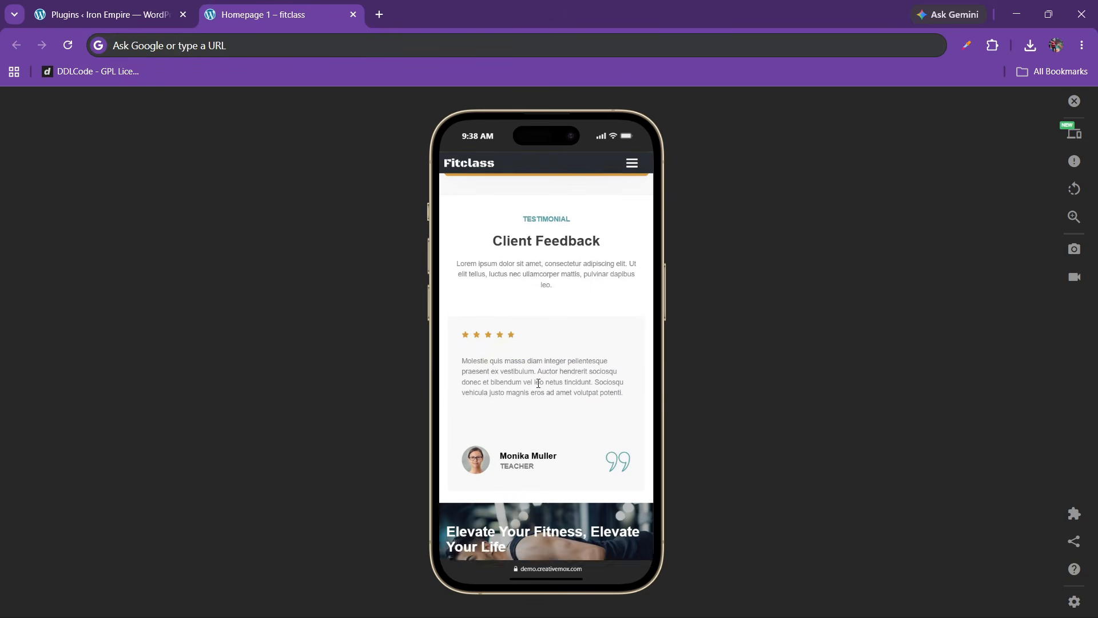
{"action": "scroll", "coordinate": [538, 383], "scroll_direction": "down", "scroll_amount": 10}
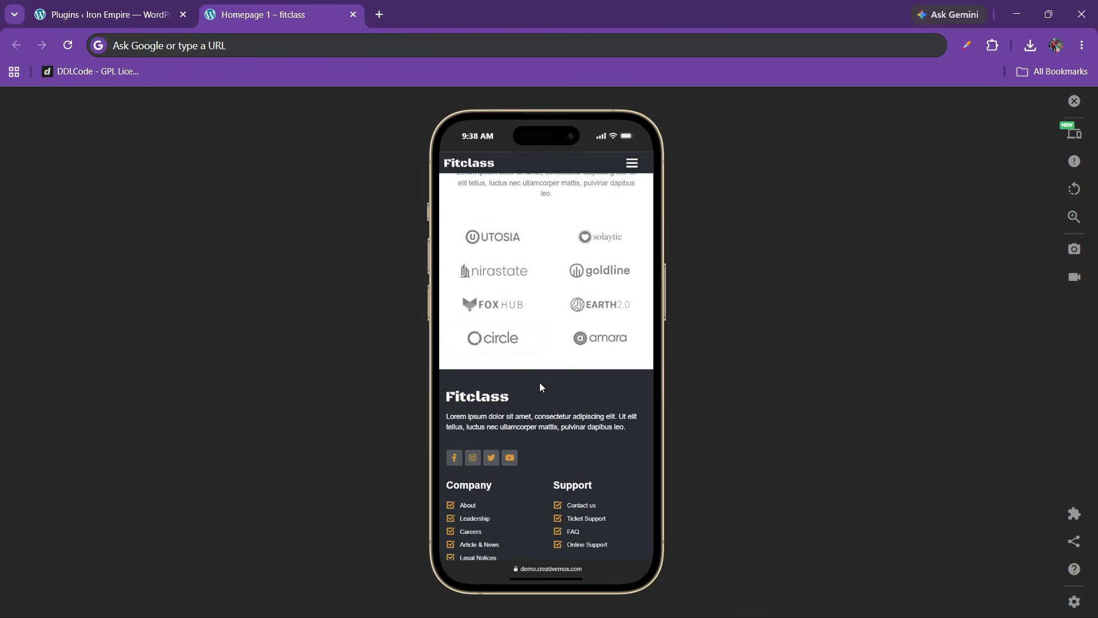
{"action": "scroll", "coordinate": [540, 387], "scroll_direction": "down", "scroll_amount": 3}
{"action": "scroll", "coordinate": [539, 385], "scroll_direction": "up", "scroll_amount": 1}
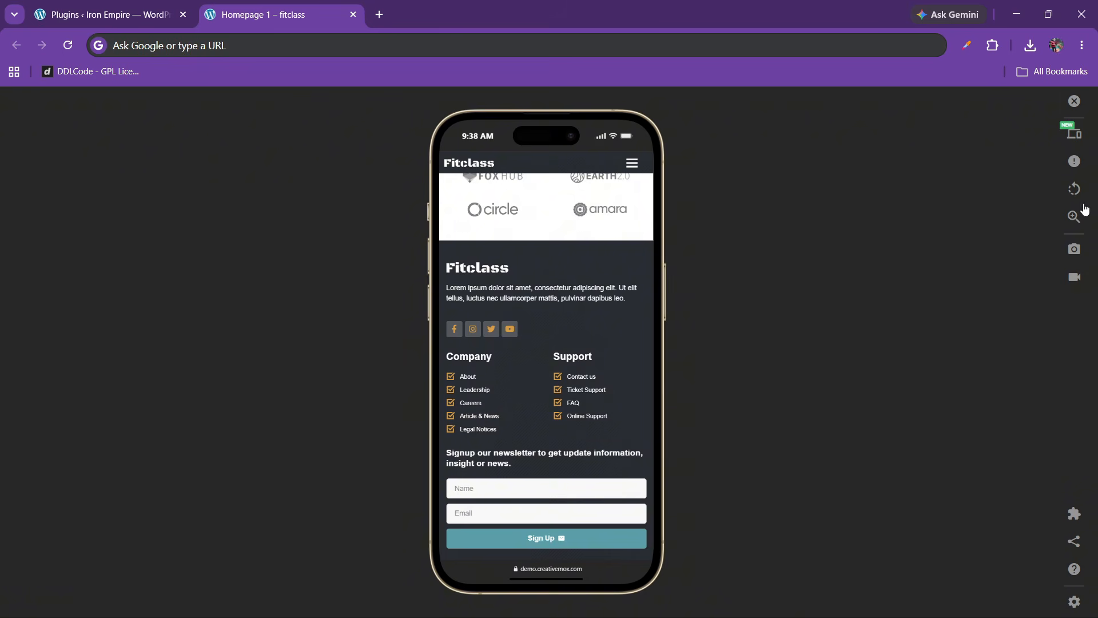
{"action": "left_click", "coordinate": [1074, 101]}
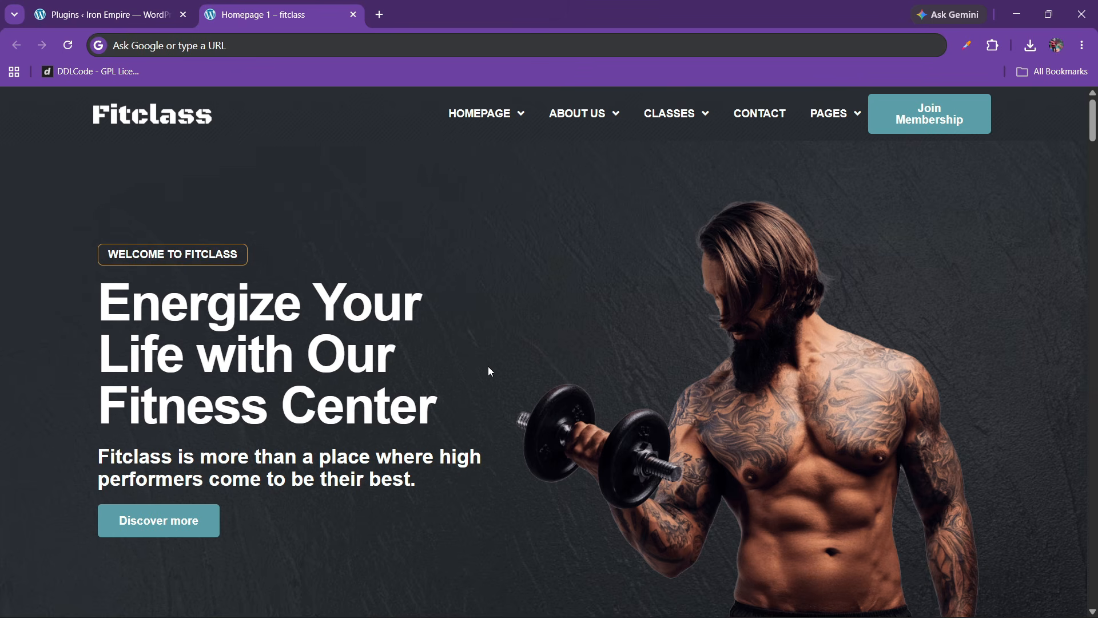
Step: Place the Fitclass demo tab first, switch to the Iron Empire WordPress admin and inspect the active theme on the Themes page
{"action": "left_click_drag", "start_coordinate": [258, 8], "coordinate": [98, 5]}
{"action": "left_click", "coordinate": [260, 11]}
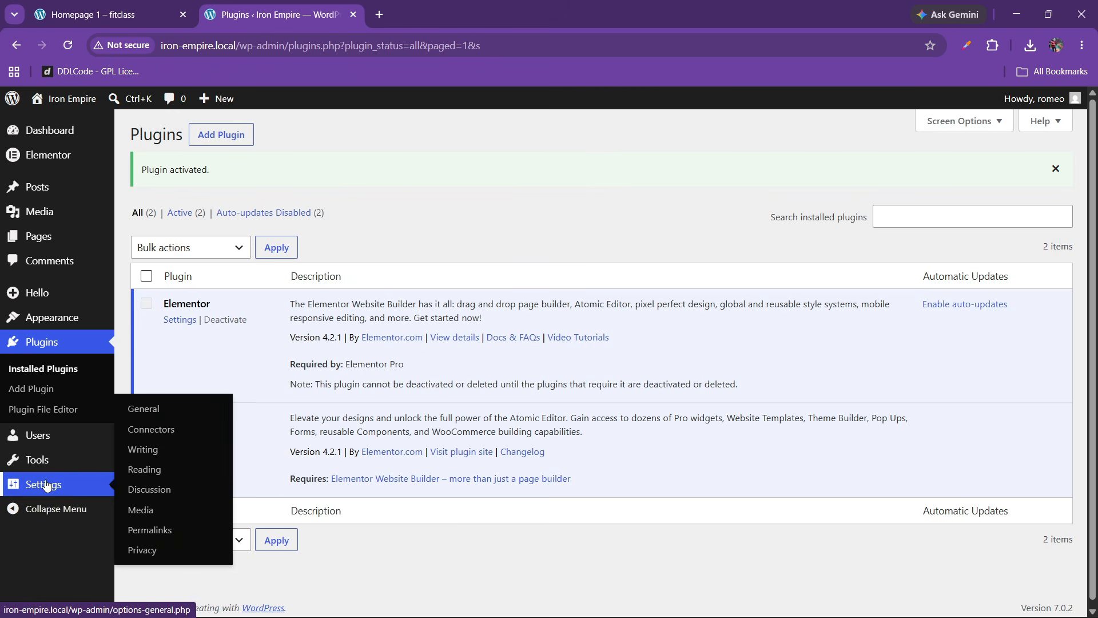
{"action": "mouse_move", "coordinate": [56, 238]}
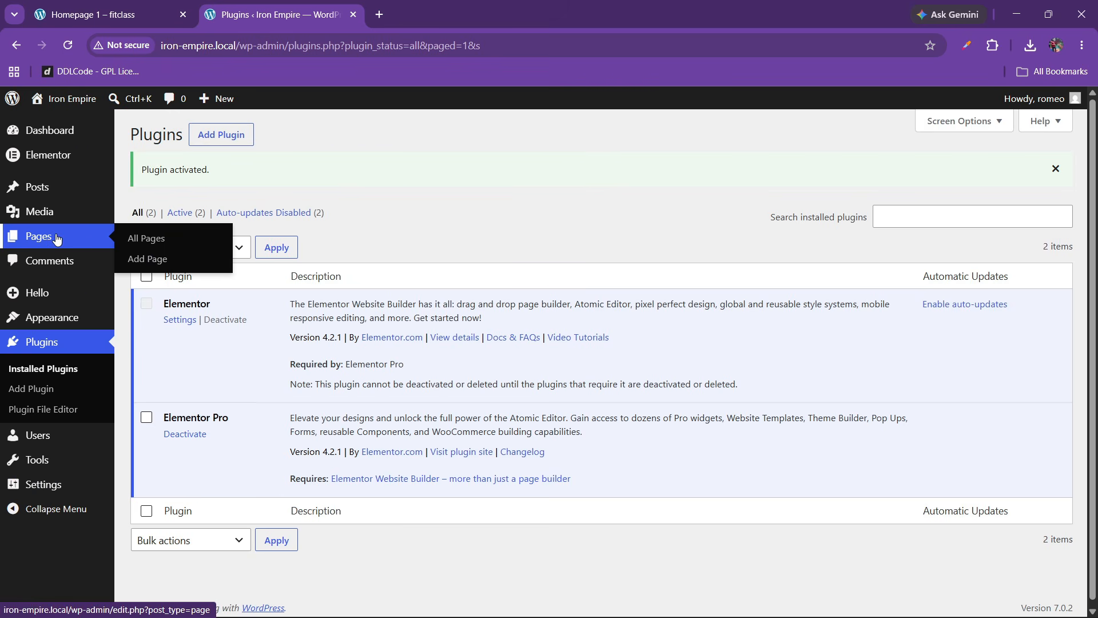
{"action": "mouse_move", "coordinate": [68, 326]}
{"action": "left_click", "coordinate": [129, 324]}
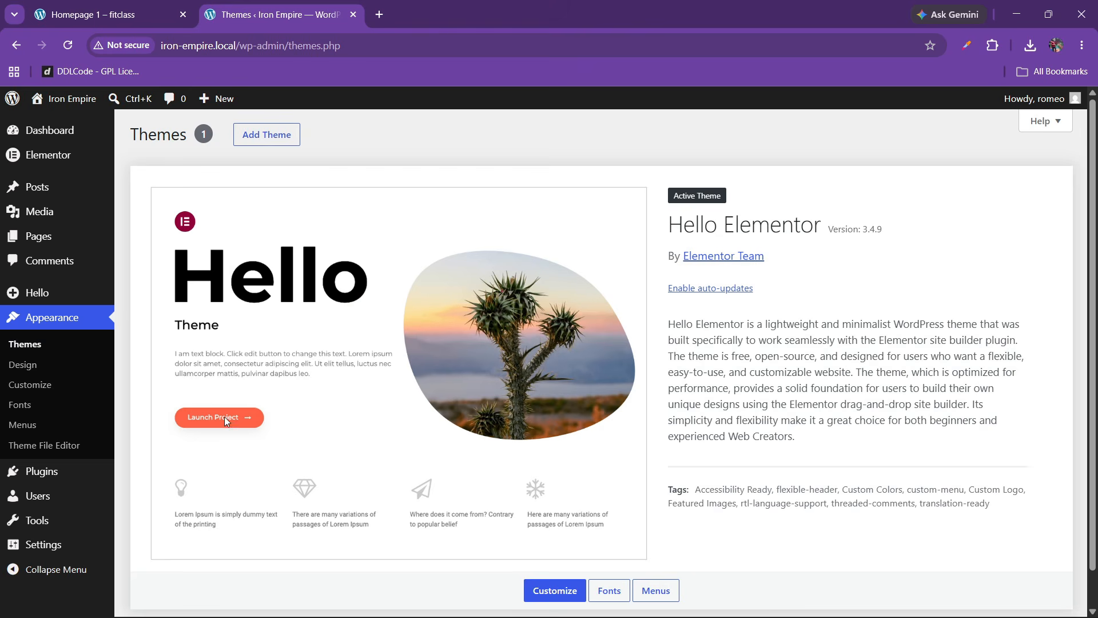
{"action": "scroll", "coordinate": [327, 397], "scroll_direction": "down", "scroll_amount": 1}
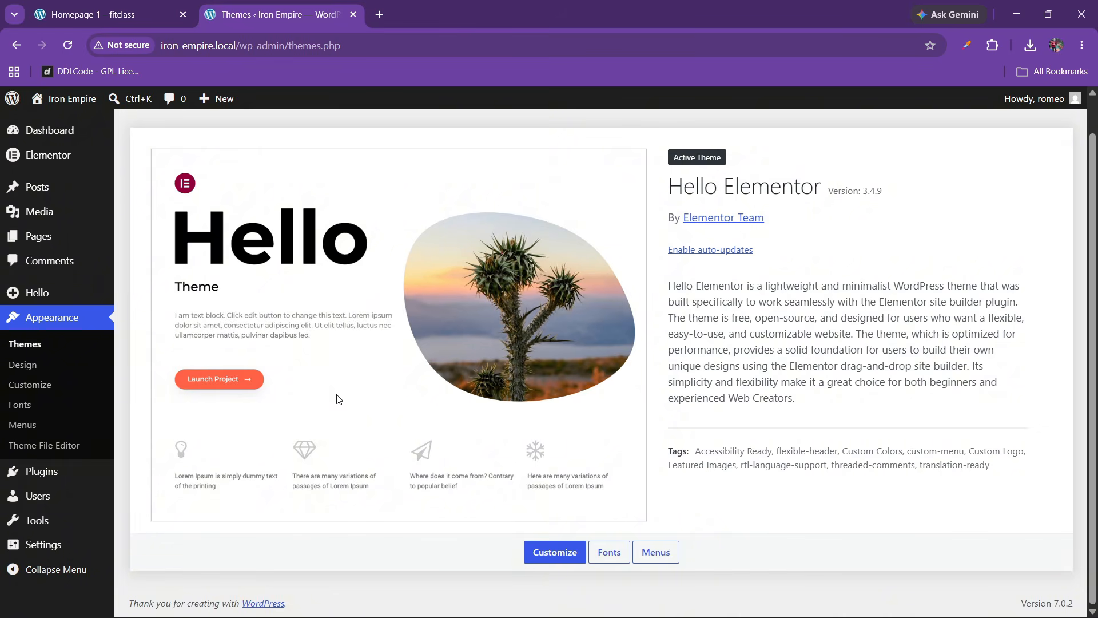
Step: Move all existing pages (Elementor #6, Privacy Policy and Sample Page) to the Trash
{"action": "mouse_move", "coordinate": [49, 478]}
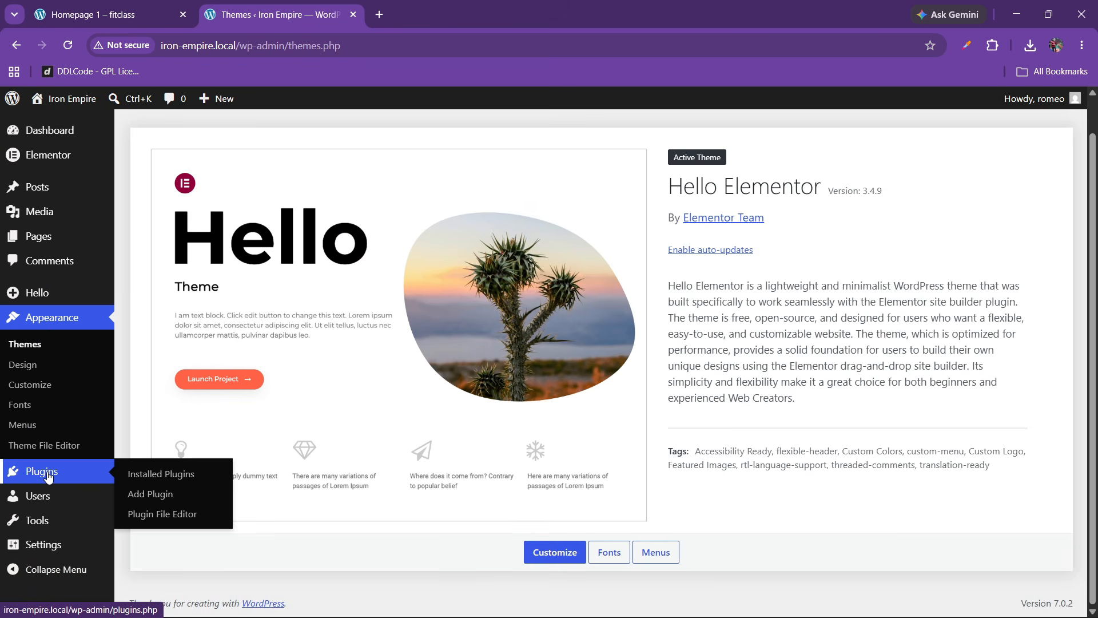
{"action": "mouse_move", "coordinate": [55, 551]}
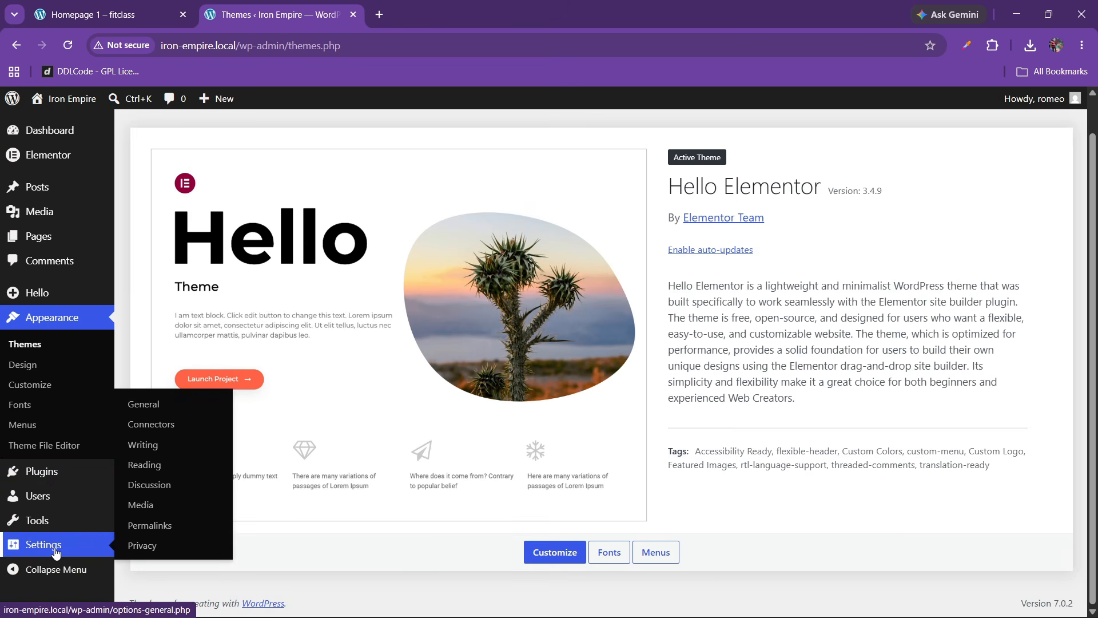
{"action": "mouse_move", "coordinate": [48, 243]}
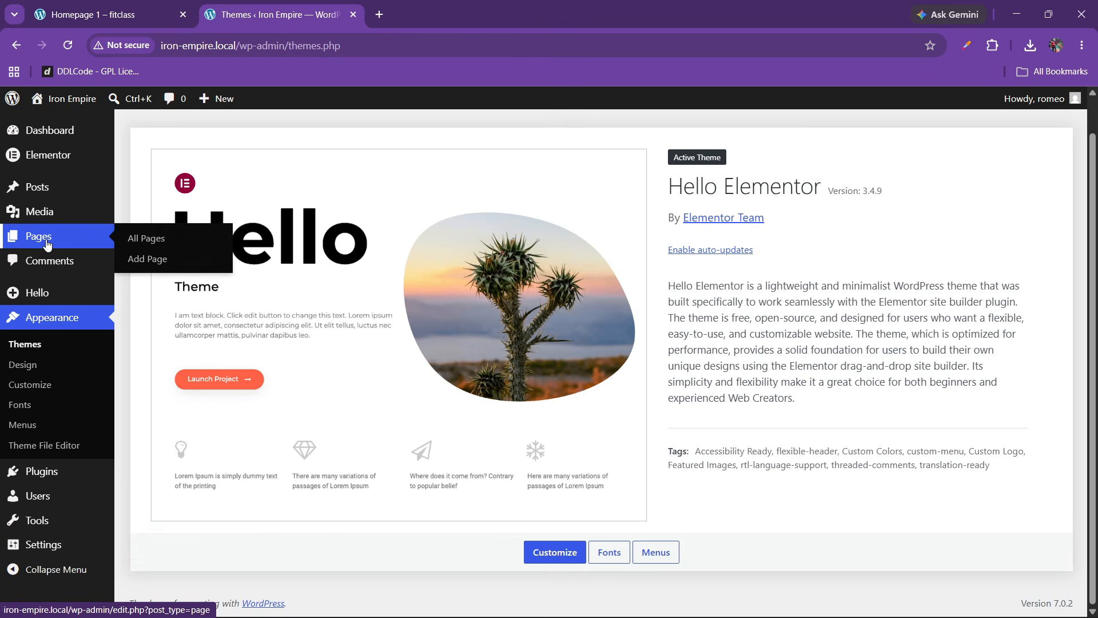
{"action": "left_click", "coordinate": [134, 241]}
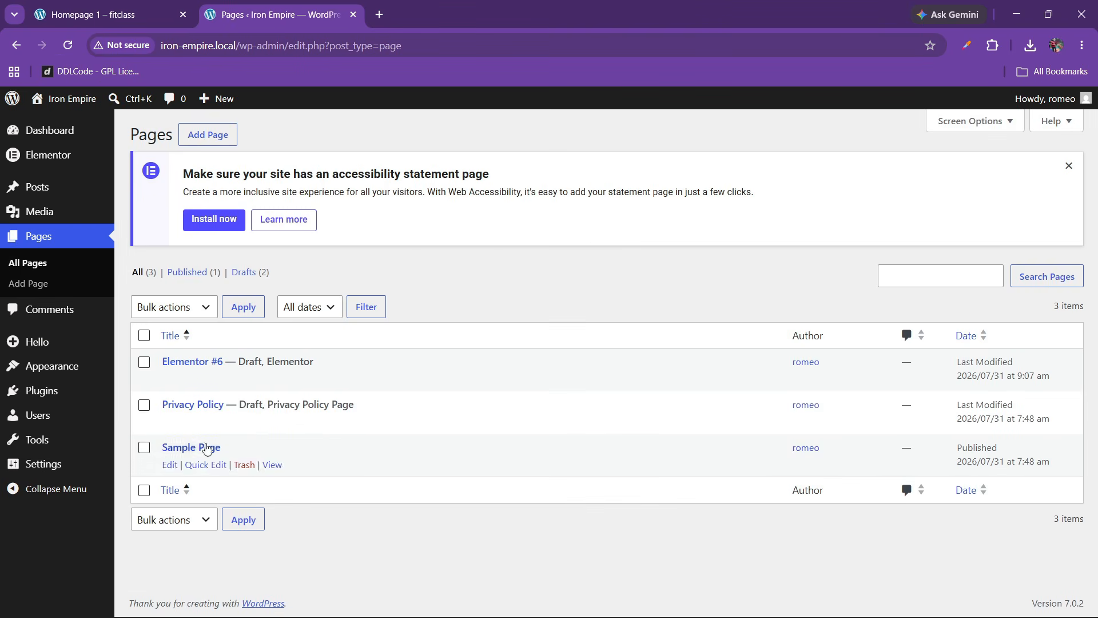
{"action": "left_click", "coordinate": [144, 335]}
{"action": "left_click", "coordinate": [172, 307]}
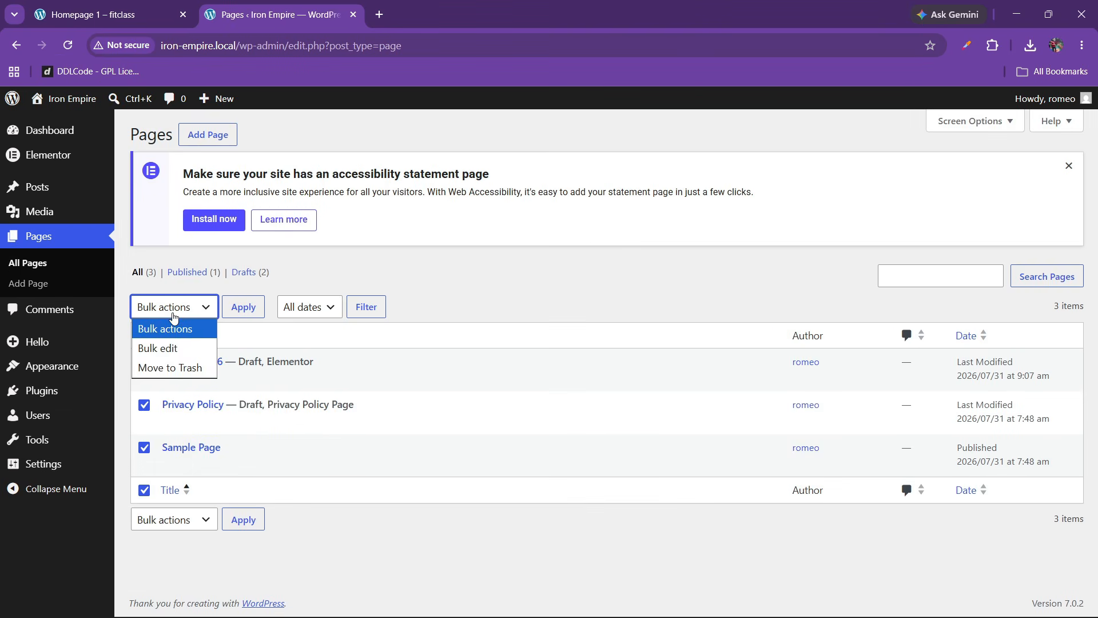
{"action": "left_click", "coordinate": [173, 367]}
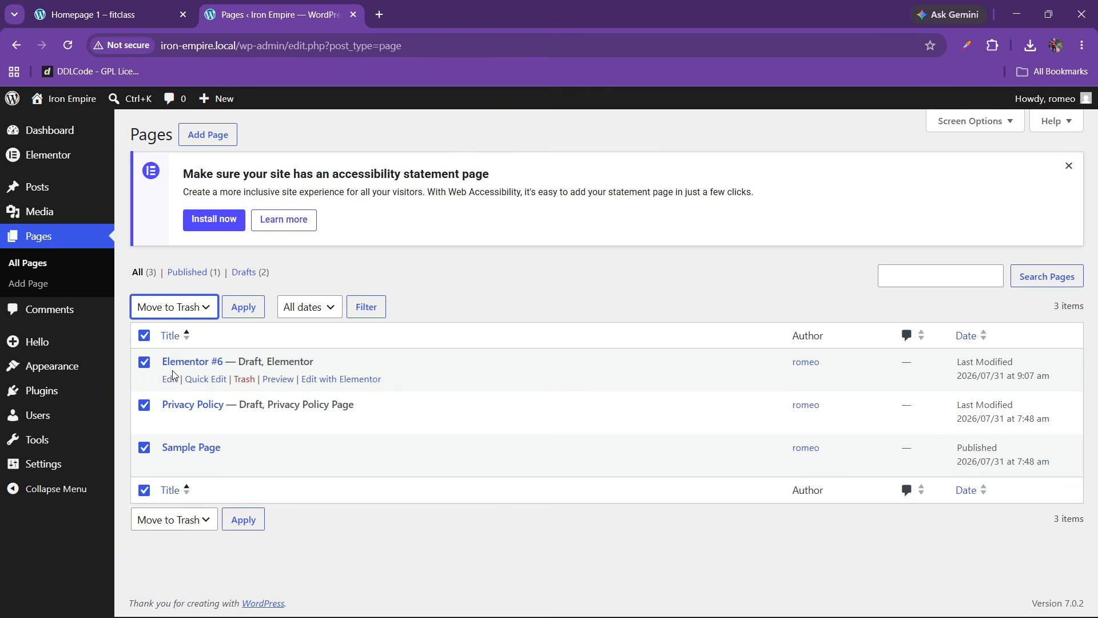
{"action": "left_click", "coordinate": [242, 307]}
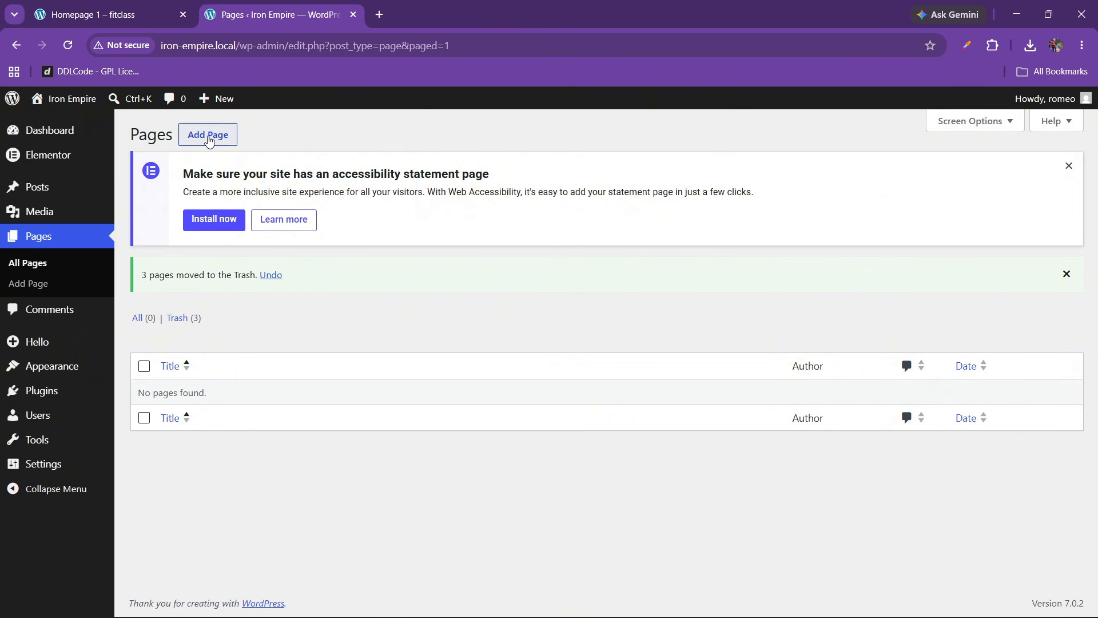
Step: Add a new page and title it Home
{"action": "left_click", "coordinate": [209, 139]}
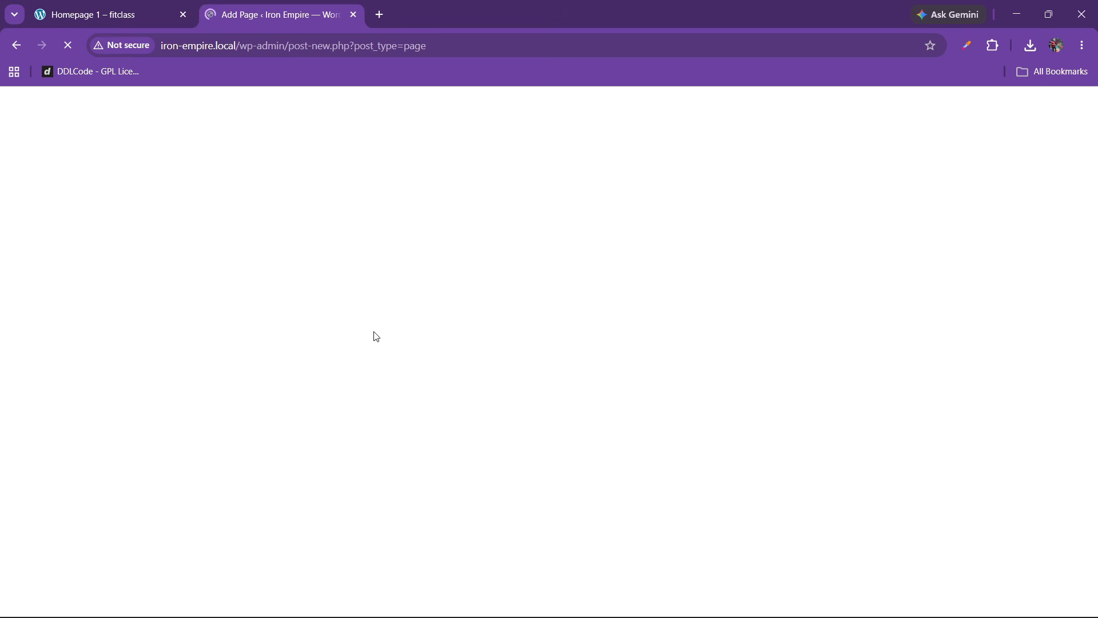
{"action": "left_click", "coordinate": [71, 12]}
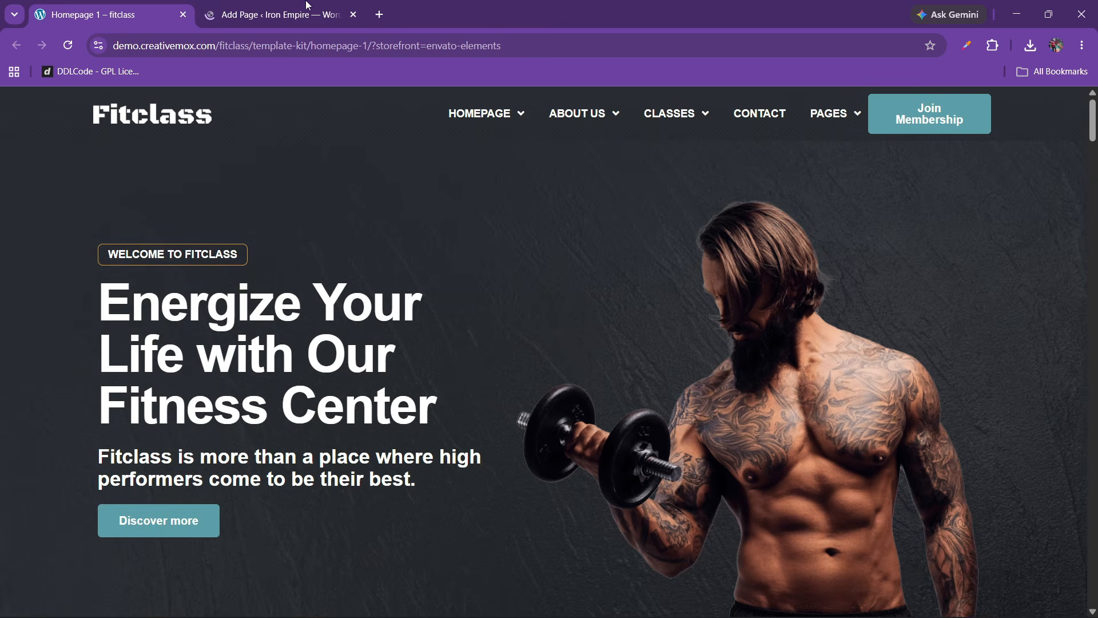
{"action": "left_click", "coordinate": [308, 13]}
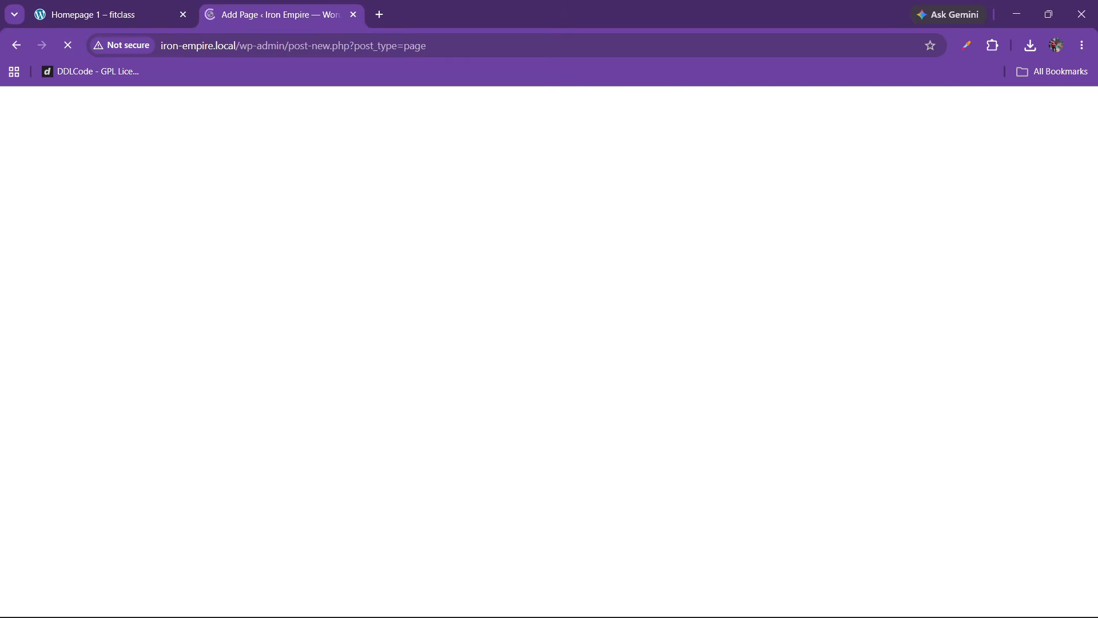
{"action": "left_click", "coordinate": [1002, 601]}
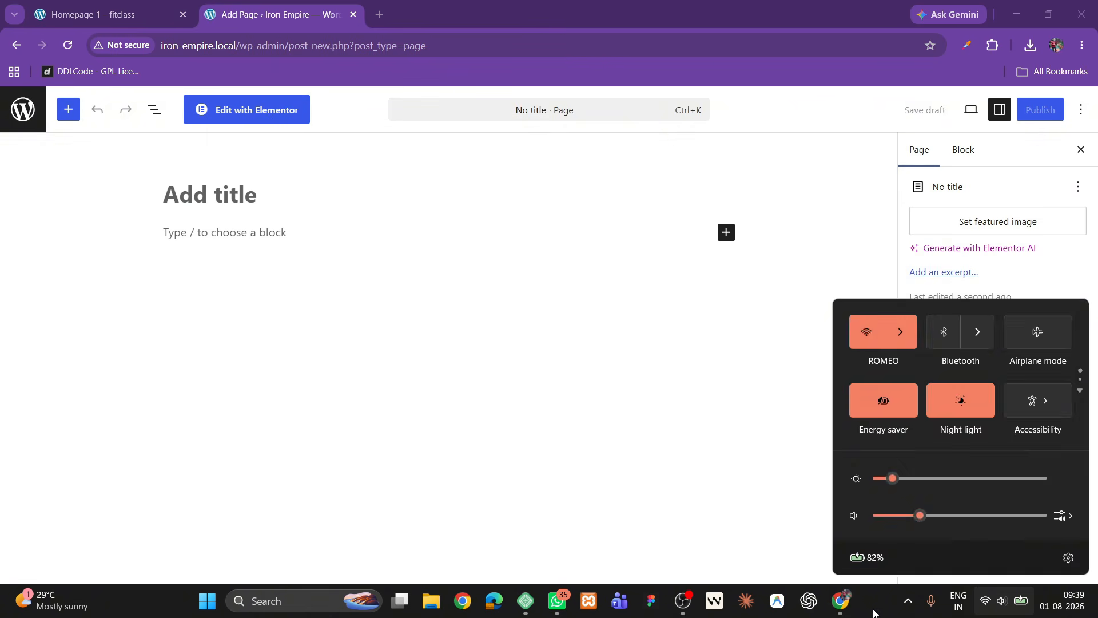
{"action": "left_click", "coordinate": [287, 259]}
{"action": "left_click", "coordinate": [223, 200]}
{"action": "type", "text": "h"}
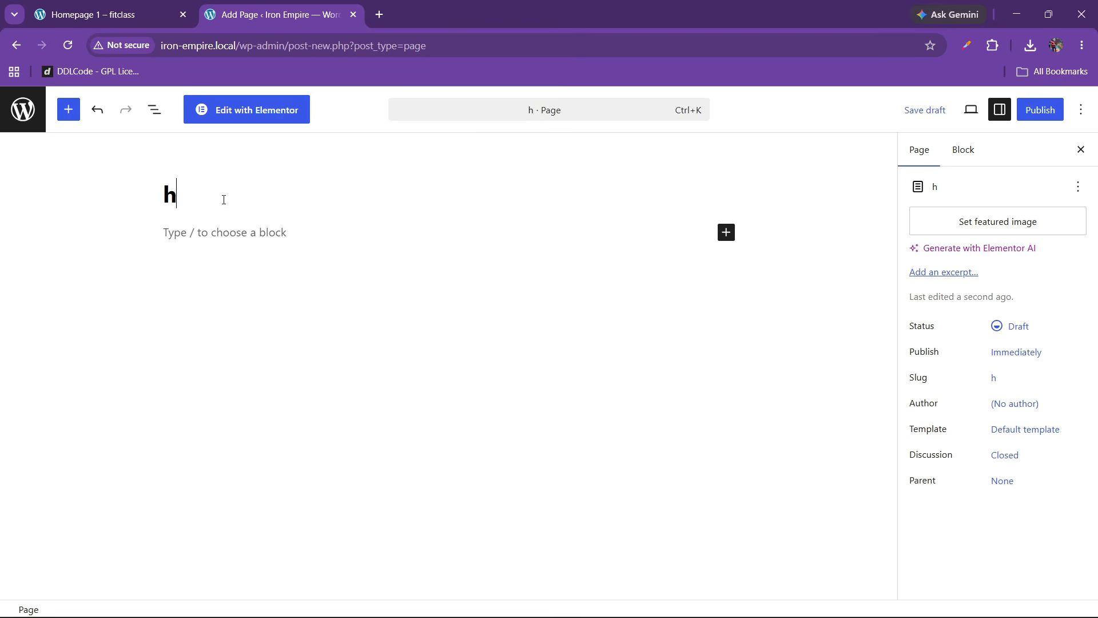
{"action": "type", "text": "ome"}
{"action": "key", "text": "BackSpace"}
{"action": "key", "text": "BackSpace"}
{"action": "key", "text": "BackSpace"}
{"action": "type", "text": "y"}
{"action": "key", "text": "BackSpace"}
{"action": "key", "text": "BackSpace"}
{"action": "type", "text": "Home"}
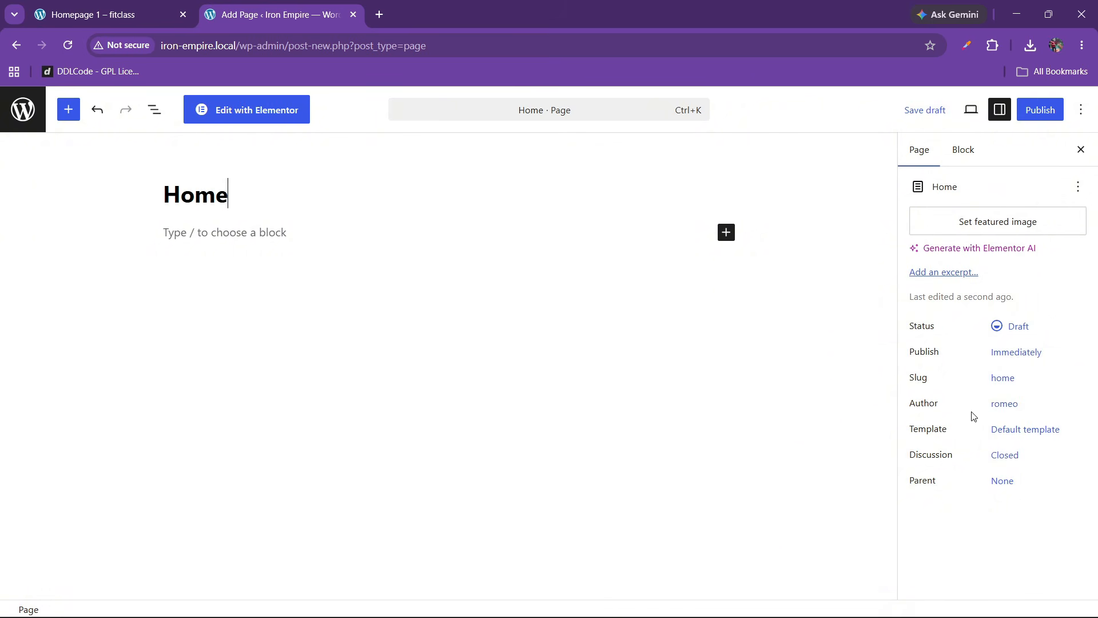
Step: Assign the Elementor Full Width template to the Home page, publish it and return to the list of pages
{"action": "left_click", "coordinate": [998, 430]}
{"action": "left_click", "coordinate": [796, 512]}
{"action": "left_click", "coordinate": [760, 561]}
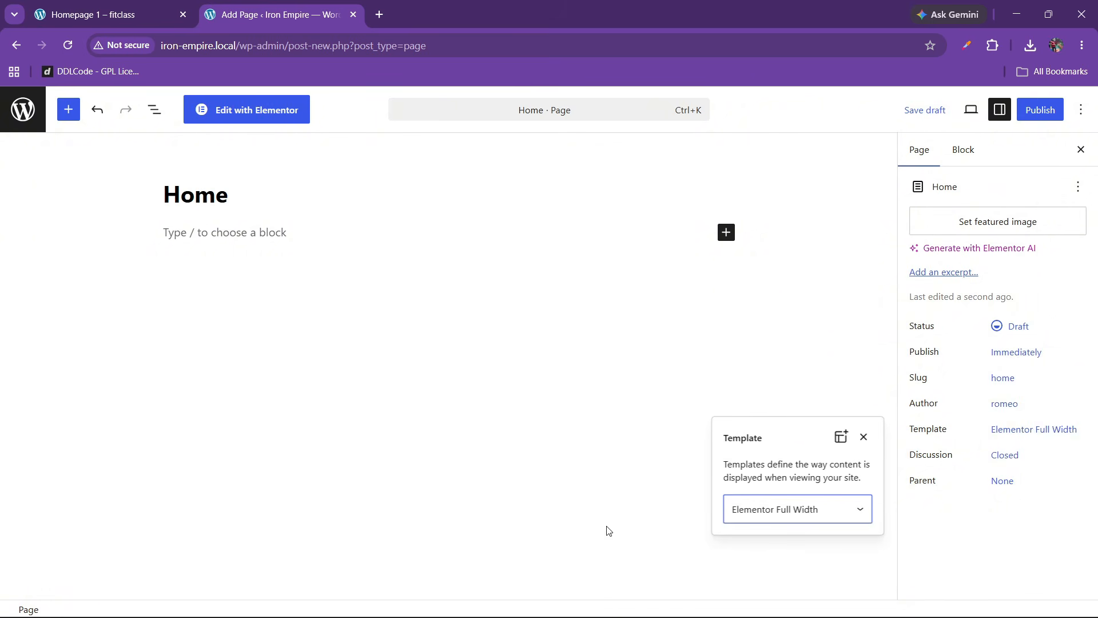
{"action": "left_click", "coordinate": [607, 530]}
{"action": "left_click", "coordinate": [1040, 109]}
{"action": "left_click", "coordinate": [1035, 110]}
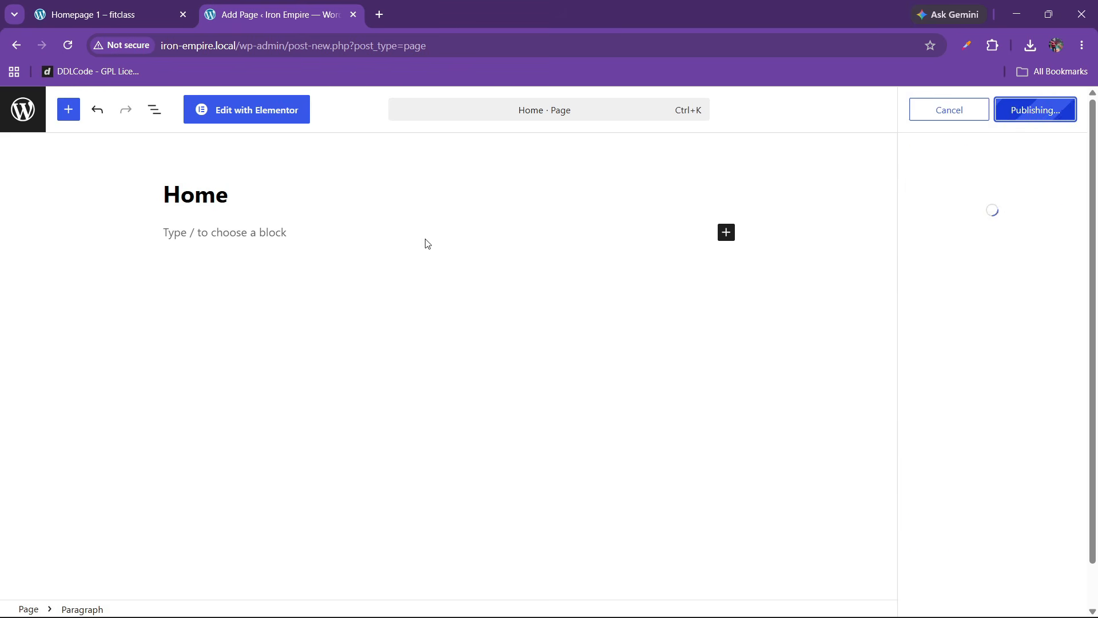
{"action": "left_click", "coordinate": [23, 109]}
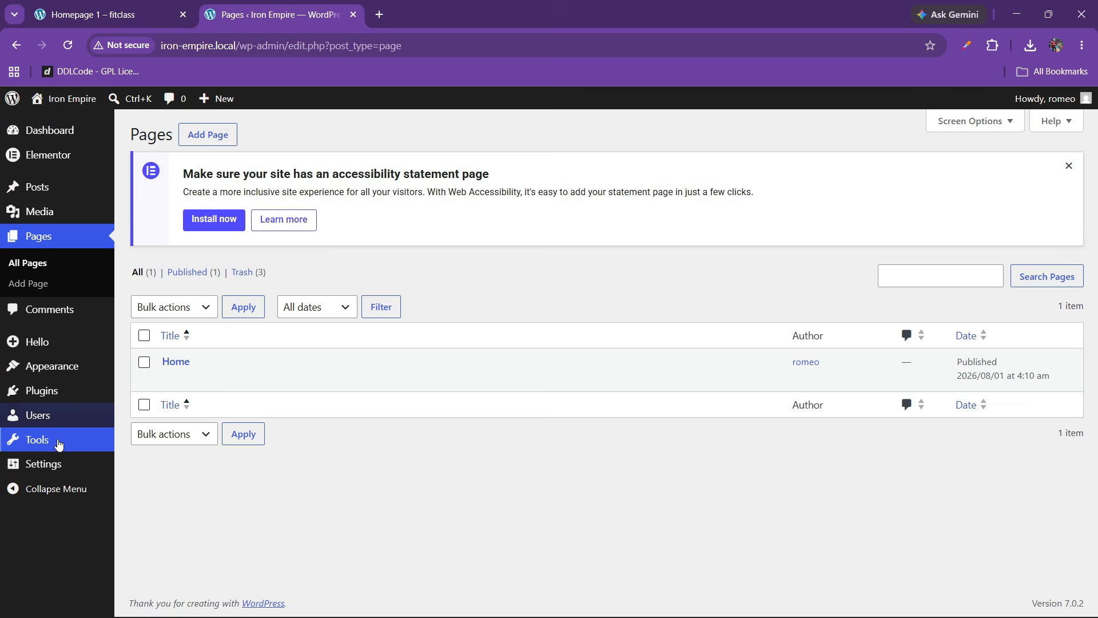
Step: Open the Reading settings and make the homepage display a static page, choosing Home as the homepage
{"action": "mouse_move", "coordinate": [58, 463]}
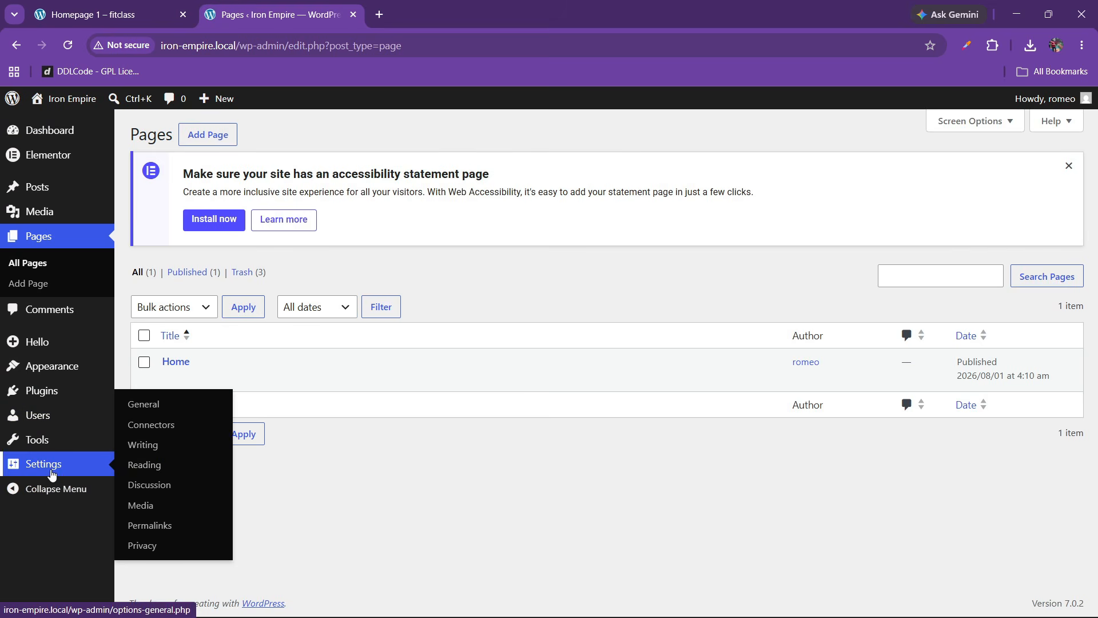
{"action": "left_click", "coordinate": [140, 452]}
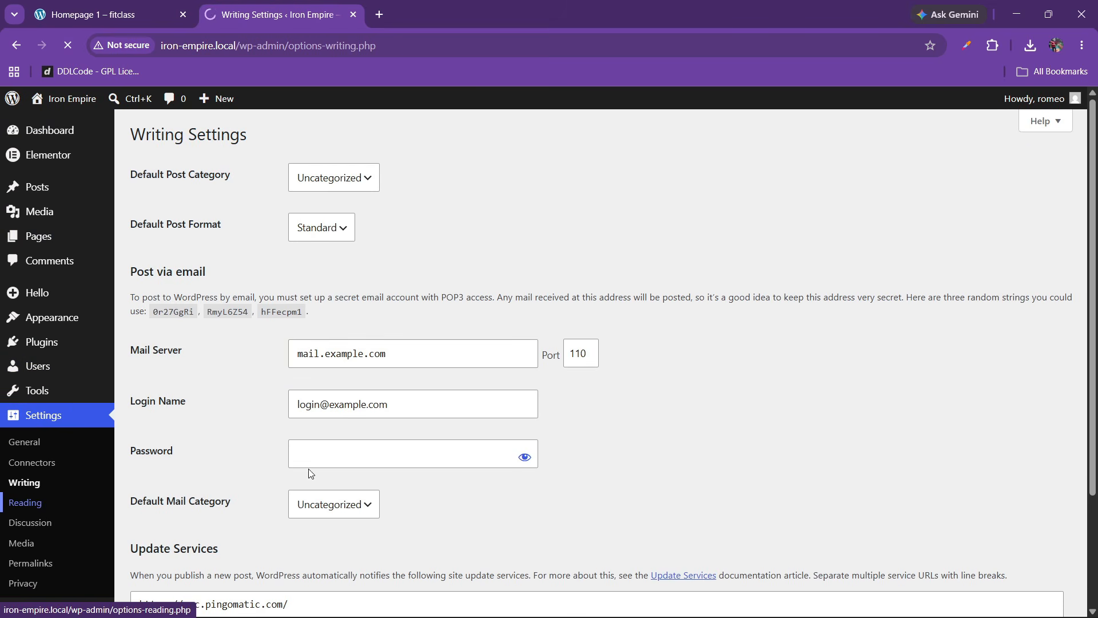
{"action": "left_click", "coordinate": [294, 195]}
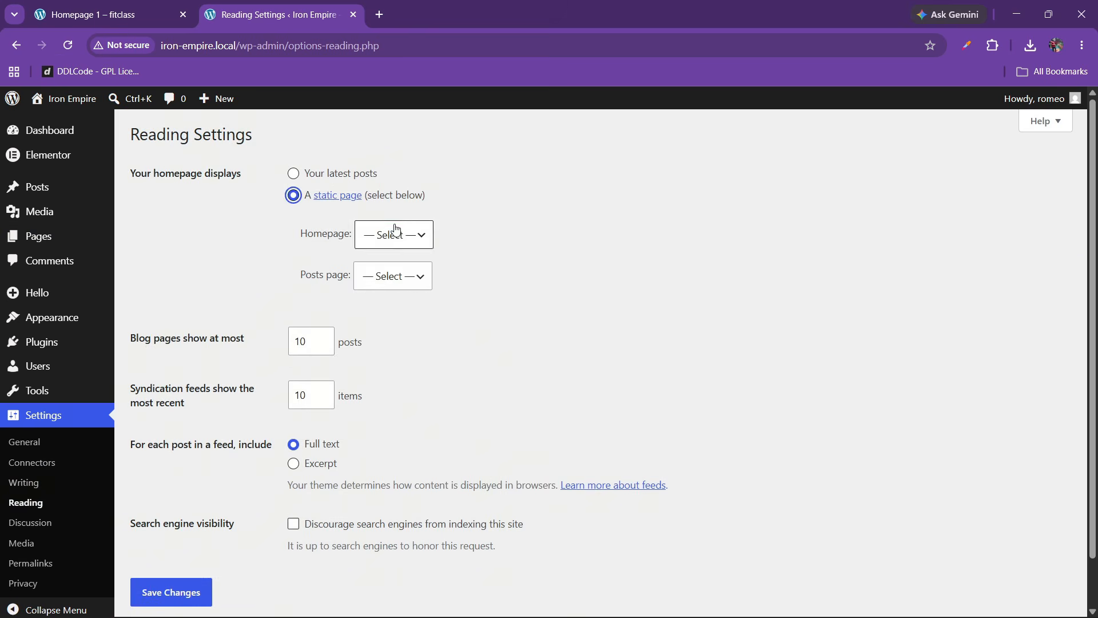
{"action": "left_click", "coordinate": [396, 229]}
{"action": "left_click", "coordinate": [390, 275]}
{"action": "scroll", "coordinate": [267, 435], "scroll_direction": "down", "scroll_amount": 1}
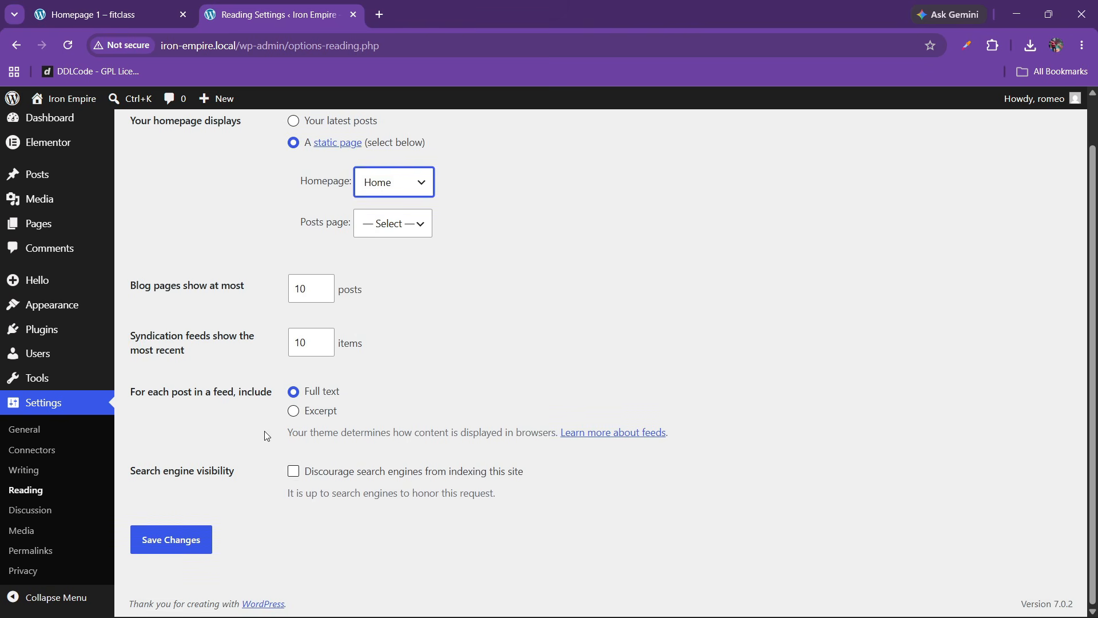
Step: Set each post in a feed to include only the excerpt and save the Reading settings
{"action": "left_click", "coordinate": [294, 417]}
{"action": "left_click", "coordinate": [187, 548]}
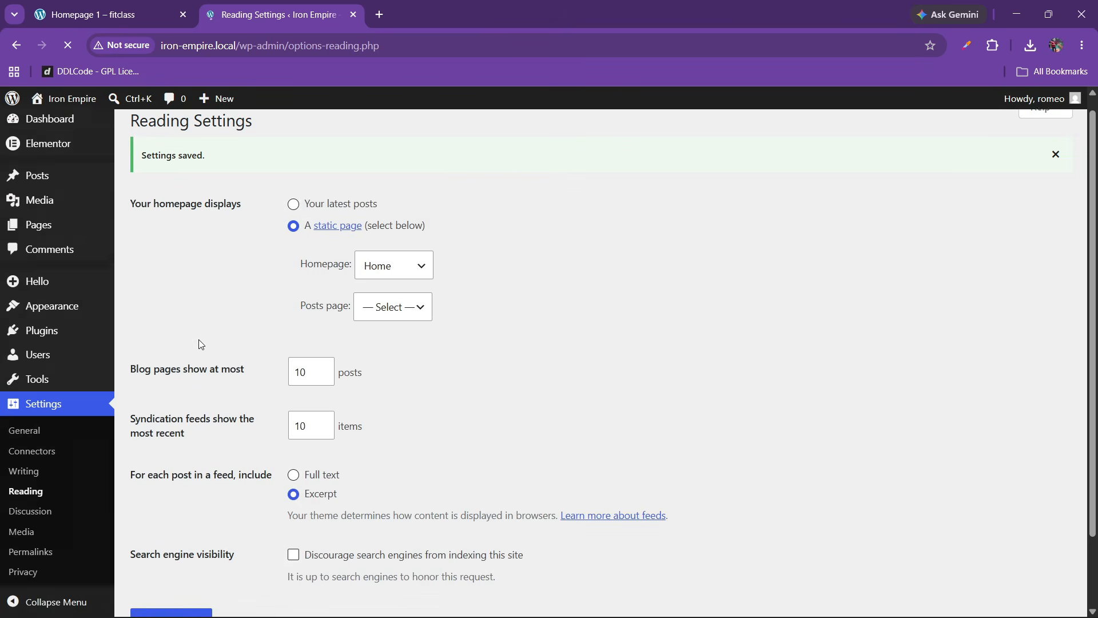
{"action": "scroll", "coordinate": [48, 553], "scroll_direction": "down", "scroll_amount": 2}
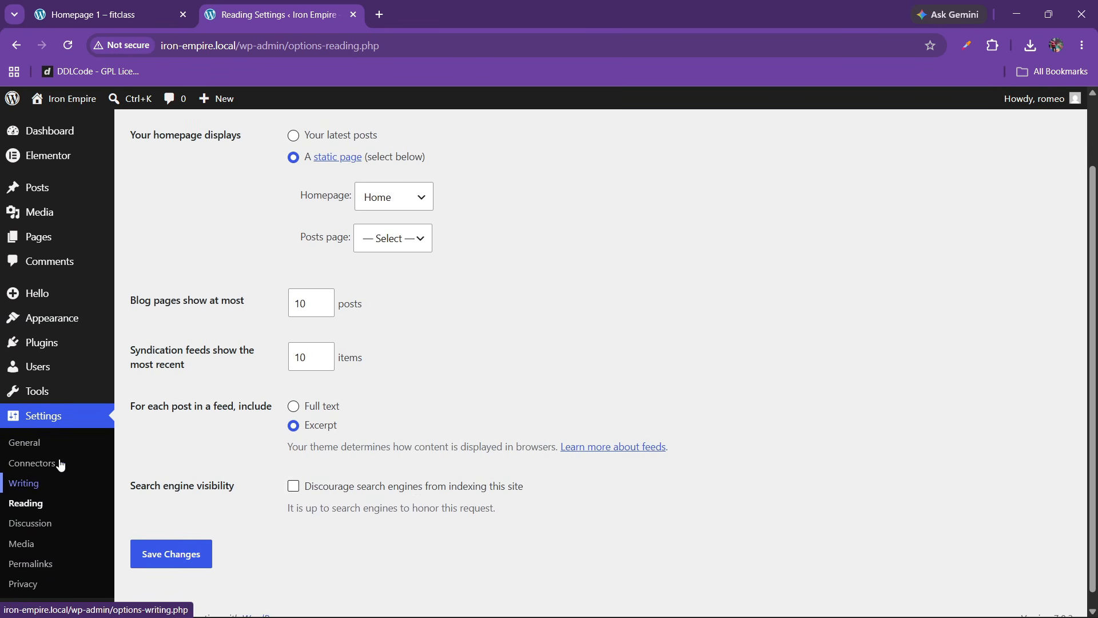
{"action": "scroll", "coordinate": [59, 461], "scroll_direction": "up", "scroll_amount": 2}
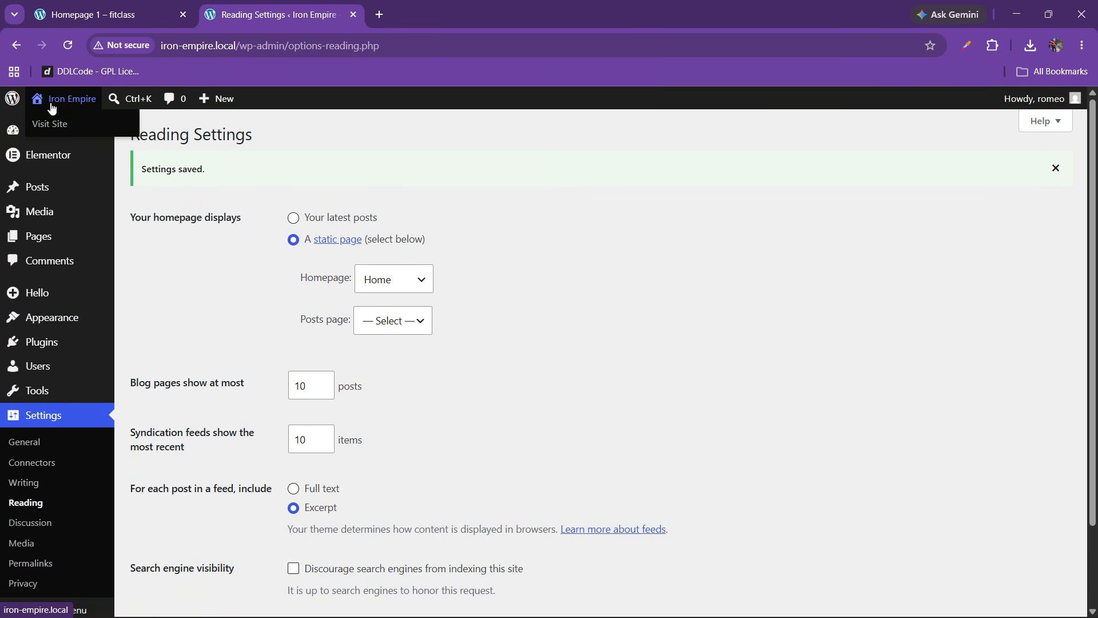
Step: Open the live Iron Empire site in a new tab and load the Media Library in the admin tab
{"action": "right_click", "coordinate": [50, 121]}
{"action": "left_click", "coordinate": [105, 137]}
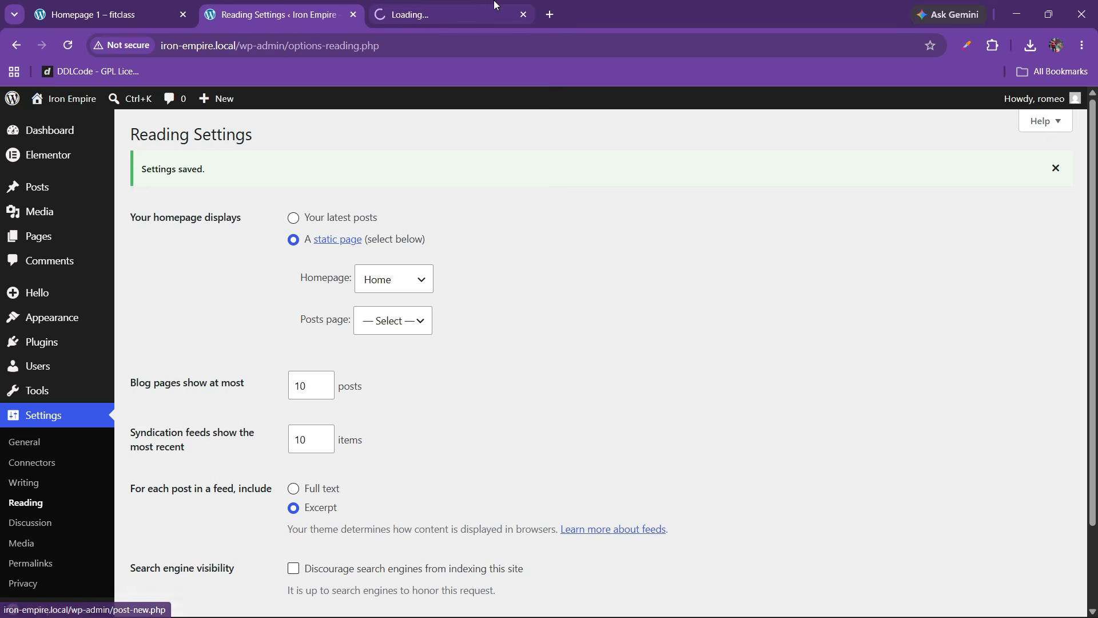
{"action": "left_click", "coordinate": [469, 8]}
{"action": "left_click", "coordinate": [337, 8]}
{"action": "left_click", "coordinate": [418, 14]}
{"action": "left_click", "coordinate": [291, 11]}
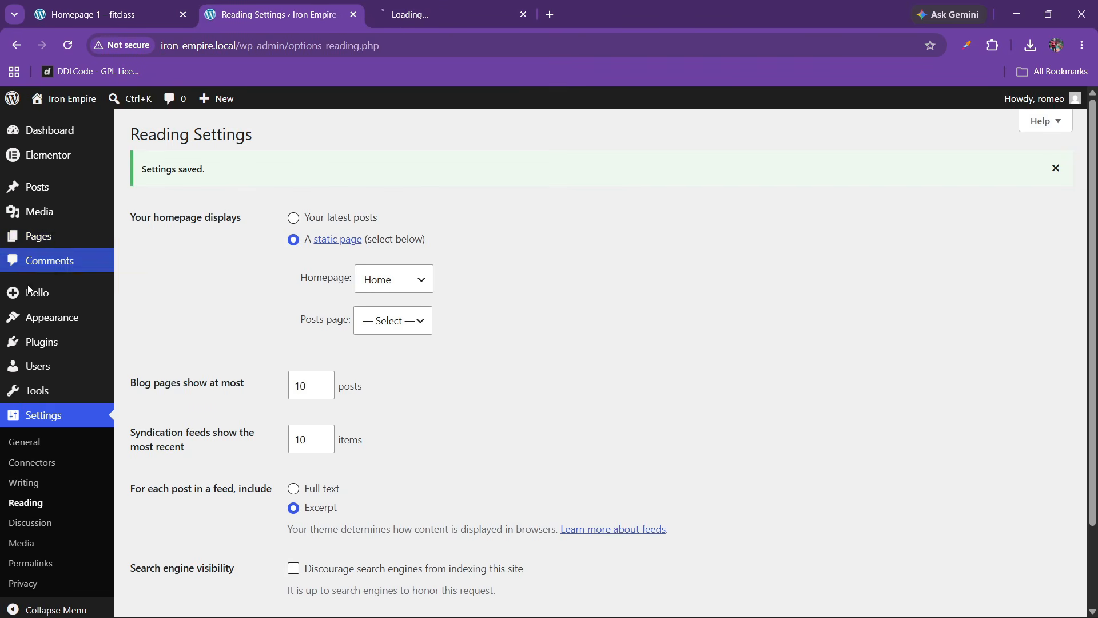
{"action": "mouse_move", "coordinate": [44, 218]}
{"action": "left_click", "coordinate": [134, 216]}
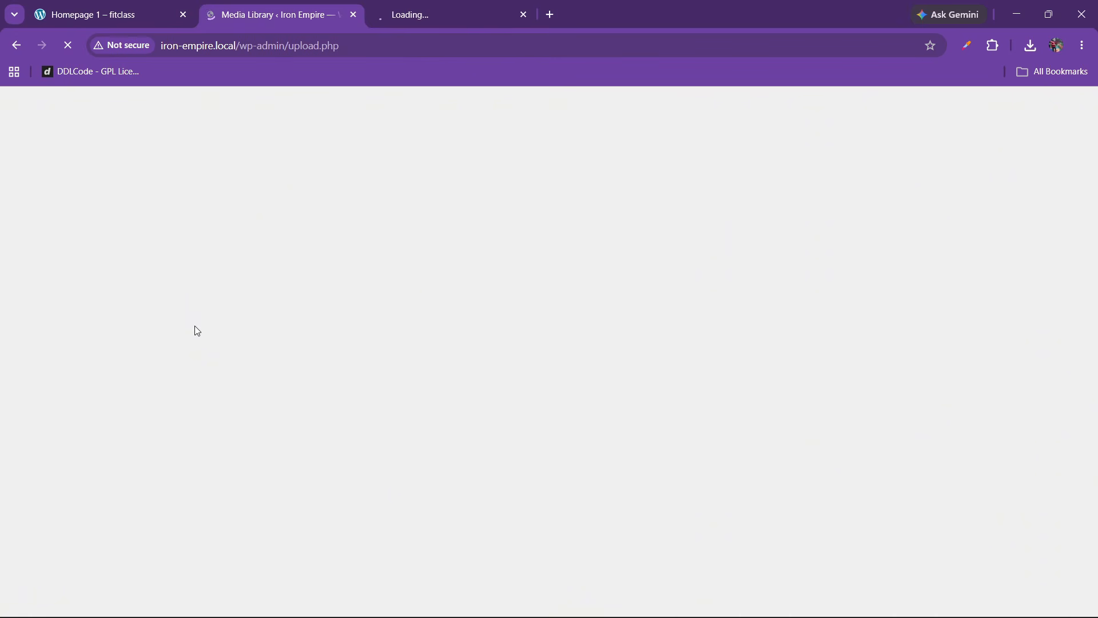
{"action": "left_click", "coordinate": [100, 11]}
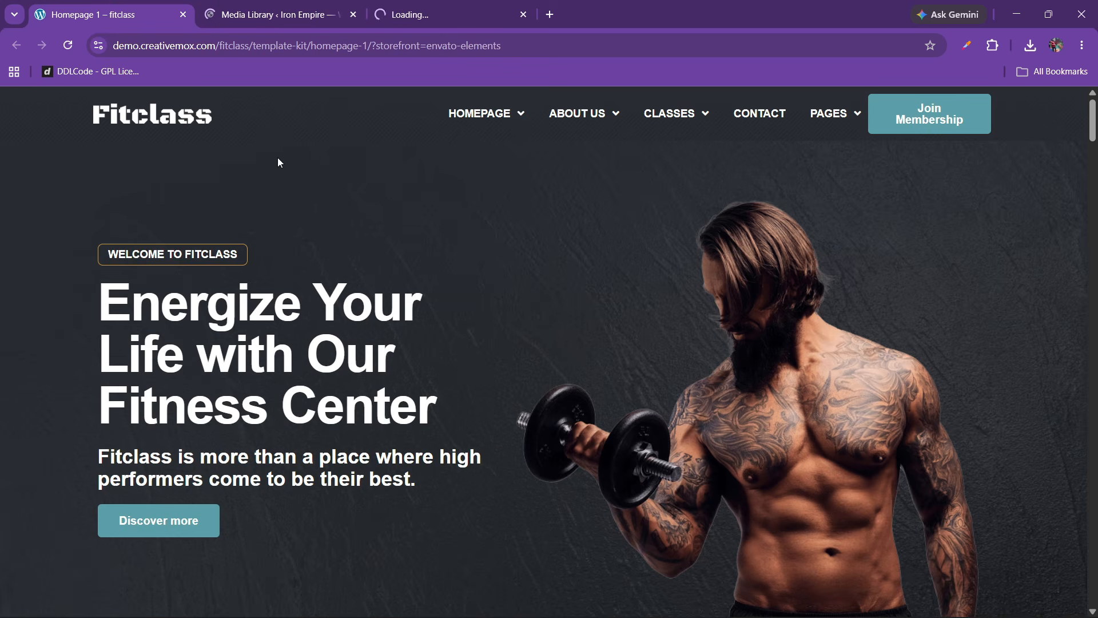
{"action": "left_click", "coordinate": [269, 14]}
{"action": "left_click", "coordinate": [100, 15]}
{"action": "left_click", "coordinate": [335, 46]}
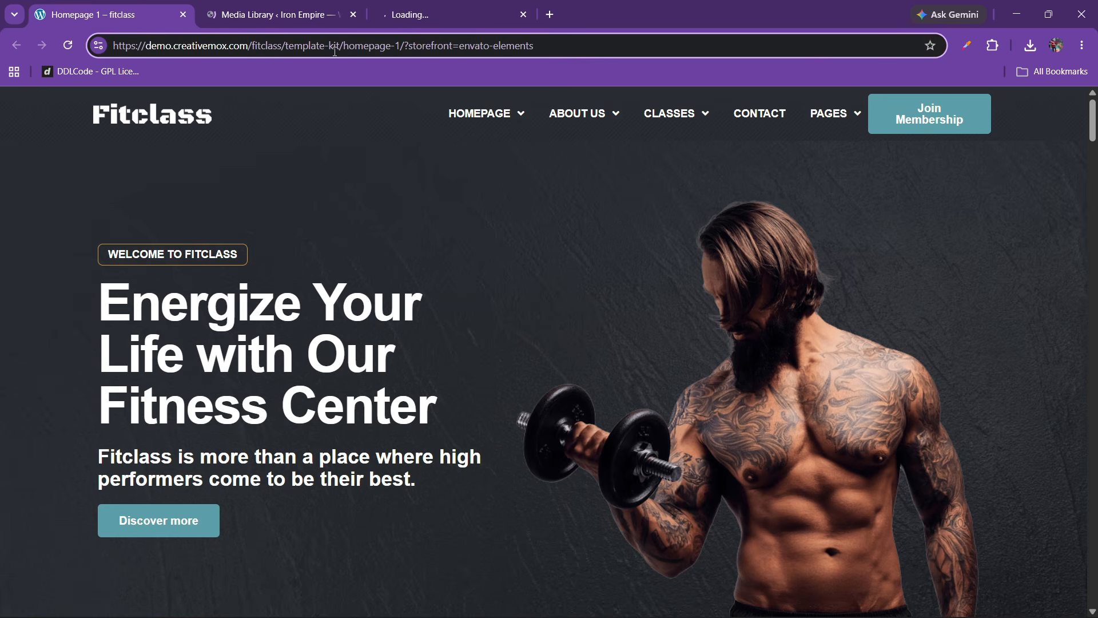
{"action": "key", "text": "ctrl+a"}
{"action": "key", "text": "BackSpace"}
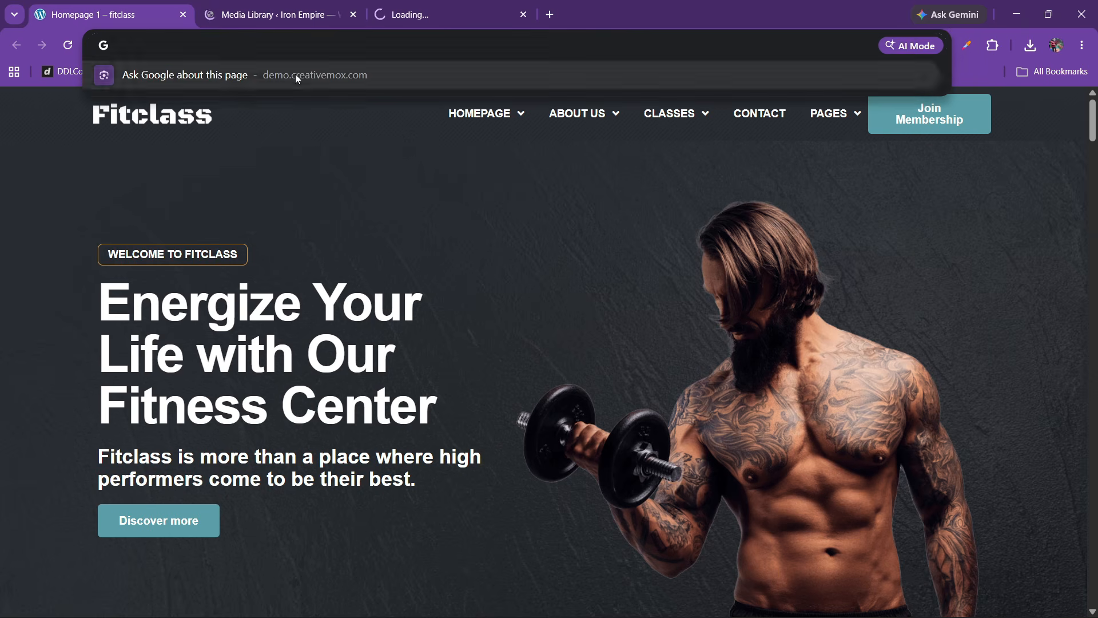
{"action": "left_click", "coordinate": [224, 6]}
{"action": "left_click", "coordinate": [420, 5]}
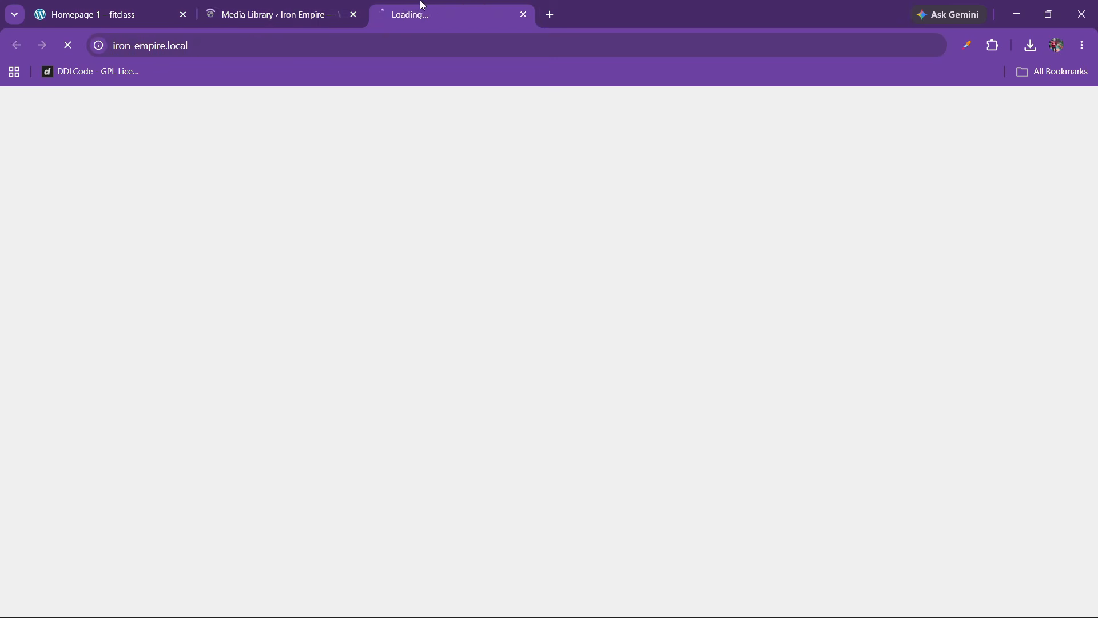
{"action": "left_click", "coordinate": [314, 7]}
{"action": "left_click", "coordinate": [431, 5]}
{"action": "left_click", "coordinate": [309, 7]}
{"action": "left_click", "coordinate": [401, 5]}
{"action": "left_click", "coordinate": [246, 5]}
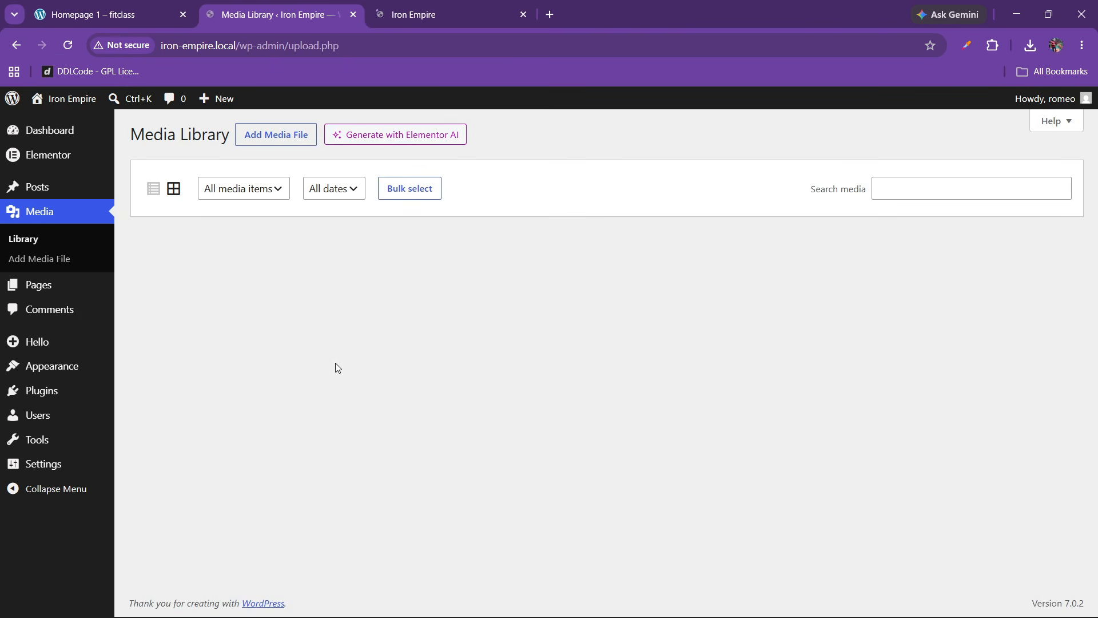
Step: Upload all files from the "iron empire images" folder in Downloads to the Media Library and look over the thumbnails
{"action": "left_click", "coordinate": [275, 137]}
{"action": "left_click", "coordinate": [566, 260]}
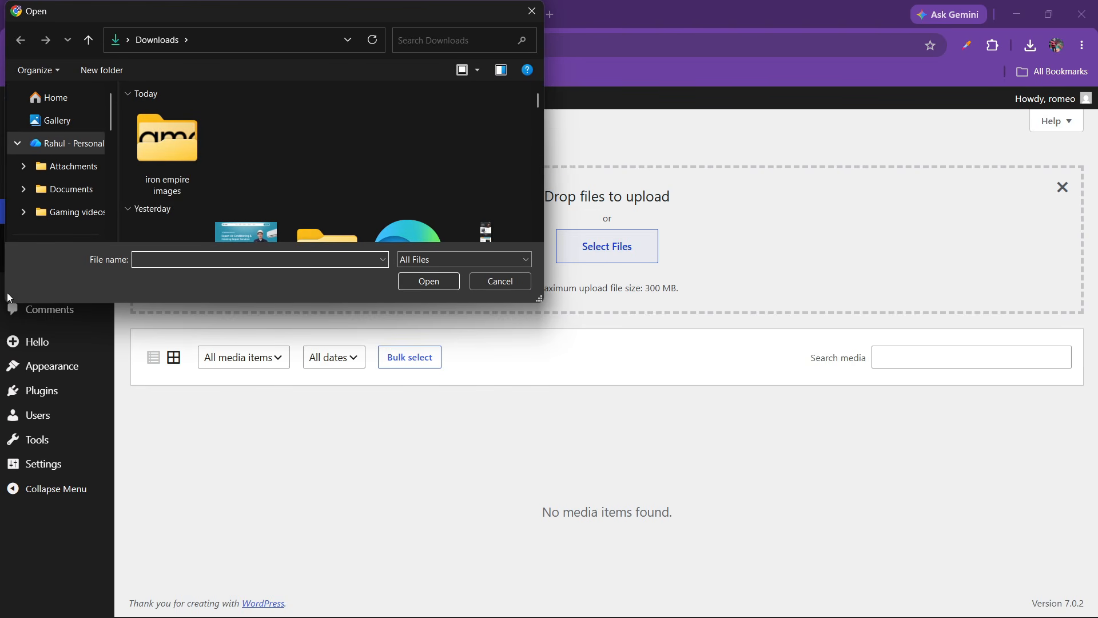
{"action": "double_click", "coordinate": [166, 172]}
{"action": "key", "text": "ctrl+a"}
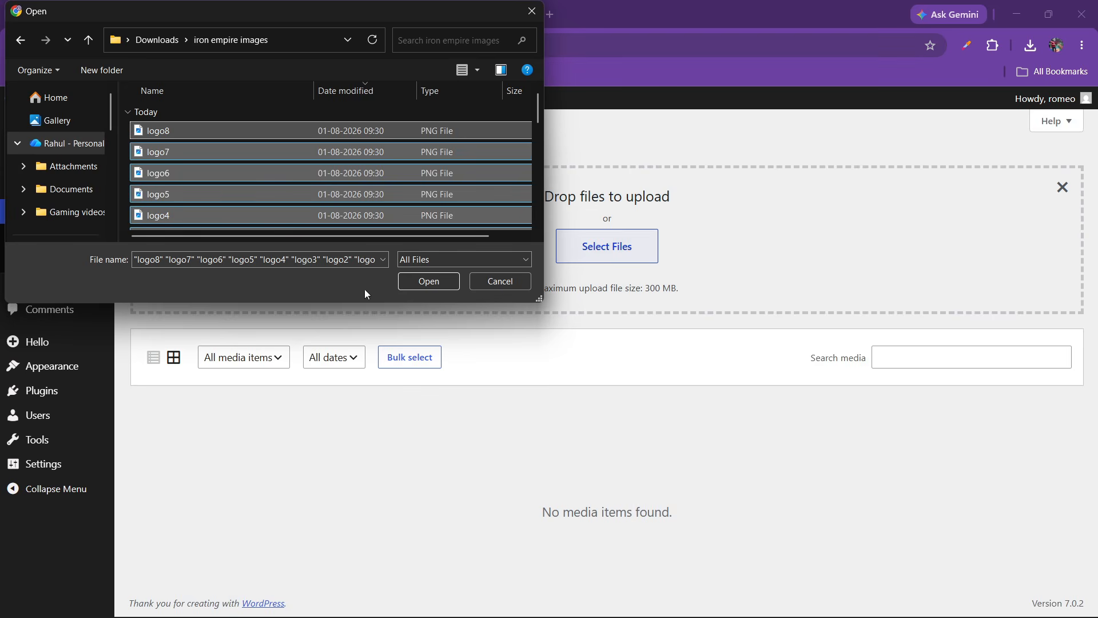
{"action": "left_click", "coordinate": [446, 289]}
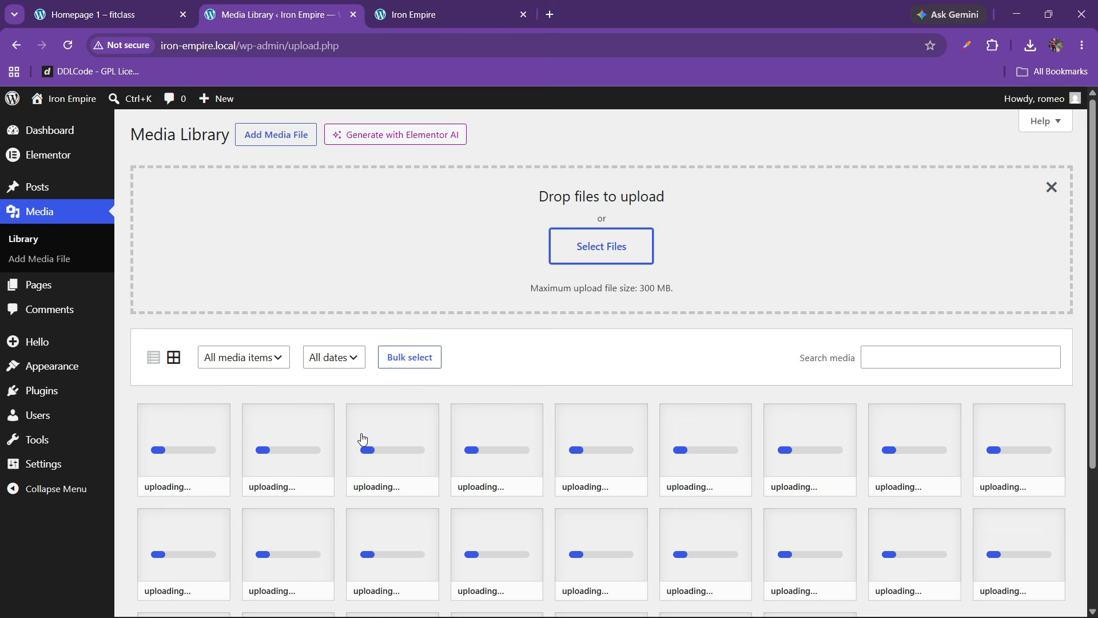
{"action": "scroll", "coordinate": [392, 423], "scroll_direction": "down", "scroll_amount": 3}
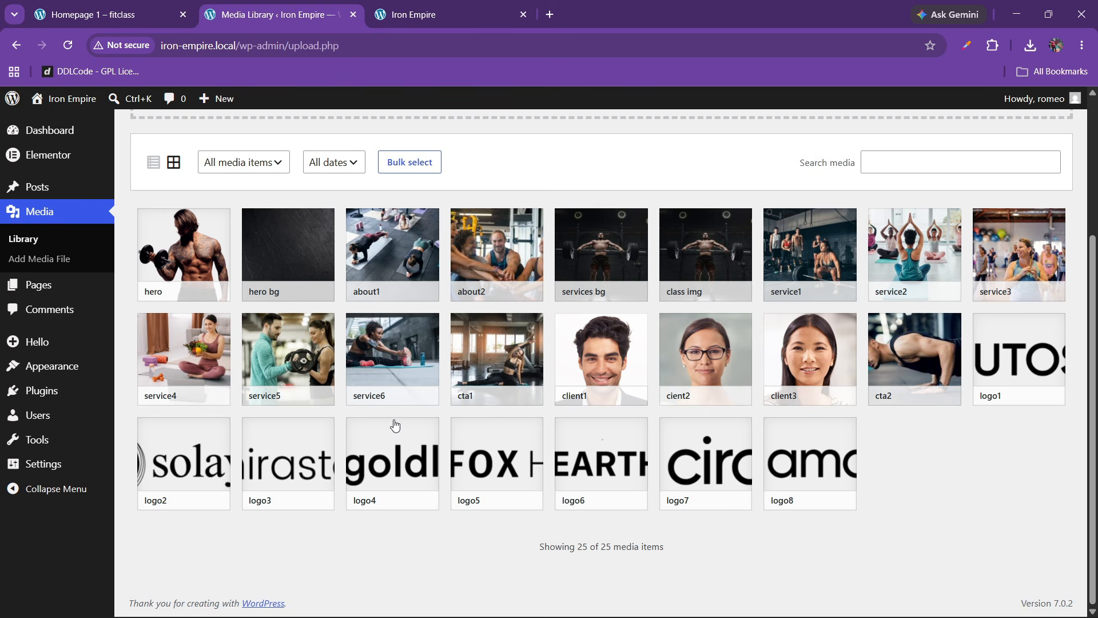
{"action": "scroll", "coordinate": [416, 444], "scroll_direction": "up", "scroll_amount": 3}
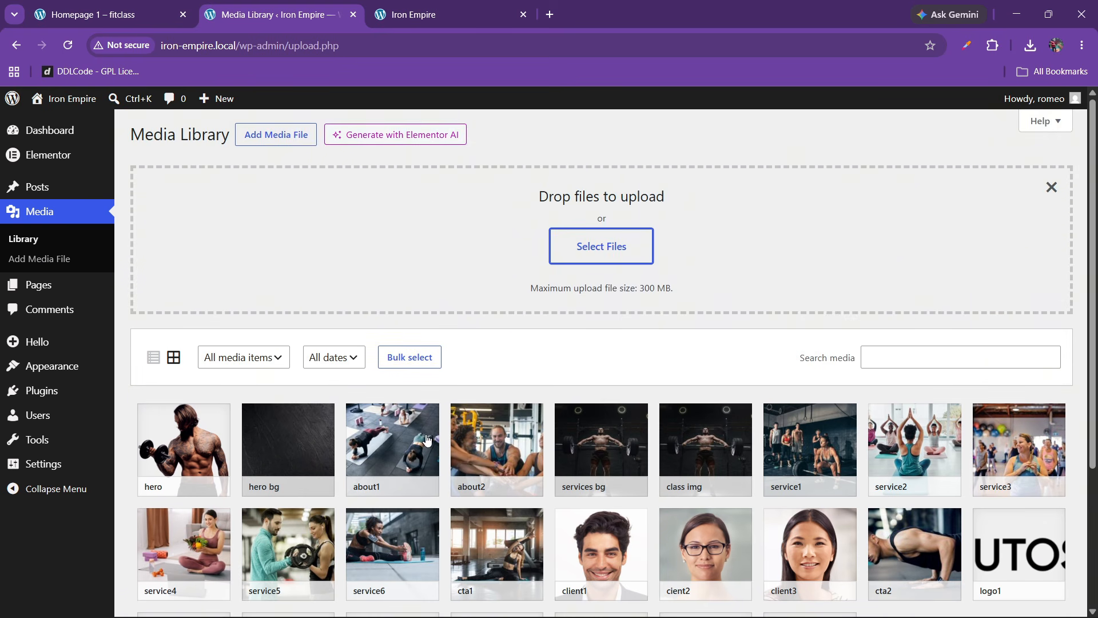
{"action": "scroll", "coordinate": [400, 463], "scroll_direction": "down", "scroll_amount": 3}
{"action": "scroll", "coordinate": [422, 437], "scroll_direction": "up", "scroll_amount": 3}
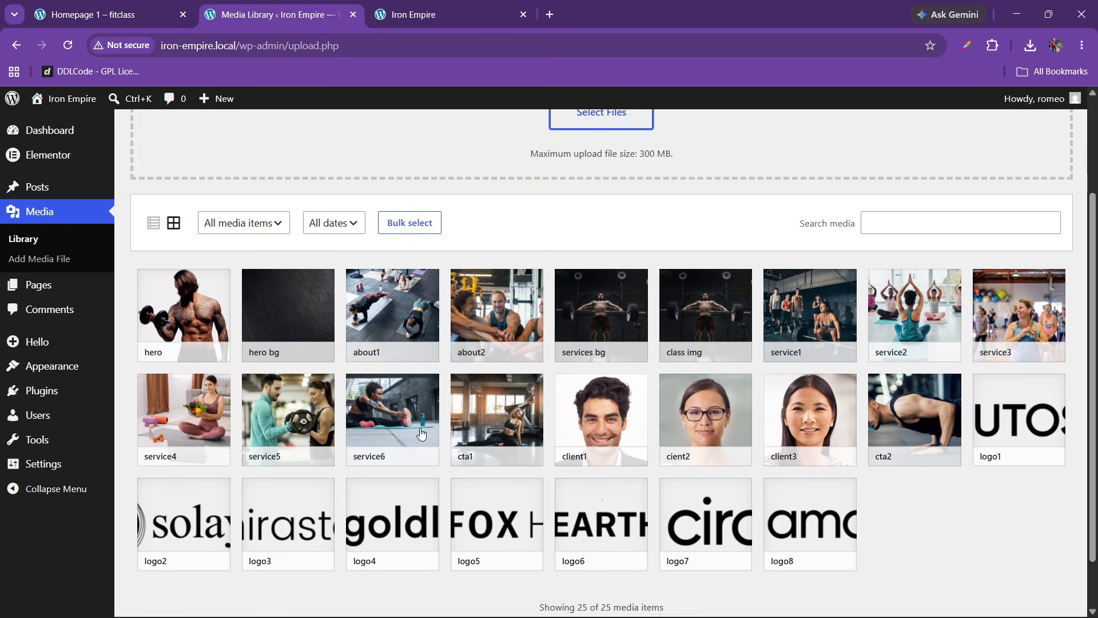
Step: Switch to the live Iron Empire site and reload its front page
{"action": "left_click", "coordinate": [405, 6]}
{"action": "left_click", "coordinate": [303, 6]}
{"action": "left_click", "coordinate": [412, 6]}
{"action": "left_click", "coordinate": [301, 5]}
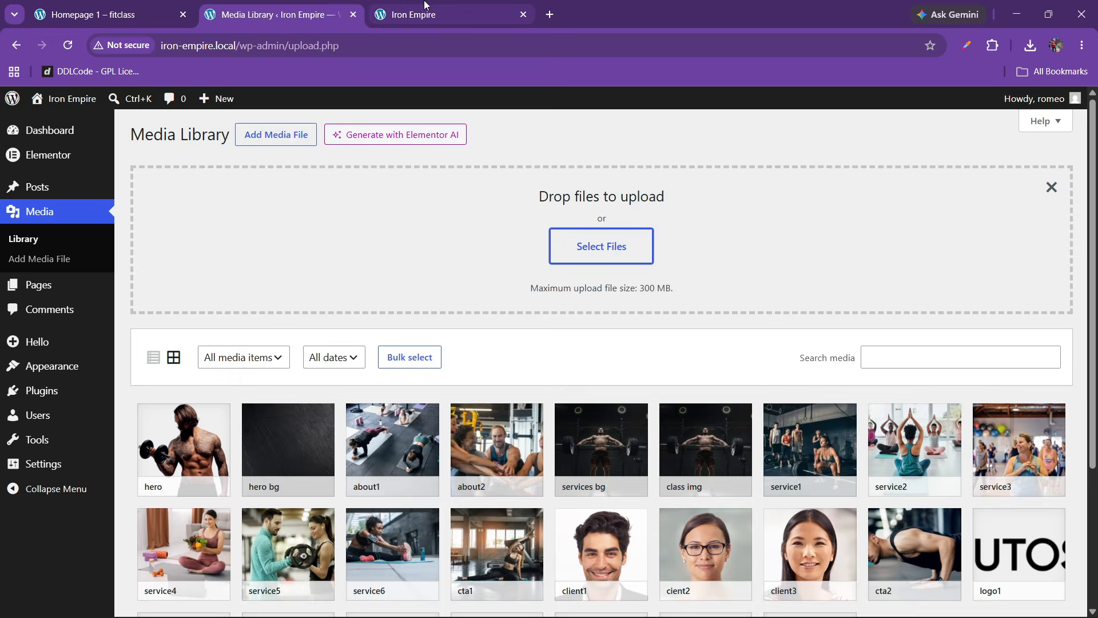
{"action": "left_click", "coordinate": [425, 6]}
{"action": "left_click", "coordinate": [68, 47]}
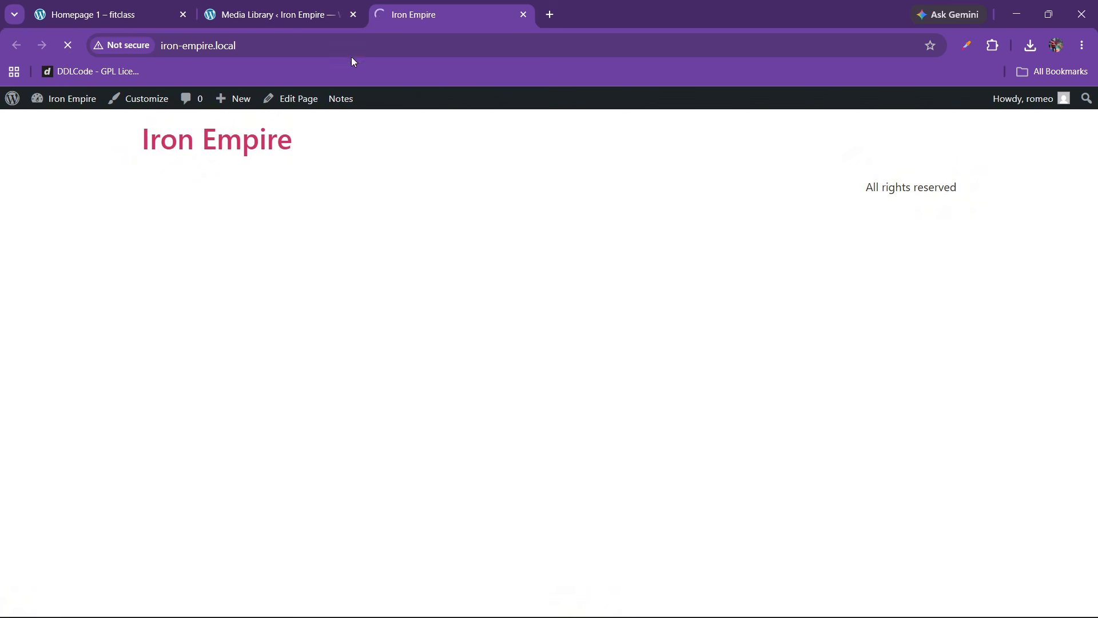
{"action": "left_click", "coordinate": [343, 4]}
{"action": "left_click", "coordinate": [434, 4]}
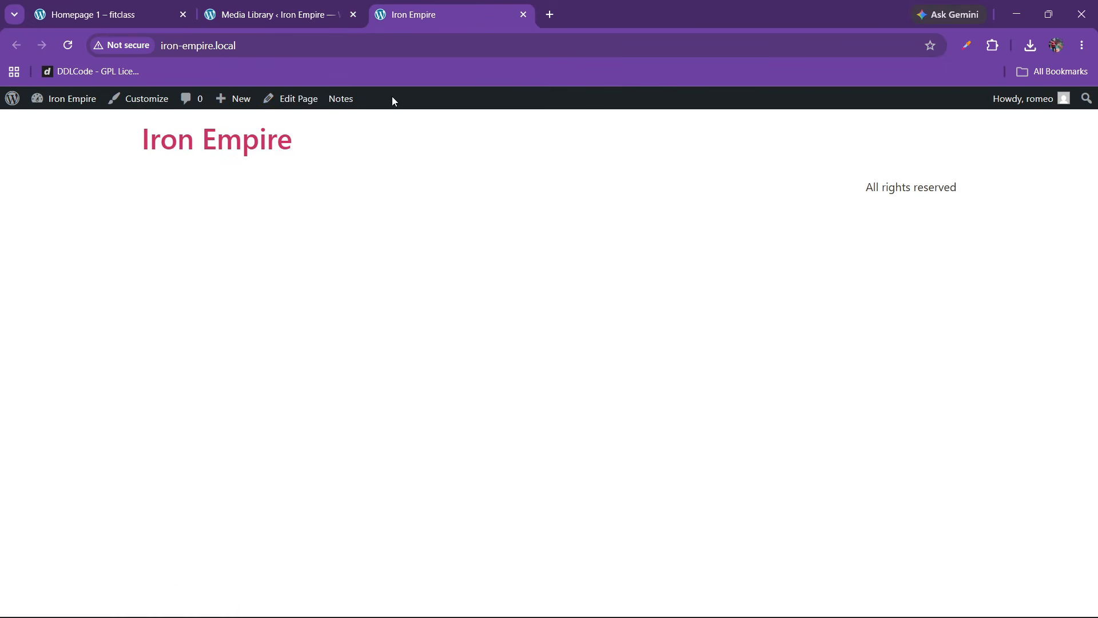
Step: Open the Home page for editing in a new tab and launch it in Elementor
{"action": "right_click", "coordinate": [298, 103]}
{"action": "left_click", "coordinate": [335, 119]}
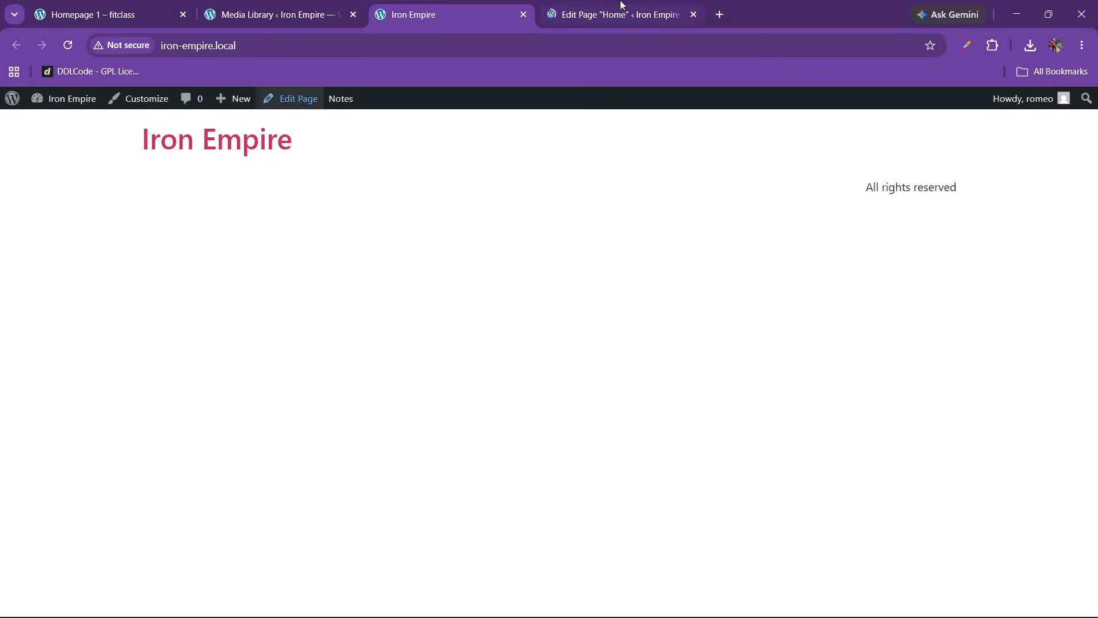
{"action": "left_click", "coordinate": [620, 10]}
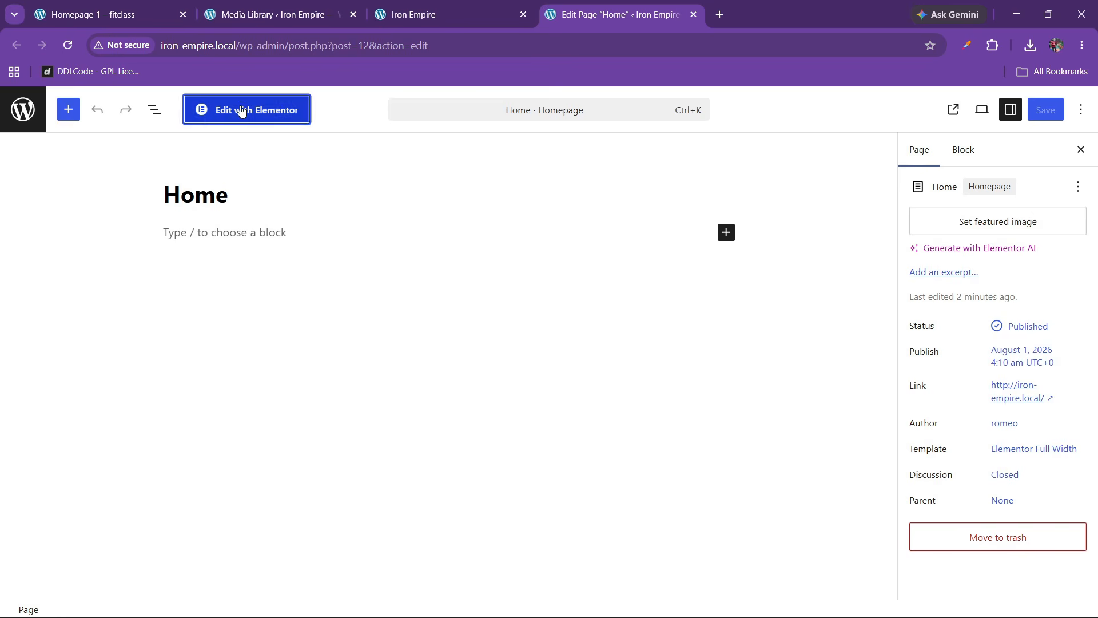
{"action": "left_click", "coordinate": [241, 108]}
Step: Examine the Fitclass demo homepage from the hero through the value, class, testimonial and logo sections down to the footer
{"action": "left_click", "coordinate": [115, 14]}
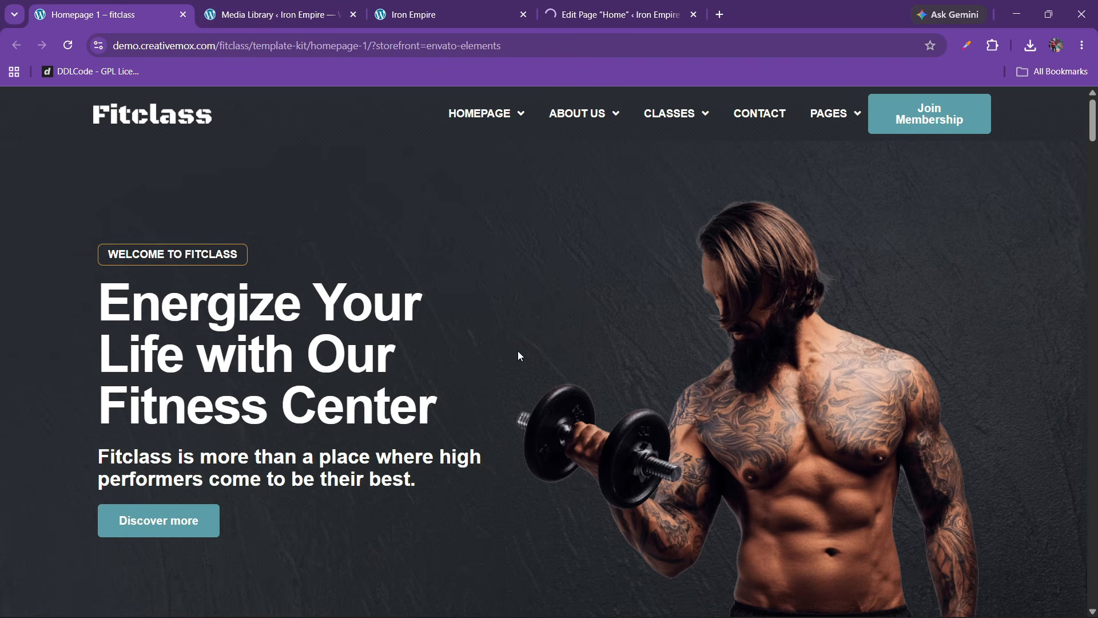
{"action": "scroll", "coordinate": [466, 382], "scroll_direction": "down", "scroll_amount": 3}
{"action": "scroll", "coordinate": [462, 384], "scroll_direction": "down", "scroll_amount": 5}
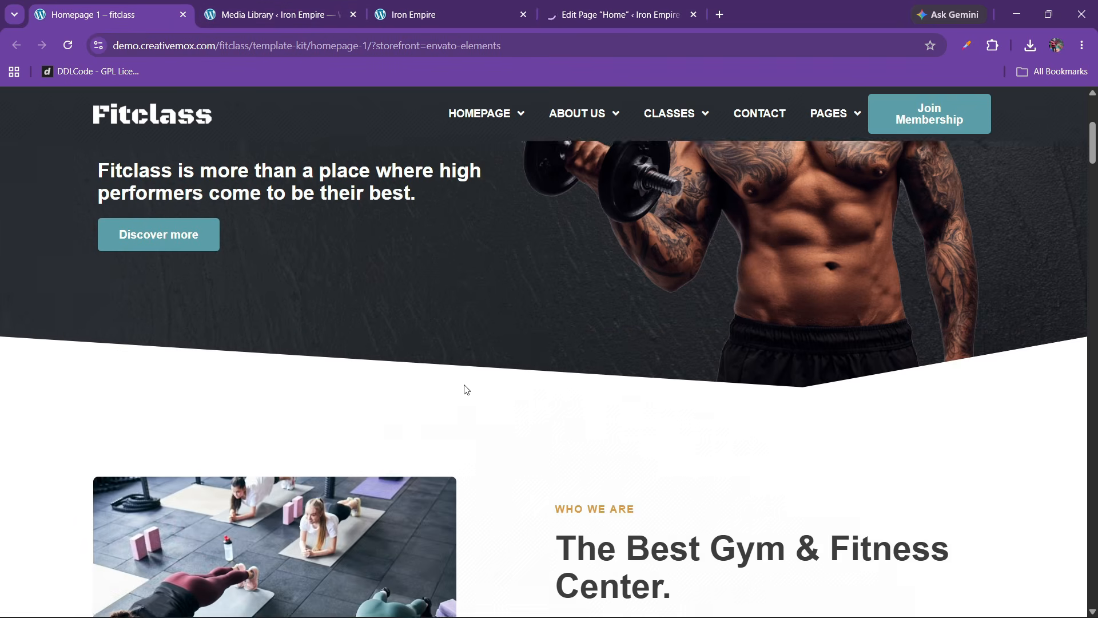
{"action": "scroll", "coordinate": [464, 385], "scroll_direction": "up", "scroll_amount": 7}
{"action": "left_click", "coordinate": [589, 11]}
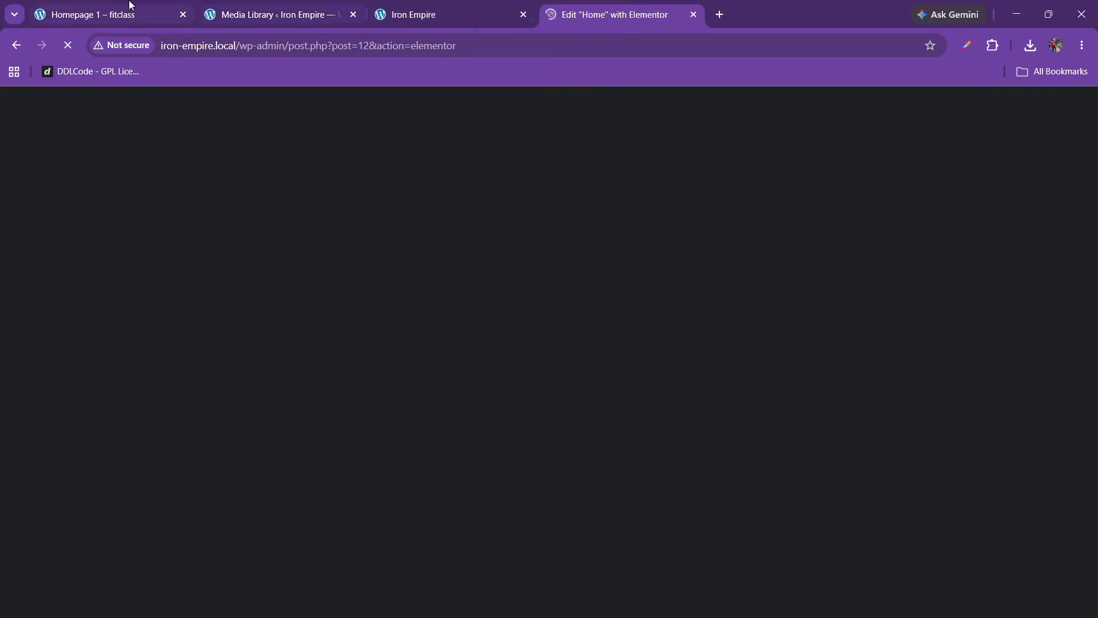
{"action": "left_click", "coordinate": [128, 13]}
{"action": "scroll", "coordinate": [424, 375], "scroll_direction": "down", "scroll_amount": 3}
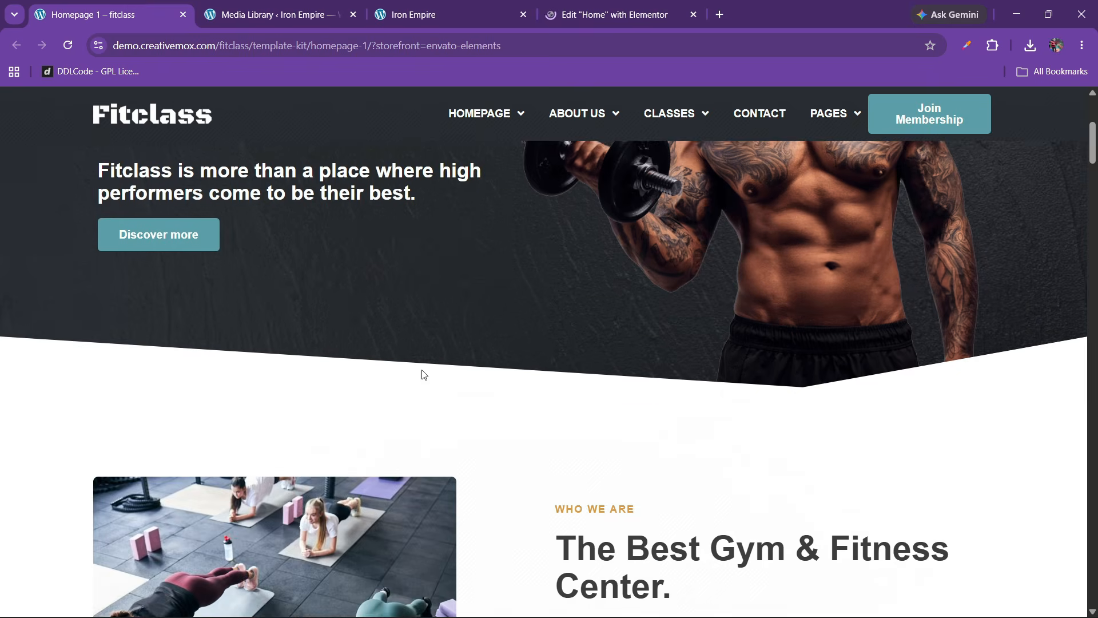
{"action": "scroll", "coordinate": [424, 374], "scroll_direction": "down", "scroll_amount": 8}
{"action": "scroll", "coordinate": [424, 374], "scroll_direction": "up", "scroll_amount": 8}
{"action": "scroll", "coordinate": [424, 375], "scroll_direction": "up", "scroll_amount": 4}
{"action": "scroll", "coordinate": [423, 375], "scroll_direction": "down", "scroll_amount": 12}
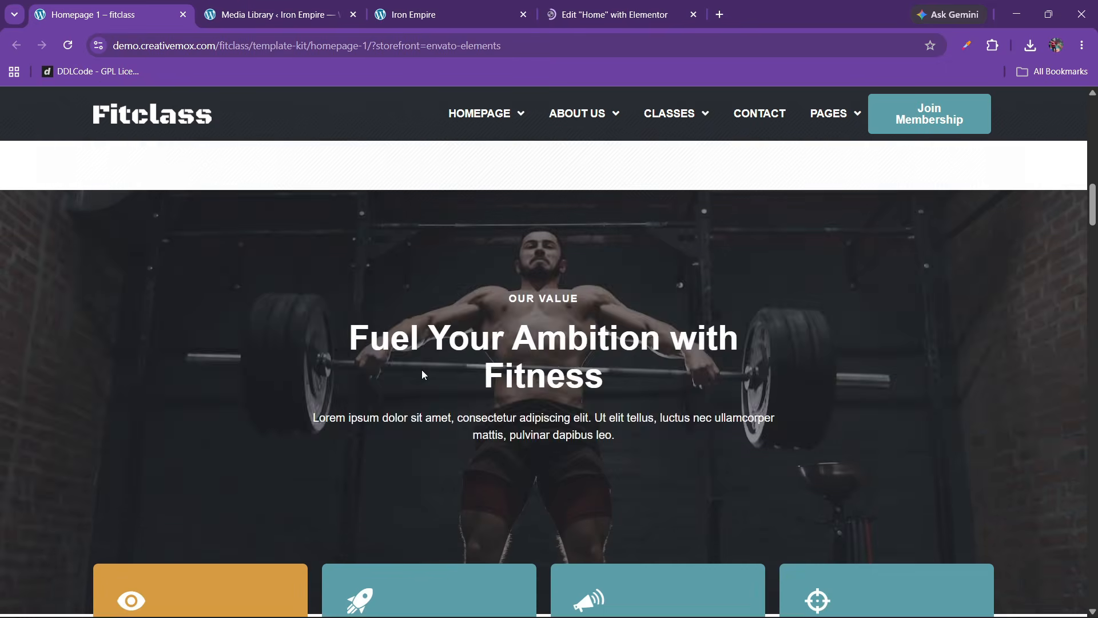
{"action": "scroll", "coordinate": [423, 375], "scroll_direction": "down", "scroll_amount": 20}
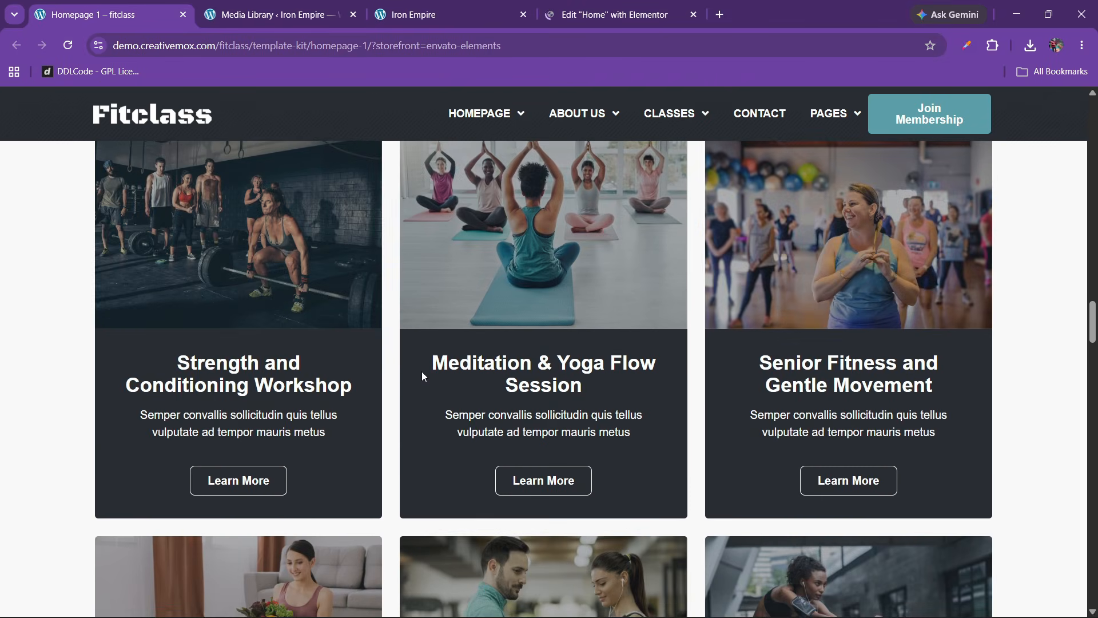
{"action": "scroll", "coordinate": [422, 372], "scroll_direction": "down", "scroll_amount": 13}
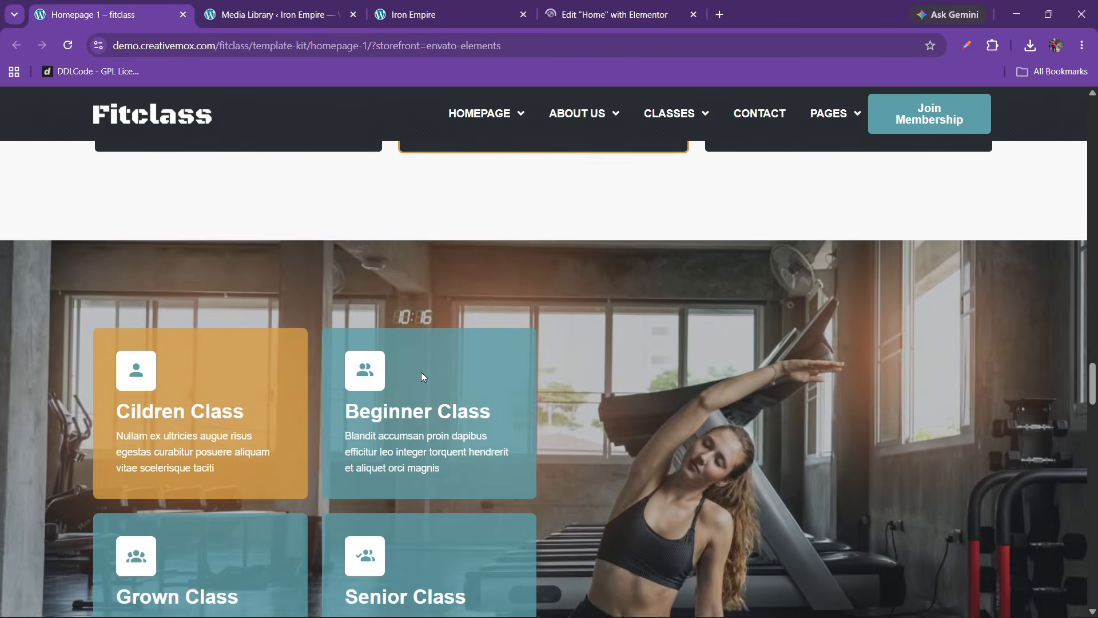
{"action": "scroll", "coordinate": [422, 375], "scroll_direction": "down", "scroll_amount": 15}
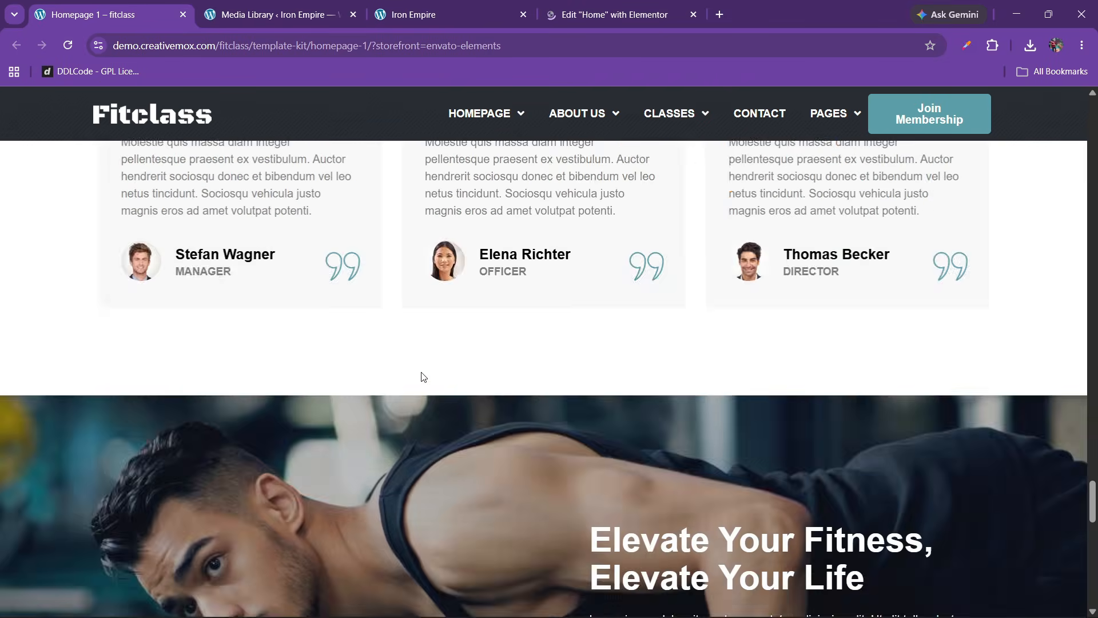
{"action": "scroll", "coordinate": [423, 375], "scroll_direction": "down", "scroll_amount": 15}
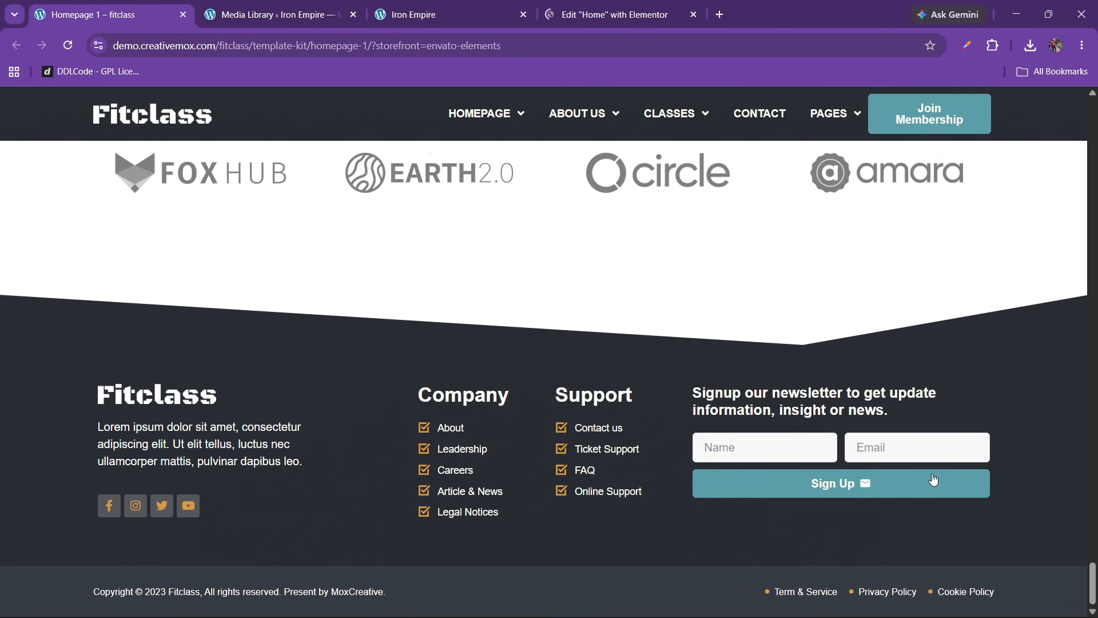
Step: Return to the Home page's Elementor editor, narrow the widget panel and dismiss the productivity checklist
{"action": "left_click_drag", "start_coordinate": [1091, 582], "coordinate": [1007, 195]}
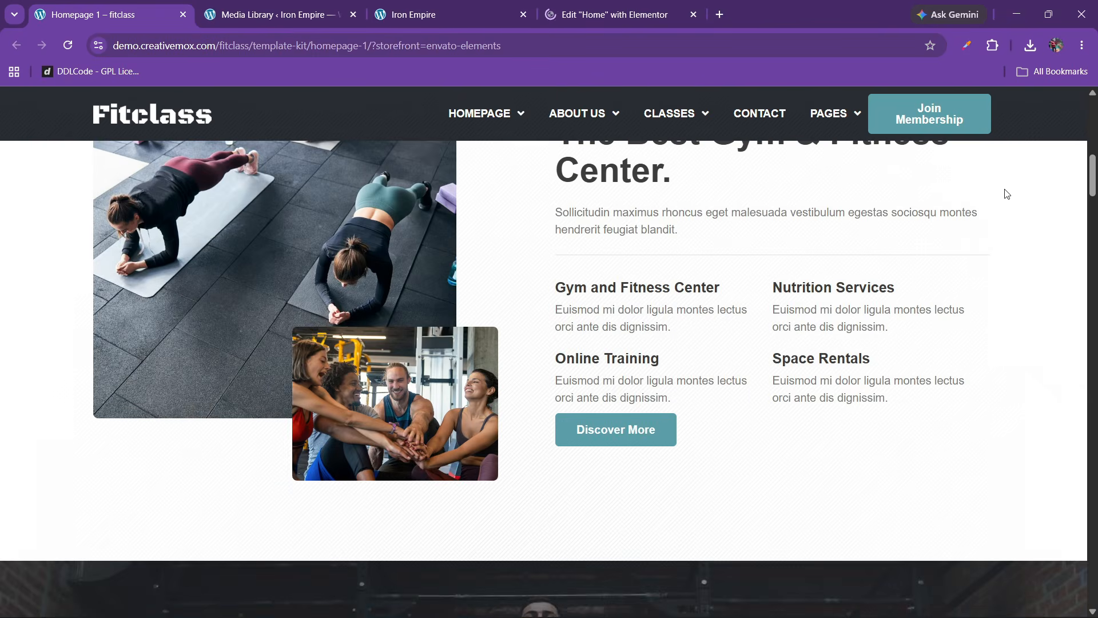
{"action": "left_click", "coordinate": [665, 16]}
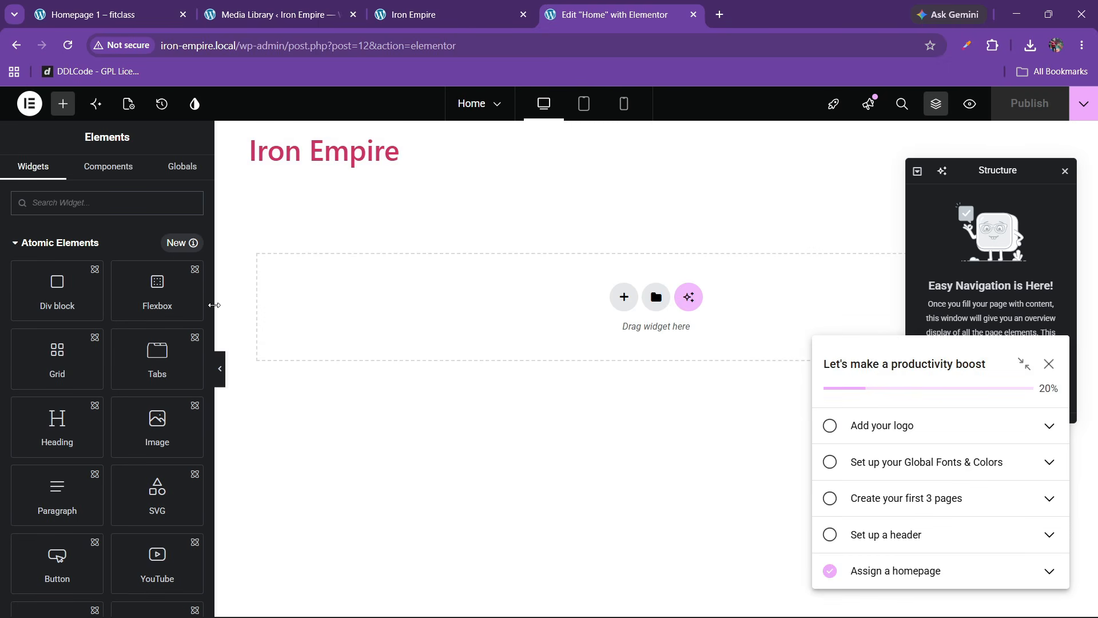
{"action": "left_click_drag", "start_coordinate": [215, 306], "coordinate": [179, 306]}
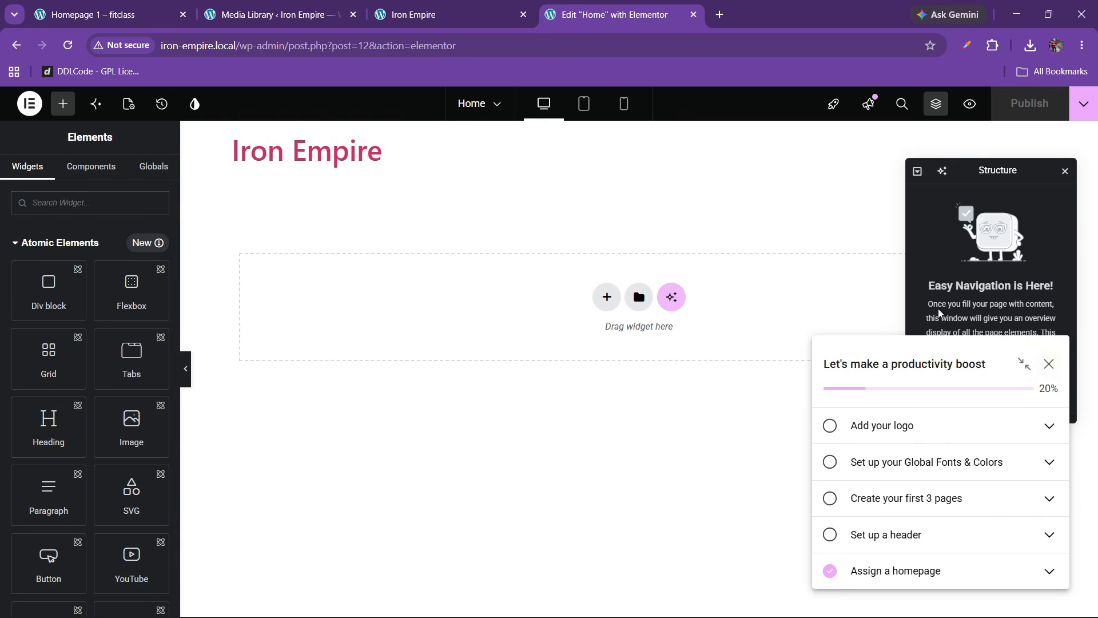
{"action": "left_click", "coordinate": [1050, 365]}
{"action": "left_click", "coordinate": [1019, 228]}
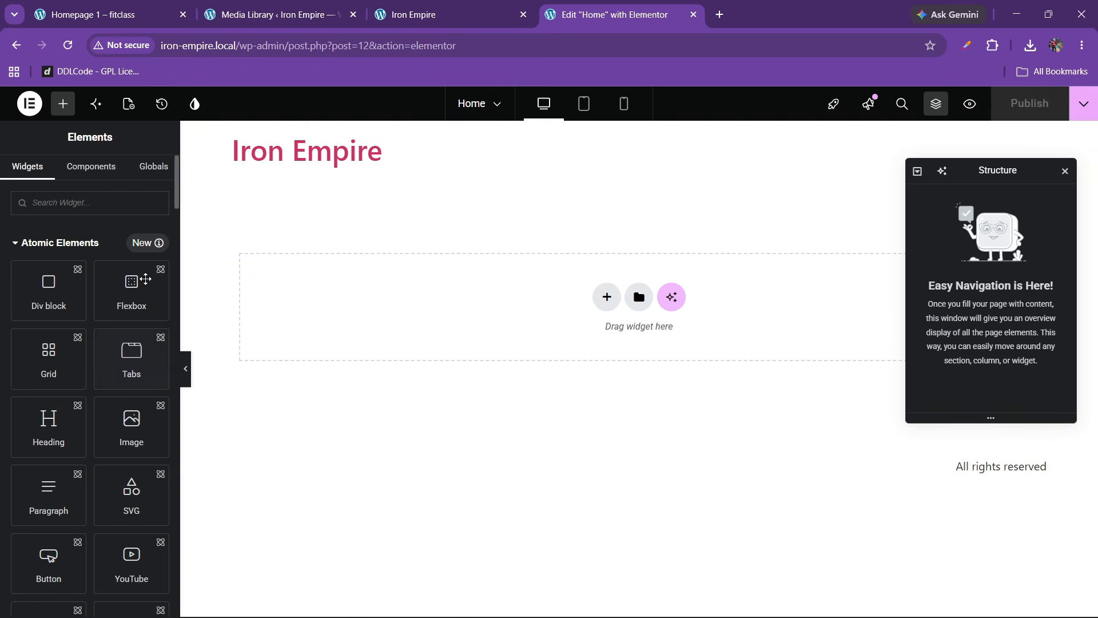
Step: Open Elementor's Design system, and sample the teal #5B9EA7 from the Join Membership button on the Fitclass demo page
{"action": "left_click", "coordinate": [195, 105]}
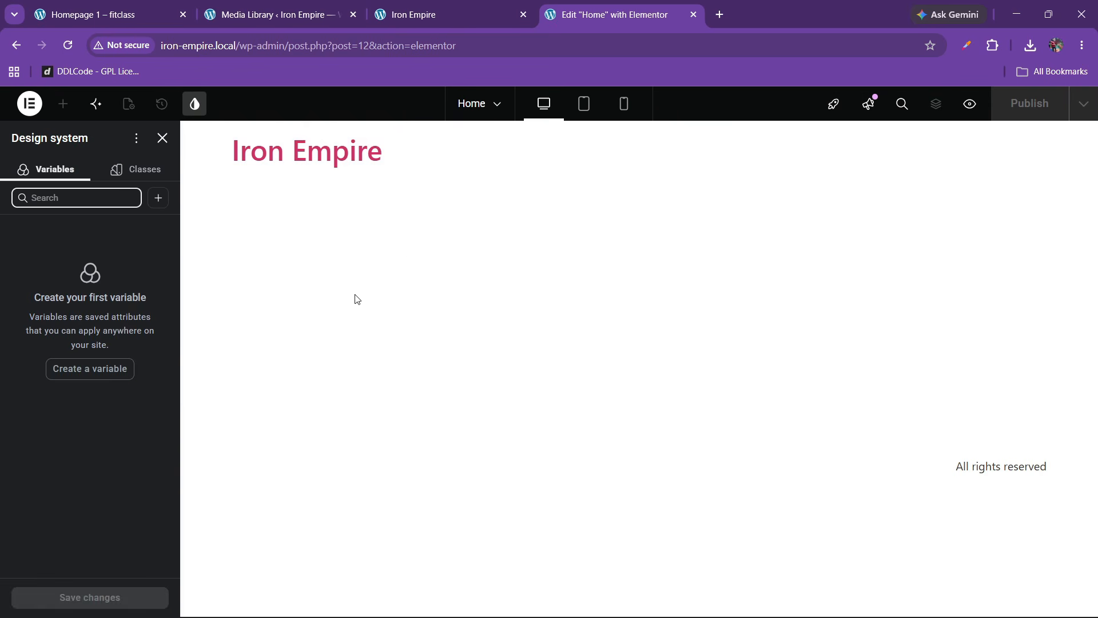
{"action": "left_click", "coordinate": [114, 15]}
{"action": "scroll", "coordinate": [467, 365], "scroll_direction": "up", "scroll_amount": 1}
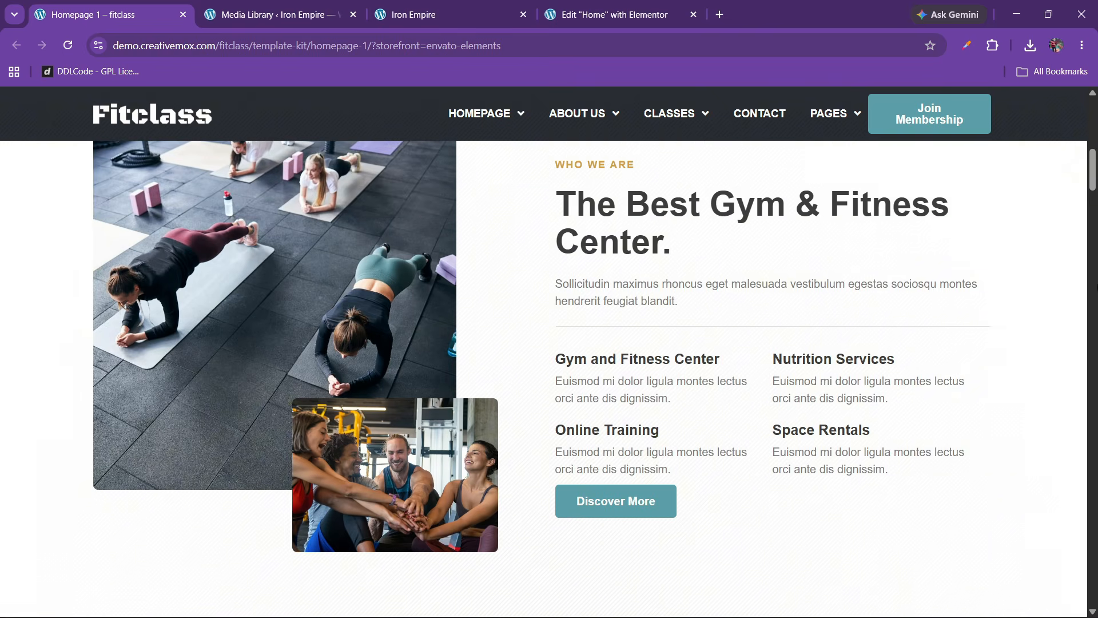
{"action": "left_click_drag", "start_coordinate": [1091, 188], "coordinate": [1085, 132]}
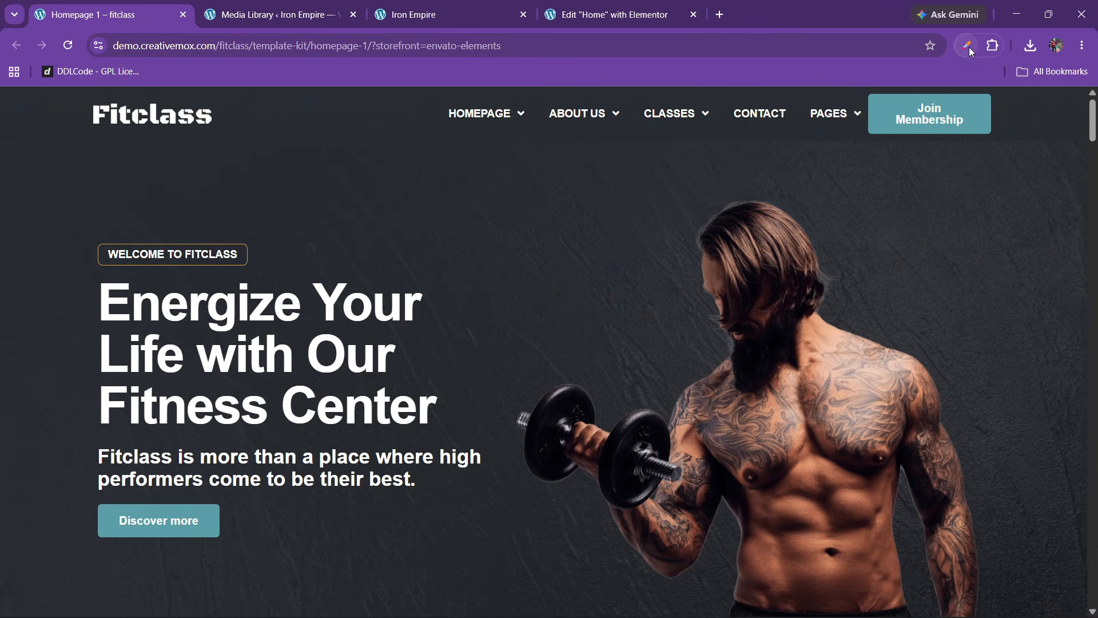
{"action": "left_click", "coordinate": [884, 120]}
{"action": "left_click", "coordinate": [895, 109]}
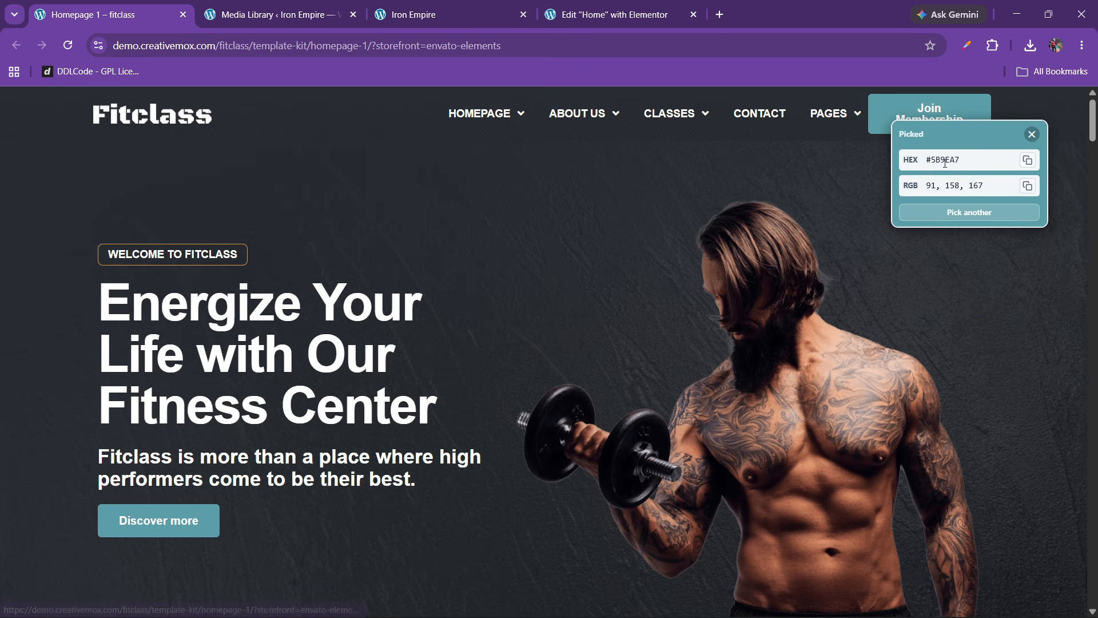
Step: Create a color variable named theme1 with the value #5B9EA7 in the Home page's Design system
{"action": "left_click", "coordinate": [658, 15]}
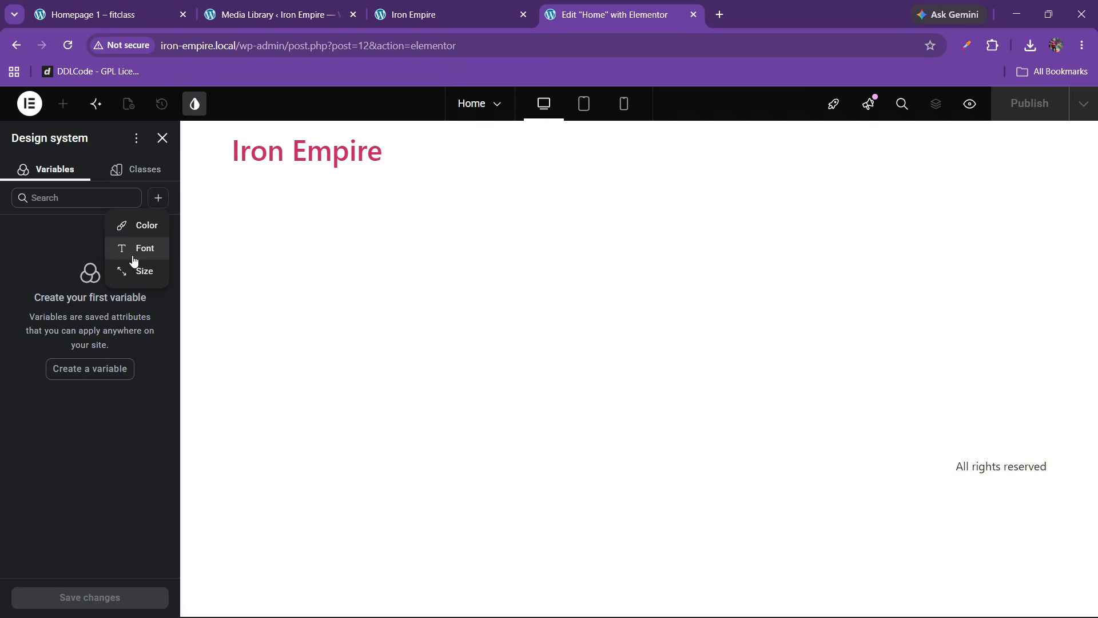
{"action": "left_click", "coordinate": [138, 225]}
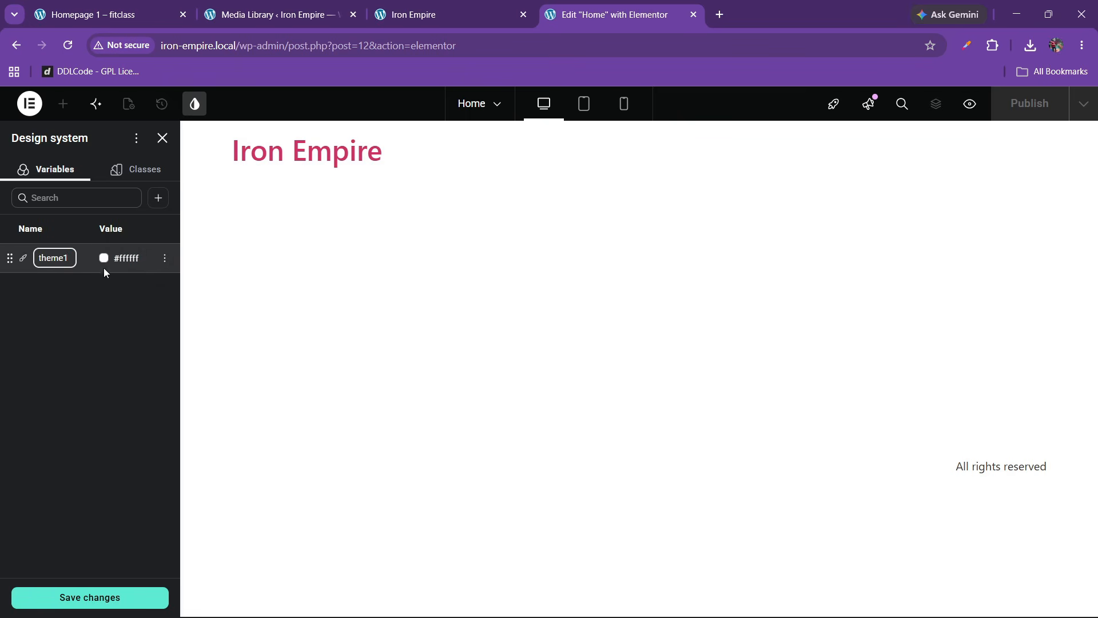
{"action": "double_click", "coordinate": [119, 259]}
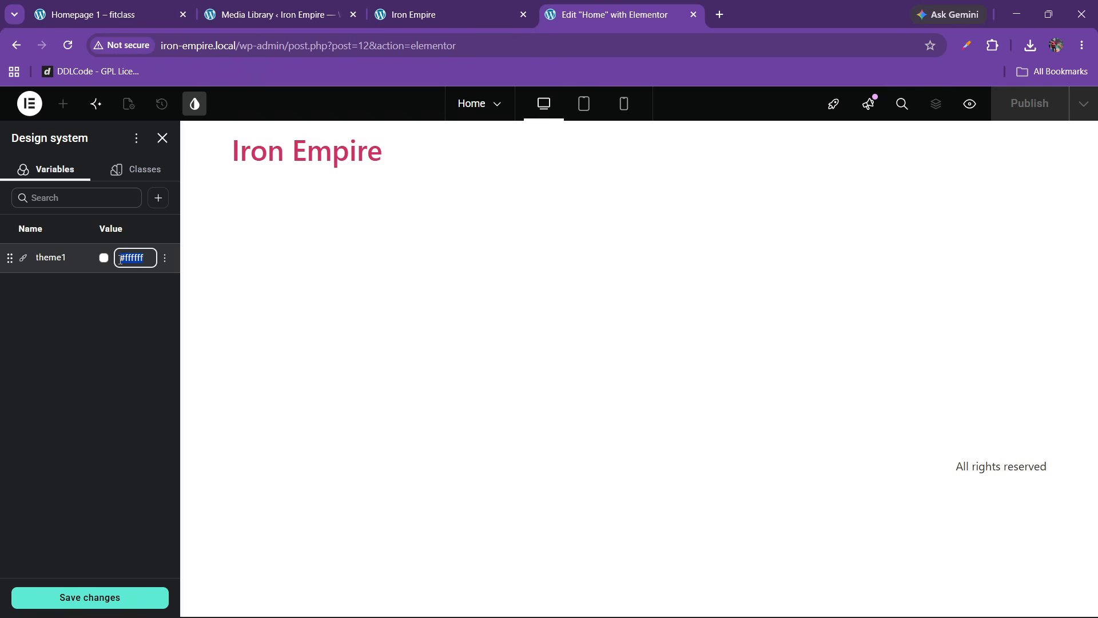
{"action": "left_click", "coordinate": [77, 348]}
Step: Sample the orange of the "WHO WE ARE" label on the Fitclass demo page and copy its hex code #E2AD5F
{"action": "left_click", "coordinate": [121, 16]}
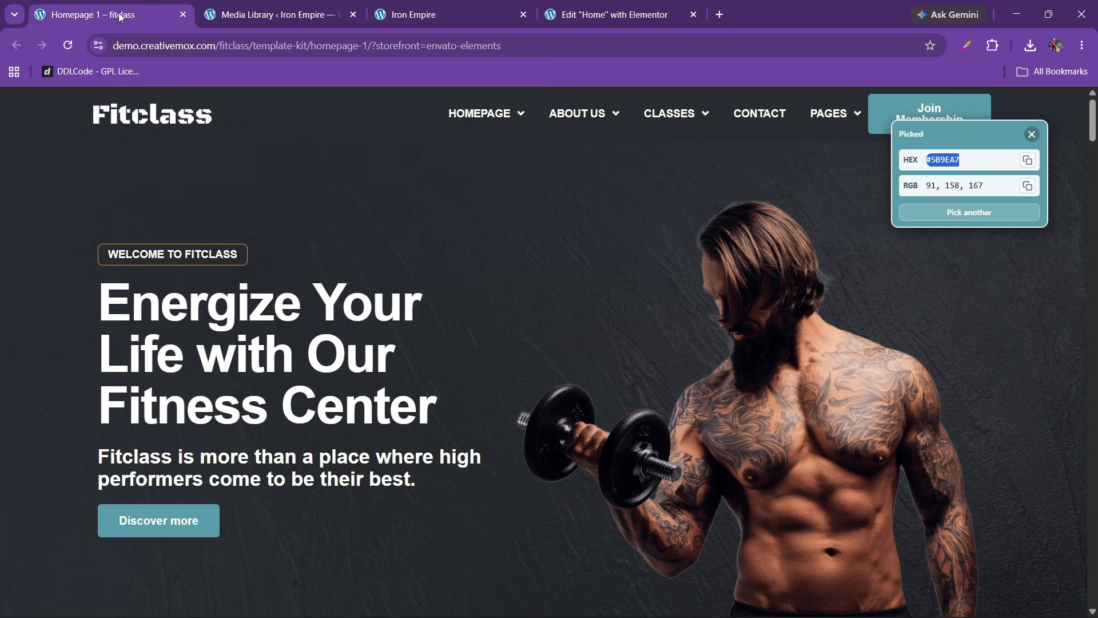
{"action": "left_click", "coordinate": [971, 212]}
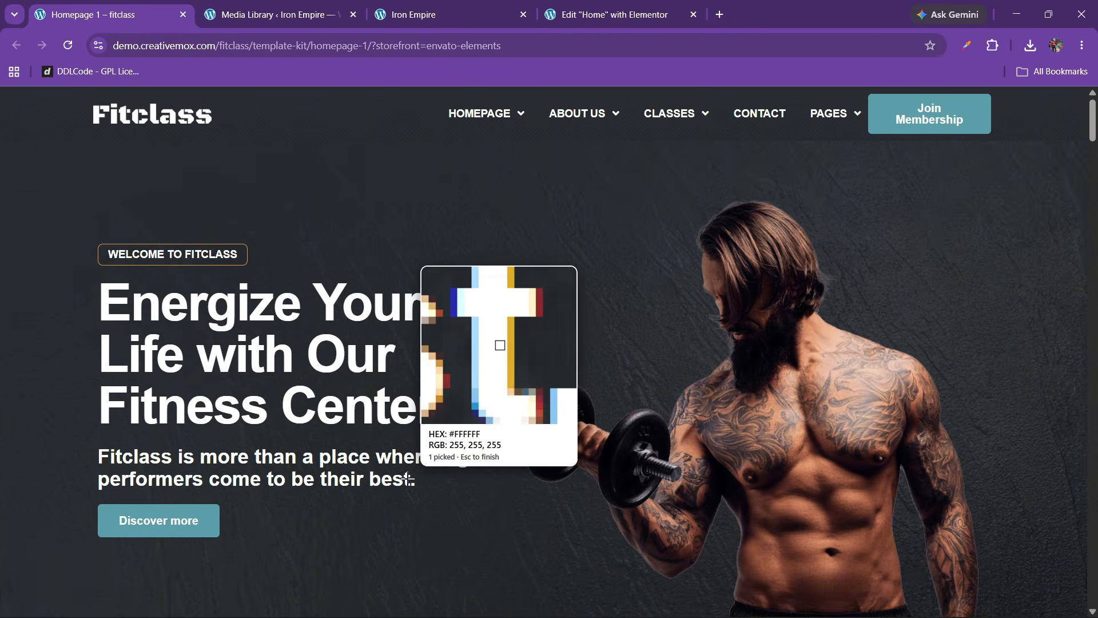
{"action": "scroll", "coordinate": [329, 492], "scroll_direction": "down", "scroll_amount": 3}
{"action": "scroll", "coordinate": [328, 492], "scroll_direction": "down", "scroll_amount": 4}
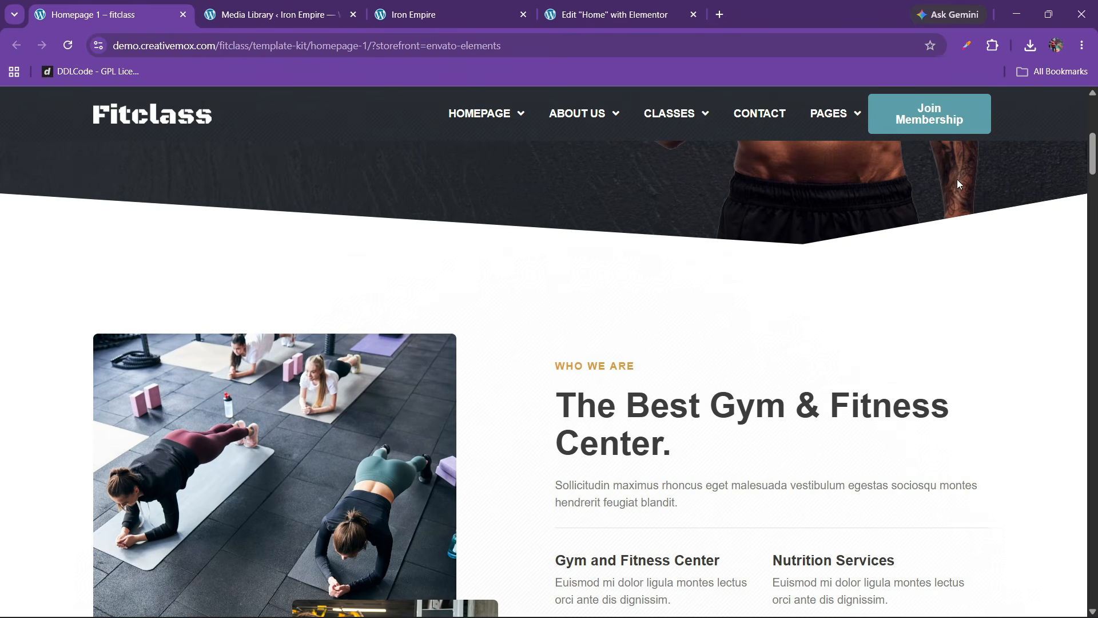
{"action": "scroll", "coordinate": [570, 344], "scroll_direction": "down", "scroll_amount": 2}
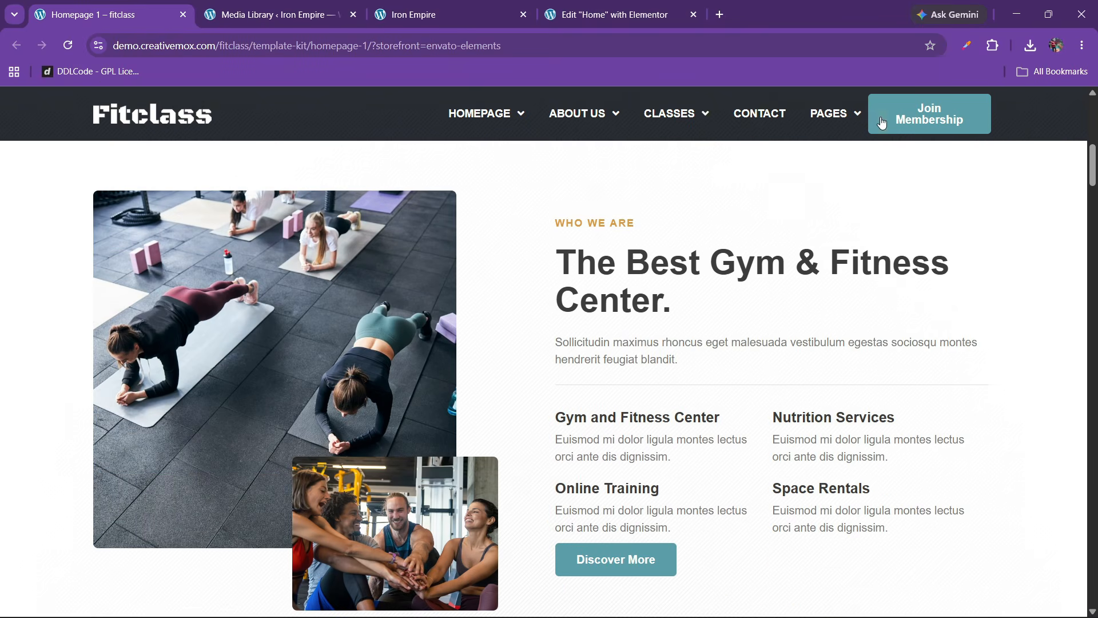
{"action": "left_click", "coordinate": [966, 46]}
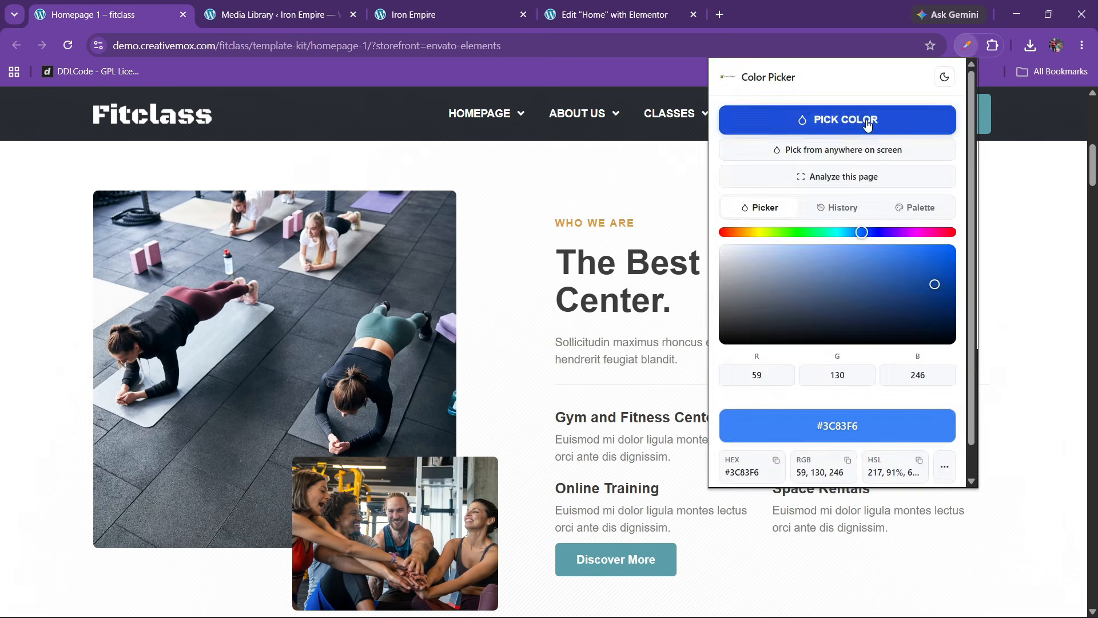
{"action": "left_click", "coordinate": [868, 125]}
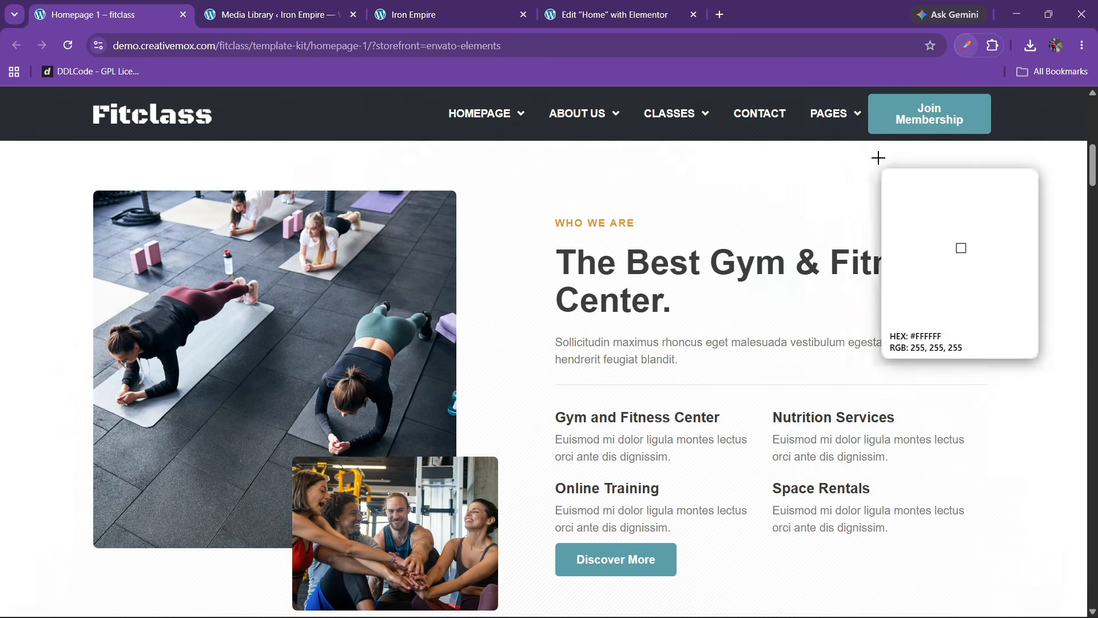
{"action": "left_click", "coordinate": [592, 224]}
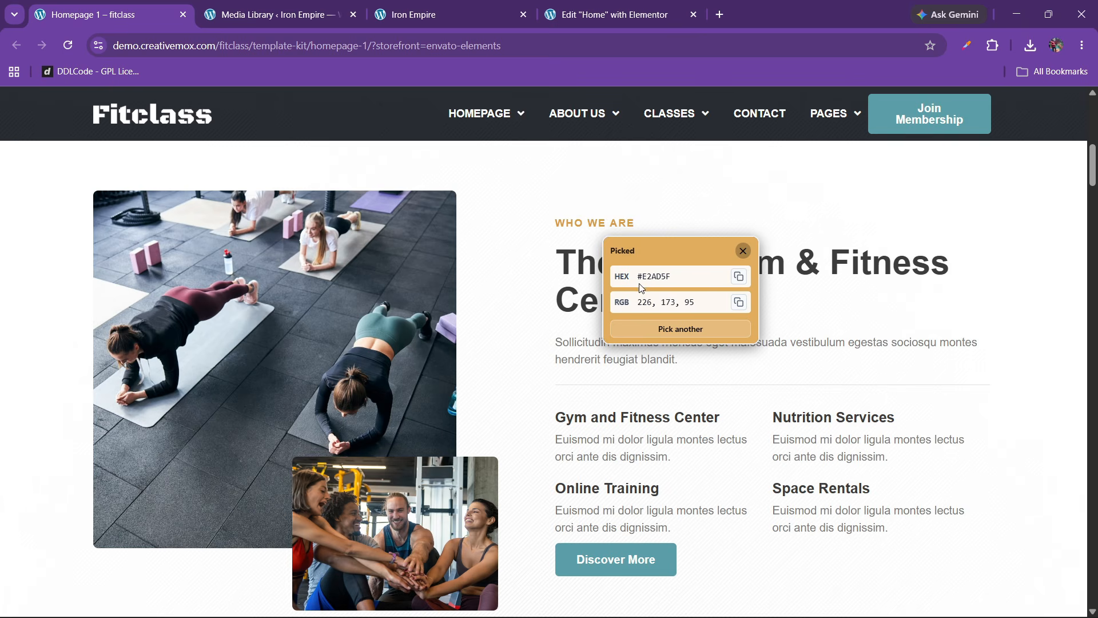
{"action": "left_click", "coordinate": [738, 278]}
{"action": "double_click", "coordinate": [658, 276]}
Step: Add a color variable named theme2 with the value #E2AD5F in the Elementor editor and save the variables
{"action": "left_click", "coordinate": [572, 14]}
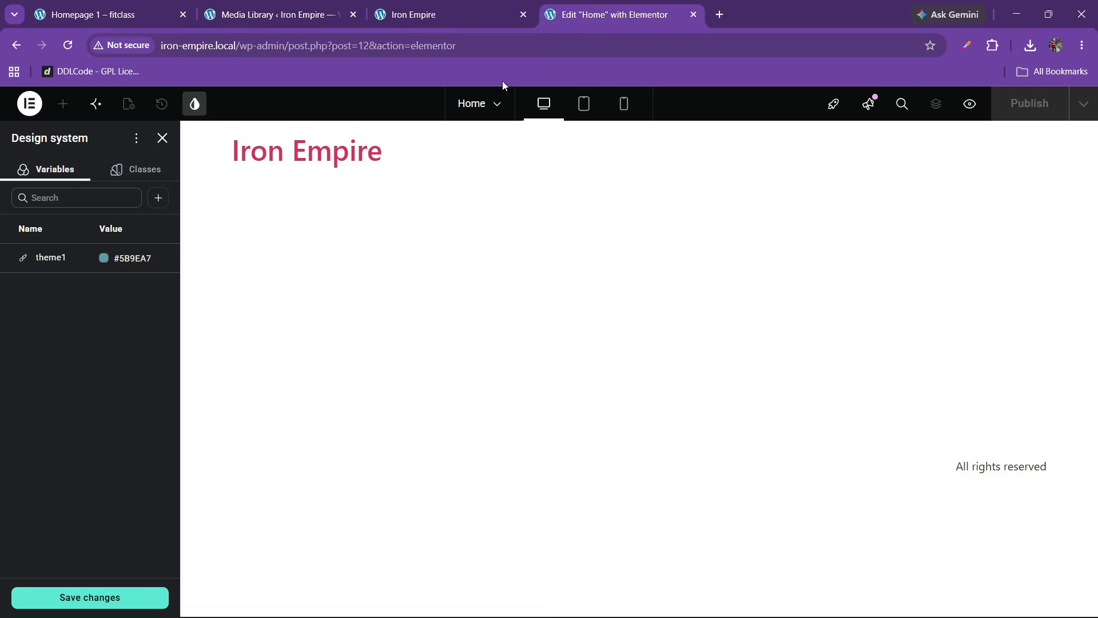
{"action": "left_click", "coordinate": [153, 203]}
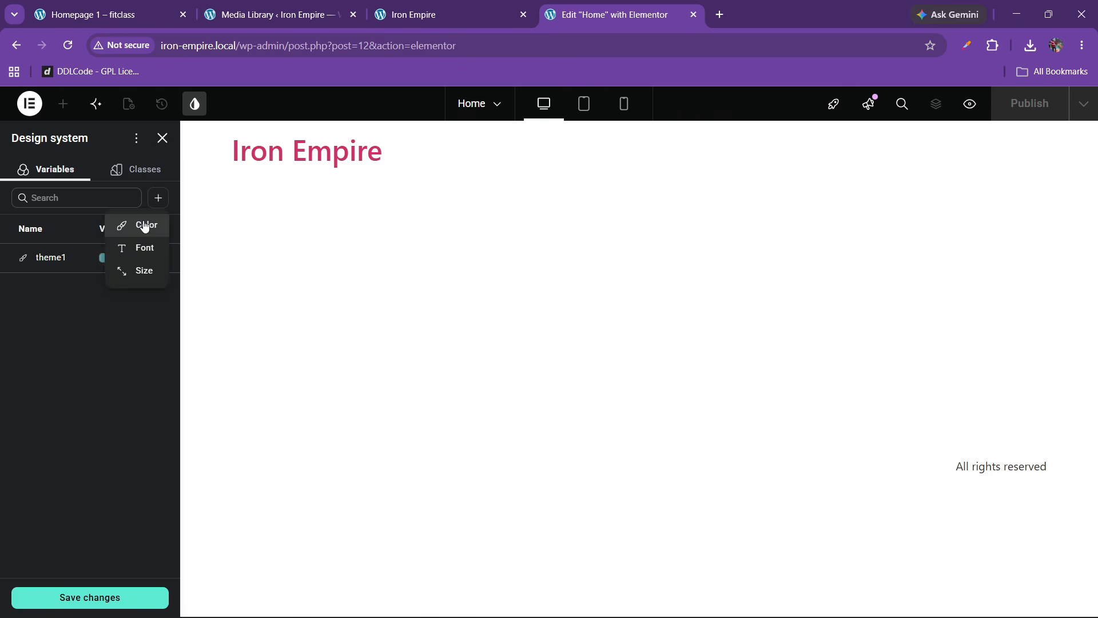
{"action": "left_click", "coordinate": [137, 223]}
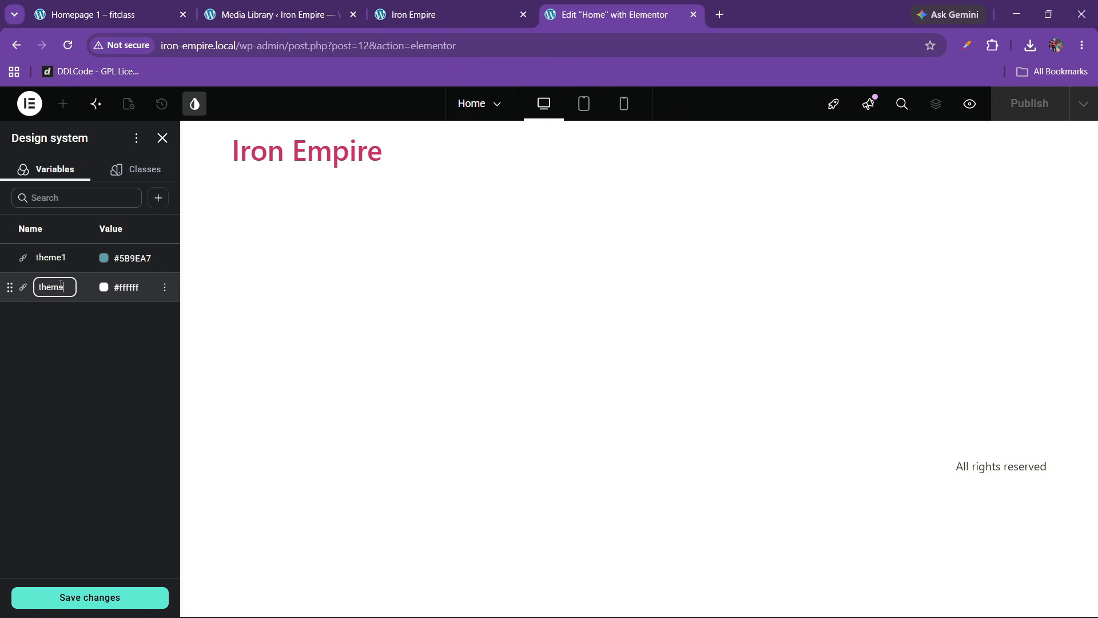
{"action": "key", "text": "Return"}
{"action": "left_click", "coordinate": [126, 287]}
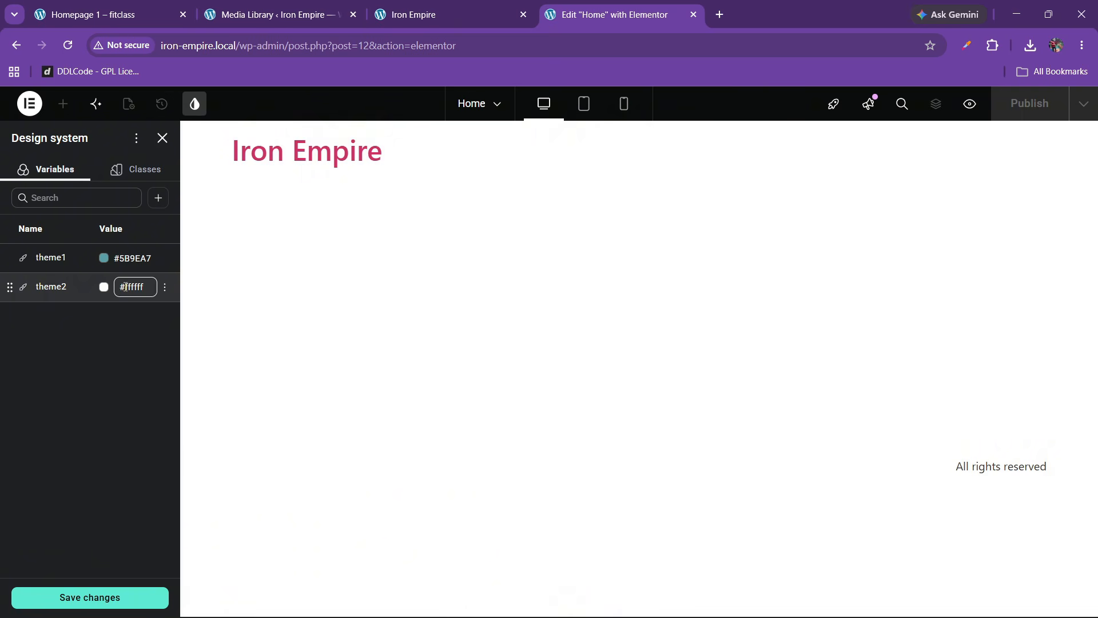
{"action": "key", "text": "ctrl+a"}
{"action": "key", "text": "ctrl+v"}
{"action": "key", "text": "Return"}
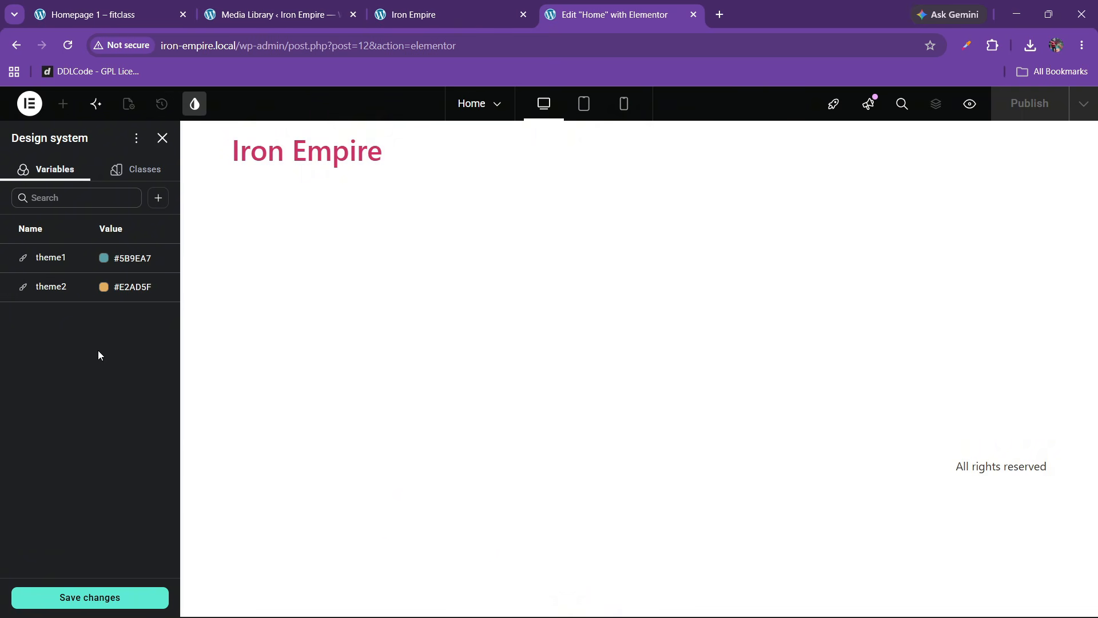
{"action": "left_click", "coordinate": [88, 596]}
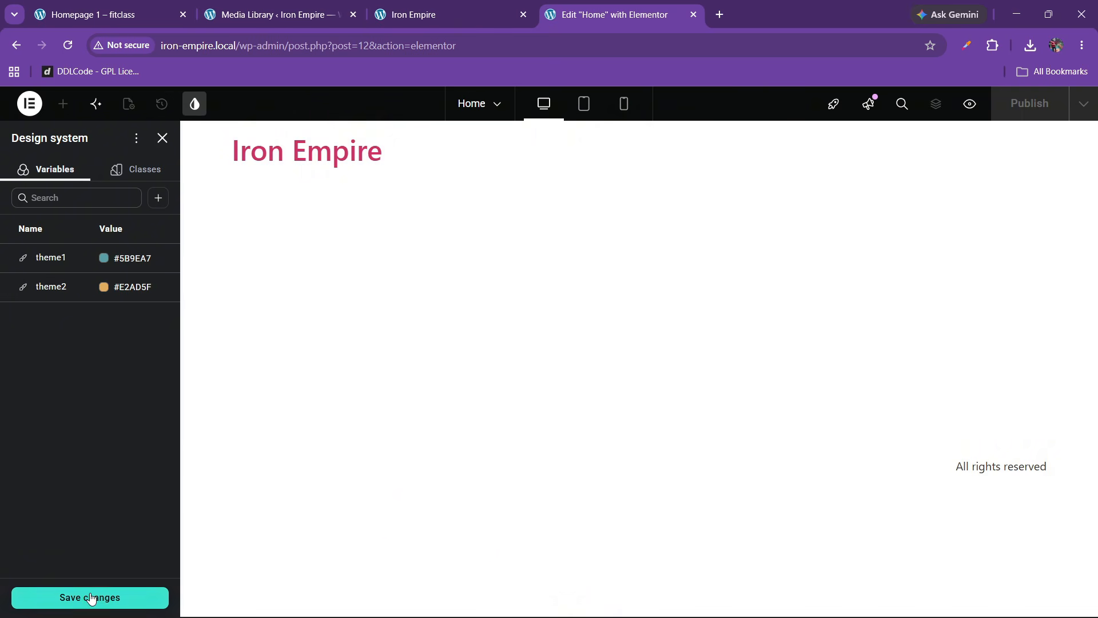
Step: Sample the light gray background of the Fitclass trainers section and copy its hex code #F8F8F8
{"action": "left_click", "coordinate": [143, 12]}
{"action": "left_click", "coordinate": [695, 329]}
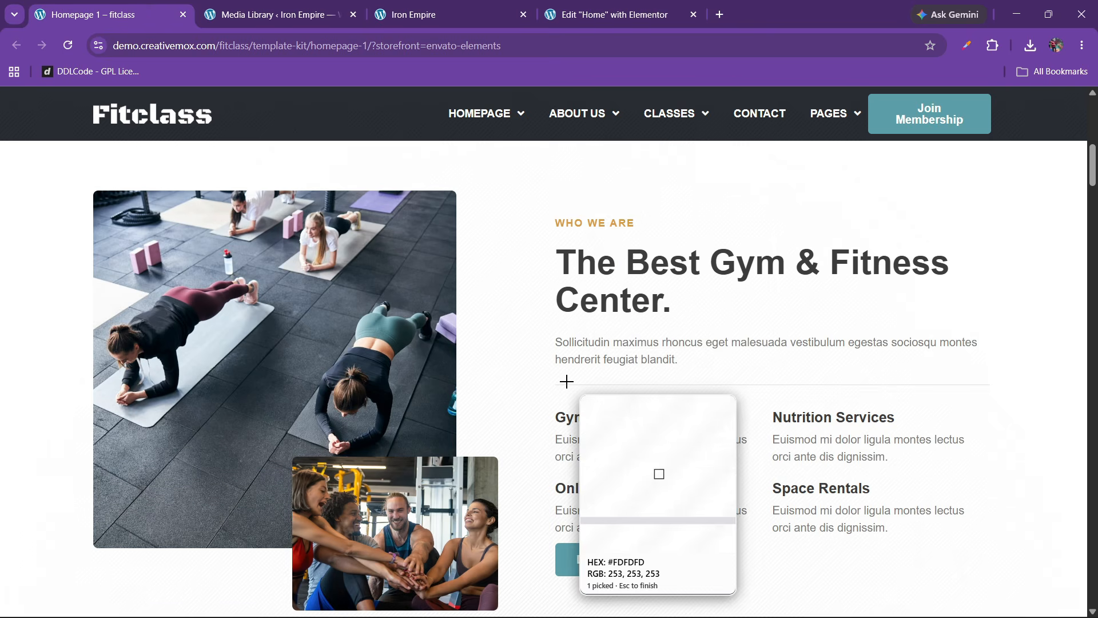
{"action": "scroll", "coordinate": [563, 383], "scroll_direction": "down", "scroll_amount": 5}
{"action": "scroll", "coordinate": [457, 365], "scroll_direction": "down", "scroll_amount": 9}
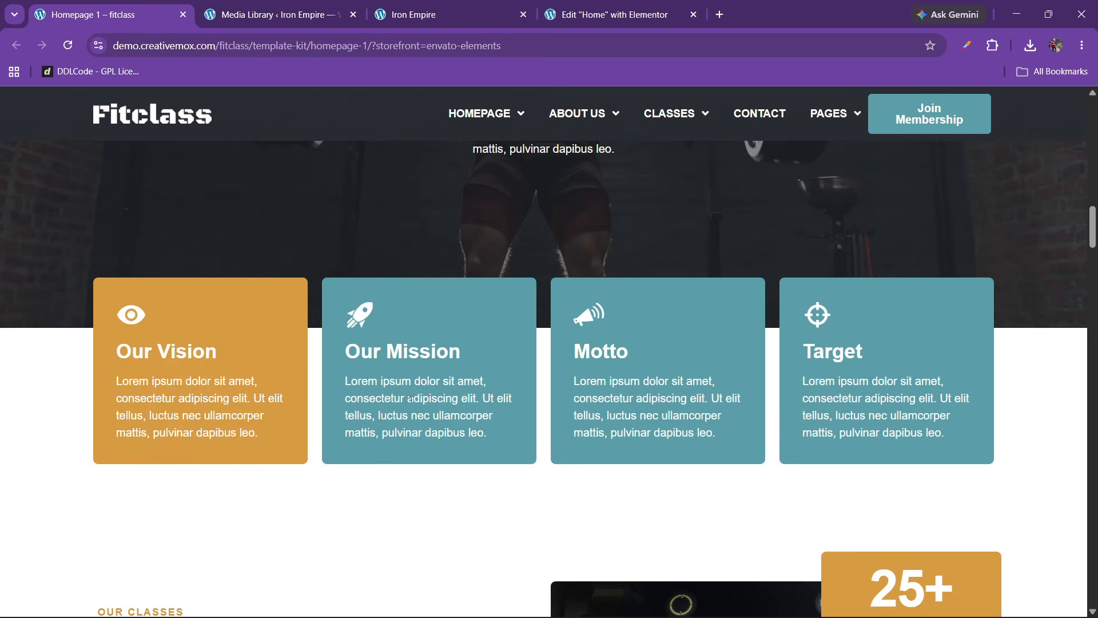
{"action": "scroll", "coordinate": [411, 398], "scroll_direction": "down", "scroll_amount": 12}
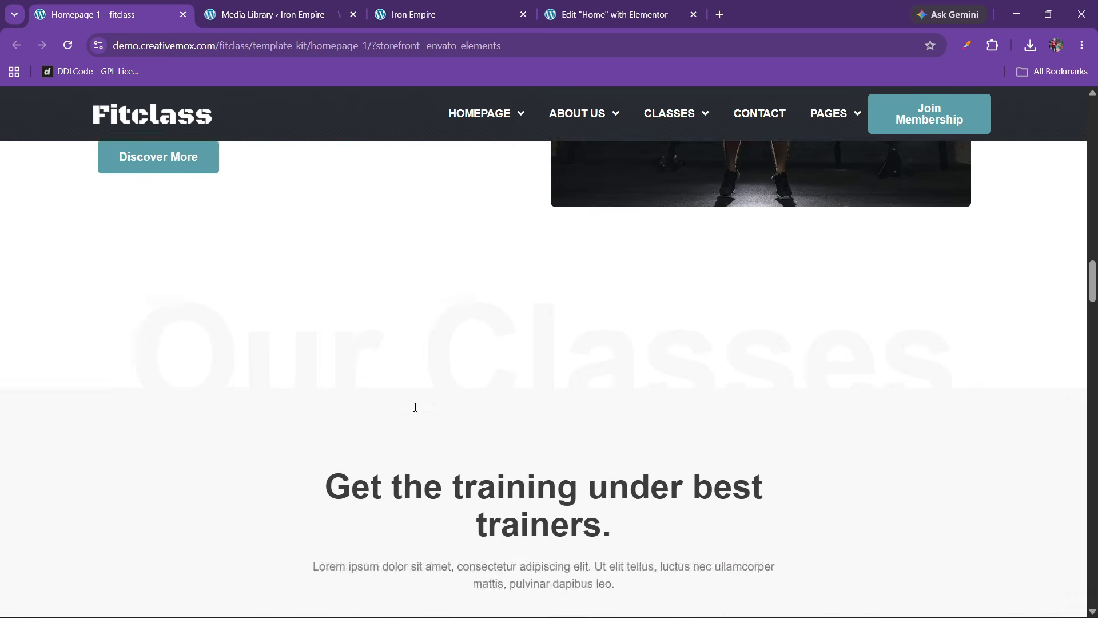
{"action": "scroll", "coordinate": [416, 407], "scroll_direction": "down", "scroll_amount": 5}
{"action": "scroll", "coordinate": [277, 358], "scroll_direction": "up", "scroll_amount": 3}
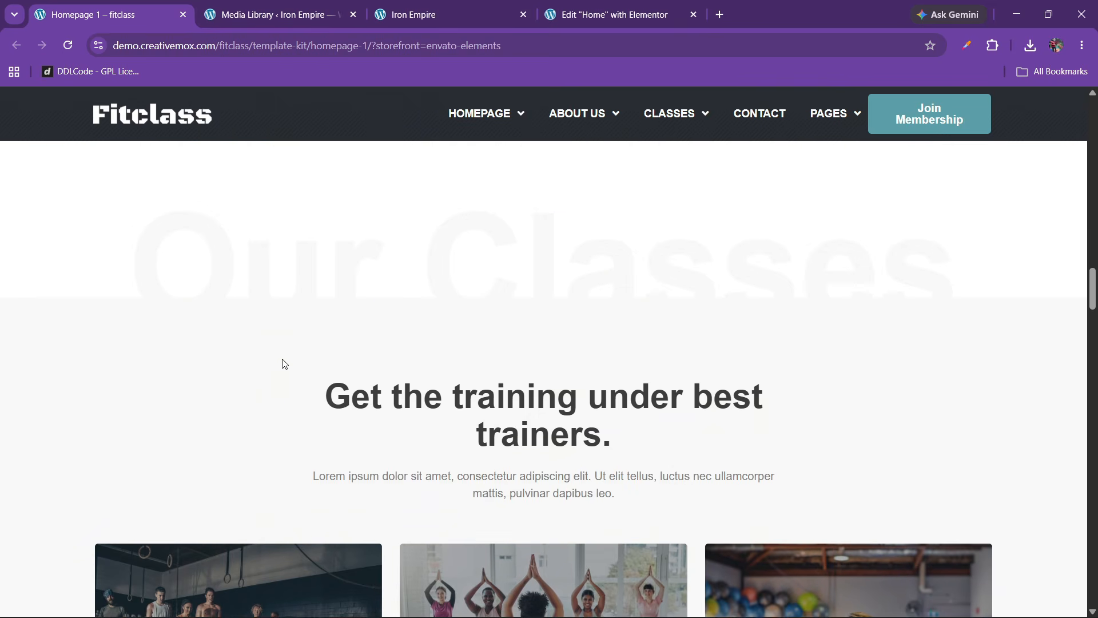
{"action": "left_click", "coordinate": [966, 46]}
{"action": "left_click", "coordinate": [866, 122]}
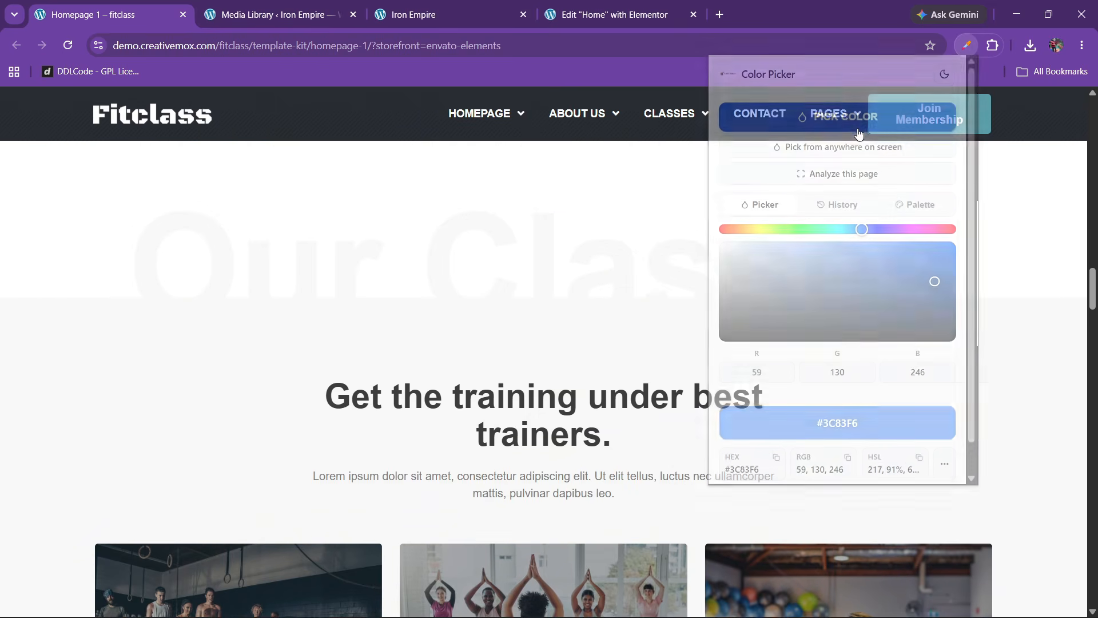
{"action": "left_click", "coordinate": [244, 354]}
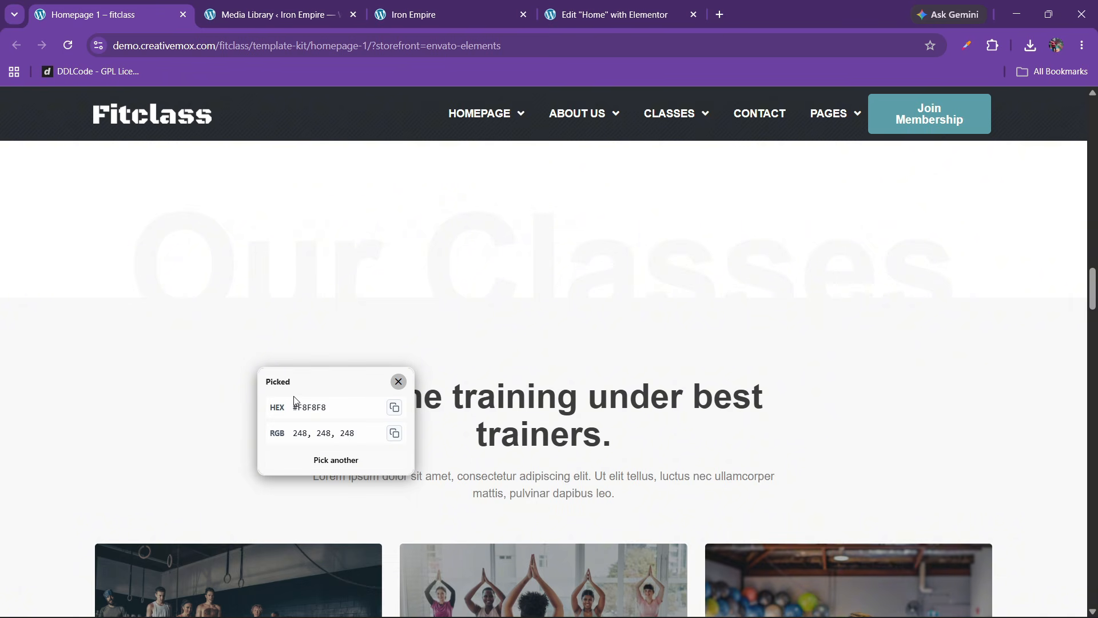
{"action": "double_click", "coordinate": [313, 407]}
{"action": "key", "text": "ctrl+c"}
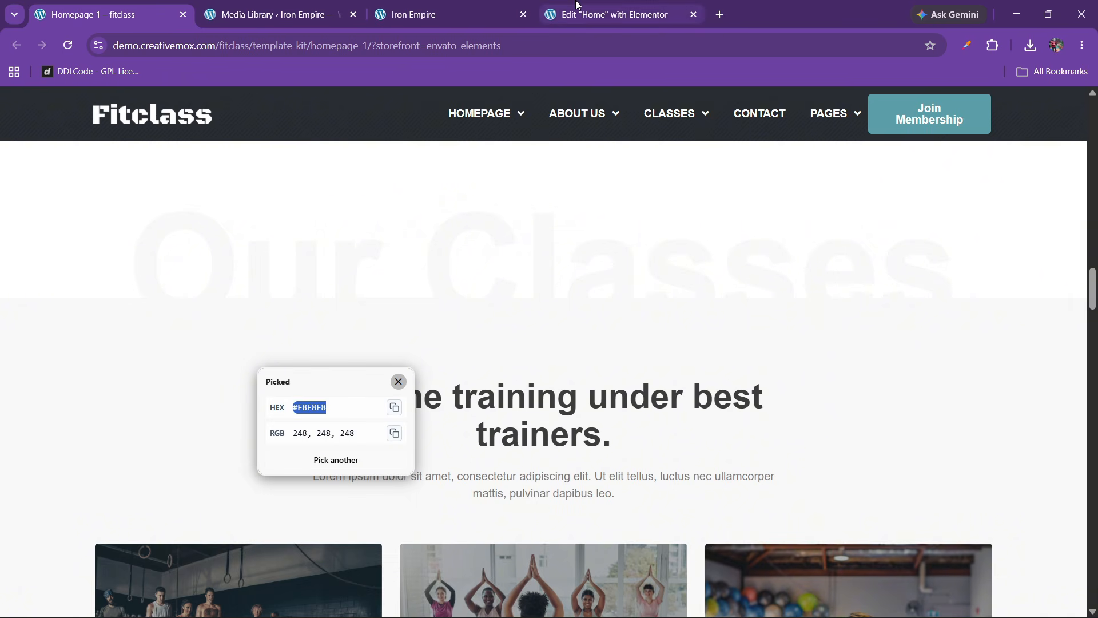
Step: Add a color variable named gray with the value #F8F8F8 to the Home page's Design system
{"action": "left_click", "coordinate": [612, 14]}
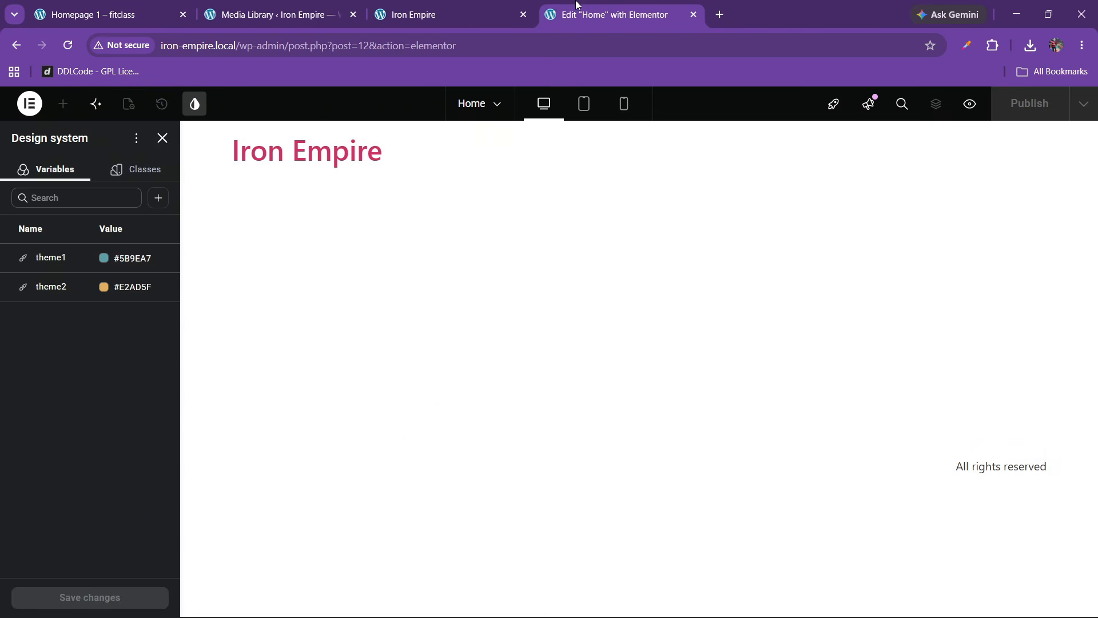
{"action": "left_click", "coordinate": [158, 197]}
{"action": "left_click", "coordinate": [152, 227]}
{"action": "type", "text": "gra"}
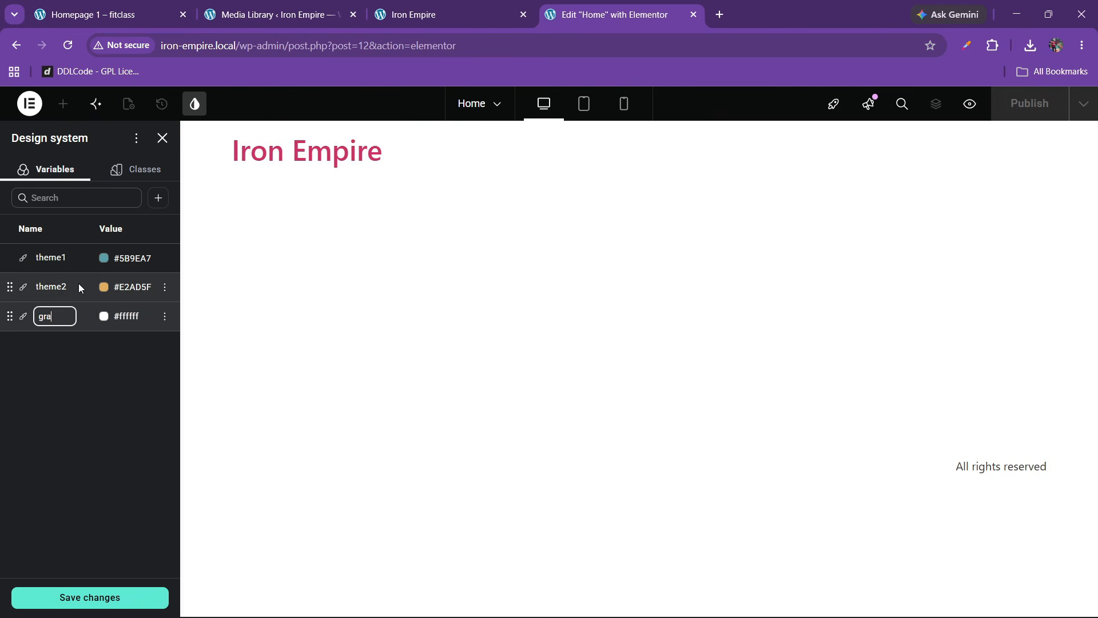
{"action": "key", "text": "BackSpace"}
{"action": "key", "text": "BackSpace"}
{"action": "key", "text": "BackSpace"}
{"action": "type", "text": "theme"}
{"action": "key", "text": "BackSpace"}
{"action": "key", "text": "BackSpace"}
{"action": "type", "text": "gray"}
{"action": "key", "text": "Return"}
{"action": "left_click", "coordinate": [130, 316]}
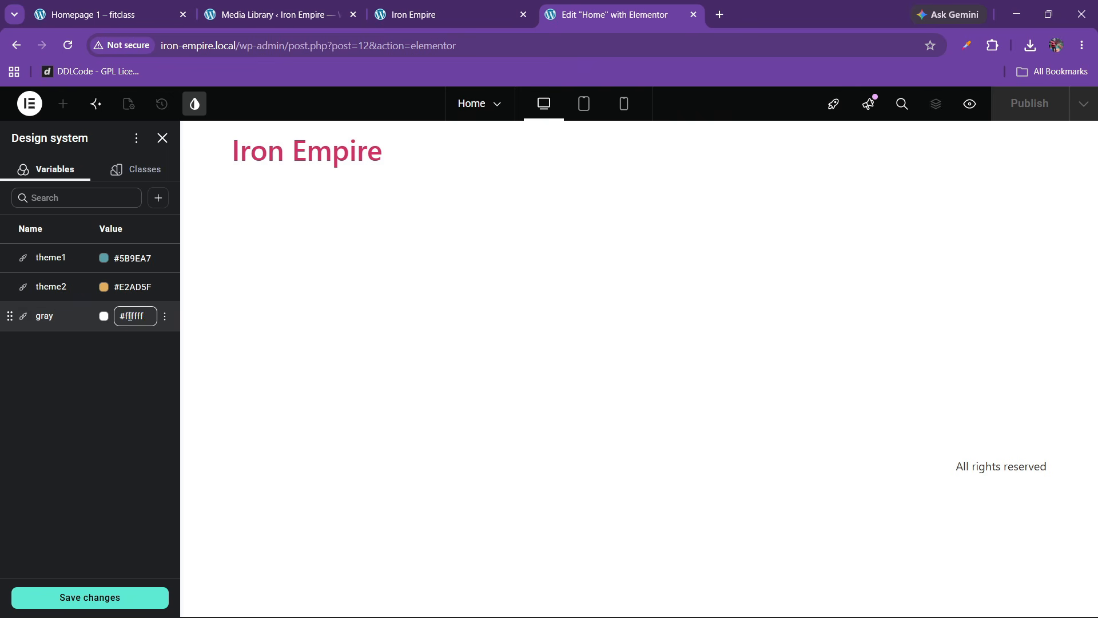
{"action": "key", "text": "ctrl+v"}
{"action": "left_click", "coordinate": [103, 370]}
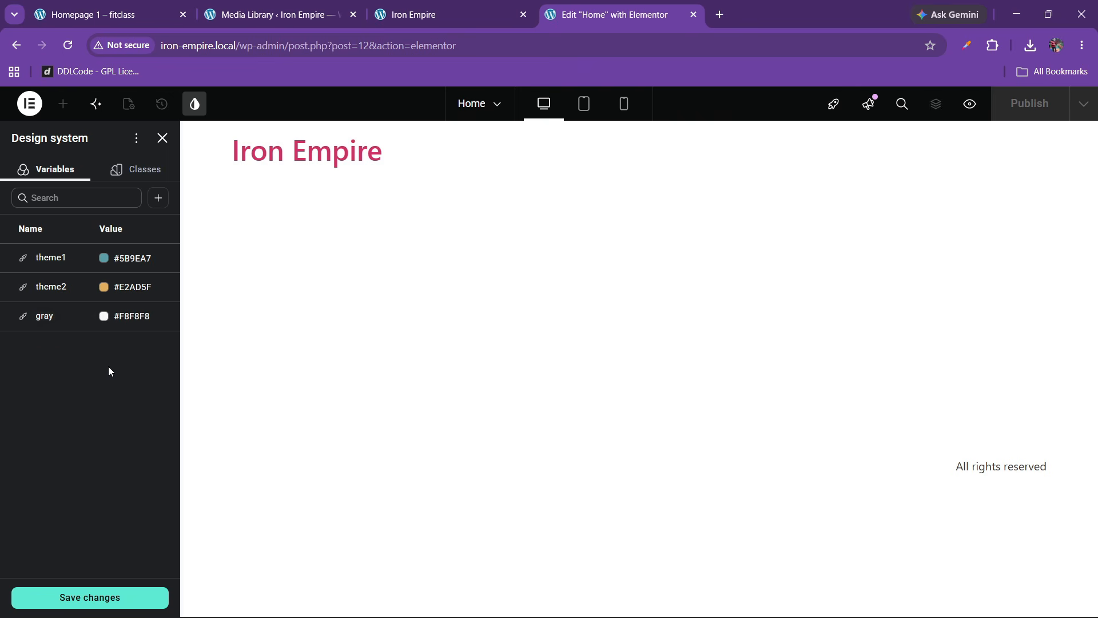
Step: Save the variables, sample the dark heading color in the Fitclass demo's trainers section and copy its hex code #3D3D3D
{"action": "left_click", "coordinate": [89, 597]}
{"action": "left_click", "coordinate": [119, 6]}
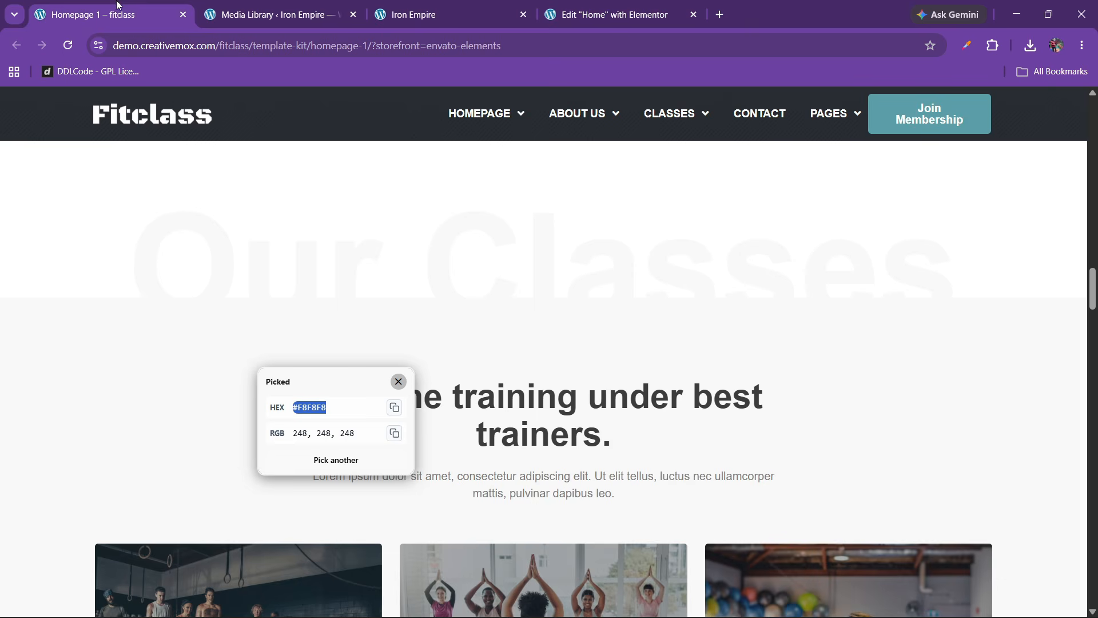
{"action": "left_click", "coordinate": [324, 468]}
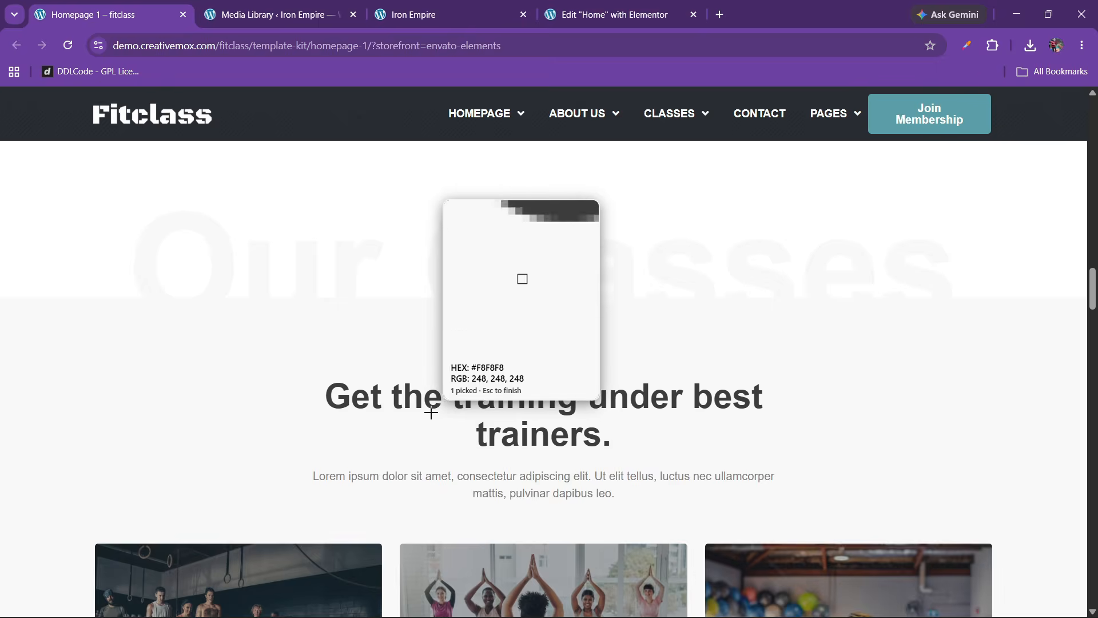
{"action": "left_click", "coordinate": [408, 396]}
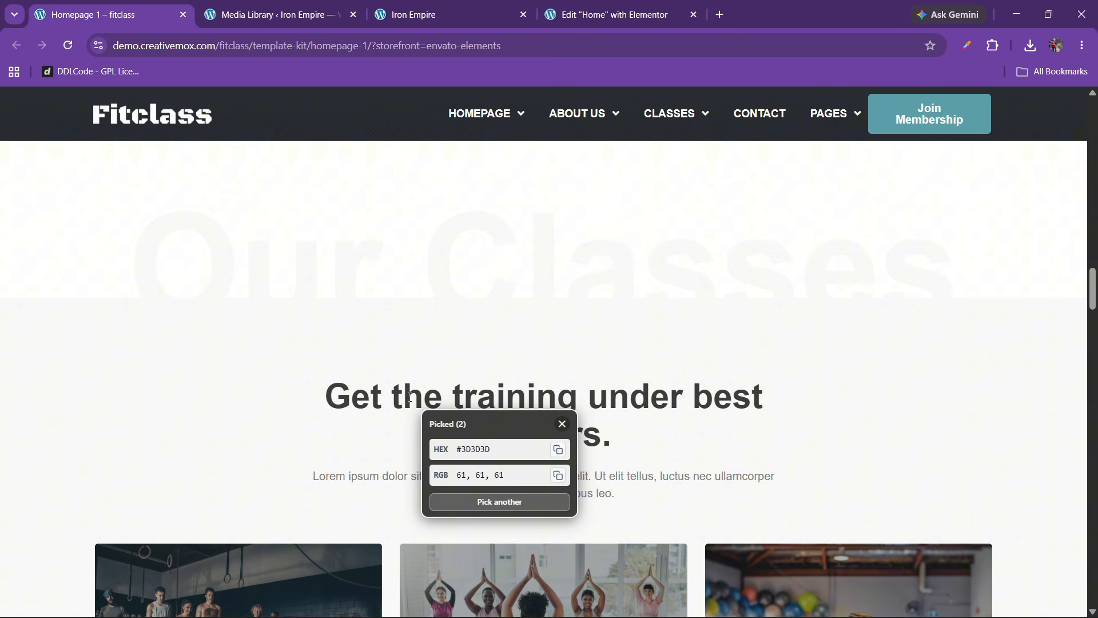
{"action": "triple_click", "coordinate": [485, 449]}
{"action": "key", "text": "ctrl+c"}
Step: Add a color variable named black with the value #3D3D3D in the Elementor editor and save the variables
{"action": "left_click", "coordinate": [569, 12]}
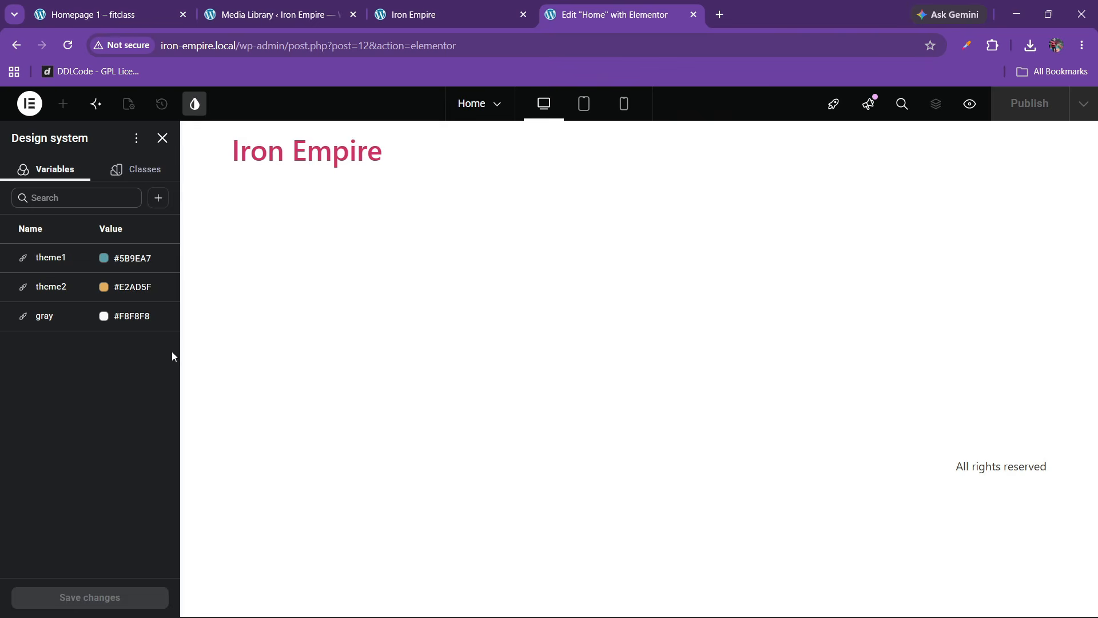
{"action": "left_click", "coordinate": [157, 198]}
{"action": "left_click", "coordinate": [143, 224]}
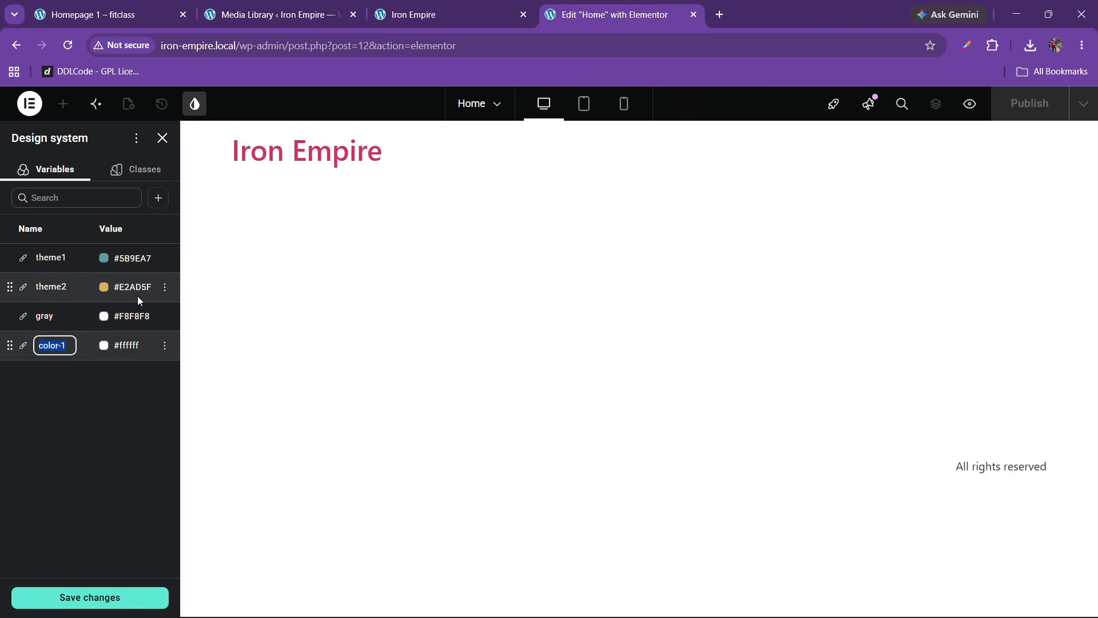
{"action": "type", "text": "balck"}
{"action": "key", "text": "BackSpace"}
{"action": "key", "text": "BackSpace"}
{"action": "key", "text": "BackSpace"}
{"action": "key", "text": "BackSpace"}
{"action": "type", "text": "lack"}
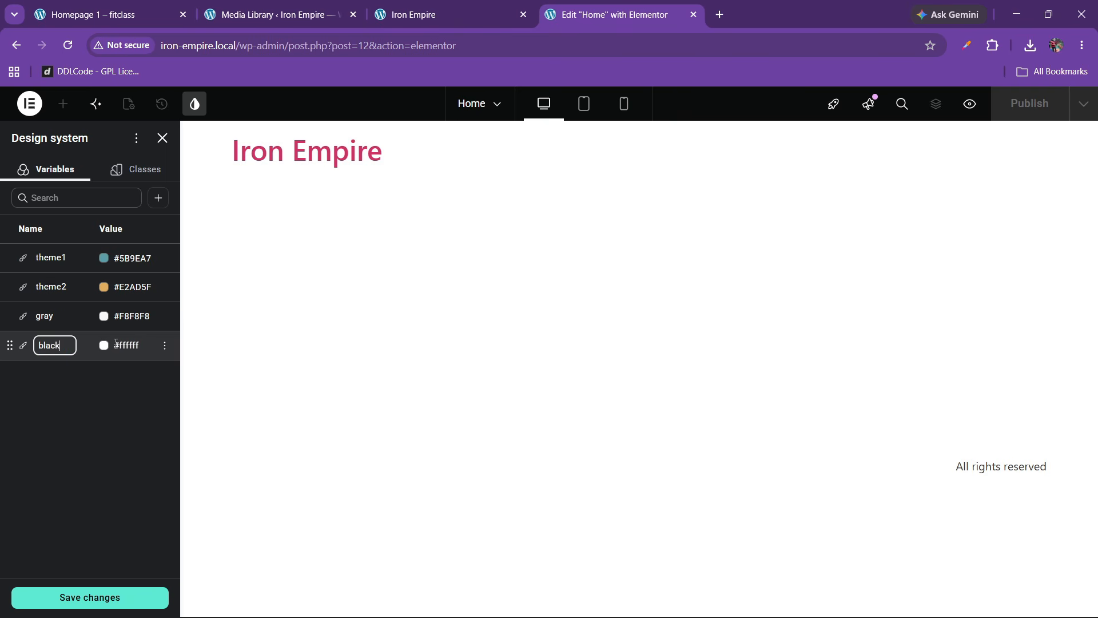
{"action": "left_click", "coordinate": [124, 343]}
{"action": "key", "text": "ctrl+v"}
{"action": "key", "text": "Return"}
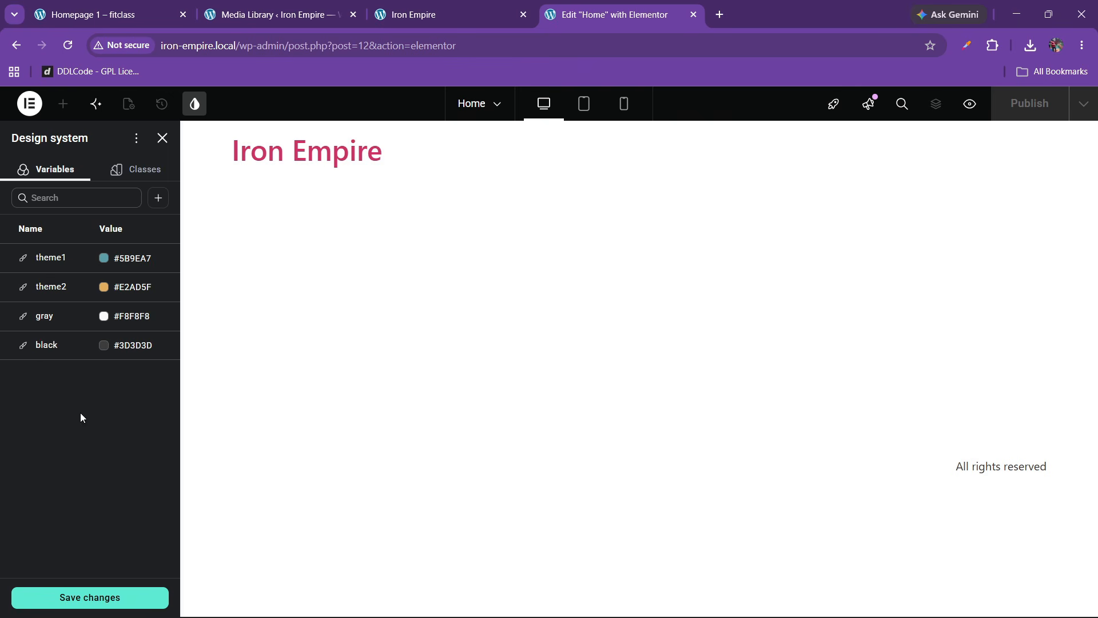
{"action": "left_click", "coordinate": [86, 597]}
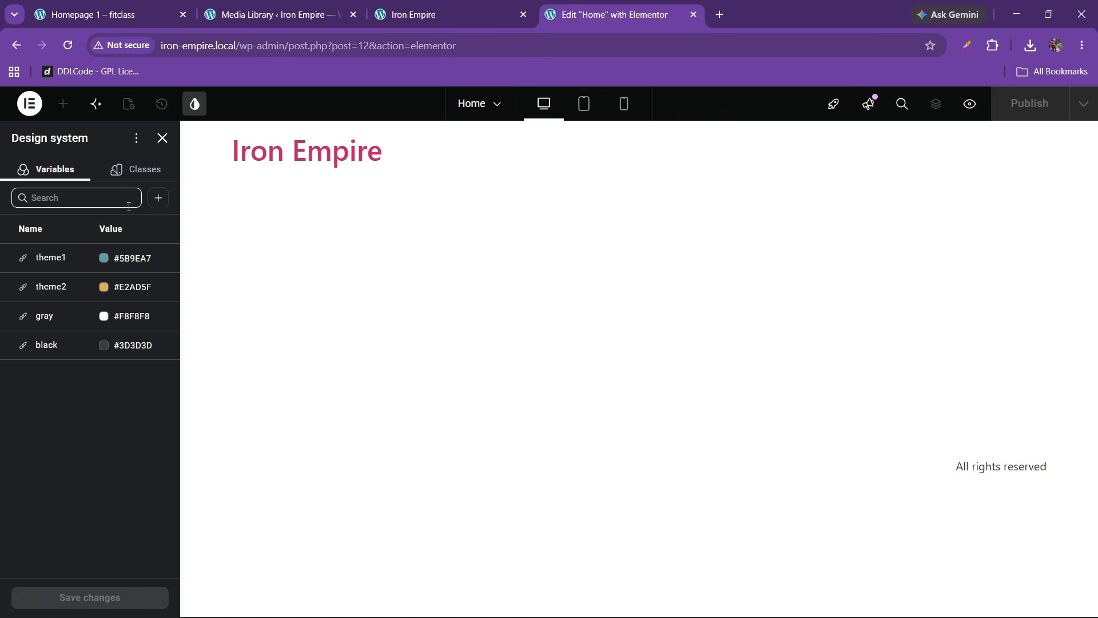
Step: Dismiss the picked color on the Fitclass demo page and look over its class sections and hero for other colors
{"action": "left_click", "coordinate": [109, 14]}
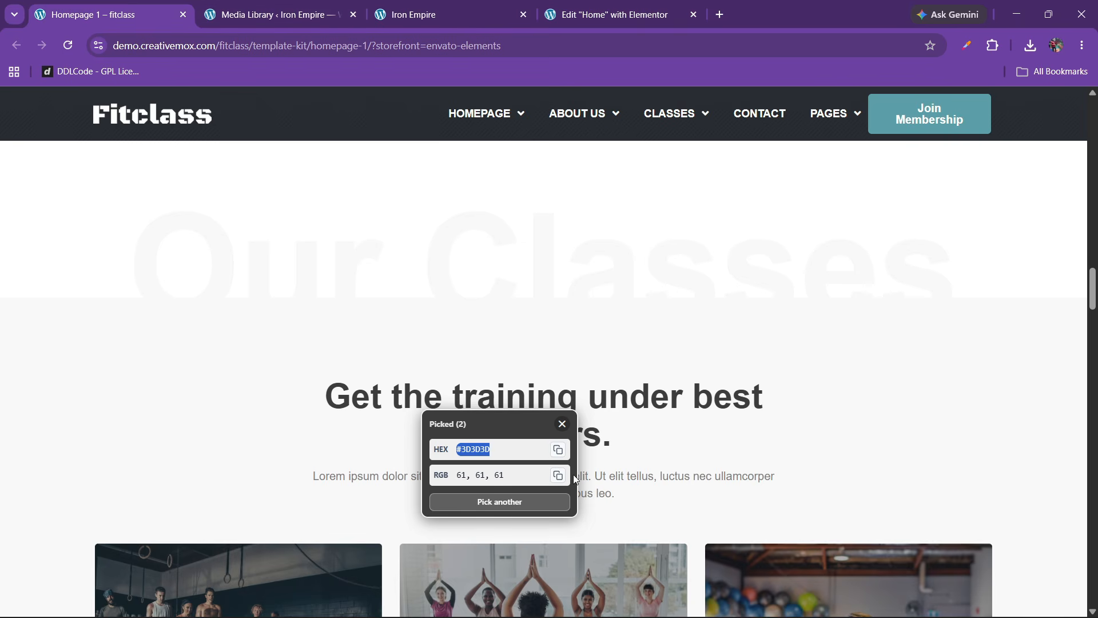
{"action": "left_click", "coordinate": [562, 425]}
{"action": "scroll", "coordinate": [515, 428], "scroll_direction": "down", "scroll_amount": 8}
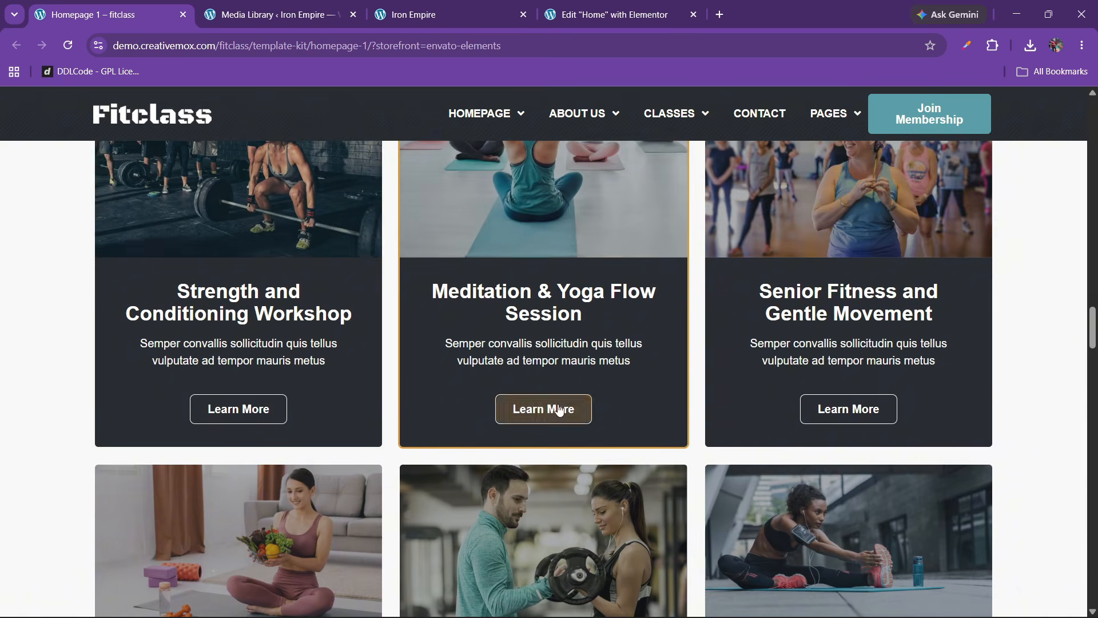
{"action": "scroll", "coordinate": [561, 409], "scroll_direction": "down", "scroll_amount": 6}
{"action": "left_click_drag", "start_coordinate": [1093, 362], "coordinate": [1088, 87]}
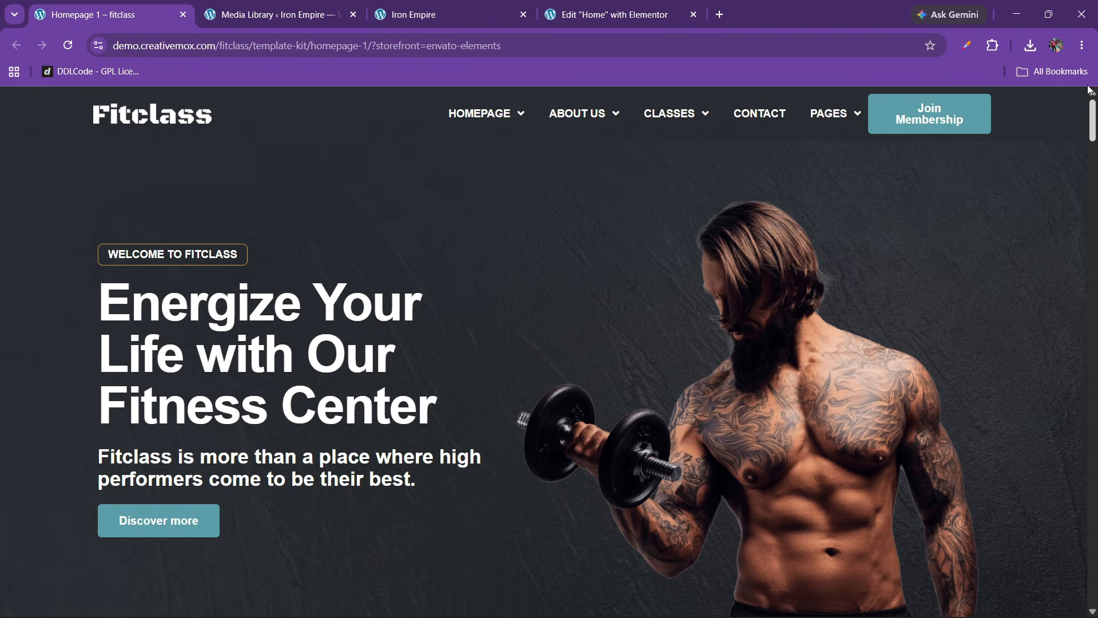
Step: Close the Design system in the Elementor editor, dismiss the Angie promotion and open the Global Colors in Site Settings
{"action": "left_click", "coordinate": [551, 7]}
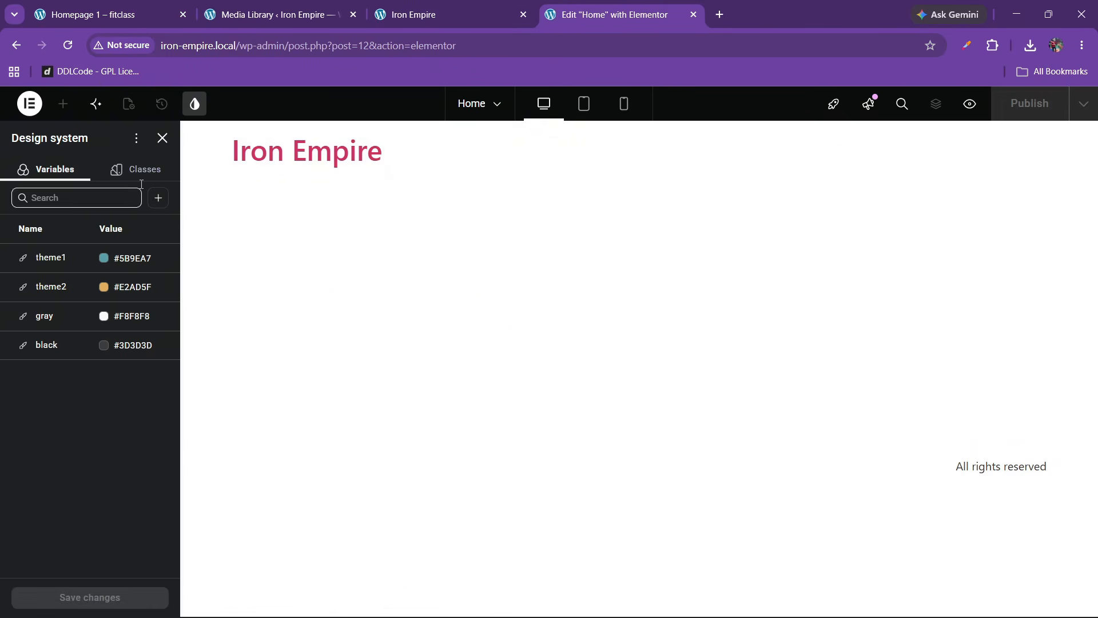
{"action": "left_click", "coordinate": [163, 147]}
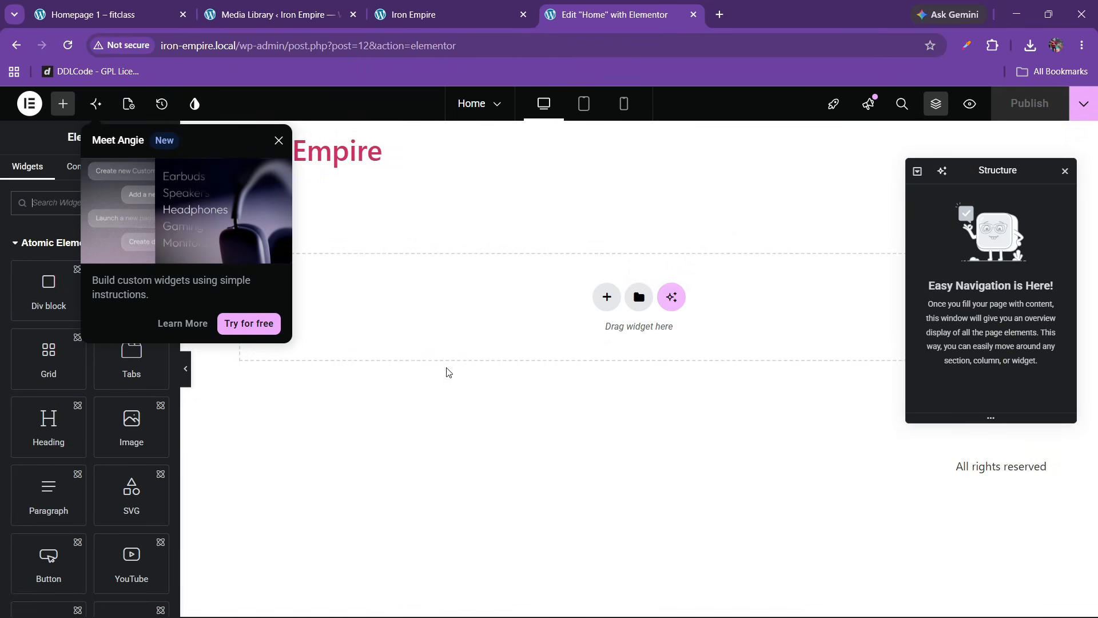
{"action": "left_click", "coordinate": [279, 141]}
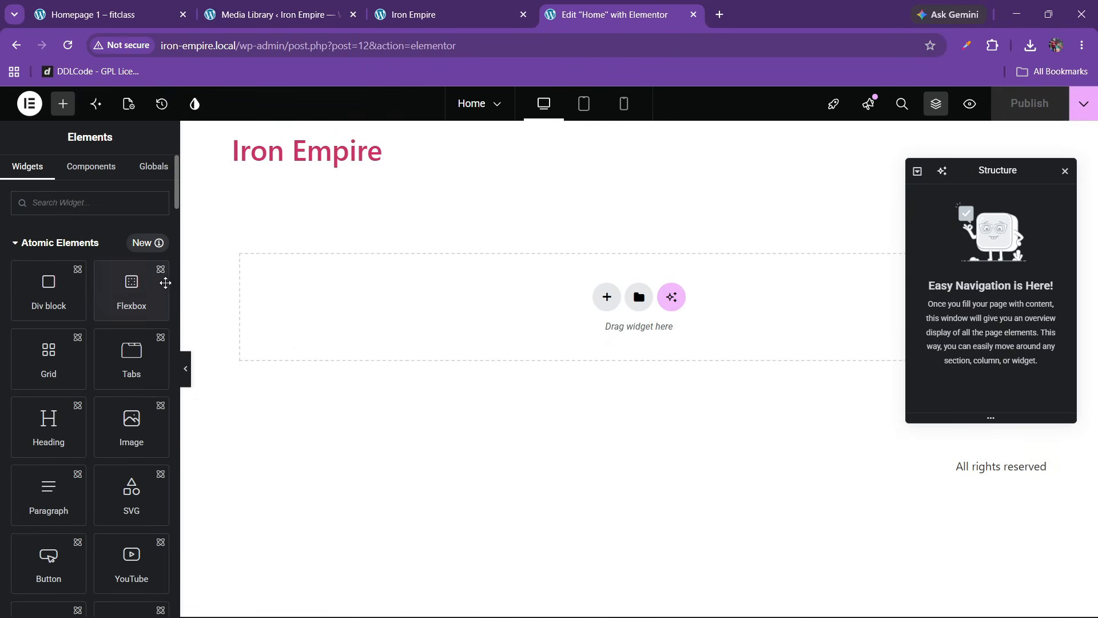
{"action": "left_click", "coordinate": [29, 104]}
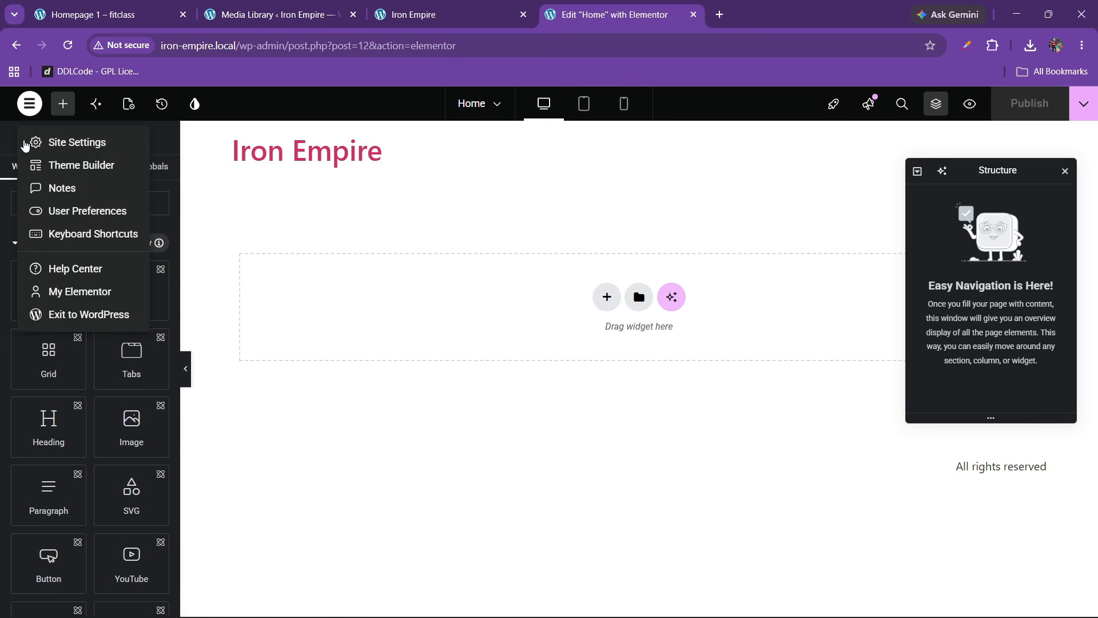
{"action": "left_click", "coordinate": [77, 150]}
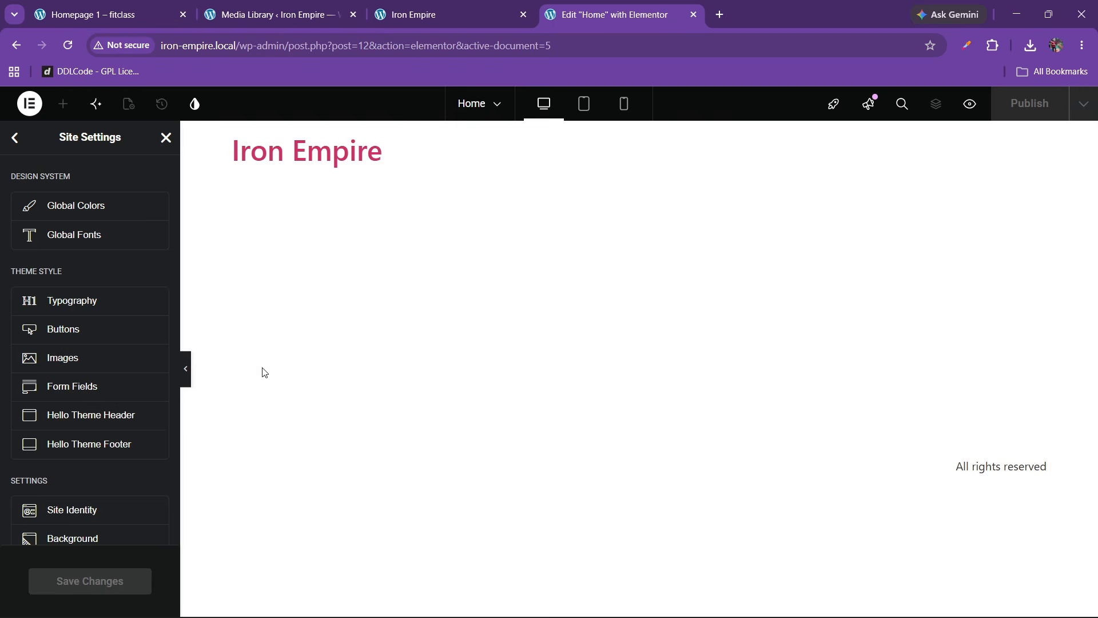
{"action": "left_click", "coordinate": [85, 211]}
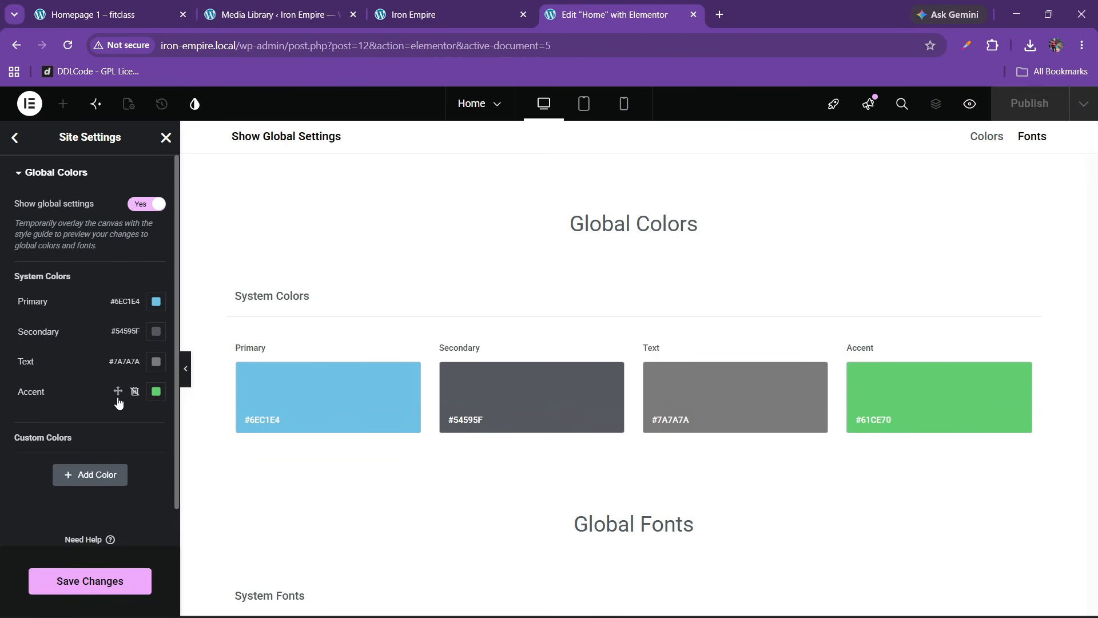
Step: Add a custom global color named theme1
{"action": "scroll", "coordinate": [108, 419], "scroll_direction": "down", "scroll_amount": 1}
{"action": "left_click", "coordinate": [98, 442]}
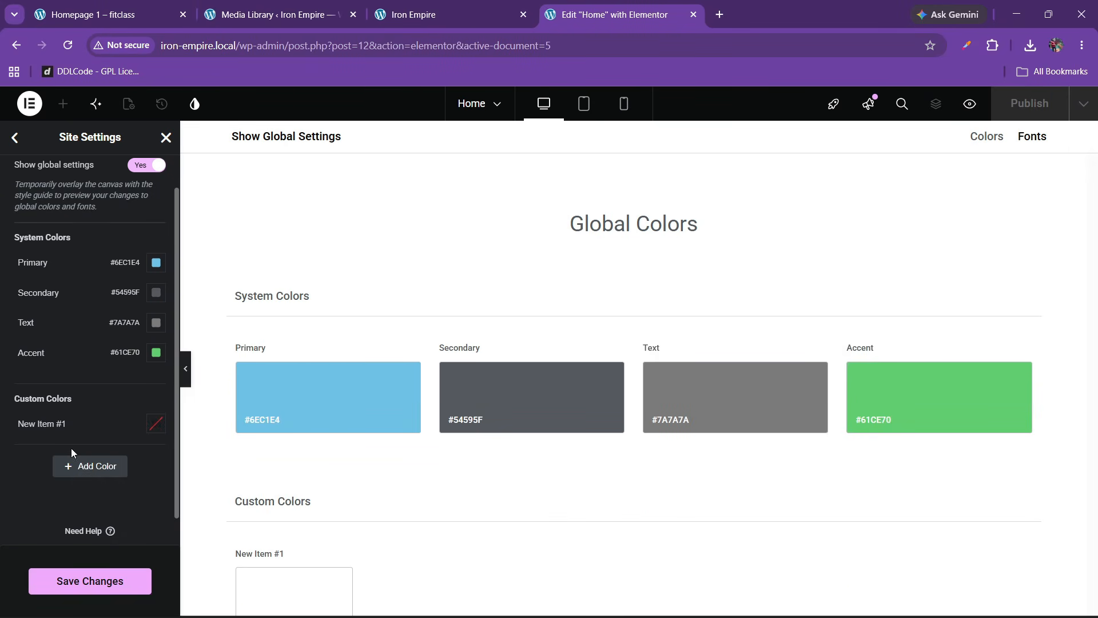
{"action": "triple_click", "coordinate": [45, 422]}
{"action": "key", "text": "BackSpace"}
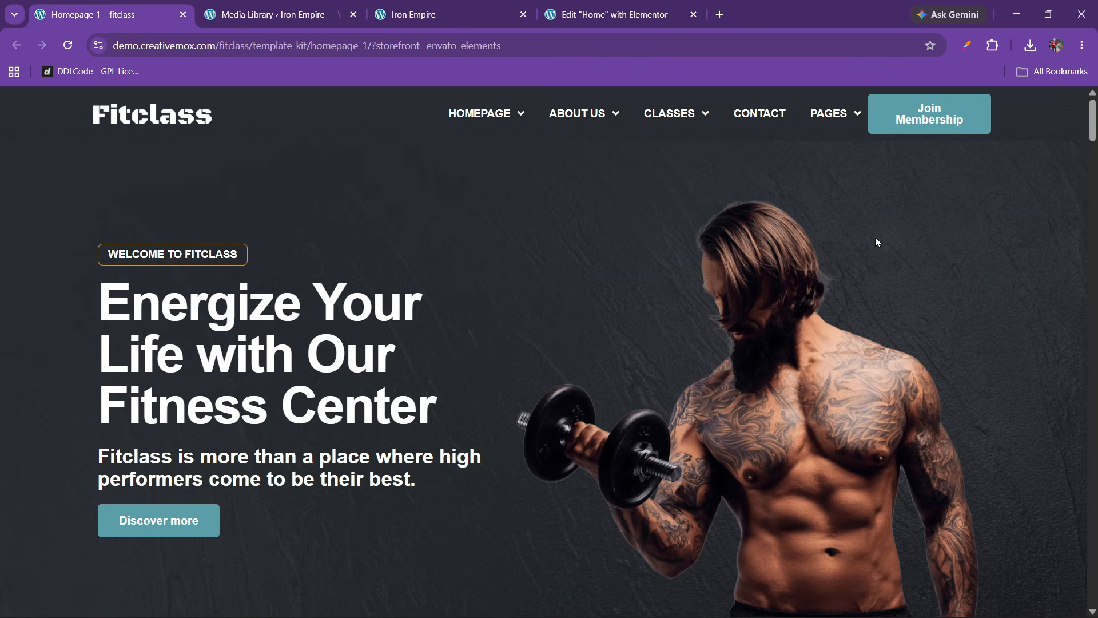
Step: Sample the teal of the Motto card on the Fitclass demo page and copy its hex code #5B9EA7
{"action": "left_click", "coordinate": [103, 14]}
{"action": "scroll", "coordinate": [909, 308], "scroll_direction": "down", "scroll_amount": 5}
{"action": "scroll", "coordinate": [899, 322], "scroll_direction": "down", "scroll_amount": 20}
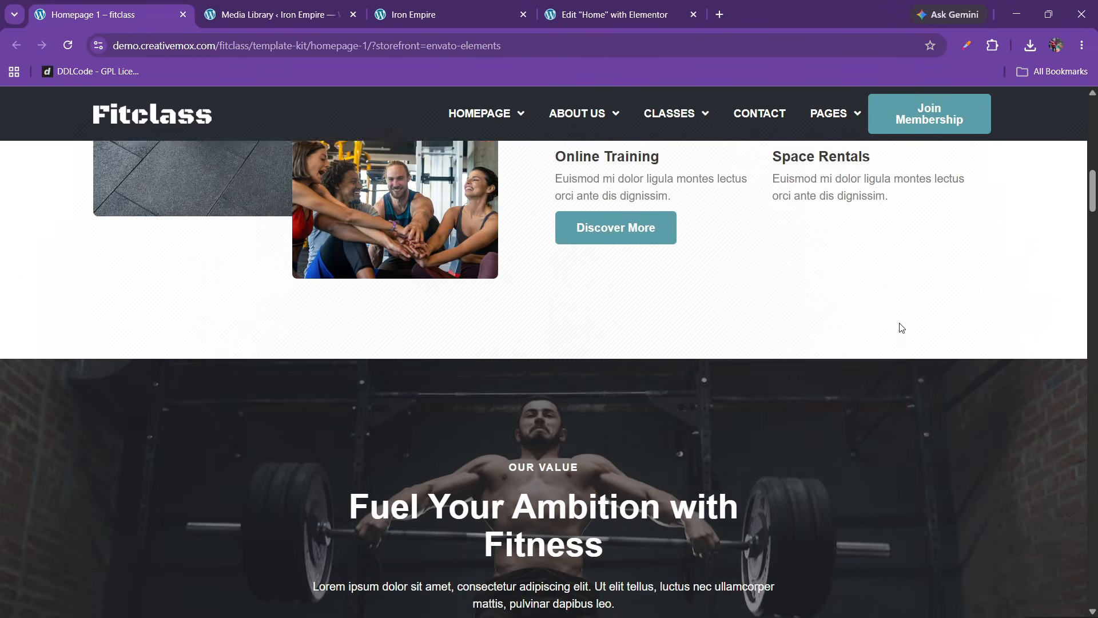
{"action": "scroll", "coordinate": [899, 322], "scroll_direction": "up", "scroll_amount": 8}
{"action": "scroll", "coordinate": [899, 323], "scroll_direction": "down", "scroll_amount": 9}
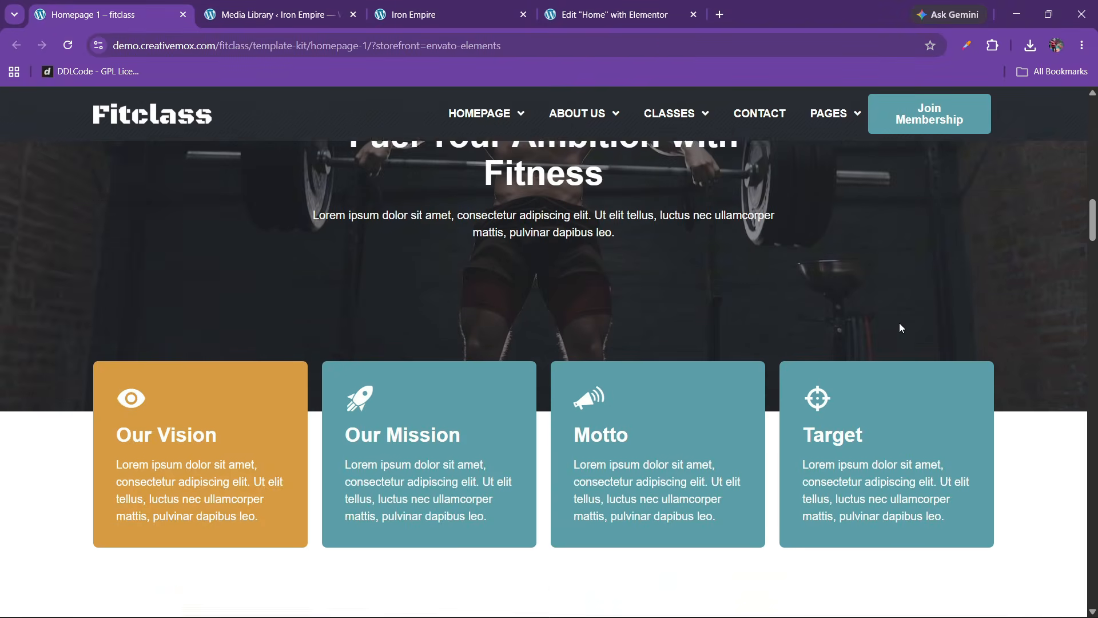
{"action": "scroll", "coordinate": [899, 322], "scroll_direction": "up", "scroll_amount": 3}
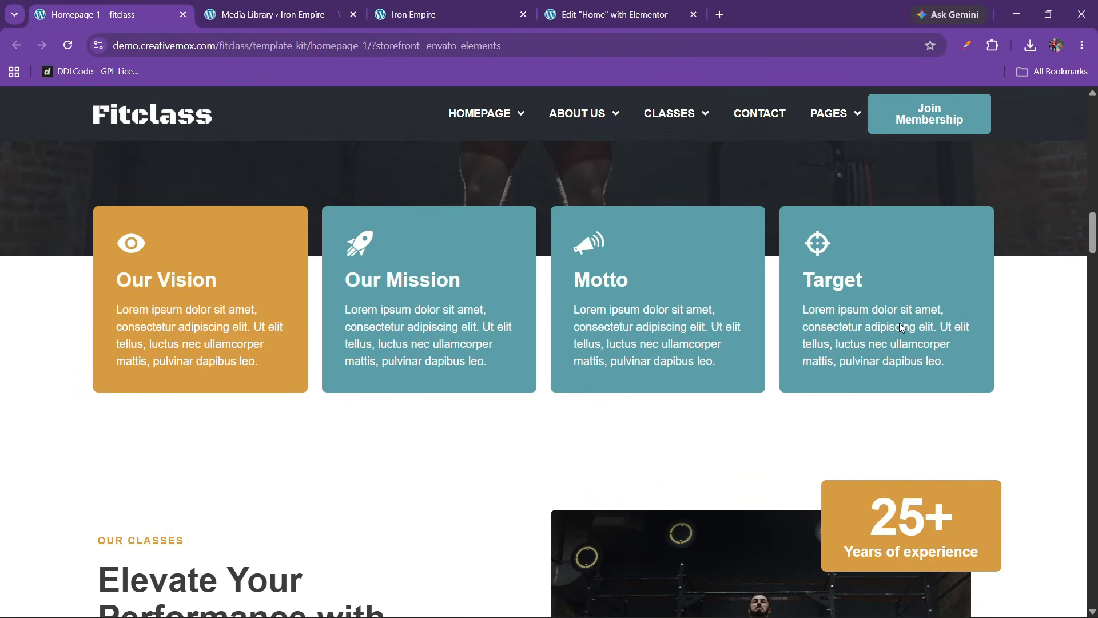
{"action": "left_click", "coordinate": [966, 45]}
{"action": "left_click", "coordinate": [880, 121]}
{"action": "left_click", "coordinate": [966, 45]}
{"action": "left_click", "coordinate": [880, 117]}
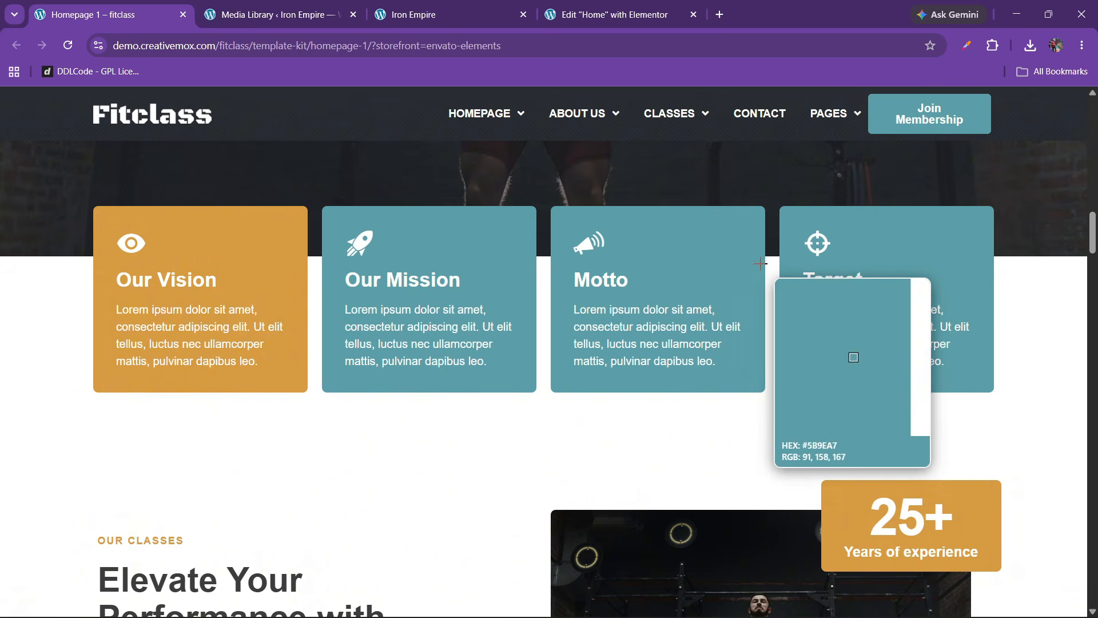
{"action": "left_click", "coordinate": [754, 262]}
{"action": "triple_click", "coordinate": [773, 287]}
{"action": "key", "text": "ctrl+c"}
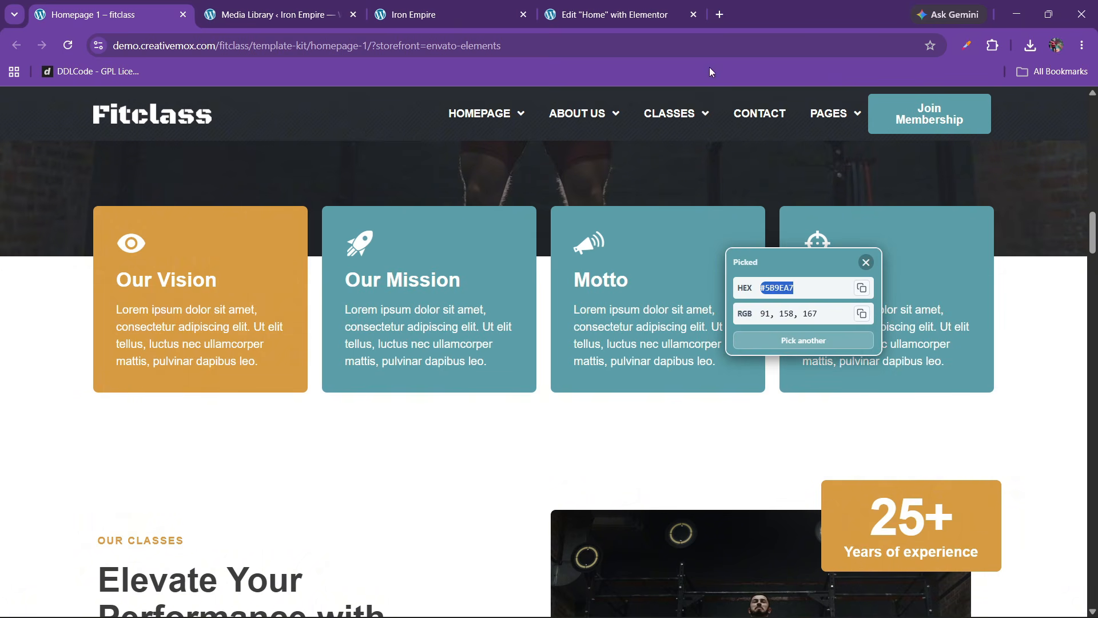
Step: Set the custom global color theme1 to #5B9EA7 in the Elementor Site Settings
{"action": "left_click", "coordinate": [612, 14]}
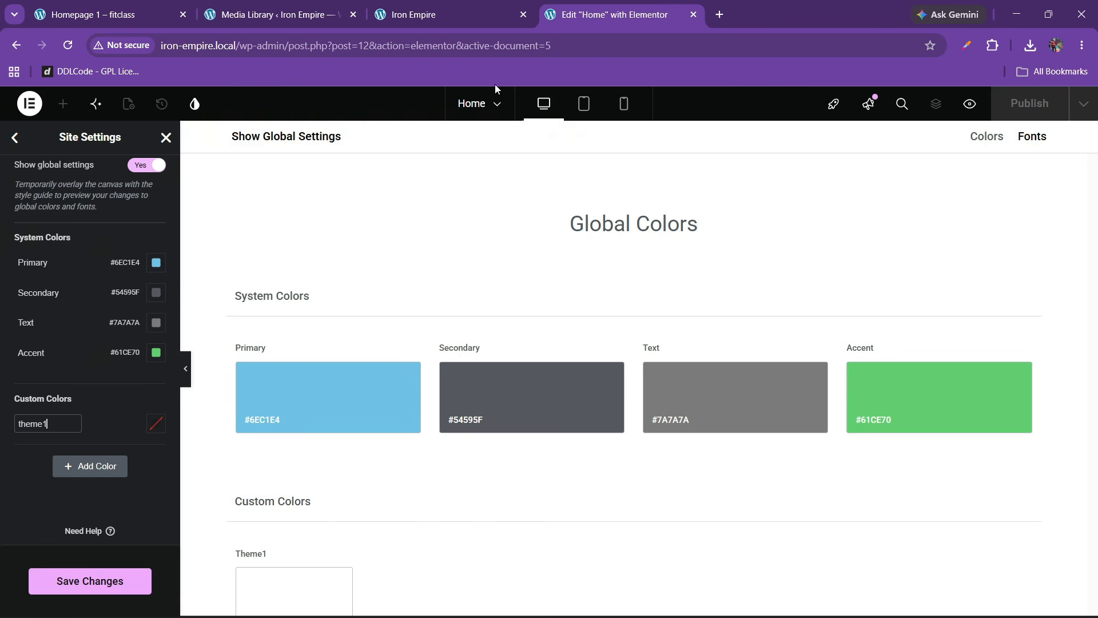
{"action": "left_click", "coordinate": [156, 423]}
{"action": "key", "text": "ctrl+v"}
{"action": "left_click", "coordinate": [25, 496]}
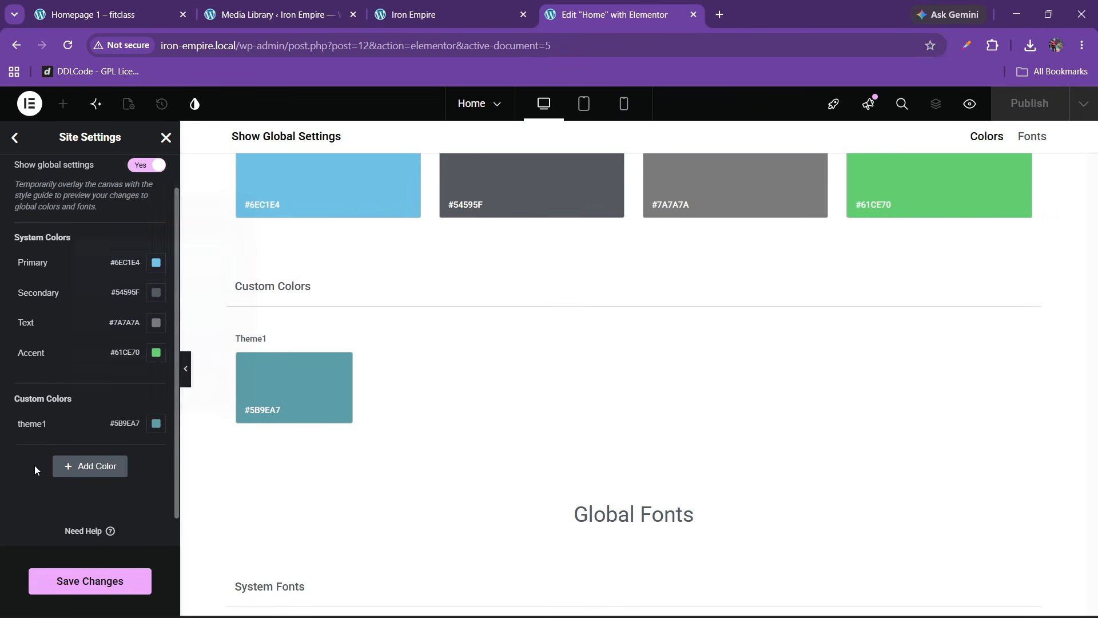
Step: Sample the orange of the Our Vision card on the Fitclass demo page and copy its hex code #D89C43
{"action": "left_click", "coordinate": [178, 2]}
{"action": "left_click", "coordinate": [792, 339]}
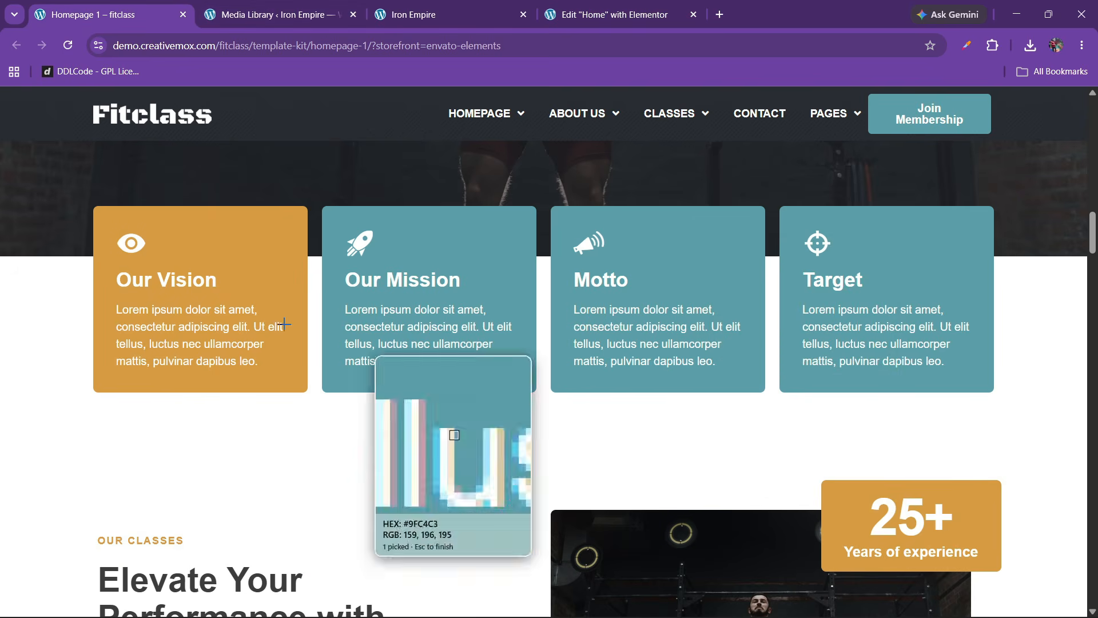
{"action": "left_click", "coordinate": [255, 279]}
{"action": "triple_click", "coordinate": [326, 312]}
{"action": "key", "text": "ctrl+c"}
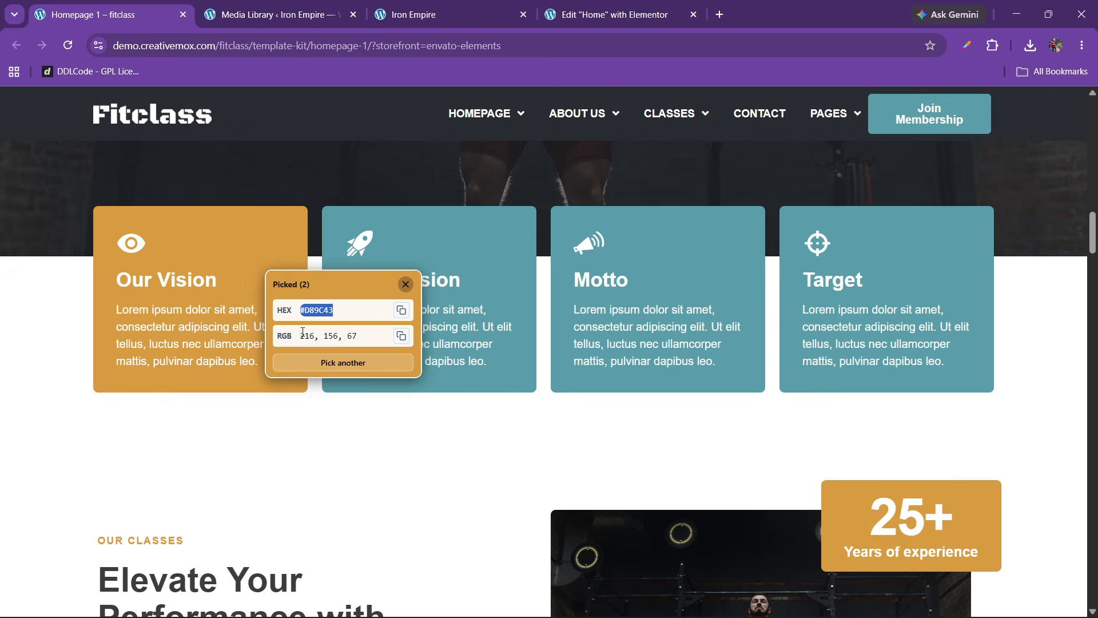
Step: Add a custom global color named golden with the value #D89C43 in the Elementor Site Settings
{"action": "left_click", "coordinate": [614, 15]}
{"action": "left_click", "coordinate": [87, 465]}
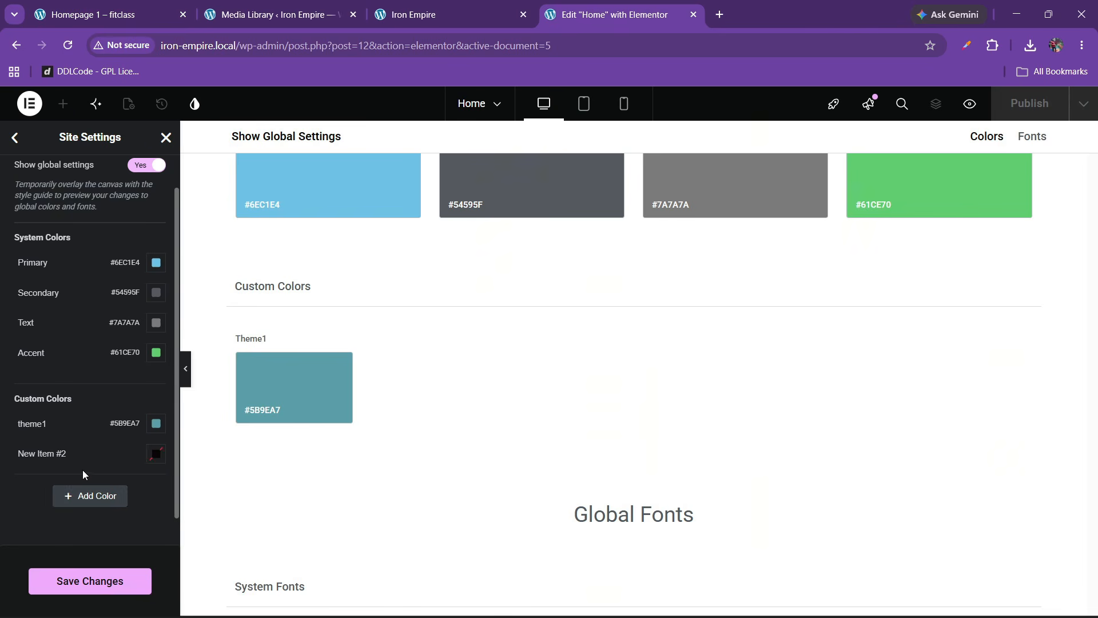
{"action": "left_click", "coordinate": [48, 453]}
{"action": "key", "text": "ctrl+a"}
{"action": "key", "text": "BackSpace"}
{"action": "type", "text": "g"}
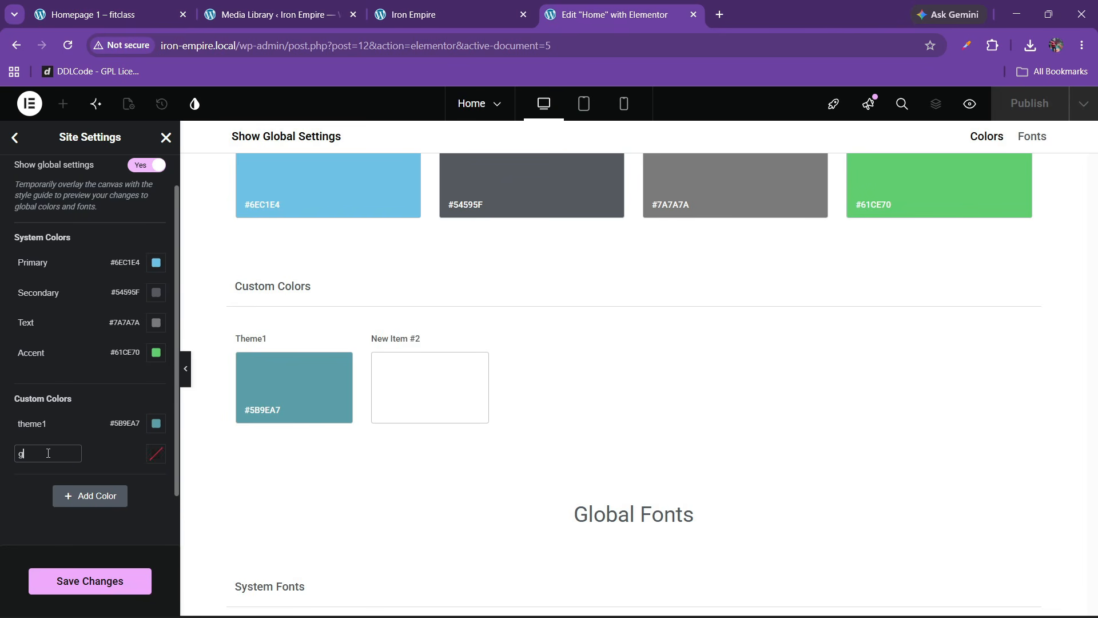
{"action": "type", "text": "odl"}
{"action": "type", "text": "en"}
{"action": "left_click", "coordinate": [156, 454]}
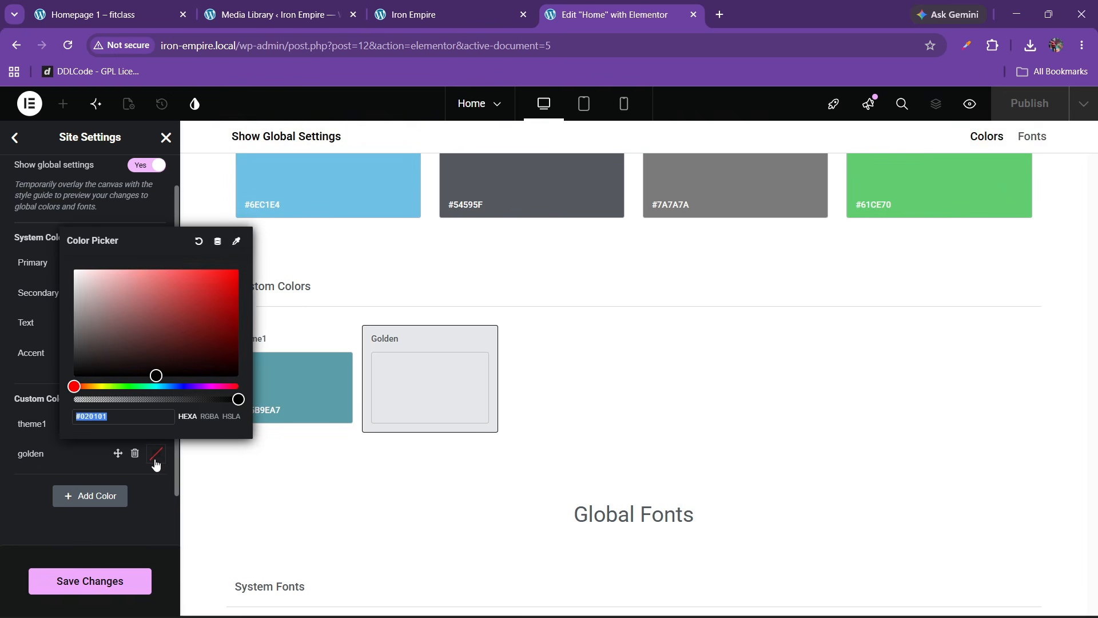
{"action": "key", "text": "ctrl+v"}
{"action": "left_click", "coordinate": [15, 499]}
Step: Sample the dark "Elevate Your Performance" heading color on the Fitclass demo page, copy its hex code #3D3D3D and return to the Elementor editor
{"action": "left_click", "coordinate": [157, 6]}
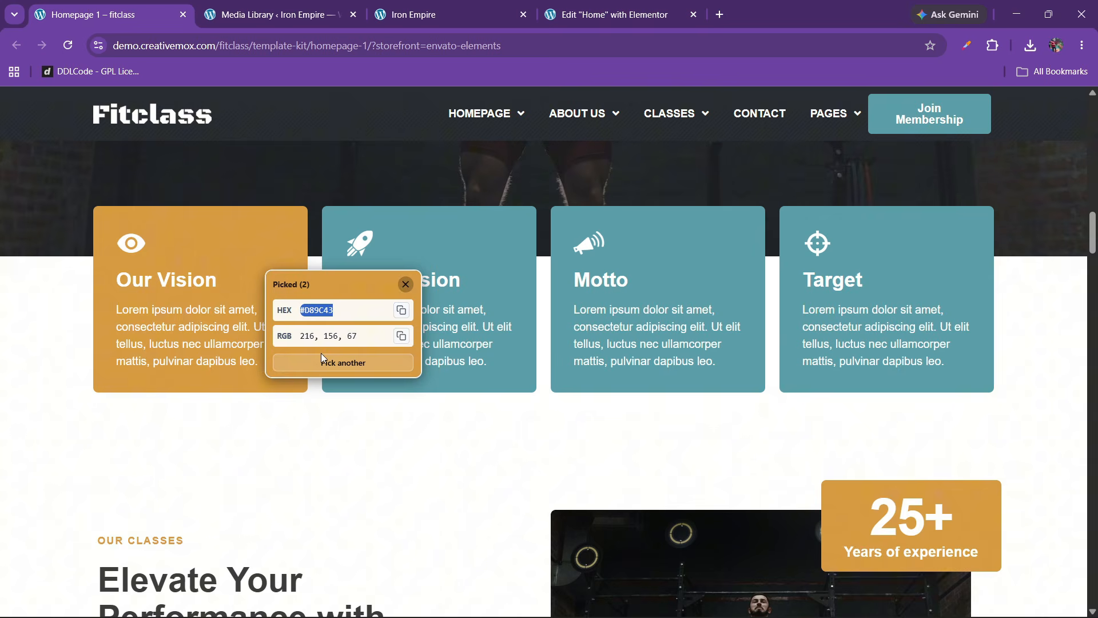
{"action": "left_click", "coordinate": [353, 364]}
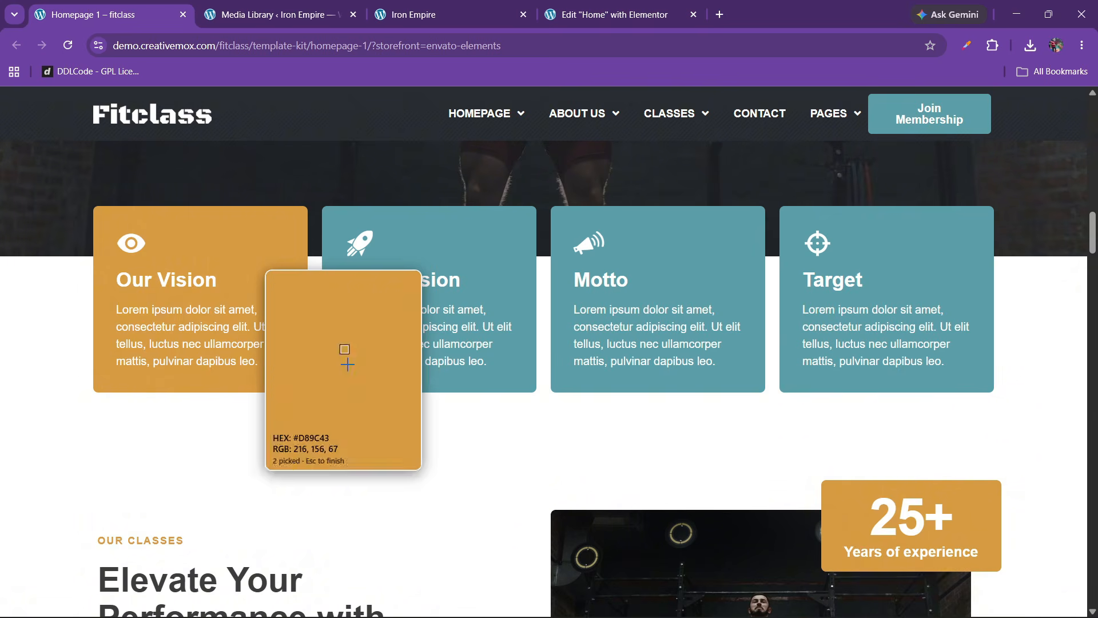
{"action": "left_click", "coordinate": [236, 580]}
{"action": "triple_click", "coordinate": [303, 498]}
{"action": "key", "text": "ctrl+c"}
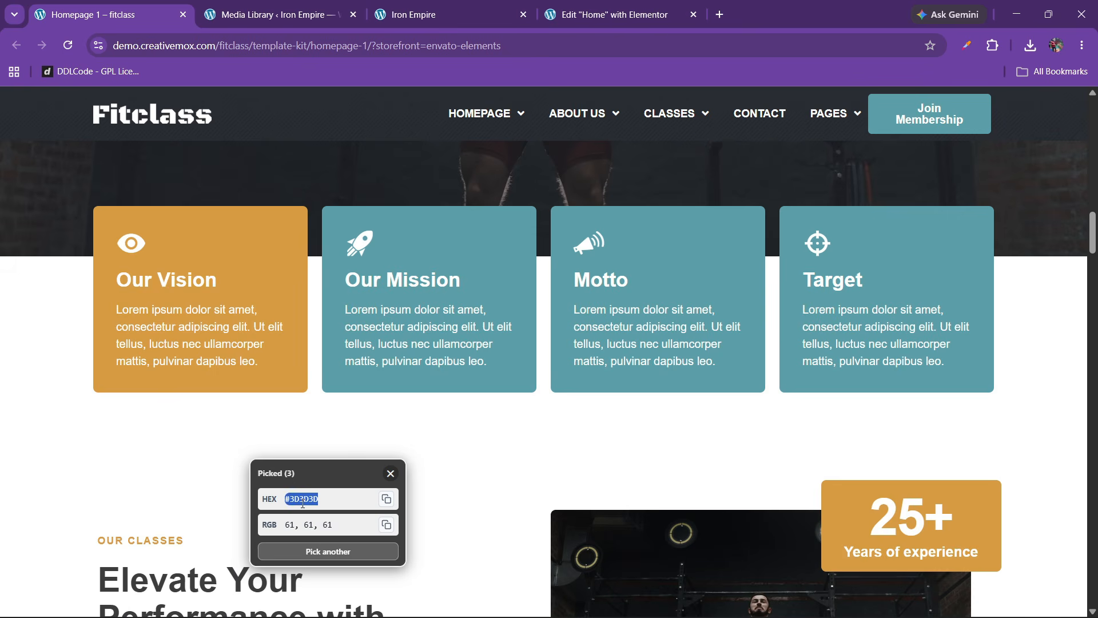
{"action": "left_click", "coordinate": [577, 15]}
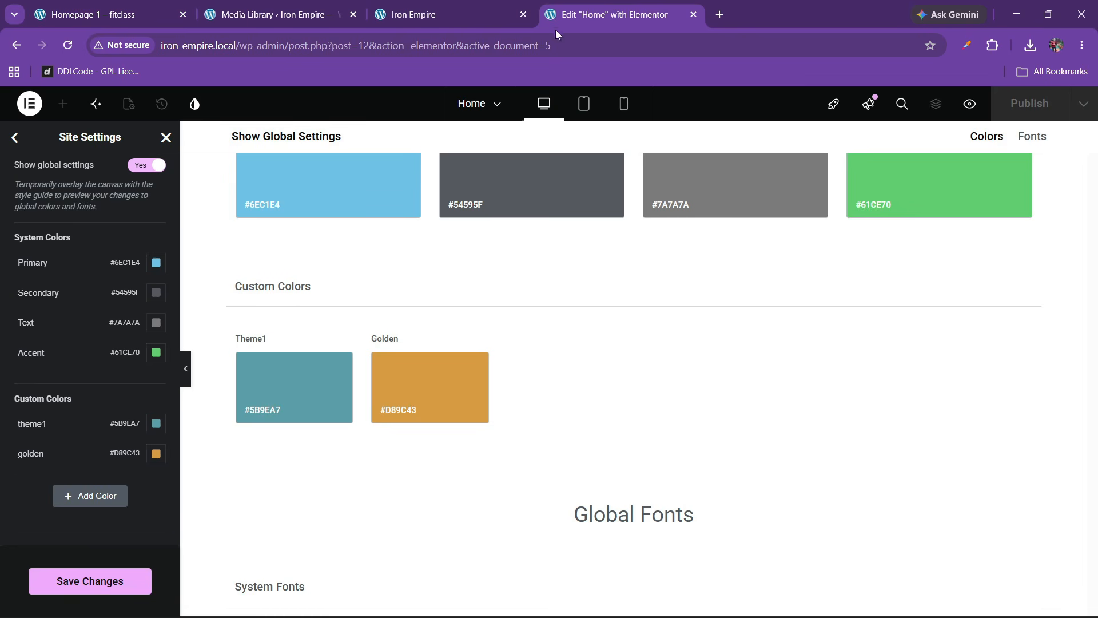
Step: Add a custom global color named black with the value #3D3D3D, save the changes and close the Site Settings
{"action": "left_click", "coordinate": [80, 496]}
{"action": "left_click", "coordinate": [55, 486]}
{"action": "key", "text": "ctrl+a"}
{"action": "type", "text": "bla"}
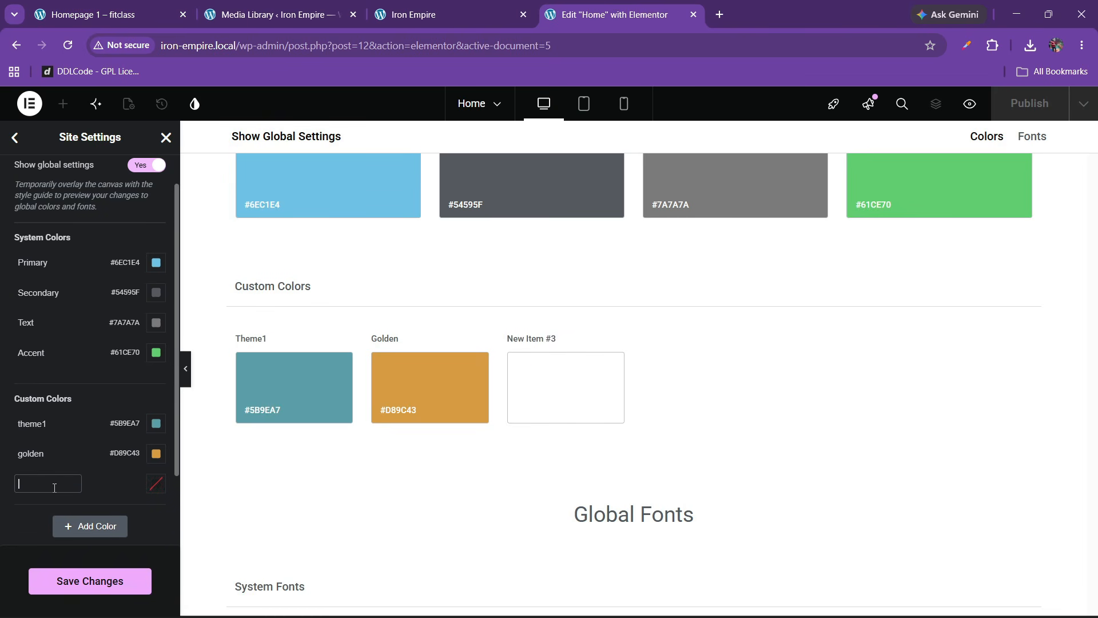
{"action": "type", "text": "ck"}
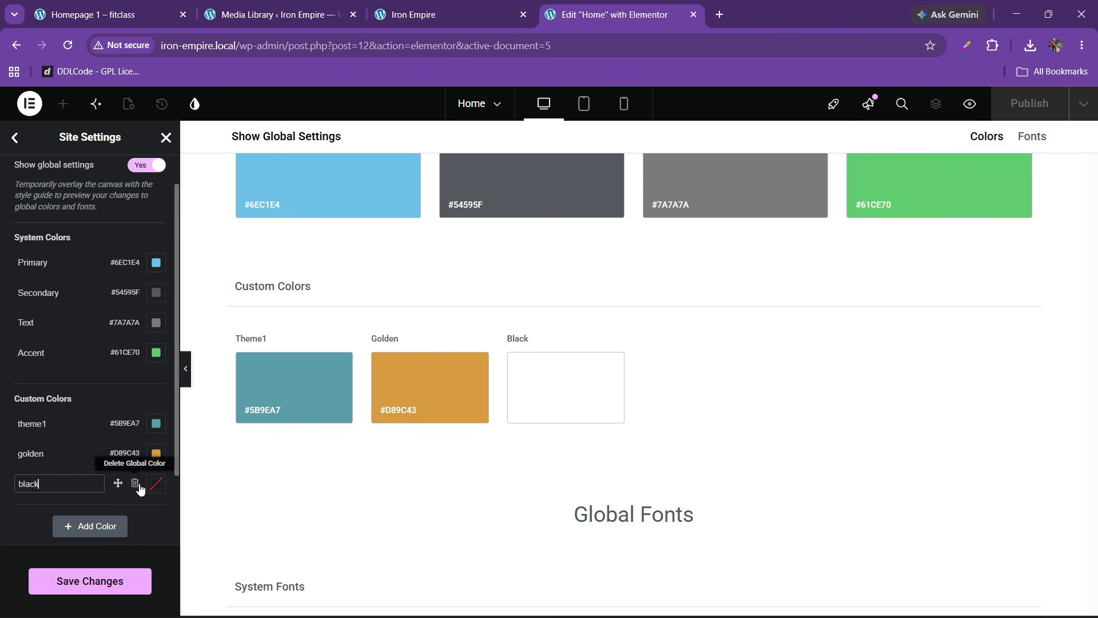
{"action": "left_click", "coordinate": [156, 483]}
{"action": "key", "text": "ctrl+v"}
{"action": "left_click", "coordinate": [1, 521]}
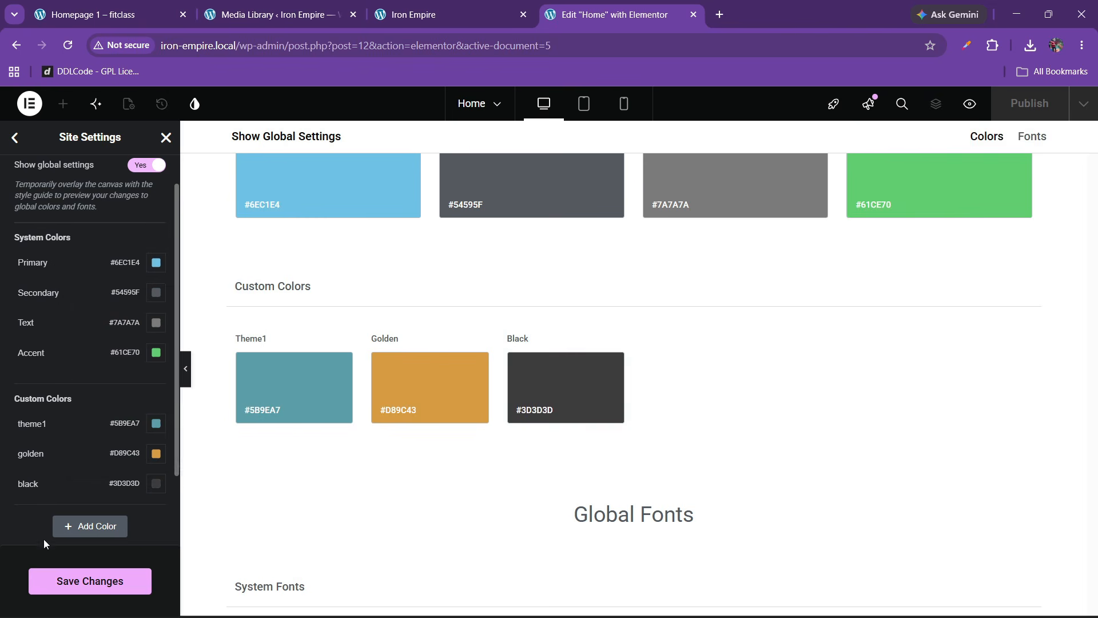
{"action": "left_click", "coordinate": [90, 580]}
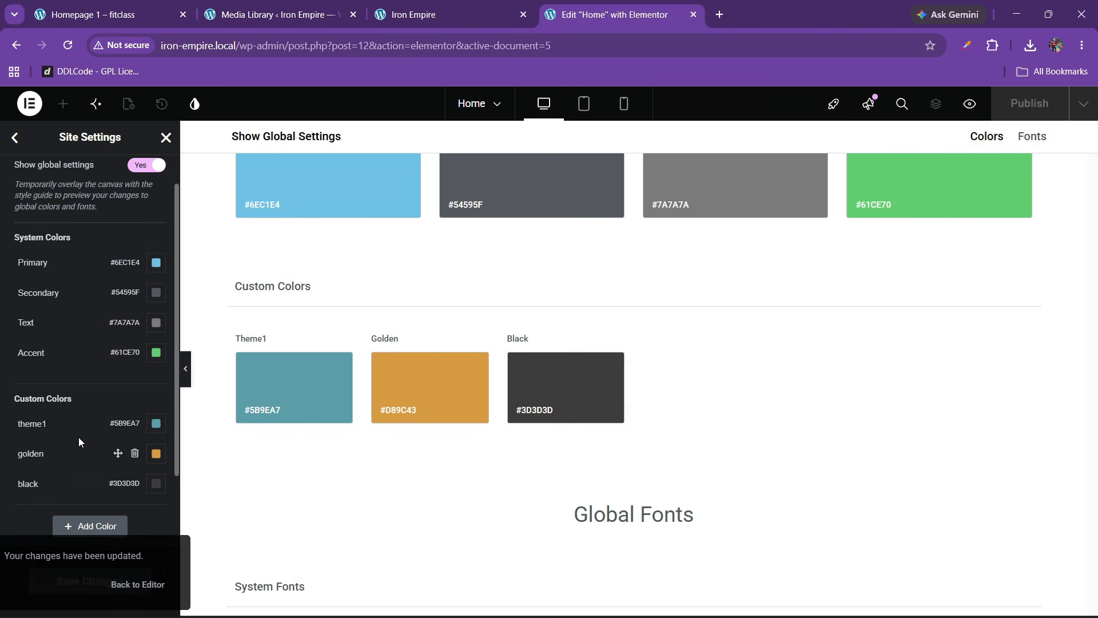
{"action": "left_click", "coordinate": [166, 137]}
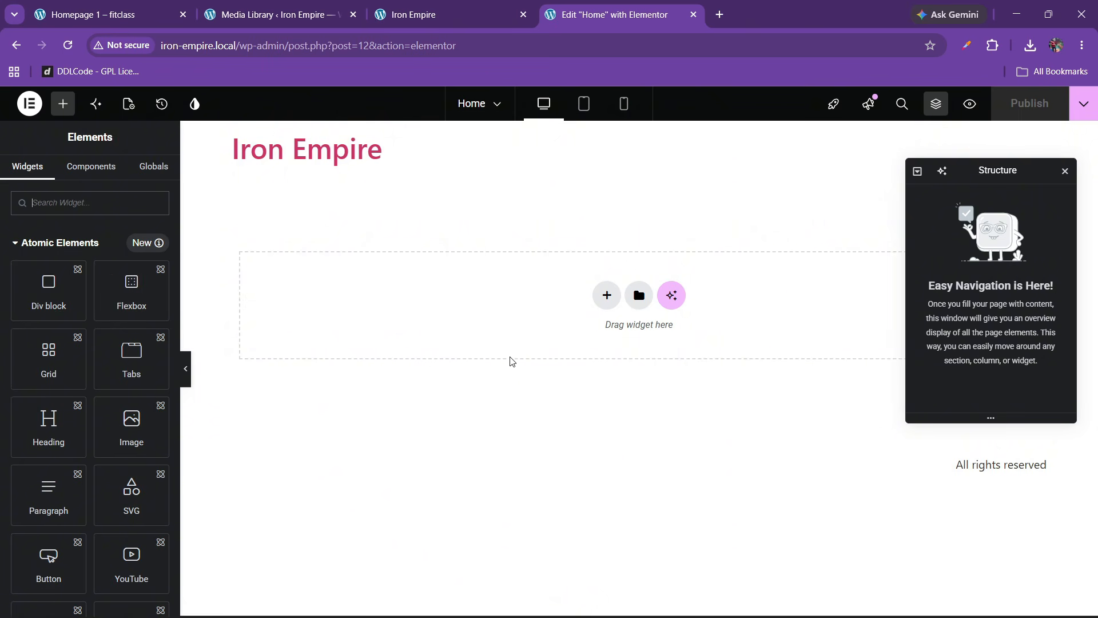
Step: Examine the hero section of the Fitclass demo homepage as a layout reference and return to the Elementor editor
{"action": "left_click", "coordinate": [97, 14]}
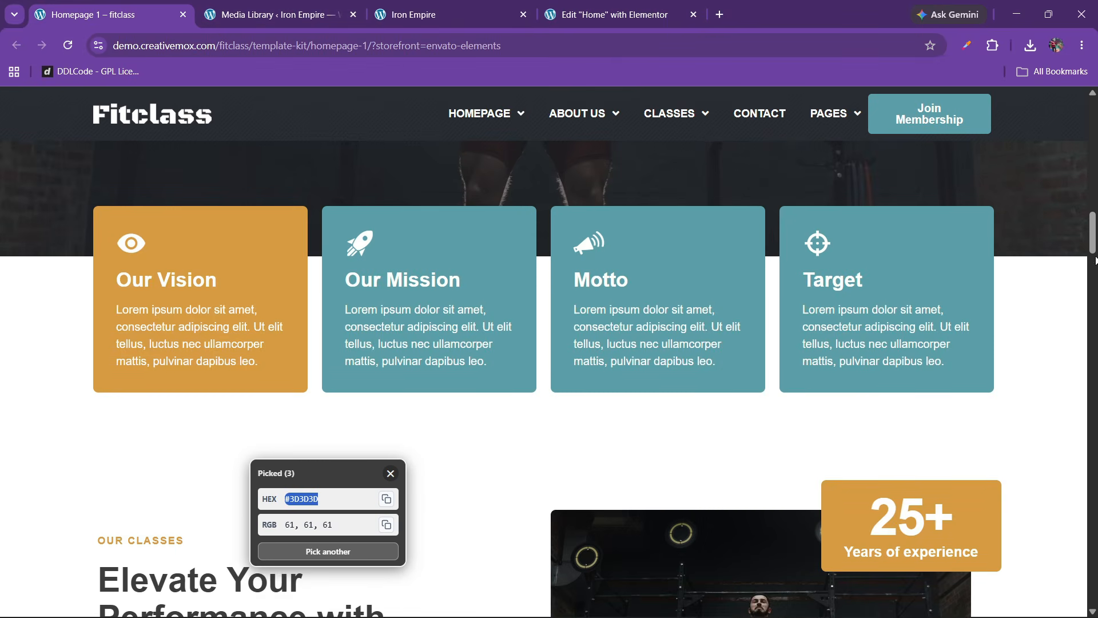
{"action": "left_click", "coordinate": [1095, 261]}
{"action": "left_click_drag", "start_coordinate": [1095, 257], "coordinate": [1094, 111]}
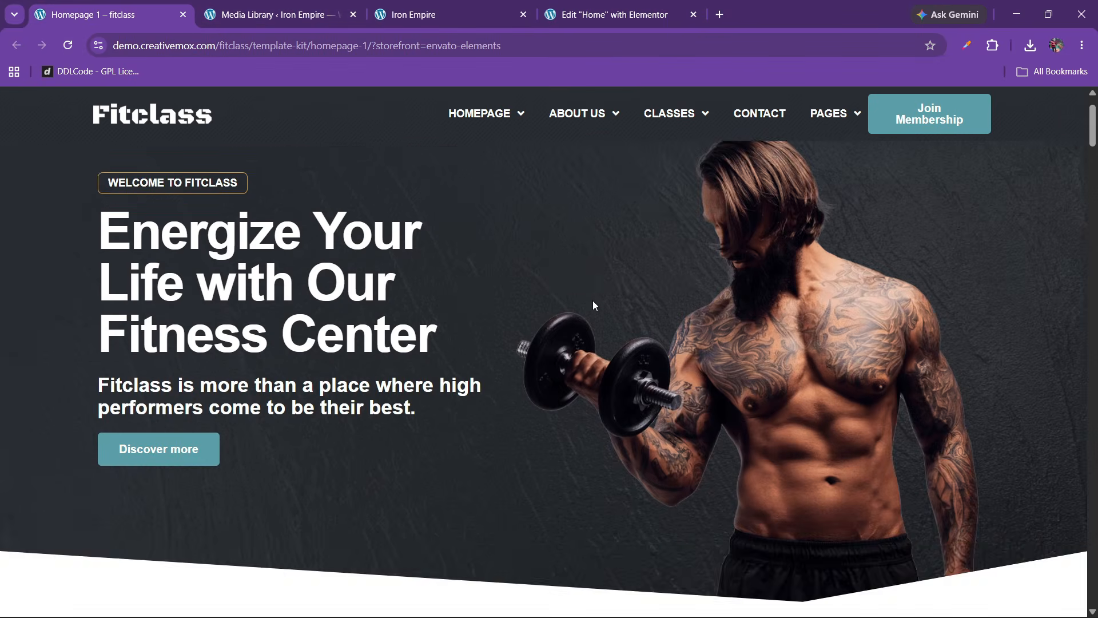
{"action": "scroll", "coordinate": [499, 325], "scroll_direction": "up", "scroll_amount": 1}
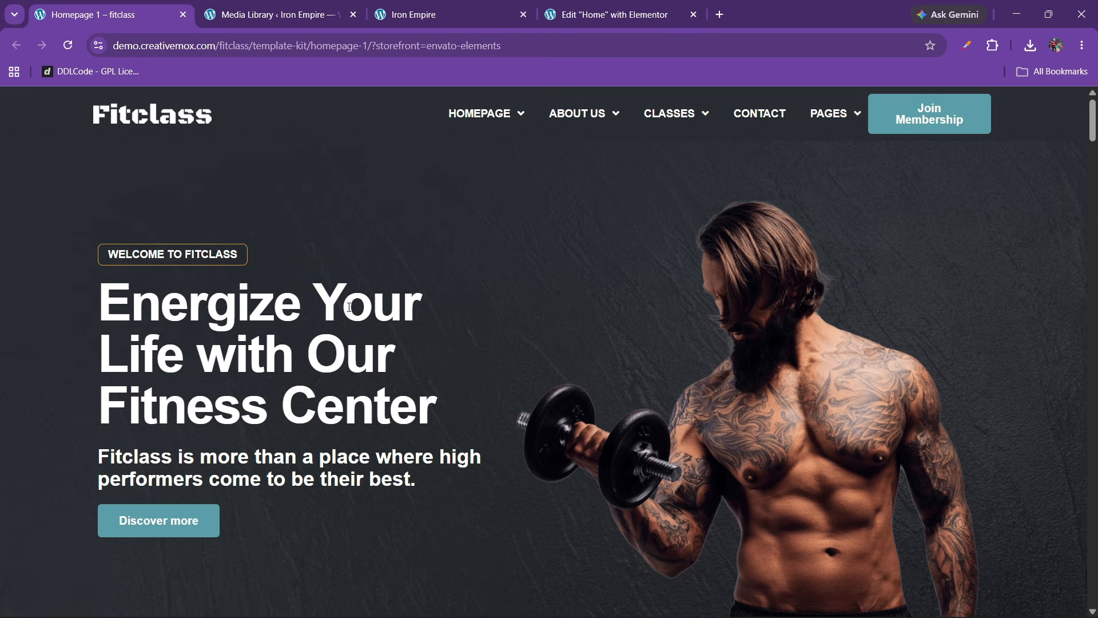
{"action": "left_click", "coordinate": [419, 45]}
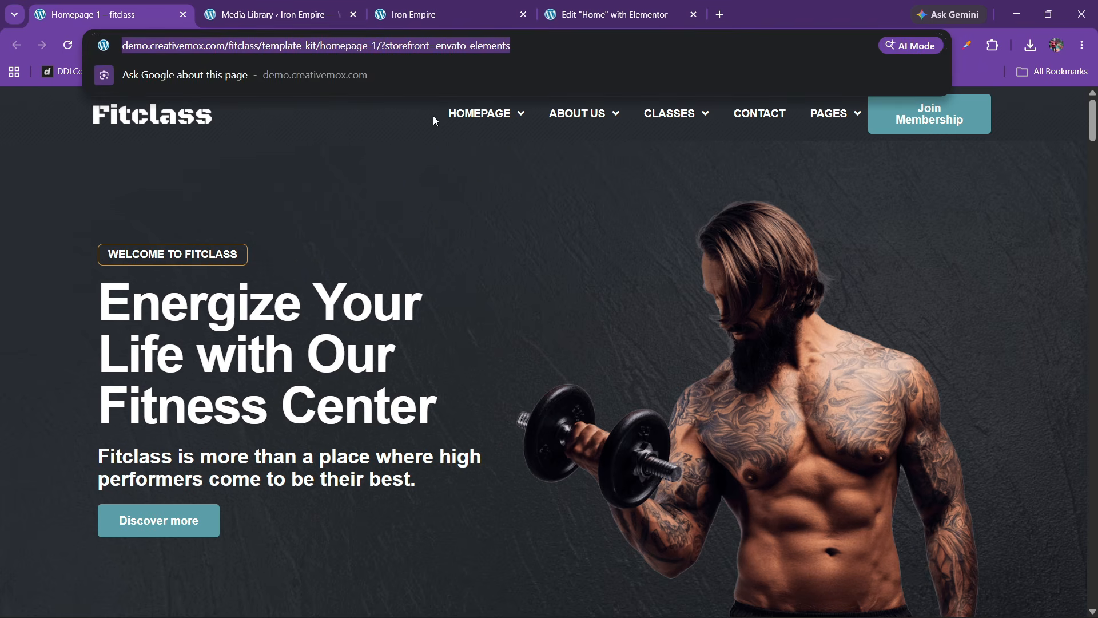
{"action": "key", "text": "BackSpace"}
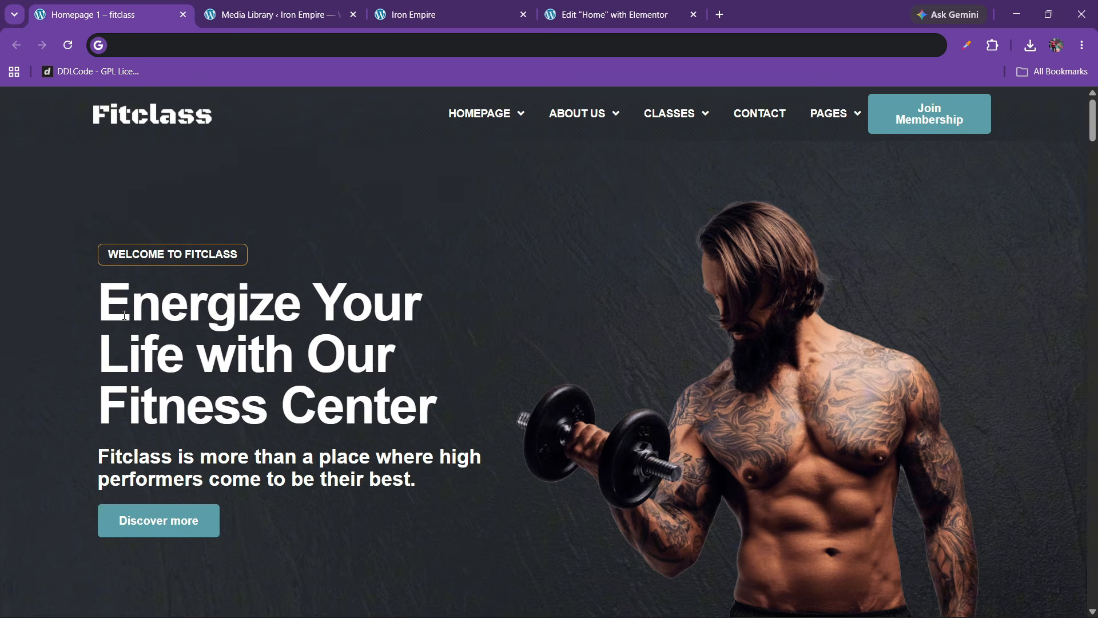
{"action": "left_click", "coordinate": [606, 14]}
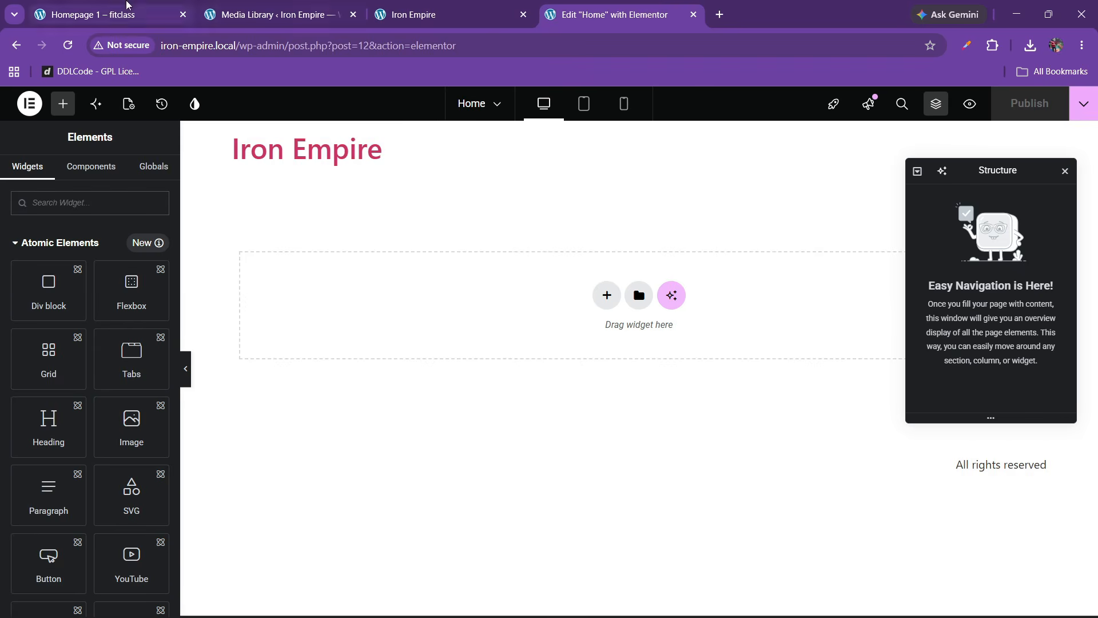
{"action": "left_click", "coordinate": [128, 7]}
{"action": "left_click", "coordinate": [551, 10]}
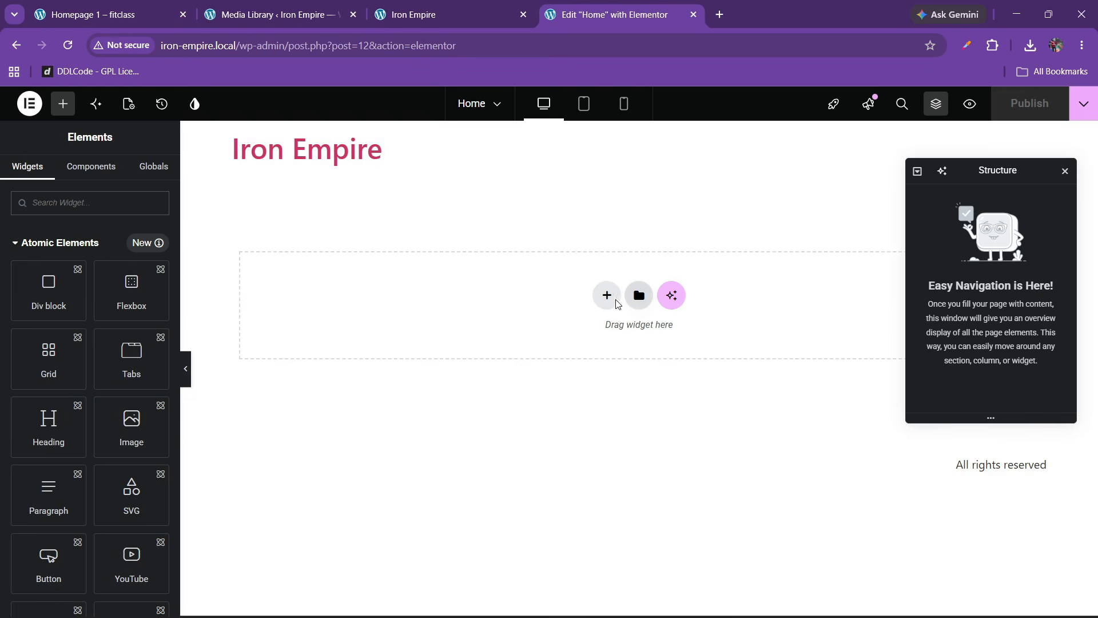
Step: Add a Flexbox container to the Home page and rename it hero in the page structure
{"action": "left_click", "coordinate": [616, 301]}
{"action": "left_click", "coordinate": [601, 348]}
{"action": "left_click", "coordinate": [443, 338]}
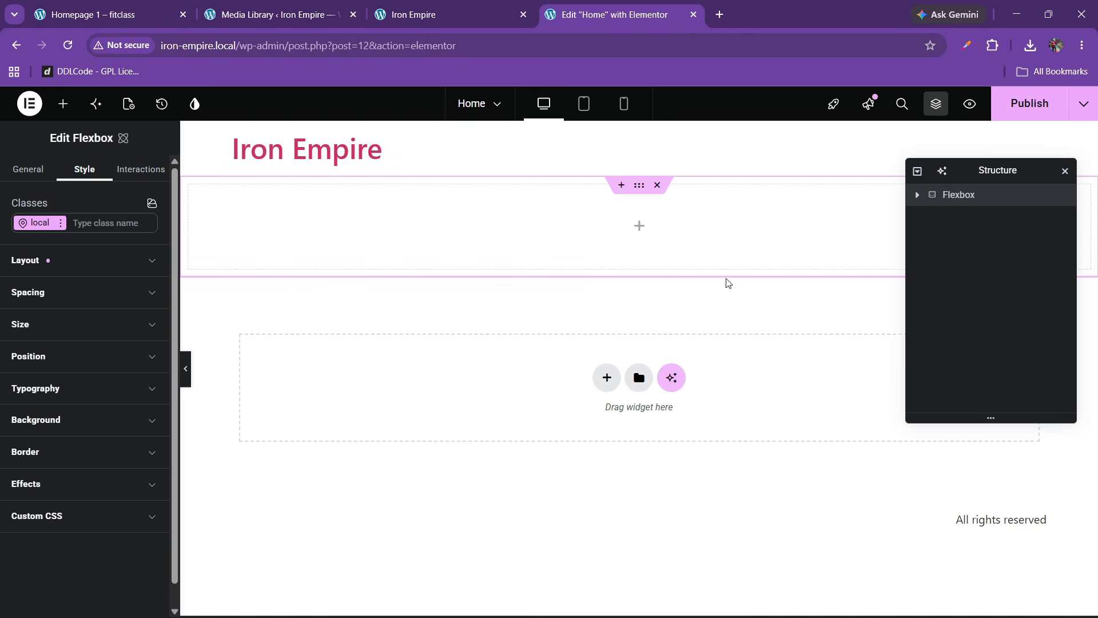
{"action": "double_click", "coordinate": [958, 196]}
{"action": "type", "text": "hero"}
Step: Set the padding of the hero container to 0 px on all four sides
{"action": "left_click", "coordinate": [108, 14]}
{"action": "left_click", "coordinate": [572, 14]}
{"action": "left_click", "coordinate": [43, 306]}
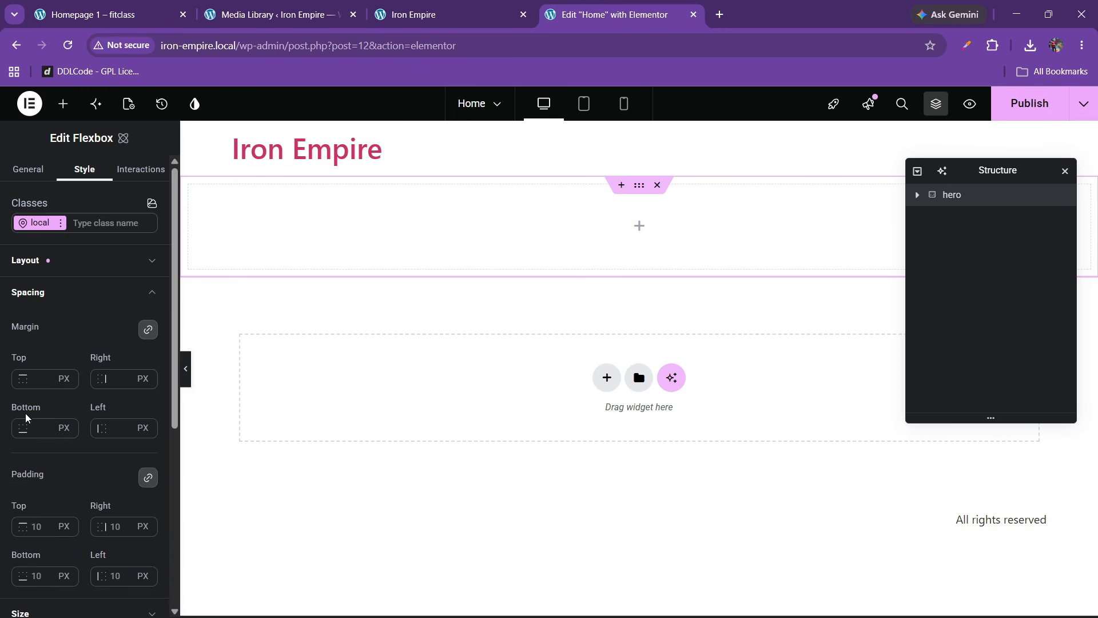
{"action": "double_click", "coordinate": [34, 526]}
{"action": "type", "text": "0"}
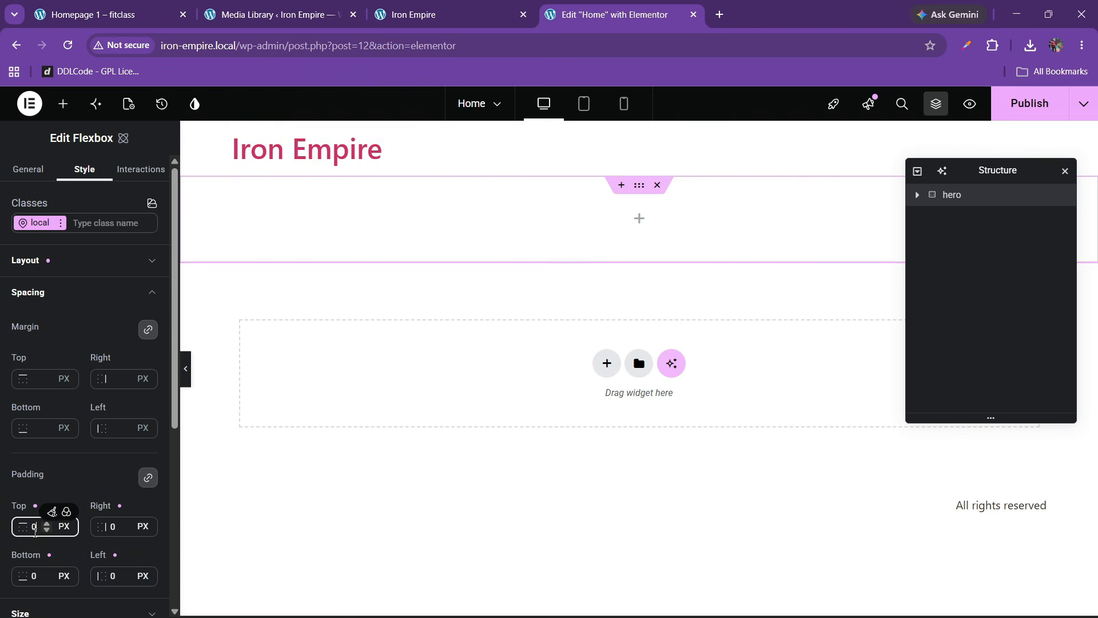
Step: Unlink the hero container's padding values and set its top and bottom padding to 80 px
{"action": "left_click", "coordinate": [147, 477]}
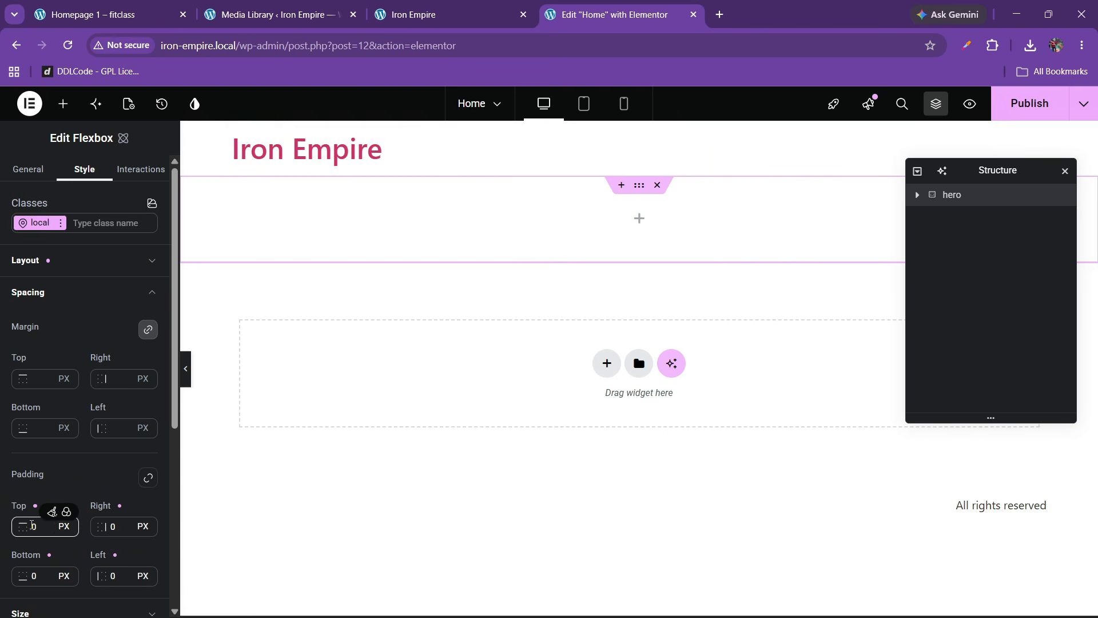
{"action": "left_click", "coordinate": [31, 525]}
{"action": "key", "text": "Down"}
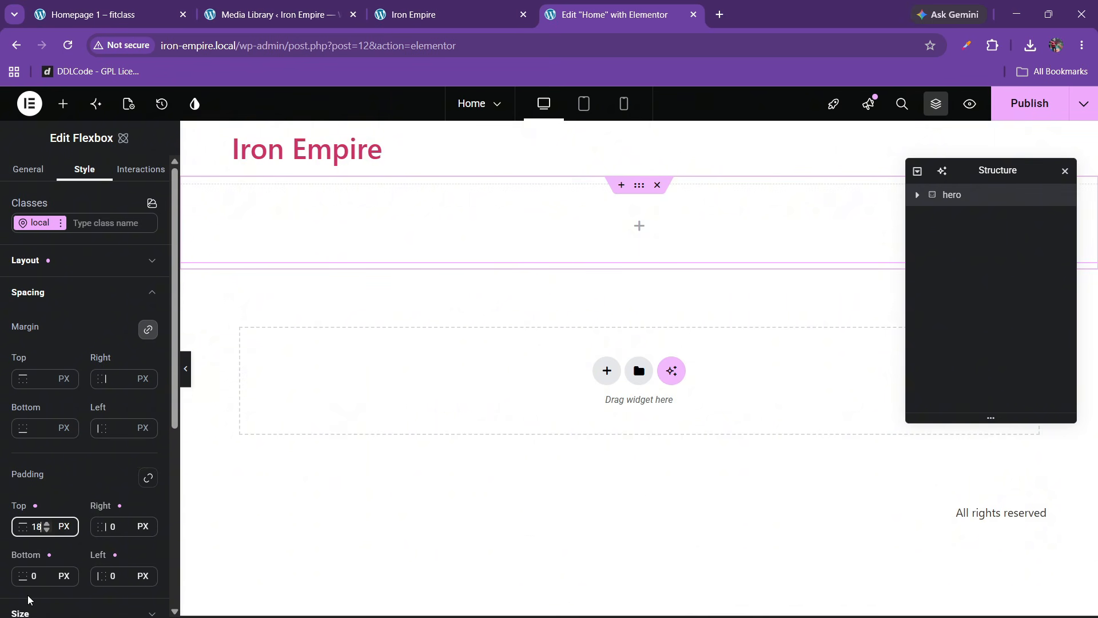
{"action": "key", "text": "BackSpace"}
{"action": "key", "text": "BackSpace"}
{"action": "type", "text": "80"}
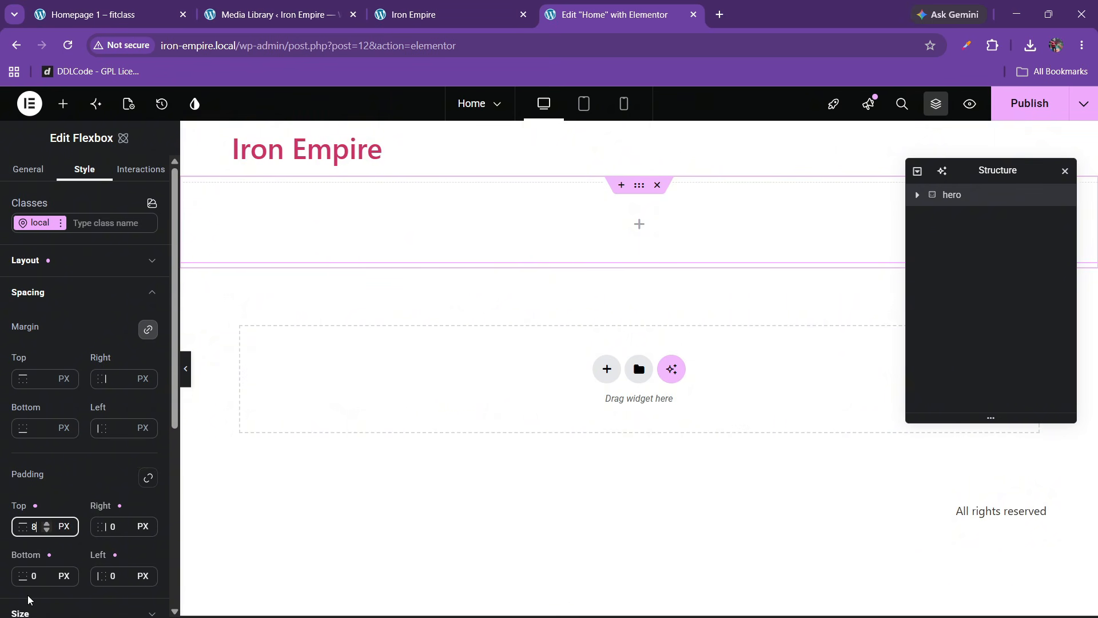
{"action": "left_click", "coordinate": [35, 575]}
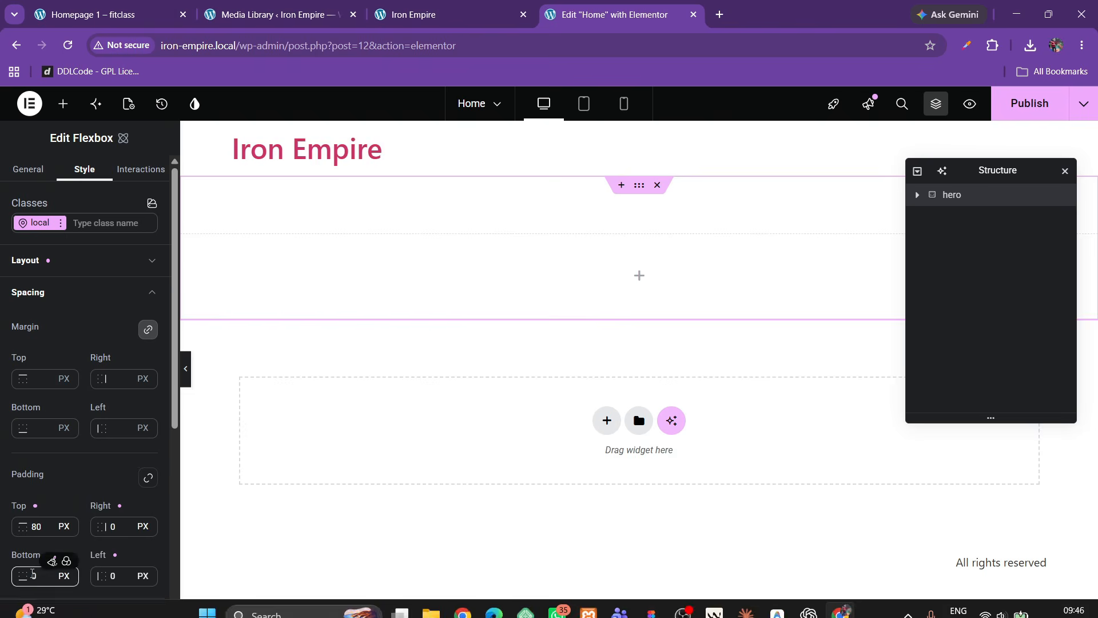
{"action": "type", "text": "80"}
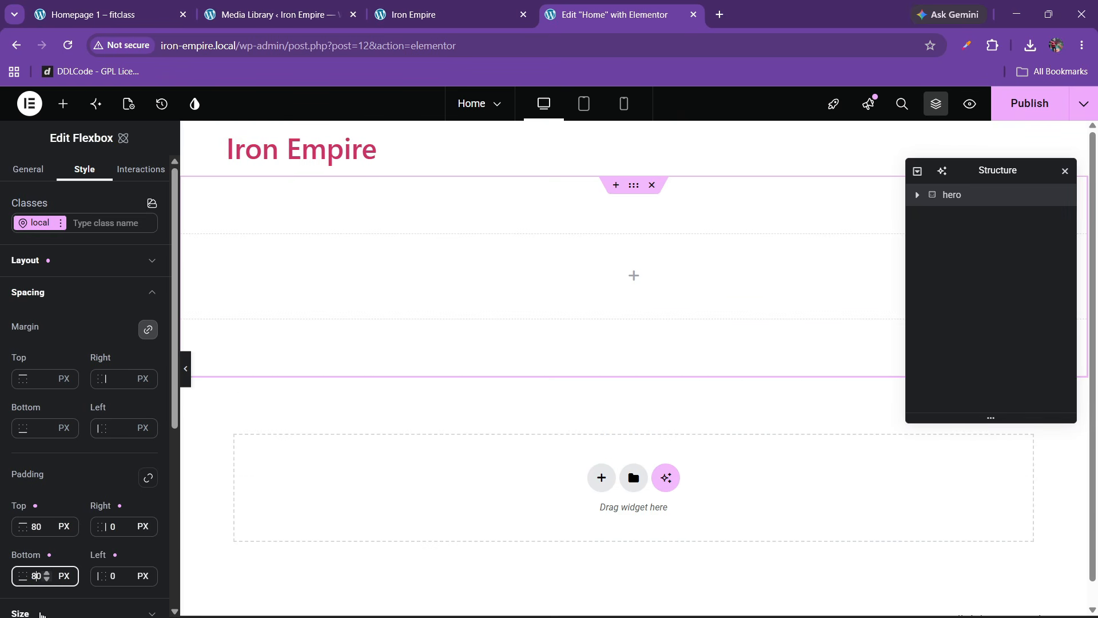
Step: Set the hero container's right and left padding to 80 px and preview the page without the editing controls
{"action": "left_click", "coordinate": [112, 526]}
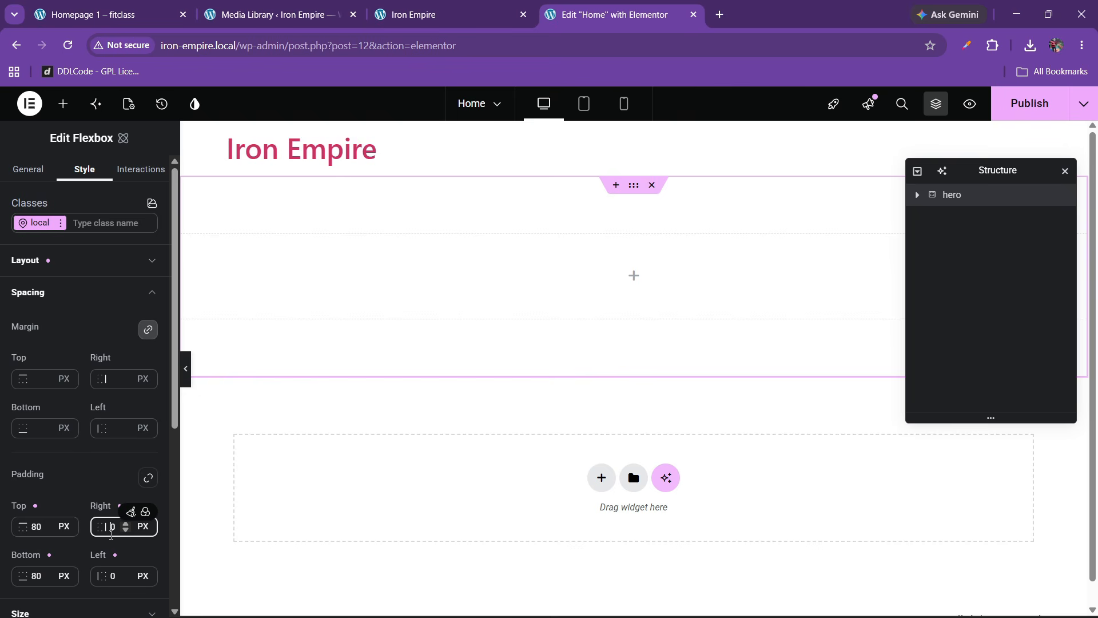
{"action": "key", "text": "Tab"}
{"action": "left_click", "coordinate": [114, 573]}
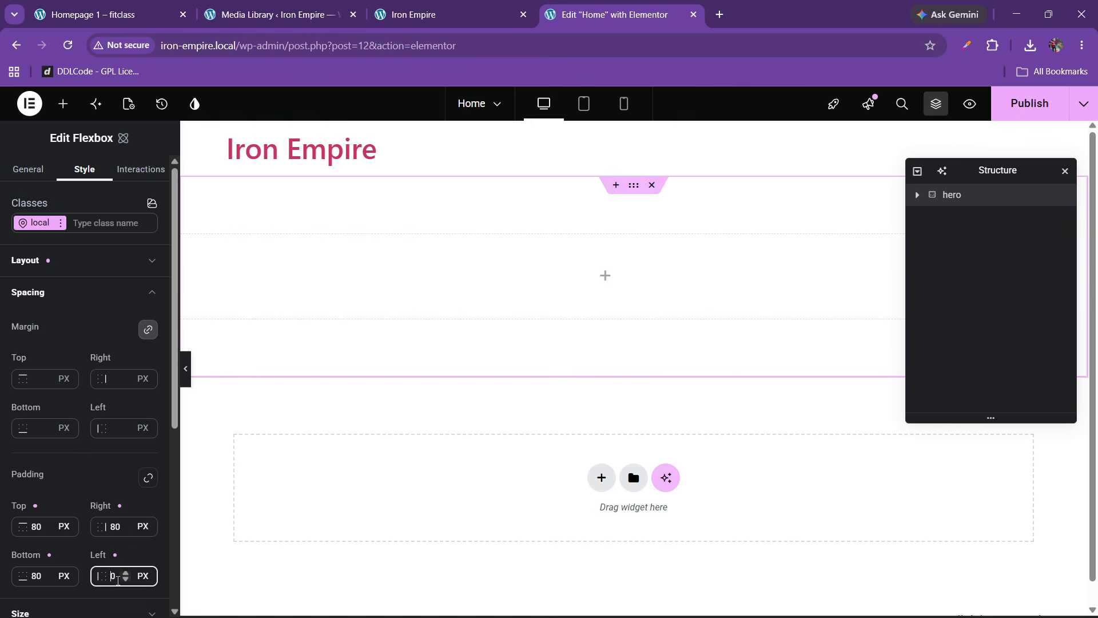
{"action": "left_click", "coordinate": [185, 368]}
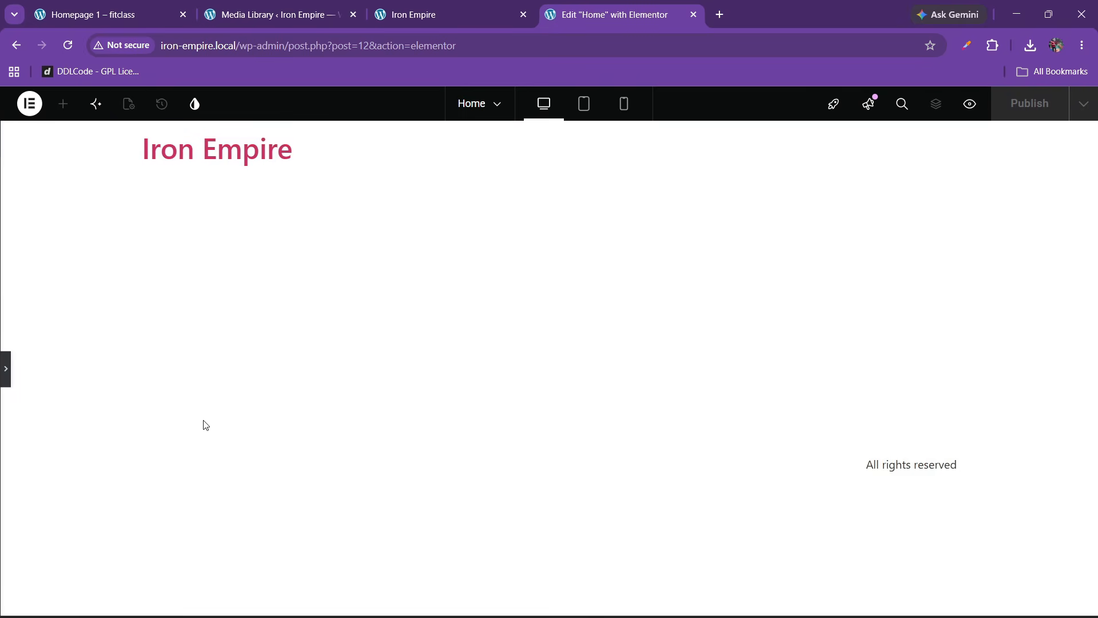
{"action": "left_click", "coordinate": [5, 372]}
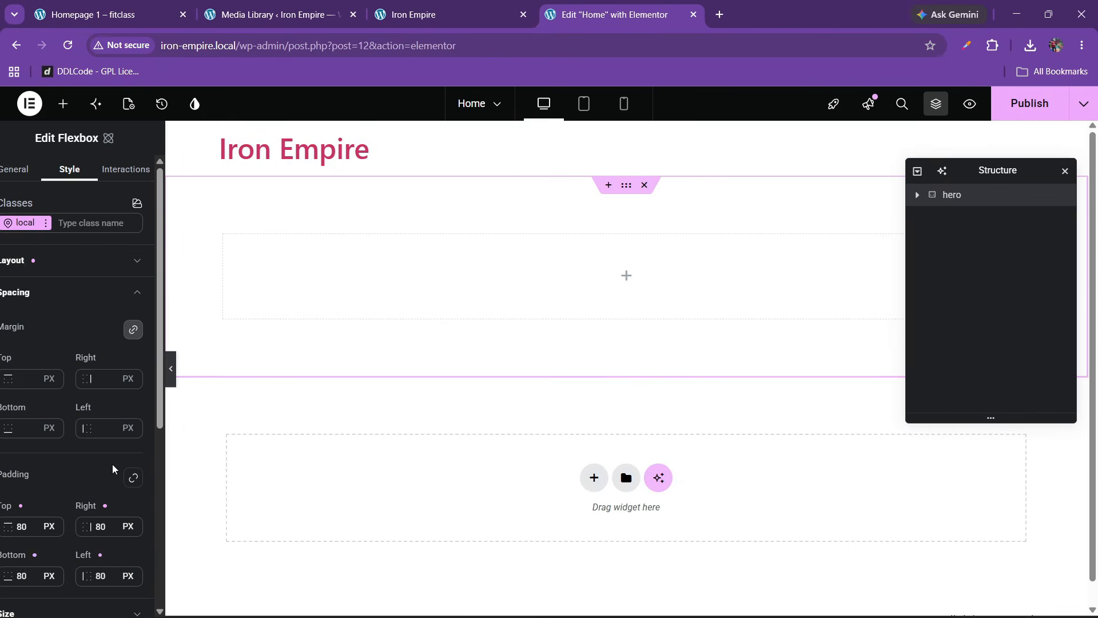
Step: Set the hero container's right and left padding to 40 px
{"action": "left_click", "coordinate": [118, 526]}
{"action": "type", "text": "40"}
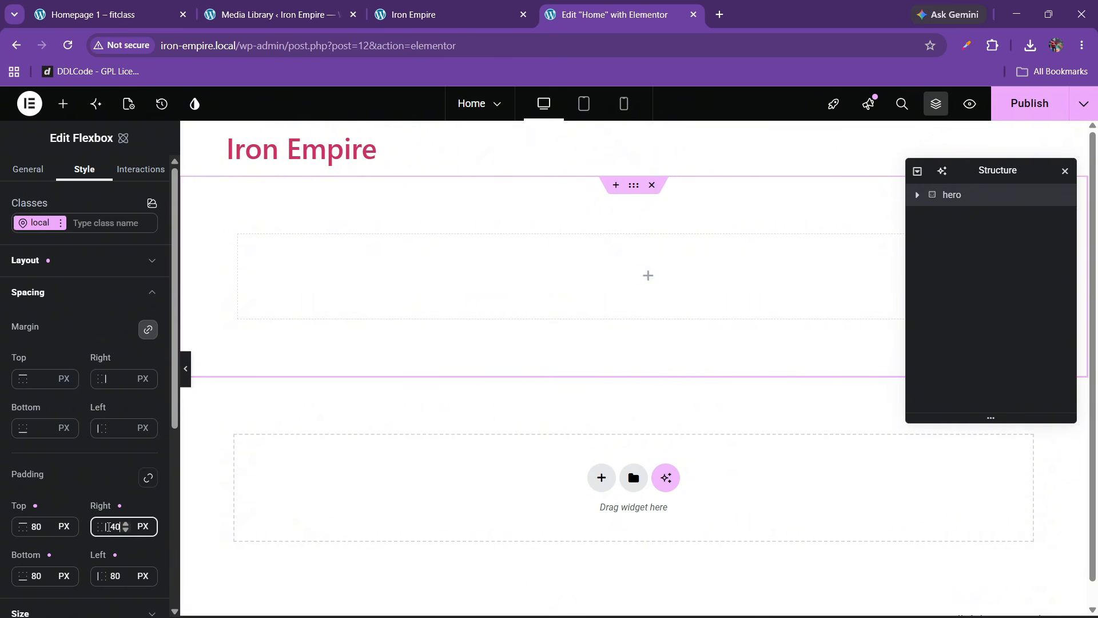
{"action": "left_click", "coordinate": [112, 579]}
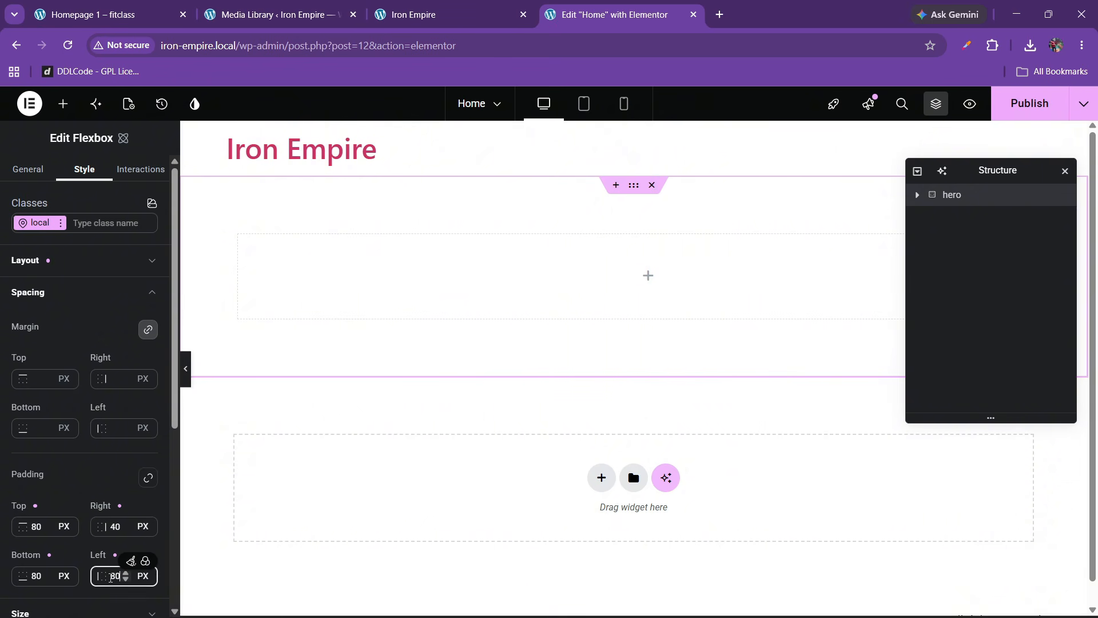
{"action": "type", "text": "40"}
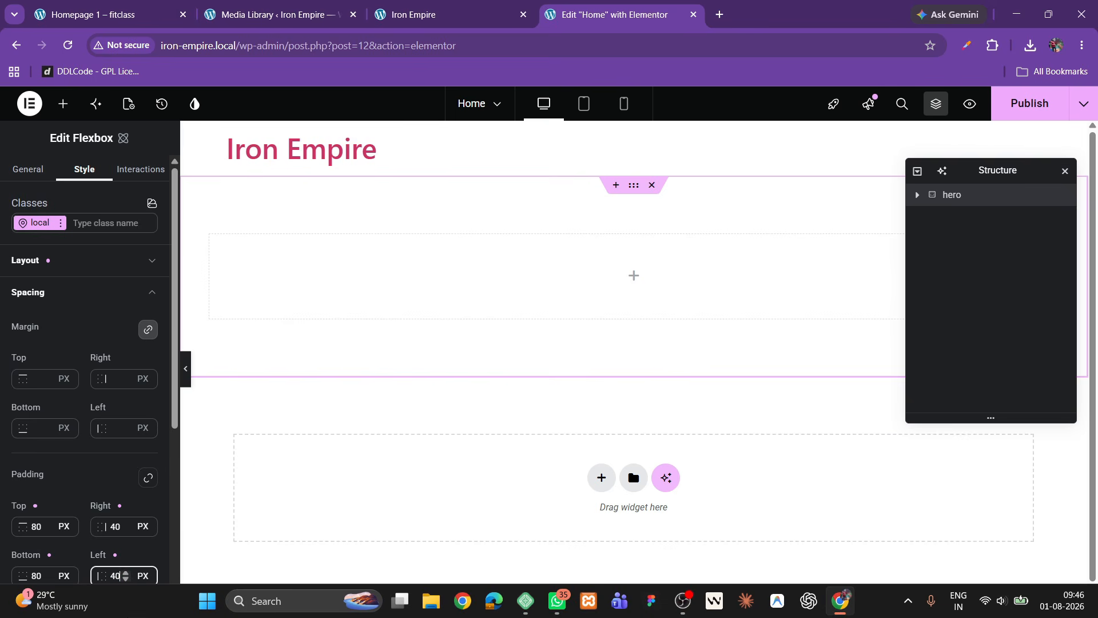
{"action": "left_click", "coordinate": [49, 290]}
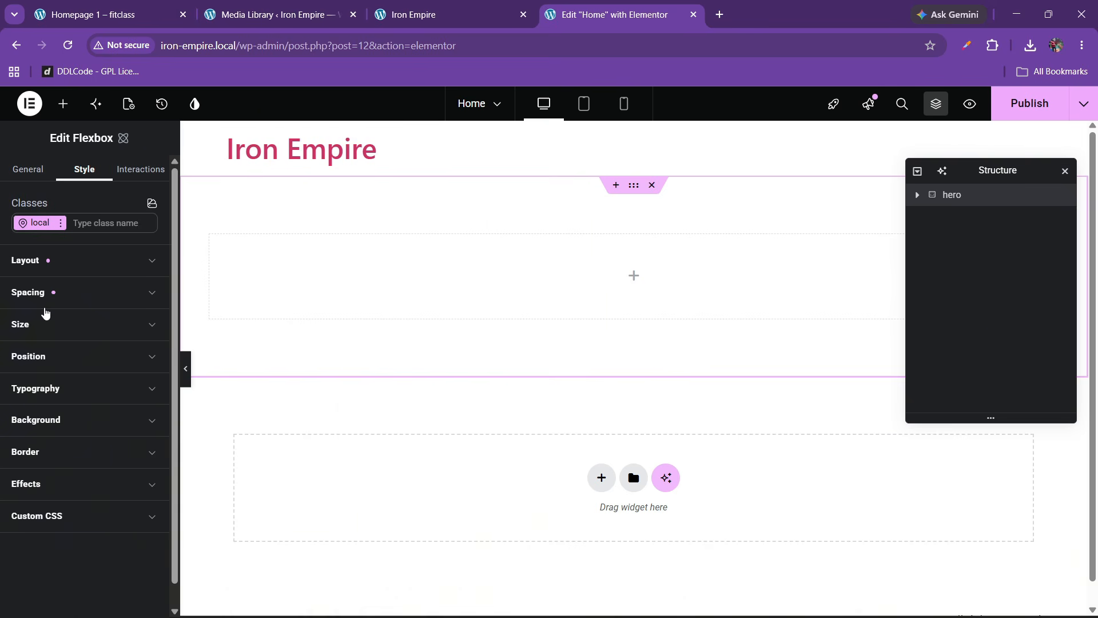
Step: Set the hero container's width to 100 %
{"action": "left_click", "coordinate": [36, 324]}
{"action": "left_click", "coordinate": [64, 378]}
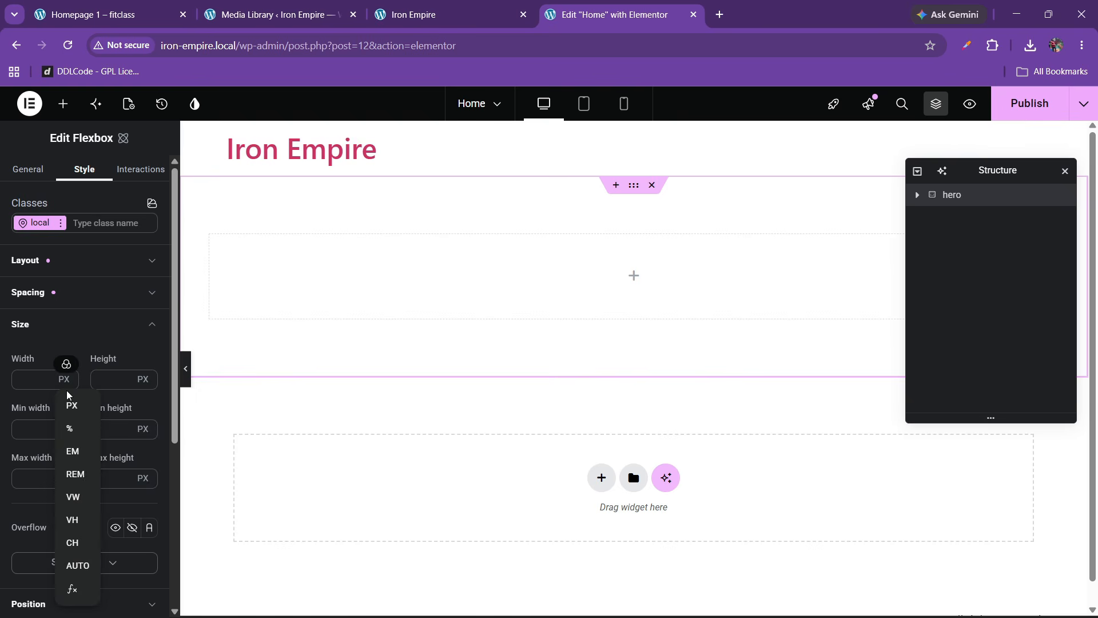
{"action": "left_click", "coordinate": [70, 433]}
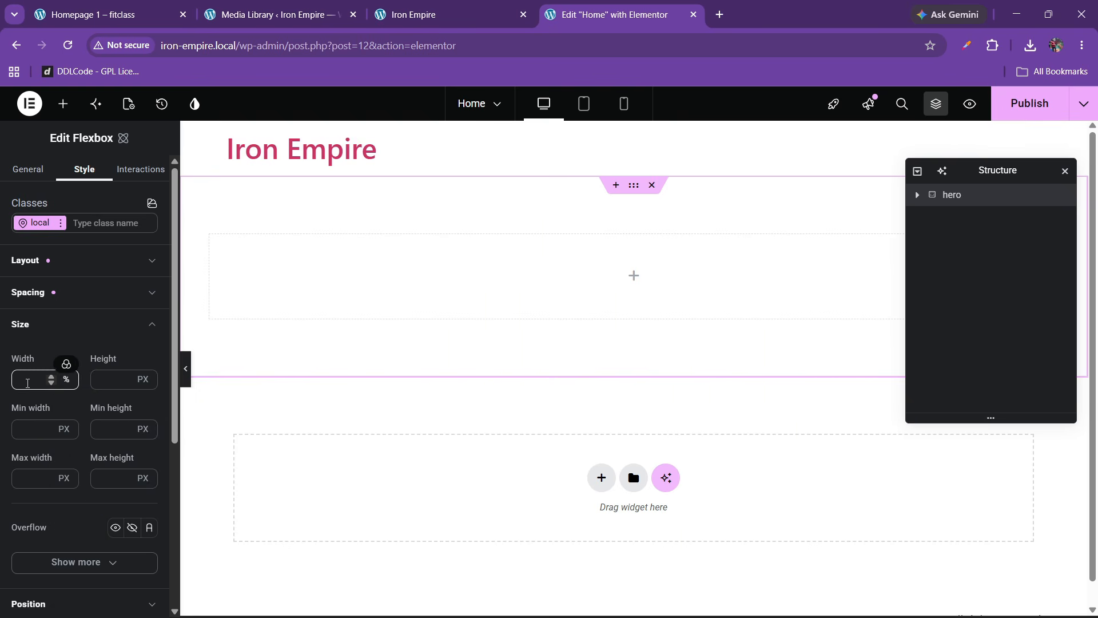
{"action": "type", "text": "100"}
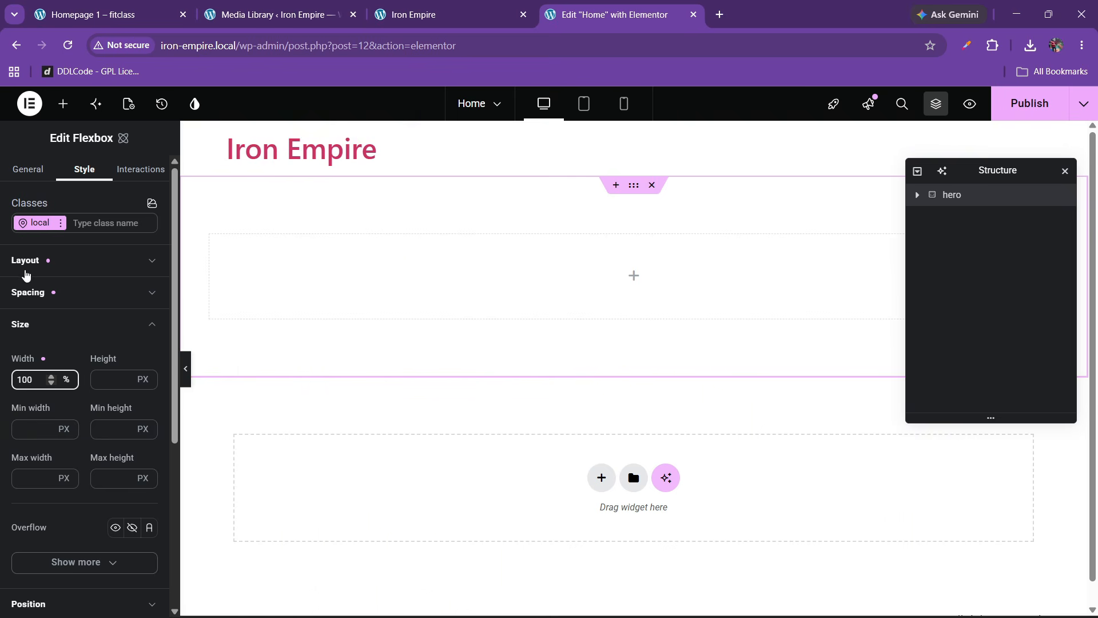
{"action": "left_click", "coordinate": [61, 324]}
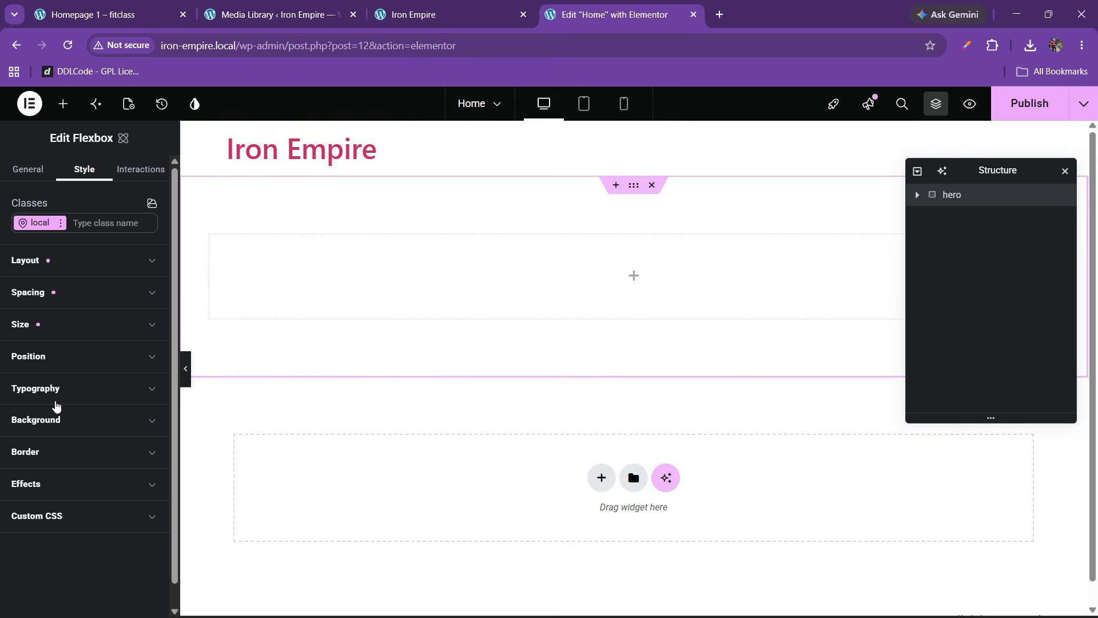
Step: Add a background overlay to the hero container using the "hero bg" image from the media library
{"action": "left_click", "coordinate": [55, 428]}
{"action": "scroll", "coordinate": [60, 437], "scroll_direction": "down", "scroll_amount": 3}
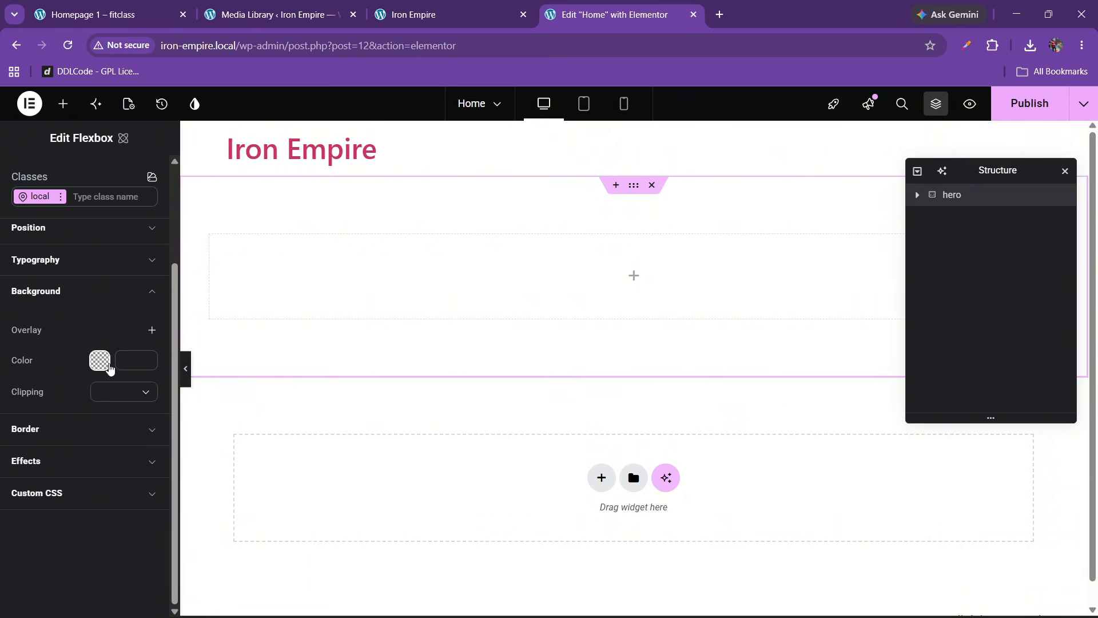
{"action": "mouse_move", "coordinate": [136, 352]}
{"action": "left_click", "coordinate": [124, 393]}
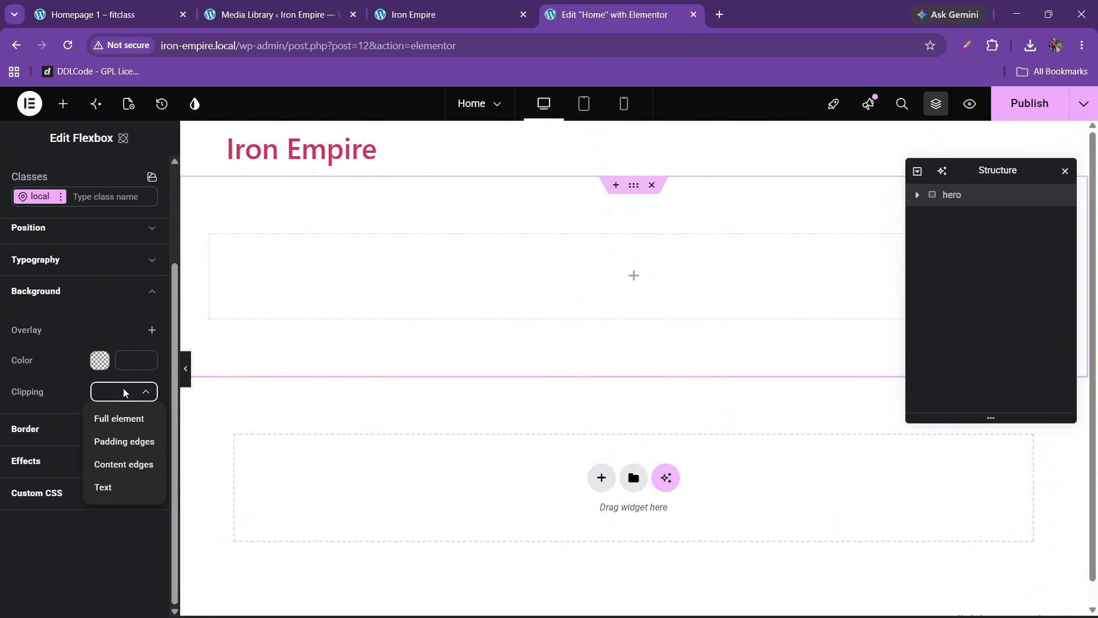
{"action": "left_click", "coordinate": [122, 393]}
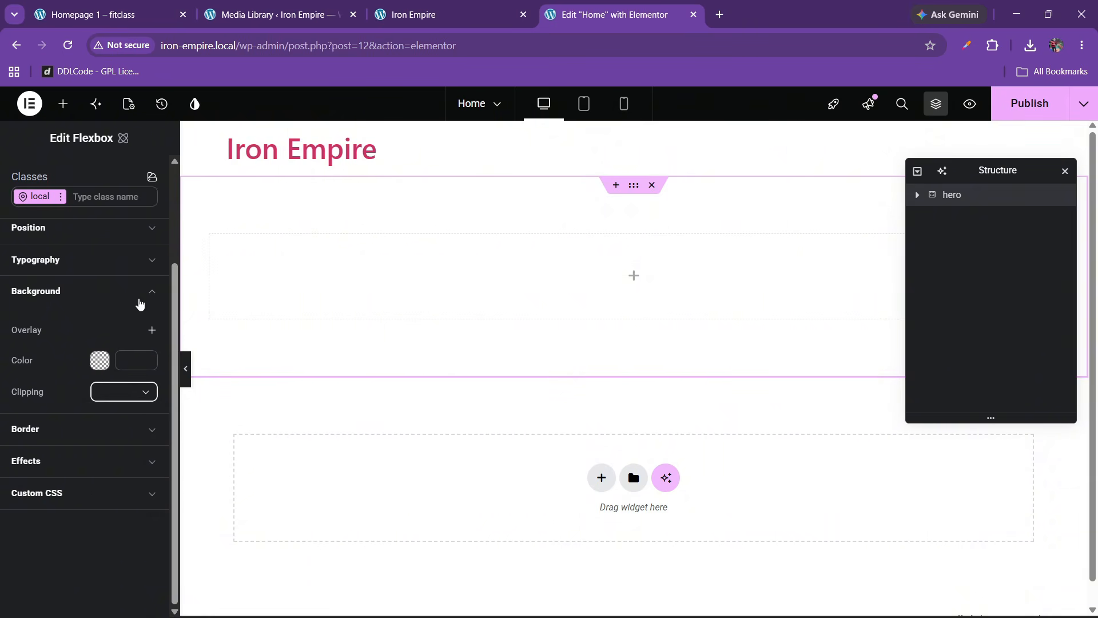
{"action": "left_click", "coordinate": [153, 332]}
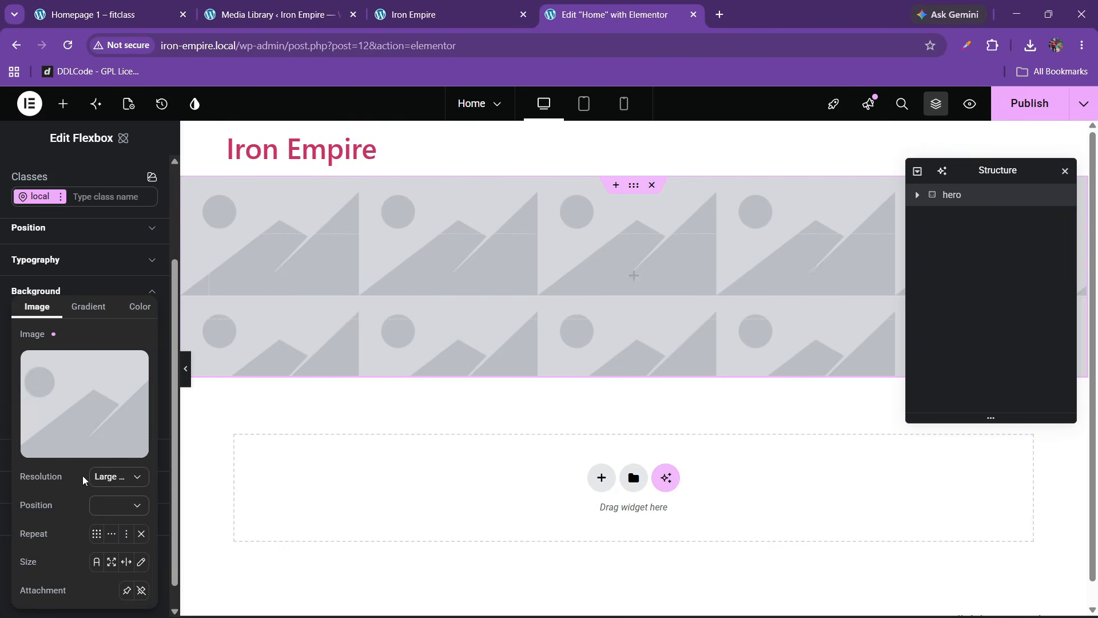
{"action": "mouse_move", "coordinate": [84, 400]}
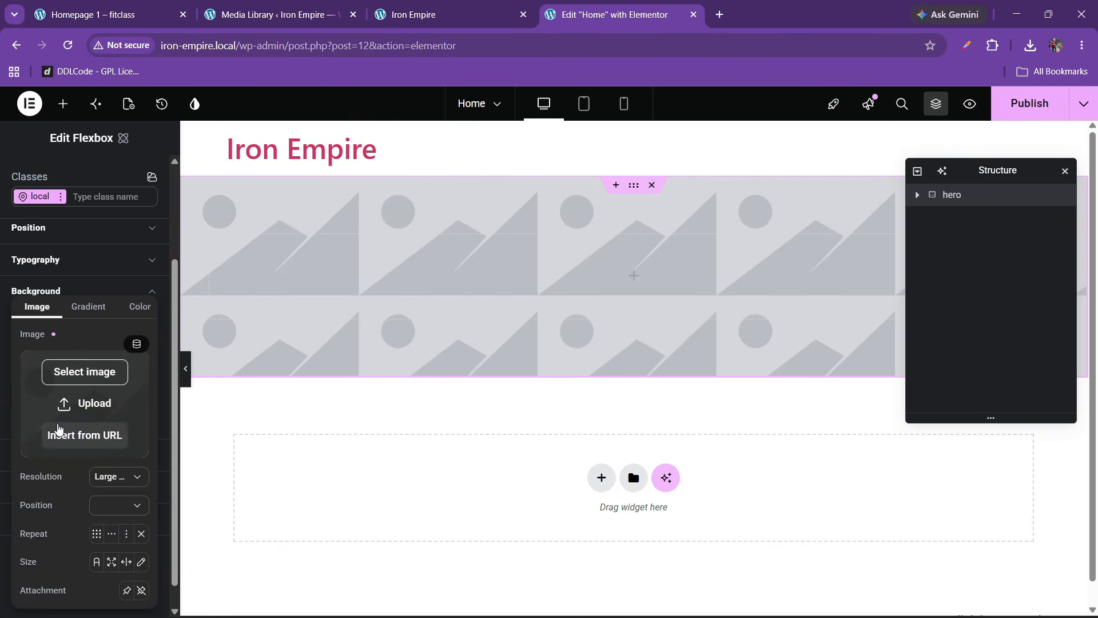
{"action": "left_click", "coordinate": [88, 375]}
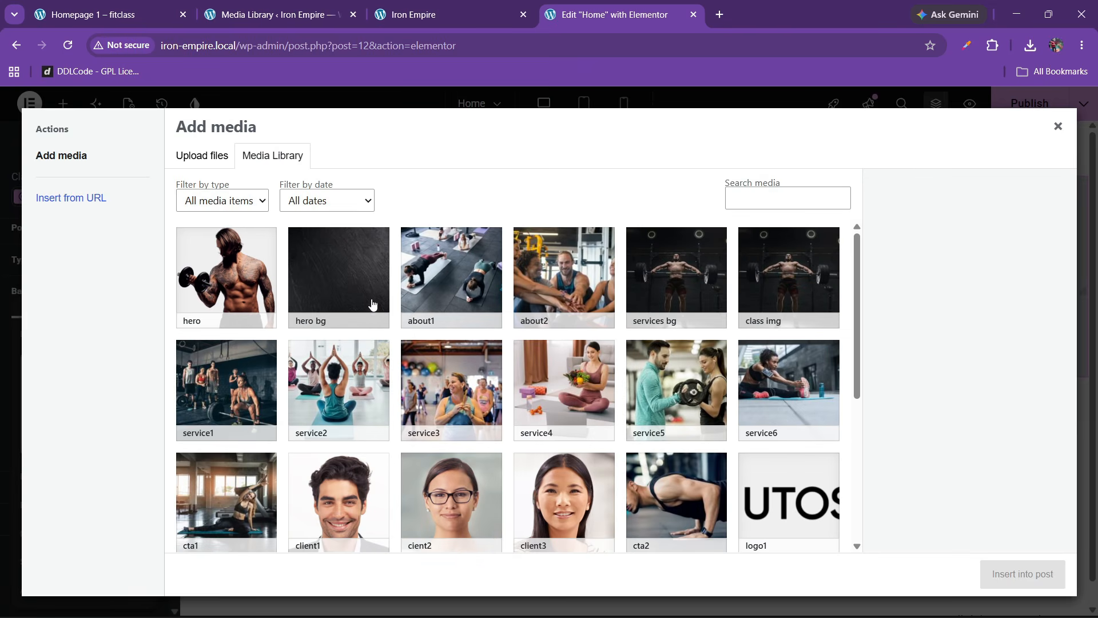
{"action": "left_click", "coordinate": [373, 305]}
{"action": "left_click", "coordinate": [1023, 573]}
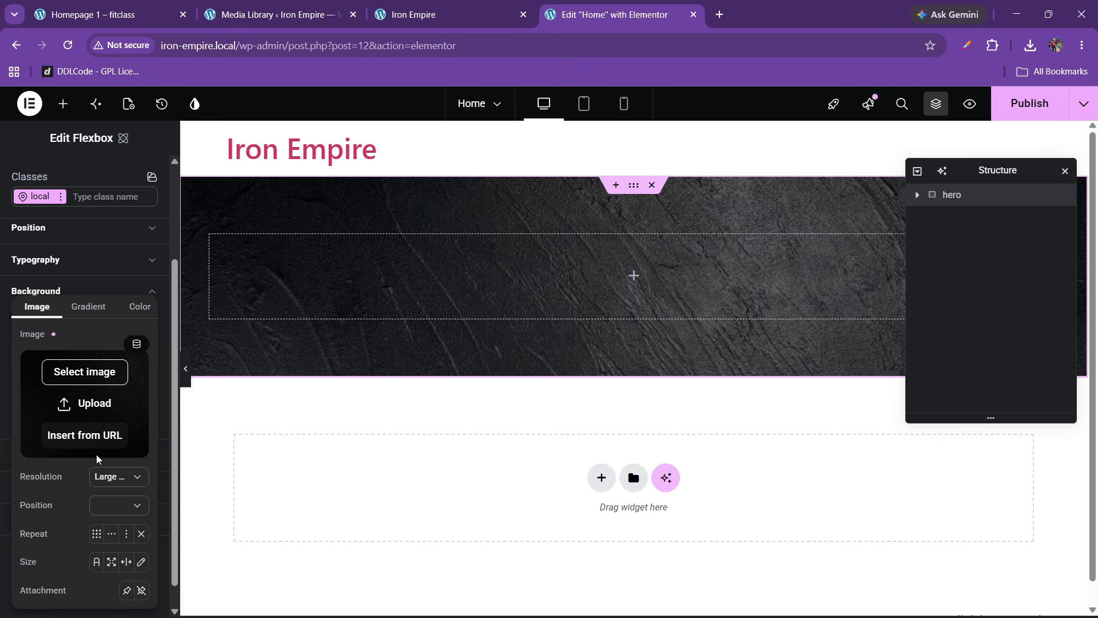
Step: Set the hero background image to Full resolution, Center center position, no repeat and Cover size
{"action": "left_click", "coordinate": [112, 478]}
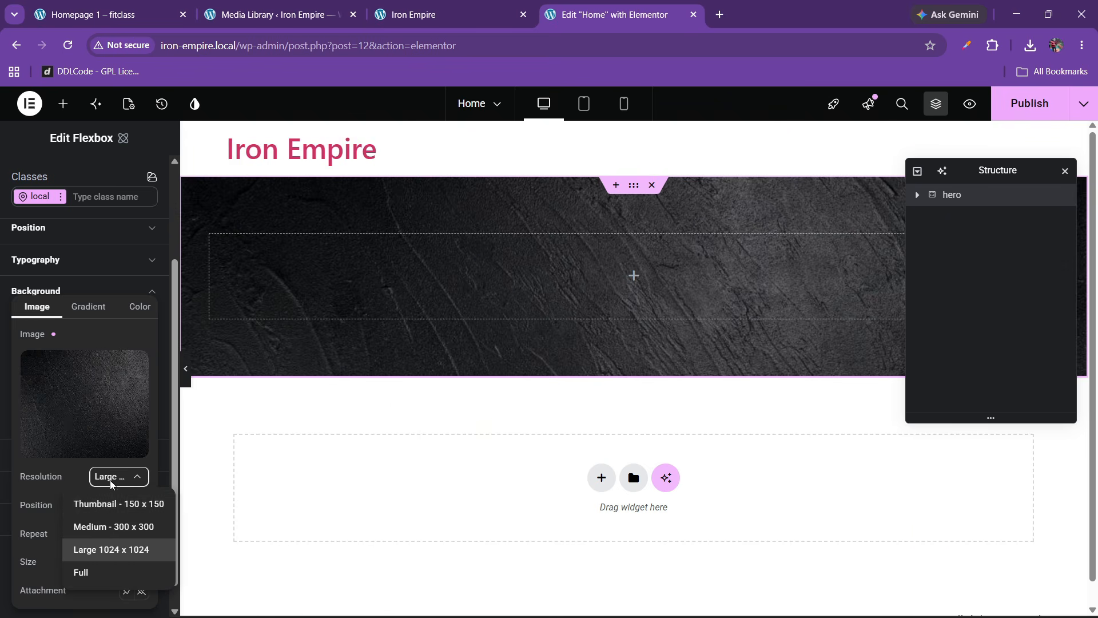
{"action": "left_click", "coordinate": [83, 572]}
{"action": "left_click", "coordinate": [116, 505]}
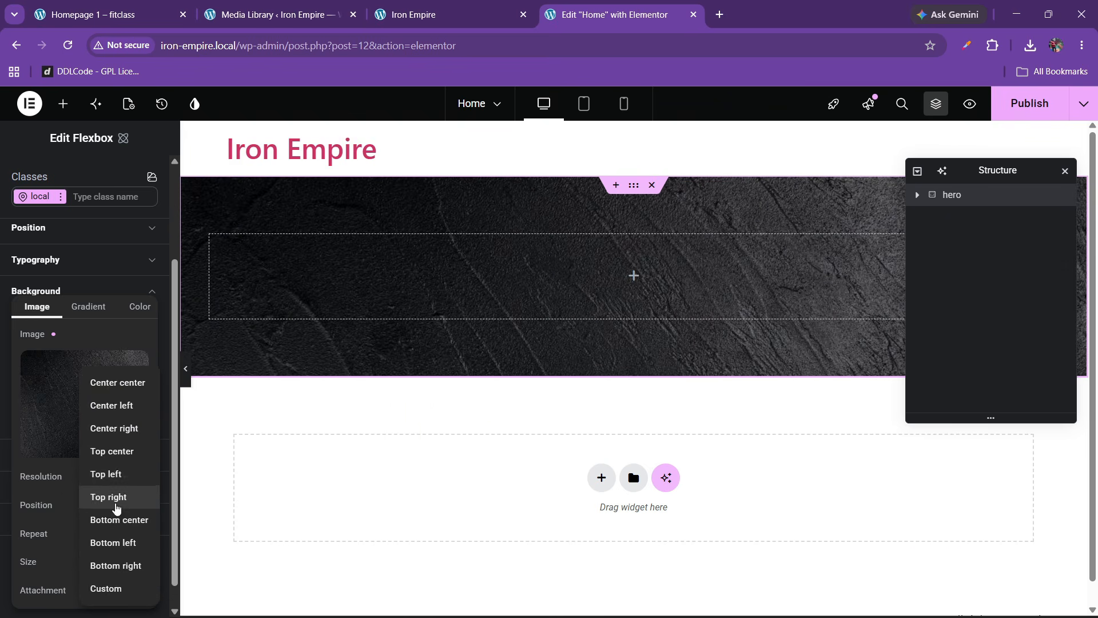
{"action": "left_click", "coordinate": [106, 382]}
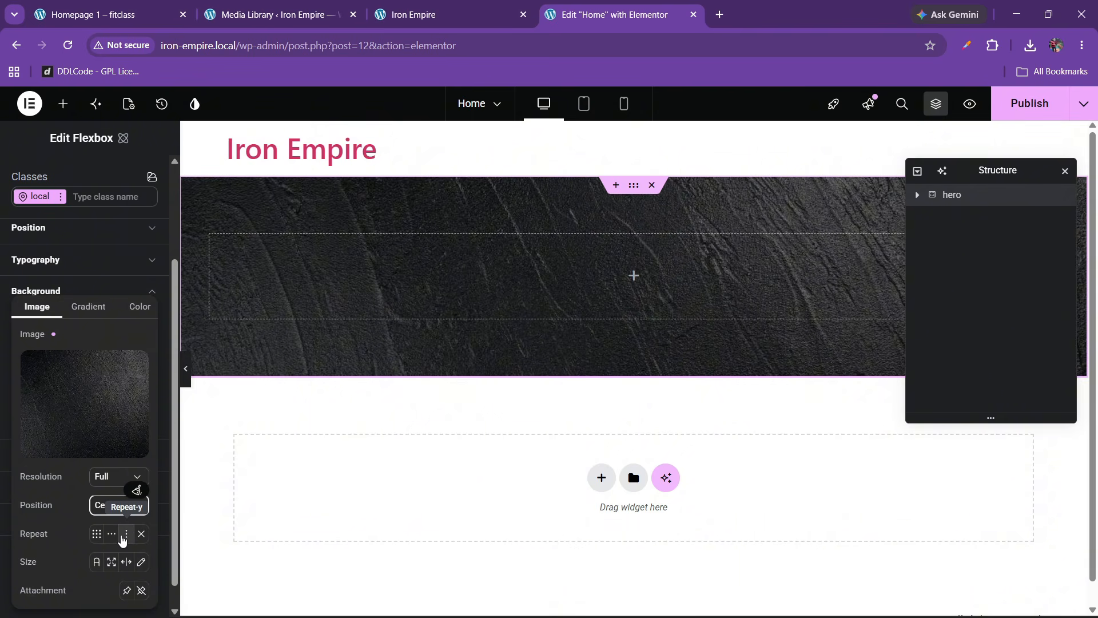
{"action": "left_click", "coordinate": [142, 534]}
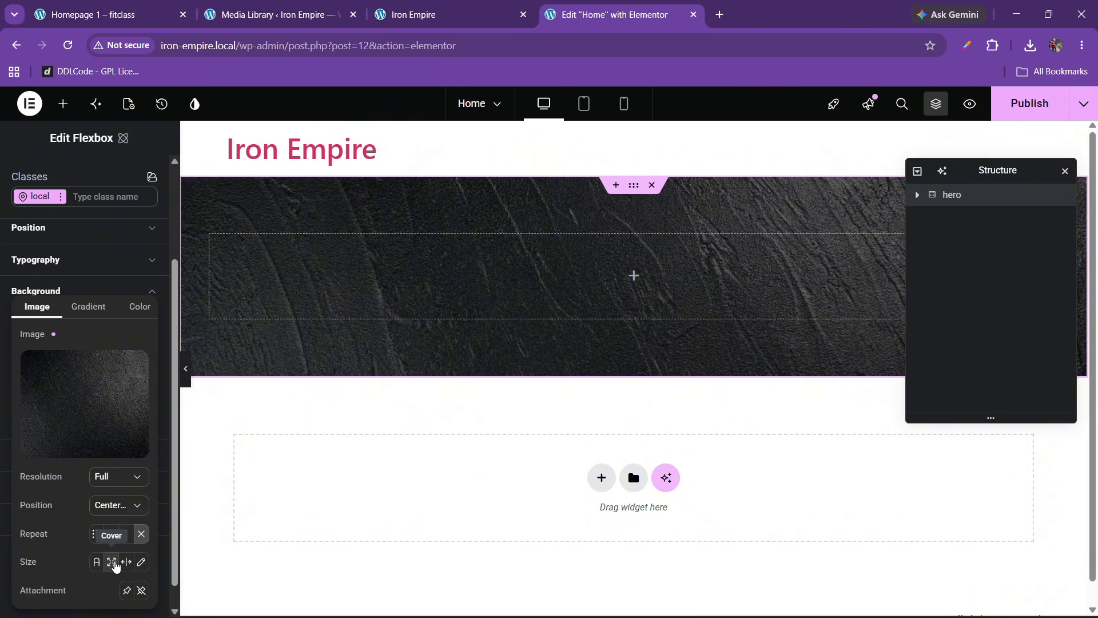
{"action": "left_click", "coordinate": [114, 563]}
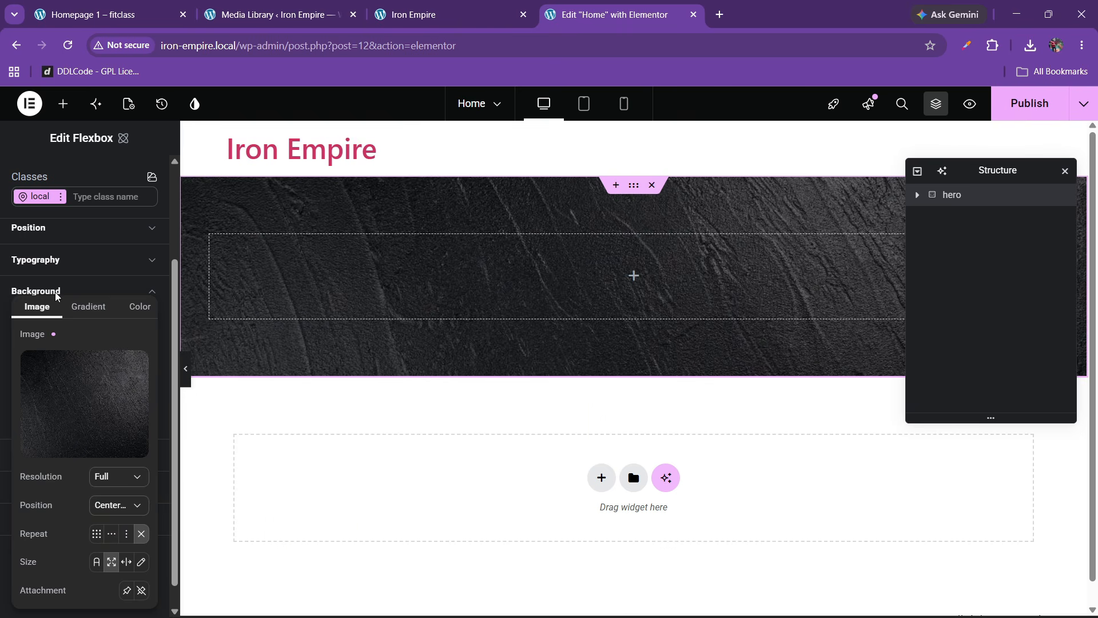
{"action": "left_click", "coordinate": [76, 287]}
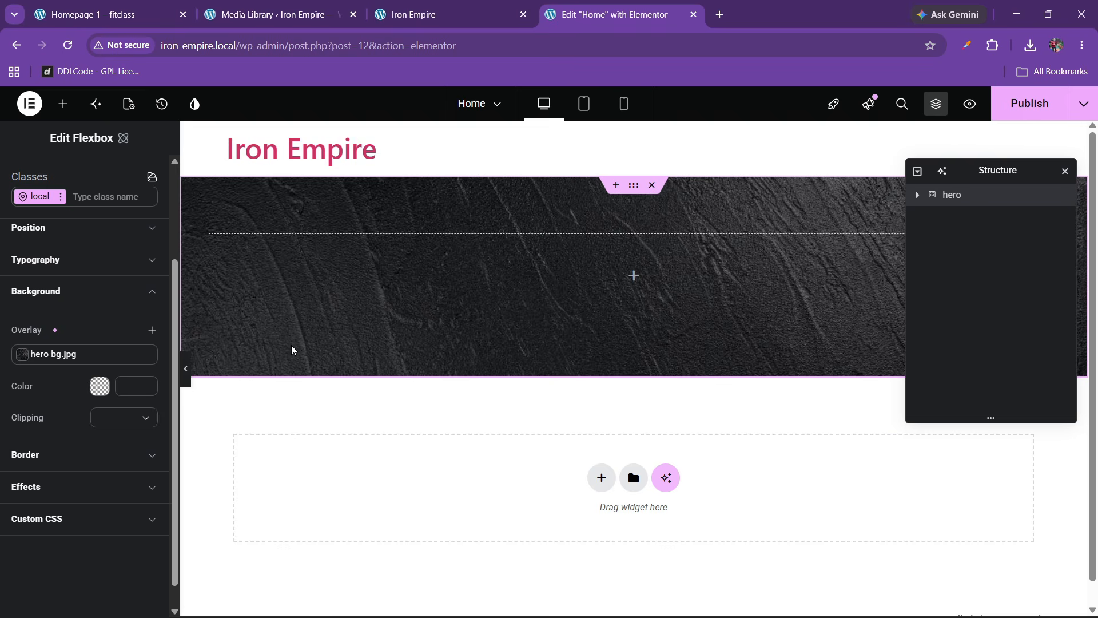
Step: Check the Fitclass template's hero layout, then add a flexbox inside the hero container and name it "left"
{"action": "left_click", "coordinate": [115, 14]}
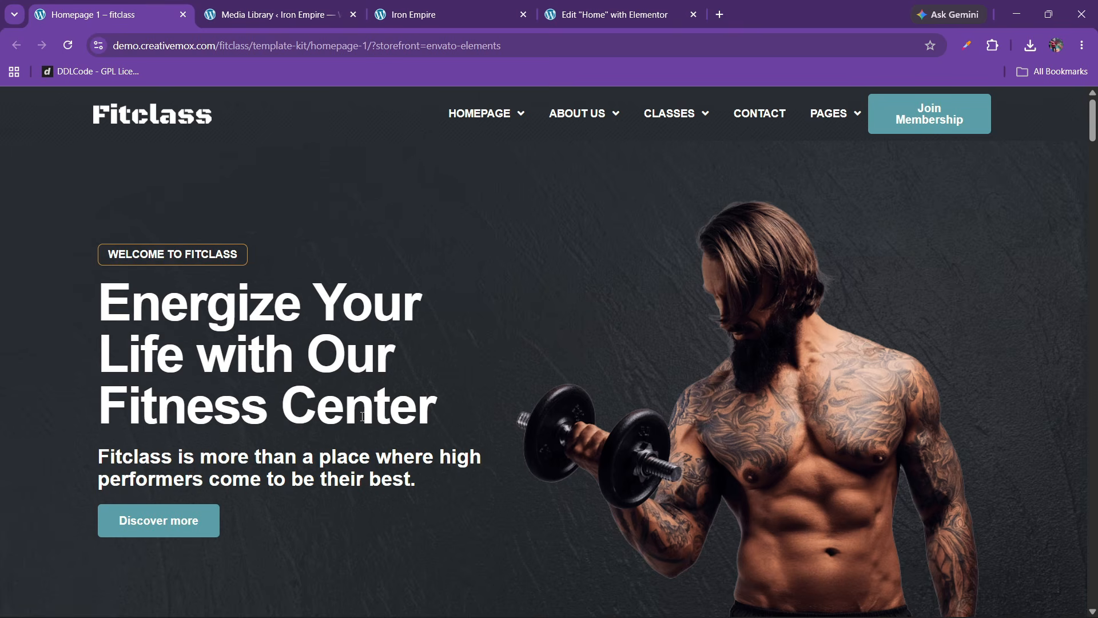
{"action": "left_click", "coordinate": [606, 13]}
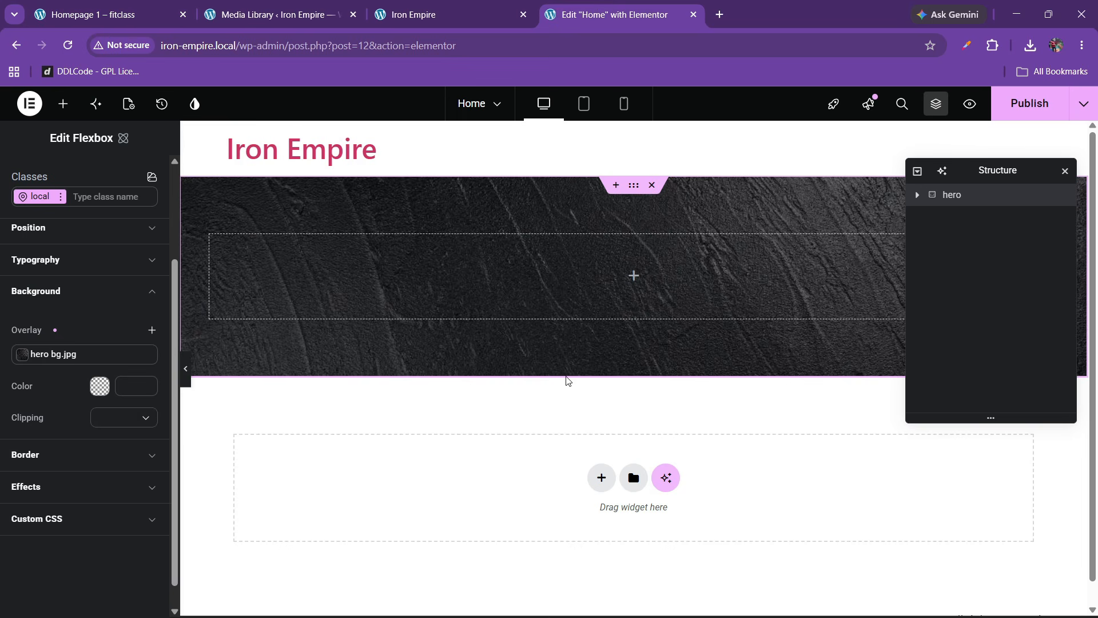
{"action": "left_click", "coordinate": [63, 103]}
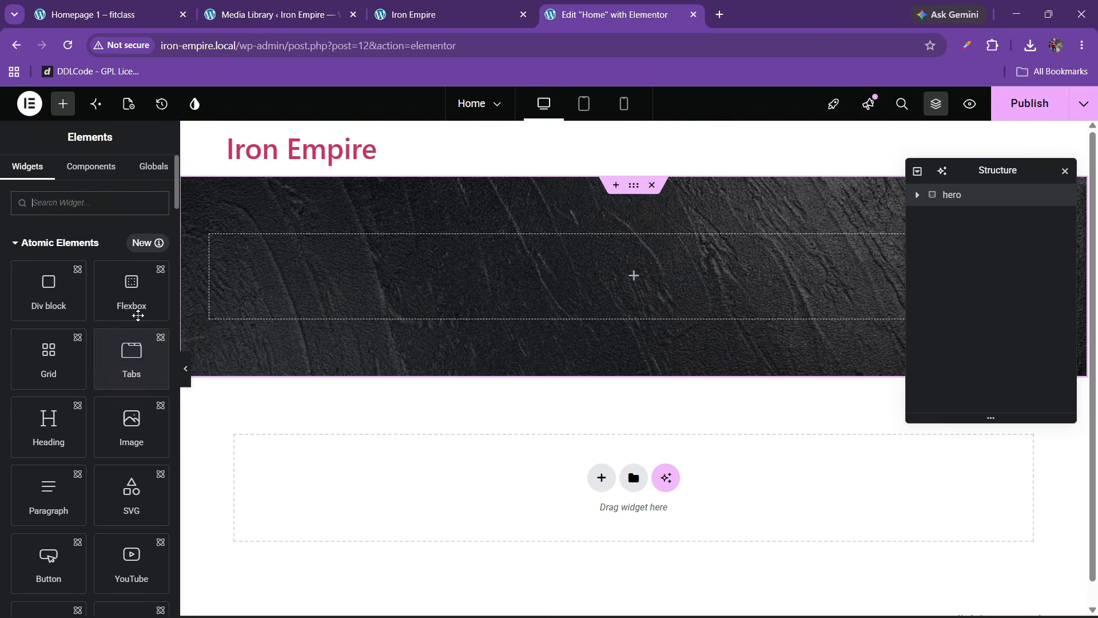
{"action": "left_click_drag", "start_coordinate": [132, 294], "coordinate": [400, 278]}
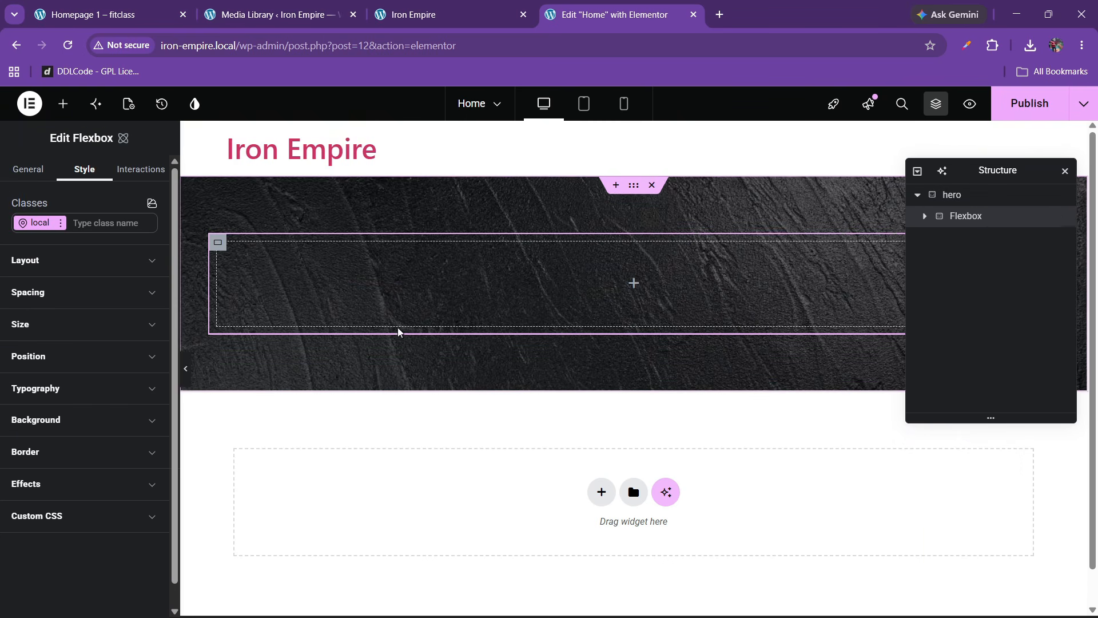
{"action": "double_click", "coordinate": [971, 220]}
{"action": "key", "text": "BackSpace"}
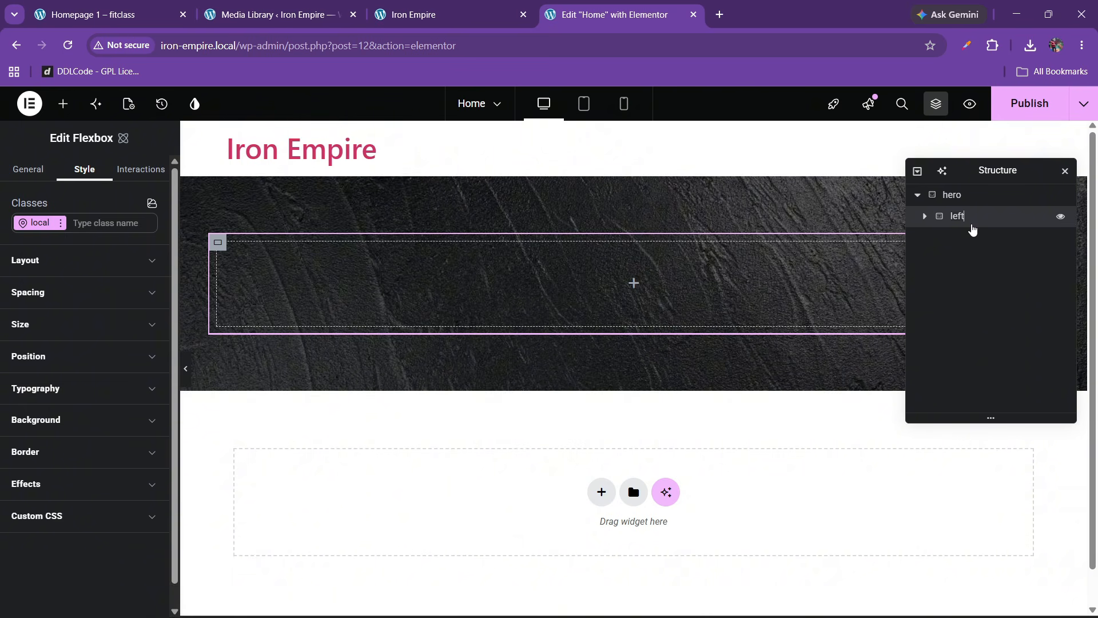
{"action": "key", "text": "Return"}
Step: Set the left container's padding to 0 px on all sides
{"action": "left_click", "coordinate": [38, 327]}
{"action": "left_click", "coordinate": [35, 293]}
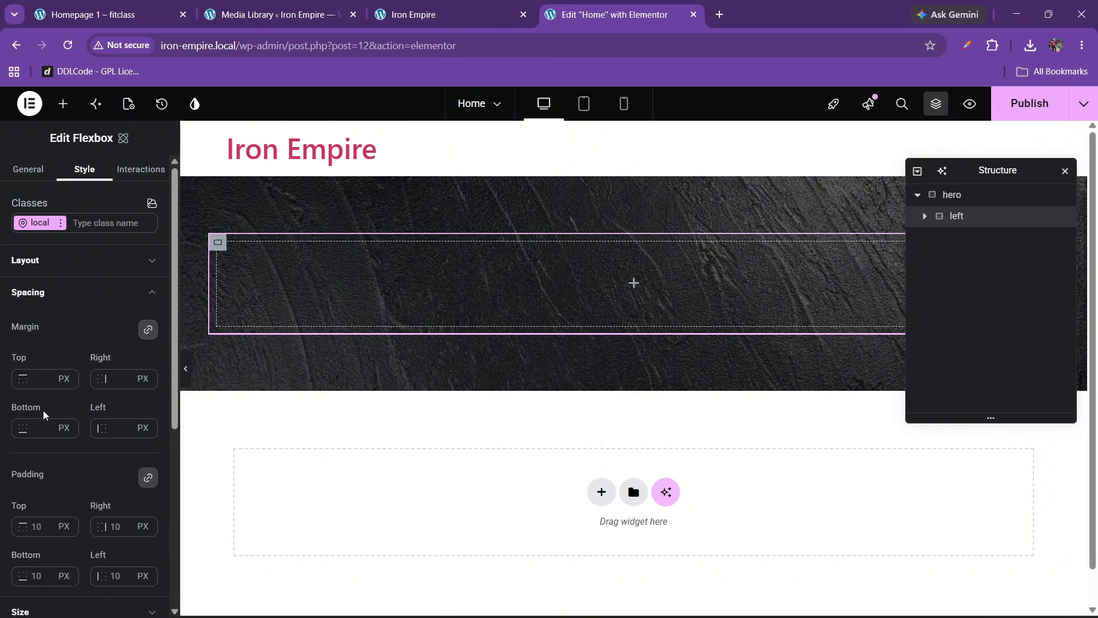
{"action": "left_click", "coordinate": [31, 531]}
{"action": "type", "text": "0"}
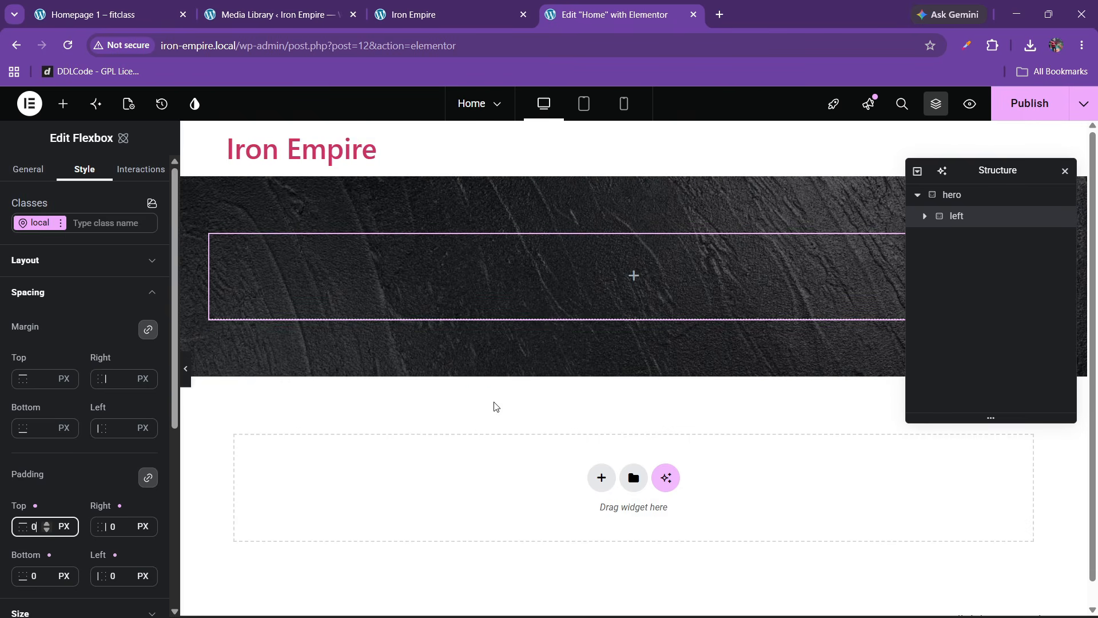
Step: Duplicate the left container and rename the copy "right"
{"action": "right_click", "coordinate": [958, 216]}
{"action": "left_click", "coordinate": [958, 256]}
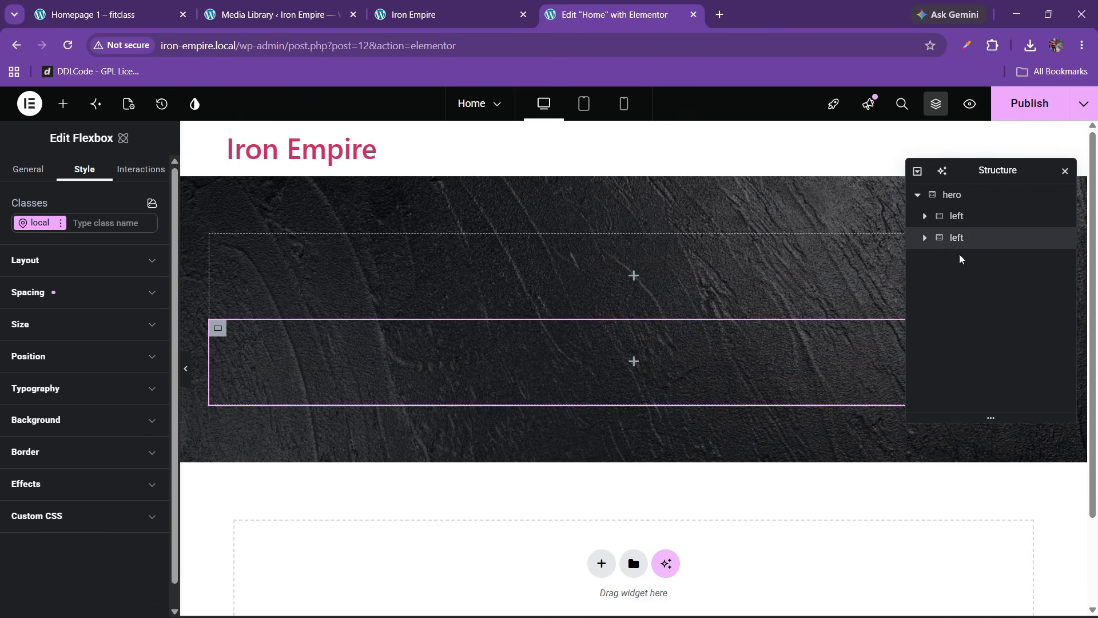
{"action": "double_click", "coordinate": [955, 240]}
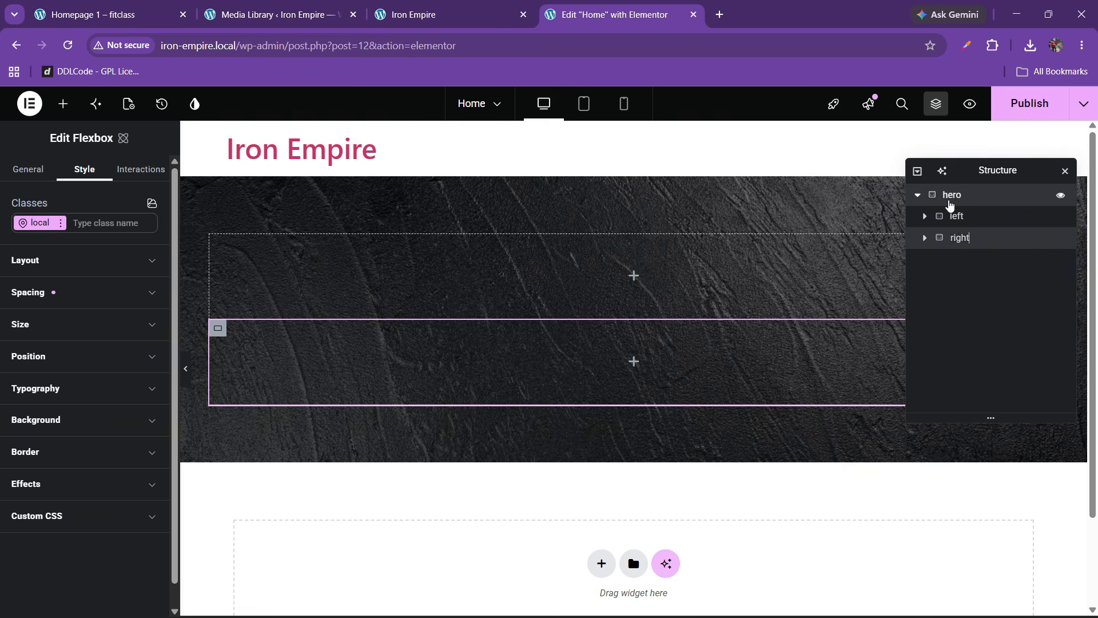
Step: Lay out the hero container as a row with space-between justification, centered items and 30 px column and row gaps
{"action": "left_click", "coordinate": [951, 196]}
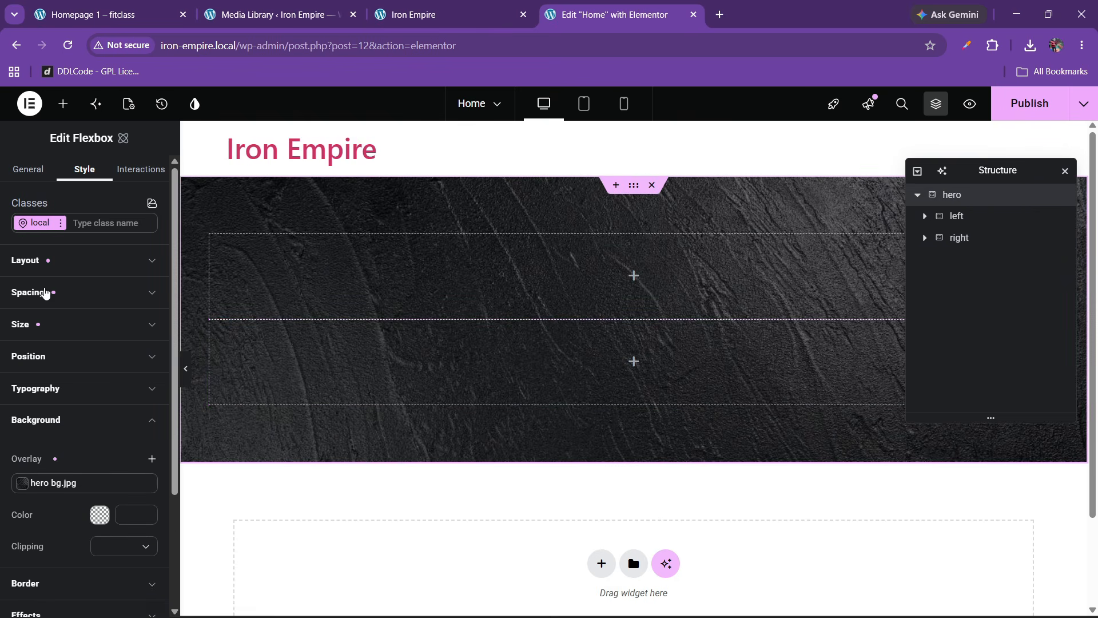
{"action": "left_click", "coordinate": [55, 262]}
{"action": "left_click", "coordinate": [98, 346]}
{"action": "left_click", "coordinate": [96, 396]}
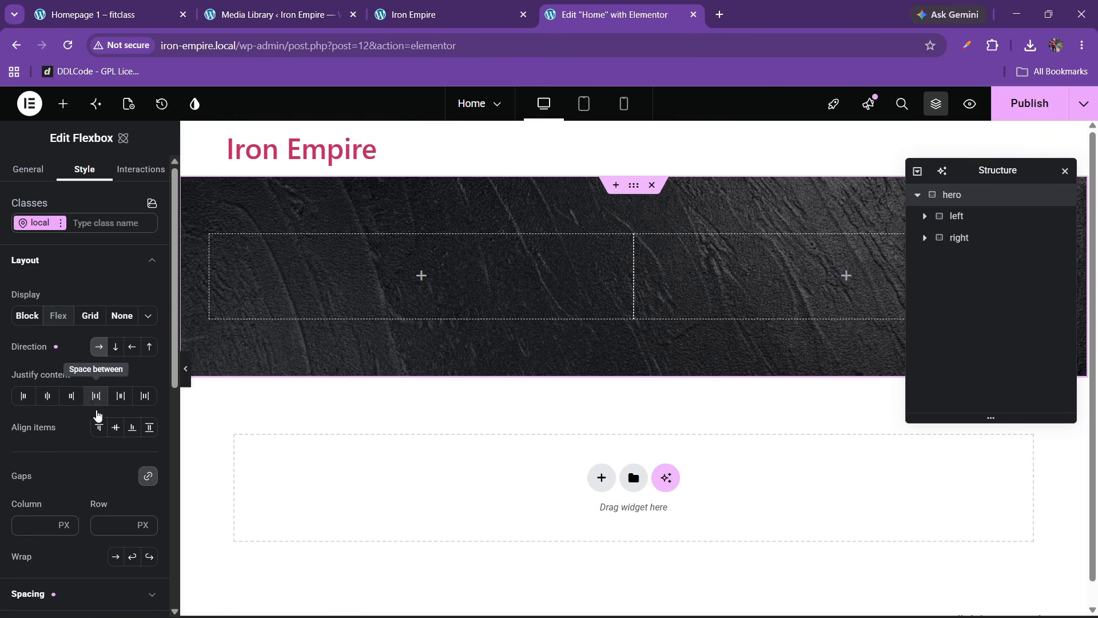
{"action": "left_click", "coordinate": [115, 427]}
{"action": "left_click", "coordinate": [105, 530]}
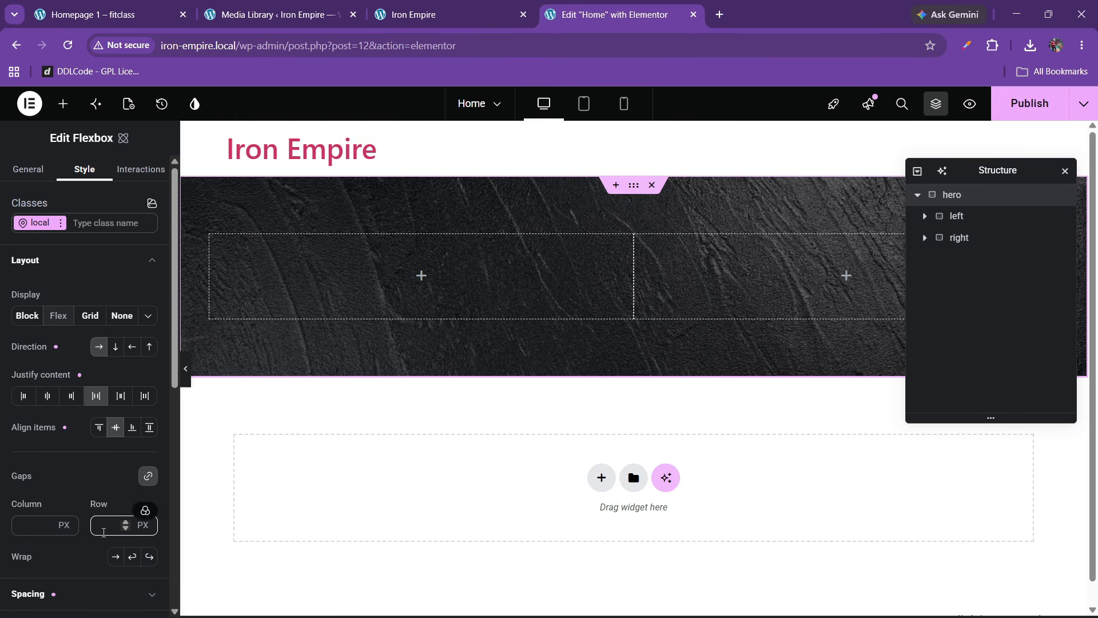
{"action": "type", "text": "30"}
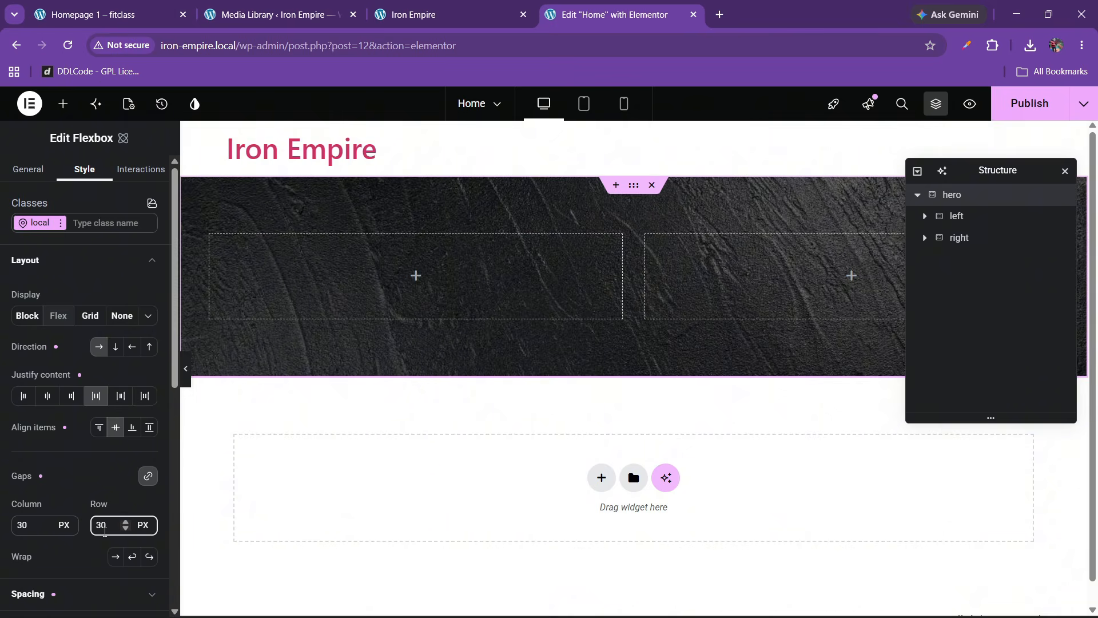
Step: Review the Fitclass template's hero content, then place a Button widget in the hero's left container
{"action": "left_click", "coordinate": [122, 4]}
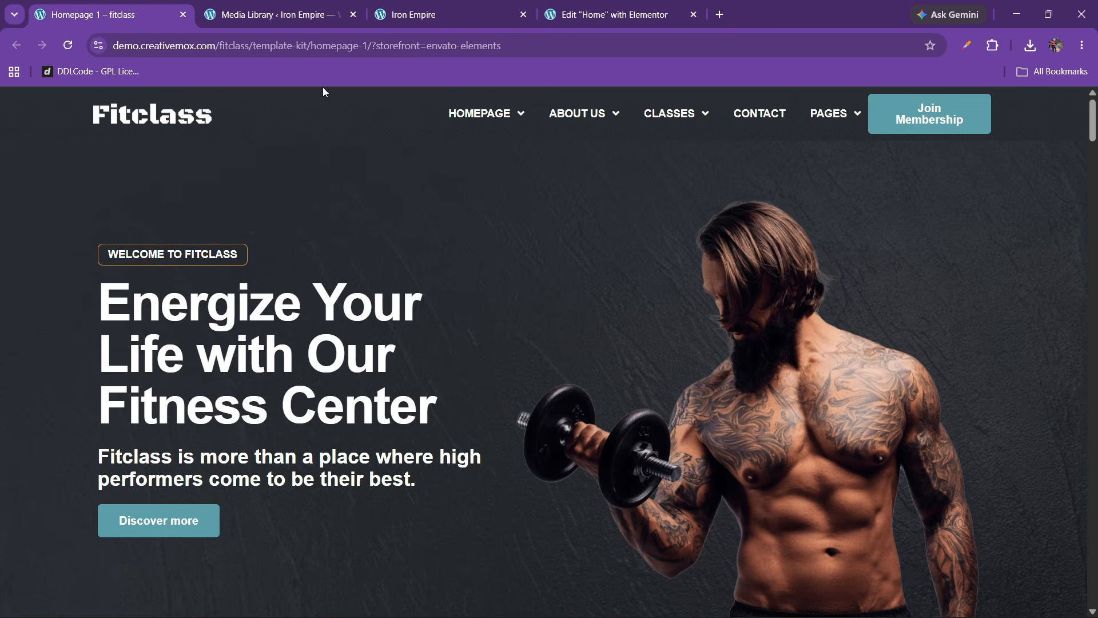
{"action": "left_click", "coordinate": [647, 9]}
{"action": "left_click", "coordinate": [63, 103]}
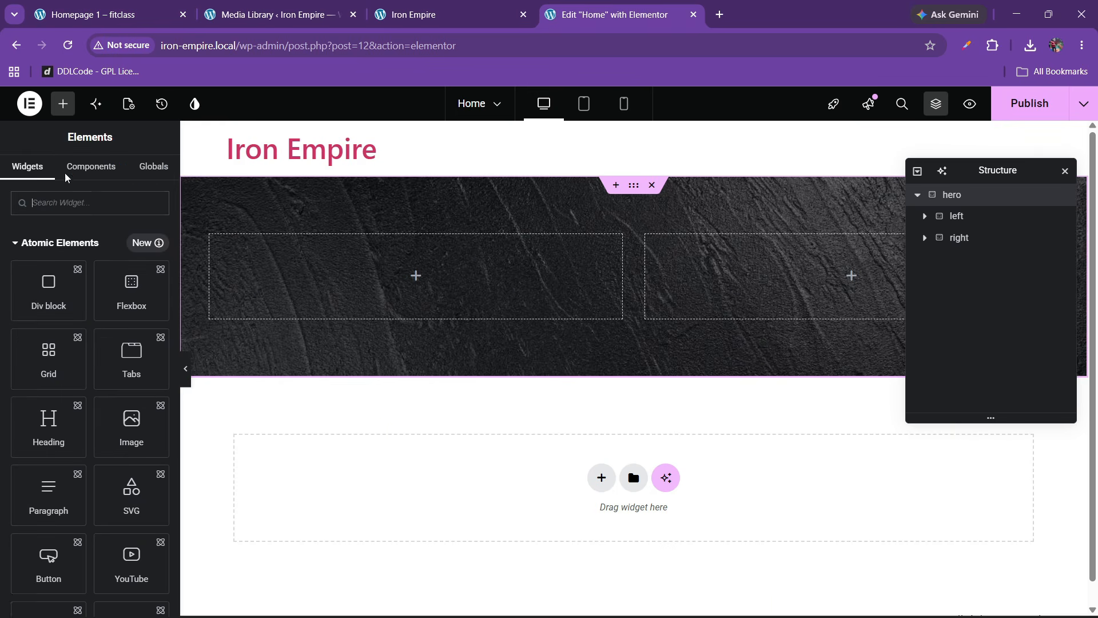
{"action": "left_click", "coordinate": [92, 14]}
{"action": "scroll", "coordinate": [311, 311], "scroll_direction": "down", "scroll_amount": 5}
{"action": "scroll", "coordinate": [297, 292], "scroll_direction": "up", "scroll_amount": 5}
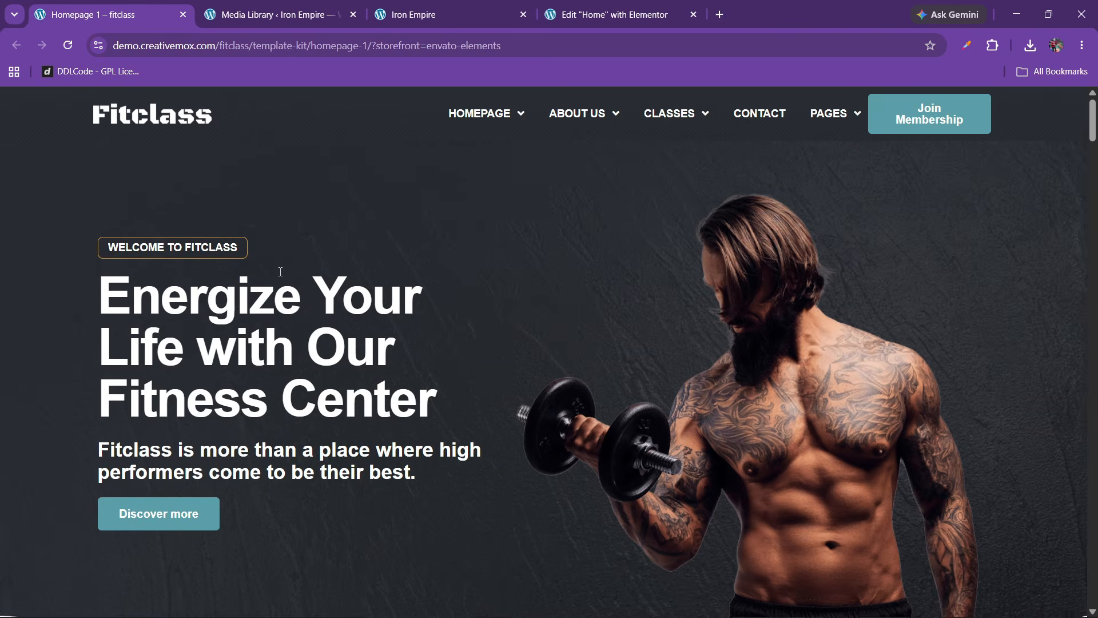
{"action": "left_click", "coordinate": [606, 14]}
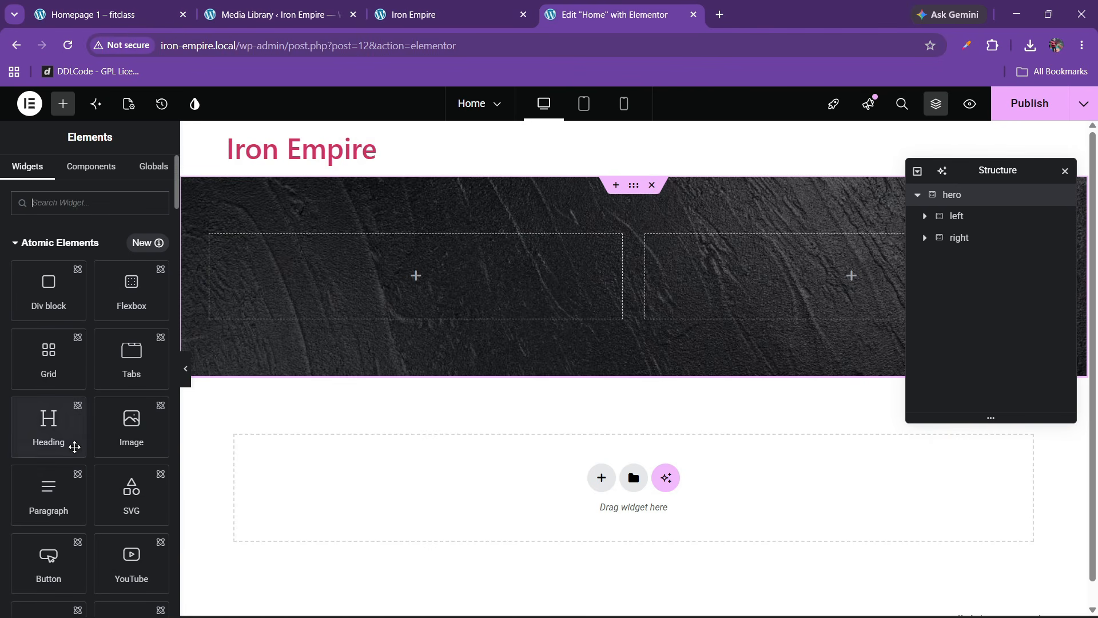
{"action": "scroll", "coordinate": [75, 446], "scroll_direction": "down", "scroll_amount": 15}
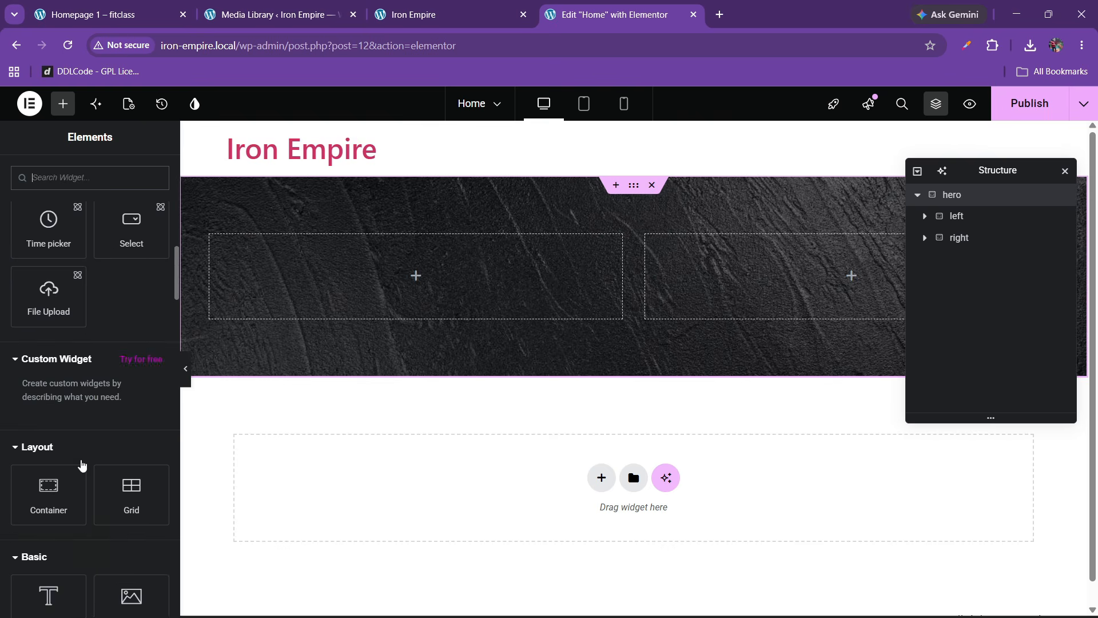
{"action": "scroll", "coordinate": [82, 465], "scroll_direction": "up", "scroll_amount": 10}
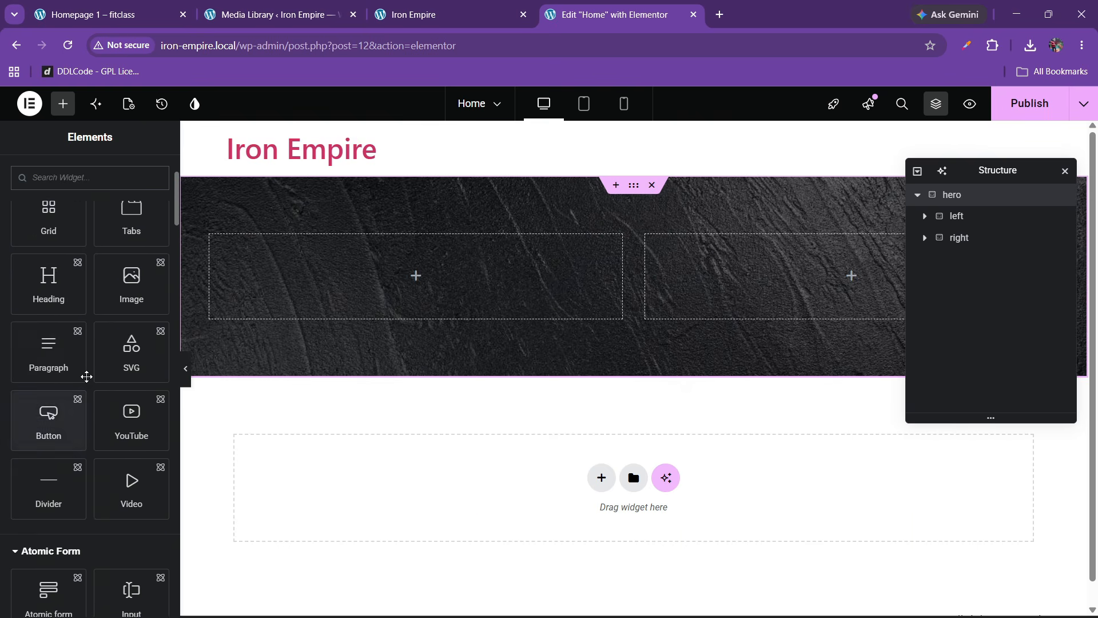
{"action": "scroll", "coordinate": [86, 376], "scroll_direction": "up", "scroll_amount": 3}
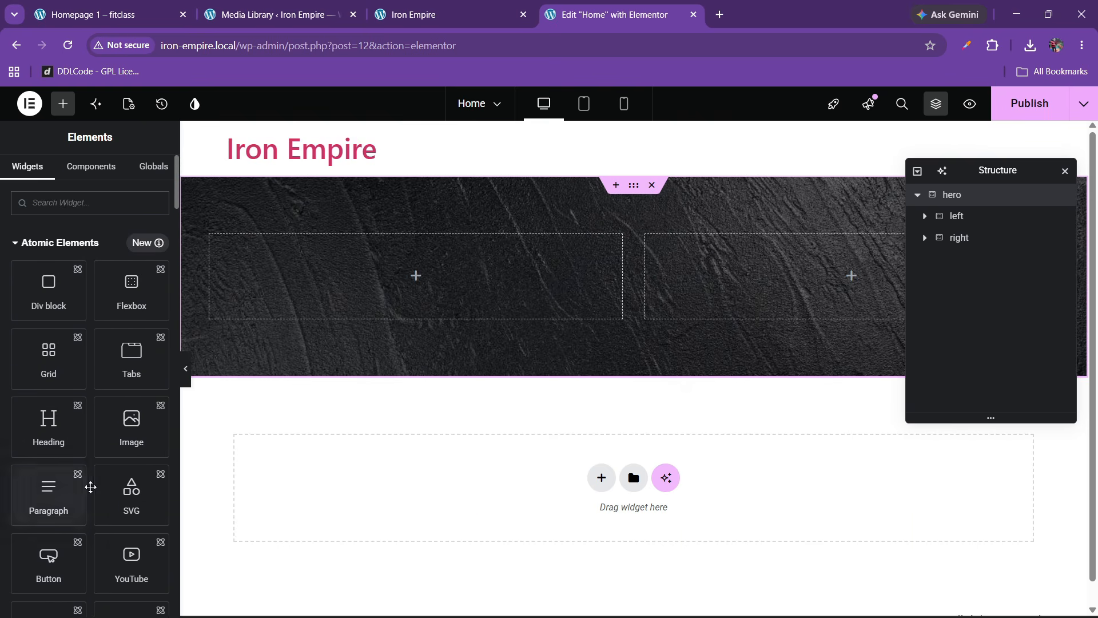
{"action": "left_click_drag", "start_coordinate": [48, 561], "coordinate": [284, 323]}
Step: Check the badge text in the Fitclass template's hero and set the new button's text to "Welcome to fitclass"
{"action": "left_click", "coordinate": [174, 6]}
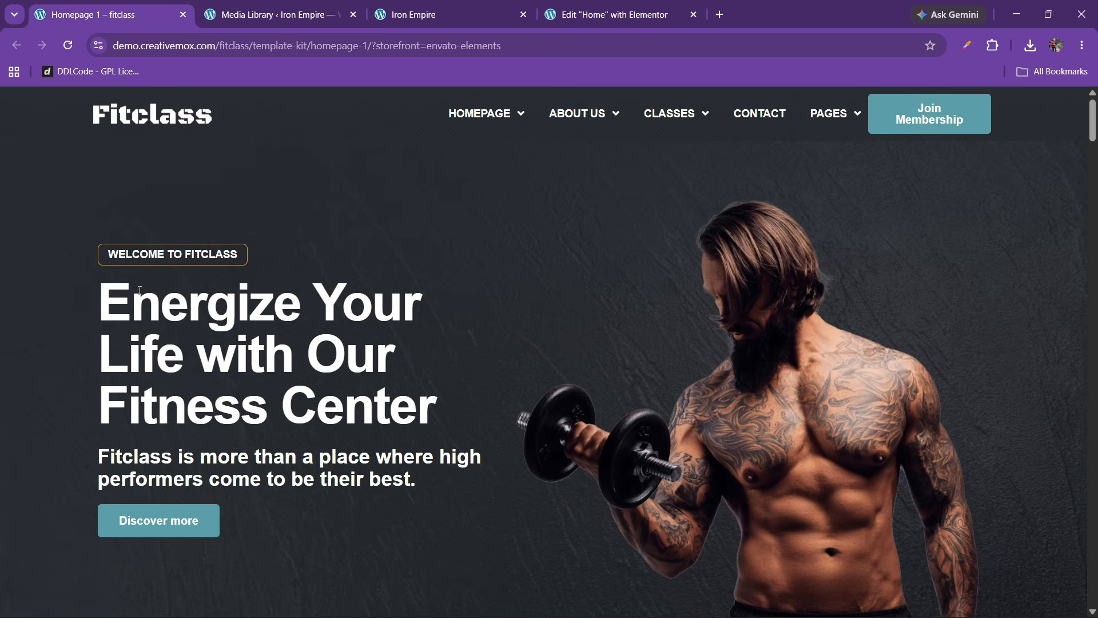
{"action": "left_click_drag", "start_coordinate": [175, 256], "coordinate": [234, 251]}
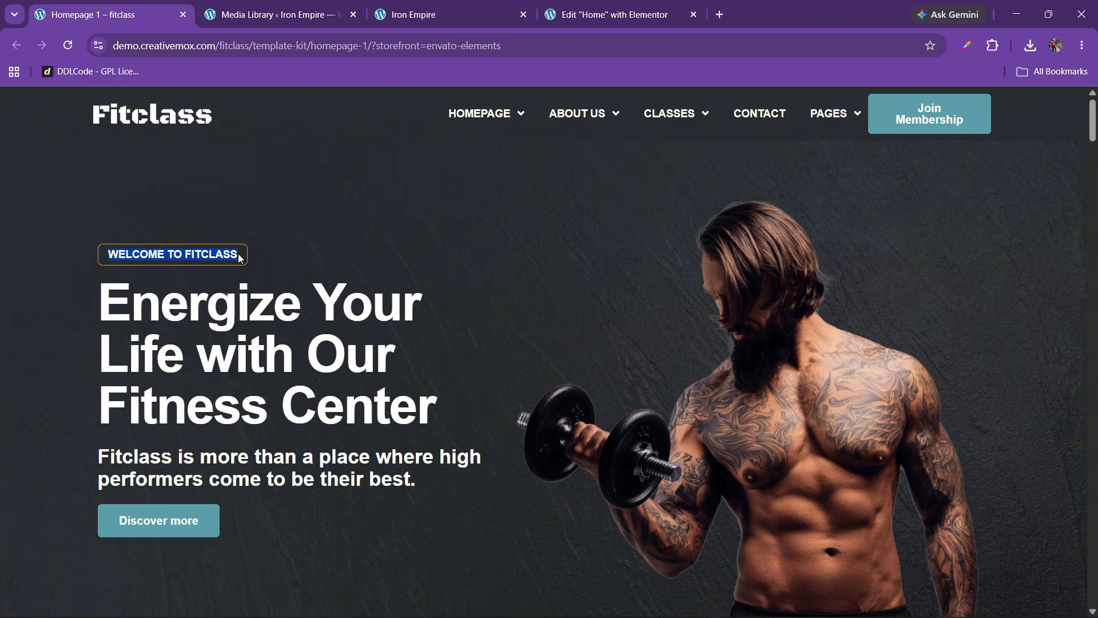
{"action": "left_click", "coordinate": [621, 14]}
{"action": "left_click", "coordinate": [86, 274]}
{"action": "key", "text": "ctrl+a"}
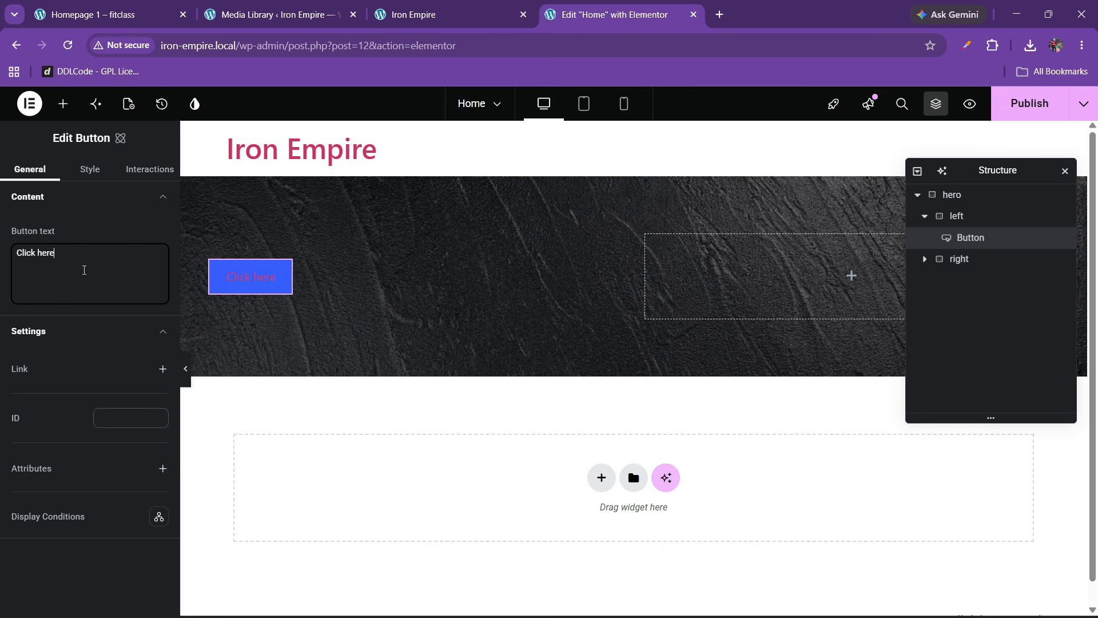
{"action": "type", "text": "Welcome to fitclass"}
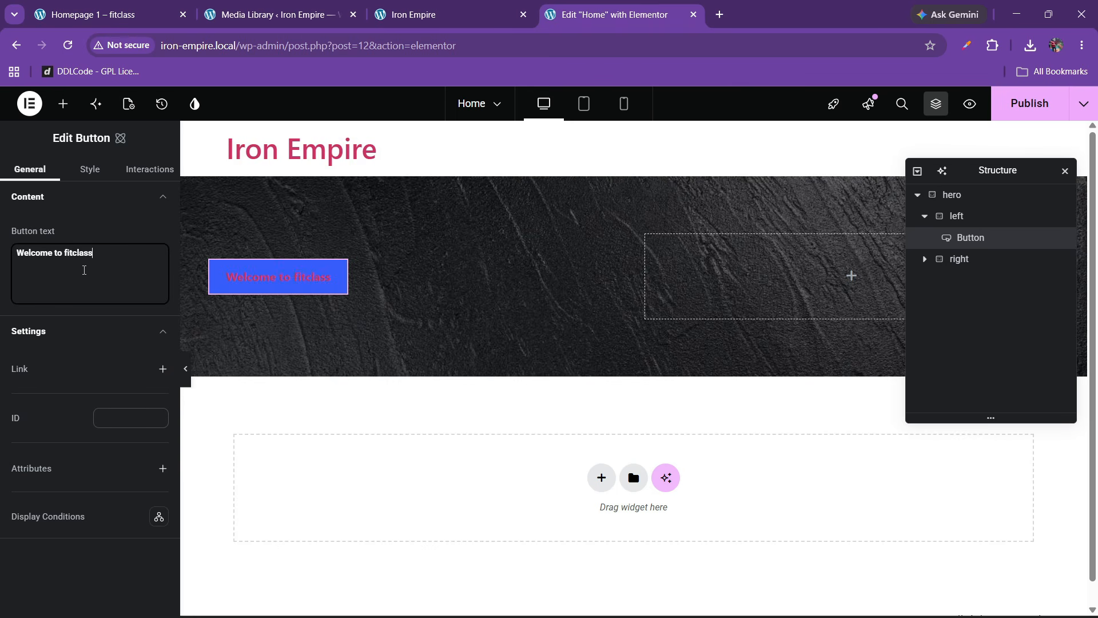
Step: Set the button's typography to font weight 400 - Normal and font size 15 px
{"action": "left_click", "coordinate": [89, 170]}
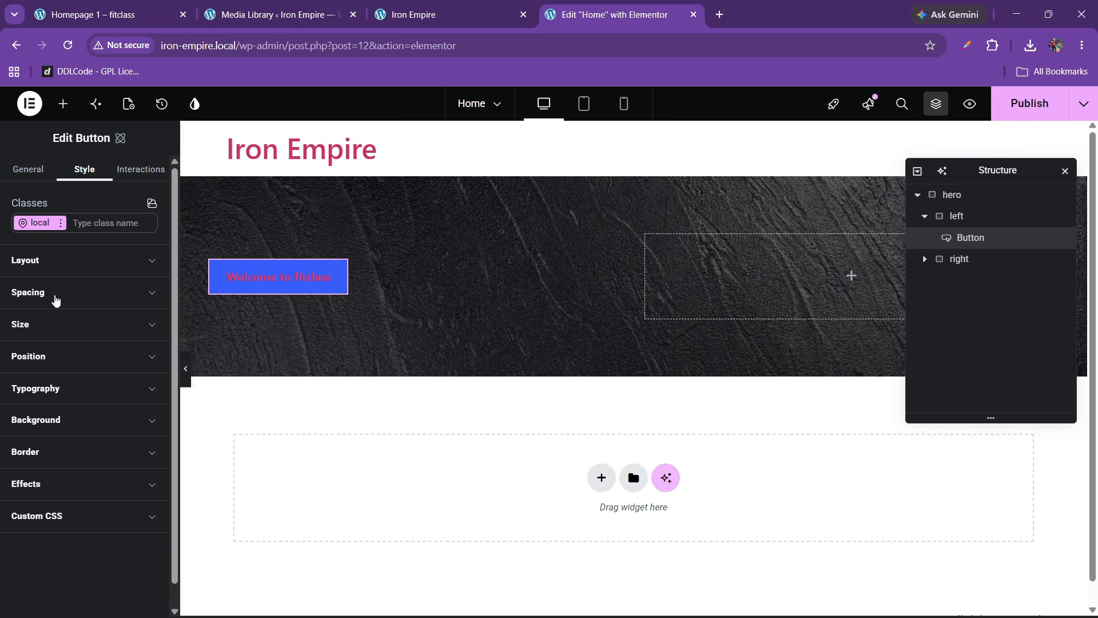
{"action": "left_click", "coordinate": [58, 389]}
{"action": "left_click", "coordinate": [123, 428]}
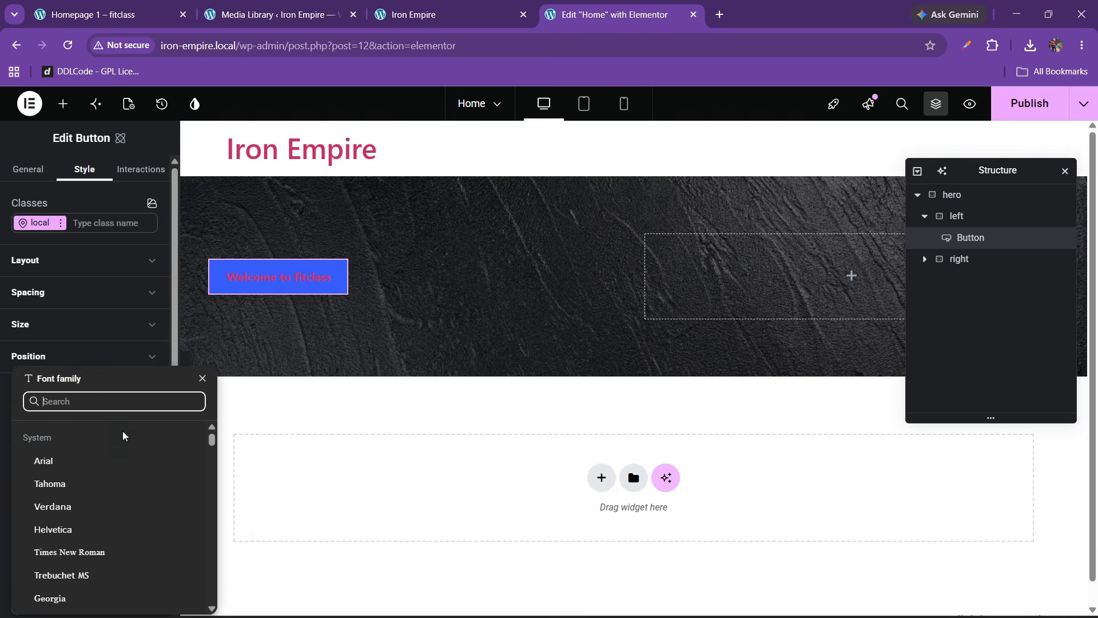
{"action": "left_click", "coordinate": [70, 359]}
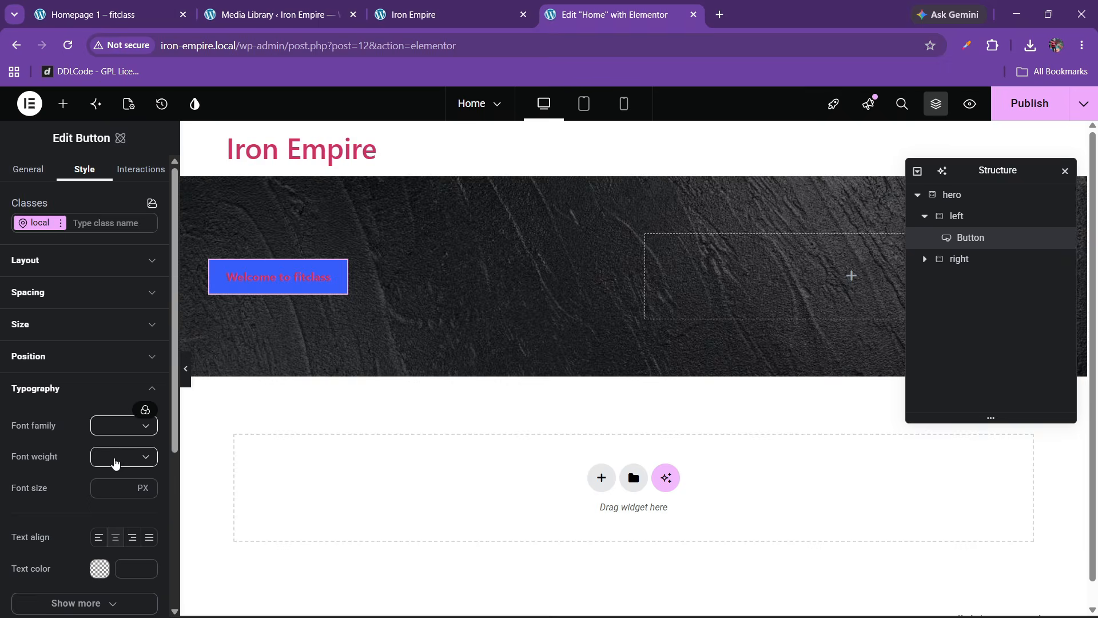
{"action": "left_click", "coordinate": [115, 463]}
{"action": "left_click", "coordinate": [114, 551]}
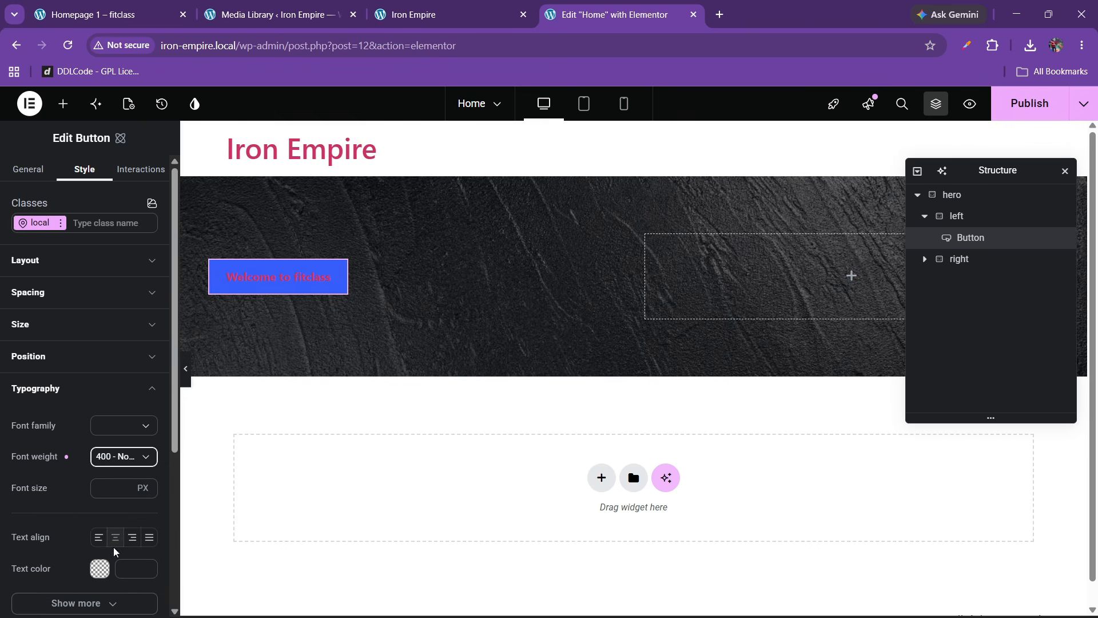
{"action": "left_click", "coordinate": [108, 489]}
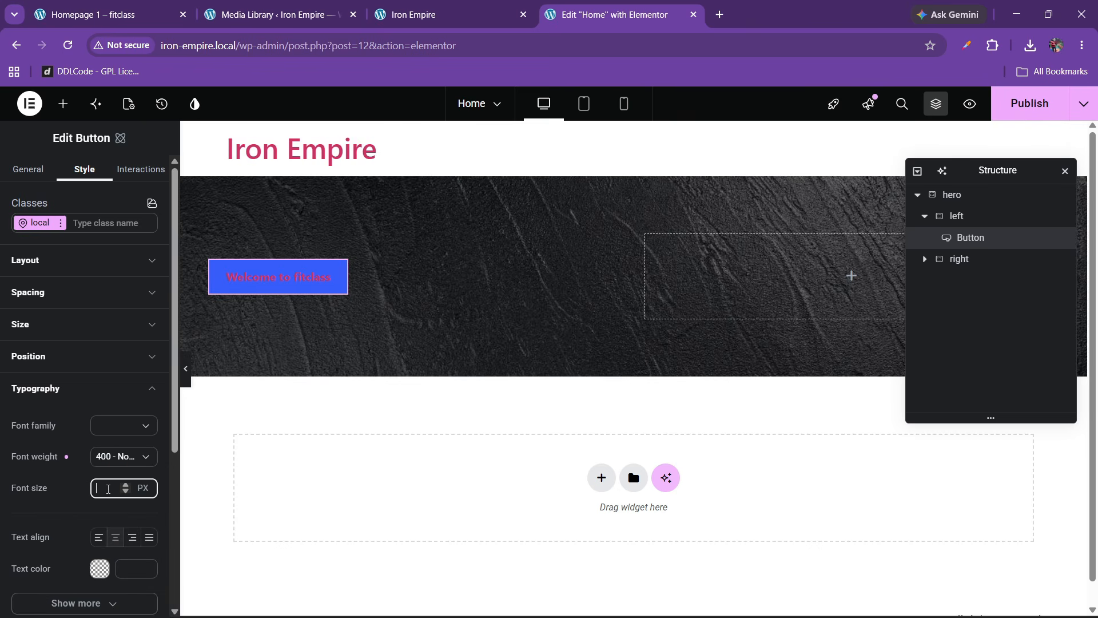
{"action": "type", "text": "12"}
{"action": "key", "text": "BackSpace"}
{"action": "key", "text": "BackSpace"}
{"action": "type", "text": "15"}
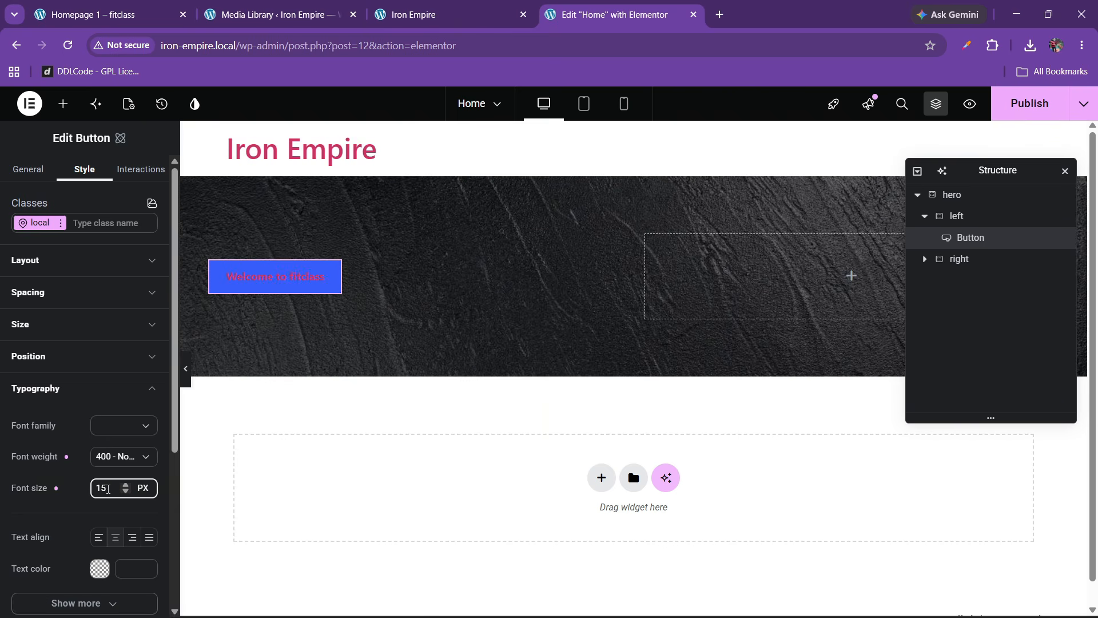
{"action": "scroll", "coordinate": [80, 521], "scroll_direction": "down", "scroll_amount": 2}
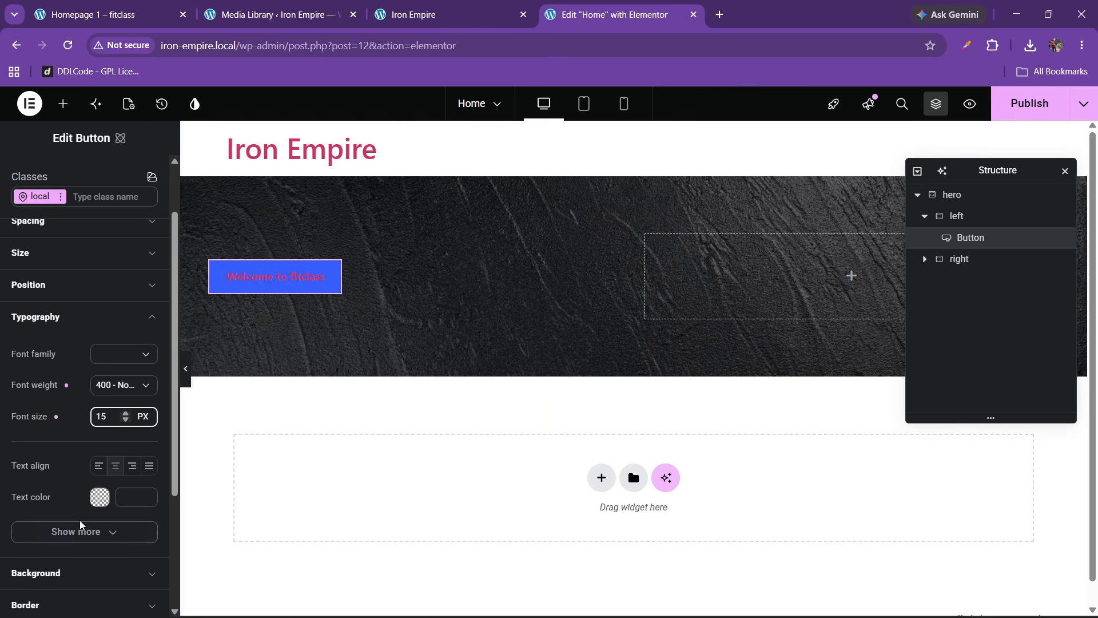
{"action": "left_click", "coordinate": [118, 7]}
{"action": "left_click", "coordinate": [332, 7]}
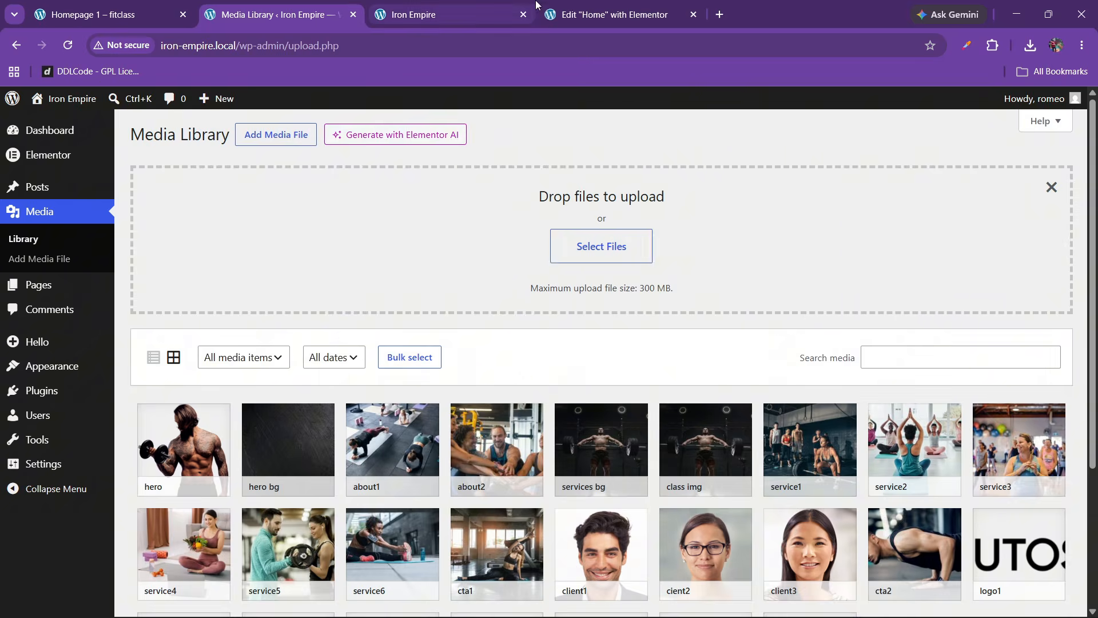
{"action": "left_click", "coordinate": [466, 7]}
{"action": "left_click", "coordinate": [323, 5]}
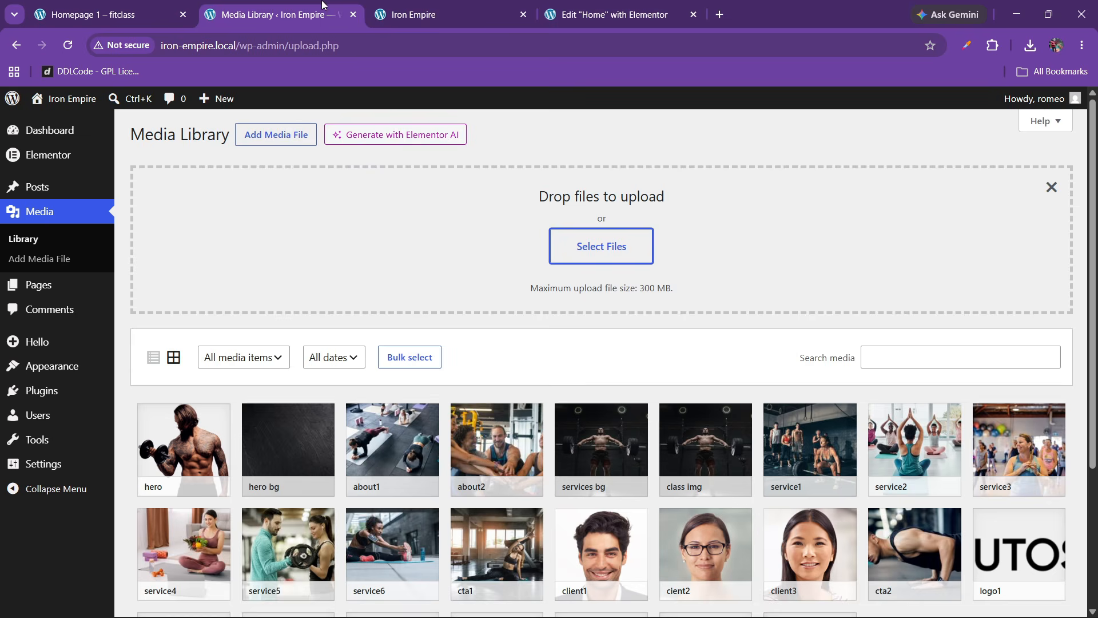
{"action": "left_click", "coordinate": [719, 15]}
{"action": "left_click", "coordinate": [832, 14]}
{"action": "left_click", "coordinate": [629, 14]}
Step: Replace the button's text with the all-caps wording "WELCOME TO FITCLASS"
{"action": "scroll", "coordinate": [46, 172], "scroll_direction": "up", "scroll_amount": 3}
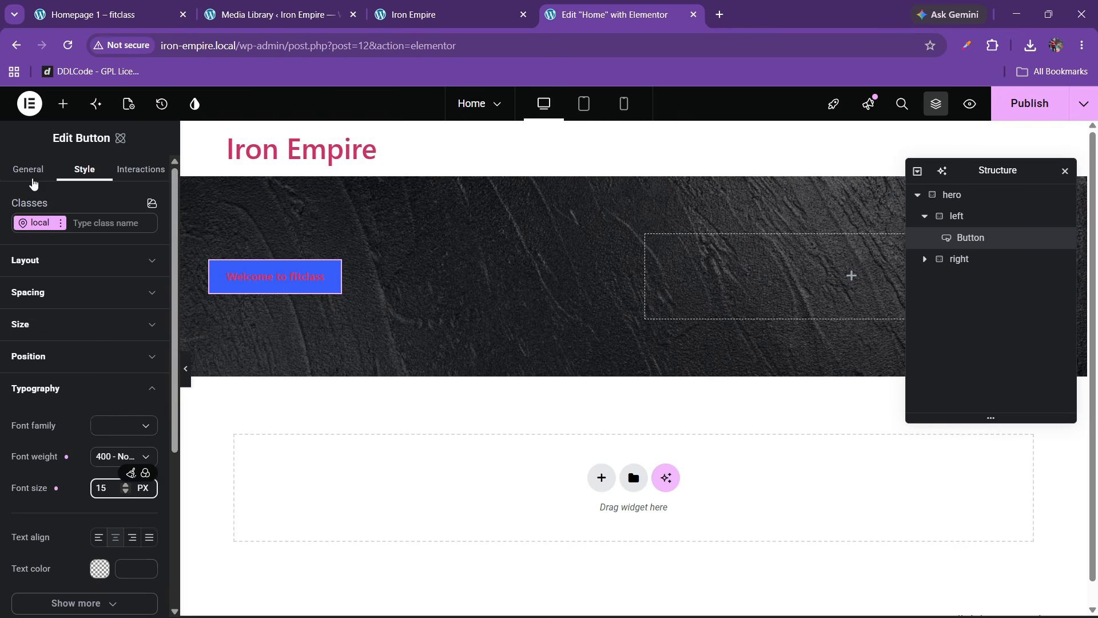
{"action": "left_click", "coordinate": [31, 170]}
{"action": "triple_click", "coordinate": [96, 263]}
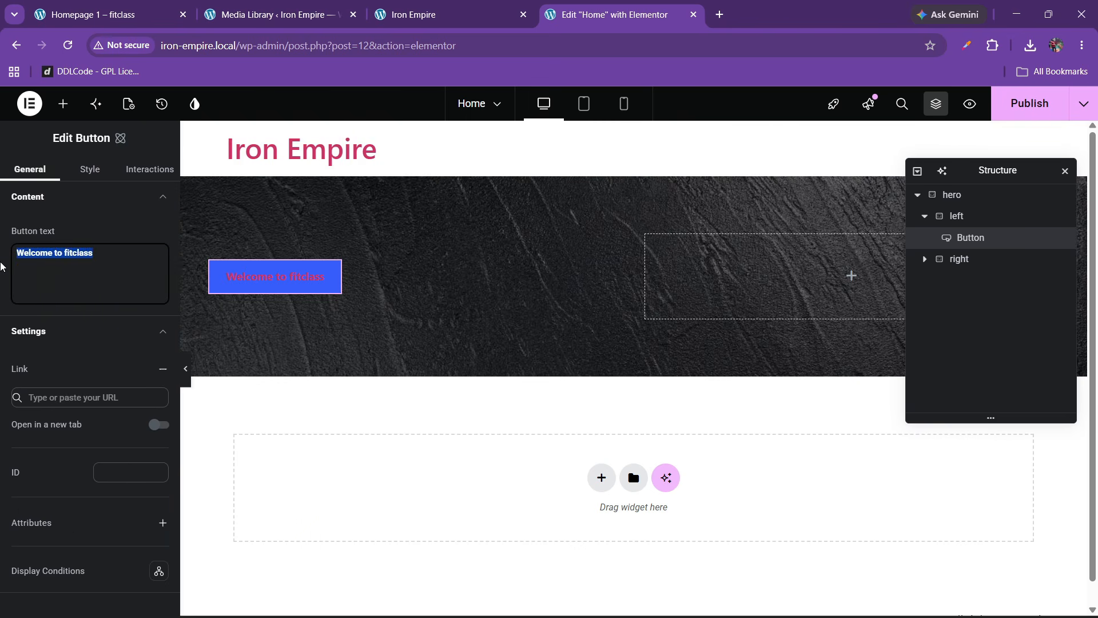
{"action": "key", "text": "BackSpace"}
{"action": "type", "text": "eegff"}
{"action": "key", "text": "BackSpace"}
{"action": "key", "text": "BackSpace"}
{"action": "key", "text": "BackSpace"}
{"action": "key", "text": "BackSpace"}
{"action": "key", "text": "BackSpace"}
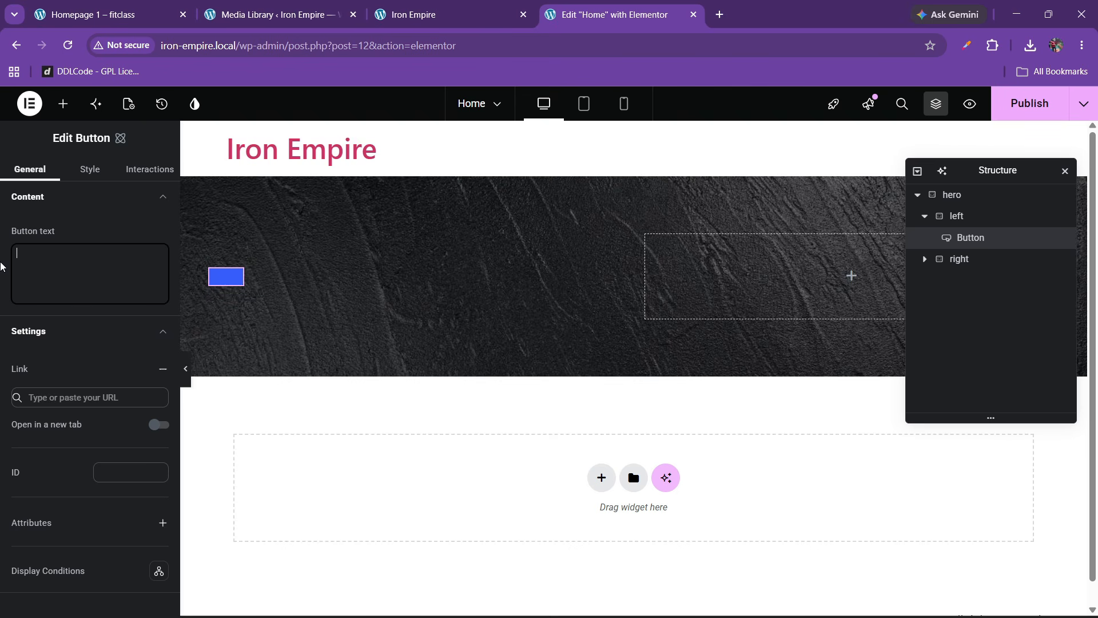
{"action": "type", "text": "WEL"}
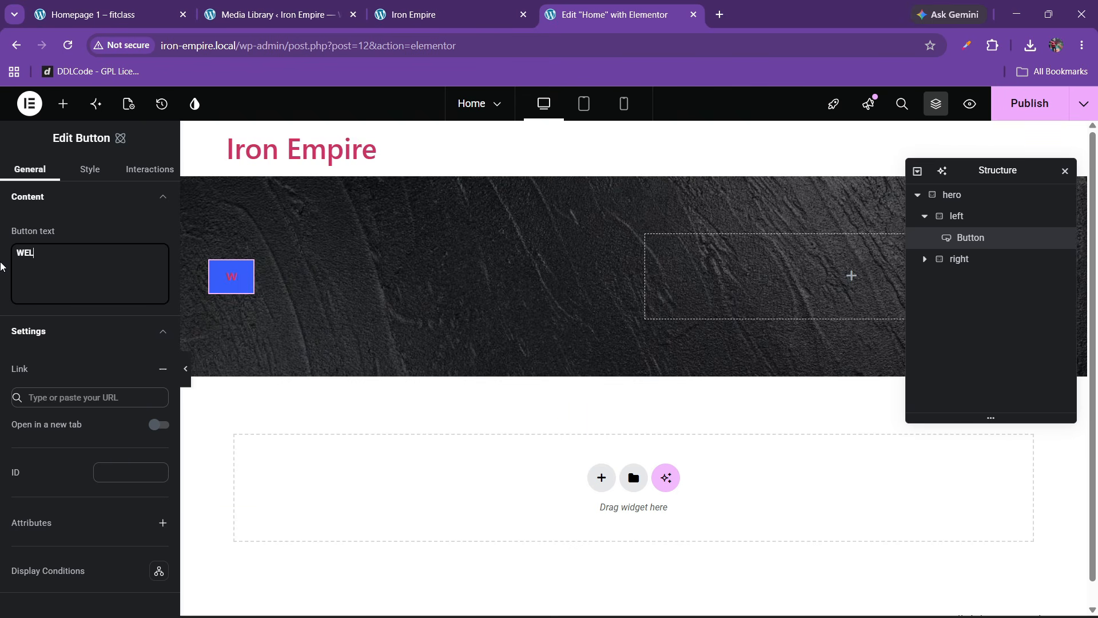
{"action": "type", "text": "COME TO FITCLASS"}
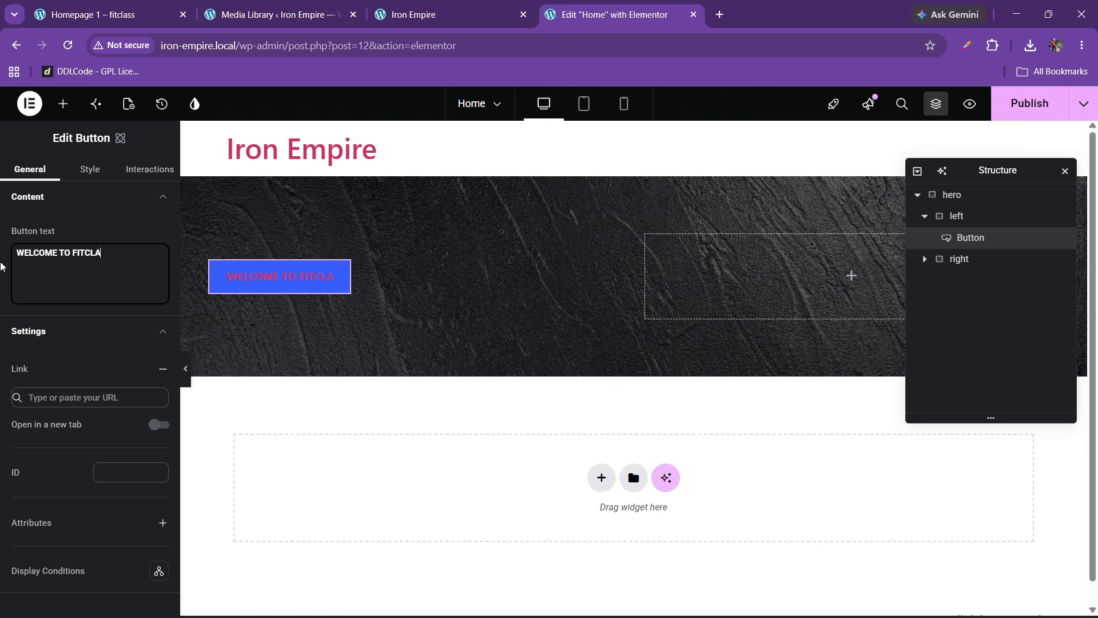
Step: Make the button's background color fully transparent
{"action": "left_click", "coordinate": [90, 170]}
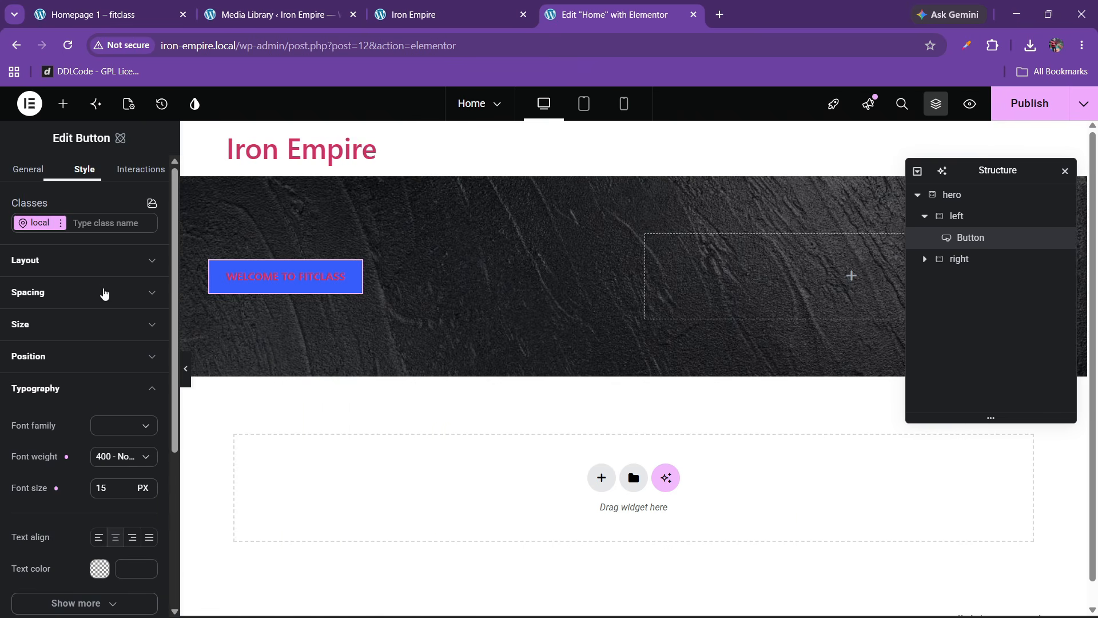
{"action": "scroll", "coordinate": [56, 389], "scroll_direction": "down", "scroll_amount": 4}
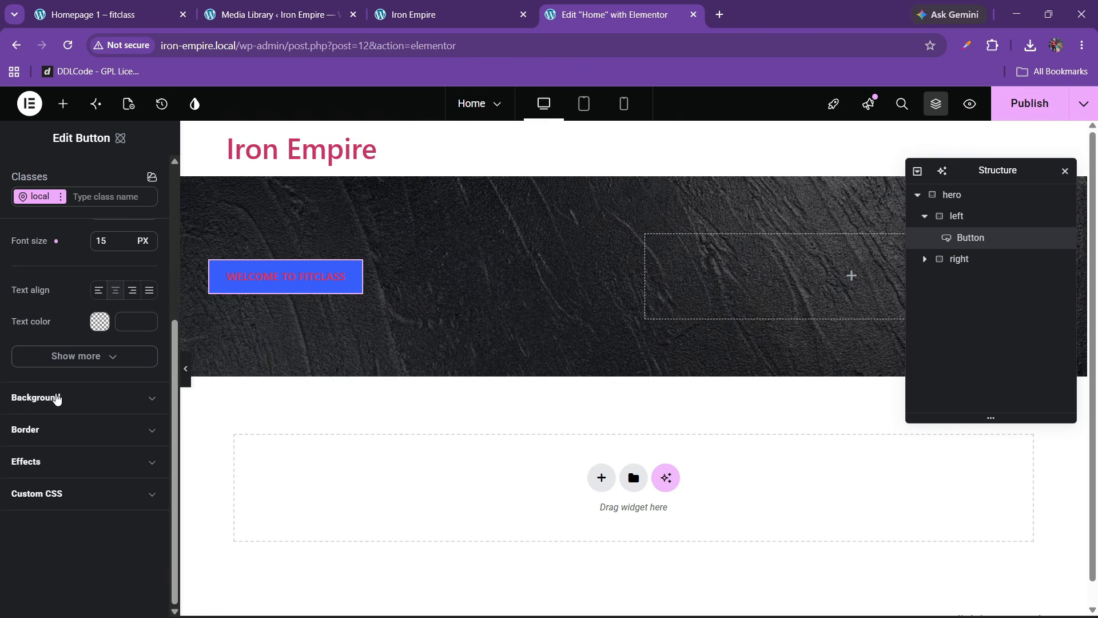
{"action": "left_click", "coordinate": [55, 395]}
{"action": "scroll", "coordinate": [61, 422], "scroll_direction": "down", "scroll_amount": 1}
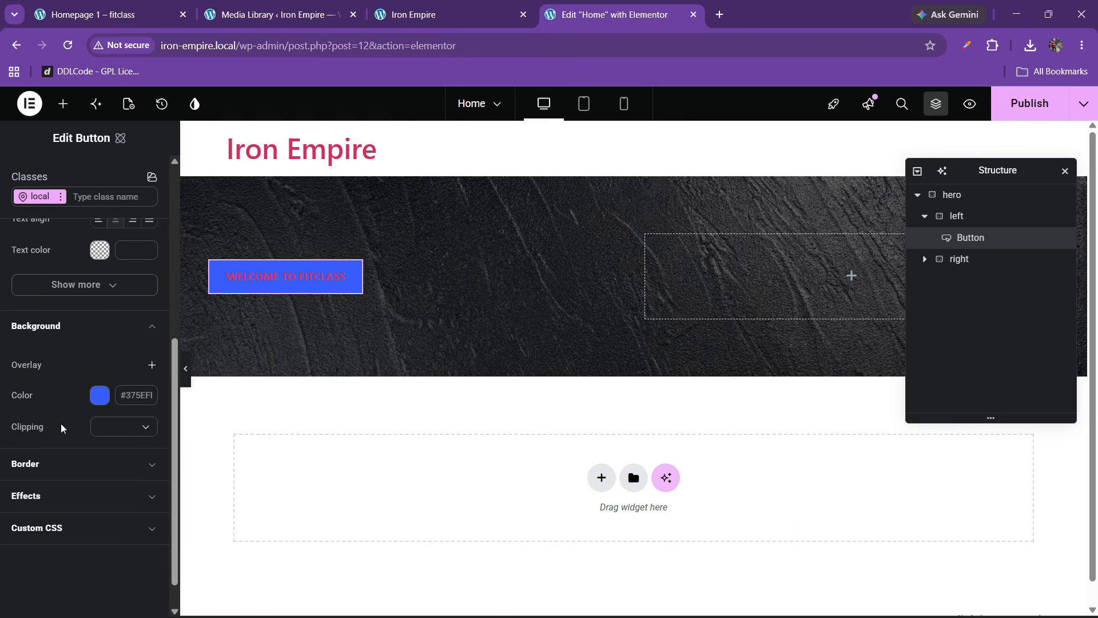
{"action": "left_click", "coordinate": [106, 401]}
{"action": "left_click_drag", "start_coordinate": [318, 559], "coordinate": [62, 570]}
{"action": "left_click", "coordinate": [59, 569]}
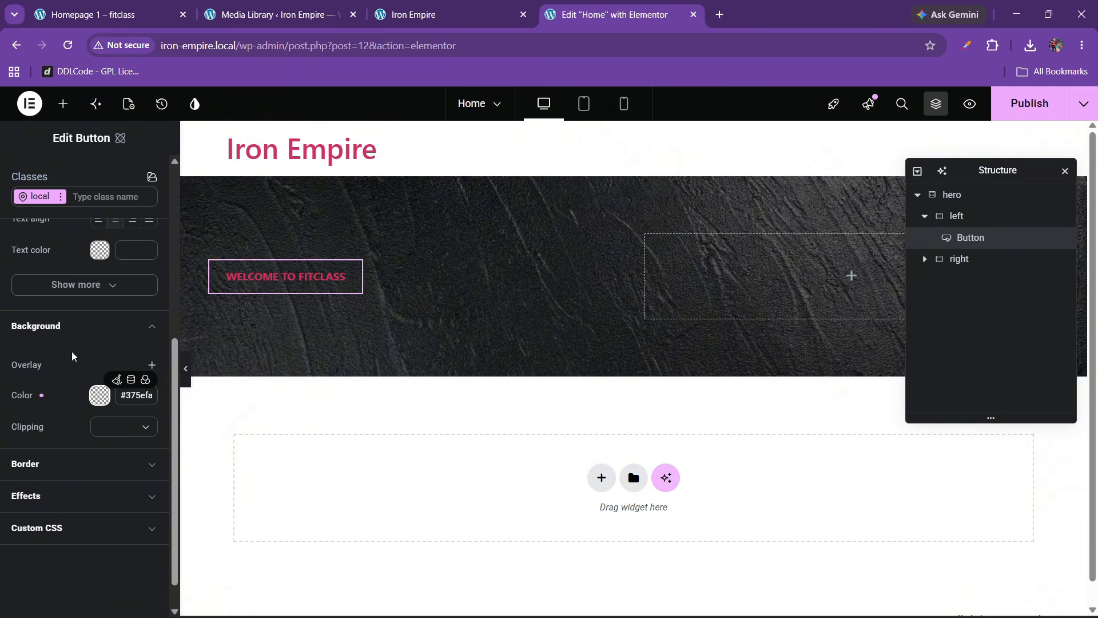
Step: Set the button's text color to white, #ffffff
{"action": "scroll", "coordinate": [70, 351], "scroll_direction": "up", "scroll_amount": 3}
{"action": "left_click", "coordinate": [106, 398]}
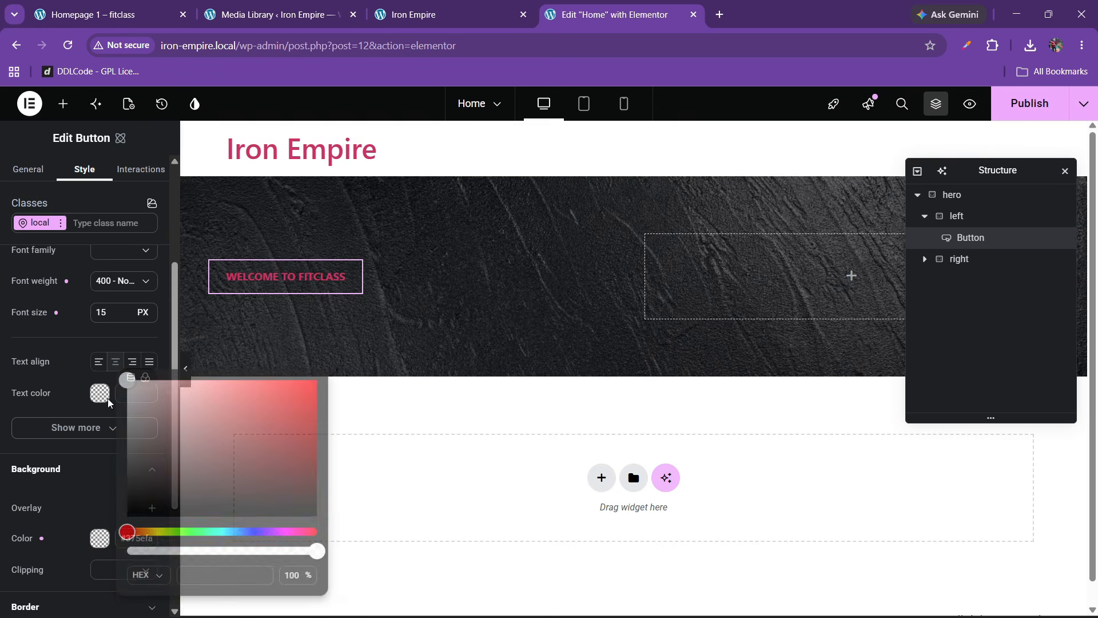
{"action": "left_click_drag", "start_coordinate": [255, 448], "coordinate": [44, 358]}
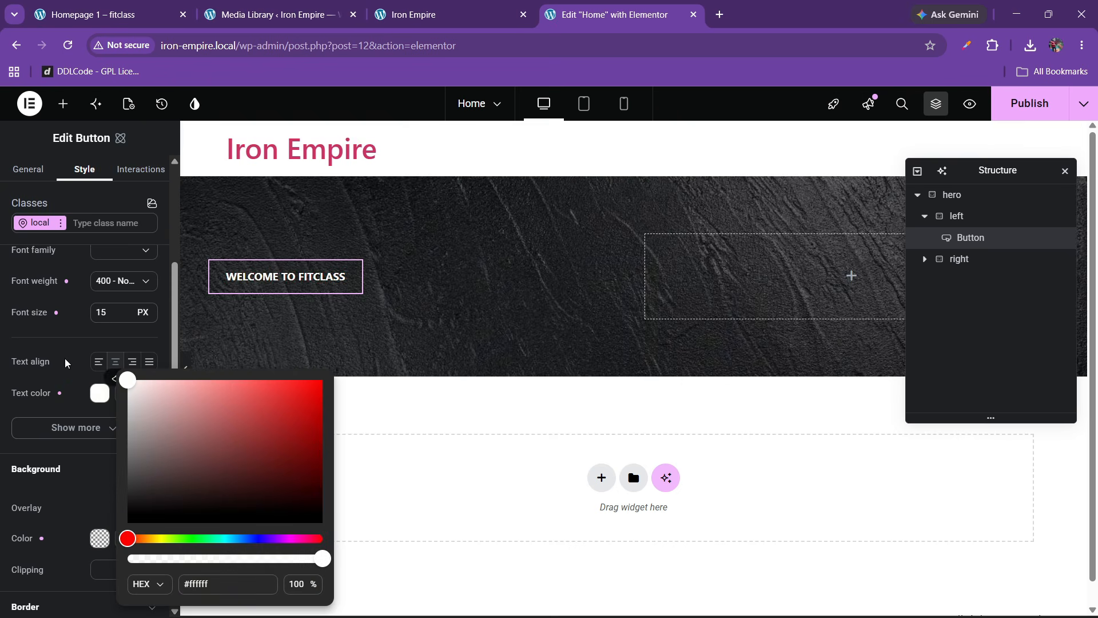
{"action": "left_click", "coordinate": [74, 396]}
Step: Try font weight 300 - Light on the button, return it to 400 - Normal and compare with the Fitclass badge
{"action": "left_click", "coordinate": [118, 281]}
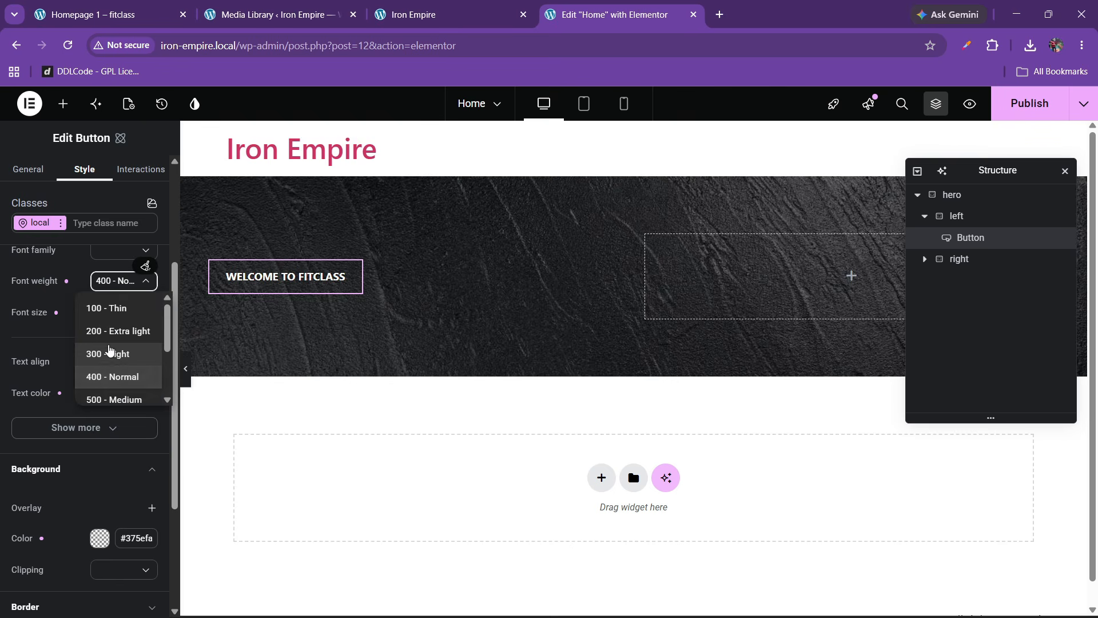
{"action": "left_click", "coordinate": [110, 351]}
{"action": "left_click", "coordinate": [112, 282]}
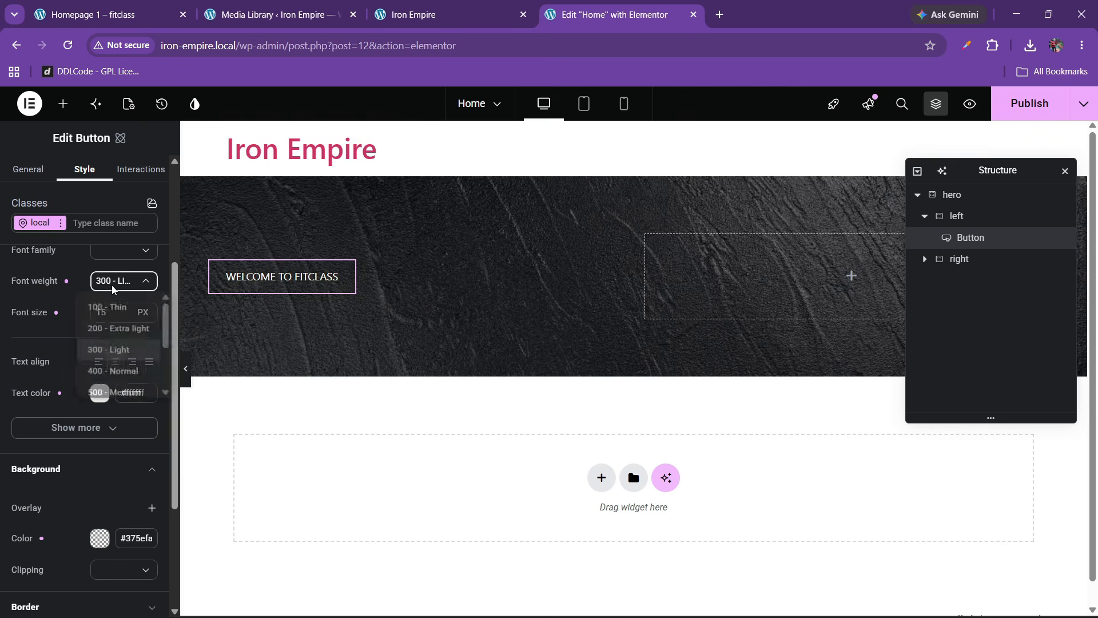
{"action": "left_click", "coordinate": [107, 375]}
{"action": "left_click", "coordinate": [107, 5]}
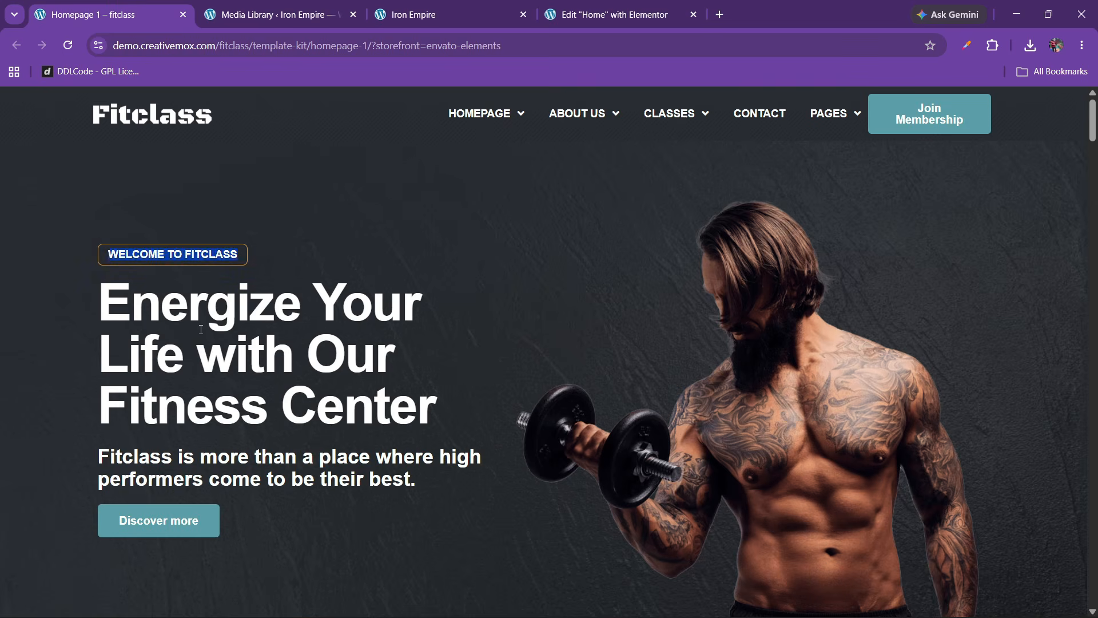
{"action": "left_click", "coordinate": [210, 294]}
{"action": "left_click", "coordinate": [554, 6]}
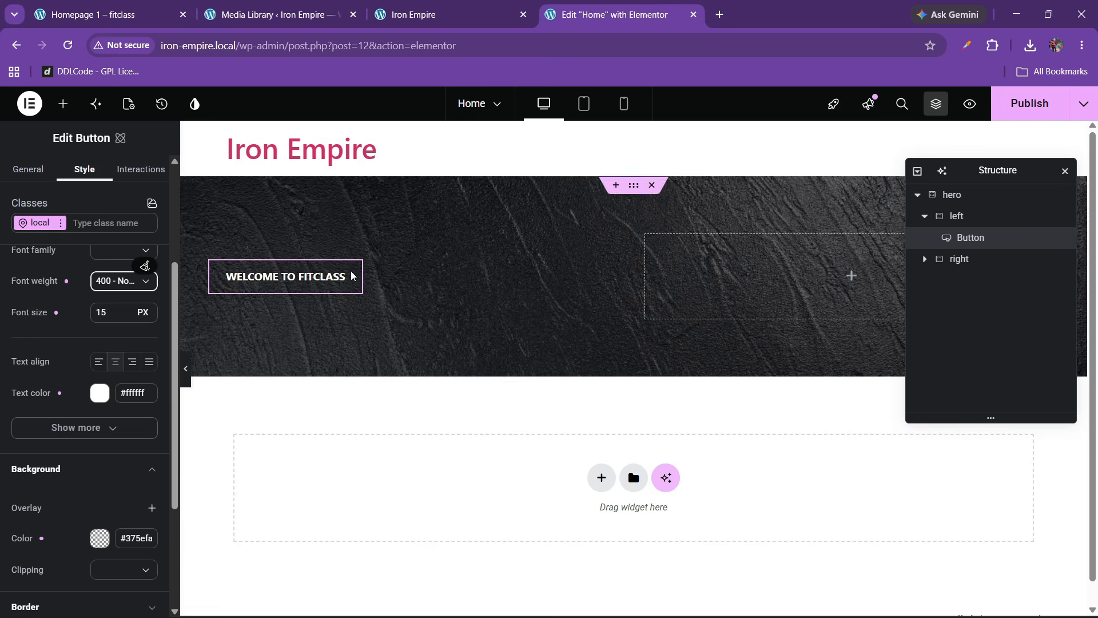
Step: Give the button a 1 px border in the theme2 color variable
{"action": "scroll", "coordinate": [75, 347], "scroll_direction": "up", "scroll_amount": 3}
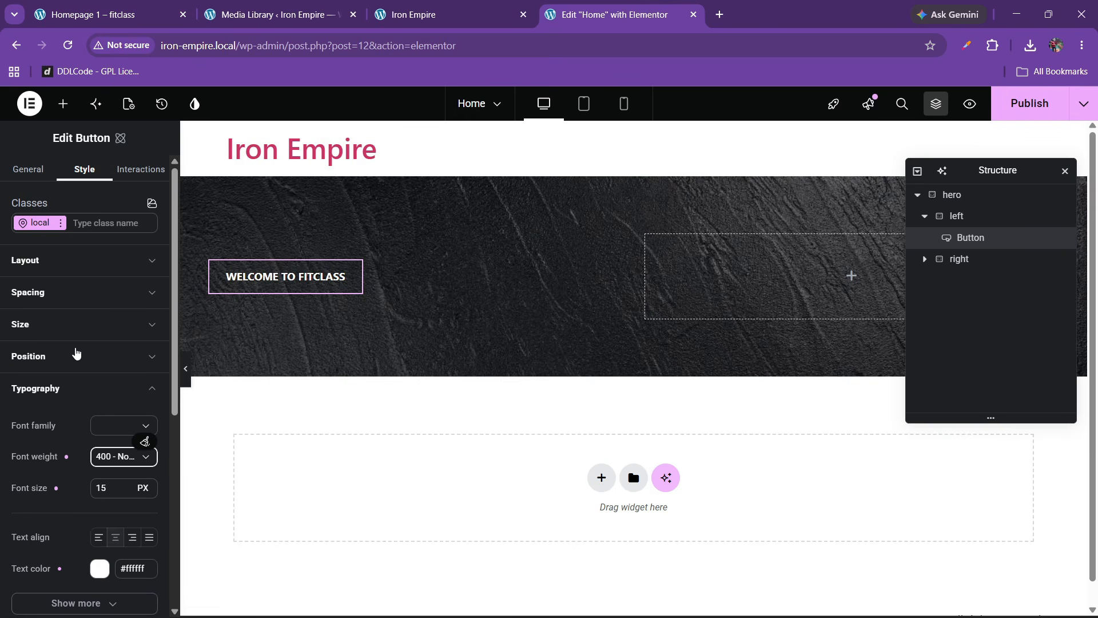
{"action": "left_click", "coordinate": [43, 388]}
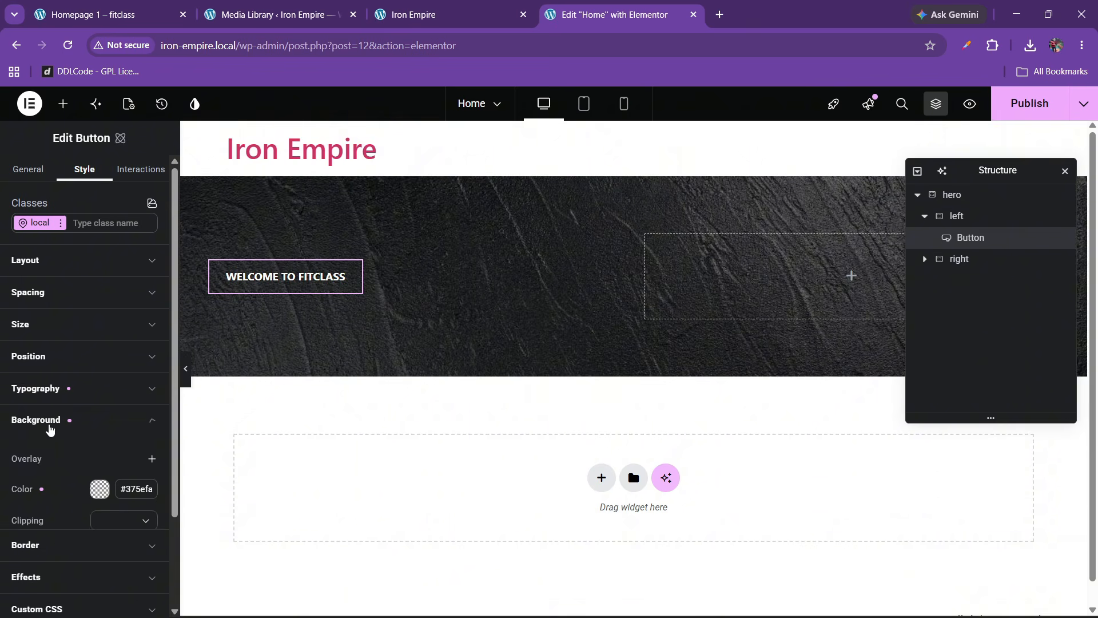
{"action": "left_click", "coordinate": [48, 419]}
{"action": "left_click", "coordinate": [46, 448]}
{"action": "scroll", "coordinate": [73, 434], "scroll_direction": "down", "scroll_amount": 3}
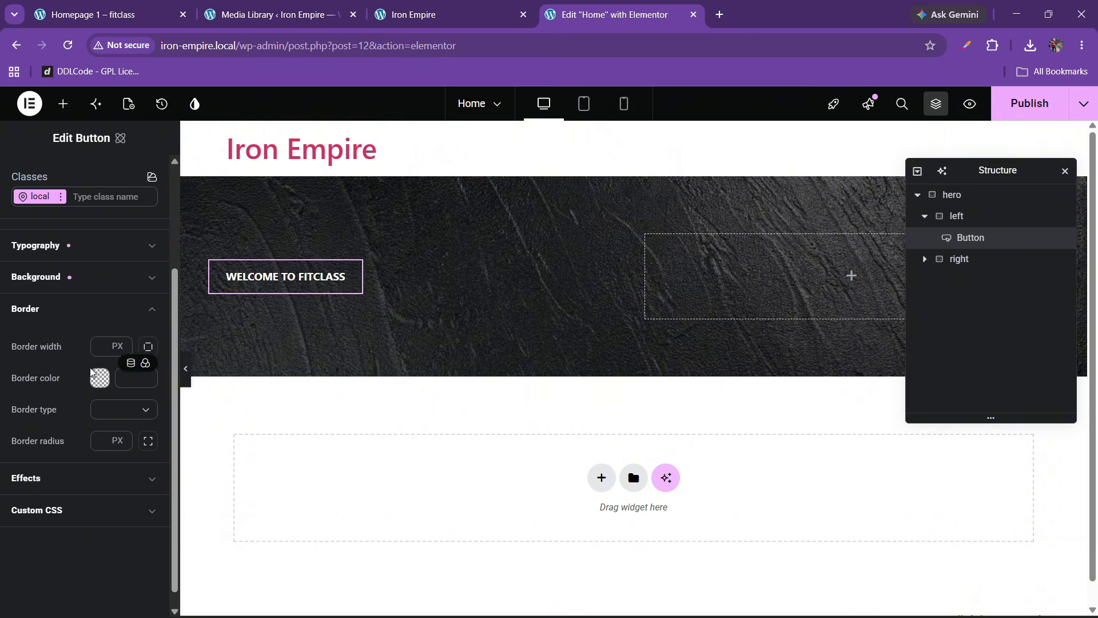
{"action": "left_click", "coordinate": [95, 346]}
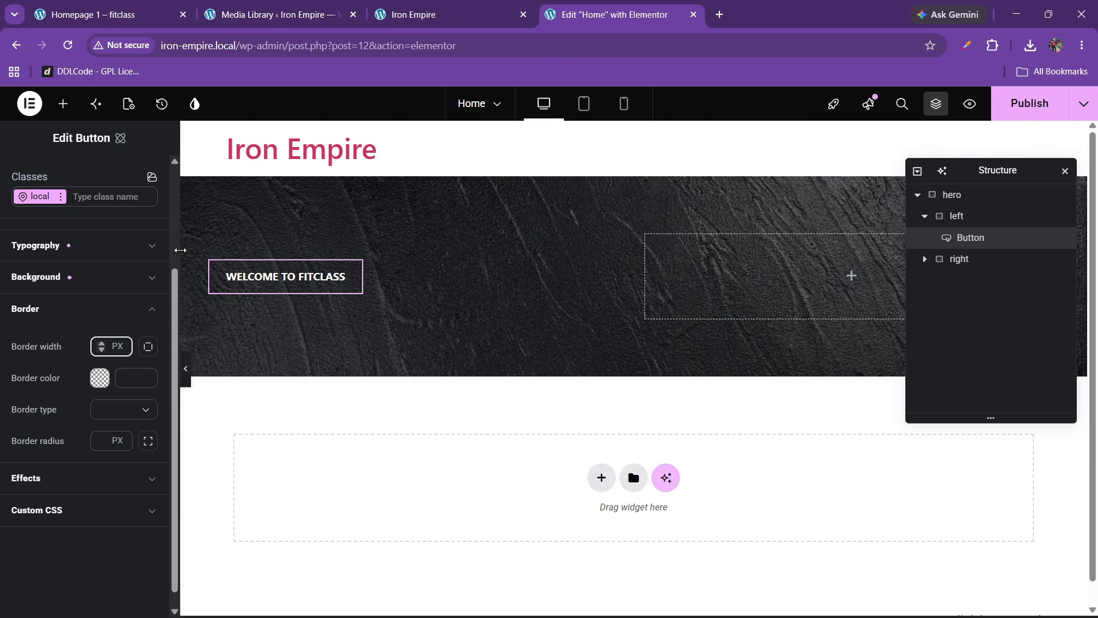
{"action": "left_click_drag", "start_coordinate": [179, 250], "coordinate": [233, 248]}
{"action": "type", "text": "1"}
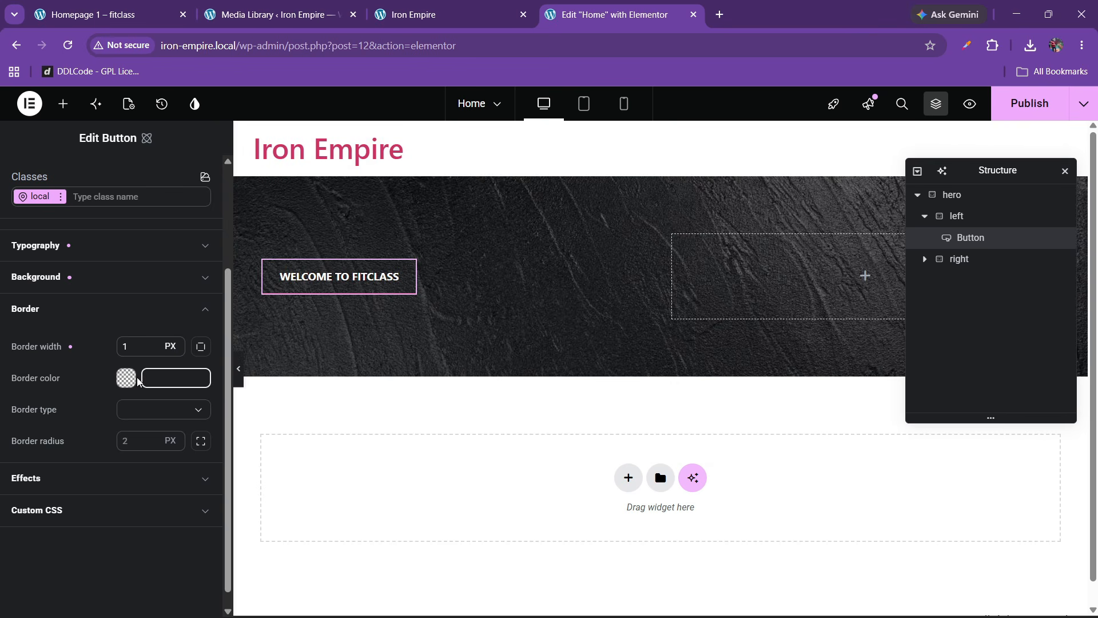
{"action": "mouse_move", "coordinate": [127, 382]}
{"action": "left_click", "coordinate": [198, 362]}
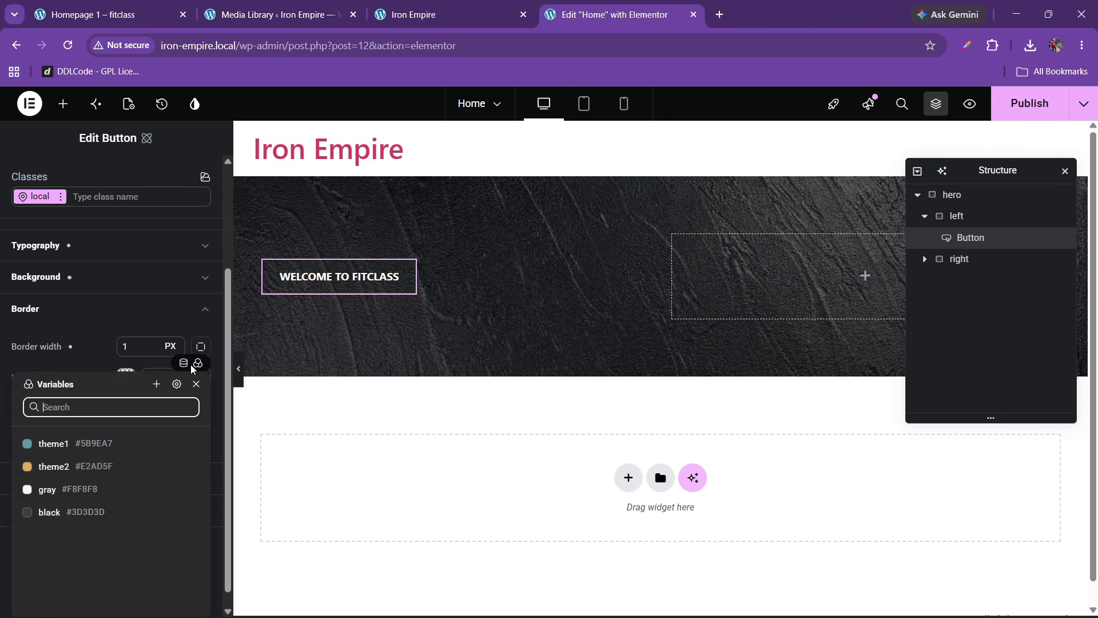
{"action": "left_click", "coordinate": [45, 472]}
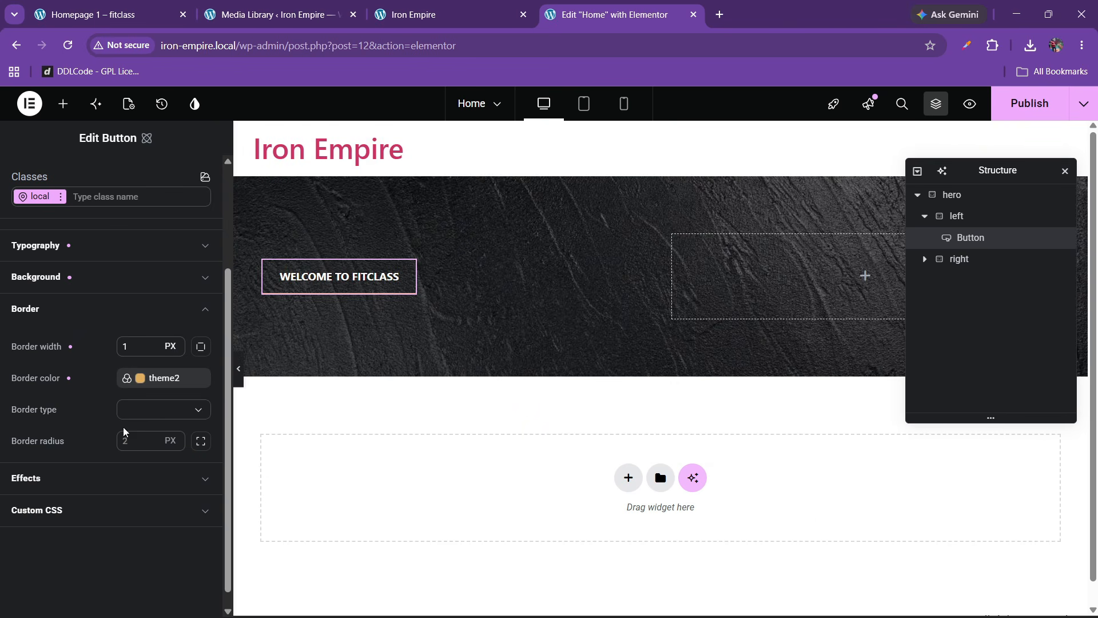
Step: Set the button's border type to Solid and its border radius to 10 px
{"action": "left_click", "coordinate": [141, 409]}
{"action": "left_click", "coordinate": [140, 459]}
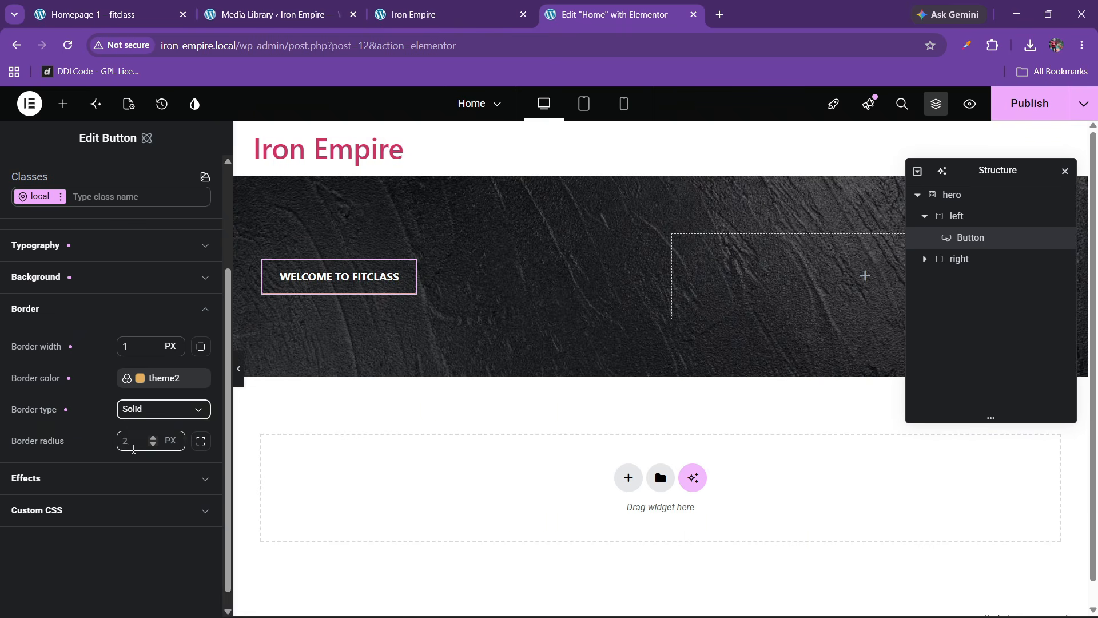
{"action": "left_click", "coordinate": [133, 447]}
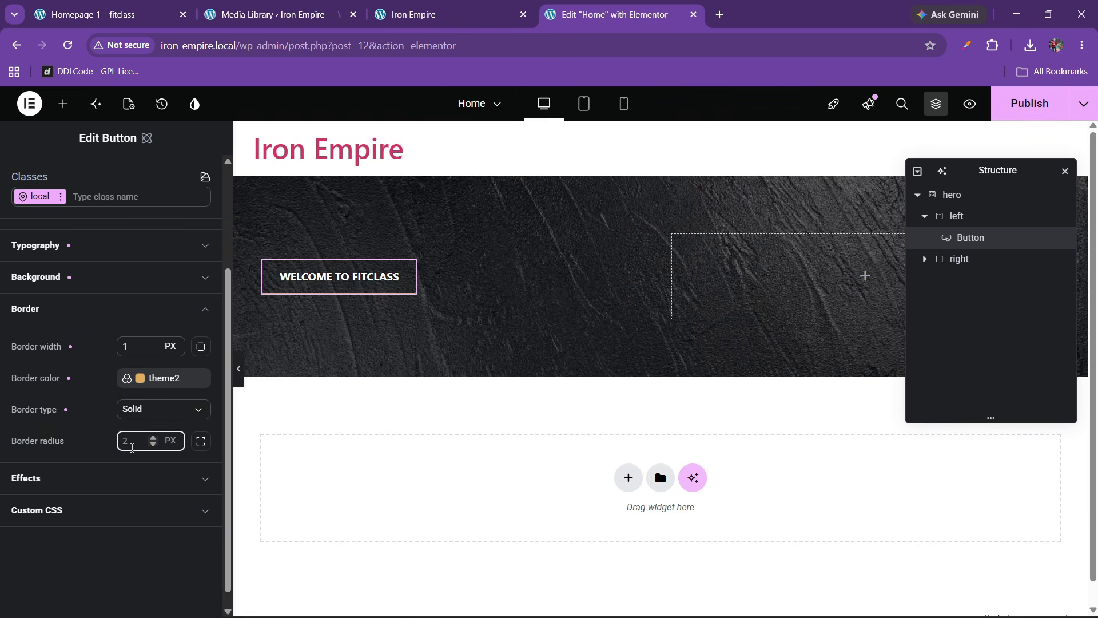
Step: Set the button's top padding to 0 px and link the padding so the value applies to all four sides
{"action": "scroll", "coordinate": [41, 357], "scroll_direction": "up", "scroll_amount": 3}
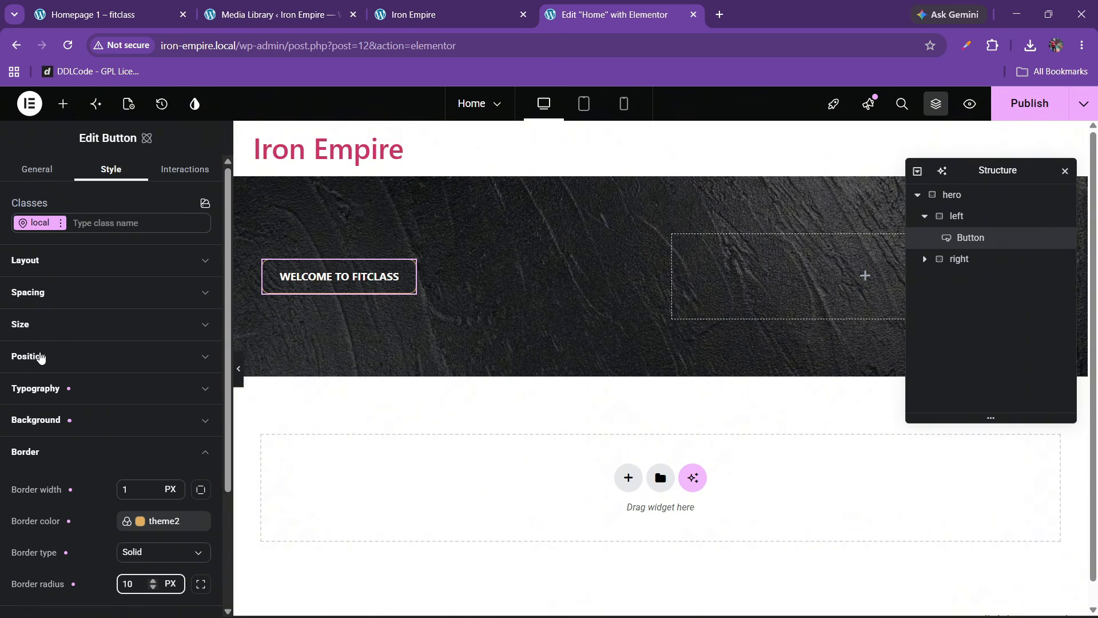
{"action": "left_click", "coordinate": [50, 321]}
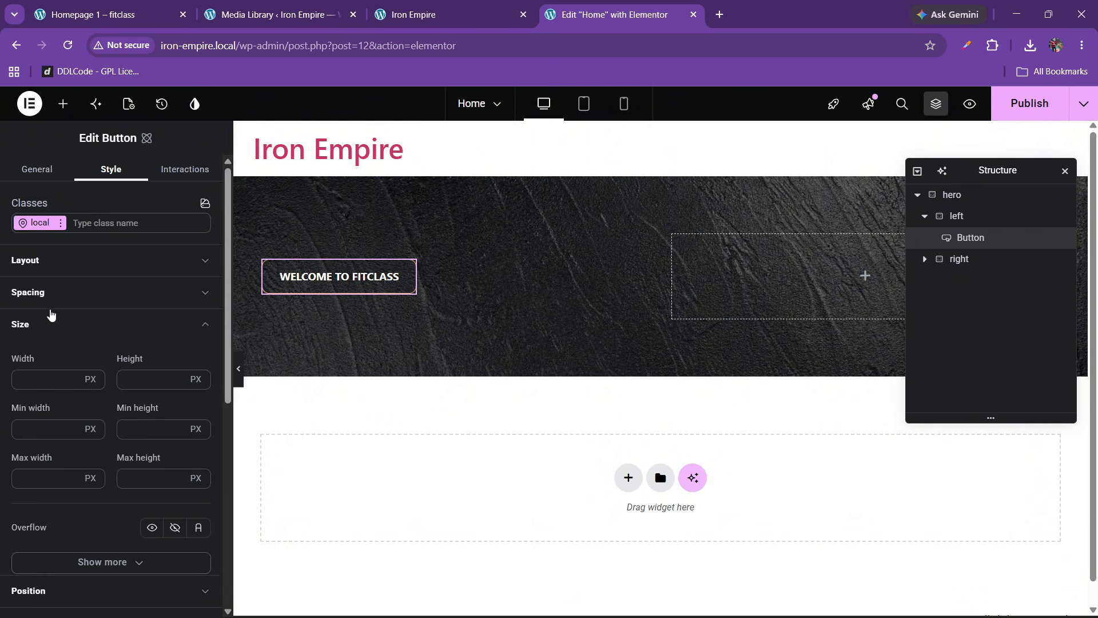
{"action": "left_click", "coordinate": [50, 322]}
{"action": "left_click", "coordinate": [50, 292]}
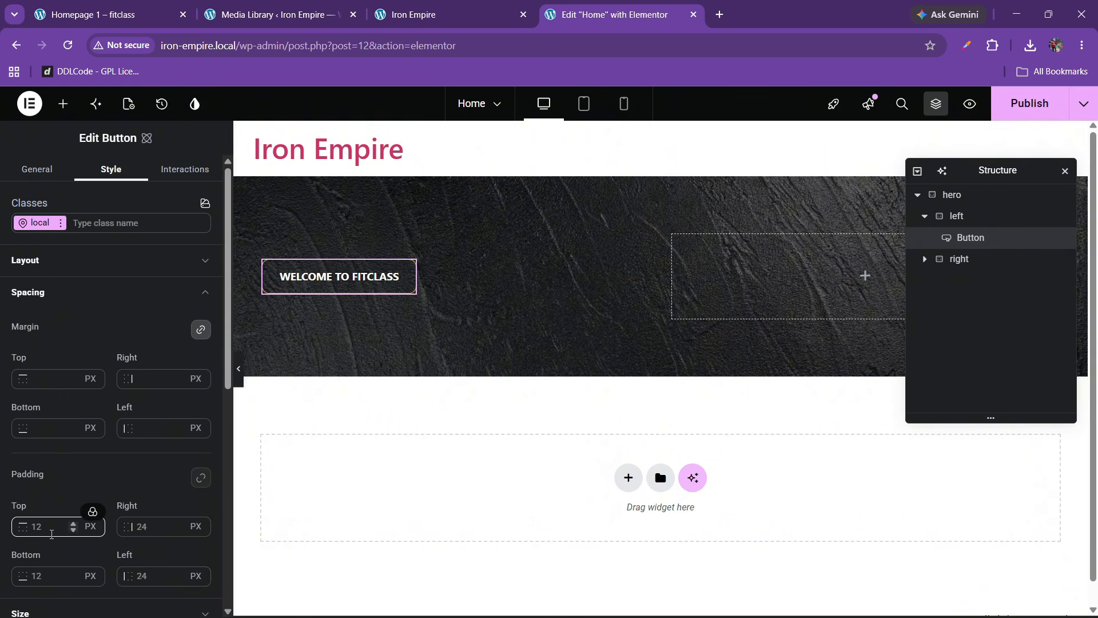
{"action": "left_click", "coordinate": [49, 532]}
{"action": "key", "text": "Delete"}
{"action": "key", "text": "Delete"}
{"action": "type", "text": "0"}
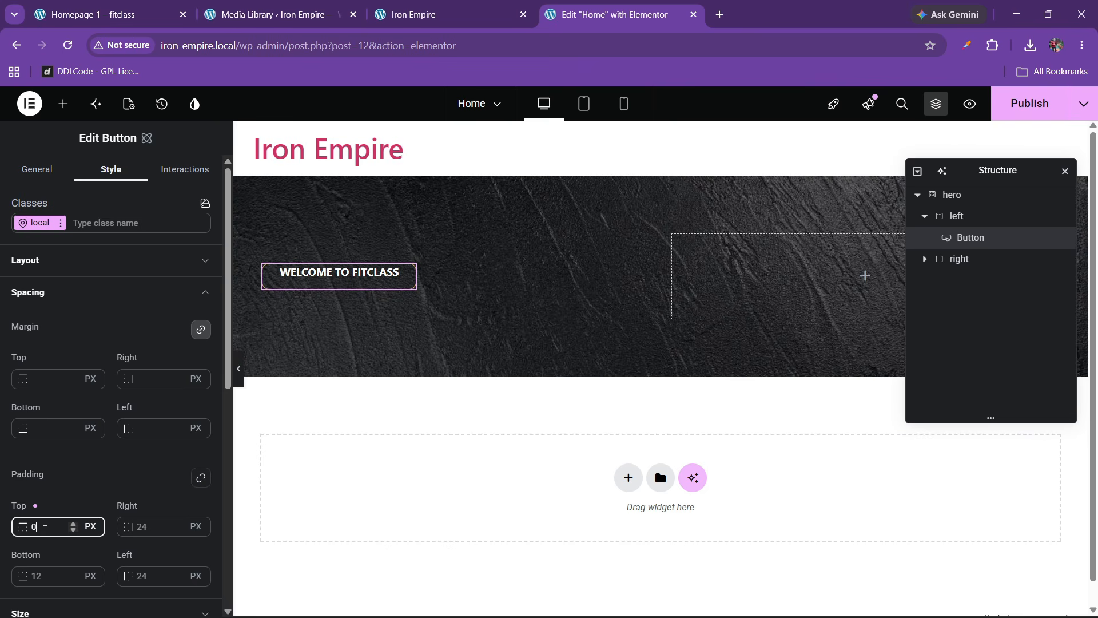
{"action": "left_click", "coordinate": [201, 477]}
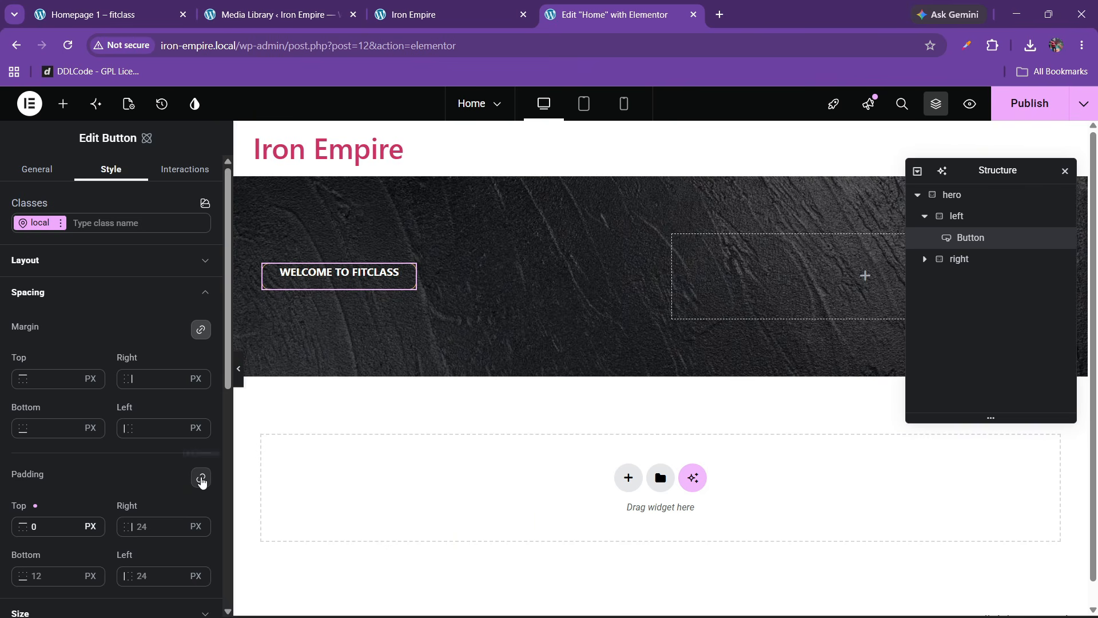
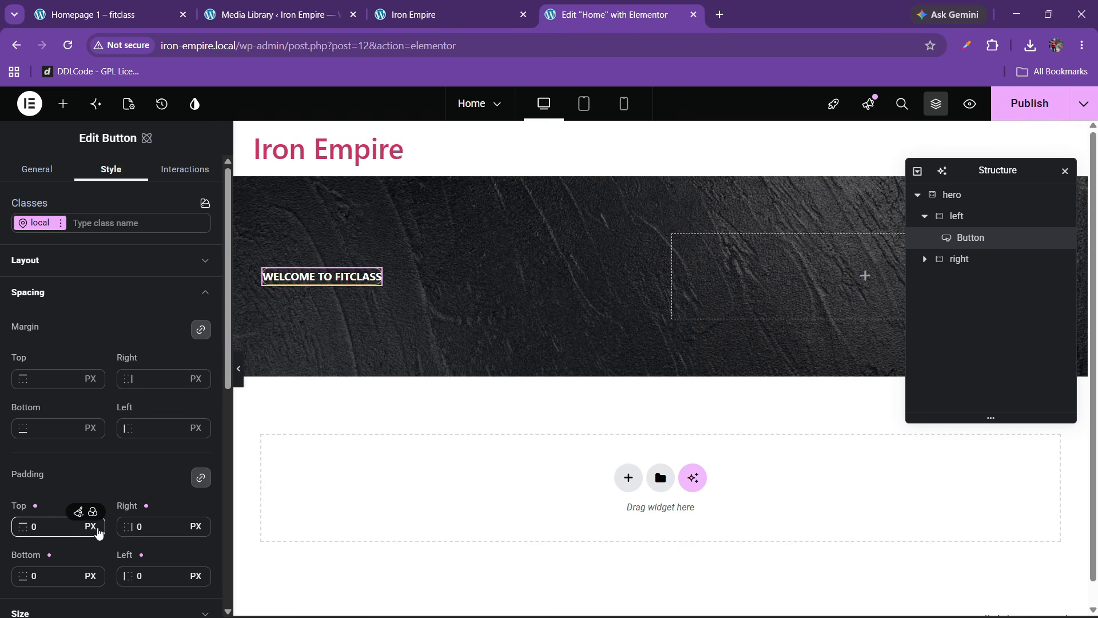
Step: Raise the button's linked padding to 4 px on all sides
{"action": "left_click", "coordinate": [180, 525]}
{"action": "left_click", "coordinate": [179, 525]}
{"action": "left_click", "coordinate": [180, 525]}
{"action": "left_click", "coordinate": [179, 525]}
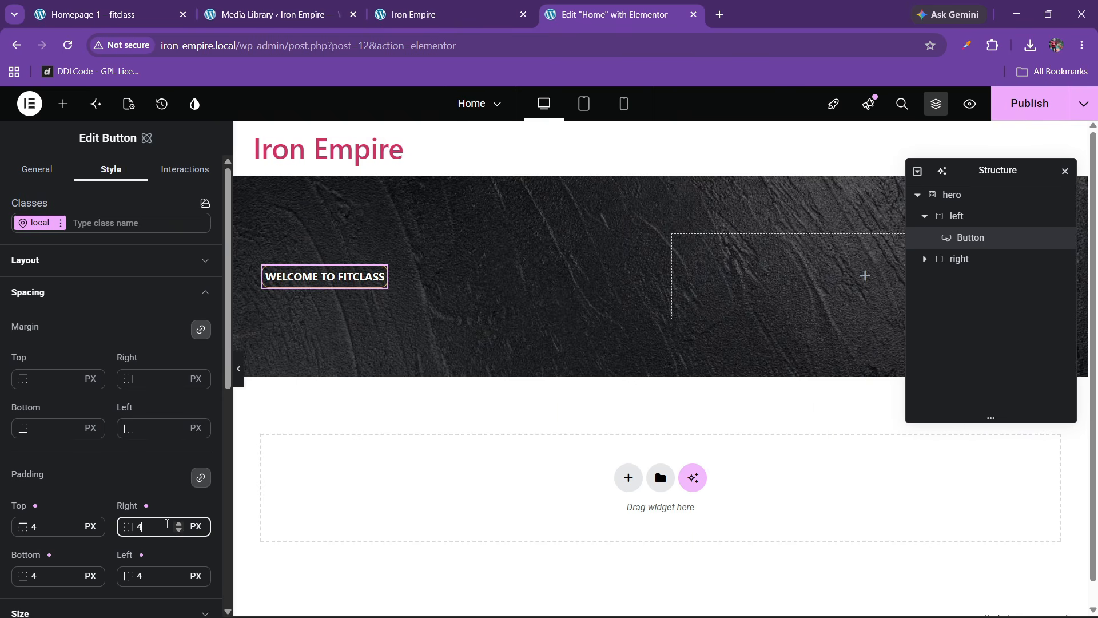
Step: Try a 5 px border radius on the button, compare with the Fitclass badge and set the radius to 2 px
{"action": "scroll", "coordinate": [96, 477], "scroll_direction": "down", "scroll_amount": 4}
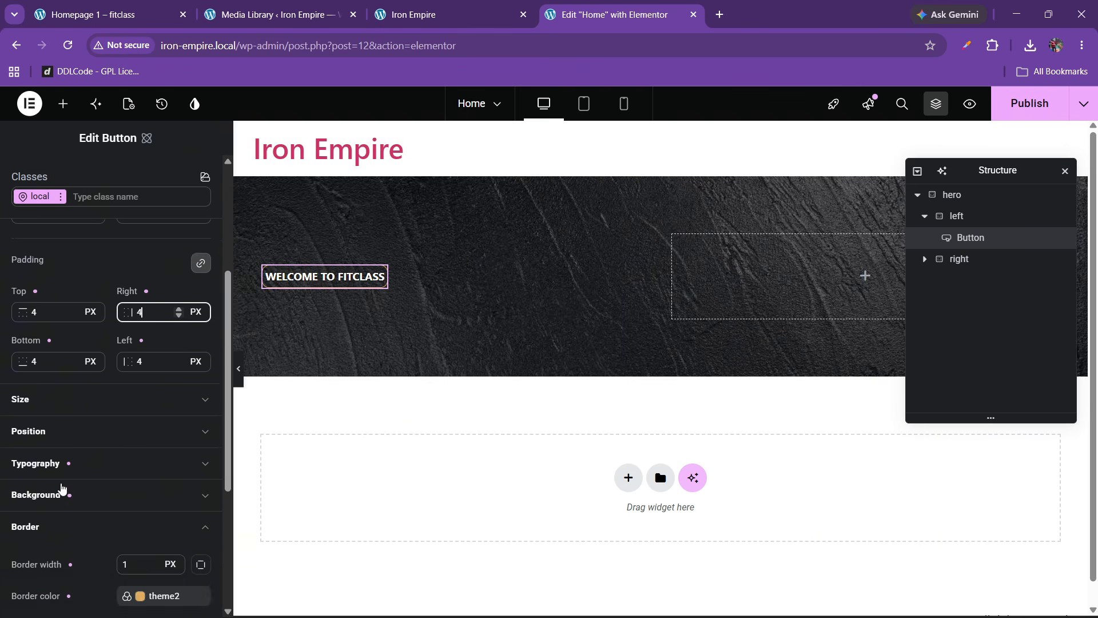
{"action": "scroll", "coordinate": [63, 488], "scroll_direction": "down", "scroll_amount": 3}
{"action": "double_click", "coordinate": [121, 516]}
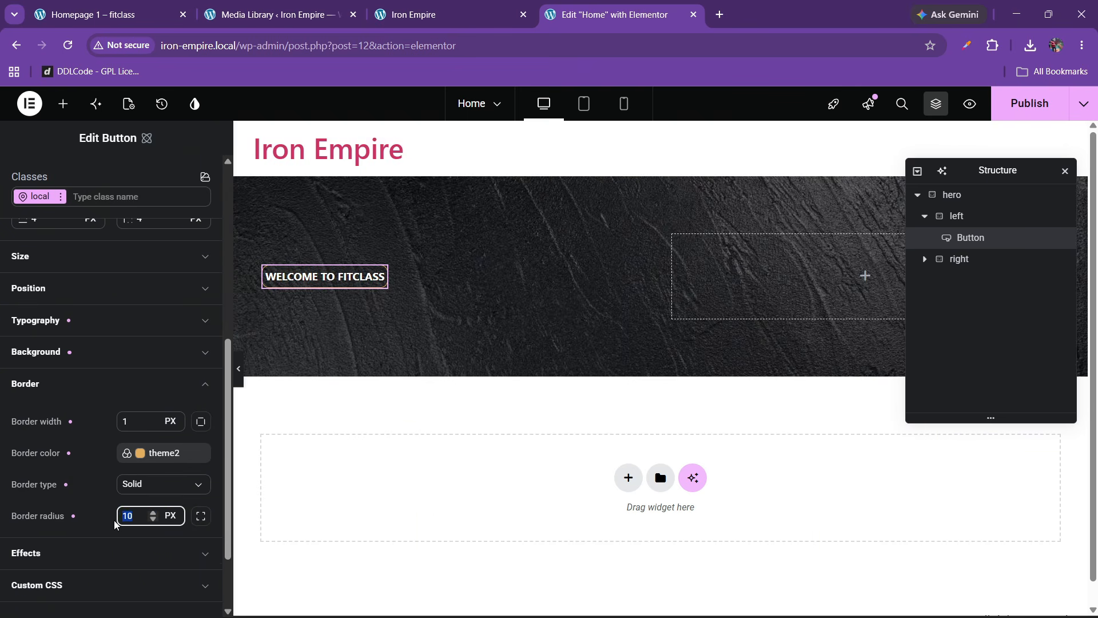
{"action": "type", "text": "5"}
{"action": "left_click", "coordinate": [163, 6]}
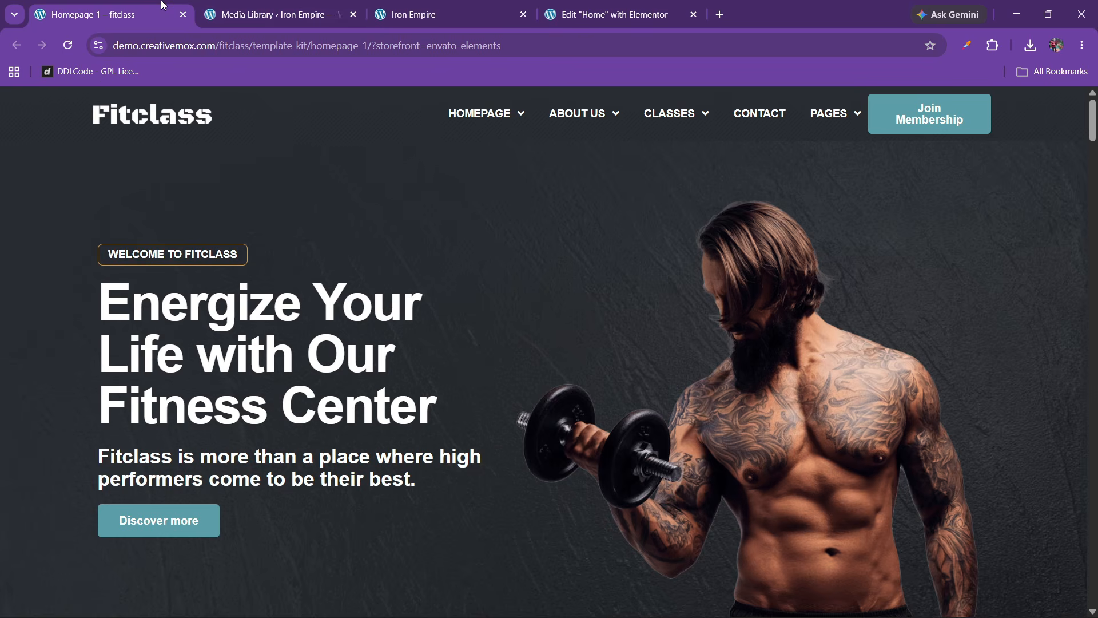
{"action": "left_click", "coordinate": [606, 14]}
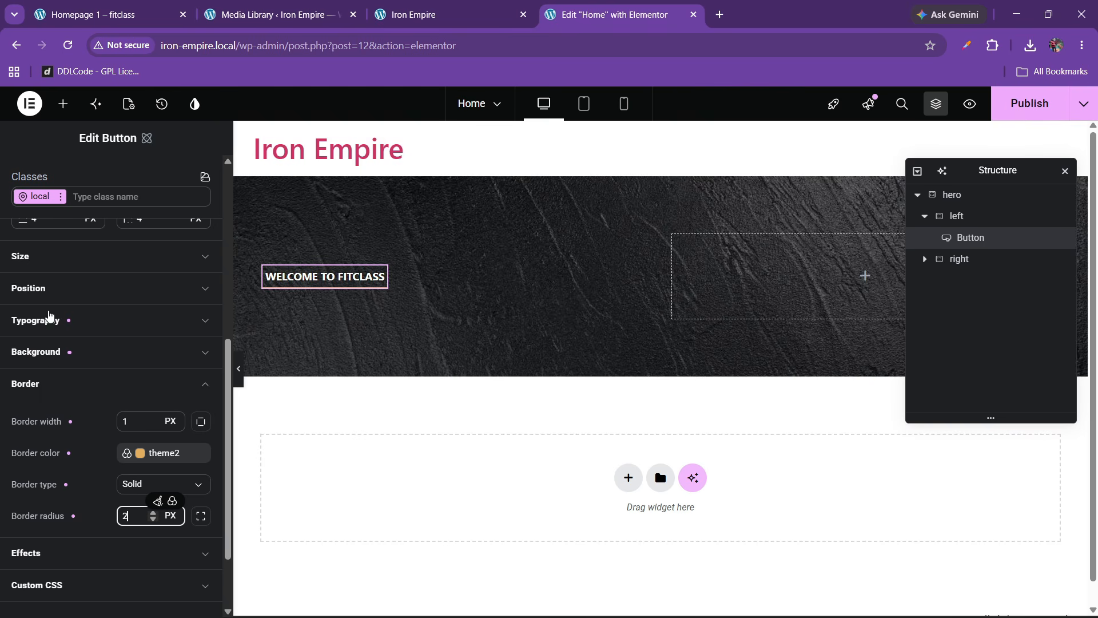
Step: Unlink the button's padding and set it to 10 px right and left, 5 px top and bottom
{"action": "left_click", "coordinate": [56, 262]}
{"action": "left_click", "coordinate": [55, 262]}
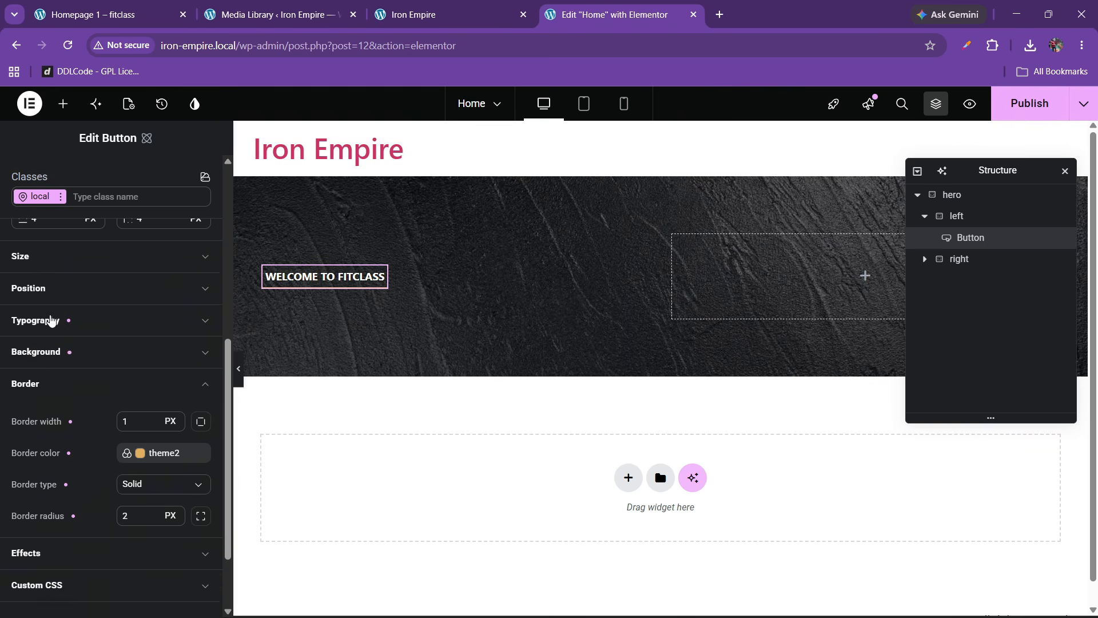
{"action": "scroll", "coordinate": [55, 385], "scroll_direction": "up", "scroll_amount": 4}
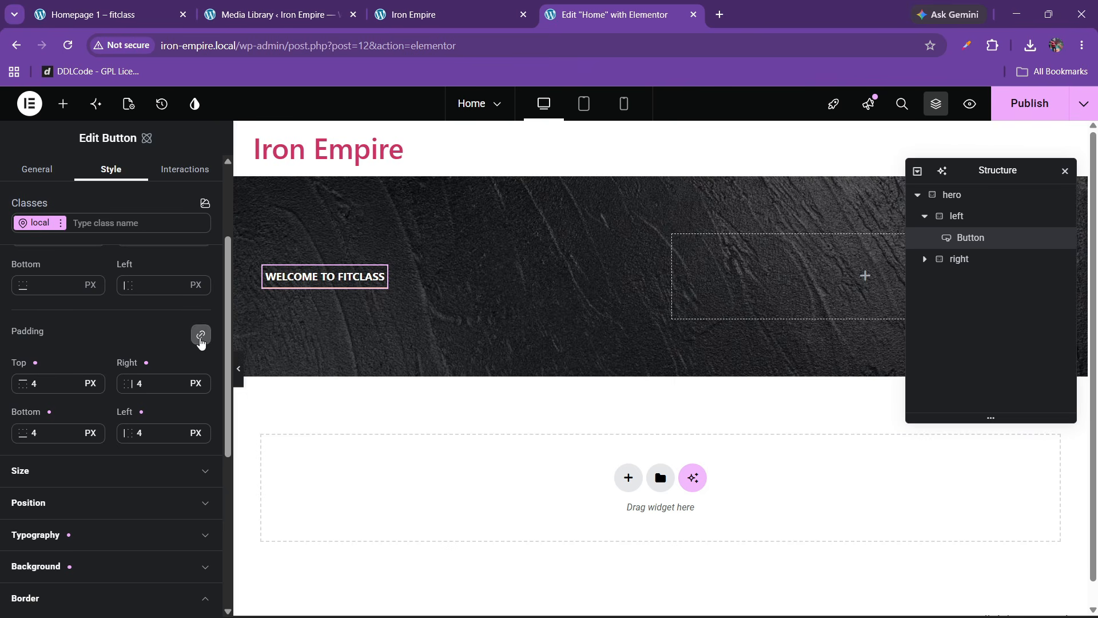
{"action": "left_click", "coordinate": [200, 334]}
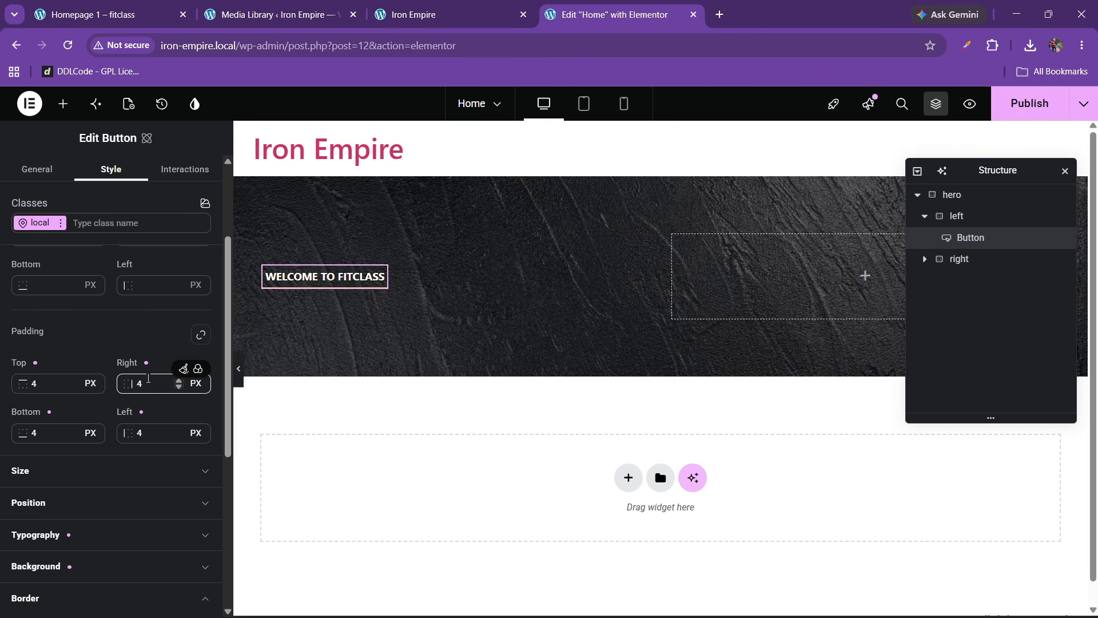
{"action": "left_click", "coordinate": [129, 385]}
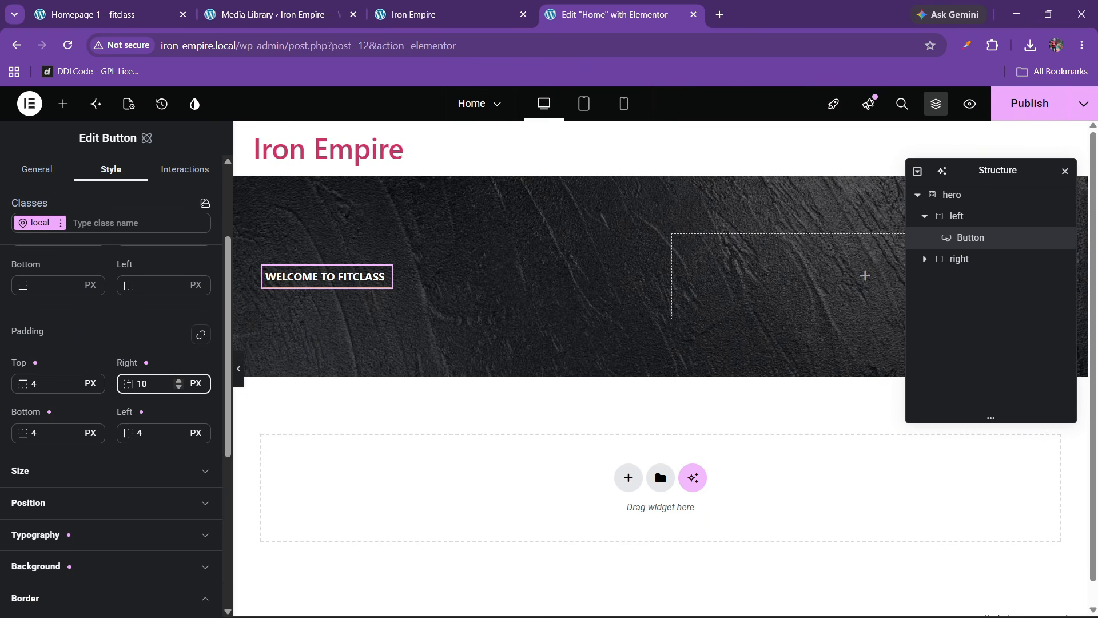
{"action": "left_click", "coordinate": [133, 435]}
{"action": "type", "text": "10"}
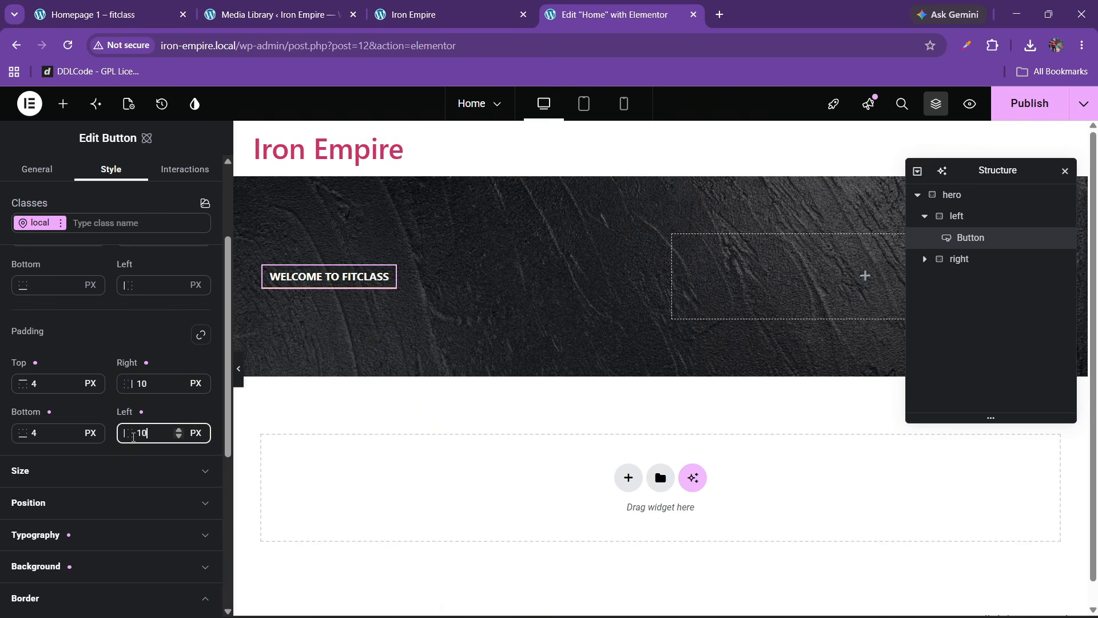
{"action": "left_click", "coordinate": [74, 380]}
{"action": "left_click", "coordinate": [74, 429]}
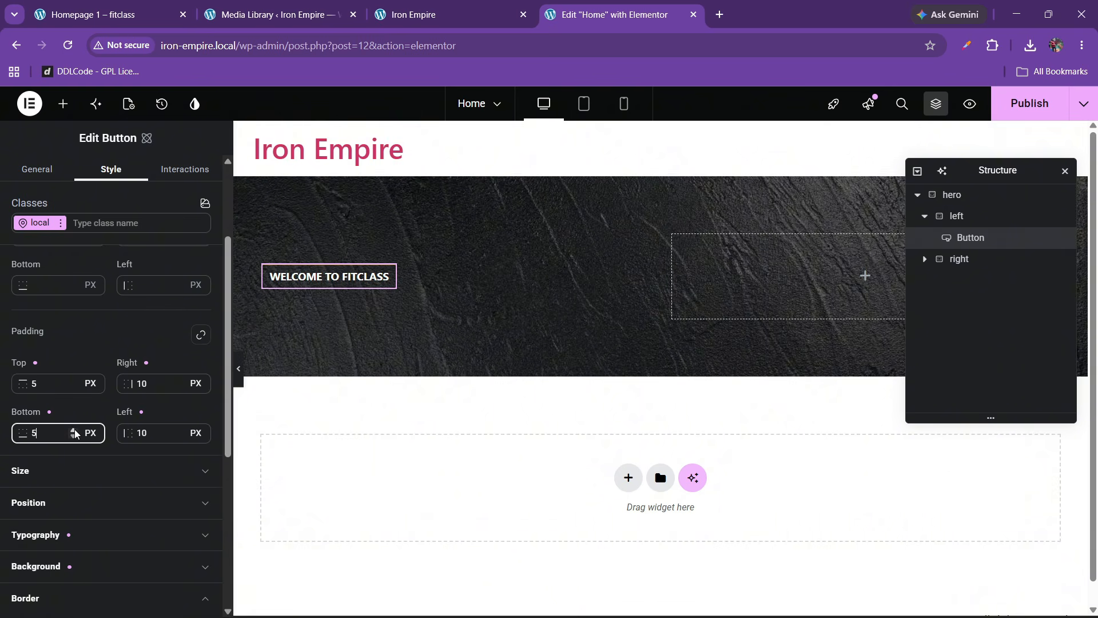
Step: Reduce the button's font size to 12 px
{"action": "scroll", "coordinate": [86, 346], "scroll_direction": "up", "scroll_amount": 3}
{"action": "left_click", "coordinate": [65, 298]}
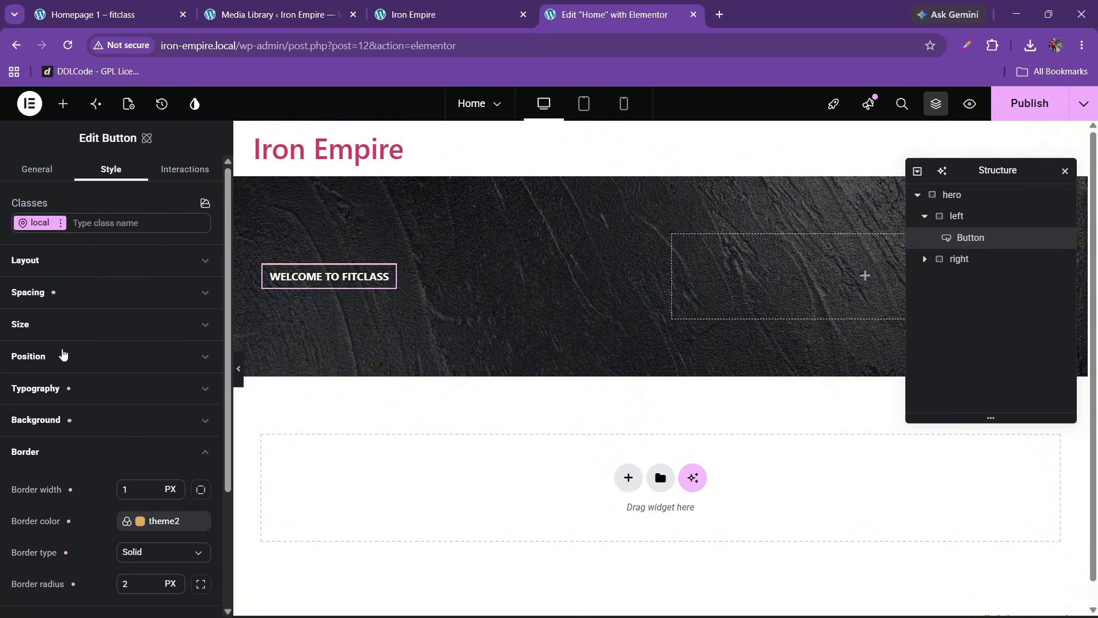
{"action": "left_click", "coordinate": [65, 388]}
{"action": "scroll", "coordinate": [143, 401], "scroll_direction": "down", "scroll_amount": 2}
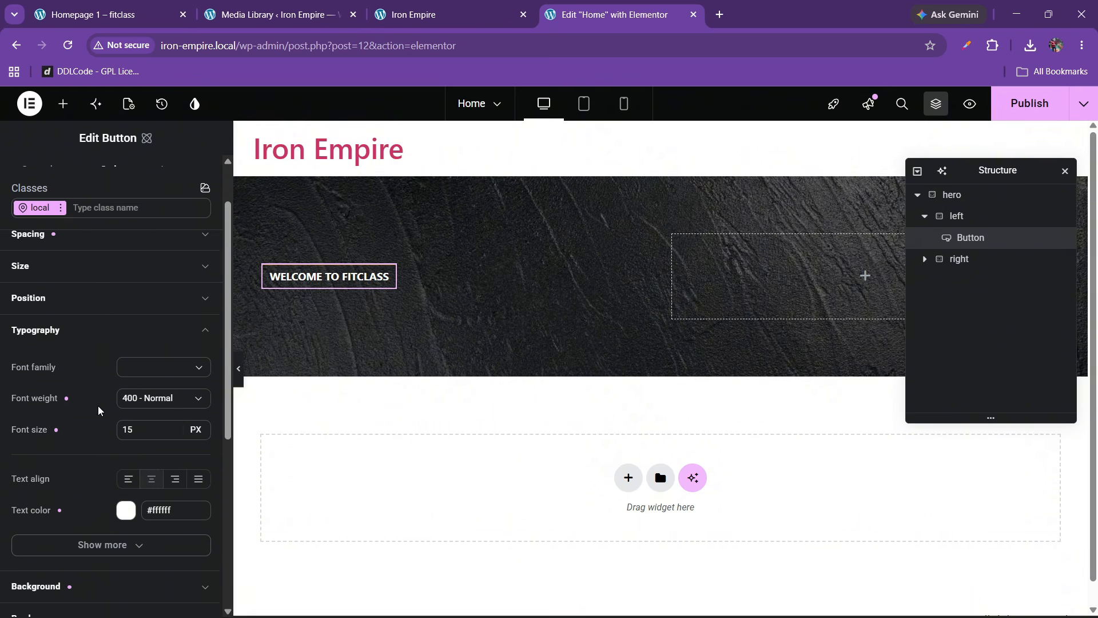
{"action": "left_click", "coordinate": [179, 420]}
{"action": "left_click", "coordinate": [179, 421]}
{"action": "left_click", "coordinate": [179, 421]}
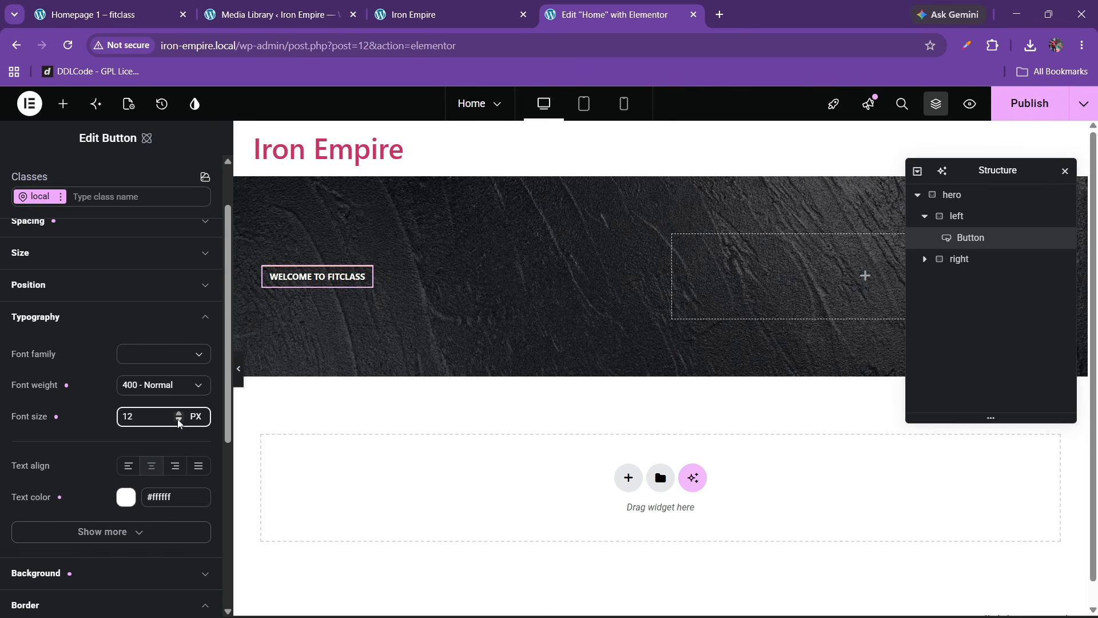
Step: Compare the badge text with the Fitclass homepage and return the button's font size to 15 px
{"action": "left_click", "coordinate": [211, 5]}
{"action": "left_click", "coordinate": [392, 5]}
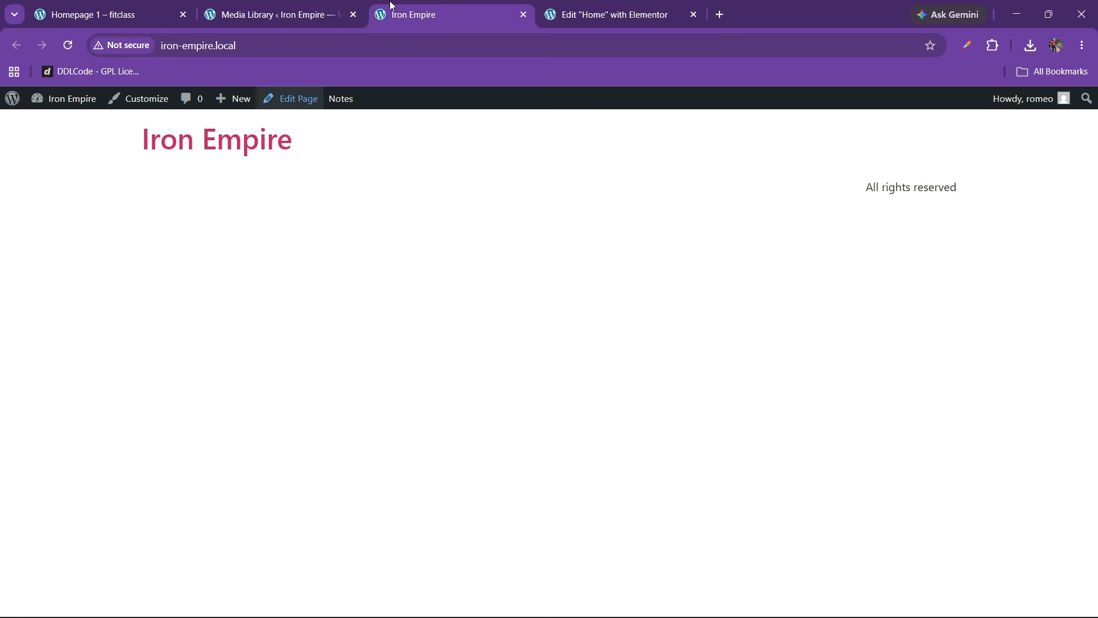
{"action": "left_click", "coordinate": [109, 13]}
{"action": "left_click", "coordinate": [572, 13]}
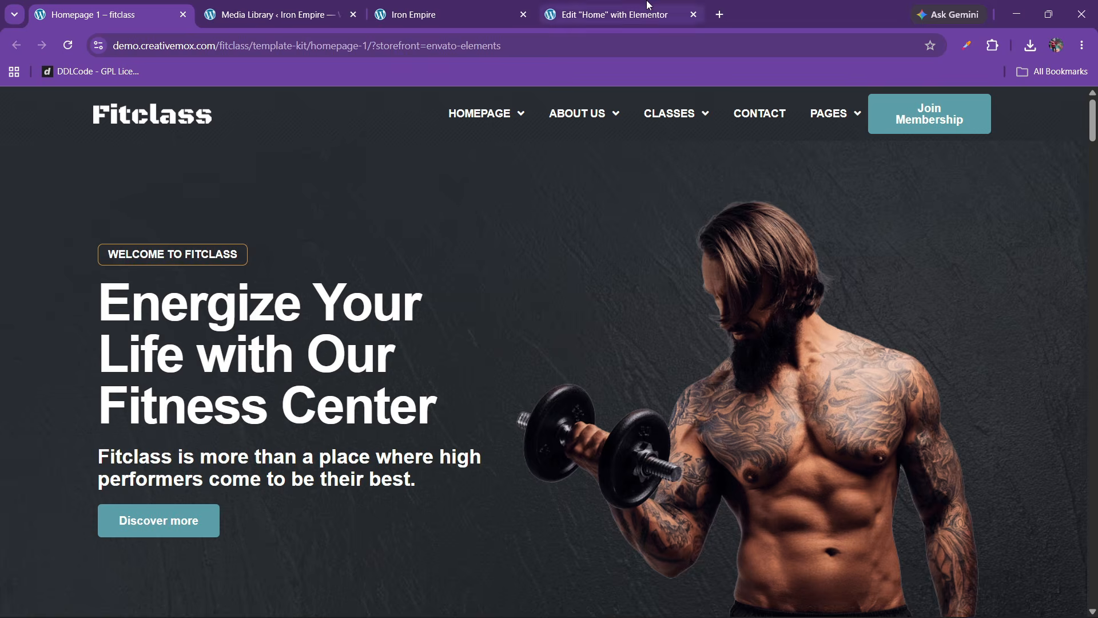
{"action": "left_click", "coordinate": [178, 414]}
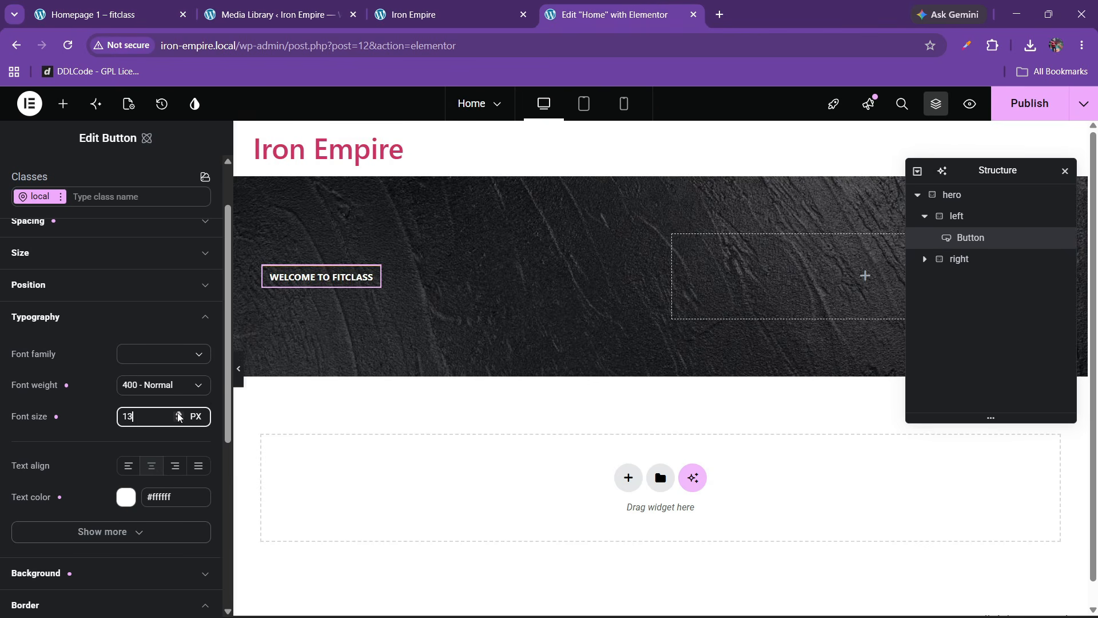
{"action": "left_click", "coordinate": [179, 414]}
{"action": "left_click", "coordinate": [179, 414]}
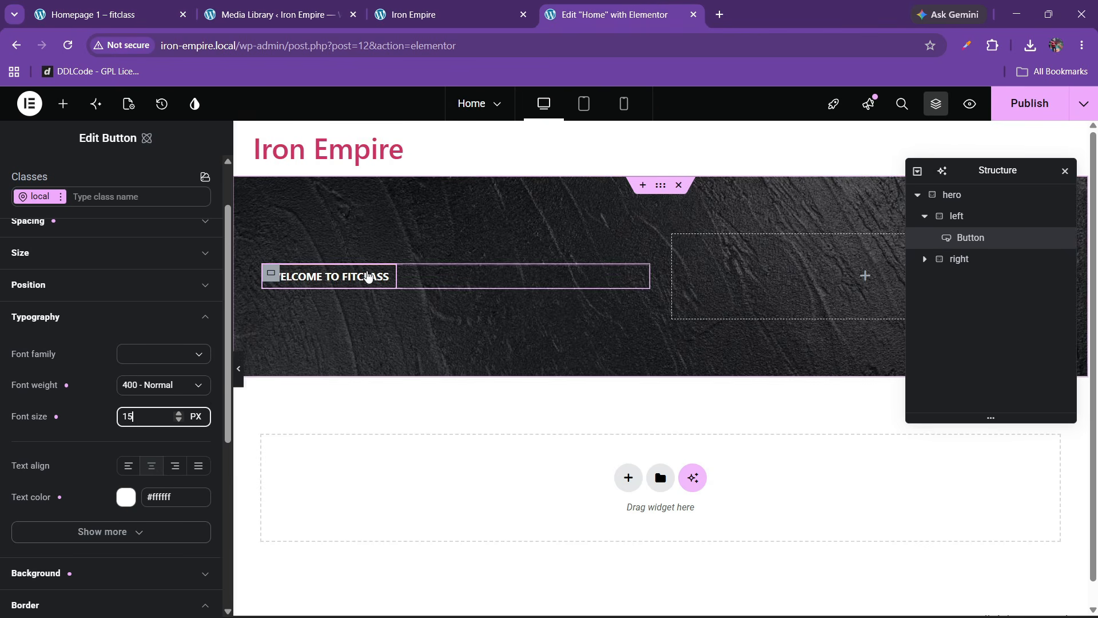
Step: Check the badge on the canvas without the editing panels and publish the Home page
{"action": "left_click", "coordinate": [240, 378]}
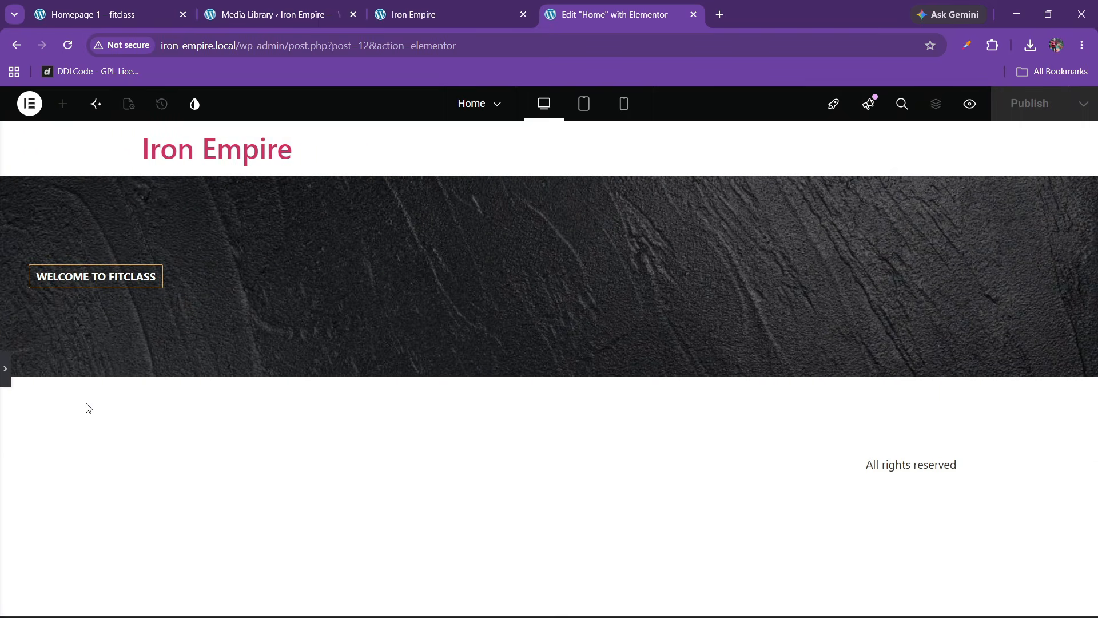
{"action": "left_click", "coordinate": [6, 379]}
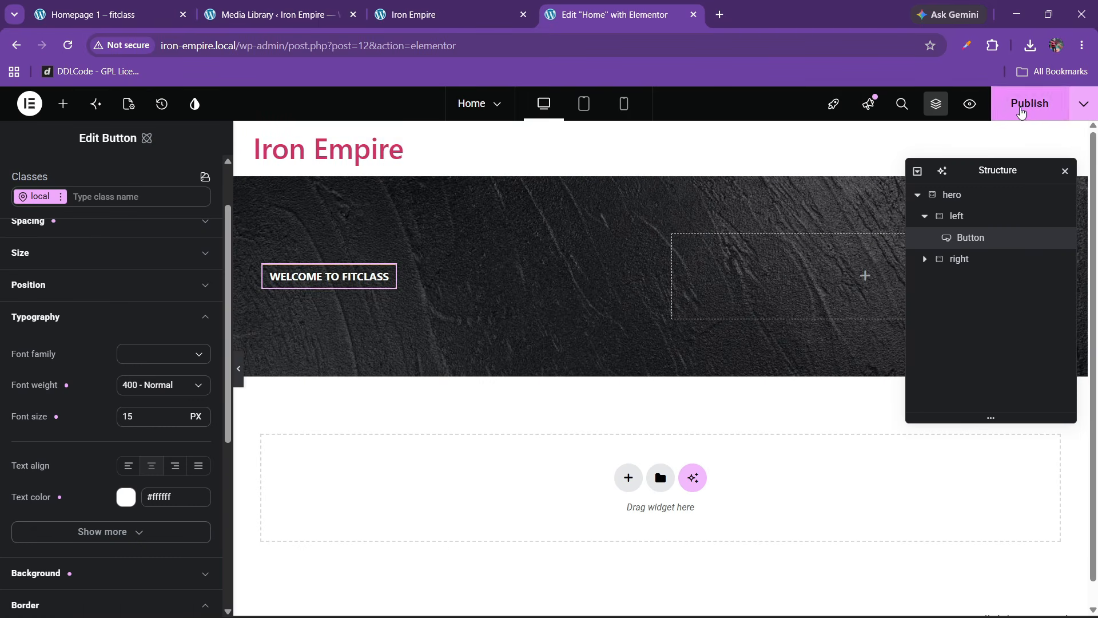
{"action": "left_click", "coordinate": [1027, 105]}
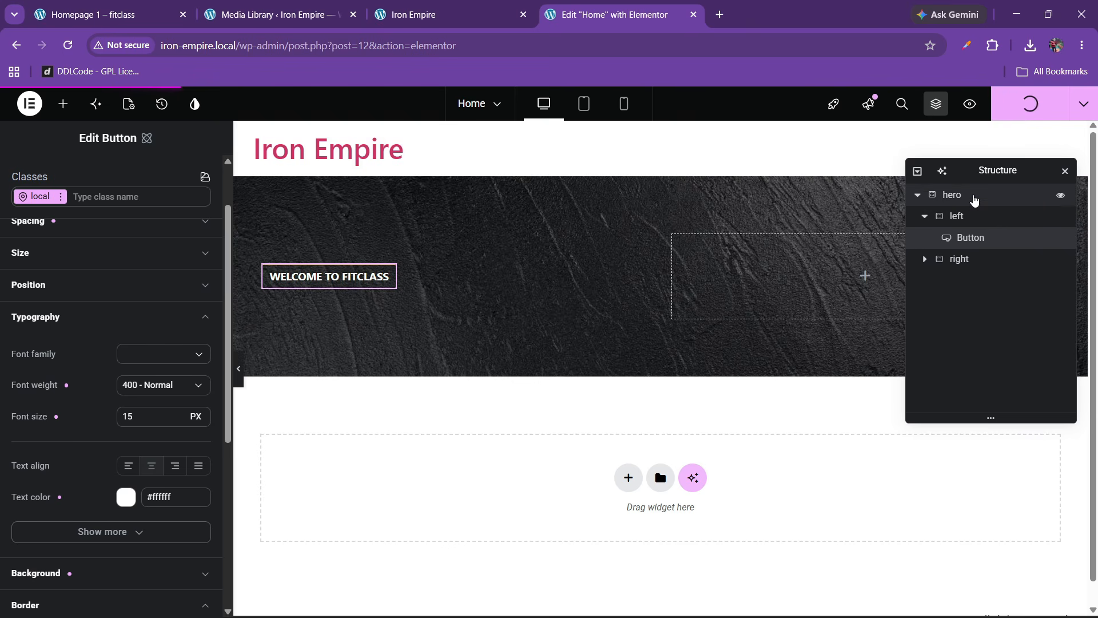
Step: Select the hero container, view the published Home page and compare its hero with the Fitclass homepage
{"action": "left_click", "coordinate": [974, 198]}
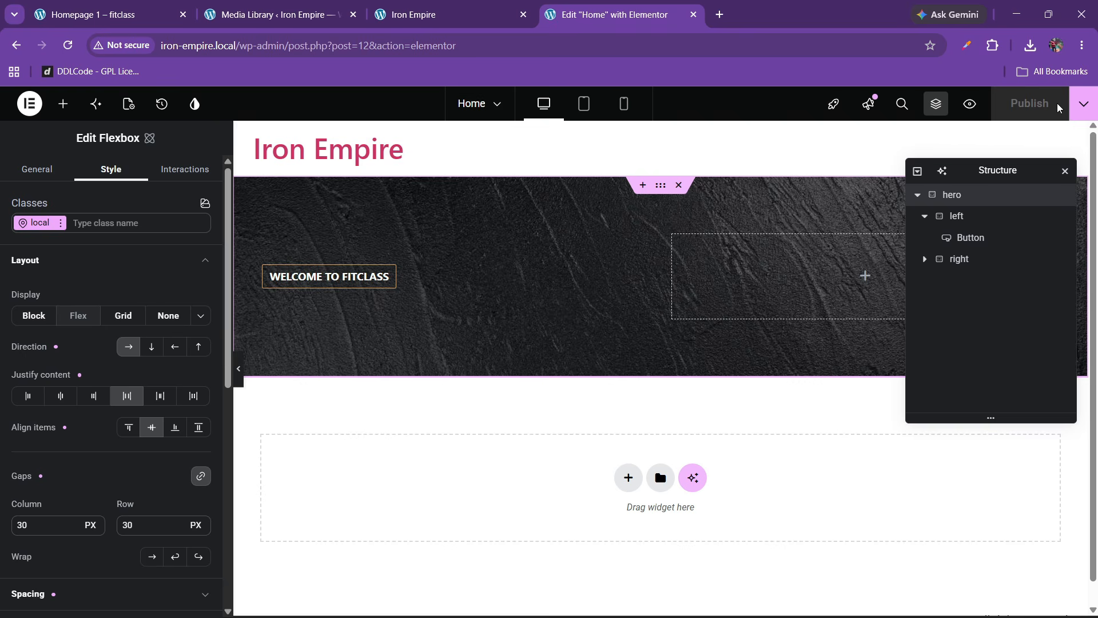
{"action": "left_click", "coordinate": [1083, 104]}
{"action": "left_click", "coordinate": [1012, 209]}
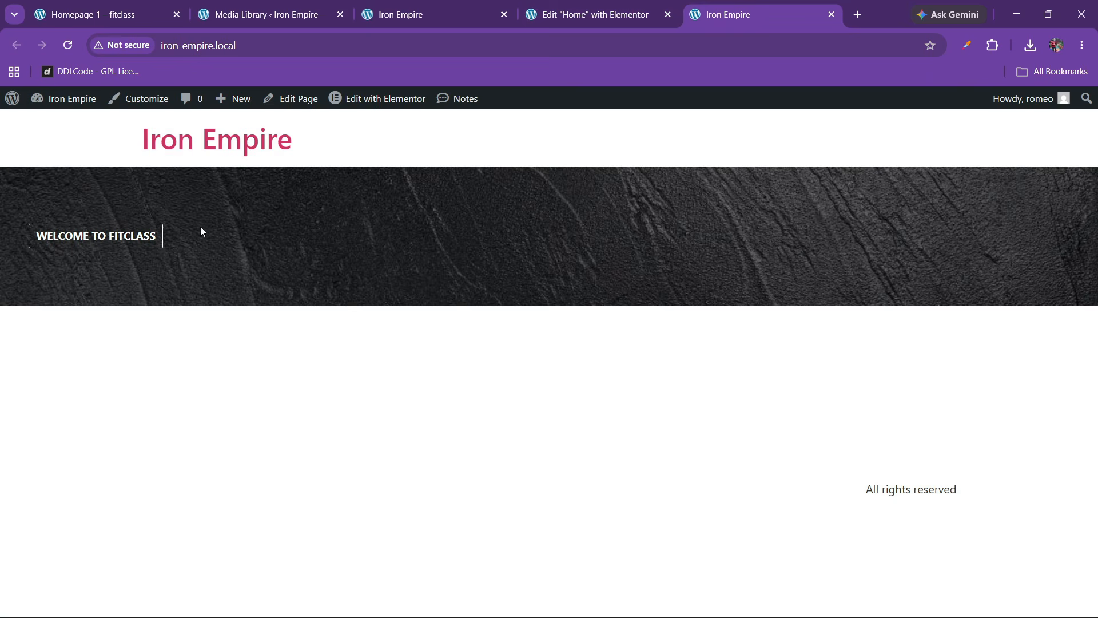
{"action": "left_click", "coordinate": [86, 14]}
{"action": "left_click", "coordinate": [720, 7]}
{"action": "left_click", "coordinate": [595, 14]}
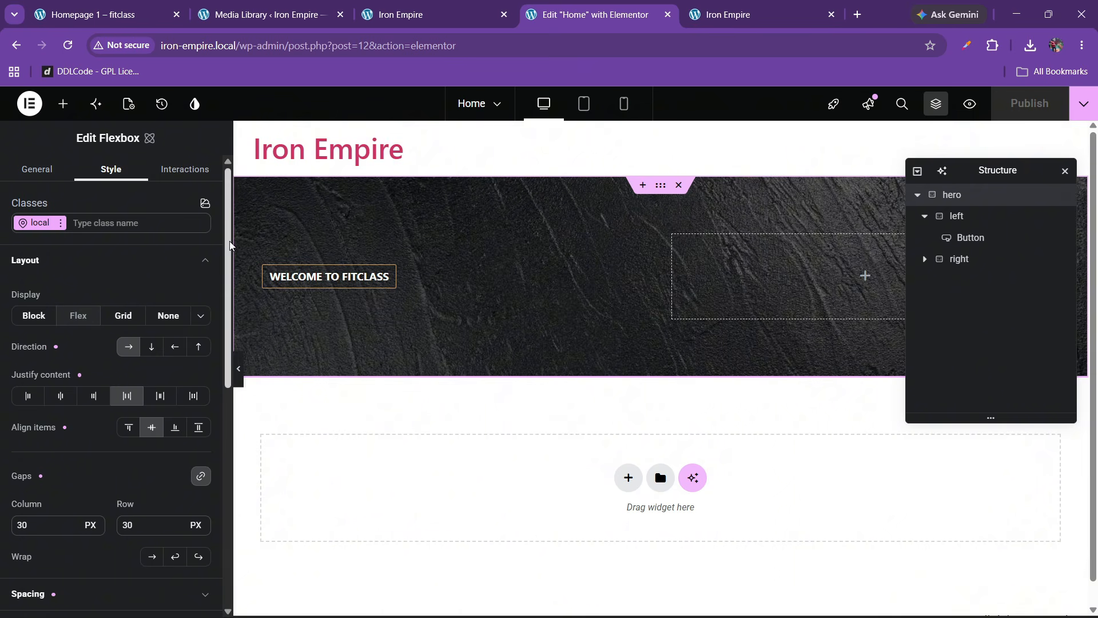
Step: Narrow the editing panel and set the hero container's right padding to 80 px
{"action": "left_click_drag", "start_coordinate": [232, 242], "coordinate": [207, 244]}
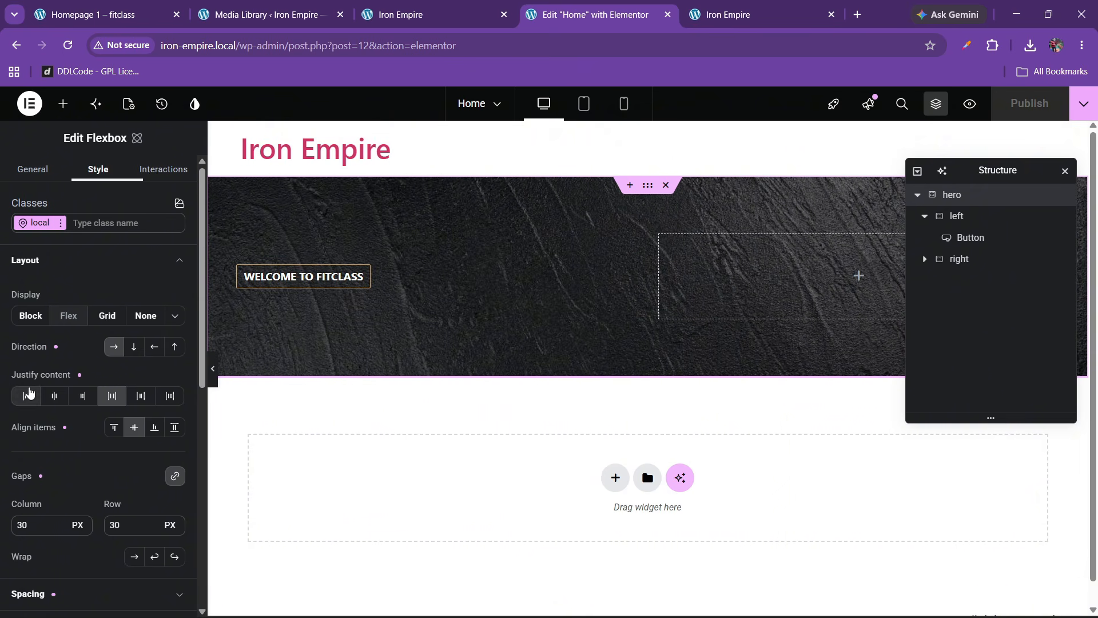
{"action": "scroll", "coordinate": [36, 400], "scroll_direction": "down", "scroll_amount": 5}
{"action": "left_click", "coordinate": [39, 350]}
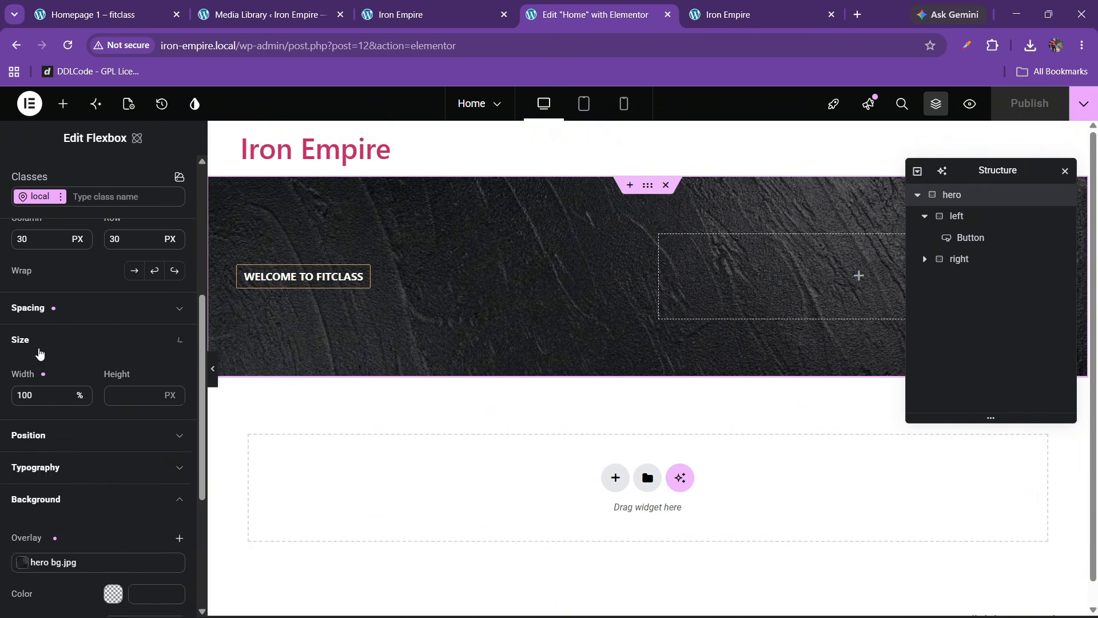
{"action": "scroll", "coordinate": [81, 431], "scroll_direction": "down", "scroll_amount": 4}
{"action": "scroll", "coordinate": [40, 453], "scroll_direction": "up", "scroll_amount": 2}
{"action": "scroll", "coordinate": [45, 429], "scroll_direction": "up", "scroll_amount": 3}
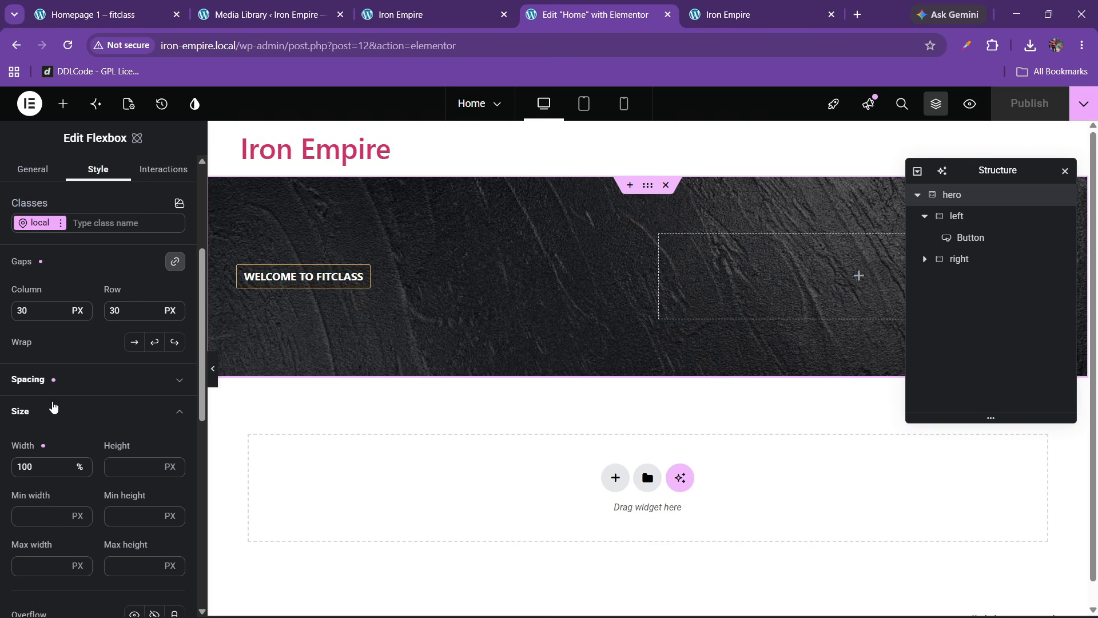
{"action": "left_click", "coordinate": [57, 381]}
{"action": "scroll", "coordinate": [44, 356], "scroll_direction": "up", "scroll_amount": 3}
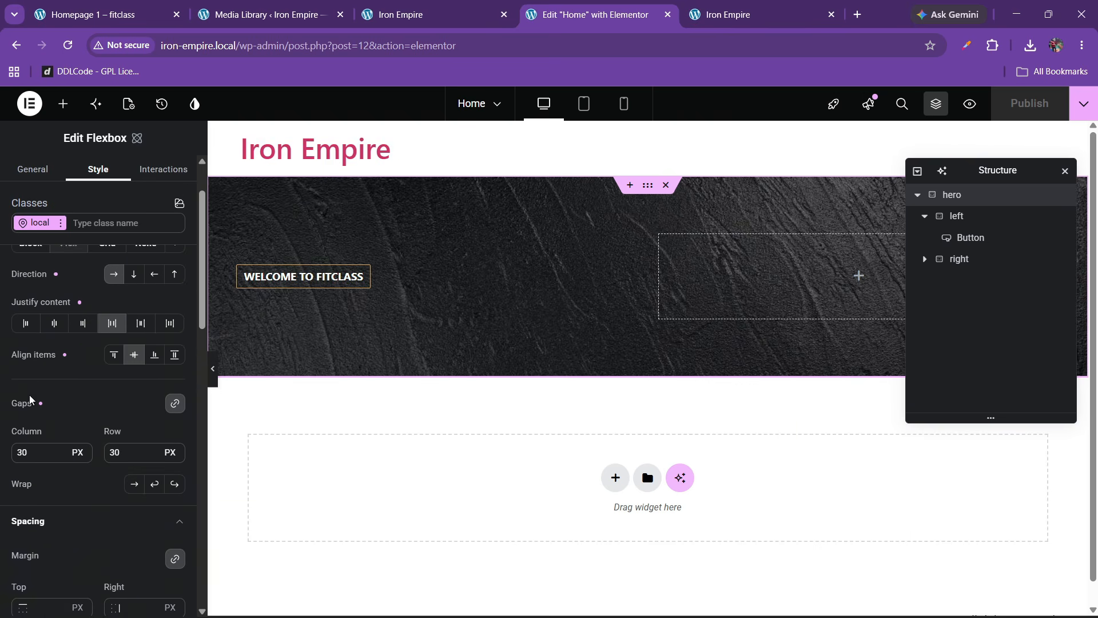
{"action": "scroll", "coordinate": [29, 395], "scroll_direction": "up", "scroll_amount": 1}
{"action": "left_click", "coordinate": [51, 261]}
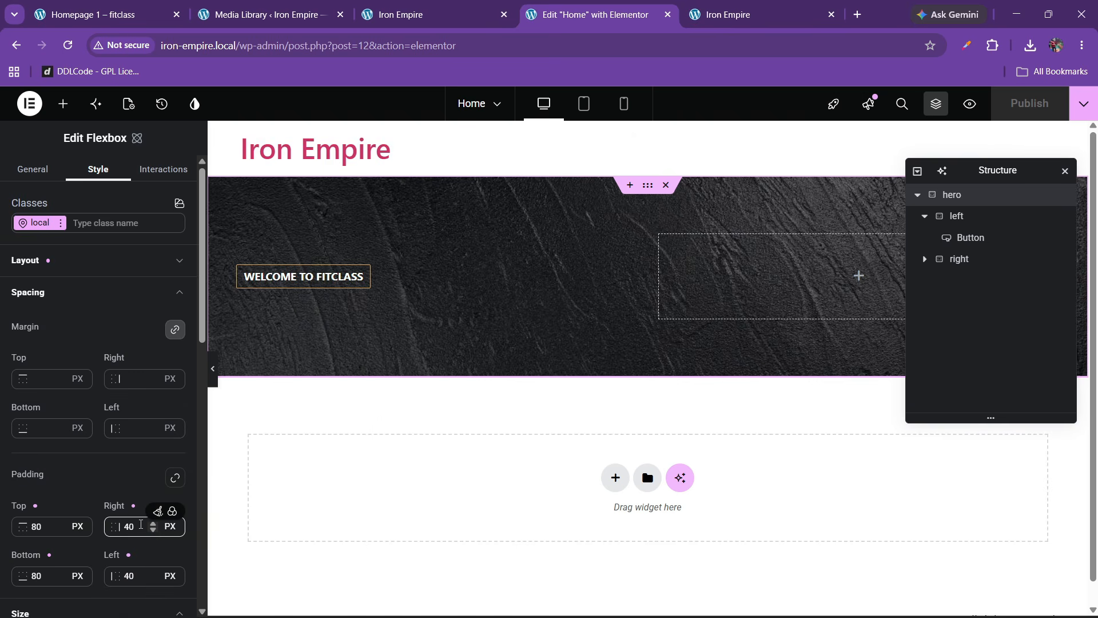
{"action": "double_click", "coordinate": [135, 528]}
{"action": "type", "text": "90"}
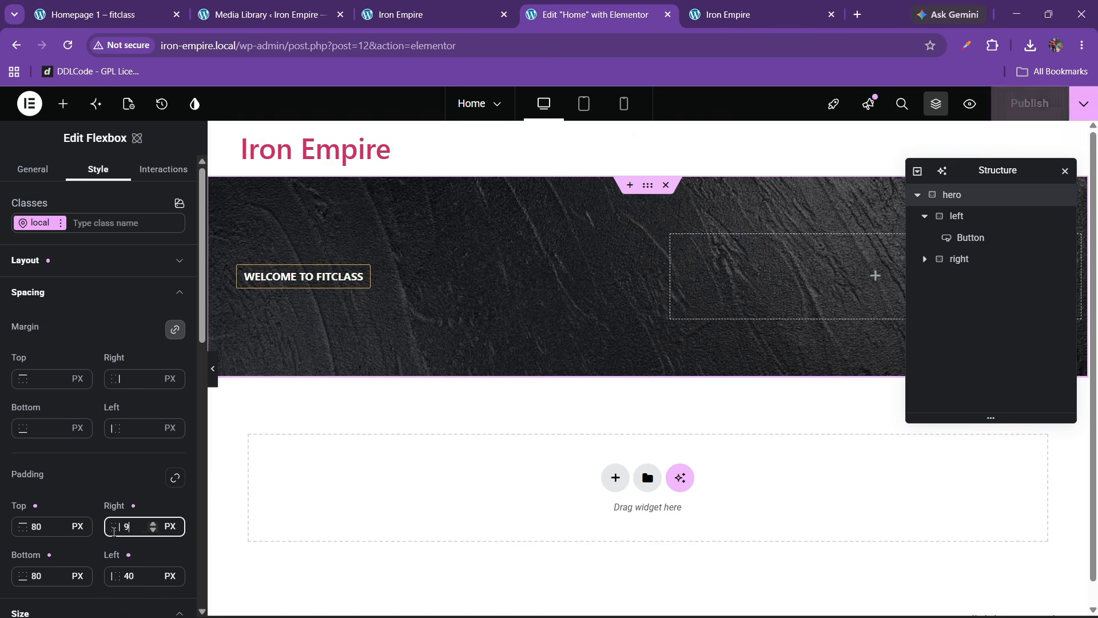
{"action": "key", "text": "BackSpace"}
{"action": "key", "text": "BackSpace"}
{"action": "type", "text": "80"}
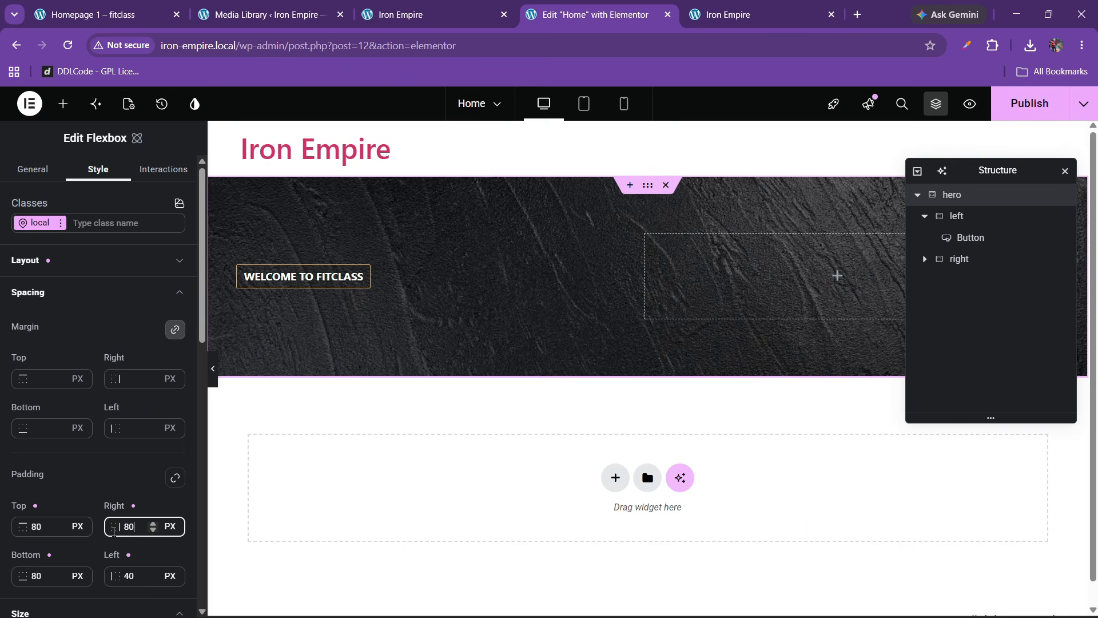
Step: Set the hero container's left padding to 80 px
{"action": "left_click", "coordinate": [129, 577]}
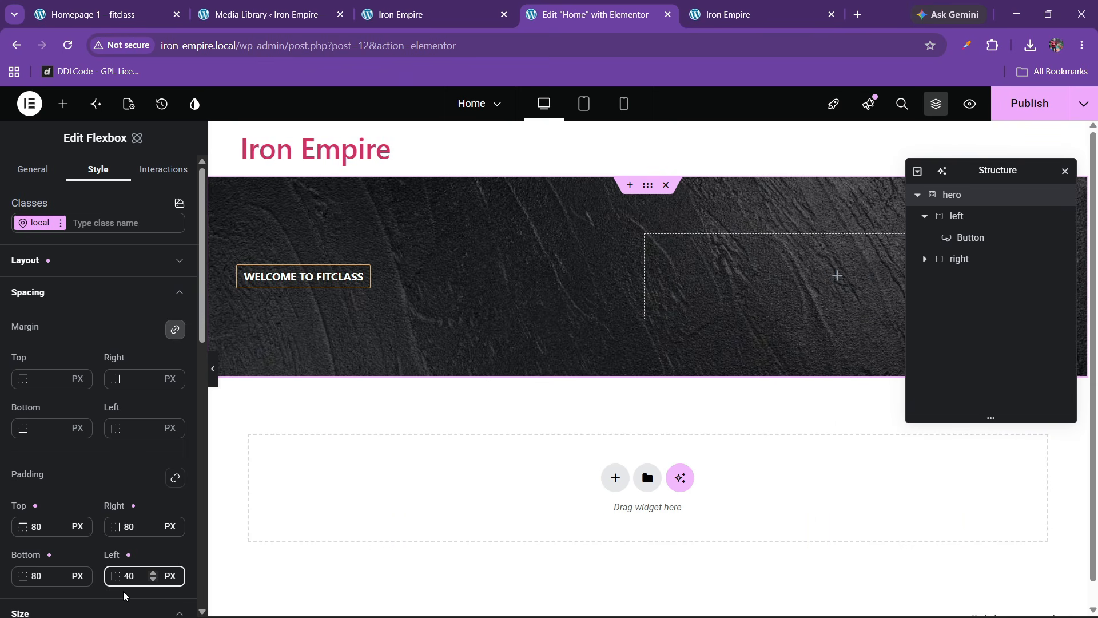
{"action": "key", "text": "BackSpace"}
{"action": "key", "text": "BackSpace"}
{"action": "type", "text": "80"}
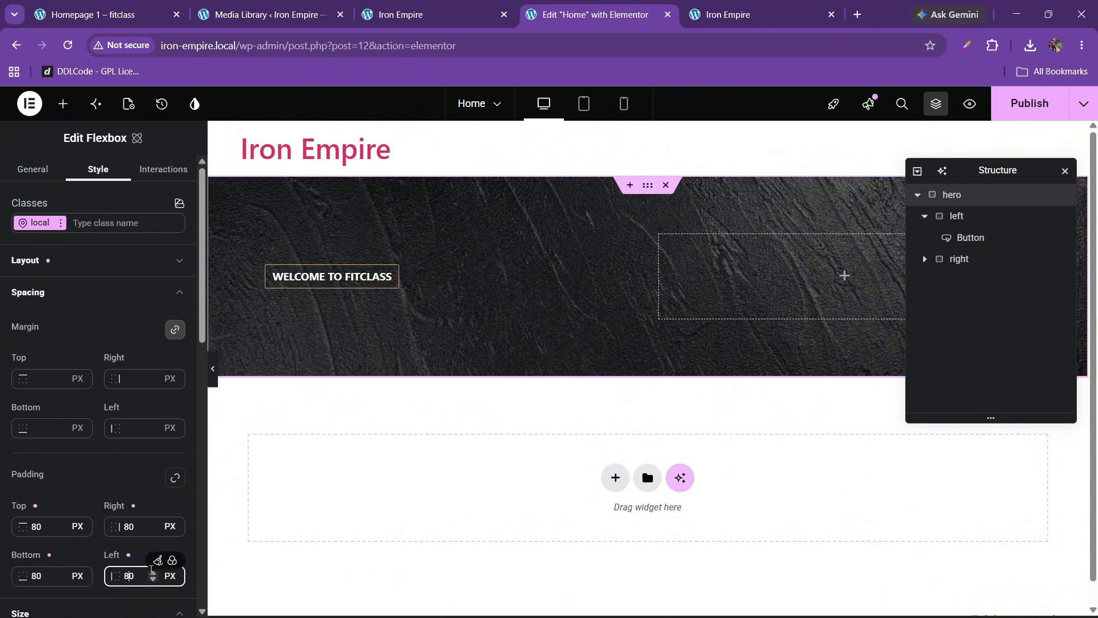
Step: Check the hero spacing on the canvas without the editing panels and publish the Home page
{"action": "left_click", "coordinate": [212, 377]}
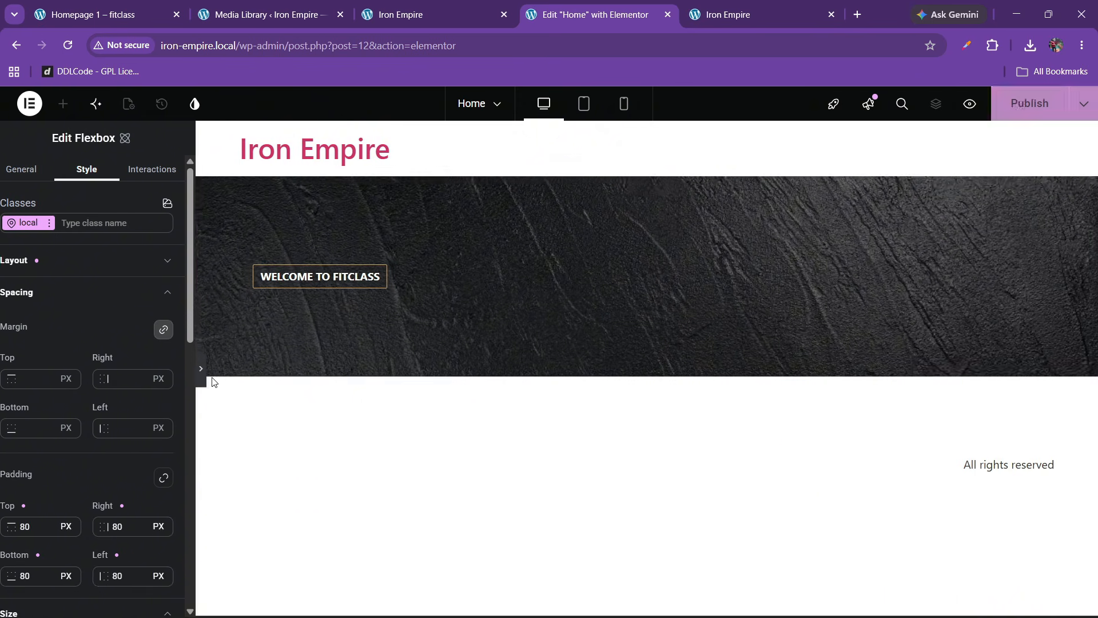
{"action": "left_click", "coordinate": [4, 368]}
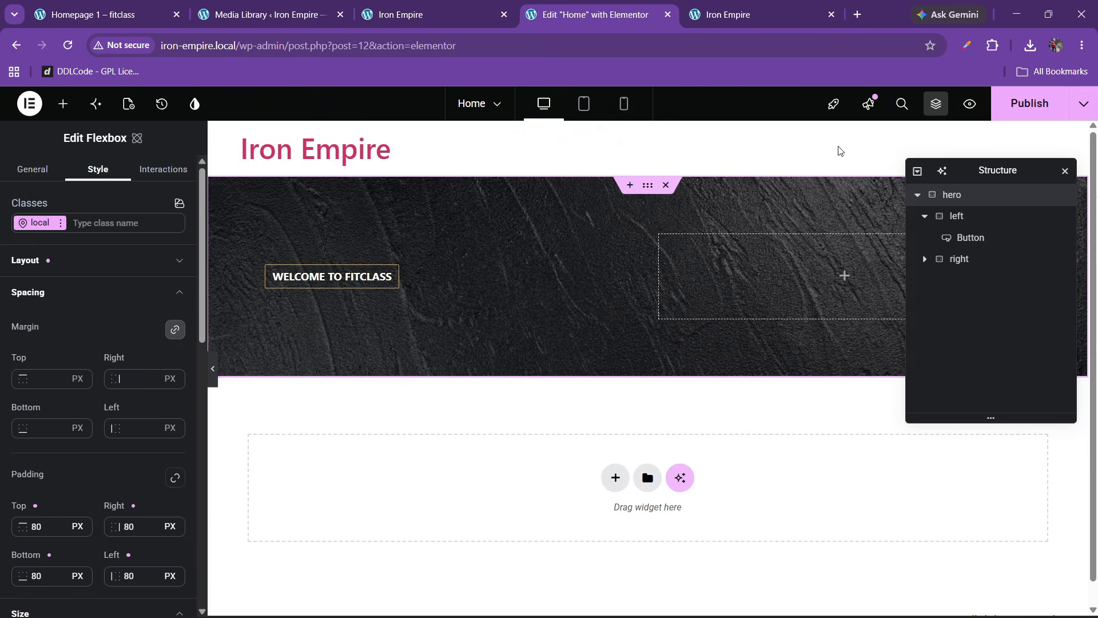
{"action": "left_click", "coordinate": [1028, 104]}
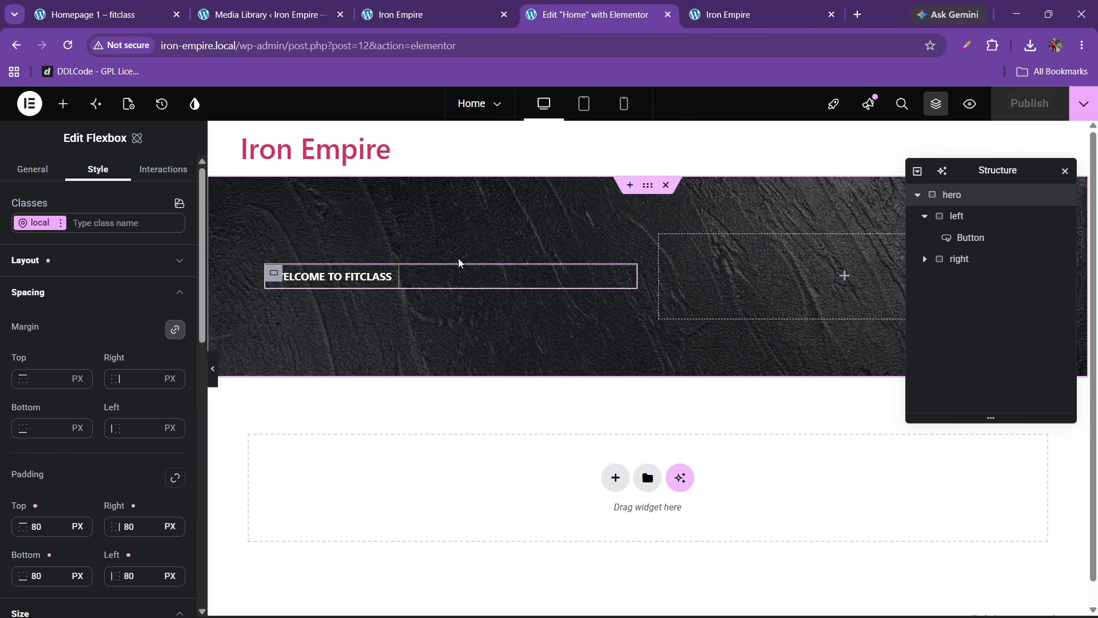
{"action": "left_click", "coordinate": [147, 5]}
{"action": "left_click", "coordinate": [595, 8]}
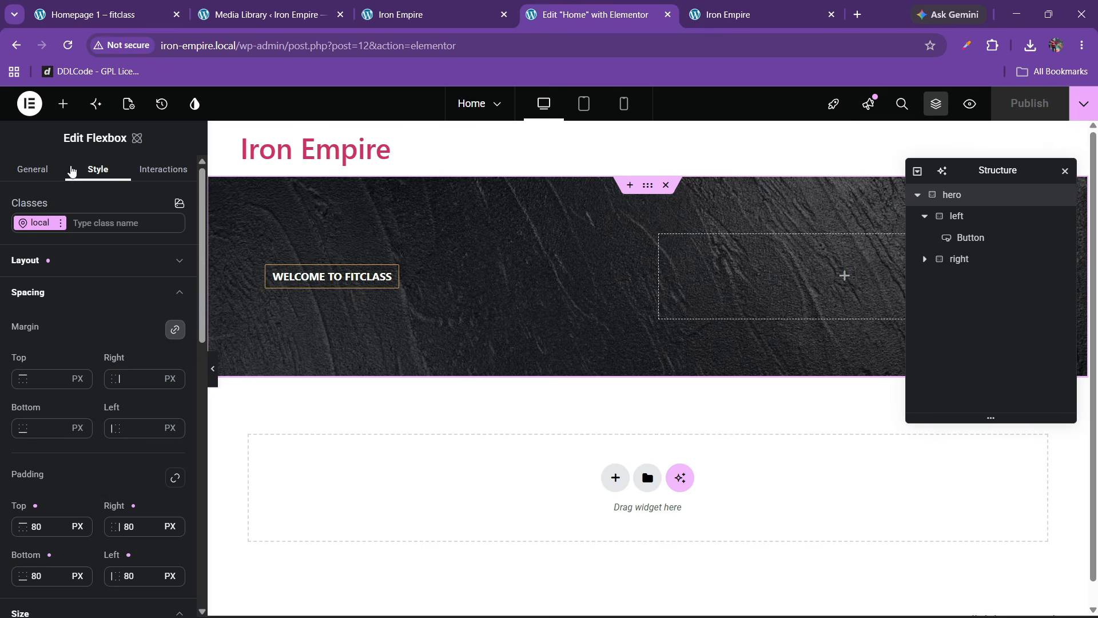
Step: Add a heading after the badge in the left container and stack the container's contents in a column, centre-justified and start-aligned
{"action": "left_click", "coordinate": [63, 104]}
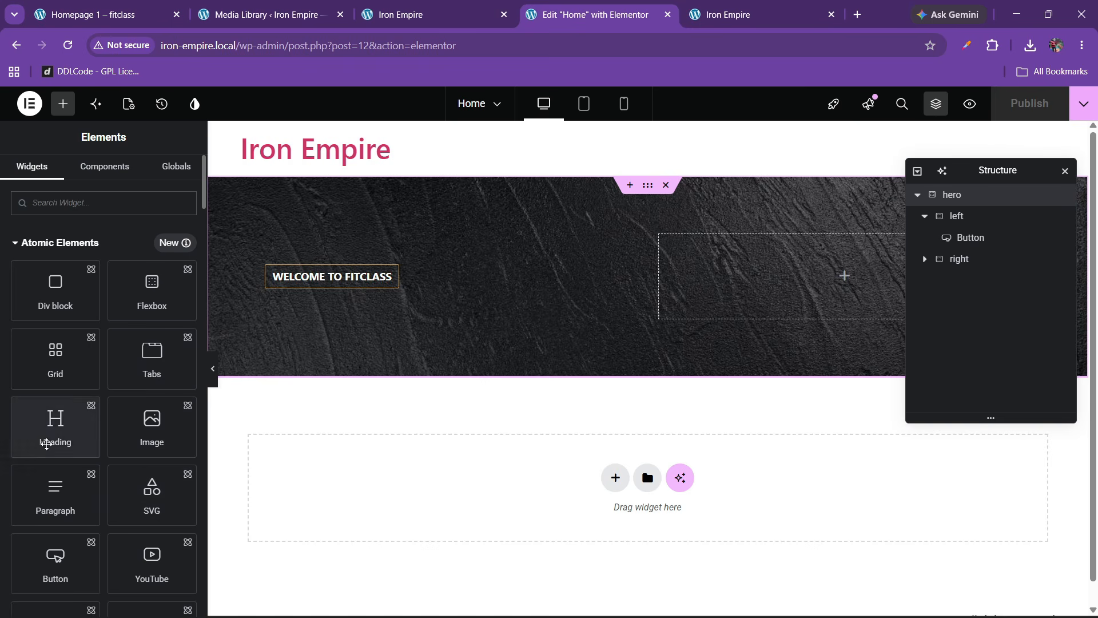
{"action": "left_click_drag", "start_coordinate": [54, 417], "coordinate": [337, 286]}
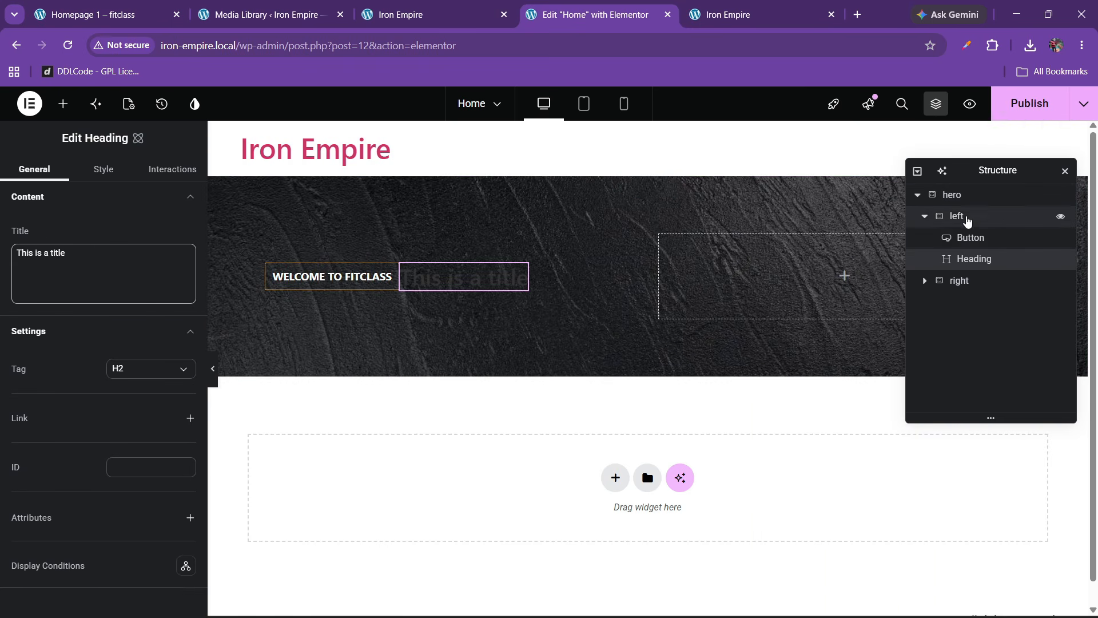
{"action": "left_click", "coordinate": [956, 216]}
{"action": "left_click", "coordinate": [91, 261]}
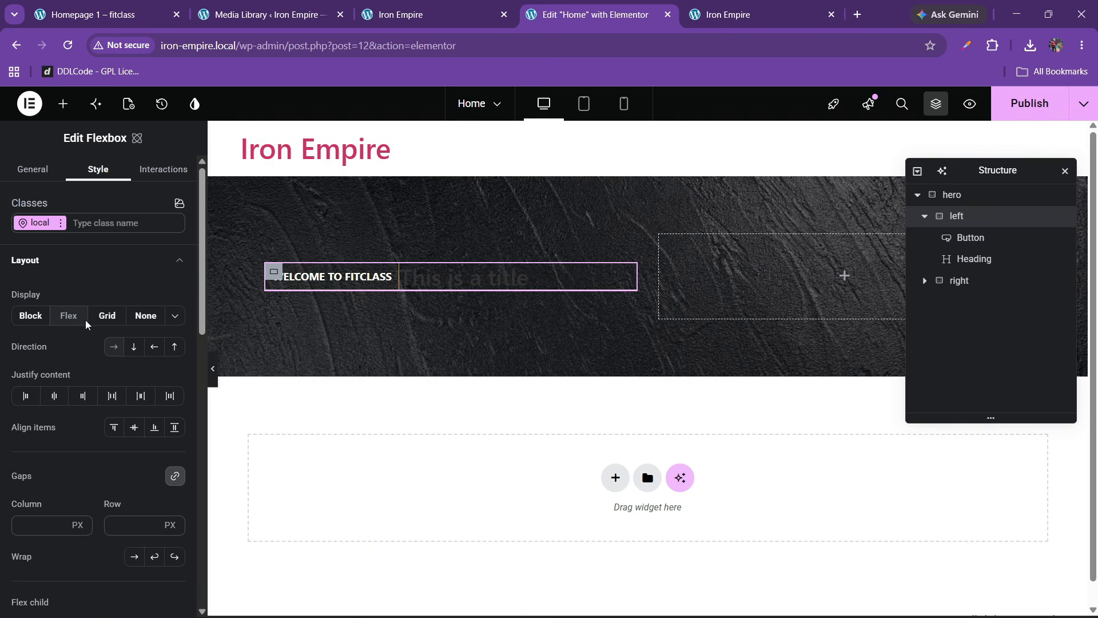
{"action": "left_click", "coordinate": [134, 347]}
{"action": "left_click", "coordinate": [55, 396]}
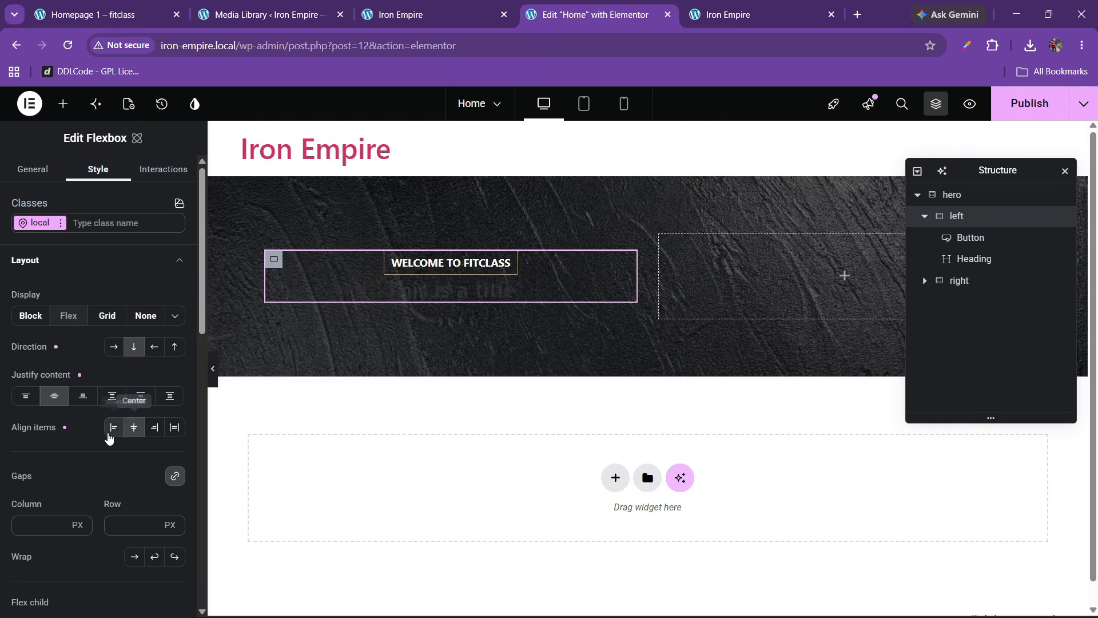
{"action": "left_click", "coordinate": [113, 428]}
Step: Copy "Energize Your Life with Our Fitness Center" from the Fitclass homepage and use it as the new heading's title
{"action": "left_click", "coordinate": [967, 260]}
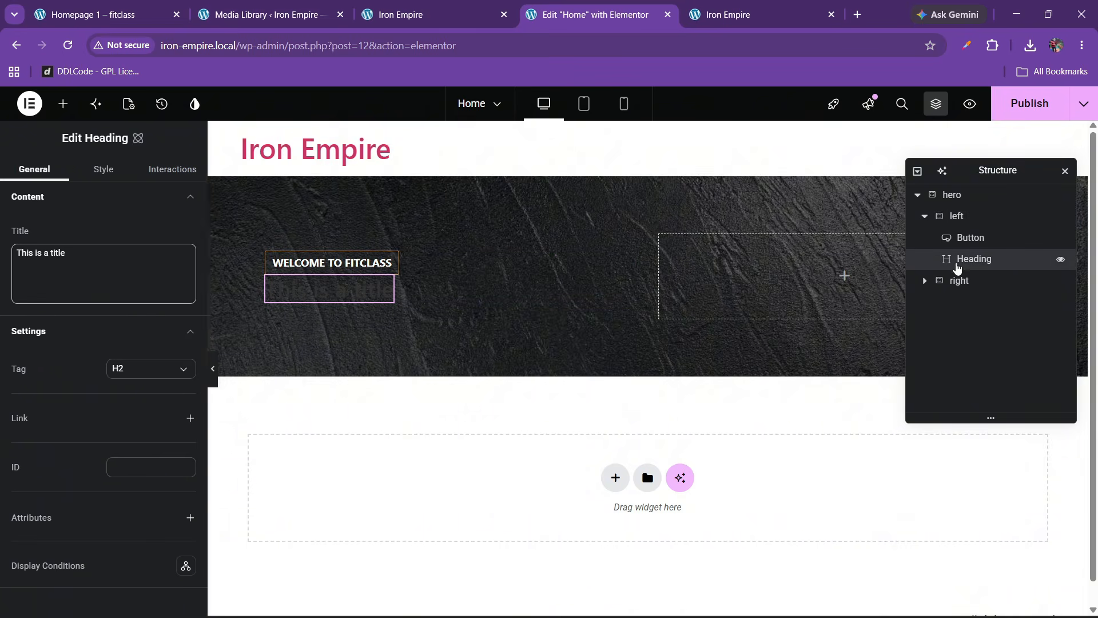
{"action": "left_click", "coordinate": [137, 7]}
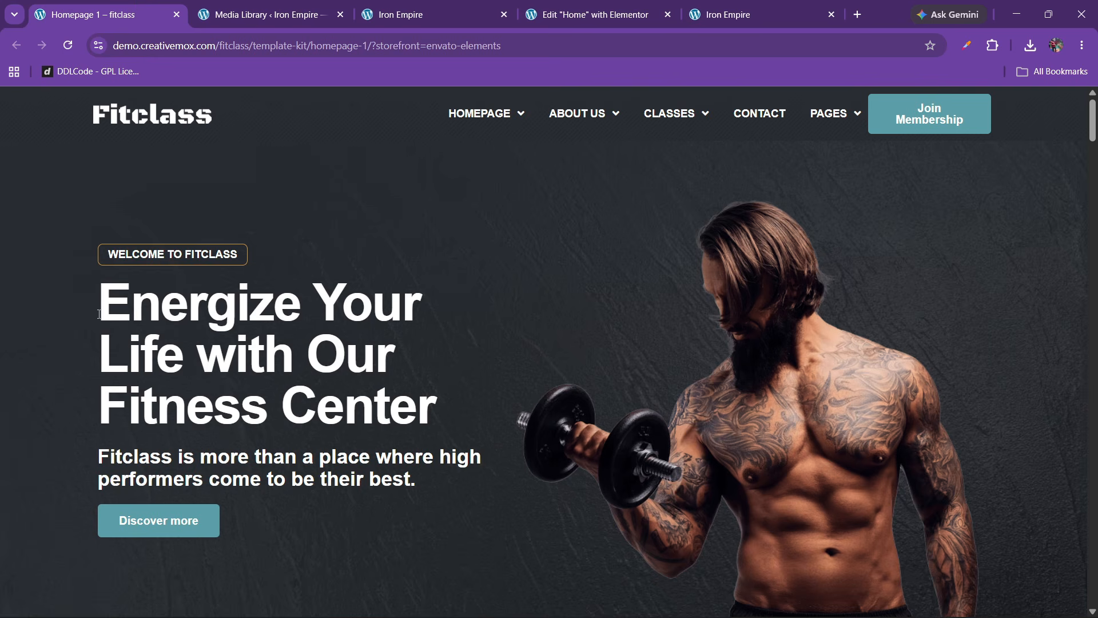
{"action": "mouse_move", "coordinate": [99, 314]}
{"action": "left_mouse_down"}
{"action": "mouse_move", "coordinate": [436, 407]}
{"action": "mouse_move", "coordinate": [313, 407]}
{"action": "mouse_move", "coordinate": [100, 355]}
{"action": "mouse_move", "coordinate": [104, 327]}
{"action": "left_mouse_up"}
{"action": "key", "text": "ctrl+c"}
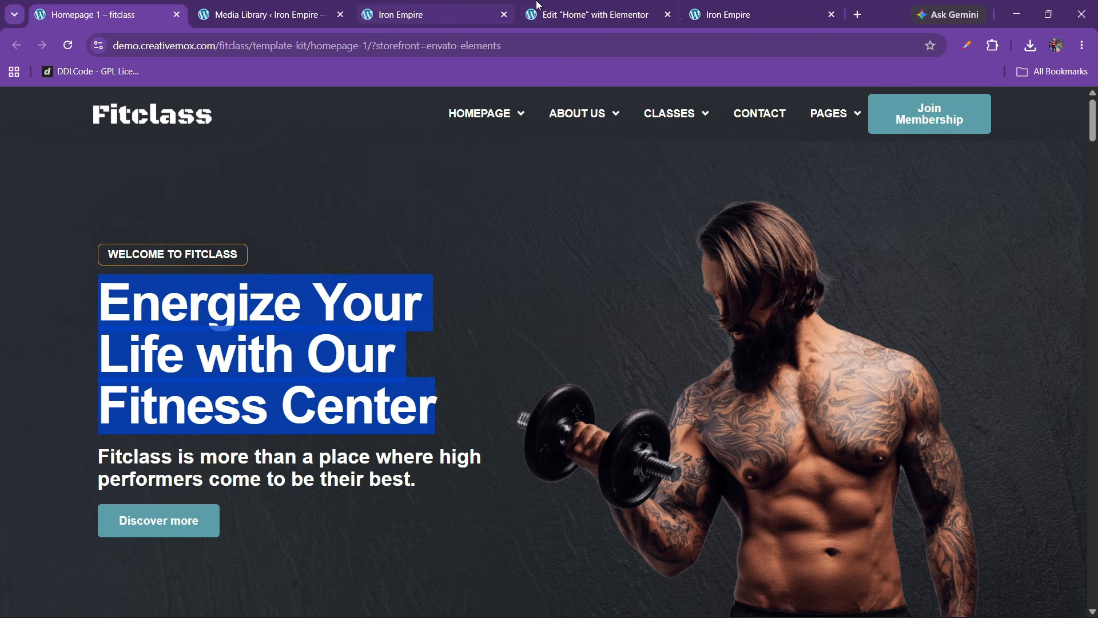
{"action": "left_click", "coordinate": [597, 15]}
{"action": "left_click", "coordinate": [93, 275]}
{"action": "key", "text": "ctrl+a"}
{"action": "key", "text": "ctrl+v"}
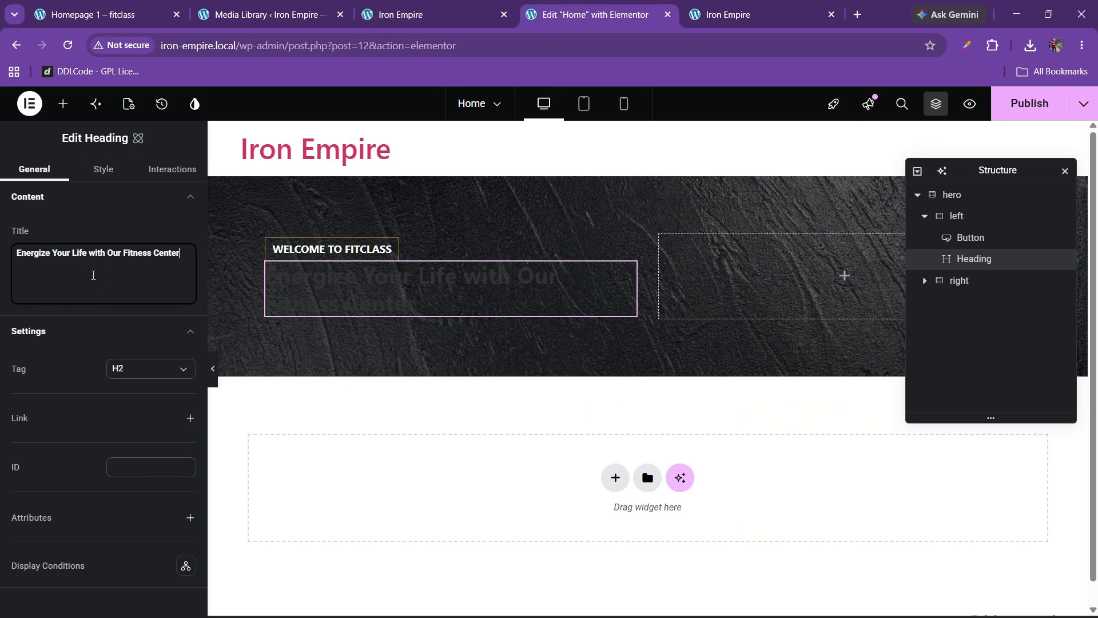
Step: Set the heading's text color to white (#ffffff)
{"action": "left_click", "coordinate": [104, 171]}
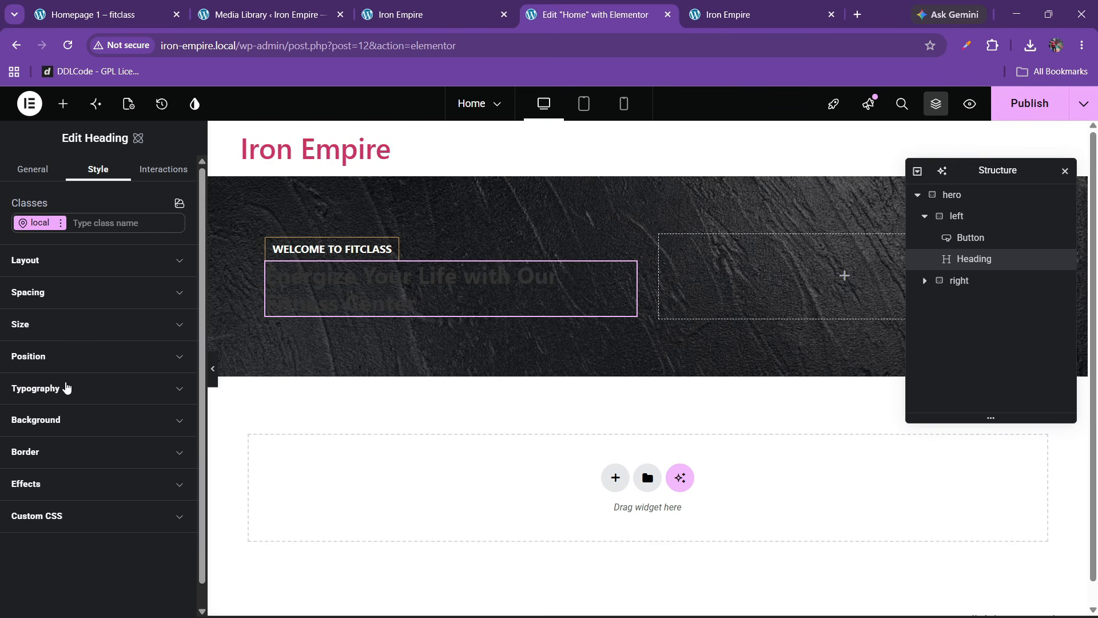
{"action": "left_click", "coordinate": [66, 388]}
{"action": "scroll", "coordinate": [137, 478], "scroll_direction": "down", "scroll_amount": 2}
{"action": "left_click", "coordinate": [113, 496]}
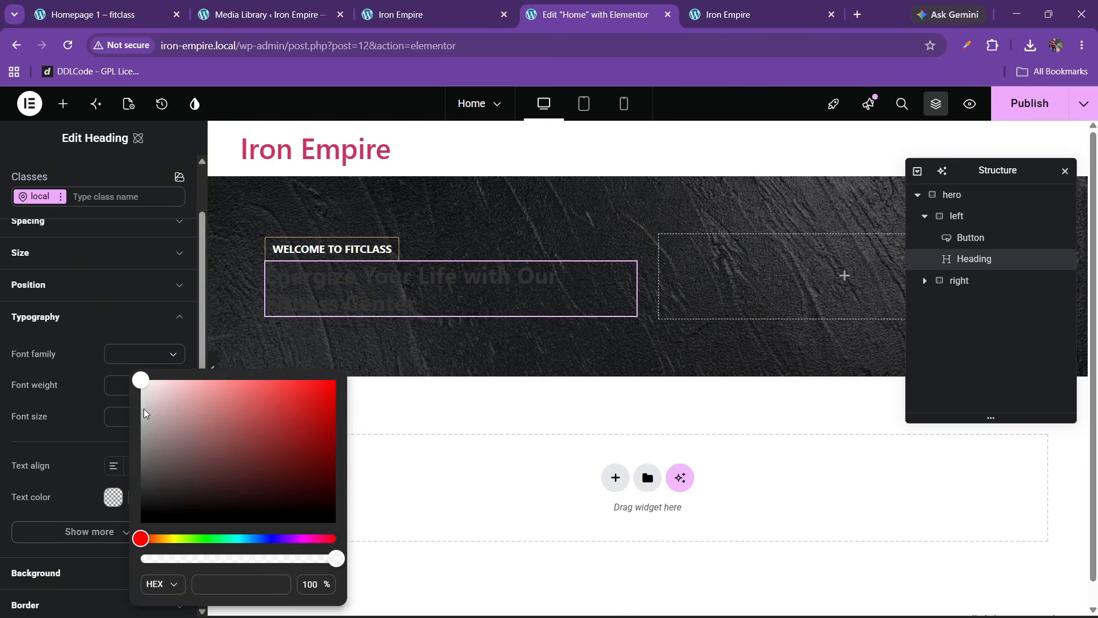
{"action": "left_click_drag", "start_coordinate": [146, 413], "coordinate": [140, 380]}
{"action": "left_click", "coordinate": [58, 408]}
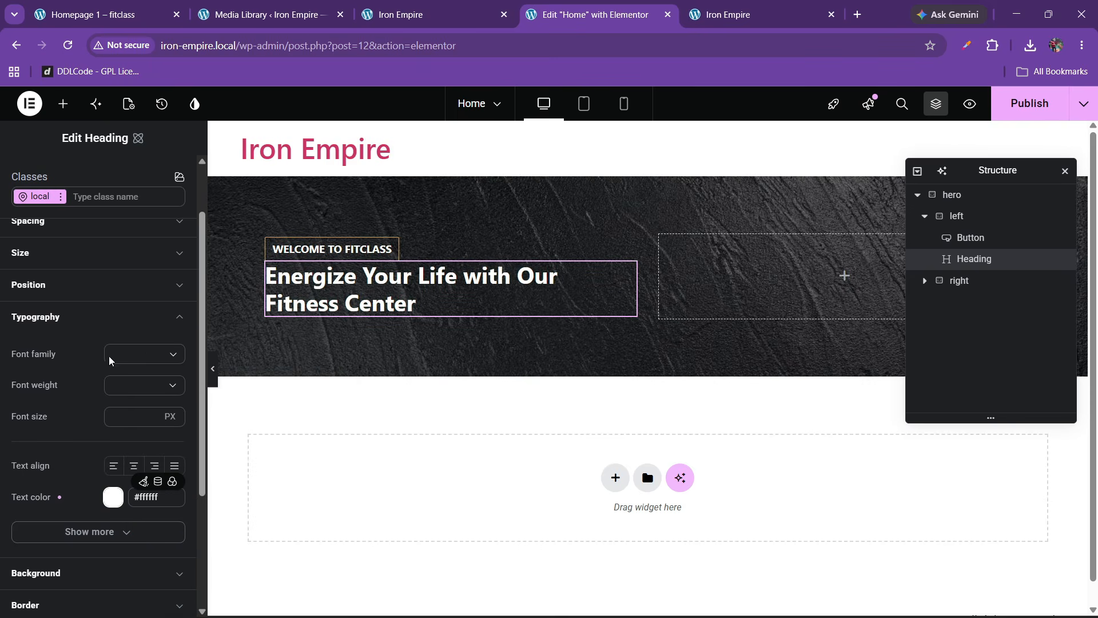
Step: Set the heading's font weight to 500 - Medium and its font size to 60 px
{"action": "left_click", "coordinate": [132, 385]}
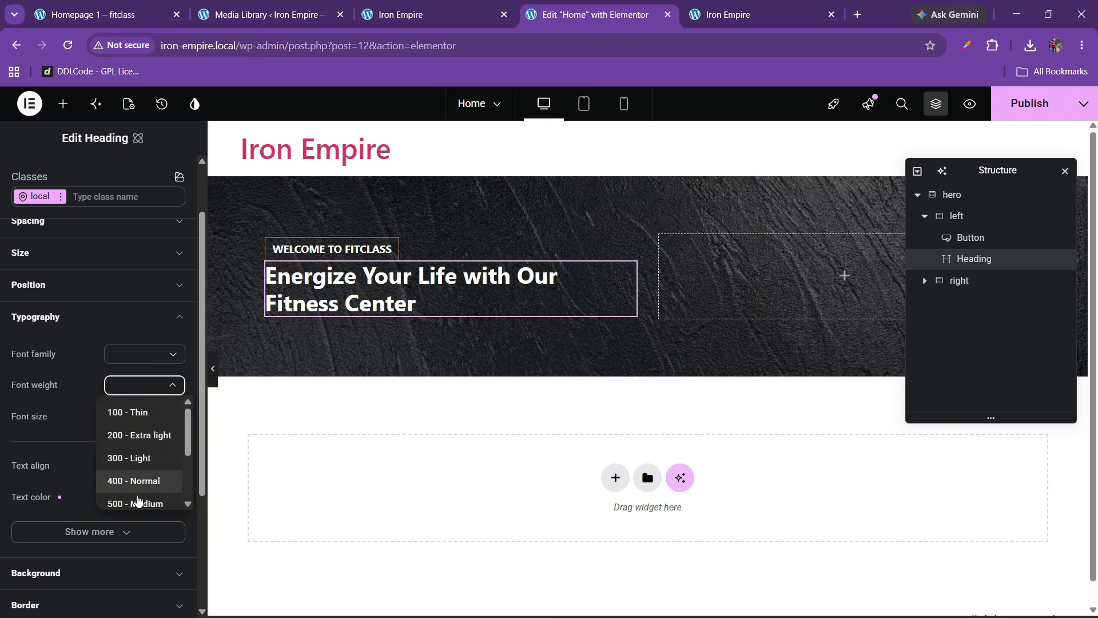
{"action": "left_click", "coordinate": [137, 503]}
{"action": "left_click", "coordinate": [128, 417]}
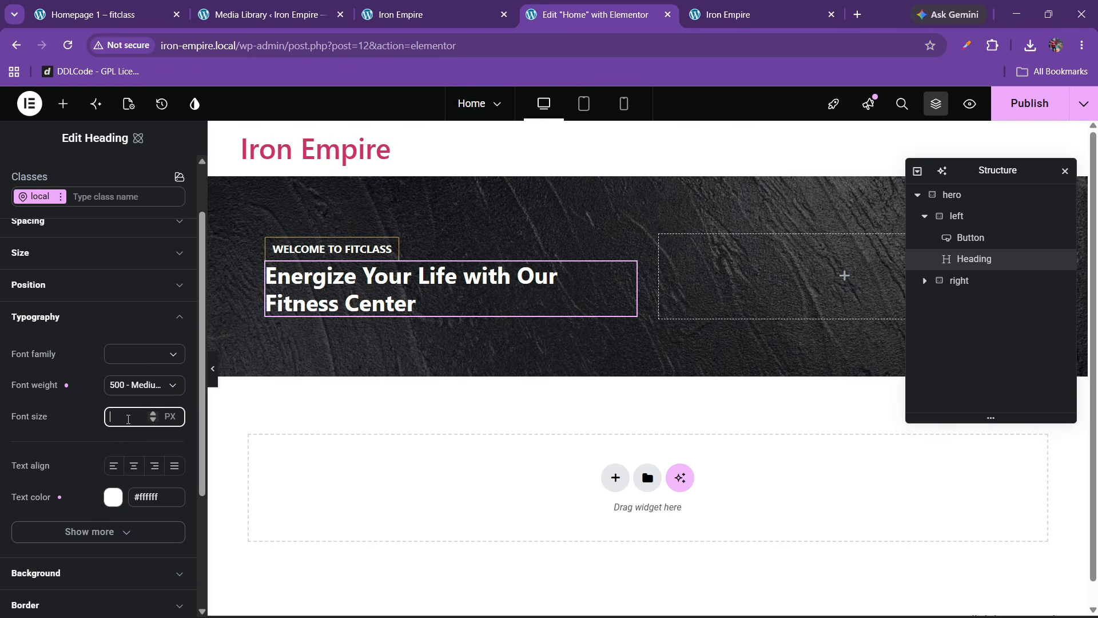
{"action": "type", "text": "48"}
{"action": "key", "text": "BackSpace"}
{"action": "key", "text": "BackSpace"}
{"action": "type", "text": "48"}
{"action": "key", "text": "BackSpace"}
{"action": "key", "text": "BackSpace"}
{"action": "type", "text": "60"}
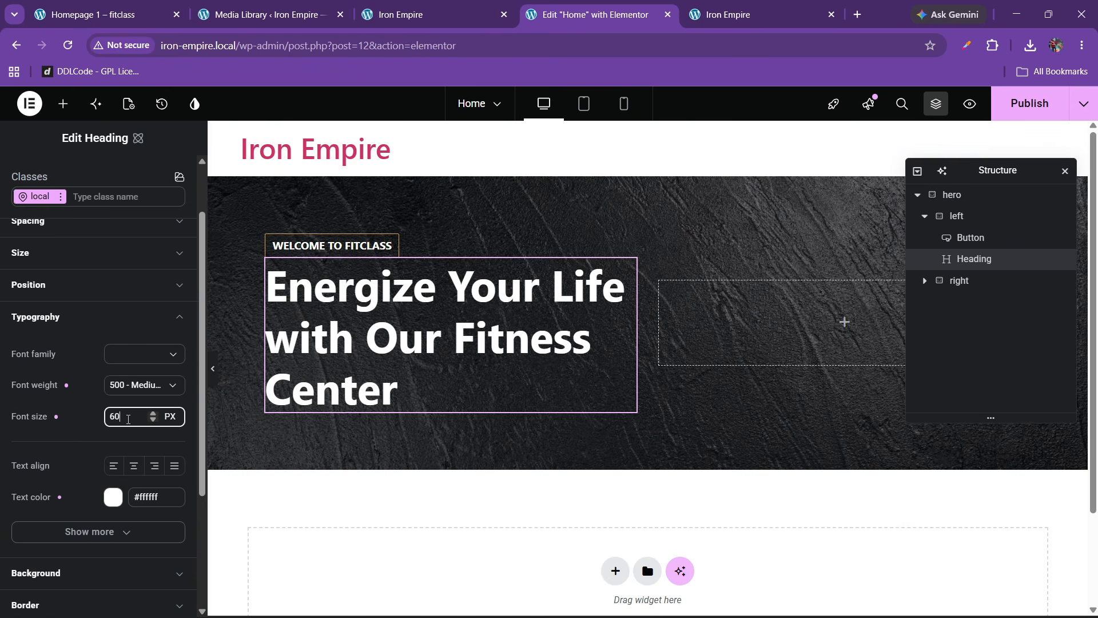
Step: Compare the heading with the Fitclass homepage and set its font size to 64 px
{"action": "left_click", "coordinate": [77, 6]}
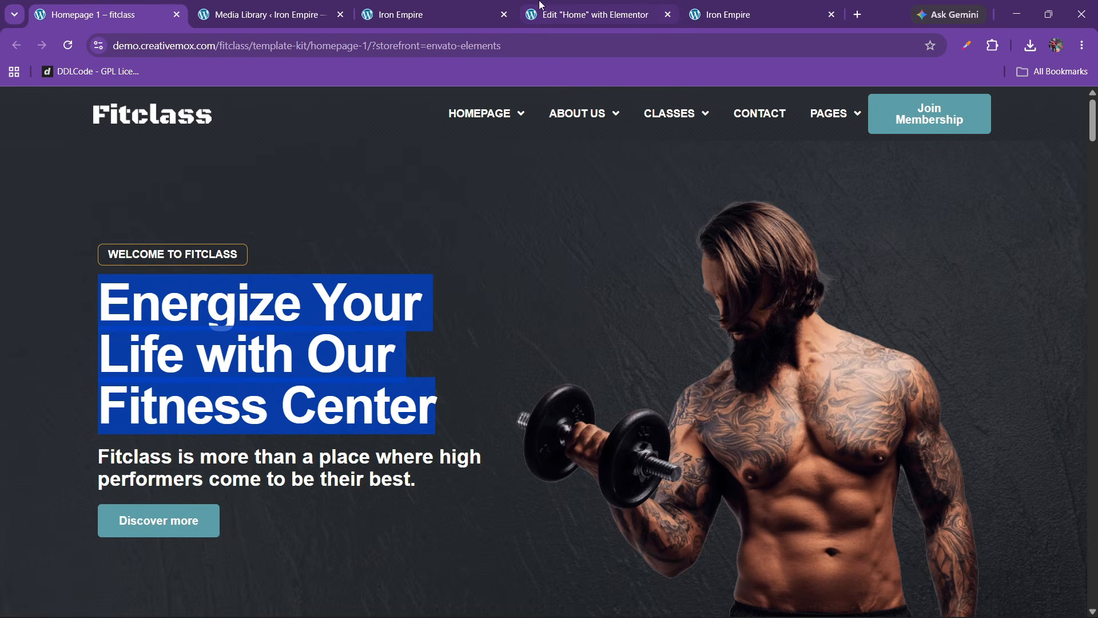
{"action": "left_click", "coordinate": [605, 5]}
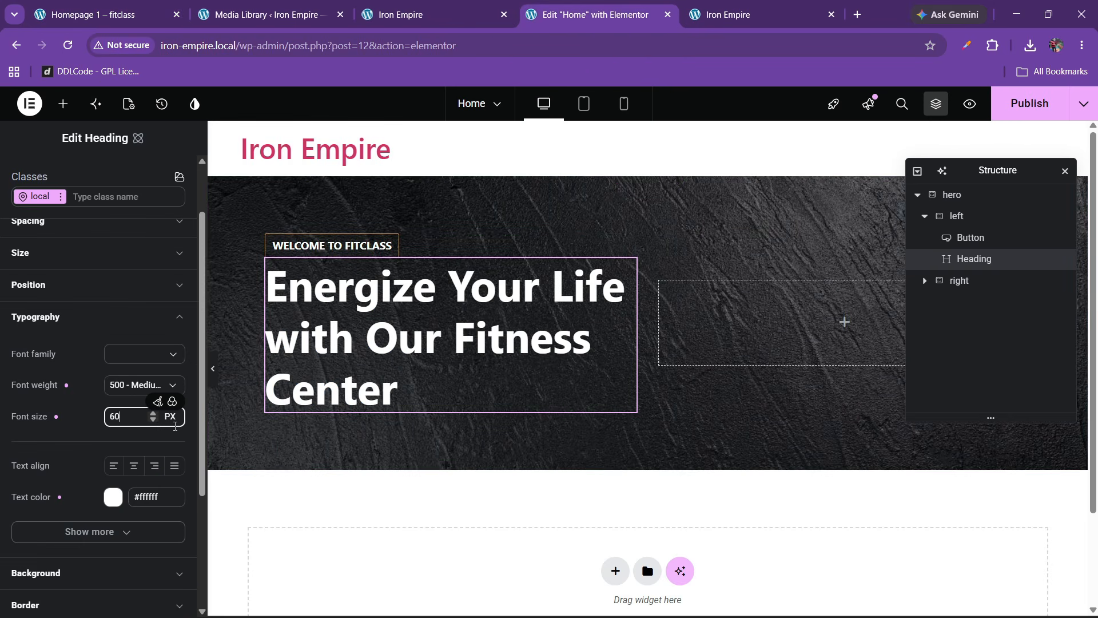
{"action": "type", "text": "65"}
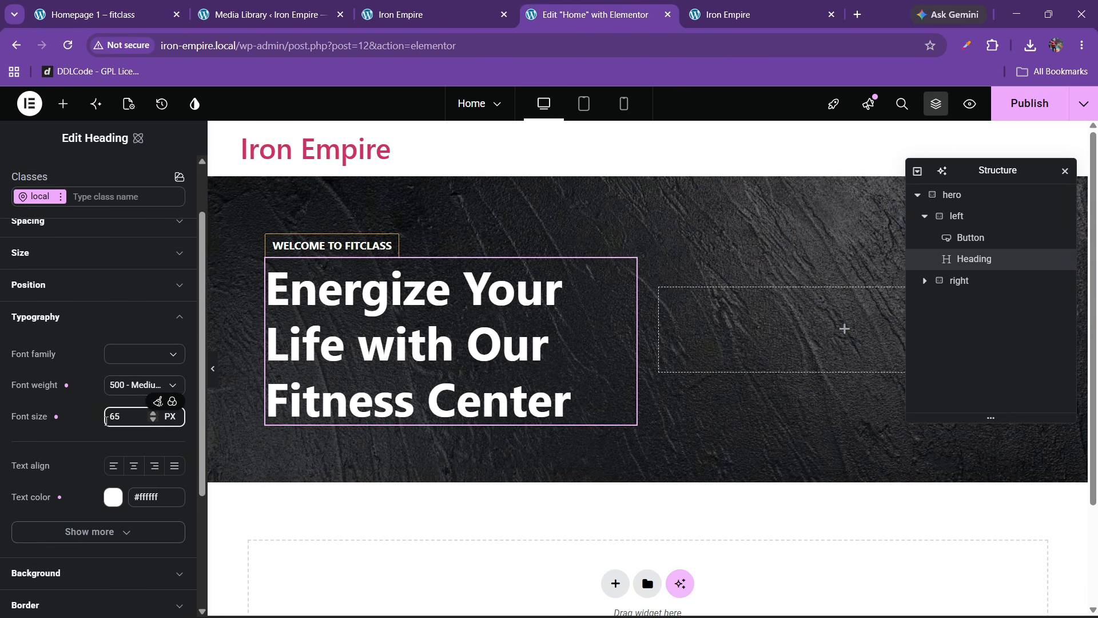
Step: Set the heading's line height to 1.2 em and compare it with the Fitclass homepage
{"action": "scroll", "coordinate": [106, 421], "scroll_direction": "down", "scroll_amount": 3}
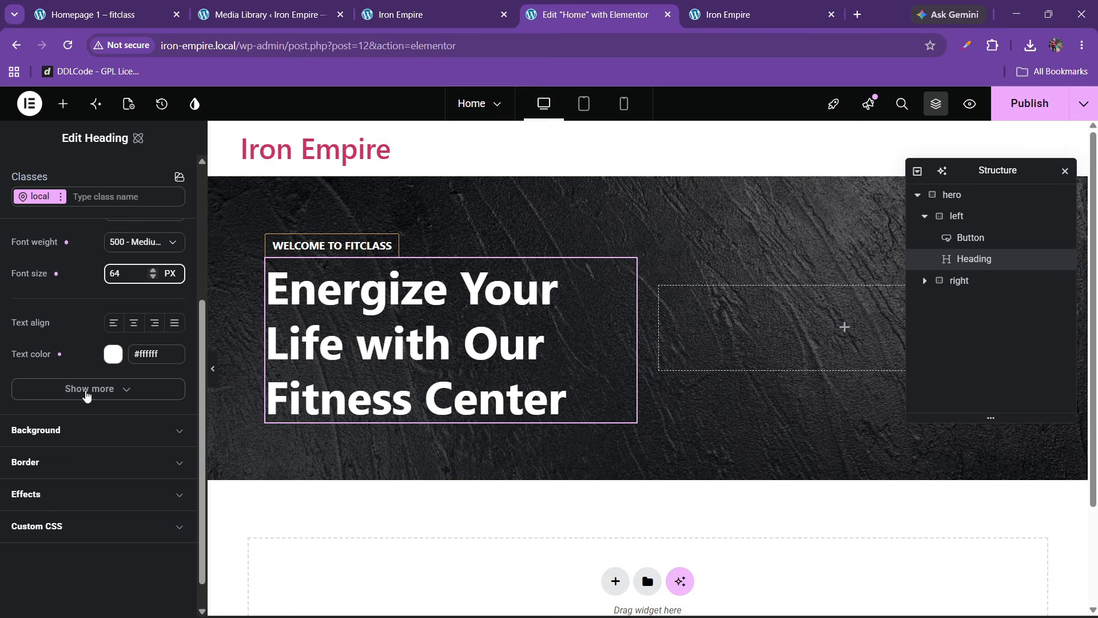
{"action": "left_click", "coordinate": [85, 395]}
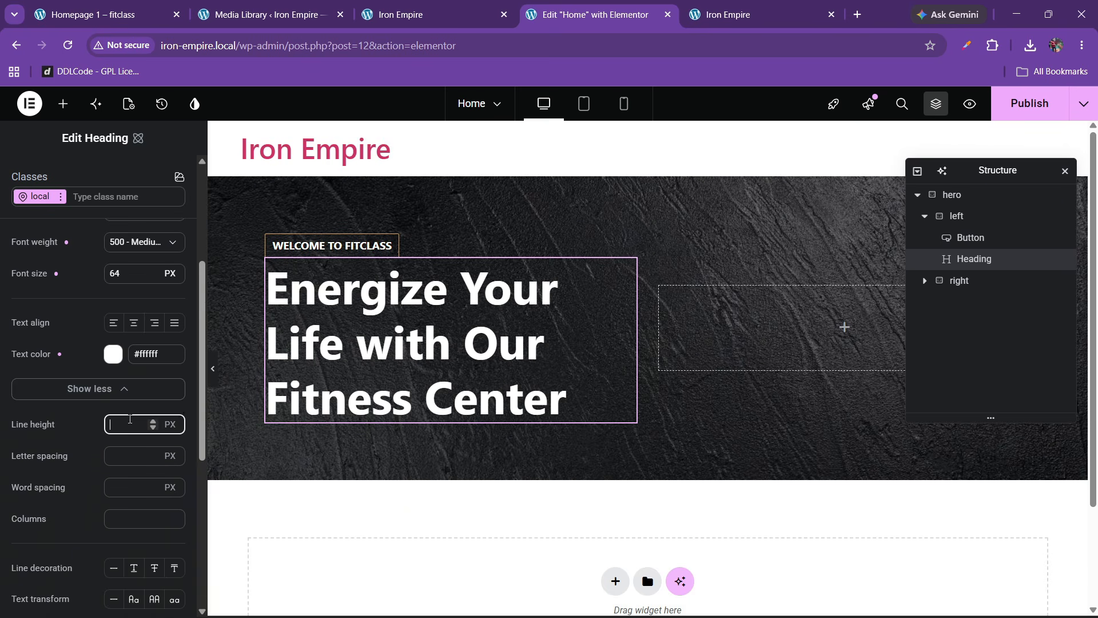
{"action": "left_click", "coordinate": [170, 423]}
{"action": "left_click", "coordinate": [176, 475]}
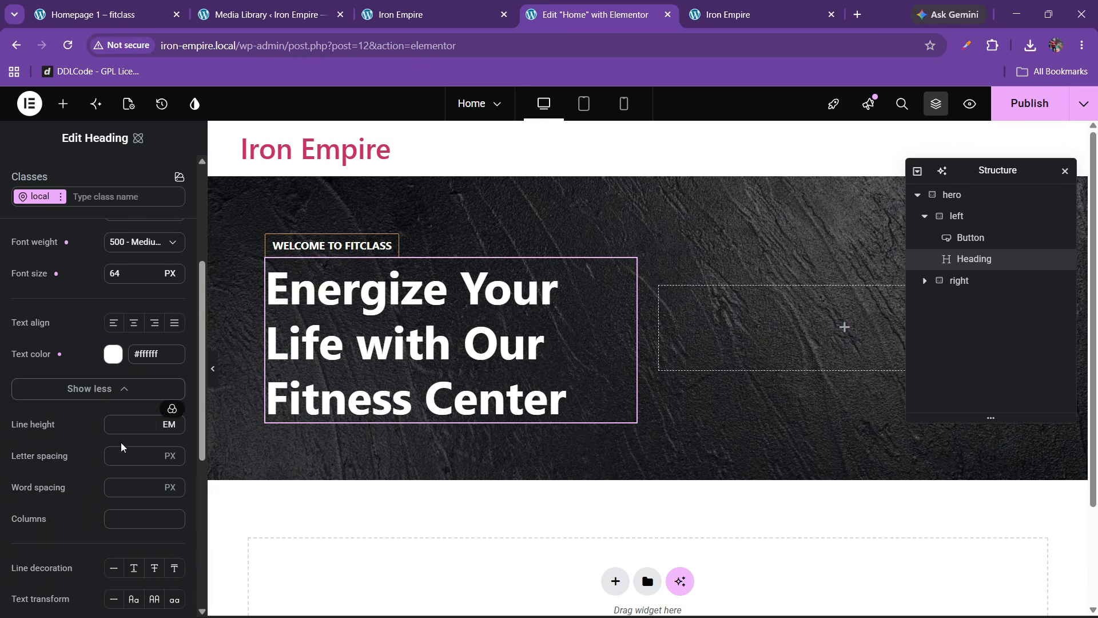
{"action": "type", "text": "1.2"}
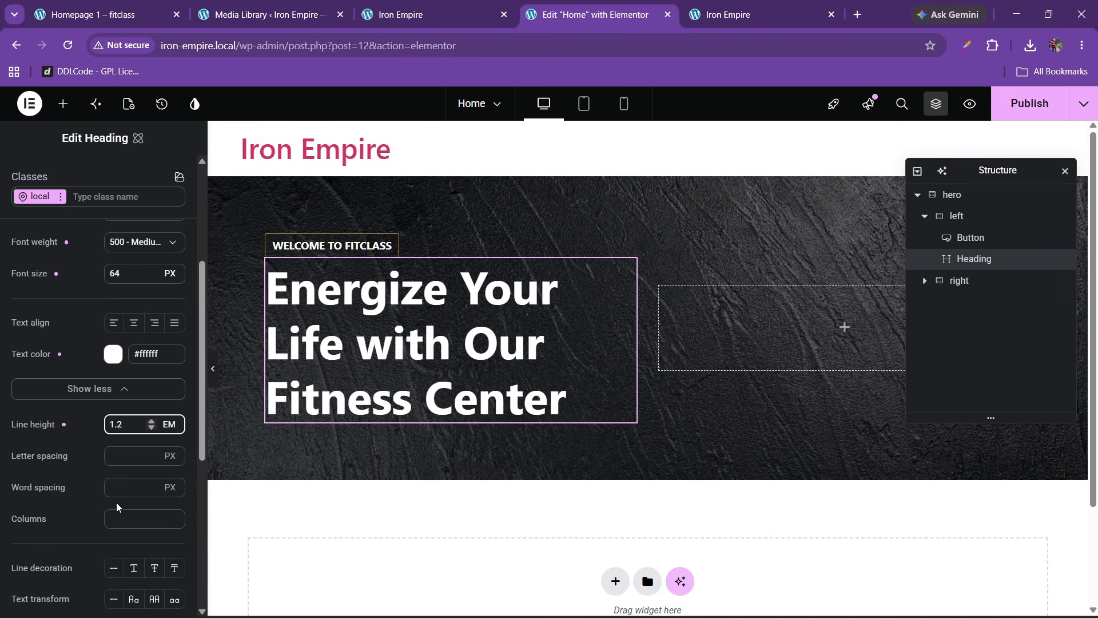
{"action": "left_click", "coordinate": [164, 6]}
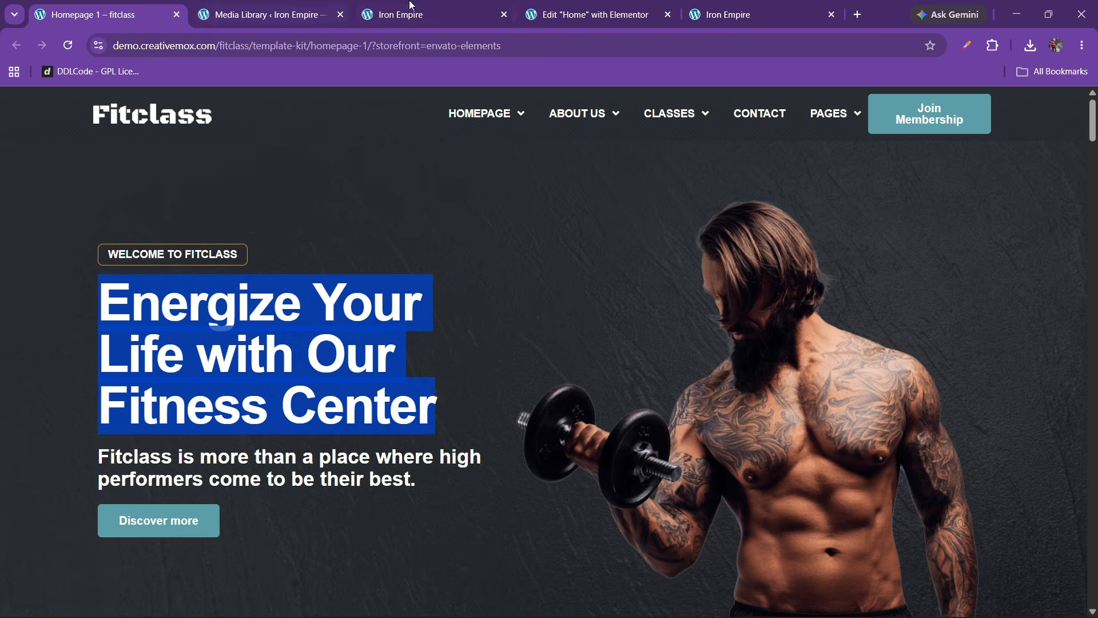
Step: Set the heading's line height to 1.1 em and its font size to 65 px, checking against the Fitclass homepage
{"action": "left_click", "coordinate": [541, 6]}
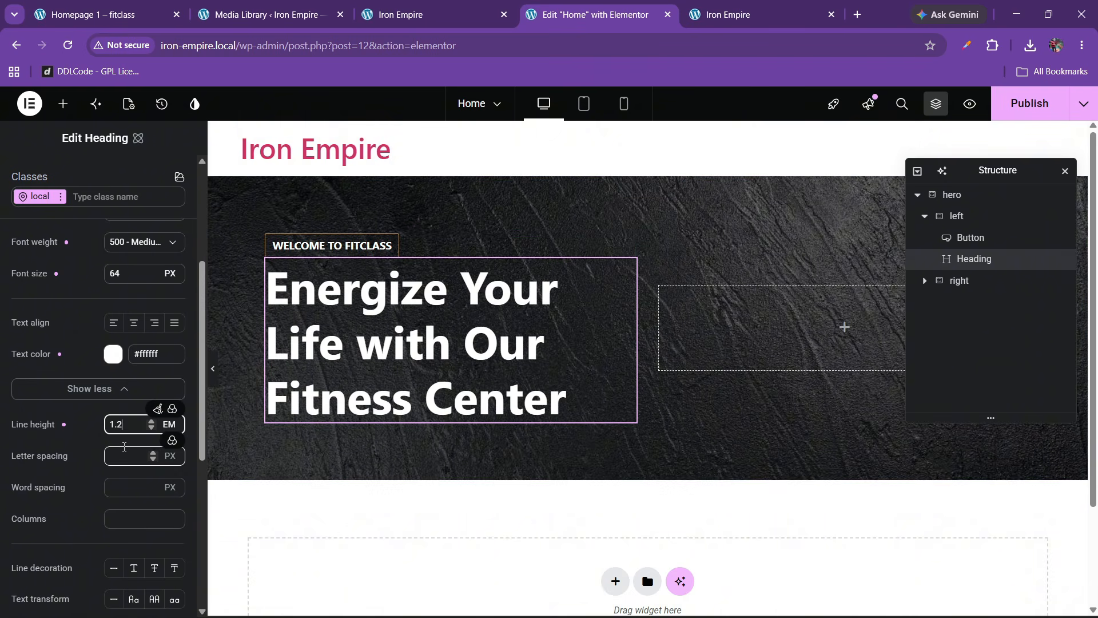
{"action": "left_click", "coordinate": [151, 429]}
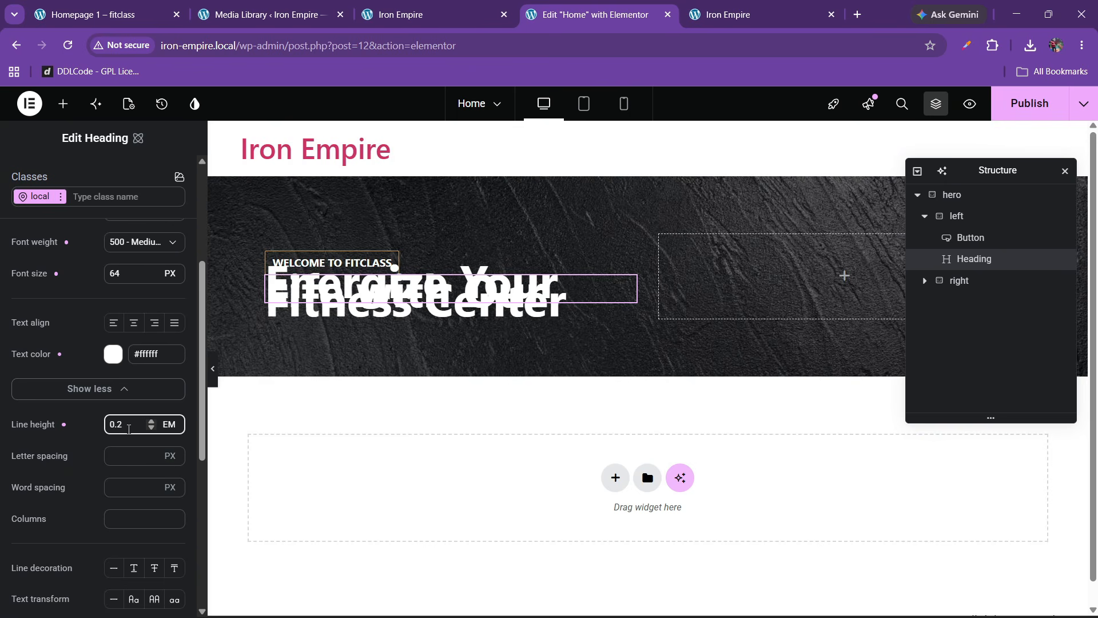
{"action": "type", "text": "1.1"}
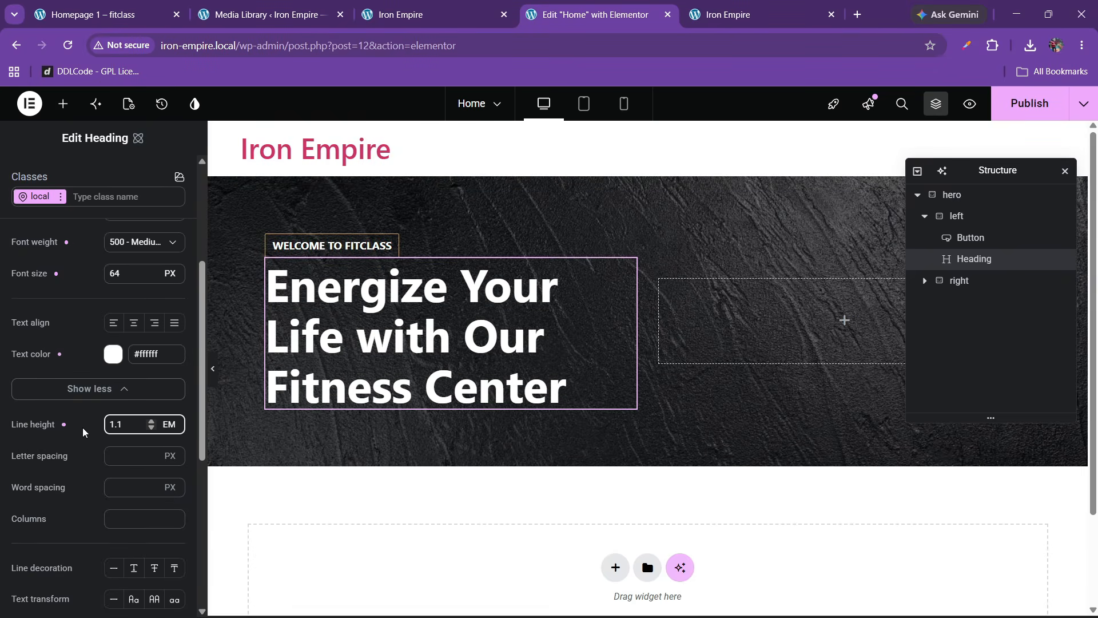
{"action": "left_click", "coordinate": [125, 5]}
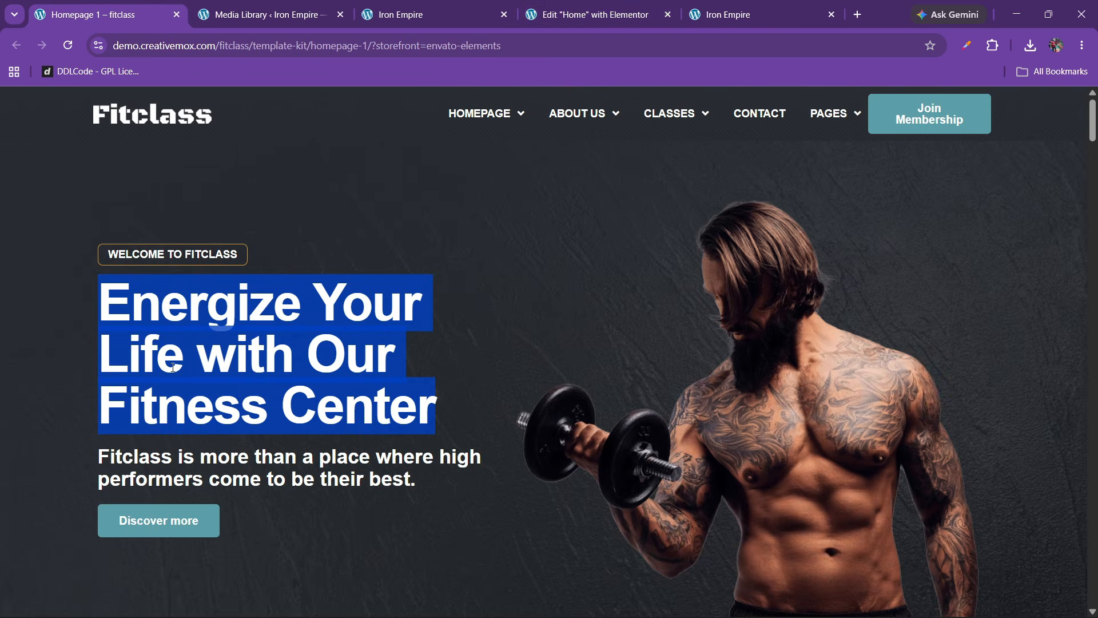
{"action": "left_click", "coordinate": [558, 7]}
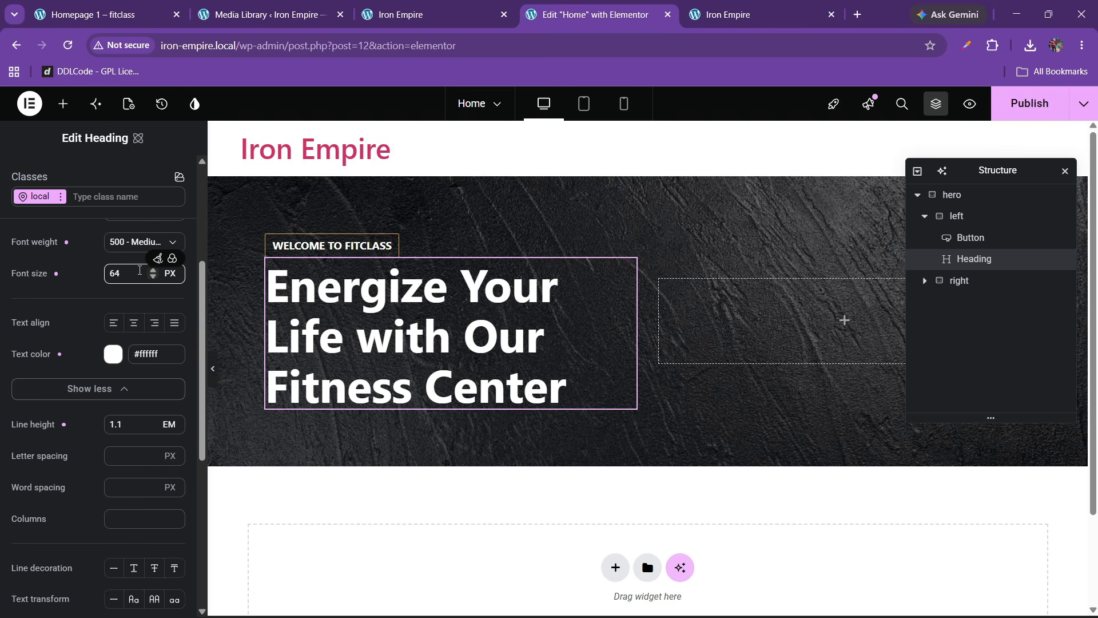
{"action": "left_click", "coordinate": [153, 272]}
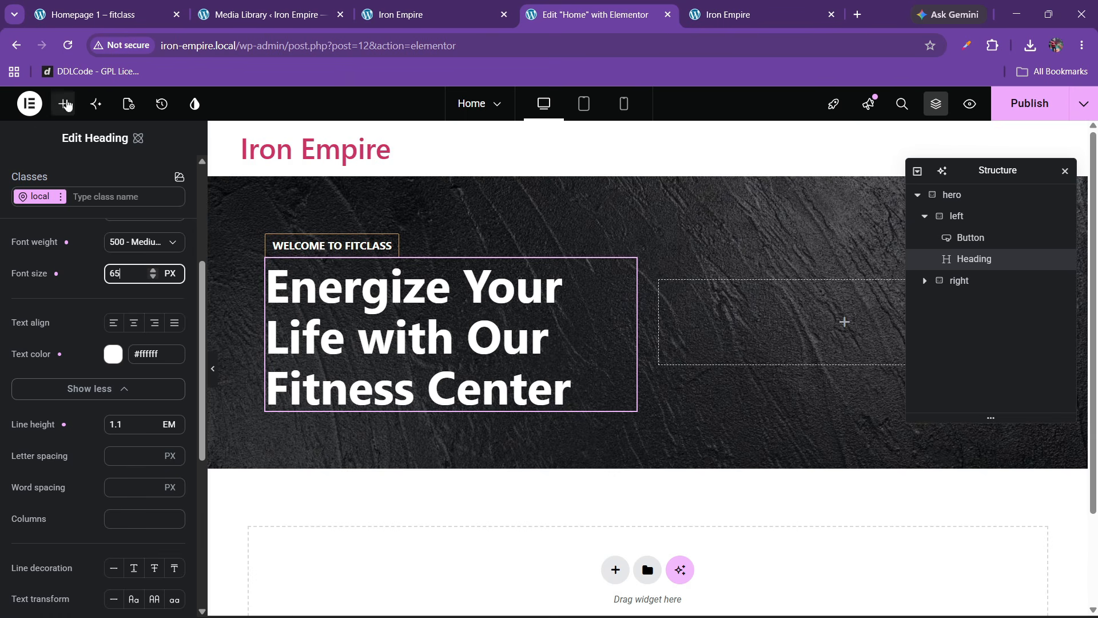
Step: Add a paragraph below the heading with the Fitclass homepage text "Fitclass is more than a place where high performers come to be their best."
{"action": "left_click", "coordinate": [63, 104]}
{"action": "left_click_drag", "start_coordinate": [67, 495], "coordinate": [438, 386]}
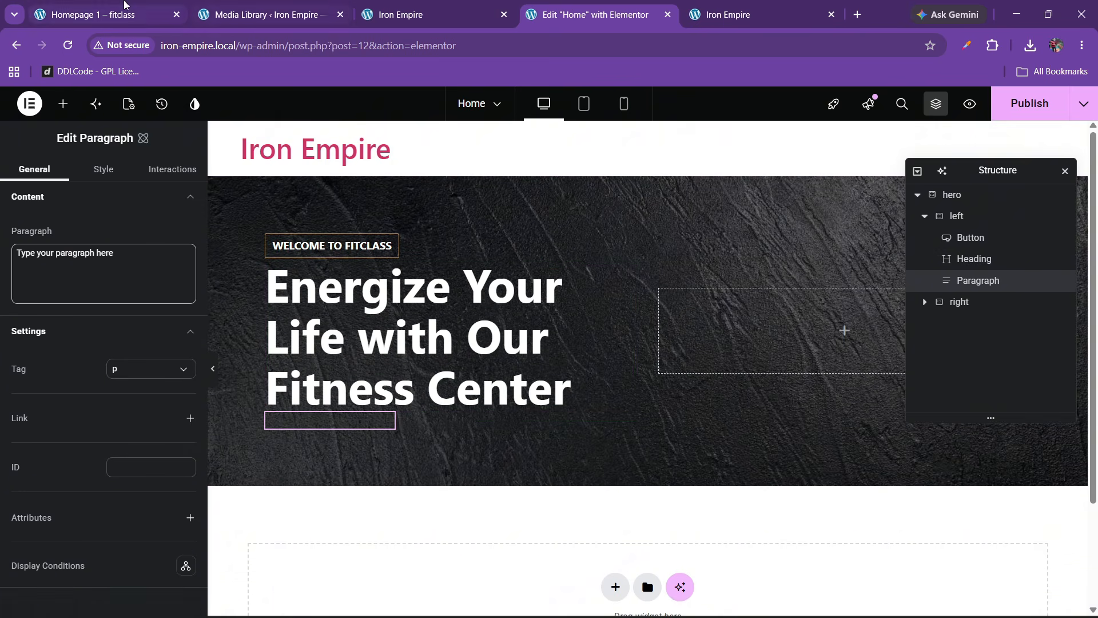
{"action": "left_click", "coordinate": [125, 4]}
{"action": "left_click", "coordinate": [91, 473]}
{"action": "left_click_drag", "start_coordinate": [100, 458], "coordinate": [409, 478]}
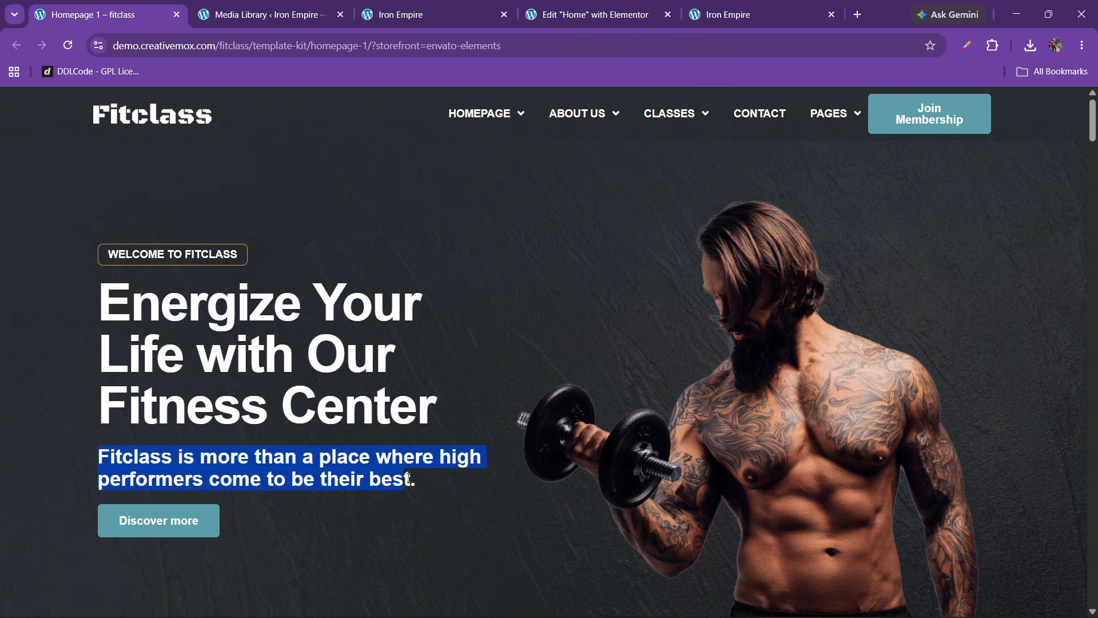
{"action": "left_click", "coordinate": [555, 16]}
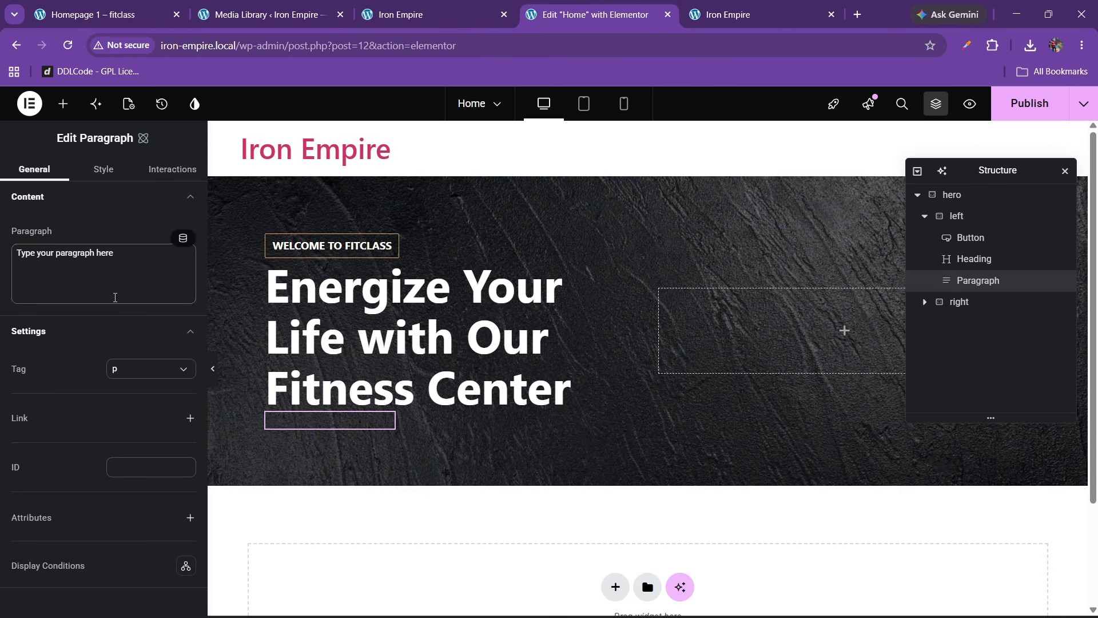
{"action": "key", "text": "ctrl+a"}
{"action": "left_click", "coordinate": [86, 275]}
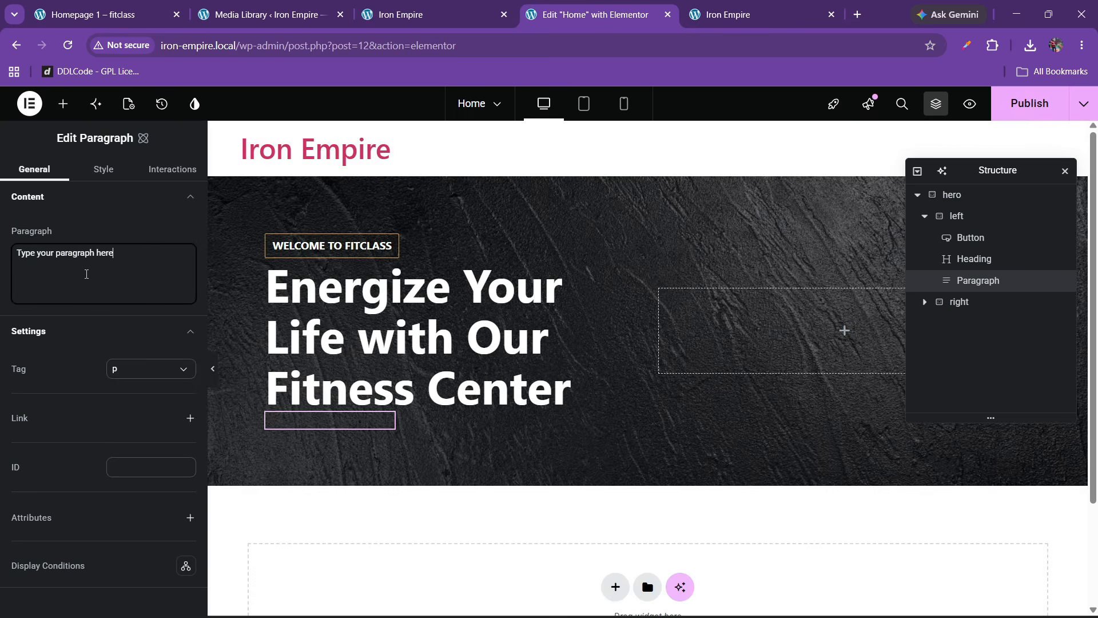
{"action": "key", "text": "ctrl+a"}
{"action": "type", "text": "Fitclass is more than a place where high performers come to be their best."}
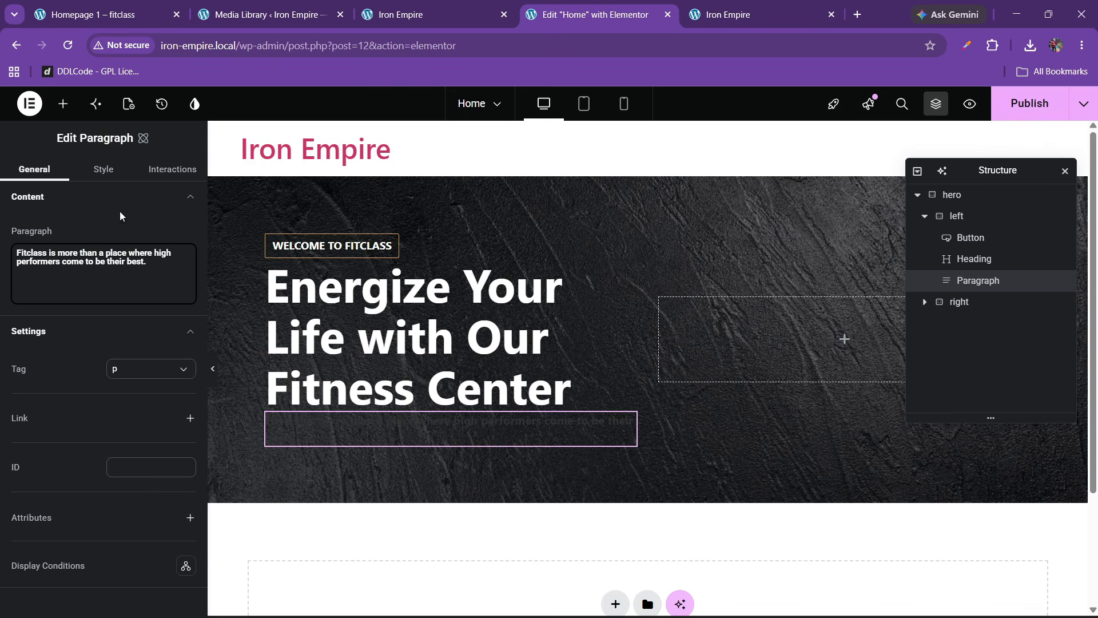
Step: Set the hero paragraph's text color to white (#ffffff)
{"action": "left_click", "coordinate": [103, 170]}
{"action": "left_click", "coordinate": [63, 394]}
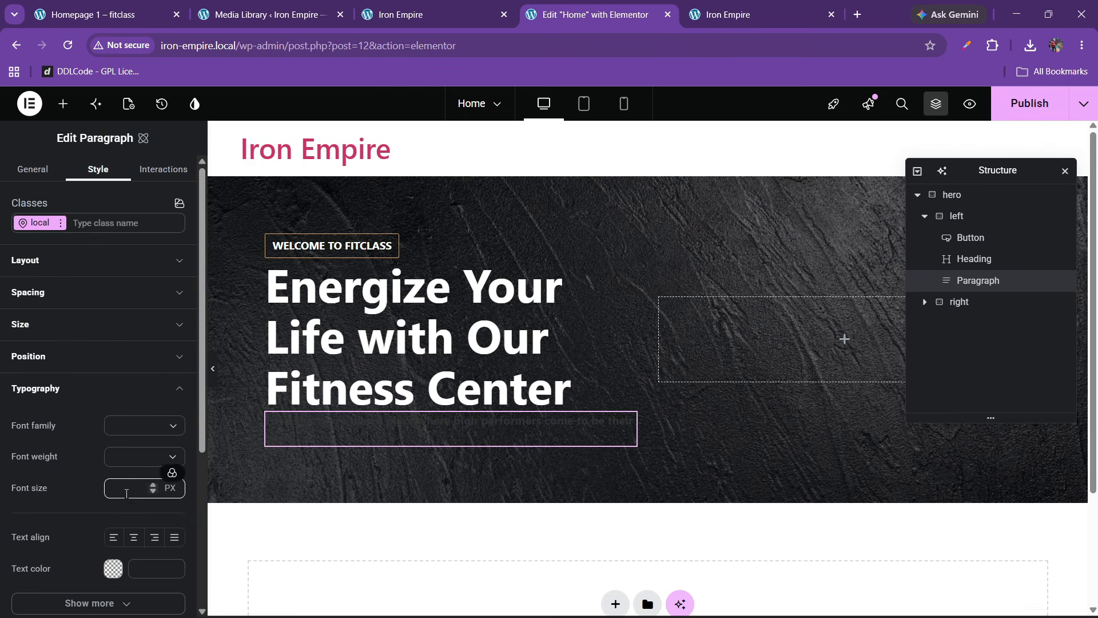
{"action": "scroll", "coordinate": [123, 494], "scroll_direction": "down", "scroll_amount": 1}
{"action": "left_click_drag", "start_coordinate": [175, 412], "coordinate": [65, 374]}
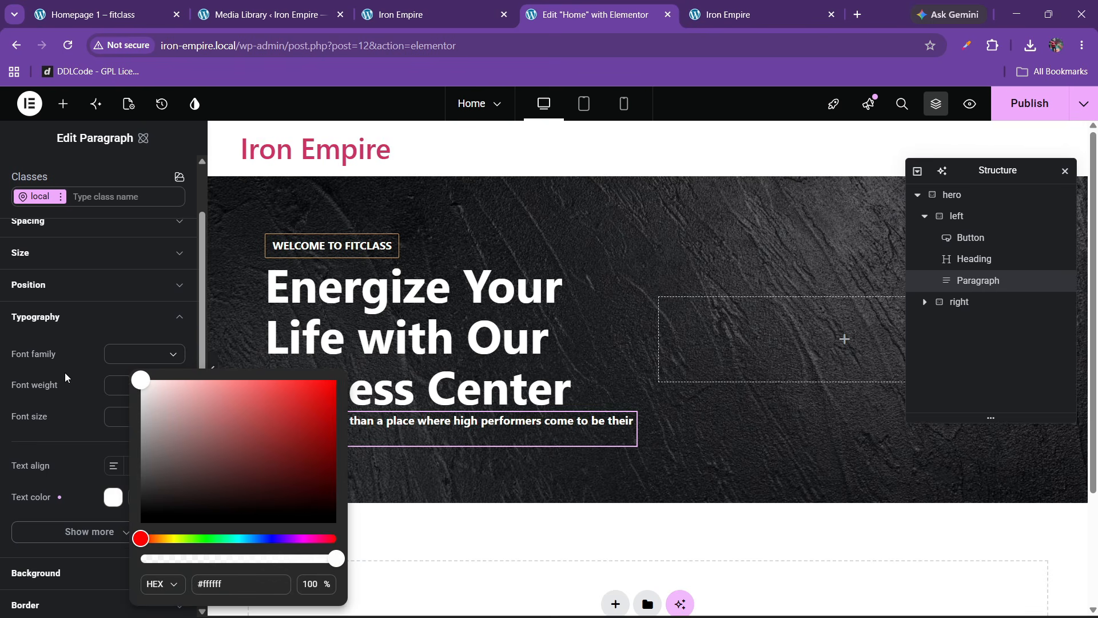
{"action": "left_click", "coordinate": [60, 392]}
{"action": "scroll", "coordinate": [82, 424], "scroll_direction": "down", "scroll_amount": 2}
{"action": "scroll", "coordinate": [84, 429], "scroll_direction": "up", "scroll_amount": 2}
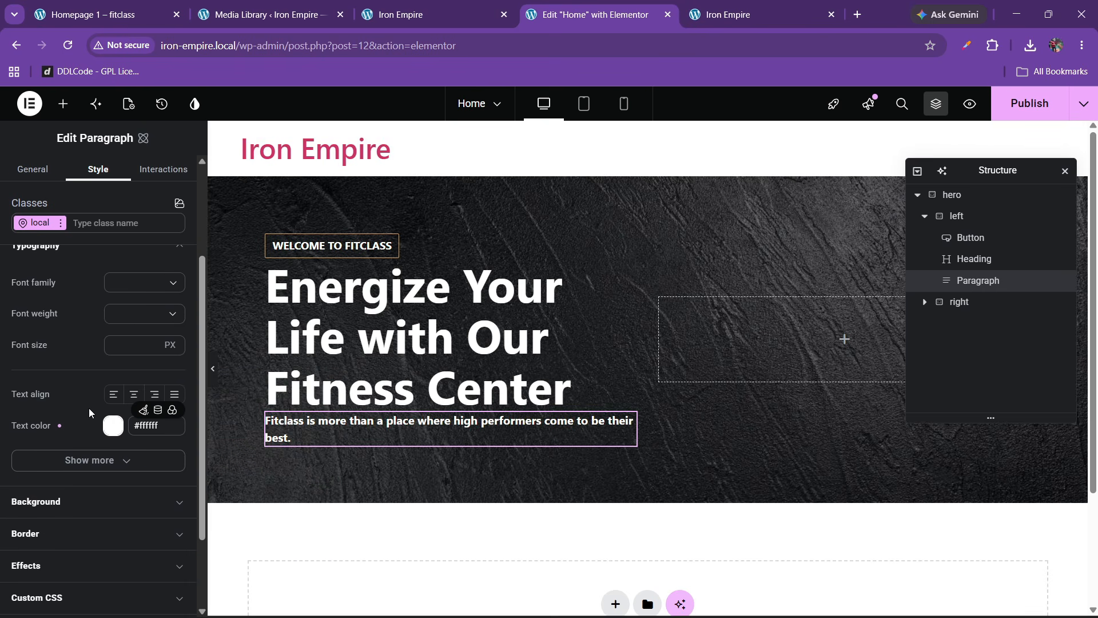
Step: Set the hero paragraph's font weight to 400 - Normal and its font size to 20 px
{"action": "left_click", "coordinate": [120, 313]}
{"action": "left_click", "coordinate": [133, 409]}
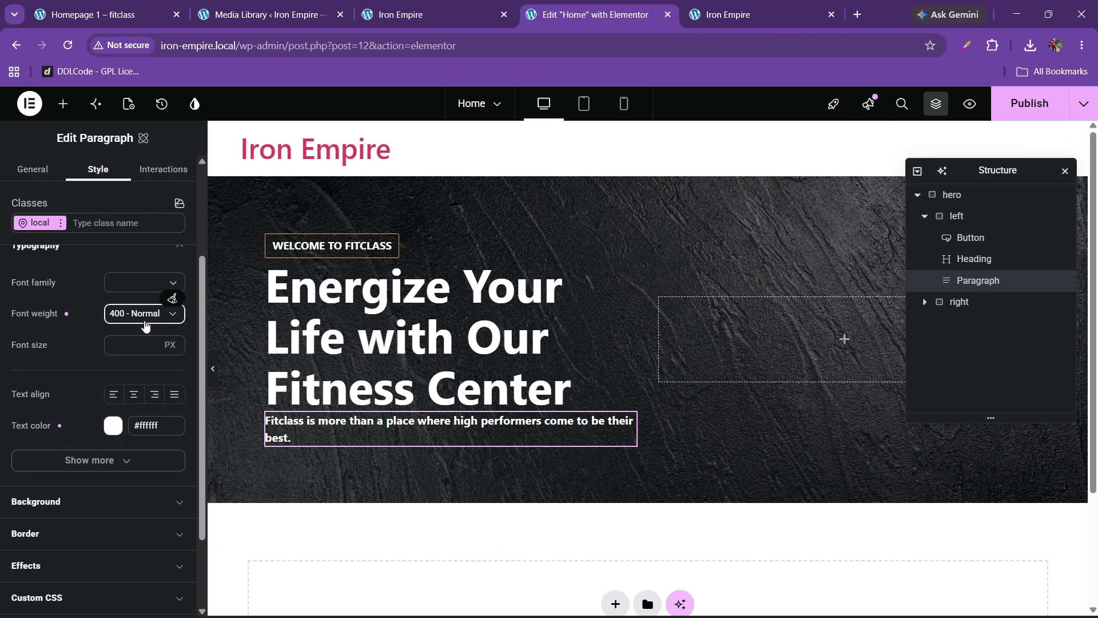
{"action": "left_click", "coordinate": [123, 347]}
{"action": "type", "text": "20"}
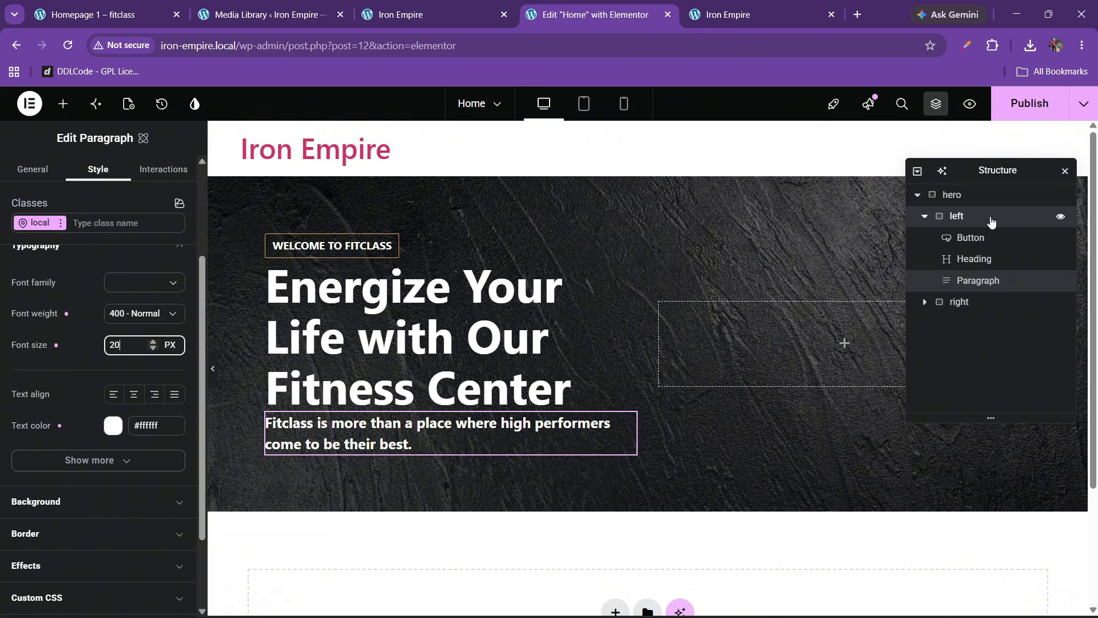
Step: Set the column and row gaps of the hero's left container to 30 px and publish the page
{"action": "left_click", "coordinate": [990, 219]}
{"action": "left_click", "coordinate": [127, 525]}
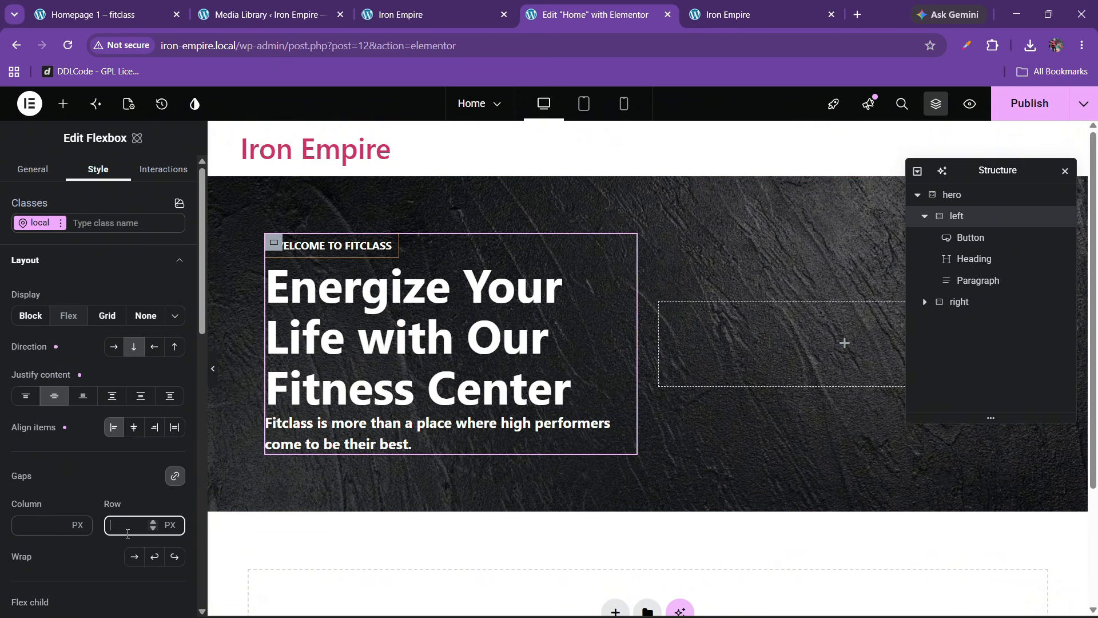
{"action": "type", "text": "20"}
{"action": "type", "text": "30"}
{"action": "left_click", "coordinate": [87, 6]}
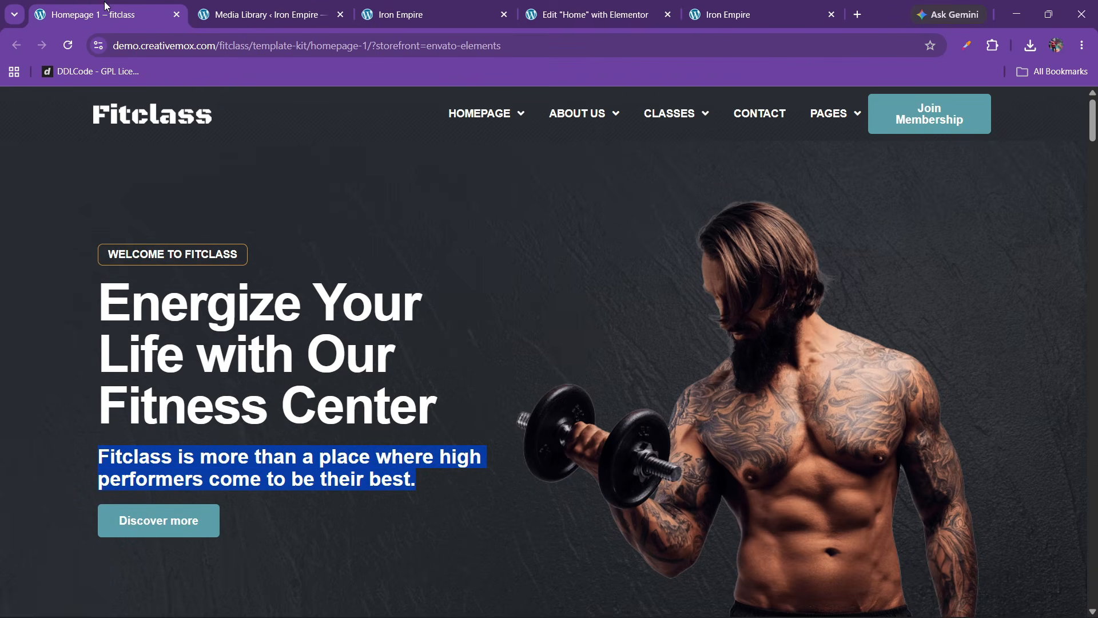
{"action": "left_click", "coordinate": [587, 8]}
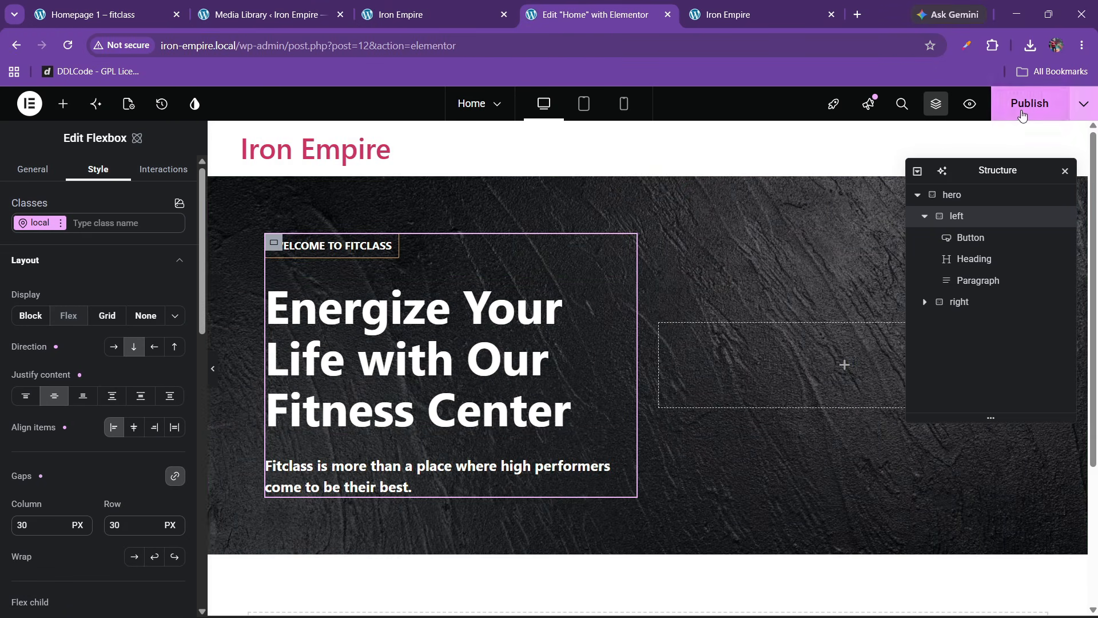
{"action": "left_click", "coordinate": [1022, 115]}
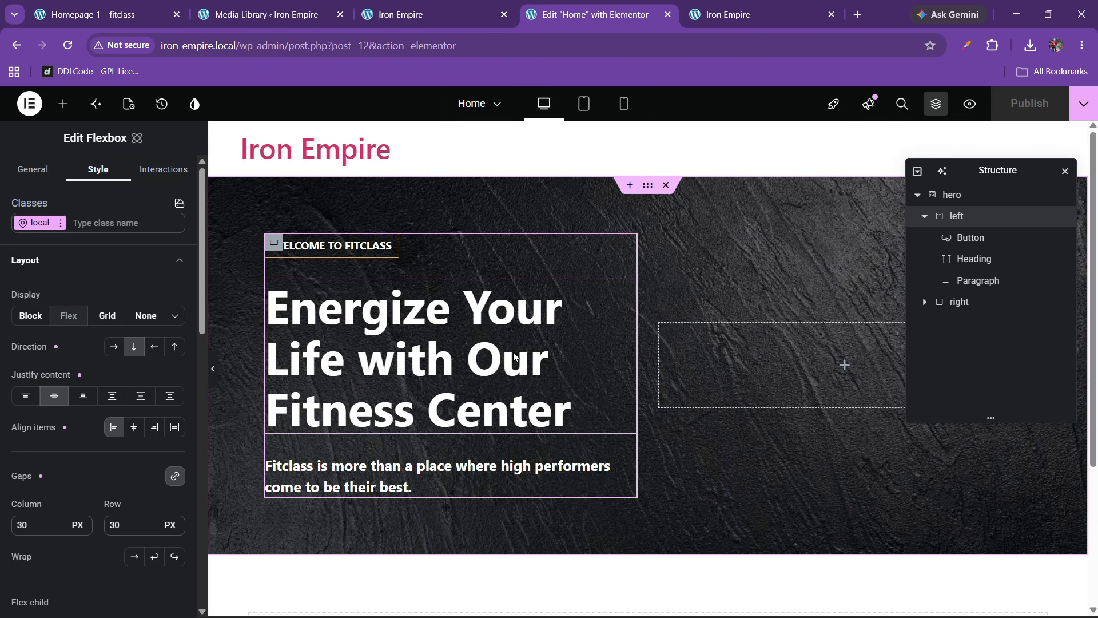
Step: Add a button below the hero paragraph with the text "DISCOVER MORE" and compare it with the button on the Fitclass homepage
{"action": "left_click", "coordinate": [177, 7]}
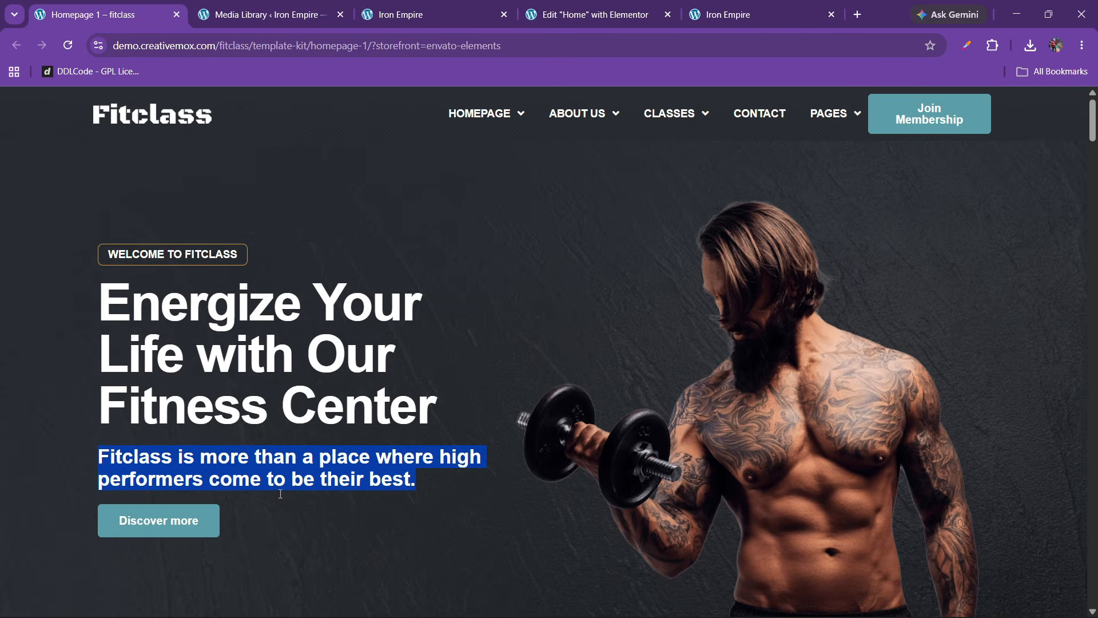
{"action": "left_click", "coordinate": [594, 15]}
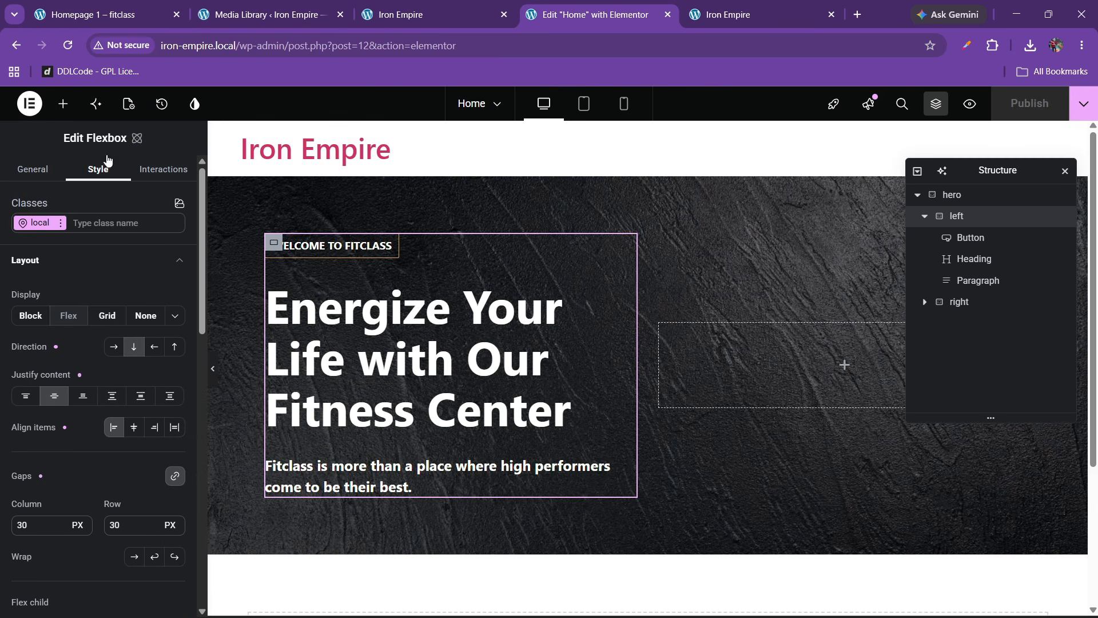
{"action": "left_click", "coordinate": [64, 104]}
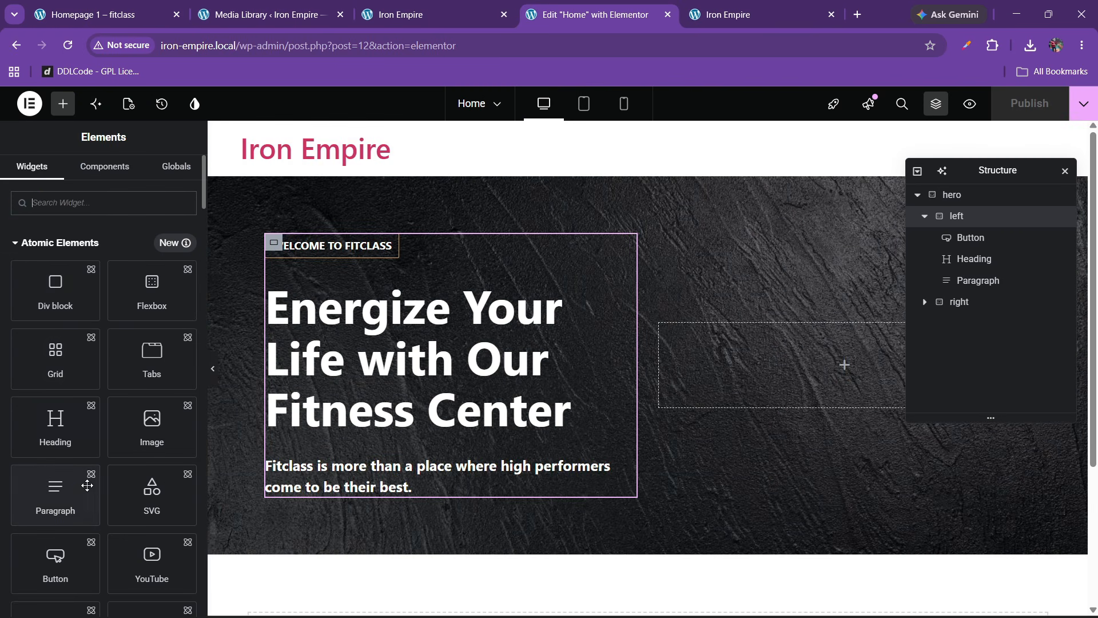
{"action": "left_click_drag", "start_coordinate": [57, 554], "coordinate": [355, 486]}
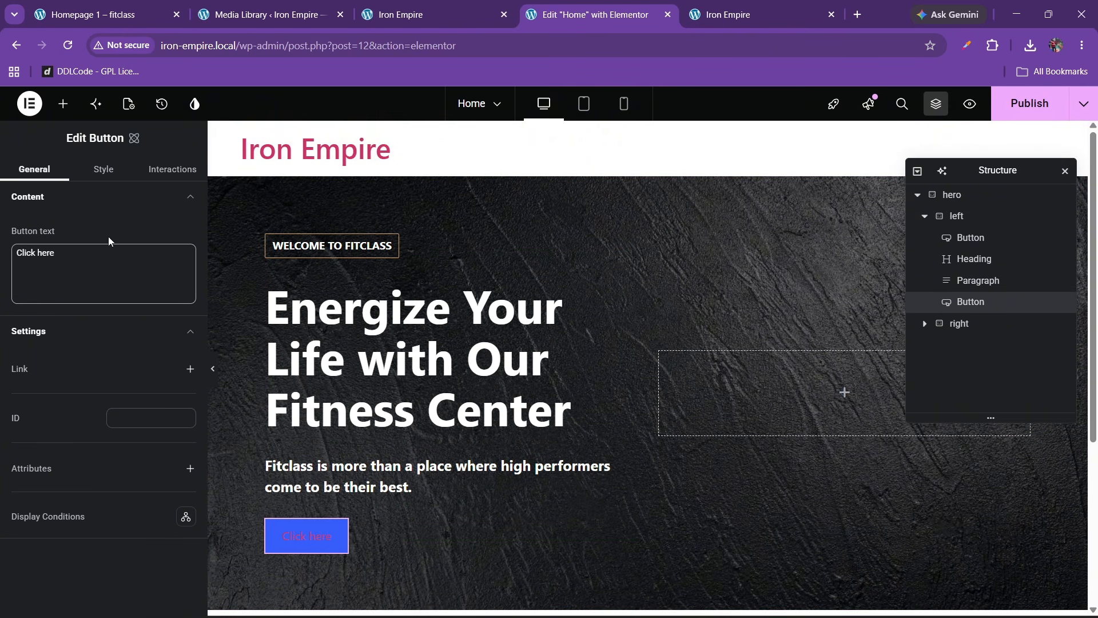
{"action": "left_click_drag", "start_coordinate": [84, 273], "coordinate": [2, 263]}
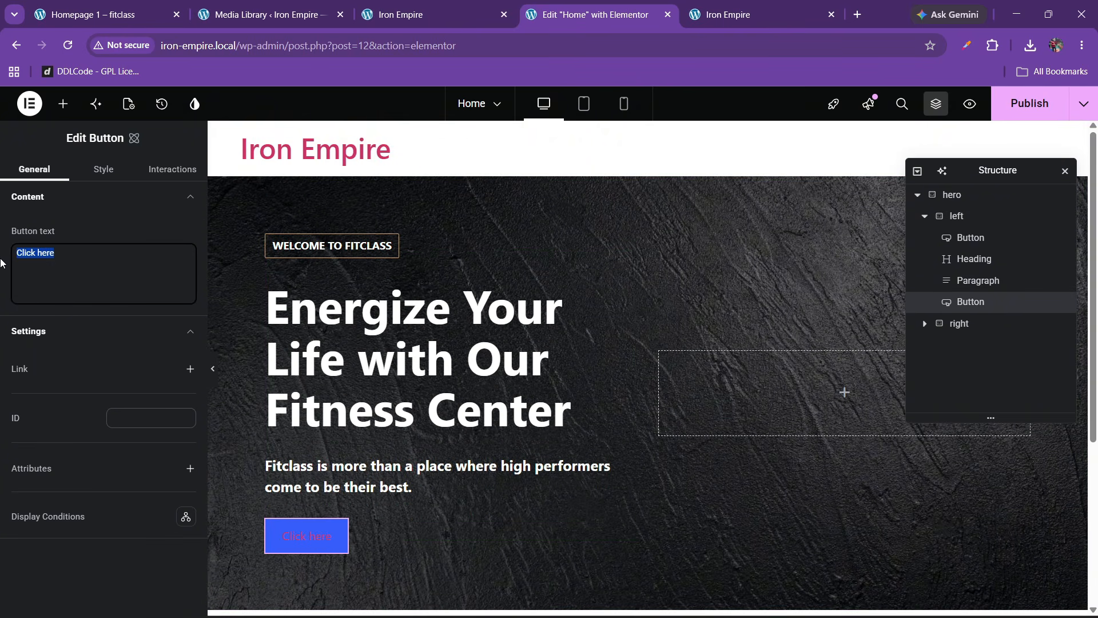
{"action": "type", "text": "DISCOVER MORE"}
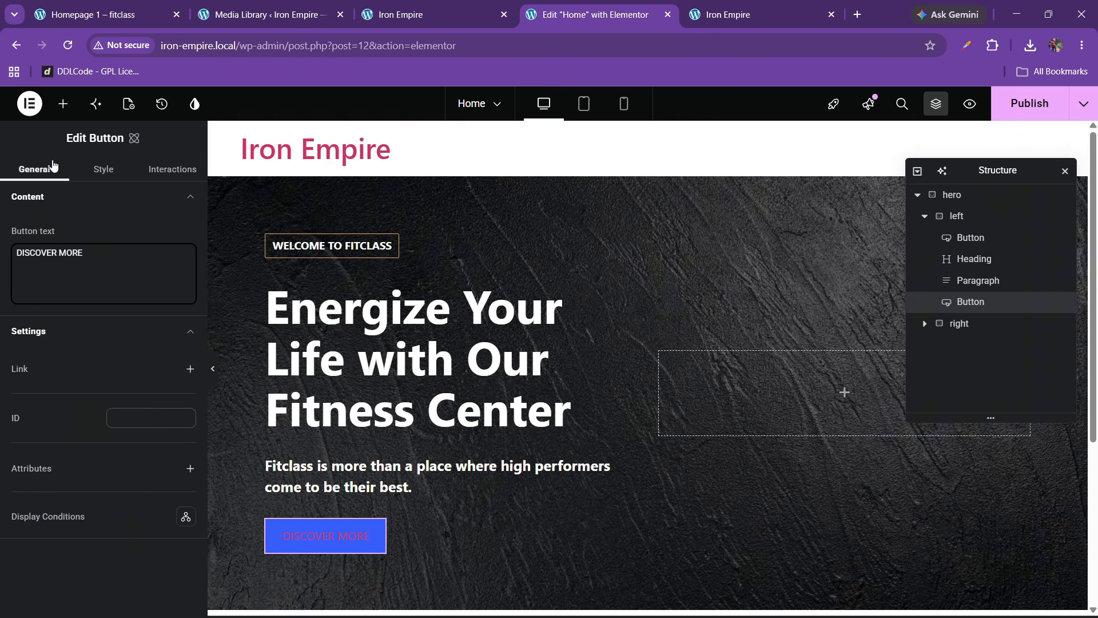
{"action": "left_click", "coordinate": [104, 6]}
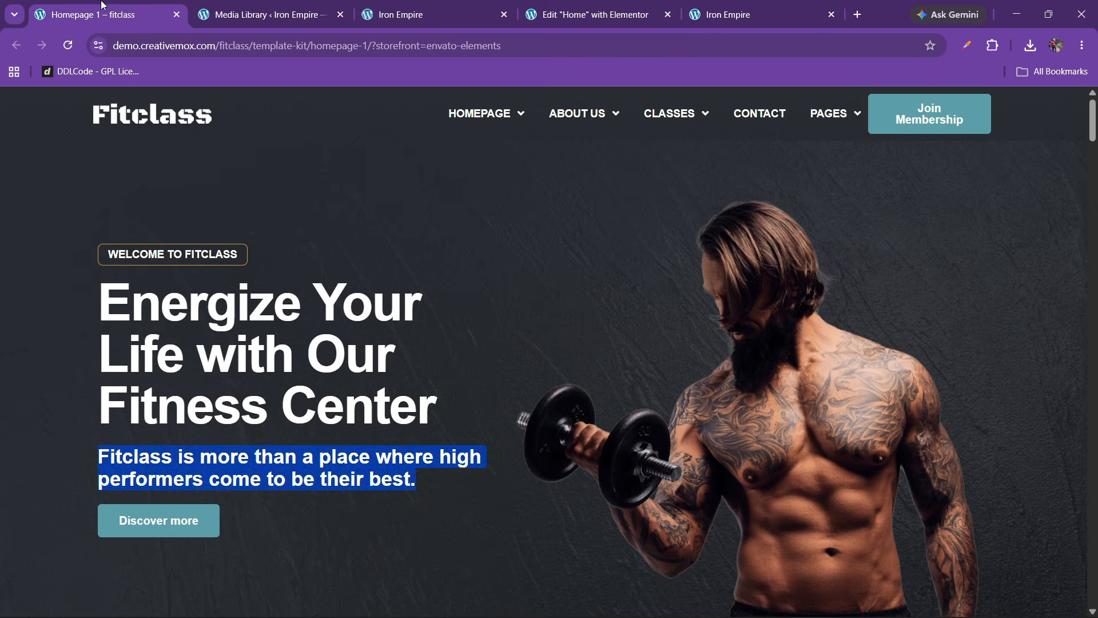
{"action": "left_click", "coordinate": [84, 389]}
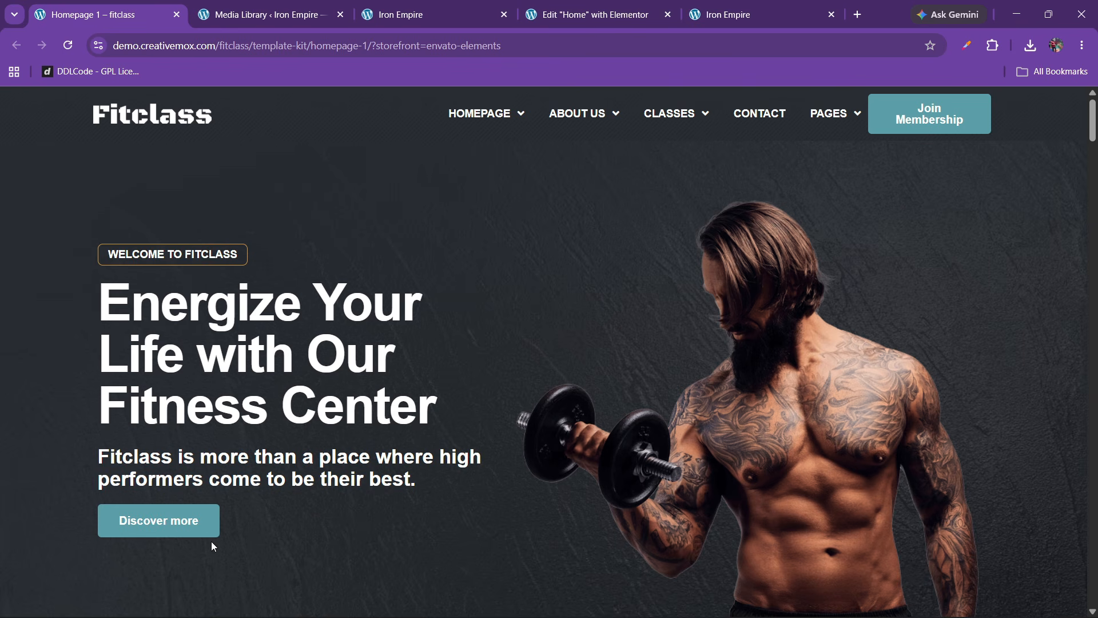
{"action": "left_click", "coordinate": [595, 14]}
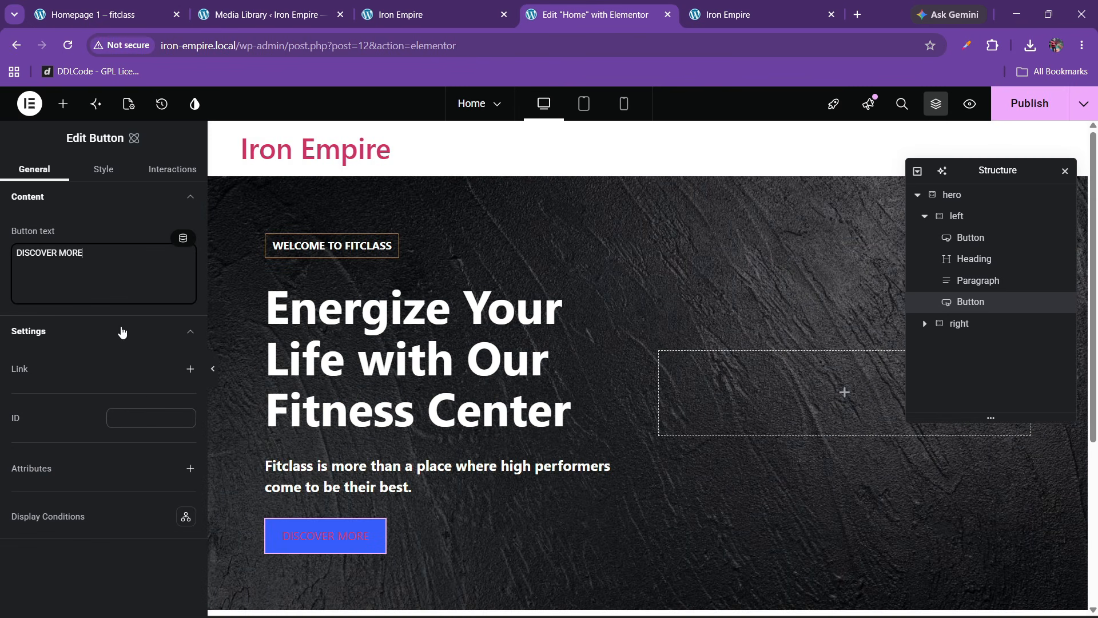
Step: Create a new class named btn-1 on the DISCOVER MORE button
{"action": "left_click", "coordinate": [104, 172]}
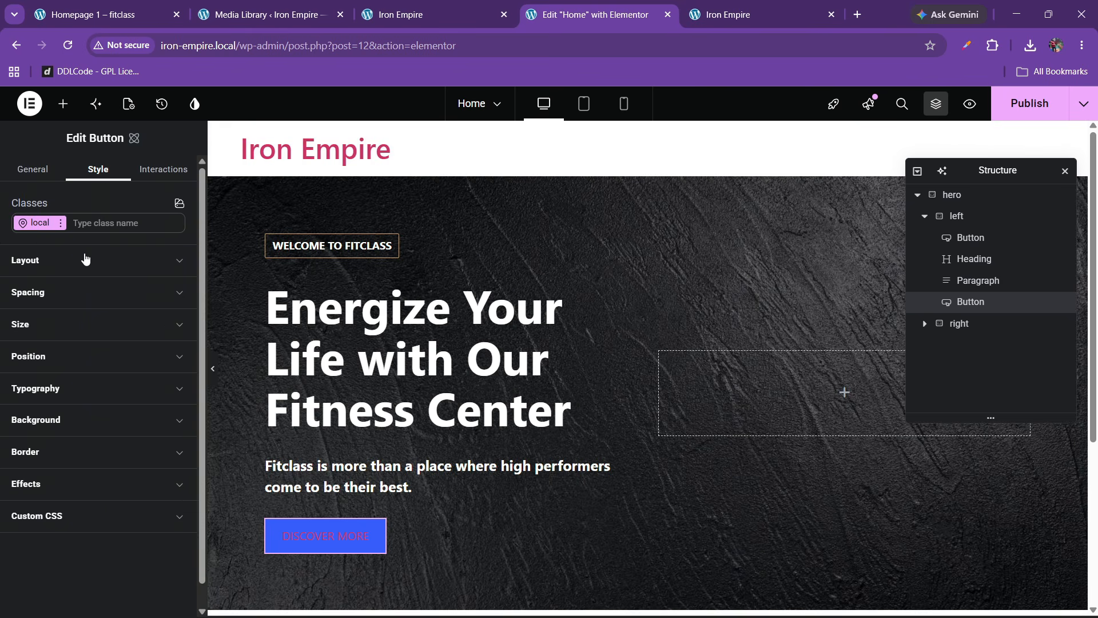
{"action": "left_click", "coordinate": [86, 225]}
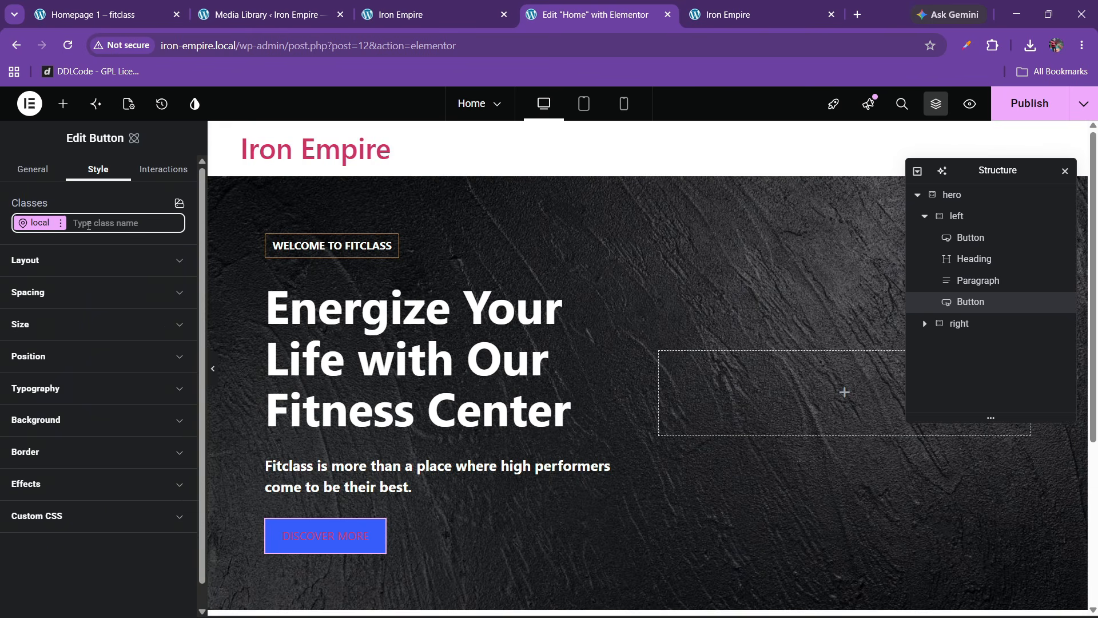
{"action": "type", "text": "btn-1"}
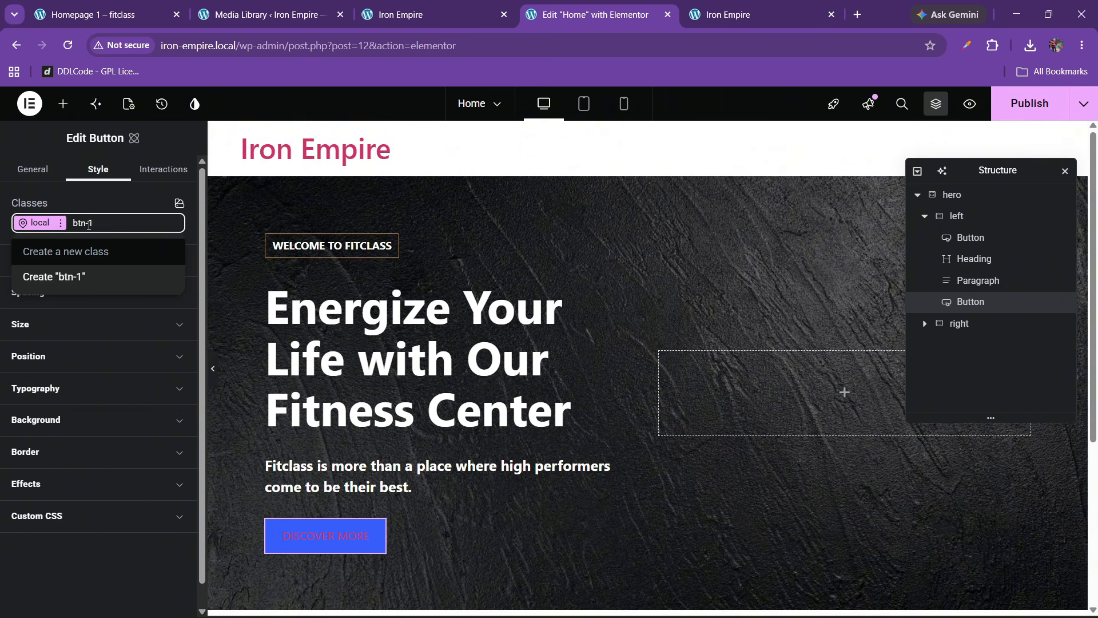
{"action": "key", "text": "Return"}
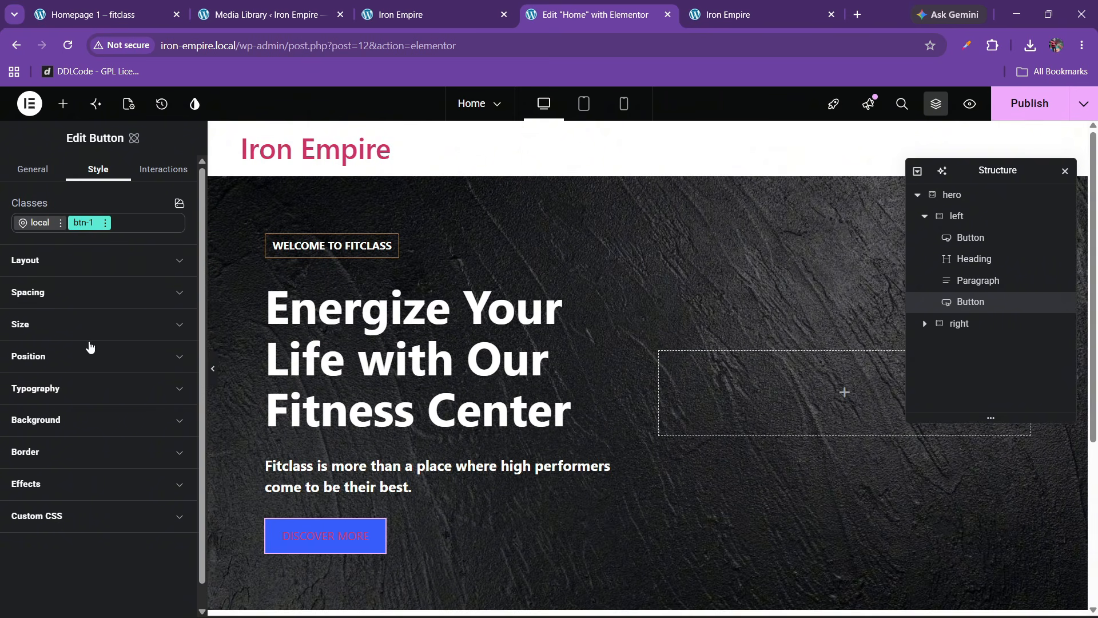
Step: Set the btn-1 class's background color to the saved teal theme color variable
{"action": "left_click", "coordinate": [73, 420]}
{"action": "scroll", "coordinate": [114, 400], "scroll_direction": "down", "scroll_amount": 2}
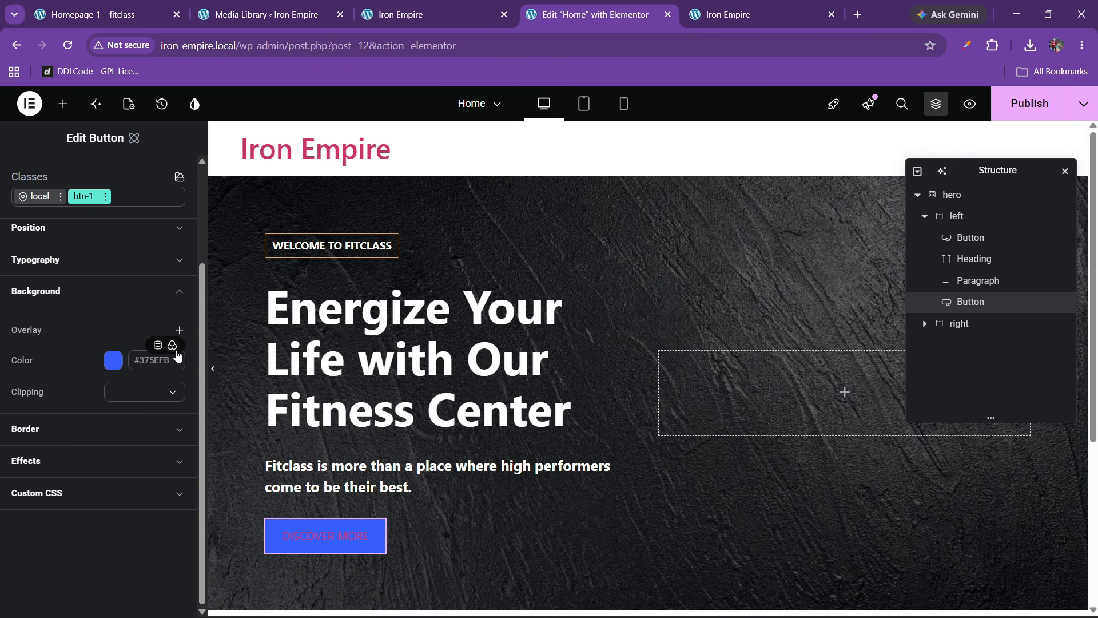
{"action": "left_click", "coordinate": [158, 346]}
{"action": "left_click", "coordinate": [64, 441]}
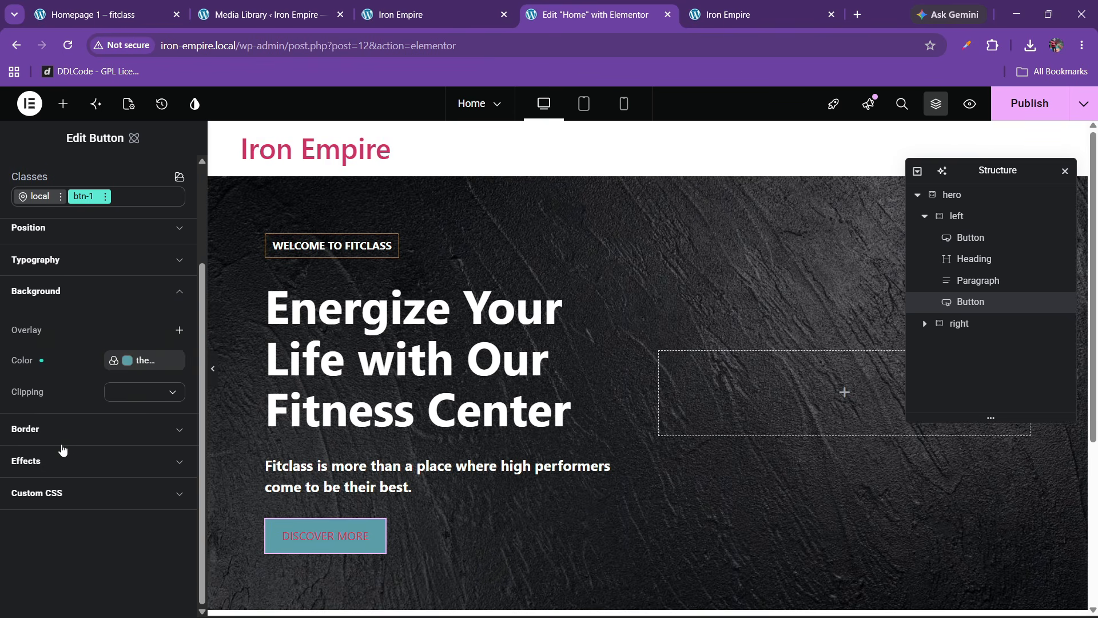
Step: Set the btn-1 class's text color to white (#ffffff) in the typography settings
{"action": "left_click", "coordinate": [68, 304]}
{"action": "left_click", "coordinate": [63, 367]}
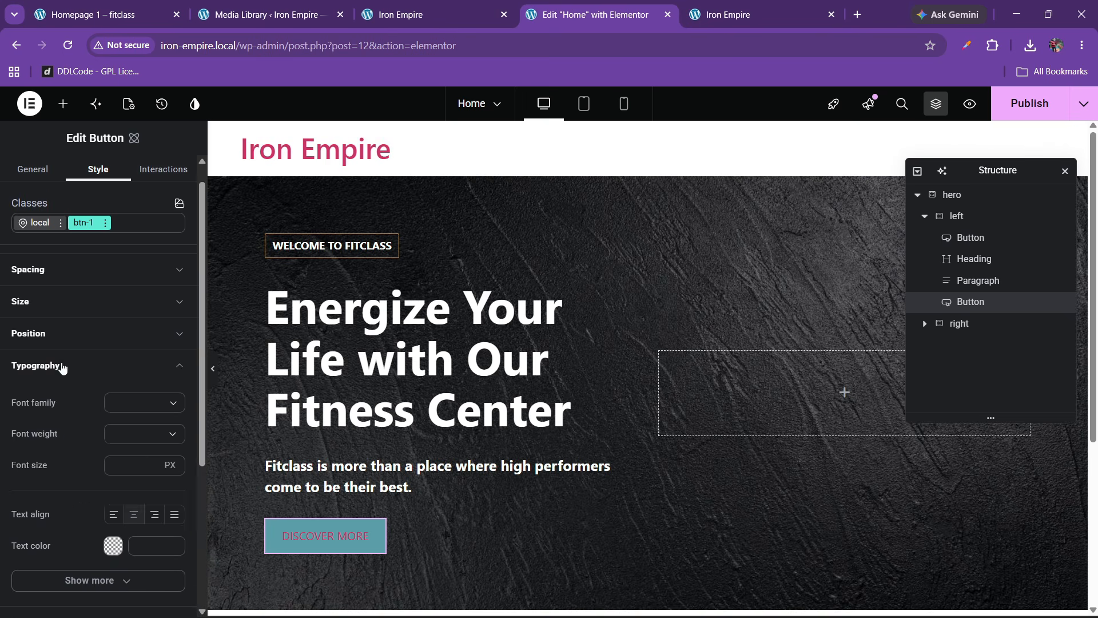
{"action": "scroll", "coordinate": [160, 371], "scroll_direction": "down", "scroll_amount": 1}
{"action": "left_click", "coordinate": [172, 387]}
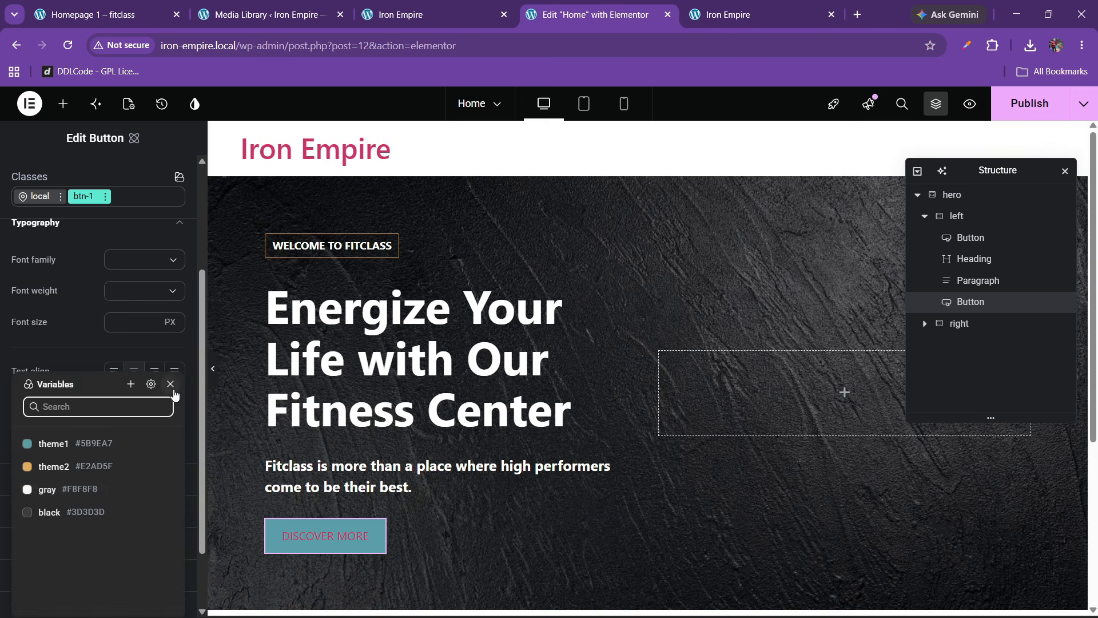
{"action": "left_click", "coordinate": [79, 373]}
{"action": "scroll", "coordinate": [79, 373], "scroll_direction": "up", "scroll_amount": 3}
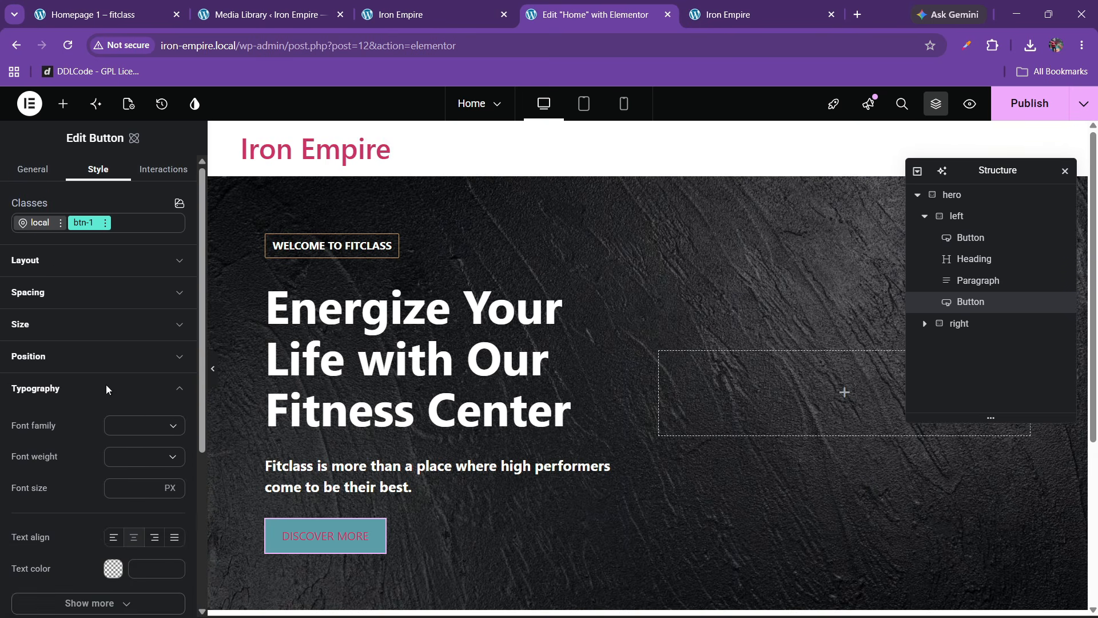
{"action": "scroll", "coordinate": [89, 369], "scroll_direction": "down", "scroll_amount": 3}
{"action": "left_click", "coordinate": [103, 427]}
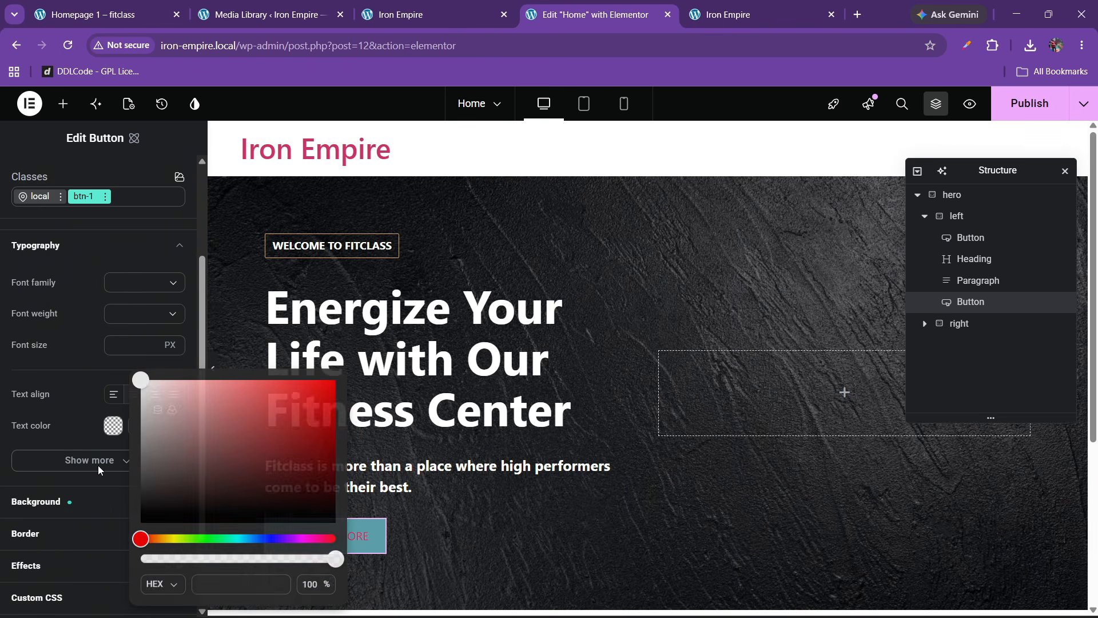
{"action": "left_click_drag", "start_coordinate": [143, 385], "coordinate": [90, 365]}
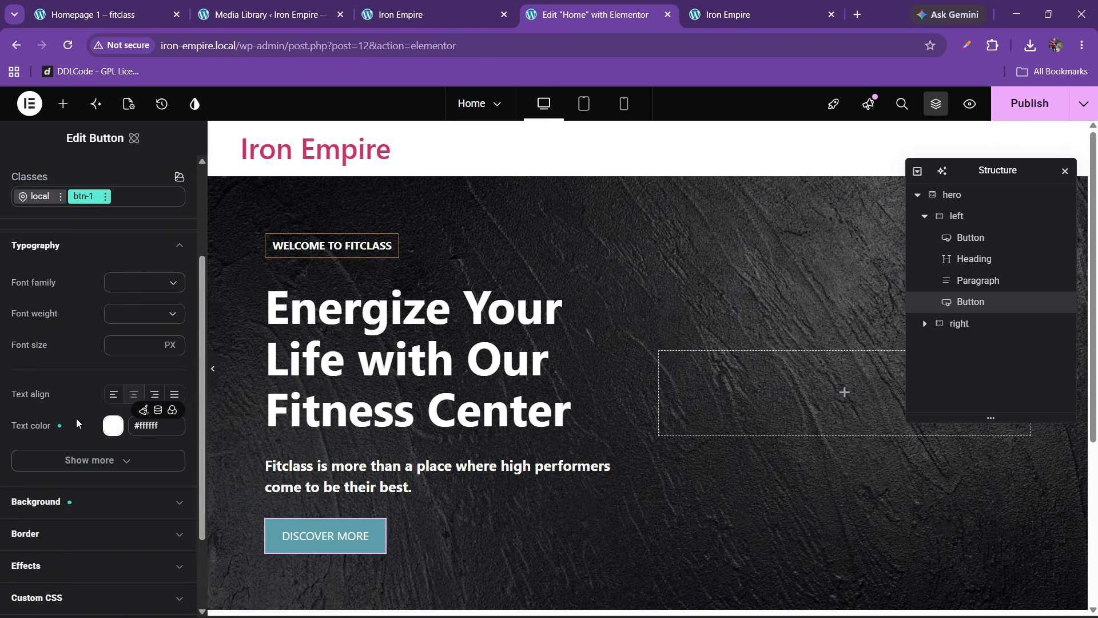
Step: Set the btn-1 class's font weight to 500 - Medium and font size to 15 px, comparing with the Fitclass homepage button
{"action": "left_click", "coordinate": [163, 7]}
{"action": "left_click", "coordinate": [589, 8]}
{"action": "left_click", "coordinate": [105, 314]}
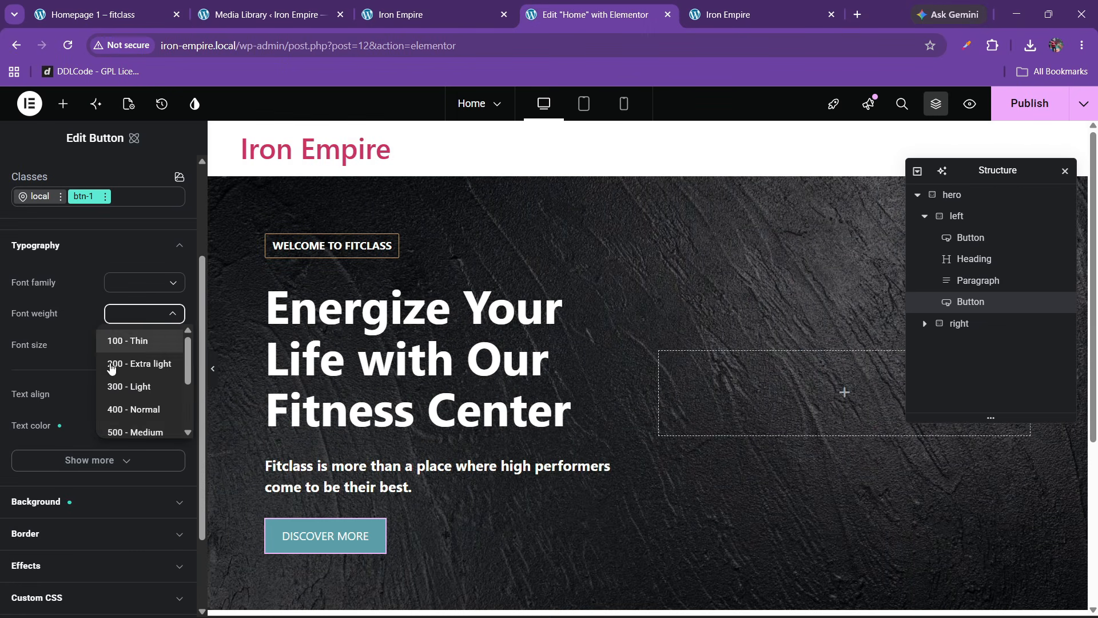
{"action": "left_click", "coordinate": [124, 430]}
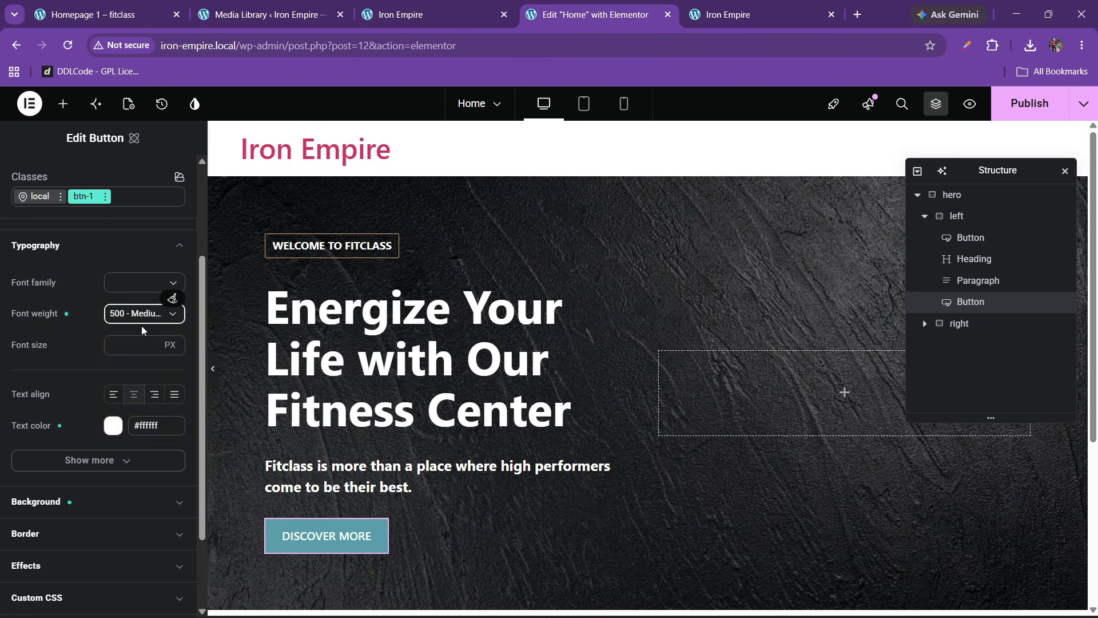
{"action": "left_click", "coordinate": [132, 341]}
{"action": "type", "text": "15"}
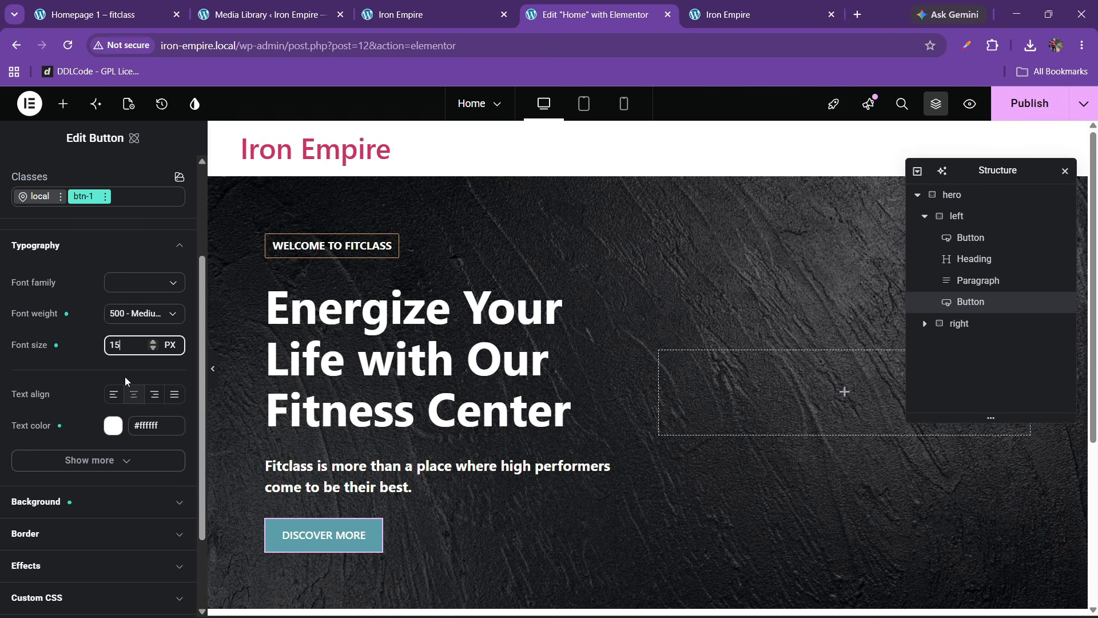
{"action": "left_click", "coordinate": [109, 6]}
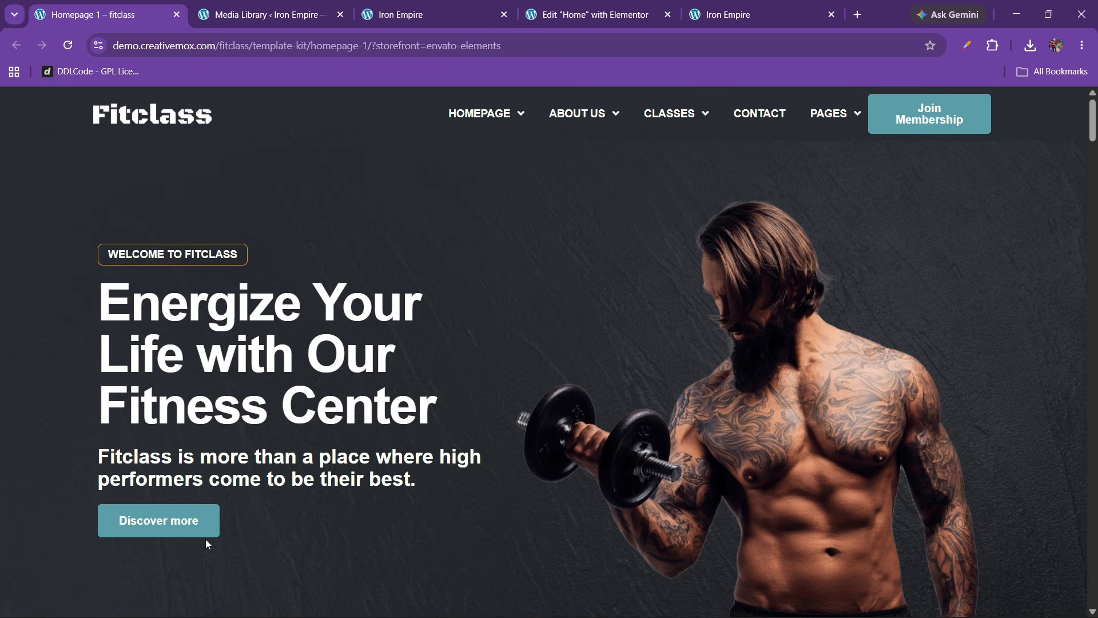
{"action": "left_click", "coordinate": [594, 14]}
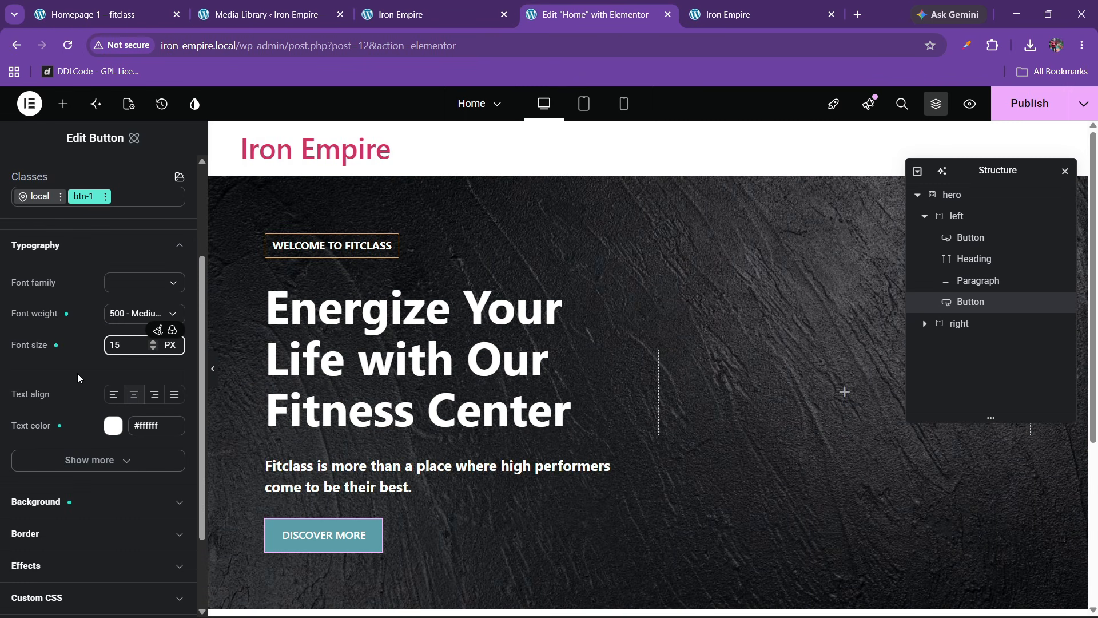
Step: Set the btn-1 class's border radius to 10 px and compare the corners with the Fitclass homepage button
{"action": "scroll", "coordinate": [70, 380], "scroll_direction": "down", "scroll_amount": 2}
{"action": "left_click", "coordinate": [42, 440]}
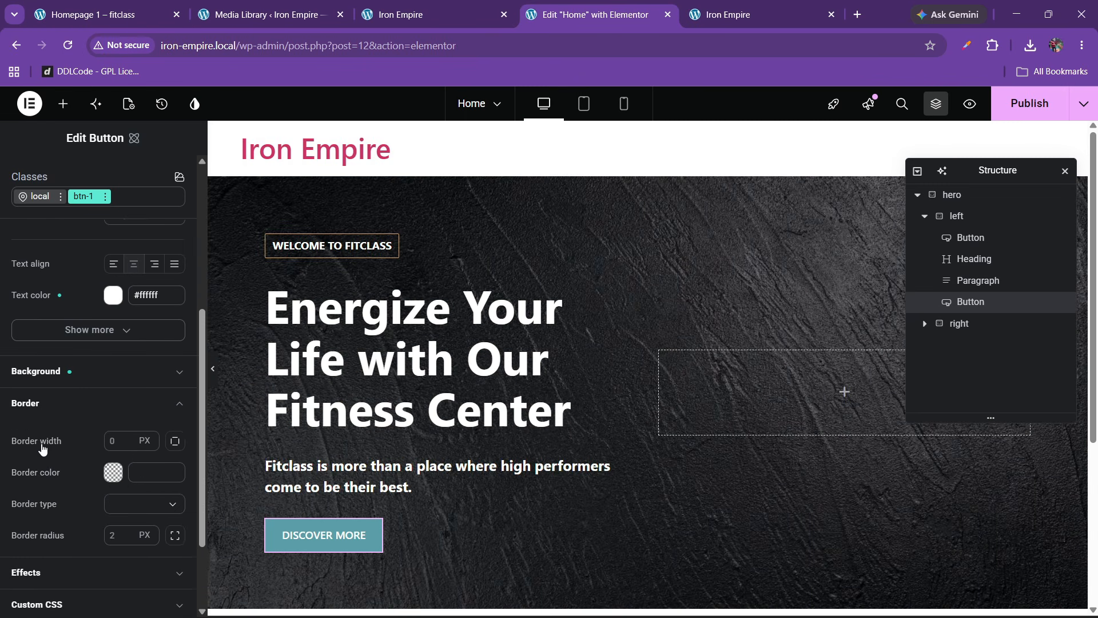
{"action": "scroll", "coordinate": [41, 449], "scroll_direction": "down", "scroll_amount": 1}
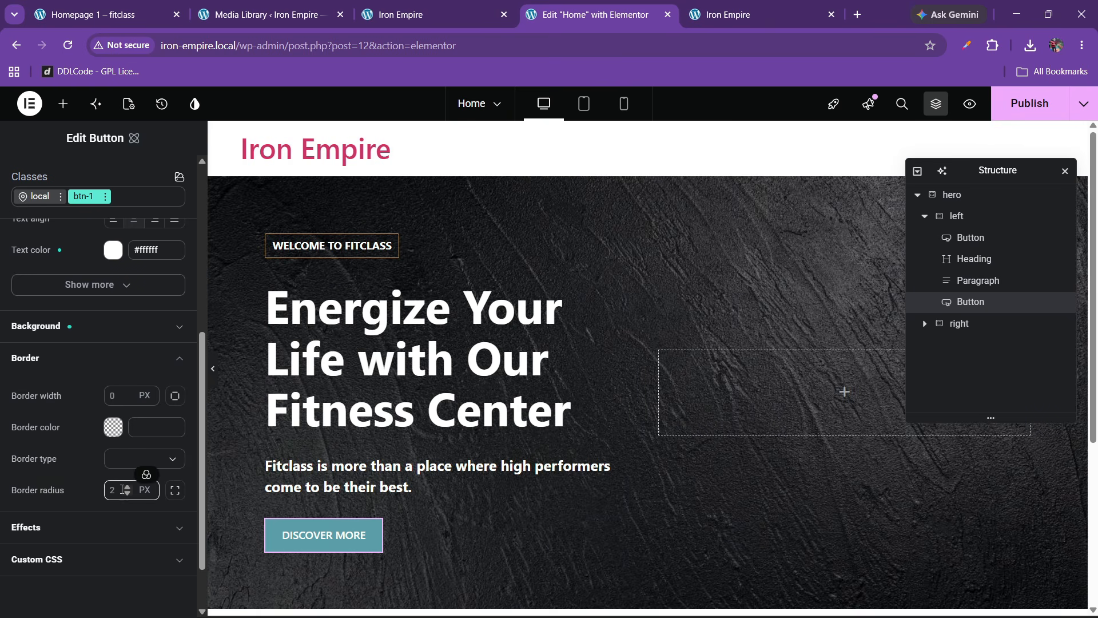
{"action": "left_click", "coordinate": [122, 490]}
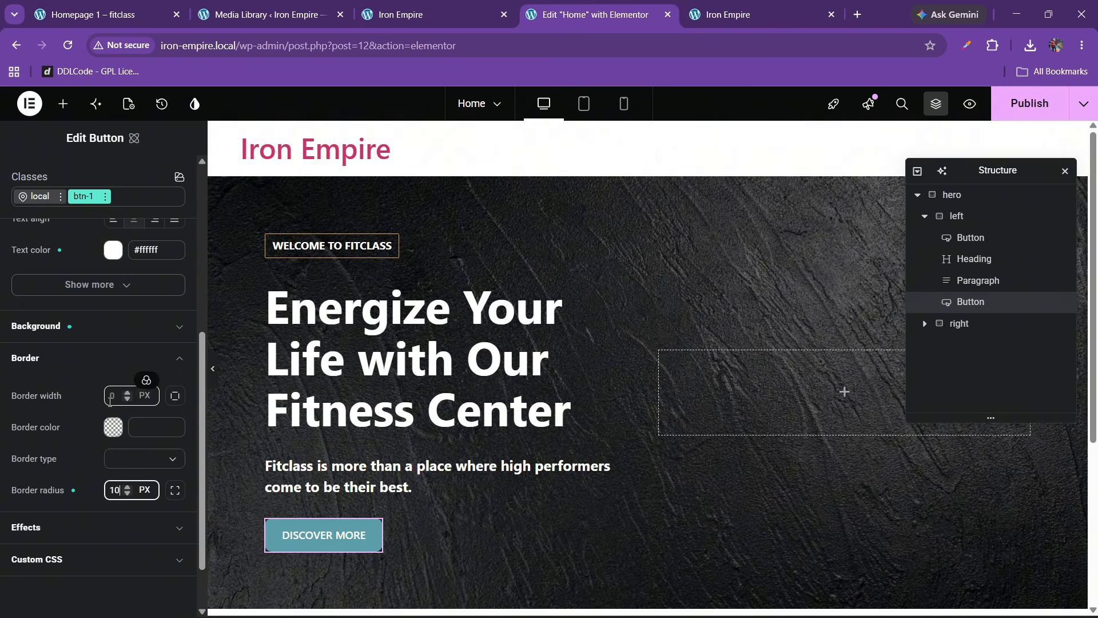
{"action": "left_click", "coordinate": [182, 5]}
{"action": "left_click", "coordinate": [594, 14]}
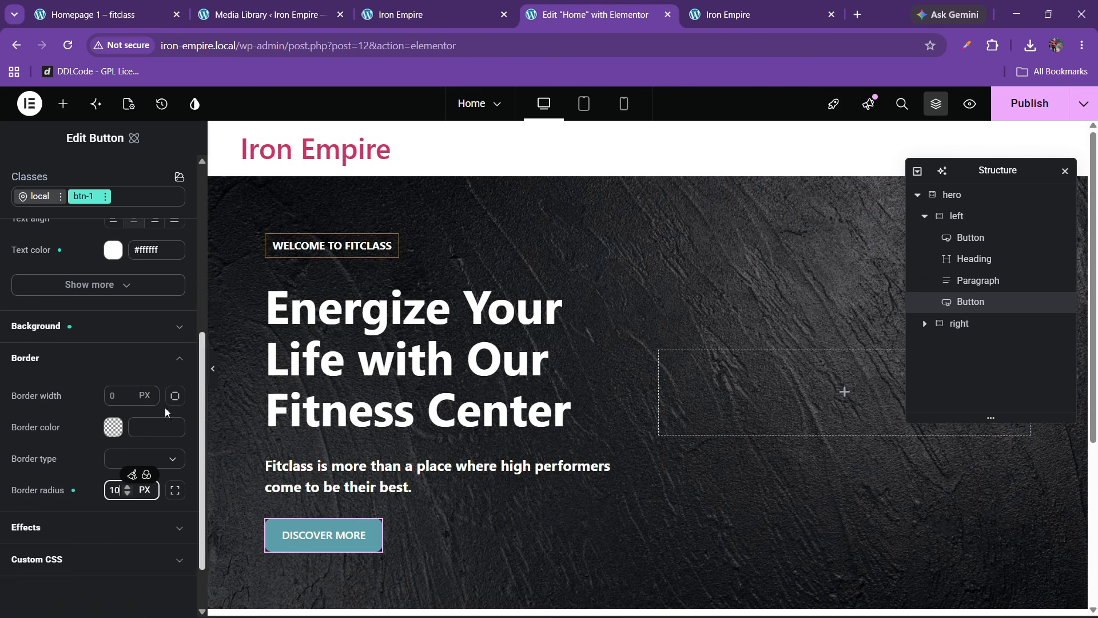
Step: Set the background color of the btn-1 class's hover state to the theme2 color variable
{"action": "scroll", "coordinate": [81, 315], "scroll_direction": "up", "scroll_amount": 4}
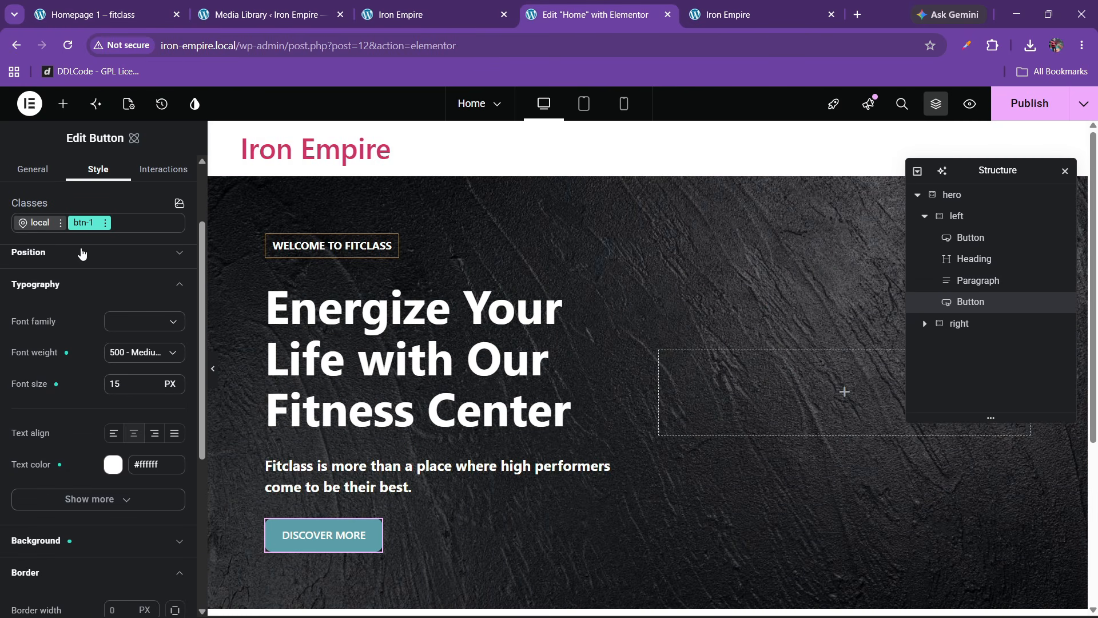
{"action": "left_click", "coordinate": [105, 222]}
{"action": "left_click", "coordinate": [92, 399]}
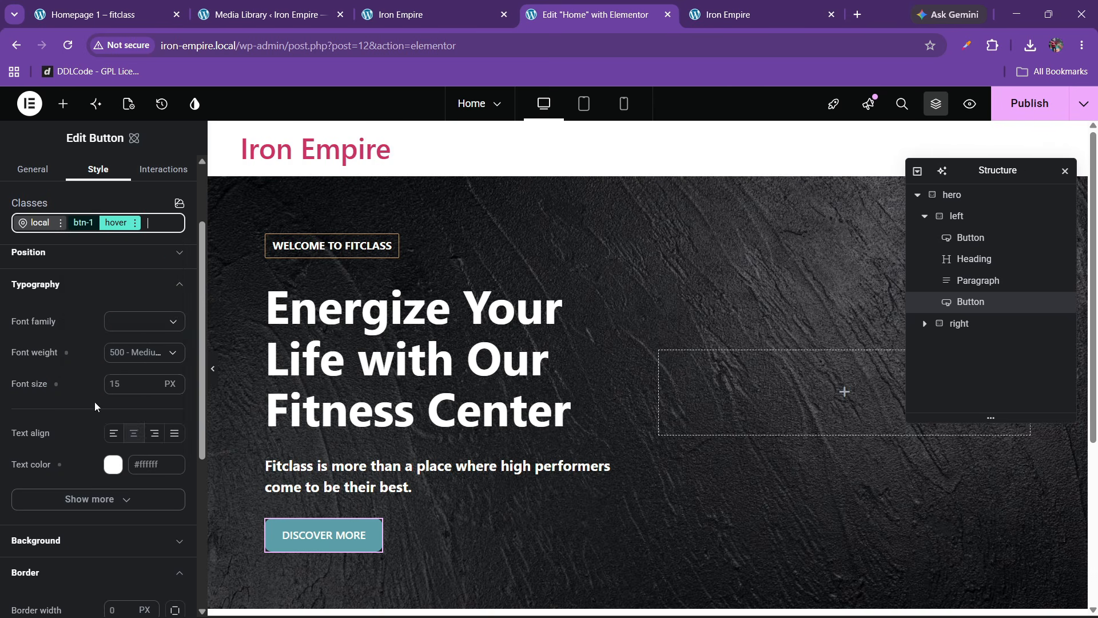
{"action": "scroll", "coordinate": [95, 401], "scroll_direction": "down", "scroll_amount": 5}
{"action": "scroll", "coordinate": [94, 435], "scroll_direction": "up", "scroll_amount": 5}
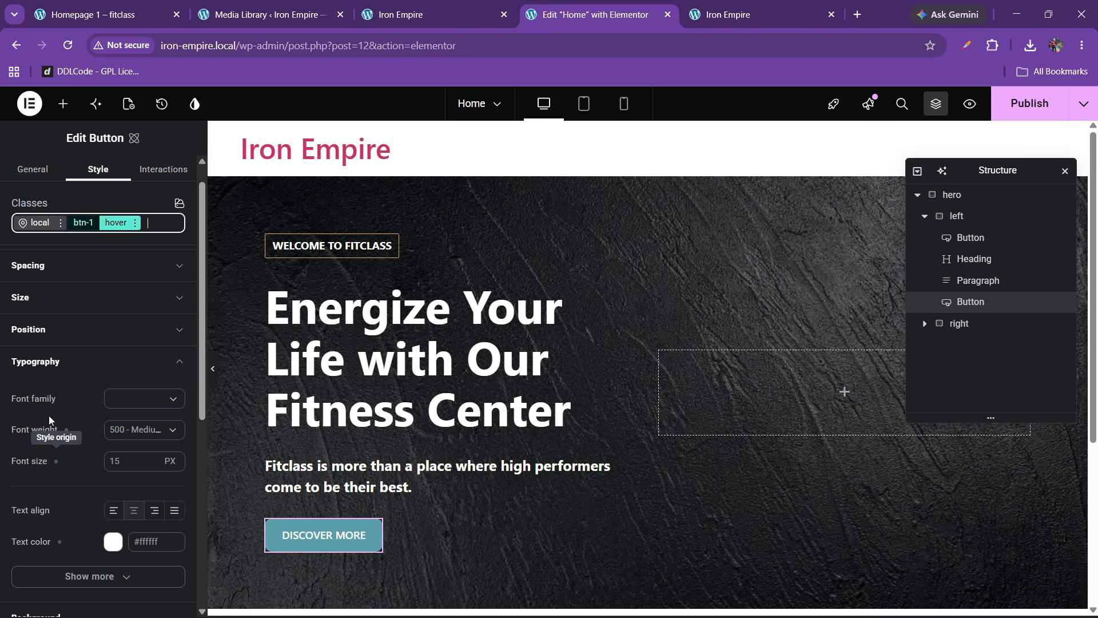
{"action": "scroll", "coordinate": [49, 415], "scroll_direction": "down", "scroll_amount": 3}
{"action": "scroll", "coordinate": [51, 440], "scroll_direction": "down", "scroll_amount": 4}
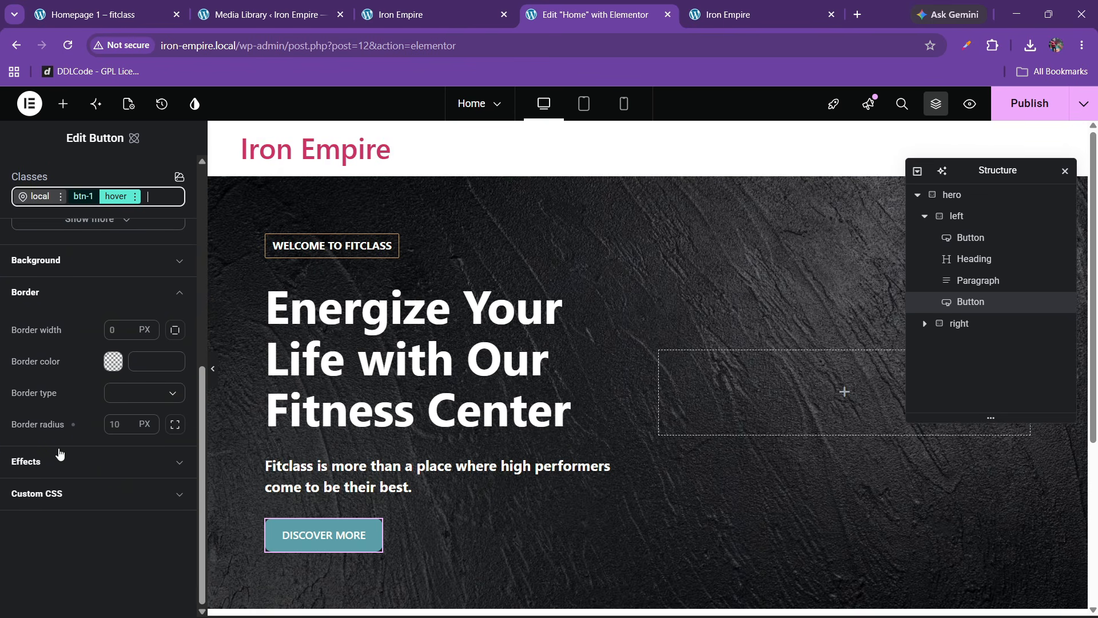
{"action": "scroll", "coordinate": [59, 461], "scroll_direction": "up", "scroll_amount": 4}
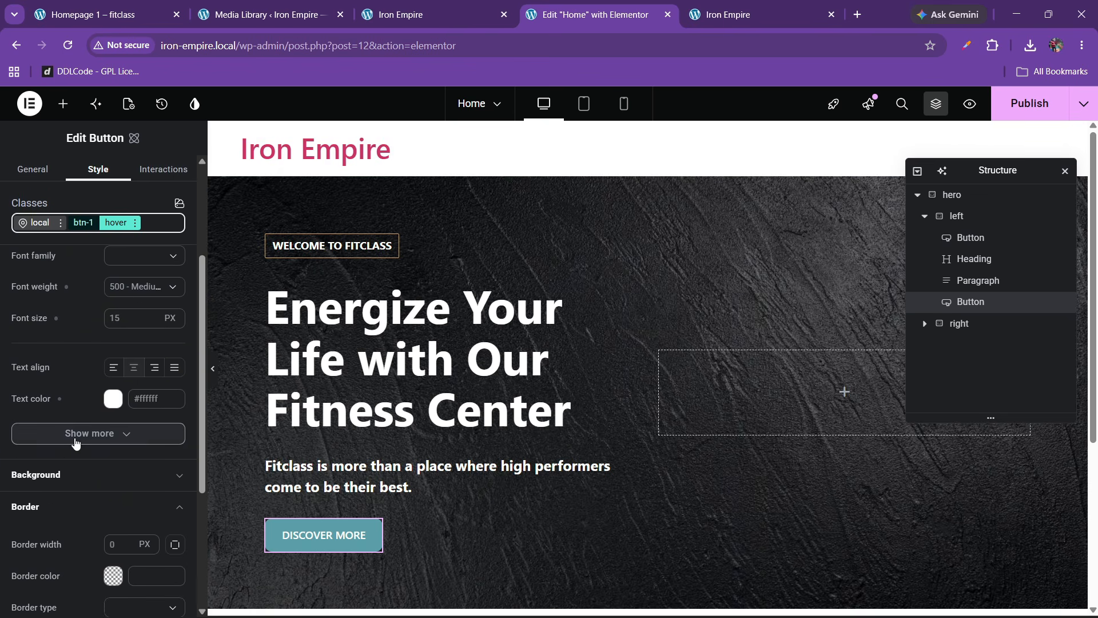
{"action": "scroll", "coordinate": [67, 392], "scroll_direction": "up", "scroll_amount": 3}
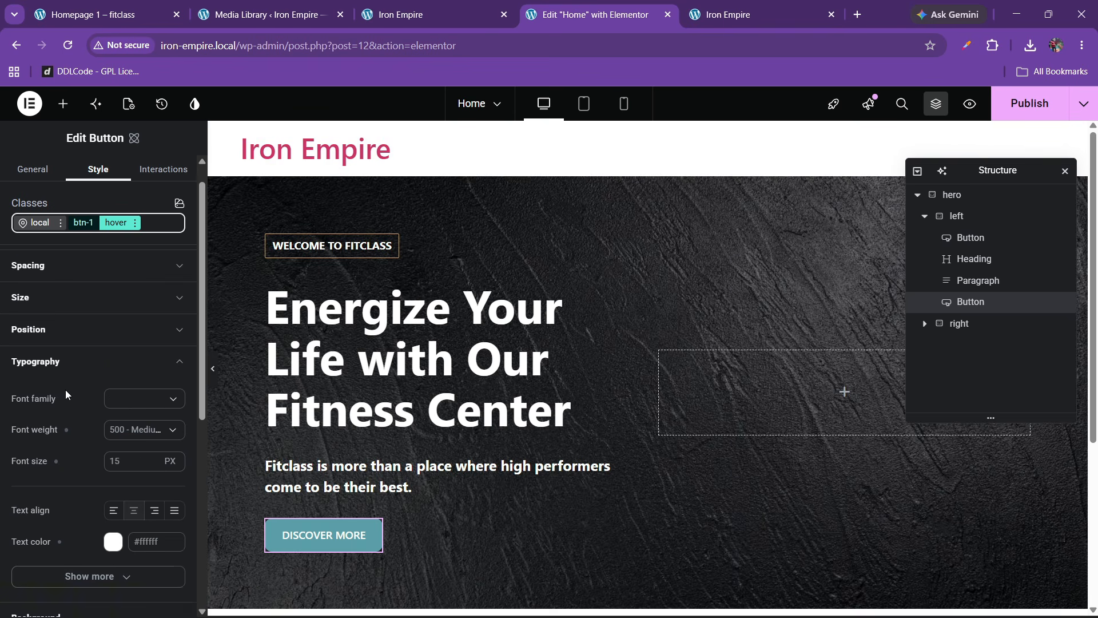
{"action": "left_click", "coordinate": [26, 361]}
{"action": "left_click", "coordinate": [50, 393]}
{"action": "scroll", "coordinate": [61, 461], "scroll_direction": "down", "scroll_amount": 2}
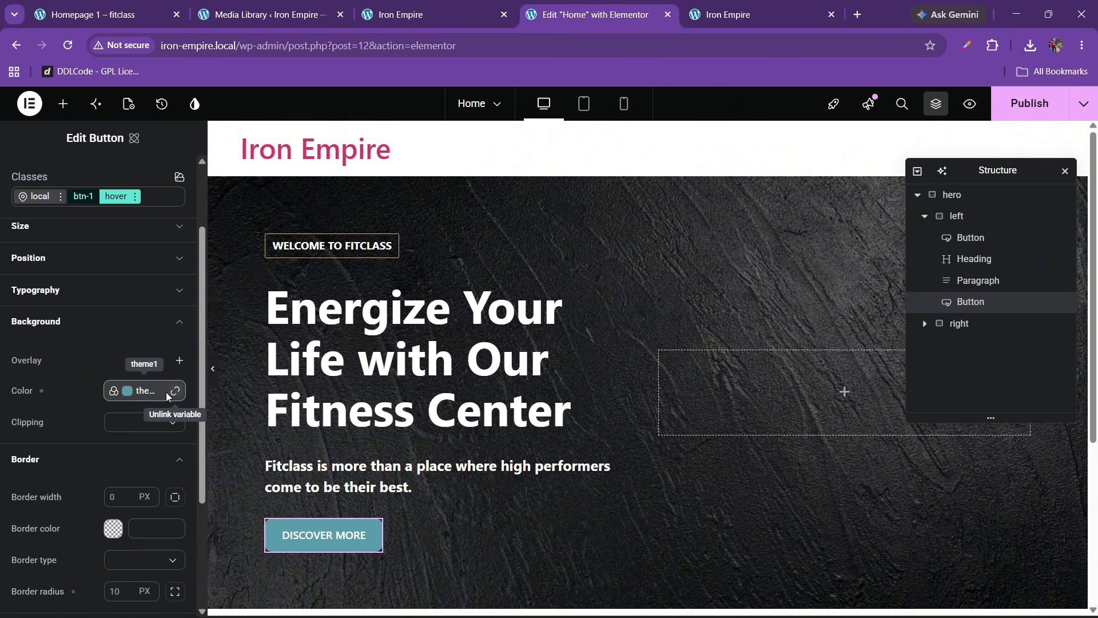
{"action": "left_click", "coordinate": [114, 391]}
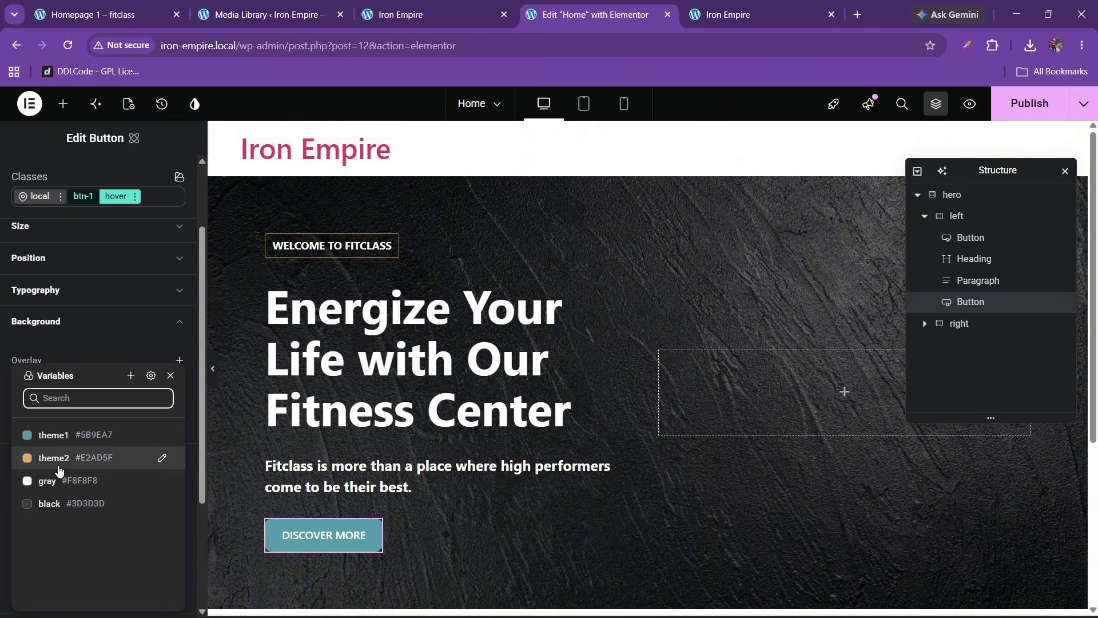
{"action": "left_click", "coordinate": [60, 457]}
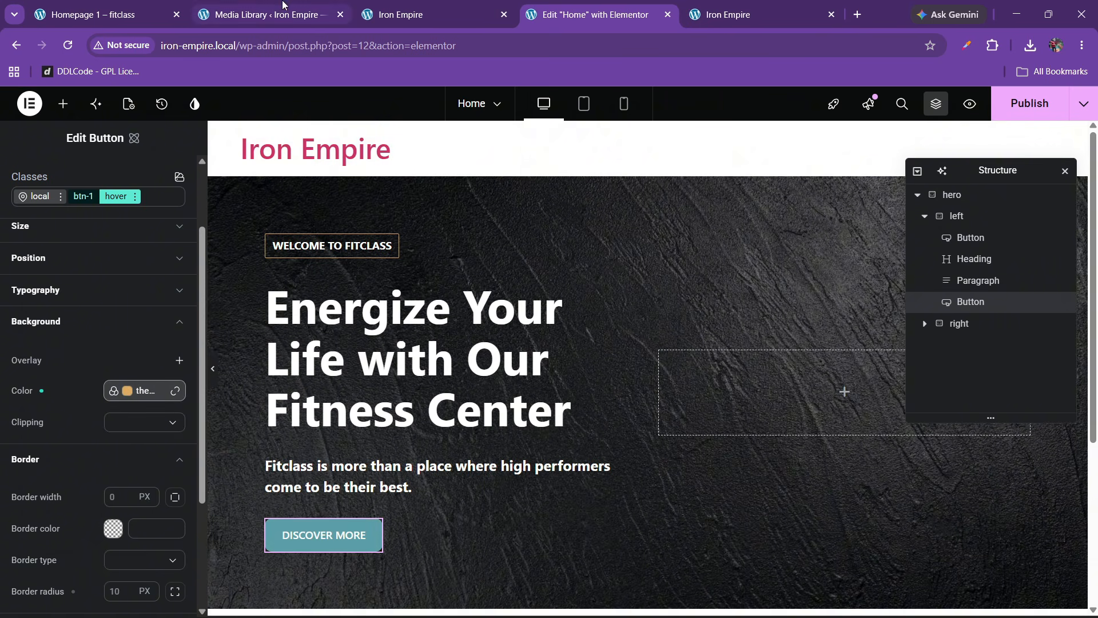
Step: Compare the Discover More button with the one on the Fitclass demo page and publish the Home page
{"action": "left_click", "coordinate": [278, 6]}
{"action": "left_click", "coordinate": [400, 15]}
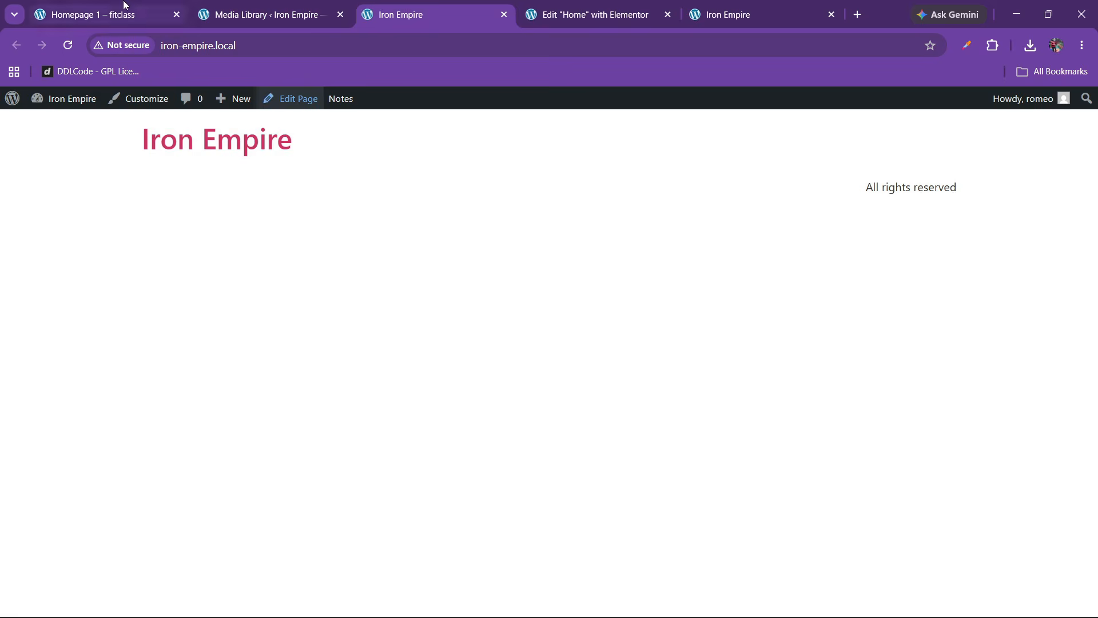
{"action": "left_click_drag", "start_coordinate": [124, 9], "coordinate": [266, 12]}
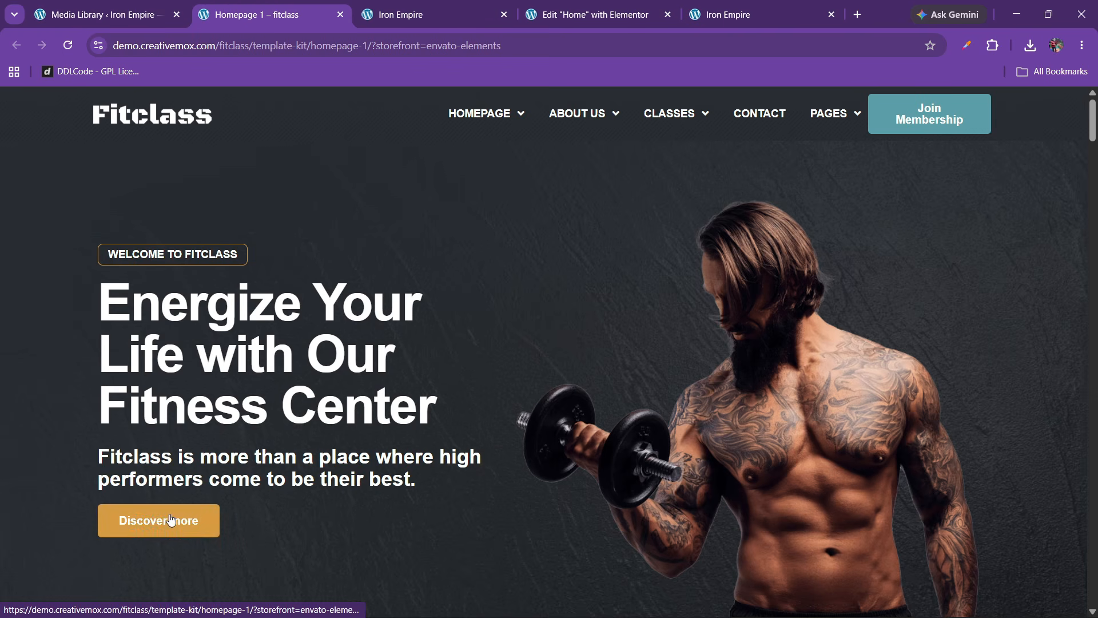
{"action": "left_click", "coordinate": [589, 14]}
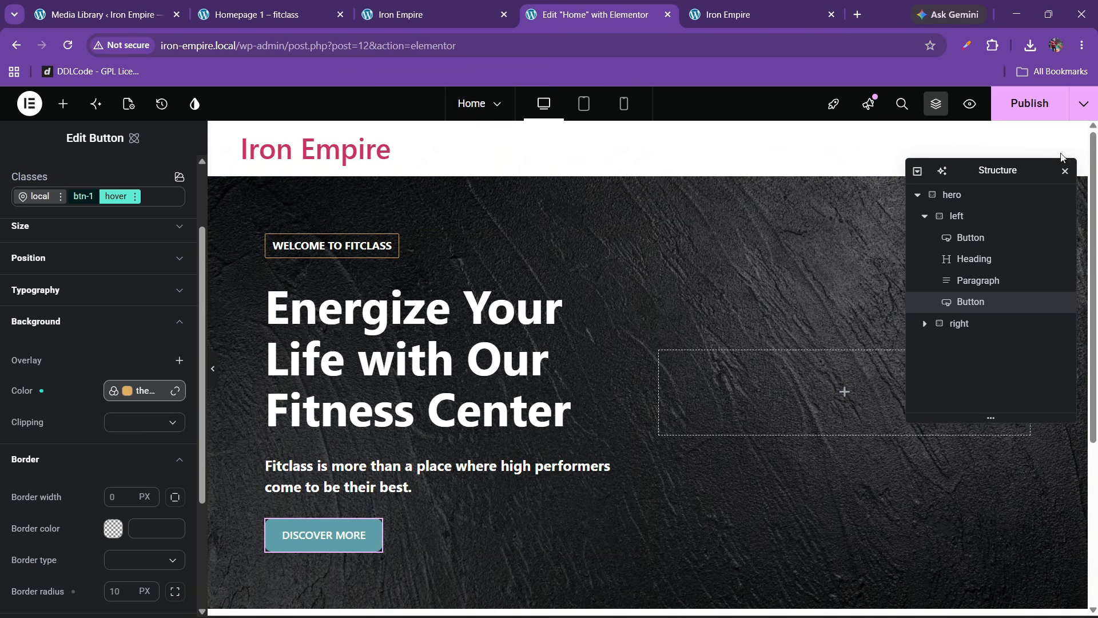
{"action": "left_click", "coordinate": [1030, 103]}
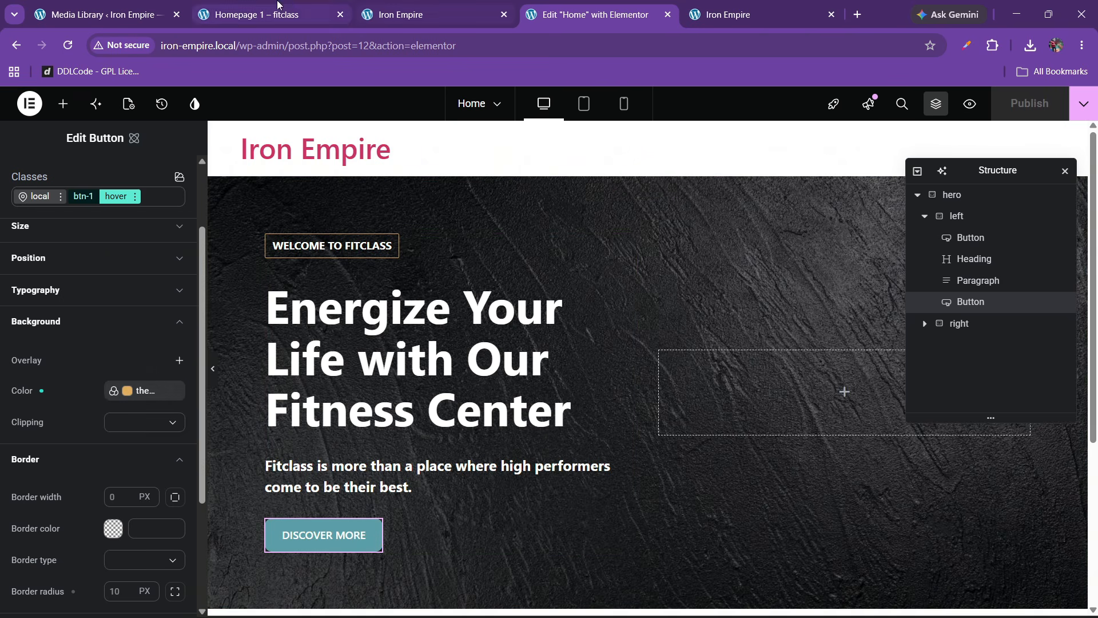
Step: Add a basic Image widget to the empty right container of the hero section
{"action": "left_click", "coordinate": [279, 5]}
{"action": "left_click", "coordinate": [595, 15]}
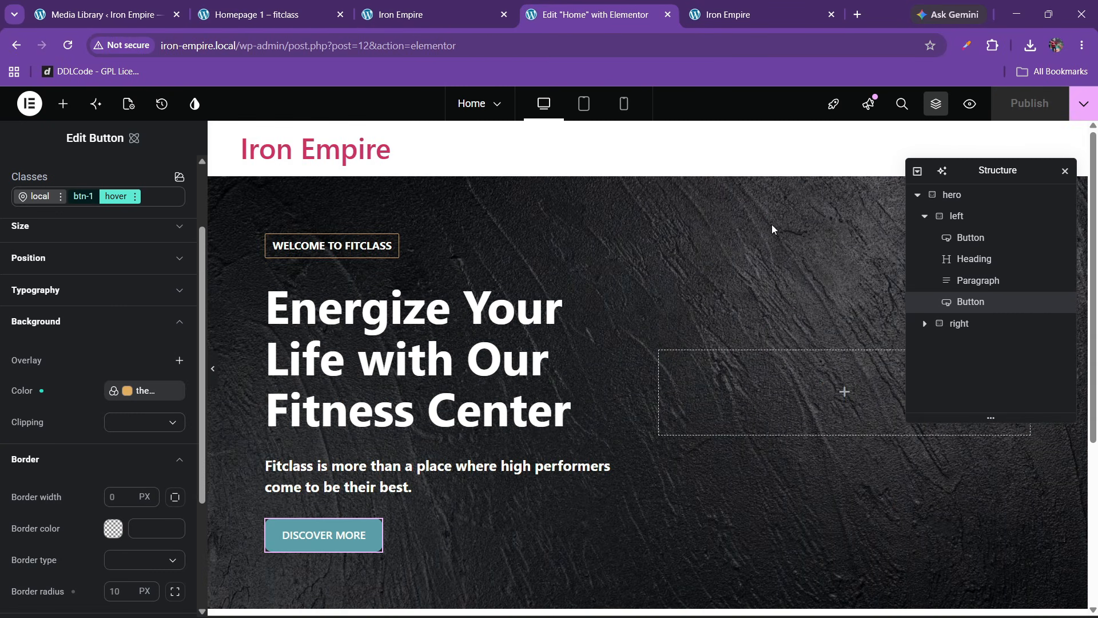
{"action": "left_click", "coordinate": [63, 104]}
{"action": "scroll", "coordinate": [117, 437], "scroll_direction": "down", "scroll_amount": 15}
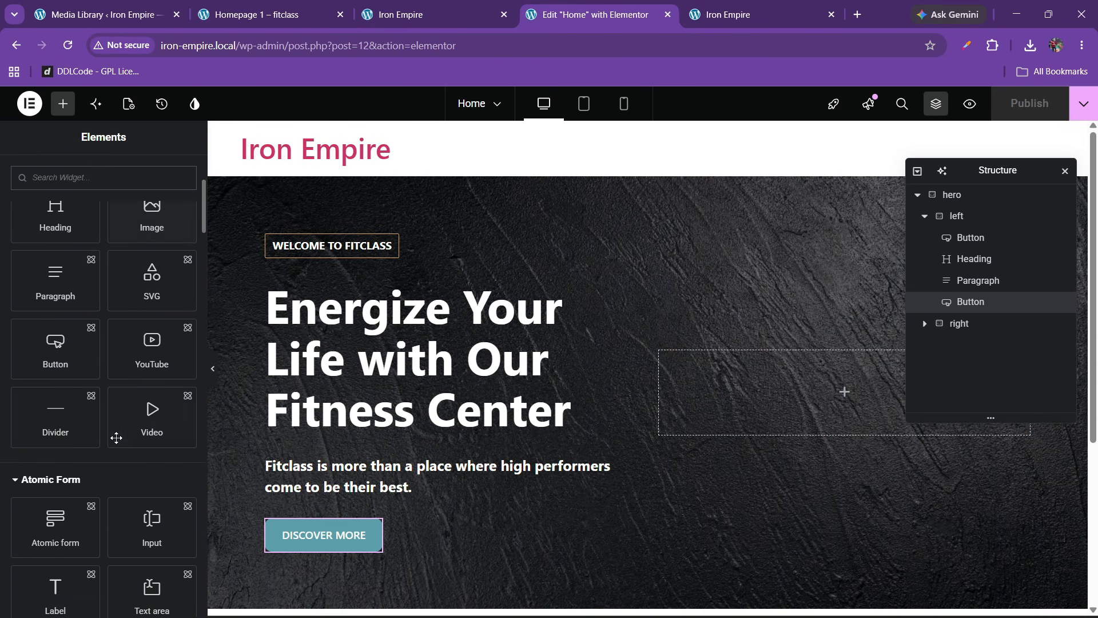
{"action": "scroll", "coordinate": [119, 441], "scroll_direction": "down", "scroll_amount": 3}
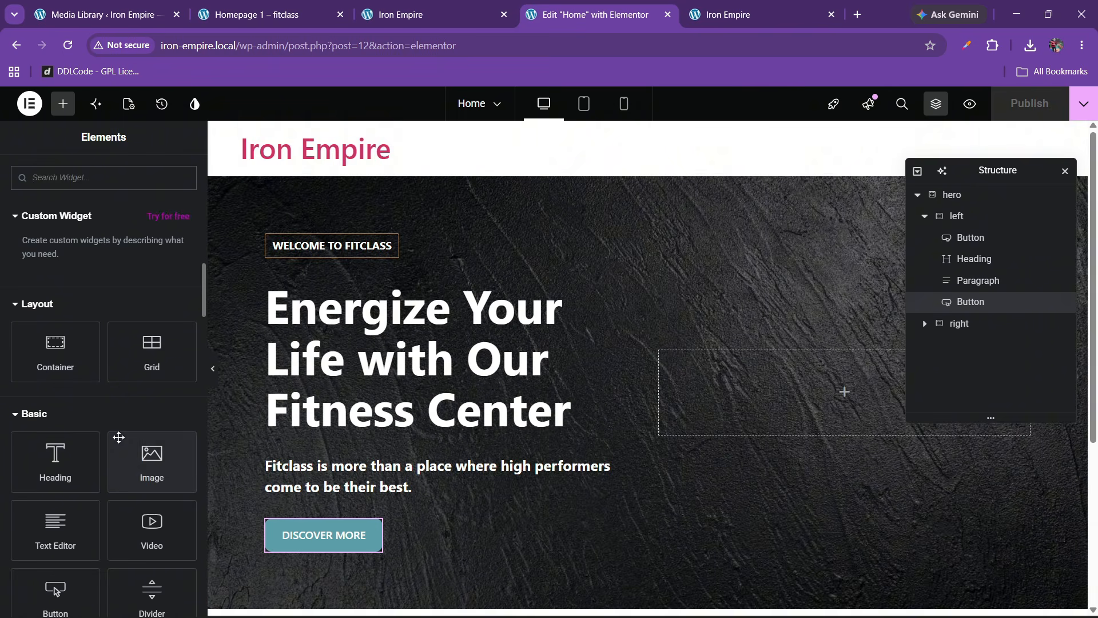
{"action": "left_click_drag", "start_coordinate": [161, 473], "coordinate": [628, 417]}
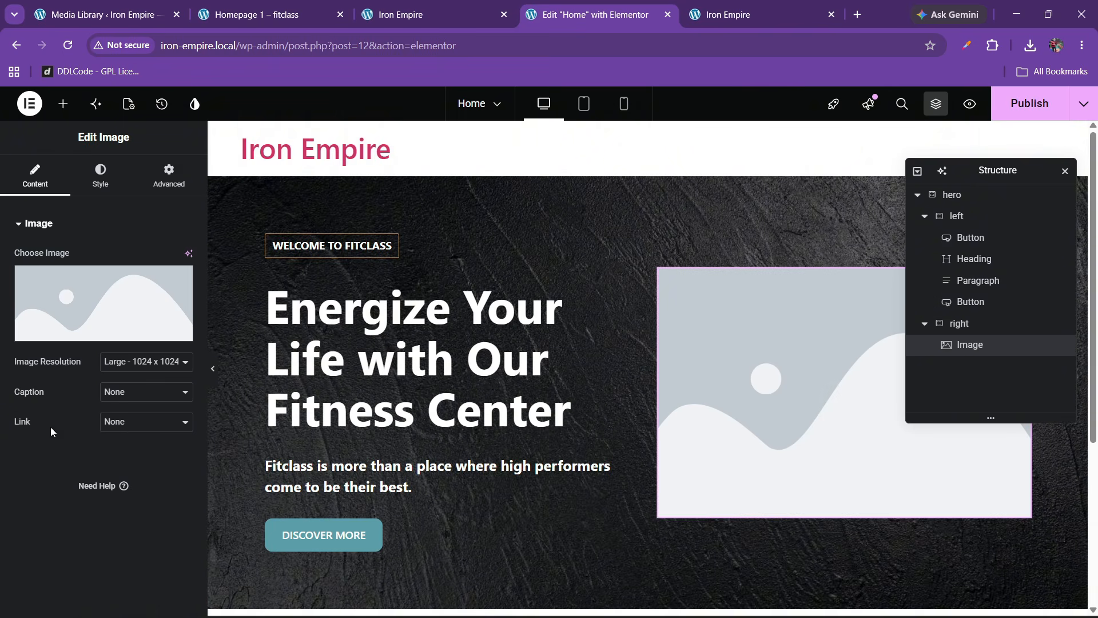
Step: Set the image resolution to Full and use the hero picture from the media library for the Image widget
{"action": "left_click", "coordinate": [123, 360]}
{"action": "left_click", "coordinate": [129, 483]}
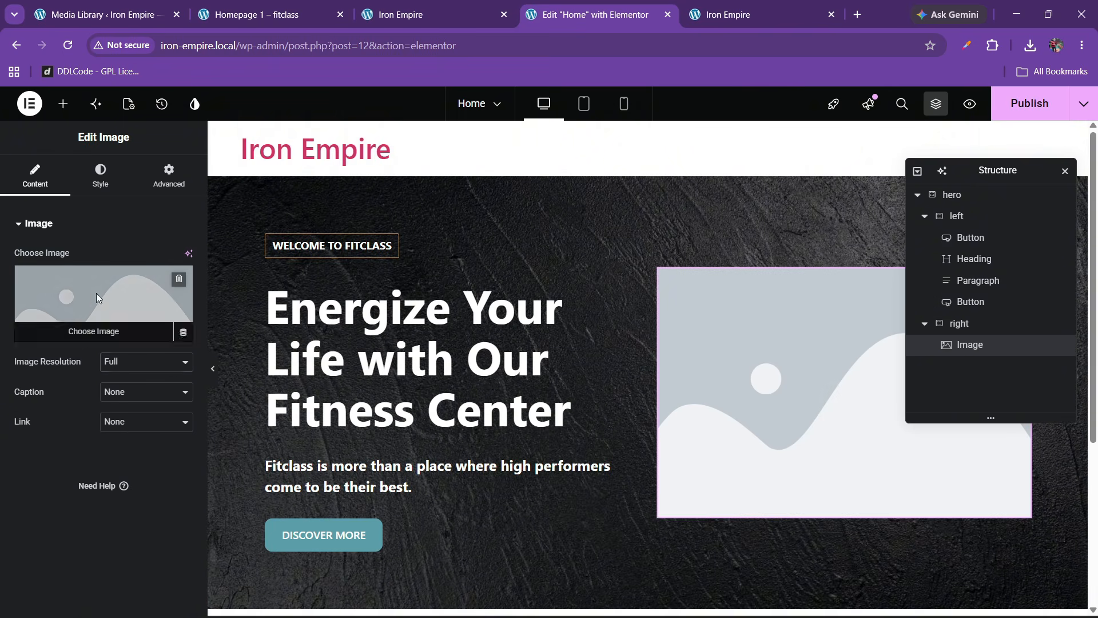
{"action": "left_click", "coordinate": [96, 293]}
{"action": "left_click", "coordinate": [228, 280]}
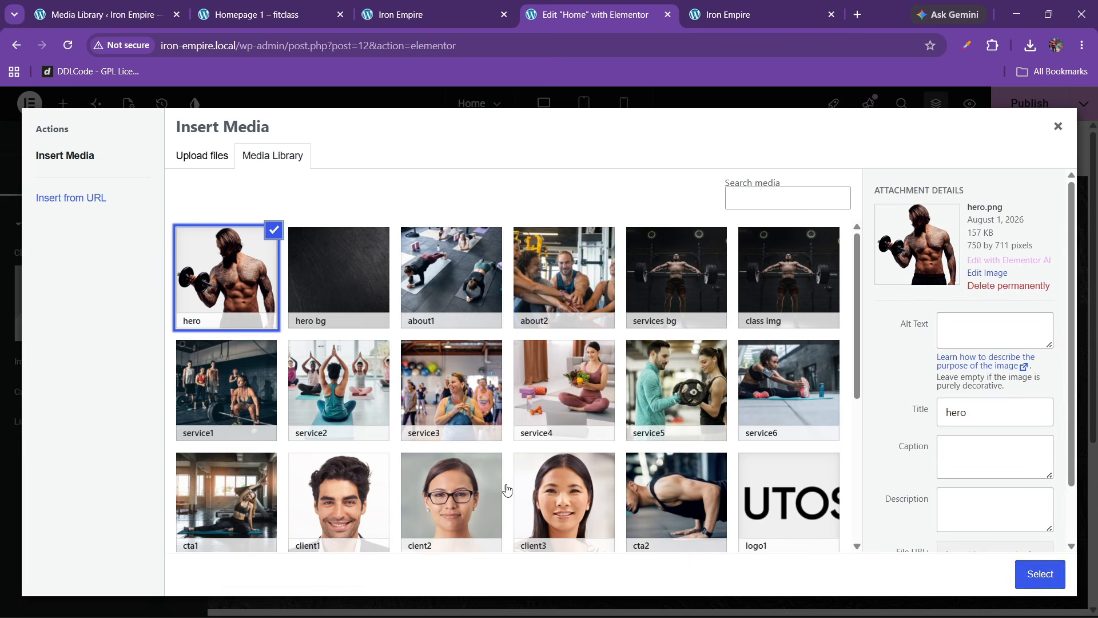
{"action": "left_click", "coordinate": [1039, 574]}
{"action": "scroll", "coordinate": [701, 433], "scroll_direction": "down", "scroll_amount": 3}
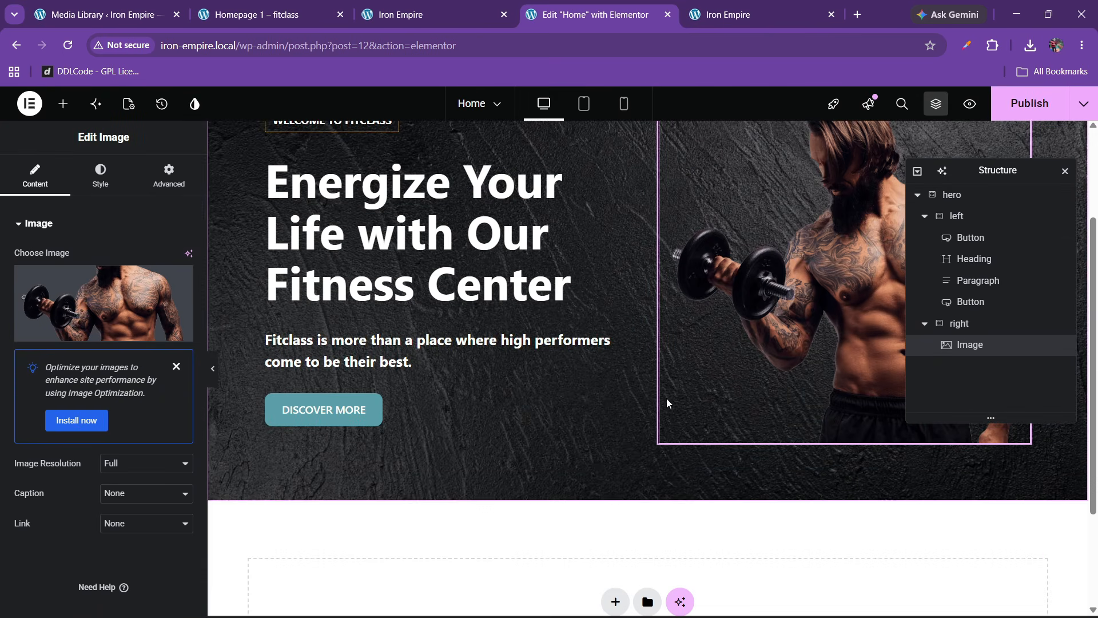
Step: Compare the hero image's lower edge with the Fitclass demo and set the hero flexbox's bottom padding to 0 px
{"action": "left_click", "coordinate": [229, 14]}
{"action": "scroll", "coordinate": [582, 300], "scroll_direction": "down", "scroll_amount": 3}
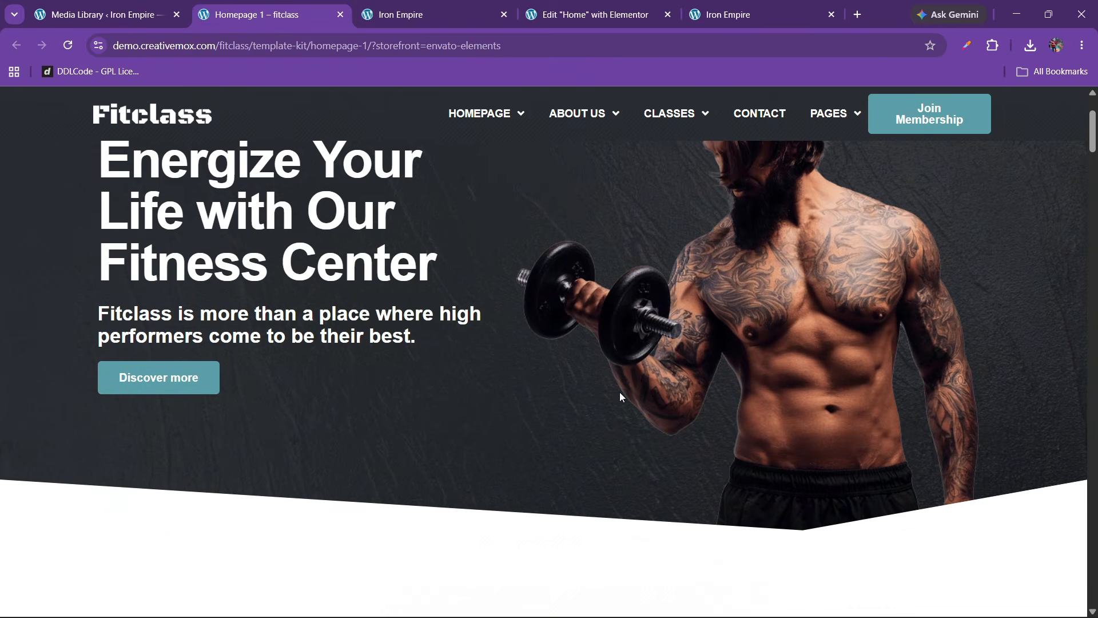
{"action": "left_click", "coordinate": [589, 14]}
{"action": "scroll", "coordinate": [598, 302], "scroll_direction": "up", "scroll_amount": 3}
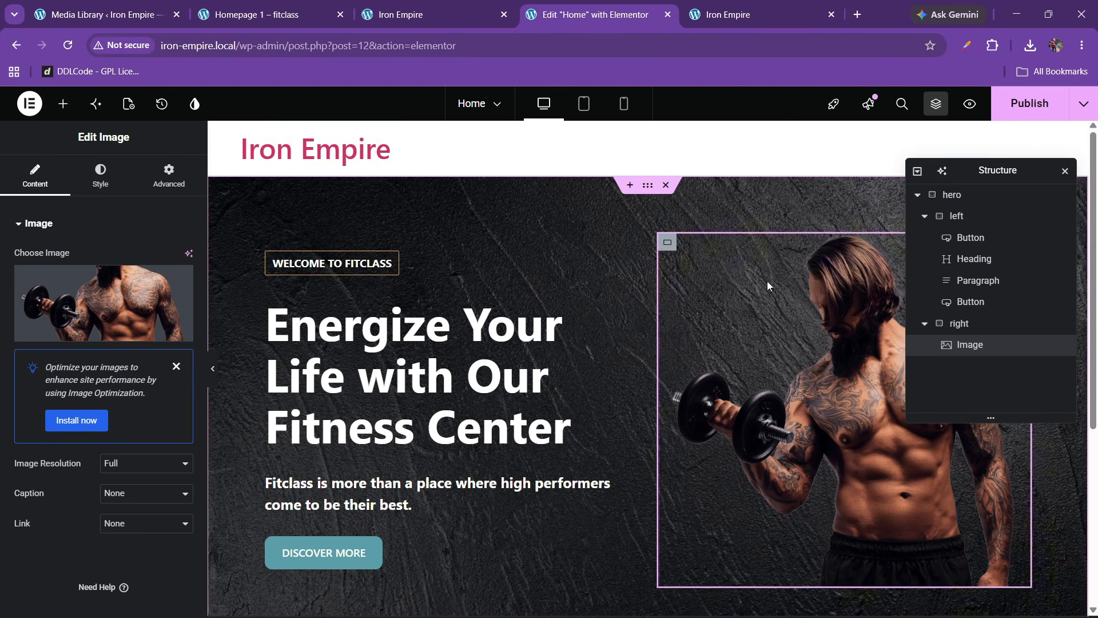
{"action": "left_click", "coordinate": [653, 198]}
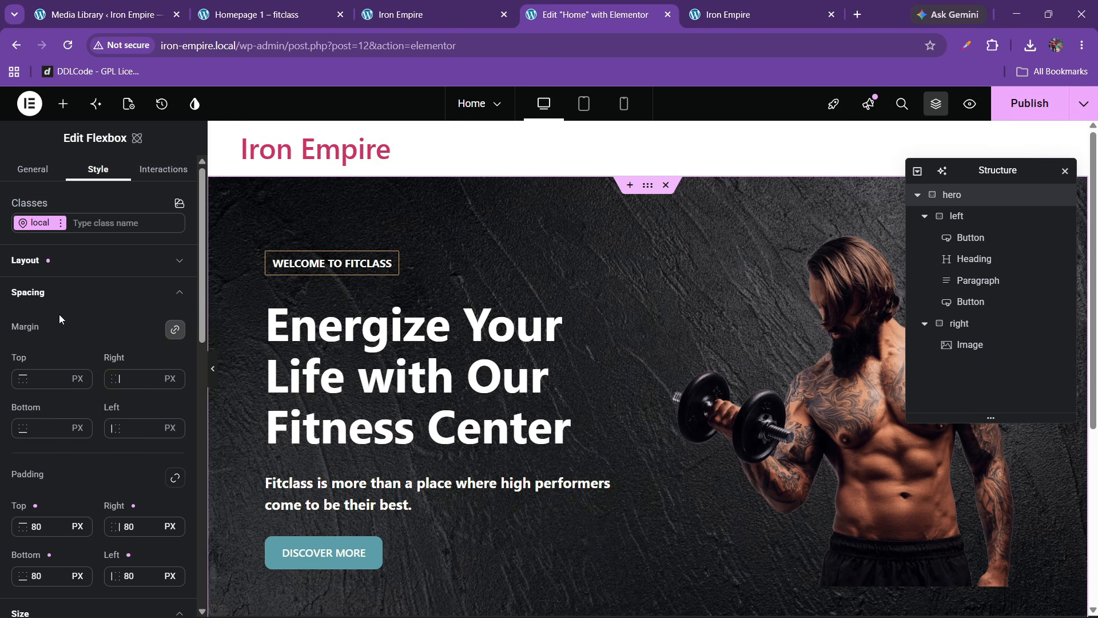
{"action": "scroll", "coordinate": [66, 344], "scroll_direction": "down", "scroll_amount": 4}
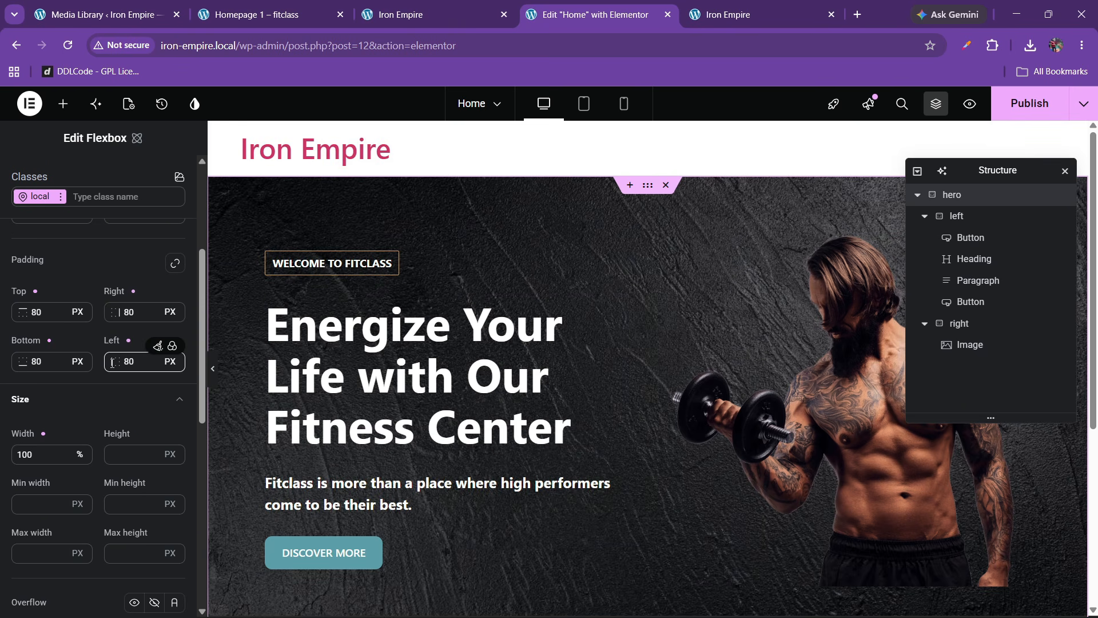
{"action": "left_click", "coordinate": [35, 365]}
{"action": "key", "text": "BackSpace"}
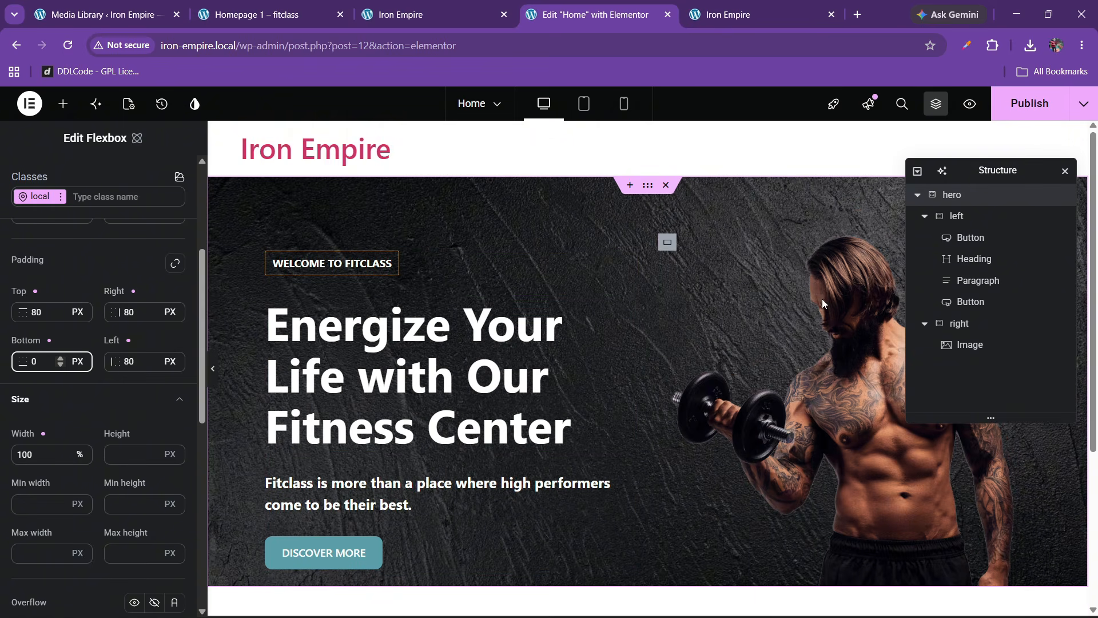
Step: Unlink the padding sides of the left container and set only its bottom padding to 80 px
{"action": "left_click", "coordinate": [955, 217]}
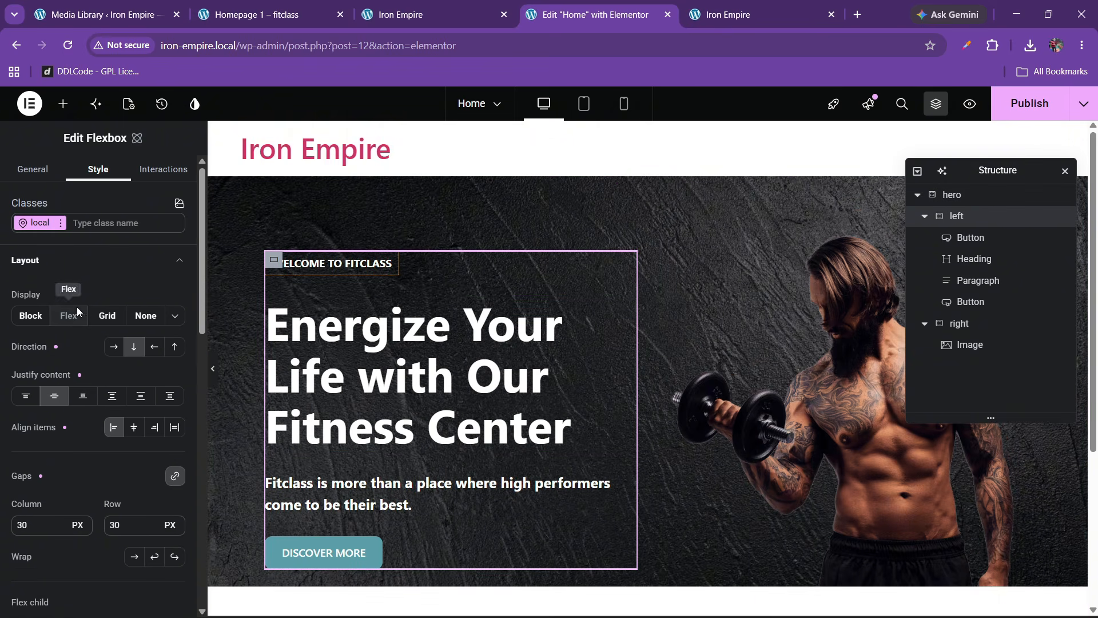
{"action": "scroll", "coordinate": [74, 331], "scroll_direction": "down", "scroll_amount": 5}
{"action": "scroll", "coordinate": [75, 335], "scroll_direction": "up", "scroll_amount": 5}
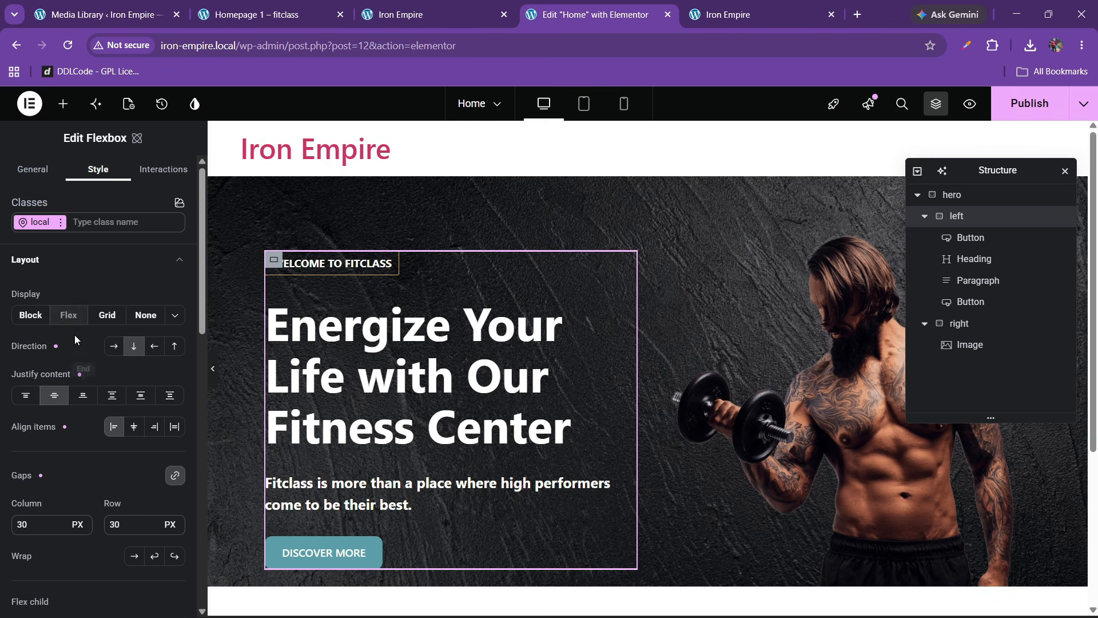
{"action": "left_click", "coordinate": [63, 261]}
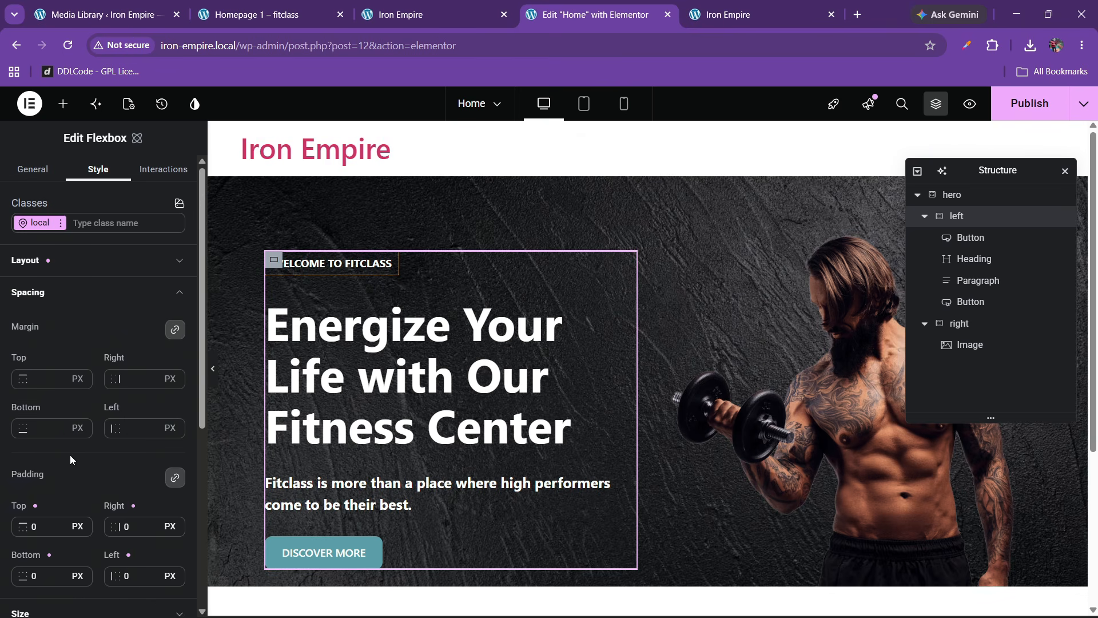
{"action": "scroll", "coordinate": [71, 459], "scroll_direction": "down", "scroll_amount": 2}
{"action": "left_click", "coordinate": [20, 497]}
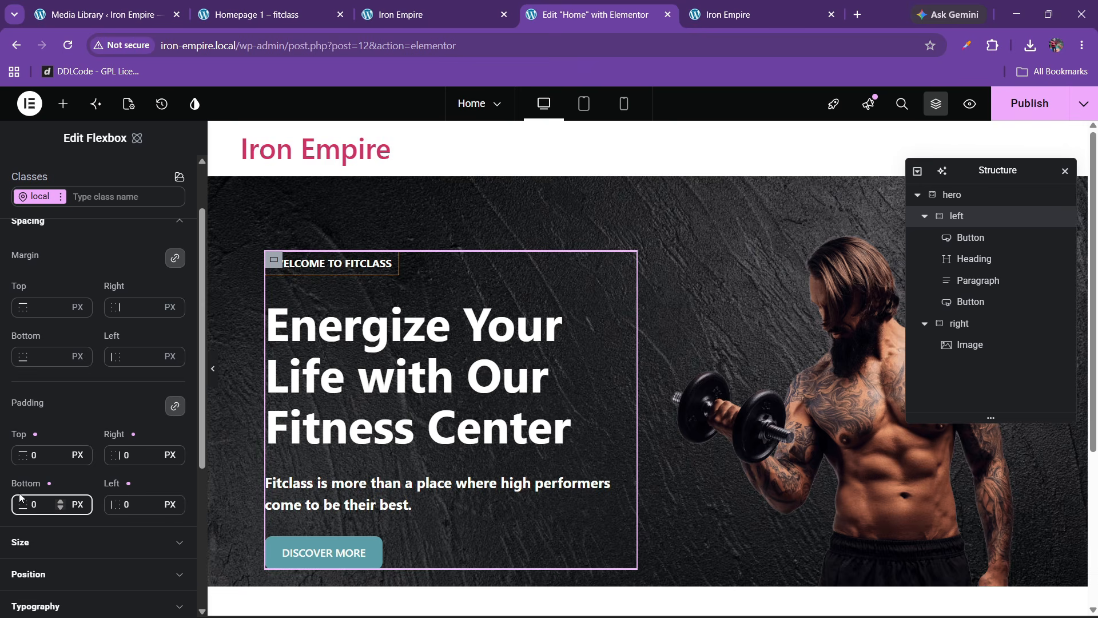
{"action": "type", "text": "8"}
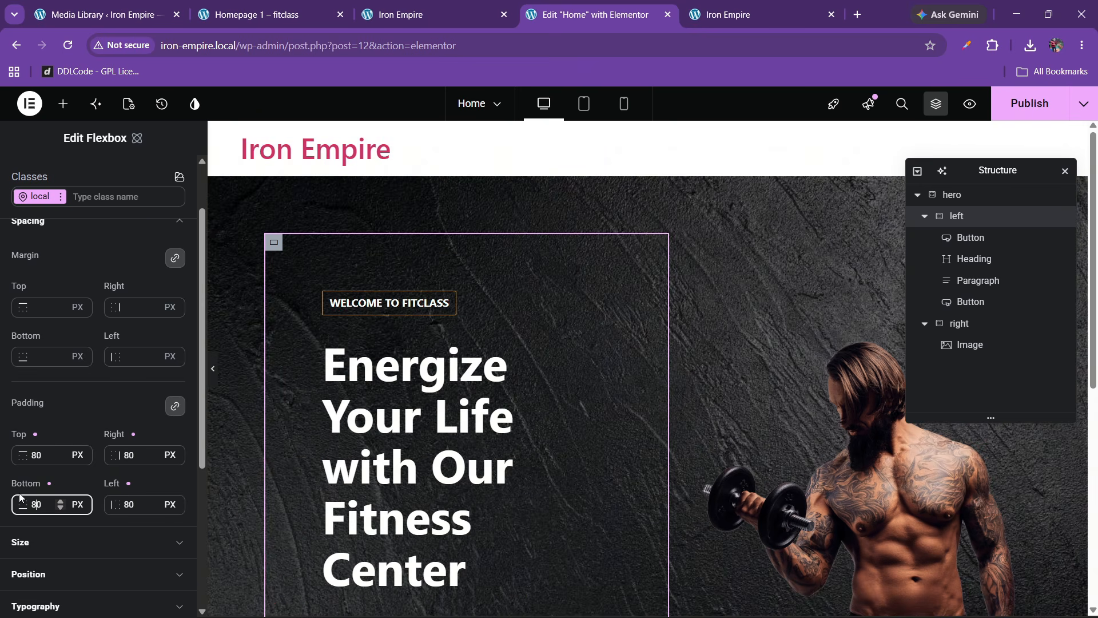
{"action": "key", "text": "BackSpace"}
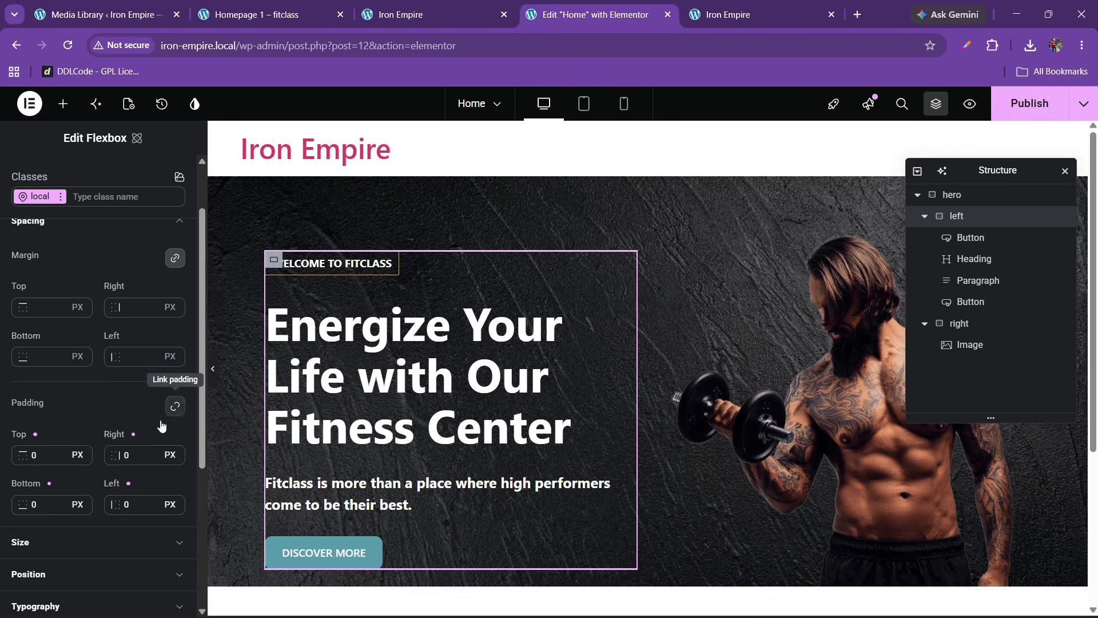
{"action": "left_click", "coordinate": [175, 406]}
{"action": "type", "text": "80"}
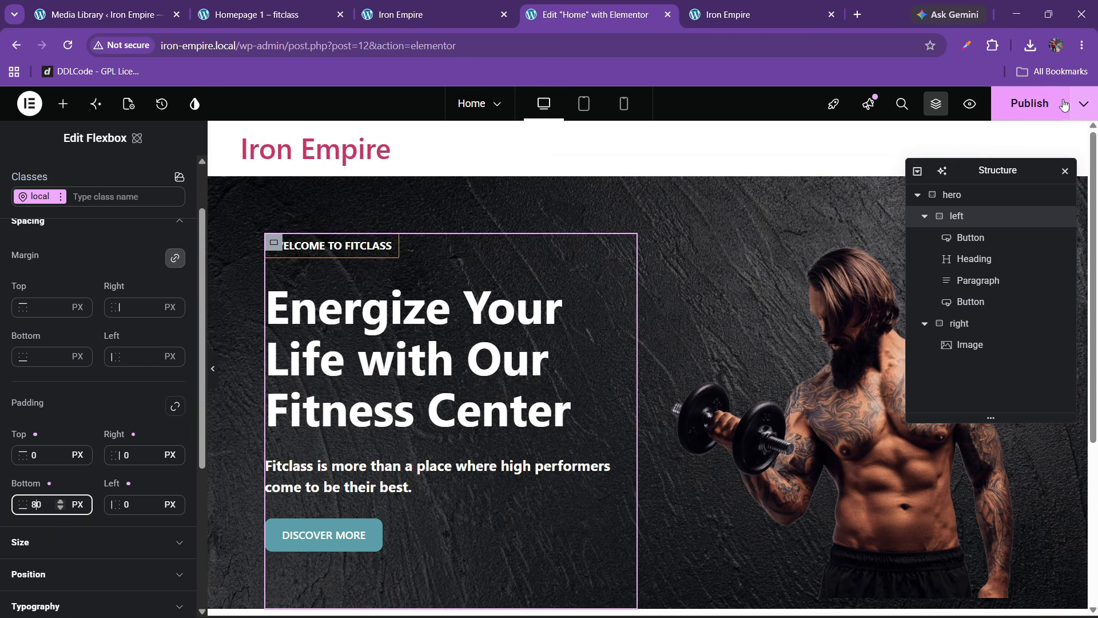
Step: Publish the Home page and reload the live Iron Empire site to check the hero section
{"action": "key", "text": "ctrl+s"}
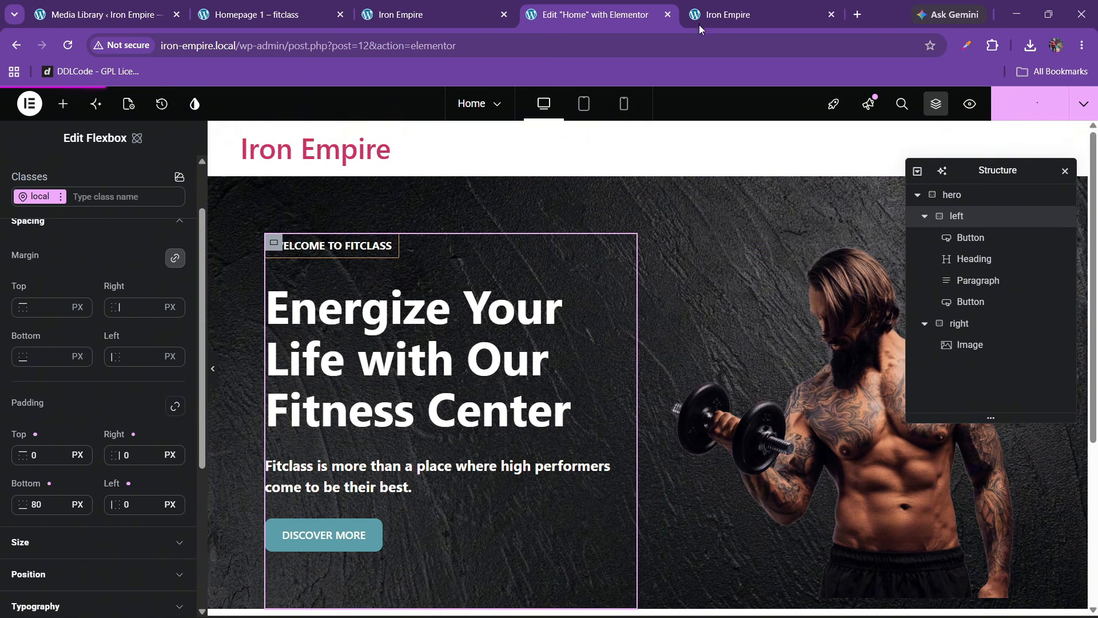
{"action": "left_click", "coordinate": [747, 7]}
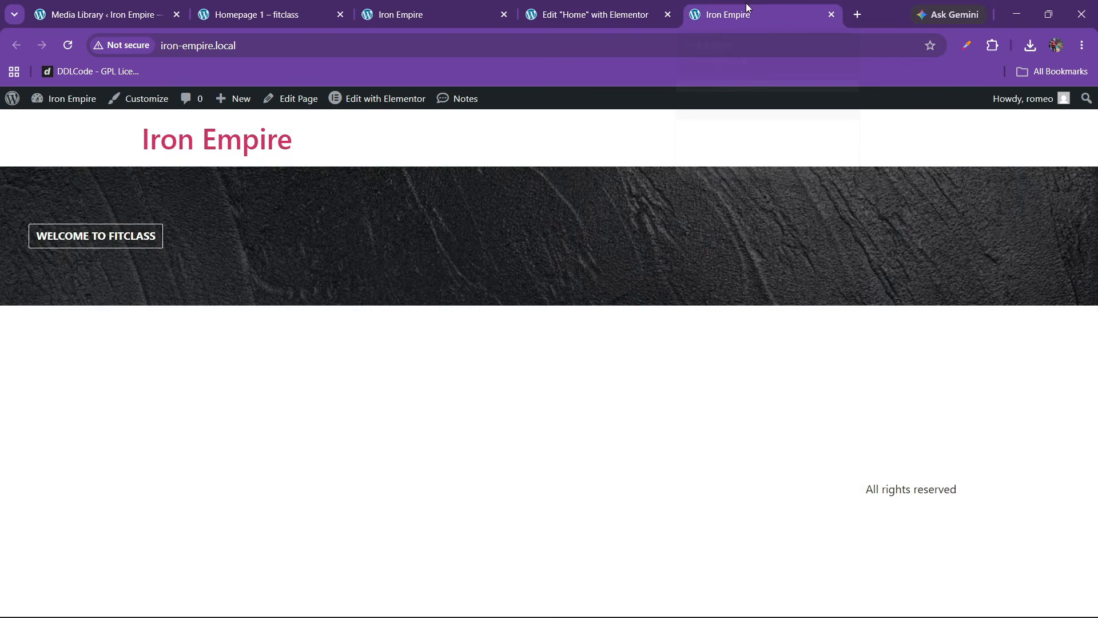
{"action": "left_click", "coordinate": [68, 46]}
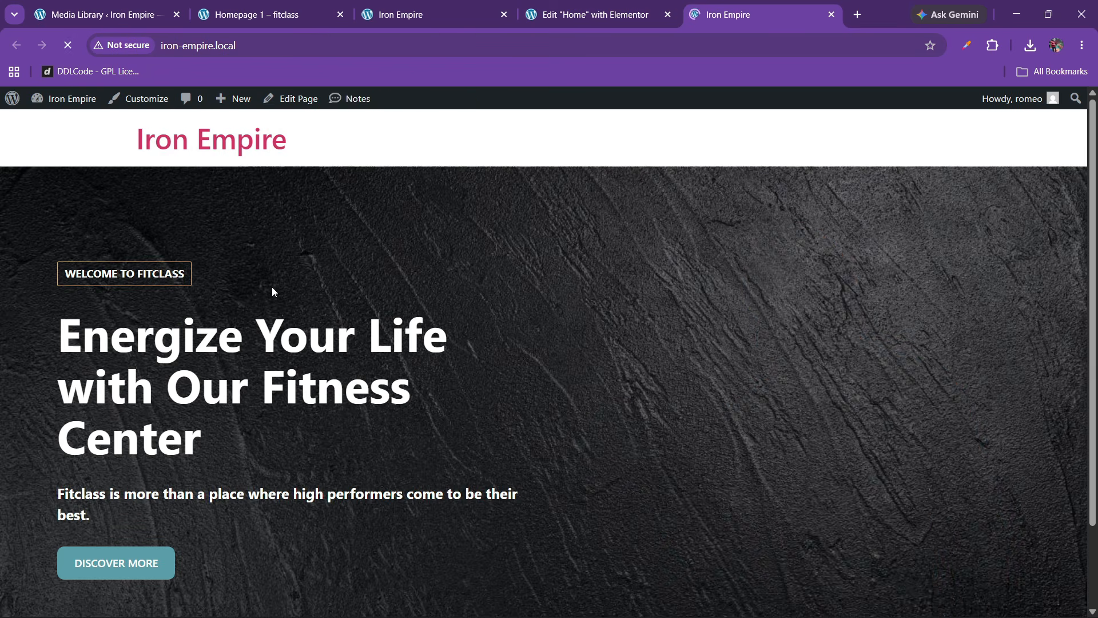
{"action": "scroll", "coordinate": [496, 384], "scroll_direction": "down", "scroll_amount": 1}
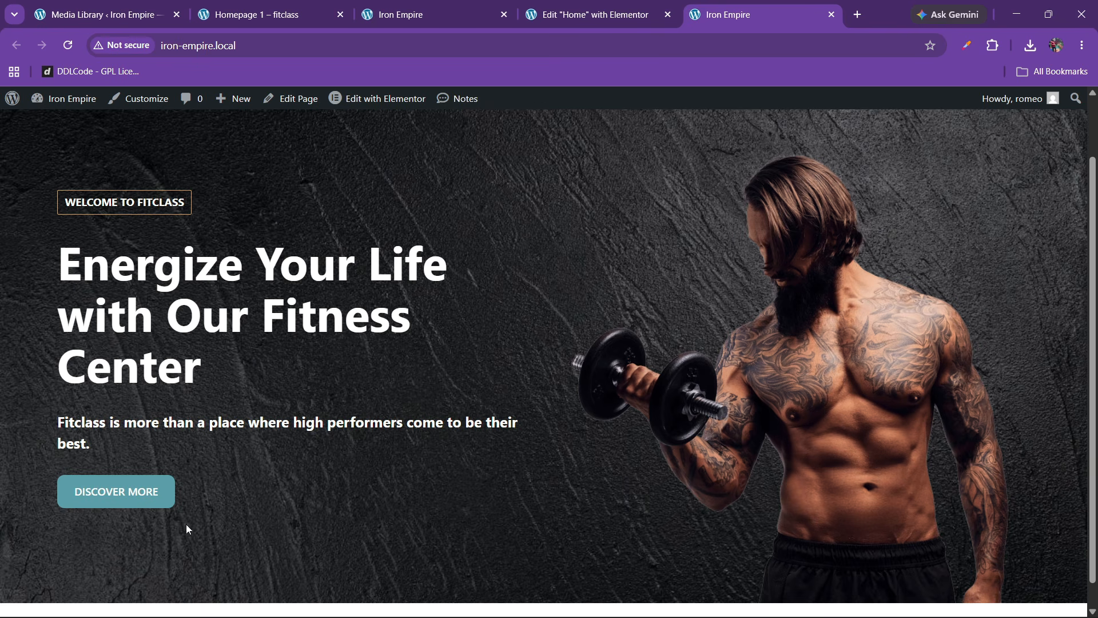
Step: Back in the Elementor editor, set the left container's bottom padding to 40 px
{"action": "key", "text": "ctrl+shift+Tab"}
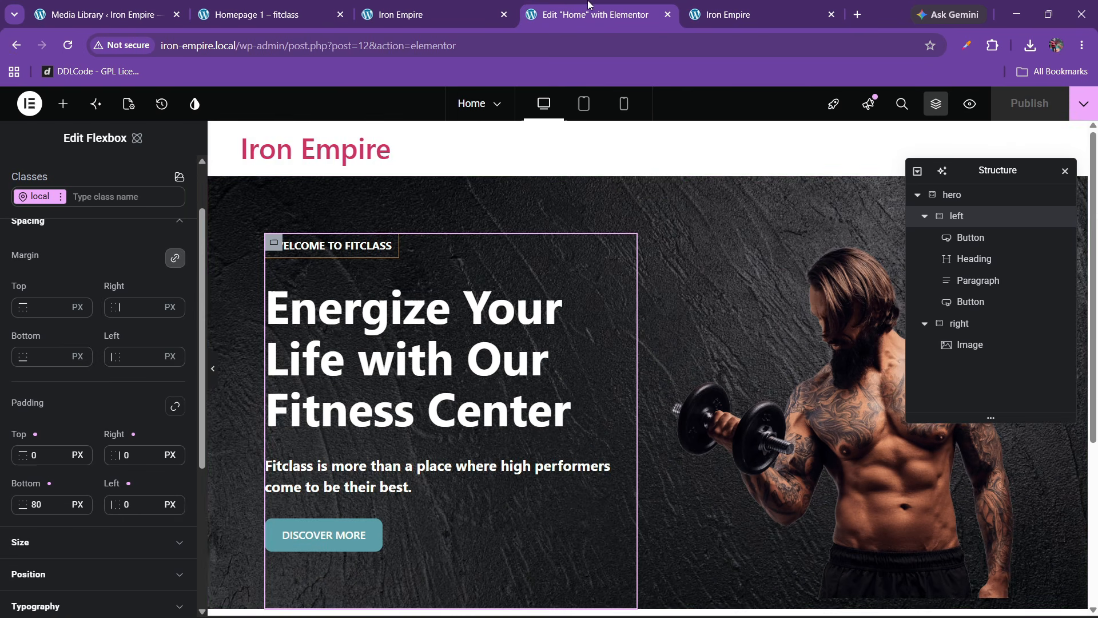
{"action": "left_click", "coordinate": [122, 459]}
{"action": "left_click", "coordinate": [52, 506]}
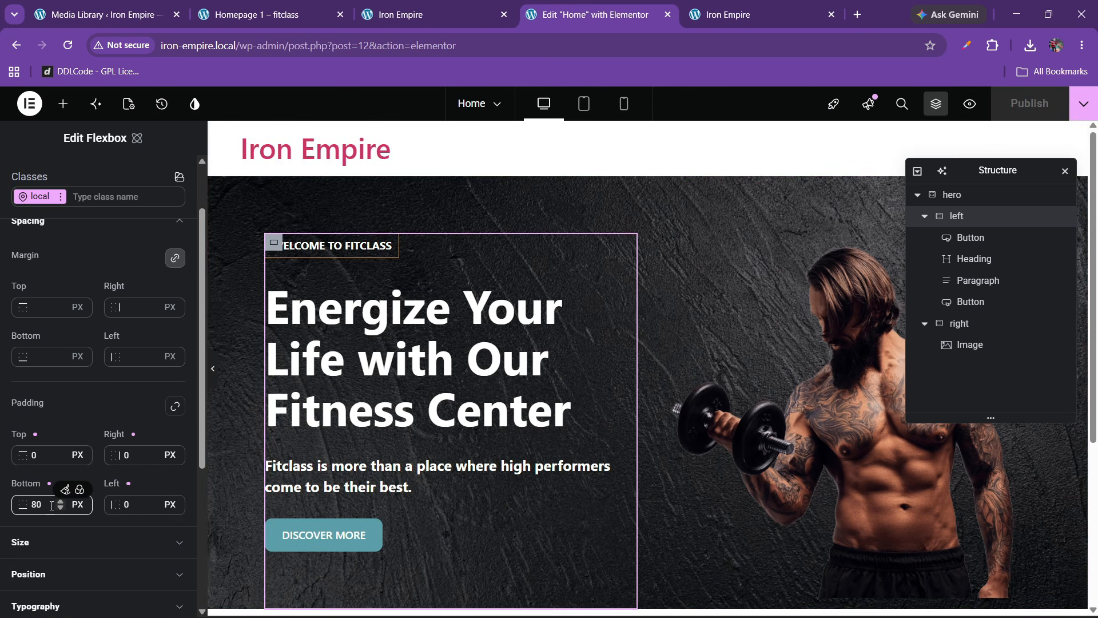
{"action": "double_click", "coordinate": [36, 504]}
{"action": "type", "text": "450"}
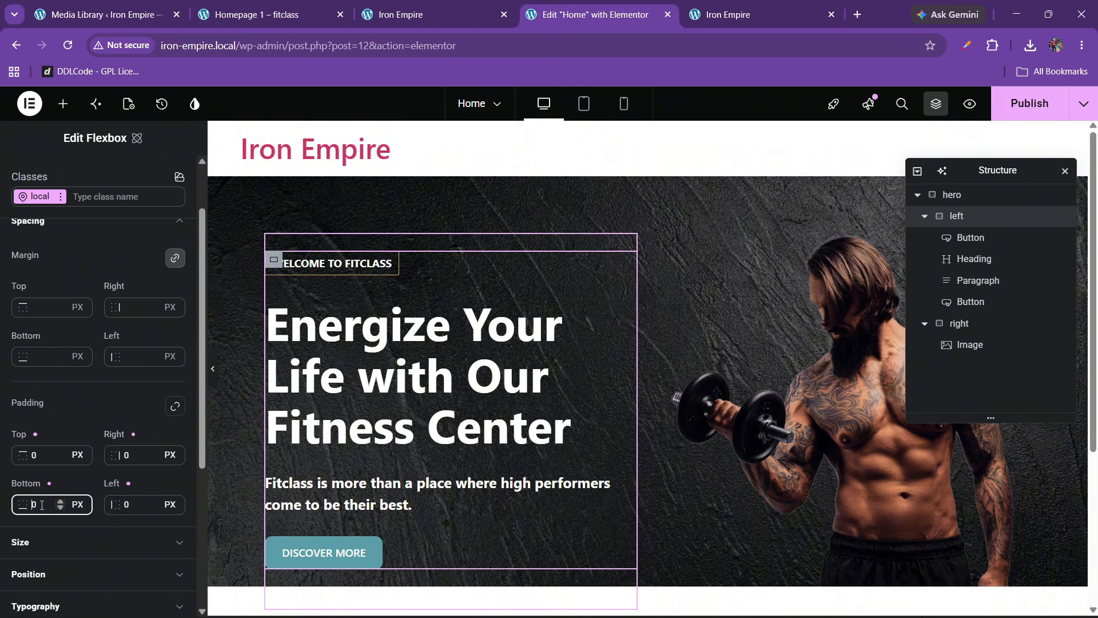
{"action": "key", "text": "BackSpace"}
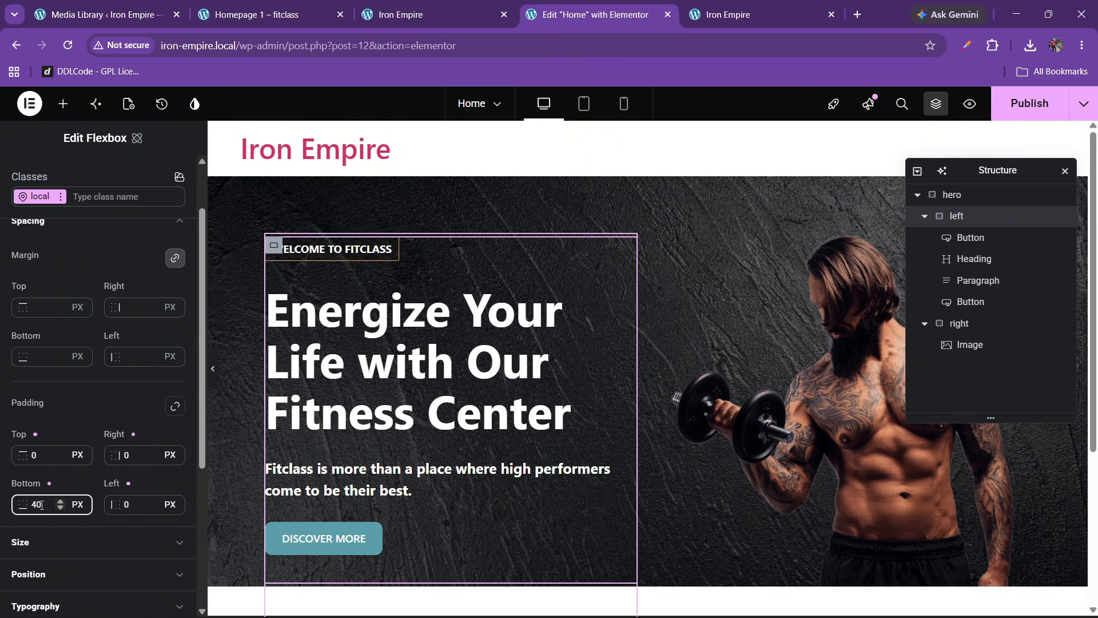
Step: Publish the new padding, check the refreshed hero on the live site, and return to the editor
{"action": "left_click", "coordinate": [1031, 111]}
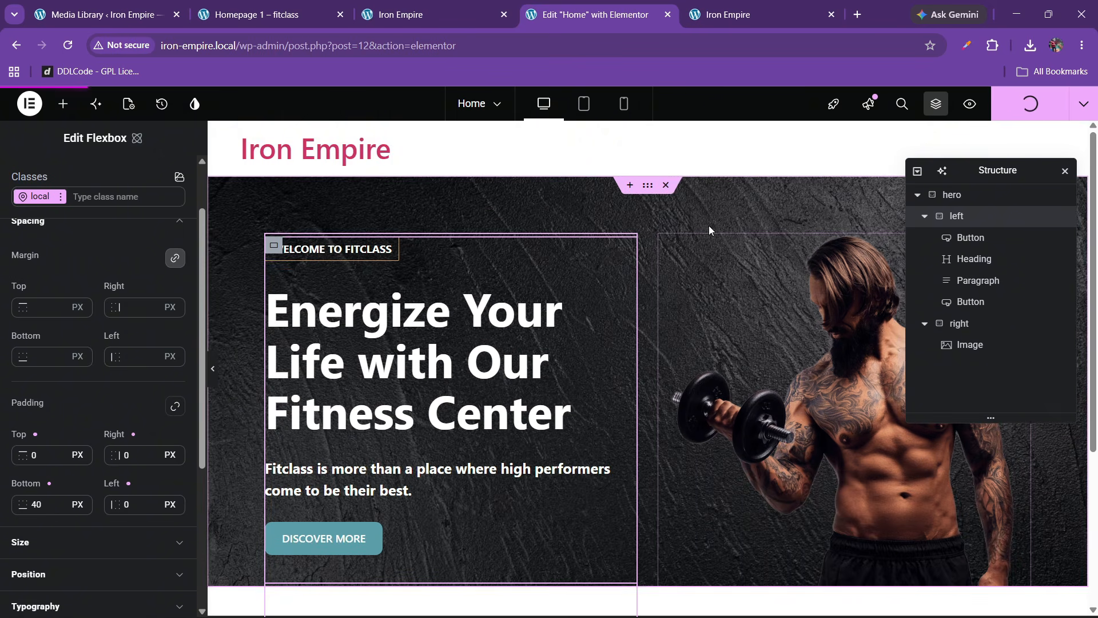
{"action": "key", "text": "ctrl+Tab"}
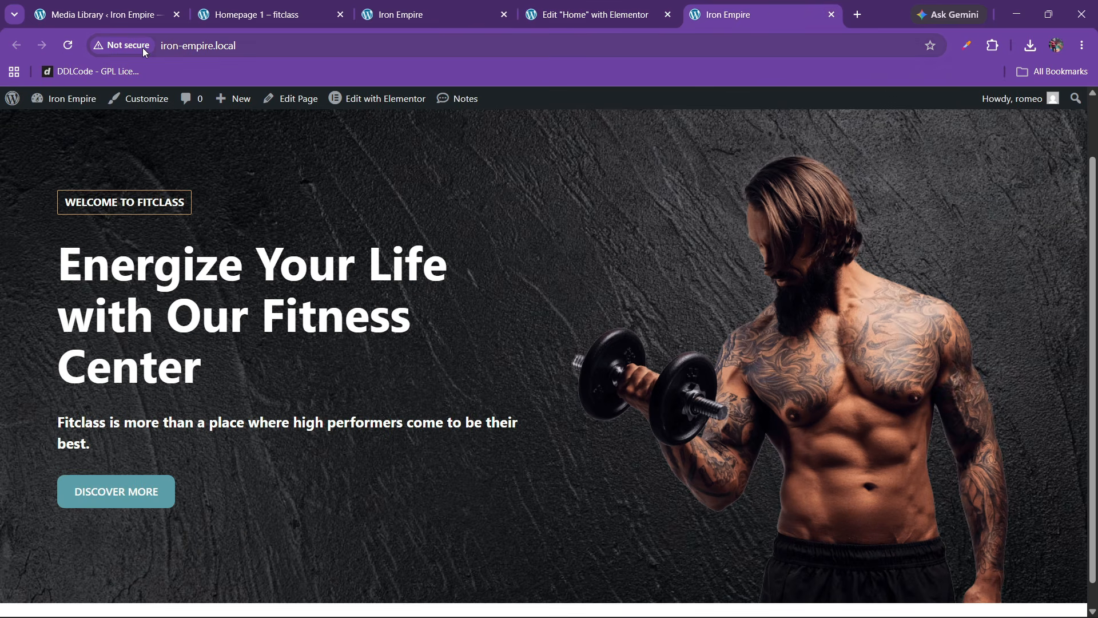
{"action": "left_click", "coordinate": [70, 49]}
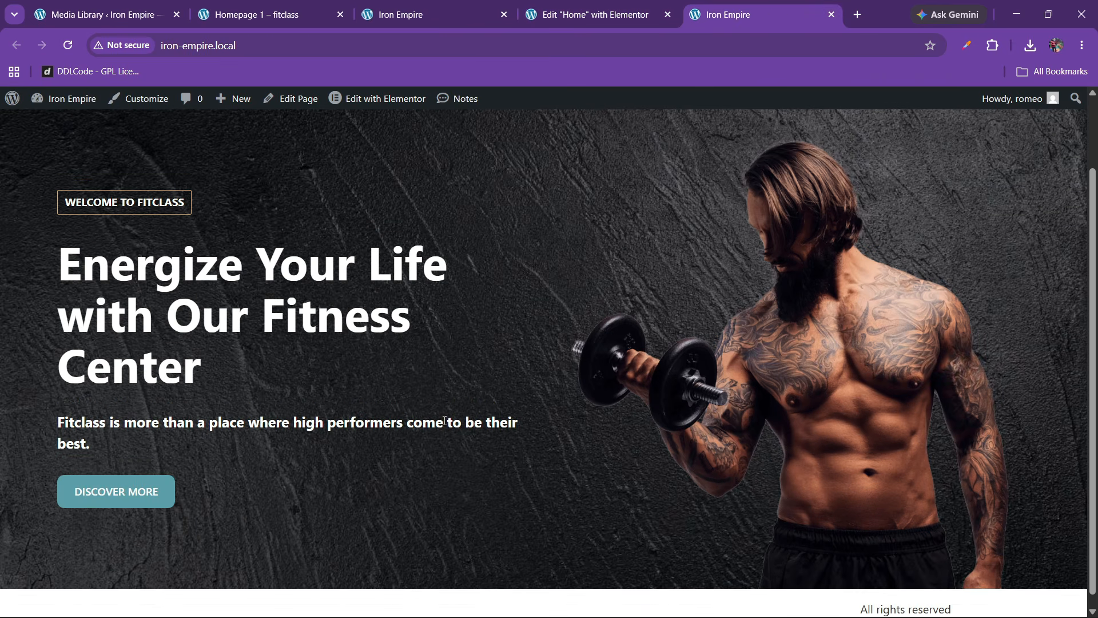
{"action": "left_click", "coordinate": [566, 8]}
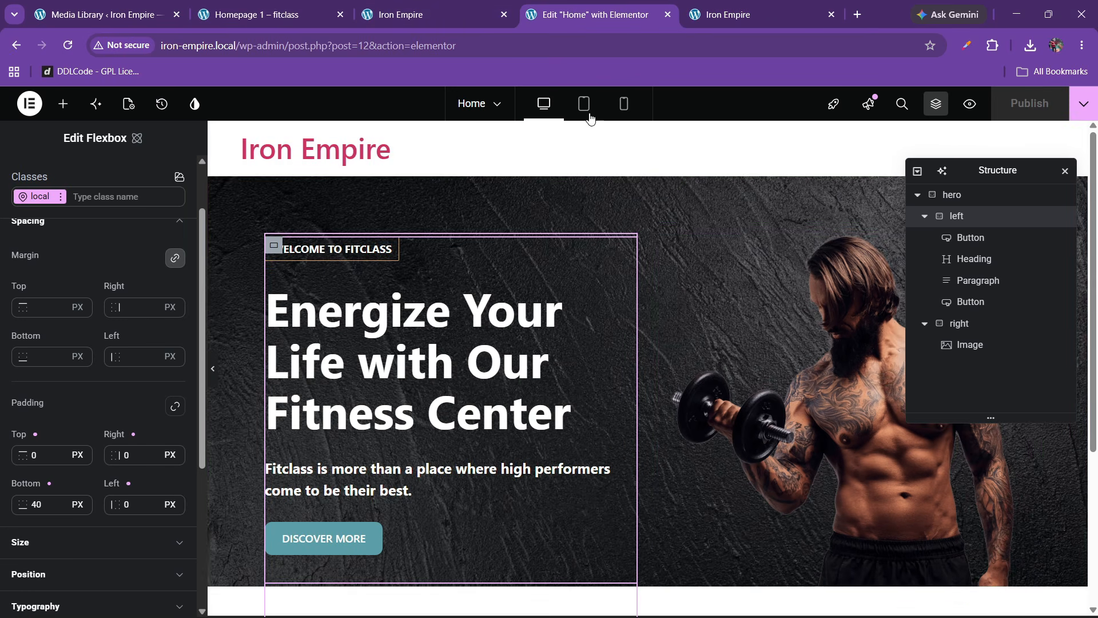
Step: Try adding a second background overlay to the hero container, remove it, and look through the background clipping options
{"action": "left_click", "coordinate": [653, 189]}
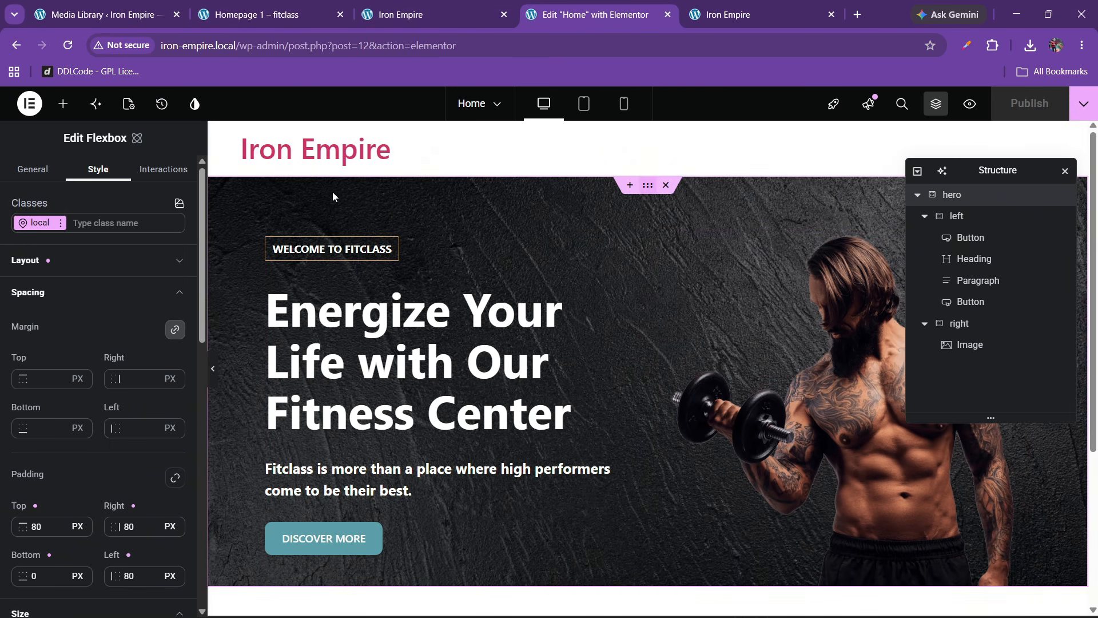
{"action": "scroll", "coordinate": [97, 440], "scroll_direction": "down", "scroll_amount": 10}
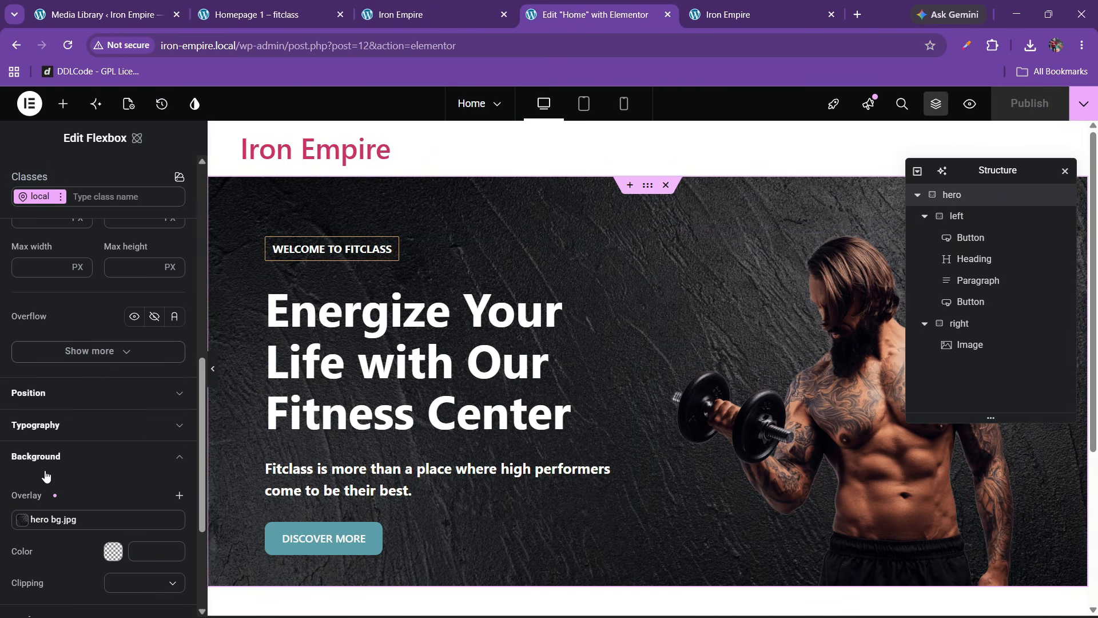
{"action": "scroll", "coordinate": [55, 464], "scroll_direction": "down", "scroll_amount": 3}
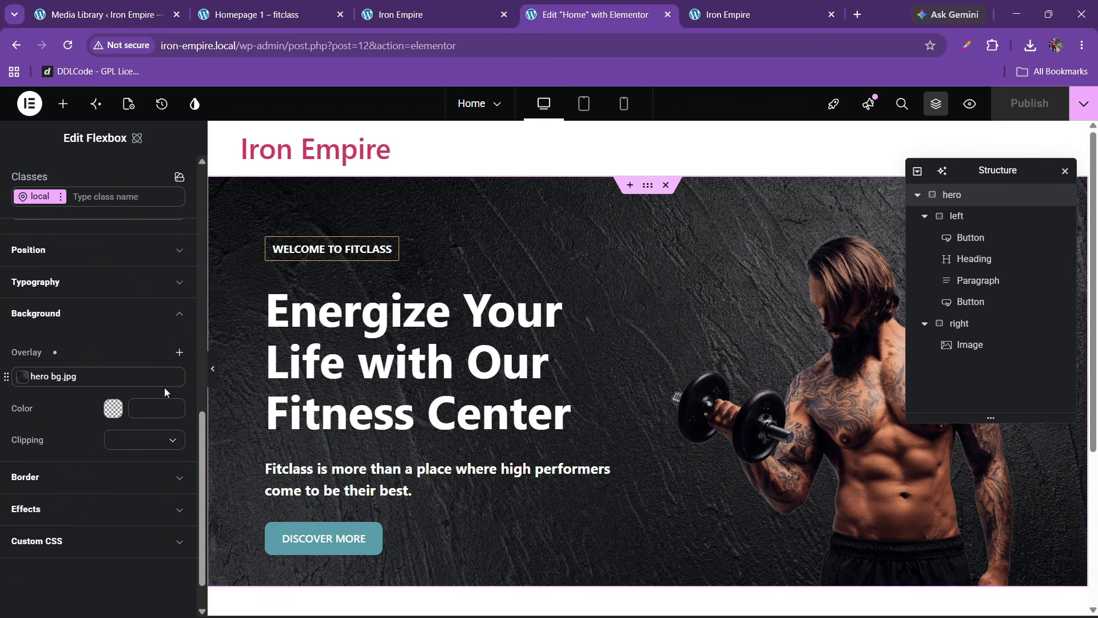
{"action": "mouse_move", "coordinate": [170, 376]}
{"action": "left_click", "coordinate": [180, 351]}
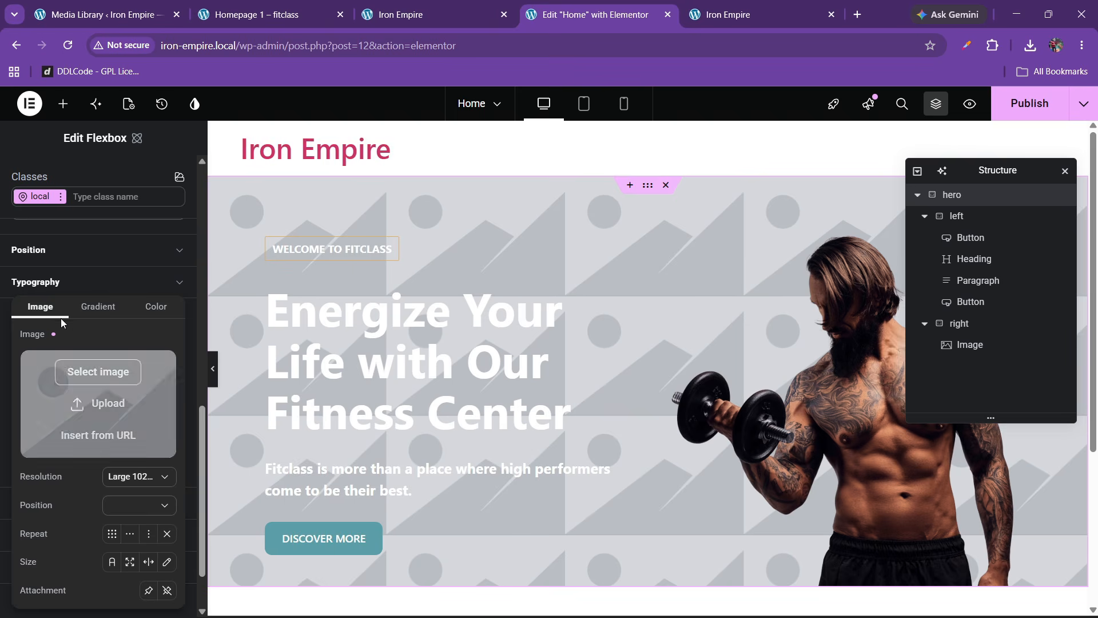
{"action": "left_click", "coordinate": [70, 291]}
{"action": "mouse_move", "coordinate": [127, 374]}
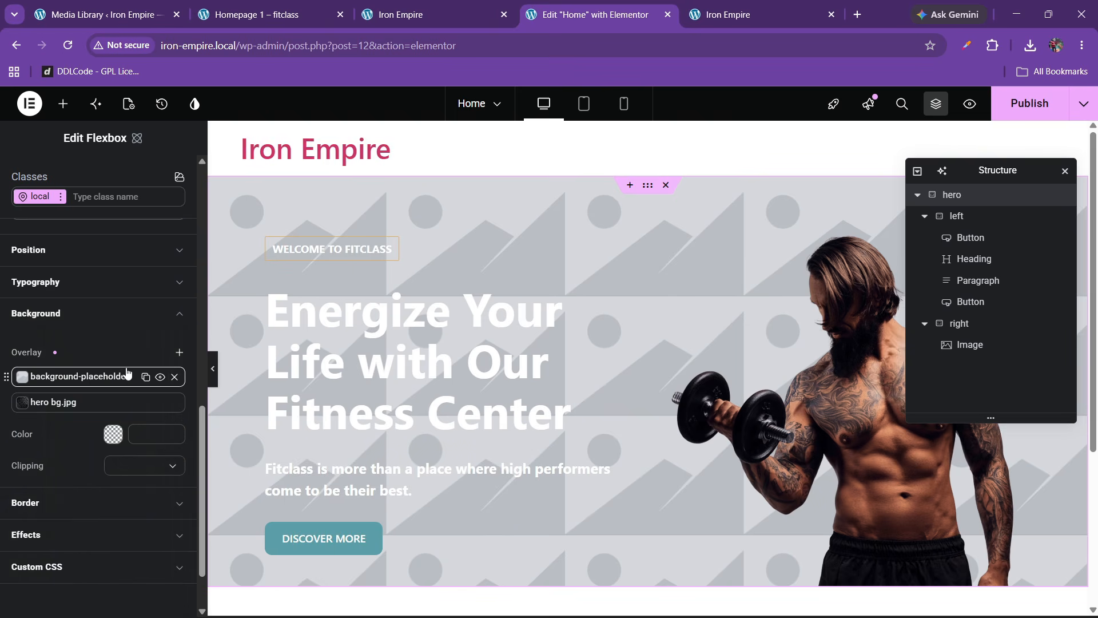
{"action": "left_click", "coordinate": [175, 378]}
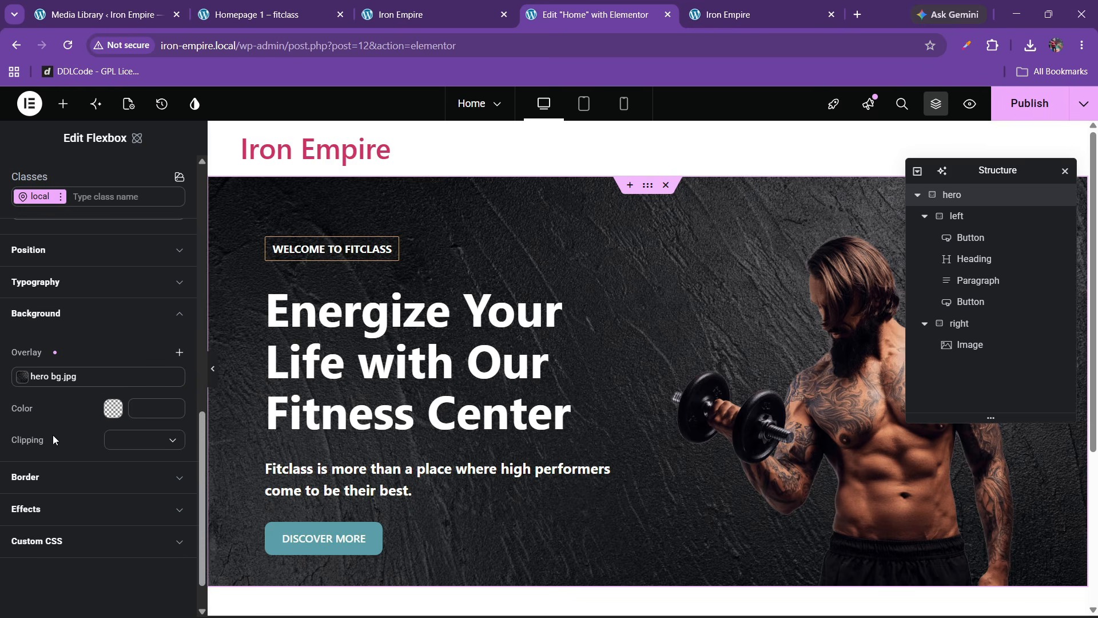
{"action": "left_click", "coordinate": [134, 452]}
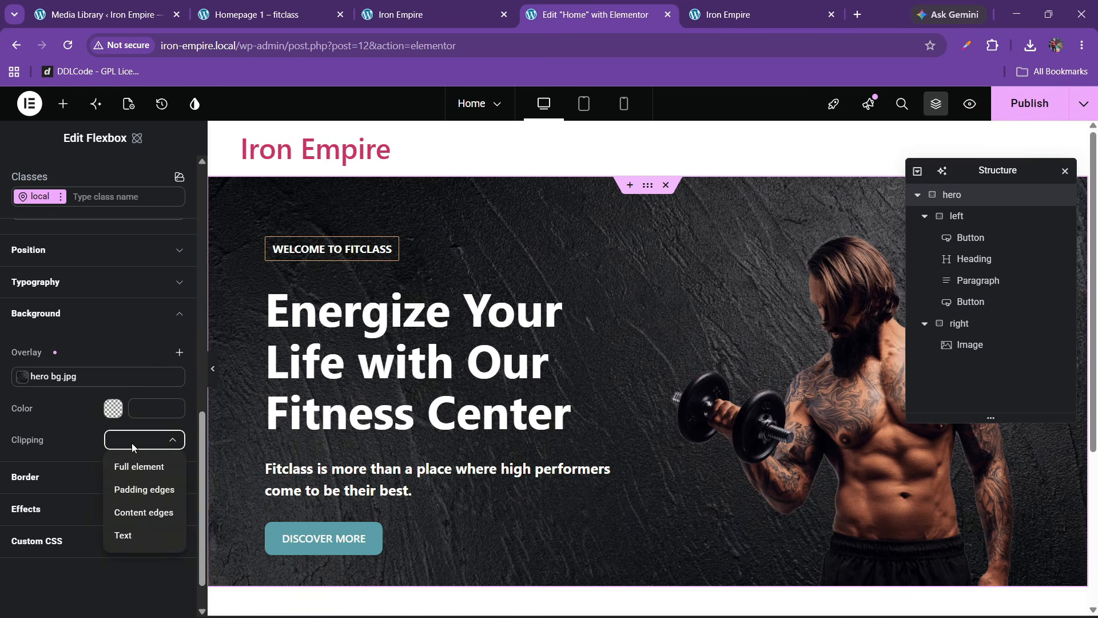
{"action": "left_click", "coordinate": [85, 432]}
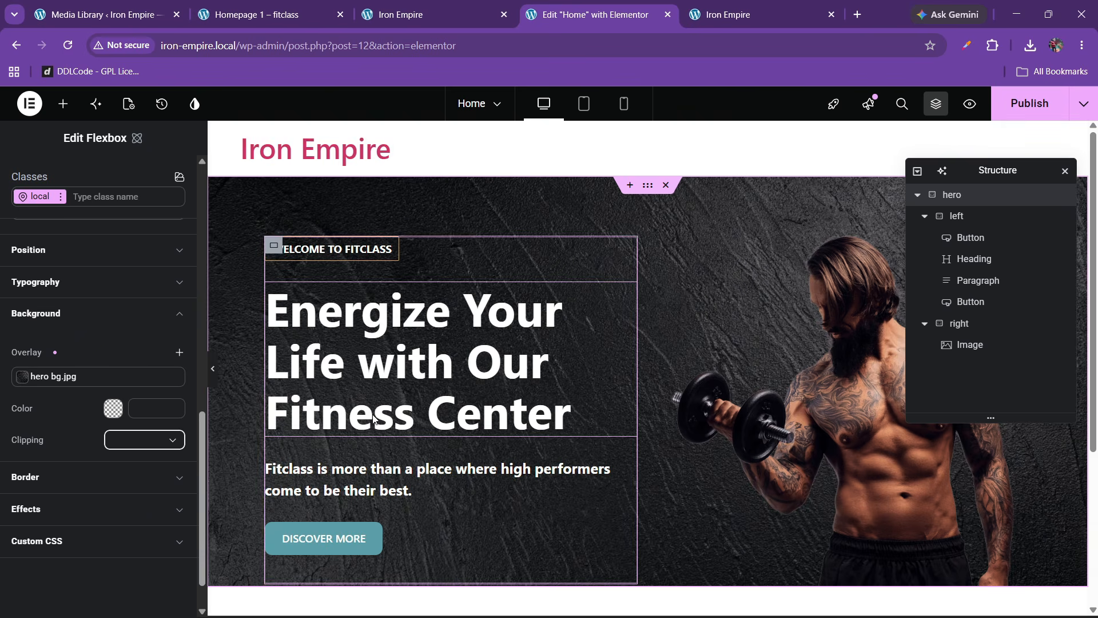
Step: Publish the page and examine the layout of the Who We Are section in the Fitclass demo
{"action": "key", "text": "ctrl+s"}
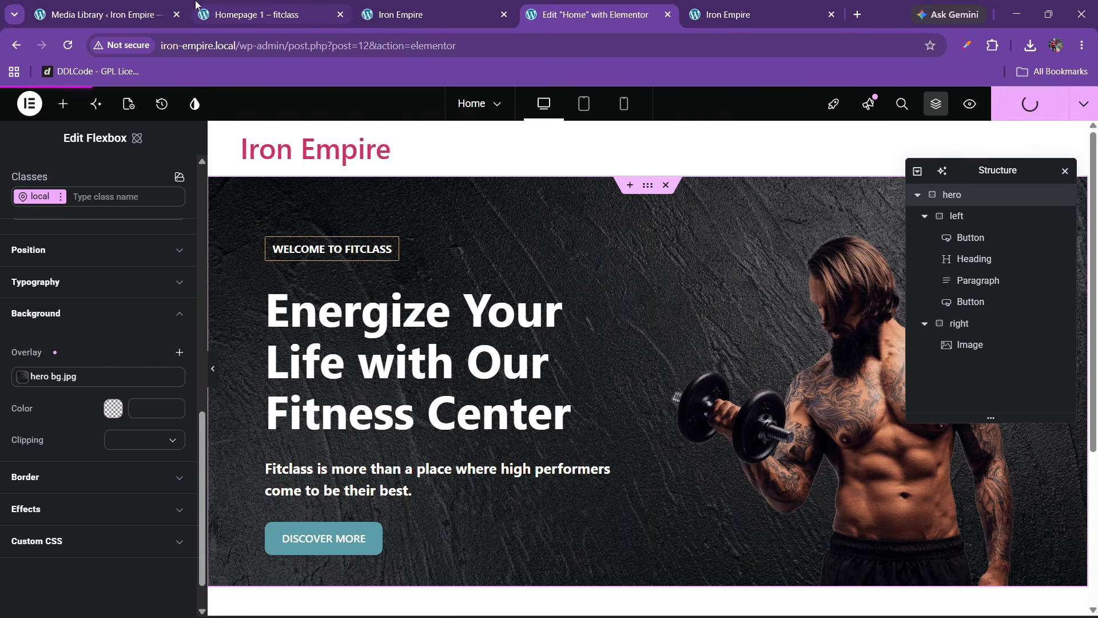
{"action": "left_click", "coordinate": [142, 23]}
{"action": "left_click", "coordinate": [375, 6]}
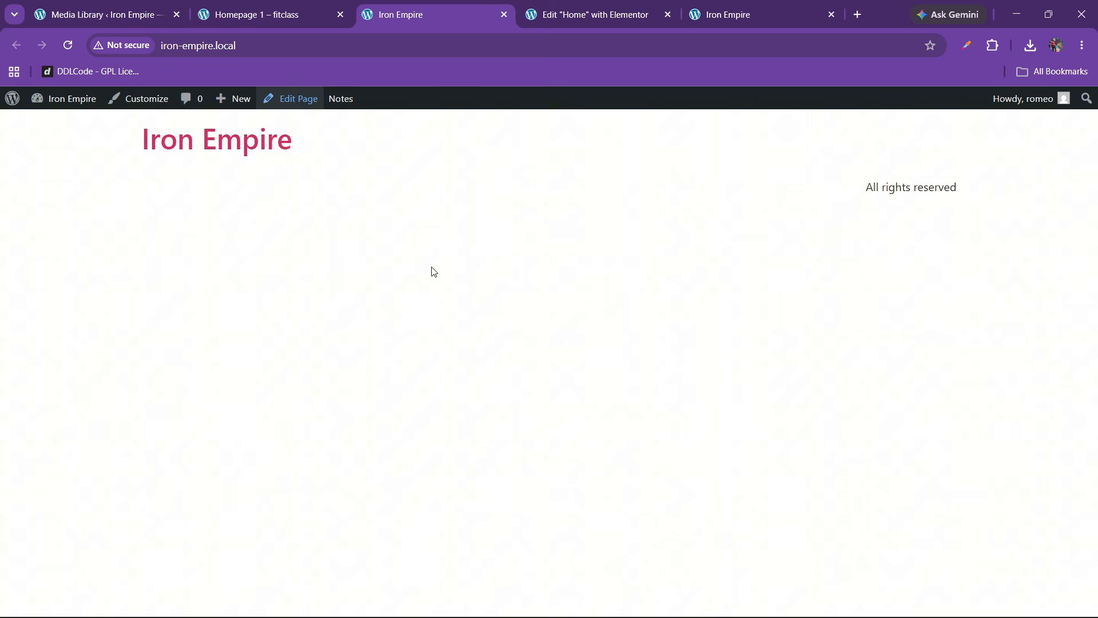
{"action": "left_click", "coordinate": [270, 13]}
{"action": "scroll", "coordinate": [407, 320], "scroll_direction": "down", "scroll_amount": 2}
{"action": "scroll", "coordinate": [407, 320], "scroll_direction": "down", "scroll_amount": 4}
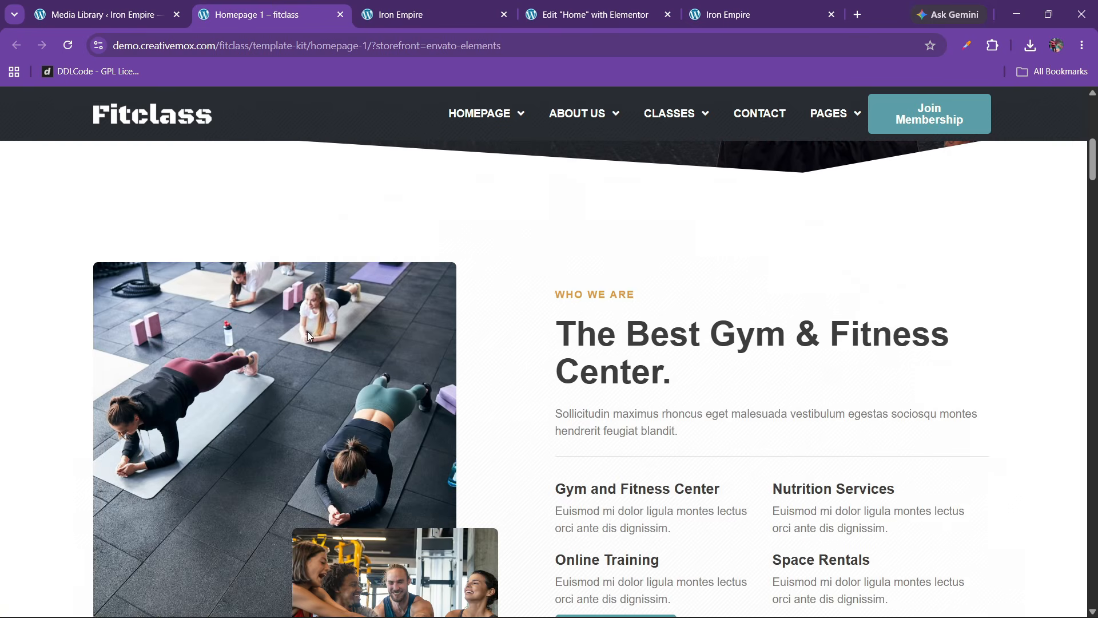
{"action": "scroll", "coordinate": [308, 332], "scroll_direction": "down", "scroll_amount": 2}
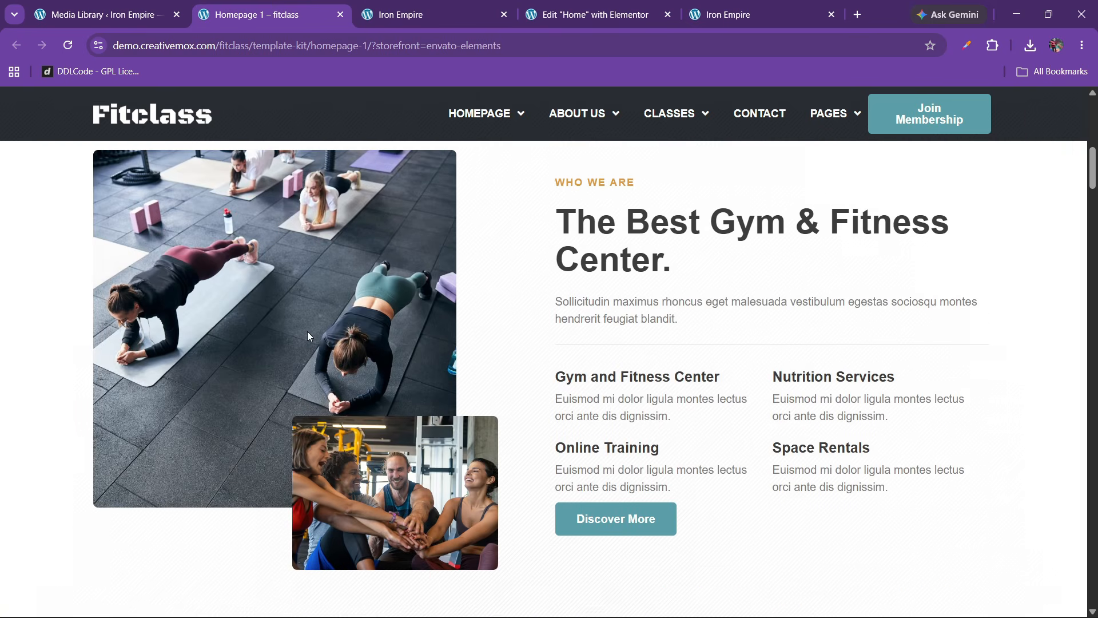
{"action": "scroll", "coordinate": [309, 332], "scroll_direction": "up", "scroll_amount": 2}
{"action": "scroll", "coordinate": [310, 331], "scroll_direction": "down", "scroll_amount": 1}
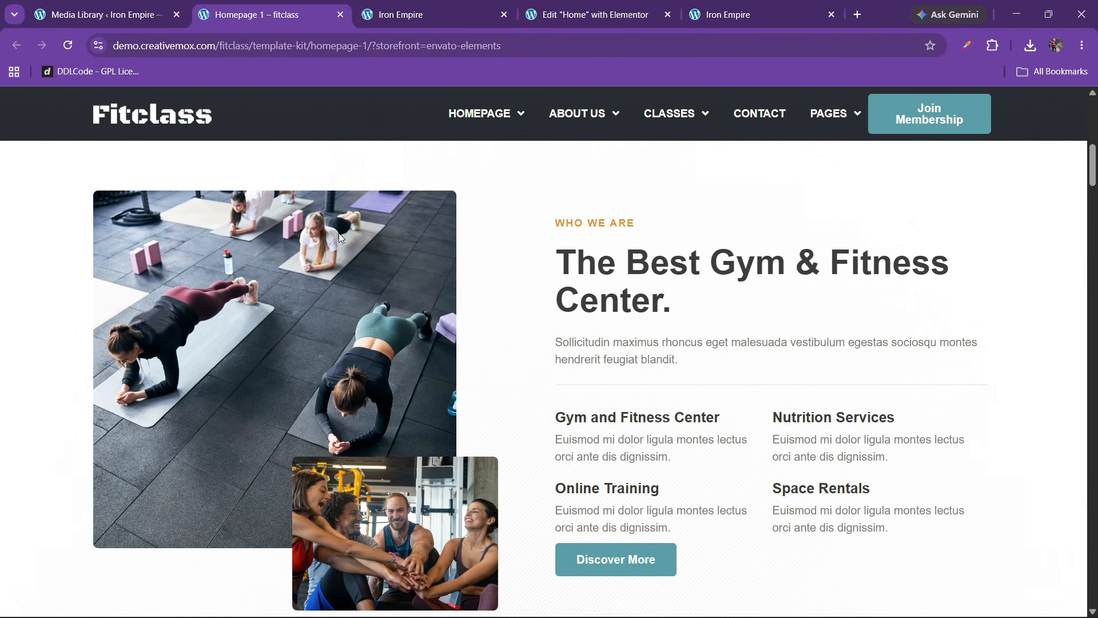
{"action": "scroll", "coordinate": [422, 374], "scroll_direction": "up", "scroll_amount": 1}
Step: In the Elementor editor, add a two-column flexbox container below the hero and rename it "who we are"
{"action": "left_click", "coordinate": [565, 8]}
{"action": "scroll", "coordinate": [526, 355], "scroll_direction": "down", "scroll_amount": 3}
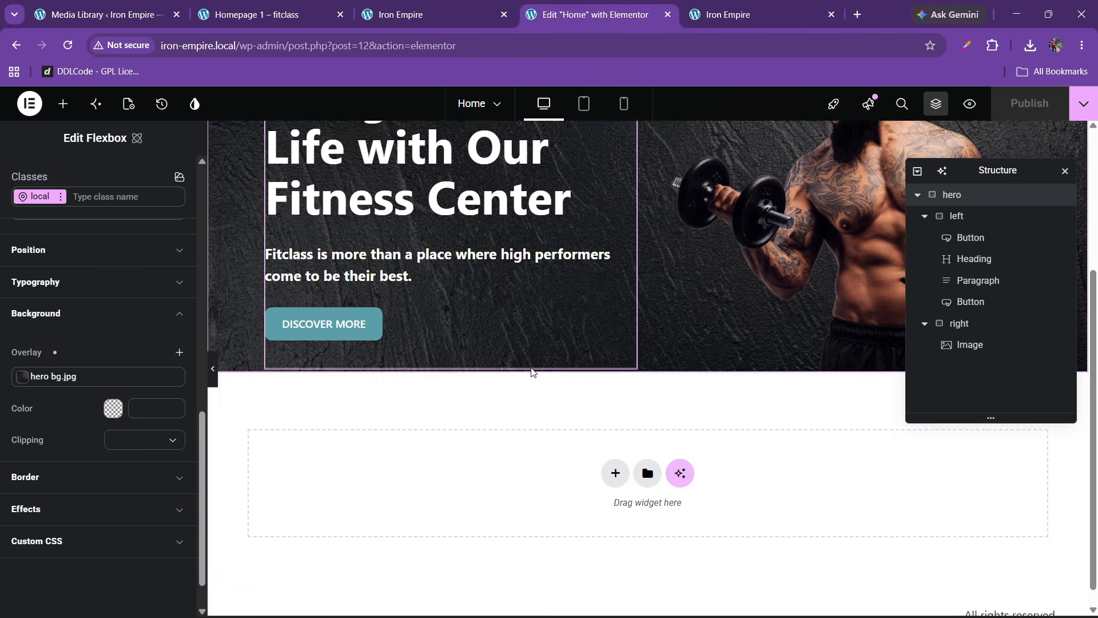
{"action": "scroll", "coordinate": [532, 373], "scroll_direction": "down", "scroll_amount": 1}
{"action": "left_click", "coordinate": [615, 455]}
{"action": "left_click", "coordinate": [607, 493]}
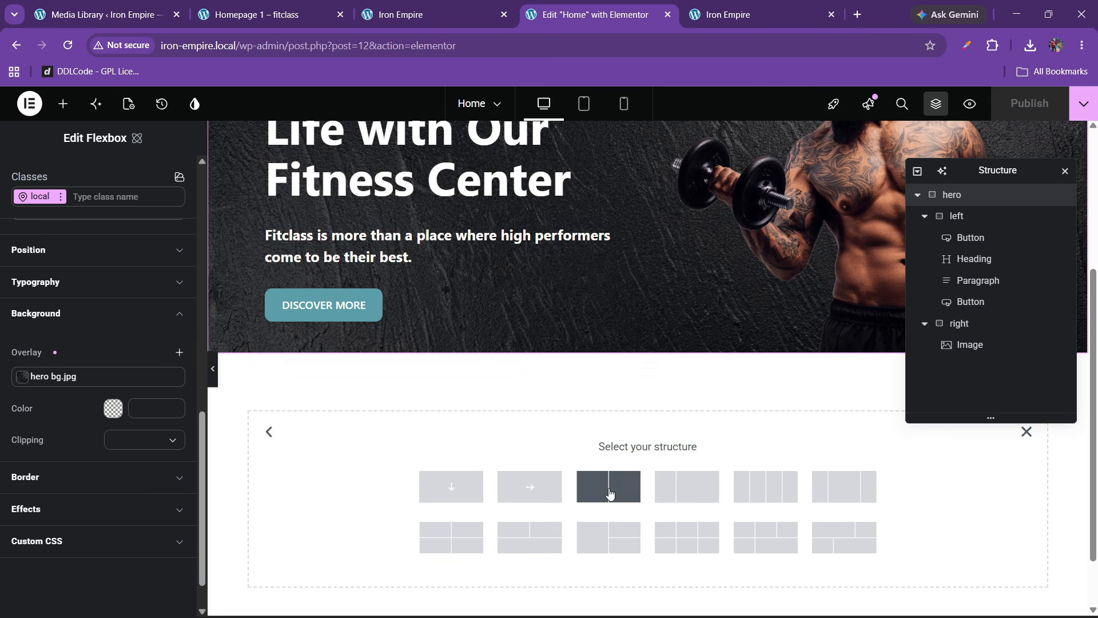
{"action": "left_click", "coordinate": [609, 493]}
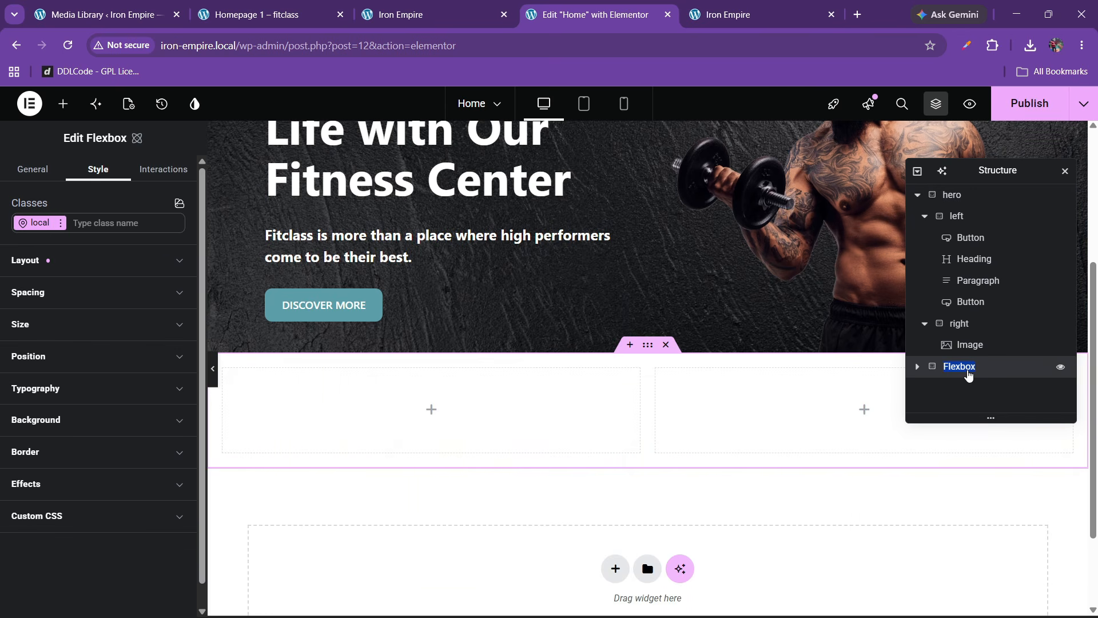
{"action": "type", "text": "abolut"}
{"action": "type", "text": "who we are"}
Step: Set the who we are container's justify content to Space between and its align items to Center
{"action": "left_click", "coordinate": [79, 261]}
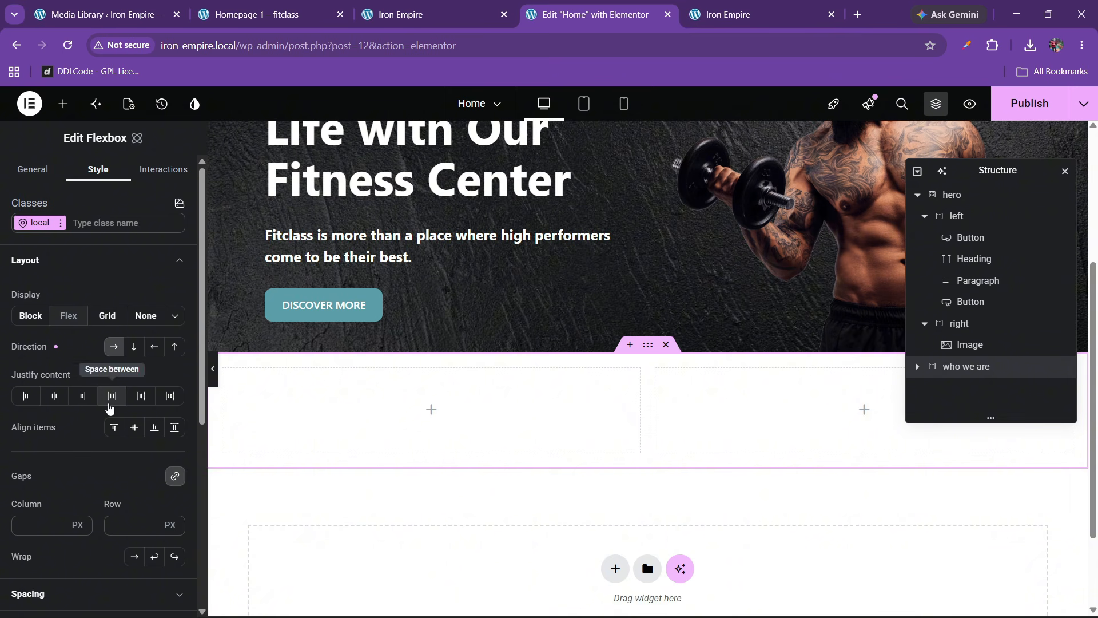
{"action": "left_click", "coordinate": [111, 395]}
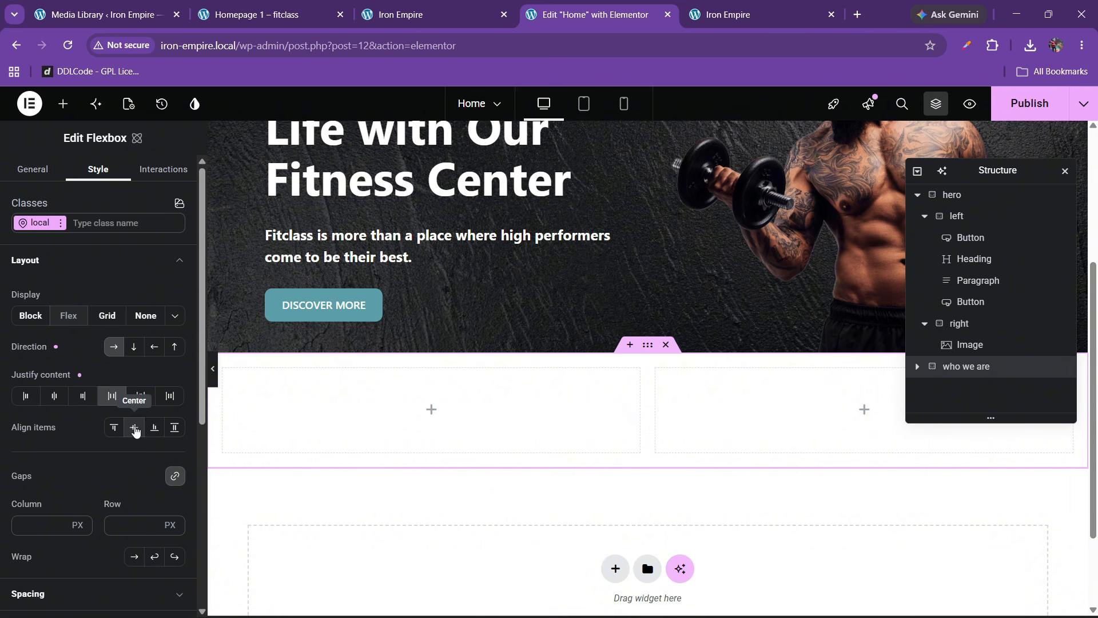
{"action": "left_click", "coordinate": [134, 427]}
{"action": "left_click", "coordinate": [83, 264]}
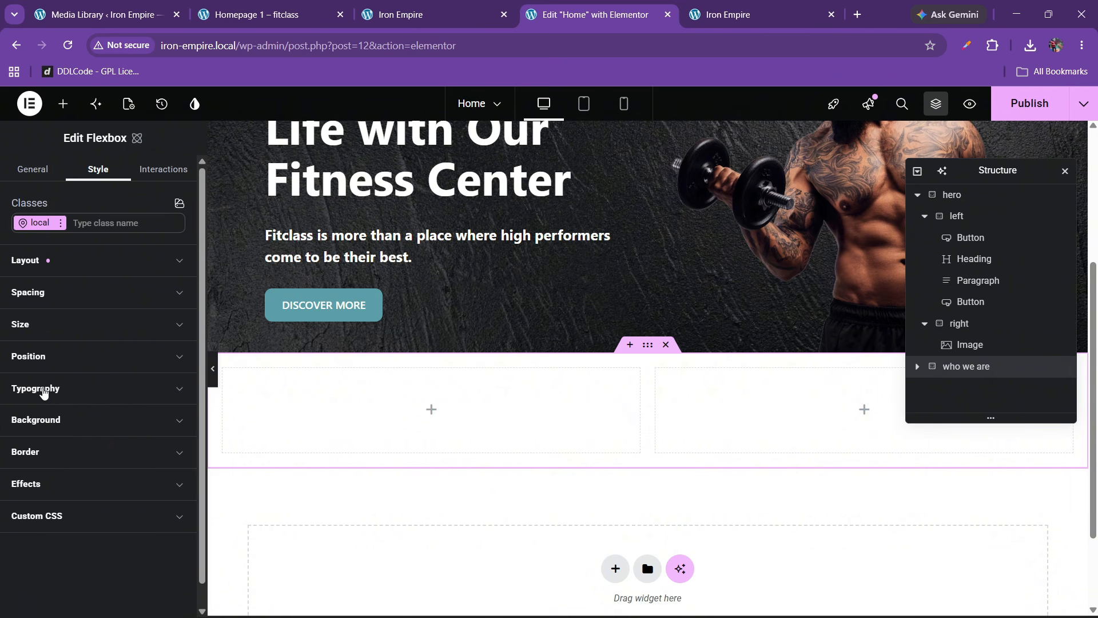
Step: Set the who we are container's column and row gaps to 30 px
{"action": "left_click", "coordinate": [57, 266]}
{"action": "scroll", "coordinate": [114, 343], "scroll_direction": "down", "scroll_amount": 3}
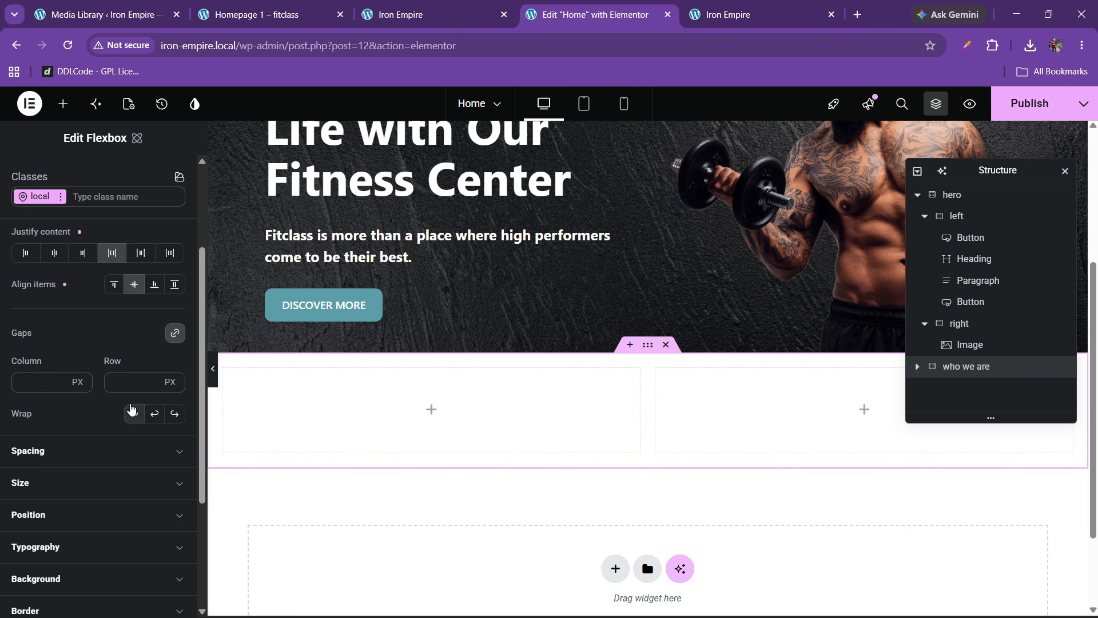
{"action": "left_click", "coordinate": [130, 380]}
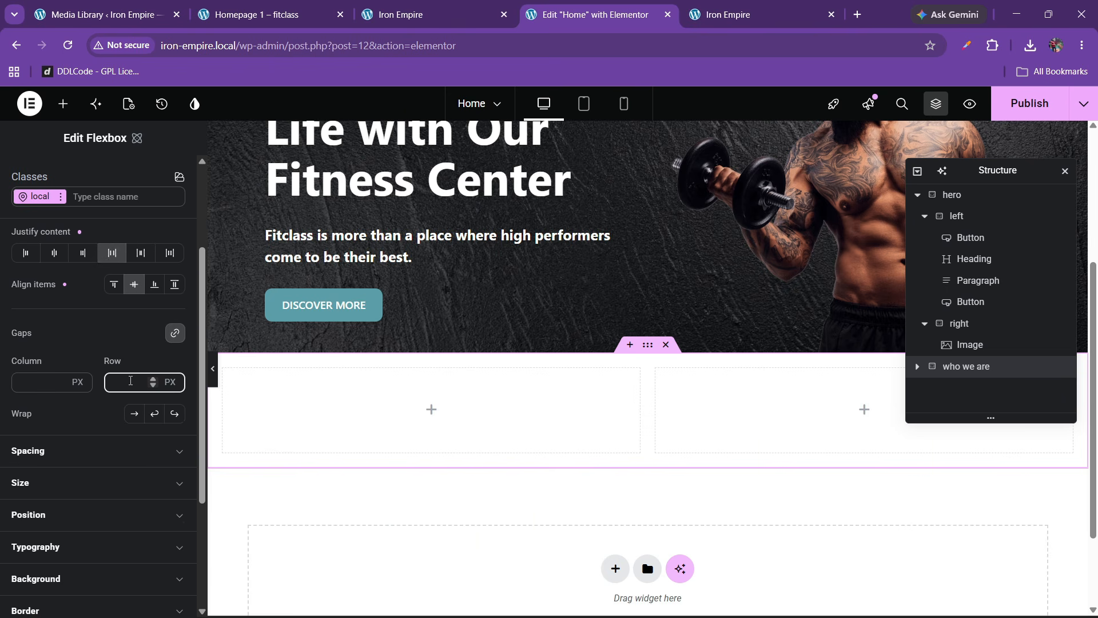
{"action": "type", "text": "40"}
{"action": "key", "text": "BackSpace"}
{"action": "key", "text": "BackSpace"}
{"action": "type", "text": "30"}
Step: Set the who we are container's padding to 80 px on all sides
{"action": "left_click", "coordinate": [58, 452]}
{"action": "scroll", "coordinate": [59, 456], "scroll_direction": "down", "scroll_amount": 3}
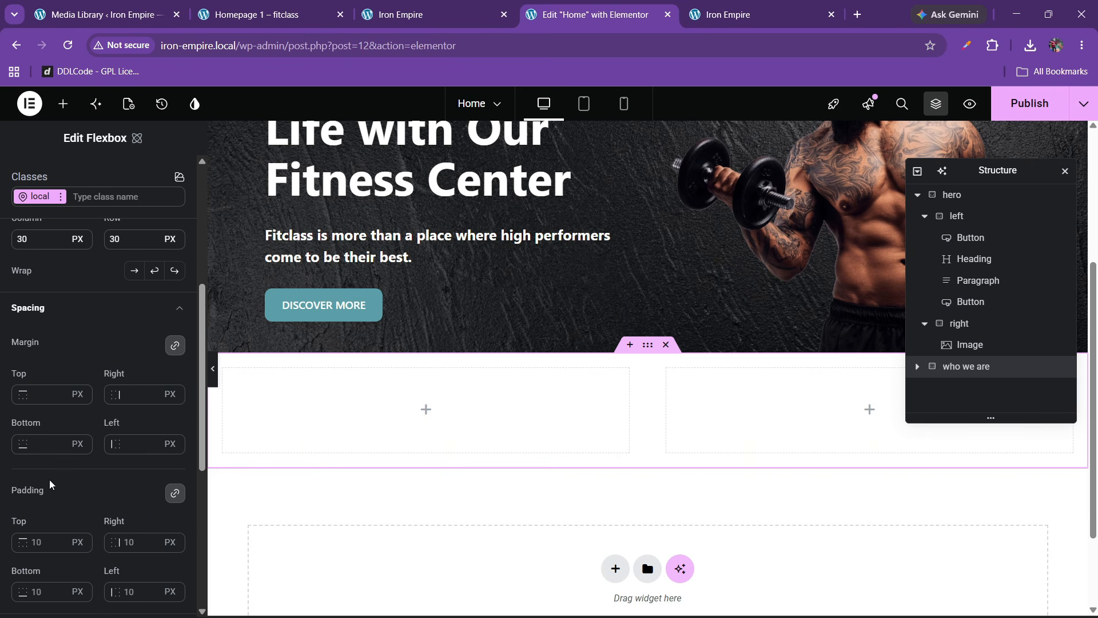
{"action": "scroll", "coordinate": [53, 491], "scroll_direction": "down", "scroll_amount": 2}
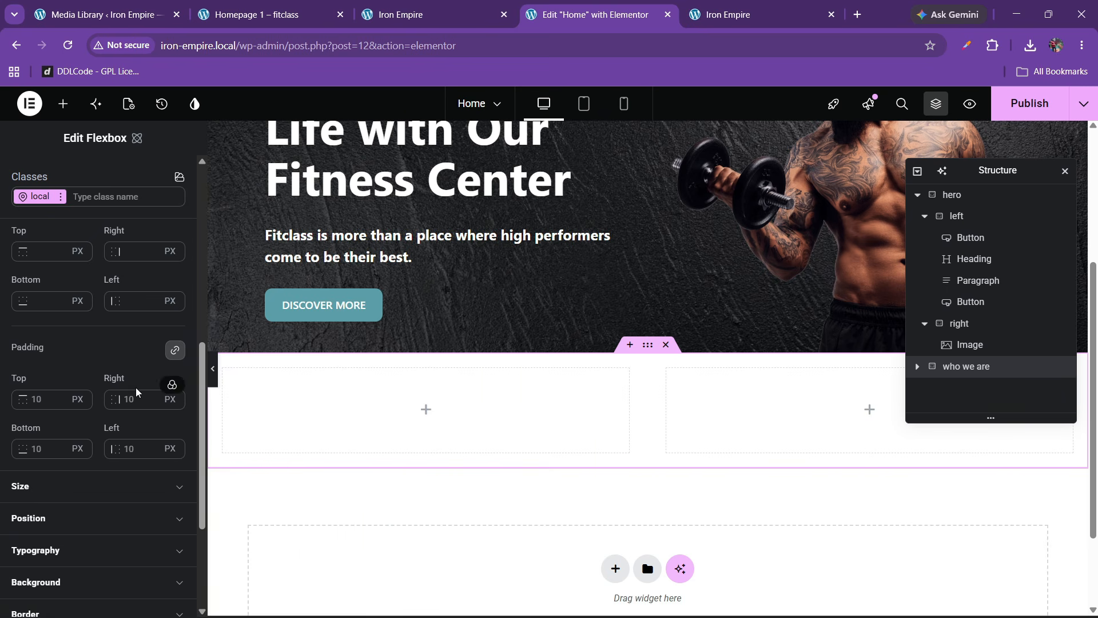
{"action": "left_click", "coordinate": [43, 406]}
{"action": "type", "text": "80"}
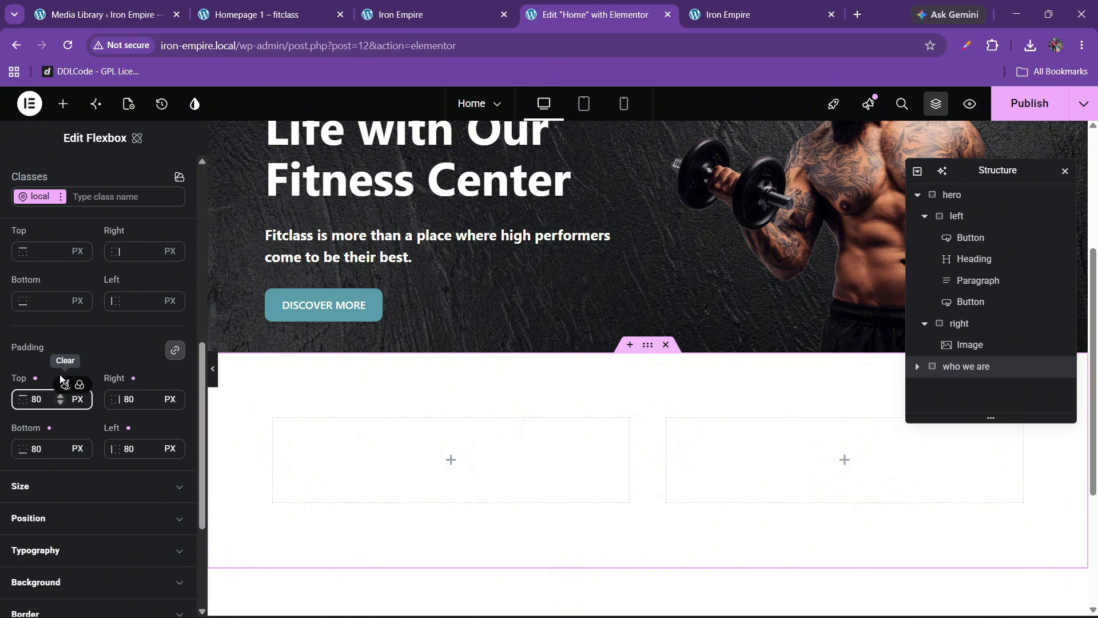
Step: Set the who we are container's width to 100%
{"action": "left_click", "coordinate": [52, 485]}
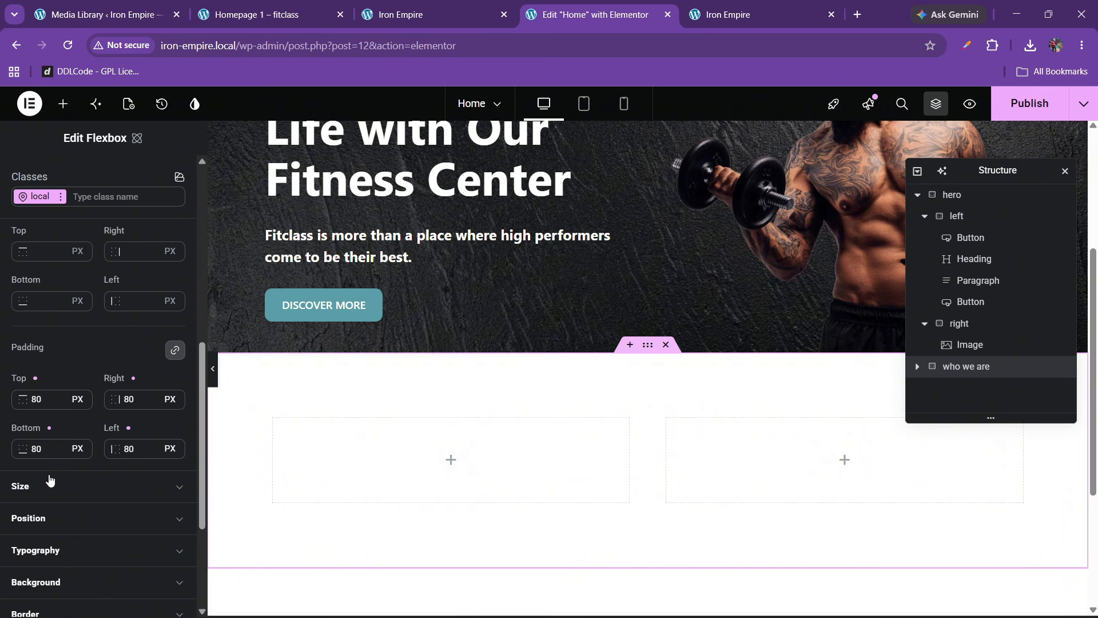
{"action": "left_click", "coordinate": [77, 541]}
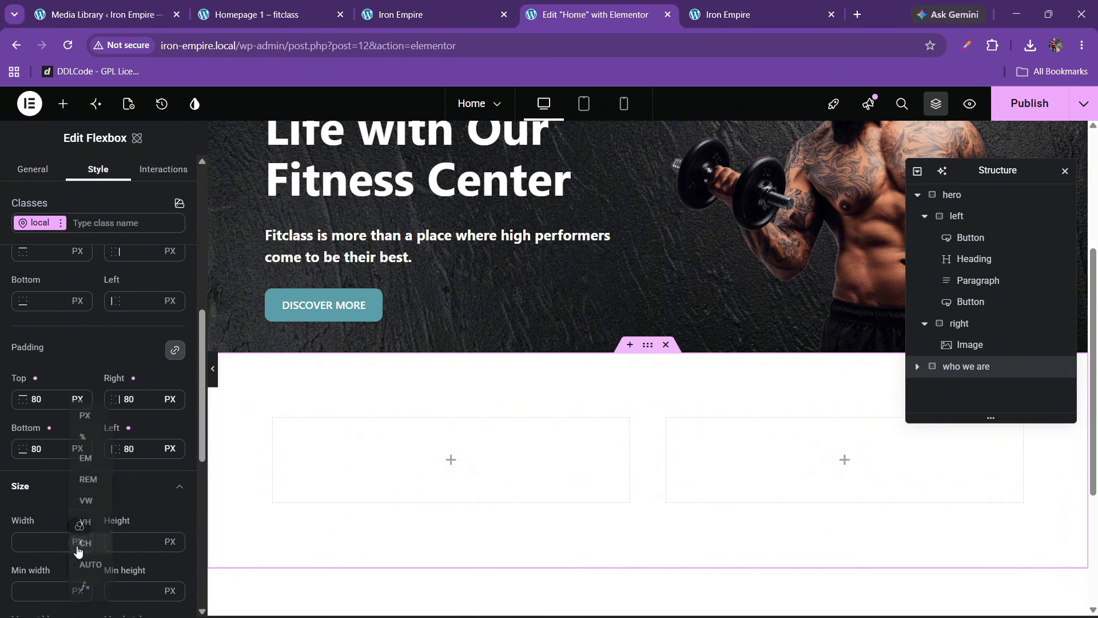
{"action": "left_click", "coordinate": [33, 535]}
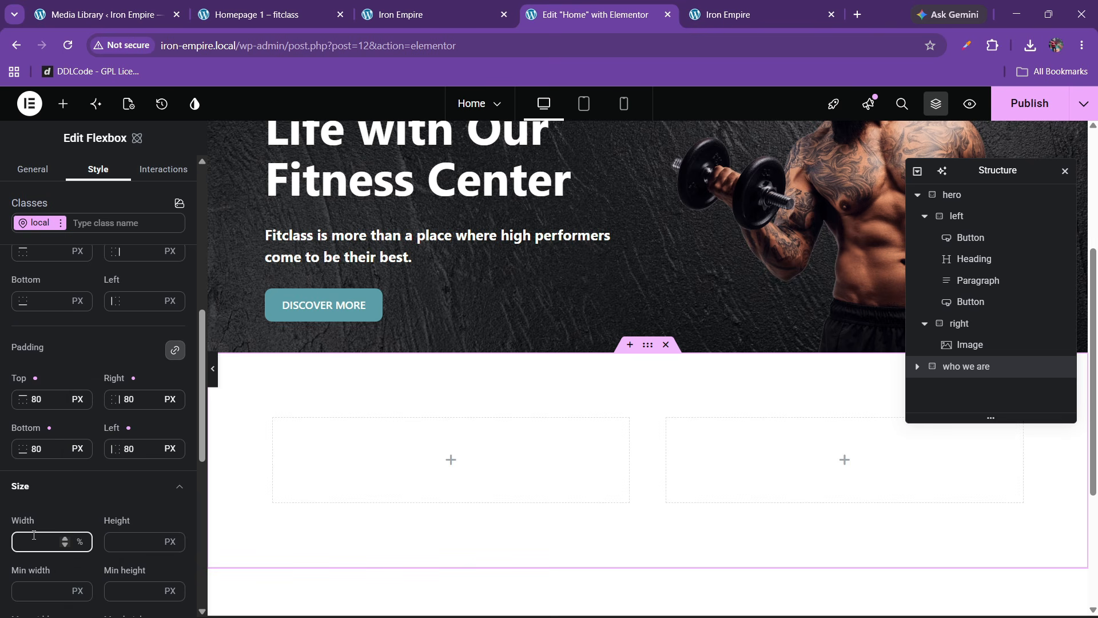
Step: Review the Who We Are layout in the Fitclass demo and add an Image widget to the left column of the new container
{"action": "left_click", "coordinate": [114, 5]}
{"action": "left_click", "coordinate": [321, 10]}
{"action": "scroll", "coordinate": [344, 294], "scroll_direction": "up", "scroll_amount": 2}
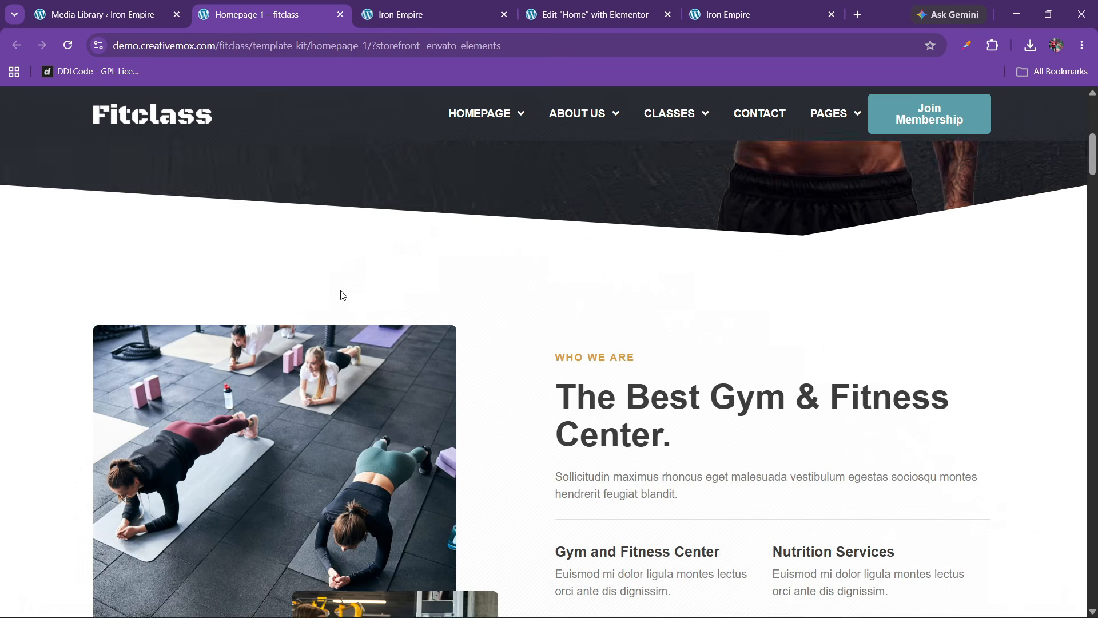
{"action": "scroll", "coordinate": [343, 296], "scroll_direction": "down", "scroll_amount": 5}
{"action": "scroll", "coordinate": [335, 283], "scroll_direction": "up", "scroll_amount": 3}
{"action": "left_click", "coordinate": [594, 14]}
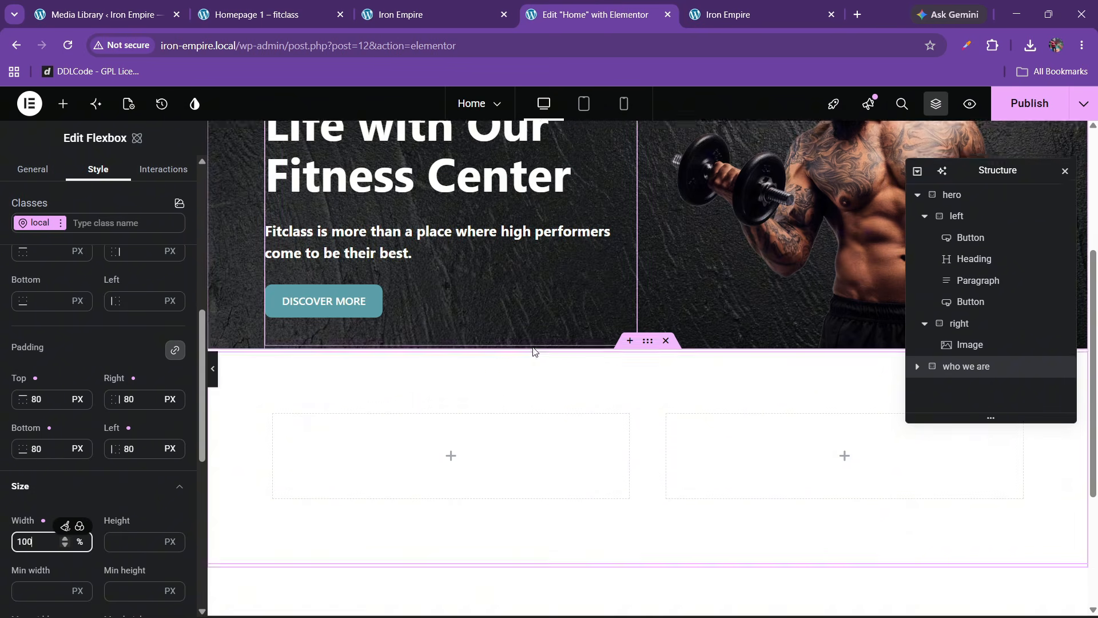
{"action": "scroll", "coordinate": [534, 351], "scroll_direction": "down", "scroll_amount": 3}
{"action": "left_click", "coordinate": [62, 103]}
{"action": "scroll", "coordinate": [120, 421], "scroll_direction": "down", "scroll_amount": 10}
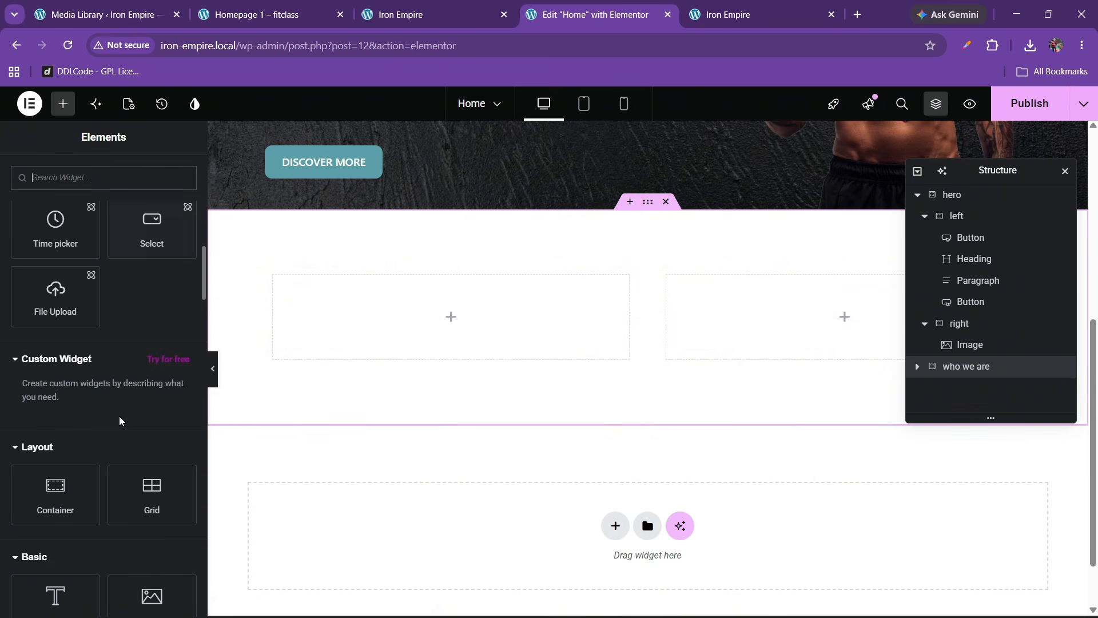
{"action": "scroll", "coordinate": [119, 421], "scroll_direction": "down", "scroll_amount": 3}
{"action": "left_click_drag", "start_coordinate": [152, 457], "coordinate": [316, 345]}
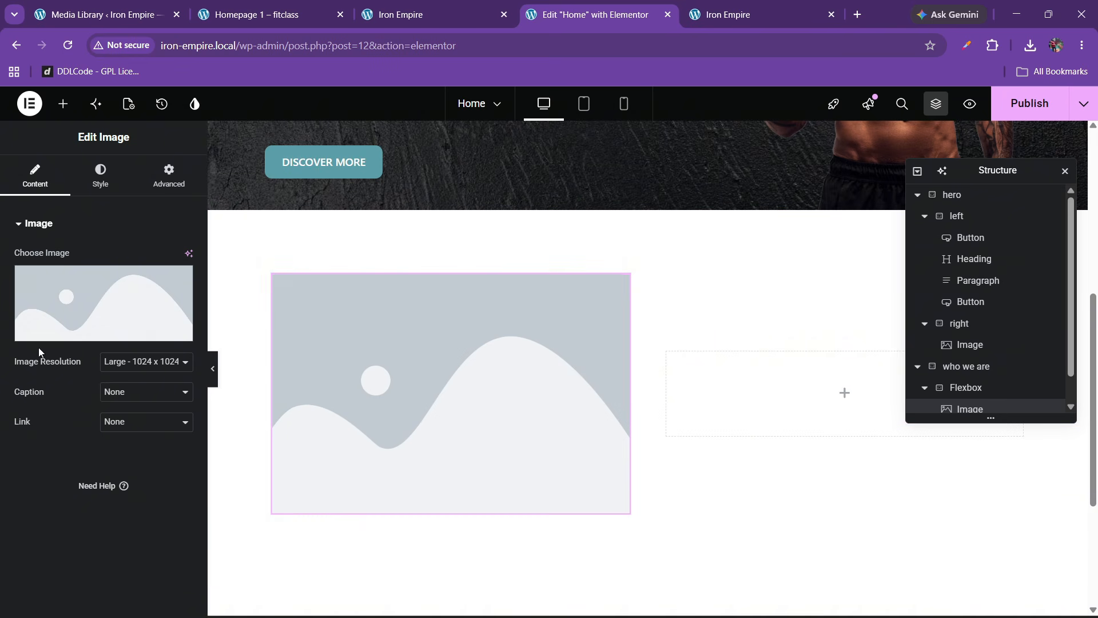
Step: Set the new image's resolution to Full and fill it with the about1 picture from the media library
{"action": "left_click", "coordinate": [130, 367]}
{"action": "left_click", "coordinate": [127, 482]}
{"action": "left_click", "coordinate": [85, 305]}
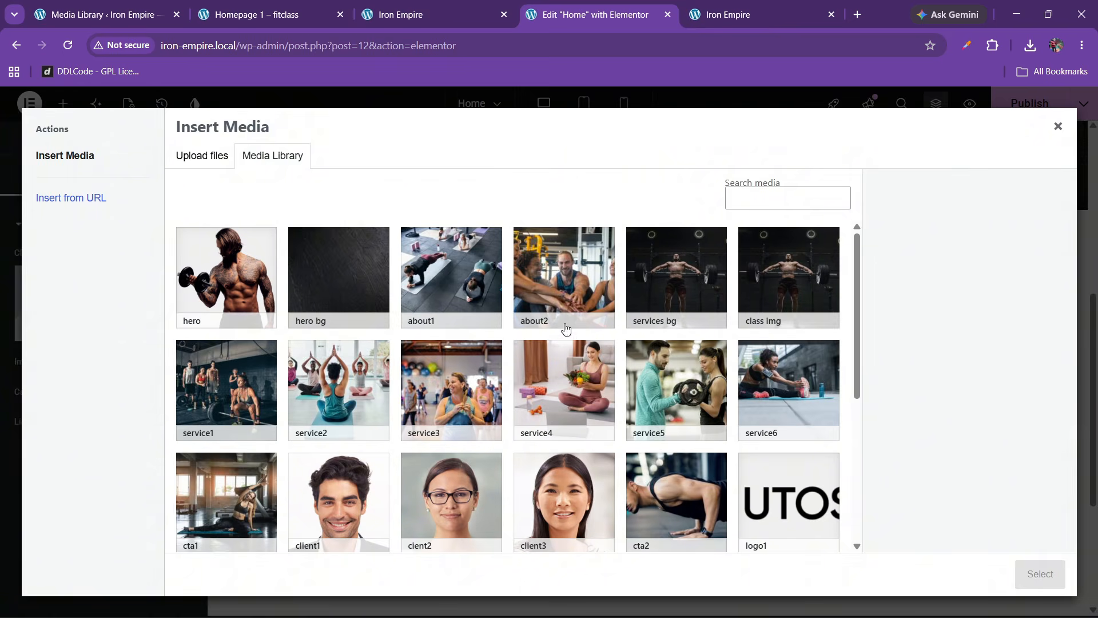
{"action": "left_click", "coordinate": [294, 6]}
{"action": "left_click", "coordinate": [589, 14]}
{"action": "scroll", "coordinate": [337, 412], "scroll_direction": "down", "scroll_amount": 1}
{"action": "scroll", "coordinate": [406, 426], "scroll_direction": "down", "scroll_amount": 3}
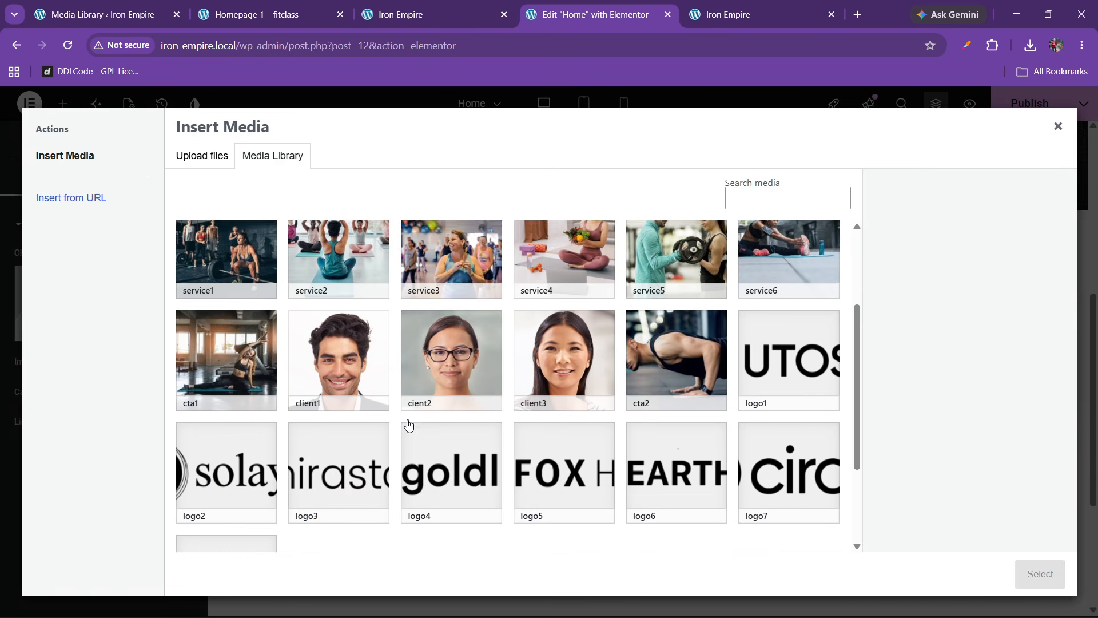
{"action": "scroll", "coordinate": [407, 431], "scroll_direction": "up", "scroll_amount": 4}
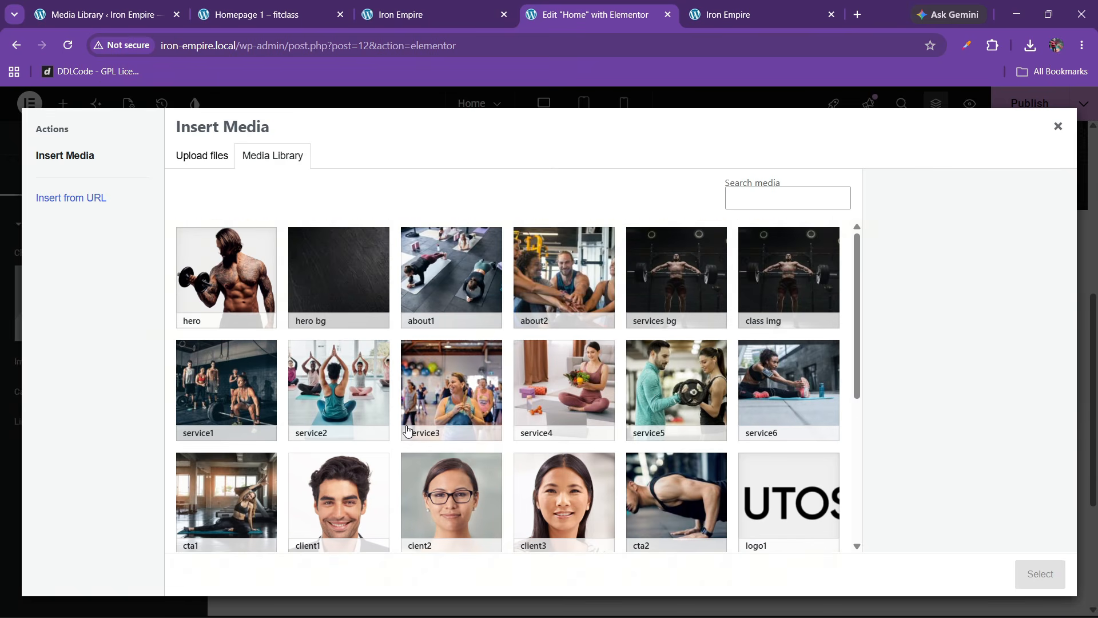
{"action": "left_click", "coordinate": [436, 315]}
{"action": "left_click", "coordinate": [1040, 574]}
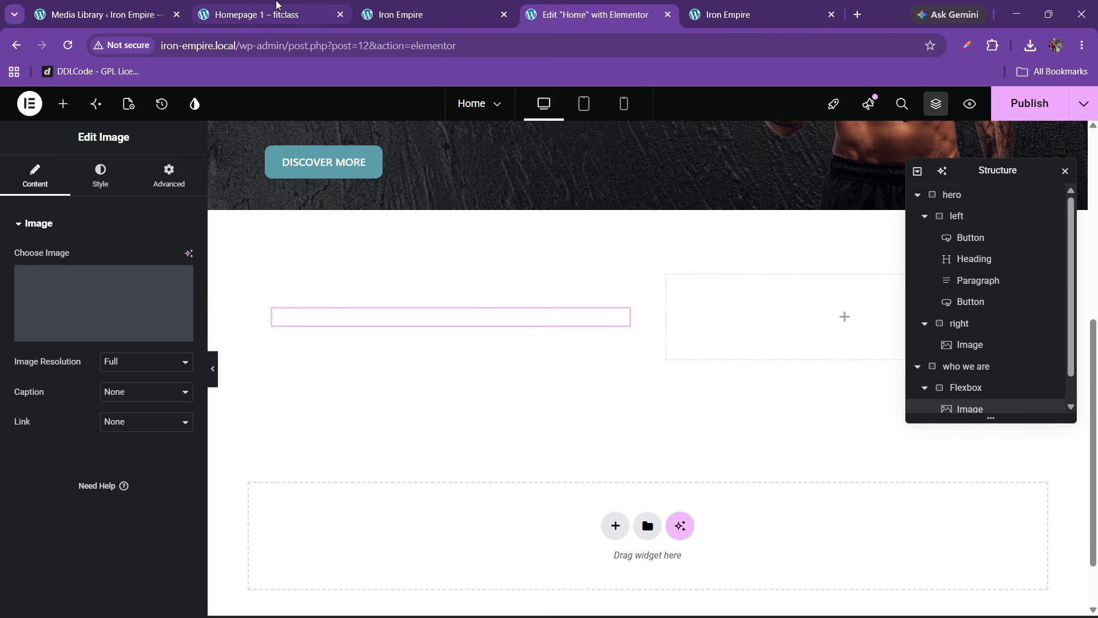
Step: Compare the left image with the Fitclass demo's Who We Are section and set its resolution to a custom 500 x 600
{"action": "left_click", "coordinate": [277, 6]}
{"action": "scroll", "coordinate": [405, 323], "scroll_direction": "down", "scroll_amount": 2}
{"action": "left_click", "coordinate": [594, 4]}
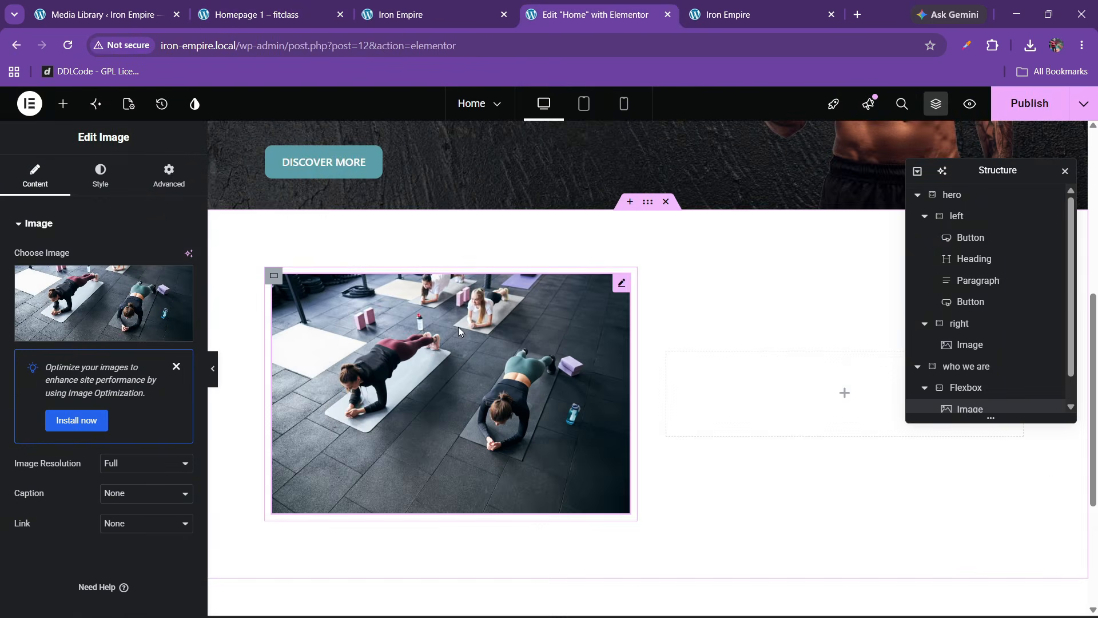
{"action": "left_click", "coordinate": [327, 5]}
{"action": "scroll", "coordinate": [327, 249], "scroll_direction": "up", "scroll_amount": 3}
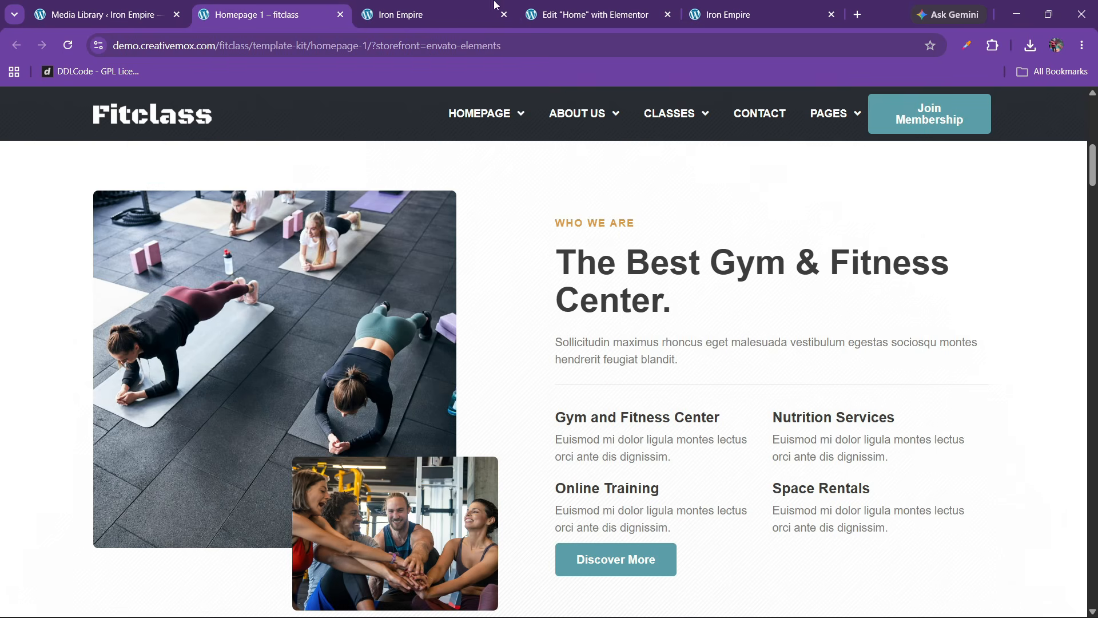
{"action": "left_click", "coordinate": [655, 6]}
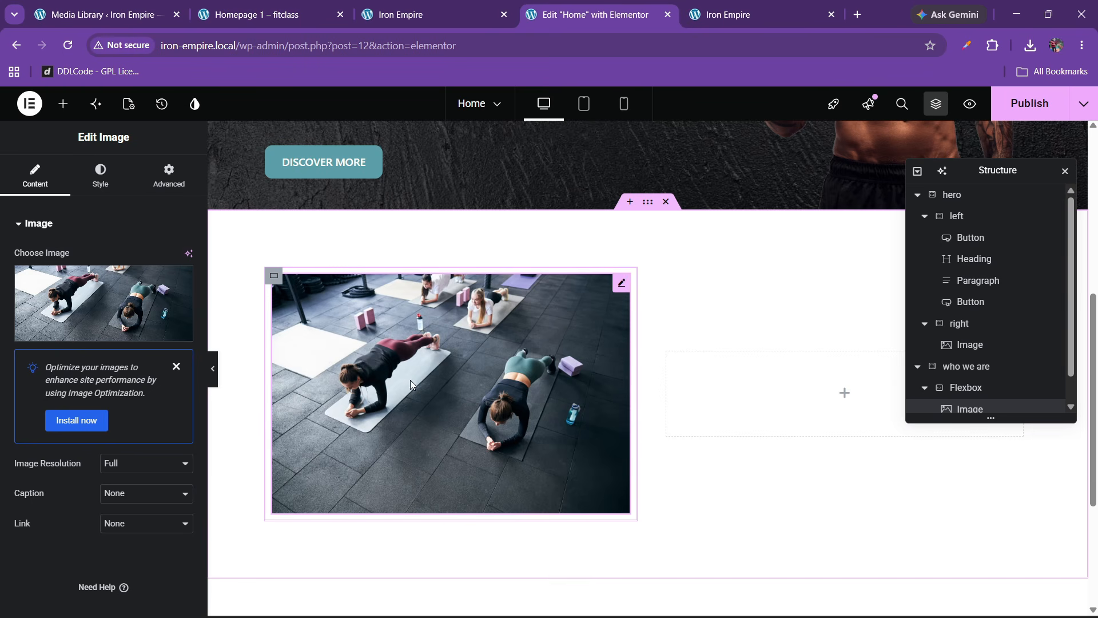
{"action": "left_click", "coordinate": [176, 365]}
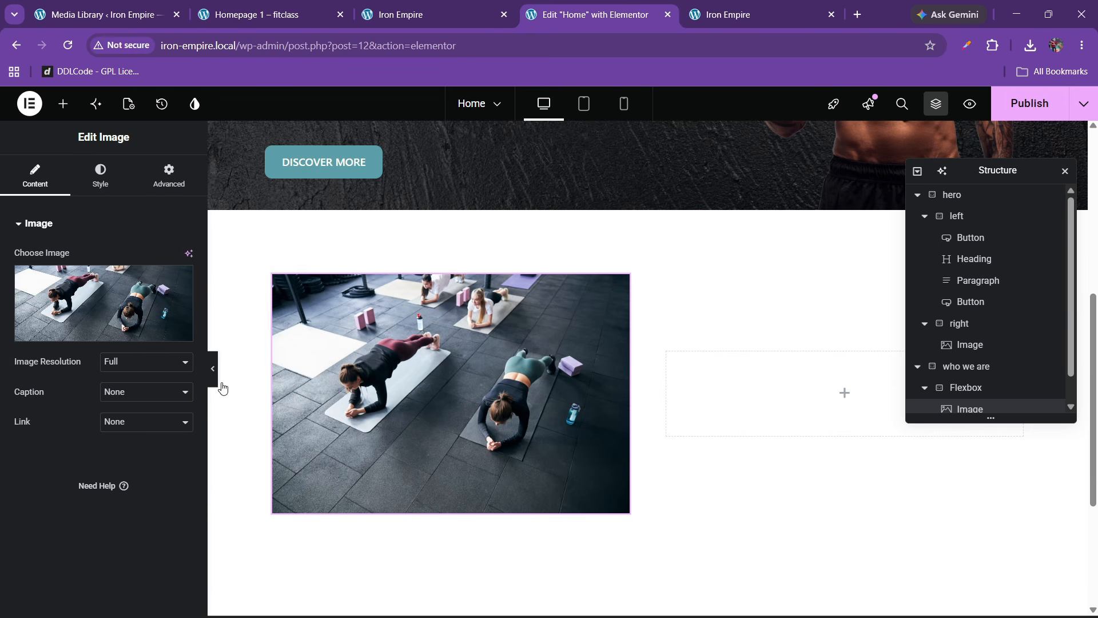
{"action": "left_click", "coordinate": [145, 363]}
{"action": "left_click", "coordinate": [124, 498]}
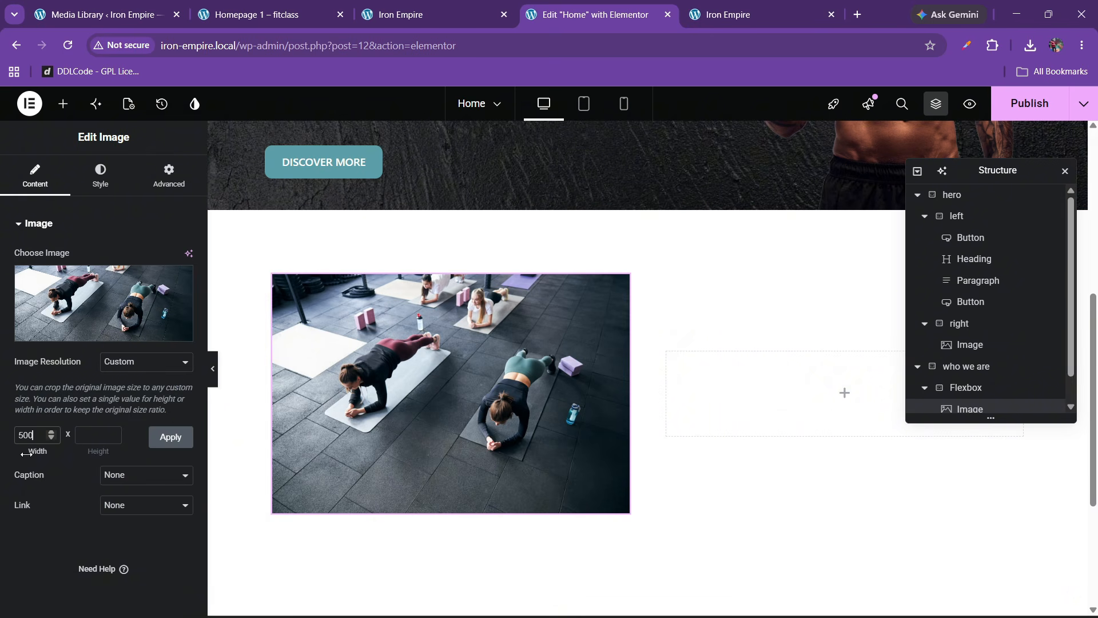
{"action": "key", "text": "Tab"}
{"action": "left_click", "coordinate": [171, 437]}
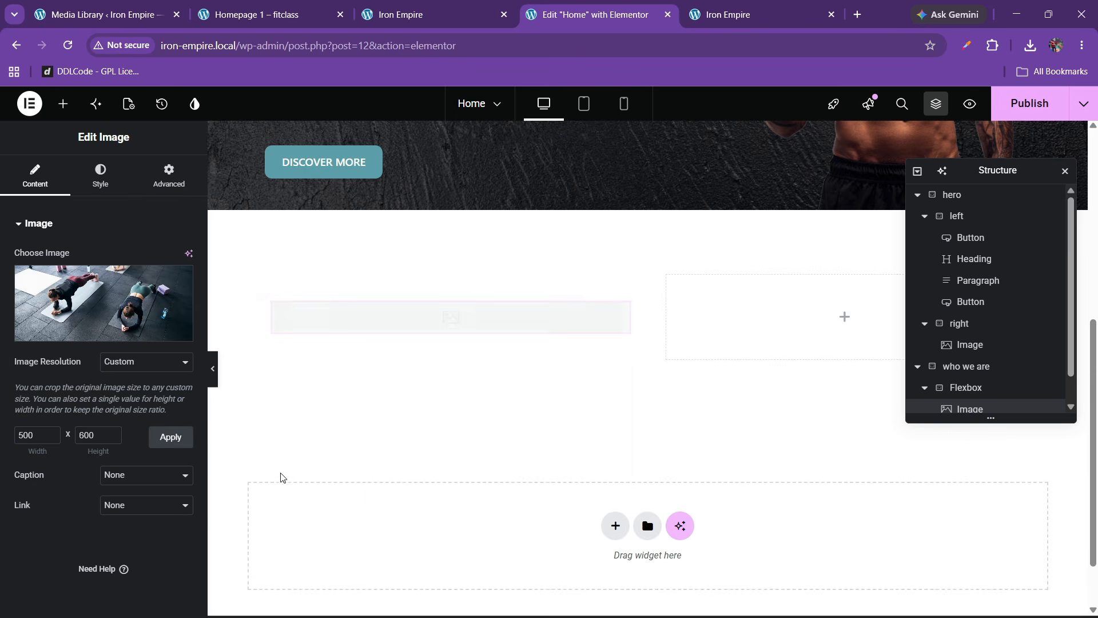
Step: Check the image's proportions against the Fitclass demo and set its custom height to 550
{"action": "scroll", "coordinate": [539, 408], "scroll_direction": "down", "scroll_amount": 3}
{"action": "scroll", "coordinate": [517, 411], "scroll_direction": "up", "scroll_amount": 3}
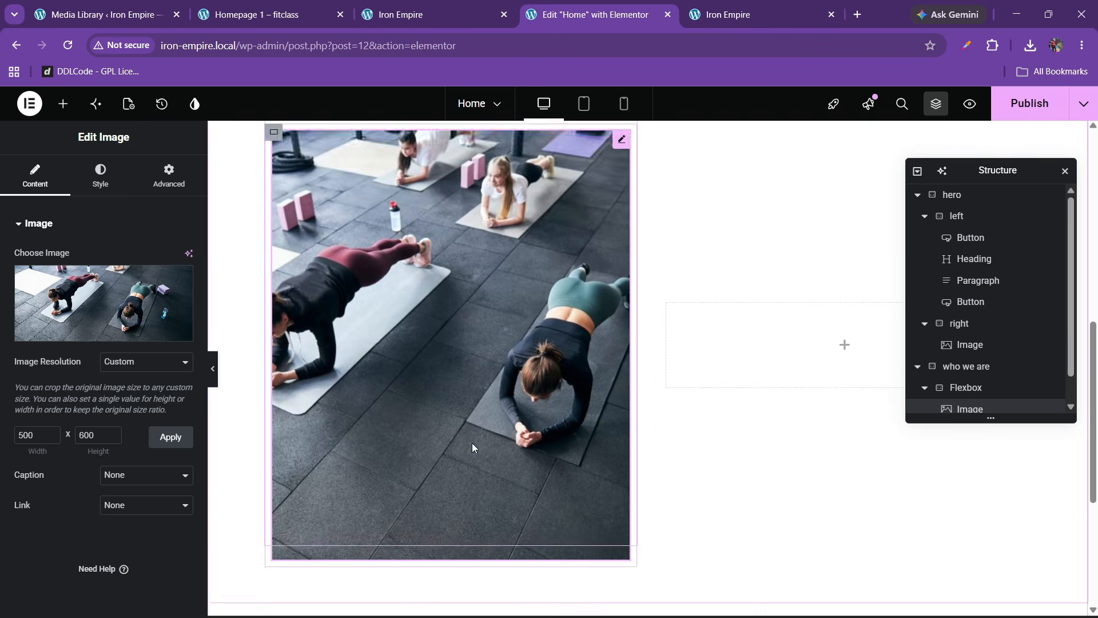
{"action": "left_click", "coordinate": [213, 6]}
{"action": "left_click", "coordinate": [595, 14]}
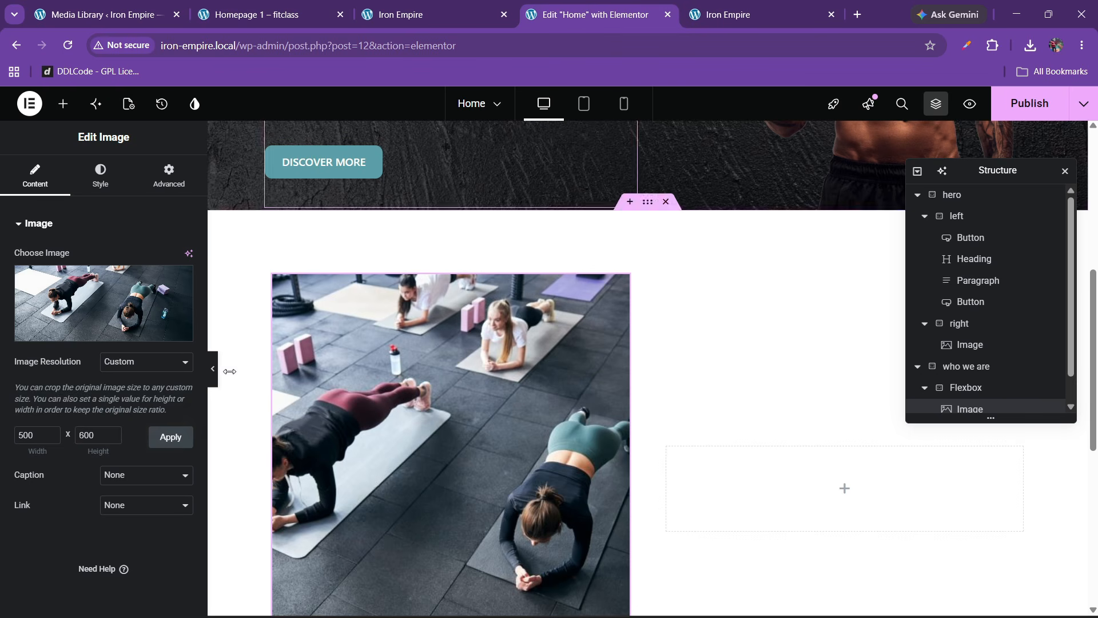
{"action": "double_click", "coordinate": [83, 435]}
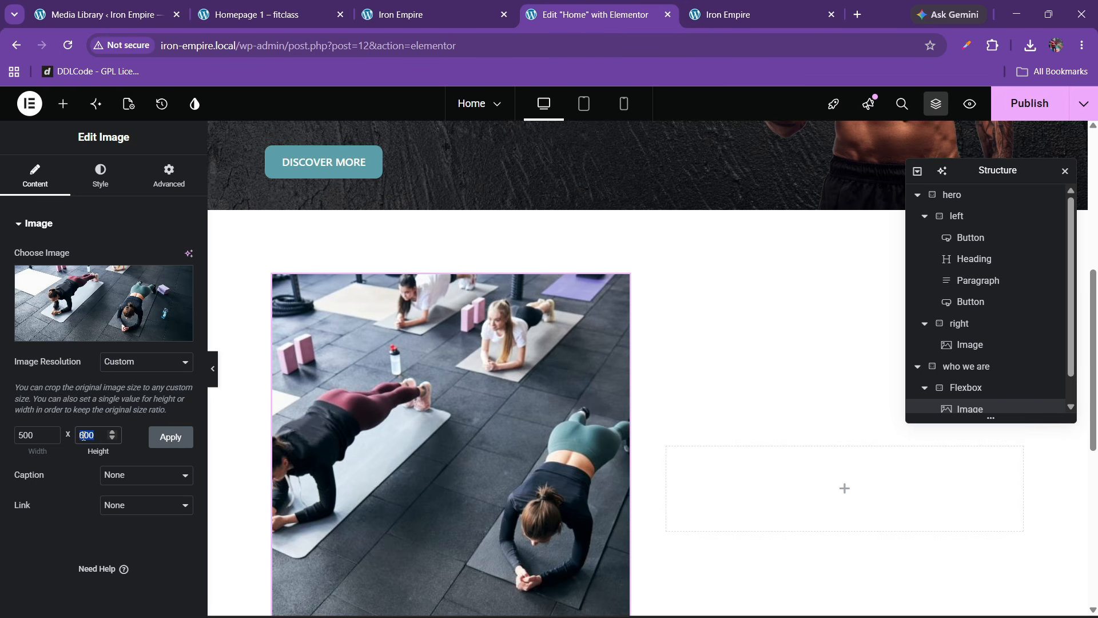
{"action": "left_click", "coordinate": [171, 438]}
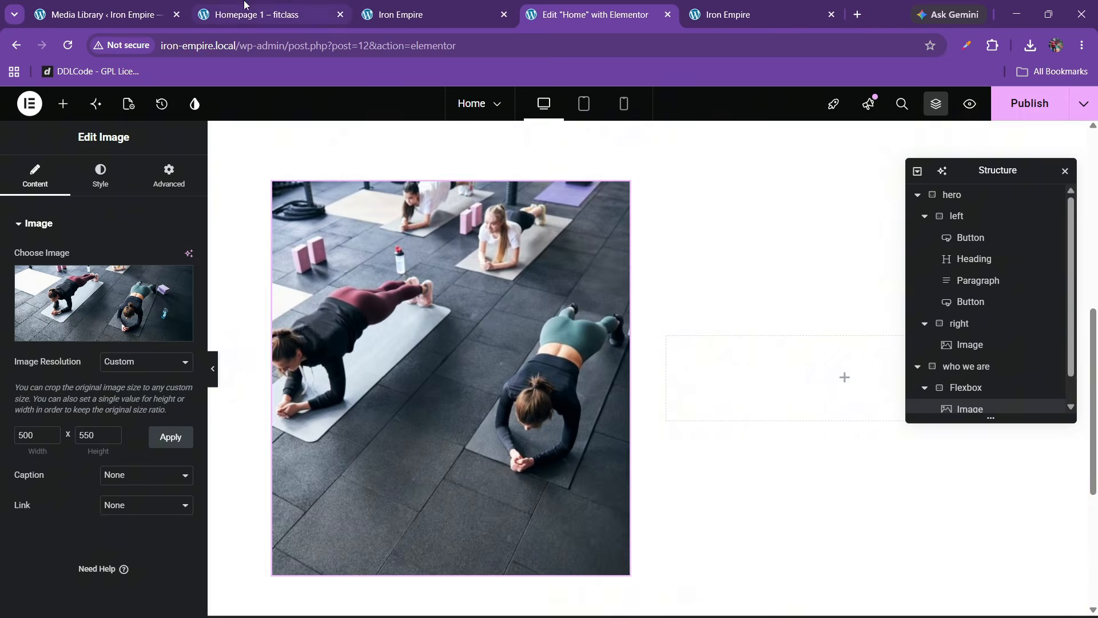
Step: Duplicate the left column's image and replace the copy's picture with about2 from the media library
{"action": "left_click", "coordinate": [245, 5]}
{"action": "left_click", "coordinate": [594, 14]}
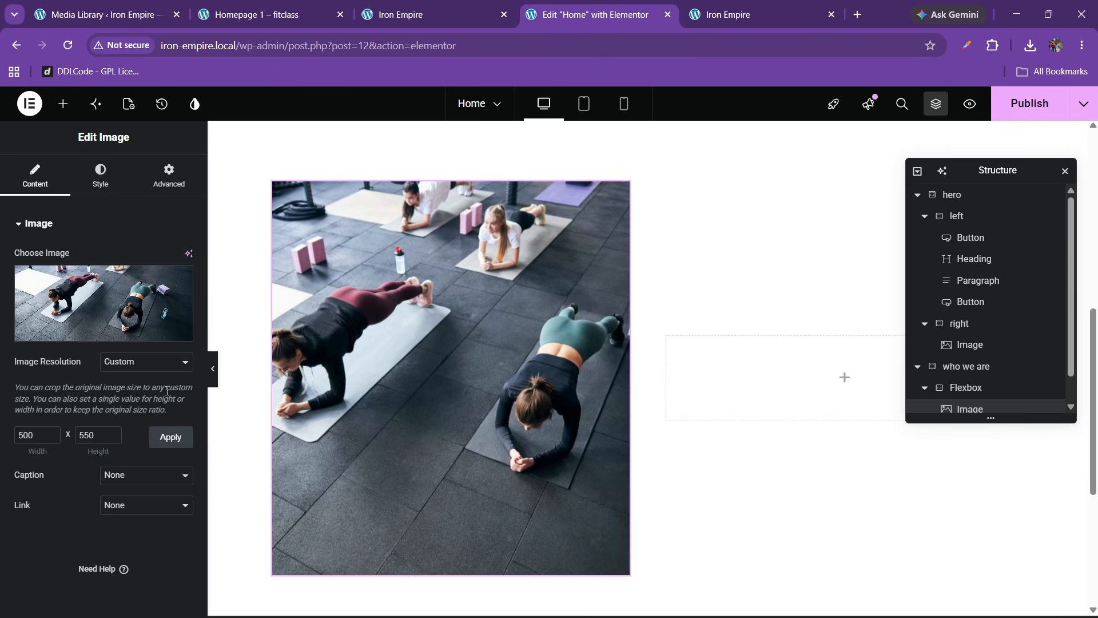
{"action": "right_click", "coordinate": [418, 370]}
{"action": "left_click", "coordinate": [454, 295]}
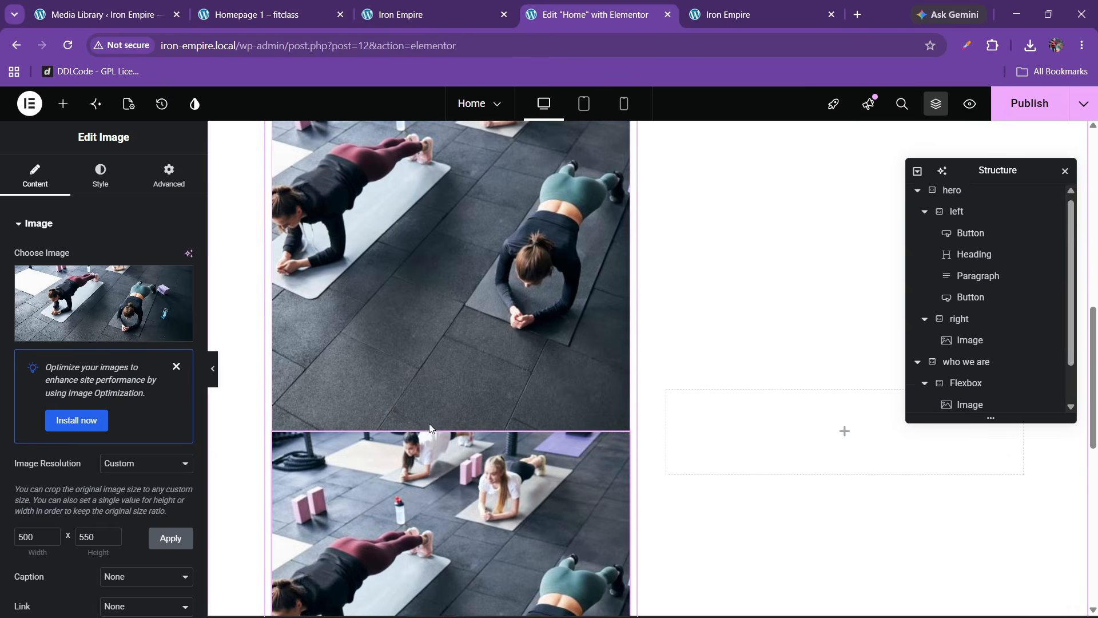
{"action": "left_click", "coordinate": [138, 326]}
{"action": "left_click", "coordinate": [547, 276]}
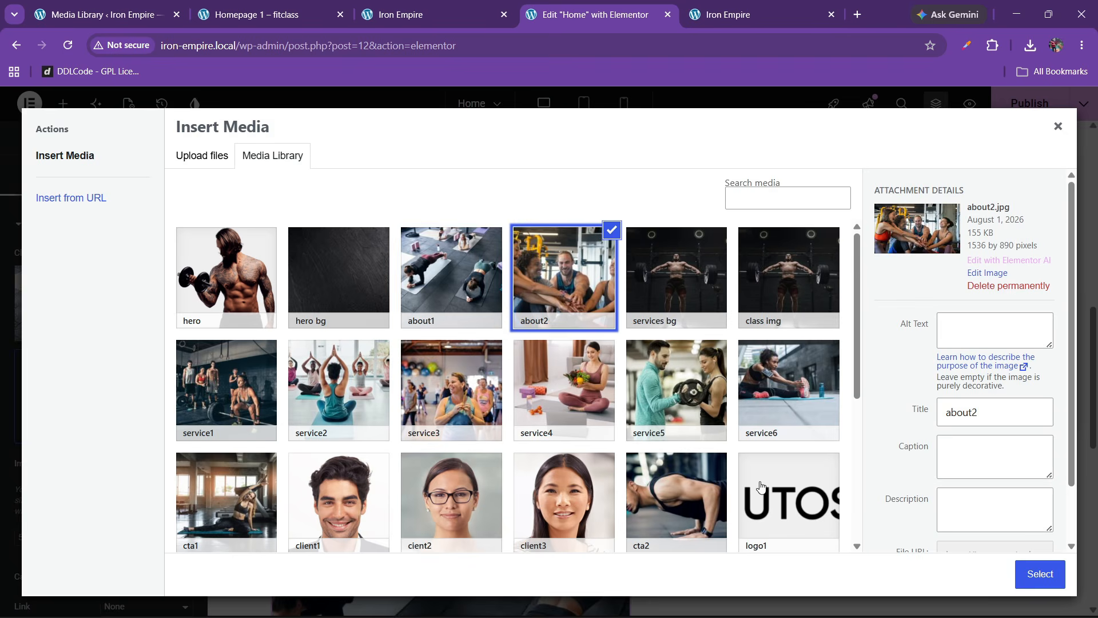
{"action": "left_click", "coordinate": [1040, 573]}
{"action": "scroll", "coordinate": [419, 366], "scroll_direction": "down", "scroll_amount": 5}
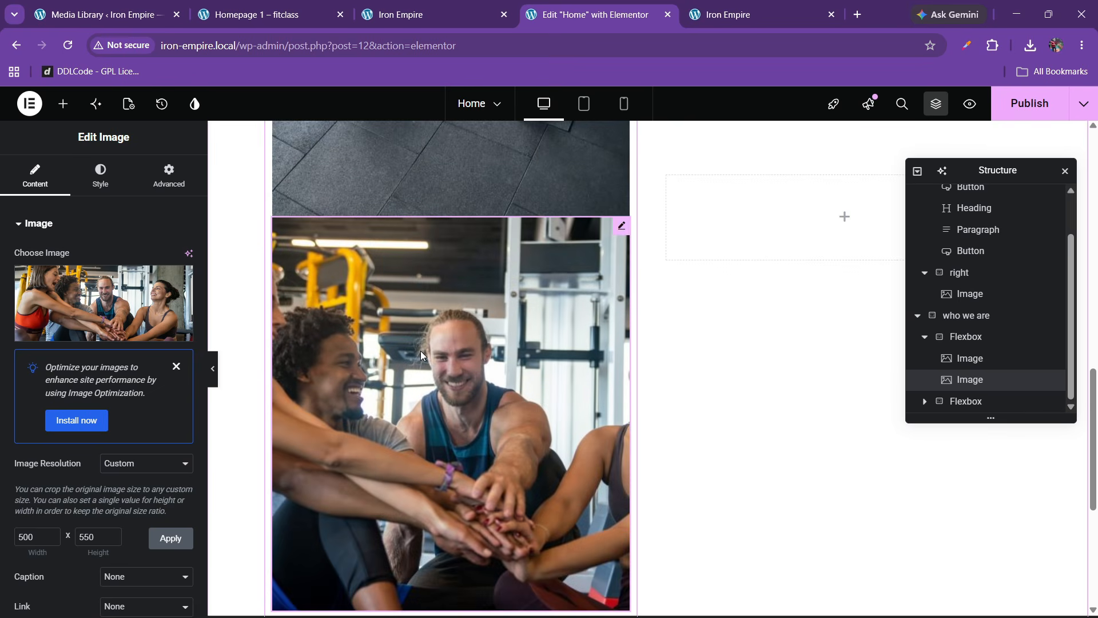
Step: Try the Full resolution on the about2 image and compare its shape with the Fitclass demo
{"action": "scroll", "coordinate": [109, 403], "scroll_direction": "down", "scroll_amount": 2}
{"action": "left_click", "coordinate": [111, 393]}
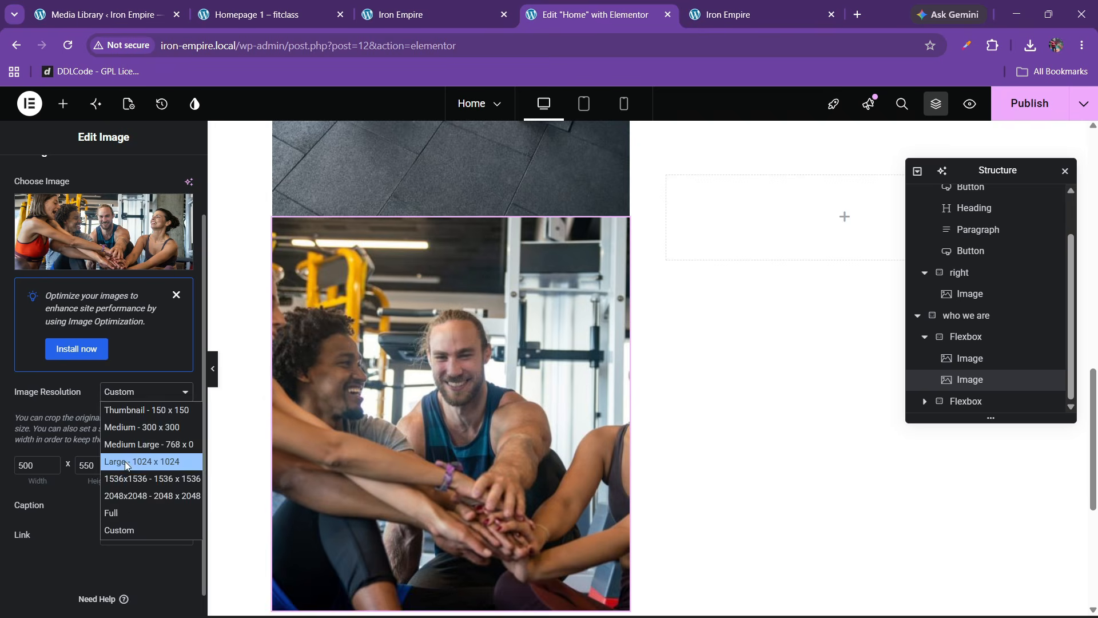
{"action": "left_click", "coordinate": [127, 513]}
{"action": "left_click", "coordinate": [327, 7]}
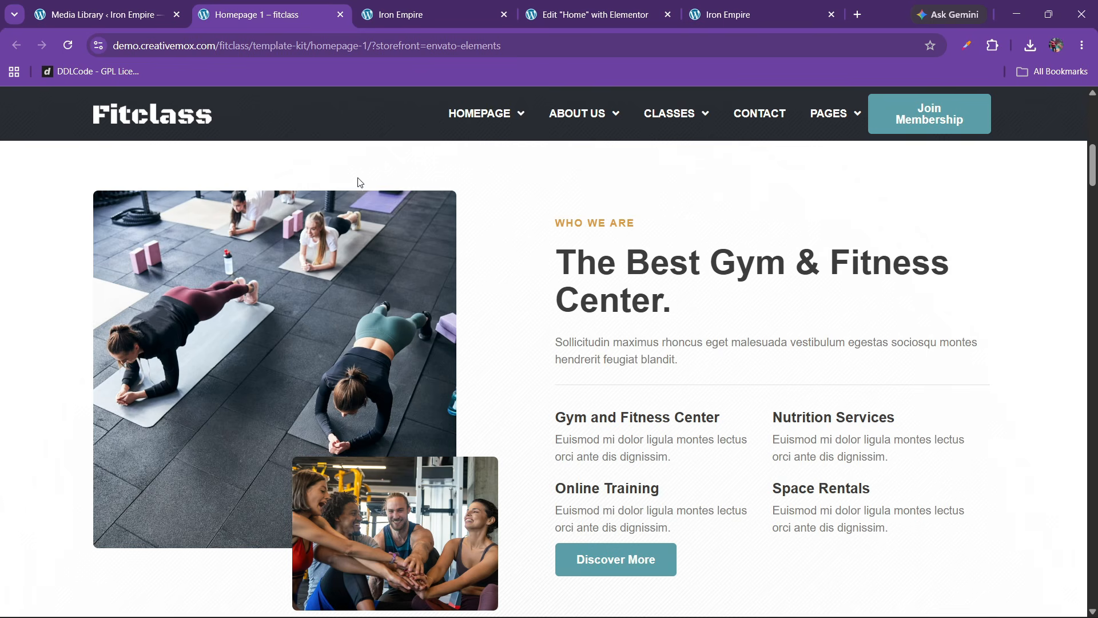
{"action": "scroll", "coordinate": [360, 183], "scroll_direction": "down", "scroll_amount": 3}
{"action": "left_click", "coordinate": [587, 12]}
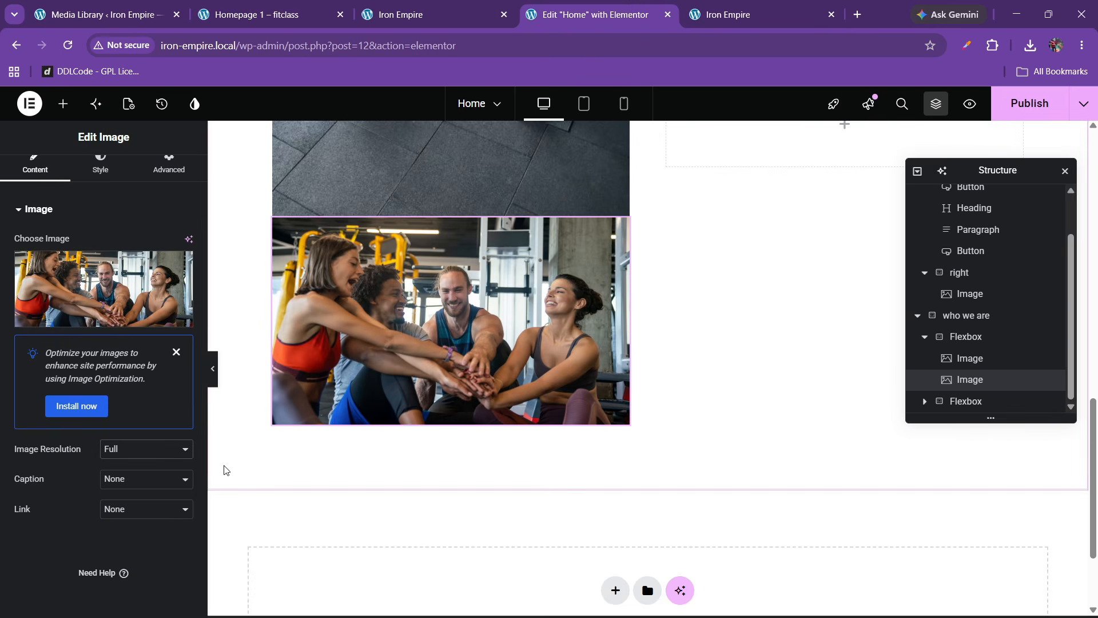
{"action": "left_click", "coordinate": [222, 5]}
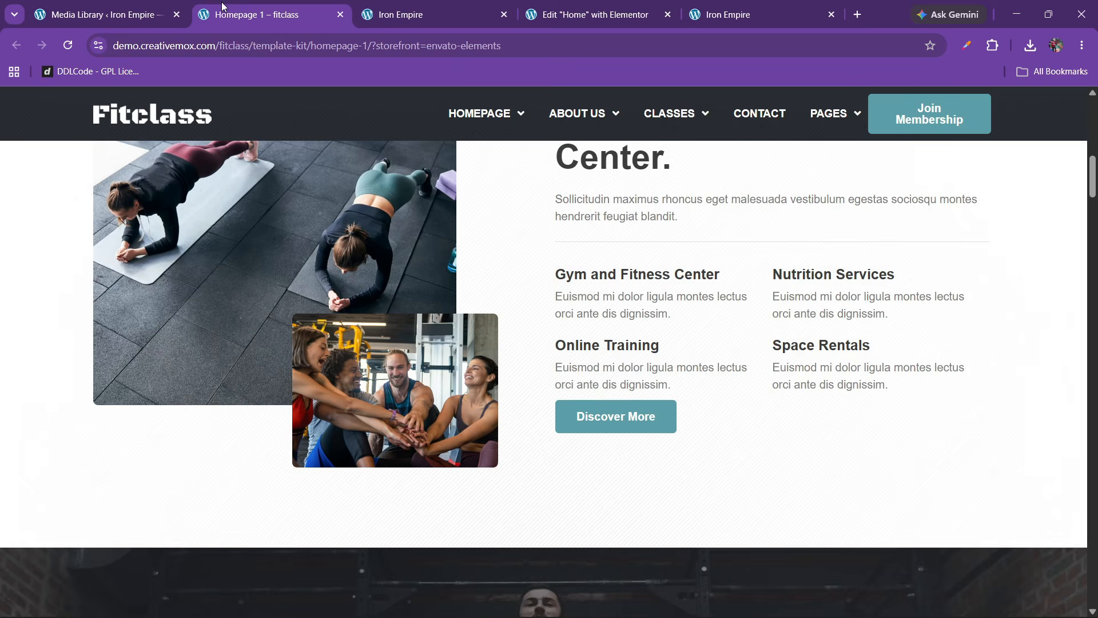
{"action": "left_click", "coordinate": [653, 3]}
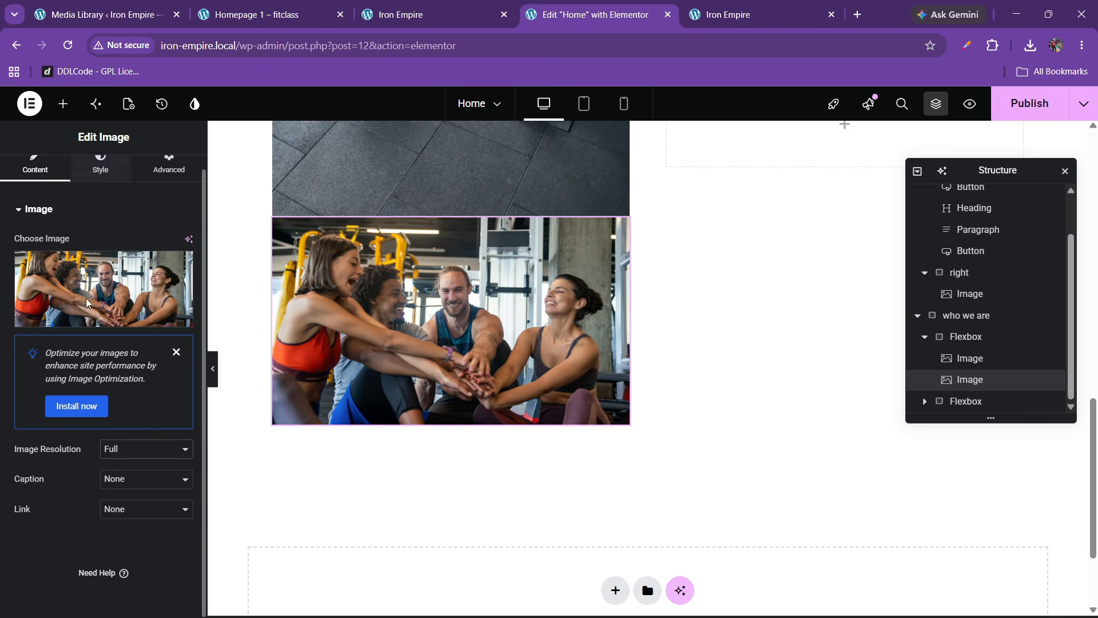
Step: Set the about2 image's resolution to a custom 600 x 400
{"action": "left_click", "coordinate": [127, 449]}
{"action": "left_click", "coordinate": [109, 573]}
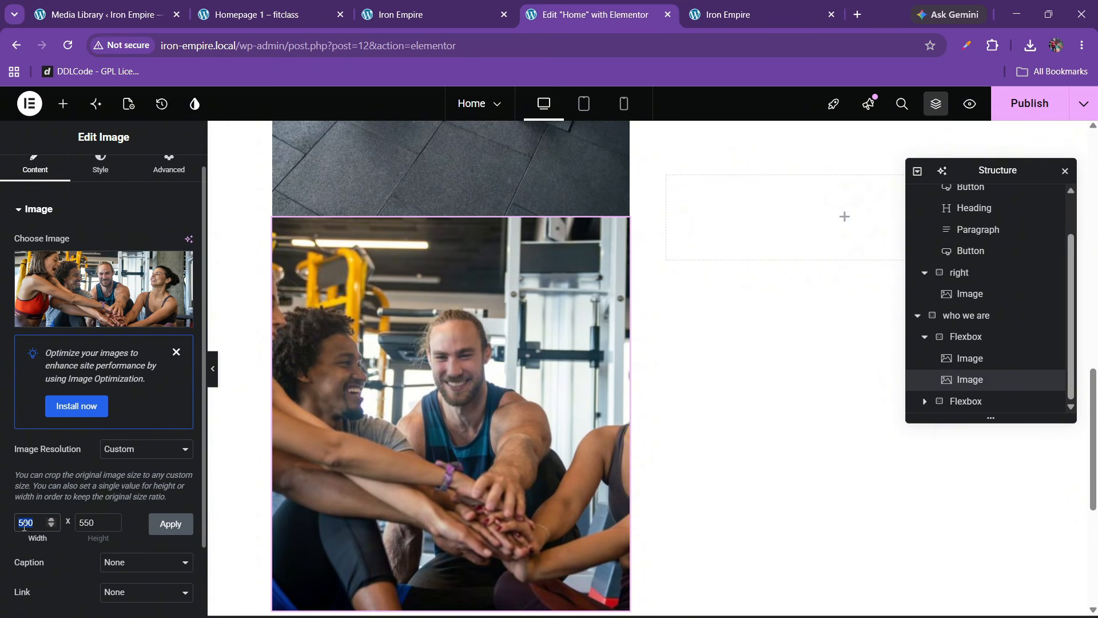
{"action": "key", "text": "Tab"}
{"action": "left_click", "coordinate": [170, 523]}
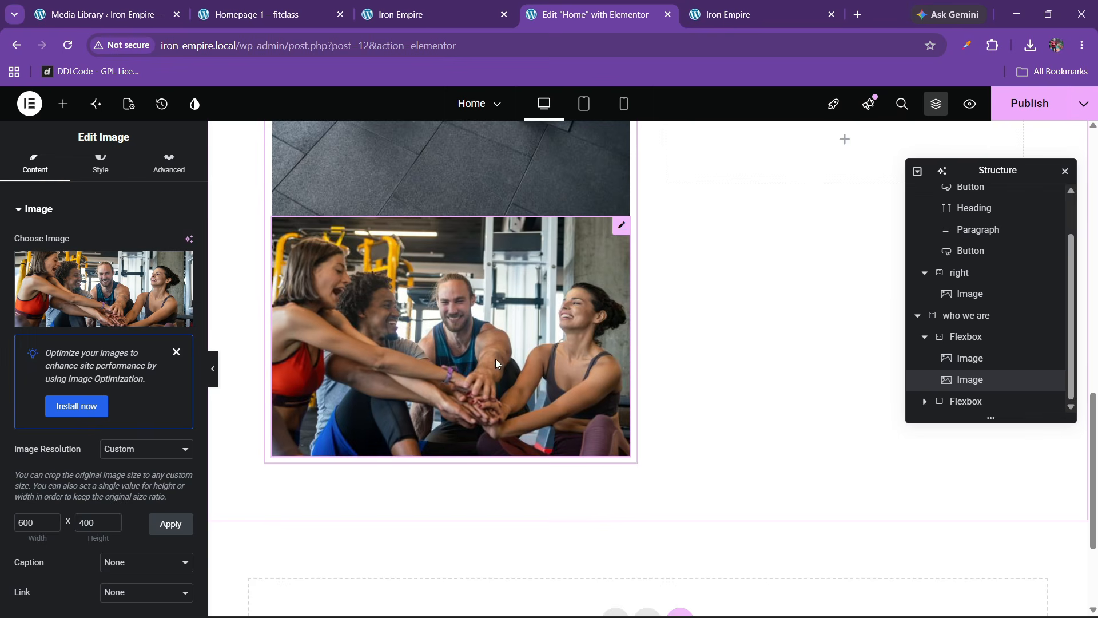
Step: Give the about2 image a border radius of 10 px on all corners
{"action": "left_click", "coordinate": [100, 163]}
{"action": "scroll", "coordinate": [66, 392], "scroll_direction": "down", "scroll_amount": 2}
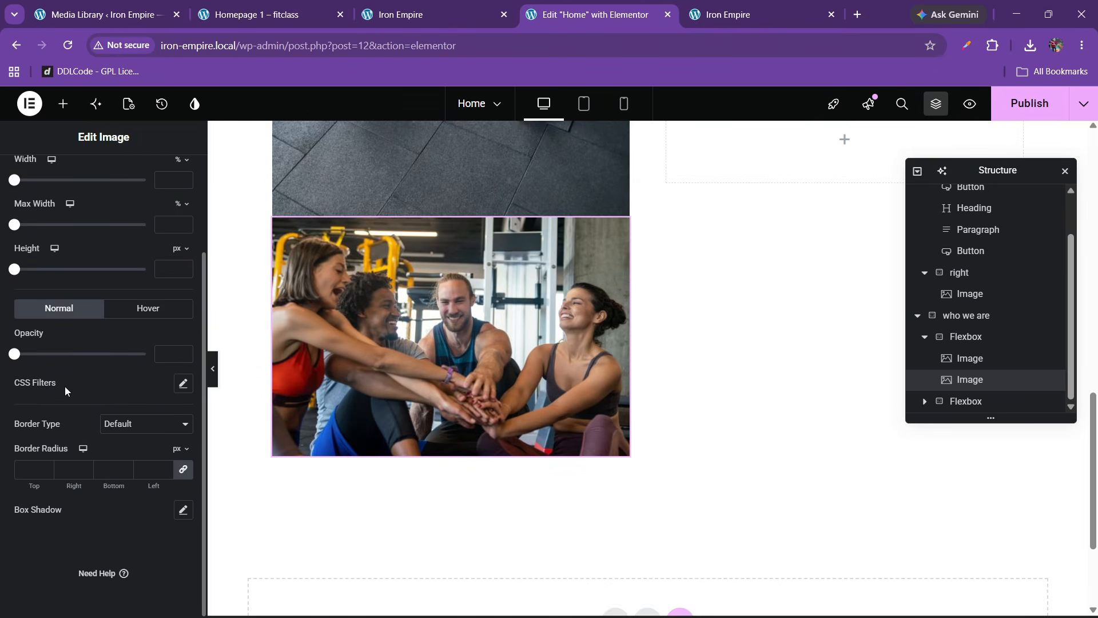
{"action": "left_click", "coordinate": [26, 463]}
{"action": "type", "text": "10"}
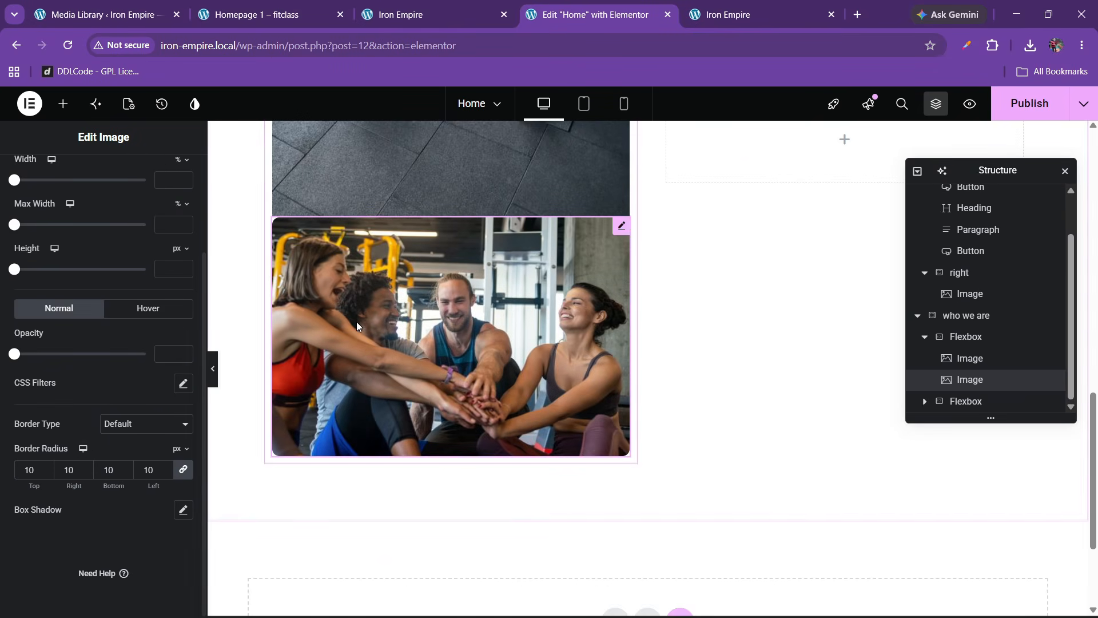
Step: Set the about2 image's width to a custom 61%
{"action": "scroll", "coordinate": [150, 245], "scroll_direction": "up", "scroll_amount": 2}
{"action": "left_click", "coordinate": [169, 177]}
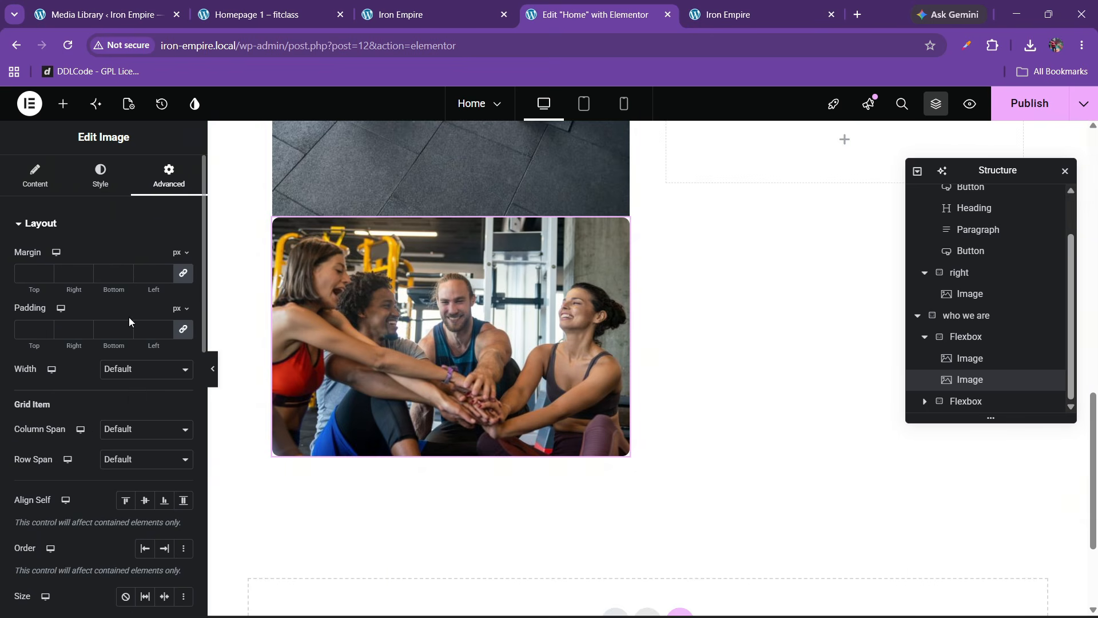
{"action": "left_click", "coordinate": [126, 371]}
{"action": "left_click", "coordinate": [117, 436]}
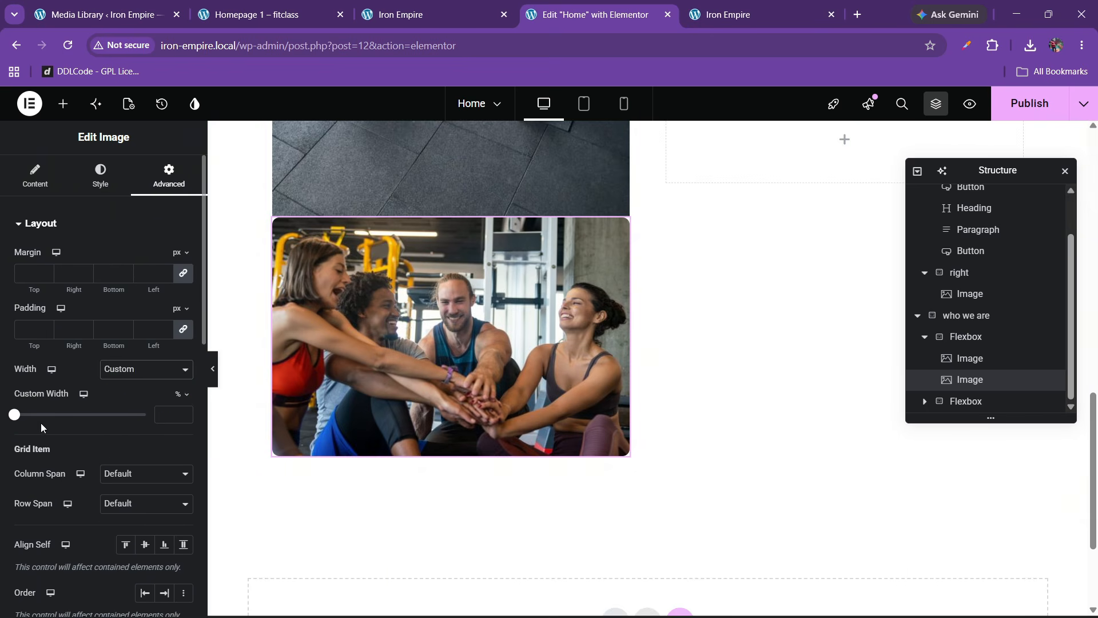
{"action": "left_click_drag", "start_coordinate": [12, 419], "coordinate": [92, 426]}
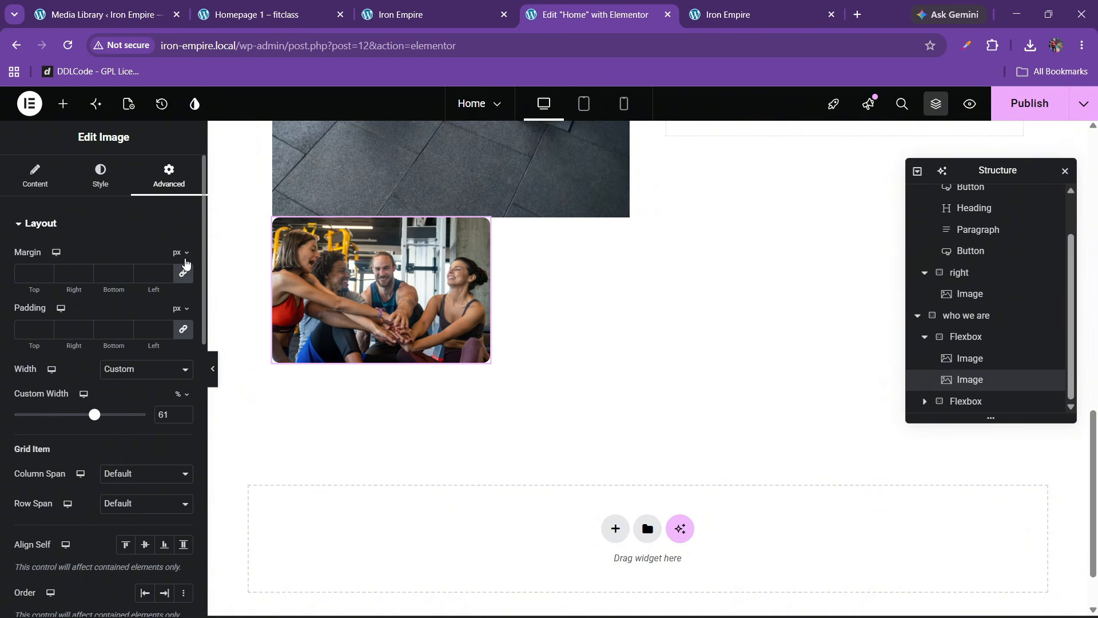
Step: Switch the about2 image's margin to em, unlink the sides and set the top margin to -6
{"action": "left_click", "coordinate": [179, 253]}
{"action": "left_click", "coordinate": [183, 293]}
{"action": "left_click", "coordinate": [183, 277]}
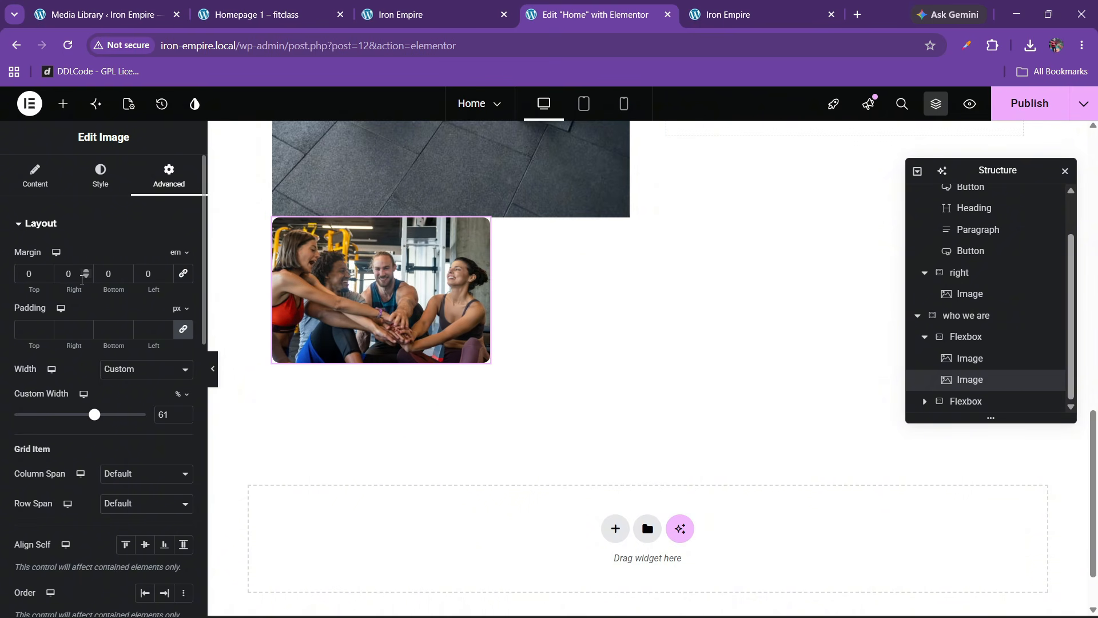
{"action": "double_click", "coordinate": [48, 278]}
{"action": "left_click", "coordinate": [48, 277]}
{"action": "left_click", "coordinate": [48, 278]}
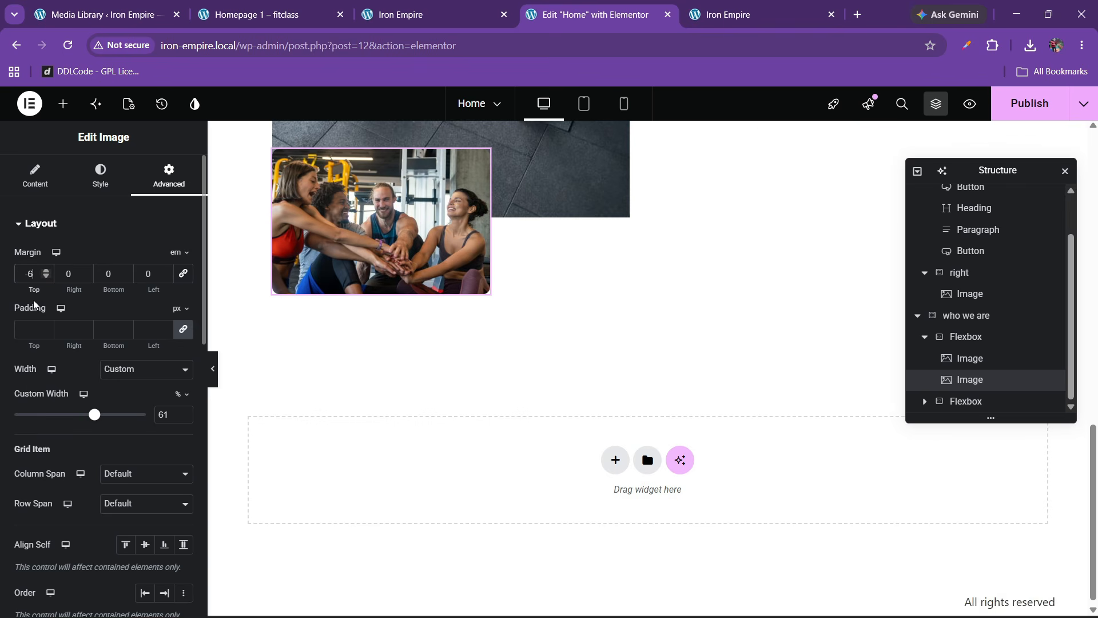
Step: Compare the overlap with the Fitclass demo, set the top margin to -8 em and try a right margin of -10 em
{"action": "left_click", "coordinate": [292, 14]}
{"action": "left_click", "coordinate": [589, 15]}
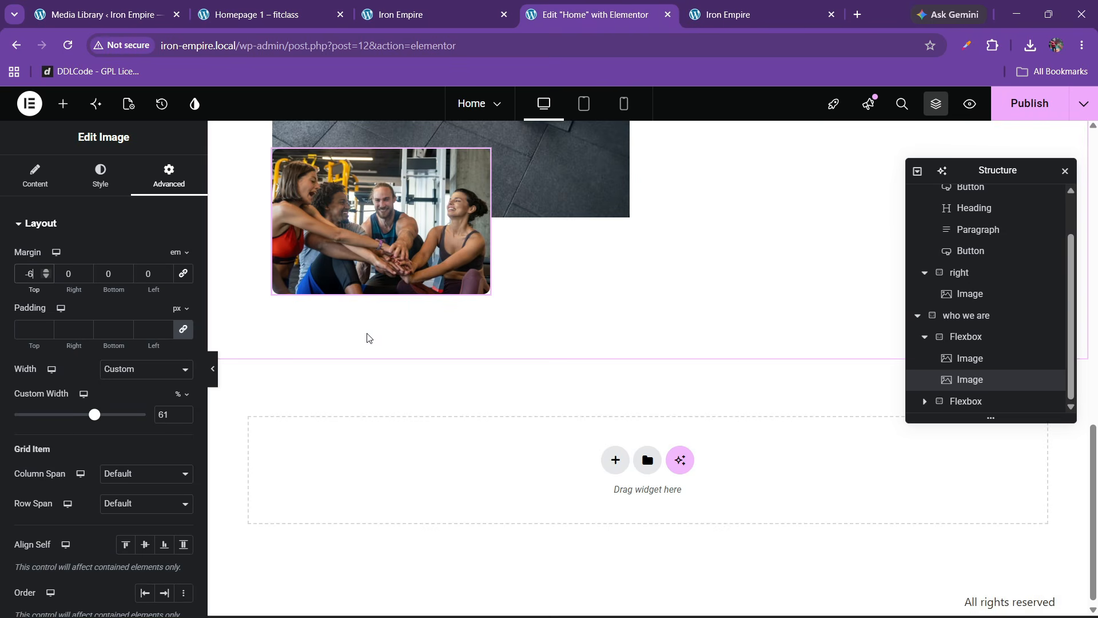
{"action": "left_click", "coordinate": [46, 278]}
{"action": "left_click", "coordinate": [46, 278]}
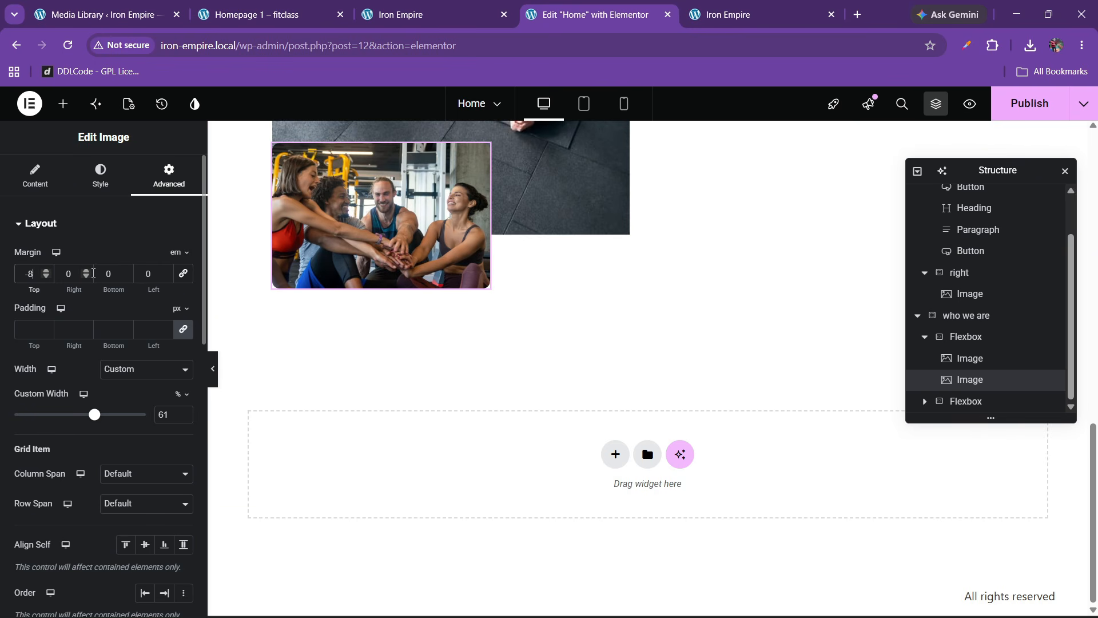
{"action": "left_click", "coordinate": [85, 276]}
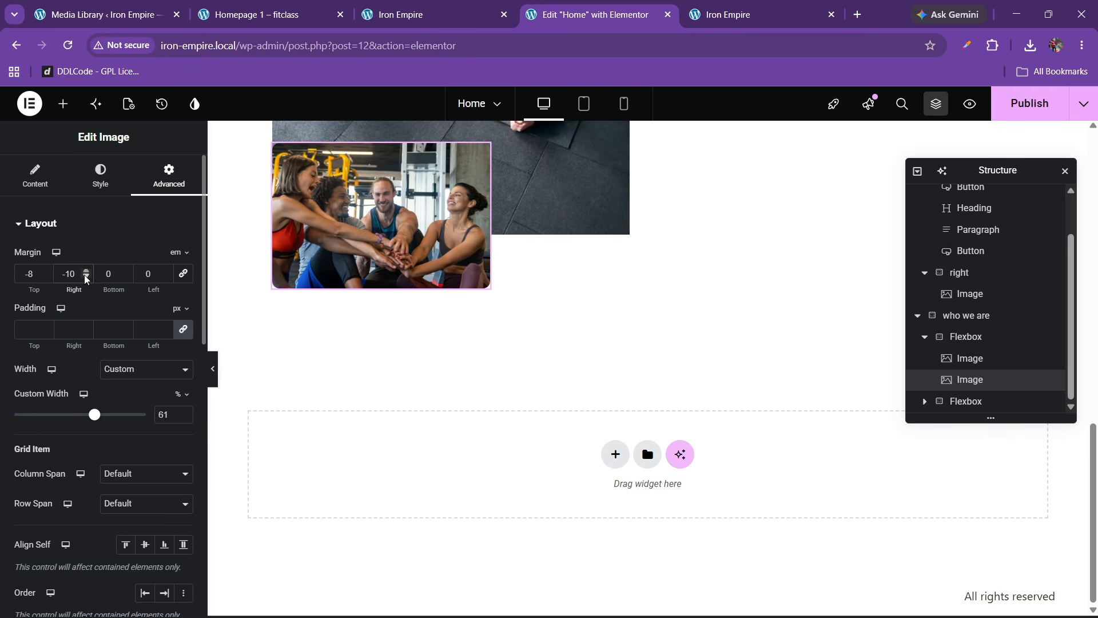
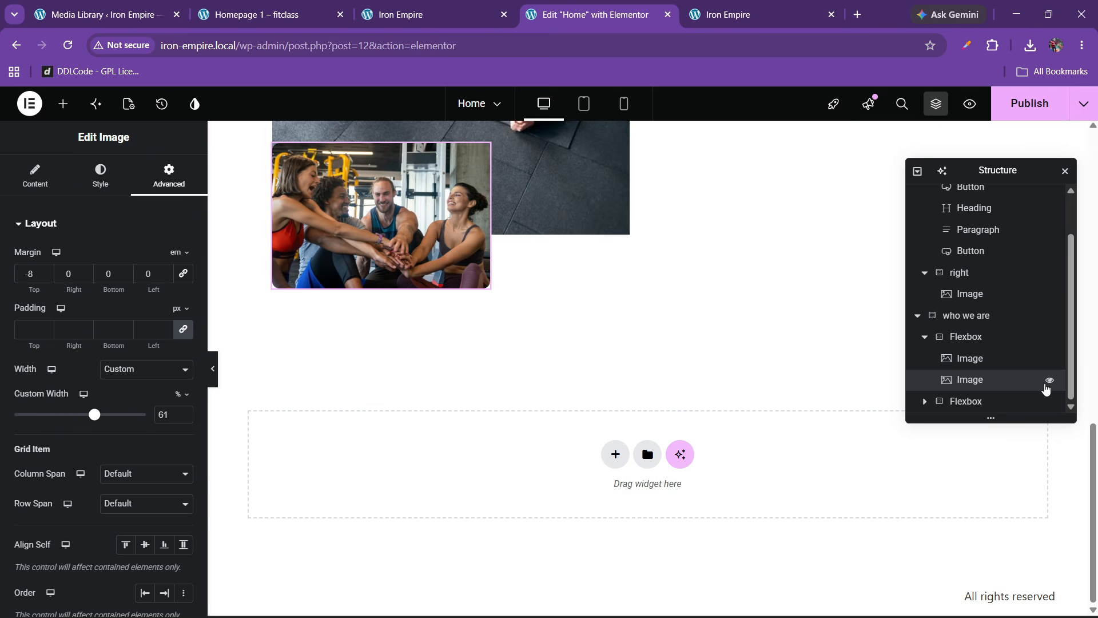
Step: Set the left Flexbox in the who we are container to justify its content to center and align its items to the end
{"action": "left_click", "coordinate": [970, 341]}
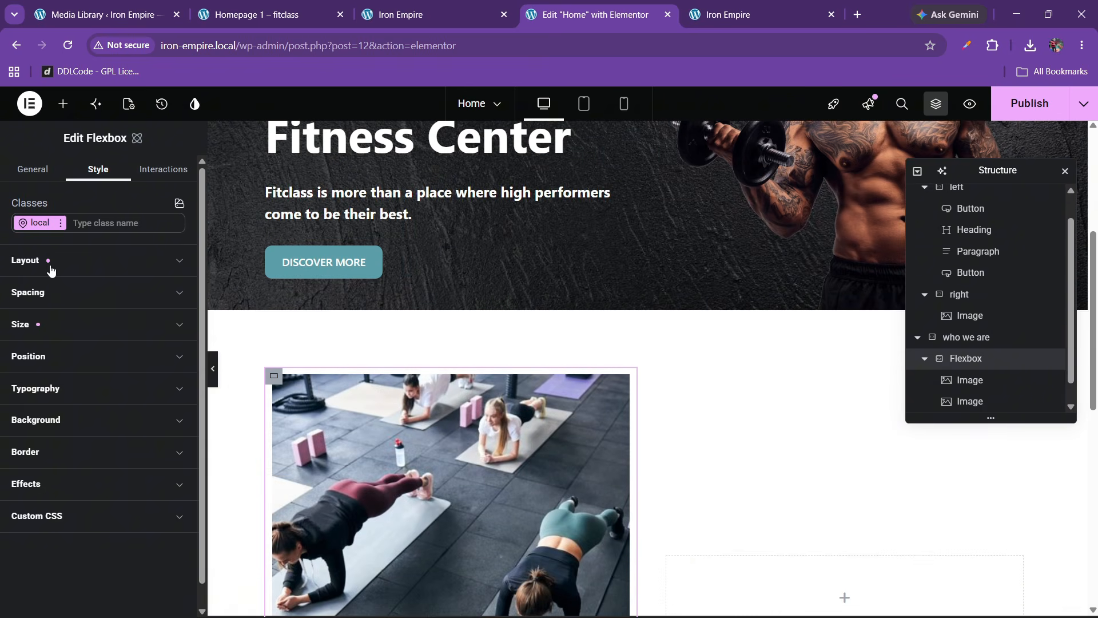
{"action": "left_click", "coordinate": [49, 262]}
{"action": "left_click", "coordinate": [54, 396]}
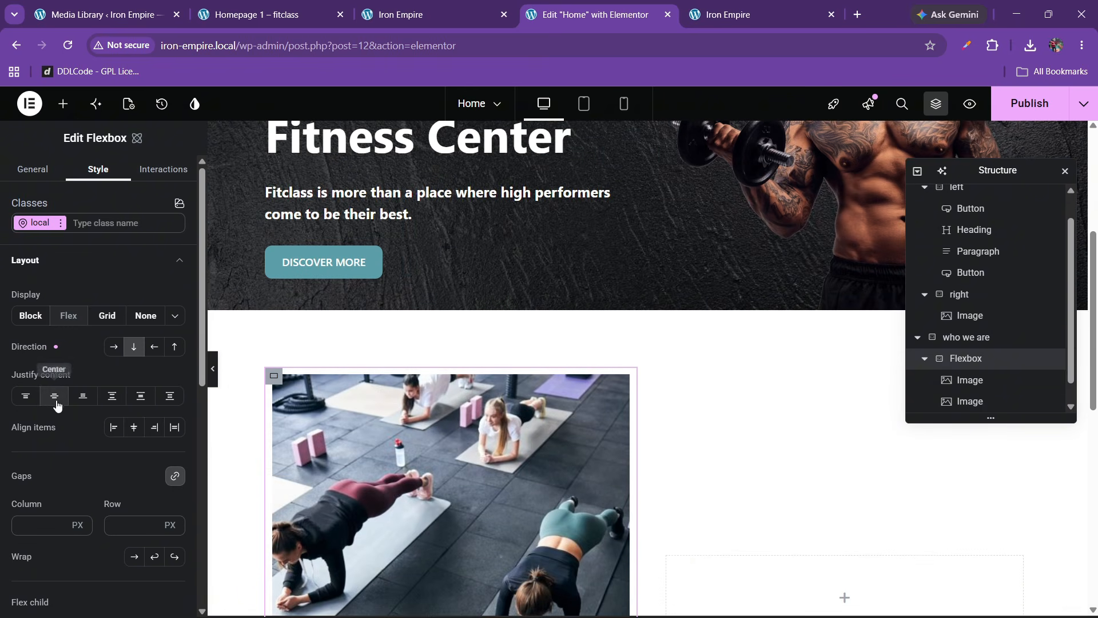
{"action": "left_click", "coordinate": [134, 427]}
{"action": "left_click", "coordinate": [153, 430]}
{"action": "scroll", "coordinate": [542, 433], "scroll_direction": "down", "scroll_amount": 5}
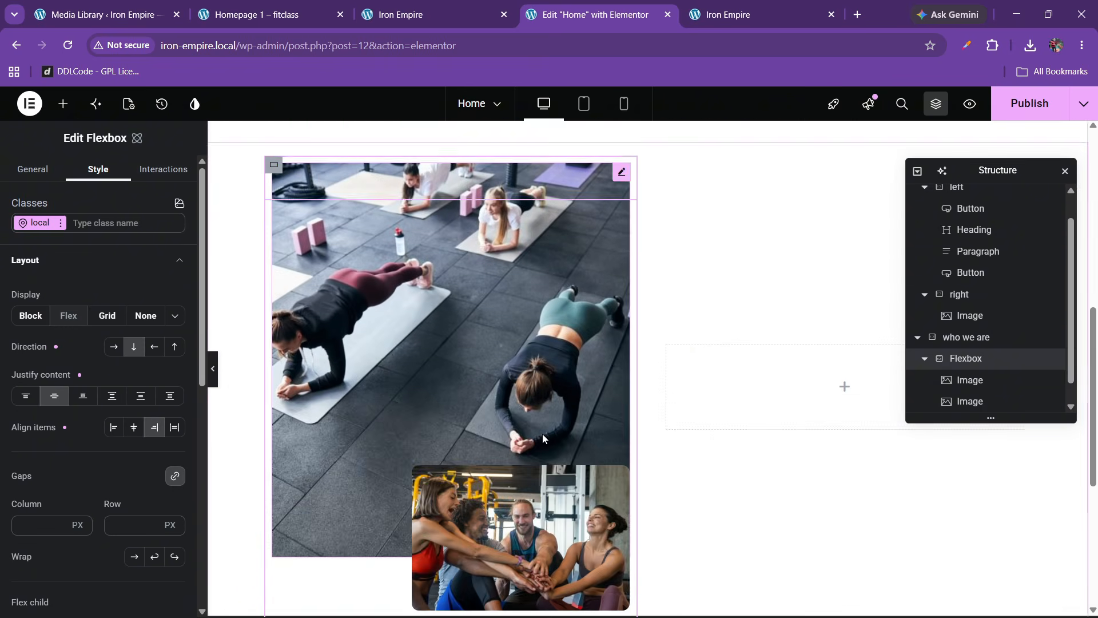
Step: Set the padding of the Flexbox holding the two images in the who we are container to 0 px on all sides
{"action": "left_click", "coordinate": [529, 490]}
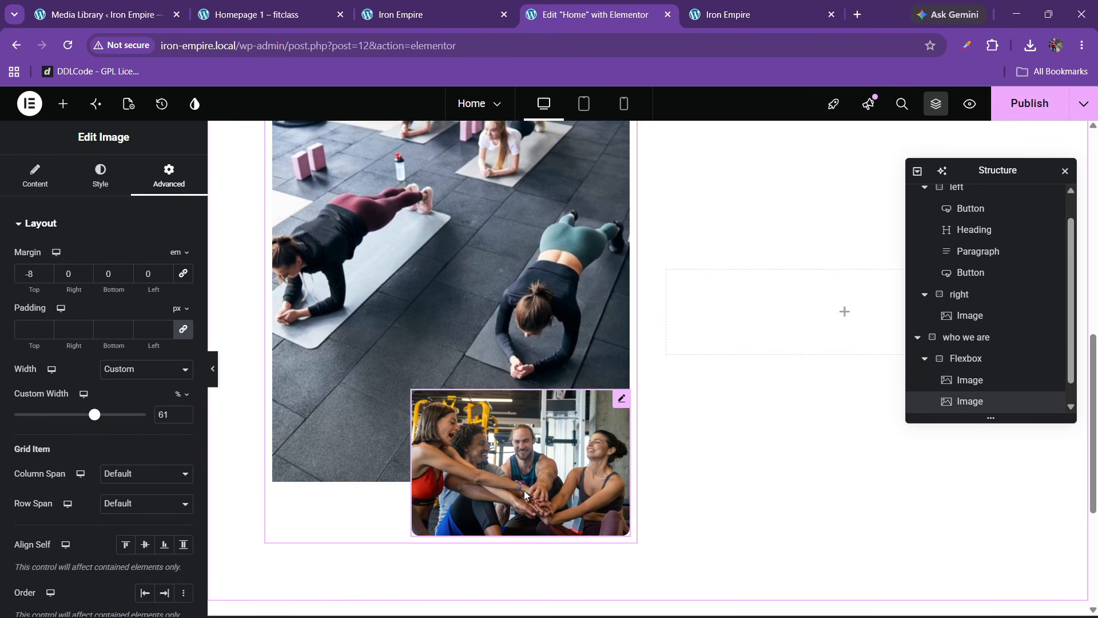
{"action": "left_click", "coordinate": [975, 381]}
{"action": "left_click", "coordinate": [973, 361]}
{"action": "left_click", "coordinate": [972, 363]}
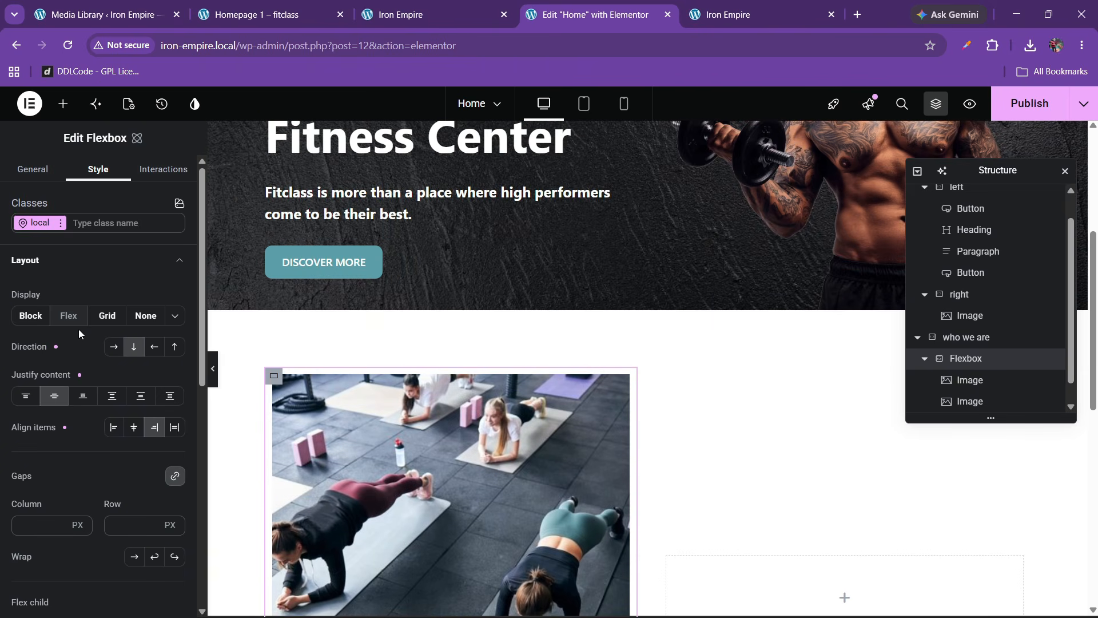
{"action": "scroll", "coordinate": [75, 340], "scroll_direction": "down", "scroll_amount": 4}
{"action": "scroll", "coordinate": [40, 354], "scroll_direction": "down", "scroll_amount": 3}
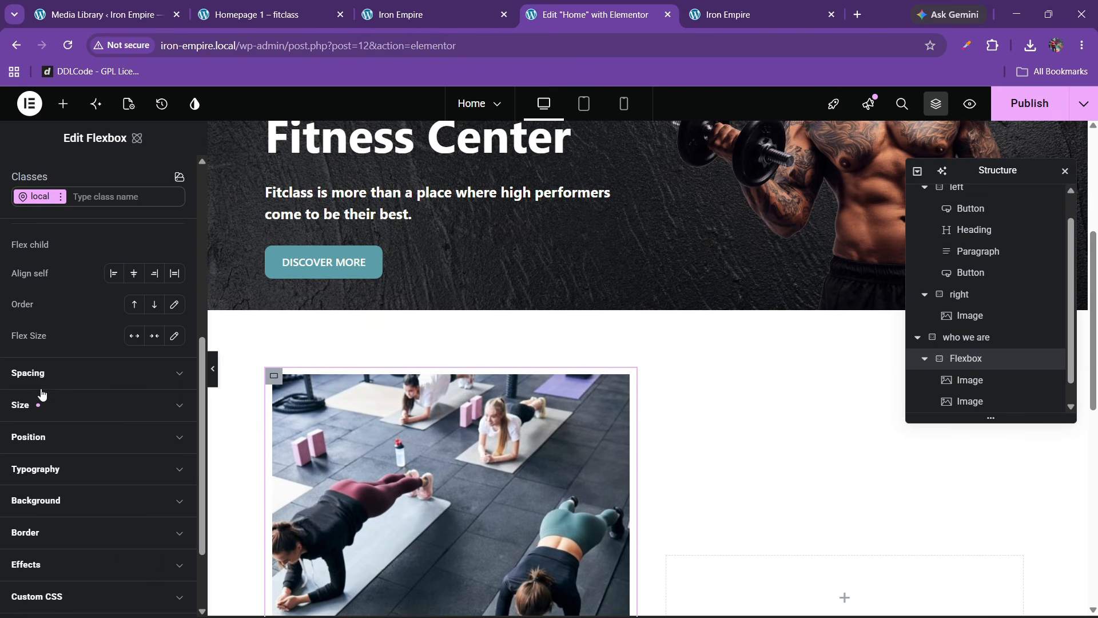
{"action": "left_click", "coordinate": [29, 370]}
{"action": "scroll", "coordinate": [32, 486], "scroll_direction": "down", "scroll_amount": 3}
{"action": "left_click", "coordinate": [40, 464]}
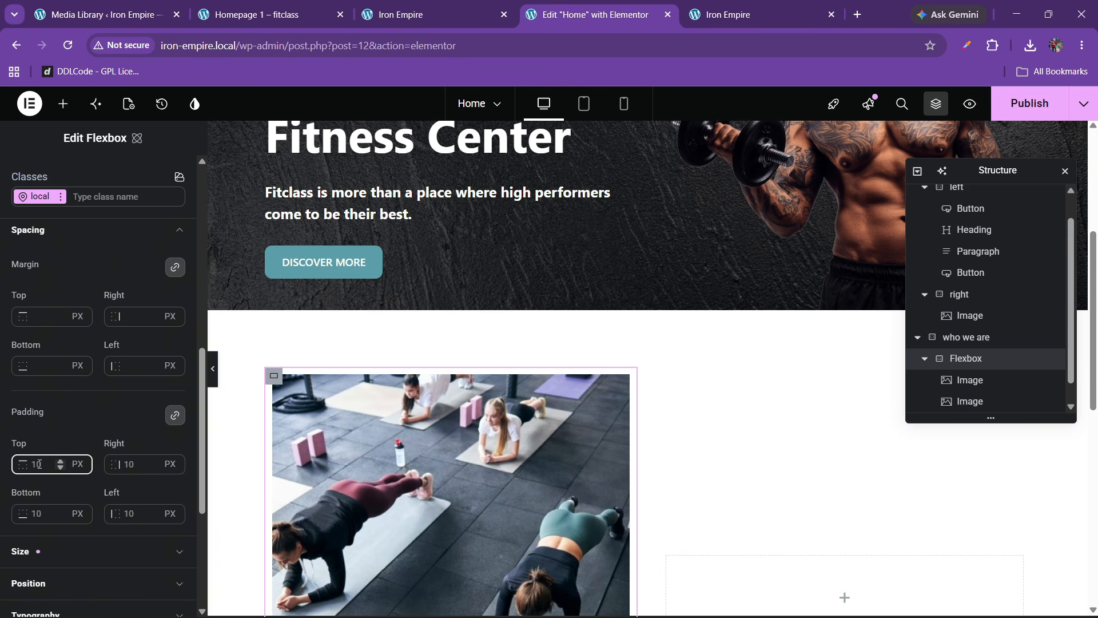
{"action": "type", "text": "0"}
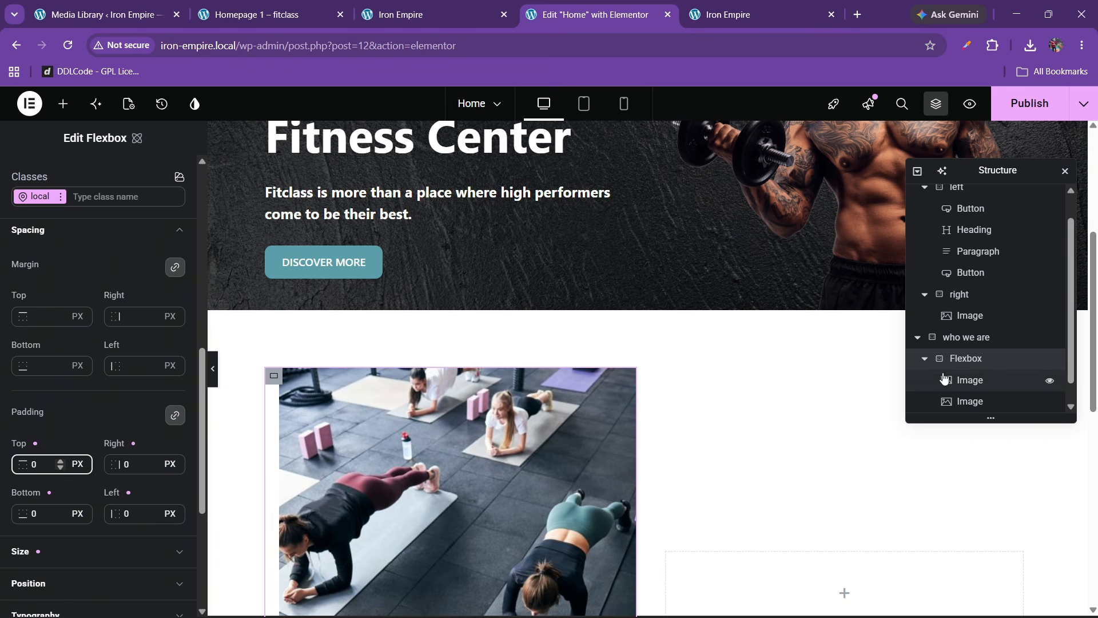
{"action": "left_click", "coordinate": [923, 359]}
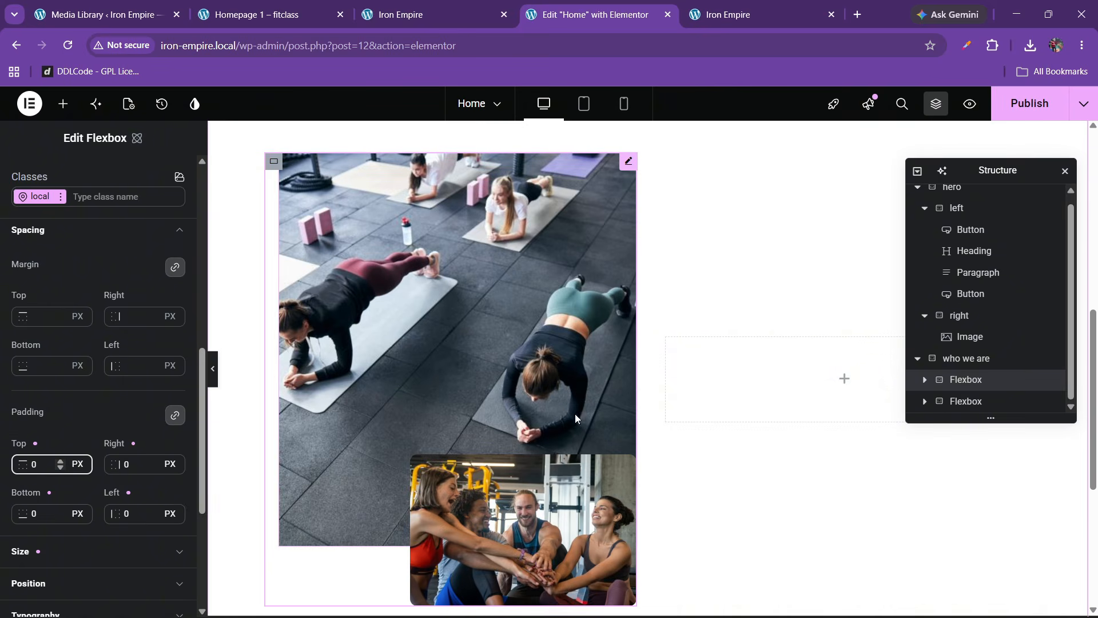
Step: Set the width of the large plank workout image to 100% and save the page
{"action": "scroll", "coordinate": [508, 426], "scroll_direction": "down", "scroll_amount": 2}
{"action": "left_click", "coordinate": [502, 408]}
{"action": "scroll", "coordinate": [492, 395], "scroll_direction": "up", "scroll_amount": 3}
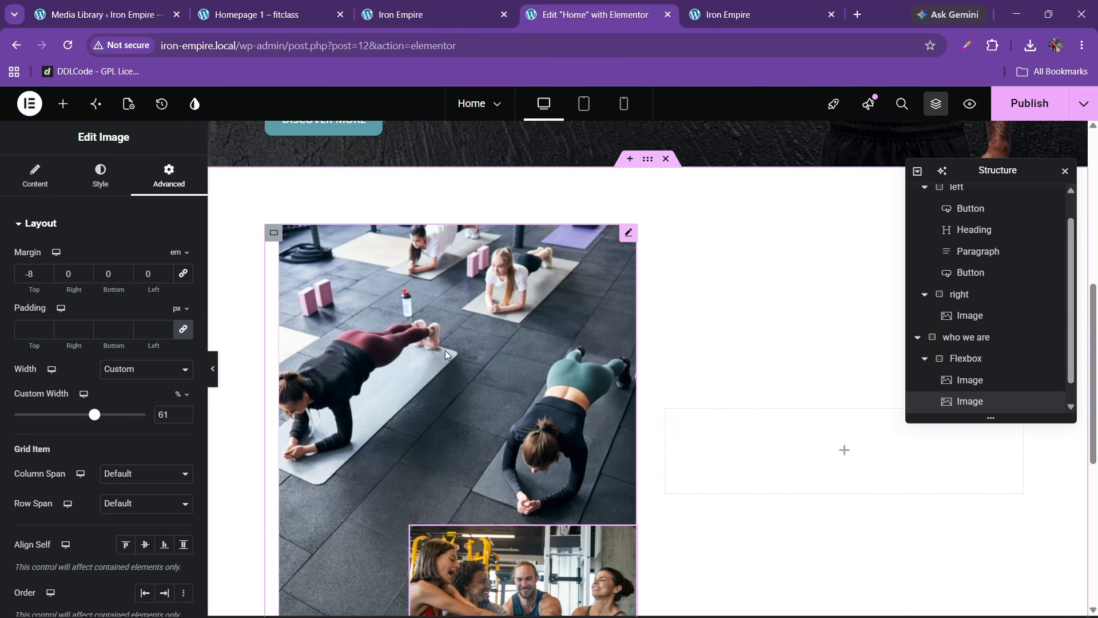
{"action": "left_click", "coordinate": [442, 338]}
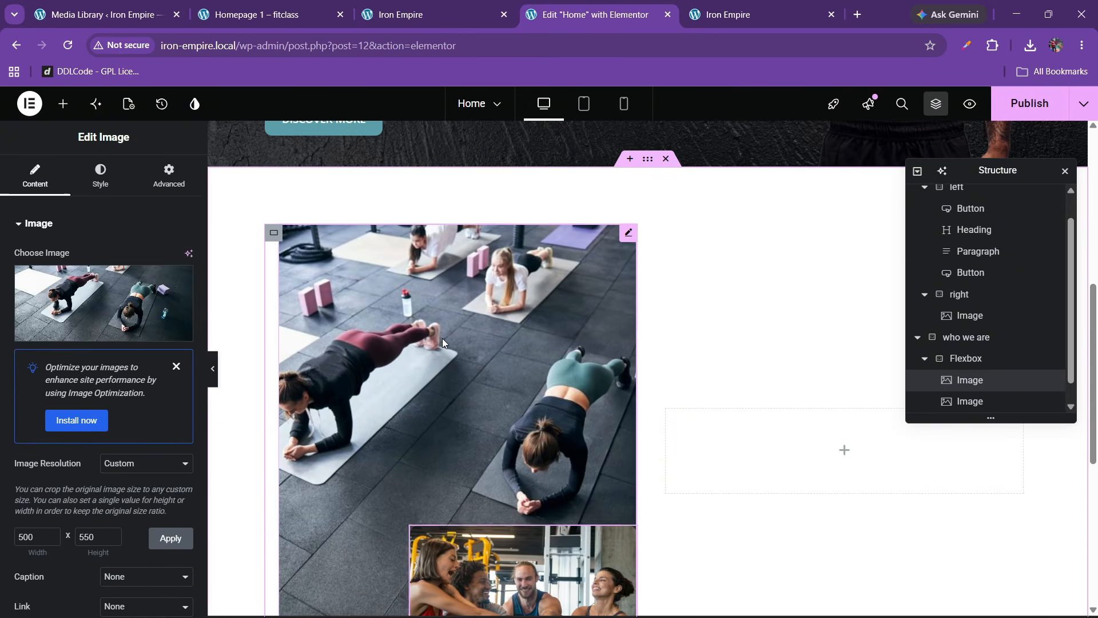
{"action": "left_click", "coordinate": [100, 176]}
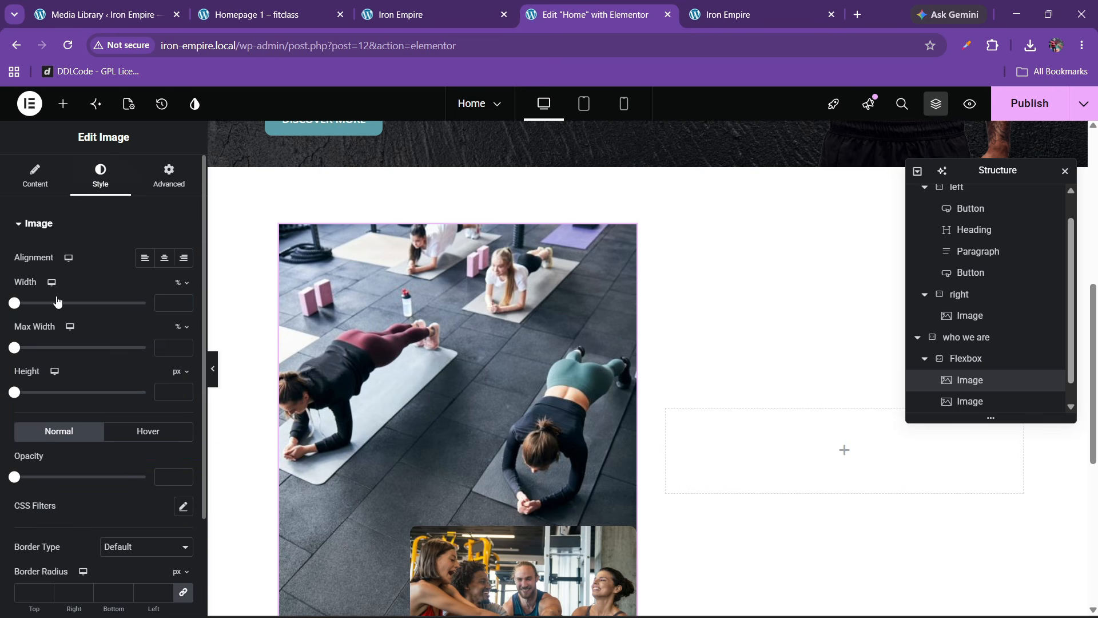
{"action": "left_click_drag", "start_coordinate": [14, 303], "coordinate": [146, 303]}
{"action": "scroll", "coordinate": [590, 351], "scroll_direction": "down", "scroll_amount": 4}
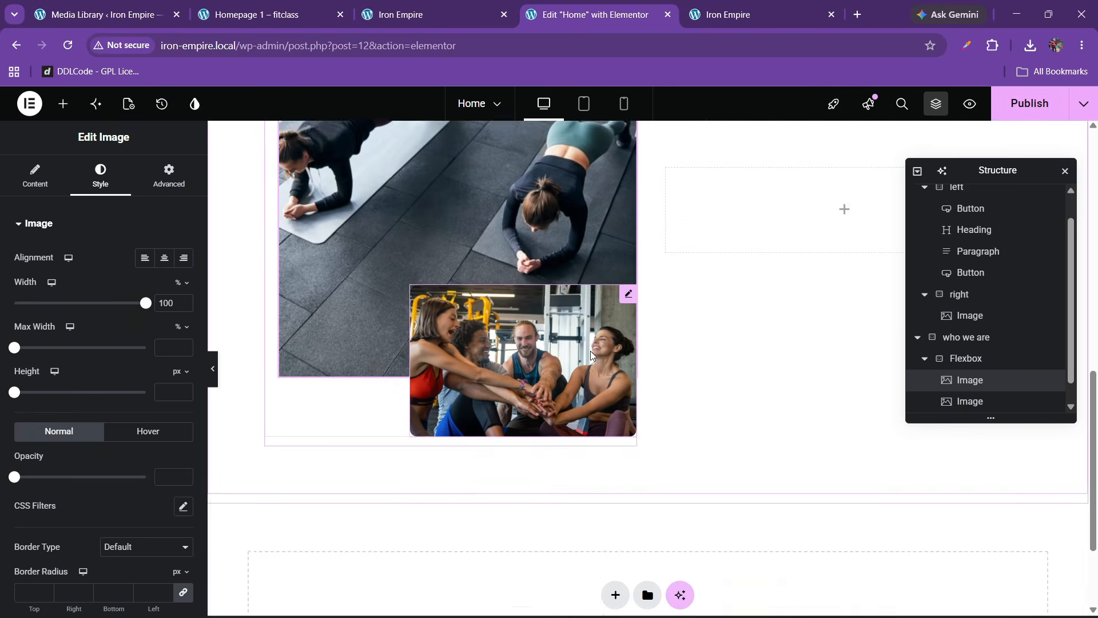
{"action": "scroll", "coordinate": [561, 360], "scroll_direction": "up", "scroll_amount": 5}
{"action": "key", "text": "ctrl+s"}
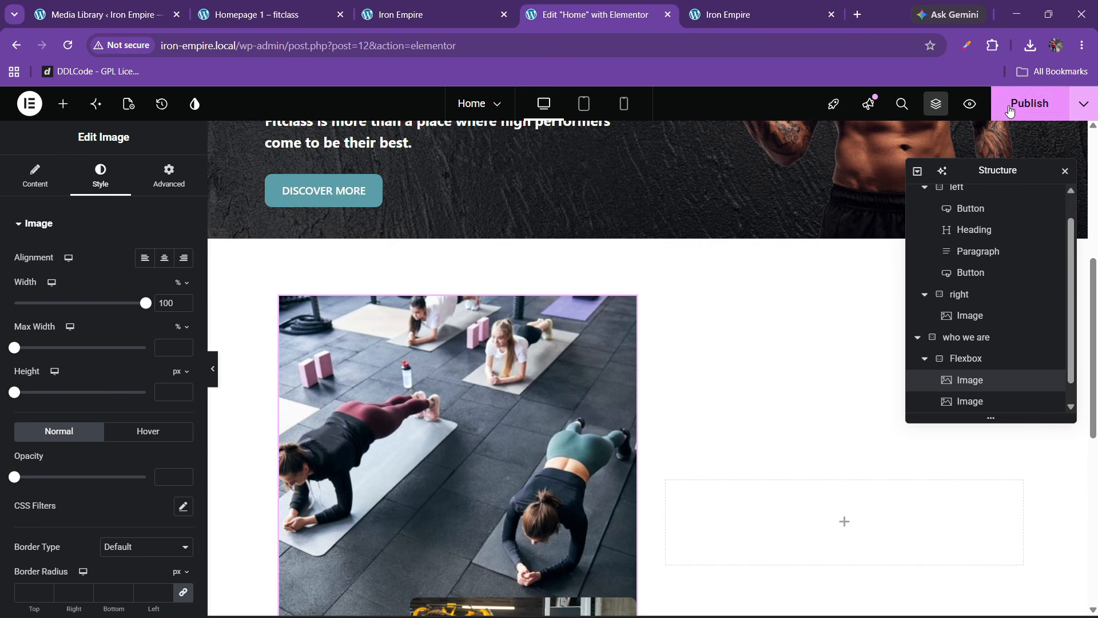
Step: Compare the section with the Fitclass demo, and rename the two Flexboxes in the who we are container to images and content
{"action": "left_click", "coordinate": [268, 12]}
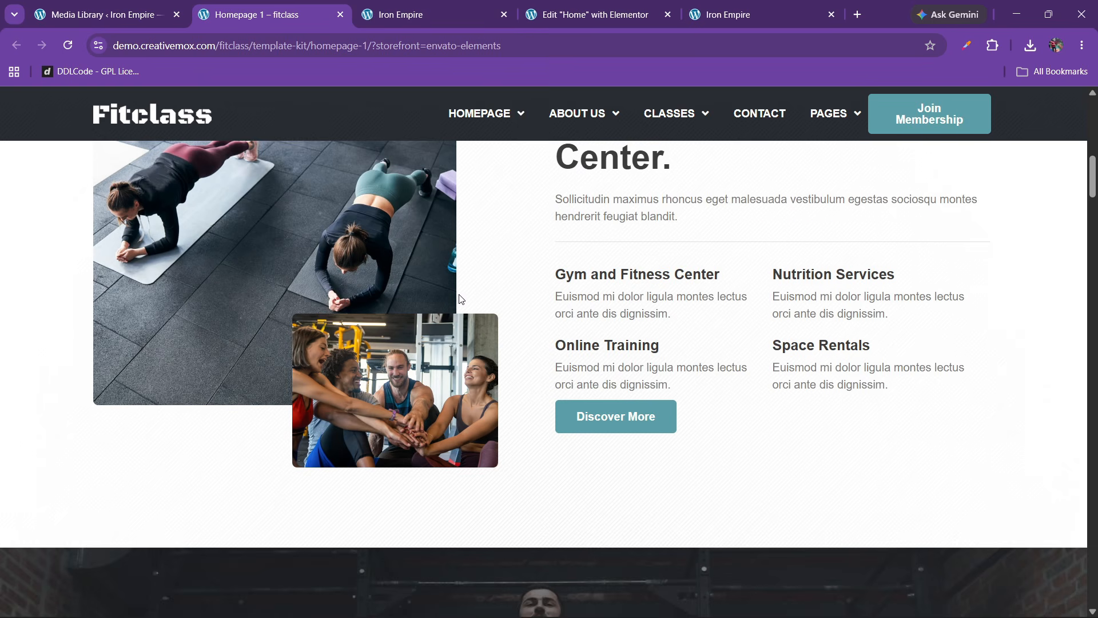
{"action": "scroll", "coordinate": [462, 299], "scroll_direction": "up", "scroll_amount": 2}
{"action": "left_click", "coordinate": [608, 5]}
{"action": "scroll", "coordinate": [742, 385], "scroll_direction": "down", "scroll_amount": 1}
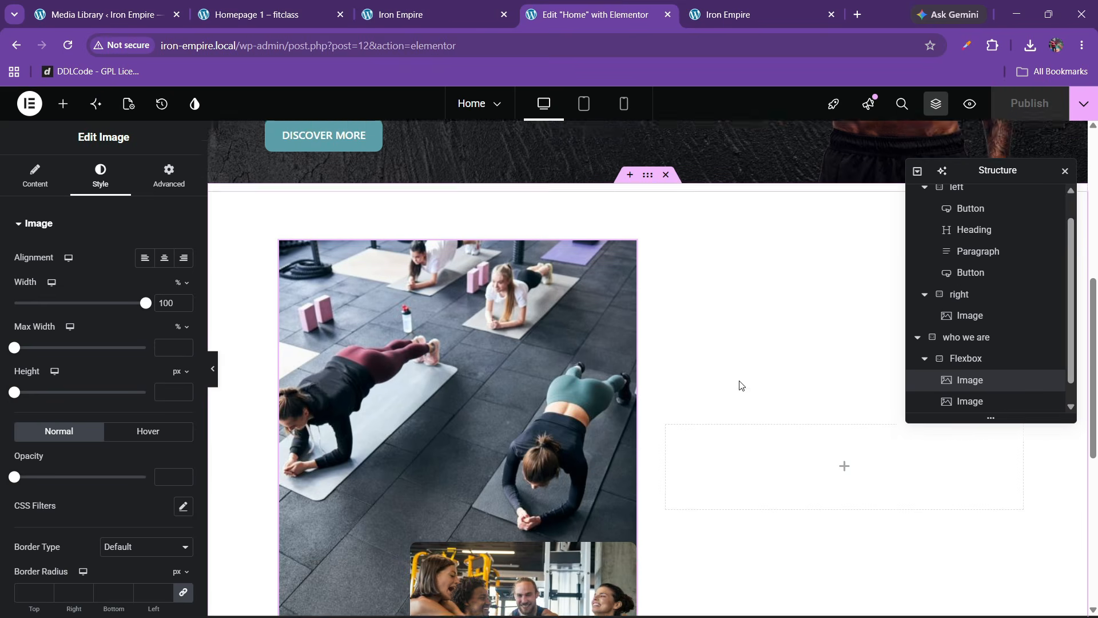
{"action": "scroll", "coordinate": [1009, 380], "scroll_direction": "up", "scroll_amount": 1}
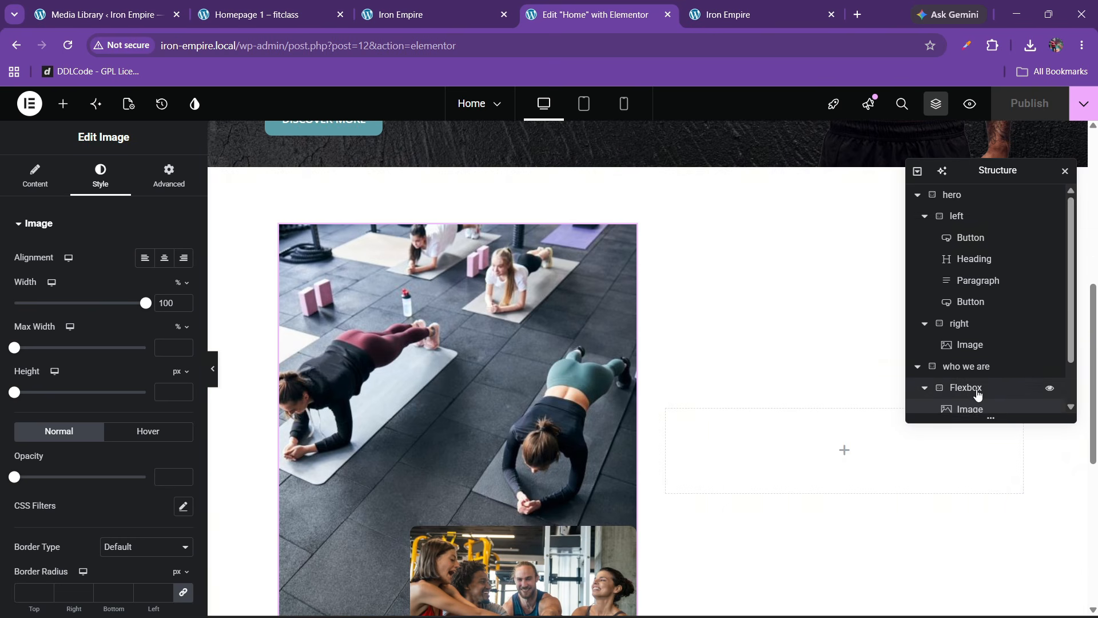
{"action": "scroll", "coordinate": [972, 393], "scroll_direction": "down", "scroll_amount": 2}
{"action": "double_click", "coordinate": [958, 339]}
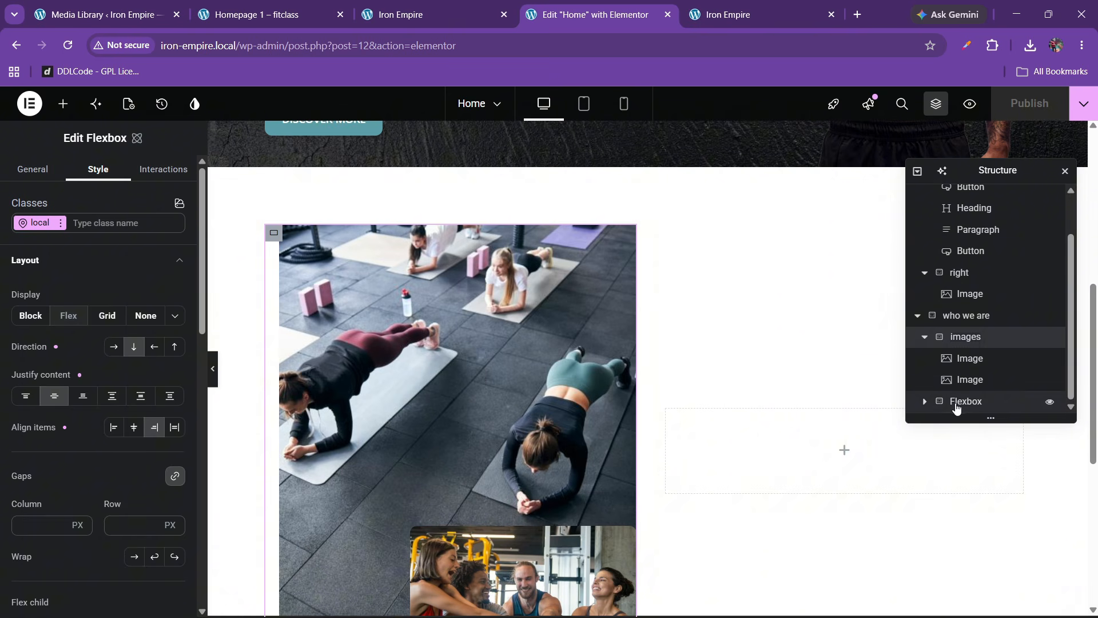
{"action": "double_click", "coordinate": [956, 403]}
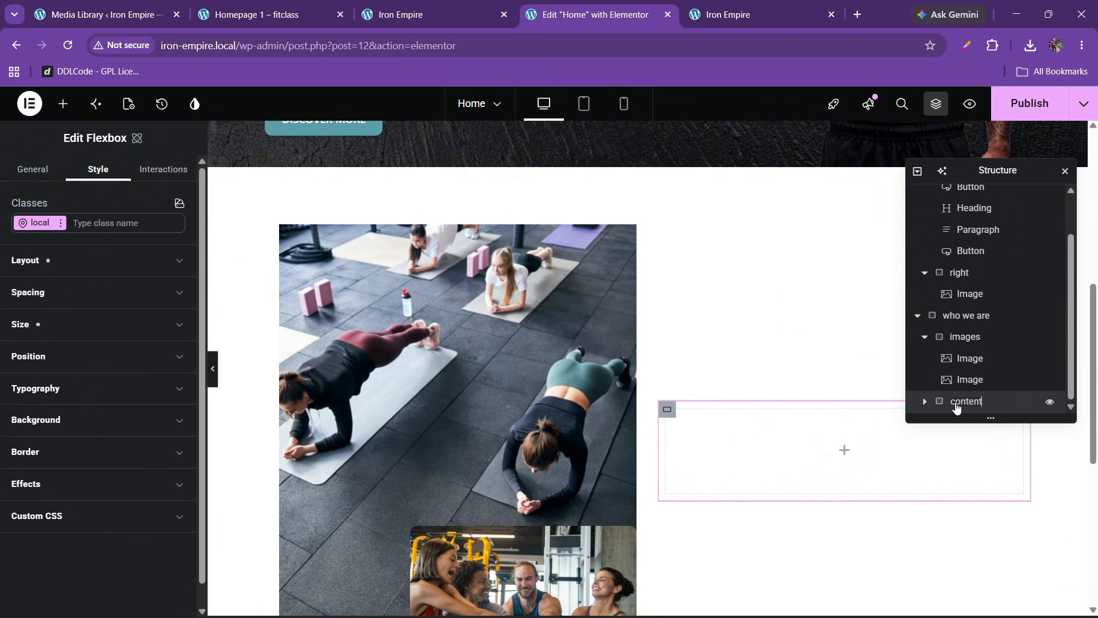
Step: Set the content Flexbox's padding to 0 px on all sides
{"action": "left_click", "coordinate": [965, 337]}
{"action": "left_click", "coordinate": [858, 397]}
{"action": "left_click", "coordinate": [63, 293]}
{"action": "scroll", "coordinate": [28, 435], "scroll_direction": "down", "scroll_amount": 1}
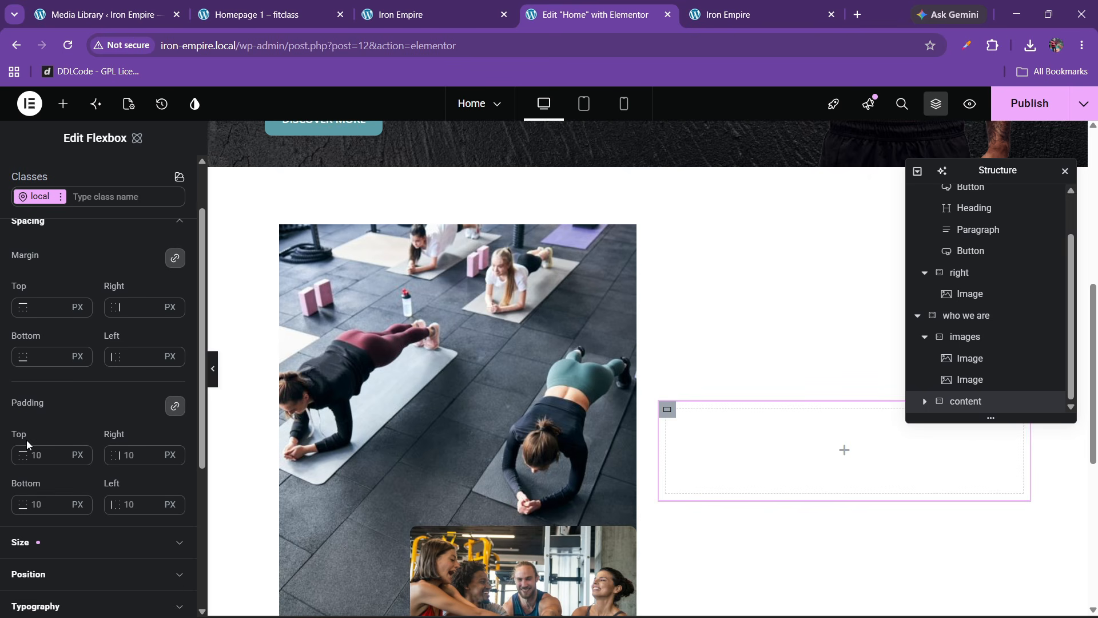
{"action": "left_click", "coordinate": [41, 456]}
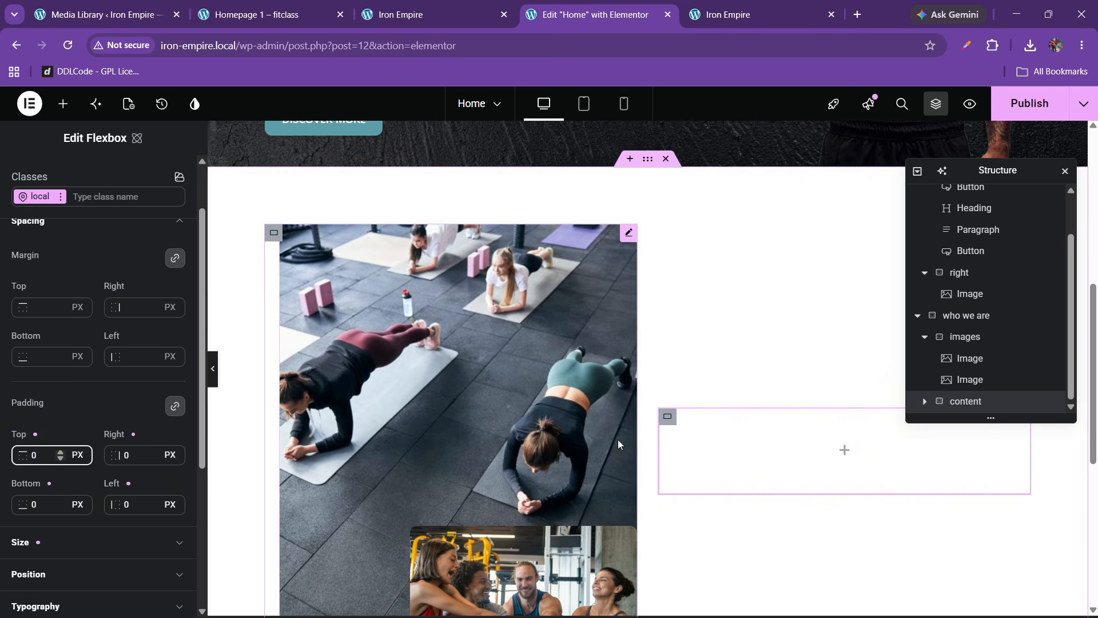
Step: Check the Fitclass demo's section text, and add a heading reading "Who We Are" to the content Flexbox
{"action": "left_click", "coordinate": [240, 7]}
{"action": "left_click", "coordinate": [736, 7]}
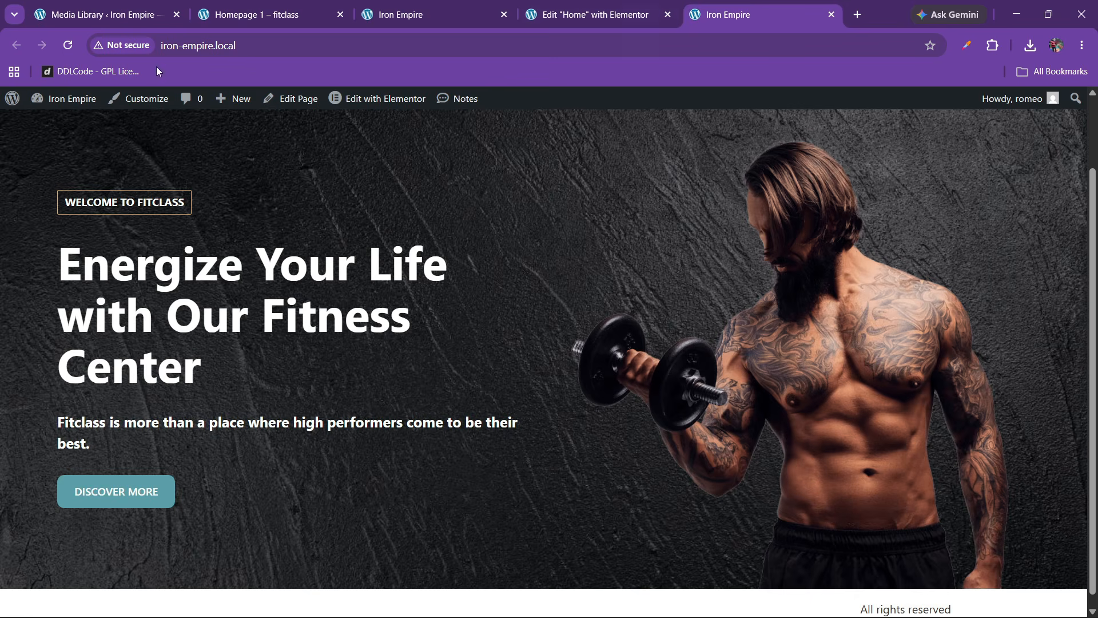
{"action": "left_click", "coordinate": [589, 14]}
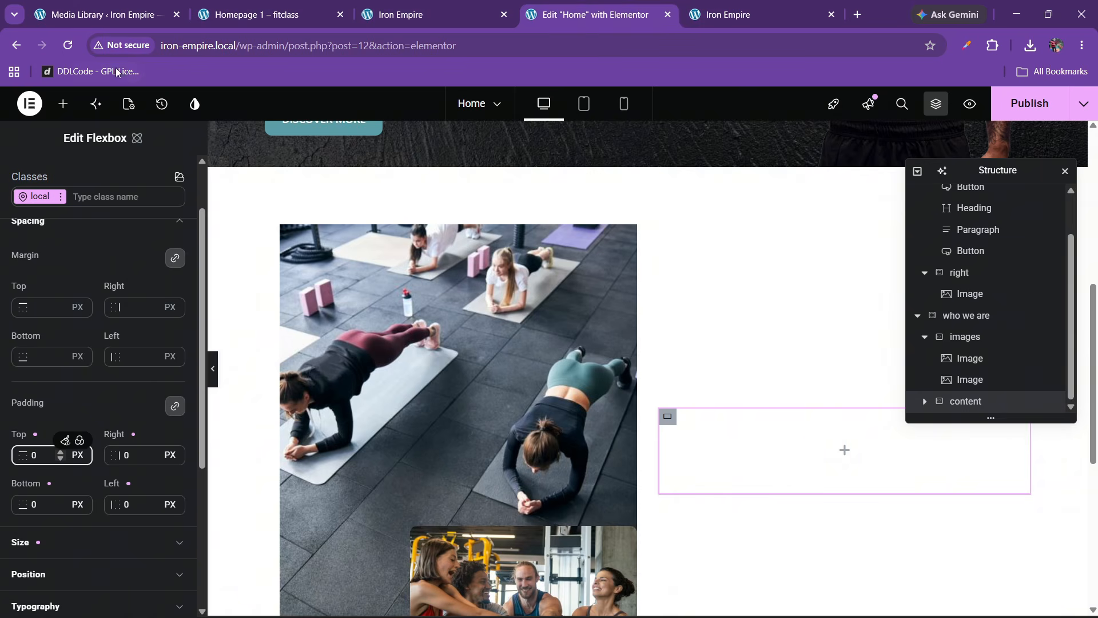
{"action": "left_click", "coordinate": [252, 14]}
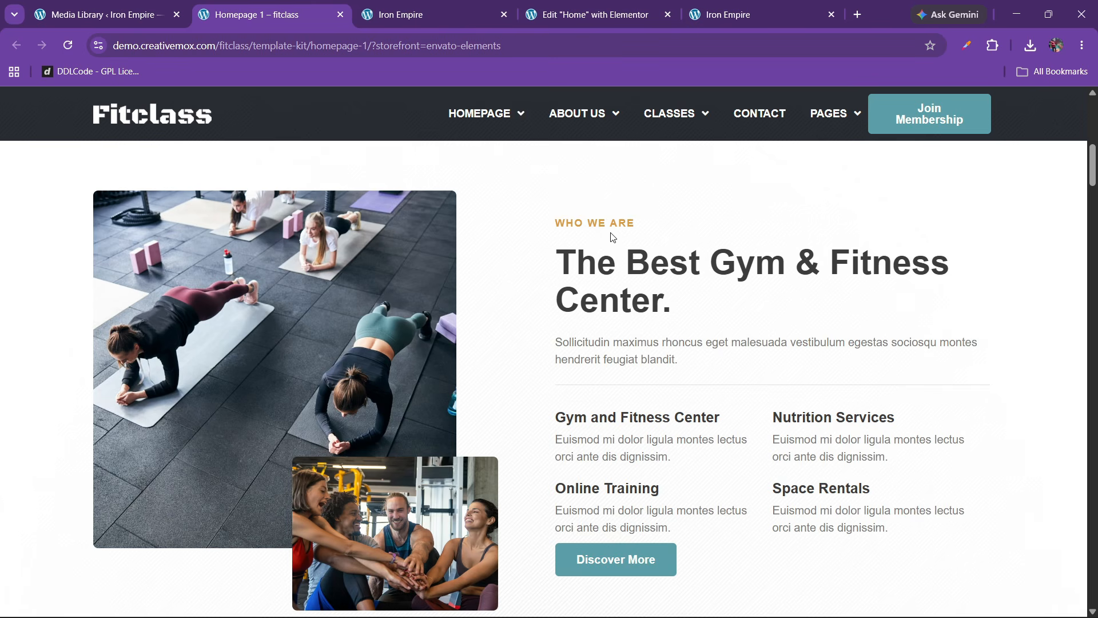
{"action": "left_click", "coordinate": [589, 15]}
{"action": "left_click", "coordinate": [63, 104]}
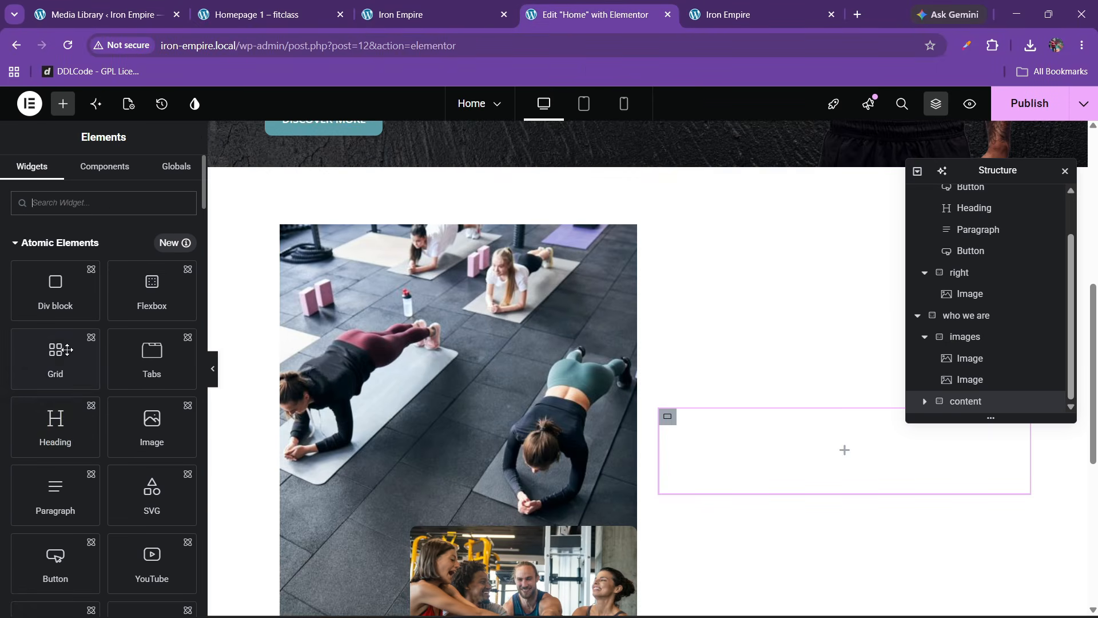
{"action": "left_click_drag", "start_coordinate": [55, 424], "coordinate": [718, 458]}
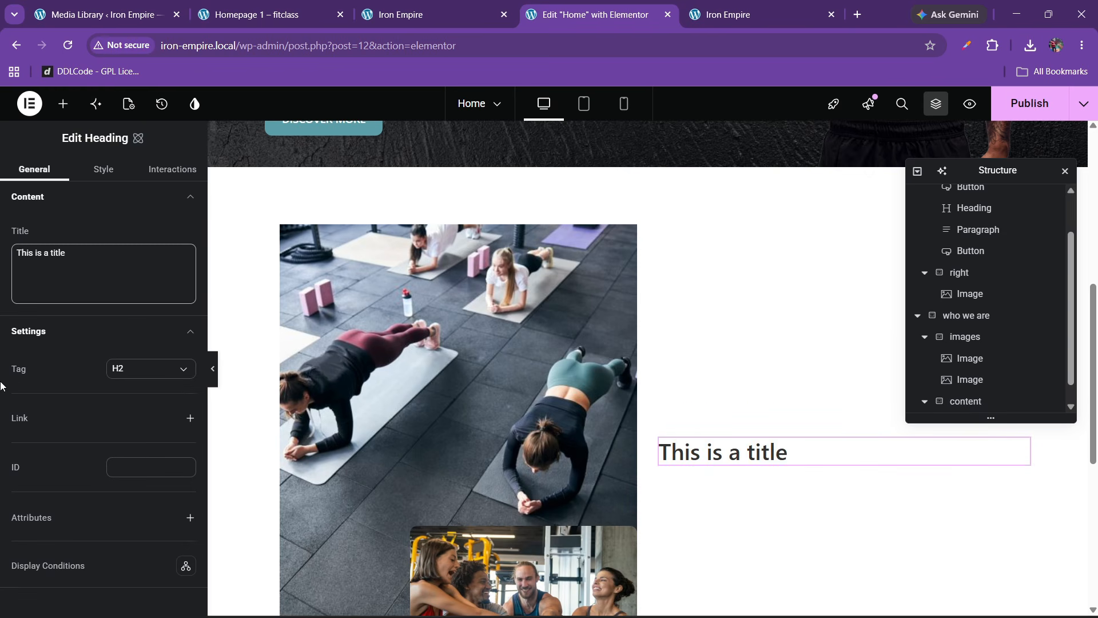
{"action": "left_click_drag", "start_coordinate": [90, 272], "coordinate": [1, 263]}
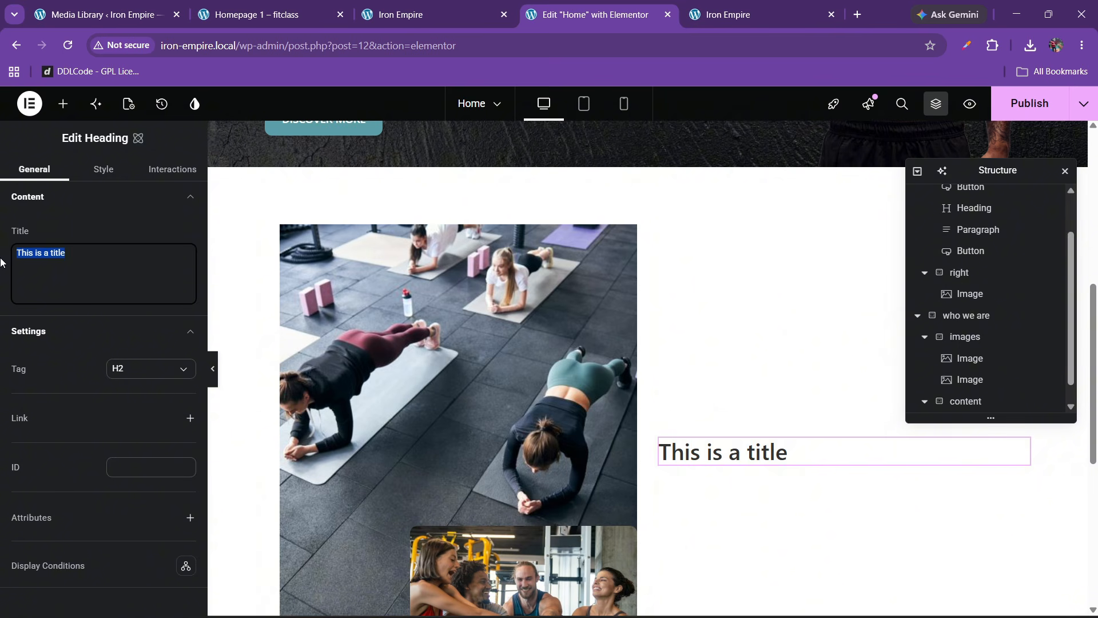
{"action": "type", "text": "Who We Are"}
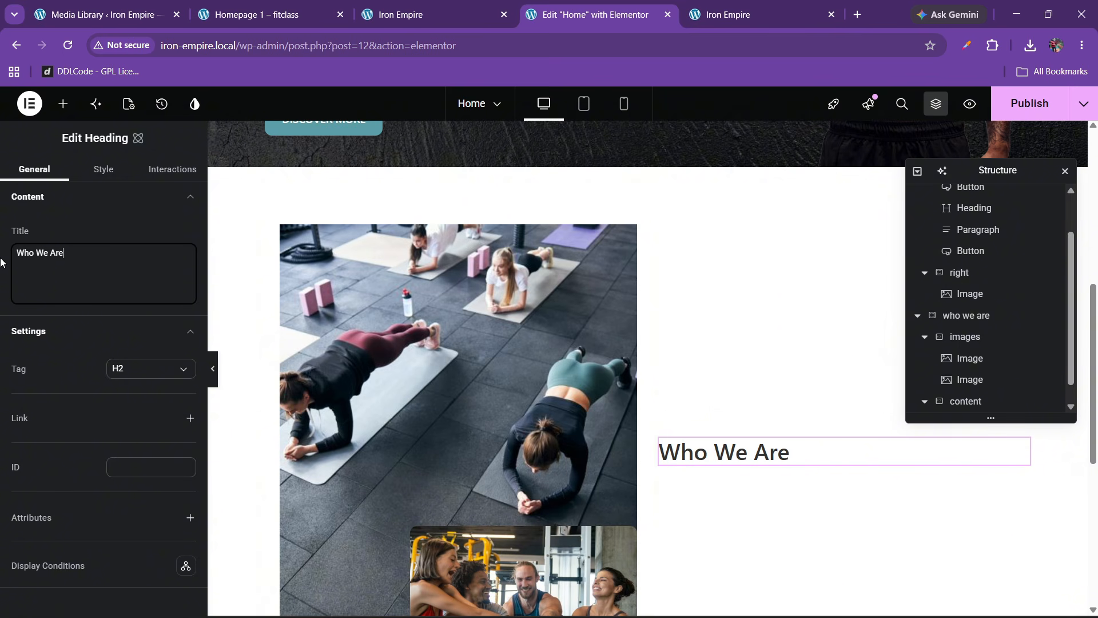
Step: Check the demo's label style and set the Who We Are heading's text transform to uppercase
{"action": "left_click", "coordinate": [269, 15]}
{"action": "left_click", "coordinate": [595, 15]}
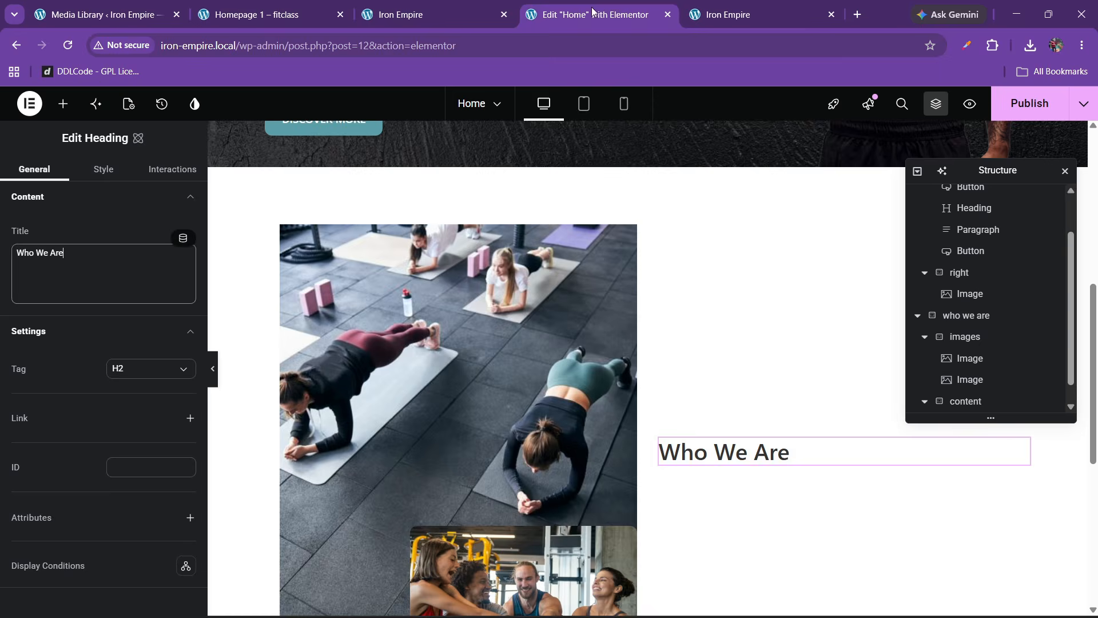
{"action": "left_click", "coordinate": [104, 170]}
{"action": "left_click", "coordinate": [66, 392]}
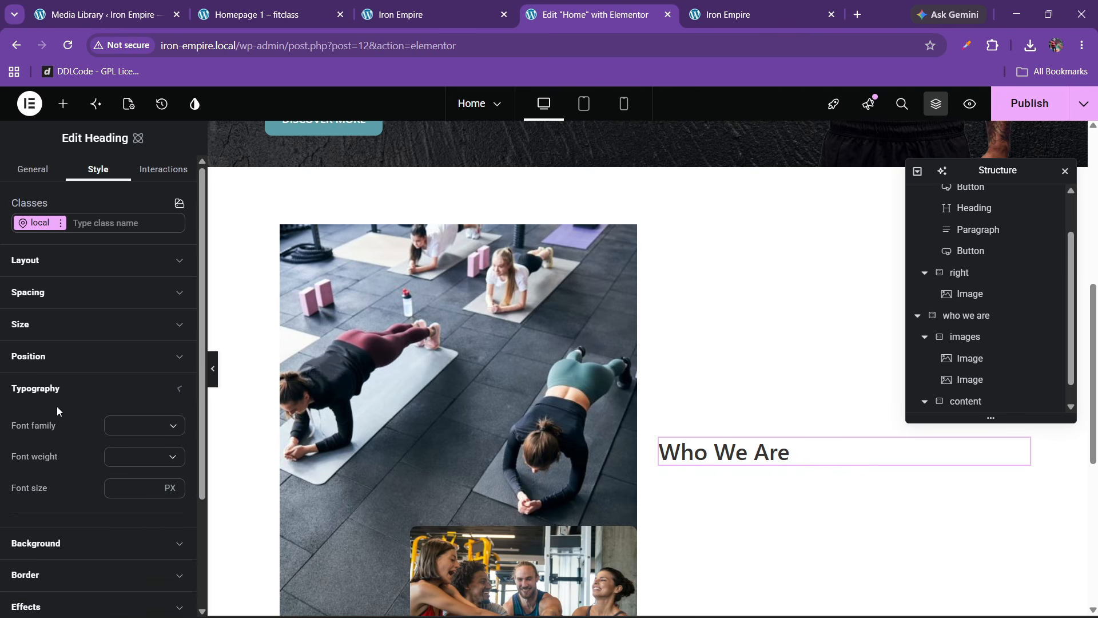
{"action": "scroll", "coordinate": [60, 423], "scroll_direction": "down", "scroll_amount": 2}
{"action": "scroll", "coordinate": [63, 438], "scroll_direction": "down", "scroll_amount": 1}
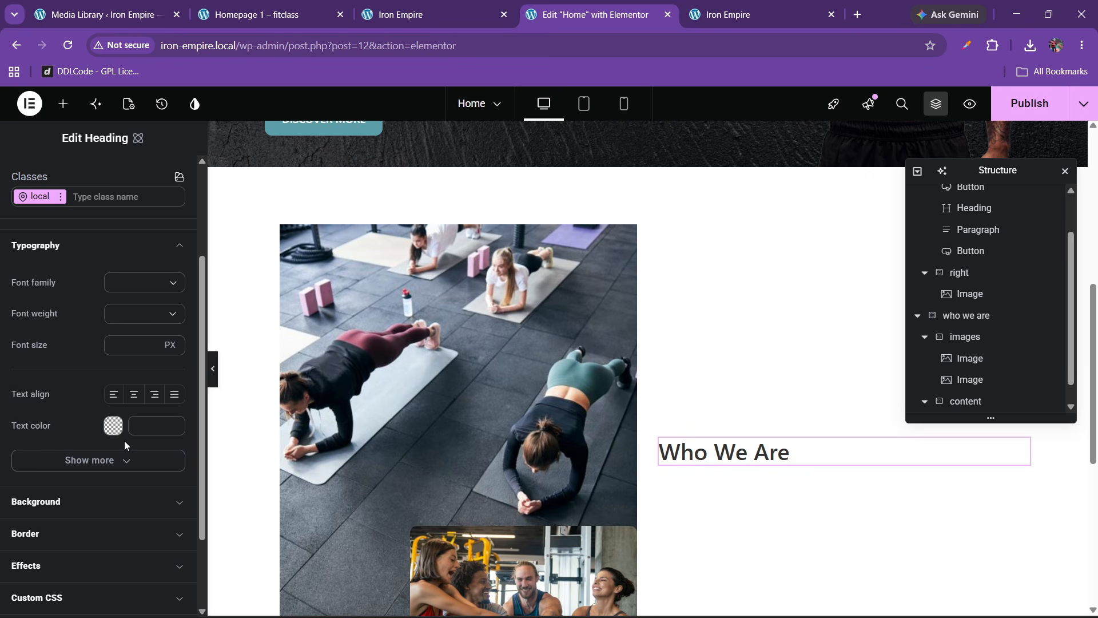
{"action": "left_click", "coordinate": [105, 462]}
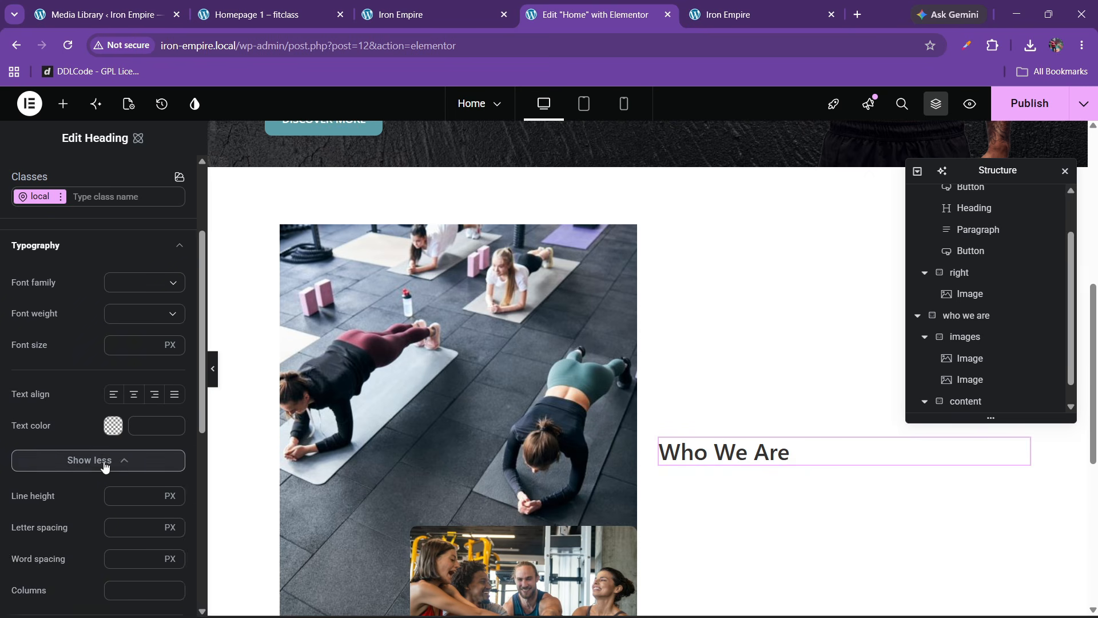
{"action": "scroll", "coordinate": [104, 466], "scroll_direction": "down", "scroll_amount": 3}
{"action": "scroll", "coordinate": [88, 449], "scroll_direction": "down", "scroll_amount": 1}
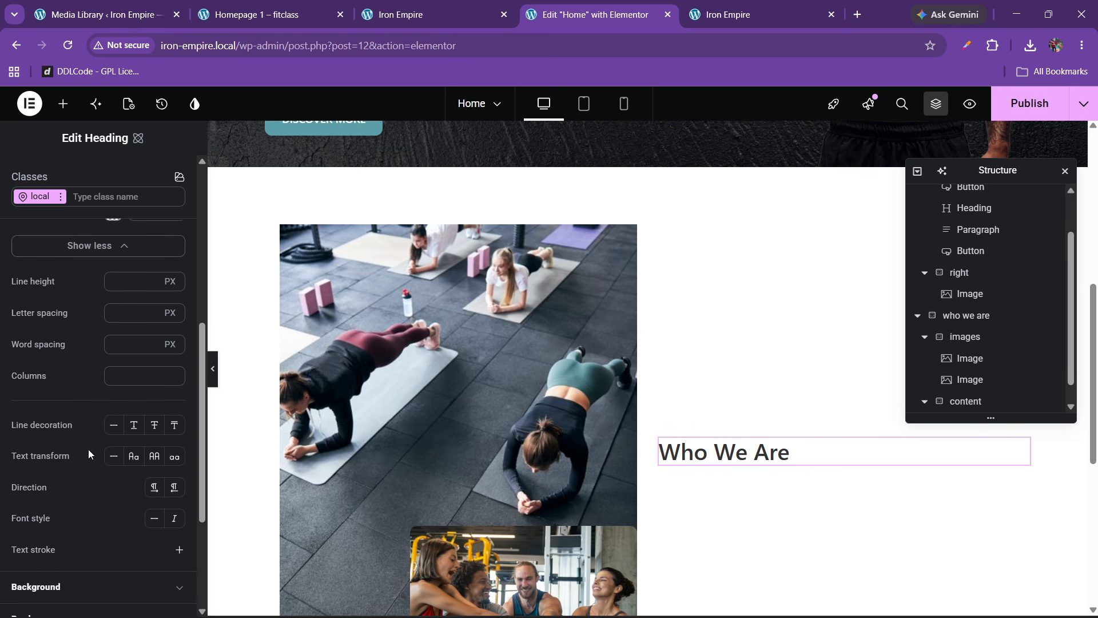
{"action": "scroll", "coordinate": [88, 449], "scroll_direction": "down", "scroll_amount": 3}
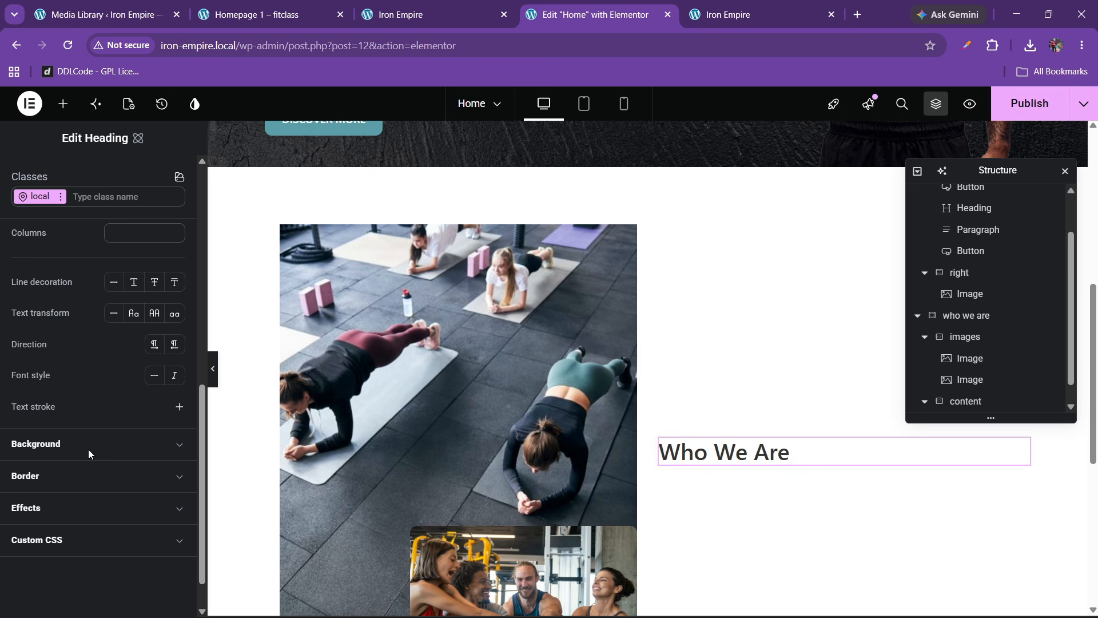
{"action": "left_click", "coordinate": [153, 314]}
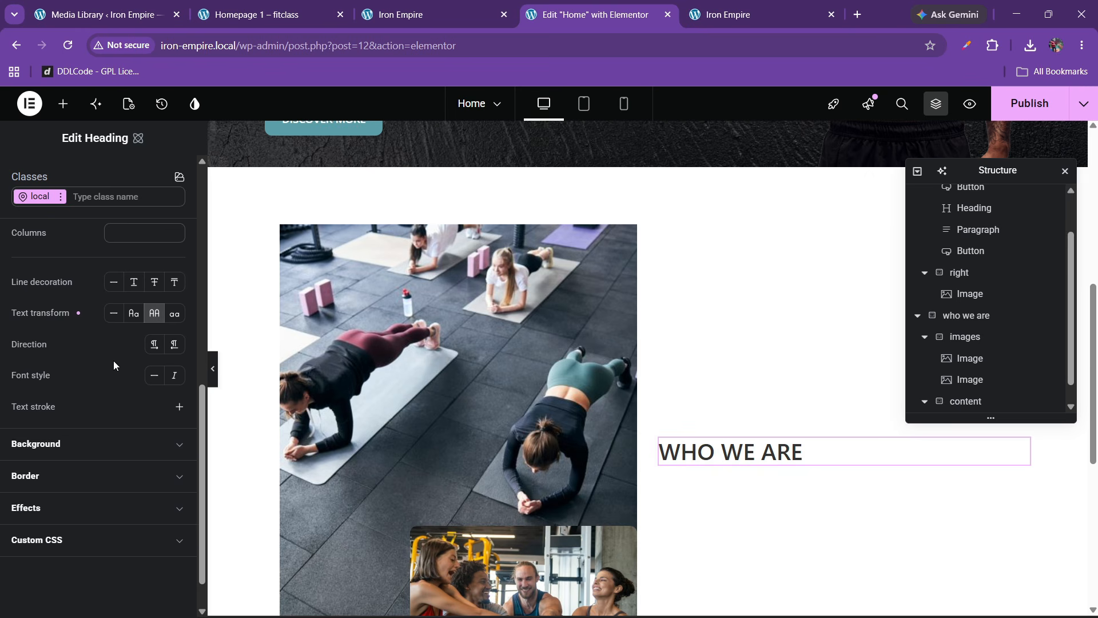
Step: Set the Who We Are heading's font size to 15 px and its text color to the saved golden-orange color variable
{"action": "scroll", "coordinate": [66, 359], "scroll_direction": "up", "scroll_amount": 10}
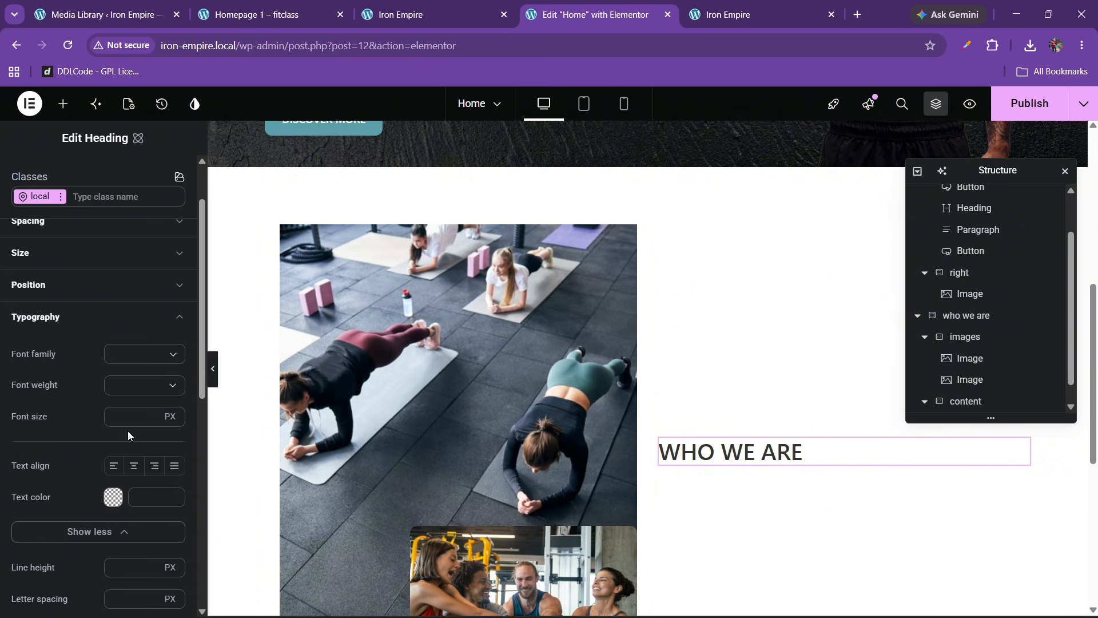
{"action": "left_click", "coordinate": [128, 418]}
{"action": "type", "text": "15"}
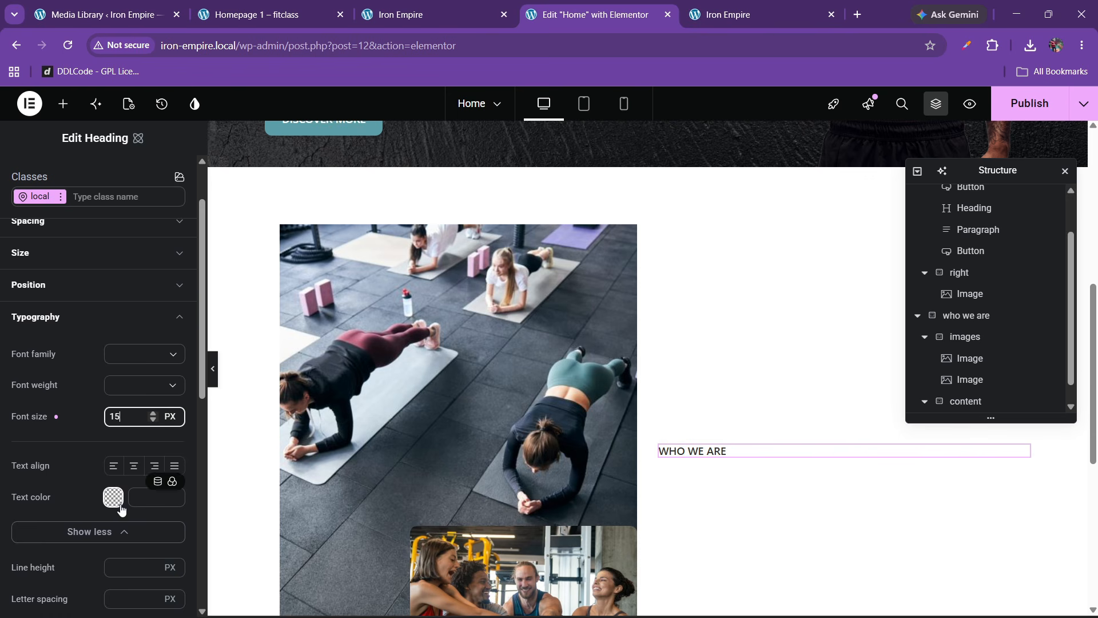
{"action": "left_click", "coordinate": [173, 483]}
{"action": "left_click", "coordinate": [50, 468]}
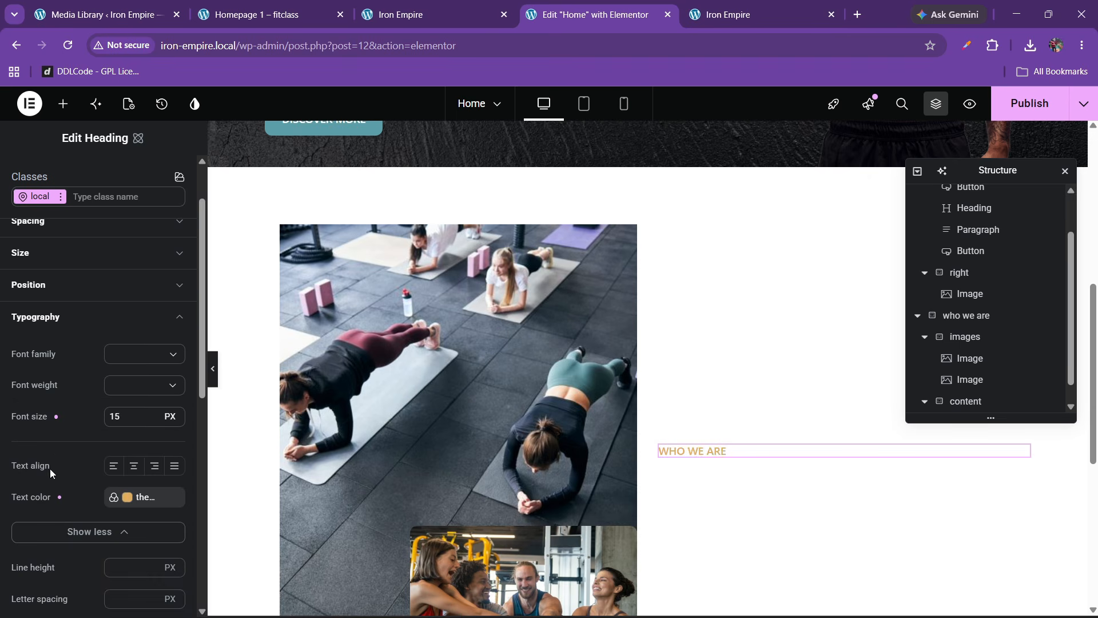
Step: Set the Who We Are heading's font weight to 600 - Semi bold and reduce its font size by 1 px, matching the Fitclass demo
{"action": "left_click", "coordinate": [245, 5]}
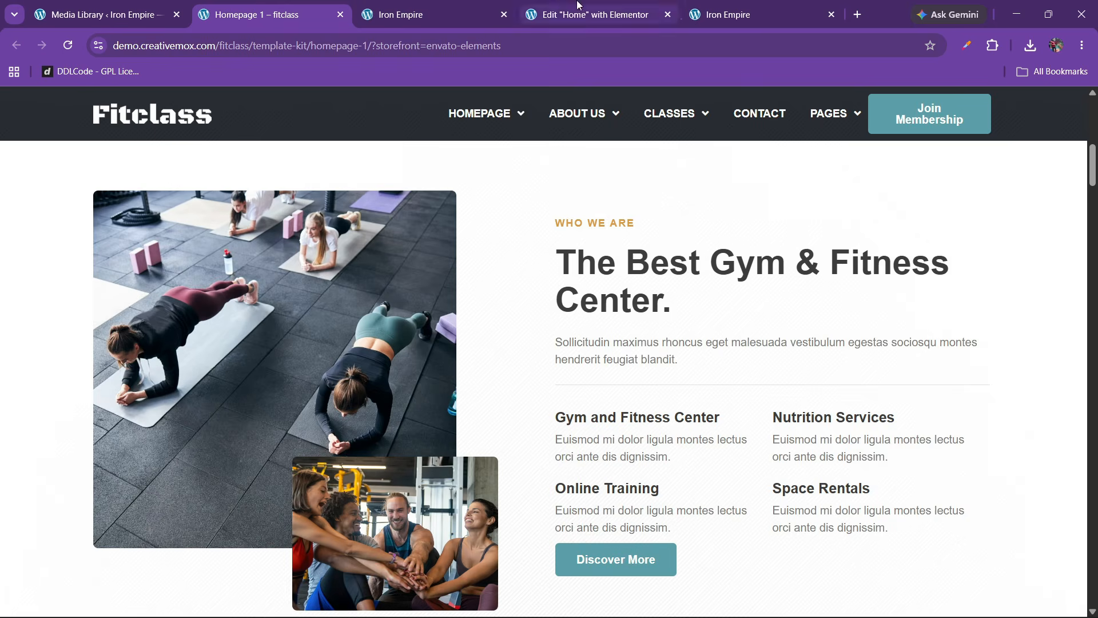
{"action": "left_click", "coordinate": [545, 8]}
{"action": "left_click", "coordinate": [125, 394]}
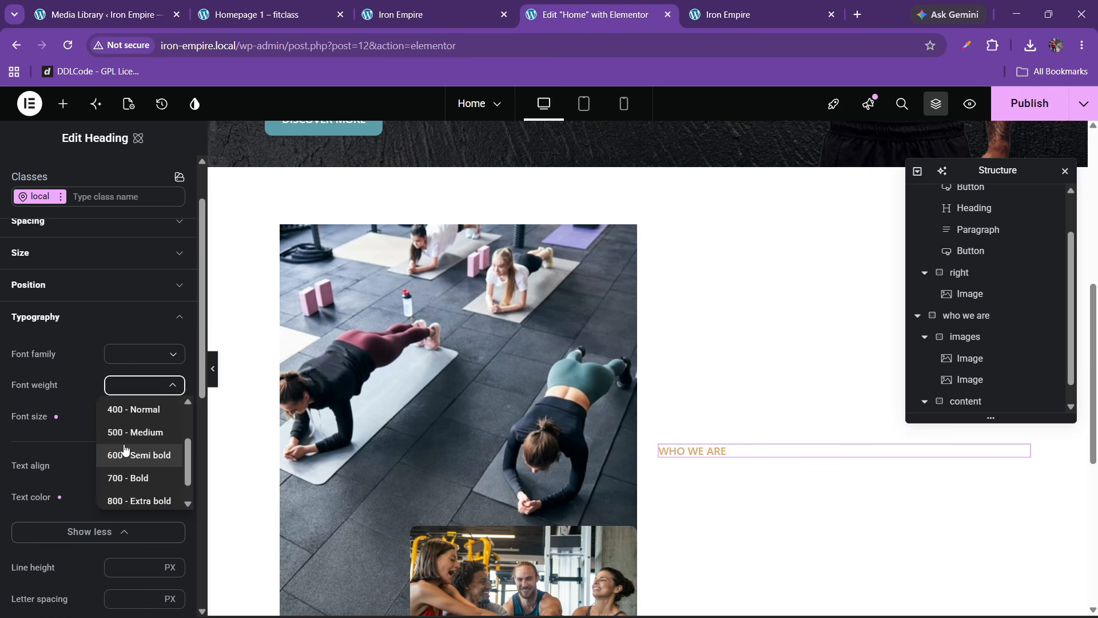
{"action": "left_click", "coordinate": [125, 455]}
{"action": "left_click", "coordinate": [134, 394]}
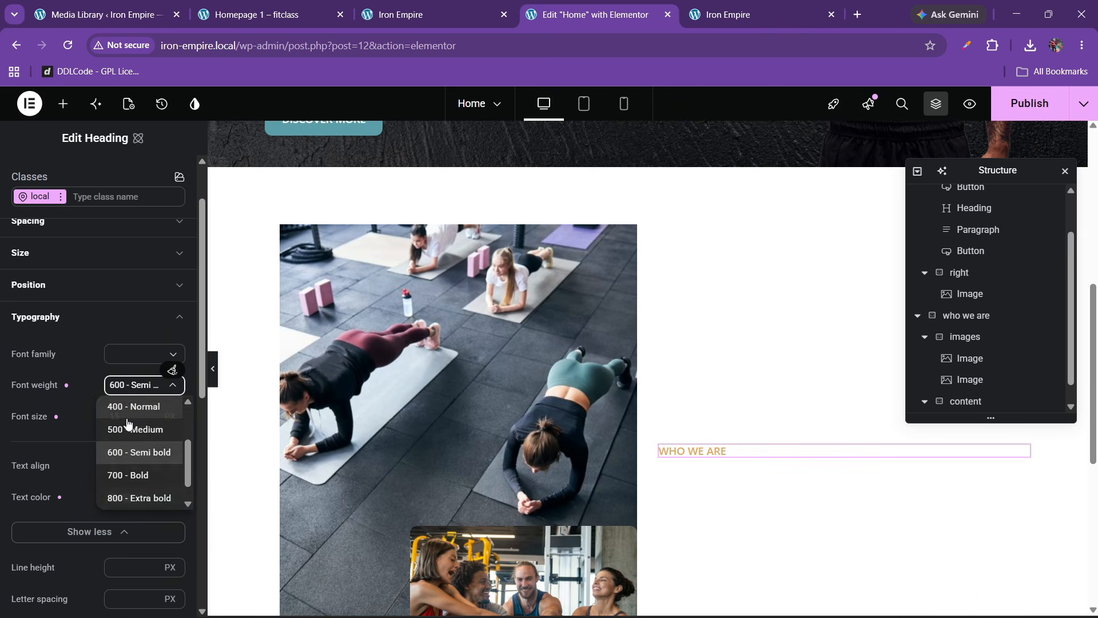
{"action": "scroll", "coordinate": [133, 456], "scroll_direction": "up", "scroll_amount": 1}
{"action": "scroll", "coordinate": [133, 455], "scroll_direction": "down", "scroll_amount": 2}
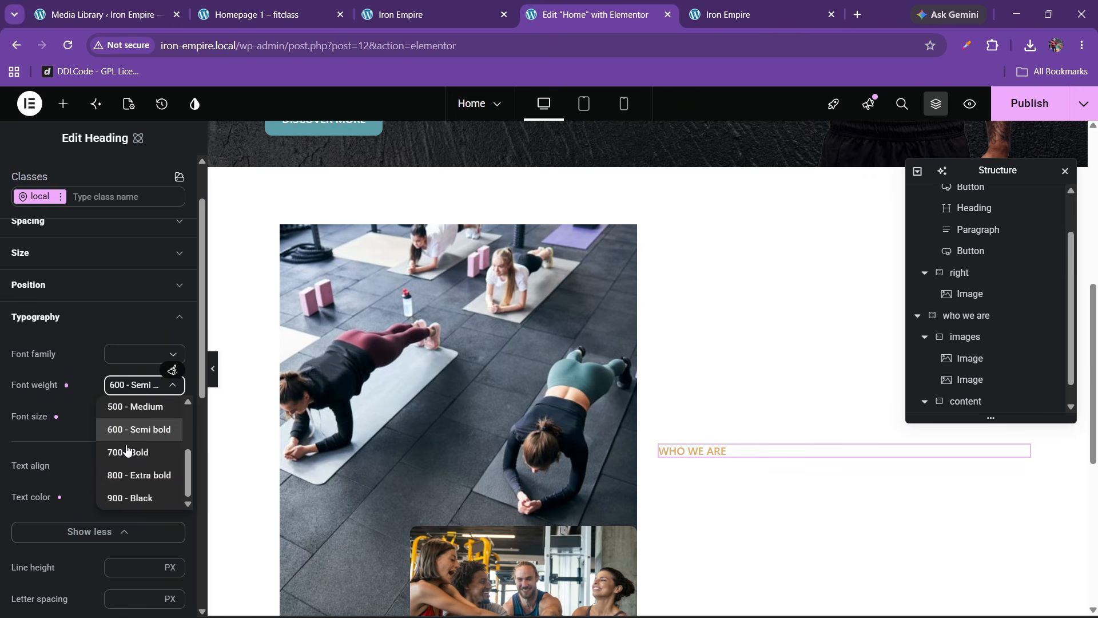
{"action": "left_click", "coordinate": [125, 454]}
{"action": "left_click", "coordinate": [135, 385]}
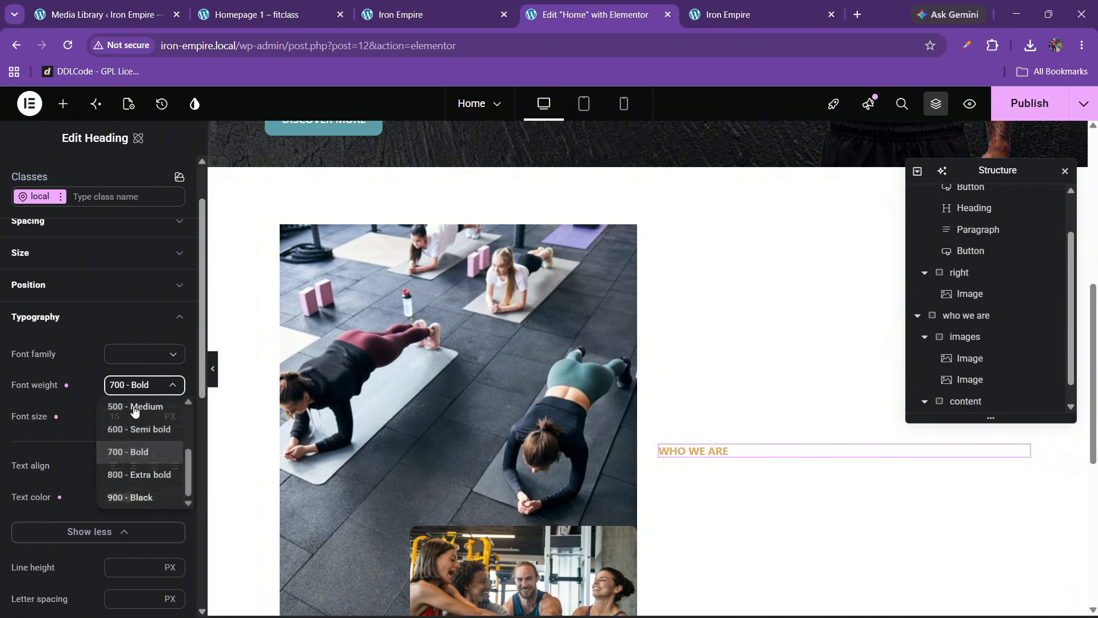
{"action": "left_click", "coordinate": [133, 429]}
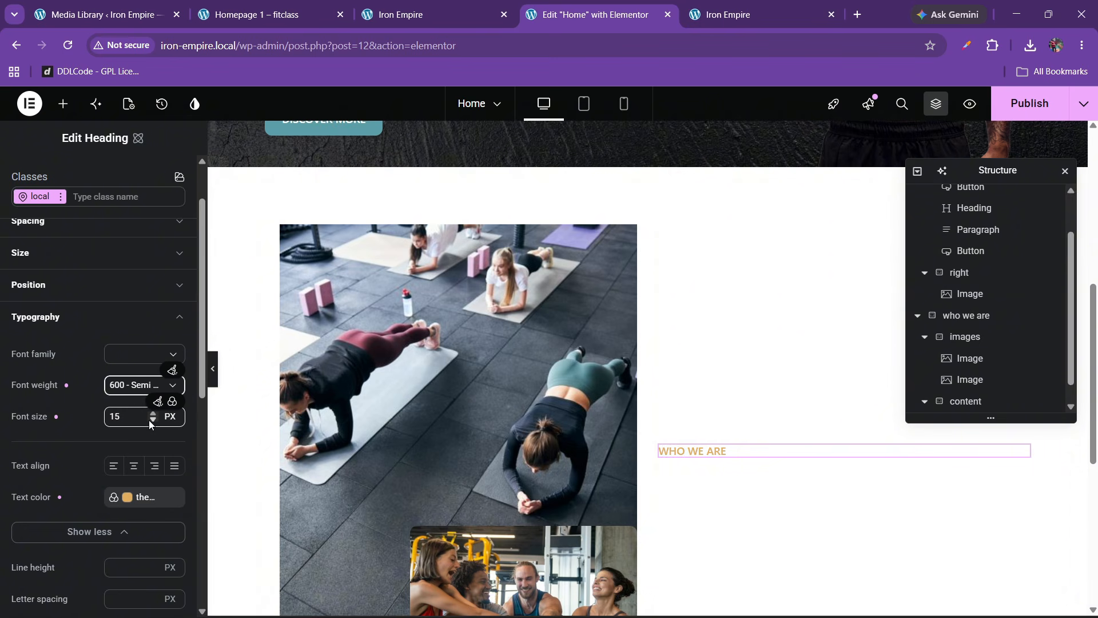
{"action": "left_click", "coordinate": [149, 419]}
Step: Add a second heading inside the content Flexbox, below the Who We Are heading
{"action": "left_click", "coordinate": [346, 7]}
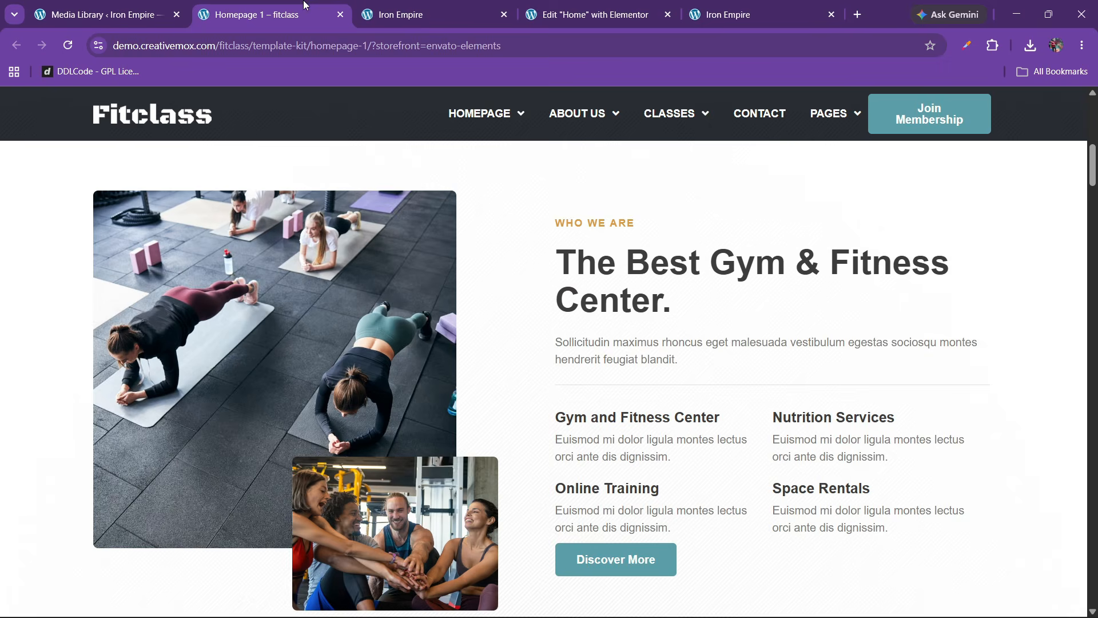
{"action": "left_click", "coordinate": [577, 7]}
{"action": "left_click", "coordinate": [63, 105]}
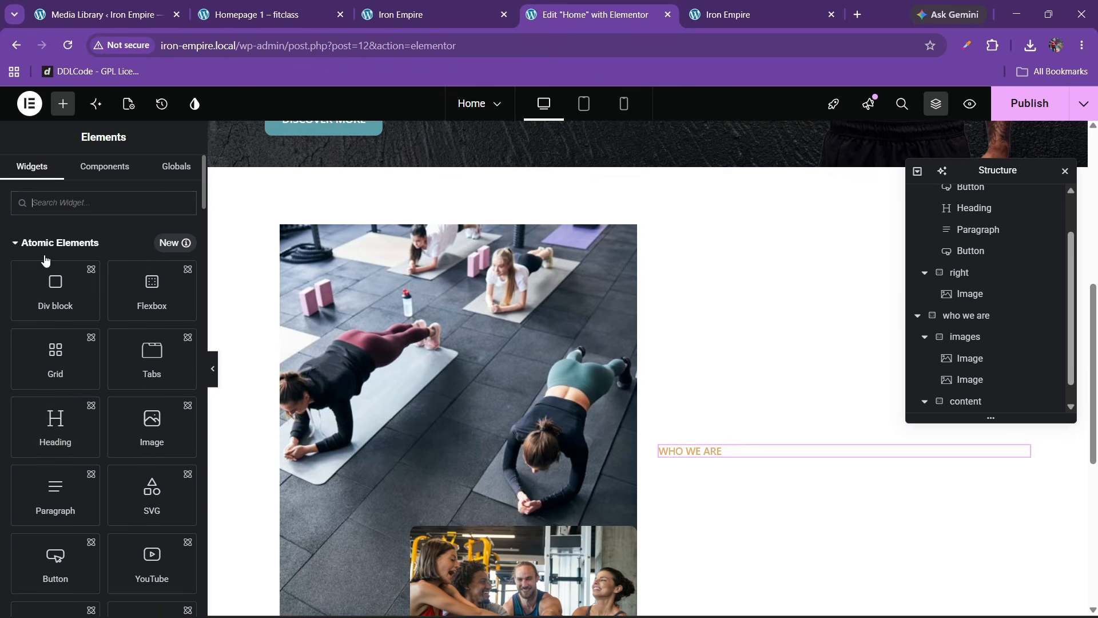
{"action": "left_click_drag", "start_coordinate": [67, 428], "coordinate": [765, 454]}
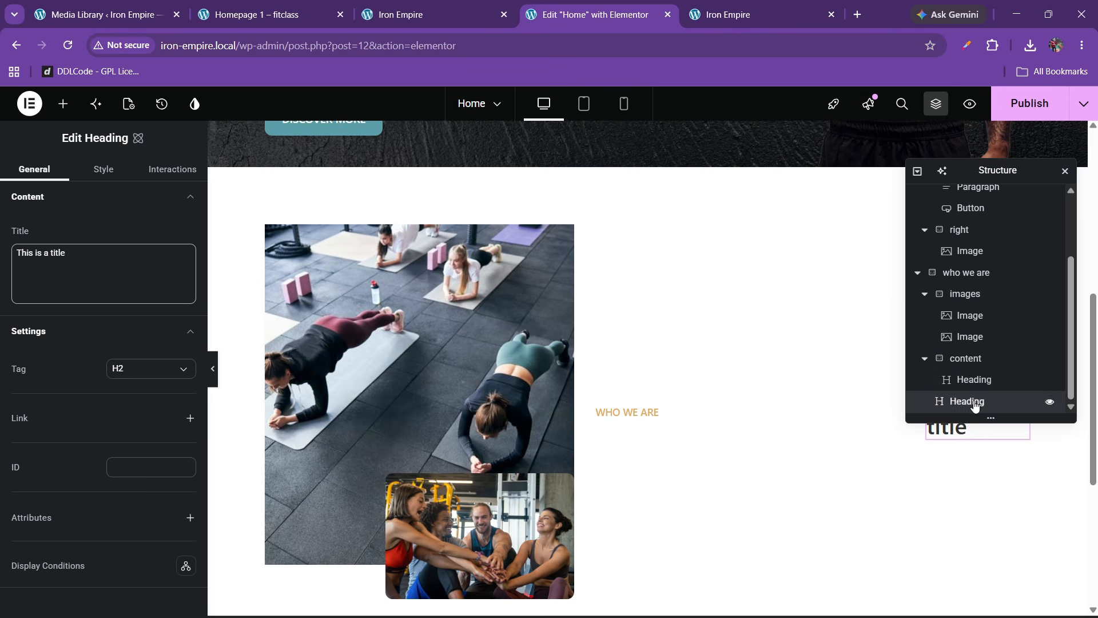
{"action": "left_click_drag", "start_coordinate": [975, 404], "coordinate": [994, 391]}
Step: Set the content Flexbox's justify content to center and align its items to the start
{"action": "left_click", "coordinate": [965, 361]}
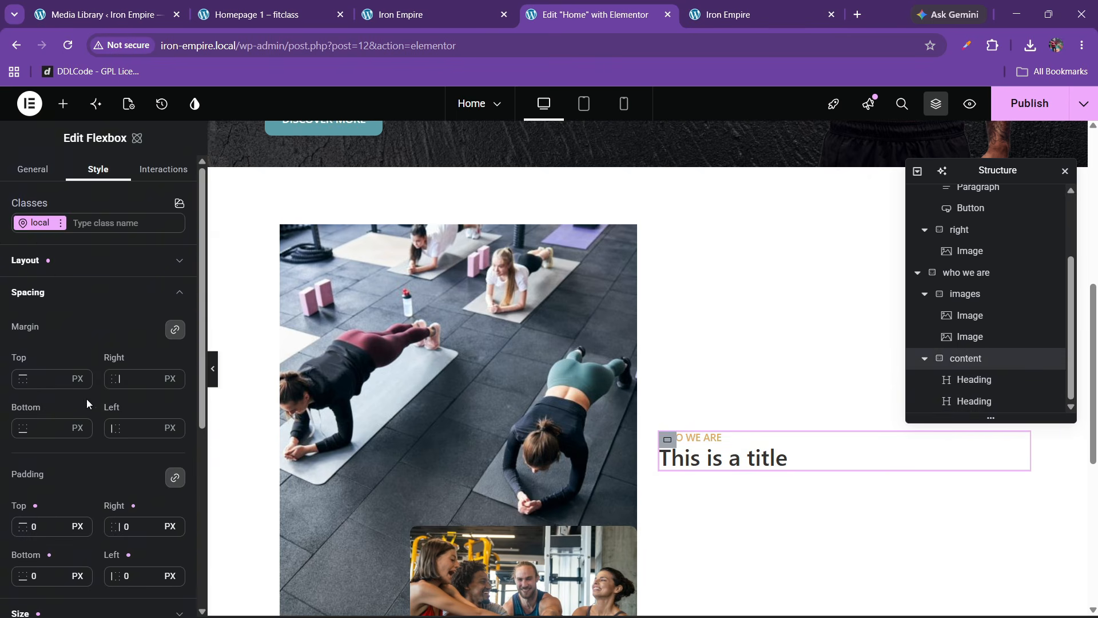
{"action": "left_click", "coordinate": [48, 261]}
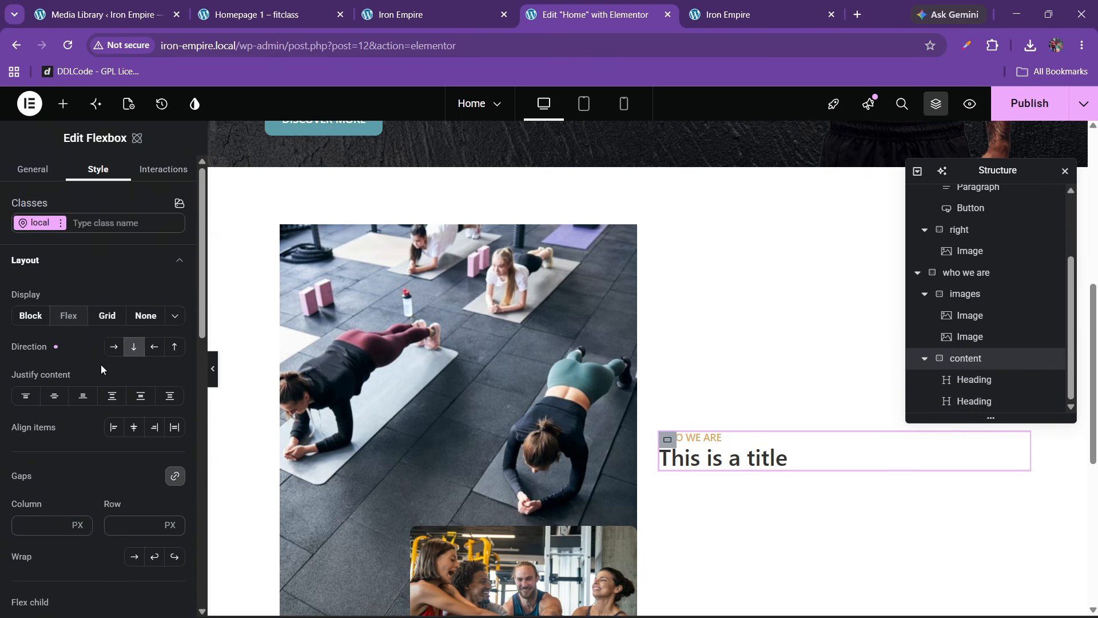
{"action": "left_click", "coordinate": [54, 397]}
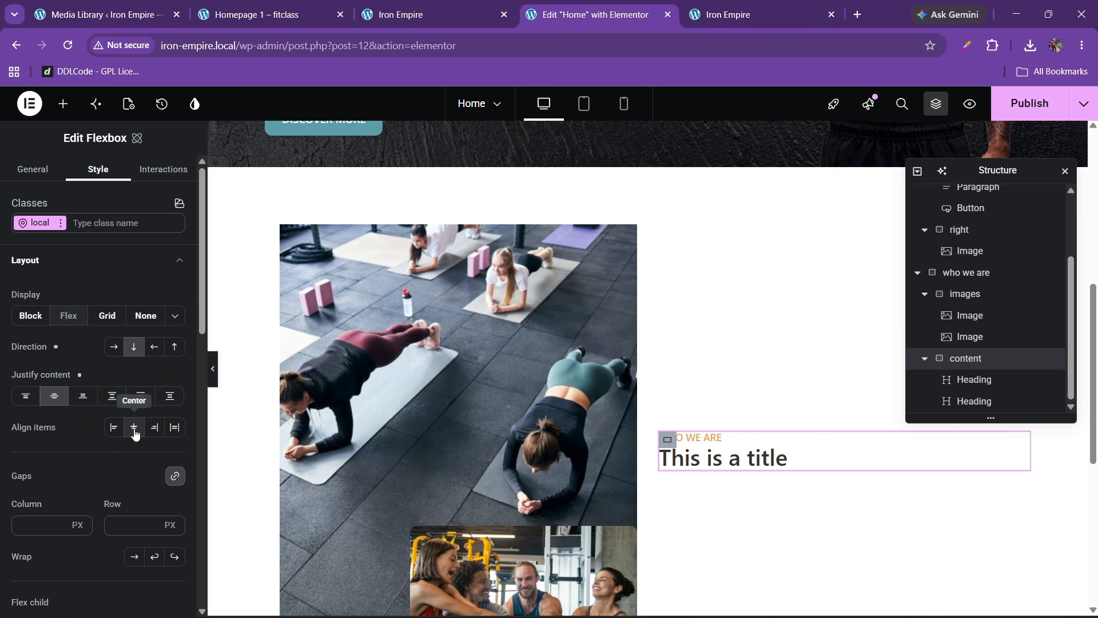
{"action": "left_click", "coordinate": [112, 428]}
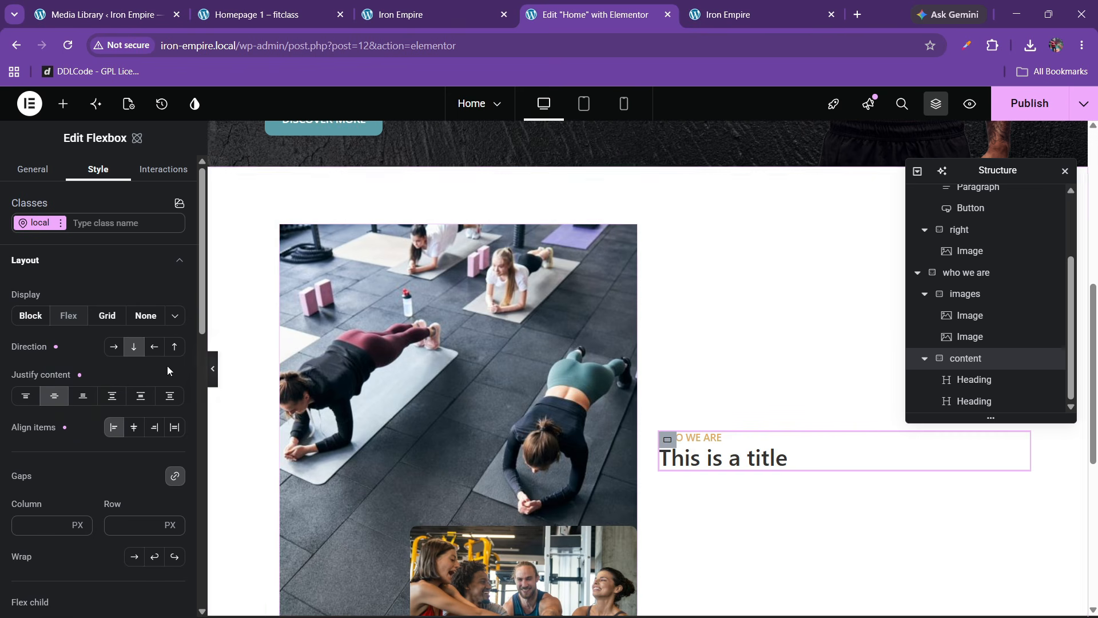
Step: Set the content Flexbox's column and row gaps to 20 px
{"action": "scroll", "coordinate": [87, 412], "scroll_direction": "down", "scroll_amount": 1}
{"action": "scroll", "coordinate": [87, 409], "scroll_direction": "down", "scroll_amount": 2}
{"action": "left_click", "coordinate": [111, 454]}
{"action": "type", "text": "30"}
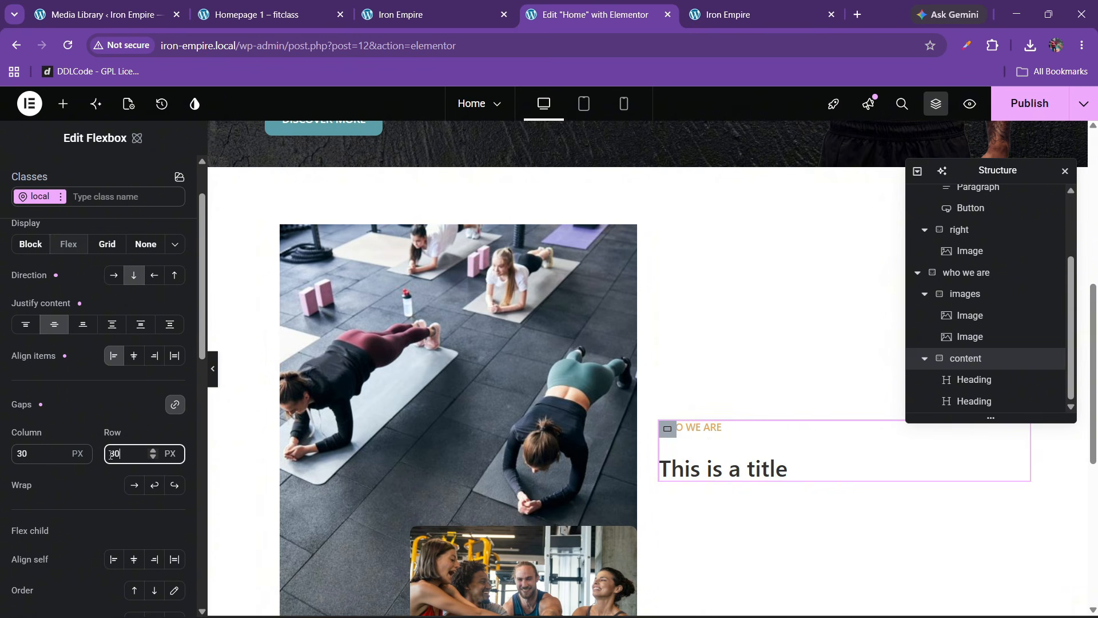
{"action": "key", "text": "BackSpace"}
{"action": "key", "text": "BackSpace"}
{"action": "type", "text": "20"}
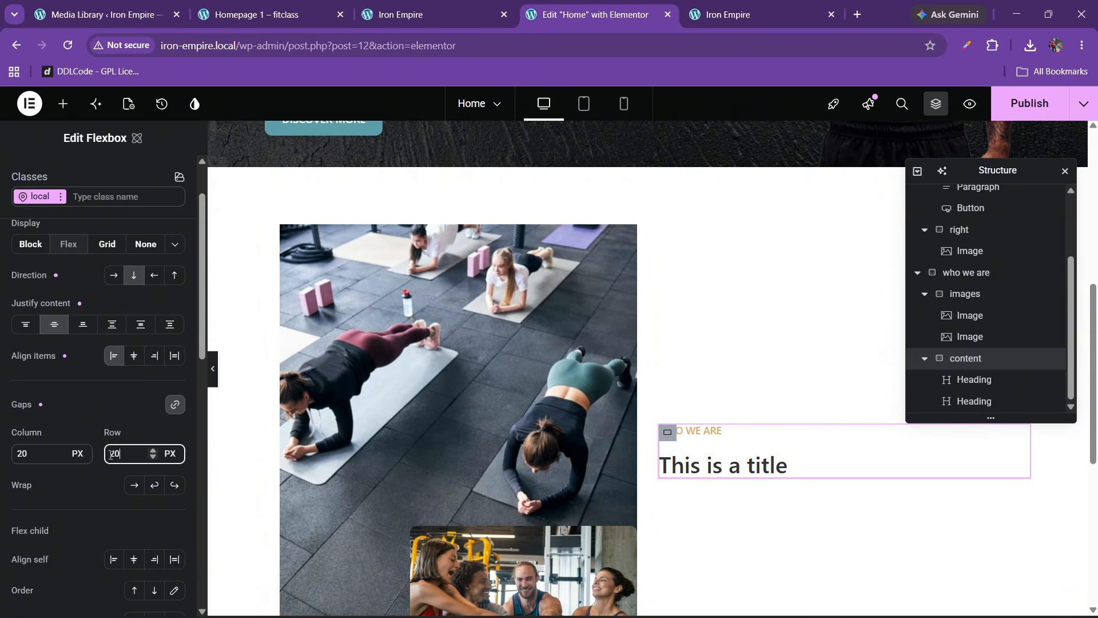
Step: Copy the title "The Best Gym & Fitness Center." from the Fitclass demo and use it as the second heading's text
{"action": "left_click", "coordinate": [310, 7]}
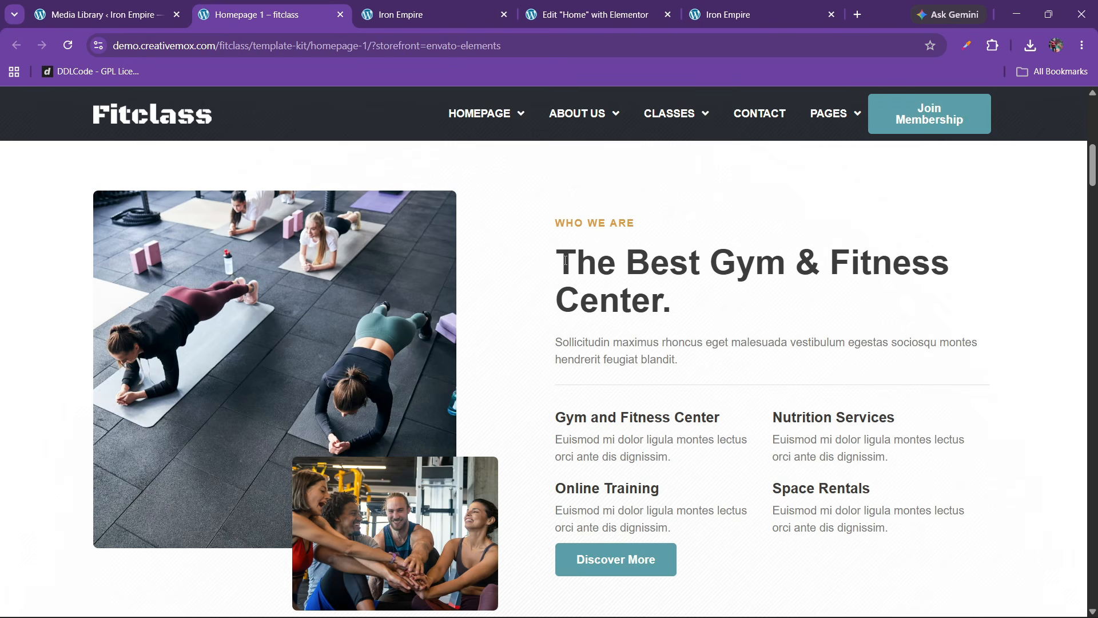
{"action": "left_click_drag", "start_coordinate": [565, 260], "coordinate": [670, 290]}
{"action": "key", "text": "ctrl+c"}
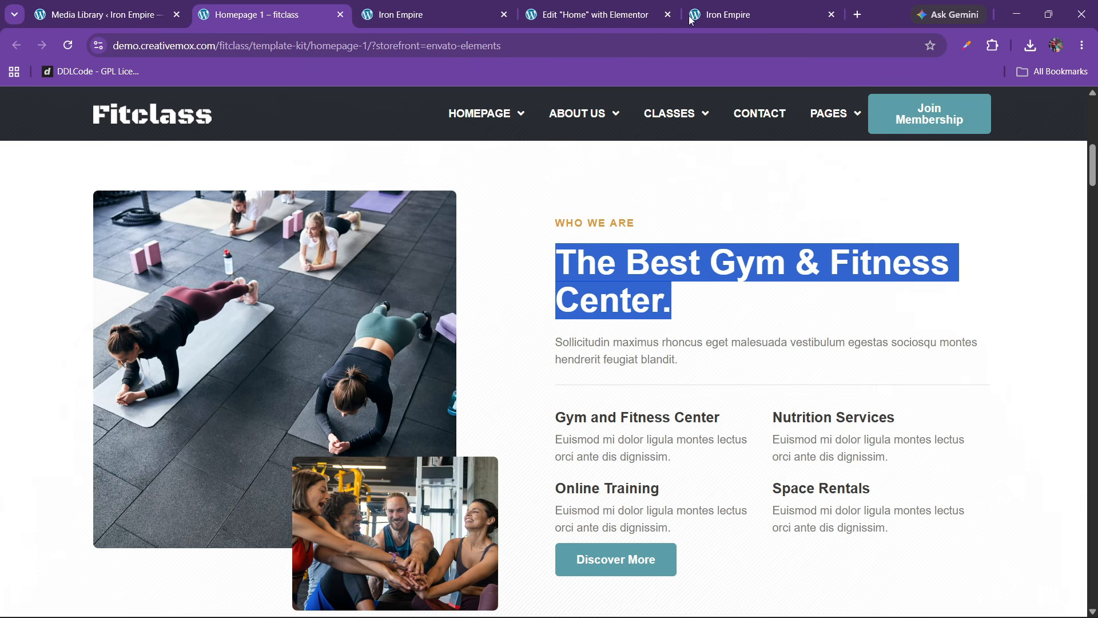
{"action": "left_click", "coordinate": [623, 14]}
{"action": "scroll", "coordinate": [25, 262], "scroll_direction": "up", "scroll_amount": 2}
{"action": "left_click", "coordinate": [34, 169]}
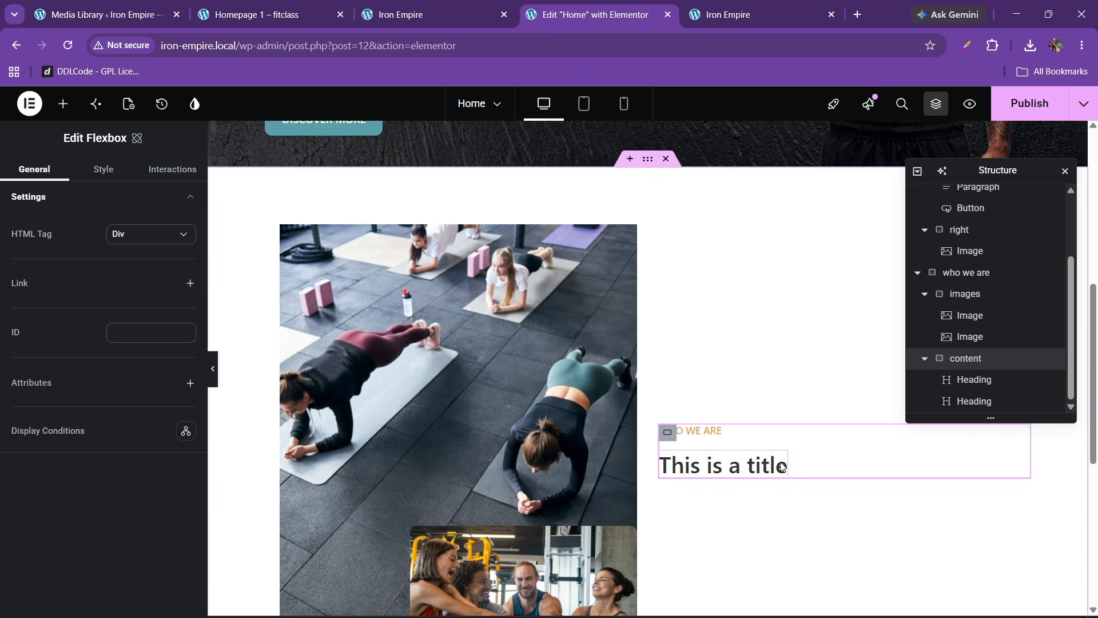
{"action": "left_click", "coordinate": [726, 465]}
{"action": "left_click", "coordinate": [40, 263]}
{"action": "key", "text": "ctrl+a"}
{"action": "key", "text": "ctrl+v"}
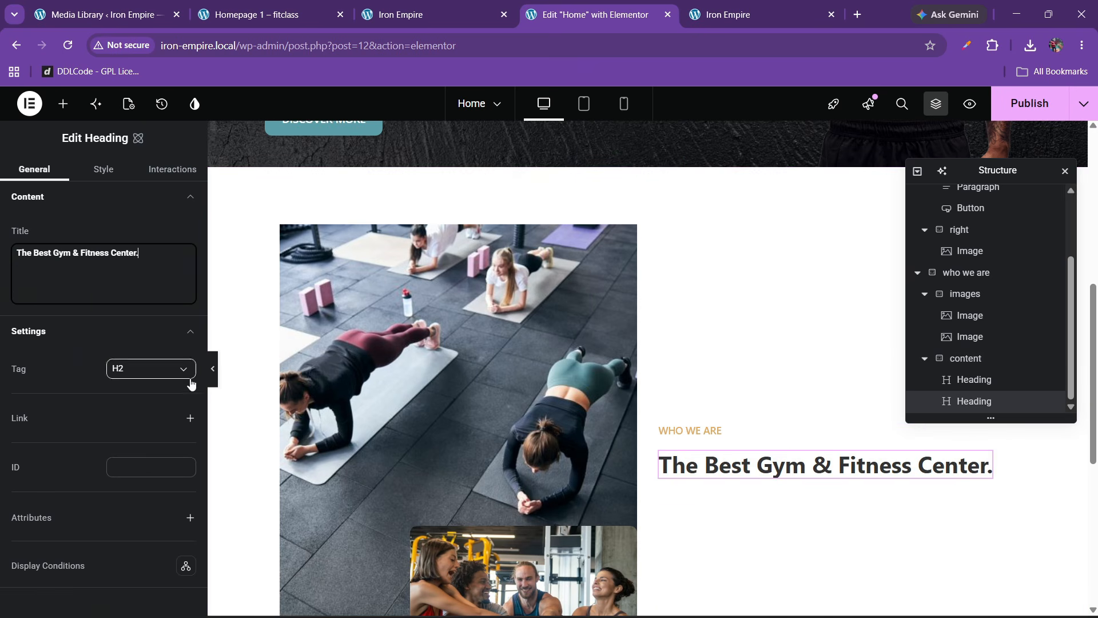
Step: Set the font size of the "The Best Gym & Fitness Center." heading to 45 px
{"action": "left_click", "coordinate": [103, 169]}
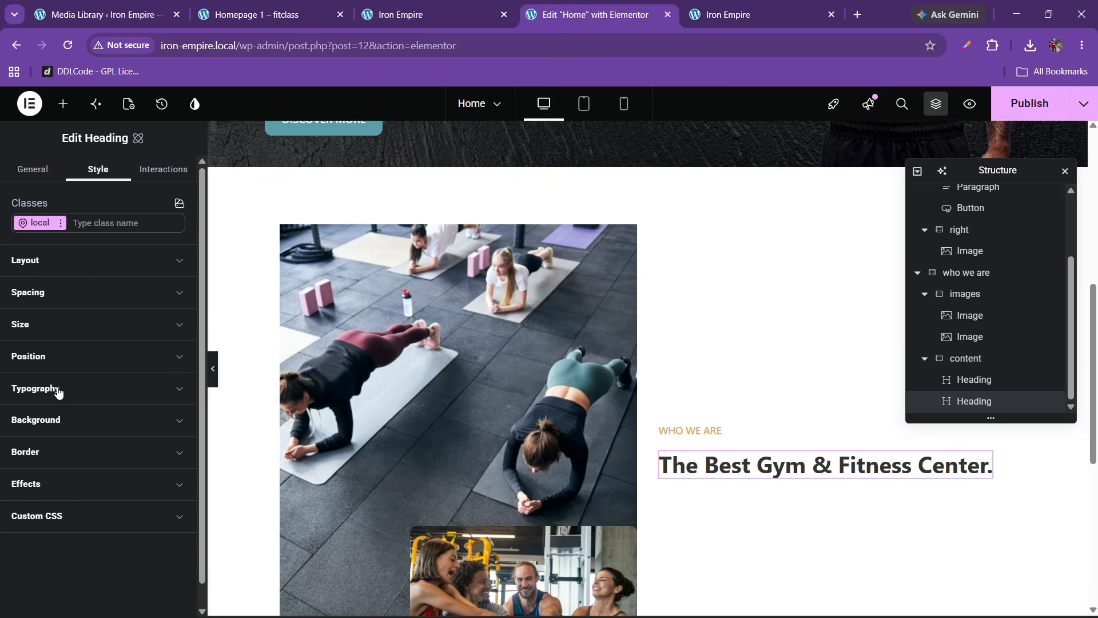
{"action": "left_click", "coordinate": [58, 390]}
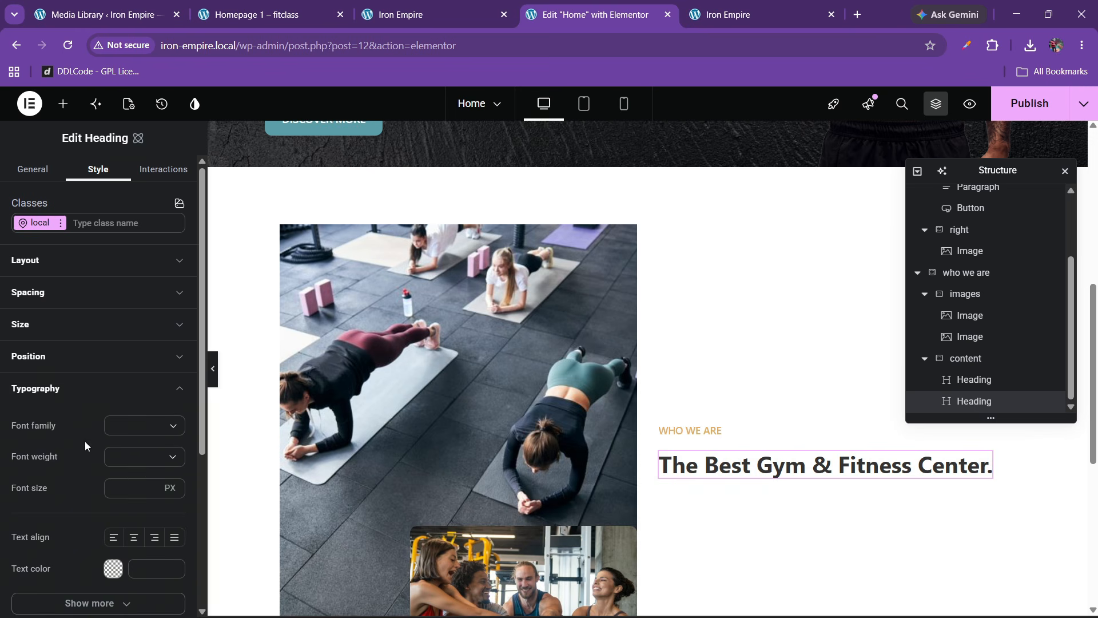
{"action": "left_click", "coordinate": [123, 486]}
{"action": "type", "text": "45"}
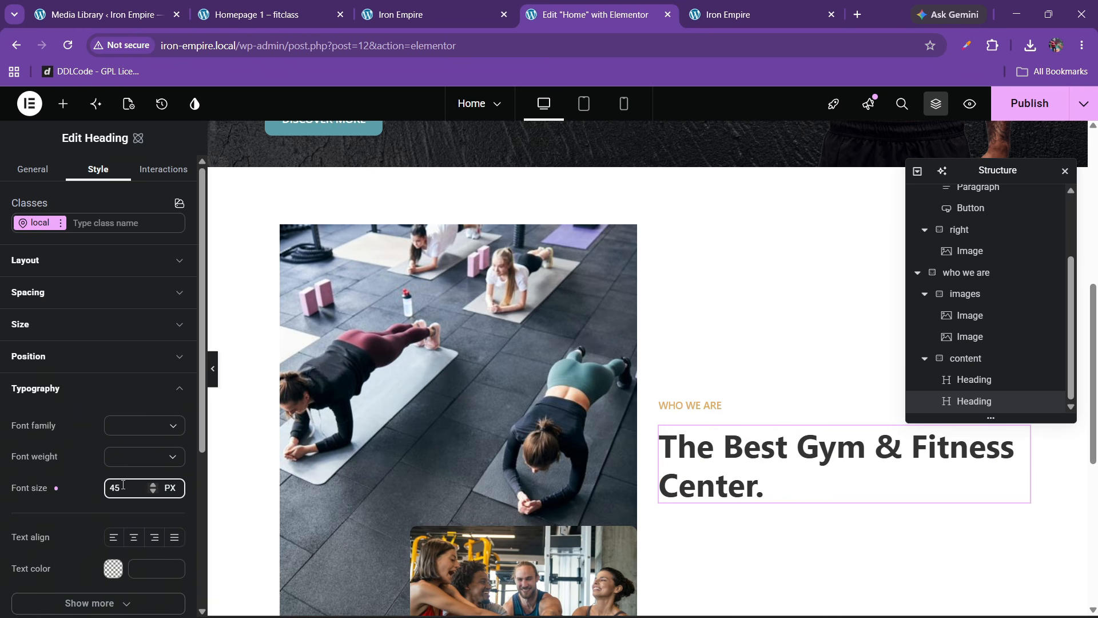
Step: Set the line height of the "The Best Gym & Fitness Center." heading to 1.1 em
{"action": "scroll", "coordinate": [96, 448], "scroll_direction": "down", "scroll_amount": 3}
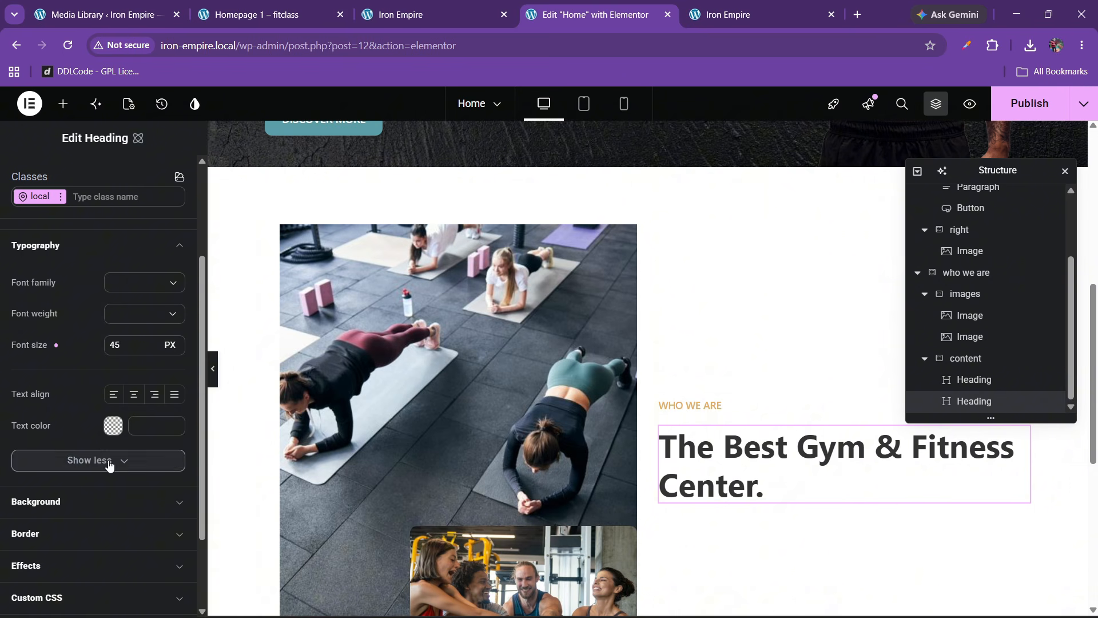
{"action": "left_click", "coordinate": [98, 458]}
{"action": "scroll", "coordinate": [108, 460], "scroll_direction": "down", "scroll_amount": 1}
{"action": "scroll", "coordinate": [108, 459], "scroll_direction": "down", "scroll_amount": 1}
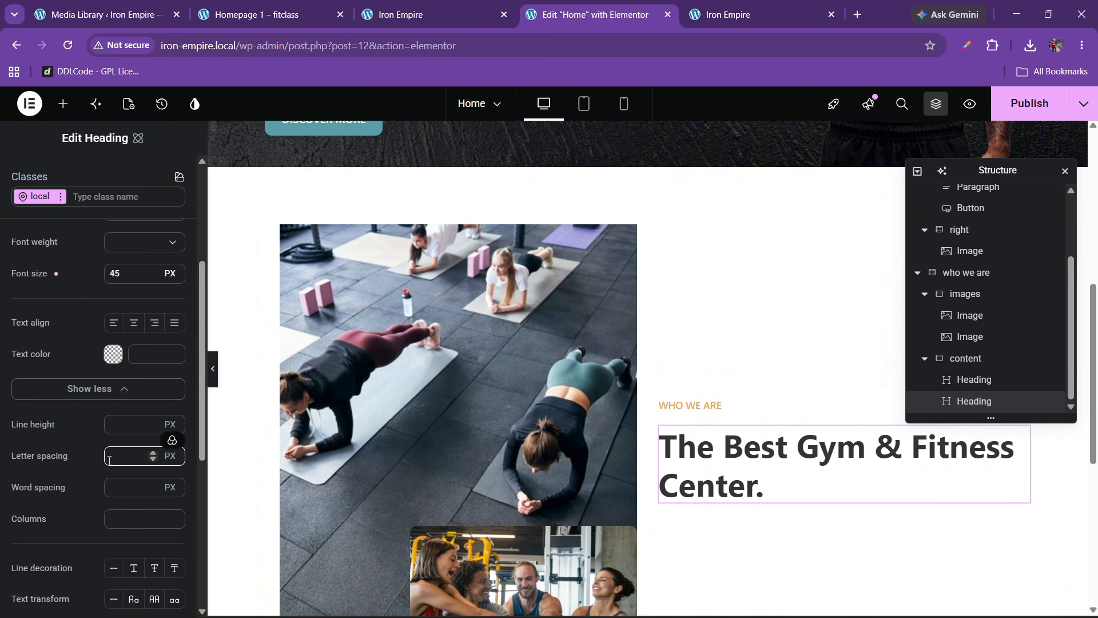
{"action": "left_click", "coordinate": [163, 424]}
{"action": "left_click", "coordinate": [178, 472]}
{"action": "left_click", "coordinate": [111, 423]}
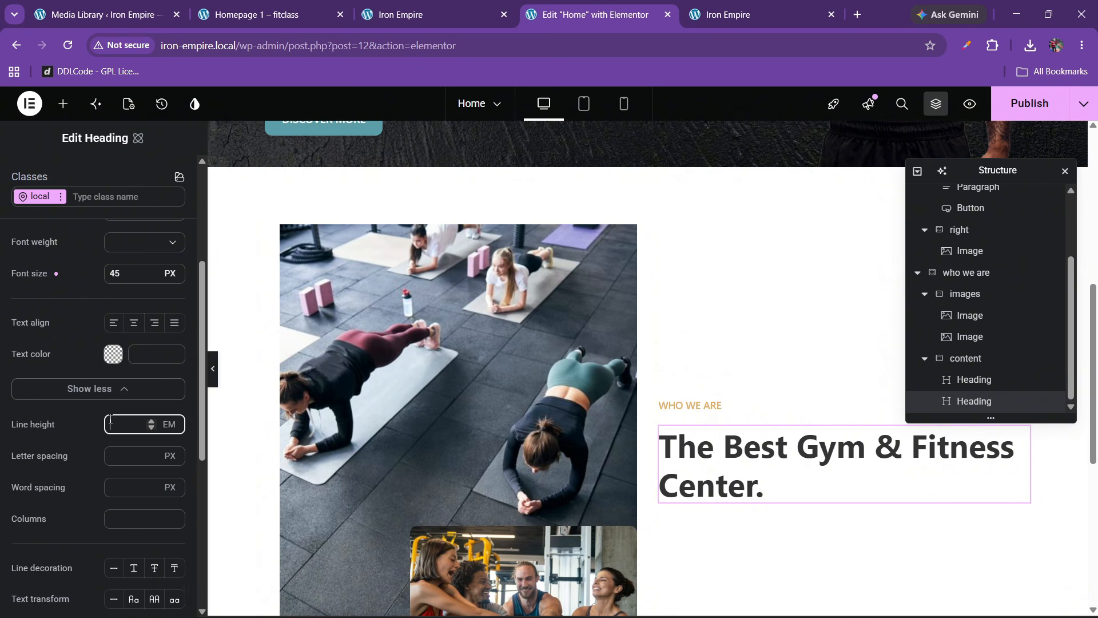
{"action": "type", "text": "1.1"}
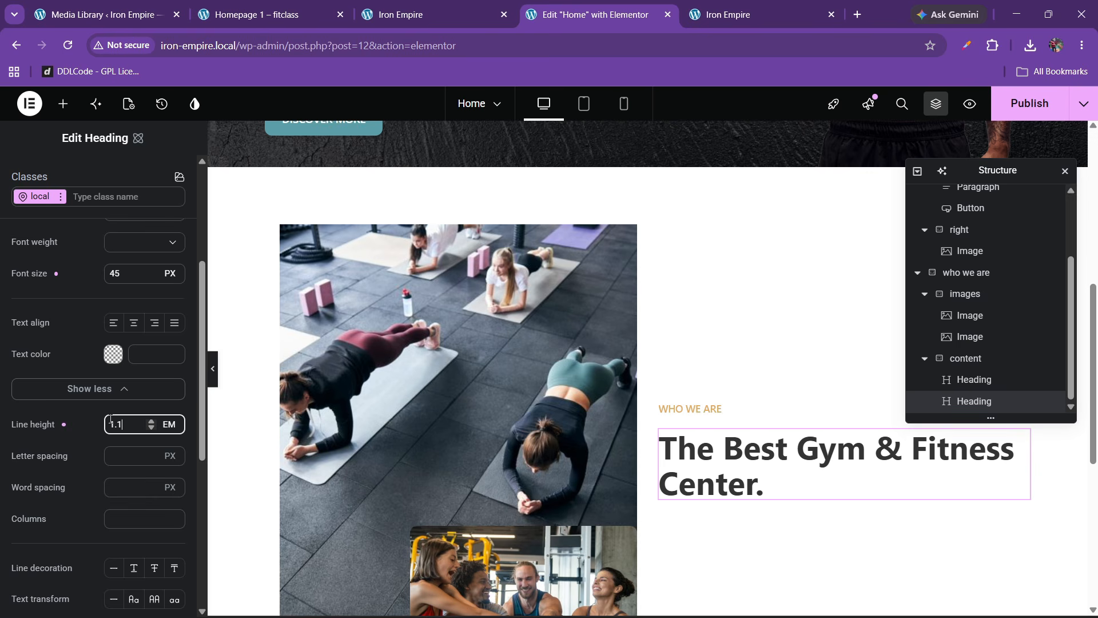
Step: Compare the Who We Are headings on the page with the same section of the Fitclass demo
{"action": "left_click", "coordinate": [333, 5]}
{"action": "left_click", "coordinate": [514, 269]}
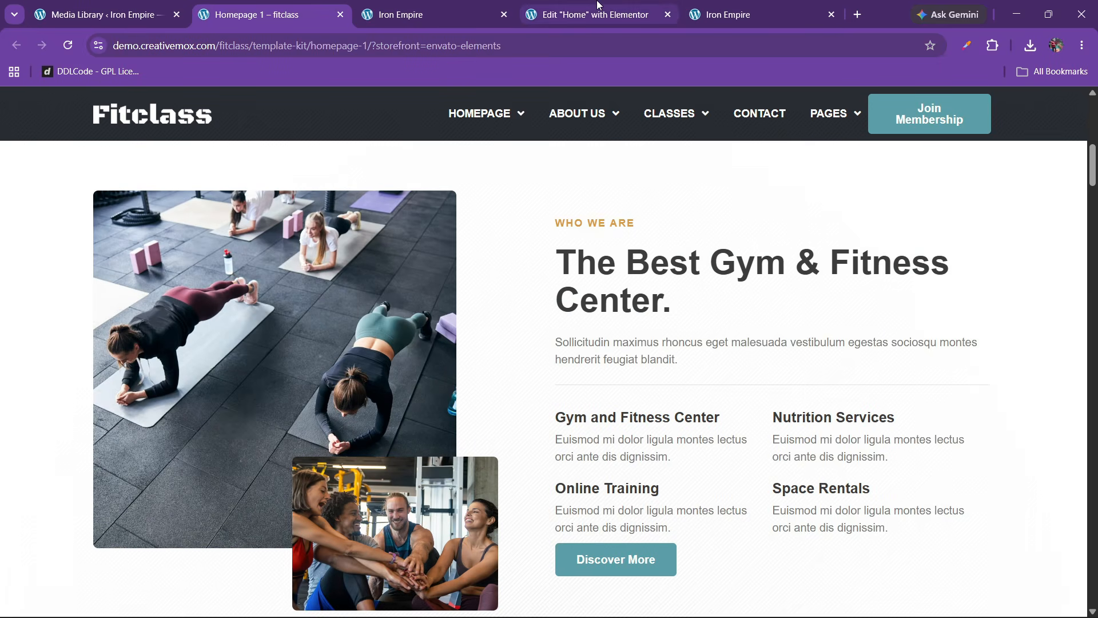
{"action": "left_click", "coordinate": [597, 8]}
{"action": "left_click", "coordinate": [329, 4]}
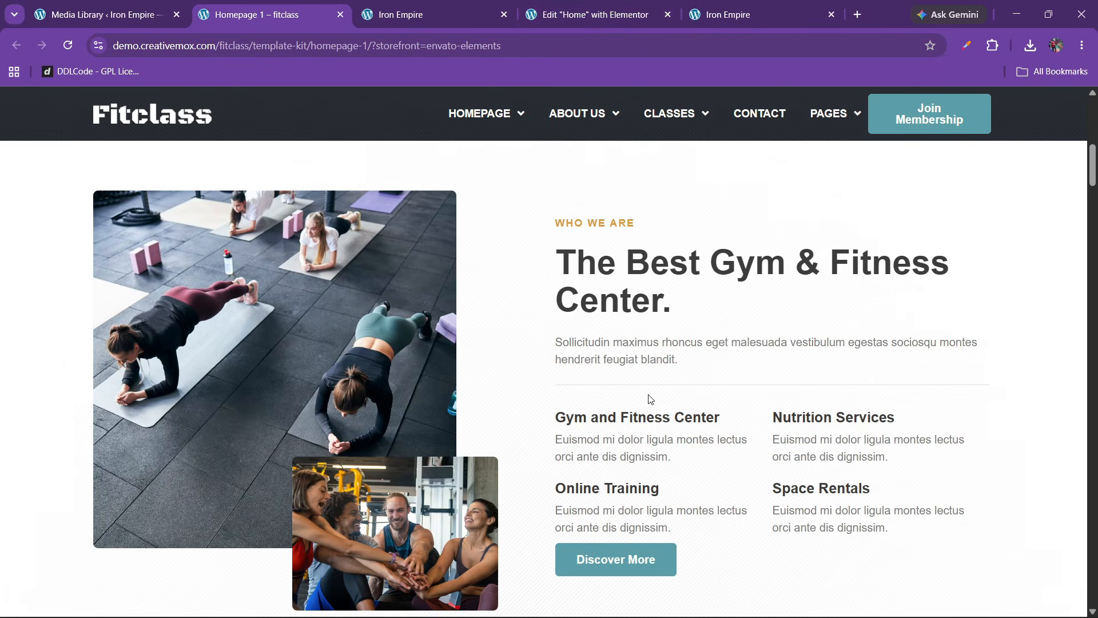
{"action": "left_click", "coordinate": [639, 12]}
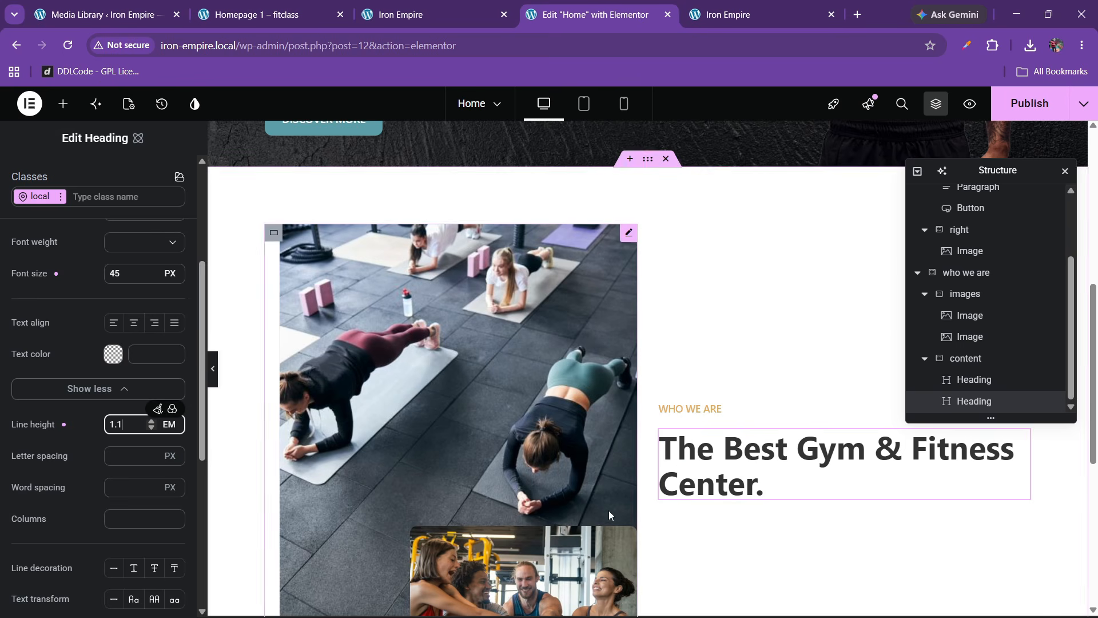
{"action": "scroll", "coordinate": [608, 509], "scroll_direction": "up", "scroll_amount": 7}
{"action": "scroll", "coordinate": [541, 430], "scroll_direction": "down", "scroll_amount": 5}
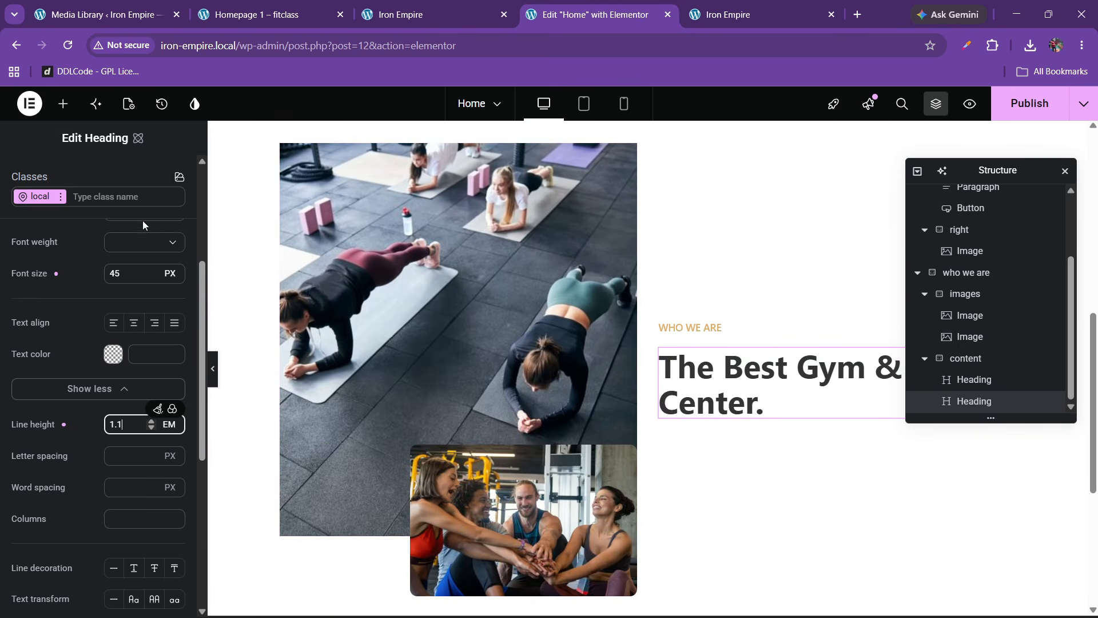
Step: Add a paragraph below the headings with the demo's text "Sollicitudin maximus rhoncus eget malesuada vestibulum egestas sociosqu montes hendrerit feugiat blandit."
{"action": "left_click", "coordinate": [63, 104]}
{"action": "left_click_drag", "start_coordinate": [63, 491], "coordinate": [788, 400]}
{"action": "left_click", "coordinate": [257, 14]}
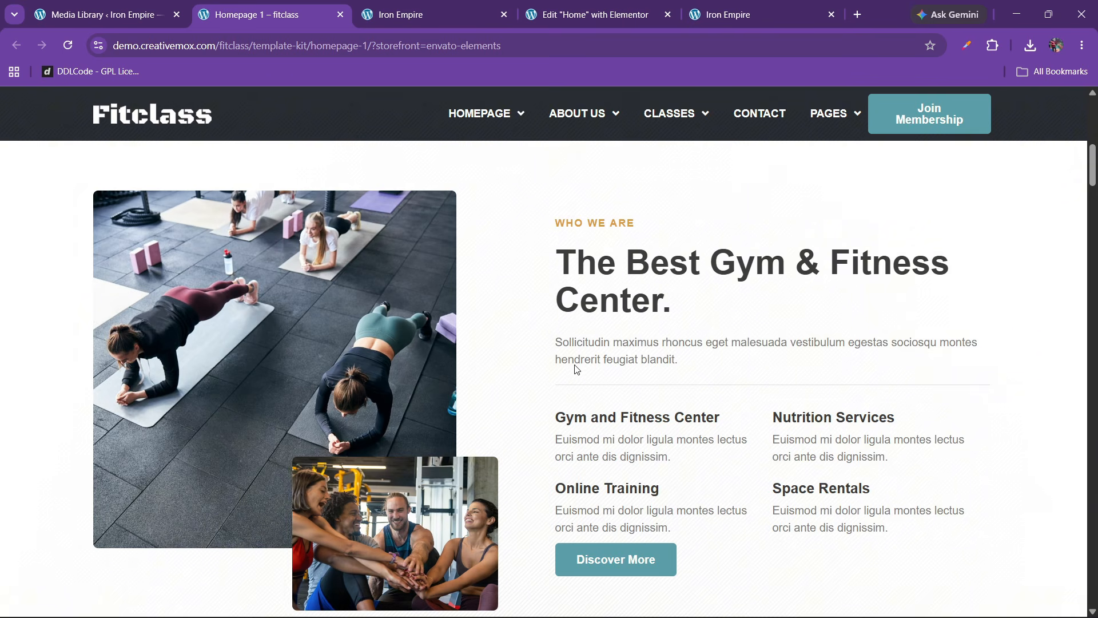
{"action": "left_click_drag", "start_coordinate": [556, 342], "coordinate": [719, 370]}
{"action": "key", "text": "ctrl+c"}
{"action": "left_click", "coordinate": [664, 5]}
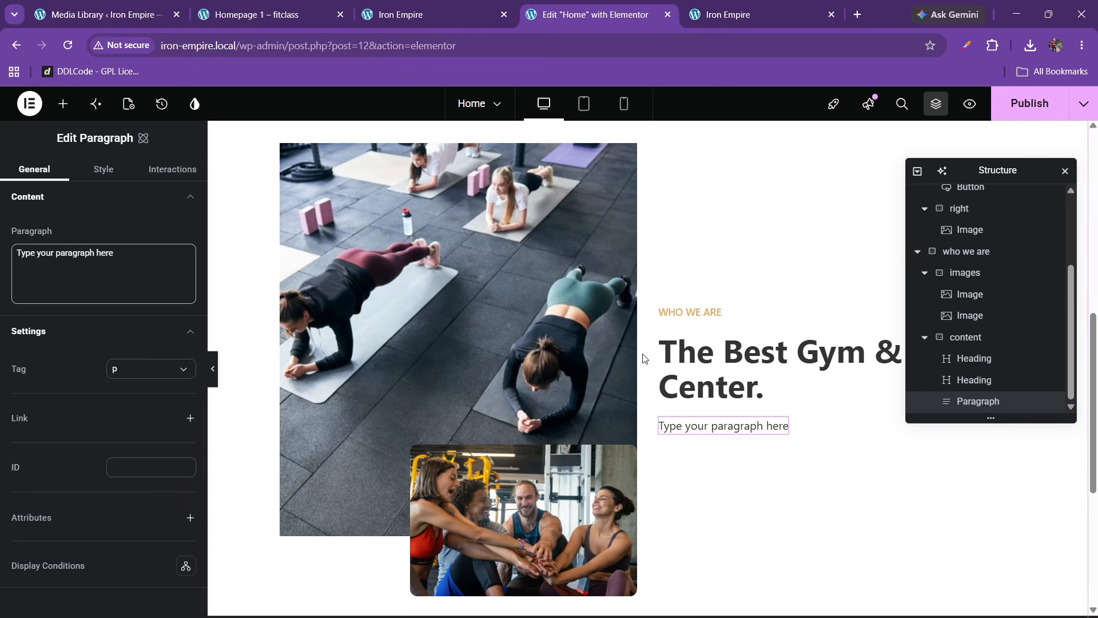
{"action": "left_click", "coordinate": [133, 280]}
{"action": "key", "text": "ctrl+a"}
{"action": "key", "text": "ctrl+v"}
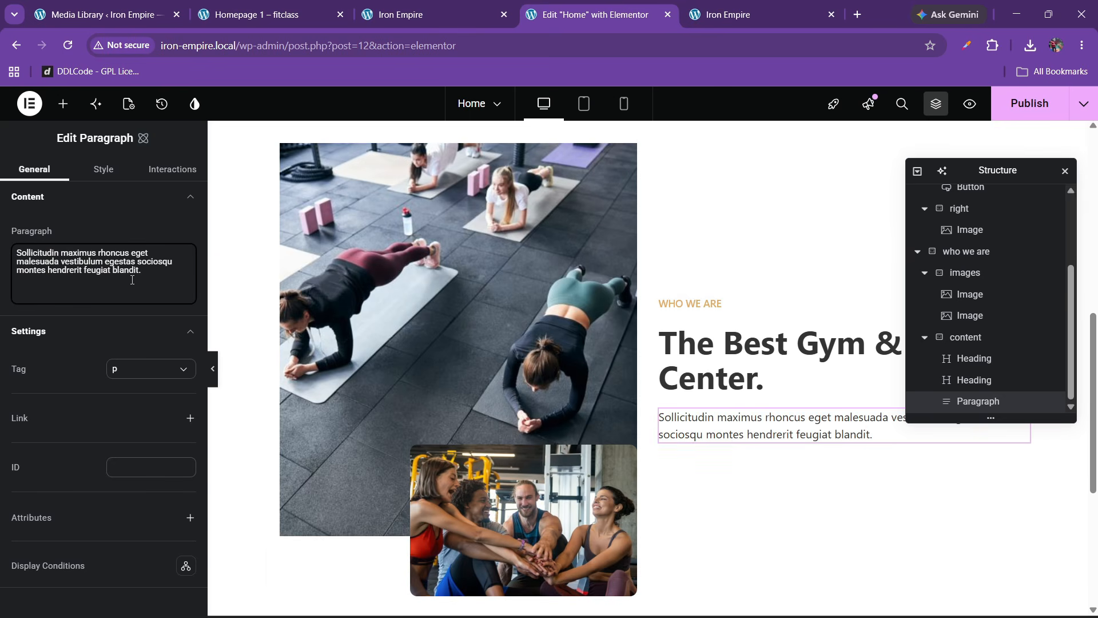
Step: Check what follows the paragraph in the Fitclass demo's Who We Are section
{"action": "left_click", "coordinate": [258, 14]}
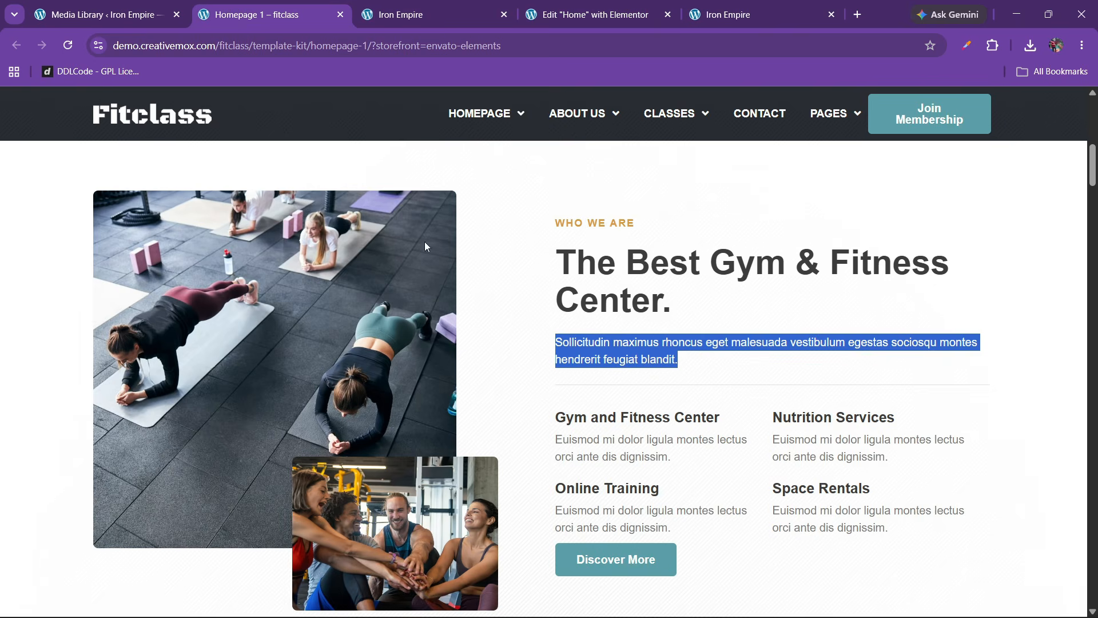
{"action": "scroll", "coordinate": [697, 354], "scroll_direction": "down", "scroll_amount": 3}
{"action": "left_click", "coordinate": [589, 15]}
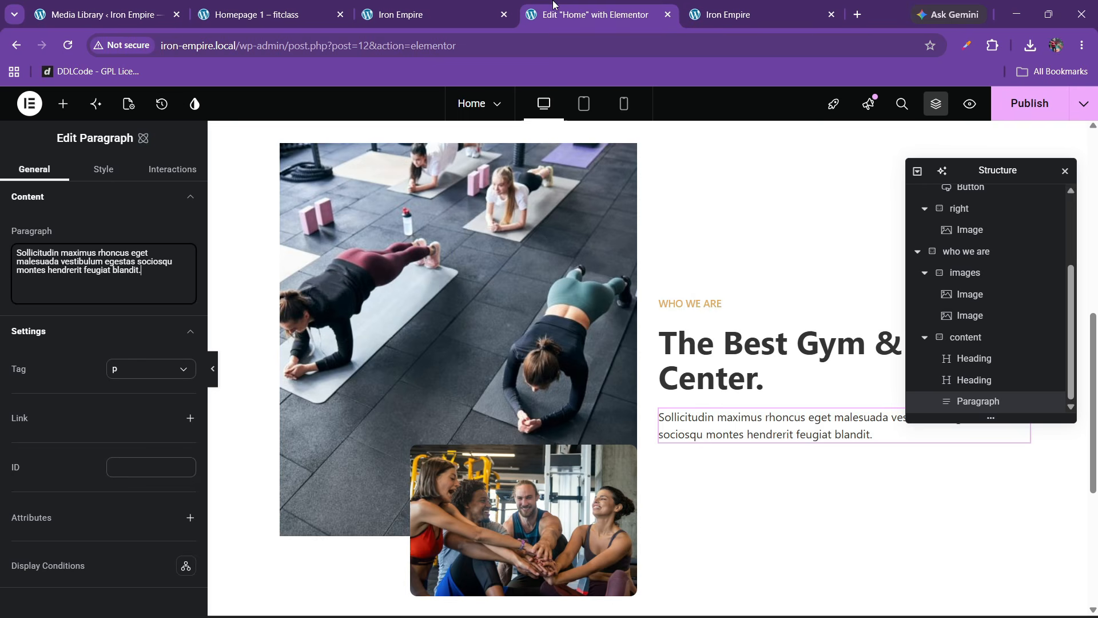
Step: Add a grid below the paragraph in the Who We Are section's content container
{"action": "left_click", "coordinate": [63, 103]}
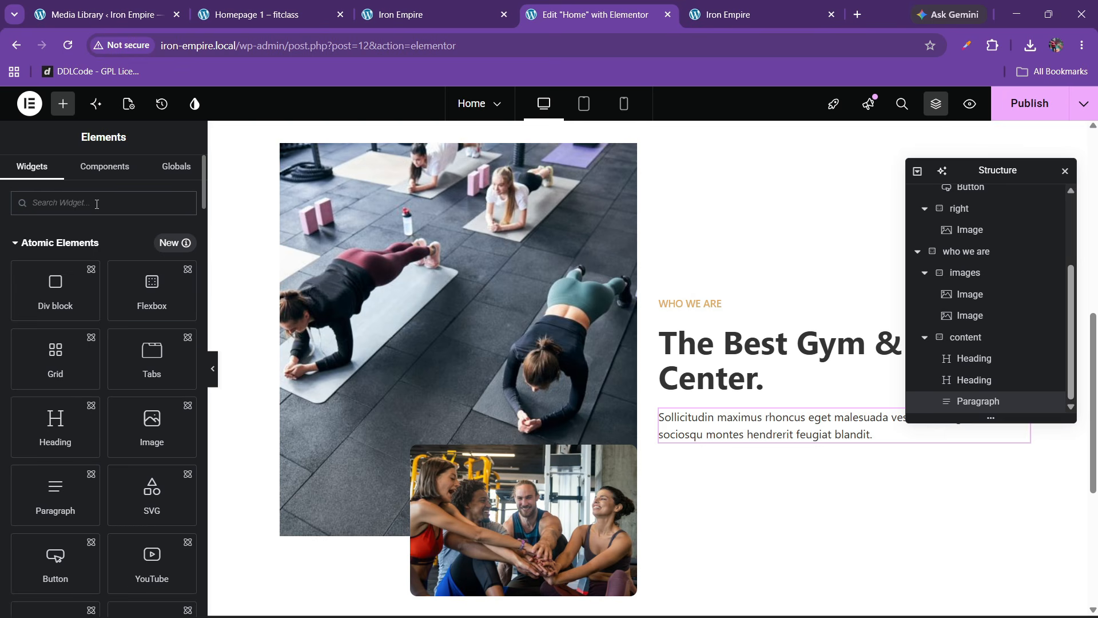
{"action": "type", "text": "grid"}
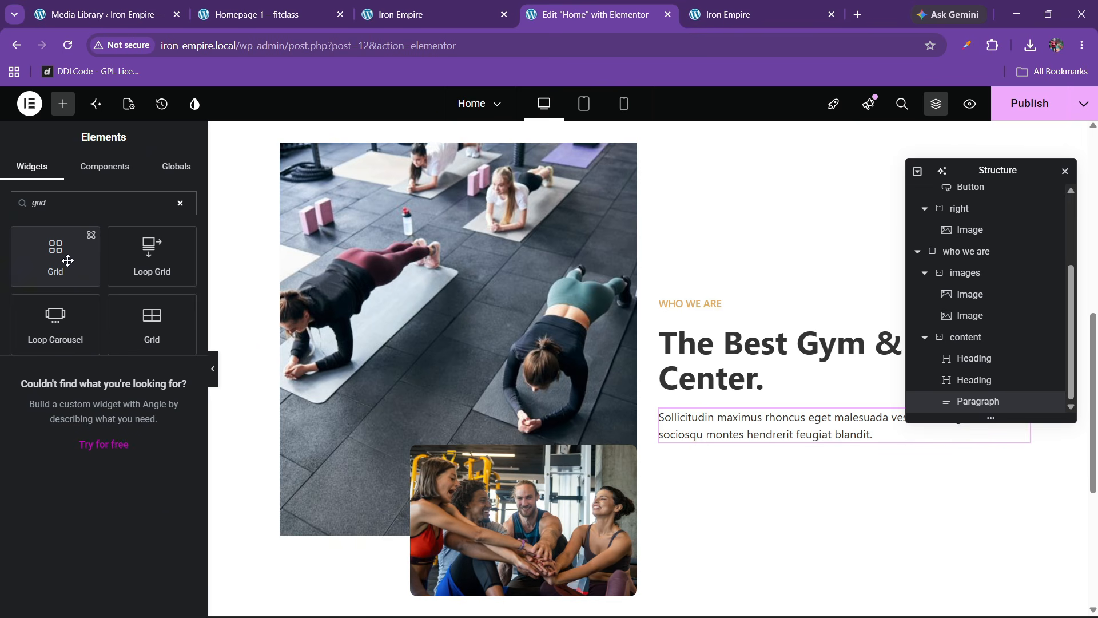
{"action": "left_click_drag", "start_coordinate": [68, 260], "coordinate": [733, 424]}
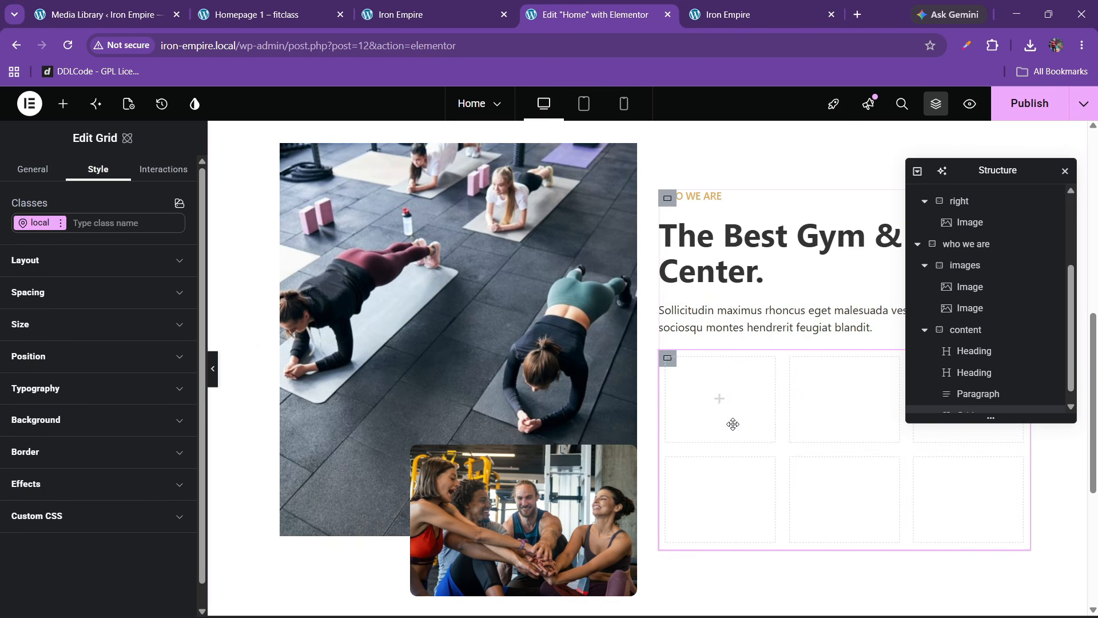
{"action": "left_click", "coordinate": [37, 179]}
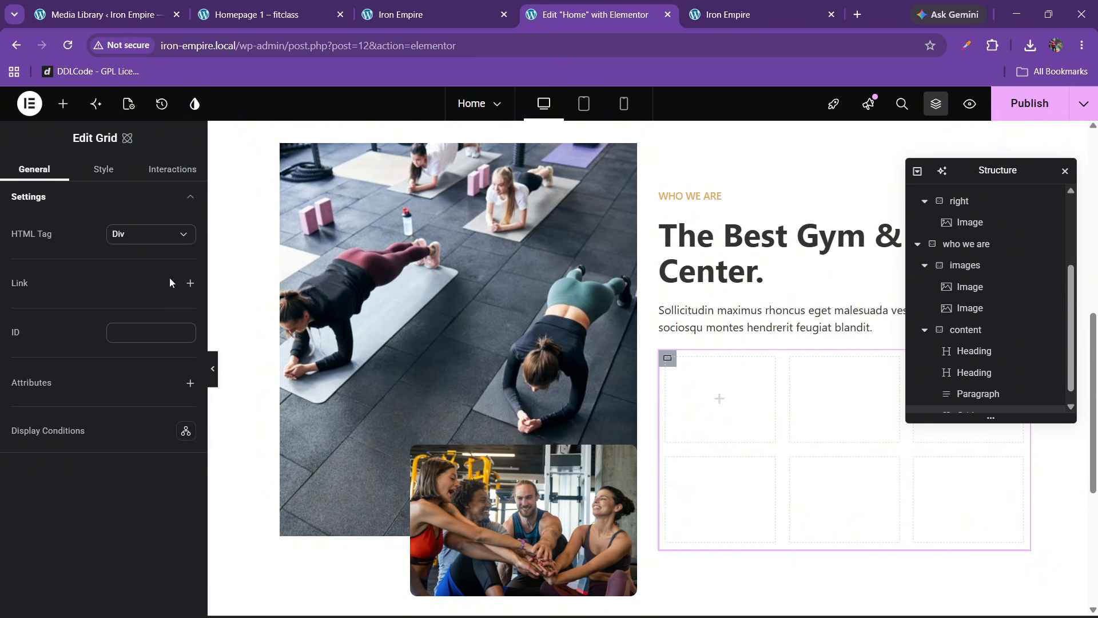
{"action": "left_click", "coordinate": [191, 283]}
{"action": "left_click", "coordinate": [191, 288]}
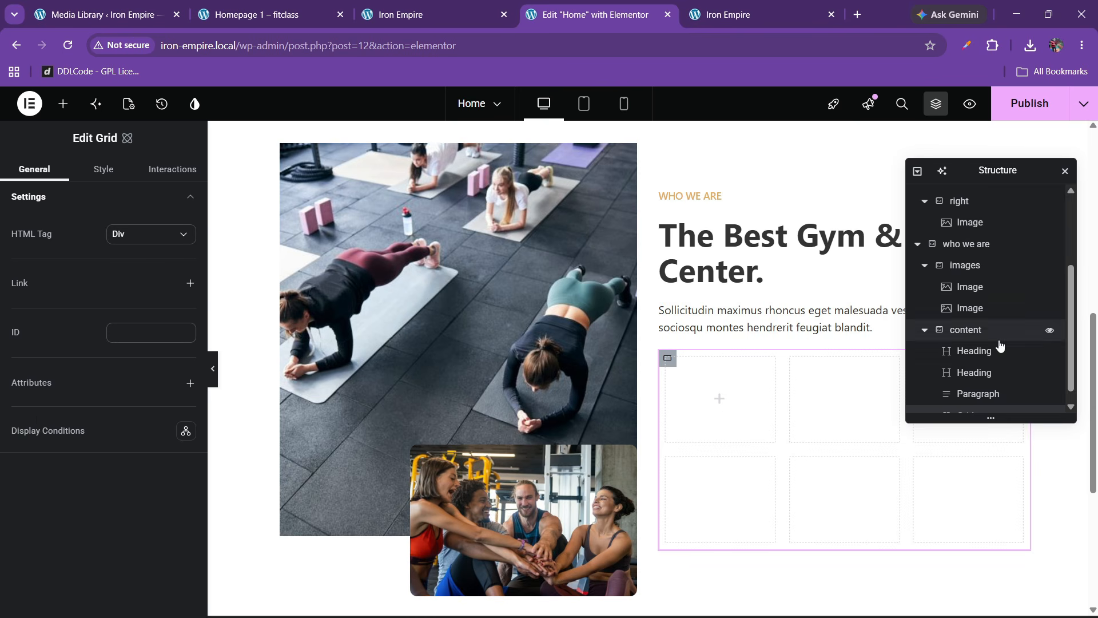
{"action": "scroll", "coordinate": [997, 355], "scroll_direction": "down", "scroll_amount": 1}
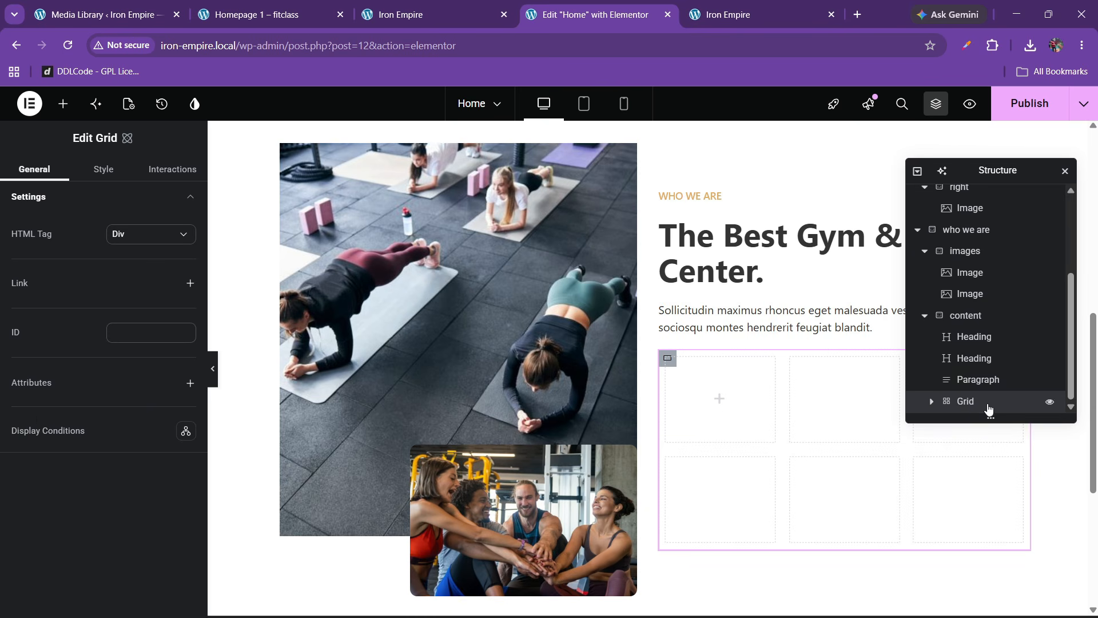
{"action": "left_click", "coordinate": [103, 168]}
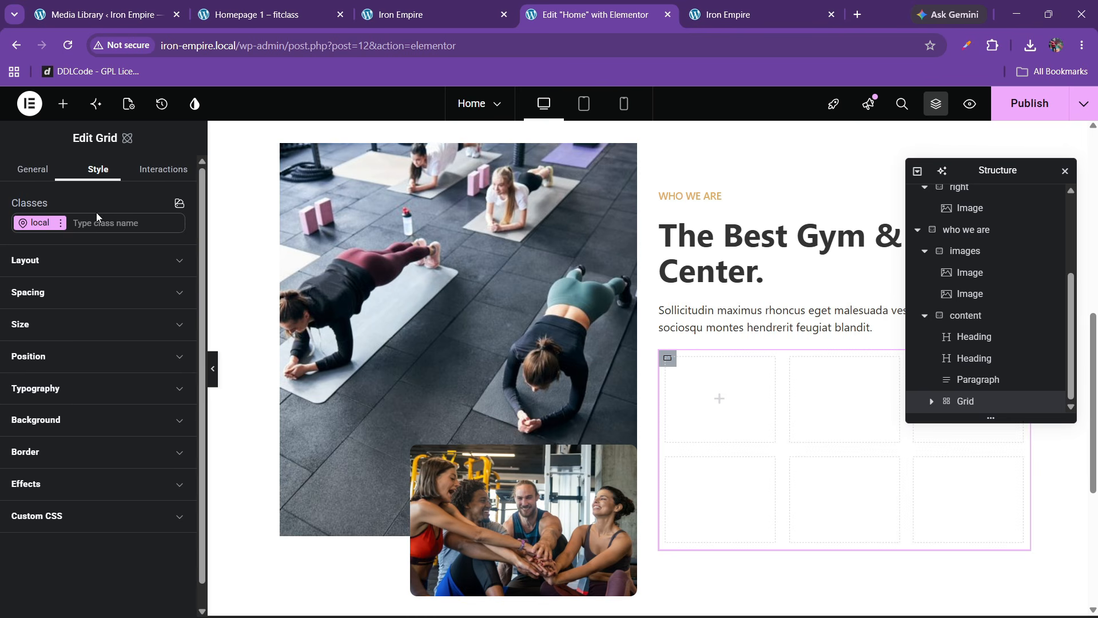
{"action": "left_click", "coordinate": [33, 172]}
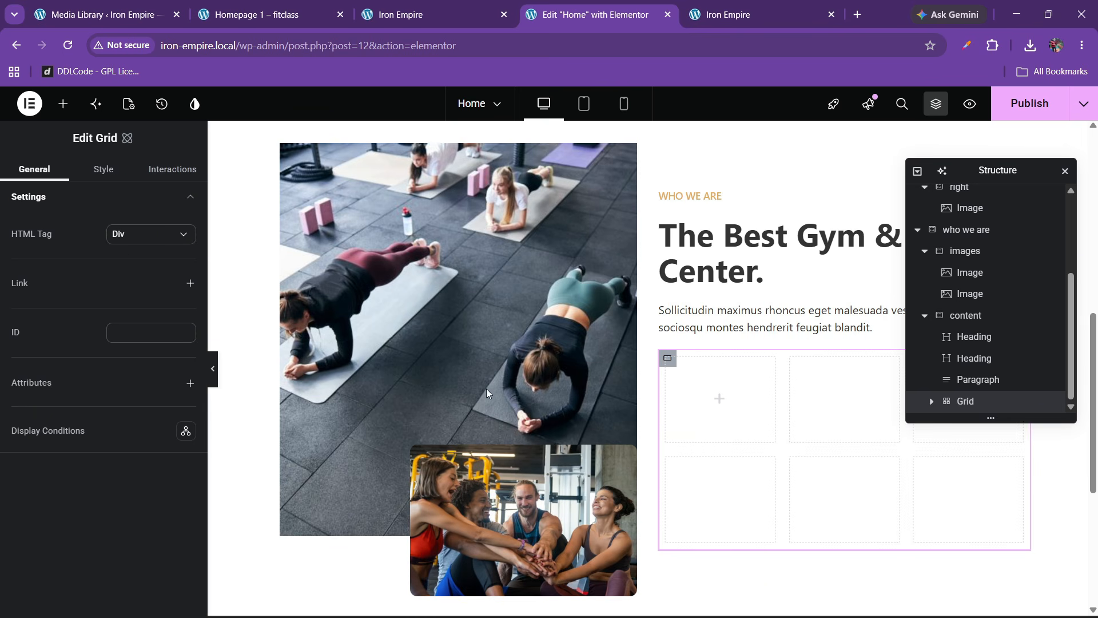
{"action": "scroll", "coordinate": [930, 407], "scroll_direction": "down", "scroll_amount": 1}
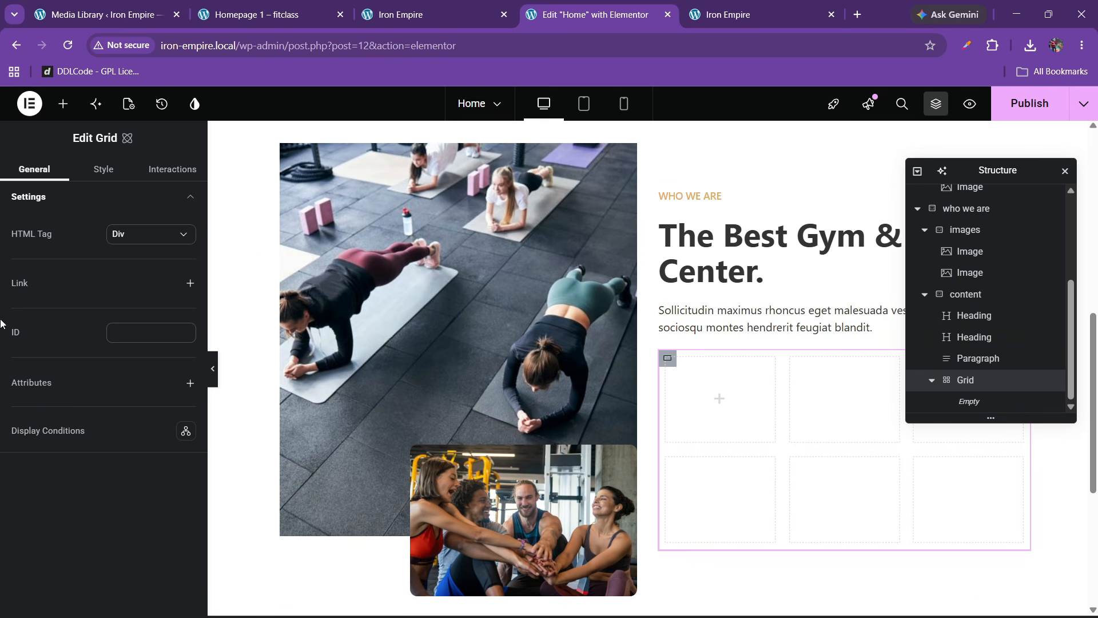
Step: Set the grid's padding to 0 px on all four sides
{"action": "left_click", "coordinate": [104, 170]}
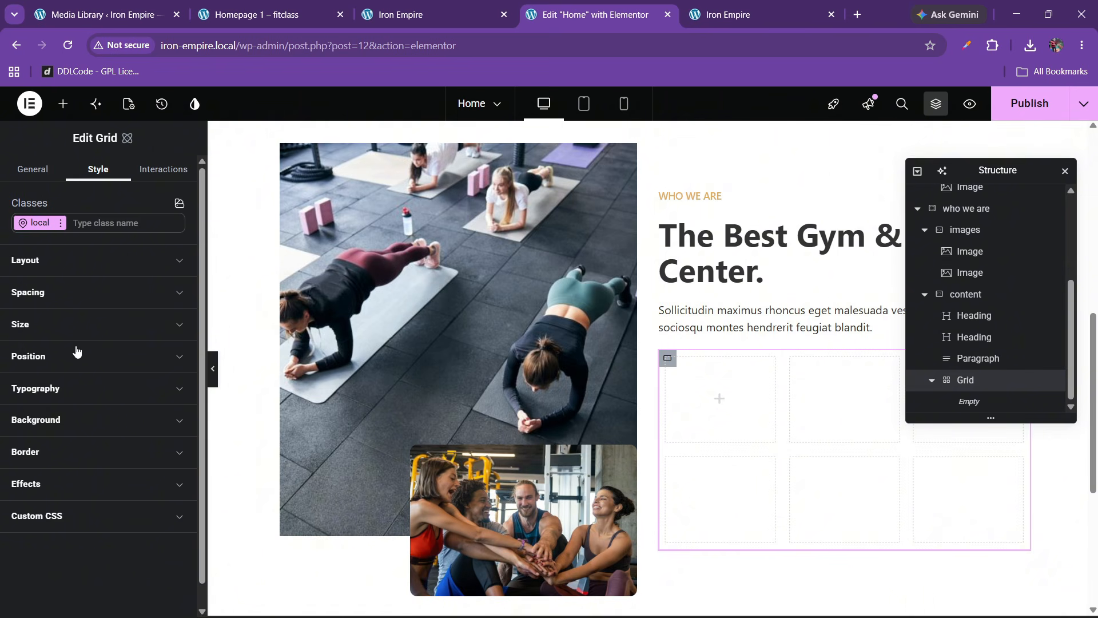
{"action": "left_click", "coordinate": [40, 293]}
{"action": "scroll", "coordinate": [28, 433], "scroll_direction": "down", "scroll_amount": 3}
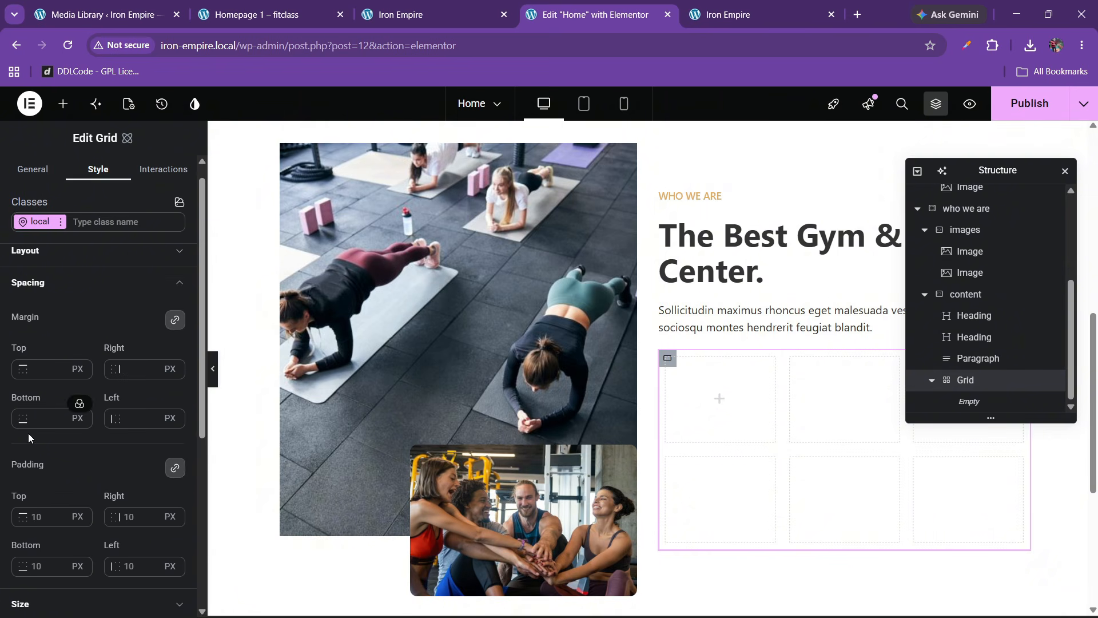
{"action": "left_click", "coordinate": [39, 453]}
{"action": "type", "text": "0"}
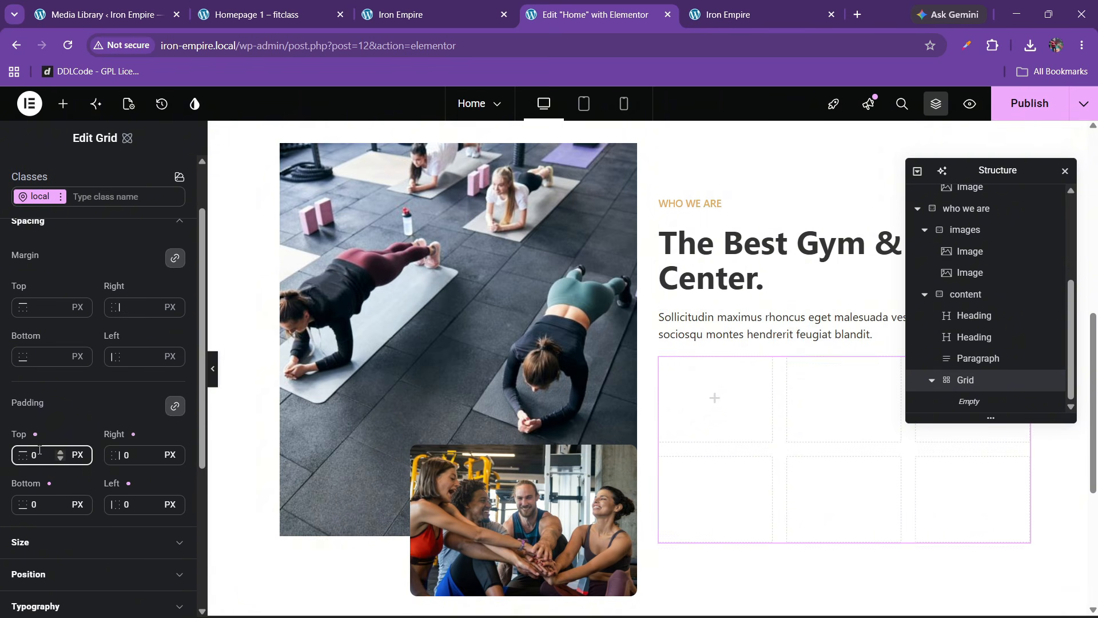
Step: Check the services list in the Fitclass demo, and add a flexbox named "box" in the grid's first cell
{"action": "left_click", "coordinate": [62, 104]}
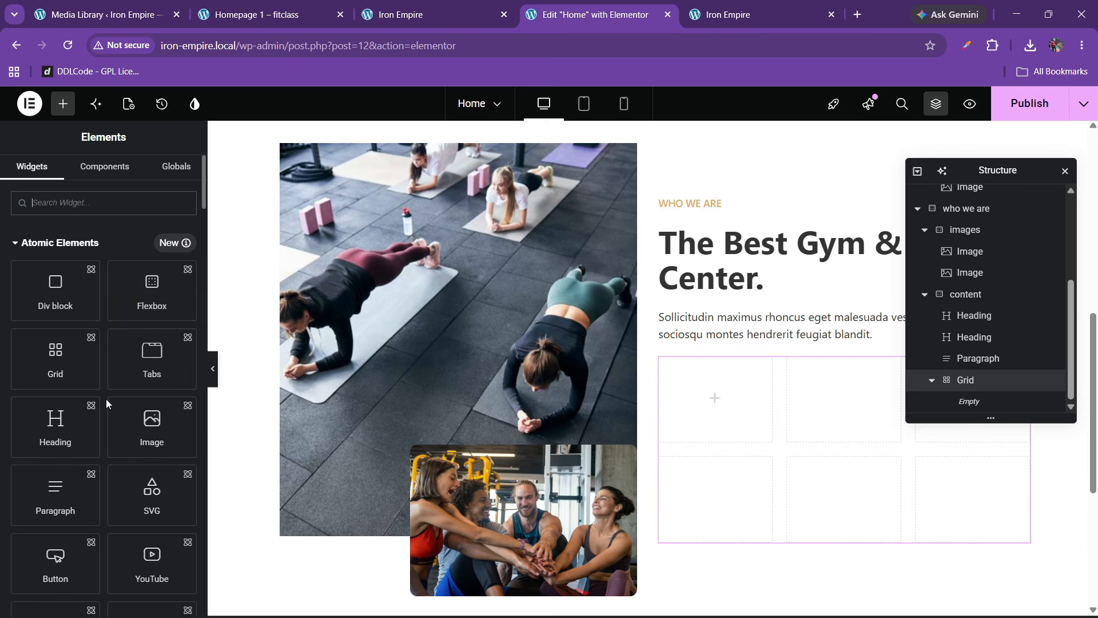
{"action": "left_click", "coordinate": [252, 6]}
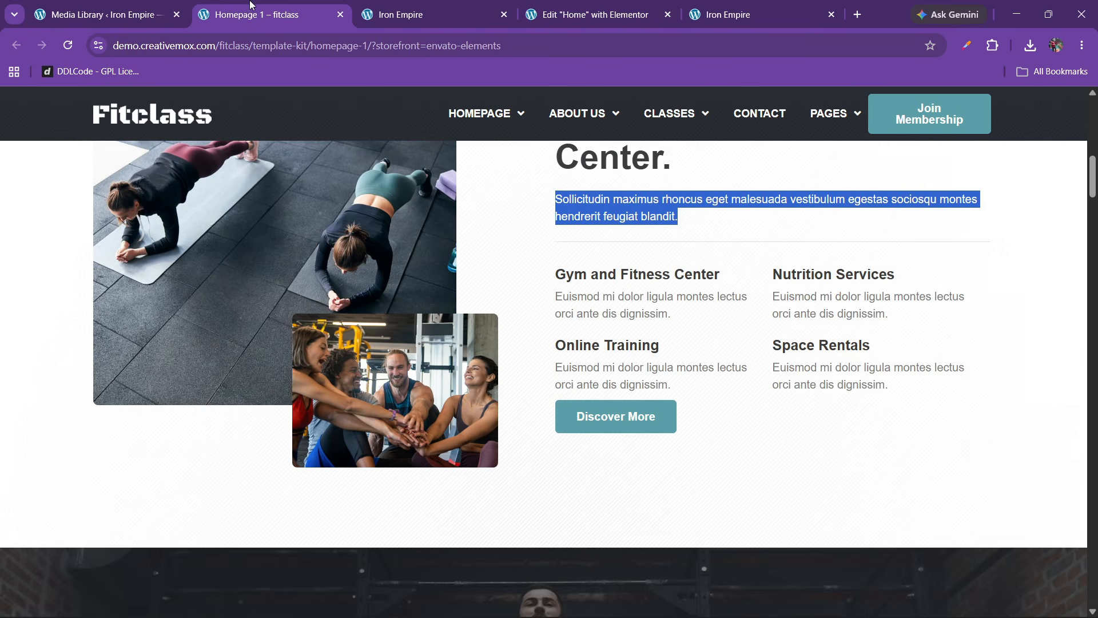
{"action": "left_click", "coordinate": [647, 7]}
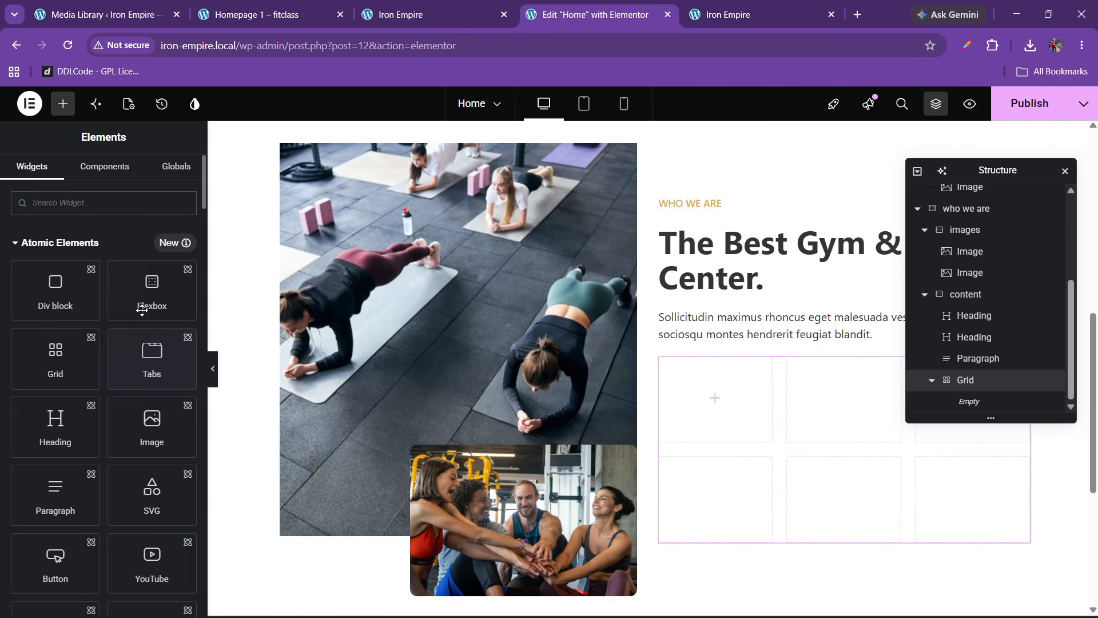
{"action": "left_click_drag", "start_coordinate": [151, 292], "coordinate": [703, 398]}
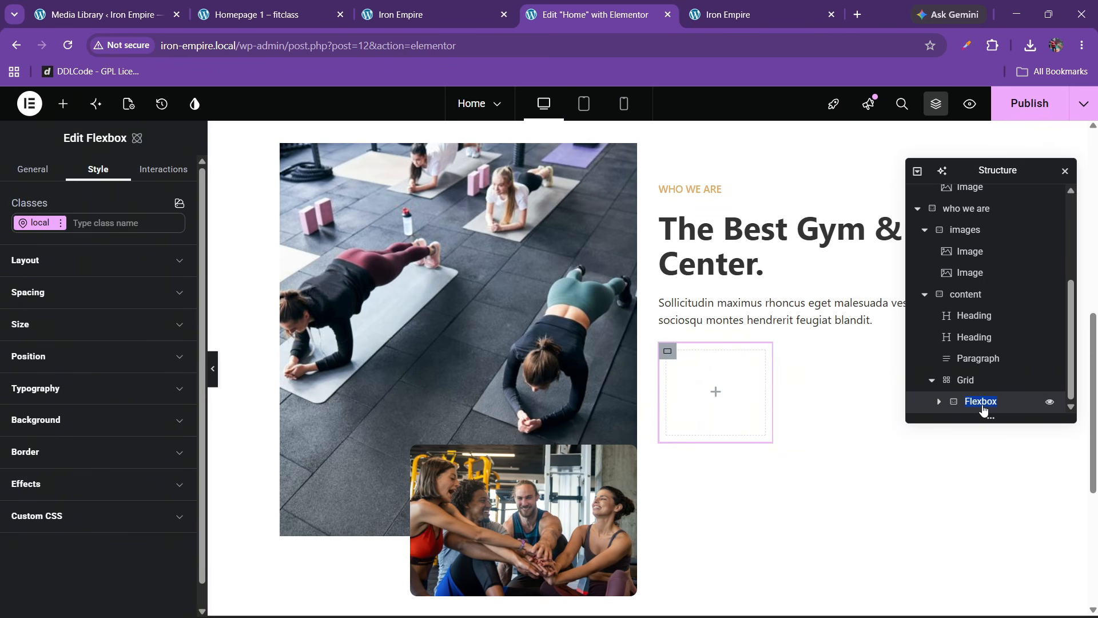
{"action": "type", "text": "box"}
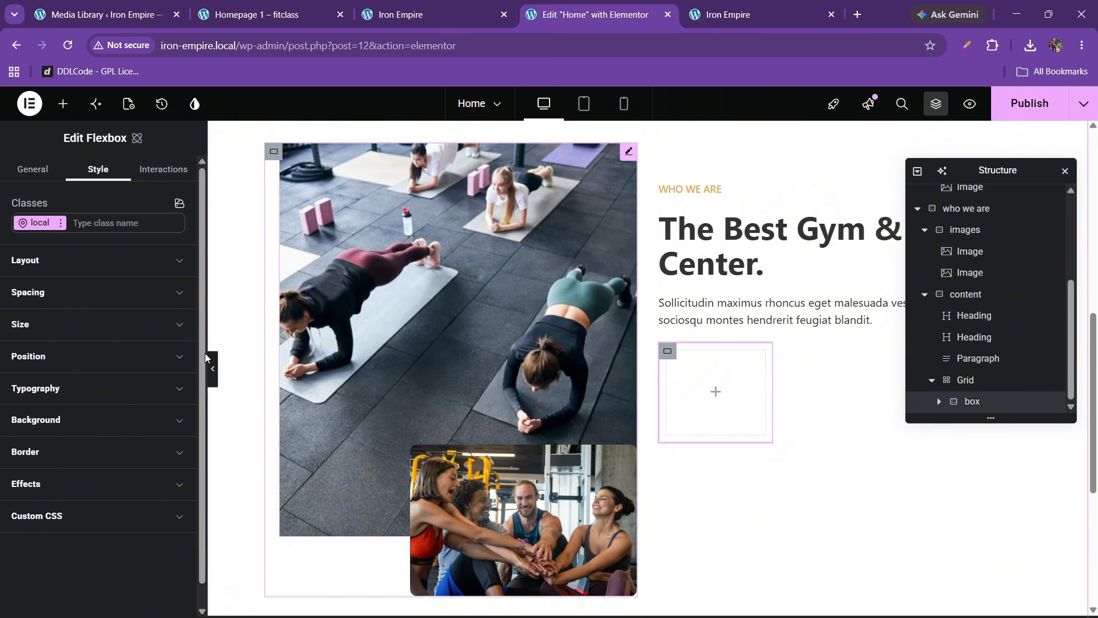
Step: Set the padding of the "box" flexbox to 0 px on all four sides
{"action": "left_click", "coordinate": [65, 302]}
{"action": "scroll", "coordinate": [54, 371], "scroll_direction": "down", "scroll_amount": 3}
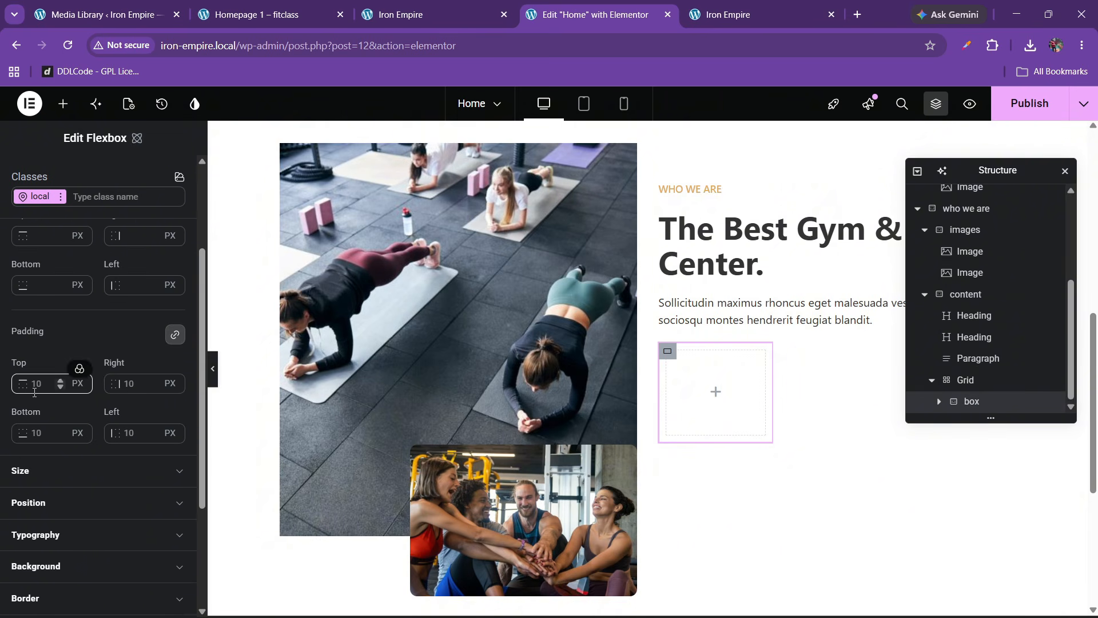
{"action": "left_click", "coordinate": [41, 386]}
{"action": "type", "text": "0"}
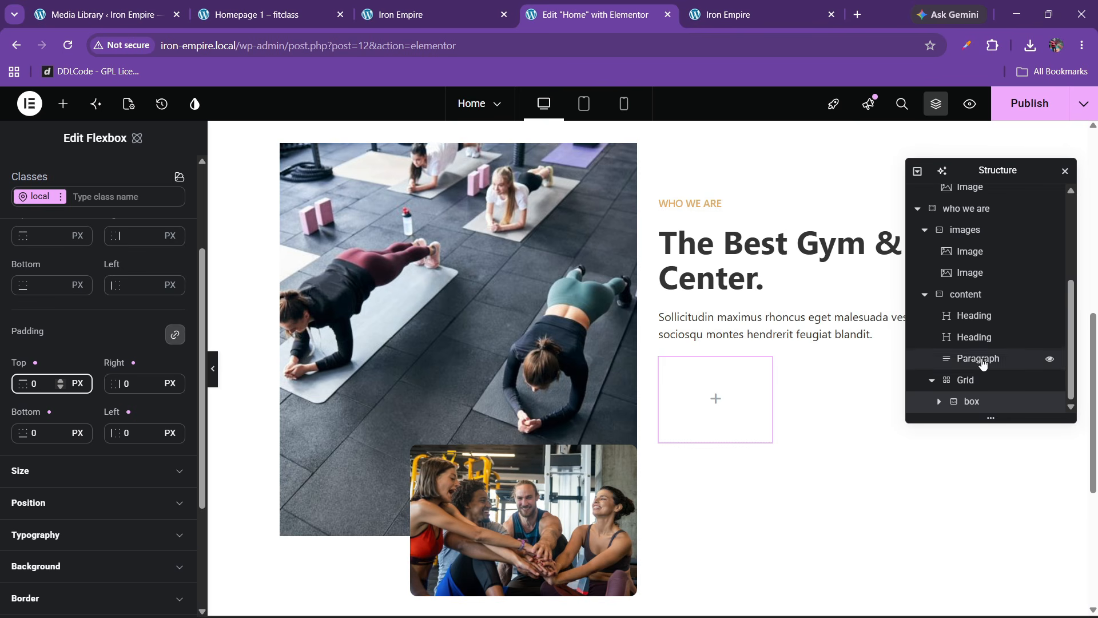
{"action": "scroll", "coordinate": [982, 372], "scroll_direction": "up", "scroll_amount": 1}
{"action": "scroll", "coordinate": [981, 377], "scroll_direction": "down", "scroll_amount": 1}
{"action": "scroll", "coordinate": [103, 292], "scroll_direction": "up", "scroll_amount": 2}
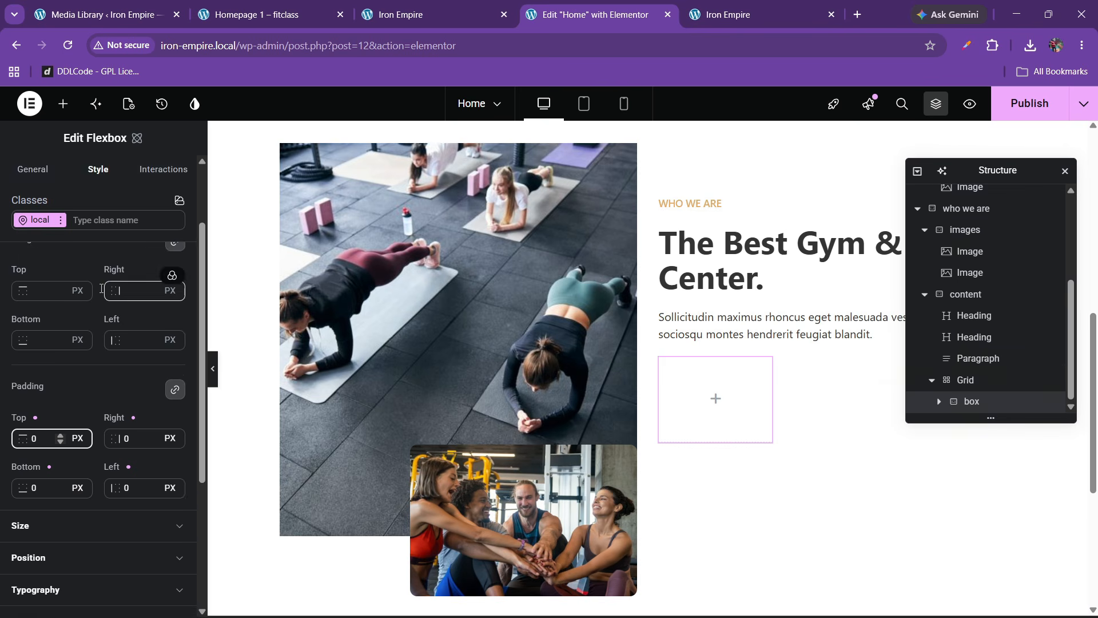
{"action": "scroll", "coordinate": [92, 297], "scroll_direction": "down", "scroll_amount": 1}
{"action": "scroll", "coordinate": [84, 343], "scroll_direction": "up", "scroll_amount": 1}
{"action": "scroll", "coordinate": [84, 363], "scroll_direction": "down", "scroll_amount": 1}
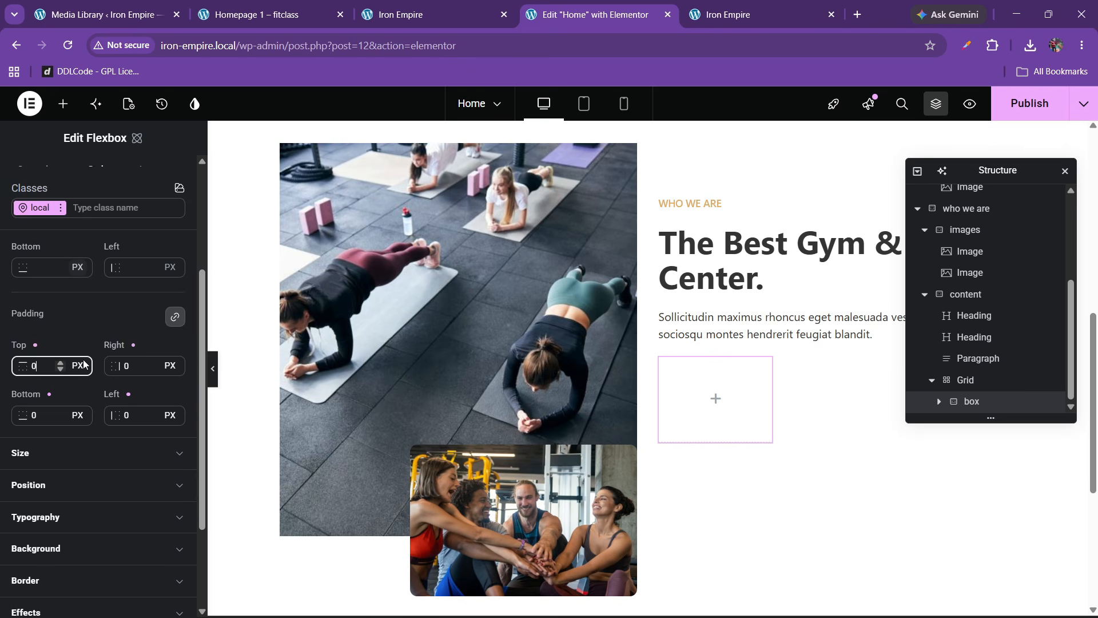
{"action": "scroll", "coordinate": [84, 364], "scroll_direction": "down", "scroll_amount": 2}
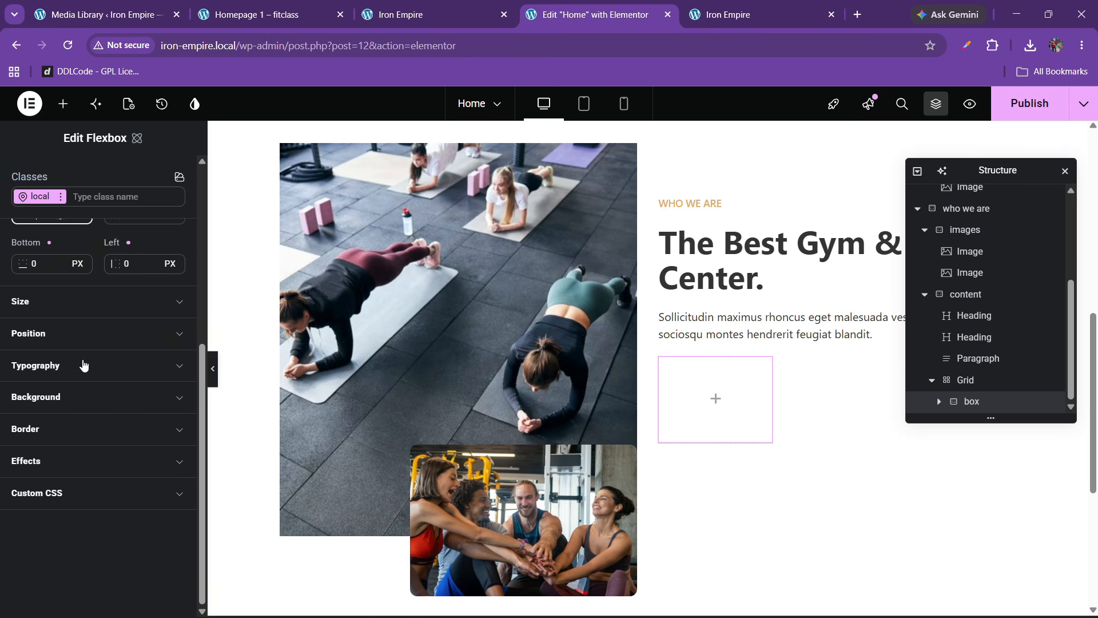
{"action": "scroll", "coordinate": [83, 364], "scroll_direction": "up", "scroll_amount": 1}
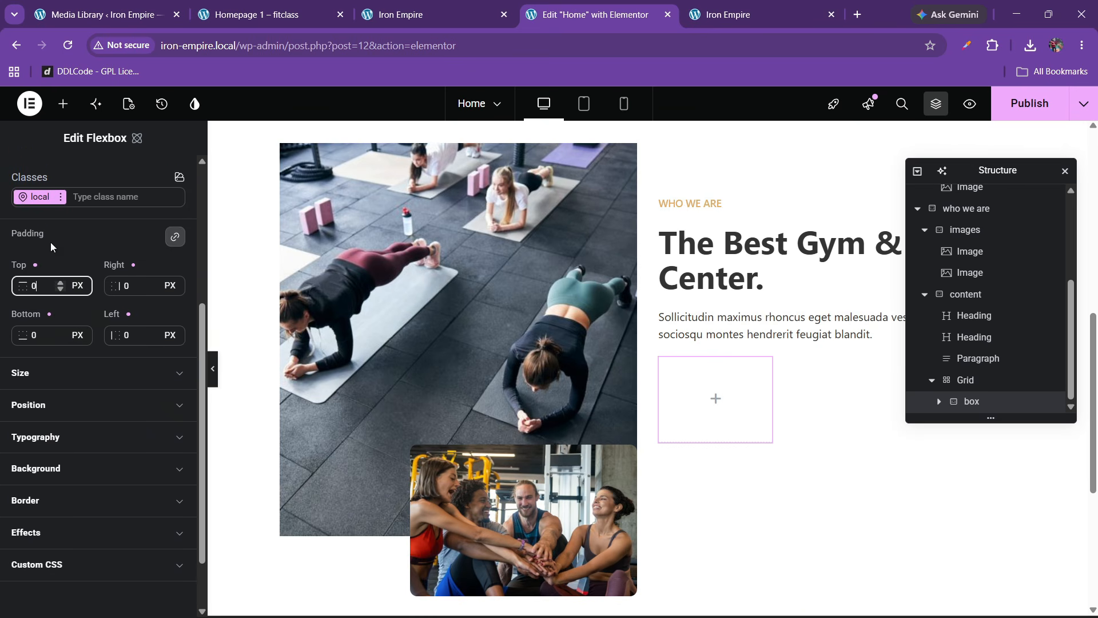
{"action": "scroll", "coordinate": [33, 192], "scroll_direction": "up", "scroll_amount": 3}
{"action": "left_click", "coordinate": [36, 172]}
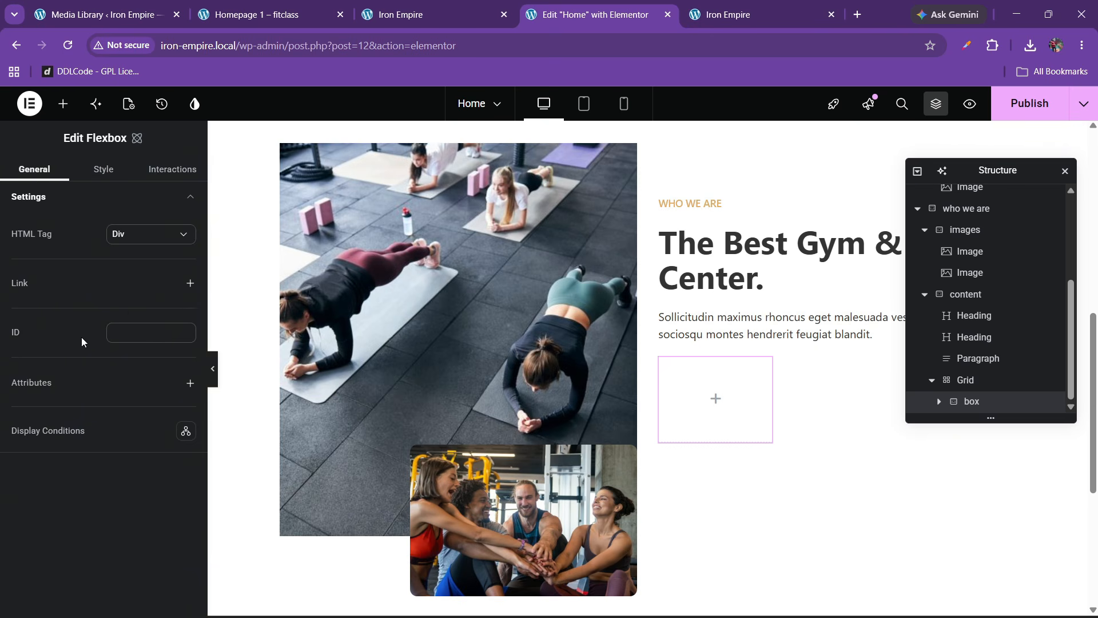
{"action": "left_click", "coordinate": [134, 231]}
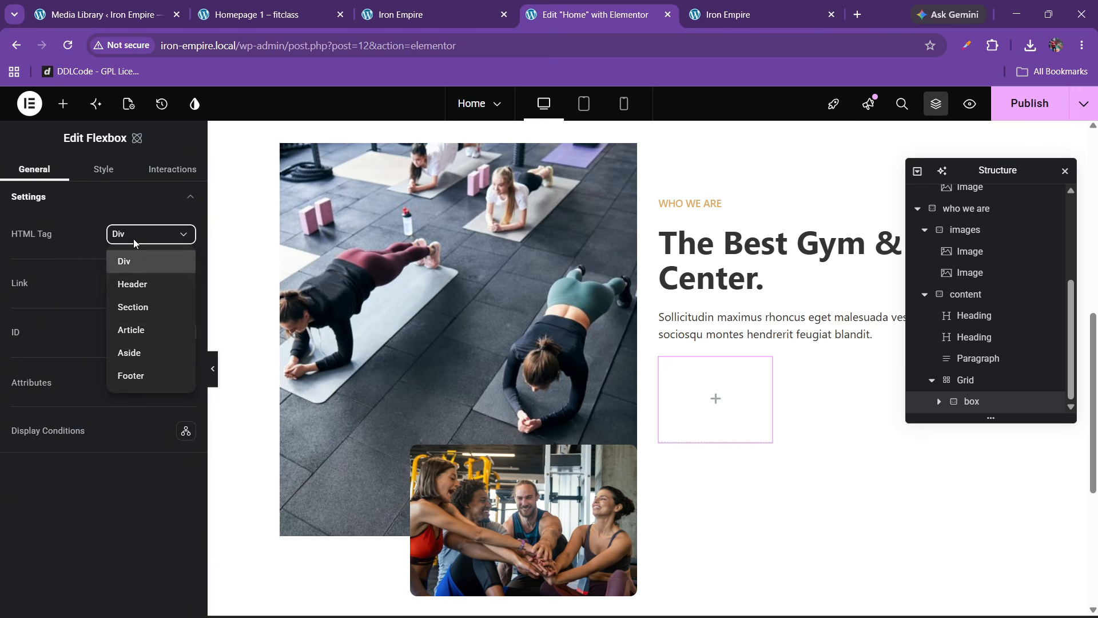
{"action": "left_click", "coordinate": [133, 238]}
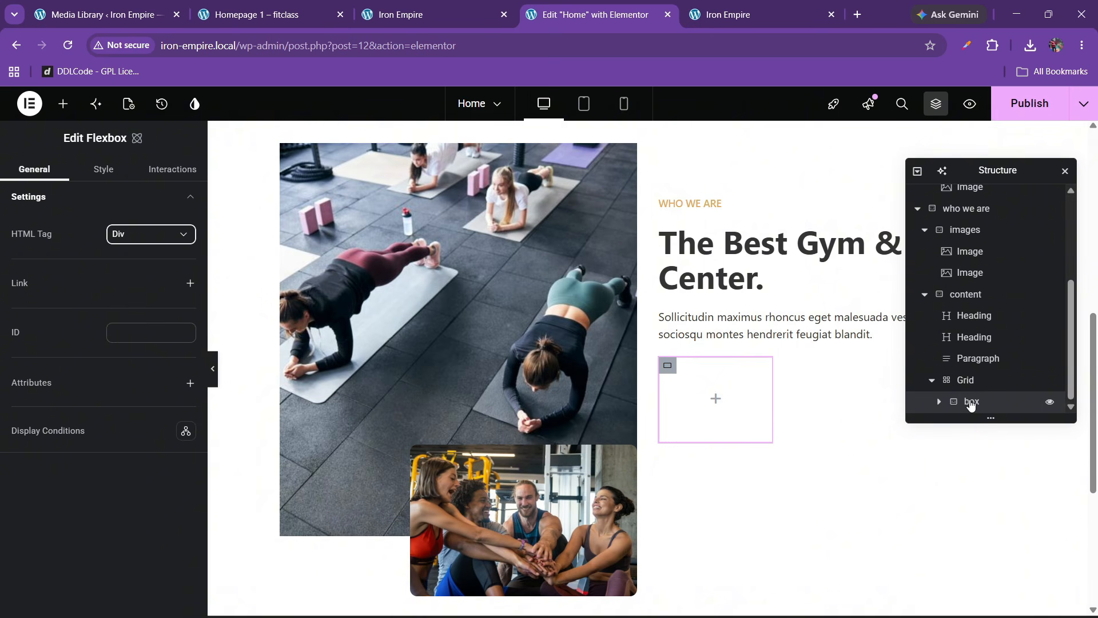
Step: Open the grid's layout settings and compare them with the arrangement of the services list in the Fitclass demo
{"action": "left_click", "coordinate": [965, 380]}
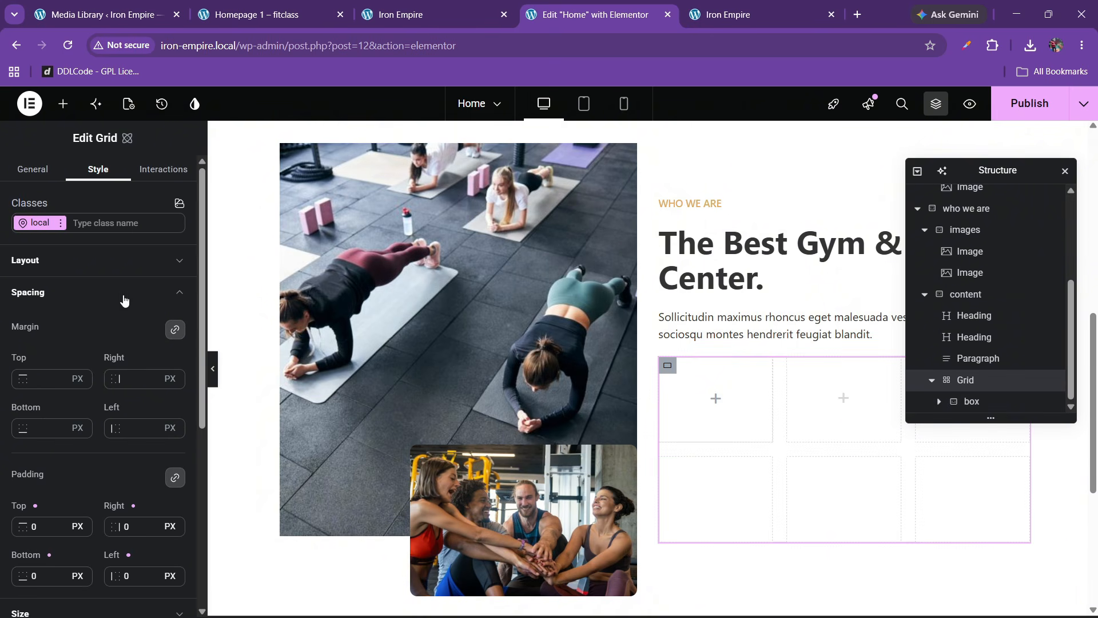
{"action": "left_click", "coordinate": [32, 273]}
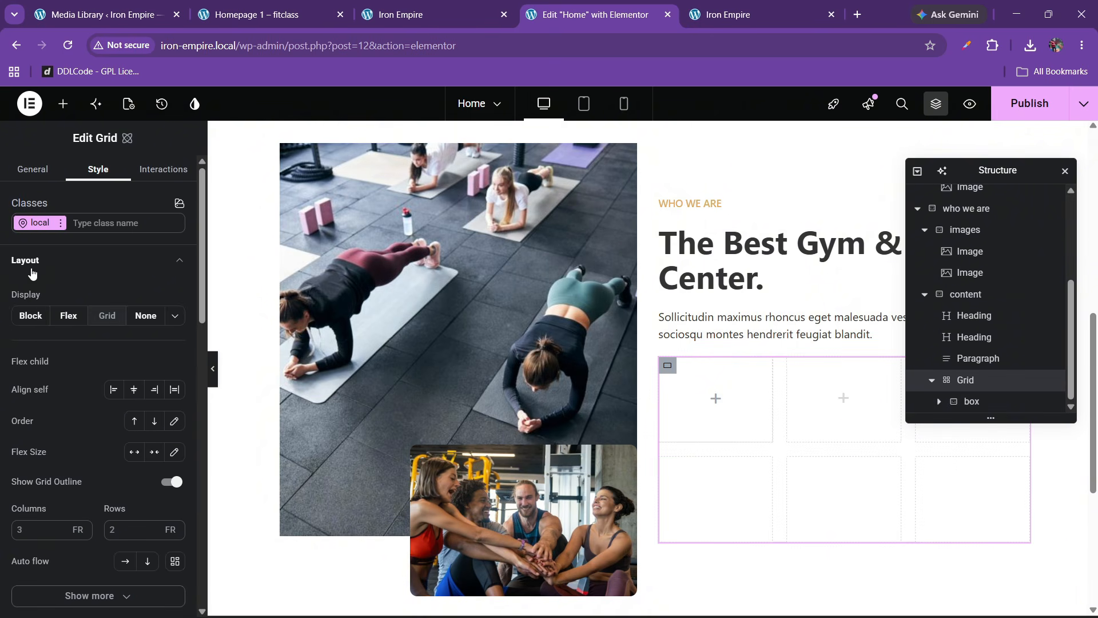
{"action": "scroll", "coordinate": [72, 382], "scroll_direction": "down", "scroll_amount": 2}
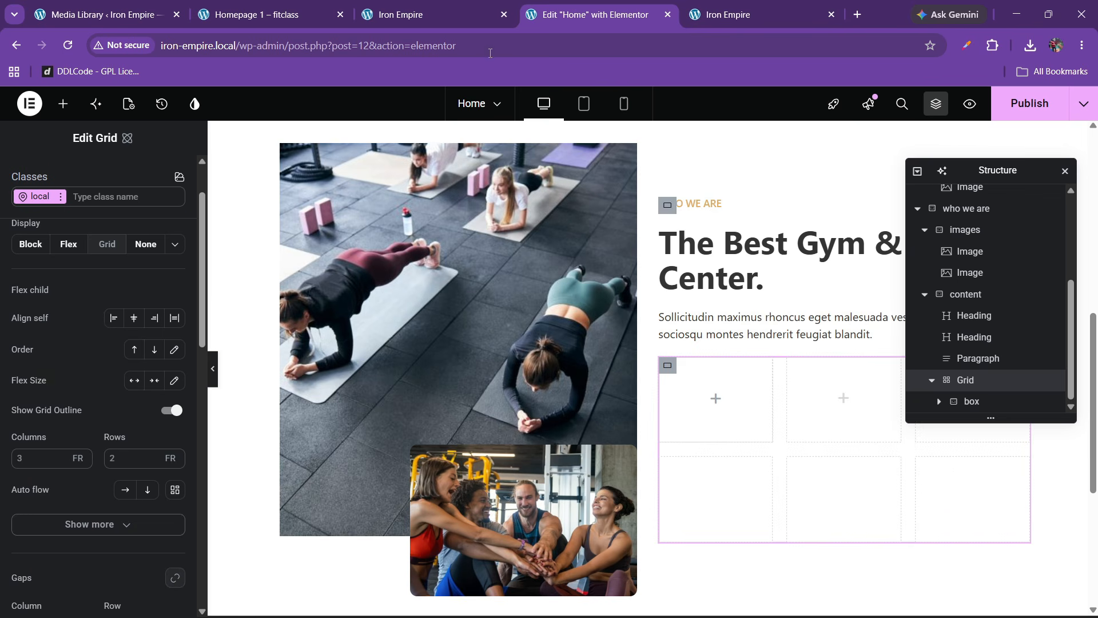
{"action": "left_click", "coordinate": [202, 6]}
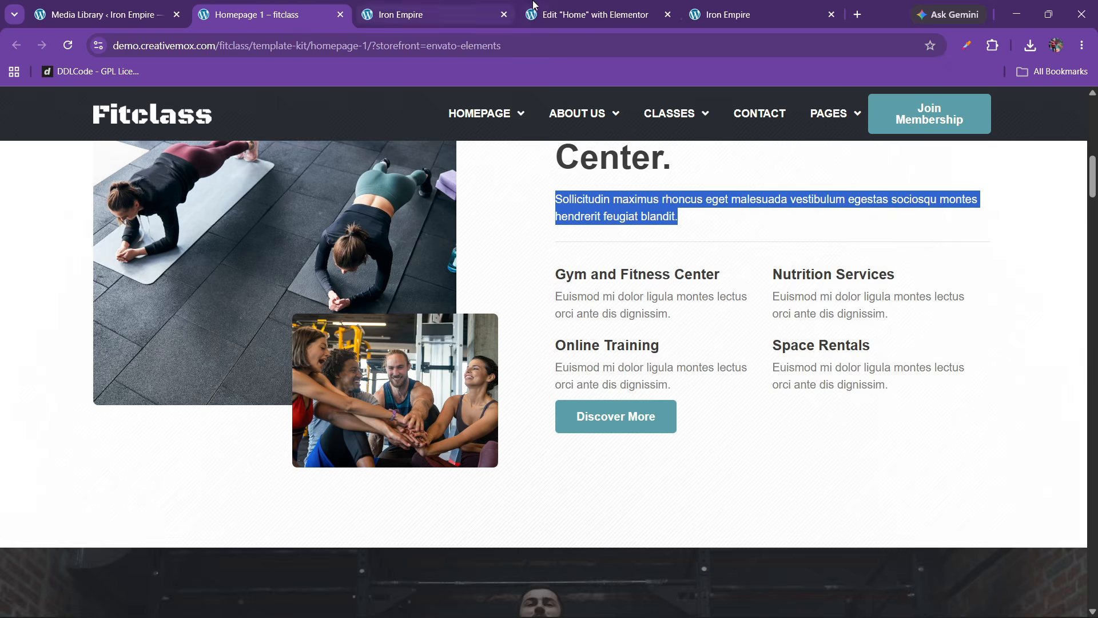
{"action": "left_click", "coordinate": [589, 14]}
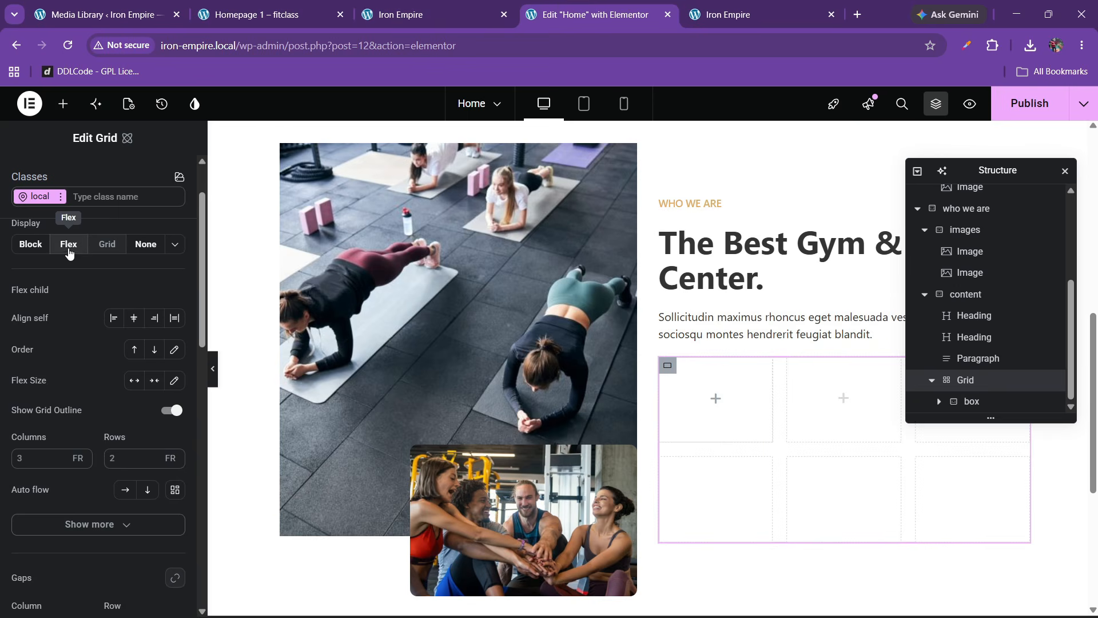
{"action": "left_click", "coordinate": [173, 246]}
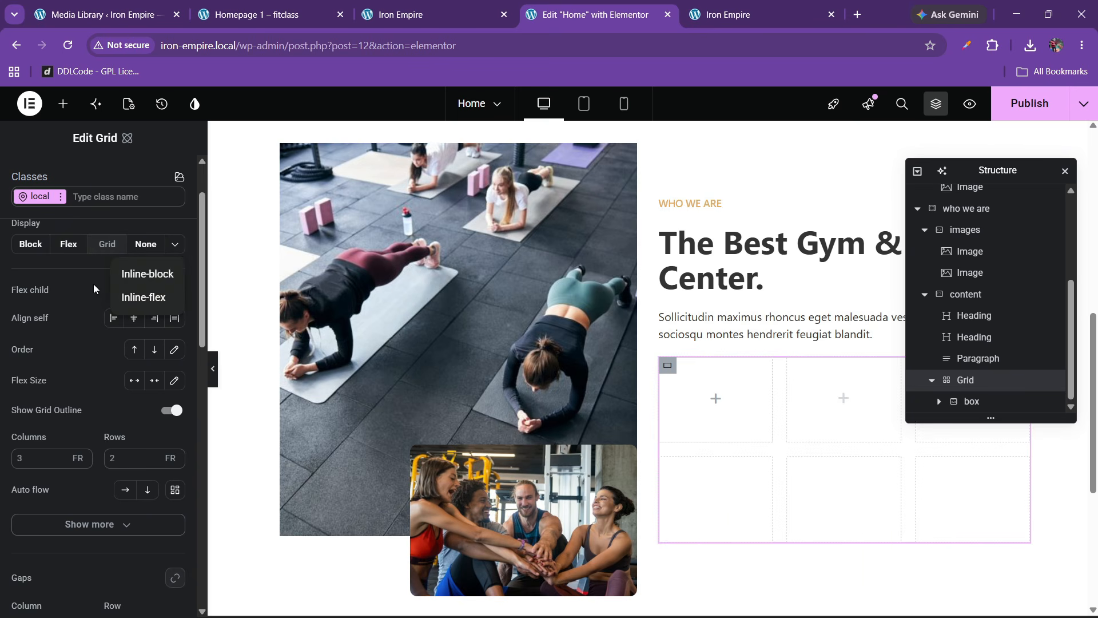
{"action": "left_click", "coordinate": [66, 323]}
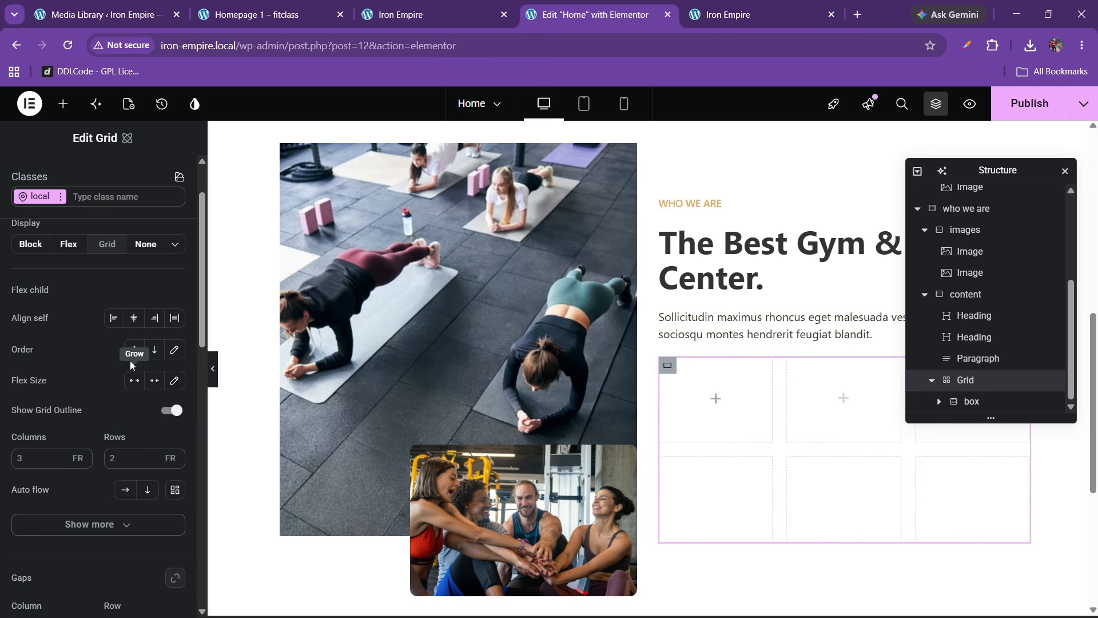
{"action": "left_click", "coordinate": [164, 412]}
{"action": "left_click", "coordinate": [164, 417]}
Step: Set the grid to 2 columns with row auto flow, and reveal its auto rows and auto columns options
{"action": "scroll", "coordinate": [130, 403], "scroll_direction": "down", "scroll_amount": 3}
{"action": "left_click", "coordinate": [26, 316]}
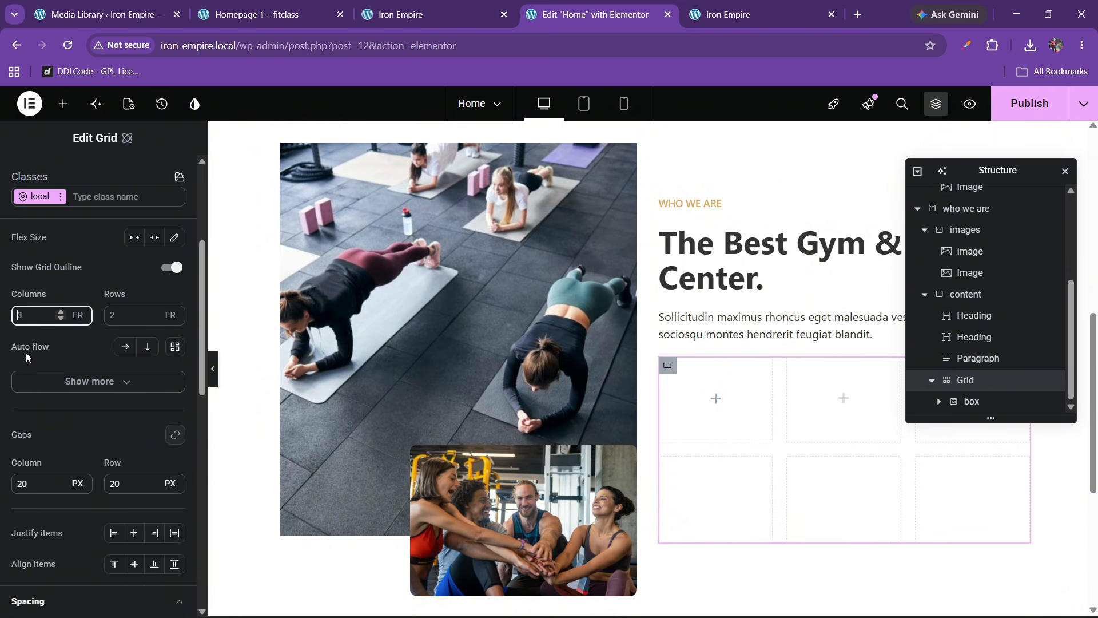
{"action": "type", "text": "2"}
{"action": "left_click", "coordinate": [127, 347]}
{"action": "left_click", "coordinate": [120, 382]}
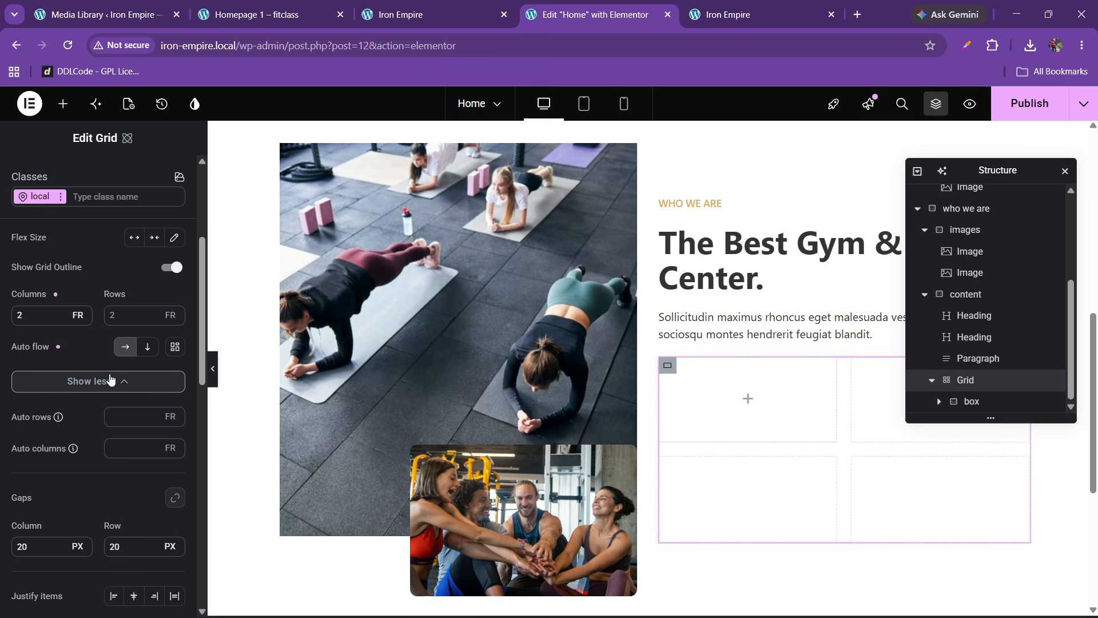
Step: Convert the local styles of the "The Best Gym & Fitness Center." heading into a global class named main-heading
{"action": "left_click", "coordinate": [92, 381]}
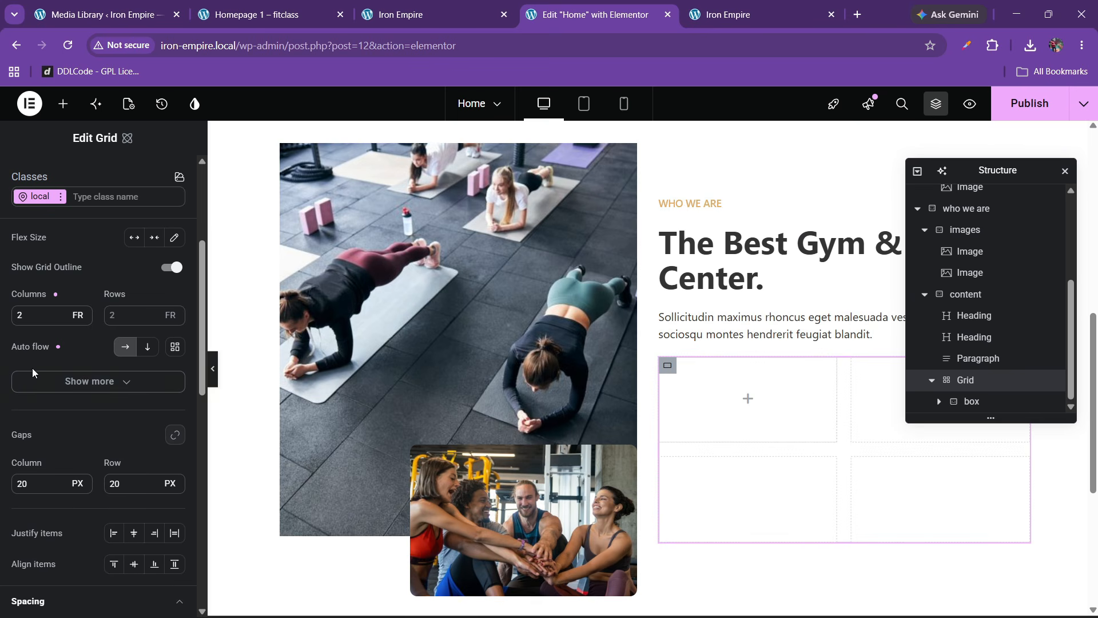
{"action": "left_click", "coordinate": [226, 8]}
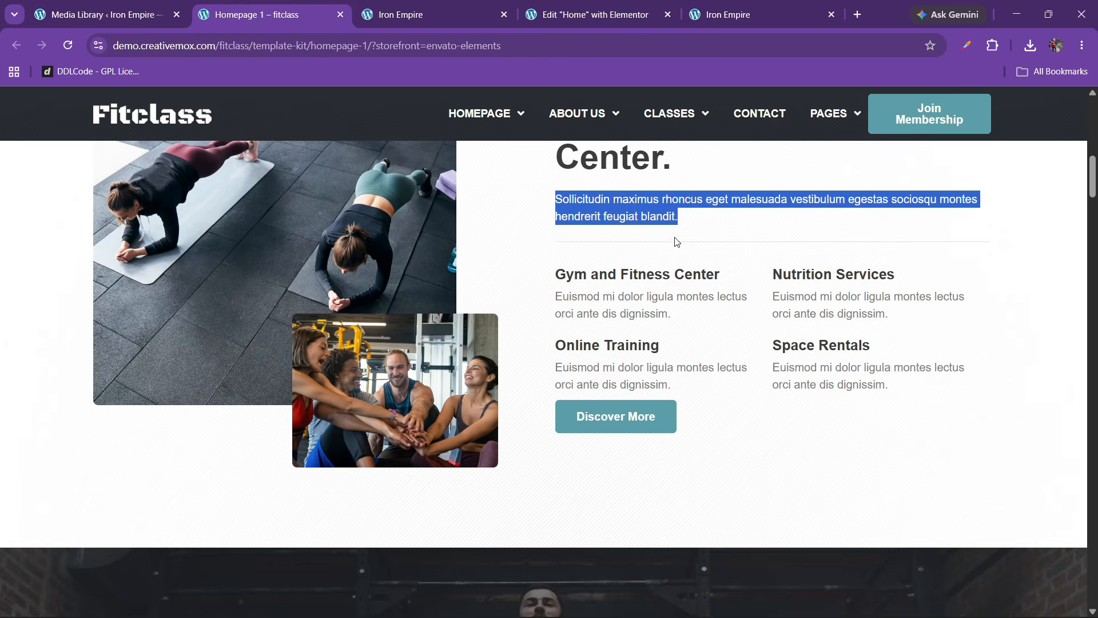
{"action": "left_click", "coordinate": [595, 14]}
{"action": "left_click", "coordinate": [762, 266]}
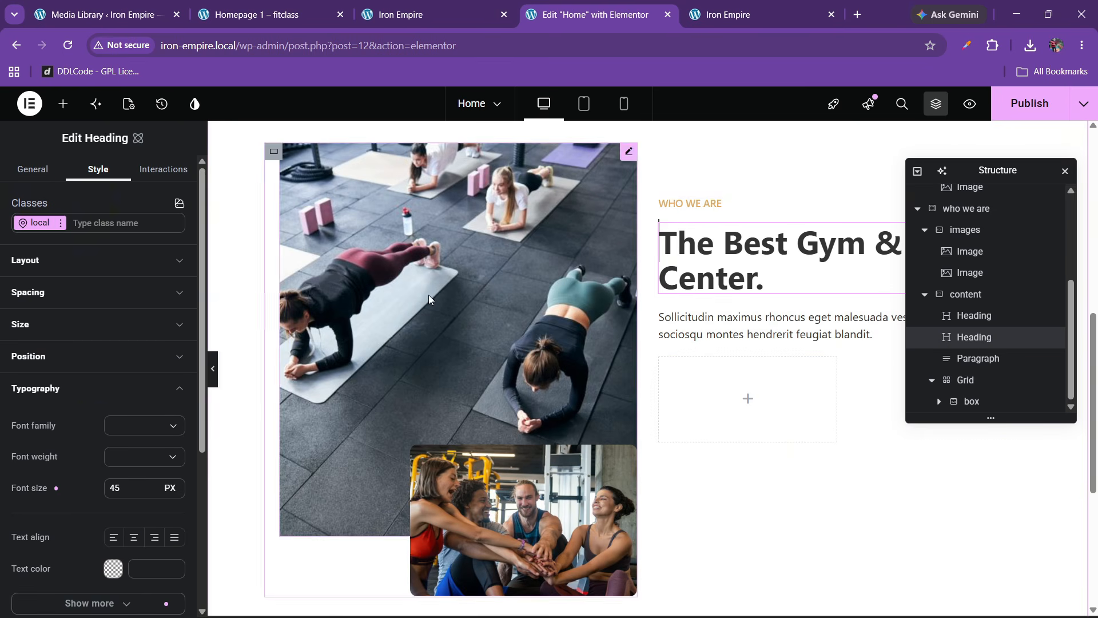
{"action": "left_click", "coordinate": [60, 223]}
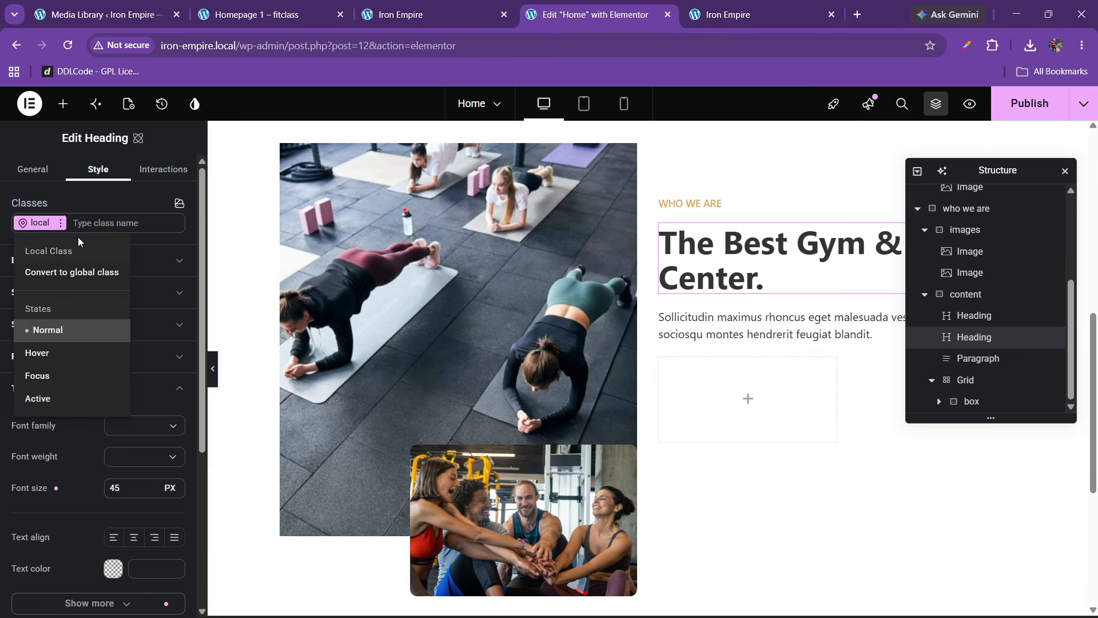
{"action": "left_click", "coordinate": [80, 273]}
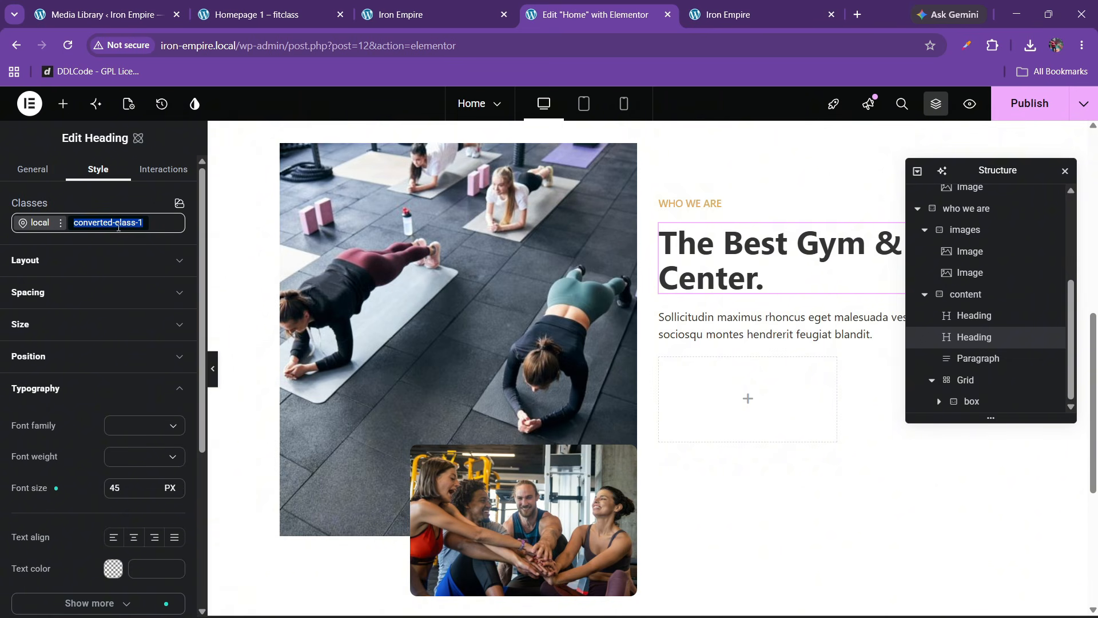
{"action": "type", "text": "m"}
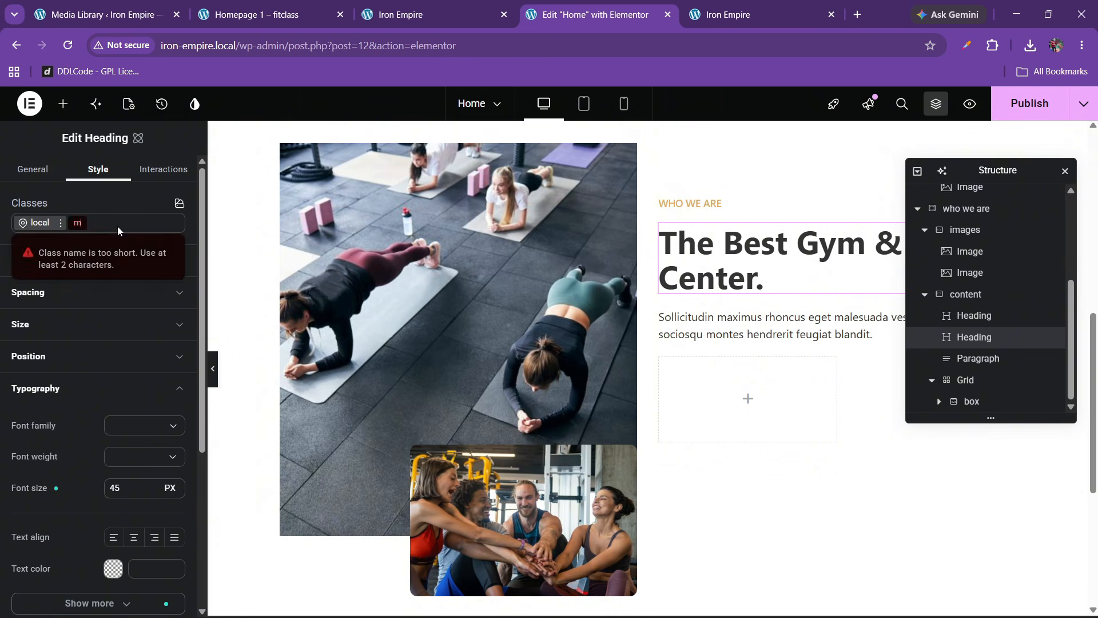
{"action": "type", "text": "ain-heading"}
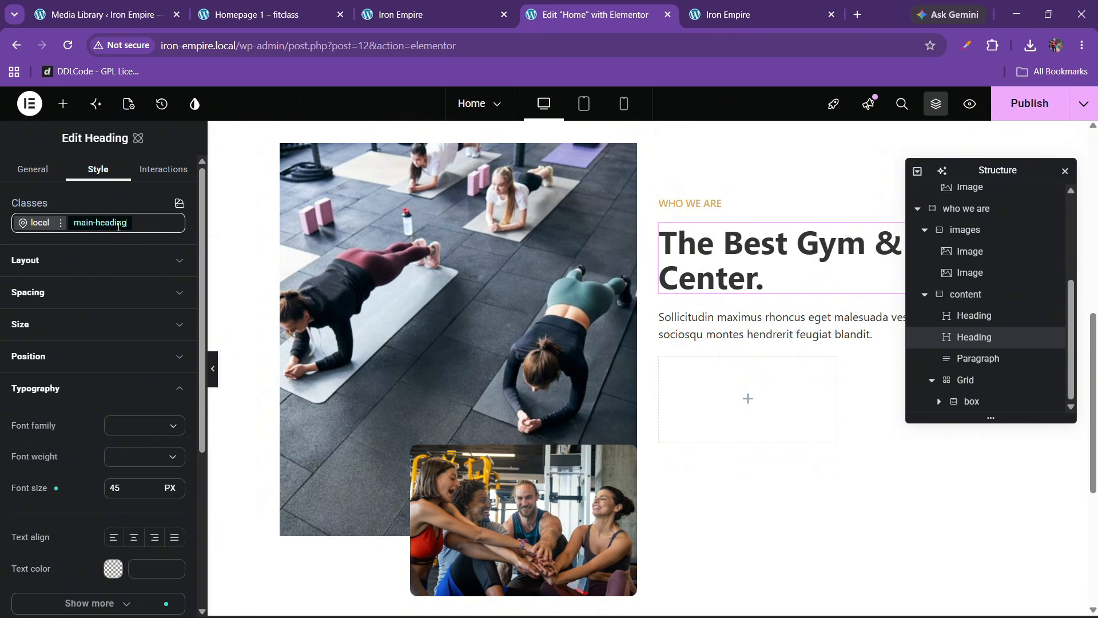
{"action": "key", "text": "Return"}
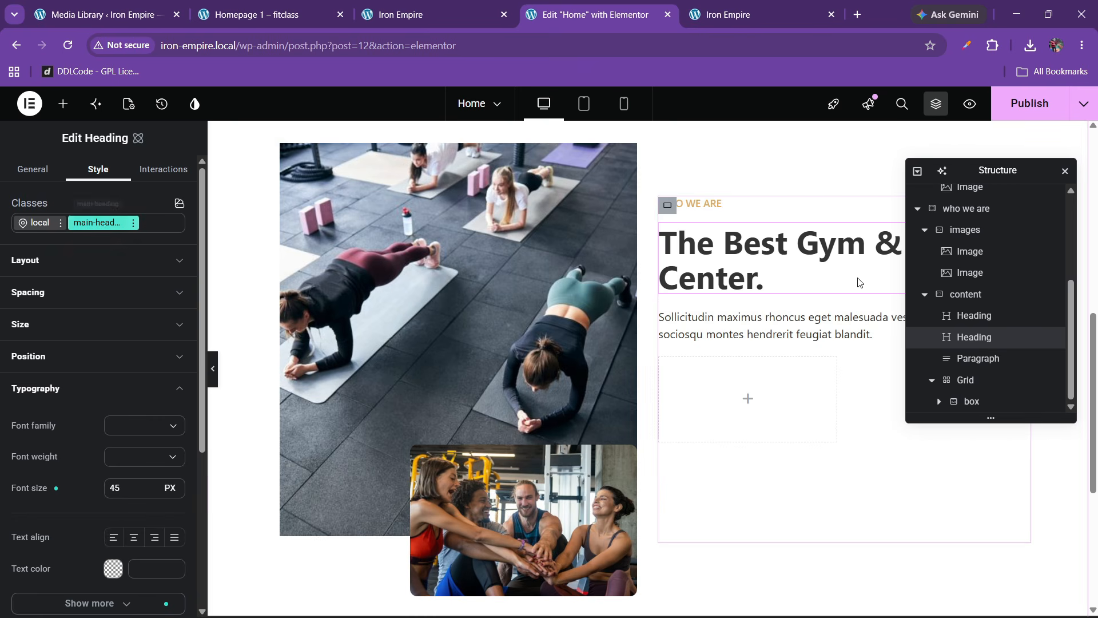
{"action": "left_click", "coordinate": [714, 201]}
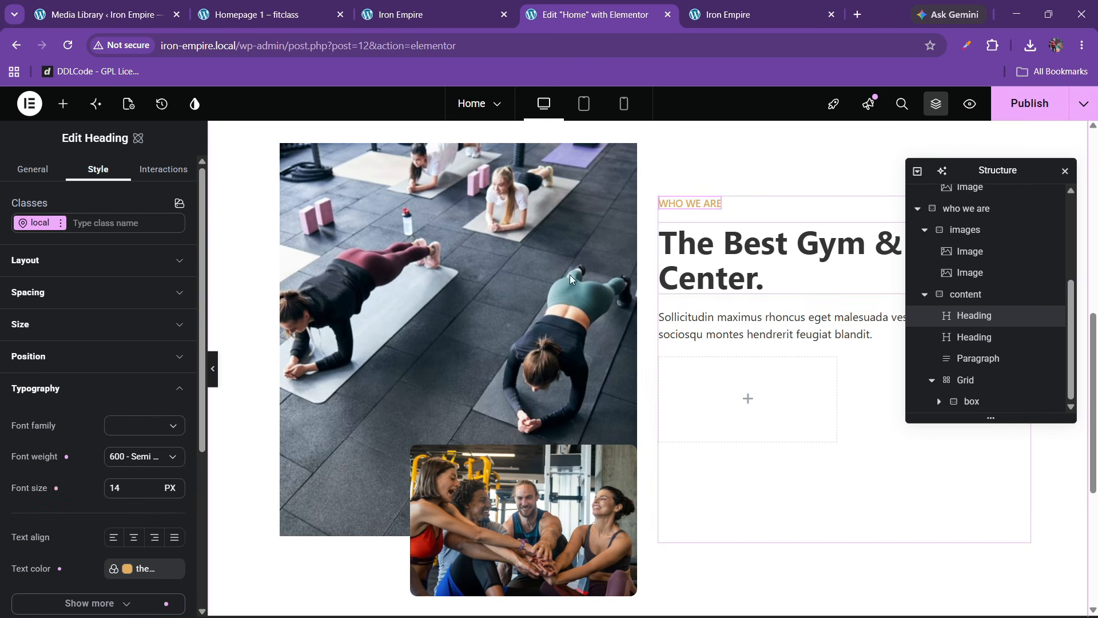
{"action": "left_click", "coordinate": [60, 223]}
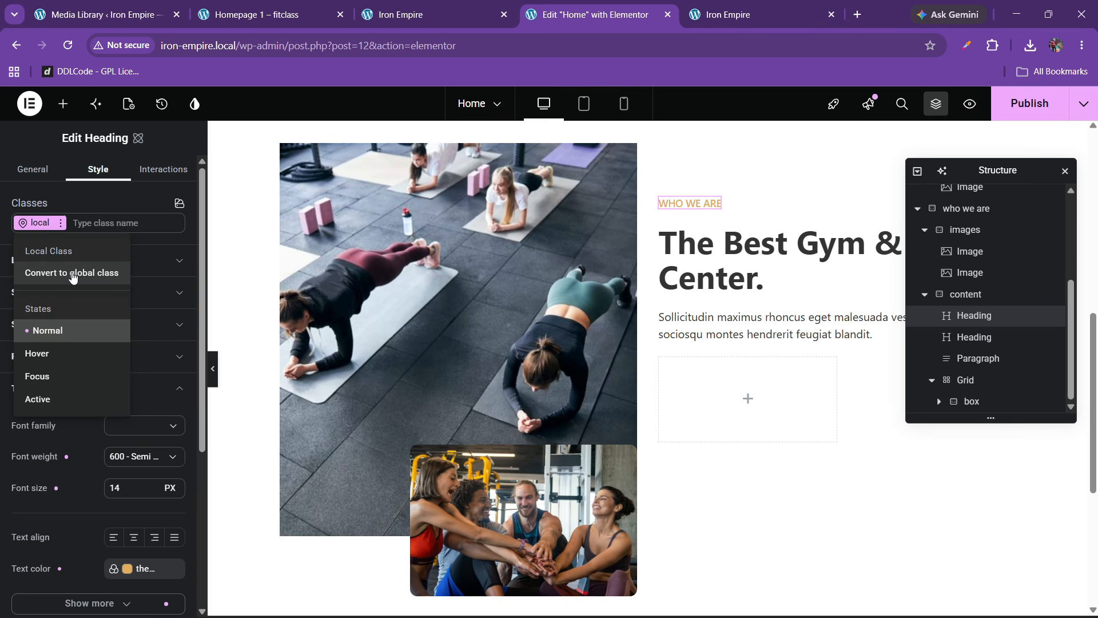
{"action": "left_click", "coordinate": [74, 206]}
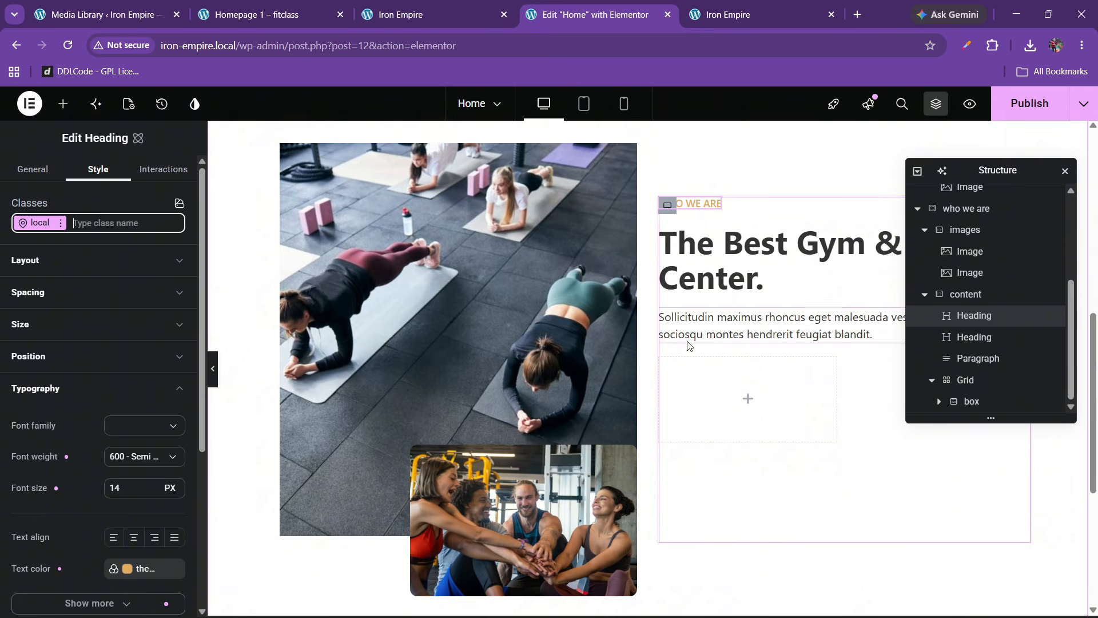
Step: Check the services area in the Fitclass demo, and add a Divider widget between the paragraph and the grid
{"action": "left_click", "coordinate": [268, 14]}
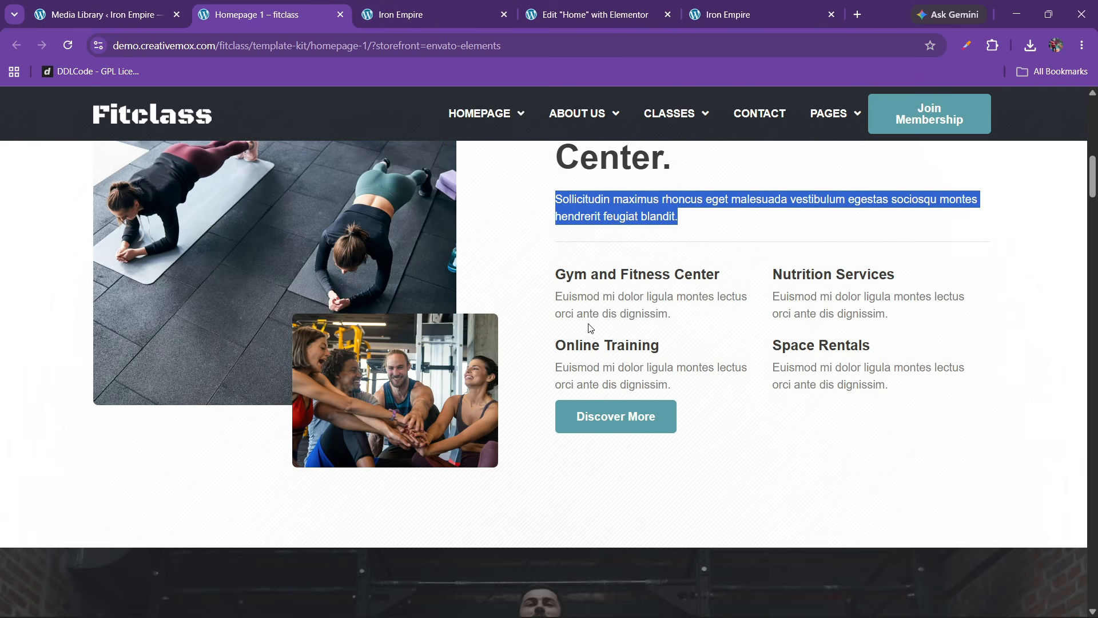
{"action": "left_click", "coordinate": [589, 15]}
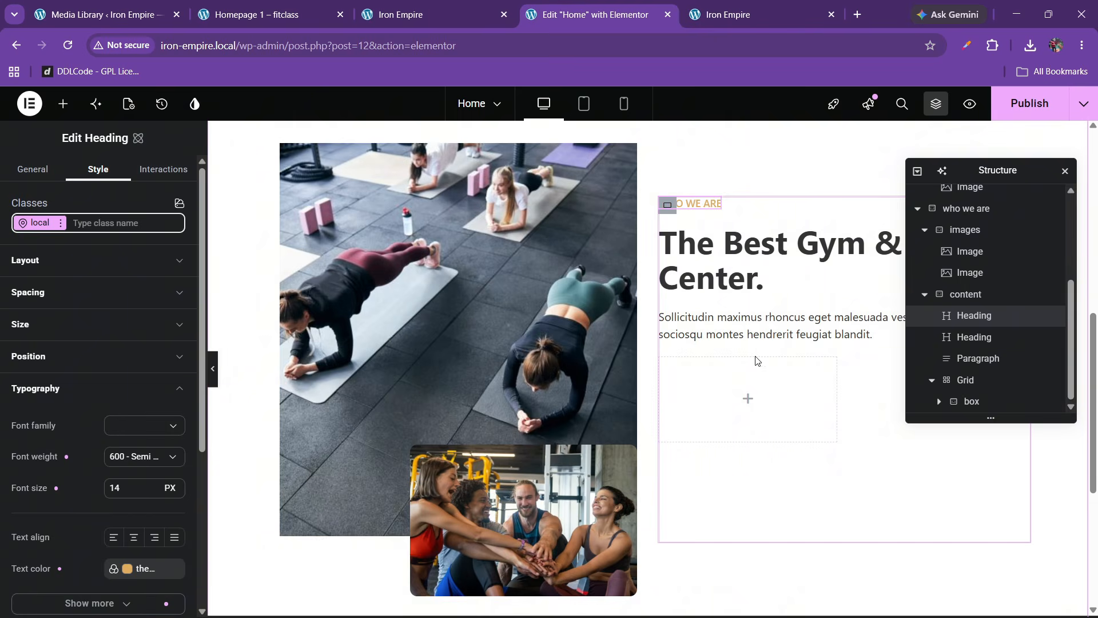
{"action": "left_click", "coordinate": [246, 16]}
{"action": "left_click", "coordinate": [663, 4]}
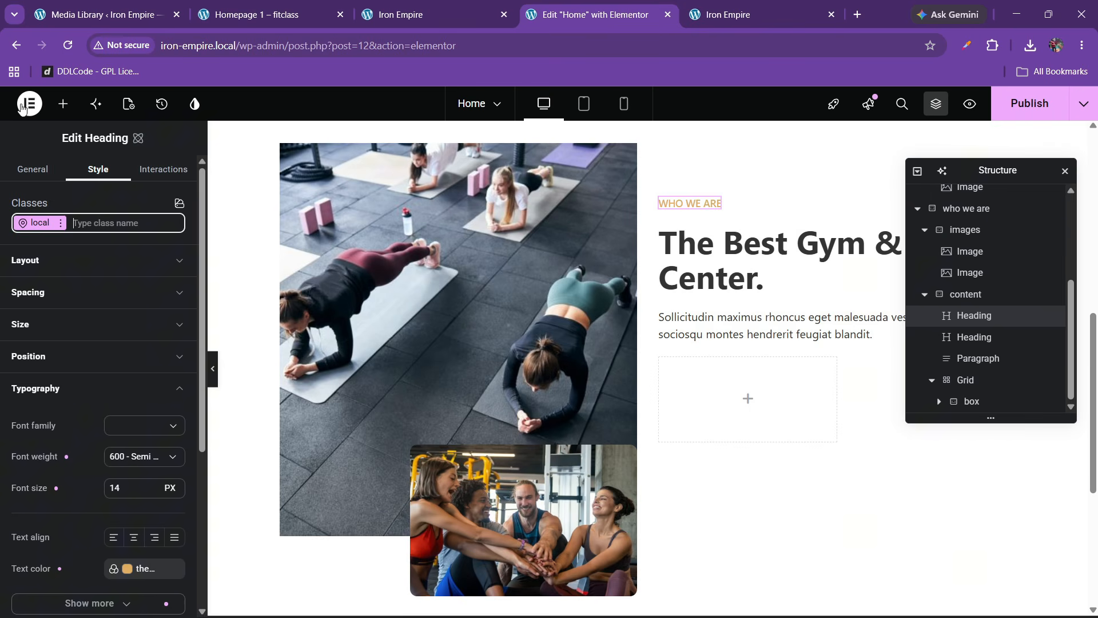
{"action": "left_click", "coordinate": [63, 104]}
{"action": "left_click", "coordinate": [95, 203]}
{"action": "type", "text": "divi"}
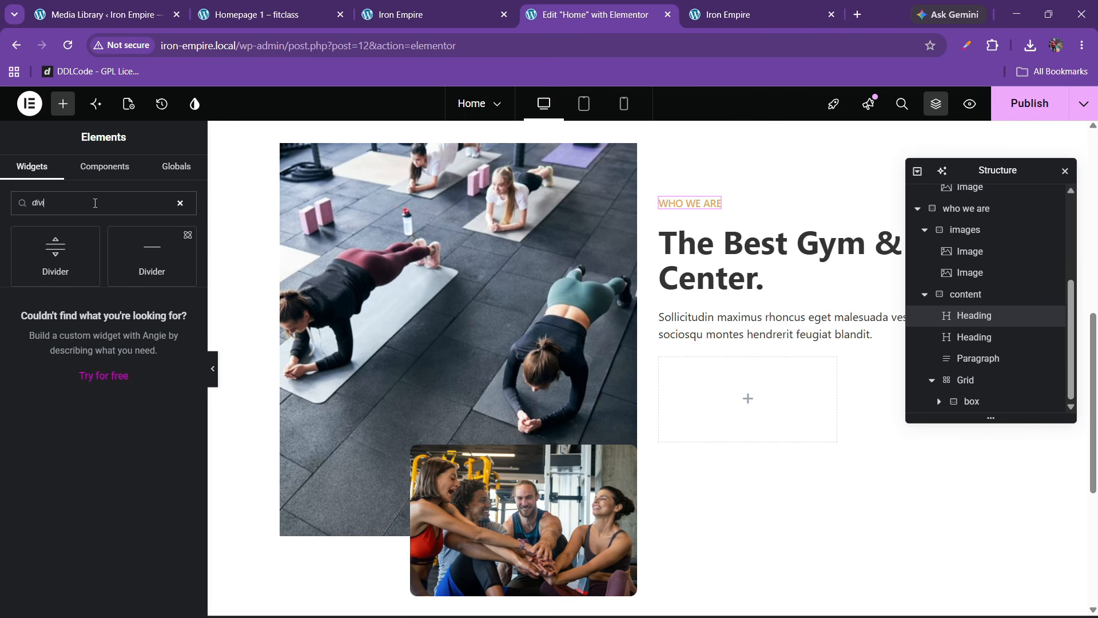
{"action": "left_click_drag", "start_coordinate": [73, 260], "coordinate": [774, 325]}
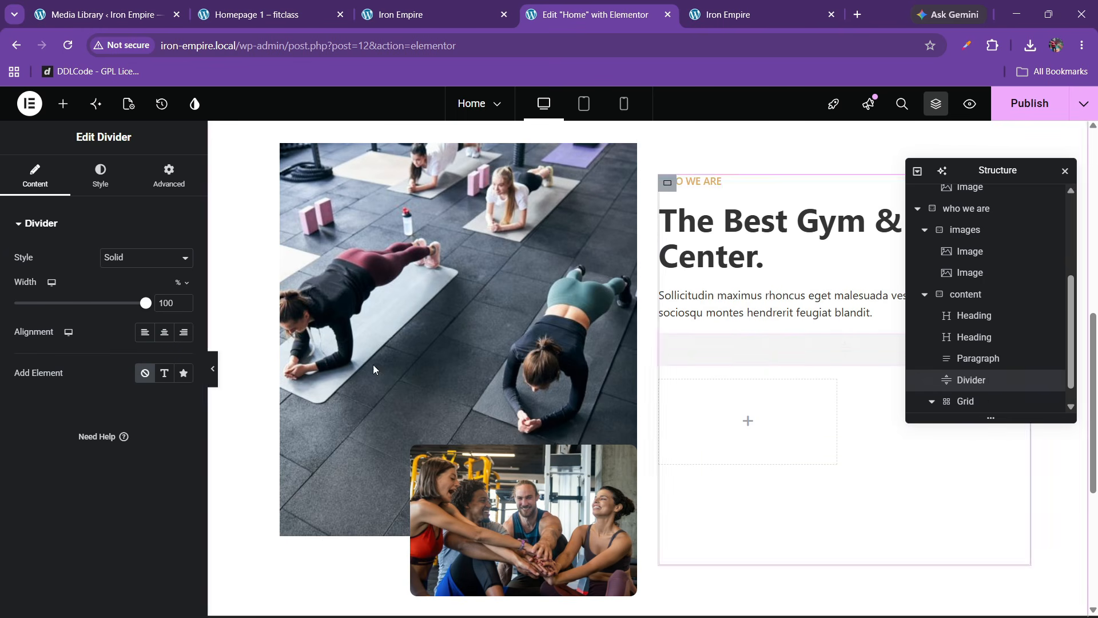
Step: Set the divider's gap to 2 px and its color to light grey #CBC3C3, and preview the section without the editing panel
{"action": "left_click", "coordinate": [100, 174]}
{"action": "left_click_drag", "start_coordinate": [50, 358], "coordinate": [4, 375]}
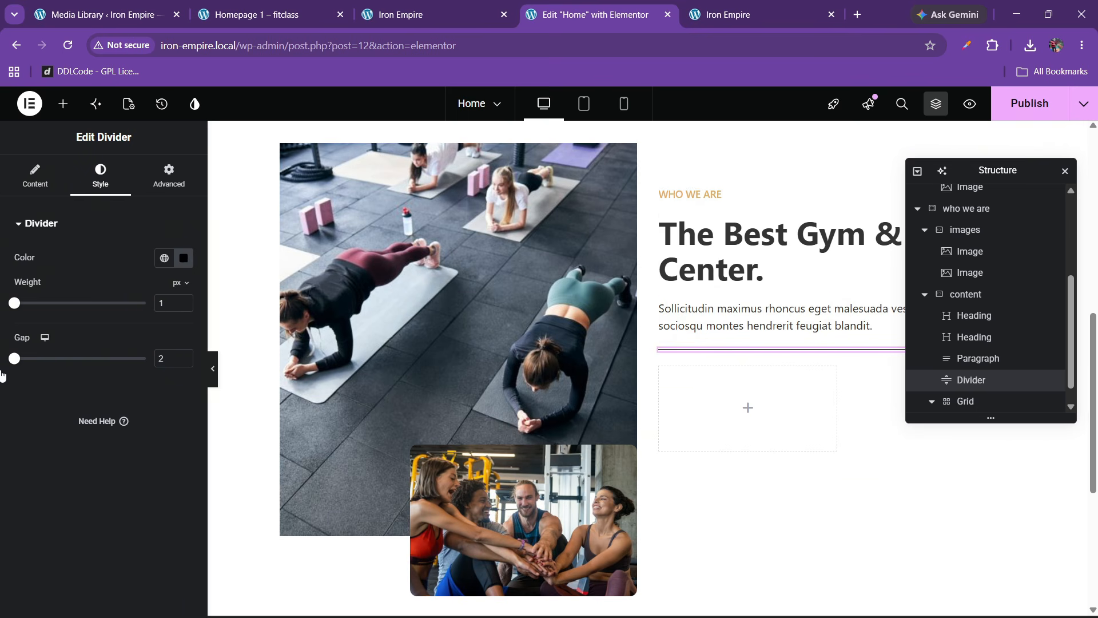
{"action": "left_click", "coordinate": [184, 257]}
{"action": "left_click_drag", "start_coordinate": [112, 372], "coordinate": [108, 338]}
{"action": "left_click", "coordinate": [43, 430]}
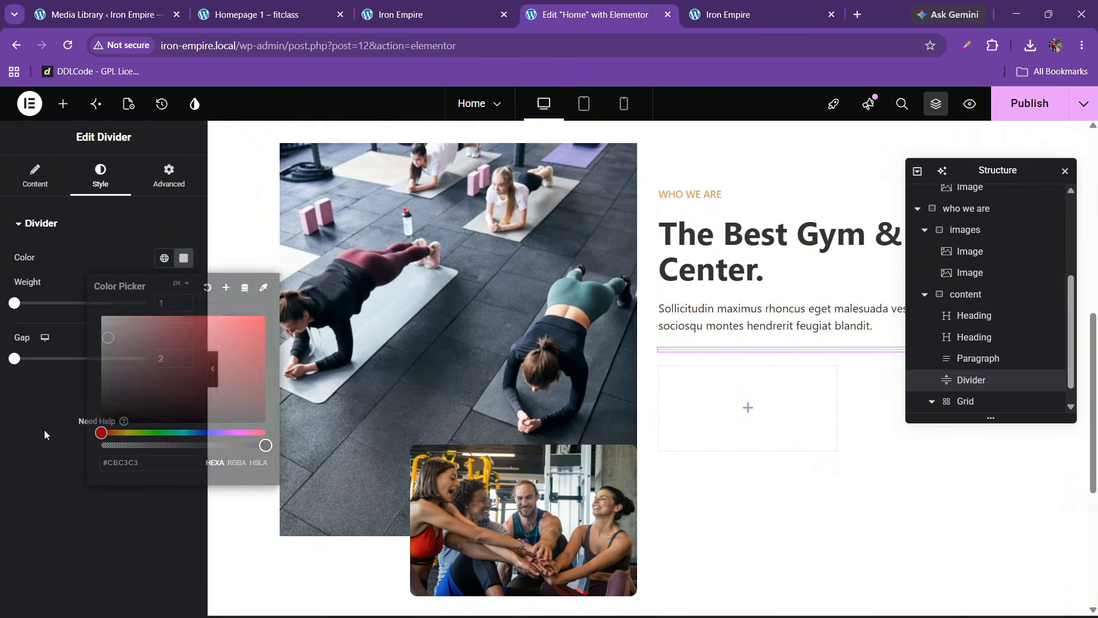
{"action": "left_click", "coordinate": [215, 382]}
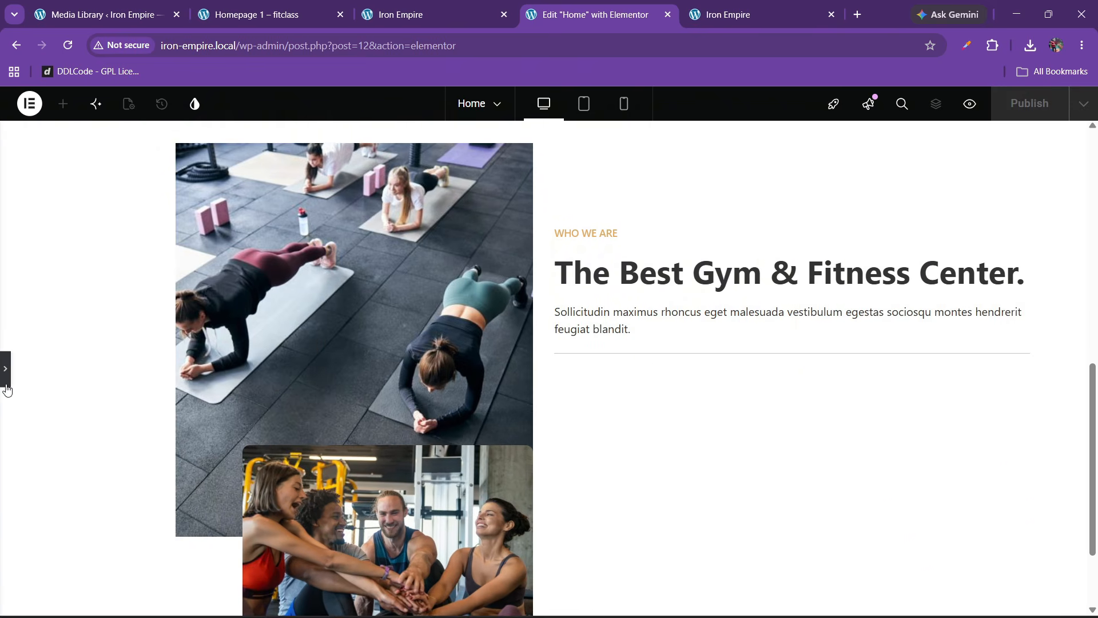
{"action": "left_click", "coordinate": [6, 378]}
Step: Check the Fitclass demo and add a Heading element directly below the divider in the content container
{"action": "left_click", "coordinate": [263, 14]}
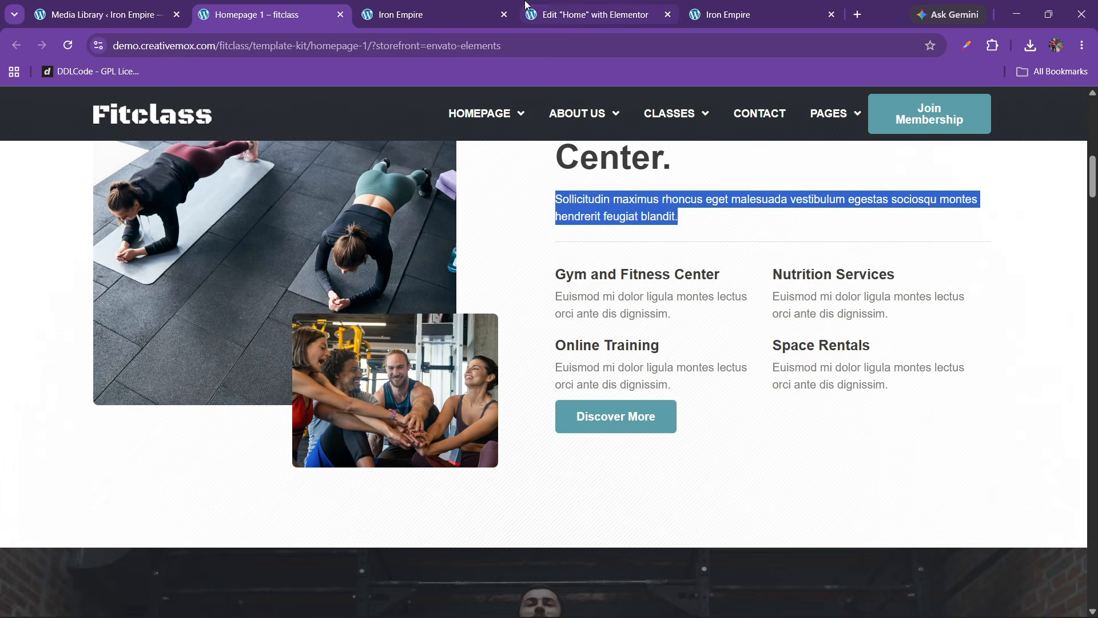
{"action": "left_click", "coordinate": [556, 9]}
{"action": "left_click", "coordinate": [63, 104]}
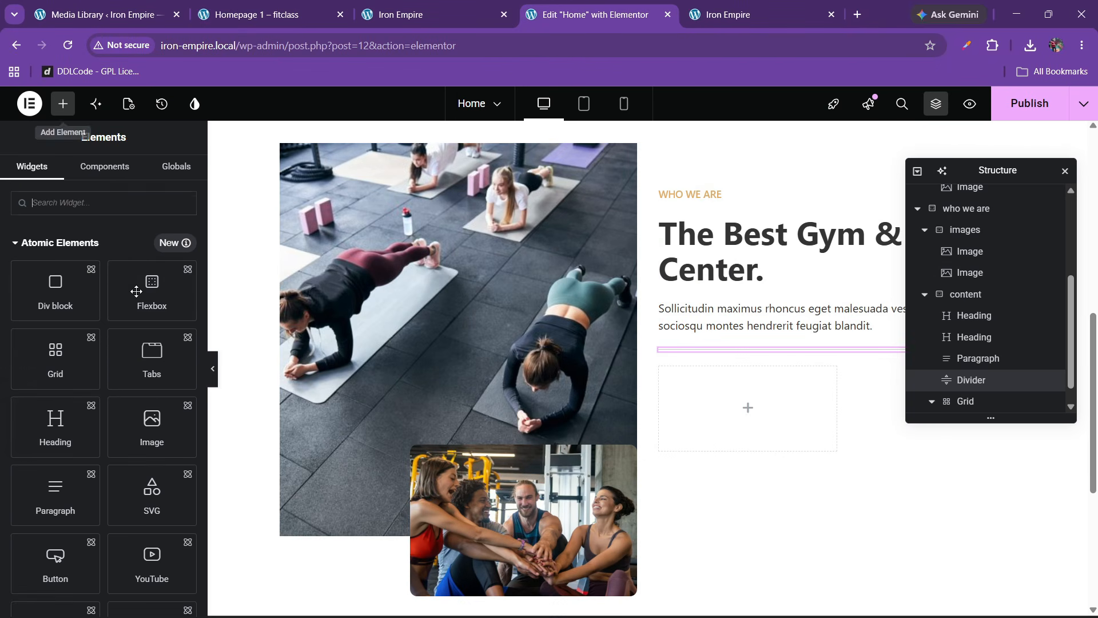
{"action": "left_click_drag", "start_coordinate": [77, 434], "coordinate": [748, 437]}
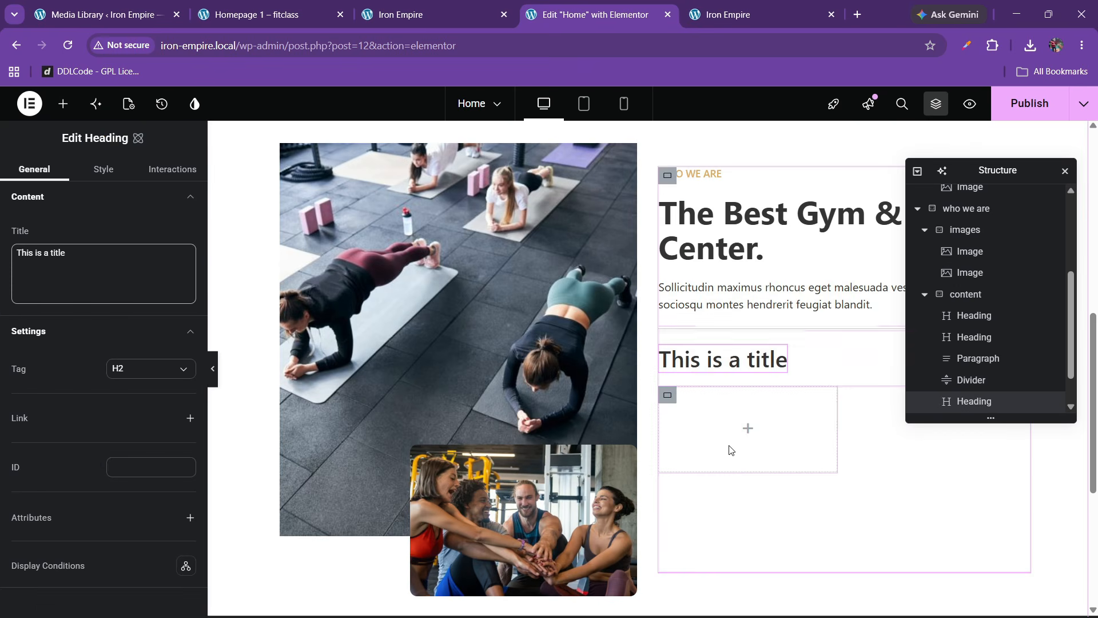
Step: Copy the first service title from the Fitclass demo and set the new heading's text to "Gym and Fitness Center"
{"action": "left_click", "coordinate": [268, 14]}
{"action": "left_click", "coordinate": [582, 279]}
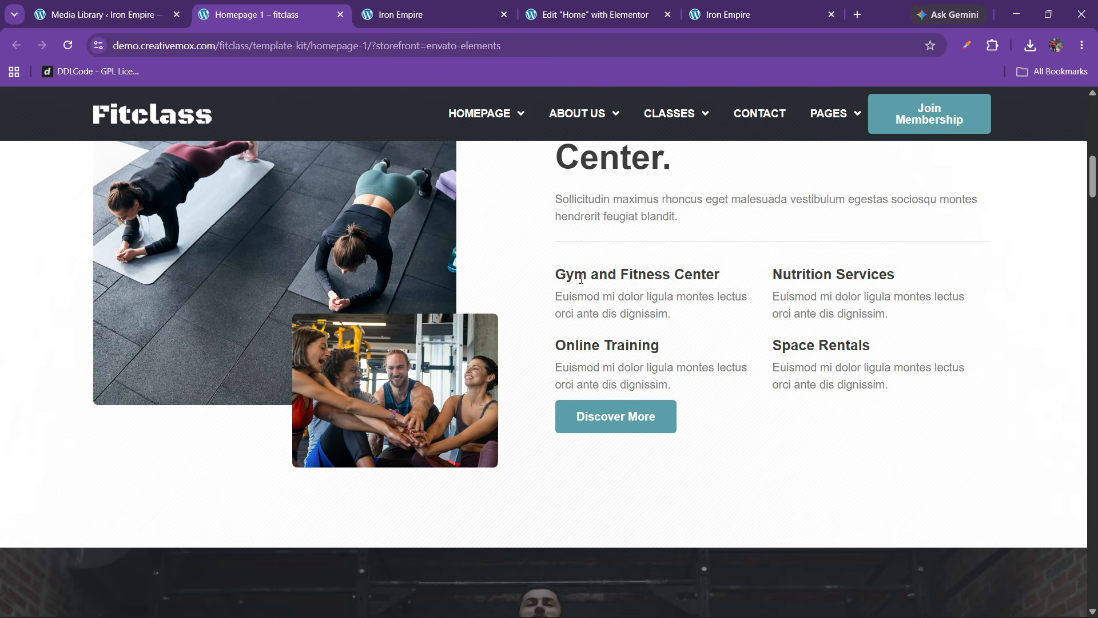
{"action": "left_click_drag", "start_coordinate": [557, 279], "coordinate": [721, 275]}
{"action": "key", "text": "ctrl+c"}
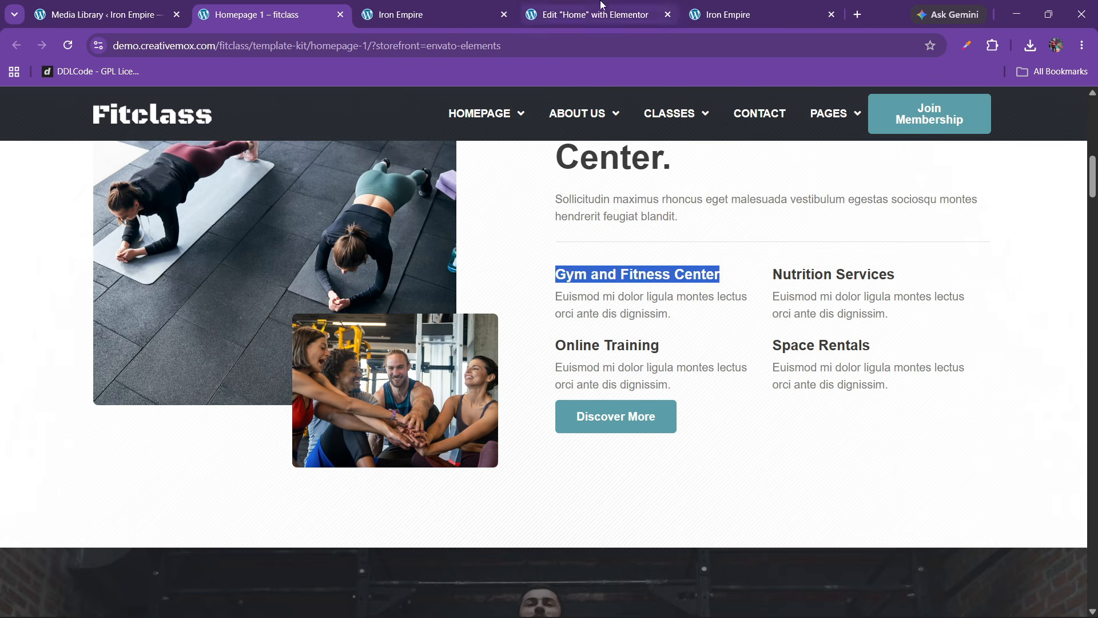
{"action": "left_click", "coordinate": [589, 14]}
{"action": "triple_click", "coordinate": [40, 255]}
{"action": "key", "text": "ctrl+v"}
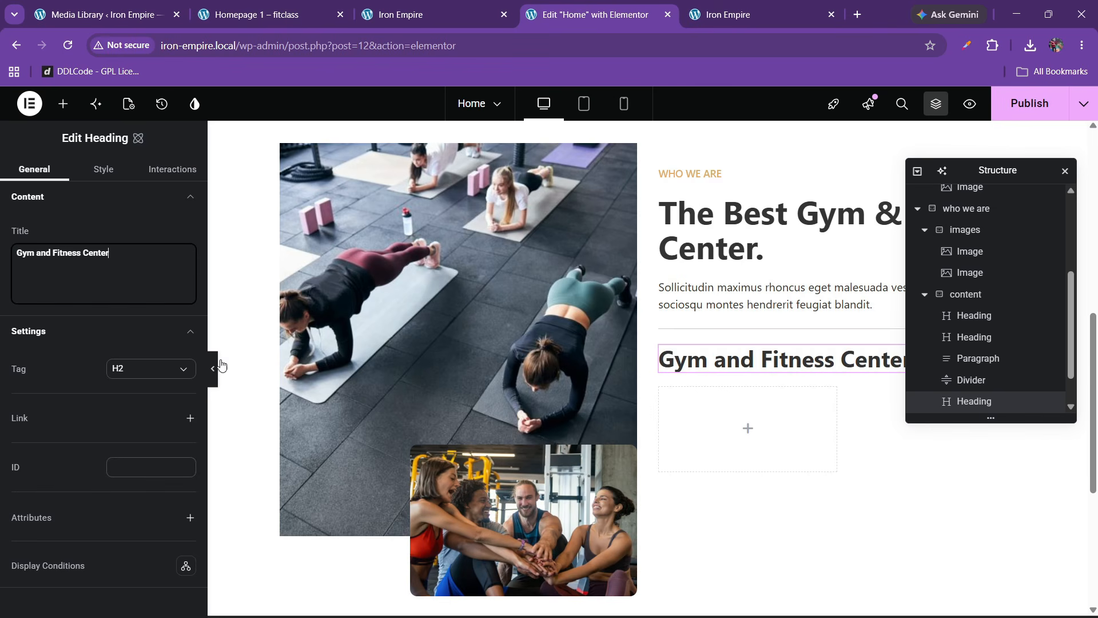
Step: Set the "Gym and Fitness Center" heading's font size to 20 px, comparing it with the title in the Fitclass demo
{"action": "left_click", "coordinate": [98, 169]}
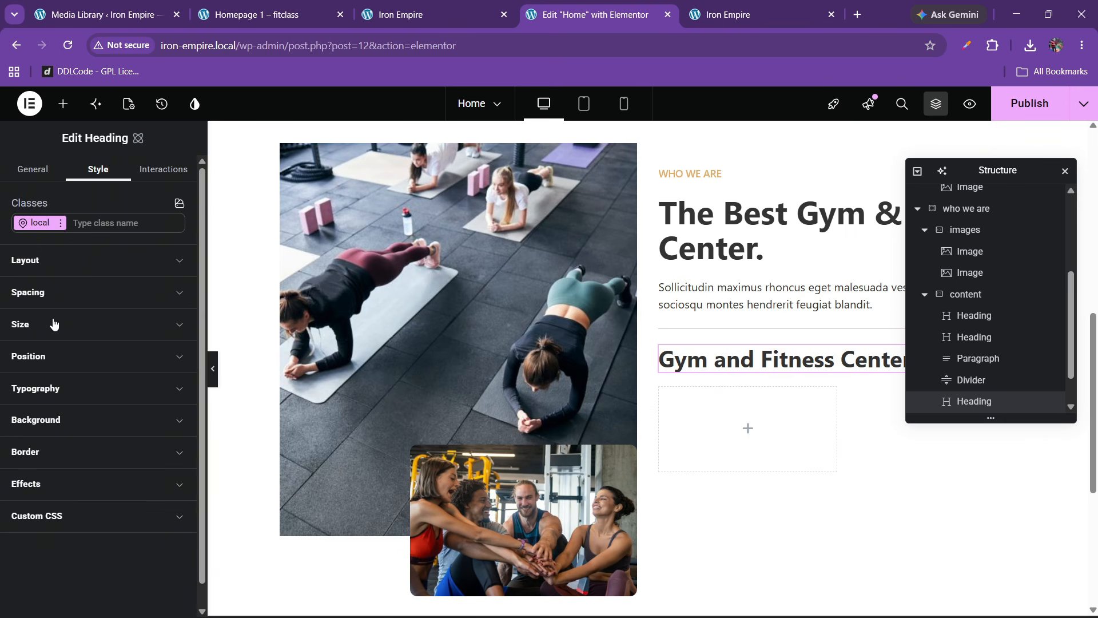
{"action": "left_click", "coordinate": [62, 389]}
{"action": "scroll", "coordinate": [114, 429], "scroll_direction": "down", "scroll_amount": 1}
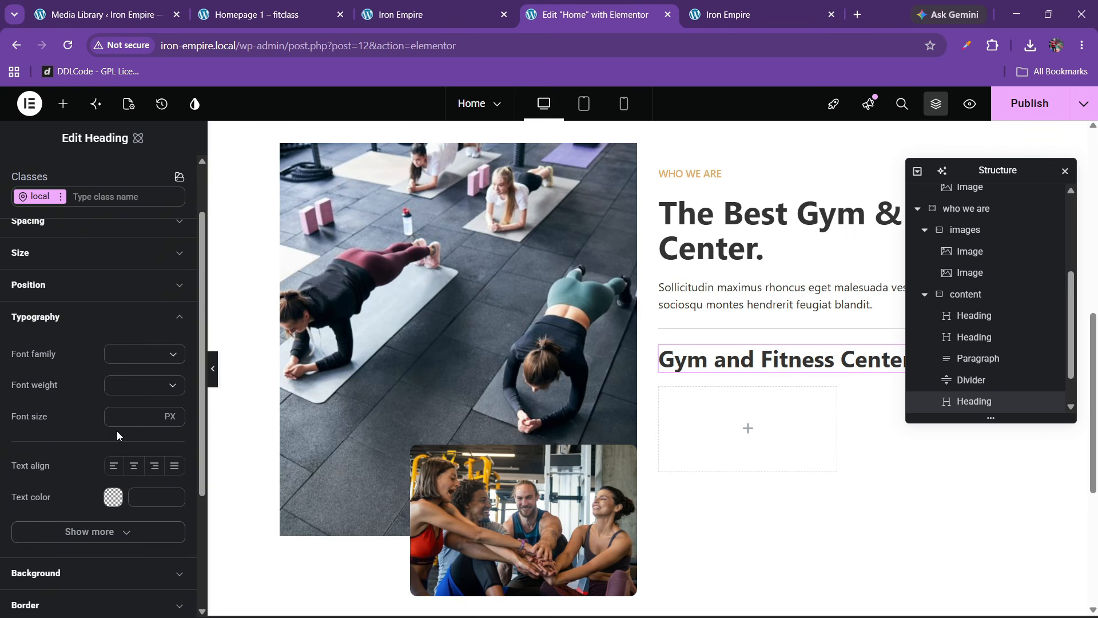
{"action": "left_click", "coordinate": [118, 420]}
{"action": "type", "text": "1"}
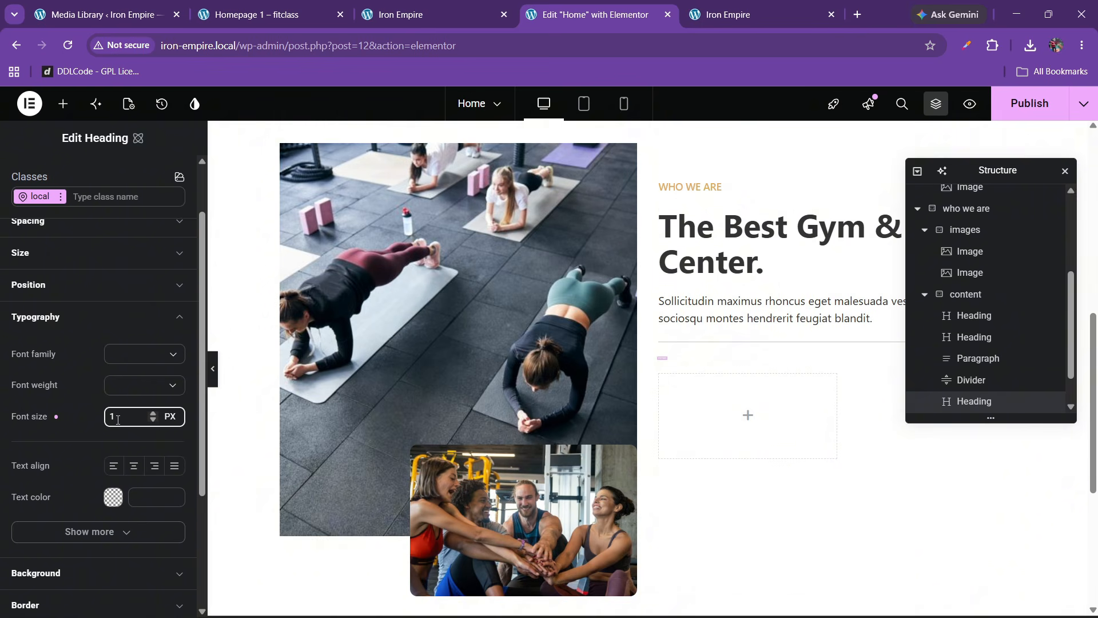
{"action": "type", "text": "8"}
{"action": "left_click", "coordinate": [292, 5]}
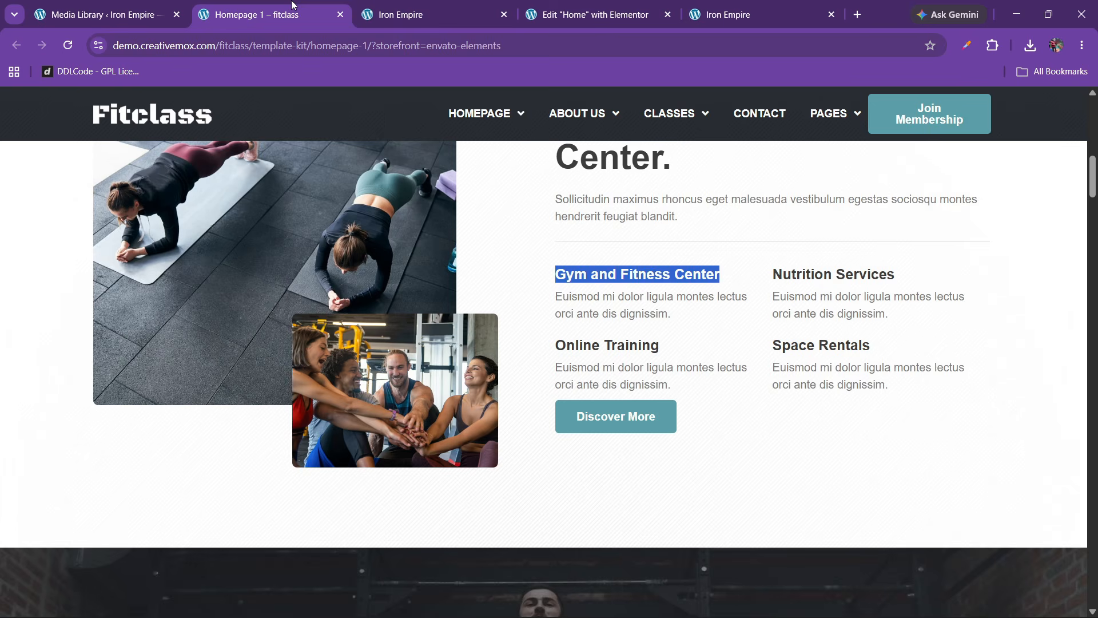
{"action": "left_click", "coordinate": [656, 8]}
{"action": "left_click", "coordinate": [152, 414]}
{"action": "left_click", "coordinate": [153, 414]}
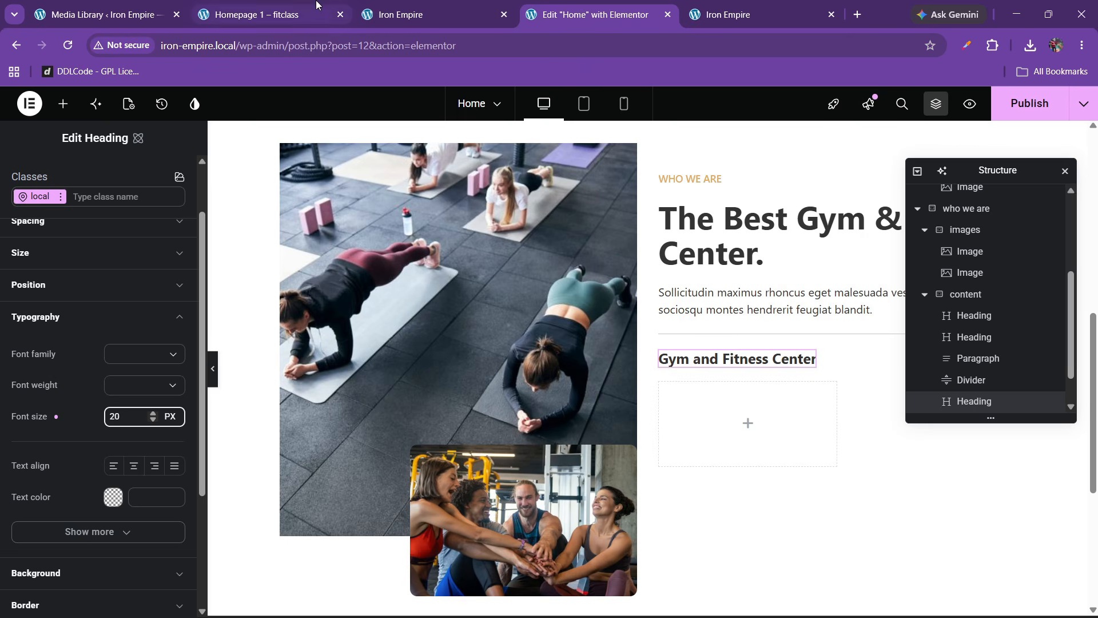
{"action": "left_click", "coordinate": [269, 11]}
{"action": "left_click", "coordinate": [636, 6]}
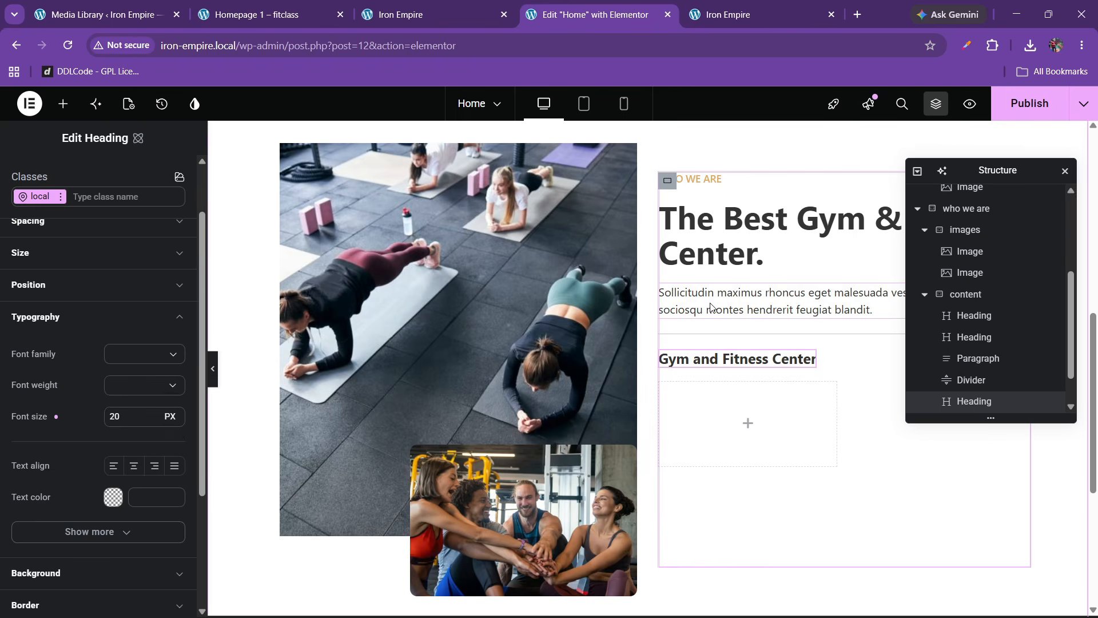
Step: Copy the "Sollicitudin maximus" paragraph and paste the duplicate below the "Gym and Fitness Center" heading
{"action": "right_click", "coordinate": [709, 309]}
{"action": "left_click", "coordinate": [728, 373]}
{"action": "right_click", "coordinate": [719, 363]}
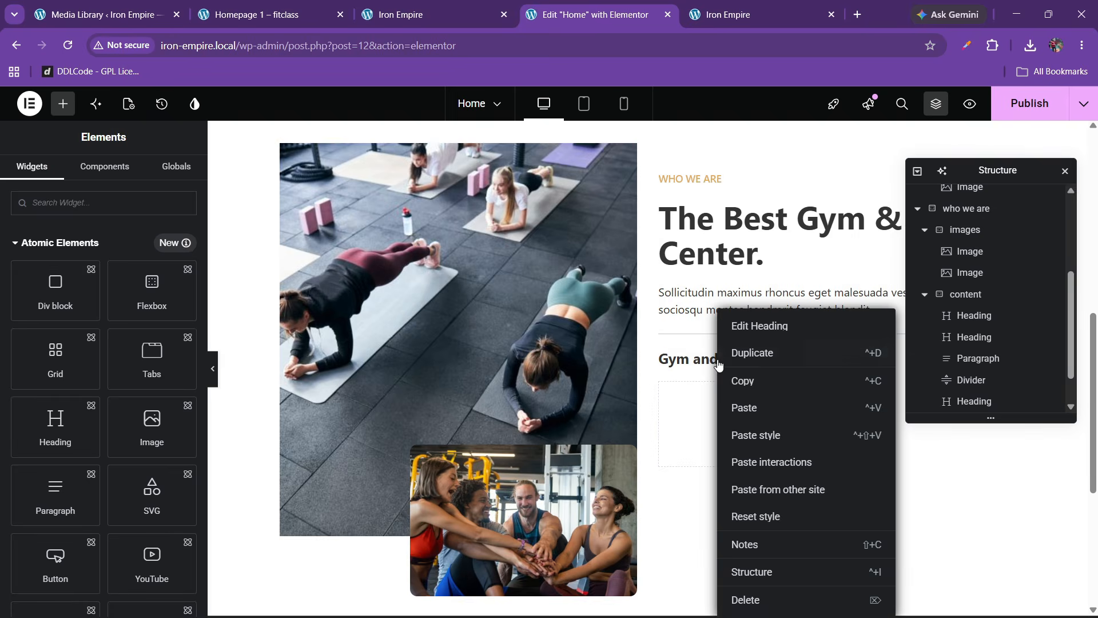
{"action": "left_click", "coordinate": [744, 408]}
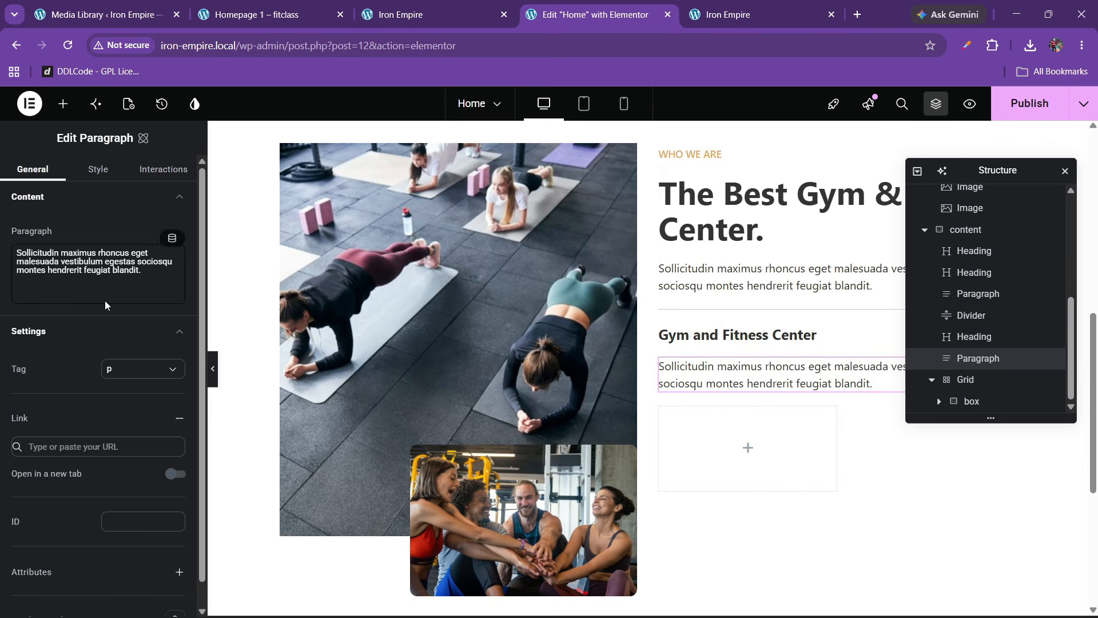
{"action": "left_click", "coordinate": [335, 5]}
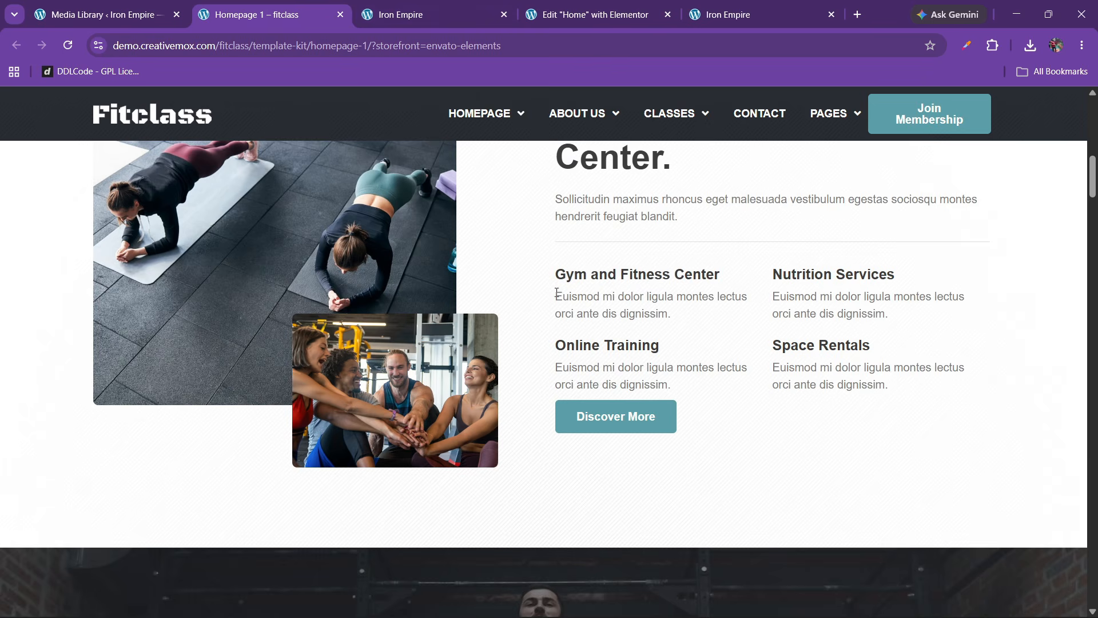
{"action": "left_click_drag", "start_coordinate": [556, 296], "coordinate": [682, 314]}
{"action": "left_click", "coordinate": [595, 14]}
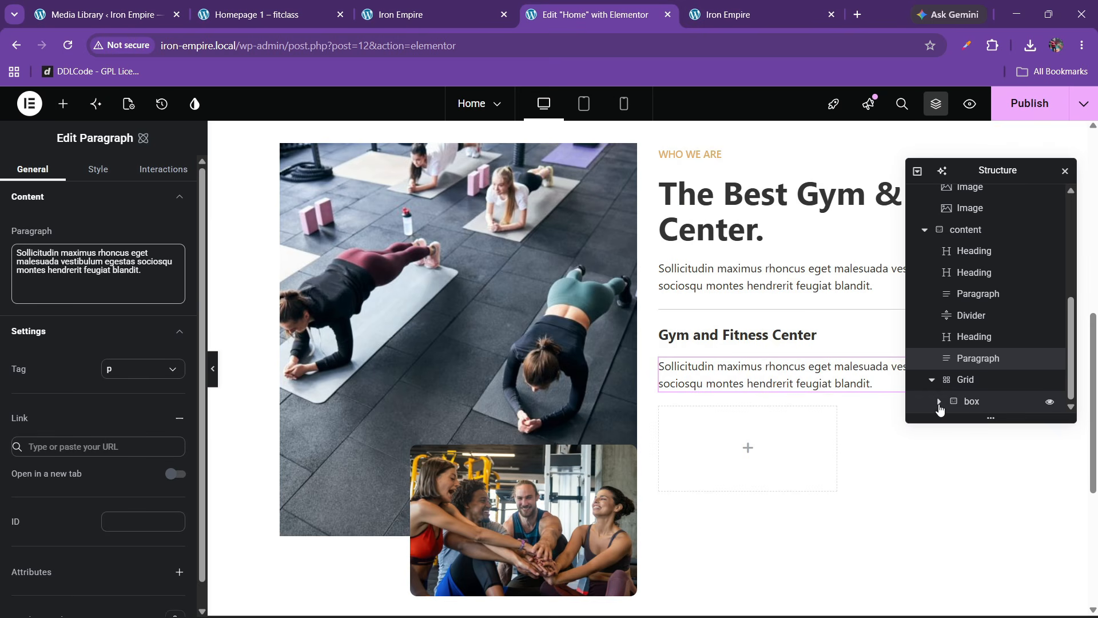
Step: Move the "Gym and Fitness Center" heading and the paragraph below it into the grid's empty box, heading first
{"action": "scroll", "coordinate": [939, 407], "scroll_direction": "down", "scroll_amount": 1}
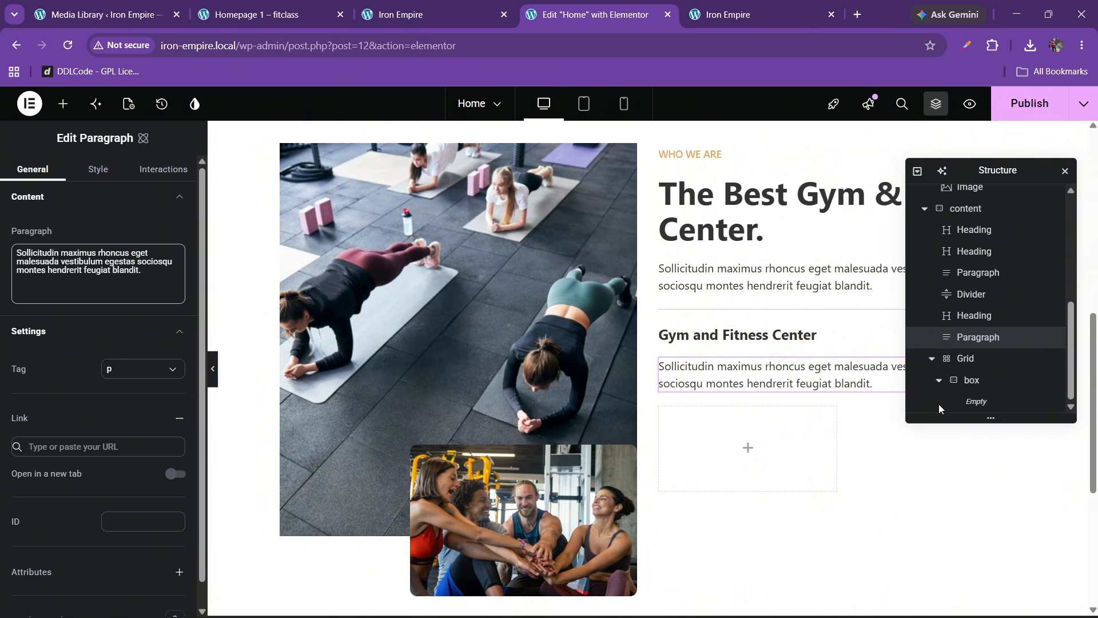
{"action": "left_click", "coordinate": [972, 320]}
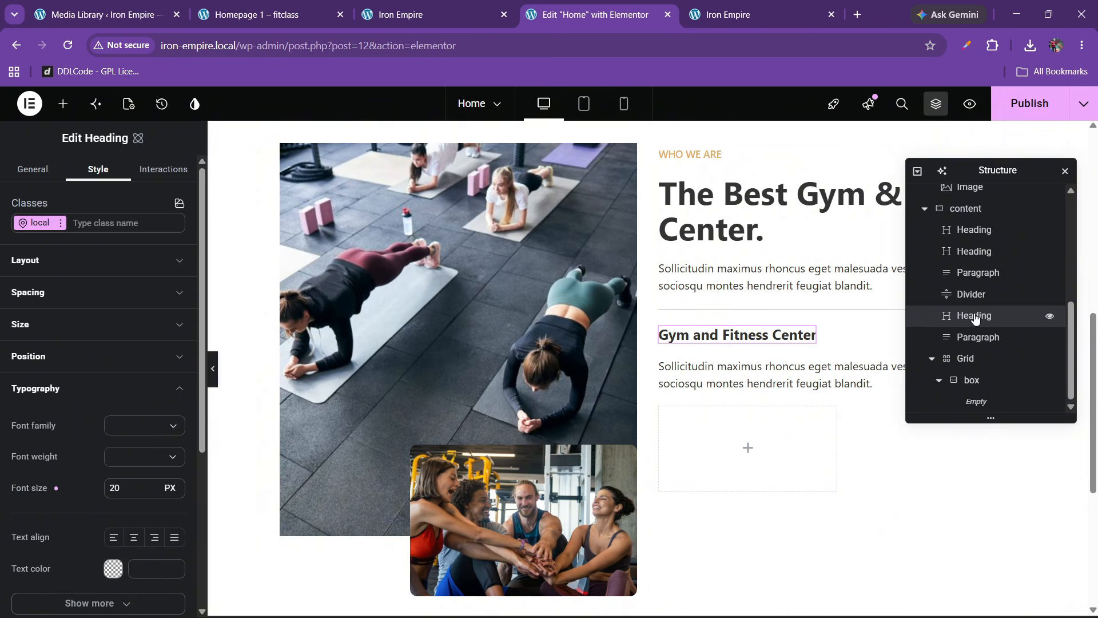
{"action": "left_click_drag", "start_coordinate": [977, 317], "coordinate": [997, 394]}
{"action": "left_click", "coordinate": [966, 332]}
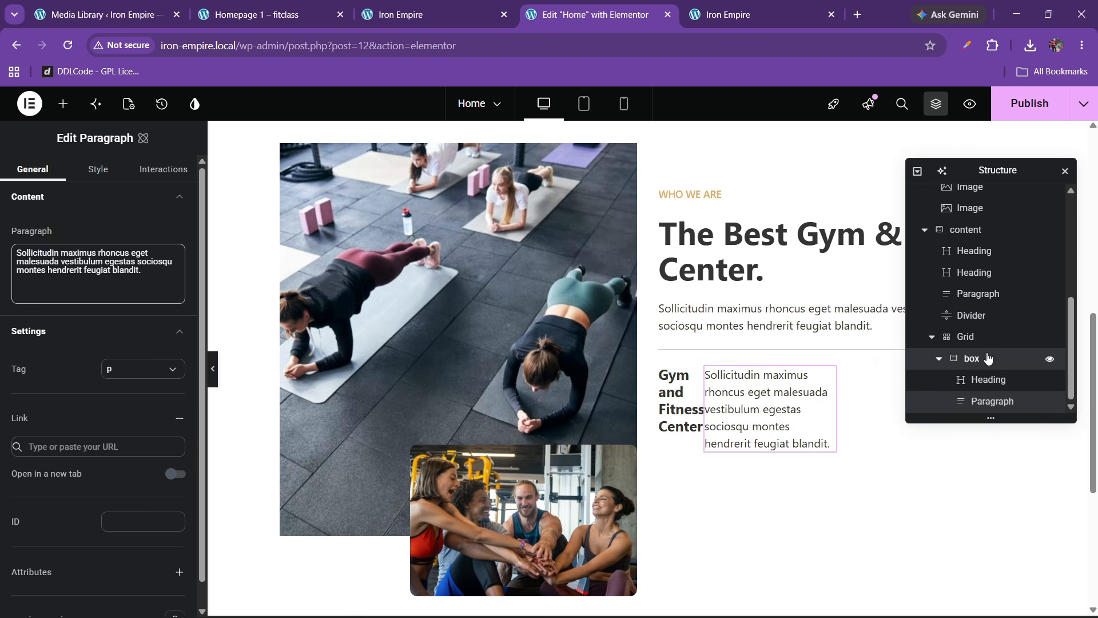
Step: Set the box's flex direction to column, justify its content to center, align items to start, and set the gaps to 10 px
{"action": "left_click", "coordinate": [975, 358]}
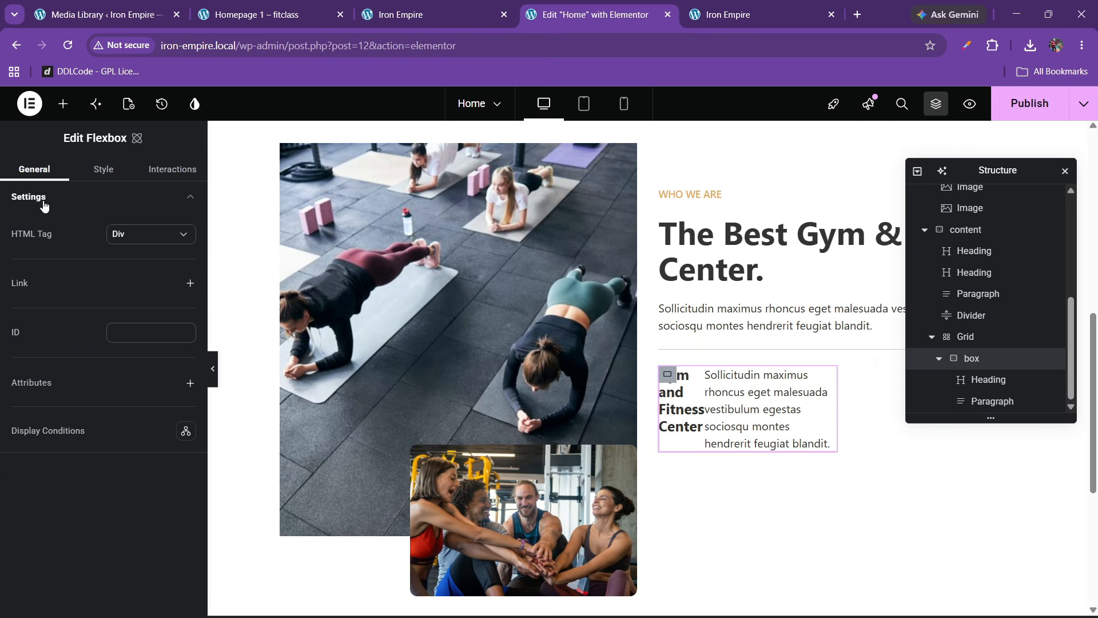
{"action": "left_click", "coordinate": [91, 178]}
{"action": "left_click", "coordinate": [89, 260]}
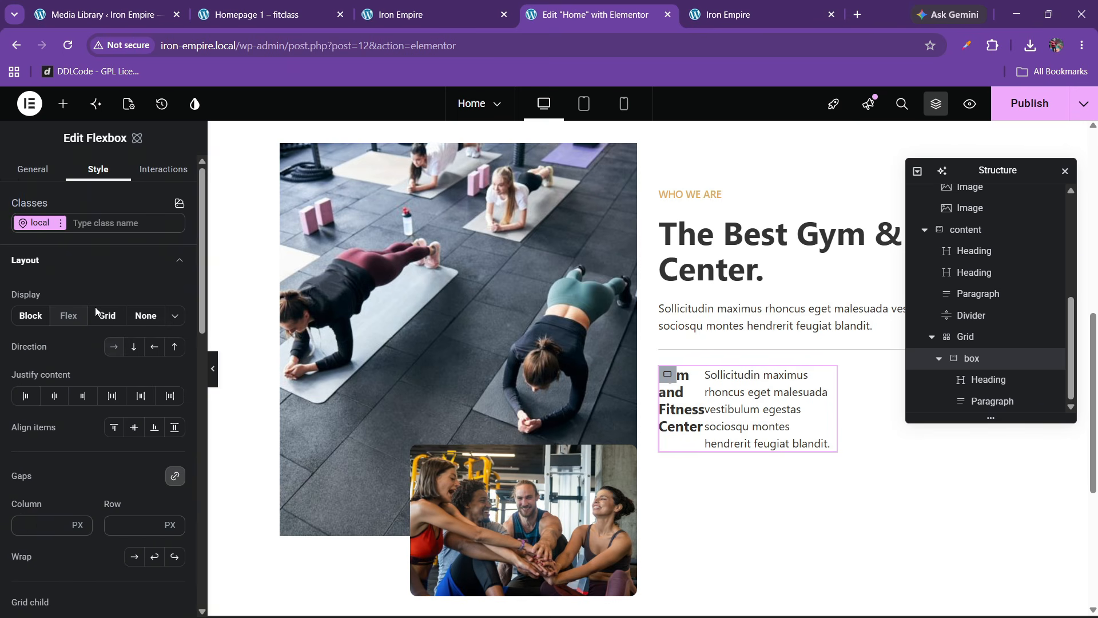
{"action": "left_click", "coordinate": [134, 346]}
{"action": "left_click", "coordinate": [54, 396]}
{"action": "left_click", "coordinate": [134, 427]}
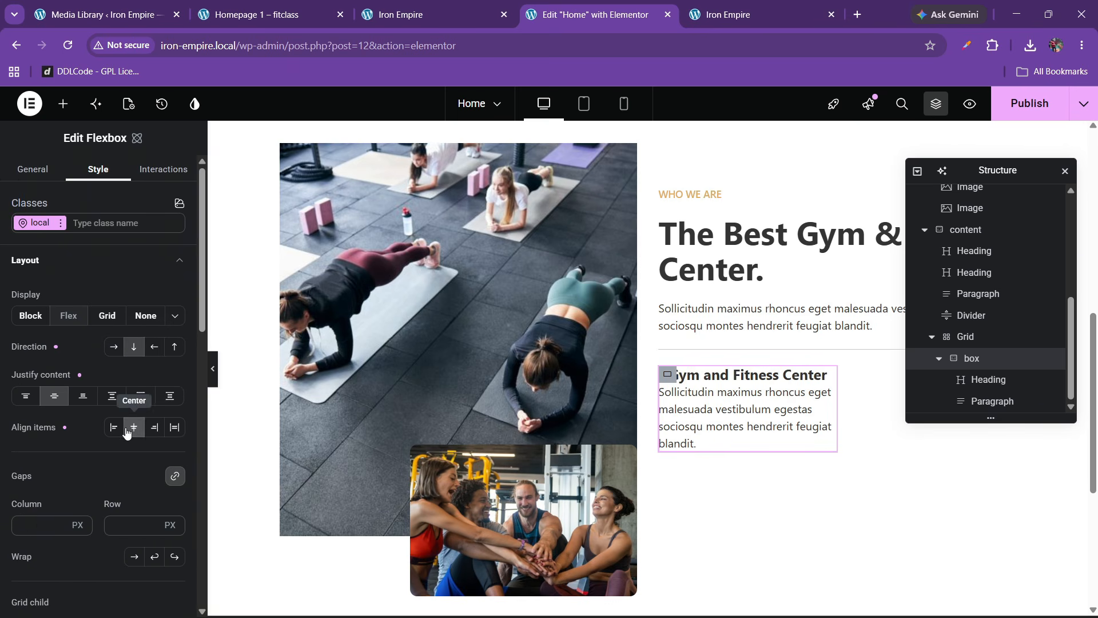
{"action": "left_click", "coordinate": [114, 427]}
{"action": "left_click", "coordinate": [123, 521]}
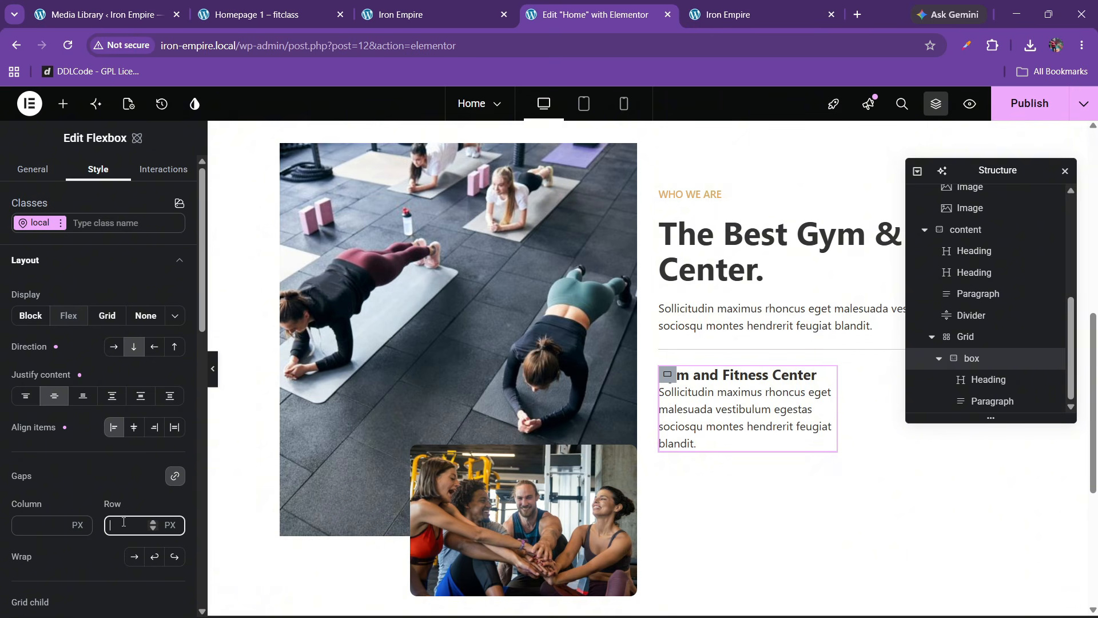
{"action": "type", "text": "10"}
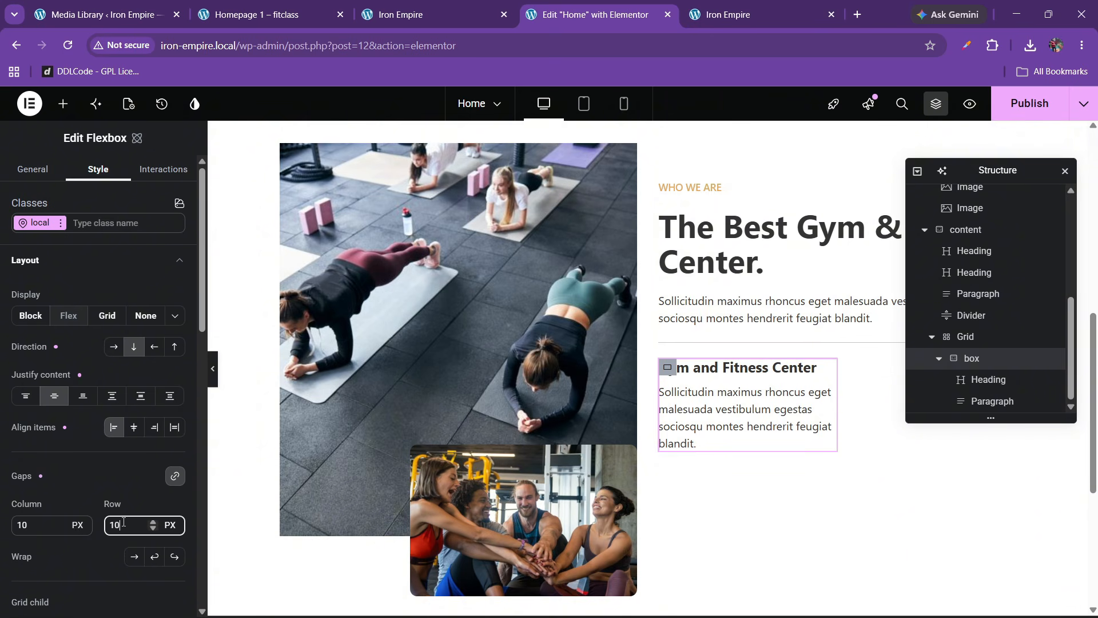
Step: Copy the first service description from the Fitclass demo and set the box's paragraph to "Euismod mi dolor ligula montes lectus orci ante dis dignissim."
{"action": "left_click", "coordinate": [297, 11]}
{"action": "left_click", "coordinate": [576, 313]}
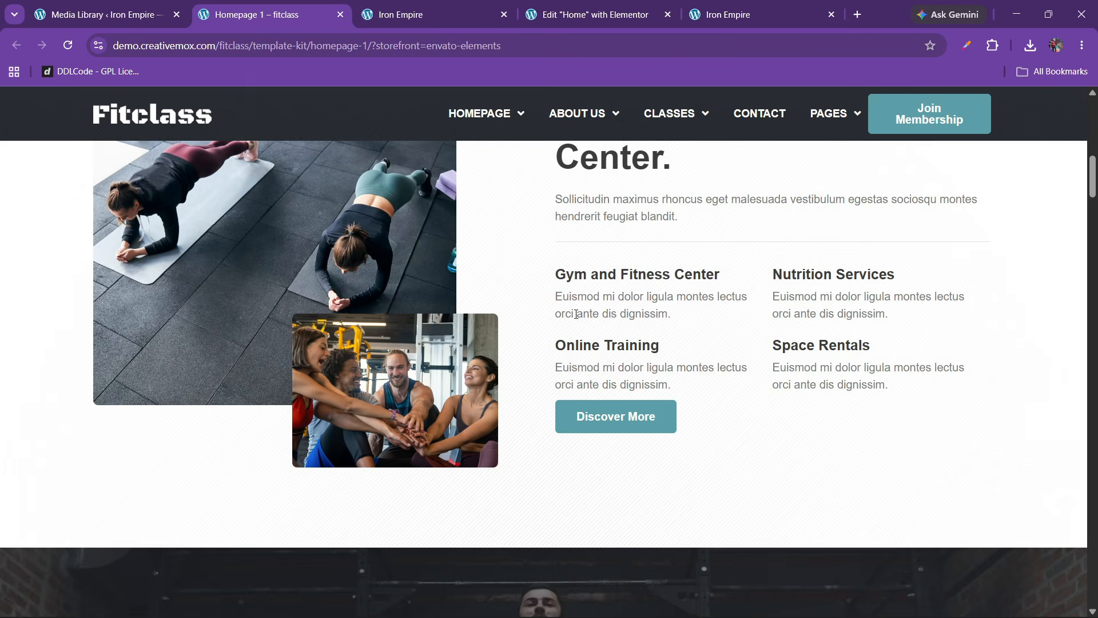
{"action": "left_click_drag", "start_coordinate": [555, 297], "coordinate": [679, 316]}
{"action": "key", "text": "ctrl+c"}
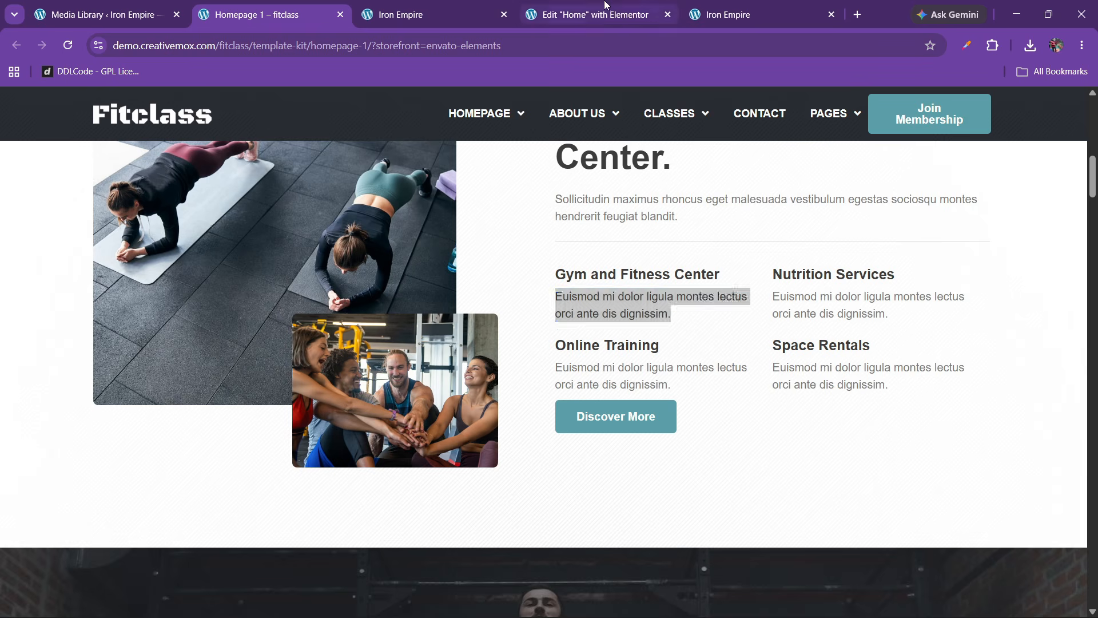
{"action": "left_click", "coordinate": [588, 14]}
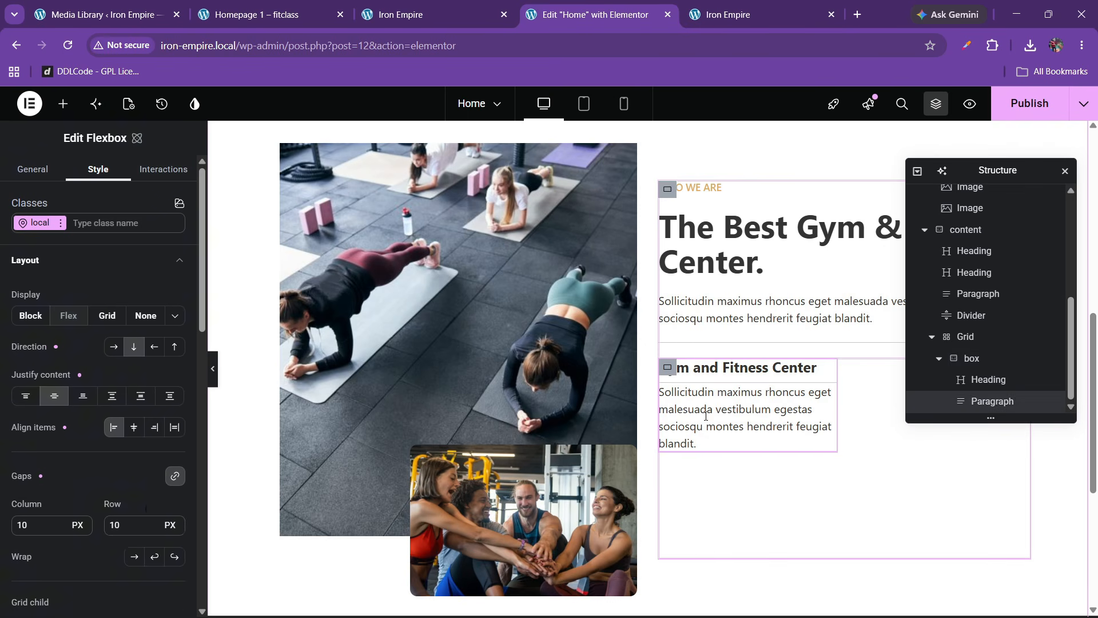
{"action": "left_click", "coordinate": [991, 401]}
{"action": "triple_click", "coordinate": [70, 269]}
{"action": "key", "text": "ctrl+v"}
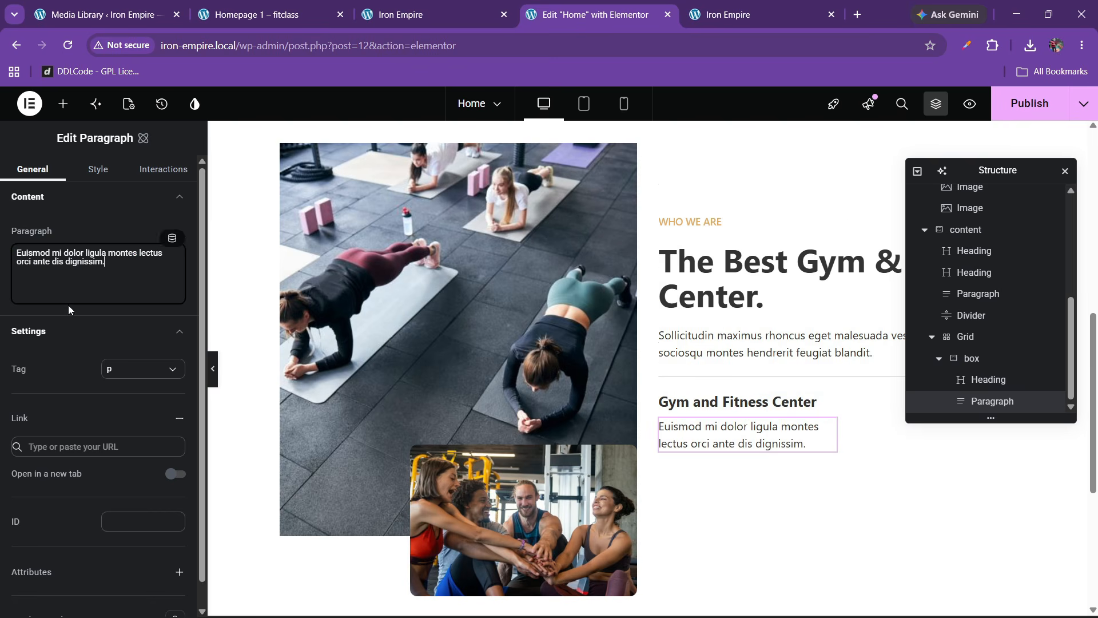
Step: Check the Fitclass demo's services layout and duplicate the finished box three times to fill the grid with four boxes
{"action": "key", "text": "ctrl+shift+Tab"}
{"action": "key", "text": "ctrl+shift+Tab"}
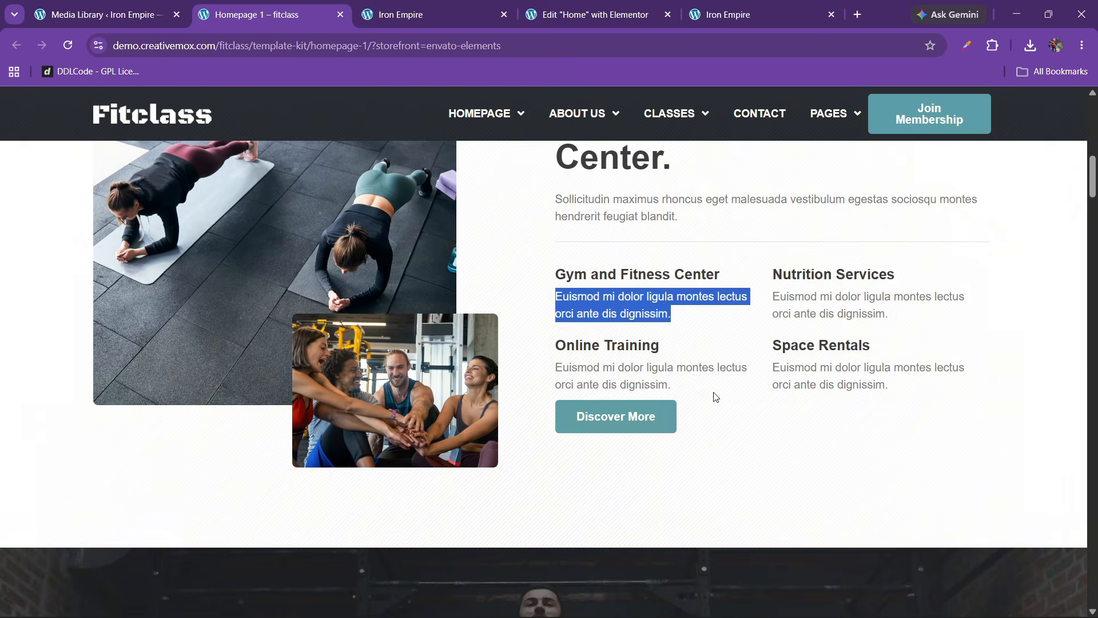
{"action": "key", "text": "ctrl+Tab"}
{"action": "key", "text": "ctrl+Tab"}
{"action": "left_click", "coordinate": [938, 361]}
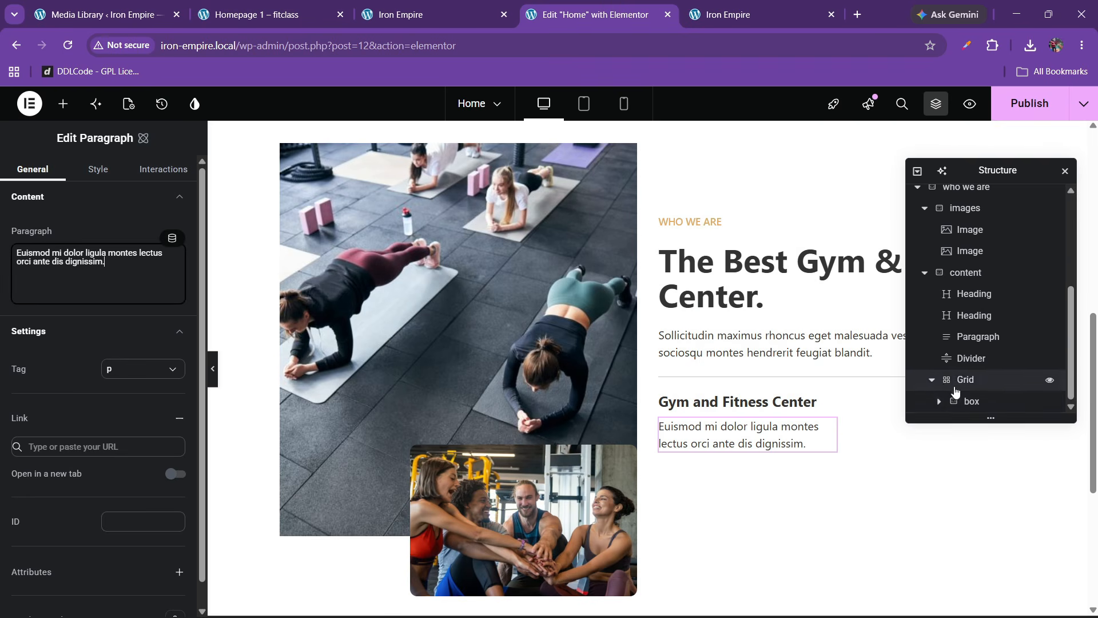
{"action": "left_click", "coordinate": [972, 403]}
{"action": "right_click", "coordinate": [973, 404]}
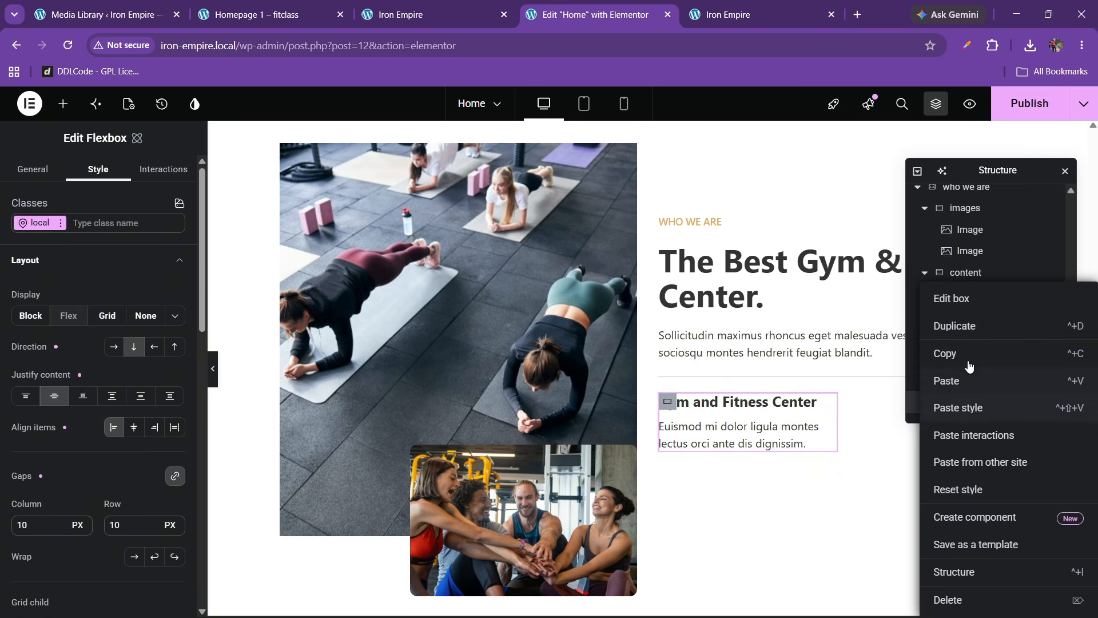
{"action": "left_click", "coordinate": [965, 336]}
{"action": "right_click", "coordinate": [971, 405]}
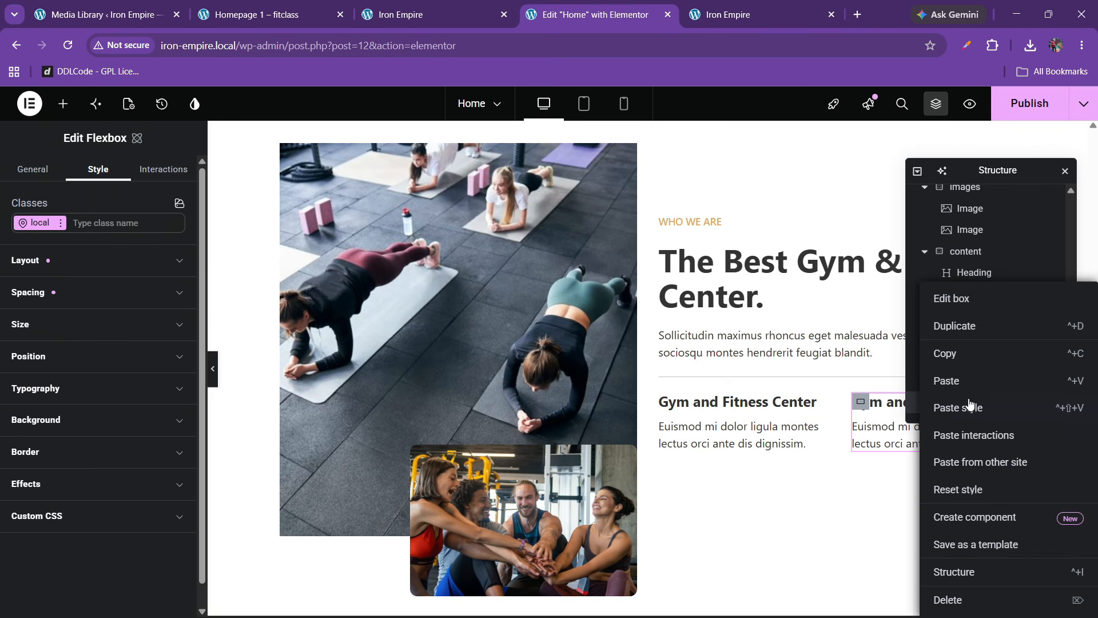
{"action": "left_click", "coordinate": [967, 325]}
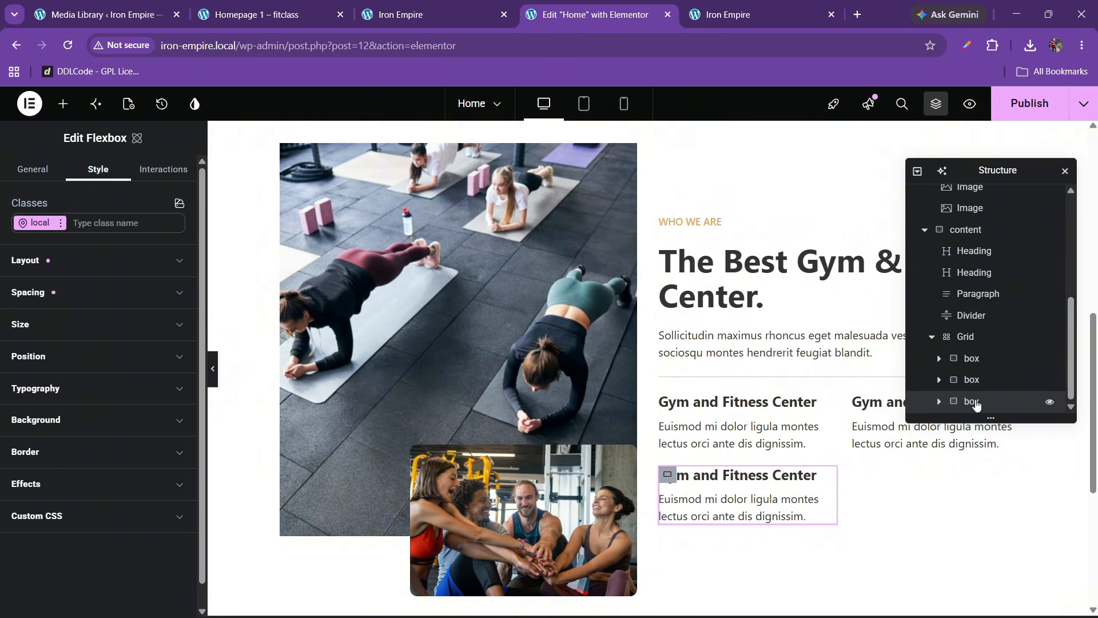
{"action": "right_click", "coordinate": [974, 401]}
{"action": "left_click", "coordinate": [952, 325]}
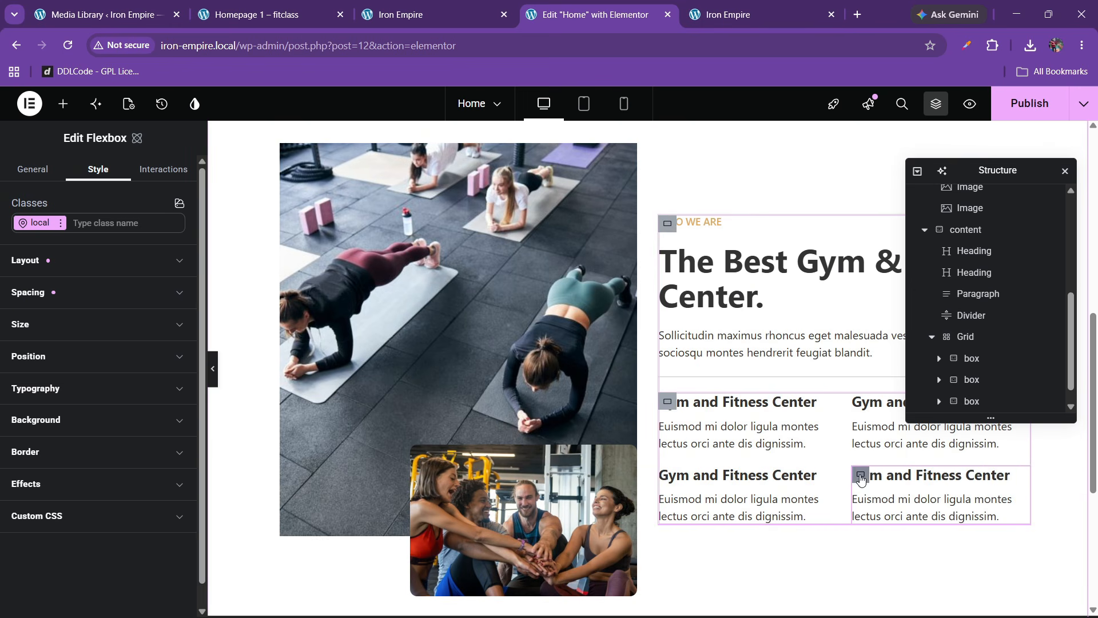
Step: Check the Fitclass demo and add a Button element directly below the services grid in the content container
{"action": "left_click", "coordinate": [261, 6]}
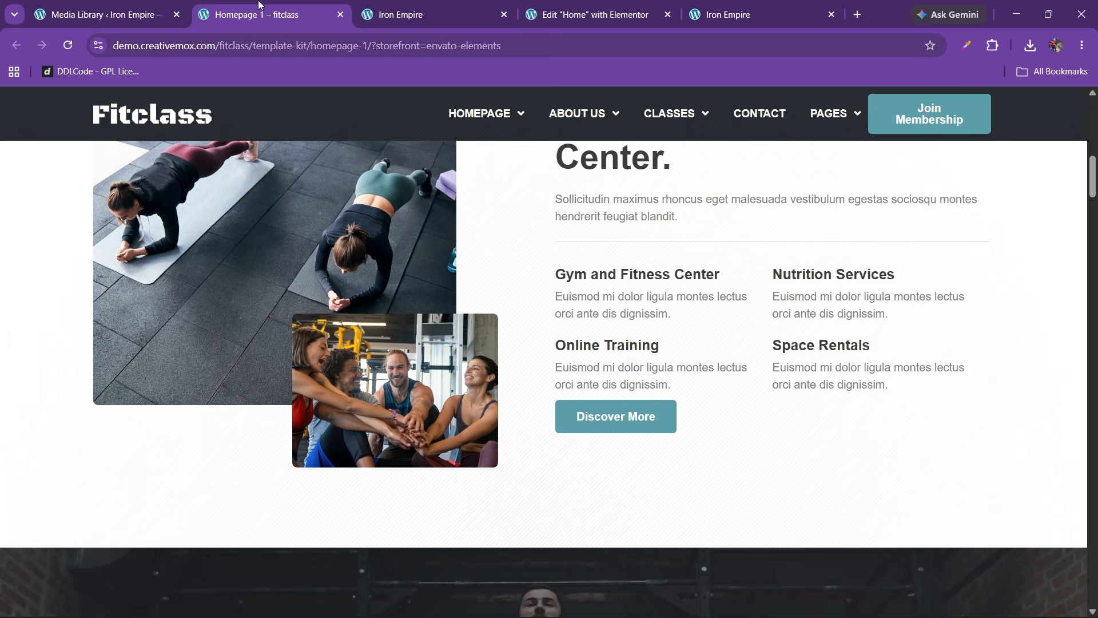
{"action": "left_click", "coordinate": [595, 15]}
{"action": "scroll", "coordinate": [633, 389], "scroll_direction": "down", "scroll_amount": 3}
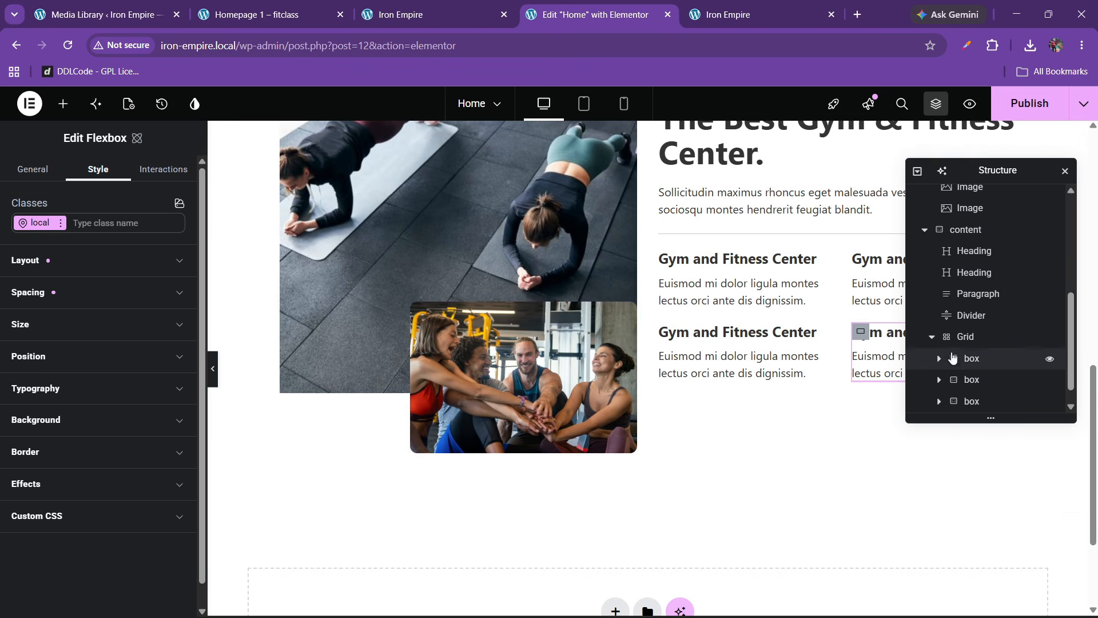
{"action": "left_click", "coordinate": [932, 336]}
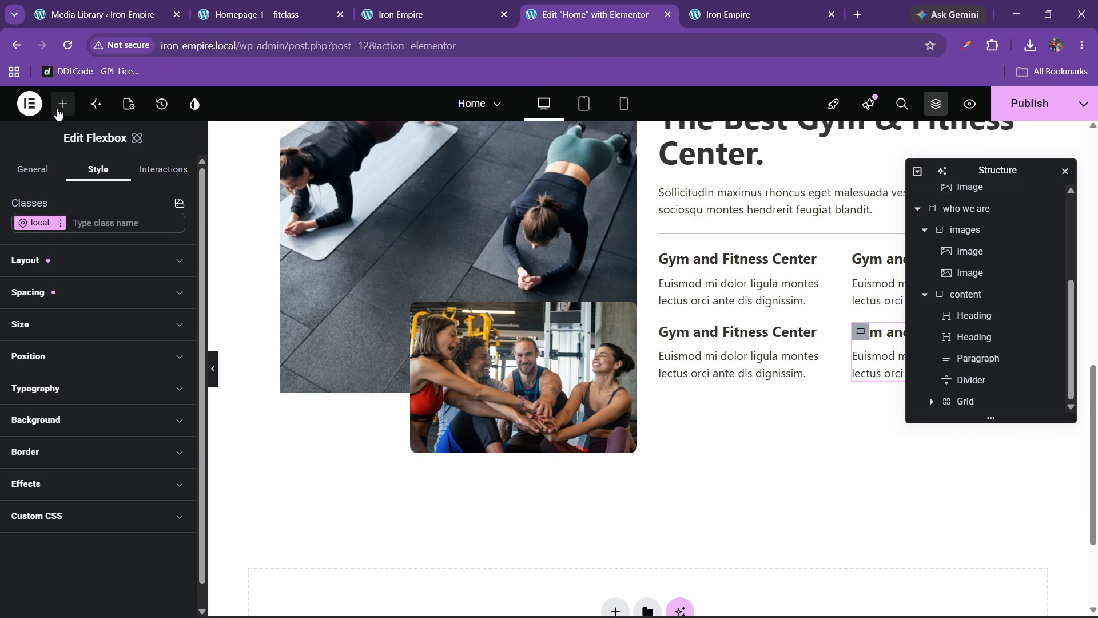
{"action": "left_click", "coordinate": [63, 104]}
{"action": "scroll", "coordinate": [495, 444], "scroll_direction": "down", "scroll_amount": 3}
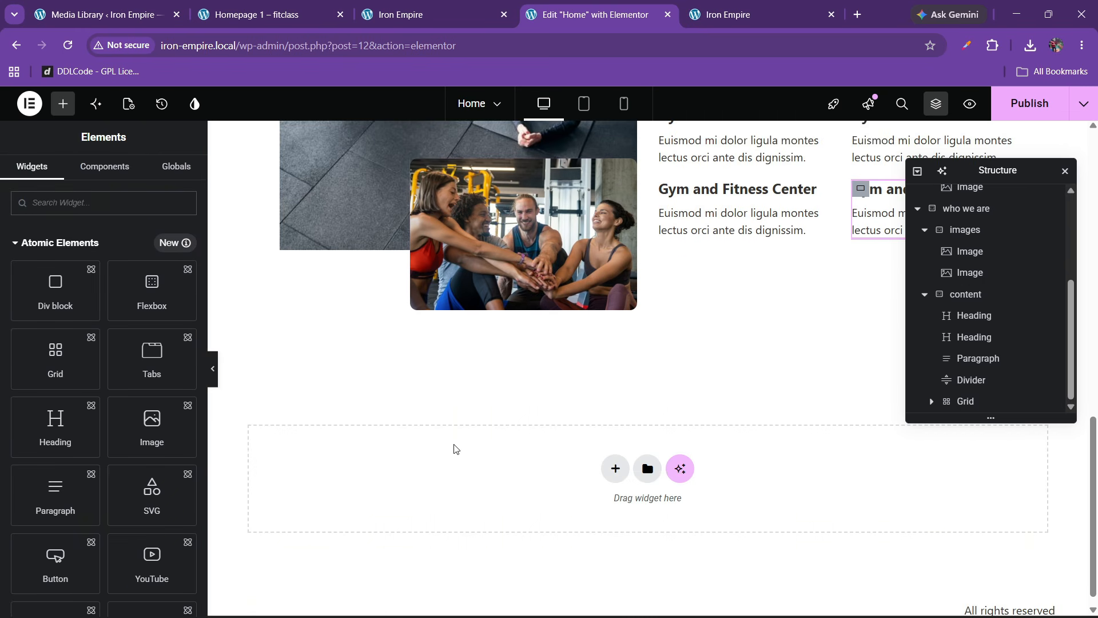
{"action": "left_click_drag", "start_coordinate": [57, 556], "coordinate": [823, 200]}
{"action": "scroll", "coordinate": [985, 356], "scroll_direction": "down", "scroll_amount": 1}
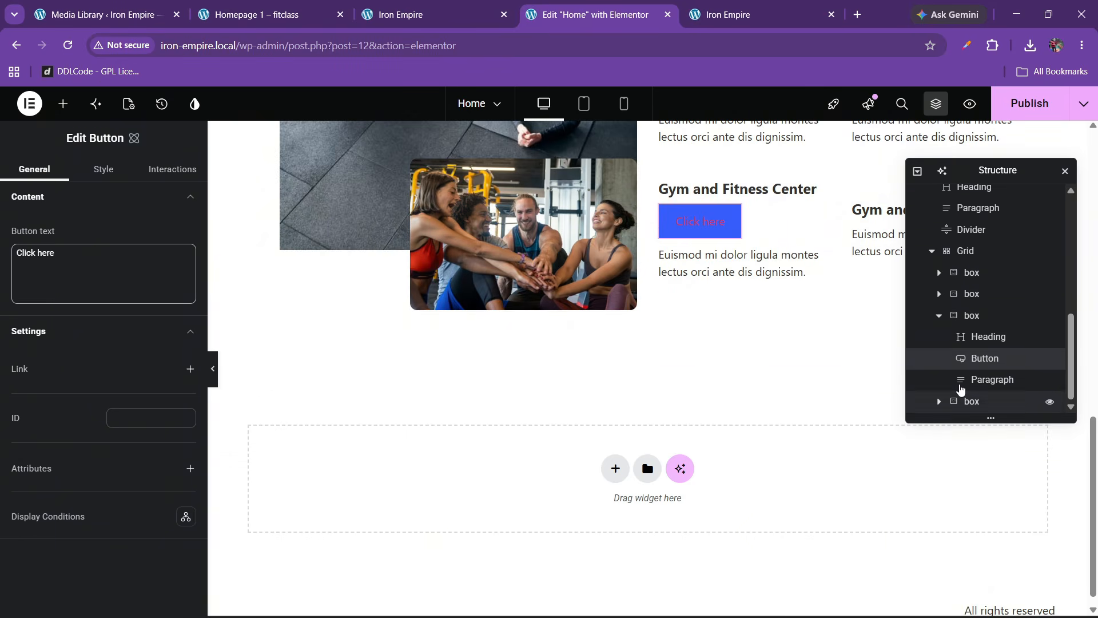
{"action": "left_click_drag", "start_coordinate": [978, 360], "coordinate": [935, 295]}
{"action": "left_click", "coordinate": [934, 294]}
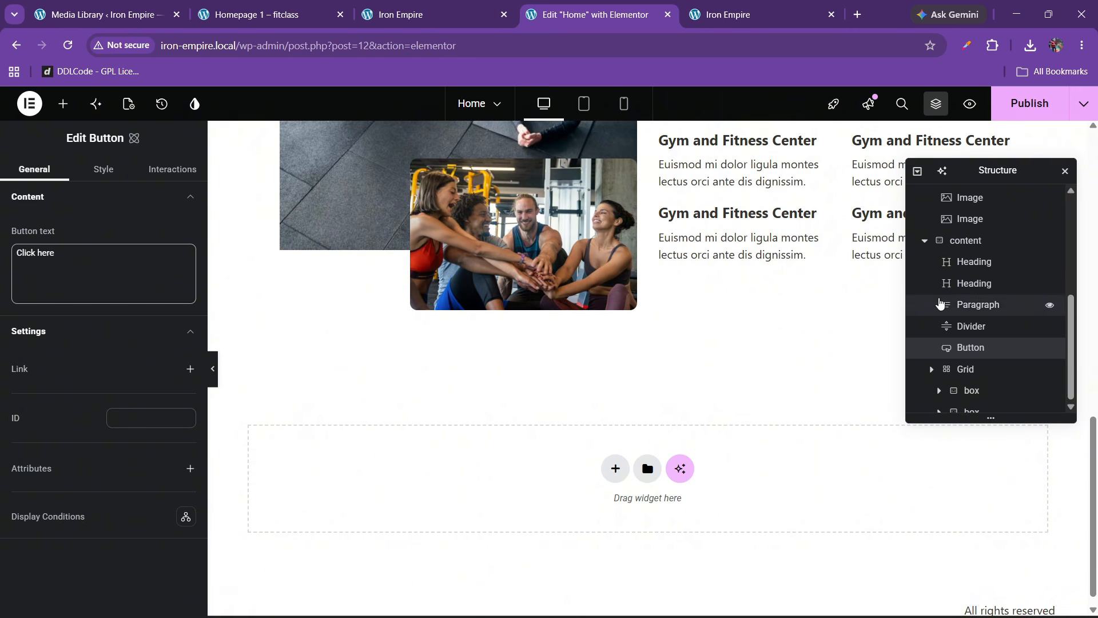
{"action": "mouse_move", "coordinate": [979, 384]}
{"action": "left_mouse_down"}
{"action": "mouse_move", "coordinate": [983, 429]}
{"action": "mouse_move", "coordinate": [983, 404]}
{"action": "left_mouse_up"}
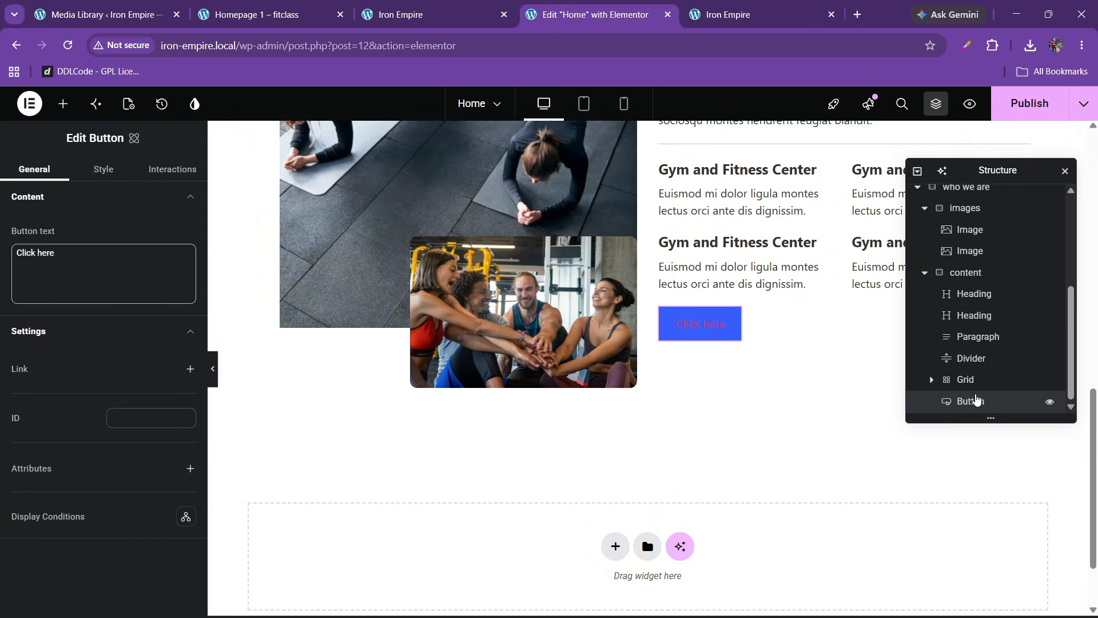
Step: Apply the existing class btn-1 to the new button and compare it with the Fitclass demo
{"action": "scroll", "coordinate": [680, 400], "scroll_direction": "up", "scroll_amount": 3}
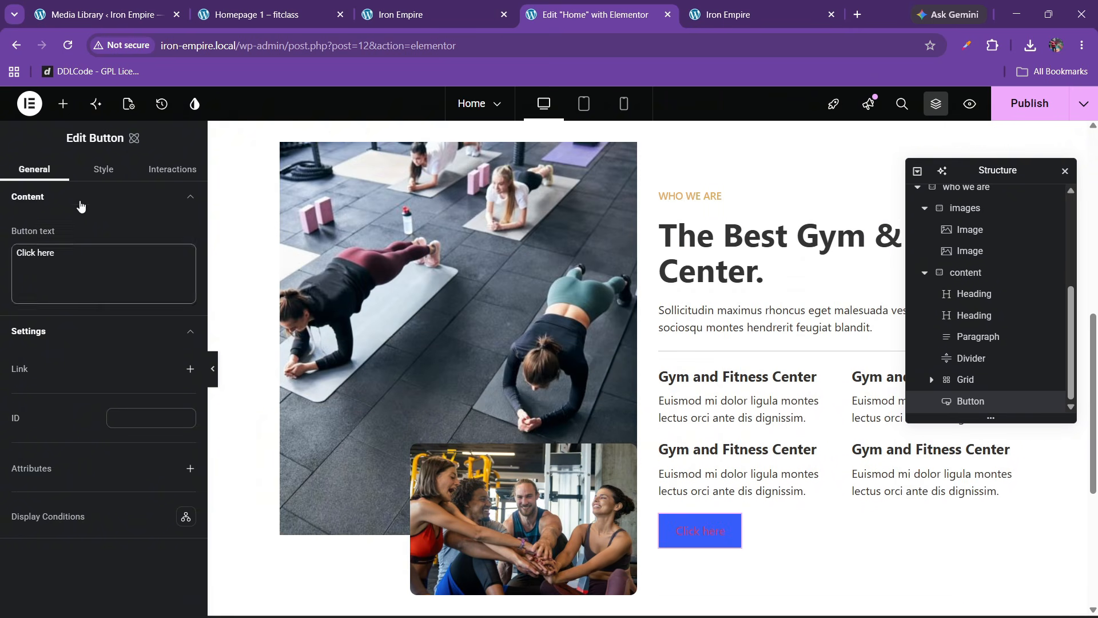
{"action": "left_click", "coordinate": [97, 169]}
{"action": "left_click", "coordinate": [108, 224]}
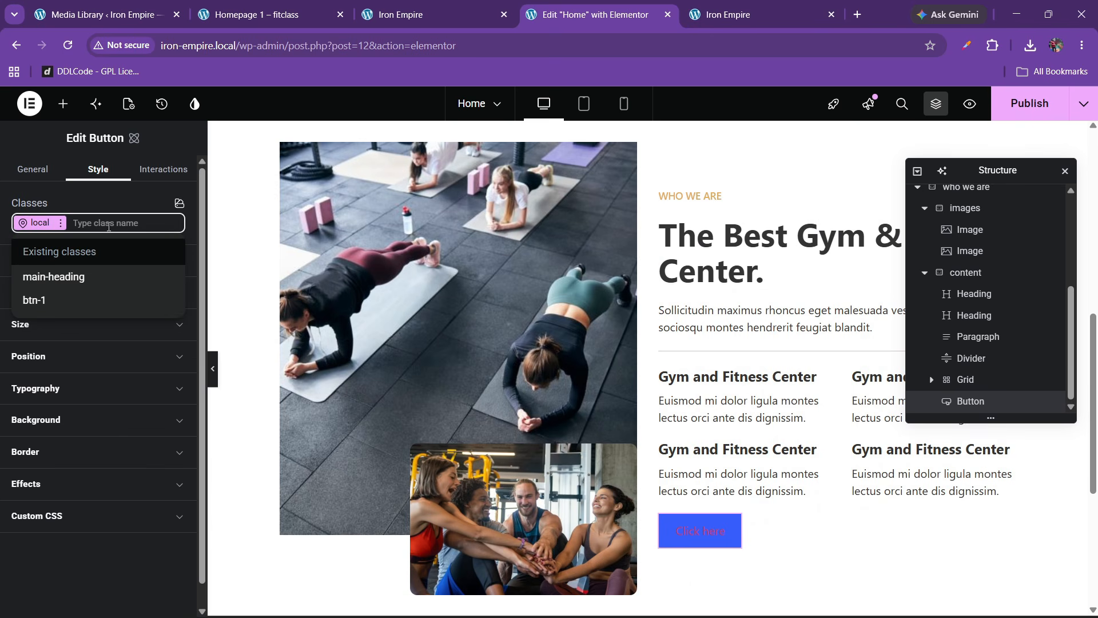
{"action": "type", "text": "btn"}
{"action": "key", "text": "BackSpace"}
{"action": "key", "text": "BackSpace"}
{"action": "key", "text": "BackSpace"}
{"action": "left_click", "coordinate": [34, 299]}
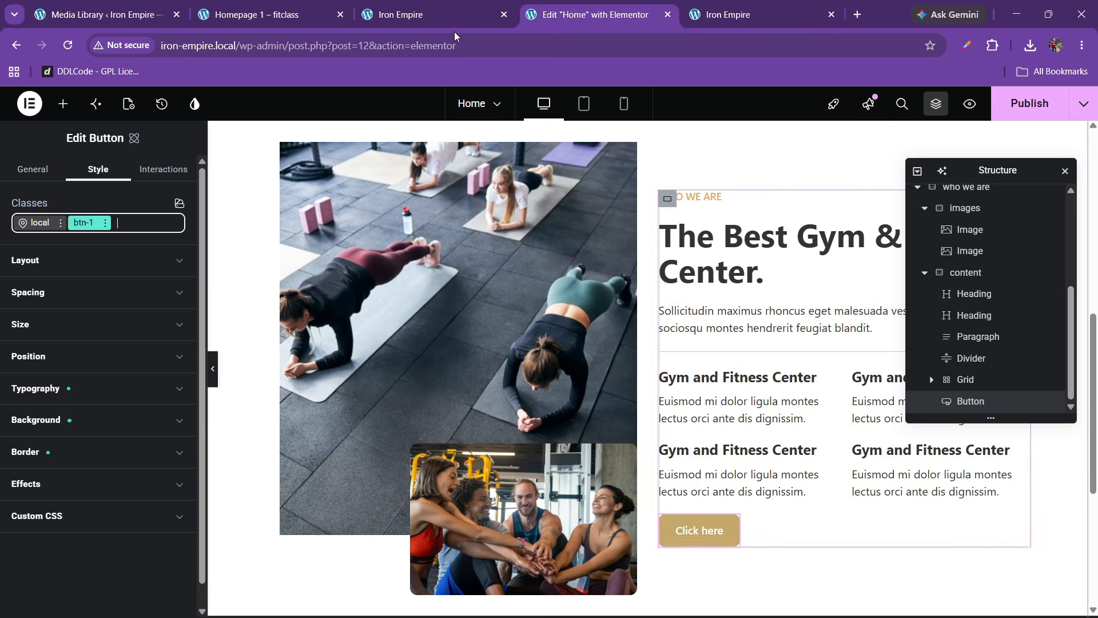
{"action": "left_click", "coordinate": [316, 6]}
{"action": "left_click", "coordinate": [632, 8]}
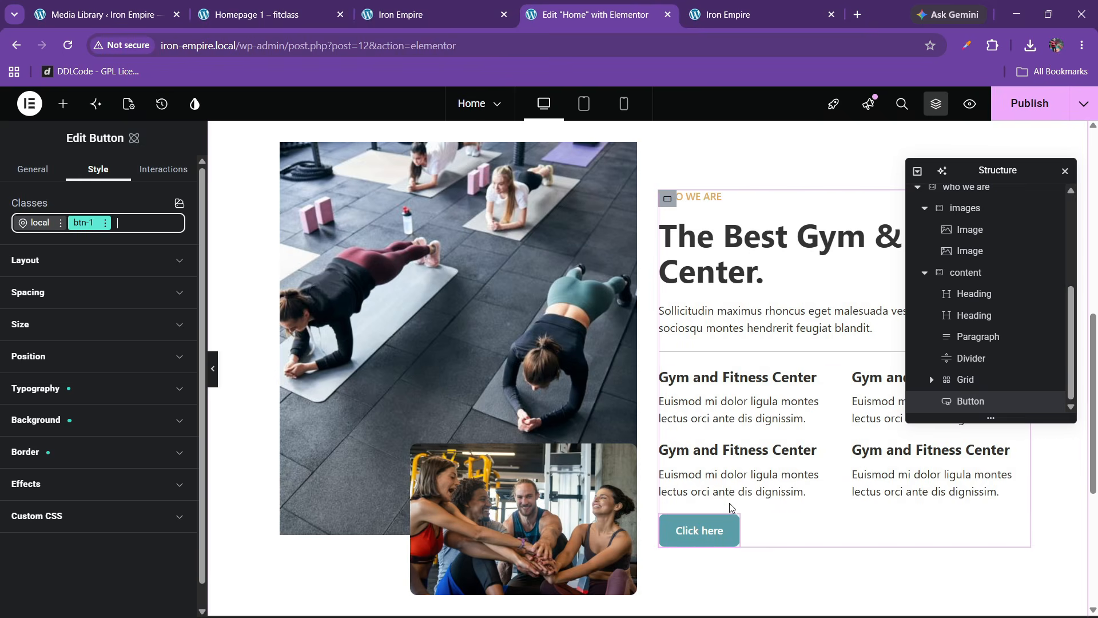
Step: Set the text of the button below the services grid to "REACH US"
{"action": "left_click", "coordinate": [23, 172]}
{"action": "left_click_drag", "start_coordinate": [60, 253], "coordinate": [1, 252]}
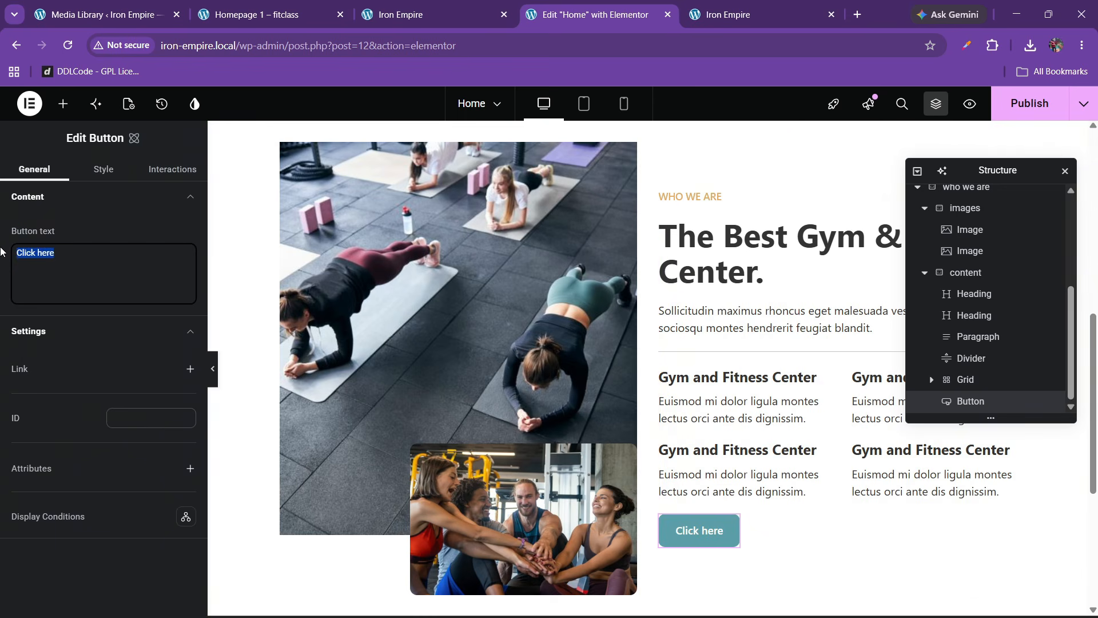
{"action": "type", "text": "REAQCH"}
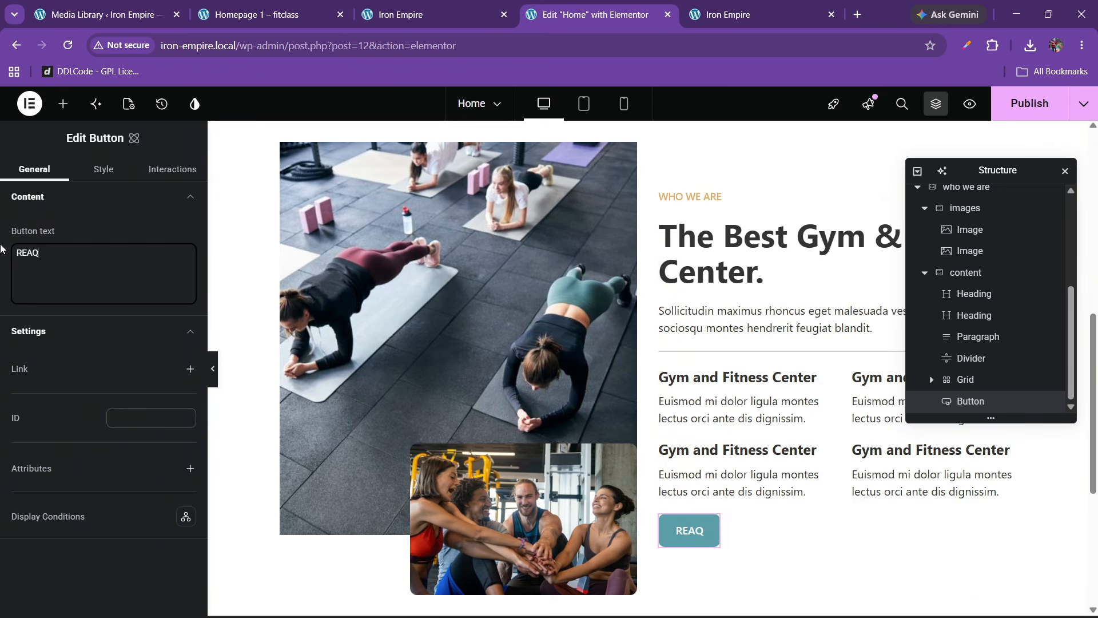
{"action": "key", "text": "BackSpace"}
{"action": "key", "text": "BackSpace"}
{"action": "key", "text": "BackSpace"}
{"action": "key", "text": "BackSpace"}
{"action": "type", "text": "ACH"}
{"action": "key", "text": "BackSpace"}
{"action": "key", "text": "BackSpace"}
{"action": "key", "text": "BackSpace"}
{"action": "key", "text": "BackSpace"}
{"action": "key", "text": "BackSpace"}
{"action": "type", "text": "RE"}
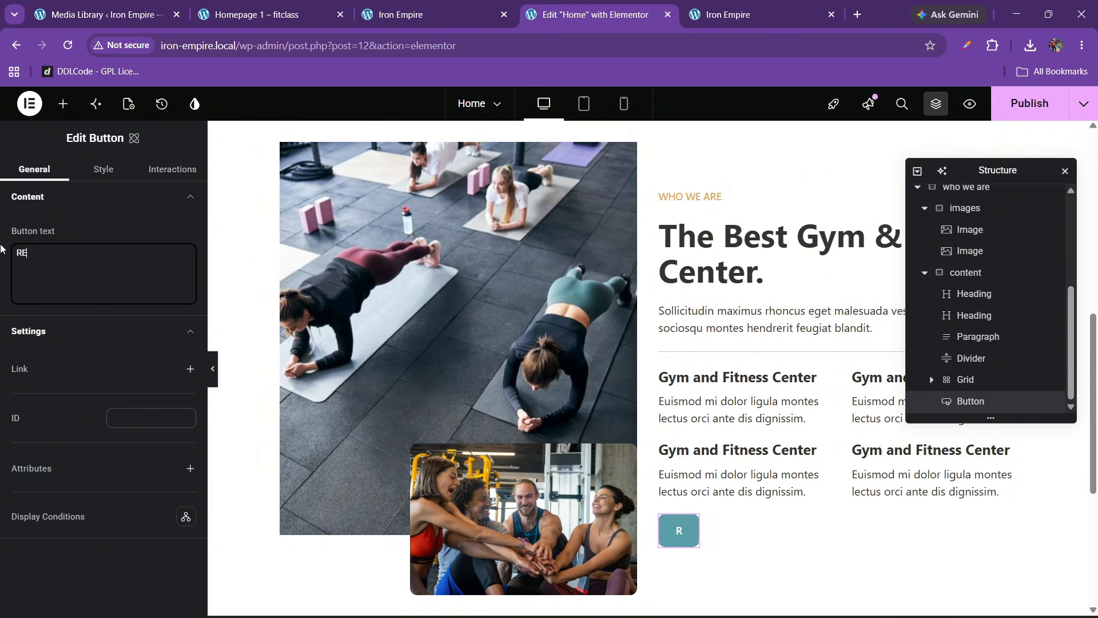
{"action": "type", "text": "ACH US"}
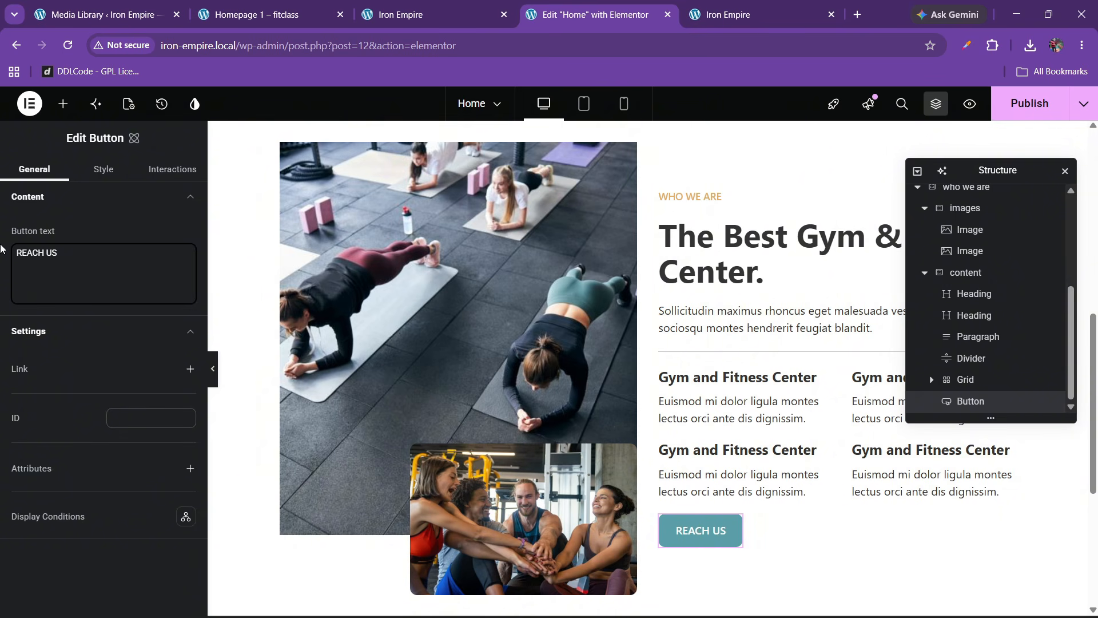
Step: Set the top margin of the REACH US button to 30 px, leaving its other margins unlinked
{"action": "scroll", "coordinate": [686, 380], "scroll_direction": "up", "scroll_amount": 5}
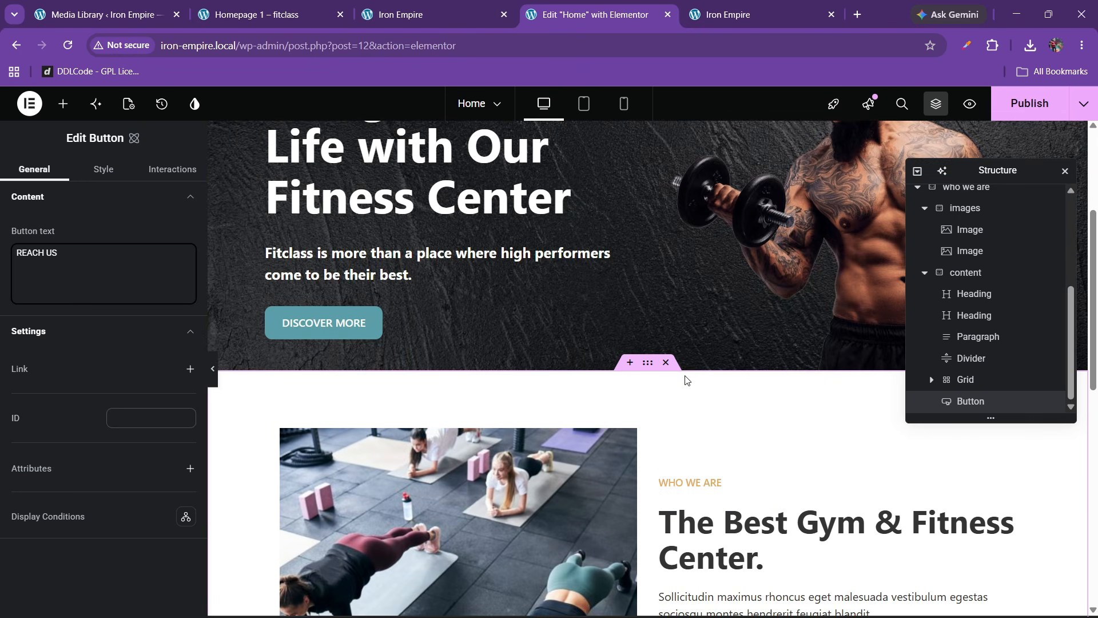
{"action": "scroll", "coordinate": [686, 381], "scroll_direction": "down", "scroll_amount": 6}
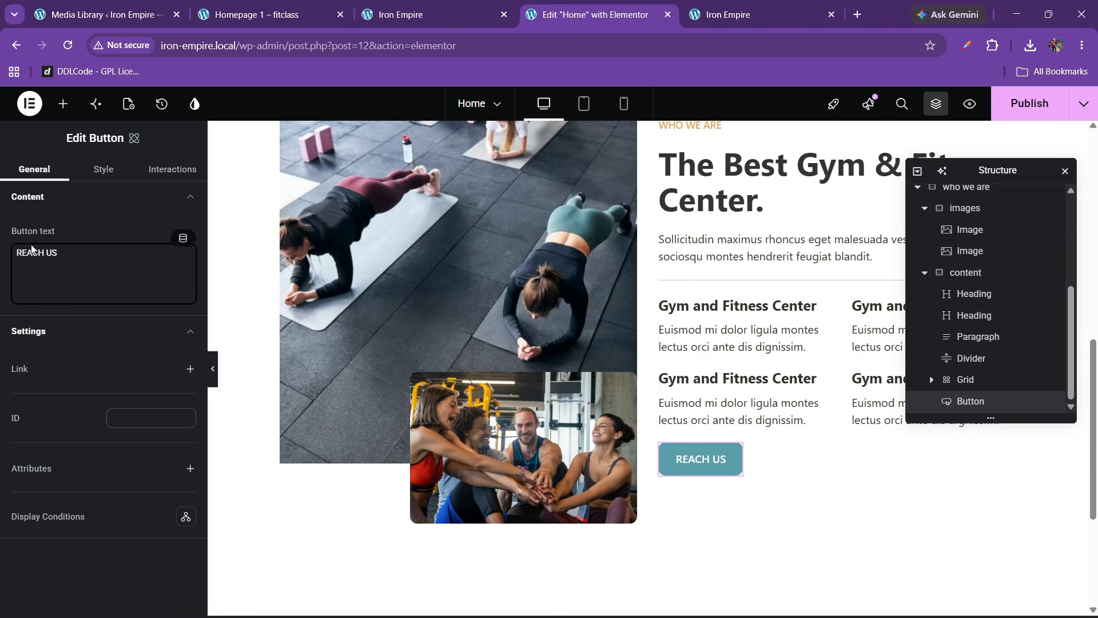
{"action": "left_click", "coordinate": [737, 461]}
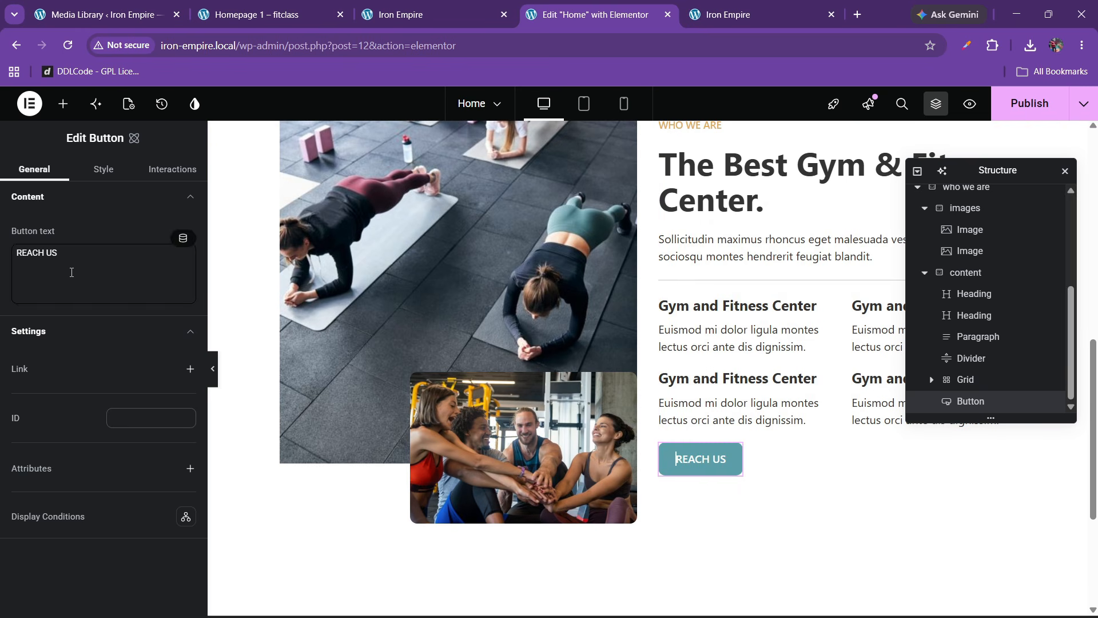
{"action": "left_click", "coordinate": [109, 169]}
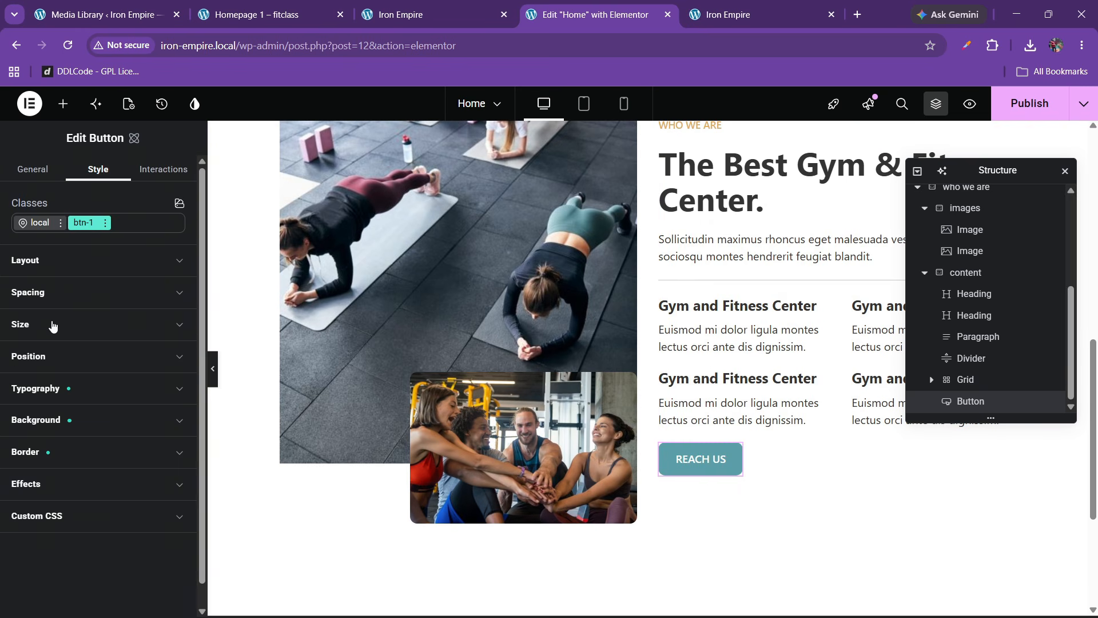
{"action": "left_click", "coordinate": [81, 296]}
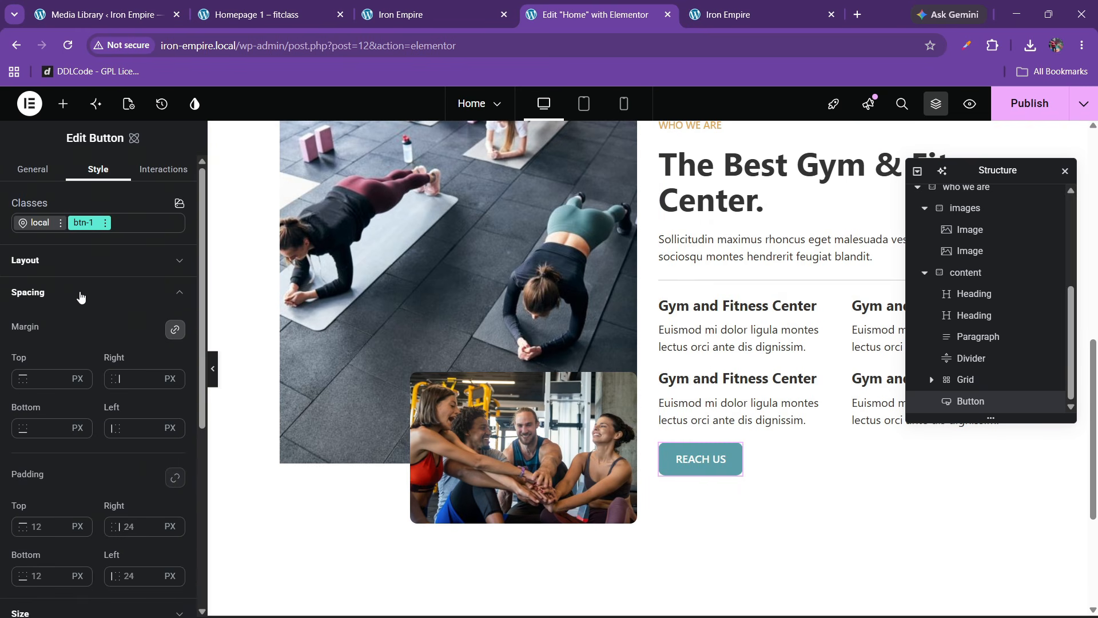
{"action": "left_click", "coordinate": [175, 329]}
{"action": "left_click", "coordinate": [71, 377]}
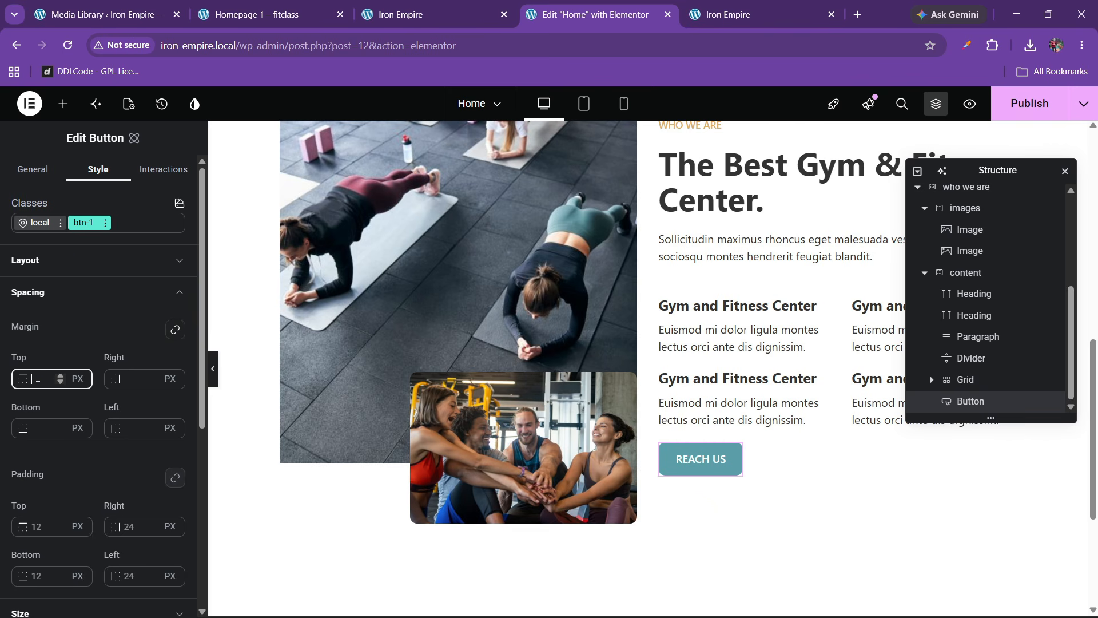
{"action": "type", "text": "40"}
{"action": "key", "text": "BackSpace"}
{"action": "key", "text": "BackSpace"}
{"action": "type", "text": "30"}
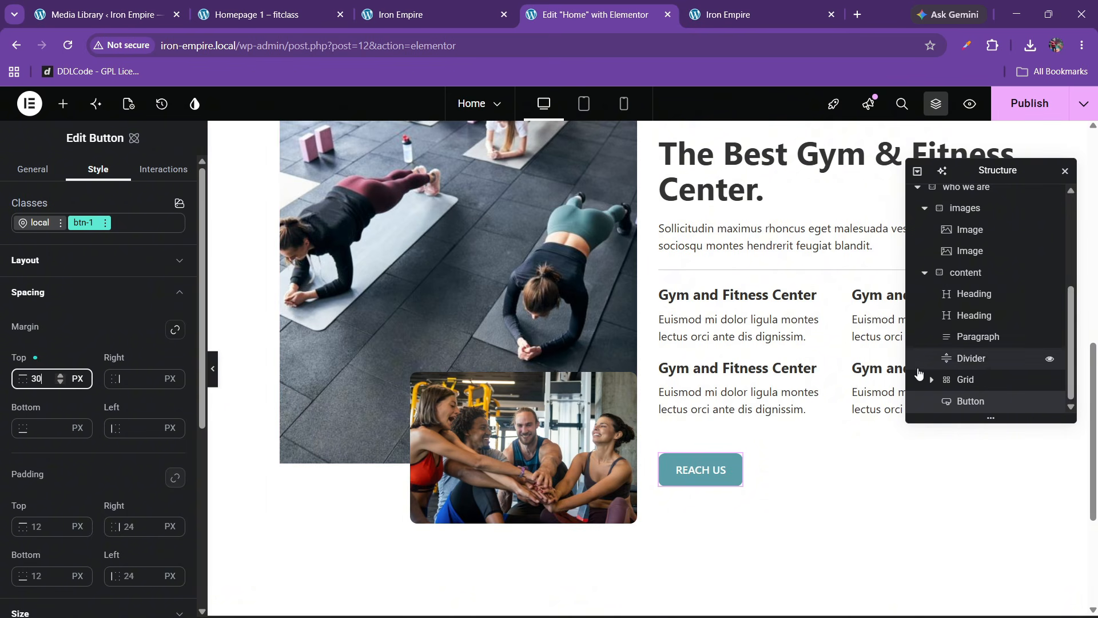
Step: Set the column and row gaps of the who we are container to 60 px and publish the page
{"action": "scroll", "coordinate": [987, 344], "scroll_direction": "up", "scroll_amount": 2}
{"action": "left_click", "coordinate": [952, 258]}
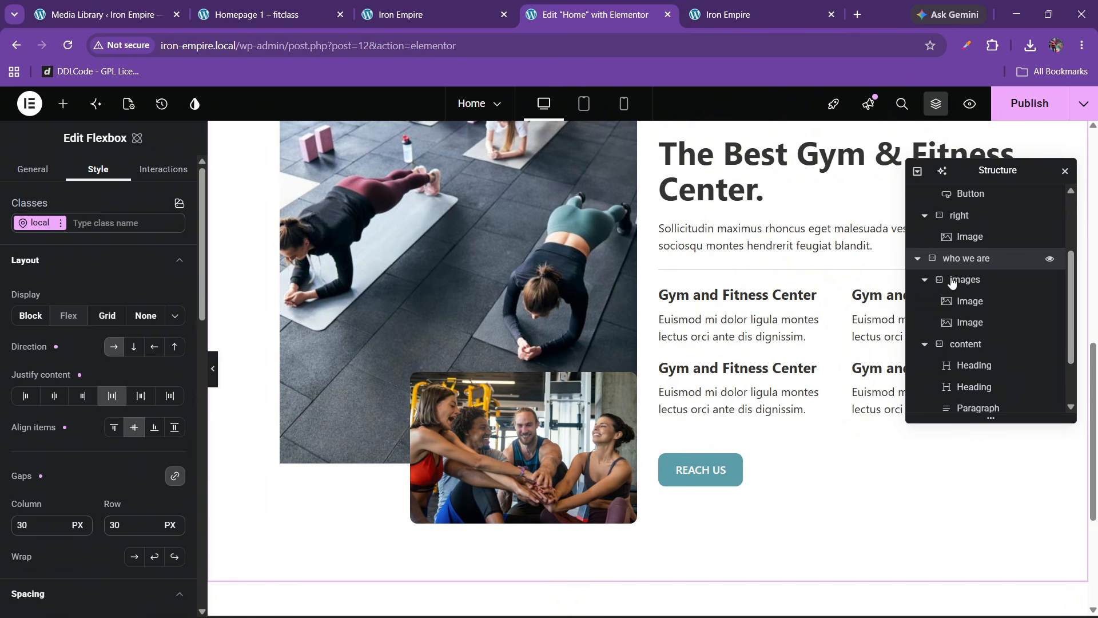
{"action": "scroll", "coordinate": [109, 498], "scroll_direction": "down", "scroll_amount": 1}
{"action": "left_click_drag", "start_coordinate": [130, 456], "coordinate": [94, 455]}
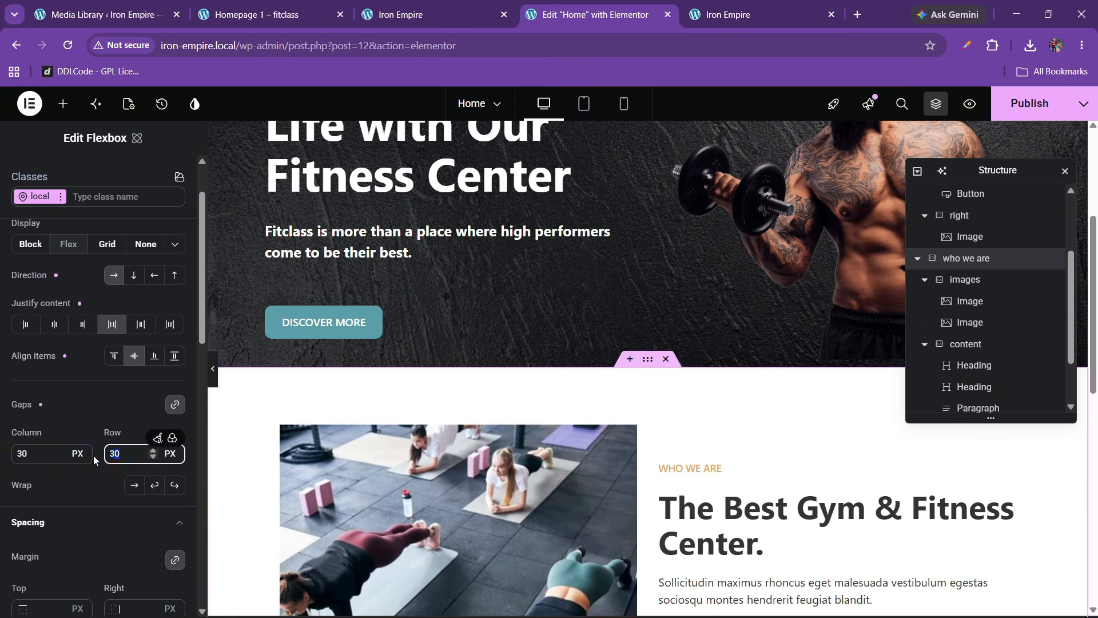
{"action": "type", "text": "60"}
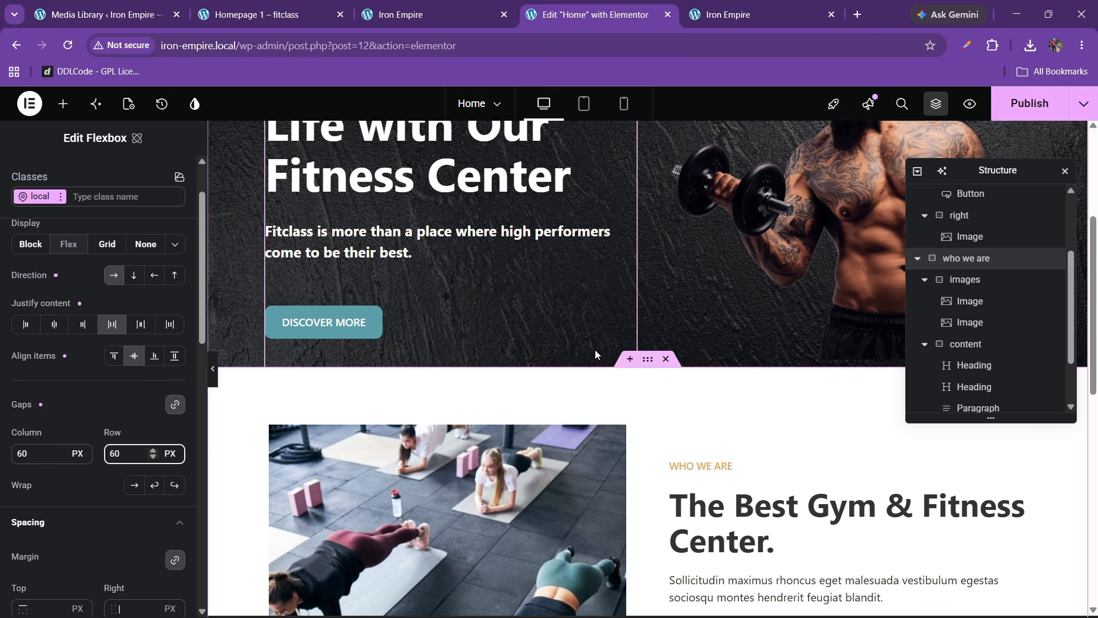
{"action": "scroll", "coordinate": [596, 352], "scroll_direction": "down", "scroll_amount": 7}
{"action": "left_click", "coordinate": [1029, 103]}
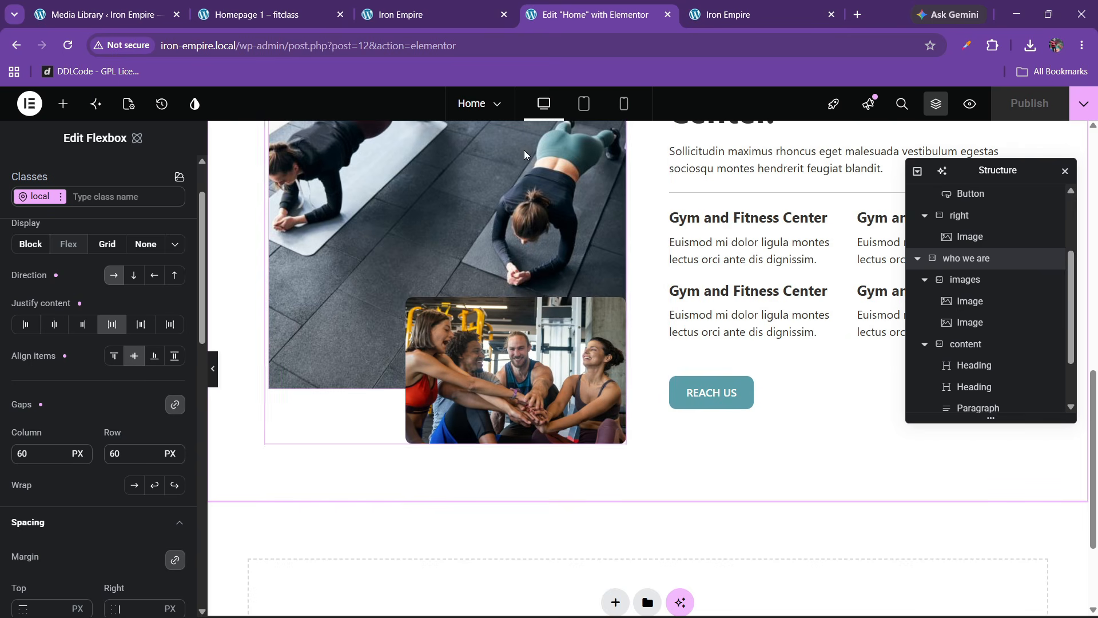
Step: Compare the Who We Are section and its spacing on the Fitclass demo with the live Iron Empire page
{"action": "left_click", "coordinate": [260, 14]}
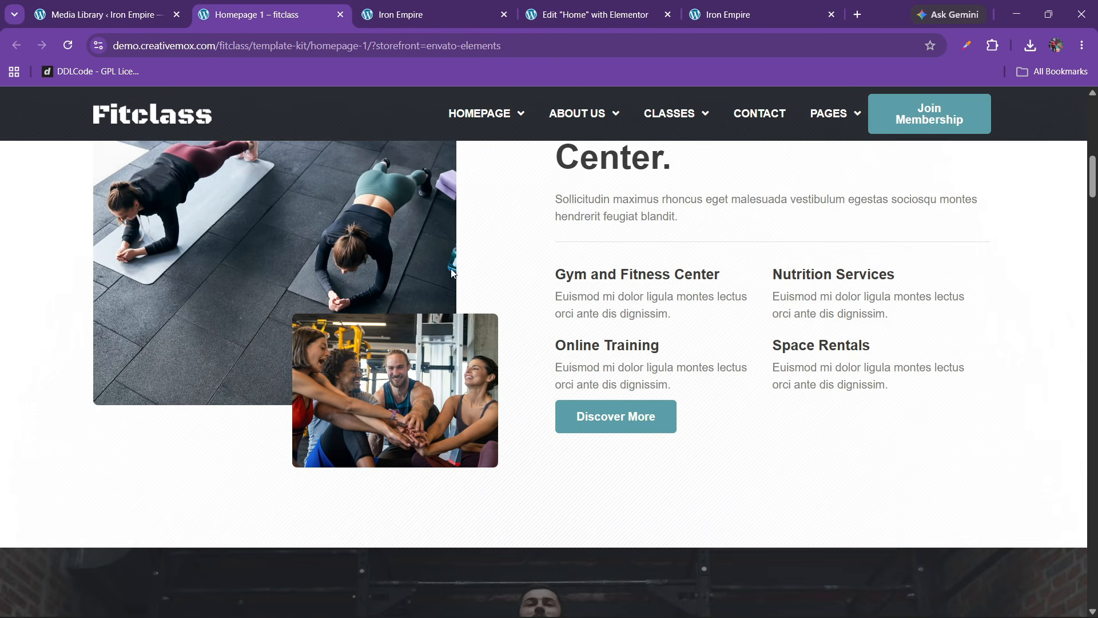
{"action": "scroll", "coordinate": [431, 269], "scroll_direction": "down", "scroll_amount": 8}
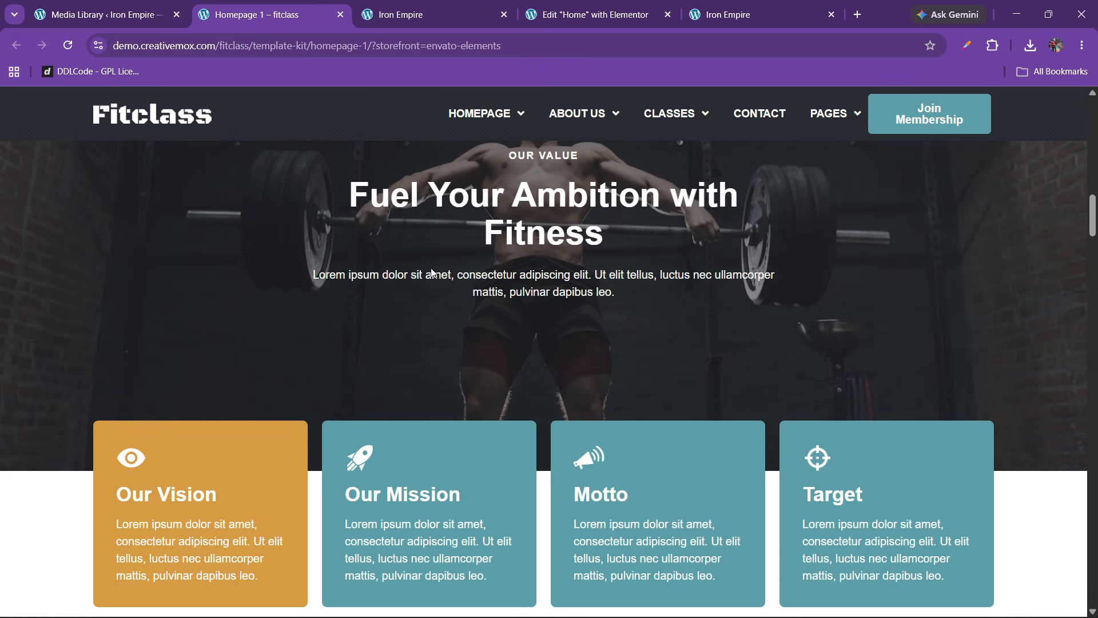
{"action": "key", "text": "ctrl+5"}
{"action": "scroll", "coordinate": [549, 346], "scroll_direction": "down", "scroll_amount": 5}
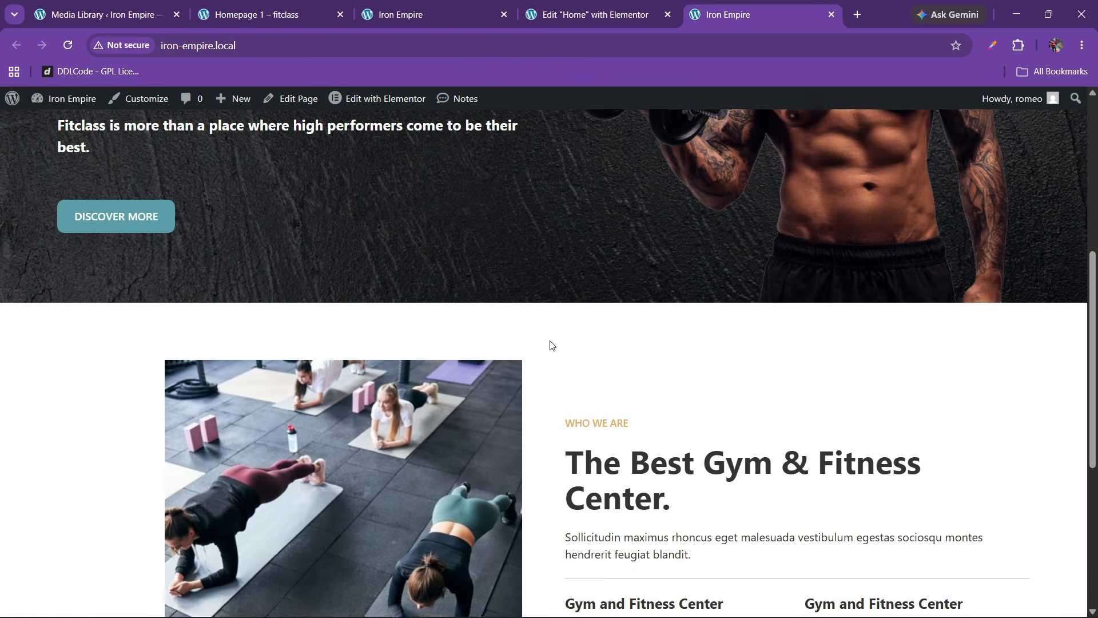
{"action": "scroll", "coordinate": [207, 367], "scroll_direction": "up", "scroll_amount": 3}
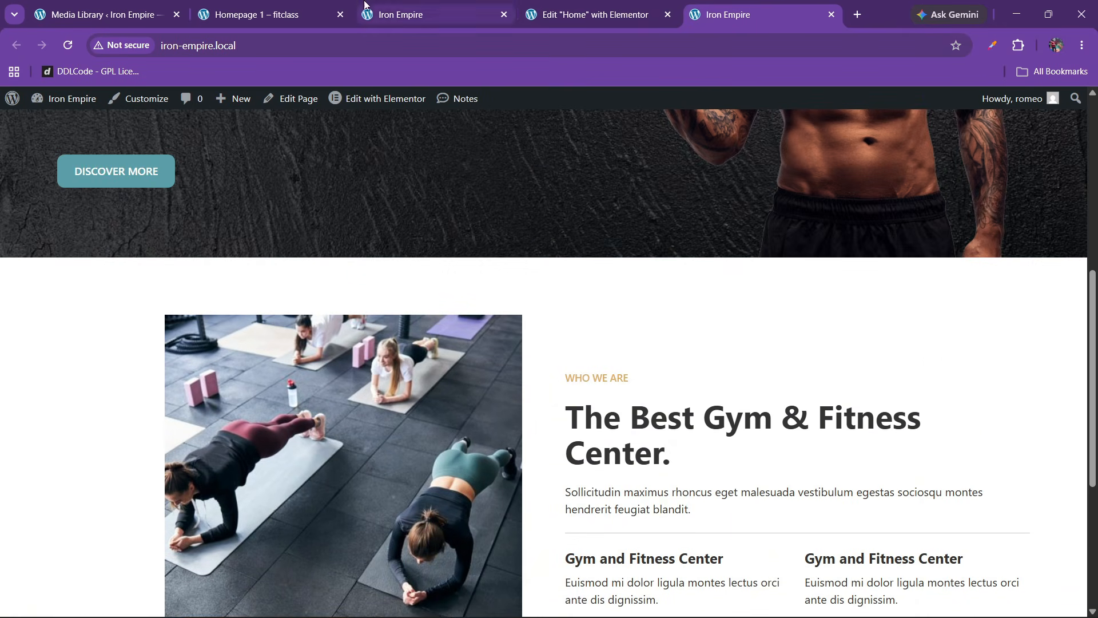
{"action": "left_click", "coordinate": [246, 15]}
{"action": "scroll", "coordinate": [409, 402], "scroll_direction": "down", "scroll_amount": 4}
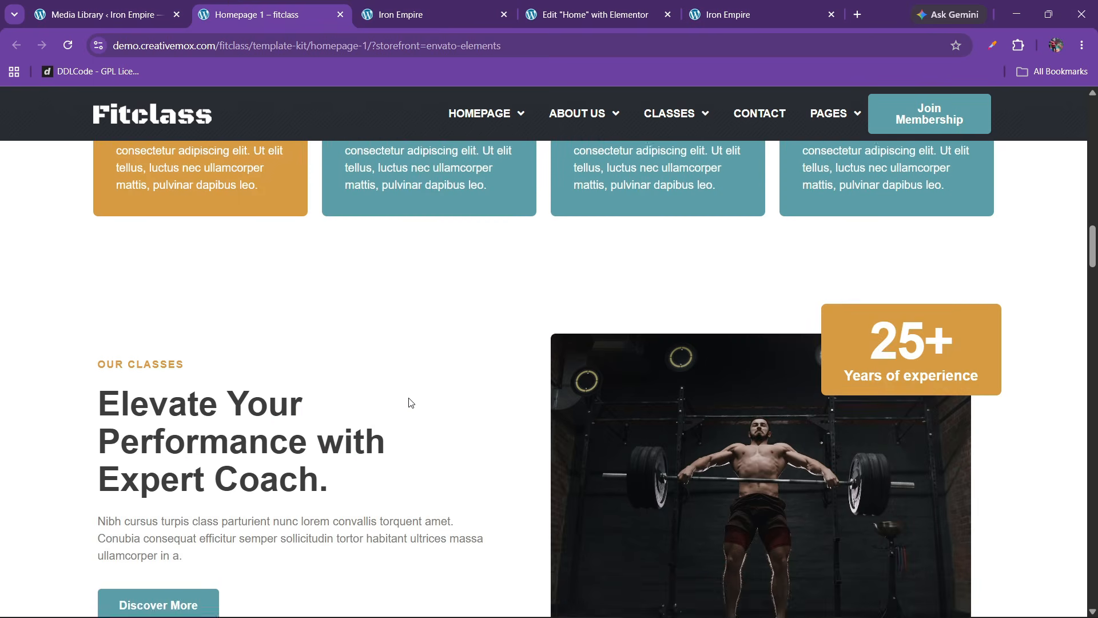
{"action": "scroll", "coordinate": [410, 402], "scroll_direction": "up", "scroll_amount": 10}
{"action": "scroll", "coordinate": [408, 402], "scroll_direction": "down", "scroll_amount": 2}
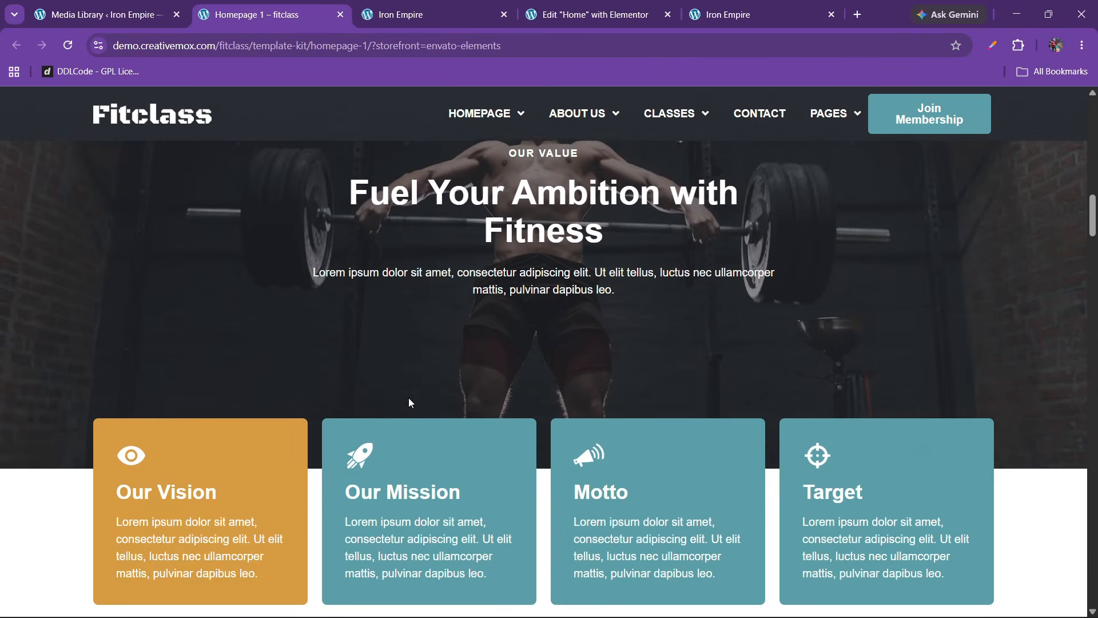
{"action": "scroll", "coordinate": [409, 402], "scroll_direction": "up", "scroll_amount": 8}
{"action": "scroll", "coordinate": [408, 397], "scroll_direction": "up", "scroll_amount": 5}
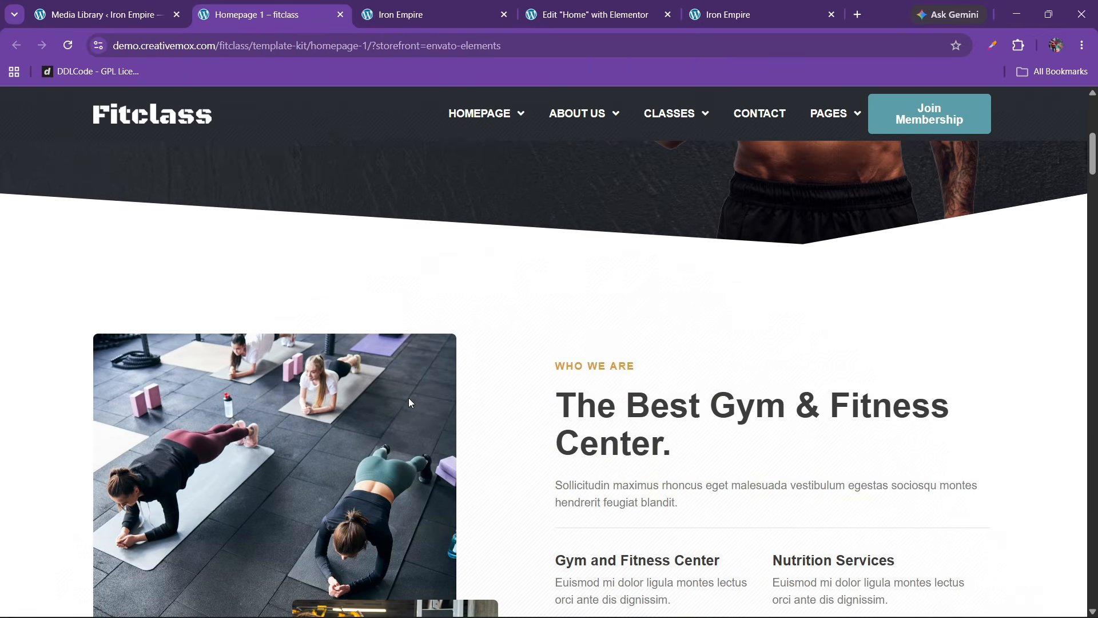
{"action": "scroll", "coordinate": [413, 393], "scroll_direction": "down", "scroll_amount": 3}
Step: In the Elementor editor, set the large workout image's custom resolution to 700 x 600 and apply it
{"action": "left_click", "coordinate": [589, 14]}
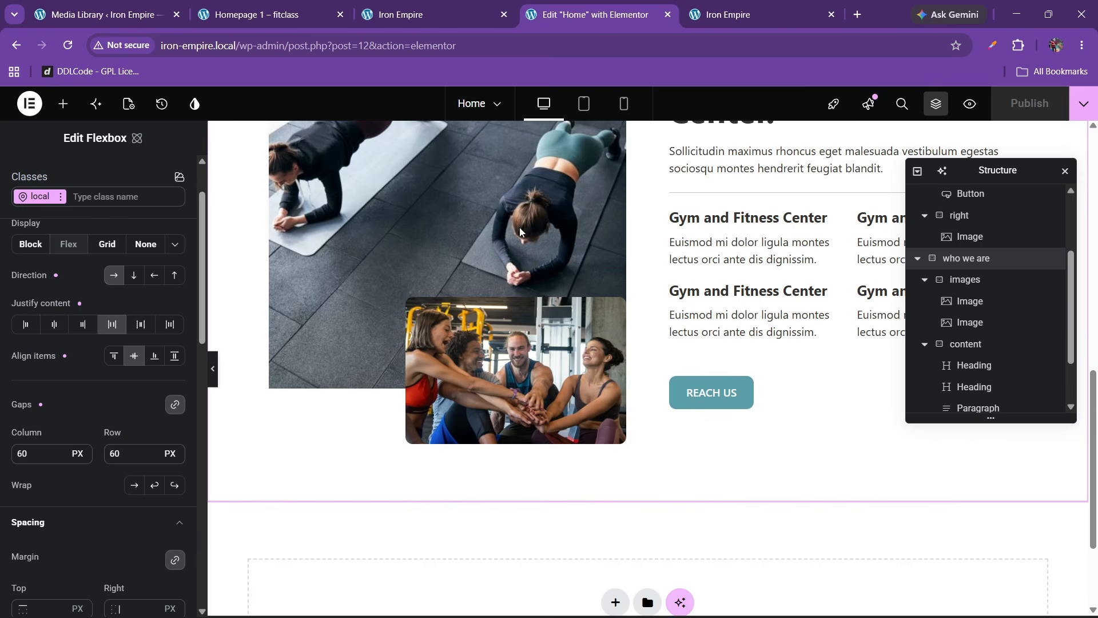
{"action": "scroll", "coordinate": [515, 324], "scroll_direction": "up", "scroll_amount": 3}
{"action": "left_click", "coordinate": [333, 345]}
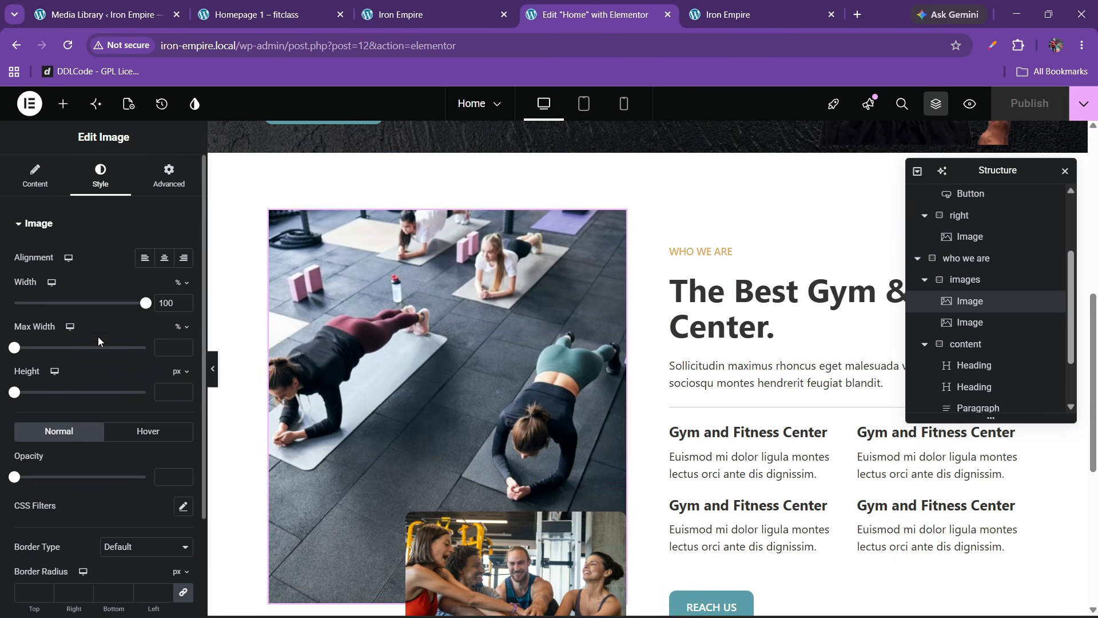
{"action": "scroll", "coordinate": [105, 400], "scroll_direction": "down", "scroll_amount": 2}
{"action": "scroll", "coordinate": [35, 327], "scroll_direction": "up", "scroll_amount": 1}
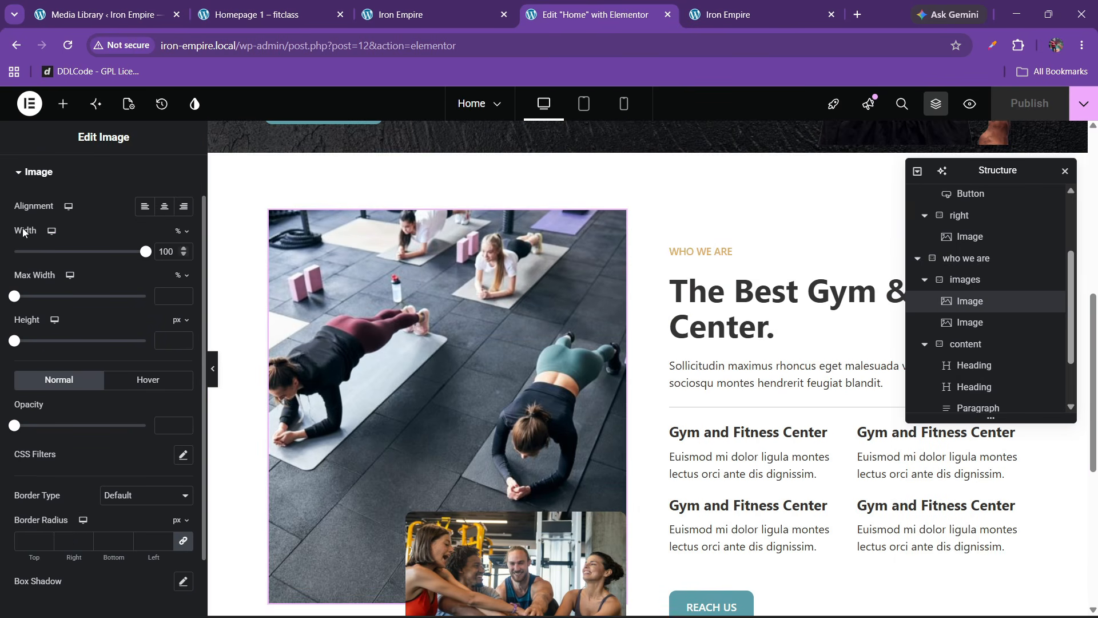
{"action": "scroll", "coordinate": [23, 232], "scroll_direction": "up", "scroll_amount": 1}
{"action": "left_click", "coordinate": [32, 177]}
{"action": "scroll", "coordinate": [109, 466], "scroll_direction": "down", "scroll_amount": 3}
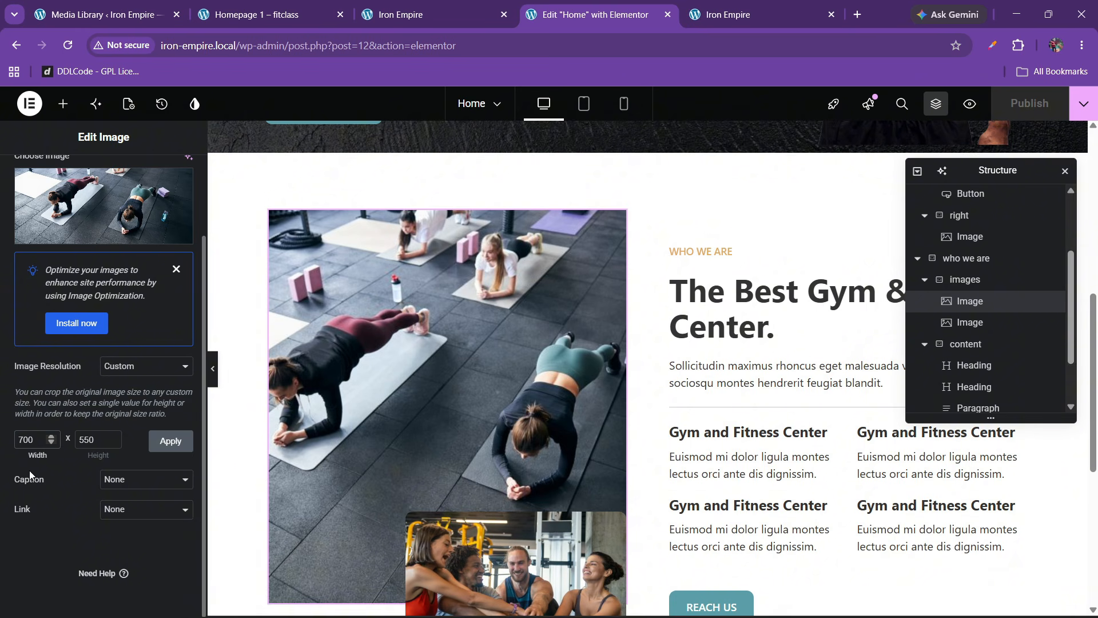
{"action": "double_click", "coordinate": [84, 440]}
{"action": "left_click", "coordinate": [163, 446]}
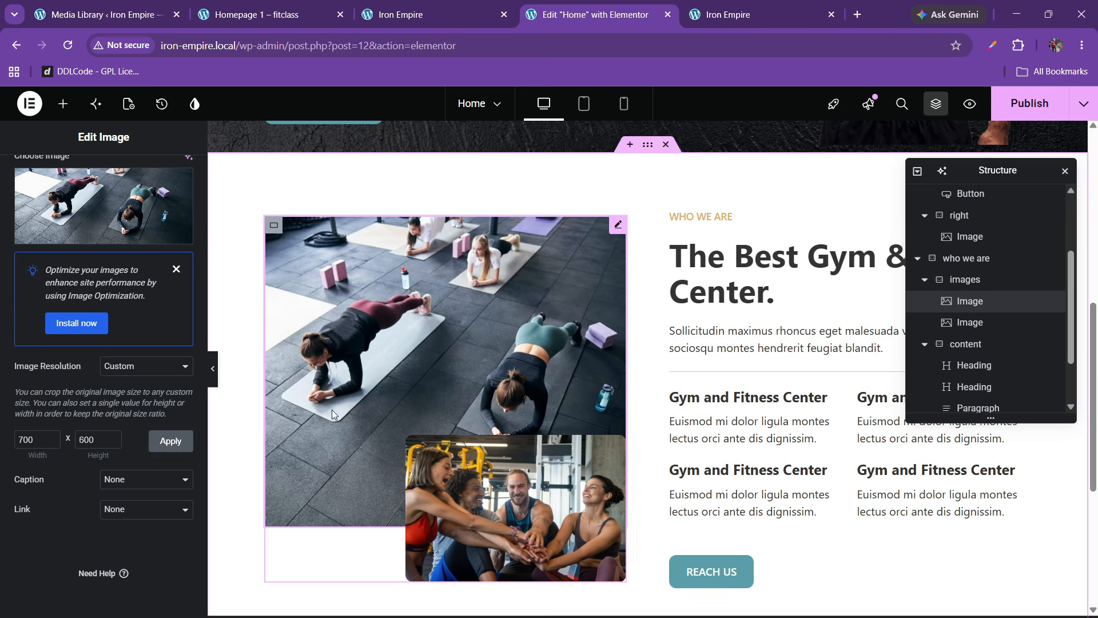
Step: Try center and start alignment for the items in the images container, and return them to end alignment
{"action": "scroll", "coordinate": [675, 306], "scroll_direction": "up", "scroll_amount": 3}
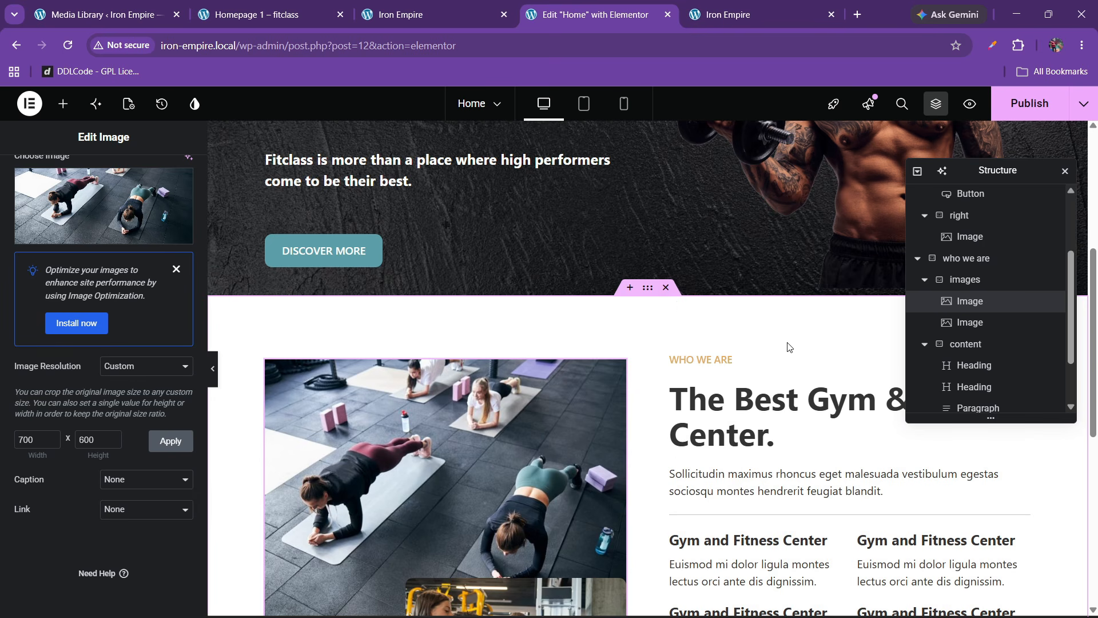
{"action": "left_click", "coordinate": [925, 280]}
{"action": "left_click", "coordinate": [925, 302]}
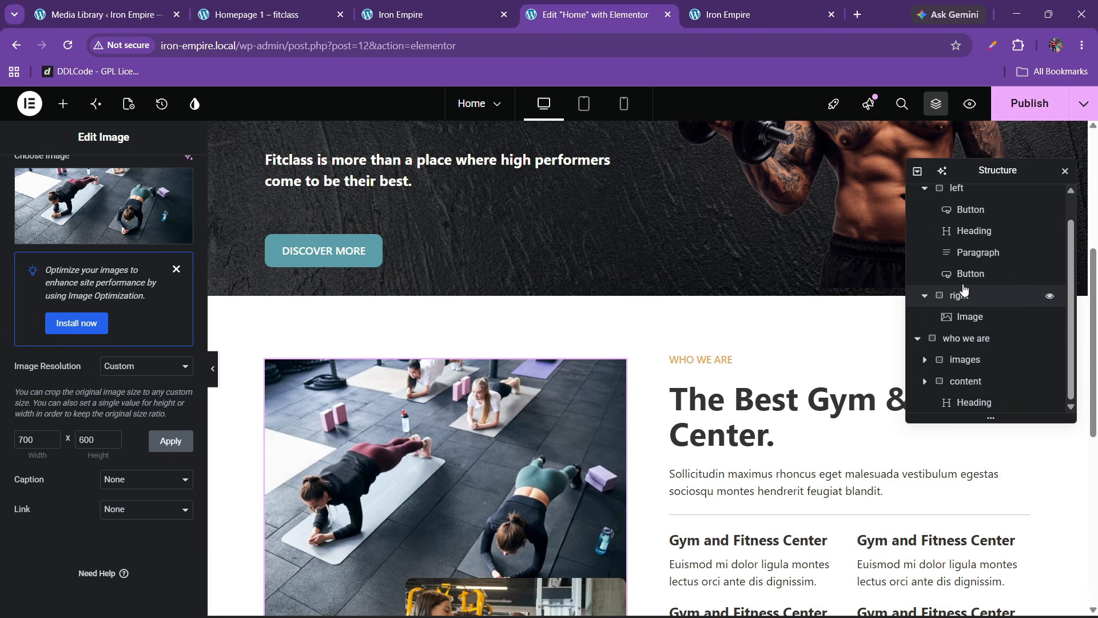
{"action": "left_click", "coordinate": [962, 366]}
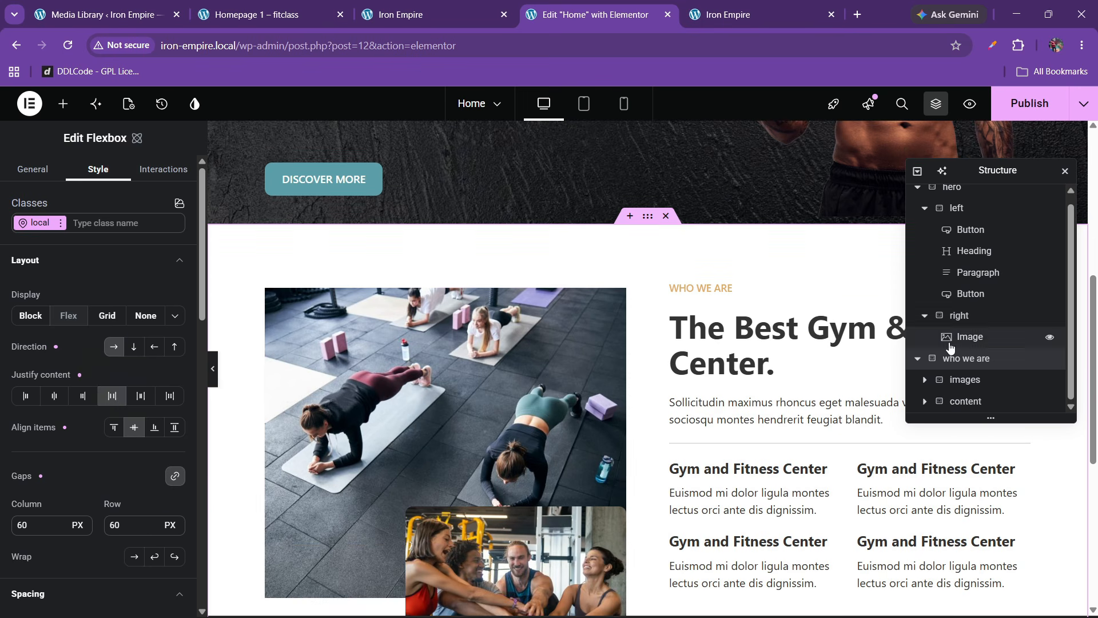
{"action": "left_click", "coordinate": [944, 386]}
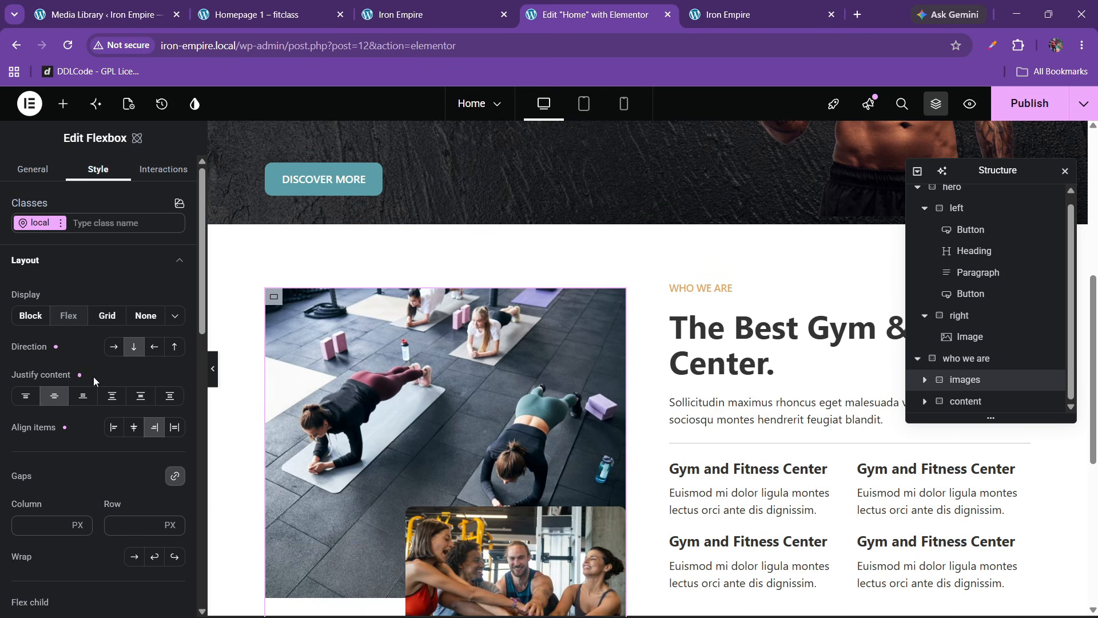
{"action": "left_click", "coordinate": [134, 429]}
{"action": "left_click", "coordinate": [114, 429]}
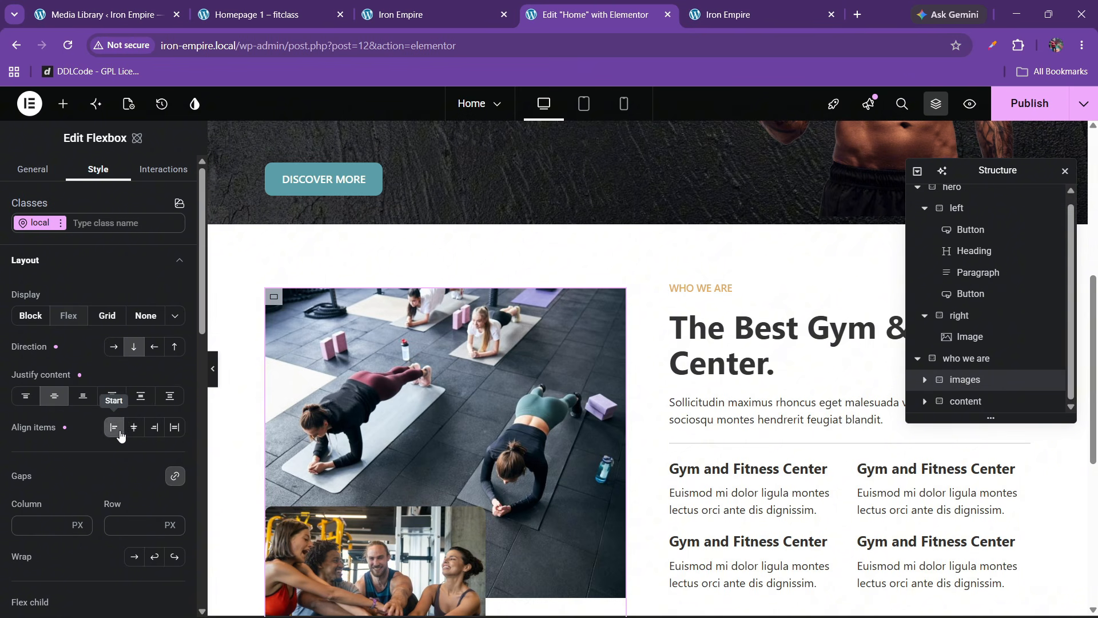
{"action": "left_click", "coordinate": [134, 429]}
{"action": "left_click", "coordinate": [153, 429]}
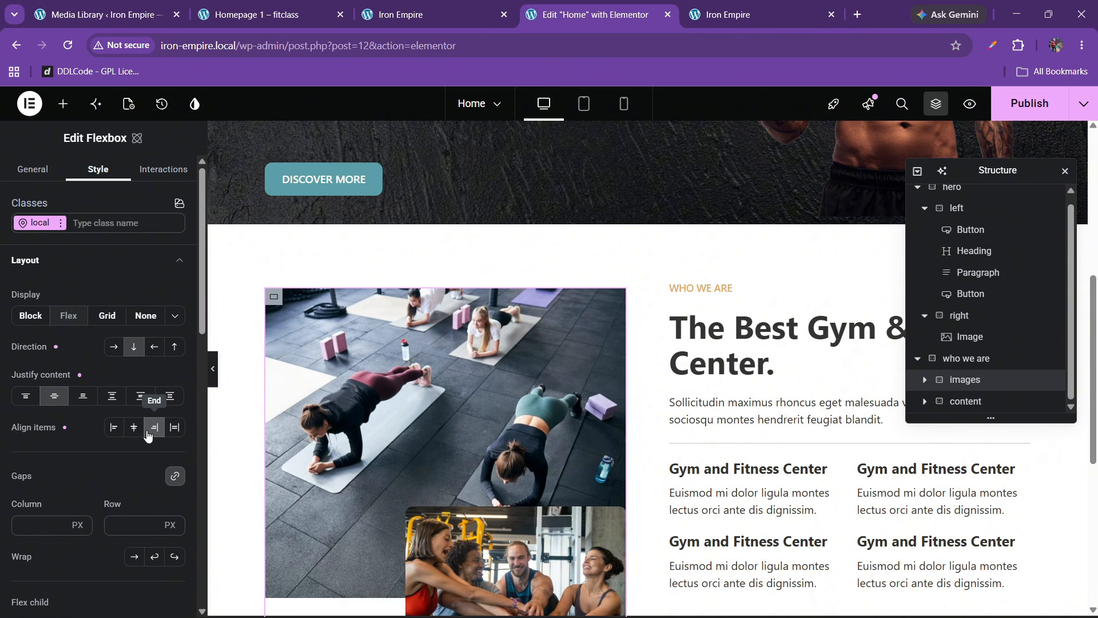
Step: Preview the Who We Are section at full width with the editing panel temporarily hidden
{"action": "left_click", "coordinate": [213, 370]}
{"action": "scroll", "coordinate": [358, 408], "scroll_direction": "down", "scroll_amount": 3}
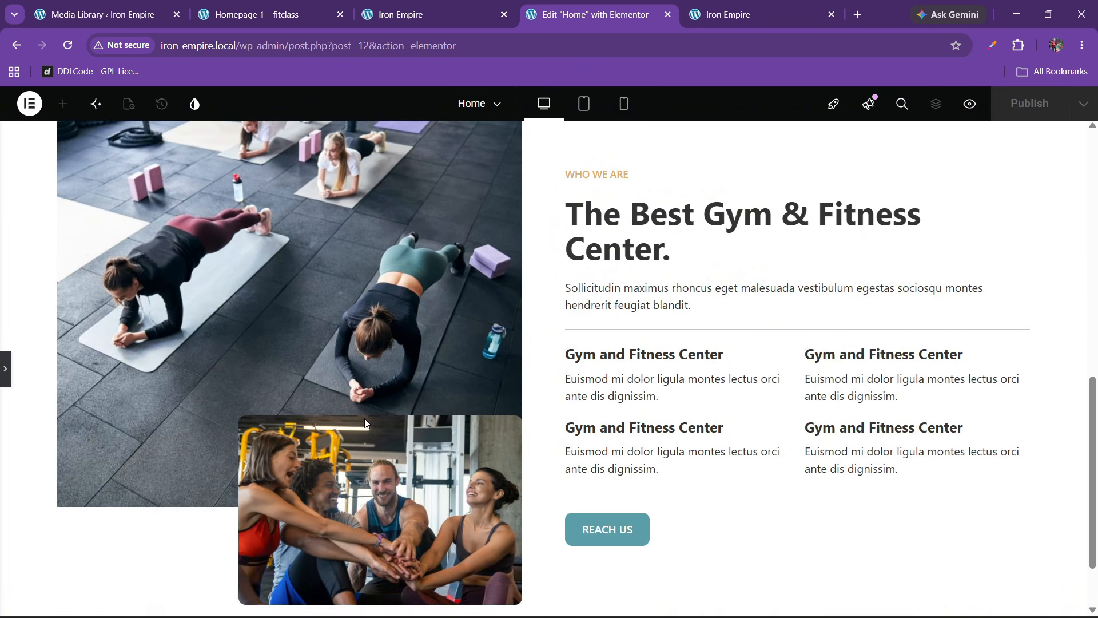
{"action": "scroll", "coordinate": [365, 423], "scroll_direction": "up", "scroll_amount": 3}
{"action": "scroll", "coordinate": [365, 423], "scroll_direction": "down", "scroll_amount": 4}
{"action": "scroll", "coordinate": [365, 423], "scroll_direction": "up", "scroll_amount": 4}
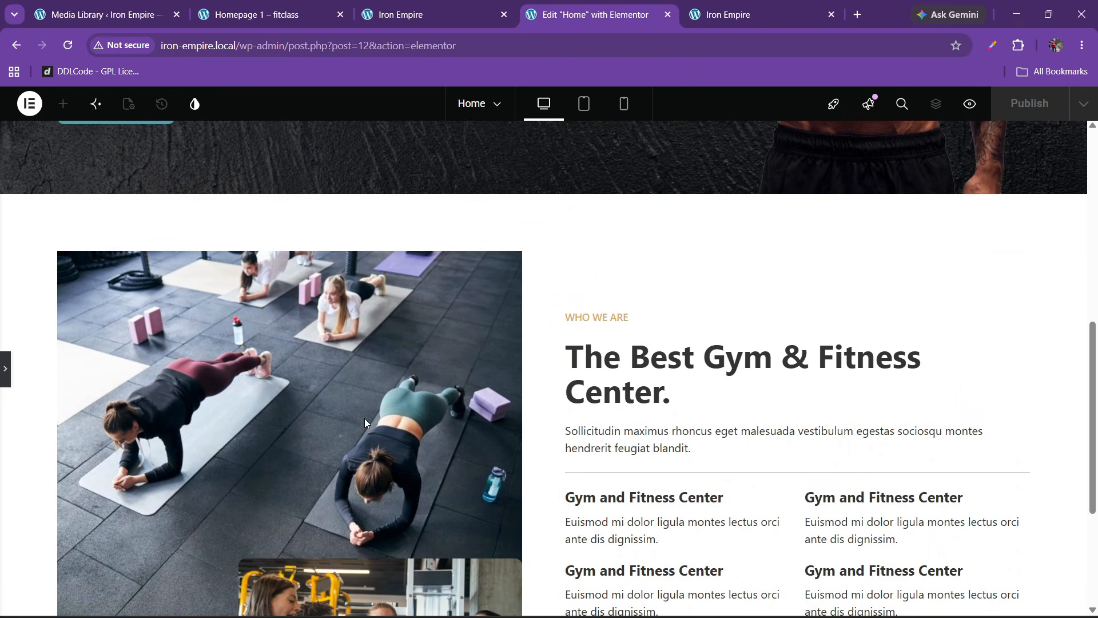
{"action": "scroll", "coordinate": [201, 470], "scroll_direction": "down", "scroll_amount": 1}
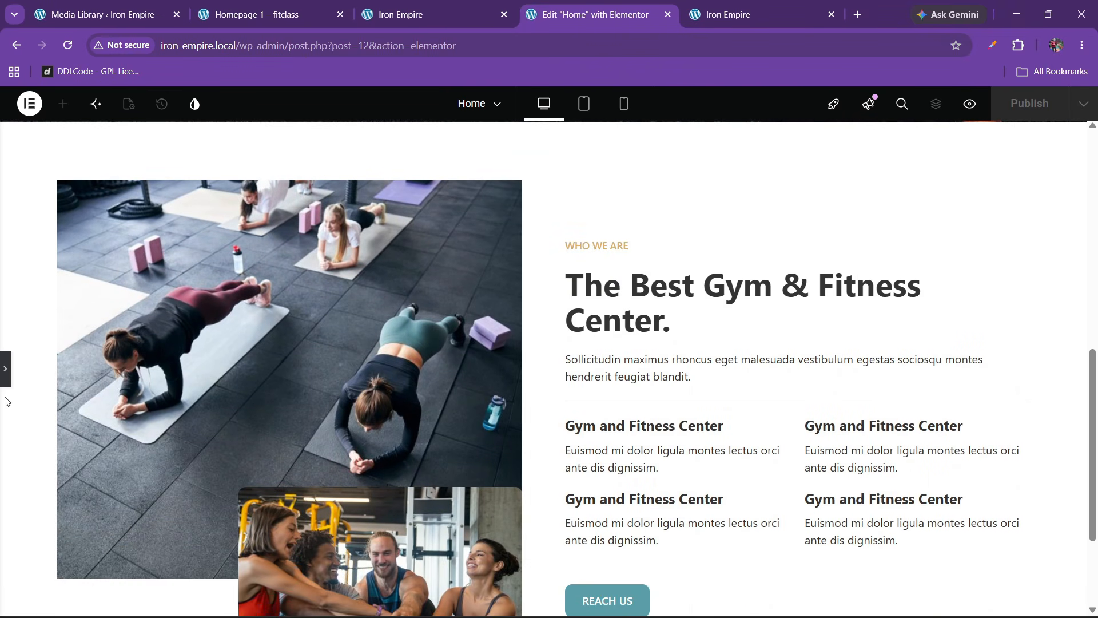
{"action": "left_click", "coordinate": [7, 380]}
Step: Set the right margin of the small overlapping team image to 2 em and save the page
{"action": "left_click", "coordinate": [526, 468]}
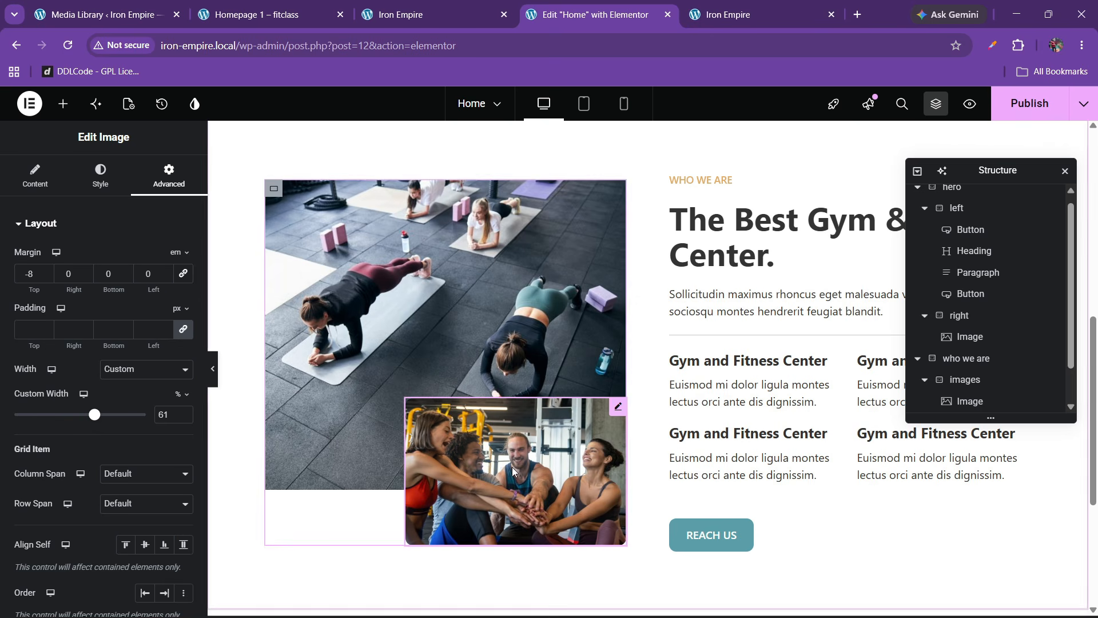
{"action": "left_click", "coordinate": [84, 271]}
{"action": "left_click", "coordinate": [84, 271]}
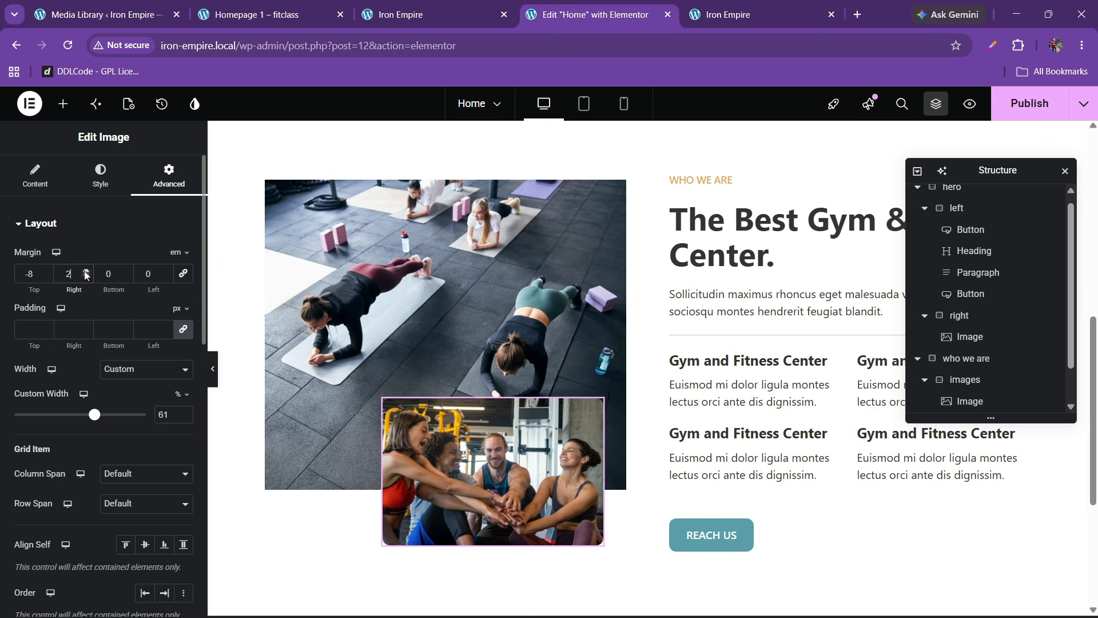
{"action": "left_click", "coordinate": [84, 271]}
{"action": "left_click", "coordinate": [86, 278]}
{"action": "key", "text": "ctrl+s"}
Step: Give the large workout image in the Who We Are section a 10 px border radius on all corners and publish the page
{"action": "left_click", "coordinate": [444, 260]}
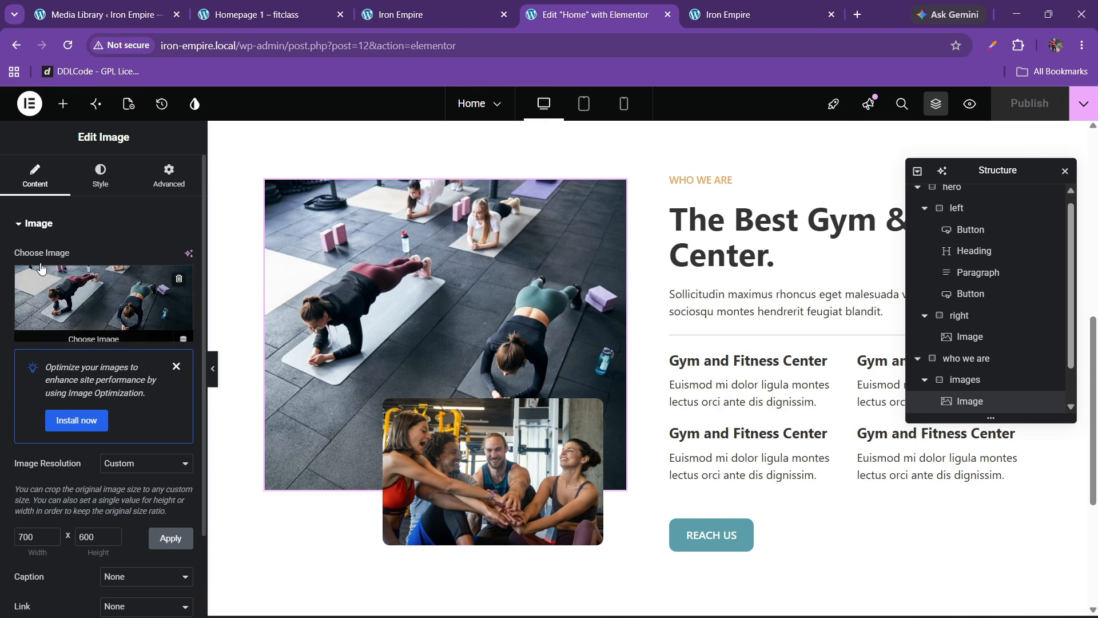
{"action": "left_click", "coordinate": [100, 174]}
{"action": "scroll", "coordinate": [97, 361], "scroll_direction": "down", "scroll_amount": 2}
{"action": "left_click", "coordinate": [34, 470]}
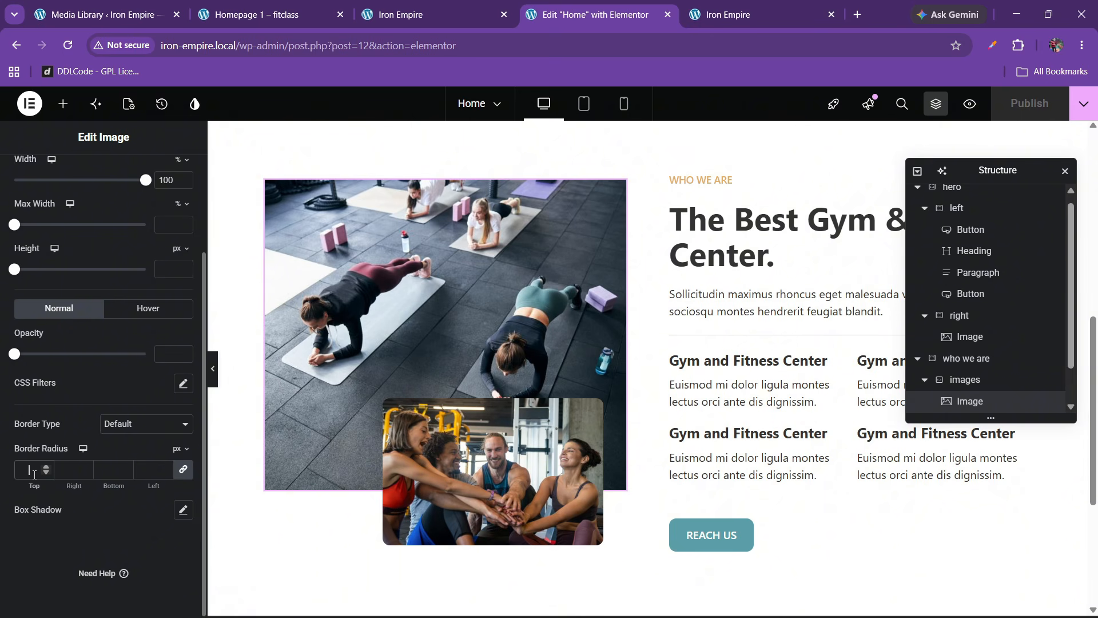
{"action": "type", "text": "10"}
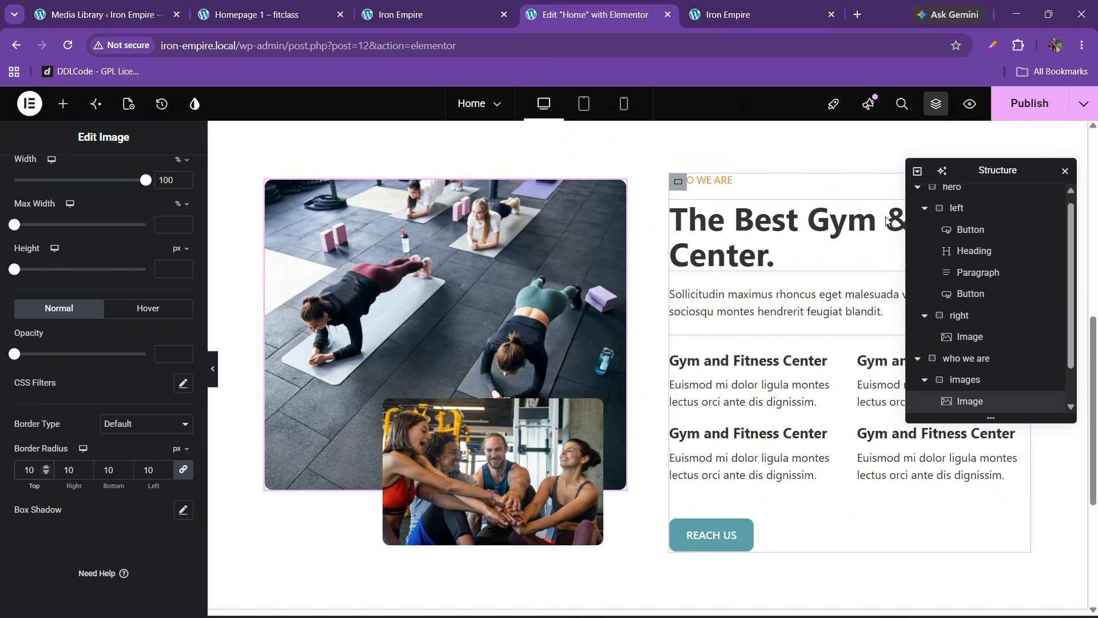
{"action": "left_click", "coordinate": [1029, 103]}
Step: Close the outdated Iron Empire browser tab that shows only the site title and footer
{"action": "left_click", "coordinate": [458, 7]}
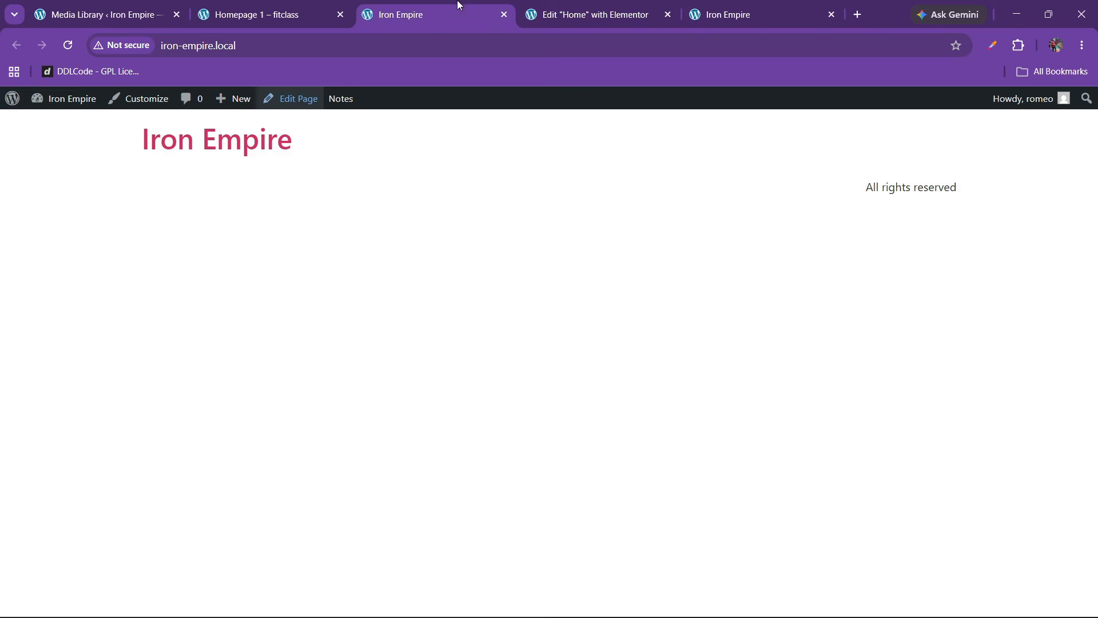
{"action": "left_click", "coordinate": [817, 12]}
{"action": "left_click", "coordinate": [494, 14]}
{"action": "left_click", "coordinate": [504, 14]}
Step: On the Fitclass demo homepage, examine the Our Value section with its background photo, centered text and four overlapping cards
{"action": "left_click", "coordinate": [339, 5]}
{"action": "scroll", "coordinate": [423, 328], "scroll_direction": "down", "scroll_amount": 8}
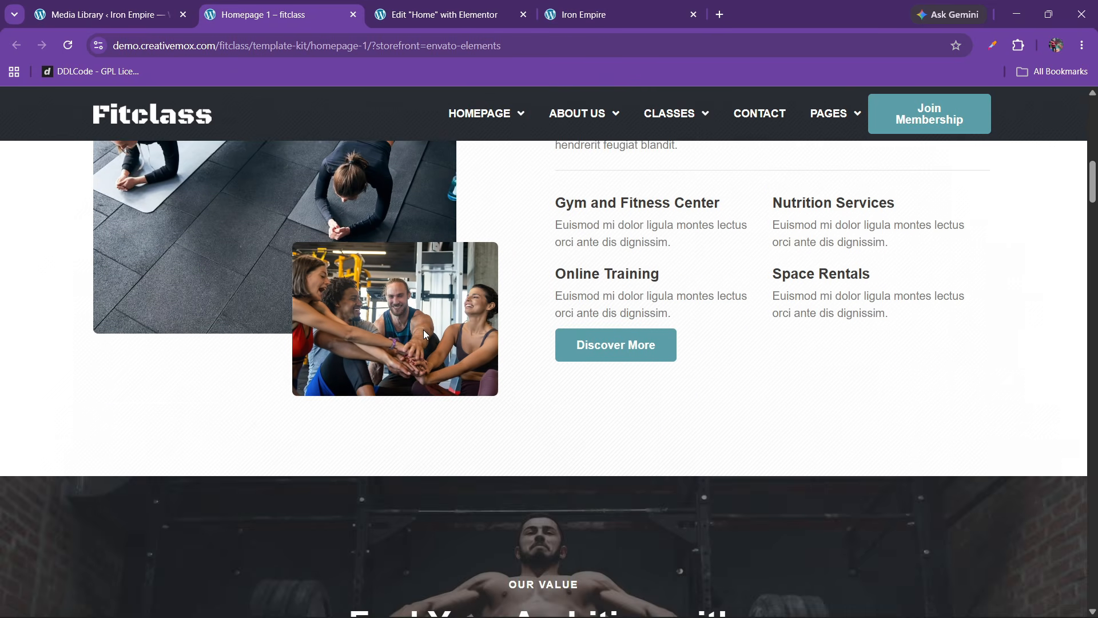
{"action": "scroll", "coordinate": [424, 331], "scroll_direction": "down", "scroll_amount": 2}
{"action": "scroll", "coordinate": [423, 335], "scroll_direction": "down", "scroll_amount": 1}
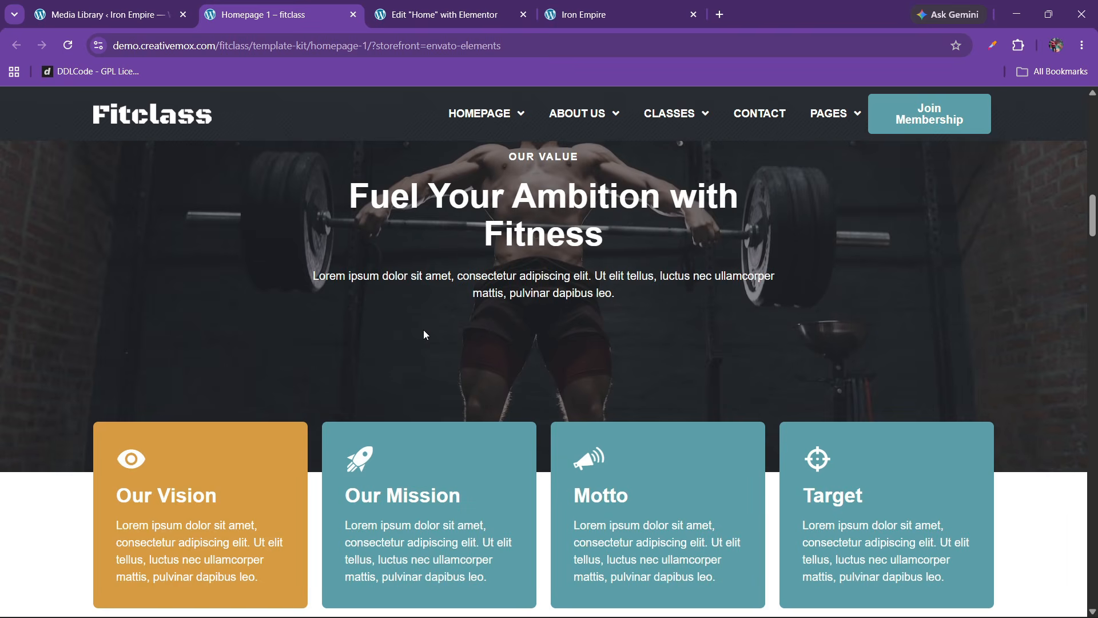
{"action": "scroll", "coordinate": [426, 336], "scroll_direction": "up", "scroll_amount": 1}
{"action": "scroll", "coordinate": [435, 337], "scroll_direction": "down", "scroll_amount": 4}
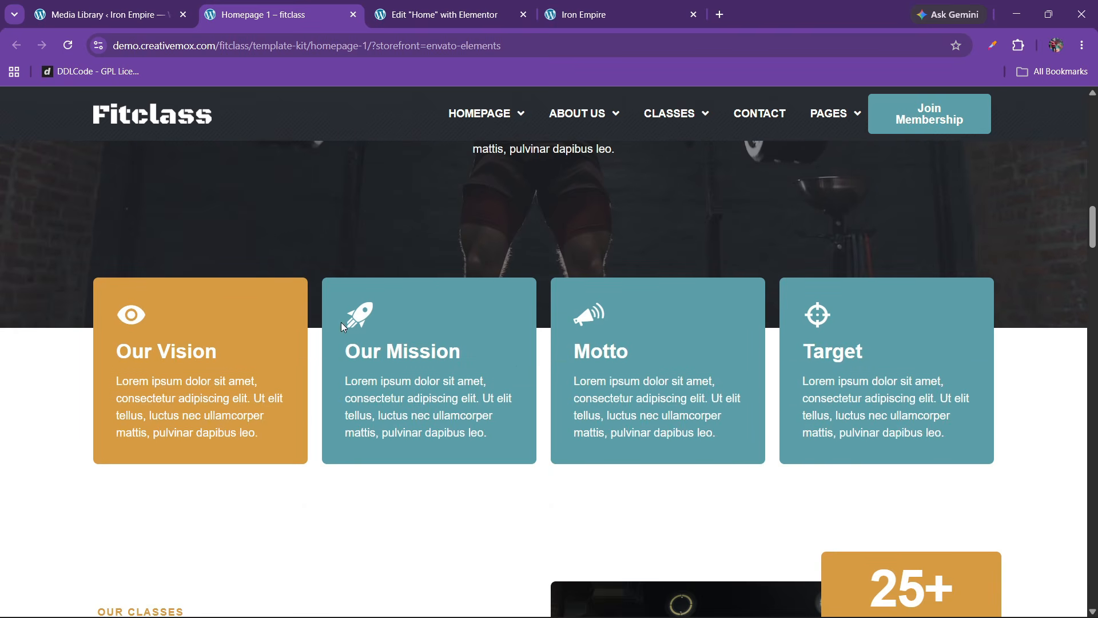
{"action": "scroll", "coordinate": [340, 326], "scroll_direction": "up", "scroll_amount": 3}
Step: Switch to the live Iron Empire home page and review the updated Who We Are section
{"action": "left_click", "coordinate": [620, 10]}
{"action": "left_click", "coordinate": [438, 5]}
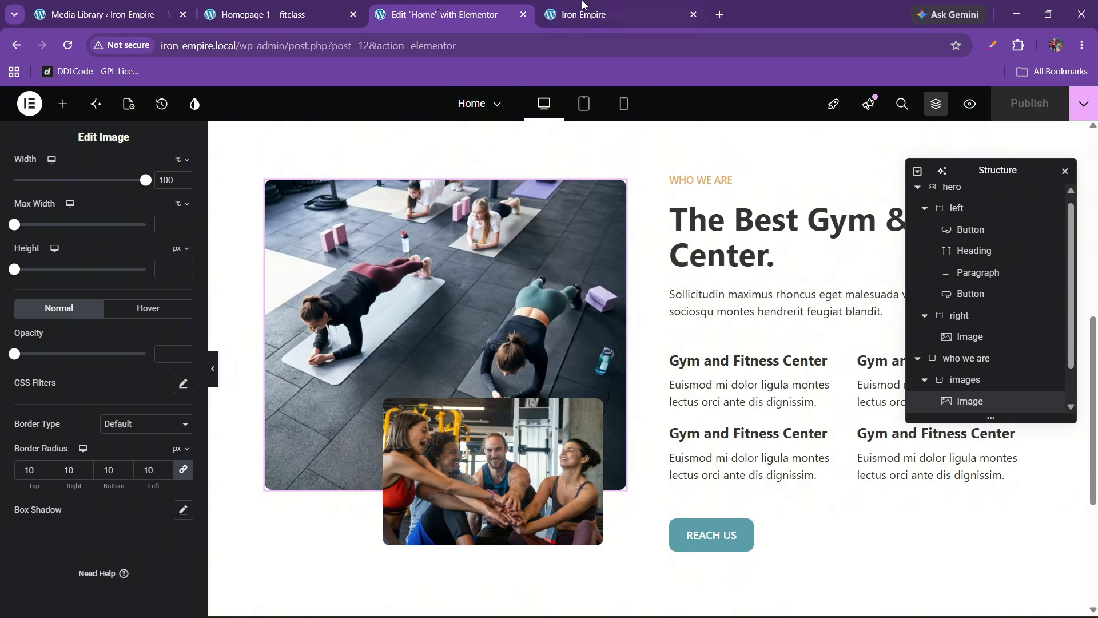
{"action": "left_click", "coordinate": [582, 5]}
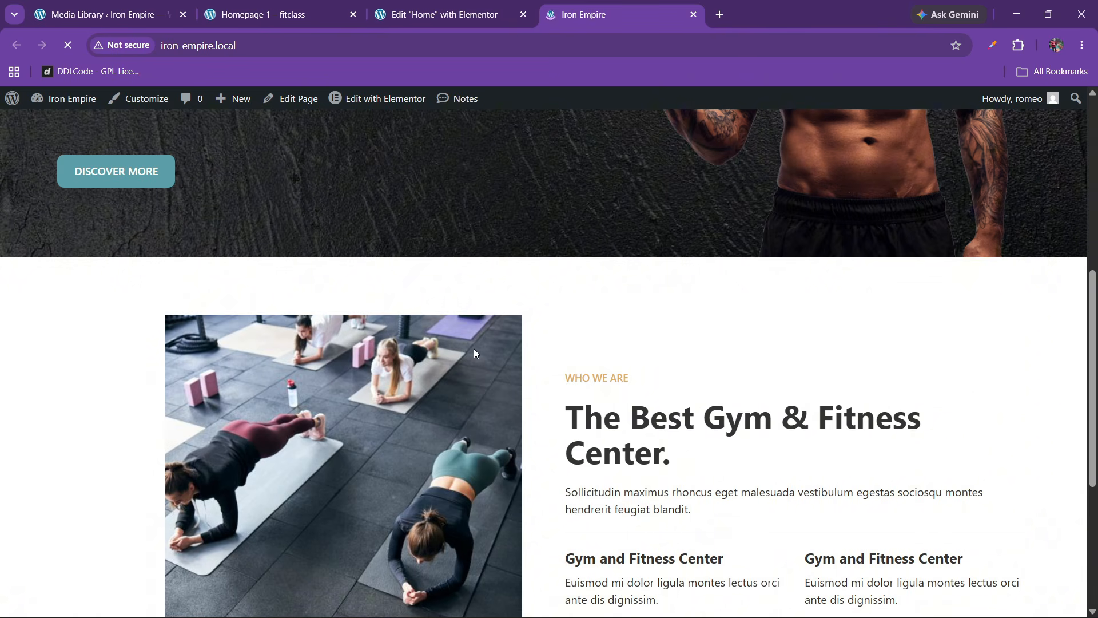
{"action": "scroll", "coordinate": [473, 350], "scroll_direction": "down", "scroll_amount": 5}
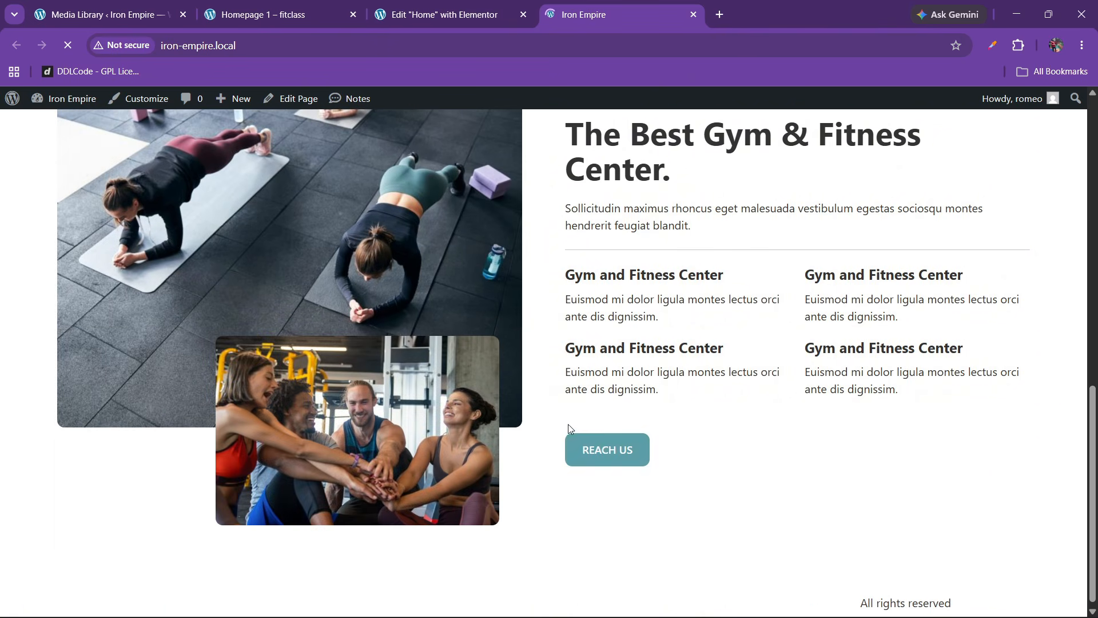
{"action": "scroll", "coordinate": [626, 366], "scroll_direction": "up", "scroll_amount": 4}
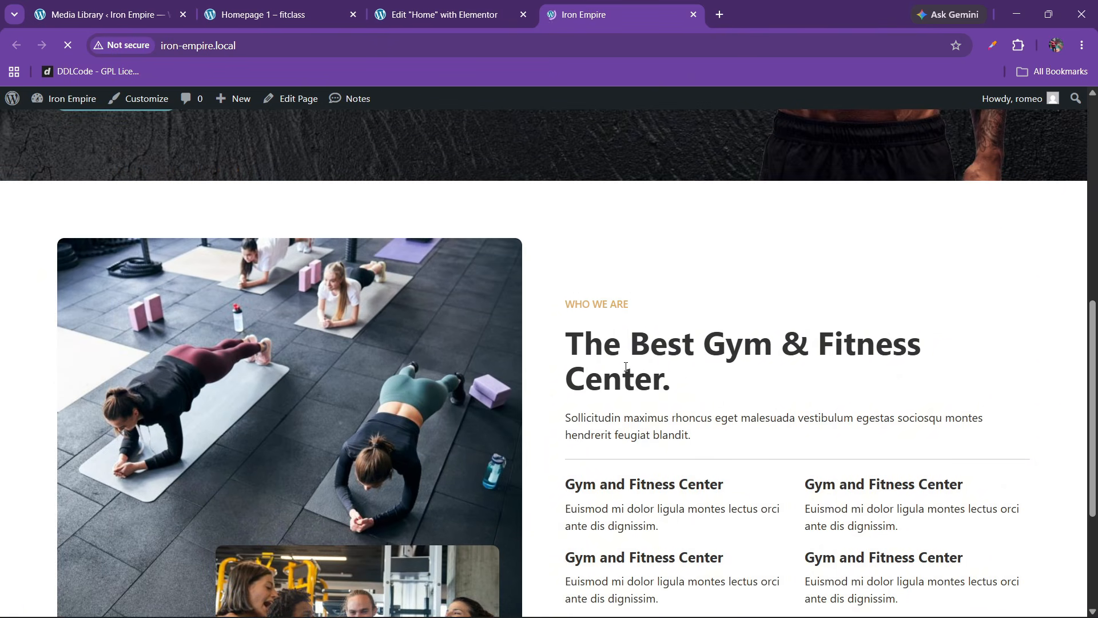
Step: In the Elementor editor, add a single-column flexbox container below the Who We Are section and name it values
{"action": "left_click", "coordinate": [303, 5]}
{"action": "scroll", "coordinate": [445, 345], "scroll_direction": "down", "scroll_amount": 1}
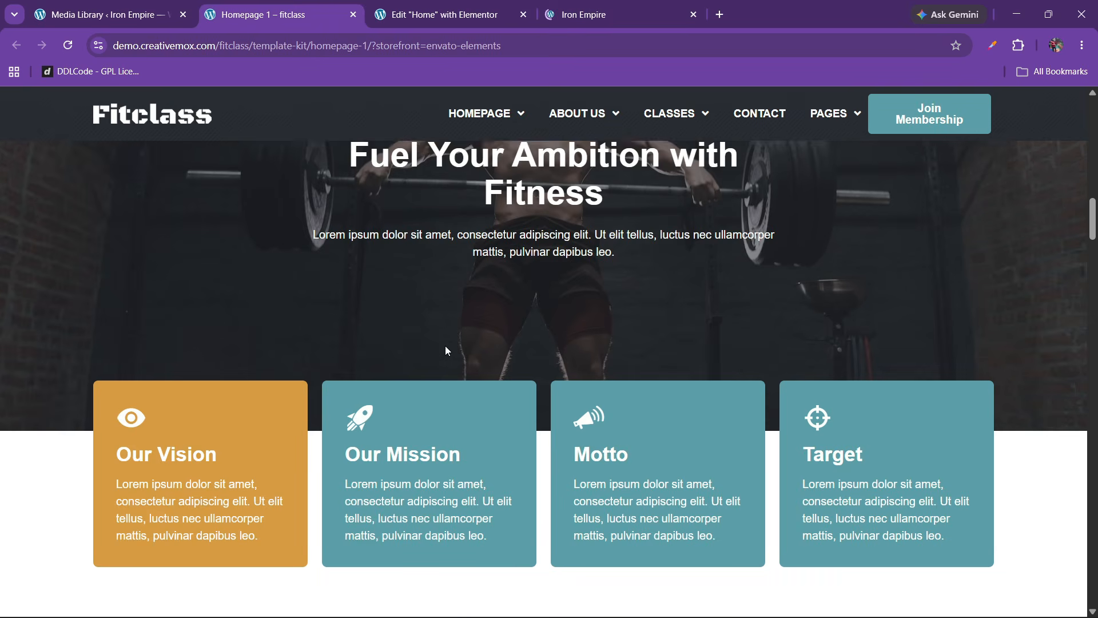
{"action": "scroll", "coordinate": [445, 345], "scroll_direction": "up", "scroll_amount": 3}
{"action": "left_click", "coordinate": [457, 14]}
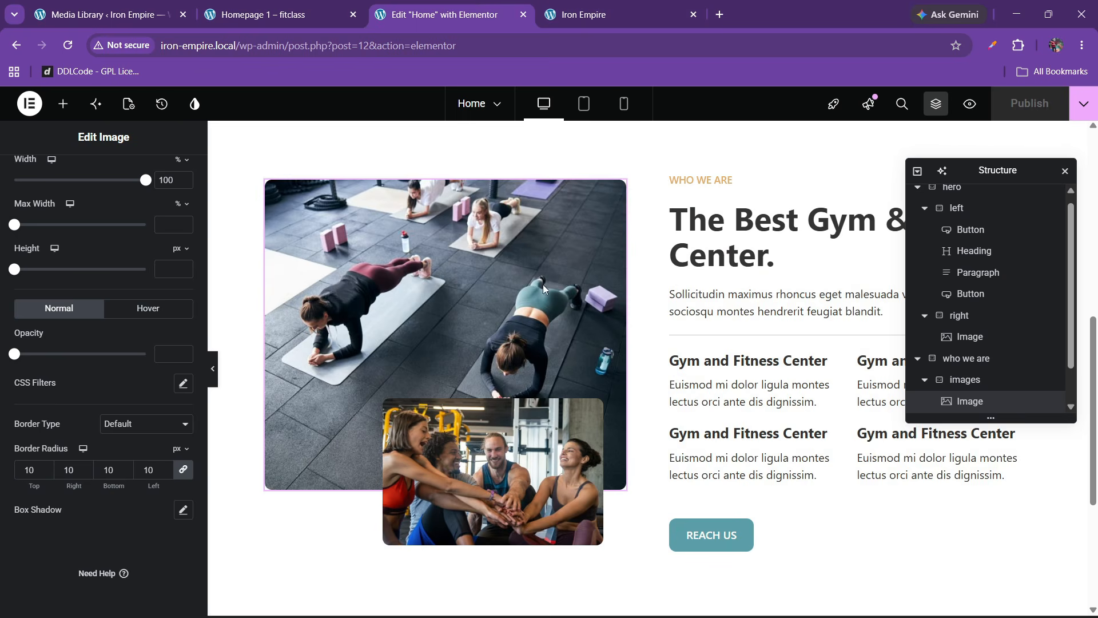
{"action": "scroll", "coordinate": [562, 334], "scroll_direction": "down", "scroll_amount": 2}
{"action": "left_click", "coordinate": [616, 454]}
{"action": "left_click", "coordinate": [600, 497]}
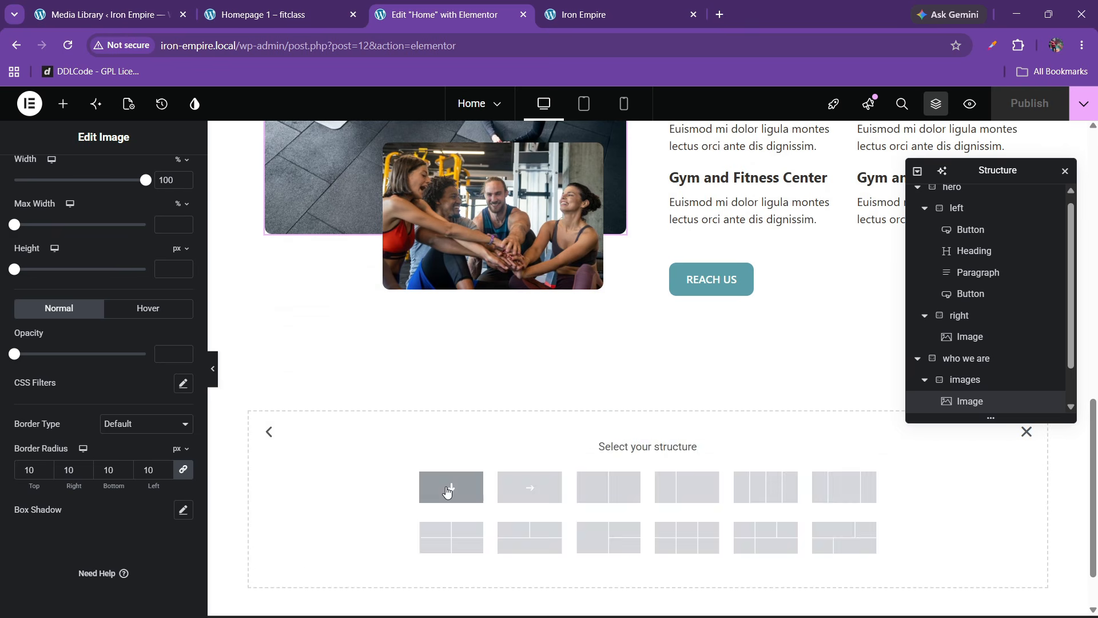
{"action": "left_click", "coordinate": [448, 485]}
{"action": "scroll", "coordinate": [960, 400], "scroll_direction": "down", "scroll_amount": 2}
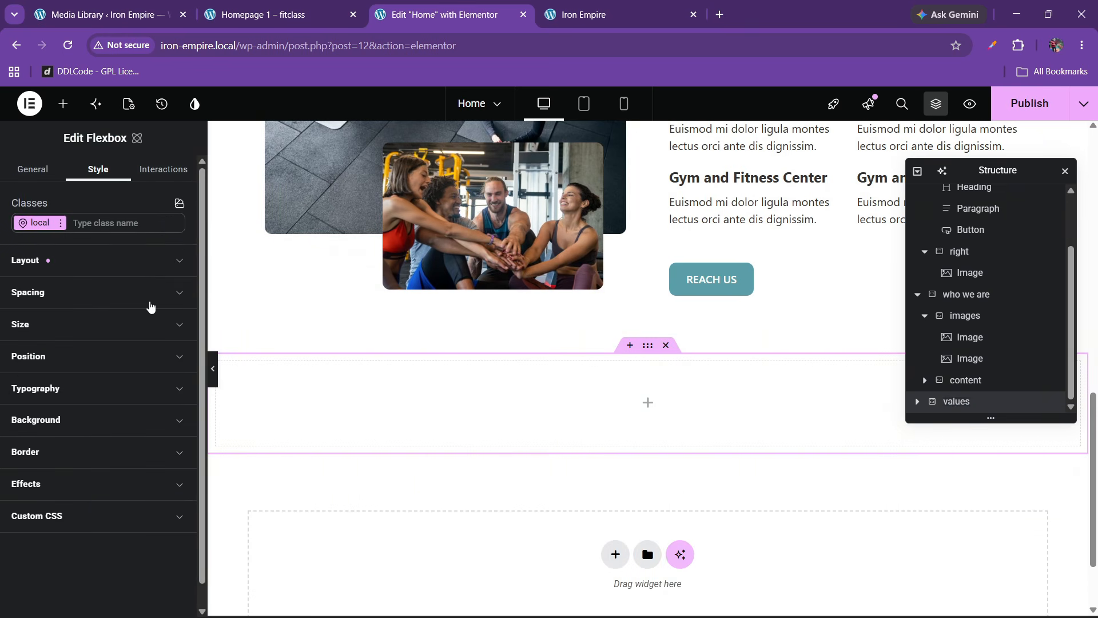
Step: Center the values container's content both ways through its justify content and align items settings, keeping the column direction
{"action": "left_click", "coordinate": [83, 269]}
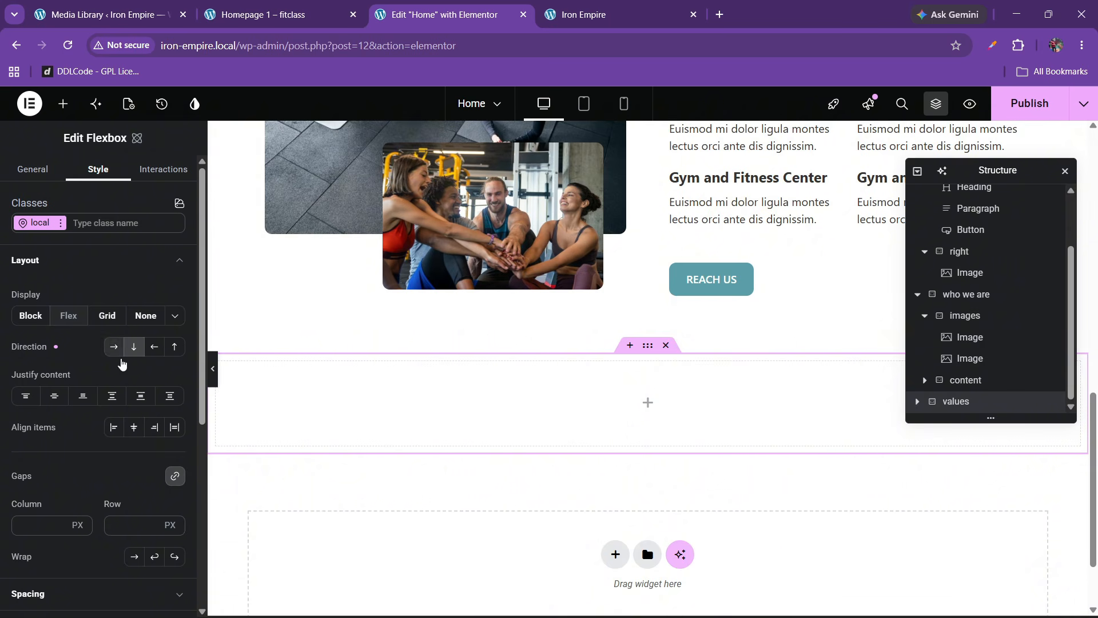
{"action": "left_click", "coordinate": [54, 396]}
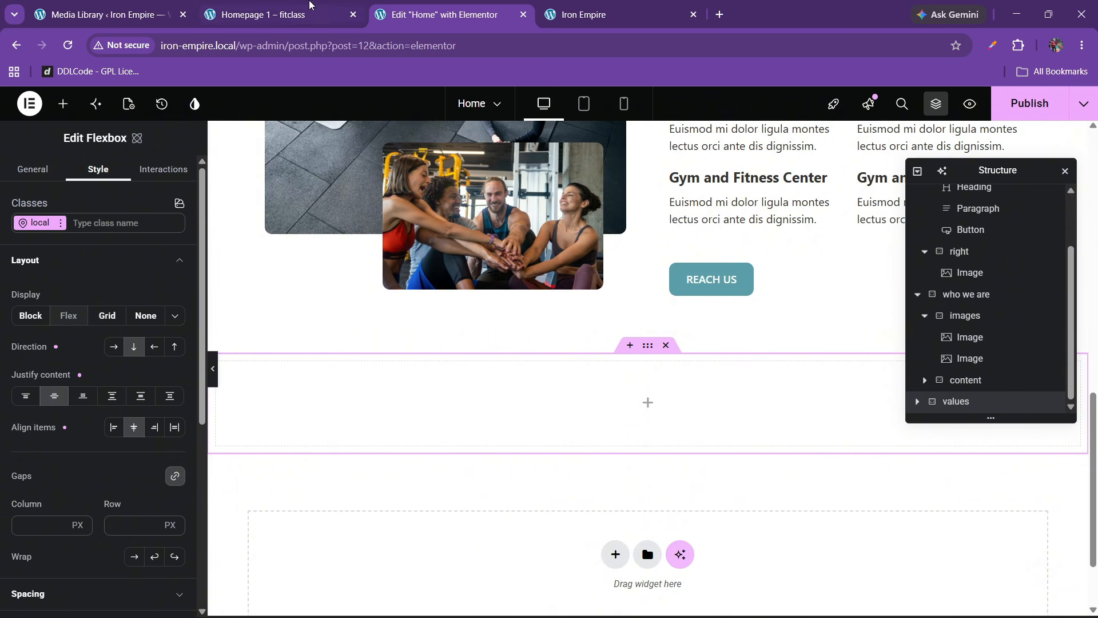
{"action": "left_click", "coordinate": [263, 15]}
{"action": "left_click", "coordinate": [437, 14]}
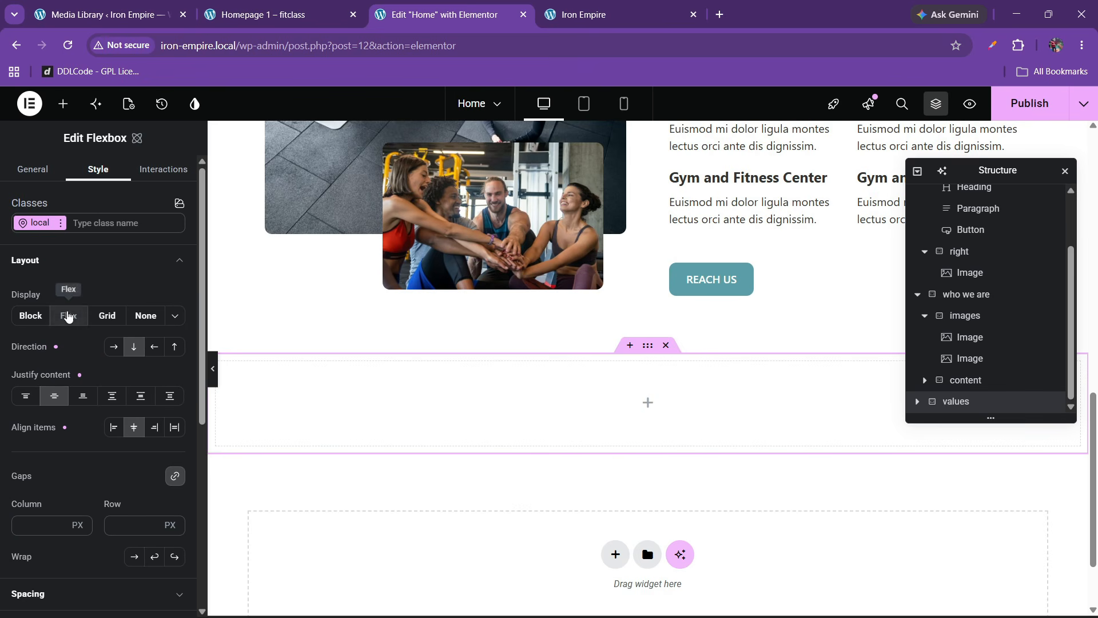
{"action": "scroll", "coordinate": [52, 419], "scroll_direction": "up", "scroll_amount": 3}
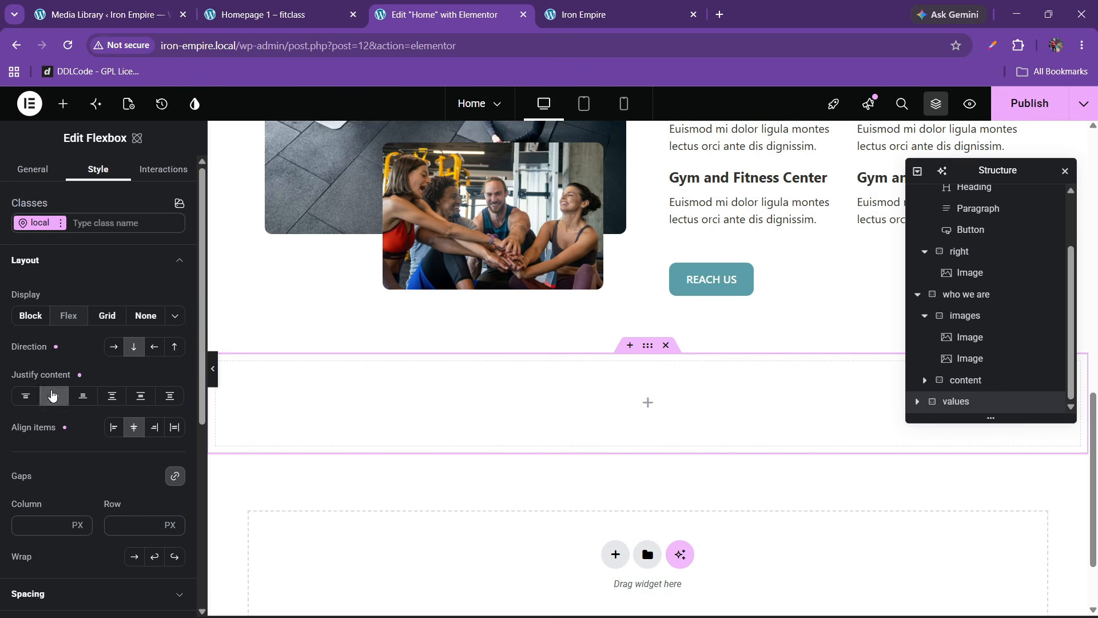
{"action": "left_click", "coordinate": [48, 261]}
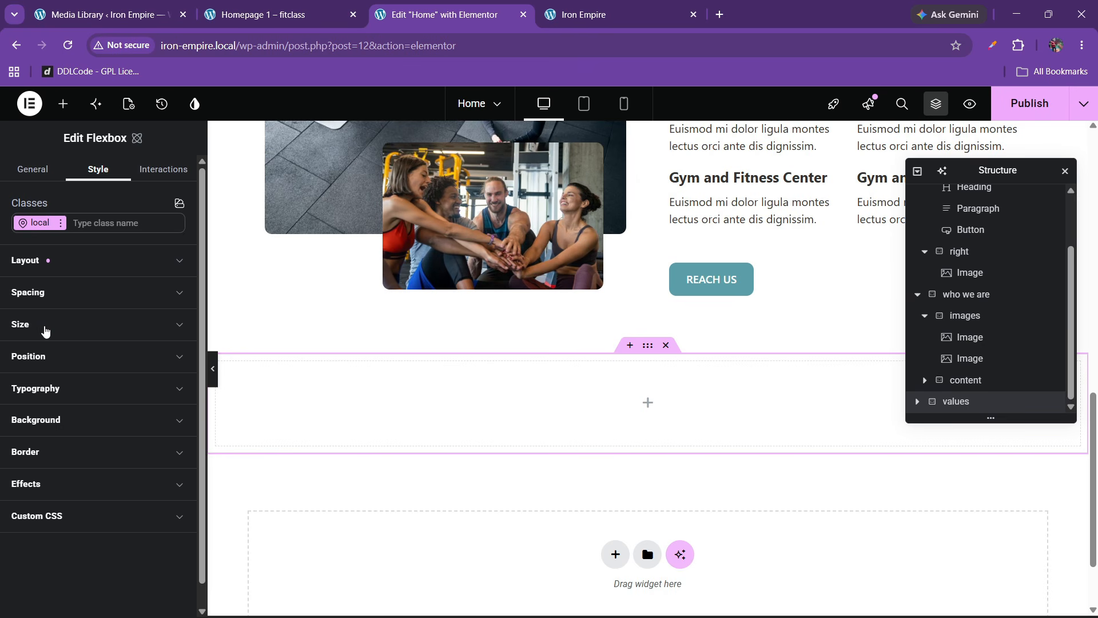
Step: Set the values container's padding to 80 px on all sides
{"action": "left_click", "coordinate": [35, 293]}
{"action": "scroll", "coordinate": [40, 458], "scroll_direction": "down", "scroll_amount": 2}
{"action": "left_click", "coordinate": [39, 432]}
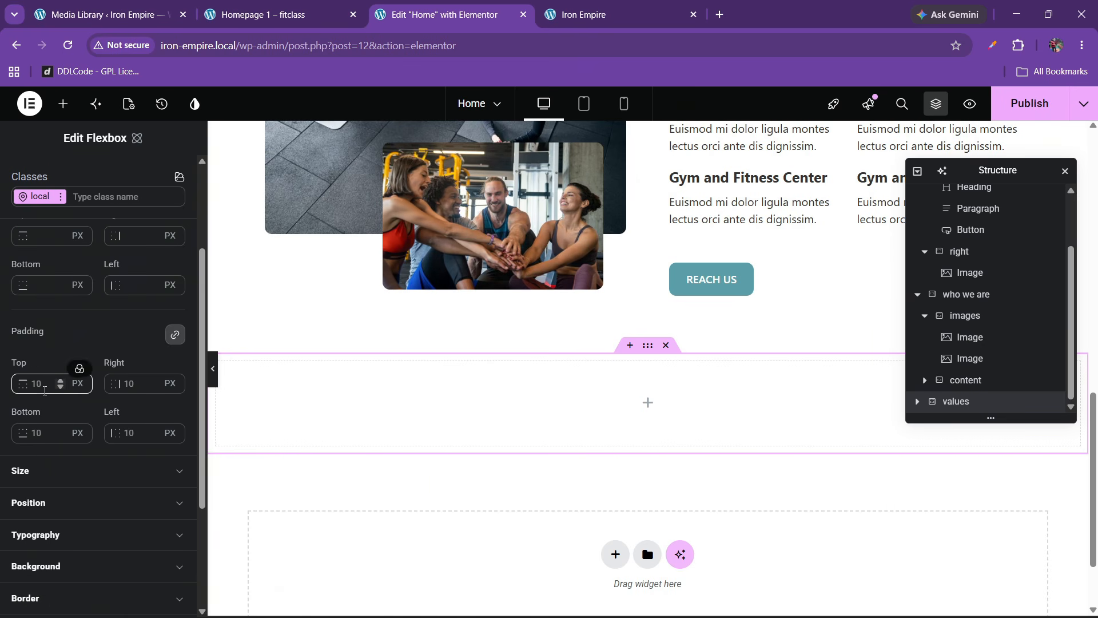
{"action": "type", "text": "80"}
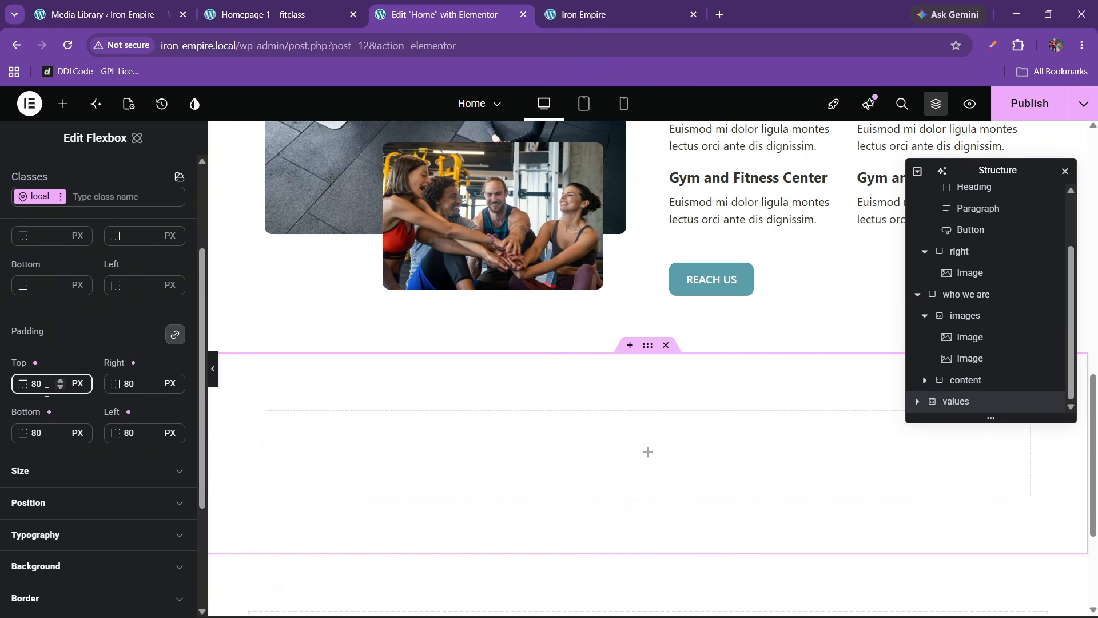
{"action": "scroll", "coordinate": [51, 372], "scroll_direction": "up", "scroll_amount": 3}
{"action": "left_click", "coordinate": [44, 292]}
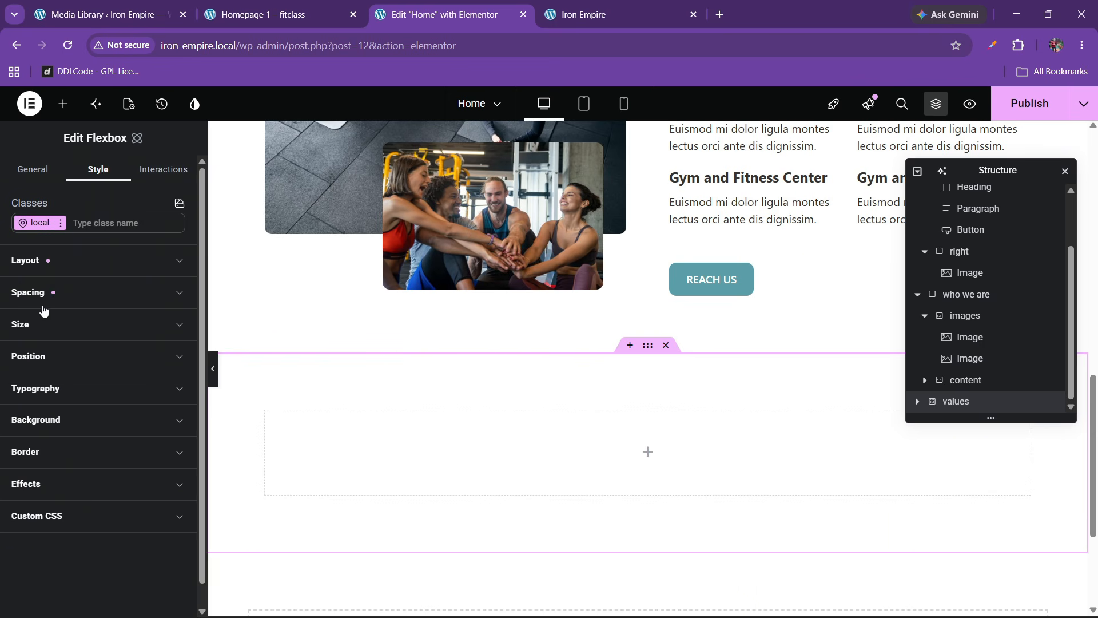
Step: Set the values container's width to 100%
{"action": "left_click", "coordinate": [43, 326]}
{"action": "left_click", "coordinate": [80, 380]}
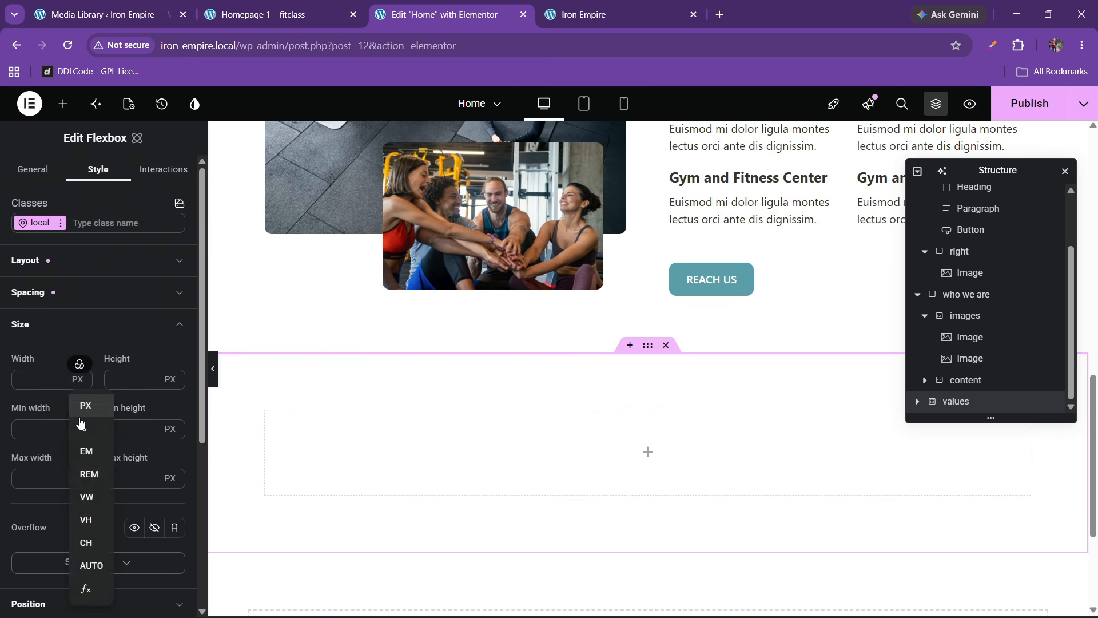
{"action": "left_click", "coordinate": [81, 425]}
{"action": "left_click", "coordinate": [30, 383]}
{"action": "type", "text": "100"}
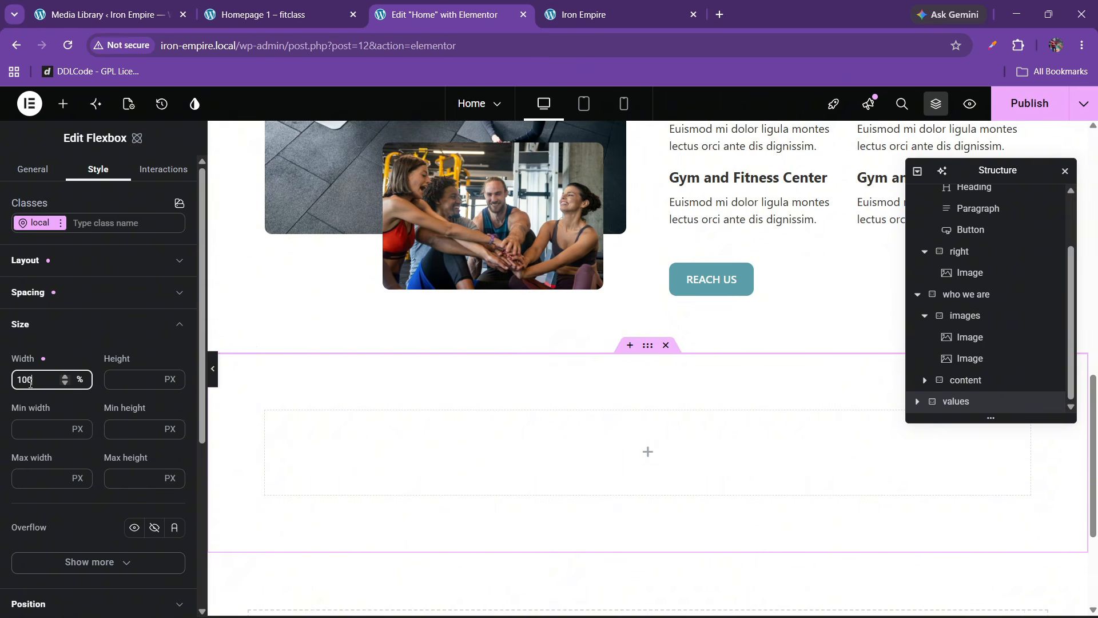
Step: Add a background overlay to the values container using the services bg image from the media library, as in the Fitclass demo
{"action": "left_click", "coordinate": [284, 13]}
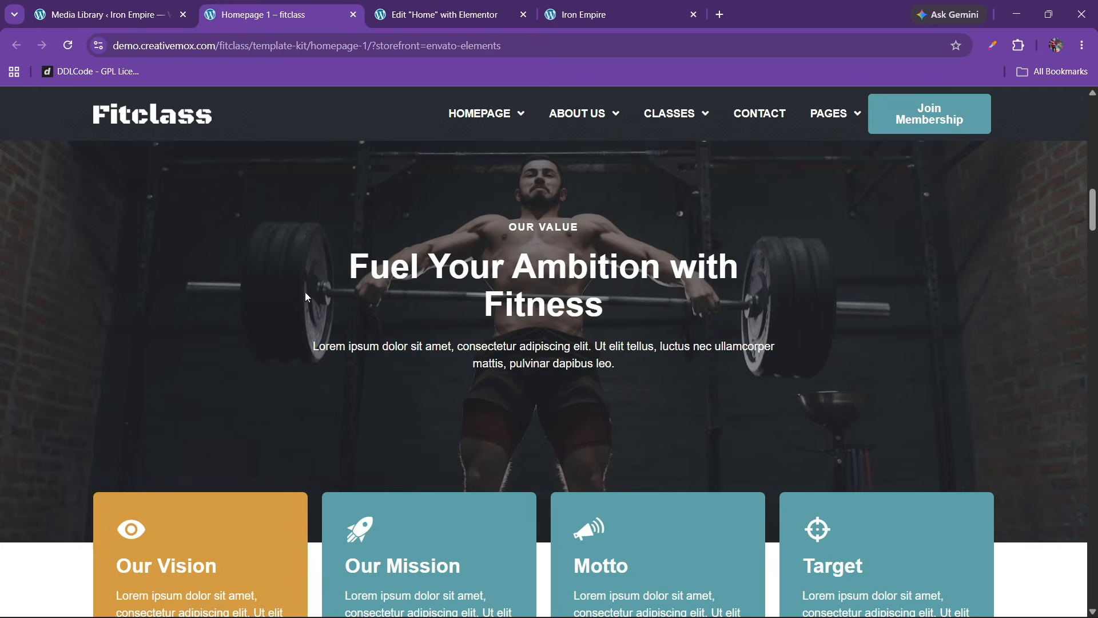
{"action": "left_click", "coordinate": [514, 7]}
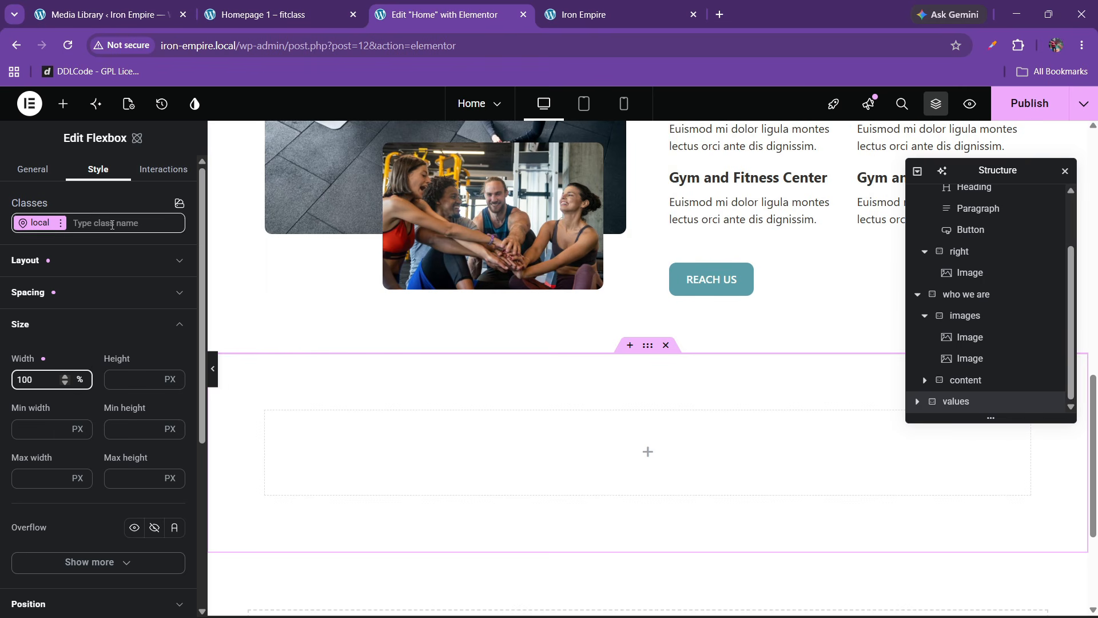
{"action": "left_click", "coordinate": [86, 325]}
{"action": "left_click", "coordinate": [28, 422]}
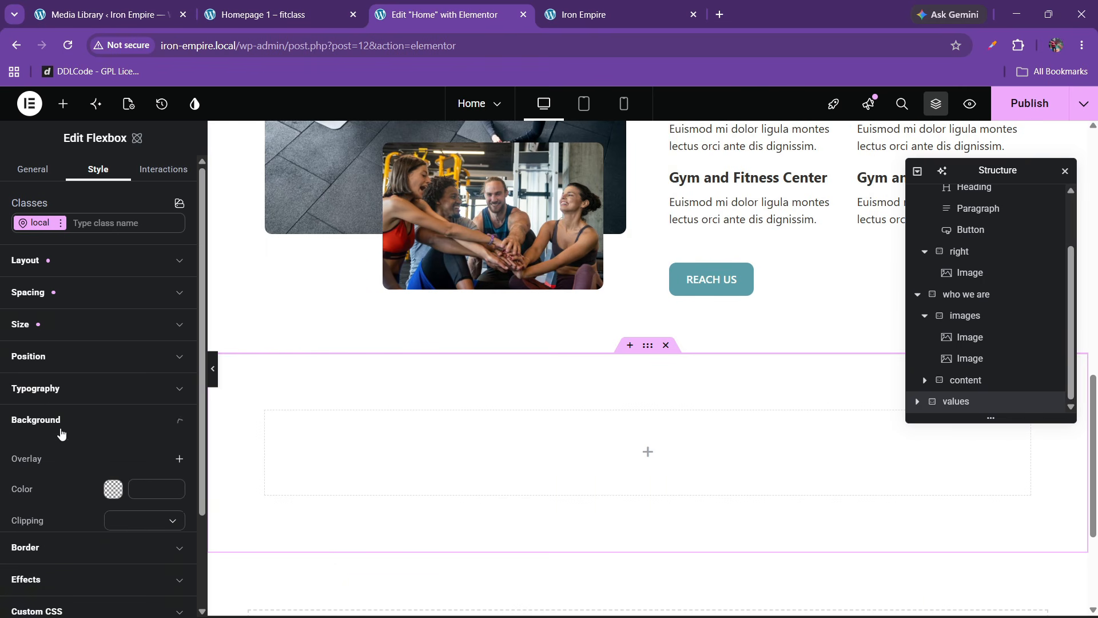
{"action": "scroll", "coordinate": [74, 455], "scroll_direction": "down", "scroll_amount": 1}
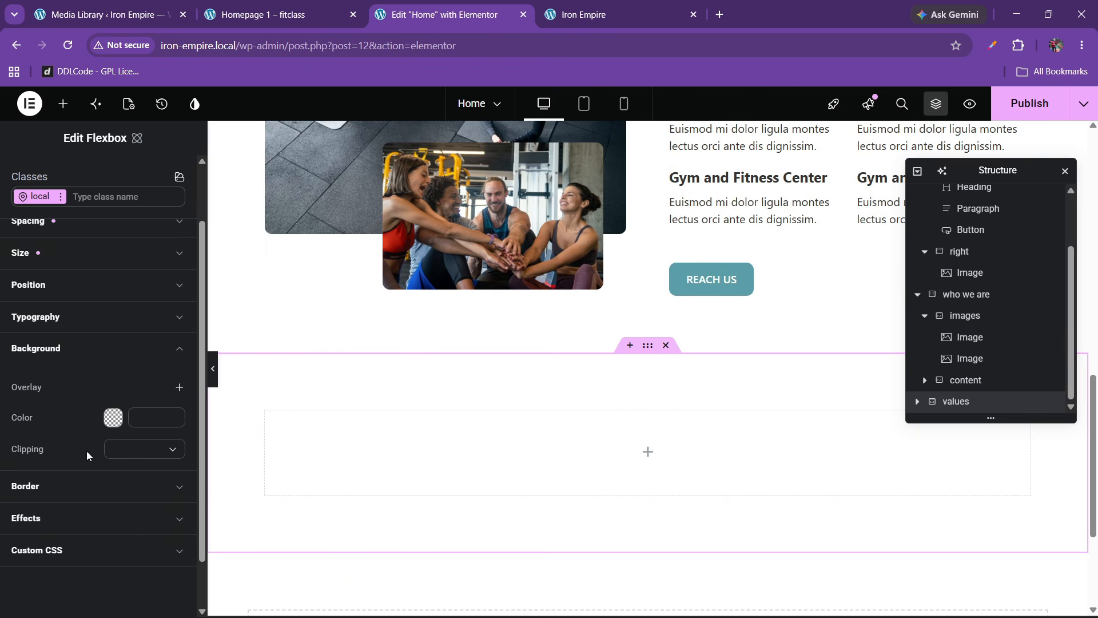
{"action": "left_click", "coordinate": [177, 386]}
{"action": "left_click", "coordinate": [95, 377]}
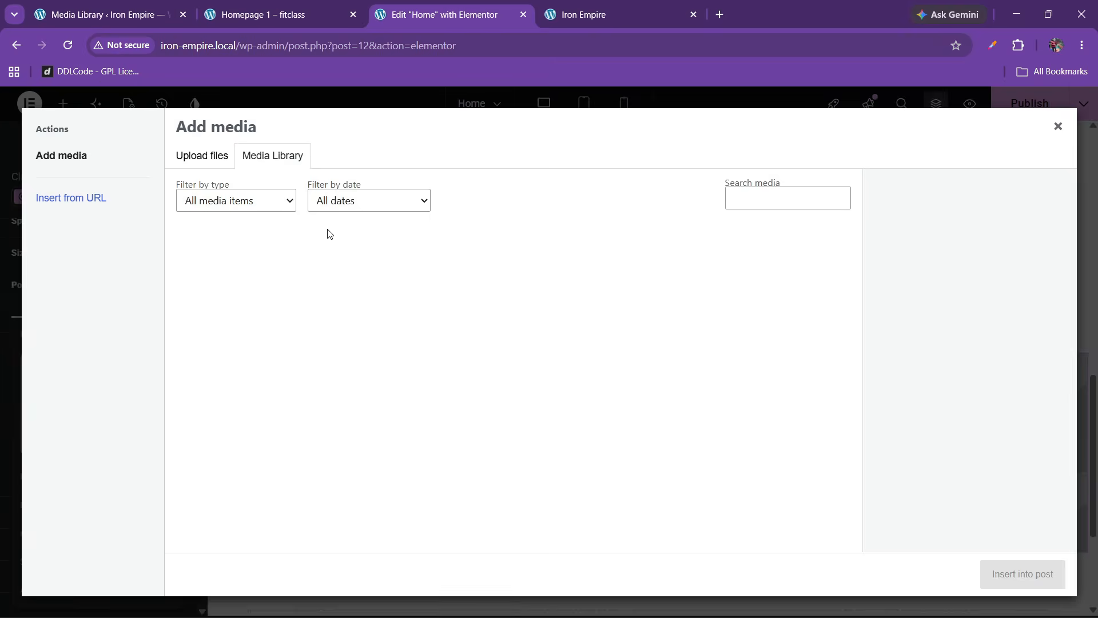
{"action": "left_click", "coordinate": [705, 283]}
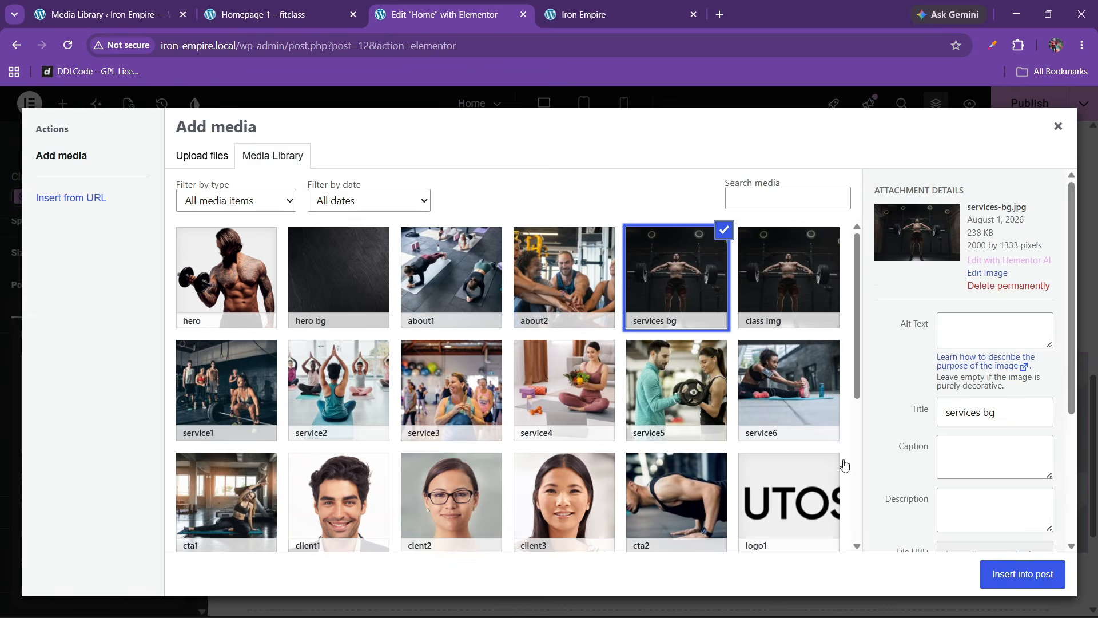
{"action": "left_click", "coordinate": [1022, 574]}
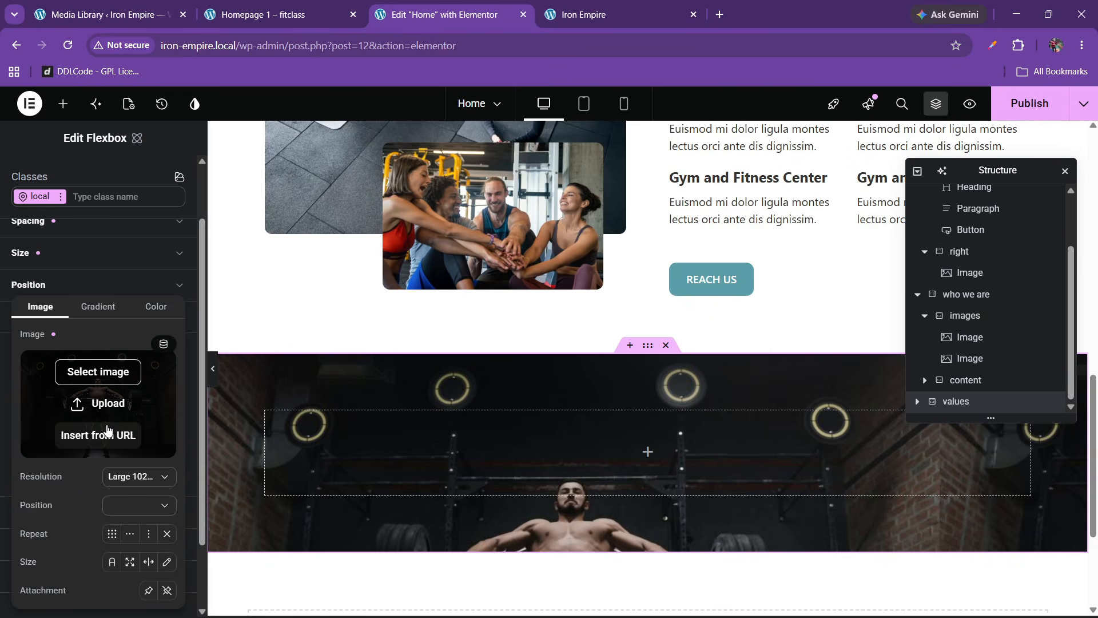
Step: Set the overlay image's resolution to Full, its position to Center center and its size to cover
{"action": "left_click", "coordinate": [108, 482]}
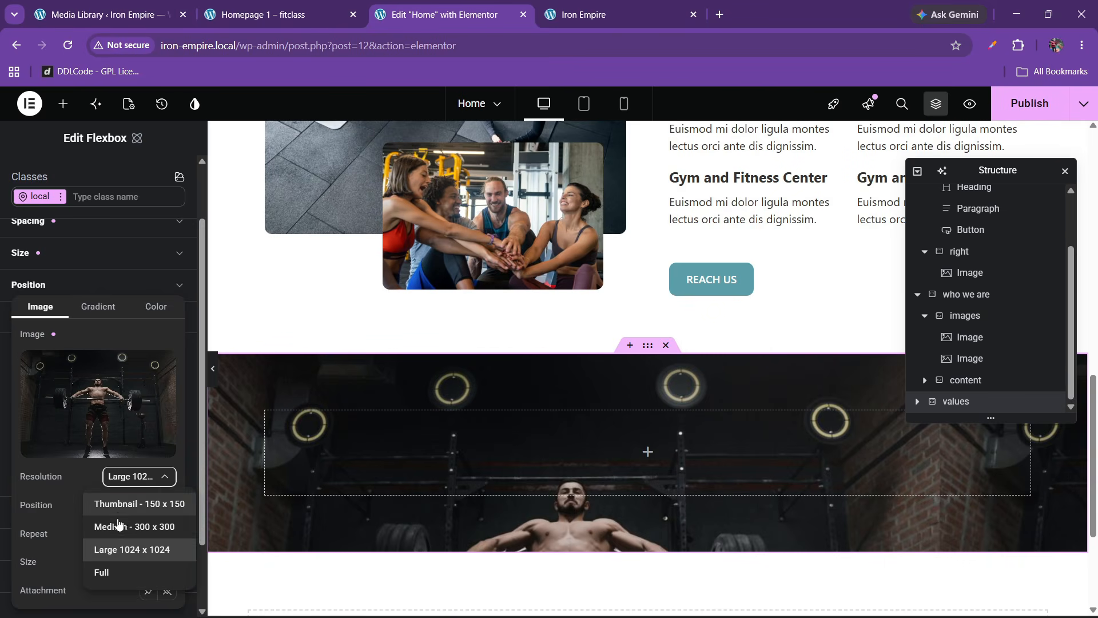
{"action": "left_click", "coordinate": [110, 571]}
{"action": "left_click", "coordinate": [121, 506]}
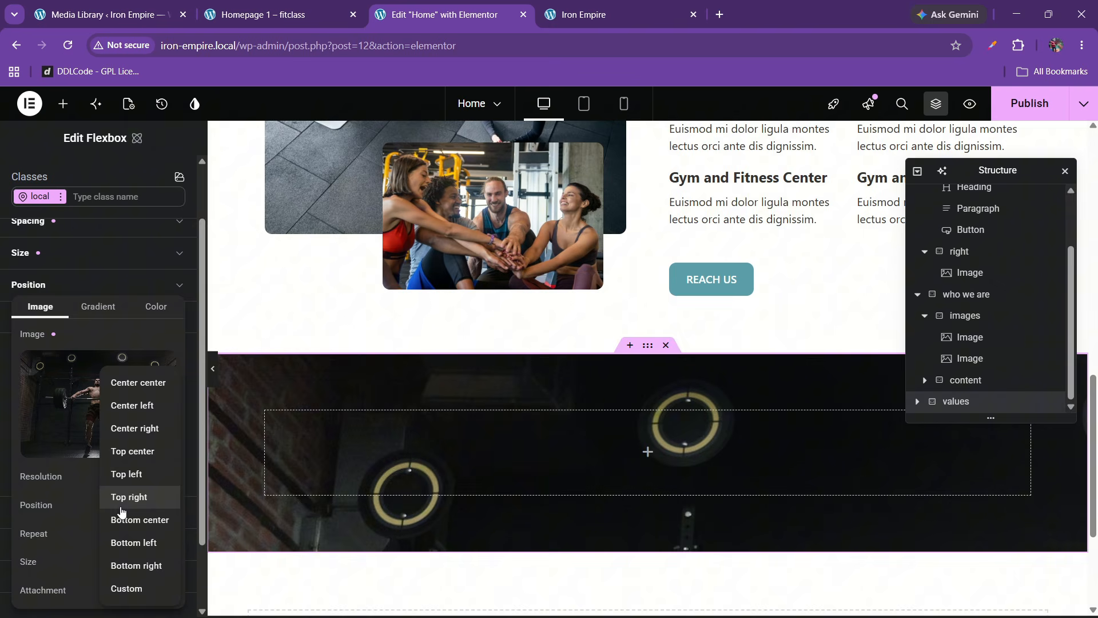
{"action": "left_click", "coordinate": [123, 383]}
{"action": "left_click", "coordinate": [133, 565]}
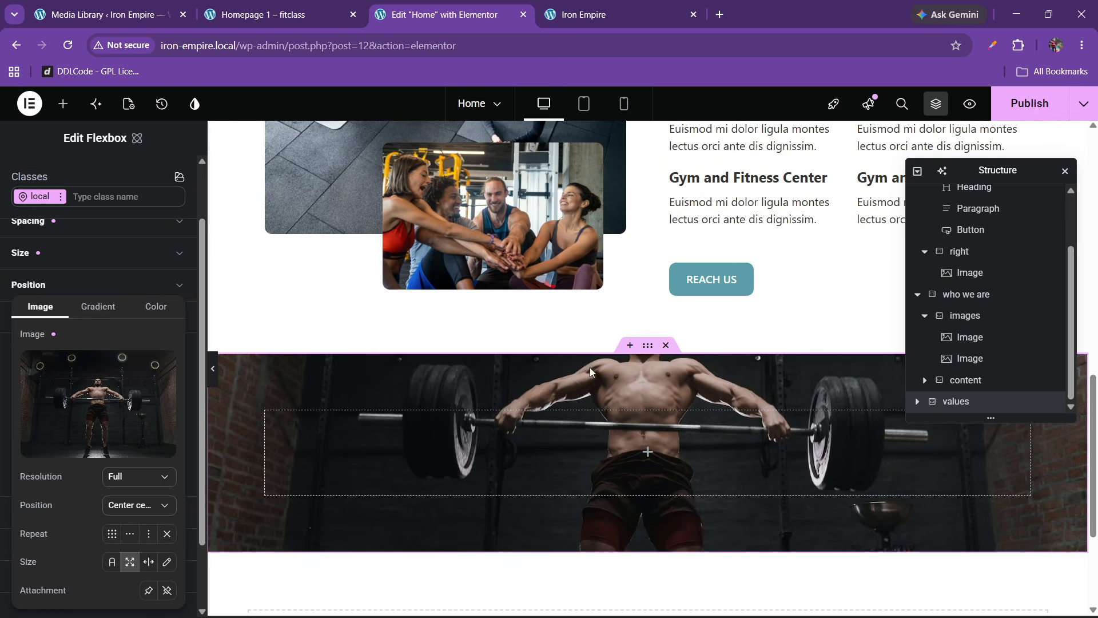
Step: Try the Top center position for the values container's overlay image and return it to Center center
{"action": "left_click", "coordinate": [129, 504]}
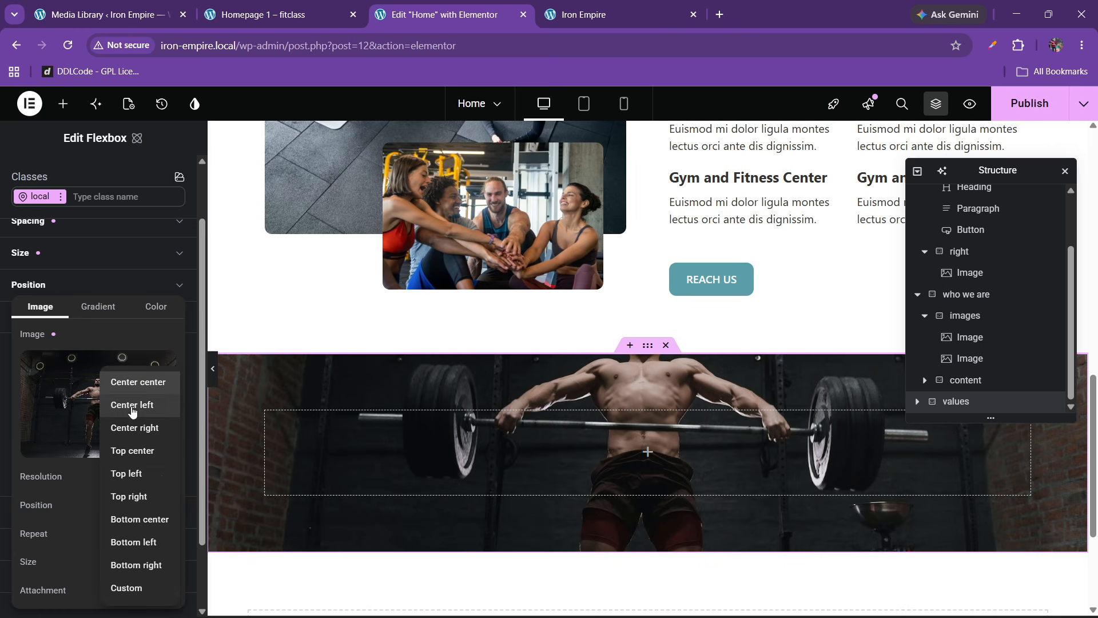
{"action": "left_click", "coordinate": [139, 452]}
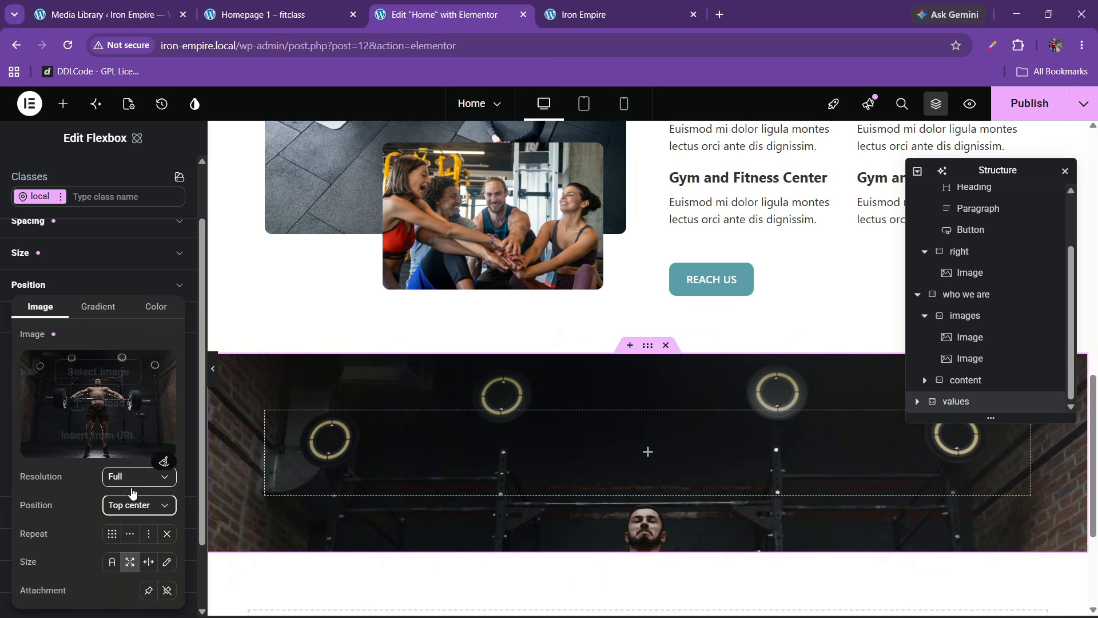
{"action": "left_click", "coordinate": [135, 504]}
{"action": "left_click", "coordinate": [138, 382]}
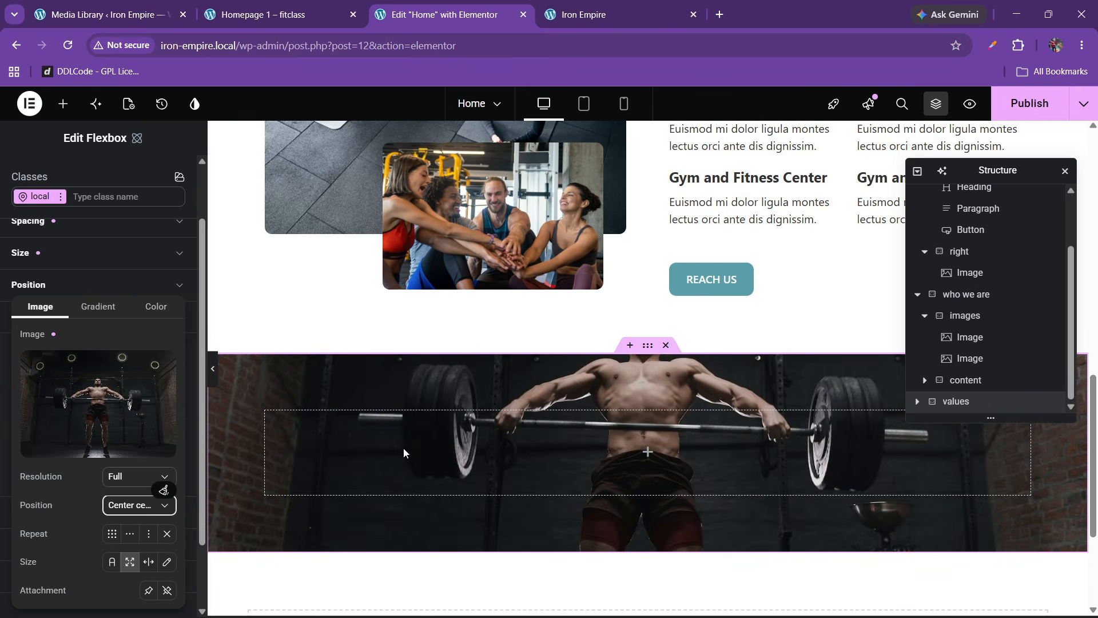
{"action": "left_click", "coordinate": [269, 12]}
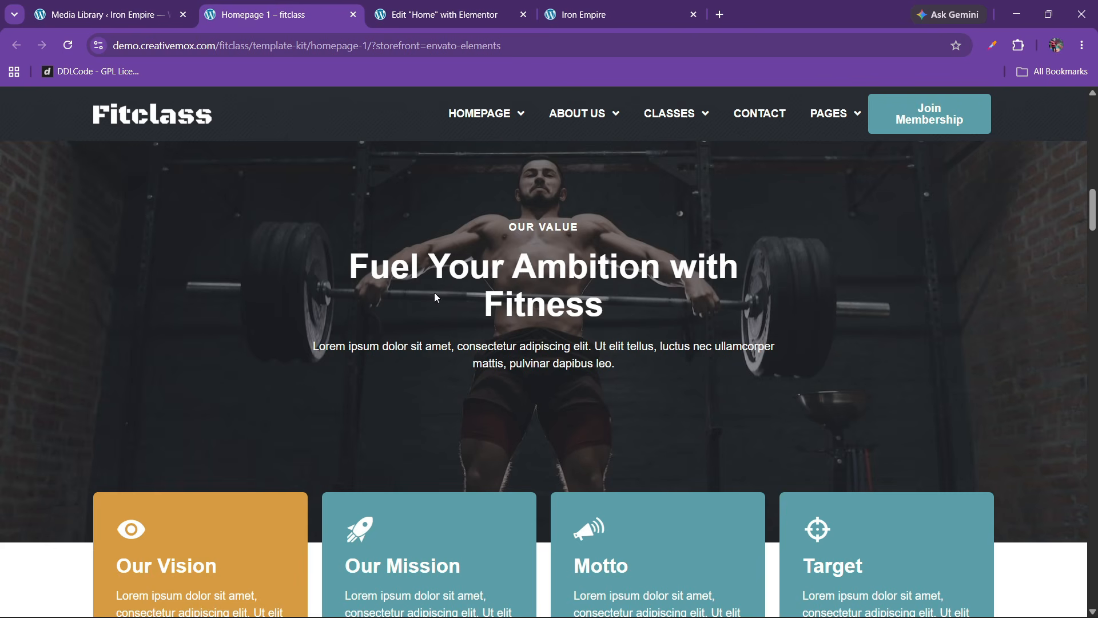
{"action": "scroll", "coordinate": [547, 381], "scroll_direction": "up", "scroll_amount": 3}
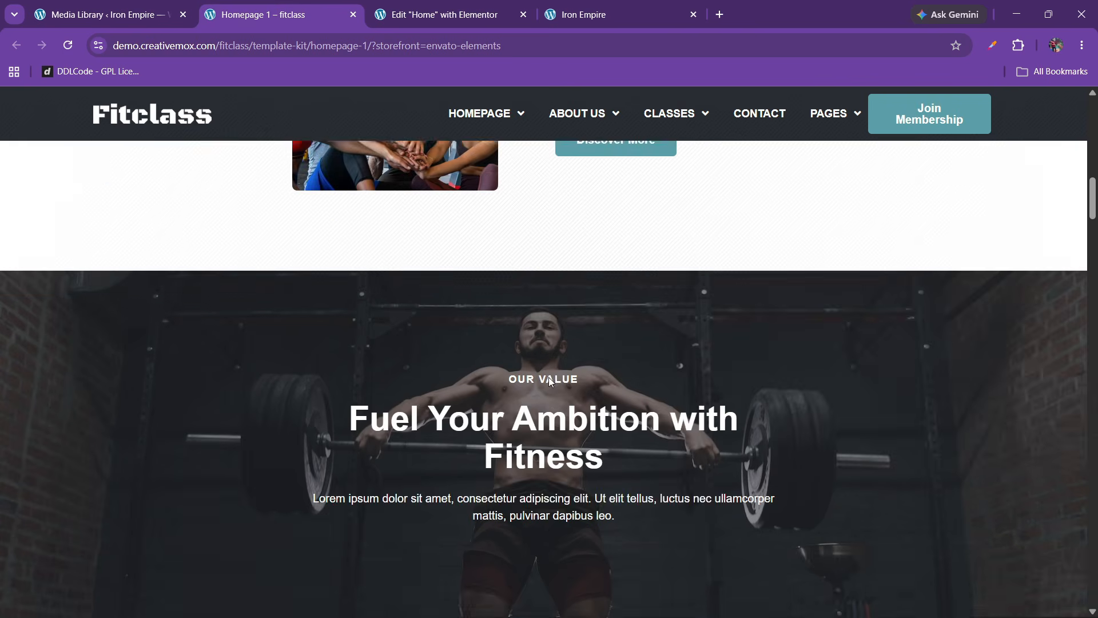
{"action": "scroll", "coordinate": [592, 367], "scroll_direction": "down", "scroll_amount": 2}
{"action": "left_click", "coordinate": [482, 6]}
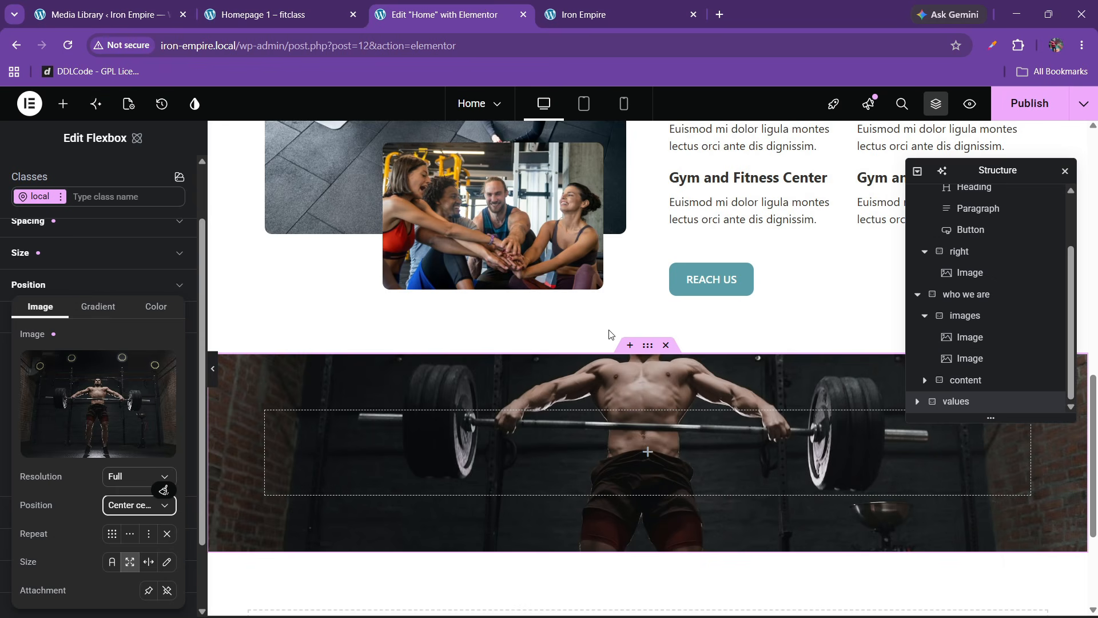
{"action": "left_click", "coordinate": [62, 105]}
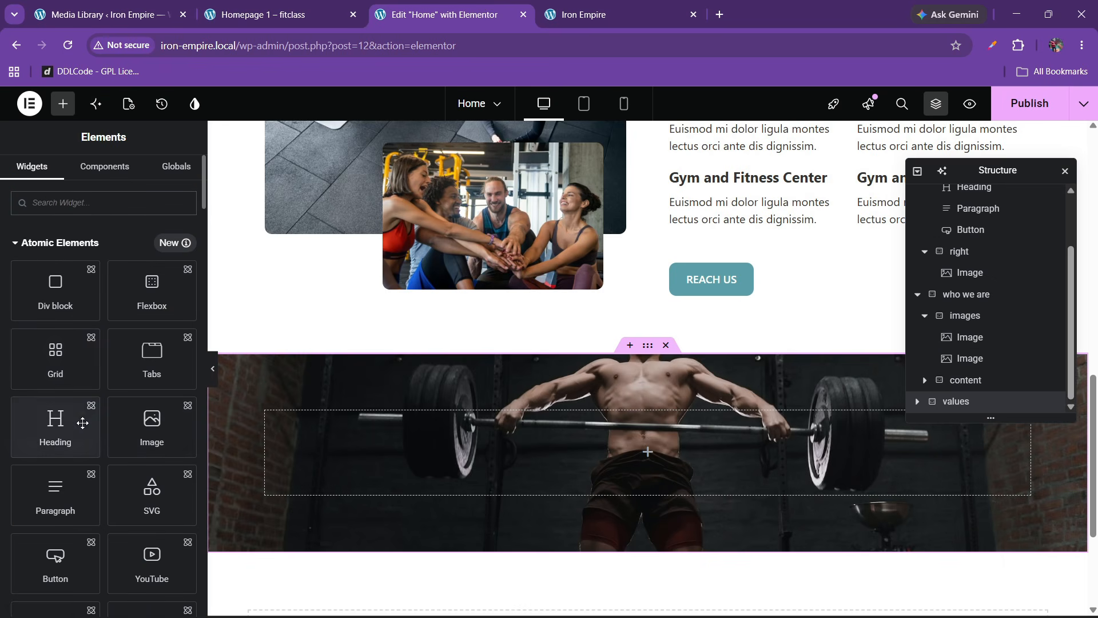
{"action": "left_click_drag", "start_coordinate": [58, 439], "coordinate": [588, 486]}
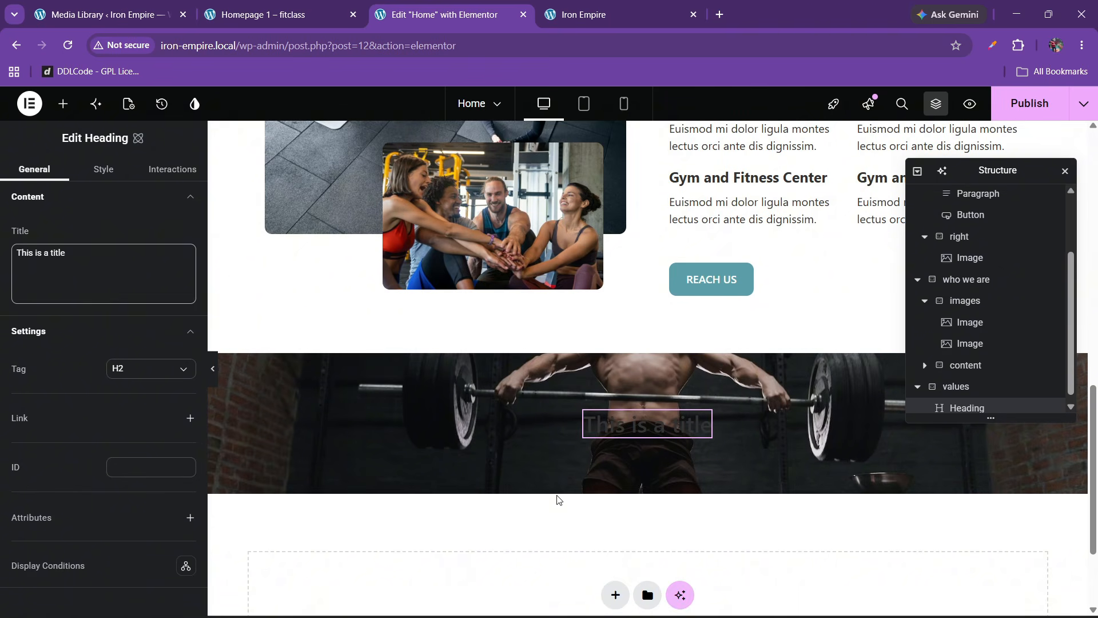
{"action": "right_click", "coordinate": [658, 424]}
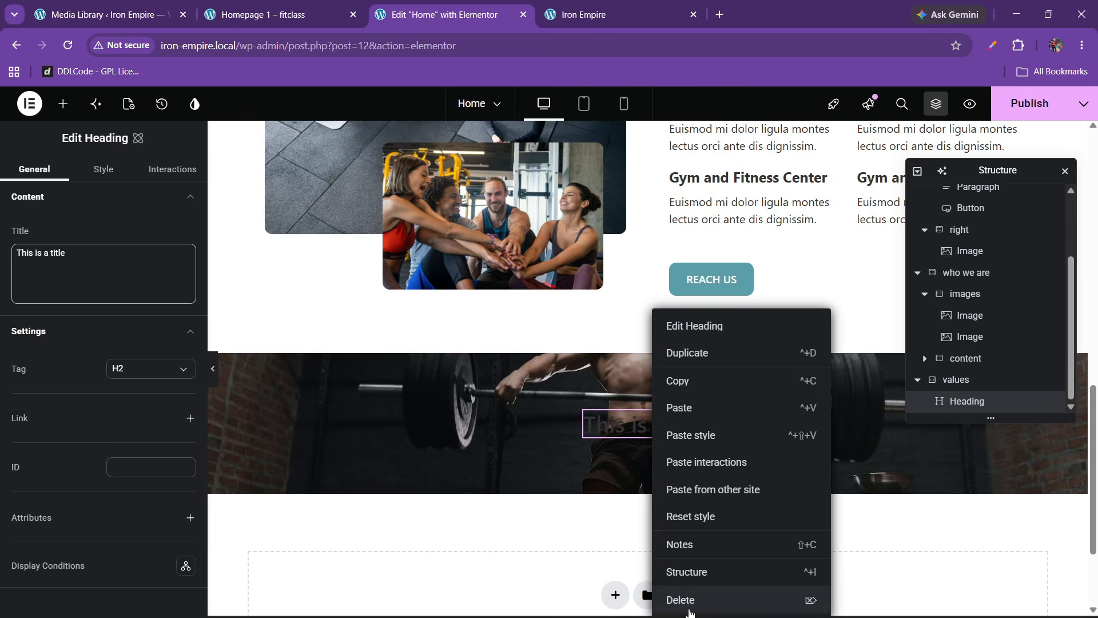
{"action": "left_click", "coordinate": [671, 598]}
Step: Copy the small "Who We Are" heading from the content container and paste it into the values container
{"action": "scroll", "coordinate": [621, 430], "scroll_direction": "up", "scroll_amount": 3}
{"action": "scroll", "coordinate": [621, 430], "scroll_direction": "up", "scroll_amount": 3}
{"action": "right_click", "coordinate": [726, 284]}
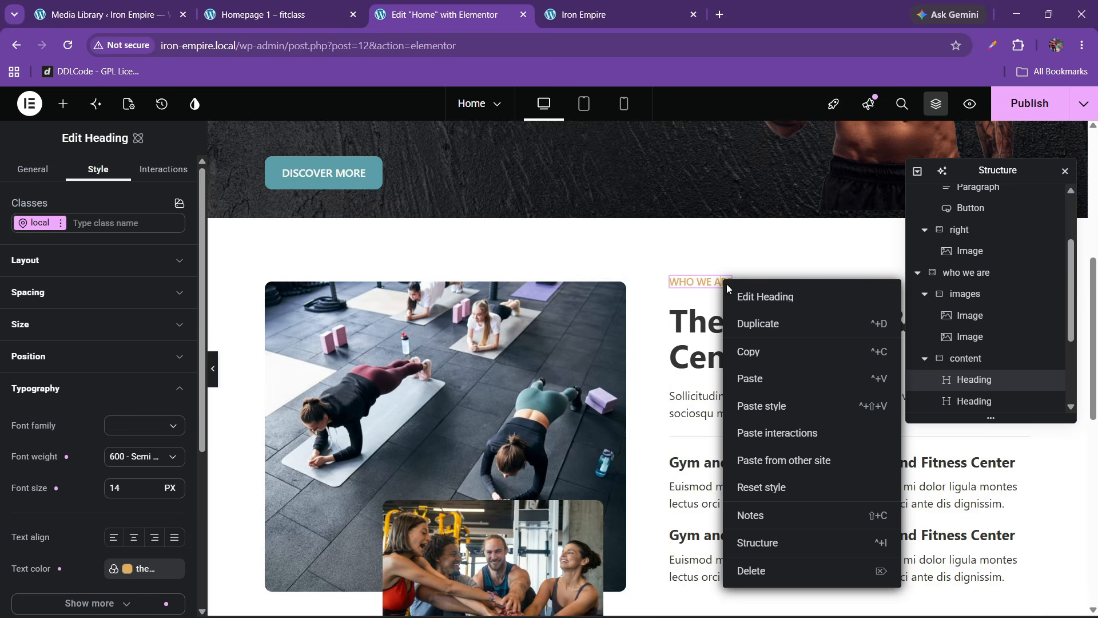
{"action": "left_click", "coordinate": [747, 350]}
{"action": "scroll", "coordinate": [652, 389], "scroll_direction": "down", "scroll_amount": 5}
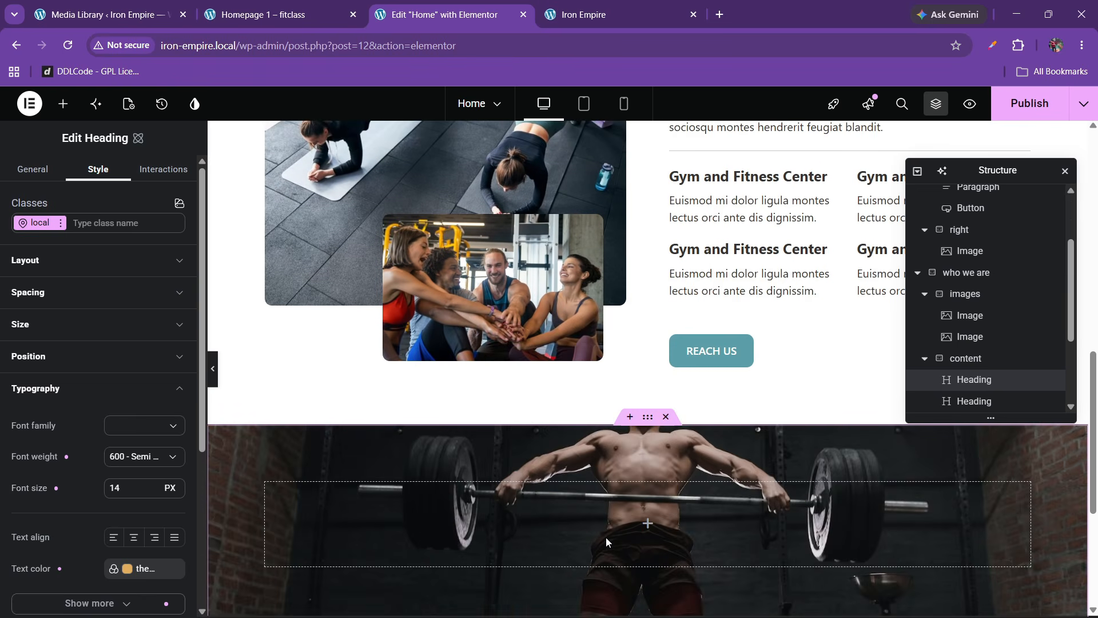
{"action": "right_click", "coordinate": [641, 483]}
{"action": "left_click", "coordinate": [634, 381]}
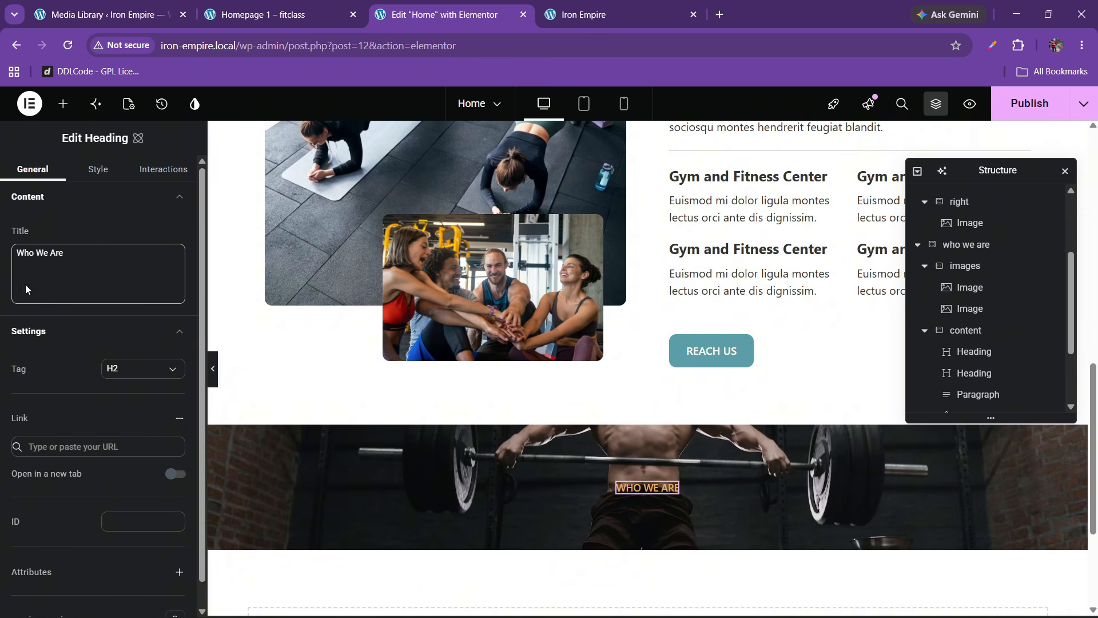
Step: Unlink the pasted heading's text color from its theme variable and set it to white (#ffffff)
{"action": "left_click", "coordinate": [98, 169]}
{"action": "left_click", "coordinate": [67, 393]}
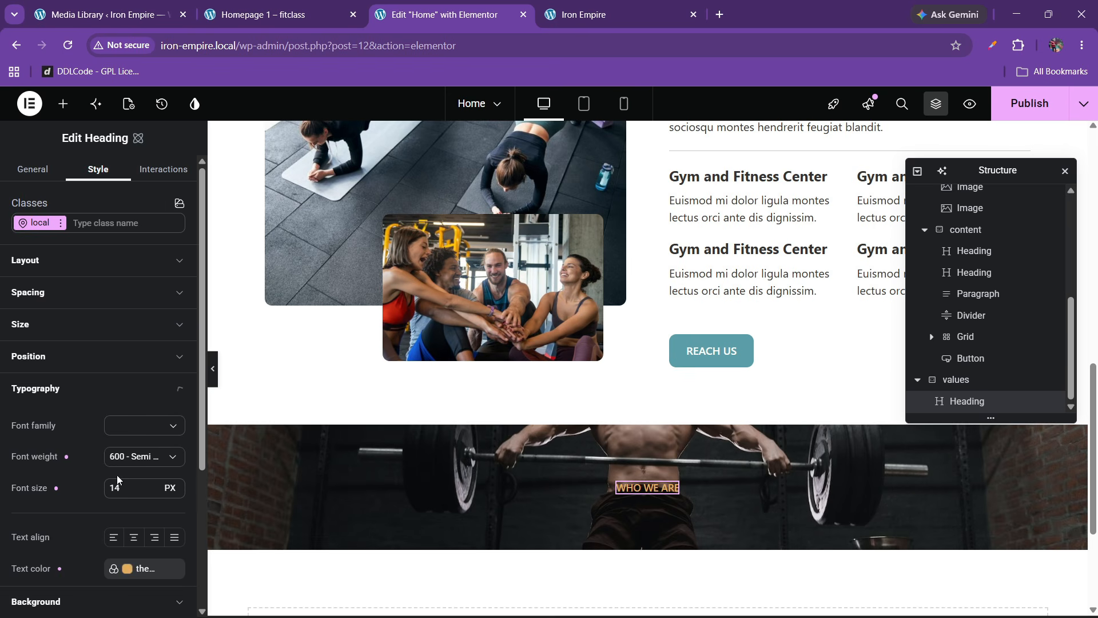
{"action": "scroll", "coordinate": [134, 543], "scroll_direction": "down", "scroll_amount": 3}
{"action": "left_click", "coordinate": [128, 428]}
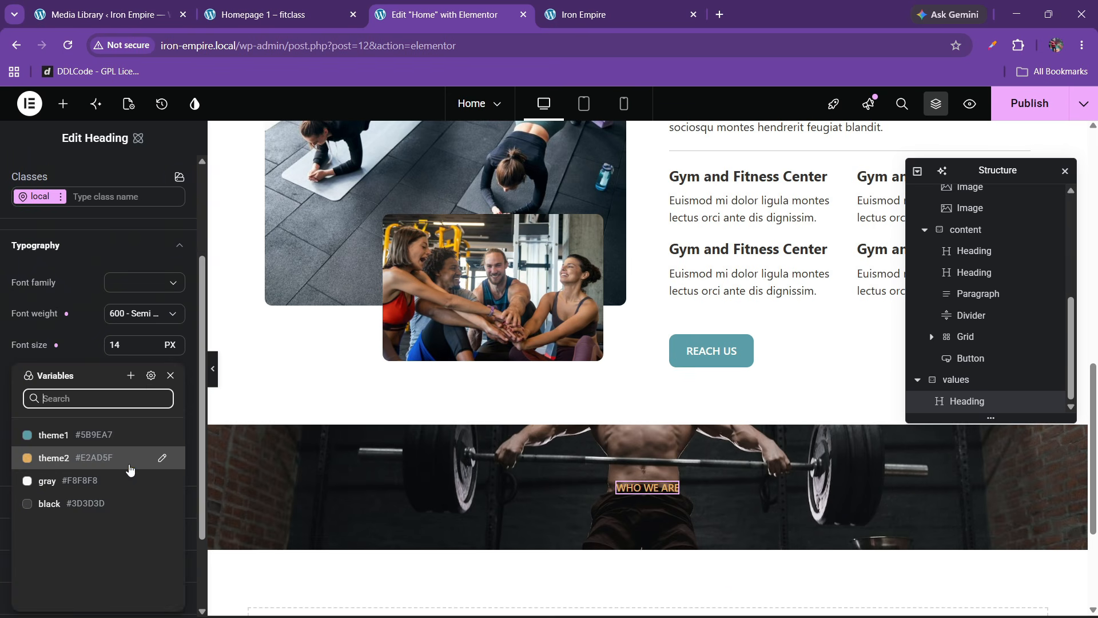
{"action": "left_click", "coordinate": [81, 350]}
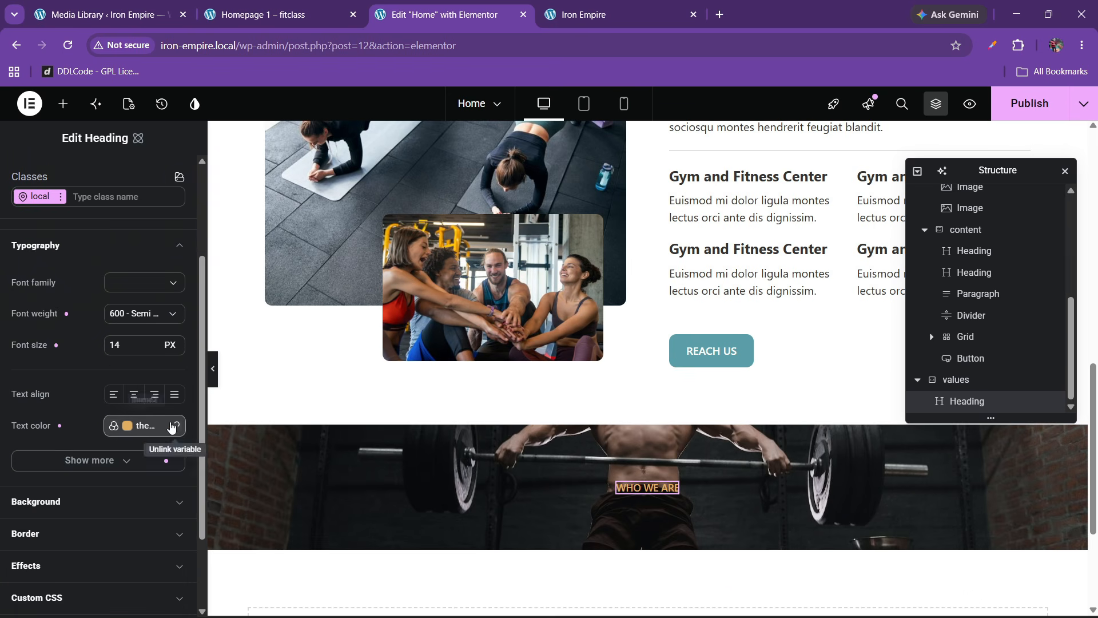
{"action": "left_click", "coordinate": [171, 426]}
{"action": "left_click", "coordinate": [120, 437]}
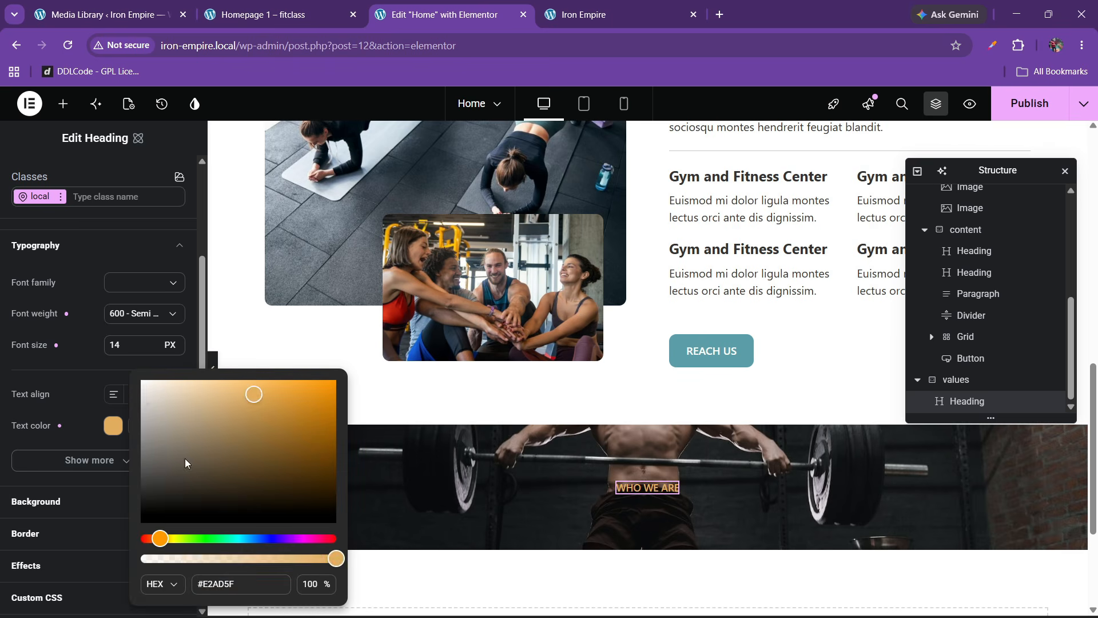
{"action": "left_click_drag", "start_coordinate": [184, 461], "coordinate": [139, 380]}
{"action": "left_click", "coordinate": [96, 422]}
Step: Change the title of the small heading in the values container to "OUR VALUE", as in the Fitclass demo
{"action": "left_click", "coordinate": [281, 5]}
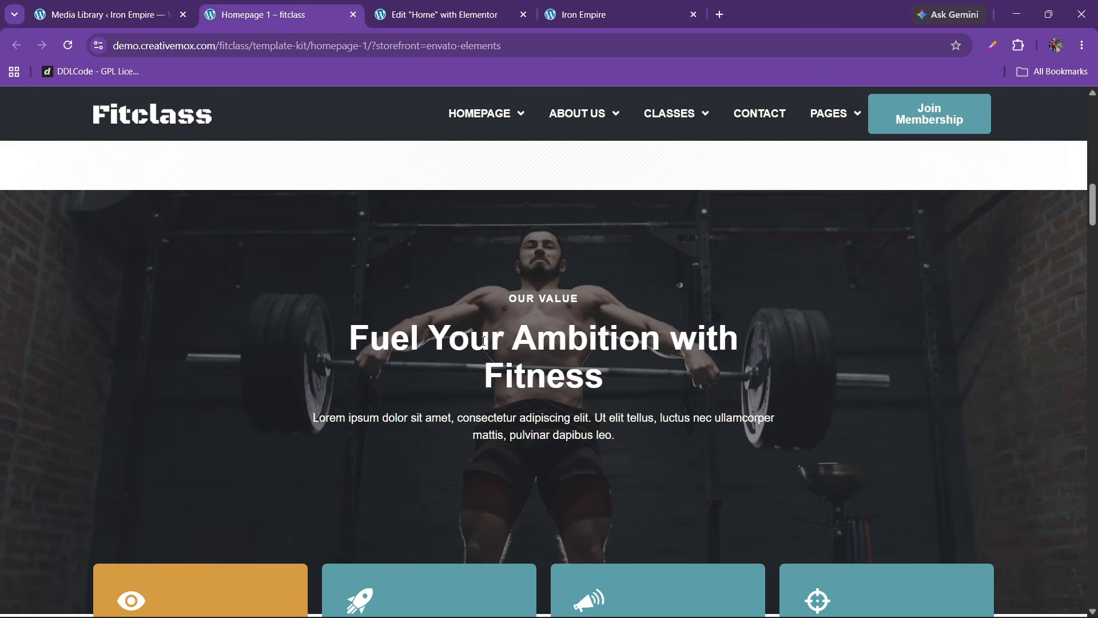
{"action": "left_click", "coordinate": [436, 12]}
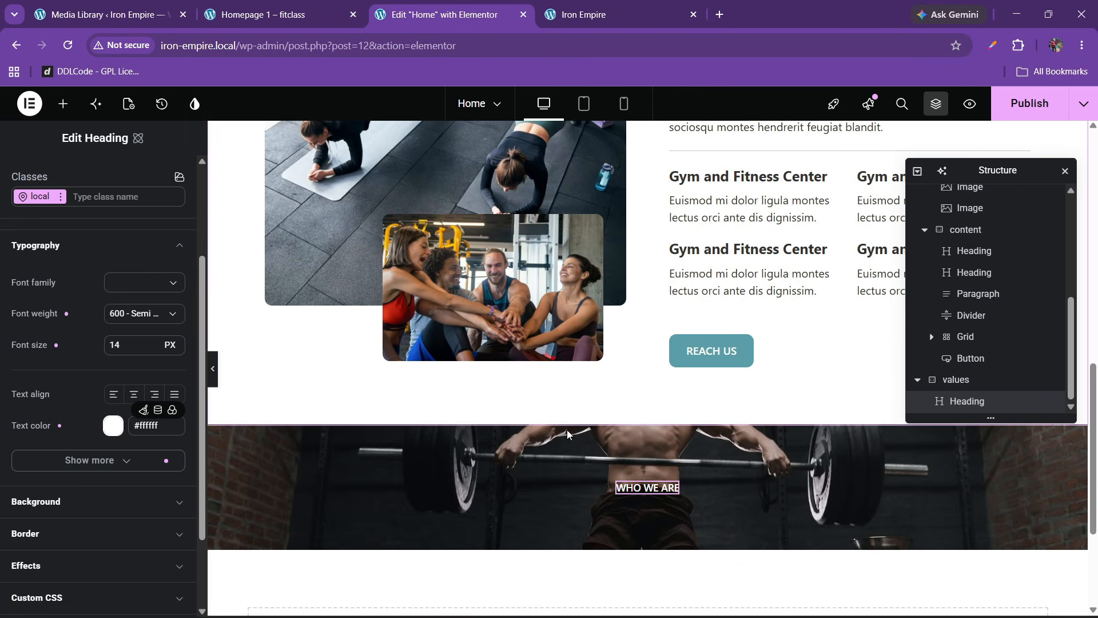
{"action": "left_click", "coordinate": [33, 169]}
{"action": "left_click_drag", "start_coordinate": [63, 253], "coordinate": [1, 257]}
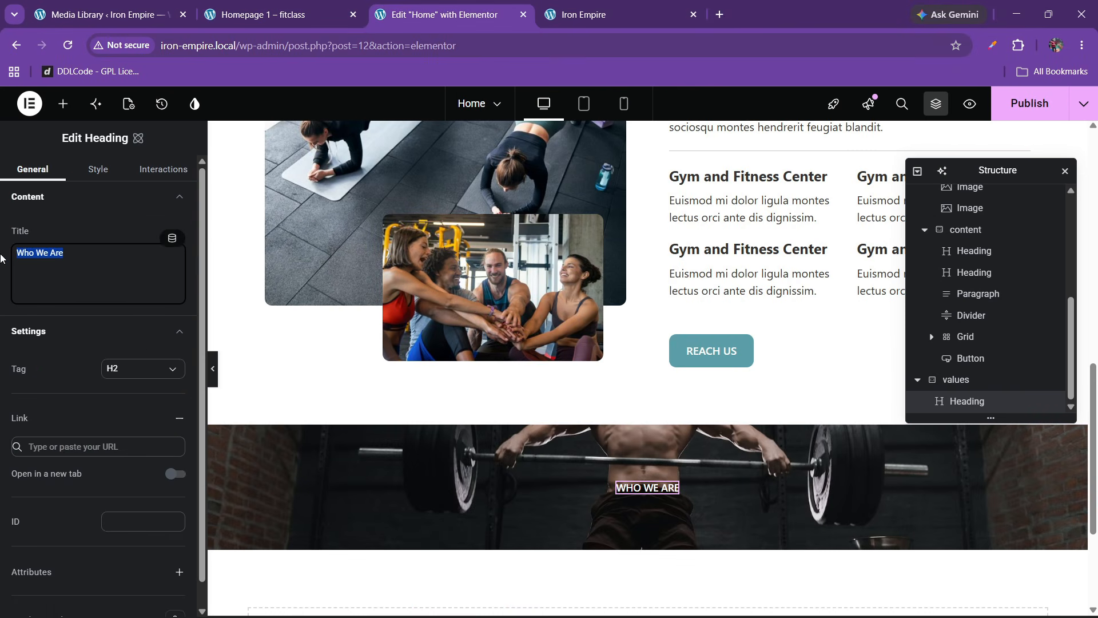
{"action": "type", "text": "OUR VALUE"}
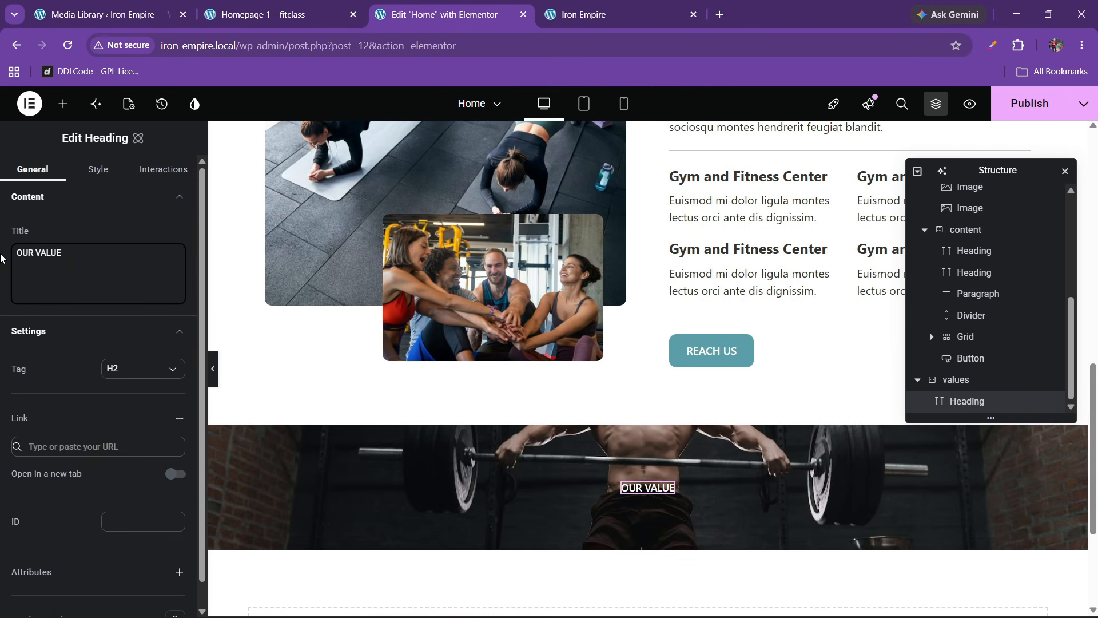
Step: Copy the large "The Best Gym & Fitness Center." heading and paste it below the OUR VALUE heading
{"action": "left_click", "coordinate": [284, 5]}
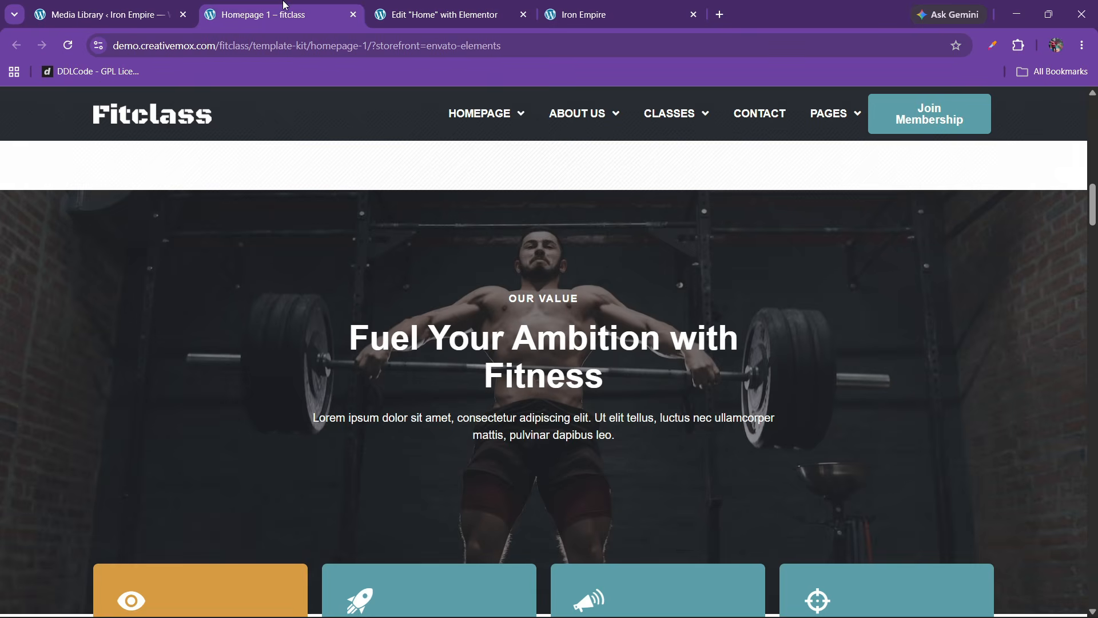
{"action": "left_click", "coordinate": [501, 6]}
{"action": "scroll", "coordinate": [468, 362], "scroll_direction": "up", "scroll_amount": 5}
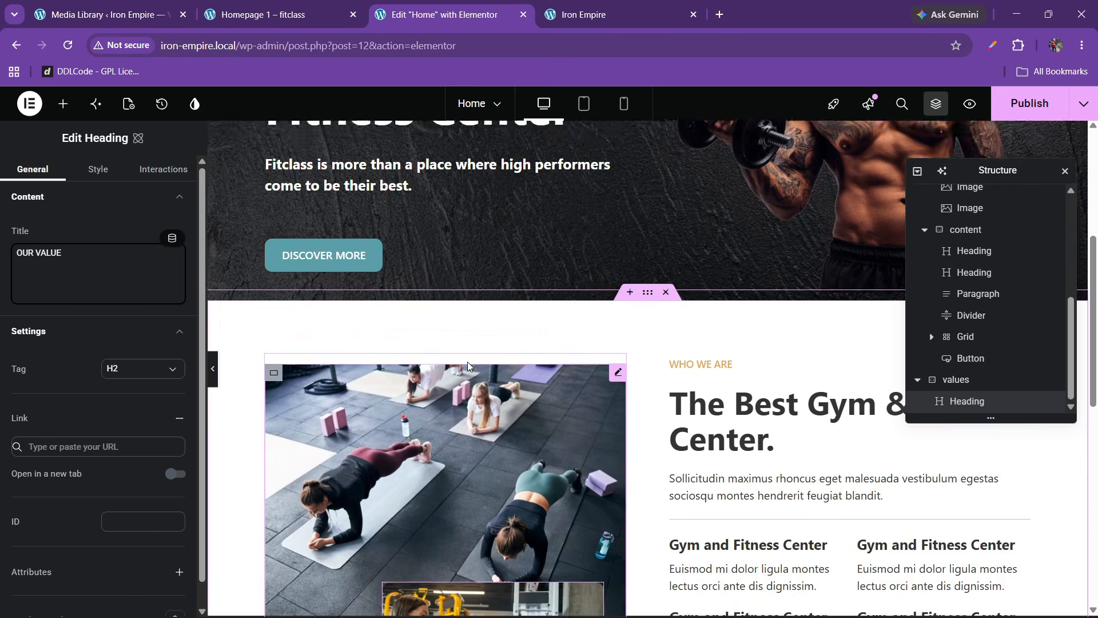
{"action": "scroll", "coordinate": [467, 362], "scroll_direction": "up", "scroll_amount": 2}
{"action": "scroll", "coordinate": [468, 362], "scroll_direction": "down", "scroll_amount": 5}
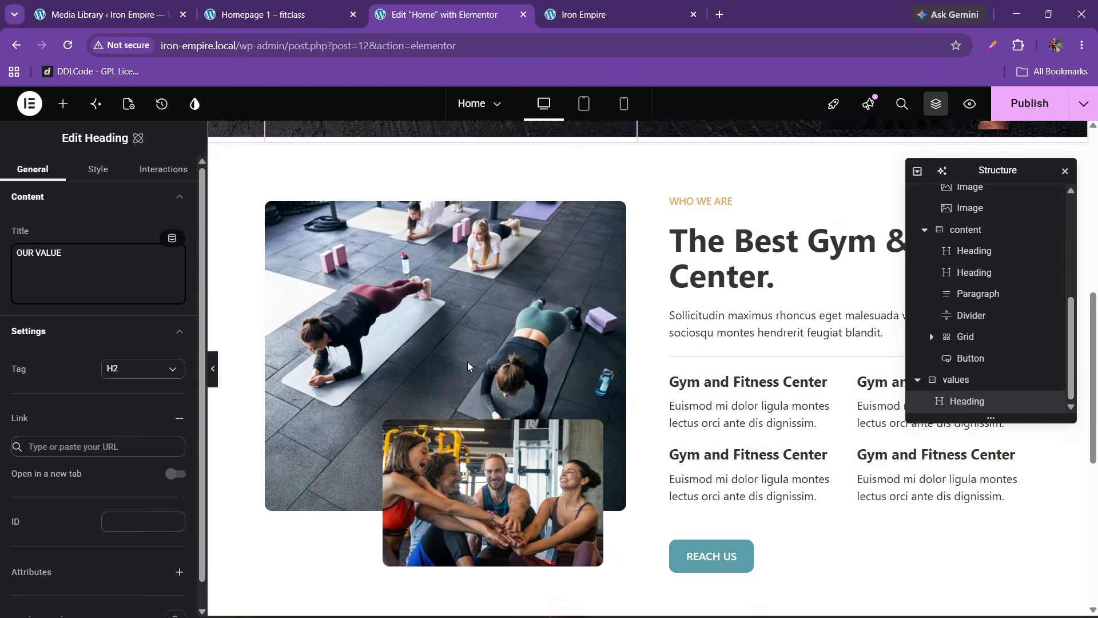
{"action": "scroll", "coordinate": [468, 361], "scroll_direction": "down", "scroll_amount": 3}
{"action": "scroll", "coordinate": [482, 375], "scroll_direction": "up", "scroll_amount": 3}
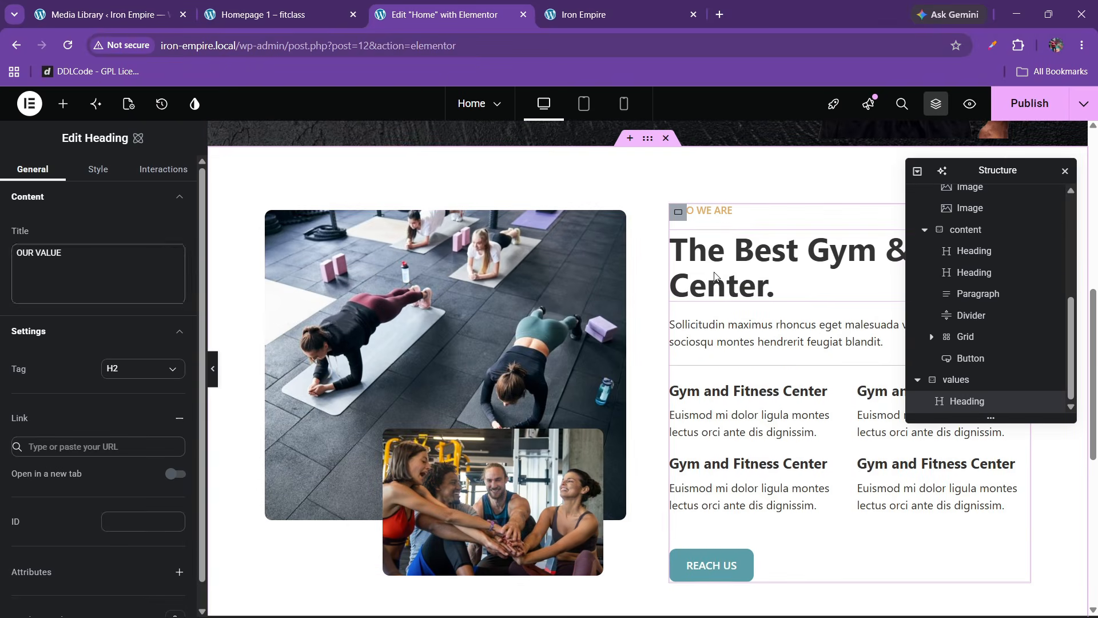
{"action": "right_click", "coordinate": [715, 277]}
{"action": "key", "text": "Escape"}
{"action": "scroll", "coordinate": [656, 357], "scroll_direction": "up", "scroll_amount": 1}
{"action": "scroll", "coordinate": [653, 363], "scroll_direction": "down", "scroll_amount": 4}
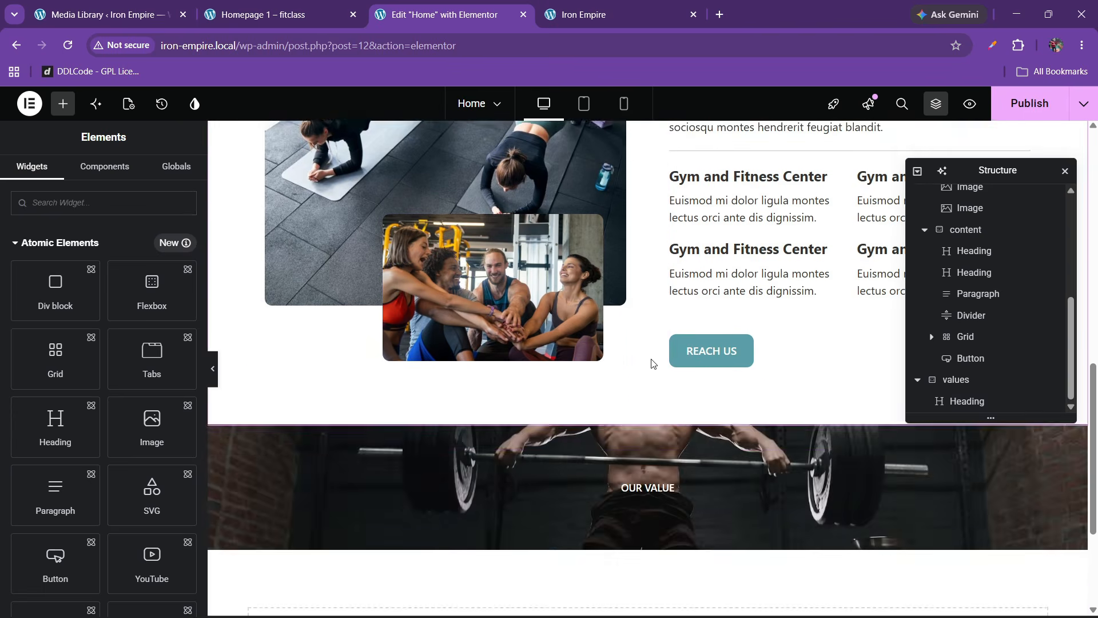
{"action": "scroll", "coordinate": [653, 364], "scroll_direction": "down", "scroll_amount": 3}
{"action": "right_click", "coordinate": [645, 292]}
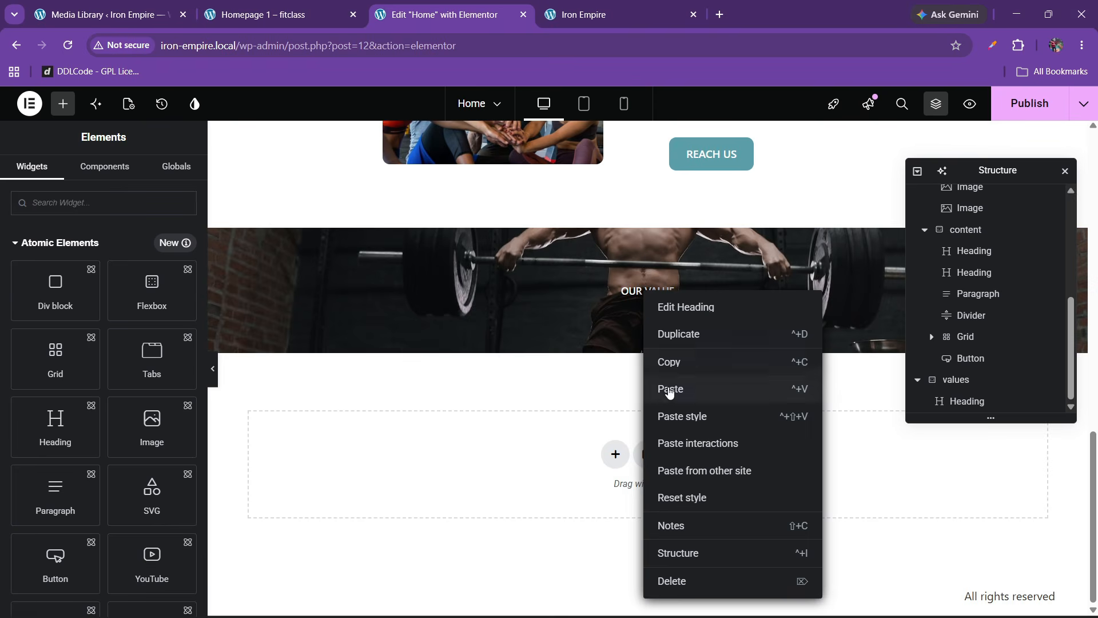
{"action": "left_click", "coordinate": [669, 390]}
Step: Set the text color of the large heading in the values container to white (#ffffff)
{"action": "left_click", "coordinate": [95, 171]}
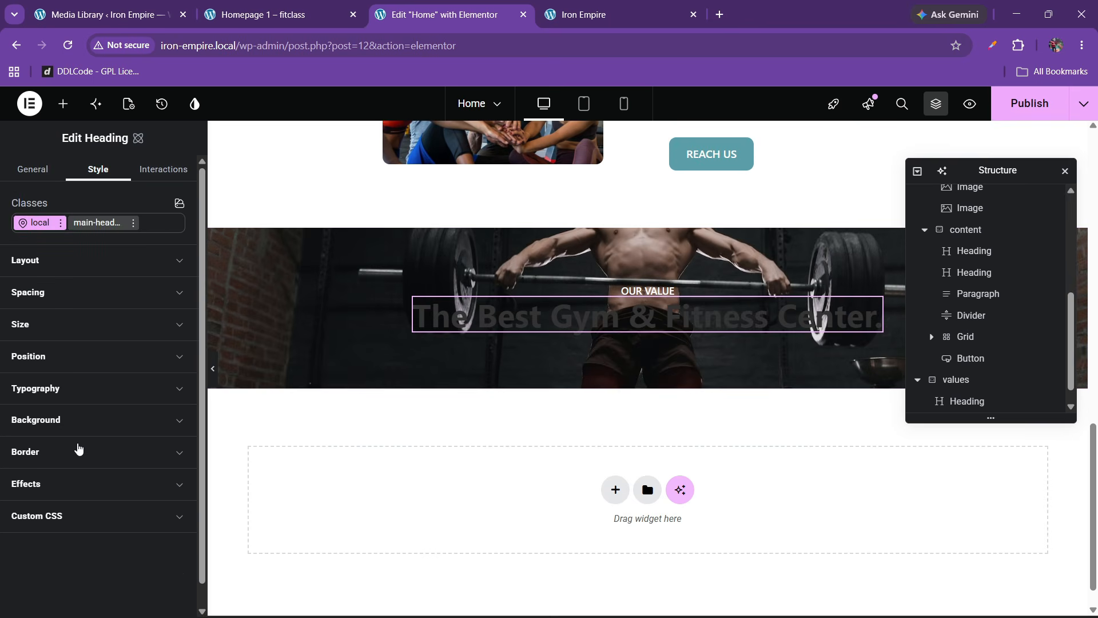
{"action": "left_click", "coordinate": [79, 389]}
{"action": "scroll", "coordinate": [108, 451], "scroll_direction": "down", "scroll_amount": 3}
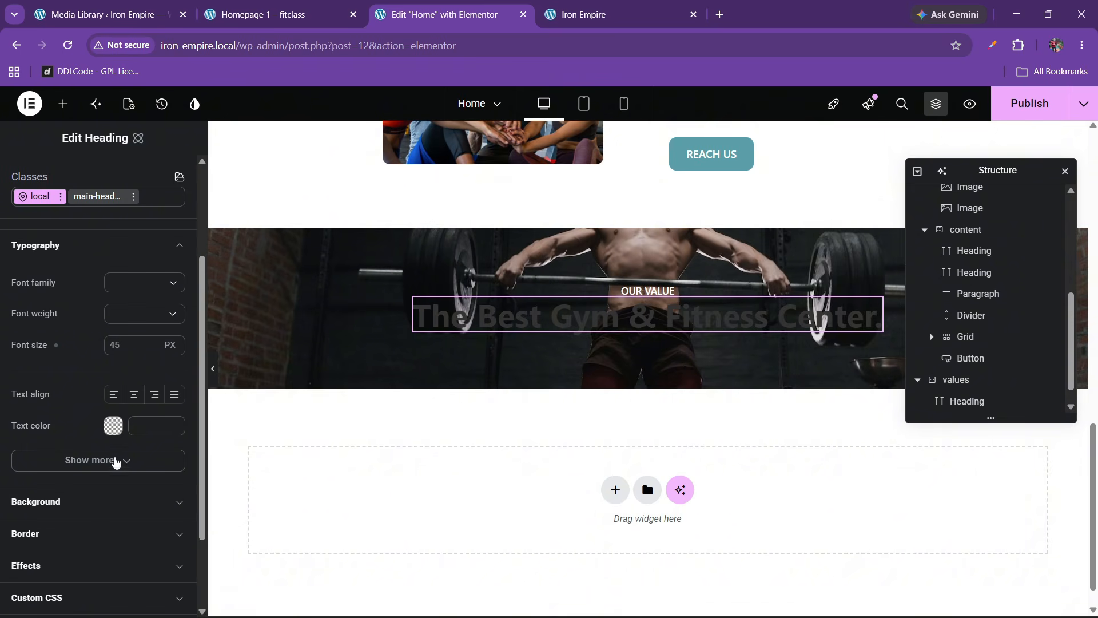
{"action": "left_click", "coordinate": [114, 425]}
{"action": "left_click_drag", "start_coordinate": [176, 424], "coordinate": [69, 382]}
{"action": "left_click", "coordinate": [77, 426]}
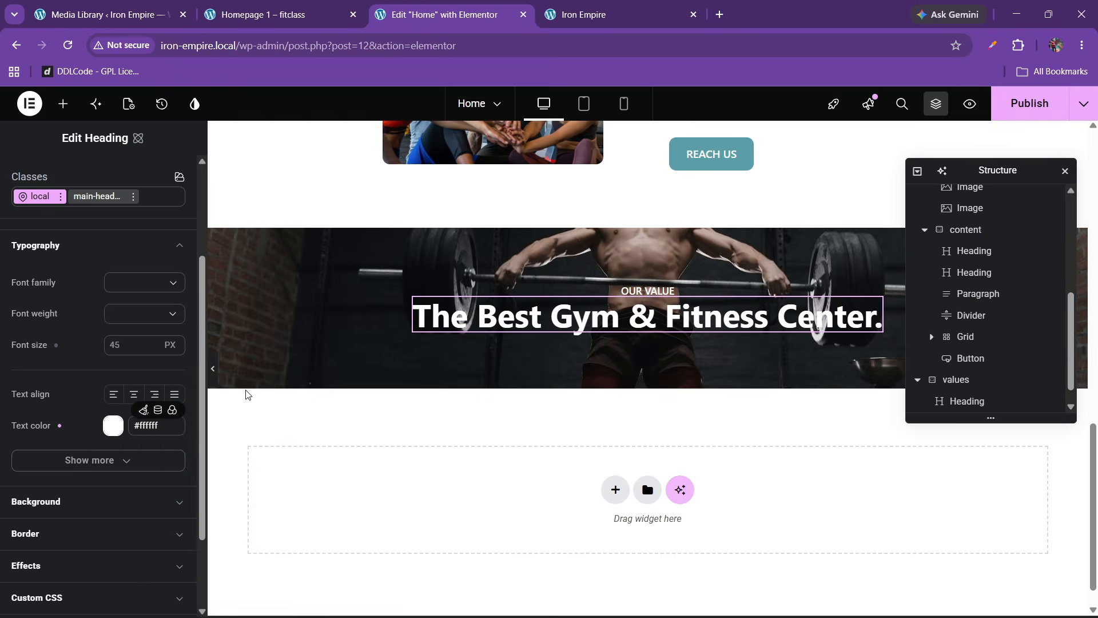
Step: Replace the large heading's title with the Fitclass demo text "Fuel Your Ambition with Fitness"
{"action": "left_click", "coordinate": [257, 5]}
{"action": "left_click_drag", "start_coordinate": [358, 339], "coordinate": [564, 368]}
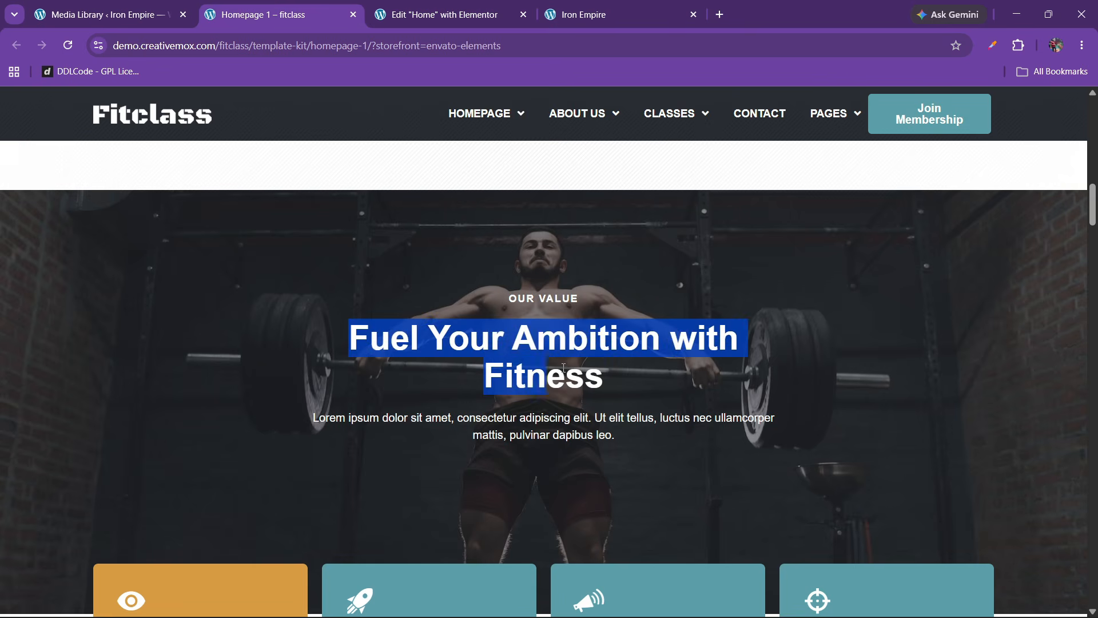
{"action": "left_click", "coordinate": [476, 6]}
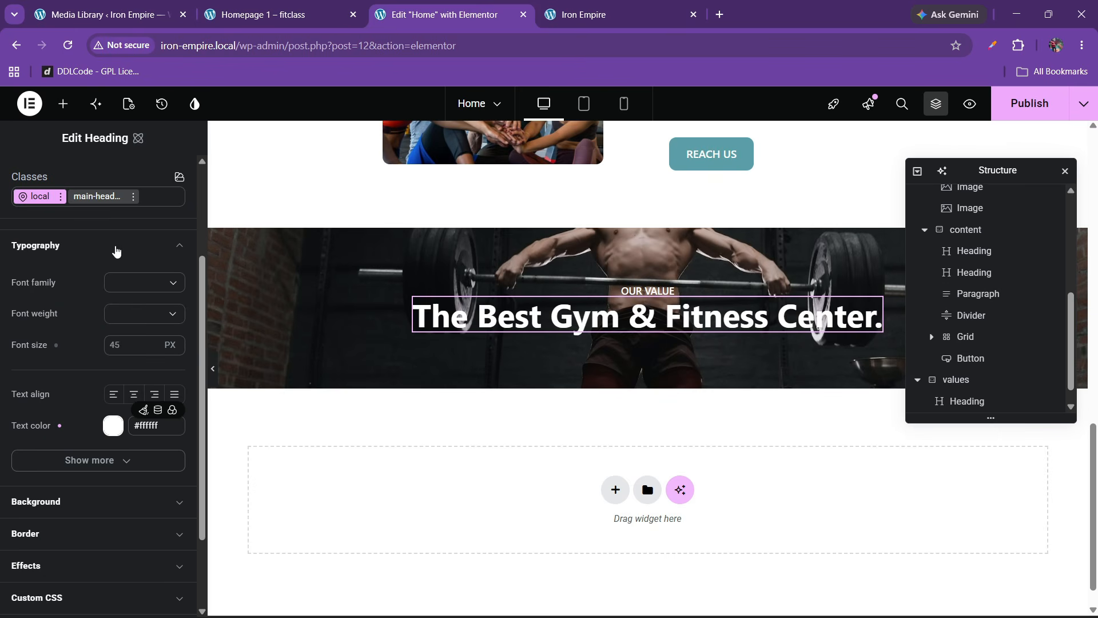
{"action": "scroll", "coordinate": [62, 319], "scroll_direction": "up", "scroll_amount": 5}
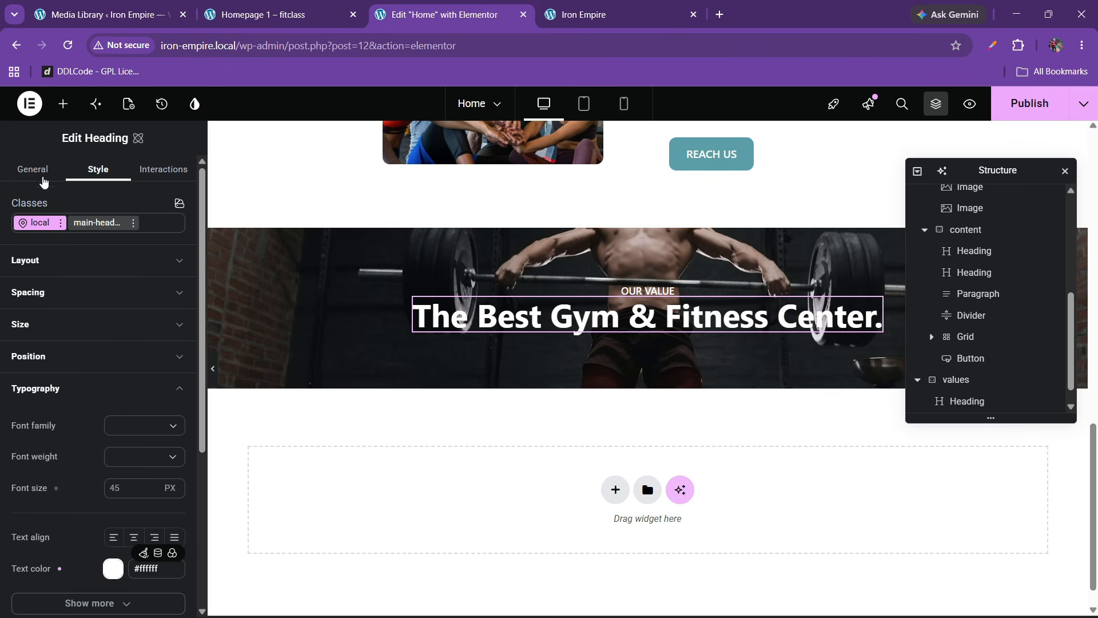
{"action": "left_click", "coordinate": [32, 169]}
{"action": "key", "text": "ctrl+a"}
{"action": "type", "text": "Fuel Your Ambition with Fitness"}
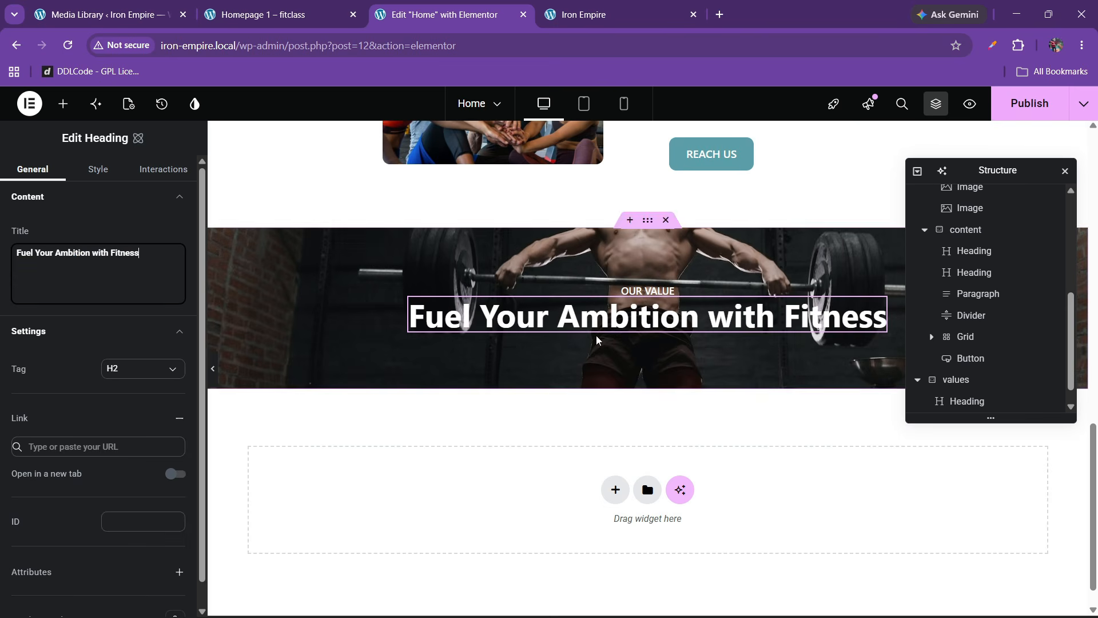
Step: Set the column and row gaps of the values flexbox to 20 px
{"action": "scroll", "coordinate": [961, 394], "scroll_direction": "down", "scroll_amount": 1}
{"action": "left_click", "coordinate": [943, 359]}
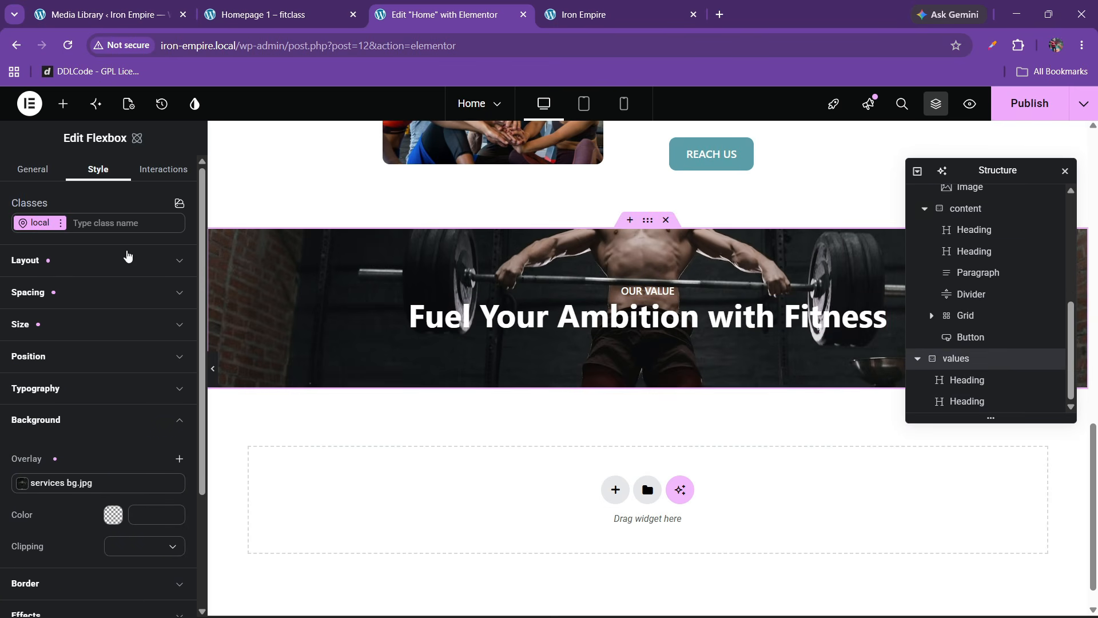
{"action": "left_click", "coordinate": [48, 272]}
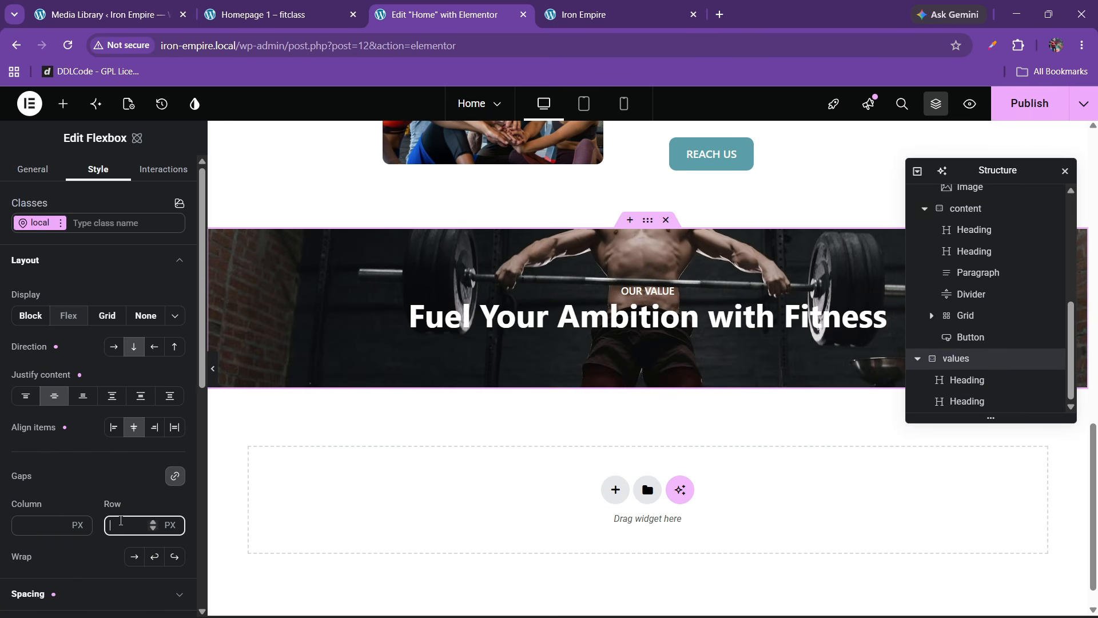
{"action": "type", "text": "20"}
Step: Check the Fitclass demo's value section, then copy the "Sollicitudin maximus" paragraph and paste it below the "Fuel Your Ambition with Fitness" heading
{"action": "left_click", "coordinate": [326, 8]}
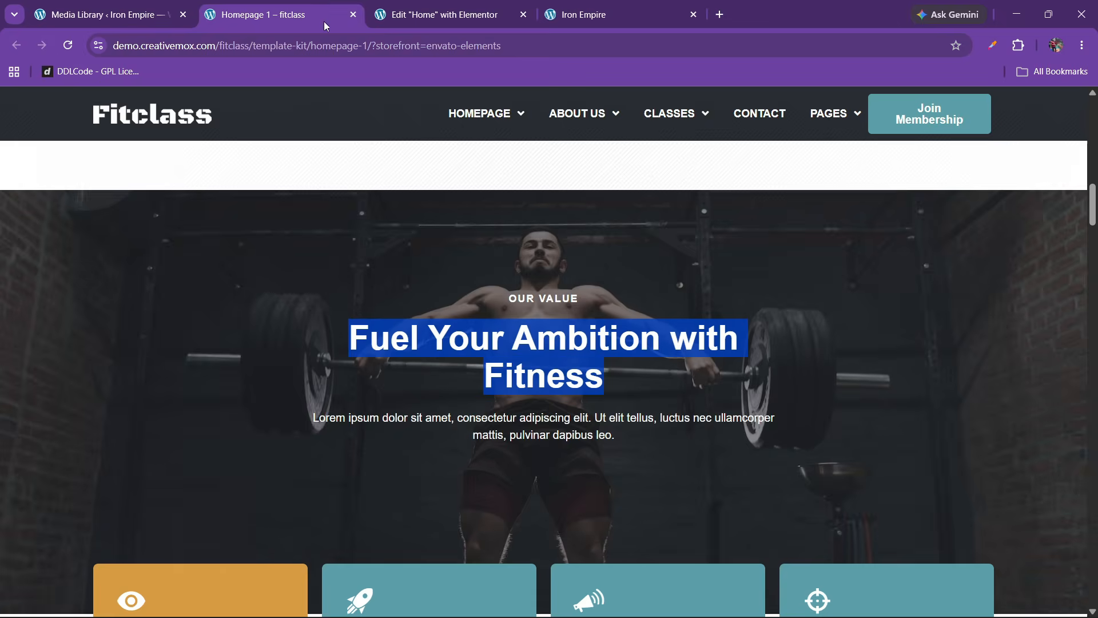
{"action": "scroll", "coordinate": [534, 338], "scroll_direction": "down", "scroll_amount": 3}
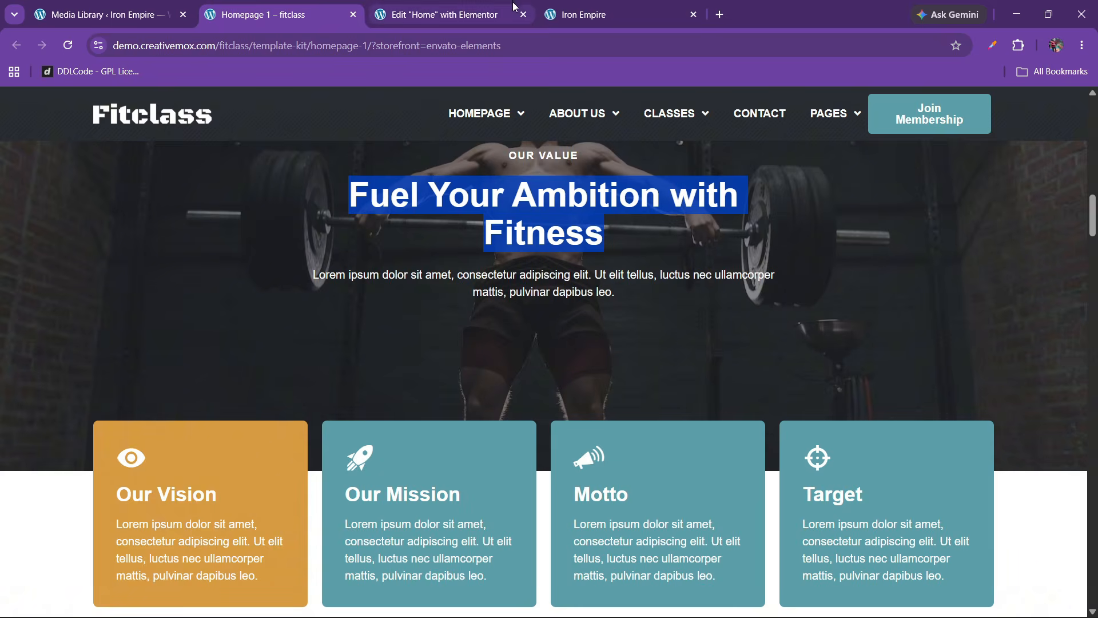
{"action": "left_click", "coordinate": [514, 8]}
{"action": "scroll", "coordinate": [559, 334], "scroll_direction": "up", "scroll_amount": 6}
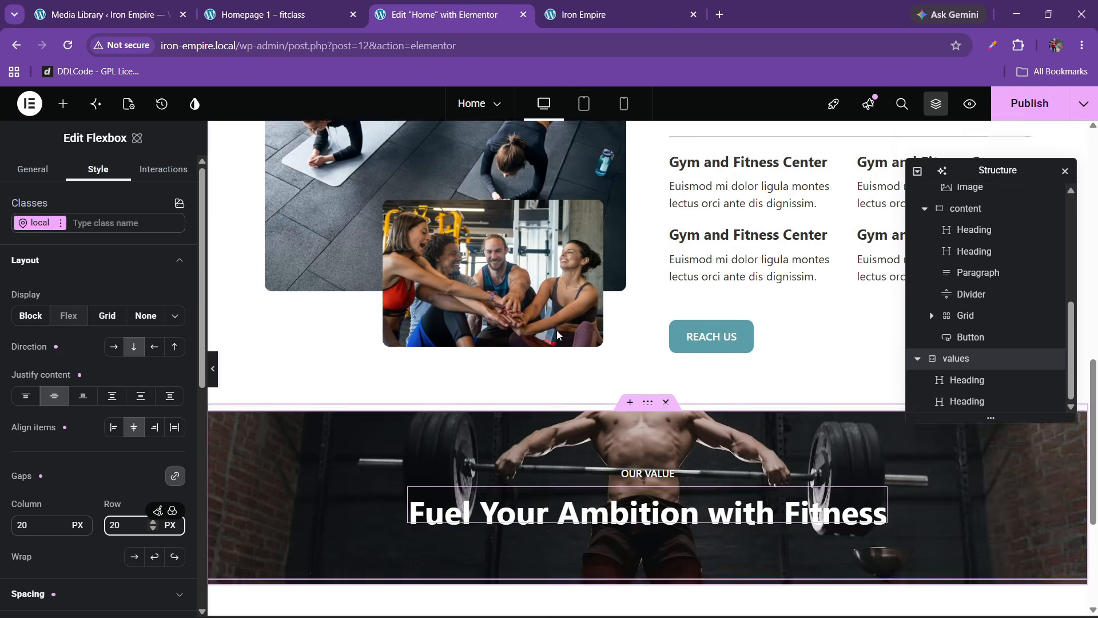
{"action": "right_click", "coordinate": [737, 289]}
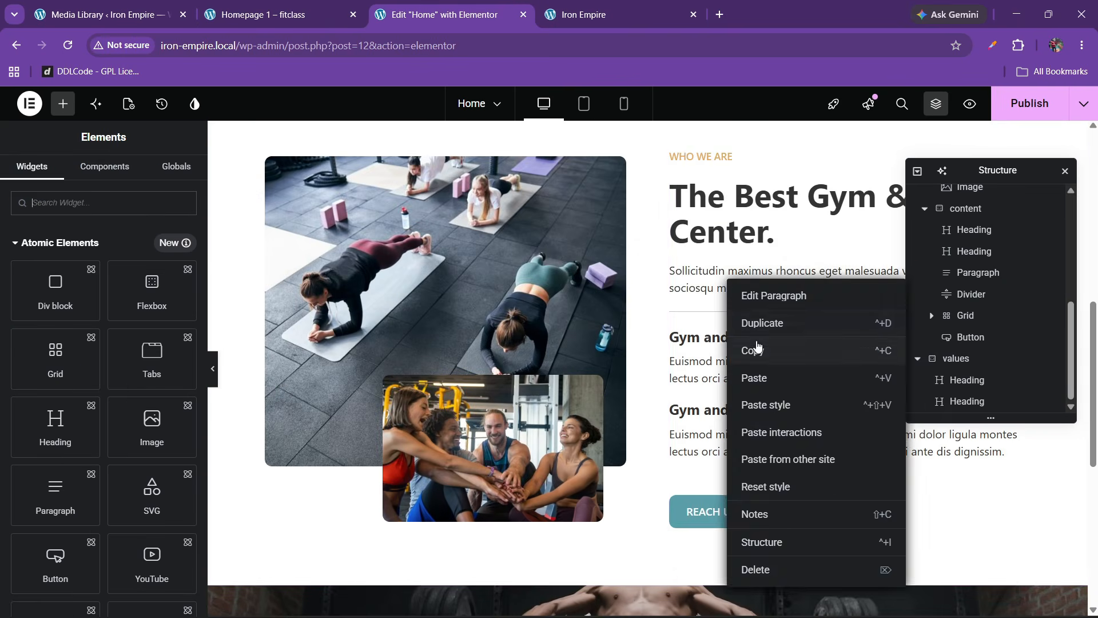
{"action": "scroll", "coordinate": [757, 346], "scroll_direction": "down", "scroll_amount": 5}
{"action": "right_click", "coordinate": [643, 385]}
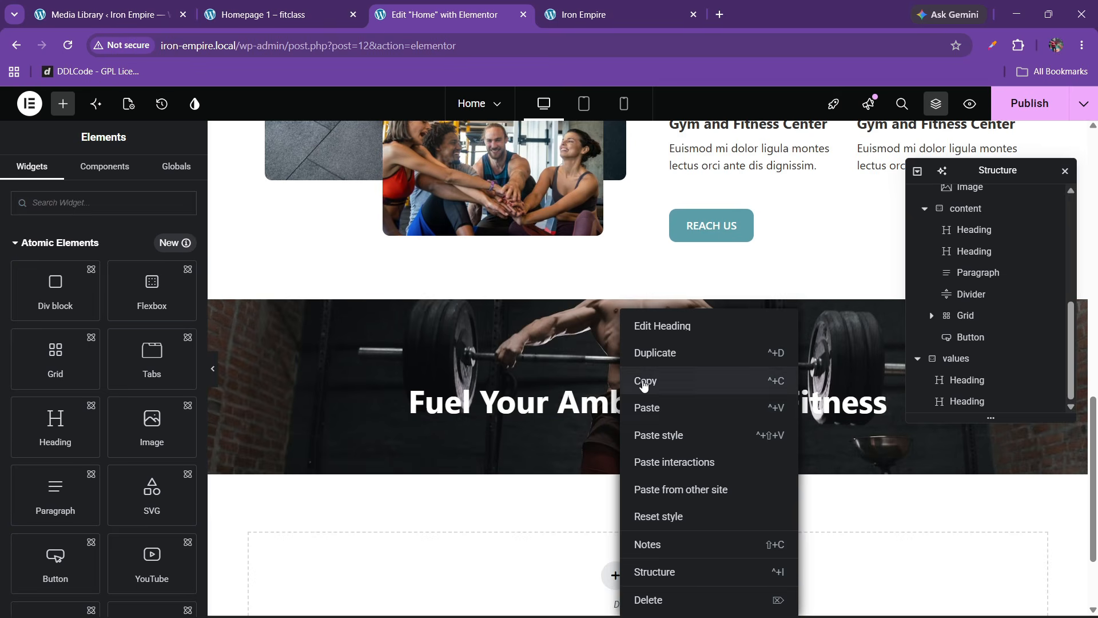
{"action": "left_click", "coordinate": [647, 408]}
Step: Set the text color of the pasted paragraph in the values container to white (#ffffff)
{"action": "left_click", "coordinate": [97, 171]}
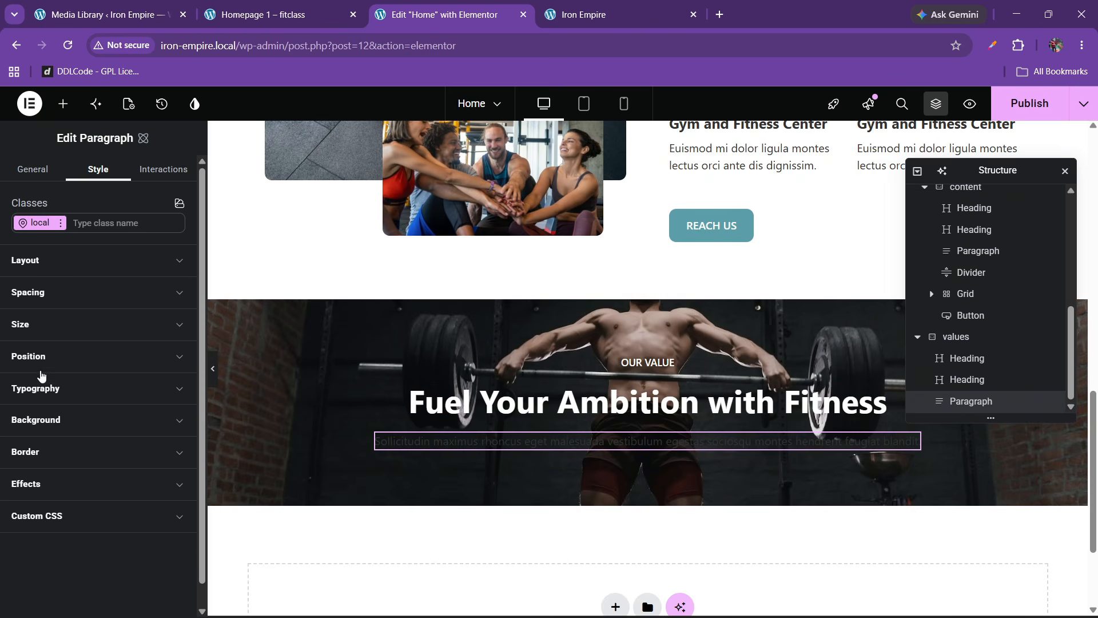
{"action": "left_click", "coordinate": [86, 383]}
{"action": "left_click", "coordinate": [113, 568]}
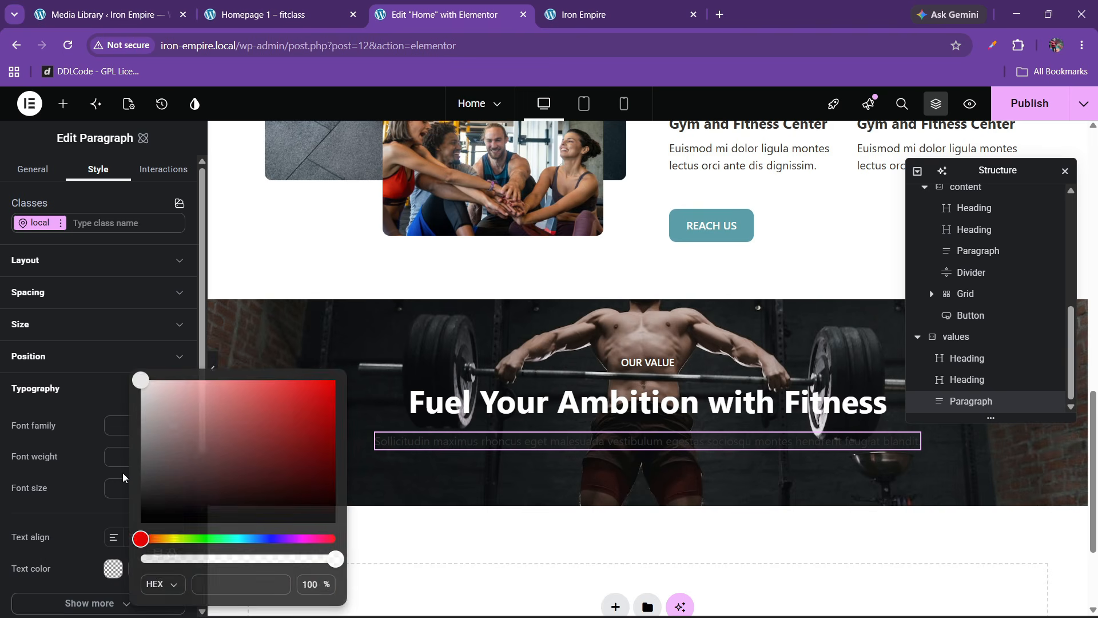
{"action": "left_click_drag", "start_coordinate": [48, 316], "coordinate": [47, 318]}
{"action": "left_click", "coordinate": [63, 427]}
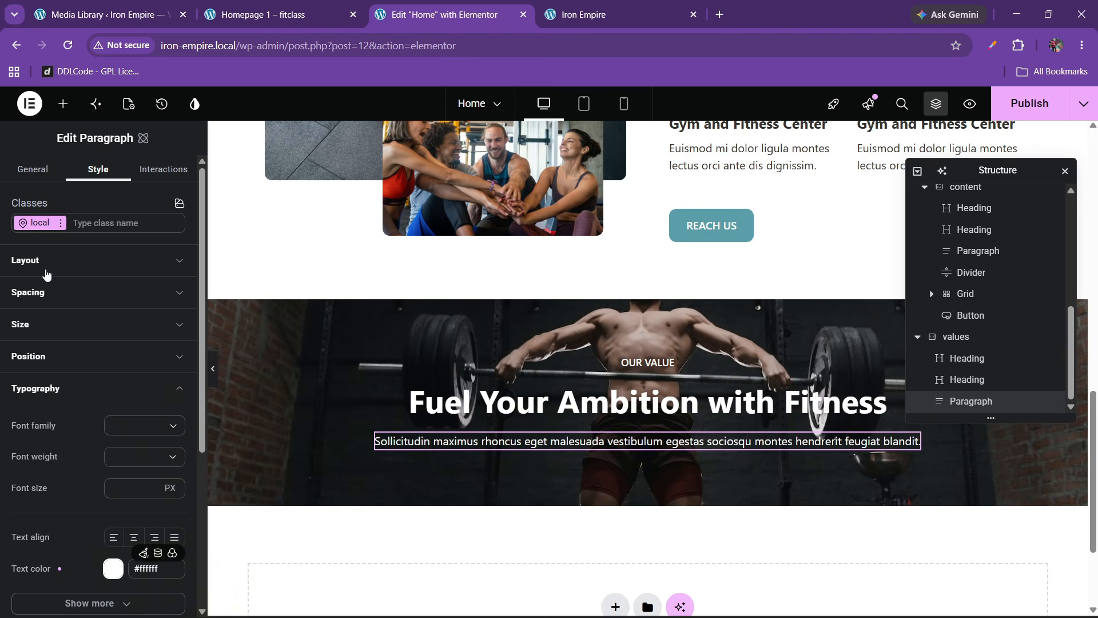
Step: Set the width of the paragraph in the values container to 80%
{"action": "left_click", "coordinate": [44, 325]}
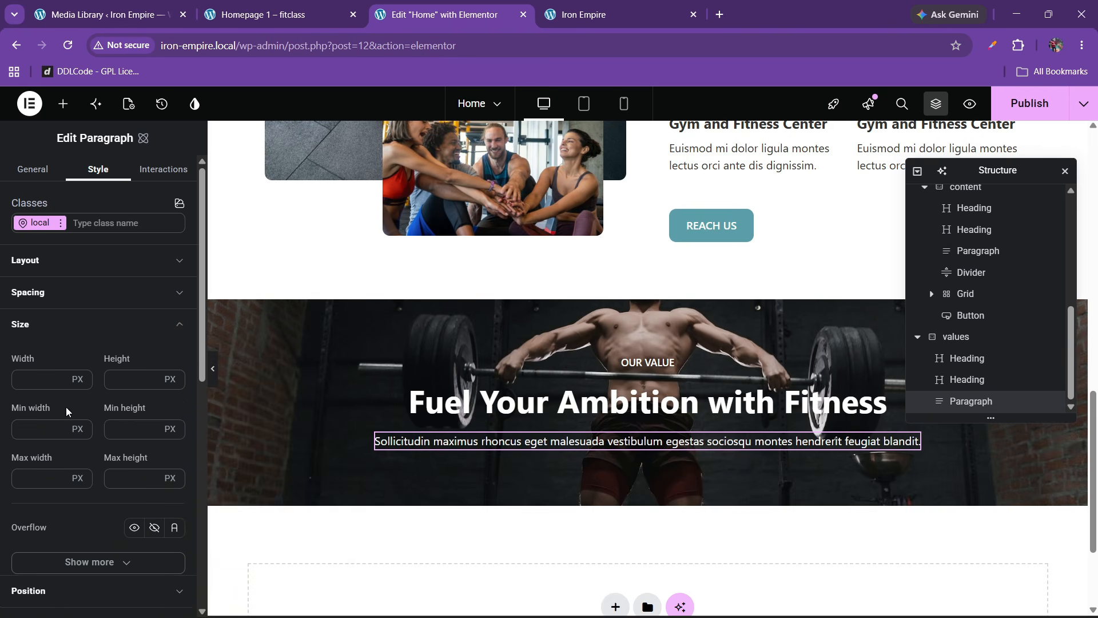
{"action": "left_click", "coordinate": [77, 379]}
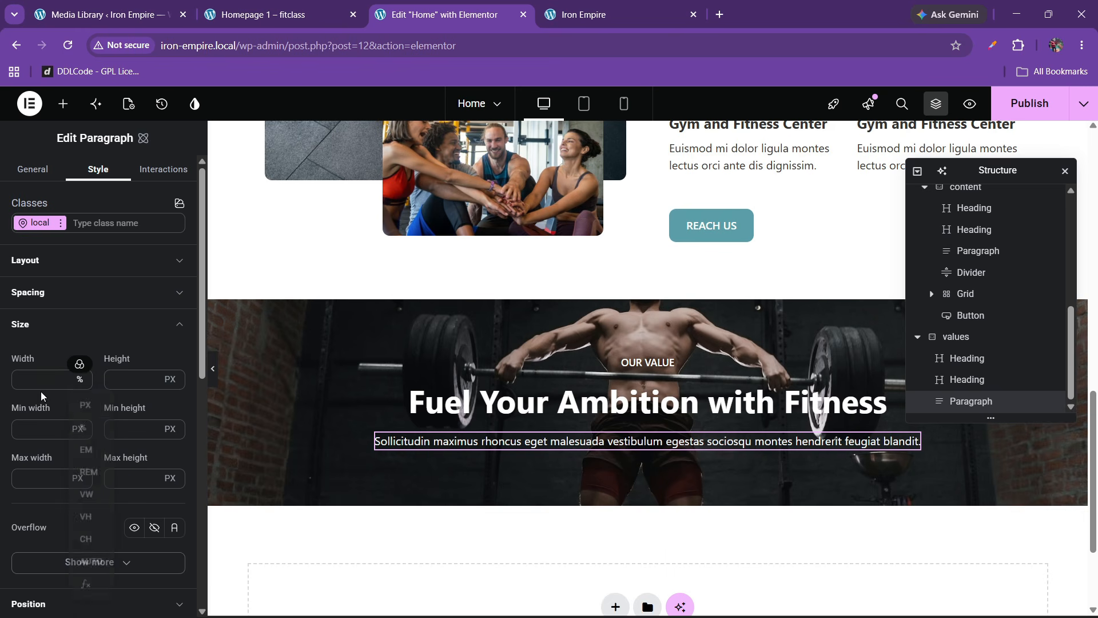
{"action": "left_click", "coordinate": [83, 428]}
{"action": "type", "text": "80"}
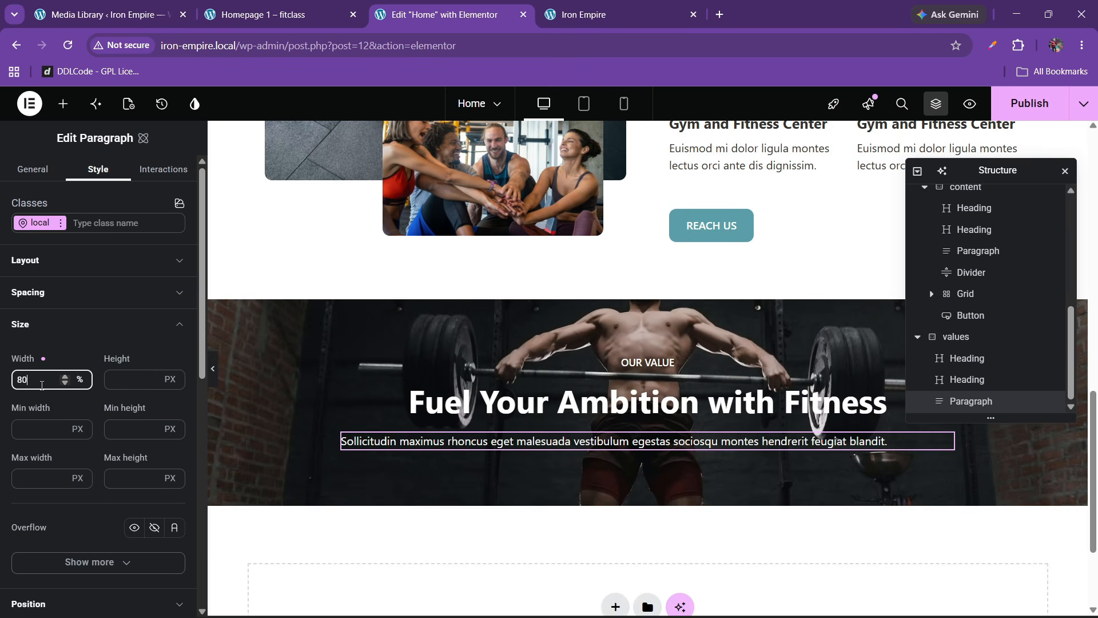
Step: Set the width of the paragraph in the values section to 60% and center its text
{"action": "key", "text": "BackSpace"}
{"action": "key", "text": "BackSpace"}
{"action": "type", "text": "60"}
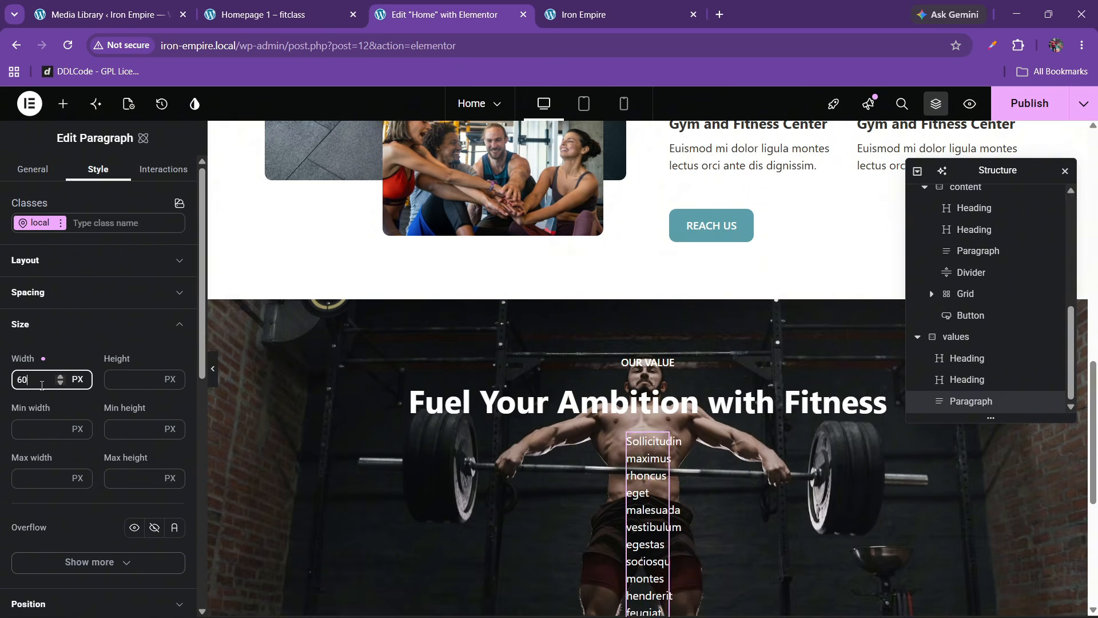
{"action": "key", "text": "BackSpace"}
{"action": "key", "text": "BackSpace"}
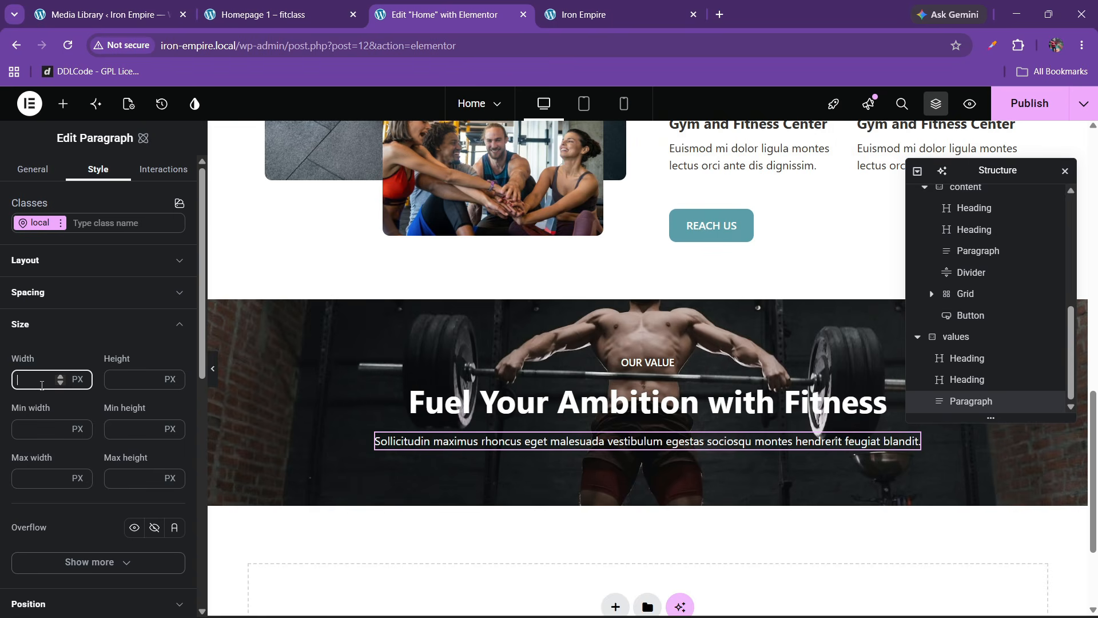
{"action": "type", "text": "60"}
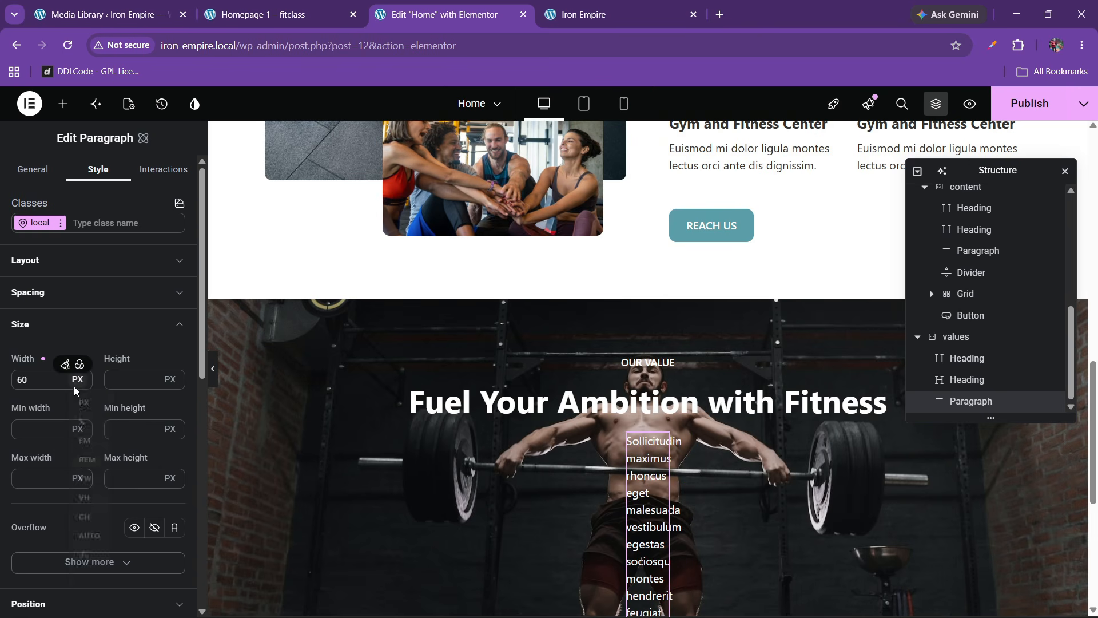
{"action": "left_click", "coordinate": [77, 379]}
{"action": "left_click", "coordinate": [87, 430]}
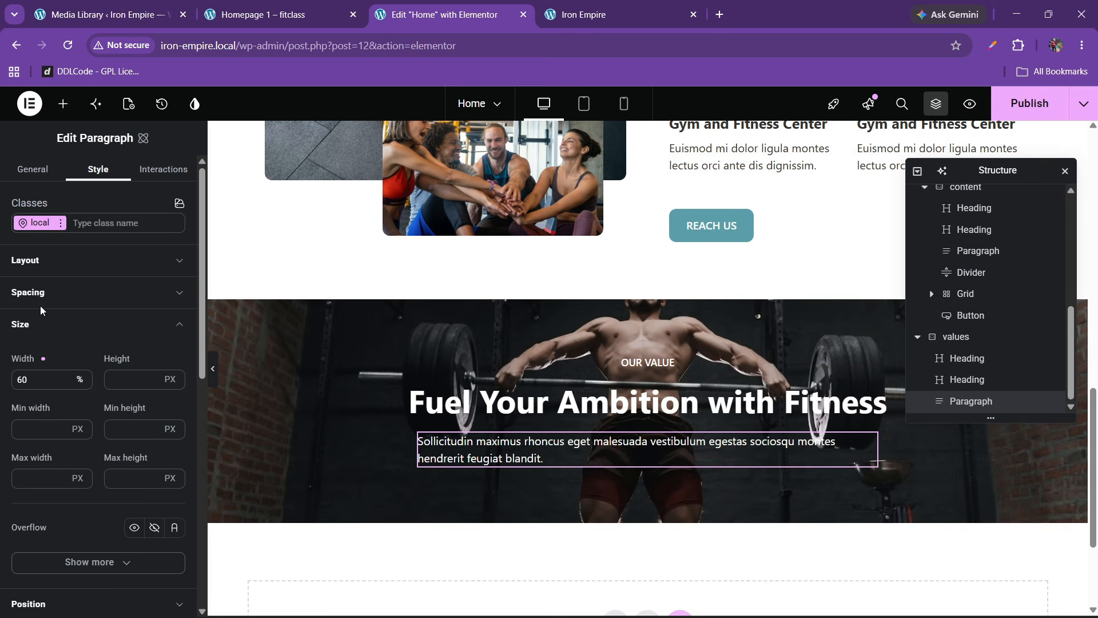
{"action": "left_click", "coordinate": [65, 325]}
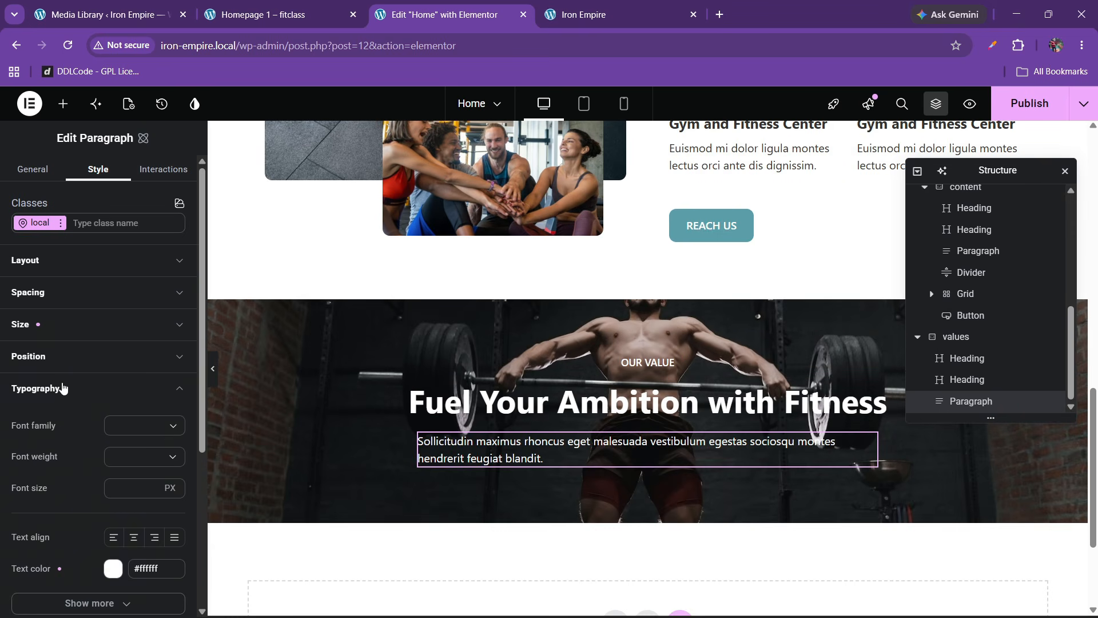
{"action": "left_click", "coordinate": [134, 536]}
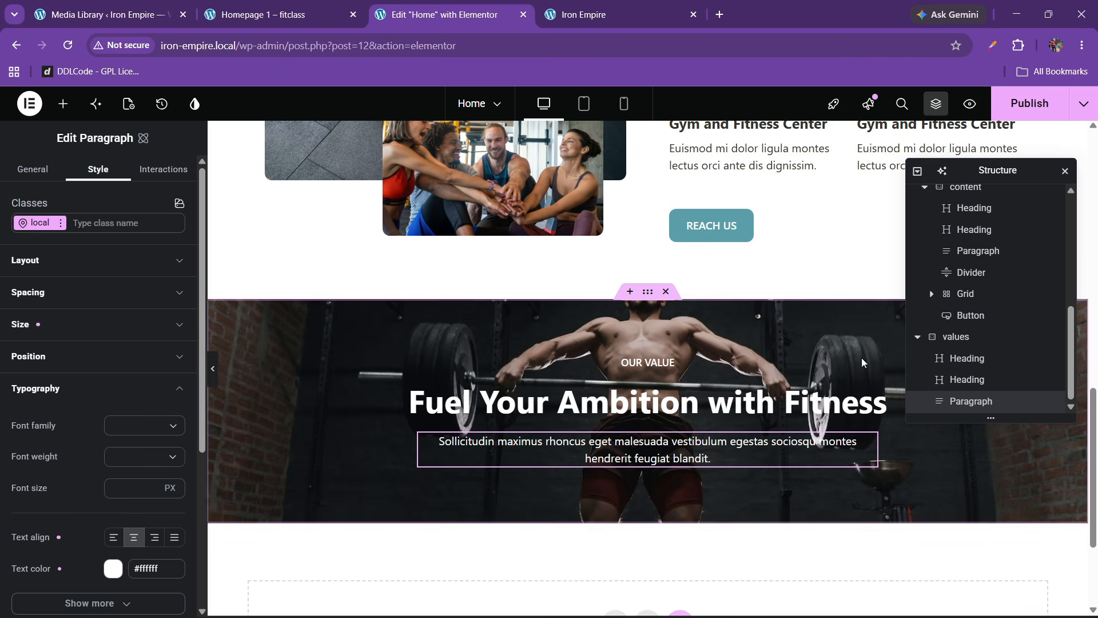
Step: Set the padding of the values flexbox to 80 px on all sides
{"action": "left_click", "coordinate": [955, 336]}
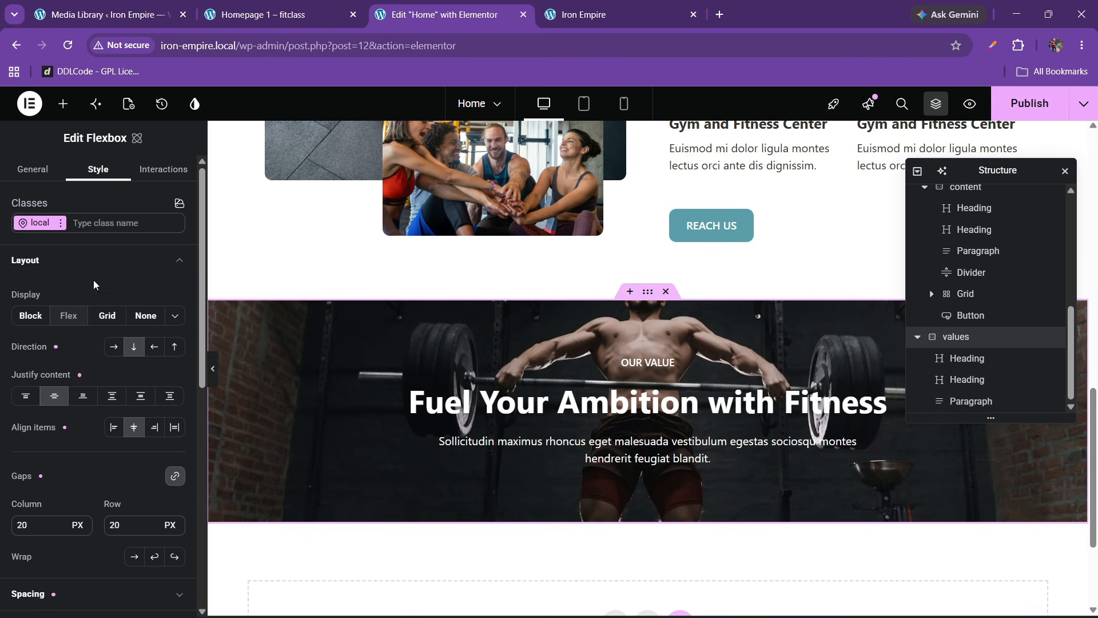
{"action": "scroll", "coordinate": [69, 457], "scroll_direction": "down", "scroll_amount": 2}
{"action": "left_click", "coordinate": [68, 452]}
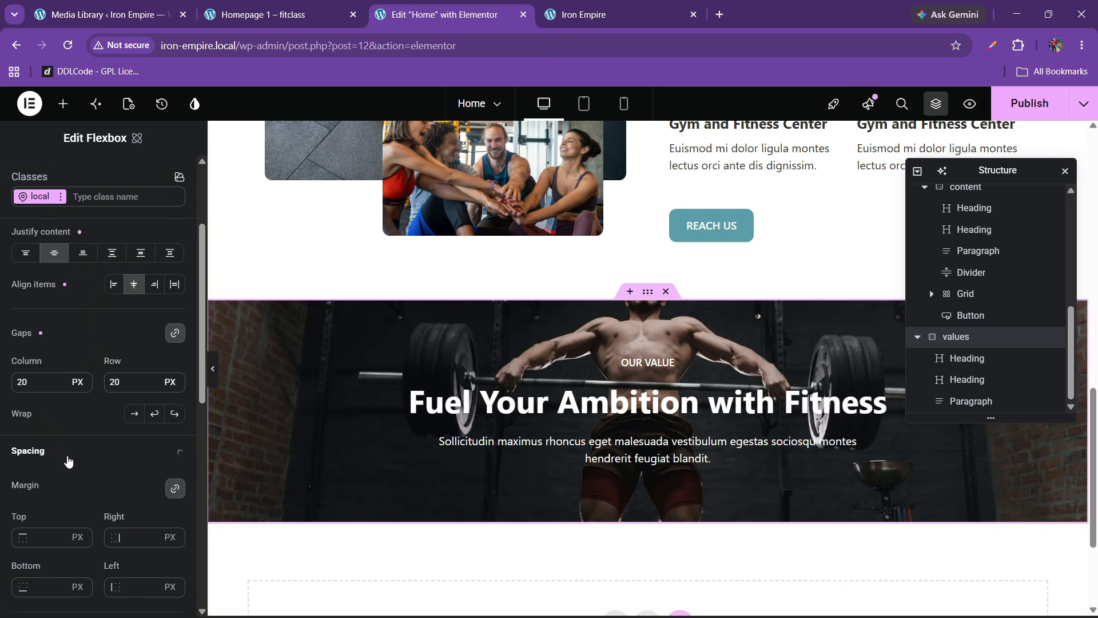
{"action": "scroll", "coordinate": [35, 466], "scroll_direction": "down", "scroll_amount": 3}
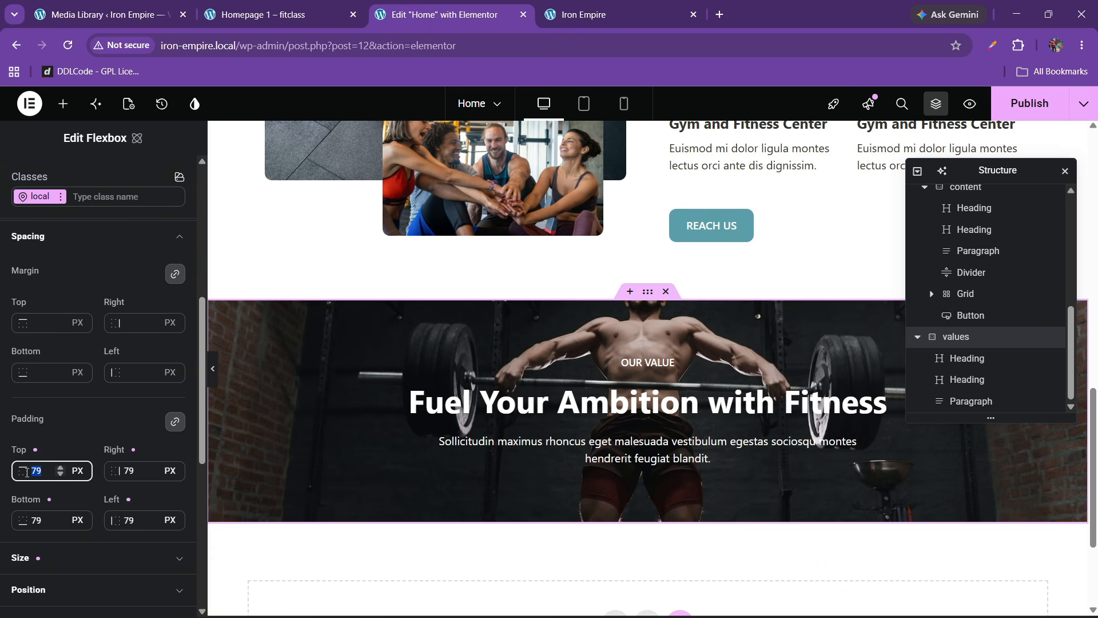
{"action": "type", "text": "80"}
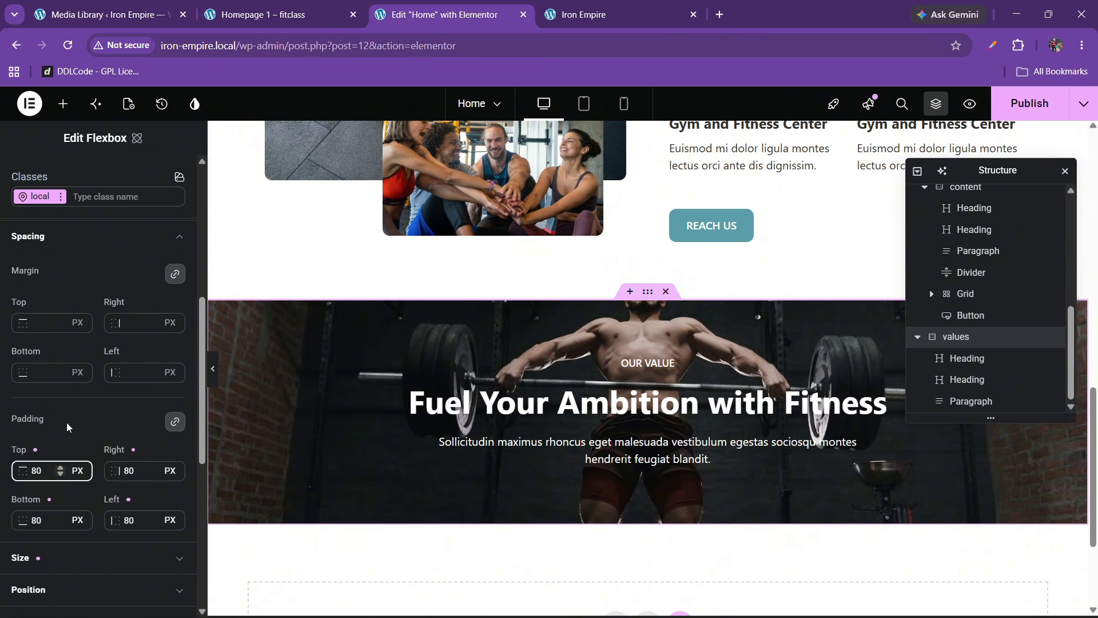
Step: Check the value cards on the Fitclass reference page and add a Grid element below the paragraph in the values section
{"action": "left_click", "coordinate": [308, 15]}
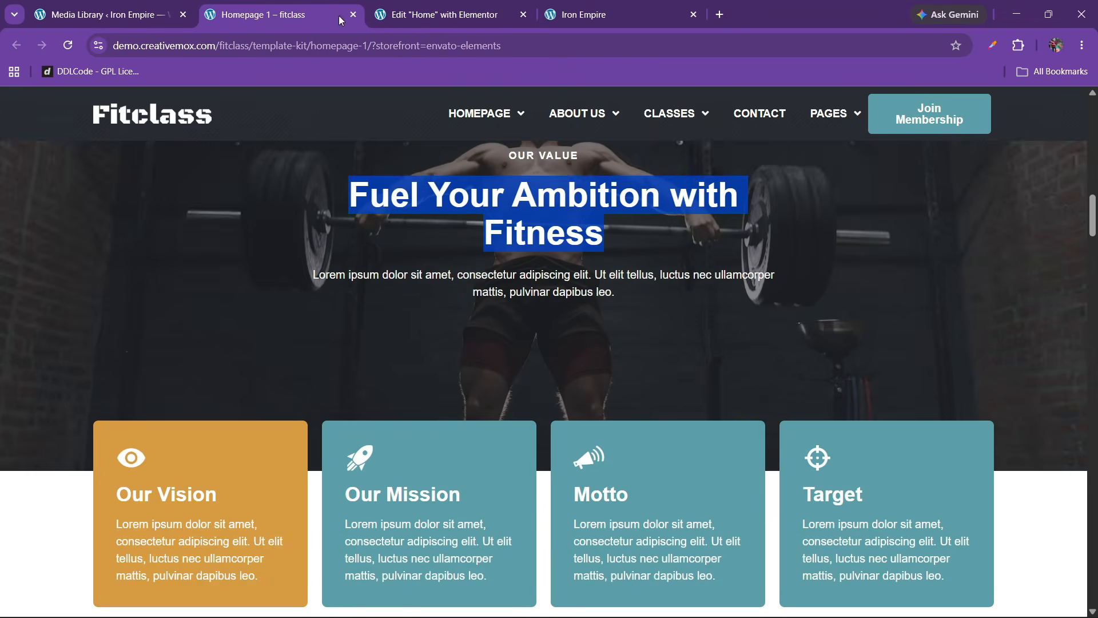
{"action": "scroll", "coordinate": [481, 377], "scroll_direction": "down", "scroll_amount": 1}
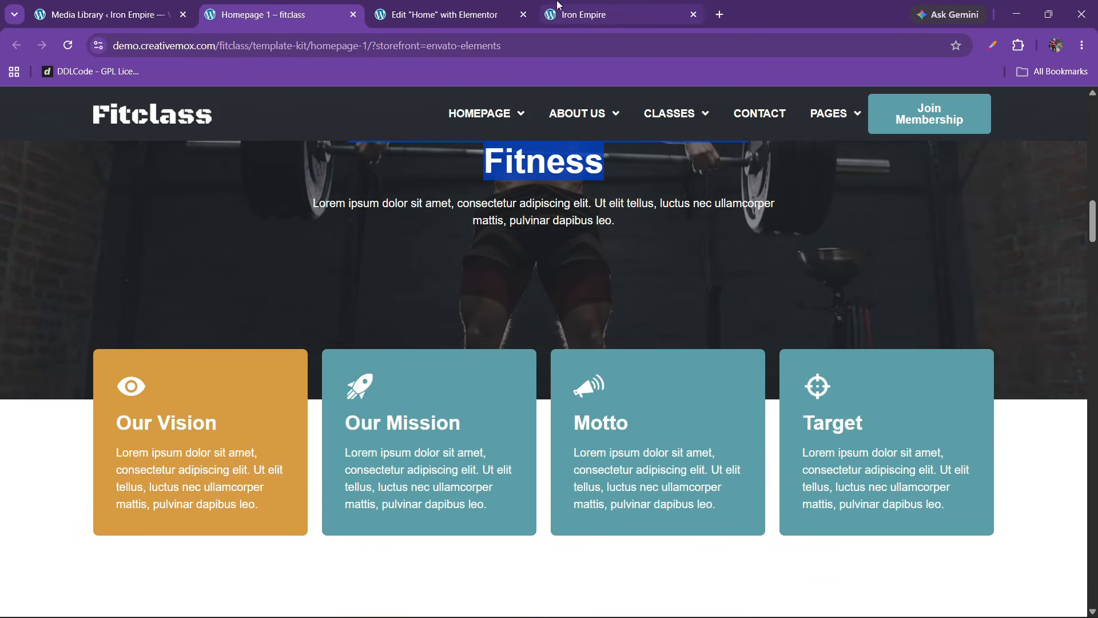
{"action": "left_click", "coordinate": [440, 14]}
{"action": "left_click", "coordinate": [297, 6]}
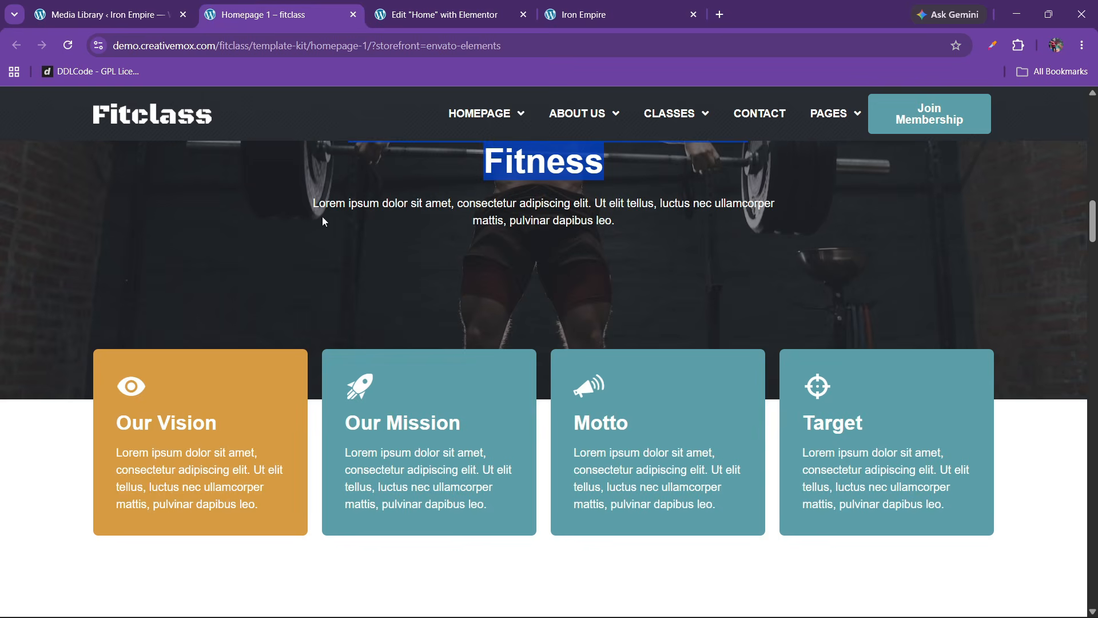
{"action": "left_click", "coordinate": [490, 7]}
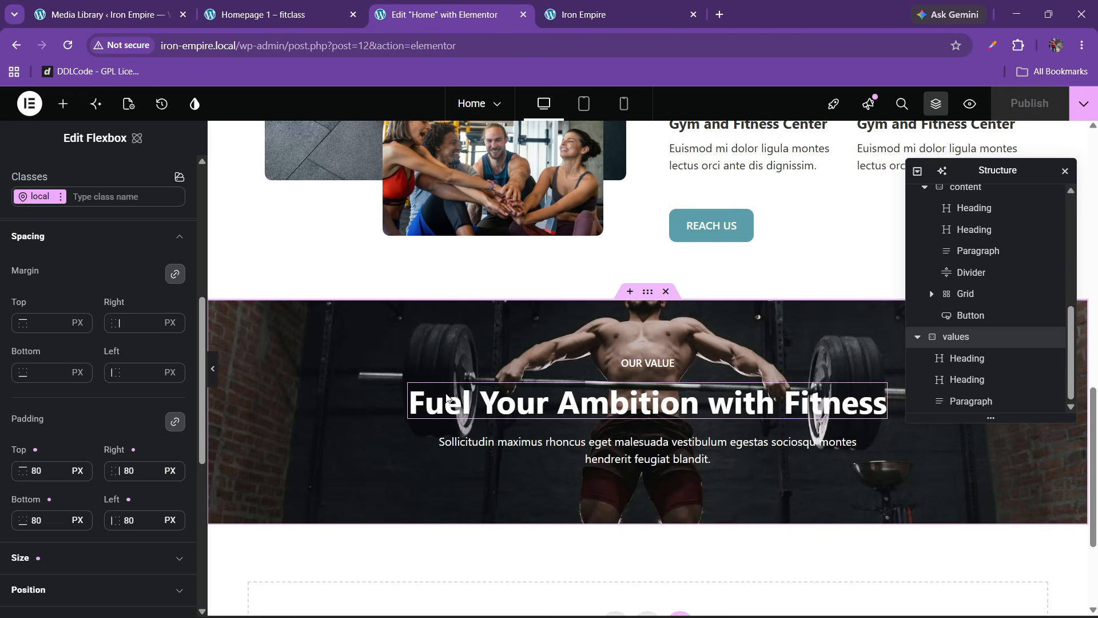
{"action": "scroll", "coordinate": [448, 398], "scroll_direction": "down", "scroll_amount": 1}
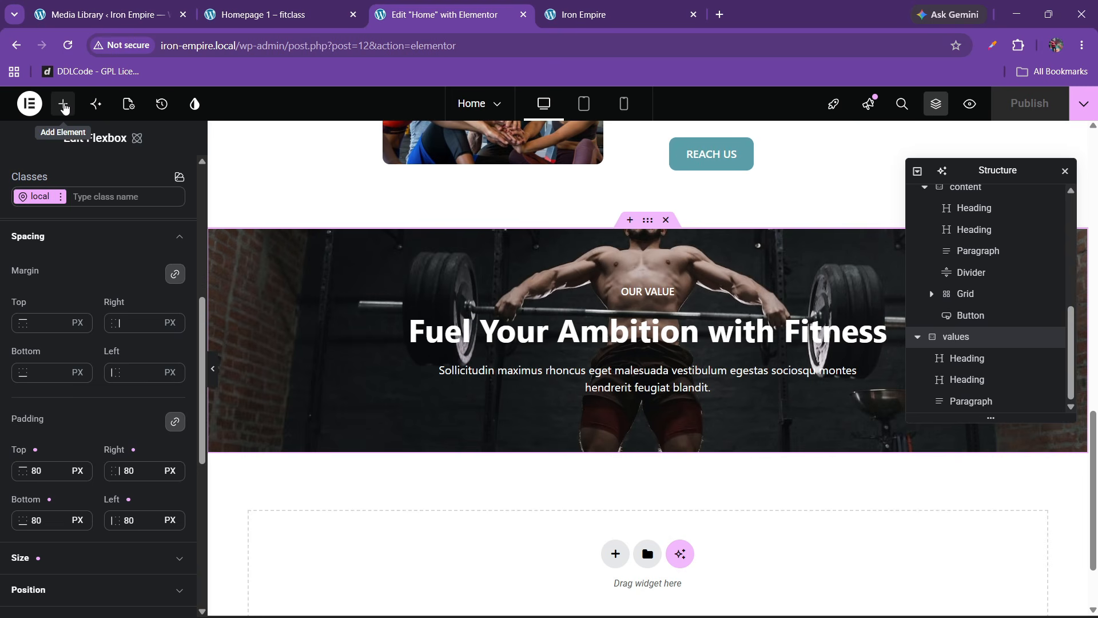
{"action": "left_click", "coordinate": [64, 107]}
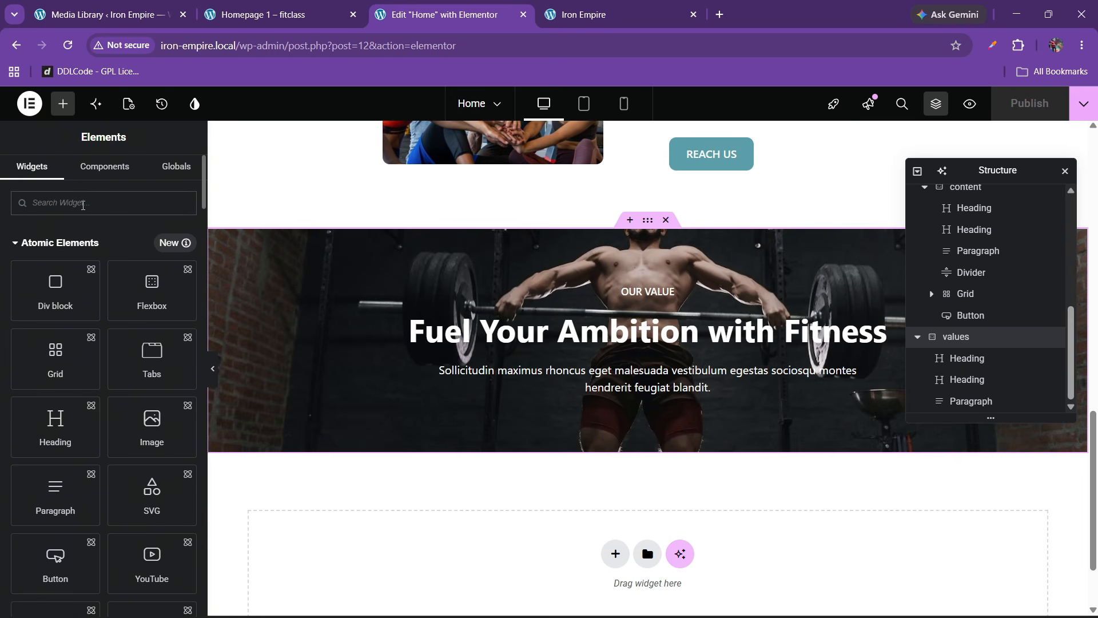
{"action": "type", "text": "grid"}
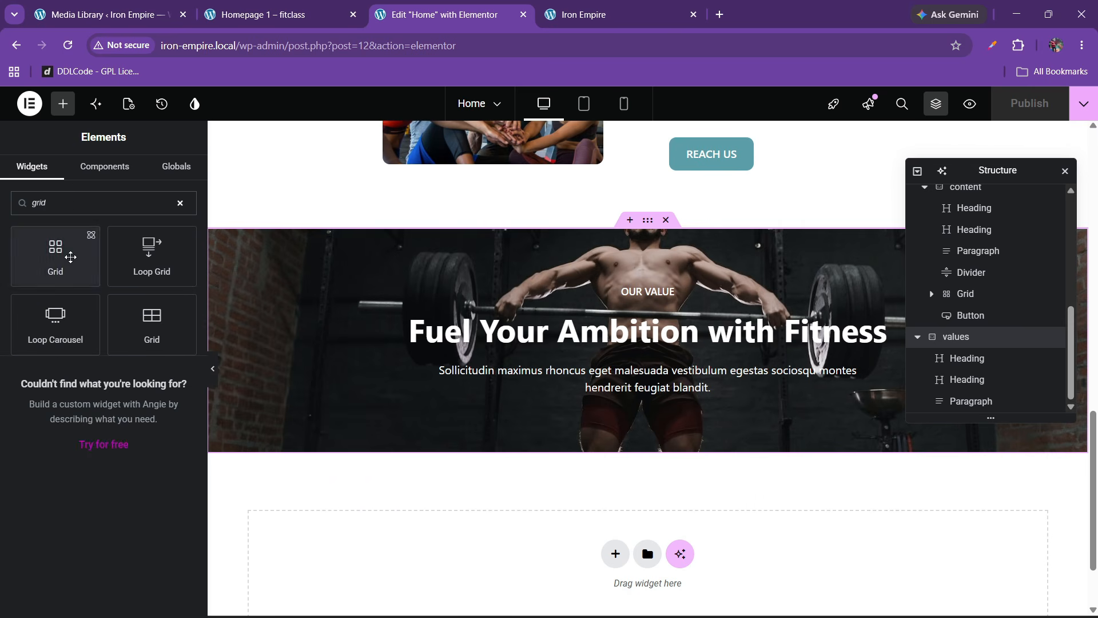
{"action": "left_click_drag", "start_coordinate": [68, 256], "coordinate": [644, 393]}
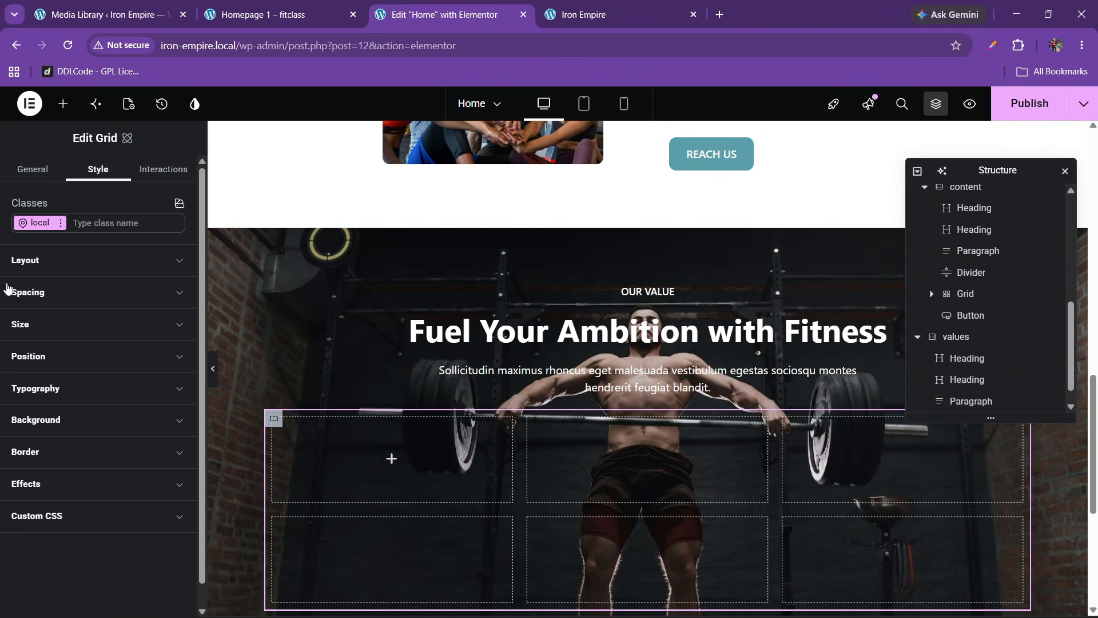
Step: Lay out the new grid with 4 columns and 1 row, and set its self-alignment to center
{"action": "left_click", "coordinate": [60, 261]}
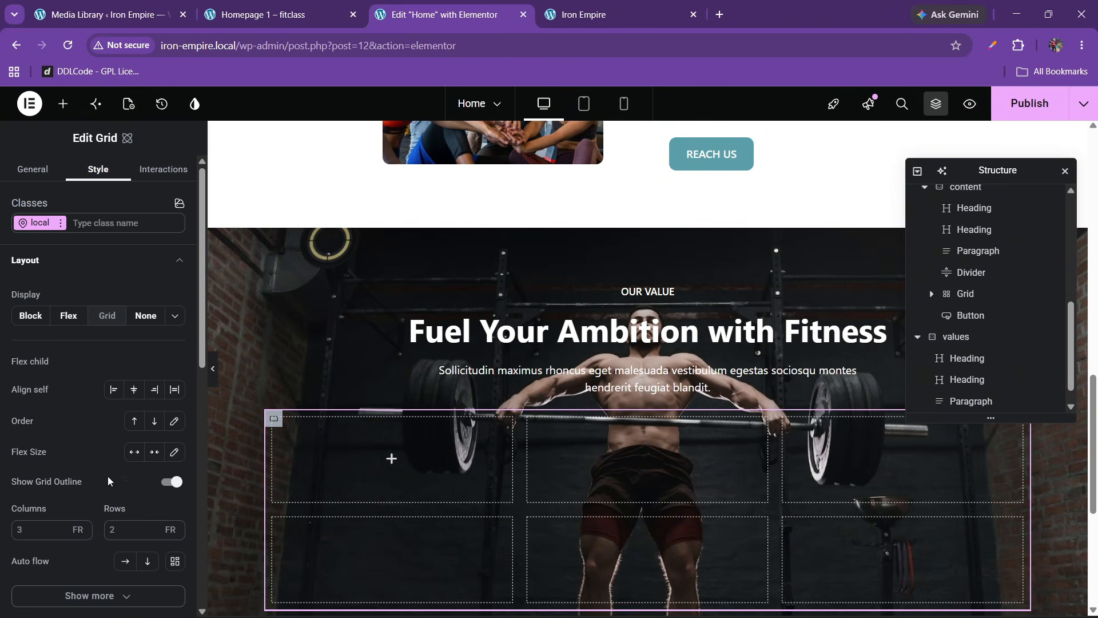
{"action": "left_click", "coordinate": [251, 14]}
{"action": "left_click", "coordinate": [463, 12]}
{"action": "type", "text": "4"}
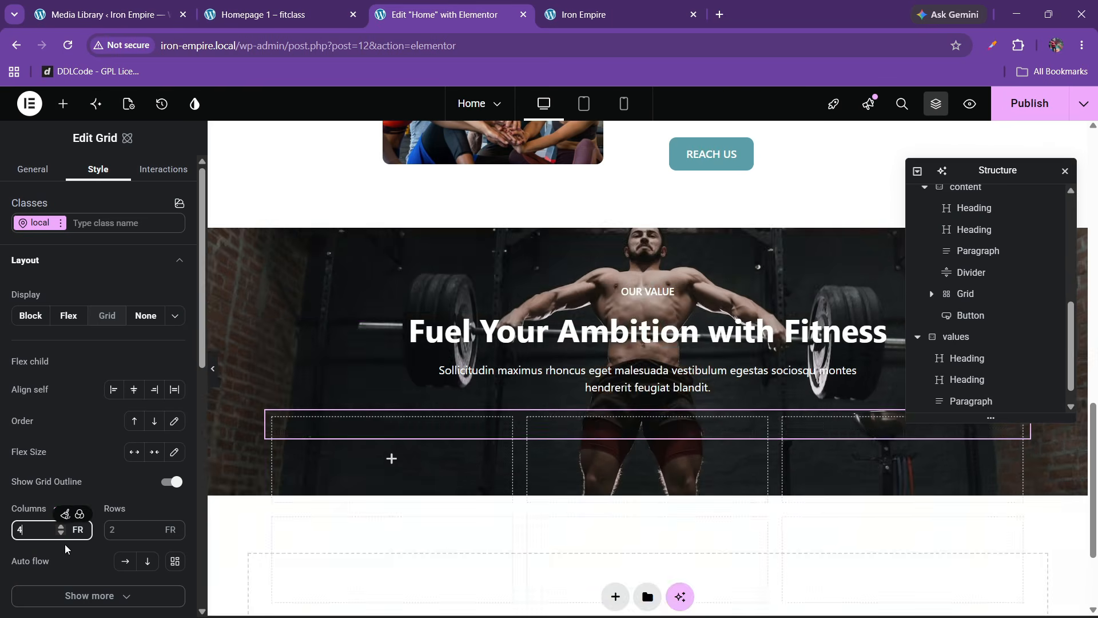
{"action": "left_click", "coordinate": [123, 530]}
{"action": "type", "text": "1"}
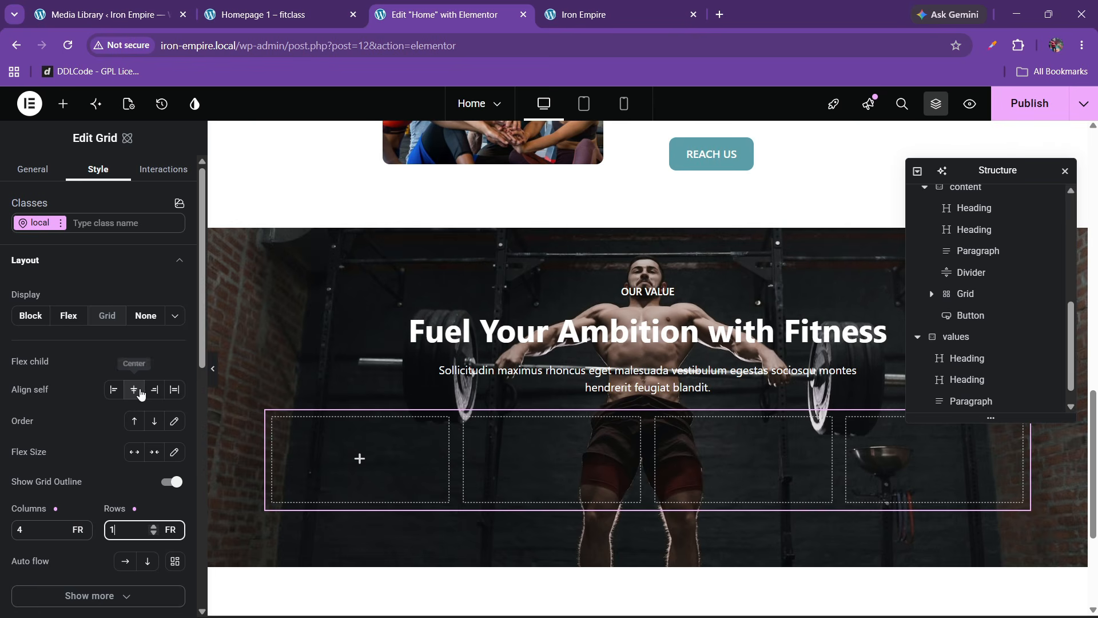
{"action": "left_click", "coordinate": [133, 389]}
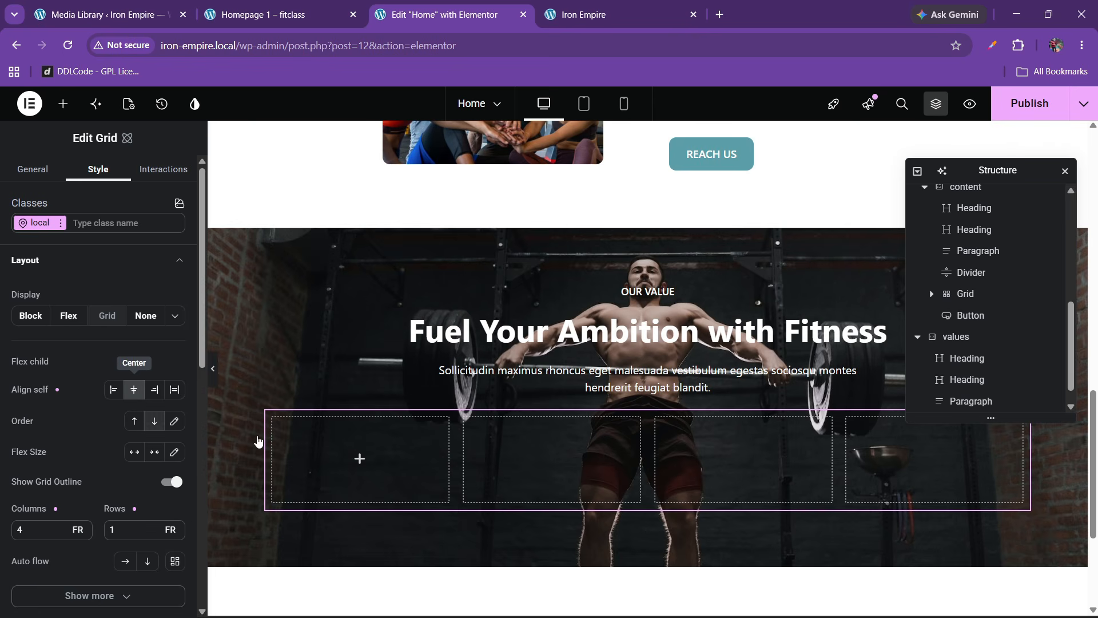
Step: Set the grid's padding to 0 px on all sides
{"action": "left_click", "coordinate": [39, 264]}
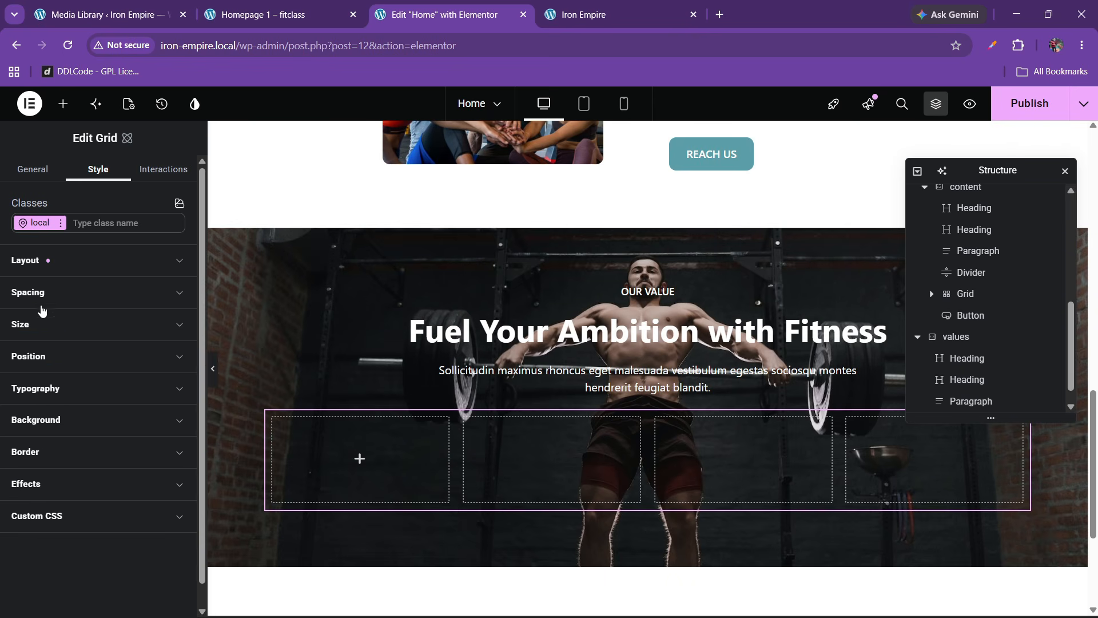
{"action": "left_click", "coordinate": [42, 296]}
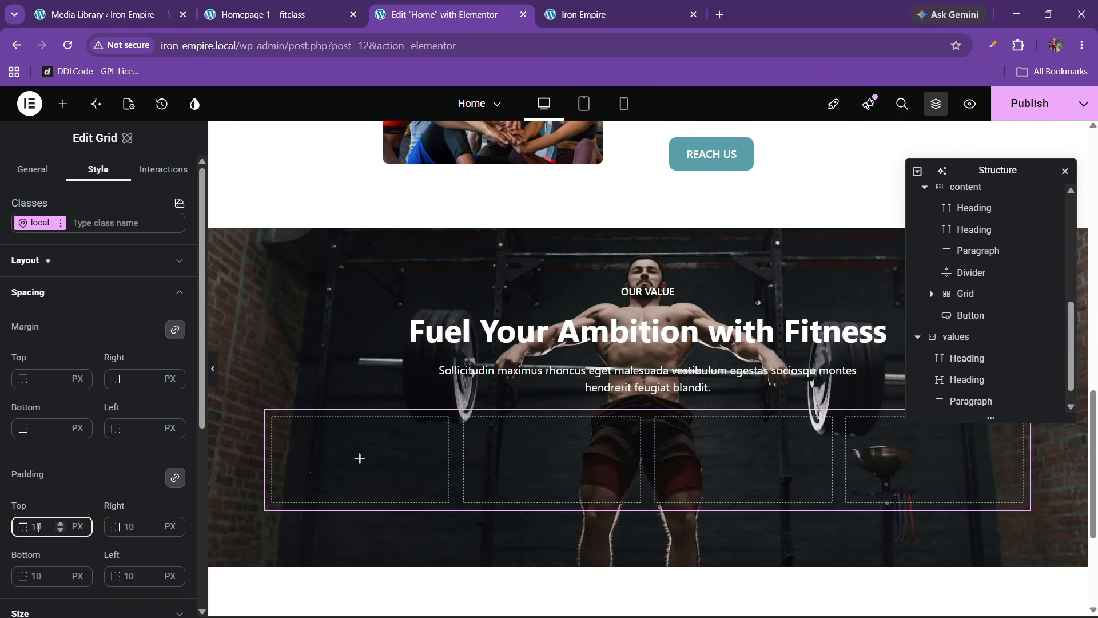
{"action": "key", "text": "BackSpace"}
{"action": "key", "text": "BackSpace"}
{"action": "type", "text": "0"}
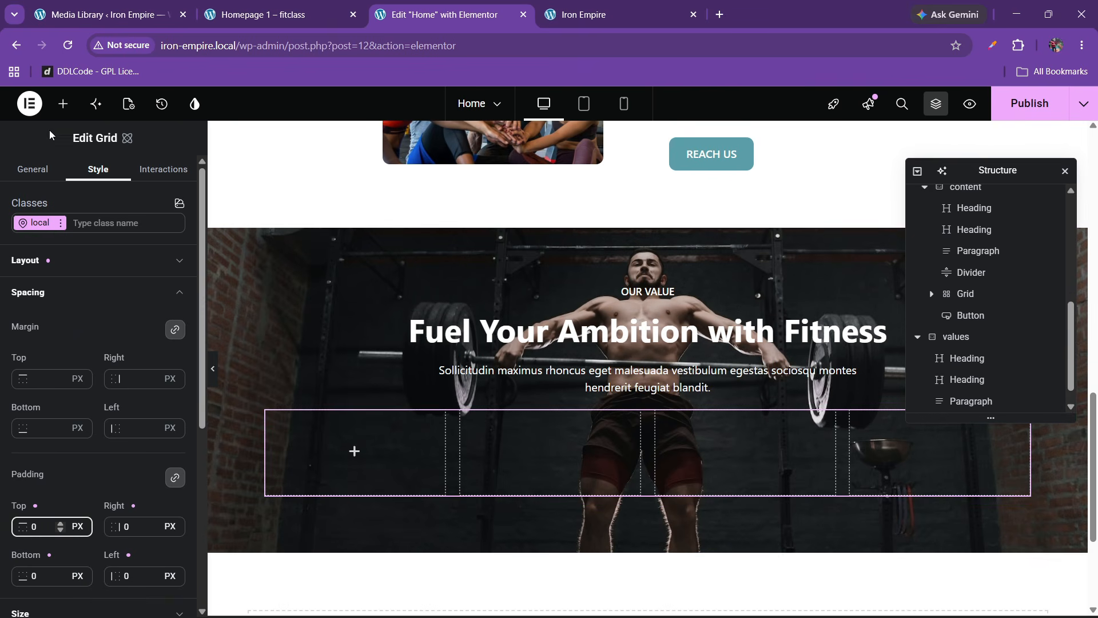
Step: Add a Flexbox inside the first cell of the grid and compare with the reference page's cards
{"action": "left_click", "coordinate": [63, 104]}
{"action": "left_click_drag", "start_coordinate": [151, 289], "coordinate": [343, 442]}
{"action": "left_click", "coordinate": [274, 14]}
{"action": "left_click", "coordinate": [441, 14]}
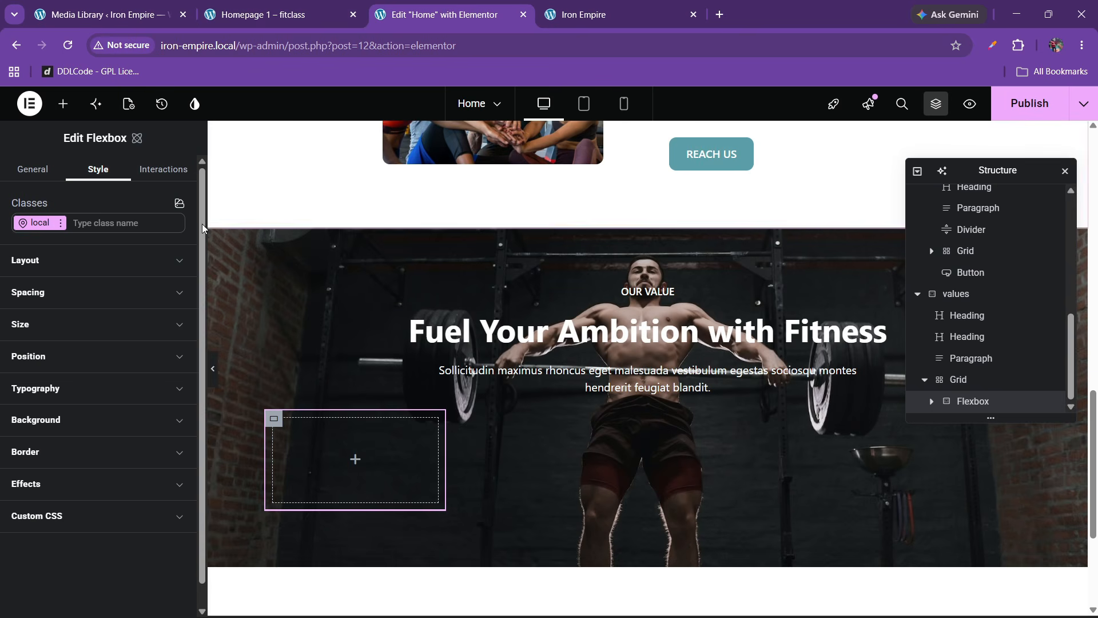
Step: Set the new flexbox to column direction with centered justification and items aligned to the start
{"action": "left_click", "coordinate": [51, 260]}
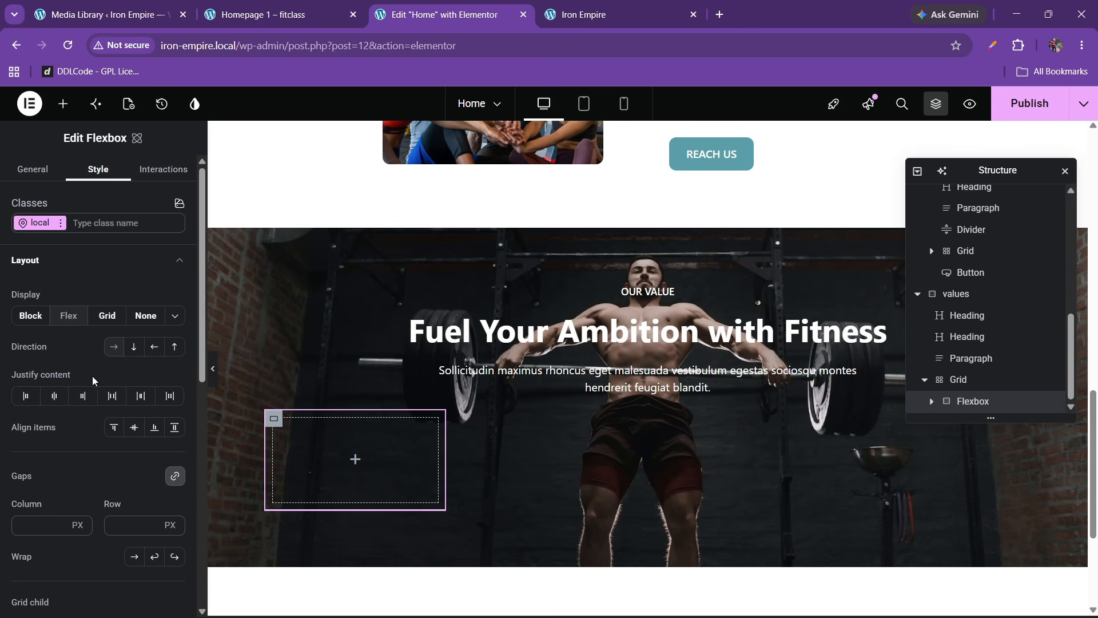
{"action": "left_click", "coordinate": [134, 347]}
{"action": "left_click", "coordinate": [55, 396]}
{"action": "left_click", "coordinate": [114, 428]}
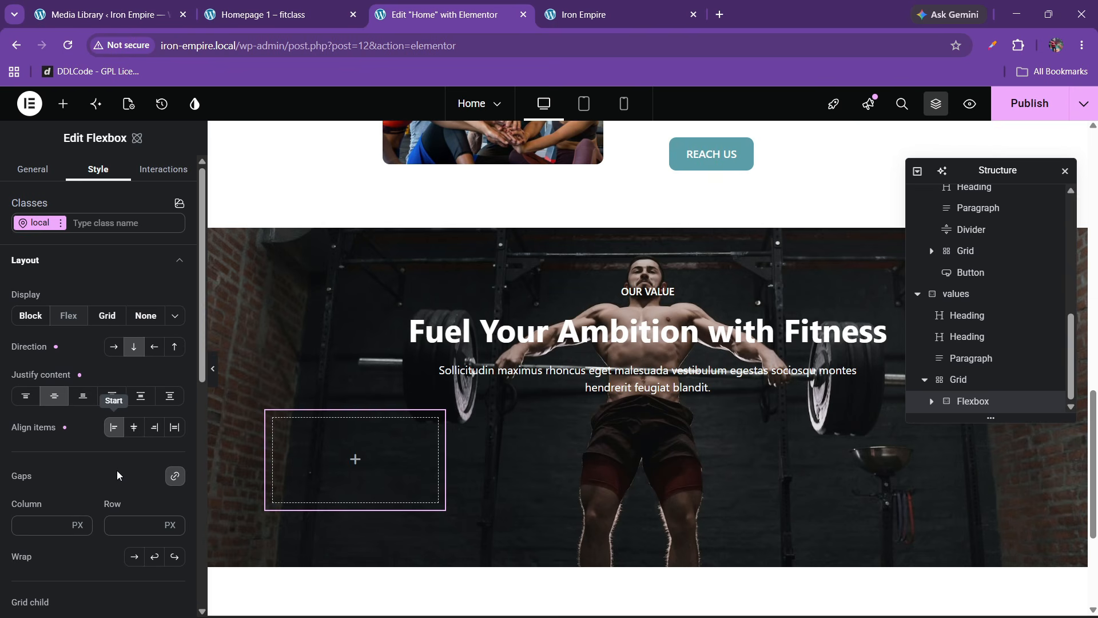
Step: Apply the theme2 color variable as the background color of the card flexbox
{"action": "scroll", "coordinate": [91, 457], "scroll_direction": "down", "scroll_amount": 6}
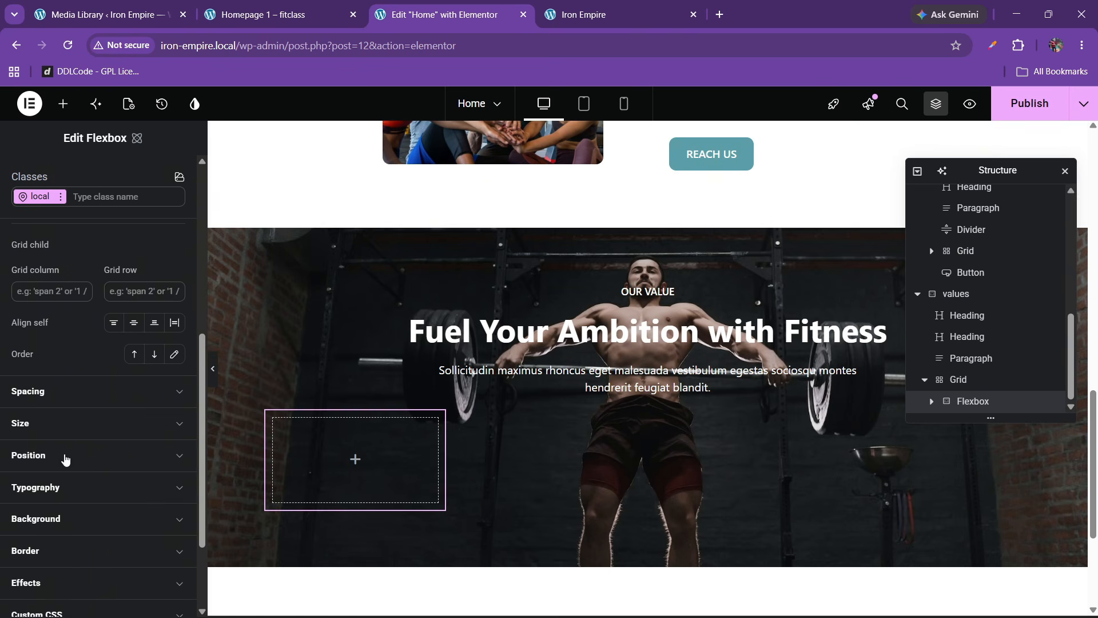
{"action": "left_click", "coordinate": [60, 519]}
{"action": "scroll", "coordinate": [86, 521], "scroll_direction": "up", "scroll_amount": 1}
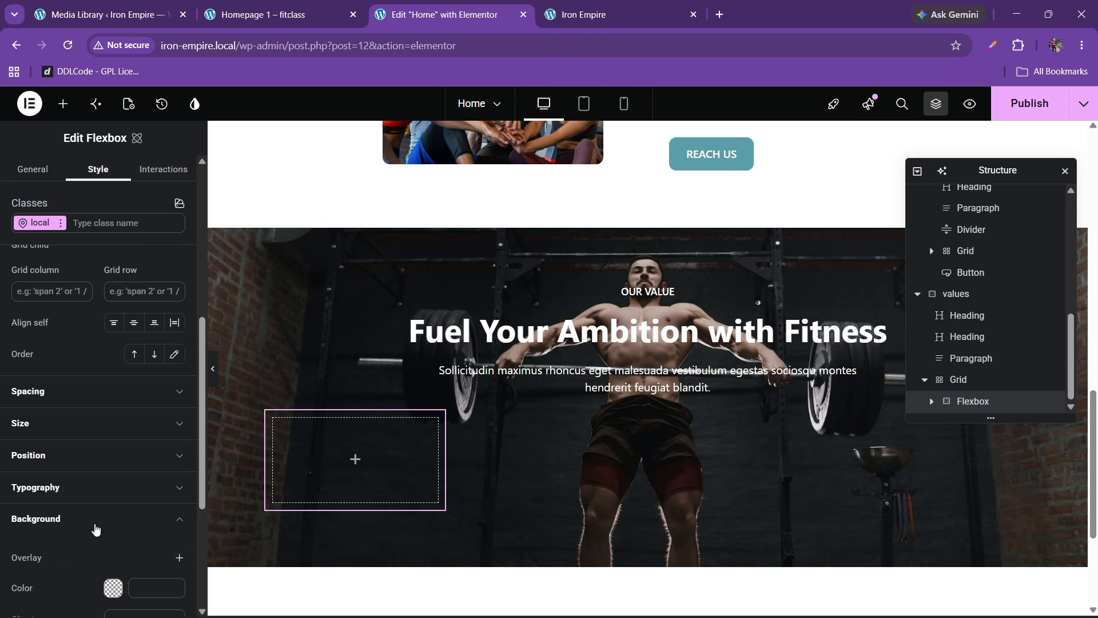
{"action": "scroll", "coordinate": [108, 469], "scroll_direction": "down", "scroll_amount": 2}
{"action": "left_click", "coordinate": [172, 430]}
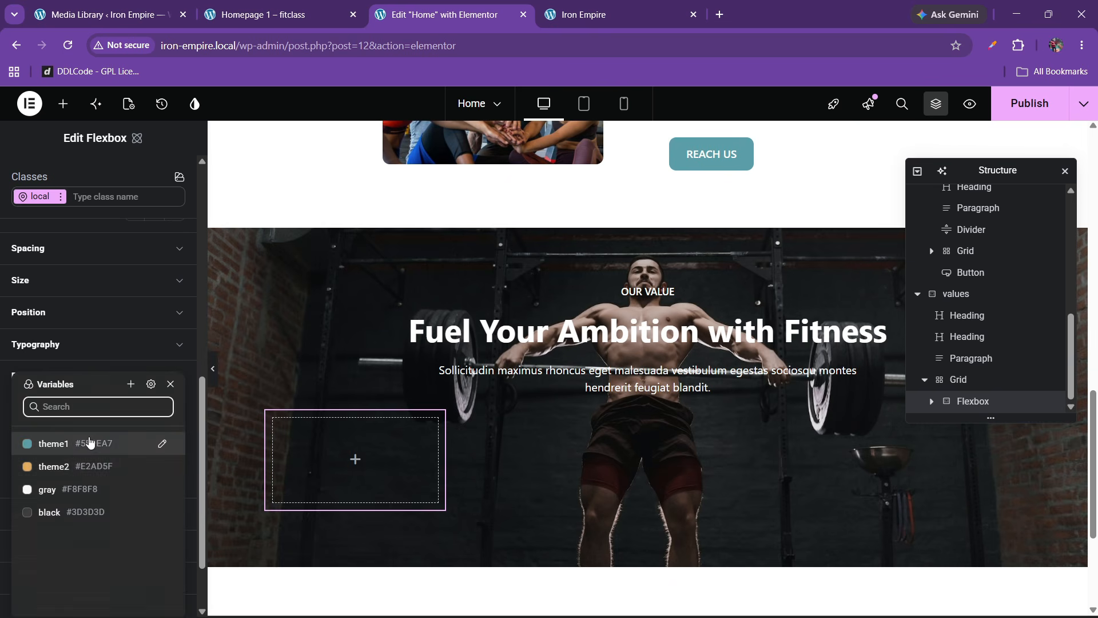
{"action": "left_click", "coordinate": [69, 476]}
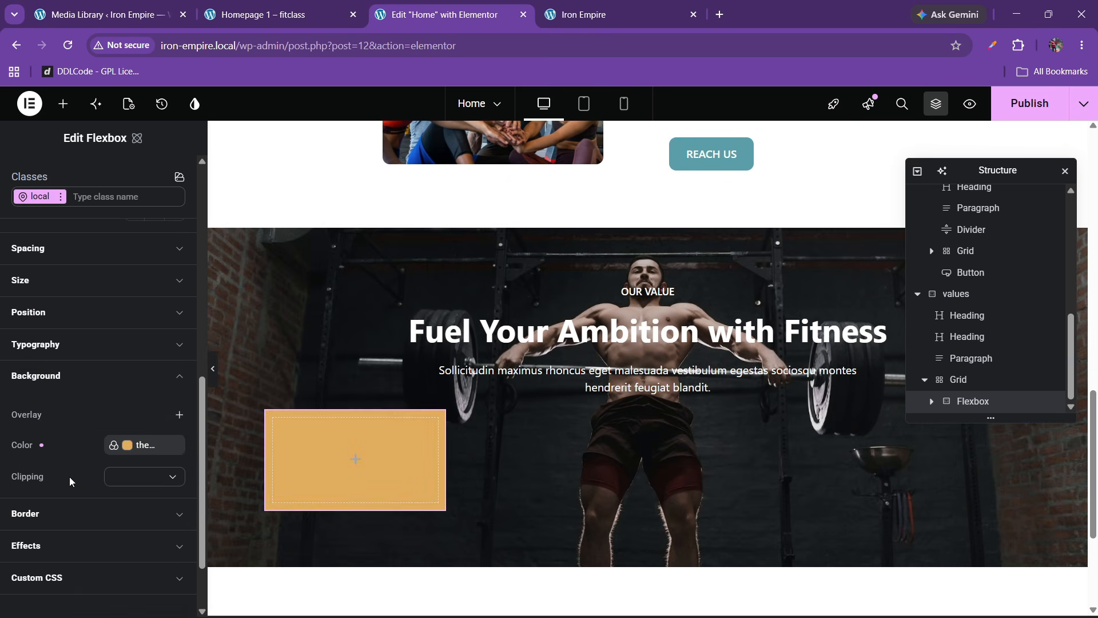
{"action": "left_click", "coordinate": [52, 291]}
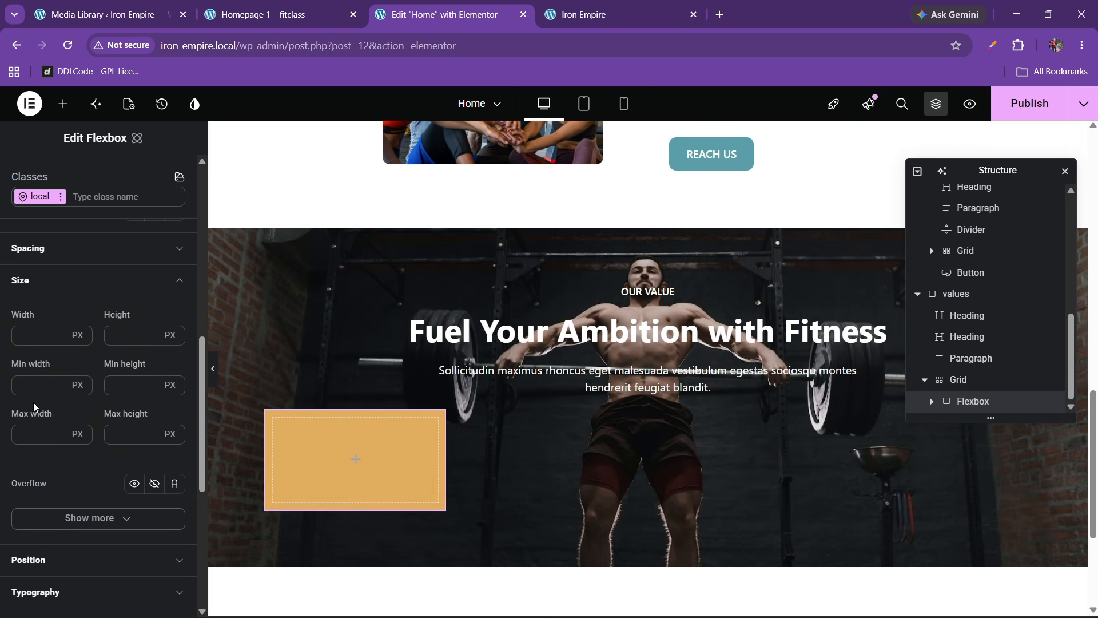
{"action": "scroll", "coordinate": [33, 402], "scroll_direction": "down", "scroll_amount": 1}
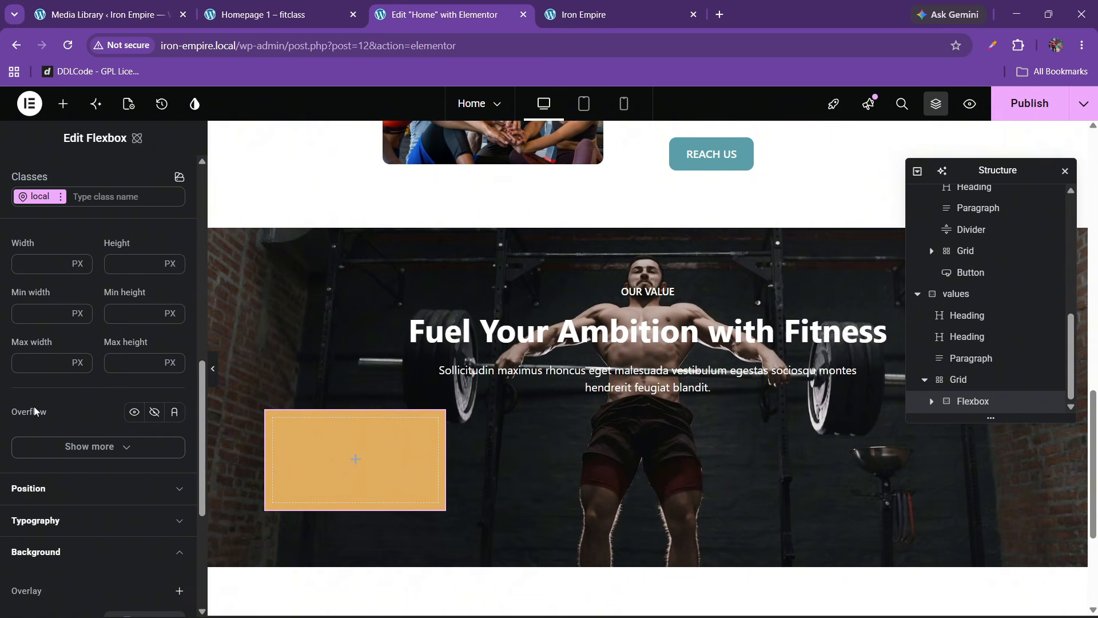
{"action": "scroll", "coordinate": [46, 484], "scroll_direction": "down", "scroll_amount": 2}
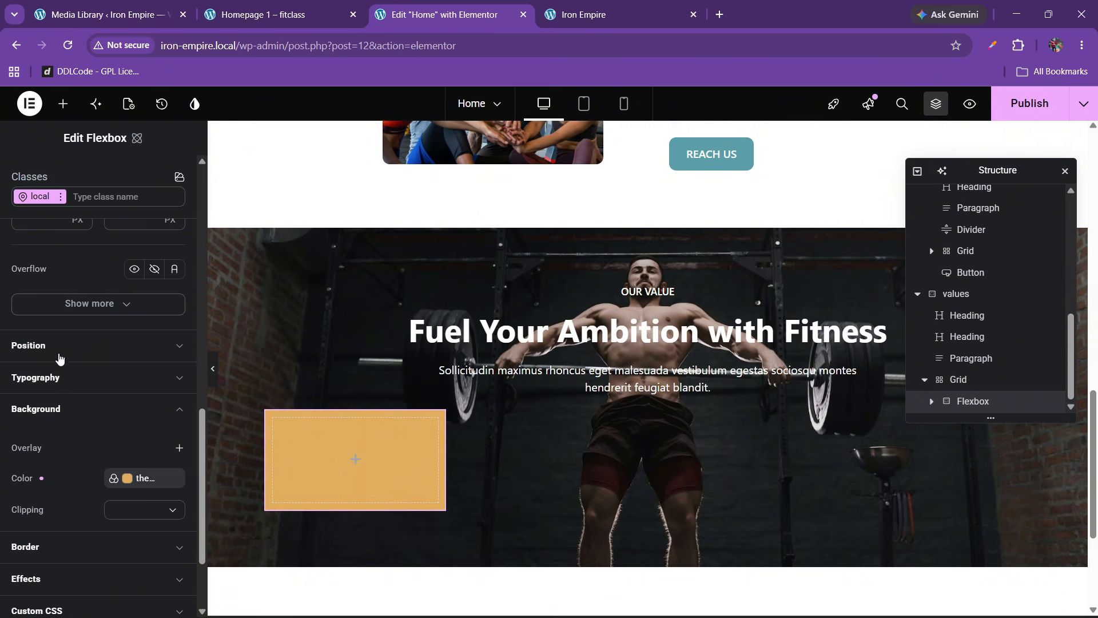
Step: Set the card flexbox's padding to 20 px on all sides
{"action": "scroll", "coordinate": [54, 354], "scroll_direction": "up", "scroll_amount": 5}
{"action": "left_click", "coordinate": [37, 426]}
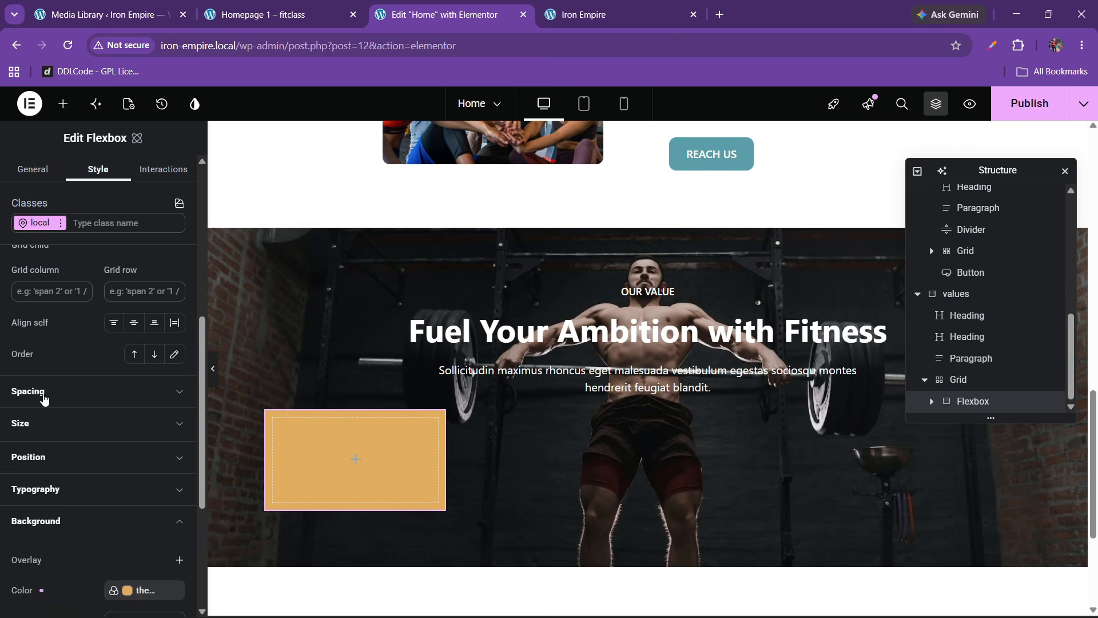
{"action": "left_click", "coordinate": [44, 394]}
{"action": "scroll", "coordinate": [38, 558], "scroll_direction": "down", "scroll_amount": 3}
{"action": "left_click", "coordinate": [37, 482]}
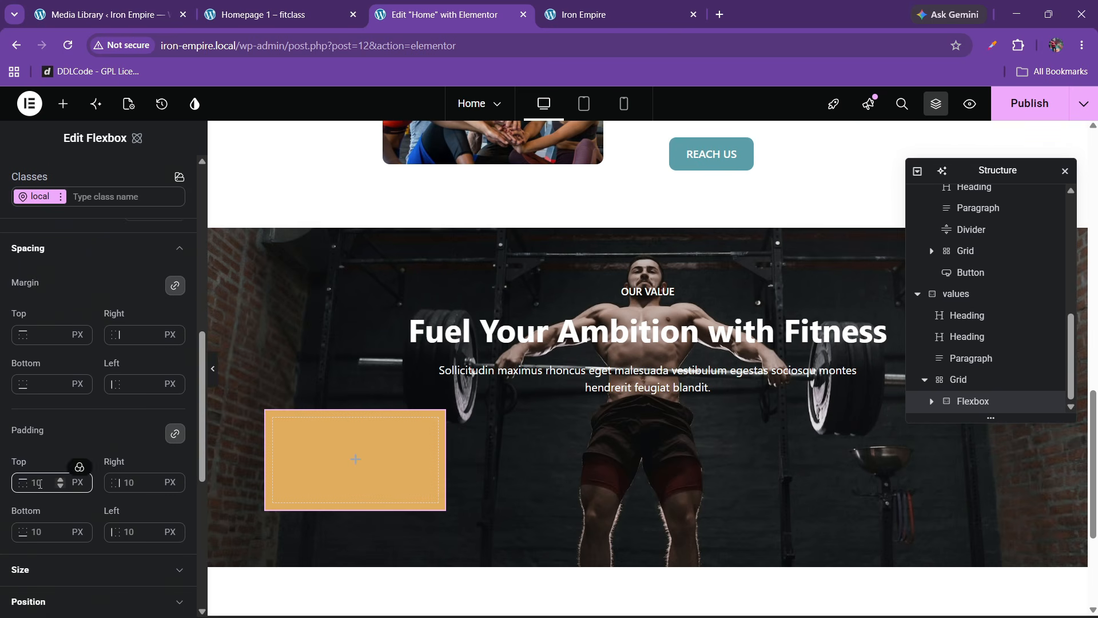
{"action": "type", "text": "20"}
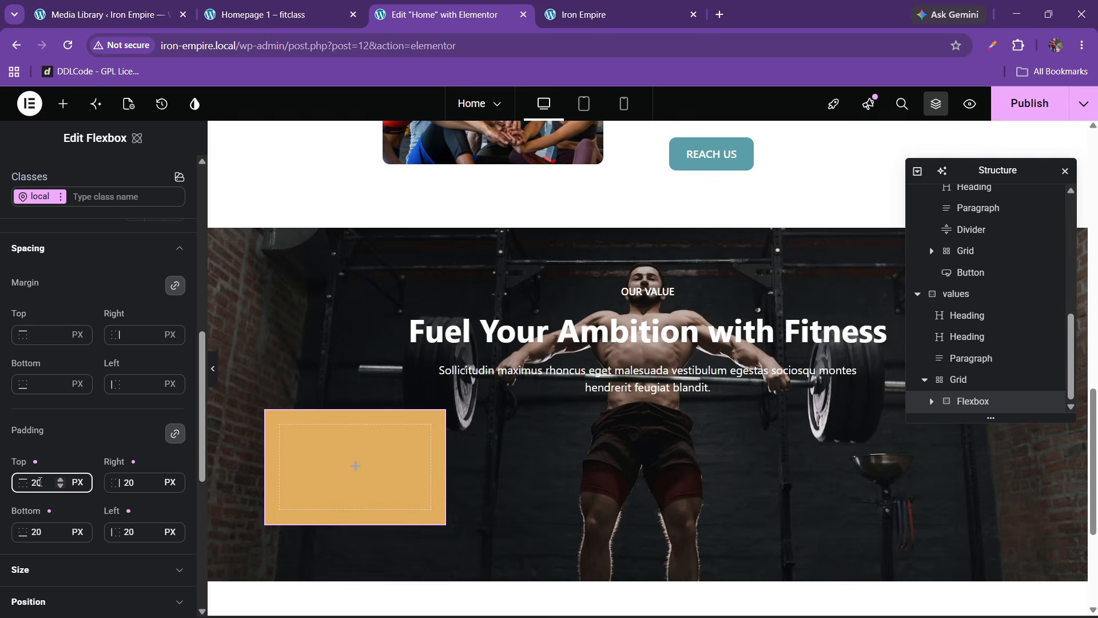
Step: Examine the four cards on the Fitclass reference page and adjust the screen brightness
{"action": "left_click", "coordinate": [263, 6]}
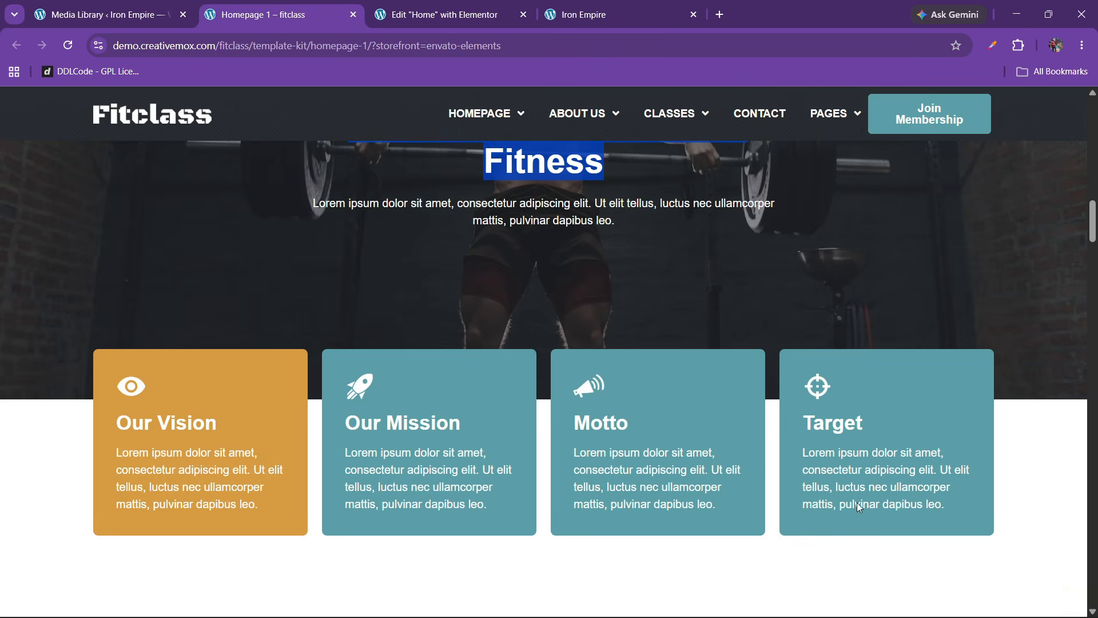
{"action": "left_click", "coordinate": [998, 608]}
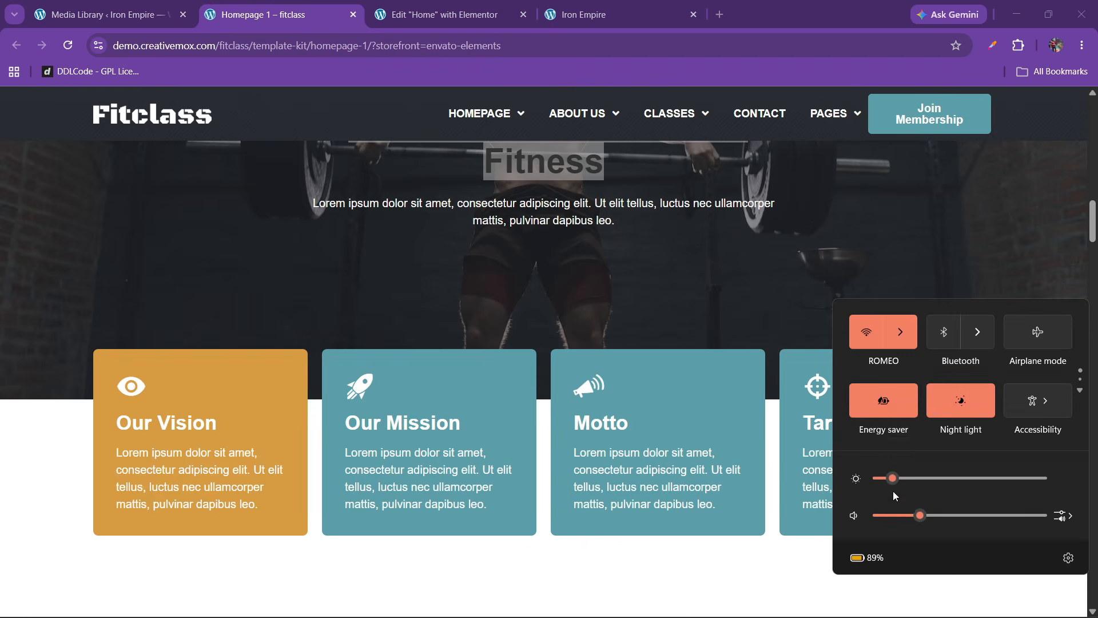
{"action": "left_click_drag", "start_coordinate": [903, 482], "coordinate": [901, 483]}
{"action": "mouse_move", "coordinate": [885, 608]}
{"action": "left_click", "coordinate": [551, 366]}
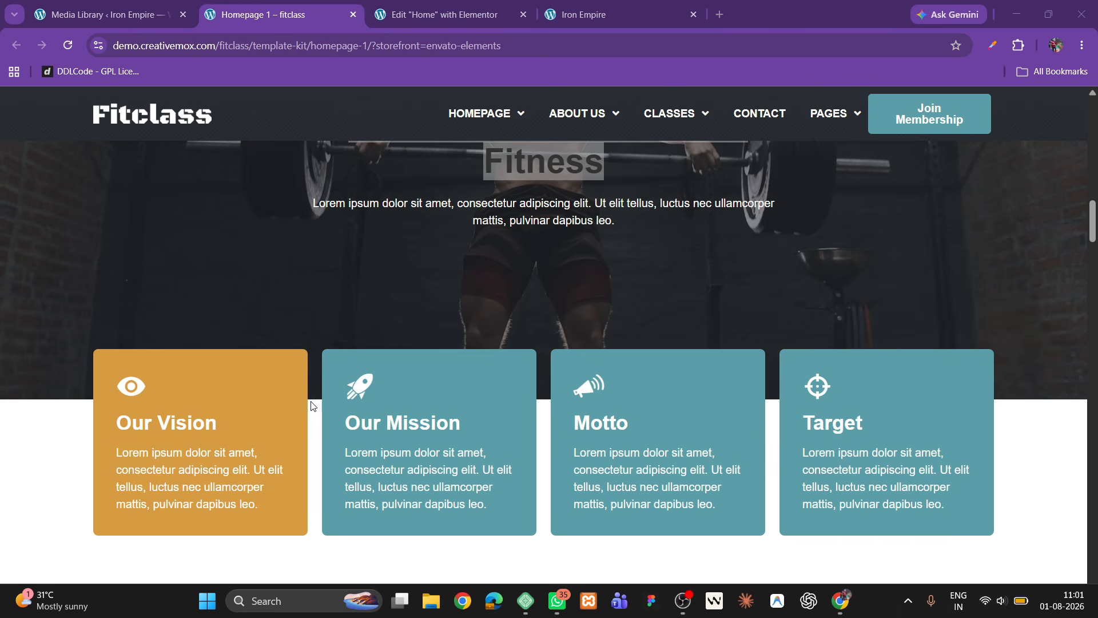
{"action": "left_click", "coordinate": [481, 11]}
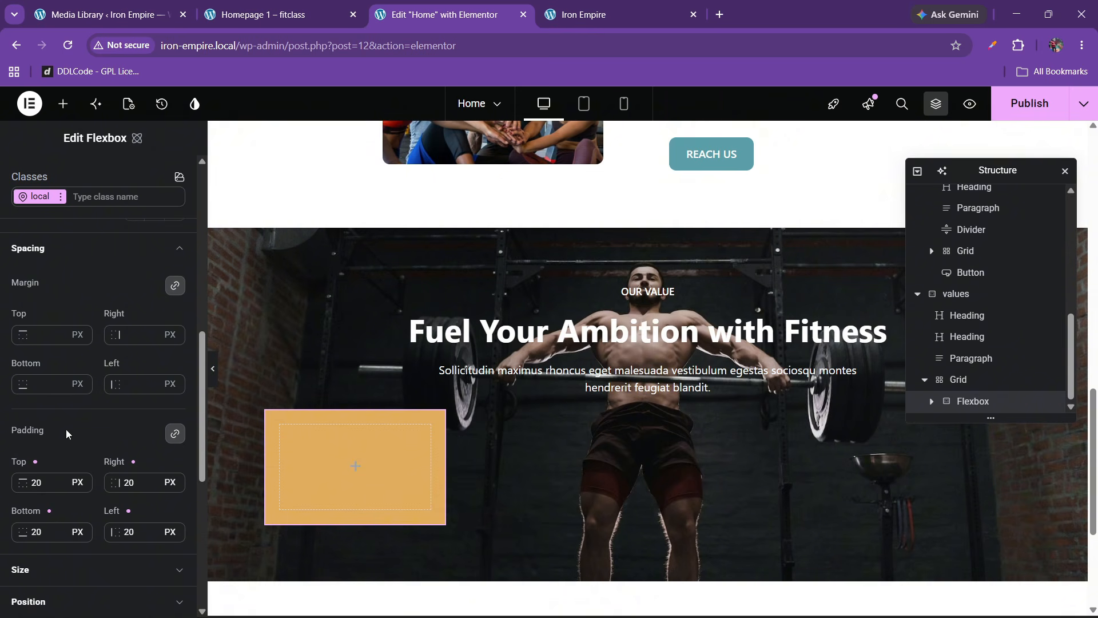
Step: Set the card flexbox's border radius to 10 px and compare it with the reference cards
{"action": "left_click", "coordinate": [43, 261]}
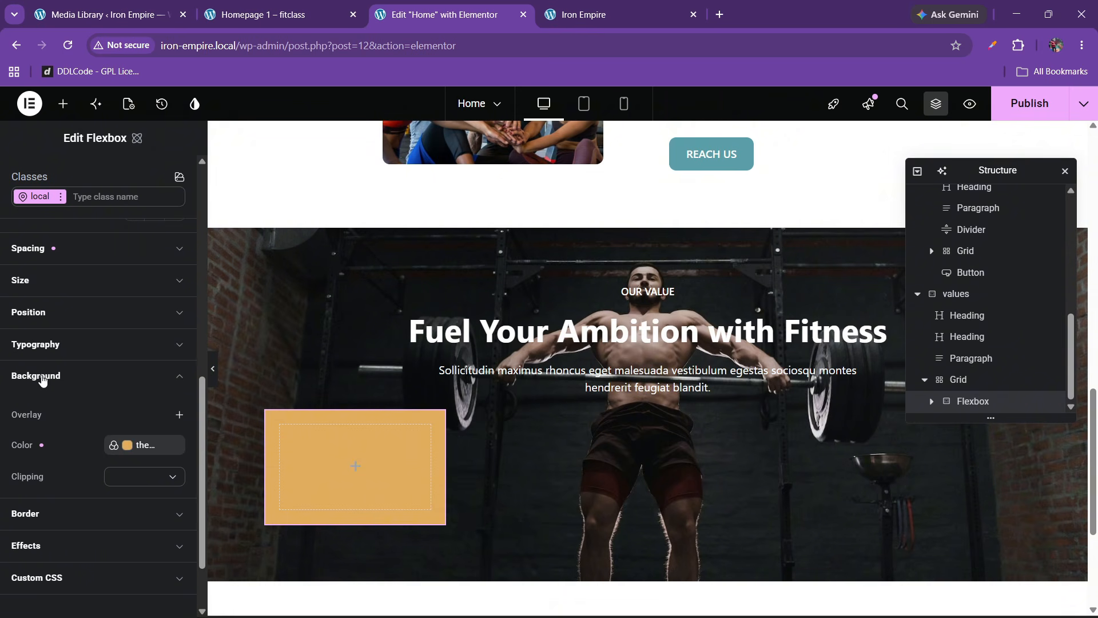
{"action": "left_click", "coordinate": [42, 381]}
{"action": "left_click", "coordinate": [44, 427]}
{"action": "scroll", "coordinate": [69, 430], "scroll_direction": "down", "scroll_amount": 2}
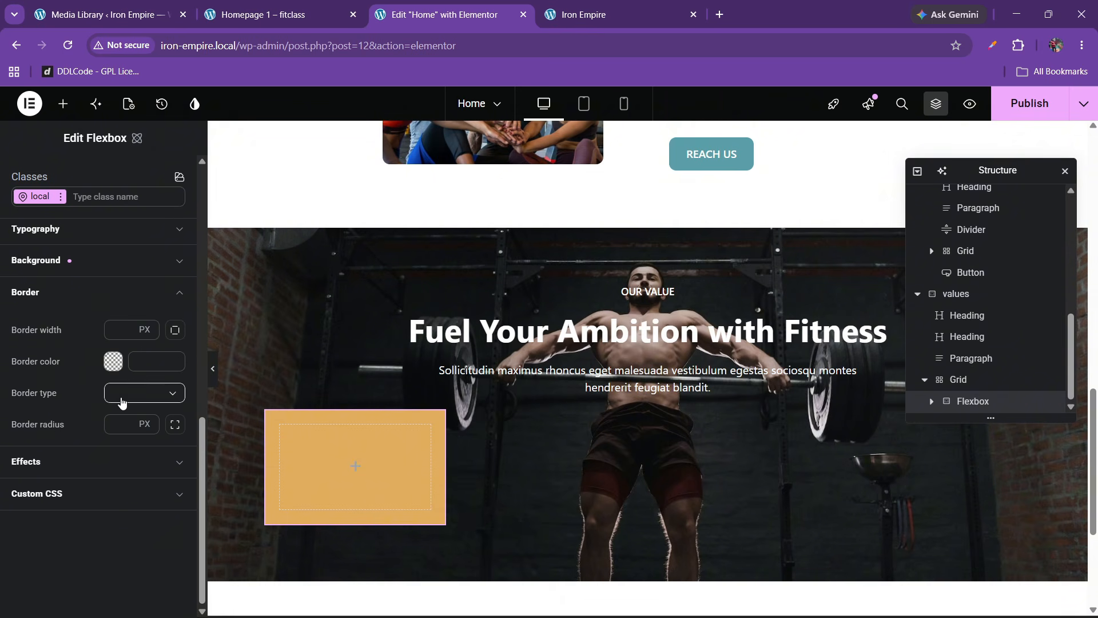
{"action": "left_click", "coordinate": [119, 330]}
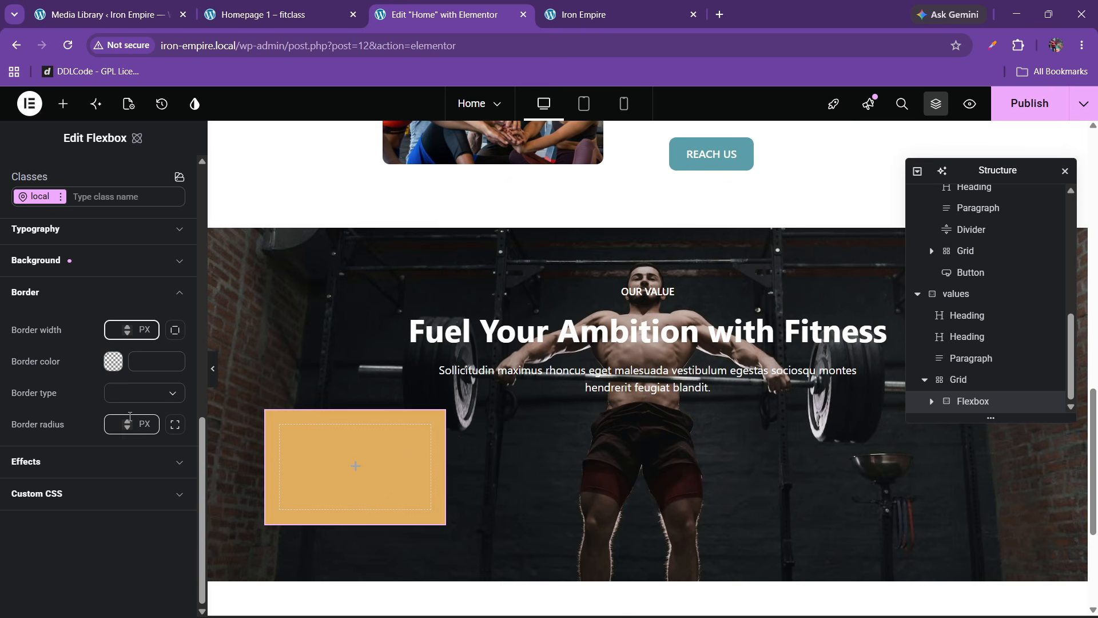
{"action": "left_click", "coordinate": [110, 426]}
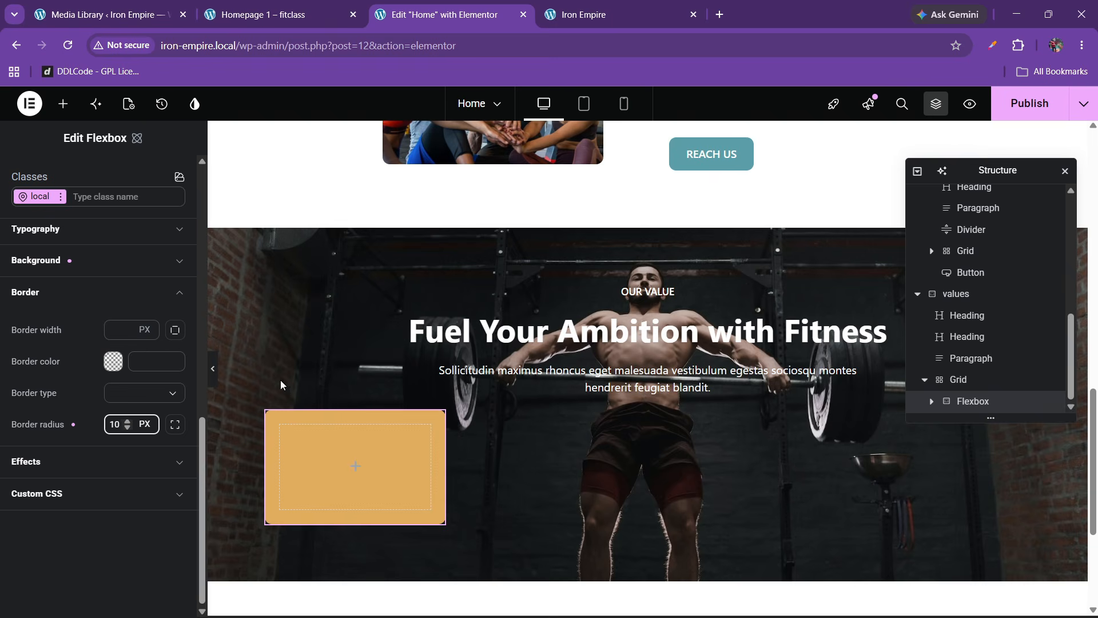
{"action": "left_click", "coordinate": [306, 6]}
{"action": "left_click", "coordinate": [386, 5]}
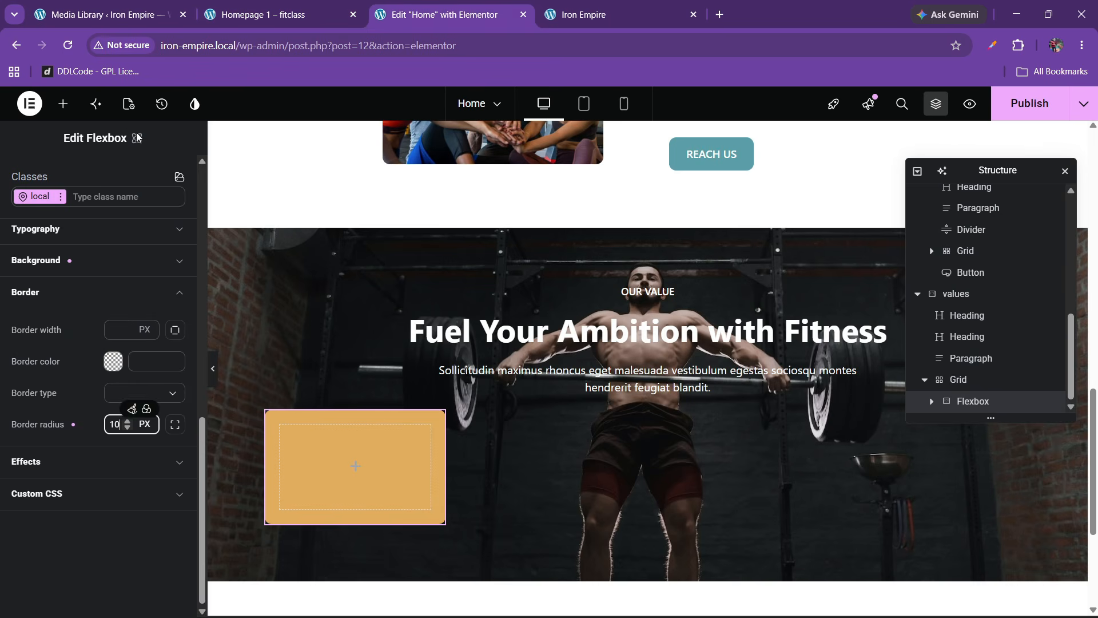
Step: Add an Icon widget inside the card flexbox and check the icon used on the reference card
{"action": "left_click", "coordinate": [63, 103]}
{"action": "type", "text": "icon"}
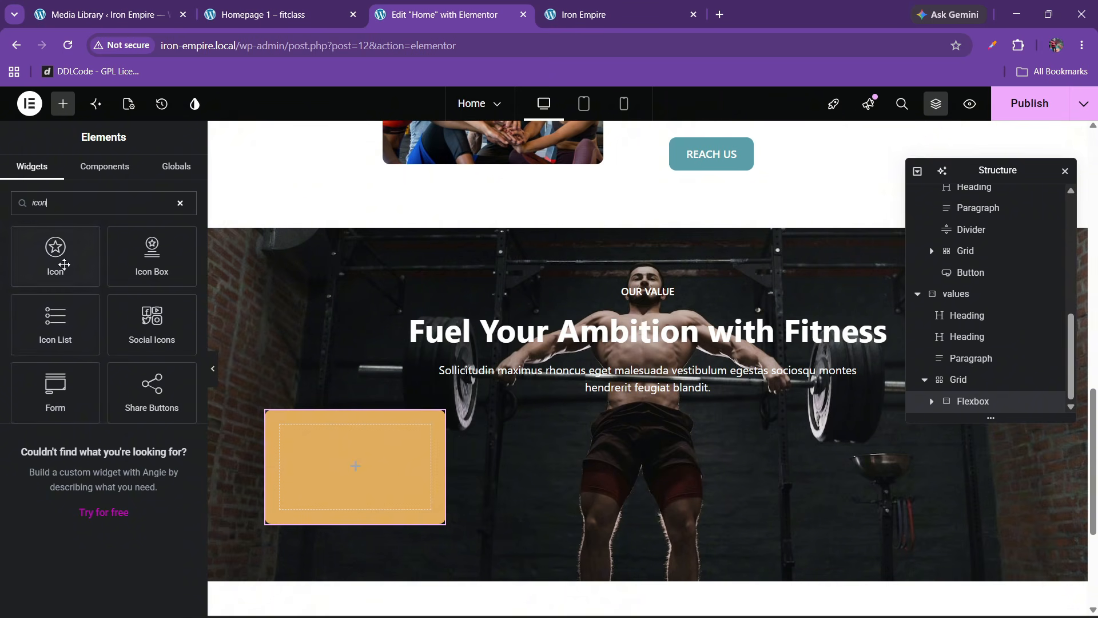
{"action": "left_click_drag", "start_coordinate": [64, 264], "coordinate": [296, 449]}
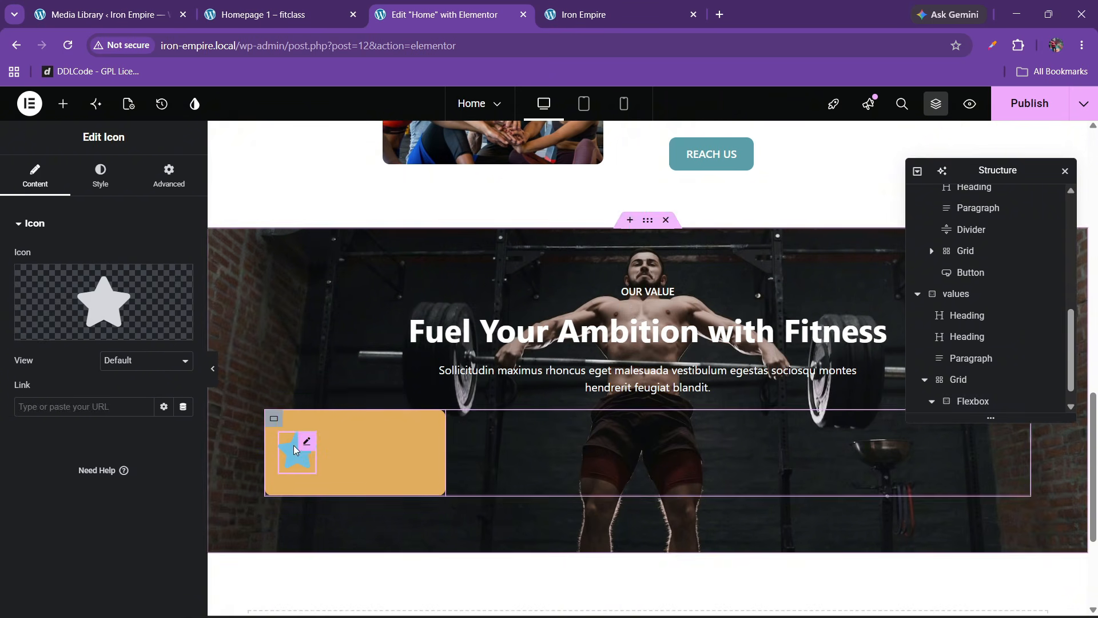
{"action": "left_click", "coordinate": [252, 17]}
{"action": "left_click", "coordinate": [454, 5]}
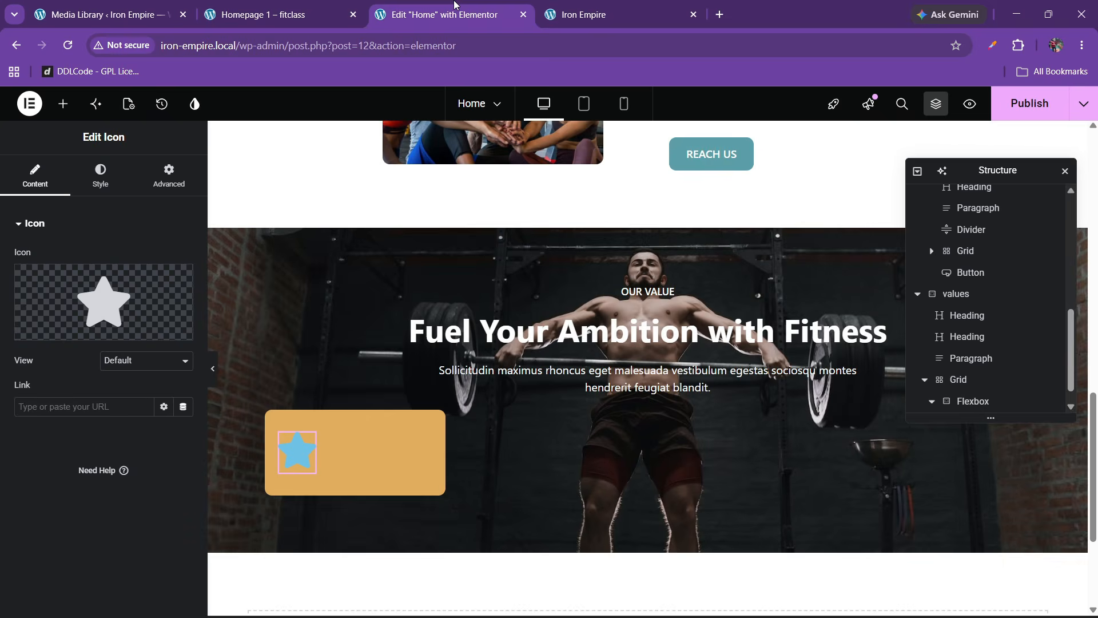
Step: Replace the default star with the solid Eye icon from the icon library
{"action": "left_click", "coordinate": [142, 303]}
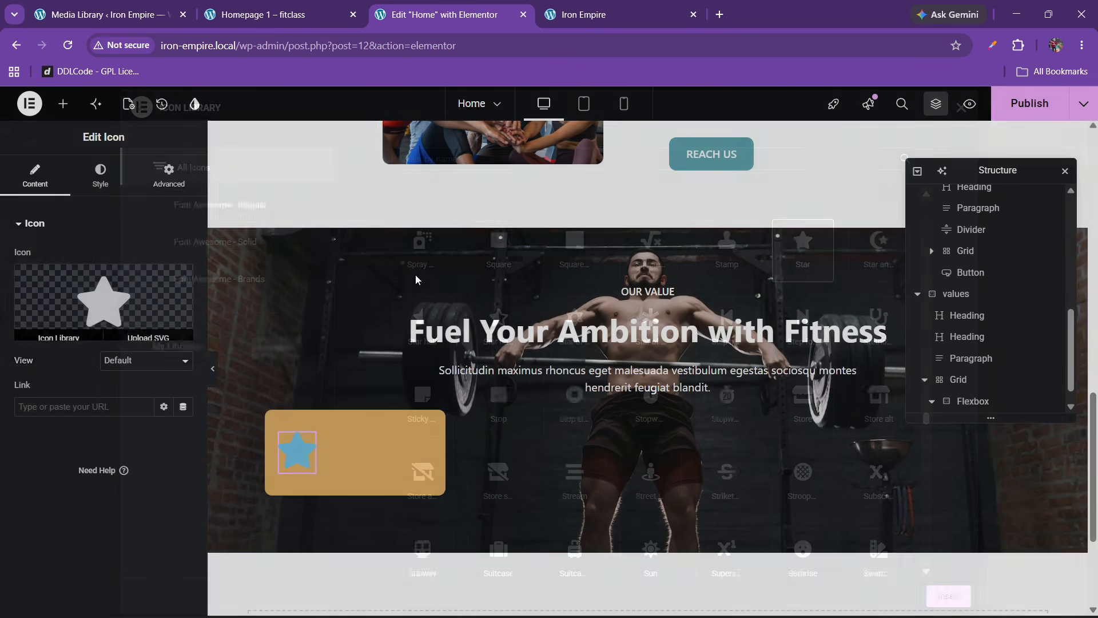
{"action": "left_click", "coordinate": [495, 164]}
{"action": "type", "text": "eye"}
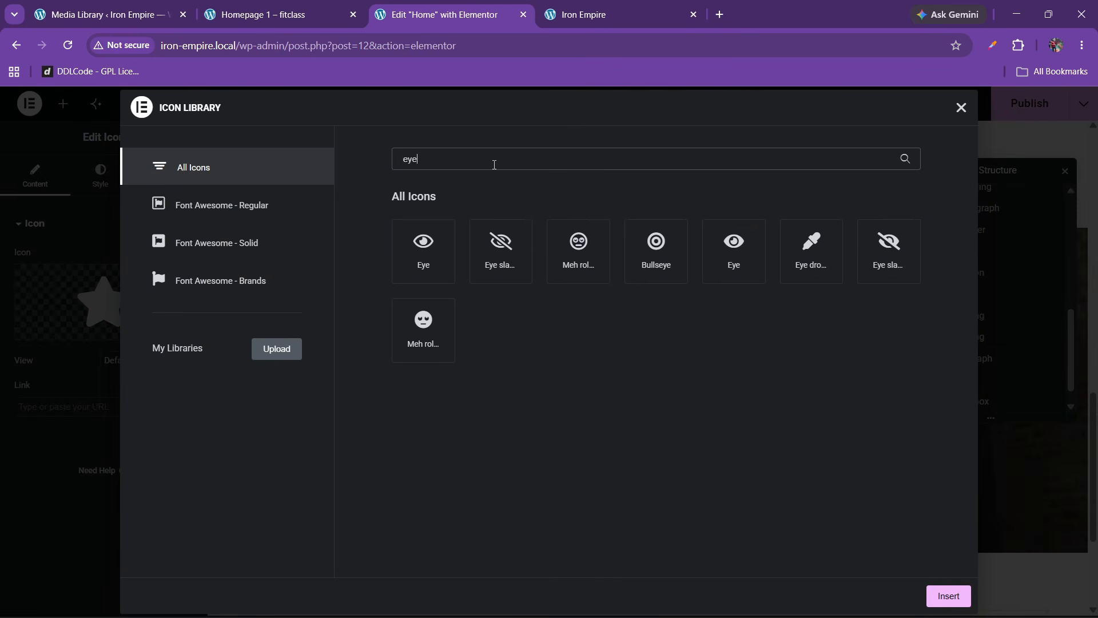
{"action": "left_click", "coordinate": [444, 239]}
{"action": "left_click", "coordinate": [761, 273]}
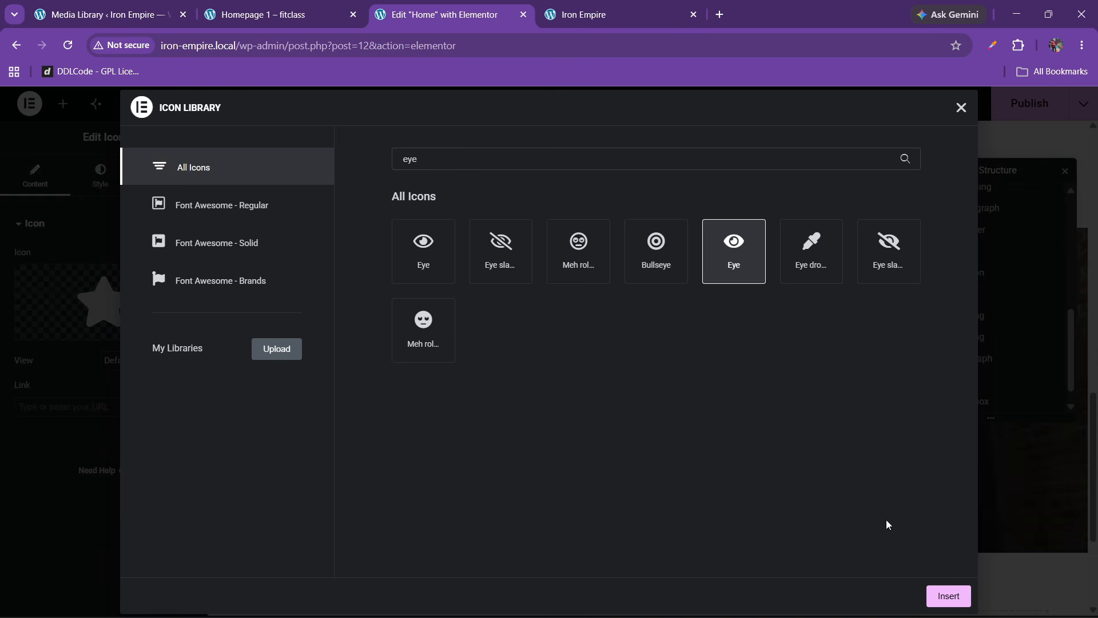
{"action": "left_click", "coordinate": [941, 593]}
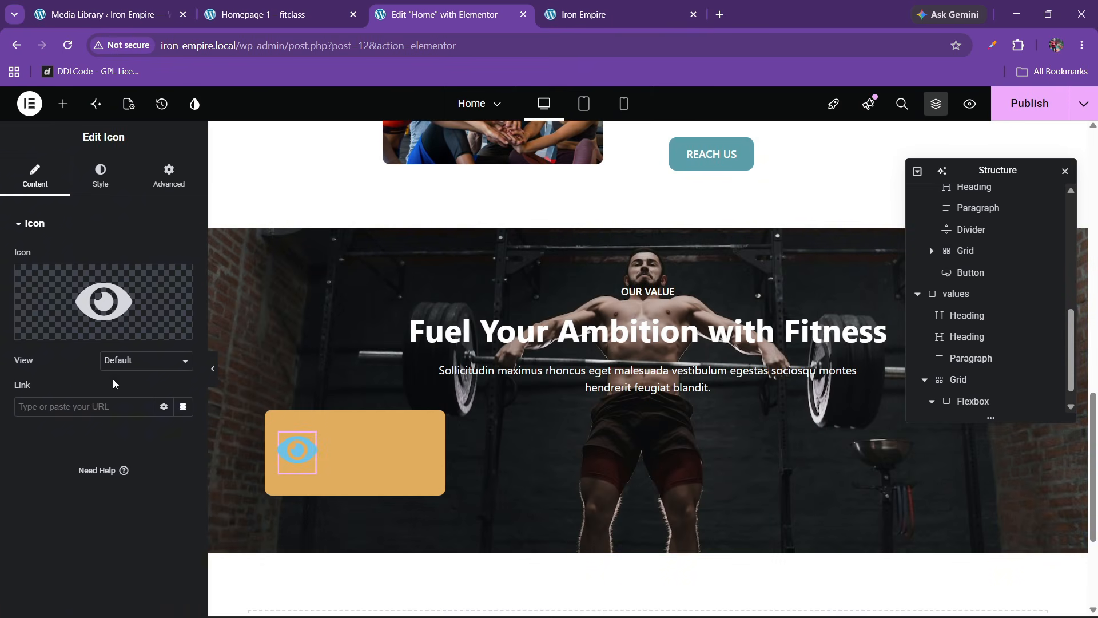
Step: Set the eye icon's primary color to #F8FDFF and its size to 35 px
{"action": "left_click", "coordinate": [103, 177]}
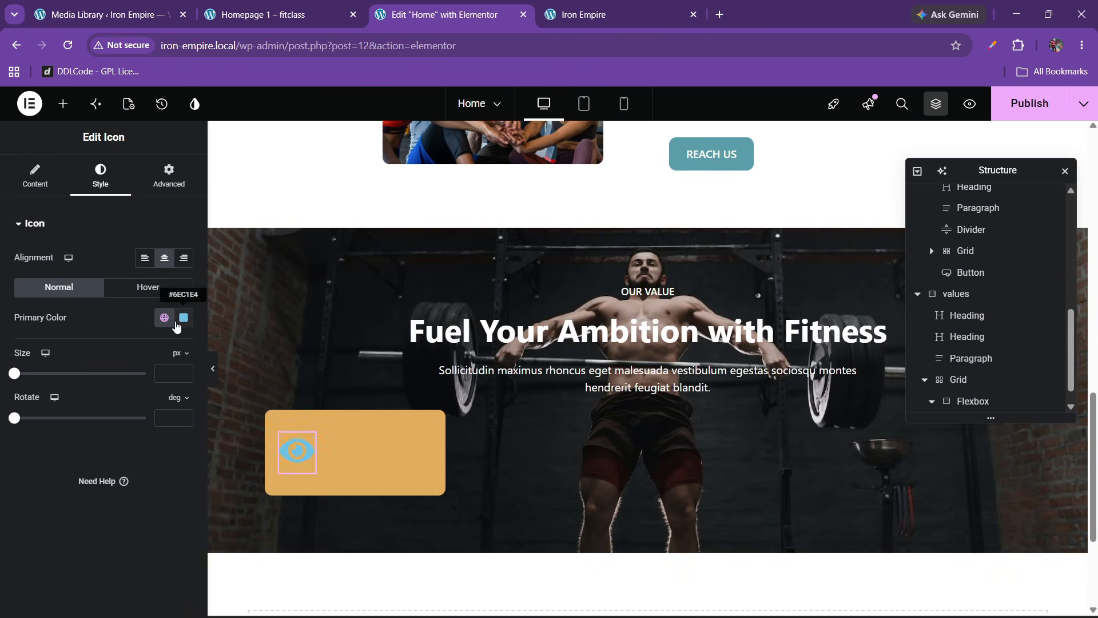
{"action": "left_click", "coordinate": [183, 317]}
{"action": "type", "text": "#F8FDFF"}
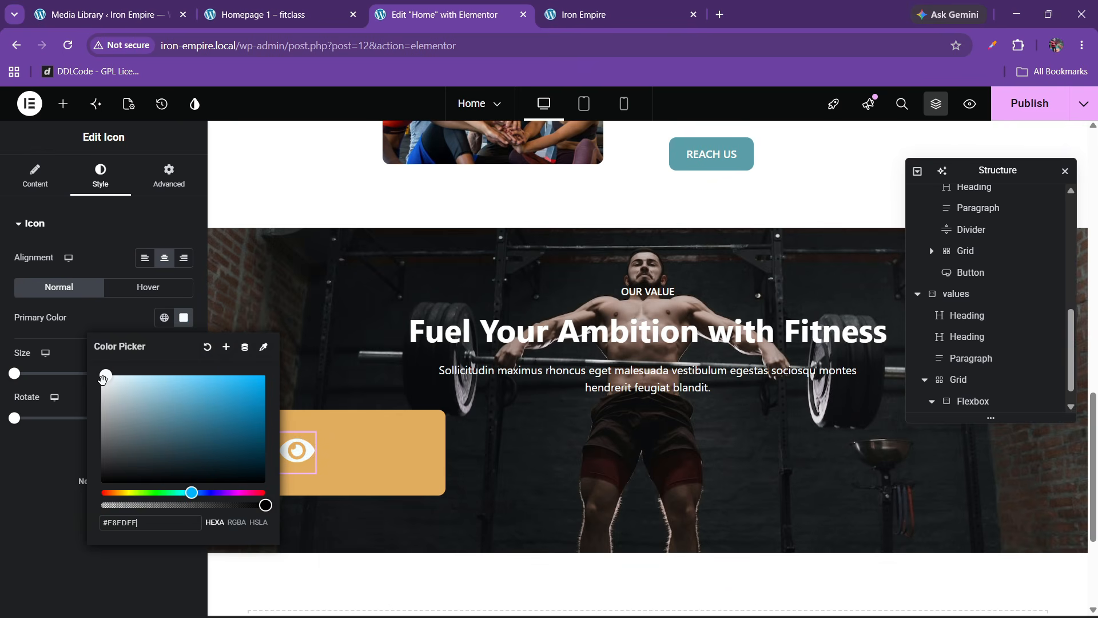
{"action": "left_click", "coordinate": [112, 327]}
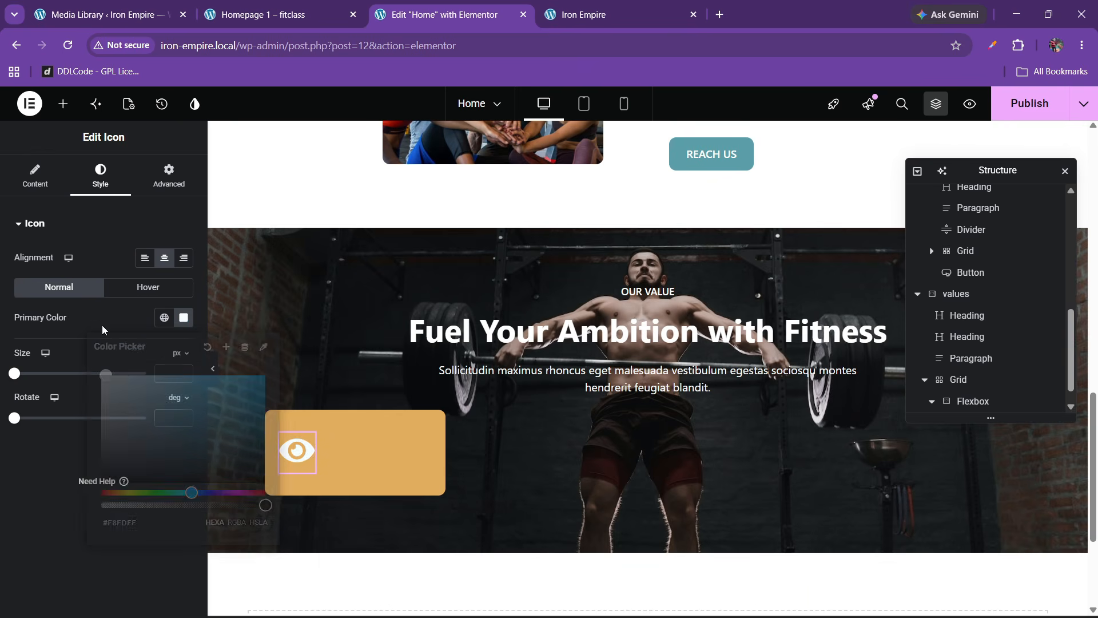
{"action": "left_click_drag", "start_coordinate": [182, 370], "coordinate": [183, 378]}
{"action": "left_click", "coordinate": [183, 372]}
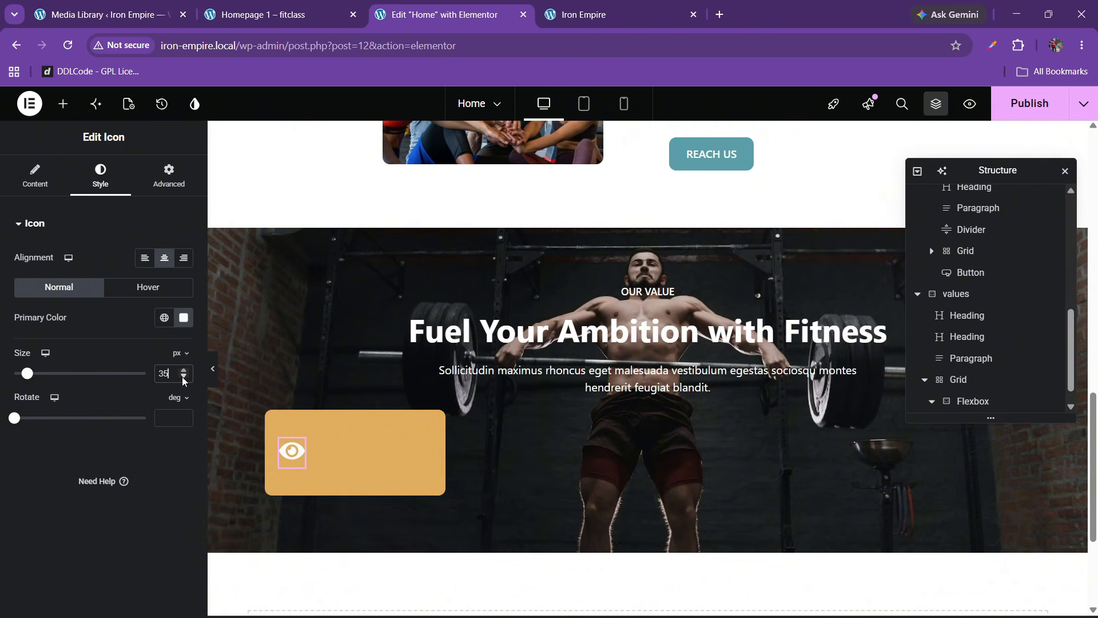
Step: Add a Heading and move it inside the card flexbox, directly below the eye icon
{"action": "left_click", "coordinate": [268, 5]}
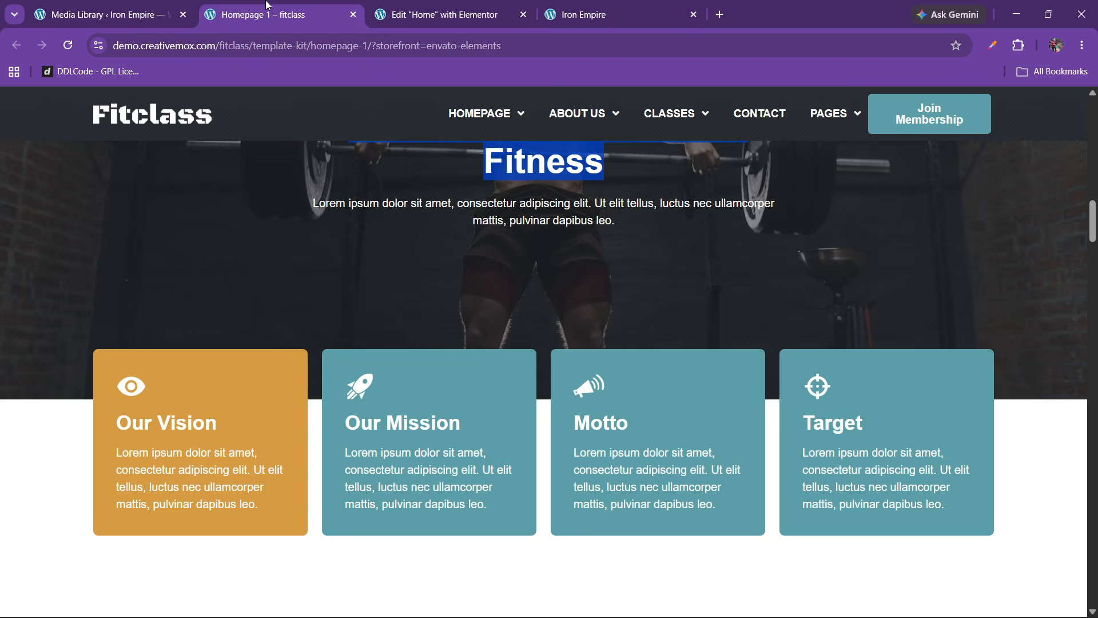
{"action": "left_click", "coordinate": [460, 10]}
{"action": "left_click", "coordinate": [63, 104]}
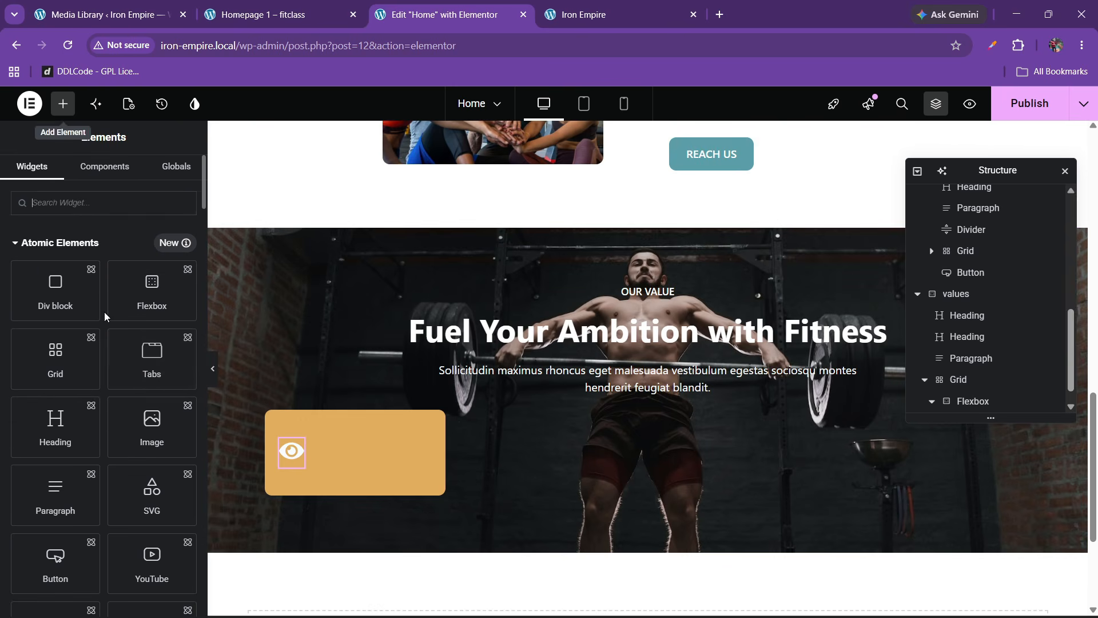
{"action": "left_click_drag", "start_coordinate": [75, 427], "coordinate": [278, 476]}
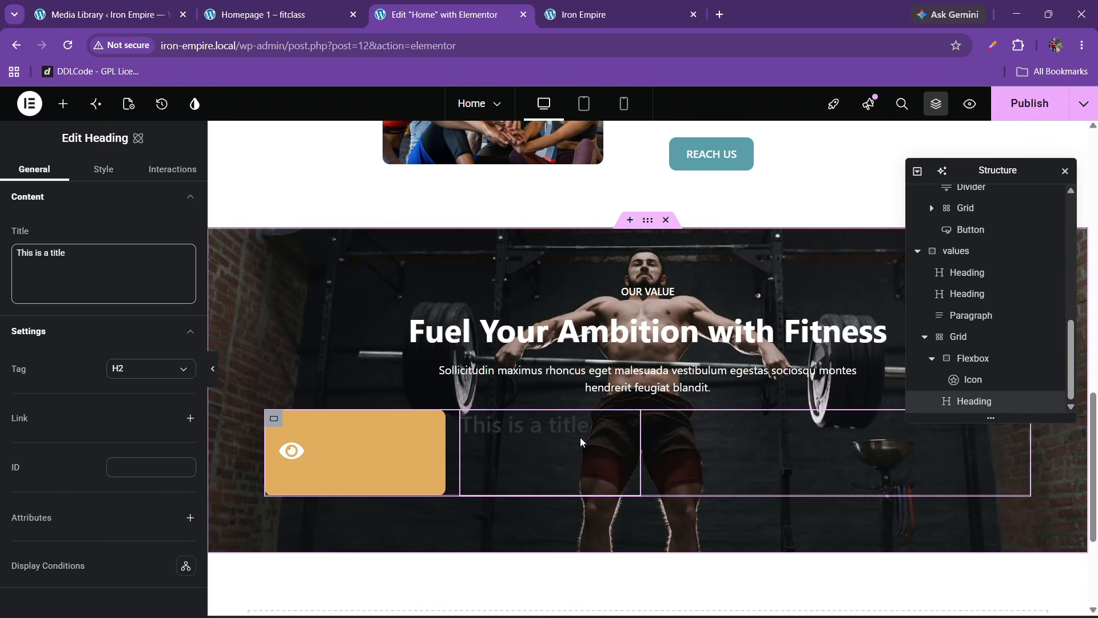
{"action": "left_click_drag", "start_coordinate": [581, 430], "coordinate": [473, 455]}
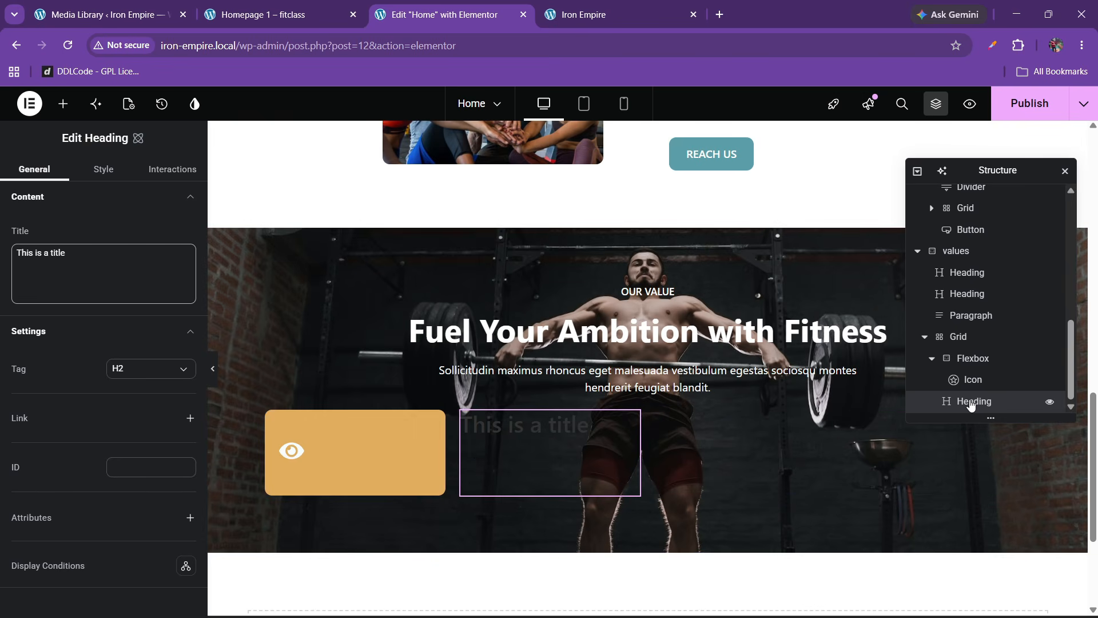
{"action": "left_click_drag", "start_coordinate": [971, 404], "coordinate": [979, 393]}
Step: Copy the first card's title from the reference page and set the new heading's title to "Our Vision"
{"action": "key", "text": "ctrl+shift+Tab"}
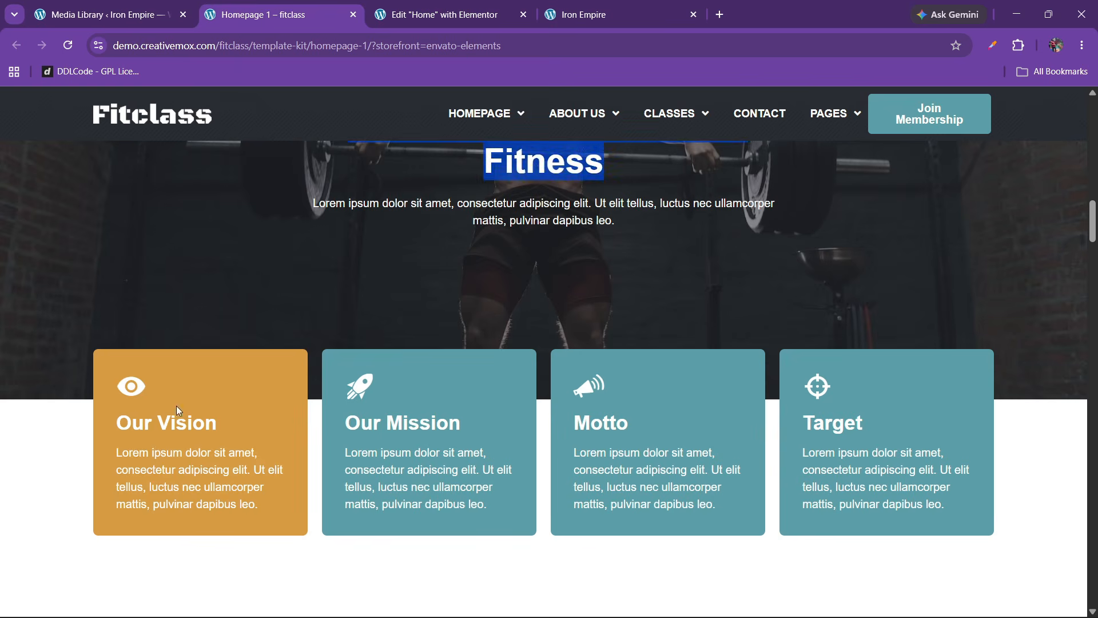
{"action": "left_click_drag", "start_coordinate": [116, 428], "coordinate": [226, 436]}
{"action": "key", "text": "ctrl+c"}
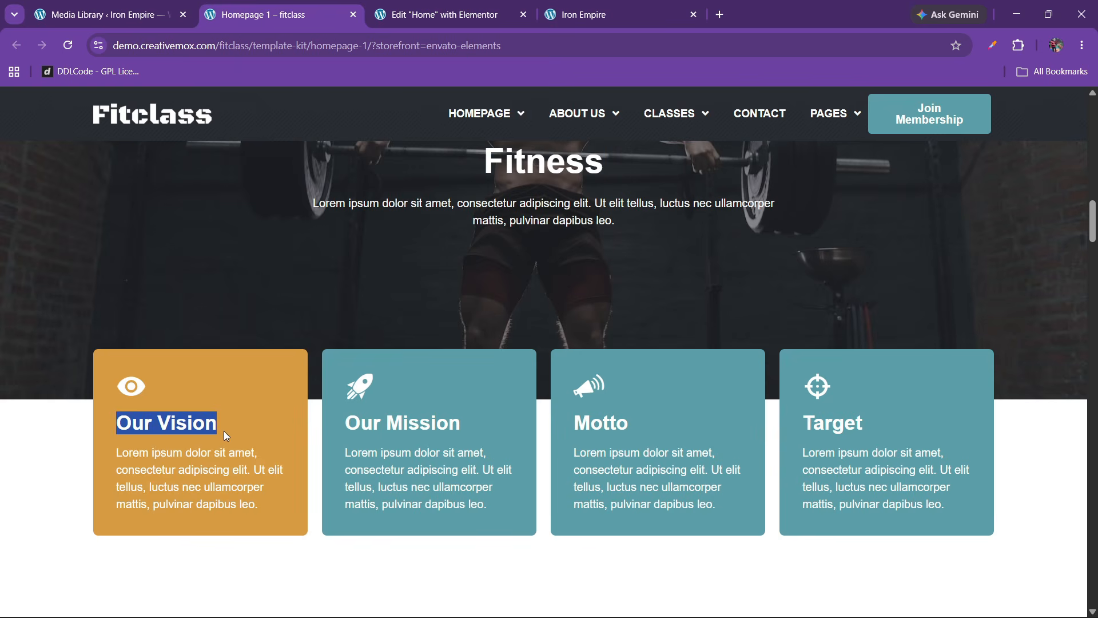
{"action": "left_click", "coordinate": [495, 4]}
{"action": "left_click", "coordinate": [103, 280]}
{"action": "key", "text": "ctrl+a"}
{"action": "key", "text": "ctrl+v"}
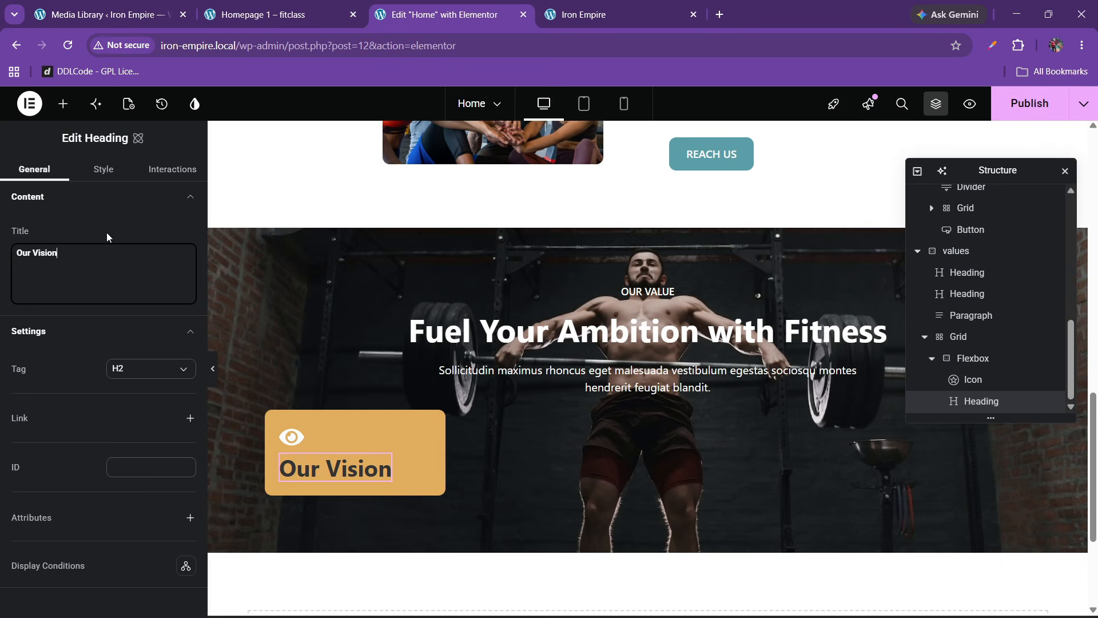
Step: Set the "Our Vision" heading's font size to 22 px after checking the reference card
{"action": "left_click", "coordinate": [105, 170]}
{"action": "left_click", "coordinate": [67, 393]}
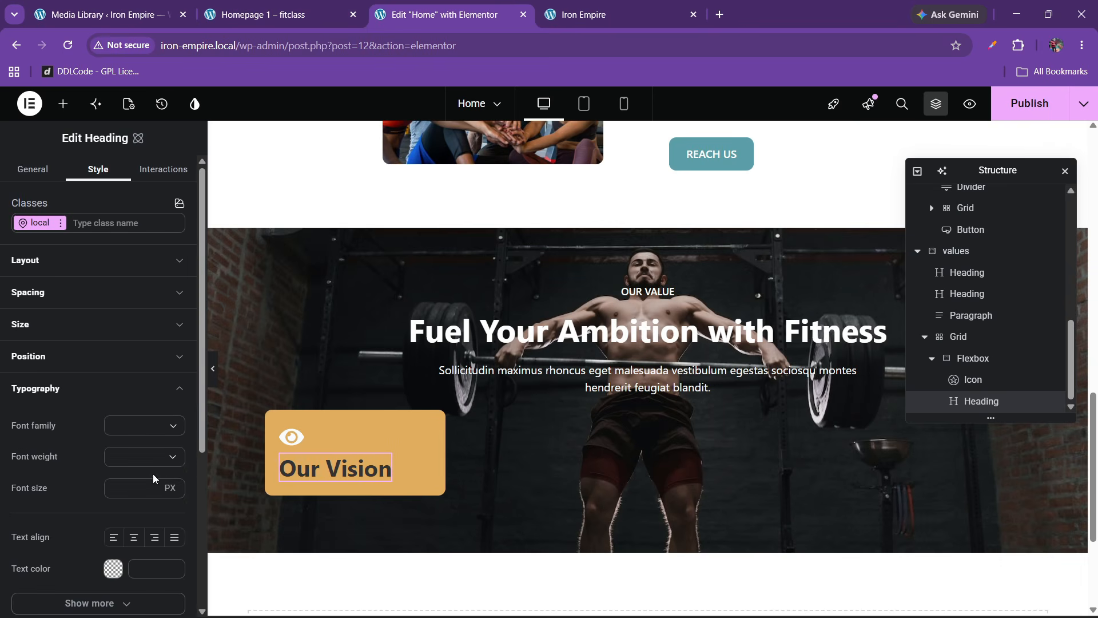
{"action": "left_click", "coordinate": [125, 489]}
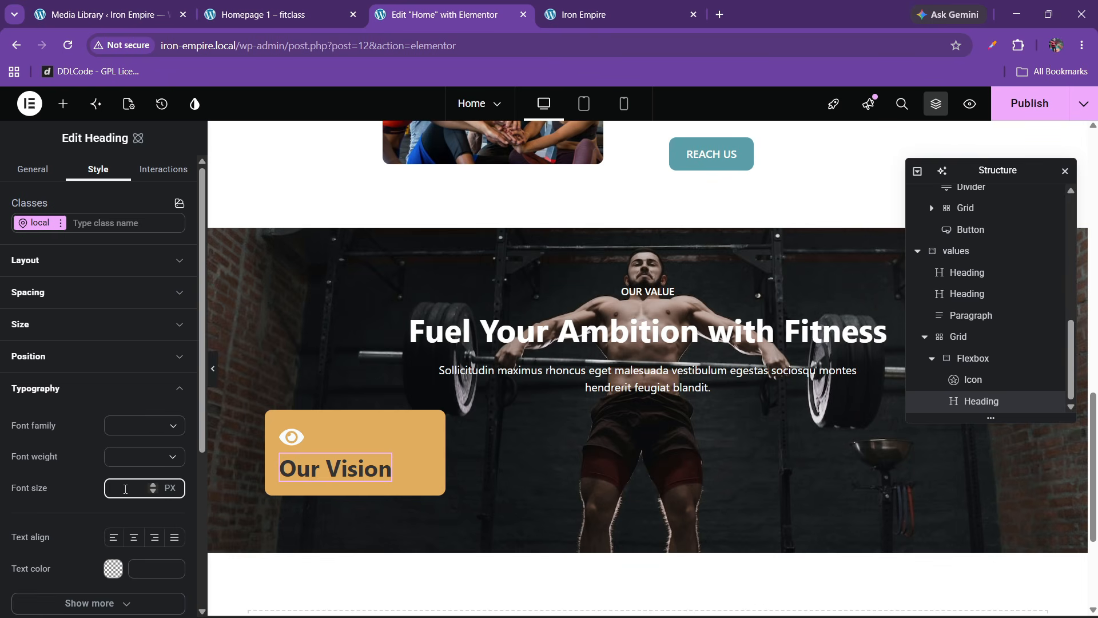
{"action": "type", "text": "12"}
{"action": "key", "text": "BackSpace"}
{"action": "key", "text": "BackSpace"}
{"action": "type", "text": "20"}
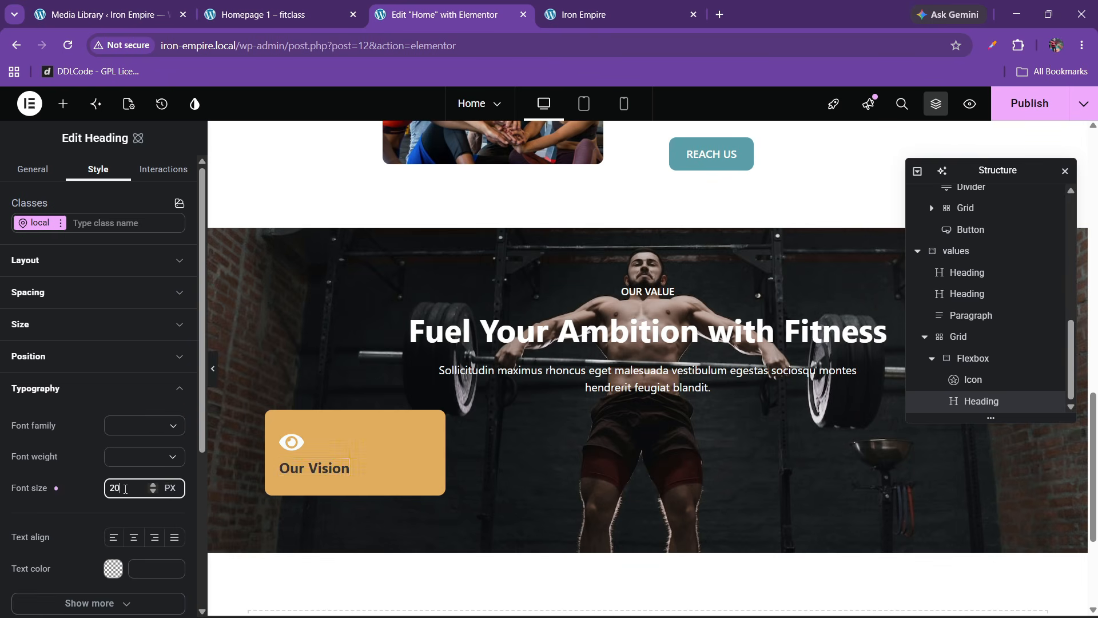
{"action": "key", "text": "BackSpace"}
{"action": "key", "text": "BackSpace"}
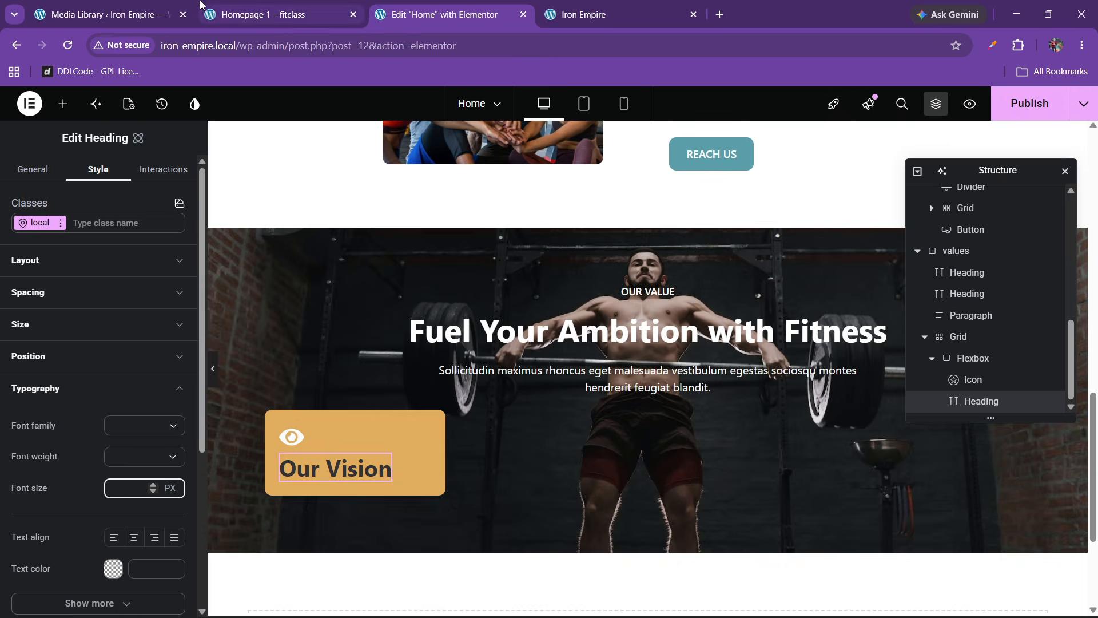
{"action": "left_click", "coordinate": [274, 14]}
{"action": "left_click", "coordinate": [443, 14]}
{"action": "type", "text": "22"}
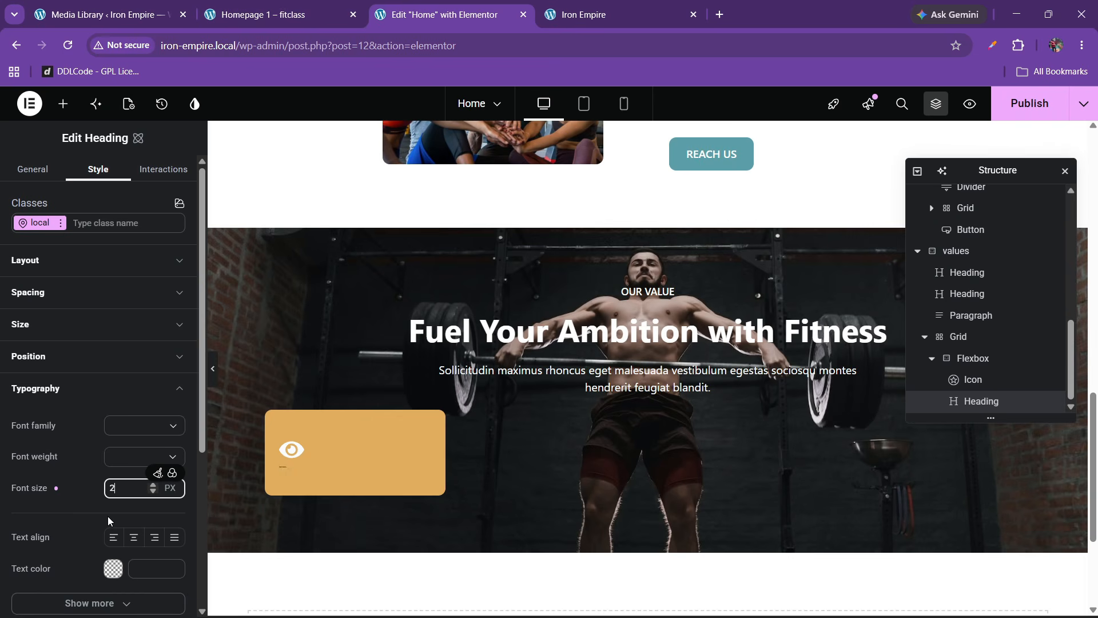
Step: Set the "Our Vision" heading's font size to 25 px
{"action": "key", "text": "BackSpace"}
{"action": "key", "text": "BackSpace"}
{"action": "type", "text": "25"}
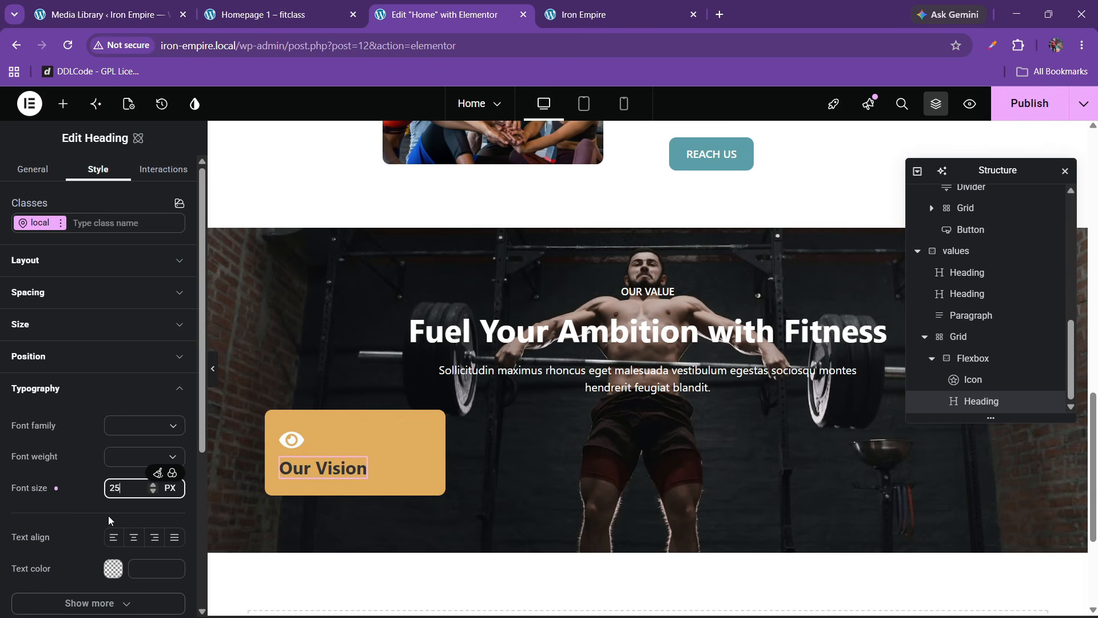
{"action": "left_click", "coordinate": [153, 485]}
{"action": "left_click", "coordinate": [152, 485]}
{"action": "left_click", "coordinate": [151, 492]}
{"action": "left_click", "coordinate": [151, 492]}
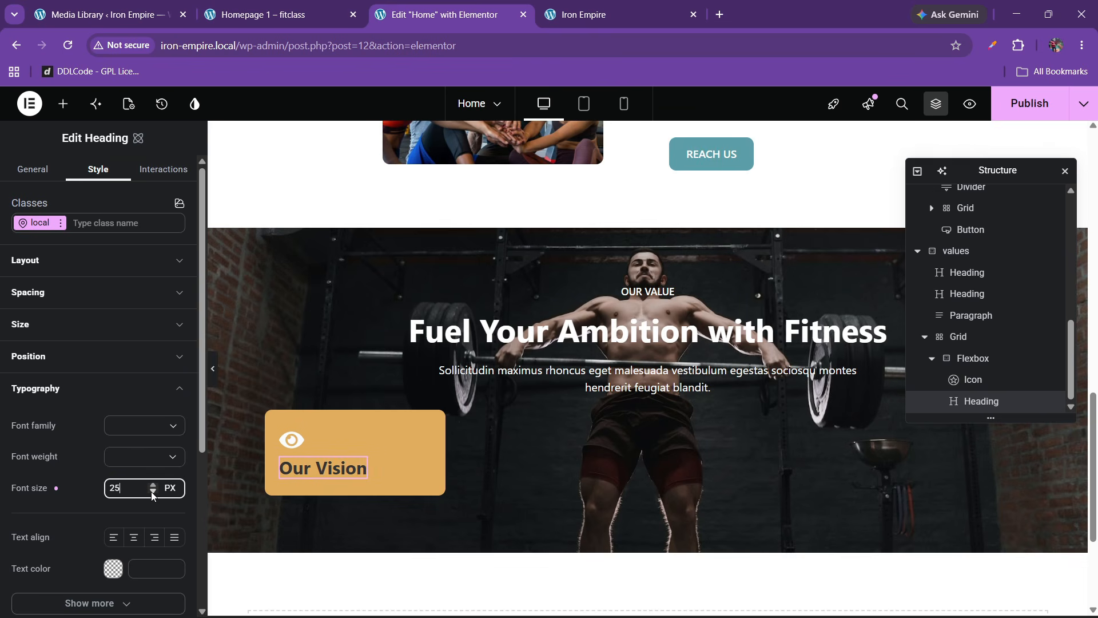
Step: Set the "Our Vision" heading's font weight to 400 - Normal and its text color to #ffffff
{"action": "scroll", "coordinate": [103, 481], "scroll_direction": "down", "scroll_amount": 1}
{"action": "left_click", "coordinate": [135, 385]}
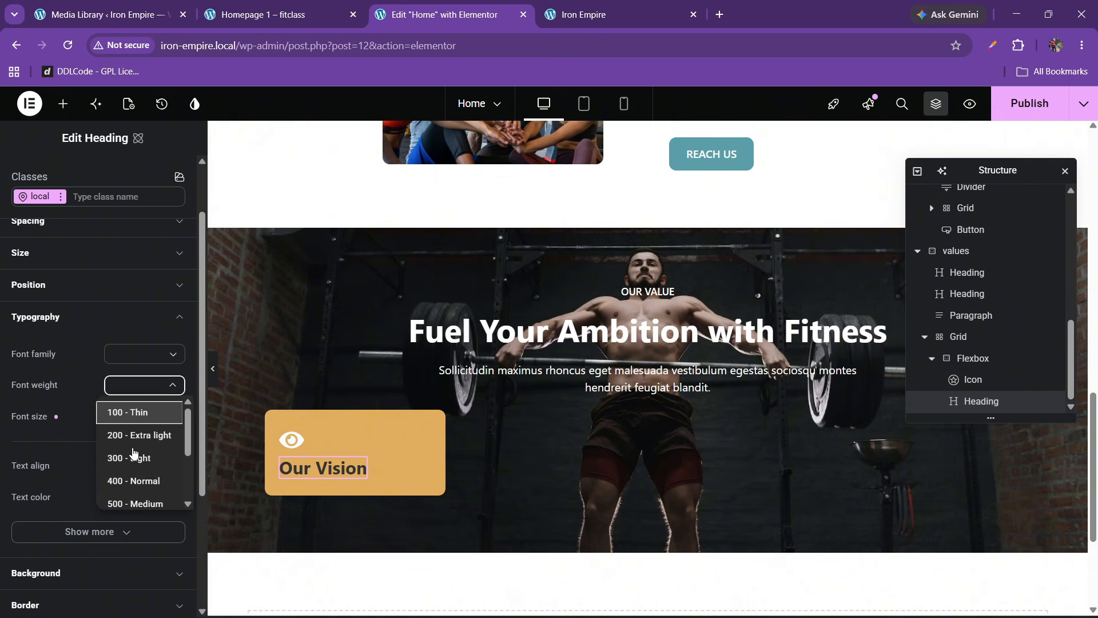
{"action": "left_click", "coordinate": [138, 483]}
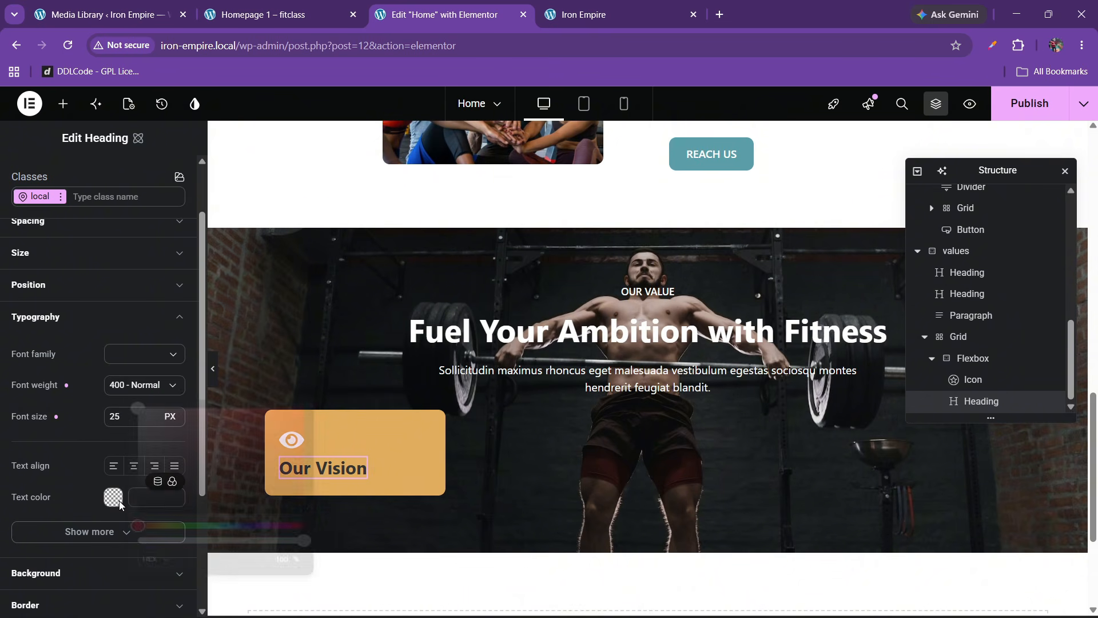
{"action": "left_click", "coordinate": [112, 497]}
{"action": "left_click", "coordinate": [141, 380]}
{"action": "left_click", "coordinate": [87, 431]}
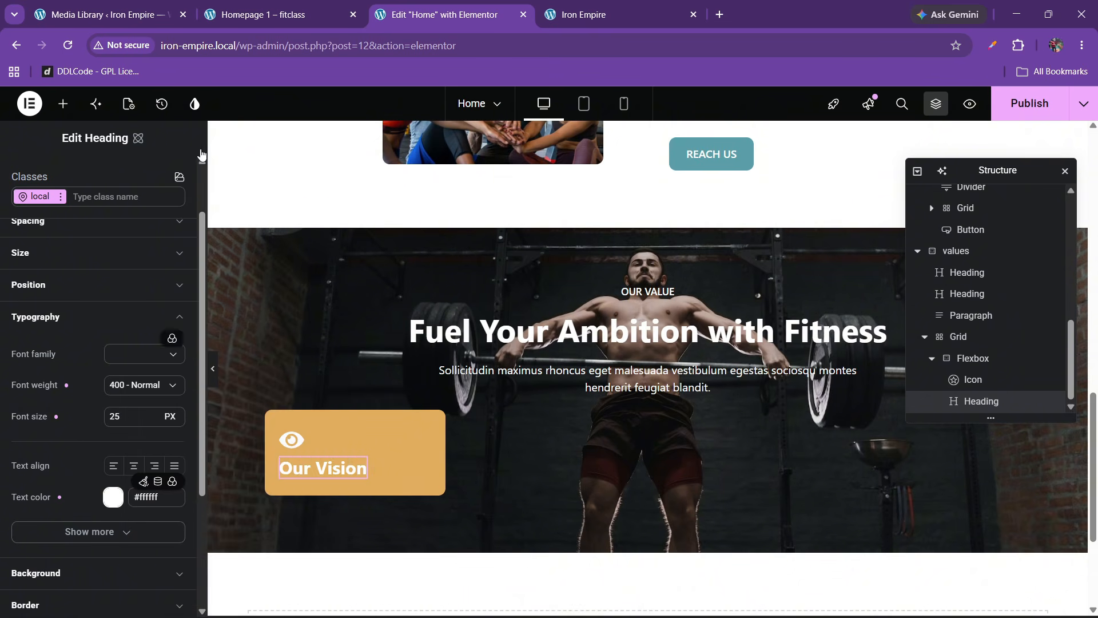
Step: Compare the card heading with the reference page and try a font size of 27 px before returning to 25 px
{"action": "left_click", "coordinate": [259, 7]}
{"action": "left_click", "coordinate": [306, 416]}
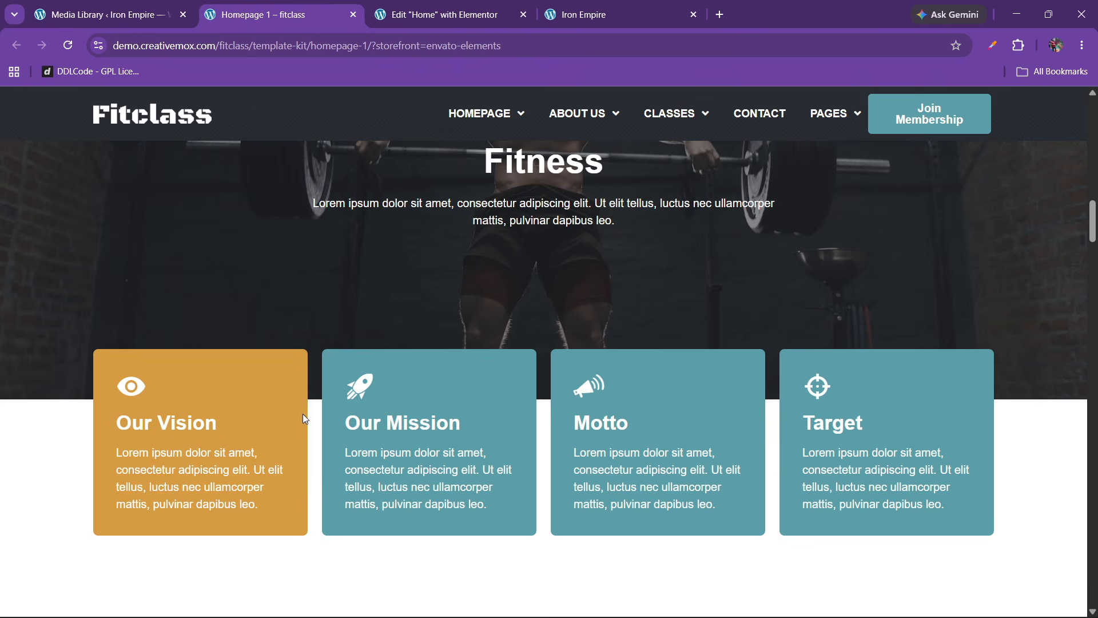
{"action": "left_click", "coordinate": [413, 10]}
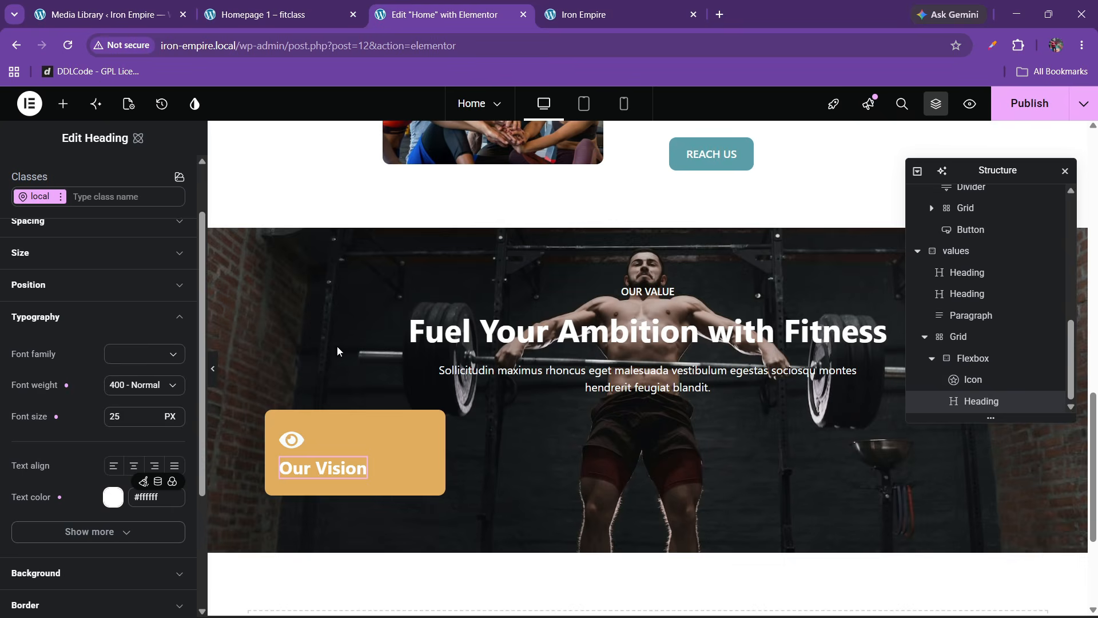
{"action": "left_click", "coordinate": [153, 413]}
{"action": "left_click", "coordinate": [152, 412]}
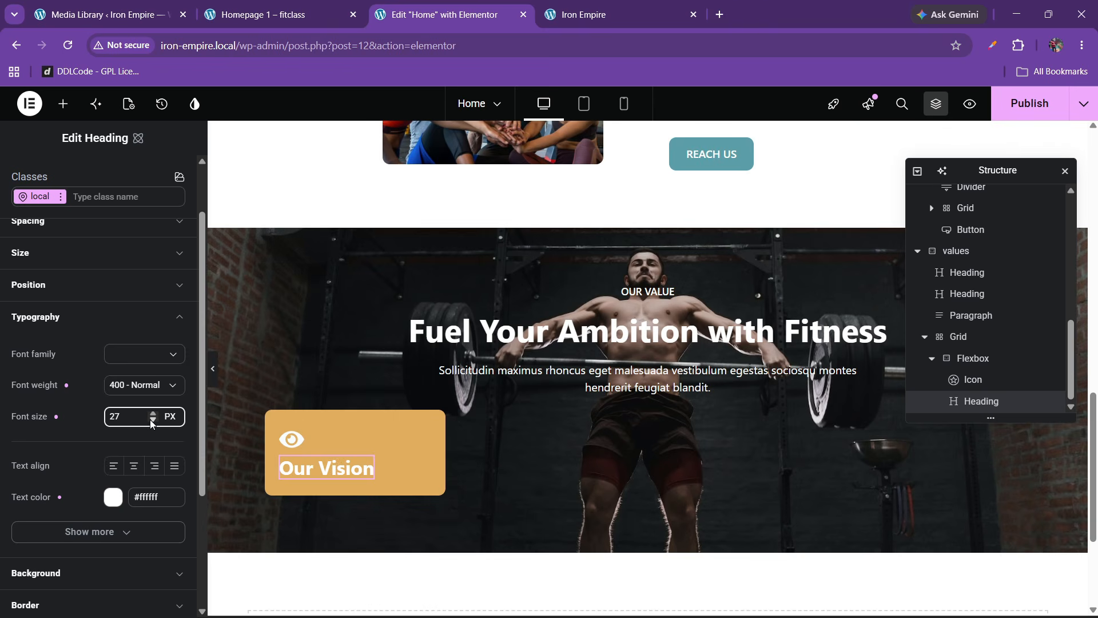
{"action": "left_click", "coordinate": [153, 423]}
{"action": "left_click", "coordinate": [153, 423]}
Step: Try the 300 - Light font weight on the card heading, return to 400 - Normal and check the reference card
{"action": "left_click", "coordinate": [117, 385]}
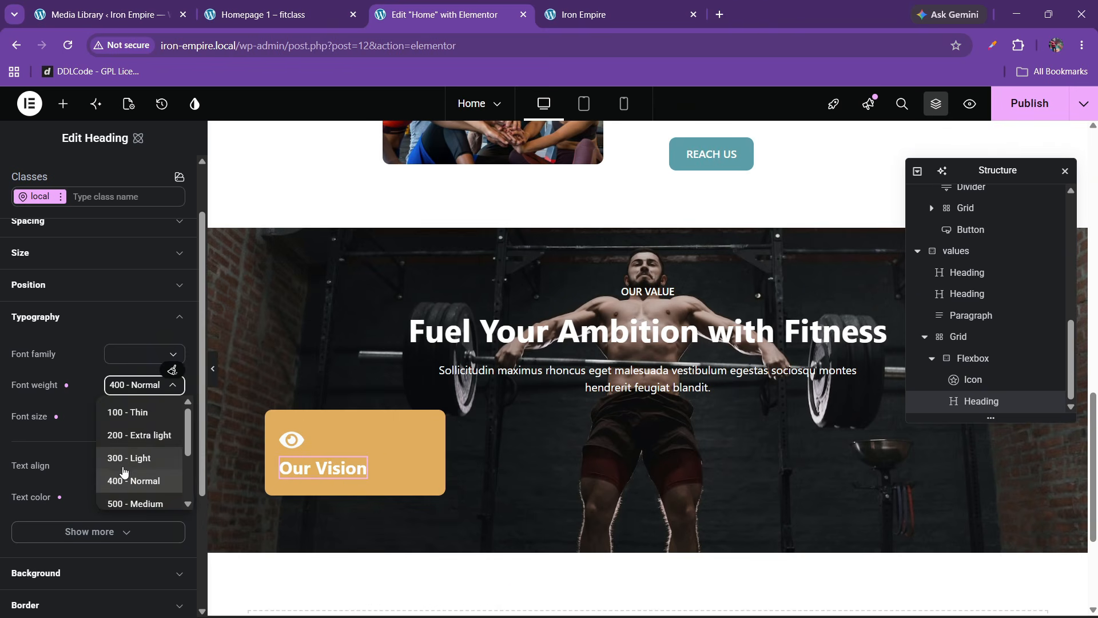
{"action": "left_click", "coordinate": [123, 458]}
{"action": "left_click", "coordinate": [140, 384]}
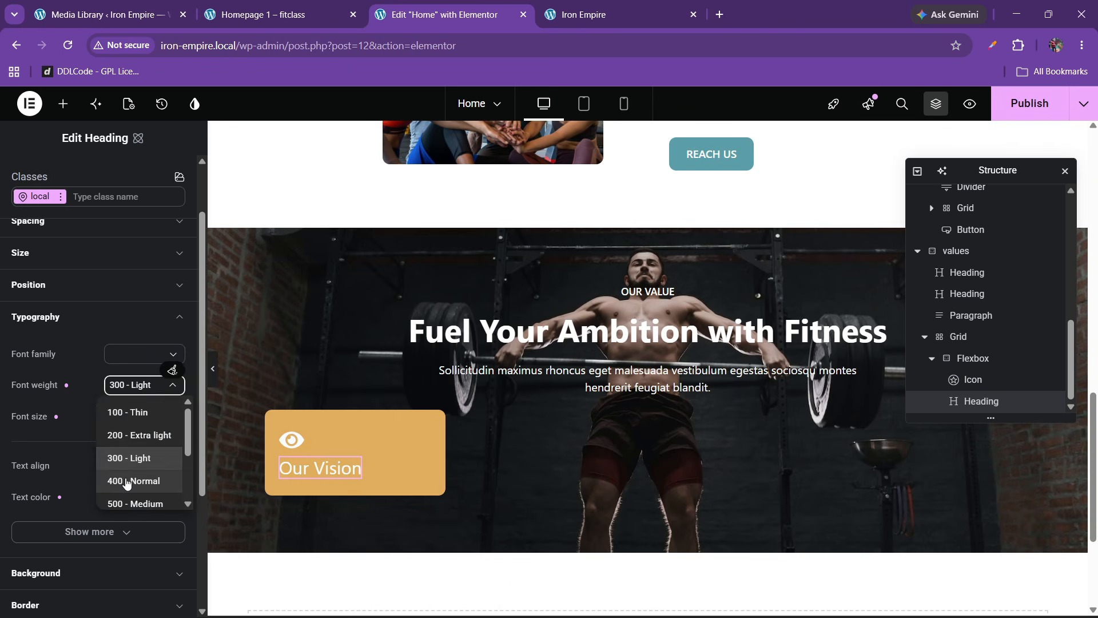
{"action": "left_click", "coordinate": [127, 482]}
{"action": "left_click", "coordinate": [297, 14]}
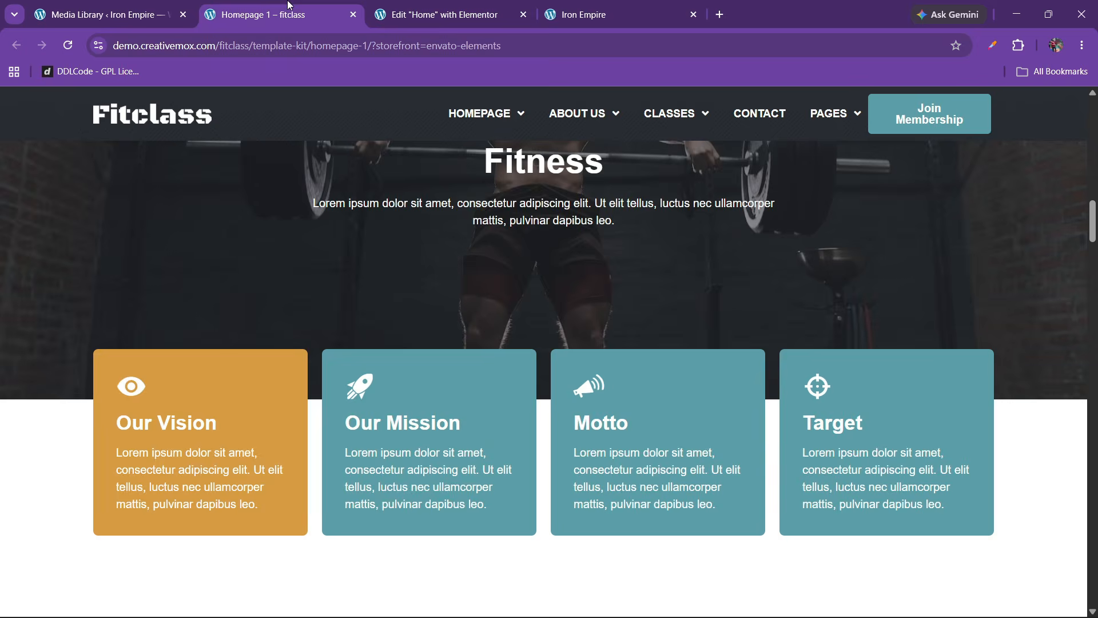
{"action": "left_click", "coordinate": [446, 15]}
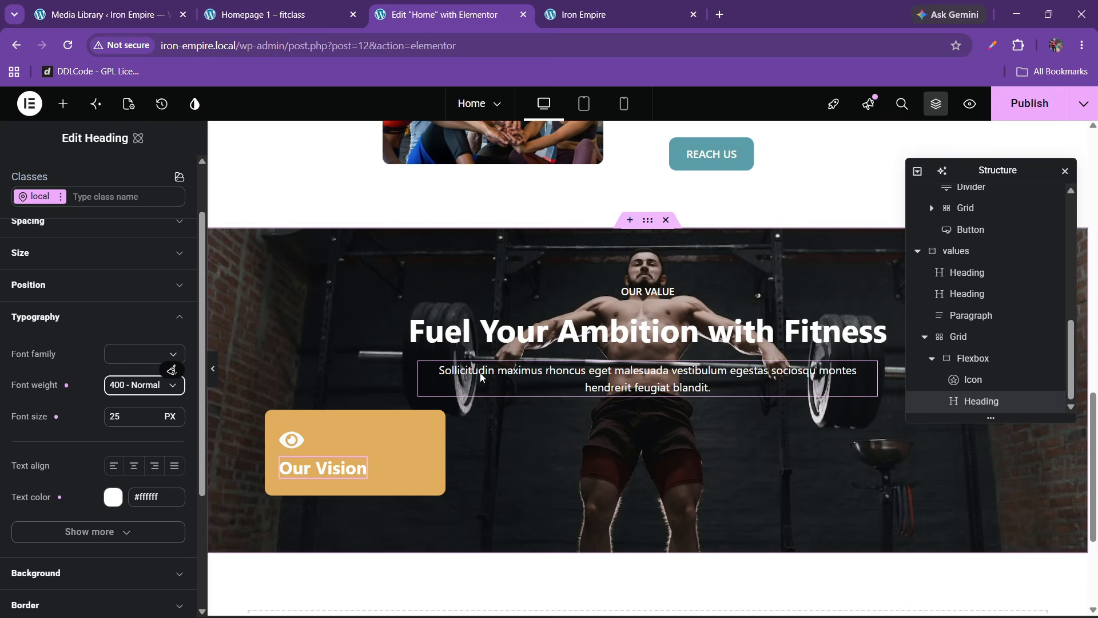
Step: Copy the section's description paragraph and paste it below the "Our Vision" heading inside the card
{"action": "right_click", "coordinate": [546, 382]}
{"action": "key", "text": "Escape"}
{"action": "right_click", "coordinate": [316, 469]}
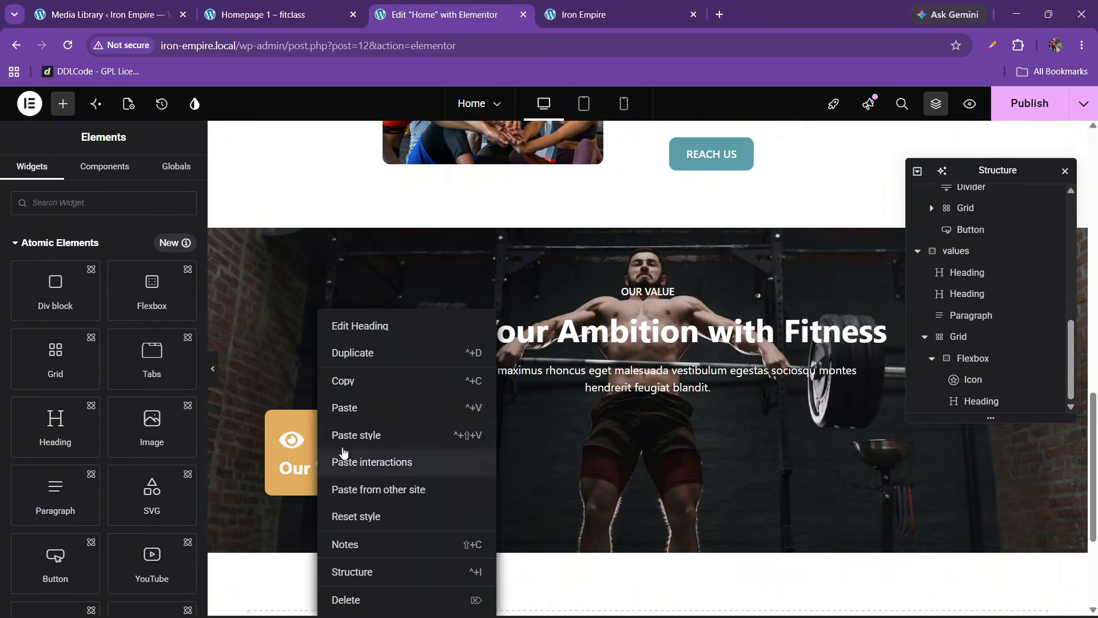
{"action": "left_click", "coordinate": [345, 406]}
Step: Align the card paragraph's text to the start and set its width to 100%
{"action": "left_click", "coordinate": [96, 172]}
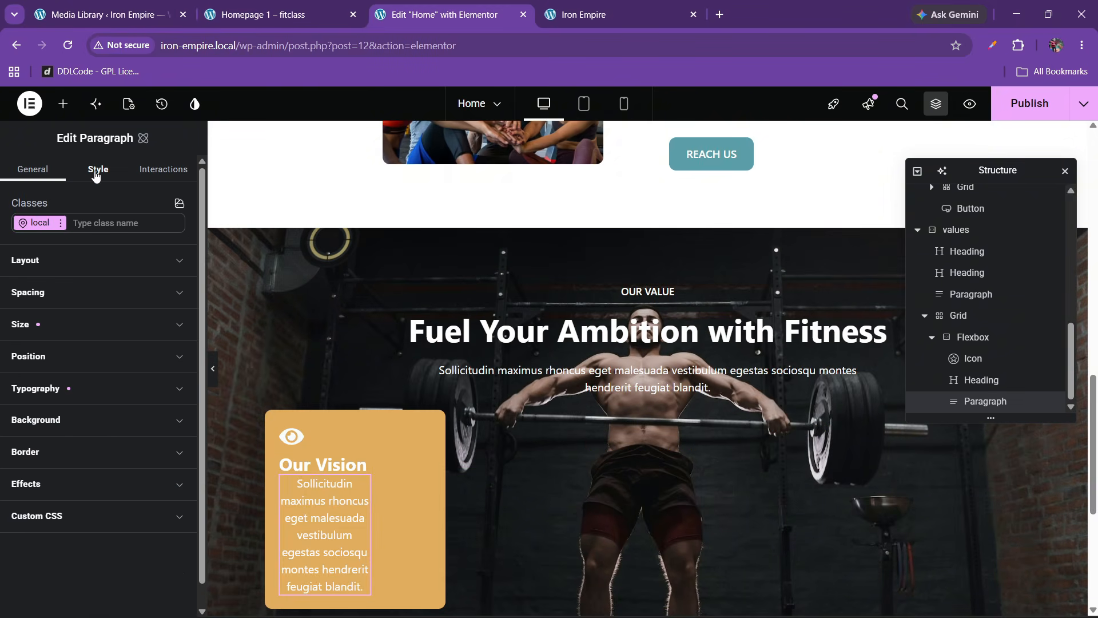
{"action": "left_click", "coordinate": [74, 386]}
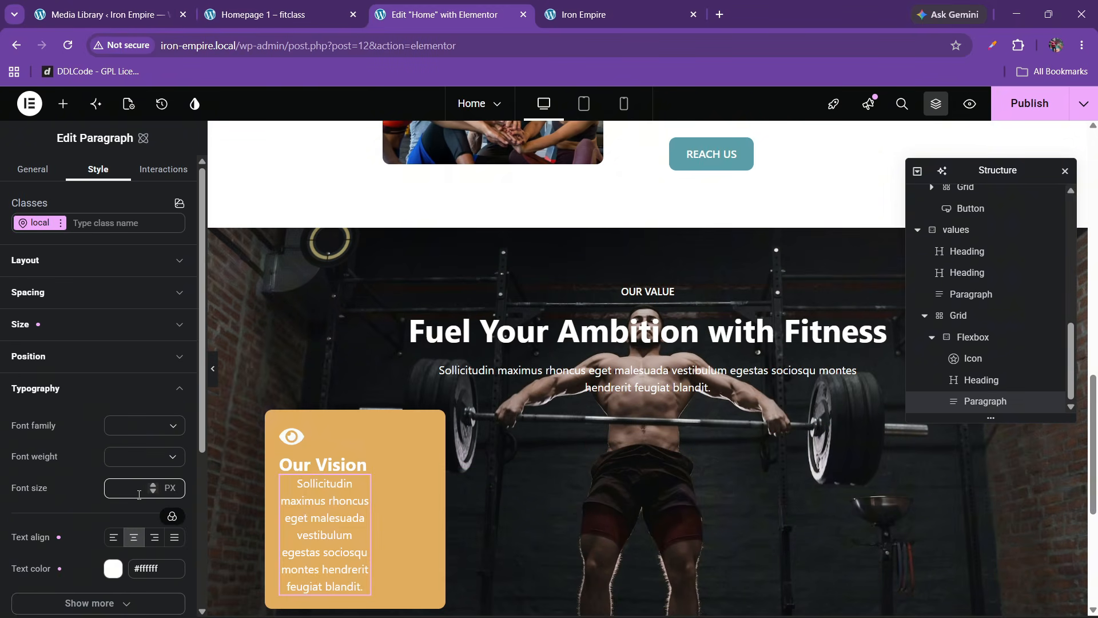
{"action": "left_click", "coordinate": [113, 537]}
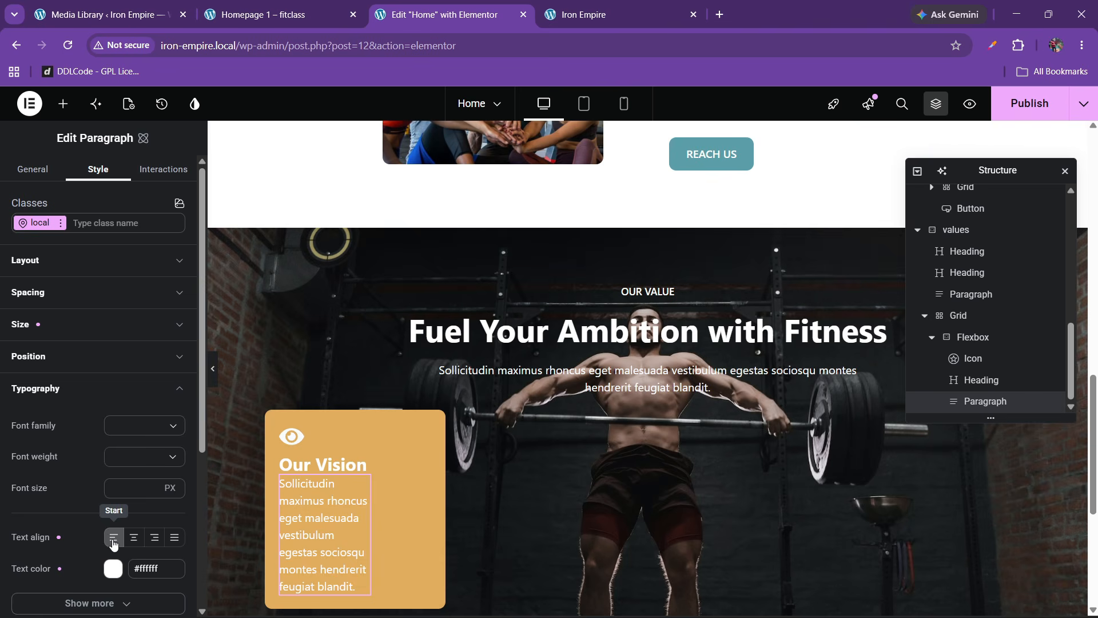
{"action": "left_click", "coordinate": [68, 335]}
{"action": "double_click", "coordinate": [22, 379]}
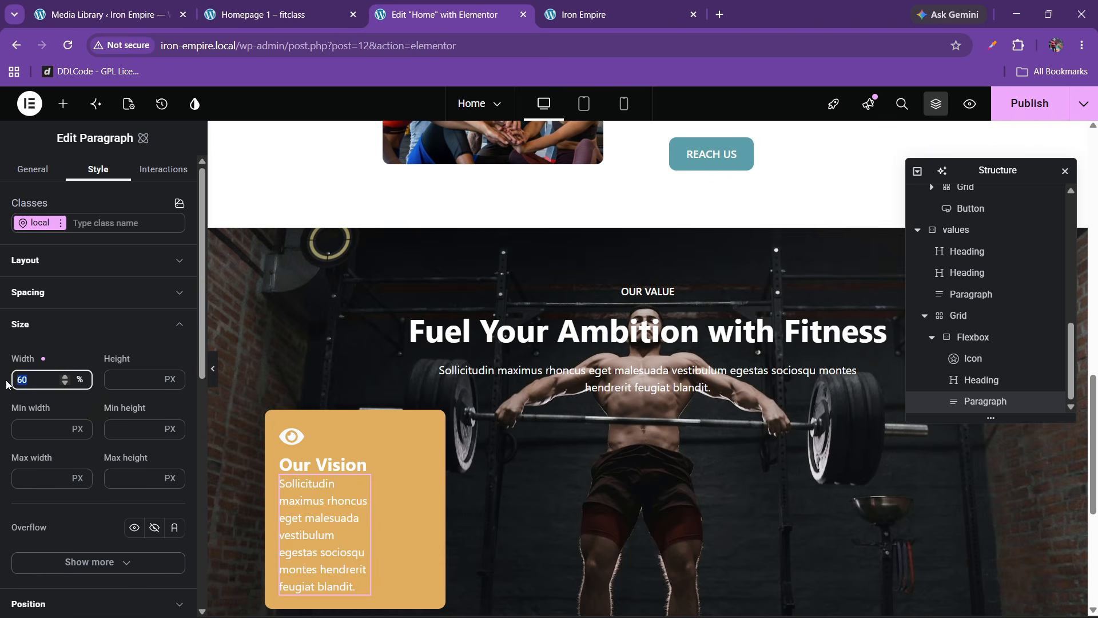
{"action": "type", "text": "100"}
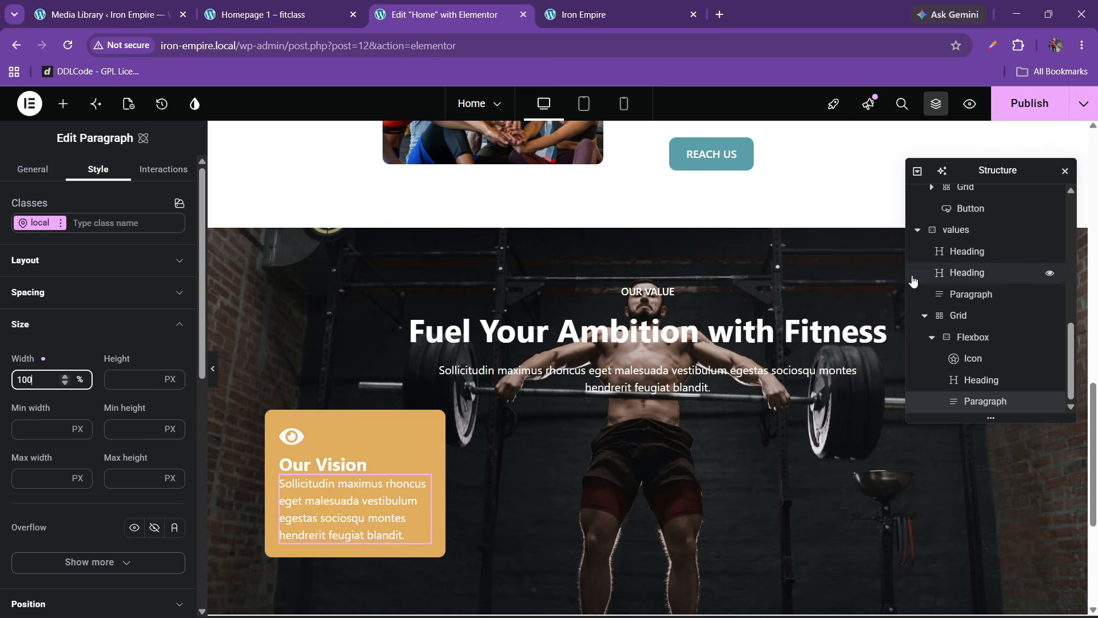
Step: Rename the card flexbox as "box" and set its linked column and row gaps to 10 px
{"action": "double_click", "coordinate": [976, 337]}
{"action": "type", "text": "b"}
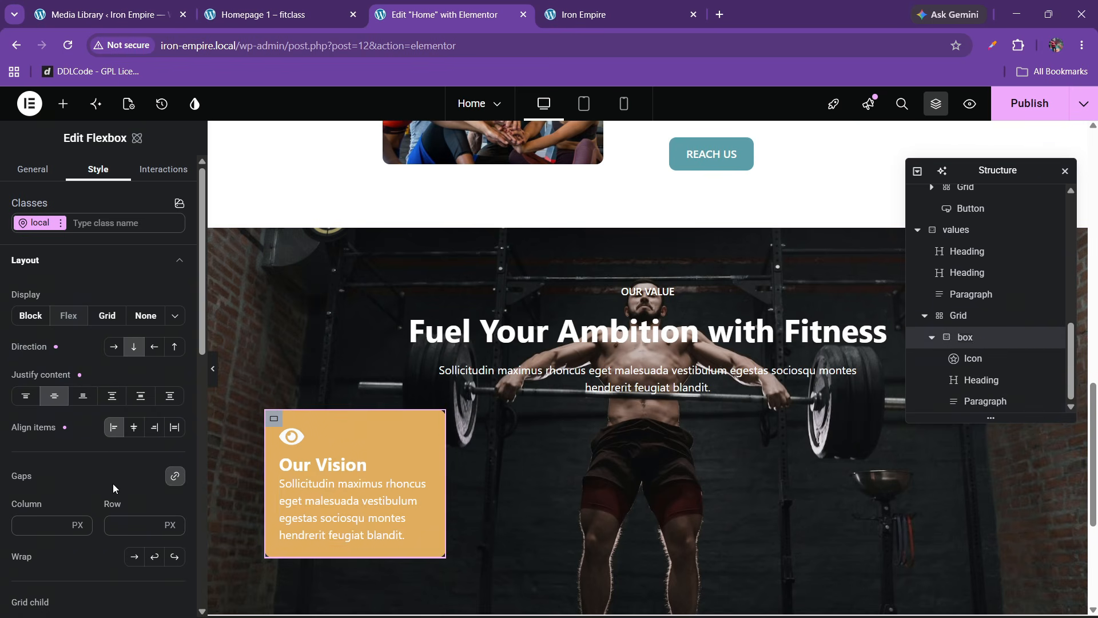
{"action": "scroll", "coordinate": [114, 457], "scroll_direction": "down", "scroll_amount": 3}
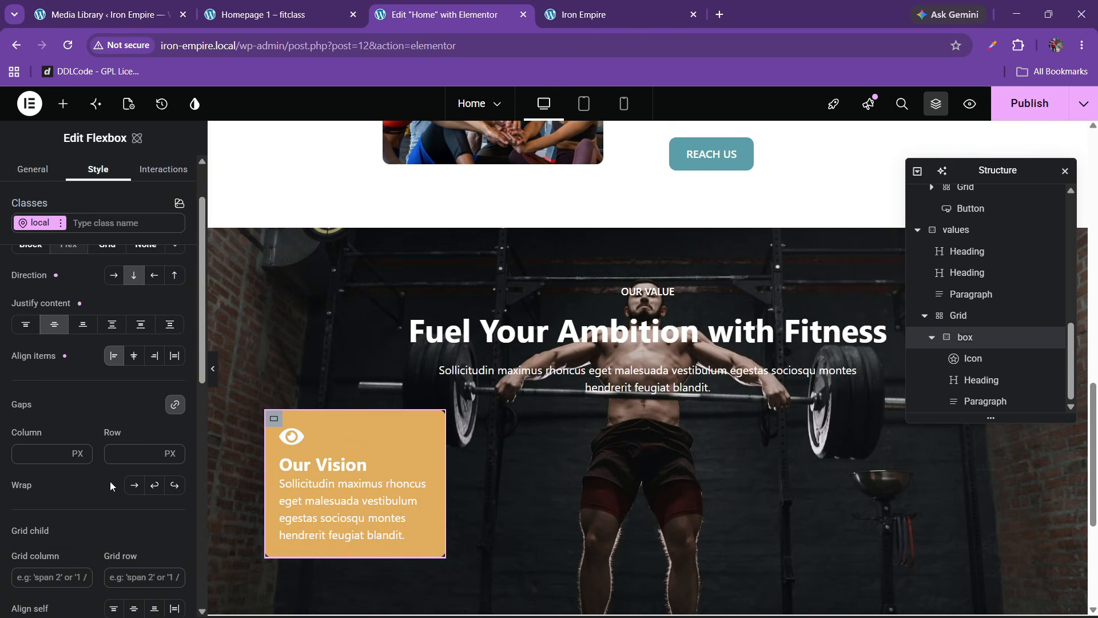
{"action": "left_click", "coordinate": [121, 455]}
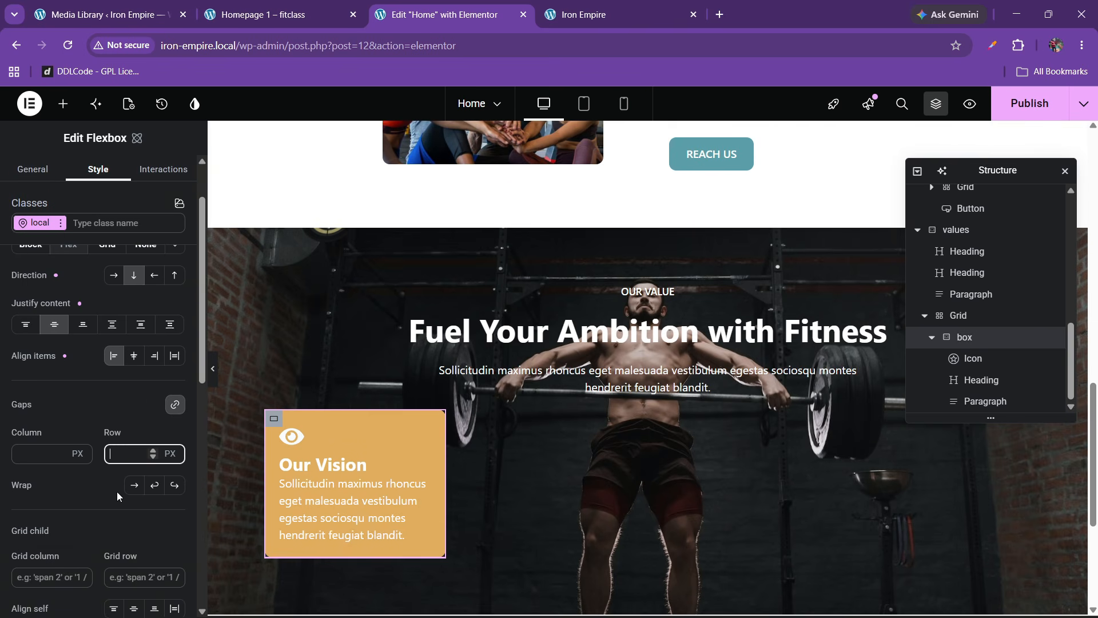
{"action": "type", "text": "25"}
{"action": "key", "text": "BackSpace"}
{"action": "key", "text": "BackSpace"}
{"action": "type", "text": "10"}
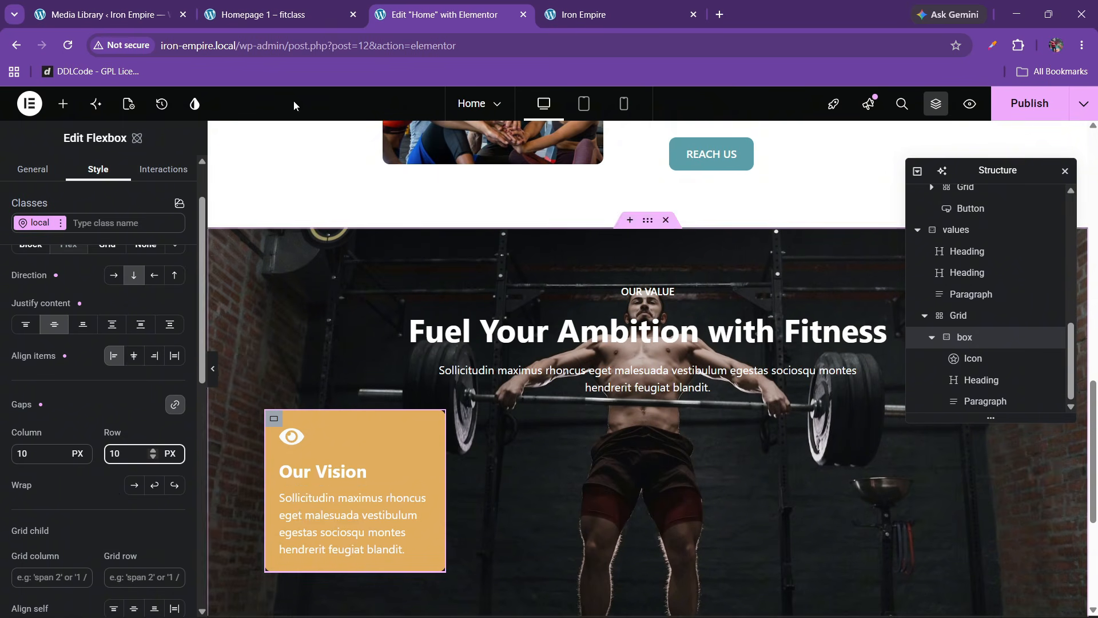
Step: Compare the card's spacing with the reference page and set the box's linked gaps to 8 px
{"action": "left_click", "coordinate": [277, 6]}
{"action": "left_click", "coordinate": [435, 14]}
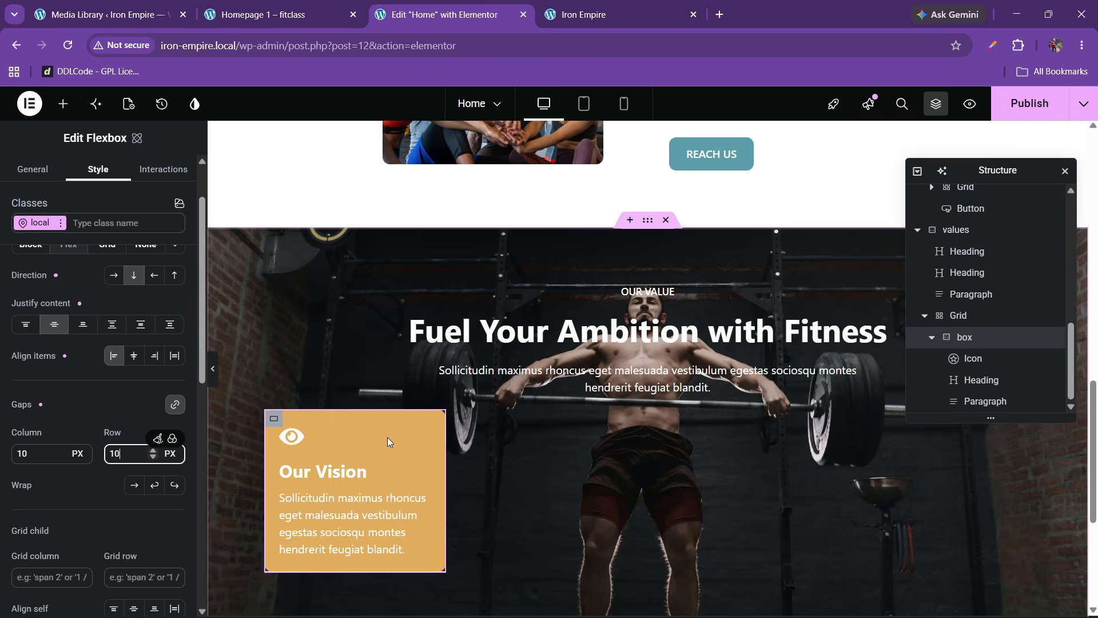
{"action": "scroll", "coordinate": [371, 448], "scroll_direction": "down", "scroll_amount": 1}
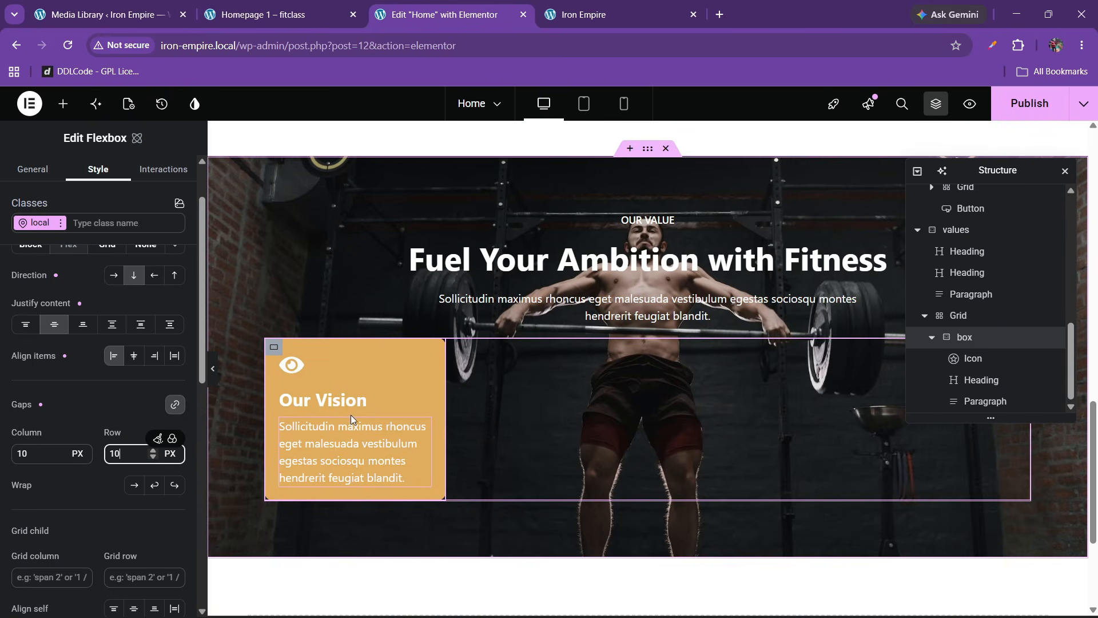
{"action": "left_click_drag", "start_coordinate": [124, 452], "coordinate": [96, 455]}
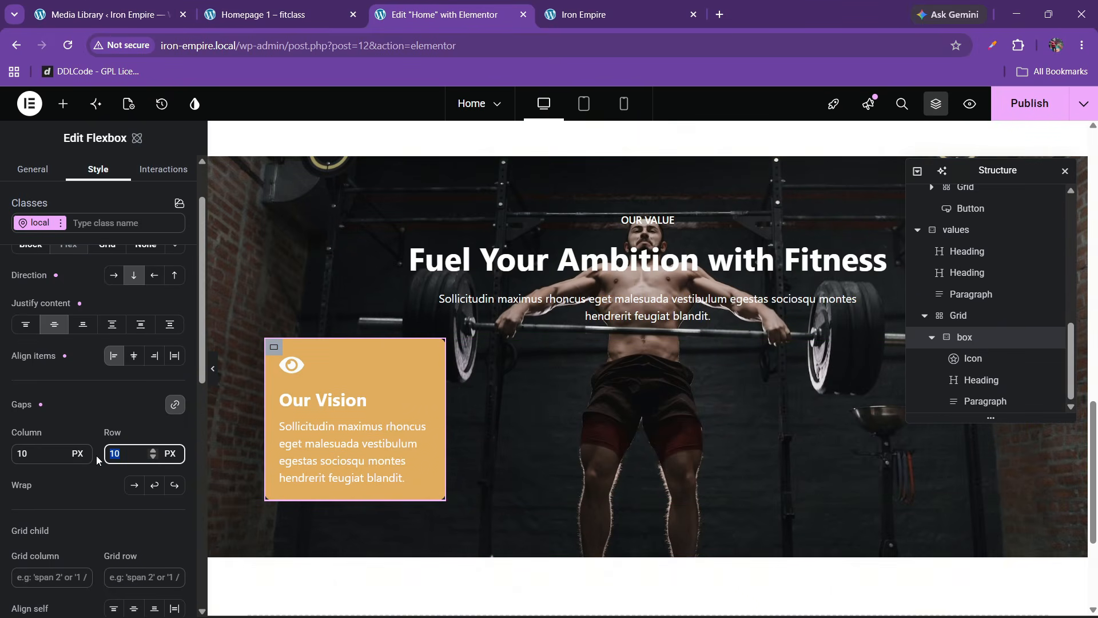
{"action": "type", "text": "8"}
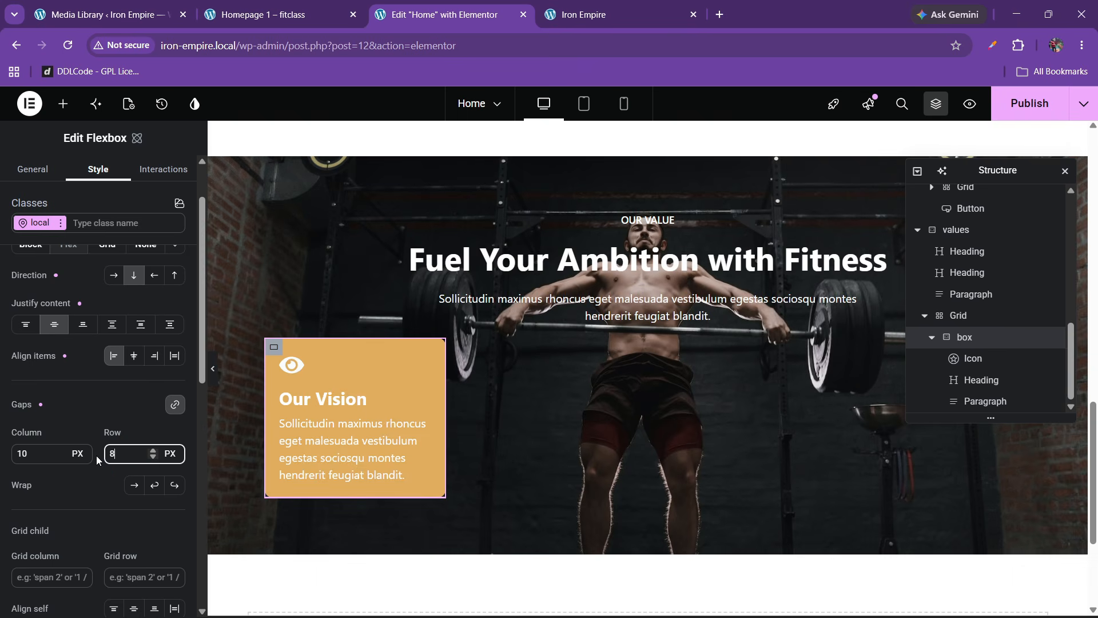
Step: Sample the orange background of the reference page's first card with the color picker and copy its hex code #D89C43
{"action": "left_click", "coordinate": [269, 14]}
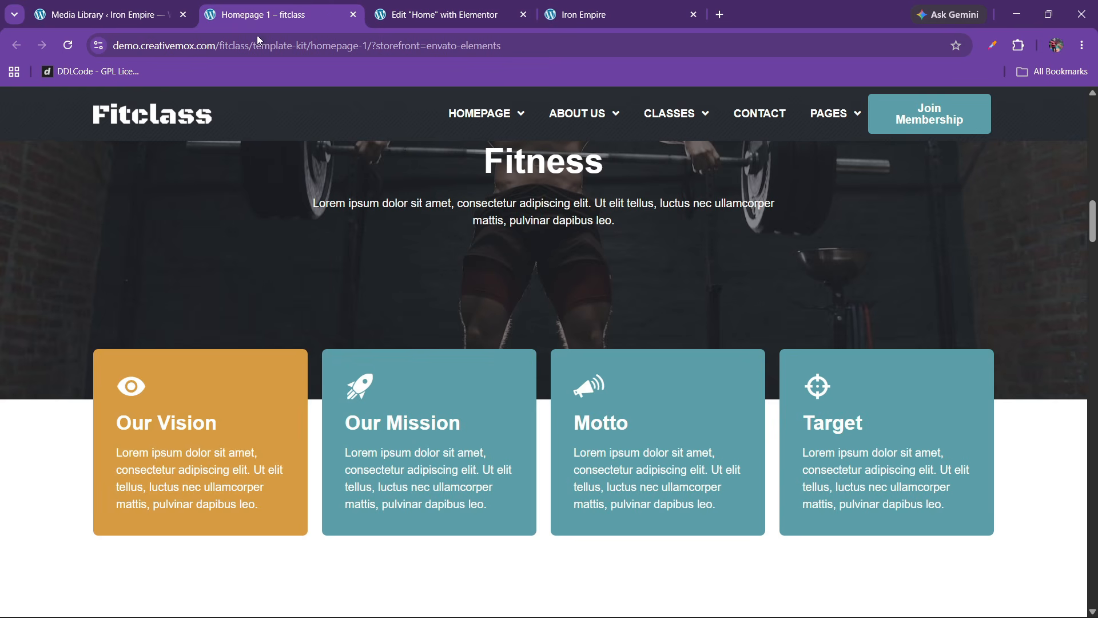
{"action": "left_click", "coordinate": [993, 47]}
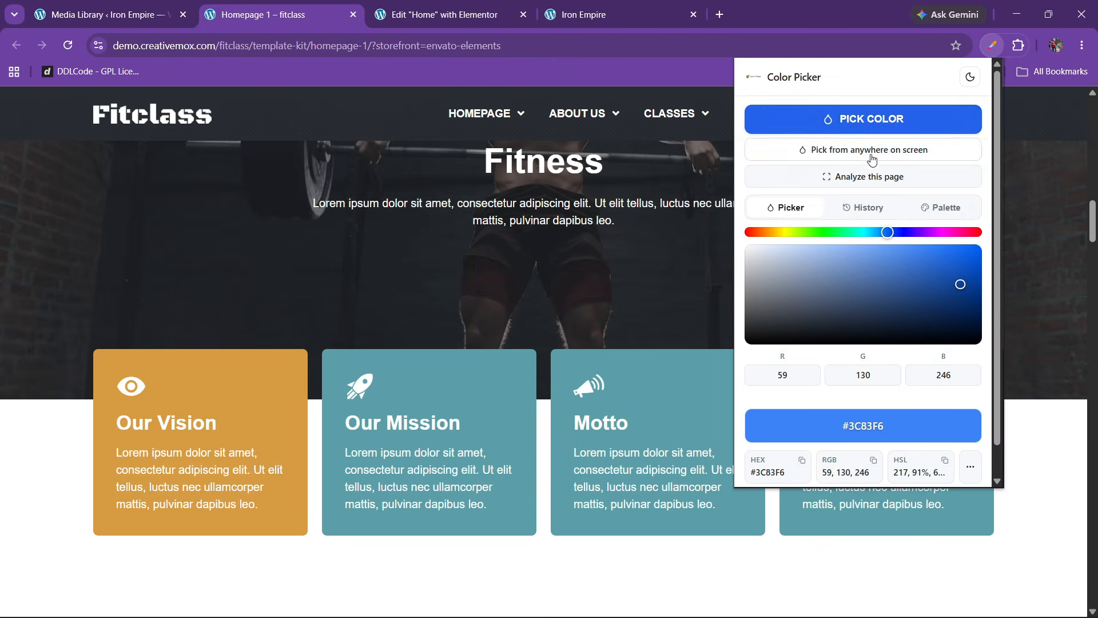
{"action": "left_click", "coordinate": [879, 129]}
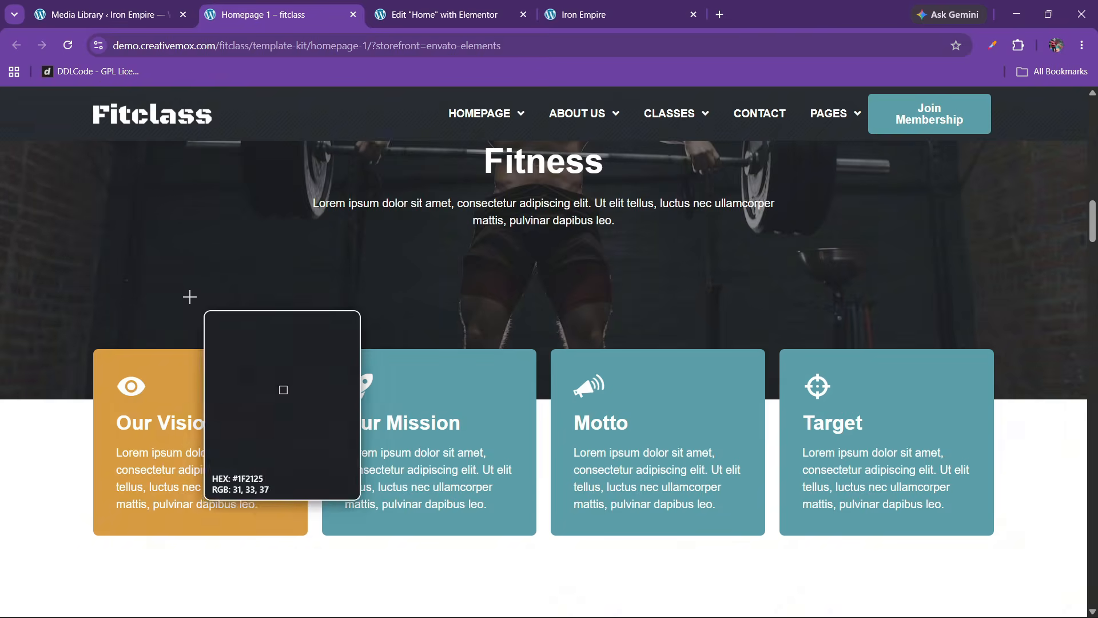
{"action": "left_click", "coordinate": [175, 372]}
{"action": "left_click", "coordinate": [237, 430]}
{"action": "key", "text": "ctrl+c"}
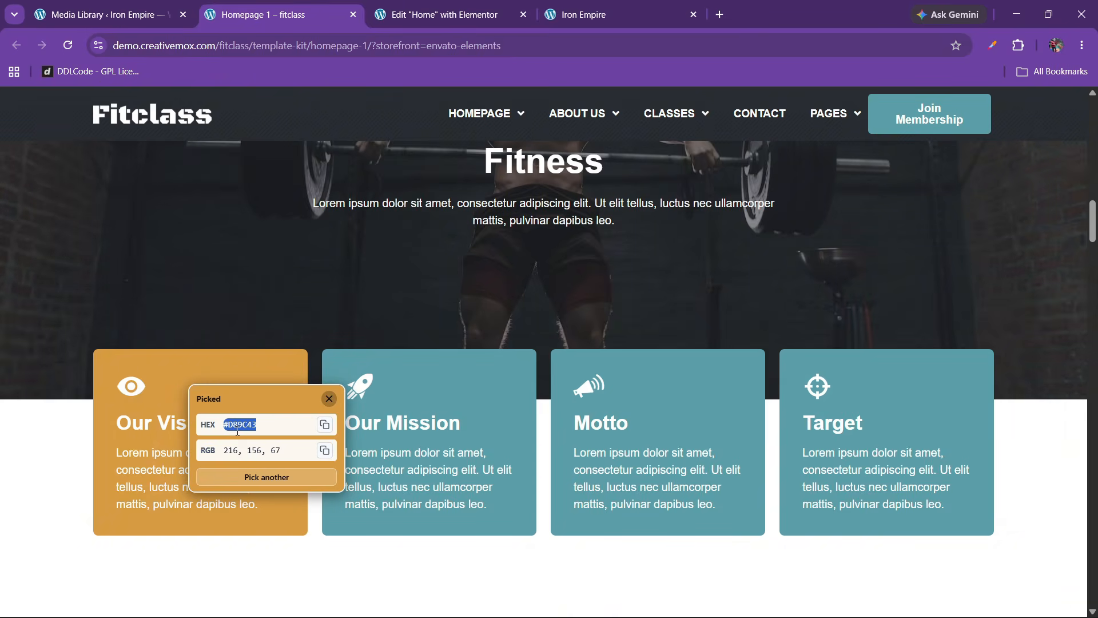
Step: Publish the page in the Elementor editor, set the design system's theme2 color variable to #D89C43 and save the changes
{"action": "left_click", "coordinate": [440, 14]}
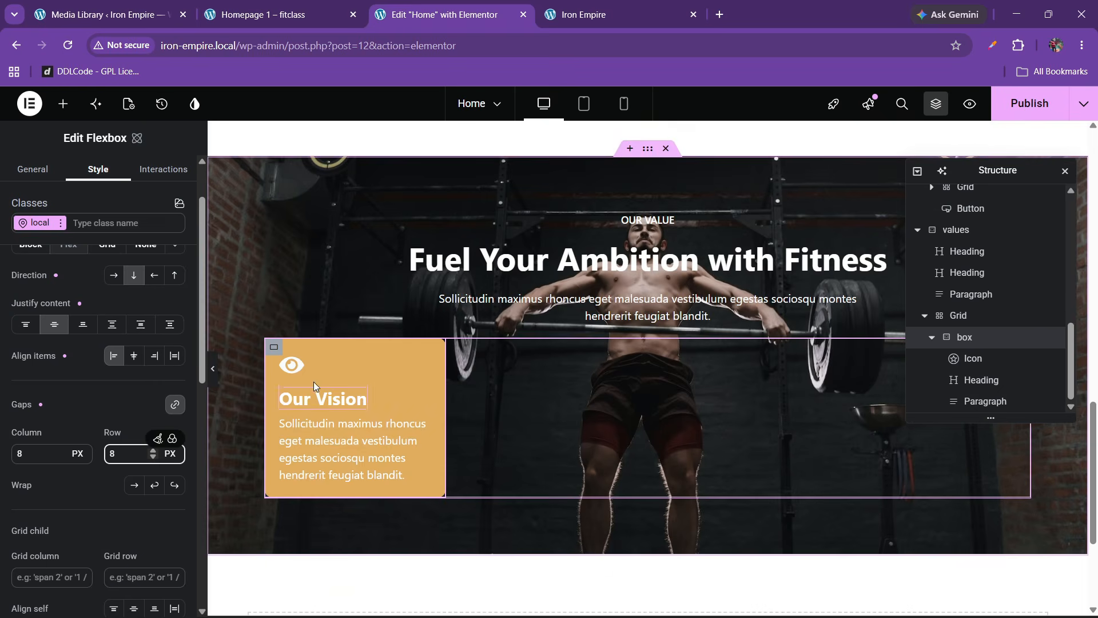
{"action": "left_click", "coordinate": [271, 349]}
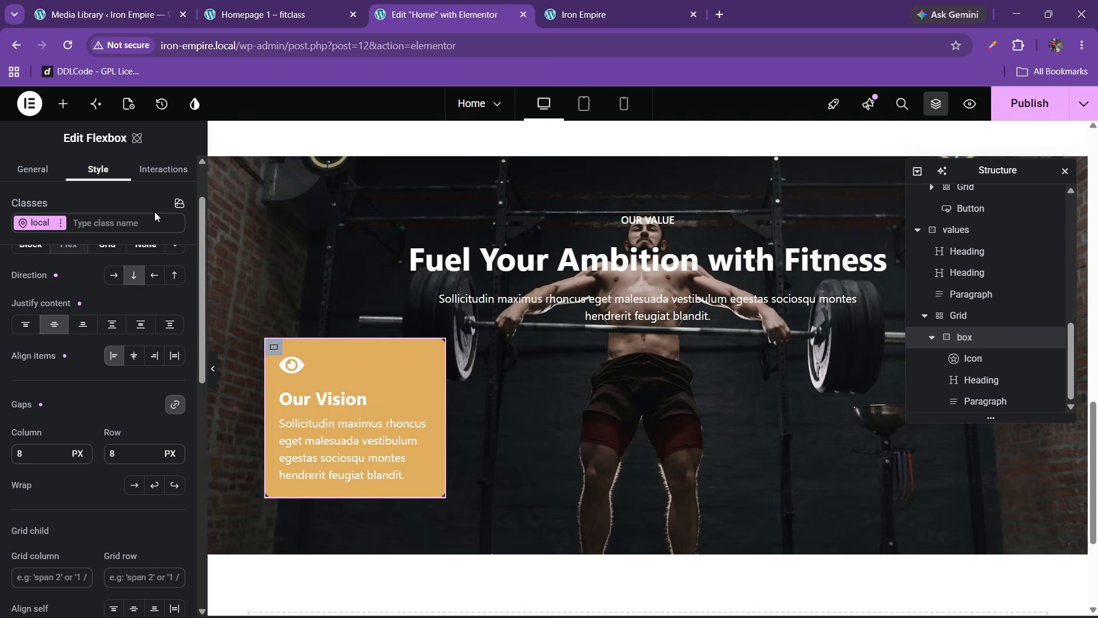
{"action": "left_click", "coordinate": [1030, 103]}
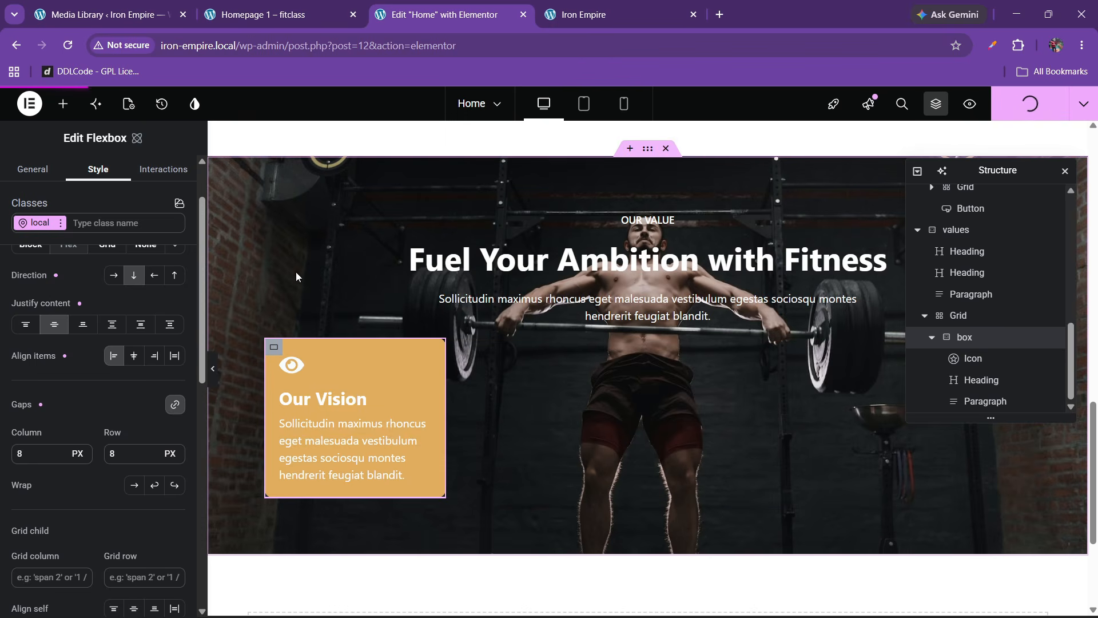
{"action": "left_click", "coordinate": [194, 104]}
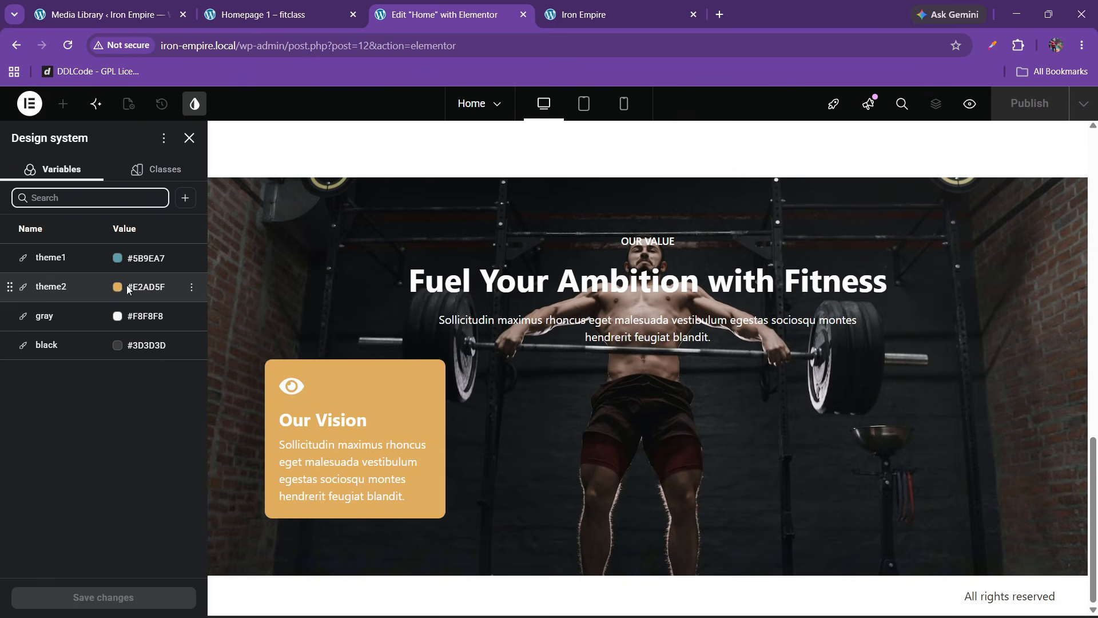
{"action": "double_click", "coordinate": [145, 284]}
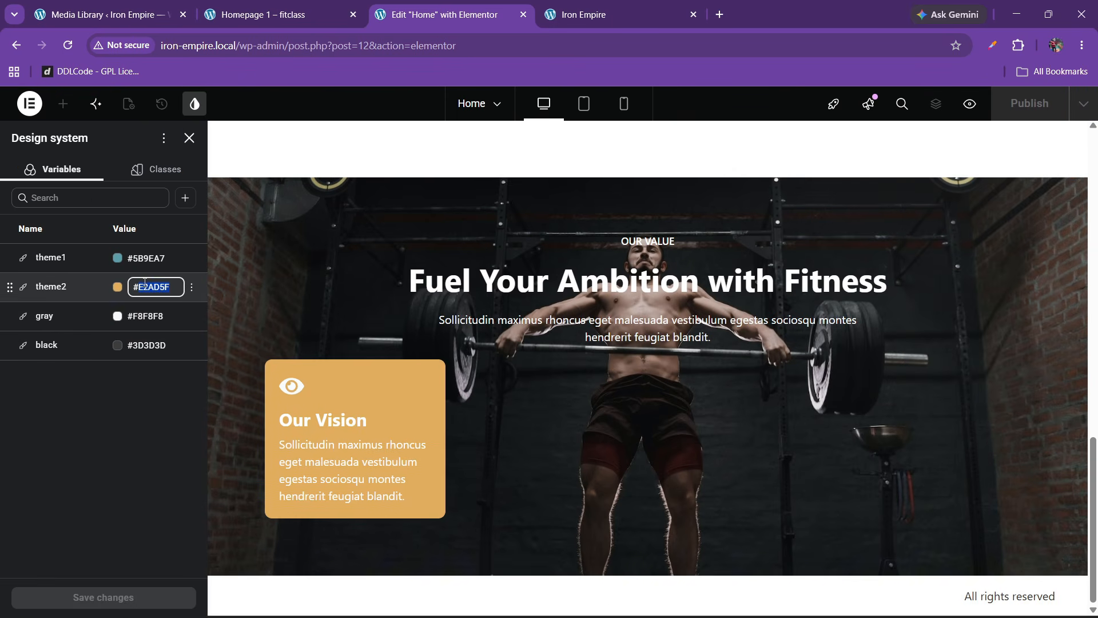
{"action": "key", "text": "ctrl+v"}
{"action": "left_click", "coordinate": [100, 438]}
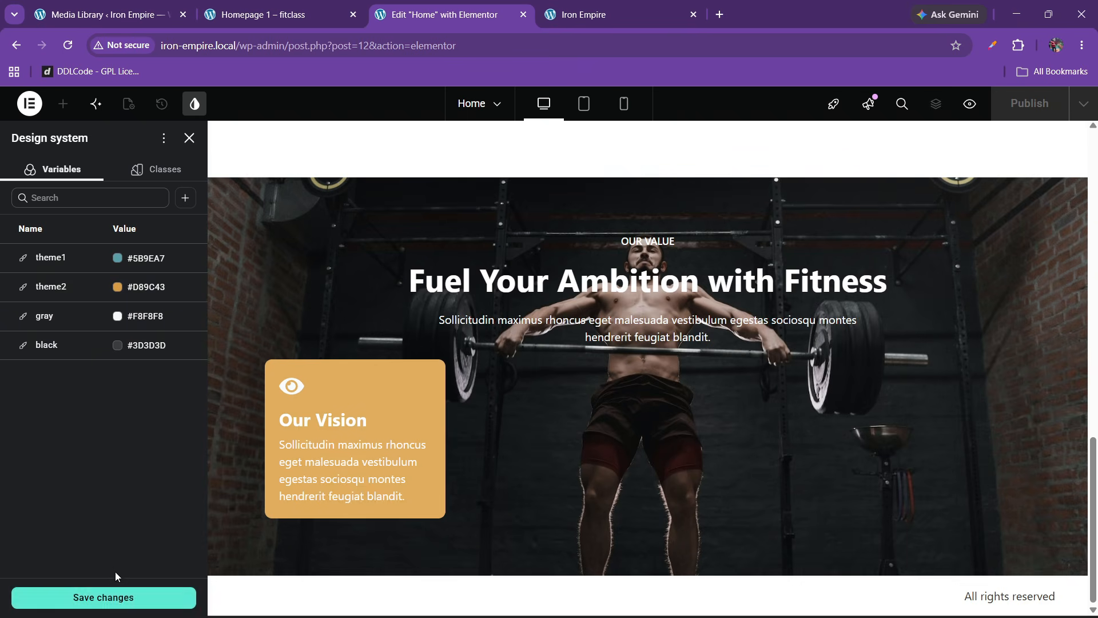
{"action": "left_click", "coordinate": [113, 593]}
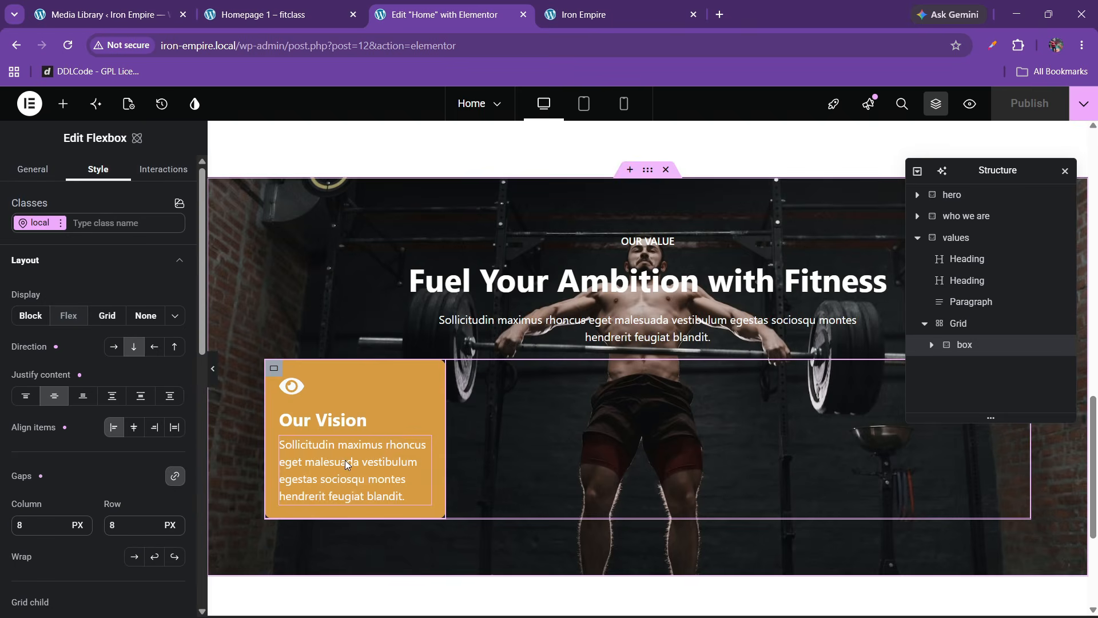
Step: Duplicate the "Our Vision" box three times so the values grid holds four cards
{"action": "left_click", "coordinate": [311, 7]}
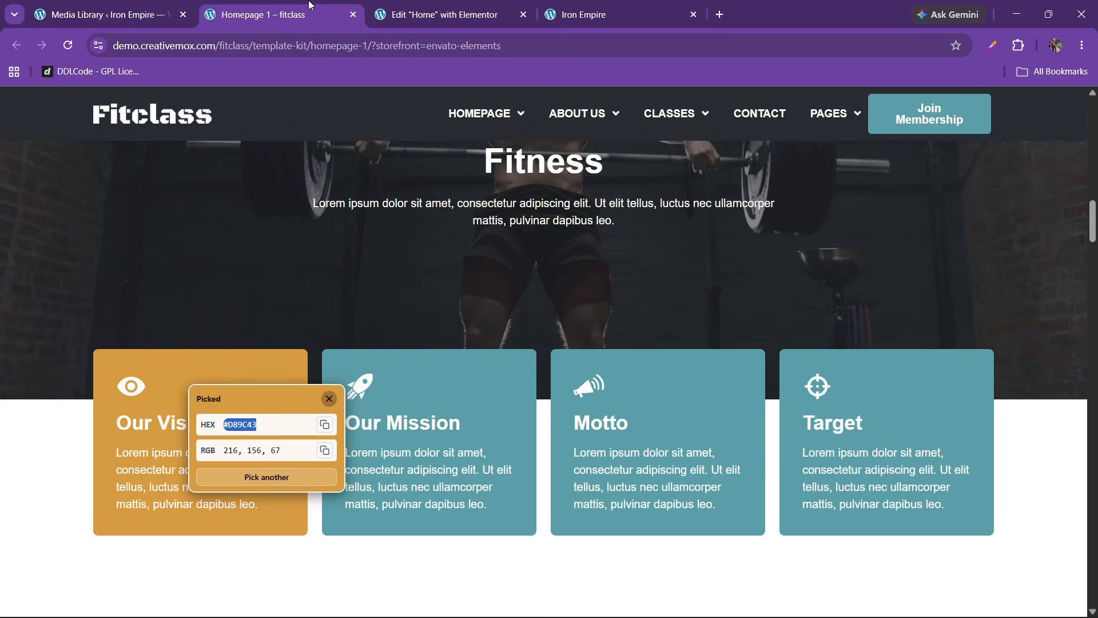
{"action": "left_click", "coordinate": [325, 426]}
{"action": "left_click", "coordinate": [440, 14]}
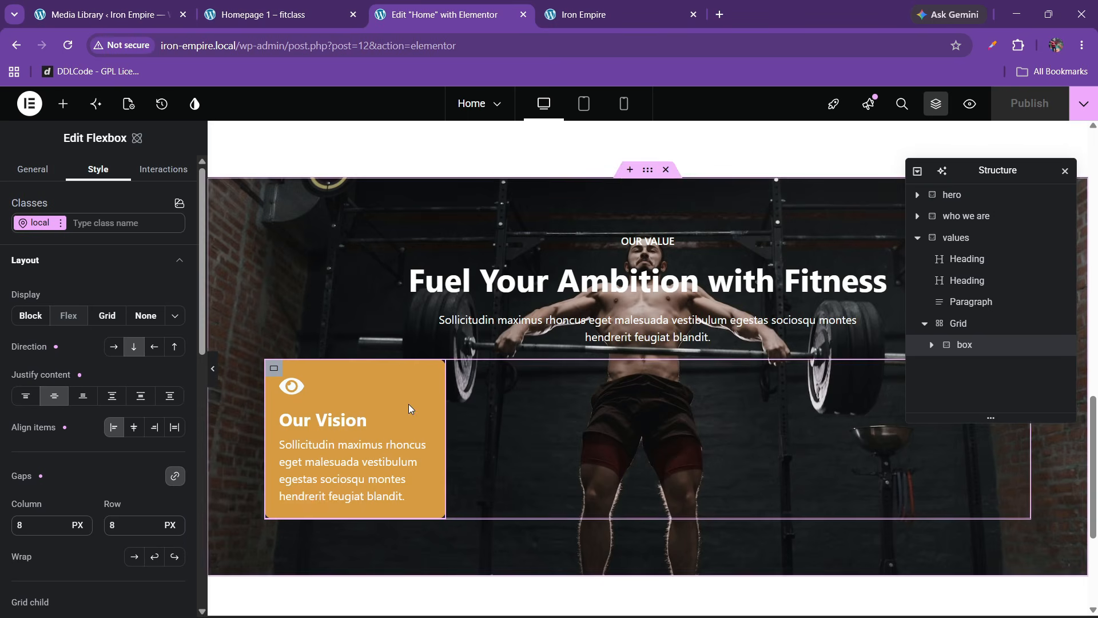
{"action": "right_click", "coordinate": [964, 349]}
{"action": "left_click", "coordinate": [966, 326]}
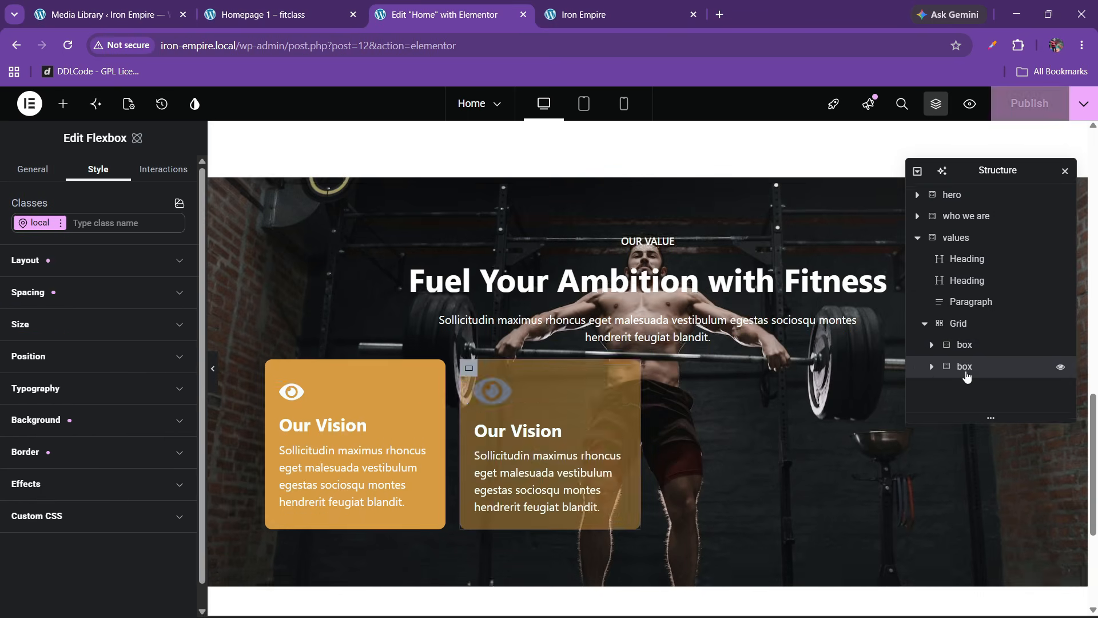
{"action": "right_click", "coordinate": [966, 369]}
{"action": "left_click", "coordinate": [973, 327]}
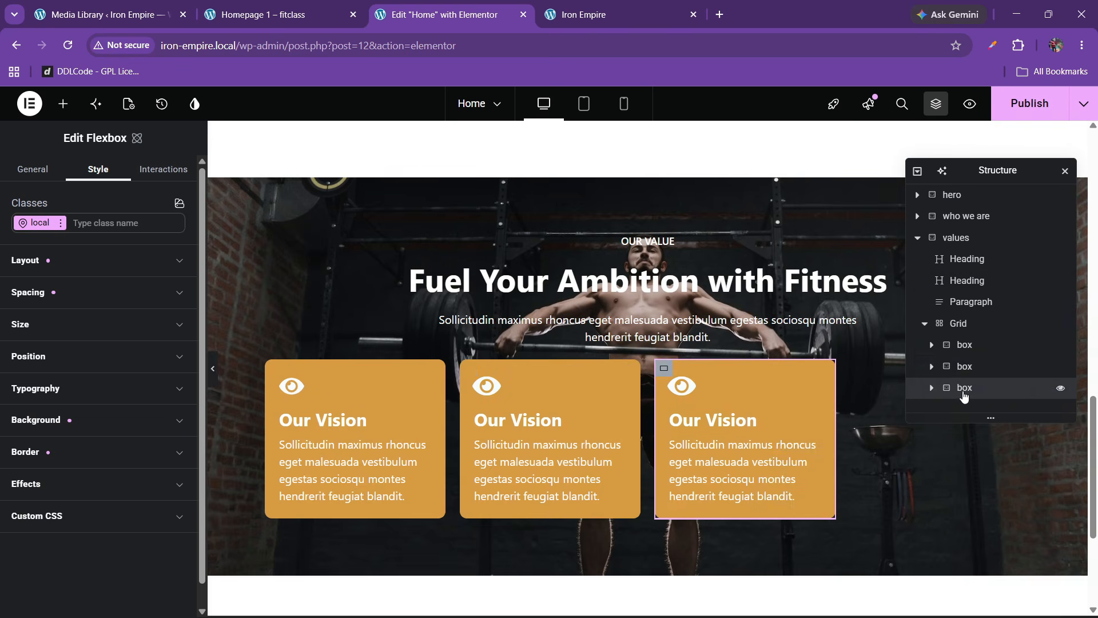
{"action": "right_click", "coordinate": [964, 389]}
{"action": "left_click", "coordinate": [968, 326]}
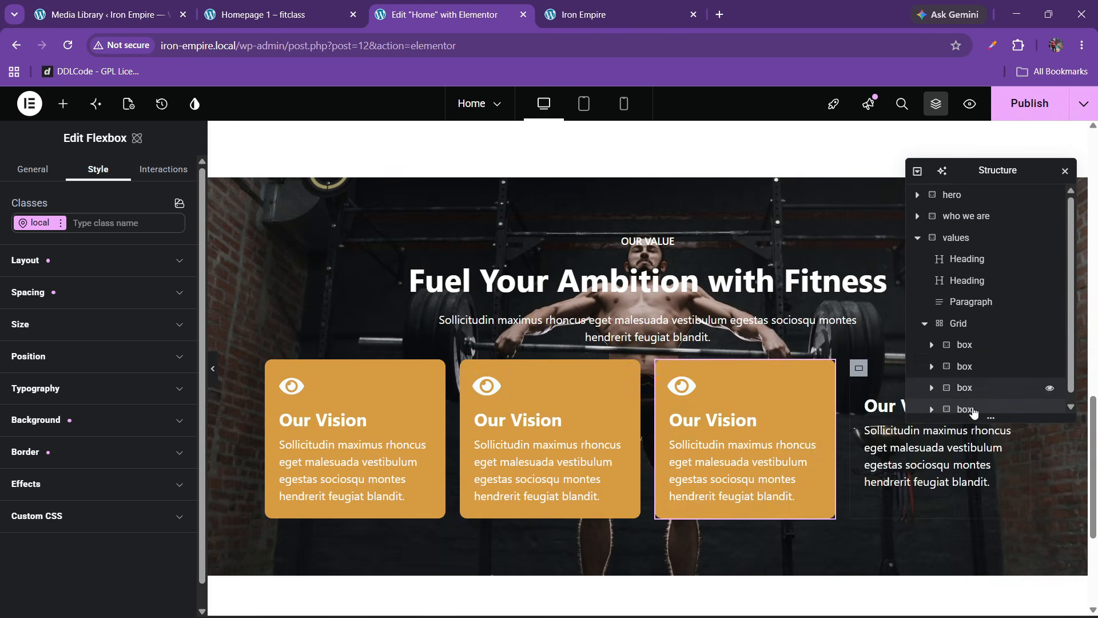
Step: Unlink the values grid's margins, set the top margin to 30 px and compare the spacing with the reference page
{"action": "left_click", "coordinate": [963, 322]}
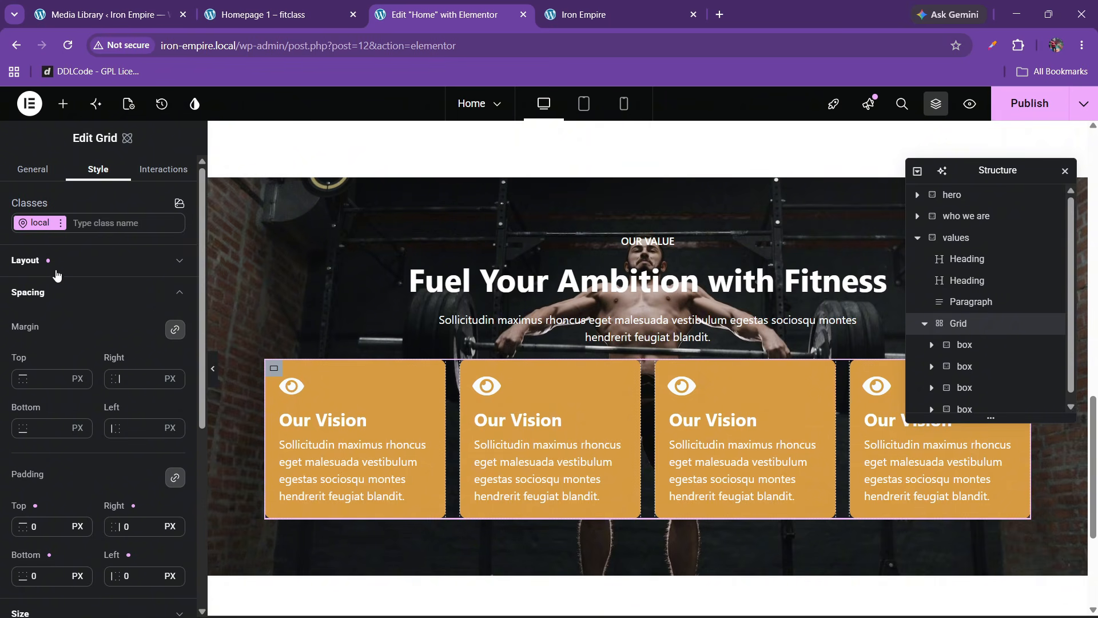
{"action": "left_click", "coordinate": [54, 293]}
{"action": "left_click", "coordinate": [53, 293]}
{"action": "left_click", "coordinate": [176, 330]}
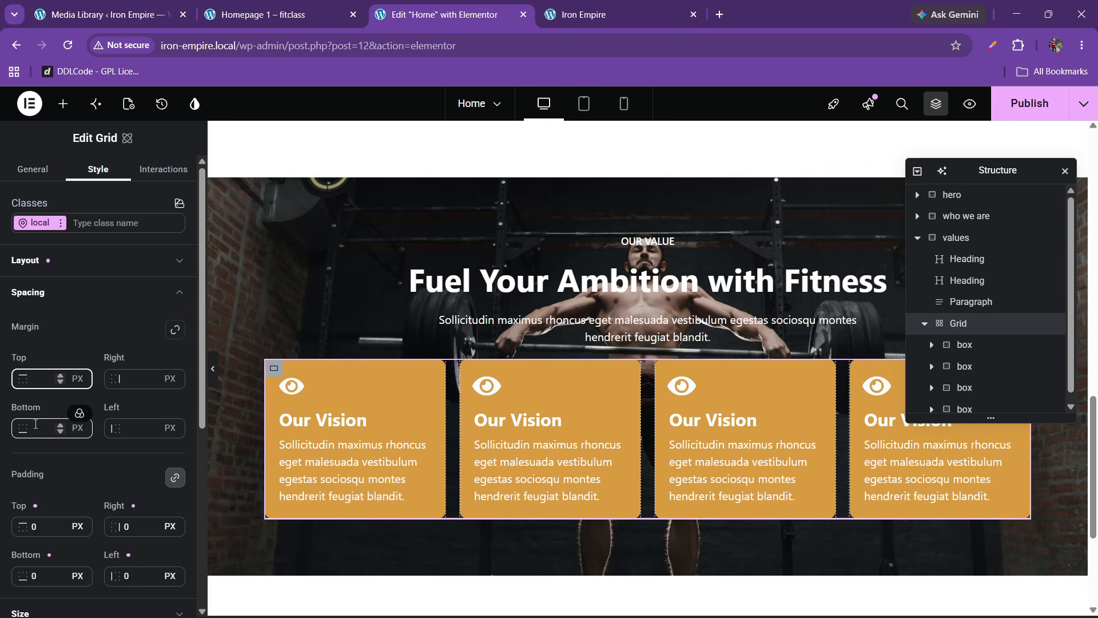
{"action": "type", "text": "30"}
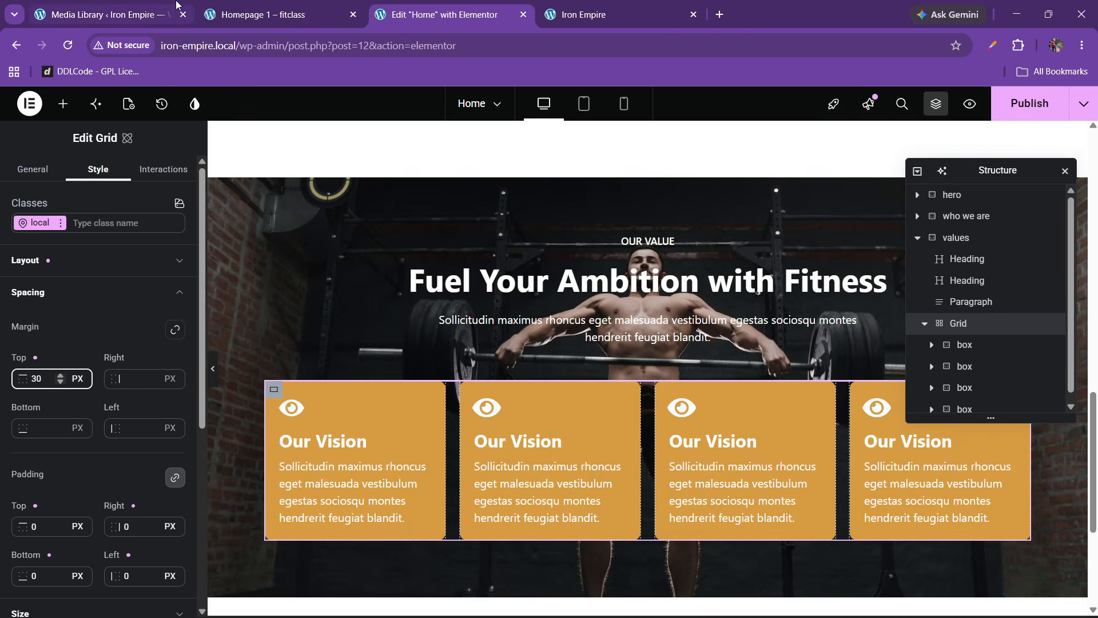
{"action": "left_click", "coordinate": [251, 5]}
{"action": "left_click", "coordinate": [411, 5]}
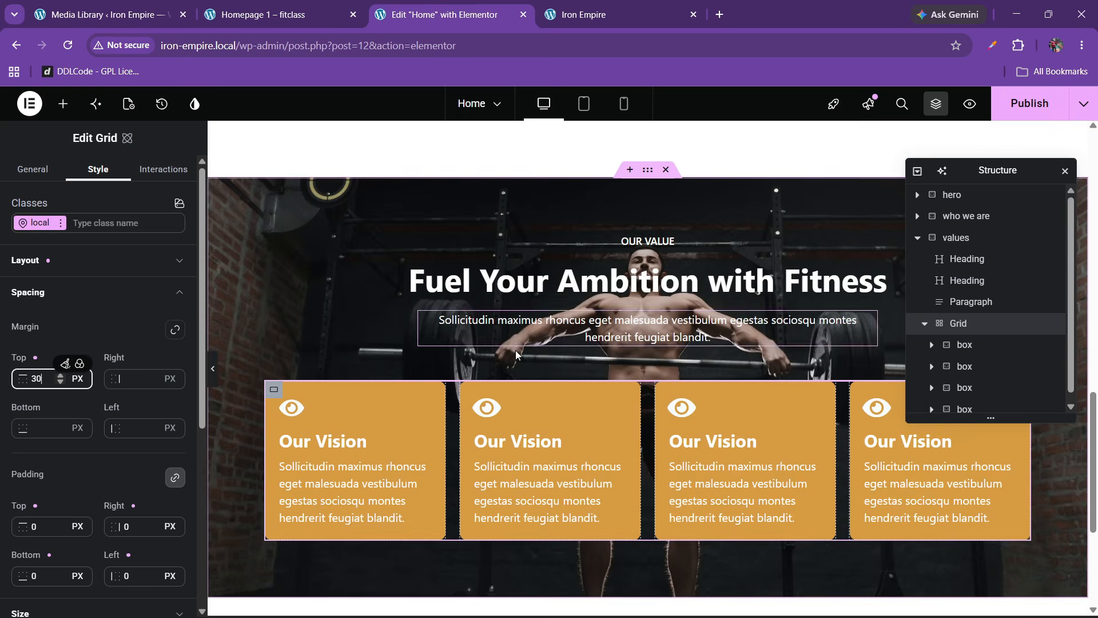
{"action": "left_click", "coordinate": [280, 12]}
{"action": "left_click", "coordinate": [467, 5]}
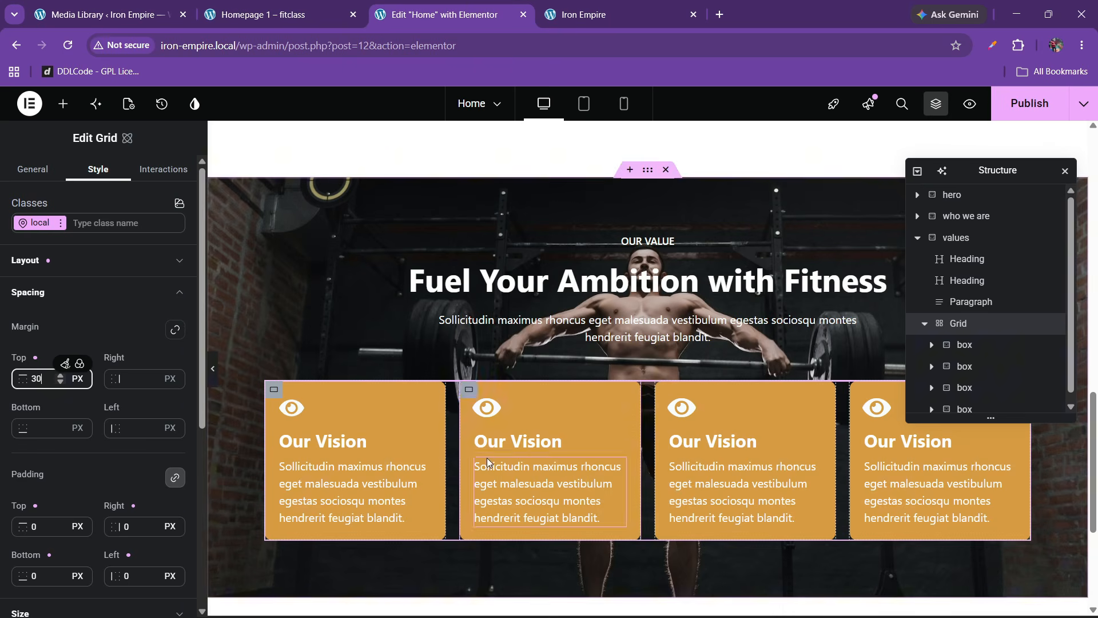
Step: Set the second box's background color to the theme1 variable
{"action": "left_click", "coordinate": [965, 366]}
{"action": "left_click", "coordinate": [70, 418]}
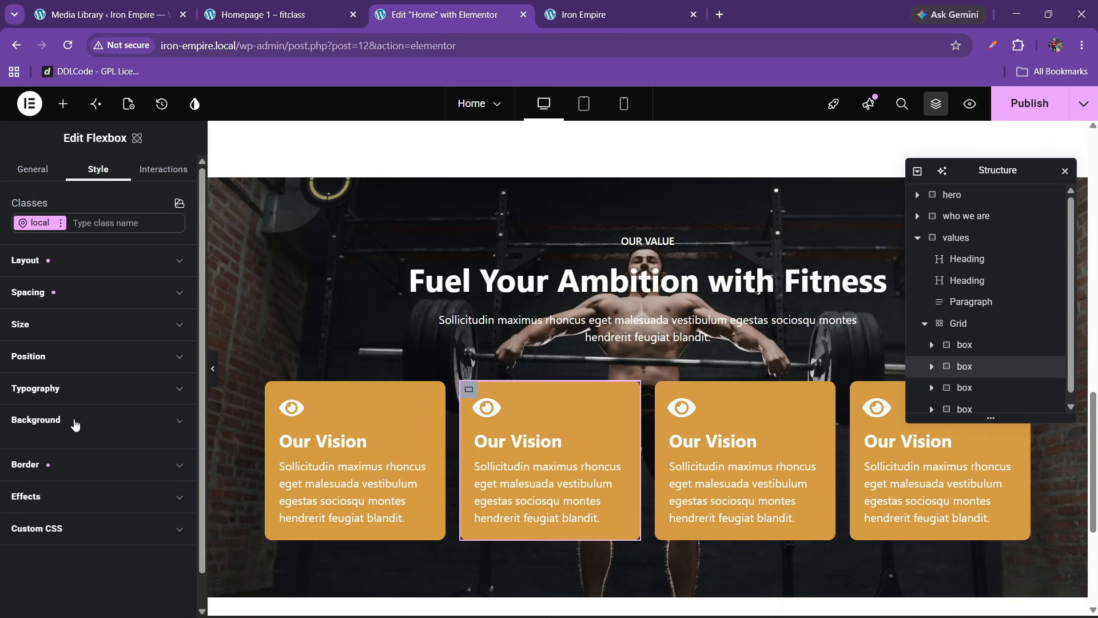
{"action": "left_click", "coordinate": [114, 492]}
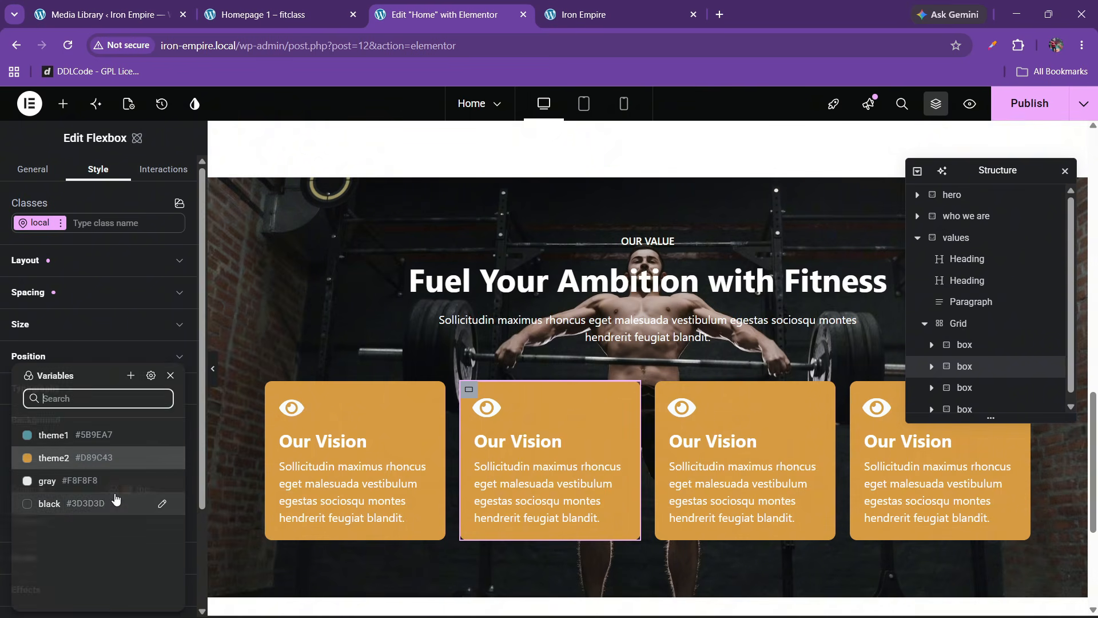
{"action": "left_click", "coordinate": [54, 436]}
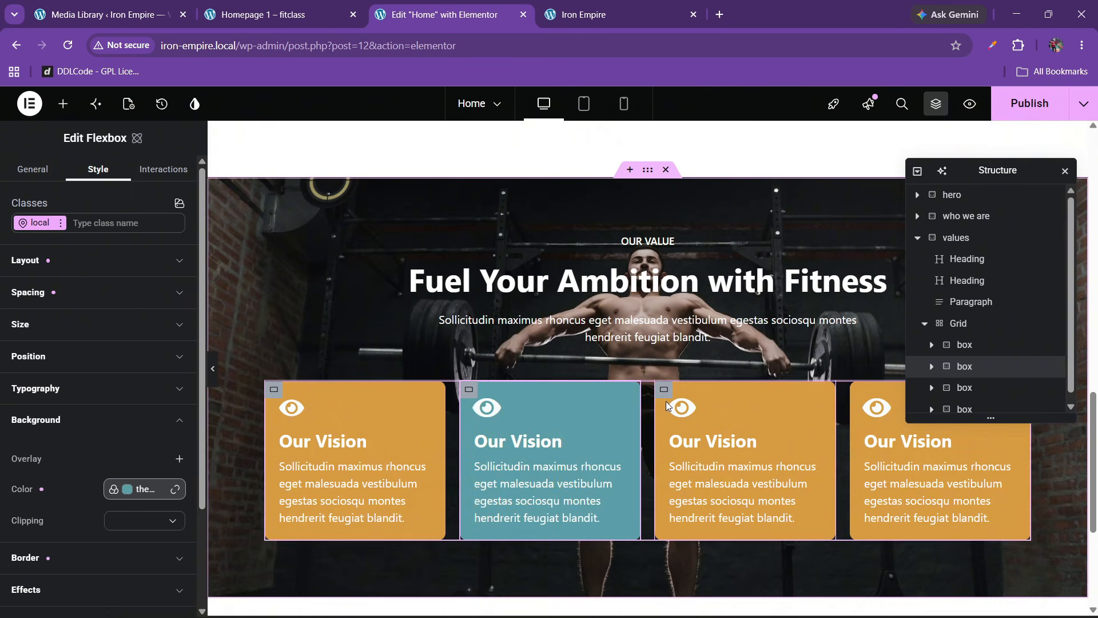
Step: Copy the second box and paste its style onto the third and fourth boxes
{"action": "left_click", "coordinate": [664, 391]}
{"action": "left_click", "coordinate": [968, 369]}
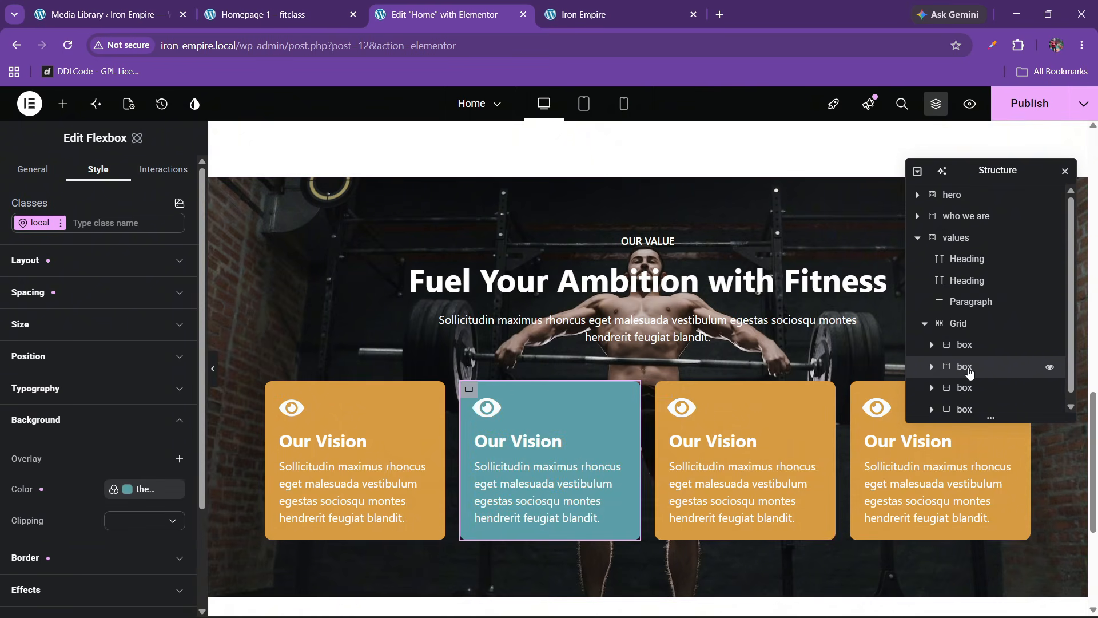
{"action": "right_click", "coordinate": [968, 371]}
{"action": "left_click", "coordinate": [963, 353]}
{"action": "right_click", "coordinate": [972, 392]}
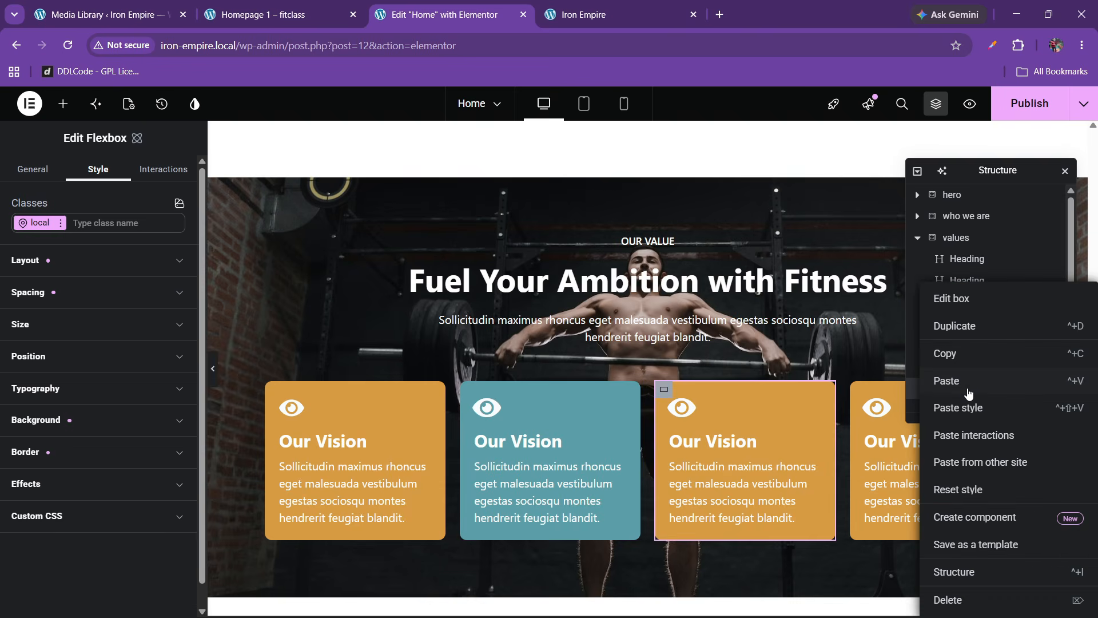
{"action": "left_click", "coordinate": [971, 413]}
{"action": "left_click", "coordinate": [960, 414]}
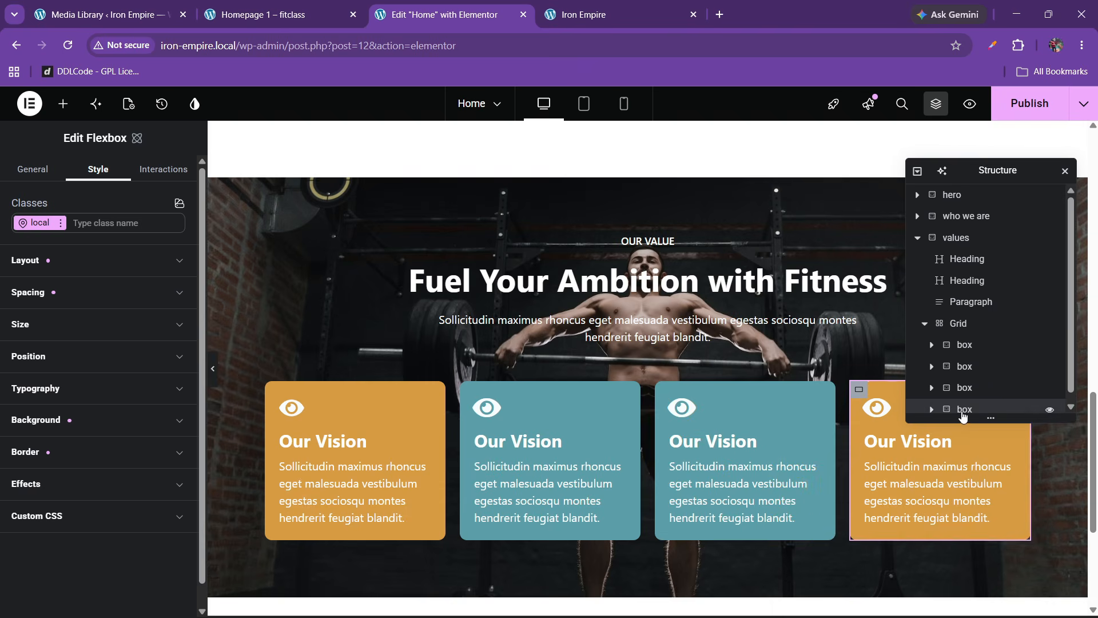
{"action": "right_click", "coordinate": [960, 414]}
{"action": "left_click", "coordinate": [971, 408]}
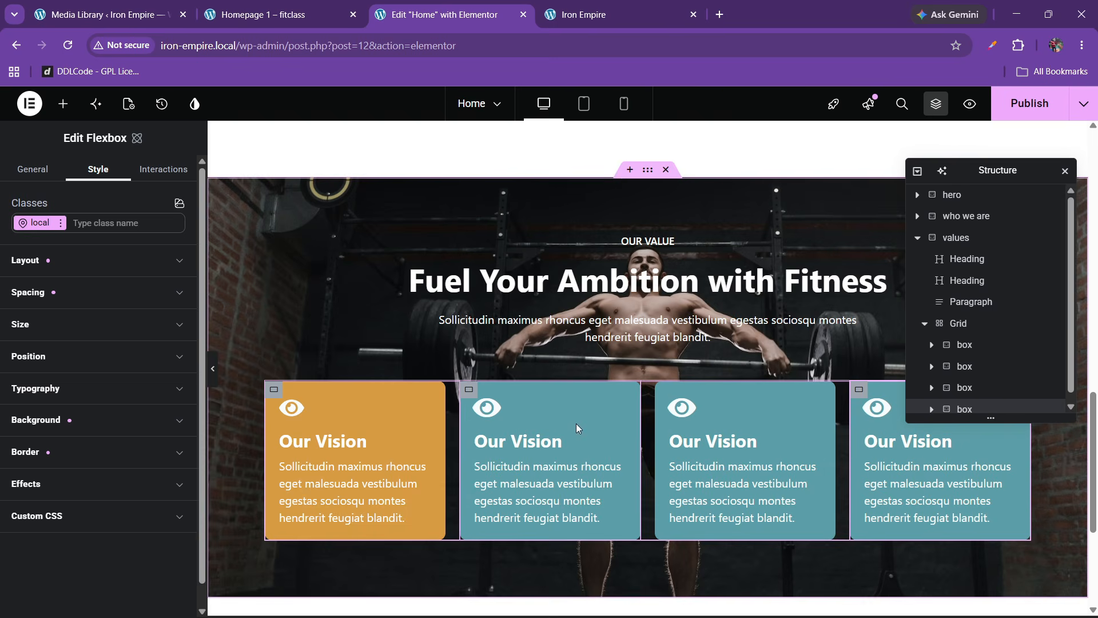
Step: Copy the "Our Mission" heading text from the reference page and use it as the second card's title
{"action": "left_click", "coordinate": [222, 6]}
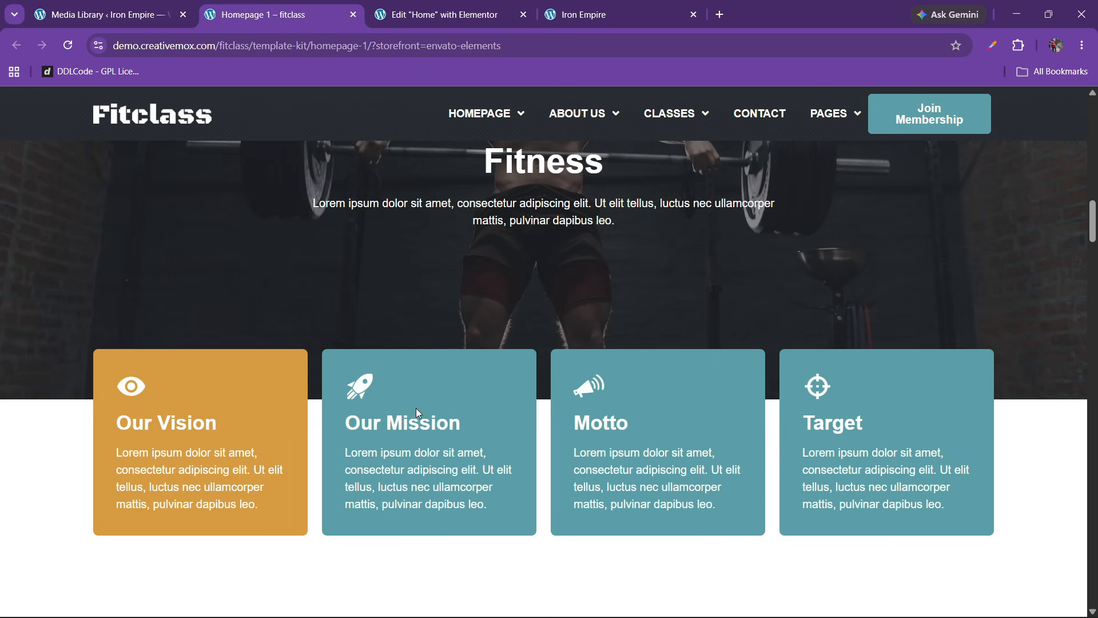
{"action": "left_click_drag", "start_coordinate": [345, 426], "coordinate": [459, 425]}
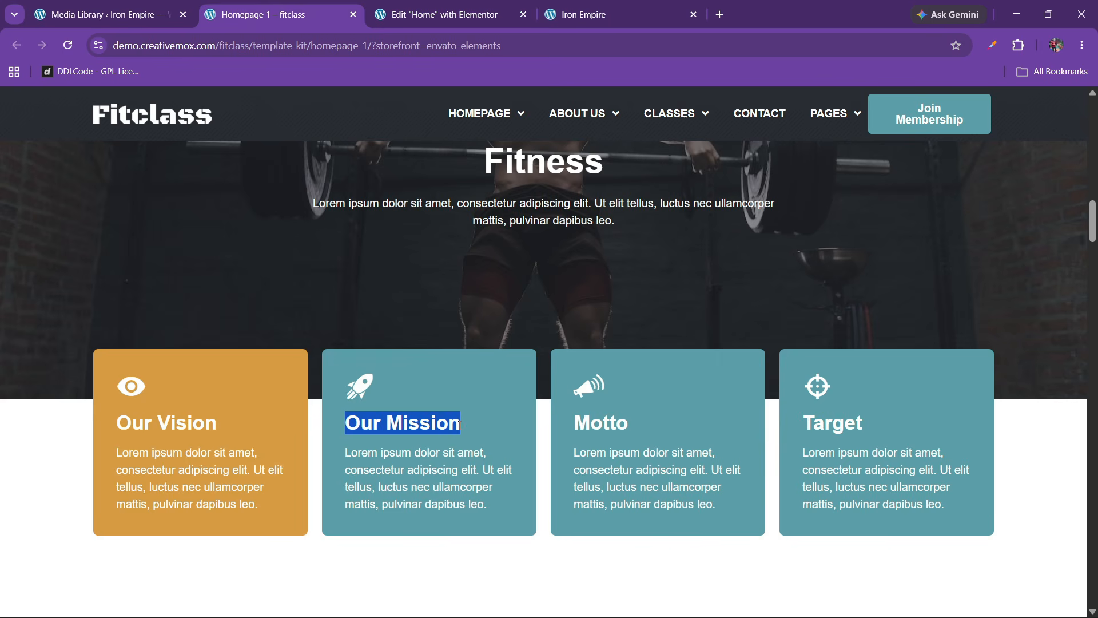
{"action": "left_click", "coordinate": [521, 6]}
{"action": "left_click", "coordinate": [540, 441]}
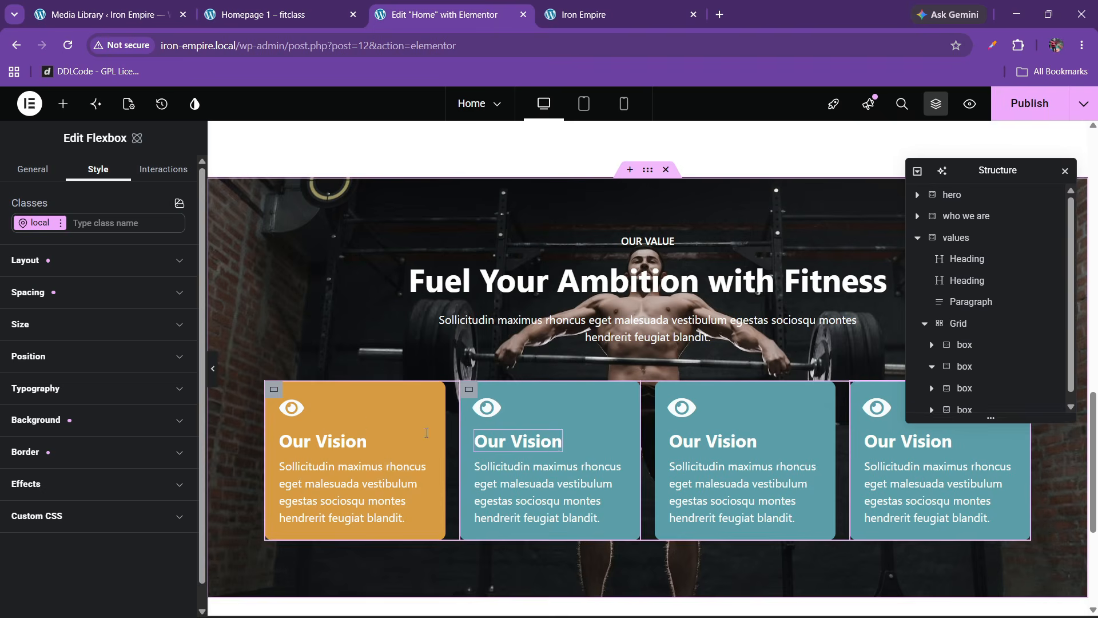
{"action": "left_click_drag", "start_coordinate": [95, 286], "coordinate": [2, 263]}
{"action": "key", "text": "ctrl+v"}
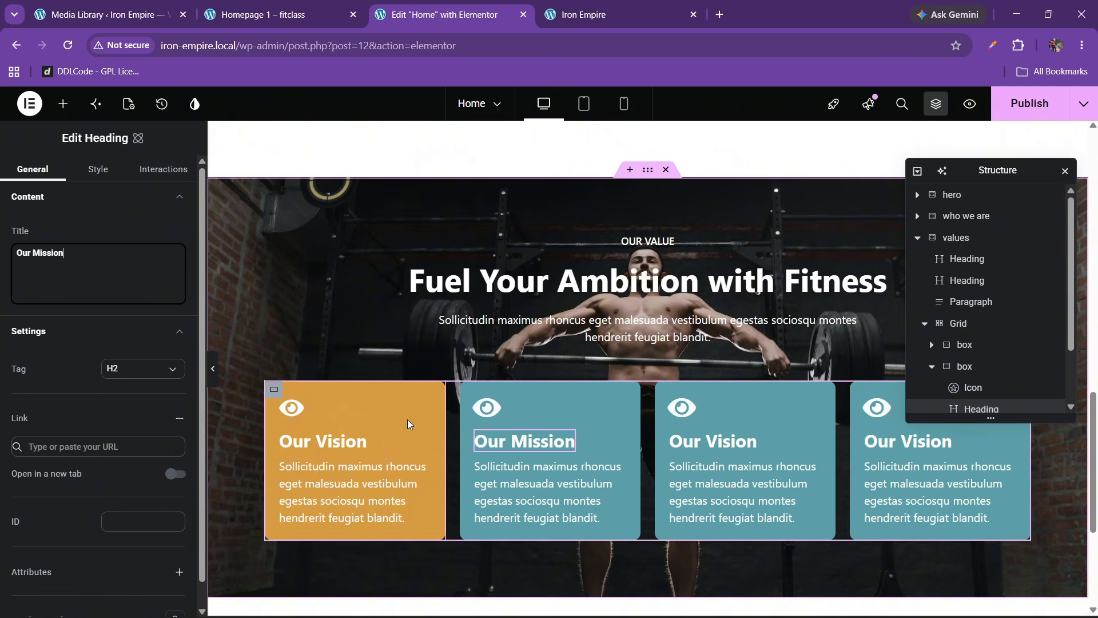
Step: Compare the second card's icon and the card row's placement in the values section with the reference page
{"action": "left_click", "coordinate": [308, 13]}
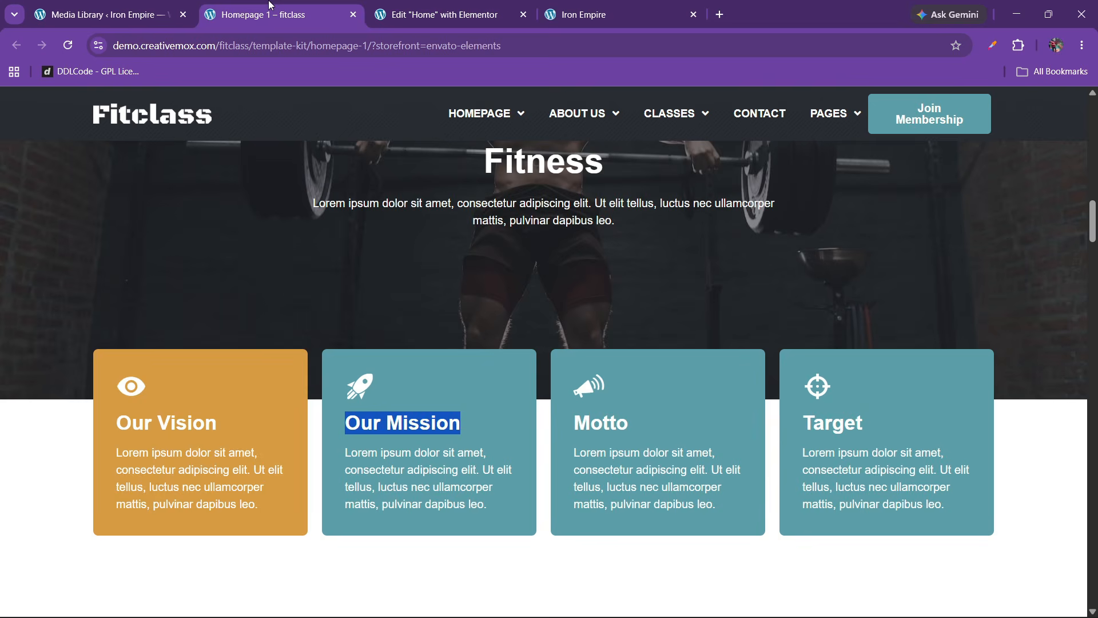
{"action": "left_click", "coordinate": [420, 7]}
{"action": "left_click", "coordinate": [485, 407]}
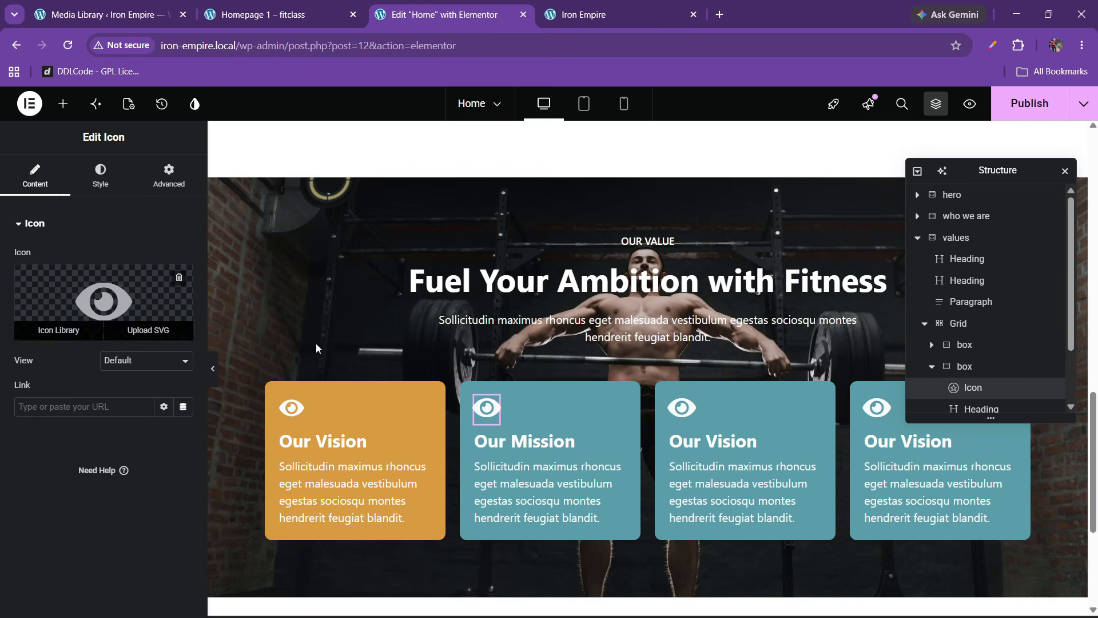
{"action": "scroll", "coordinate": [649, 409], "scroll_direction": "up", "scroll_amount": 3}
{"action": "scroll", "coordinate": [643, 400], "scroll_direction": "down", "scroll_amount": 2}
{"action": "scroll", "coordinate": [644, 396], "scroll_direction": "down", "scroll_amount": 3}
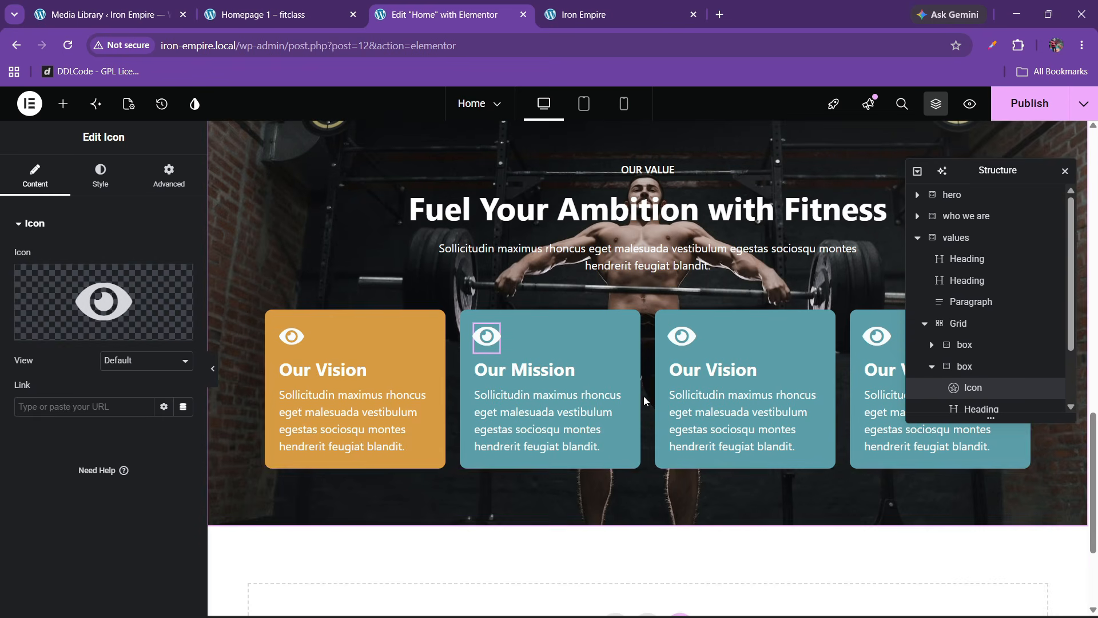
{"action": "left_click", "coordinate": [343, 12]}
{"action": "left_click", "coordinate": [444, 14]}
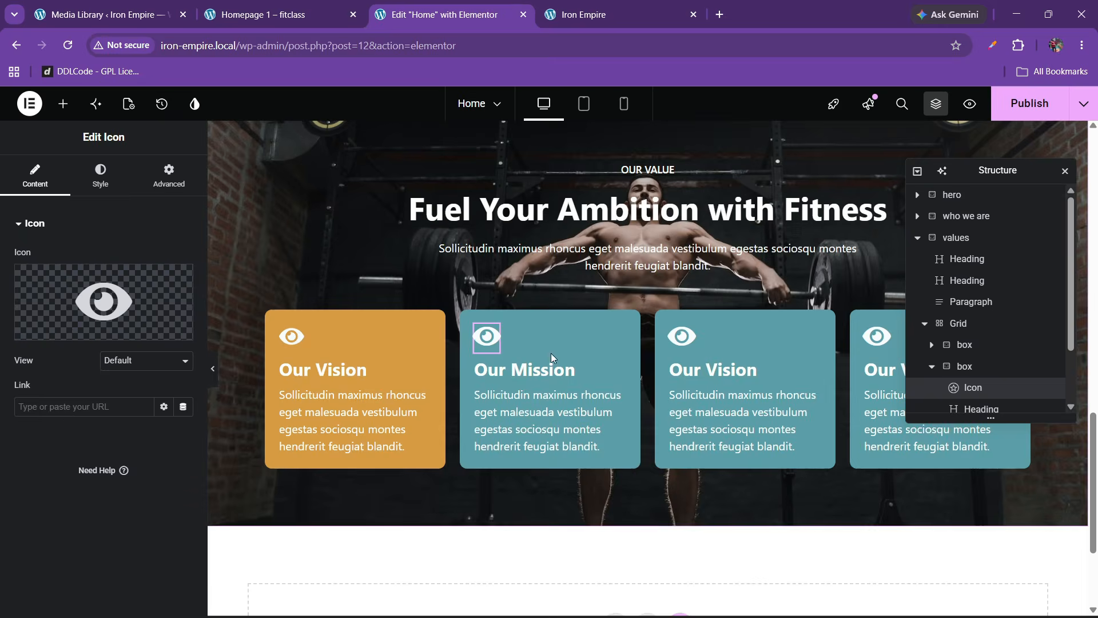
{"action": "scroll", "coordinate": [621, 404], "scroll_direction": "up", "scroll_amount": 2}
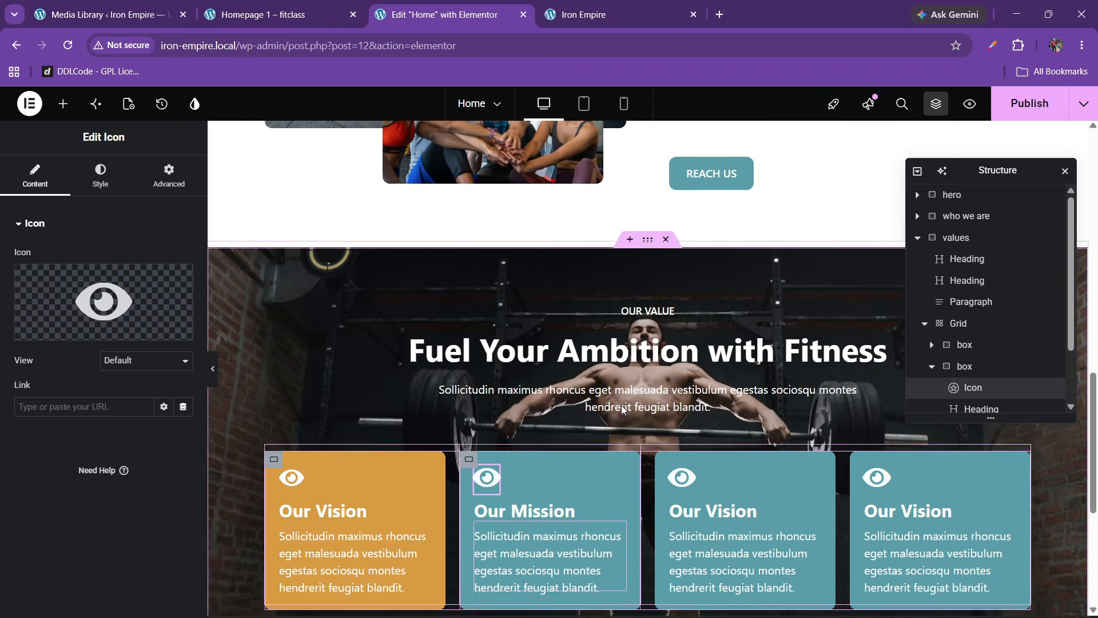
Step: Set the card grid's bottom margin to -9 EM and compare the cards' overlap with the reference page
{"action": "left_click", "coordinate": [985, 325]}
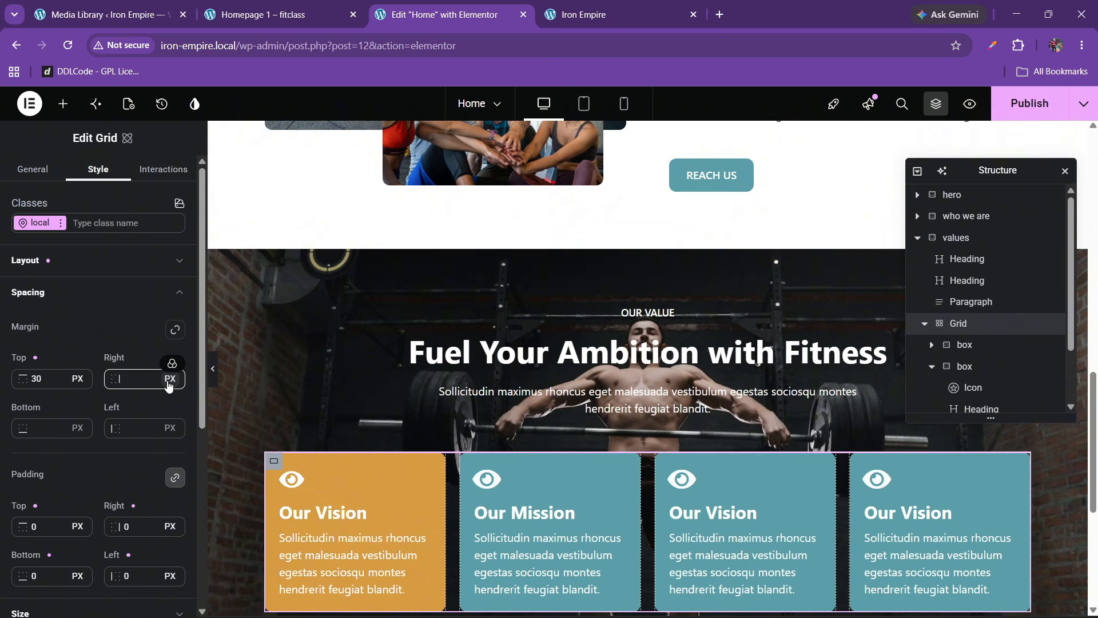
{"action": "left_click", "coordinate": [77, 428]}
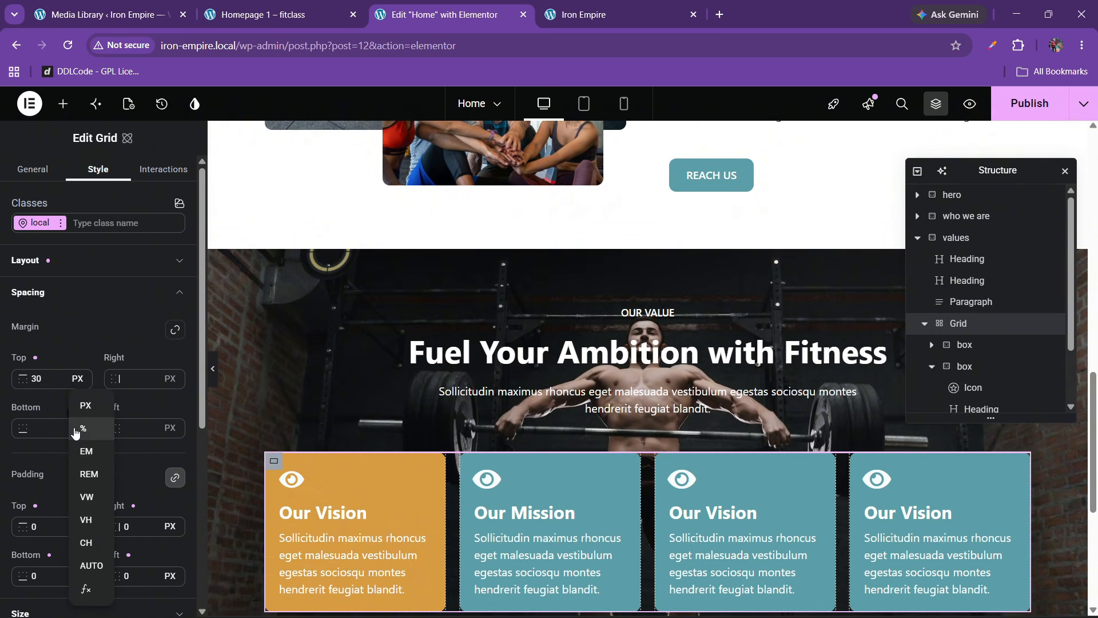
{"action": "left_click", "coordinate": [86, 451]}
{"action": "left_click", "coordinate": [37, 430]}
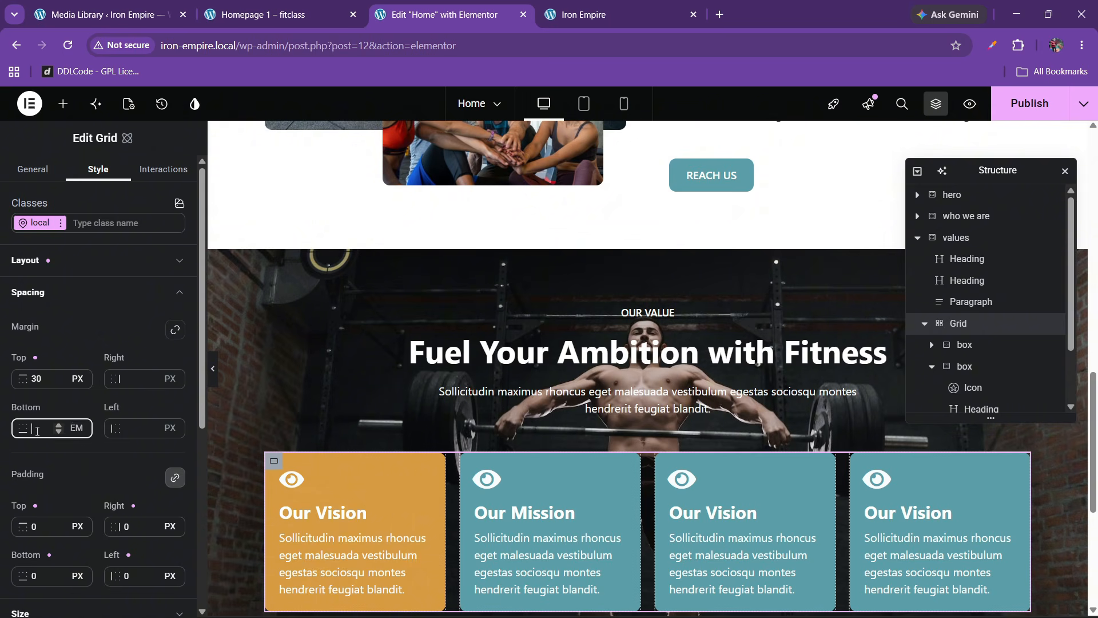
{"action": "type", "text": "2"}
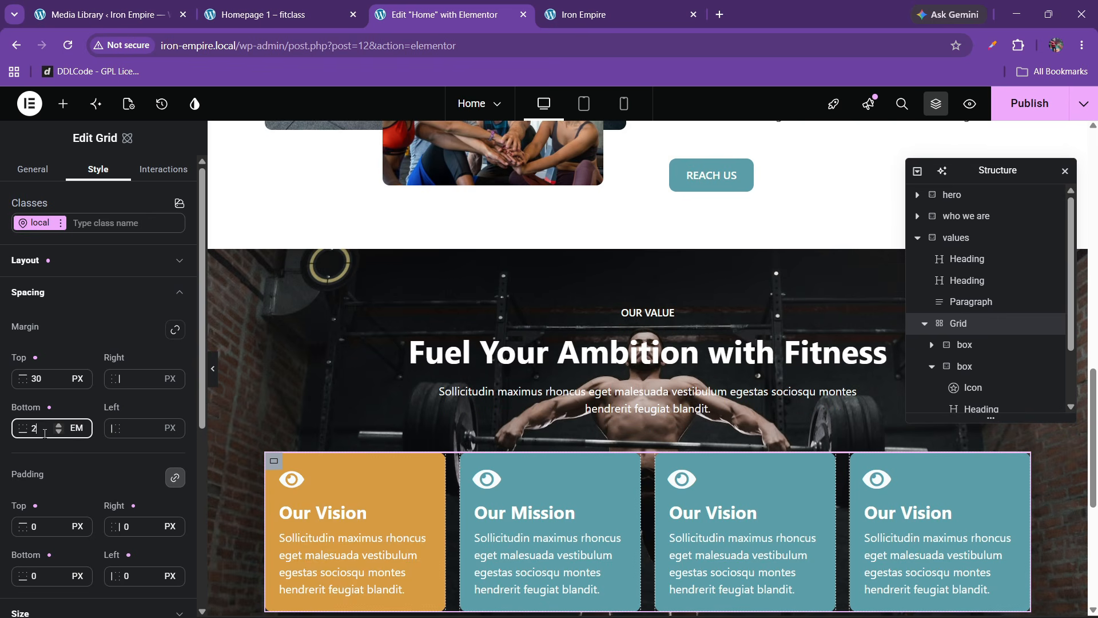
{"action": "key", "text": "BackSpace"}
{"action": "type", "text": "-5"}
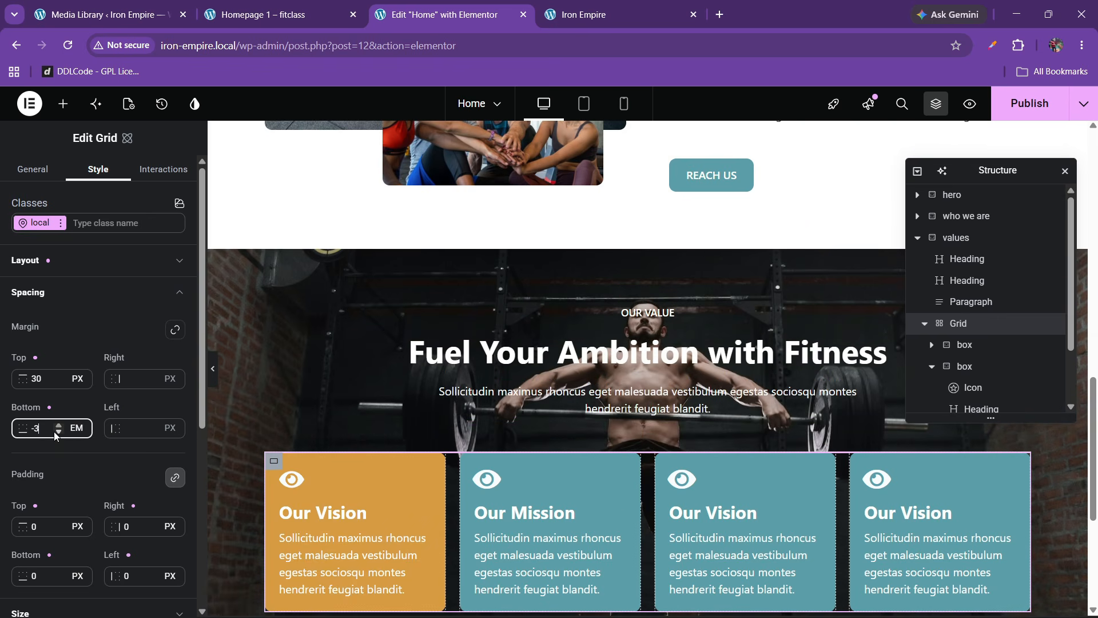
{"action": "key", "text": "BackSpace"}
{"action": "type", "text": "8"}
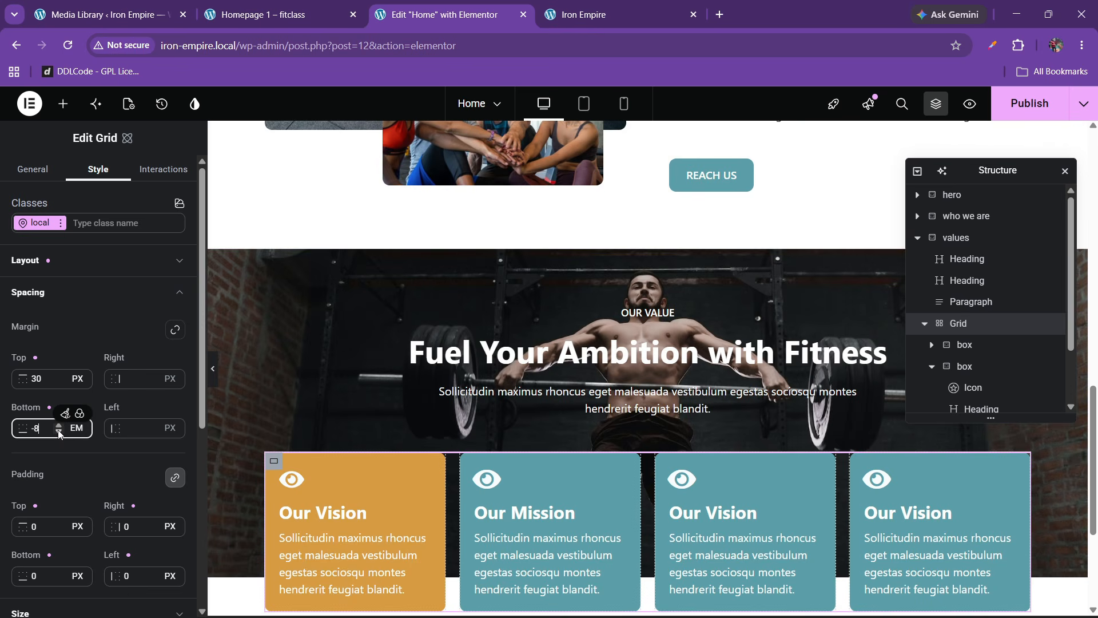
{"action": "left_click", "coordinate": [280, 15]}
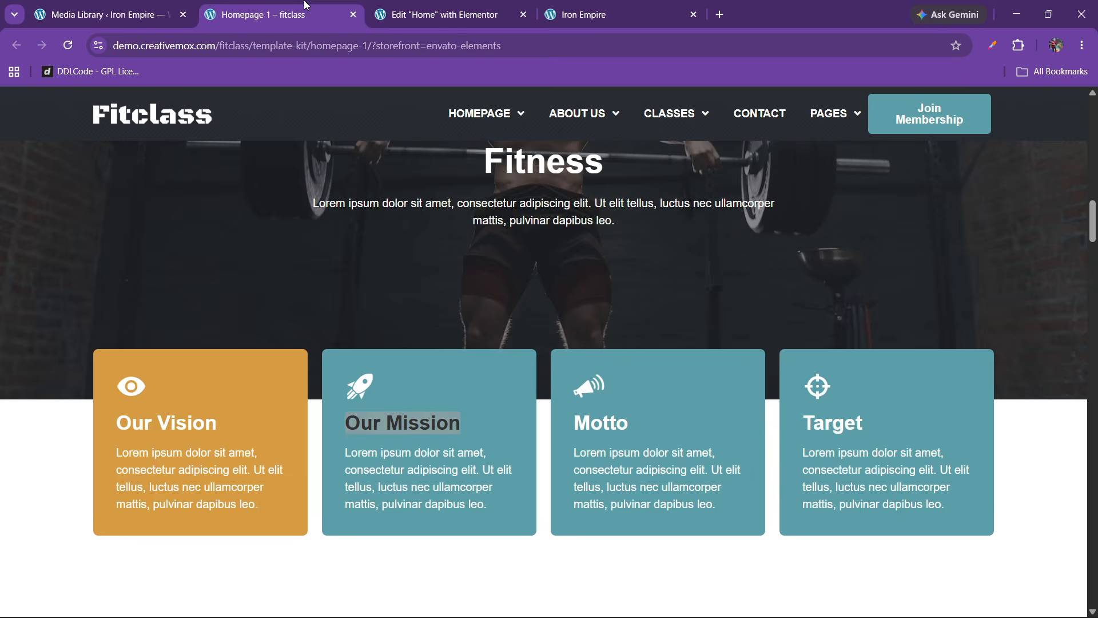
{"action": "left_click", "coordinate": [457, 6]}
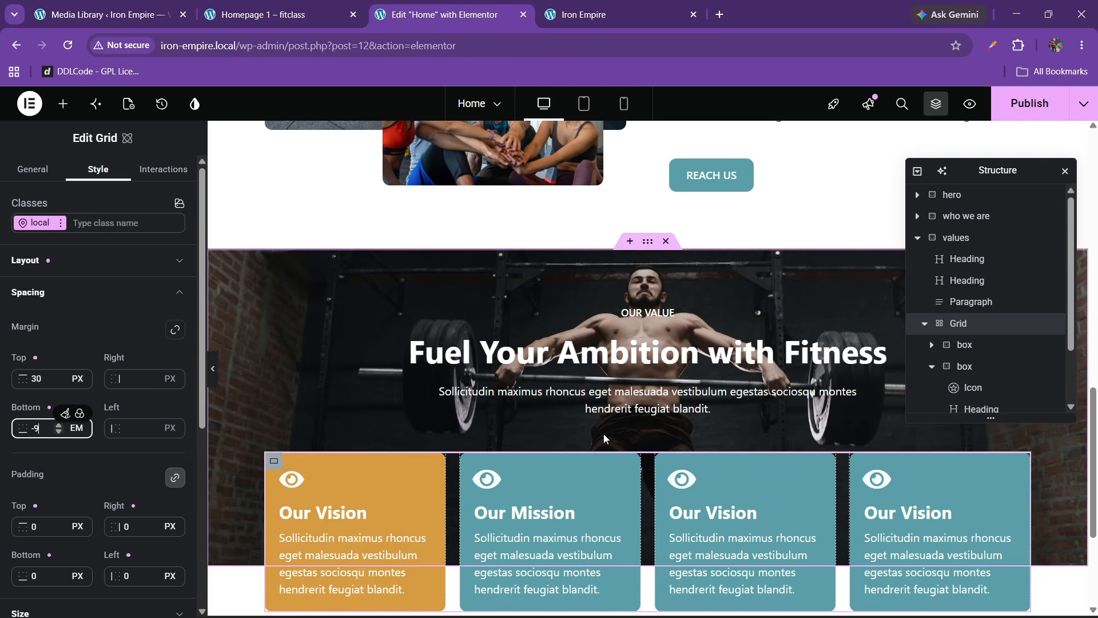
{"action": "scroll", "coordinate": [603, 433], "scroll_direction": "down", "scroll_amount": 2}
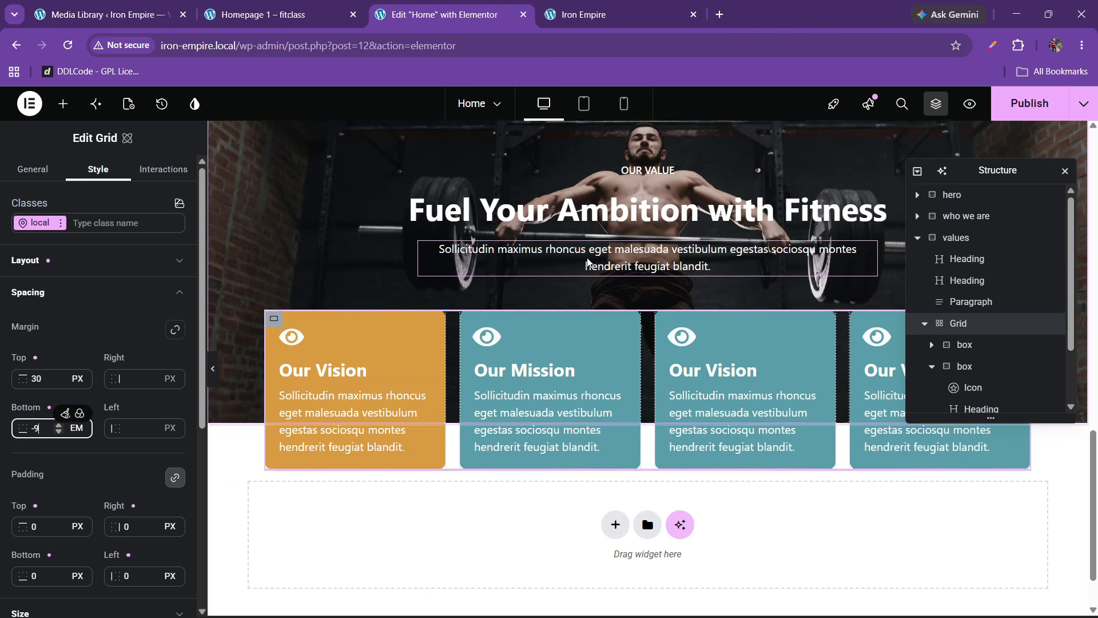
{"action": "scroll", "coordinate": [601, 334], "scroll_direction": "up", "scroll_amount": 1}
{"action": "scroll", "coordinate": [601, 334], "scroll_direction": "up", "scroll_amount": 1}
Step: Try 120 px padding on all sides of the values section, and return it to 80 px
{"action": "left_click", "coordinate": [647, 171]}
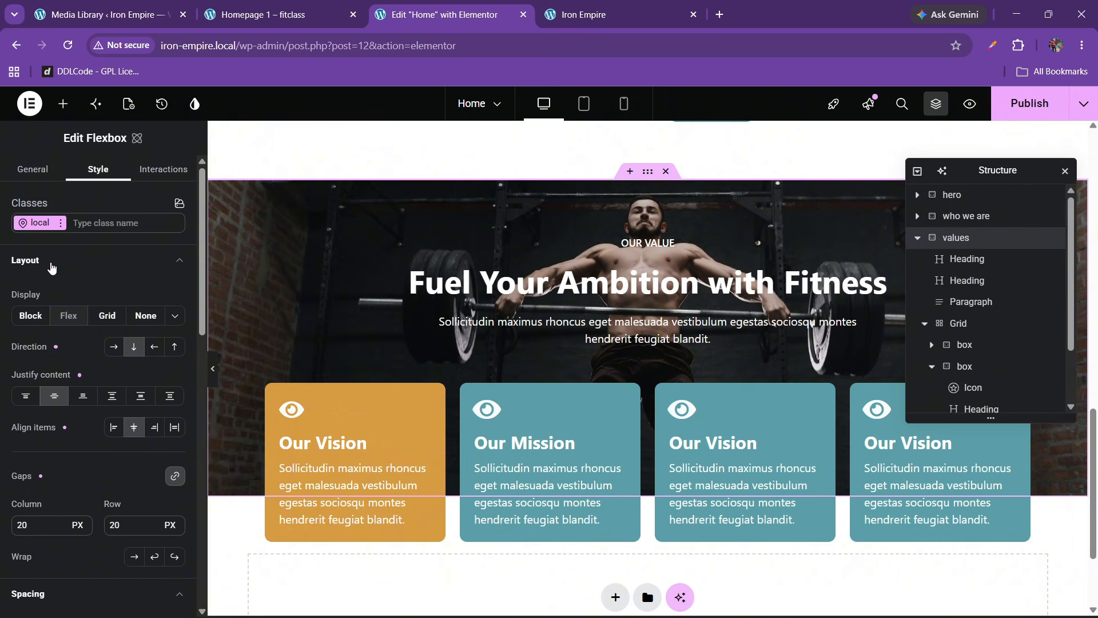
{"action": "scroll", "coordinate": [57, 354], "scroll_direction": "down", "scroll_amount": 6}
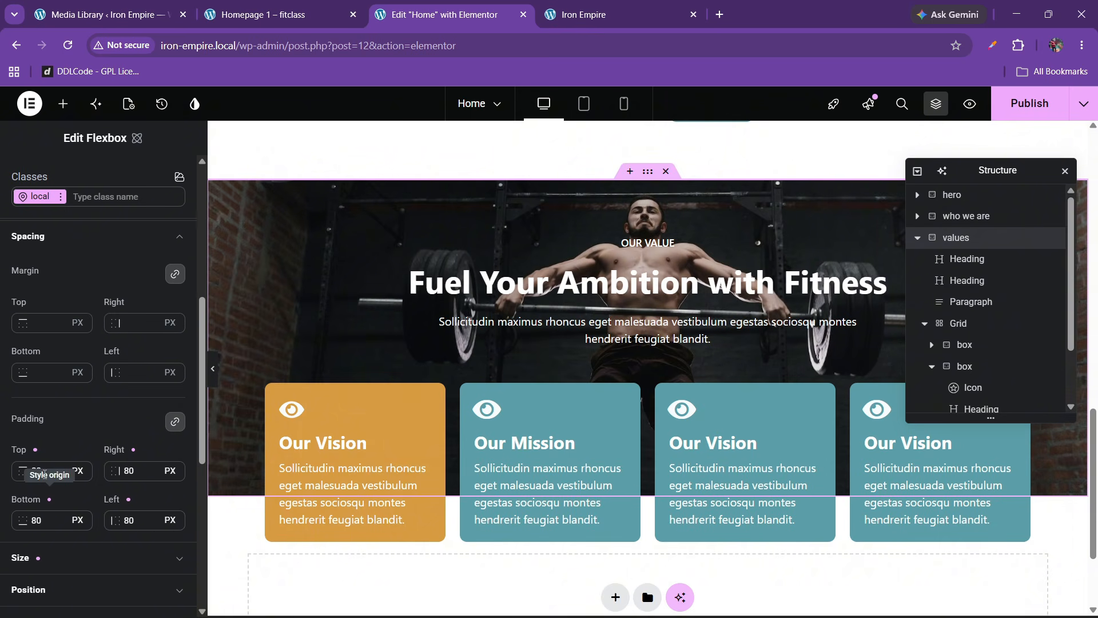
{"action": "left_click", "coordinate": [40, 470]}
{"action": "double_click", "coordinate": [33, 470]}
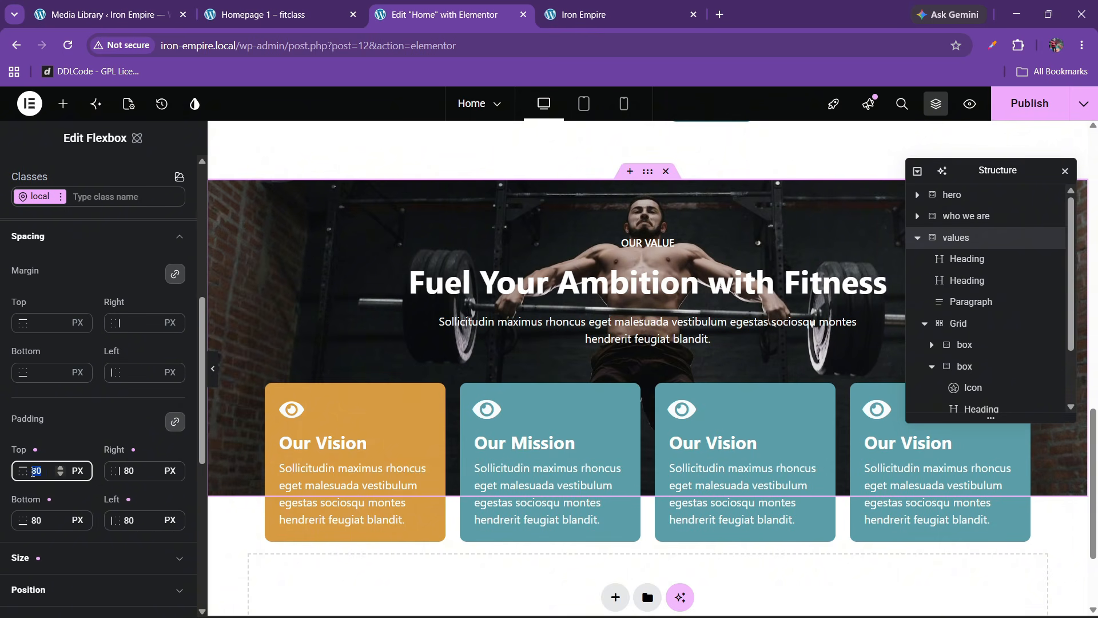
{"action": "key", "text": "BackSpace"}
{"action": "type", "text": "120"}
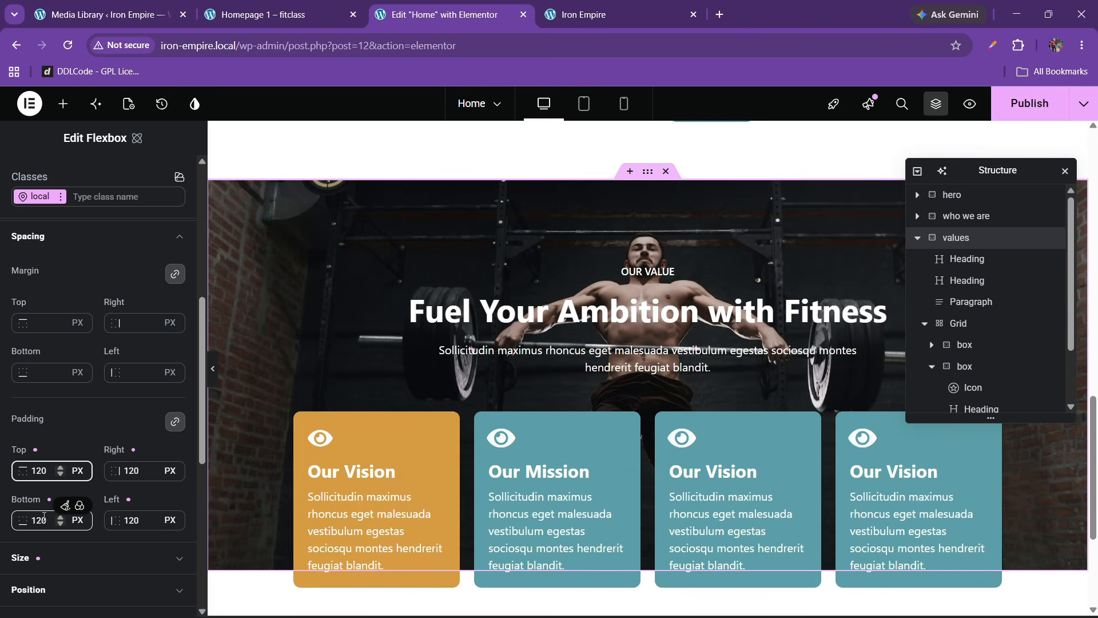
{"action": "key", "text": "BackSpace"}
{"action": "key", "text": "BackSpace"}
{"action": "key", "text": "BackSpace"}
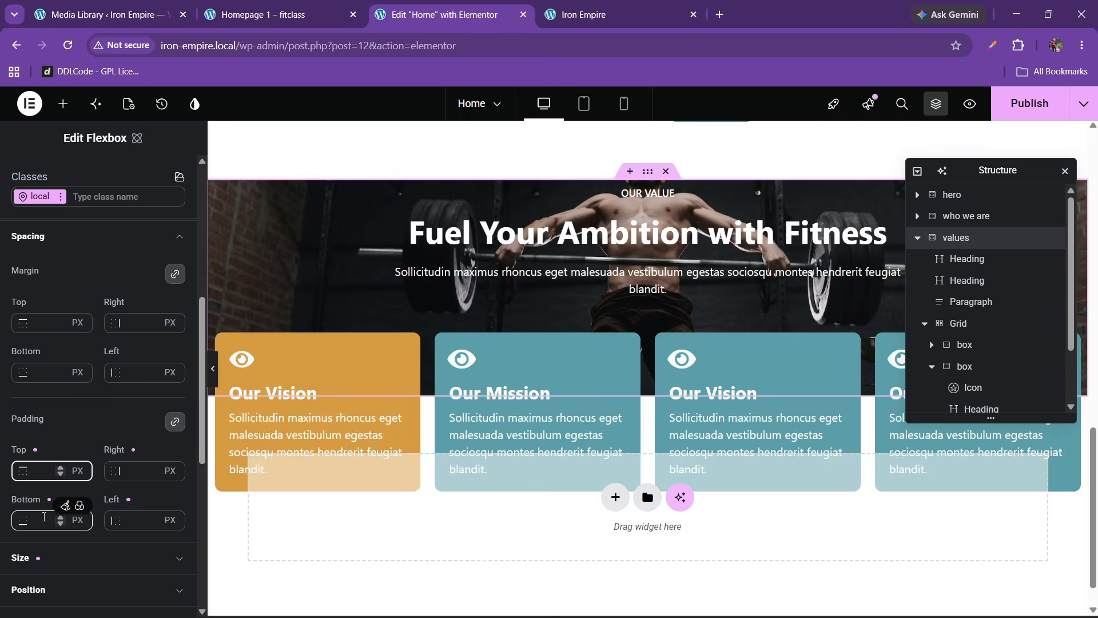
{"action": "type", "text": "80"}
Step: Unlink the values section's padding and set its top and bottom padding to 120 px
{"action": "left_click", "coordinate": [175, 421]}
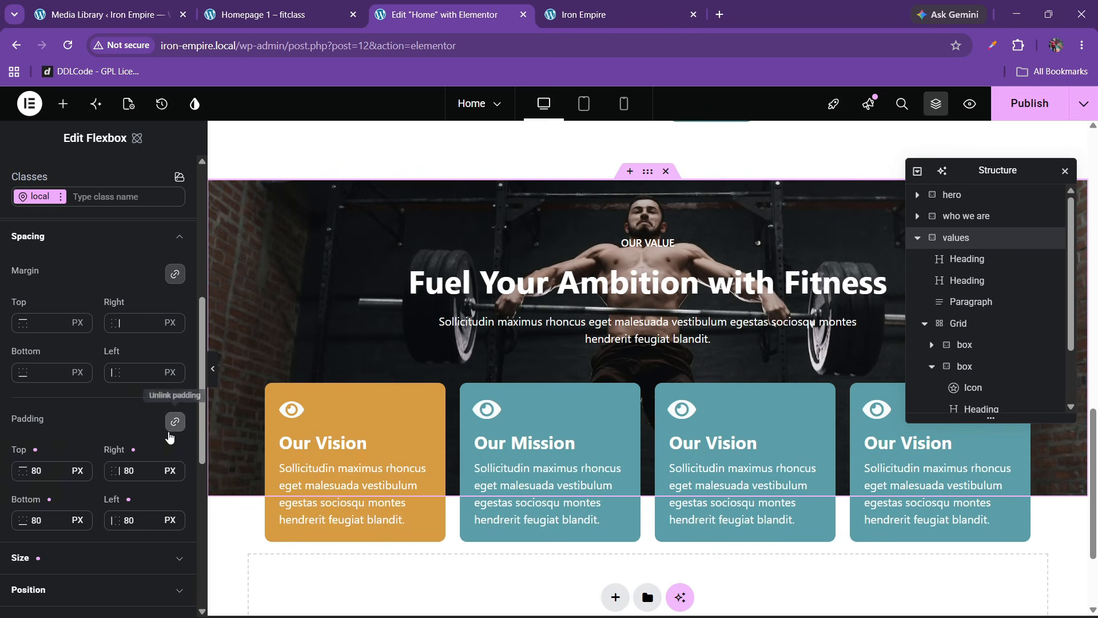
{"action": "left_click", "coordinate": [39, 469]}
{"action": "type", "text": "120"}
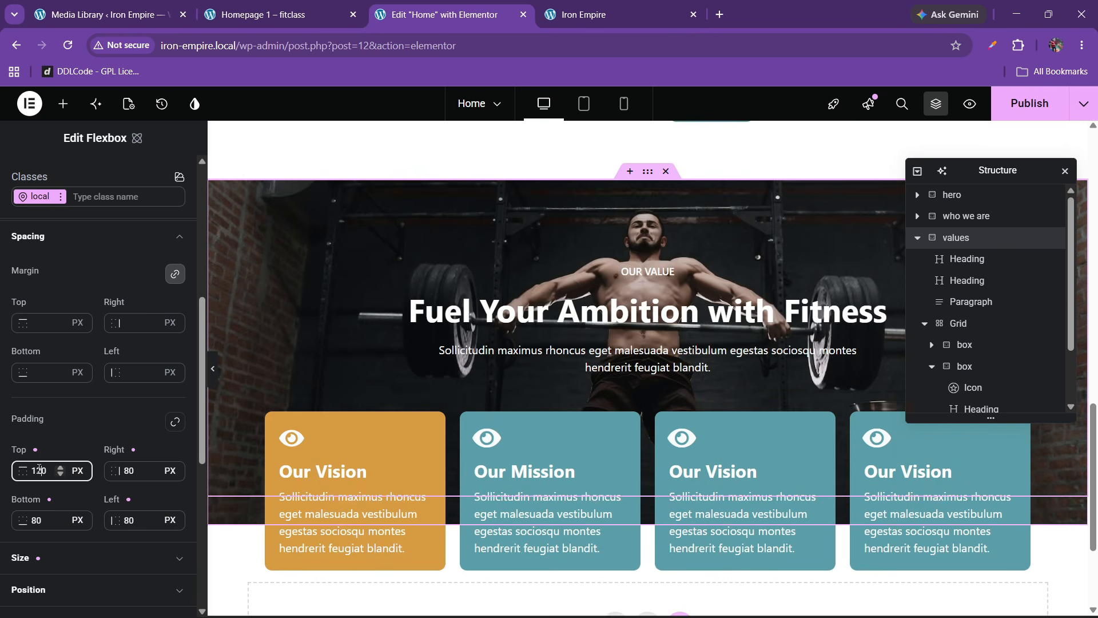
{"action": "left_click", "coordinate": [35, 518]}
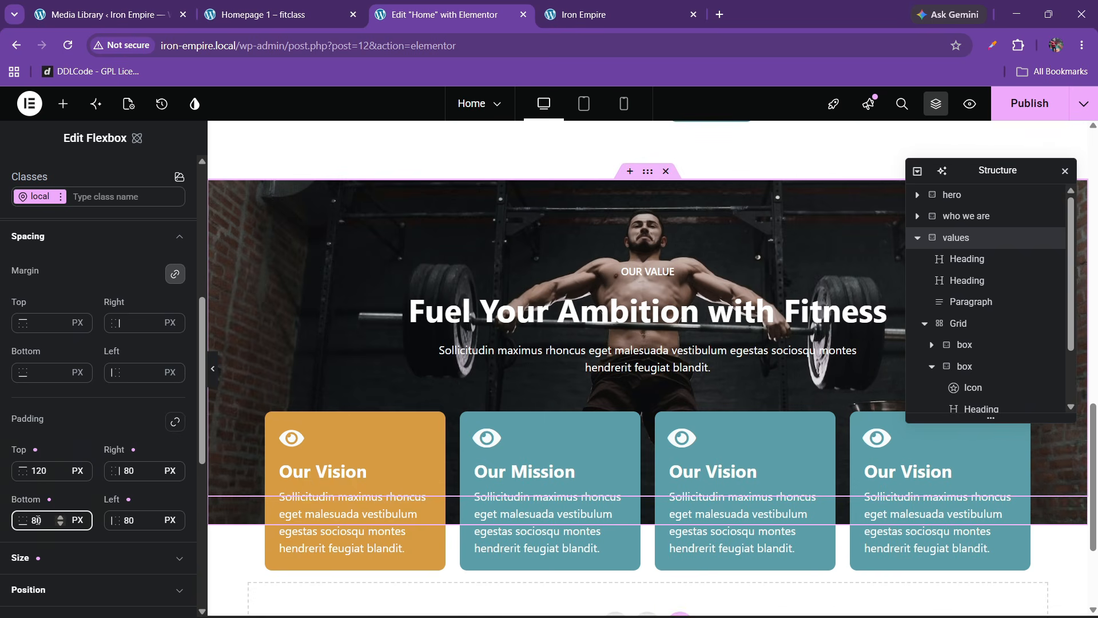
{"action": "type", "text": "120"}
Step: Set the bottom margin of the card grid to -12 EM
{"action": "scroll", "coordinate": [575, 437], "scroll_direction": "down", "scroll_amount": 1}
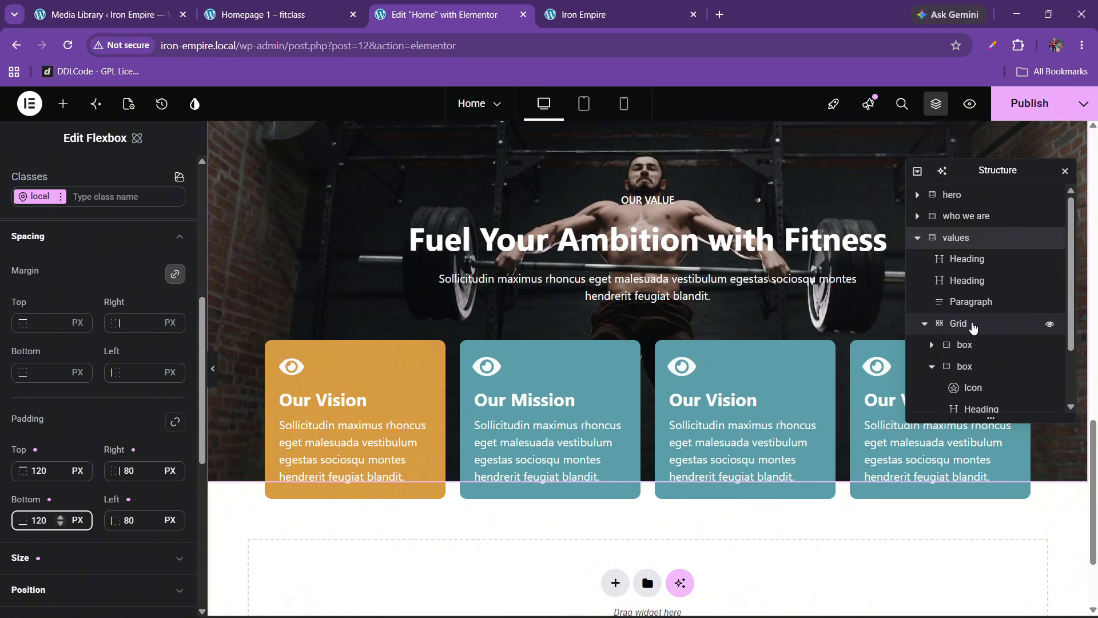
{"action": "left_click", "coordinate": [966, 324]}
{"action": "left_click", "coordinate": [48, 427]}
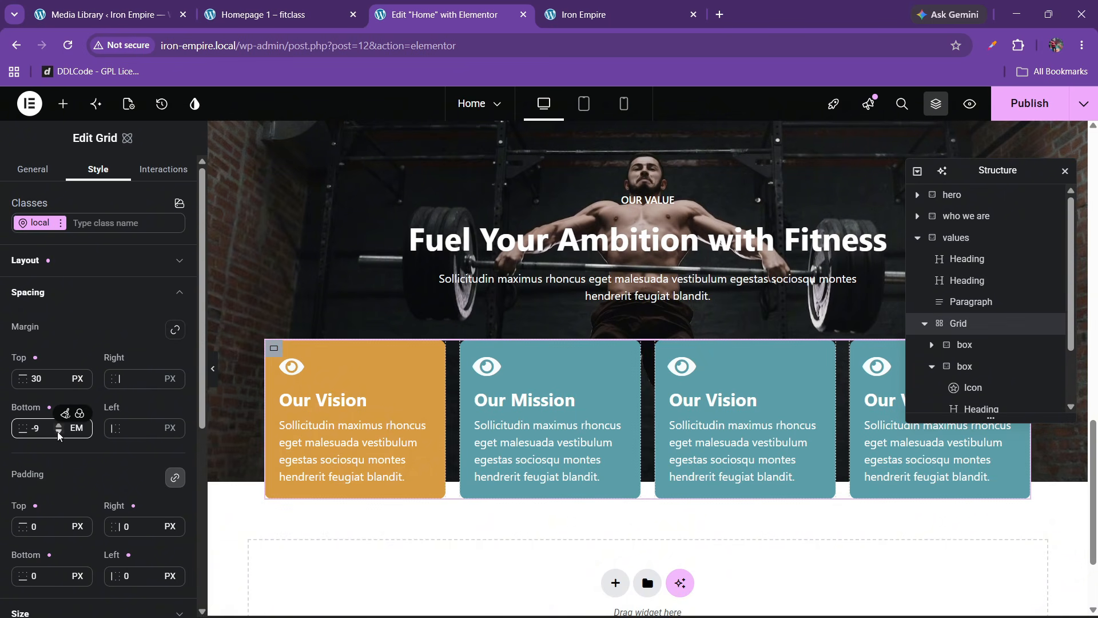
{"action": "left_click", "coordinate": [58, 432]}
{"action": "left_click", "coordinate": [58, 432]}
{"action": "left_click", "coordinate": [58, 432]}
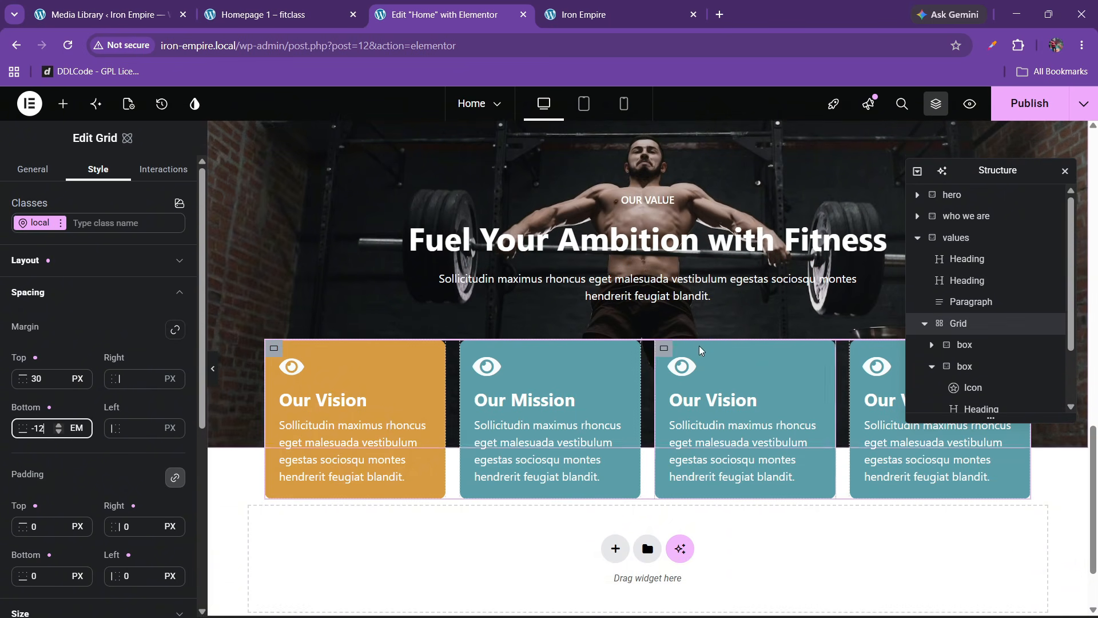
Step: Set the values section's background color to black, #000000
{"action": "scroll", "coordinate": [699, 346], "scroll_direction": "up", "scroll_amount": 2}
{"action": "left_click", "coordinate": [956, 238]}
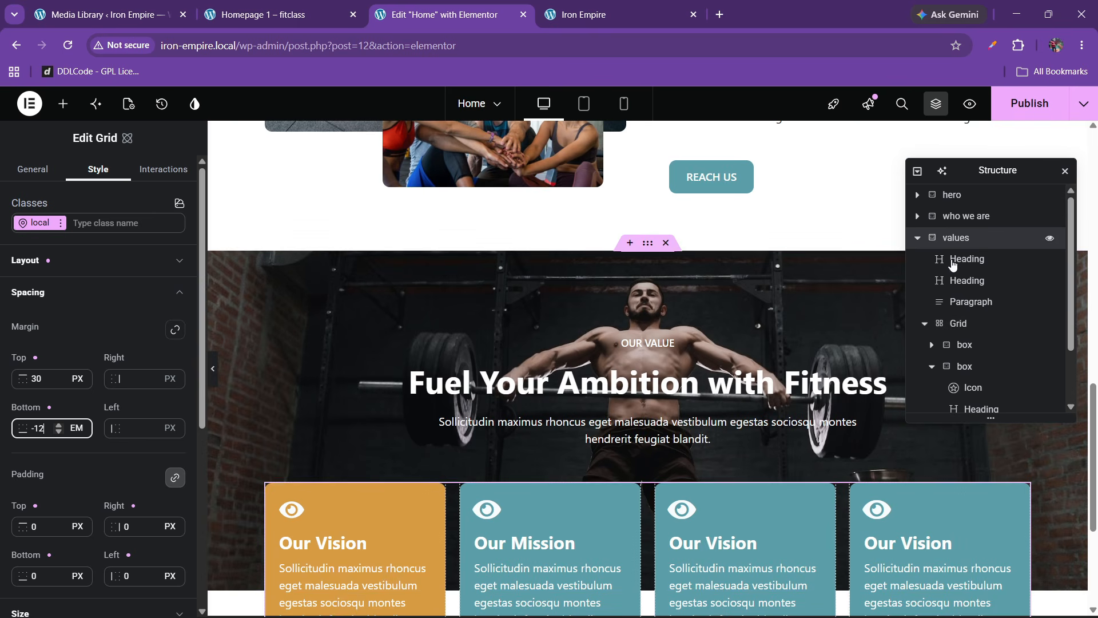
{"action": "scroll", "coordinate": [100, 388], "scroll_direction": "down", "scroll_amount": 10}
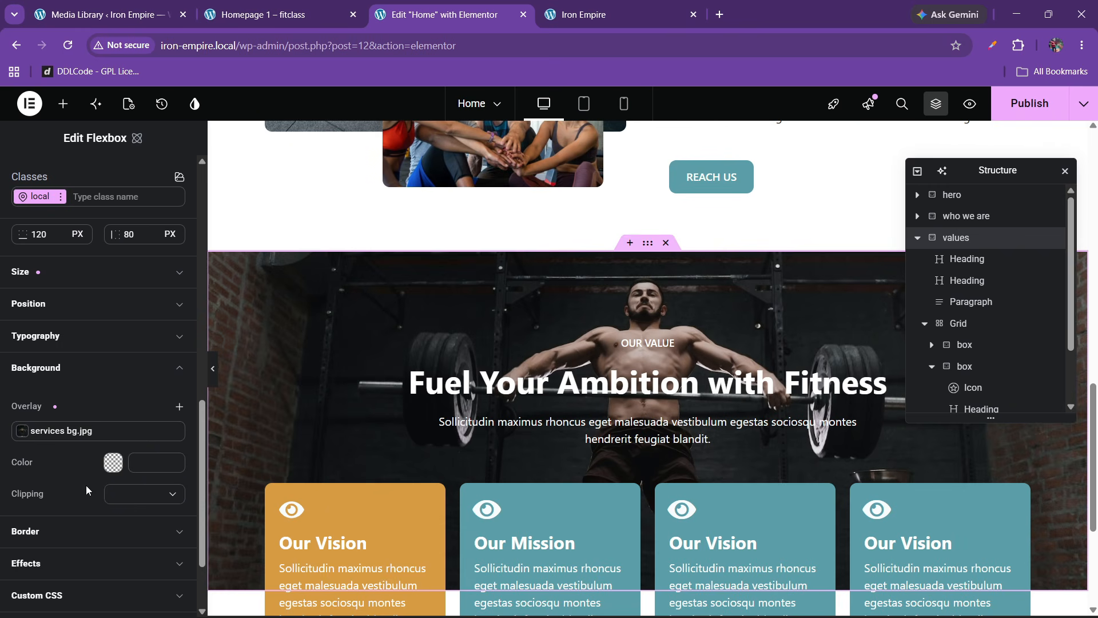
{"action": "left_click", "coordinate": [114, 463]}
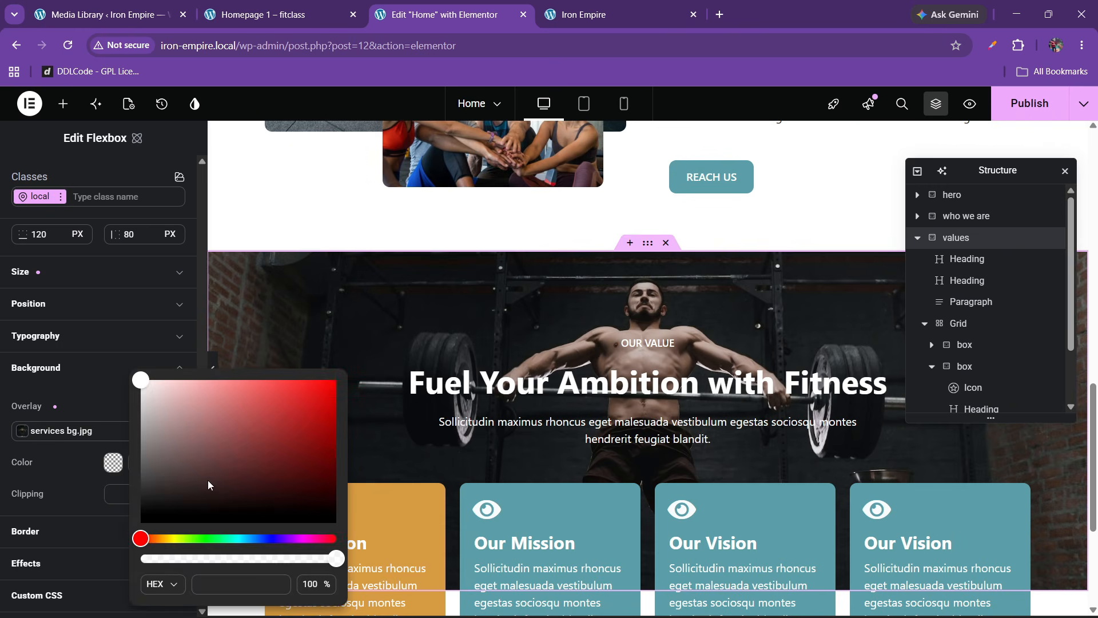
{"action": "left_click", "coordinate": [56, 471]}
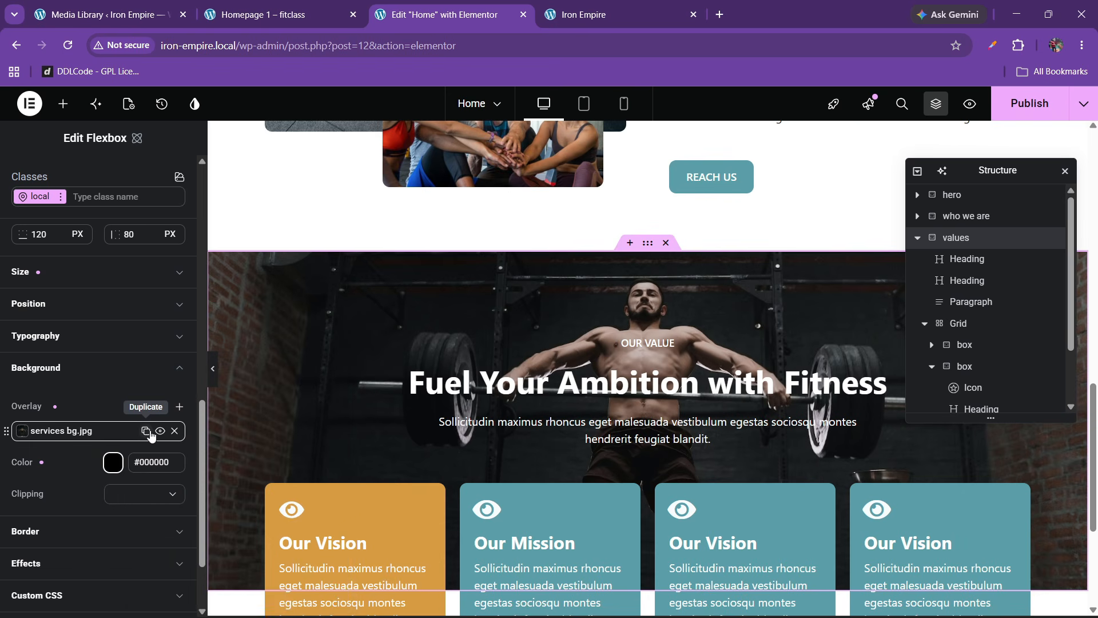
Step: Add a black color overlay at 49% opacity (#0000007d) above the values section's background image
{"action": "left_click", "coordinate": [180, 407]}
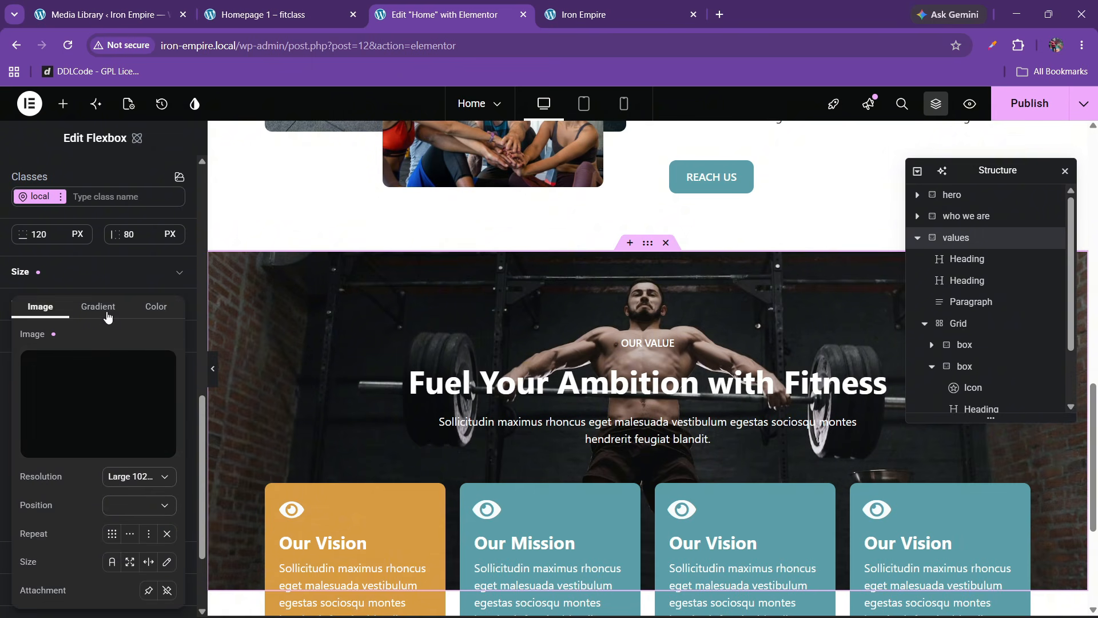
{"action": "left_click", "coordinate": [150, 307]}
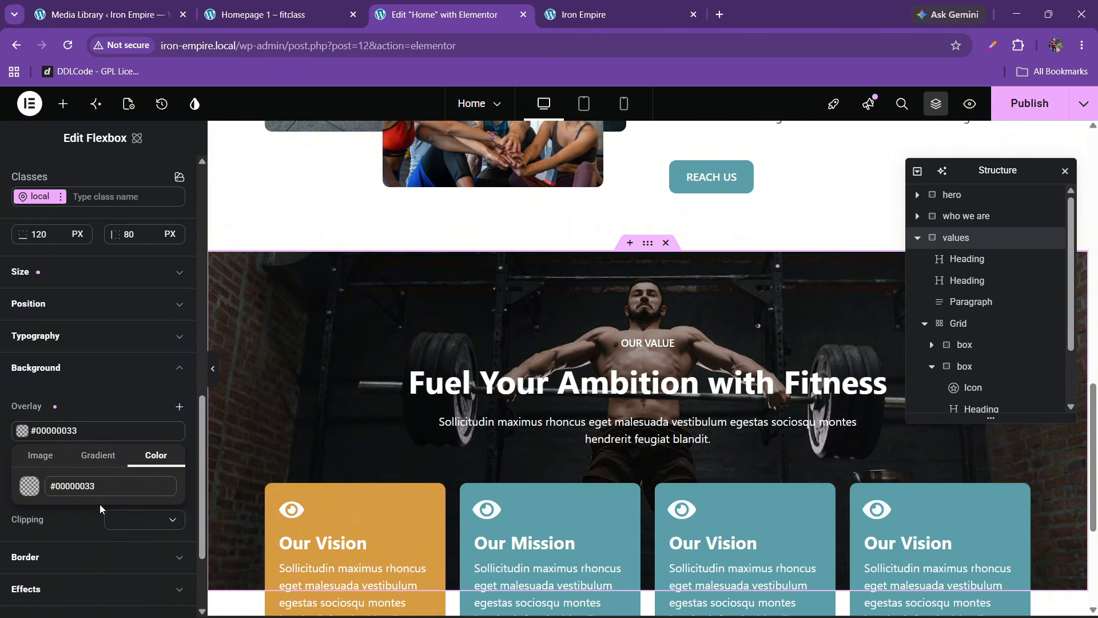
{"action": "left_click", "coordinate": [29, 486]}
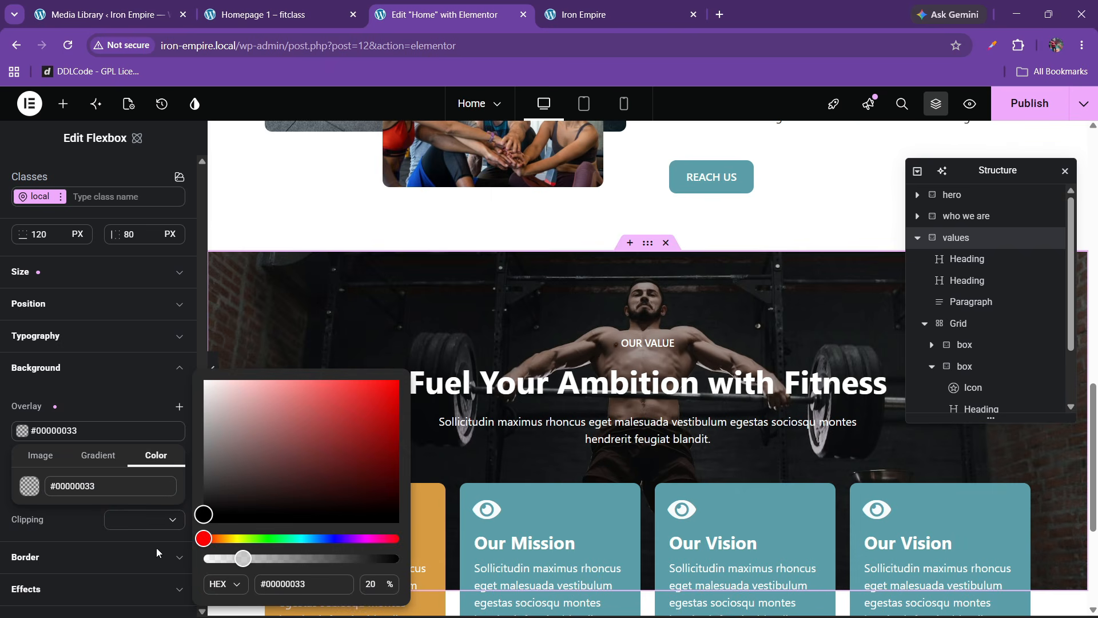
{"action": "mouse_move", "coordinate": [321, 565]}
{"action": "left_mouse_down"}
{"action": "mouse_move", "coordinate": [371, 561]}
{"action": "mouse_move", "coordinate": [299, 568]}
{"action": "left_mouse_up"}
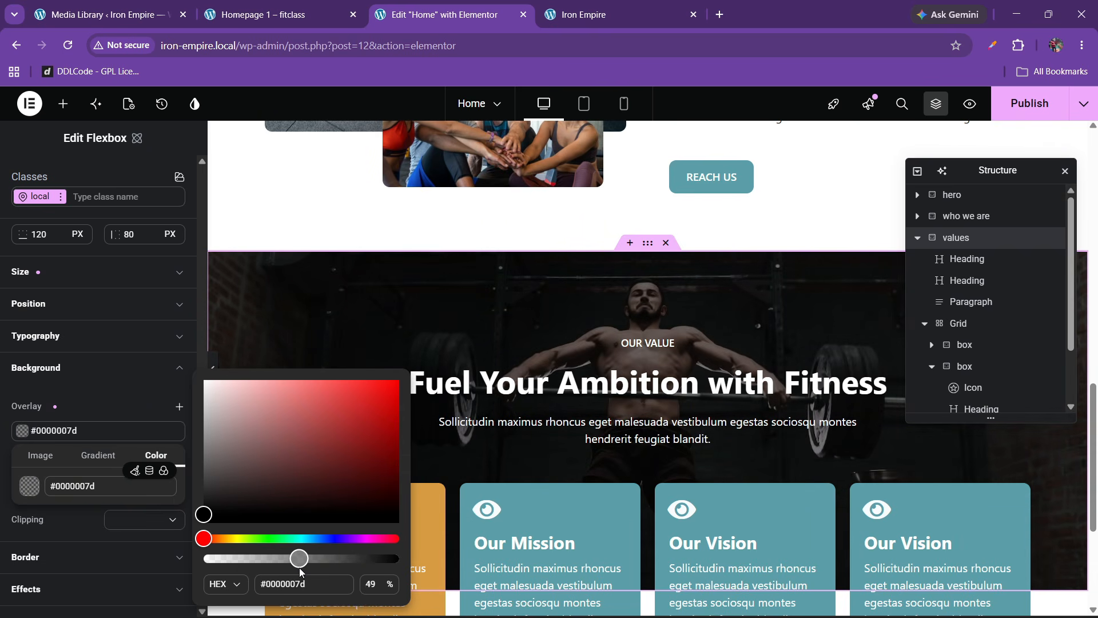
{"action": "left_click", "coordinate": [129, 395]}
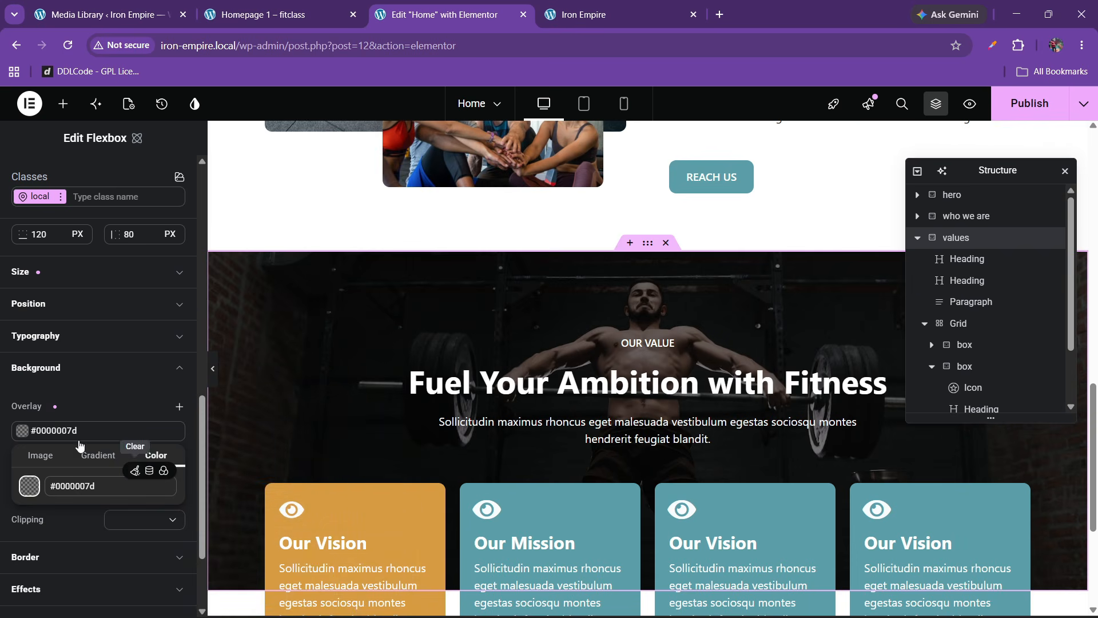
{"action": "left_click", "coordinate": [60, 376]}
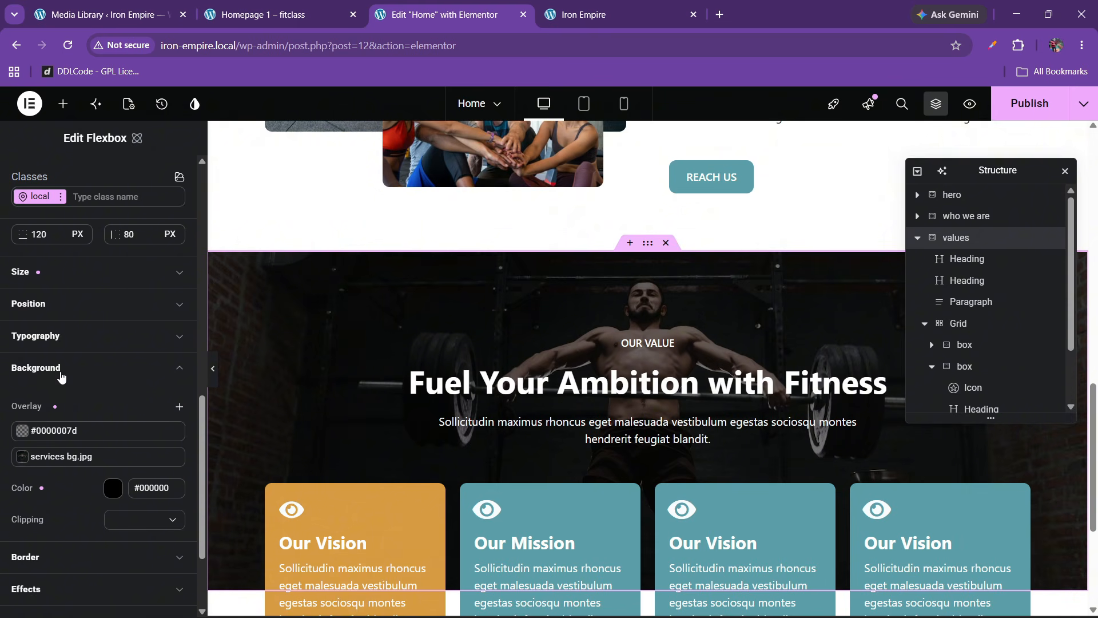
Step: Check the values section's background clipping options without choosing one, and publish the page
{"action": "left_click", "coordinate": [140, 513]}
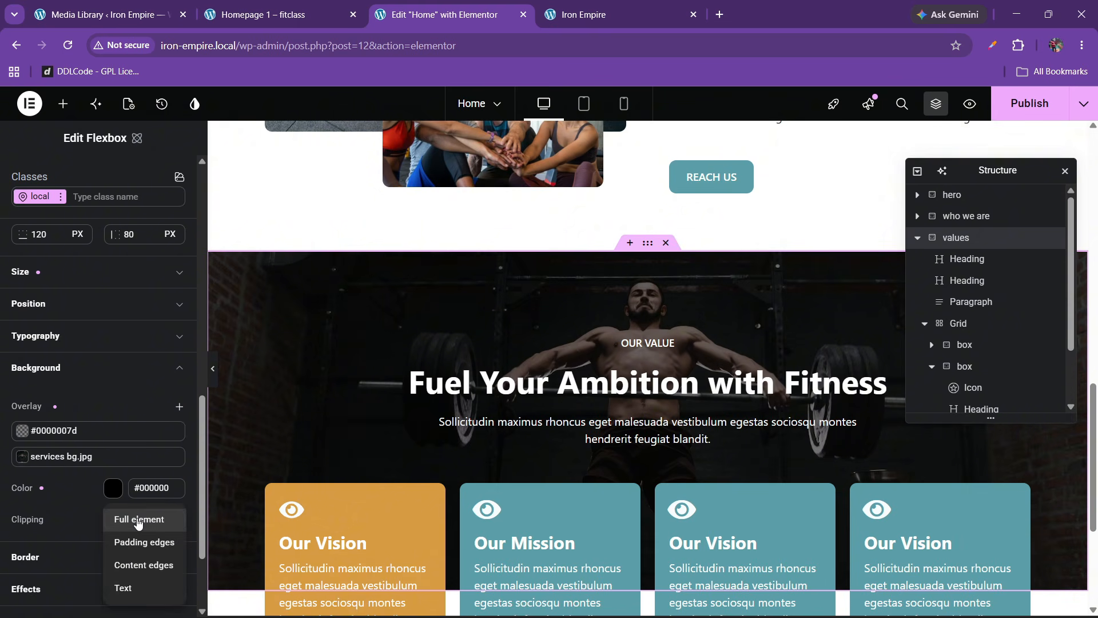
{"action": "left_click", "coordinate": [78, 500]}
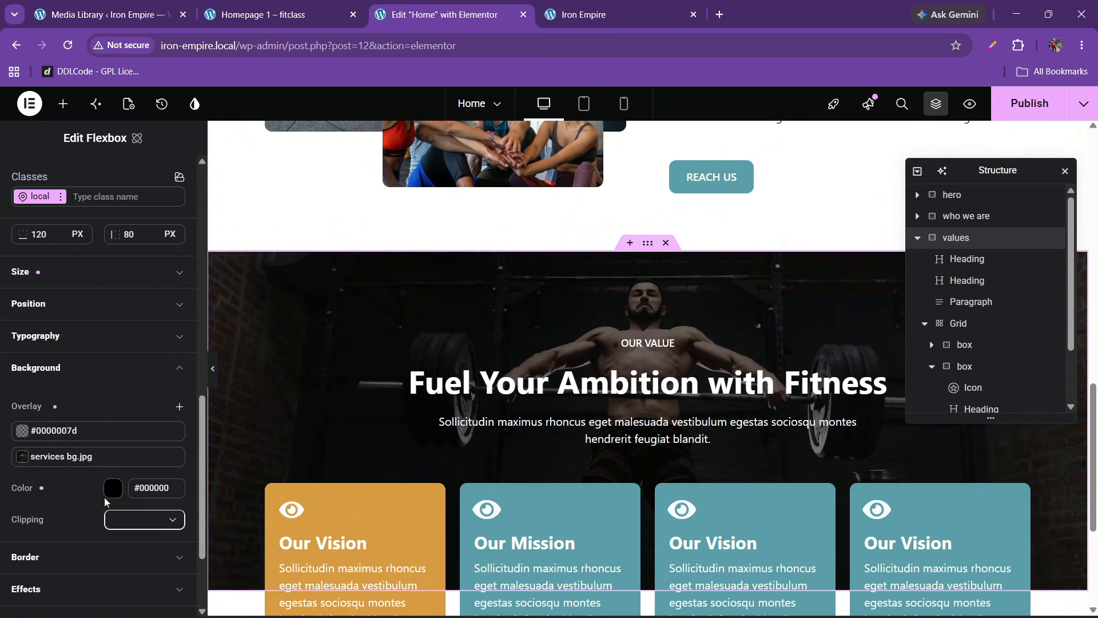
{"action": "scroll", "coordinate": [537, 456], "scroll_direction": "down", "scroll_amount": 1}
{"action": "scroll", "coordinate": [537, 456], "scroll_direction": "up", "scroll_amount": 1}
{"action": "scroll", "coordinate": [548, 449], "scroll_direction": "down", "scroll_amount": 1}
{"action": "left_click", "coordinate": [1032, 104]}
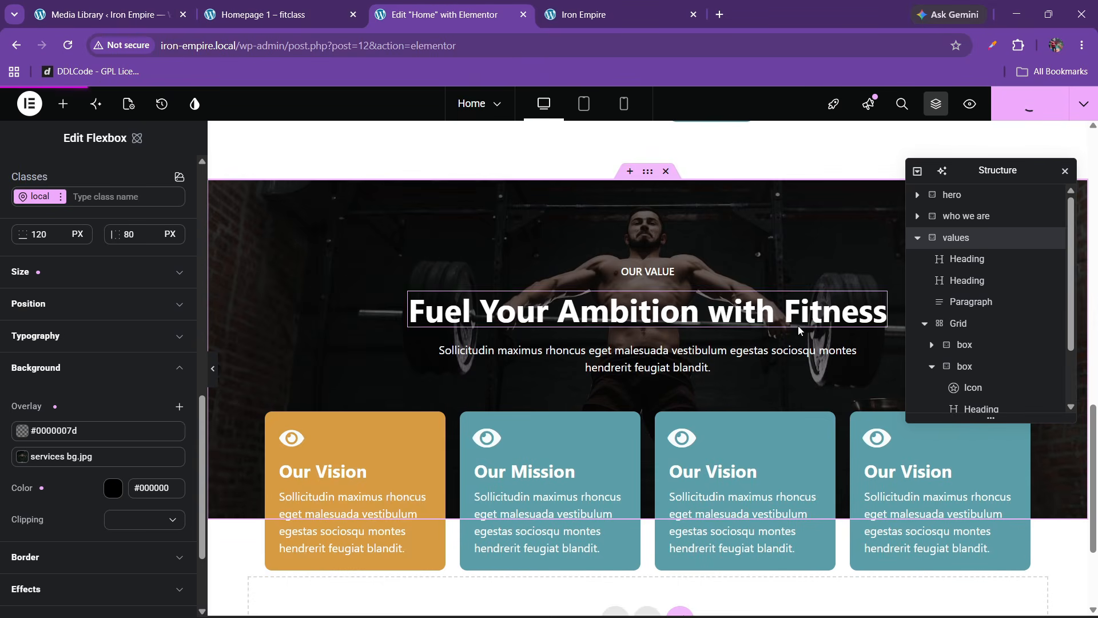
Step: Set the values section's background clipping to Full element
{"action": "left_click", "coordinate": [146, 528]}
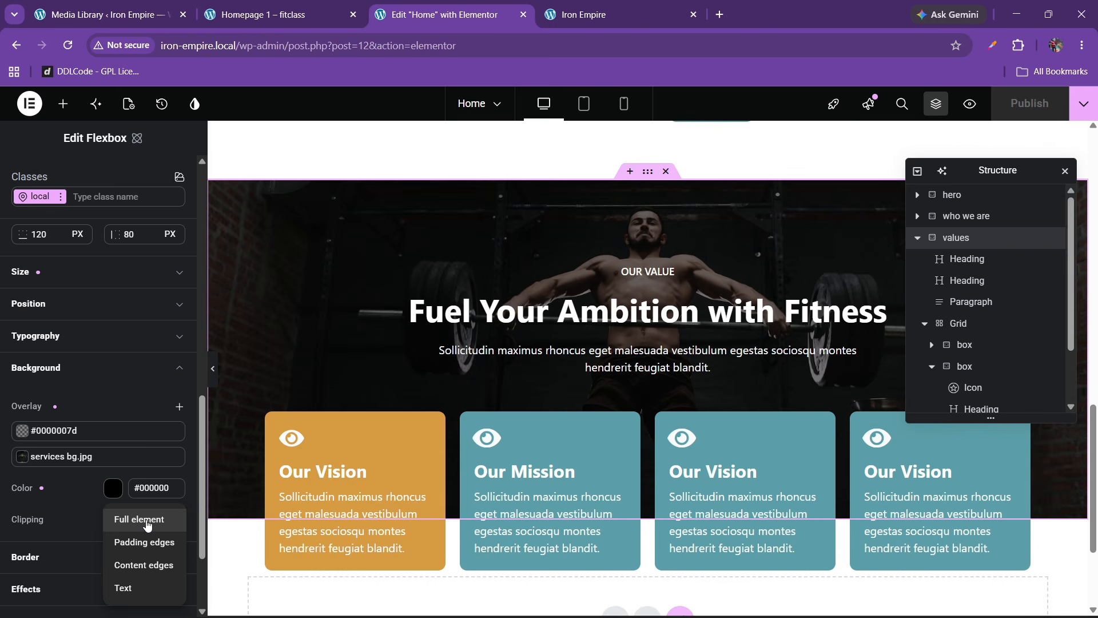
{"action": "left_click", "coordinate": [185, 519]}
{"action": "scroll", "coordinate": [591, 455], "scroll_direction": "up", "scroll_amount": 1}
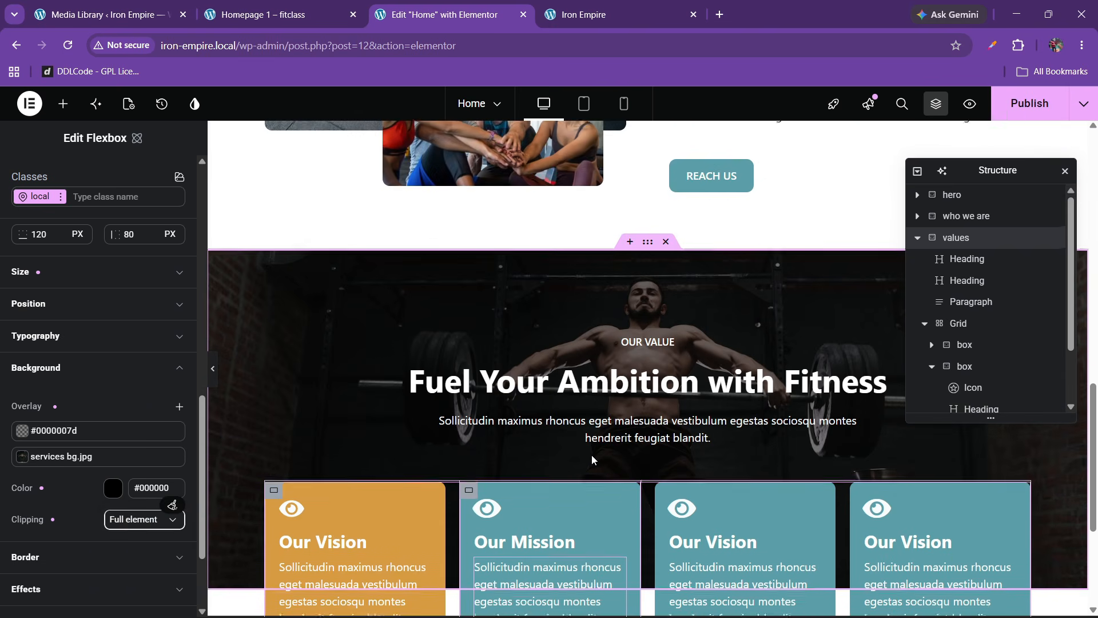
Step: Clear the values section's background clipping setting and publish the page
{"action": "scroll", "coordinate": [591, 456], "scroll_direction": "down", "scroll_amount": 2}
{"action": "scroll", "coordinate": [389, 513], "scroll_direction": "up", "scroll_amount": 2}
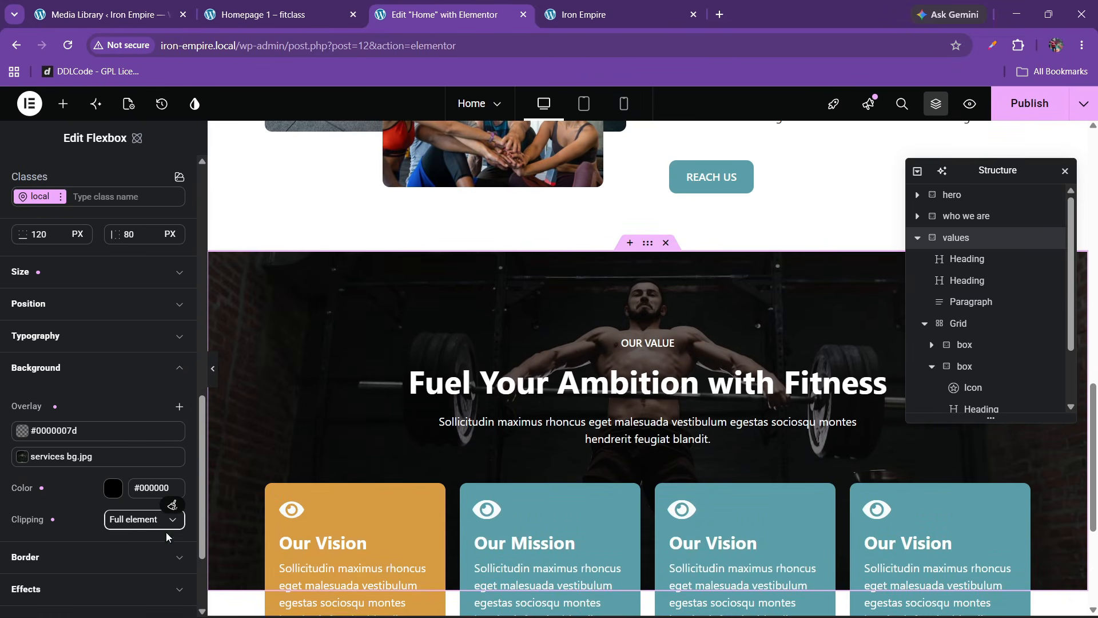
{"action": "left_click", "coordinate": [172, 504]}
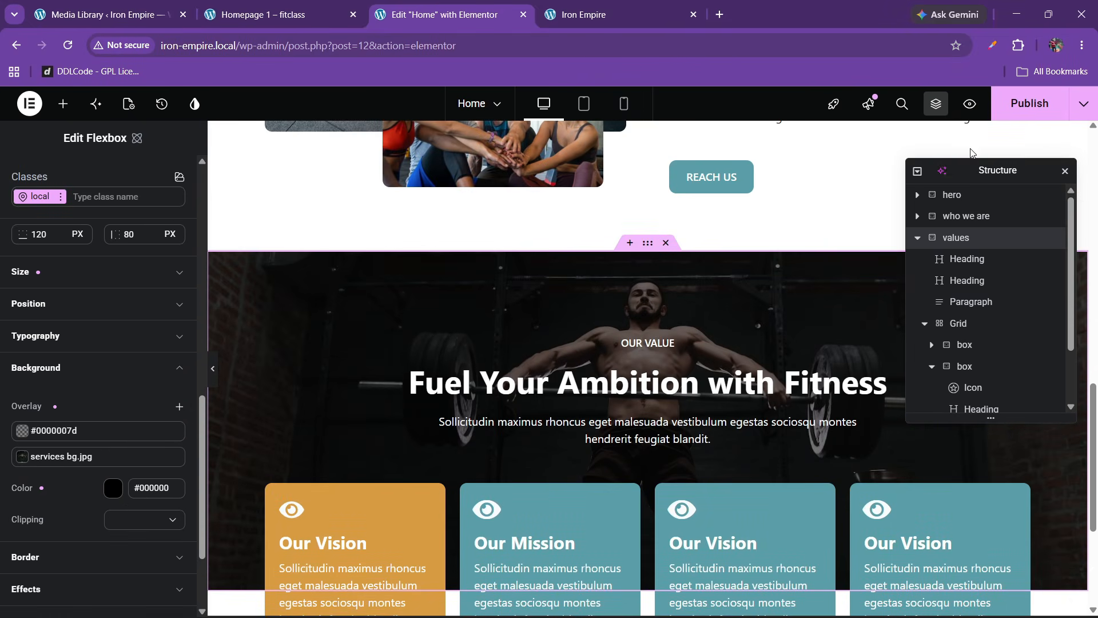
{"action": "left_click", "coordinate": [1028, 104]}
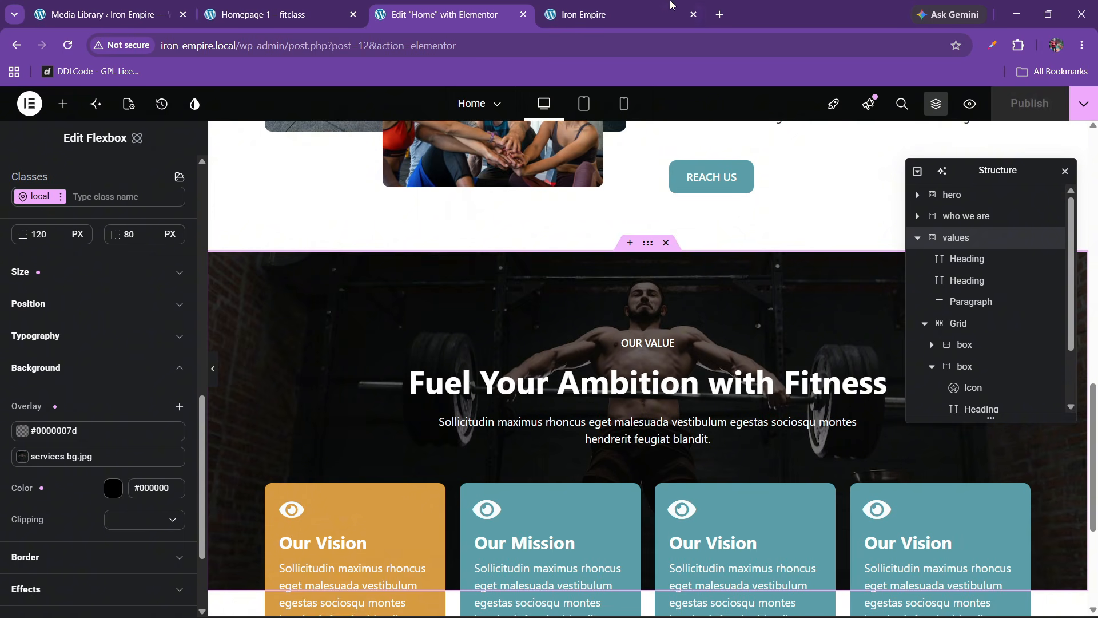
Step: Reload the live Iron Empire page and compare its values section's spacing and height with the Fitclass reference
{"action": "left_click", "coordinate": [606, 14]}
{"action": "left_click", "coordinate": [77, 47]}
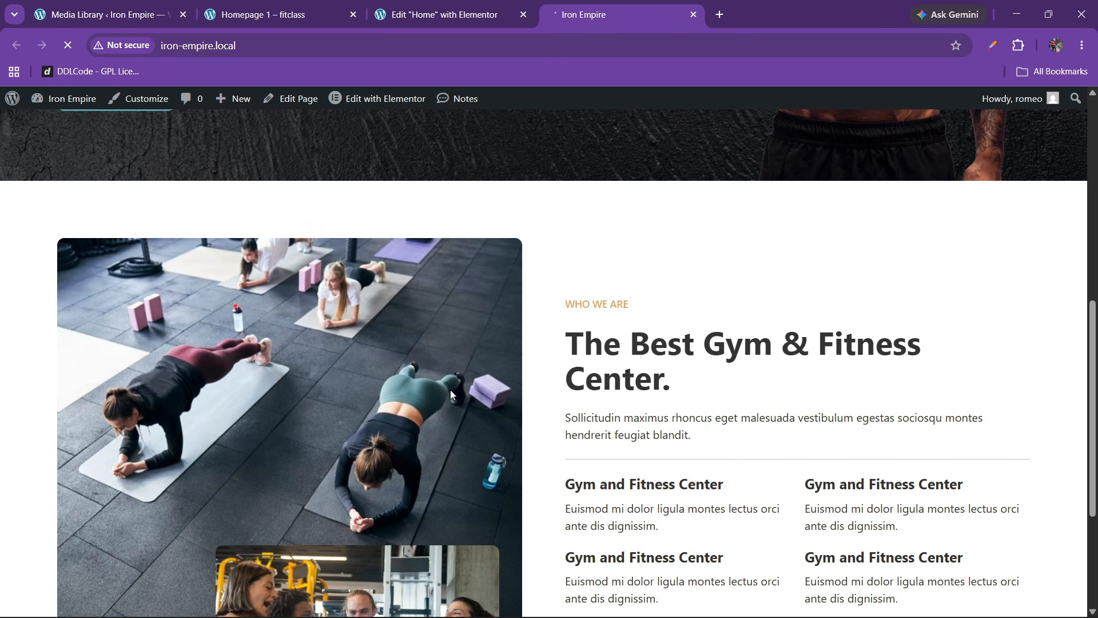
{"action": "scroll", "coordinate": [451, 393], "scroll_direction": "down", "scroll_amount": 9}
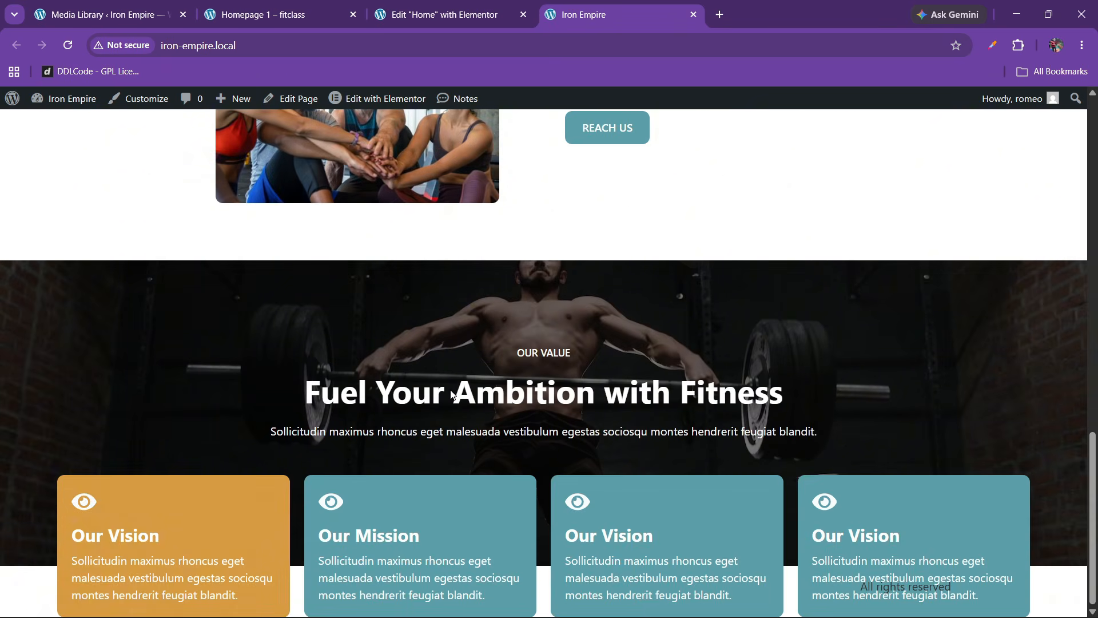
{"action": "left_click", "coordinate": [429, 5]}
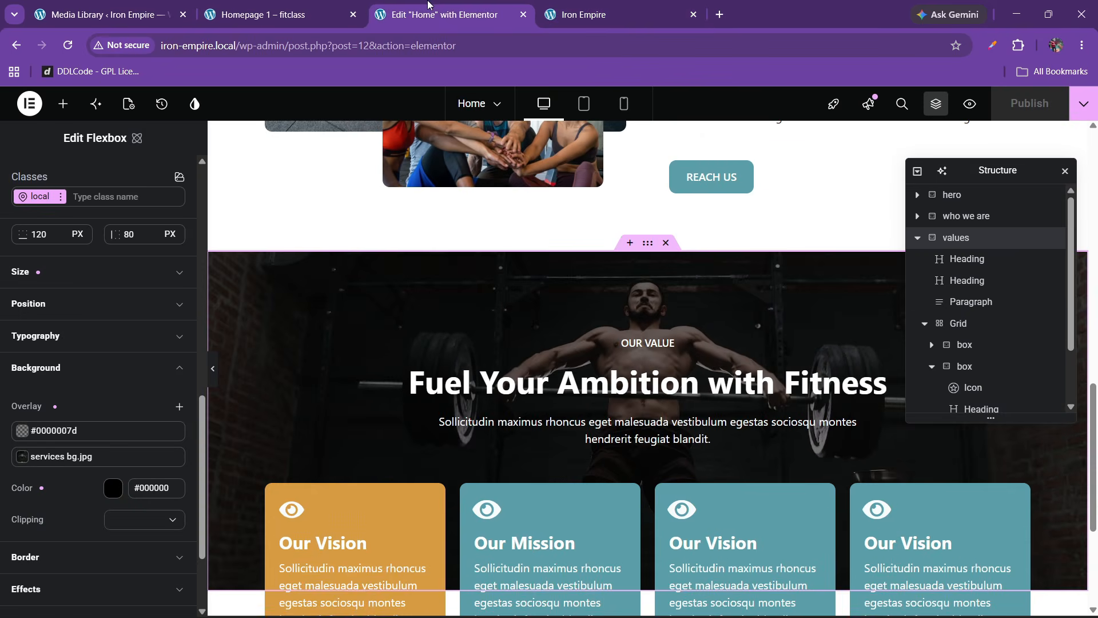
{"action": "left_click", "coordinate": [327, 5]}
{"action": "scroll", "coordinate": [386, 365], "scroll_direction": "up", "scroll_amount": 4}
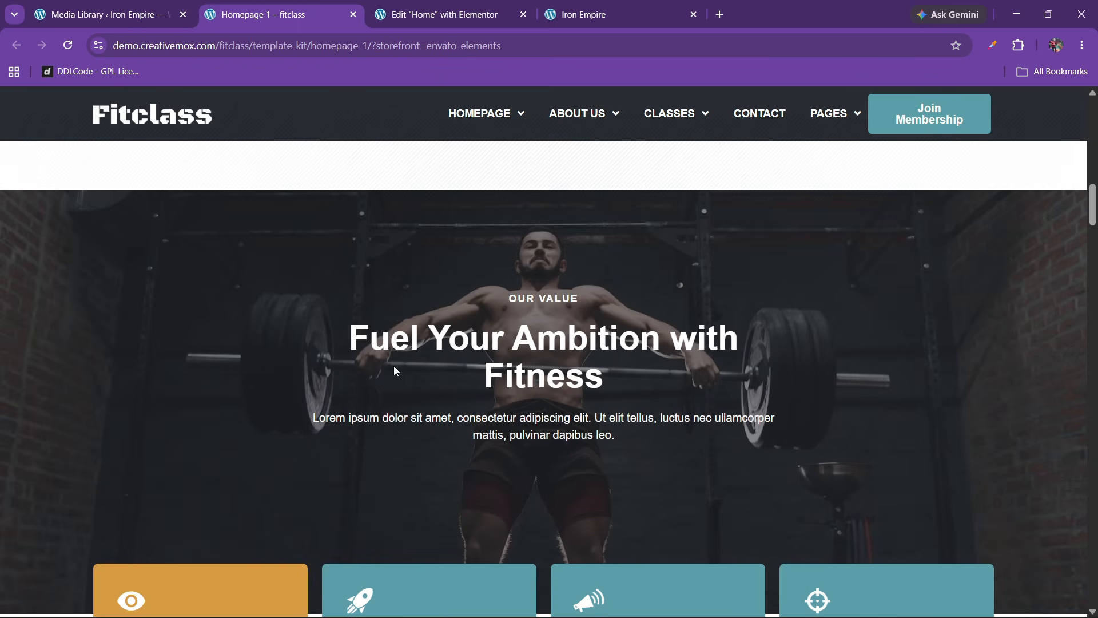
{"action": "left_click", "coordinate": [438, 12]}
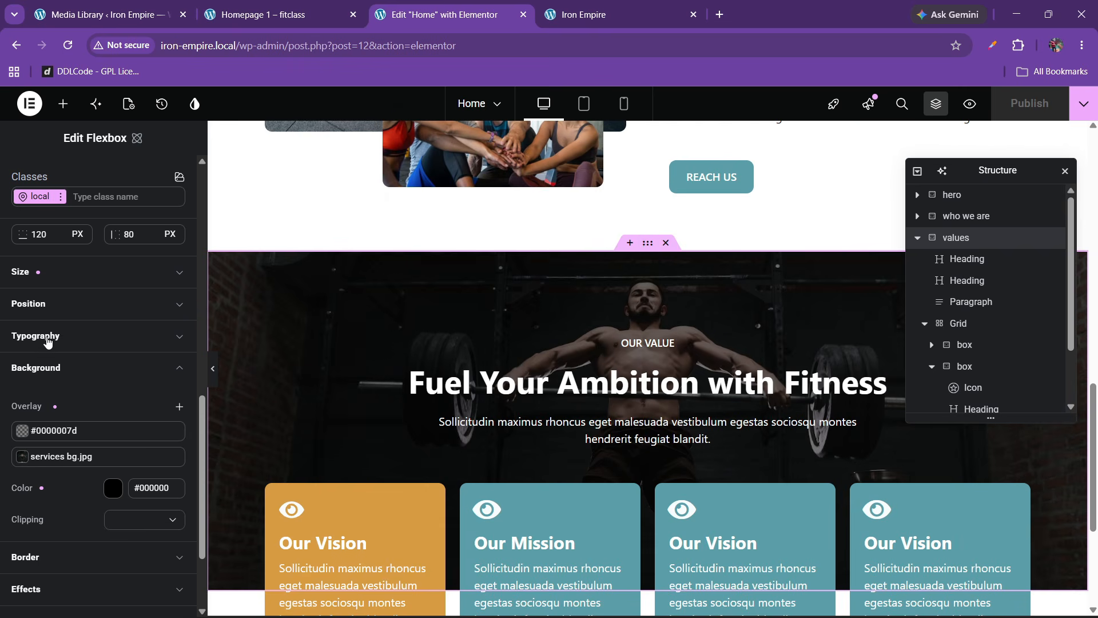
Step: Set the values section's top and bottom padding to 80 px
{"action": "left_click", "coordinate": [58, 373]}
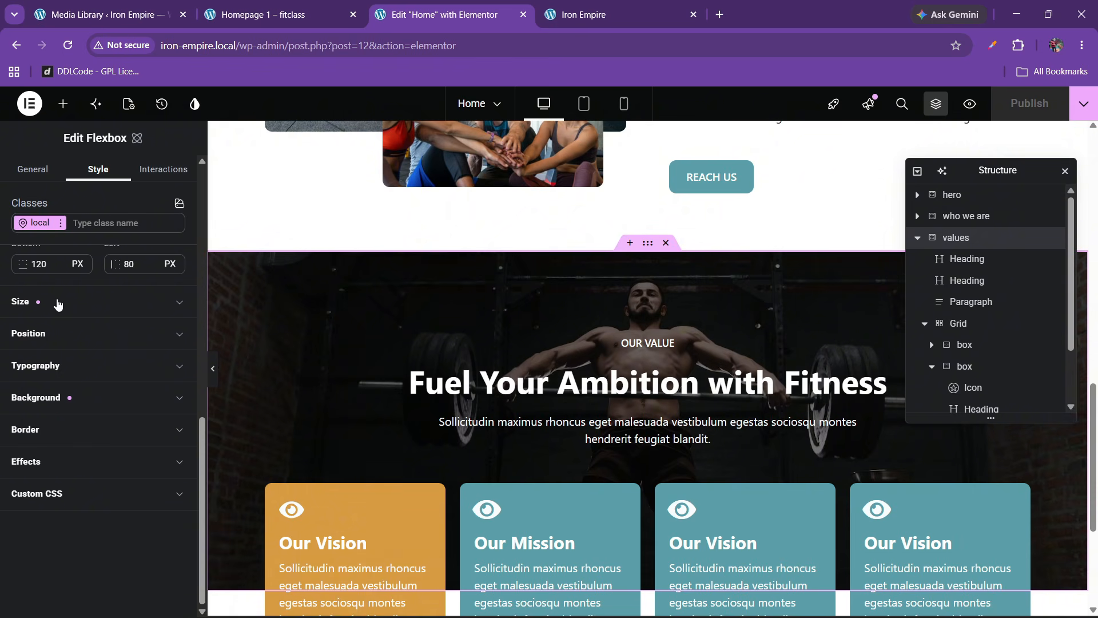
{"action": "scroll", "coordinate": [58, 305], "scroll_direction": "up", "scroll_amount": 2}
{"action": "left_click", "coordinate": [41, 285]}
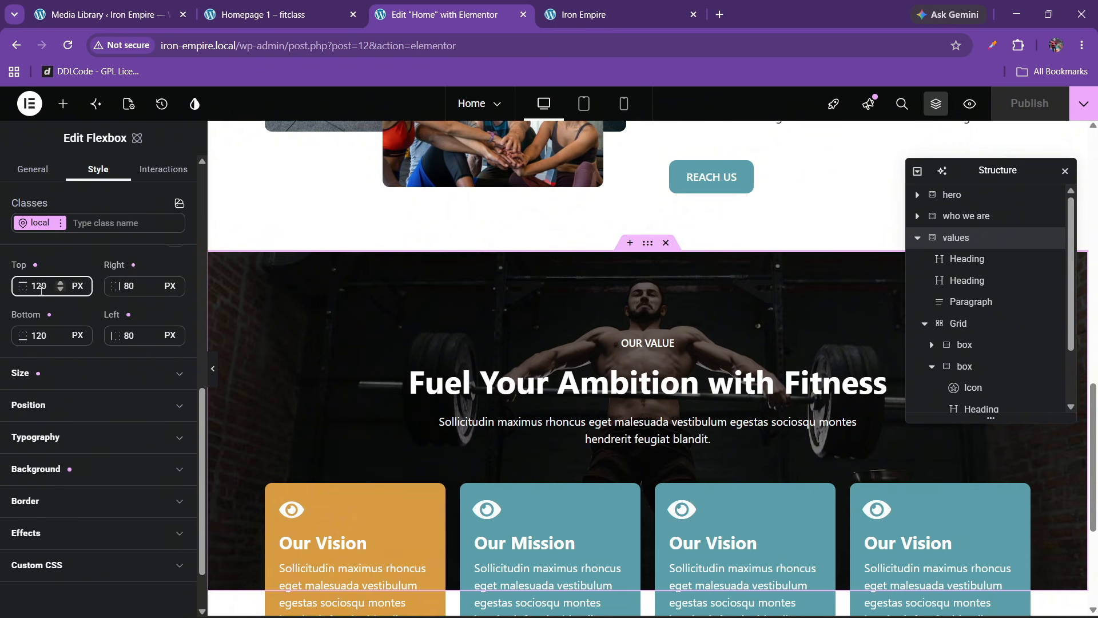
{"action": "key", "text": "ctrl+a"}
{"action": "type", "text": "80"}
{"action": "left_click", "coordinate": [39, 335]}
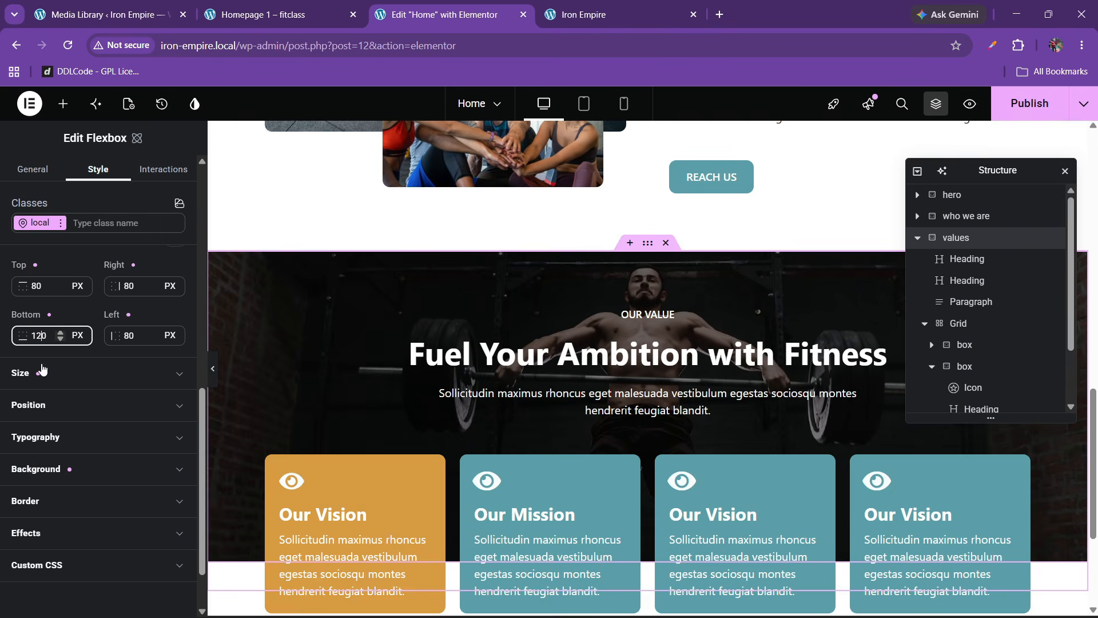
{"action": "key", "text": "ctrl+a"}
{"action": "type", "text": "80"}
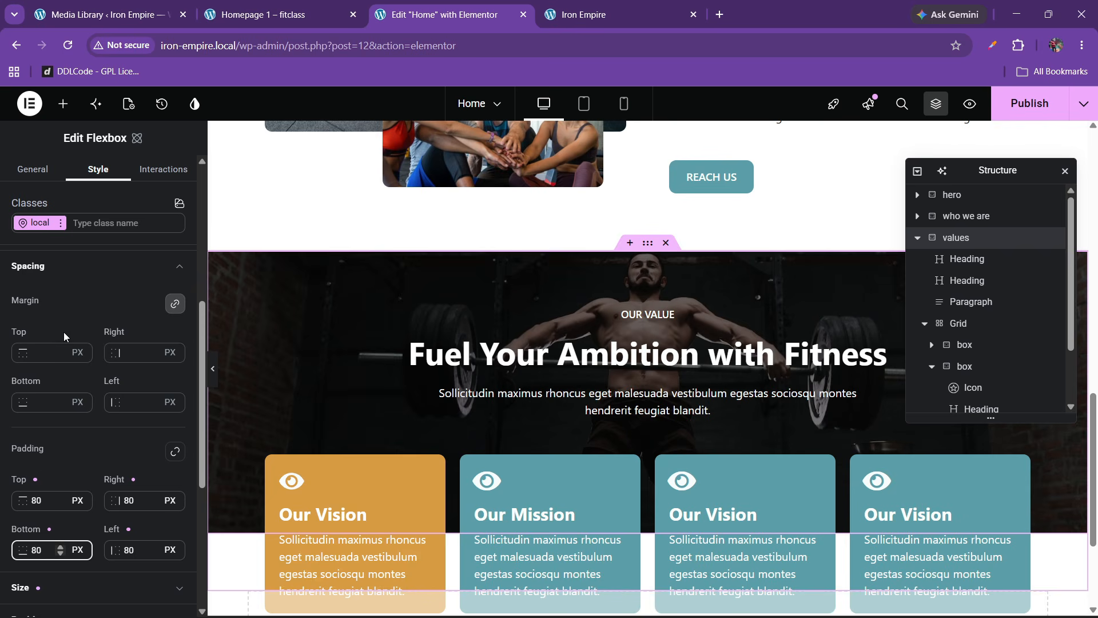
Step: Set the values section's height to 600 px
{"action": "scroll", "coordinate": [64, 336], "scroll_direction": "up", "scroll_amount": 3}
{"action": "scroll", "coordinate": [48, 415], "scroll_direction": "up", "scroll_amount": 4}
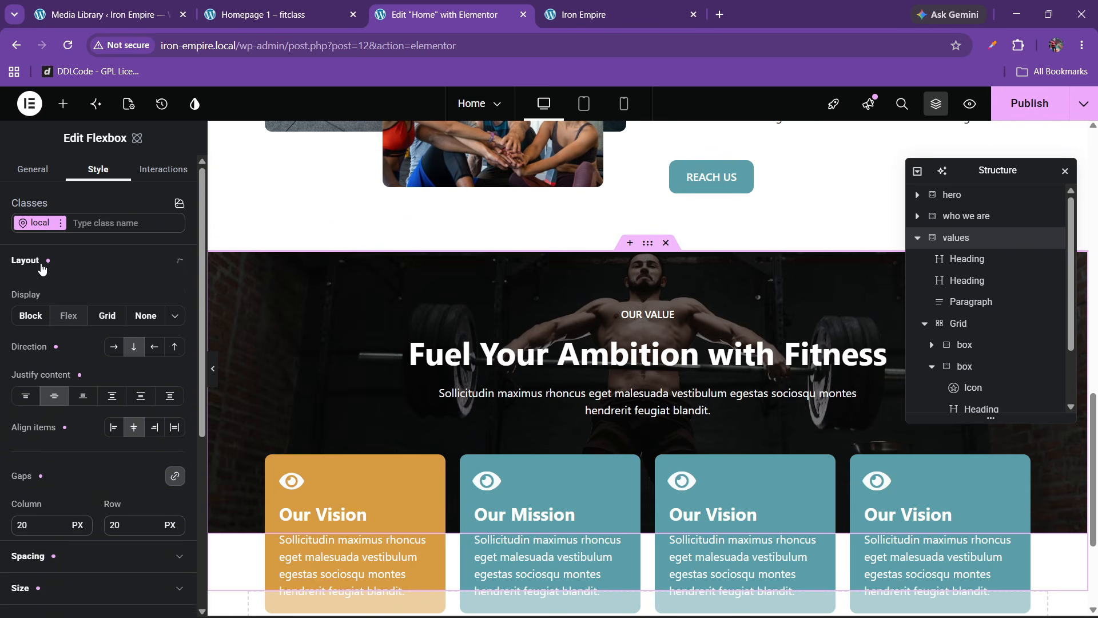
{"action": "left_click", "coordinate": [48, 262]}
{"action": "left_click", "coordinate": [55, 335]}
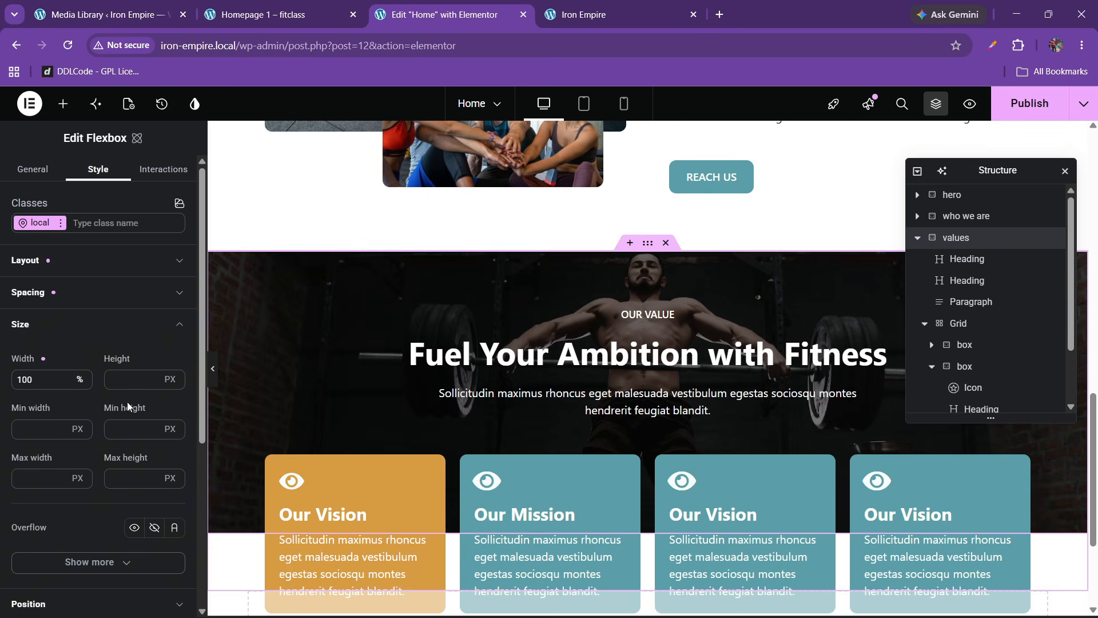
{"action": "left_click", "coordinate": [130, 380]}
{"action": "type", "text": "600"}
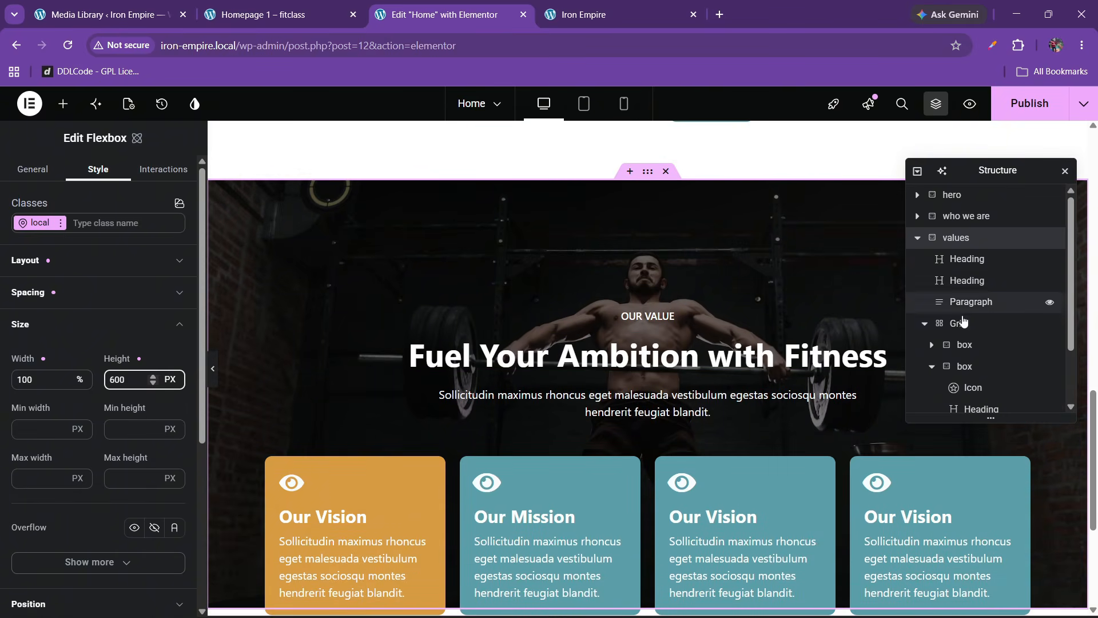
Step: Lower the card grid's bottom margin to -18 em so the cards overlap the section's lower edge
{"action": "left_click", "coordinate": [958, 323]}
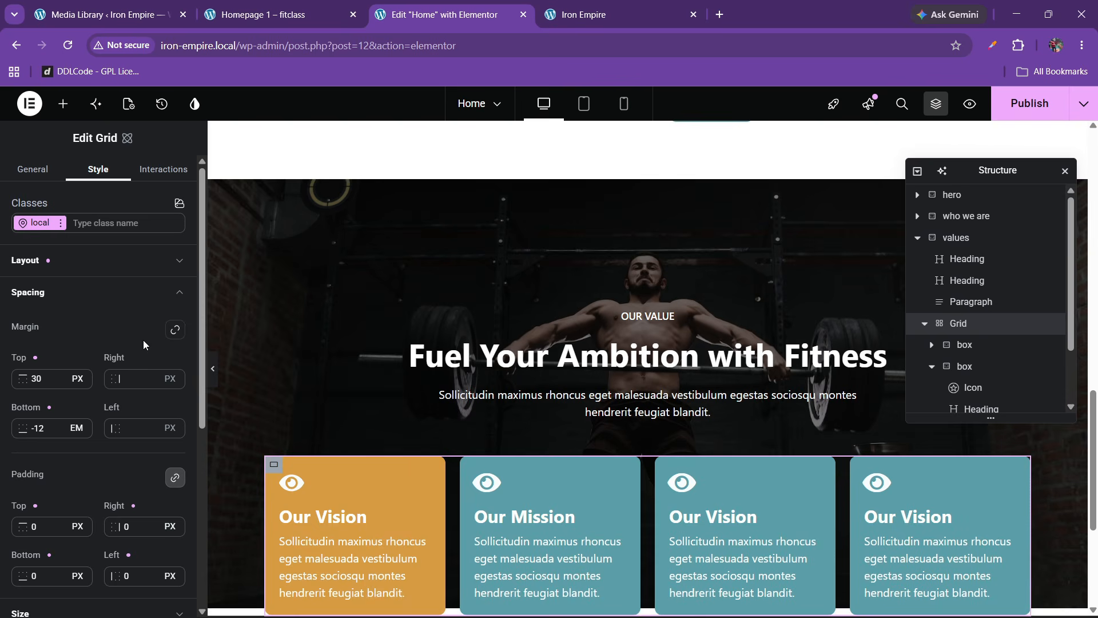
{"action": "left_click", "coordinate": [59, 432]}
{"action": "left_click", "coordinate": [59, 432]}
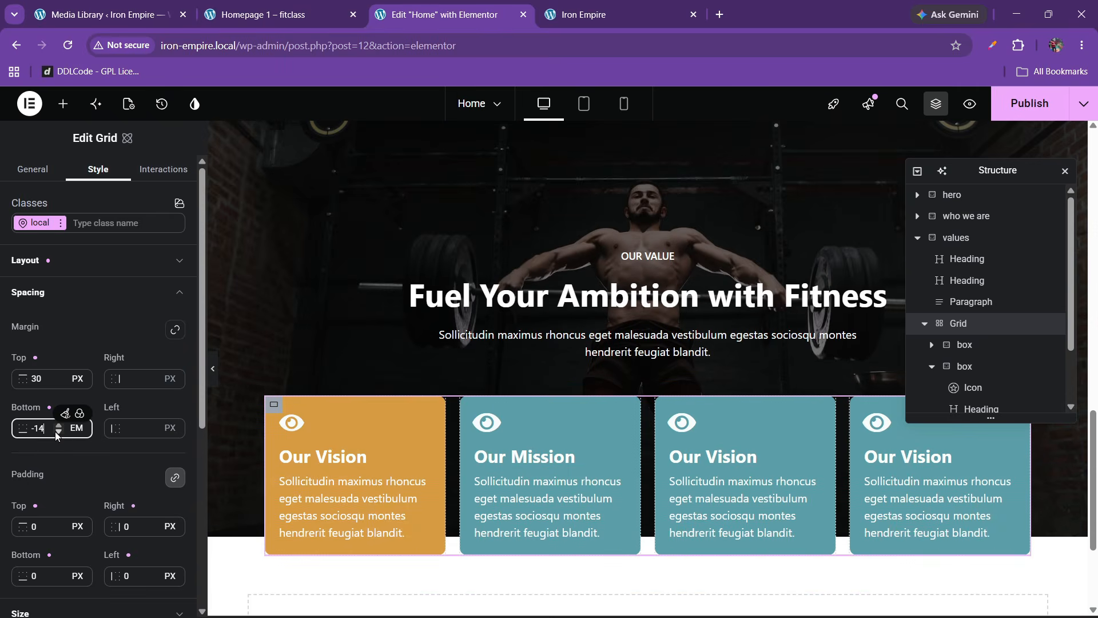
{"action": "left_click", "coordinate": [59, 431]}
{"action": "left_click", "coordinate": [59, 432]}
{"action": "left_click", "coordinate": [59, 432]}
{"action": "left_click", "coordinate": [59, 432]}
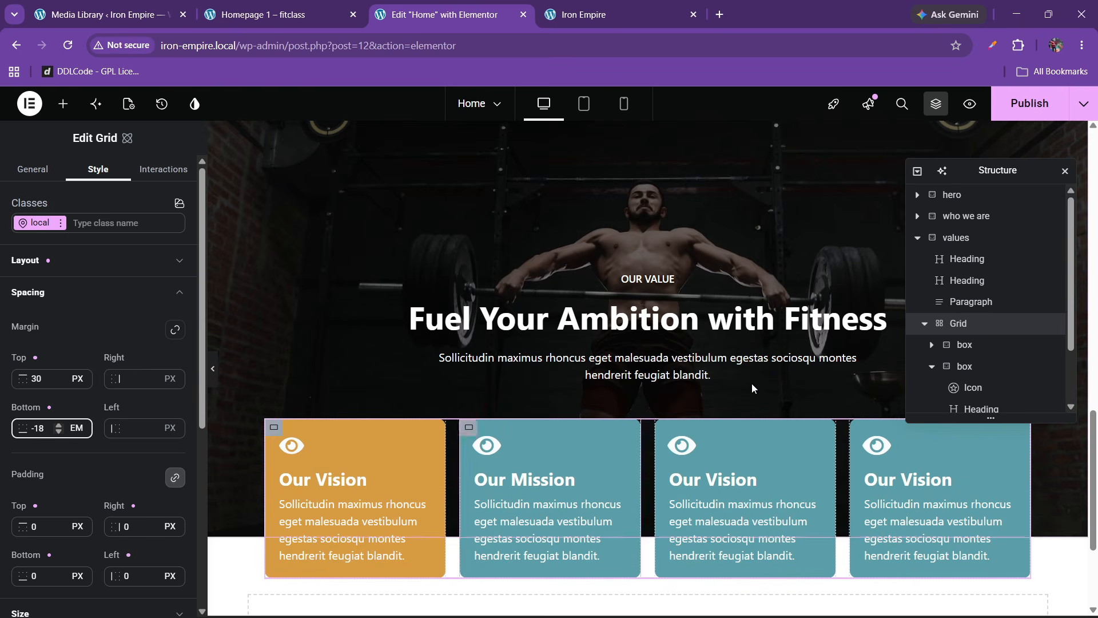
{"action": "scroll", "coordinate": [755, 387], "scroll_direction": "up", "scroll_amount": 3}
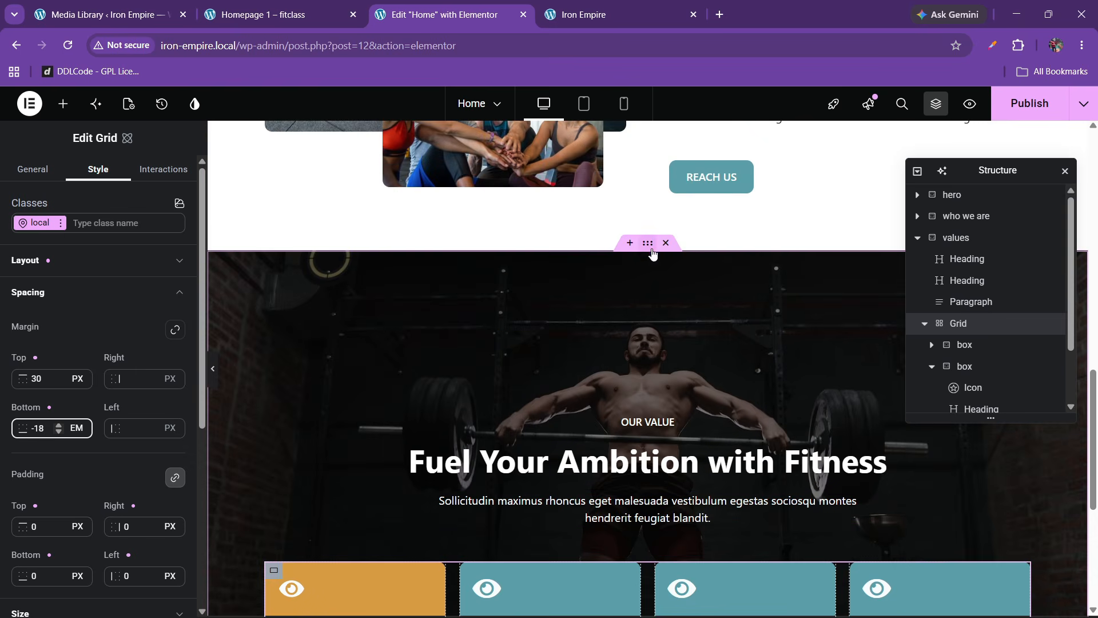
Step: Add a flexbox container inside the values section between the main heading and the paragraph, with 0 px padding on all sides
{"action": "left_click", "coordinate": [954, 237]}
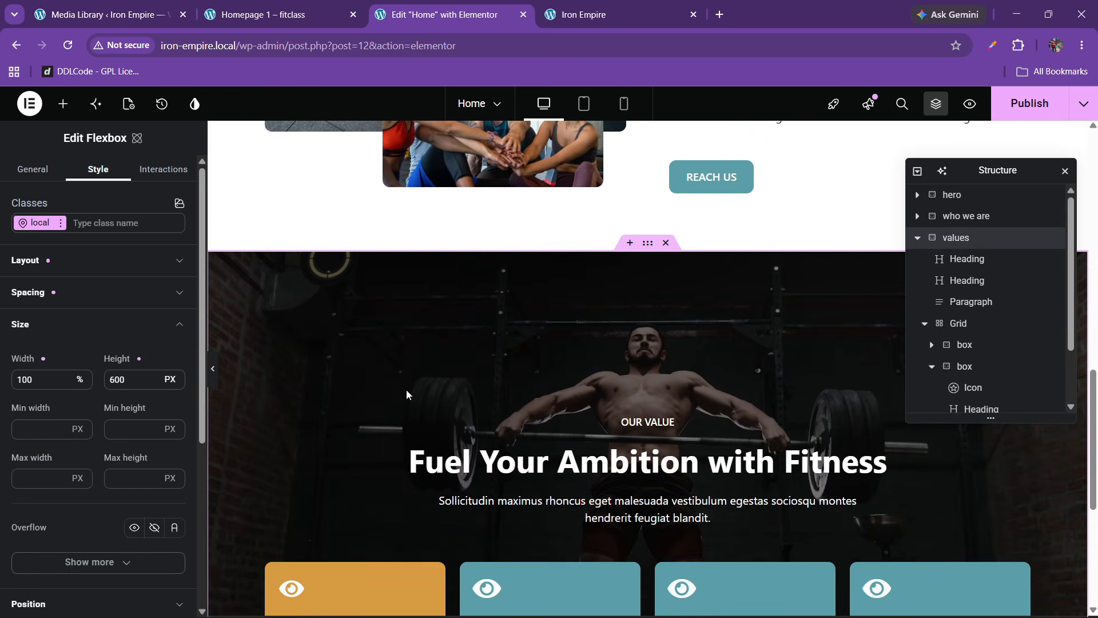
{"action": "scroll", "coordinate": [454, 412], "scroll_direction": "down", "scroll_amount": 1}
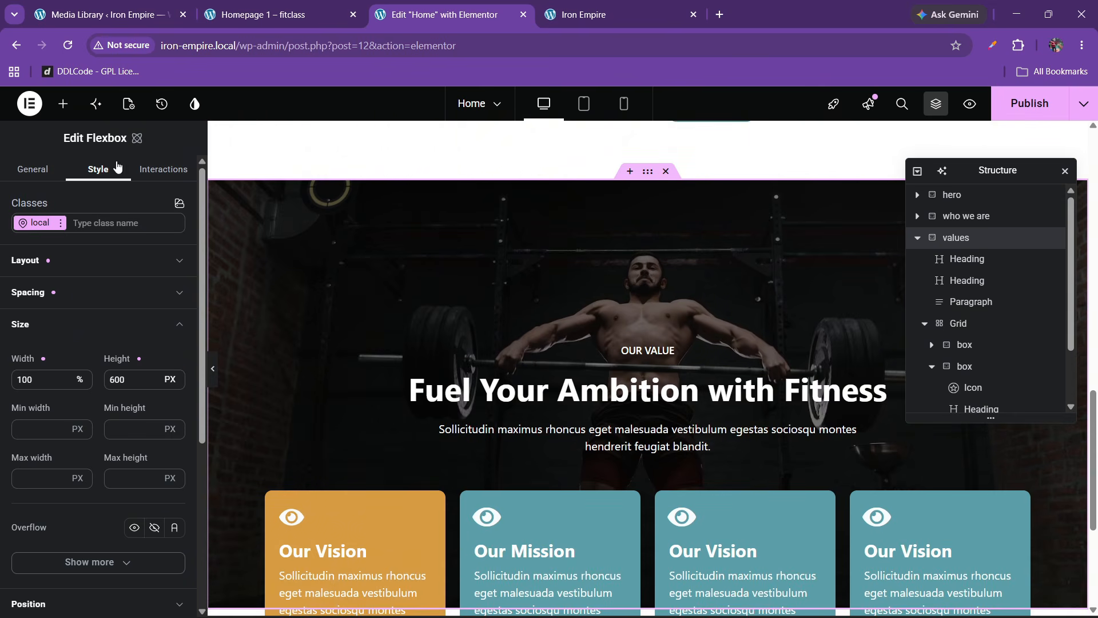
{"action": "left_click", "coordinate": [72, 105]}
{"action": "left_click_drag", "start_coordinate": [135, 307], "coordinate": [653, 409]}
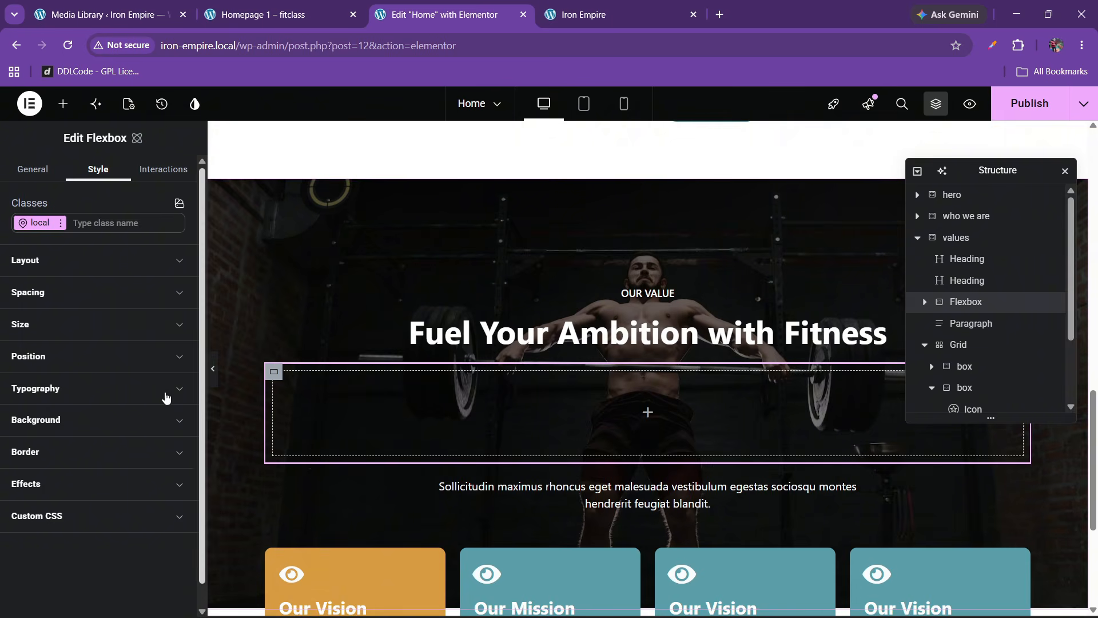
{"action": "left_click", "coordinate": [48, 294]}
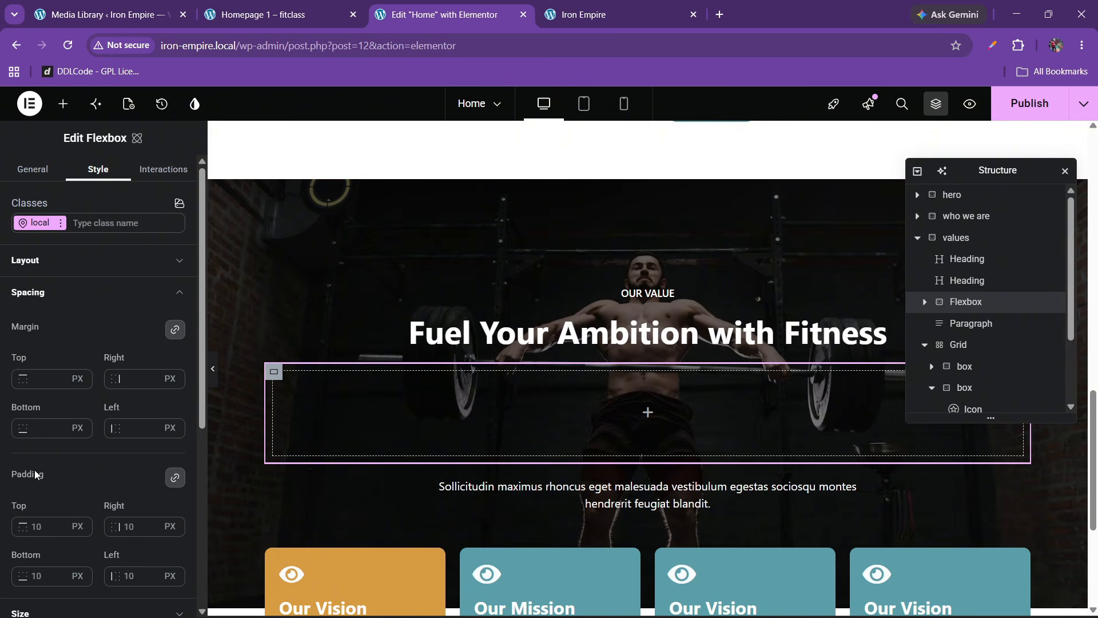
{"action": "left_click", "coordinate": [42, 529]}
{"action": "type", "text": "0"}
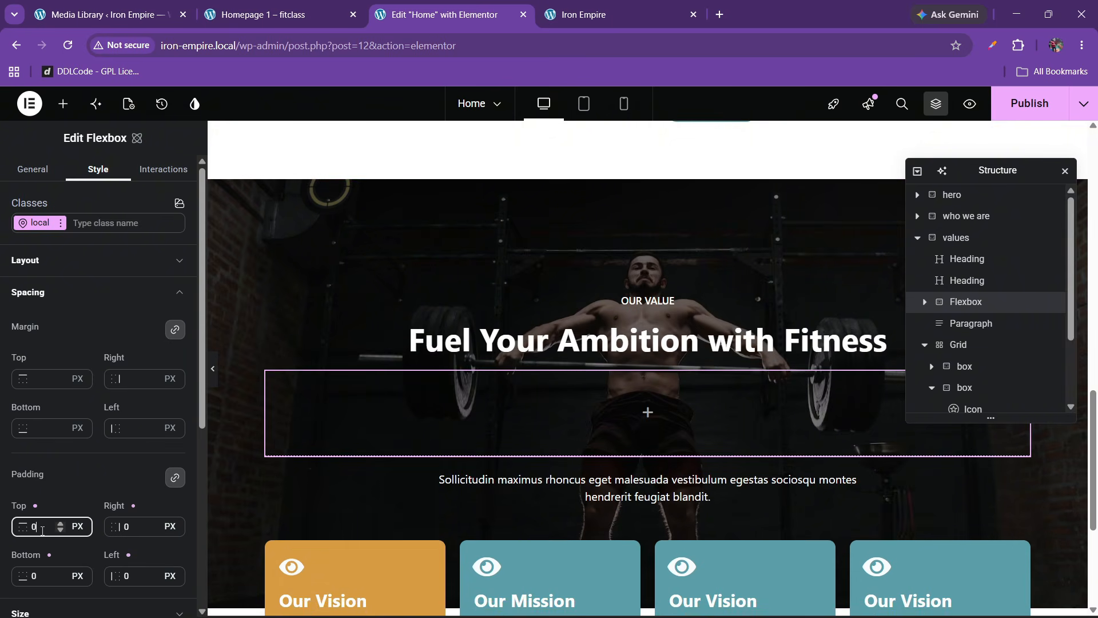
Step: Move the "OUR VALUE" and "Fuel Your Ambition with Fitness" headings into the new flexbox and rename it "top"
{"action": "left_click_drag", "start_coordinate": [670, 304], "coordinate": [646, 407]}
{"action": "left_click_drag", "start_coordinate": [669, 360], "coordinate": [300, 407]}
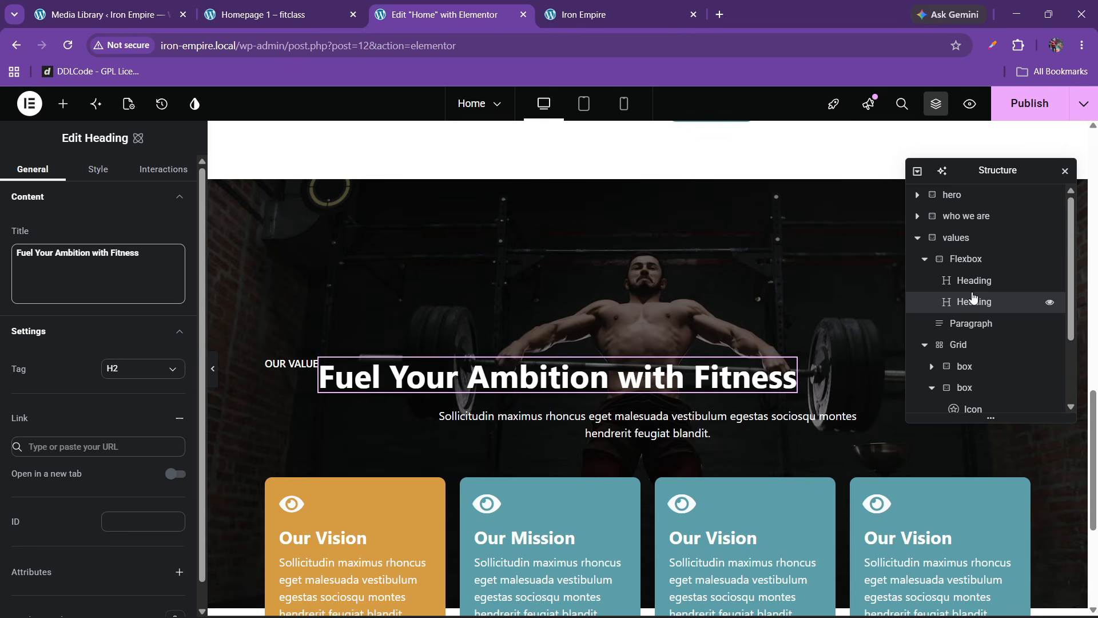
{"action": "left_click", "coordinate": [968, 262]}
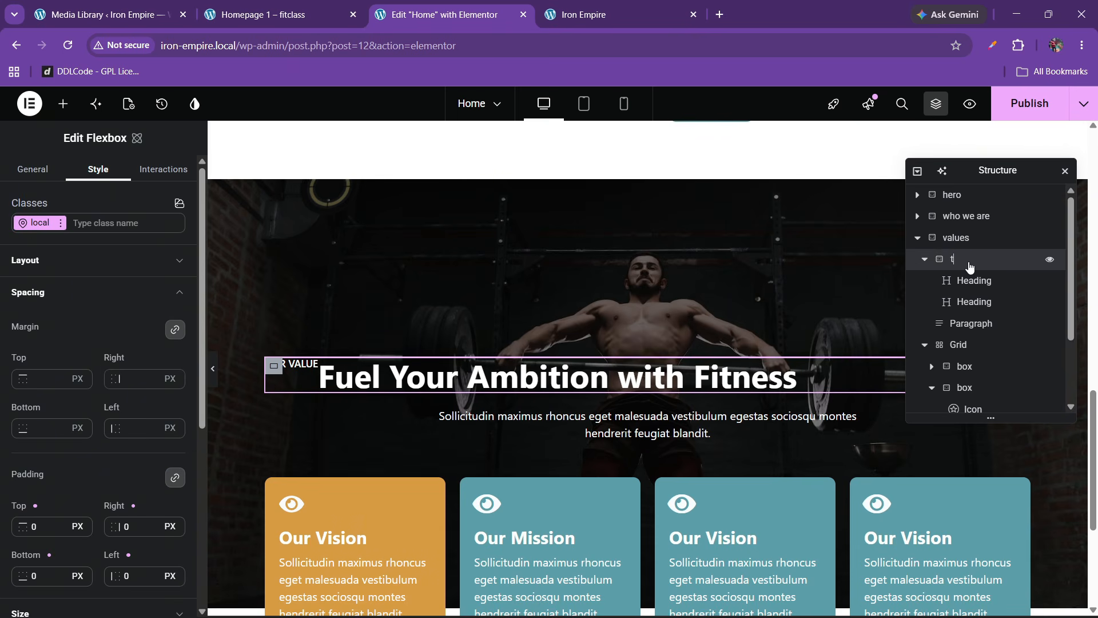
Step: Give the top container a column direction with centered justification and centered item alignment
{"action": "left_click", "coordinate": [43, 259]}
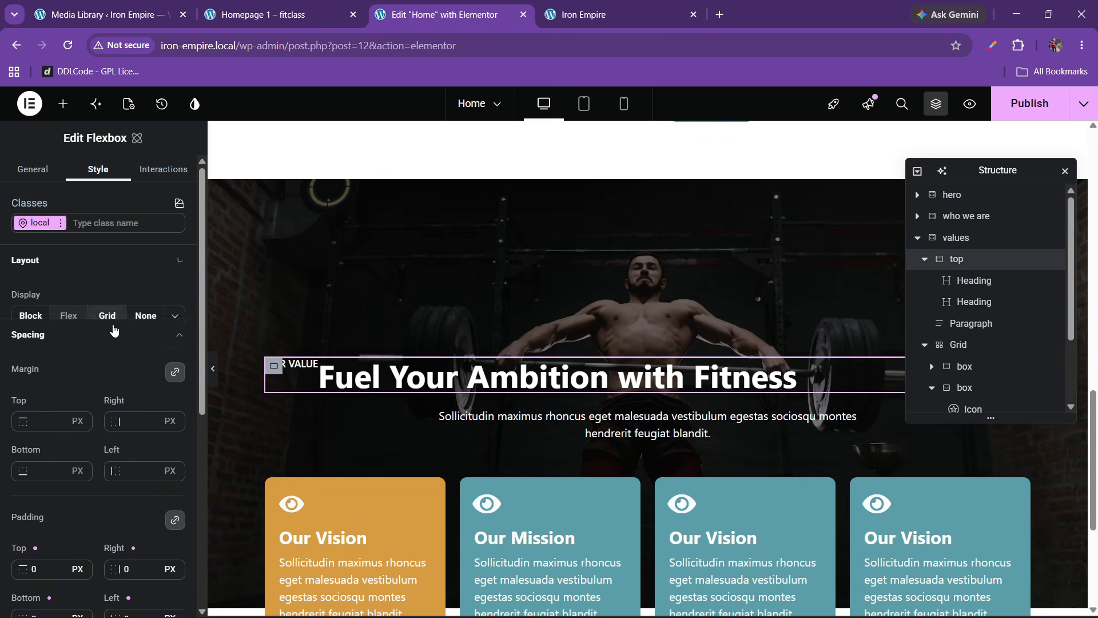
{"action": "left_click", "coordinate": [131, 352]}
{"action": "left_click", "coordinate": [55, 396]}
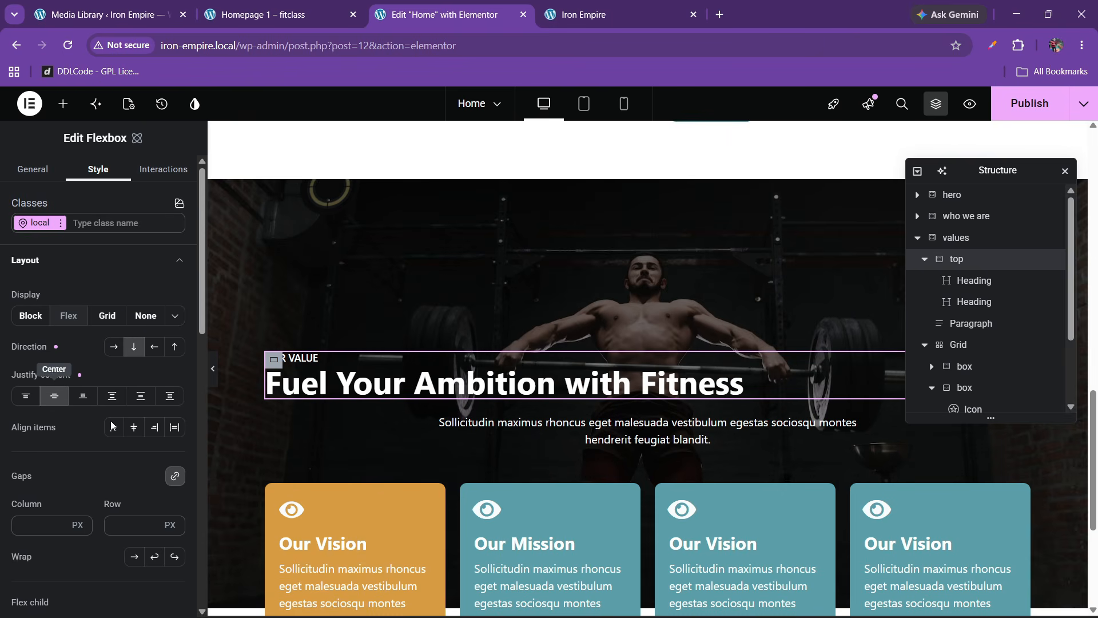
{"action": "left_click", "coordinate": [129, 430]}
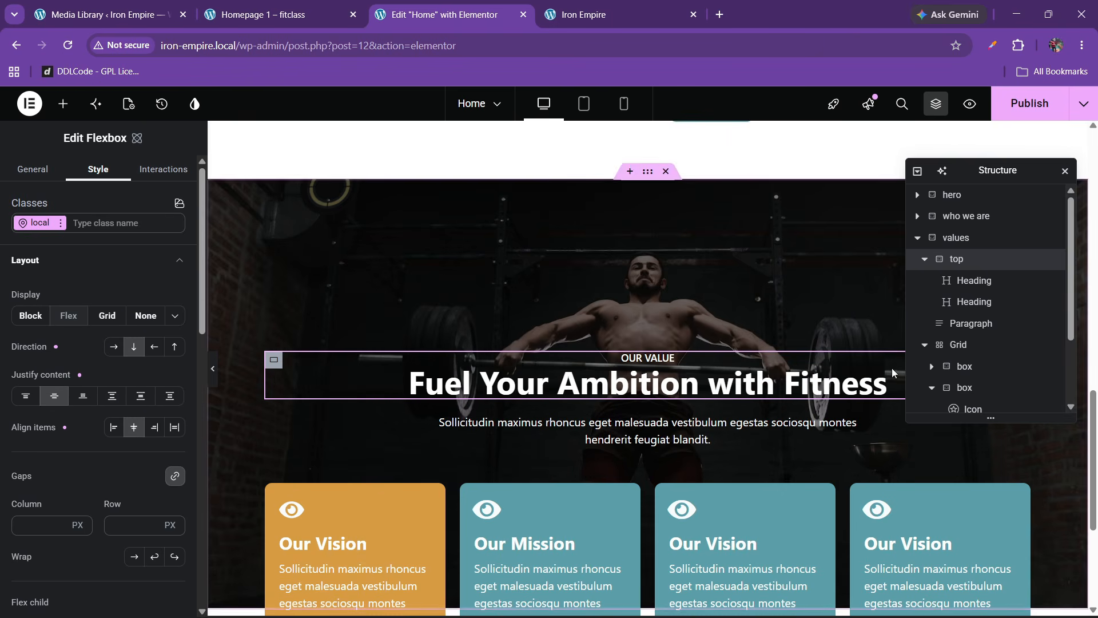
Step: Move the paragraph into the top container beneath the headings, and set the container's column and row gaps to 20 px
{"action": "left_click", "coordinate": [972, 324]}
{"action": "mouse_move", "coordinate": [974, 327]}
{"action": "left_mouse_down"}
{"action": "mouse_move", "coordinate": [992, 316]}
{"action": "mouse_move", "coordinate": [975, 321]}
{"action": "left_mouse_up"}
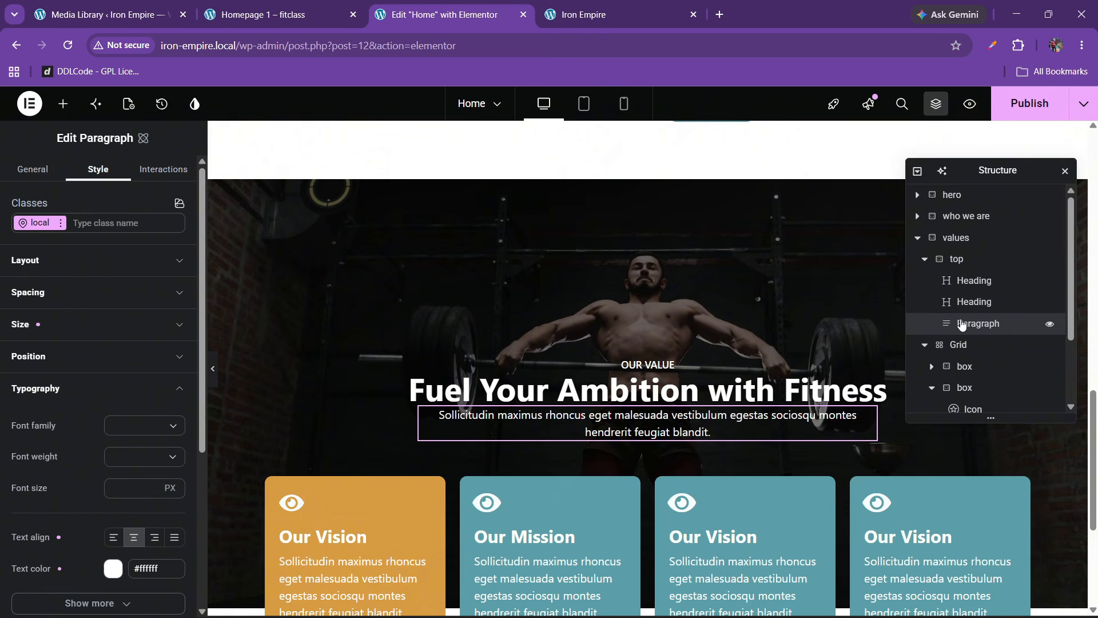
{"action": "left_click", "coordinate": [924, 260]}
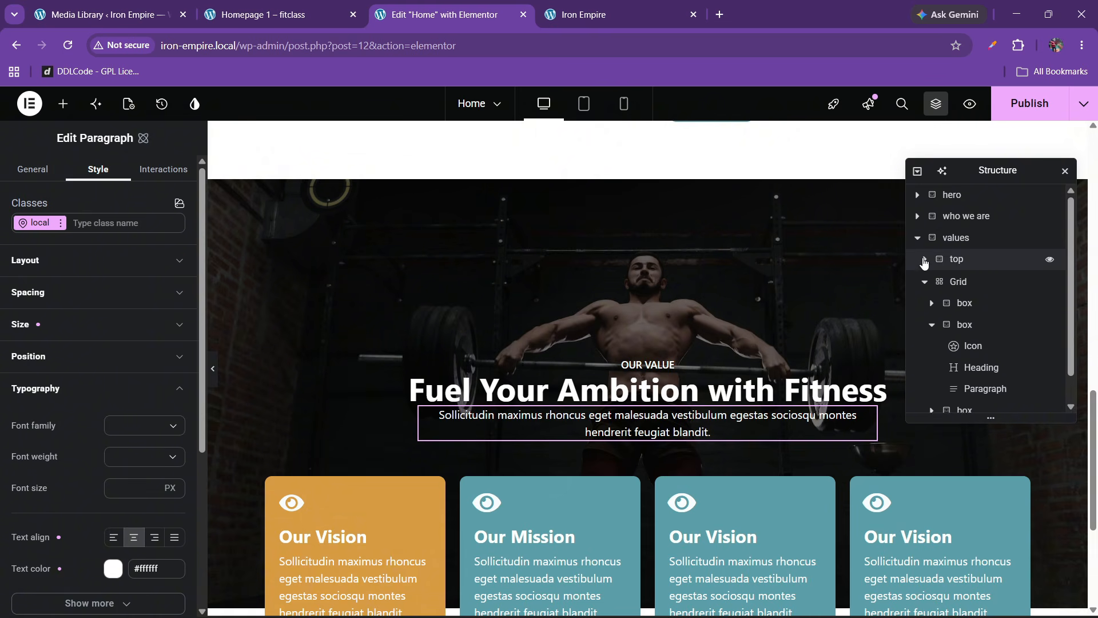
{"action": "left_click", "coordinate": [960, 260]}
{"action": "left_click", "coordinate": [128, 524]}
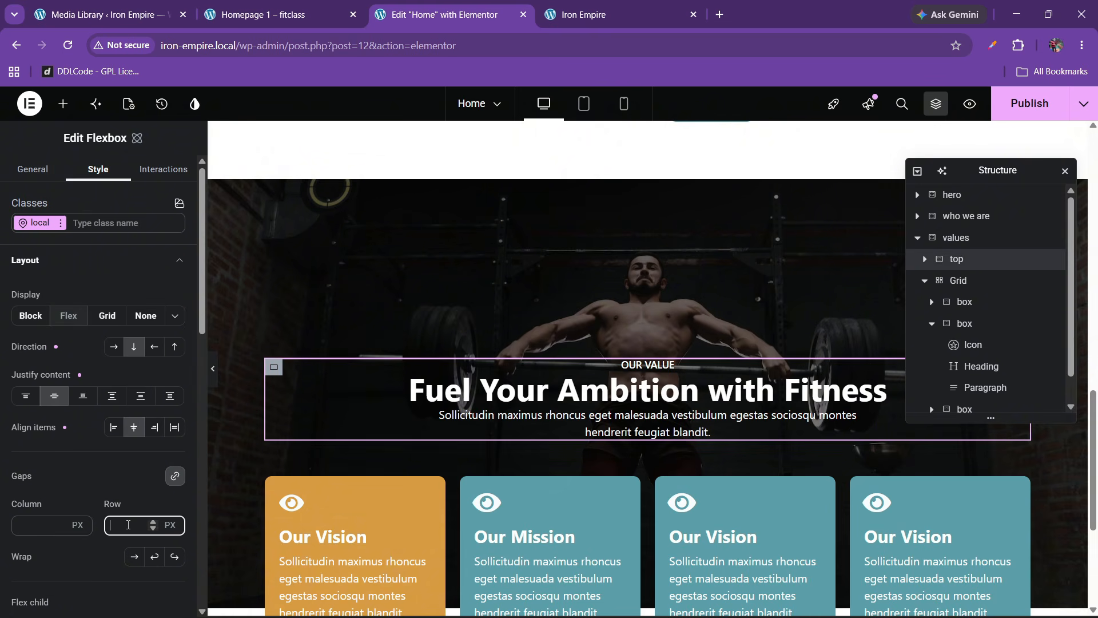
{"action": "type", "text": "20"}
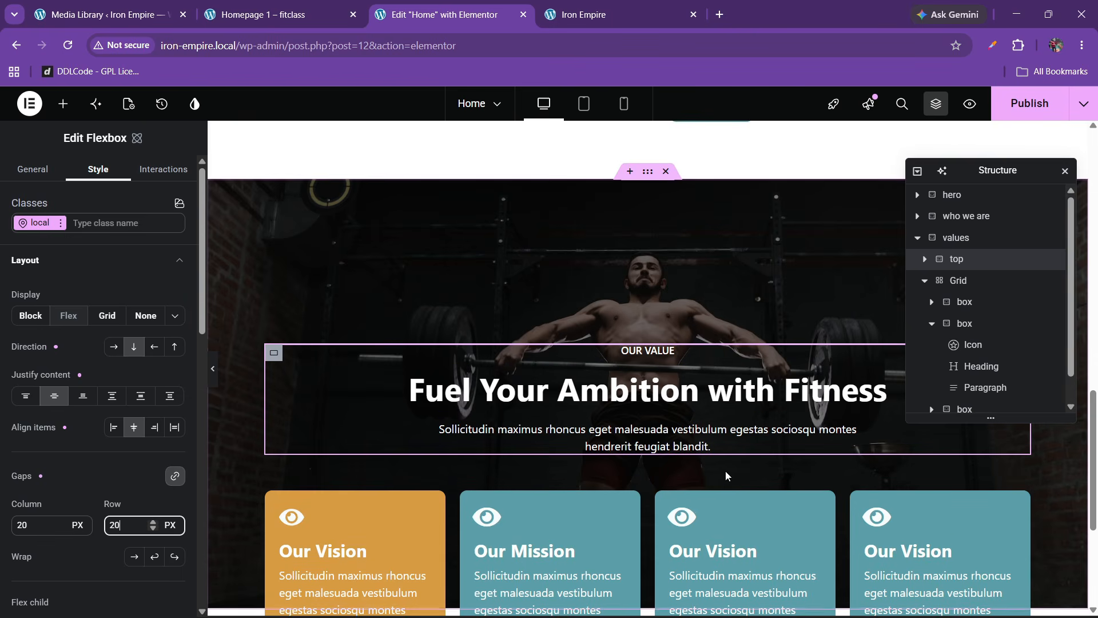
Step: Set the values container's justify content to space-between so the heading group and the card grid sit at opposite ends
{"action": "scroll", "coordinate": [691, 398], "scroll_direction": "down", "scroll_amount": 1}
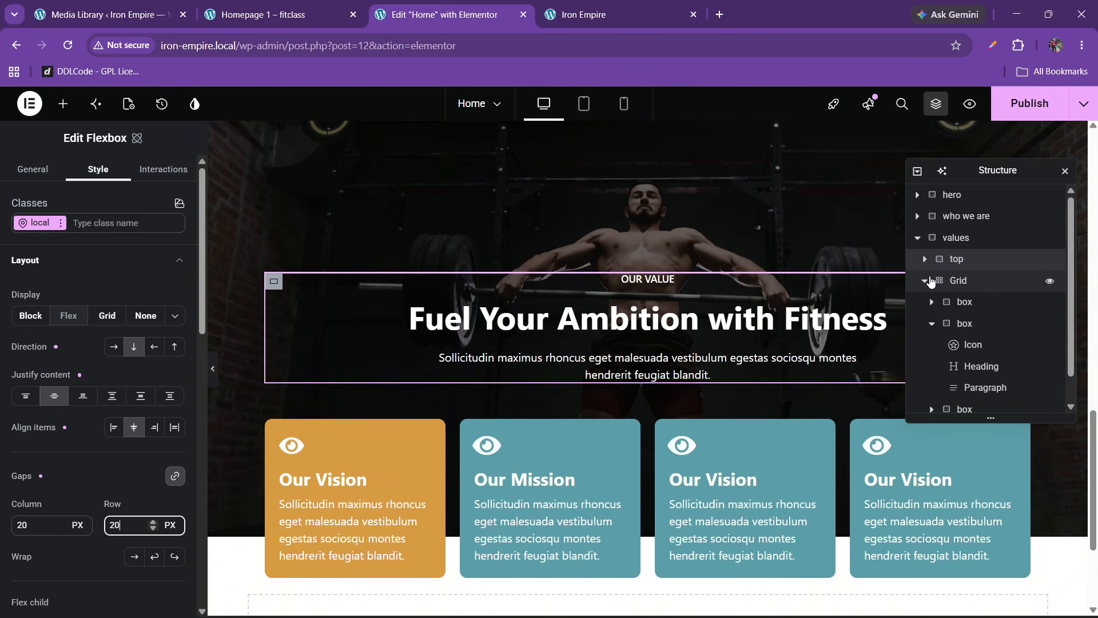
{"action": "left_click", "coordinate": [925, 280]}
{"action": "left_click", "coordinate": [938, 237]}
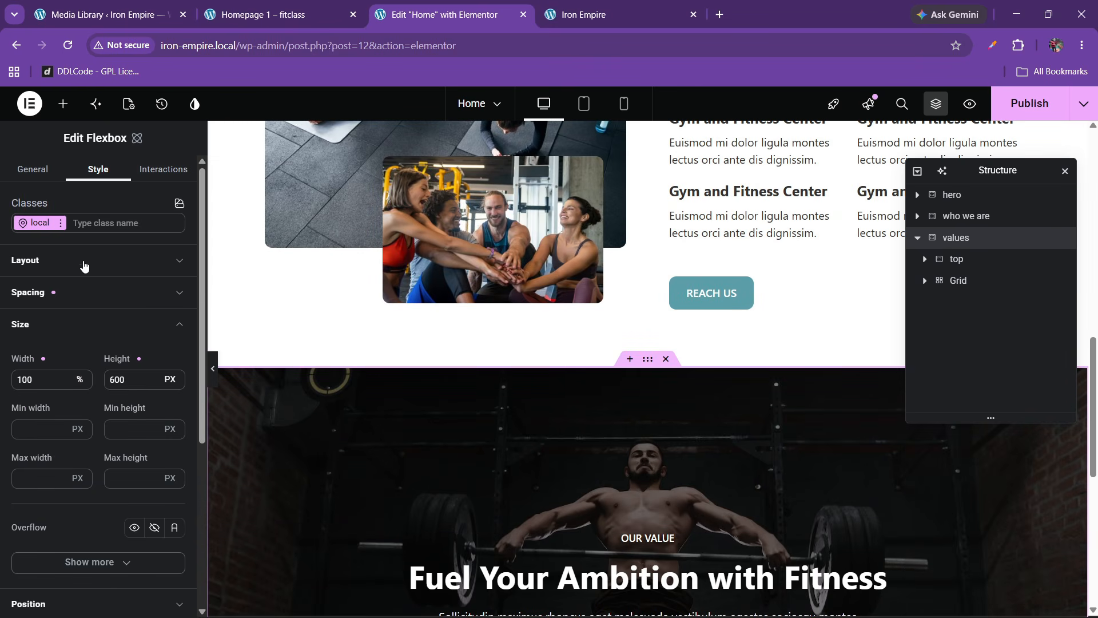
{"action": "left_click", "coordinate": [83, 260]}
{"action": "scroll", "coordinate": [645, 443], "scroll_direction": "down", "scroll_amount": 5}
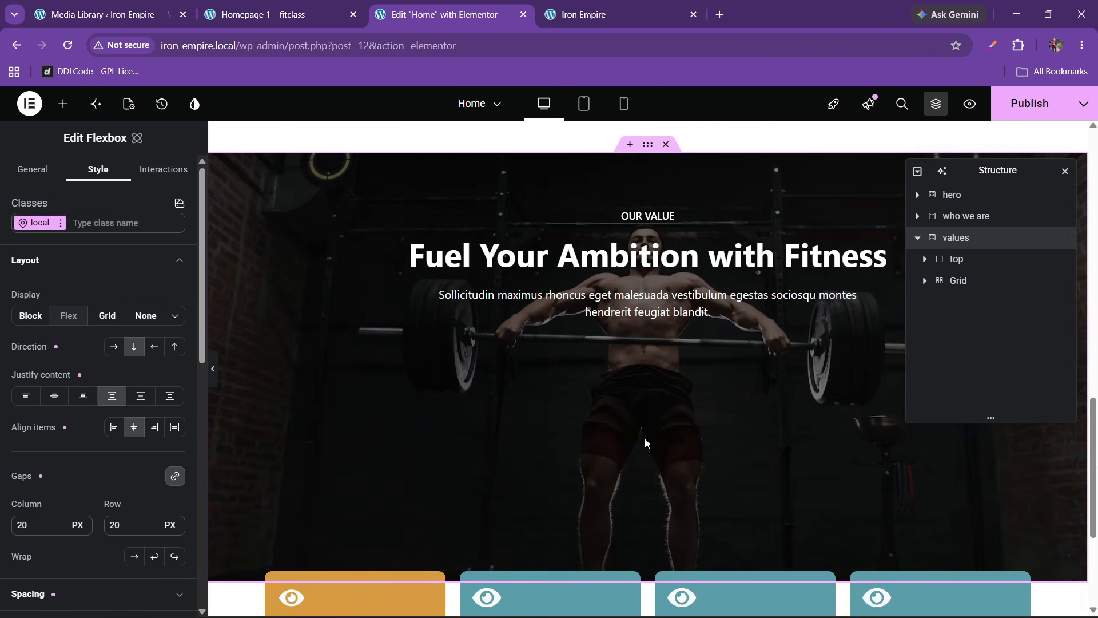
{"action": "scroll", "coordinate": [645, 443], "scroll_direction": "up", "scroll_amount": 1}
{"action": "scroll", "coordinate": [645, 444], "scroll_direction": "down", "scroll_amount": 2}
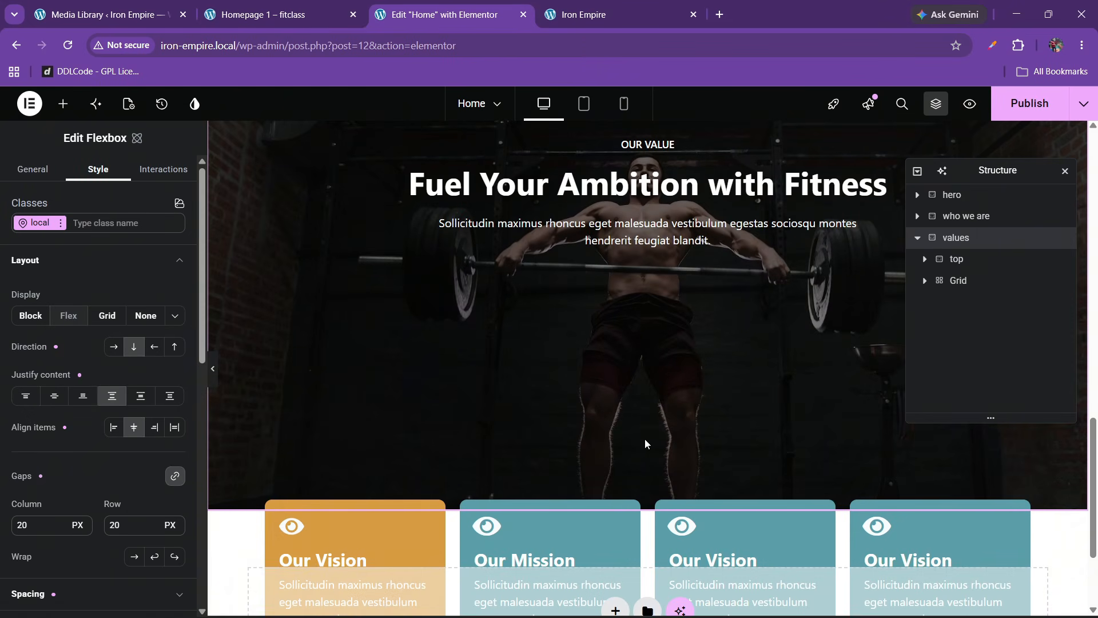
Step: Set the bottom margin of the card grid to -9 em
{"action": "left_click", "coordinate": [958, 280]}
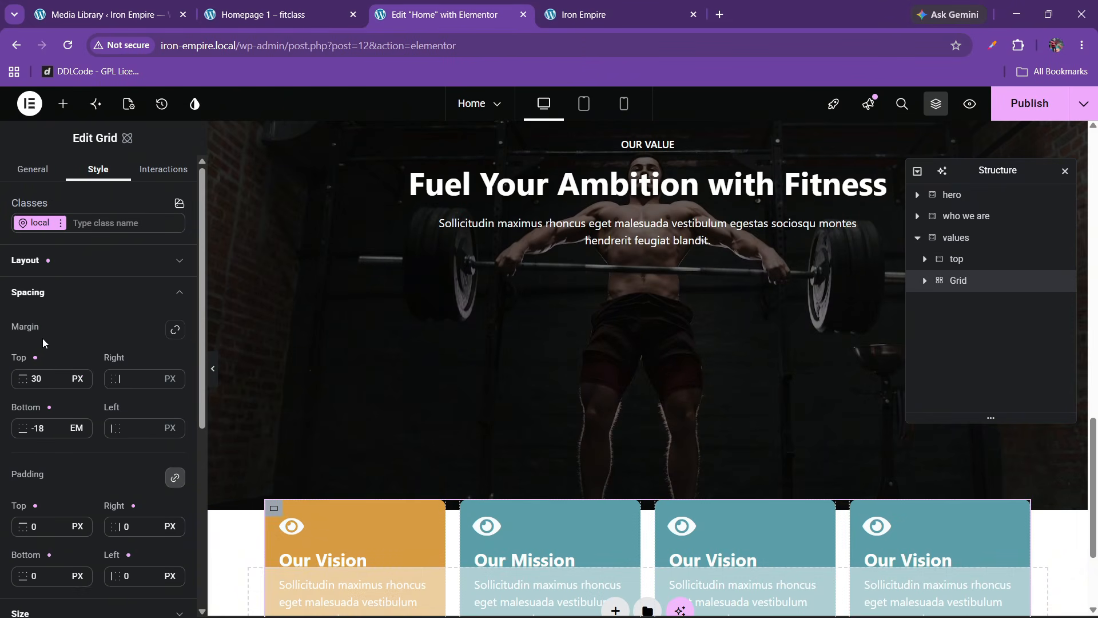
{"action": "left_click", "coordinate": [59, 425]}
{"action": "left_click", "coordinate": [59, 425]}
{"action": "left_click", "coordinate": [59, 425]}
{"action": "left_click", "coordinate": [59, 425]}
{"action": "left_click", "coordinate": [59, 424]}
{"action": "left_click", "coordinate": [59, 425]}
{"action": "left_click", "coordinate": [59, 425]}
{"action": "left_click", "coordinate": [59, 424]}
{"action": "left_click", "coordinate": [59, 425]}
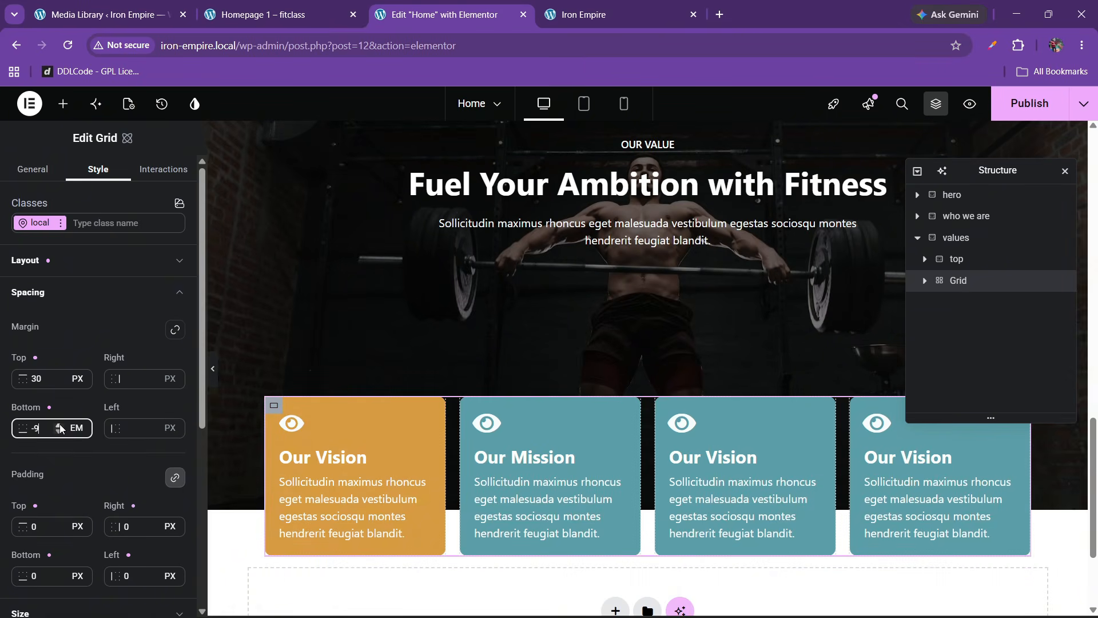
Step: Check the Fitclass reference and set the values container's height to 500 px
{"action": "scroll", "coordinate": [688, 375], "scroll_direction": "up", "scroll_amount": 2}
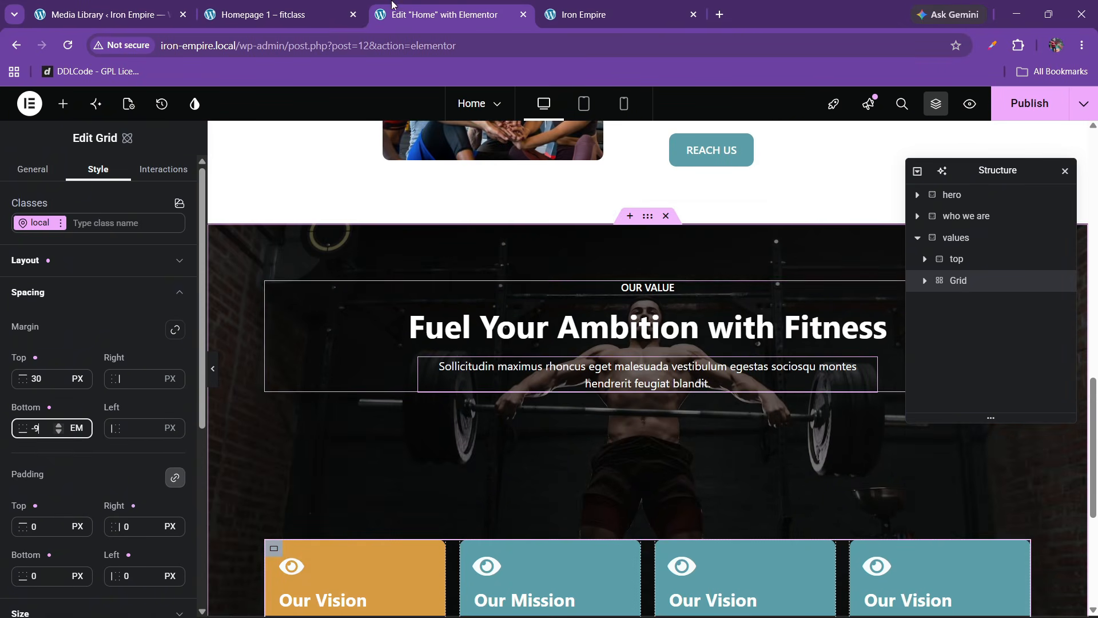
{"action": "left_click", "coordinate": [269, 14]}
{"action": "left_click", "coordinate": [453, 5]}
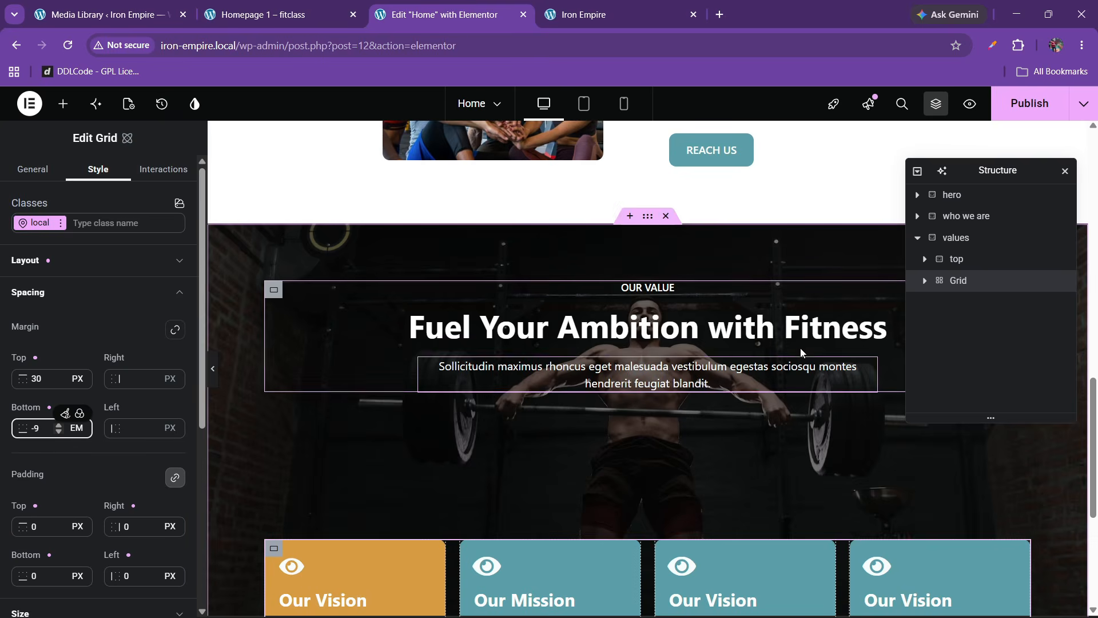
{"action": "left_click", "coordinate": [971, 245]}
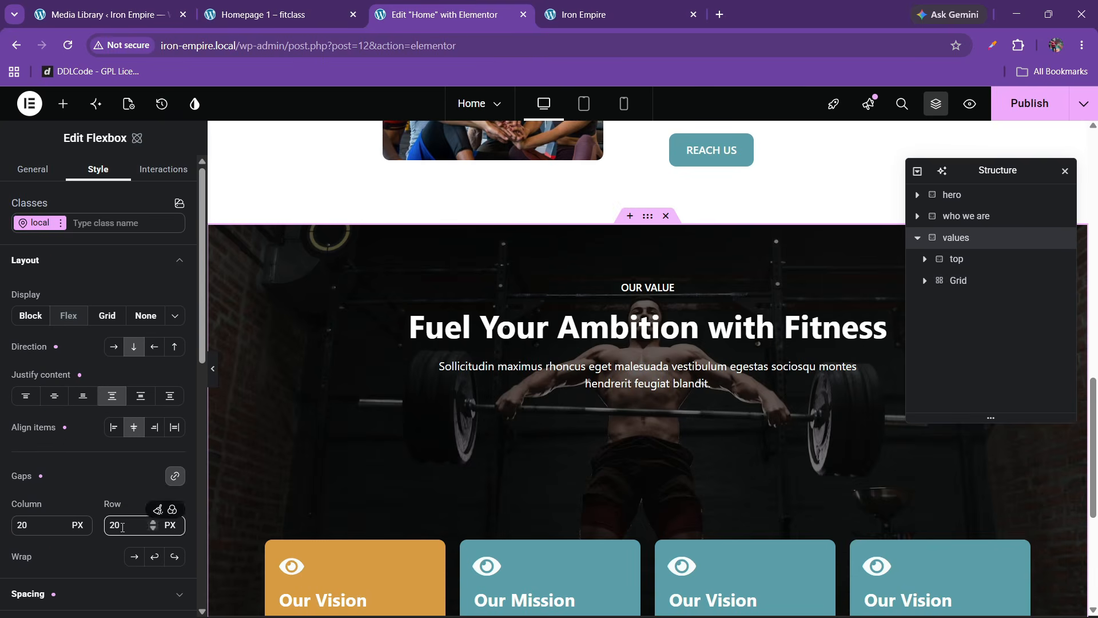
{"action": "left_click", "coordinate": [50, 261]}
{"action": "double_click", "coordinate": [120, 380]}
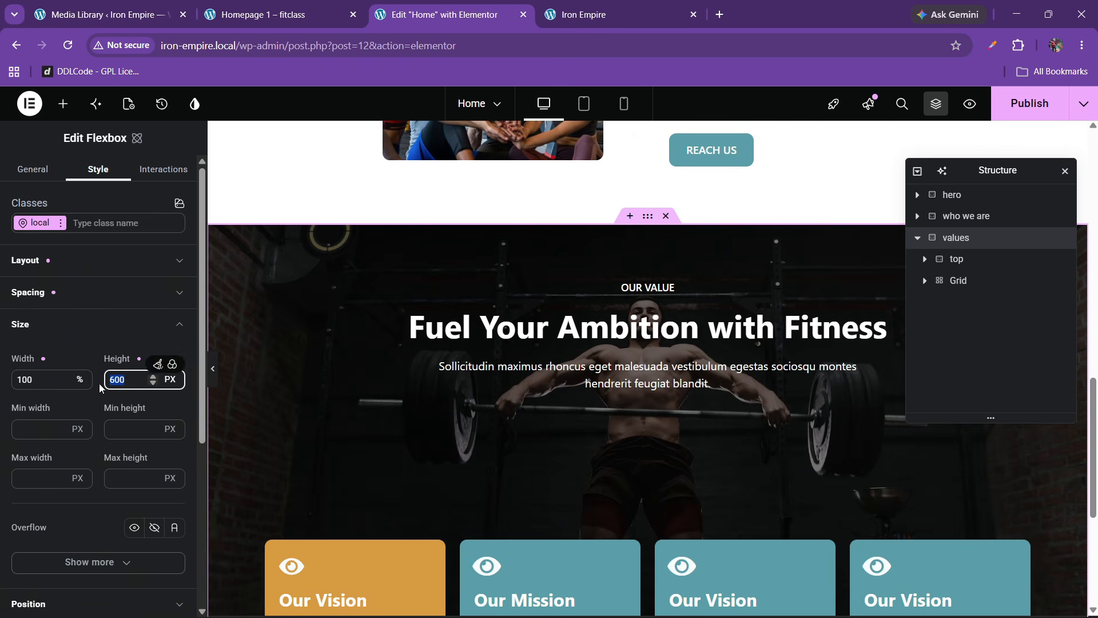
{"action": "type", "text": "500"}
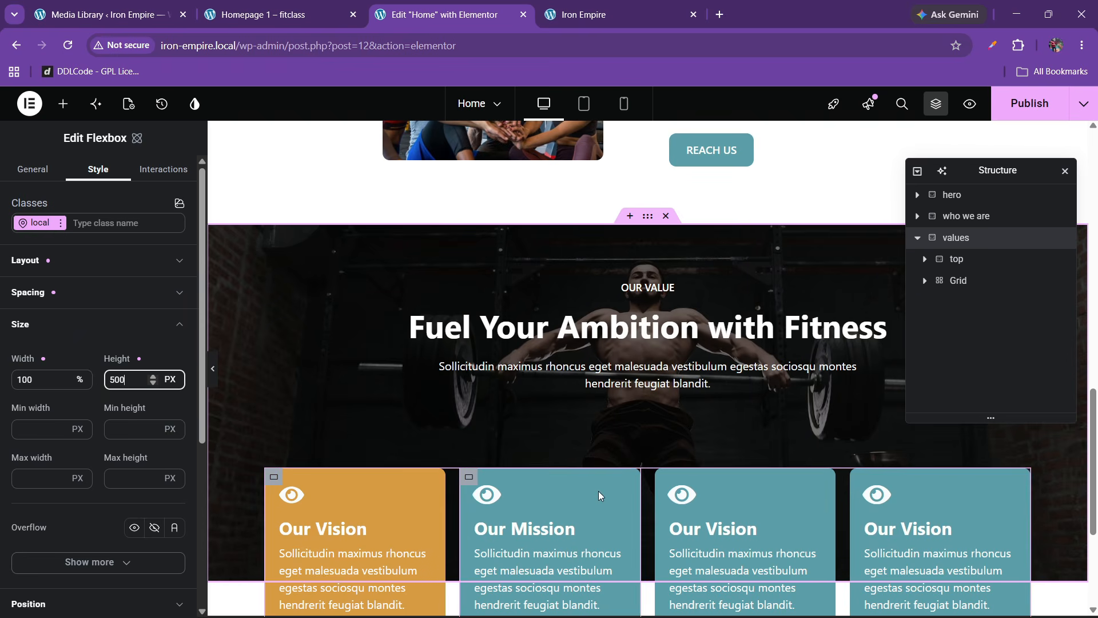
Step: Publish the page and check the Our Value section on the live Iron Empire site
{"action": "scroll", "coordinate": [596, 496], "scroll_direction": "down", "scroll_amount": 1}
{"action": "left_click", "coordinate": [1001, 112]}
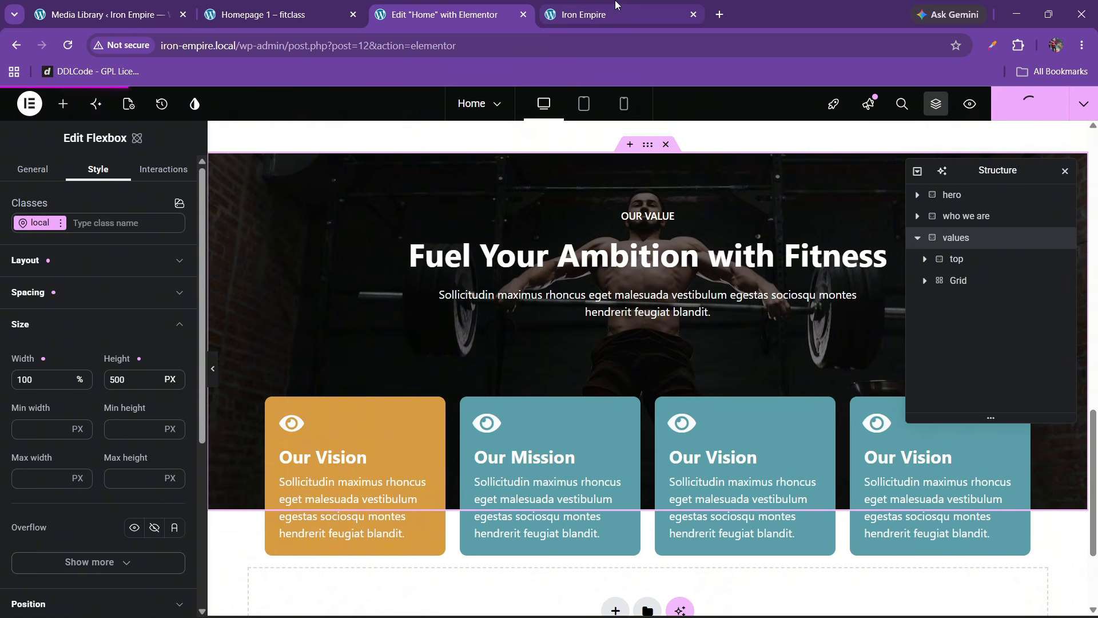
{"action": "left_click", "coordinate": [615, 8]}
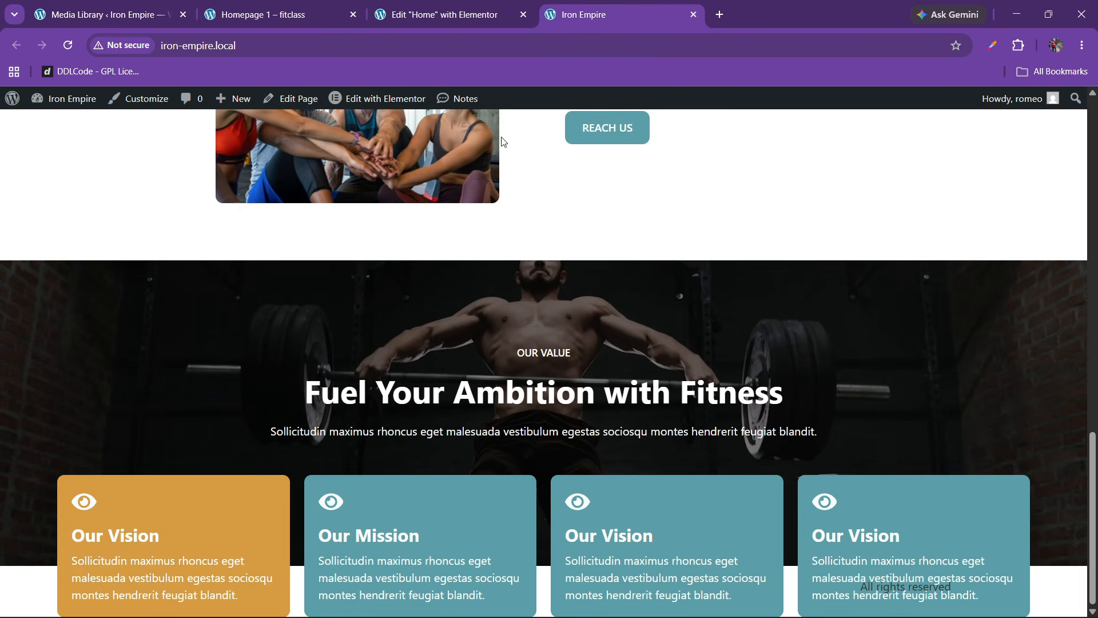
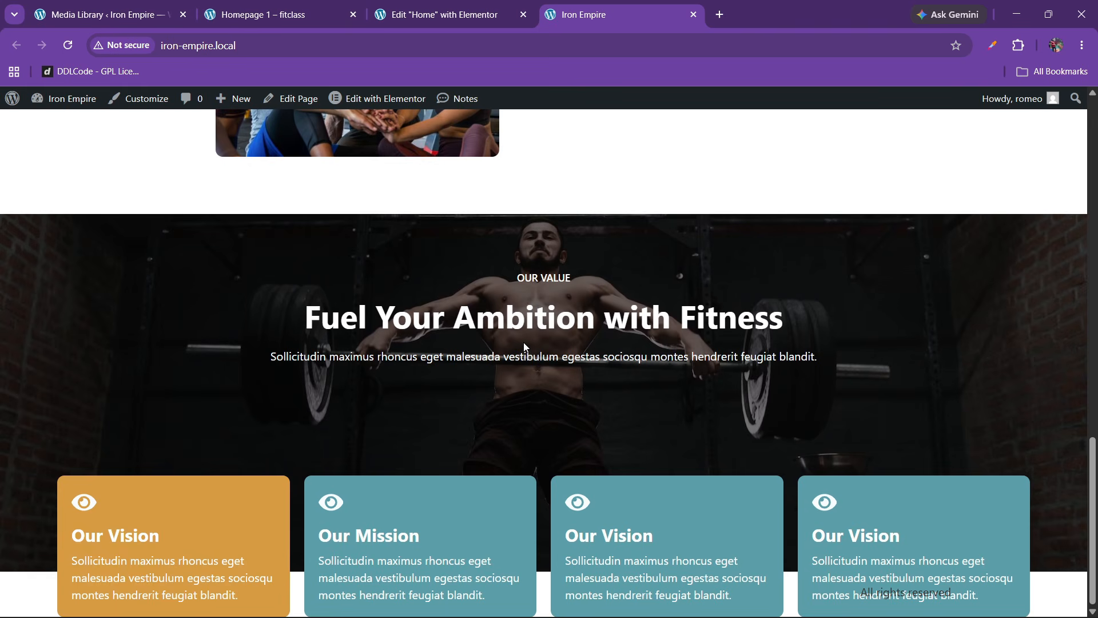
{"action": "left_click", "coordinate": [486, 11]}
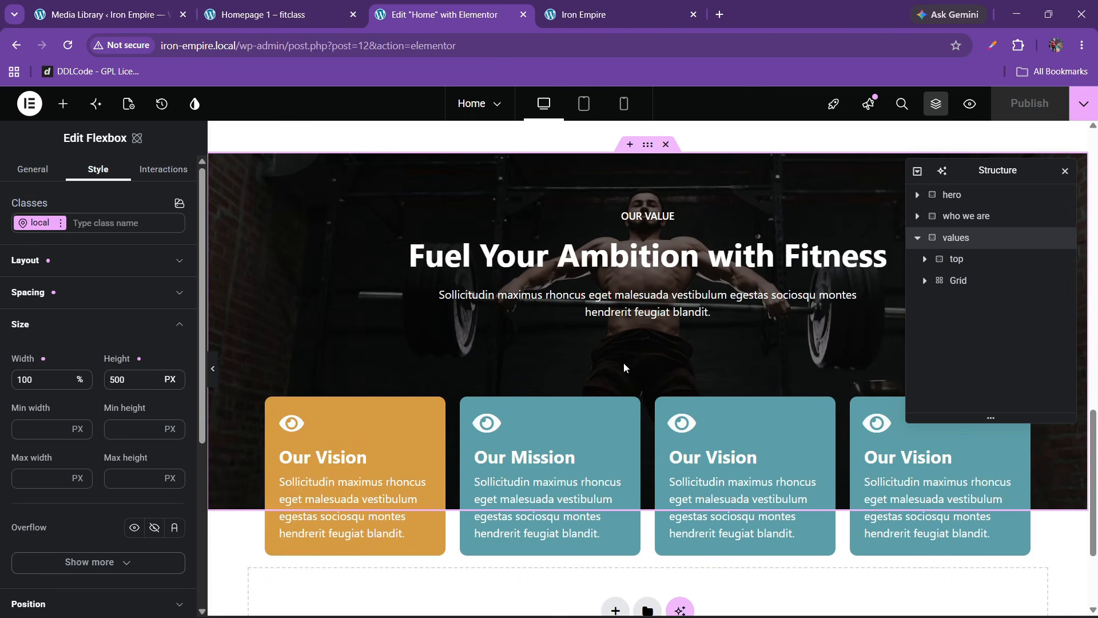
Step: Unlink the values container's margins and give it a bottom margin of 100 px
{"action": "scroll", "coordinate": [632, 354], "scroll_direction": "up", "scroll_amount": 3}
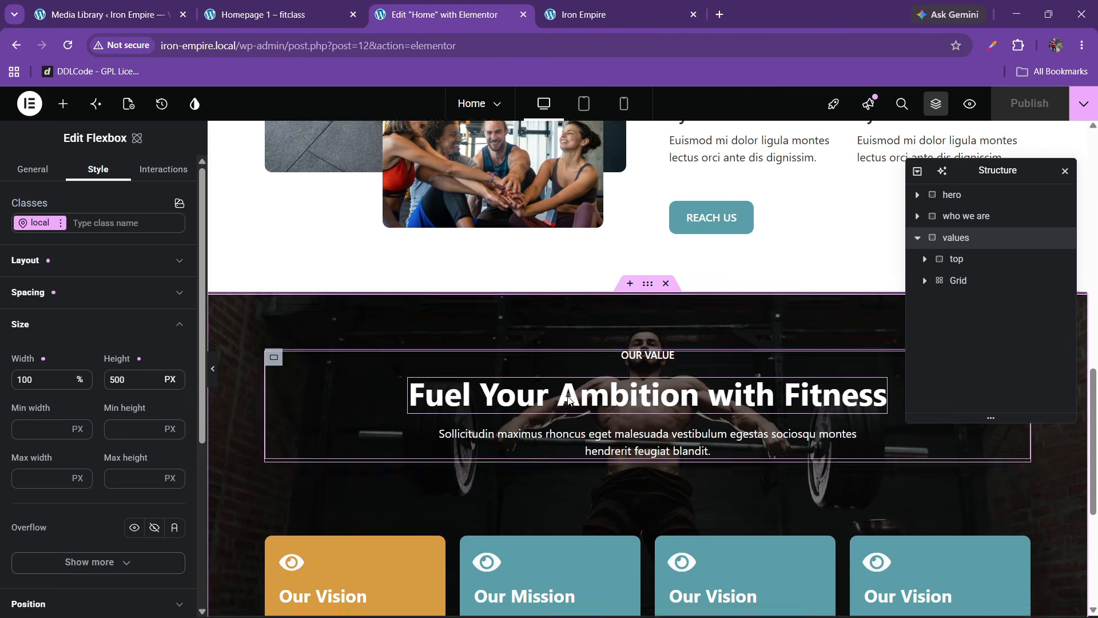
{"action": "scroll", "coordinate": [618, 353], "scroll_direction": "down", "scroll_amount": 3}
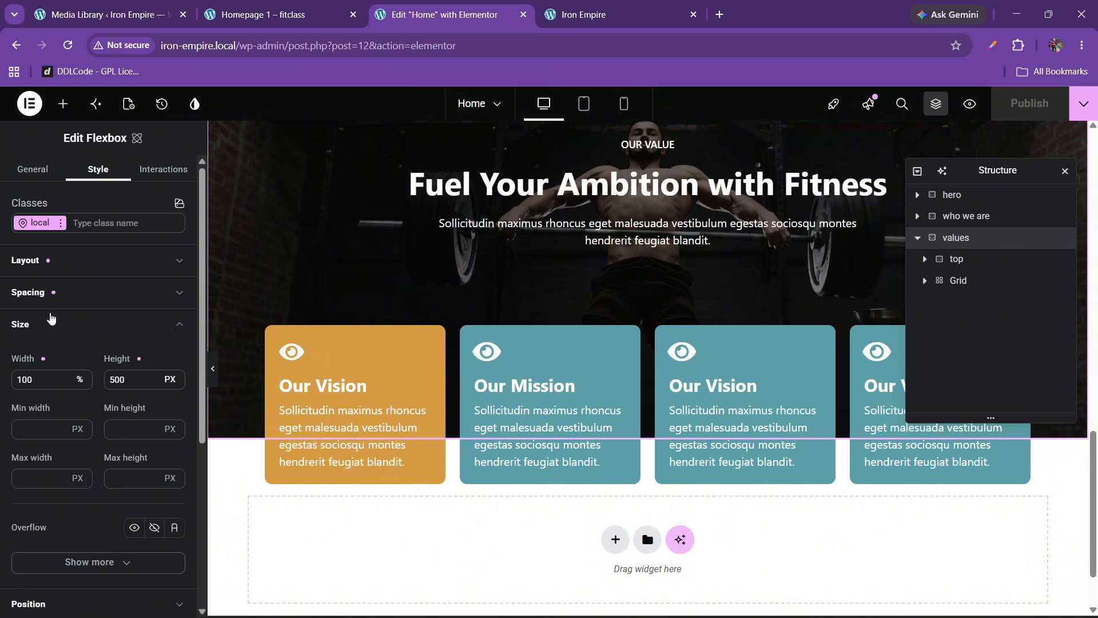
{"action": "scroll", "coordinate": [86, 284], "scroll_direction": "down", "scroll_amount": 1}
{"action": "scroll", "coordinate": [123, 247], "scroll_direction": "up", "scroll_amount": 1}
{"action": "left_click", "coordinate": [121, 260]}
{"action": "scroll", "coordinate": [108, 486], "scroll_direction": "down", "scroll_amount": 1}
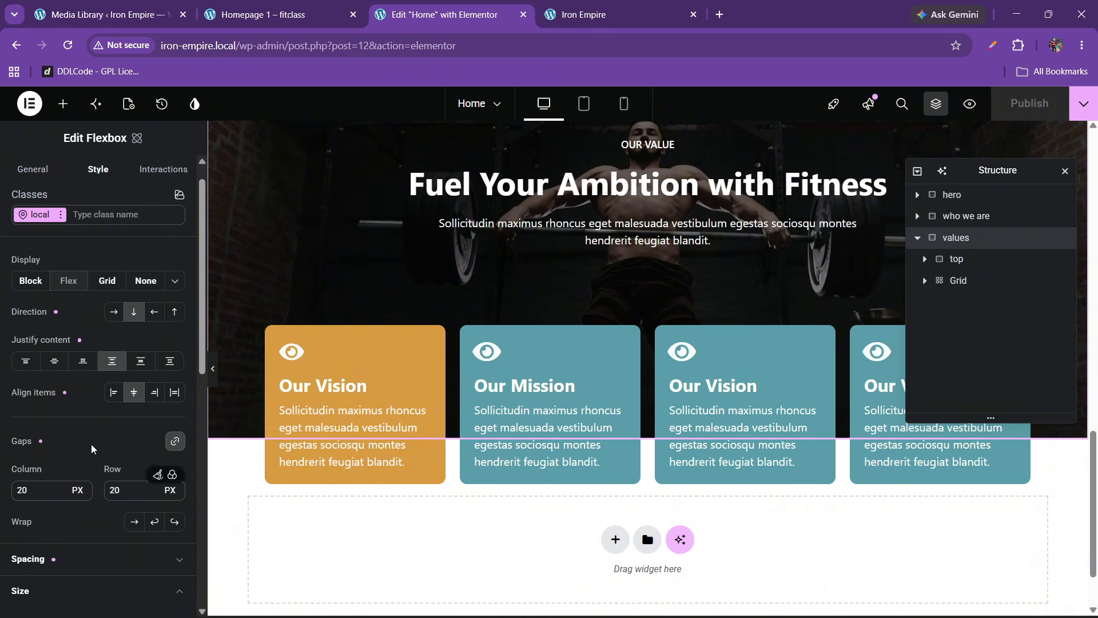
{"action": "scroll", "coordinate": [86, 343], "scroll_direction": "up", "scroll_amount": 1}
{"action": "left_click", "coordinate": [73, 264]}
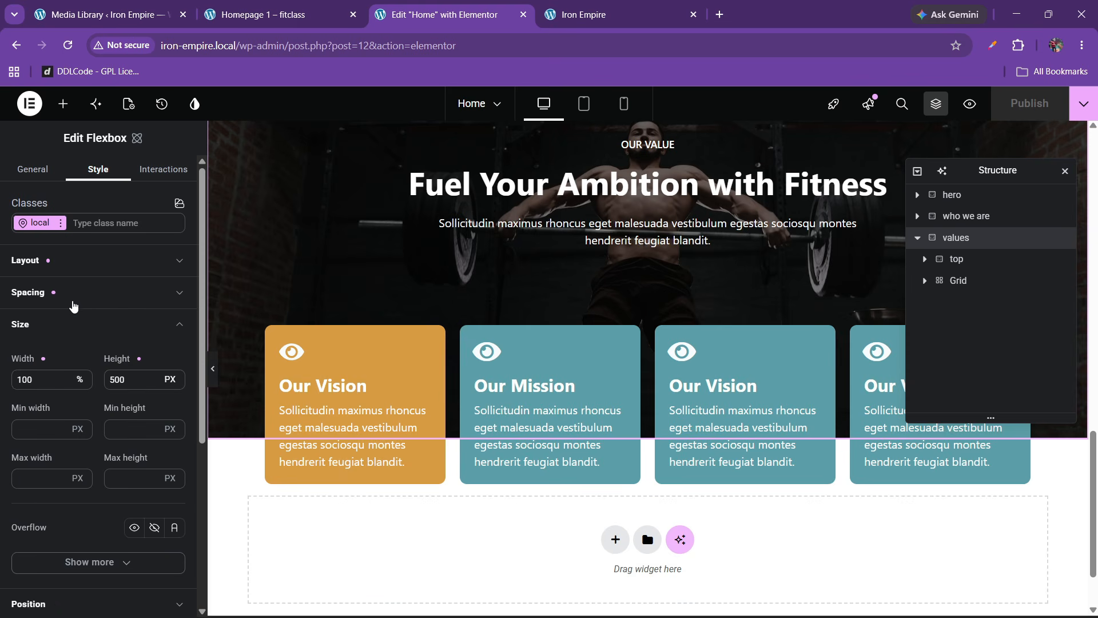
{"action": "left_click", "coordinate": [73, 324]}
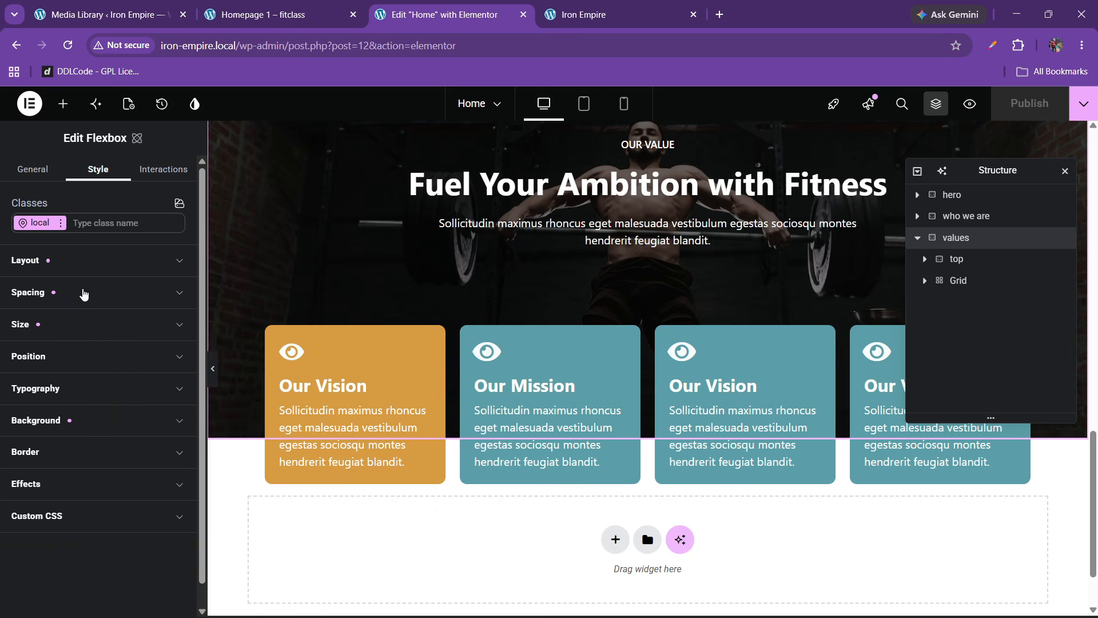
{"action": "left_click", "coordinate": [83, 291]}
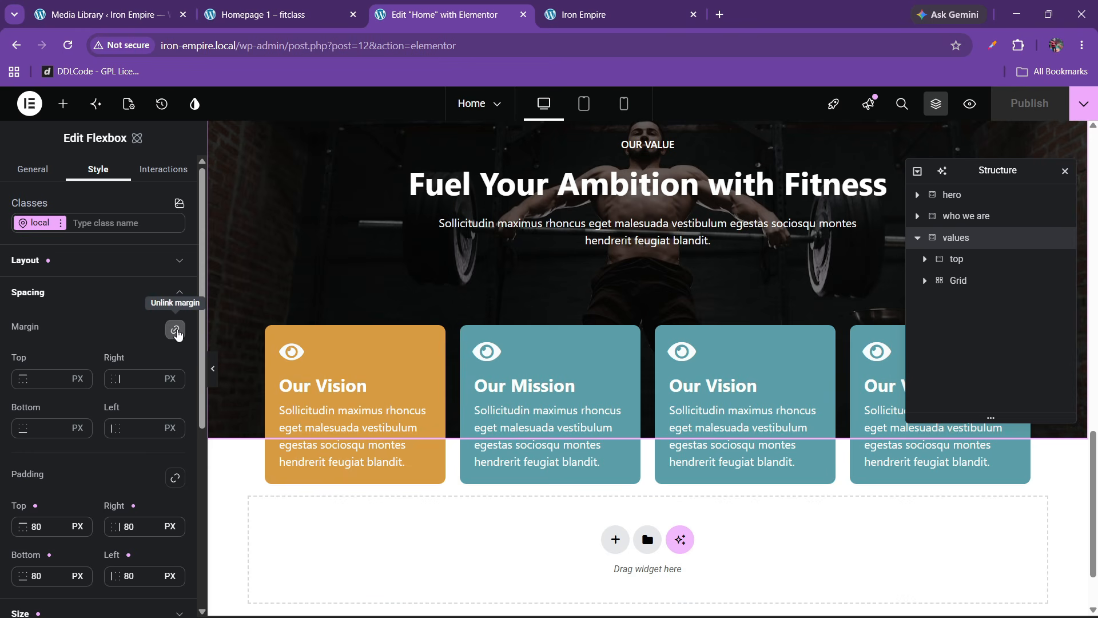
{"action": "left_click", "coordinate": [176, 330]}
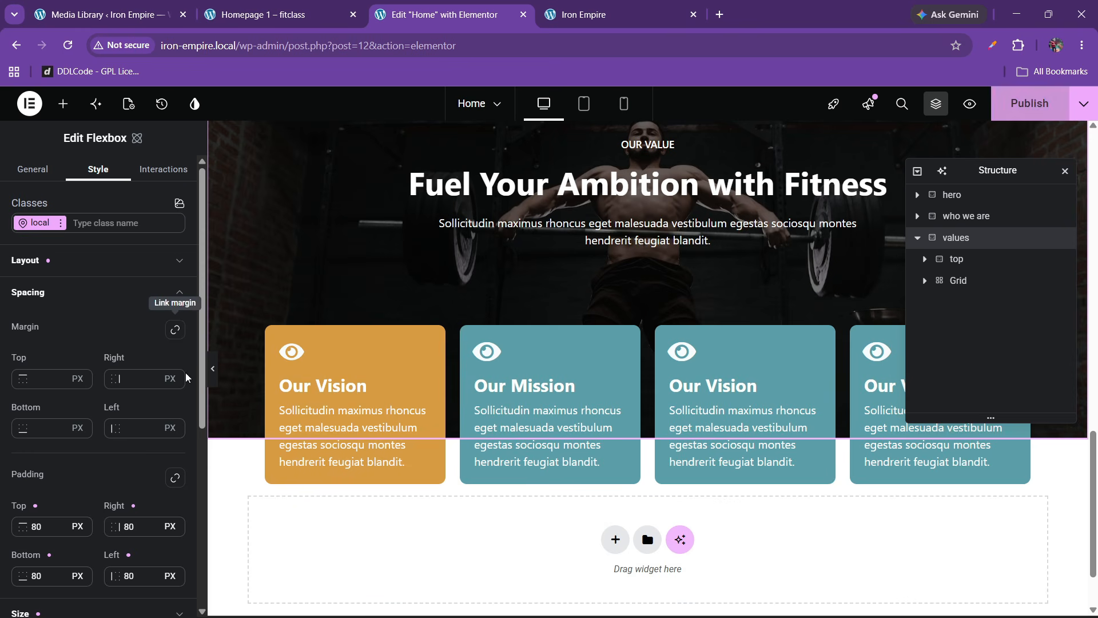
{"action": "left_click", "coordinate": [38, 427]}
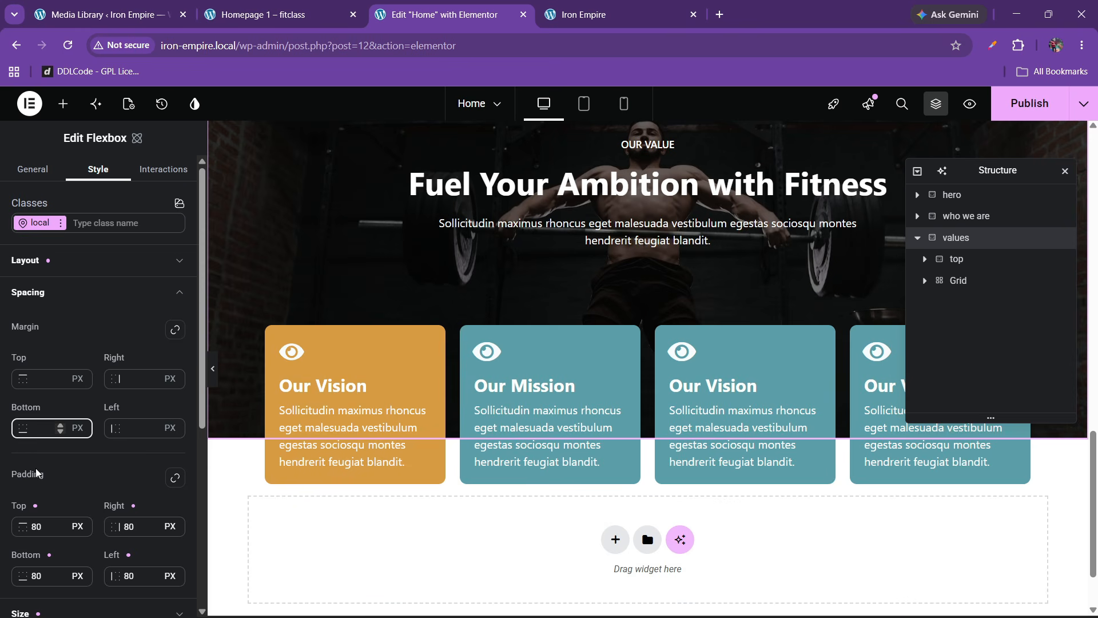
{"action": "type", "text": "100"}
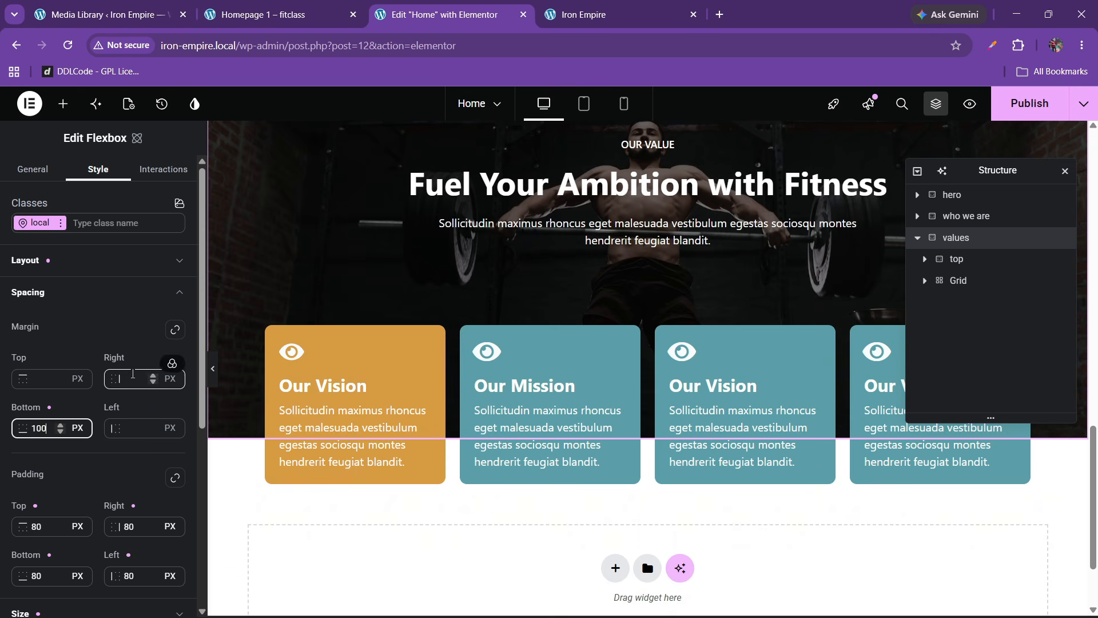
Step: Preview the Our Value section at full width and examine the spacing beneath the cards
{"action": "left_click", "coordinate": [212, 368]}
{"action": "scroll", "coordinate": [496, 417], "scroll_direction": "up", "scroll_amount": 5}
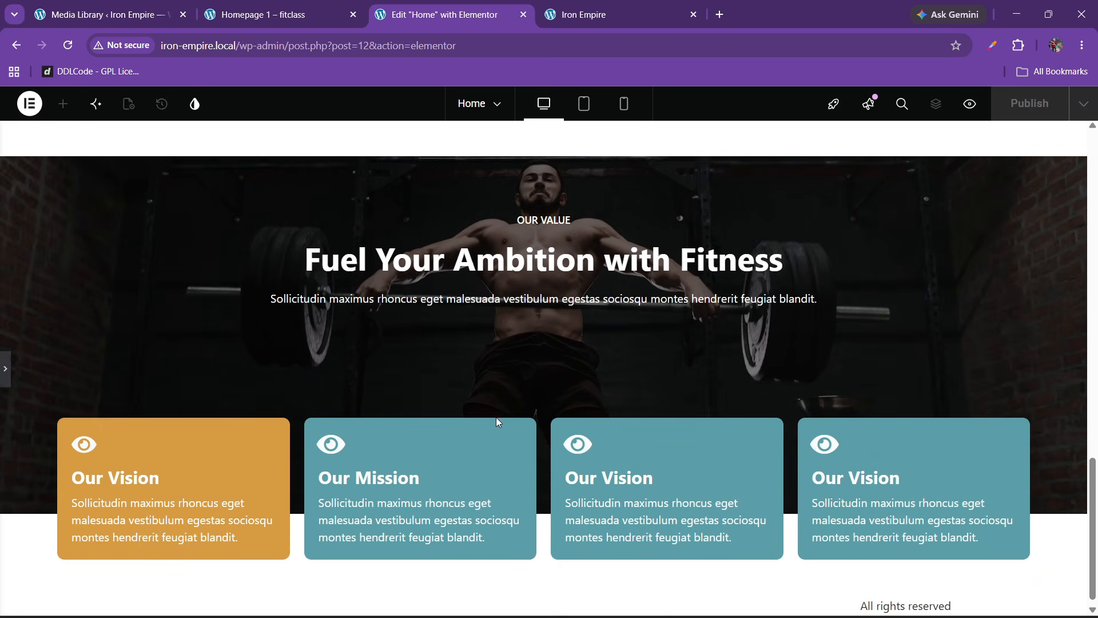
{"action": "scroll", "coordinate": [325, 427], "scroll_direction": "down", "scroll_amount": 5}
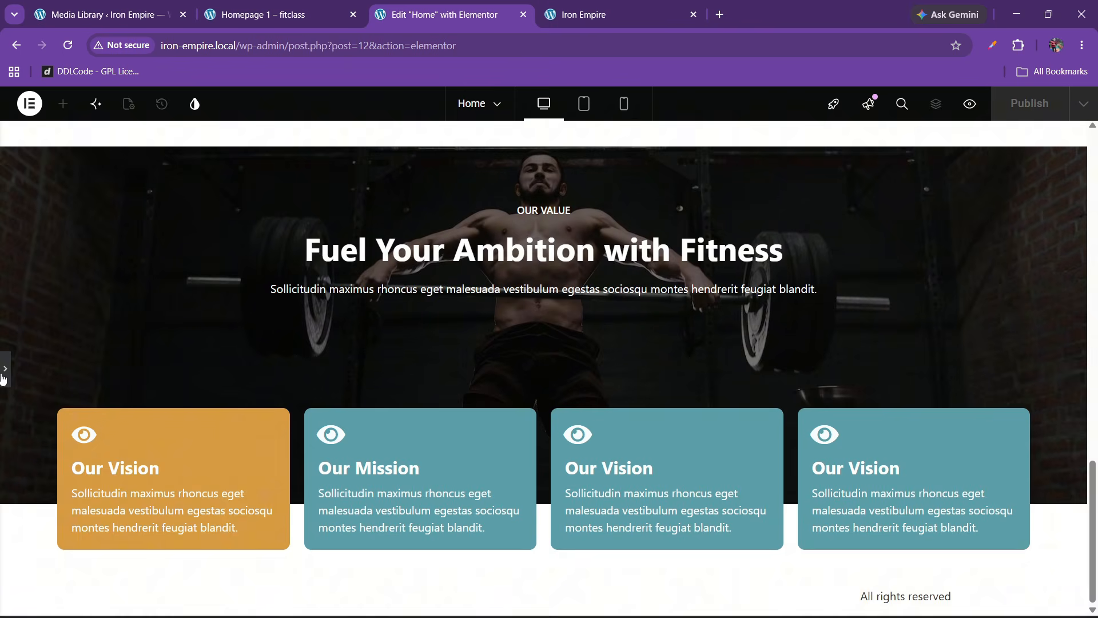
{"action": "left_click", "coordinate": [4, 373]}
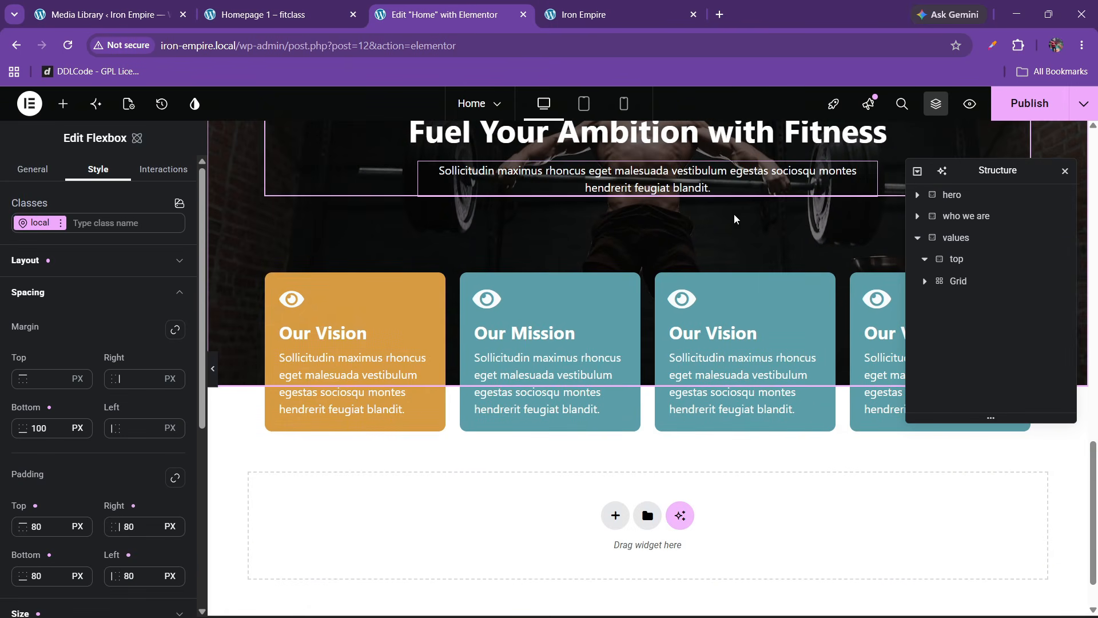
Step: Set the width of the paragraph beneath the "Fuel Your Ambition with Fitness" heading to 40%
{"action": "left_click", "coordinate": [731, 190]}
{"action": "left_click", "coordinate": [47, 324]}
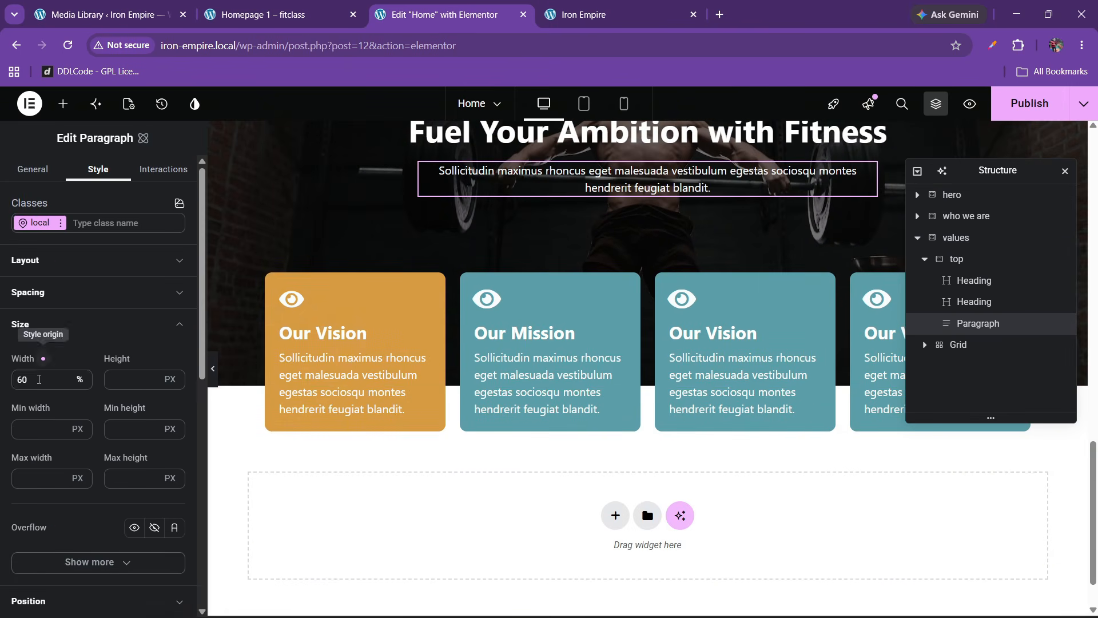
{"action": "left_click_drag", "start_coordinate": [34, 379], "coordinate": [3, 389]}
{"action": "type", "text": "40"}
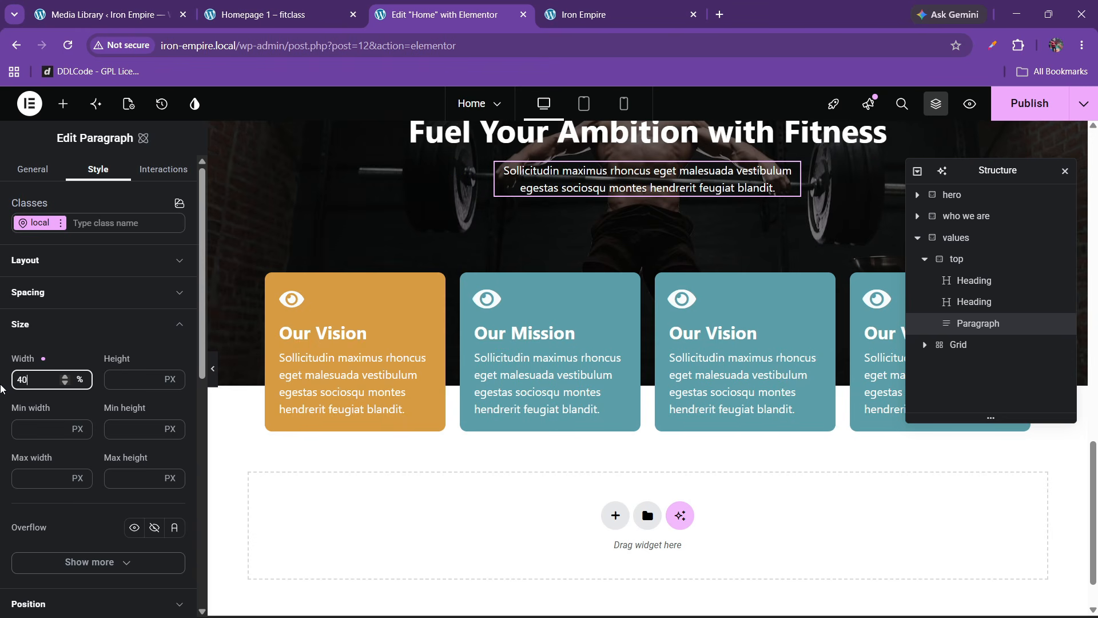
Step: Publish the page and reload the live Iron Empire home page
{"action": "left_click", "coordinate": [1008, 109]}
{"action": "scroll", "coordinate": [631, 244], "scroll_direction": "up", "scroll_amount": 3}
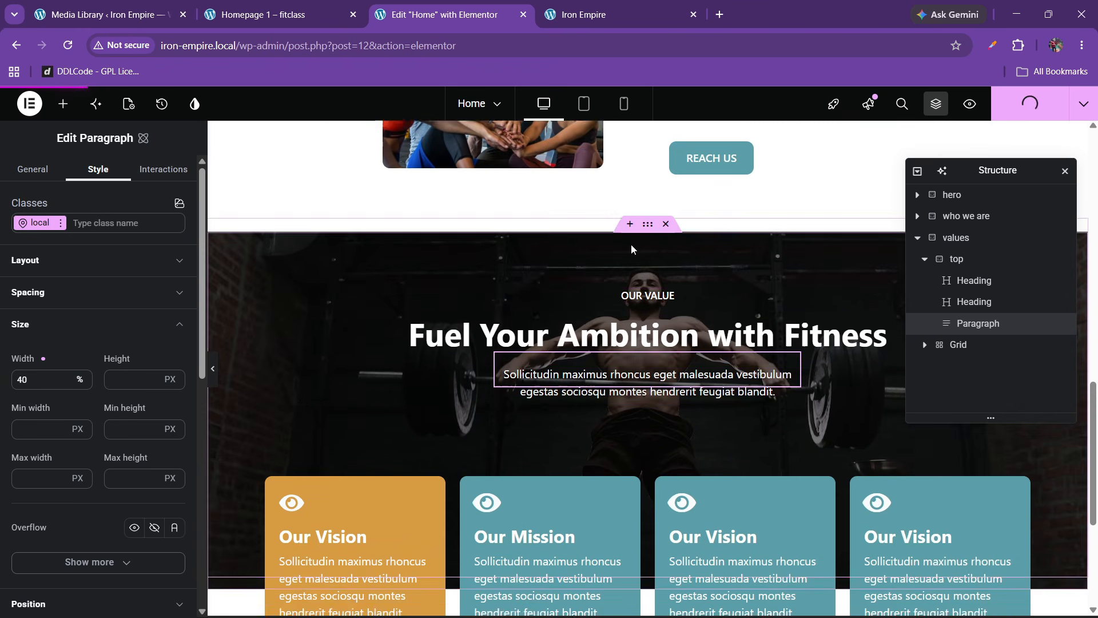
{"action": "left_click", "coordinate": [622, 8]}
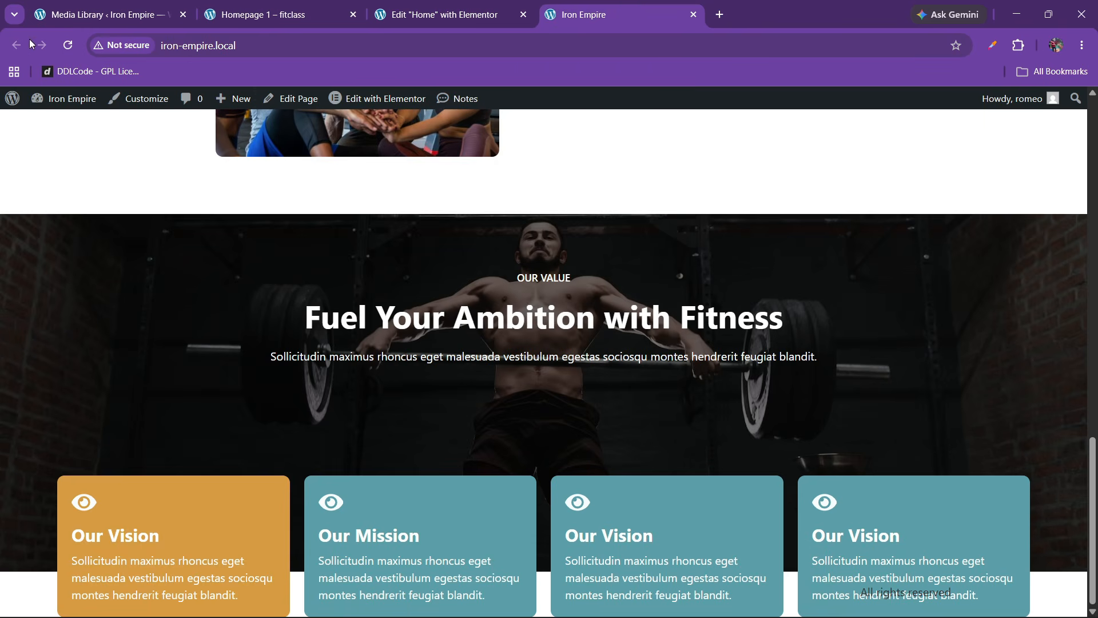
{"action": "left_click", "coordinate": [64, 45]}
Step: Compare the Our Value section on the reloaded live page with the Fitclass reference
{"action": "left_click", "coordinate": [280, 8]}
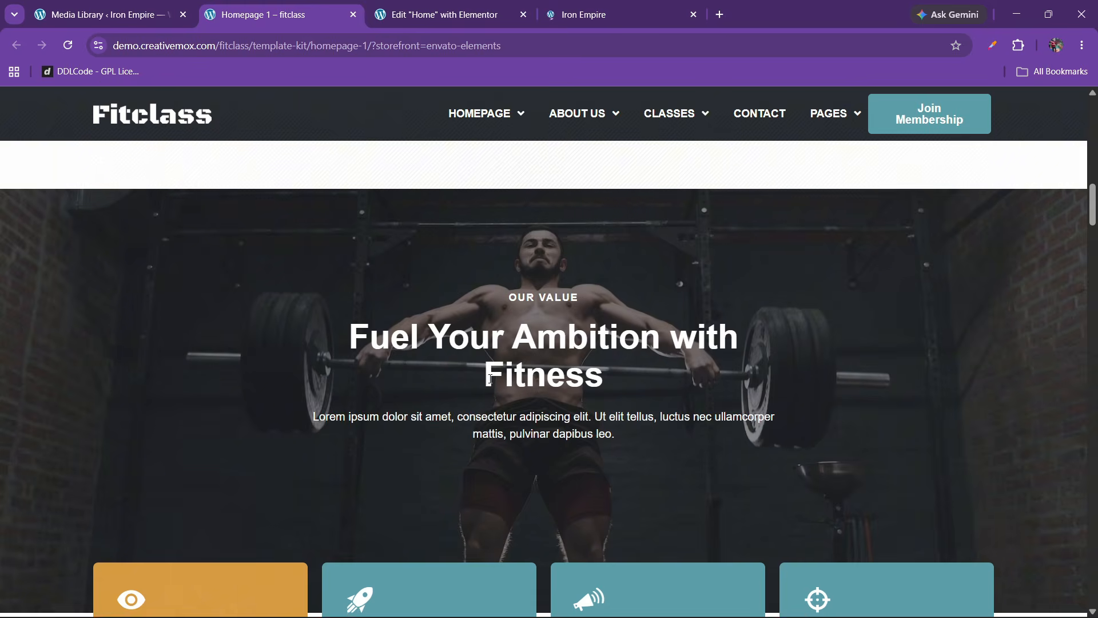
{"action": "scroll", "coordinate": [501, 322], "scroll_direction": "down", "scroll_amount": 1}
{"action": "left_click", "coordinate": [606, 13]}
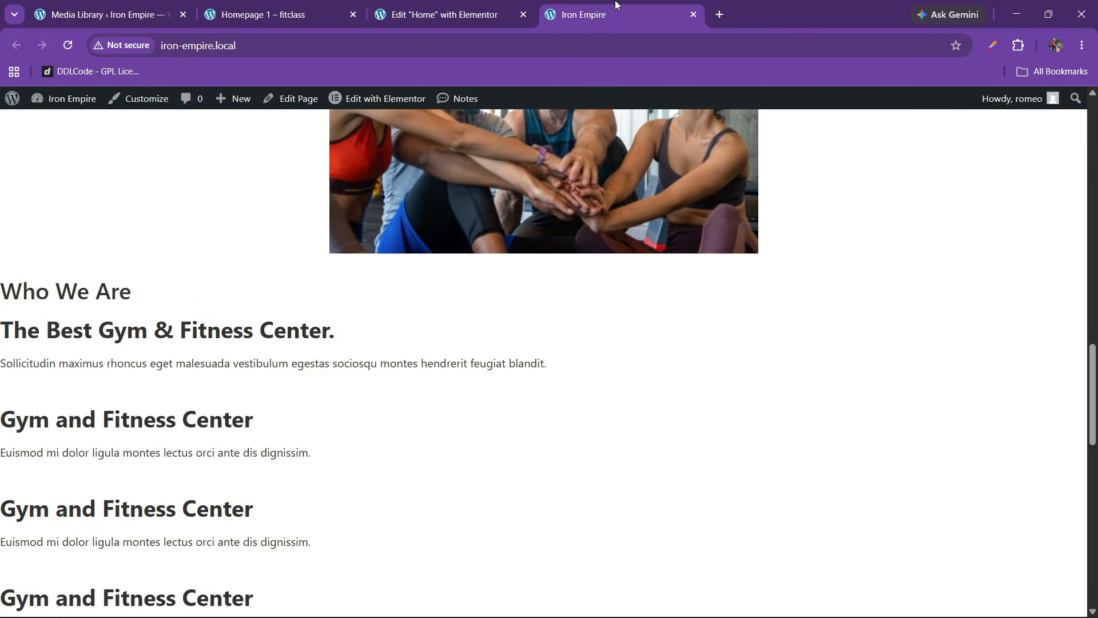
{"action": "left_click", "coordinate": [68, 45]}
{"action": "left_click", "coordinate": [485, 8]}
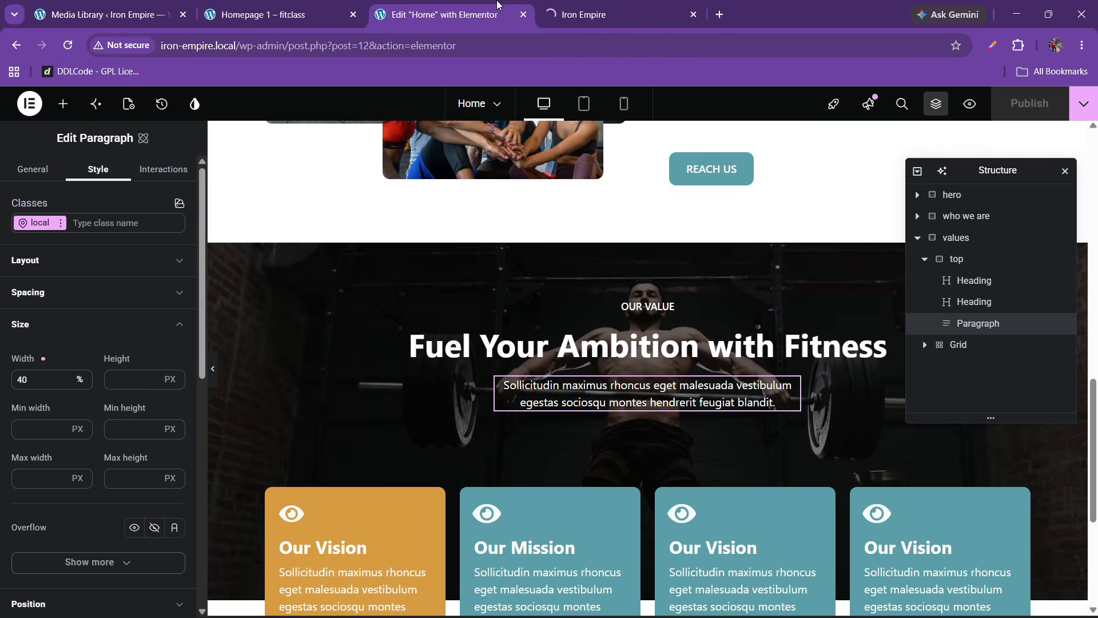
{"action": "left_click", "coordinate": [563, 14]}
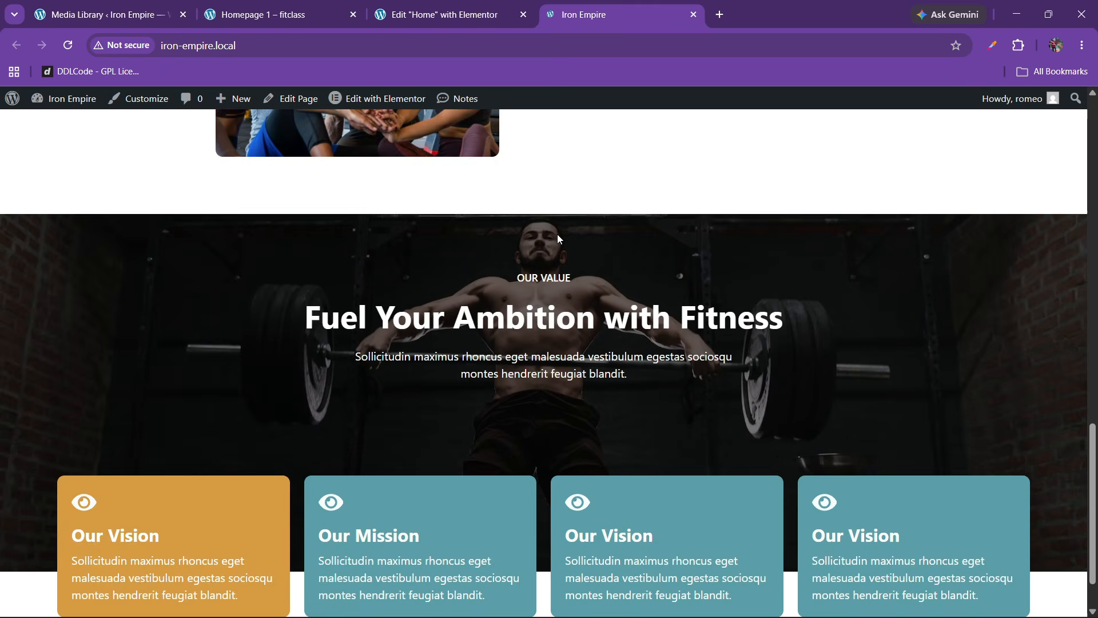
Step: Examine the live page's finished Our Value section and the "Our Classes" section beneath the value cards in the Fitclass reference
{"action": "scroll", "coordinate": [574, 297], "scroll_direction": "down", "scroll_amount": 3}
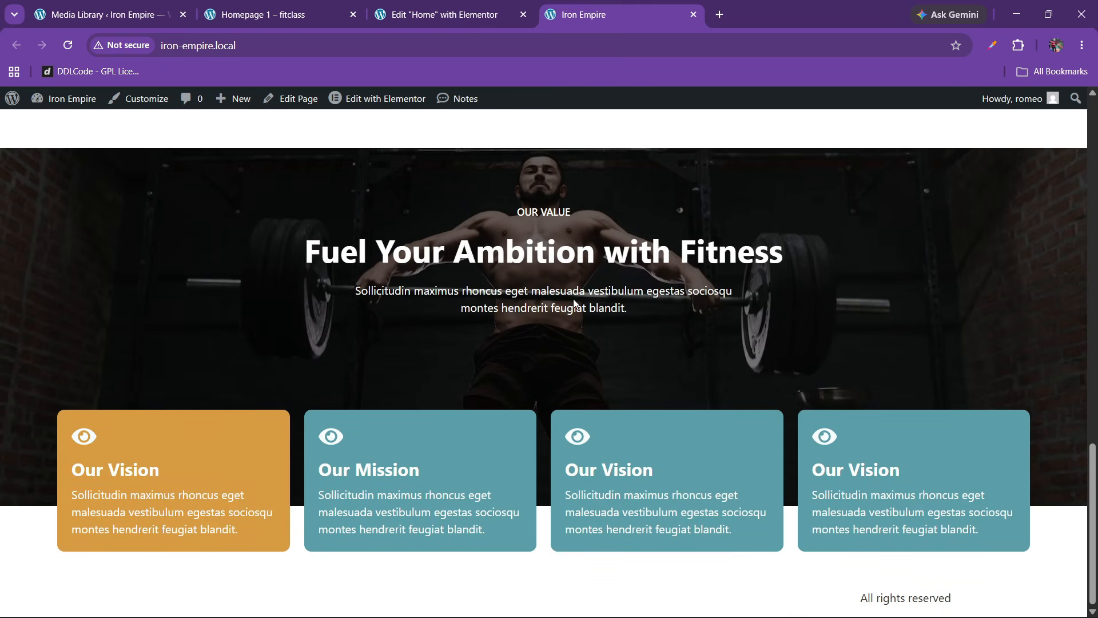
{"action": "left_click", "coordinate": [281, 14]}
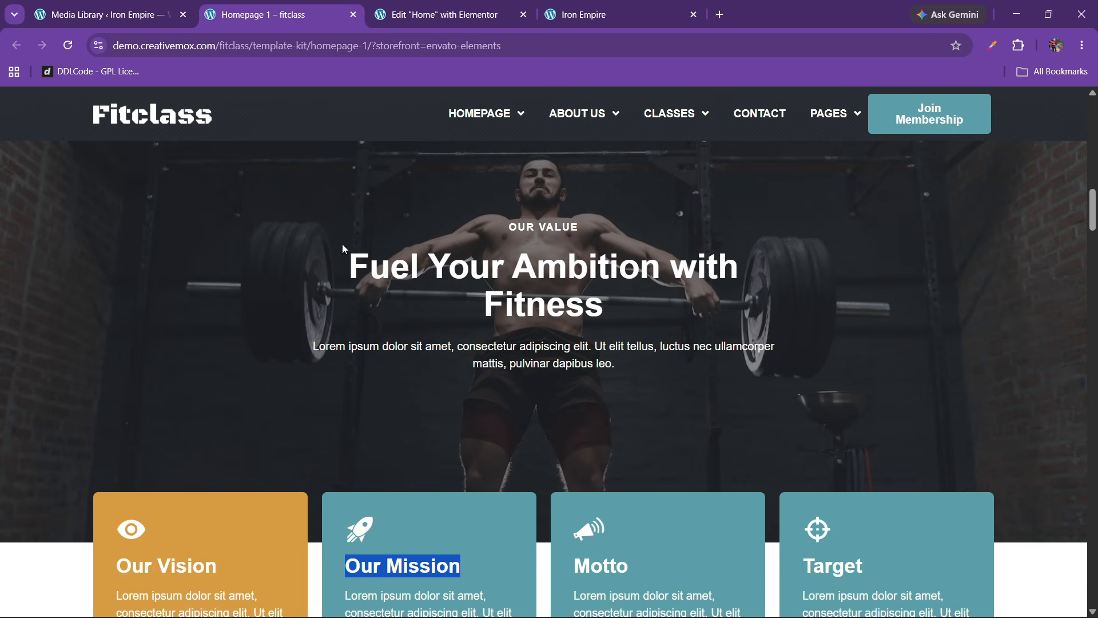
{"action": "scroll", "coordinate": [414, 362], "scroll_direction": "down", "scroll_amount": 8}
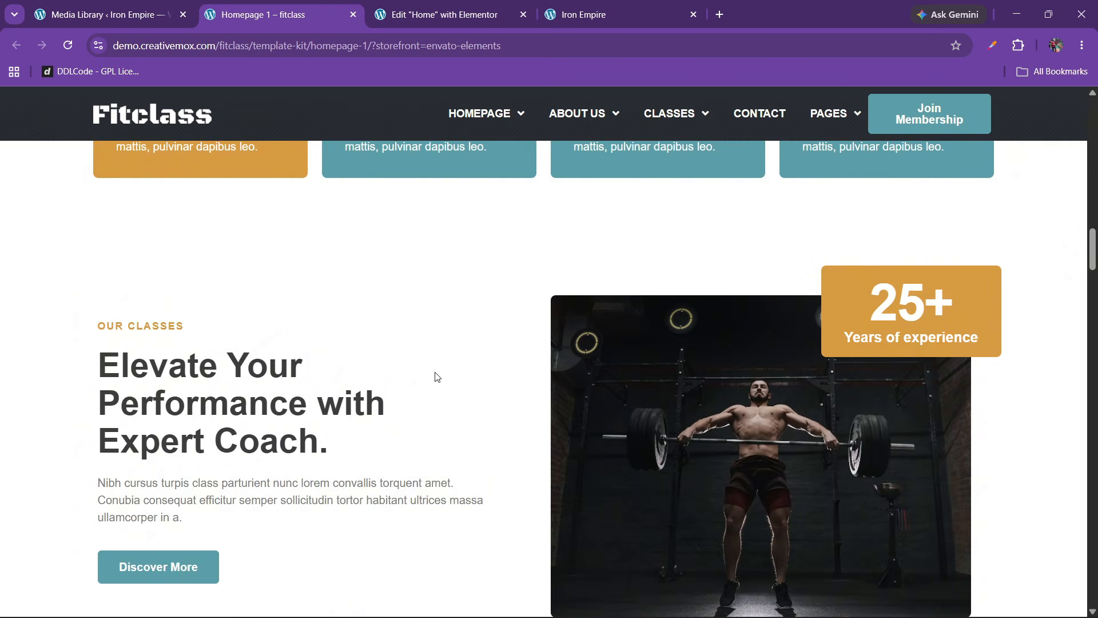
{"action": "scroll", "coordinate": [436, 375], "scroll_direction": "down", "scroll_amount": 3}
{"action": "scroll", "coordinate": [437, 376], "scroll_direction": "up", "scroll_amount": 3}
{"action": "scroll", "coordinate": [421, 483], "scroll_direction": "down", "scroll_amount": 5}
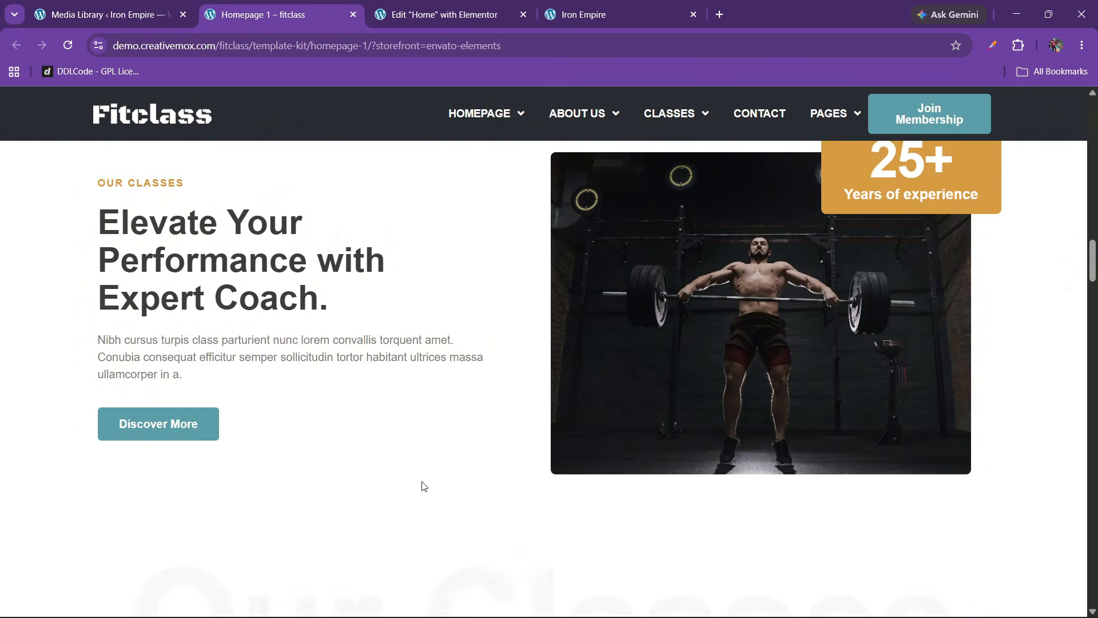
{"action": "scroll", "coordinate": [423, 485], "scroll_direction": "up", "scroll_amount": 5}
{"action": "scroll", "coordinate": [434, 338], "scroll_direction": "up", "scroll_amount": 1}
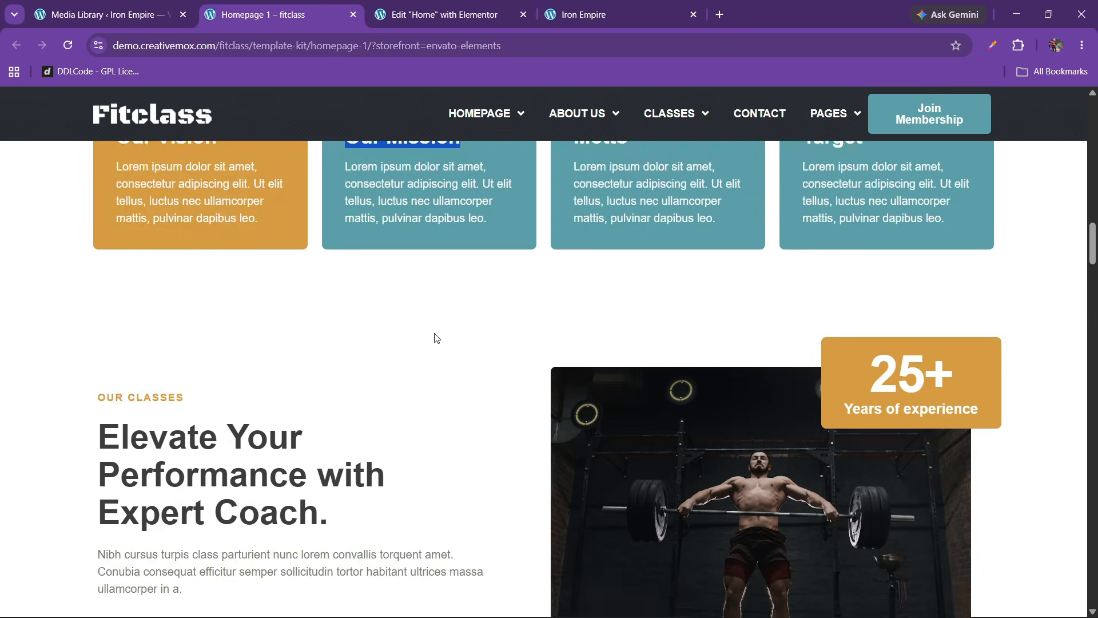
{"action": "scroll", "coordinate": [434, 363], "scroll_direction": "down", "scroll_amount": 2}
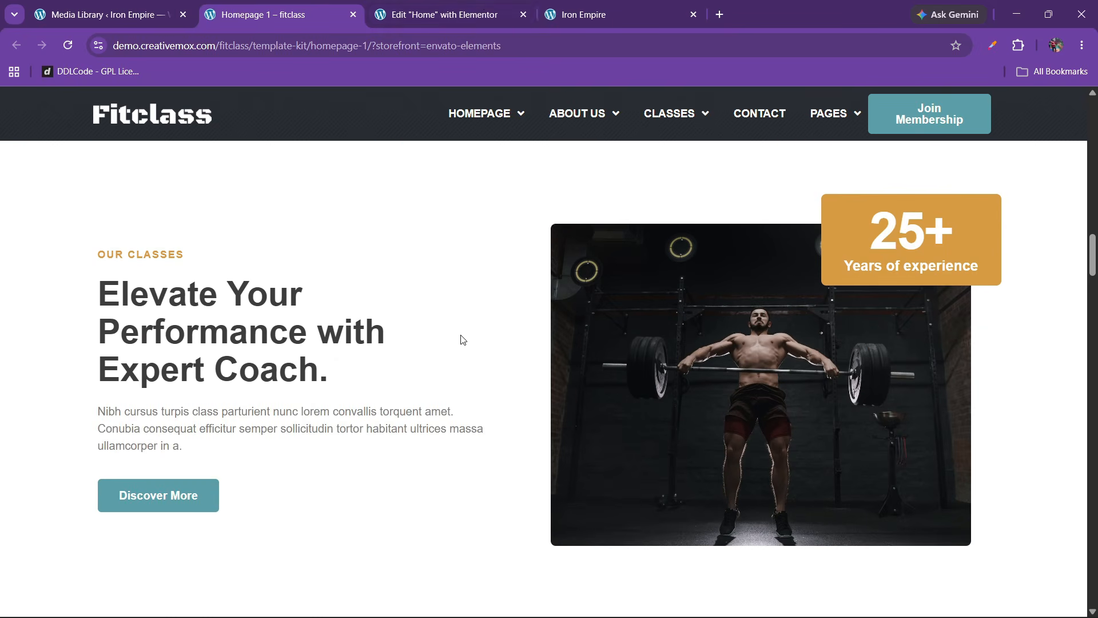
Step: Back in the Elementor editor, add a section with two equal columns beneath the value cards and name it "classes"
{"action": "left_click", "coordinate": [448, 18]}
{"action": "scroll", "coordinate": [553, 361], "scroll_direction": "down", "scroll_amount": 5}
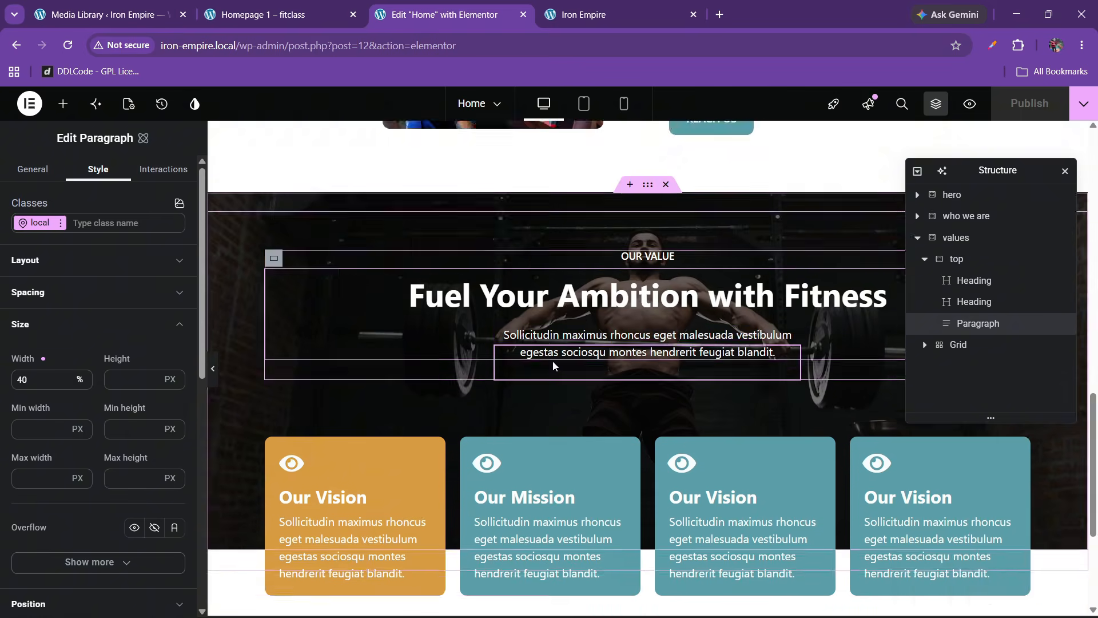
{"action": "left_click", "coordinate": [615, 457]}
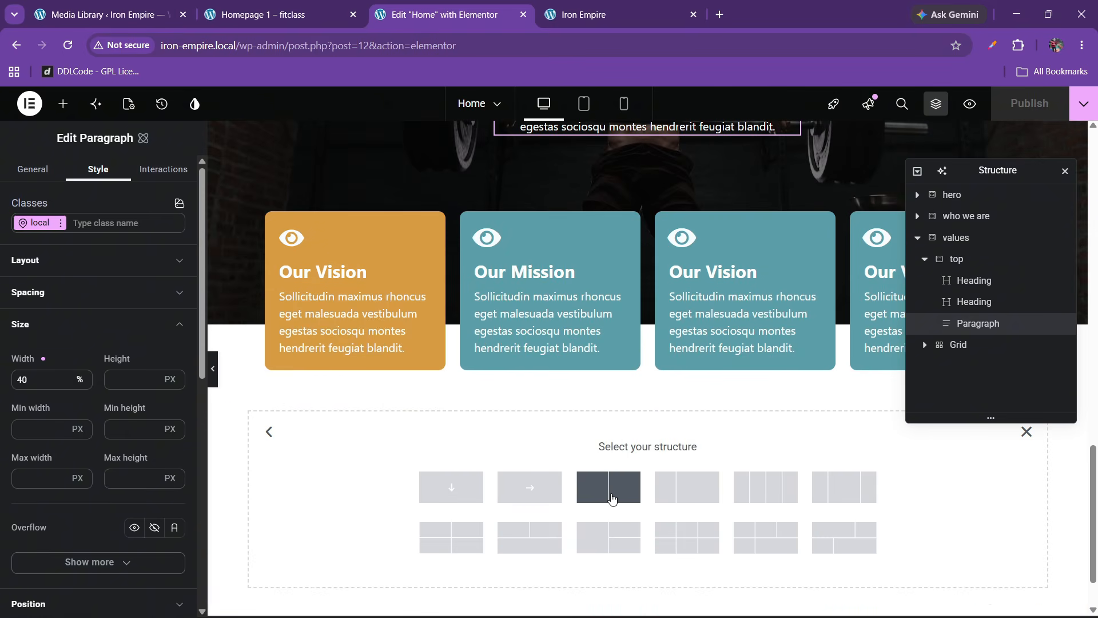
{"action": "left_click", "coordinate": [617, 495]}
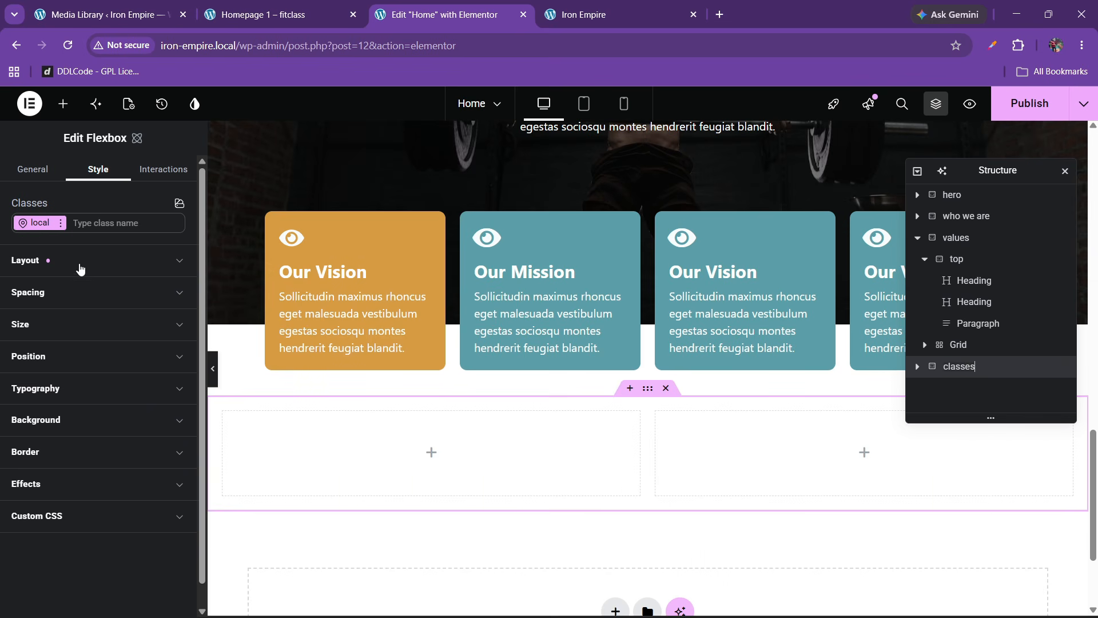
Step: Set the classes section to Space between justification with centred item alignment, and give it 80 px padding on all sides
{"action": "left_click", "coordinate": [50, 262]}
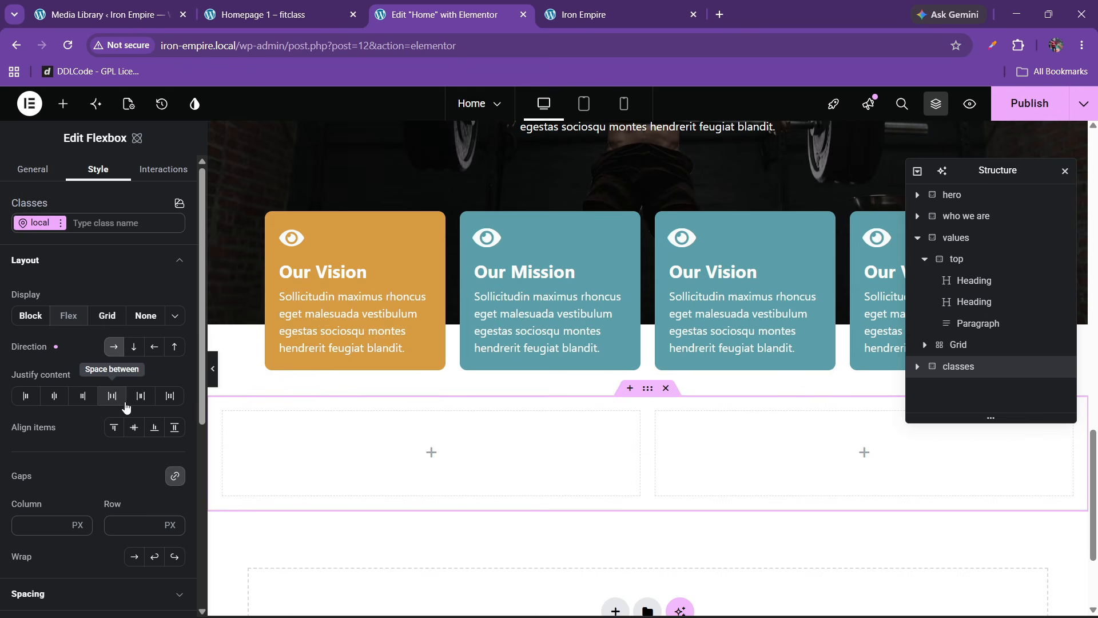
{"action": "scroll", "coordinate": [60, 468], "scroll_direction": "down", "scroll_amount": 4}
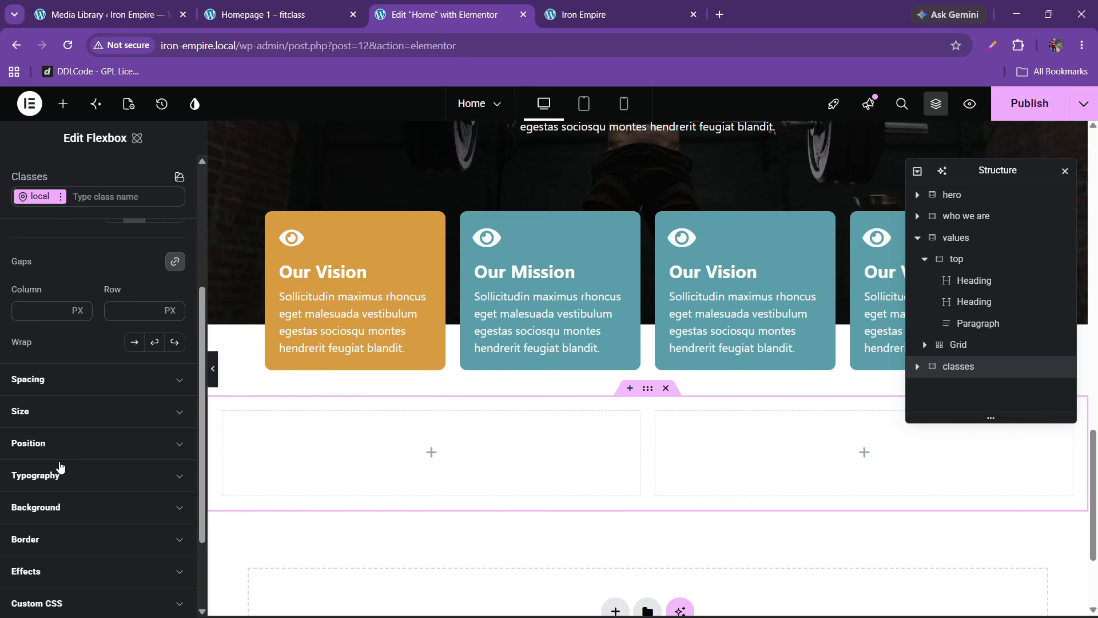
{"action": "left_click", "coordinate": [55, 379]}
{"action": "scroll", "coordinate": [55, 522], "scroll_direction": "down", "scroll_amount": 3}
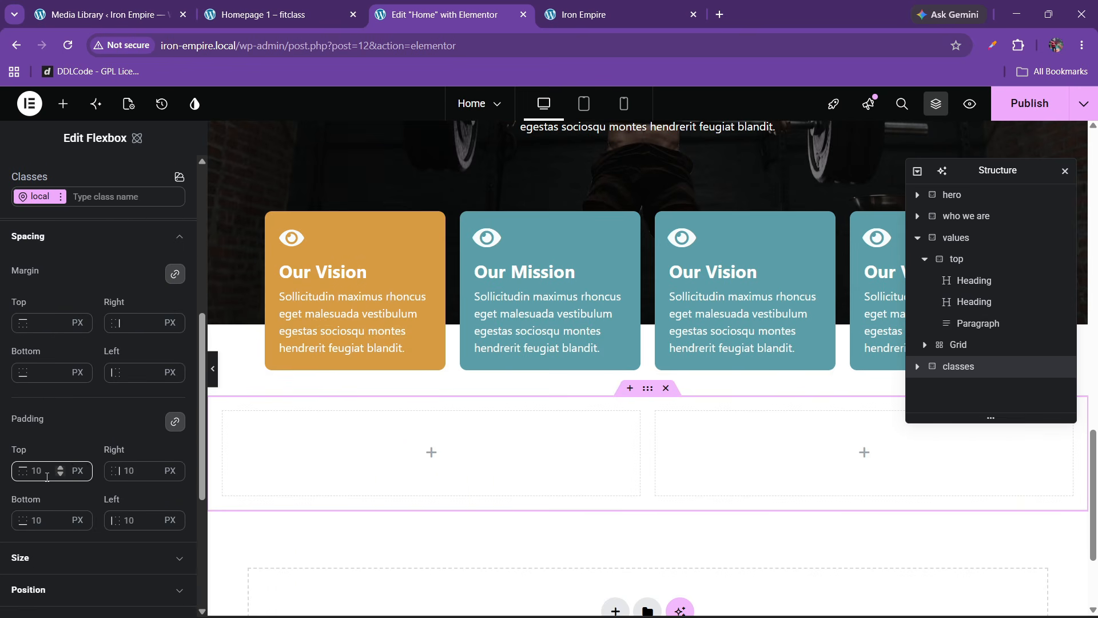
{"action": "left_click", "coordinate": [47, 473]}
{"action": "key", "text": "BackSpace"}
{"action": "key", "text": "BackSpace"}
{"action": "type", "text": "80"}
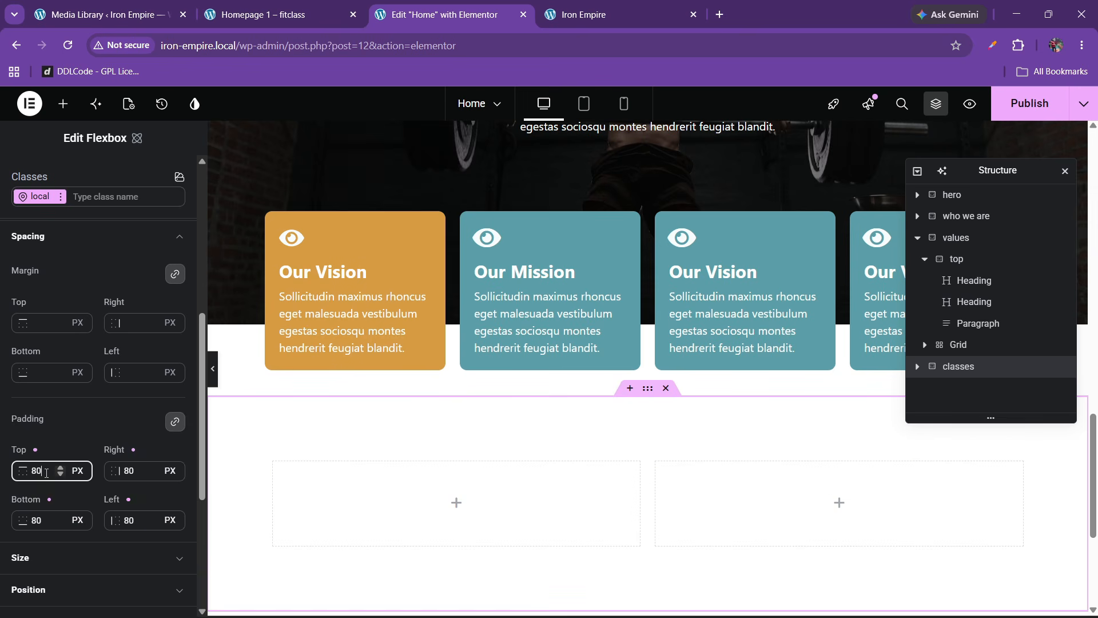
{"action": "left_click", "coordinate": [294, 11]}
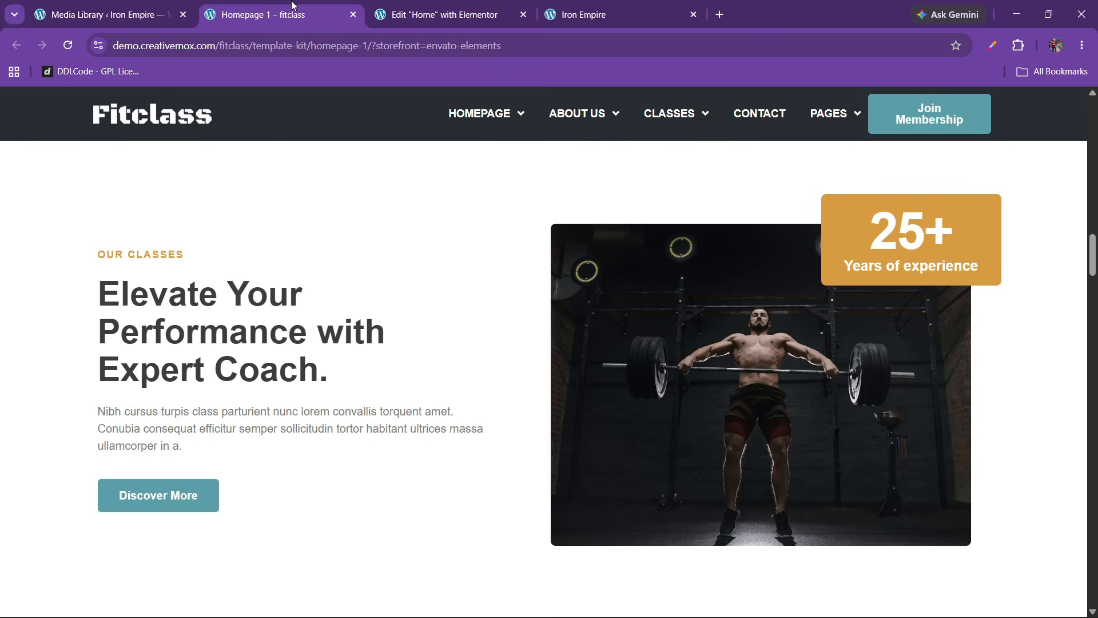
{"action": "left_click", "coordinate": [474, 8]}
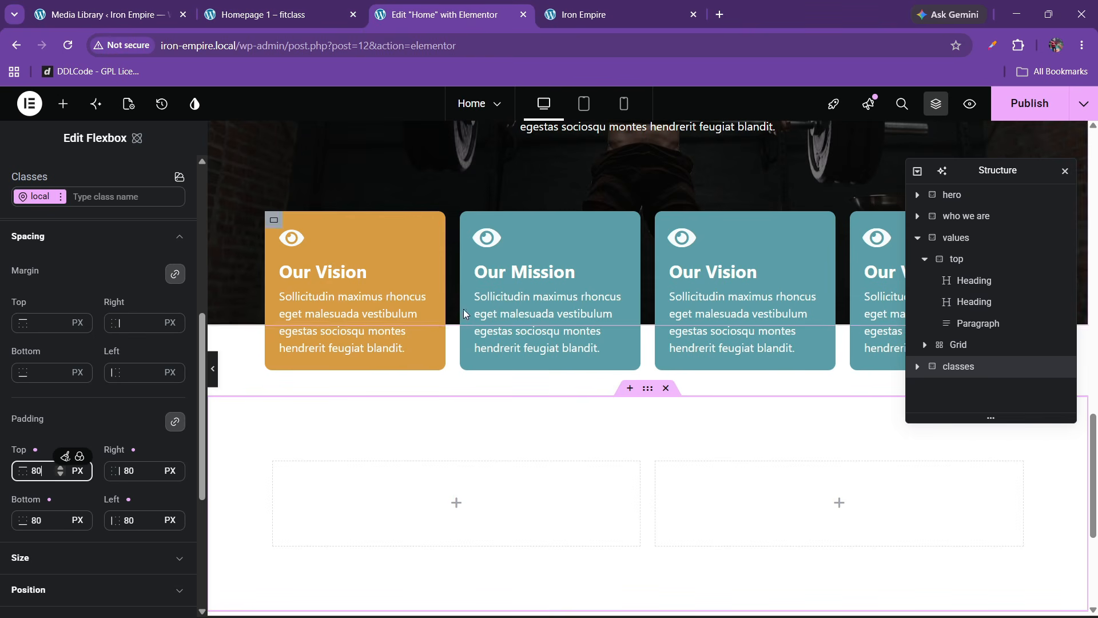
{"action": "scroll", "coordinate": [56, 352], "scroll_direction": "up", "scroll_amount": 2}
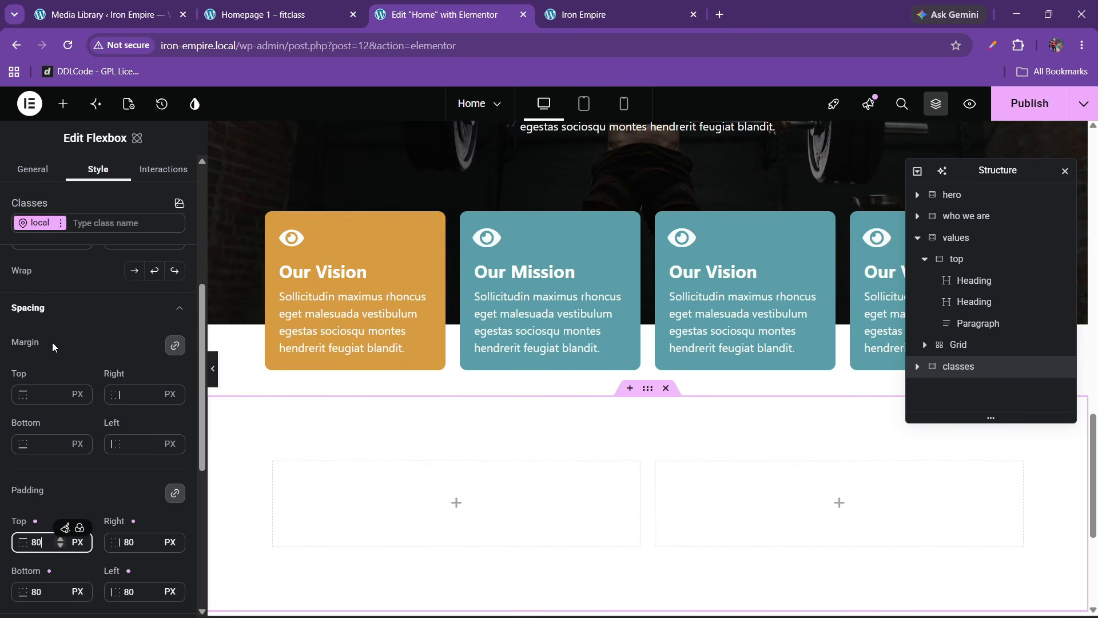
{"action": "left_click", "coordinate": [34, 307]}
{"action": "left_click", "coordinate": [991, 615]}
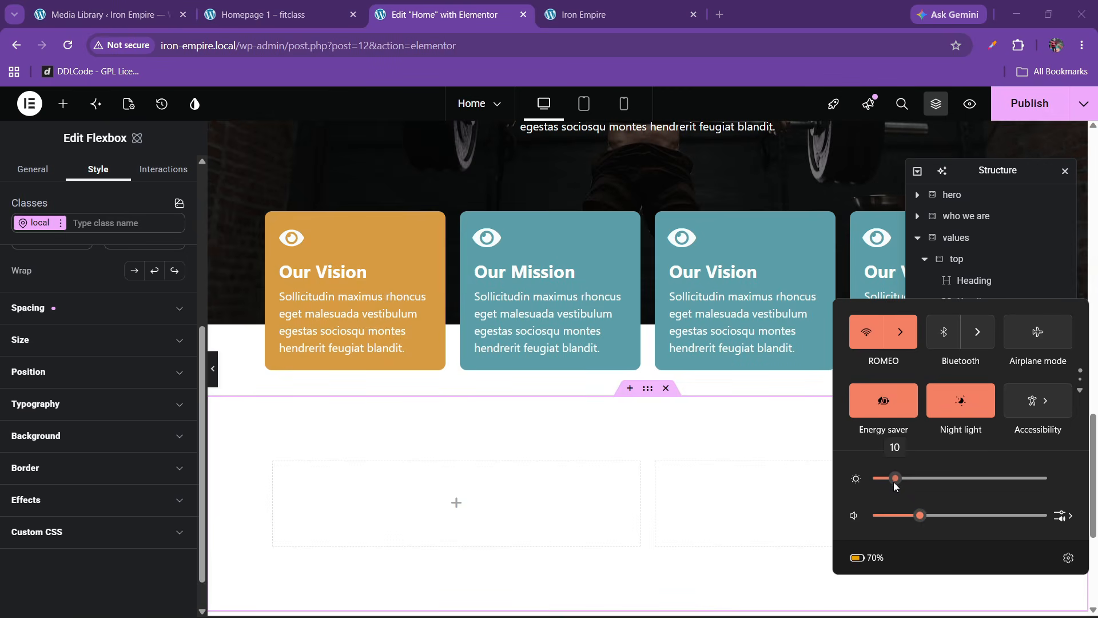
{"action": "left_click", "coordinate": [644, 376]}
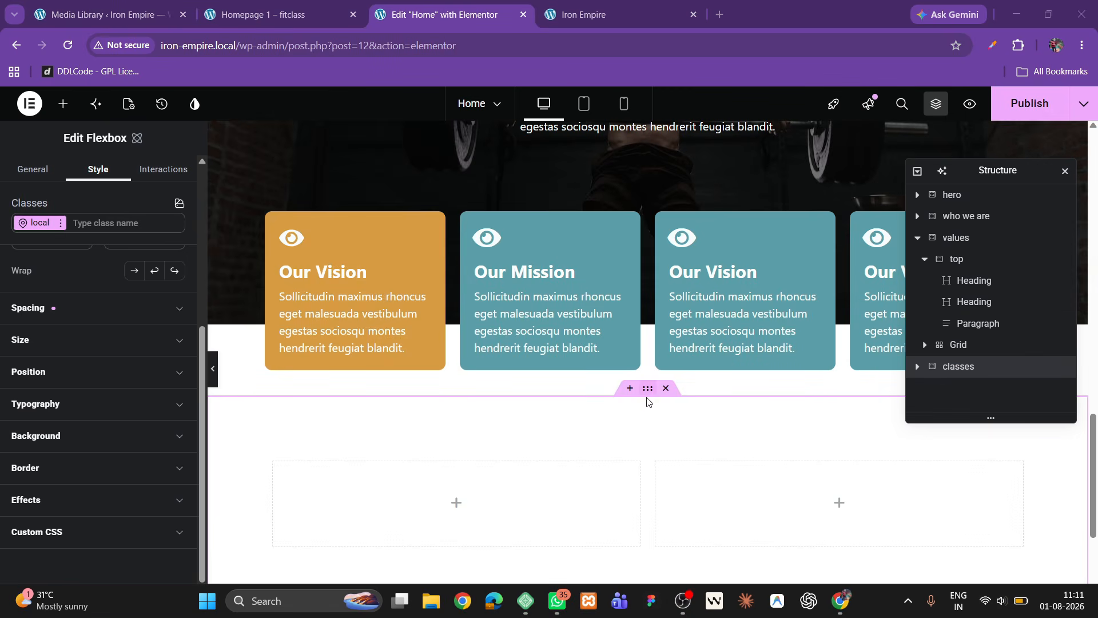
Step: Set the bottom margin of the values section to 130 px
{"action": "scroll", "coordinate": [646, 401], "scroll_direction": "up", "scroll_amount": 5}
{"action": "left_click", "coordinate": [643, 249]}
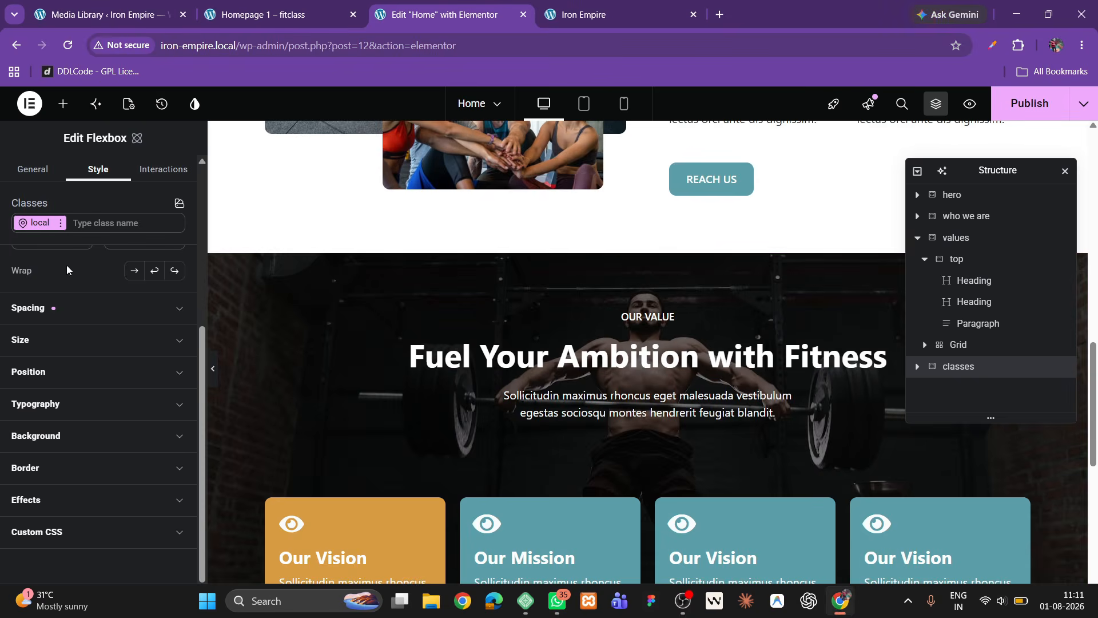
{"action": "left_click", "coordinate": [82, 306]}
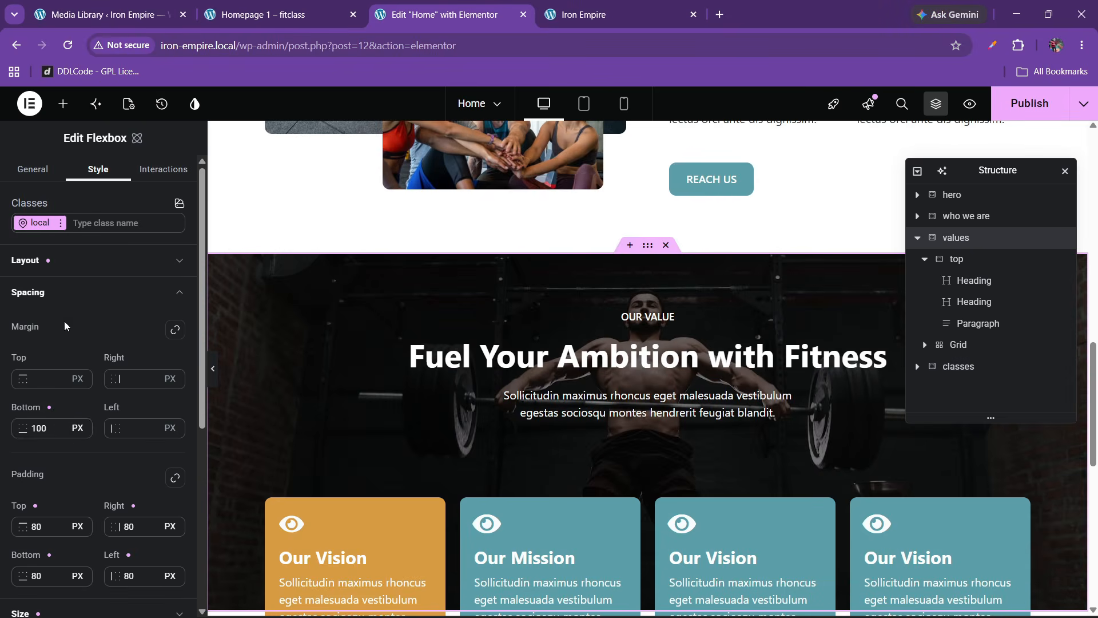
{"action": "left_click", "coordinate": [35, 434]}
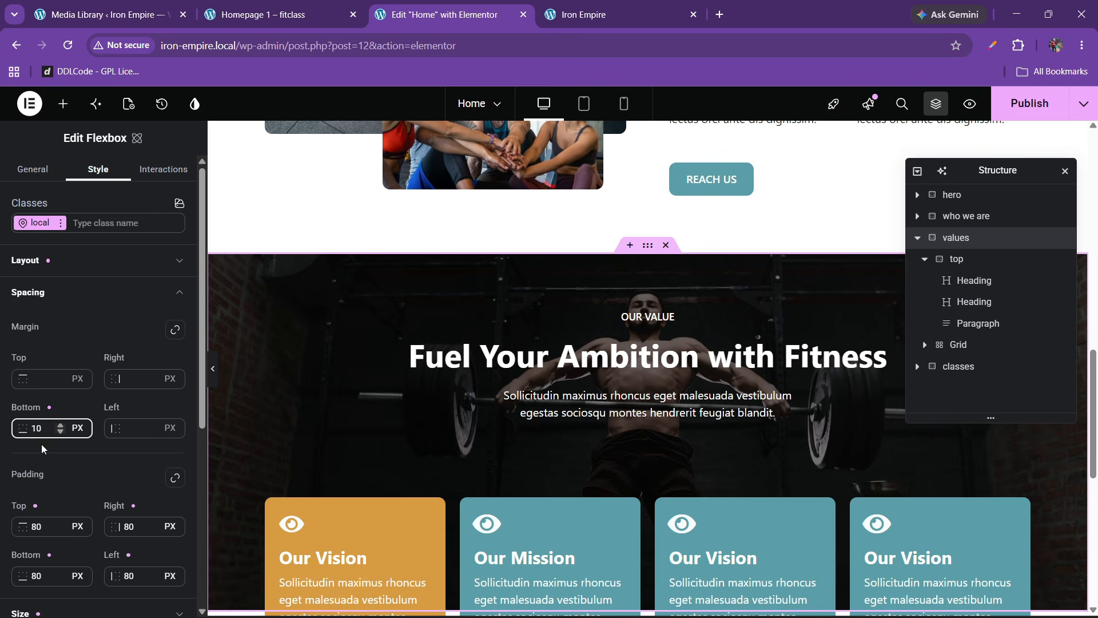
{"action": "scroll", "coordinate": [567, 435], "scroll_direction": "down", "scroll_amount": 5}
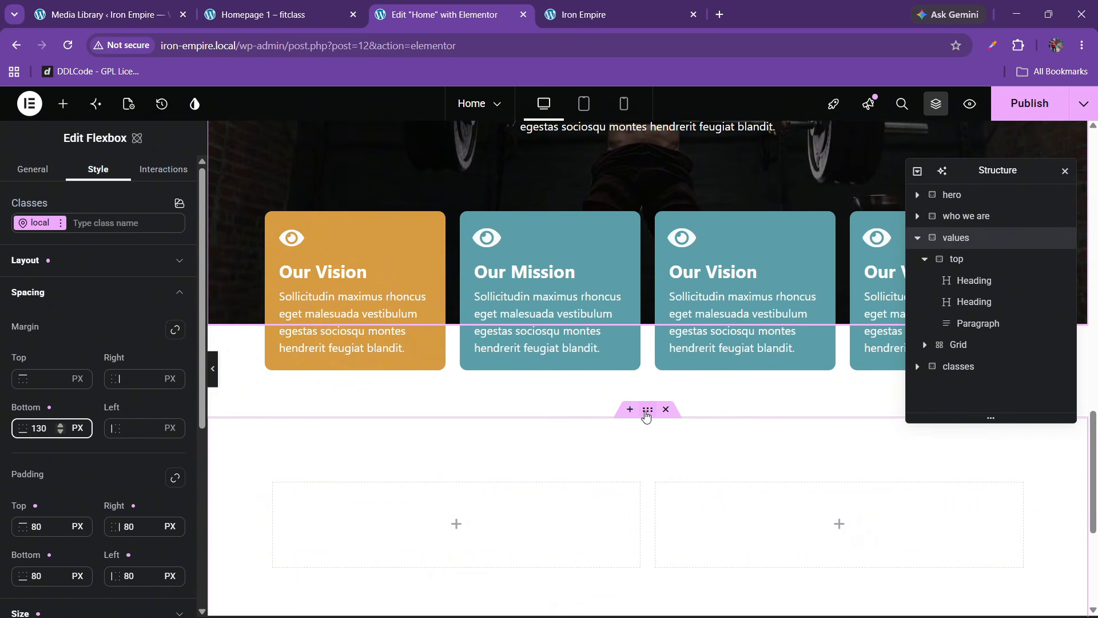
Step: Rename the two inner flexboxes of the classes section as "text" and "image"
{"action": "left_click", "coordinate": [647, 411]}
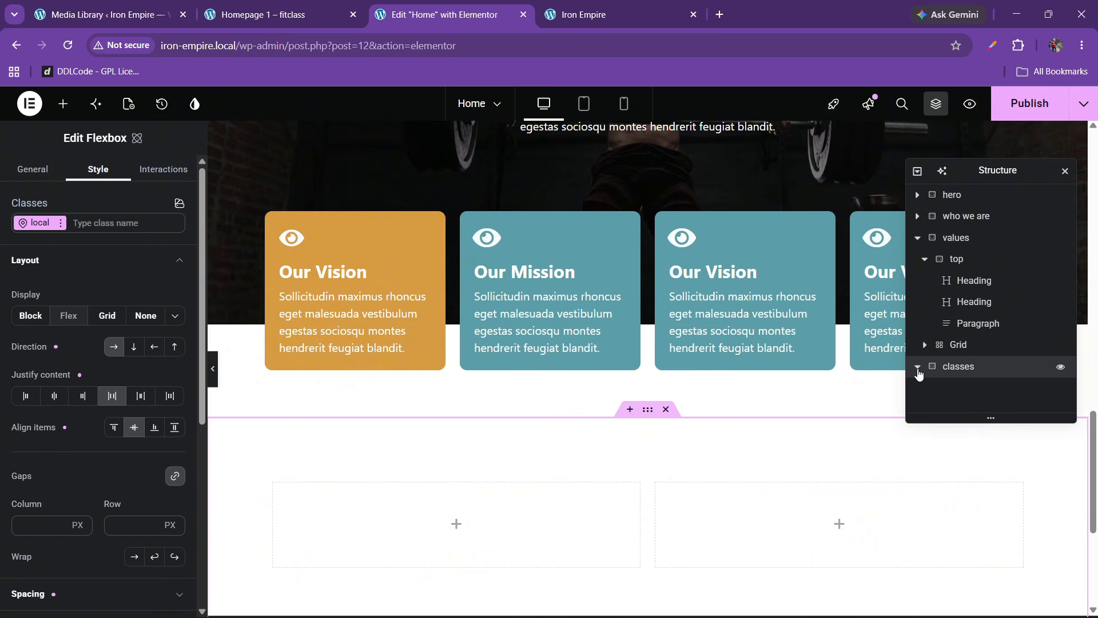
{"action": "double_click", "coordinate": [960, 393]}
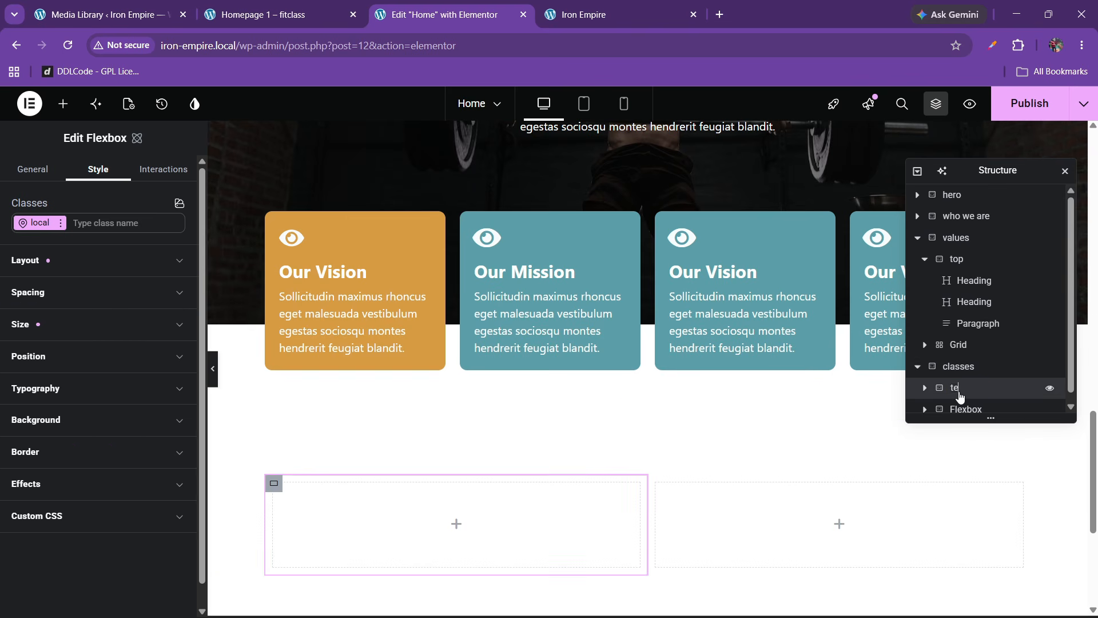
{"action": "double_click", "coordinate": [965, 408]}
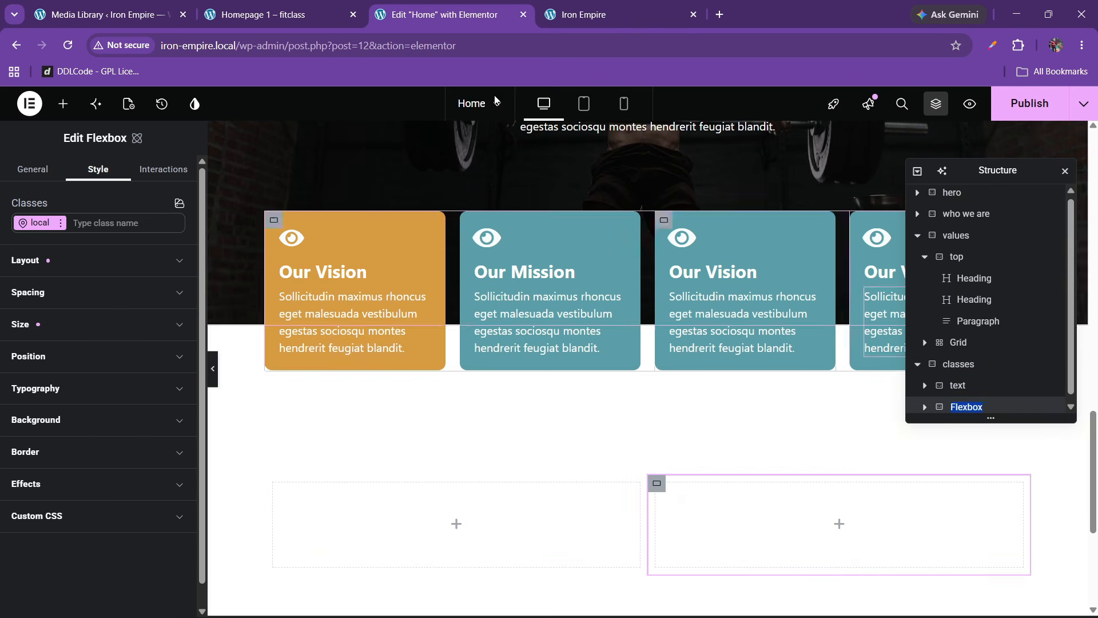
{"action": "left_click", "coordinate": [254, 8]}
{"action": "left_click", "coordinate": [393, 4]}
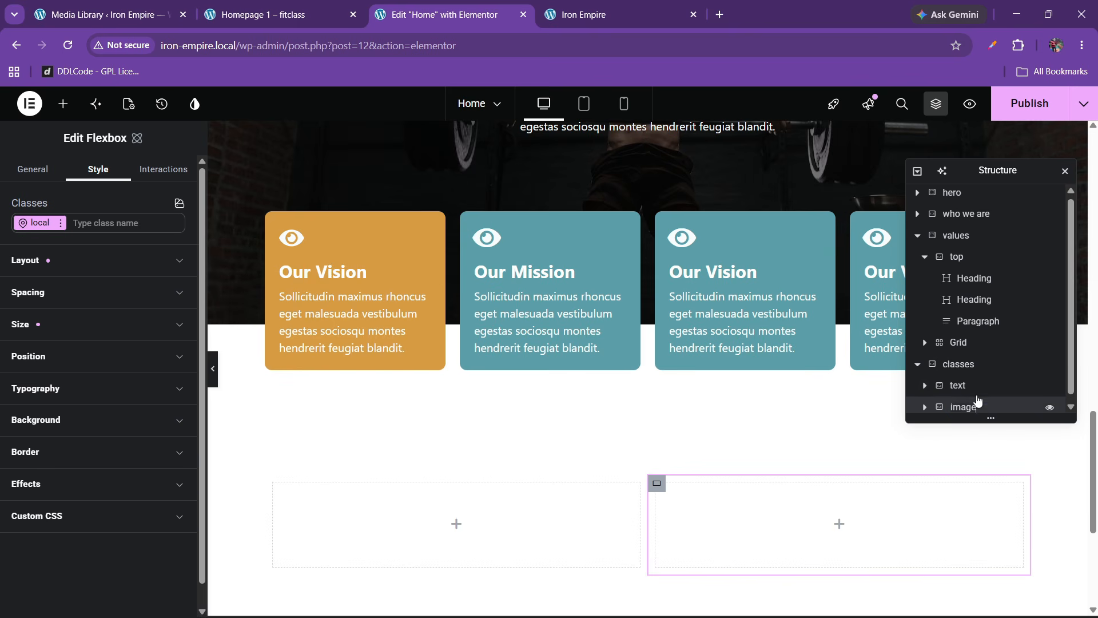
Step: Set the padding of the text and image containers in the classes section to 0 px on all sides
{"action": "left_click", "coordinate": [975, 393]}
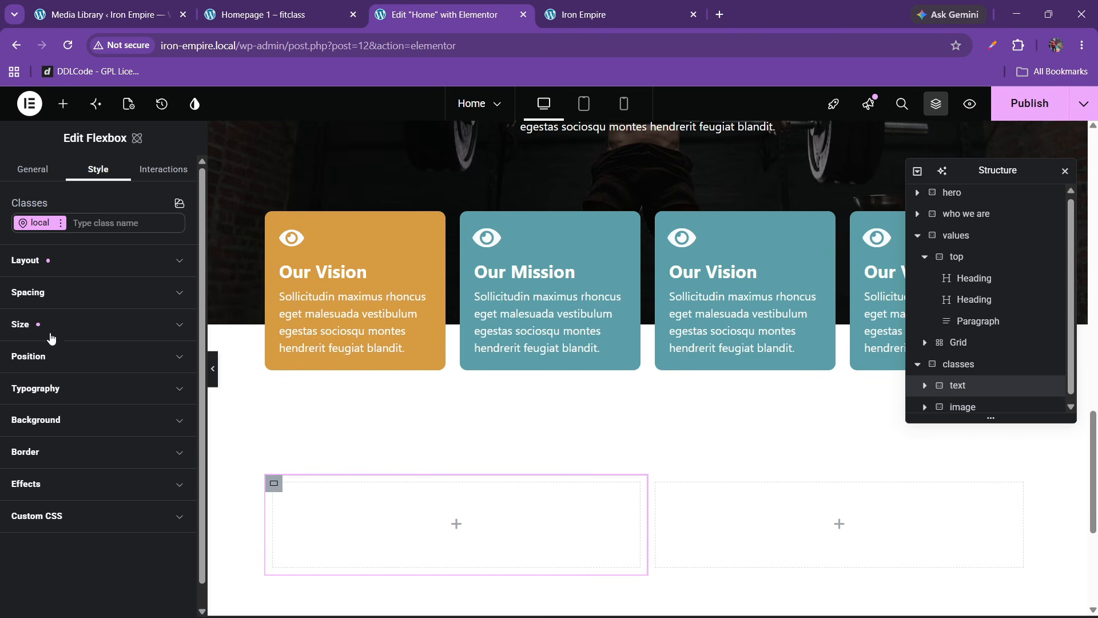
{"action": "left_click", "coordinate": [59, 295]}
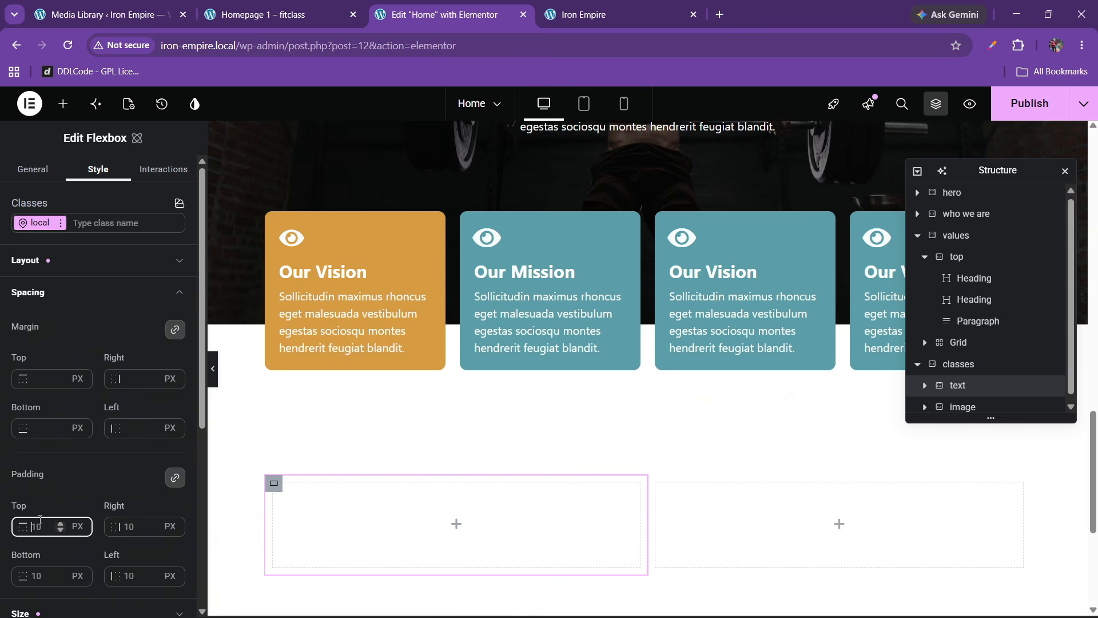
{"action": "type", "text": "0"}
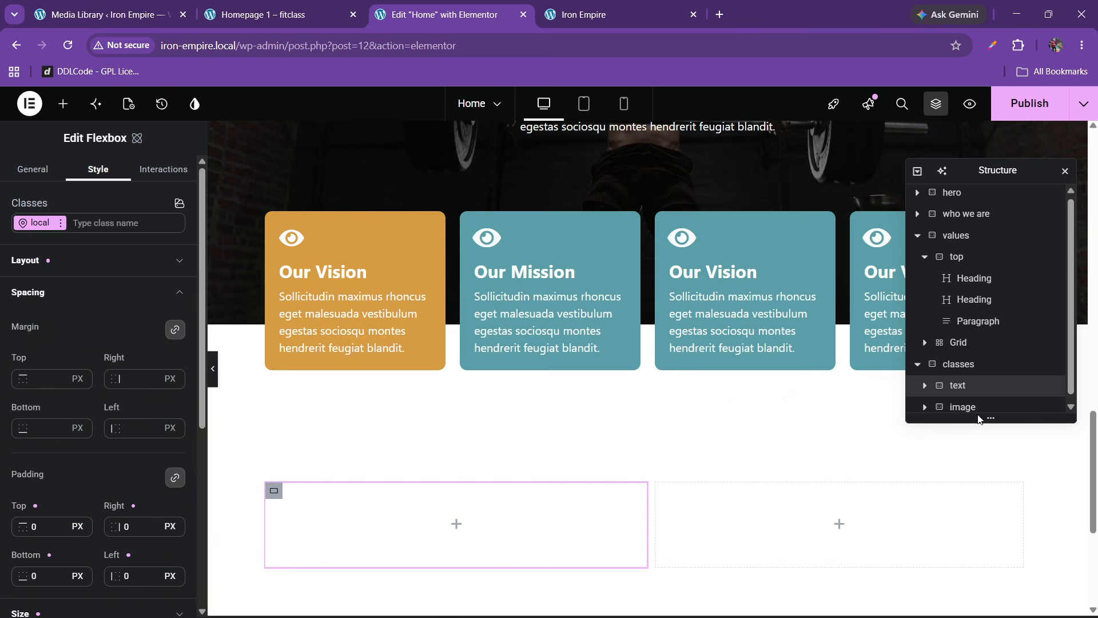
{"action": "left_click", "coordinate": [937, 407]}
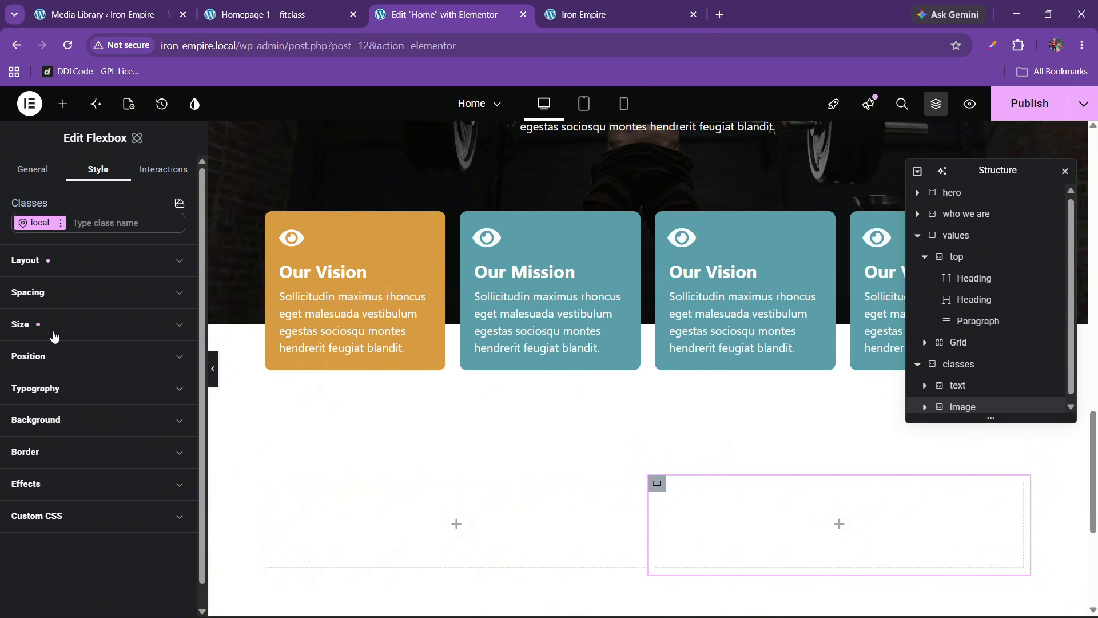
{"action": "left_click", "coordinate": [49, 292]}
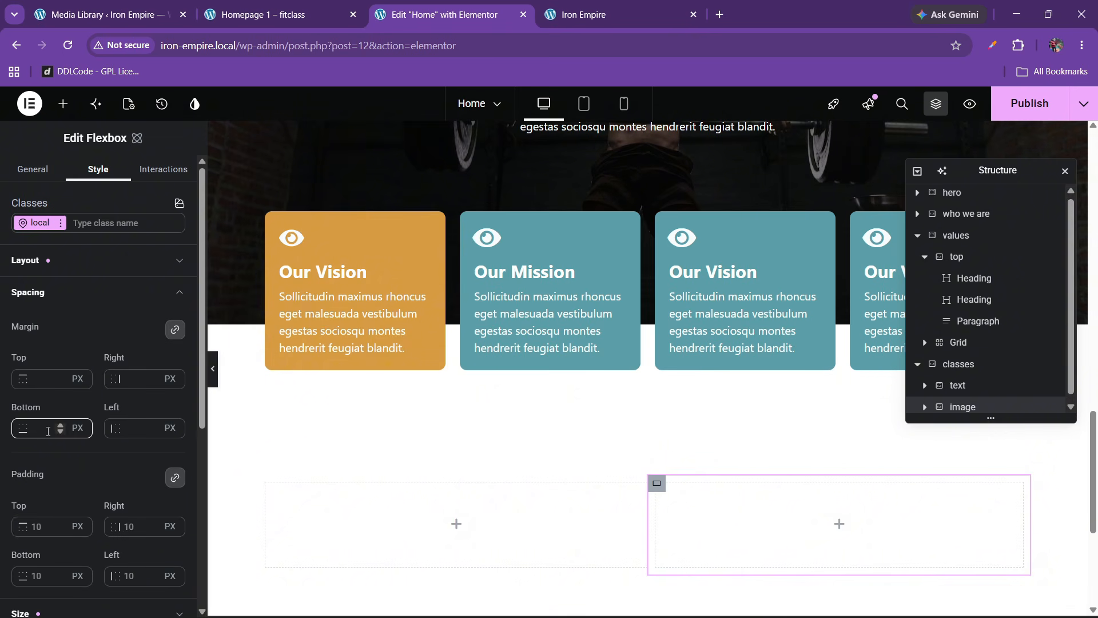
{"action": "double_click", "coordinate": [43, 522]}
{"action": "type", "text": "0"}
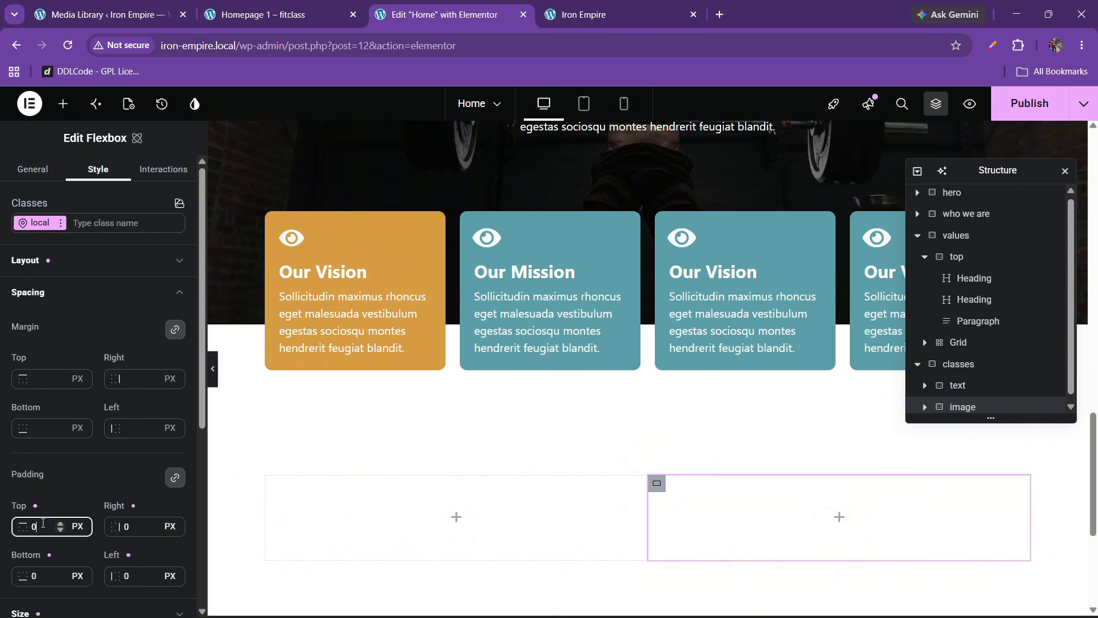
Step: Set the classes section's column and row gaps to 40 px
{"action": "left_click", "coordinate": [966, 372]}
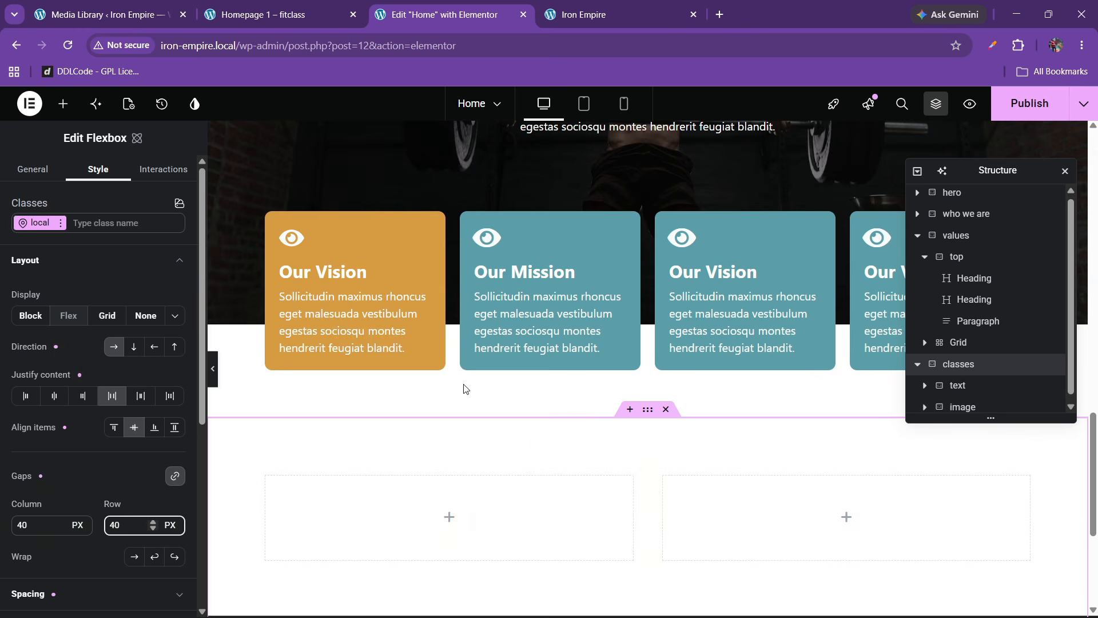
{"action": "left_click", "coordinate": [306, 5]}
{"action": "left_click", "coordinate": [457, 5]}
{"action": "scroll", "coordinate": [482, 331], "scroll_direction": "up", "scroll_amount": 2}
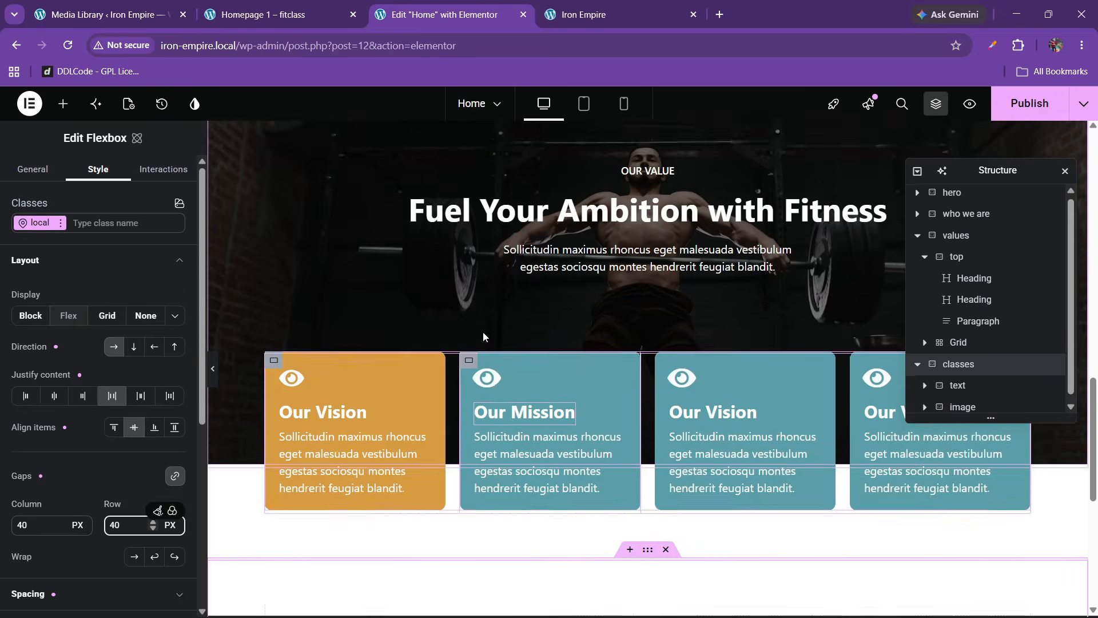
{"action": "scroll", "coordinate": [483, 332], "scroll_direction": "up", "scroll_amount": 5}
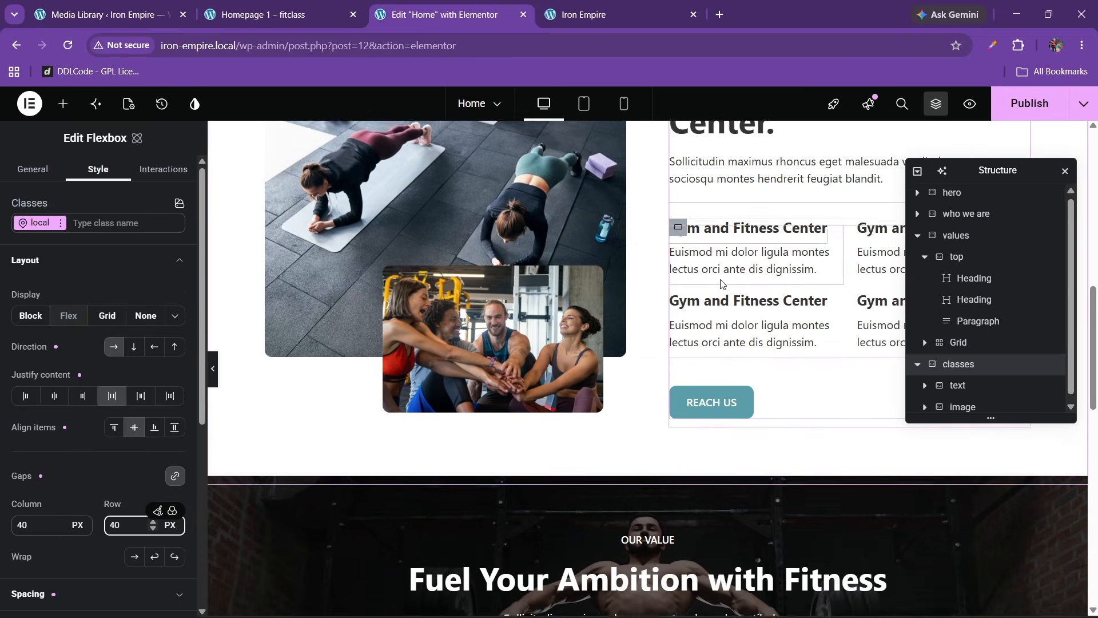
Step: Copy the small "Who We Are" heading from the who we are section into the text container of the classes section
{"action": "scroll", "coordinate": [720, 280], "scroll_direction": "up", "scroll_amount": 2}
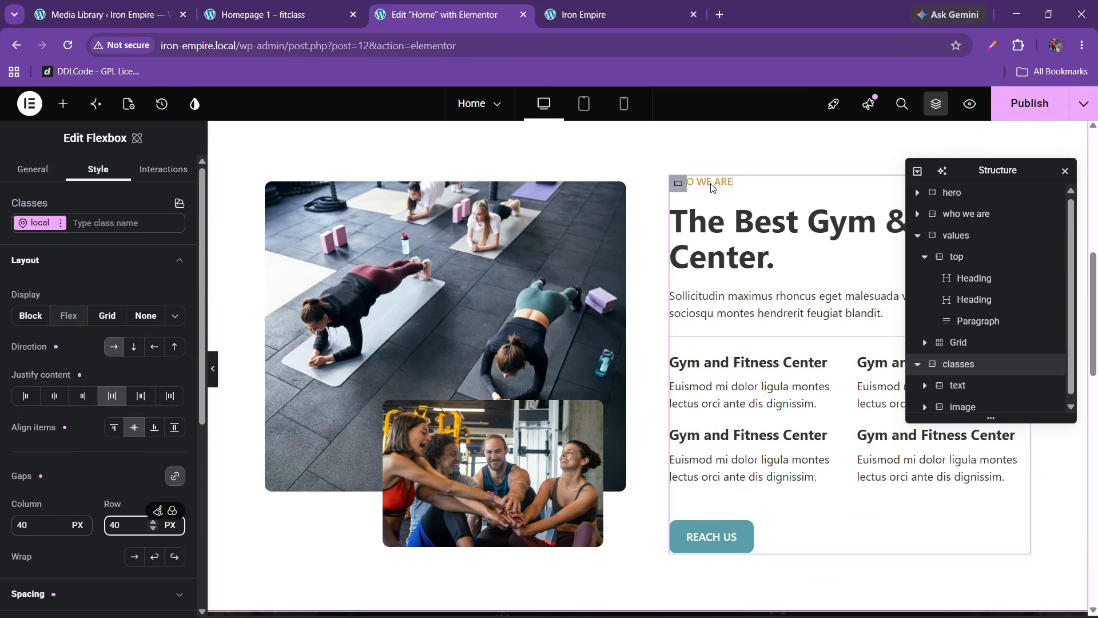
{"action": "right_click", "coordinate": [712, 188]}
{"action": "left_click", "coordinate": [726, 251]}
{"action": "scroll", "coordinate": [430, 373], "scroll_direction": "down", "scroll_amount": 5}
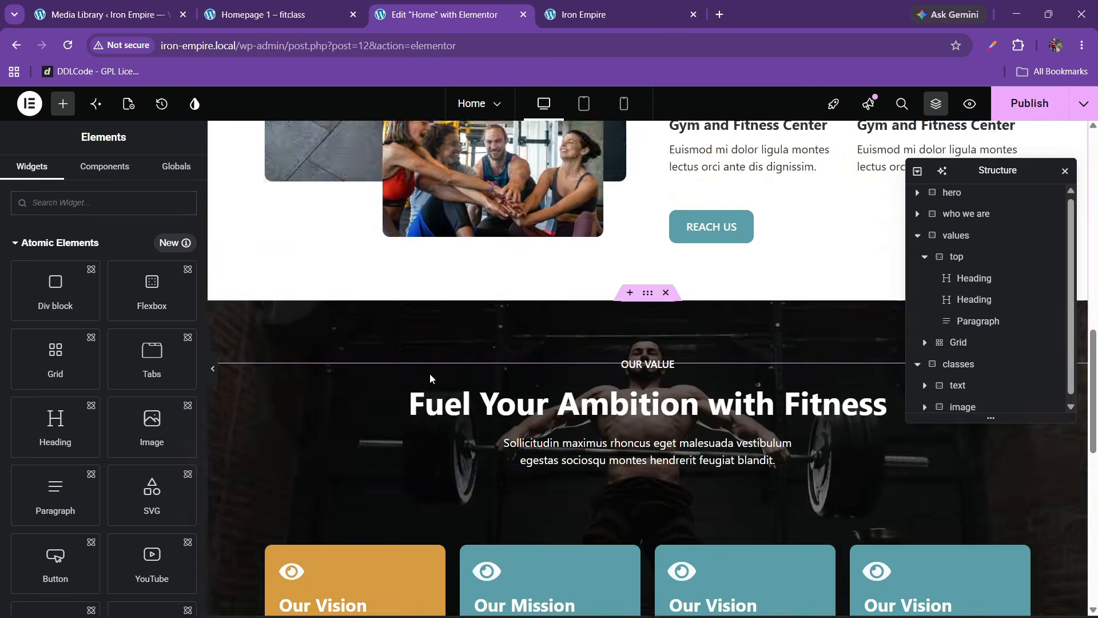
{"action": "scroll", "coordinate": [430, 372], "scroll_direction": "down", "scroll_amount": 7}
{"action": "right_click", "coordinate": [360, 394]}
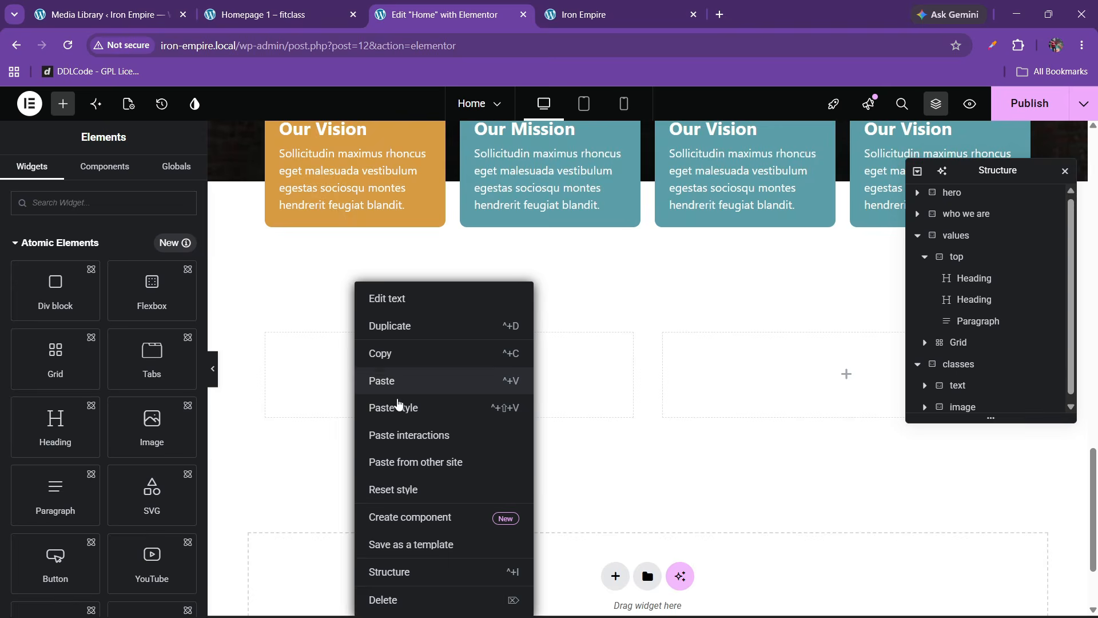
{"action": "left_click", "coordinate": [399, 392]}
Step: Copy the "The Best Gym & Fitness Center." heading and paste it below the small heading in the classes text container
{"action": "scroll", "coordinate": [575, 339], "scroll_direction": "up", "scroll_amount": 10}
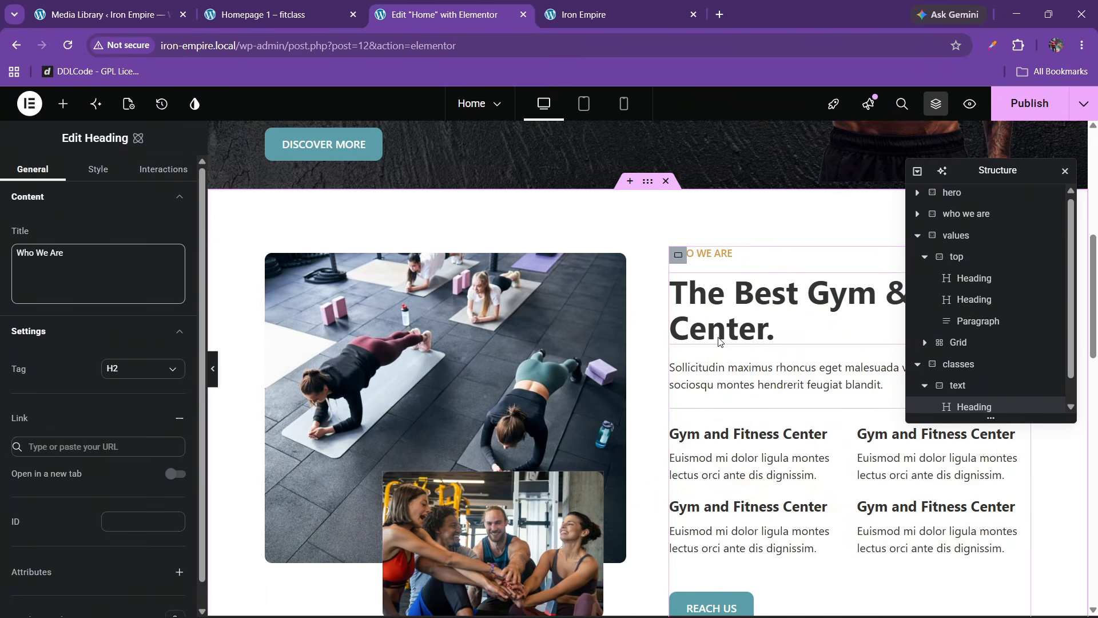
{"action": "right_click", "coordinate": [703, 313]}
{"action": "left_click", "coordinate": [718, 378]}
{"action": "scroll", "coordinate": [620, 389], "scroll_direction": "down", "scroll_amount": 1}
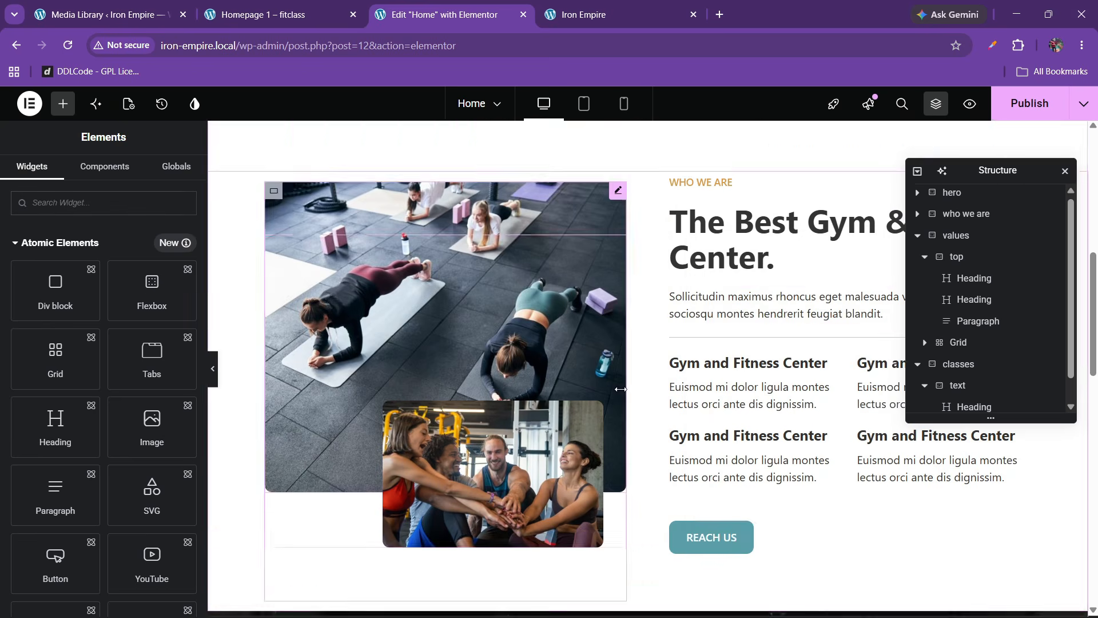
{"action": "scroll", "coordinate": [620, 389], "scroll_direction": "down", "scroll_amount": 12}
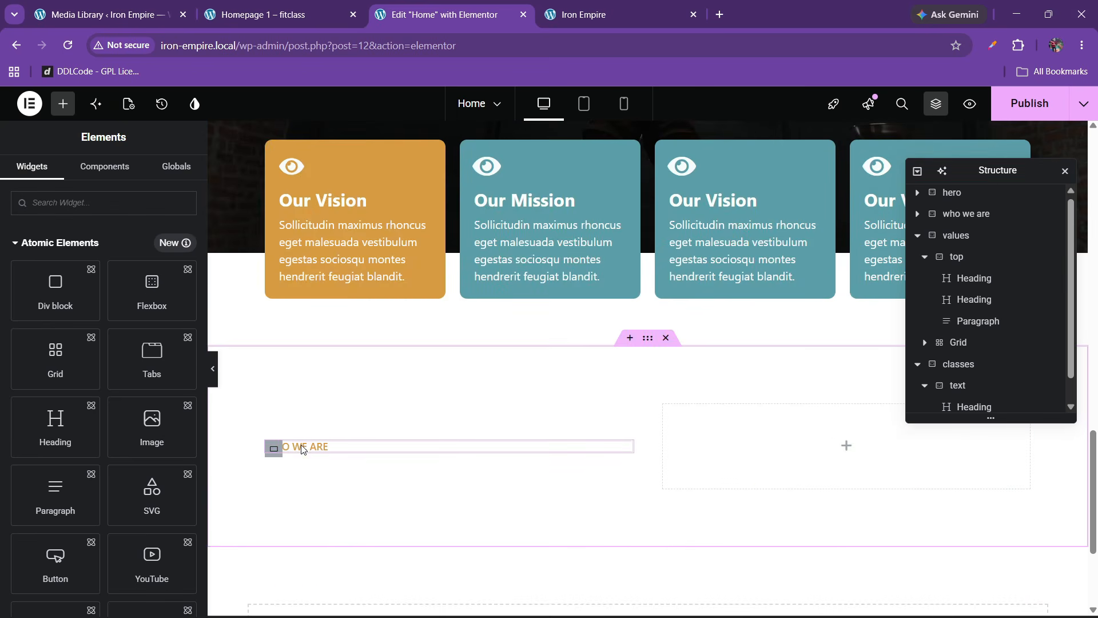
{"action": "right_click", "coordinate": [302, 449]}
{"action": "left_click", "coordinate": [321, 405]}
Step: Replace the pasted large heading's text with the reference page's "Elevate Your Performance with Expert Coach."
{"action": "left_click", "coordinate": [220, 5]}
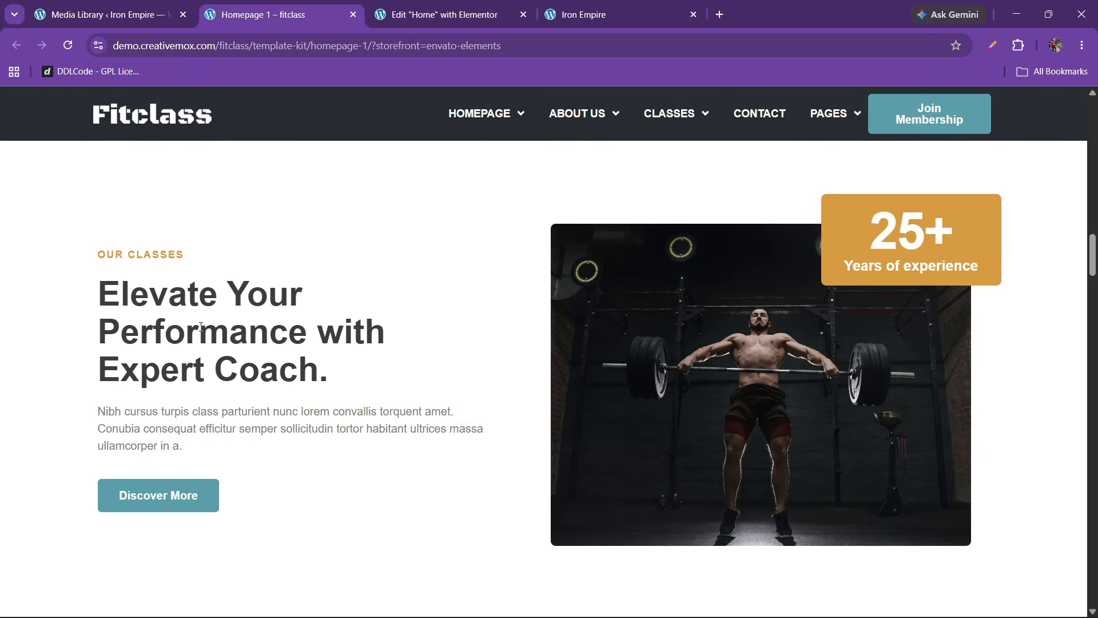
{"action": "left_click_drag", "start_coordinate": [106, 296], "coordinate": [350, 366]}
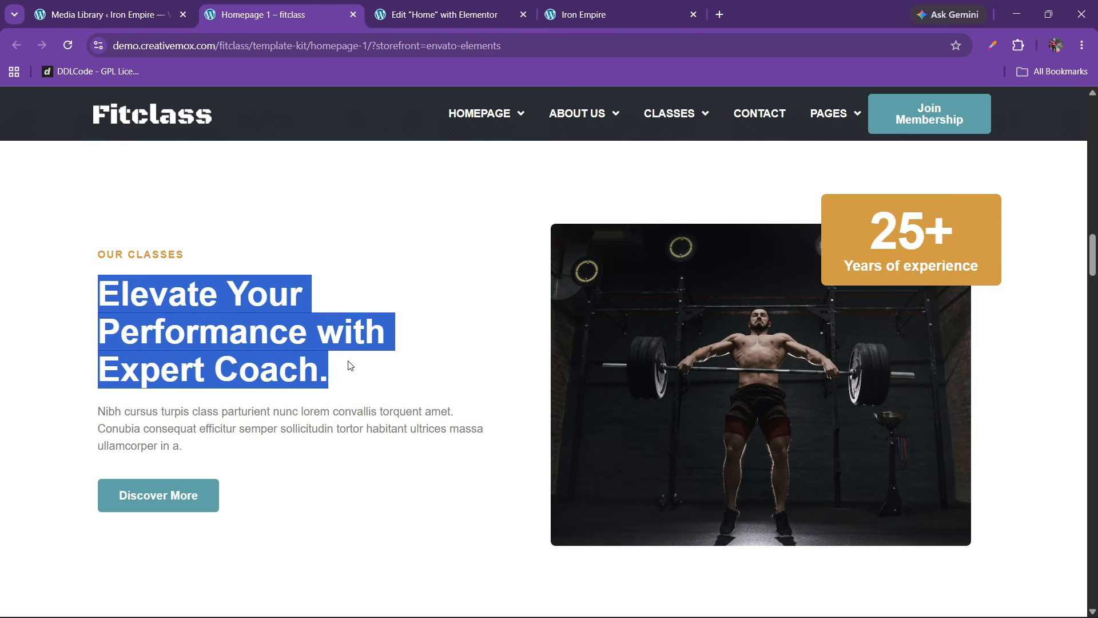
{"action": "left_click", "coordinate": [501, 14]}
{"action": "left_click", "coordinate": [136, 277]}
{"action": "key", "text": "ctrl+a"}
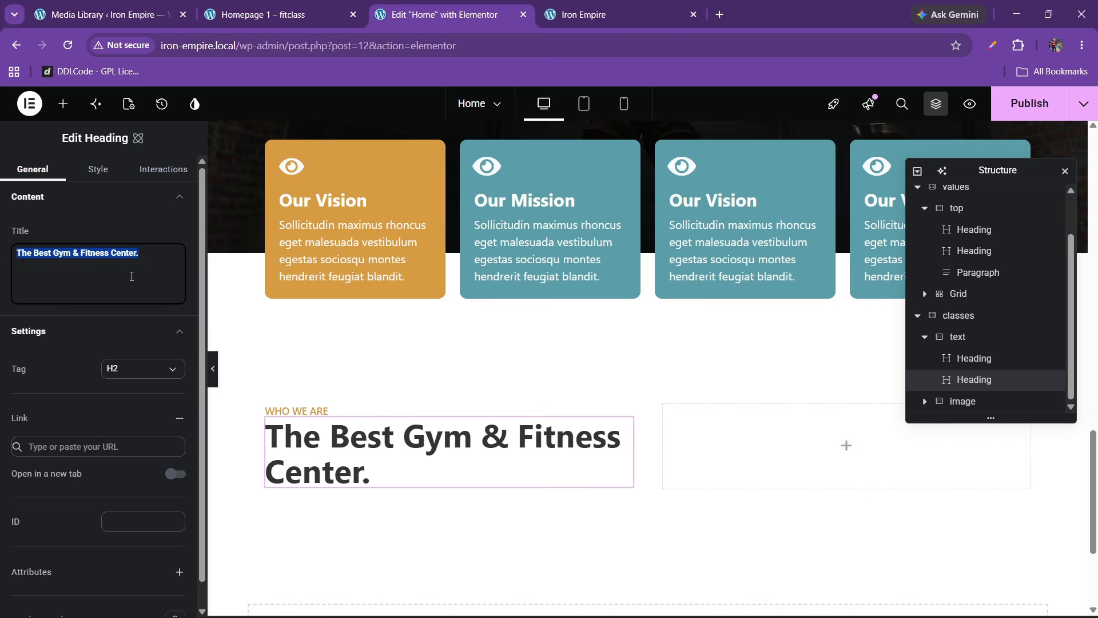
{"action": "key", "text": "ctrl+v"}
Step: Change the small heading in the classes text container to "Our Classes", as on the Fitclass reference page
{"action": "left_click", "coordinate": [252, 6]}
{"action": "left_click", "coordinate": [120, 253]}
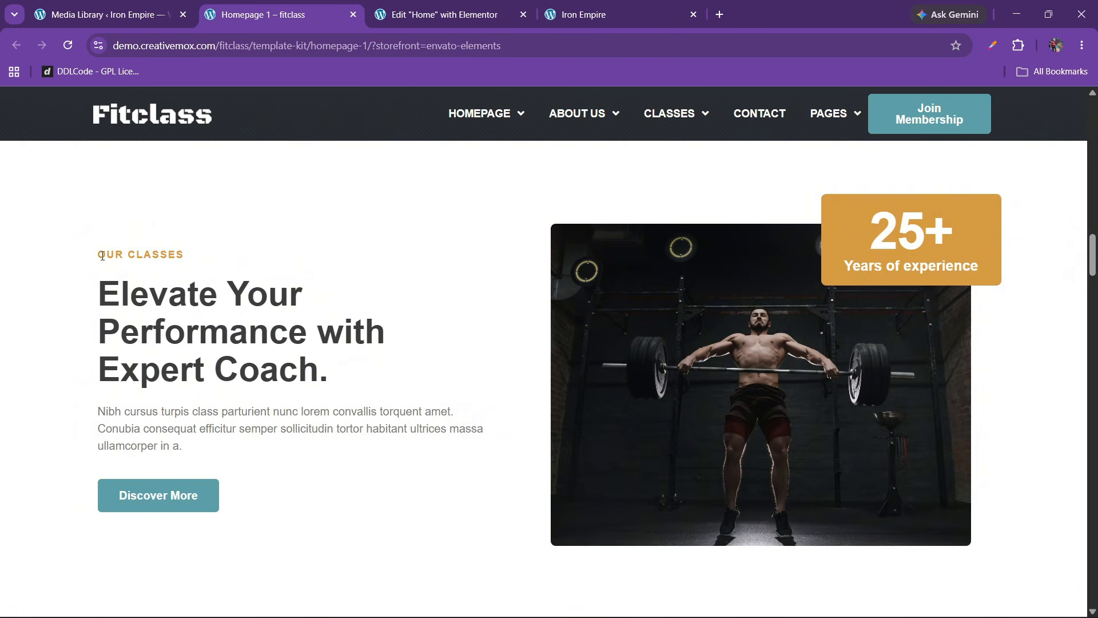
{"action": "left_click_drag", "start_coordinate": [100, 257], "coordinate": [198, 263]}
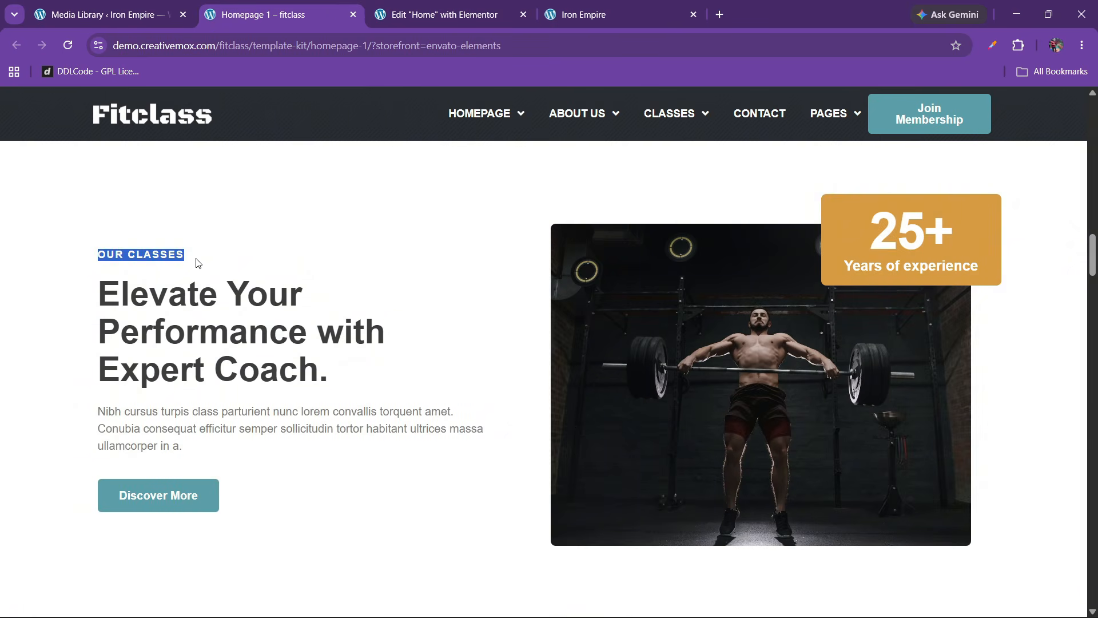
{"action": "left_click", "coordinate": [428, 4]}
{"action": "left_click", "coordinate": [296, 409]}
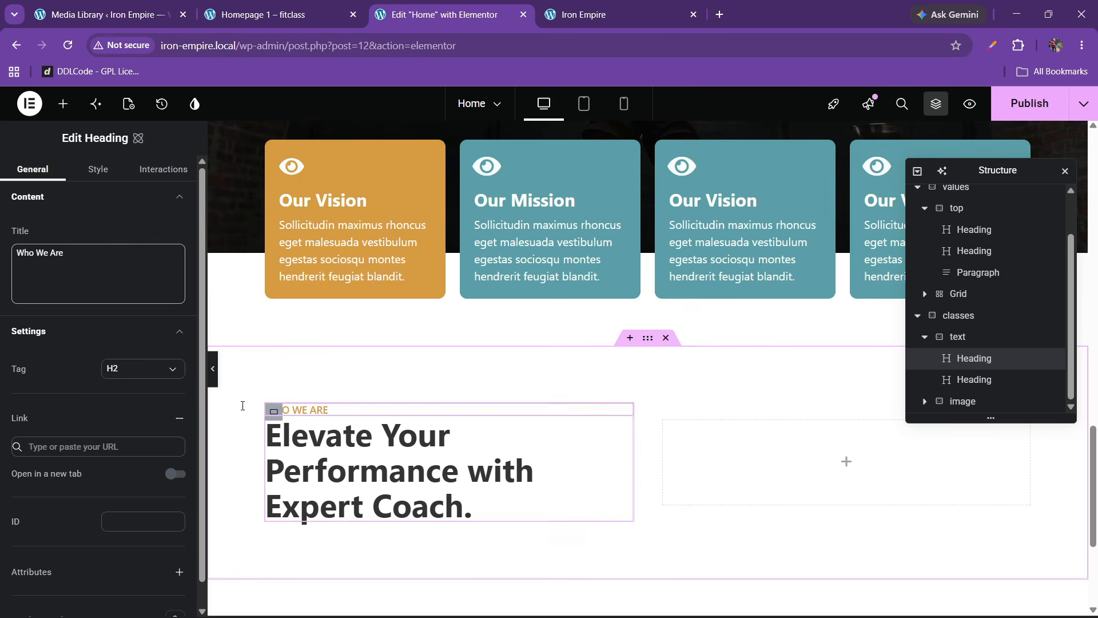
{"action": "left_click", "coordinate": [113, 295]}
{"action": "type", "text": "Our Classes"}
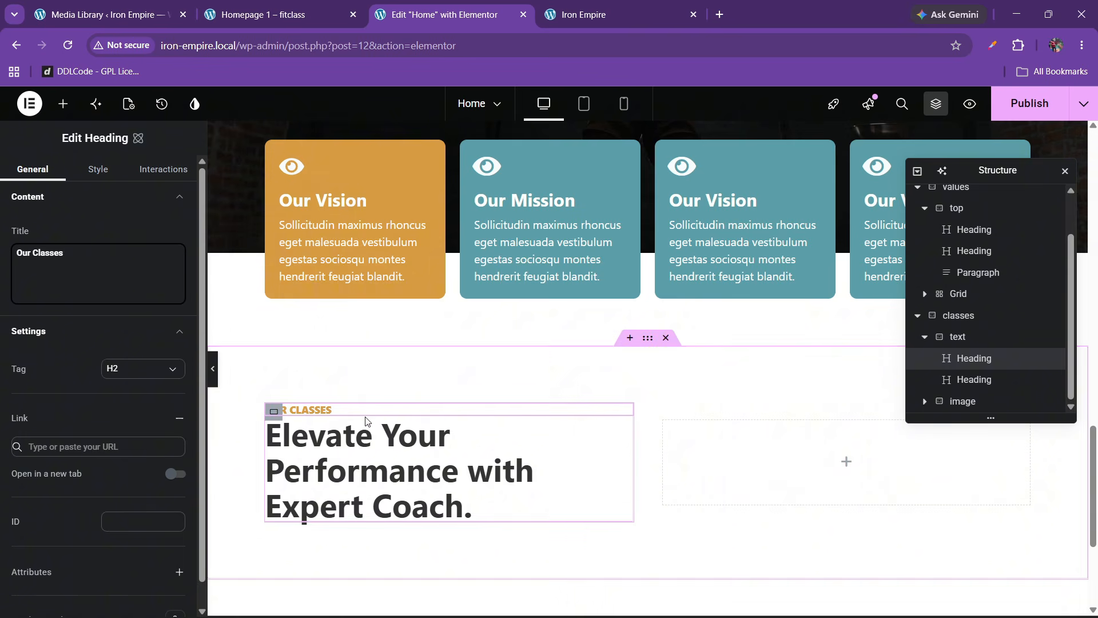
Step: Delete both the large heading and the small "Our Classes" heading from the classes text container
{"action": "right_click", "coordinate": [327, 416]}
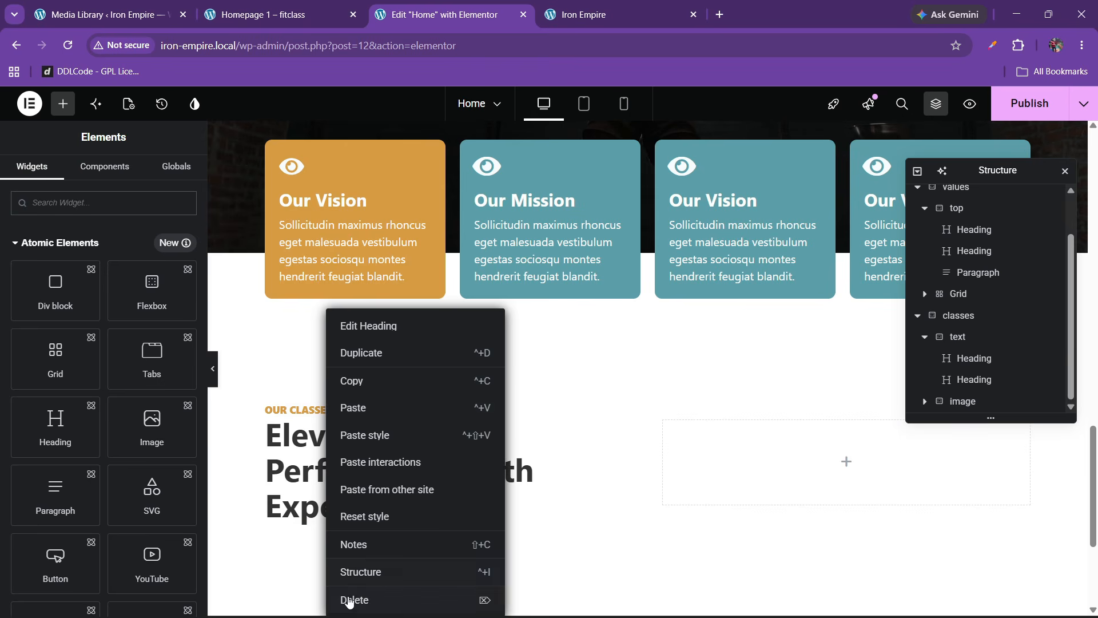
{"action": "left_click", "coordinate": [300, 507]}
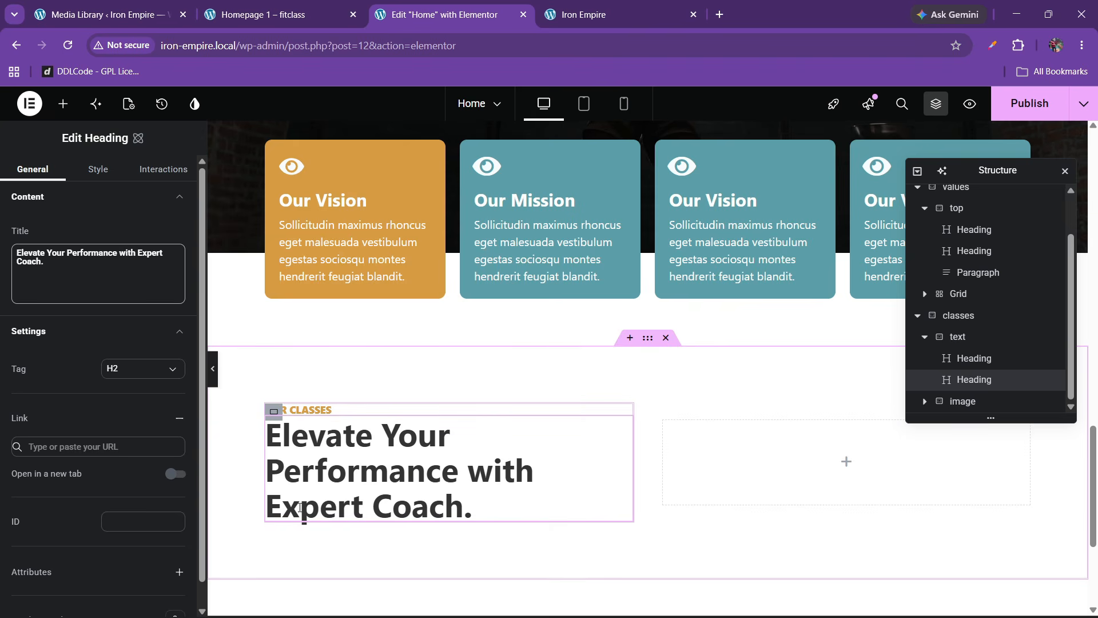
{"action": "triple_click", "coordinate": [315, 409]}
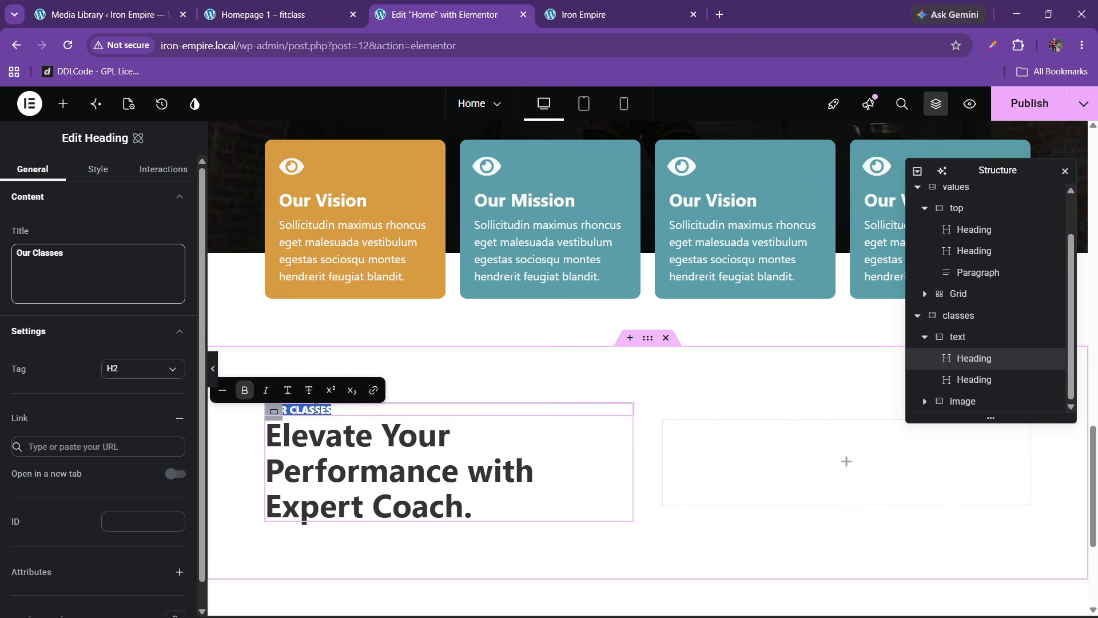
{"action": "left_click", "coordinate": [332, 409]}
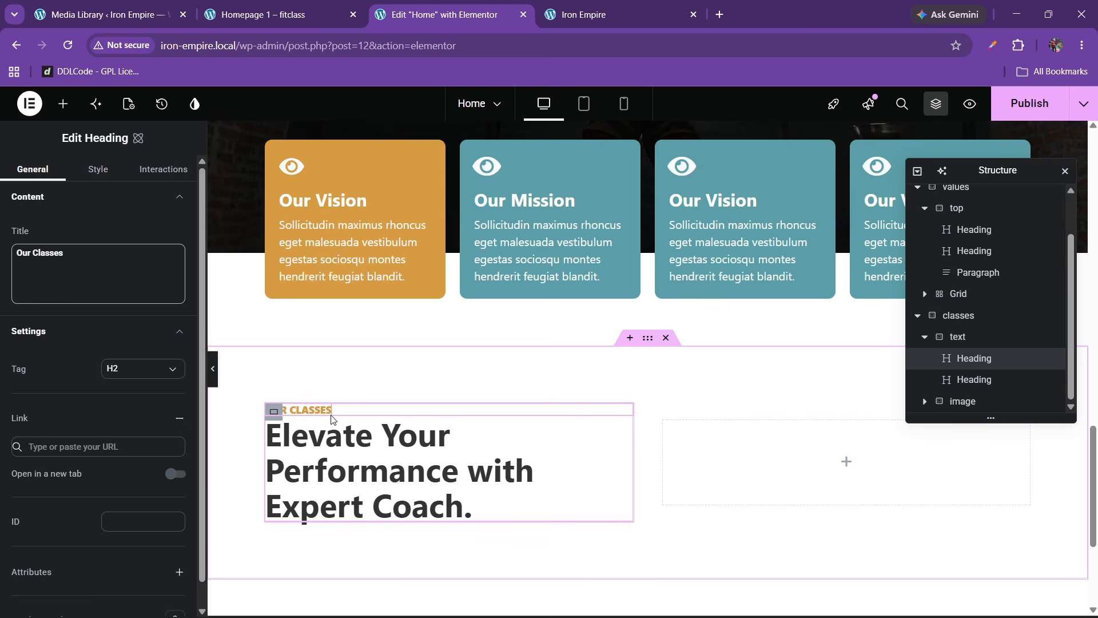
{"action": "left_click", "coordinate": [975, 380]}
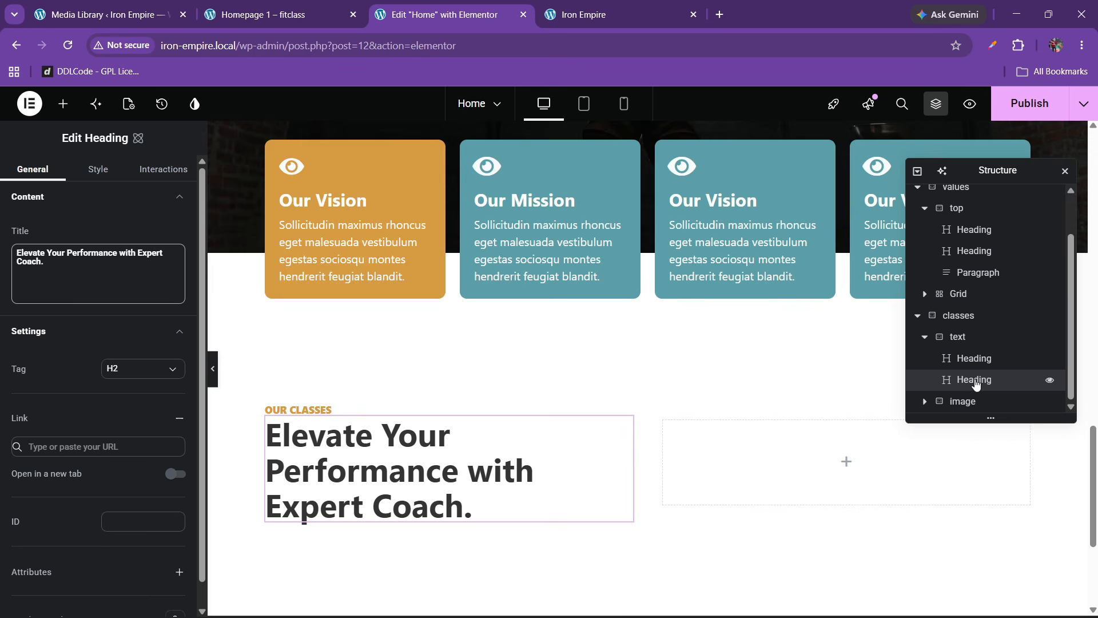
{"action": "right_click", "coordinate": [975, 380]}
{"action": "left_click", "coordinate": [947, 595]}
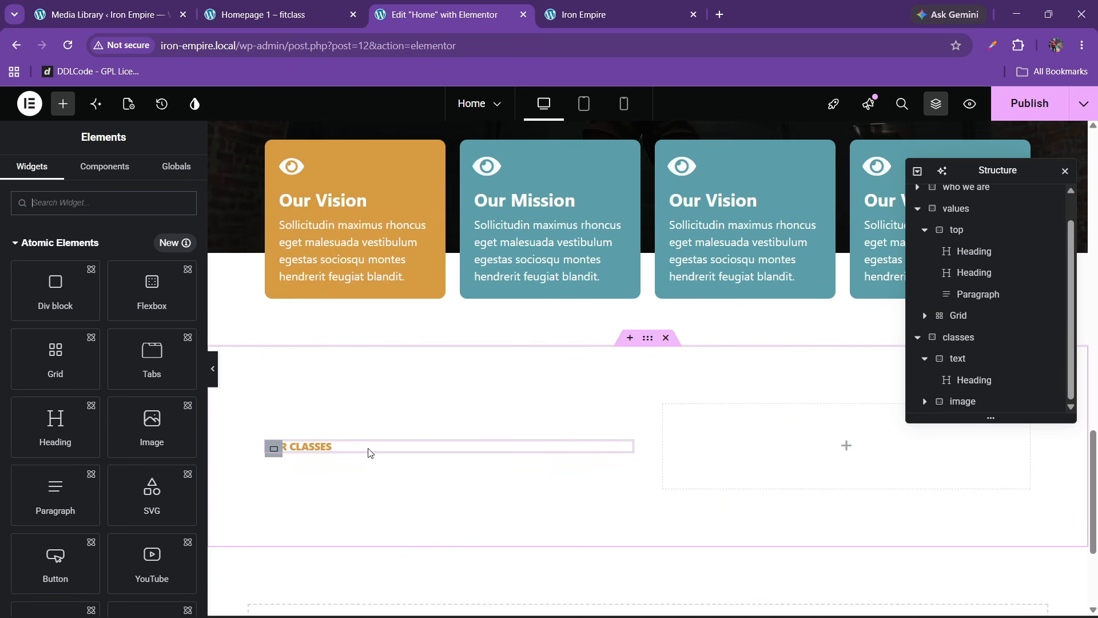
{"action": "right_click", "coordinate": [312, 452]}
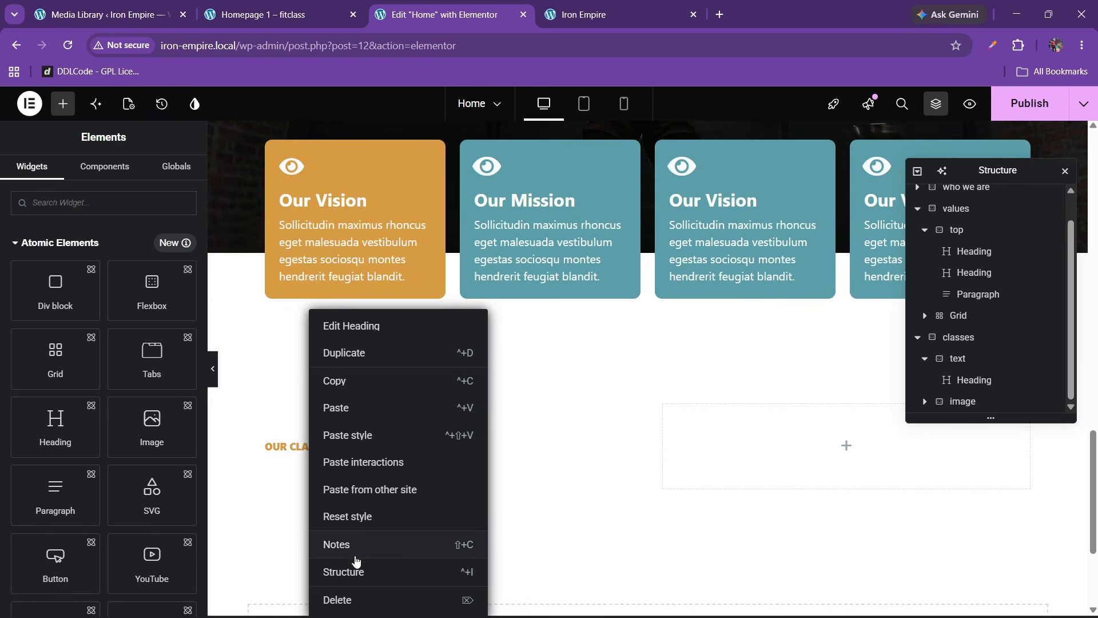
{"action": "left_click", "coordinate": [348, 593]}
Step: Copy the "Who We Are" heading again and paste it into the empty text container of the classes section
{"action": "scroll", "coordinate": [616, 401], "scroll_direction": "up", "scroll_amount": 10}
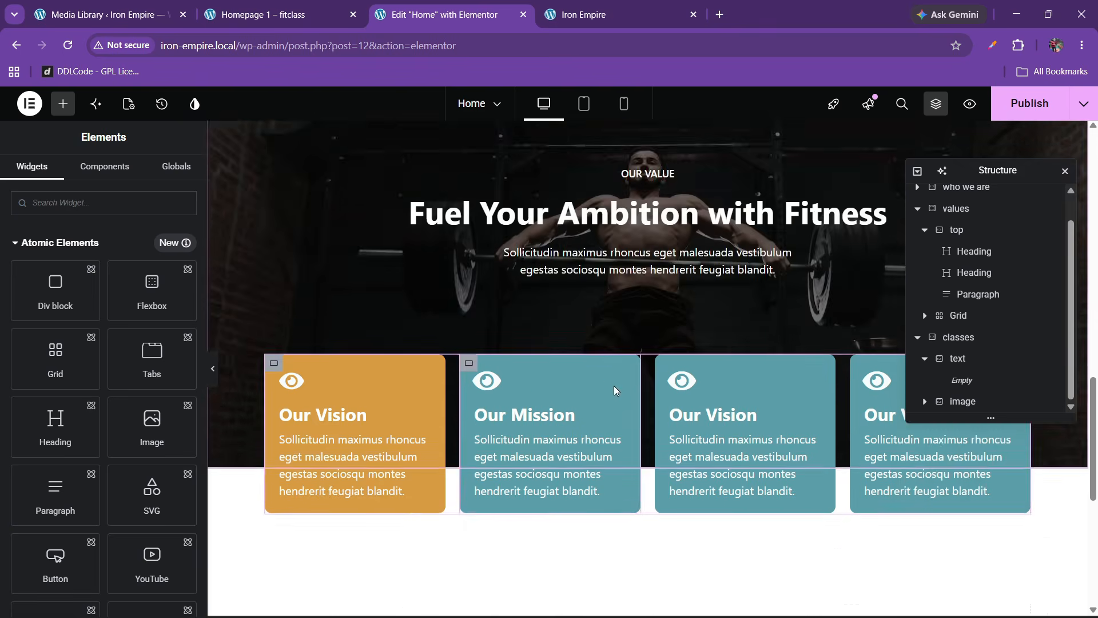
{"action": "scroll", "coordinate": [615, 392], "scroll_direction": "up", "scroll_amount": 5}
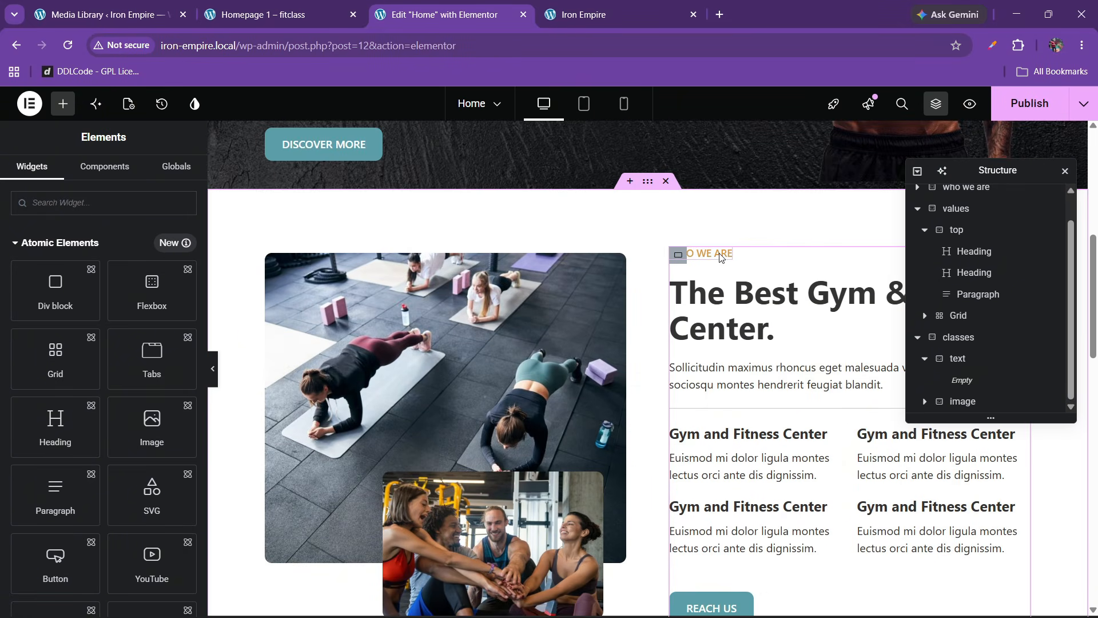
{"action": "right_click", "coordinate": [721, 256]}
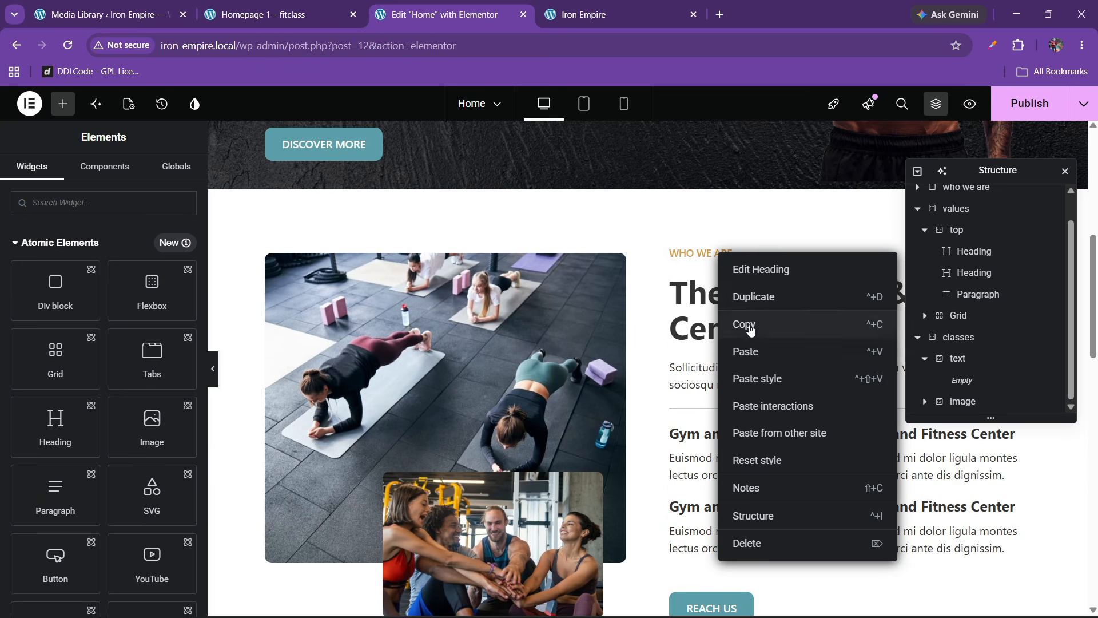
{"action": "left_click", "coordinate": [749, 321]}
{"action": "scroll", "coordinate": [1084, 459], "scroll_direction": "down", "scroll_amount": 10}
{"action": "scroll", "coordinate": [1085, 459], "scroll_direction": "down", "scroll_amount": 3}
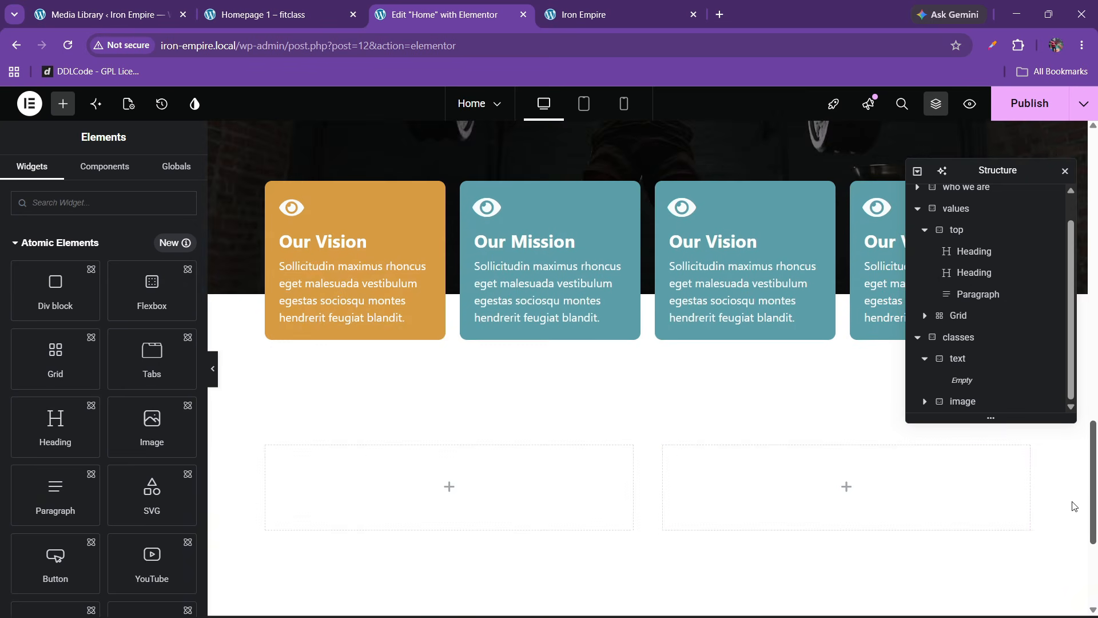
{"action": "right_click", "coordinate": [336, 500]}
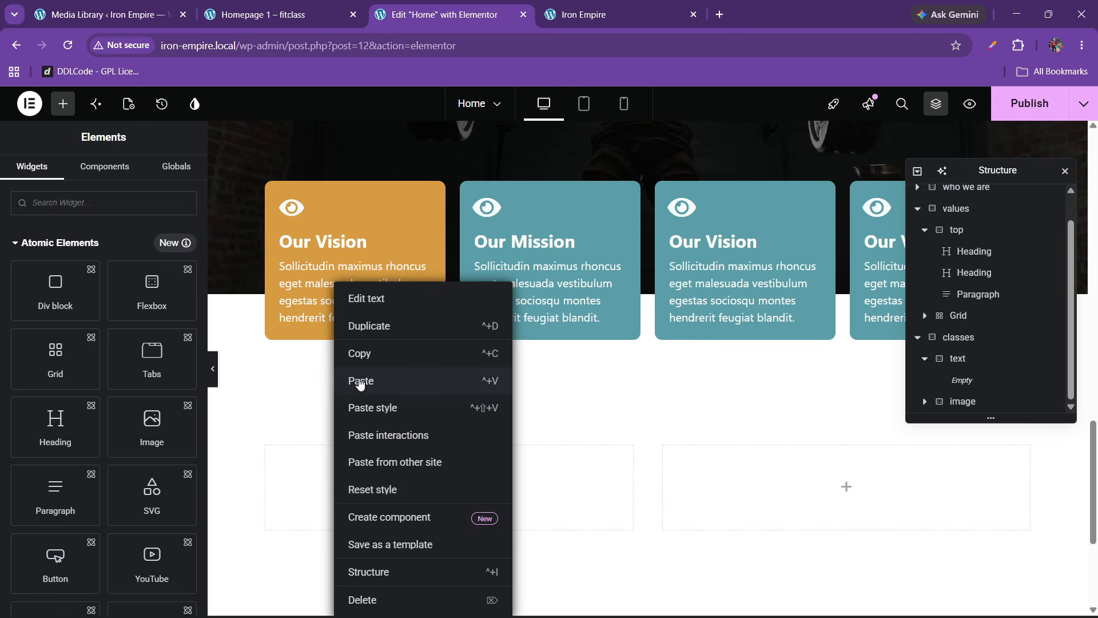
{"action": "left_click", "coordinate": [360, 380]}
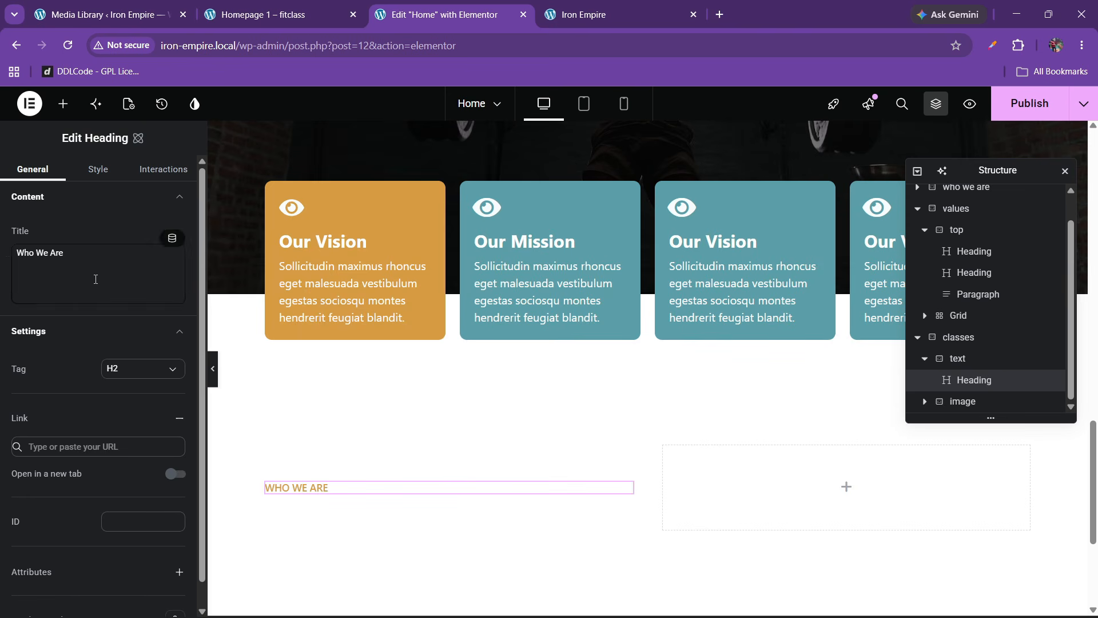
Step: Replace the pasted small heading's title with "OUR CLASSES" and compare it with the Fitclass reference page
{"action": "left_click_drag", "start_coordinate": [68, 253], "coordinate": [2, 263]}
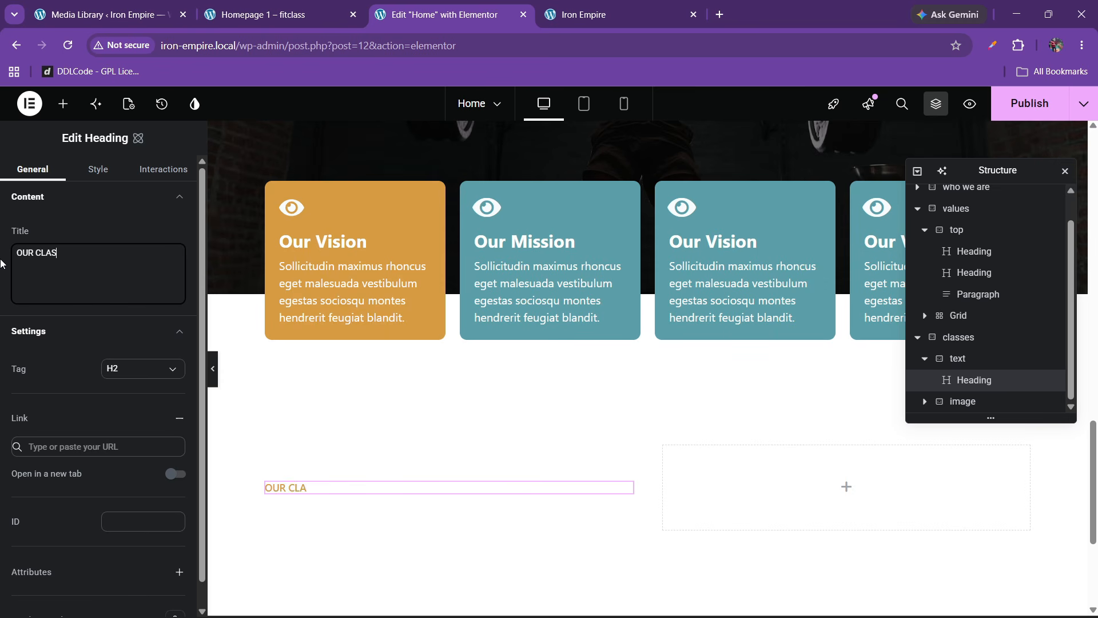
{"action": "left_click", "coordinate": [303, 6]}
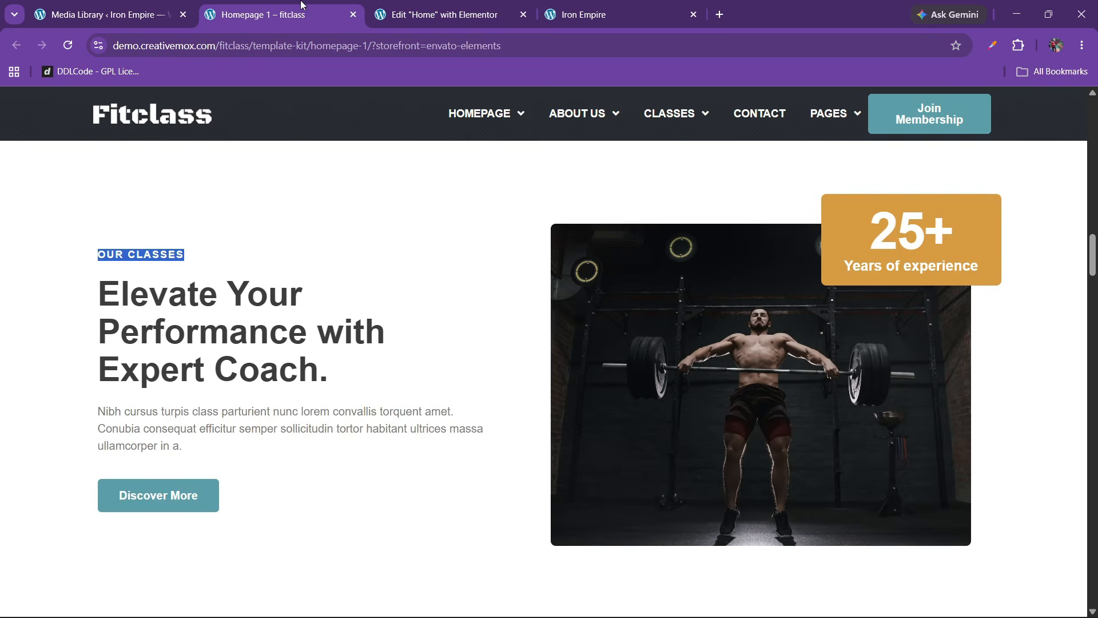
{"action": "left_click", "coordinate": [461, 4]}
Step: Copy the "The Best Gym & Fitness Center." heading from the who we are section and paste it below "OUR CLASSES"
{"action": "scroll", "coordinate": [656, 294], "scroll_direction": "up", "scroll_amount": 10}
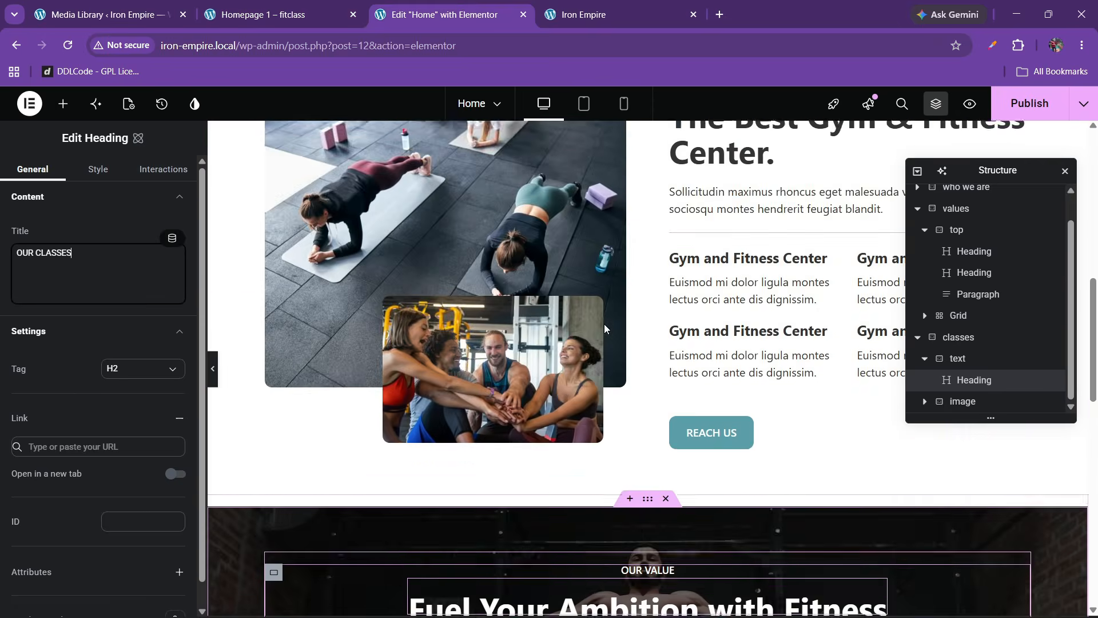
{"action": "scroll", "coordinate": [656, 294], "scroll_direction": "up", "scroll_amount": 3}
{"action": "right_click", "coordinate": [712, 296]}
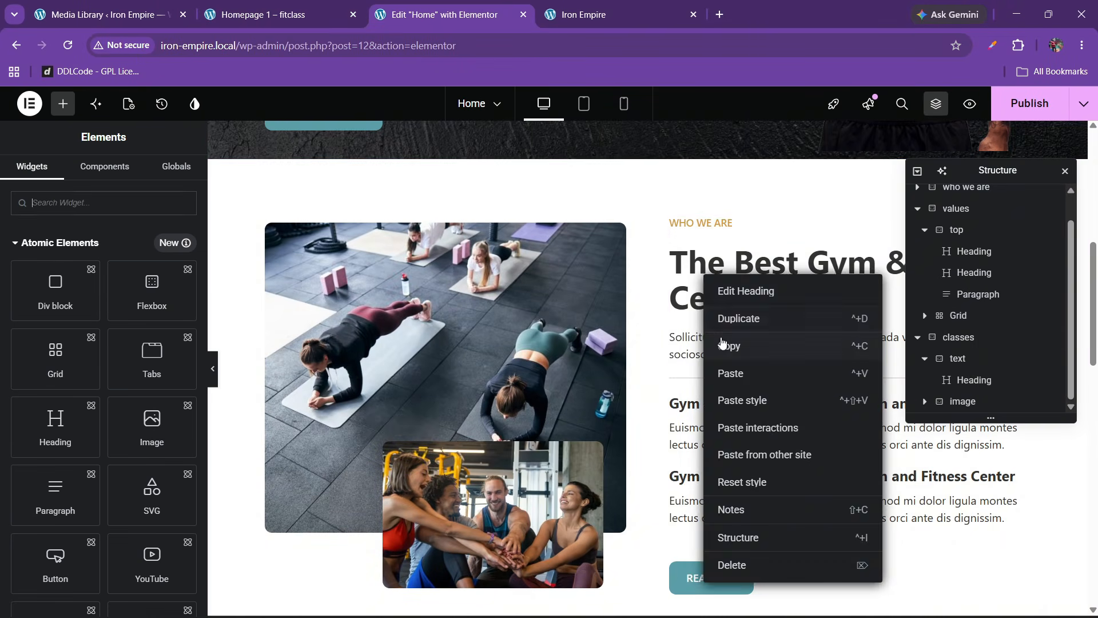
{"action": "left_click", "coordinate": [723, 345]}
{"action": "scroll", "coordinate": [367, 462], "scroll_direction": "down", "scroll_amount": 13}
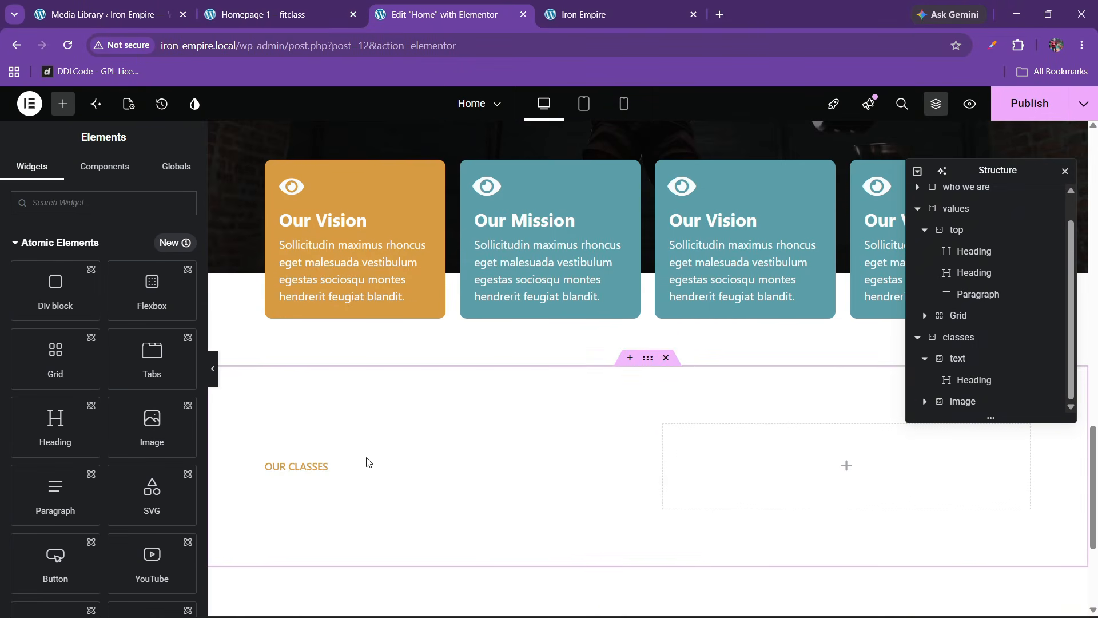
{"action": "right_click", "coordinate": [355, 464]}
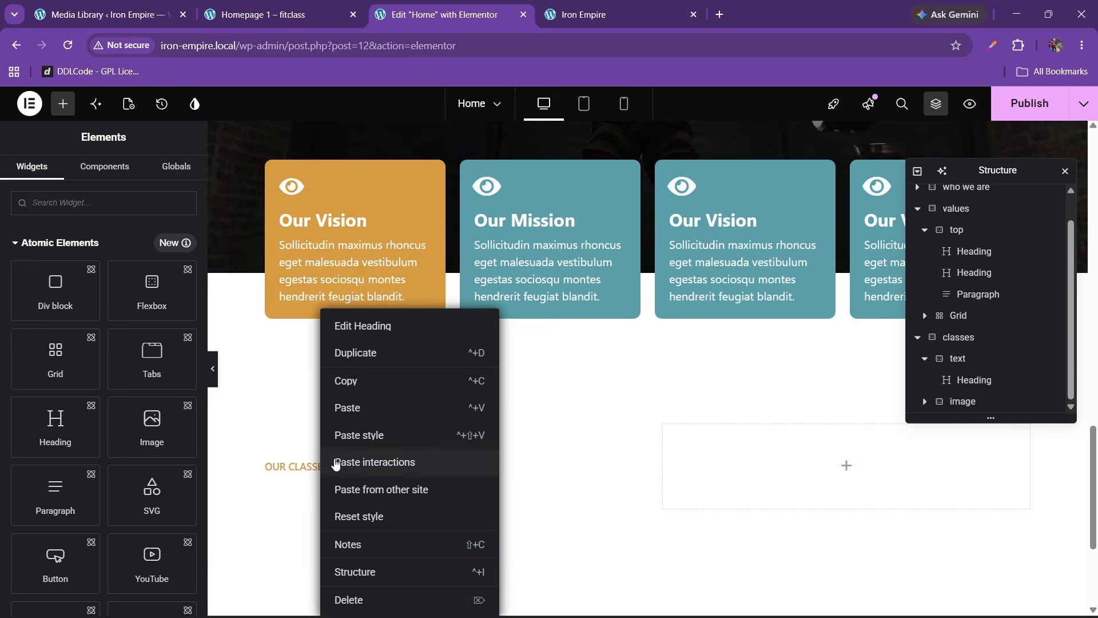
{"action": "left_click", "coordinate": [343, 406]}
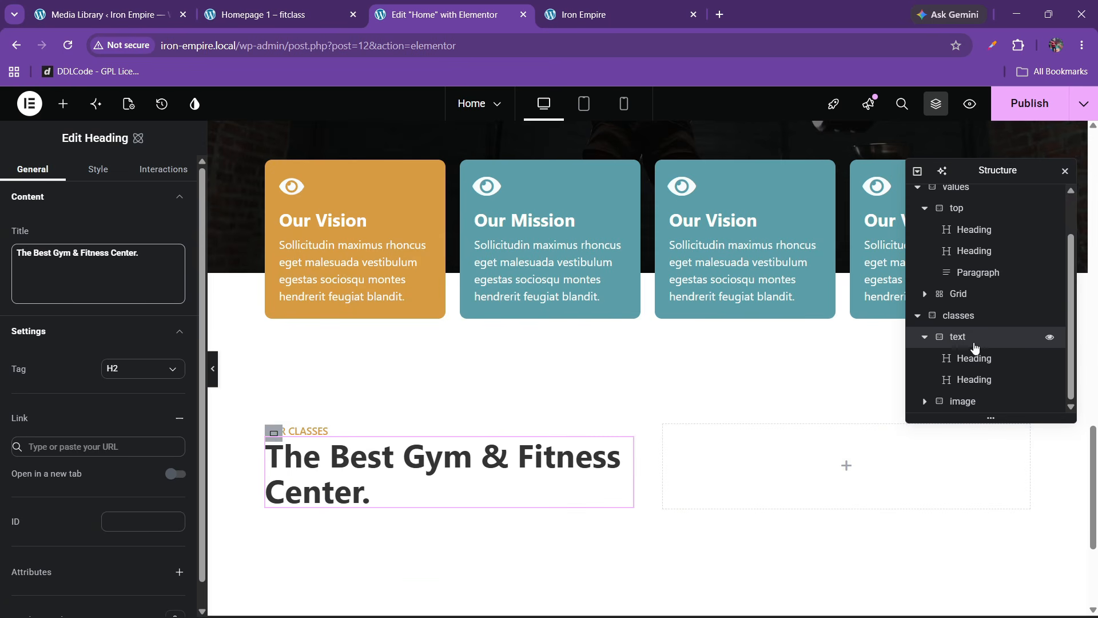
Step: Set the classes section's text container to justify its content to the center and align its items to the start
{"action": "left_click", "coordinate": [958, 336]}
{"action": "left_click", "coordinate": [62, 262]}
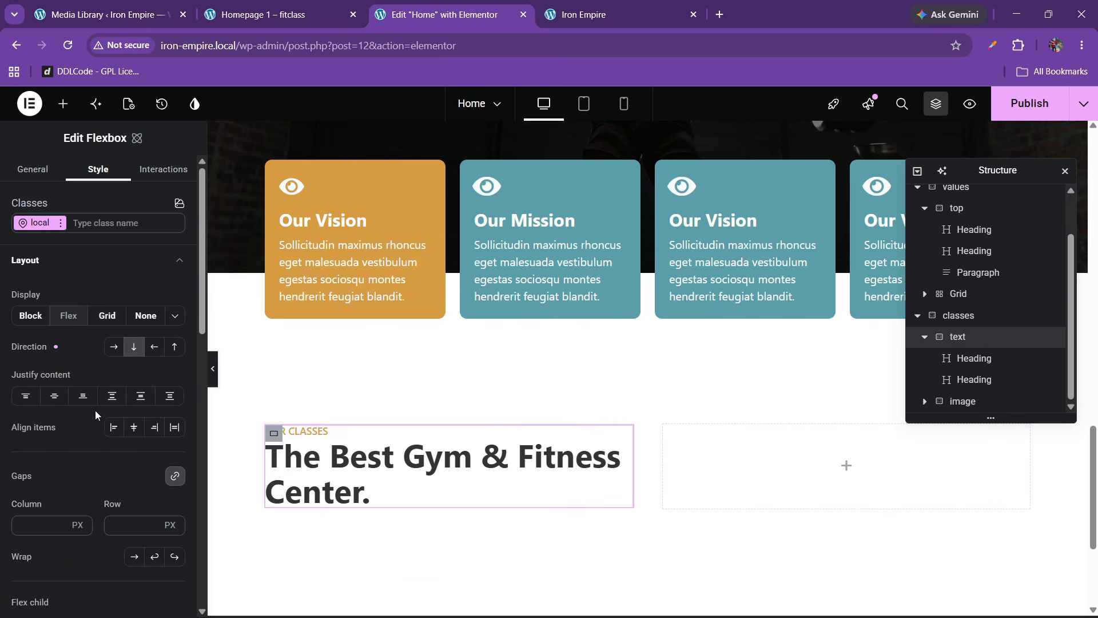
{"action": "left_click", "coordinate": [114, 427]}
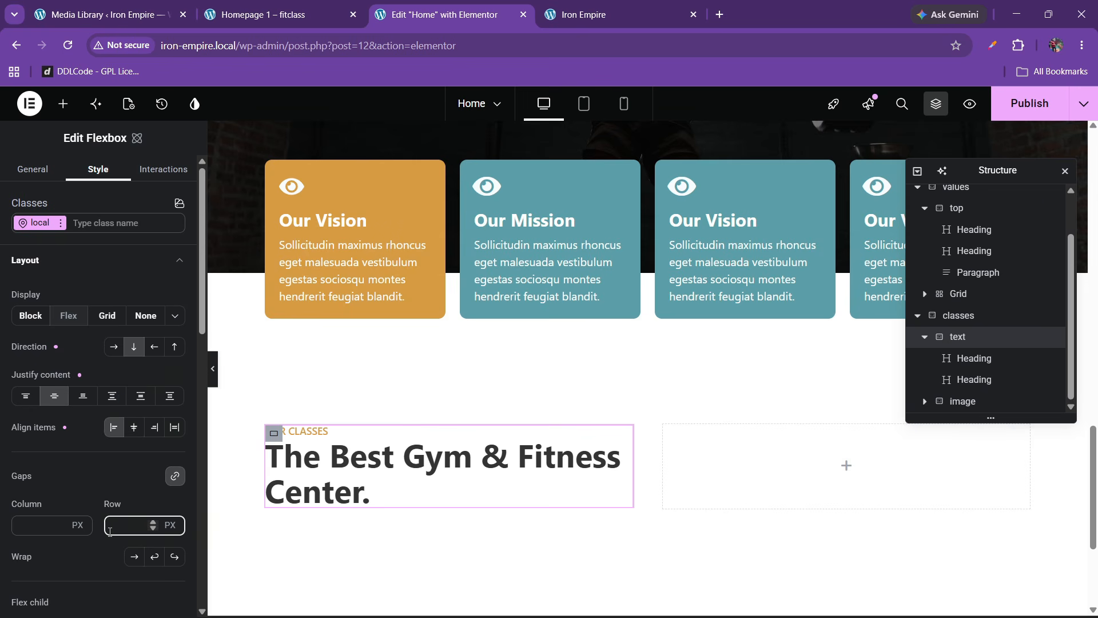
Step: Replace the large heading's title in the classes section with "Elevate Your Performance with Expert Coach." copied from the Fitclass reference page
{"action": "left_click", "coordinate": [336, 7]}
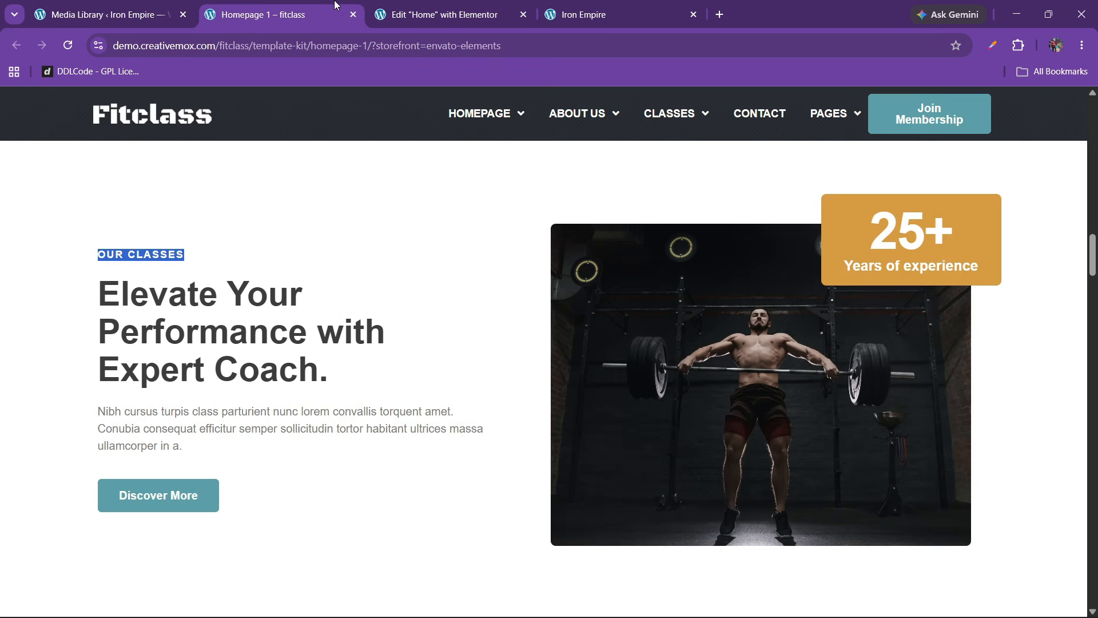
{"action": "left_click", "coordinate": [126, 309]}
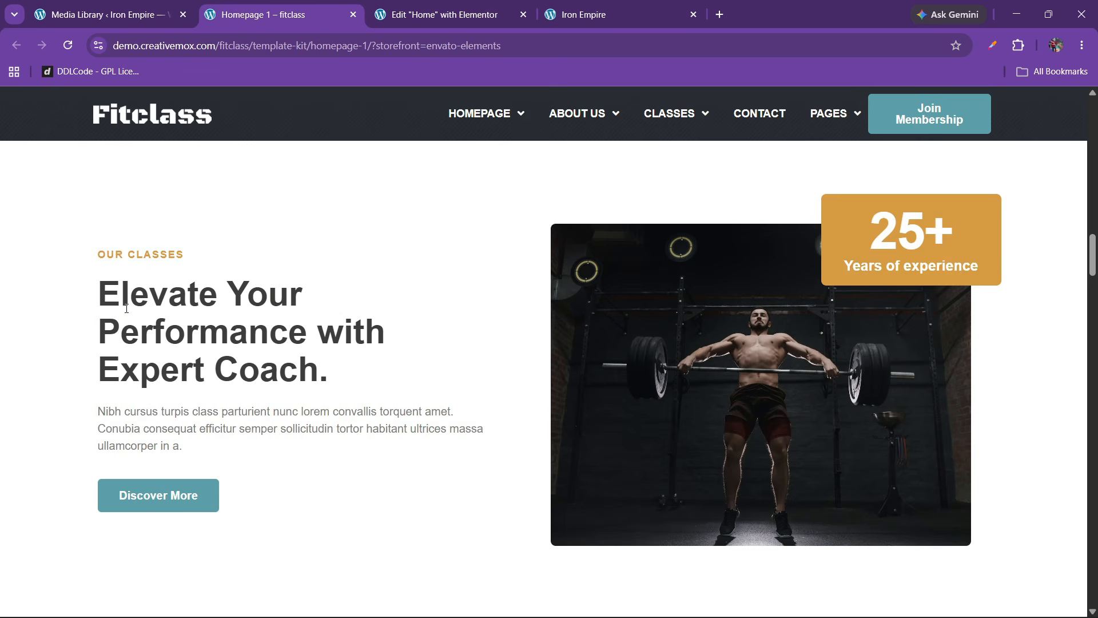
{"action": "left_click_drag", "start_coordinate": [103, 297], "coordinate": [331, 374]}
{"action": "key", "text": "ctrl+c"}
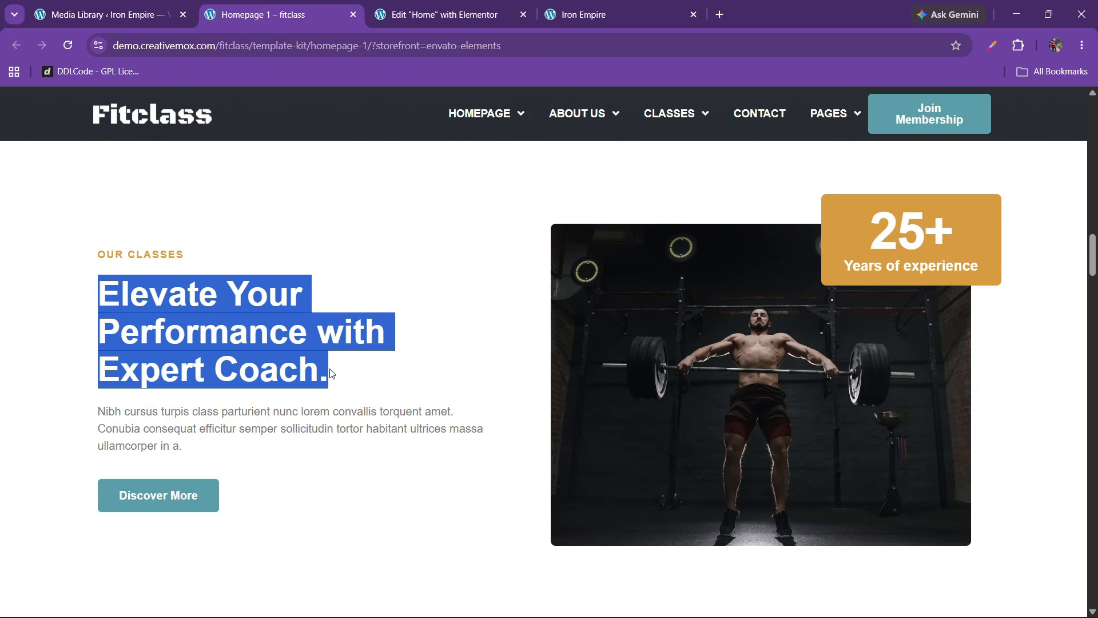
{"action": "left_click", "coordinate": [484, 6]}
{"action": "left_click", "coordinate": [605, 478]}
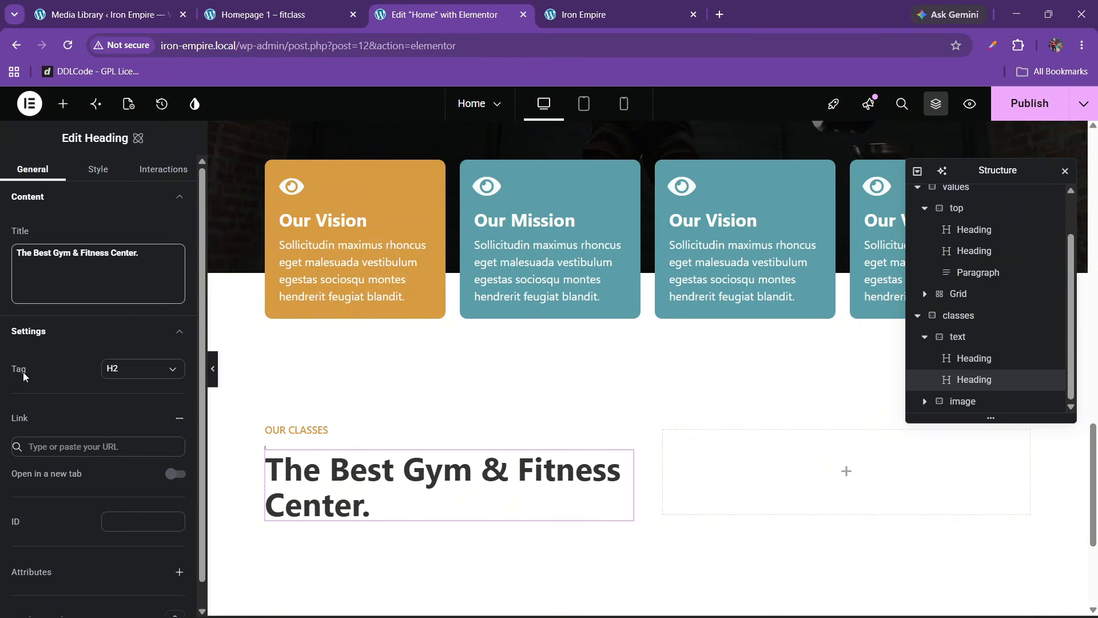
{"action": "key", "text": "ctrl+v"}
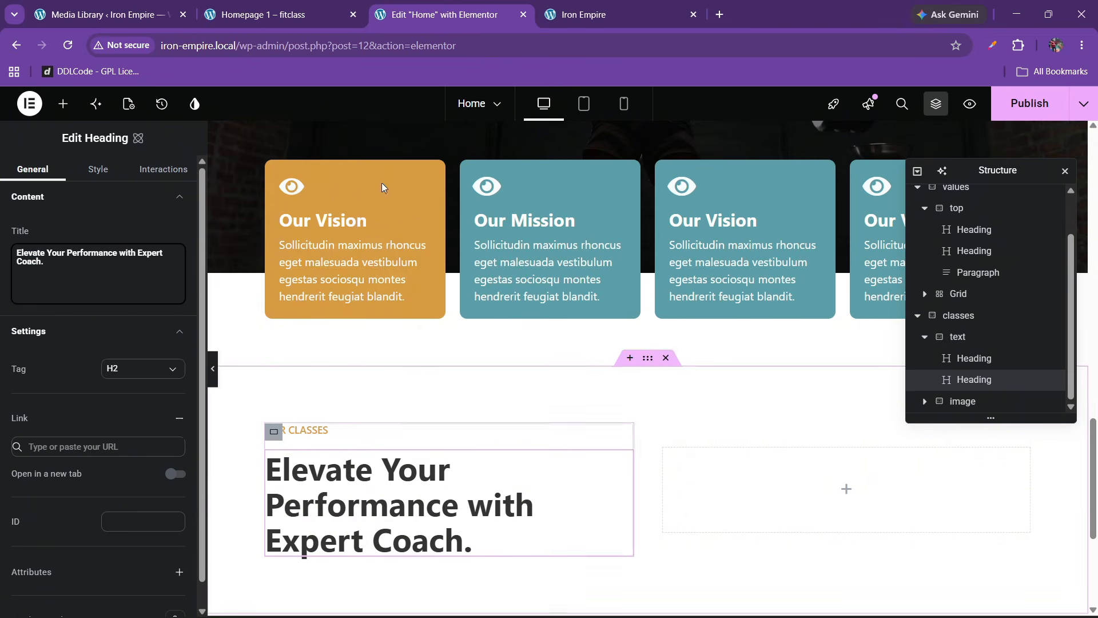
Step: Copy the intro paragraph from the who we are section and paste it below the "Elevate Your Performance with Expert Coach." heading
{"action": "key", "text": "ctrl+shift+Tab"}
{"action": "key", "text": "ctrl+Tab"}
{"action": "scroll", "coordinate": [575, 314], "scroll_direction": "up", "scroll_amount": 10}
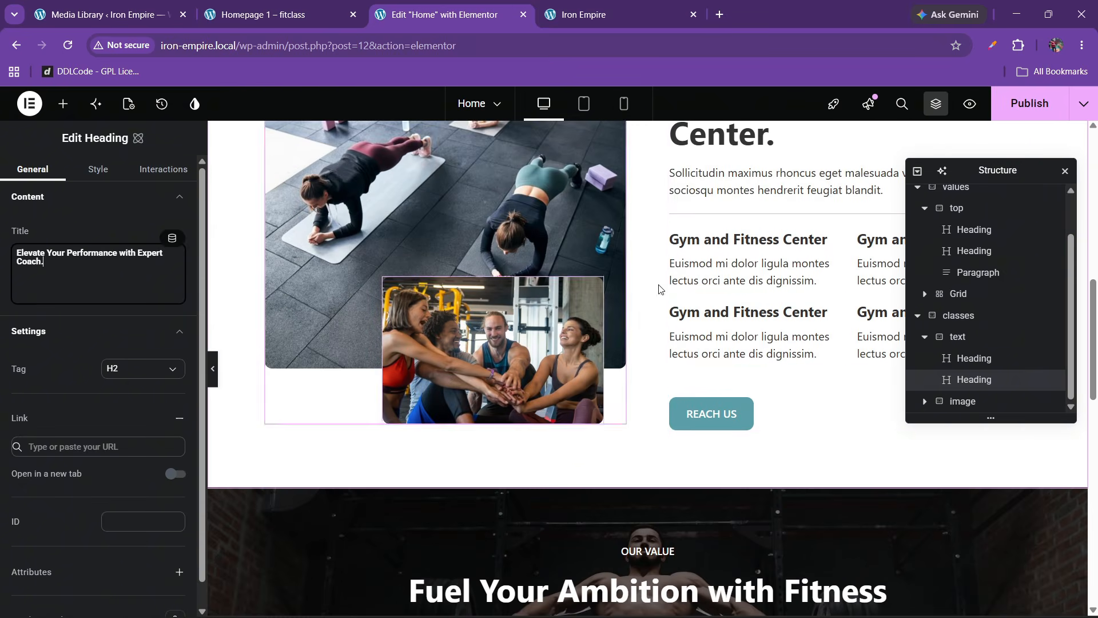
{"action": "right_click", "coordinate": [731, 189]}
{"action": "left_click", "coordinate": [755, 255]}
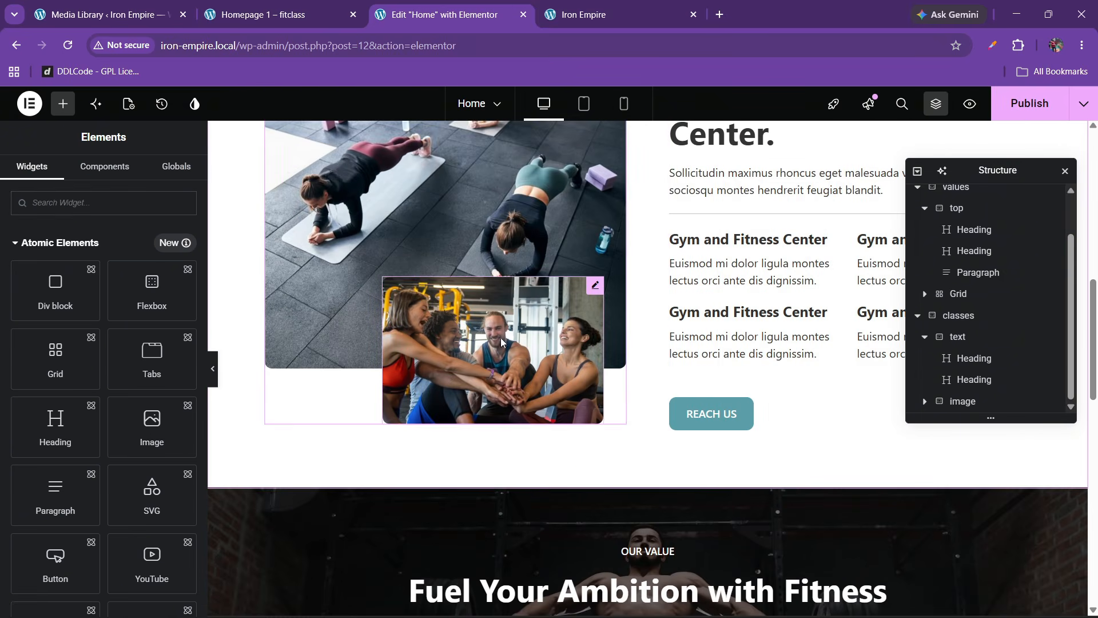
{"action": "scroll", "coordinate": [456, 371], "scroll_direction": "down", "scroll_amount": 15}
{"action": "right_click", "coordinate": [386, 369]}
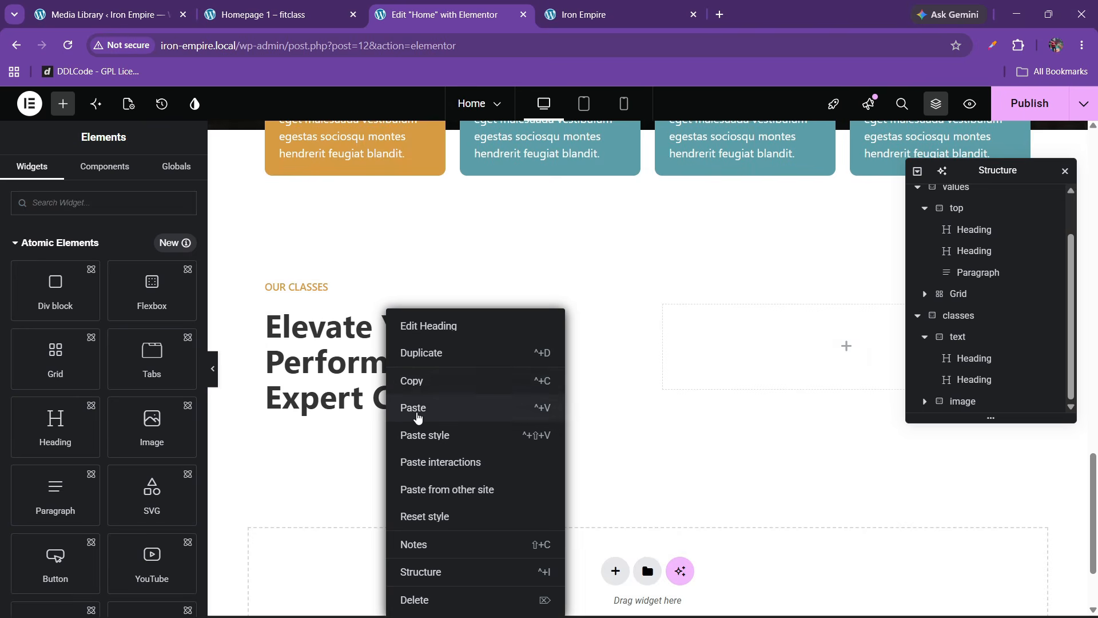
{"action": "left_click", "coordinate": [416, 407]}
Step: Replace the pasted paragraph's text with the "Nibh cursus turpis class parturient..." description copied from the Fitclass reference page
{"action": "left_click", "coordinate": [346, 6]}
{"action": "left_click", "coordinate": [126, 430]}
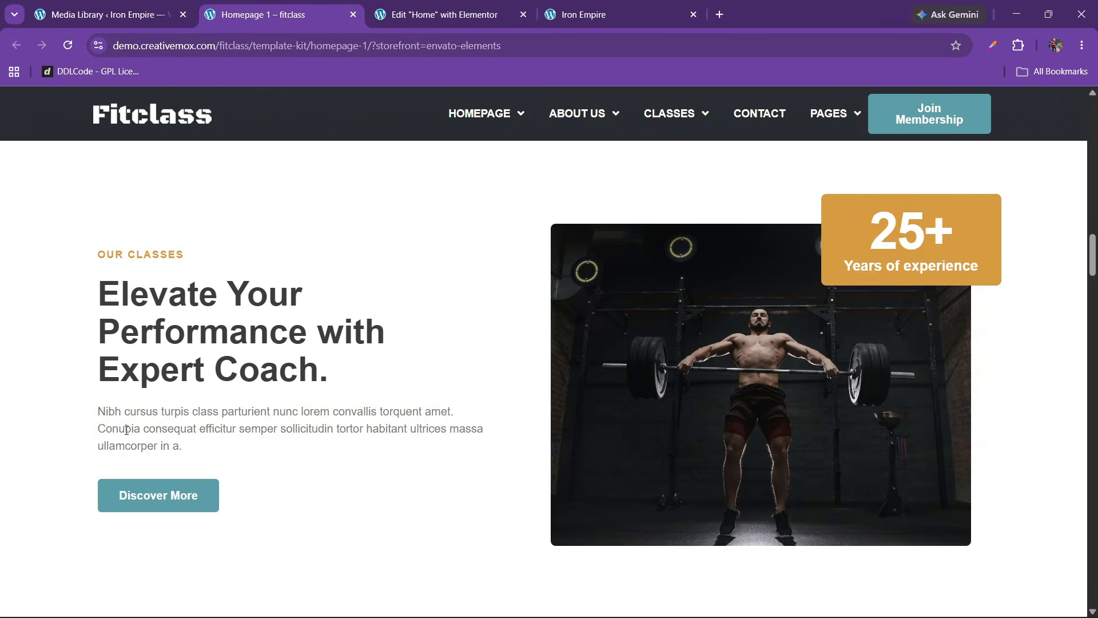
{"action": "left_click_drag", "start_coordinate": [101, 415], "coordinate": [203, 449]}
{"action": "key", "text": "ctrl+c"}
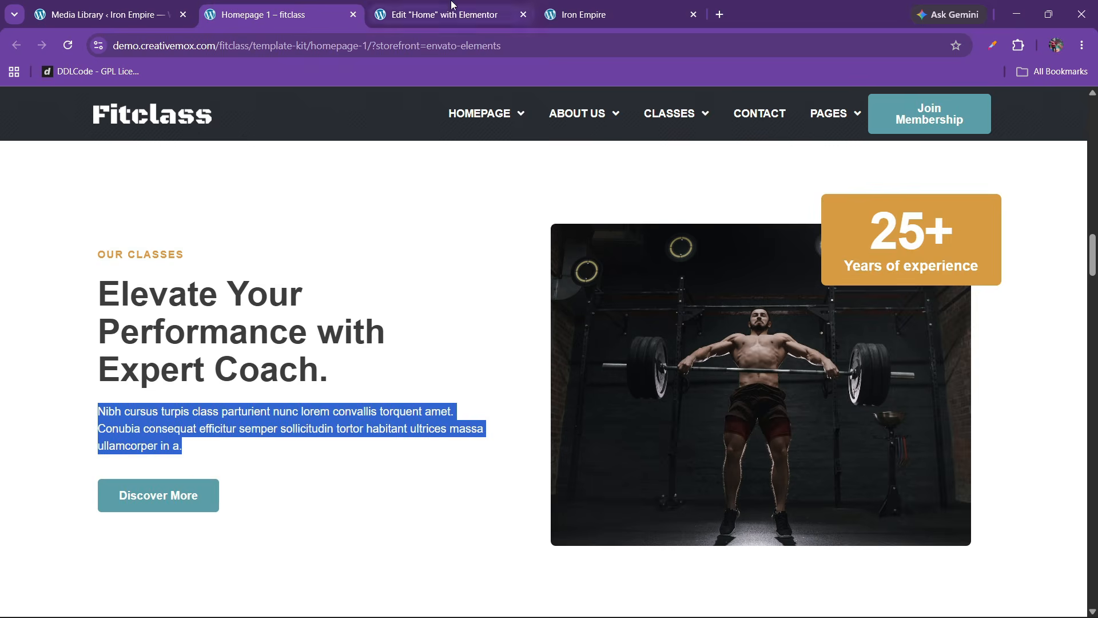
{"action": "left_click", "coordinate": [440, 14]}
{"action": "left_click", "coordinate": [148, 277]}
{"action": "key", "text": "ctrl+a"}
{"action": "key", "text": "ctrl+v"}
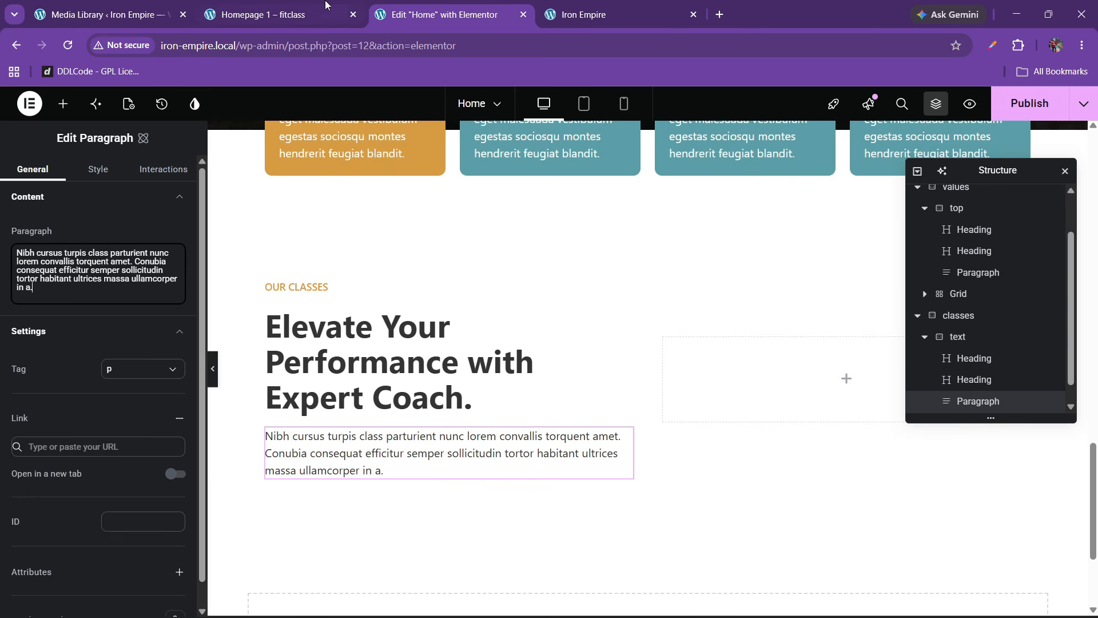
Step: Copy the "REACH US" button from the who we are section and paste it below the classes section's paragraph
{"action": "left_click", "coordinate": [324, 7]}
{"action": "left_click", "coordinate": [489, 6]}
{"action": "scroll", "coordinate": [501, 358], "scroll_direction": "up", "scroll_amount": 6}
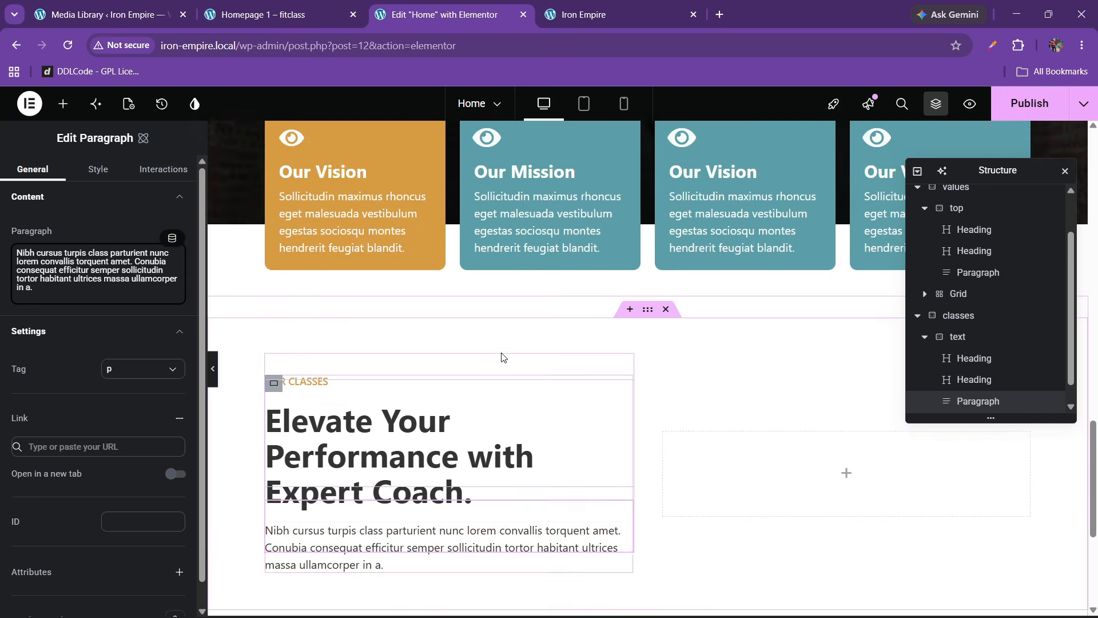
{"action": "scroll", "coordinate": [500, 352], "scroll_direction": "up", "scroll_amount": 6}
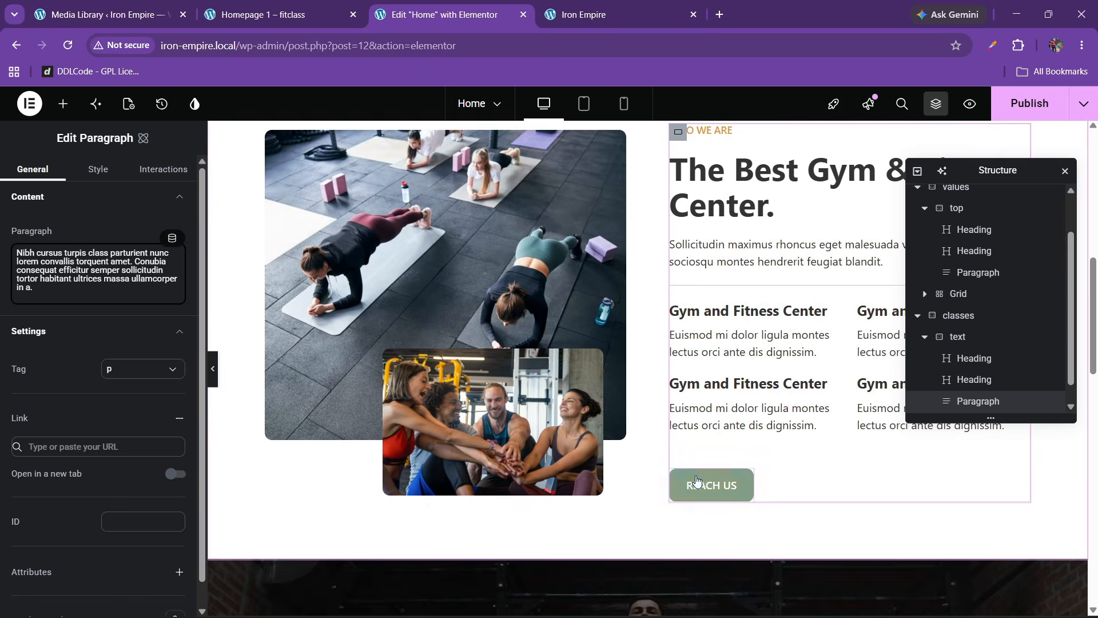
{"action": "right_click", "coordinate": [715, 481]}
{"action": "left_click", "coordinate": [722, 387]}
{"action": "scroll", "coordinate": [544, 394], "scroll_direction": "down", "scroll_amount": 14}
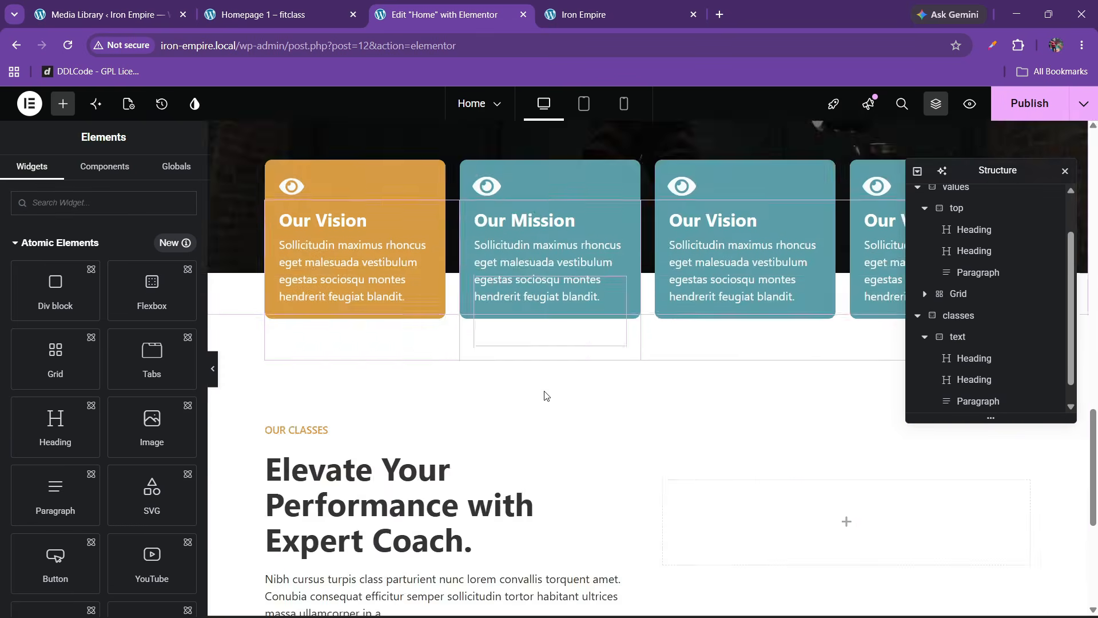
{"action": "right_click", "coordinate": [373, 394]}
{"action": "left_click", "coordinate": [398, 406]}
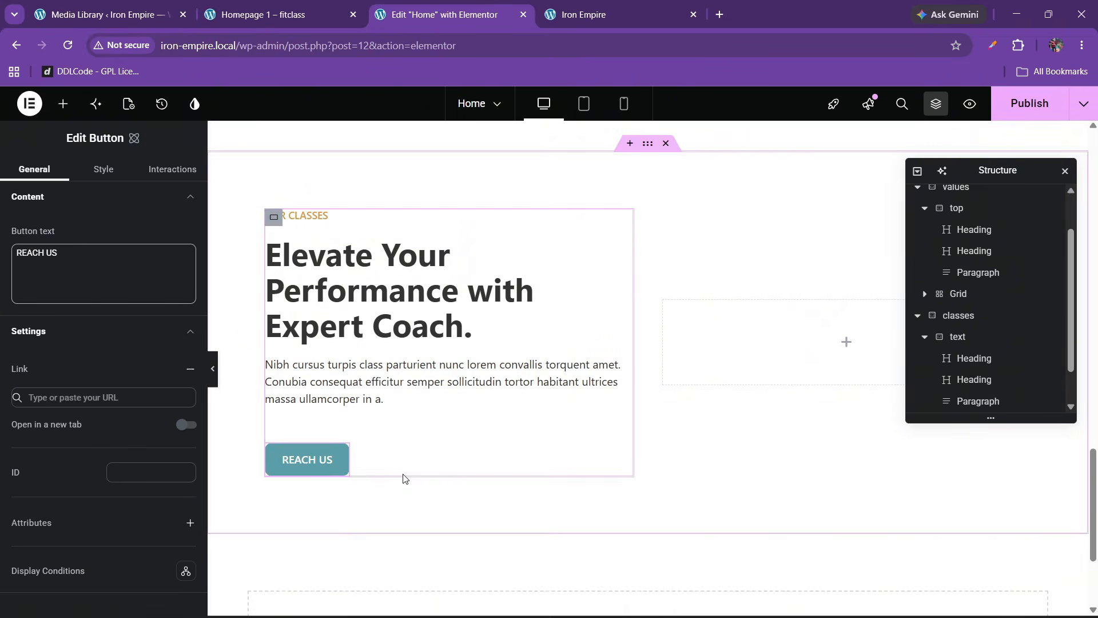
Step: Change the pasted button's text to "DISCOVER MORE" and compare the text column with the Fitclass reference page
{"action": "left_click", "coordinate": [274, 14]}
{"action": "left_click", "coordinate": [425, 4]}
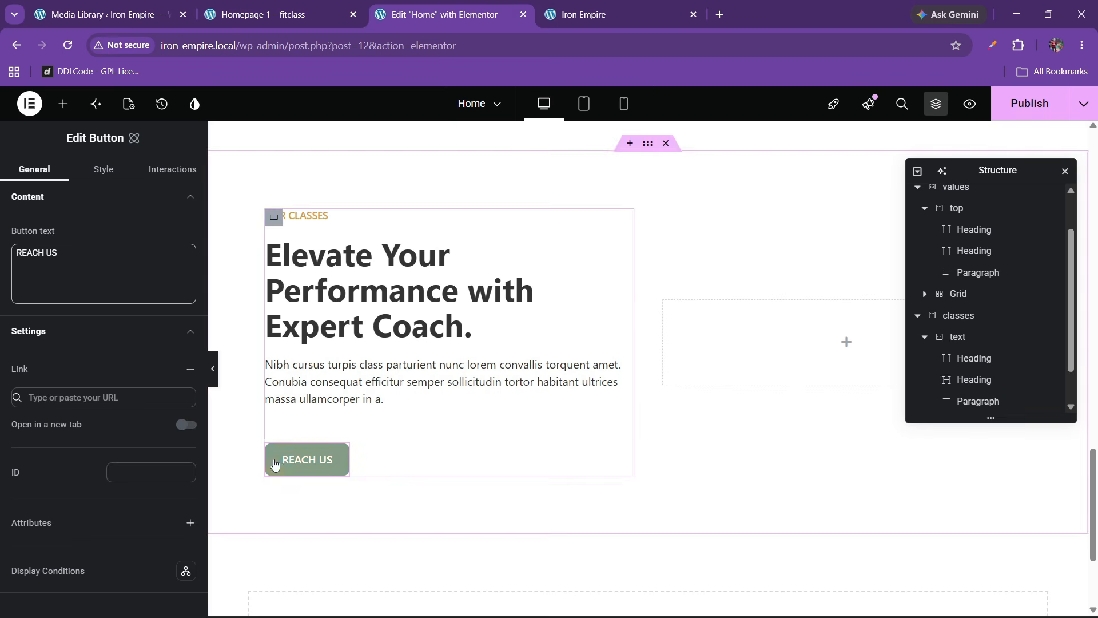
{"action": "left_click_drag", "start_coordinate": [57, 253], "coordinate": [1, 254]}
{"action": "type", "text": "DIS"}
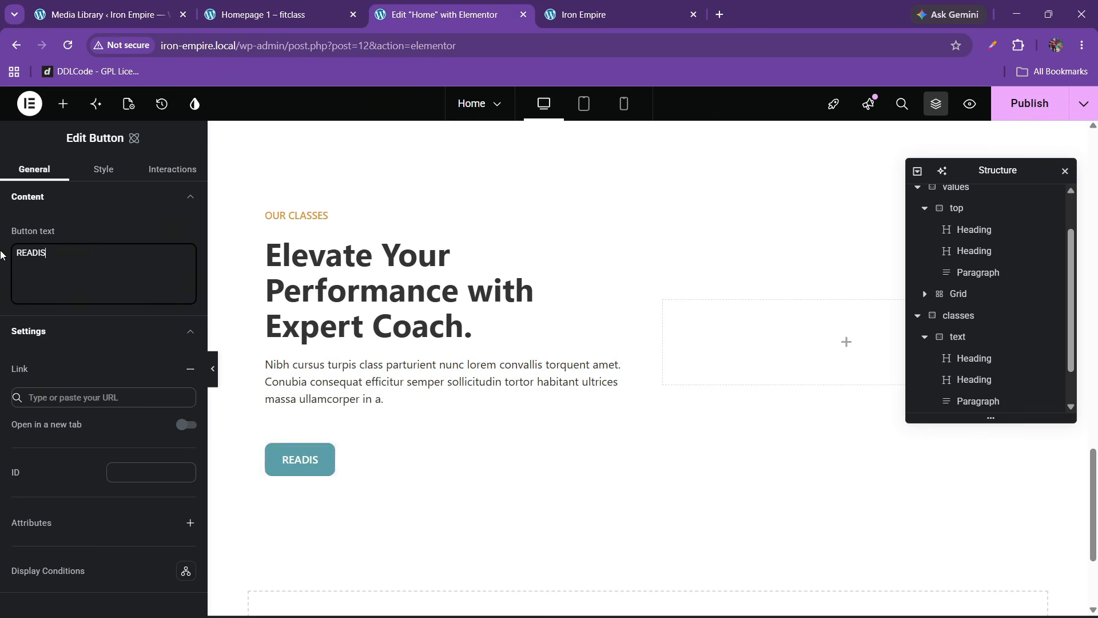
{"action": "type", "text": "COVER MORE"}
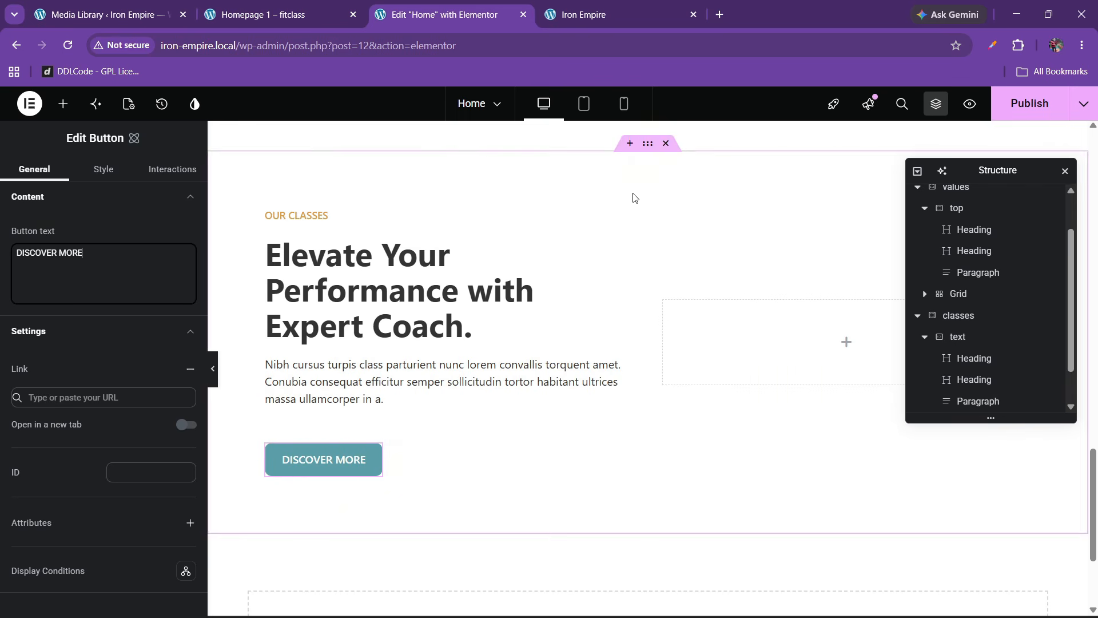
{"action": "left_click", "coordinate": [250, 6]}
{"action": "left_click", "coordinate": [452, 14]}
Step: Add a background image overlay to the classes section's empty image container, using "services bg" from the media library
{"action": "left_click", "coordinate": [672, 309]}
{"action": "key", "text": "ctrl+shift+Tab"}
{"action": "key", "text": "ctrl+Tab"}
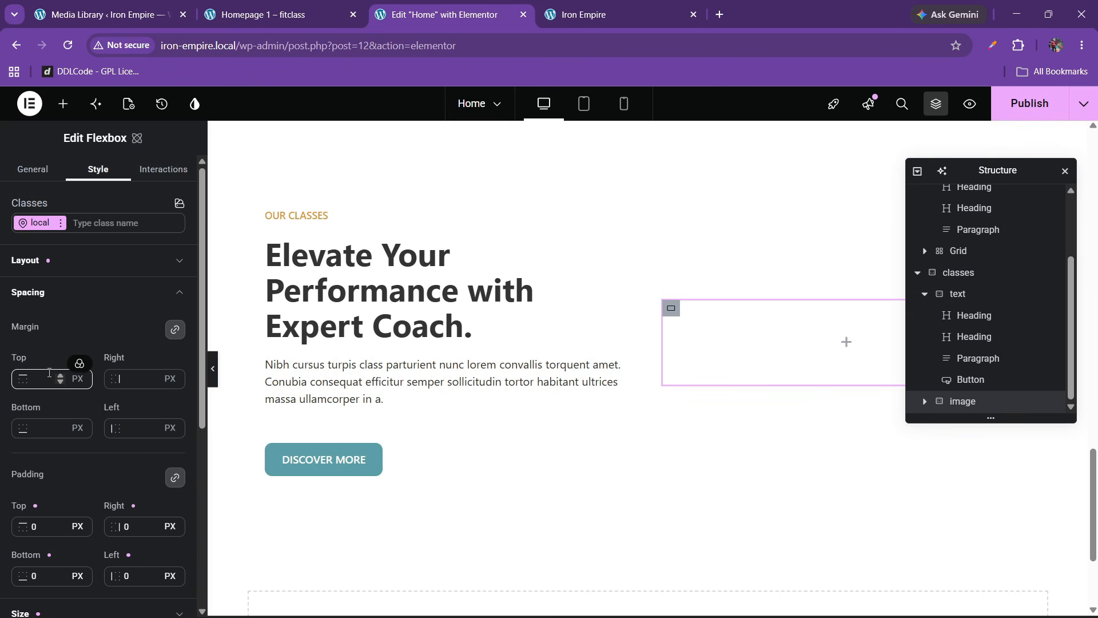
{"action": "left_click", "coordinate": [48, 261]}
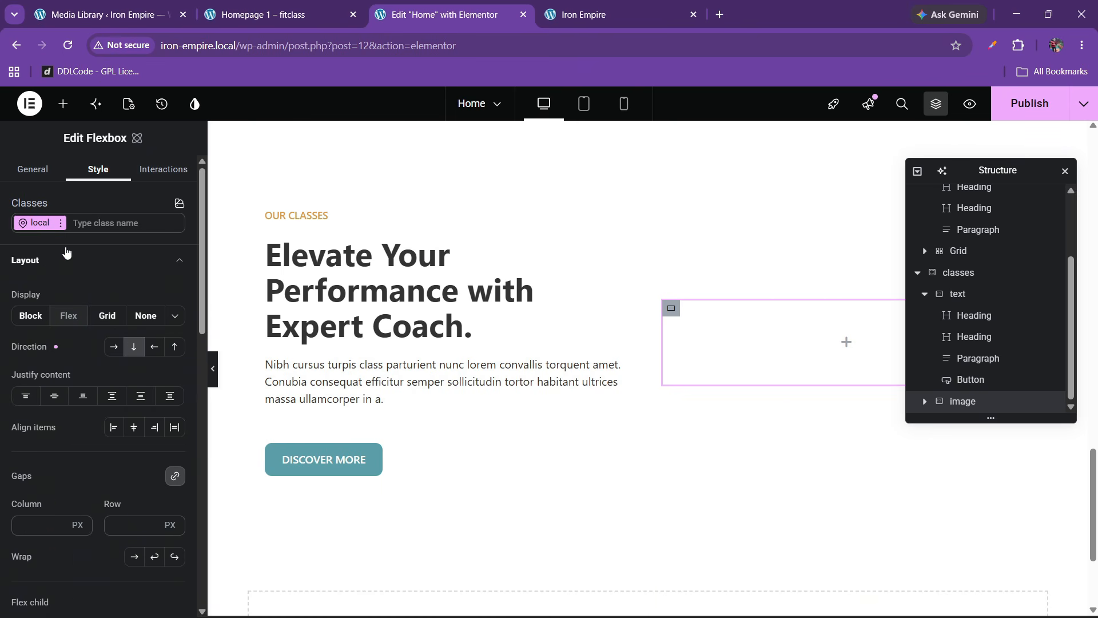
{"action": "left_click", "coordinate": [67, 261]}
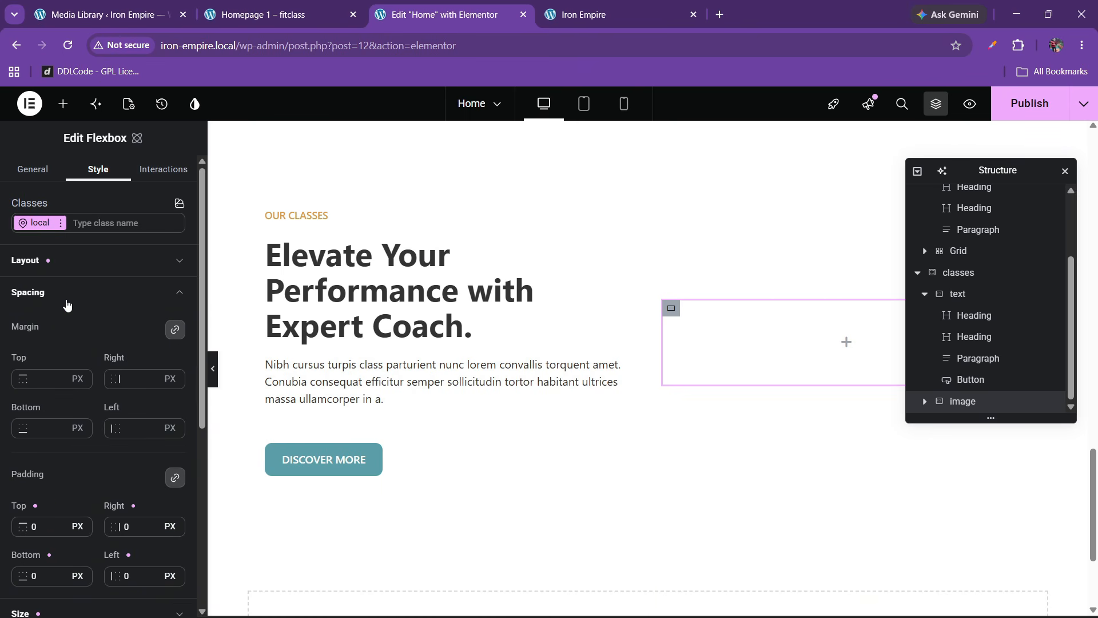
{"action": "left_click", "coordinate": [67, 303]}
{"action": "left_click", "coordinate": [69, 417]}
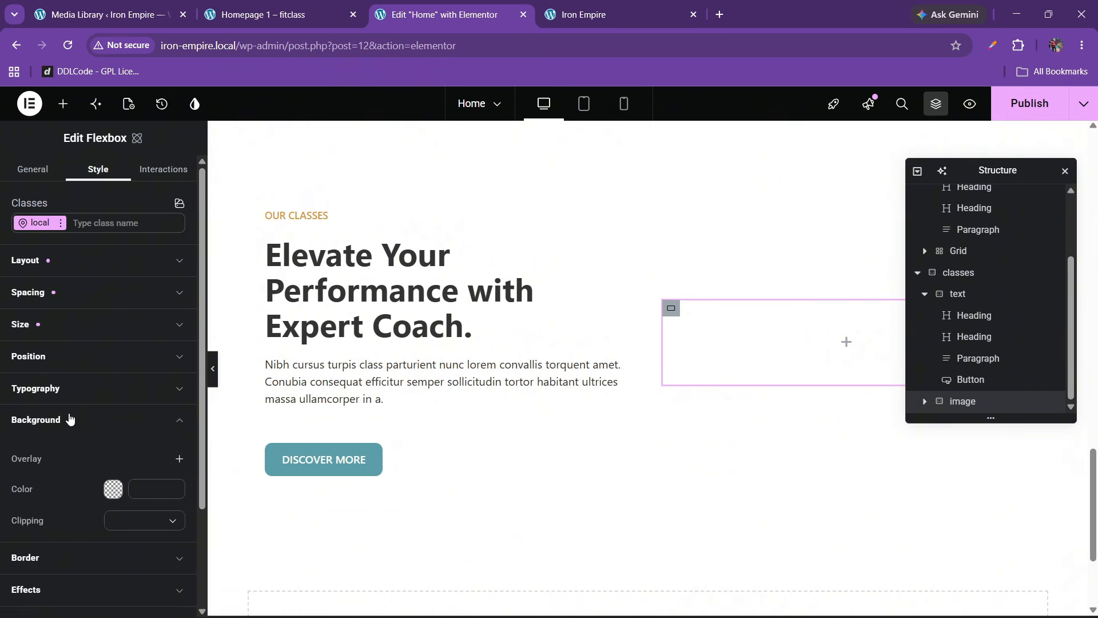
{"action": "scroll", "coordinate": [155, 414], "scroll_direction": "down", "scroll_amount": 1}
{"action": "left_click", "coordinate": [182, 391]}
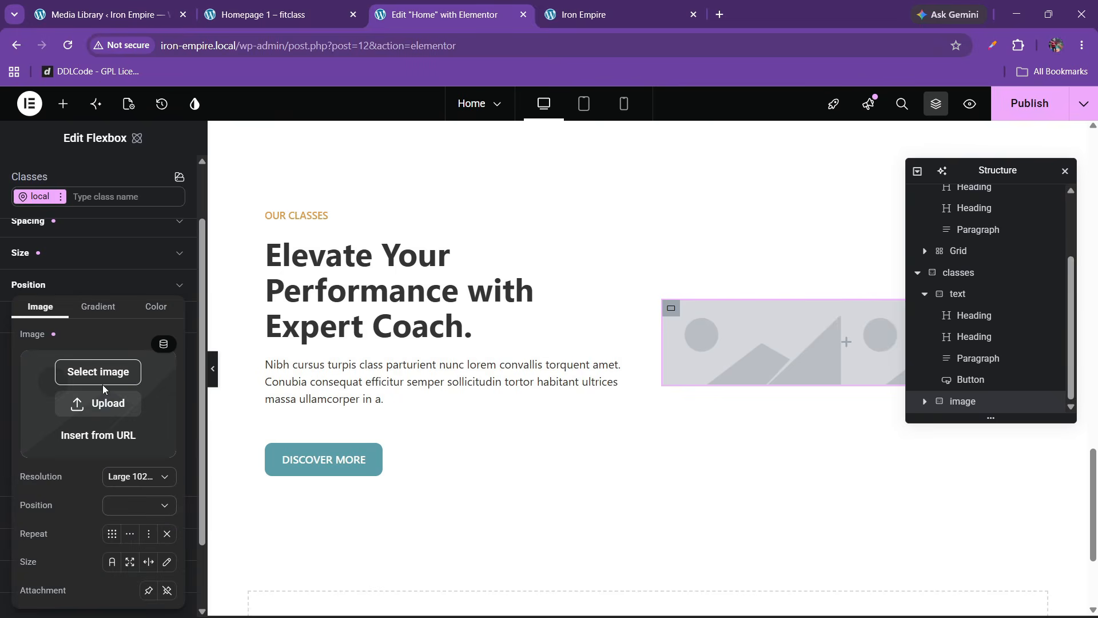
{"action": "left_click", "coordinate": [101, 385]}
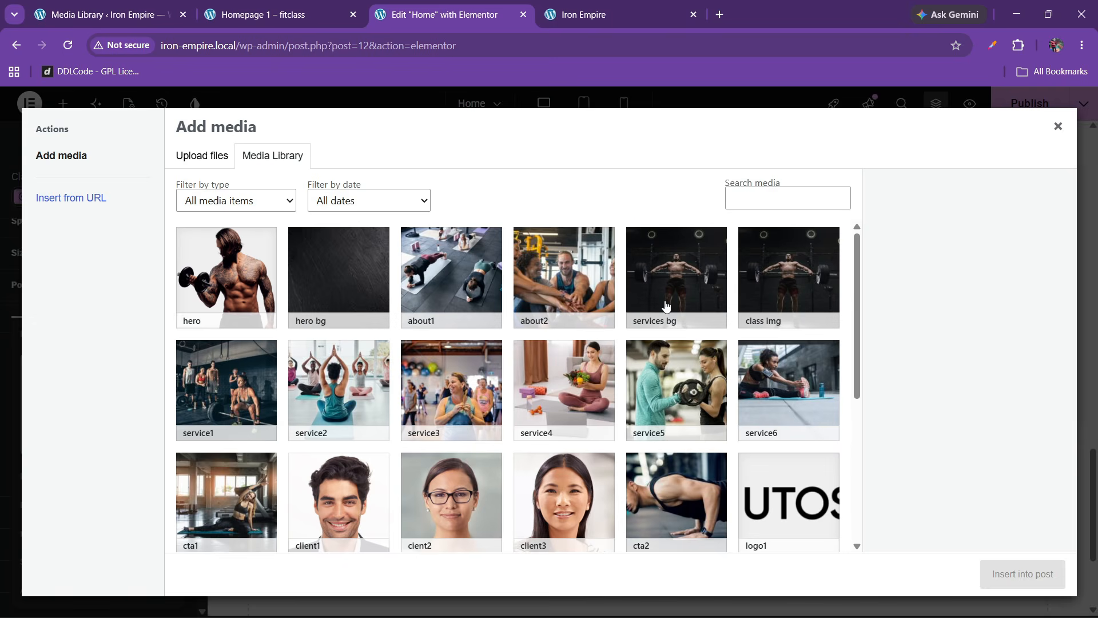
{"action": "left_click", "coordinate": [666, 306]}
{"action": "left_click", "coordinate": [976, 579]}
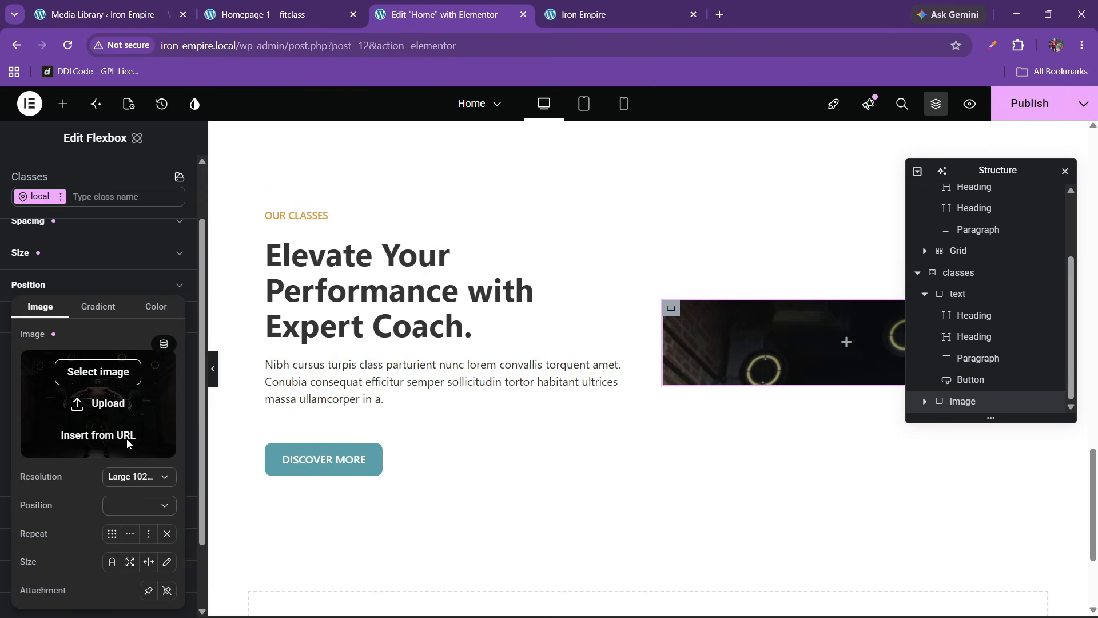
Step: Set the background image's resolution to Full, its position to center center and its size to cover
{"action": "left_click", "coordinate": [115, 479]}
{"action": "left_click", "coordinate": [115, 479]}
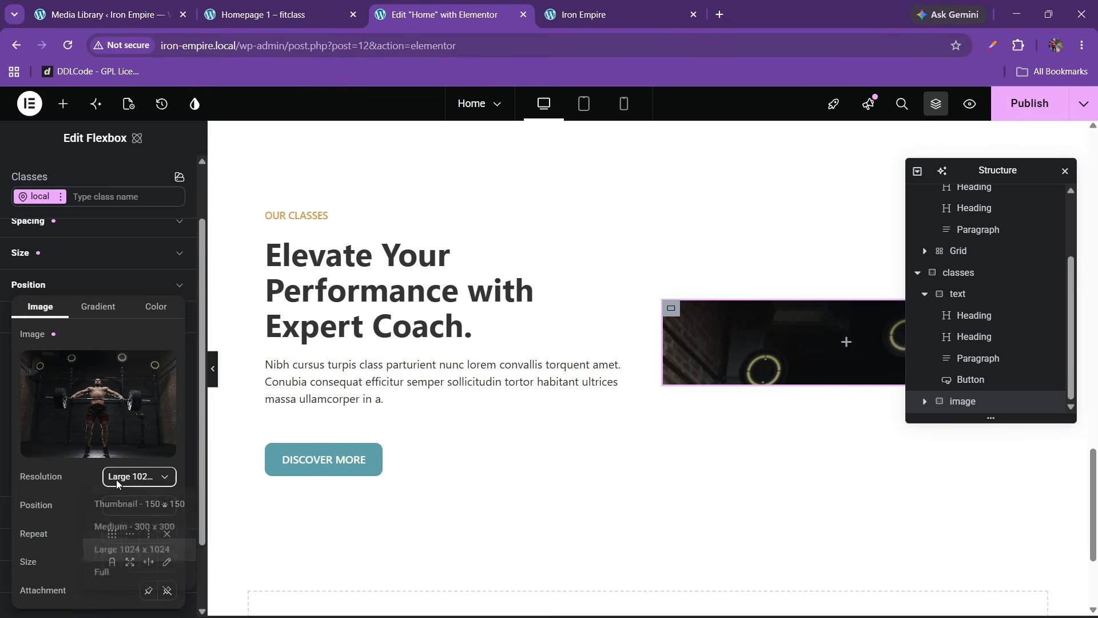
{"action": "left_click", "coordinate": [117, 484]}
{"action": "left_click", "coordinate": [113, 567]}
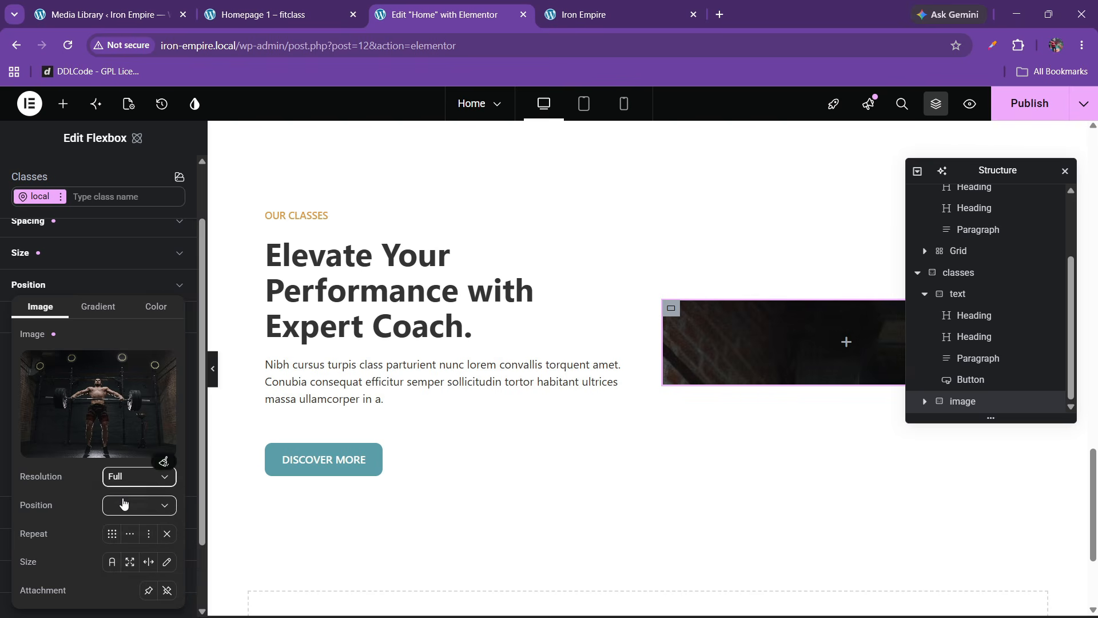
{"action": "left_click", "coordinate": [120, 504]}
{"action": "left_click", "coordinate": [122, 385]}
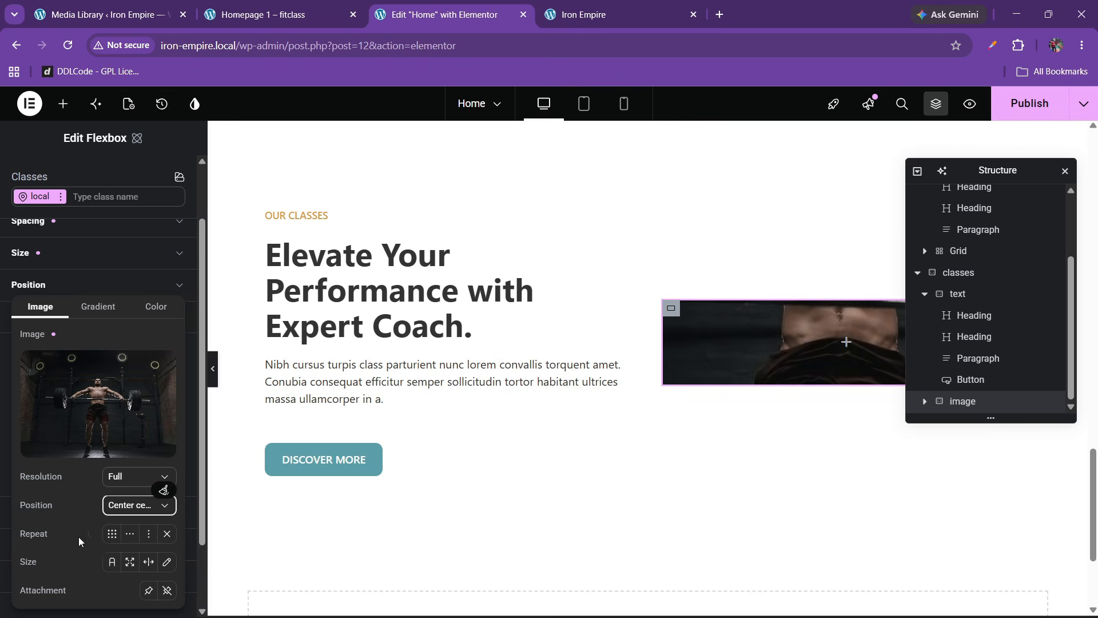
{"action": "left_click", "coordinate": [131, 562]}
{"action": "mouse_move", "coordinate": [46, 410]}
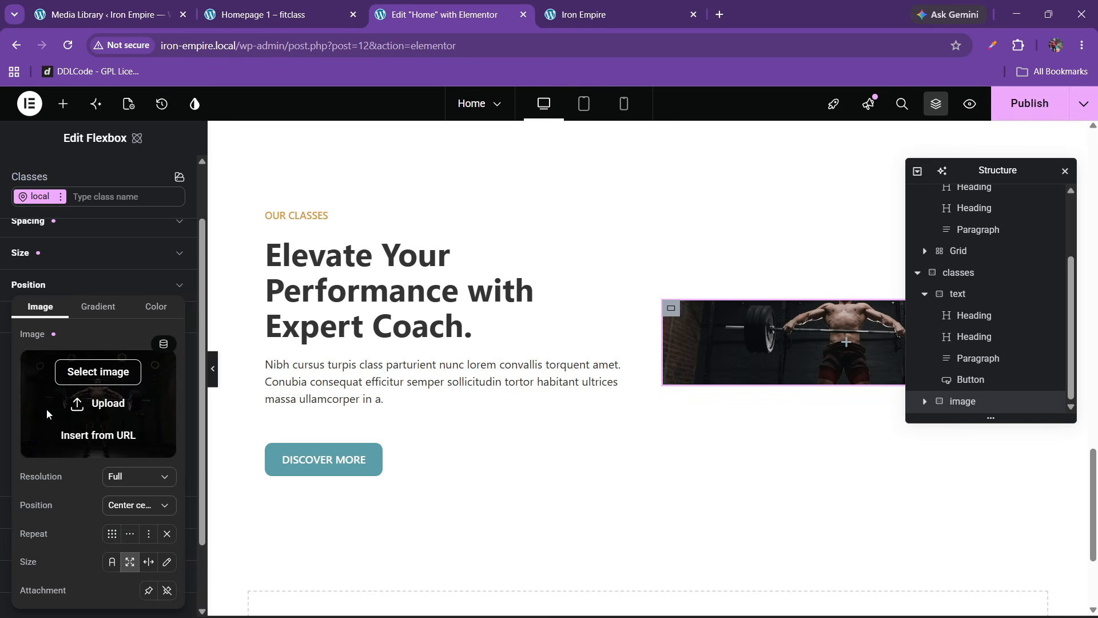
{"action": "left_click", "coordinate": [38, 276]}
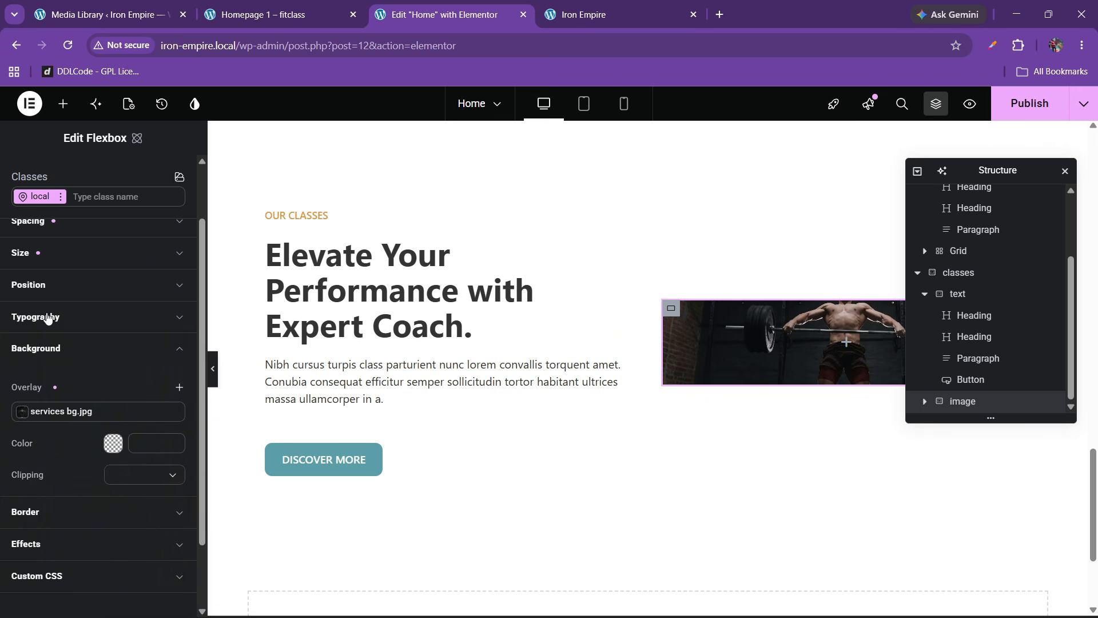
Step: Set the image container's height to 500 px and compare it with the Fitclass reference page
{"action": "left_click", "coordinate": [58, 254]}
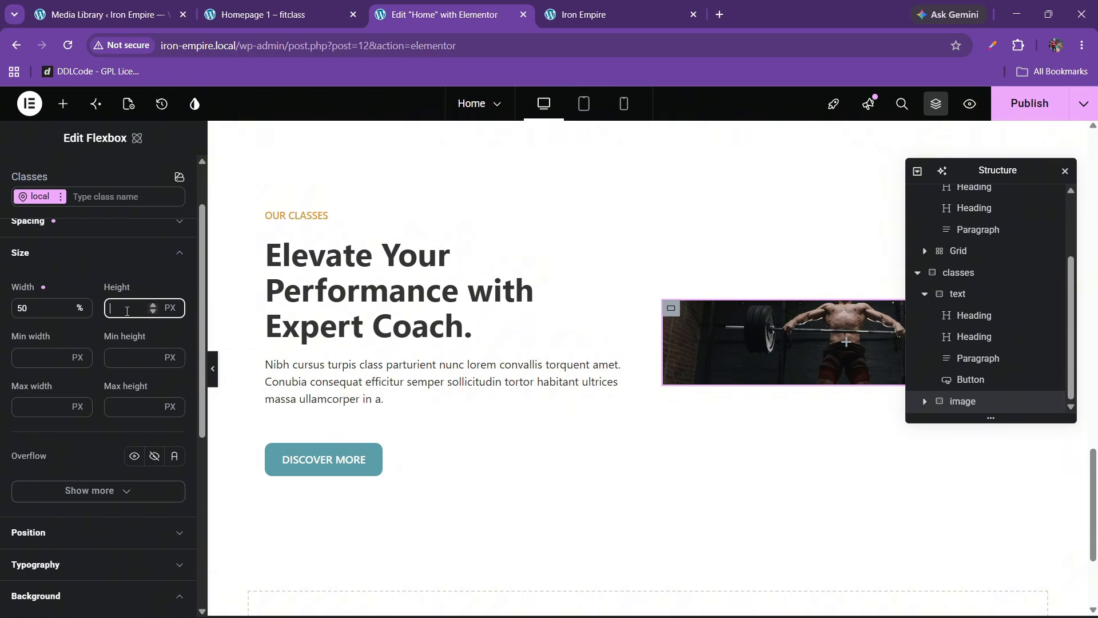
{"action": "type", "text": "600"}
{"action": "key", "text": "BackSpace"}
{"action": "key", "text": "BackSpace"}
{"action": "key", "text": "BackSpace"}
{"action": "type", "text": "400"}
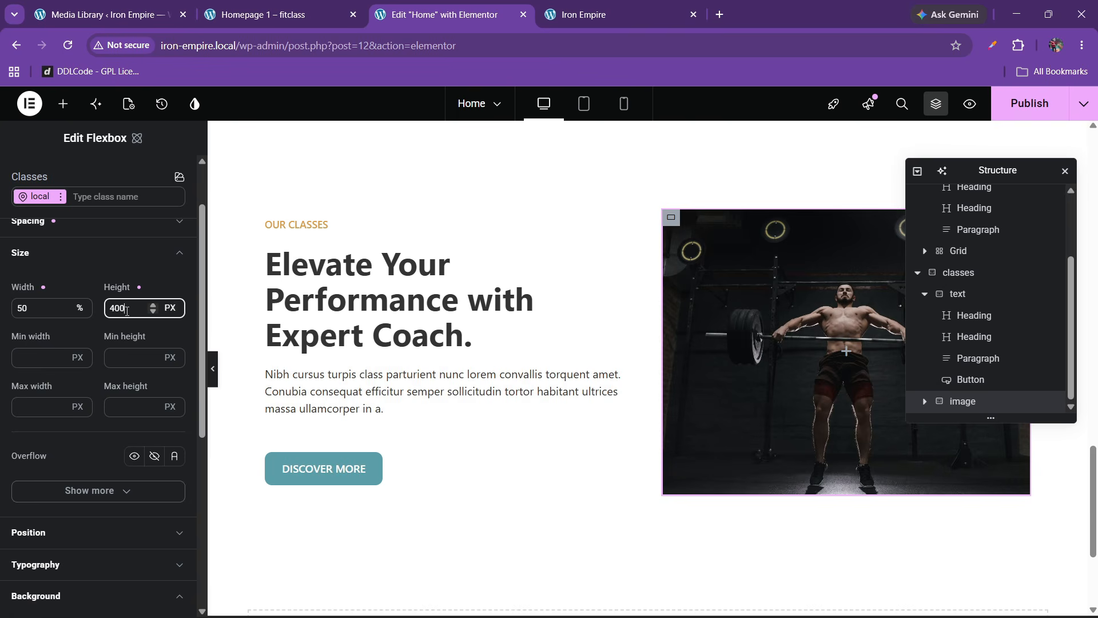
{"action": "key", "text": "BackSpace"}
{"action": "key", "text": "BackSpace"}
{"action": "key", "text": "BackSpace"}
{"action": "type", "text": "500"}
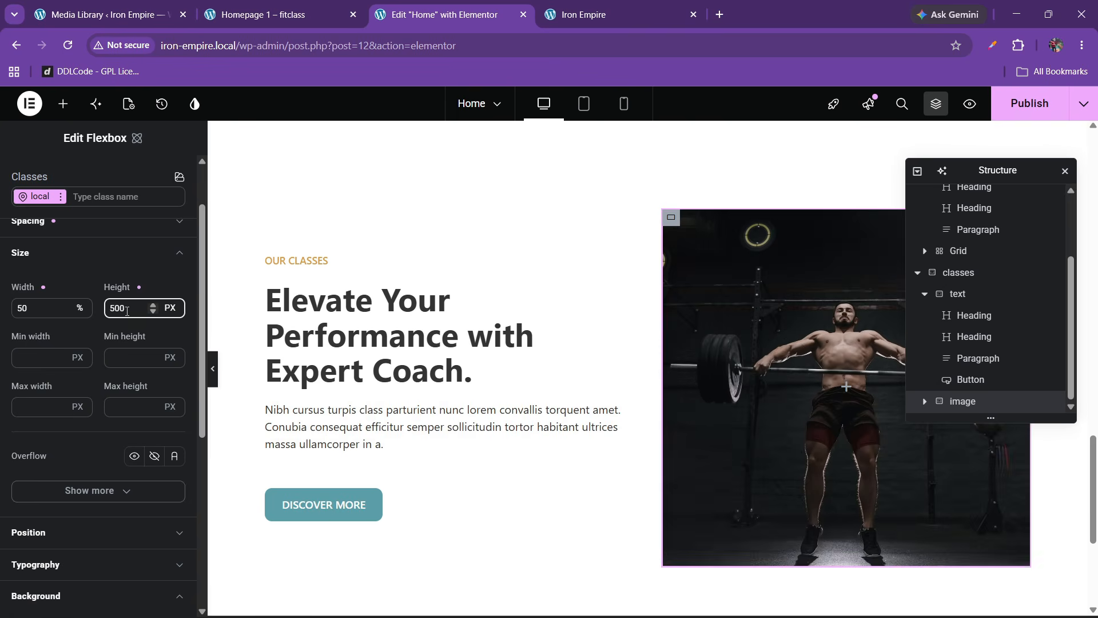
{"action": "left_click", "coordinate": [269, 14]}
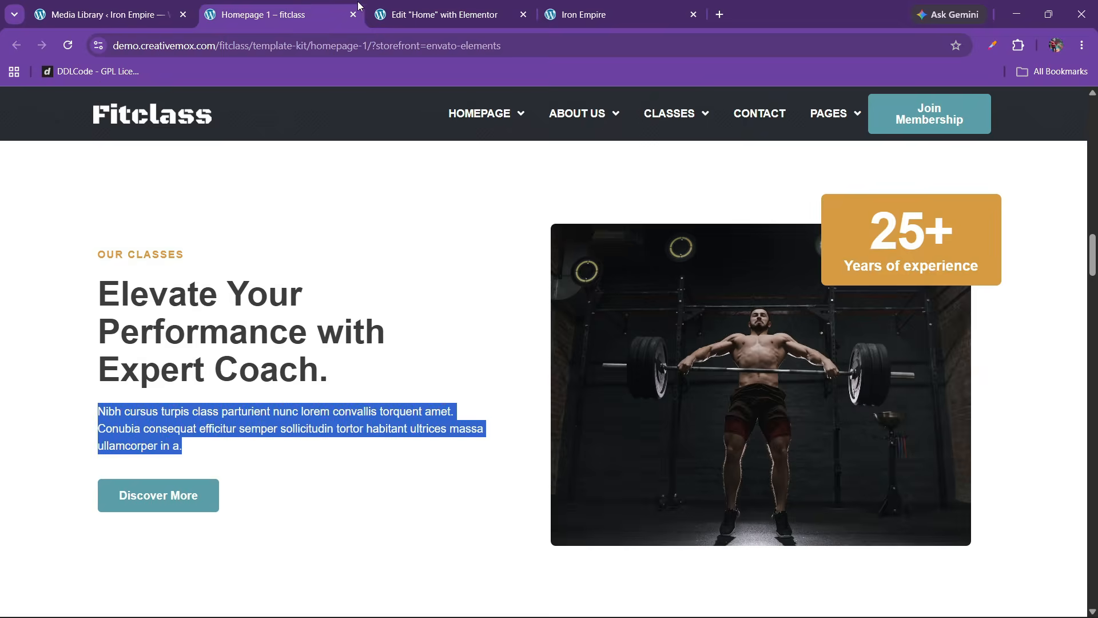
{"action": "left_click", "coordinate": [444, 14]}
{"action": "scroll", "coordinate": [45, 434], "scroll_direction": "down", "scroll_amount": 3}
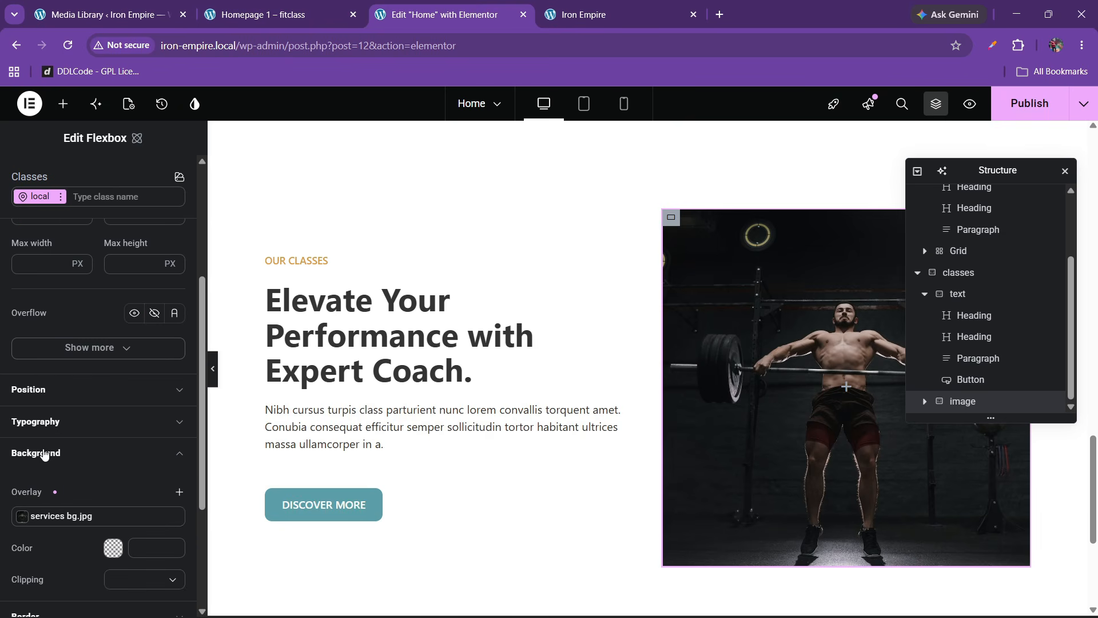
Step: Set the border radius of the classes section's image container to 10 px
{"action": "scroll", "coordinate": [46, 473], "scroll_direction": "down", "scroll_amount": 1}
{"action": "left_click", "coordinate": [46, 472]}
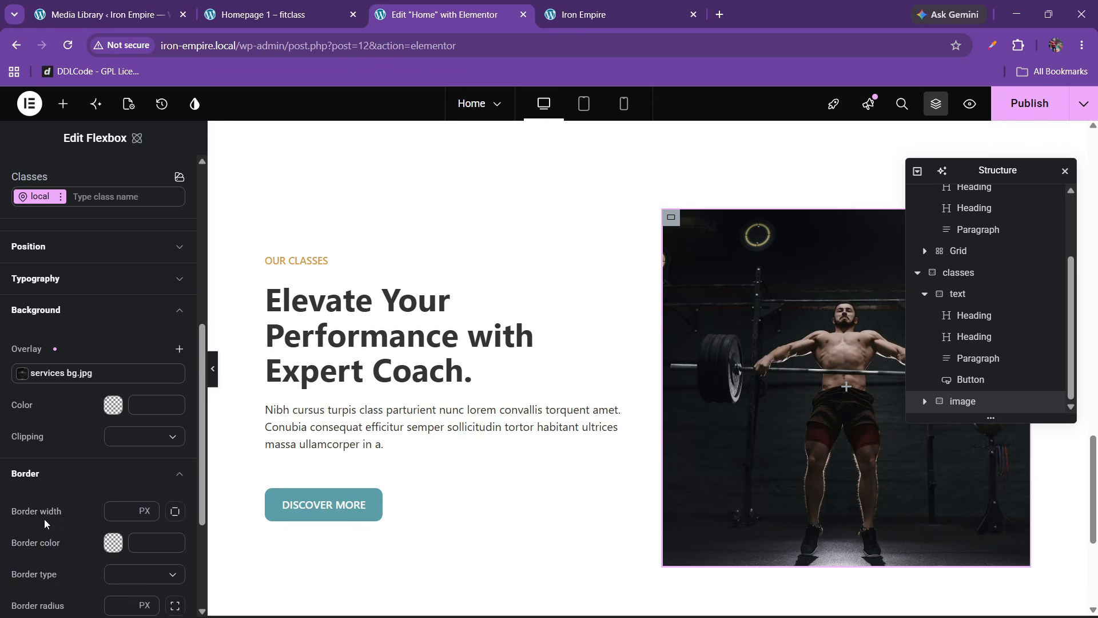
{"action": "scroll", "coordinate": [45, 523], "scroll_direction": "down", "scroll_amount": 3}
{"action": "left_click", "coordinate": [111, 466]}
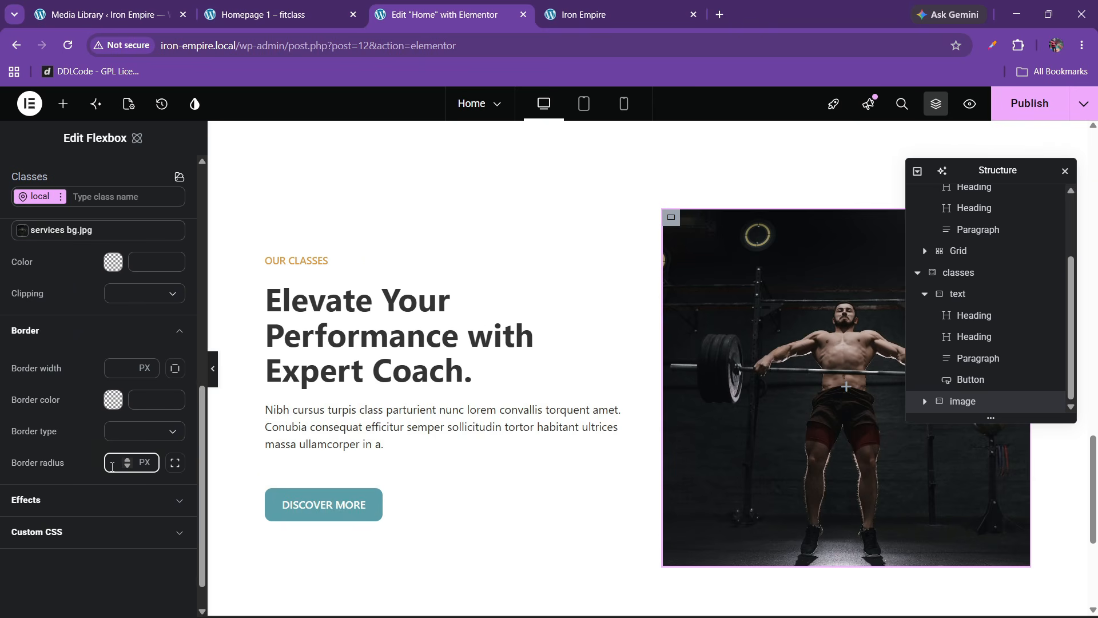
{"action": "type", "text": "10"}
Step: Publish the page and compare the image container's rounded corners with the Fitclass reference page
{"action": "left_click", "coordinate": [275, 14]}
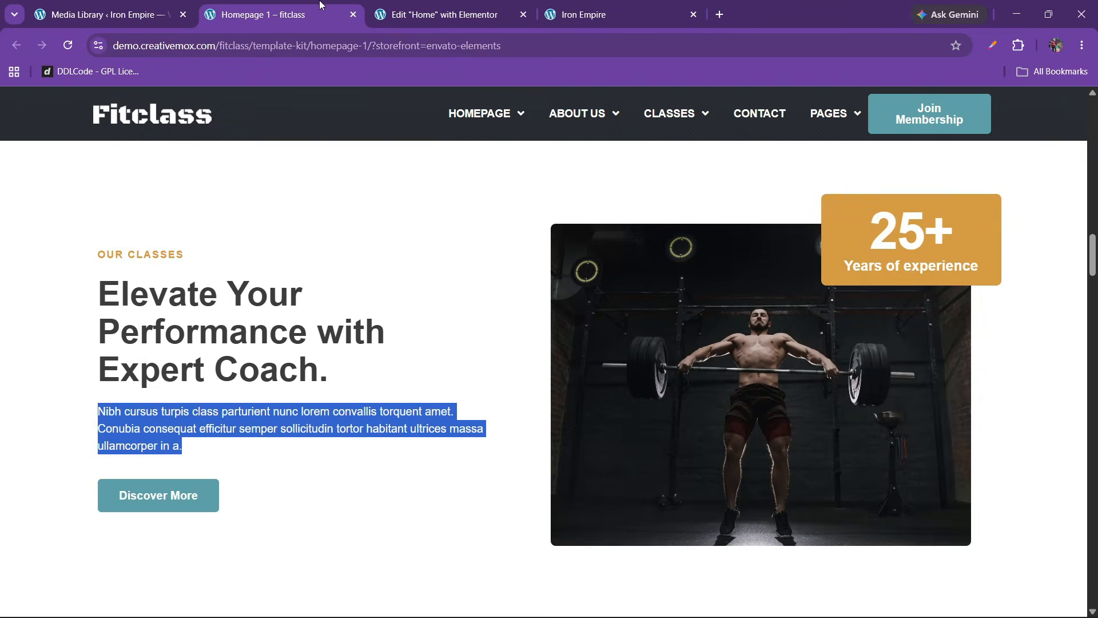
{"action": "left_click", "coordinate": [437, 5]}
{"action": "left_click", "coordinate": [1010, 105]}
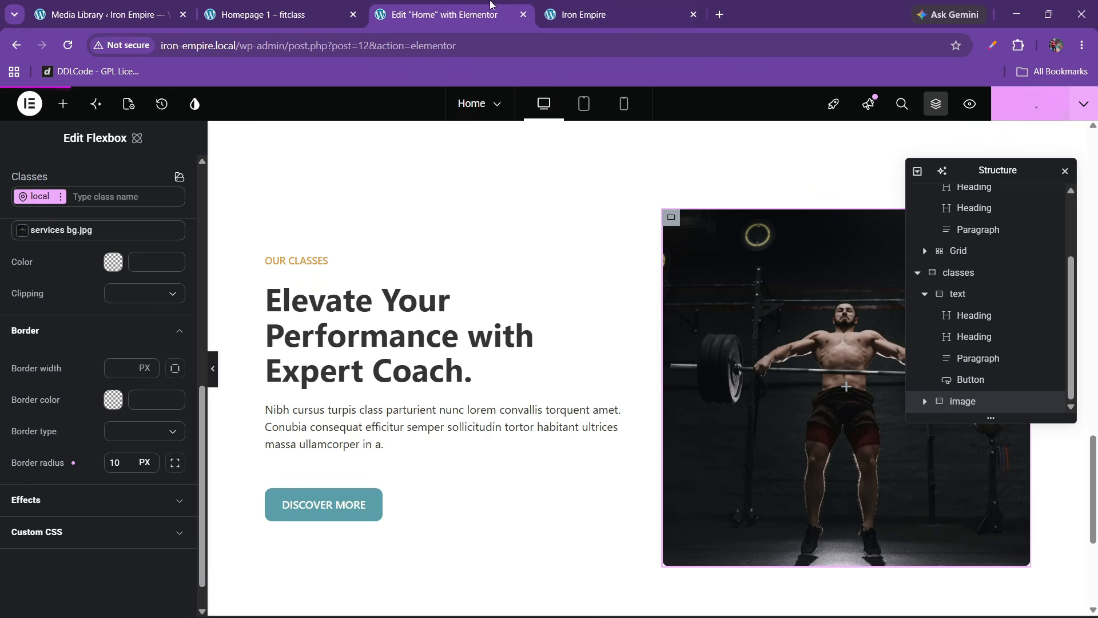
{"action": "left_click", "coordinate": [320, 7]}
{"action": "left_click", "coordinate": [466, 7]}
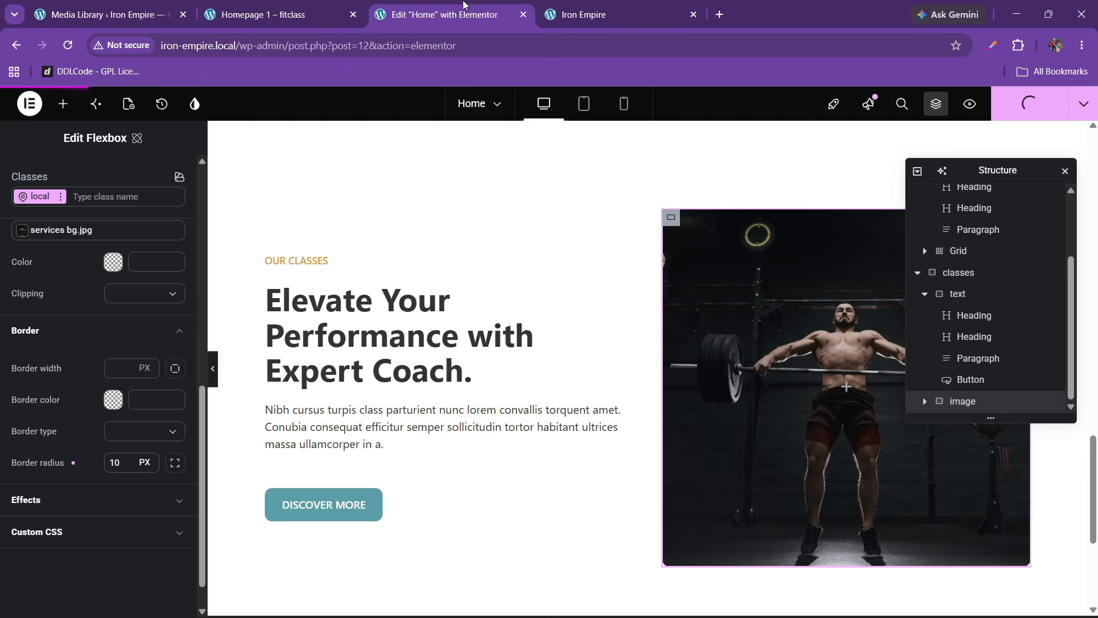
Step: Move the Structure window off the image and add a new Flexbox inside the image container
{"action": "left_click_drag", "start_coordinate": [977, 192], "coordinate": [580, 276]}
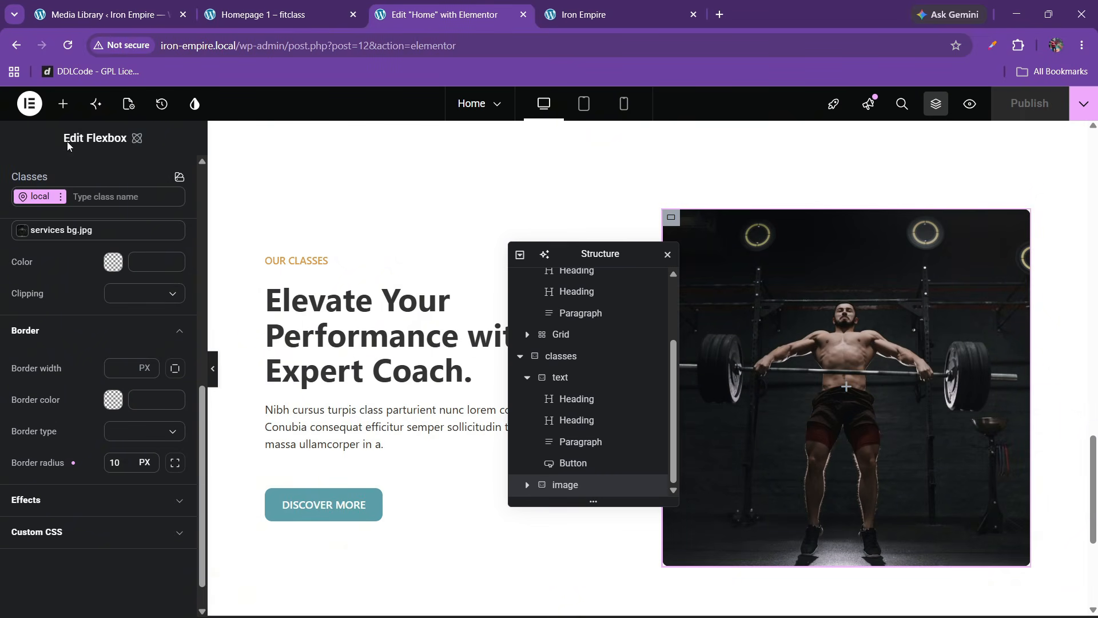
{"action": "left_click", "coordinate": [63, 104]}
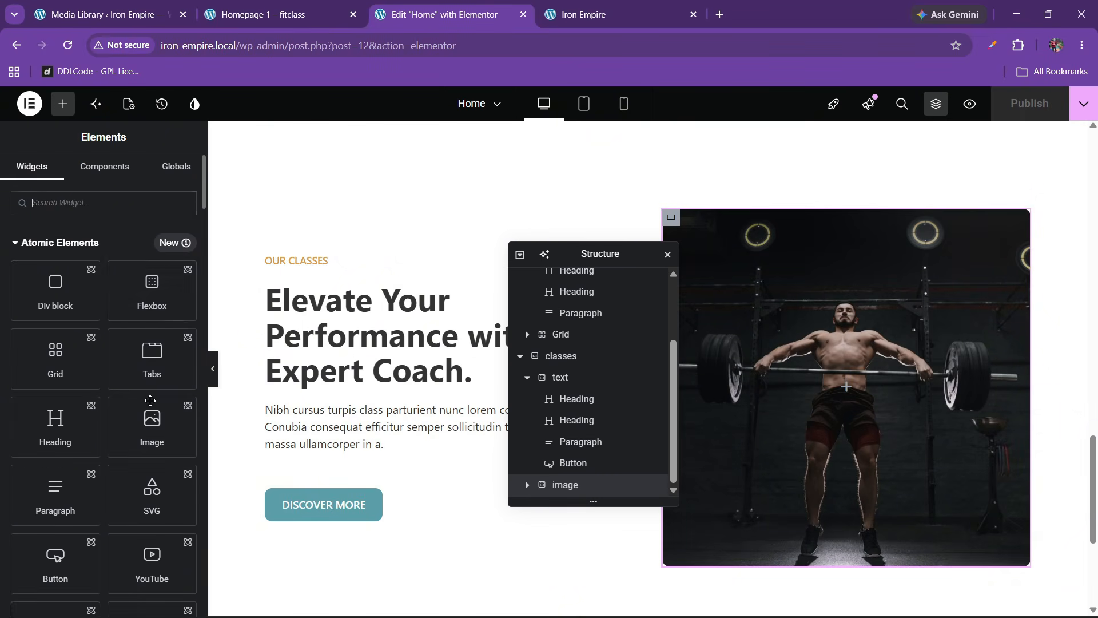
{"action": "left_click_drag", "start_coordinate": [151, 289], "coordinate": [816, 382]}
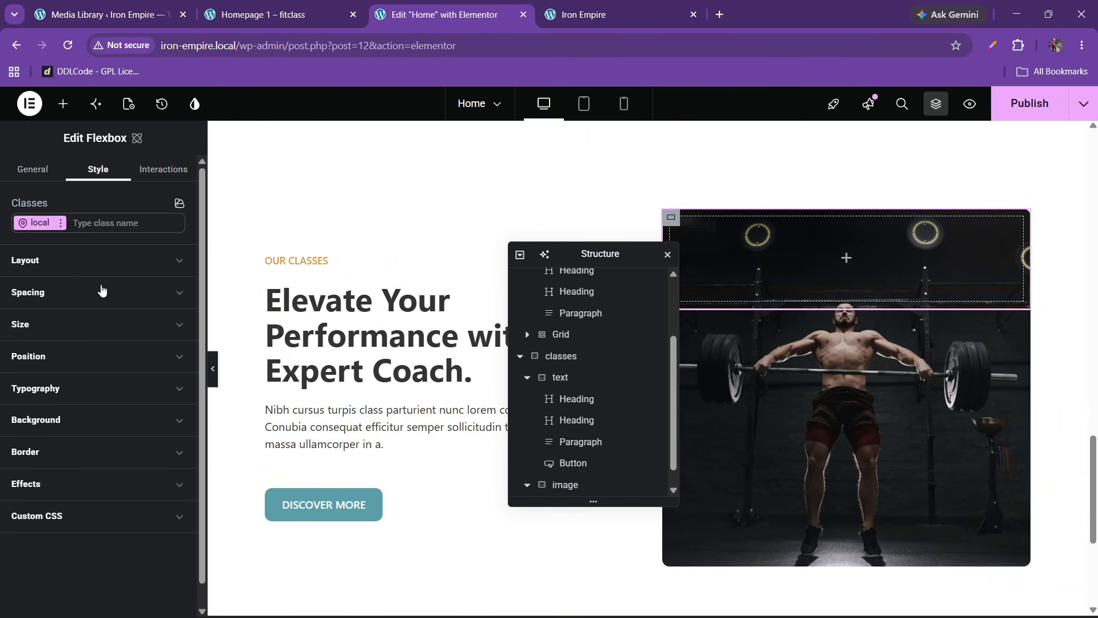
Step: Set the new flexbox's padding to 20 px on all sides
{"action": "left_click", "coordinate": [79, 264]}
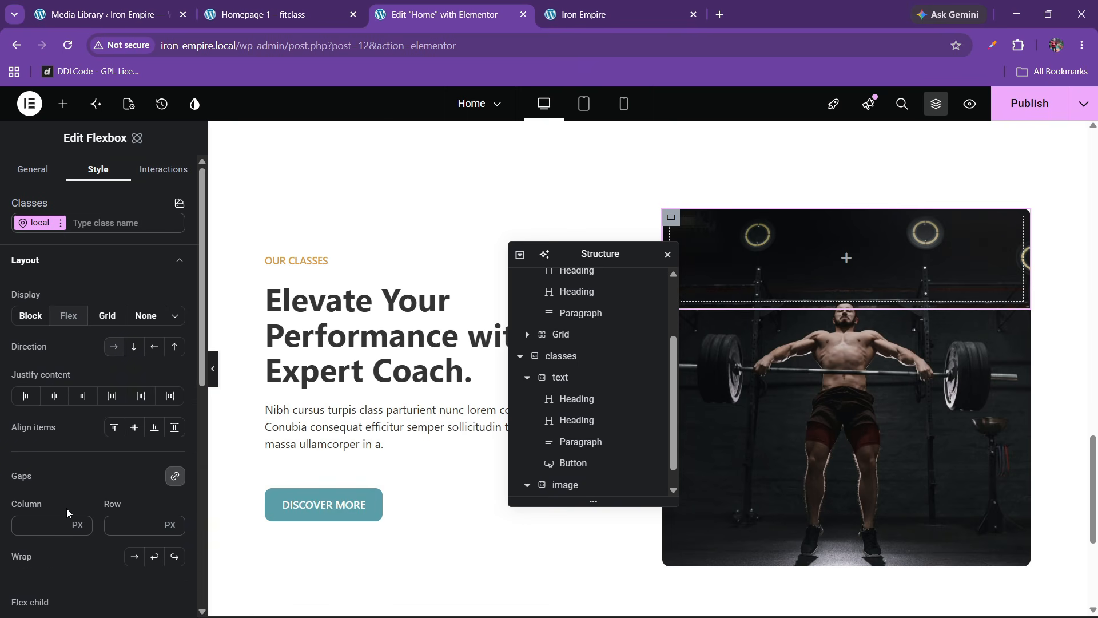
{"action": "scroll", "coordinate": [86, 429], "scroll_direction": "down", "scroll_amount": 3}
{"action": "scroll", "coordinate": [80, 434], "scroll_direction": "up", "scroll_amount": 2}
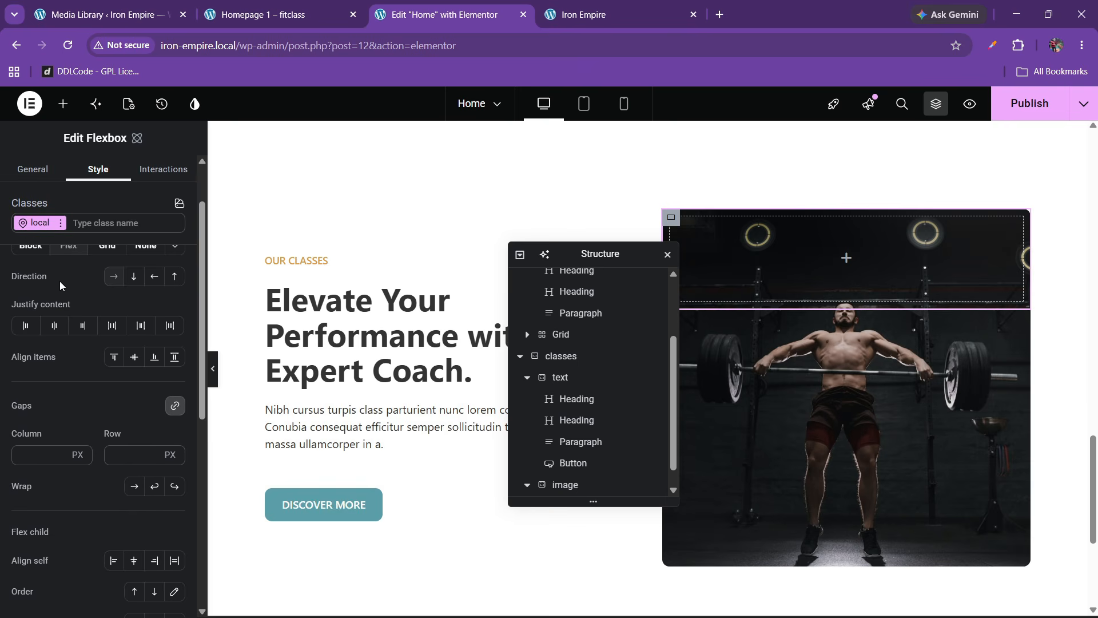
{"action": "scroll", "coordinate": [62, 284], "scroll_direction": "up", "scroll_amount": 1}
{"action": "left_click", "coordinate": [57, 261]}
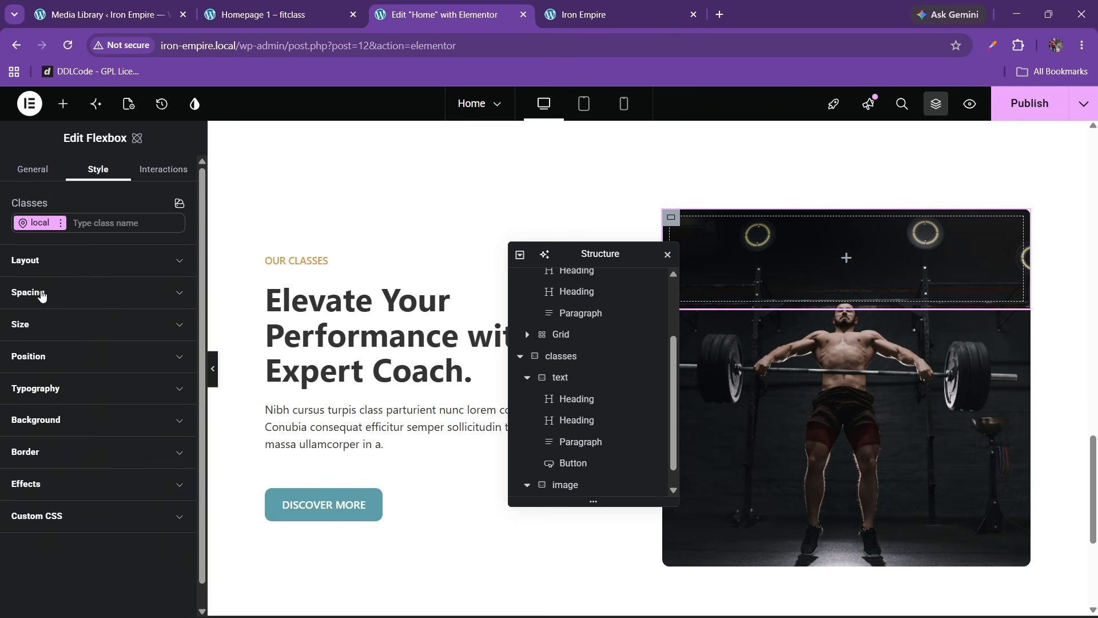
{"action": "left_click", "coordinate": [42, 292]}
{"action": "left_click", "coordinate": [42, 527]}
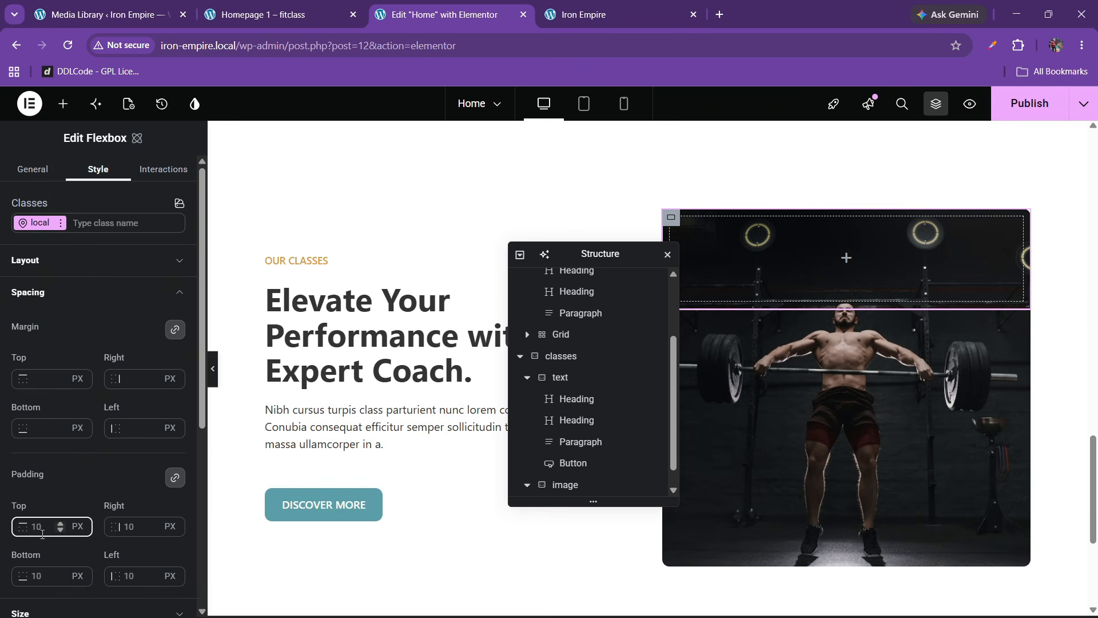
{"action": "type", "text": "20"}
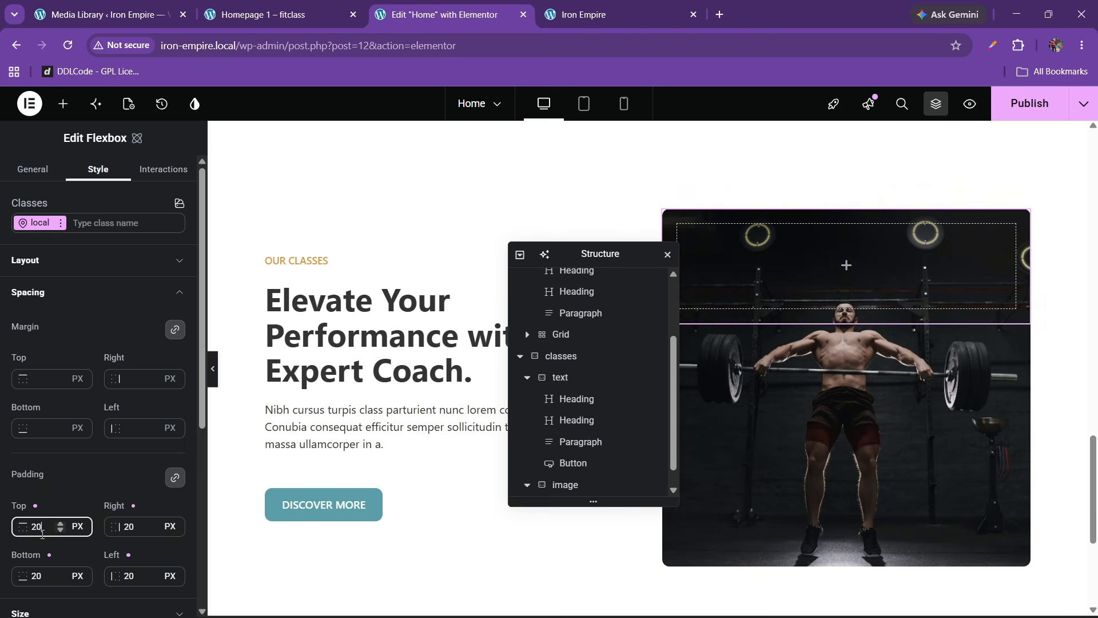
{"action": "left_click", "coordinate": [64, 293]}
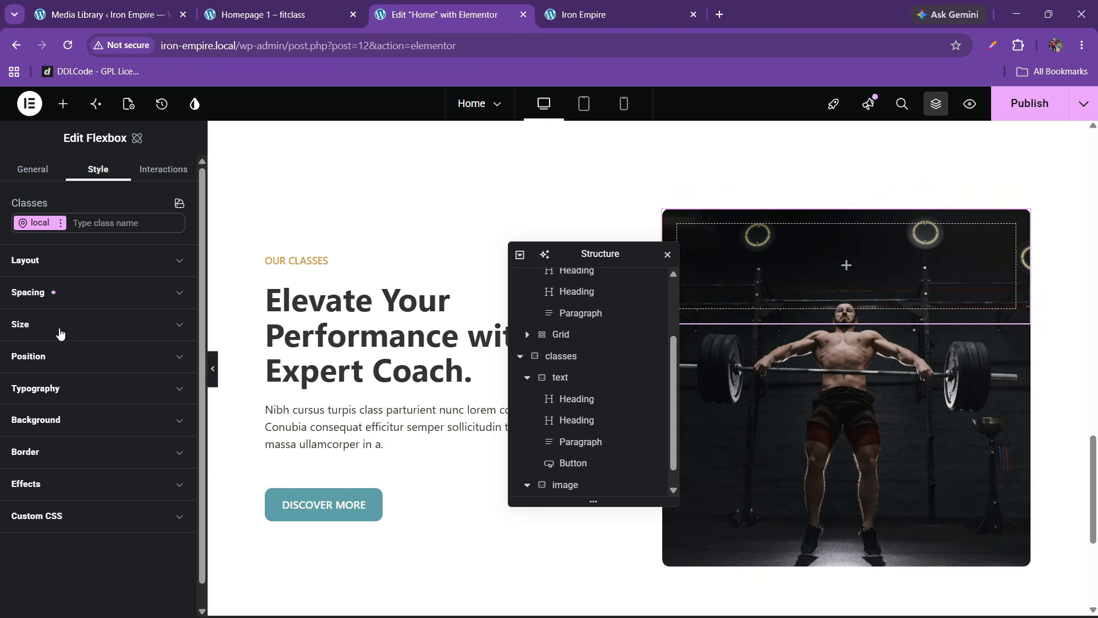
Step: Set the nested flexbox's background color to the site's orange color variable
{"action": "left_click", "coordinate": [60, 420]}
{"action": "mouse_move", "coordinate": [113, 487]}
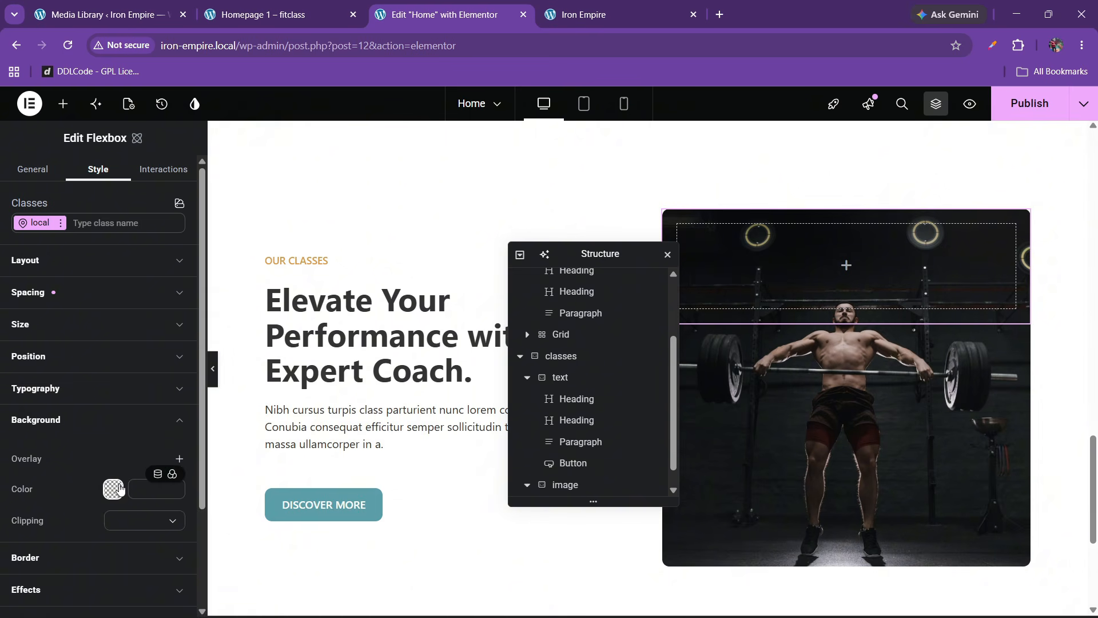
{"action": "left_click", "coordinate": [172, 474]}
{"action": "left_click", "coordinate": [89, 464]}
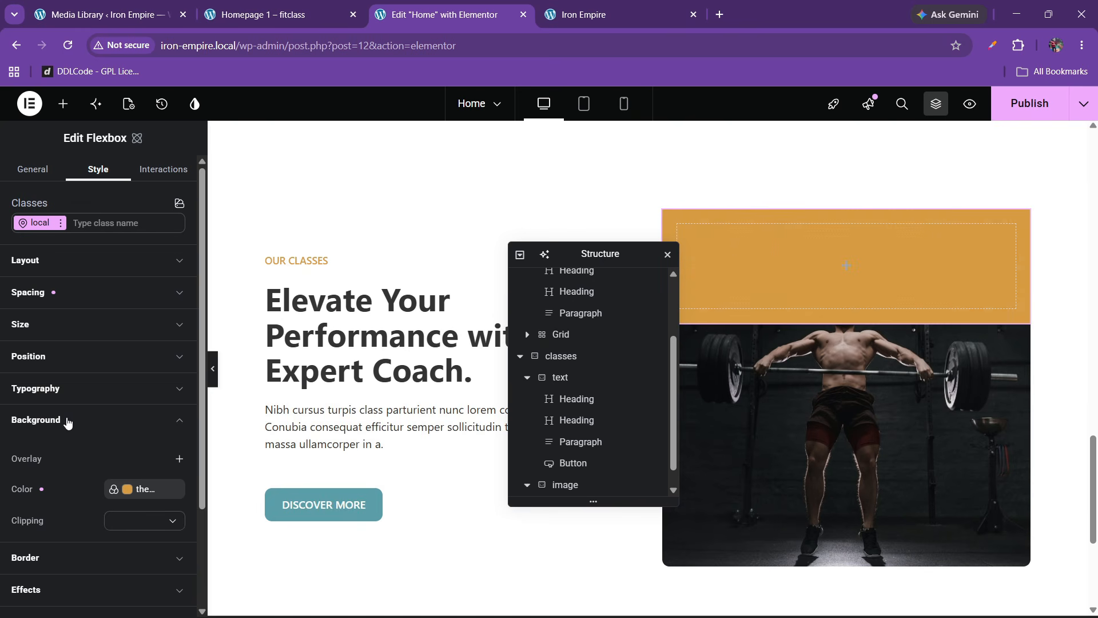
Step: Set the orange flexbox's width to 60%
{"action": "left_click", "coordinate": [41, 322]}
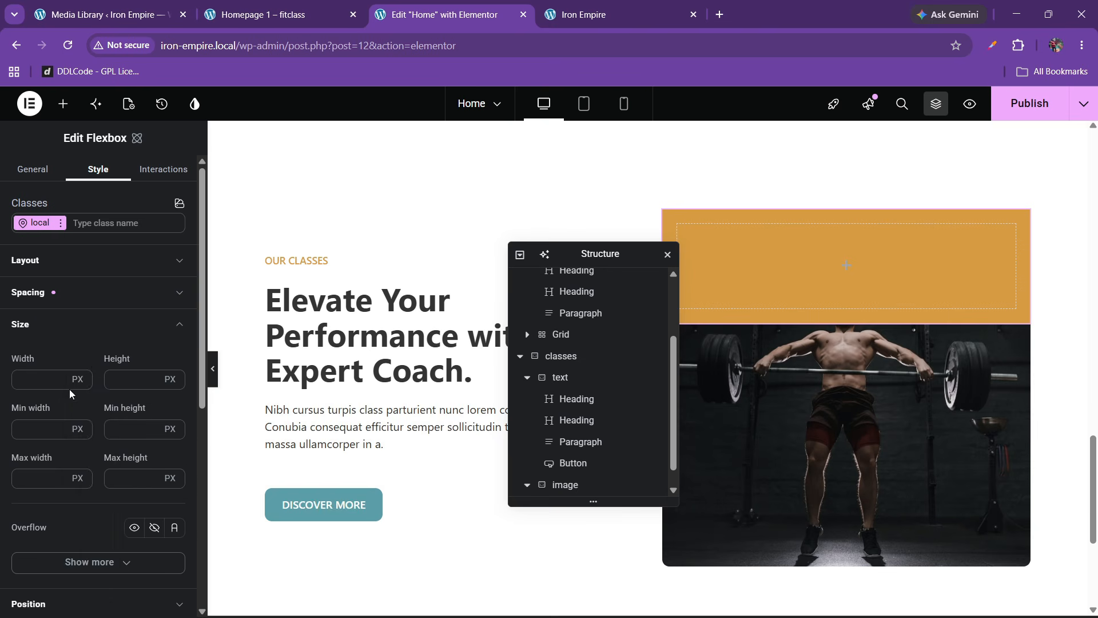
{"action": "left_click", "coordinate": [79, 379]}
{"action": "left_click", "coordinate": [83, 402]}
{"action": "left_click", "coordinate": [42, 382]}
{"action": "type", "text": "30"}
{"action": "key", "text": "BackSpace"}
{"action": "key", "text": "BackSpace"}
{"action": "type", "text": "60"}
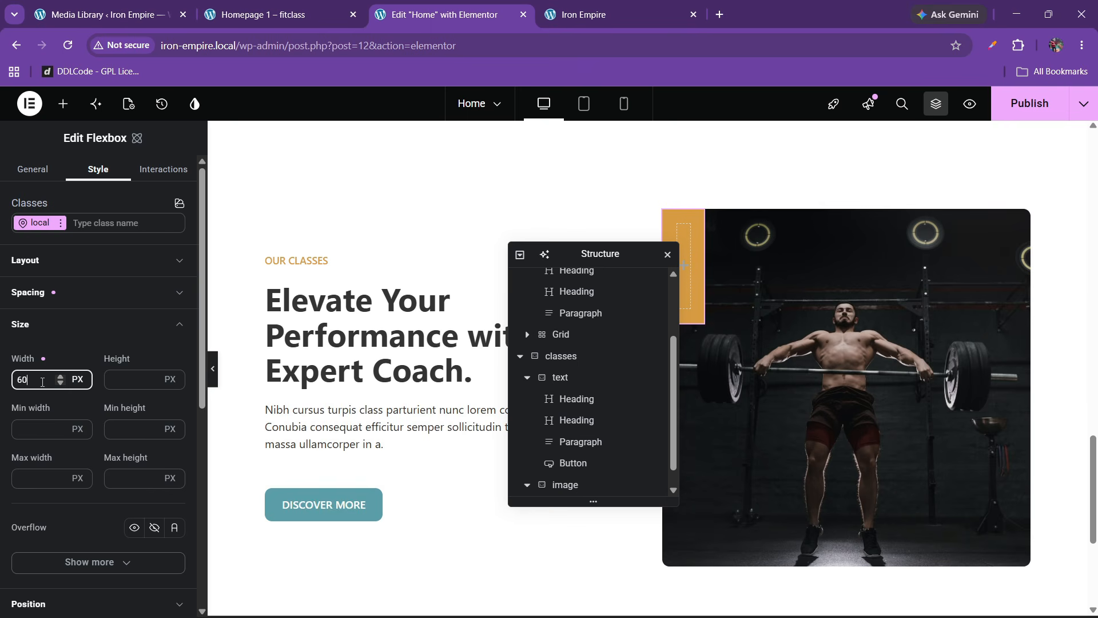
{"action": "left_click", "coordinate": [81, 381]}
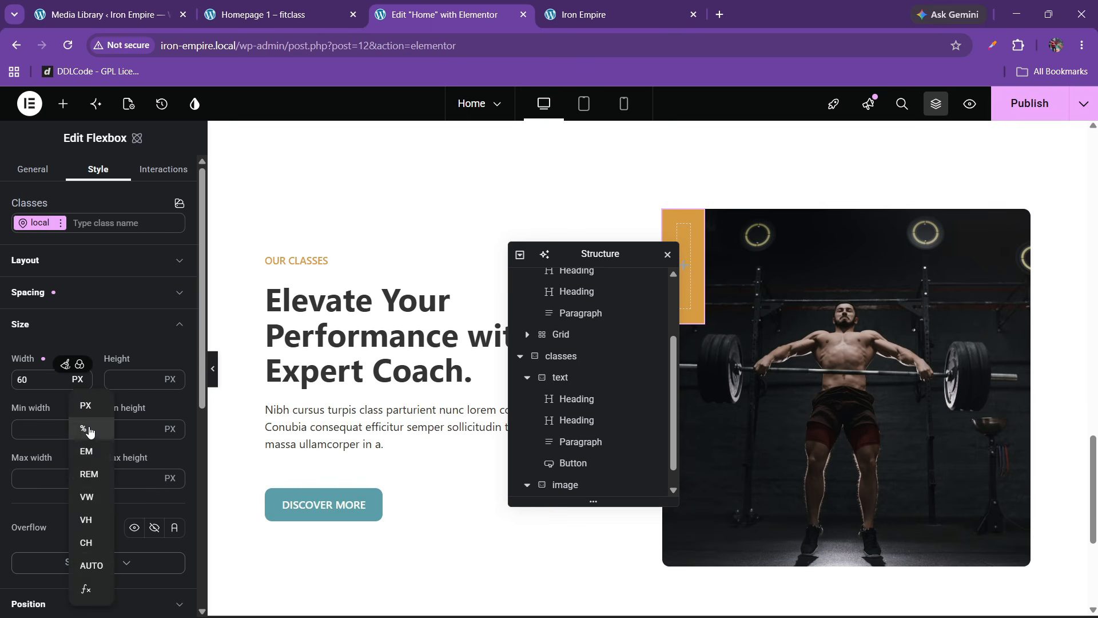
{"action": "left_click", "coordinate": [86, 426]}
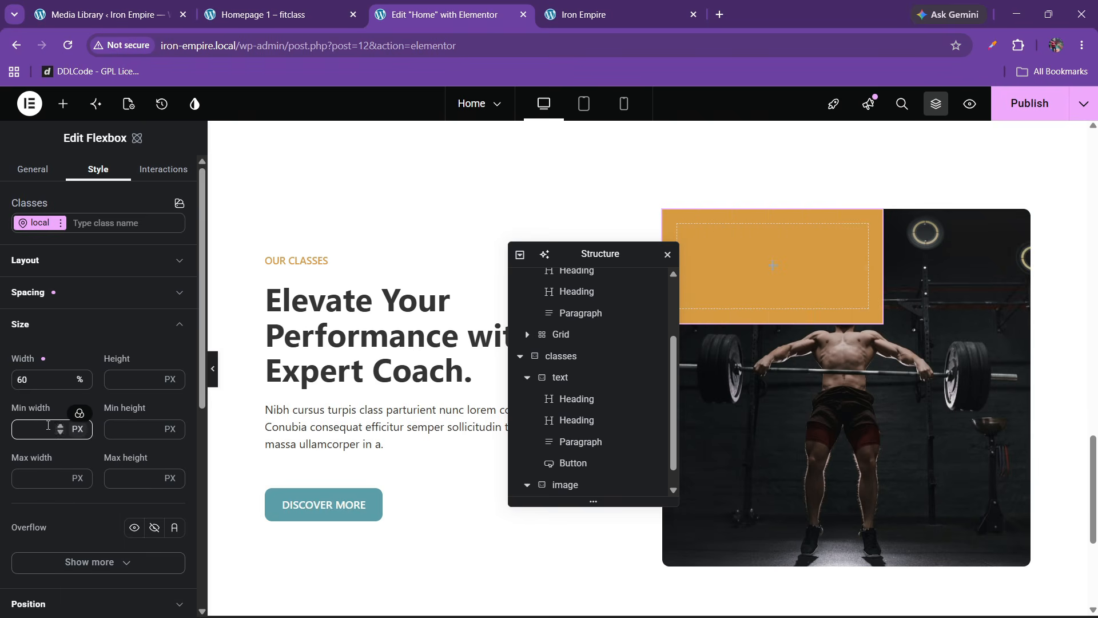
{"action": "left_click", "coordinate": [40, 325]}
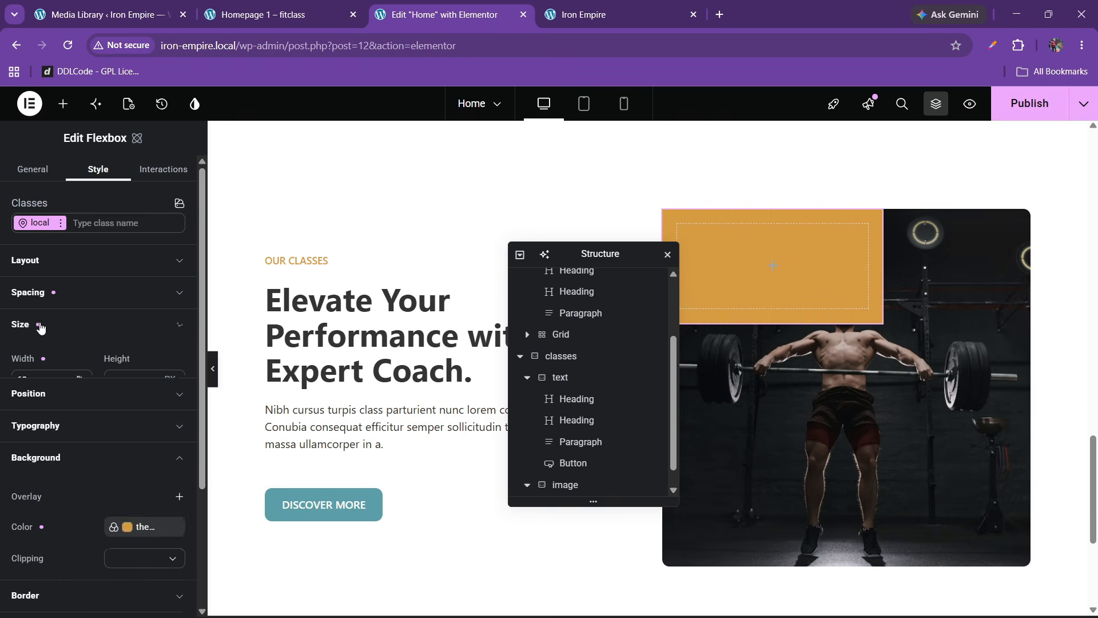
Step: Try 10 px padding on the orange flexbox and return it to 20 px on all sides
{"action": "left_click", "coordinate": [39, 292]}
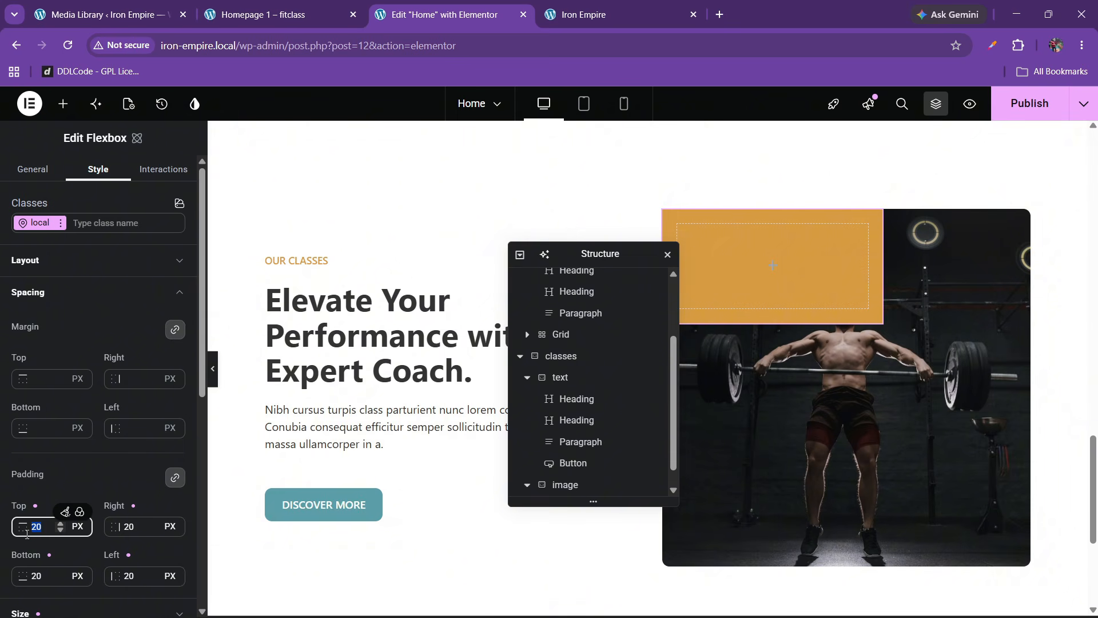
{"action": "type", "text": "10"}
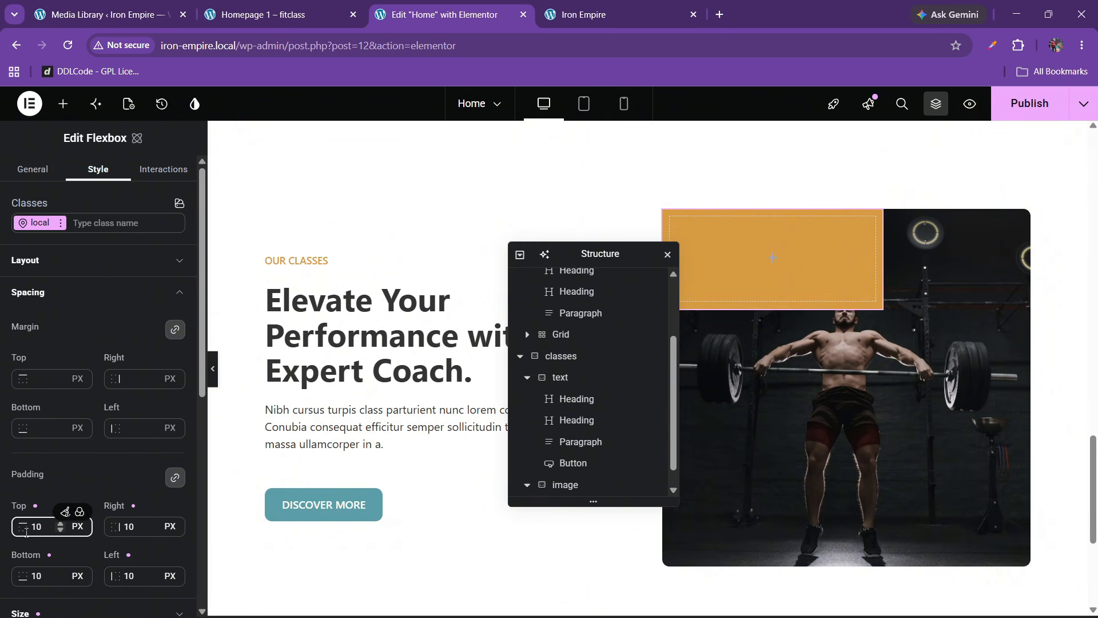
{"action": "key", "text": "BackSpace"}
{"action": "key", "text": "BackSpace"}
{"action": "type", "text": "20"}
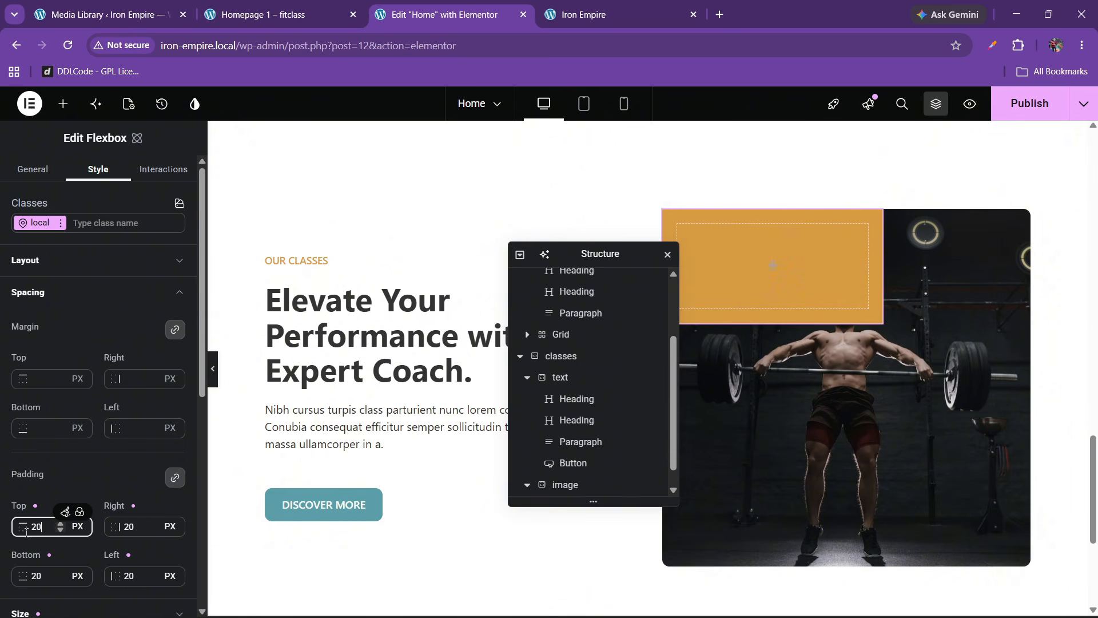
{"action": "scroll", "coordinate": [55, 477], "scroll_direction": "down", "scroll_amount": 1}
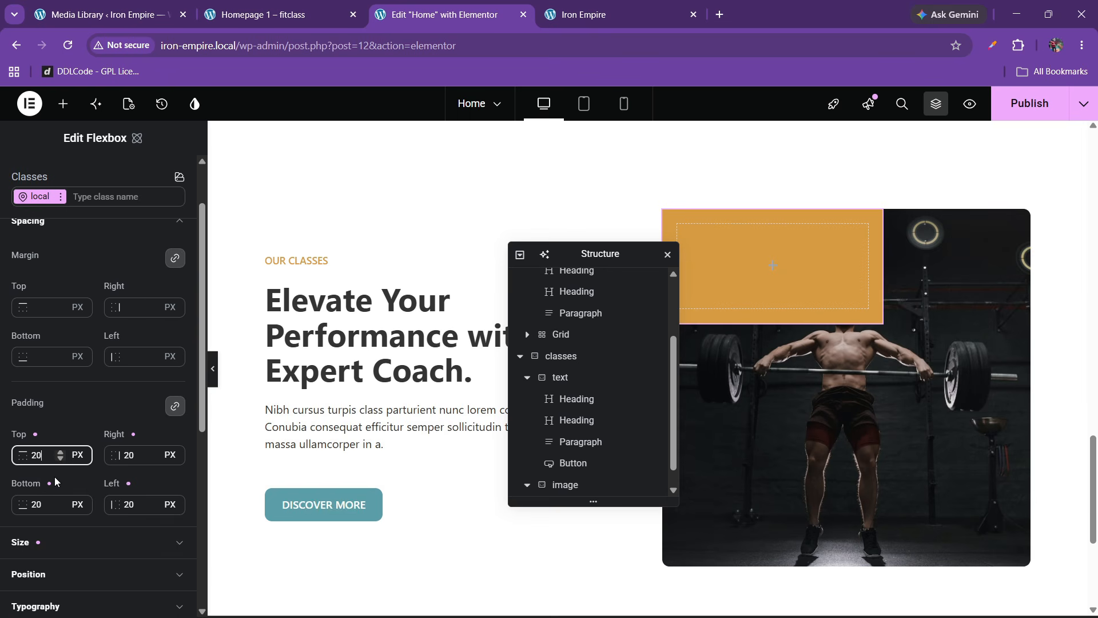
{"action": "left_click", "coordinate": [51, 394]}
{"action": "scroll", "coordinate": [54, 280], "scroll_direction": "down", "scroll_amount": 1}
{"action": "scroll", "coordinate": [54, 297], "scroll_direction": "up", "scroll_amount": 1}
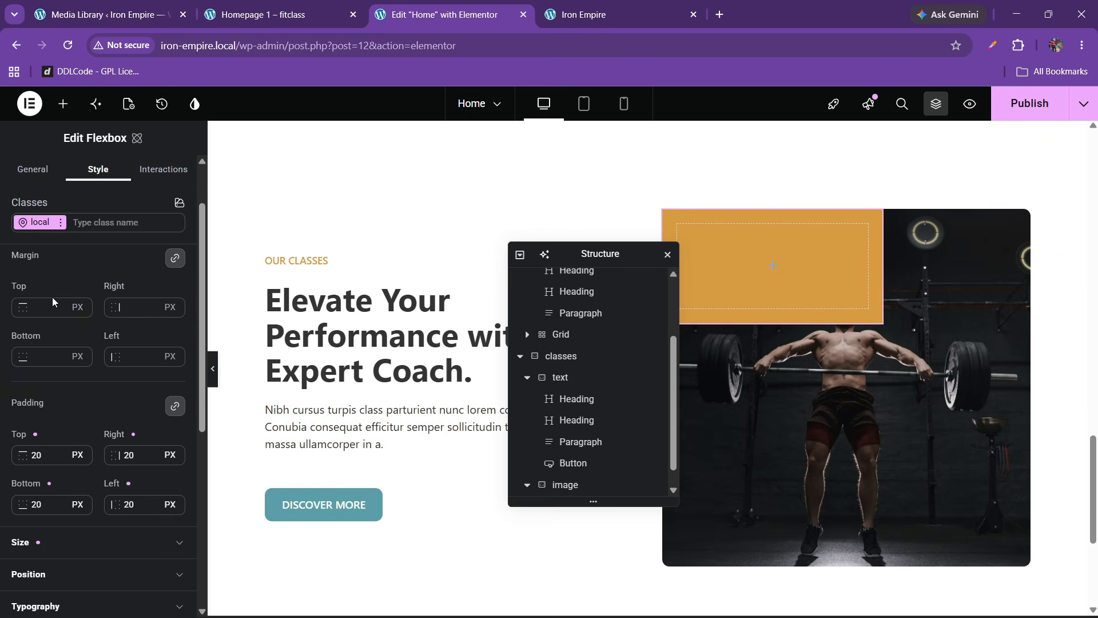
{"action": "scroll", "coordinate": [53, 302], "scroll_direction": "down", "scroll_amount": 1}
{"action": "scroll", "coordinate": [52, 302], "scroll_direction": "up", "scroll_amount": 2}
{"action": "left_click", "coordinate": [52, 296]}
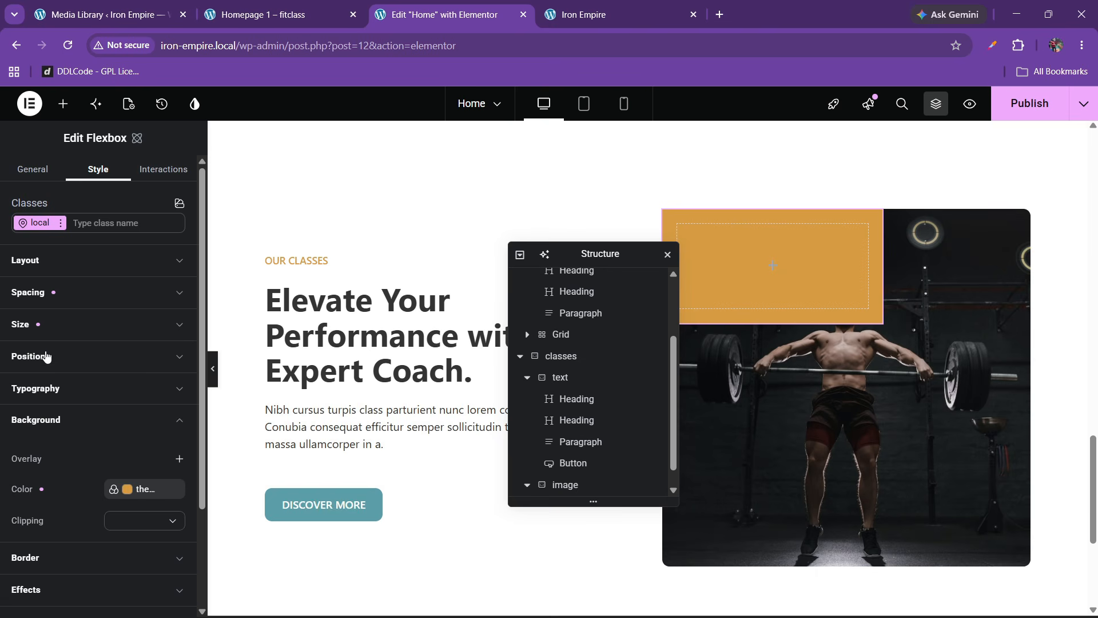
Step: Set the orange flexbox's border radius to 10 px
{"action": "scroll", "coordinate": [62, 474], "scroll_direction": "down", "scroll_amount": 2}
{"action": "left_click", "coordinate": [45, 434]}
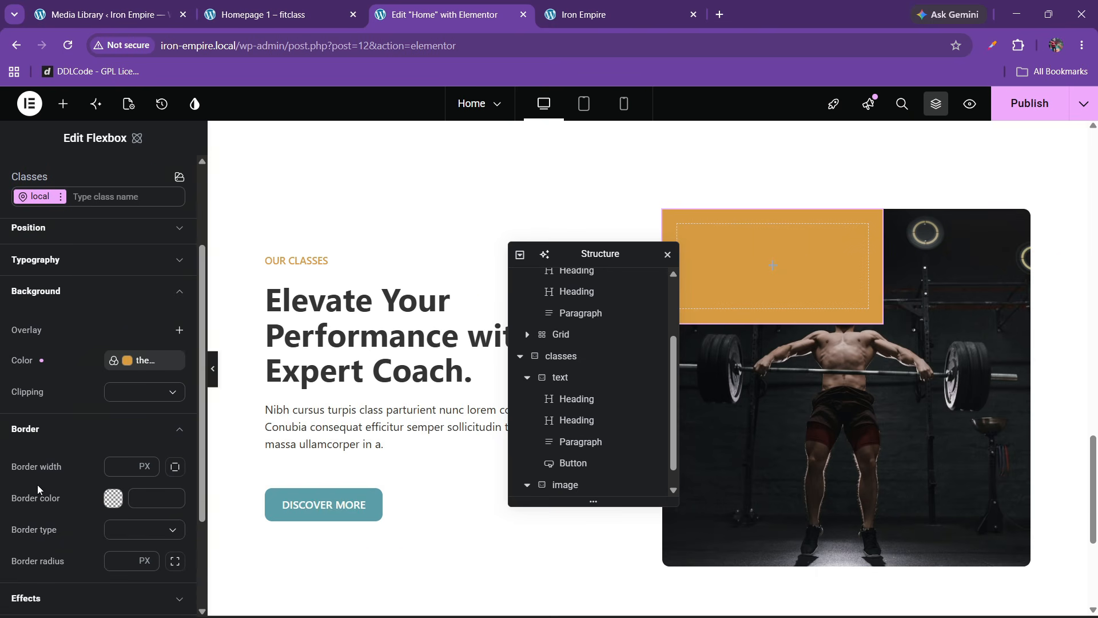
{"action": "scroll", "coordinate": [61, 572], "scroll_direction": "up", "scroll_amount": 1}
{"action": "scroll", "coordinate": [86, 566], "scroll_direction": "down", "scroll_amount": 2}
{"action": "left_click", "coordinate": [118, 563]}
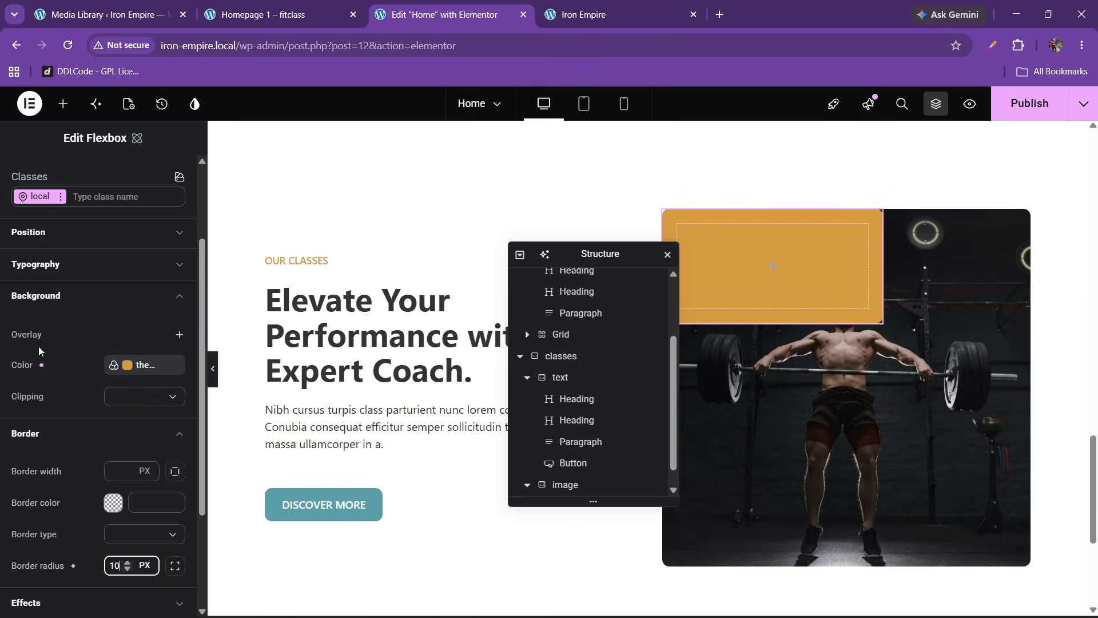
{"action": "scroll", "coordinate": [43, 354], "scroll_direction": "up", "scroll_amount": 1}
{"action": "left_click", "coordinate": [50, 365]}
{"action": "left_click", "coordinate": [51, 393]}
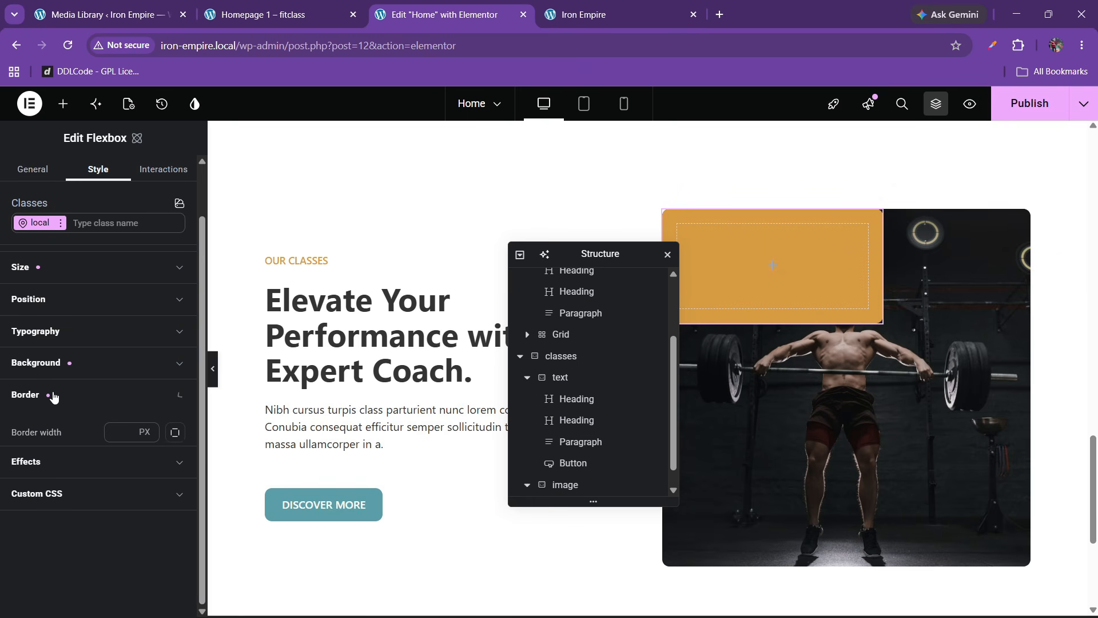
Step: Set the orange flexbox's padding to 15 px on all sides and compare it with the badge on the Fitclass reference page
{"action": "left_click", "coordinate": [50, 309]}
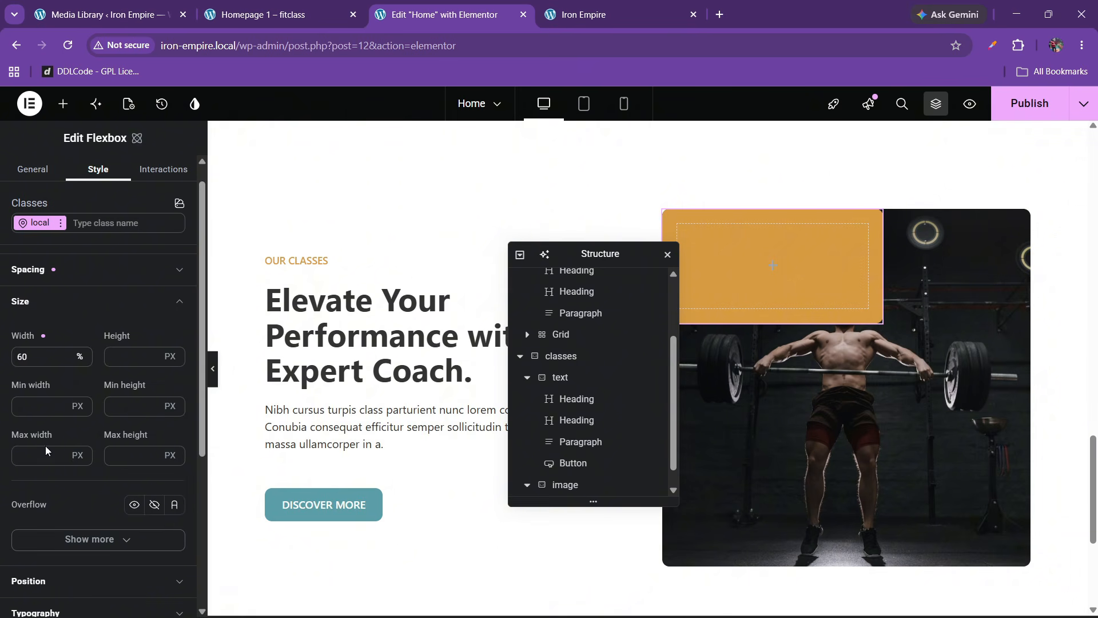
{"action": "left_click", "coordinate": [55, 303]}
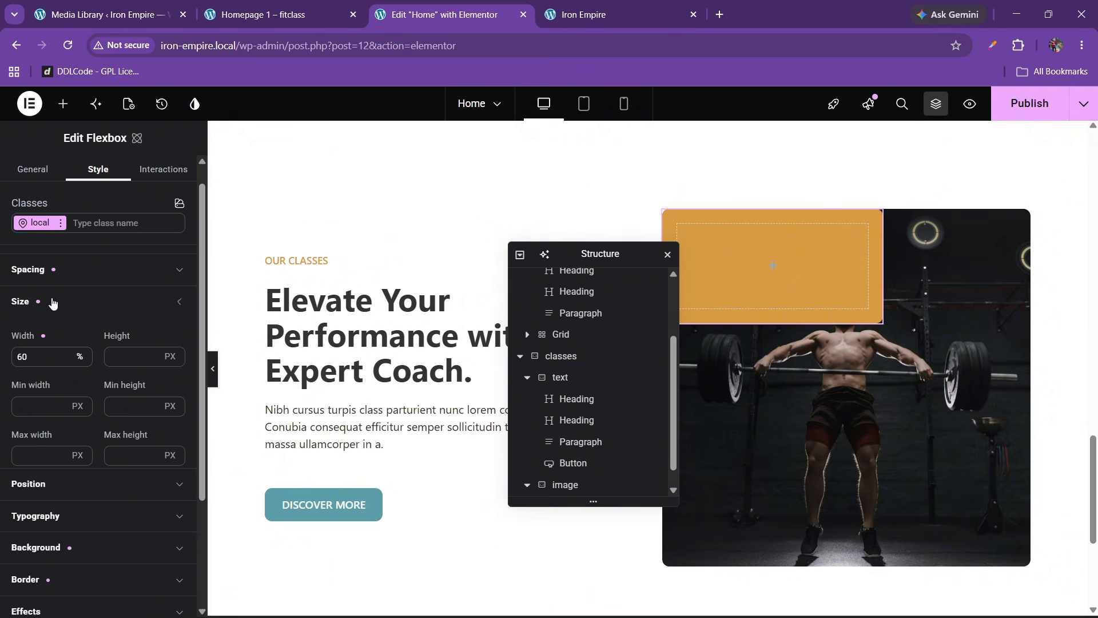
{"action": "left_click", "coordinate": [56, 275]}
{"action": "double_click", "coordinate": [36, 504]}
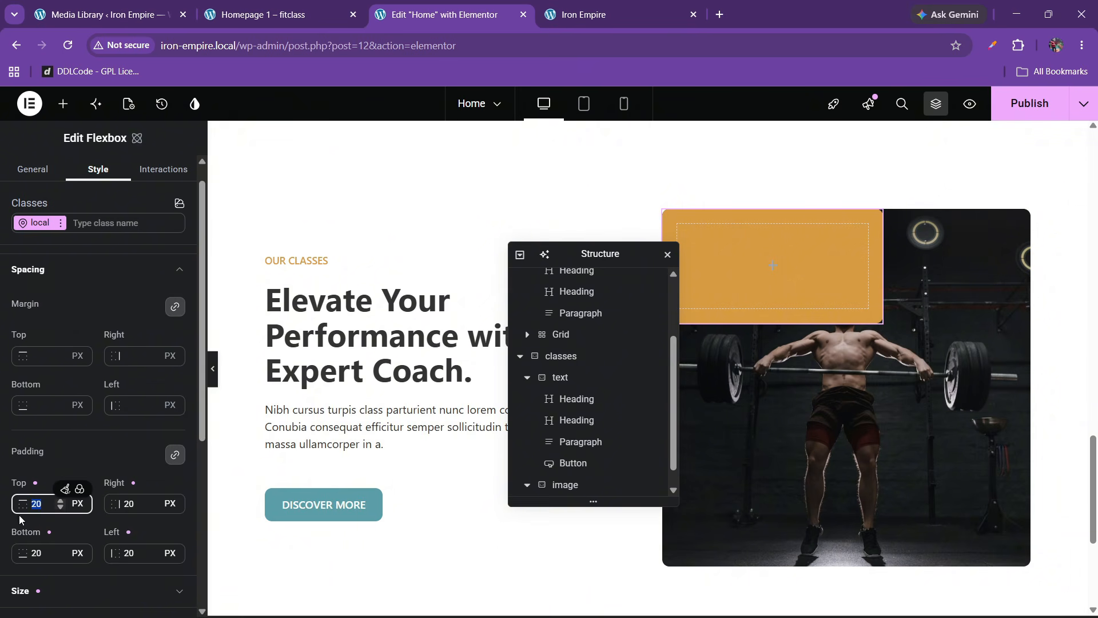
{"action": "type", "text": "15"}
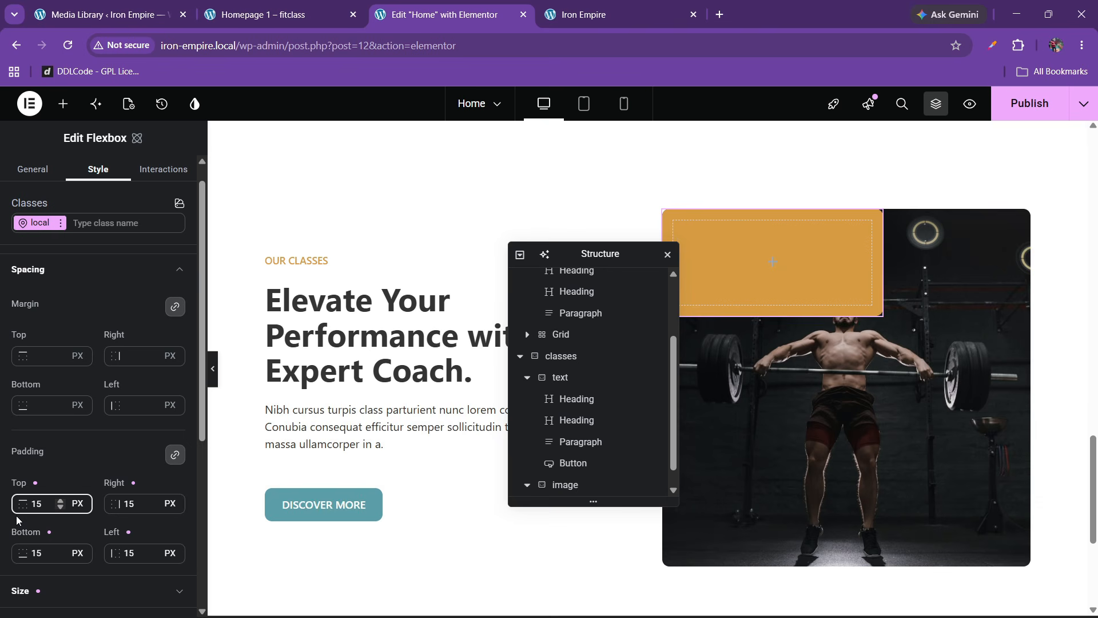
{"action": "left_click", "coordinate": [298, 8]}
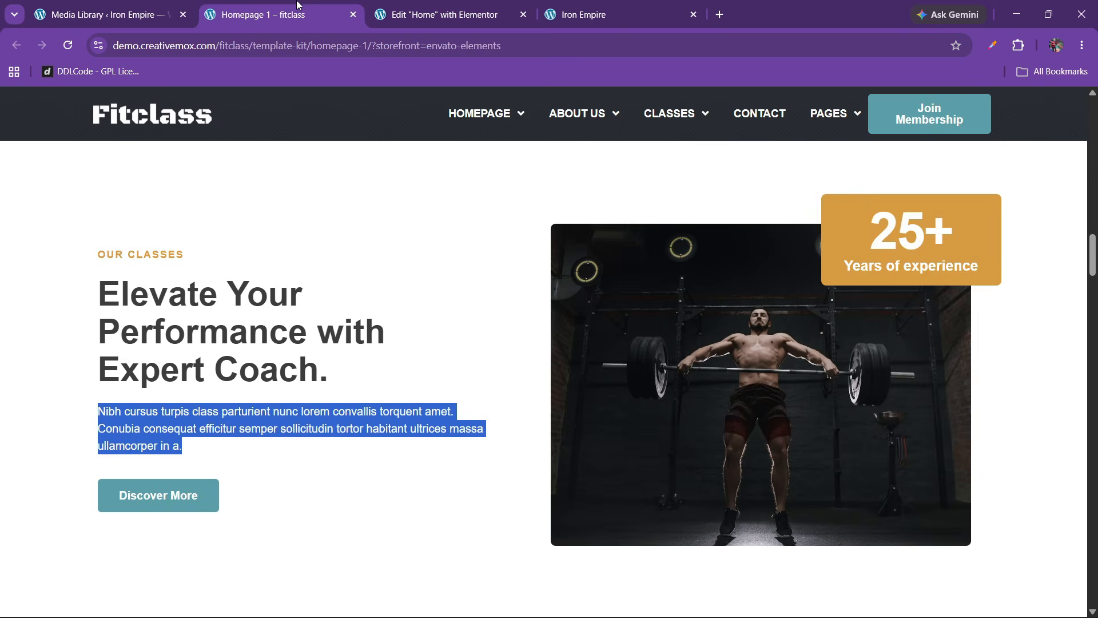
Step: Return to the Elementor editor and add a Counter widget inside the orange flexbox on the classes image
{"action": "left_click", "coordinate": [401, 8]}
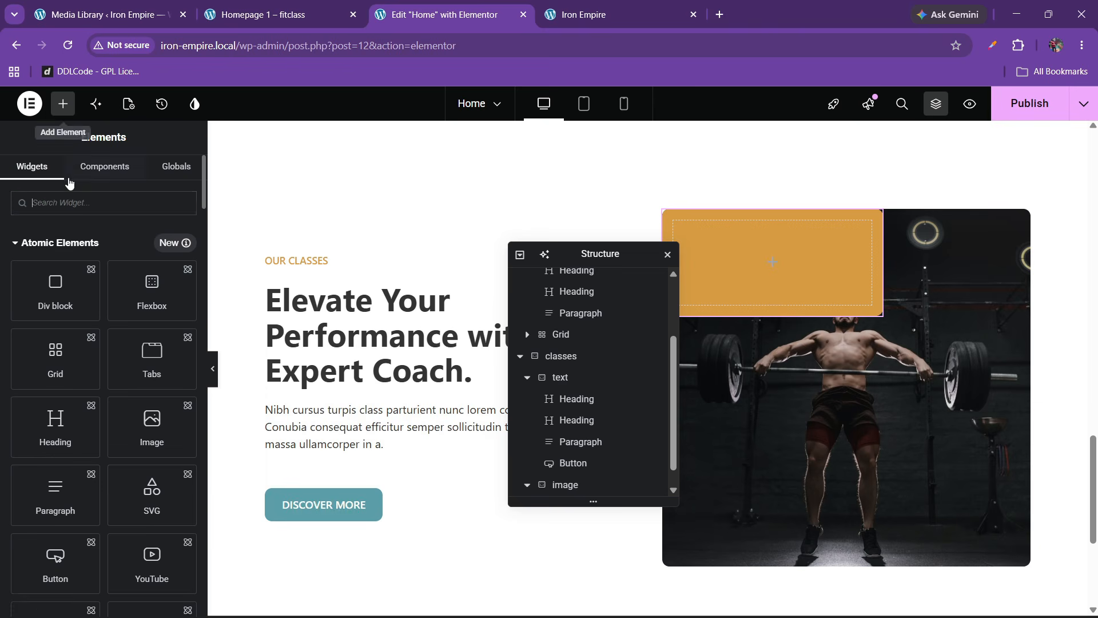
{"action": "type", "text": "counter"}
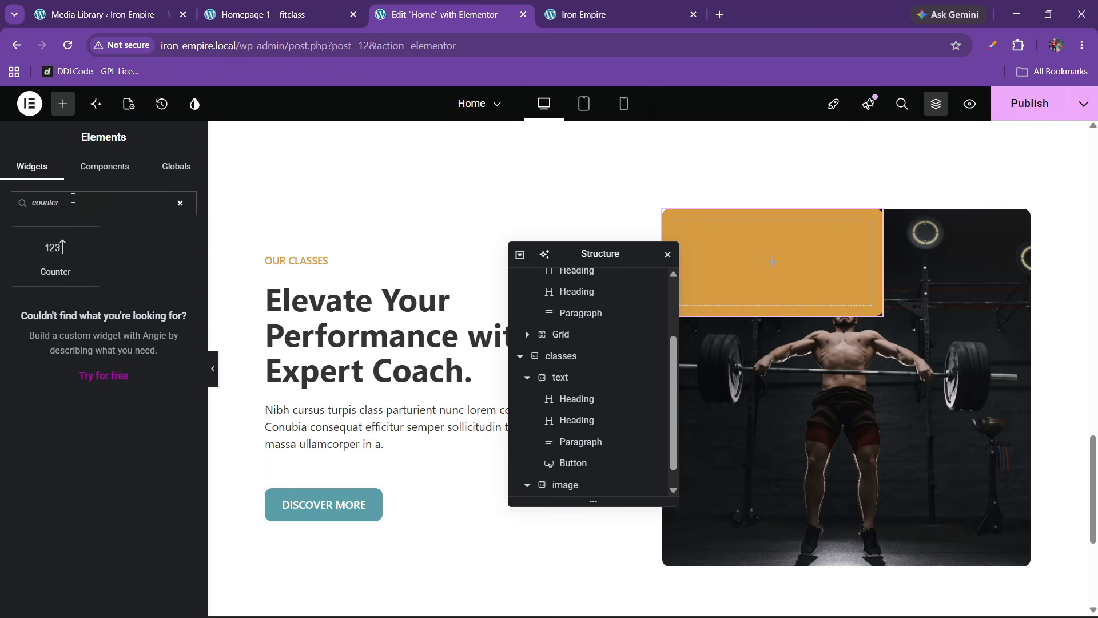
{"action": "left_click_drag", "start_coordinate": [56, 252], "coordinate": [736, 268]}
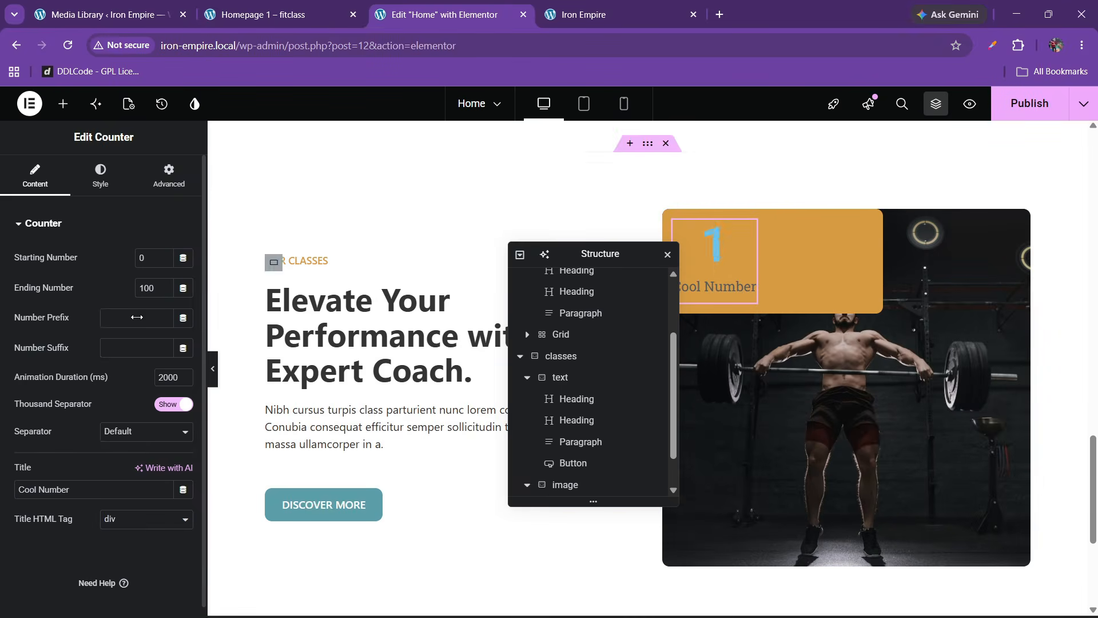
Step: Set the counter's ending number to 25 and its number suffix to "+", checking against the Fitclass reference page
{"action": "double_click", "coordinate": [146, 288]}
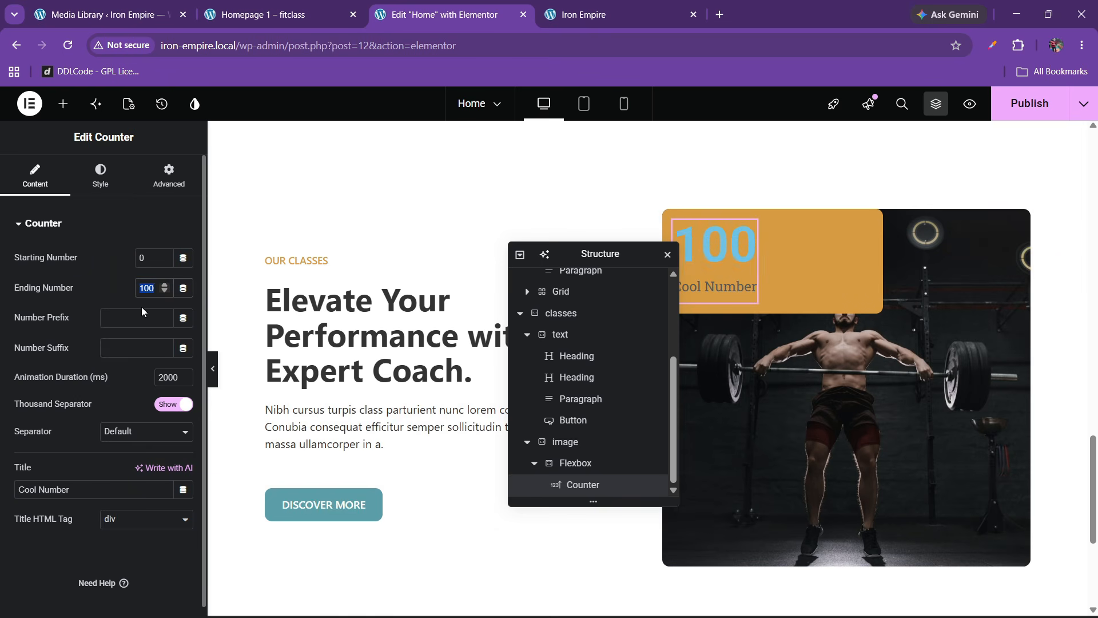
{"action": "type", "text": "25"}
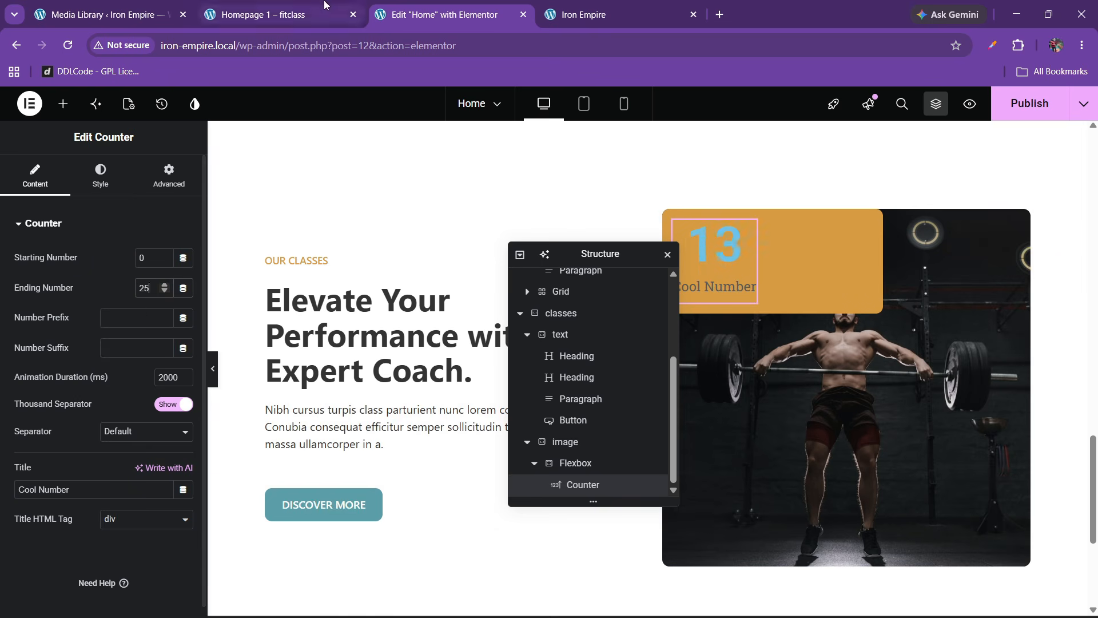
{"action": "left_click", "coordinate": [297, 14]}
{"action": "left_click", "coordinate": [477, 12]}
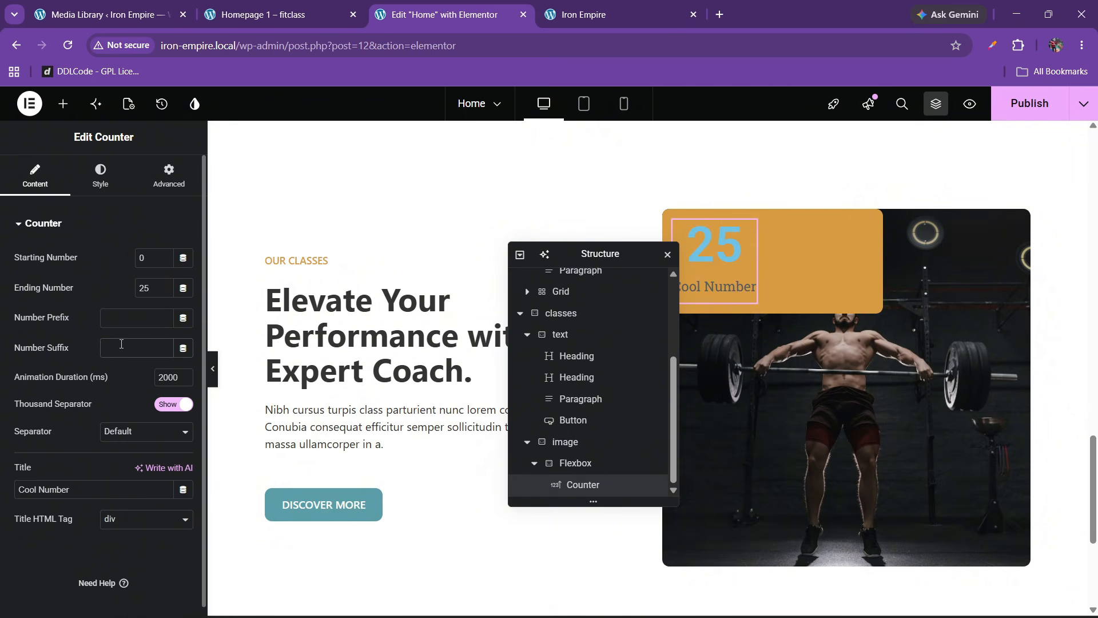
{"action": "left_click", "coordinate": [121, 344]}
{"action": "type", "text": "+"}
Step: Copy "Years of experience" from the badge on the Fitclass reference page and use it as the counter's title
{"action": "left_click", "coordinate": [298, 15]}
{"action": "left_click_drag", "start_coordinate": [845, 266], "coordinate": [977, 267]}
{"action": "key", "text": "ctrl+c"}
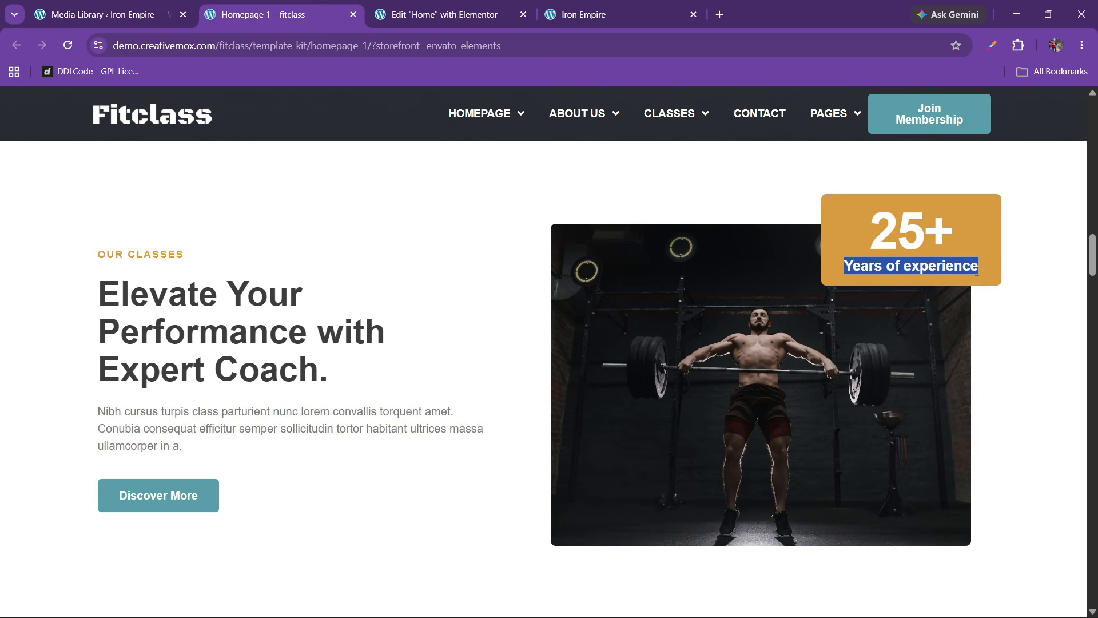
{"action": "left_click", "coordinate": [497, 13]}
{"action": "left_click_drag", "start_coordinate": [71, 490], "coordinate": [2, 497]}
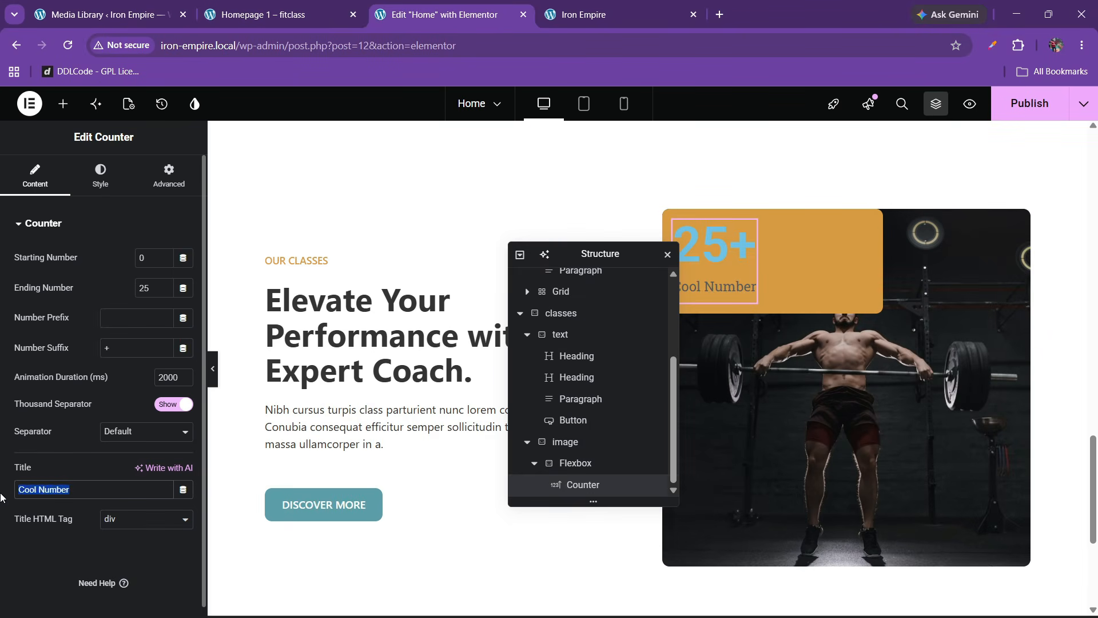
{"action": "key", "text": "ctrl+v"}
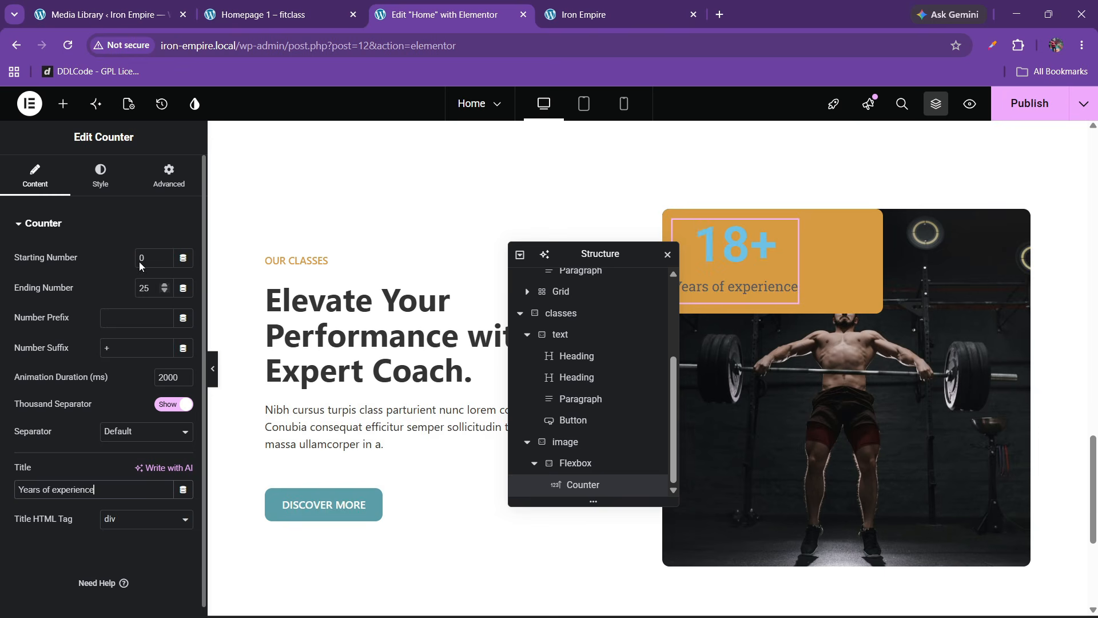
Step: Set the text color of the counter's number to white (#FFFFFF)
{"action": "left_click", "coordinate": [100, 174]}
{"action": "left_click", "coordinate": [46, 485]}
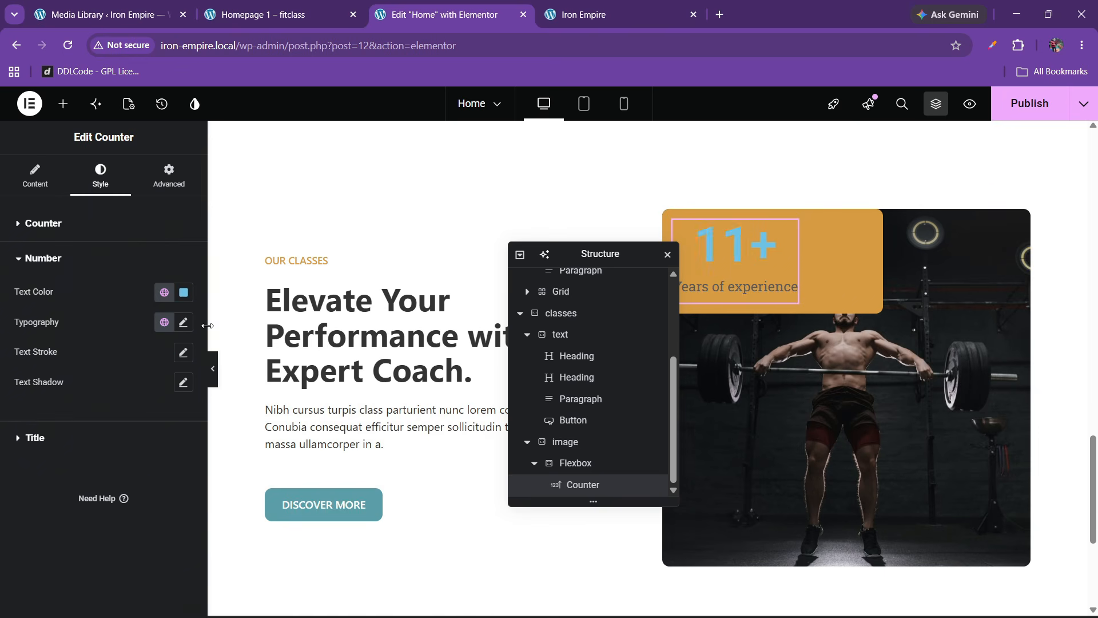
{"action": "left_click", "coordinate": [185, 292]}
{"action": "type", "text": "#FFFFFF"}
{"action": "left_click", "coordinate": [36, 508]}
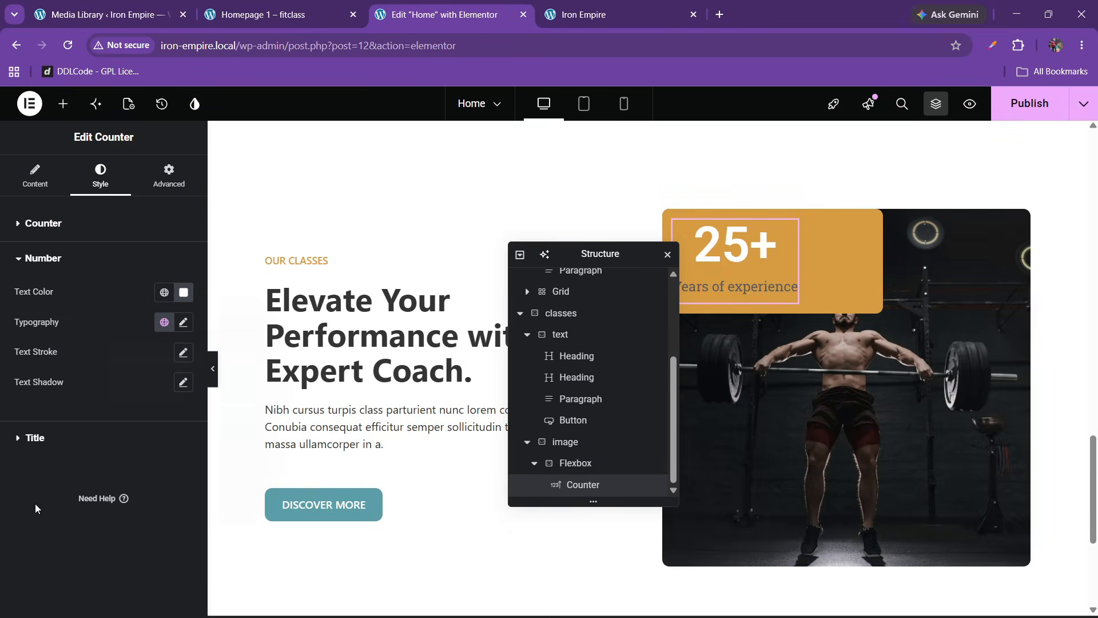
Step: Set the font size of the counter's number to 55 px and review its font weight options
{"action": "left_click", "coordinate": [183, 324]}
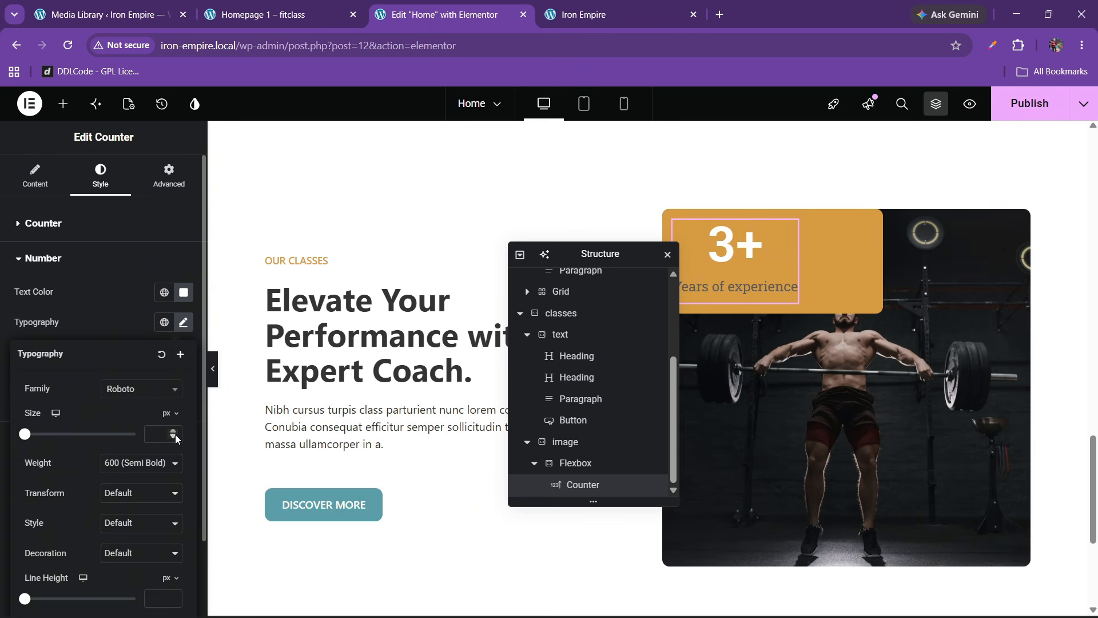
{"action": "left_click", "coordinate": [165, 434]}
{"action": "type", "text": "27"}
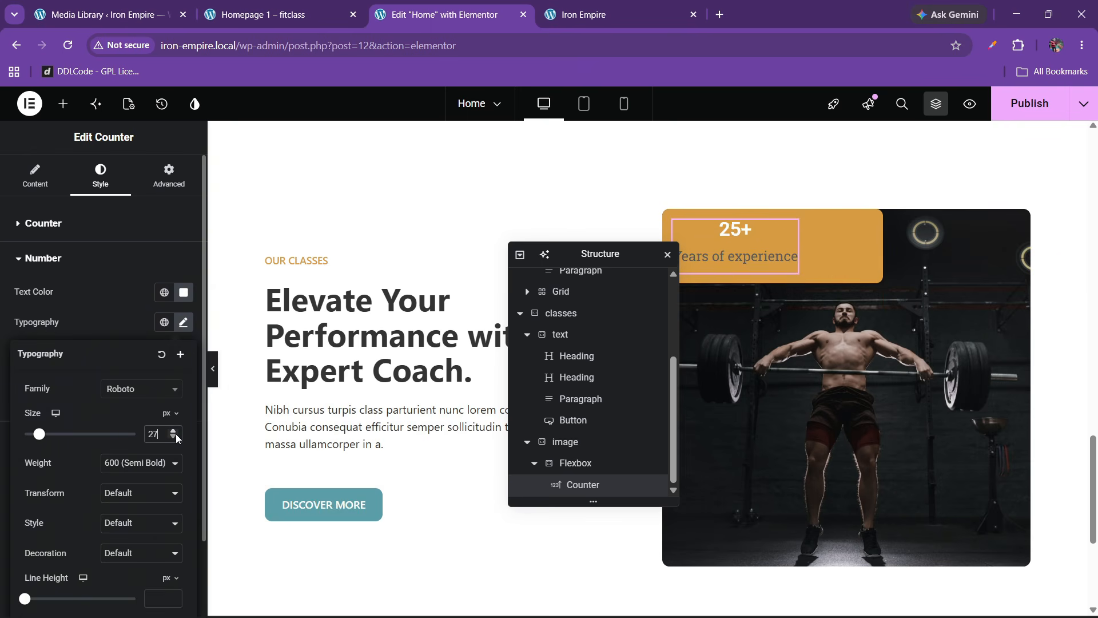
{"action": "left_click", "coordinate": [176, 434]}
{"action": "left_click", "coordinate": [177, 434]}
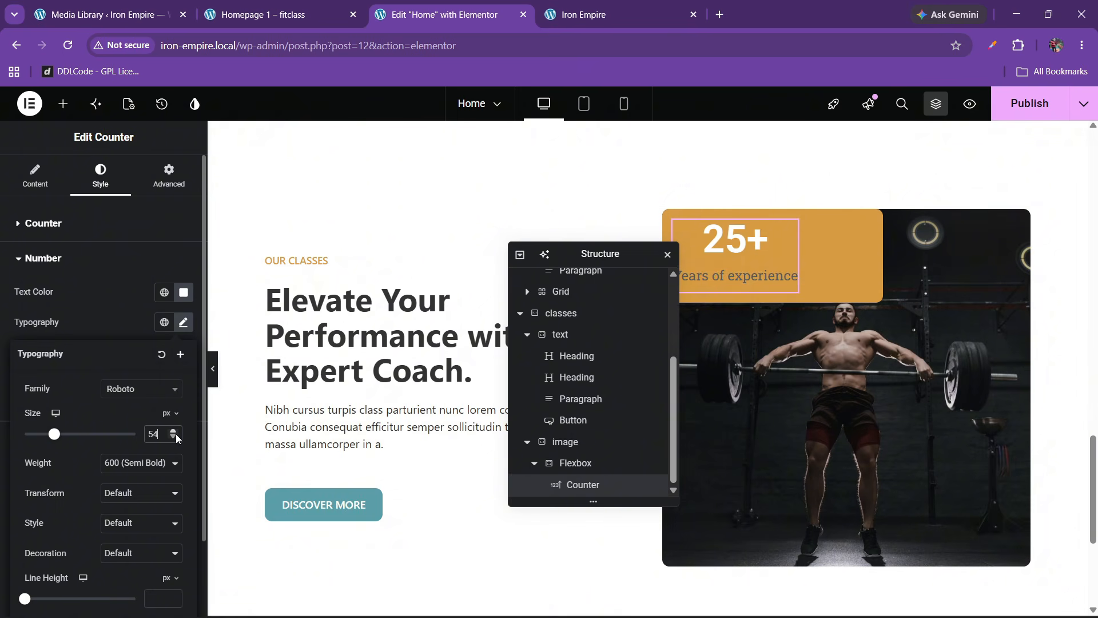
{"action": "left_click", "coordinate": [176, 433]}
{"action": "left_click", "coordinate": [176, 433]}
{"action": "left_click", "coordinate": [173, 438]}
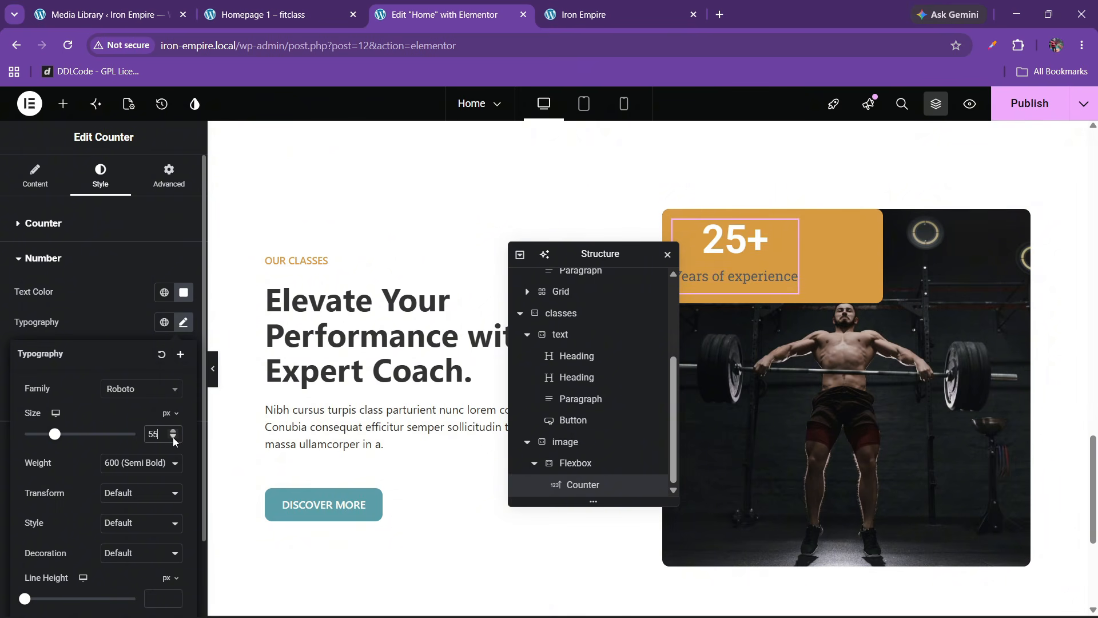
{"action": "left_click", "coordinate": [120, 463]}
{"action": "left_click", "coordinate": [107, 364]}
Step: Open the style settings for the counter's title
{"action": "left_click", "coordinate": [60, 260]}
{"action": "left_click", "coordinate": [62, 294]}
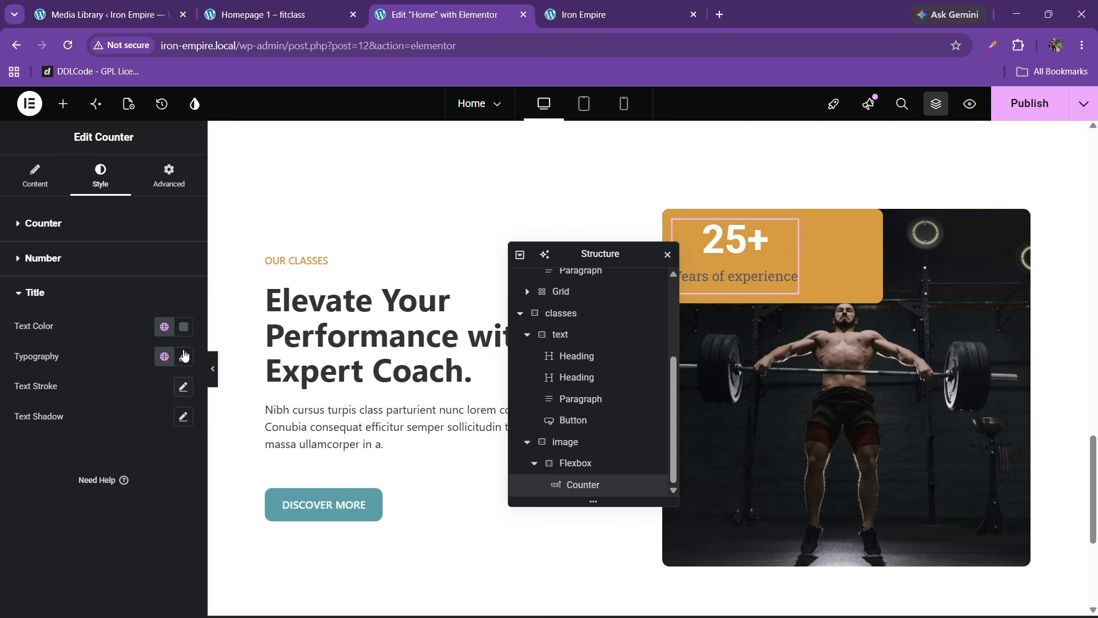
Step: Set the text color of the counter's title to white
{"action": "left_click", "coordinate": [184, 327]}
{"action": "left_click", "coordinate": [100, 381]}
{"action": "left_click", "coordinate": [70, 452]}
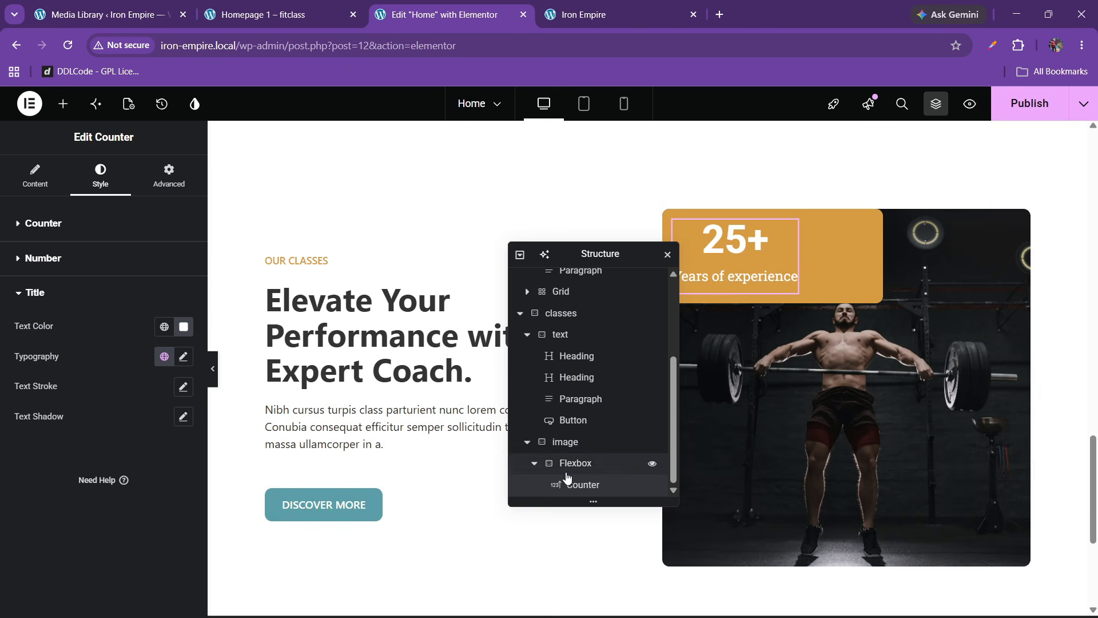
Step: Rename the flexbox holding the counter to "counter" and center its column layout's content both vertically and horizontally
{"action": "left_click", "coordinate": [573, 466]}
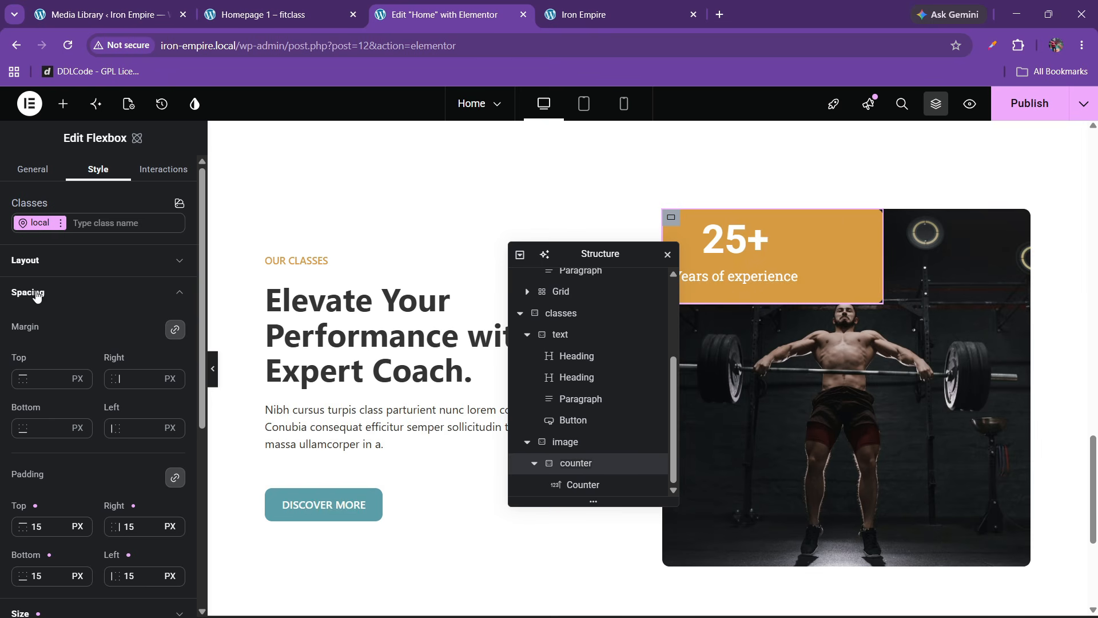
{"action": "left_click", "coordinate": [48, 260]}
{"action": "left_click", "coordinate": [134, 346]}
{"action": "left_click", "coordinate": [49, 403]}
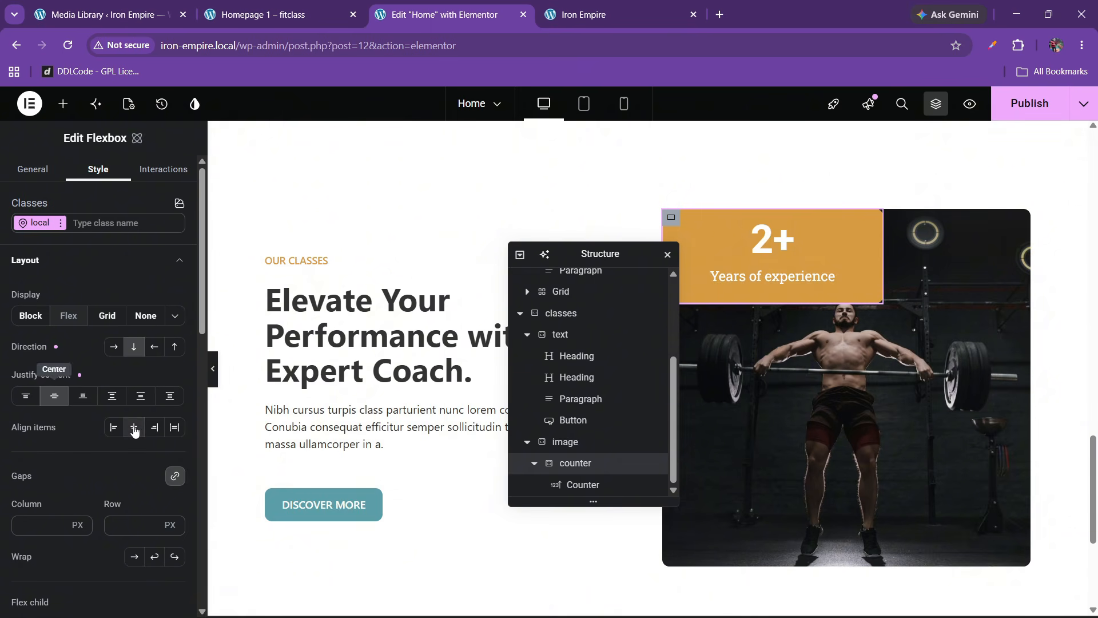
{"action": "left_click", "coordinate": [134, 427]}
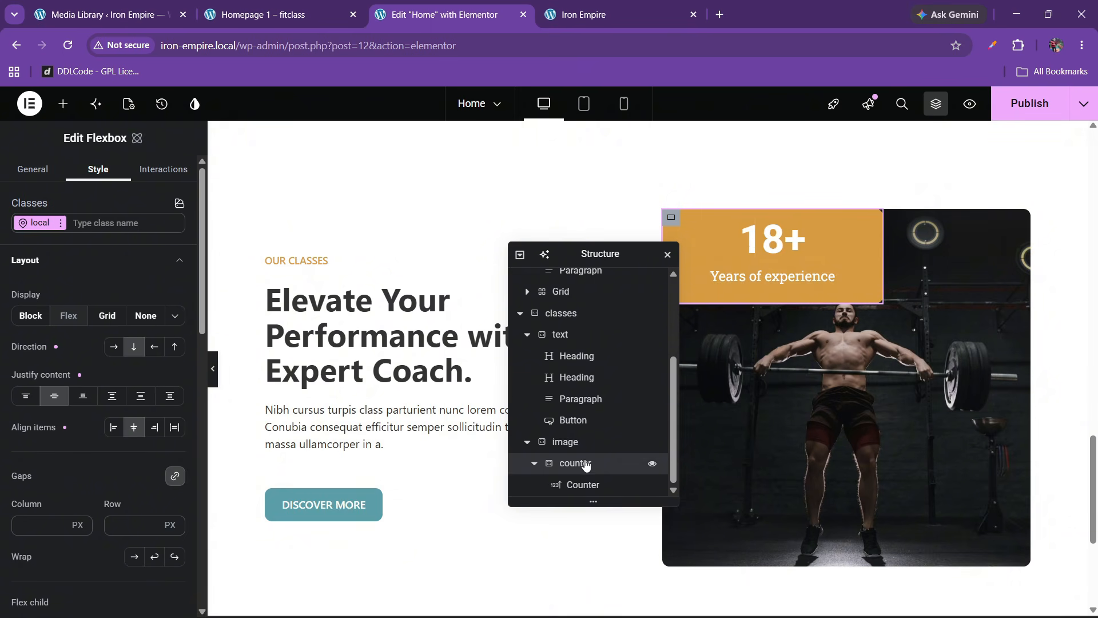
{"action": "left_click", "coordinate": [54, 265]}
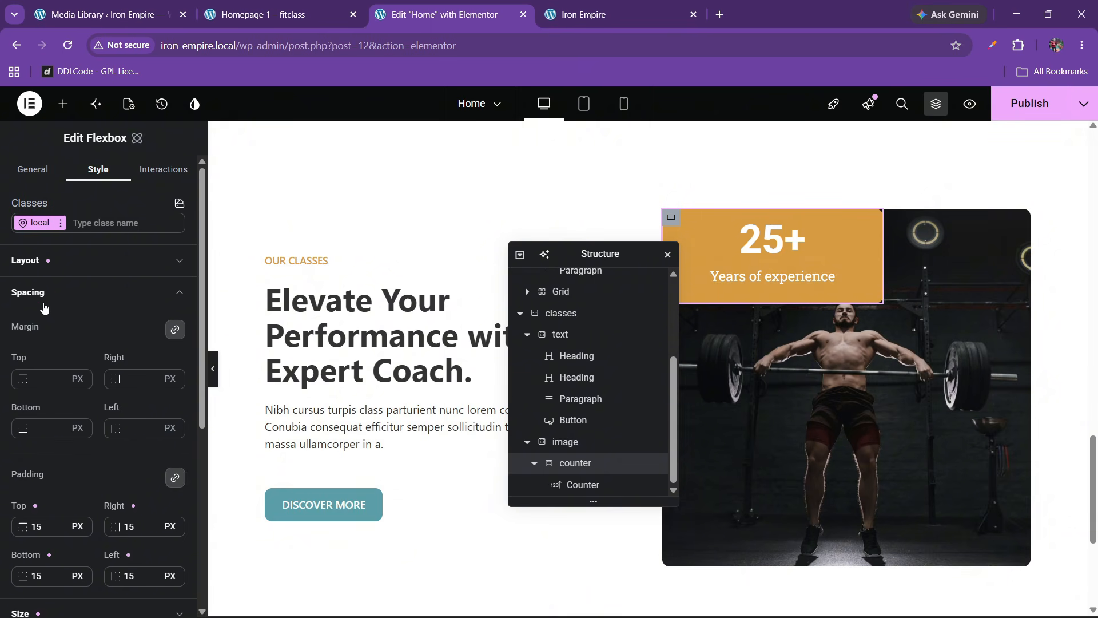
Step: Set the counter flexbox's width to 50%
{"action": "left_click", "coordinate": [53, 292]}
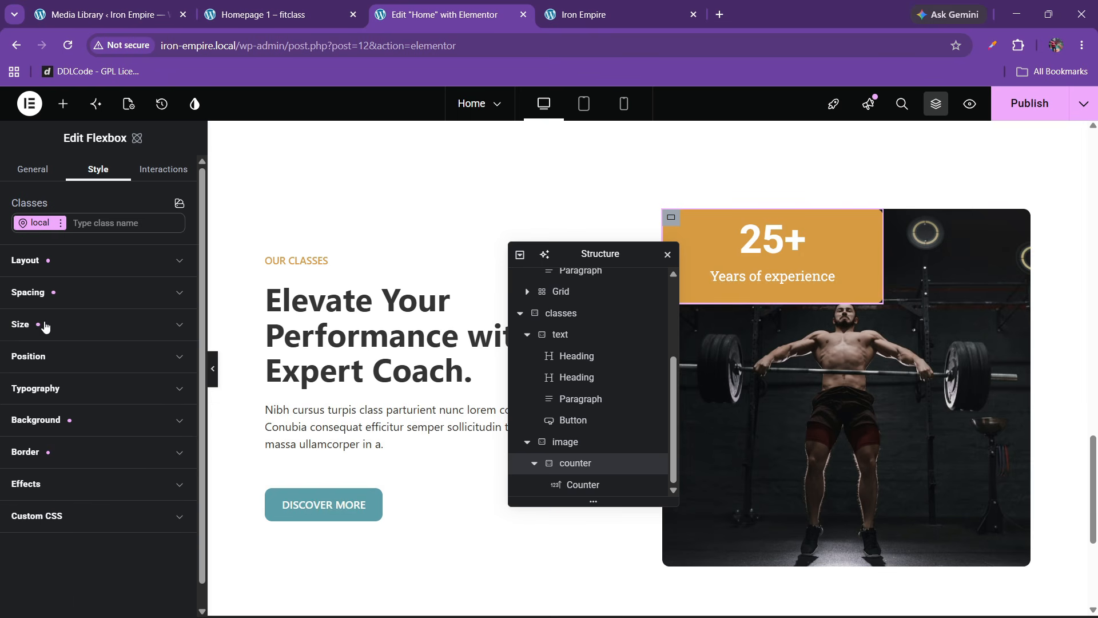
{"action": "left_click", "coordinate": [44, 323]}
{"action": "double_click", "coordinate": [35, 387]}
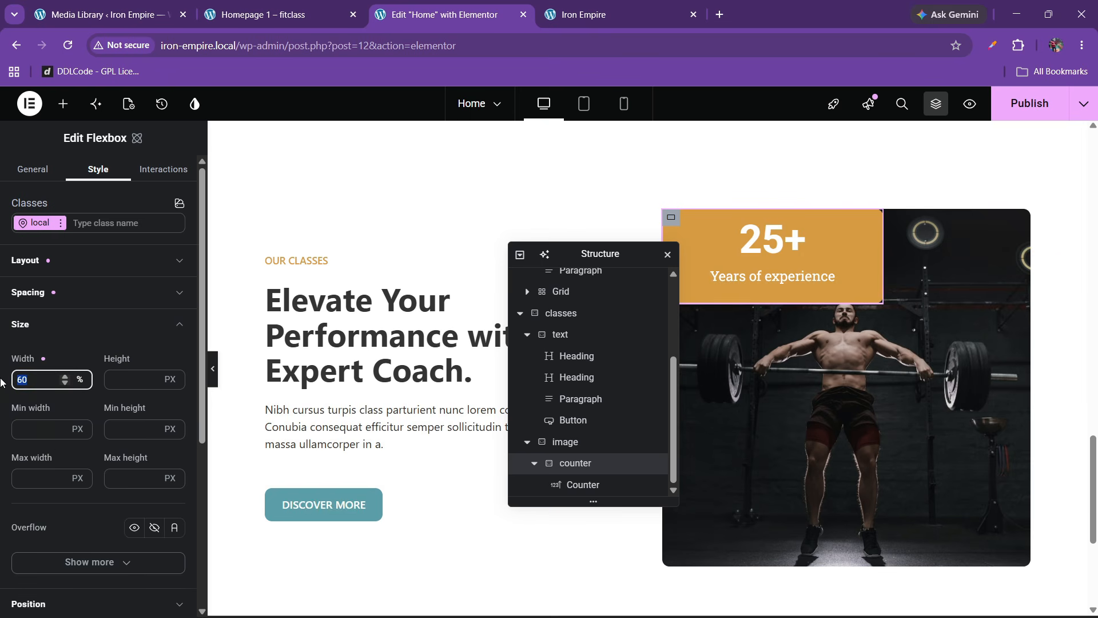
{"action": "type", "text": "50"}
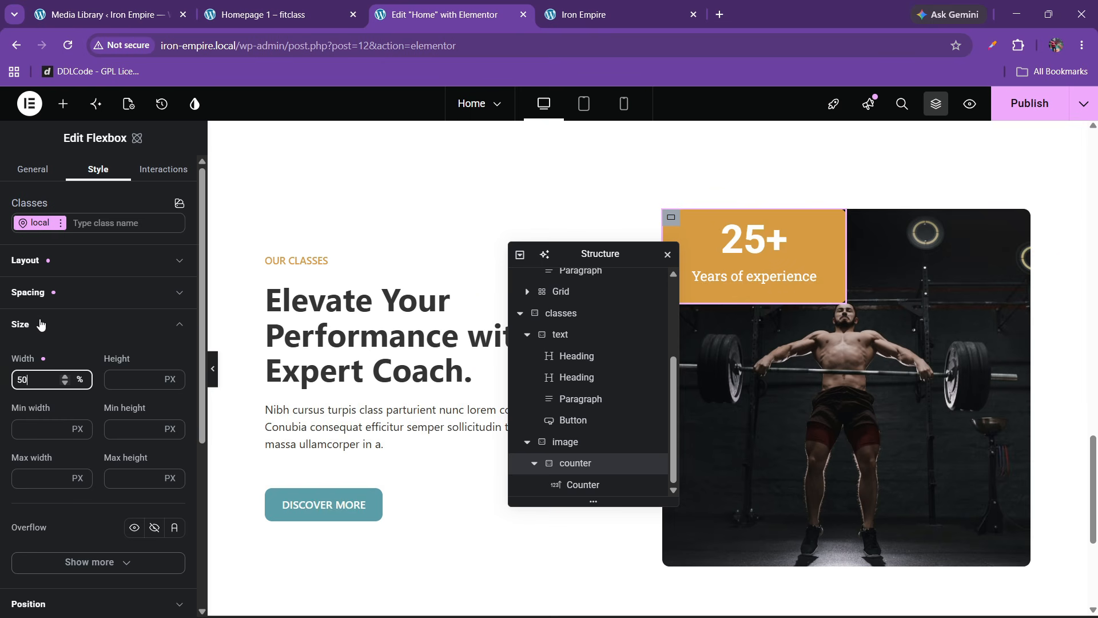
{"action": "left_click", "coordinate": [67, 327]}
Step: Unlink the counter flexbox's margins and set its top margin to -2 EM
{"action": "left_click", "coordinate": [51, 292]}
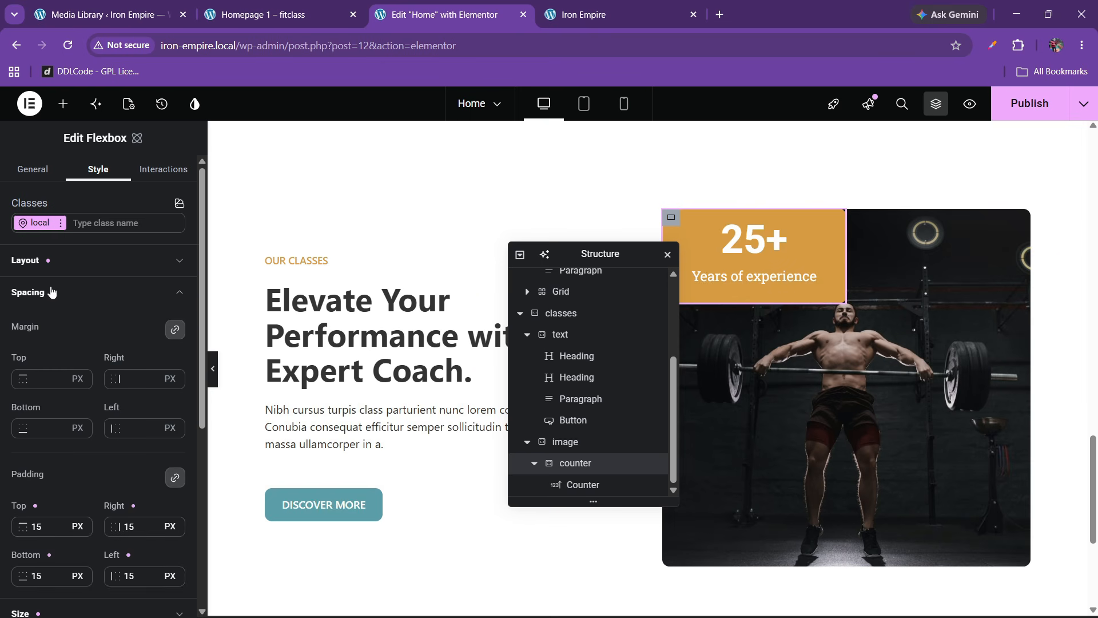
{"action": "left_click", "coordinate": [171, 334]}
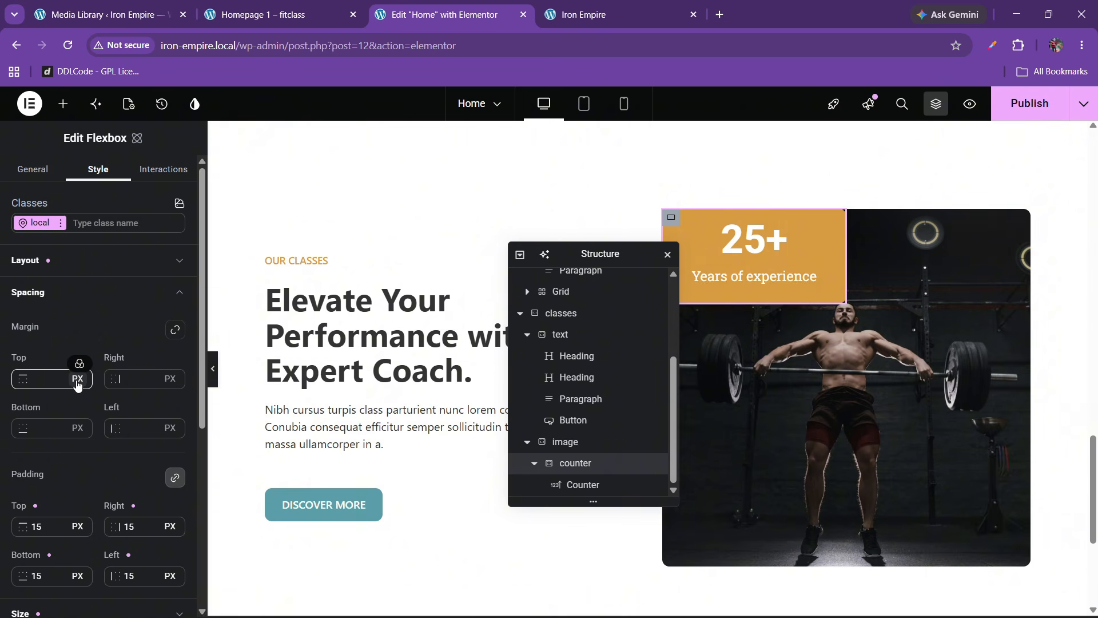
{"action": "left_click", "coordinate": [78, 379]}
{"action": "left_click", "coordinate": [85, 427]}
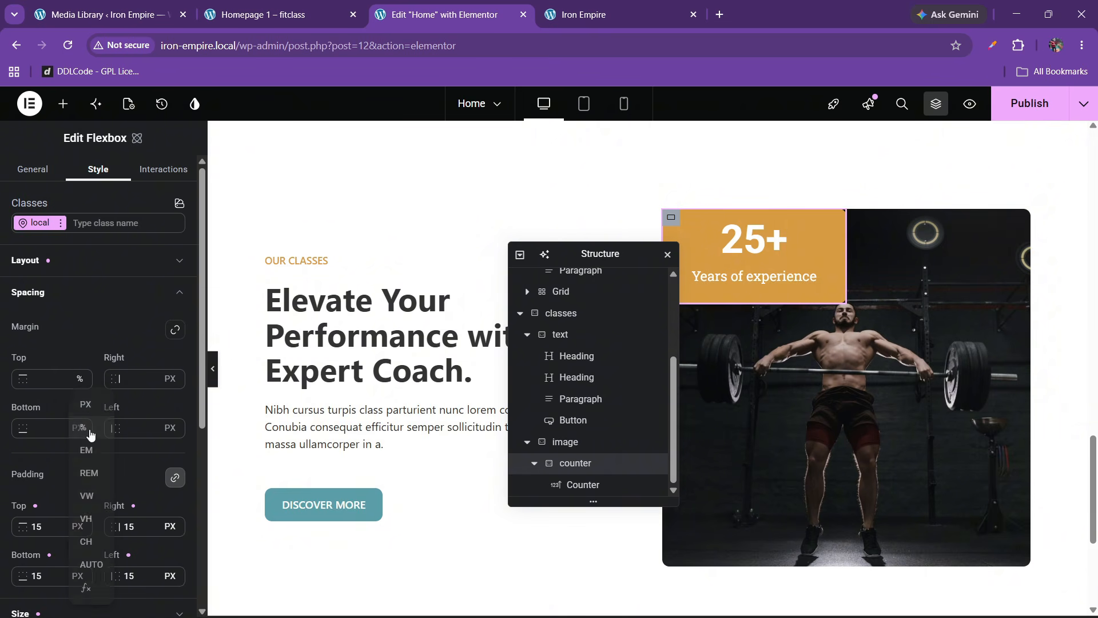
{"action": "left_click", "coordinate": [79, 378]}
{"action": "left_click", "coordinate": [88, 450]}
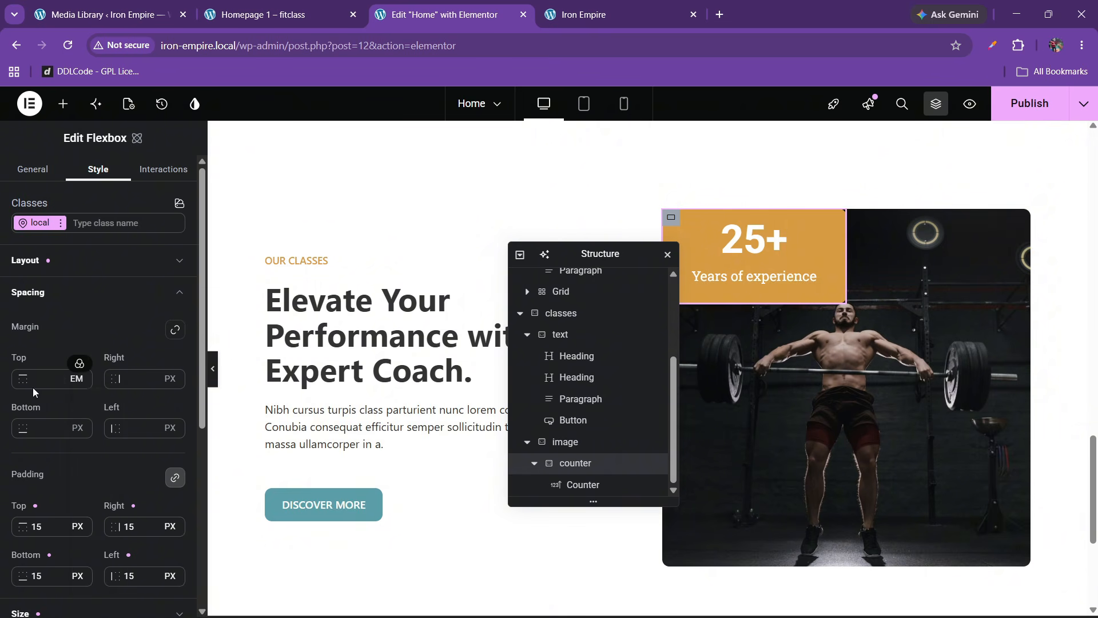
{"action": "left_click", "coordinate": [58, 383]}
{"action": "left_click", "coordinate": [58, 383]}
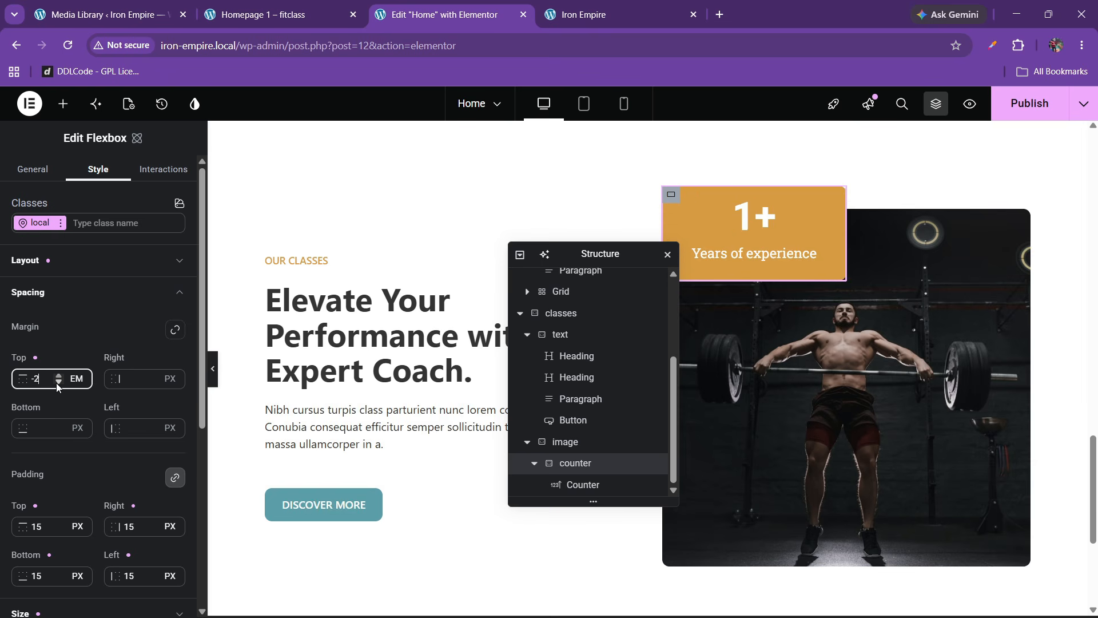
{"action": "left_click", "coordinate": [58, 383]}
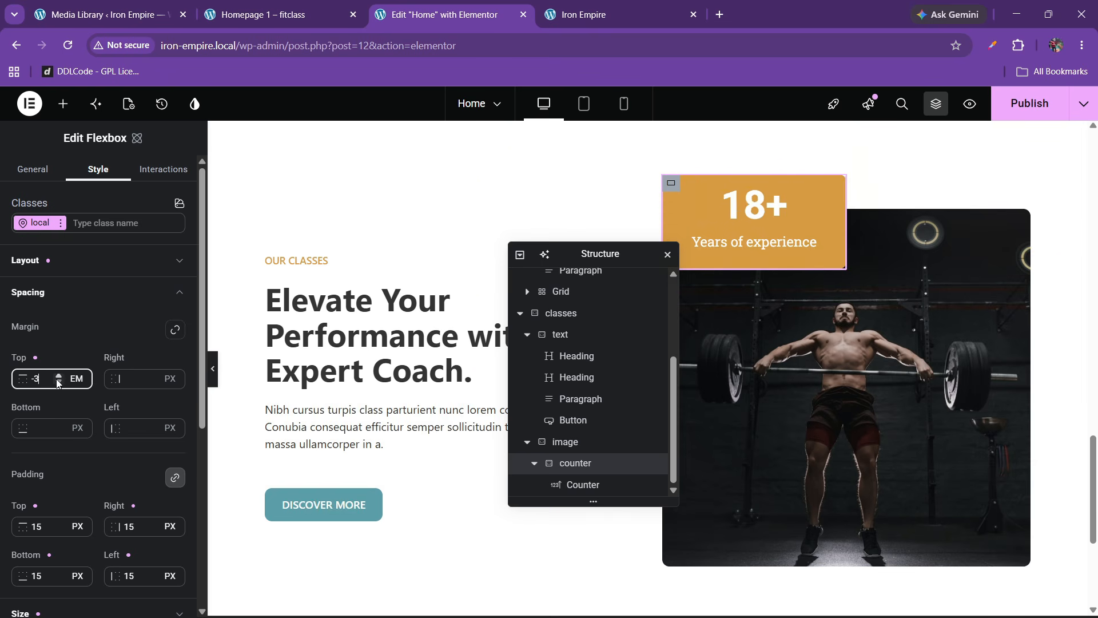
{"action": "left_click", "coordinate": [57, 375]}
Step: Set the image flexbox's content justification to start and its item alignment to end
{"action": "left_click", "coordinate": [572, 445]}
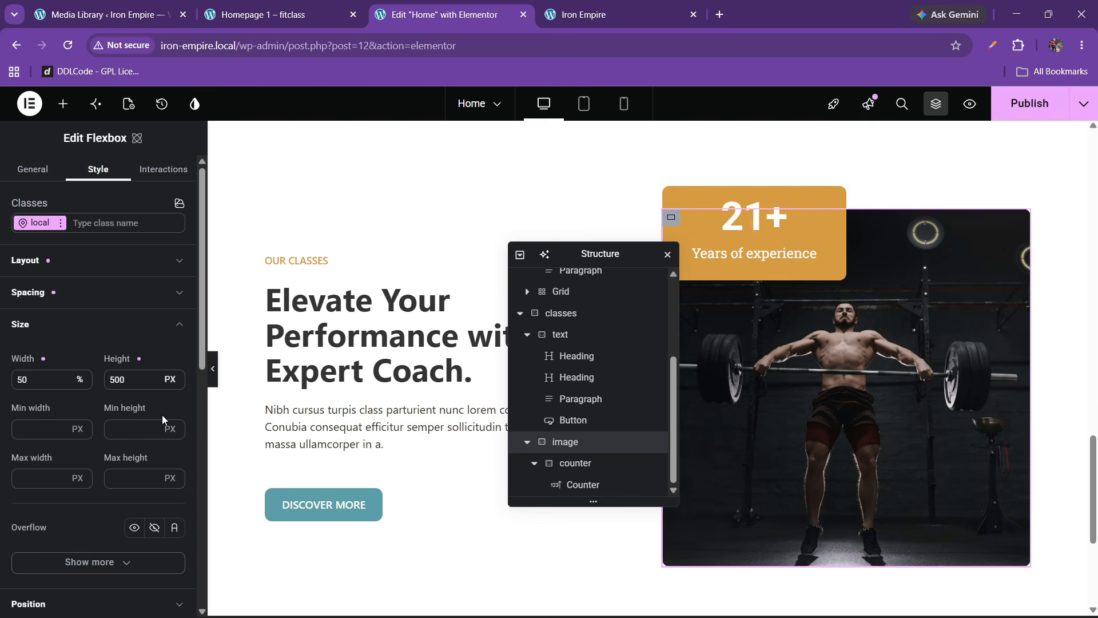
{"action": "left_click", "coordinate": [47, 260]}
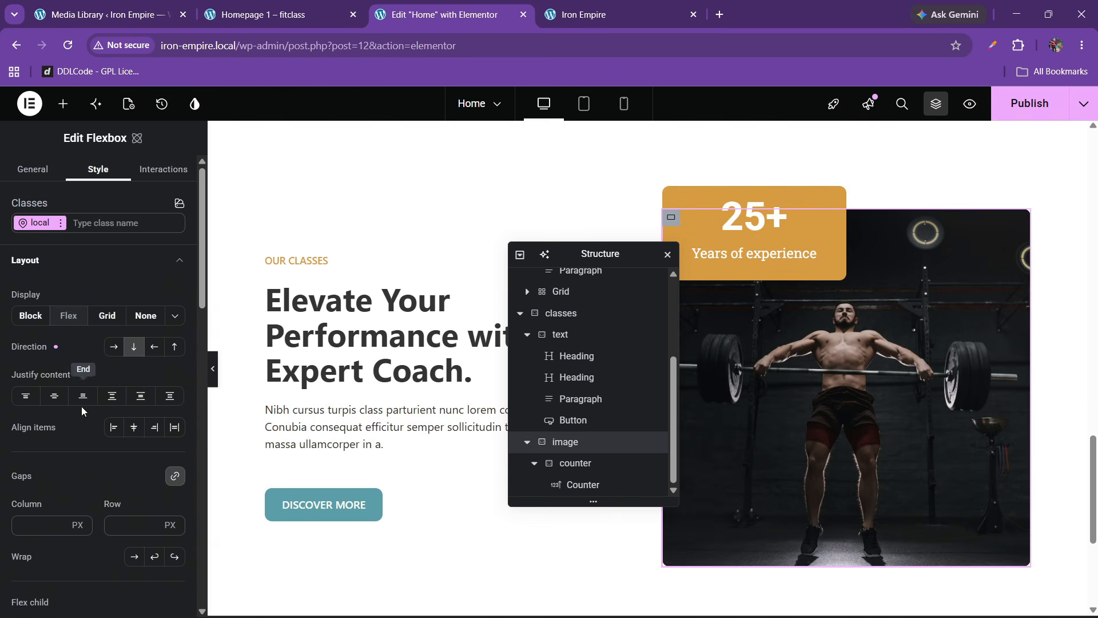
{"action": "left_click", "coordinate": [54, 395]}
{"action": "left_click", "coordinate": [134, 428]}
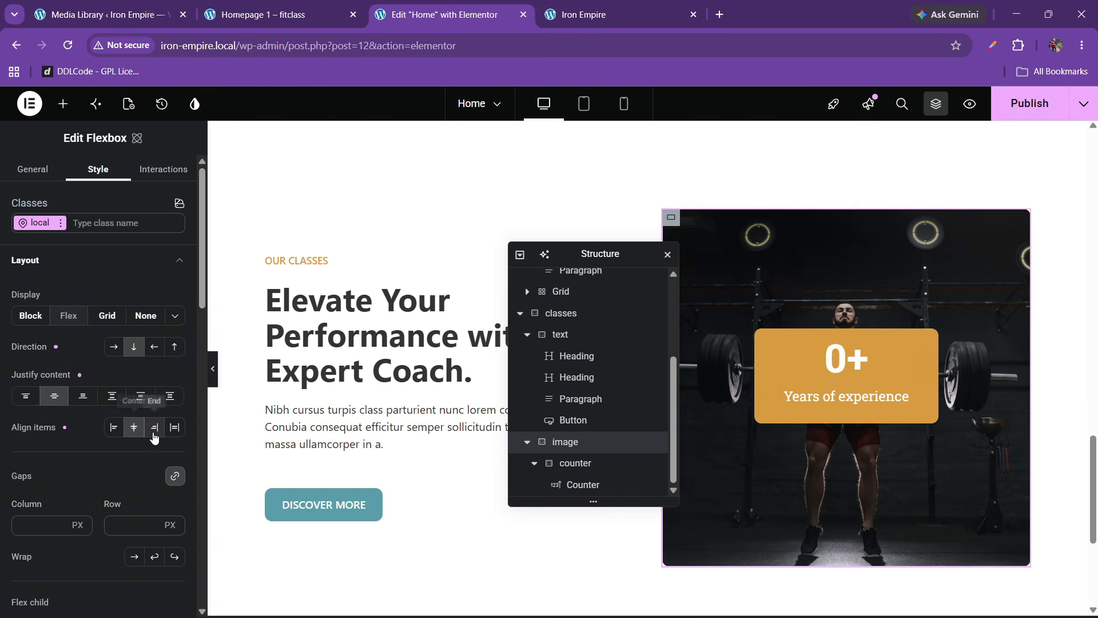
{"action": "left_click", "coordinate": [154, 427]}
{"action": "left_click", "coordinate": [16, 400]}
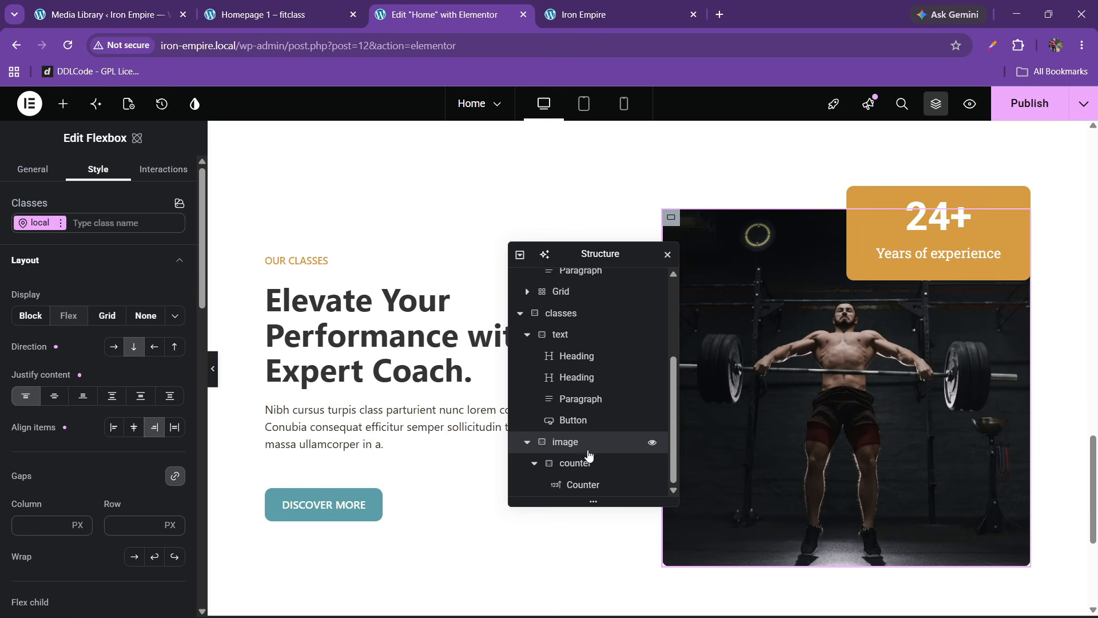
Step: Set the counter flexbox's top margin to -3 EM
{"action": "left_click", "coordinate": [585, 462]}
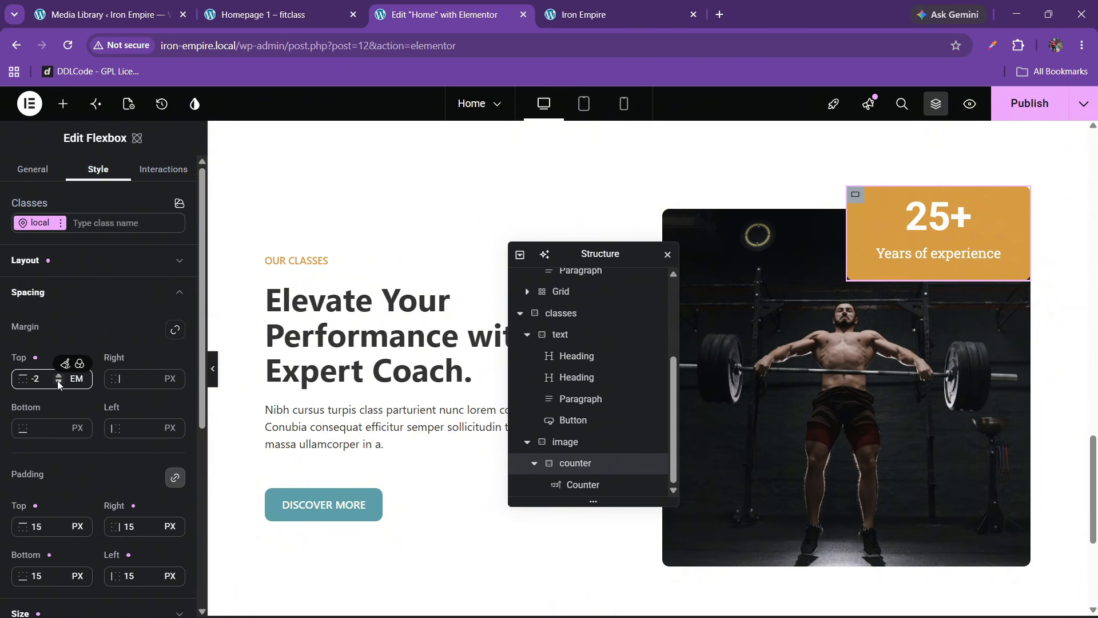
{"action": "left_click", "coordinate": [59, 383]}
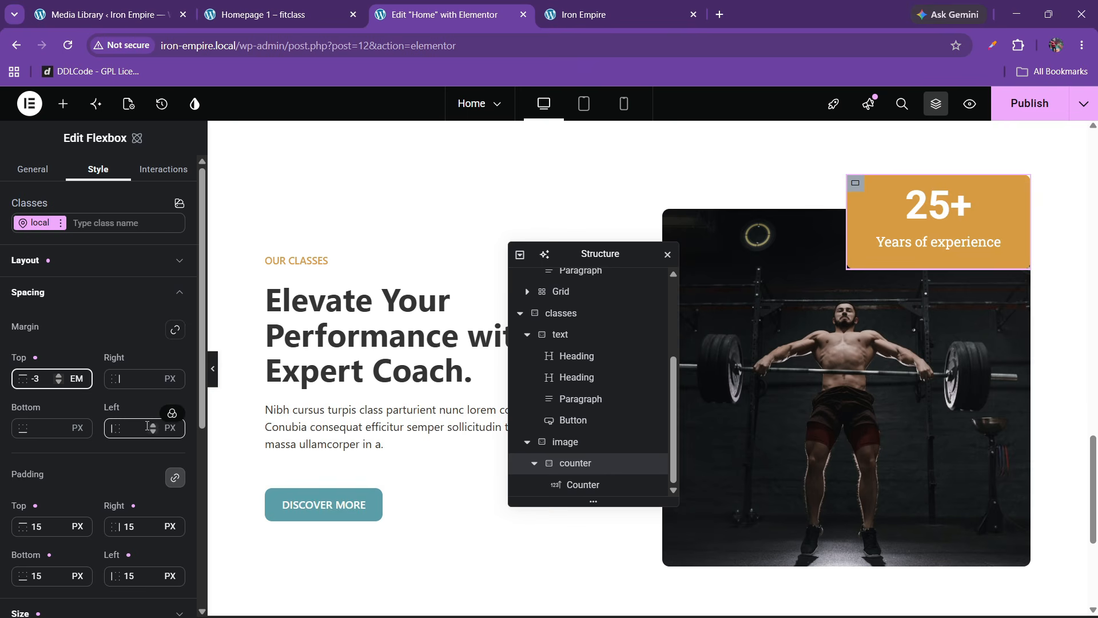
{"action": "left_click", "coordinate": [166, 430]}
{"action": "left_click", "coordinate": [166, 449]}
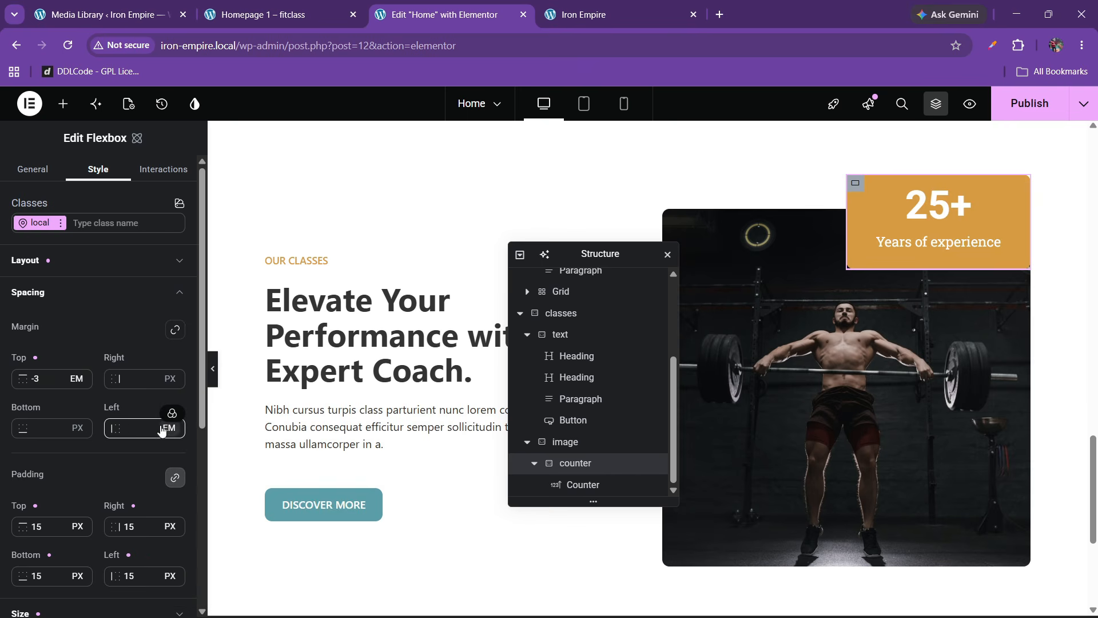
{"action": "type", "text": "1"}
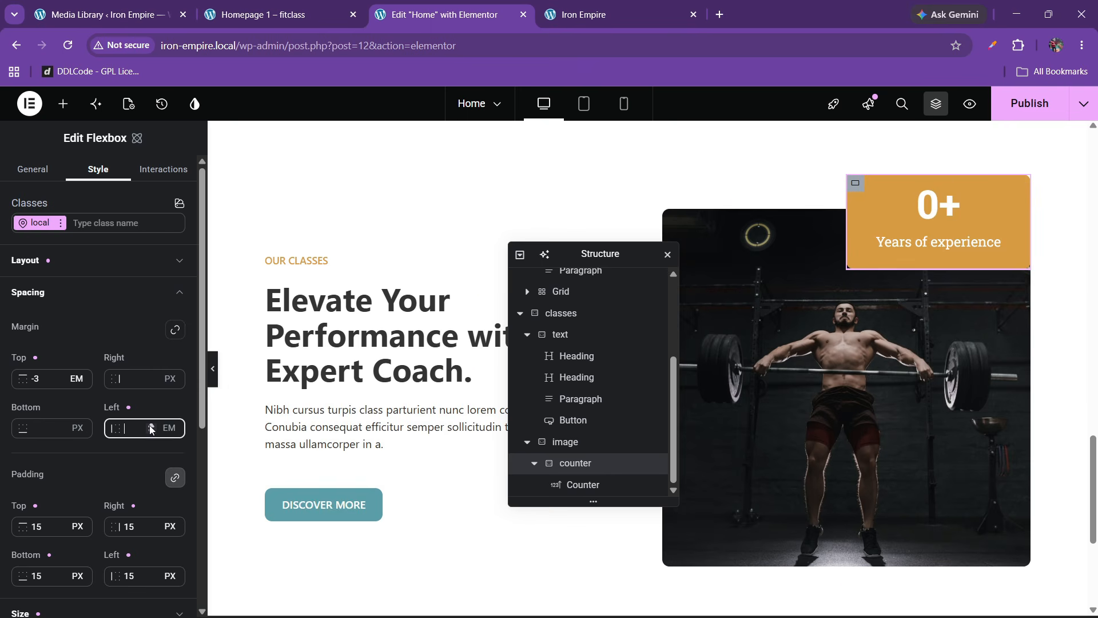
{"action": "left_click", "coordinate": [170, 379]}
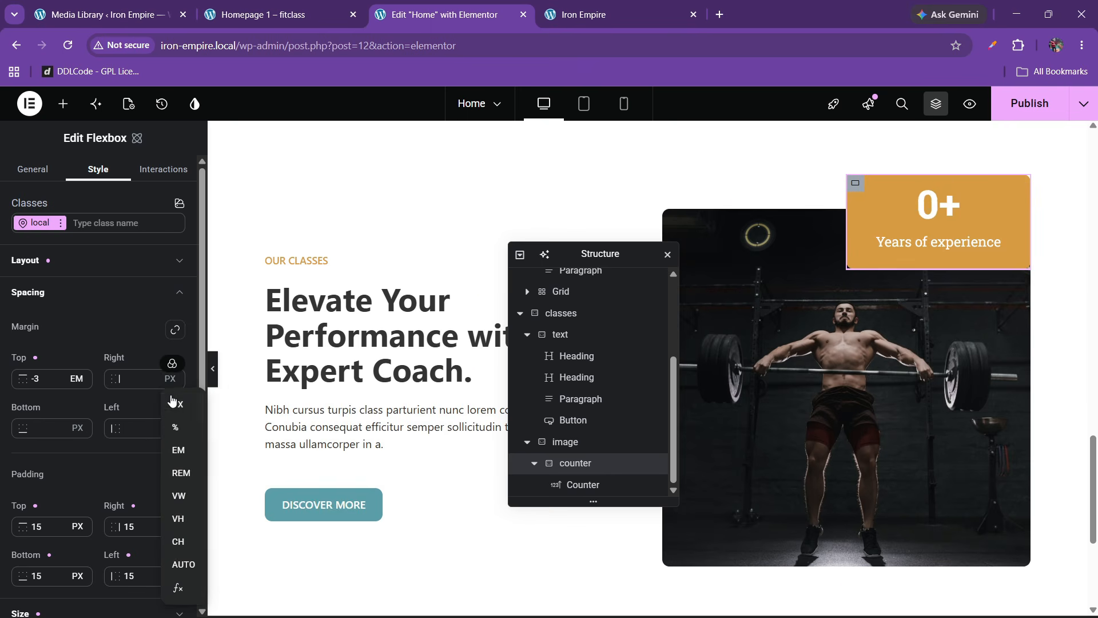
{"action": "left_click", "coordinate": [172, 430]}
{"action": "left_click", "coordinate": [157, 384]}
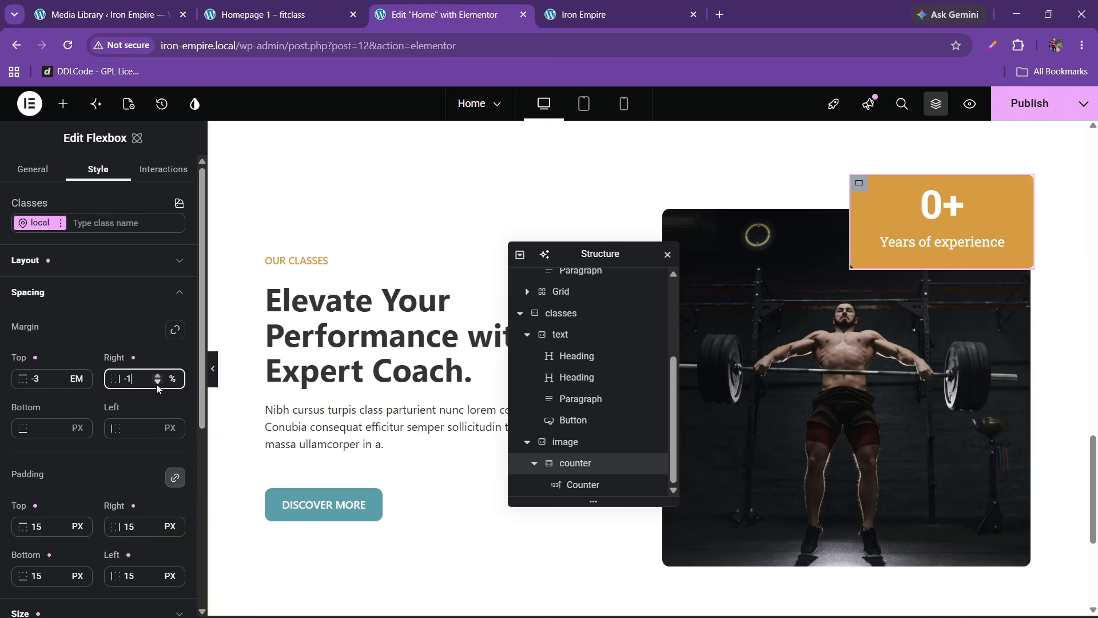
{"action": "left_click", "coordinate": [156, 384]}
{"action": "key", "text": "BackSpace"}
{"action": "key", "text": "BackSpace"}
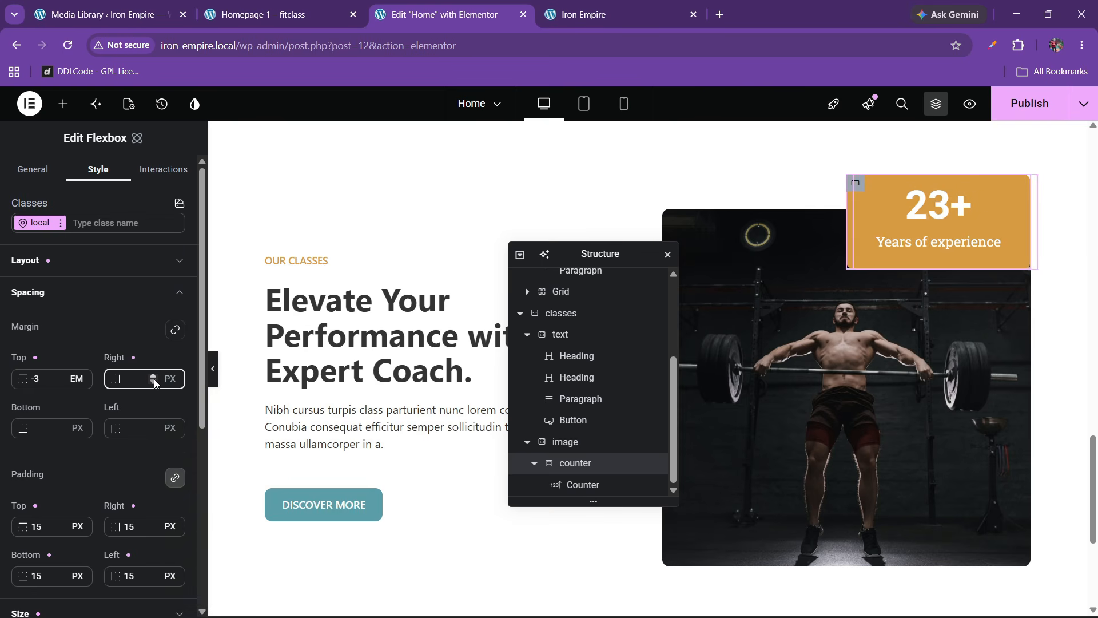
Step: Try right margins of 13 PX and 4% on the counter flexbox
{"action": "left_click", "coordinate": [153, 376]}
{"action": "left_click", "coordinate": [153, 375]}
{"action": "left_click", "coordinate": [153, 375]}
{"action": "left_click", "coordinate": [153, 375]}
{"action": "left_click", "coordinate": [153, 375]}
{"action": "left_click", "coordinate": [153, 376]}
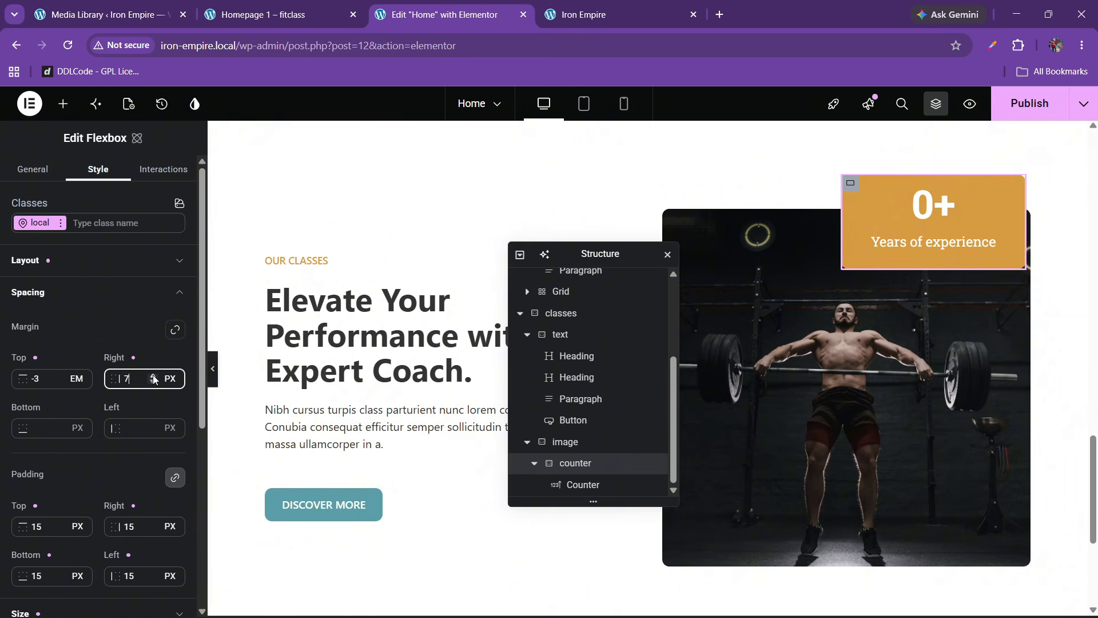
{"action": "left_click", "coordinate": [153, 375]}
{"action": "left_click", "coordinate": [153, 375]}
{"action": "left_click", "coordinate": [154, 375]}
{"action": "left_click", "coordinate": [154, 375]}
{"action": "left_click", "coordinate": [154, 376]}
{"action": "left_click", "coordinate": [153, 375]}
{"action": "left_click", "coordinate": [169, 381]}
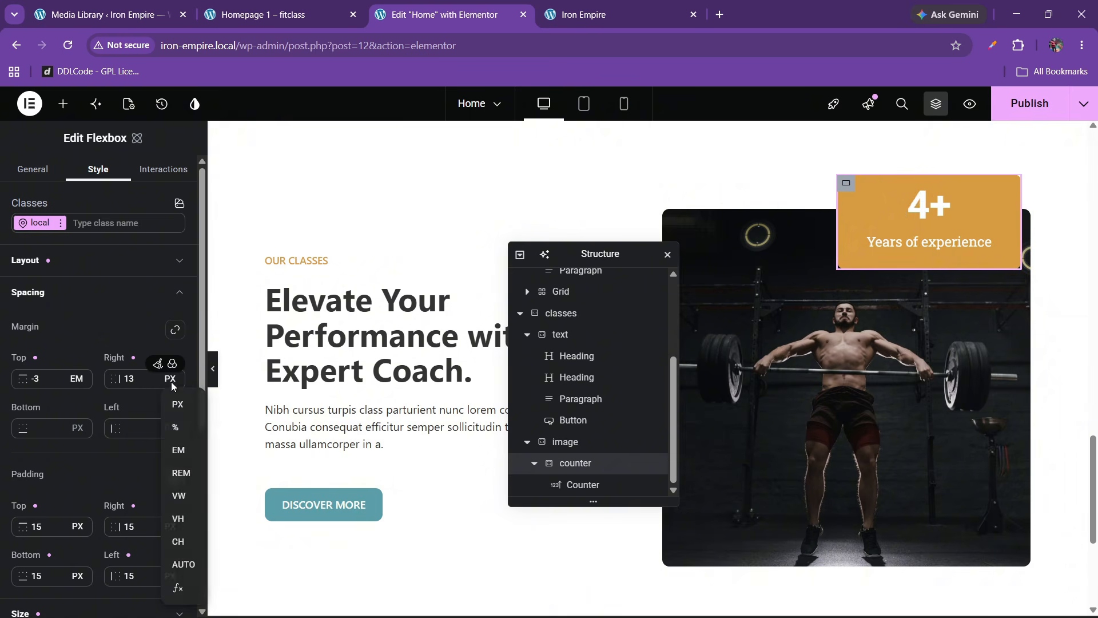
{"action": "left_click", "coordinate": [175, 428]}
{"action": "left_click_drag", "start_coordinate": [139, 381], "coordinate": [109, 381]}
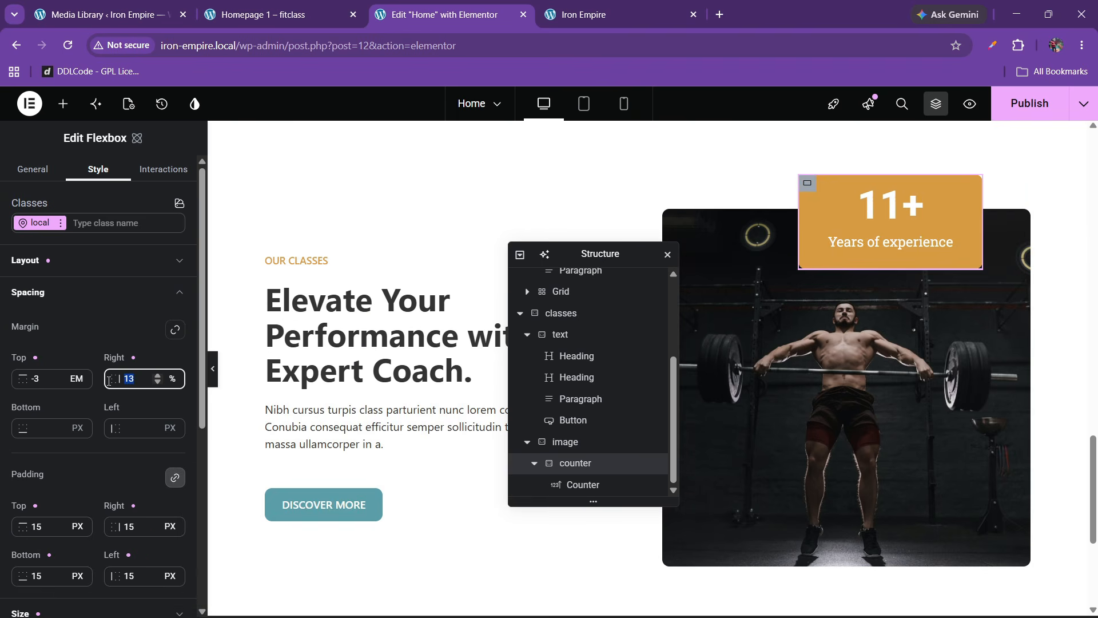
{"action": "type", "text": "3"}
{"action": "left_click", "coordinate": [158, 375]}
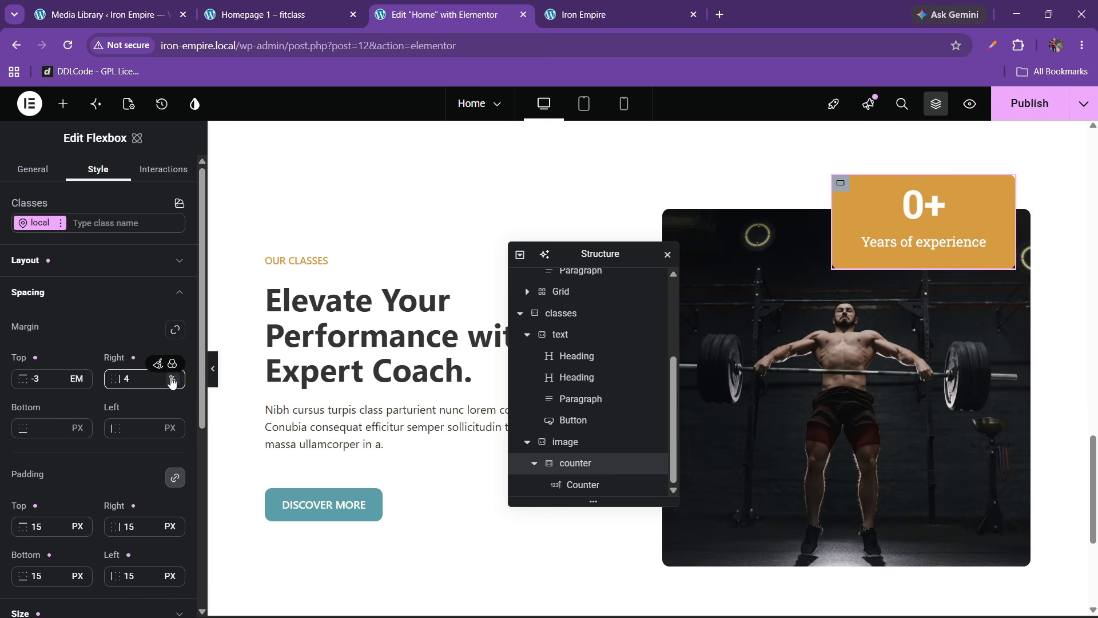
Step: Set the counter flexbox's right margin to 2 EM and check the fitclass reference homepage for comparison
{"action": "left_click", "coordinate": [171, 379]}
{"action": "left_click", "coordinate": [180, 447]}
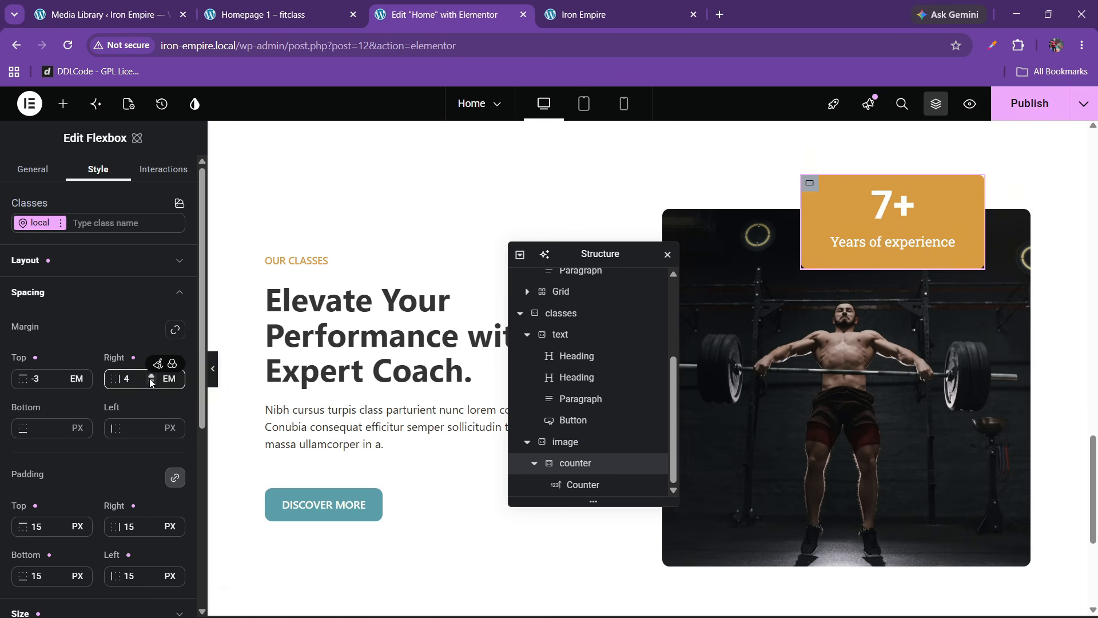
{"action": "left_click", "coordinate": [151, 383]}
{"action": "left_click", "coordinate": [151, 383]}
{"action": "left_click", "coordinate": [151, 383]}
{"action": "left_click", "coordinate": [153, 381]}
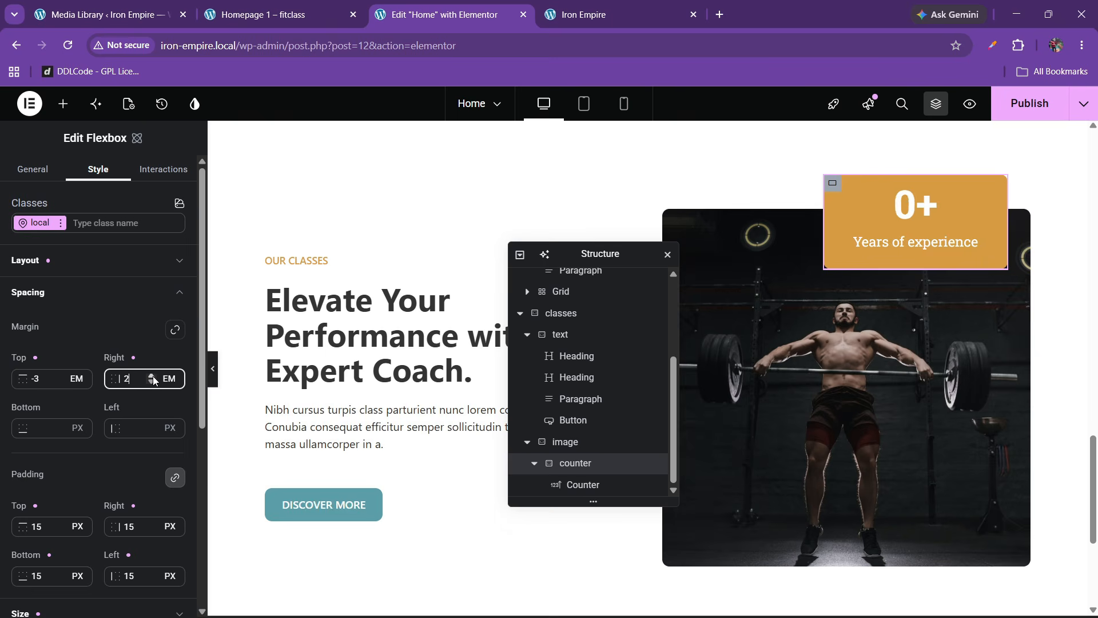
{"action": "left_click", "coordinate": [243, 7]}
{"action": "left_click", "coordinate": [465, 8]}
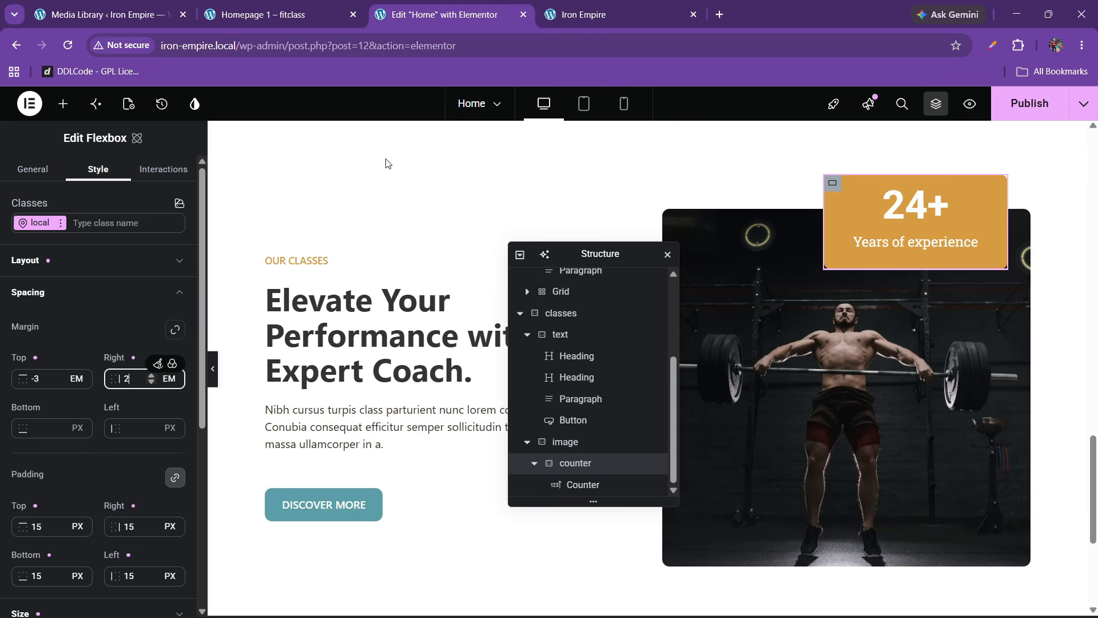
Step: Set the counter flexbox's right margin to -2 EM and publish the page
{"action": "left_click", "coordinate": [151, 388]}
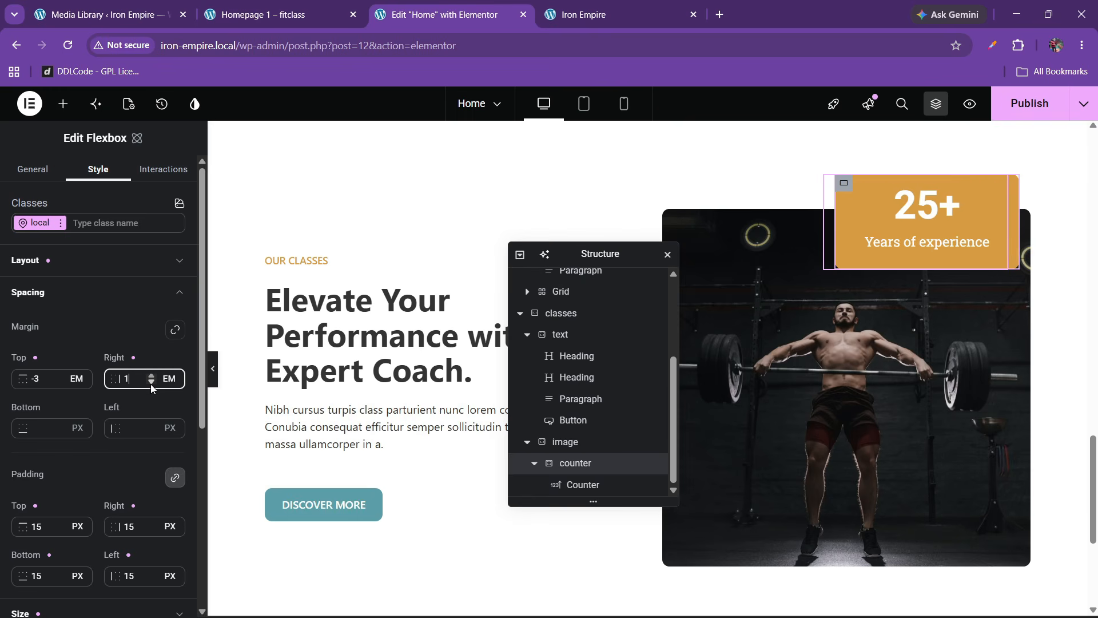
{"action": "left_click", "coordinate": [151, 388]}
{"action": "left_click", "coordinate": [150, 388]}
{"action": "left_click", "coordinate": [151, 388]}
{"action": "left_click", "coordinate": [151, 387]}
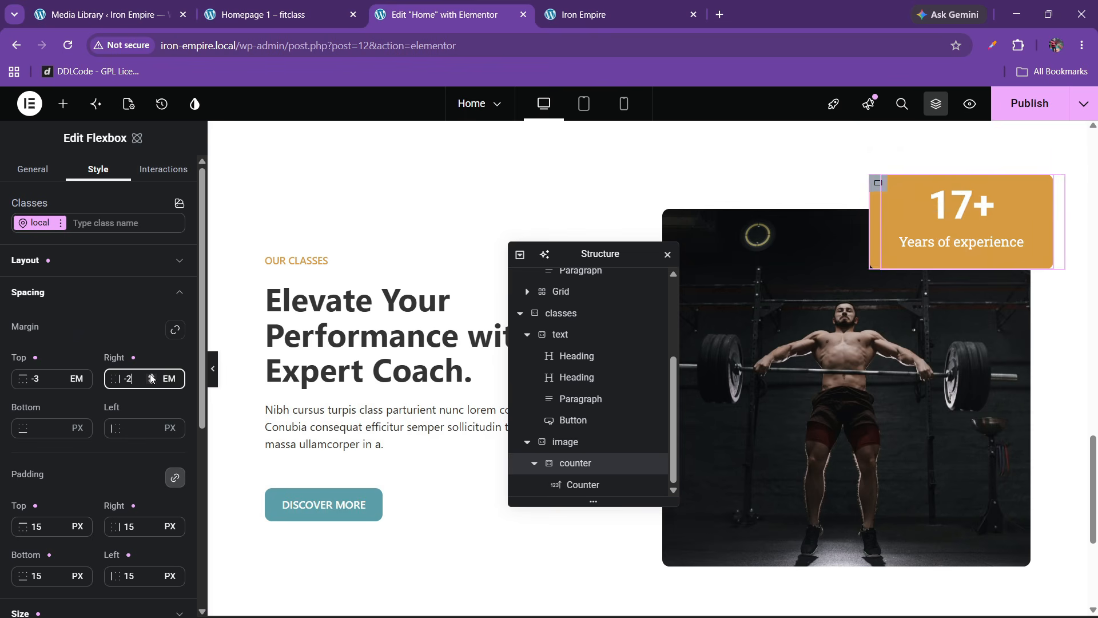
{"action": "left_click", "coordinate": [151, 375]}
{"action": "left_click", "coordinate": [998, 103]}
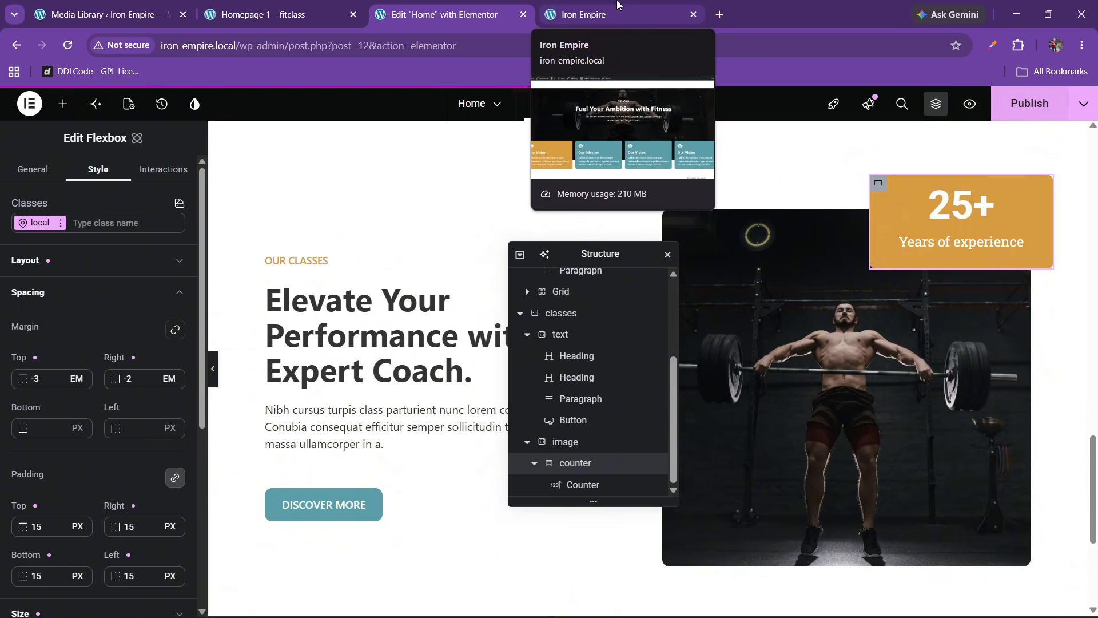
Step: Review the classes section with the overlapping counter on the live Iron Empire page, and return to the editor
{"action": "left_click", "coordinate": [618, 6]}
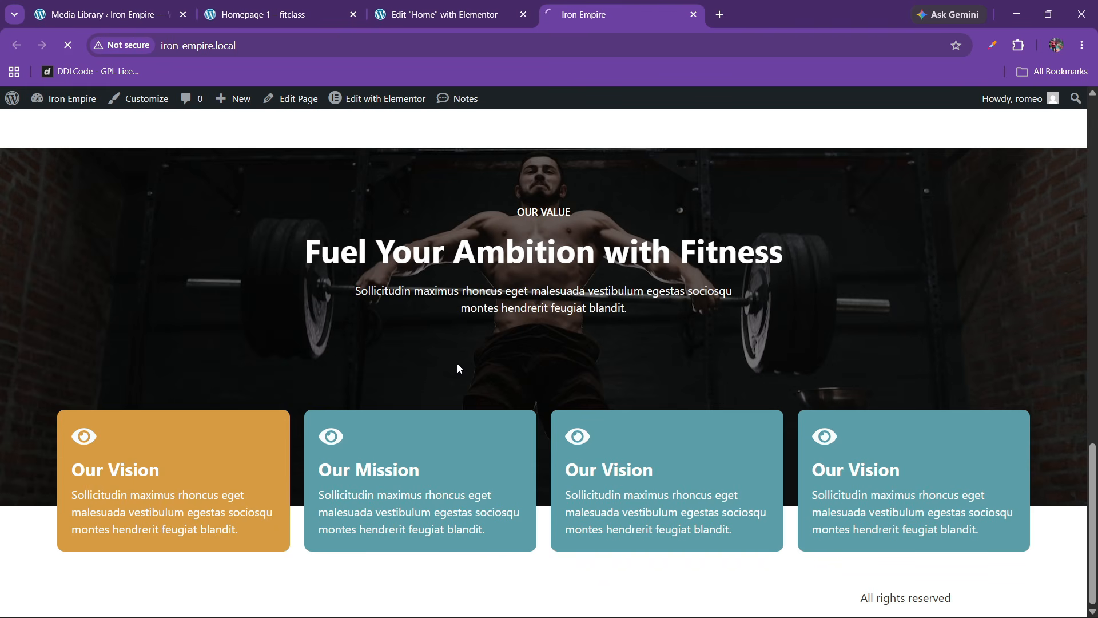
{"action": "scroll", "coordinate": [461, 355], "scroll_direction": "down", "scroll_amount": 8}
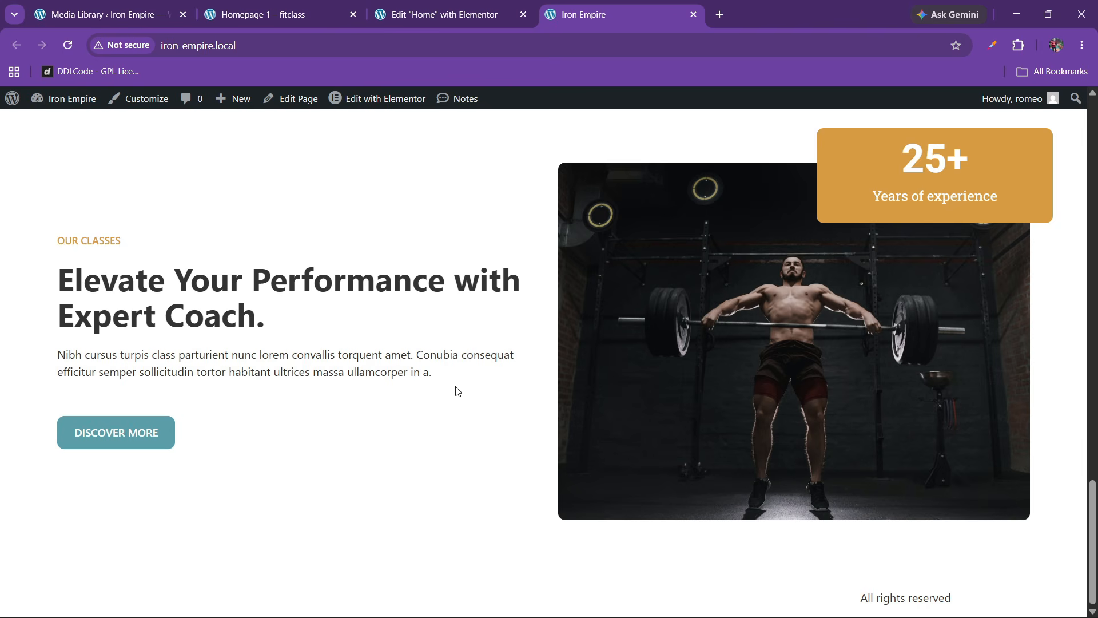
{"action": "left_click", "coordinate": [457, 14]}
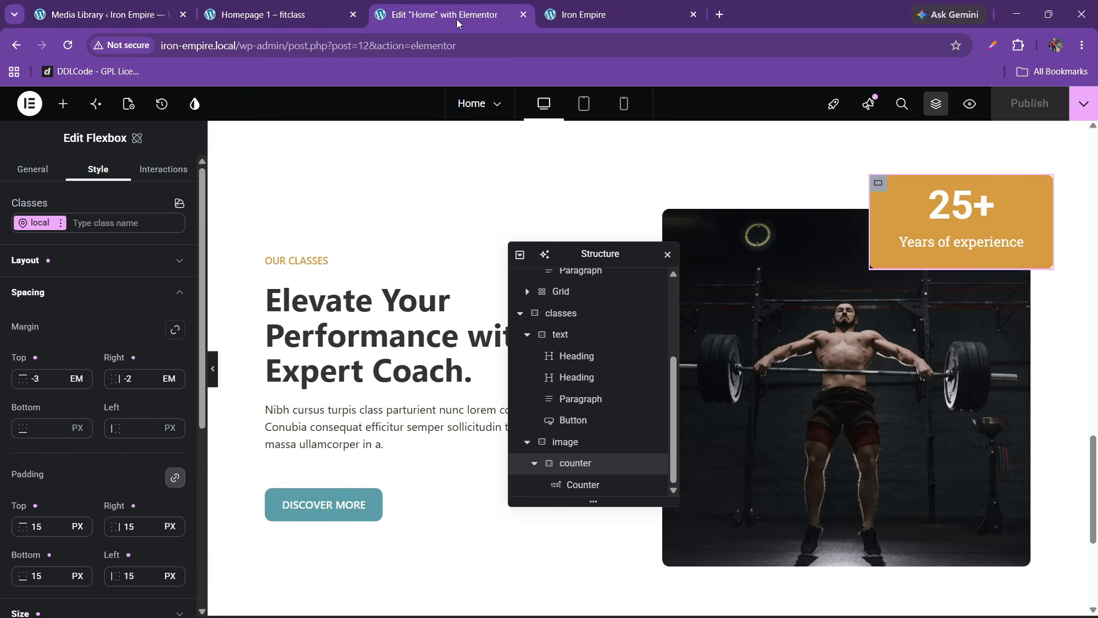
Step: Set the classes flexbox's column and row gaps to 80 PX and publish the page
{"action": "scroll", "coordinate": [589, 400], "scroll_direction": "up", "scroll_amount": 3}
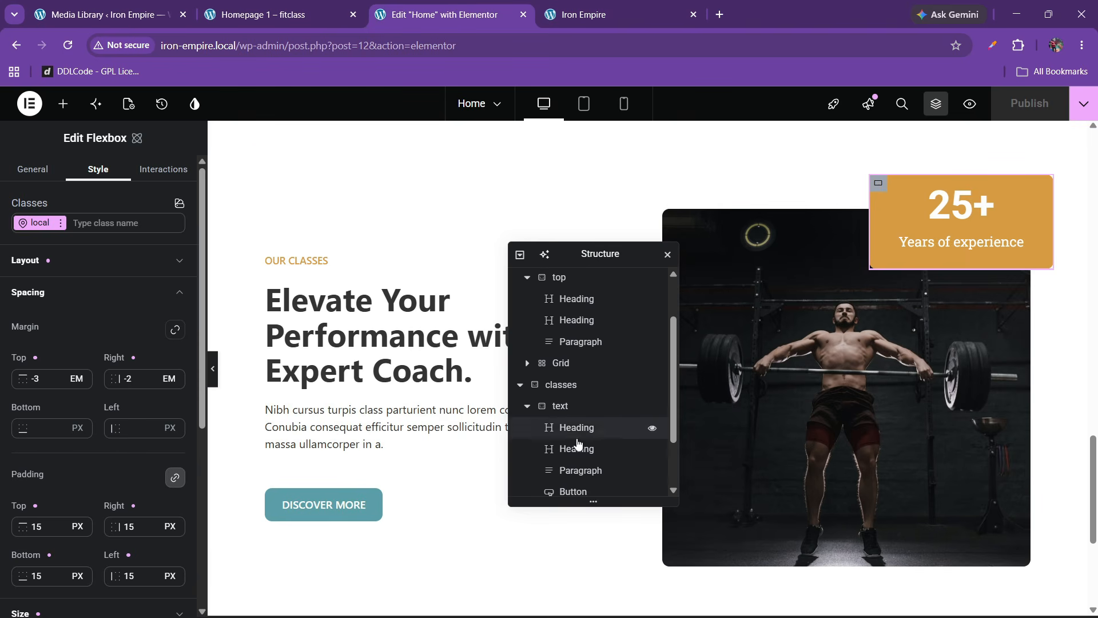
{"action": "left_click", "coordinate": [561, 384]}
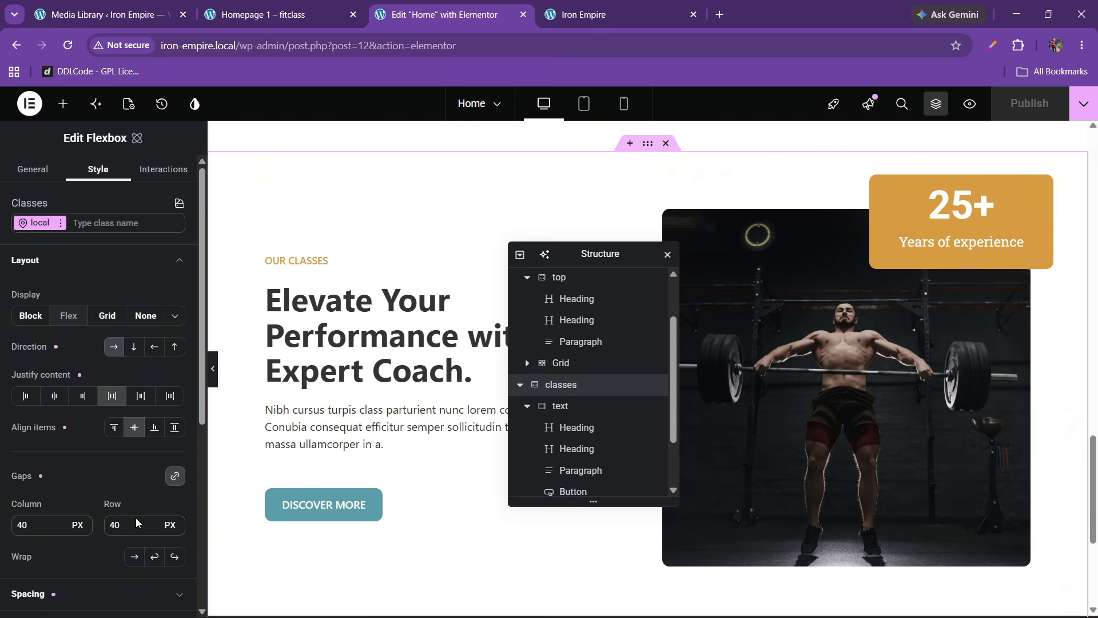
{"action": "double_click", "coordinate": [115, 525]}
{"action": "type", "text": "60"}
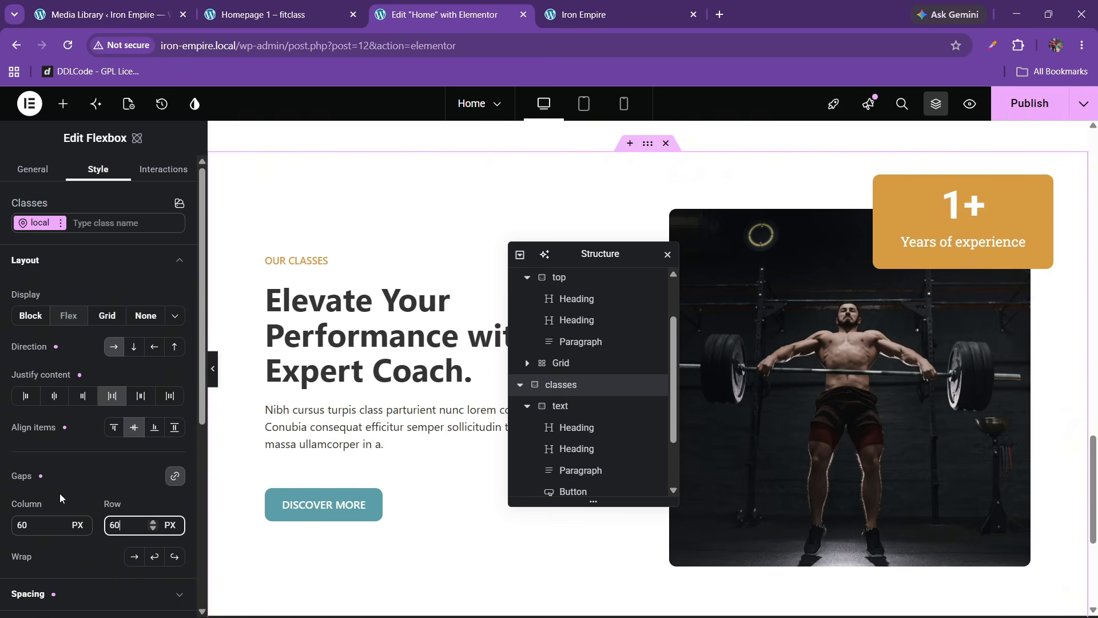
{"action": "key", "text": "BackSpace"}
{"action": "key", "text": "BackSpace"}
{"action": "type", "text": "80"}
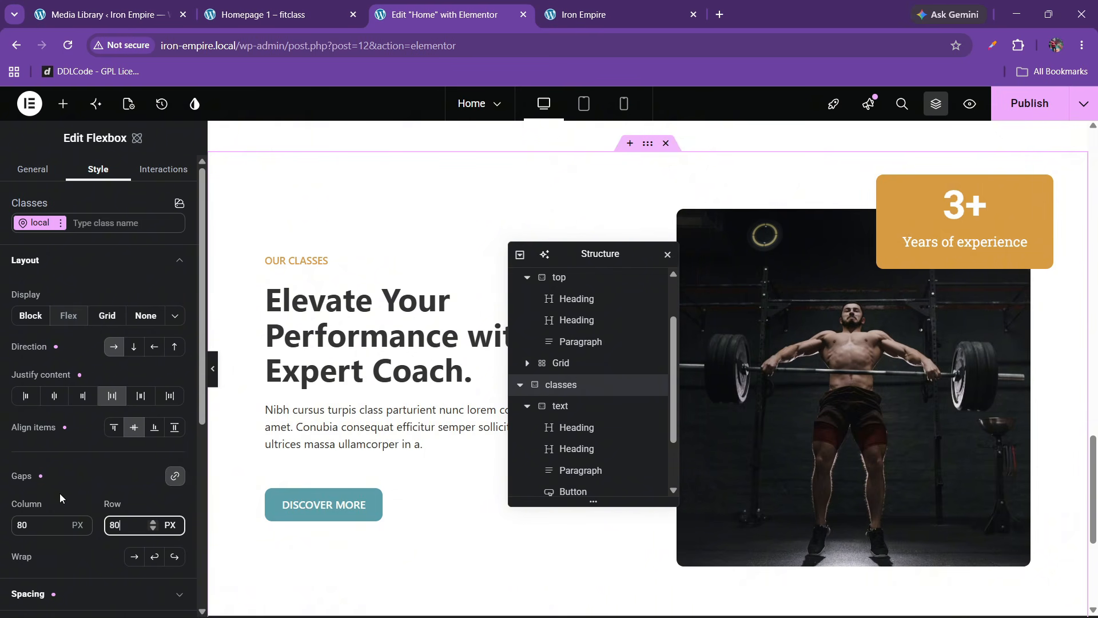
{"action": "left_click", "coordinate": [1013, 109]}
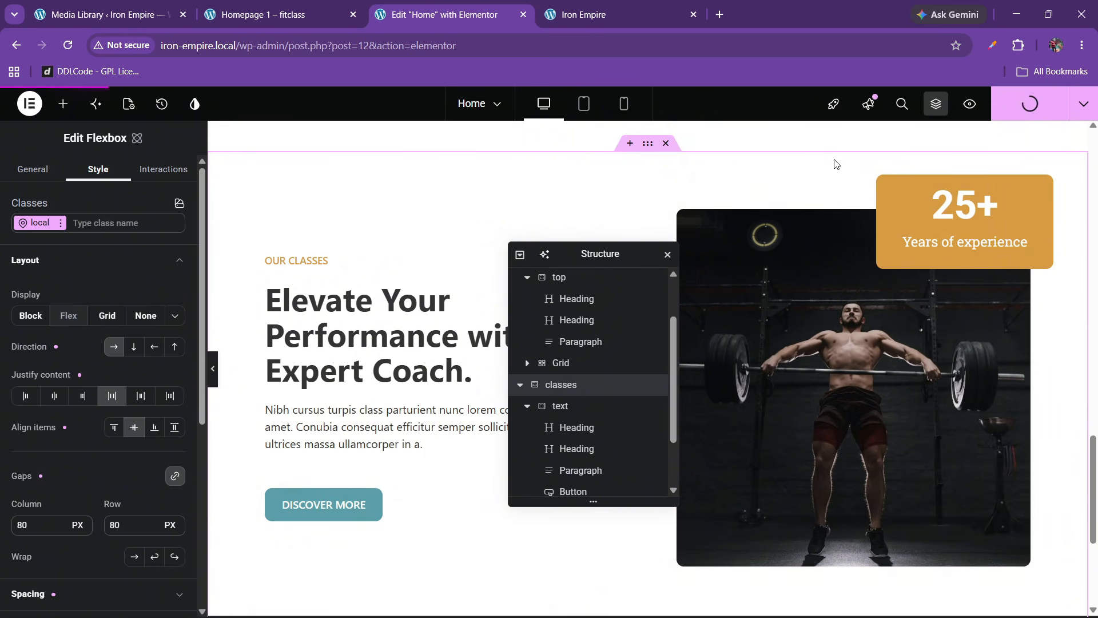
Step: Check the live classes section and examine the "Our Classes" trainers section on the fitclass reference homepage
{"action": "left_click", "coordinate": [618, 6]}
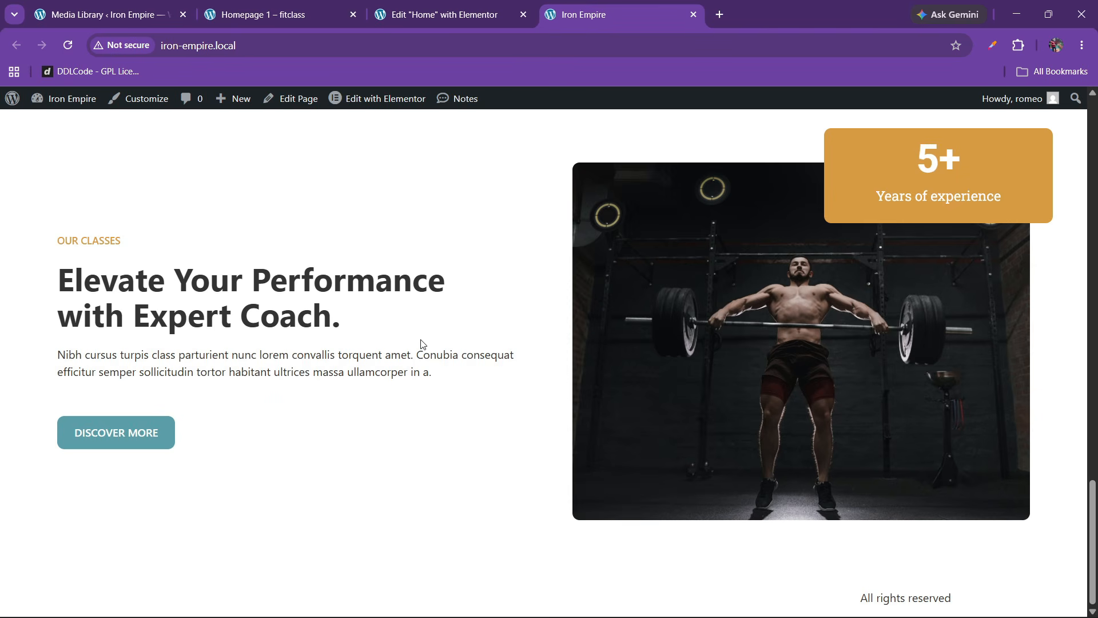
{"action": "scroll", "coordinate": [424, 343], "scroll_direction": "down", "scroll_amount": 4}
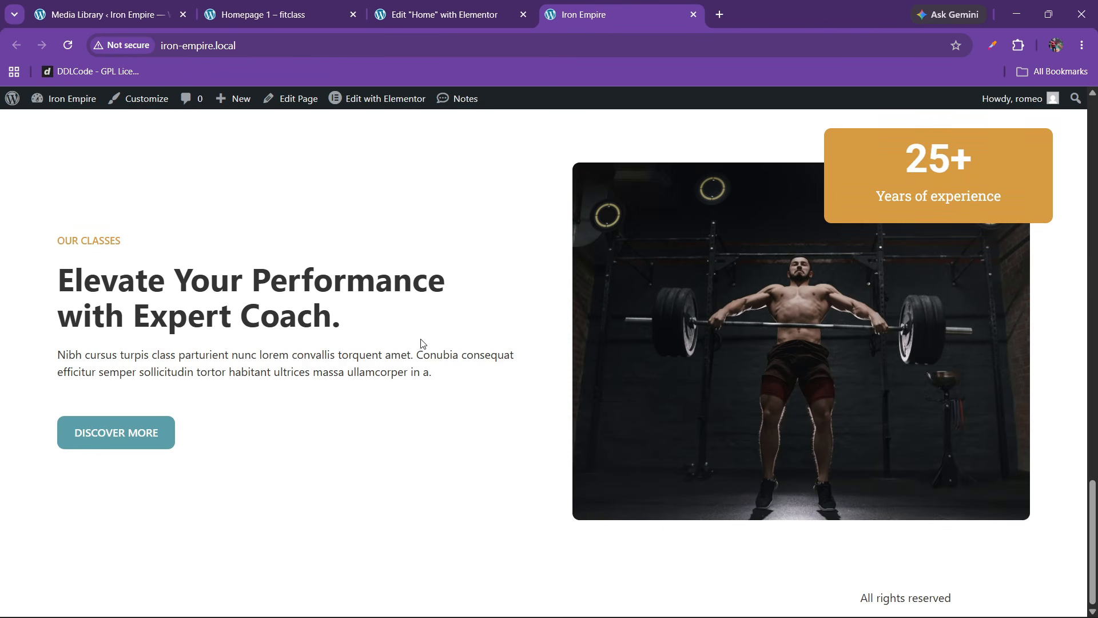
{"action": "left_click", "coordinate": [269, 15]}
{"action": "scroll", "coordinate": [369, 364], "scroll_direction": "down", "scroll_amount": 4}
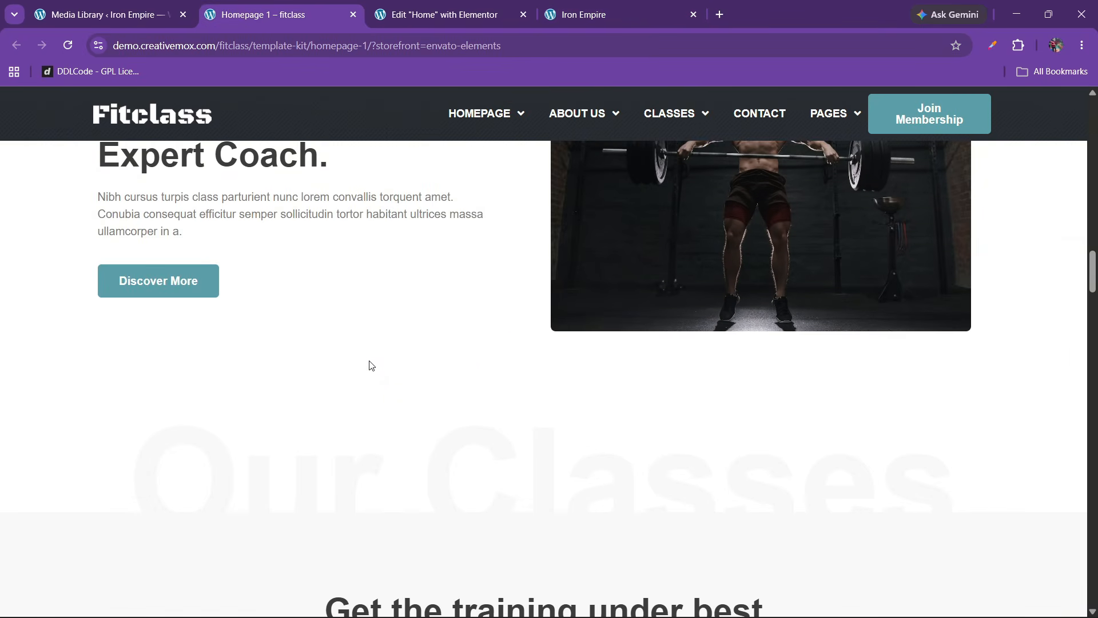
{"action": "scroll", "coordinate": [371, 365], "scroll_direction": "down", "scroll_amount": 6}
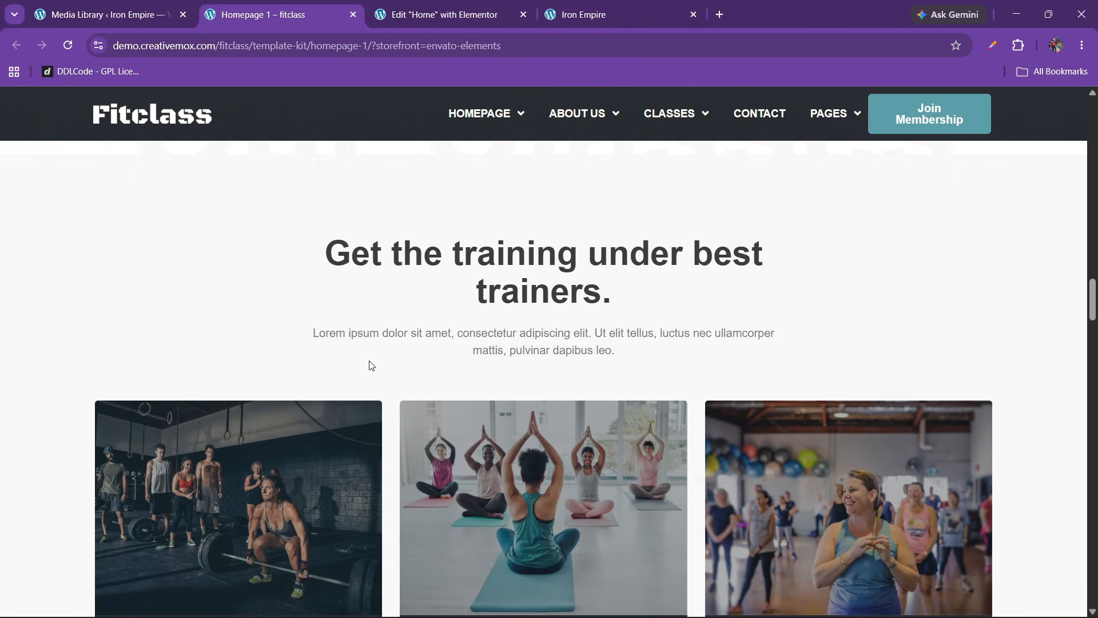
{"action": "scroll", "coordinate": [476, 369], "scroll_direction": "down", "scroll_amount": 8}
{"action": "scroll", "coordinate": [476, 368], "scroll_direction": "up", "scroll_amount": 8}
{"action": "scroll", "coordinate": [479, 373], "scroll_direction": "up", "scroll_amount": 3}
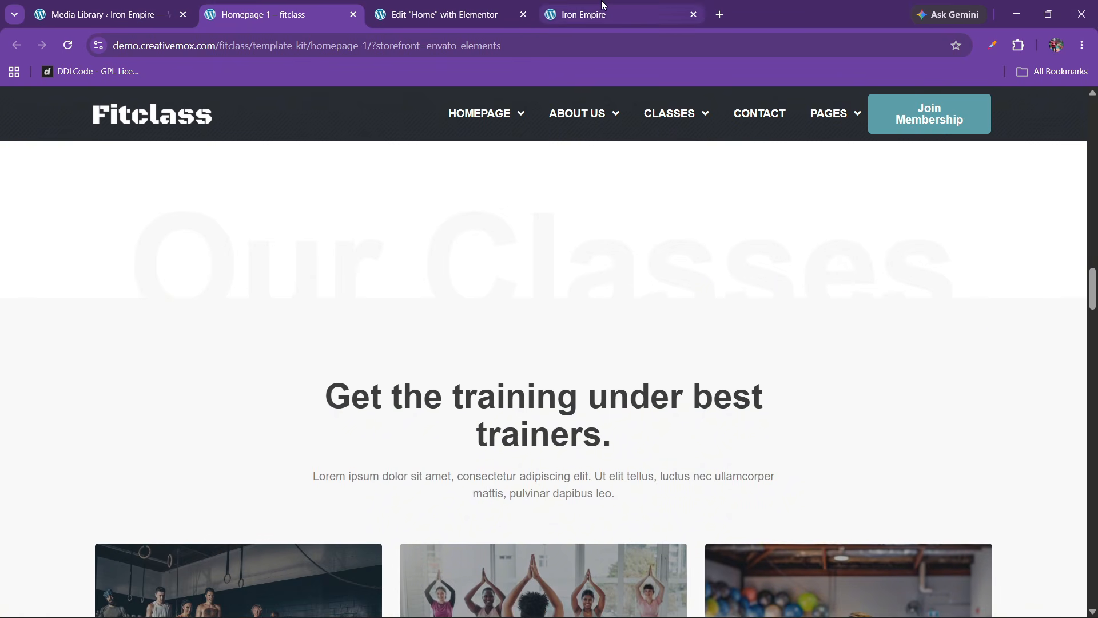
Step: Add a column-direction flexbox below the existing classes section in the Elementor editor and name it "classes"
{"action": "left_click", "coordinate": [440, 14]}
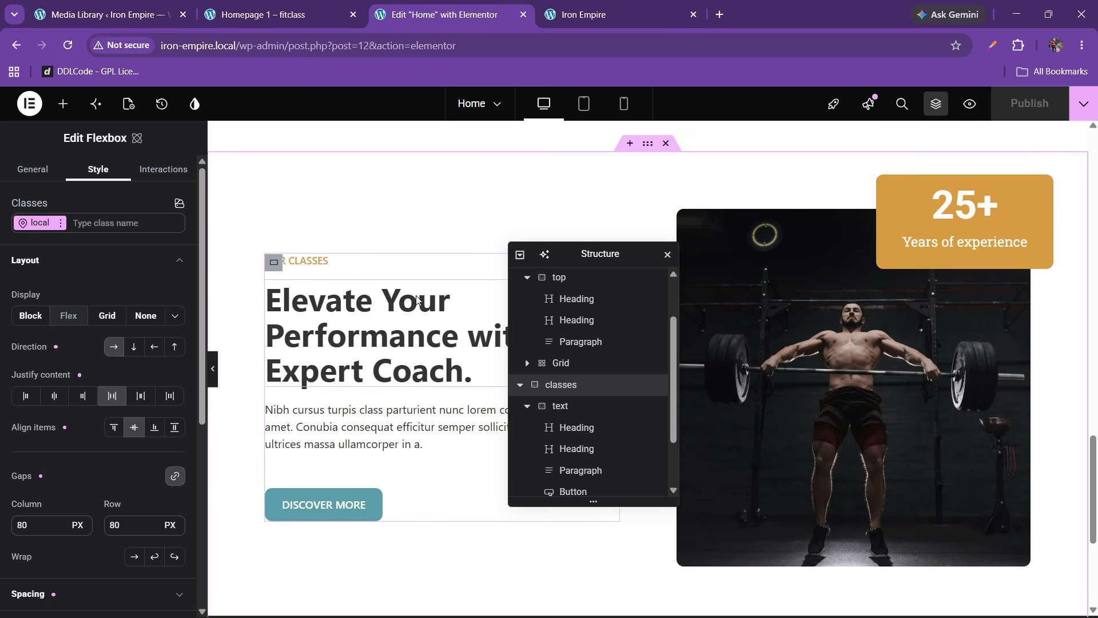
{"action": "scroll", "coordinate": [410, 318], "scroll_direction": "down", "scroll_amount": 5}
{"action": "left_click_drag", "start_coordinate": [569, 254], "coordinate": [768, 224]}
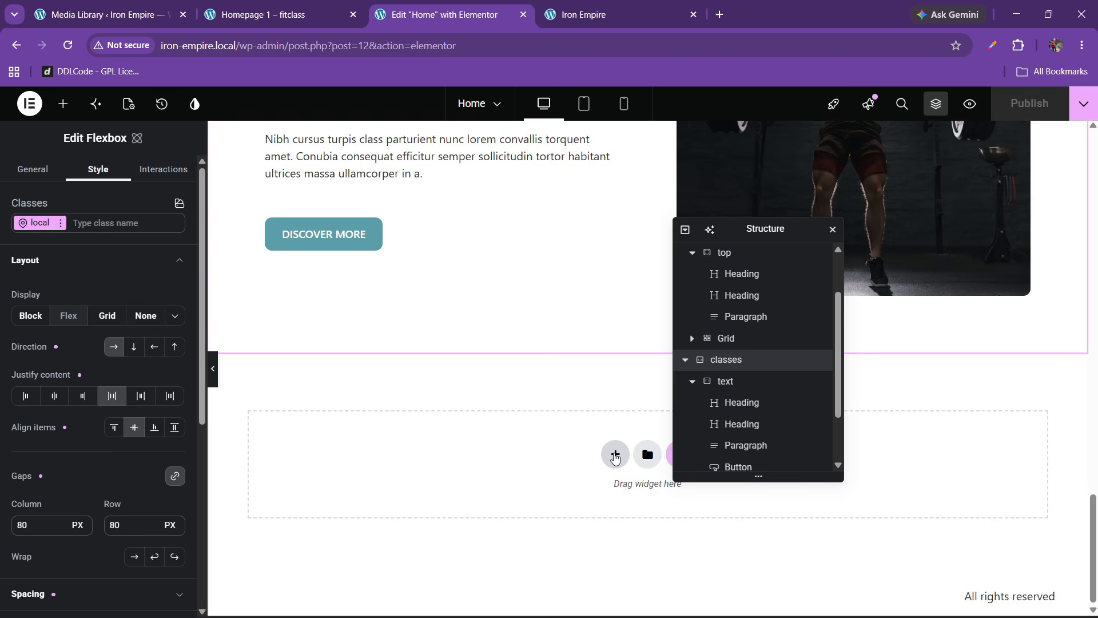
{"action": "left_click", "coordinate": [614, 456]}
{"action": "left_click", "coordinate": [601, 501]}
{"action": "left_click", "coordinate": [474, 493]}
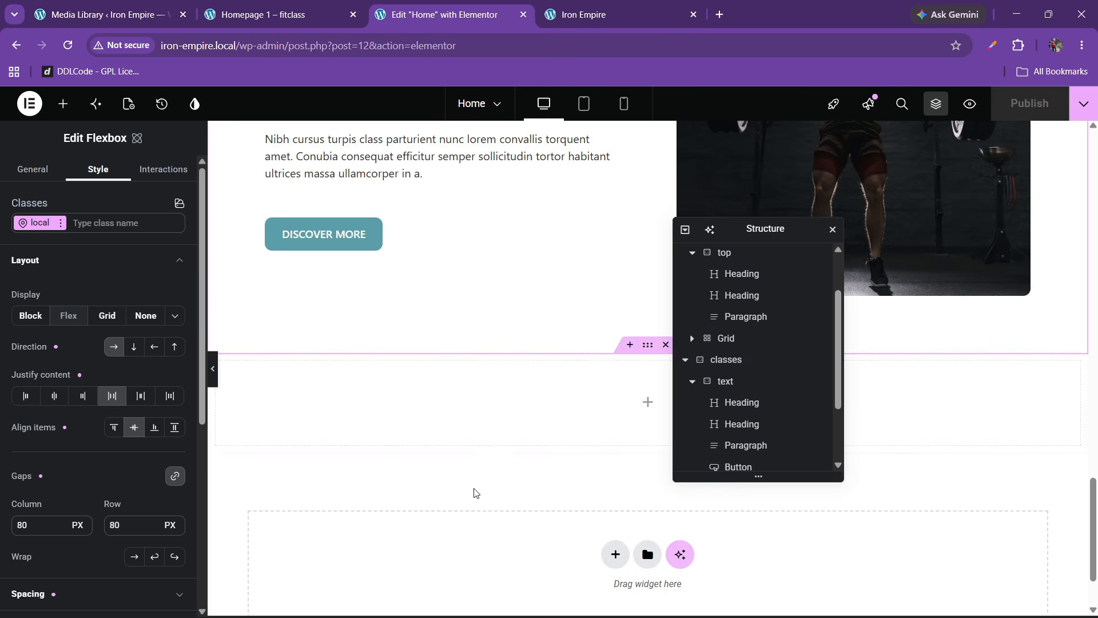
{"action": "scroll", "coordinate": [715, 446], "scroll_direction": "down", "scroll_amount": 3}
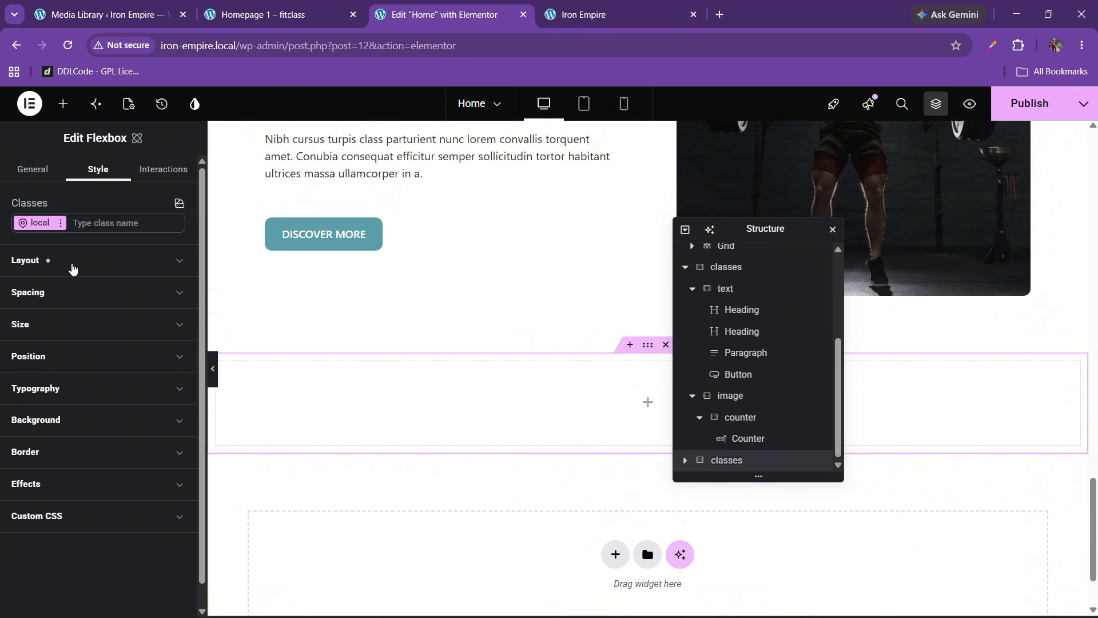
Step: Center the new flexbox's justified content and aligned items, and compare with the fitclass reference section
{"action": "left_click", "coordinate": [72, 267]}
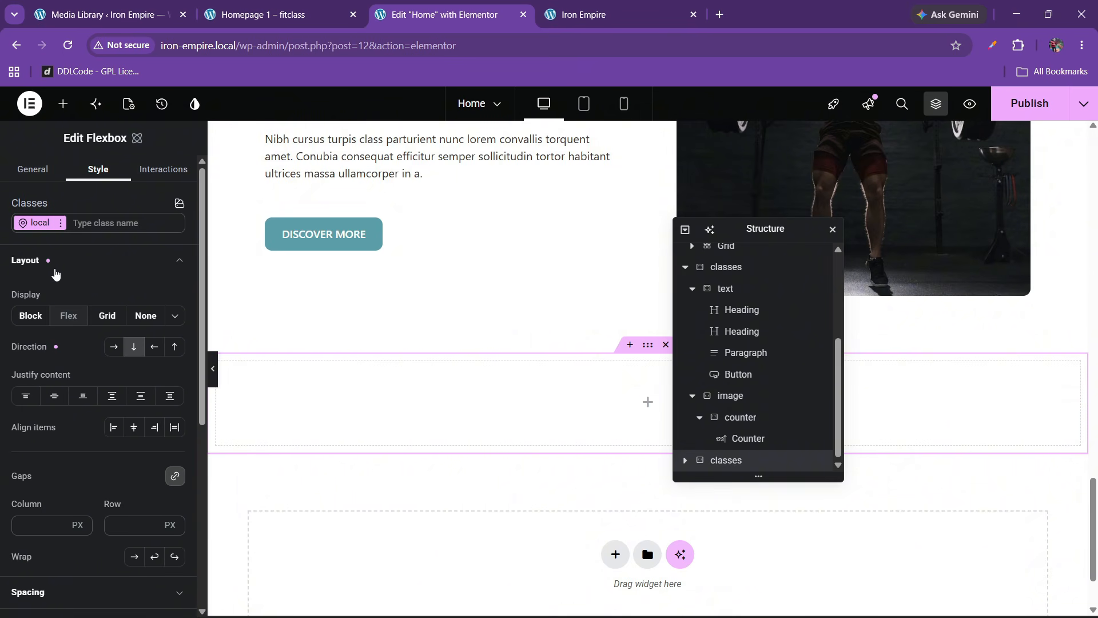
{"action": "left_click", "coordinate": [55, 273]}
{"action": "left_click", "coordinate": [55, 273]}
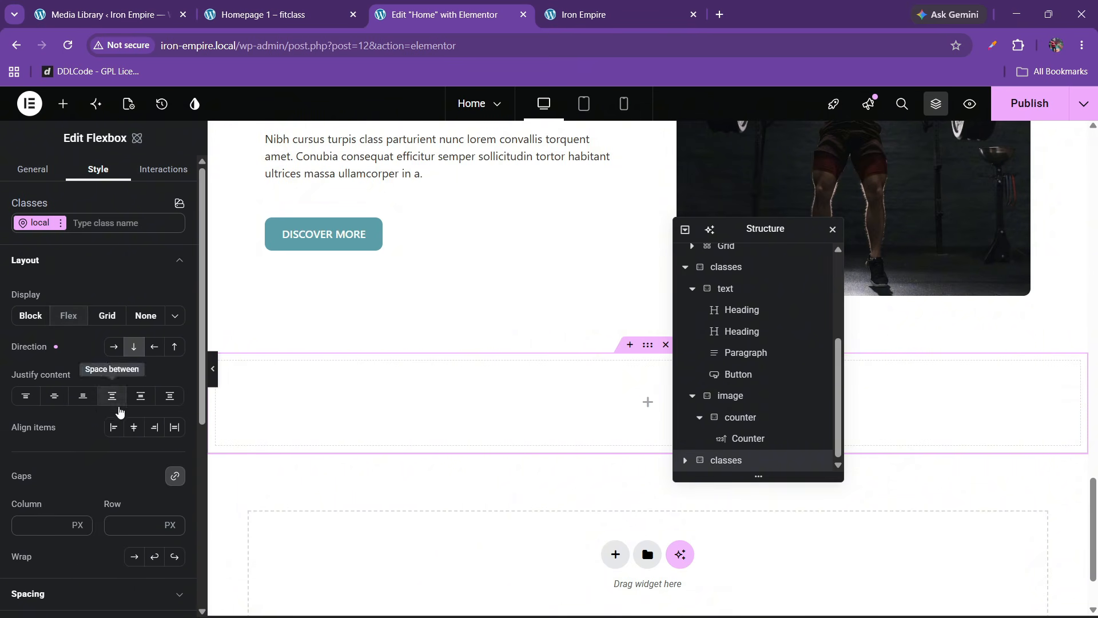
{"action": "left_click", "coordinate": [46, 264]}
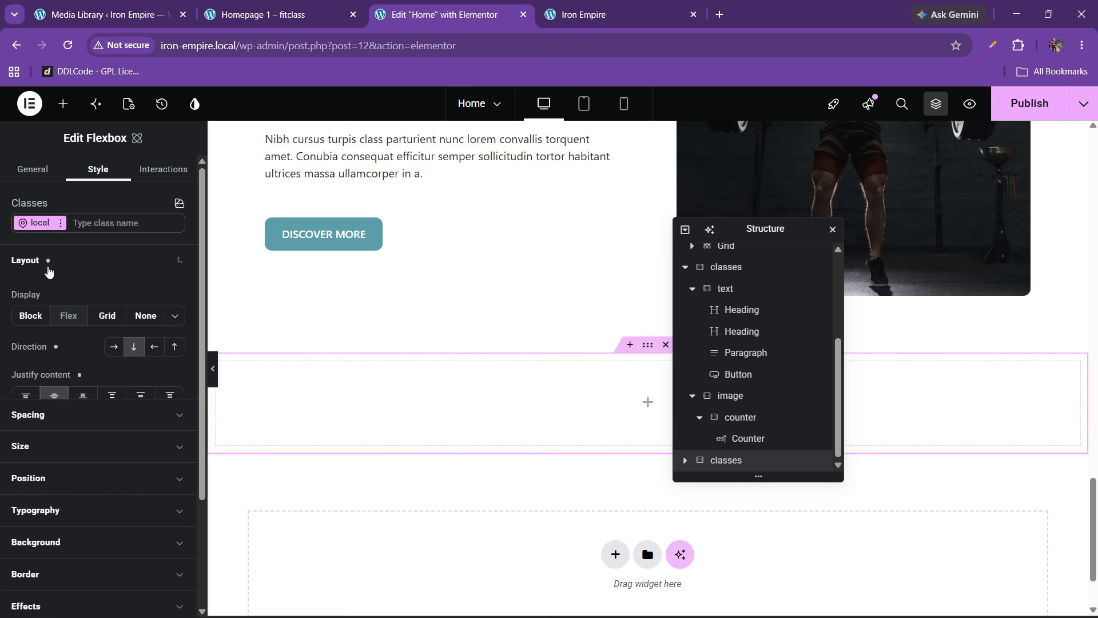
{"action": "left_click", "coordinate": [268, 15]}
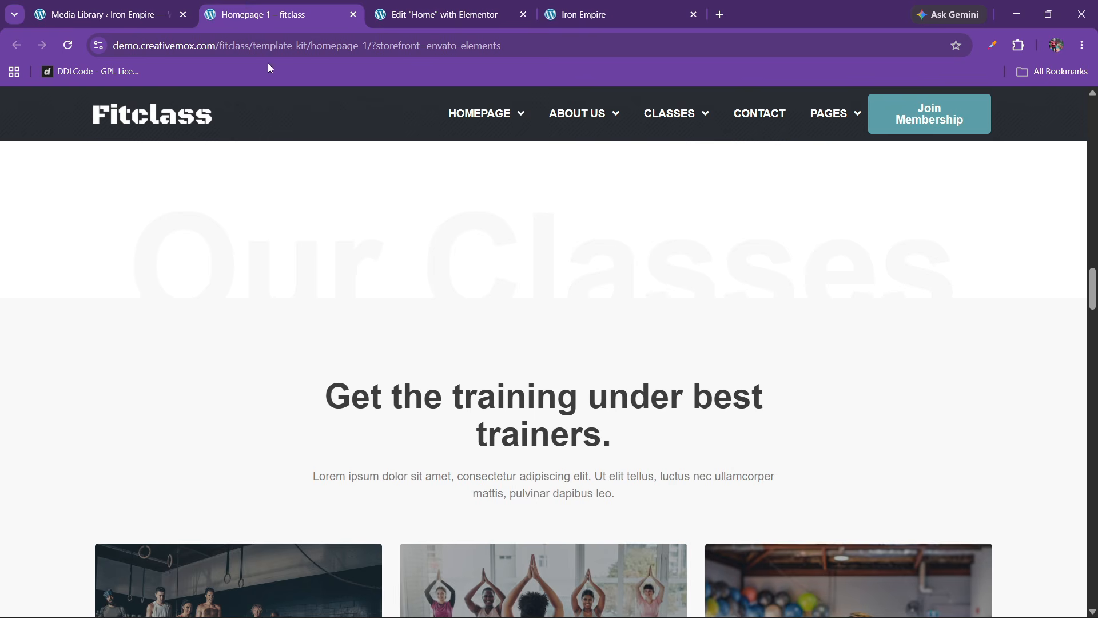
{"action": "left_click", "coordinate": [486, 14]}
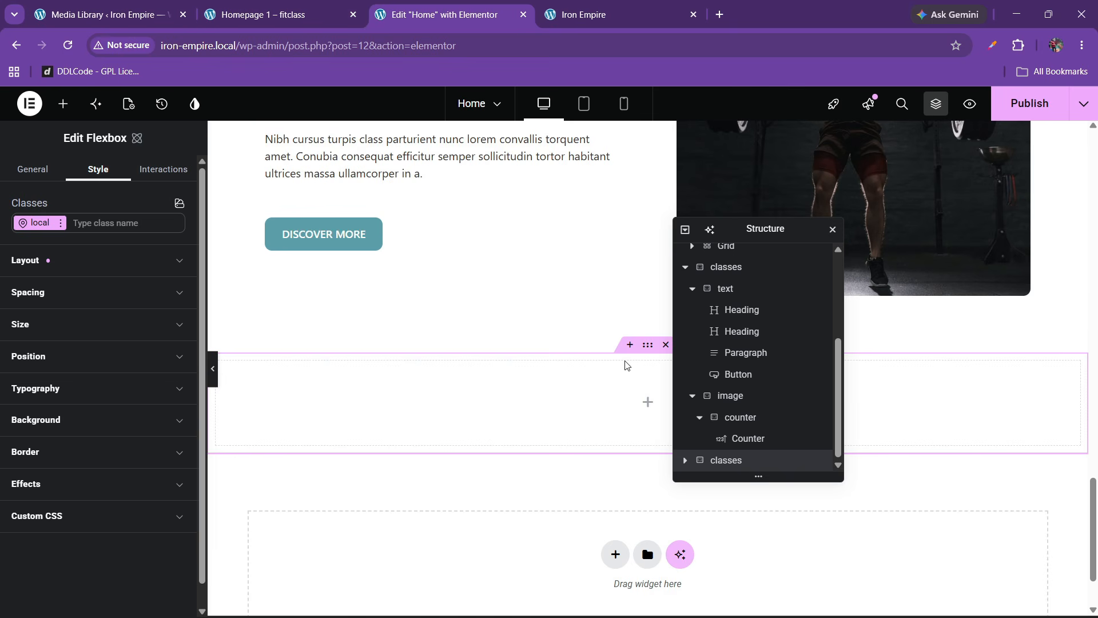
Step: Set the new classes flexbox's width to 100% and its padding to 80 PX on all sides
{"action": "left_click", "coordinate": [47, 325]}
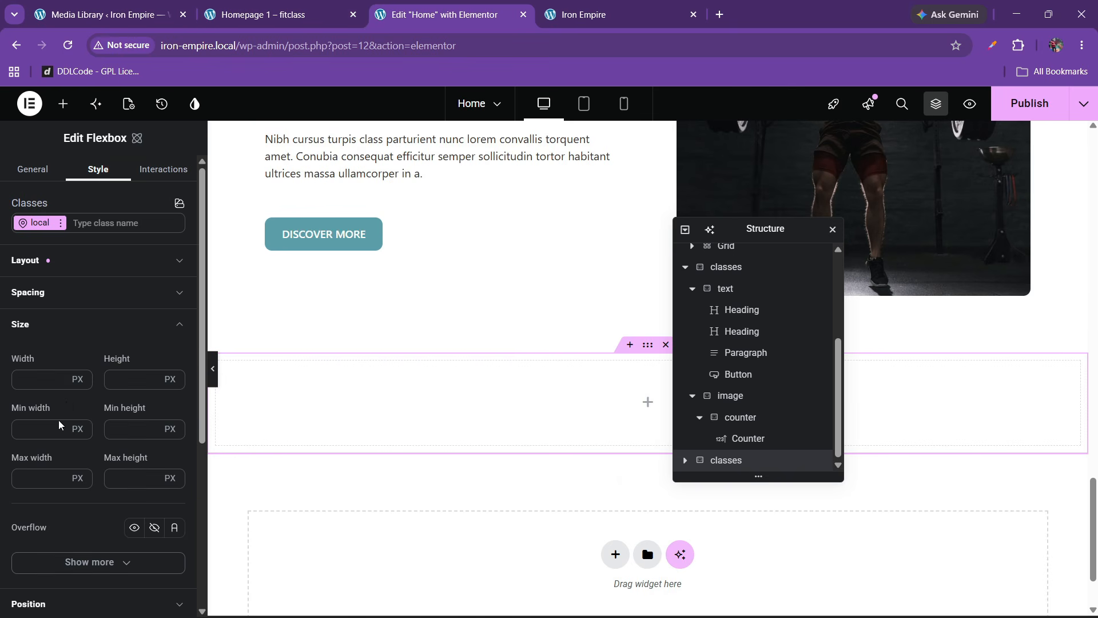
{"action": "left_click", "coordinate": [78, 379]}
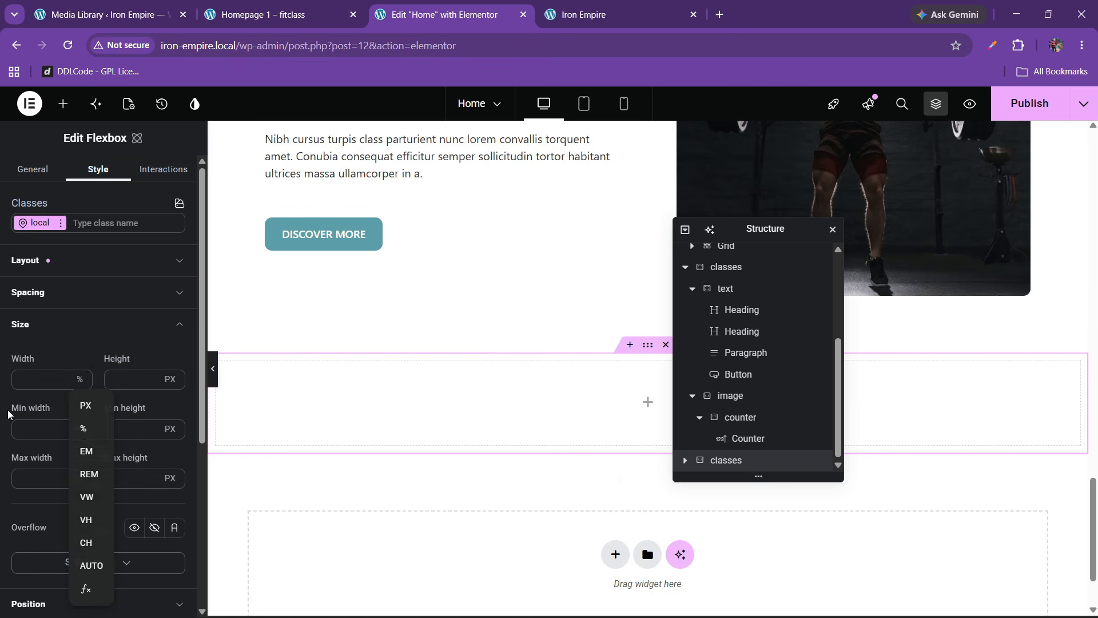
{"action": "left_click", "coordinate": [82, 427]}
{"action": "type", "text": "100"}
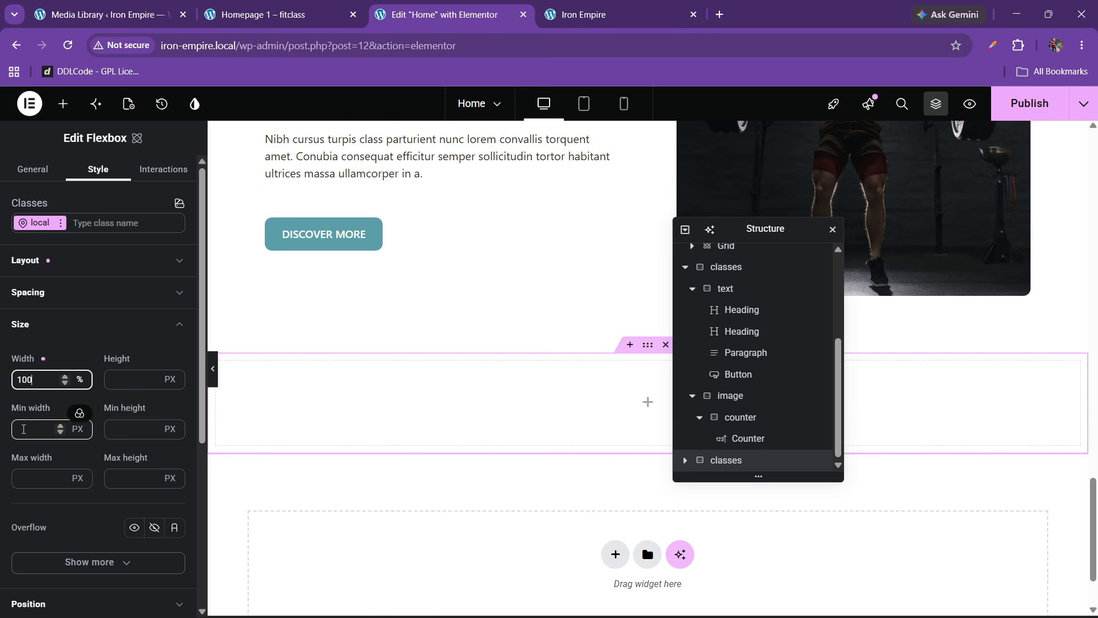
{"action": "left_click", "coordinate": [43, 324]}
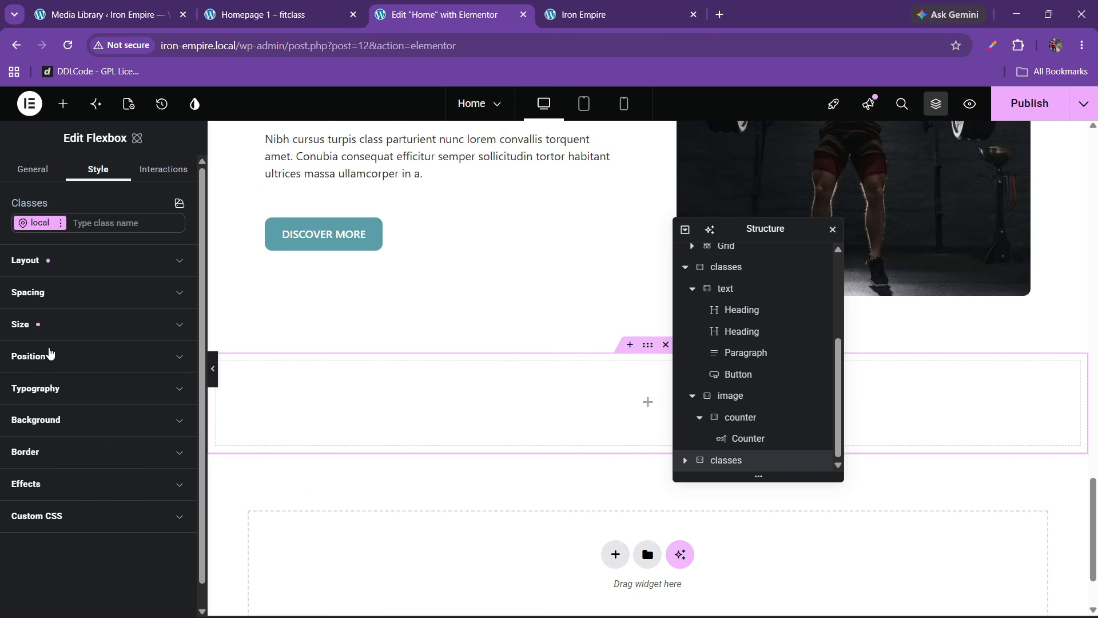
{"action": "left_click", "coordinate": [42, 285]}
{"action": "left_click", "coordinate": [46, 527]}
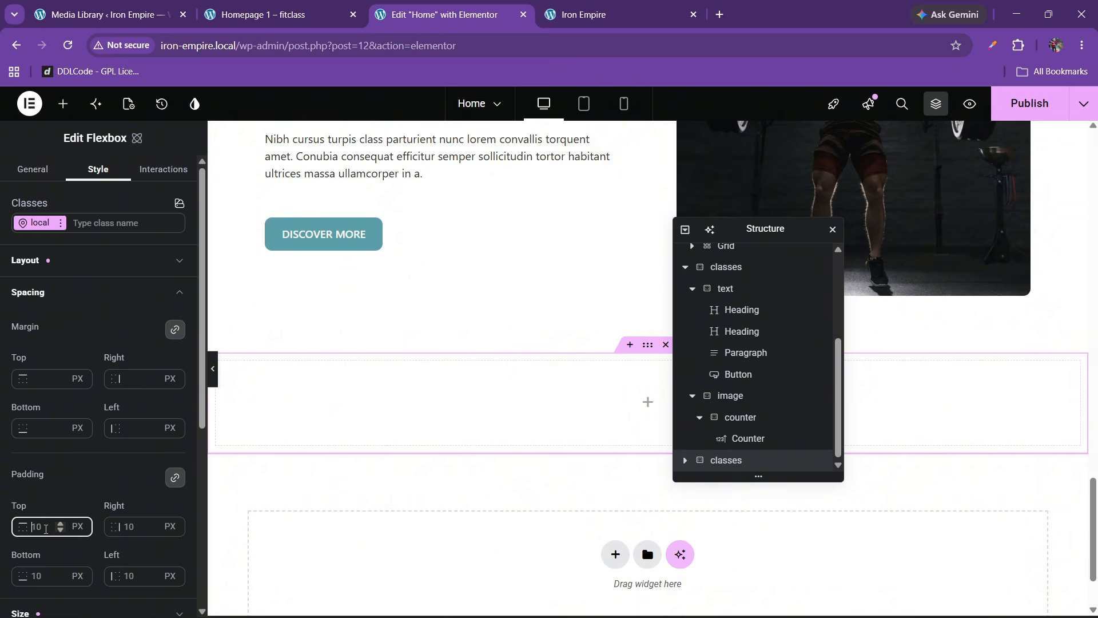
{"action": "type", "text": "80"}
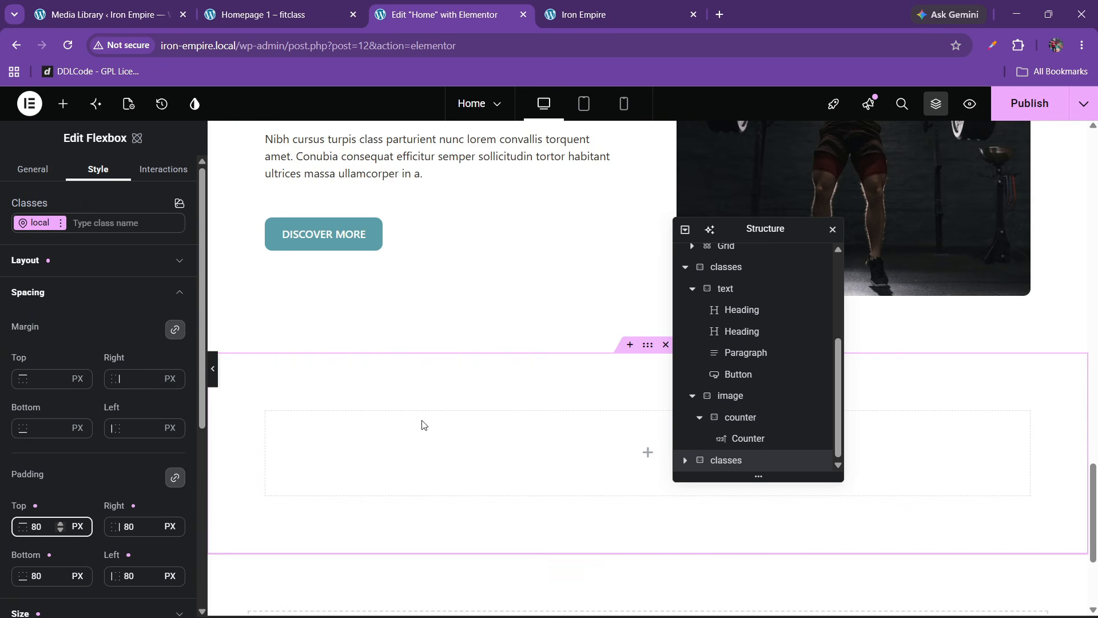
Step: Add a heading to the new classes flexbox with the title "Our Classes"
{"action": "left_click", "coordinate": [63, 104]}
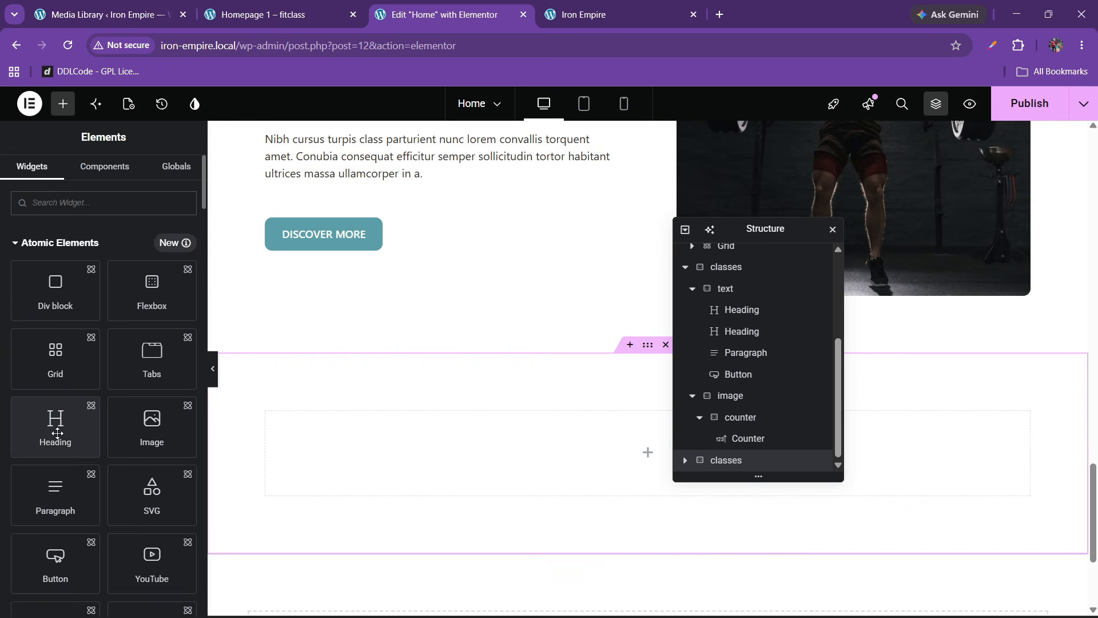
{"action": "left_click_drag", "start_coordinate": [55, 432], "coordinate": [552, 452]}
{"action": "left_click_drag", "start_coordinate": [71, 253], "coordinate": [2, 252]}
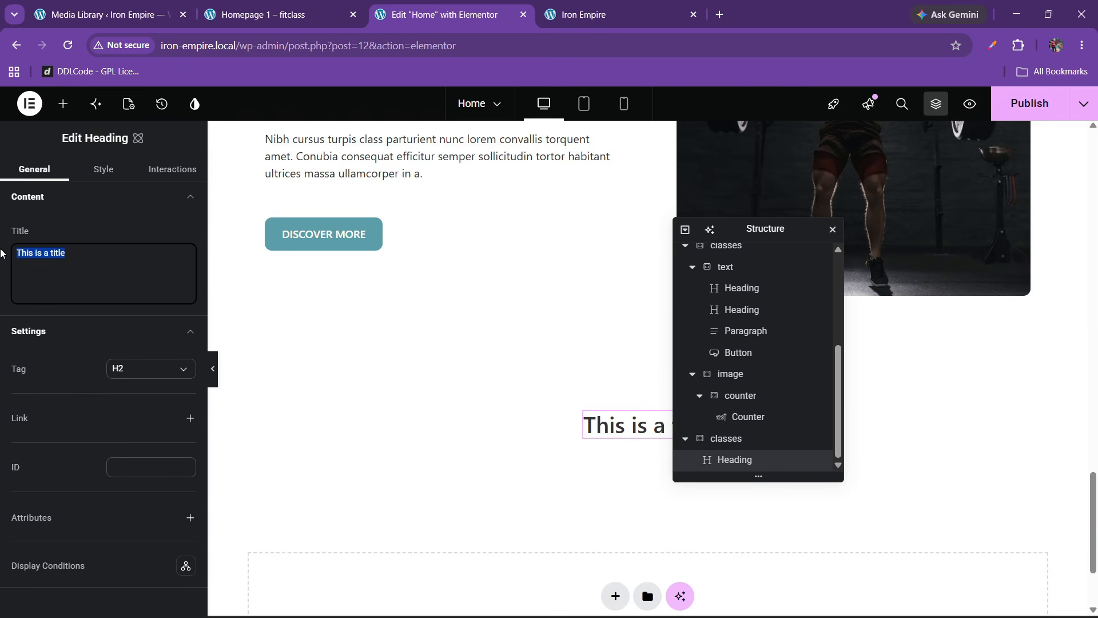
{"action": "type", "text": "Our Classes"}
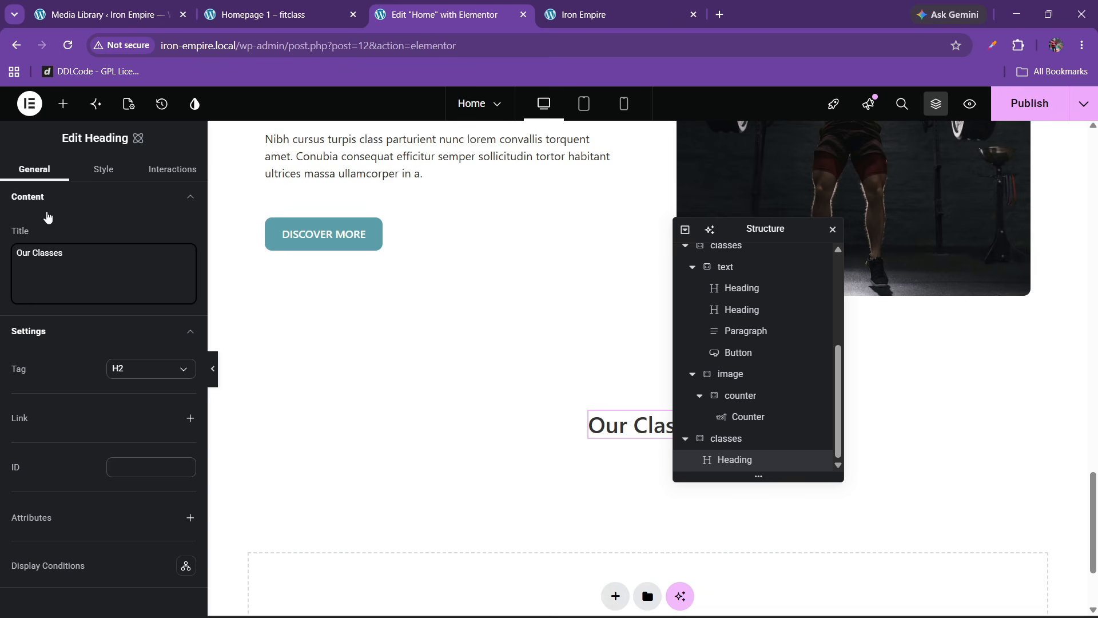
Step: Set the "Our Classes" heading's font size to 200 PX
{"action": "left_click", "coordinate": [102, 174]}
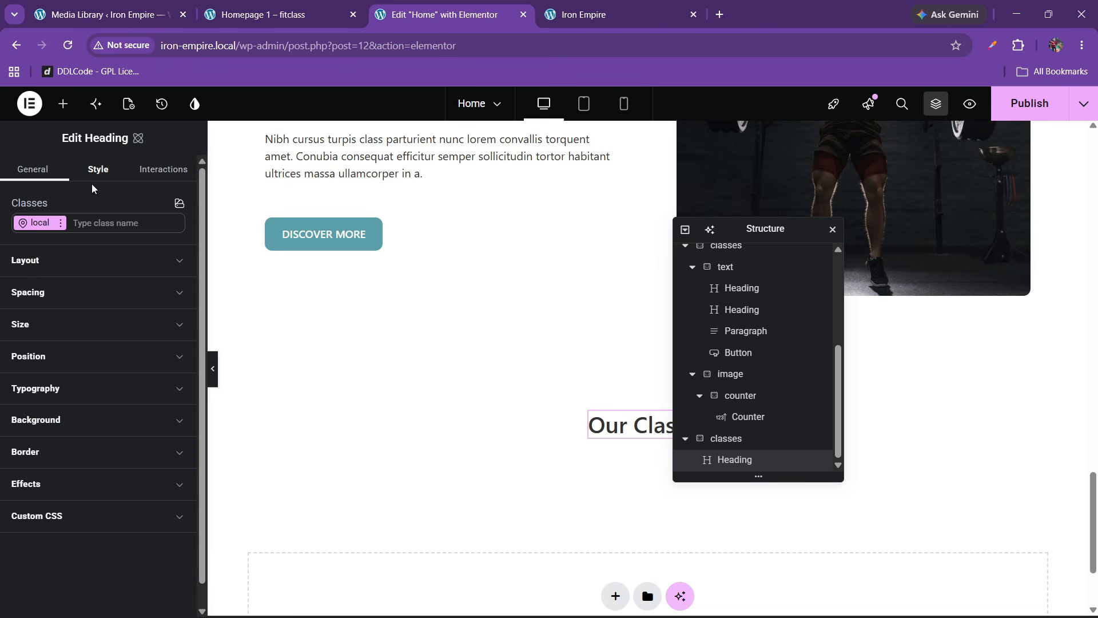
{"action": "left_click", "coordinate": [67, 390]}
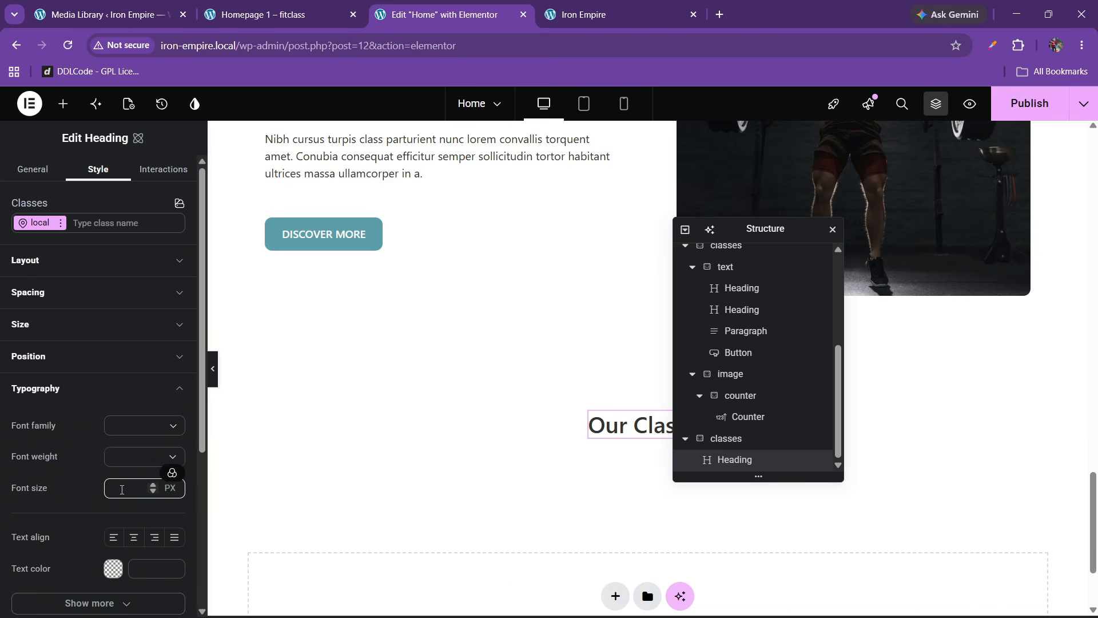
{"action": "type", "text": "100"}
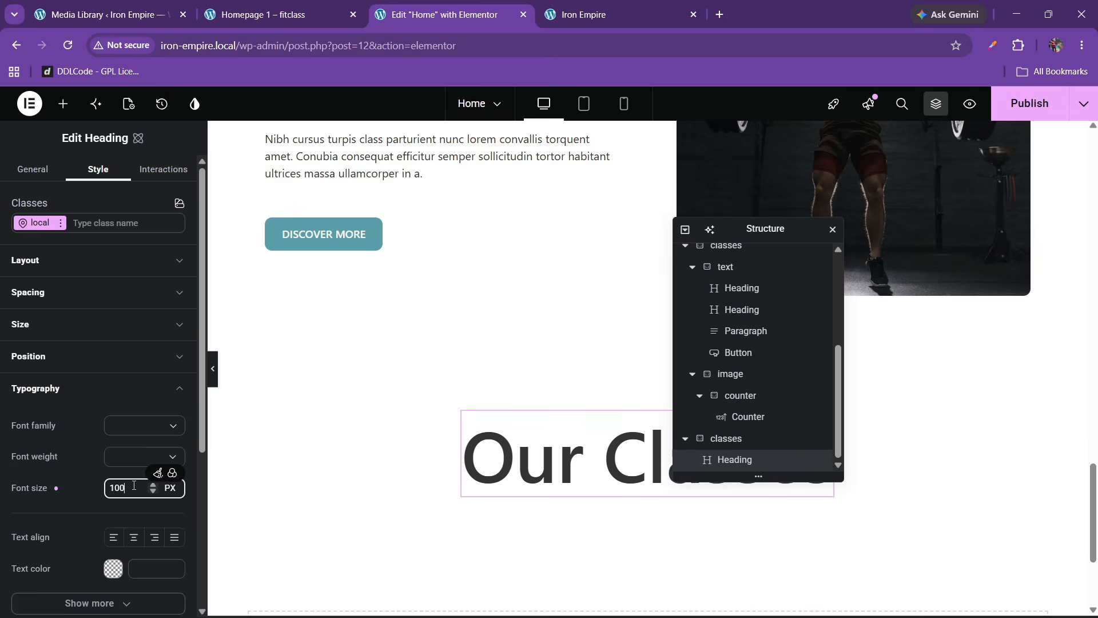
{"action": "key", "text": "BackSpace"}
{"action": "key", "text": "BackSpace"}
{"action": "key", "text": "BackSpace"}
{"action": "type", "text": "200"}
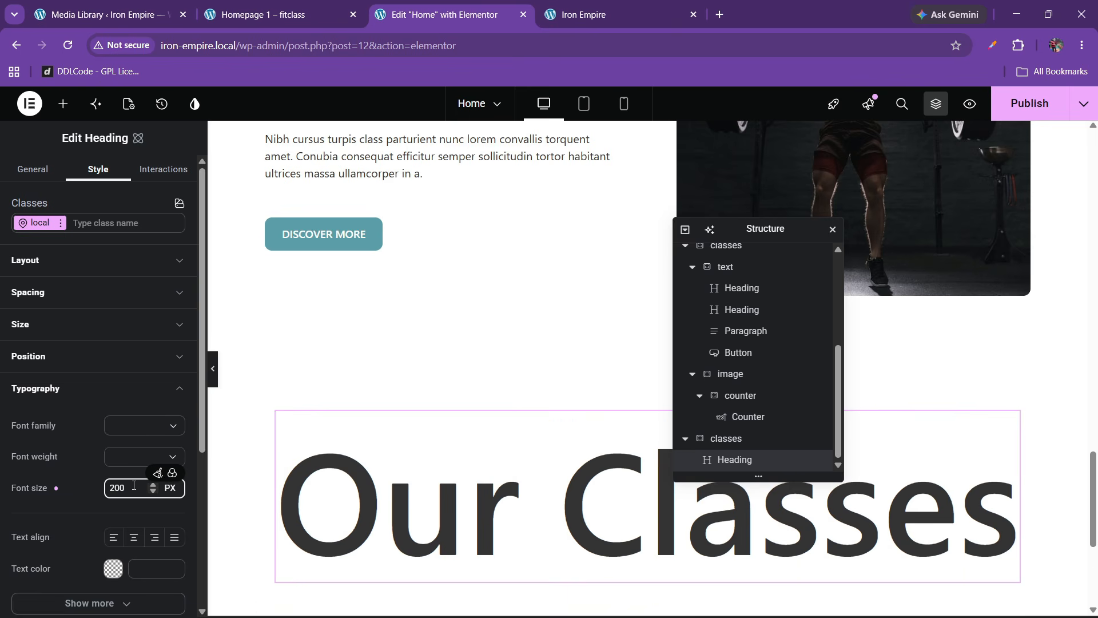
Step: Try a font size of 150 PX on the "Our Classes" heading and compare it with the fitclass reference
{"action": "left_click", "coordinate": [269, 15]}
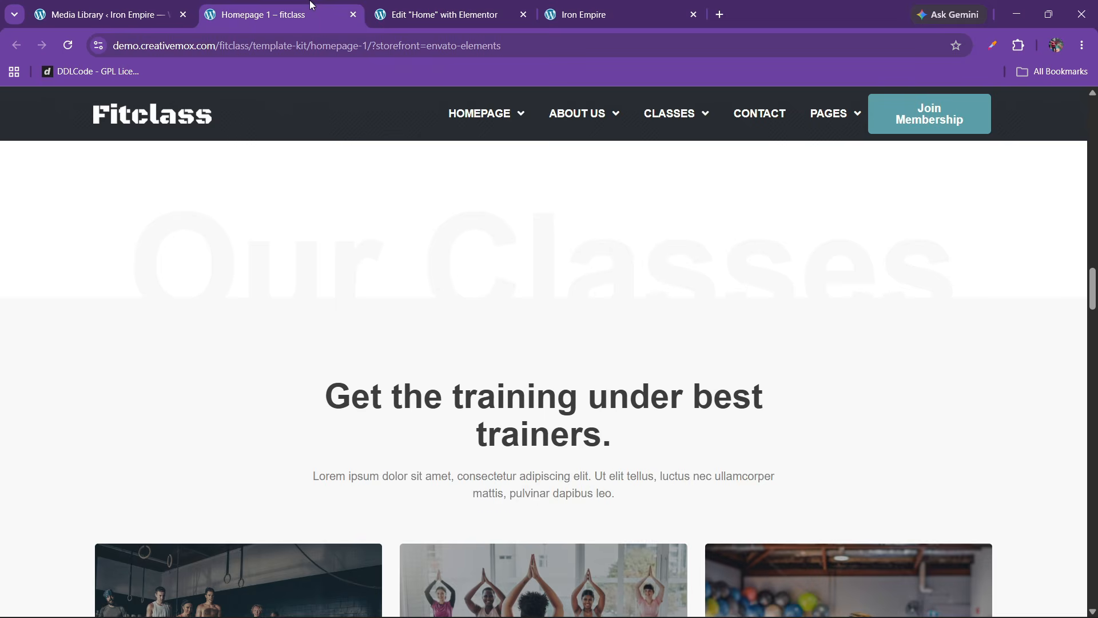
{"action": "left_click", "coordinate": [444, 15]}
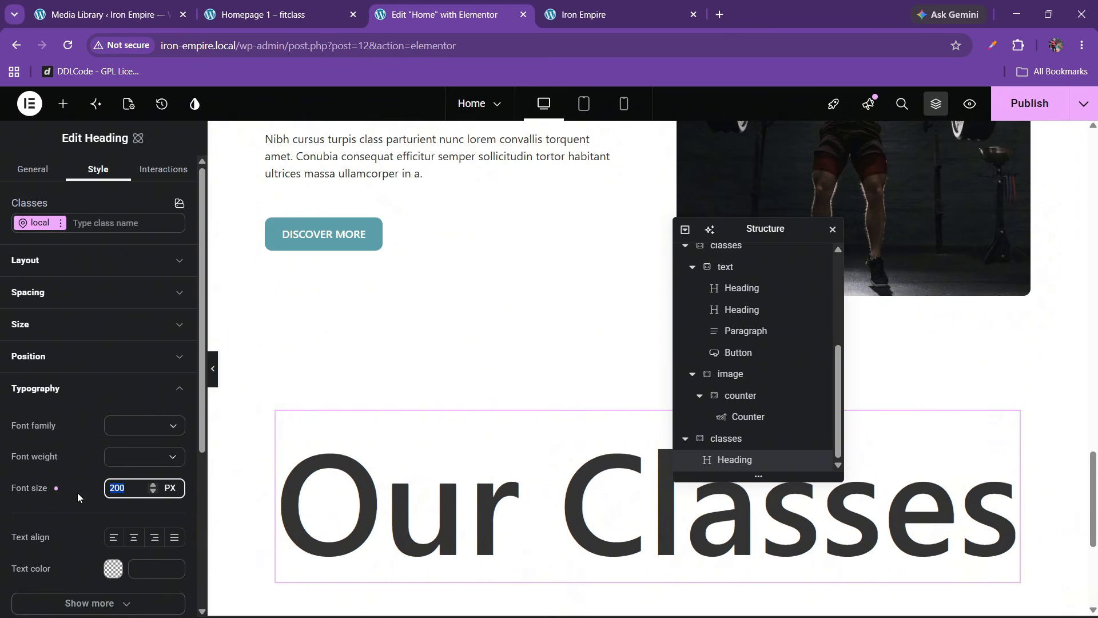
{"action": "type", "text": "150"}
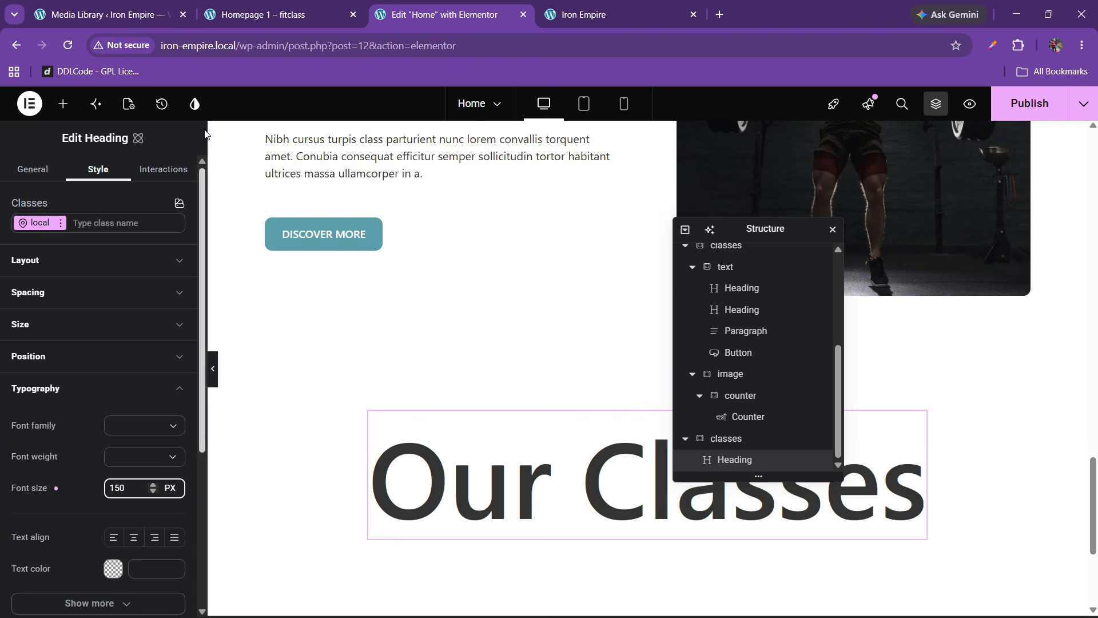
{"action": "left_click", "coordinate": [272, 10]}
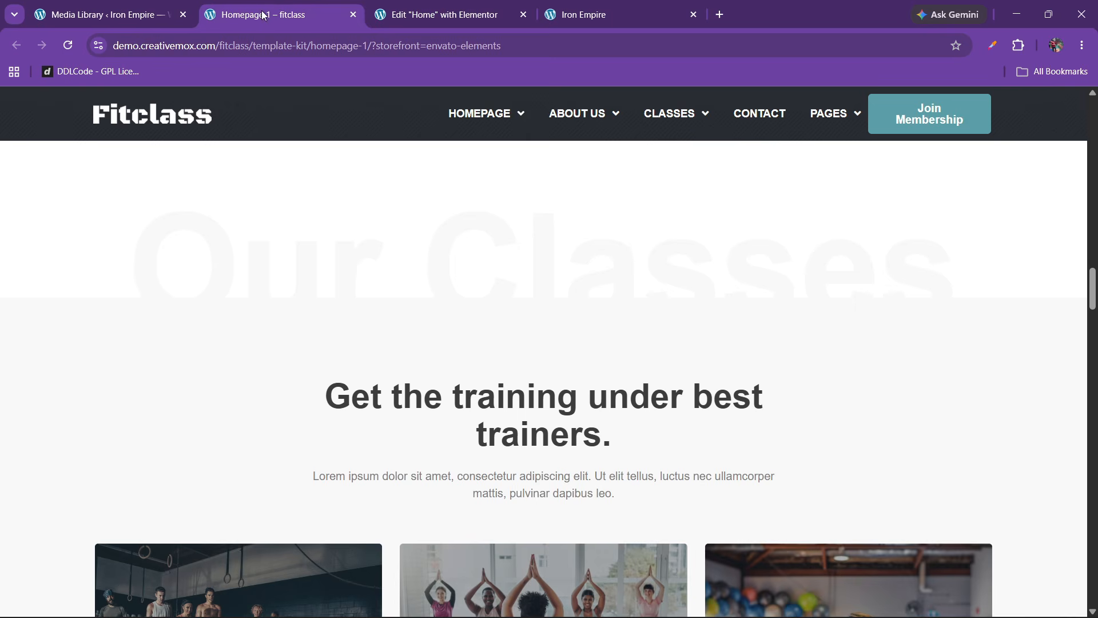
{"action": "left_click", "coordinate": [501, 7]}
{"action": "left_click", "coordinate": [333, 7]}
{"action": "left_click", "coordinate": [457, 7]}
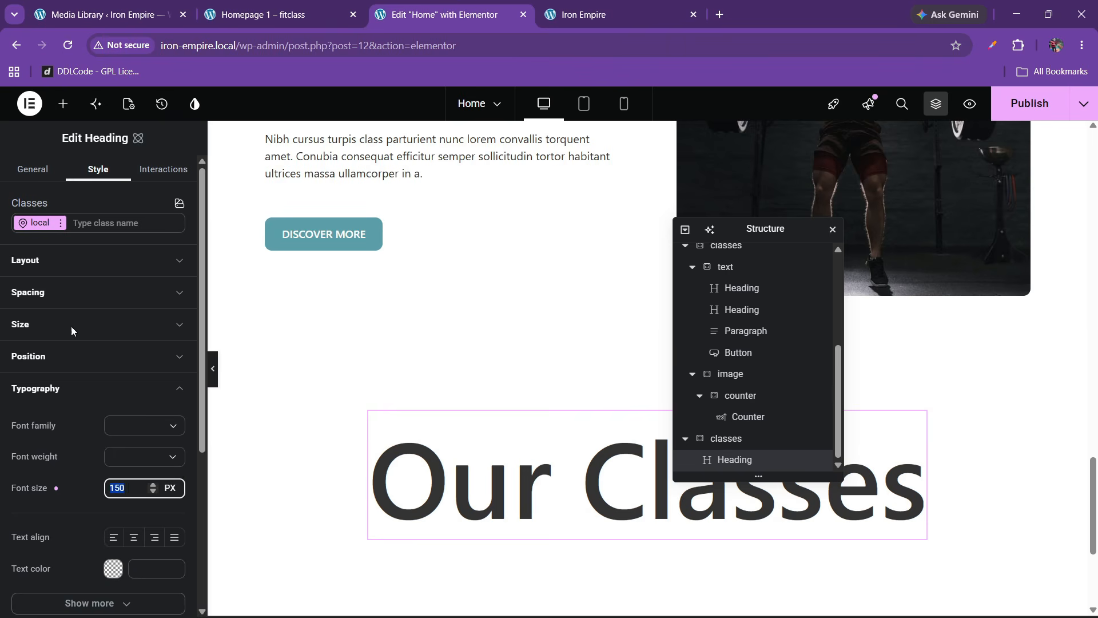
{"action": "left_click", "coordinate": [282, 5]}
{"action": "left_click", "coordinate": [452, 11]}
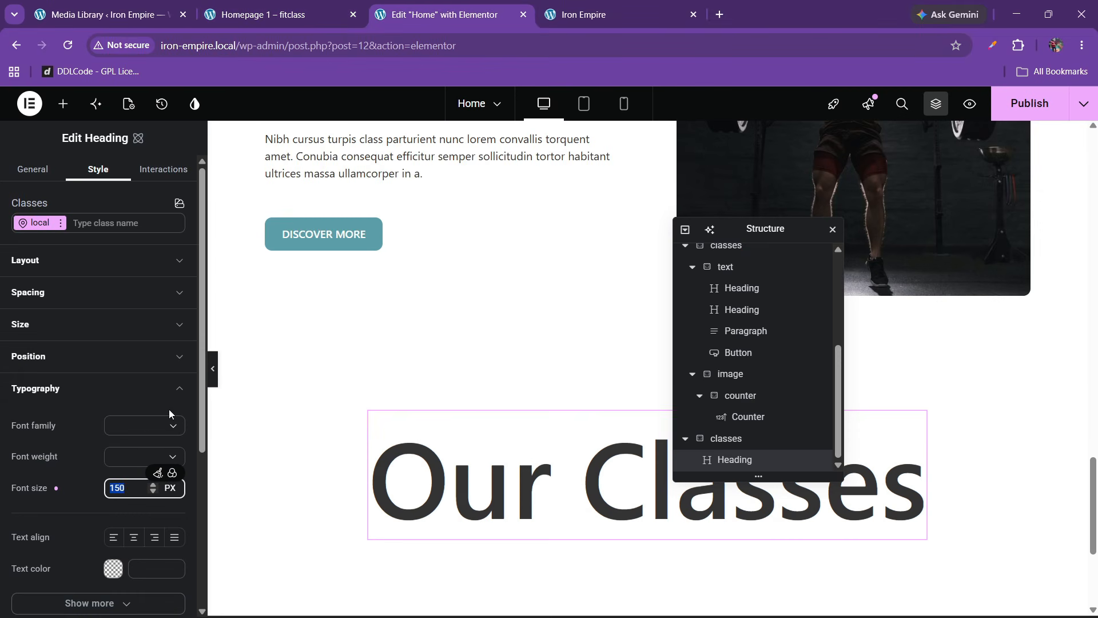
Step: Try a font size of 220 PX on the "Our Classes" heading, and set it back to 200 PX
{"action": "type", "text": "200"}
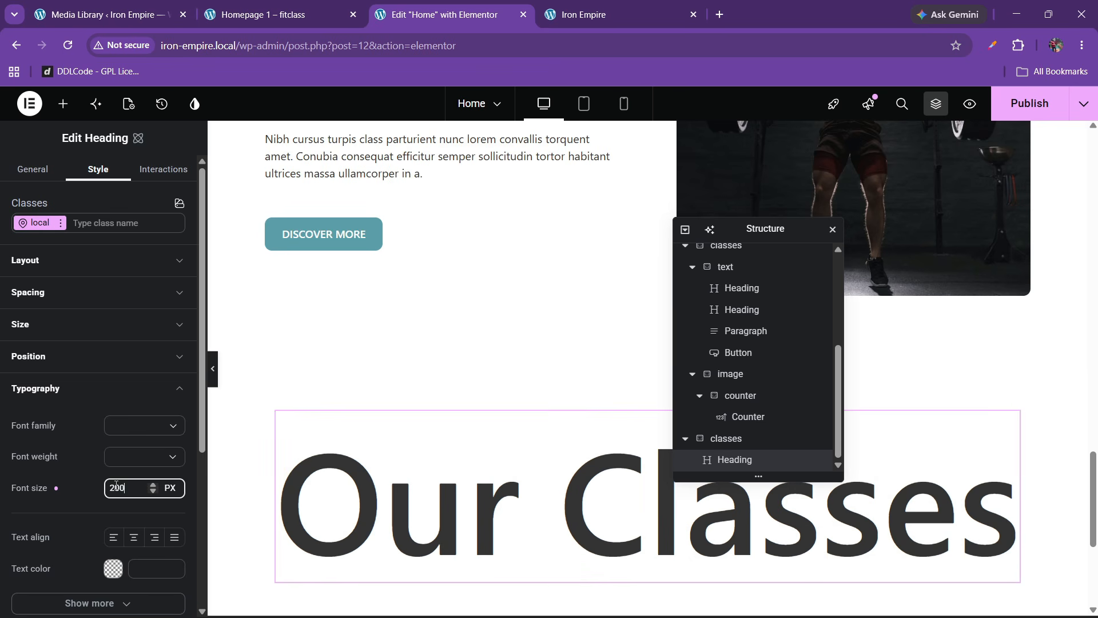
{"action": "key", "text": "BackSpace"}
{"action": "key", "text": "BackSpace"}
{"action": "key", "text": "BackSpace"}
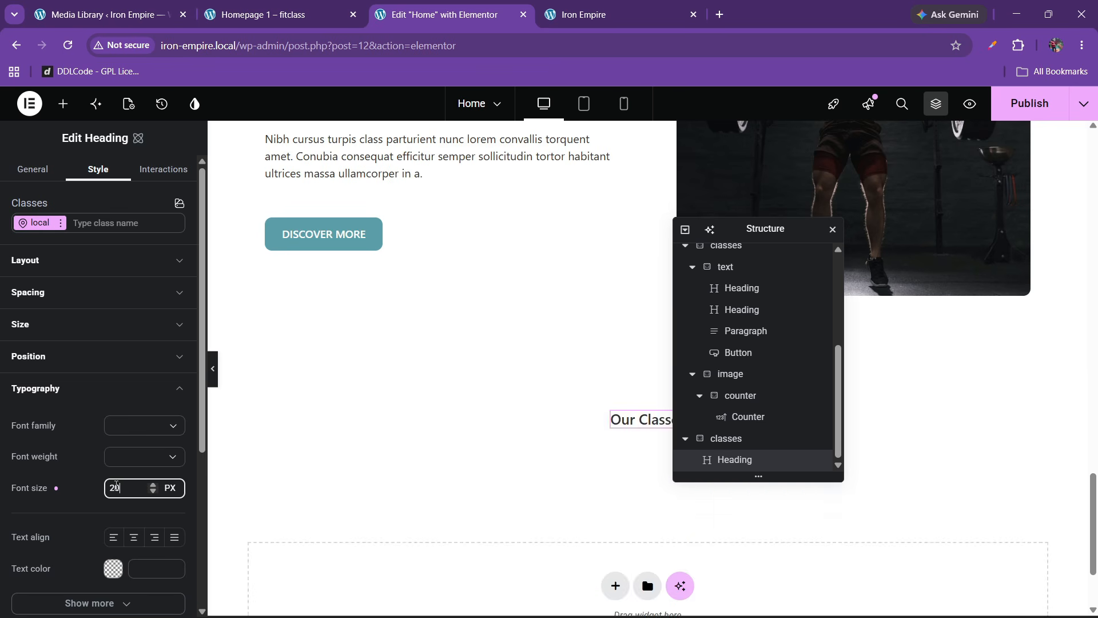
{"action": "type", "text": "220"}
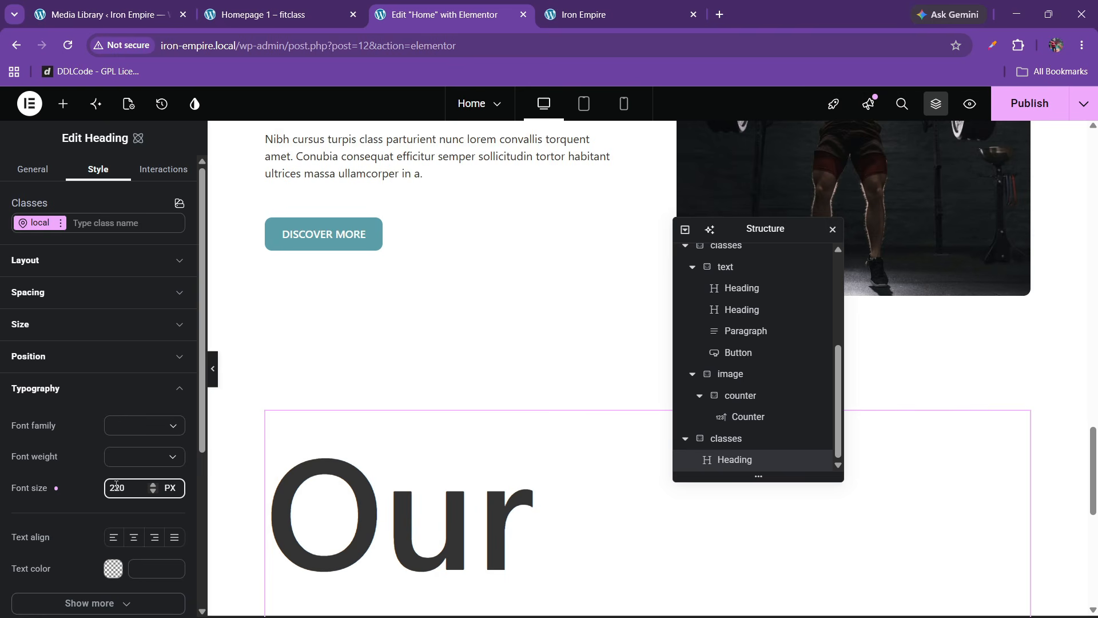
{"action": "key", "text": "BackSpace"}
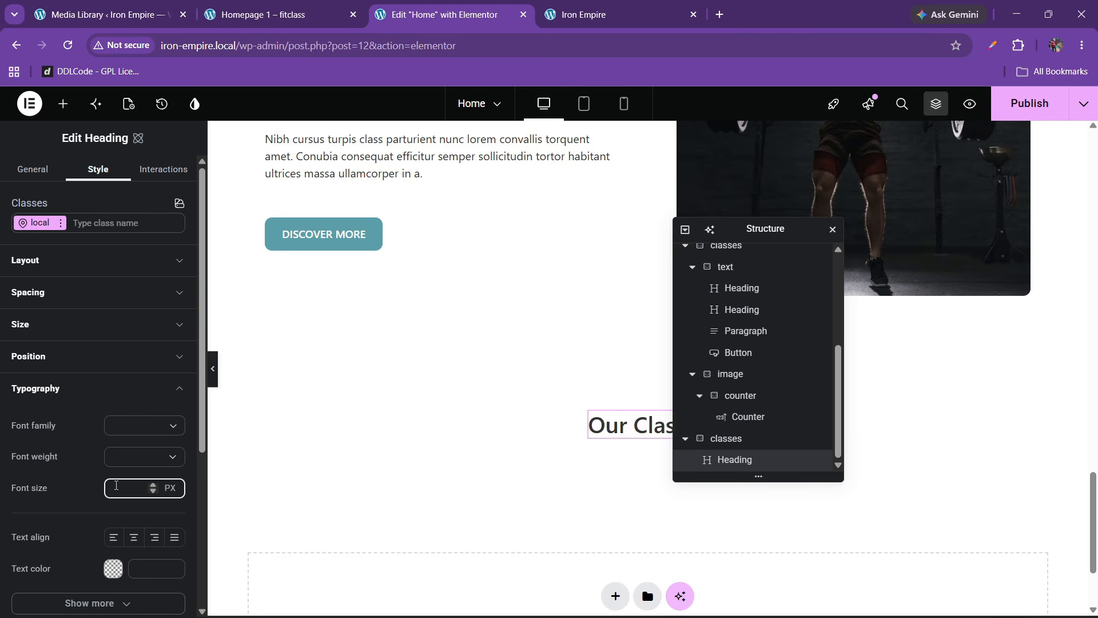
{"action": "type", "text": "0"}
{"action": "key", "text": "BackSpace"}
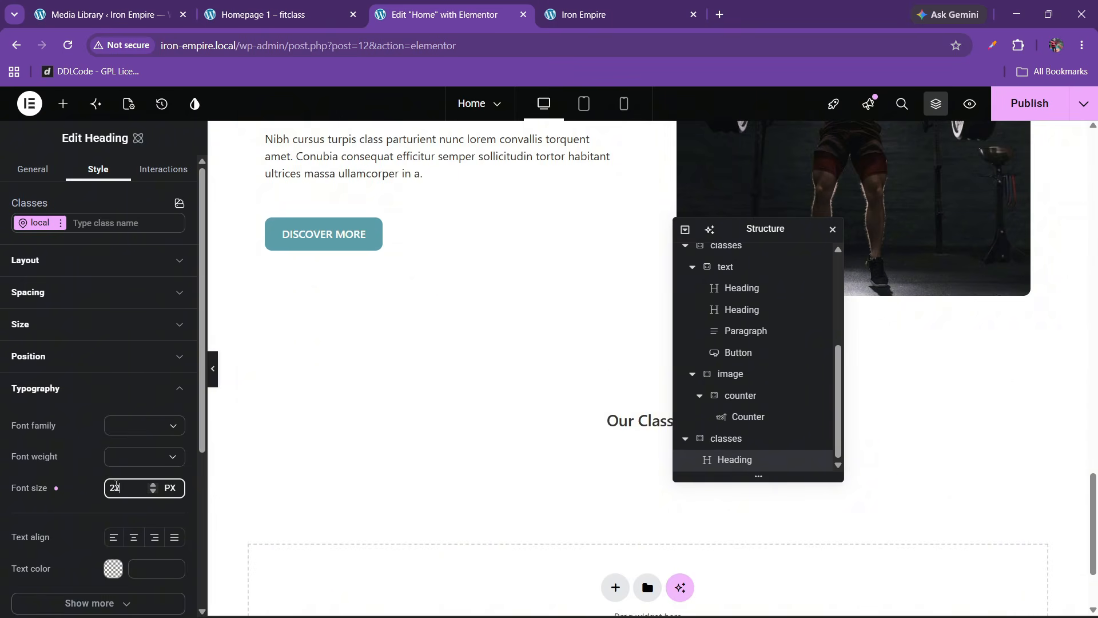
{"action": "type", "text": "00"}
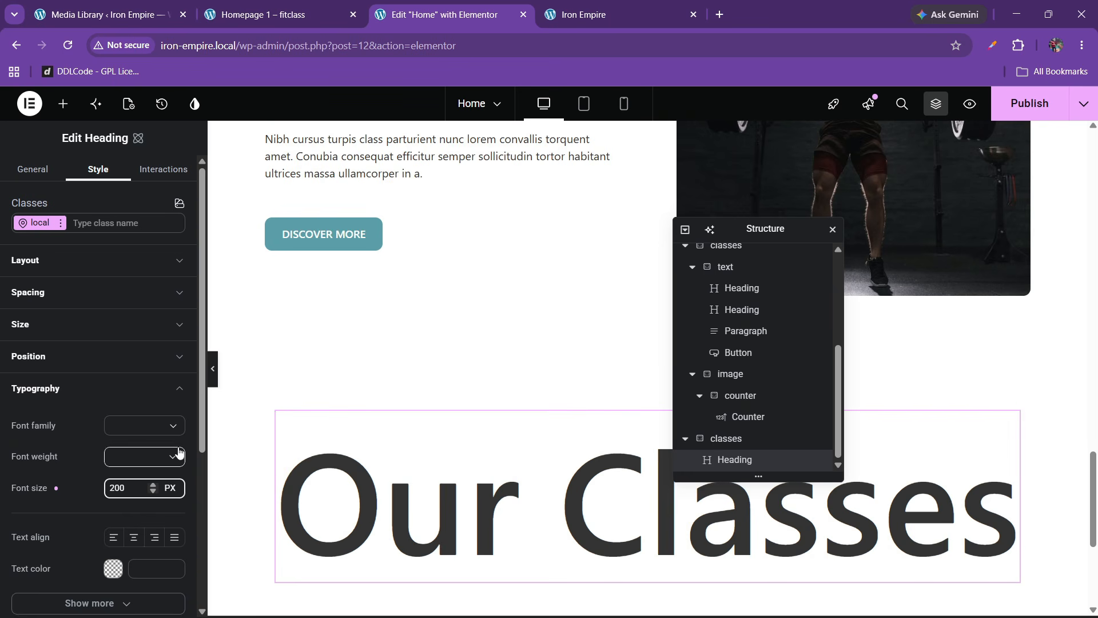
Step: Set the "Our Classes" heading's text color to #f8f8f8 and compare it with the fitclass reference
{"action": "left_click", "coordinate": [73, 383]}
{"action": "left_click", "coordinate": [73, 383]}
{"action": "left_click", "coordinate": [113, 568]}
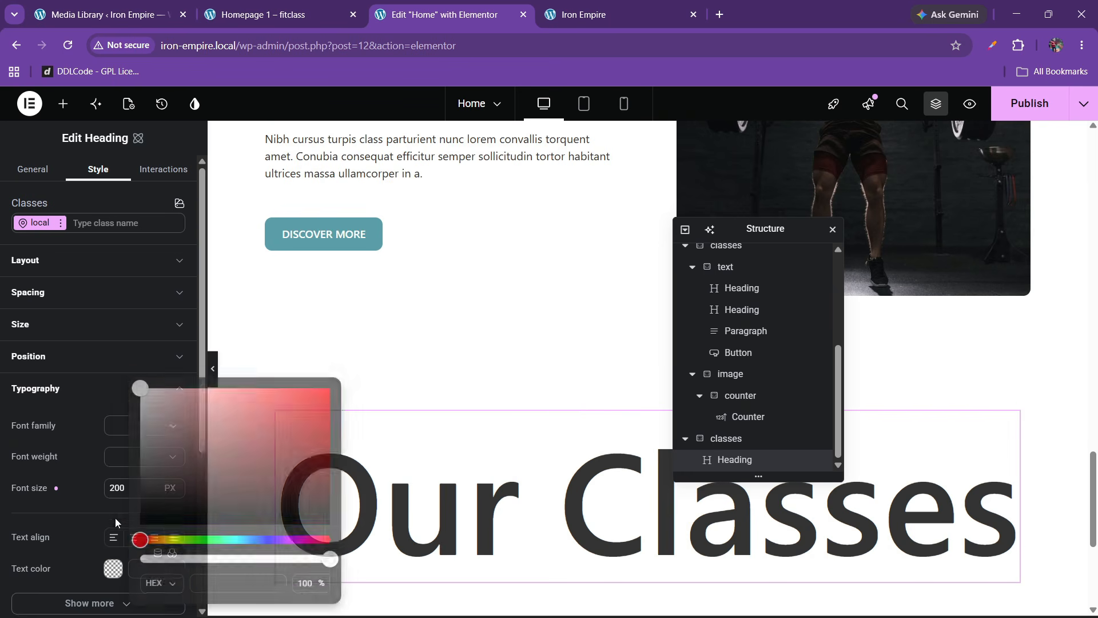
{"action": "left_click_drag", "start_coordinate": [218, 489], "coordinate": [90, 383]}
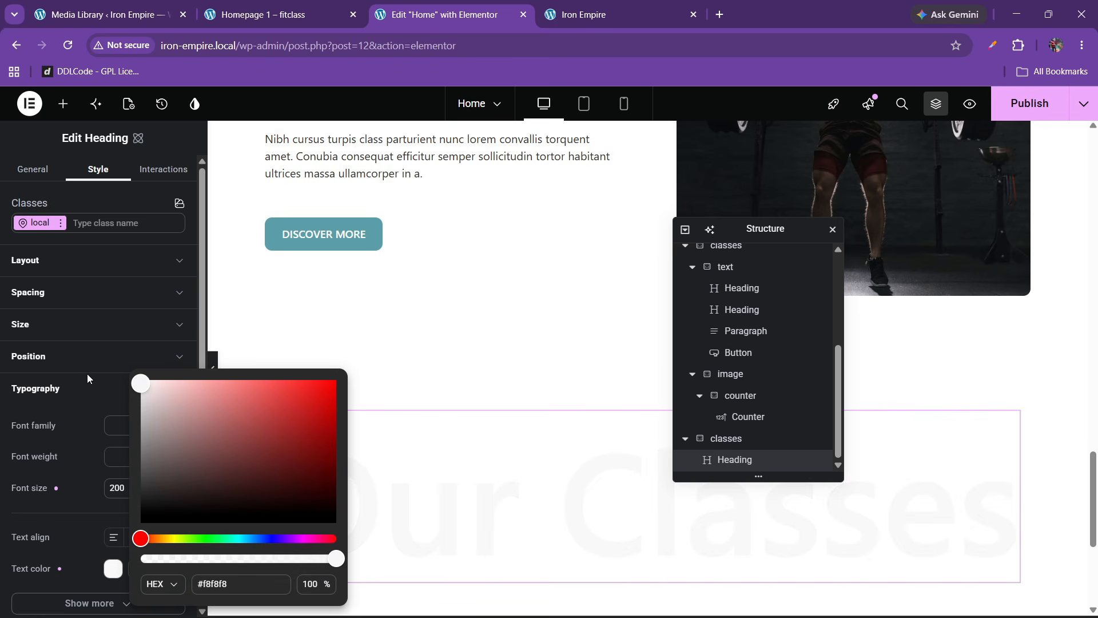
{"action": "left_click", "coordinate": [80, 395]}
{"action": "left_click", "coordinate": [350, 3]}
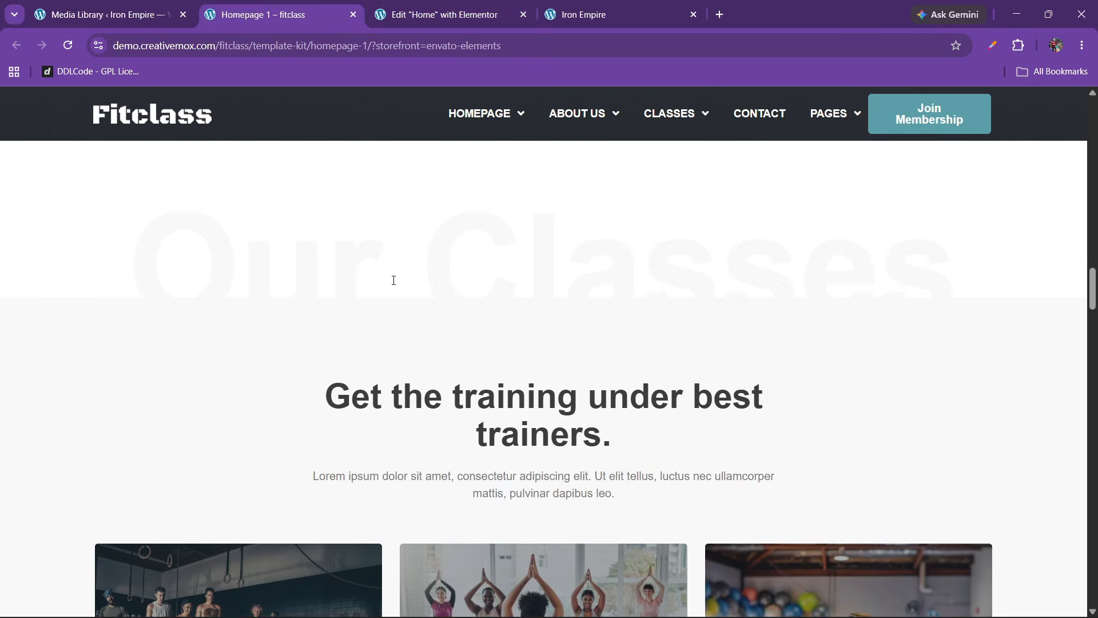
{"action": "left_click", "coordinate": [443, 14]}
{"action": "scroll", "coordinate": [566, 434], "scroll_direction": "down", "scroll_amount": 2}
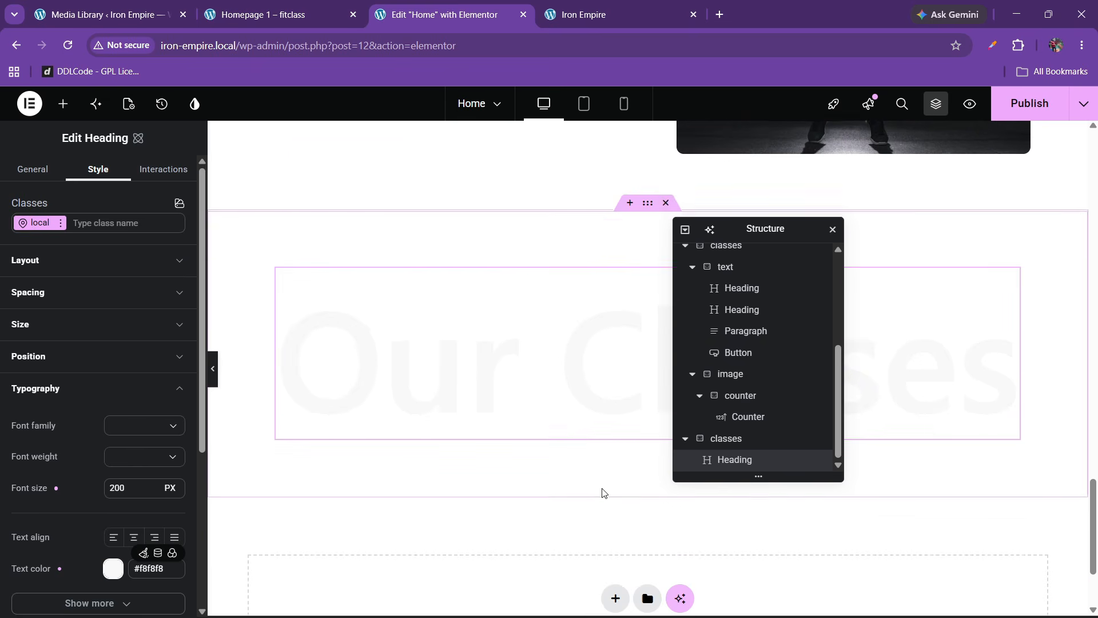
Step: Unlink the padding values of the flexbox holding the "Our Classes" heading and set its bottom padding to 0 PX
{"action": "left_click_drag", "start_coordinate": [740, 228], "coordinate": [828, 247]}
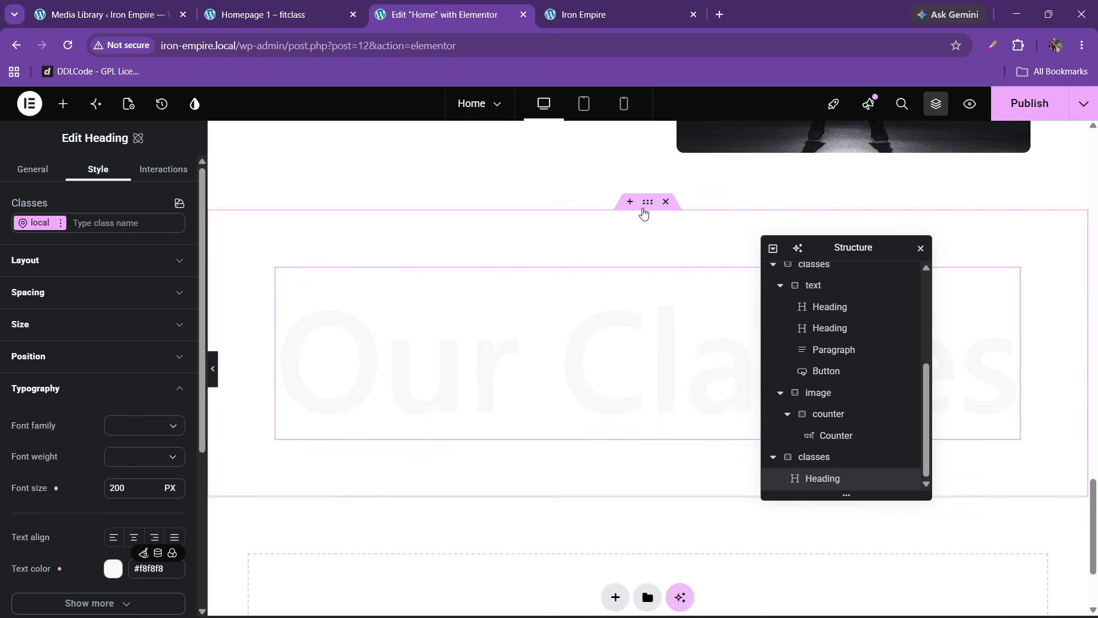
{"action": "left_click", "coordinate": [51, 384]}
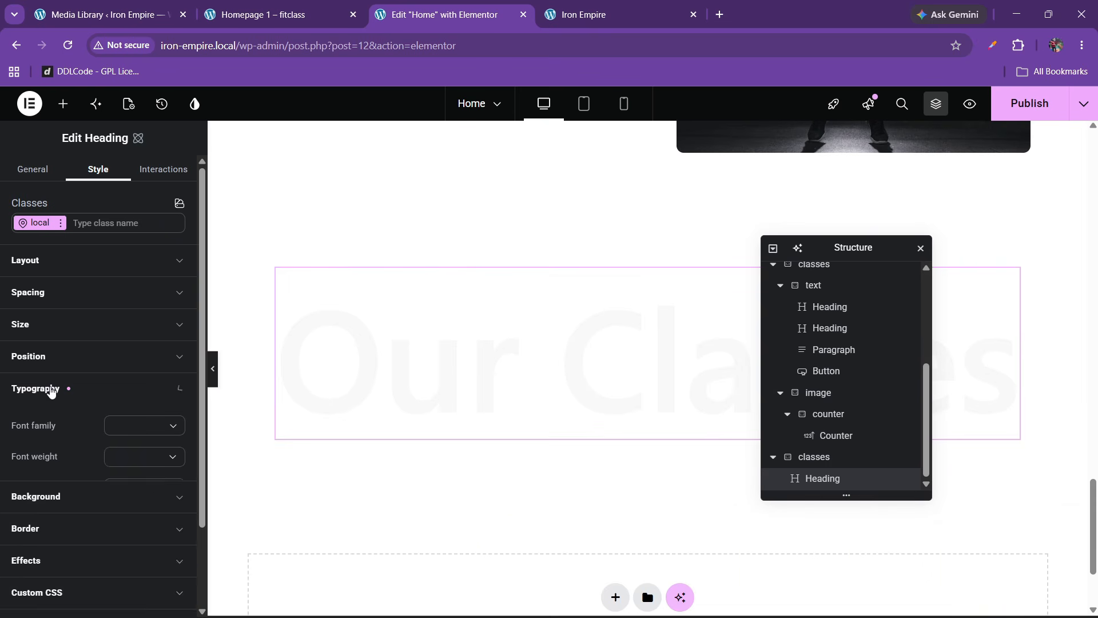
{"action": "left_click", "coordinate": [56, 295]}
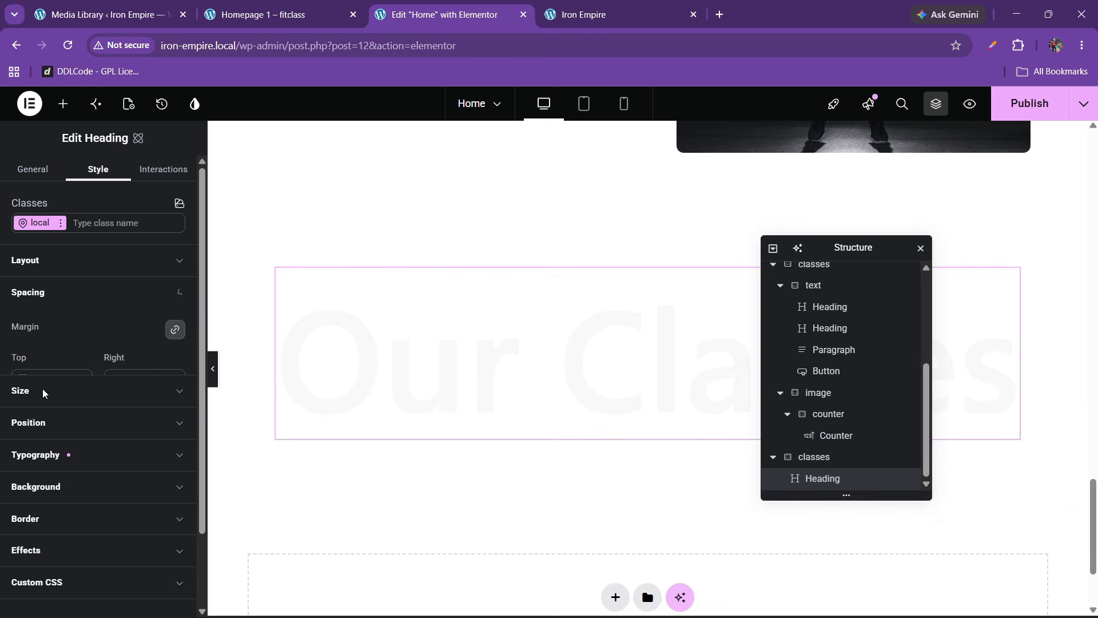
{"action": "scroll", "coordinate": [93, 502], "scroll_direction": "down", "scroll_amount": 1}
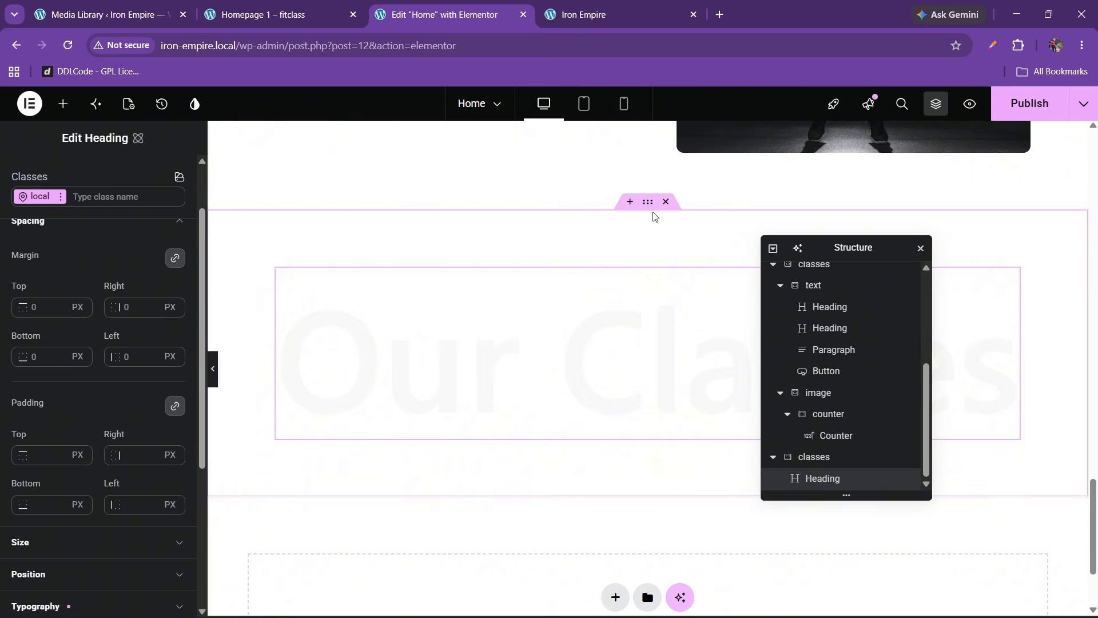
{"action": "left_click", "coordinate": [648, 202]}
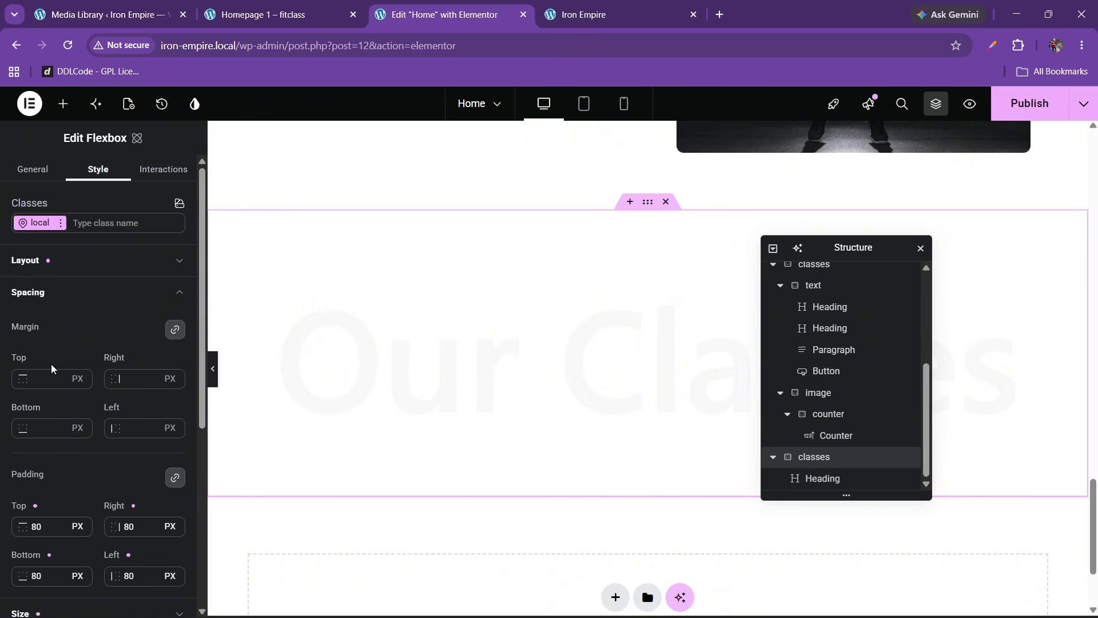
{"action": "left_click", "coordinate": [175, 477]}
{"action": "left_click", "coordinate": [38, 578]}
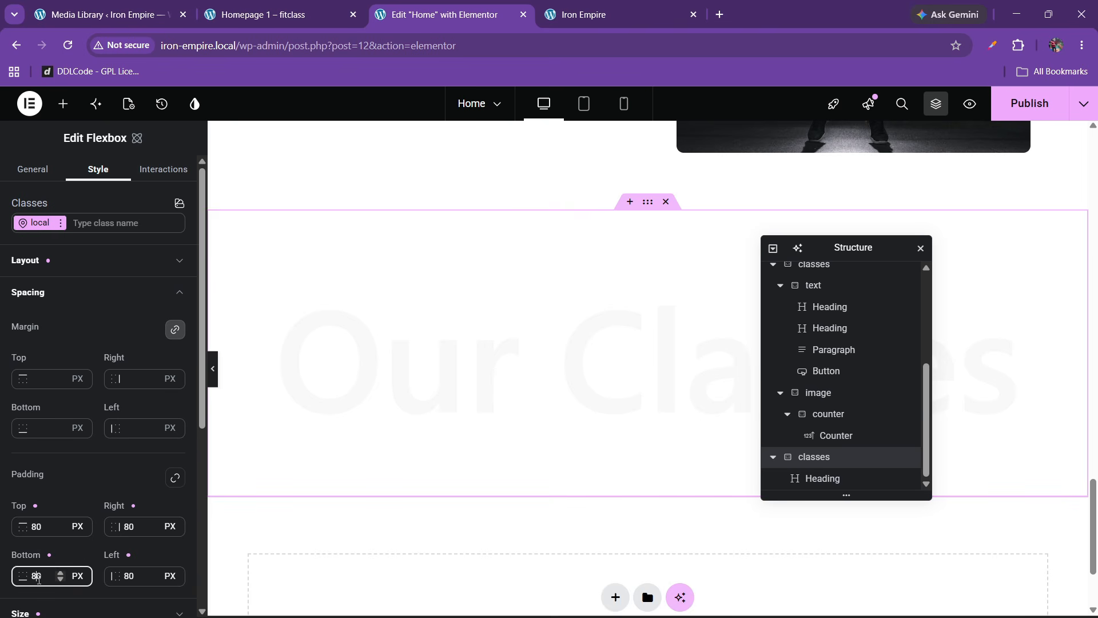
{"action": "key", "text": "BackSpace"}
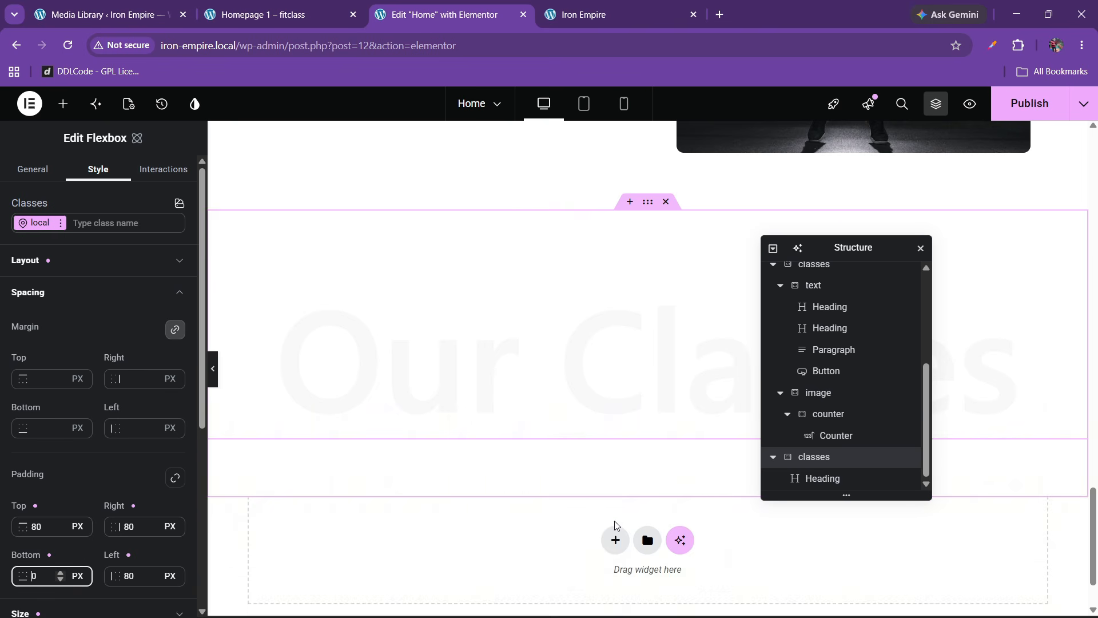
Step: Add a new flexbox below the "Our Classes" heading section and rename it "class main"
{"action": "left_click", "coordinate": [615, 540]}
{"action": "left_click", "coordinate": [604, 586]}
{"action": "left_click", "coordinate": [280, 15]}
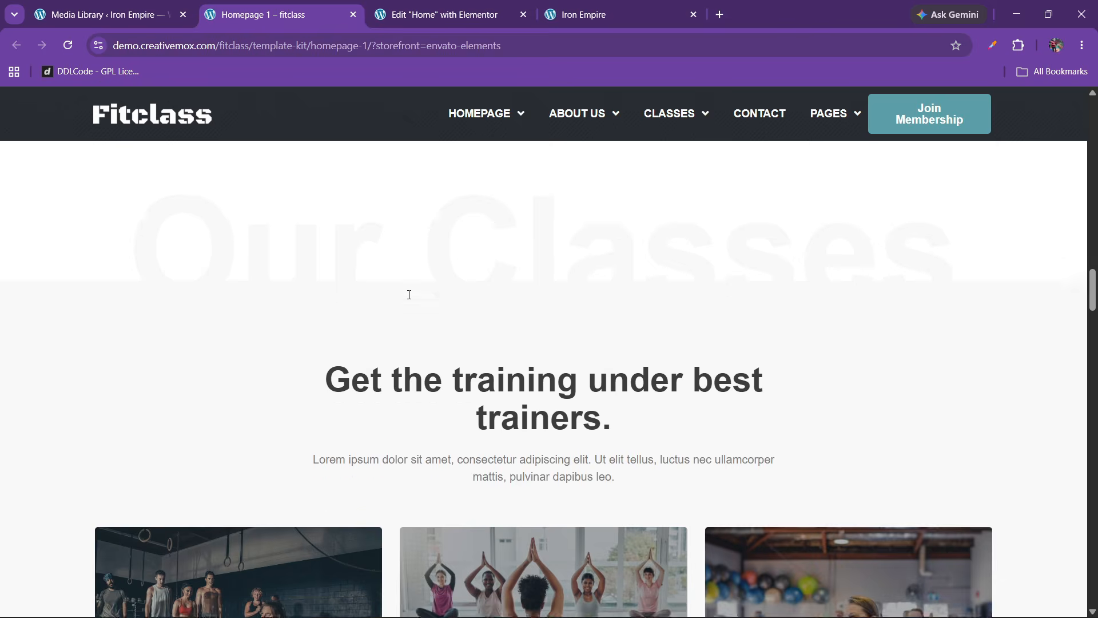
{"action": "key", "text": "ctrl+Tab"}
{"action": "left_click", "coordinate": [476, 565]}
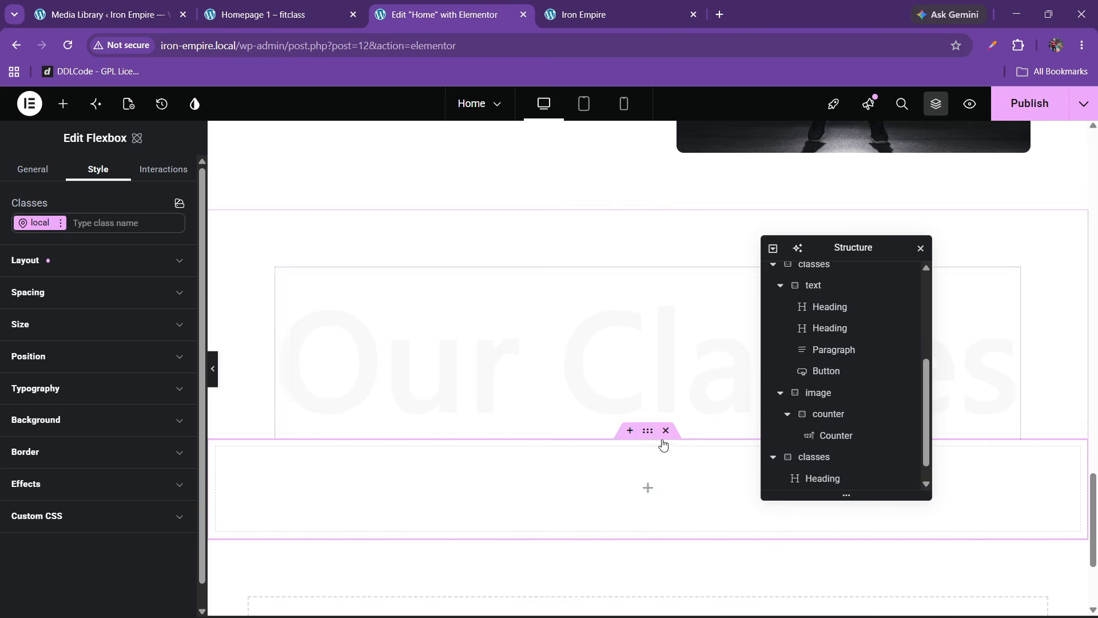
{"action": "double_click", "coordinate": [820, 480]}
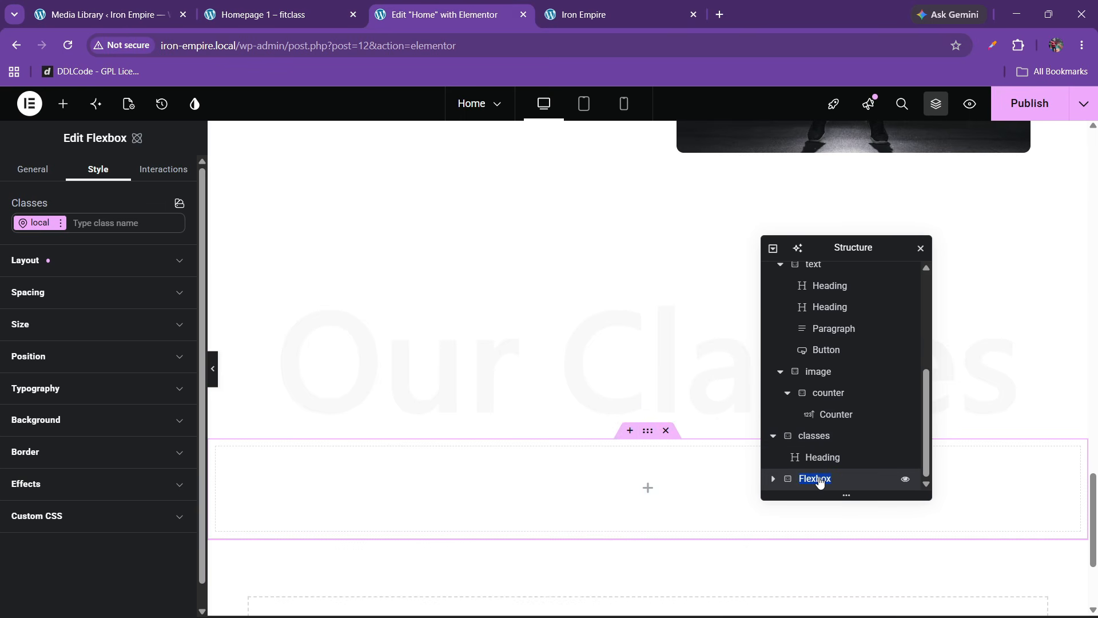
{"action": "type", "text": "class main"}
{"action": "key", "text": "Return"}
Step: Center the "class main" flexbox's justified content and set its padding to 80 PX on all sides
{"action": "left_click", "coordinate": [52, 267]}
{"action": "left_click", "coordinate": [54, 395]}
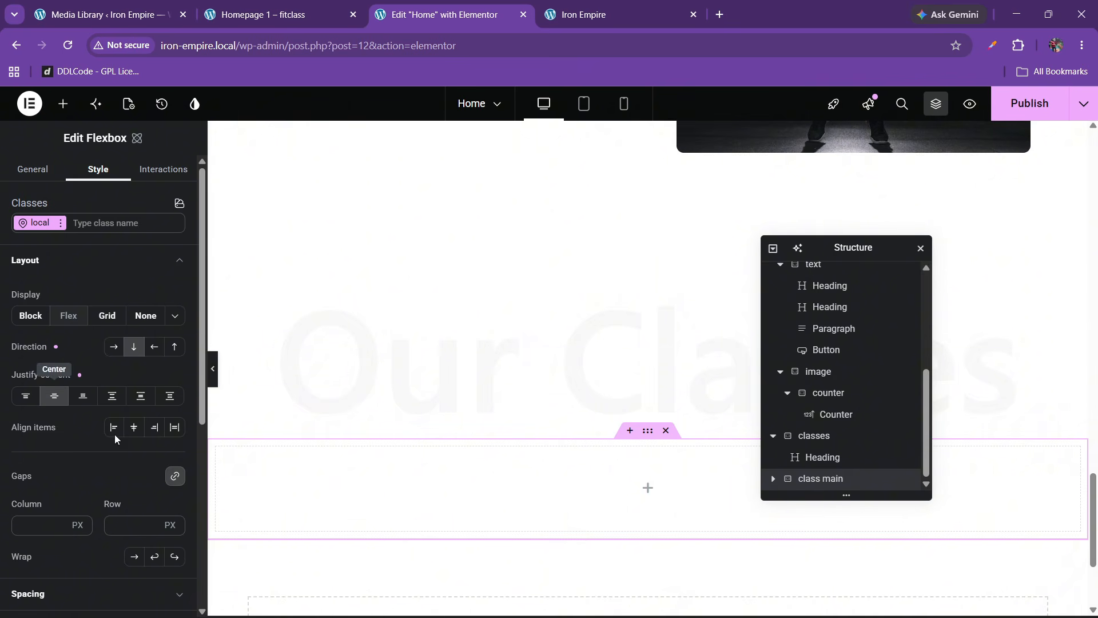
{"action": "left_click", "coordinate": [78, 266]}
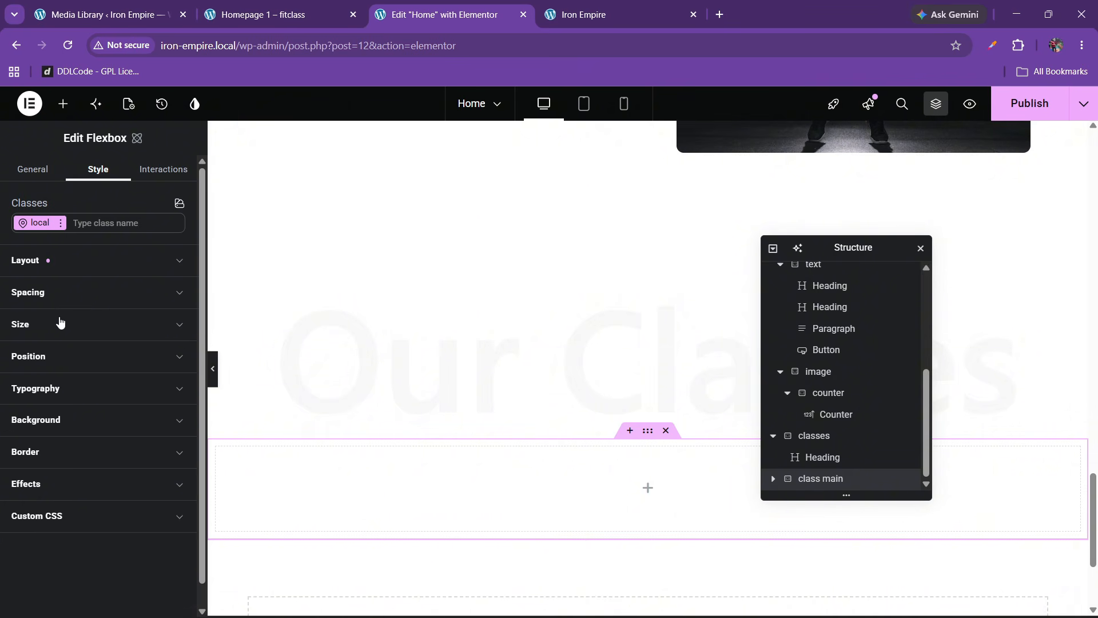
{"action": "left_click", "coordinate": [61, 306]}
{"action": "left_click", "coordinate": [43, 527]}
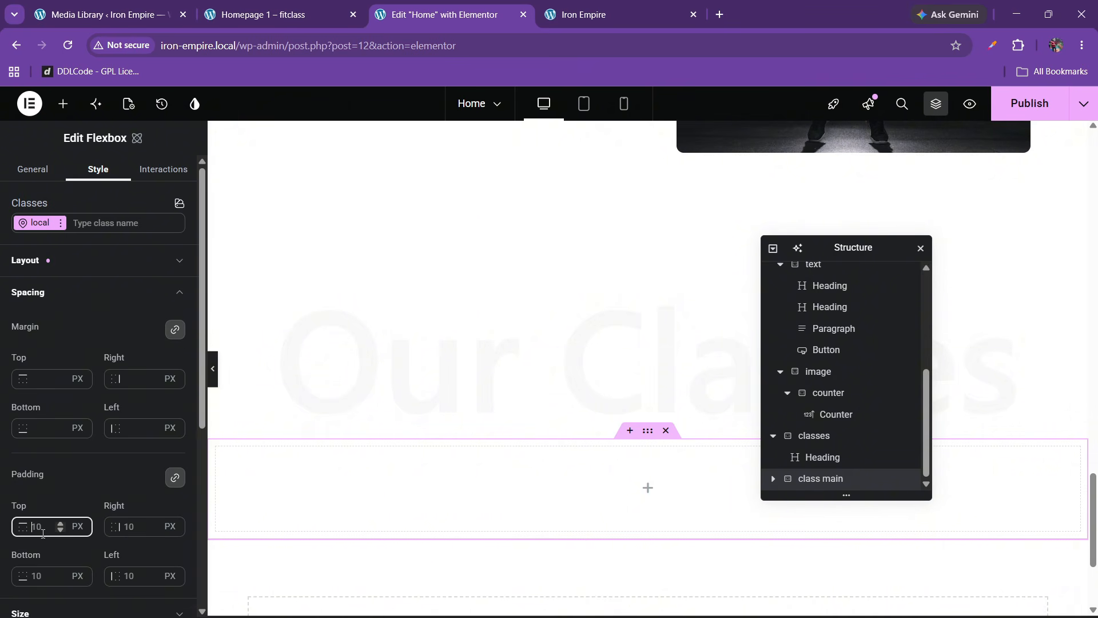
{"action": "type", "text": "80"}
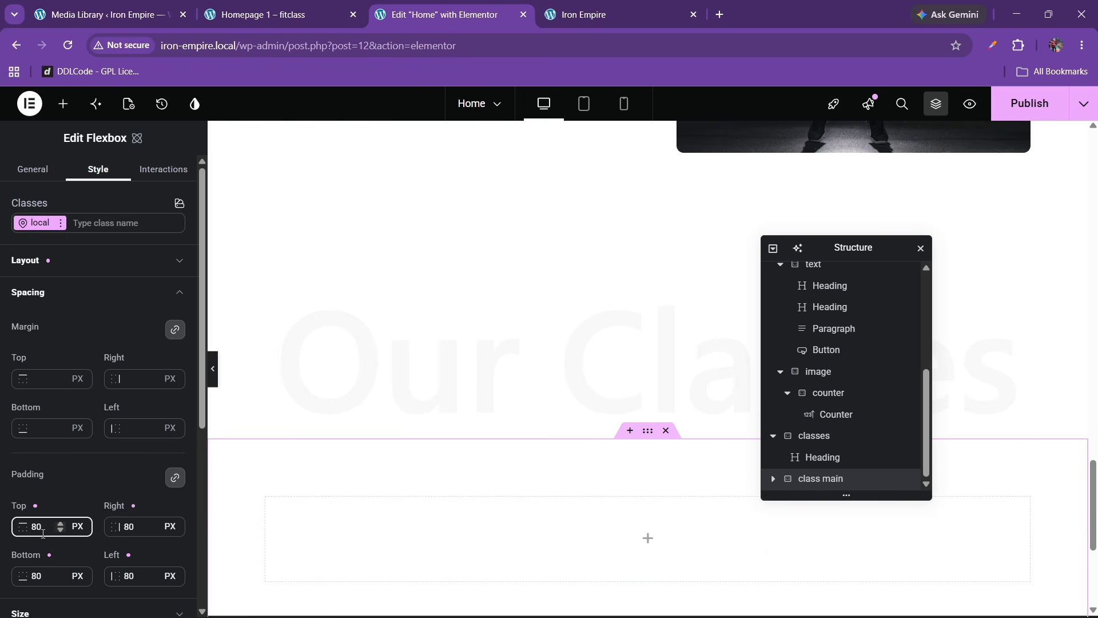
{"action": "left_click", "coordinate": [47, 471]}
{"action": "left_click", "coordinate": [44, 293]}
Step: Set the "class main" flexbox's background color to the gray color variable
{"action": "left_click", "coordinate": [59, 421]}
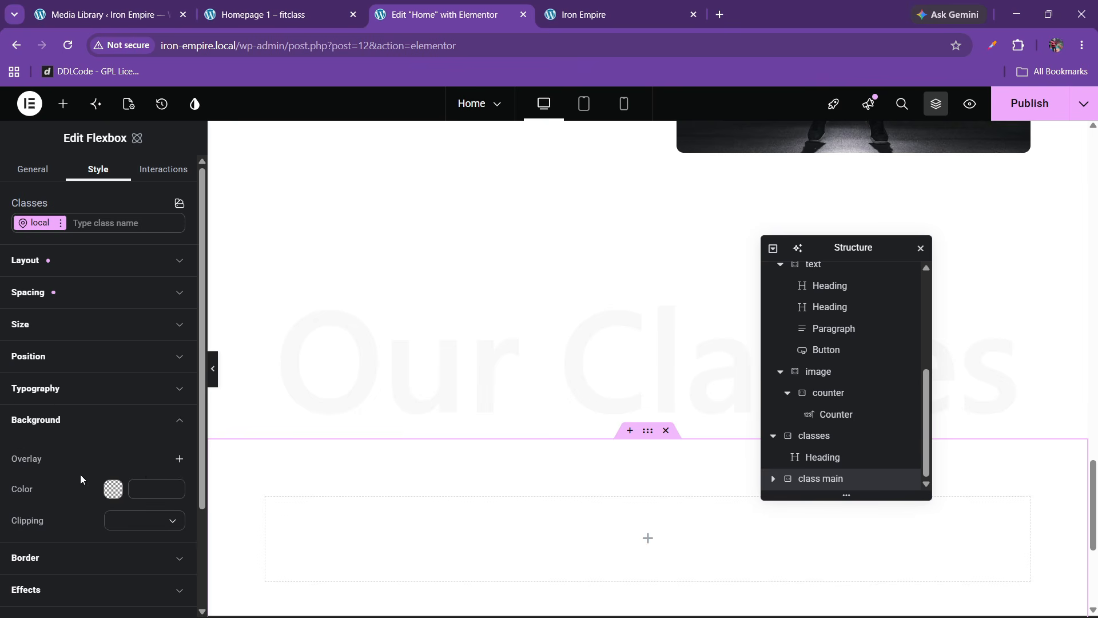
{"action": "left_click", "coordinate": [173, 474]}
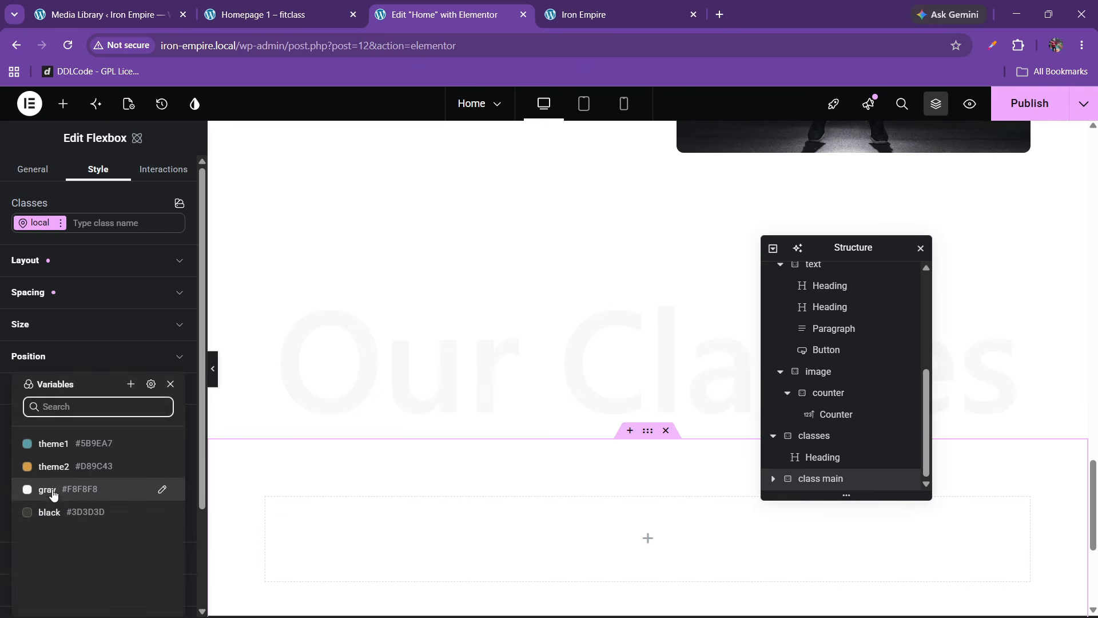
{"action": "left_click", "coordinate": [84, 487]}
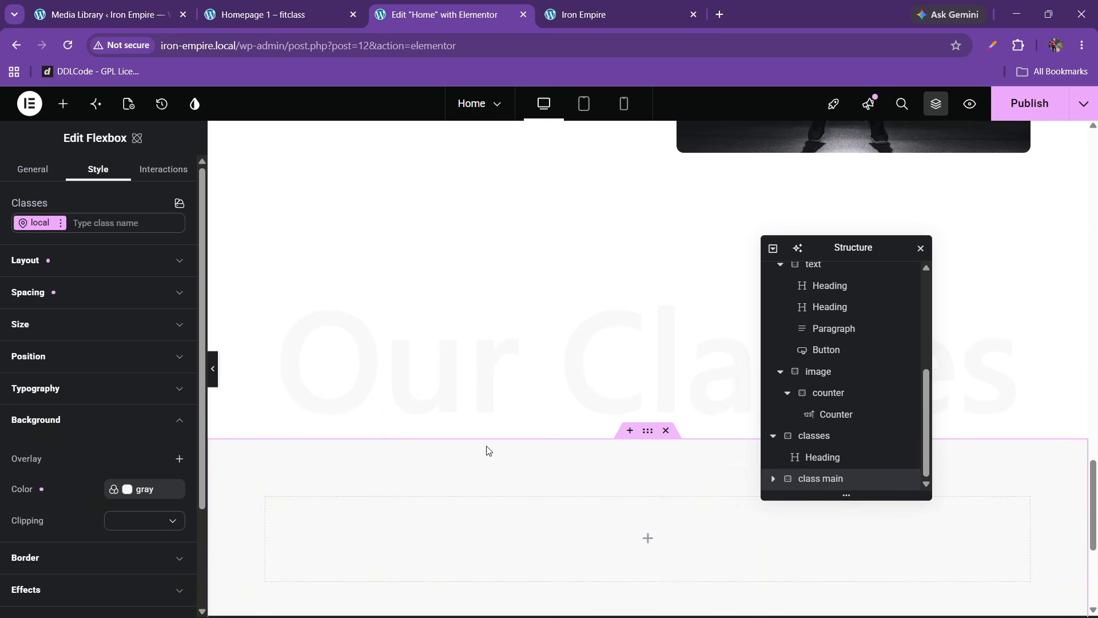
Step: Set the "class main" flexbox's top margin to -3 EM and compare it with the fitclass reference page
{"action": "left_click", "coordinate": [55, 300]}
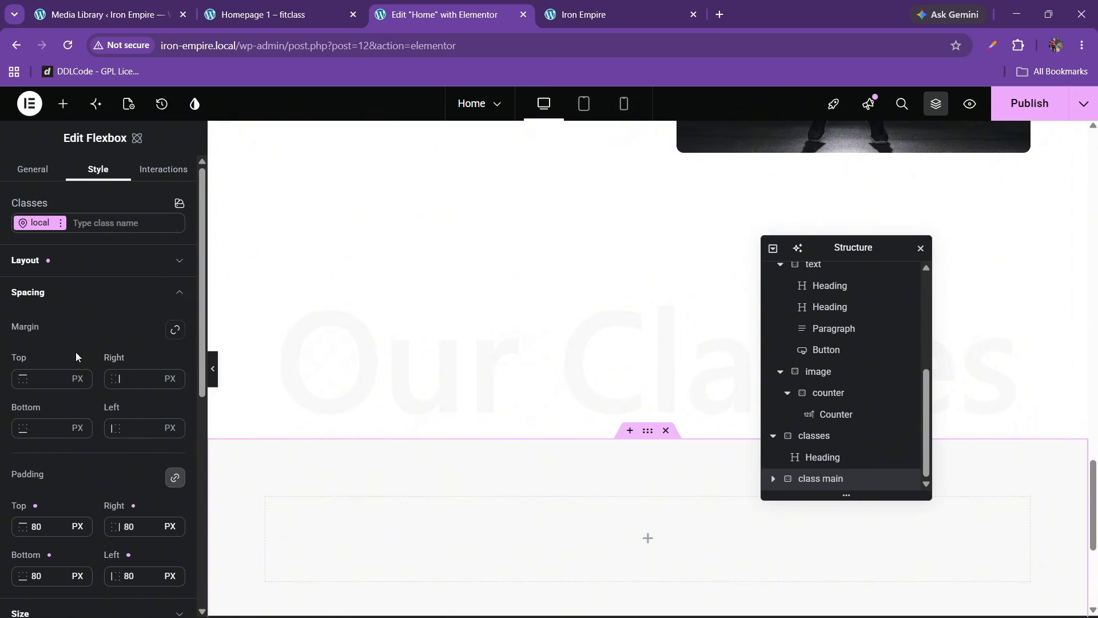
{"action": "left_click", "coordinate": [77, 378]}
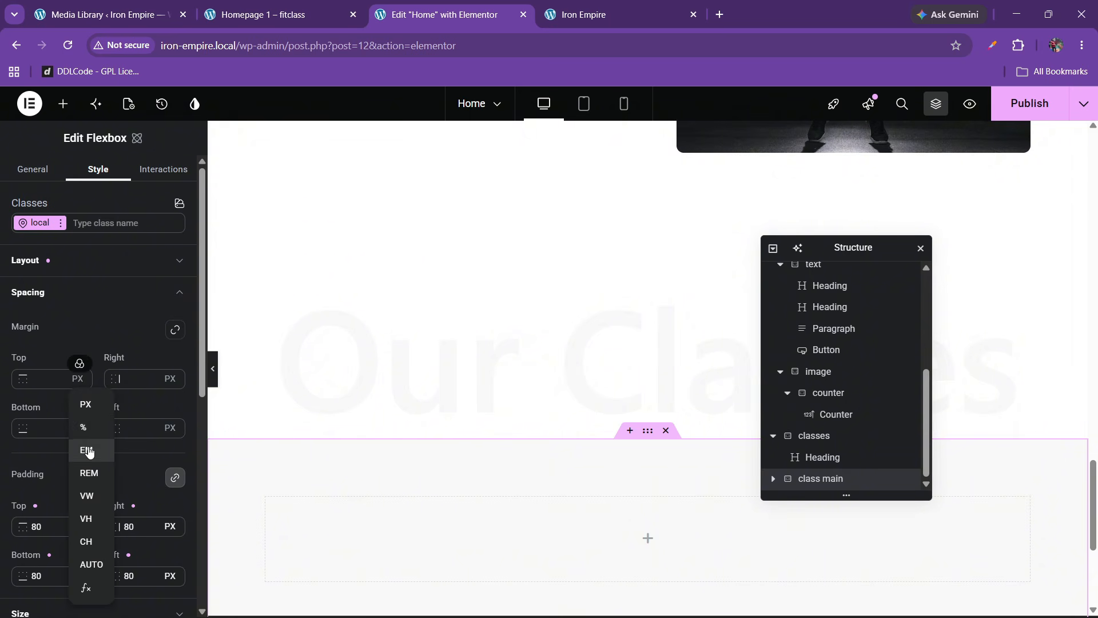
{"action": "left_click", "coordinate": [86, 449]}
{"action": "left_click", "coordinate": [58, 383]}
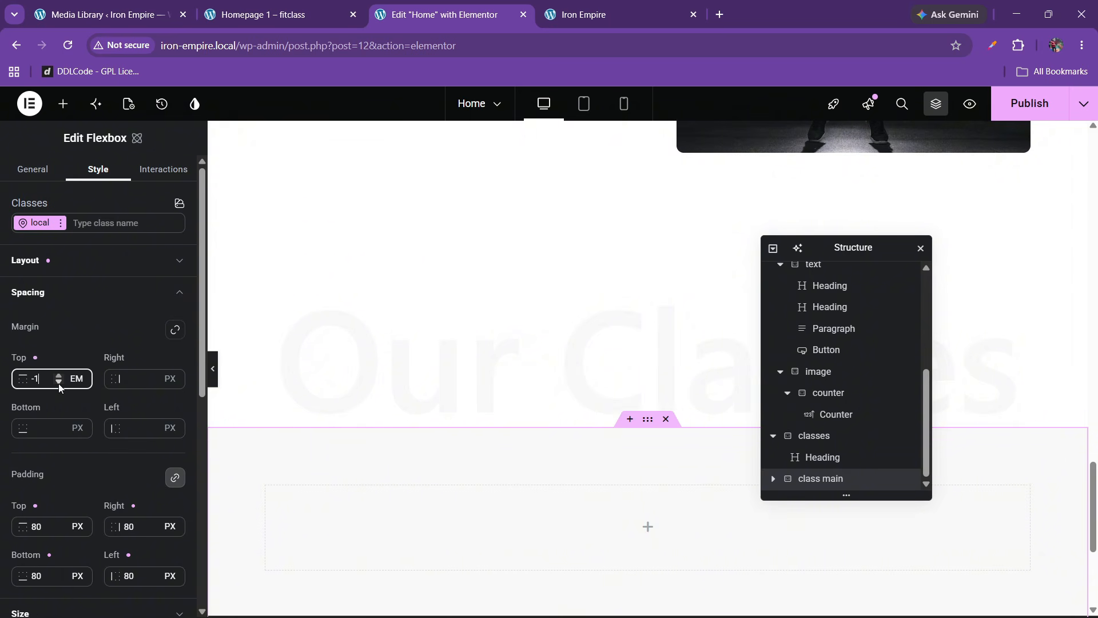
{"action": "left_click", "coordinate": [58, 383]}
{"action": "left_click", "coordinate": [59, 383]}
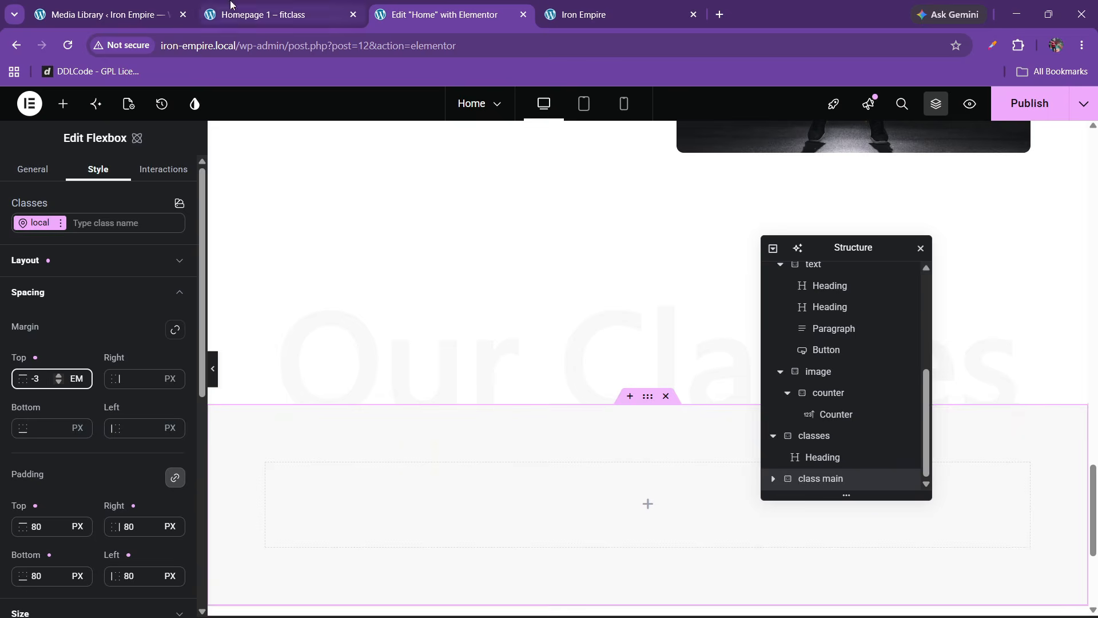
{"action": "key", "text": "ctrl+shift+Tab"}
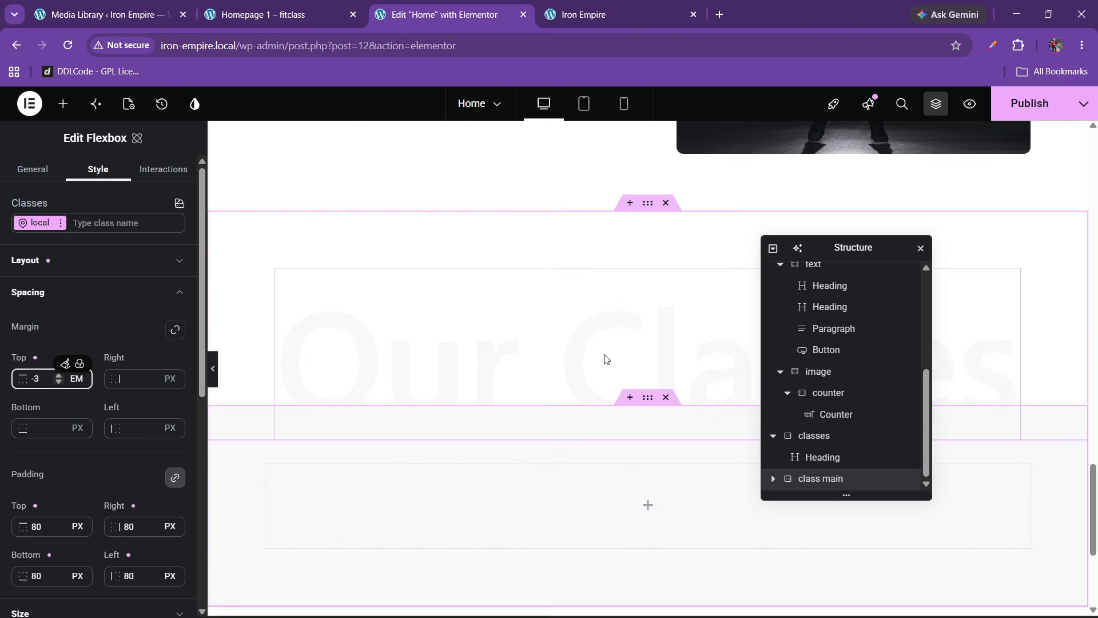
Step: Copy the "Elevate Your Performance with Expert Coach." heading and paste it into the "class main" flexbox
{"action": "scroll", "coordinate": [608, 355], "scroll_direction": "up", "scroll_amount": 6}
{"action": "right_click", "coordinate": [436, 287]}
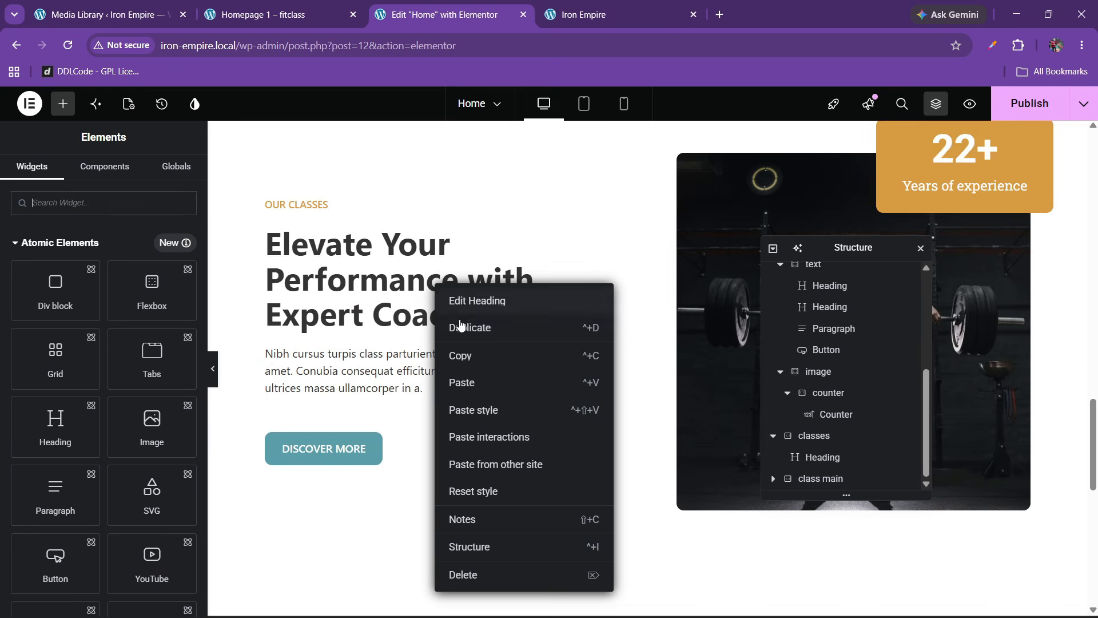
{"action": "key", "text": "Escape"}
{"action": "scroll", "coordinate": [568, 375], "scroll_direction": "down", "scroll_amount": 4}
{"action": "scroll", "coordinate": [573, 423], "scroll_direction": "down", "scroll_amount": 4}
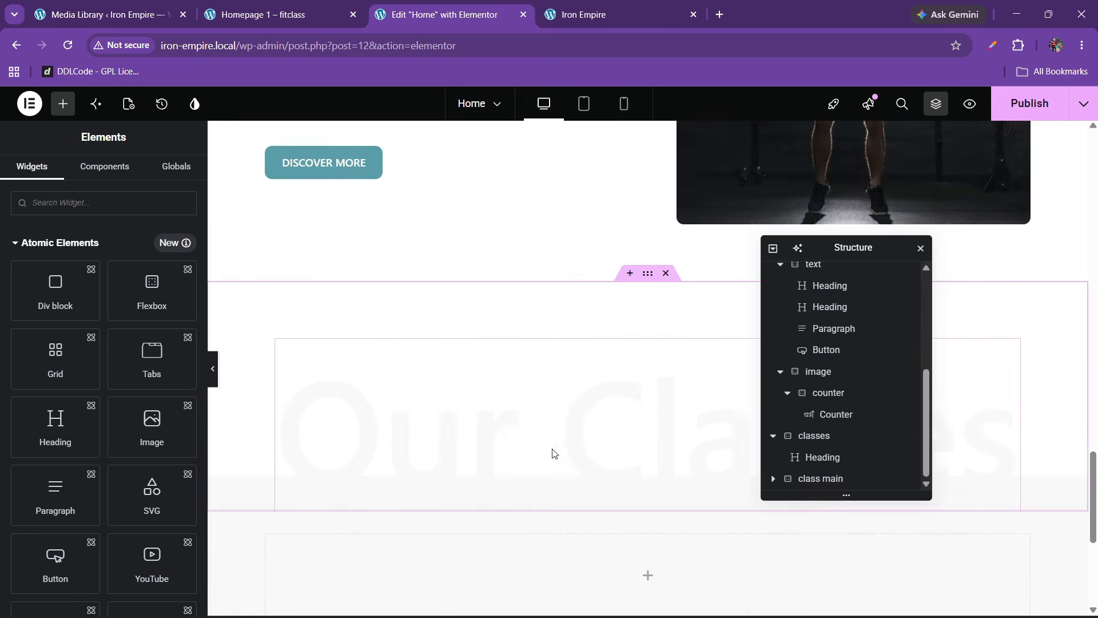
{"action": "right_click", "coordinate": [583, 429]}
{"action": "left_click", "coordinate": [611, 381]}
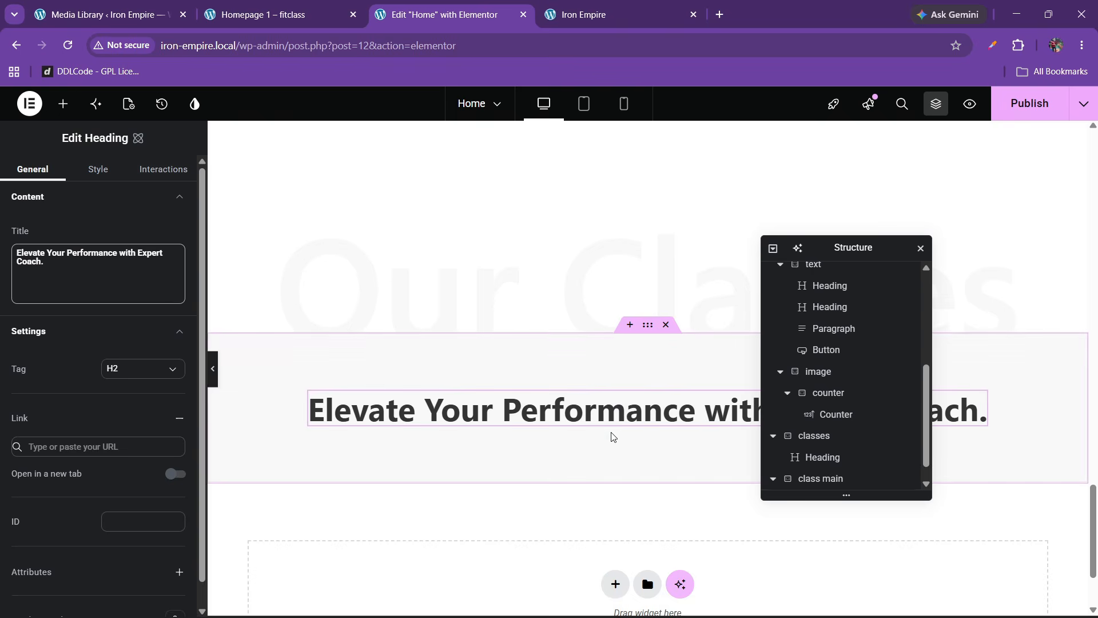
Step: Replace the pasted heading's title with "Get the training under best trainers." copied from the fitclass reference page
{"action": "key", "text": "ctrl+Page_Up"}
{"action": "left_click_drag", "start_coordinate": [335, 334], "coordinate": [645, 369]}
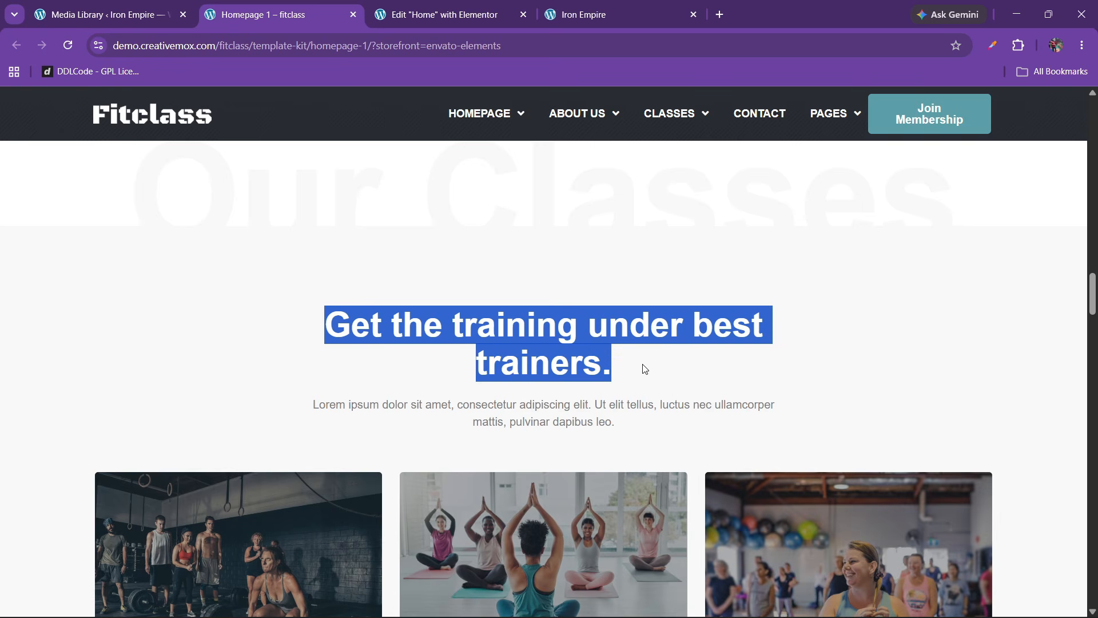
{"action": "key", "text": "ctrl+c"}
{"action": "left_click", "coordinate": [503, 14]}
{"action": "triple_click", "coordinate": [117, 280]}
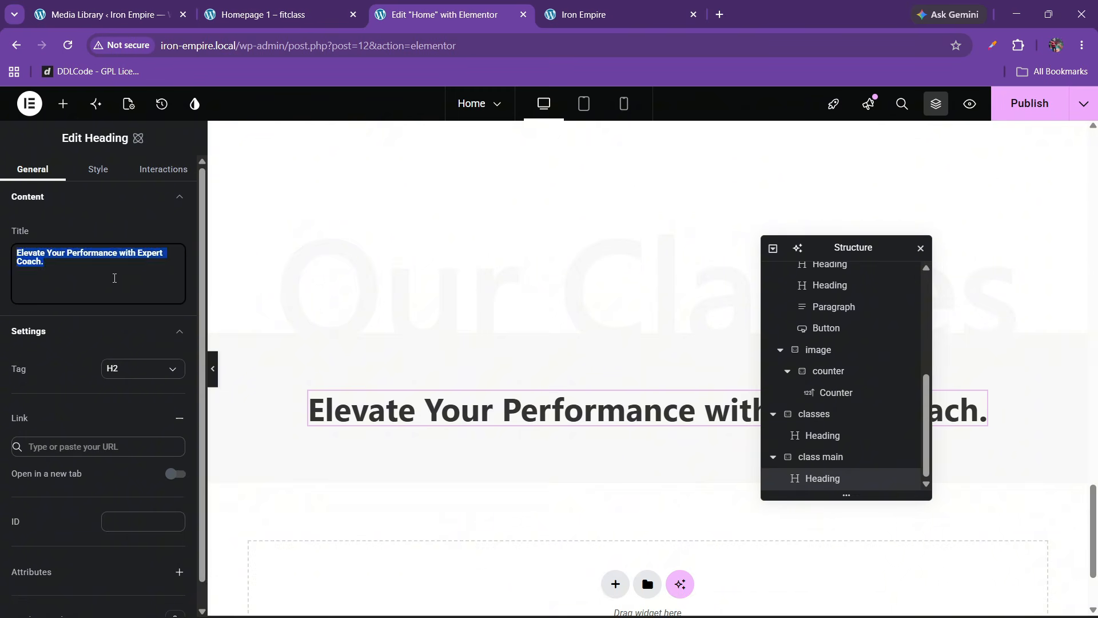
{"action": "key", "text": "ctrl+v"}
{"action": "left_click", "coordinate": [324, 6]}
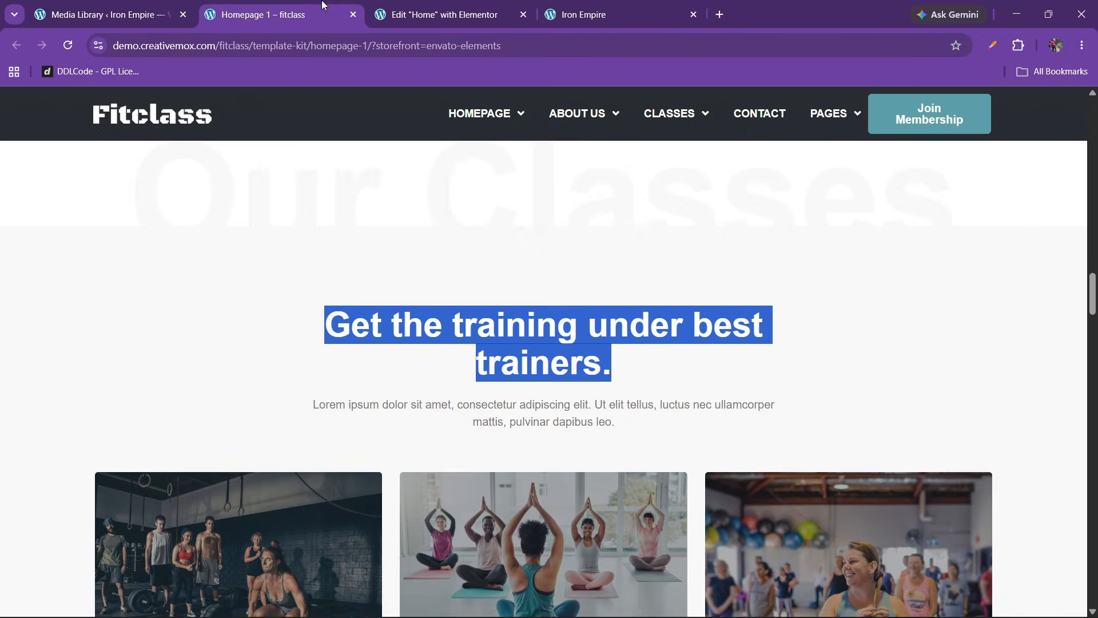
{"action": "left_click", "coordinate": [404, 6]}
Step: Copy the paragraph above the "DISCOVER MORE" button and paste it below the heading in "class main"
{"action": "scroll", "coordinate": [554, 334], "scroll_direction": "up", "scroll_amount": 3}
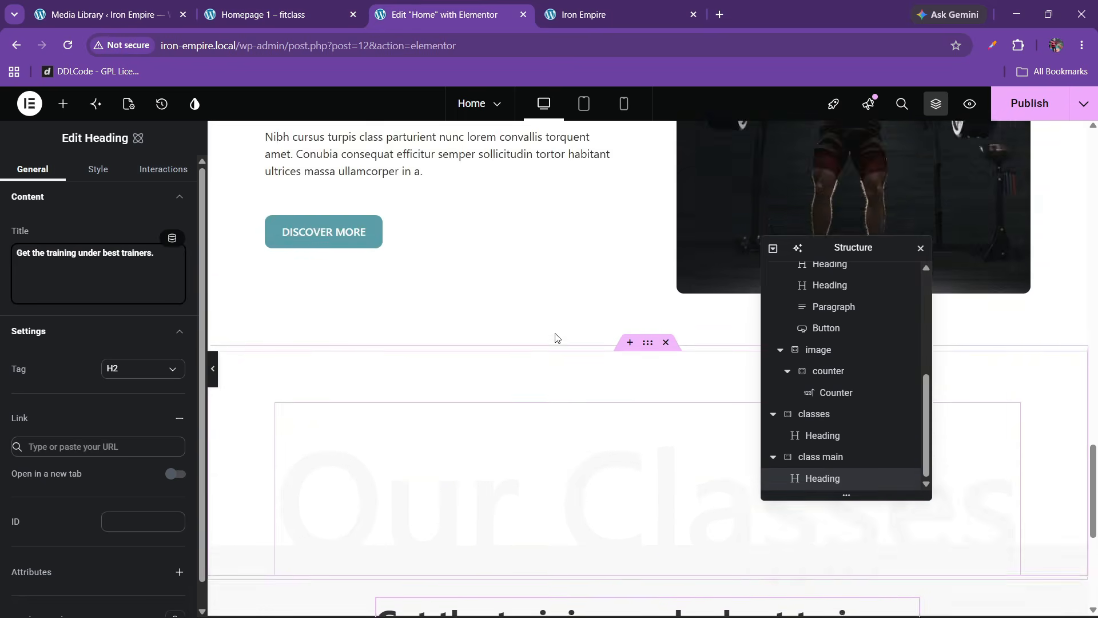
{"action": "scroll", "coordinate": [556, 337], "scroll_direction": "up", "scroll_amount": 4}
{"action": "right_click", "coordinate": [431, 368]}
{"action": "left_click", "coordinate": [455, 382]}
{"action": "scroll", "coordinate": [516, 407], "scroll_direction": "down", "scroll_amount": 3}
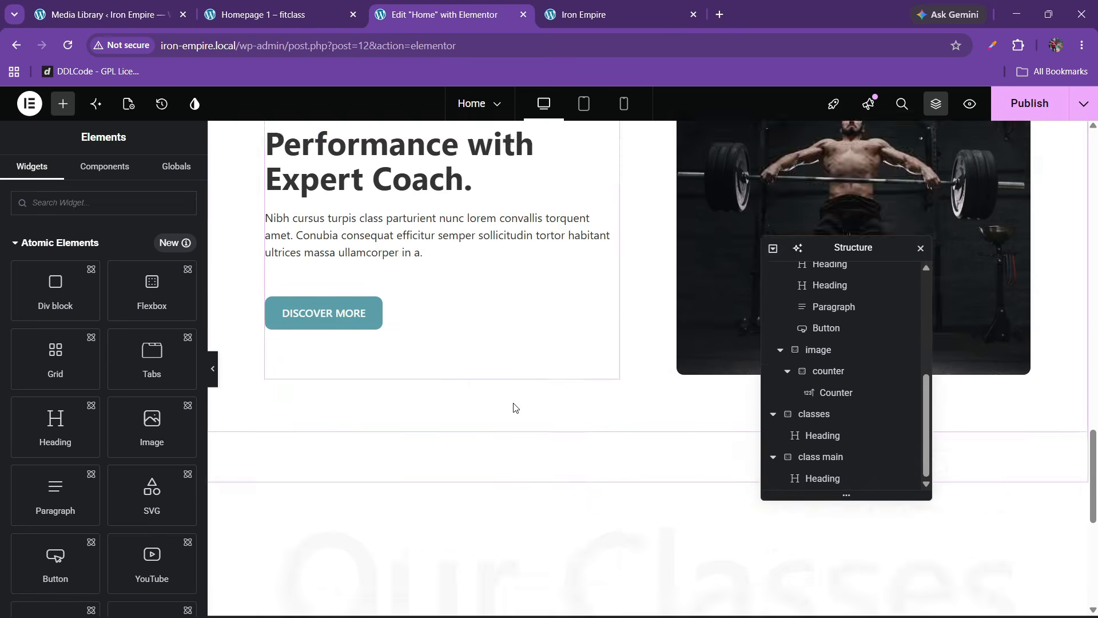
{"action": "scroll", "coordinate": [514, 407], "scroll_direction": "down", "scroll_amount": 5}
{"action": "right_click", "coordinate": [572, 415]}
{"action": "left_click", "coordinate": [594, 407]}
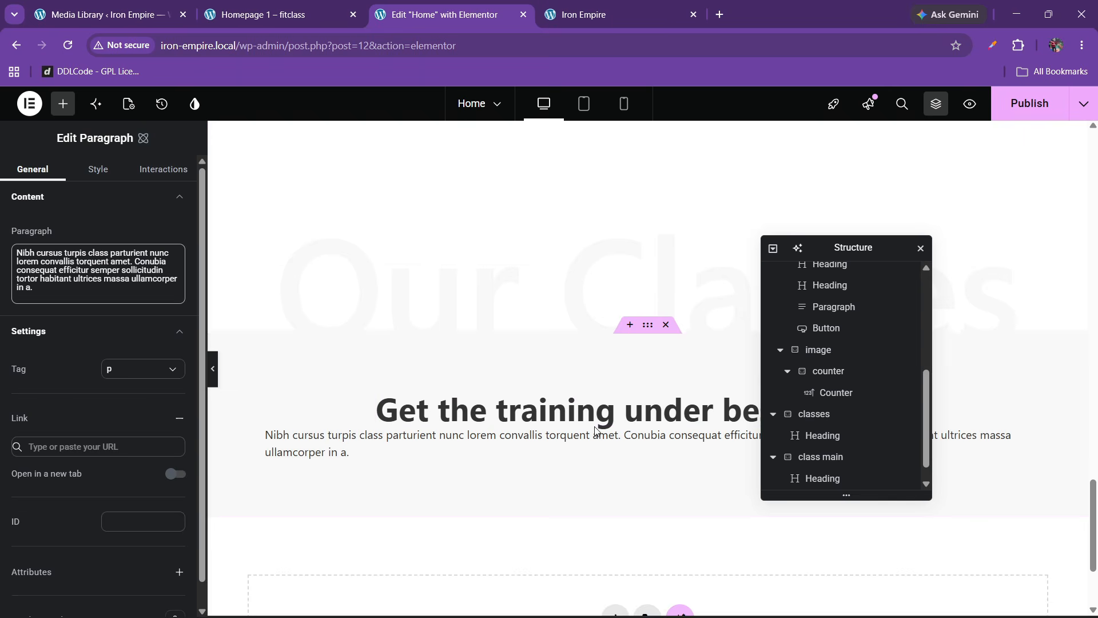
Step: Center the text of the pasted paragraph in the "class main" flexbox
{"action": "left_click", "coordinate": [97, 168]}
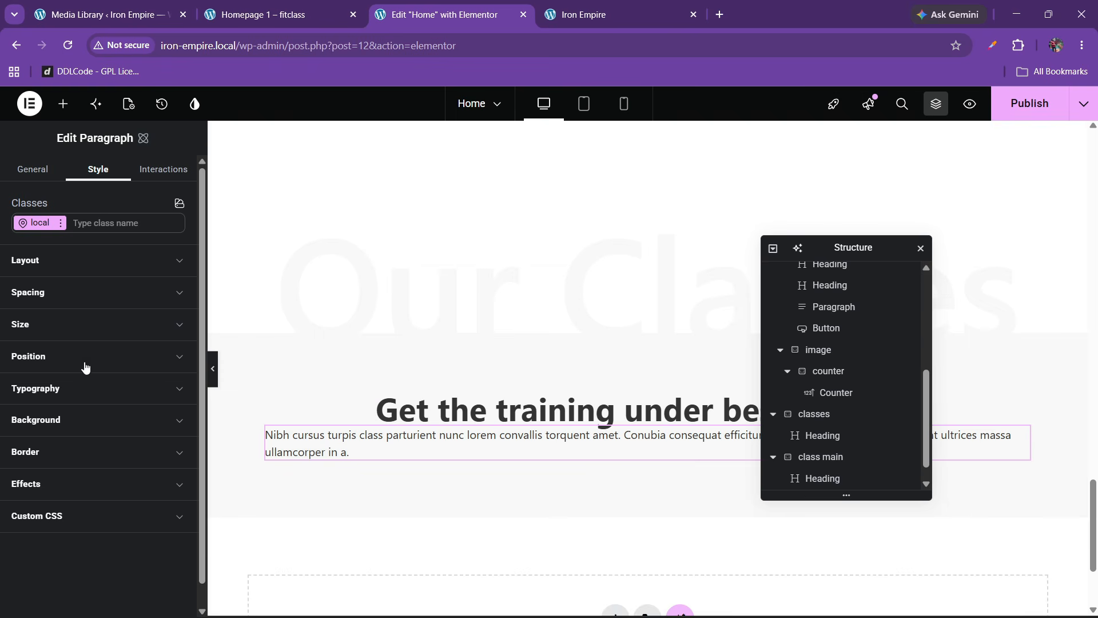
{"action": "left_click", "coordinate": [80, 402]}
{"action": "left_click", "coordinate": [133, 536]}
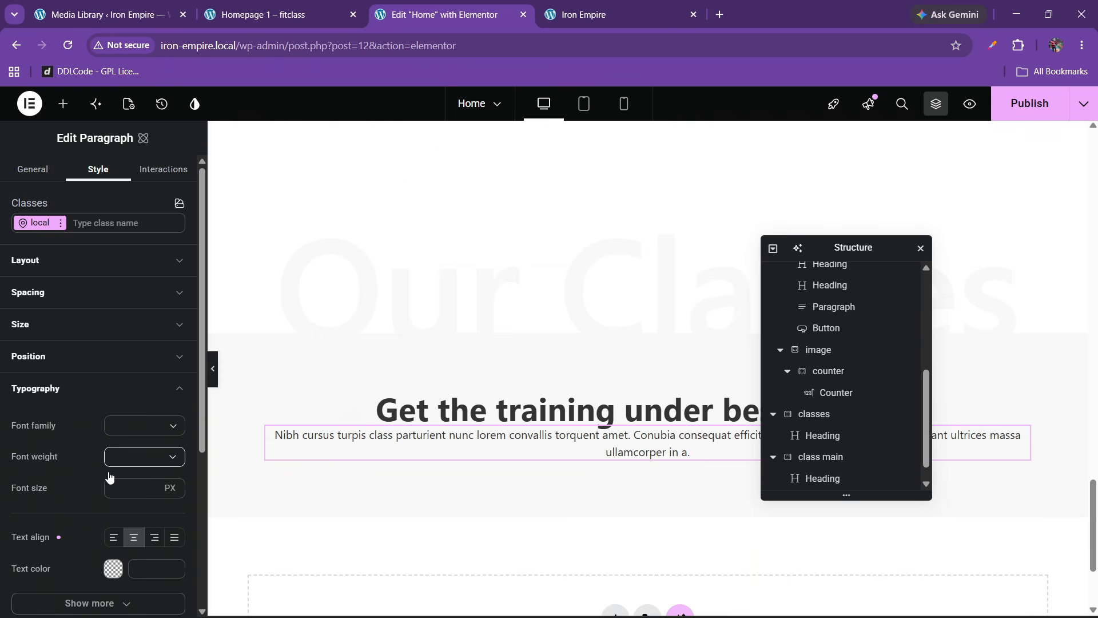
{"action": "left_click", "coordinate": [110, 481]}
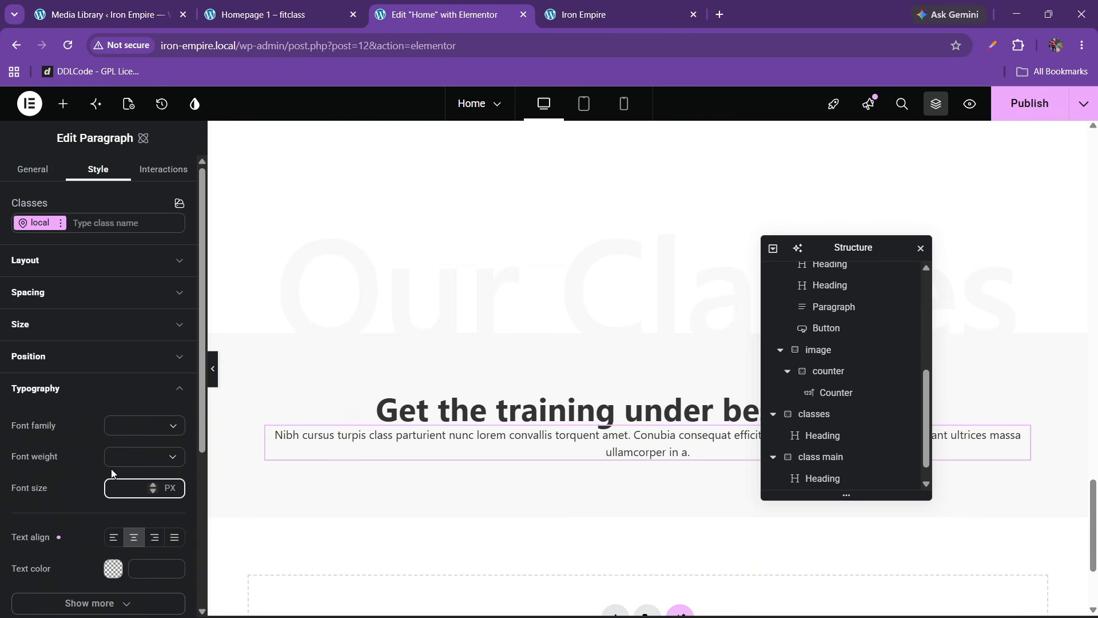
Step: Set the pasted paragraph's width to 60%
{"action": "left_click", "coordinate": [52, 324]}
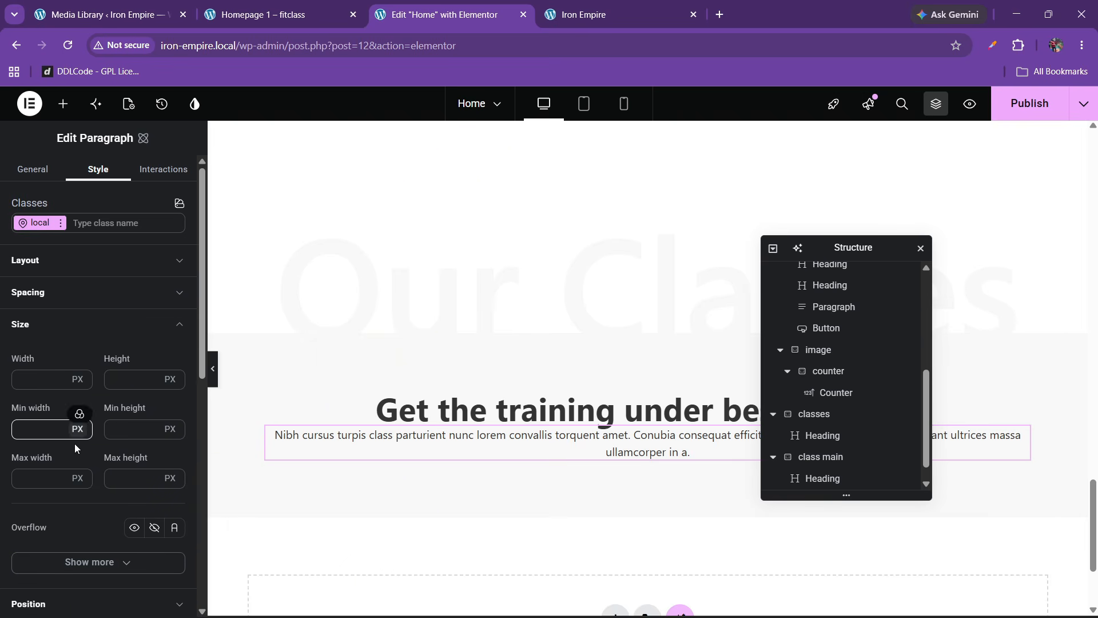
{"action": "left_click", "coordinate": [78, 379]}
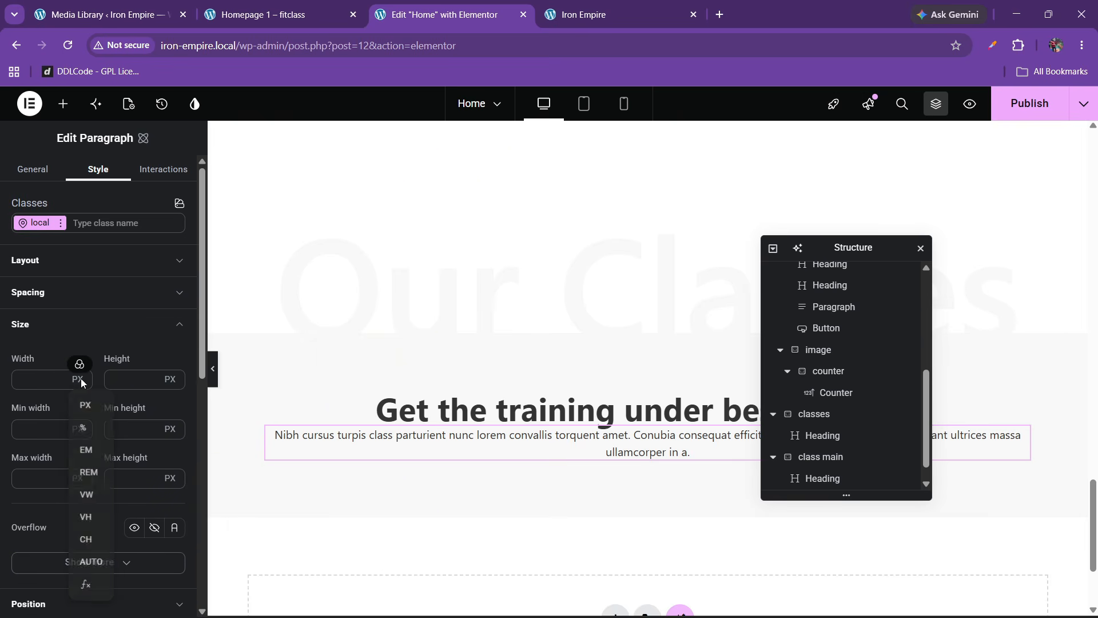
{"action": "left_click", "coordinate": [84, 430]}
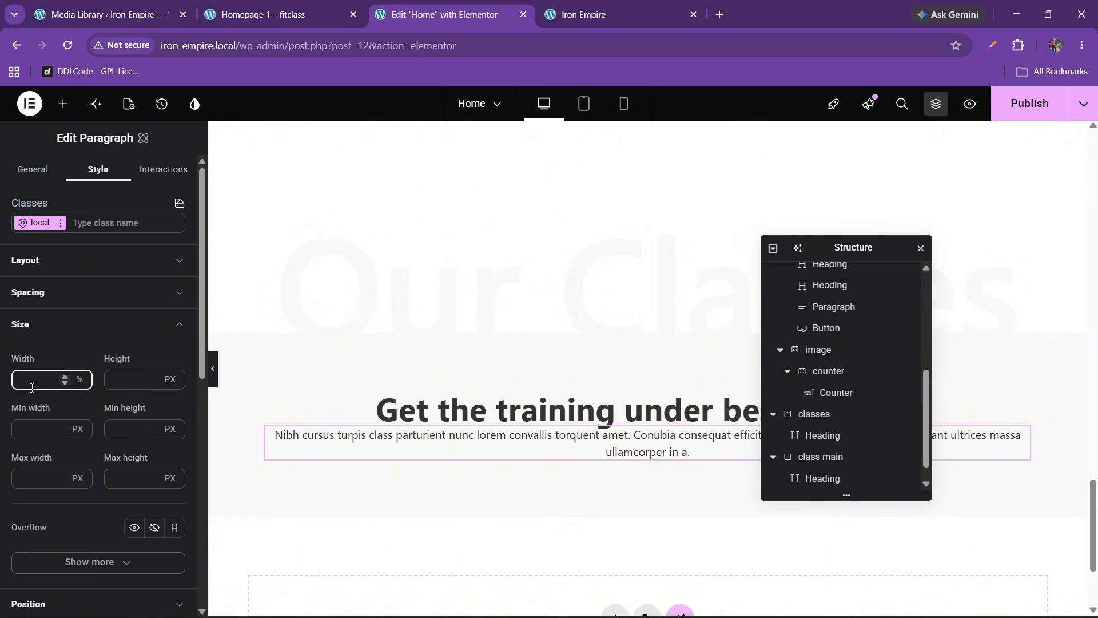
{"action": "type", "text": "50"}
{"action": "key", "text": "BackSpace"}
{"action": "key", "text": "BackSpace"}
{"action": "type", "text": "60"}
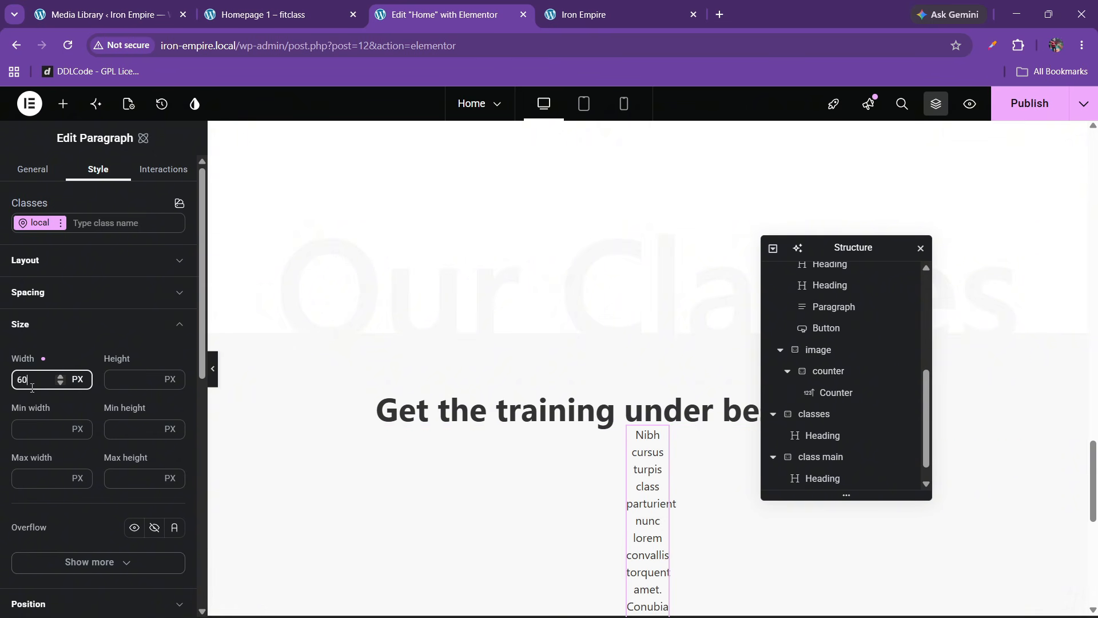
{"action": "left_click", "coordinate": [78, 379]}
{"action": "left_click", "coordinate": [84, 430]}
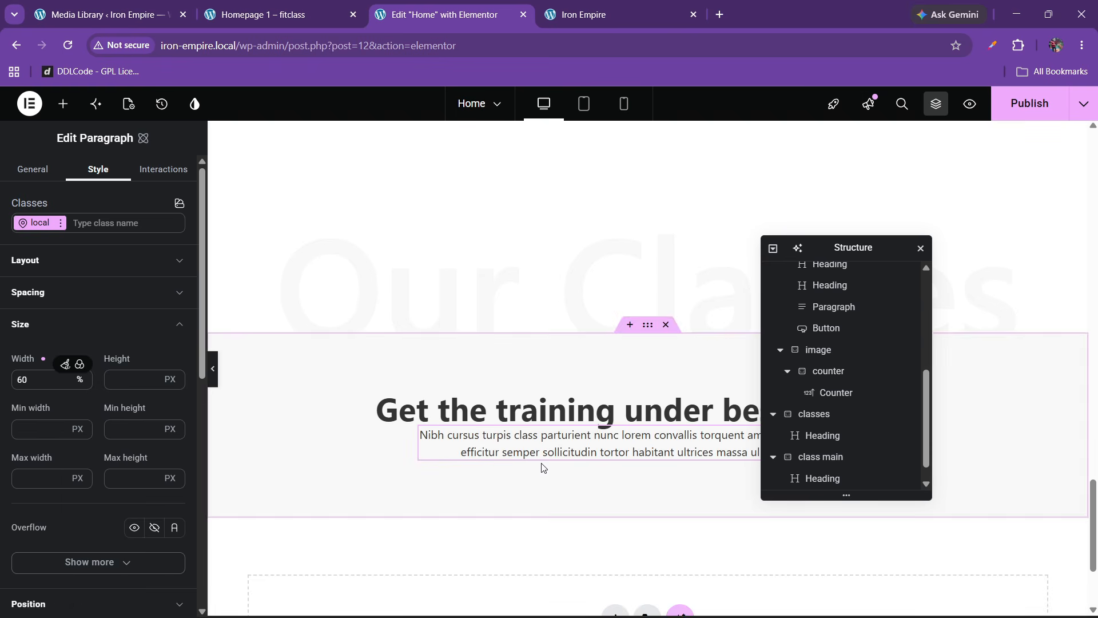
Step: Set the "class main" flexbox's linked column and row gaps to 20 PX
{"action": "scroll", "coordinate": [836, 471], "scroll_direction": "down", "scroll_amount": 1}
{"action": "left_click", "coordinate": [821, 436]}
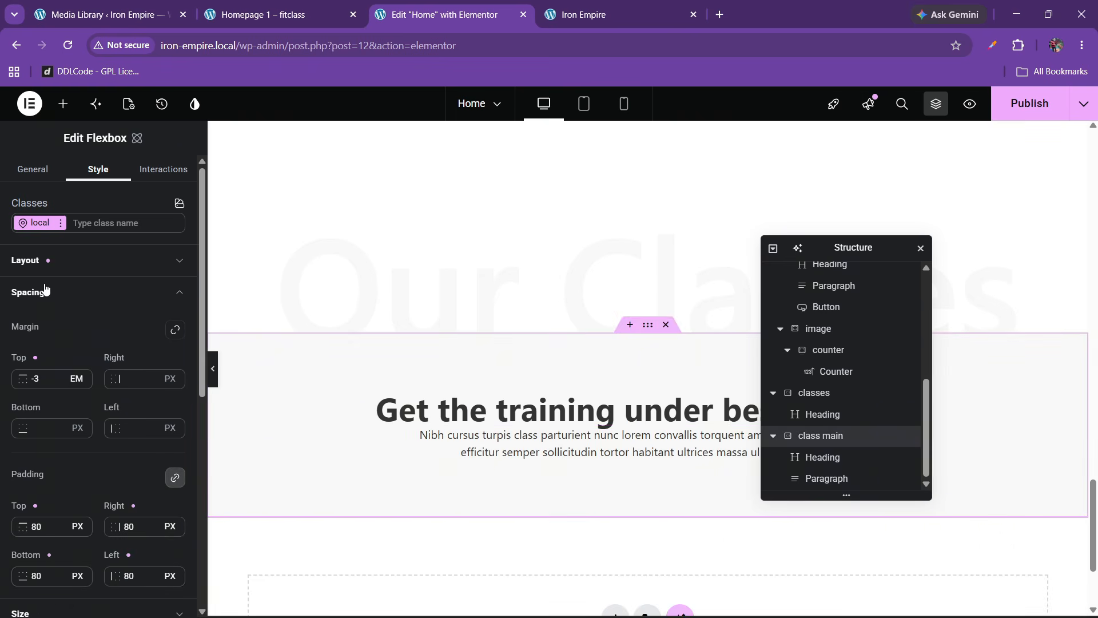
{"action": "left_click", "coordinate": [58, 266]}
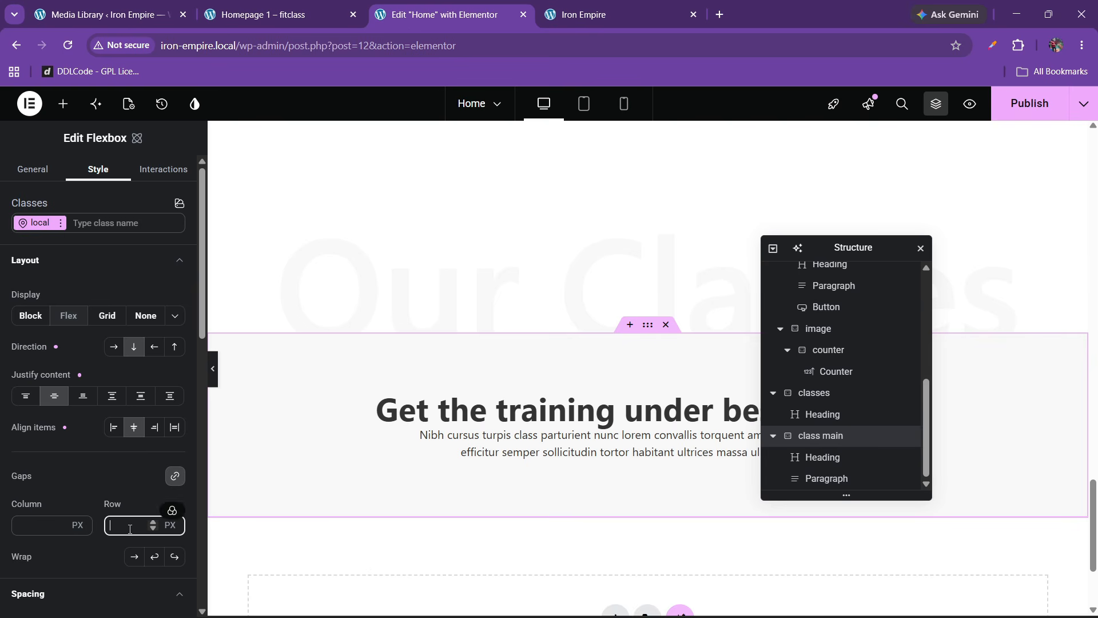
{"action": "type", "text": "20"}
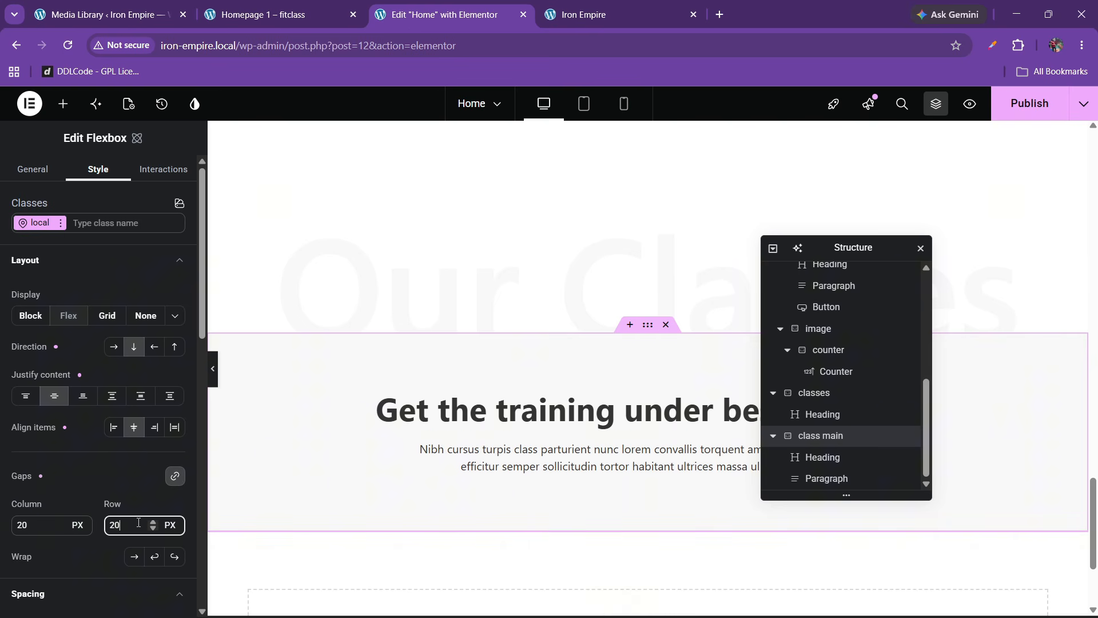
Step: Check the class cards on the fitclass reference page and add a Grid element below the paragraph in "class main"
{"action": "left_click", "coordinate": [337, 10]}
{"action": "scroll", "coordinate": [478, 414], "scroll_direction": "down", "scroll_amount": 3}
{"action": "scroll", "coordinate": [478, 414], "scroll_direction": "up", "scroll_amount": 1}
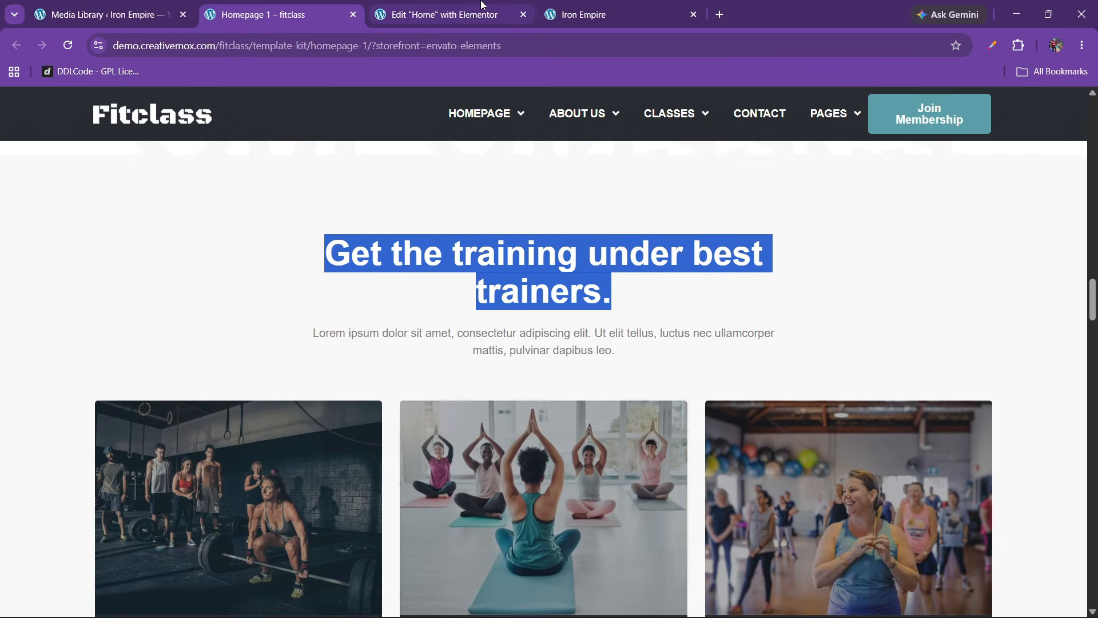
{"action": "scroll", "coordinate": [365, 297], "scroll_direction": "down", "scroll_amount": 4}
{"action": "left_click", "coordinate": [438, 15]}
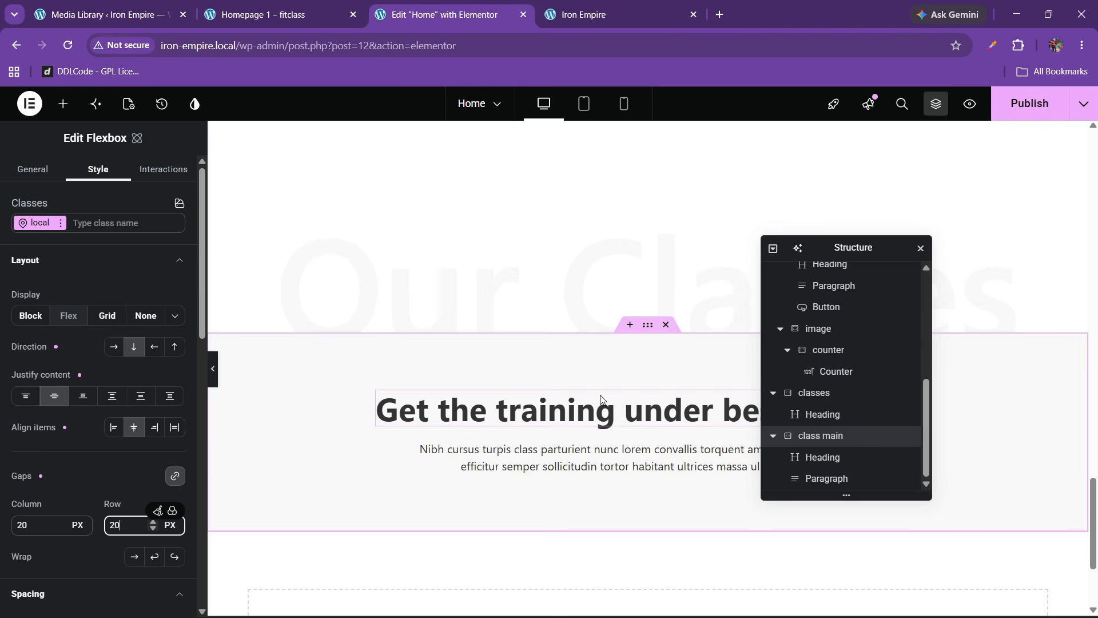
{"action": "left_click", "coordinate": [64, 105]}
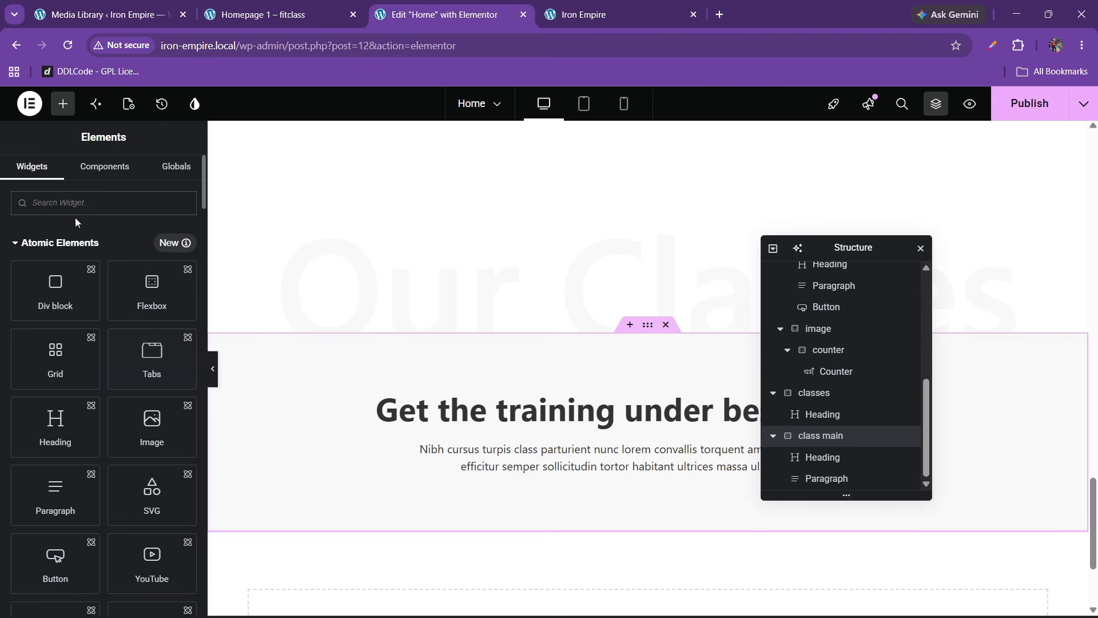
{"action": "type", "text": "gride"}
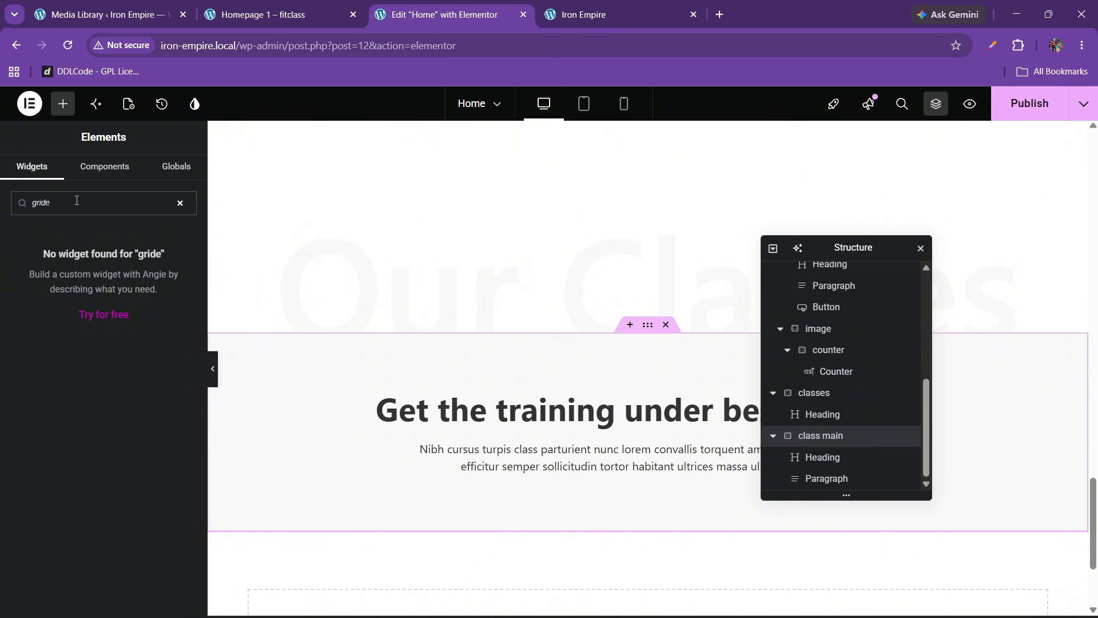
{"action": "key", "text": "BackSpace"}
{"action": "left_click_drag", "start_coordinate": [56, 255], "coordinate": [650, 462]}
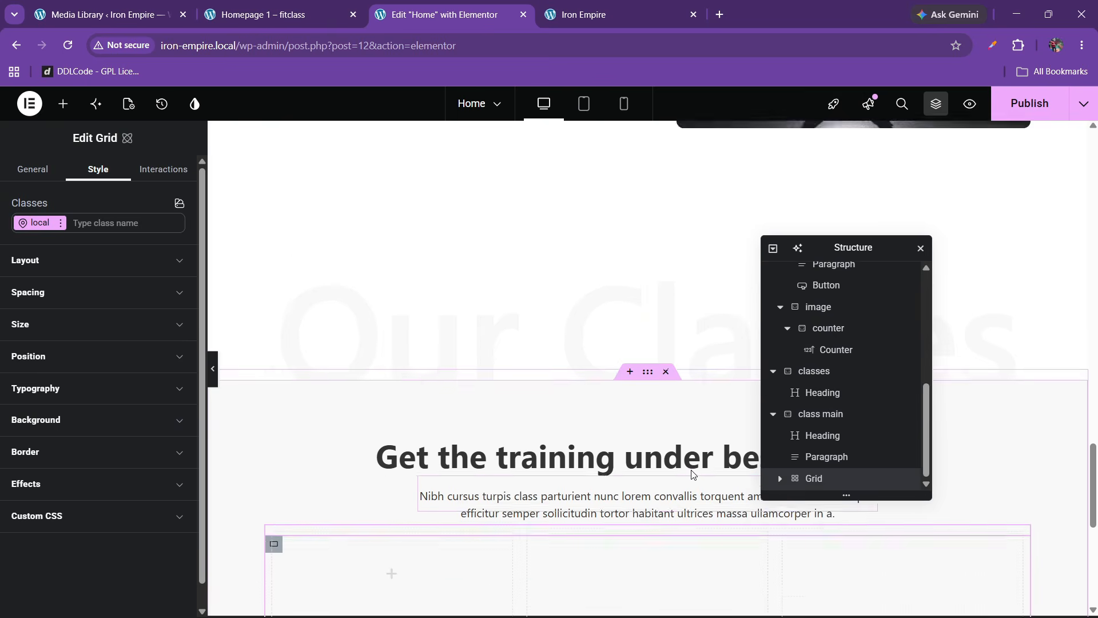
Step: Check the class card layout on the fitclass reference page and set the grid's Align self to center
{"action": "left_click", "coordinate": [816, 415]}
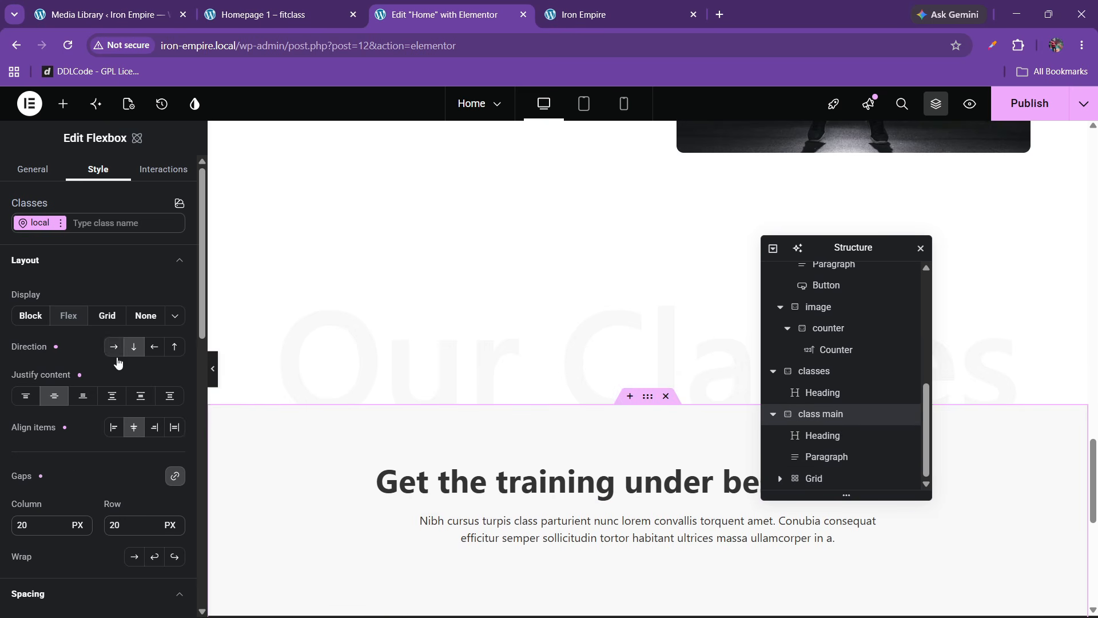
{"action": "scroll", "coordinate": [518, 437], "scroll_direction": "down", "scroll_amount": 4}
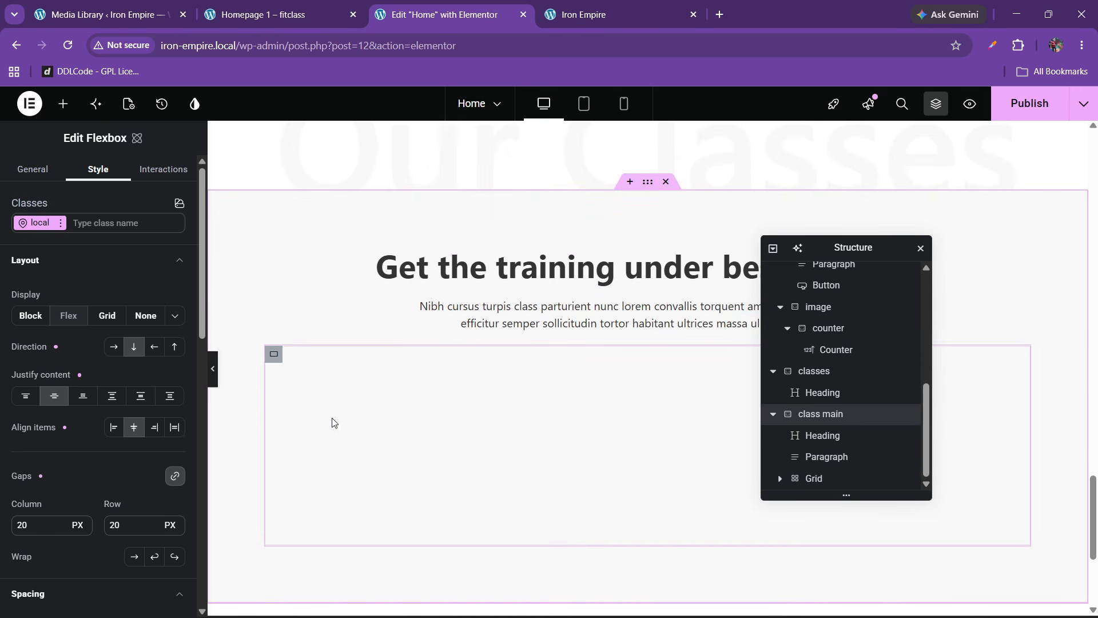
{"action": "left_click", "coordinate": [274, 354]}
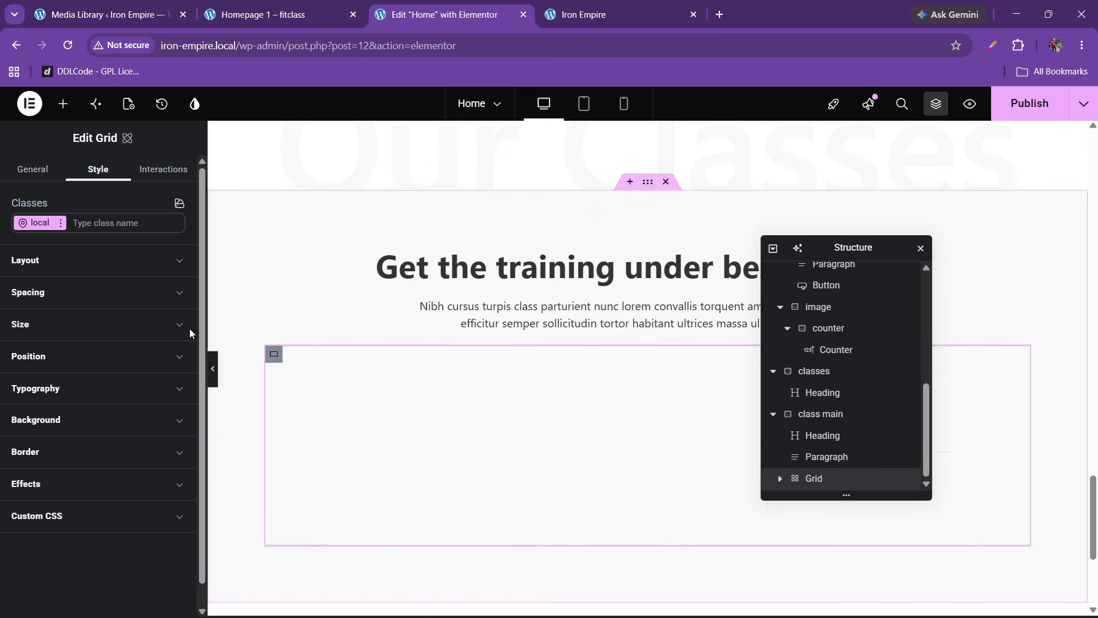
{"action": "left_click", "coordinate": [60, 261]}
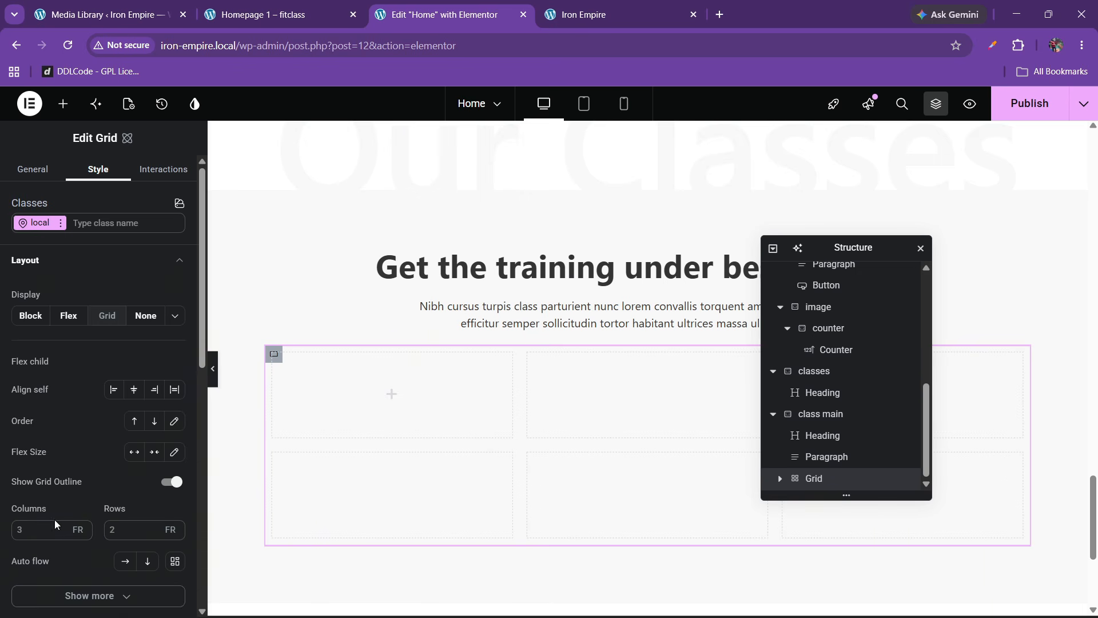
{"action": "key", "text": "ctrl+shift+Tab"}
{"action": "scroll", "coordinate": [383, 337], "scroll_direction": "down", "scroll_amount": 3}
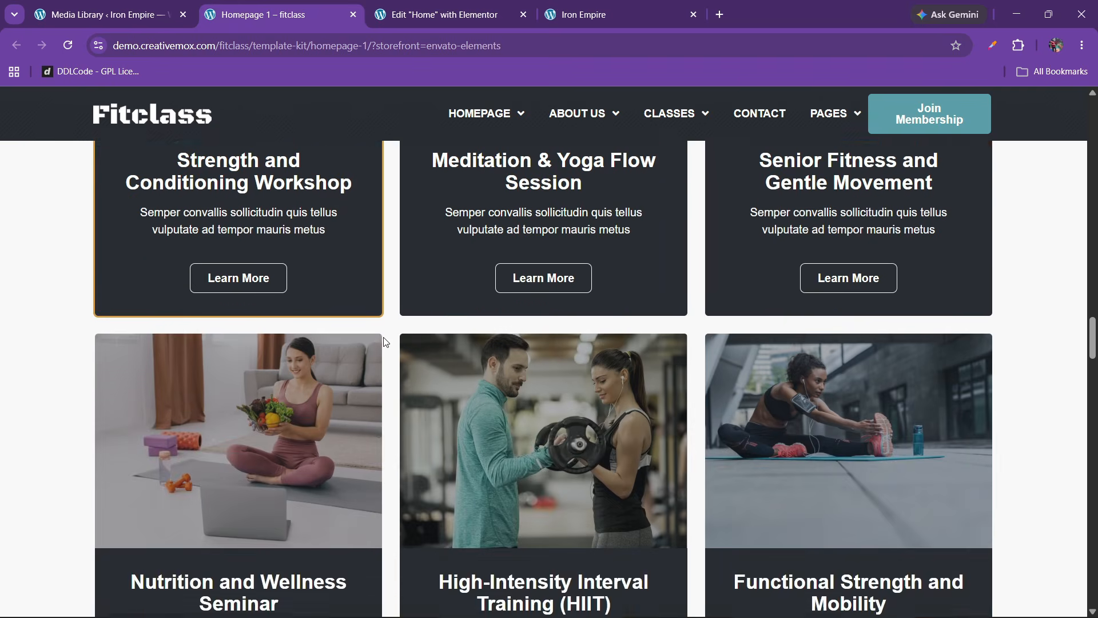
{"action": "scroll", "coordinate": [383, 337], "scroll_direction": "up", "scroll_amount": 5}
{"action": "scroll", "coordinate": [383, 338], "scroll_direction": "down", "scroll_amount": 8}
{"action": "key", "text": "ctrl+Tab"}
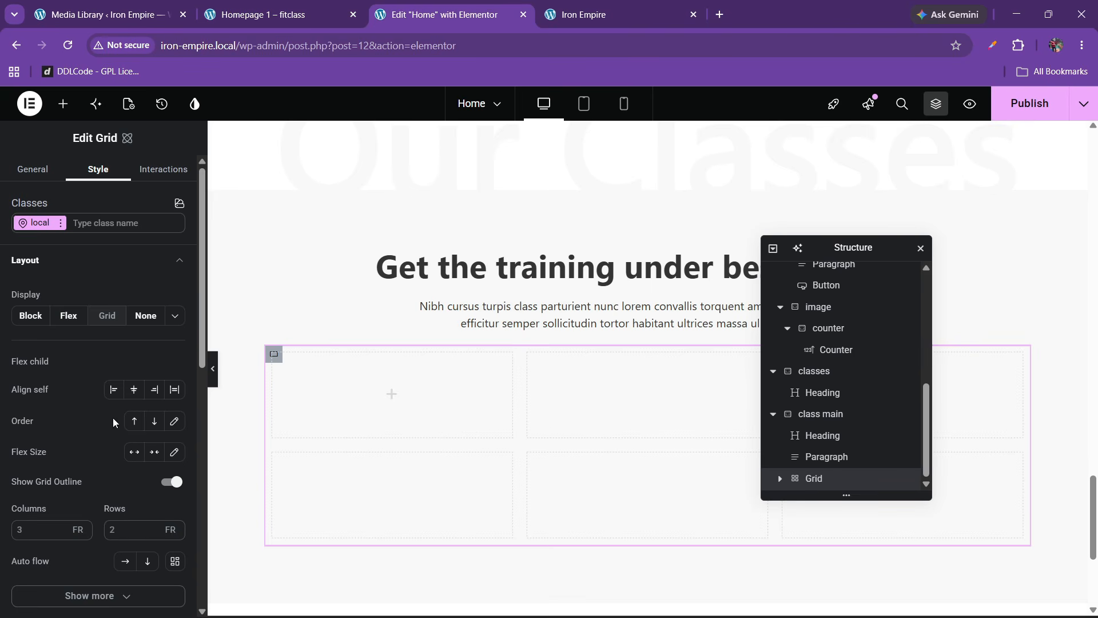
{"action": "left_click", "coordinate": [135, 390]}
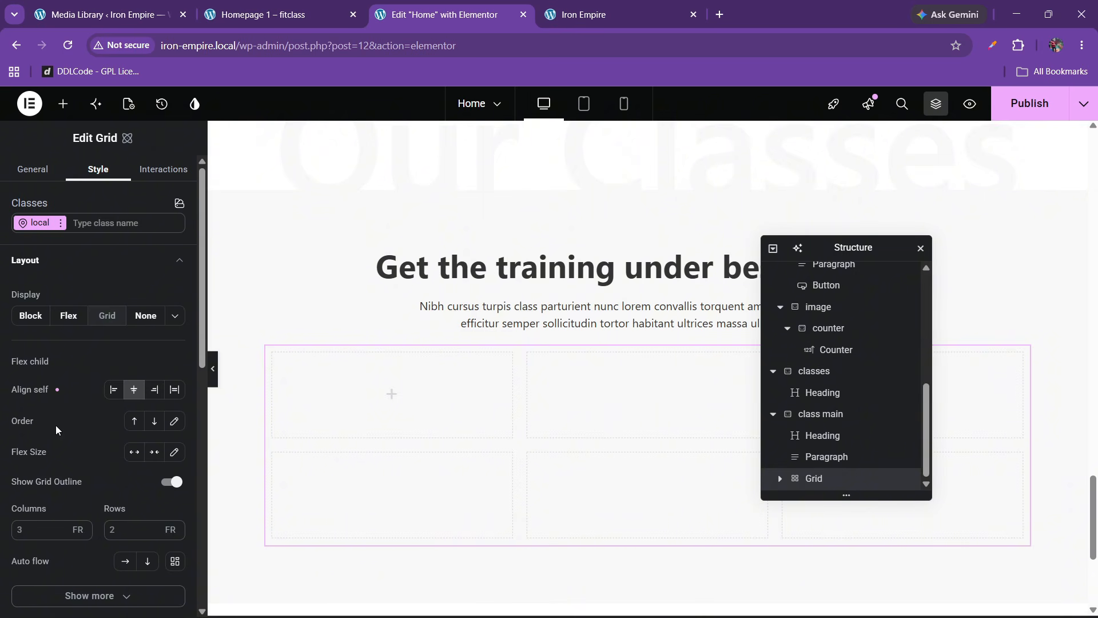
Step: Set the grid's linked padding to 0 PX on all sides
{"action": "left_click", "coordinate": [45, 268]}
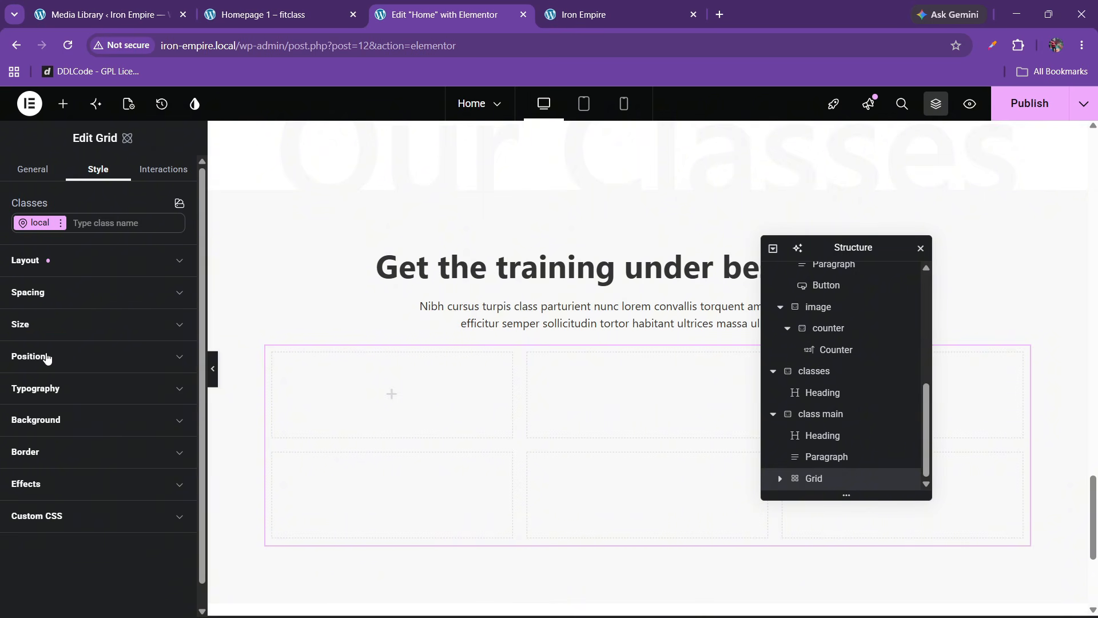
{"action": "left_click", "coordinate": [51, 307]}
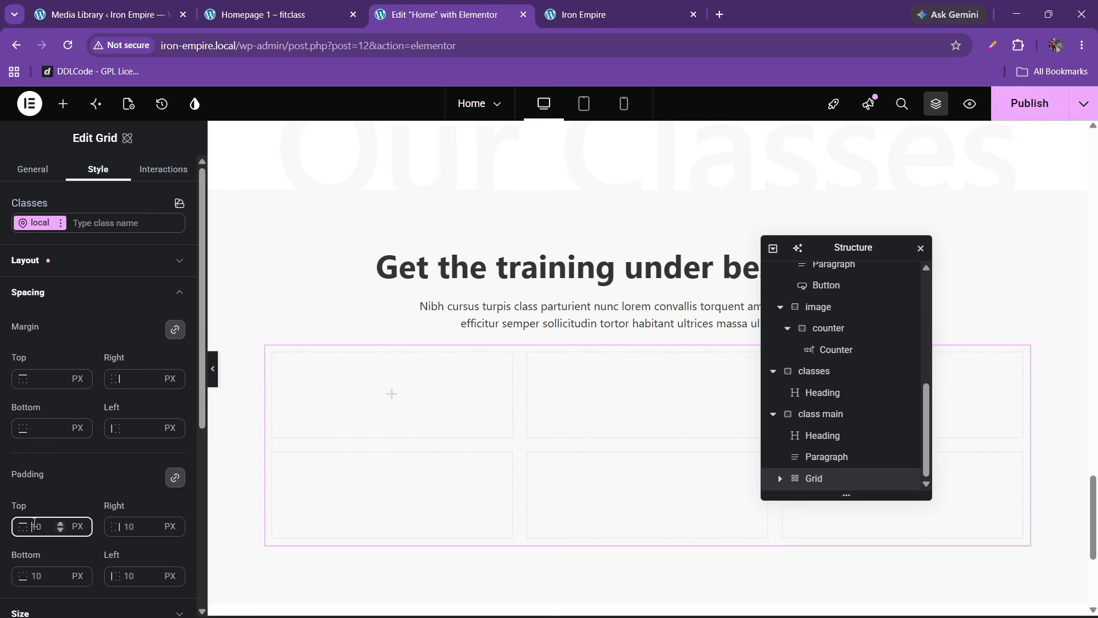
{"action": "type", "text": "0"}
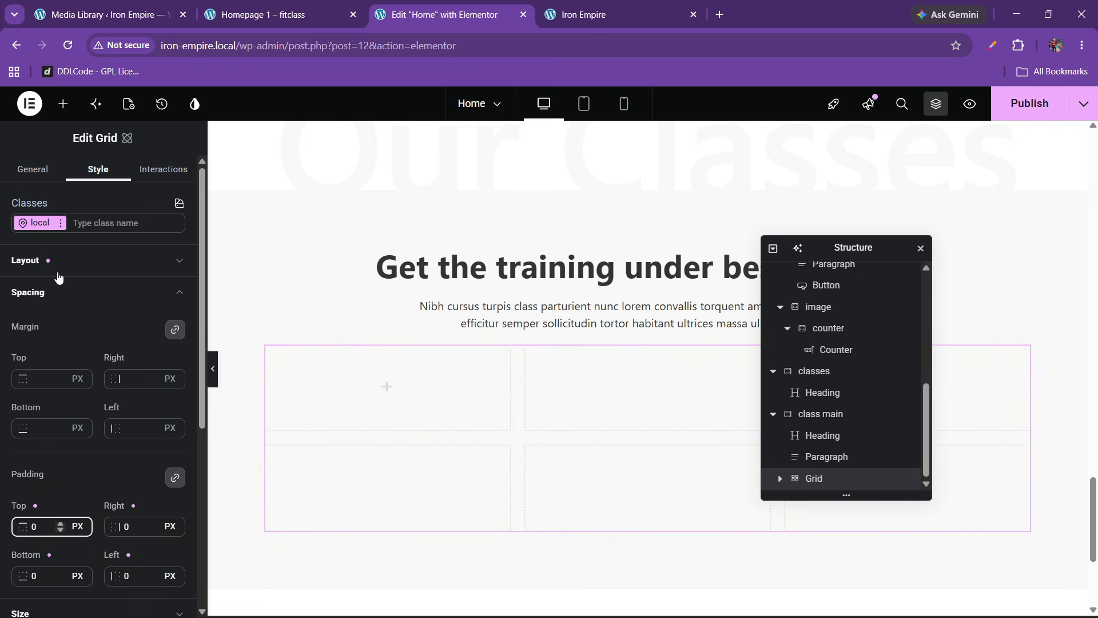
Step: Add a Flexbox to the grid's first cell and review the class cards on the fitclass reference page
{"action": "left_click", "coordinate": [63, 104]}
{"action": "left_click_drag", "start_coordinate": [152, 286], "coordinate": [386, 400]}
{"action": "left_click", "coordinate": [222, 4]}
{"action": "scroll", "coordinate": [368, 280], "scroll_direction": "up", "scroll_amount": 6}
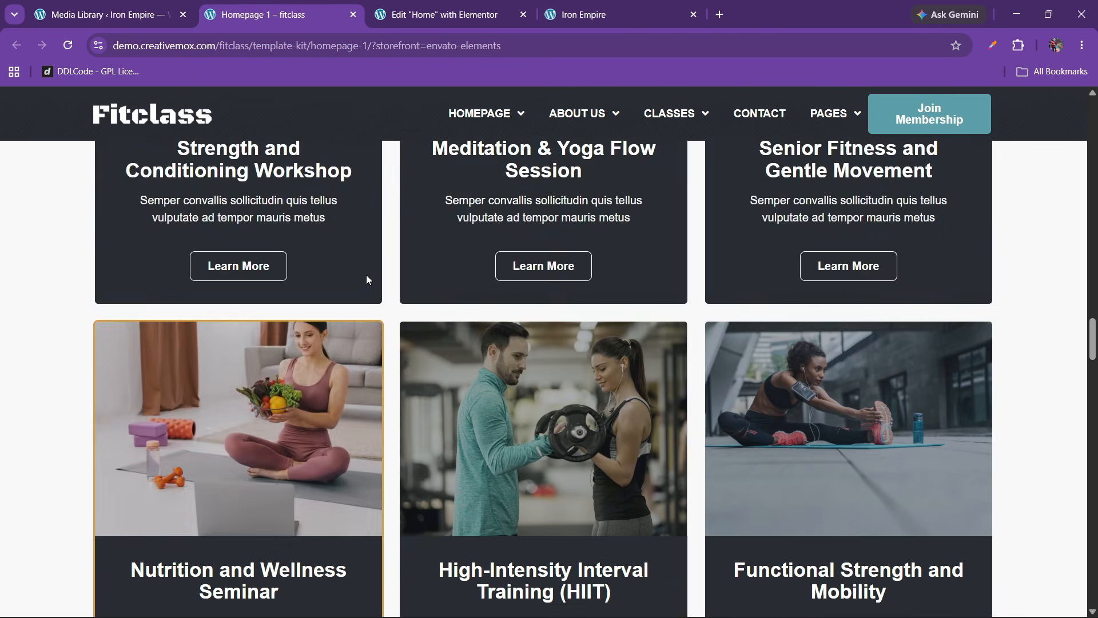
{"action": "scroll", "coordinate": [368, 280], "scroll_direction": "up", "scroll_amount": 2}
{"action": "left_click", "coordinate": [479, 5]}
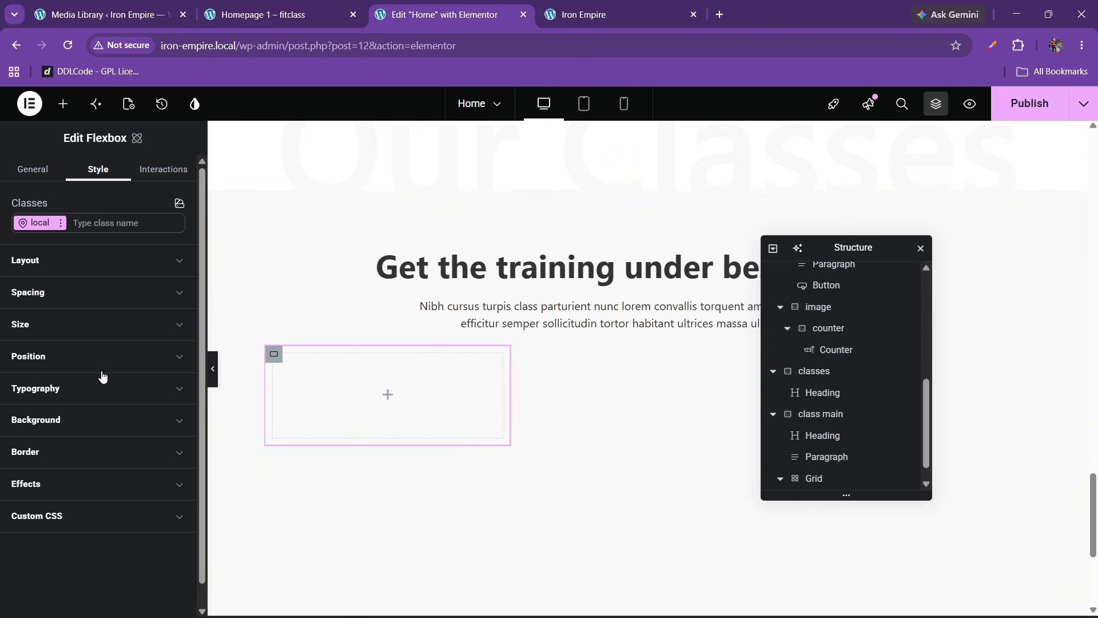
Step: Set the new flexbox's linked padding to 0 PX on all sides and name it "box"
{"action": "left_click", "coordinate": [66, 295]}
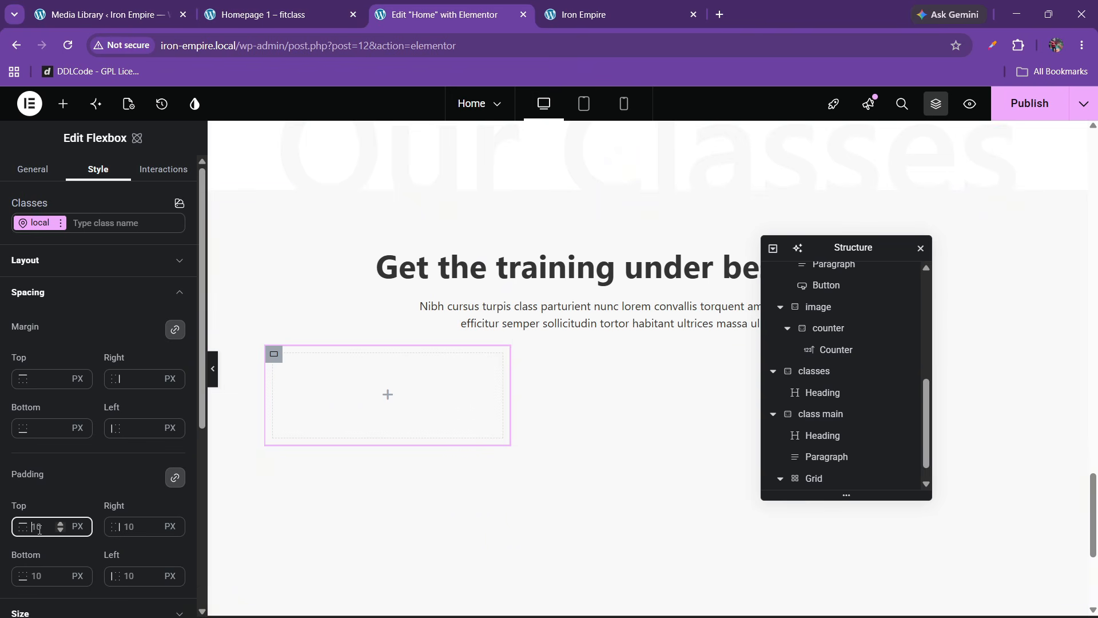
{"action": "left_click", "coordinate": [307, 5]}
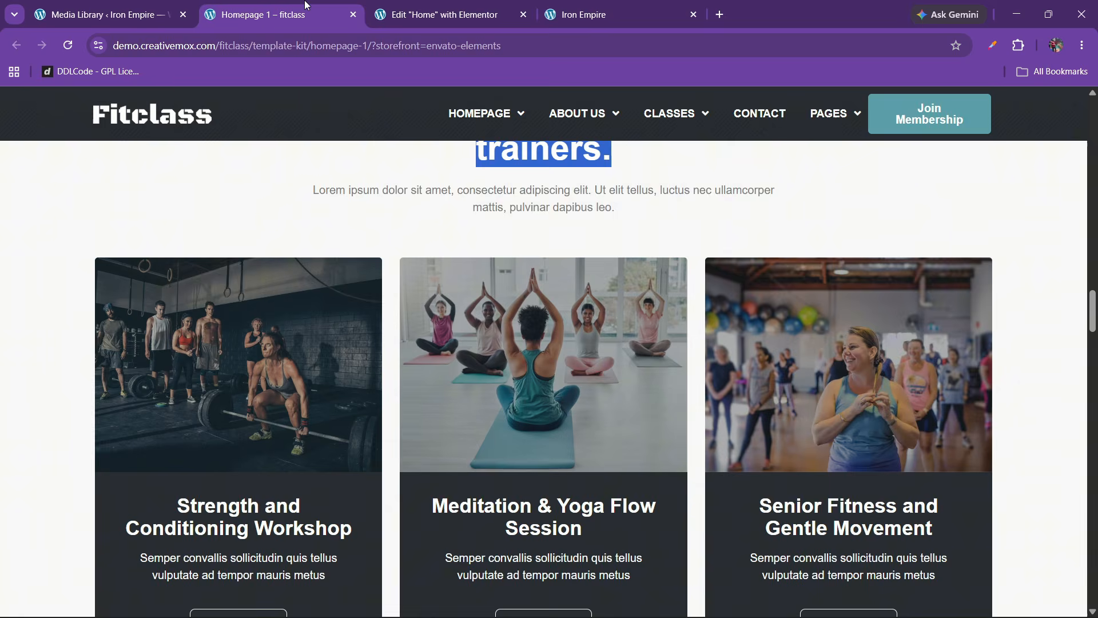
{"action": "left_click", "coordinate": [450, 5]}
{"action": "scroll", "coordinate": [846, 457], "scroll_direction": "down", "scroll_amount": 1}
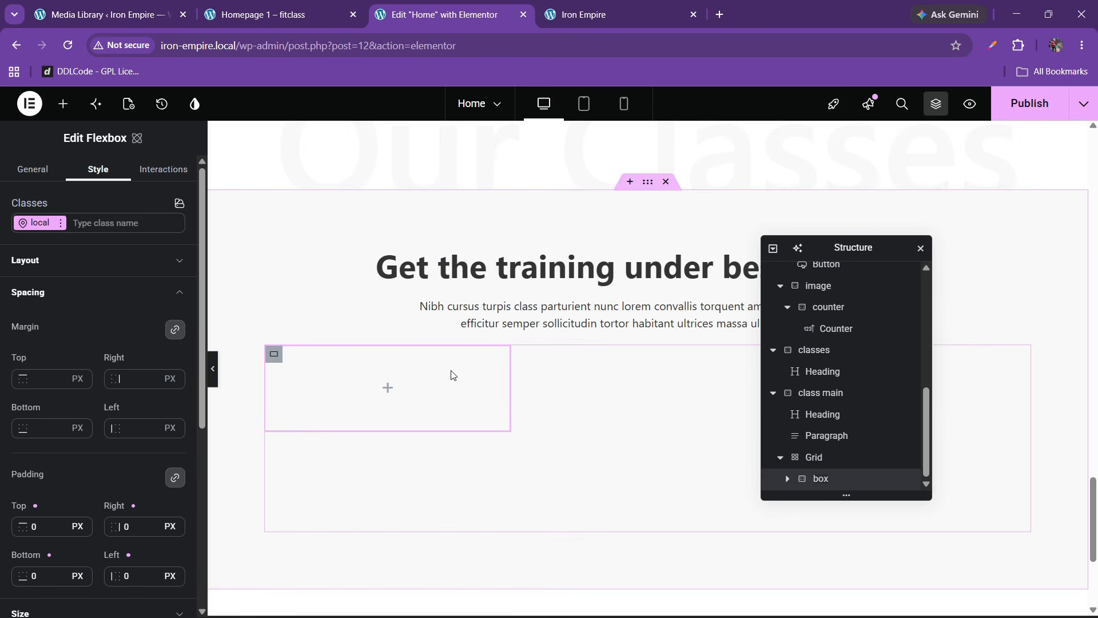
Step: Add a basic Image widget inside "box" and set its image resolution to Full
{"action": "left_click", "coordinate": [229, 7]}
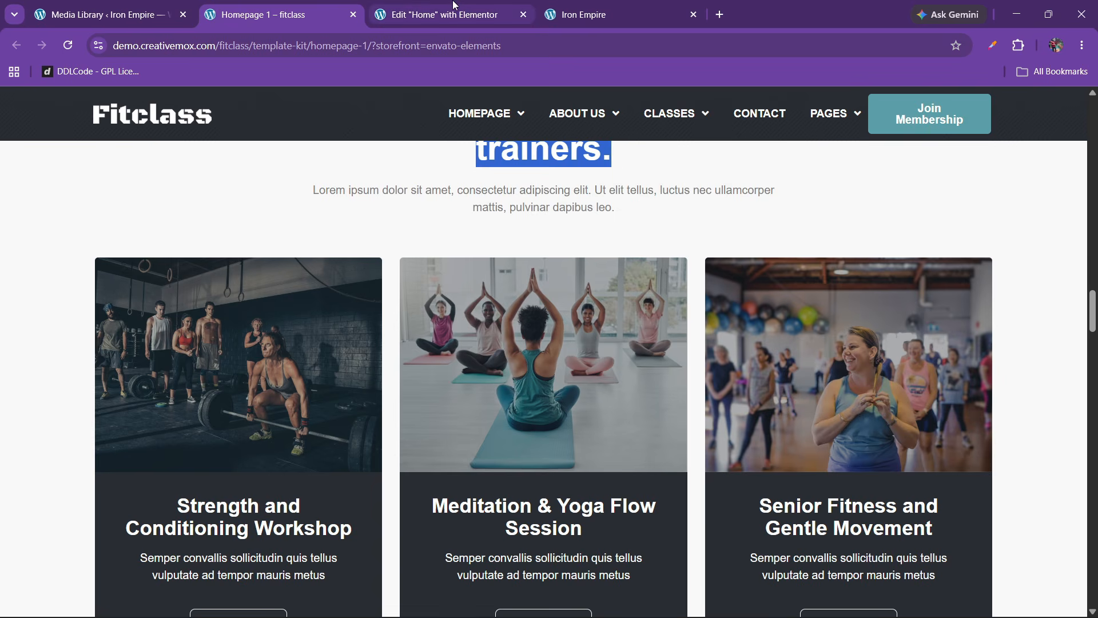
{"action": "left_click", "coordinate": [454, 5]}
{"action": "left_click", "coordinate": [70, 108]}
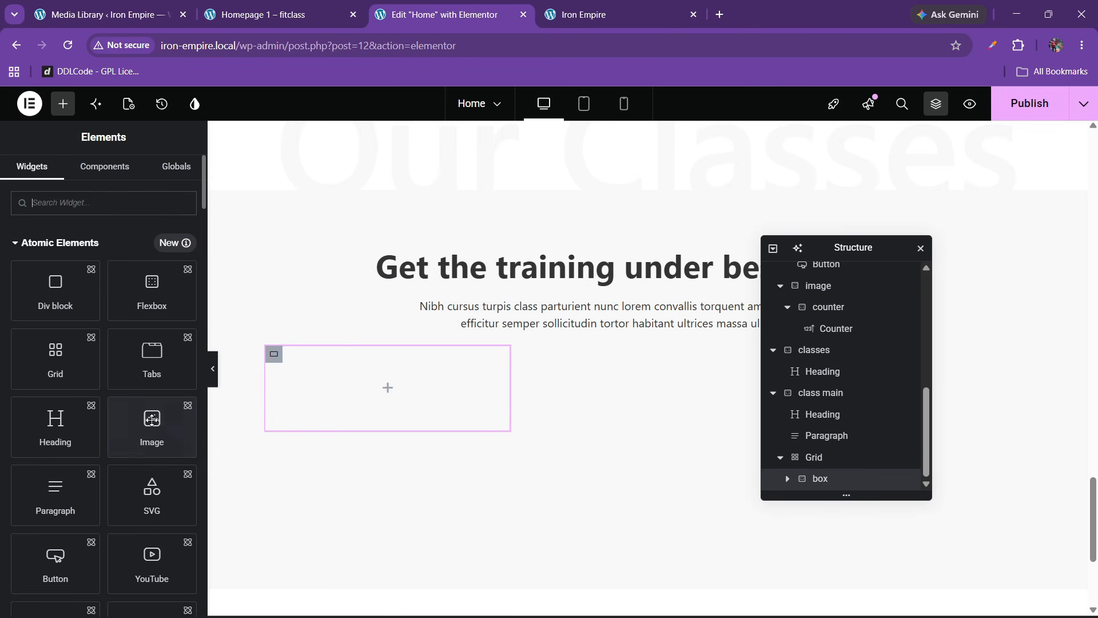
{"action": "scroll", "coordinate": [126, 452], "scroll_direction": "down", "scroll_amount": 10}
{"action": "scroll", "coordinate": [126, 458], "scroll_direction": "down", "scroll_amount": 3}
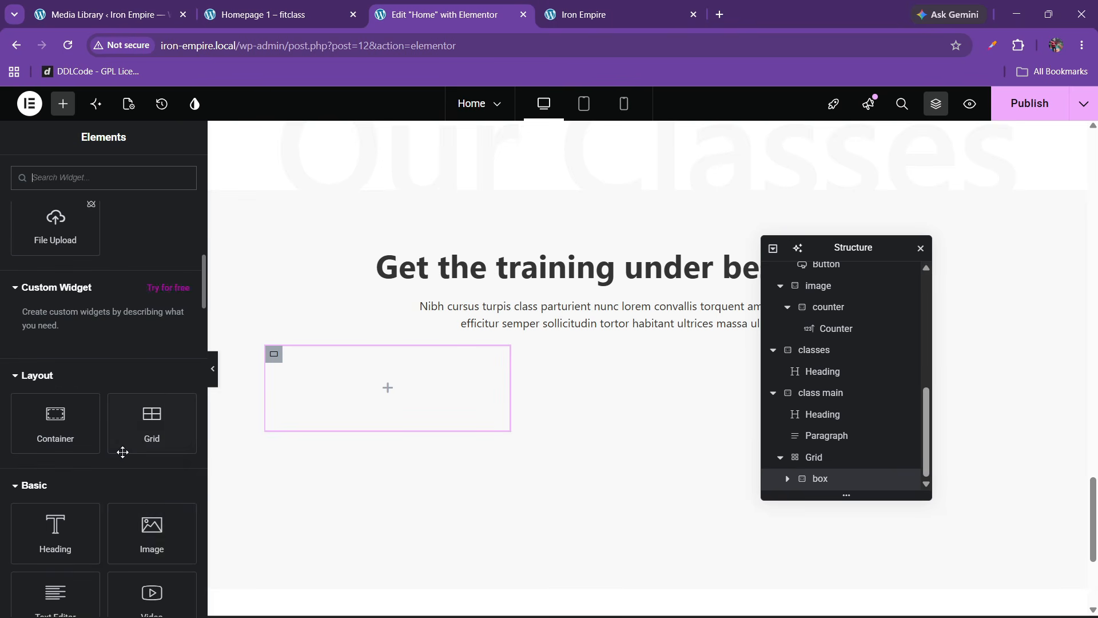
{"action": "left_click_drag", "start_coordinate": [152, 537], "coordinate": [358, 384]}
{"action": "left_click", "coordinate": [210, 5]}
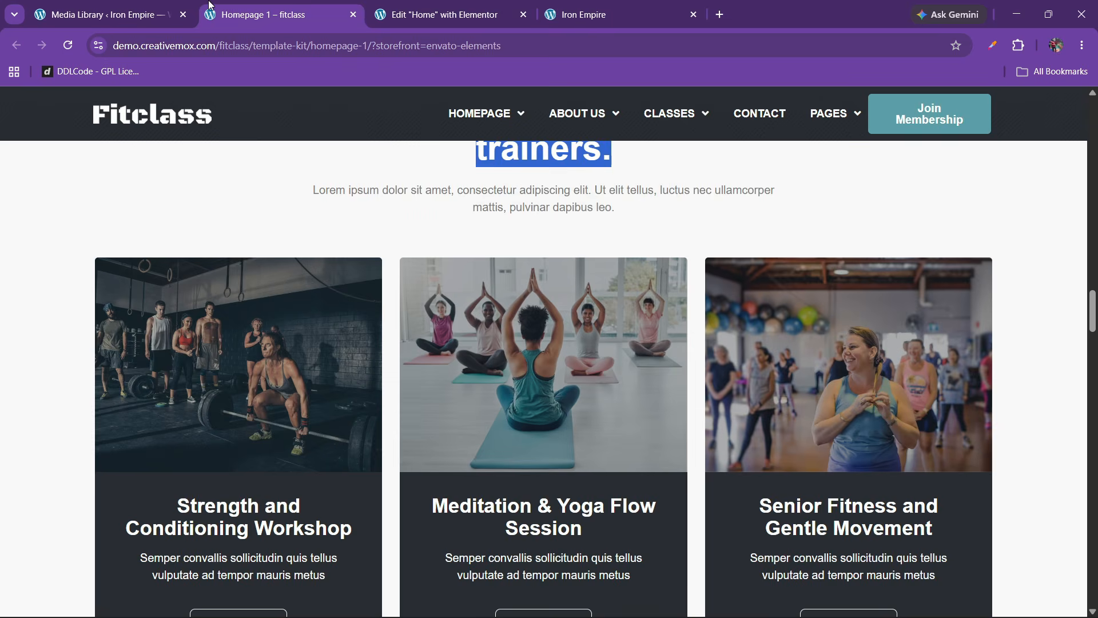
{"action": "left_click", "coordinate": [393, 10]}
{"action": "left_click", "coordinate": [120, 369]}
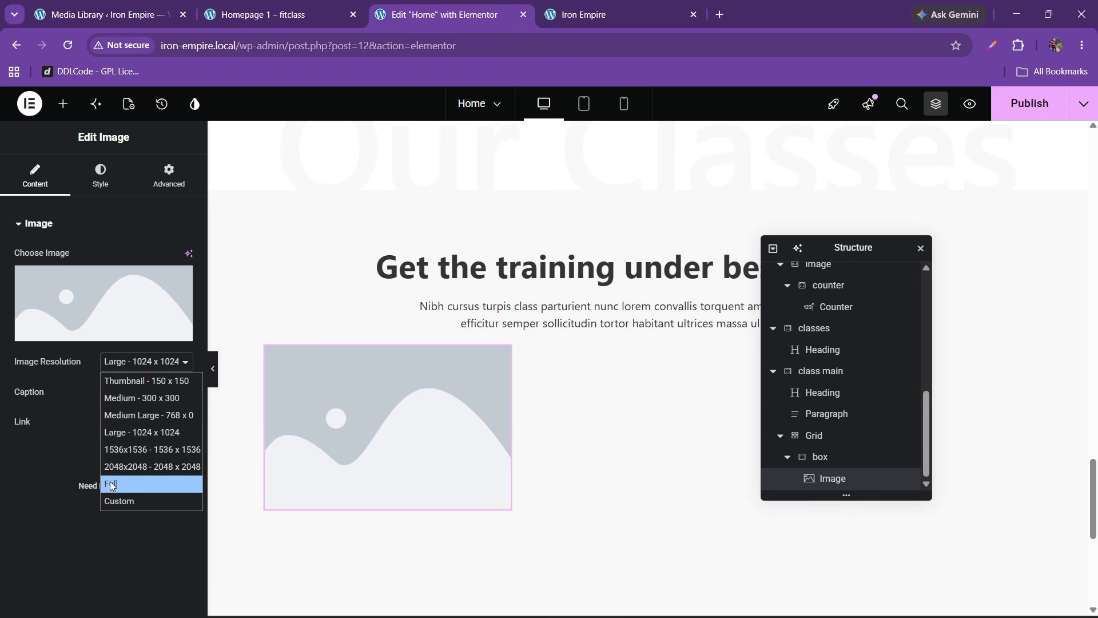
{"action": "left_click", "coordinate": [110, 483]}
Step: Choose service1 from the media library for the image in "box" and compare it with the fitclass card
{"action": "left_click", "coordinate": [105, 303]}
{"action": "left_click", "coordinate": [323, 6]}
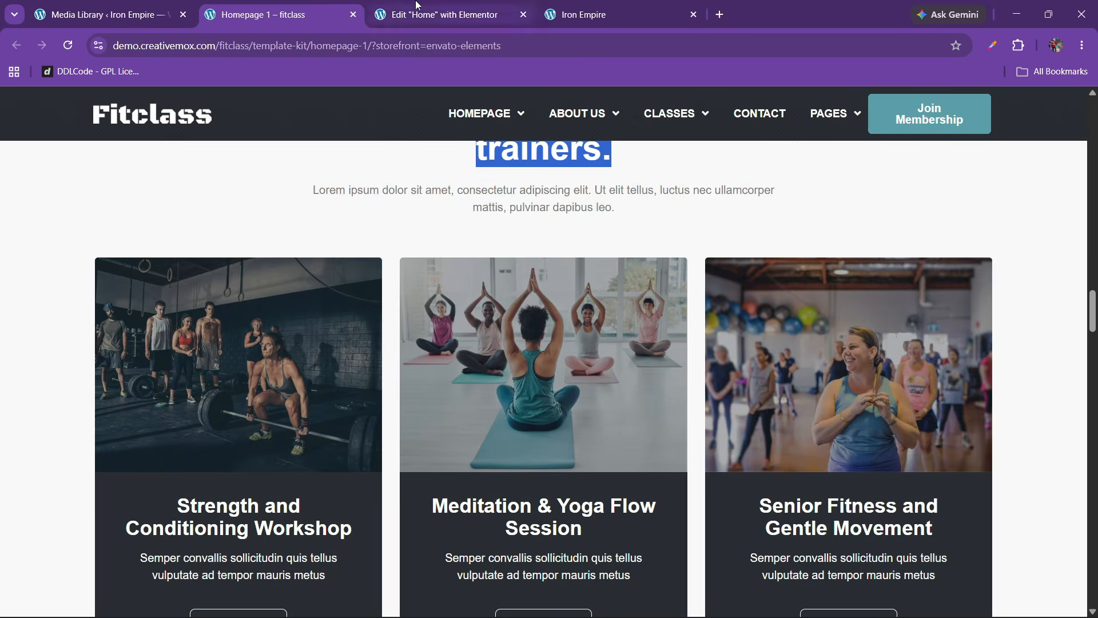
{"action": "left_click", "coordinate": [400, 11]}
{"action": "left_click", "coordinate": [272, 405]}
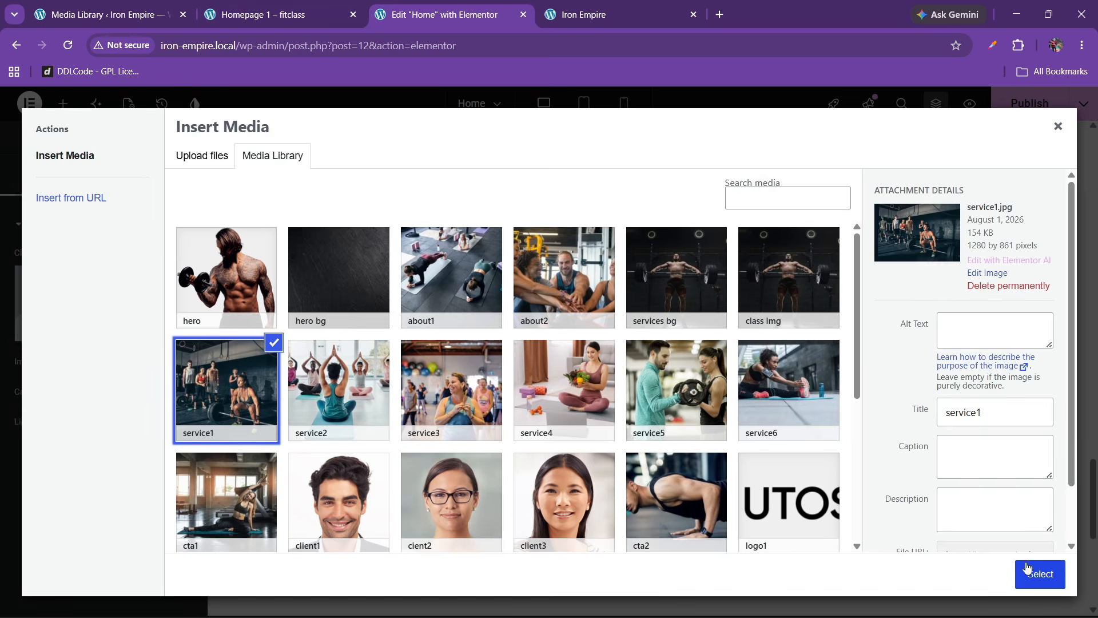
{"action": "left_click", "coordinate": [1040, 574]}
{"action": "left_click", "coordinate": [280, 6]}
{"action": "left_click", "coordinate": [410, 5]}
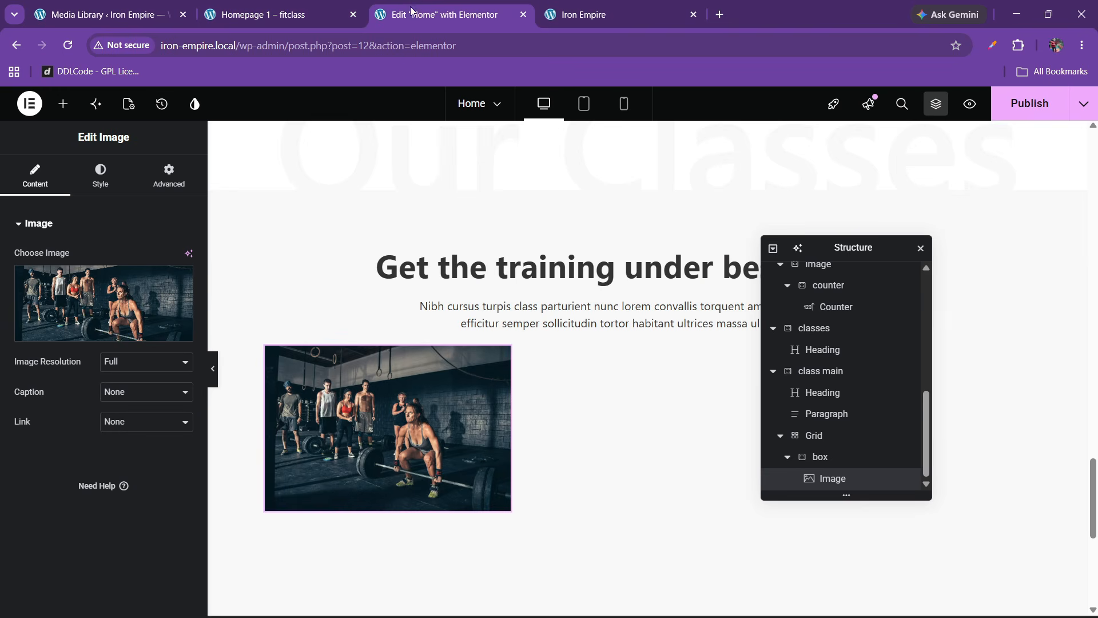
{"action": "left_click", "coordinate": [311, 4]}
{"action": "left_click", "coordinate": [415, 7]}
Step: Set the background color of the "box" flexbox to the black color variable
{"action": "left_click", "coordinate": [844, 460]}
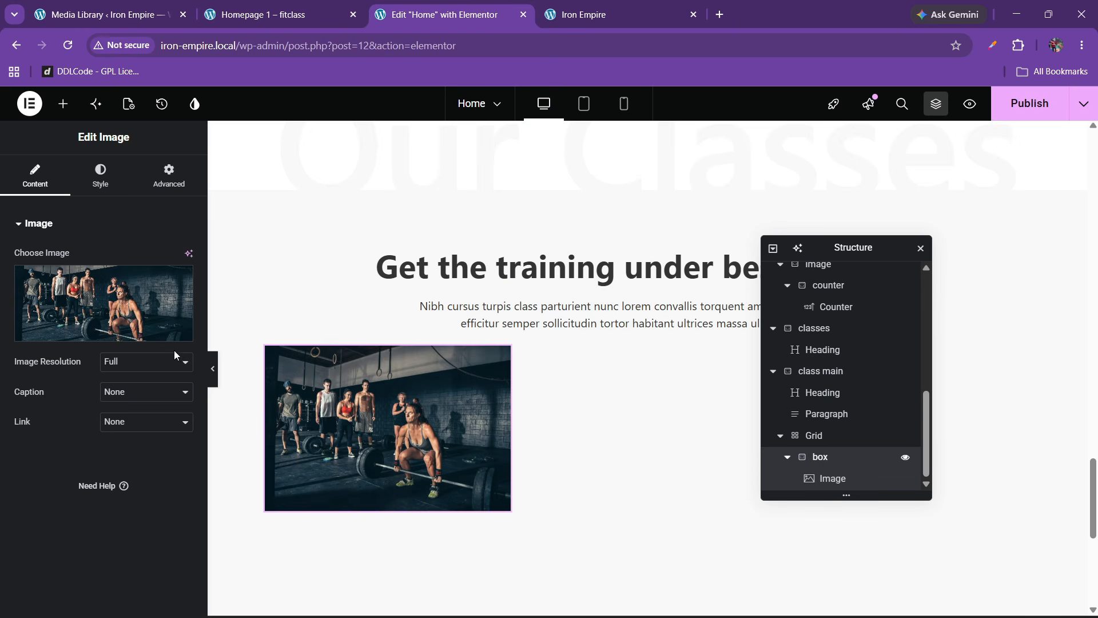
{"action": "left_click", "coordinate": [62, 293]}
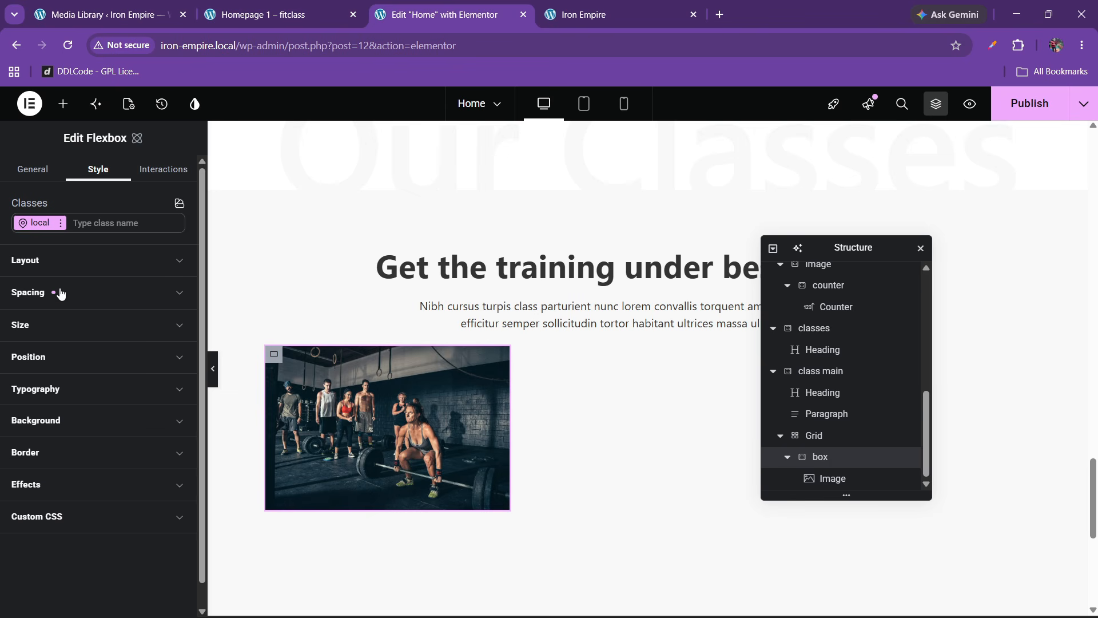
{"action": "left_click", "coordinate": [81, 423]}
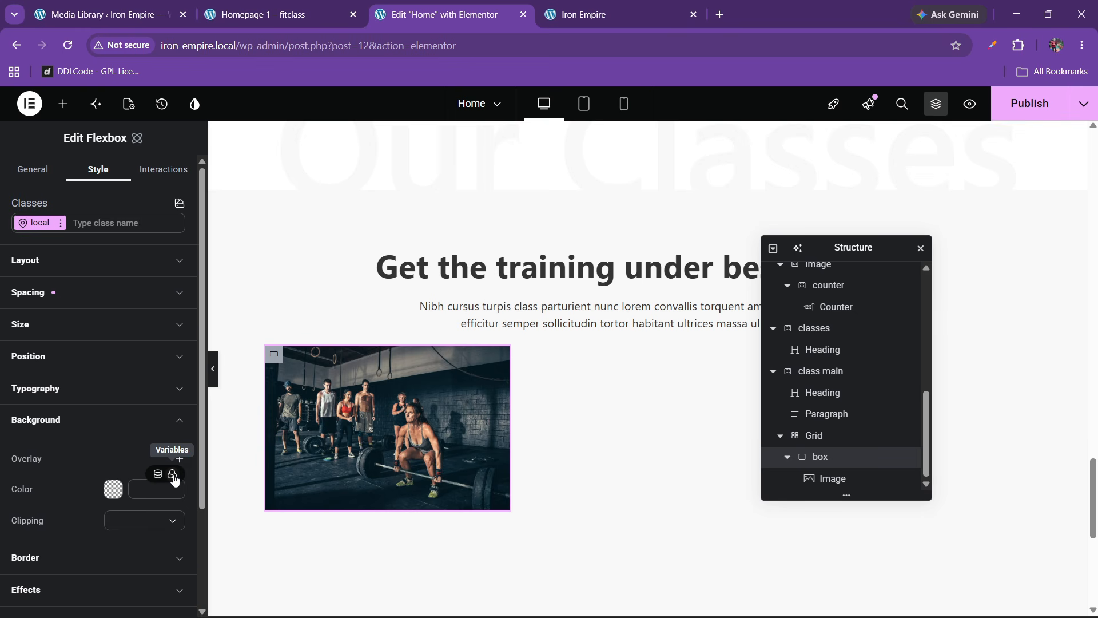
{"action": "left_click", "coordinate": [173, 478]}
{"action": "left_click", "coordinate": [89, 508]}
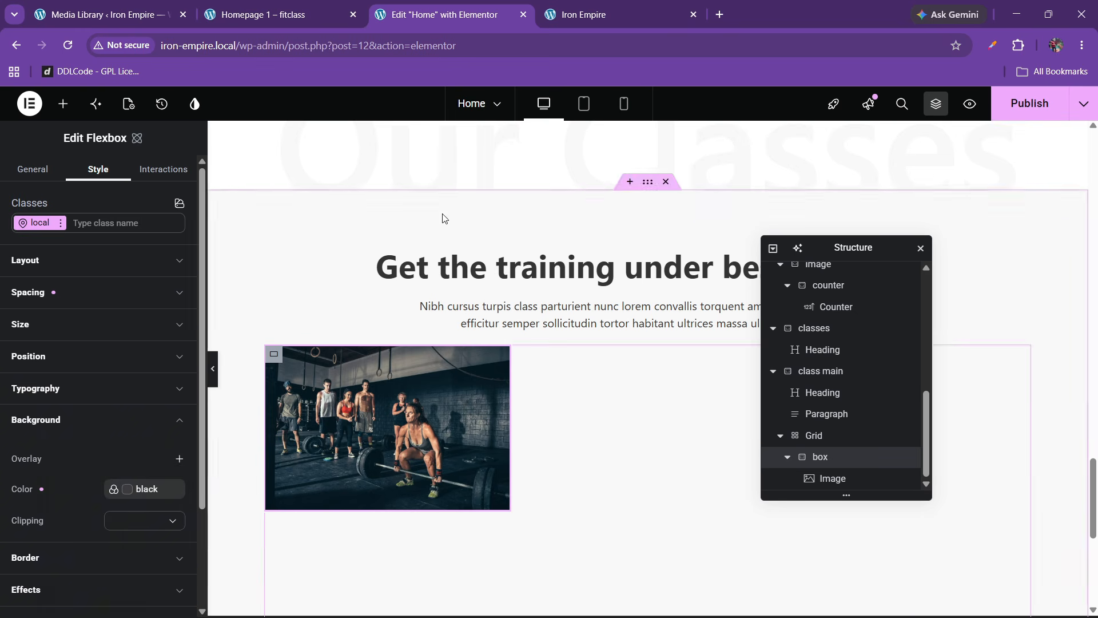
Step: Check the text area of the fitclass class cards and add a Flexbox inside "box"
{"action": "left_click", "coordinate": [325, 4]}
{"action": "scroll", "coordinate": [430, 393], "scroll_direction": "down", "scroll_amount": 2}
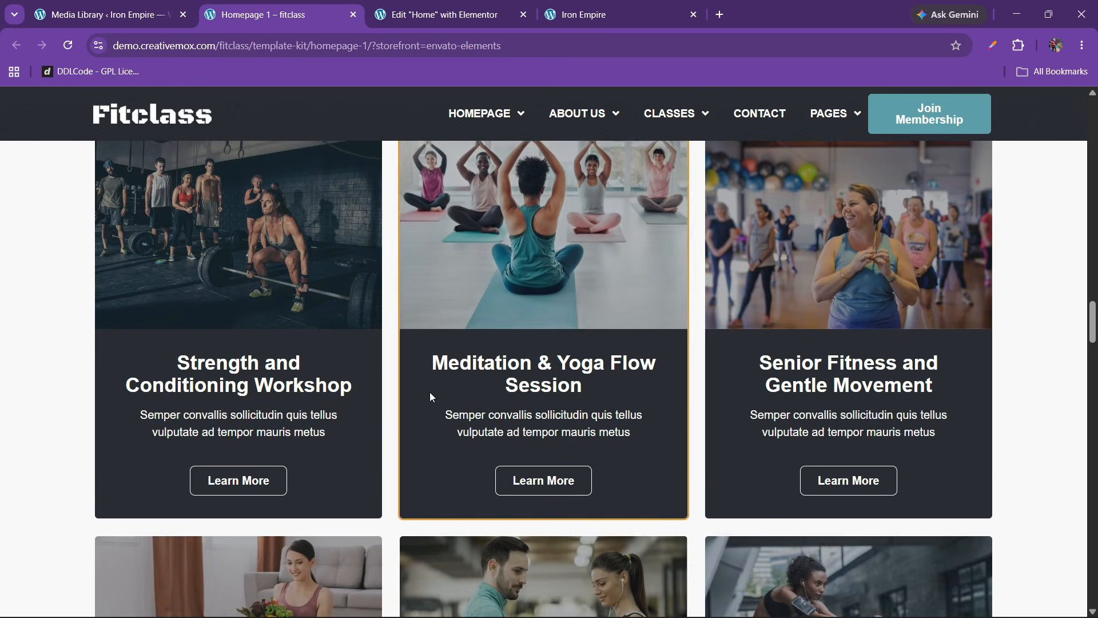
{"action": "left_click", "coordinate": [437, 14]}
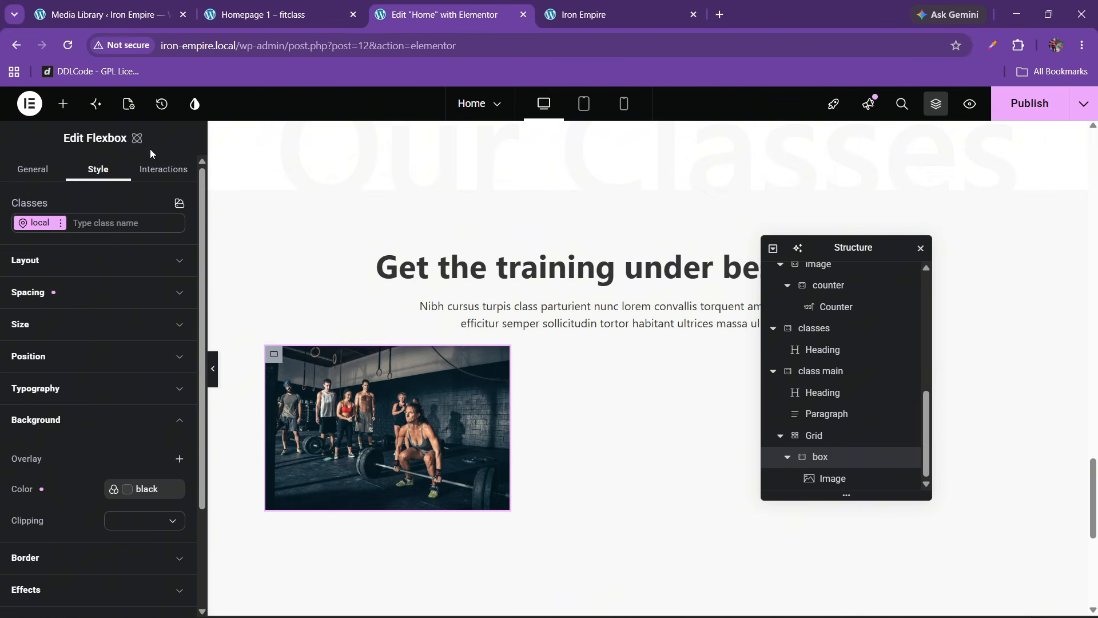
{"action": "left_click", "coordinate": [67, 109]}
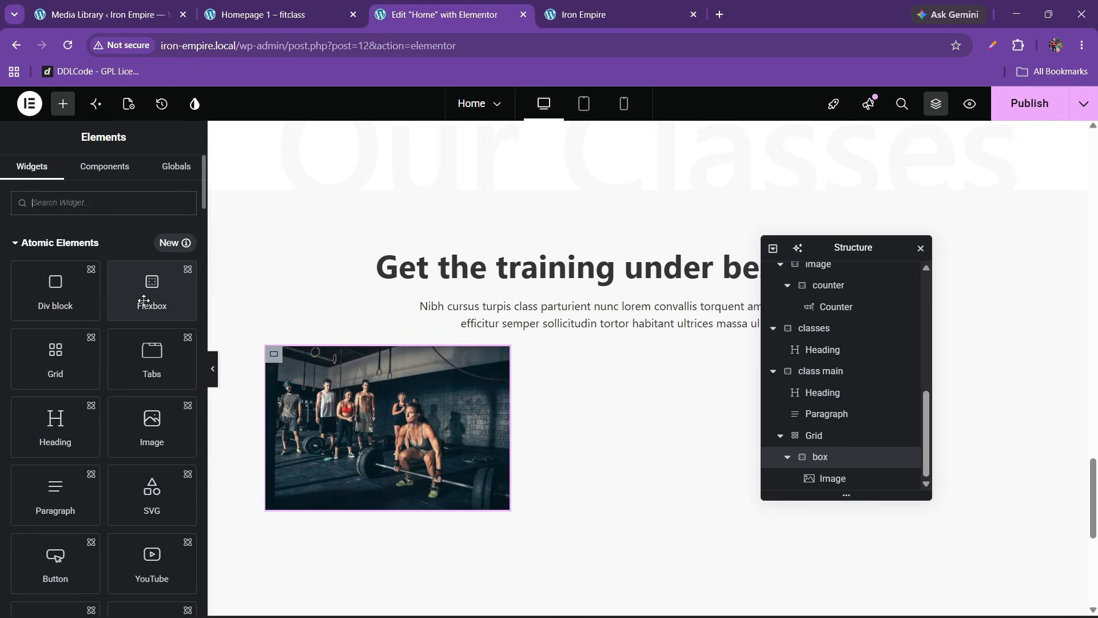
{"action": "left_click_drag", "start_coordinate": [143, 306], "coordinate": [355, 460]}
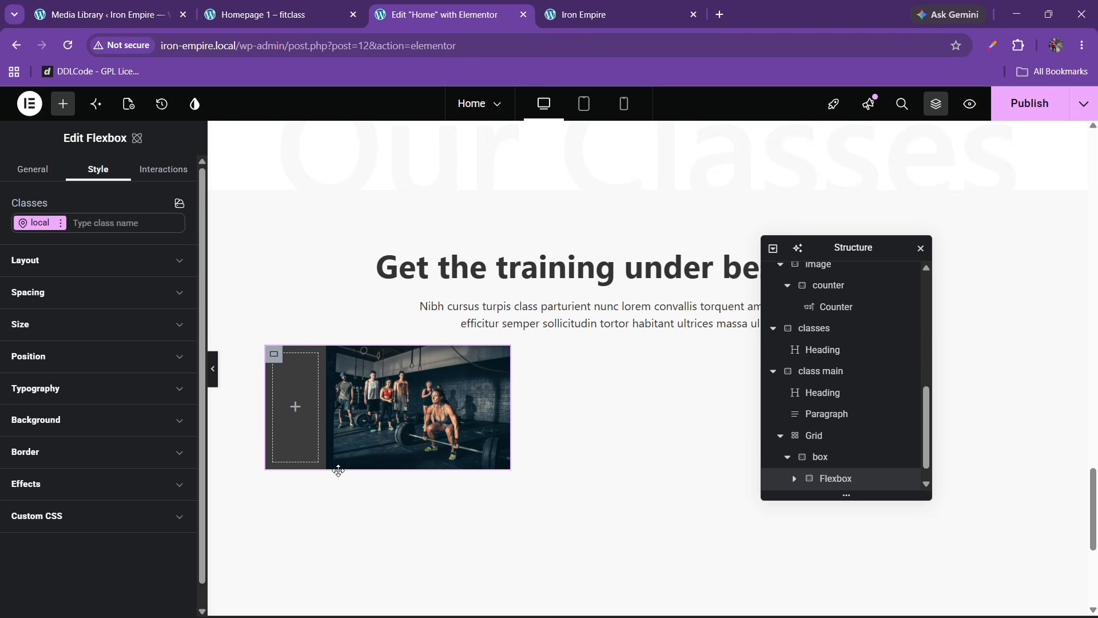
Step: Move the nested flexbox after the image inside "box" and select "box" again
{"action": "scroll", "coordinate": [845, 455], "scroll_direction": "down", "scroll_amount": 1}
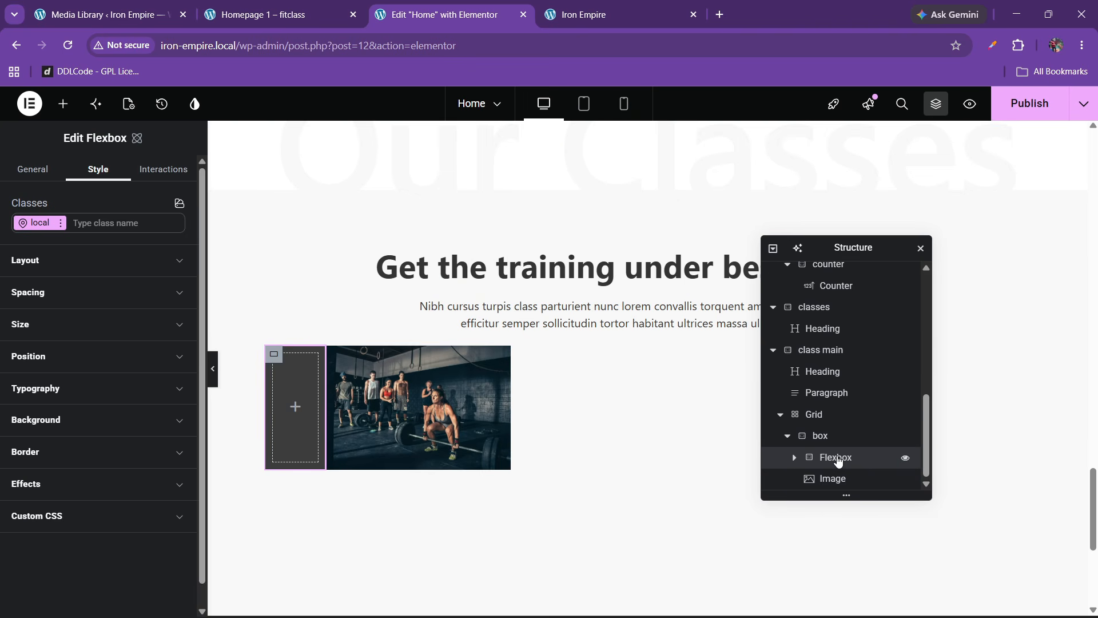
{"action": "left_click", "coordinate": [824, 435]}
{"action": "scroll", "coordinate": [812, 452], "scroll_direction": "up", "scroll_amount": 1}
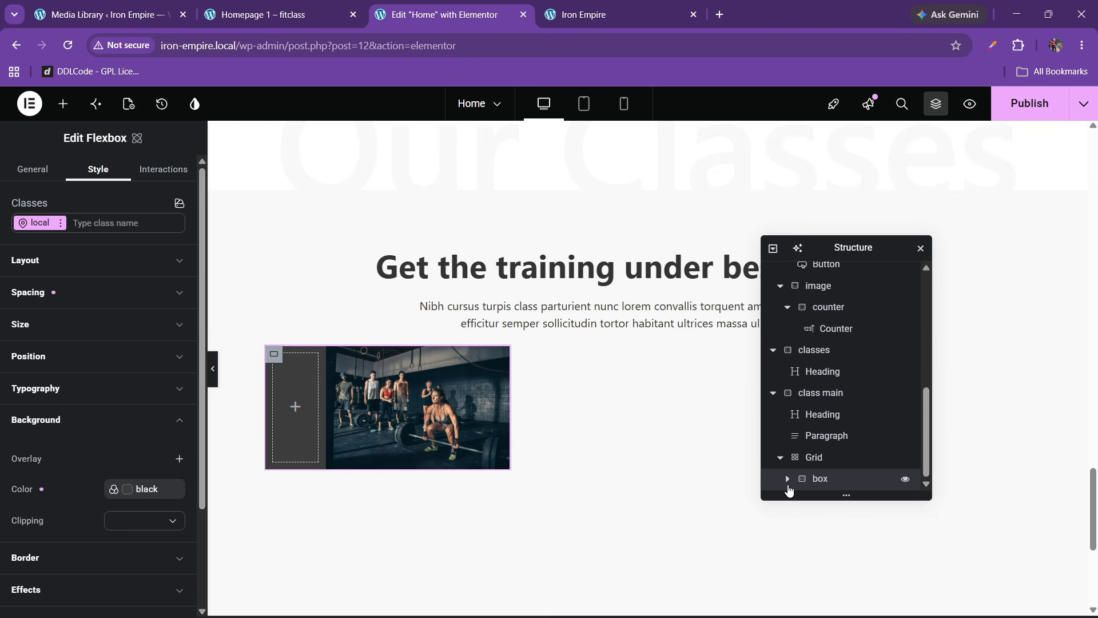
{"action": "scroll", "coordinate": [835, 483], "scroll_direction": "down", "scroll_amount": 1}
{"action": "left_click_drag", "start_coordinate": [837, 485], "coordinate": [848, 492]}
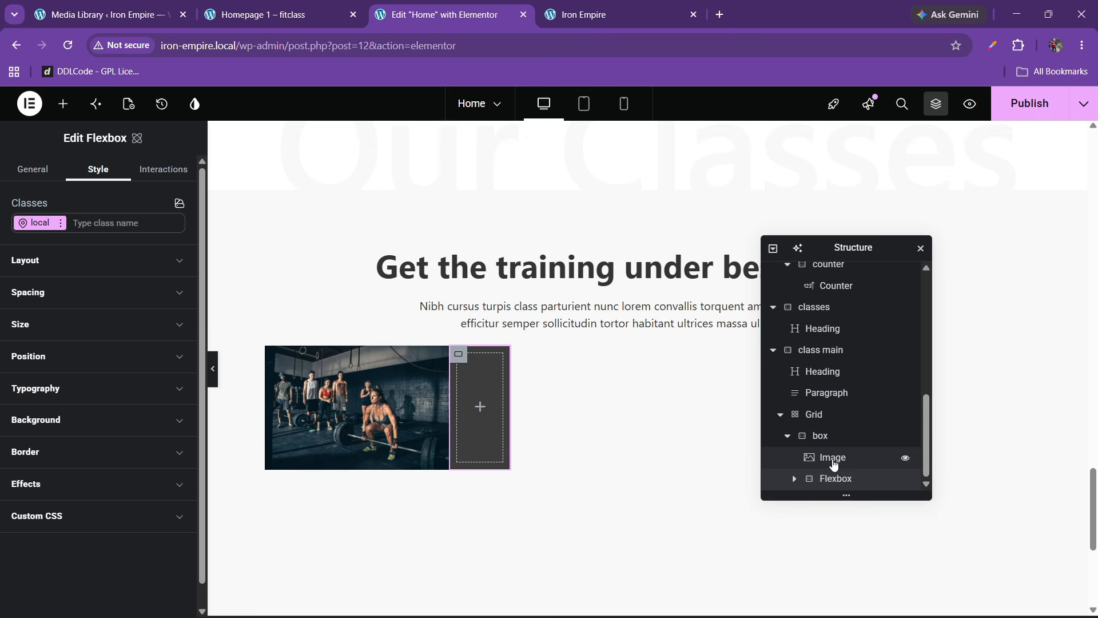
{"action": "left_click", "coordinate": [824, 440]}
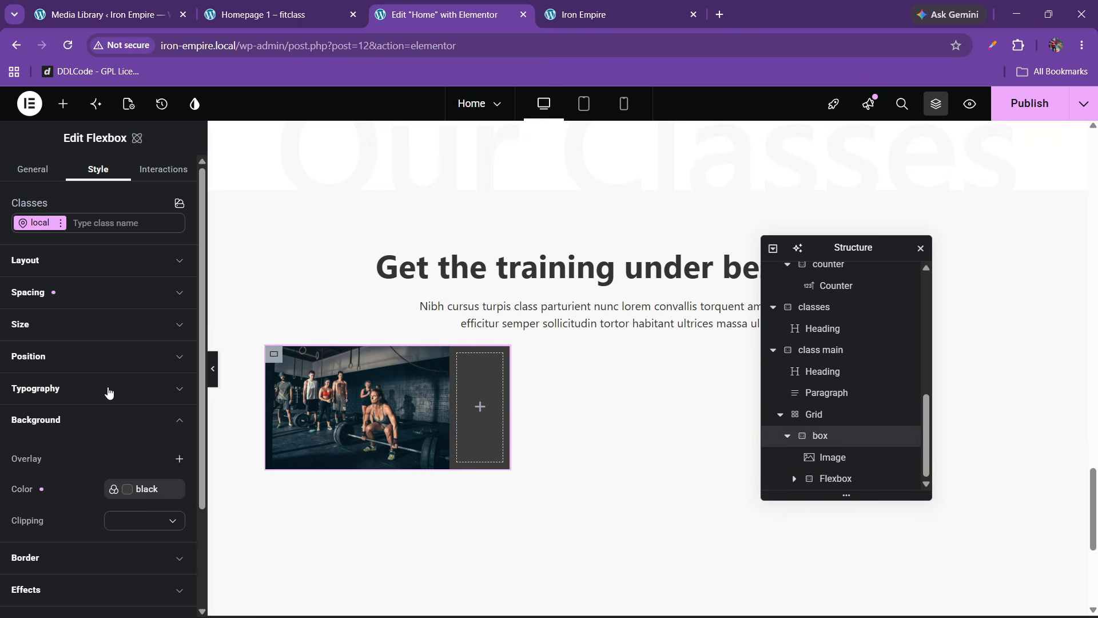
Step: Set the layout of the "box" flexbox to column direction with centered justify content and centered align items
{"action": "left_click", "coordinate": [54, 263]}
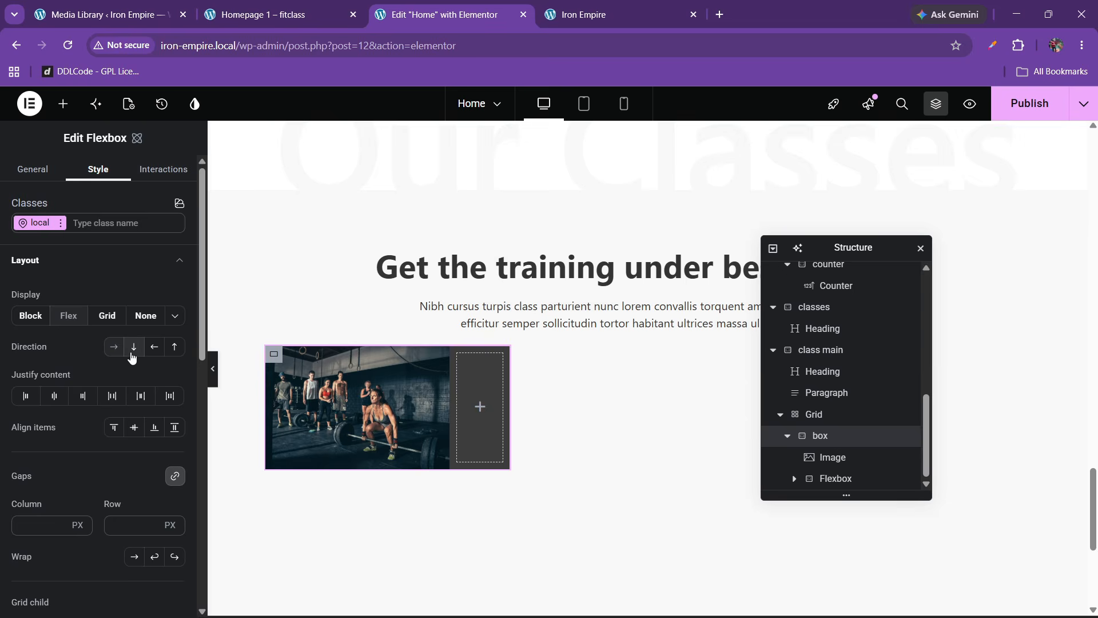
{"action": "left_click", "coordinate": [133, 347]}
{"action": "left_click", "coordinate": [55, 396]}
{"action": "left_click", "coordinate": [134, 427]}
{"action": "scroll", "coordinate": [643, 487], "scroll_direction": "up", "scroll_amount": 1}
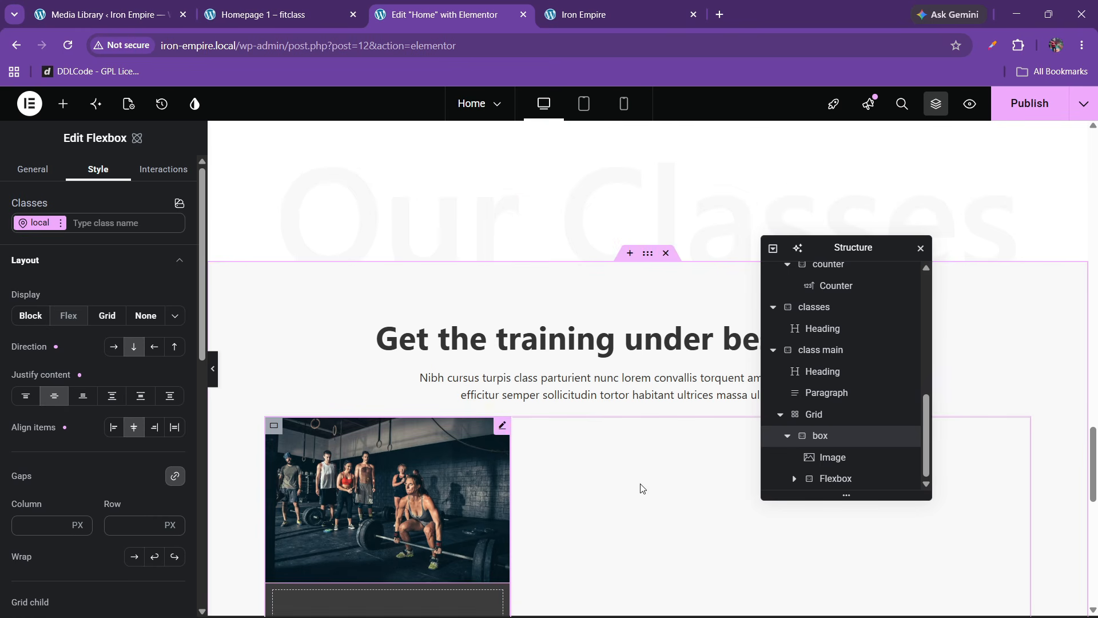
Step: Rename the nested flexbox under the image as "text" and set its padding to 20 px on all sides
{"action": "left_click", "coordinate": [835, 479]}
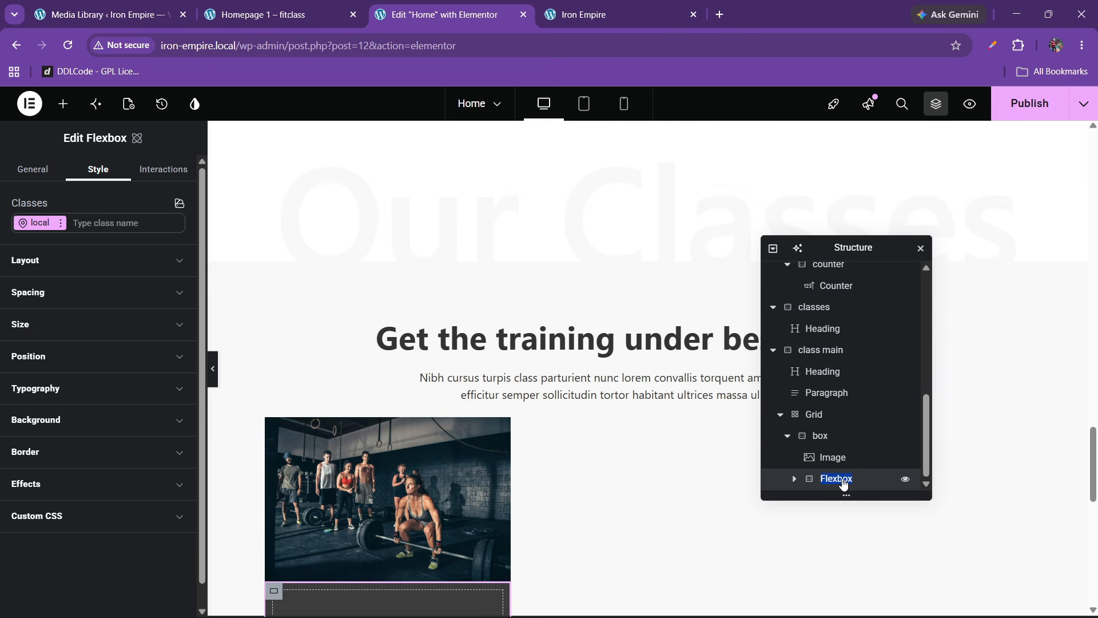
{"action": "scroll", "coordinate": [457, 475], "scroll_direction": "down", "scroll_amount": 3}
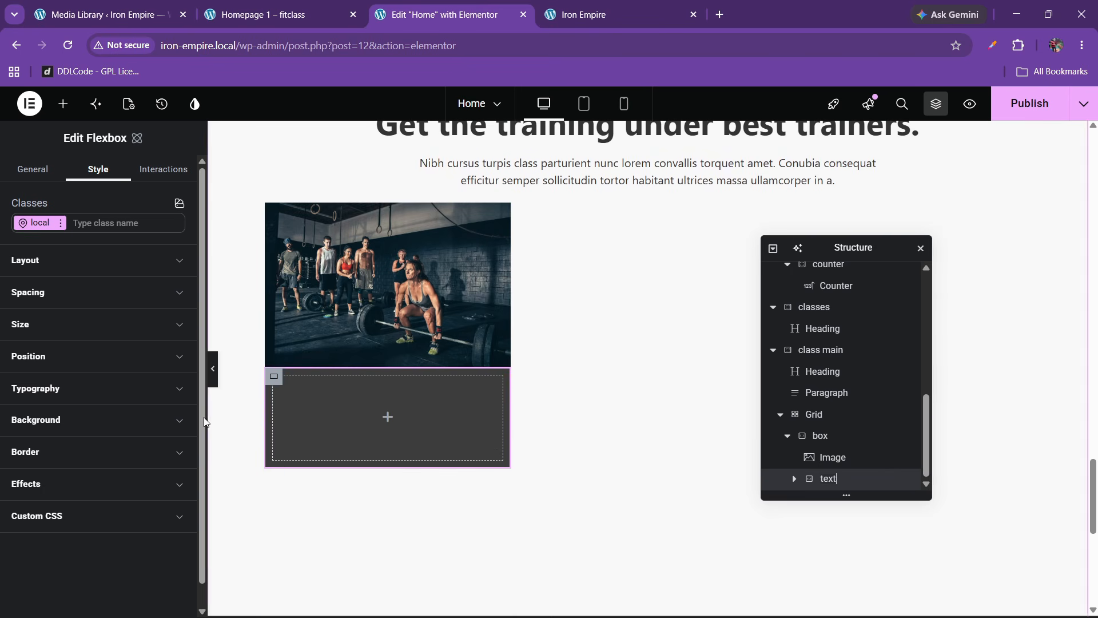
{"action": "left_click", "coordinate": [61, 295]}
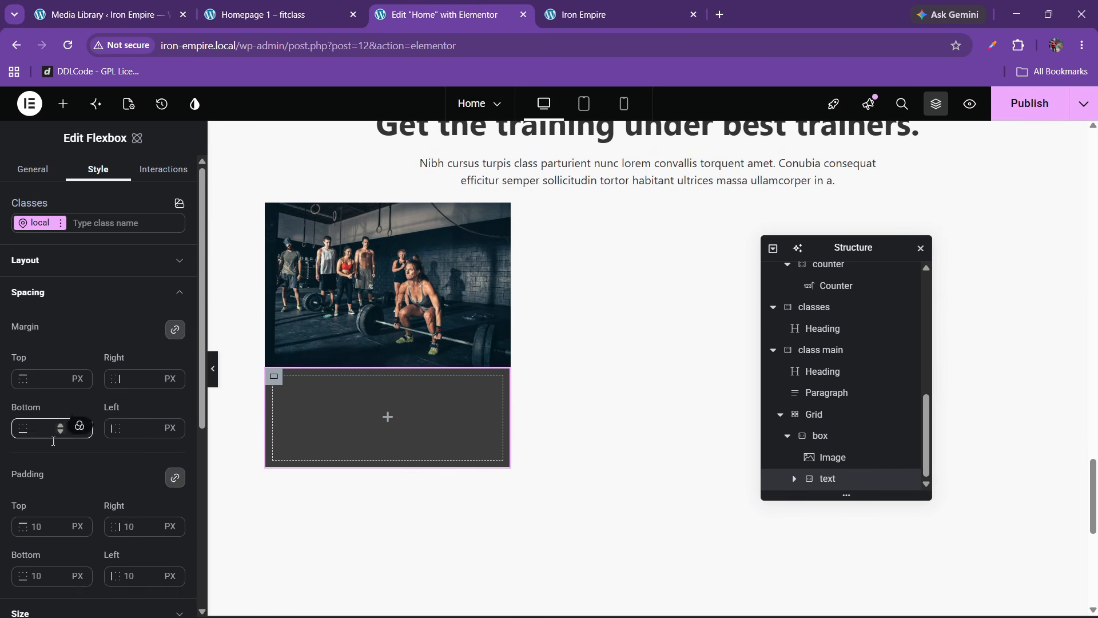
{"action": "left_click", "coordinate": [34, 532]}
{"action": "type", "text": "20"}
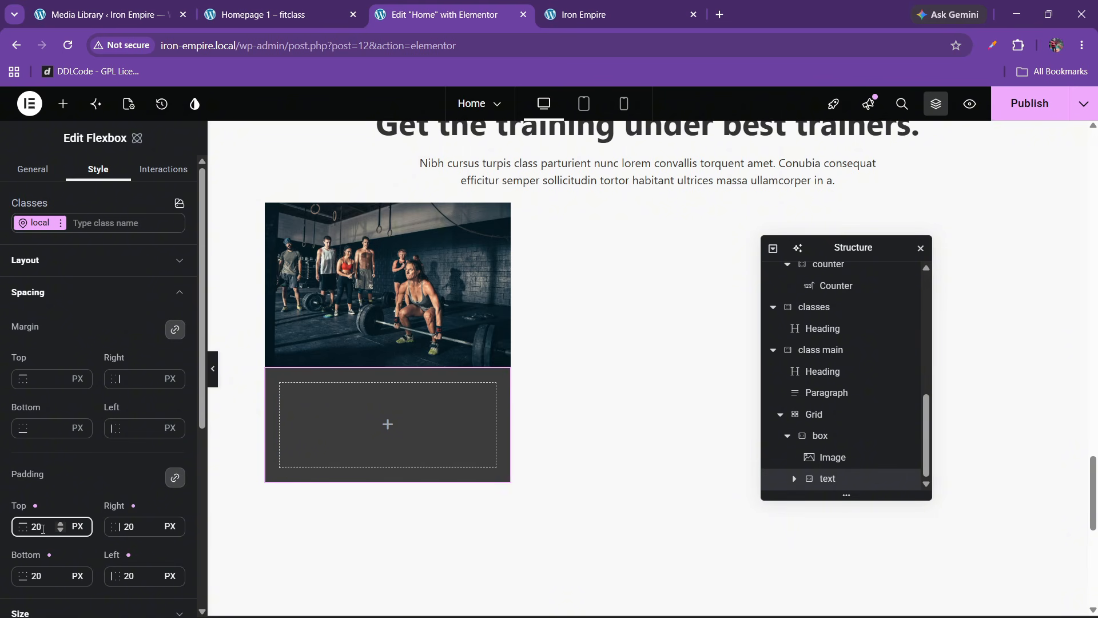
Step: Compare the card with the fitclass class cards and replace the black variable of the "box" background with the custom color #2b2929
{"action": "left_click", "coordinate": [263, 13]}
{"action": "left_click", "coordinate": [503, 10]}
{"action": "left_click", "coordinate": [275, 14]}
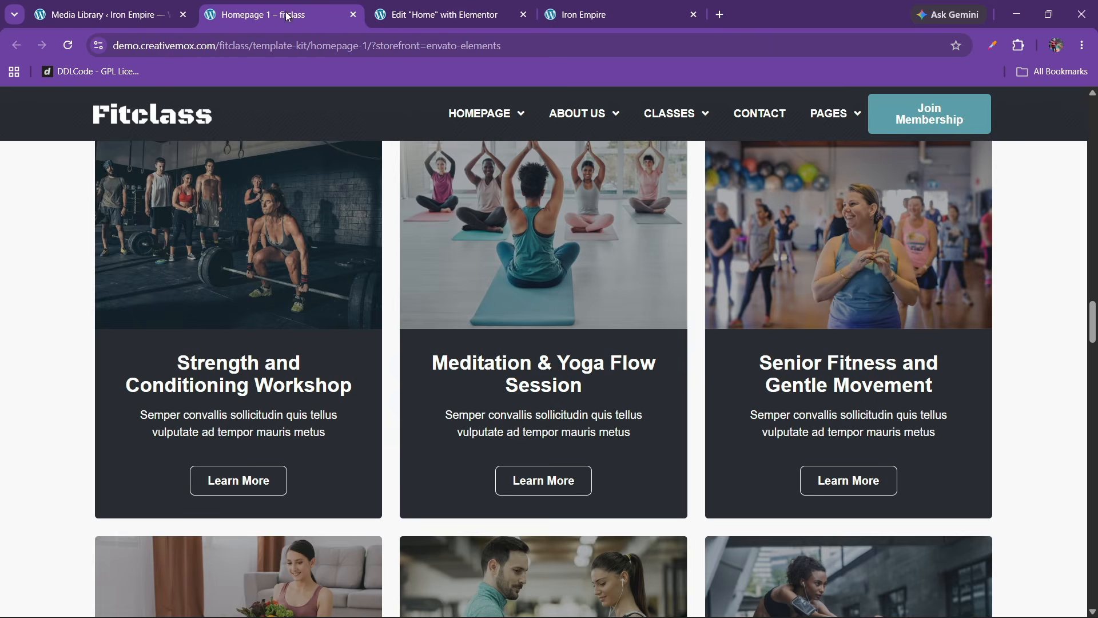
{"action": "left_click", "coordinate": [434, 7]}
{"action": "left_click", "coordinate": [830, 456]}
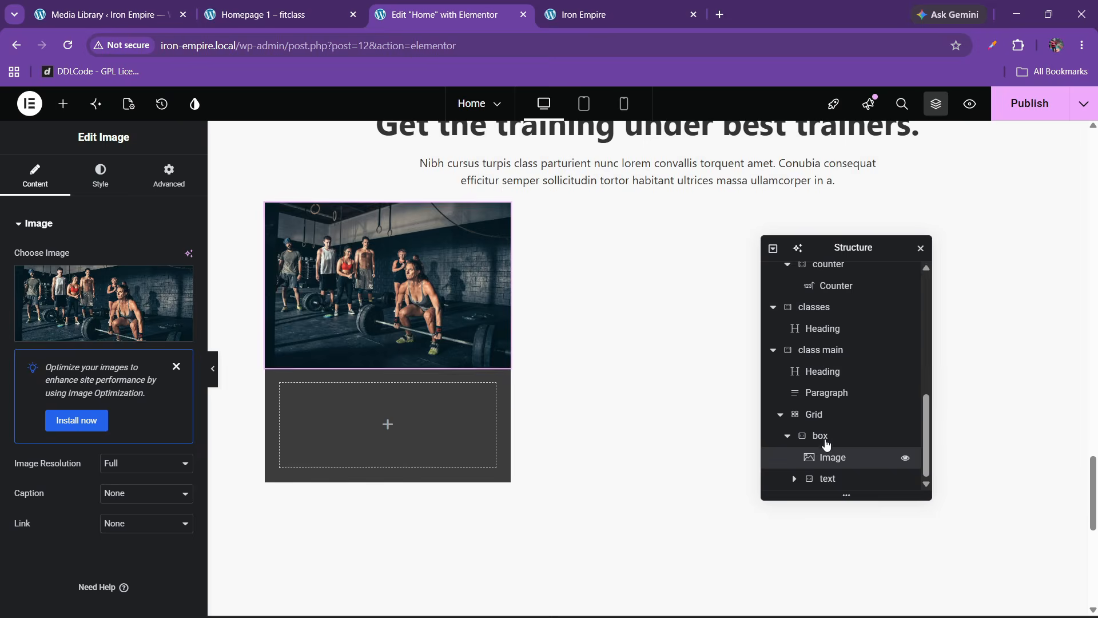
{"action": "left_click", "coordinate": [825, 439]}
{"action": "scroll", "coordinate": [84, 429], "scroll_direction": "down", "scroll_amount": 3}
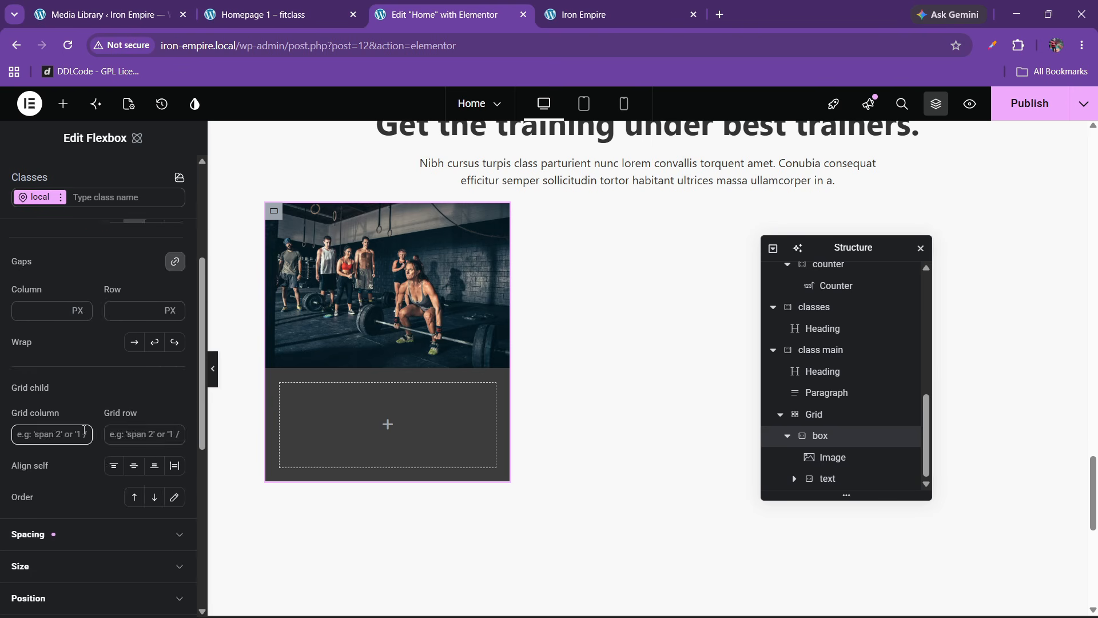
{"action": "scroll", "coordinate": [85, 429], "scroll_direction": "down", "scroll_amount": 3}
{"action": "scroll", "coordinate": [88, 522], "scroll_direction": "down", "scroll_amount": 1}
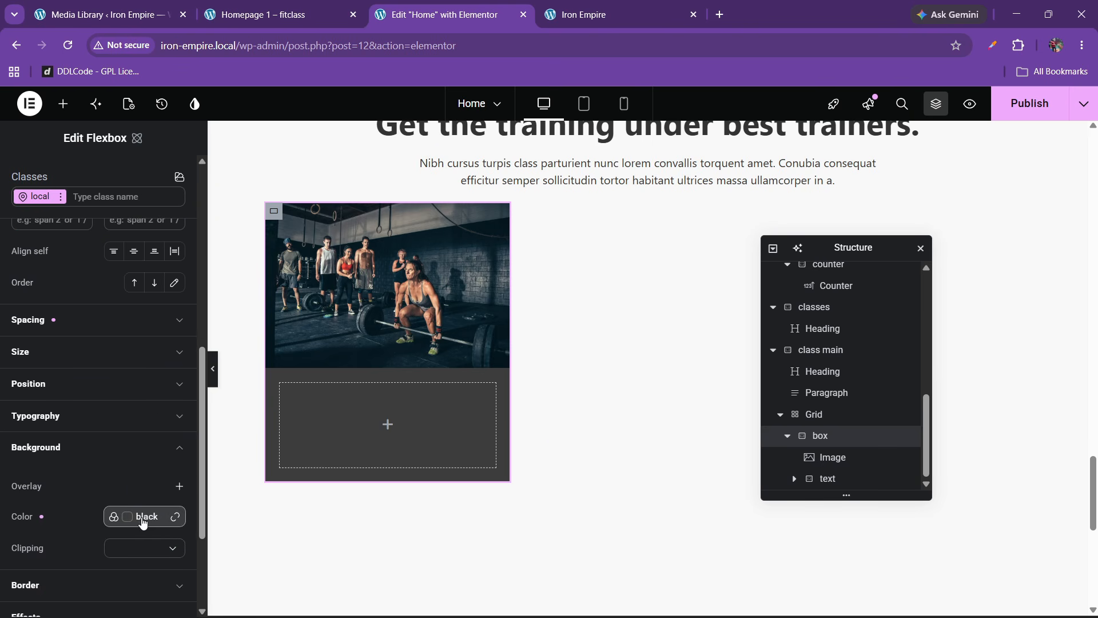
{"action": "left_click", "coordinate": [175, 518]}
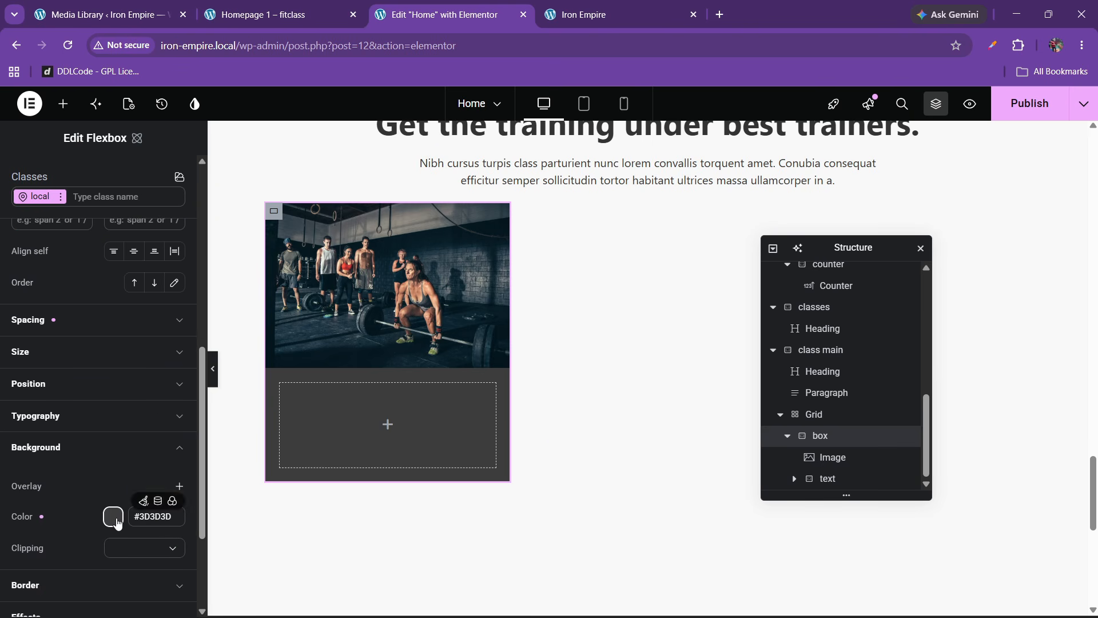
{"action": "left_click", "coordinate": [114, 517]}
{"action": "left_click_drag", "start_coordinate": [227, 500], "coordinate": [152, 492]}
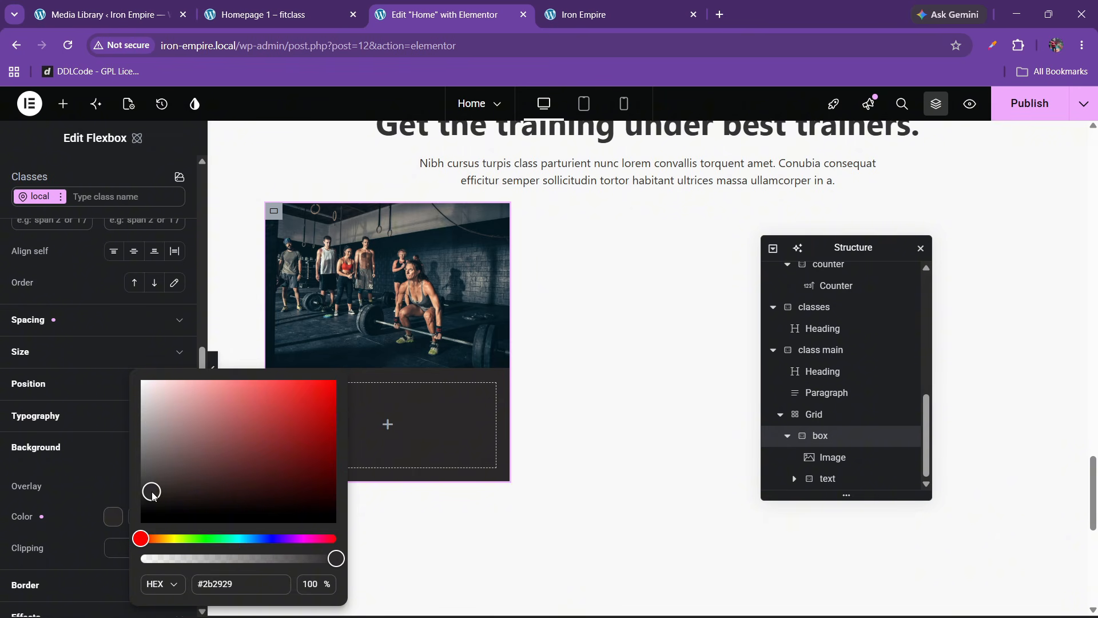
{"action": "left_click", "coordinate": [93, 437]}
{"action": "left_click", "coordinate": [293, 7]}
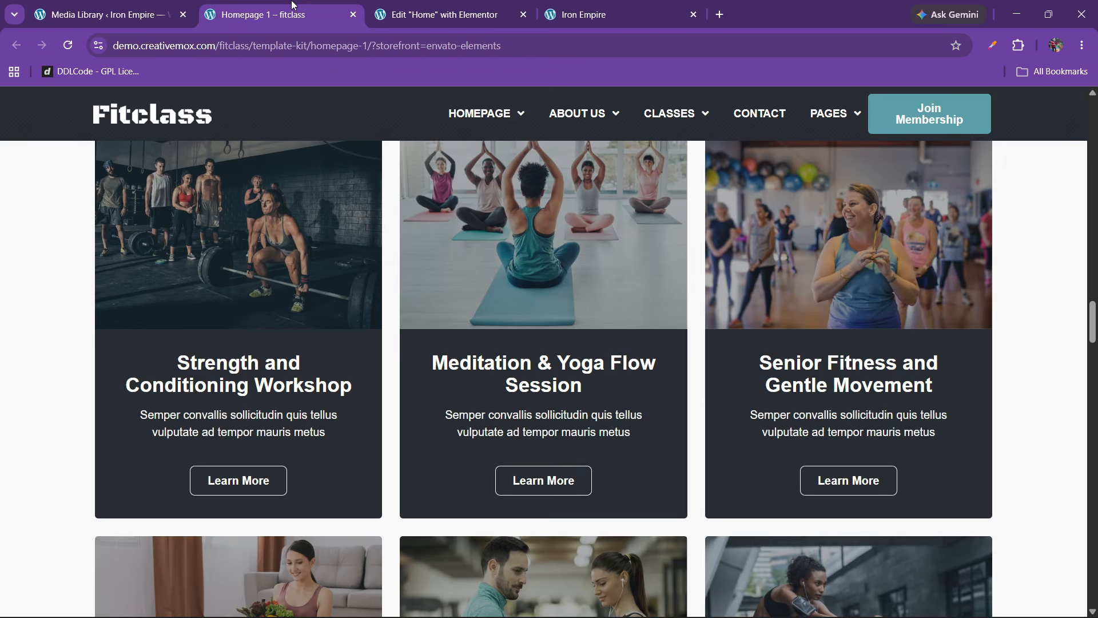
{"action": "left_click", "coordinate": [465, 7]}
Step: Copy the "Get the training under best trainers." heading and paste it into the "text" flexbox
{"action": "scroll", "coordinate": [463, 327], "scroll_direction": "up", "scroll_amount": 3}
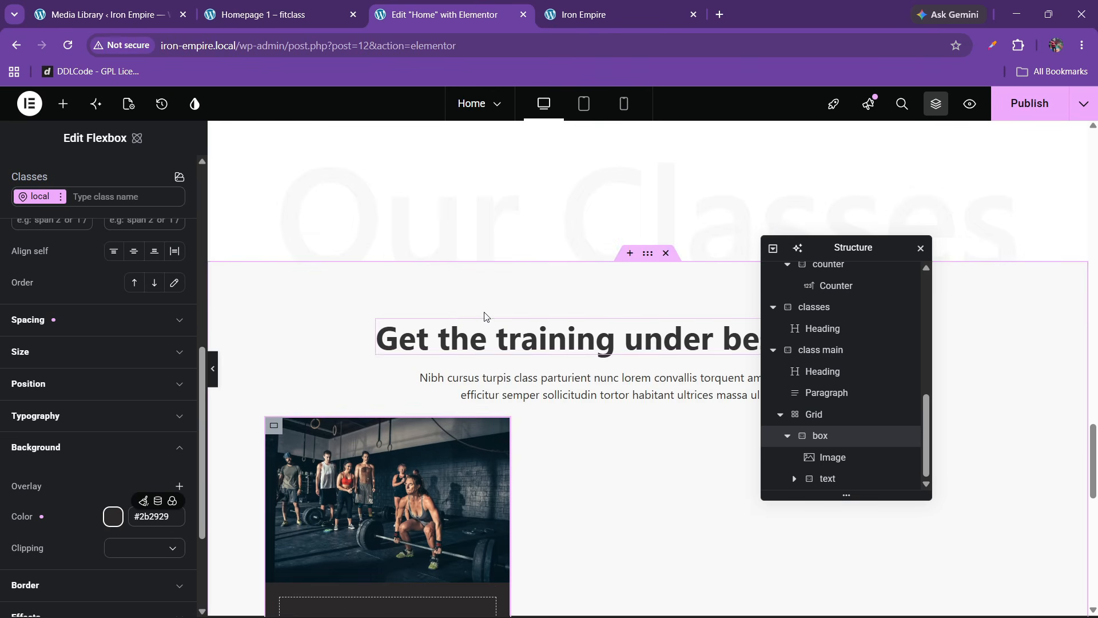
{"action": "right_click", "coordinate": [566, 343]}
{"action": "left_click", "coordinate": [589, 382]}
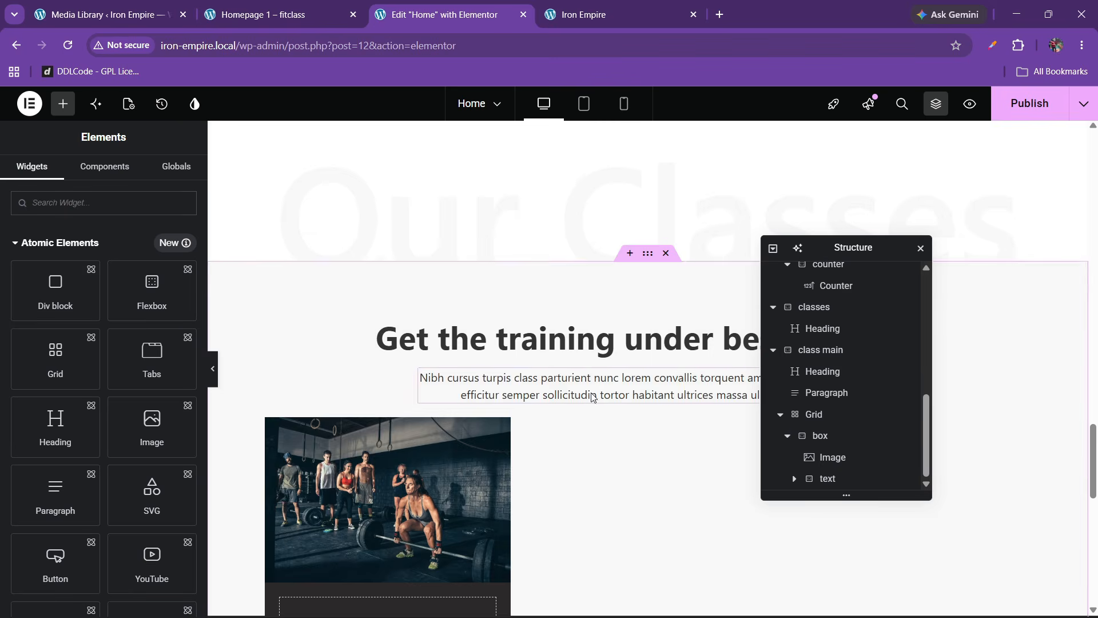
{"action": "scroll", "coordinate": [583, 397], "scroll_direction": "down", "scroll_amount": 3}
{"action": "right_click", "coordinate": [361, 424]}
{"action": "left_click", "coordinate": [388, 380]}
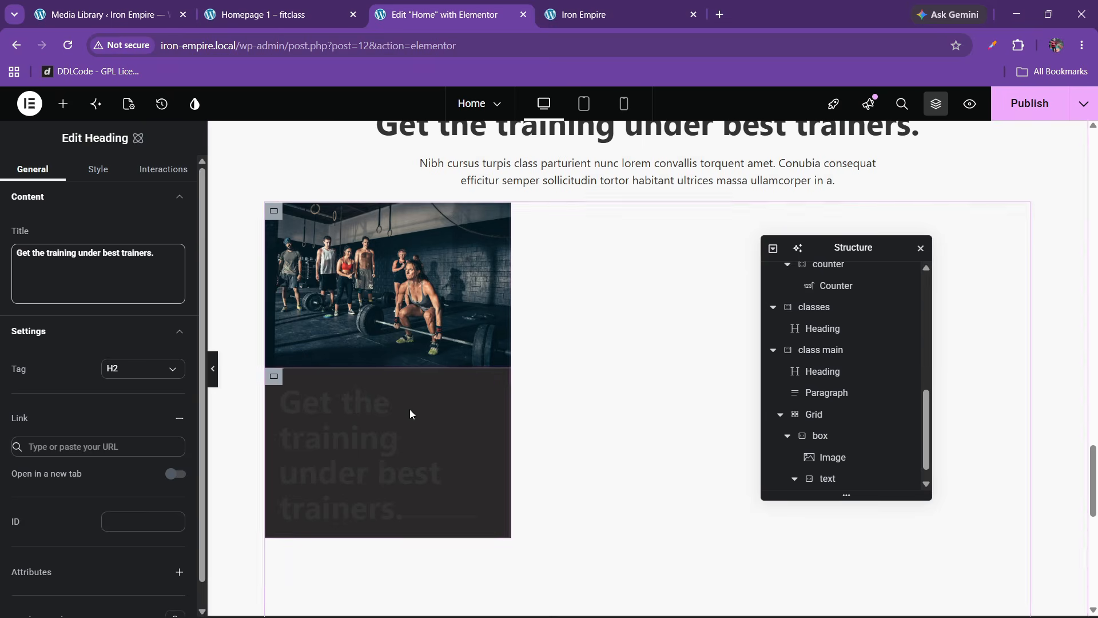
Step: Replace the pasted heading's title with "Strength and Conditioning Workshop" copied from the first fitclass class card
{"action": "left_click", "coordinate": [313, 9]}
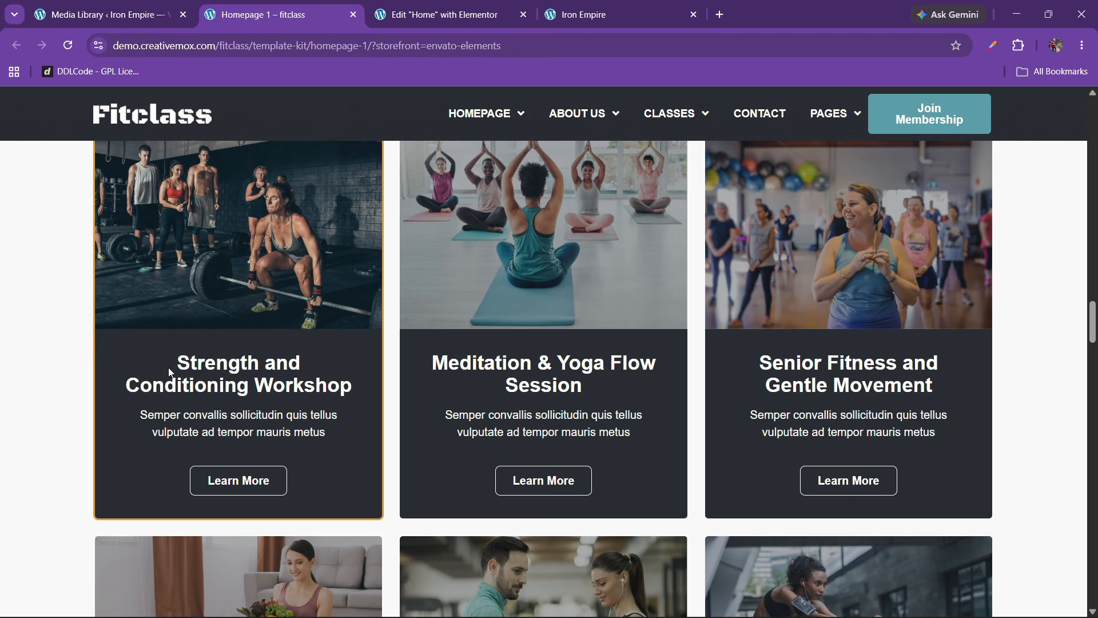
{"action": "left_click_drag", "start_coordinate": [135, 363], "coordinate": [350, 387]}
{"action": "left_click", "coordinate": [434, 14]}
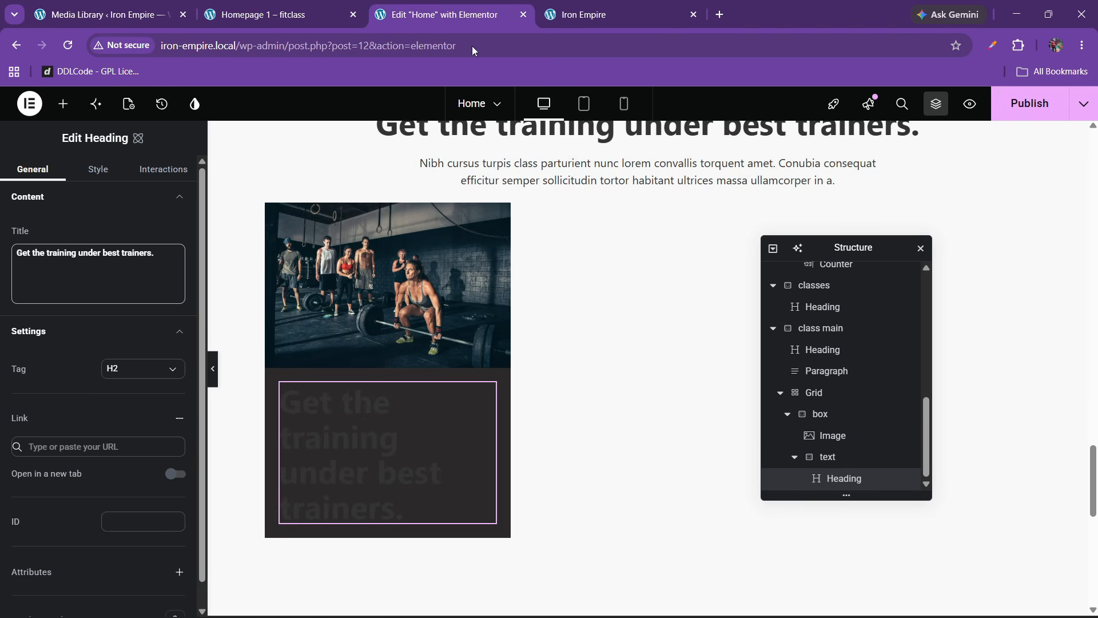
{"action": "left_click", "coordinate": [90, 276]}
{"action": "key", "text": "ctrl+a"}
{"action": "key", "text": "ctrl+v"}
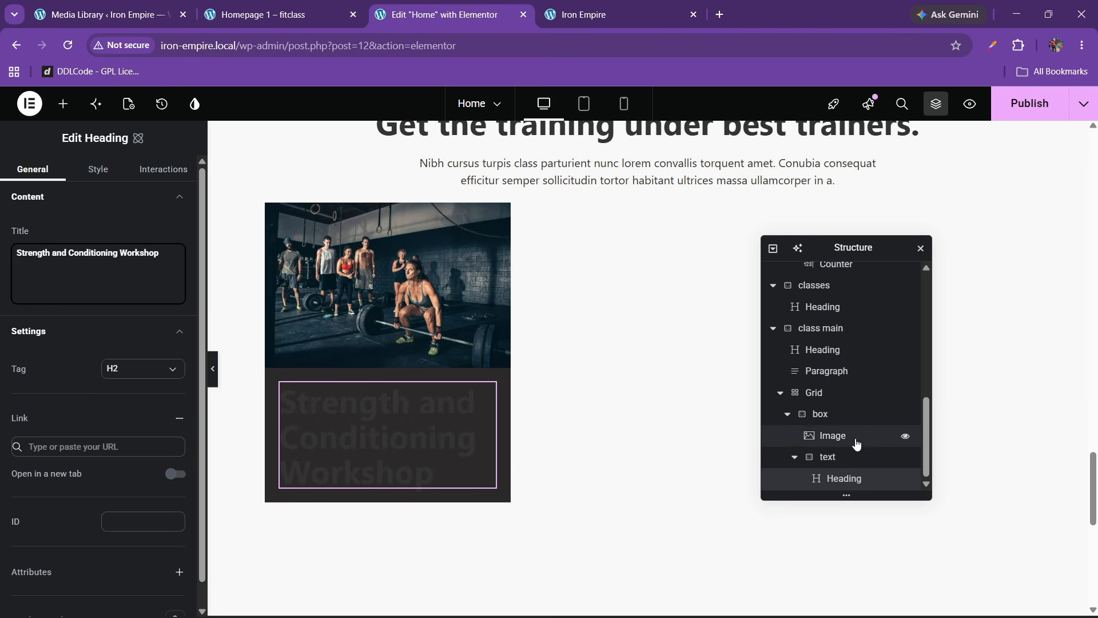
Step: Set the layout of the "text" flexbox to column direction with centered justify content
{"action": "left_click", "coordinate": [827, 456]}
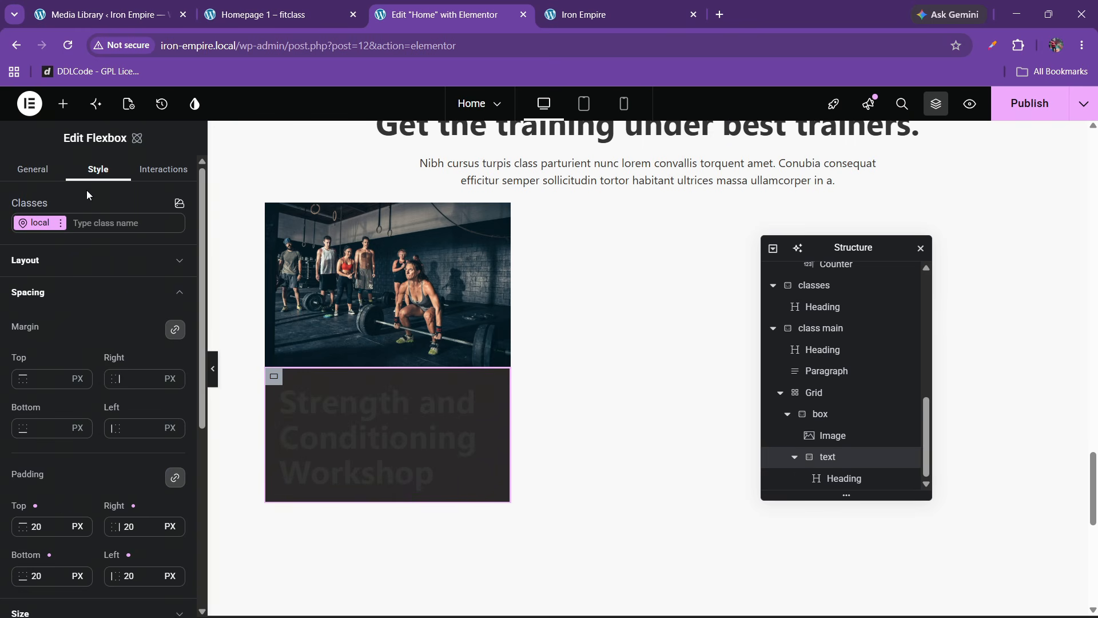
{"action": "scroll", "coordinate": [66, 365], "scroll_direction": "down", "scroll_amount": 5}
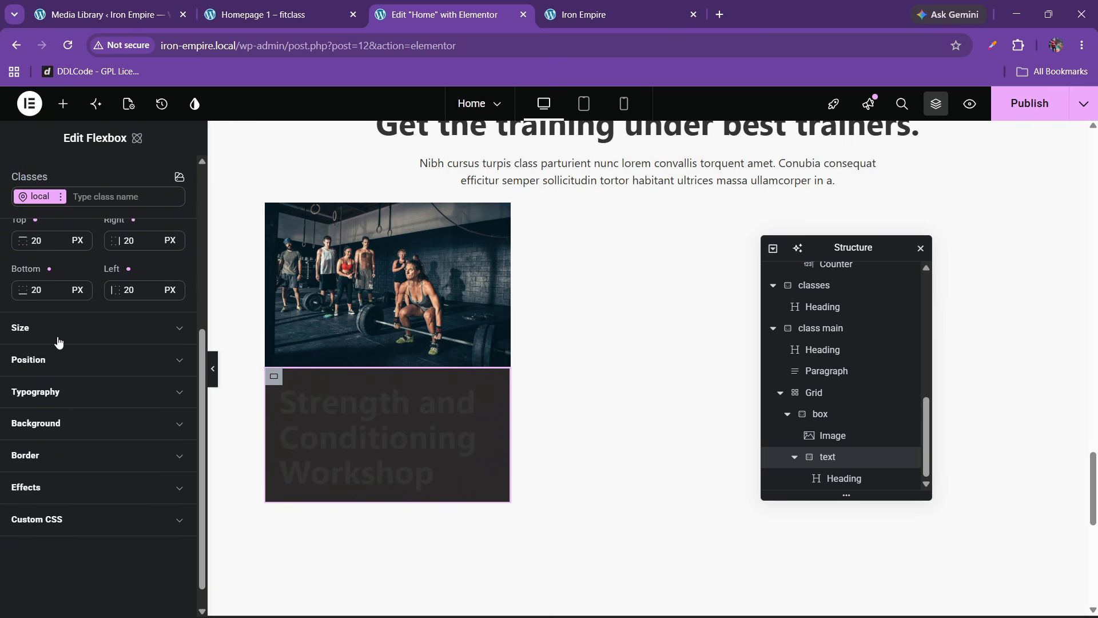
{"action": "scroll", "coordinate": [58, 342], "scroll_direction": "up", "scroll_amount": 5}
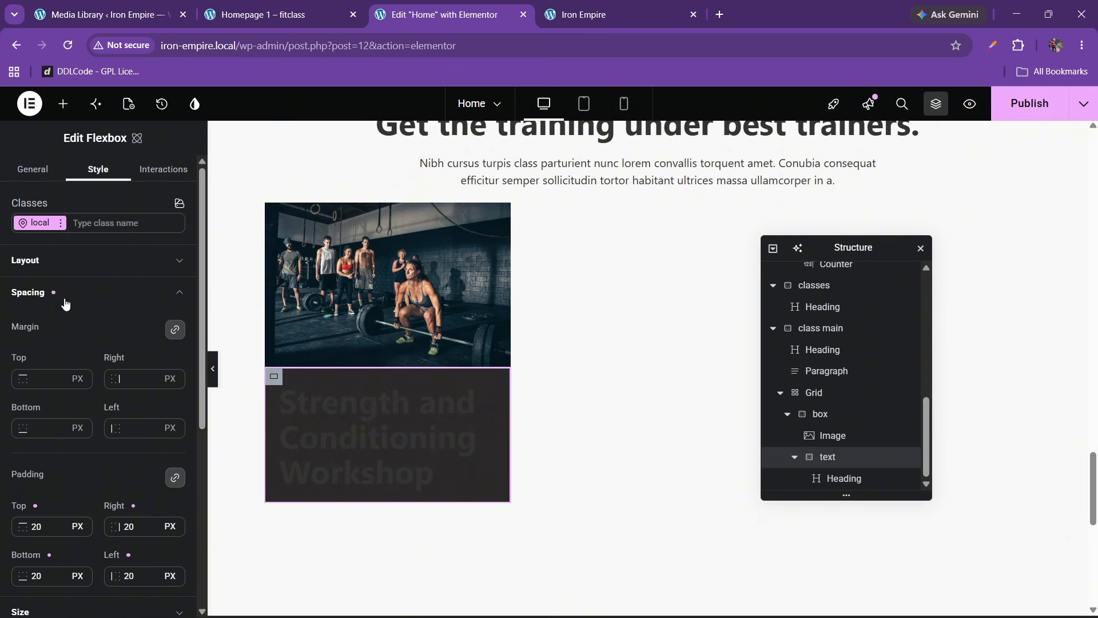
{"action": "left_click", "coordinate": [65, 301]}
{"action": "left_click", "coordinate": [70, 265]}
{"action": "left_click", "coordinate": [133, 349]}
{"action": "left_click", "coordinate": [53, 397]}
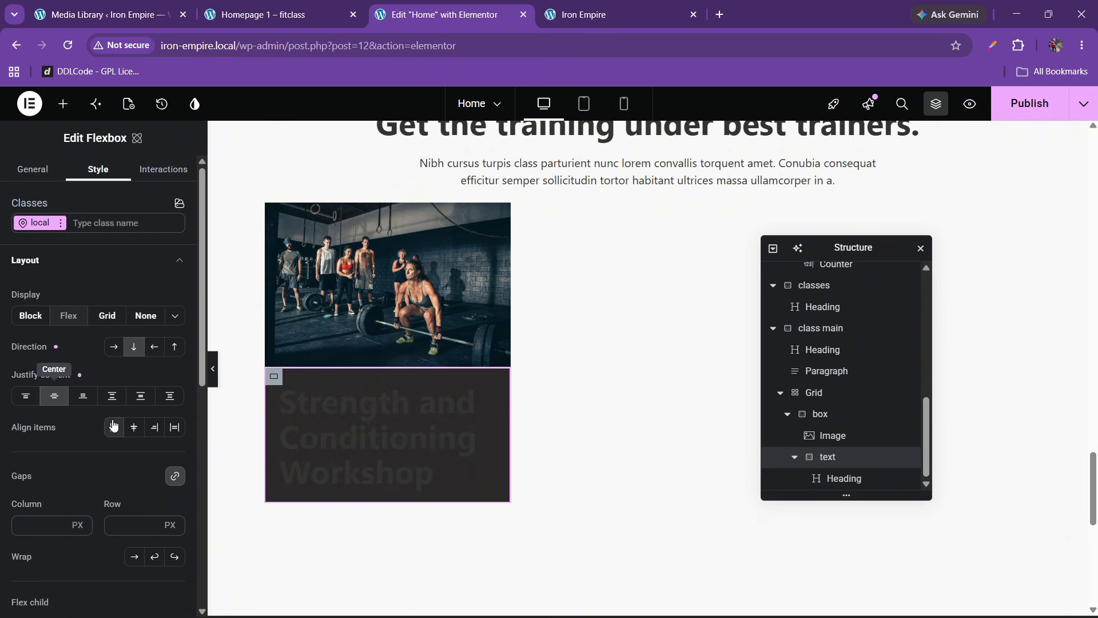
Step: Center-align the "Strength and Conditioning Workshop" heading and set its font size to 25 px
{"action": "left_click", "coordinate": [372, 434]}
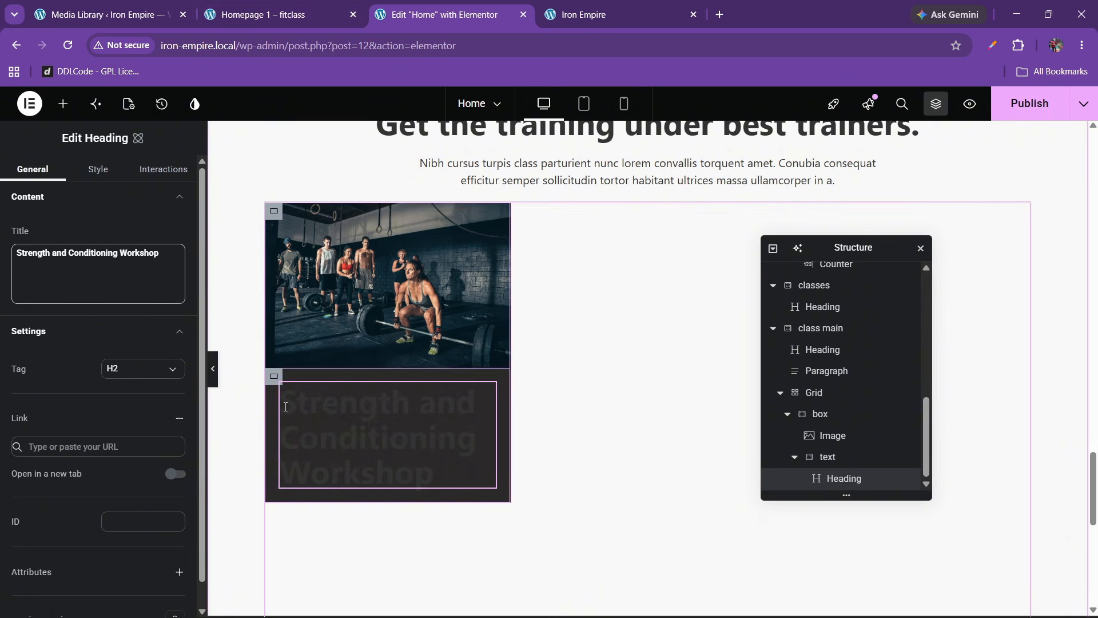
{"action": "left_click", "coordinate": [104, 172]}
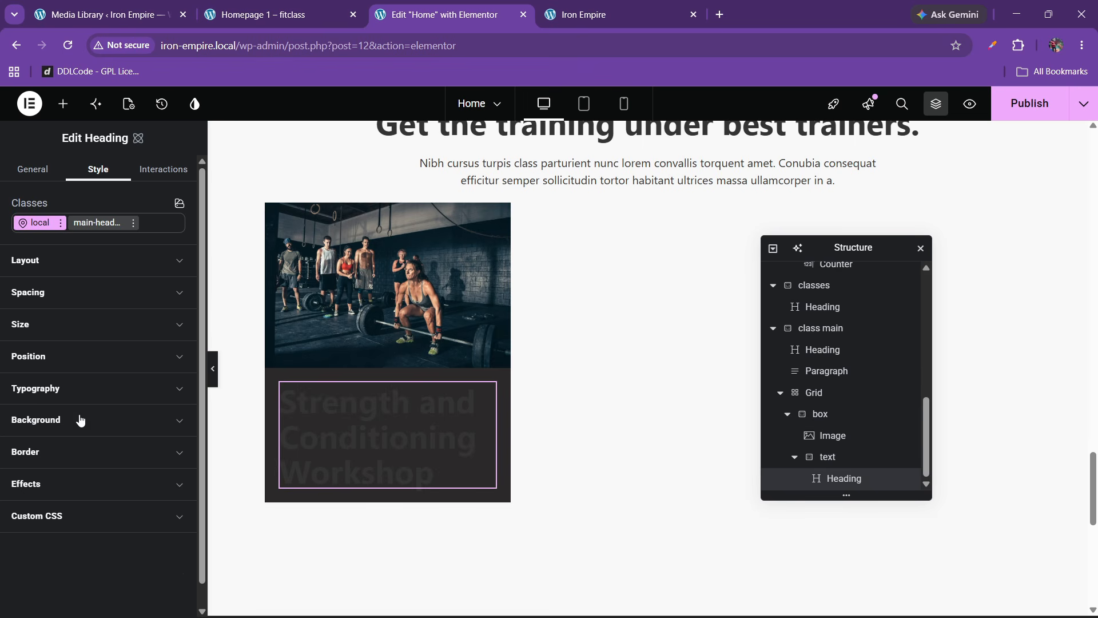
{"action": "left_click", "coordinate": [80, 388]}
{"action": "left_click", "coordinate": [134, 538]}
{"action": "left_click", "coordinate": [252, 14]}
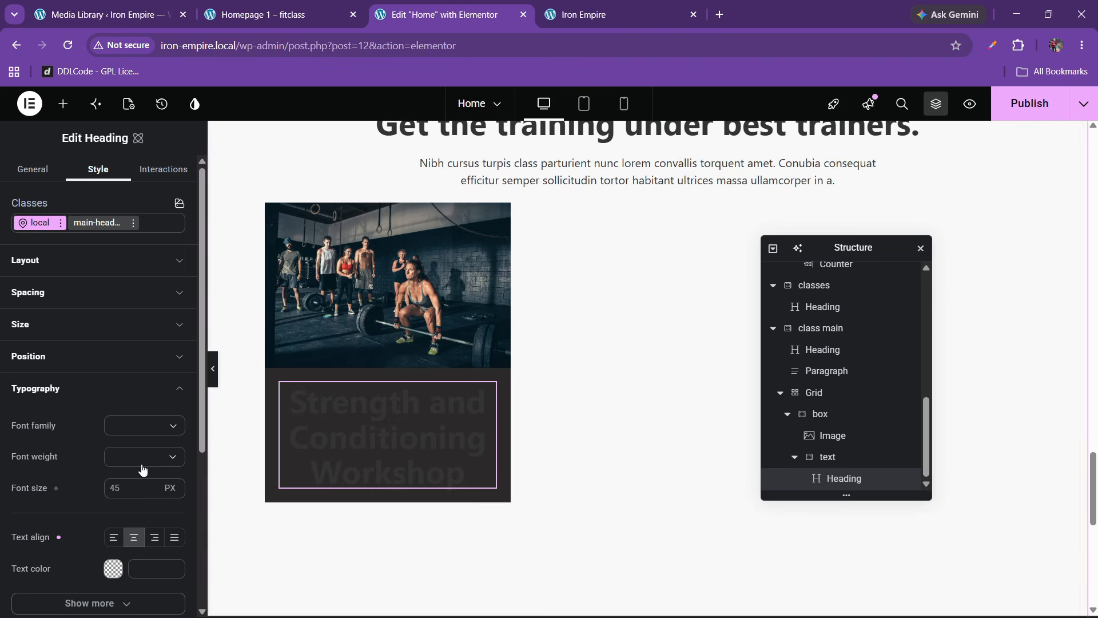
{"action": "left_click", "coordinate": [130, 487]}
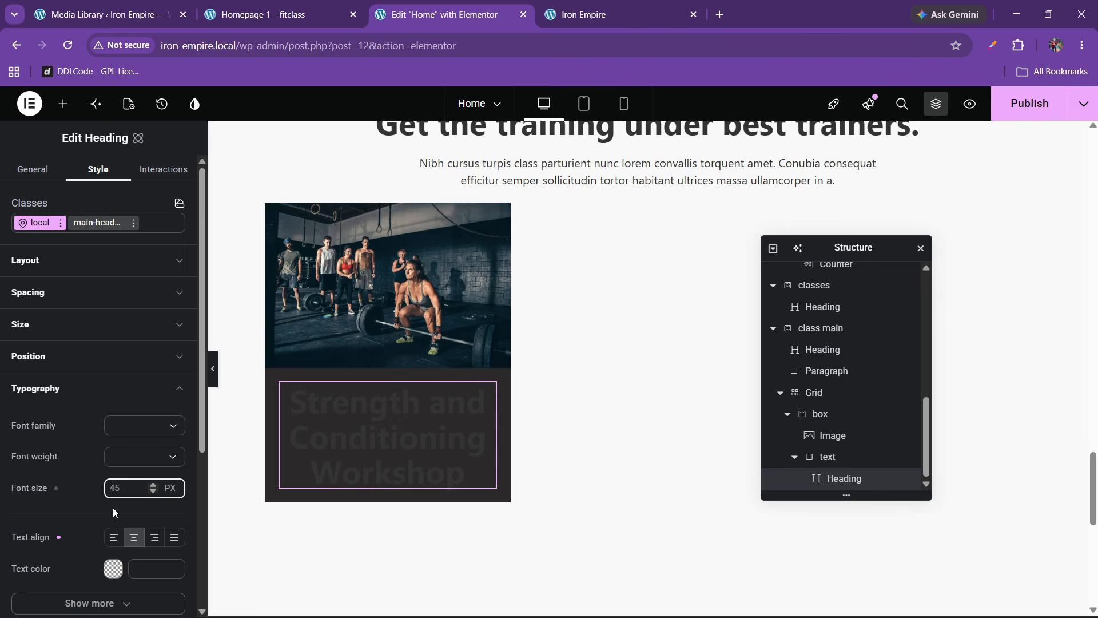
{"action": "type", "text": "30"}
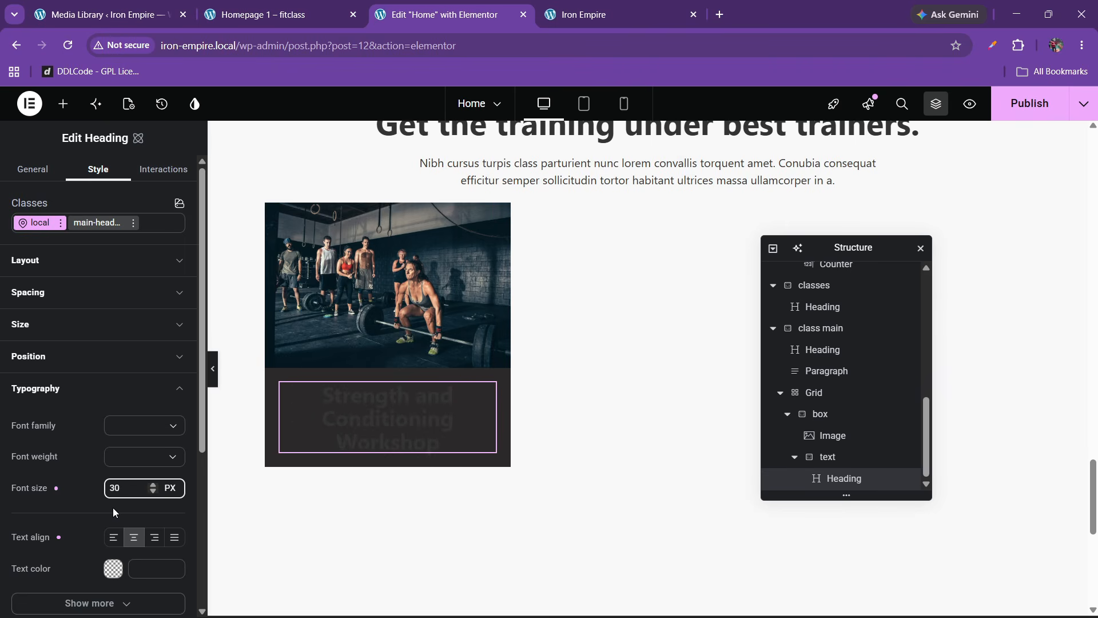
{"action": "key", "text": "BackSpace"}
{"action": "key", "text": "BackSpace"}
{"action": "type", "text": "25"}
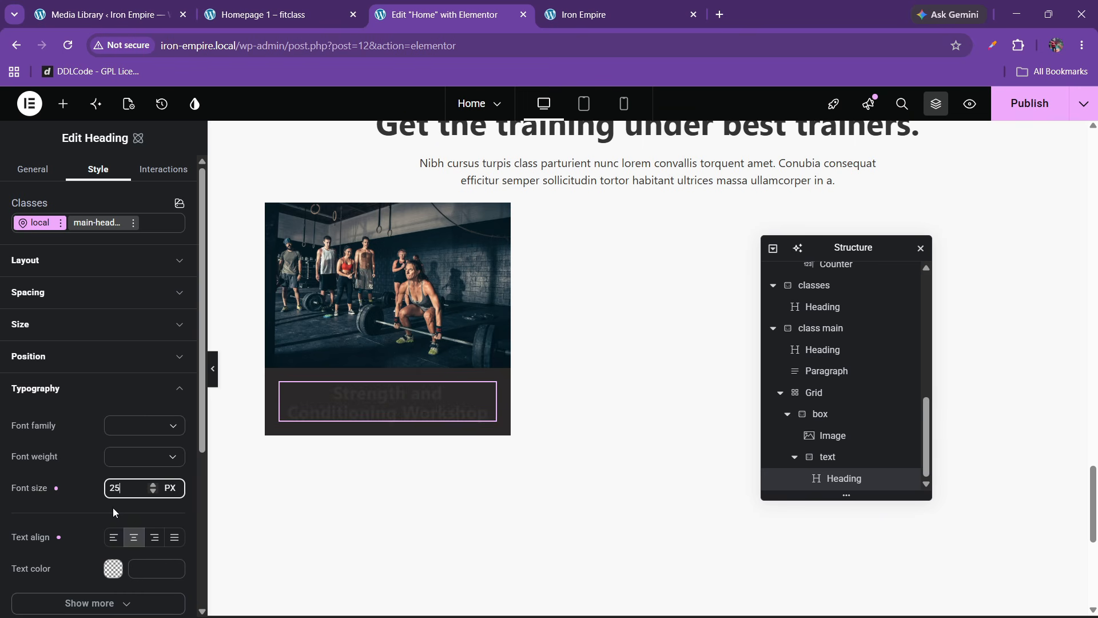
Step: Set the card heading's text color to white #ffffff and compare it with the fitclass card
{"action": "left_click", "coordinate": [112, 567]}
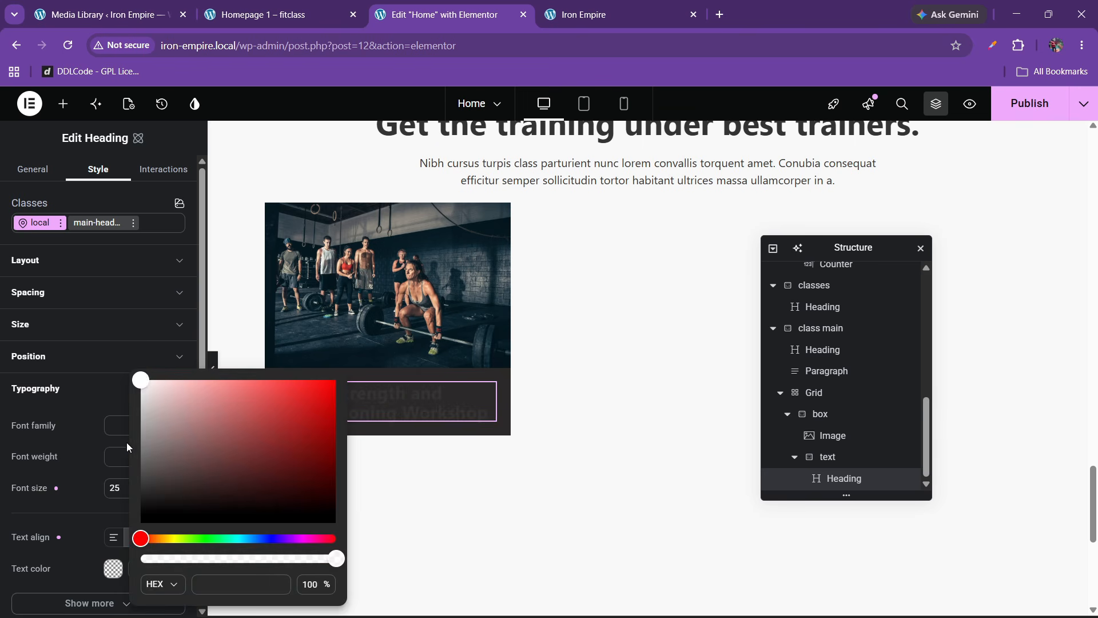
{"action": "left_click_drag", "start_coordinate": [172, 437], "coordinate": [76, 338]}
{"action": "left_click", "coordinate": [81, 459]}
{"action": "left_click", "coordinate": [278, 14]}
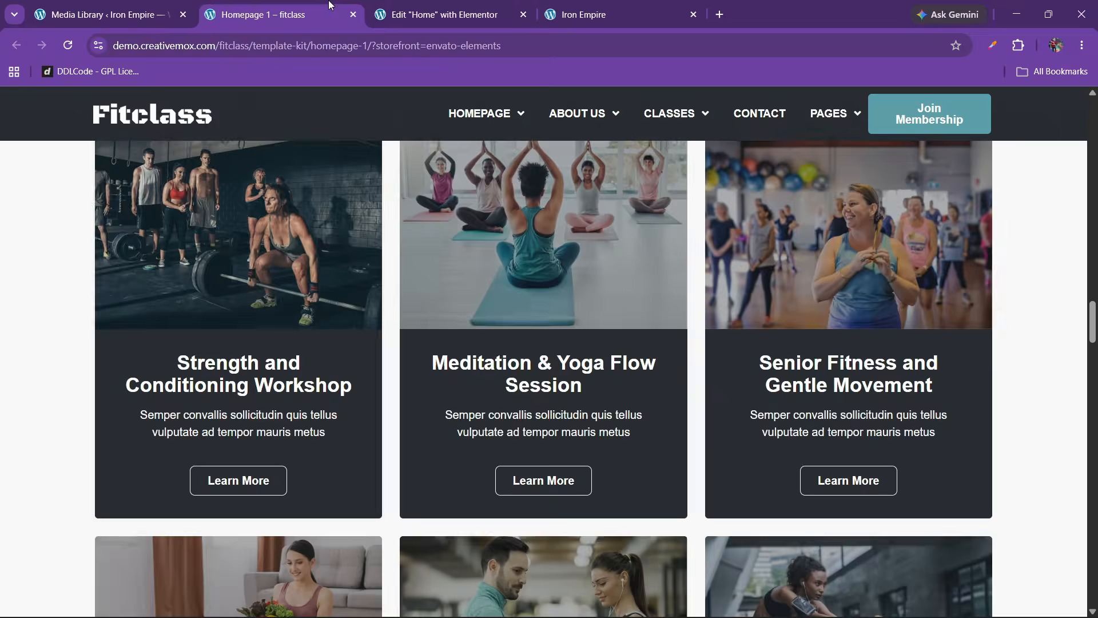
{"action": "left_click", "coordinate": [443, 14]}
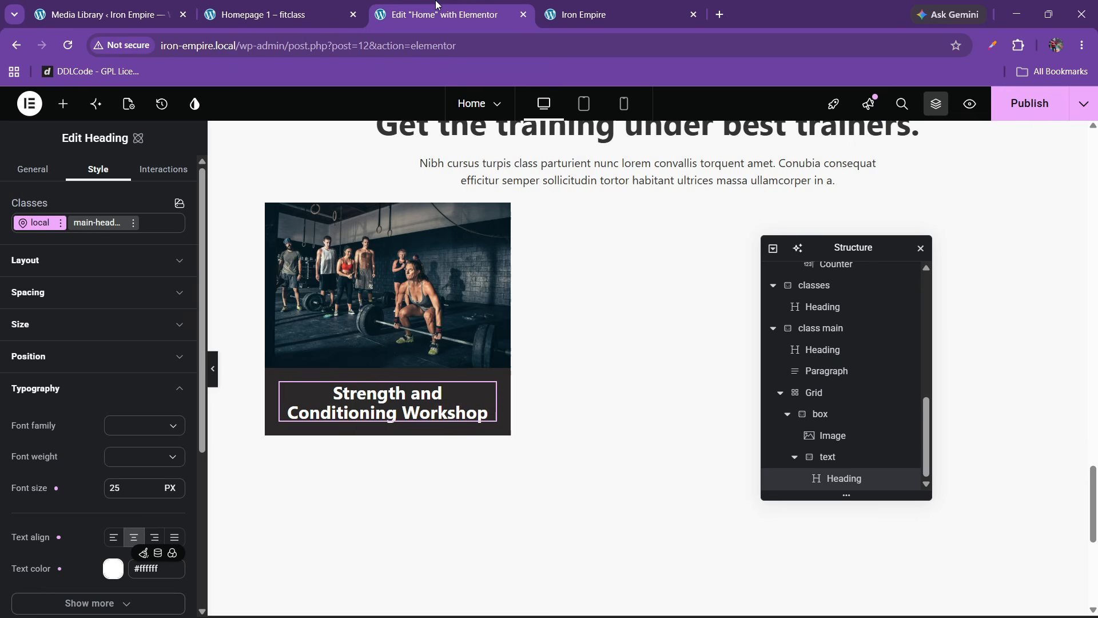
Step: Reduce the card heading's font size to 24 px and set its font weight to 500 - Medium
{"action": "left_click", "coordinate": [152, 485]}
{"action": "left_click", "coordinate": [152, 491]}
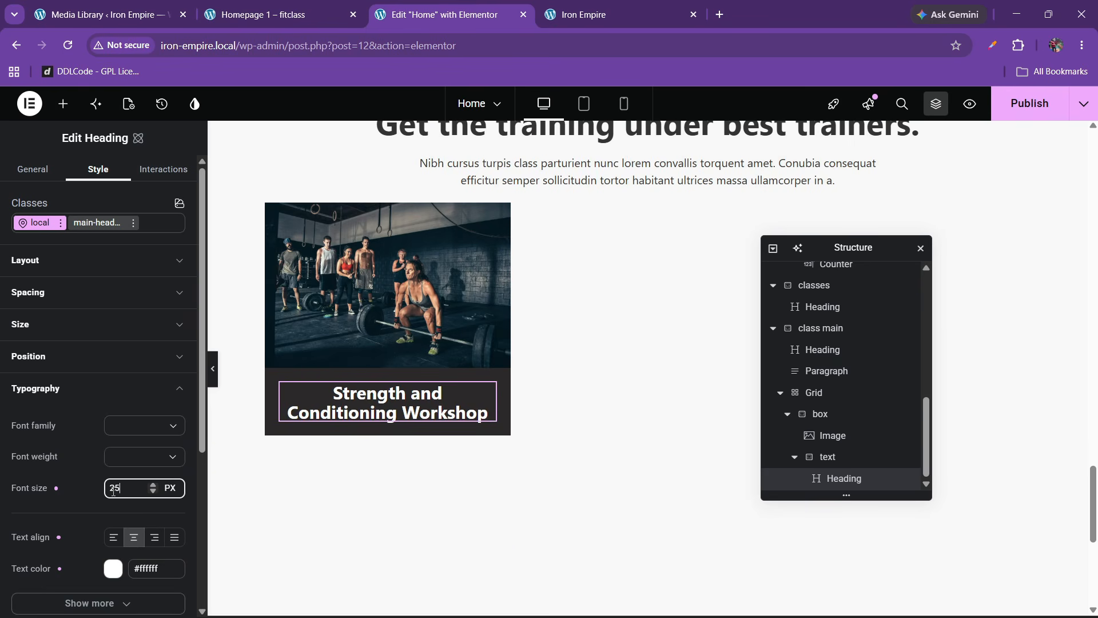
{"action": "left_click", "coordinate": [152, 491]}
{"action": "scroll", "coordinate": [103, 460], "scroll_direction": "down", "scroll_amount": 1}
{"action": "left_click", "coordinate": [118, 383]}
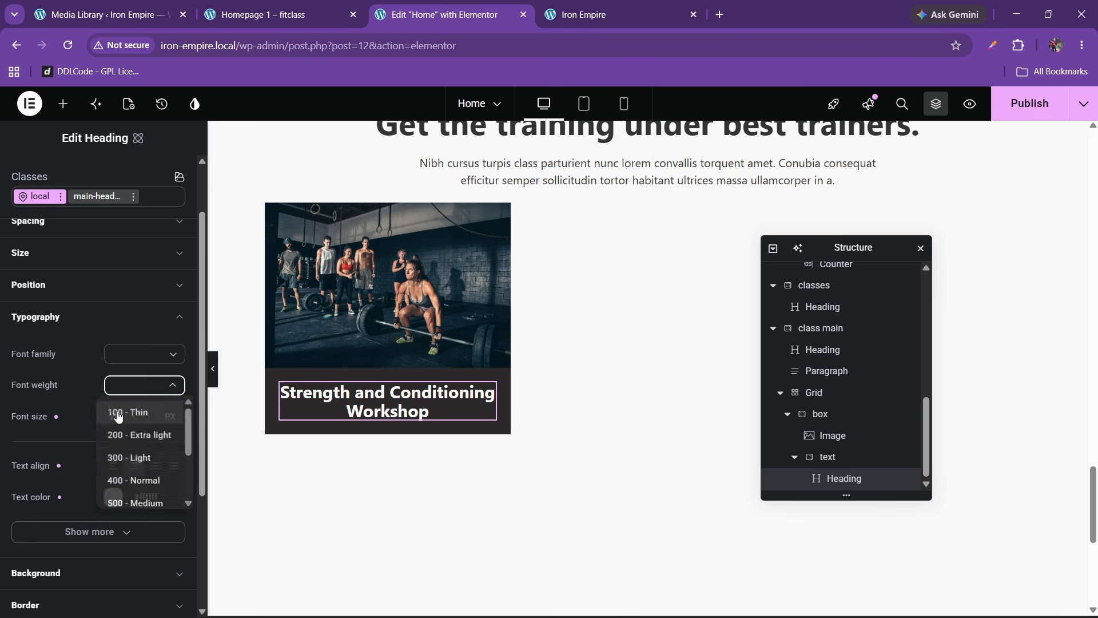
{"action": "left_click", "coordinate": [123, 503]}
{"action": "scroll", "coordinate": [58, 451], "scroll_direction": "down", "scroll_amount": 3}
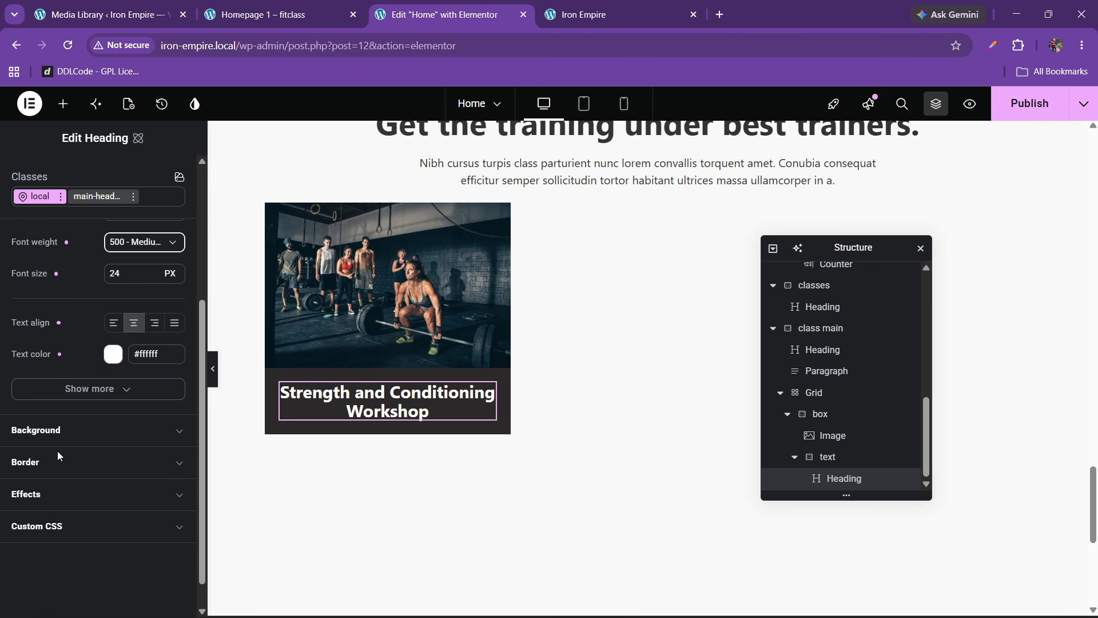
Step: Compare the card heading with the fitclass card and try a width of 60% on it
{"action": "left_click", "coordinate": [106, 390]}
{"action": "left_click", "coordinate": [122, 389]}
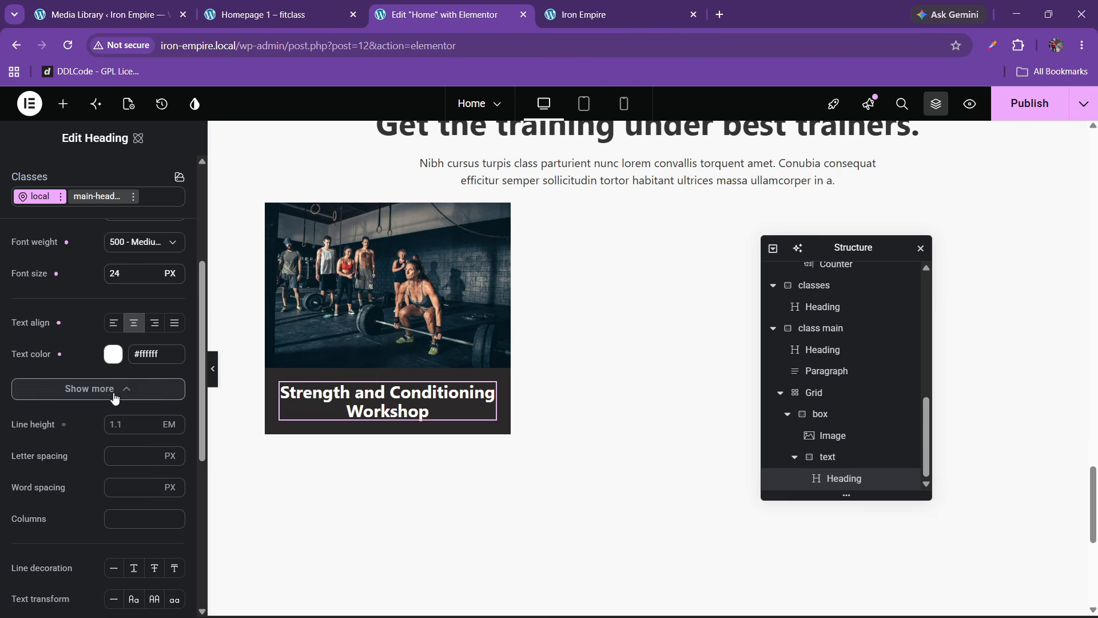
{"action": "left_click", "coordinate": [293, 7]}
{"action": "left_click", "coordinate": [411, 14]}
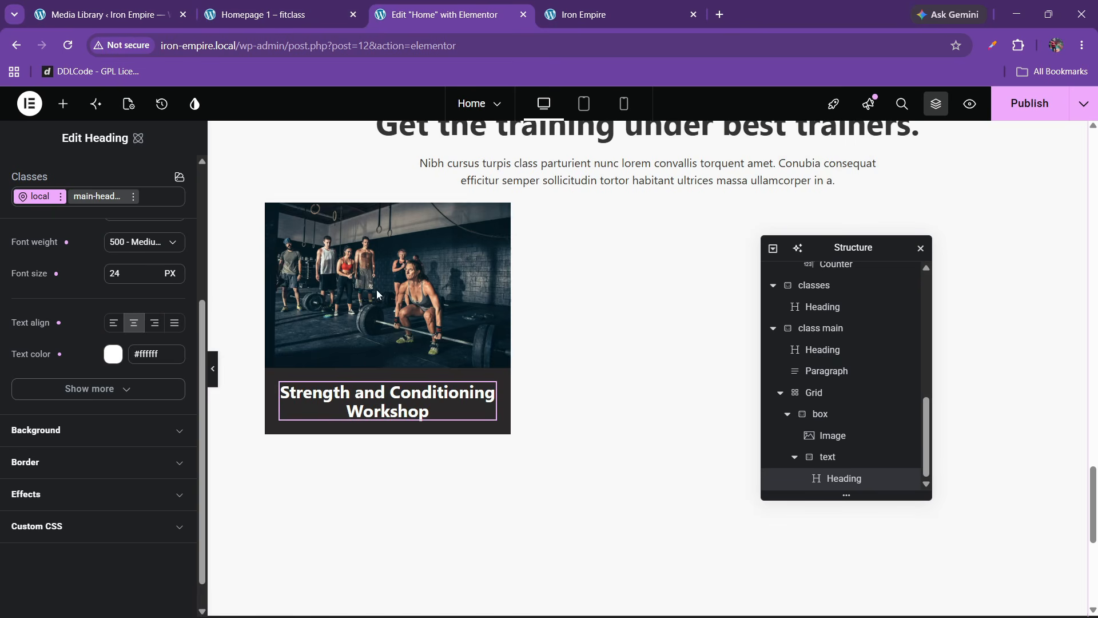
{"action": "scroll", "coordinate": [29, 279], "scroll_direction": "up", "scroll_amount": 3}
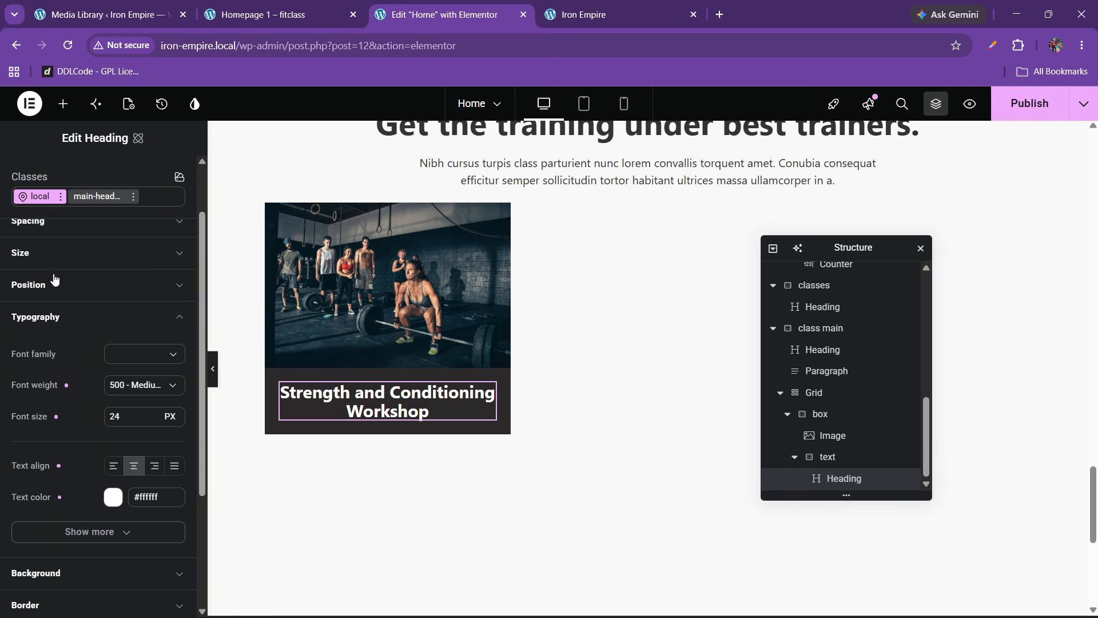
{"action": "left_click", "coordinate": [55, 255]}
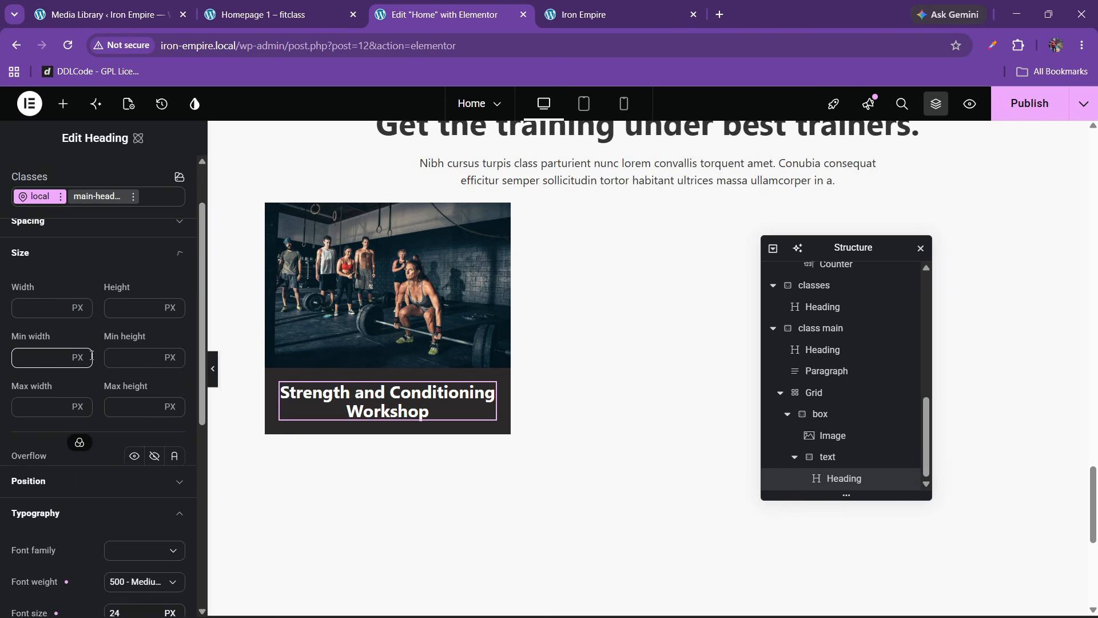
{"action": "left_click", "coordinate": [80, 309]}
{"action": "left_click", "coordinate": [82, 356]}
{"action": "left_click", "coordinate": [27, 314]}
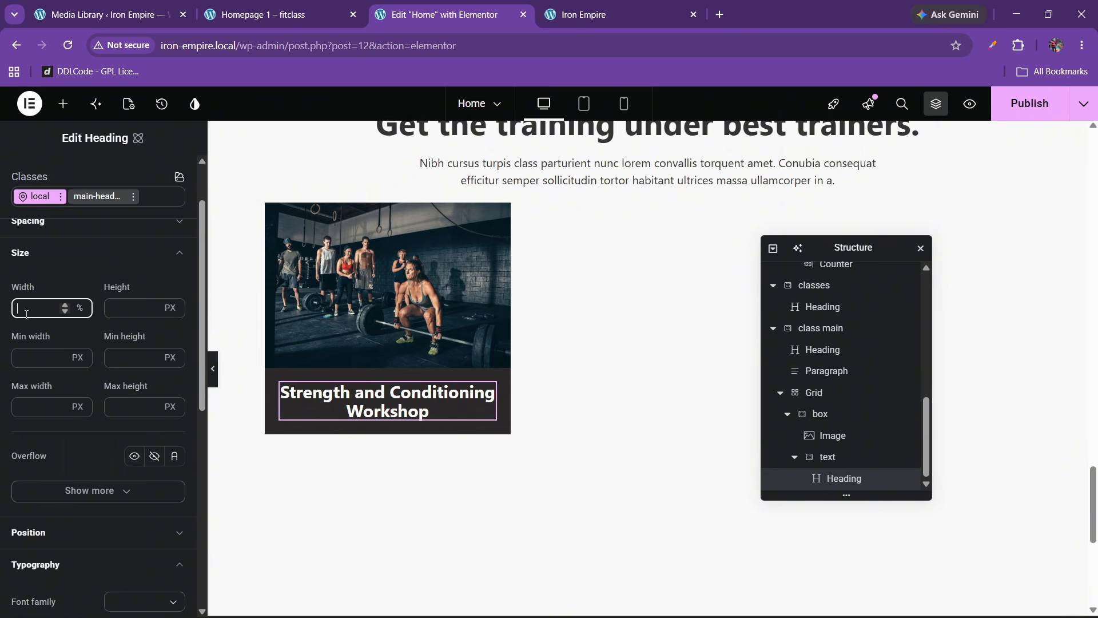
{"action": "type", "text": "60"}
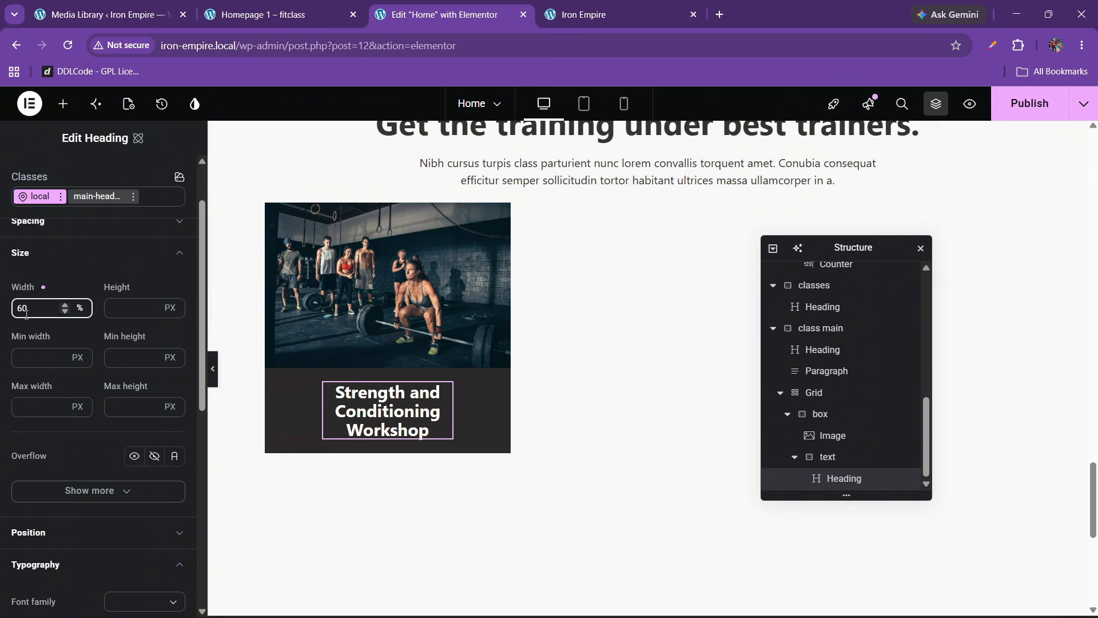
Step: Set the card heading's width to 70%
{"action": "key", "text": "BackSpace"}
{"action": "key", "text": "BackSpace"}
{"action": "type", "text": "70"}
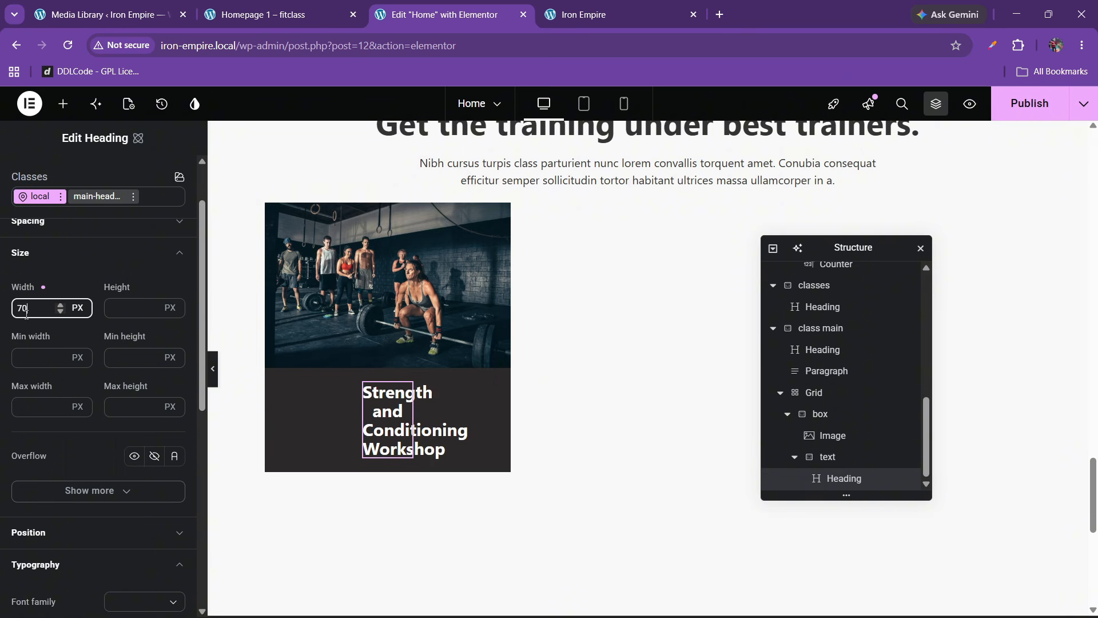
{"action": "key", "text": "BackSpace"}
{"action": "key", "text": "BackSpace"}
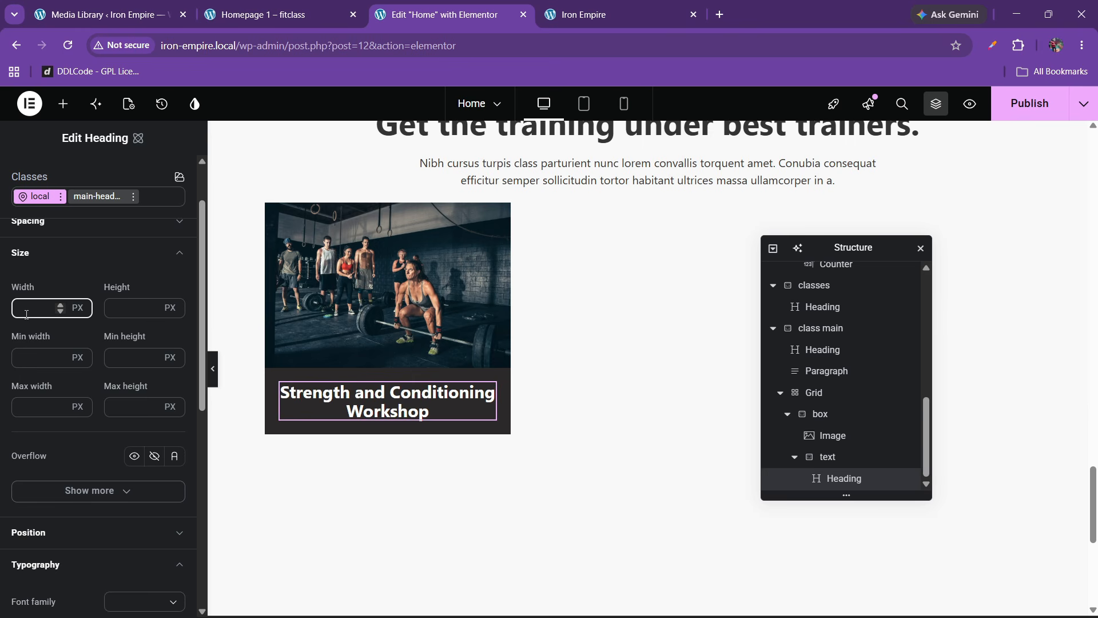
{"action": "type", "text": "70"}
{"action": "left_click", "coordinate": [77, 308]}
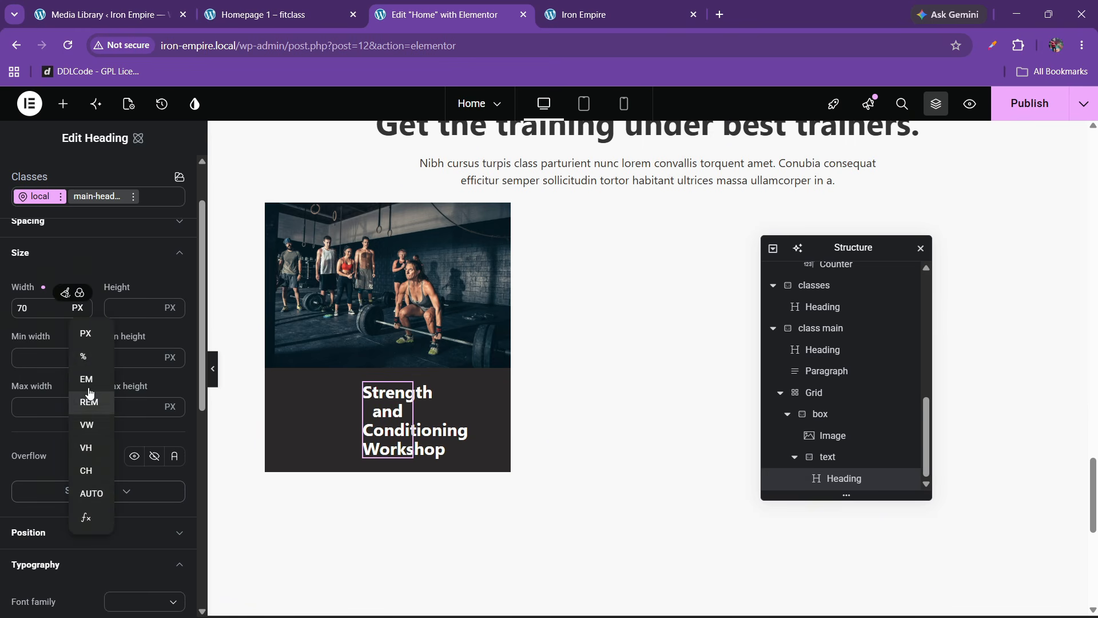
{"action": "left_click", "coordinate": [85, 358]}
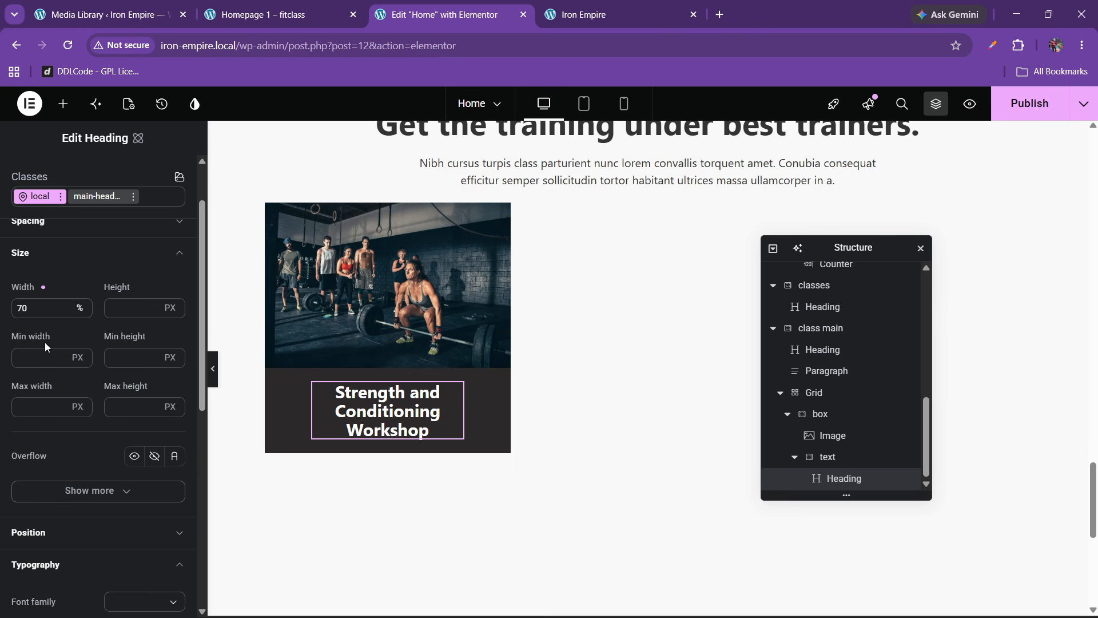
Step: Try a width of 80% for the card heading and settle on 90%
{"action": "left_click", "coordinate": [25, 309]}
{"action": "key", "text": "BackSpace"}
{"action": "type", "text": "8"}
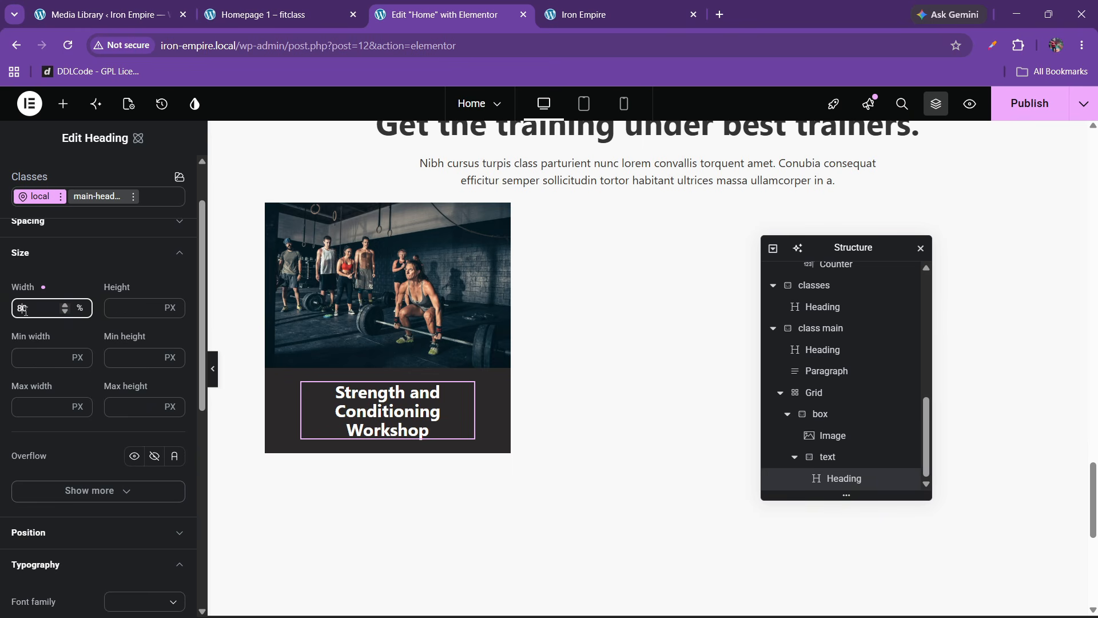
{"action": "key", "text": "BackSpace"}
{"action": "type", "text": "9"}
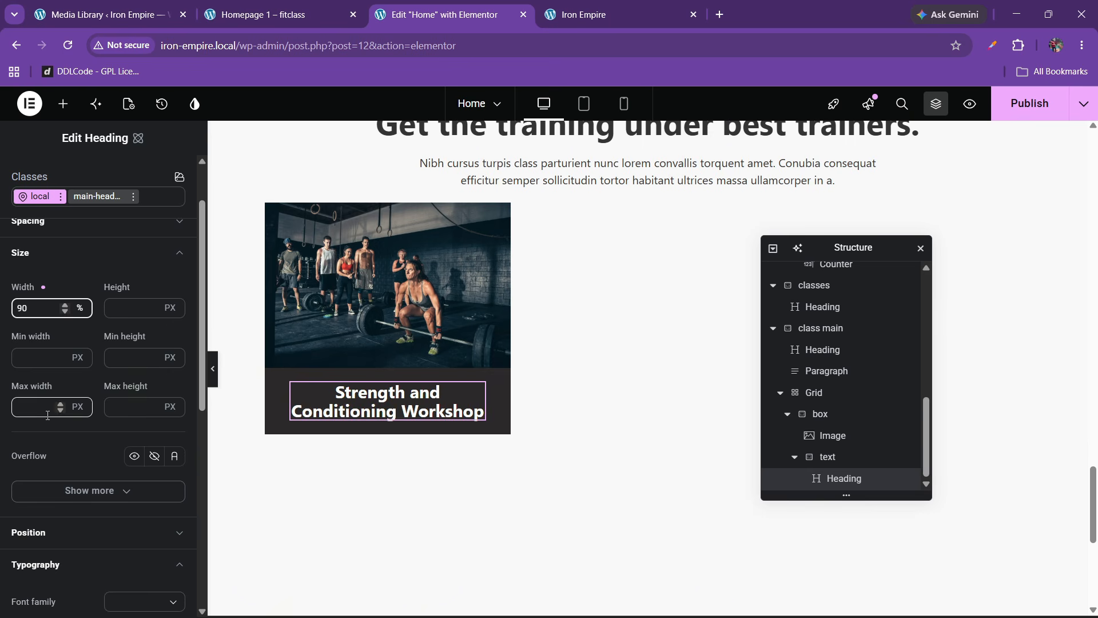
Step: Set the card heading's line height to 1.2 em and compare it with the fitclass card
{"action": "left_click", "coordinate": [80, 491]}
{"action": "scroll", "coordinate": [128, 532], "scroll_direction": "up", "scroll_amount": 1}
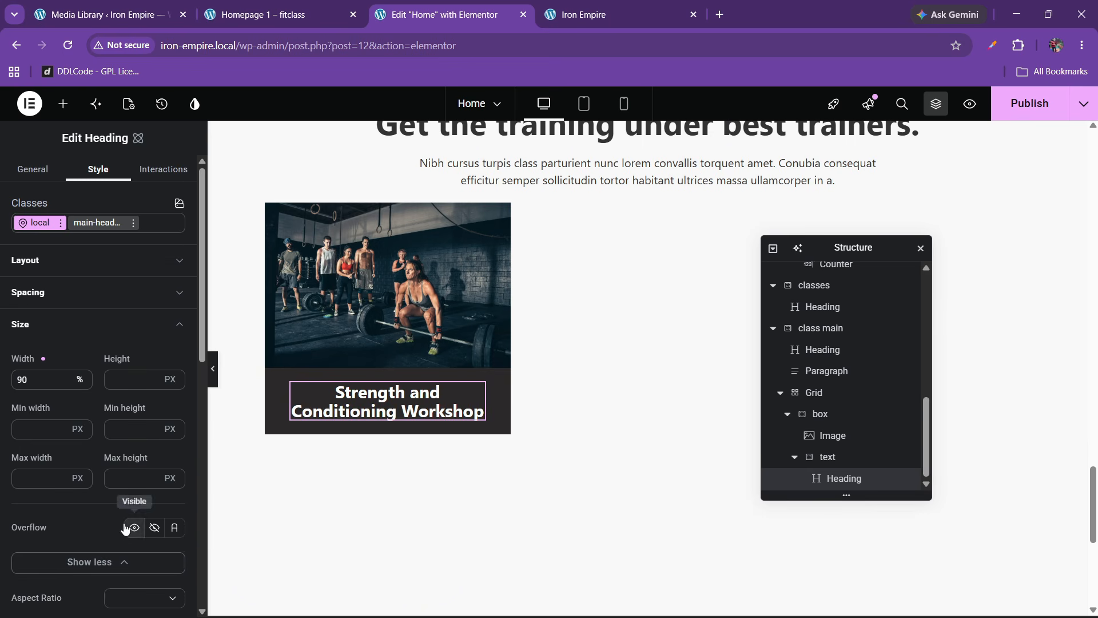
{"action": "left_click", "coordinate": [103, 561]}
{"action": "scroll", "coordinate": [70, 444], "scroll_direction": "down", "scroll_amount": 2}
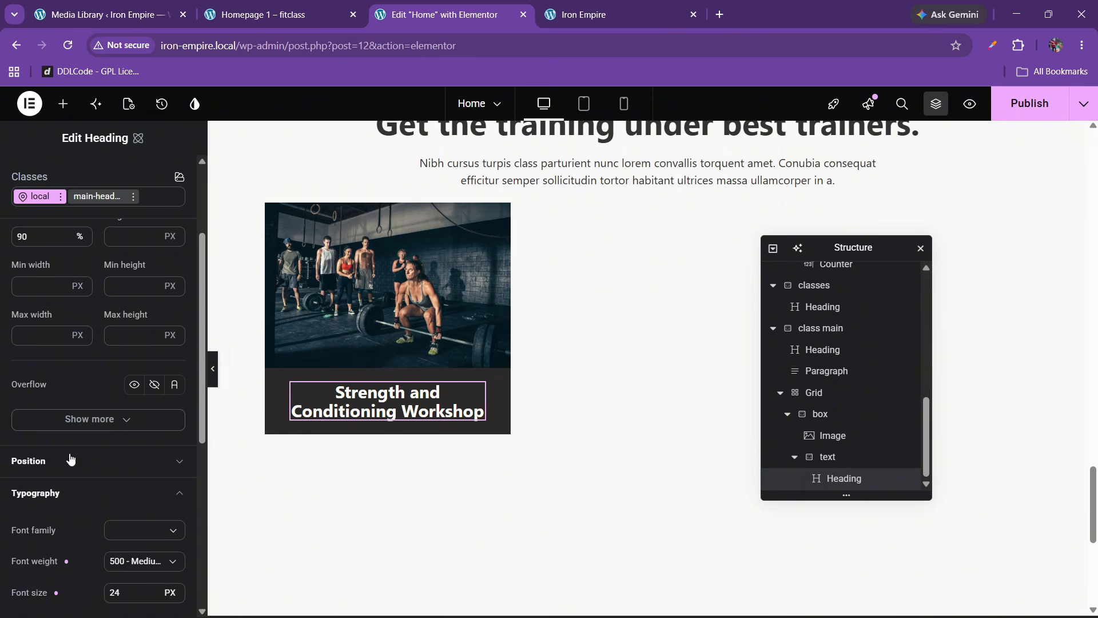
{"action": "scroll", "coordinate": [69, 496], "scroll_direction": "down", "scroll_amount": 2}
{"action": "left_click", "coordinate": [98, 565]}
{"action": "scroll", "coordinate": [98, 561], "scroll_direction": "down", "scroll_amount": 2}
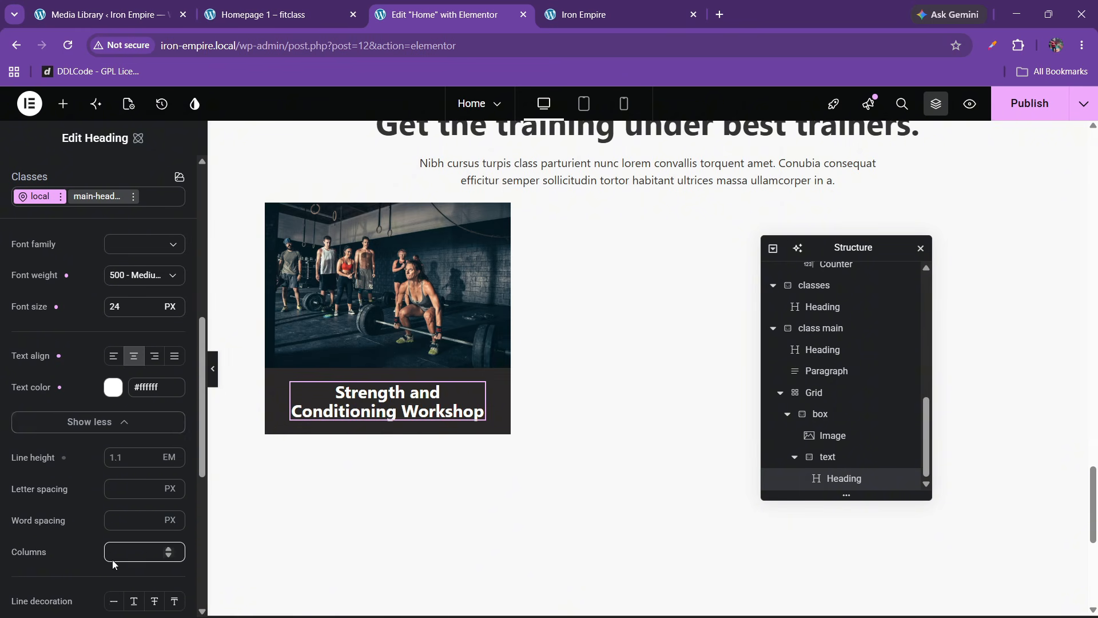
{"action": "left_click", "coordinate": [115, 461]}
{"action": "type", "text": "1.2"}
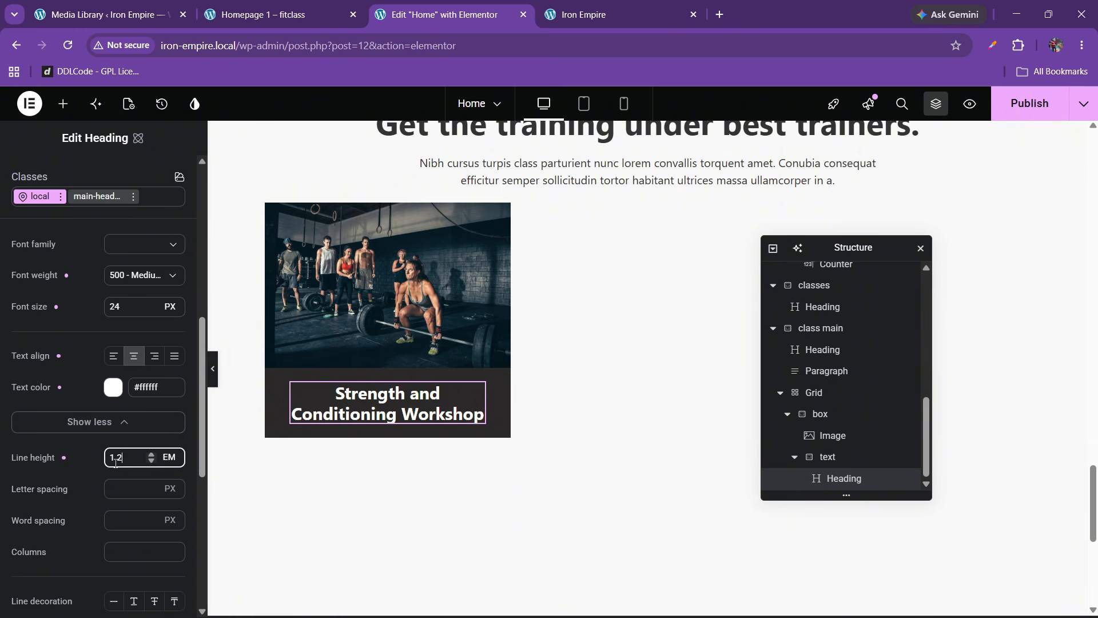
{"action": "left_click", "coordinate": [274, 14]}
{"action": "left_click", "coordinate": [523, 5]}
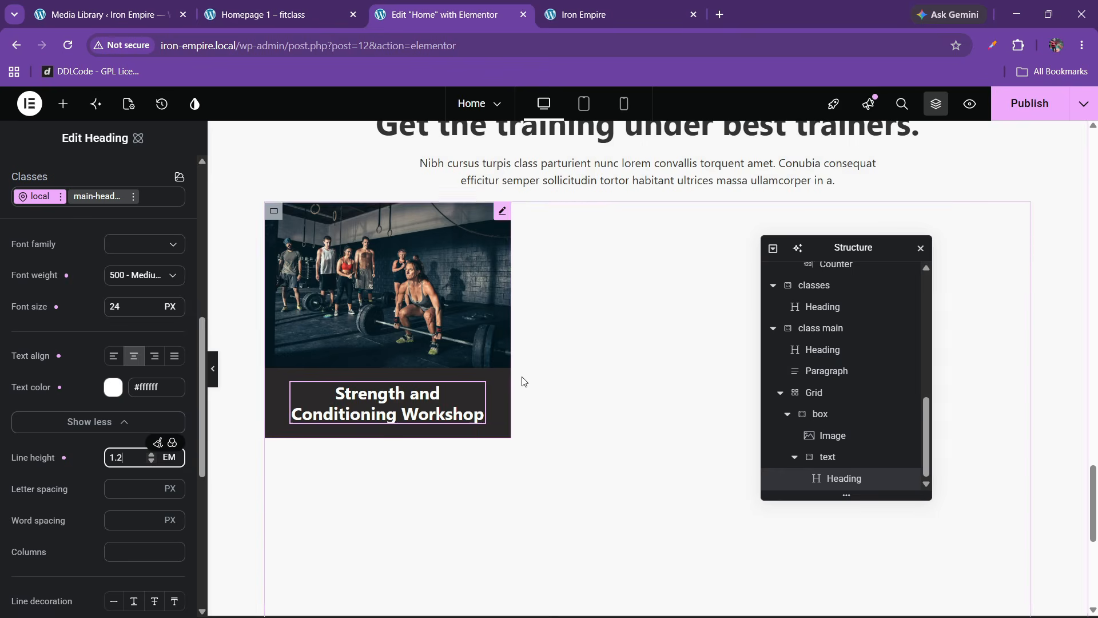
Step: Copy the paragraph under the "Performance with Expert Coach." heading and paste it below the "Strength and Conditioning Workshop" card heading
{"action": "scroll", "coordinate": [522, 380], "scroll_direction": "up", "scroll_amount": 6}
{"action": "scroll", "coordinate": [572, 389], "scroll_direction": "down", "scroll_amount": 3}
{"action": "scroll", "coordinate": [584, 393], "scroll_direction": "up", "scroll_amount": 6}
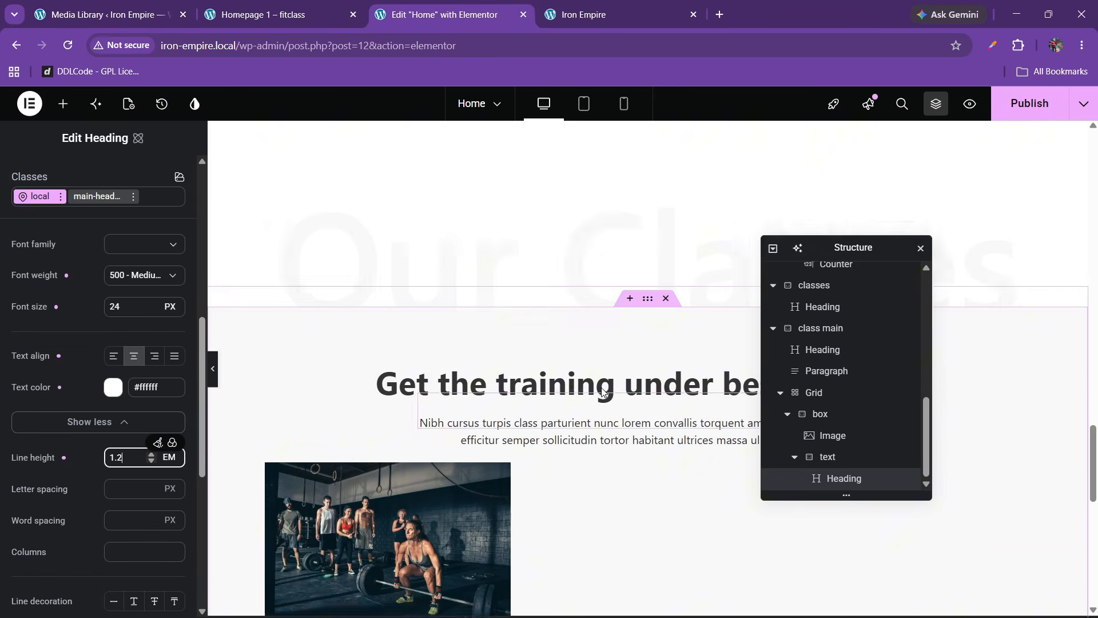
{"action": "right_click", "coordinate": [368, 226]}
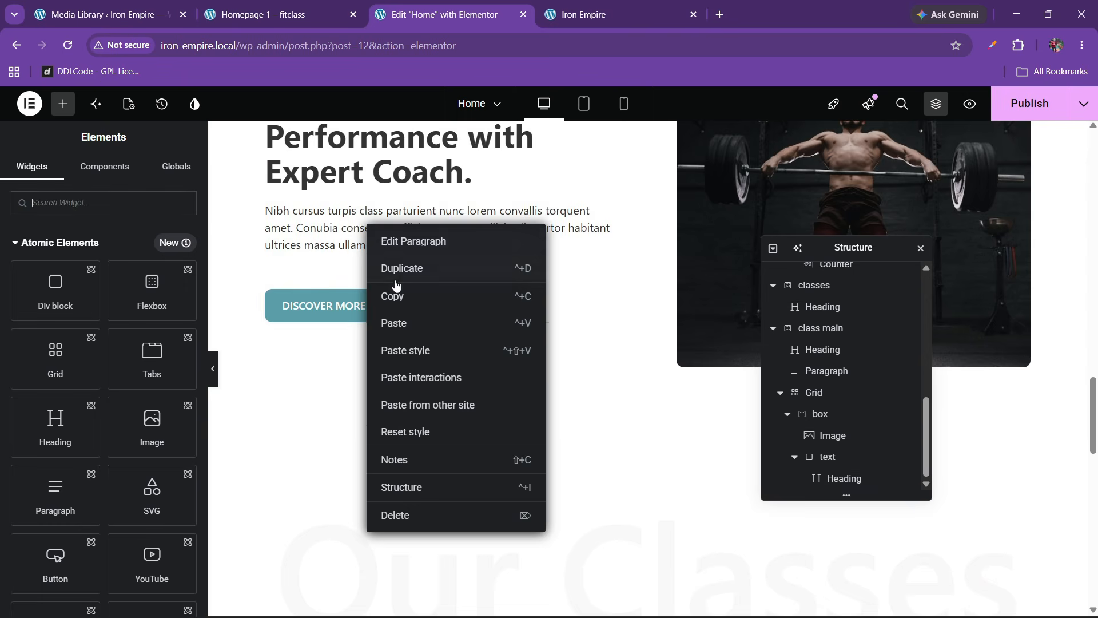
{"action": "left_click", "coordinate": [395, 294]}
{"action": "scroll", "coordinate": [417, 328], "scroll_direction": "down", "scroll_amount": 9}
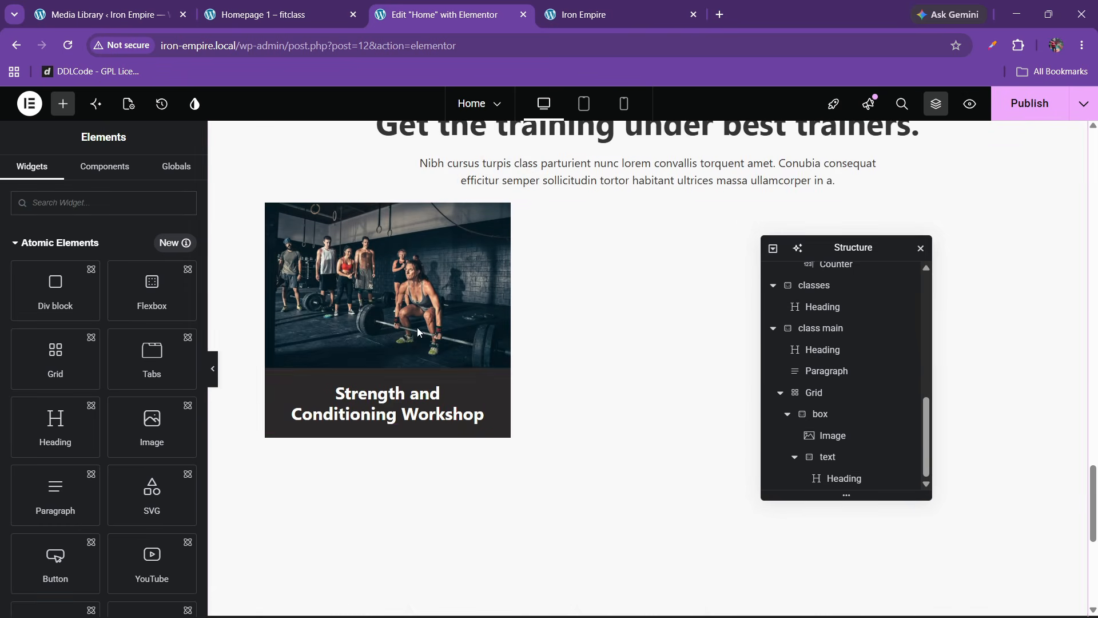
{"action": "right_click", "coordinate": [382, 403]}
{"action": "left_click", "coordinate": [413, 403]}
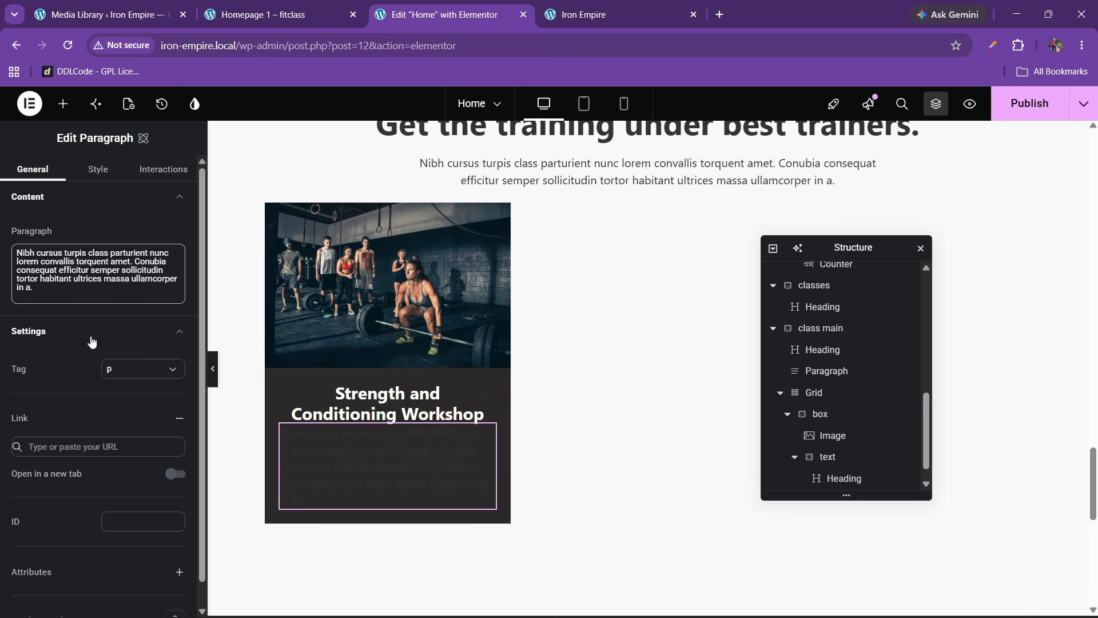
Step: Set the pasted card paragraph's text color to white #ffffff
{"action": "left_click", "coordinate": [98, 169]}
{"action": "left_click", "coordinate": [67, 400]}
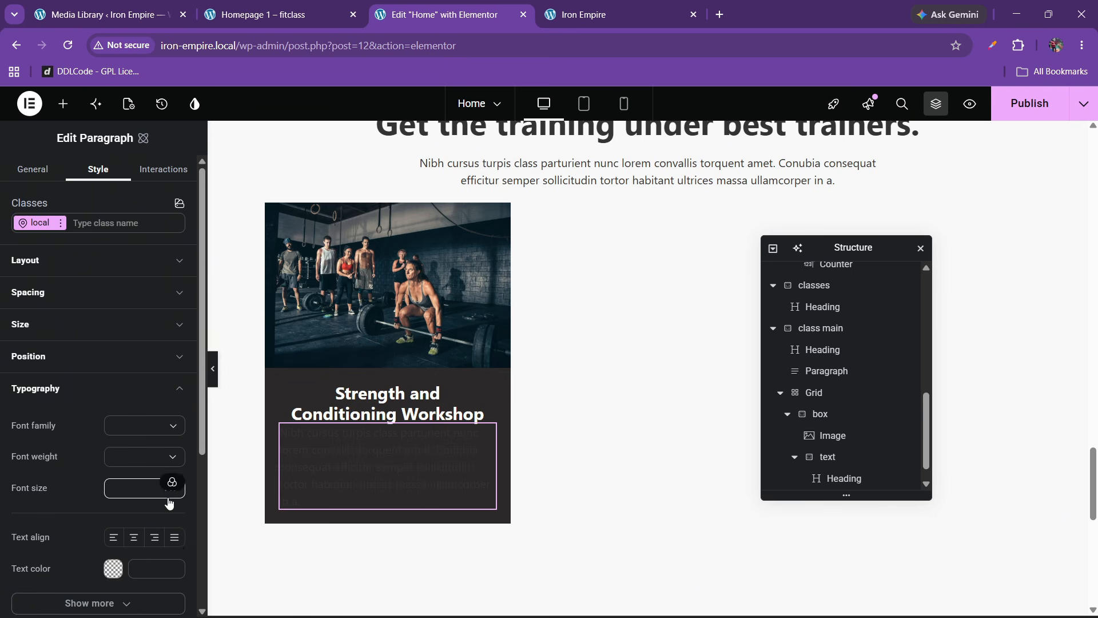
{"action": "left_click", "coordinate": [112, 568]}
{"action": "left_click", "coordinate": [45, 433]}
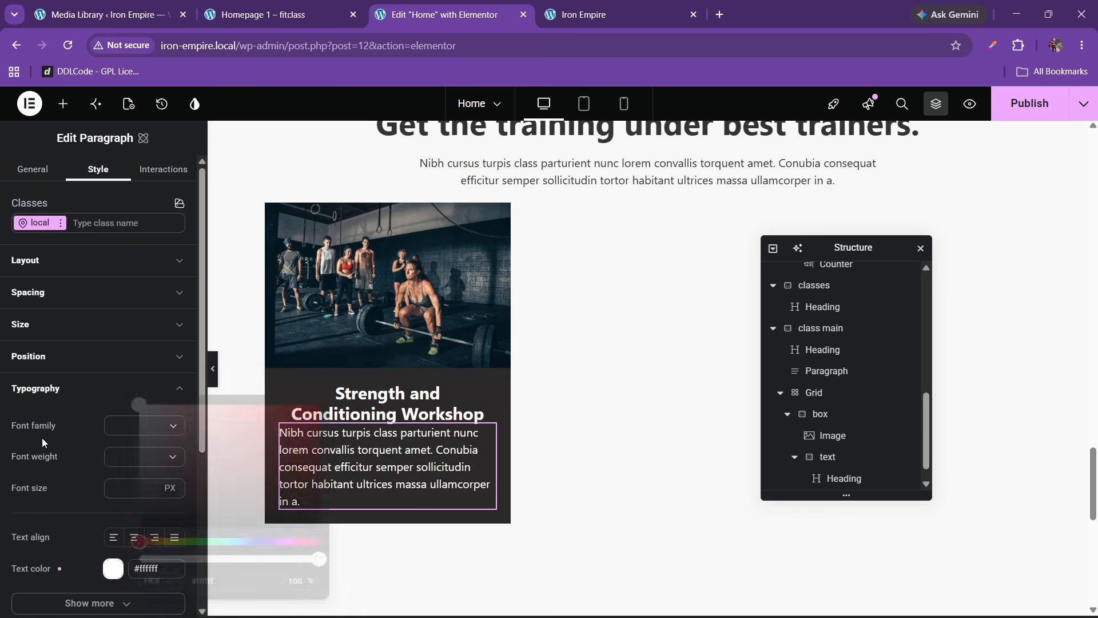
Step: Replace the card paragraph with fitclass's "Semper convallis sollicitudin quis tellus vulputate ad tempor mauris metus" and center-align it
{"action": "left_click", "coordinate": [260, 15]}
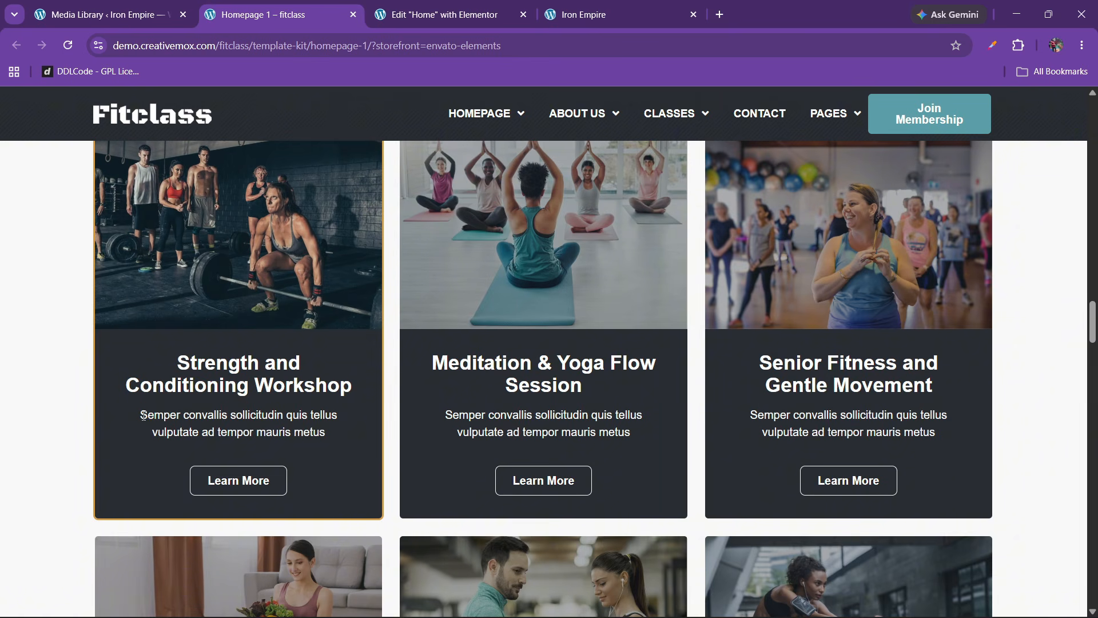
{"action": "left_click_drag", "start_coordinate": [149, 417], "coordinate": [352, 440]}
{"action": "left_click", "coordinate": [473, 6]}
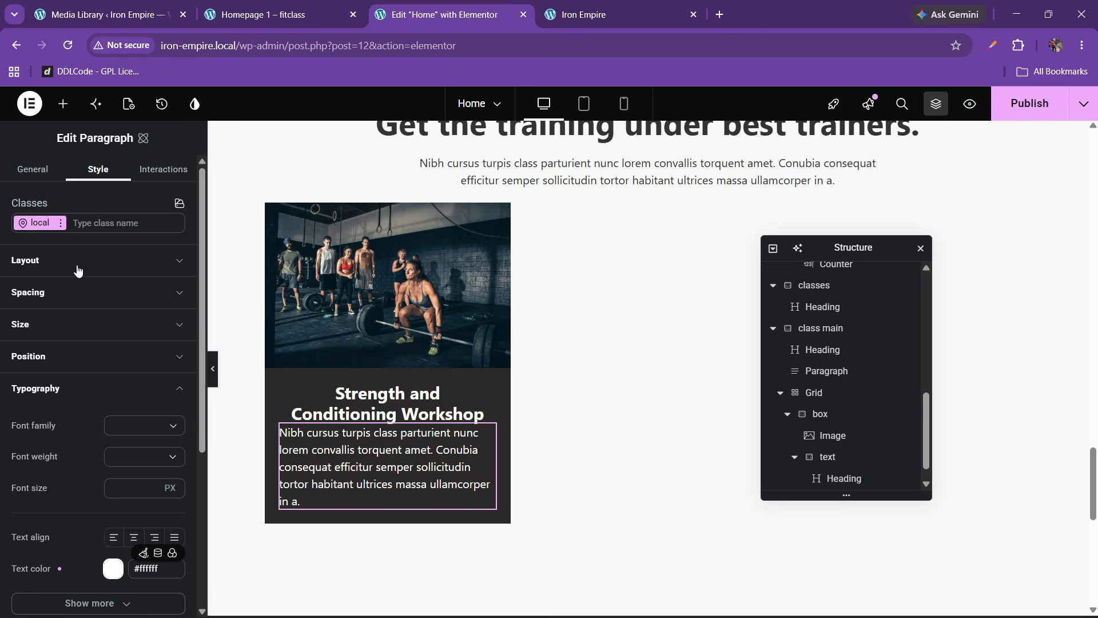
{"action": "left_click", "coordinate": [35, 171]}
{"action": "key", "text": "ctrl+a"}
{"action": "key", "text": "ctrl+v"}
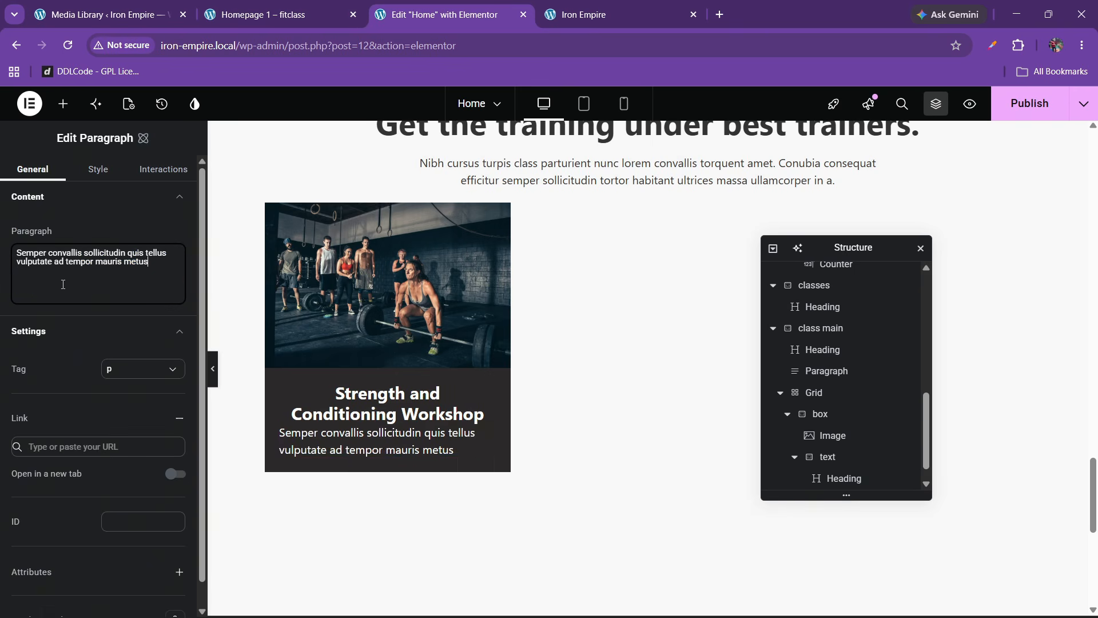
{"action": "left_click", "coordinate": [98, 170]}
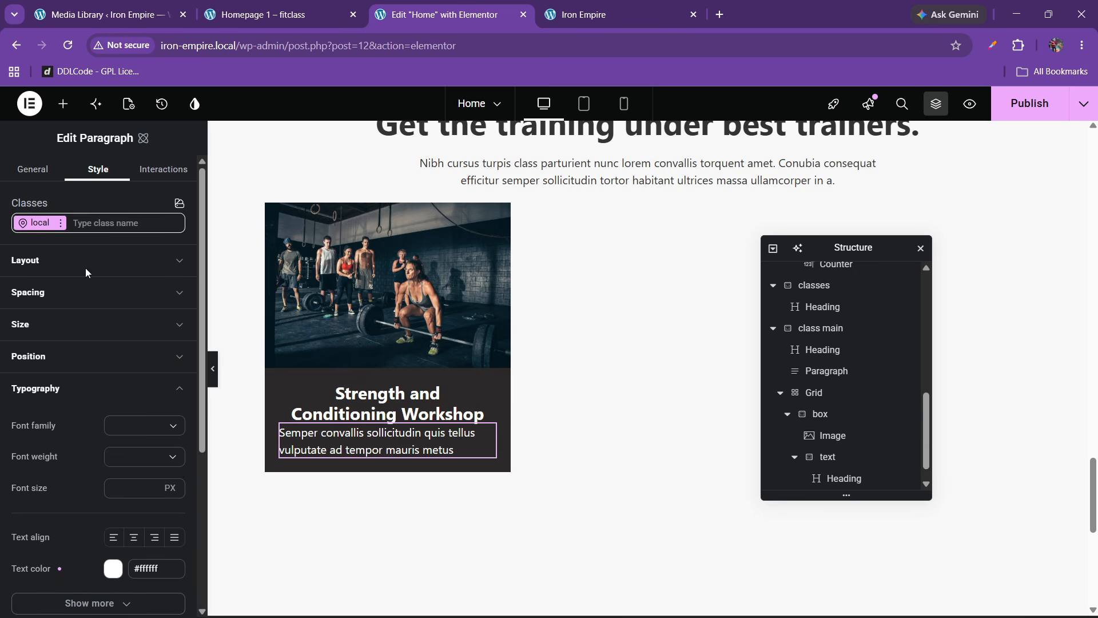
{"action": "left_click", "coordinate": [133, 537]}
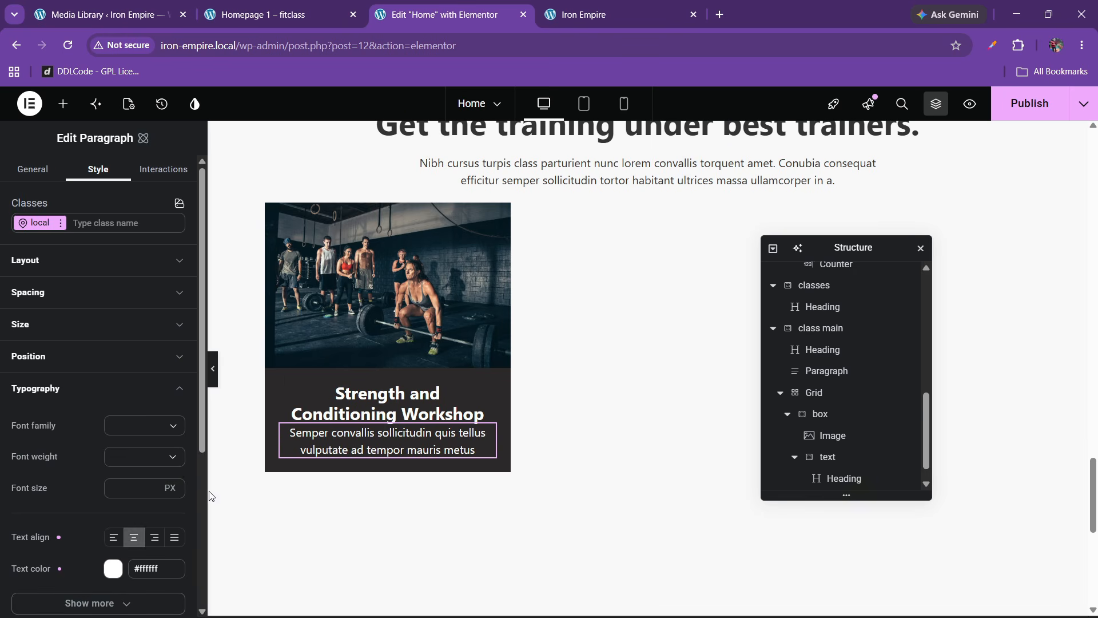
Step: Set the column and row gaps of the card's "text" flexbox to 20 px
{"action": "left_click", "coordinate": [829, 456]}
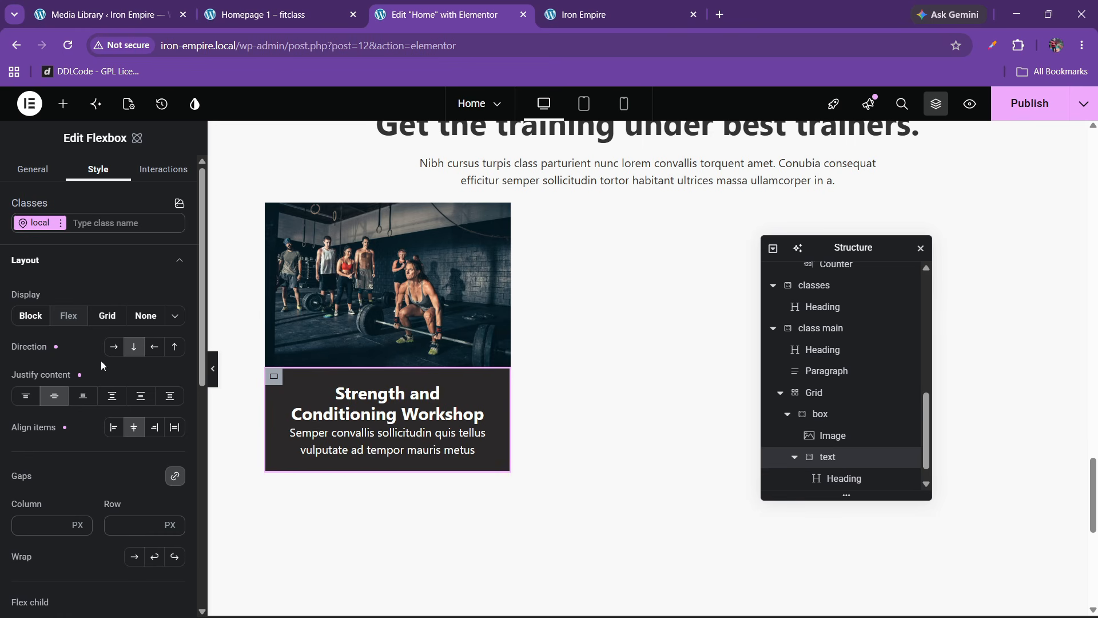
{"action": "left_click", "coordinate": [134, 427]}
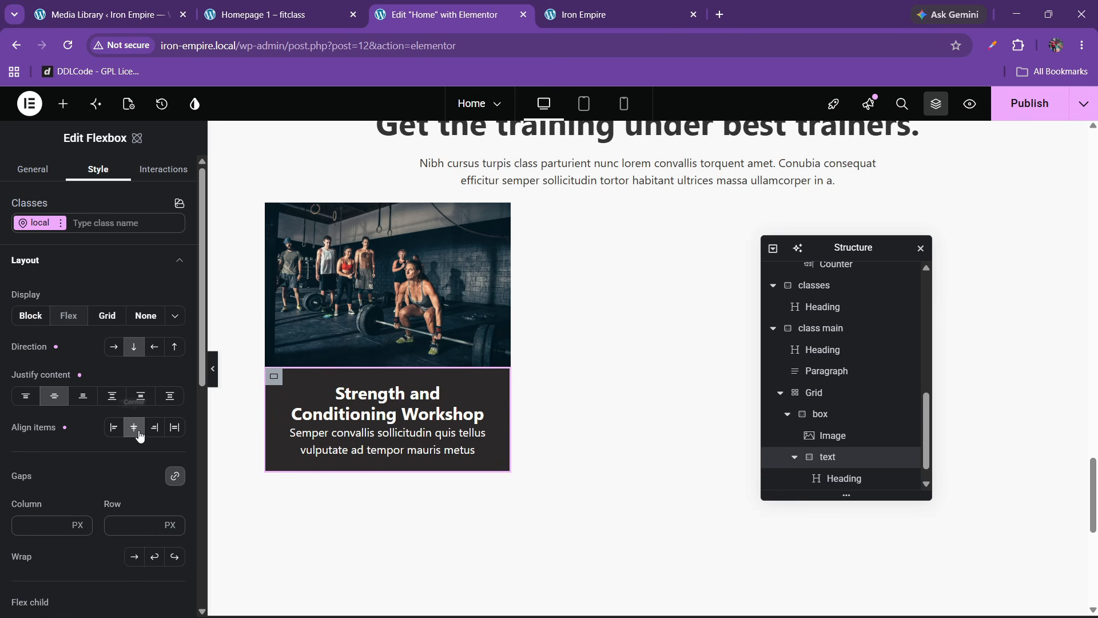
{"action": "left_click", "coordinate": [132, 529]}
{"action": "type", "text": "20"}
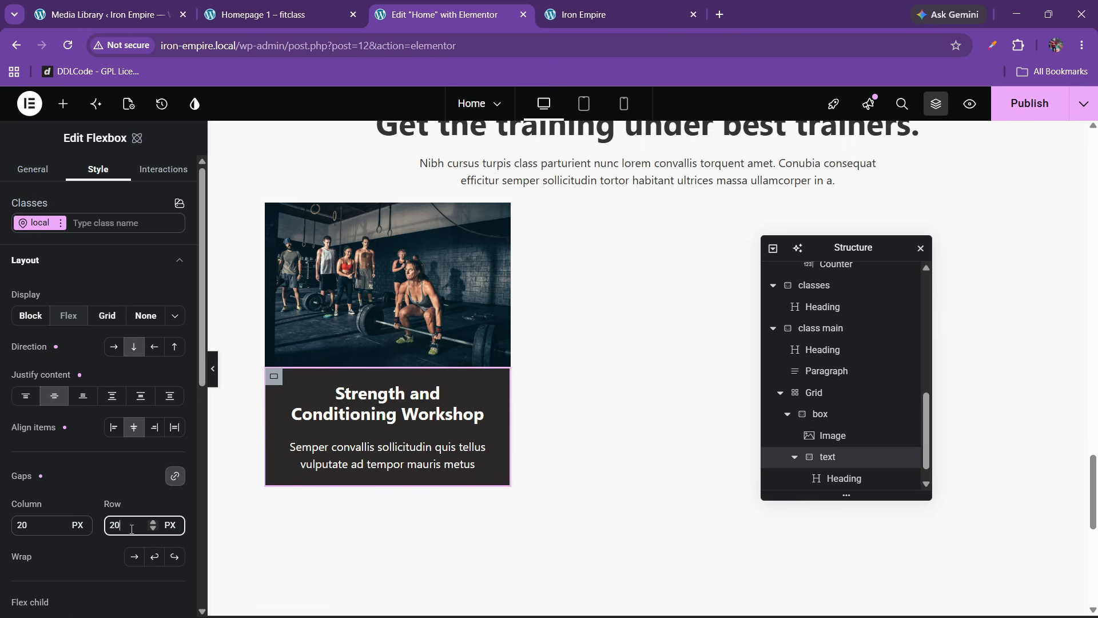
Step: Check the fitclass card and add a Button widget below the paragraph in the "text" flexbox
{"action": "left_click", "coordinate": [288, 5]}
{"action": "left_click", "coordinate": [421, 6]}
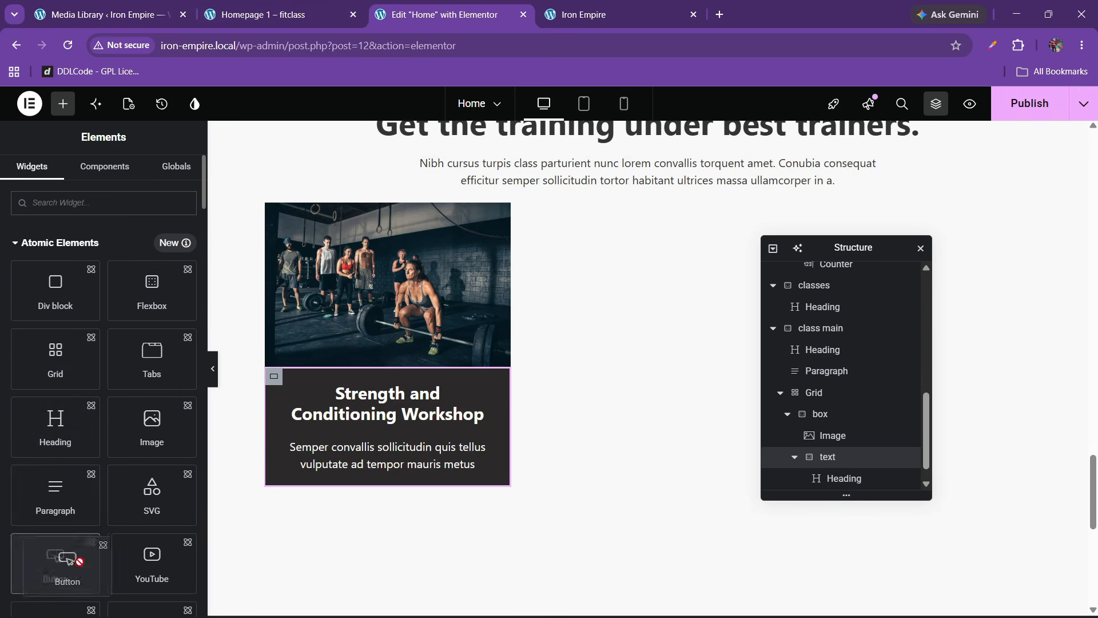
{"action": "left_click_drag", "start_coordinate": [62, 559], "coordinate": [394, 464]}
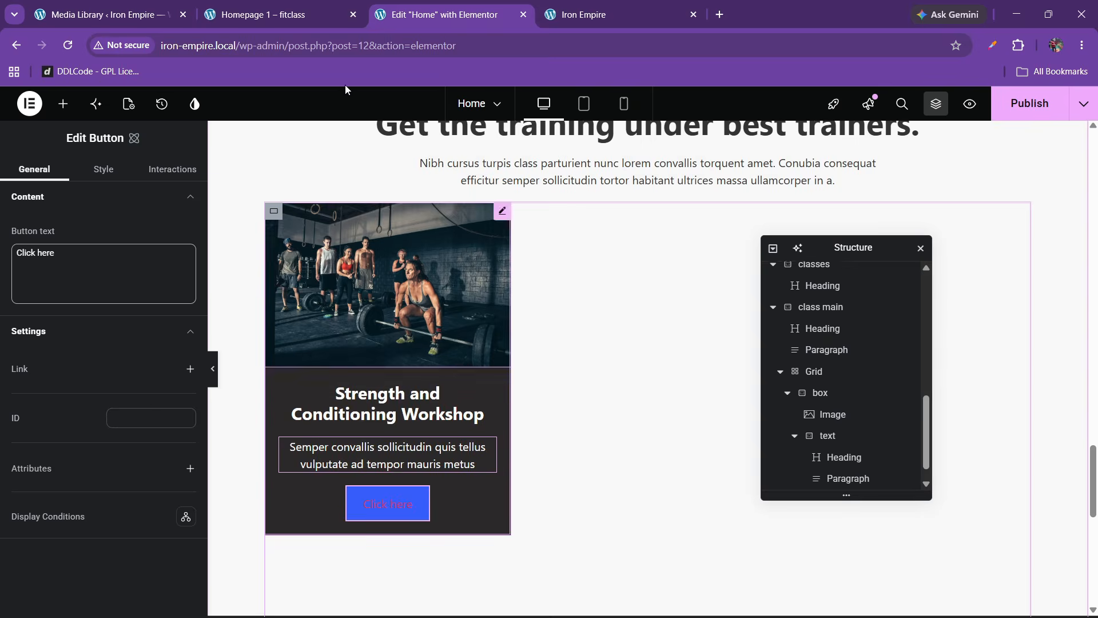
Step: Set the card button's text to "Learn More"
{"action": "left_click", "coordinate": [323, 5]}
{"action": "left_click", "coordinate": [433, 8]}
{"action": "left_click_drag", "start_coordinate": [60, 253], "coordinate": [1, 247]}
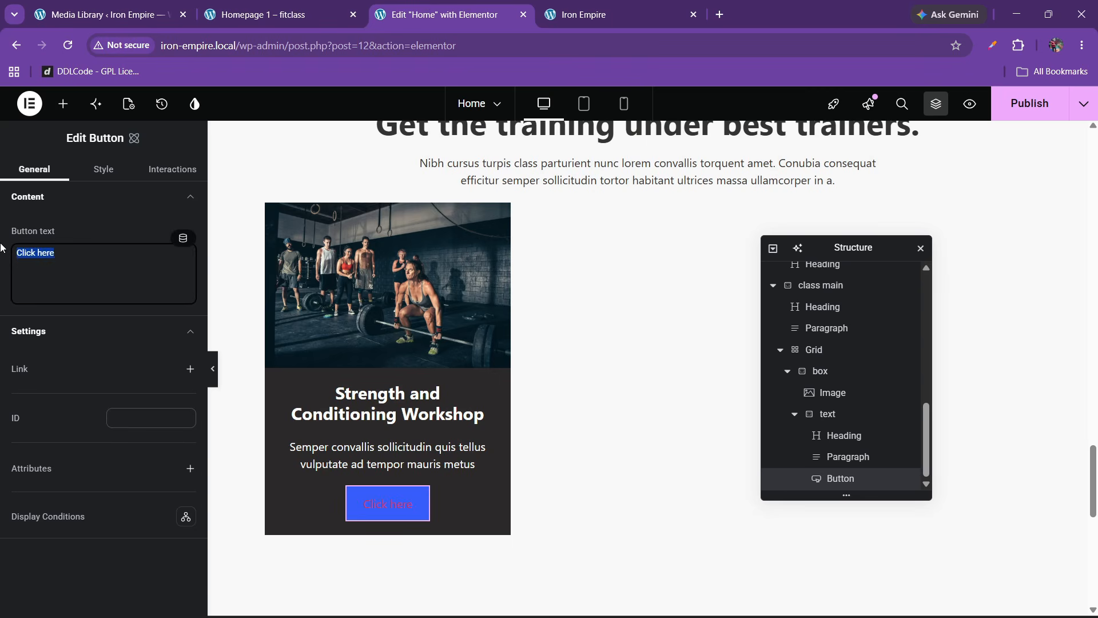
{"action": "type", "text": "Learb"}
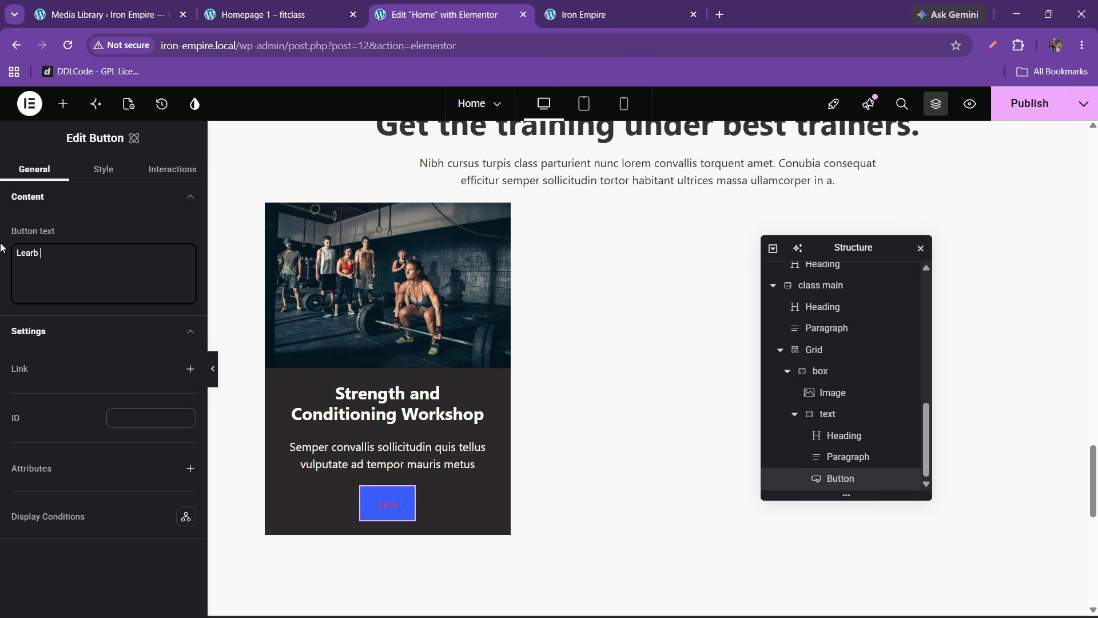
{"action": "key", "text": "BackSpace"}
{"action": "type", "text": "nb"}
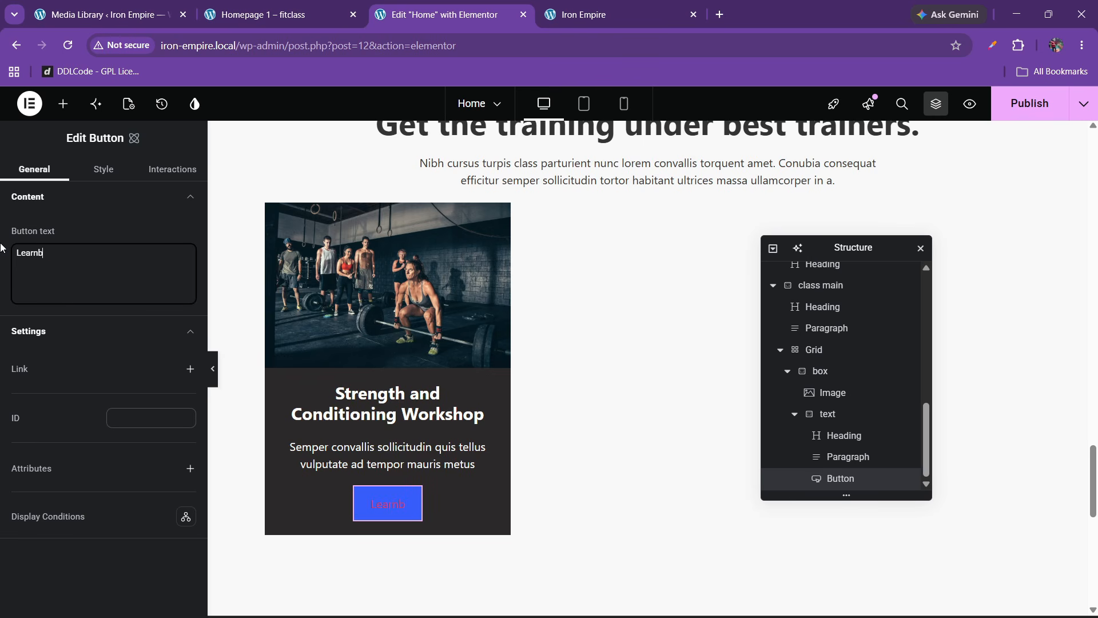
{"action": "type", "text": "n Morwe"}
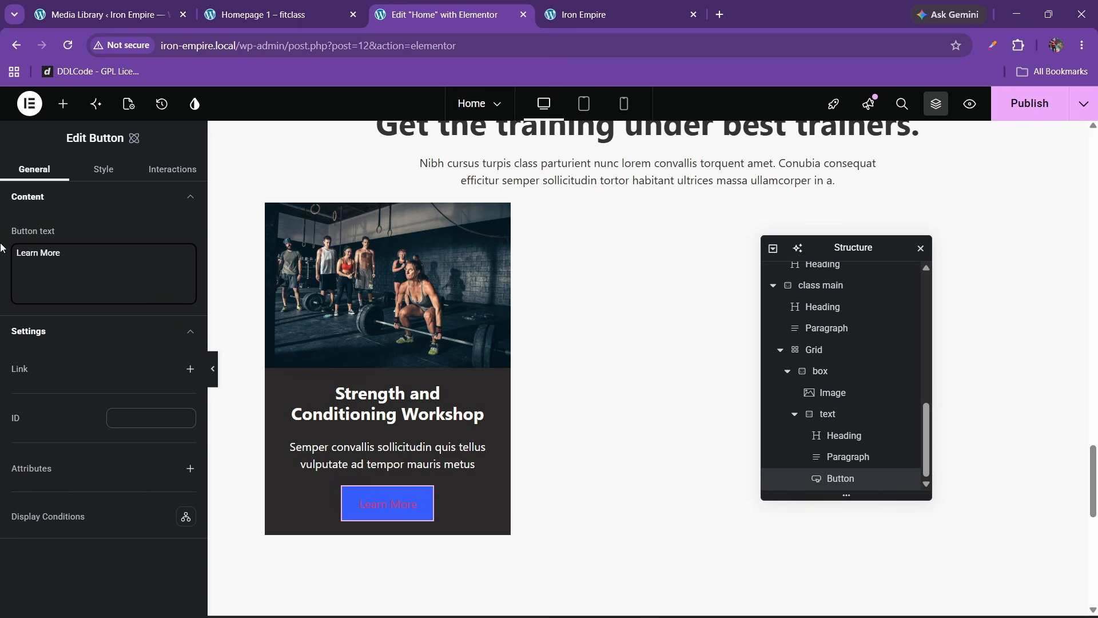
Step: Check fitclass's Learn More button and create the class "services-btn" on the card's button
{"action": "left_click", "coordinate": [268, 14]}
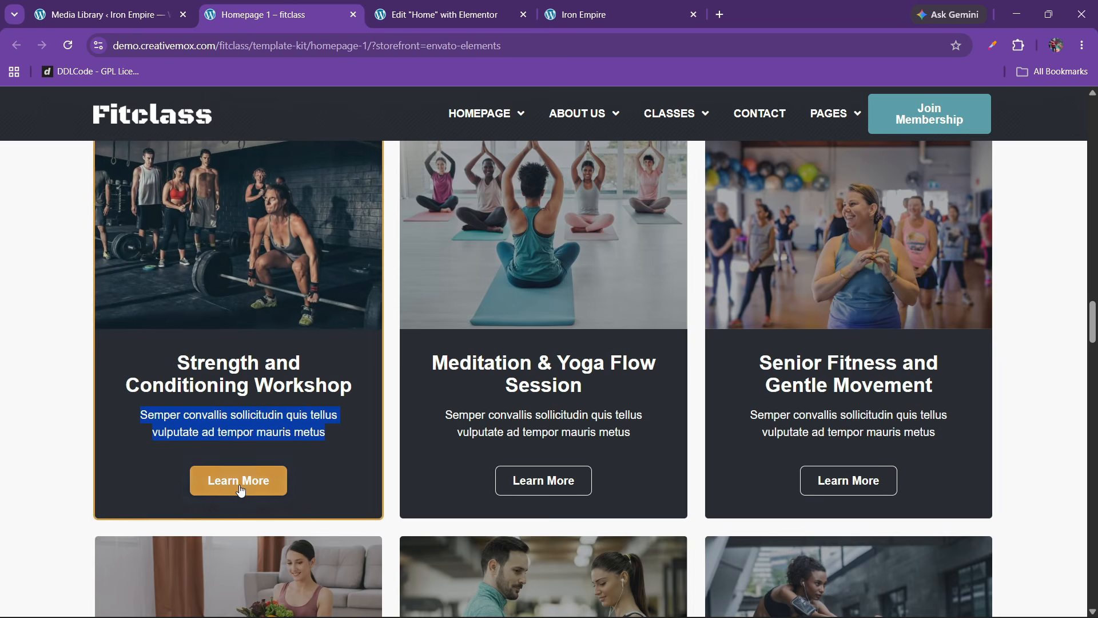
{"action": "key", "text": "ctrl+Tab"}
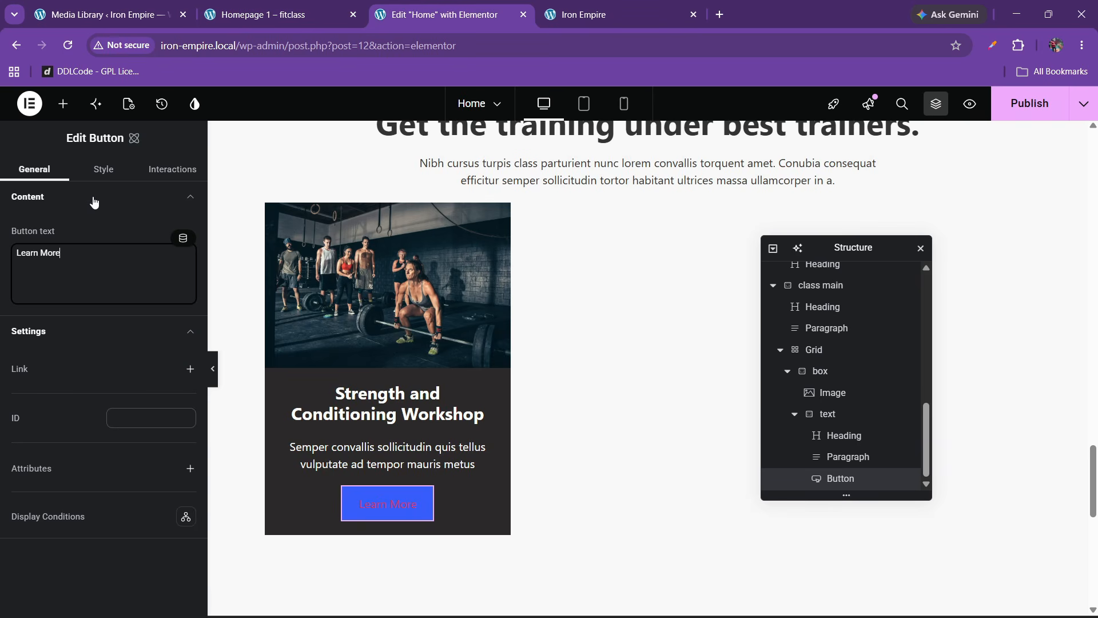
{"action": "left_click", "coordinate": [100, 171]}
{"action": "left_click", "coordinate": [103, 224]}
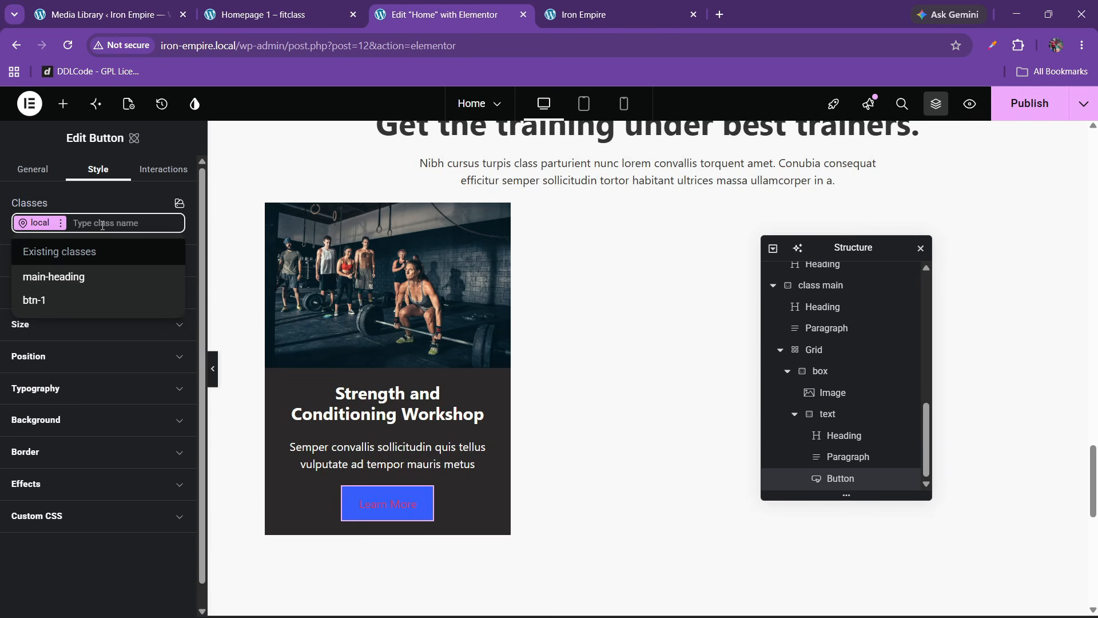
{"action": "type", "text": "service"}
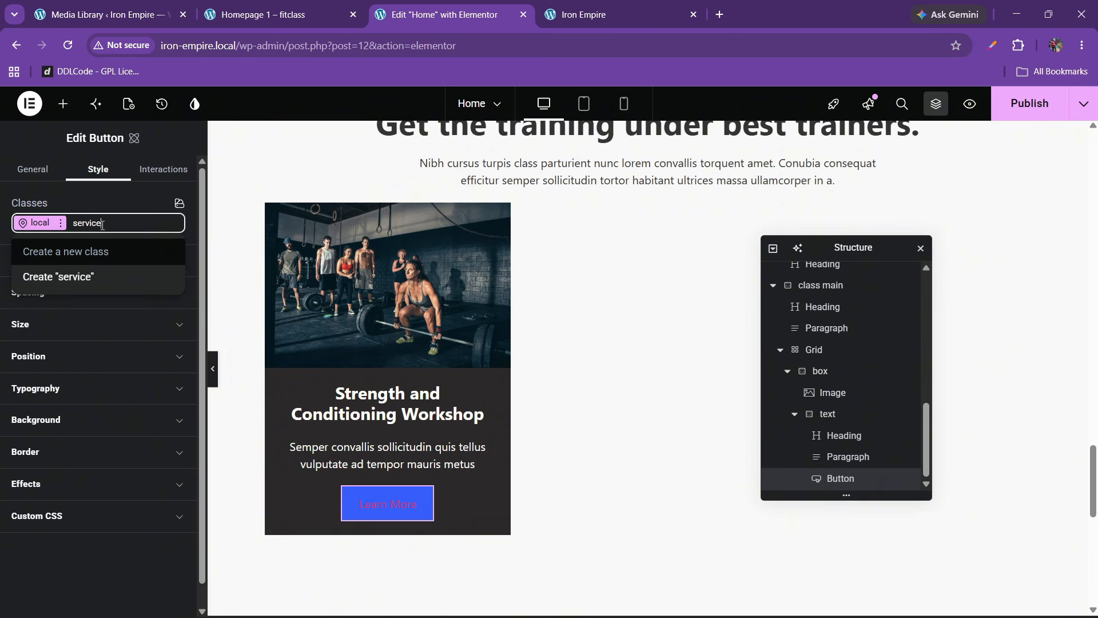
{"action": "type", "text": "s-btn"}
{"action": "key", "text": "Return"}
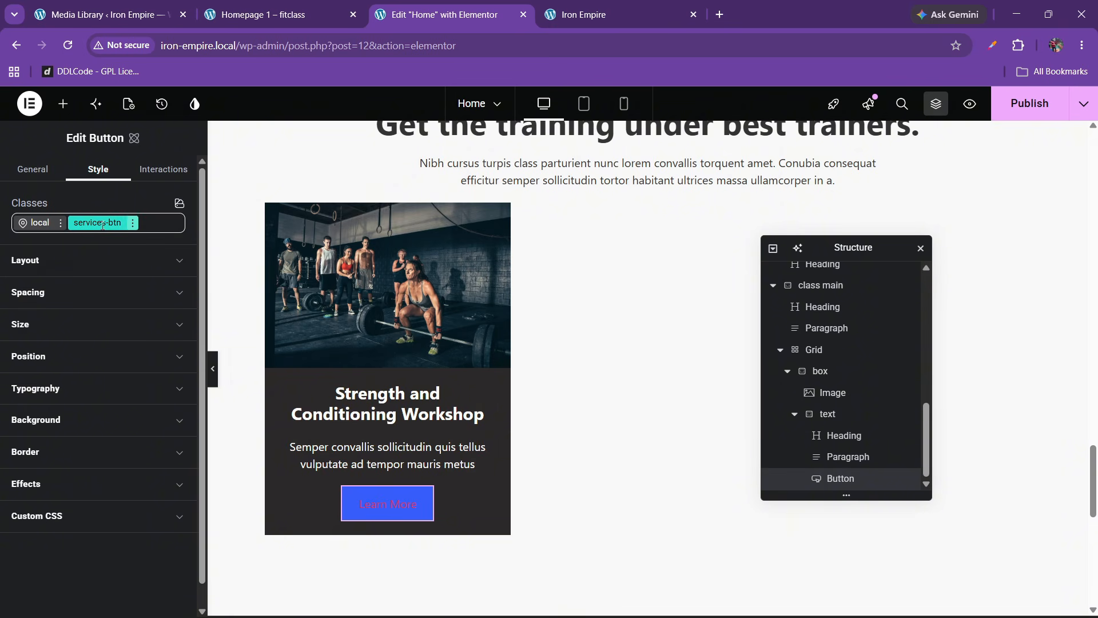
Step: Make the services-btn background fully transparent by setting its color opacity to 0%
{"action": "left_click", "coordinate": [63, 427]}
{"action": "scroll", "coordinate": [125, 458], "scroll_direction": "down", "scroll_amount": 2}
{"action": "left_click", "coordinate": [114, 418]}
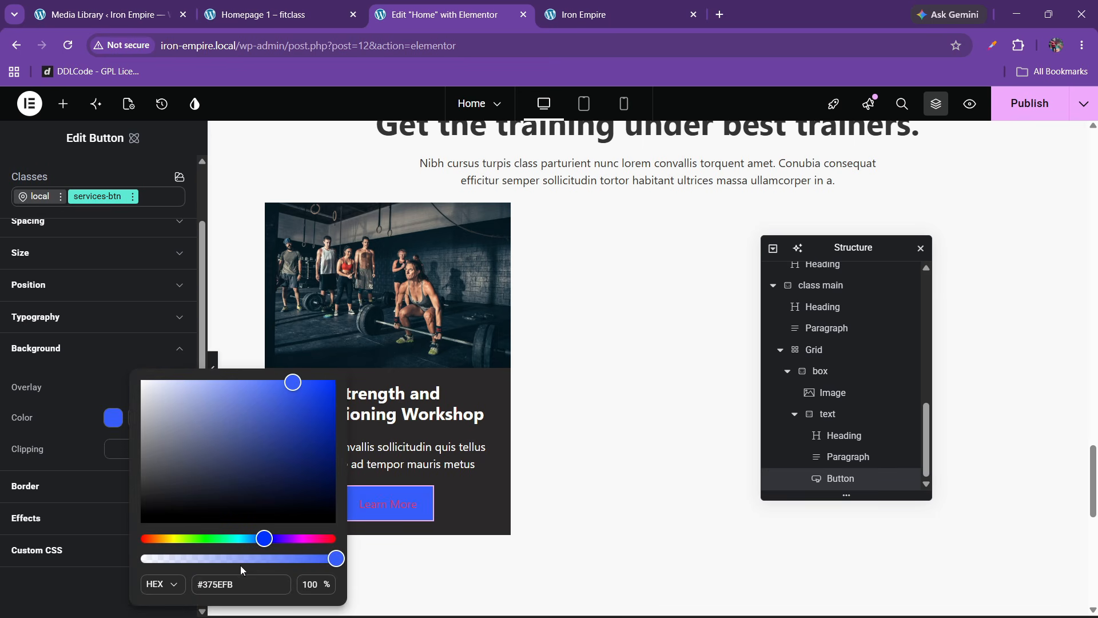
{"action": "left_click_drag", "start_coordinate": [239, 562], "coordinate": [78, 560]}
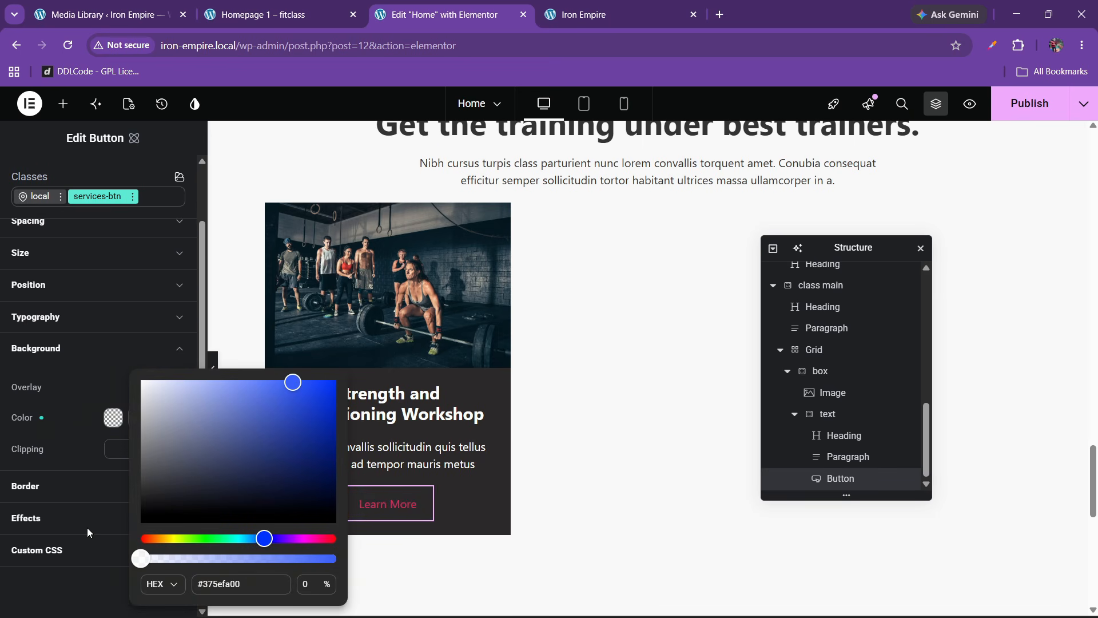
{"action": "left_click", "coordinate": [94, 466]}
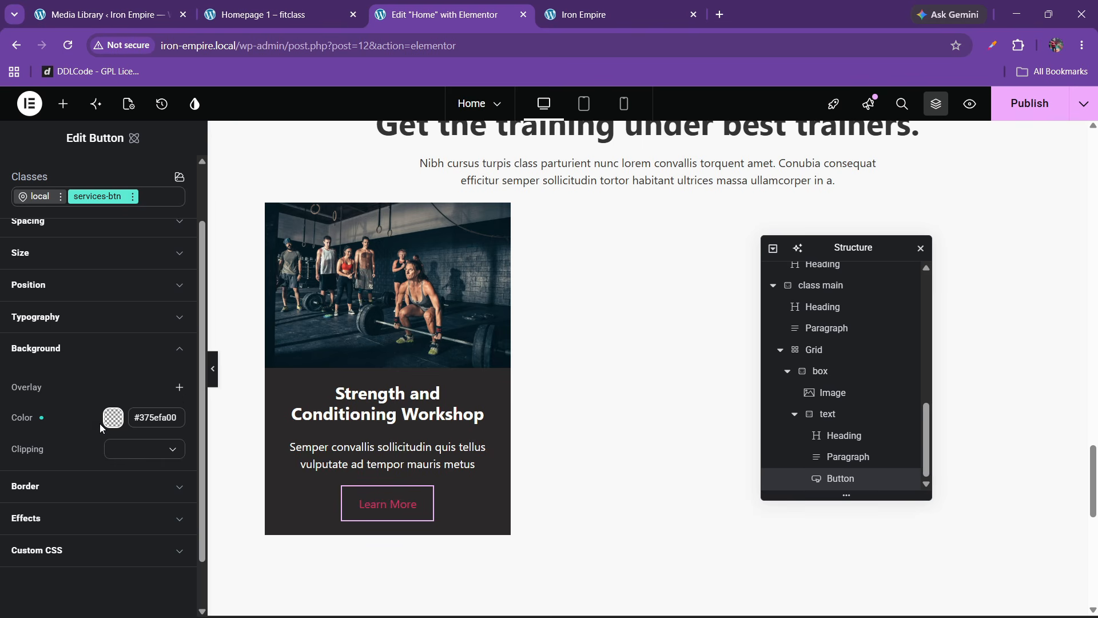
Step: Set the services-btn text color to white #ffffff and its font weight to 500 - Medium
{"action": "left_click", "coordinate": [63, 317]}
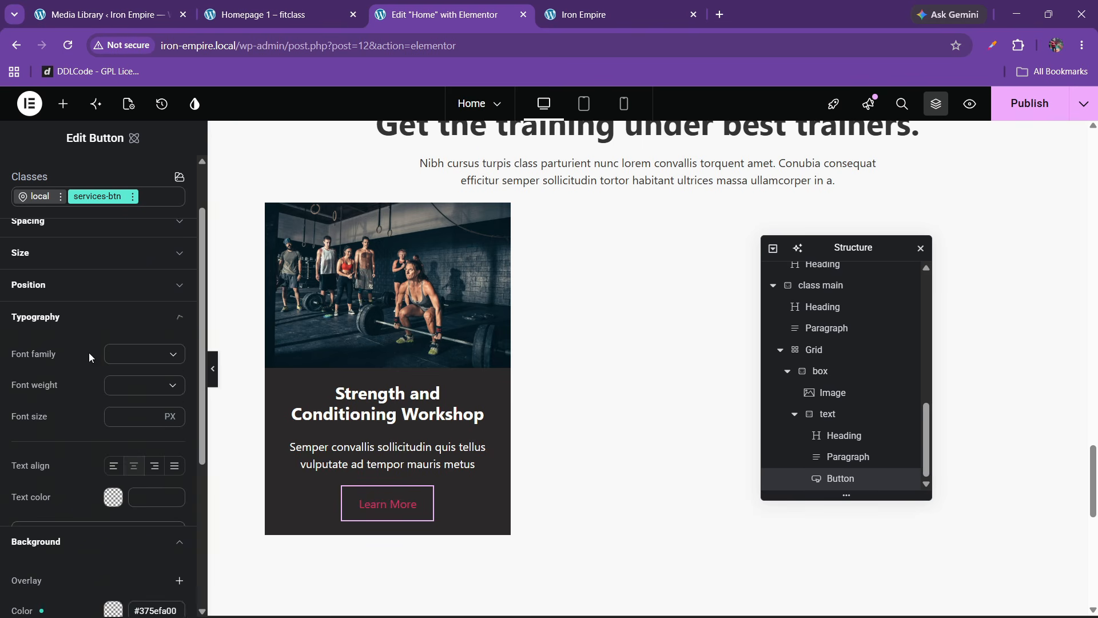
{"action": "left_click", "coordinate": [116, 496]}
{"action": "left_click_drag", "start_coordinate": [162, 412], "coordinate": [25, 329]}
{"action": "left_click", "coordinate": [54, 399]}
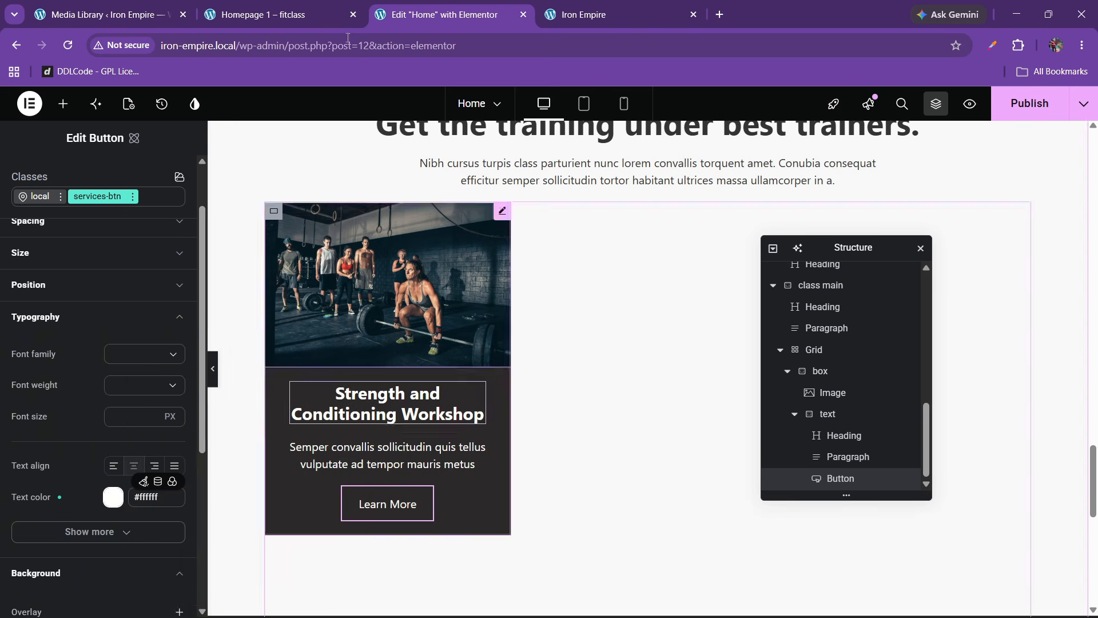
{"action": "left_click", "coordinate": [331, 7]}
{"action": "left_click", "coordinate": [423, 16]}
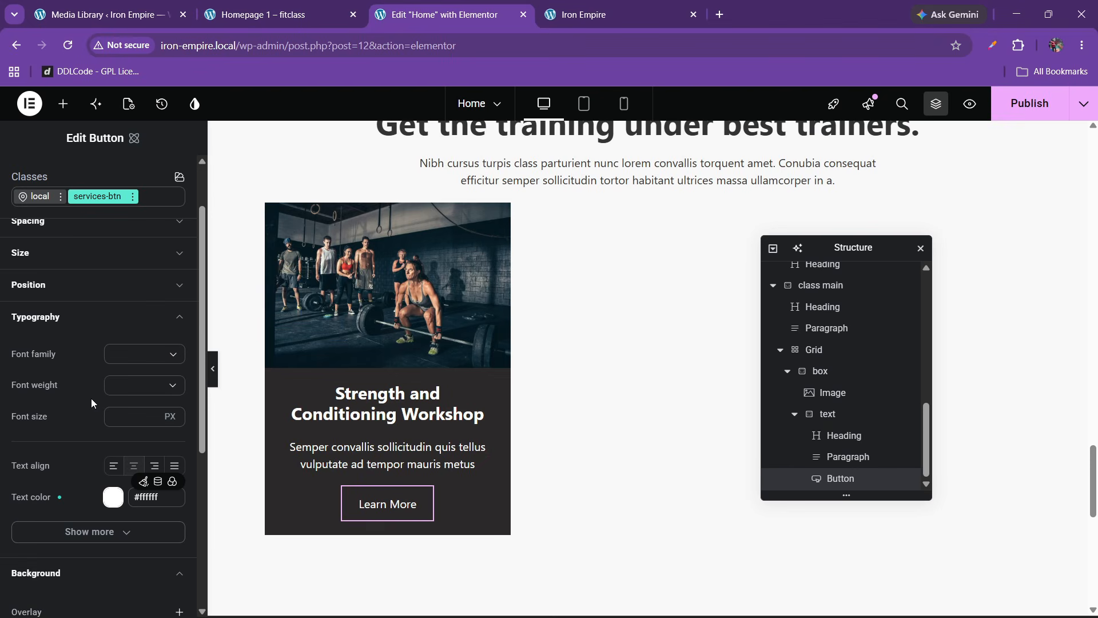
{"action": "left_click", "coordinate": [131, 386]}
{"action": "left_click", "coordinate": [132, 502]}
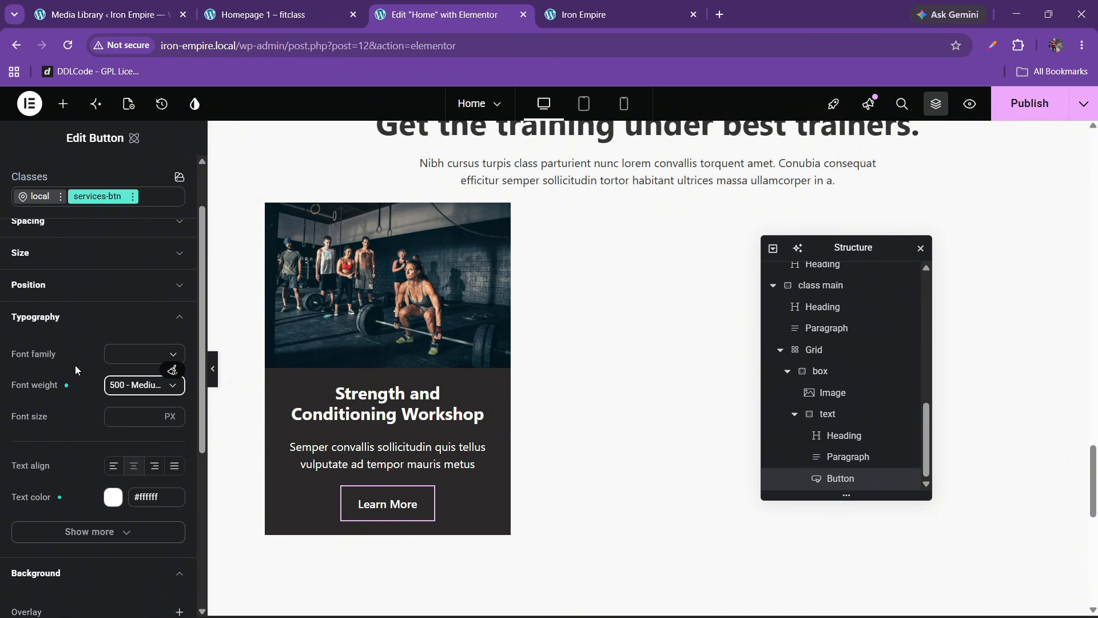
Step: Give the services-btn class a 1 px border in white #ffffff with a 5 px border radius
{"action": "scroll", "coordinate": [64, 399], "scroll_direction": "down", "scroll_amount": 5}
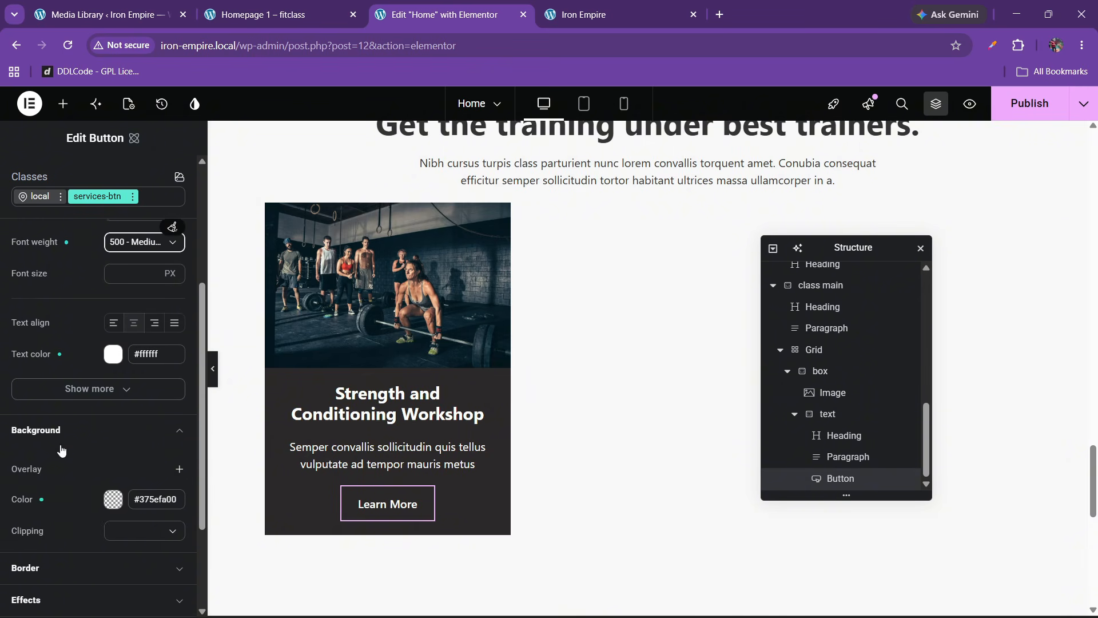
{"action": "left_click", "coordinate": [57, 430]}
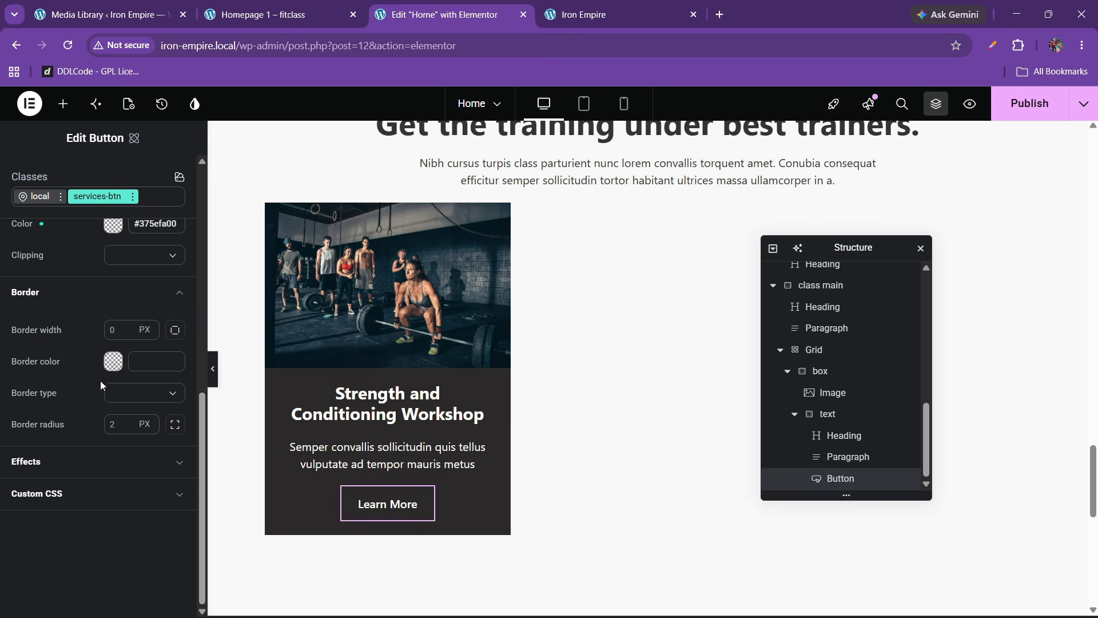
{"action": "left_click", "coordinate": [113, 331]}
{"action": "type", "text": "1"}
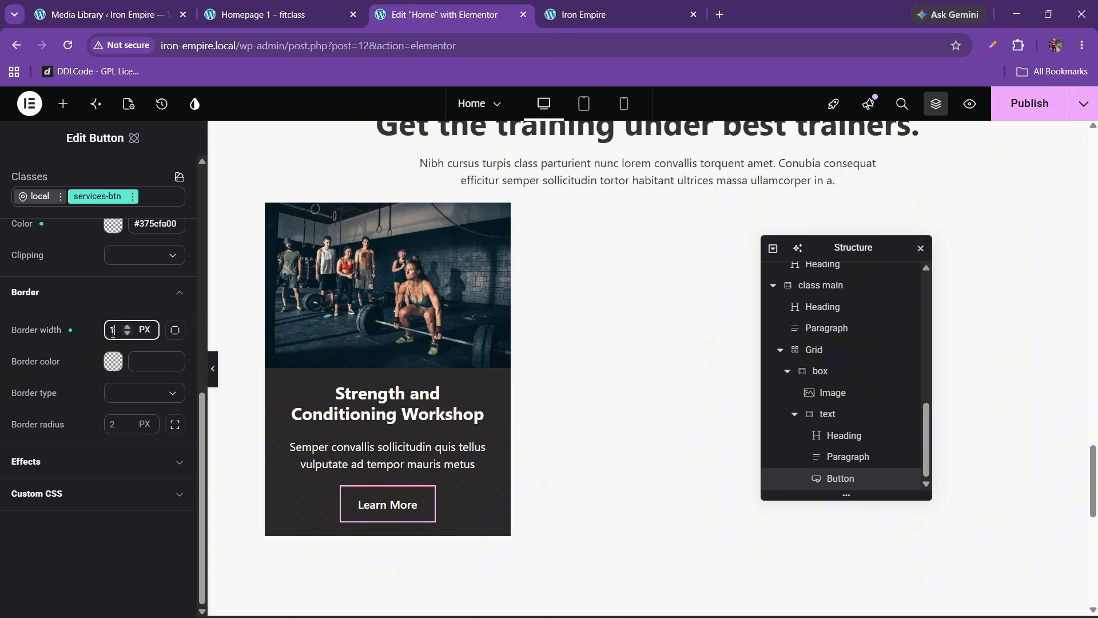
{"action": "left_click", "coordinate": [113, 361]}
{"action": "left_click_drag", "start_coordinate": [211, 458], "coordinate": [22, 343]}
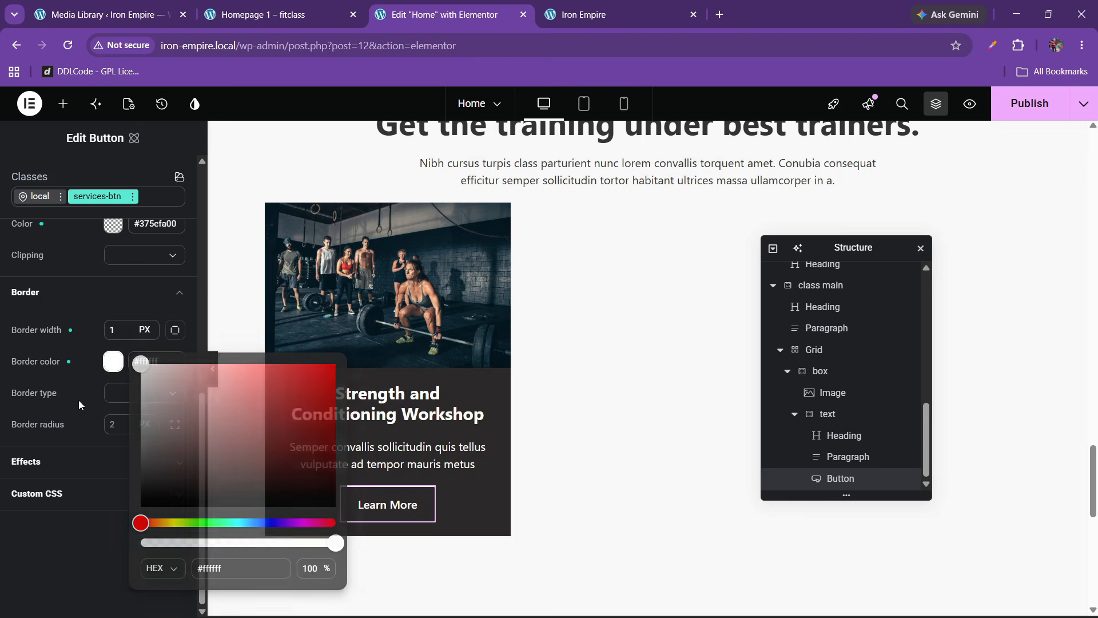
{"action": "left_click", "coordinate": [115, 424]}
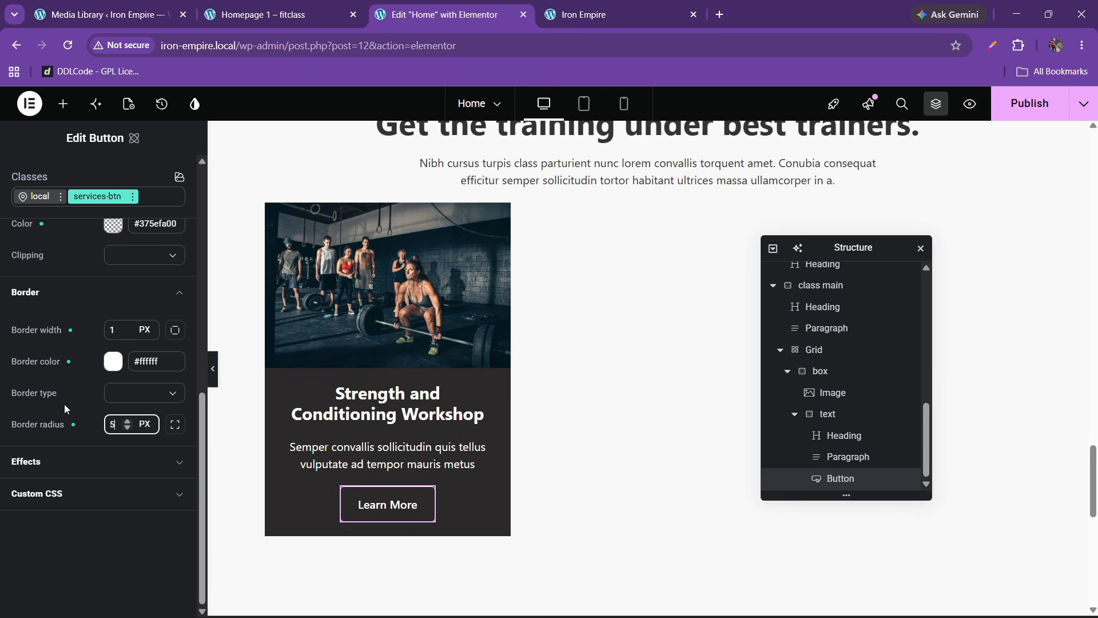
Step: Link the padding sides of the services-btn class and set them all to 8 px
{"action": "scroll", "coordinate": [46, 458], "scroll_direction": "up", "scroll_amount": 10}
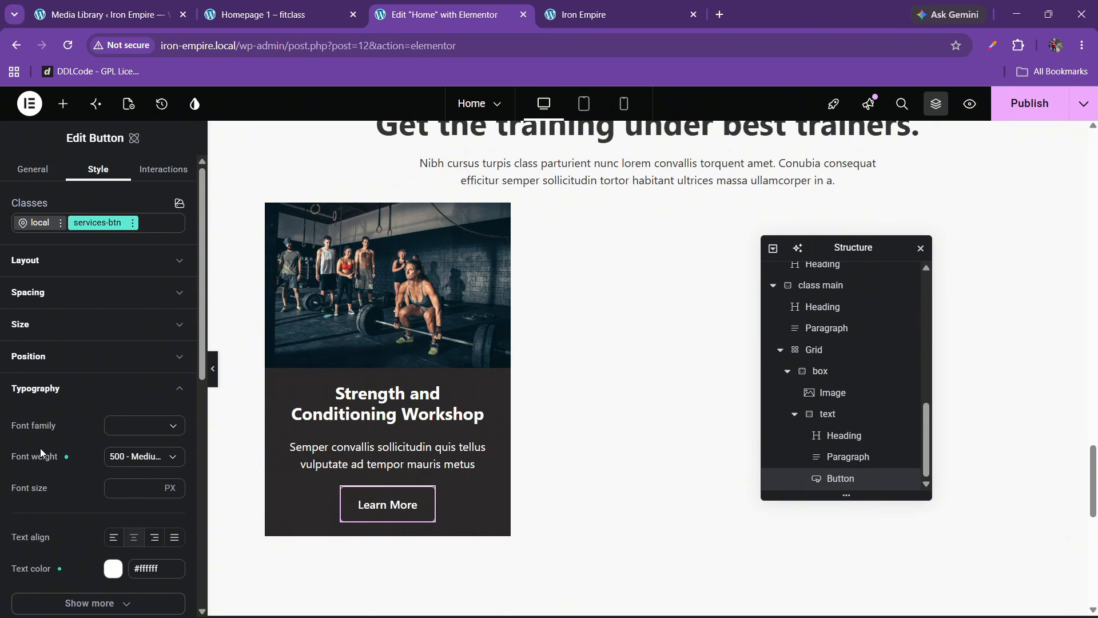
{"action": "left_click", "coordinate": [45, 389]}
{"action": "left_click", "coordinate": [43, 294]}
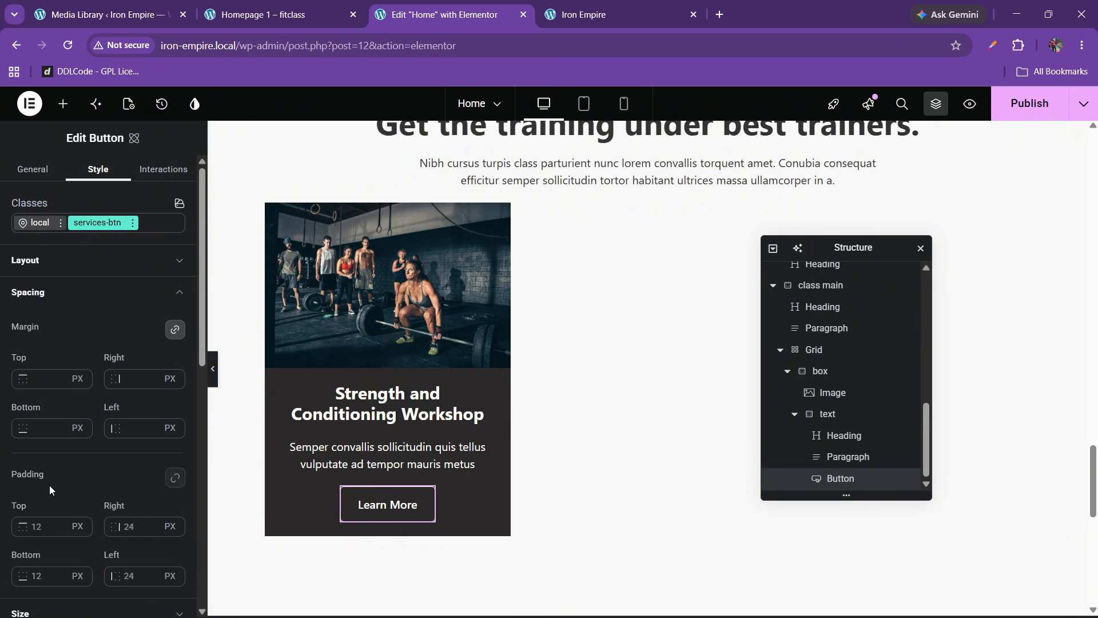
{"action": "scroll", "coordinate": [48, 483], "scroll_direction": "down", "scroll_amount": 2}
{"action": "left_click", "coordinate": [38, 457]}
{"action": "key", "text": "Down"}
{"action": "key", "text": "Down"}
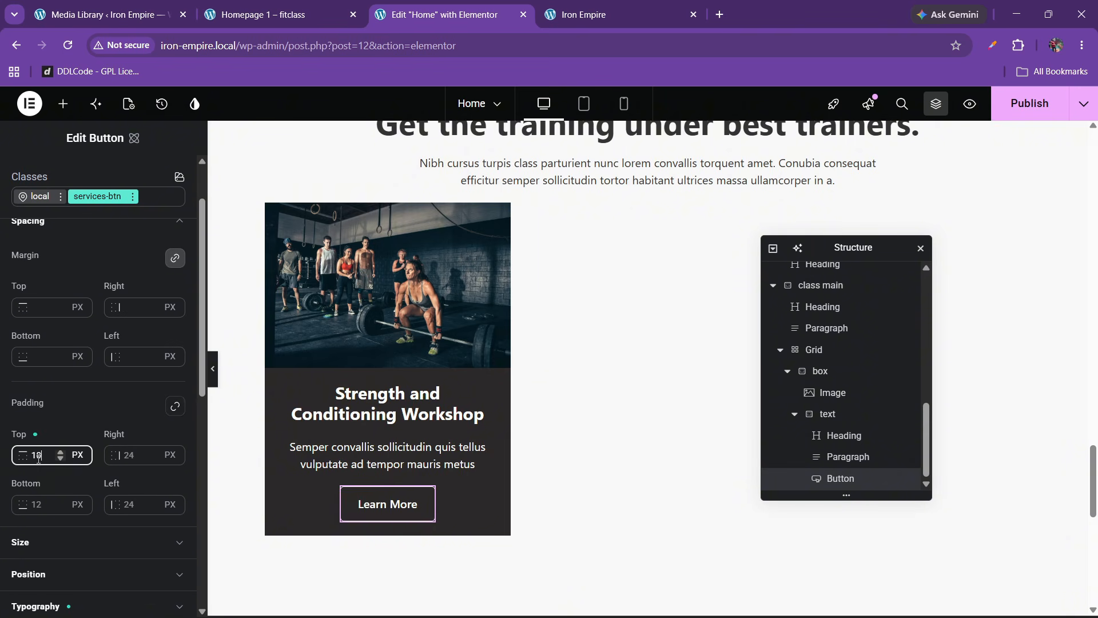
{"action": "left_click", "coordinate": [175, 406]}
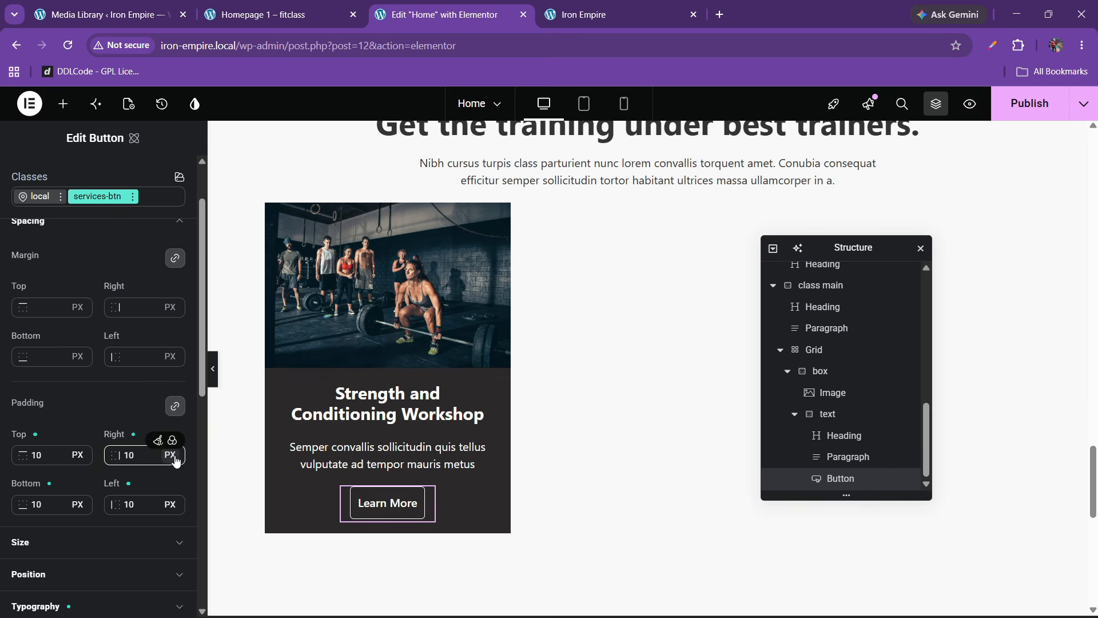
{"action": "left_click", "coordinate": [170, 456]}
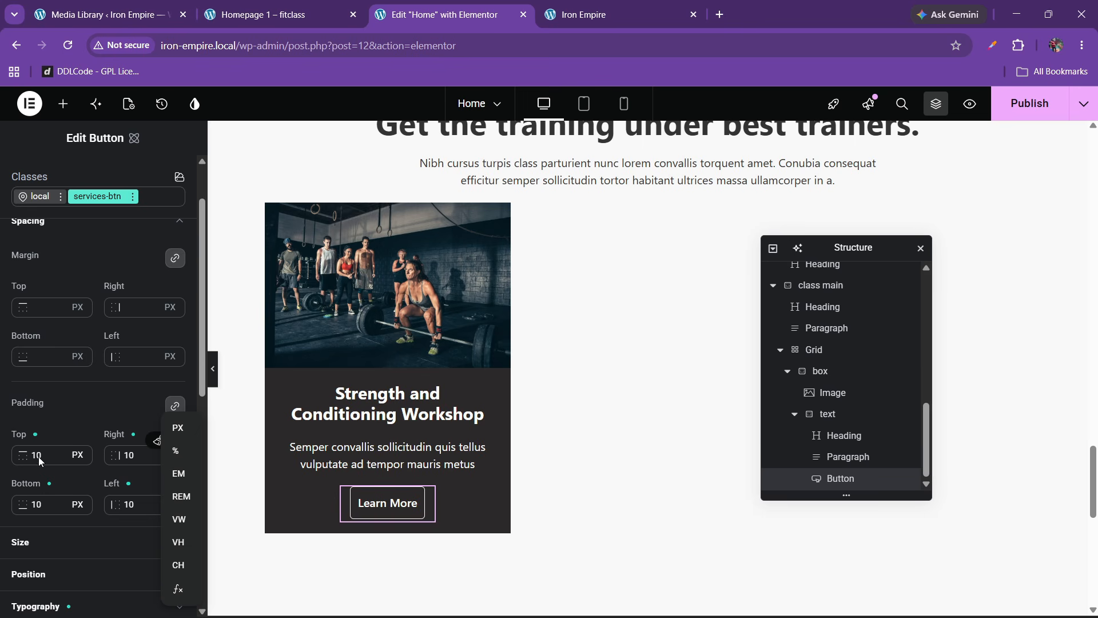
{"action": "left_click", "coordinate": [82, 430]}
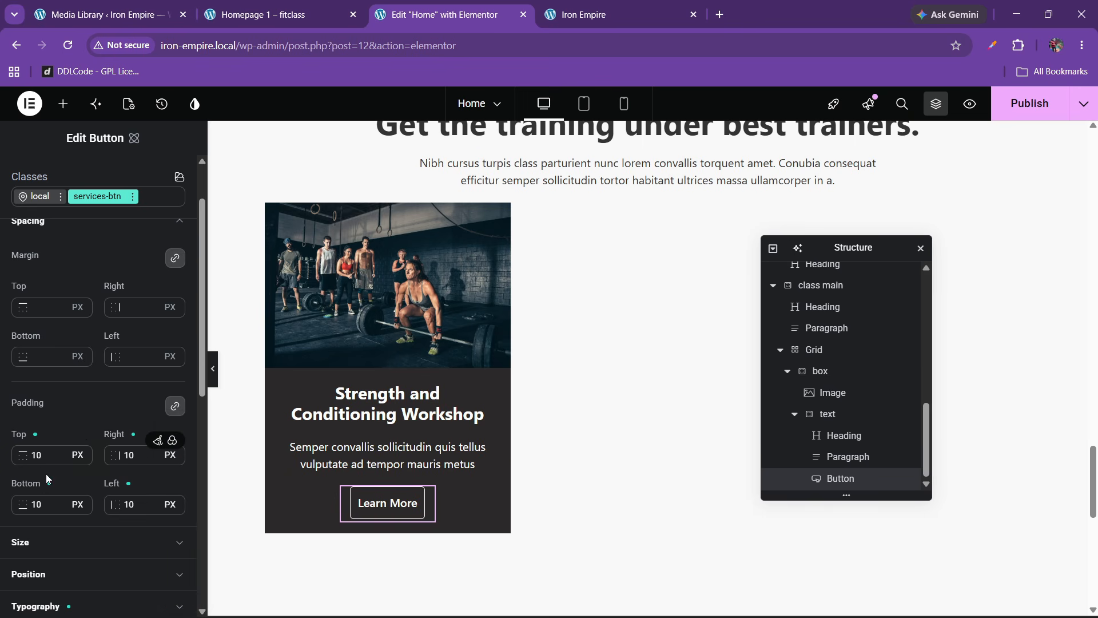
{"action": "double_click", "coordinate": [38, 461]}
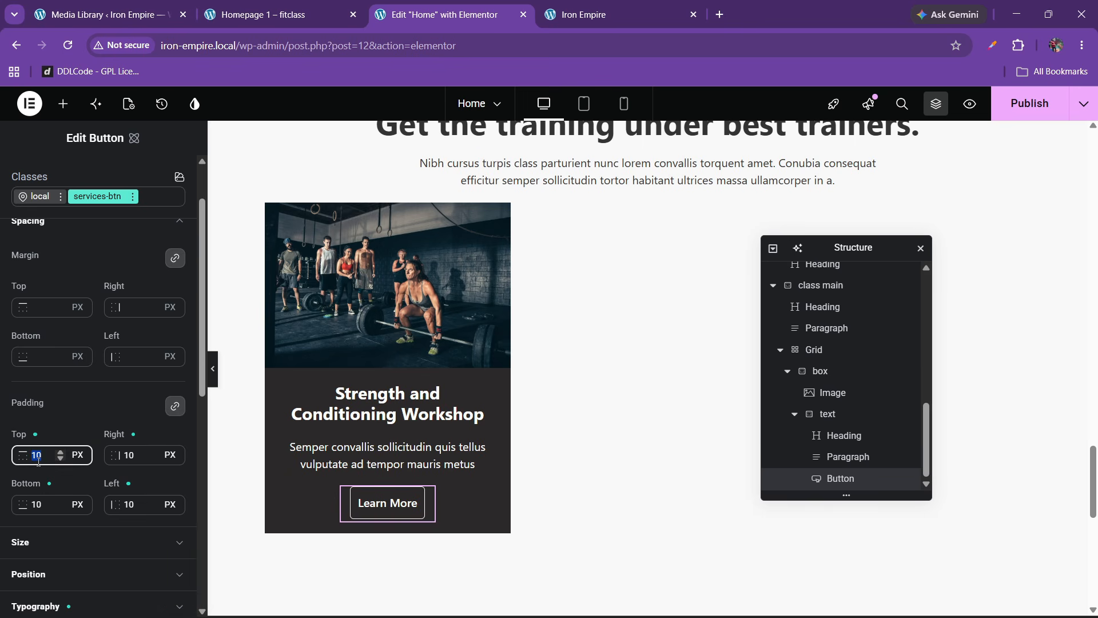
{"action": "type", "text": "8"}
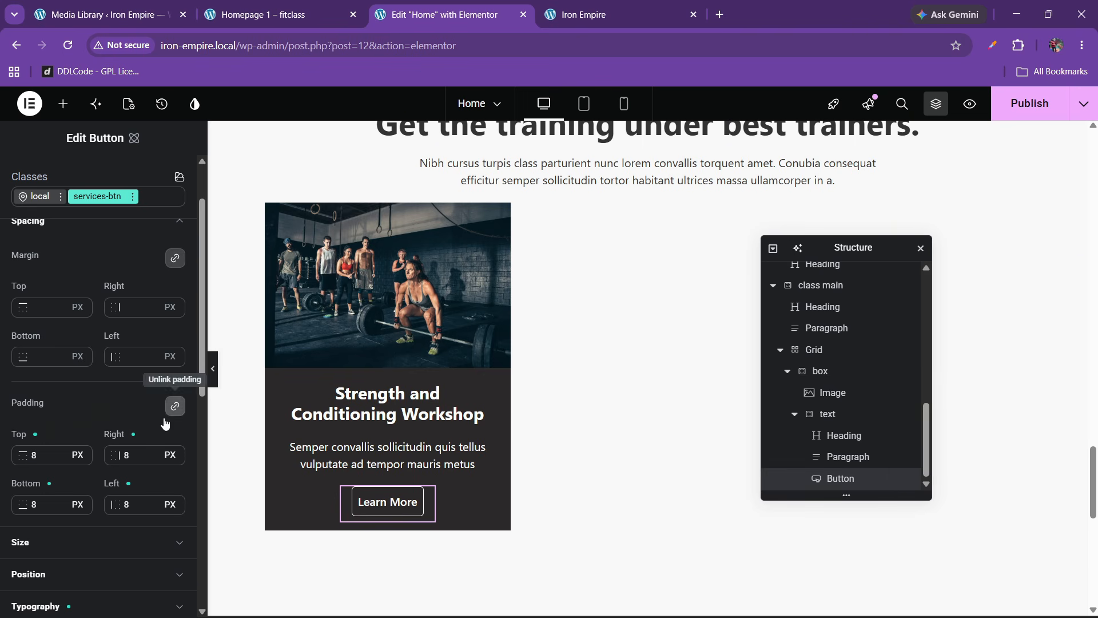
Step: Unlink the services-btn padding, set its right and left sides to 15 px, and preview the card at full width
{"action": "left_click", "coordinate": [175, 406]}
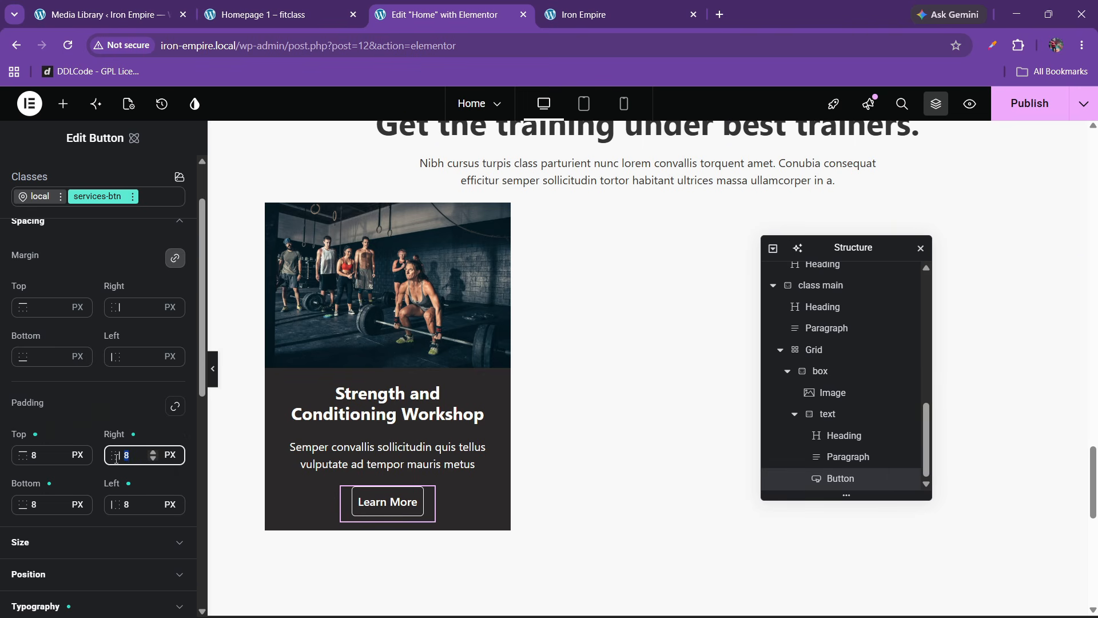
{"action": "type", "text": "15"}
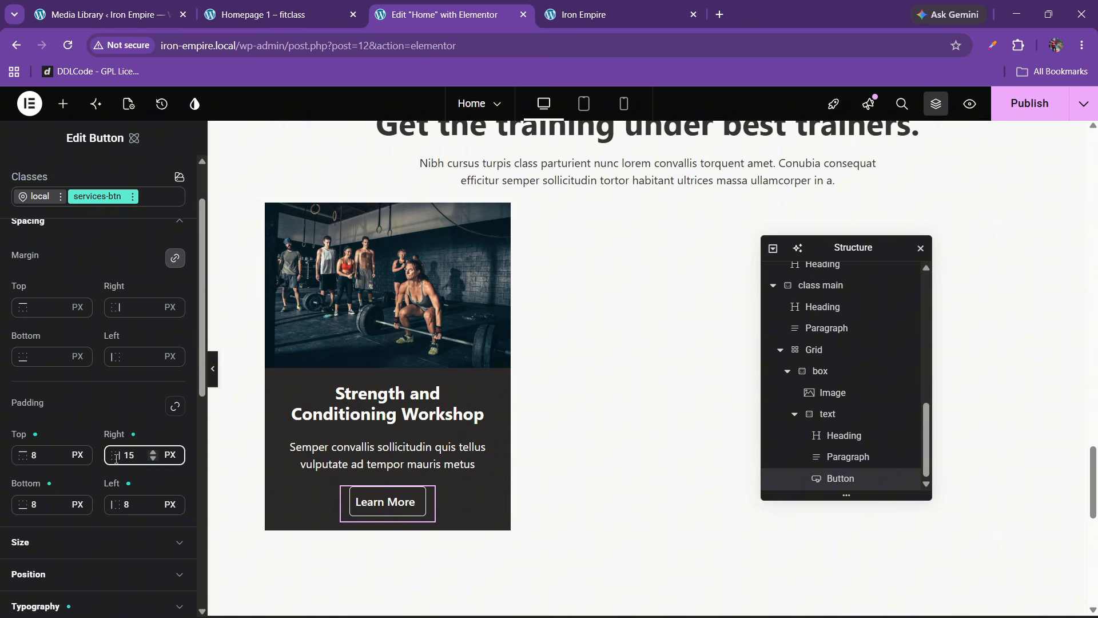
{"action": "left_click", "coordinate": [123, 505]}
{"action": "type", "text": "15"}
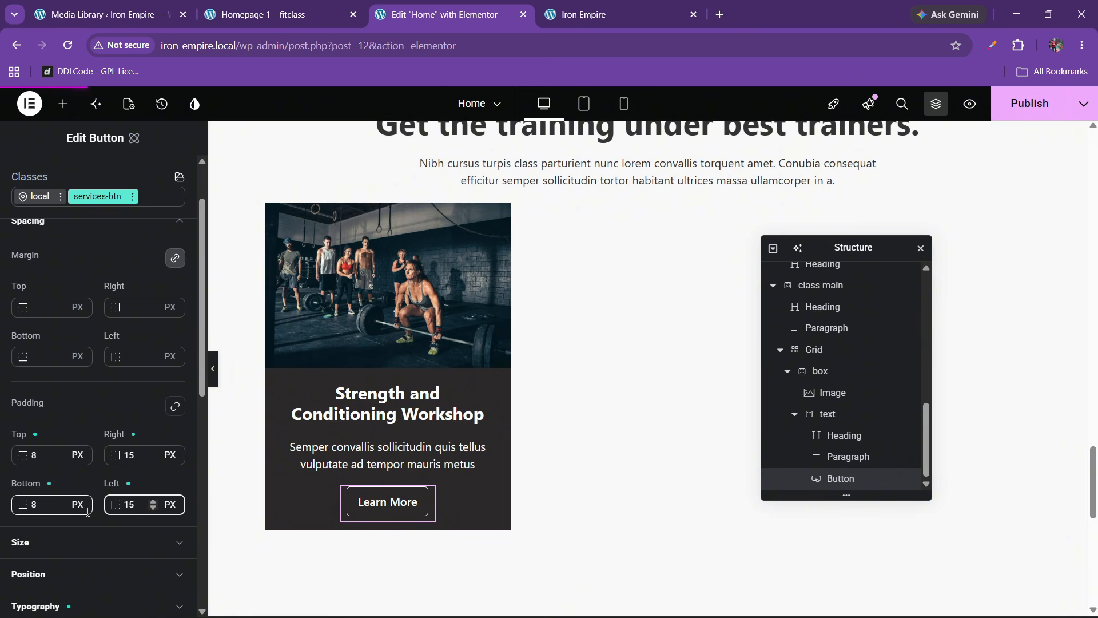
{"action": "left_click", "coordinate": [212, 369]}
{"action": "left_click", "coordinate": [5, 377]}
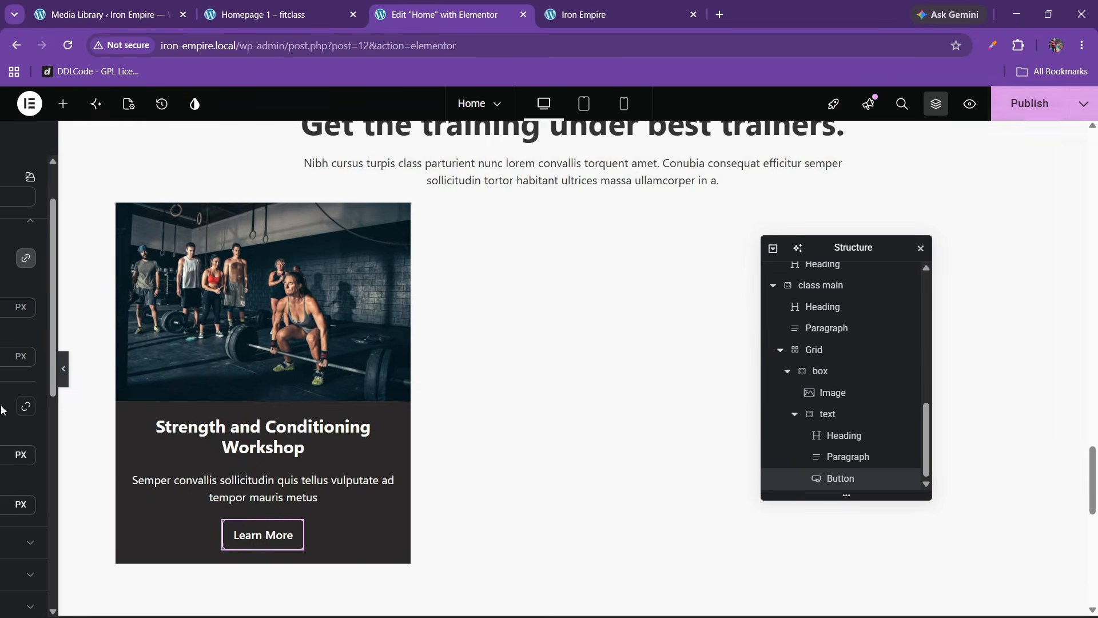
Step: Switch the services-btn class to its hover state and give it the orange theme color variable as background
{"action": "scroll", "coordinate": [81, 359], "scroll_direction": "down", "scroll_amount": 1}
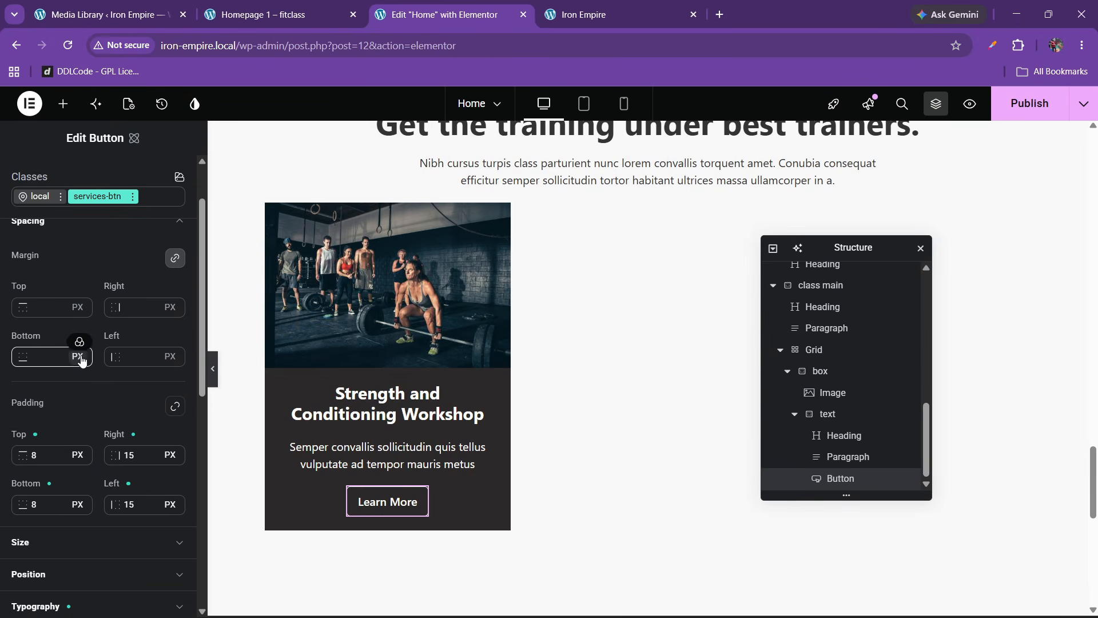
{"action": "scroll", "coordinate": [60, 383], "scroll_direction": "up", "scroll_amount": 1}
{"action": "scroll", "coordinate": [60, 389], "scroll_direction": "down", "scroll_amount": 1}
{"action": "scroll", "coordinate": [64, 389], "scroll_direction": "up", "scroll_amount": 1}
{"action": "left_click", "coordinate": [133, 223]}
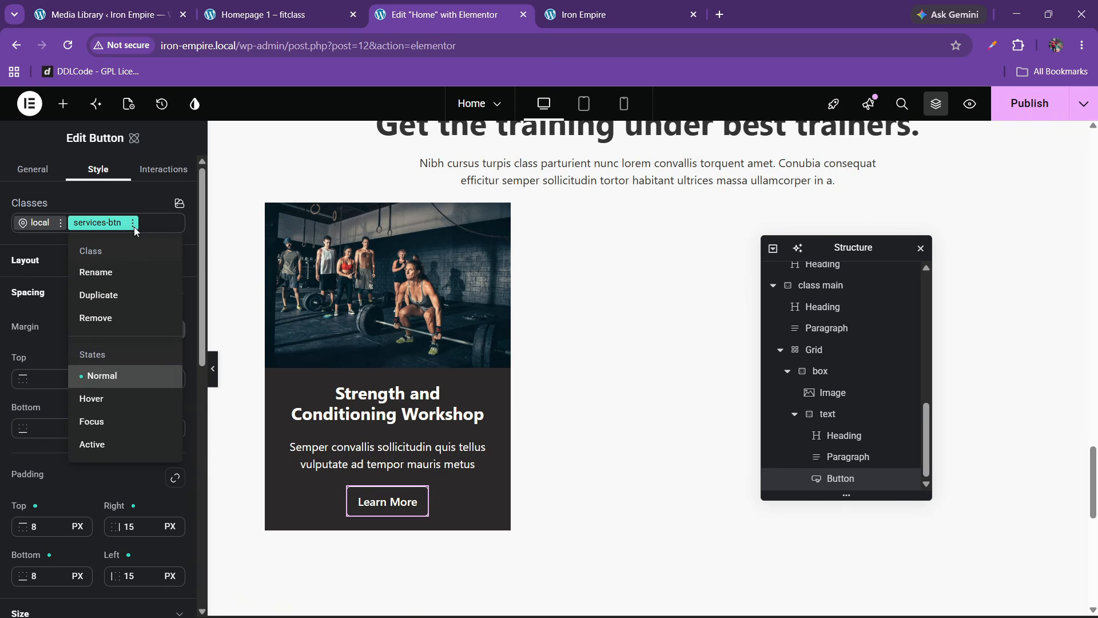
{"action": "left_click", "coordinate": [96, 395]}
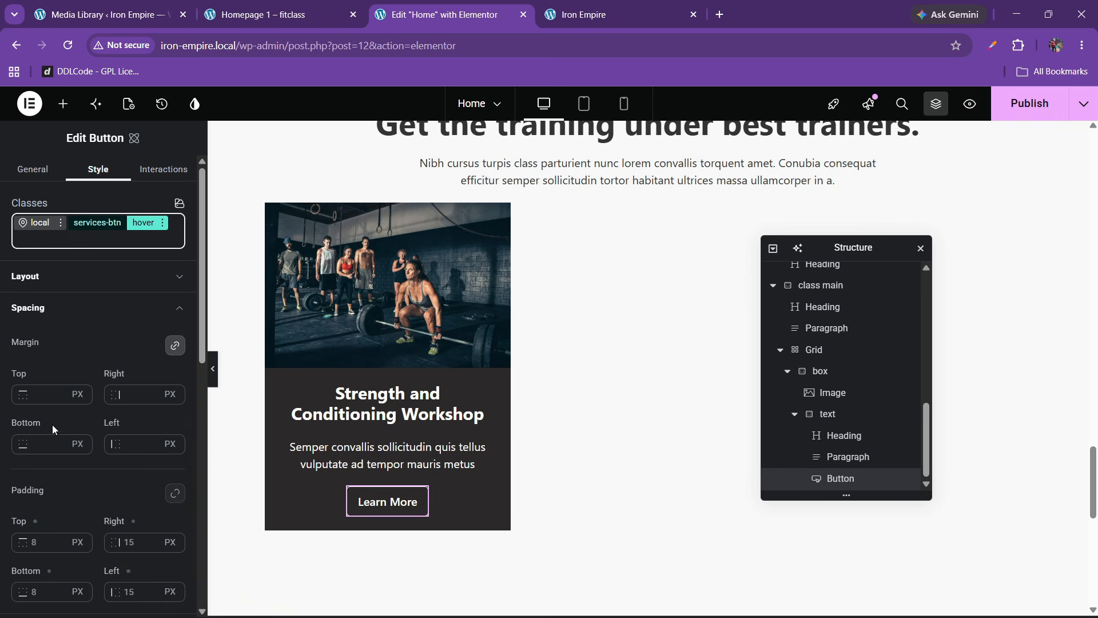
{"action": "scroll", "coordinate": [69, 452], "scroll_direction": "down", "scroll_amount": 5}
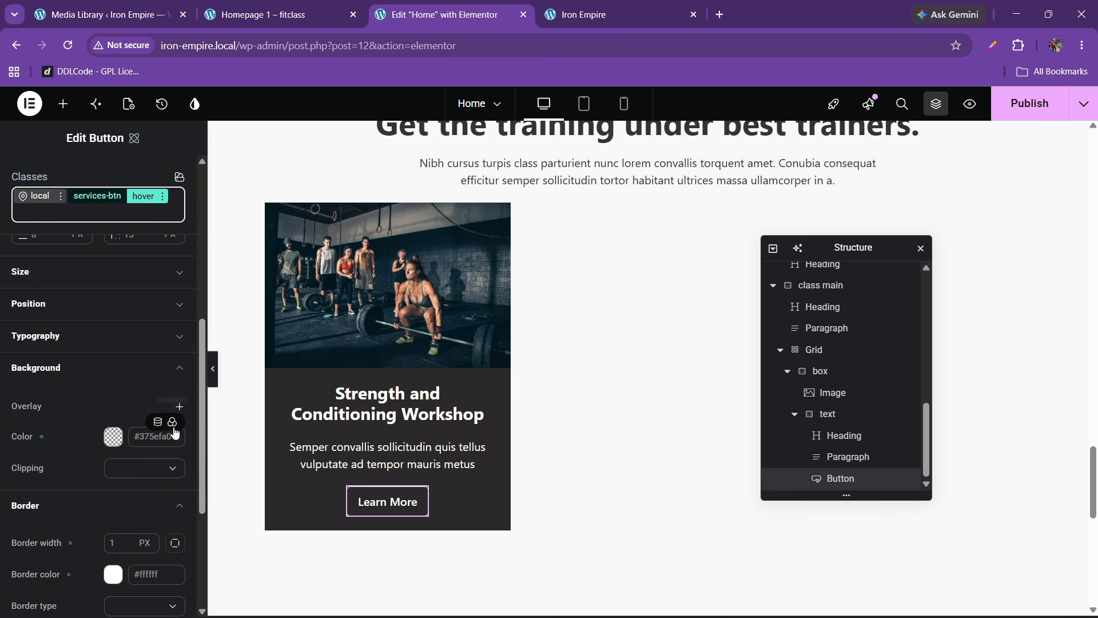
{"action": "left_click", "coordinate": [173, 426]}
{"action": "left_click", "coordinate": [58, 461]}
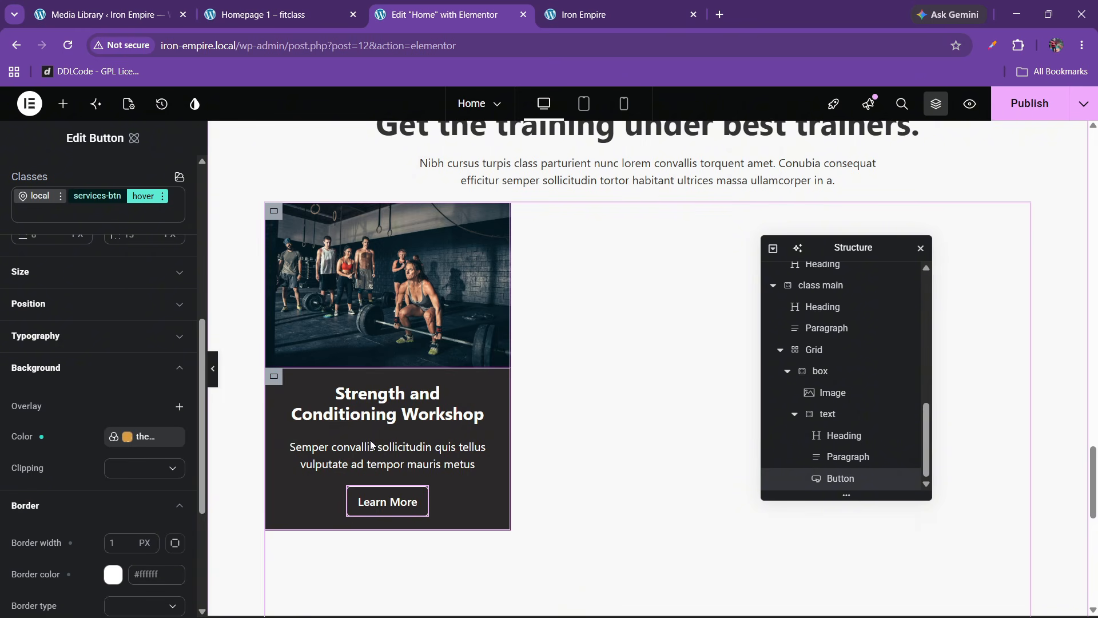
Step: Preview the Learn More button at full width and compare the card with the fitclass reference
{"action": "left_click", "coordinate": [212, 369]}
{"action": "left_click", "coordinate": [320, 14]}
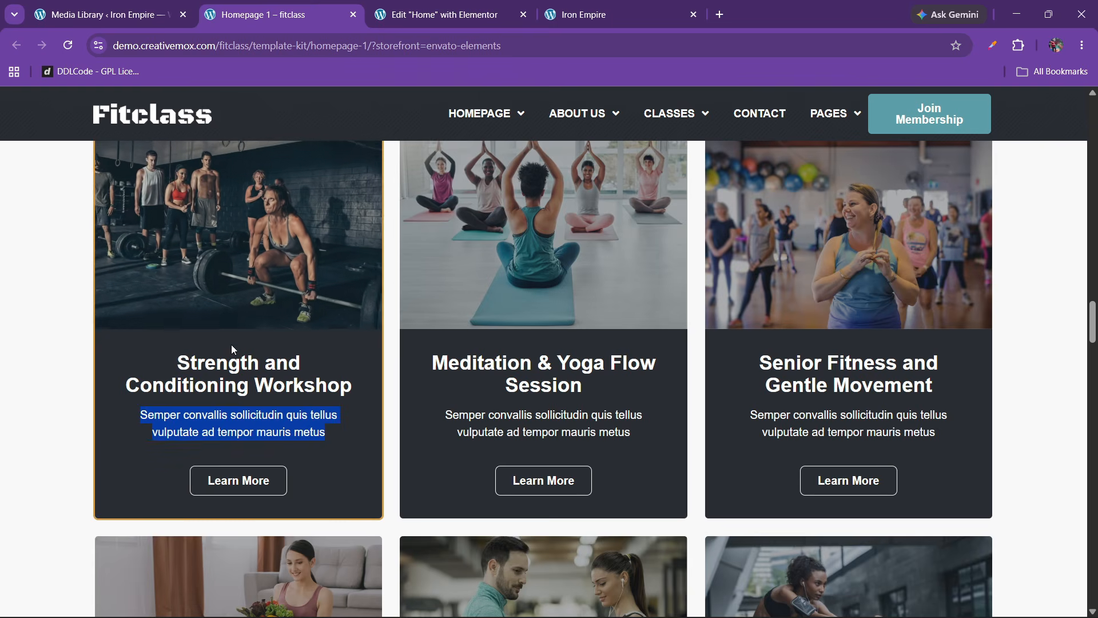
{"action": "key", "text": "ctrl+Tab"}
{"action": "left_click", "coordinate": [5, 378]}
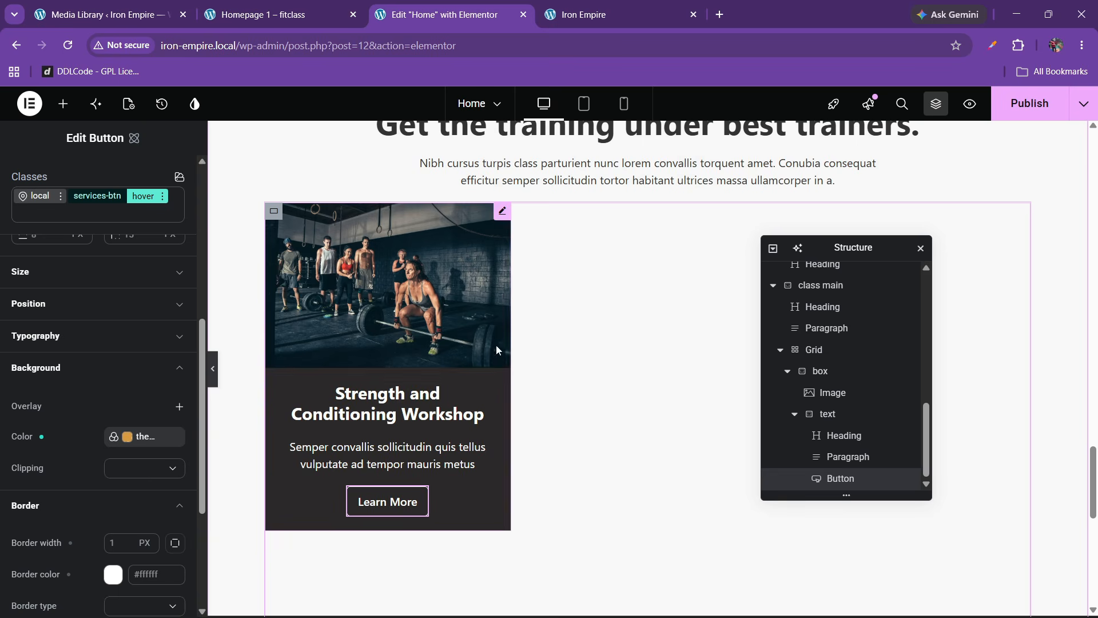
Step: Examine the entrance animations available in the motion effects of the first class card's image
{"action": "left_click", "coordinate": [398, 303]}
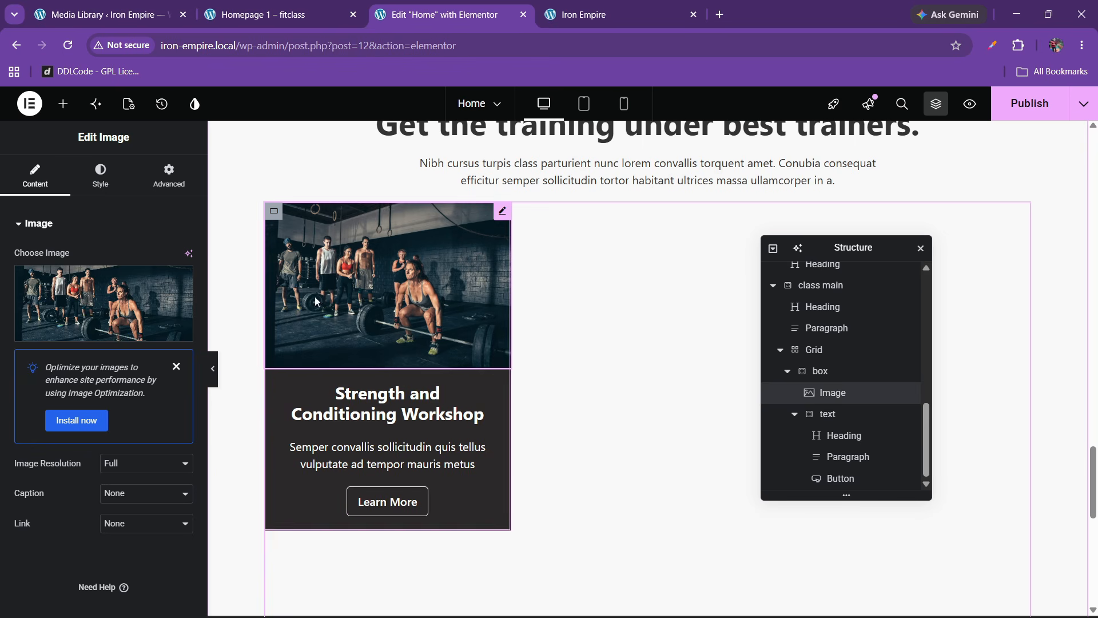
{"action": "left_click", "coordinate": [168, 179]}
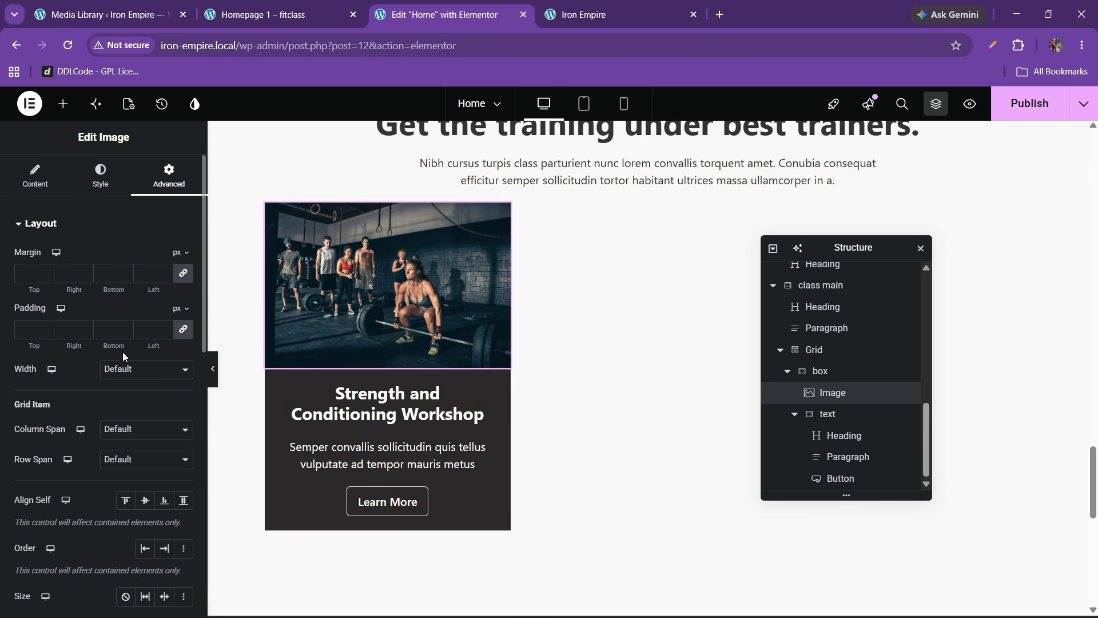
{"action": "scroll", "coordinate": [84, 345], "scroll_direction": "down", "scroll_amount": 4}
{"action": "scroll", "coordinate": [80, 482], "scroll_direction": "down", "scroll_amount": 3}
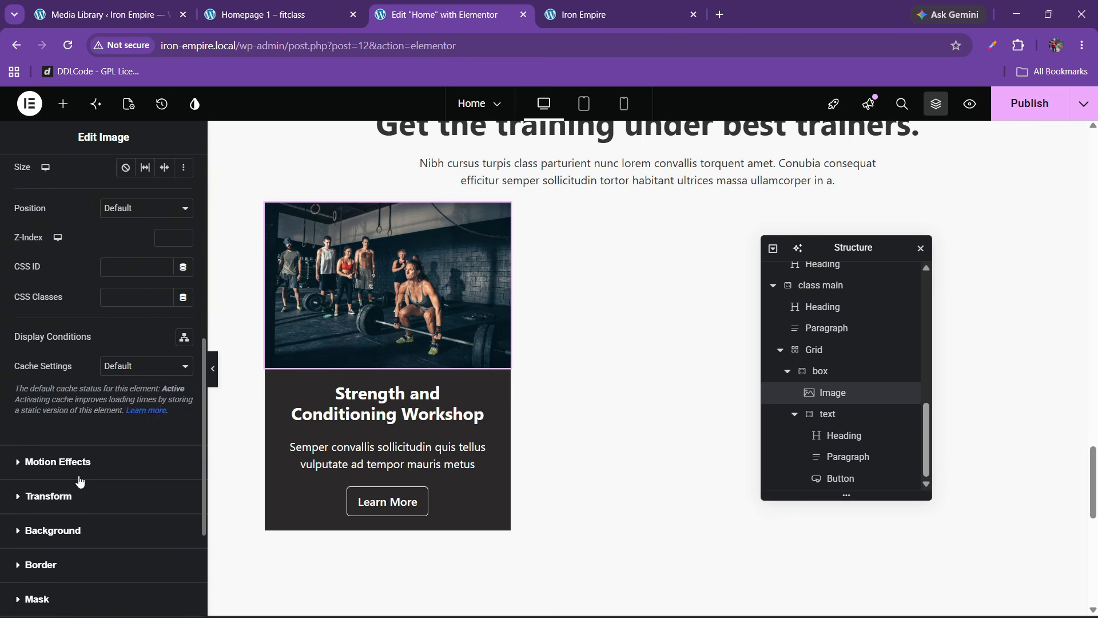
{"action": "left_click", "coordinate": [80, 479]}
{"action": "left_click", "coordinate": [78, 456]}
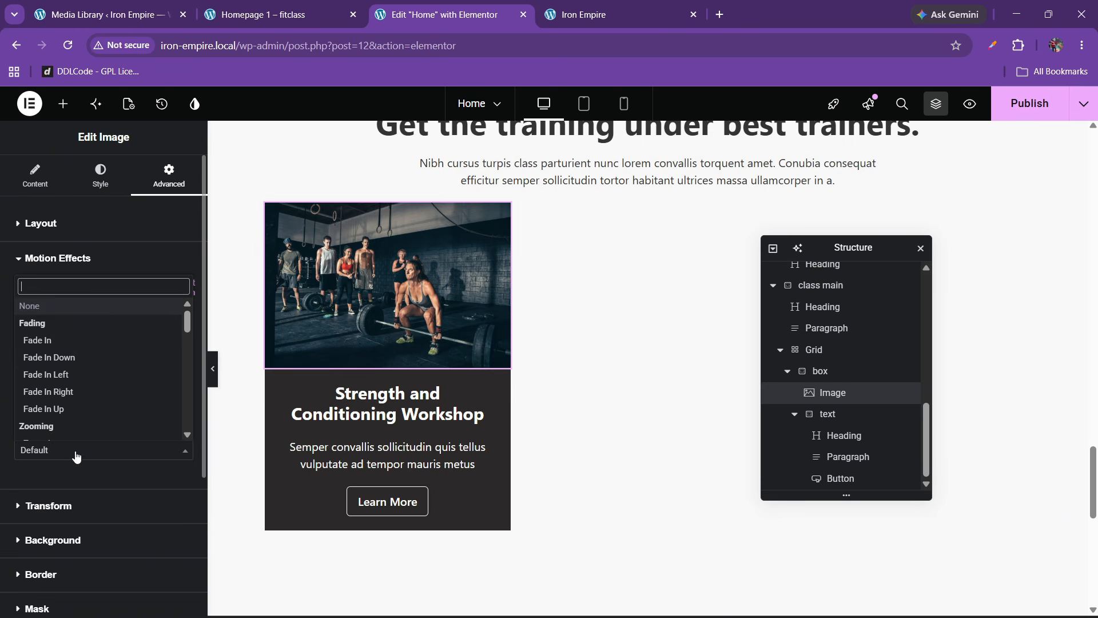
{"action": "scroll", "coordinate": [69, 385], "scroll_direction": "down", "scroll_amount": 4}
{"action": "scroll", "coordinate": [63, 388], "scroll_direction": "down", "scroll_amount": 8}
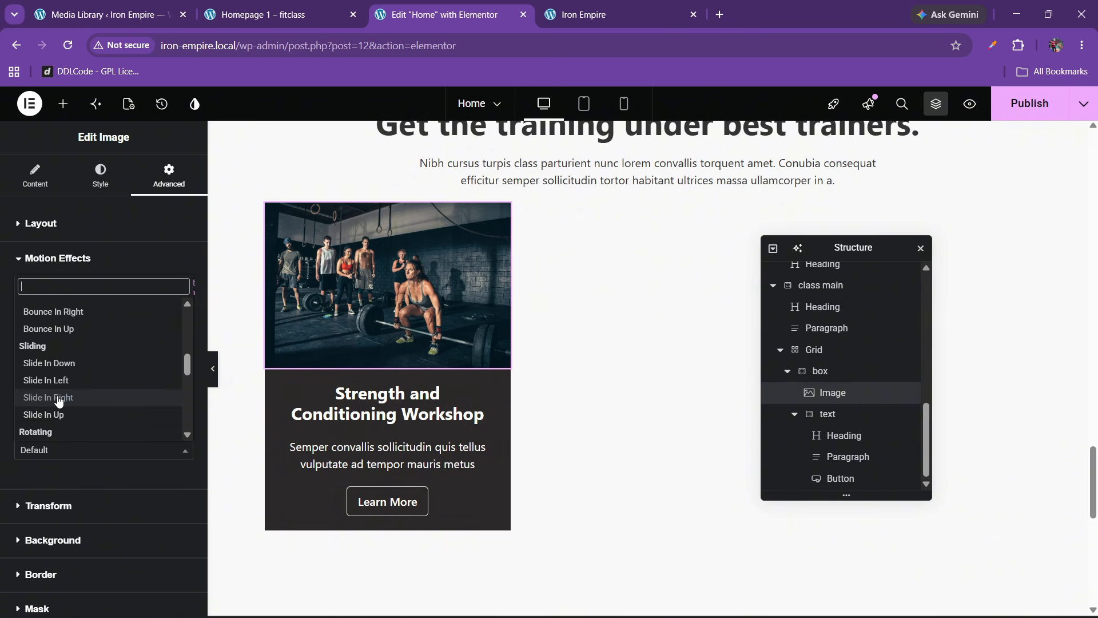
{"action": "left_click", "coordinate": [65, 504]}
{"action": "left_click", "coordinate": [73, 259]}
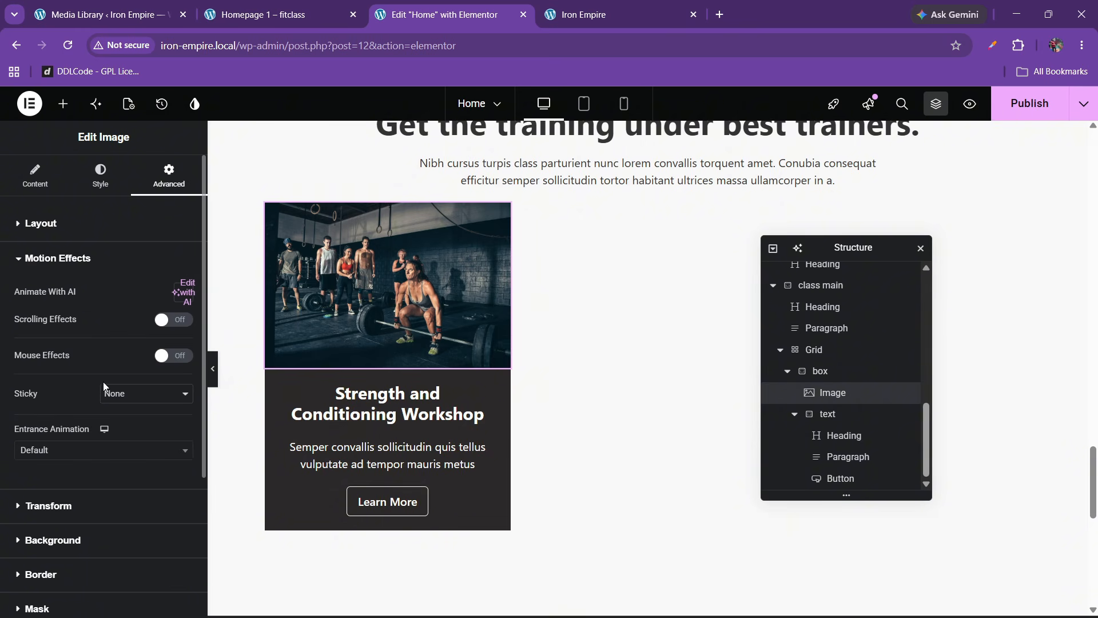
{"action": "left_click", "coordinate": [73, 452]}
{"action": "left_click", "coordinate": [76, 454]}
{"action": "left_click", "coordinate": [66, 260]}
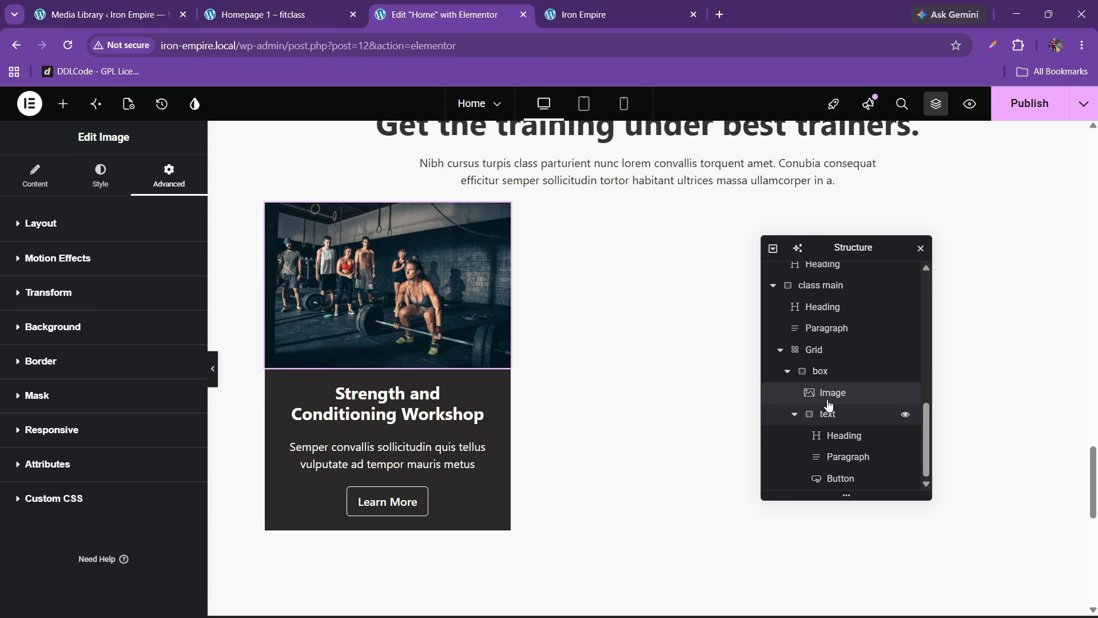
Step: Set the hover animation of the first class card's image to Bob
{"action": "left_click", "coordinate": [100, 174]}
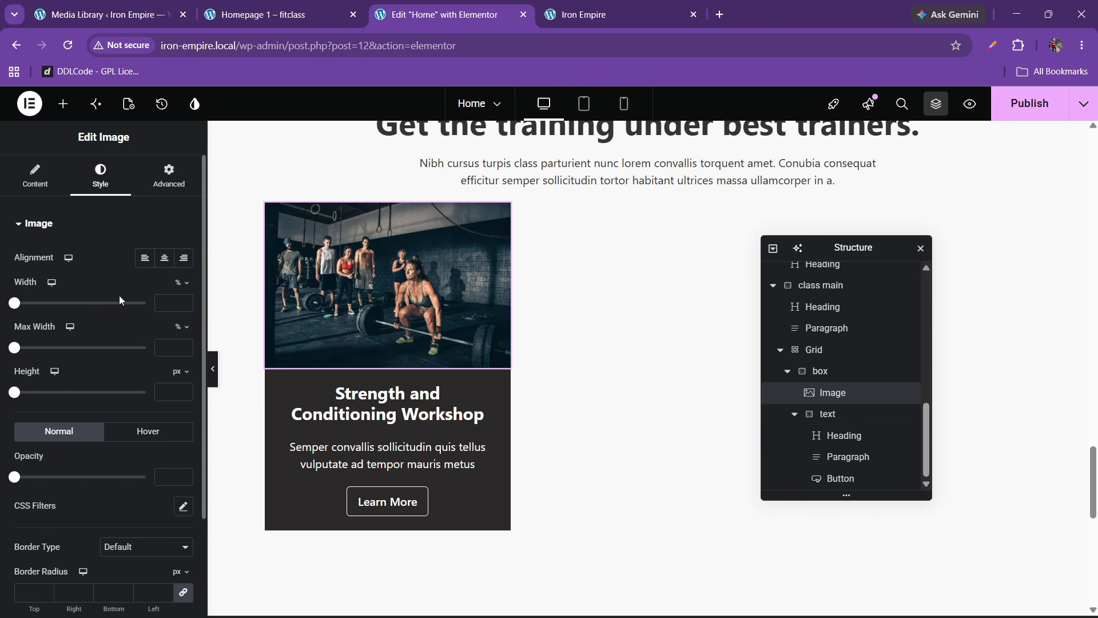
{"action": "left_click", "coordinate": [147, 432]}
{"action": "scroll", "coordinate": [98, 525], "scroll_direction": "down", "scroll_amount": 3}
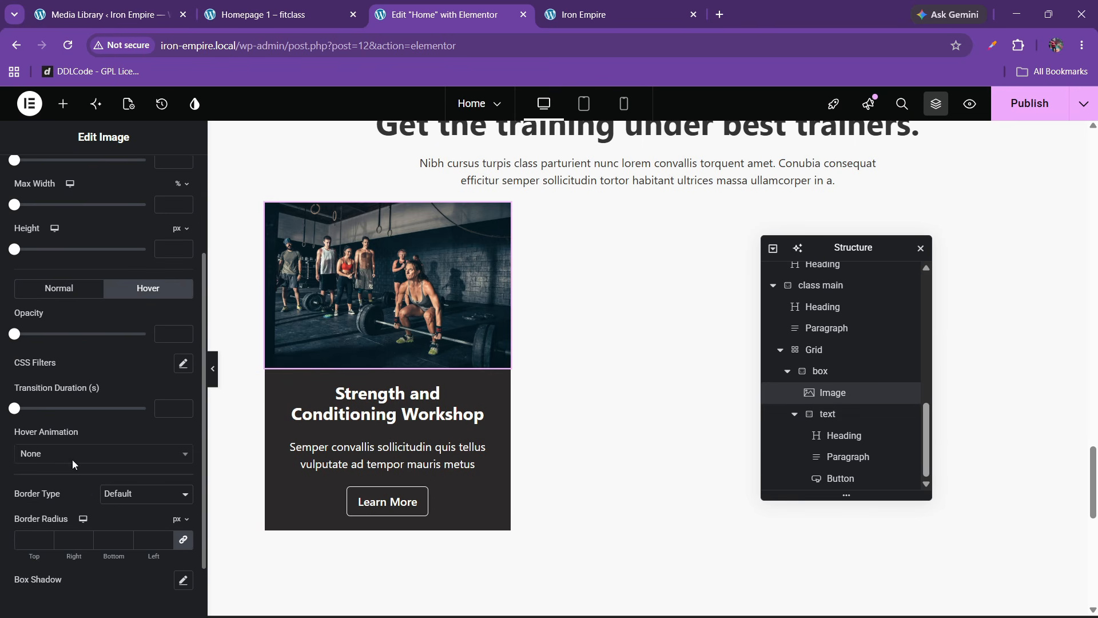
{"action": "left_click", "coordinate": [72, 455]}
{"action": "scroll", "coordinate": [69, 400], "scroll_direction": "down", "scroll_amount": 3}
{"action": "left_click", "coordinate": [52, 392]}
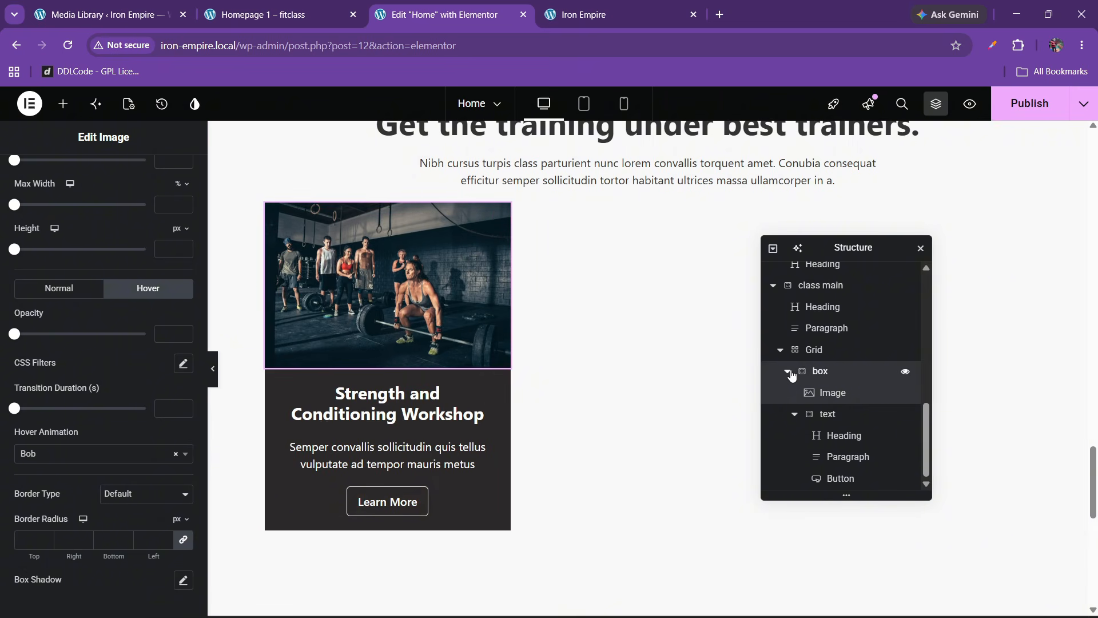
Step: Unlink the margins of the classes grid and set its top margin to 20 px
{"action": "left_click", "coordinate": [800, 372]}
{"action": "left_click", "coordinate": [824, 354]}
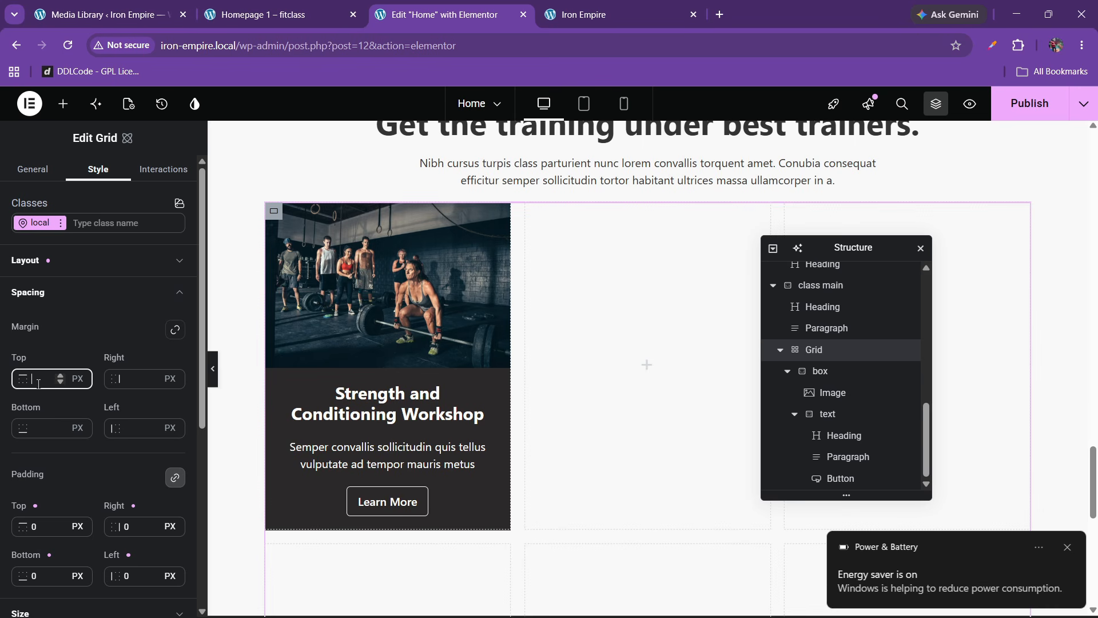
{"action": "type", "text": "20"}
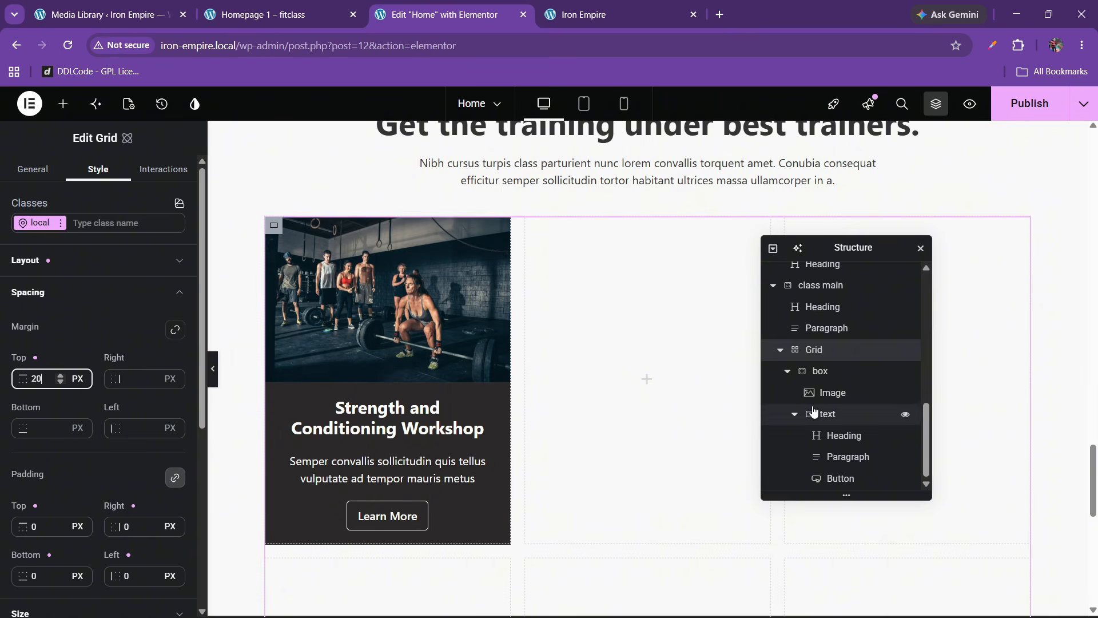
Step: Duplicate the class card box five times to fill the grid with six cards, and publish the page
{"action": "right_click", "coordinate": [829, 373]}
{"action": "left_click", "coordinate": [857, 329]}
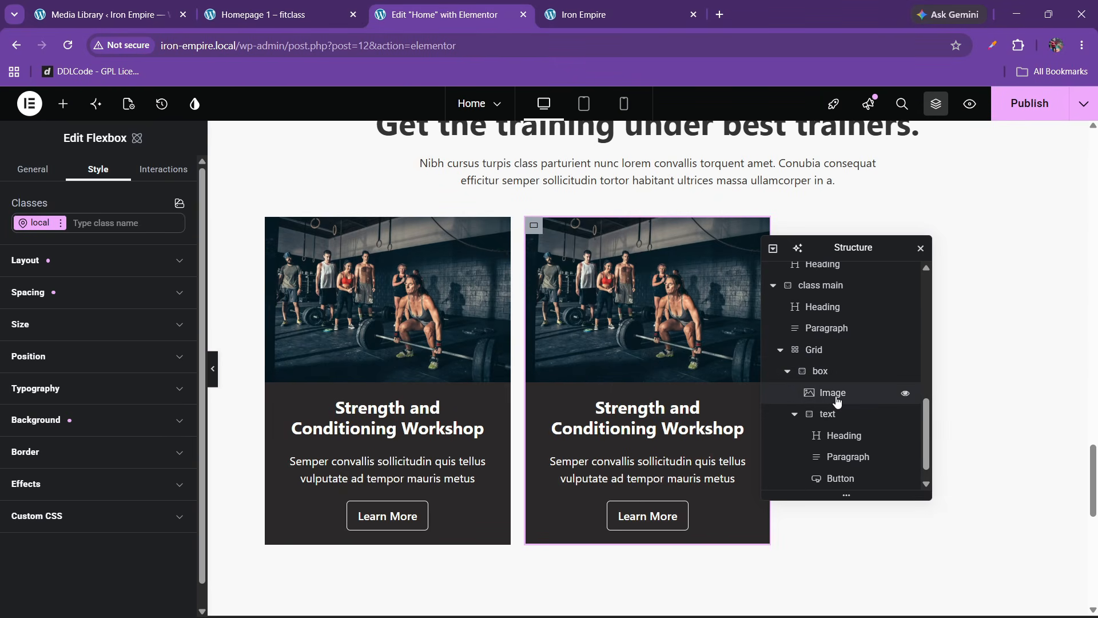
{"action": "left_click", "coordinate": [788, 372]}
{"action": "right_click", "coordinate": [829, 478]}
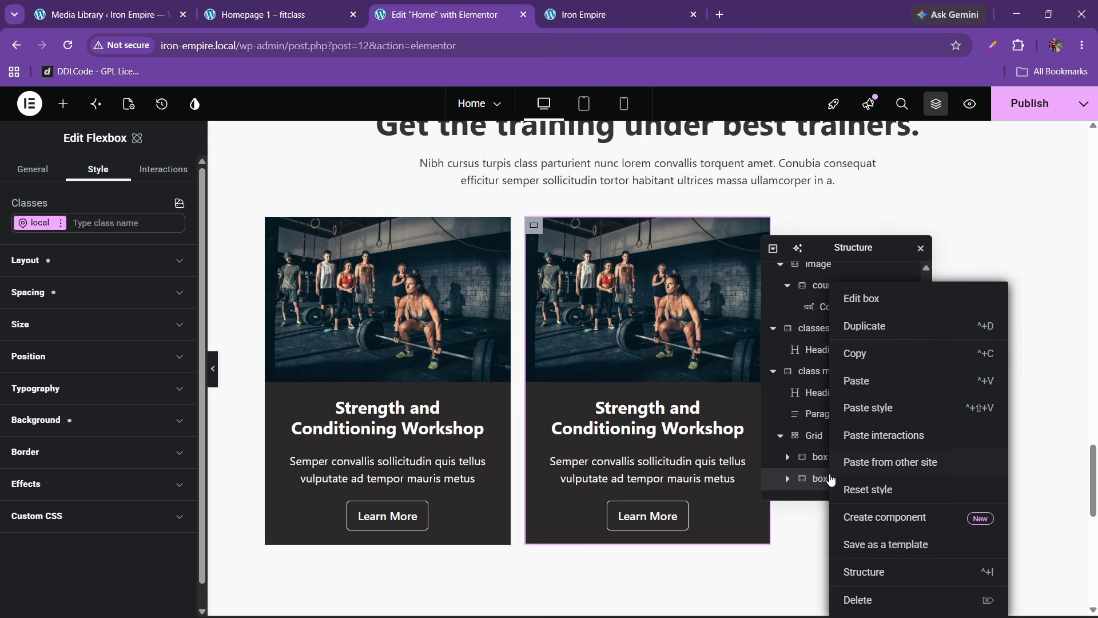
{"action": "left_click", "coordinate": [871, 323]}
{"action": "right_click", "coordinate": [830, 478]}
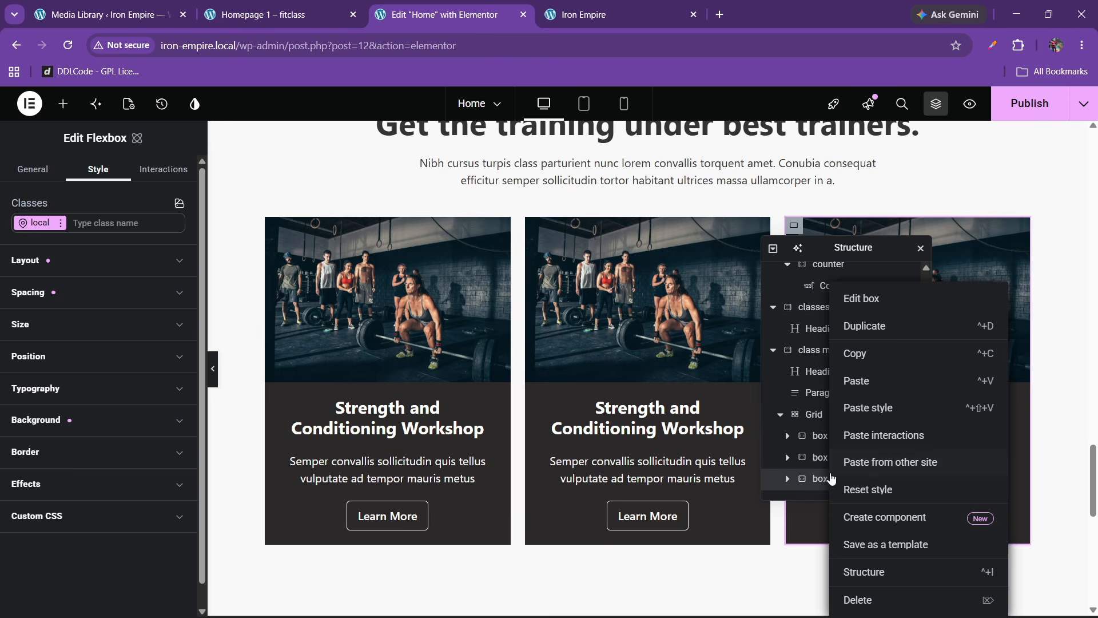
{"action": "left_click", "coordinate": [866, 326]}
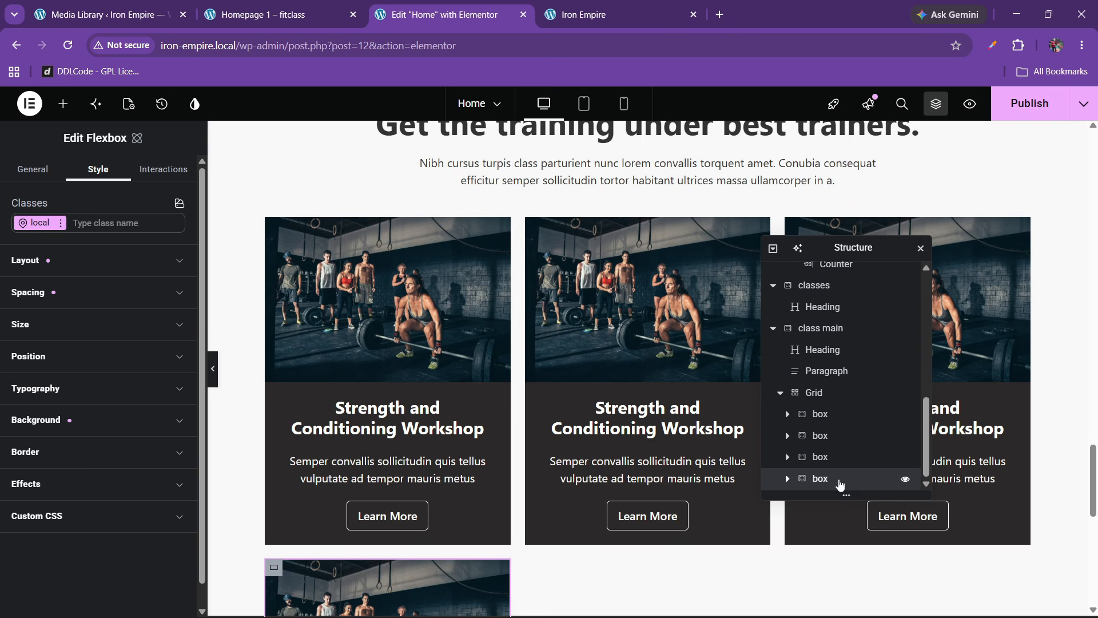
{"action": "right_click", "coordinate": [838, 481]}
{"action": "left_click", "coordinate": [866, 306]}
{"action": "right_click", "coordinate": [820, 479]}
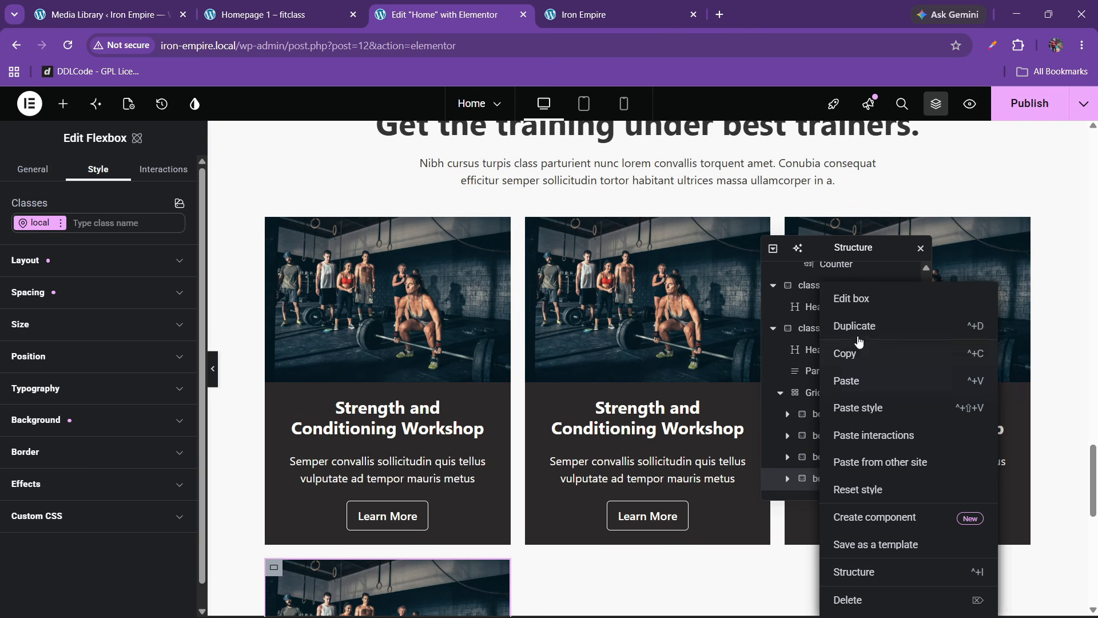
{"action": "left_click", "coordinate": [859, 342]}
{"action": "right_click", "coordinate": [836, 482]}
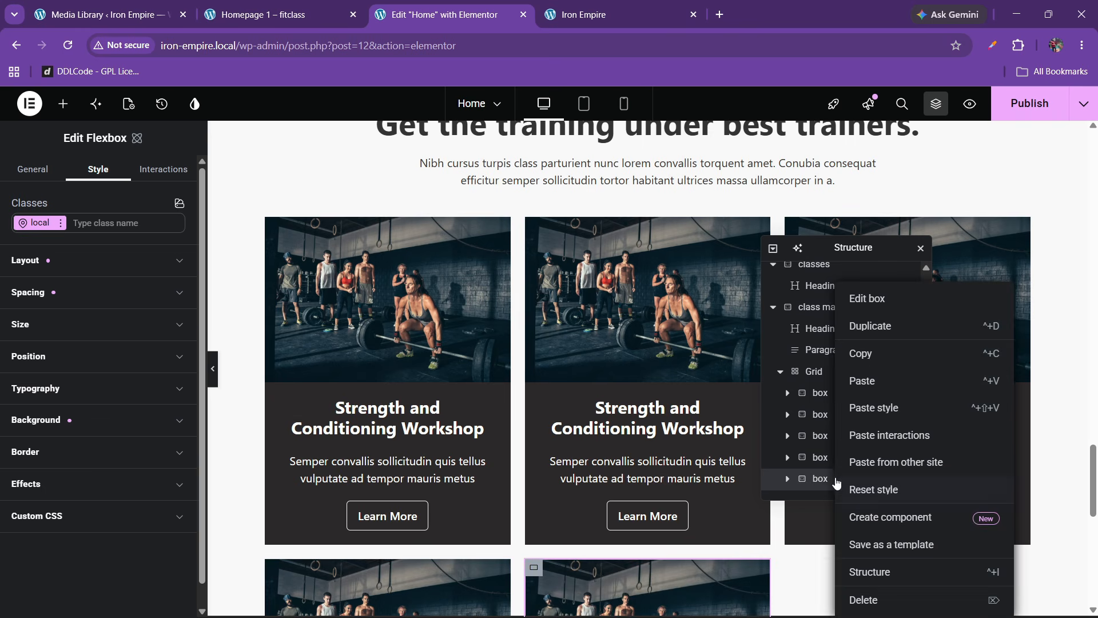
{"action": "left_click", "coordinate": [869, 325]}
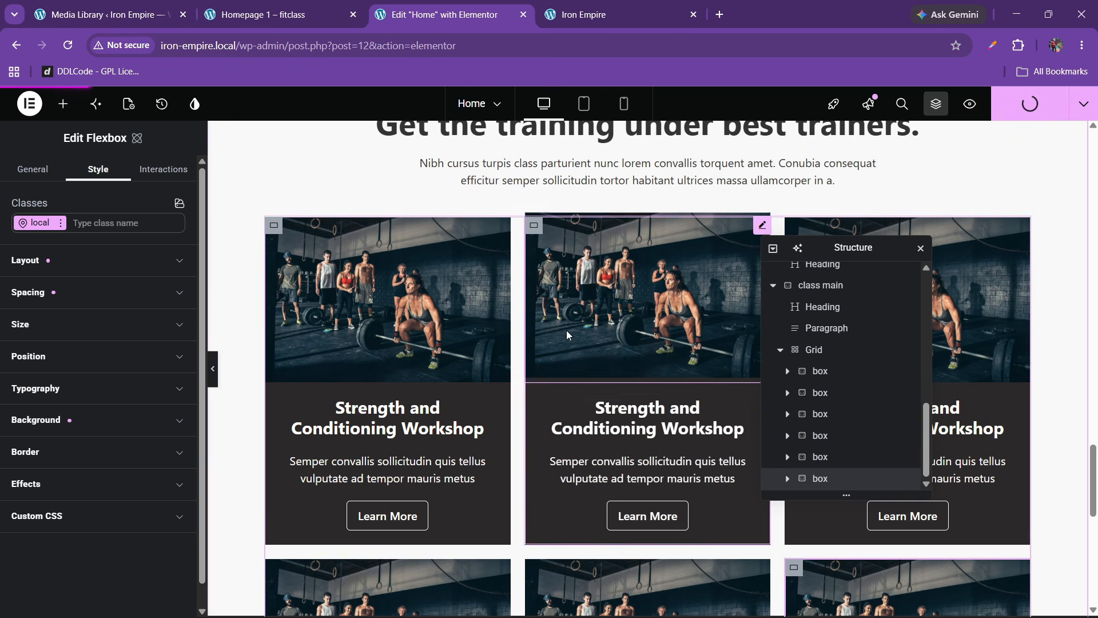
Step: Review the class cards on the live Iron Empire page and compare them with the fitclass reference
{"action": "left_click", "coordinate": [589, 7]}
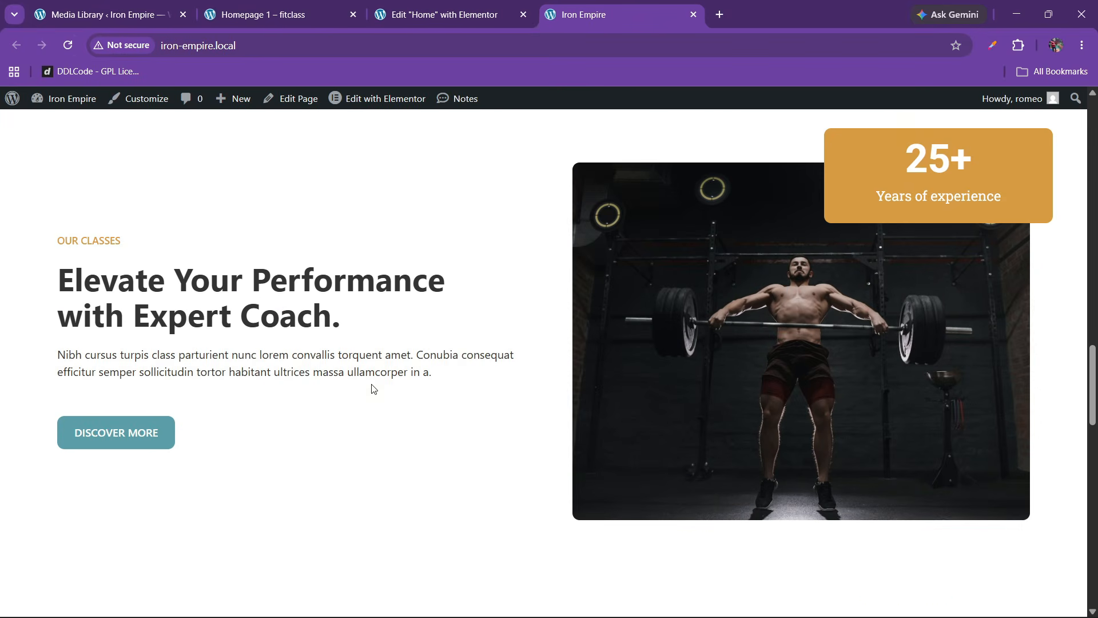
{"action": "scroll", "coordinate": [354, 411], "scroll_direction": "down", "scroll_amount": 9}
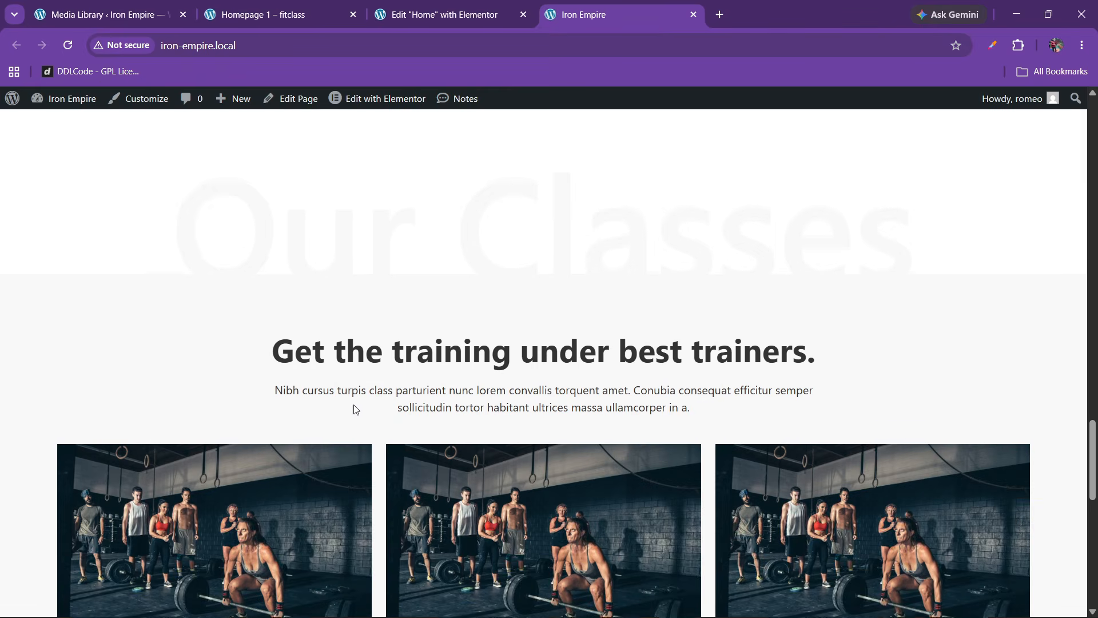
{"action": "scroll", "coordinate": [643, 233], "scroll_direction": "up", "scroll_amount": 4}
{"action": "scroll", "coordinate": [542, 371], "scroll_direction": "down", "scroll_amount": 12}
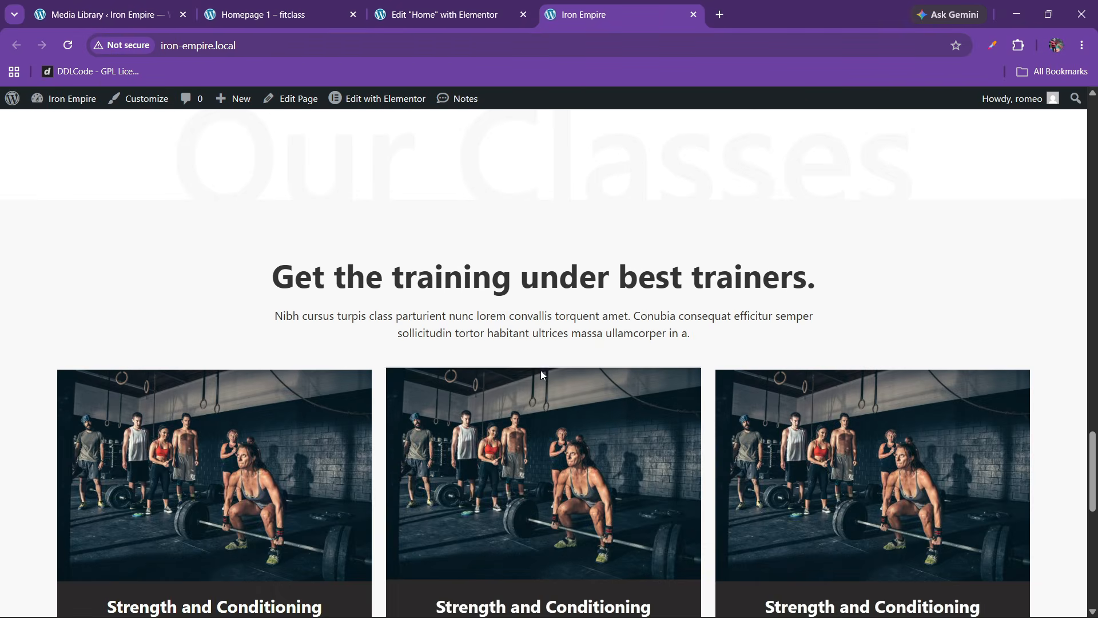
{"action": "scroll", "coordinate": [552, 454], "scroll_direction": "down", "scroll_amount": 2}
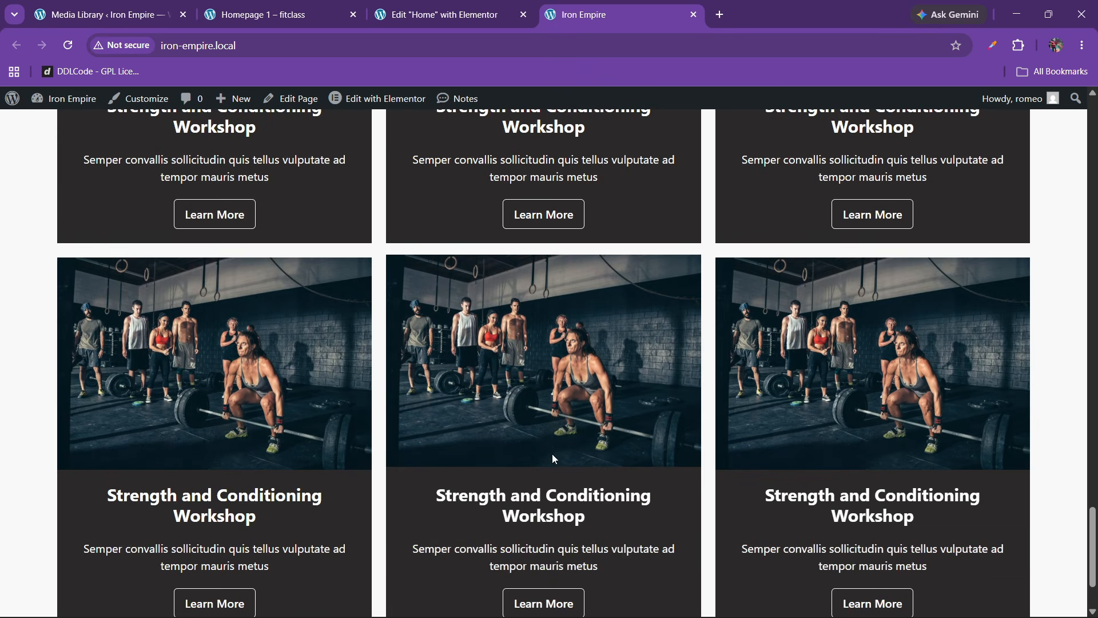
{"action": "scroll", "coordinate": [551, 542], "scroll_direction": "down", "scroll_amount": 2}
{"action": "left_click", "coordinate": [279, 15]}
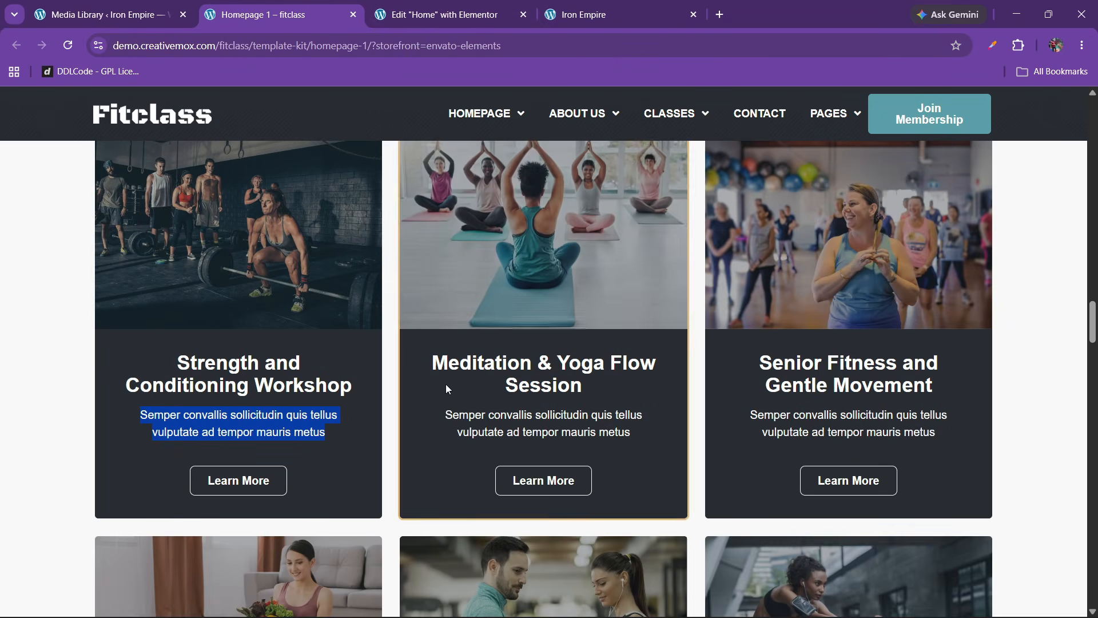
{"action": "left_click", "coordinate": [475, 8]}
Step: Set the padding of the first class card's text box to 30 px on all sides
{"action": "left_click", "coordinate": [285, 404]}
{"action": "left_click", "coordinate": [69, 260]}
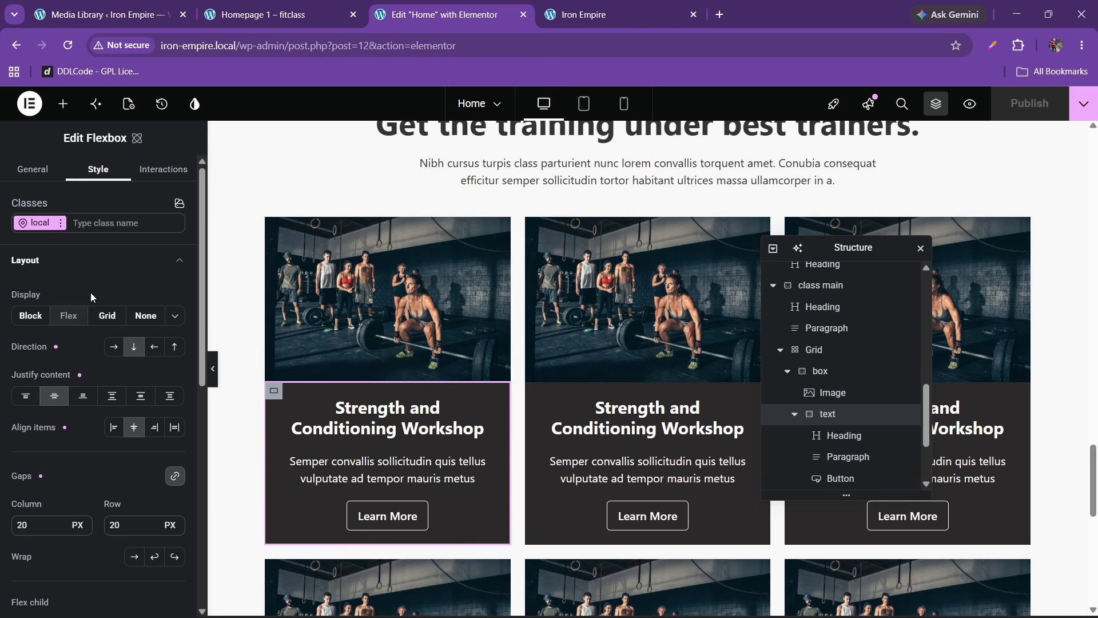
{"action": "scroll", "coordinate": [39, 476], "scroll_direction": "down", "scroll_amount": 4}
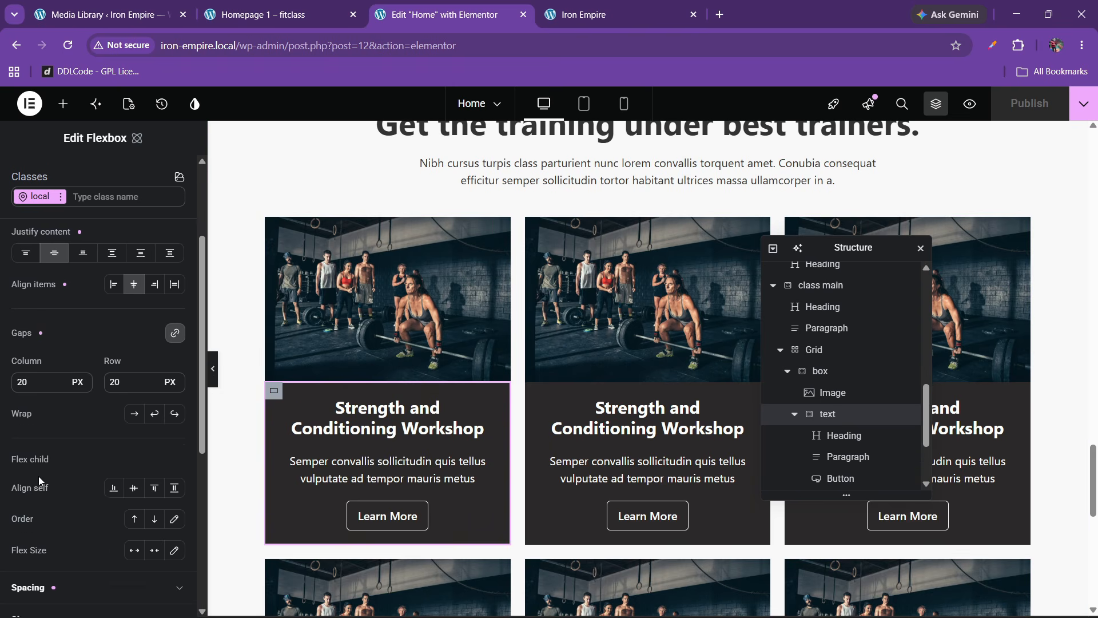
{"action": "scroll", "coordinate": [39, 476], "scroll_direction": "up", "scroll_amount": 4}
{"action": "scroll", "coordinate": [40, 482], "scroll_direction": "down", "scroll_amount": 5}
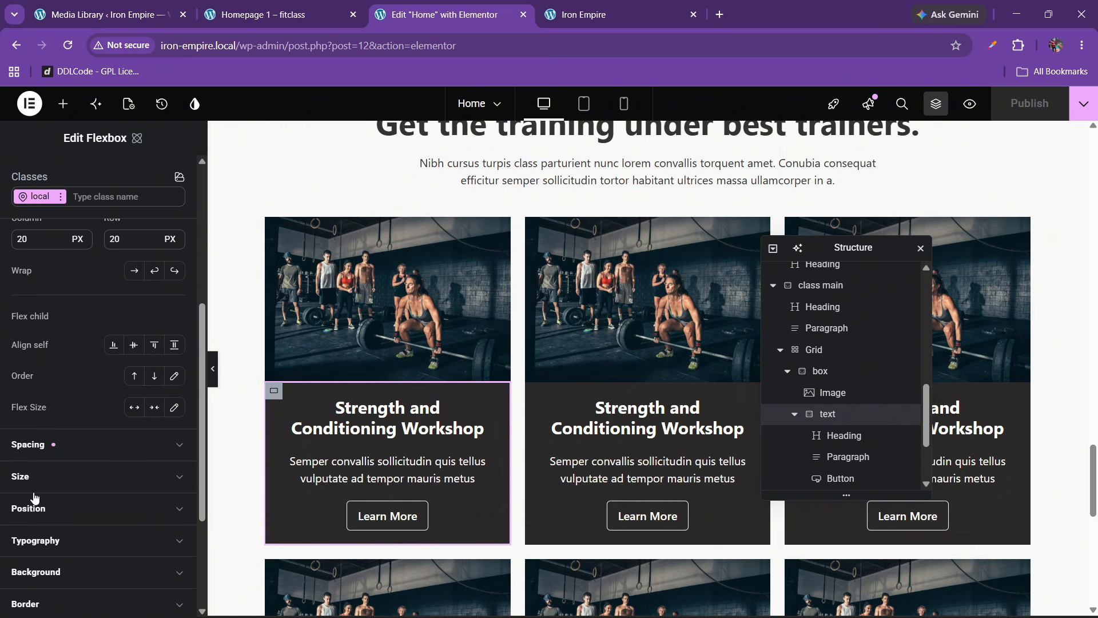
{"action": "left_click", "coordinate": [42, 444]}
{"action": "scroll", "coordinate": [34, 520], "scroll_direction": "down", "scroll_amount": 1}
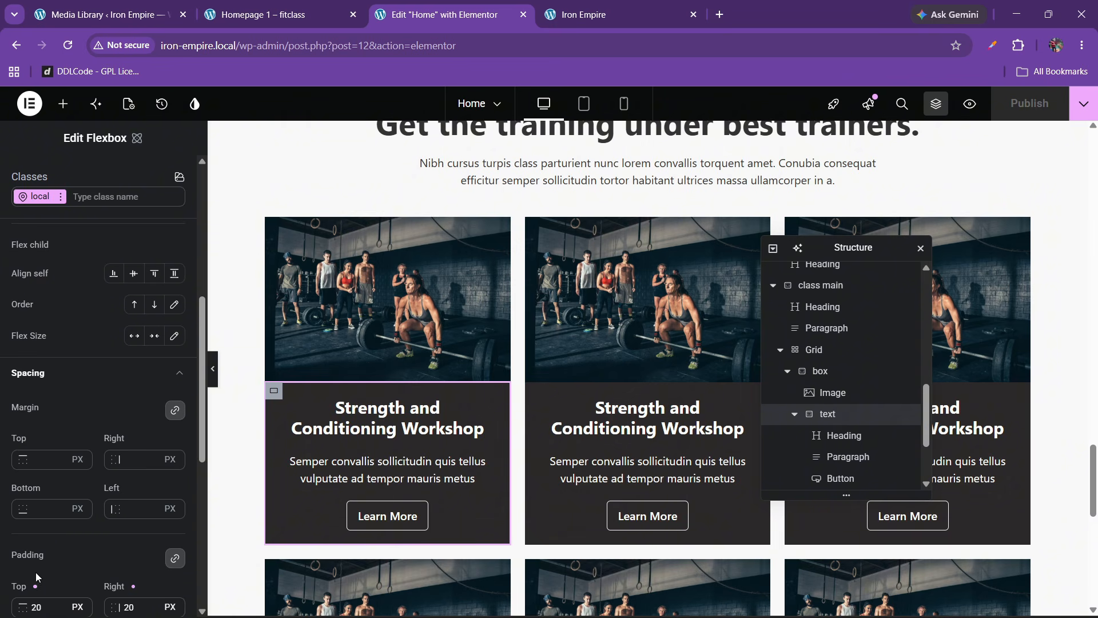
{"action": "double_click", "coordinate": [44, 608]}
{"action": "scroll", "coordinate": [16, 597], "scroll_direction": "down", "scroll_amount": 3}
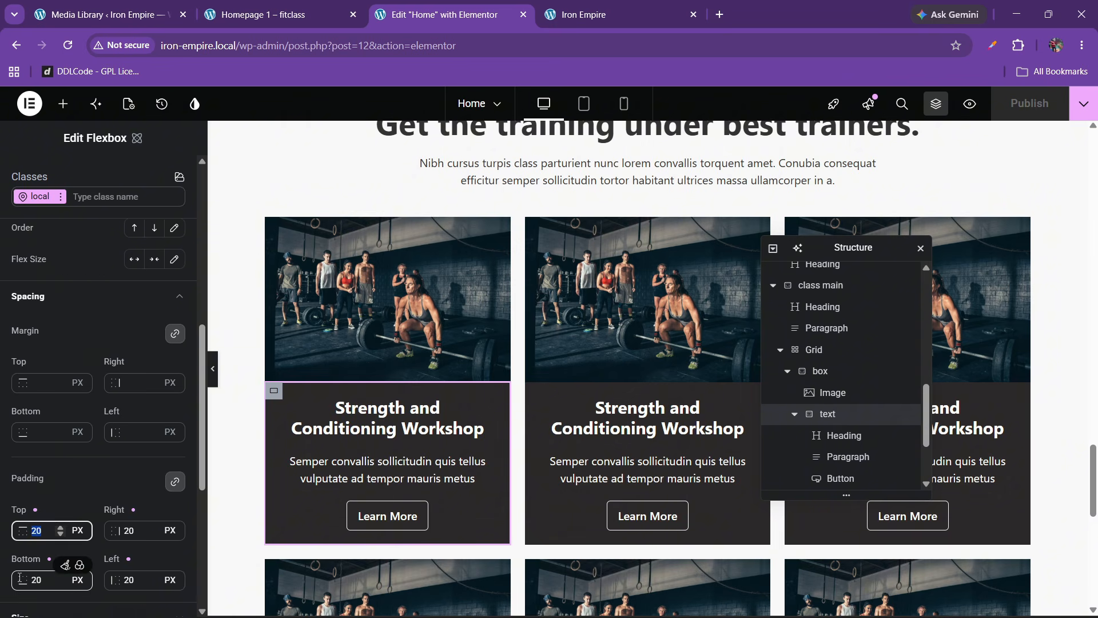
{"action": "type", "text": "30"}
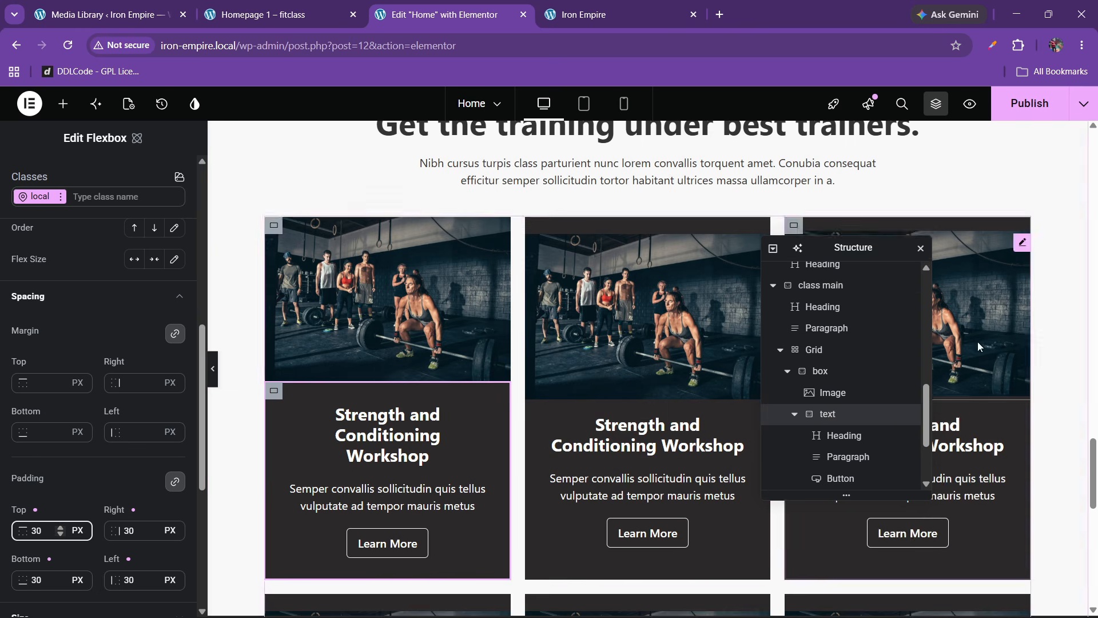
Step: Convert the local styles of the first card's text box into a global class named services-inner-box
{"action": "left_click", "coordinate": [60, 197]}
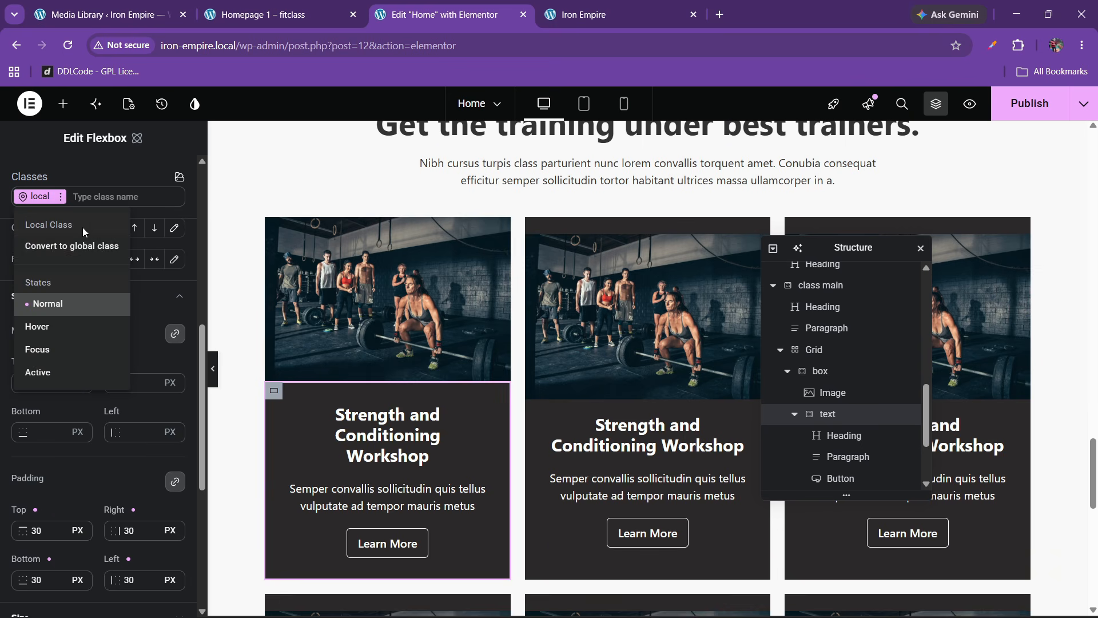
{"action": "left_click", "coordinate": [73, 177]}
{"action": "double_click", "coordinate": [95, 198]}
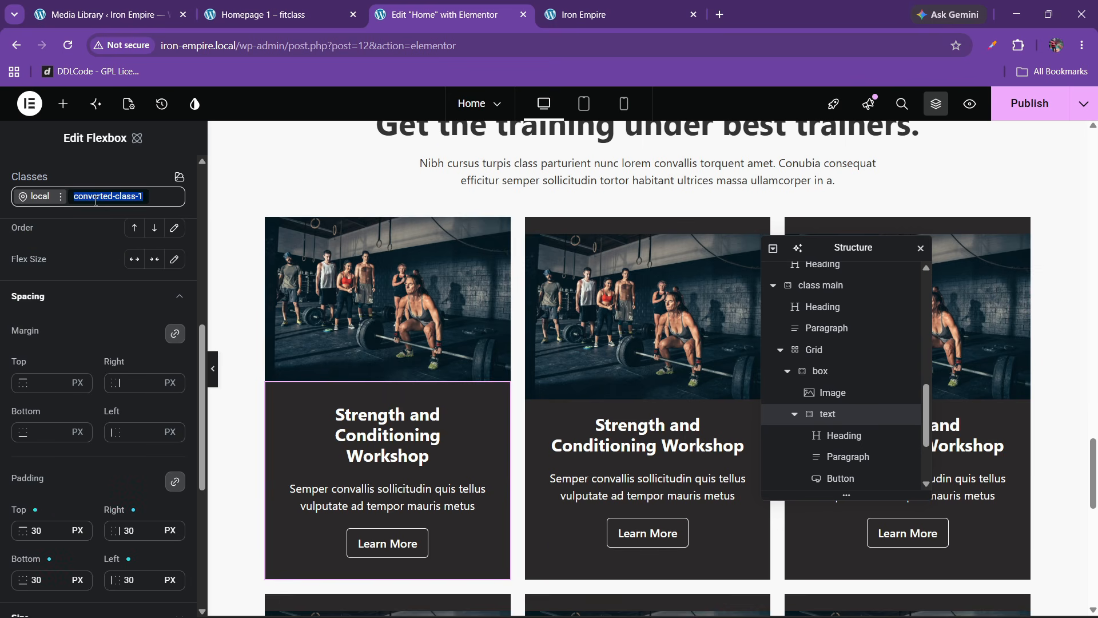
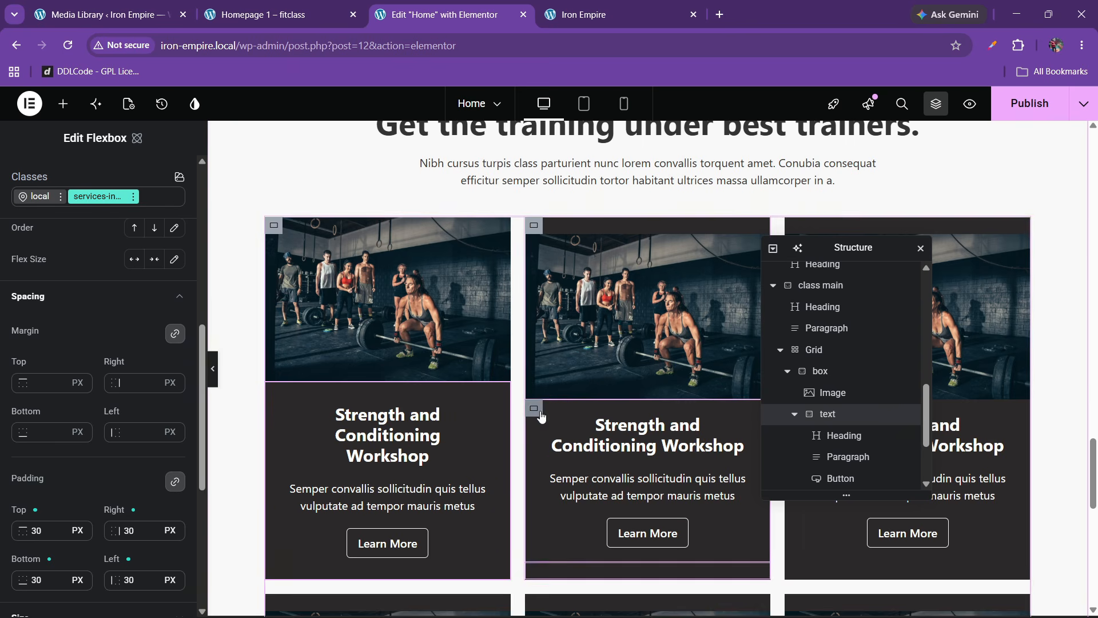
Step: Apply the existing services-inner-box class to the second class card's text box
{"action": "left_click", "coordinate": [534, 414]}
{"action": "left_click", "coordinate": [95, 222]}
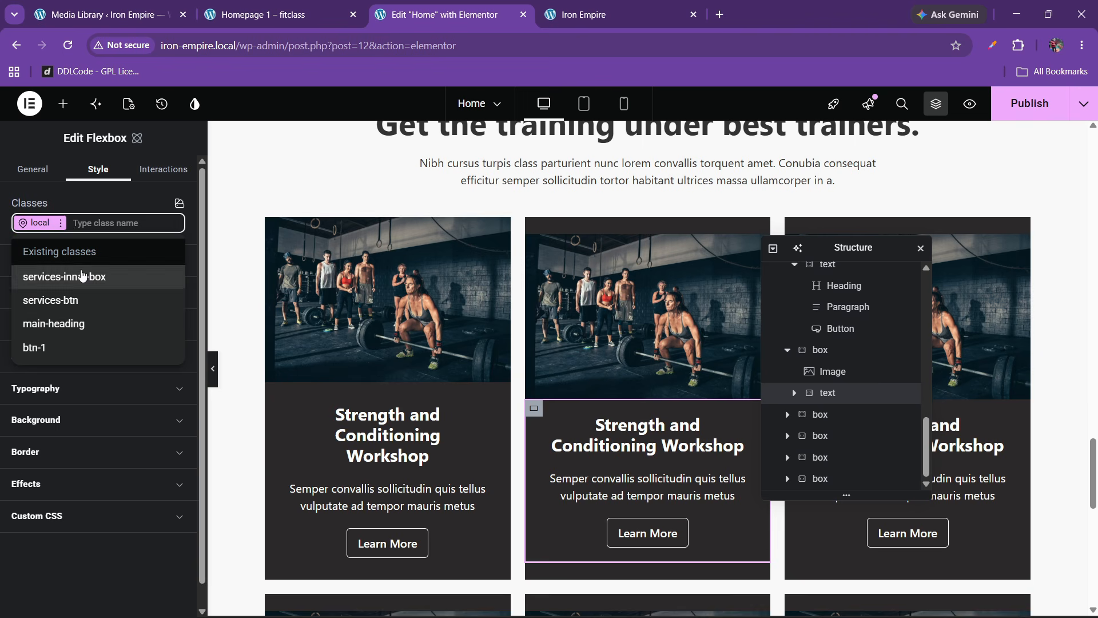
{"action": "left_click", "coordinate": [81, 276]}
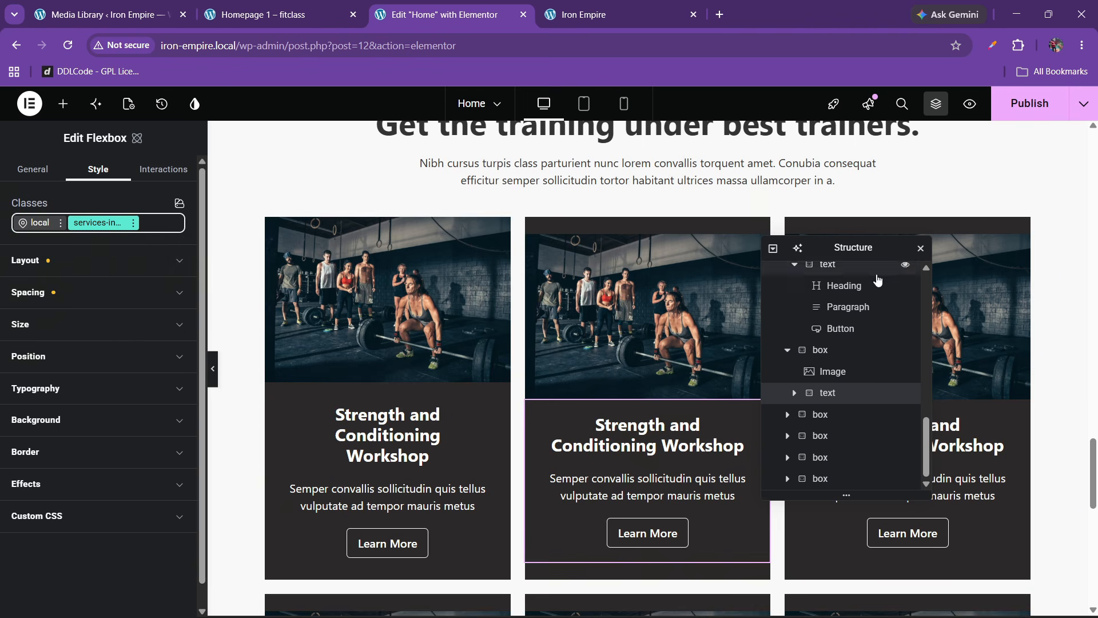
Step: Copy the first card's text box and paste its style onto the second card's text box
{"action": "left_click_drag", "start_coordinate": [796, 252], "coordinate": [330, 286]}
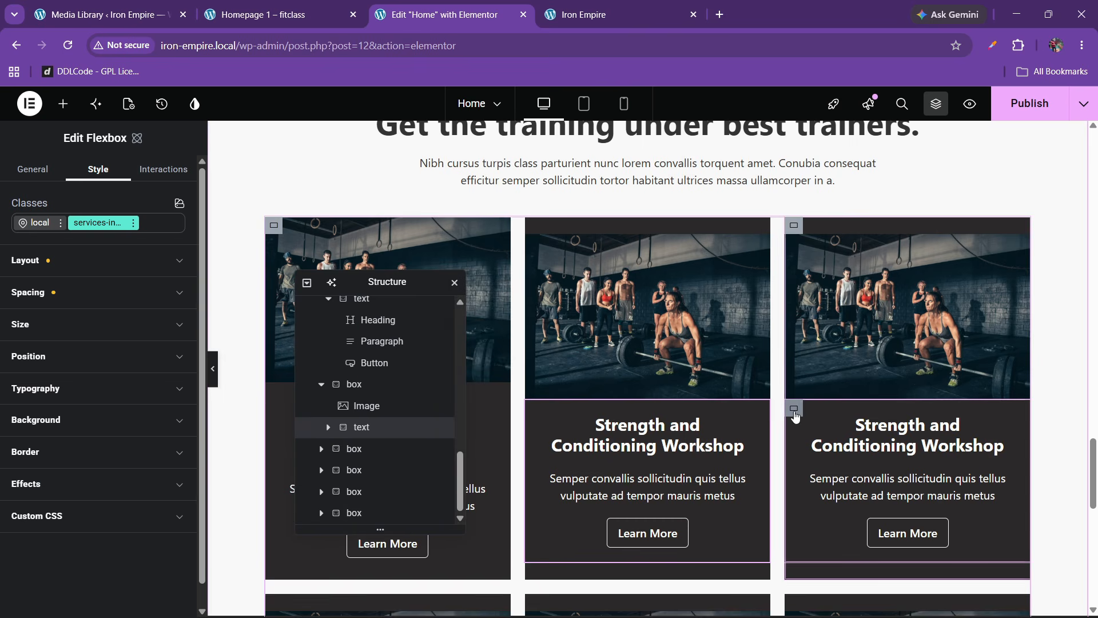
{"action": "left_click", "coordinate": [794, 410]}
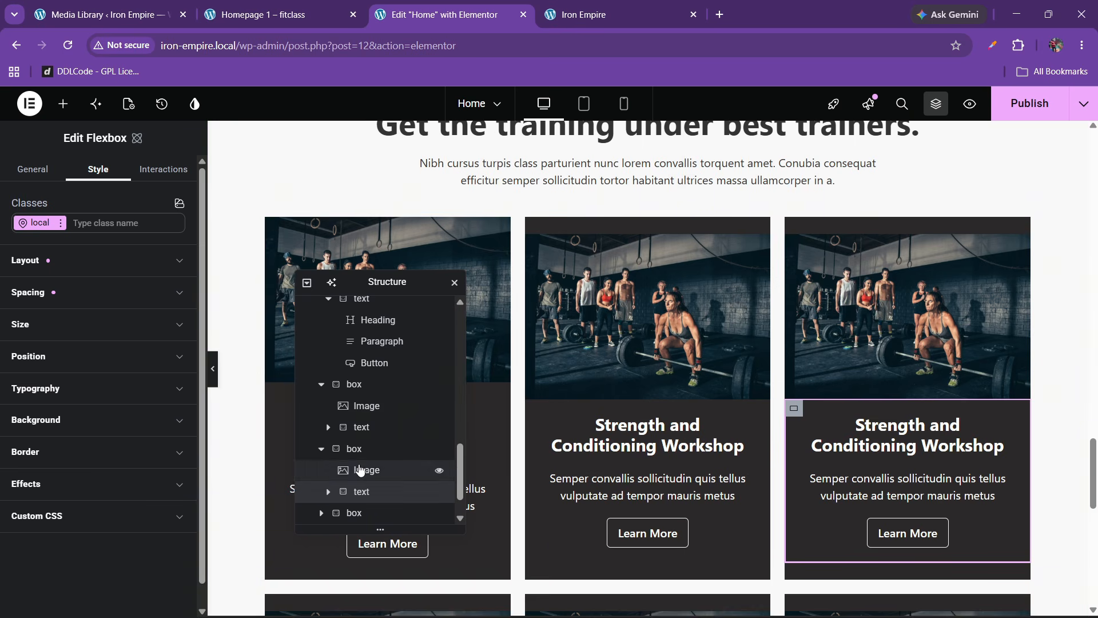
{"action": "left_click", "coordinate": [363, 428]}
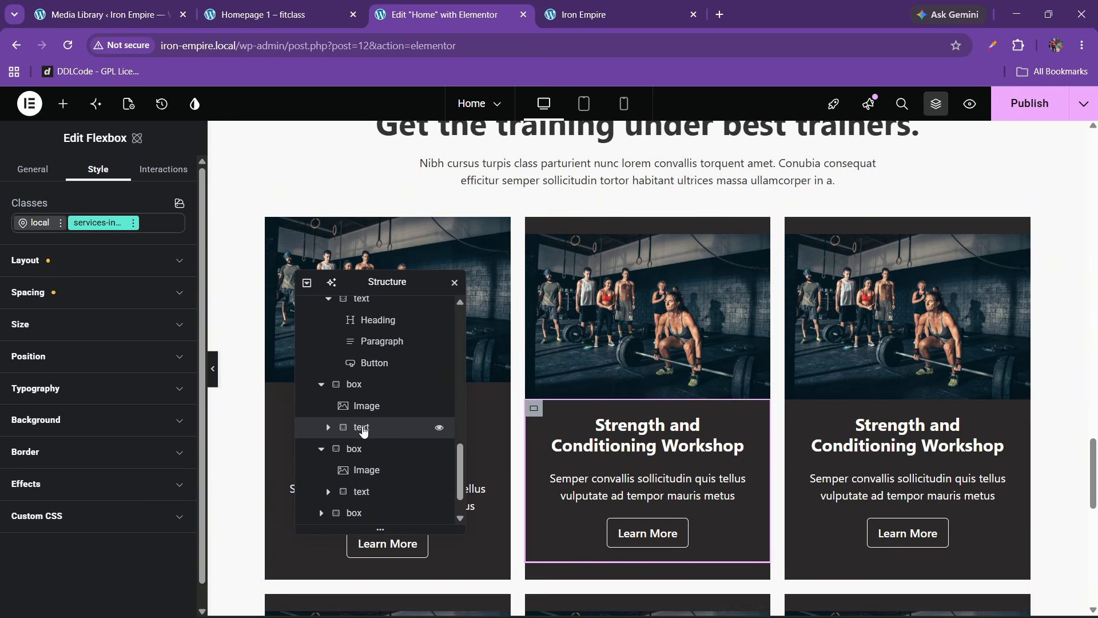
{"action": "scroll", "coordinate": [365, 403], "scroll_direction": "up", "scroll_amount": 2}
{"action": "left_click", "coordinate": [367, 375]}
{"action": "right_click", "coordinate": [369, 377]}
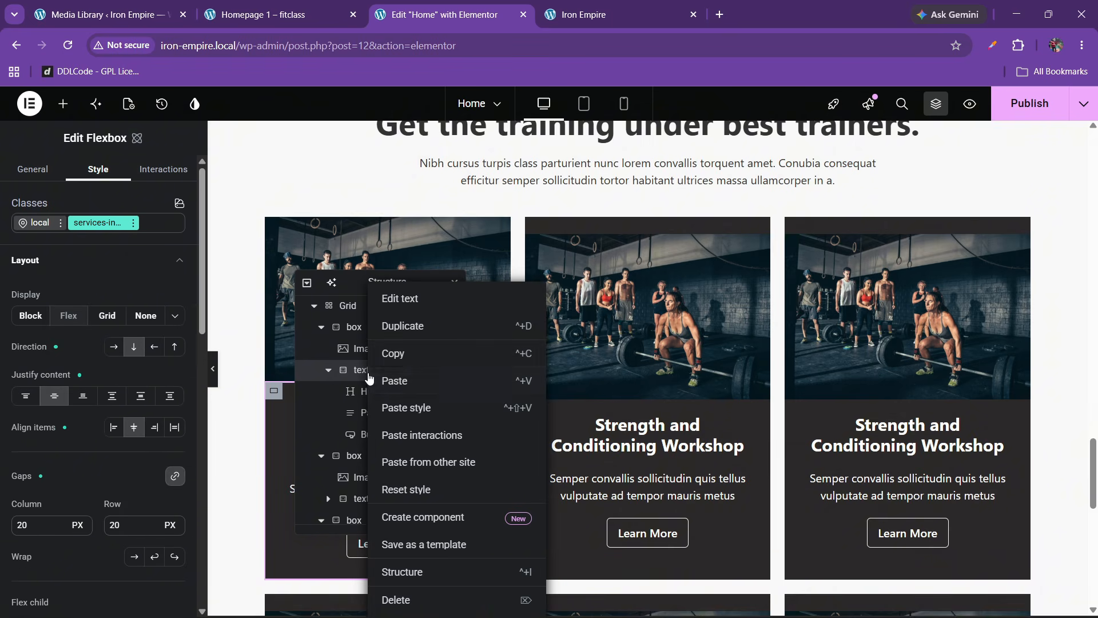
{"action": "left_click", "coordinate": [397, 355]}
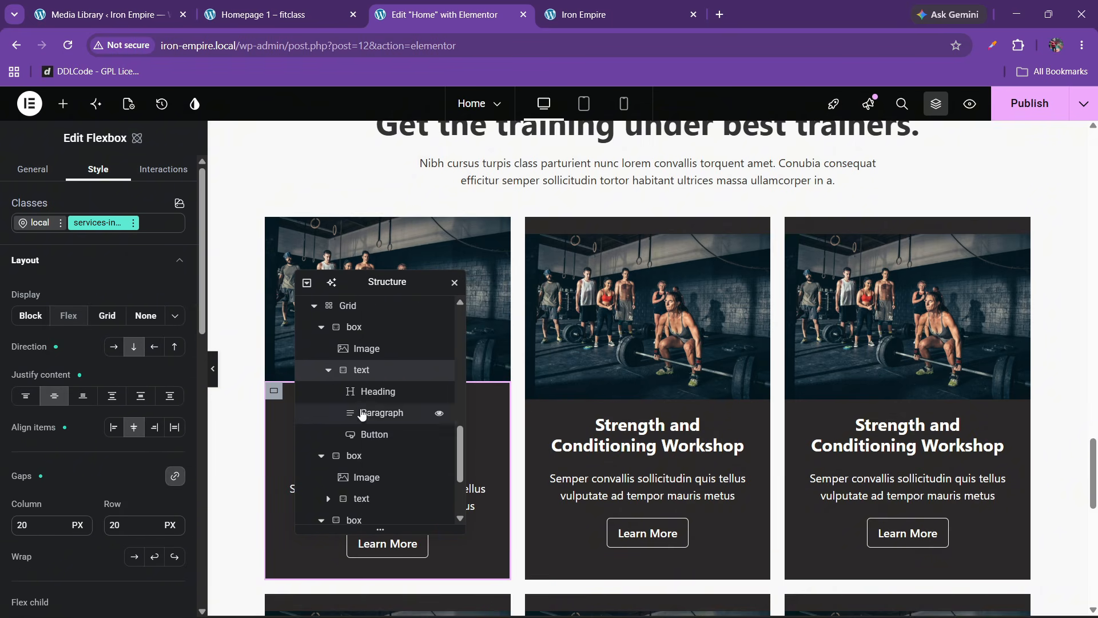
{"action": "left_click", "coordinate": [361, 498]}
{"action": "right_click", "coordinate": [362, 498]}
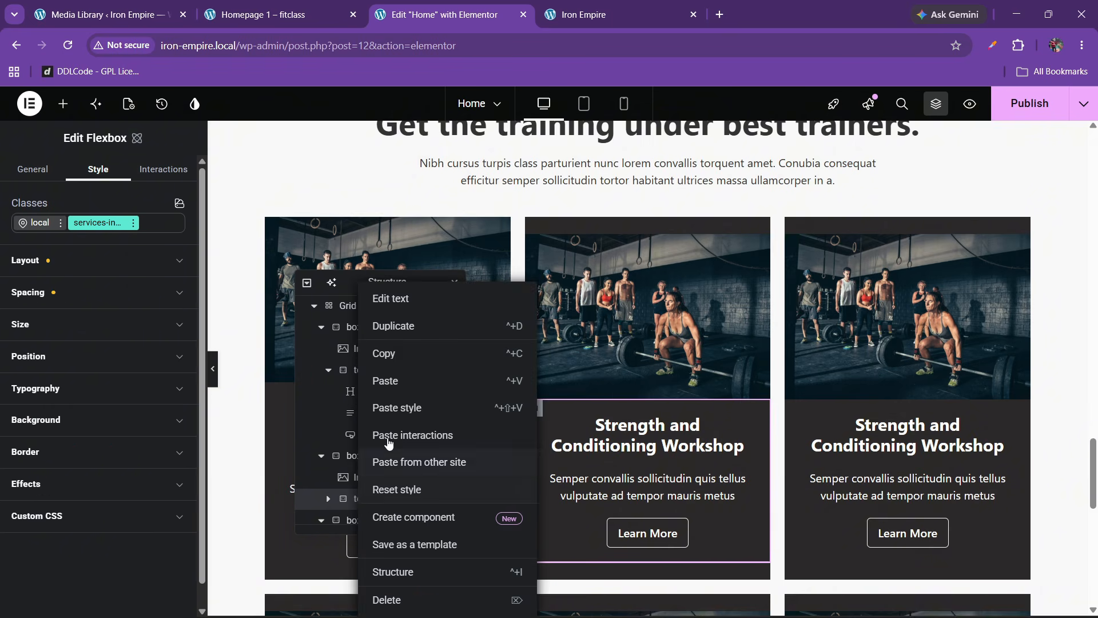
{"action": "left_click", "coordinate": [389, 410]}
Step: Paste the copied style onto the third card's text box and publish the page
{"action": "scroll", "coordinate": [380, 452], "scroll_direction": "down", "scroll_amount": 3}
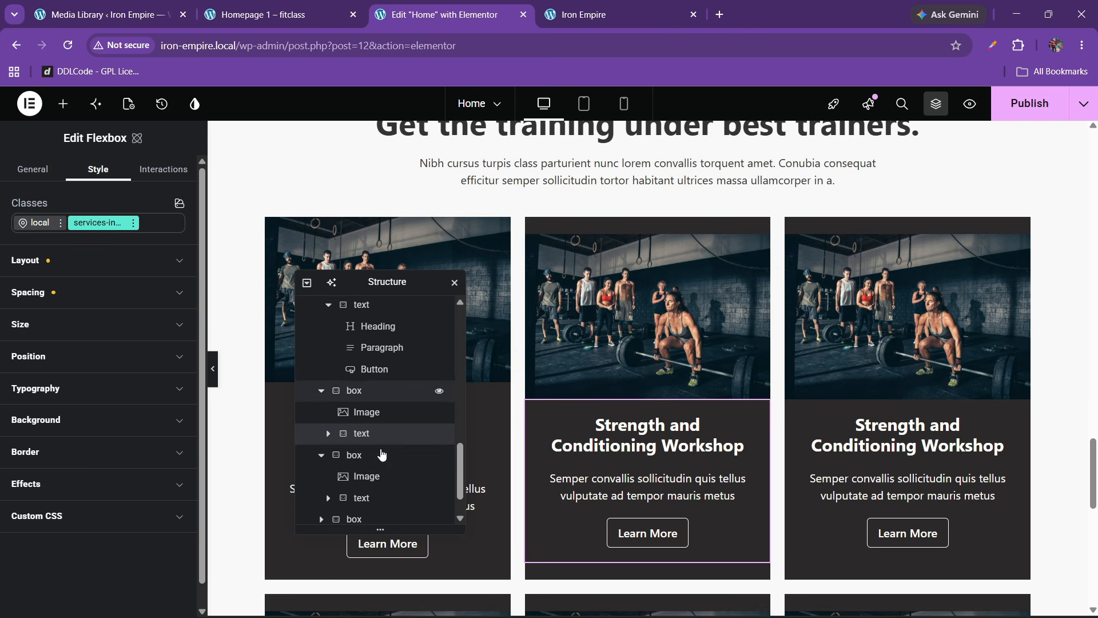
{"action": "left_click", "coordinate": [369, 496]}
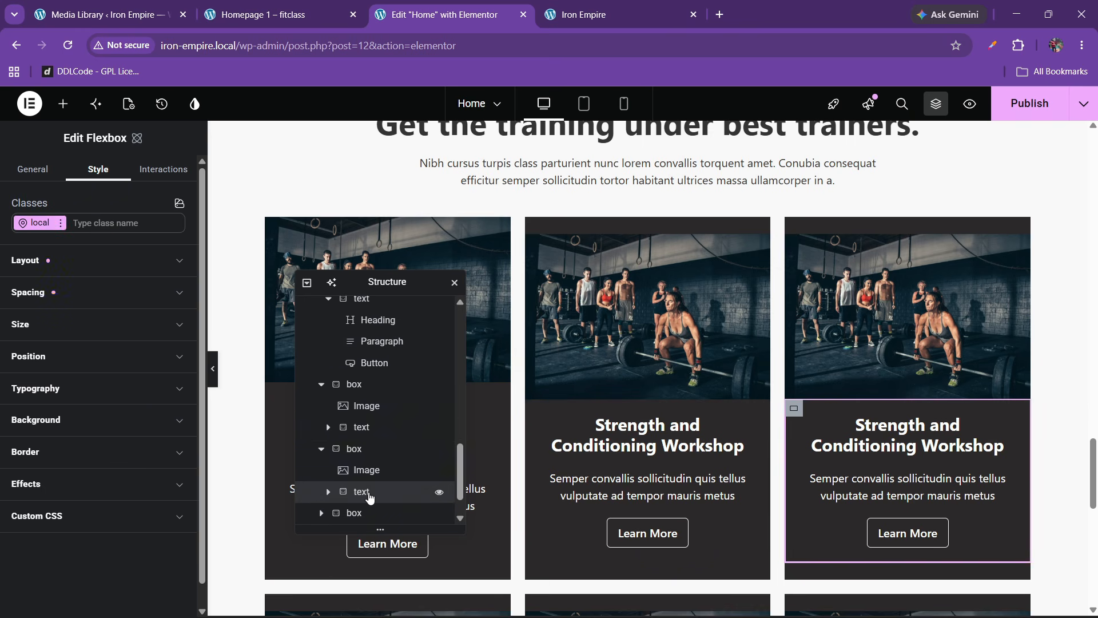
{"action": "right_click", "coordinate": [368, 495]}
{"action": "left_click", "coordinate": [391, 407]}
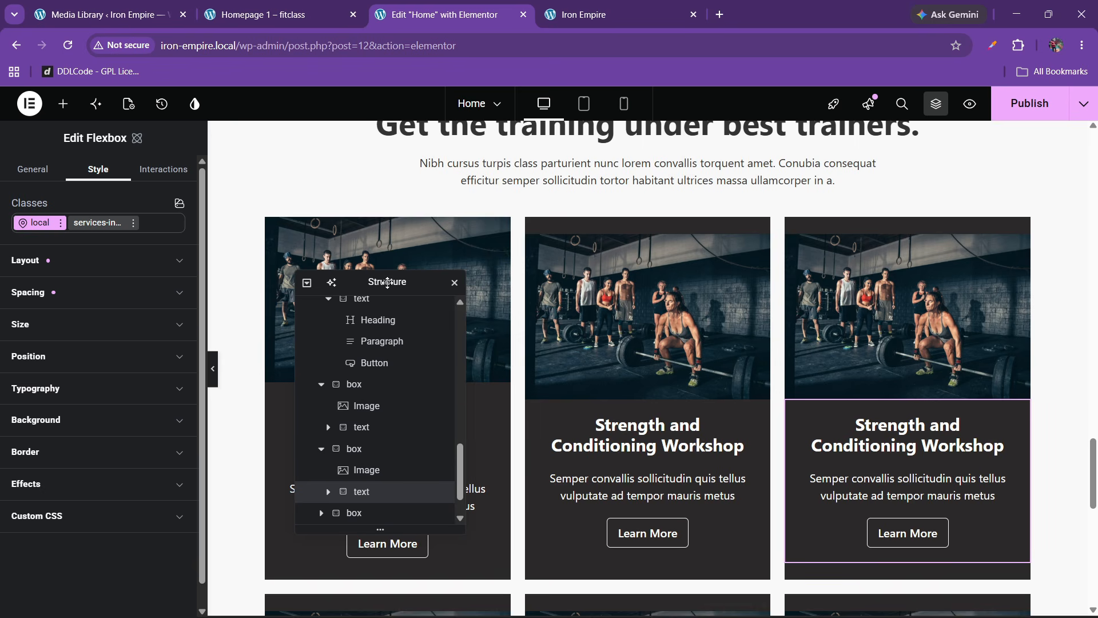
{"action": "left_click_drag", "start_coordinate": [392, 282], "coordinate": [807, 277]}
{"action": "scroll", "coordinate": [591, 324], "scroll_direction": "down", "scroll_amount": 7}
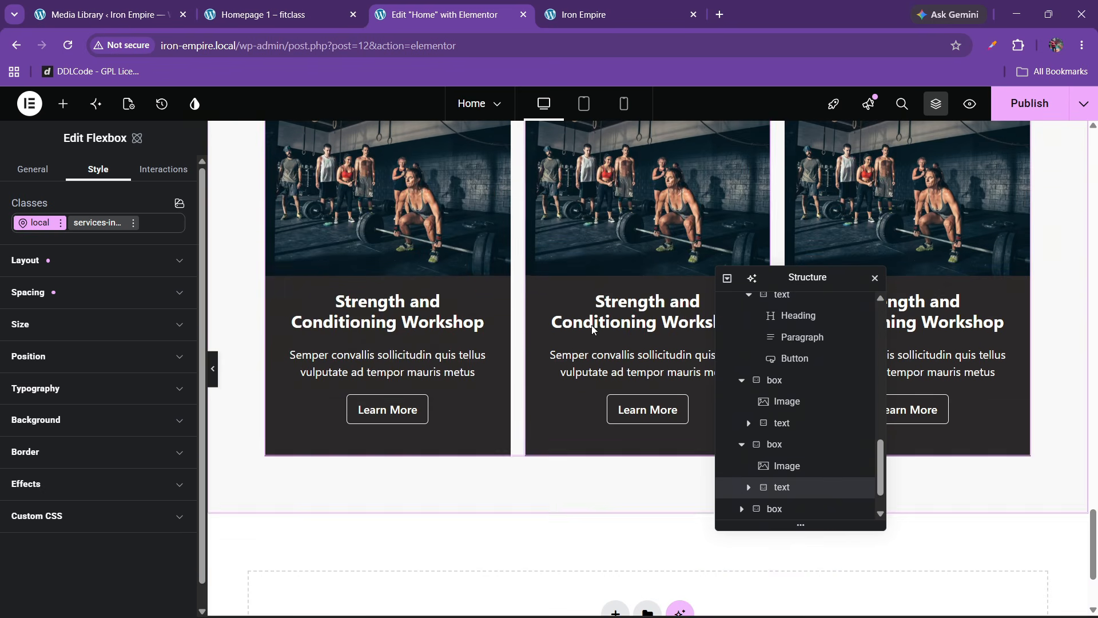
{"action": "left_click", "coordinate": [1064, 95]}
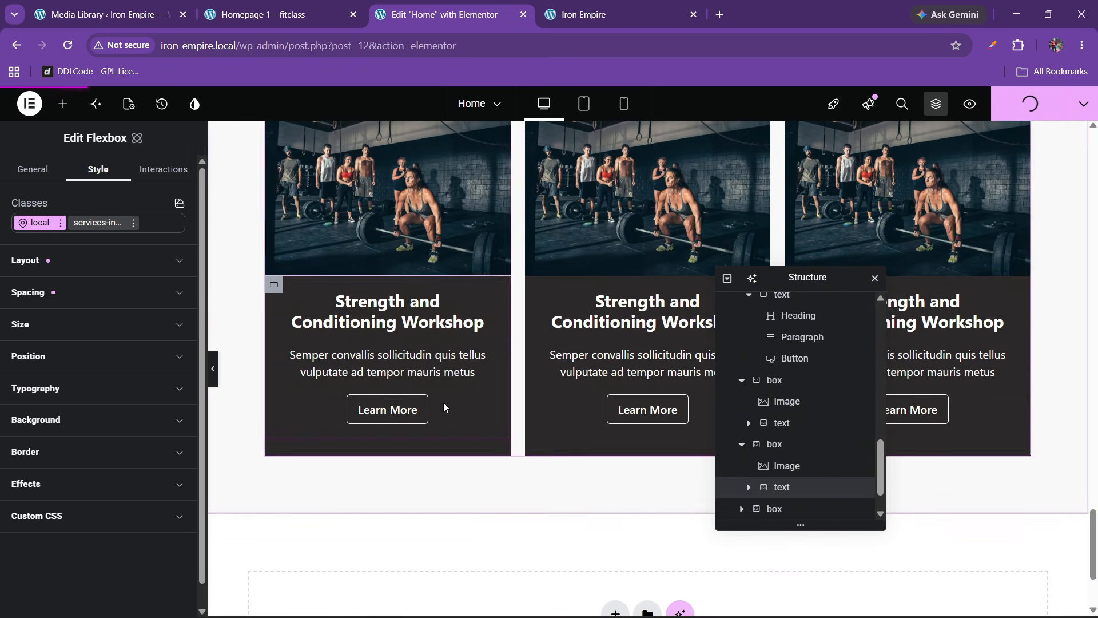
Step: Review the class cards and the space above the classes heading on the live Iron Empire page
{"action": "left_click", "coordinate": [616, 7]}
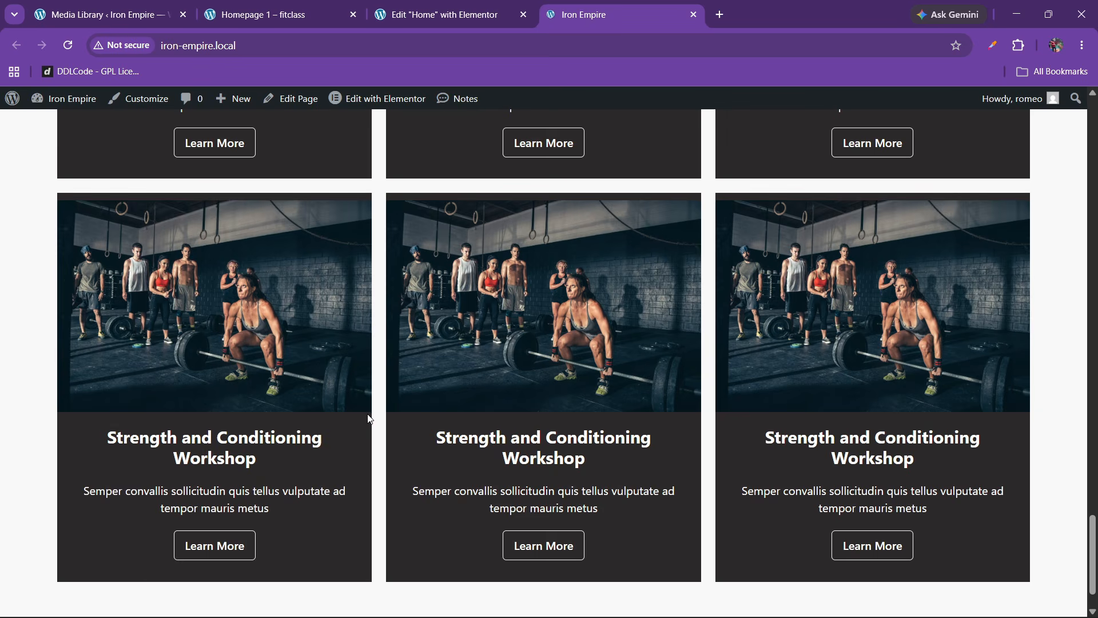
{"action": "scroll", "coordinate": [369, 419], "scroll_direction": "up", "scroll_amount": 3}
{"action": "scroll", "coordinate": [370, 419], "scroll_direction": "up", "scroll_amount": 4}
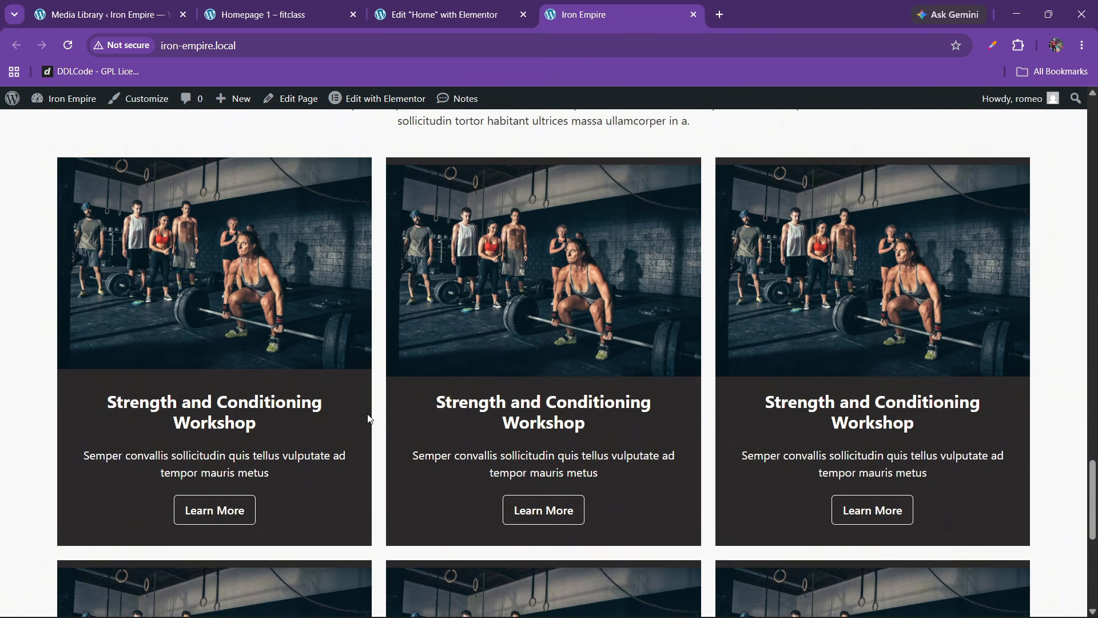
{"action": "scroll", "coordinate": [370, 419], "scroll_direction": "down", "scroll_amount": 5}
{"action": "scroll", "coordinate": [370, 420], "scroll_direction": "down", "scroll_amount": 2}
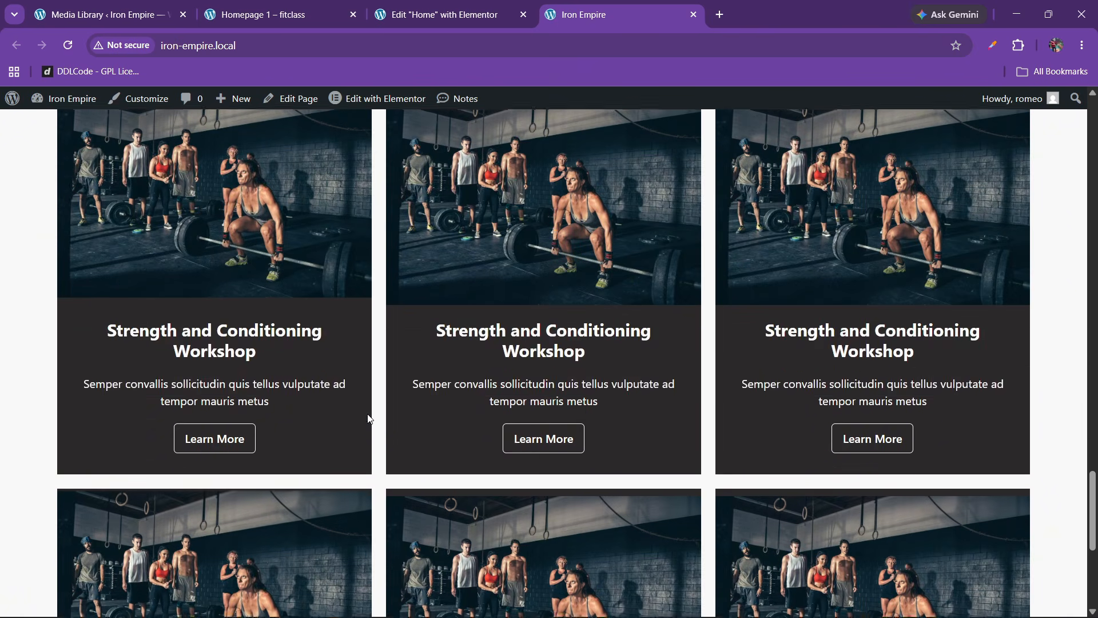
{"action": "scroll", "coordinate": [369, 420], "scroll_direction": "up", "scroll_amount": 5}
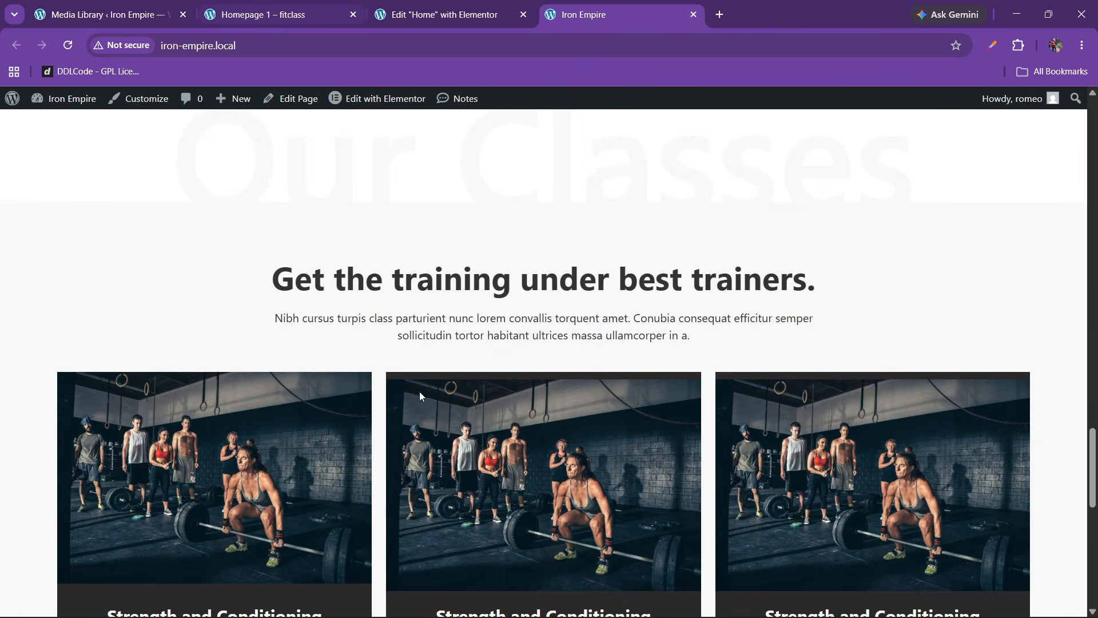
{"action": "scroll", "coordinate": [556, 241], "scroll_direction": "up", "scroll_amount": 4}
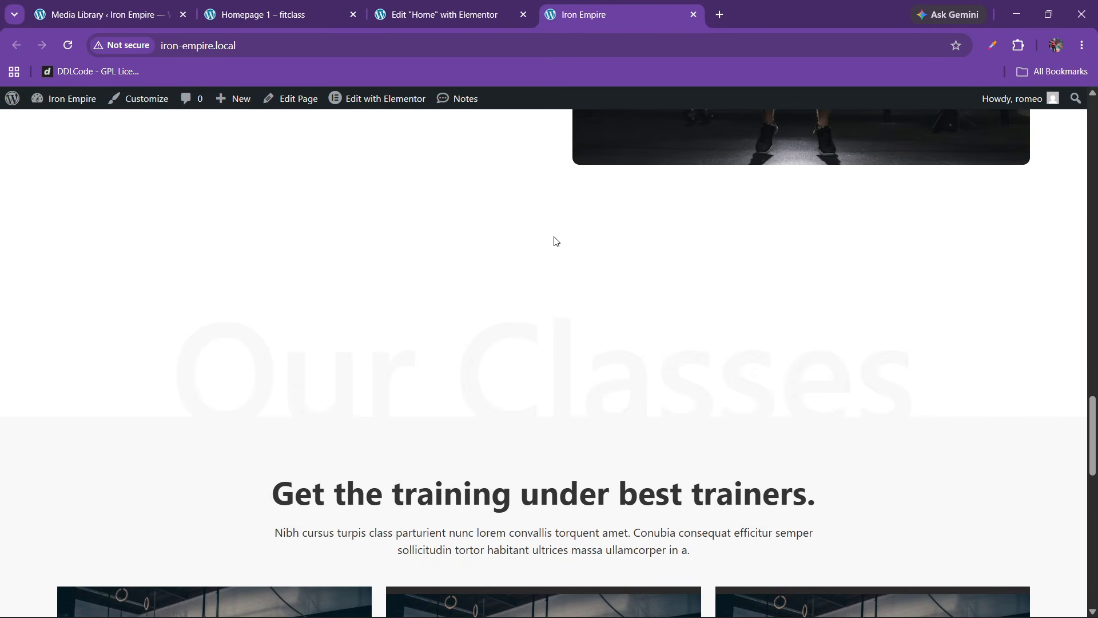
Step: Back in the Elementor editor, set the top padding of the container holding the large Our Classes heading to 0 px
{"action": "left_click", "coordinate": [446, 7]}
{"action": "scroll", "coordinate": [513, 333], "scroll_direction": "up", "scroll_amount": 3}
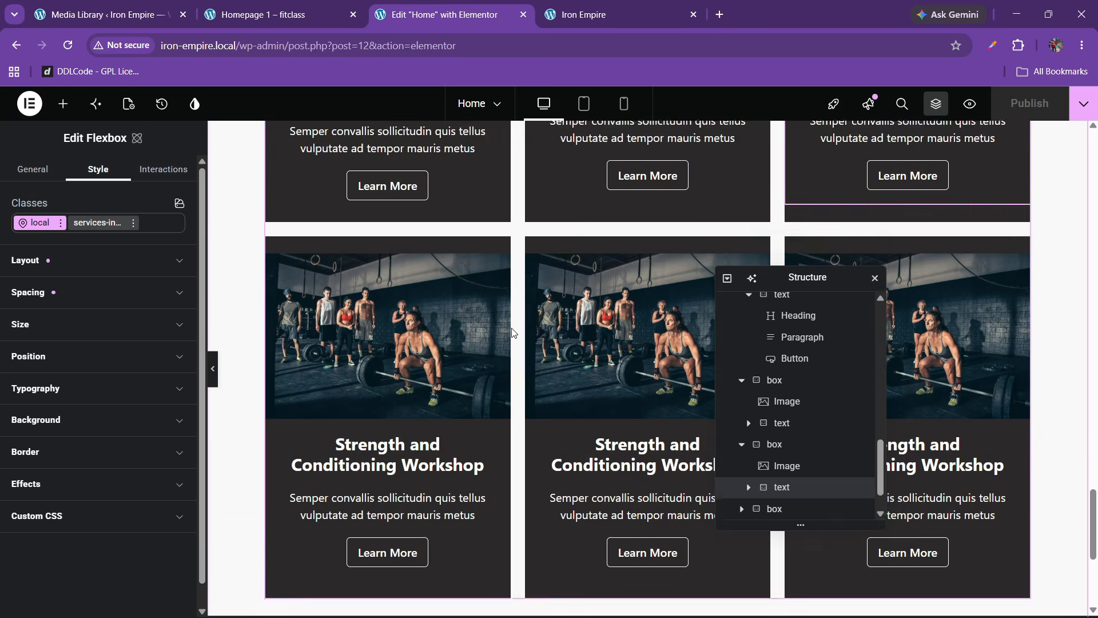
{"action": "scroll", "coordinate": [513, 334], "scroll_direction": "up", "scroll_amount": 8}
{"action": "scroll", "coordinate": [606, 270], "scroll_direction": "up", "scroll_amount": 4}
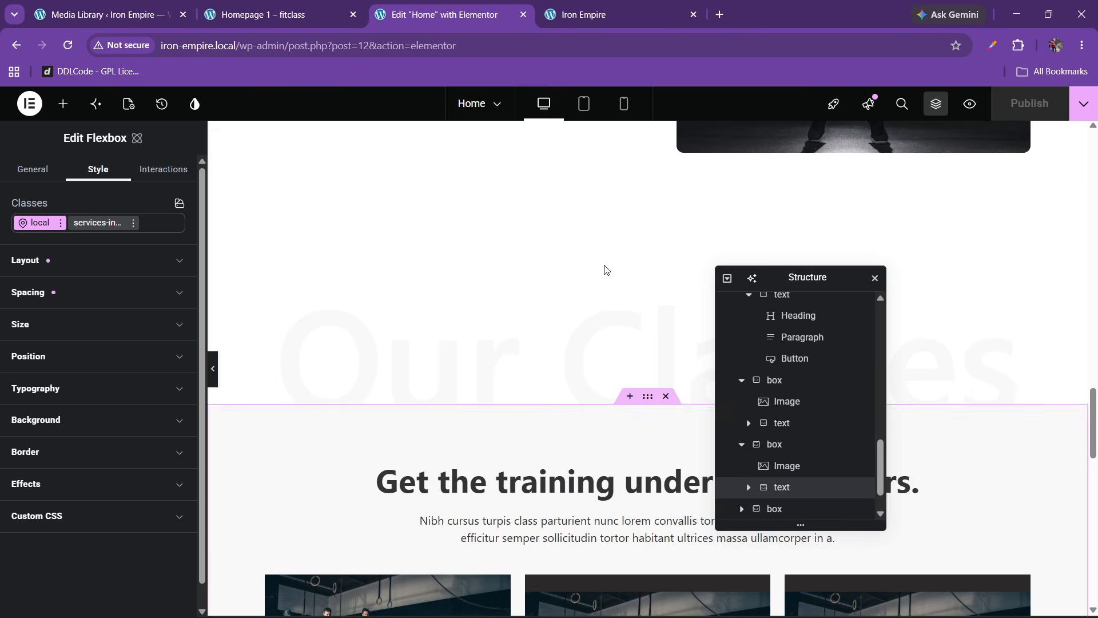
{"action": "left_click", "coordinate": [655, 211]}
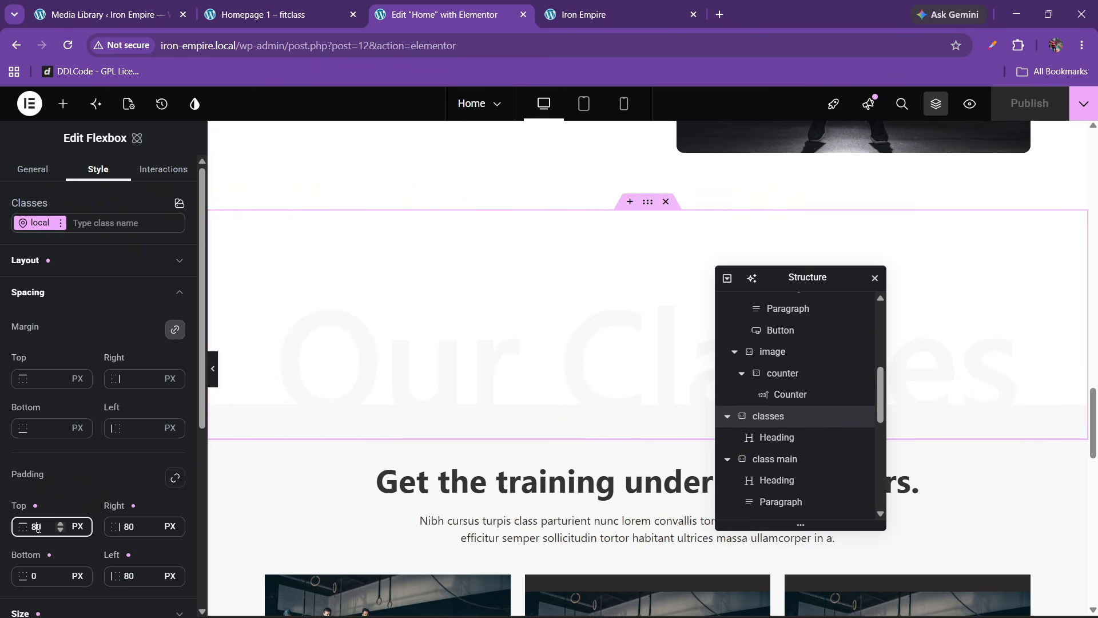
{"action": "key", "text": "BackSpace"}
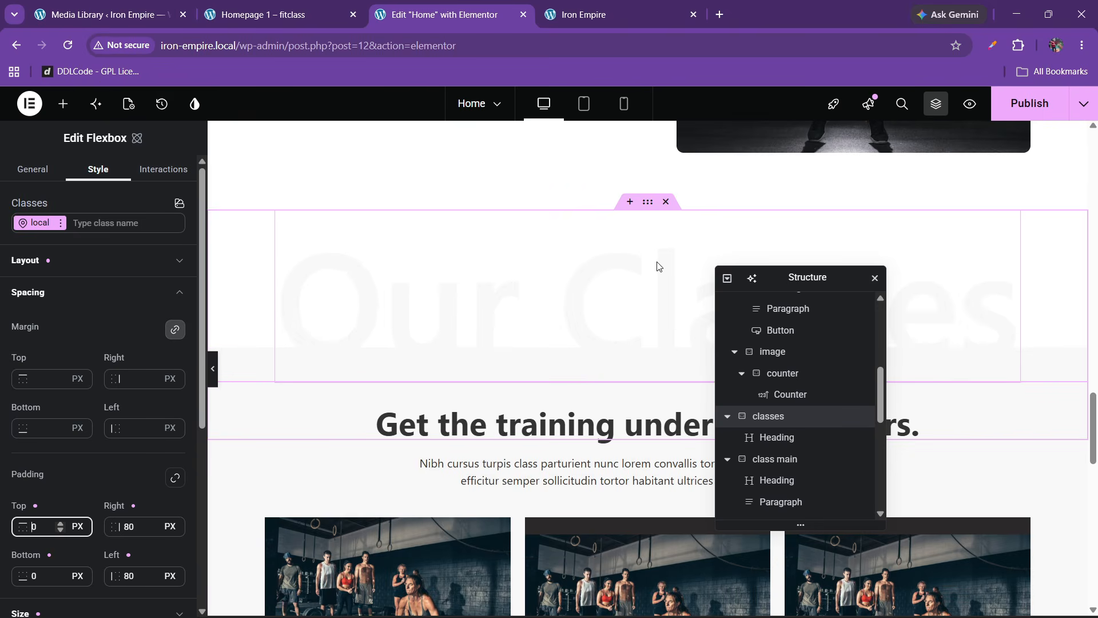
Step: Check the margin and padding settings of the Elevate Your Performance section and publish the page
{"action": "scroll", "coordinate": [657, 264], "scroll_direction": "up", "scroll_amount": 9}
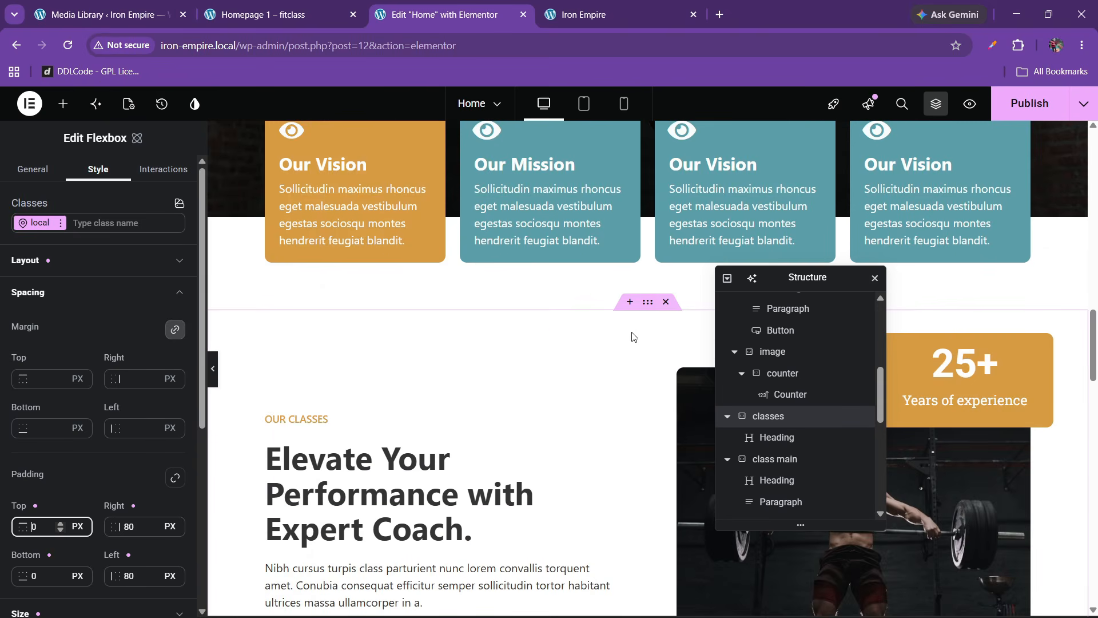
{"action": "left_click", "coordinate": [36, 261]}
{"action": "scroll", "coordinate": [84, 445], "scroll_direction": "down", "scroll_amount": 4}
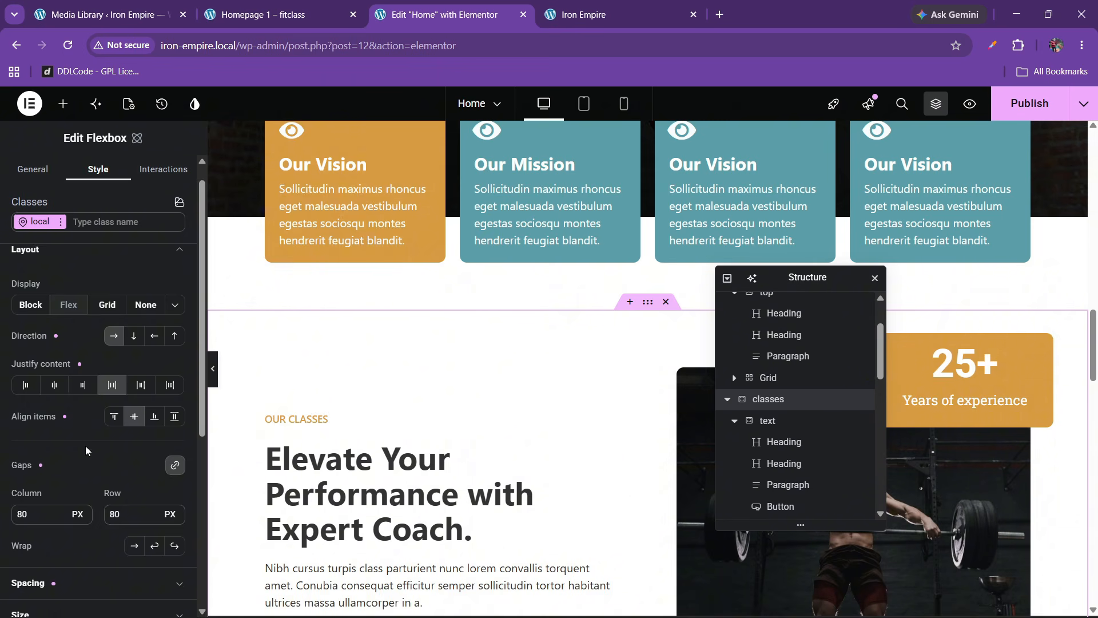
{"action": "left_click", "coordinate": [89, 380]}
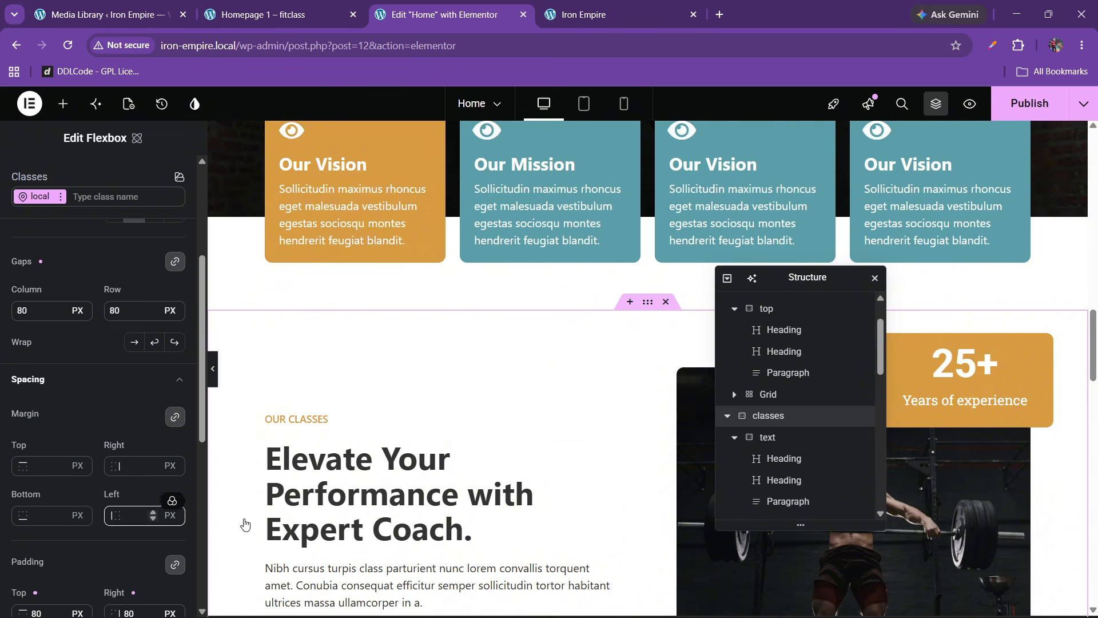
{"action": "scroll", "coordinate": [447, 503], "scroll_direction": "down", "scroll_amount": 2}
{"action": "scroll", "coordinate": [62, 505], "scroll_direction": "down", "scroll_amount": 2}
{"action": "scroll", "coordinate": [480, 435], "scroll_direction": "up", "scroll_amount": 2}
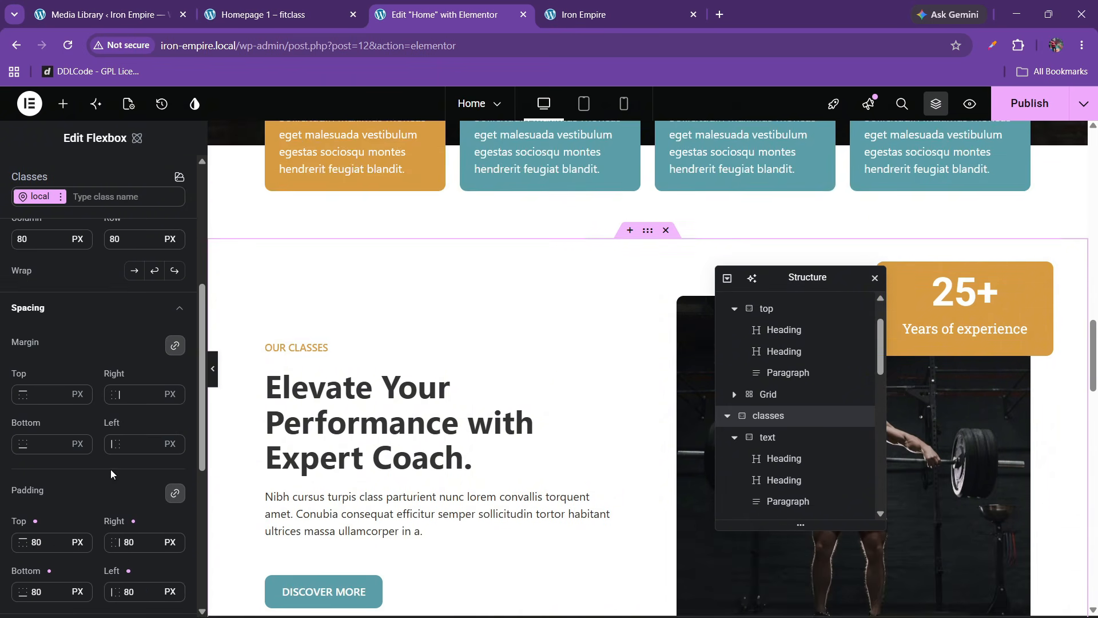
{"action": "scroll", "coordinate": [545, 426], "scroll_direction": "down", "scroll_amount": 4}
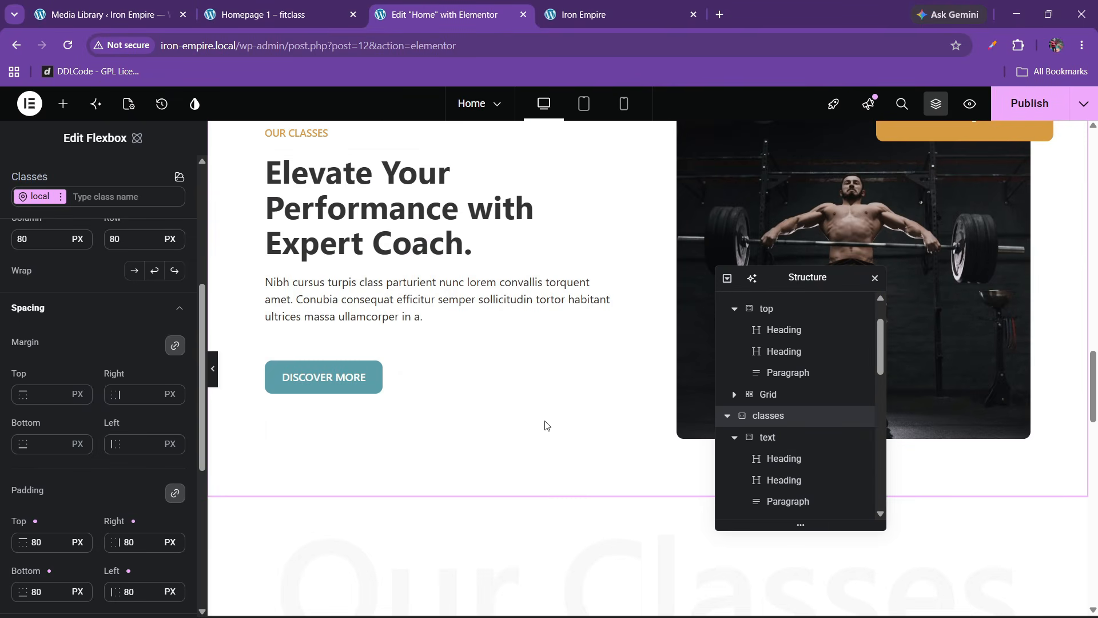
{"action": "left_click", "coordinate": [1024, 106]}
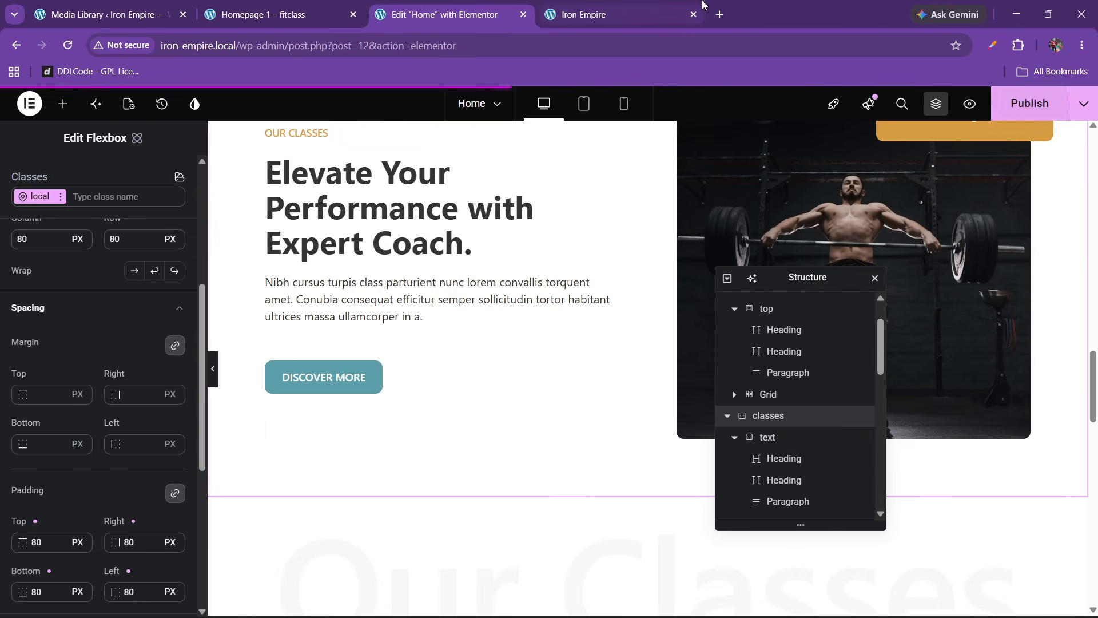
Step: Reload the live Iron Empire page, review its section spacing, and compare the class cards with those on the fitclass reference
{"action": "key", "text": "ctrl+Tab"}
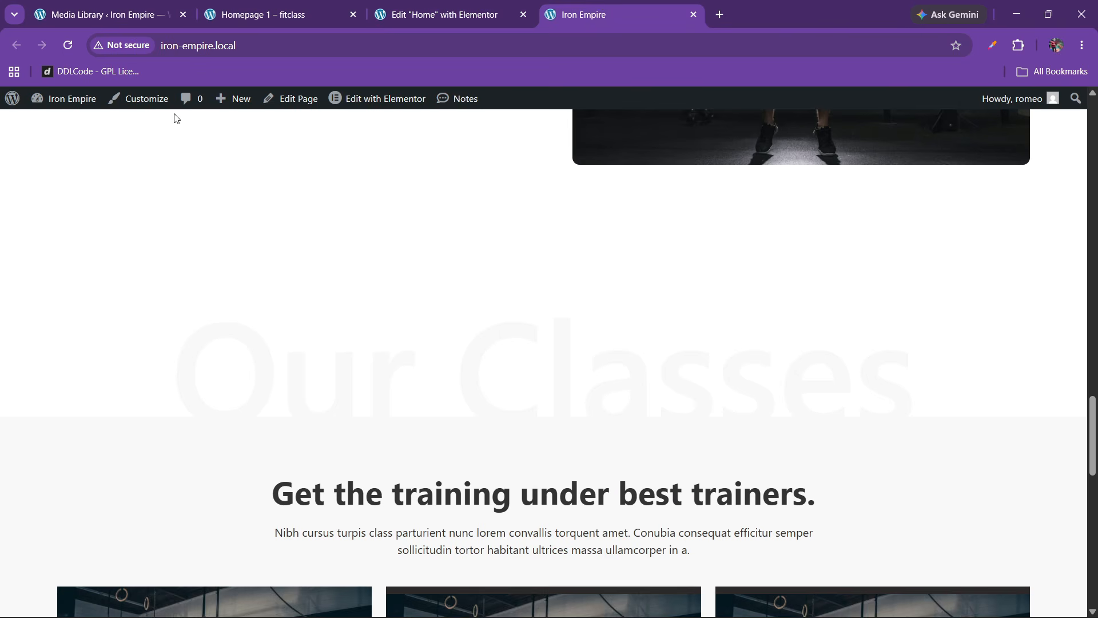
{"action": "left_click", "coordinate": [72, 46]}
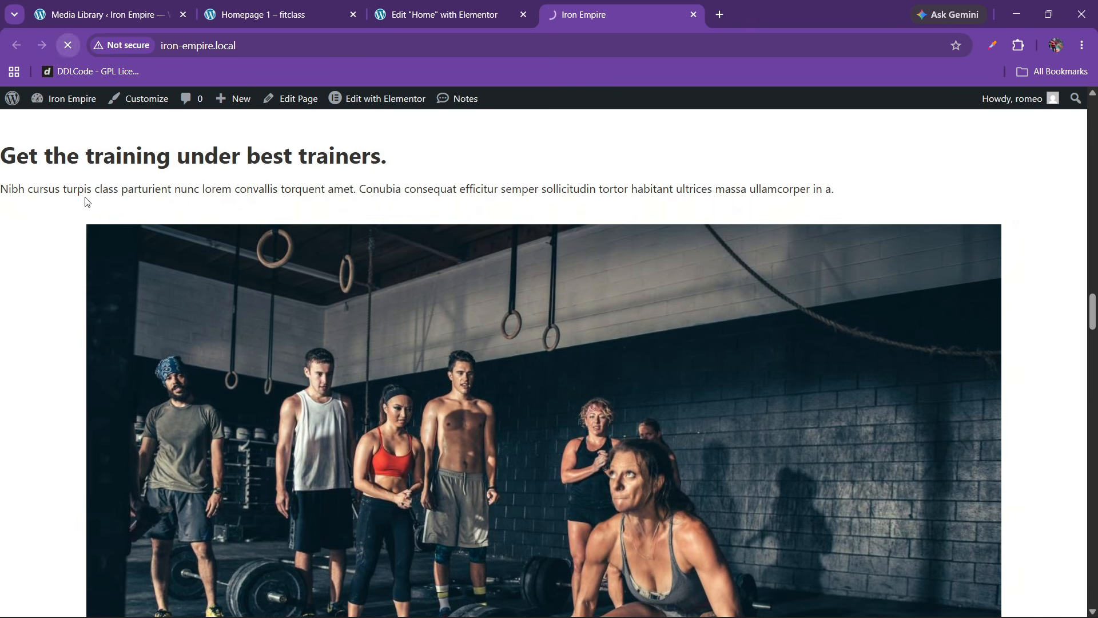
{"action": "scroll", "coordinate": [455, 353], "scroll_direction": "down", "scroll_amount": 3}
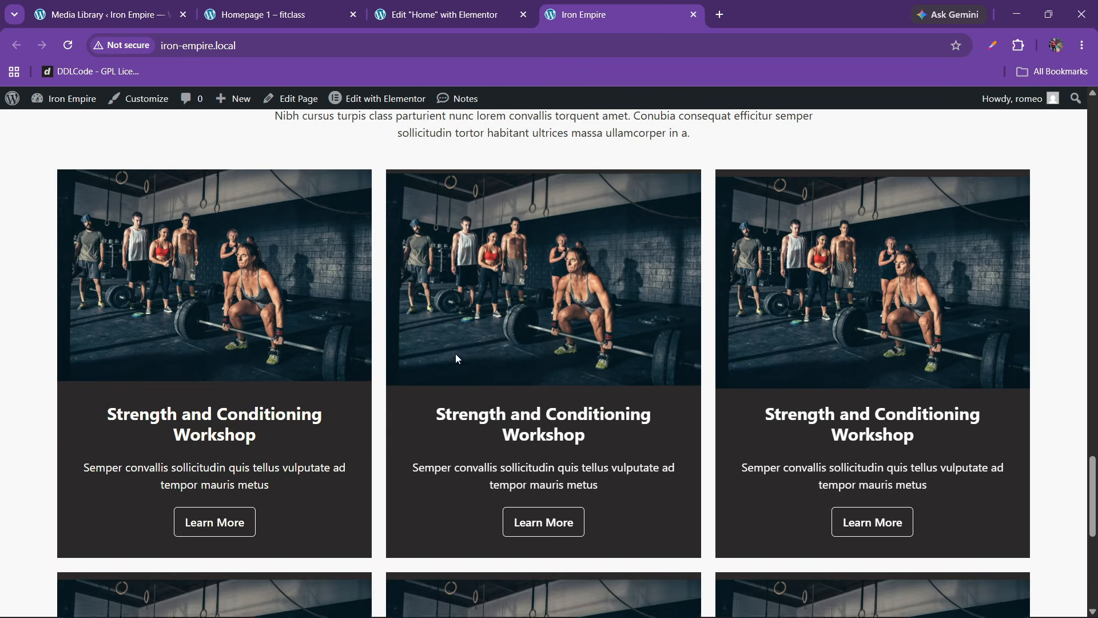
{"action": "scroll", "coordinate": [458, 358], "scroll_direction": "up", "scroll_amount": 12}
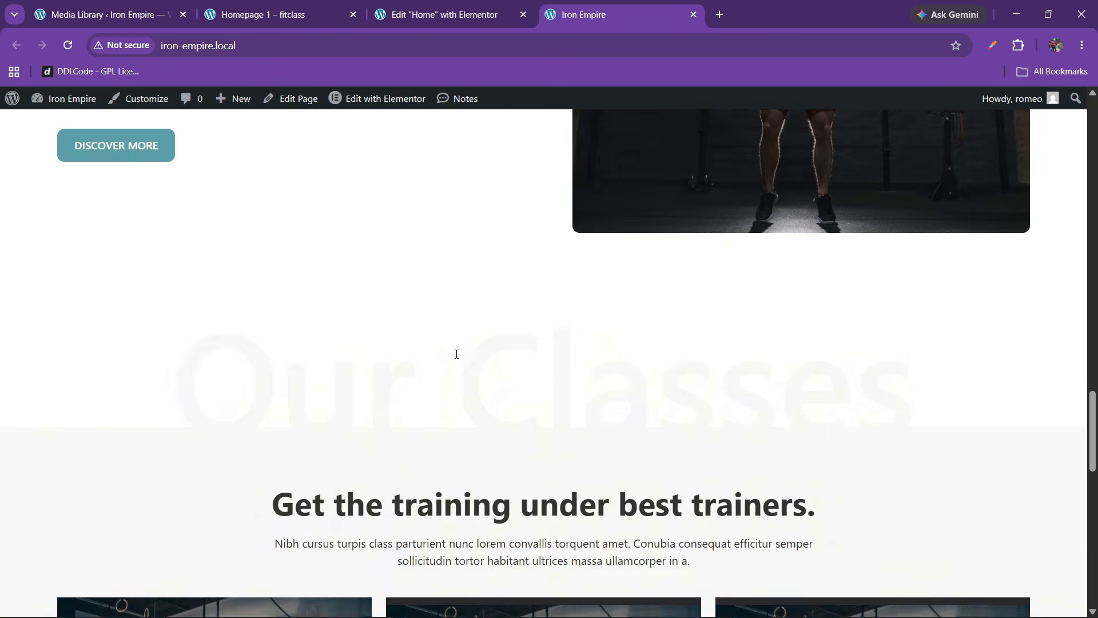
{"action": "scroll", "coordinate": [457, 358], "scroll_direction": "up", "scroll_amount": 12}
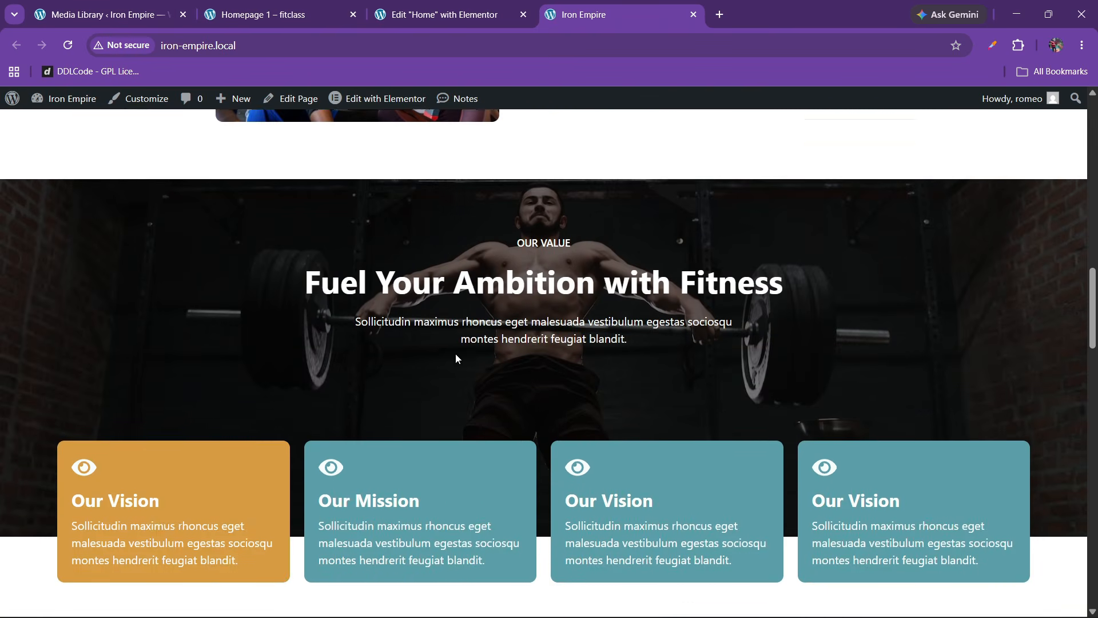
{"action": "scroll", "coordinate": [457, 358], "scroll_direction": "down", "scroll_amount": 20}
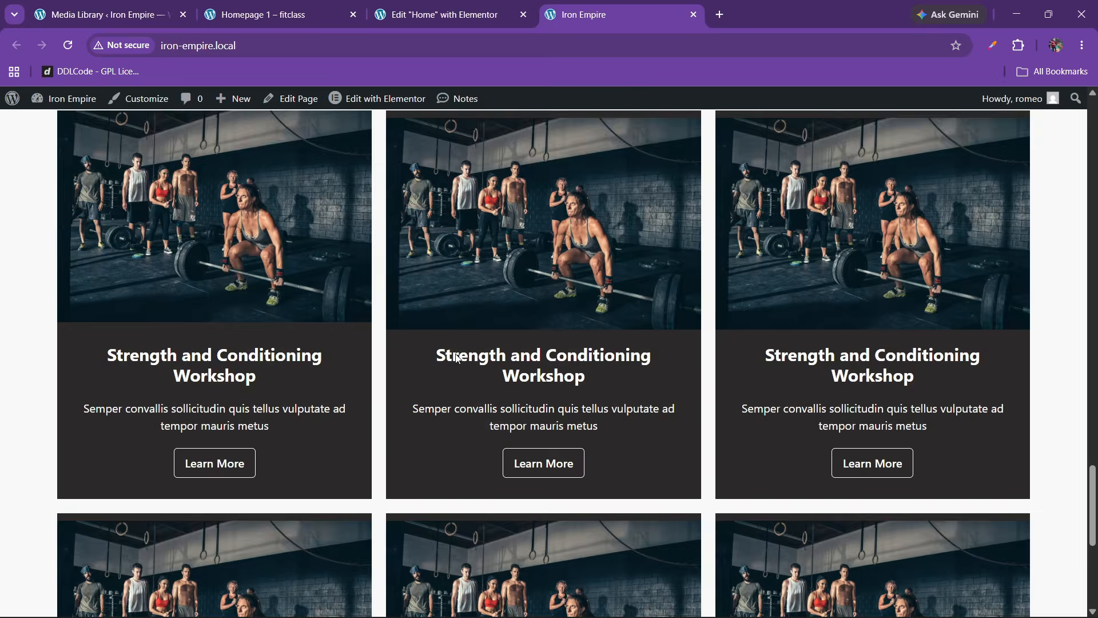
{"action": "scroll", "coordinate": [457, 358], "scroll_direction": "down", "scroll_amount": 8}
{"action": "left_click", "coordinate": [275, 14]}
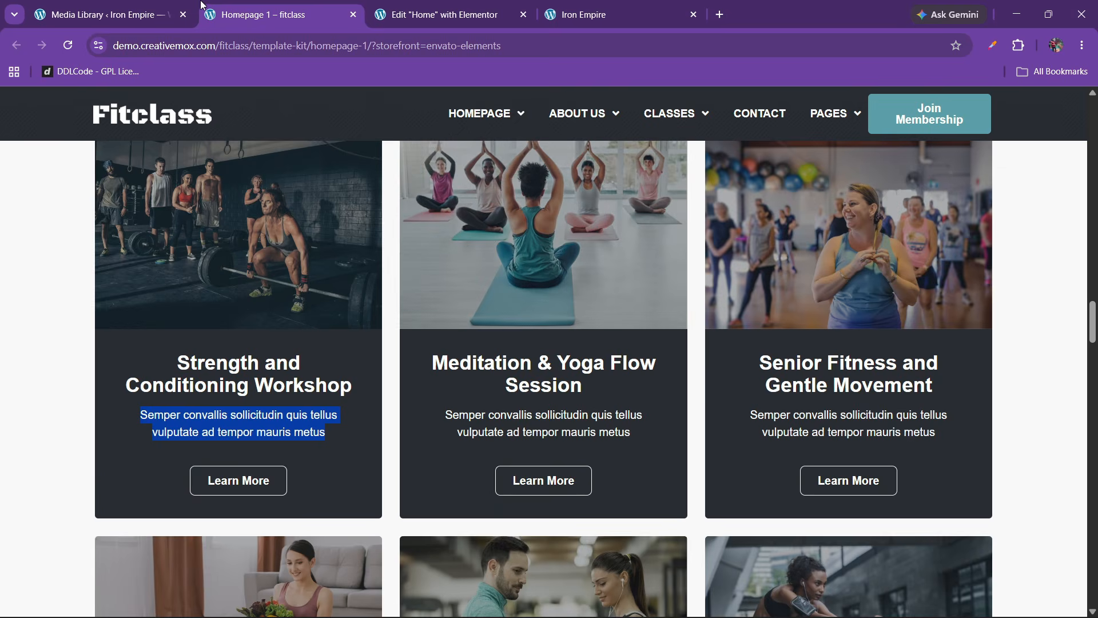
{"action": "scroll", "coordinate": [335, 299], "scroll_direction": "down", "scroll_amount": 9}
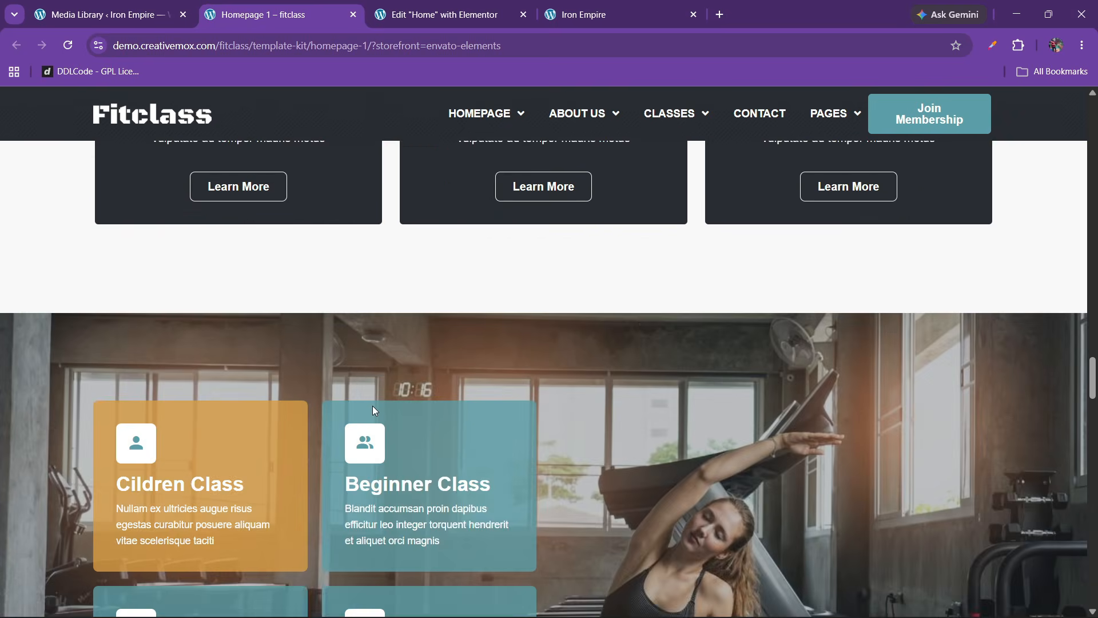
{"action": "scroll", "coordinate": [400, 337], "scroll_direction": "up", "scroll_amount": 1}
{"action": "scroll", "coordinate": [506, 275], "scroll_direction": "up", "scroll_amount": 4}
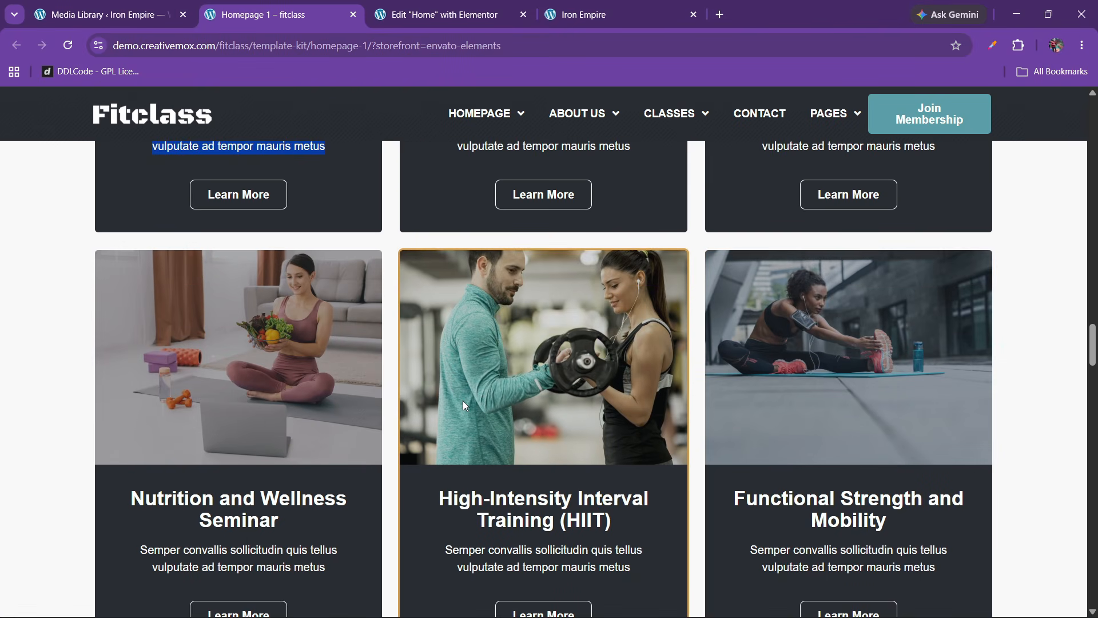
{"action": "scroll", "coordinate": [458, 400], "scroll_direction": "up", "scroll_amount": 8}
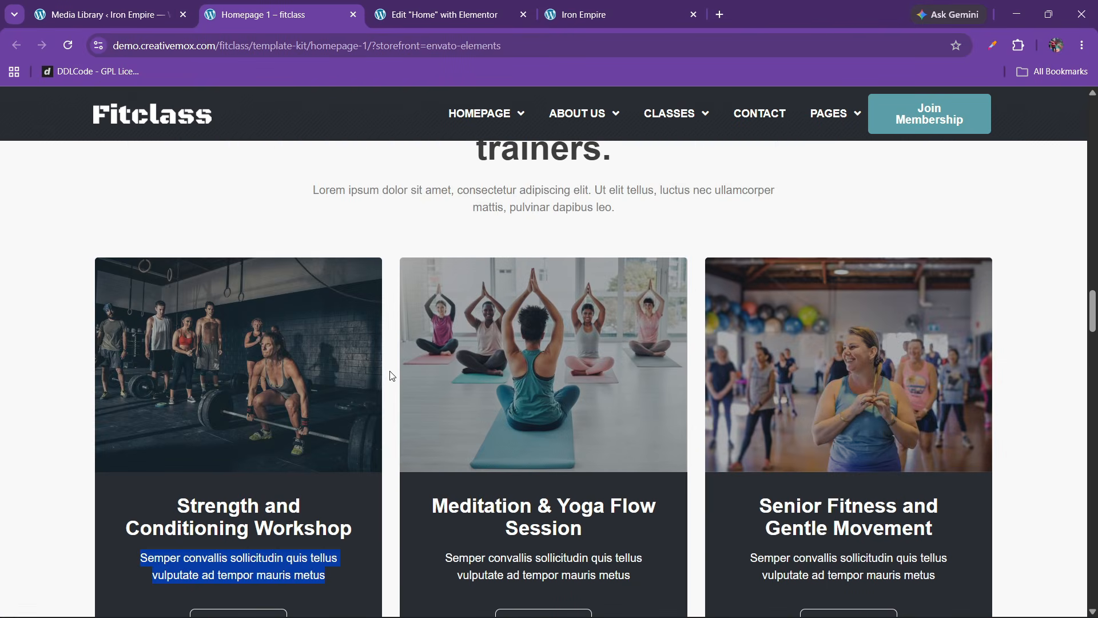
Step: Back in the Elementor editor, replace the second class card's image with service2 from the media library and publish the page
{"action": "key", "text": "ctrl+Tab"}
{"action": "scroll", "coordinate": [540, 341], "scroll_direction": "down", "scroll_amount": 5}
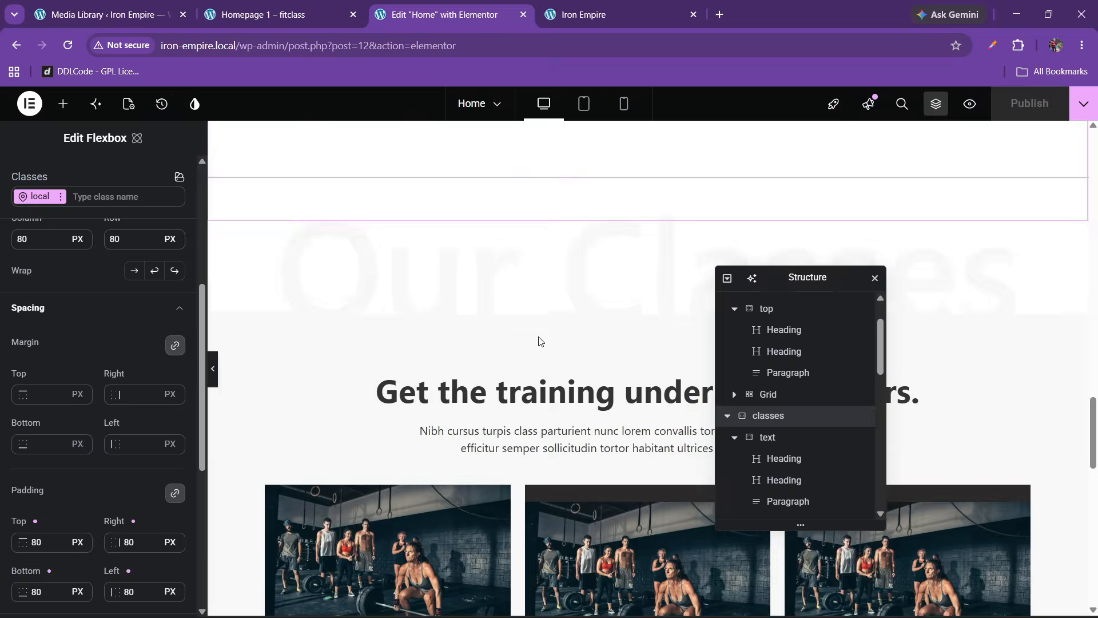
{"action": "scroll", "coordinate": [540, 341], "scroll_direction": "down", "scroll_amount": 3}
{"action": "left_click", "coordinate": [377, 354]}
{"action": "left_click", "coordinate": [114, 317]}
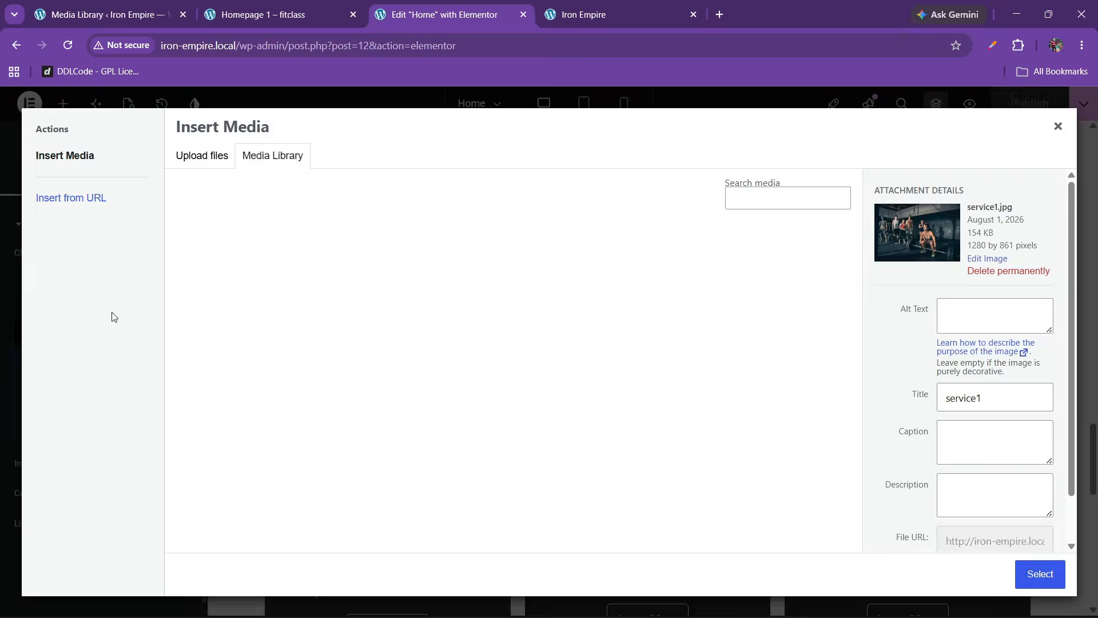
{"action": "left_click", "coordinate": [351, 400]}
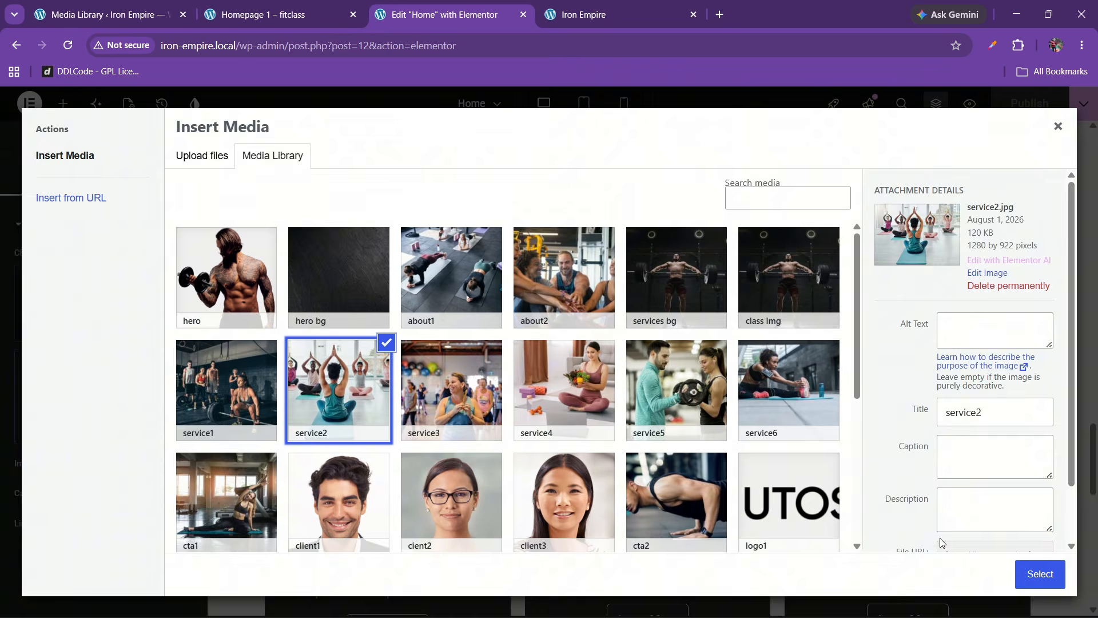
{"action": "left_click", "coordinate": [1040, 574]}
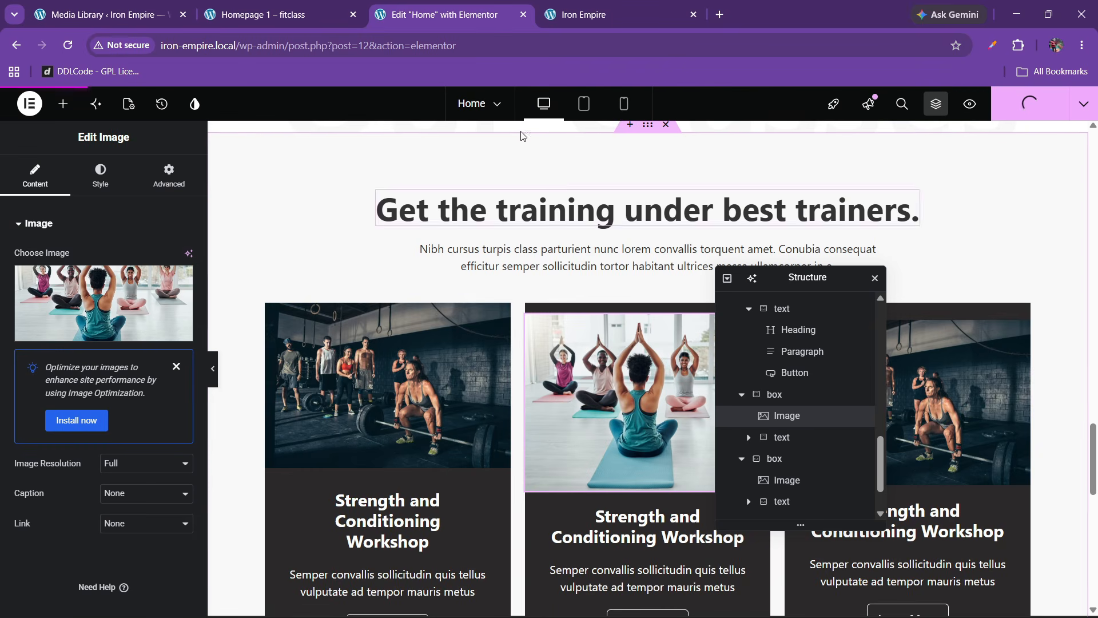
Step: Look through the remaining sections of the fitclass reference page down to the footer and examine the section with four class boxes
{"action": "left_click", "coordinate": [269, 14]}
{"action": "scroll", "coordinate": [494, 410], "scroll_direction": "down", "scroll_amount": 15}
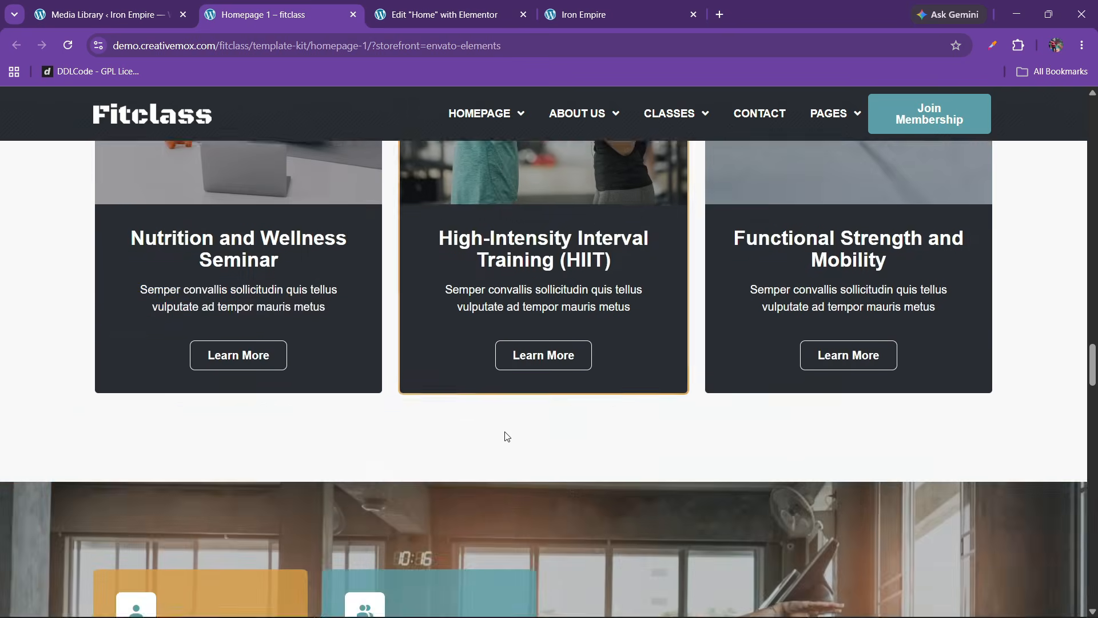
{"action": "scroll", "coordinate": [504, 432], "scroll_direction": "up", "scroll_amount": 5}
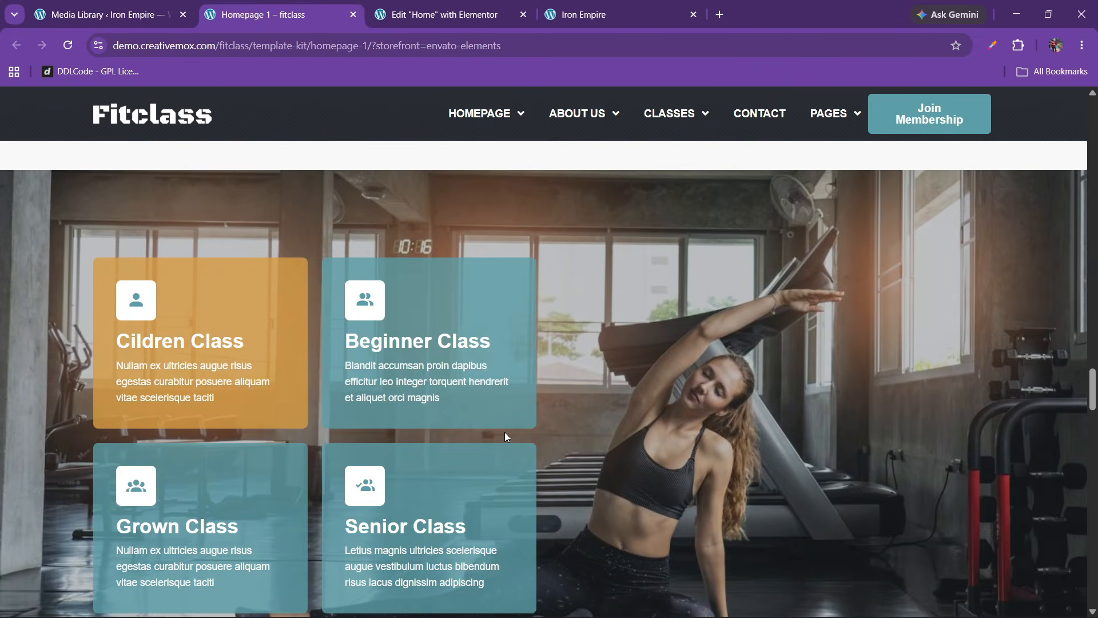
{"action": "scroll", "coordinate": [504, 433], "scroll_direction": "down", "scroll_amount": 5}
{"action": "scroll", "coordinate": [506, 438], "scroll_direction": "down", "scroll_amount": 15}
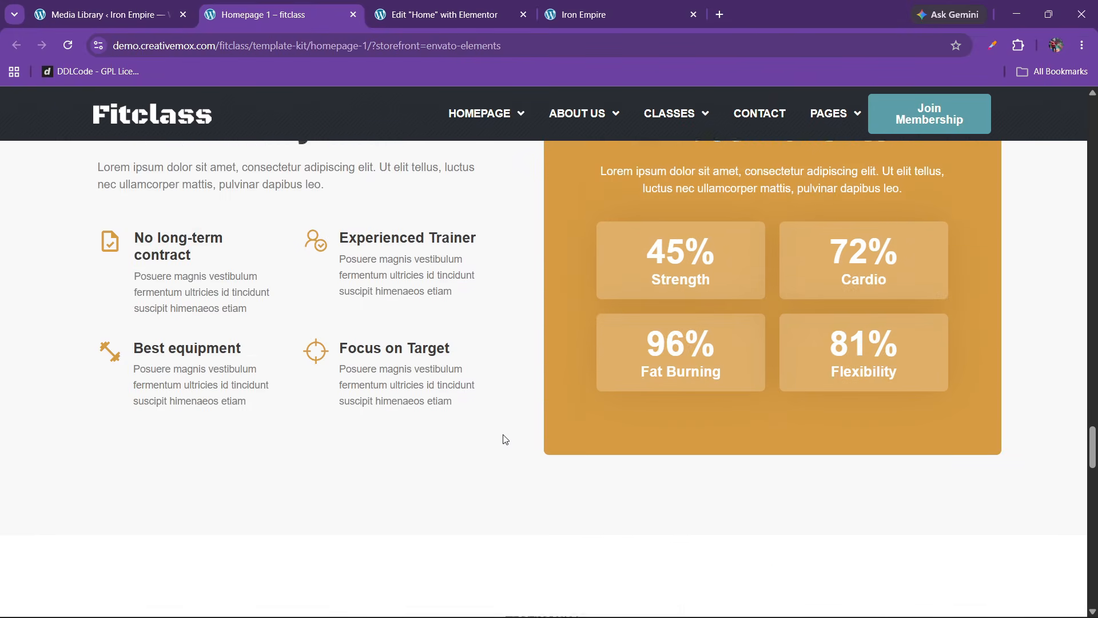
{"action": "scroll", "coordinate": [503, 438], "scroll_direction": "down", "scroll_amount": 15}
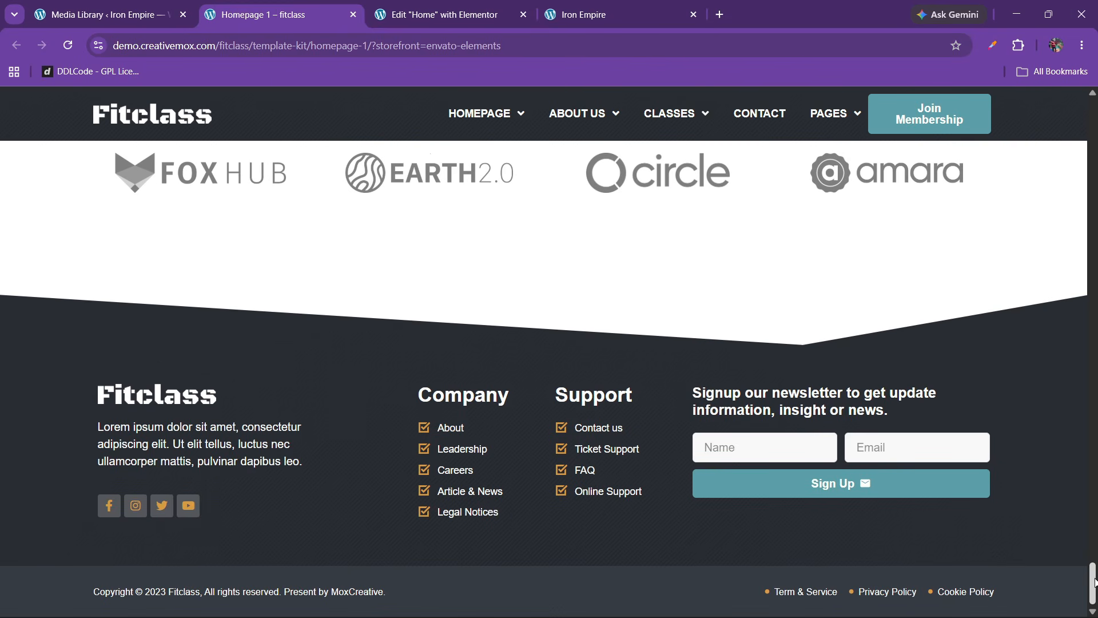
{"action": "scroll", "coordinate": [769, 365], "scroll_direction": "up", "scroll_amount": 20}
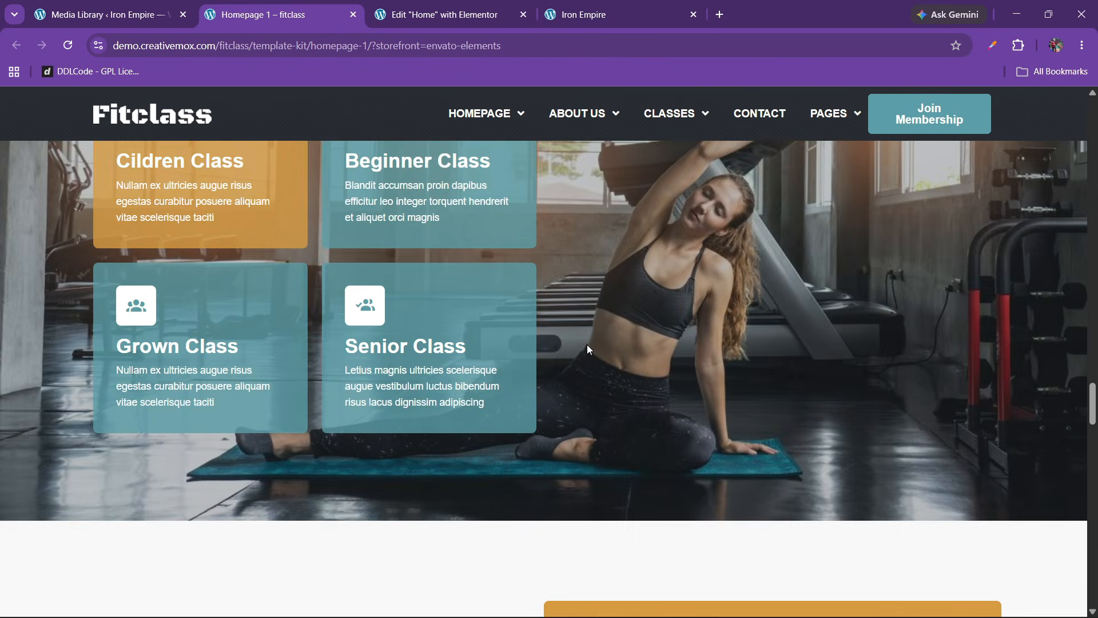
{"action": "scroll", "coordinate": [587, 346], "scroll_direction": "up", "scroll_amount": 2}
{"action": "scroll", "coordinate": [555, 341], "scroll_direction": "up", "scroll_amount": 2}
{"action": "scroll", "coordinate": [579, 341], "scroll_direction": "down", "scroll_amount": 3}
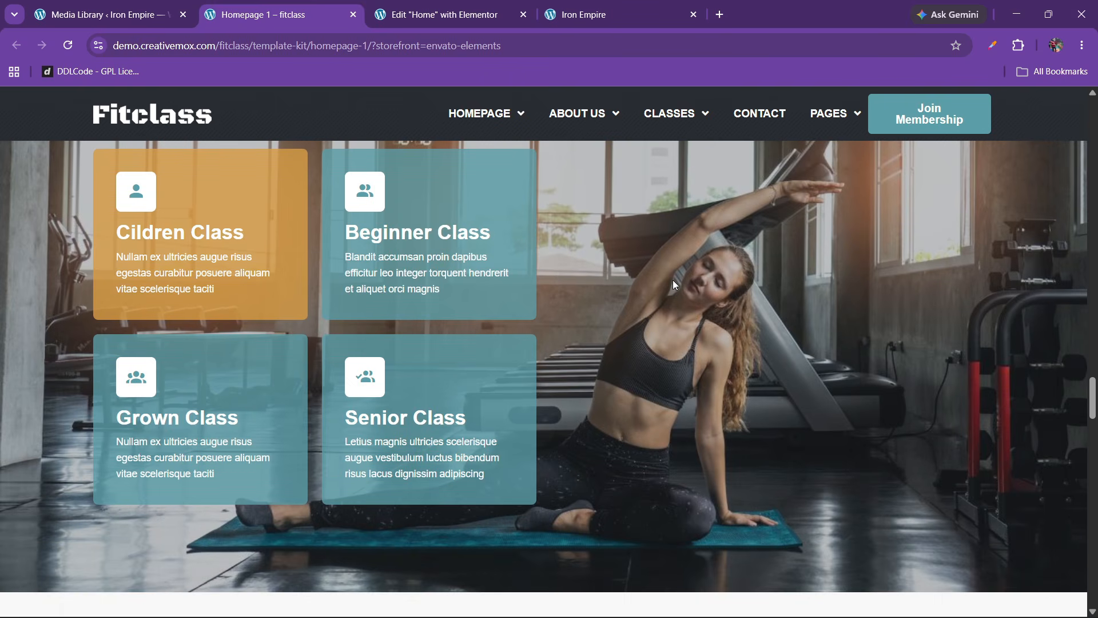
{"action": "scroll", "coordinate": [622, 294], "scroll_direction": "up", "scroll_amount": 3}
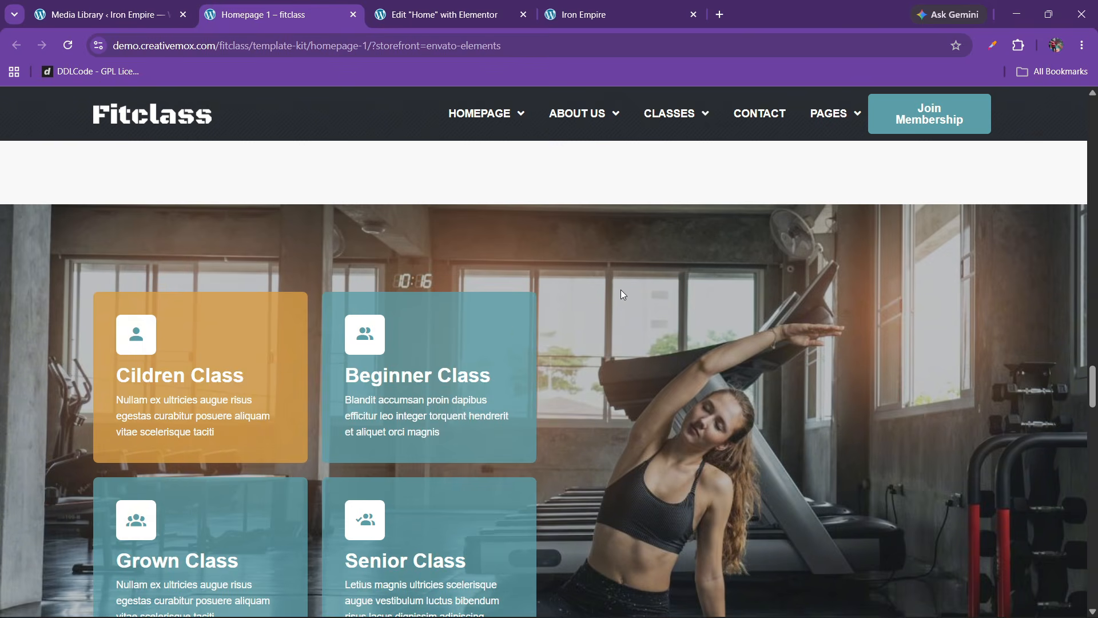
{"action": "scroll", "coordinate": [514, 328], "scroll_direction": "down", "scroll_amount": 1}
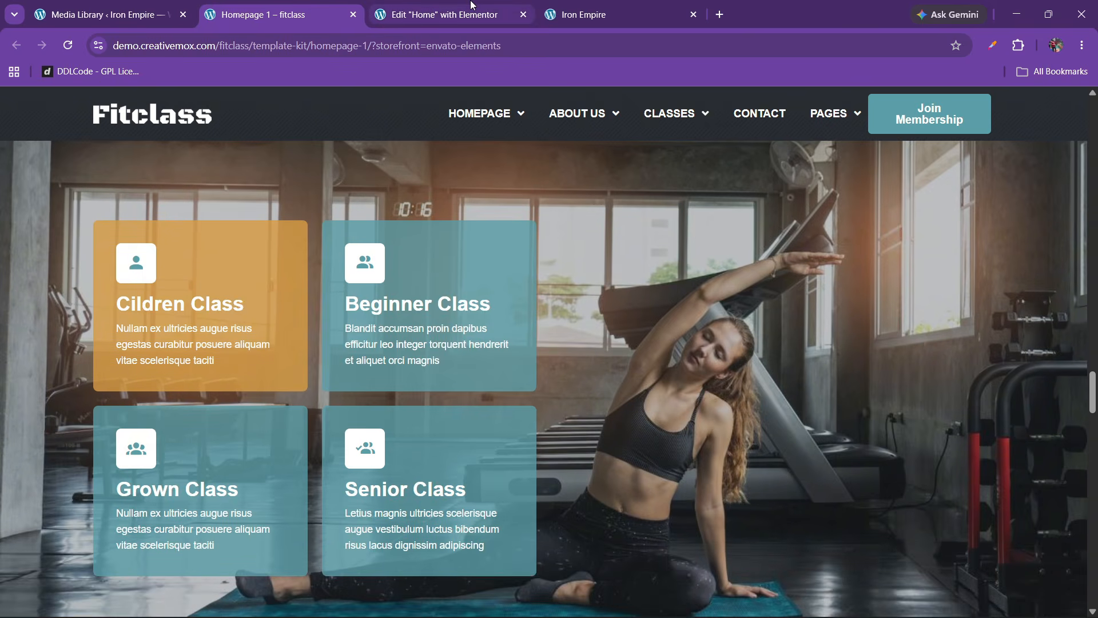
Step: Return to the Elementor editor and add a two-column flexbox container below the class cards section
{"action": "left_click", "coordinate": [472, 7]}
{"action": "scroll", "coordinate": [545, 382], "scroll_direction": "down", "scroll_amount": 8}
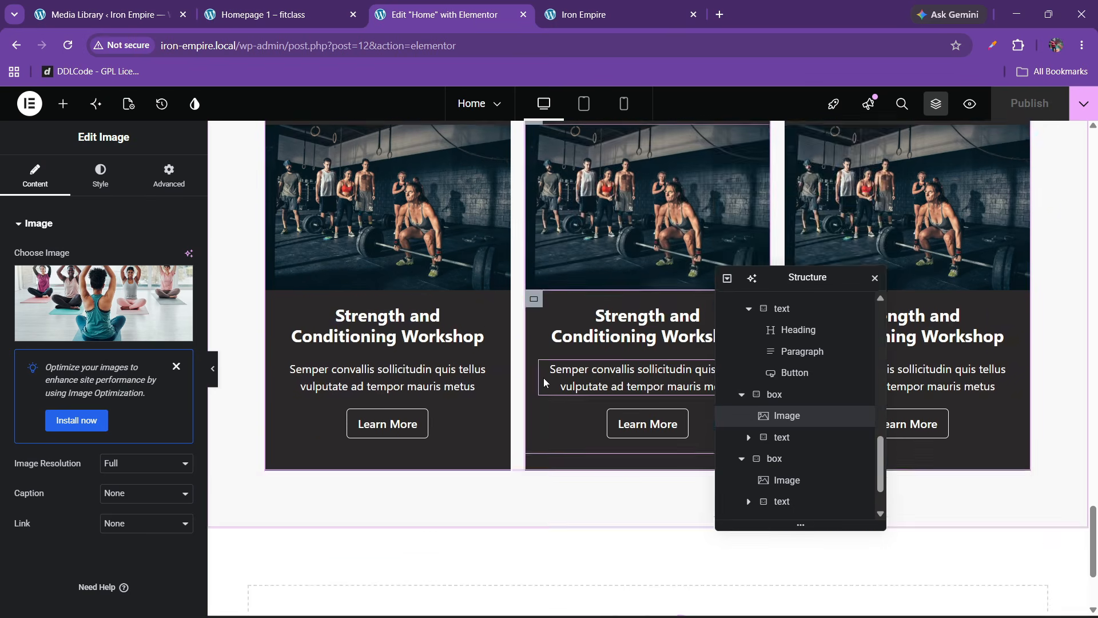
{"action": "scroll", "coordinate": [545, 382], "scroll_direction": "down", "scroll_amount": 3}
{"action": "left_click", "coordinate": [615, 454]}
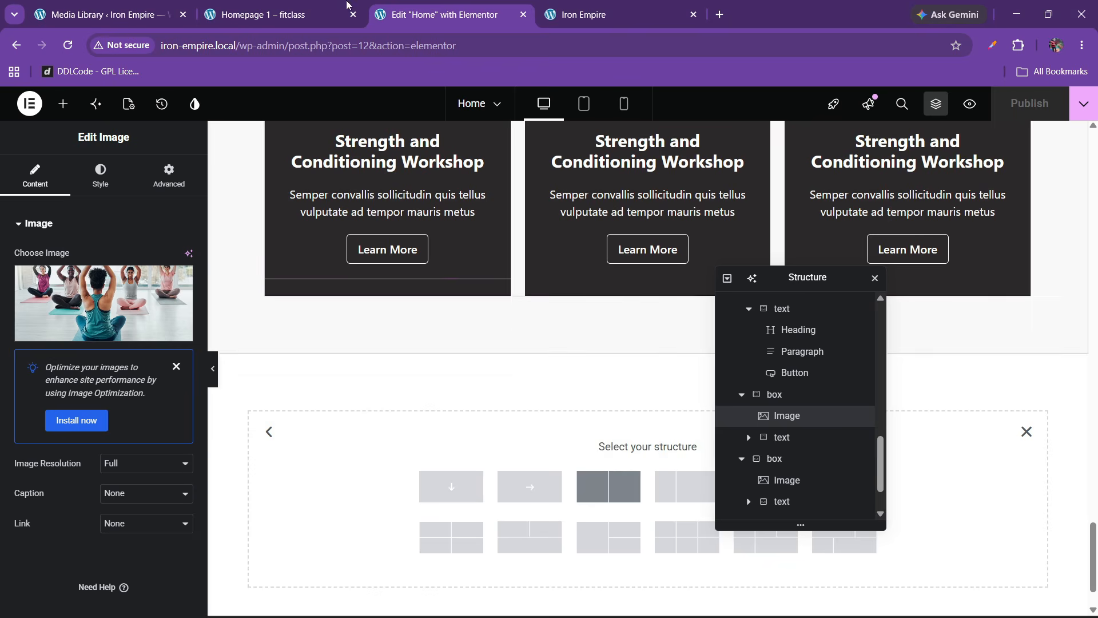
{"action": "left_click", "coordinate": [268, 15]}
{"action": "scroll", "coordinate": [409, 314], "scroll_direction": "up", "scroll_amount": 1}
{"action": "left_click", "coordinate": [440, 15]}
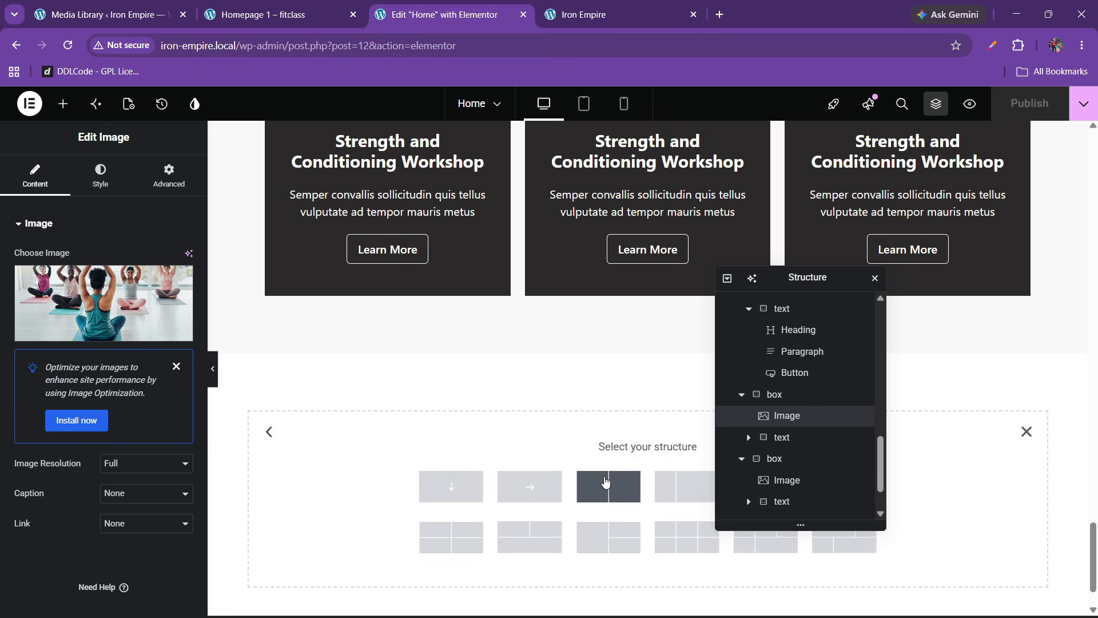
{"action": "left_click", "coordinate": [608, 486]}
Step: Check the four class boxes on the fitclass reference and rename the new two-column container as "classes grids"
{"action": "left_click", "coordinate": [319, 6]}
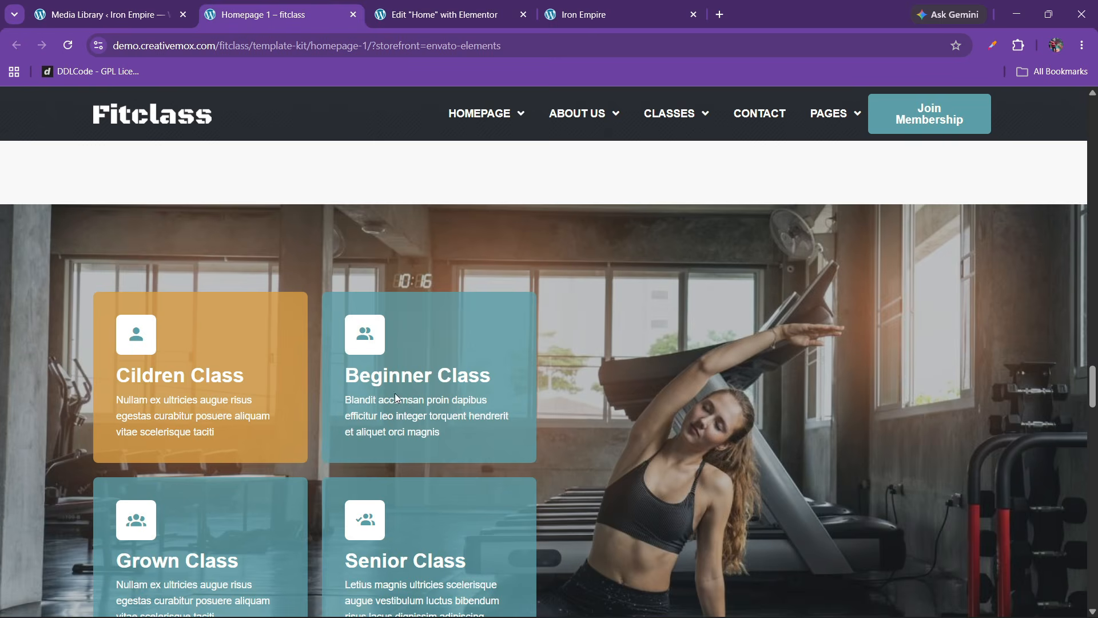
{"action": "left_click", "coordinate": [440, 14]}
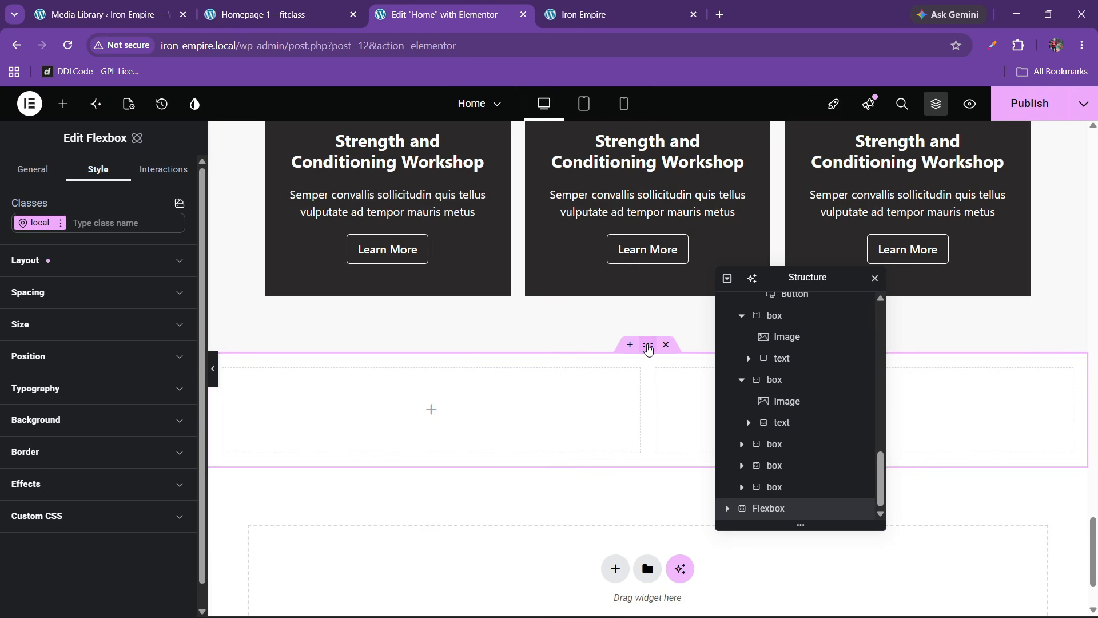
{"action": "left_click", "coordinate": [353, 8]}
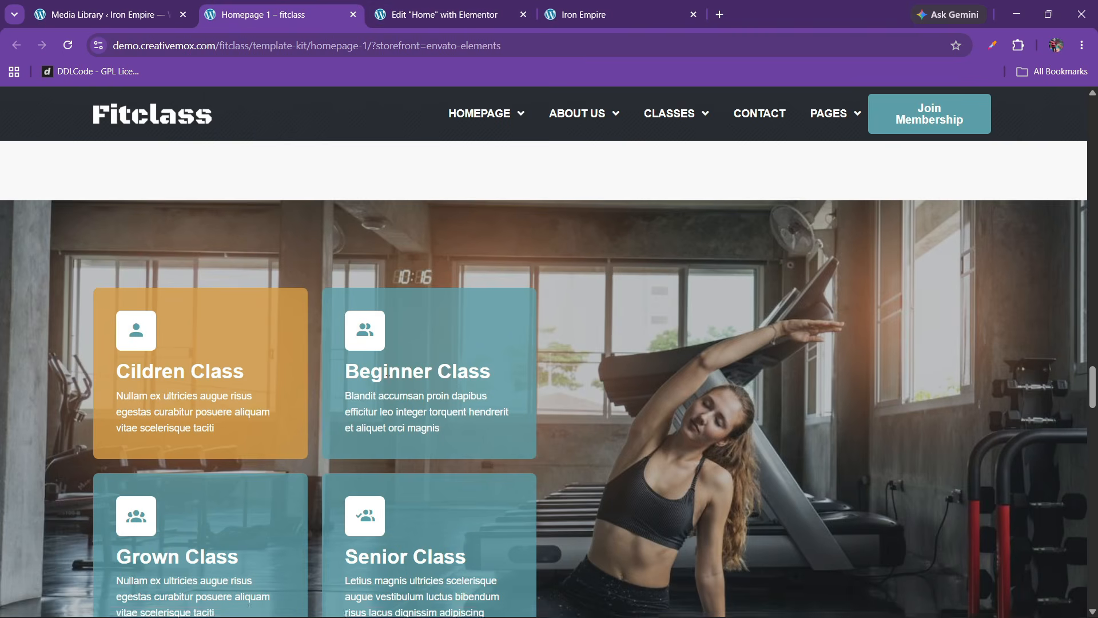
{"action": "scroll", "coordinate": [386, 379], "scroll_direction": "down", "scroll_amount": 1}
{"action": "scroll", "coordinate": [387, 379], "scroll_direction": "up", "scroll_amount": 2}
{"action": "scroll", "coordinate": [387, 379], "scroll_direction": "down", "scroll_amount": 2}
{"action": "left_click", "coordinate": [472, 5]}
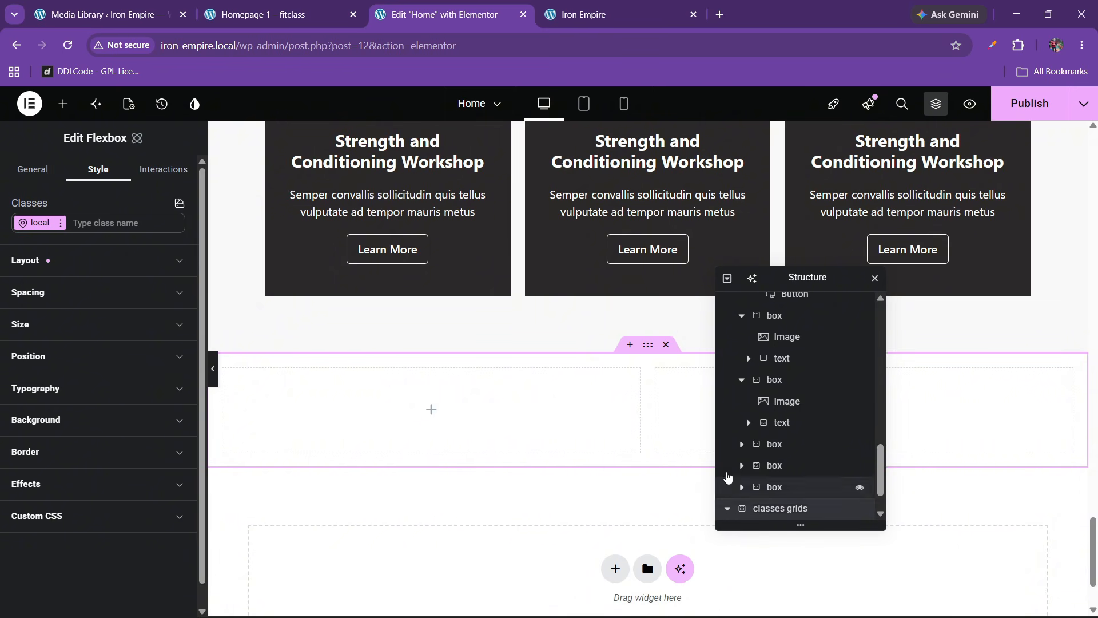
Step: Set the "classes grids" container to space-between justification and centred item alignment, with 80 px padding on all sides
{"action": "left_click", "coordinate": [60, 262]}
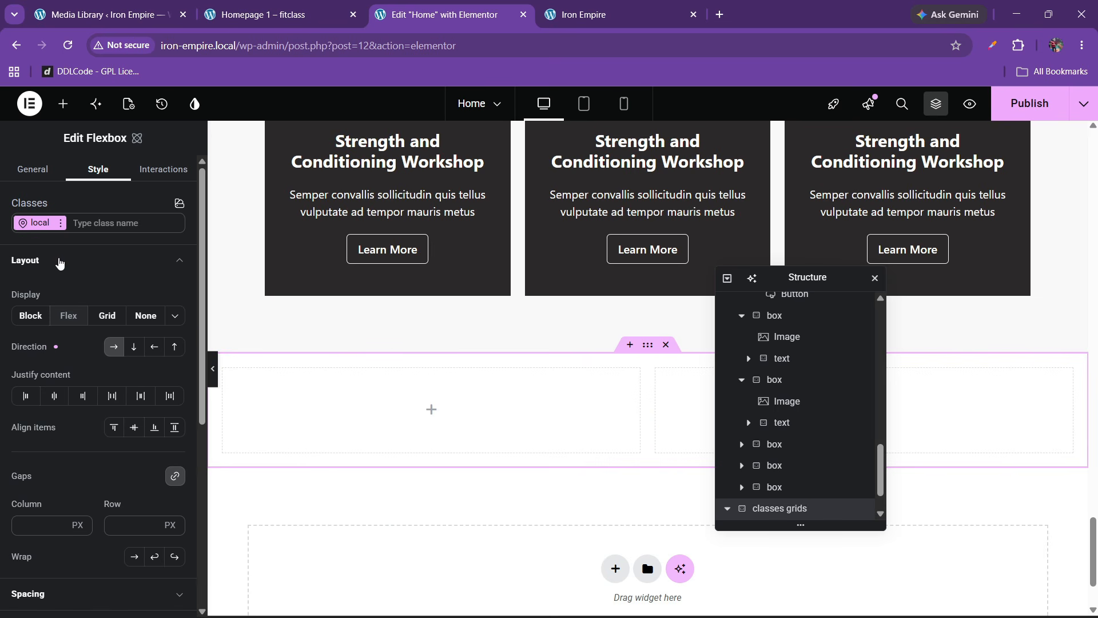
{"action": "left_click", "coordinate": [112, 395]}
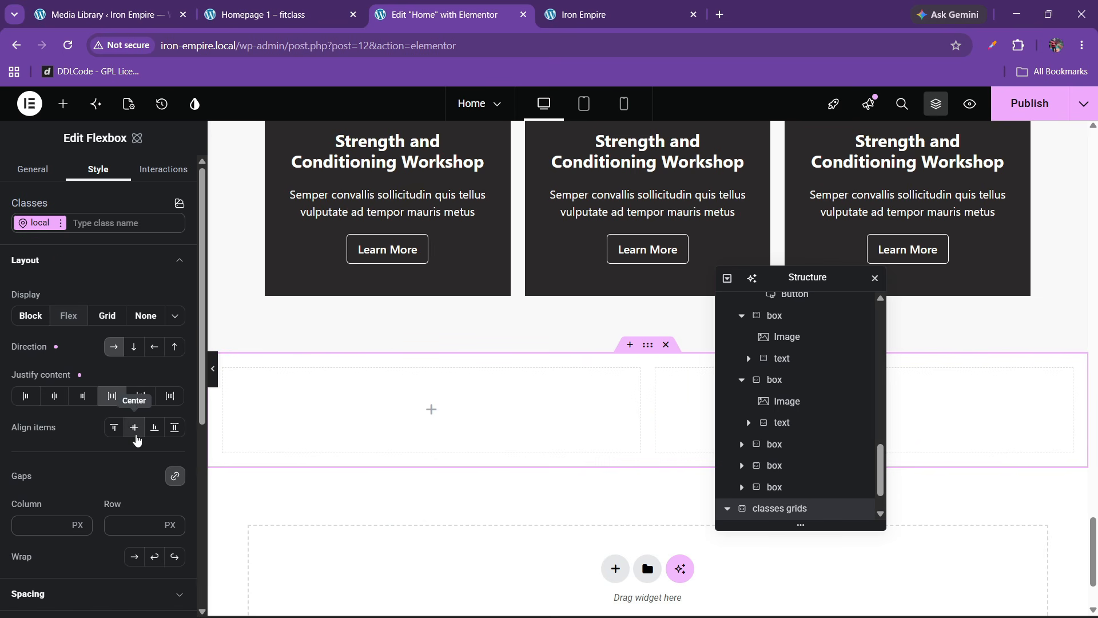
{"action": "left_click", "coordinate": [134, 428]}
{"action": "left_click", "coordinate": [60, 261]}
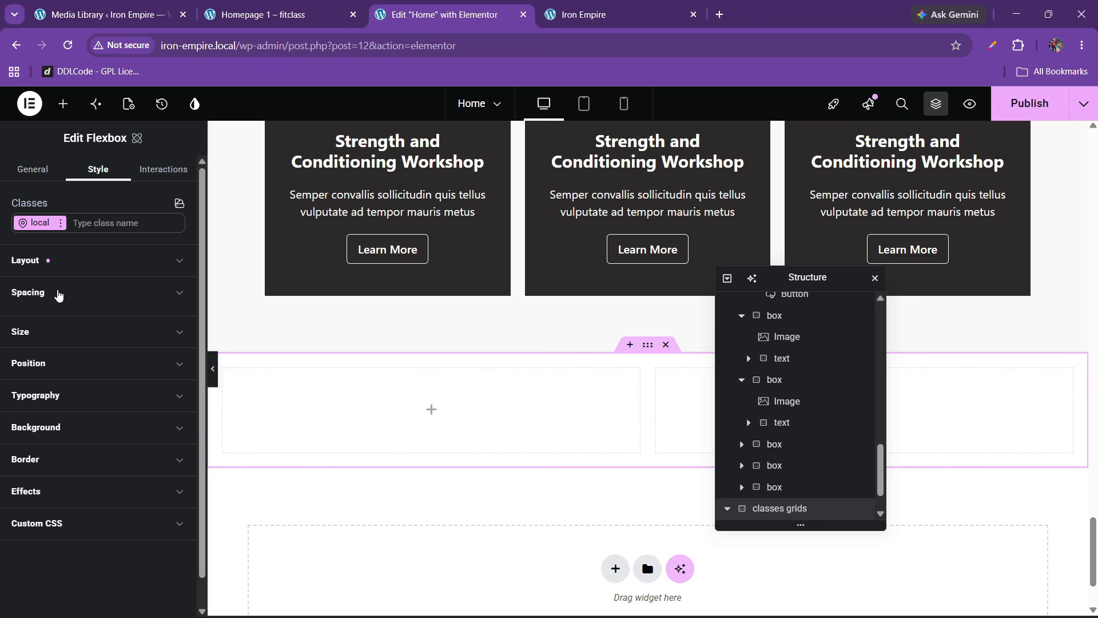
{"action": "left_click", "coordinate": [59, 292]}
{"action": "left_click", "coordinate": [41, 533]}
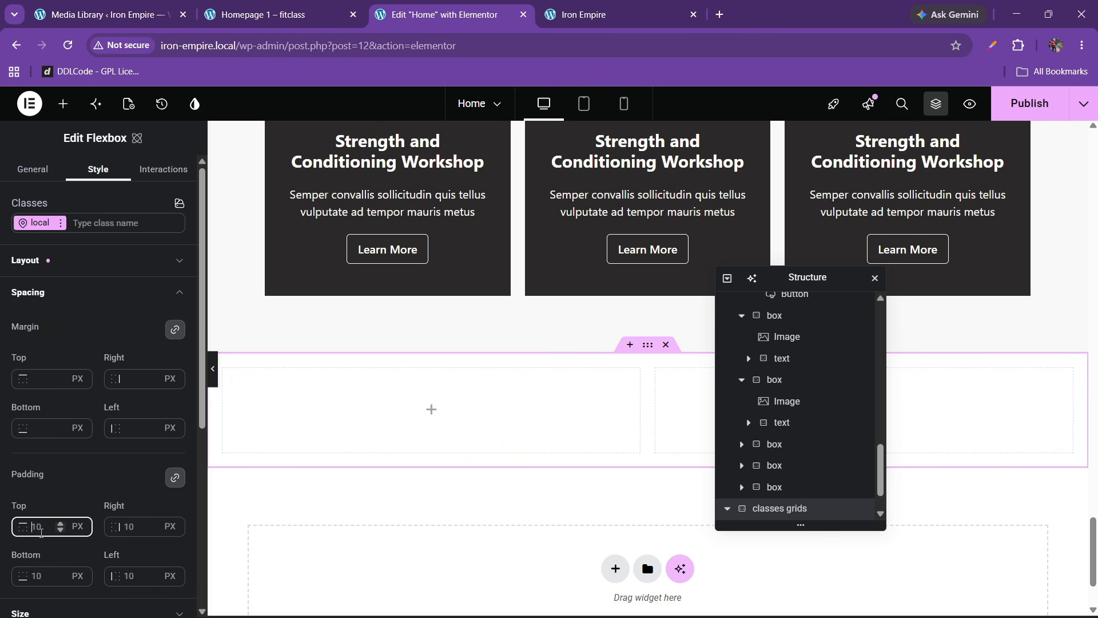
{"action": "type", "text": "80"}
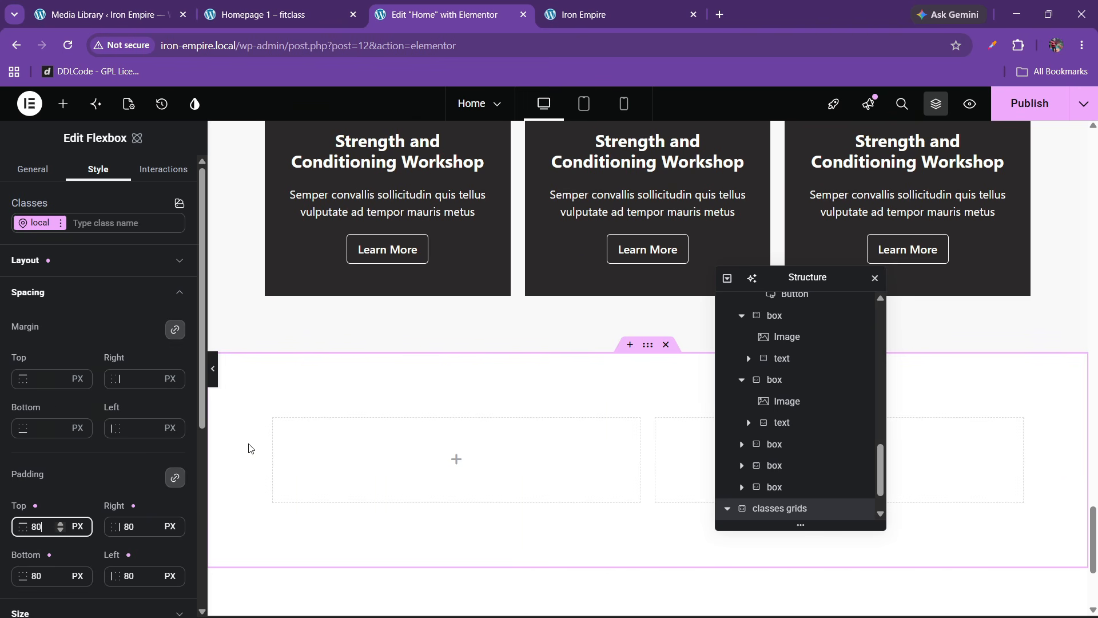
Step: Rename the first inner flexbox of "classes grids" as "grid" and the second one as "none"
{"action": "left_click", "coordinate": [274, 424]}
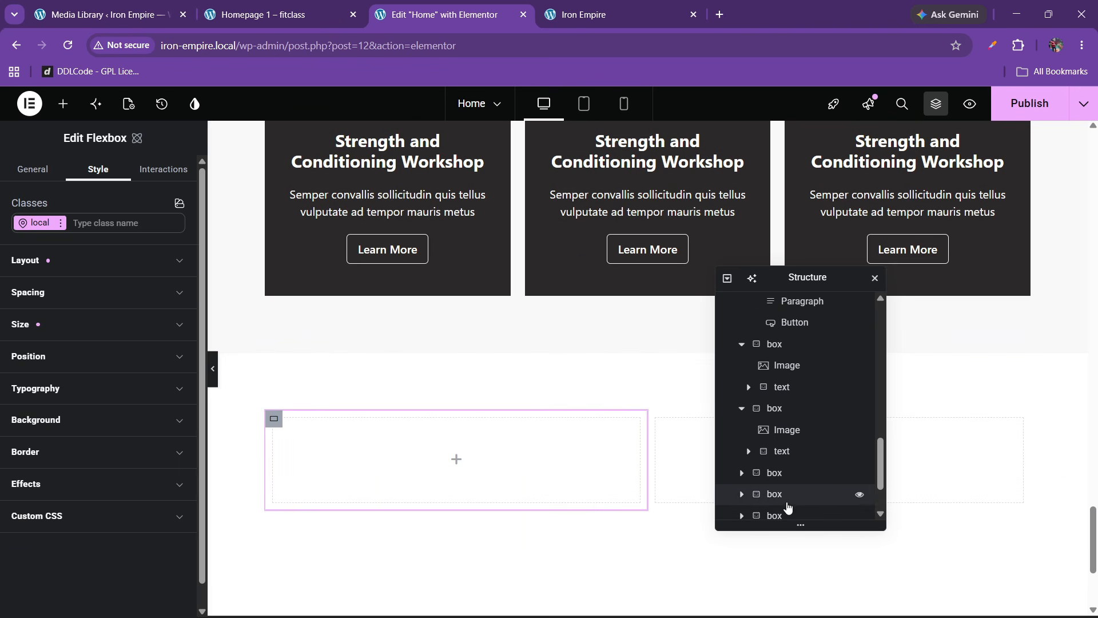
{"action": "scroll", "coordinate": [791, 503], "scroll_direction": "down", "scroll_amount": 2}
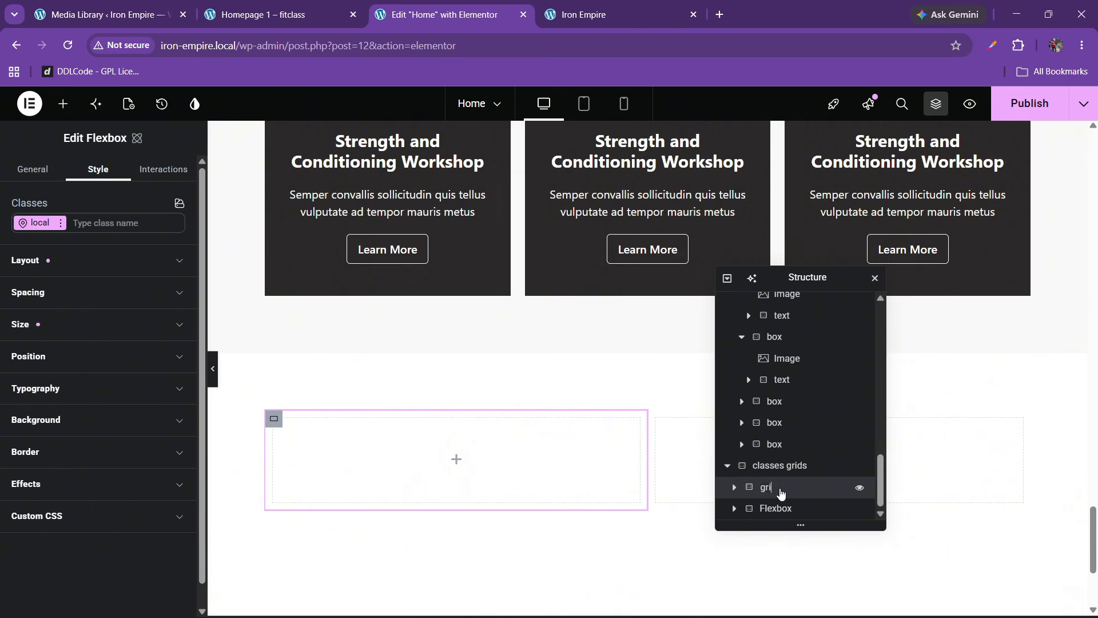
{"action": "double_click", "coordinate": [776, 509]}
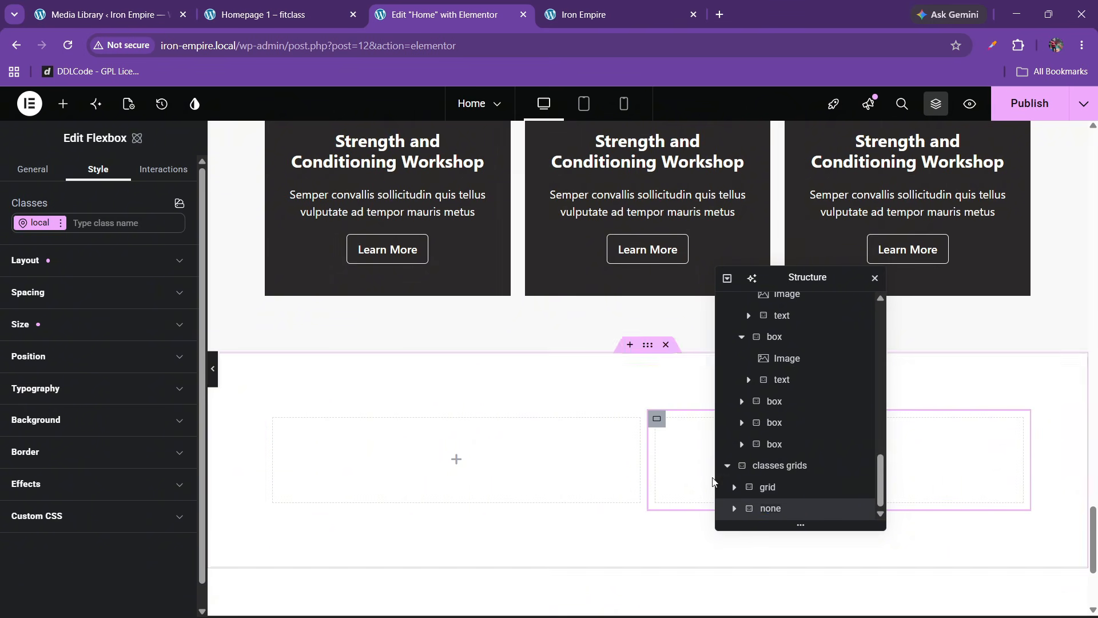
Step: Set the padding of both inner containers, "grid" and "none", to 0 px on all sides
{"action": "left_click", "coordinate": [767, 487]}
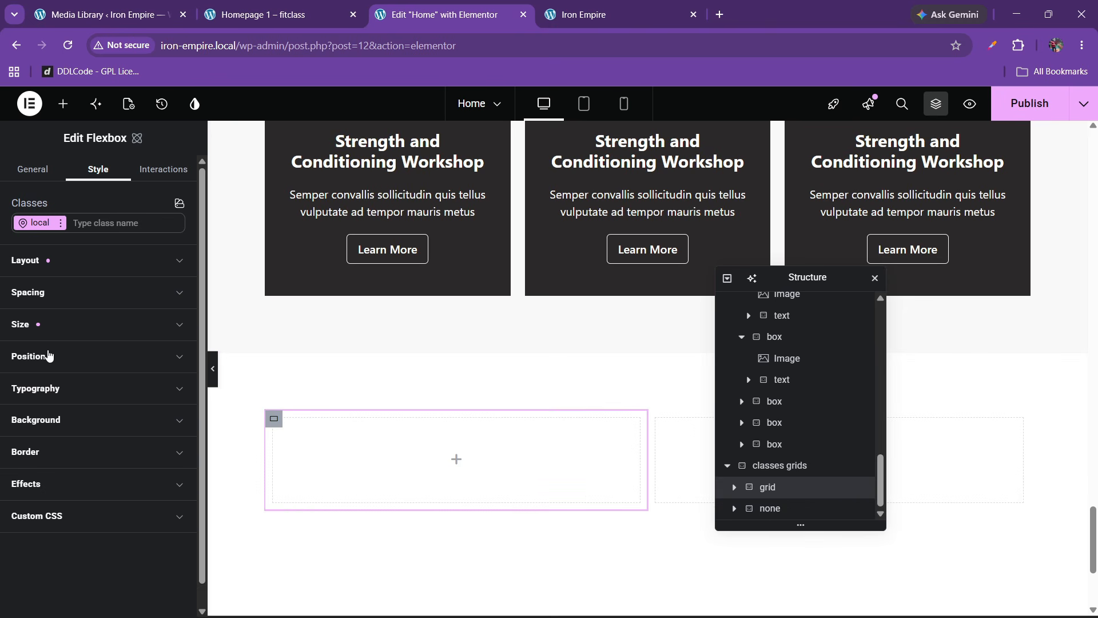
{"action": "left_click", "coordinate": [53, 292]}
{"action": "scroll", "coordinate": [45, 355], "scroll_direction": "down", "scroll_amount": 3}
{"action": "left_click", "coordinate": [40, 389]}
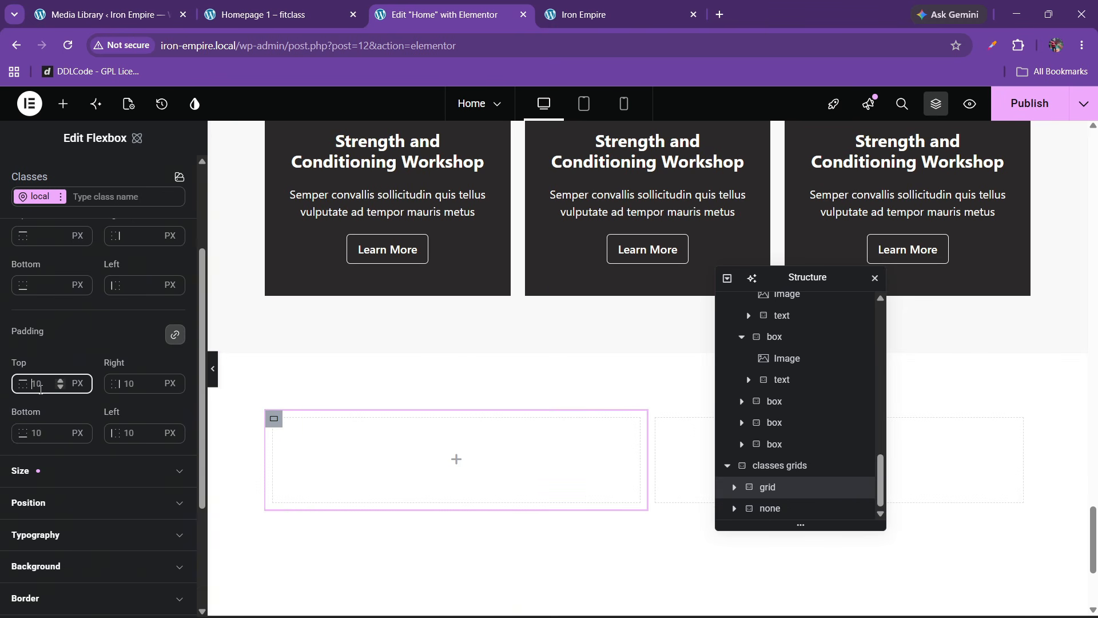
{"action": "type", "text": "0"}
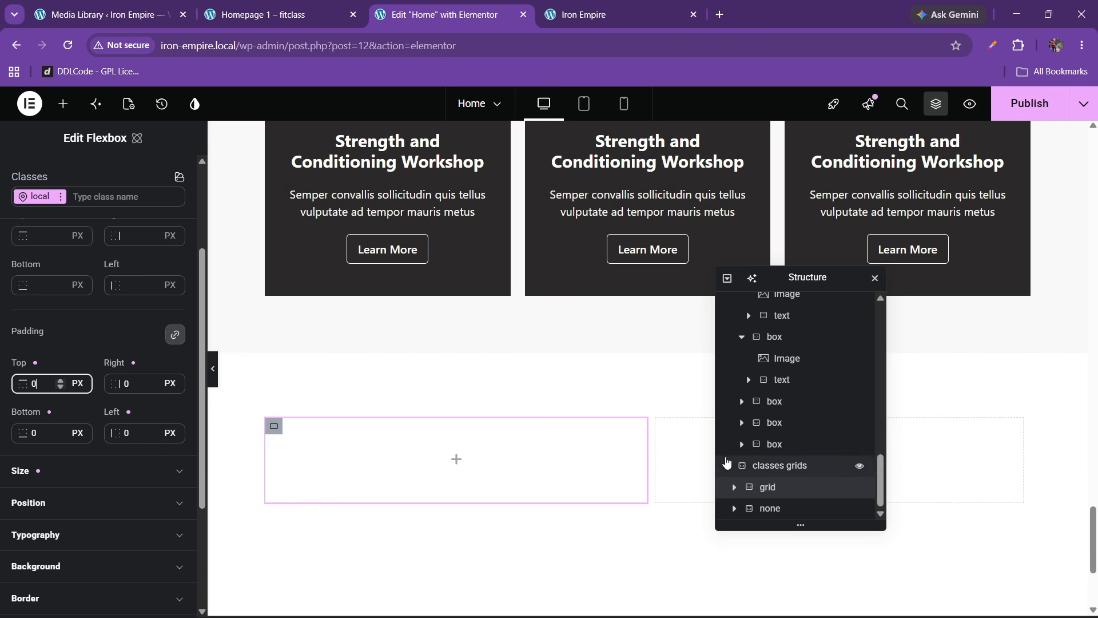
{"action": "left_click", "coordinate": [772, 509]}
{"action": "left_click", "coordinate": [46, 307]}
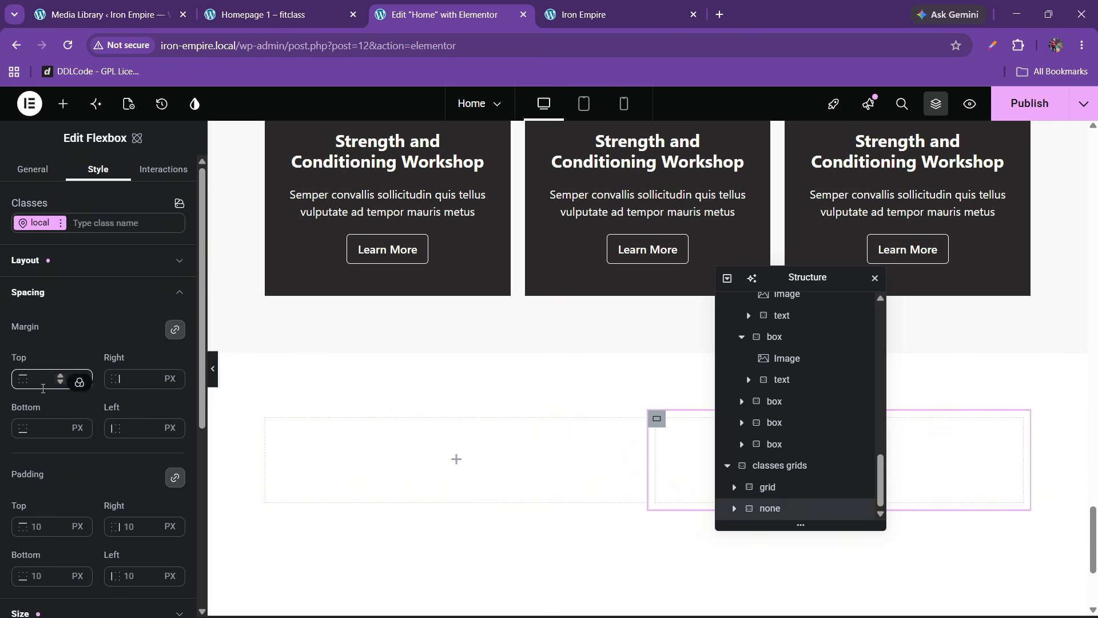
{"action": "left_click", "coordinate": [37, 518]}
{"action": "type", "text": "0"}
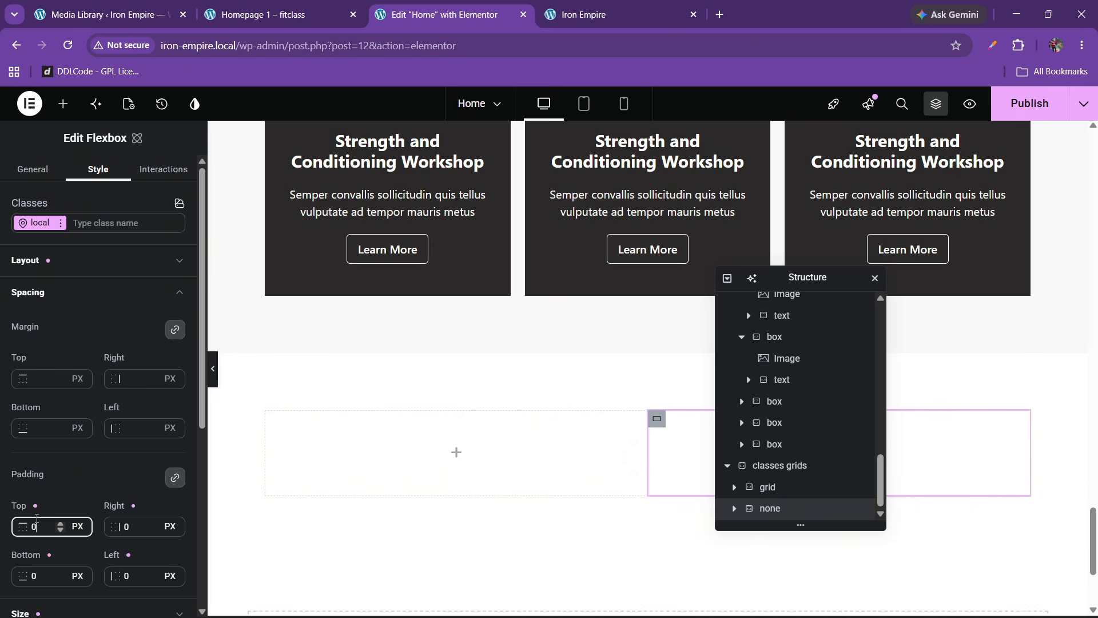
Step: Set the column and row gaps of the "classes grids" container to 0 px
{"action": "left_click", "coordinate": [773, 471]}
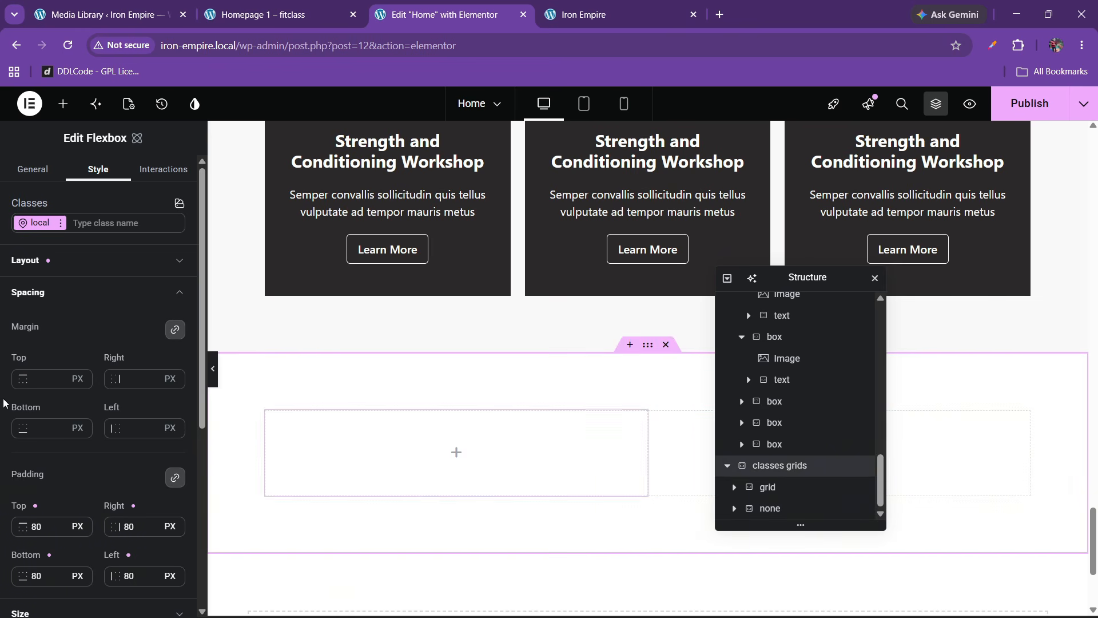
{"action": "scroll", "coordinate": [50, 335], "scroll_direction": "down", "scroll_amount": 3}
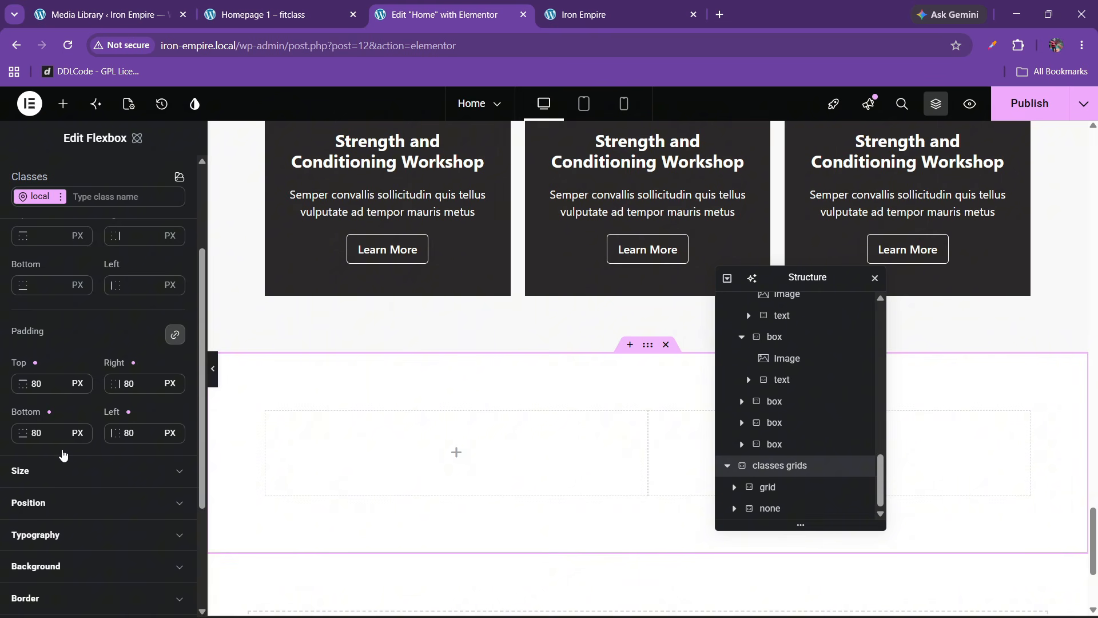
{"action": "scroll", "coordinate": [63, 455], "scroll_direction": "up", "scroll_amount": 3}
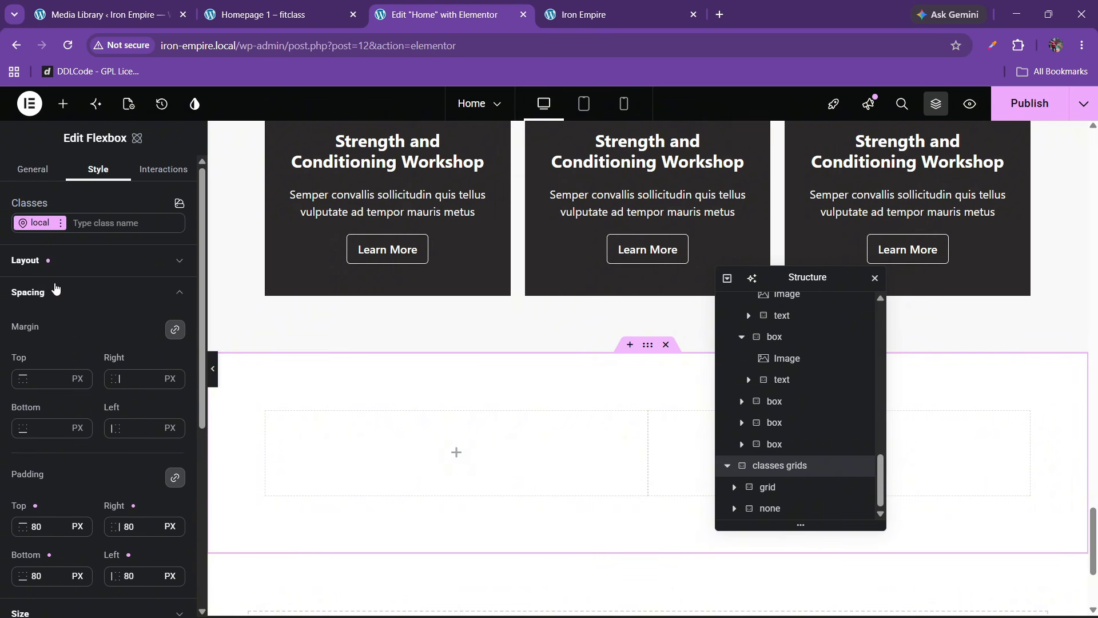
{"action": "left_click", "coordinate": [56, 269]}
{"action": "left_click", "coordinate": [122, 520]}
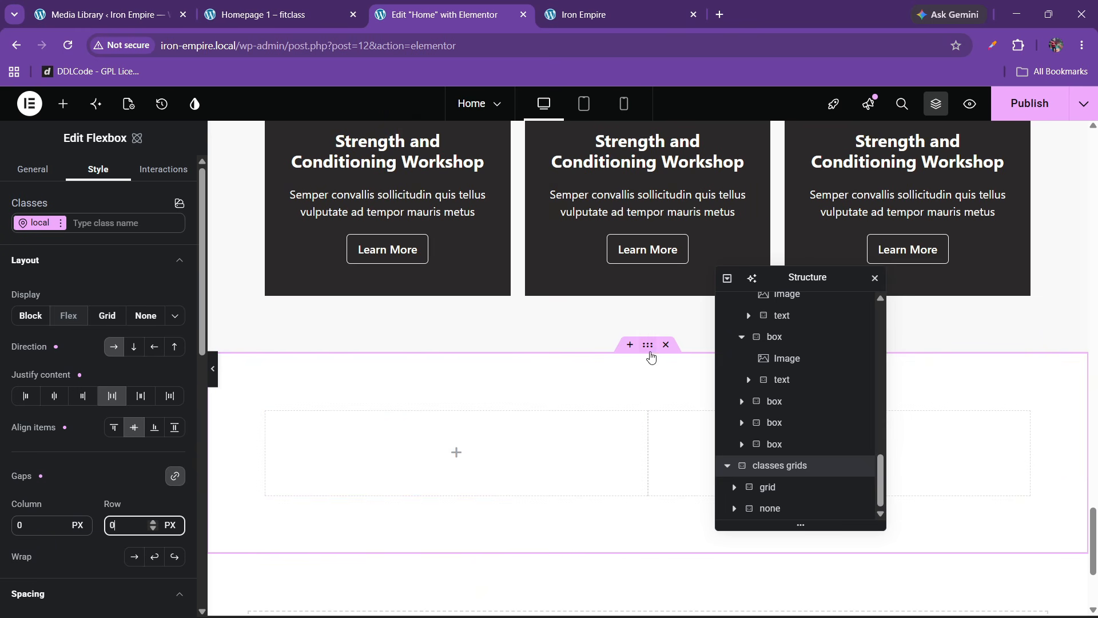
Step: Add a background image overlay to the "classes grids" container using cta1 from the media library
{"action": "scroll", "coordinate": [51, 350], "scroll_direction": "down", "scroll_amount": 2}
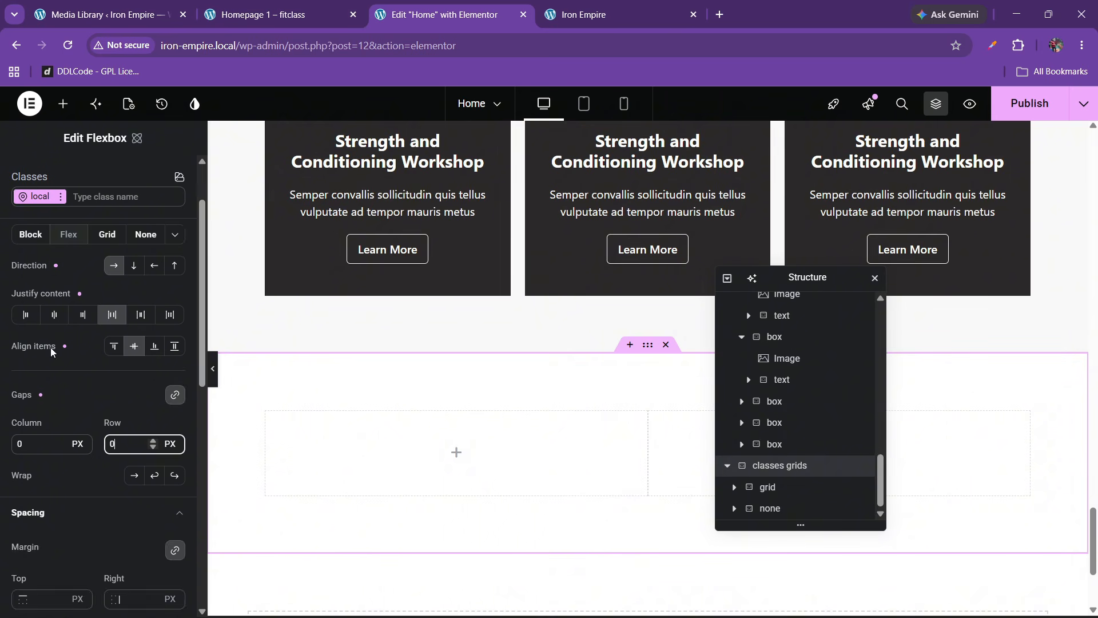
{"action": "scroll", "coordinate": [51, 348], "scroll_direction": "up", "scroll_amount": 2}
{"action": "left_click", "coordinate": [44, 260]}
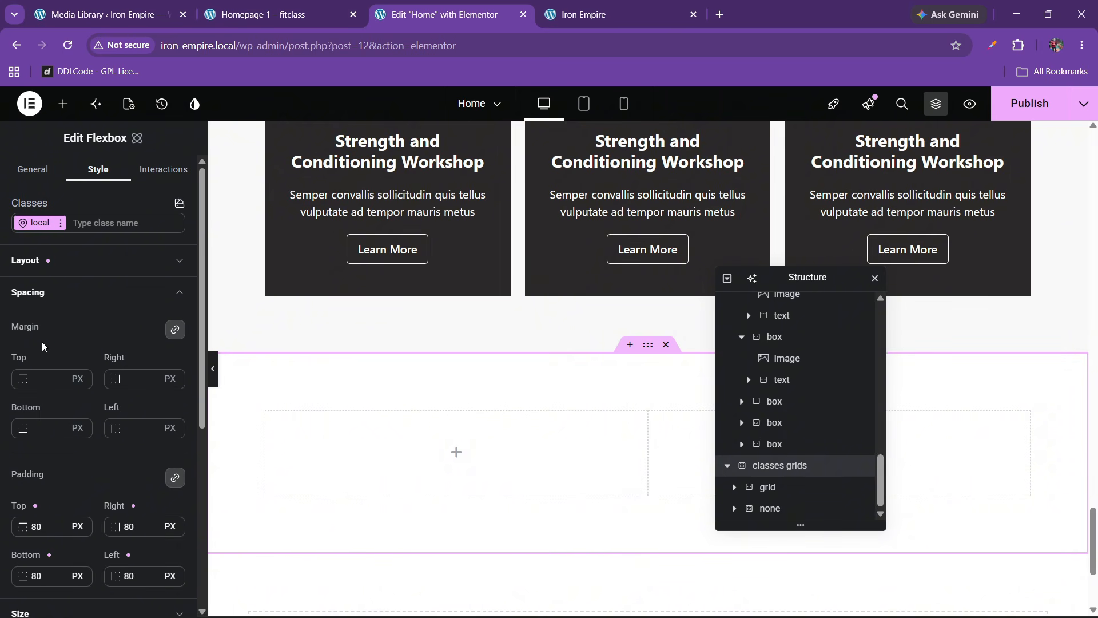
{"action": "left_click", "coordinate": [44, 294]}
{"action": "left_click", "coordinate": [46, 421]}
{"action": "scroll", "coordinate": [46, 424], "scroll_direction": "down", "scroll_amount": 3}
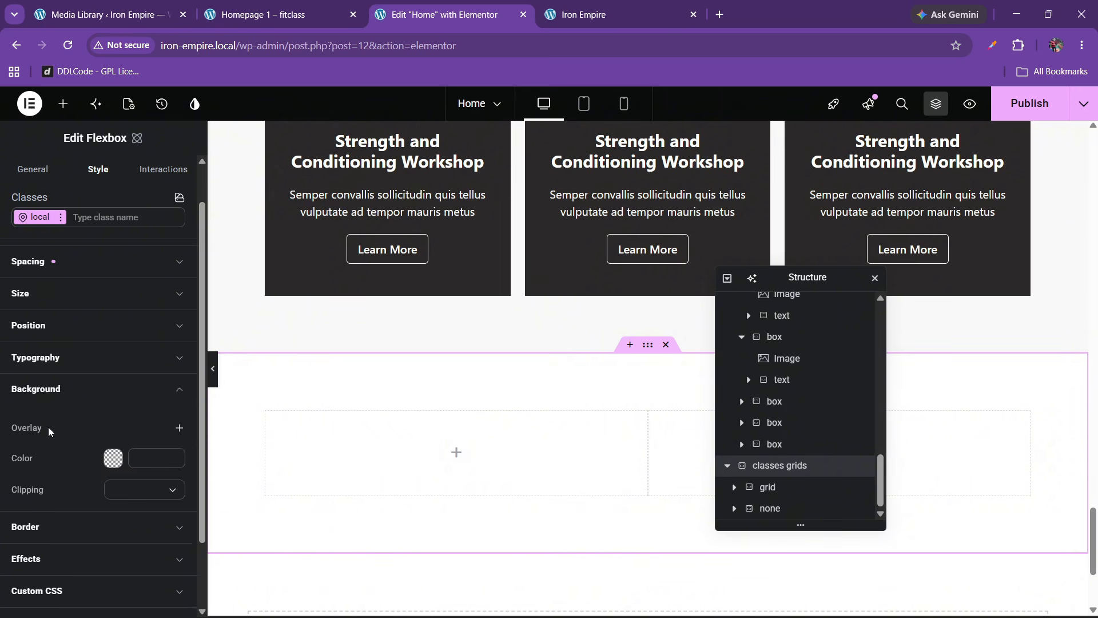
{"action": "left_click", "coordinate": [177, 327]}
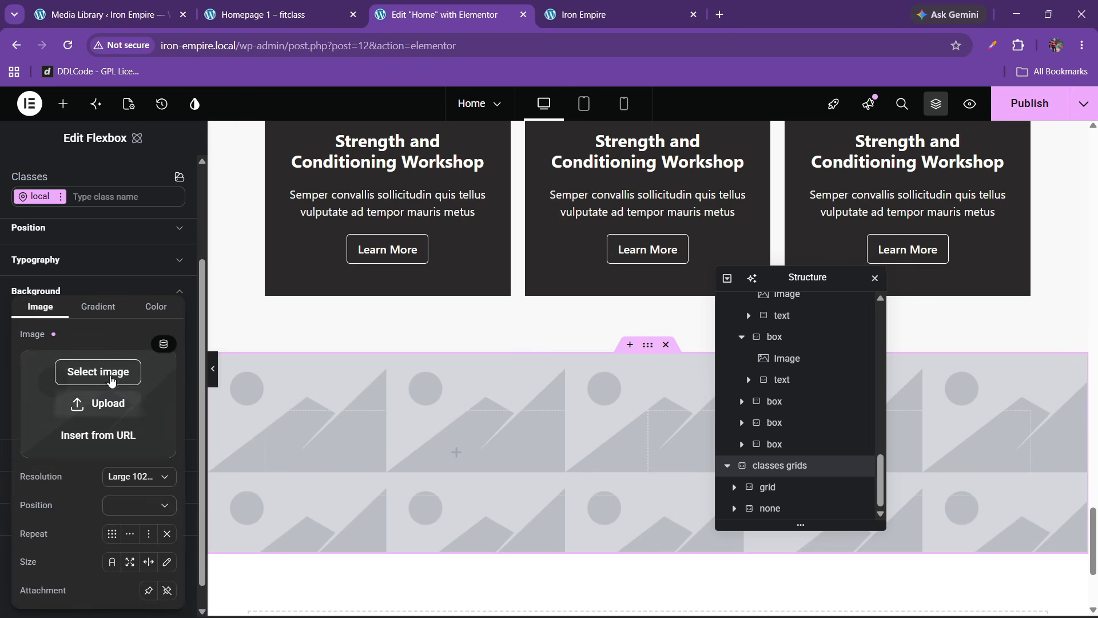
{"action": "left_click", "coordinate": [121, 372]}
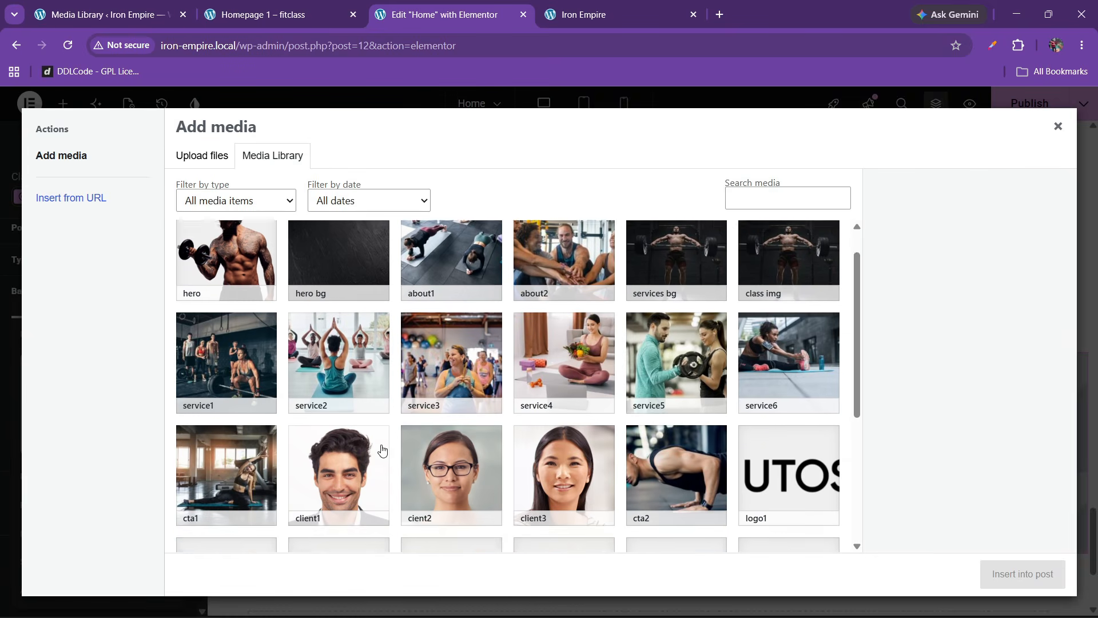
{"action": "scroll", "coordinate": [379, 448], "scroll_direction": "down", "scroll_amount": 4}
{"action": "scroll", "coordinate": [378, 387], "scroll_direction": "down", "scroll_amount": 1}
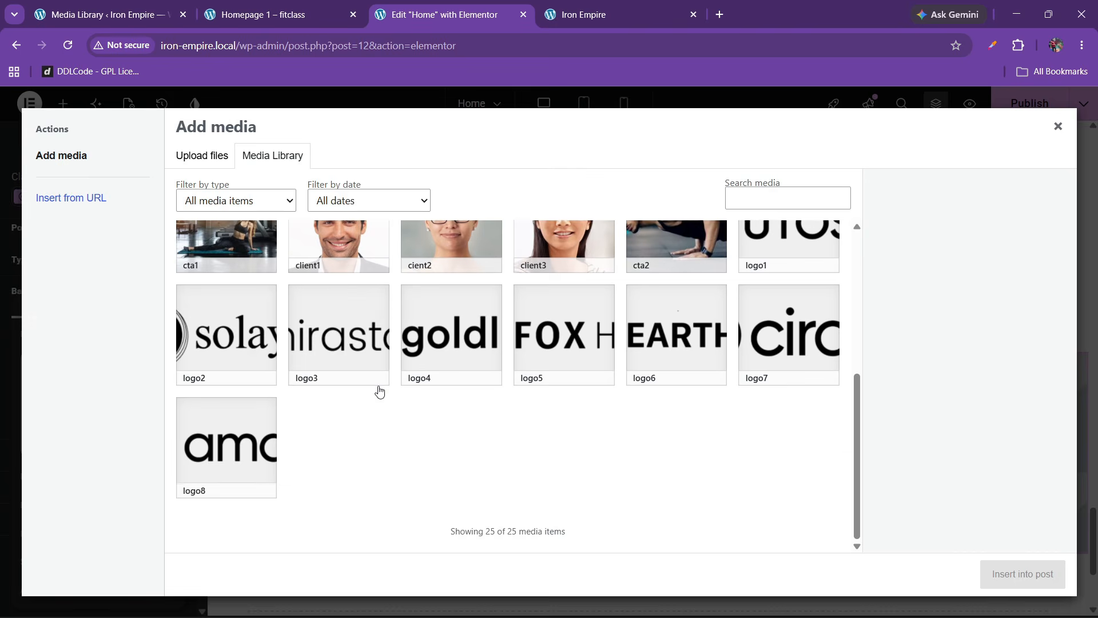
{"action": "scroll", "coordinate": [377, 387], "scroll_direction": "up", "scroll_amount": 5}
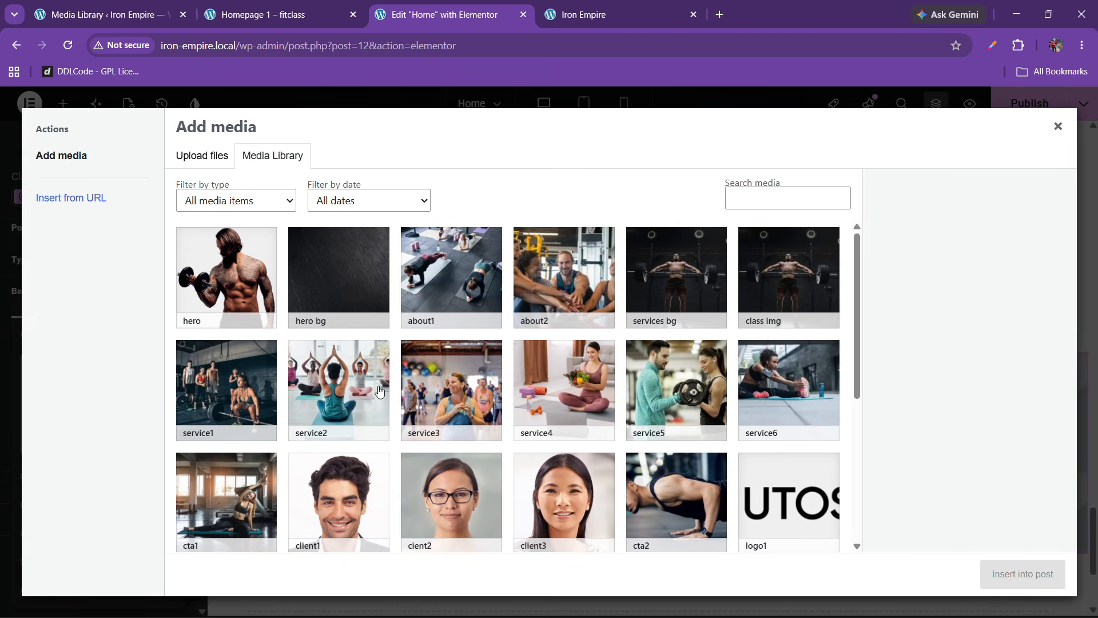
{"action": "left_click", "coordinate": [249, 513]}
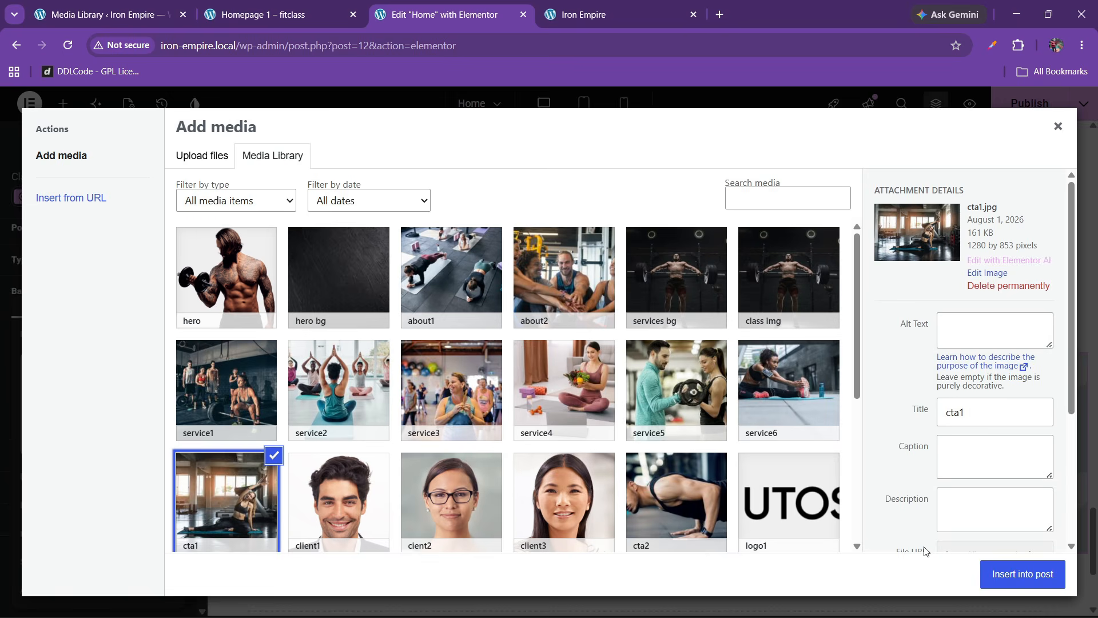
{"action": "left_click", "coordinate": [998, 574]}
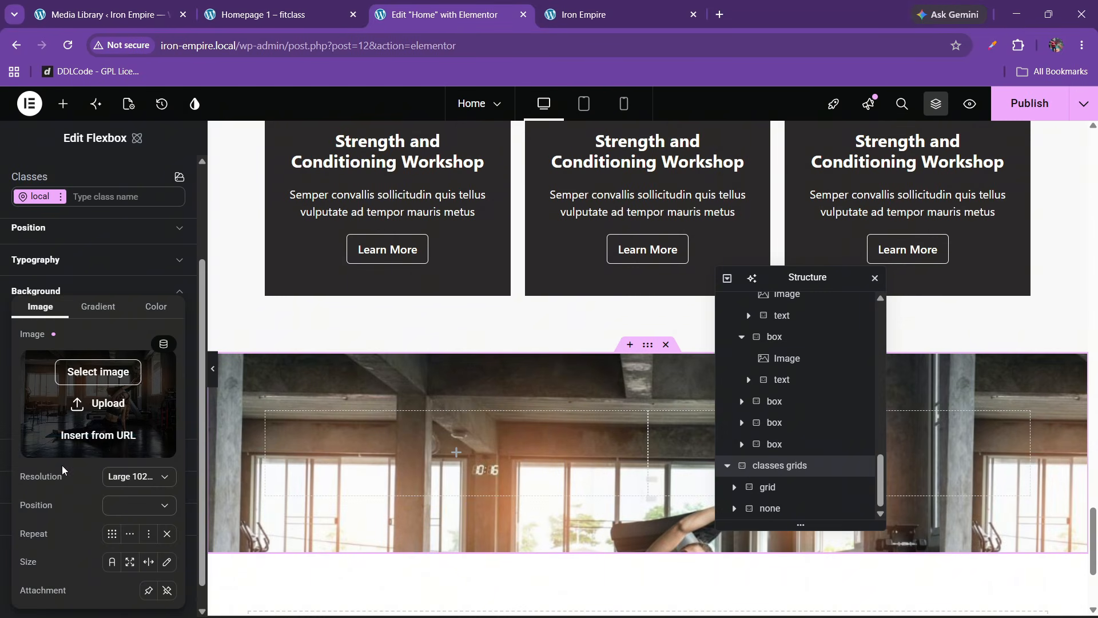
Step: Set the classes grids section's background image to Full resolution, Center center position and Cover size
{"action": "left_click", "coordinate": [151, 474]}
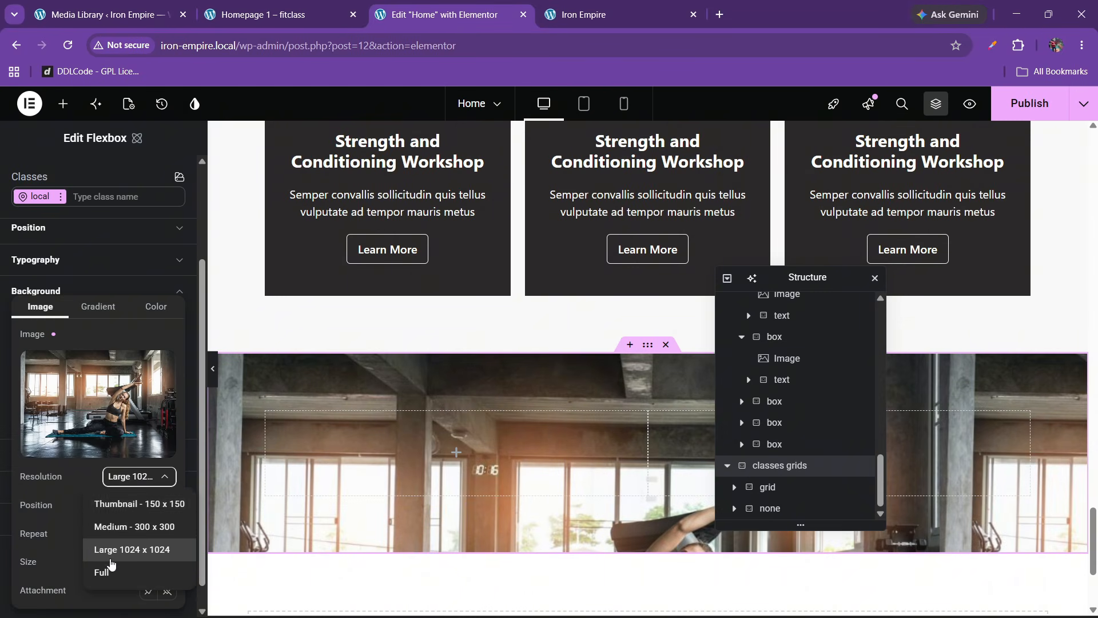
{"action": "left_click", "coordinate": [110, 557]}
{"action": "left_click", "coordinate": [135, 478]}
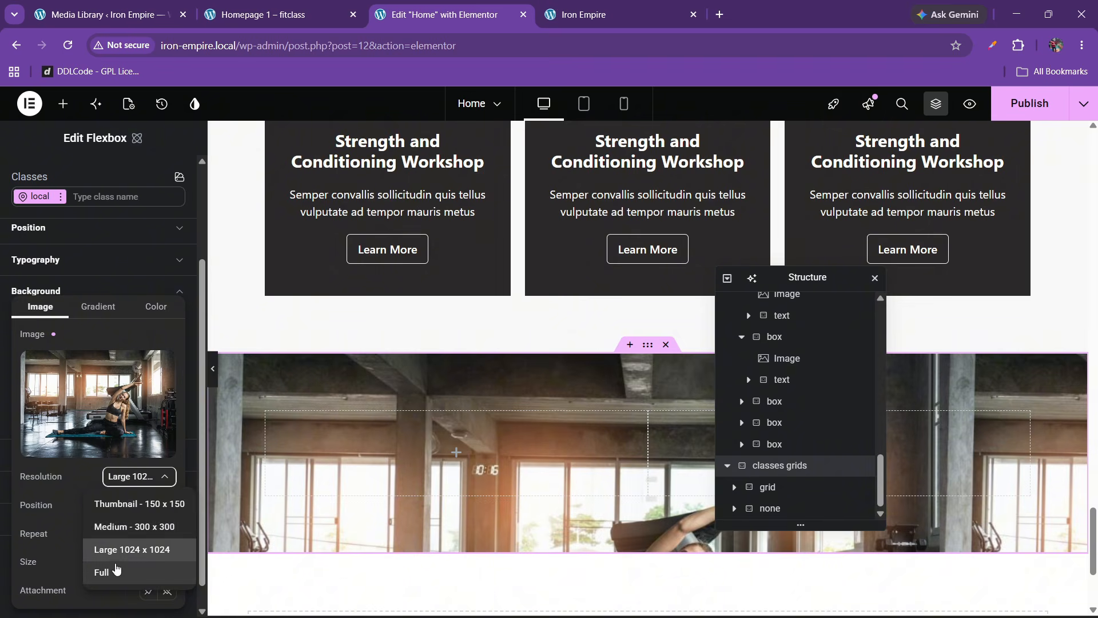
{"action": "left_click", "coordinate": [114, 570]}
{"action": "left_click", "coordinate": [139, 504]}
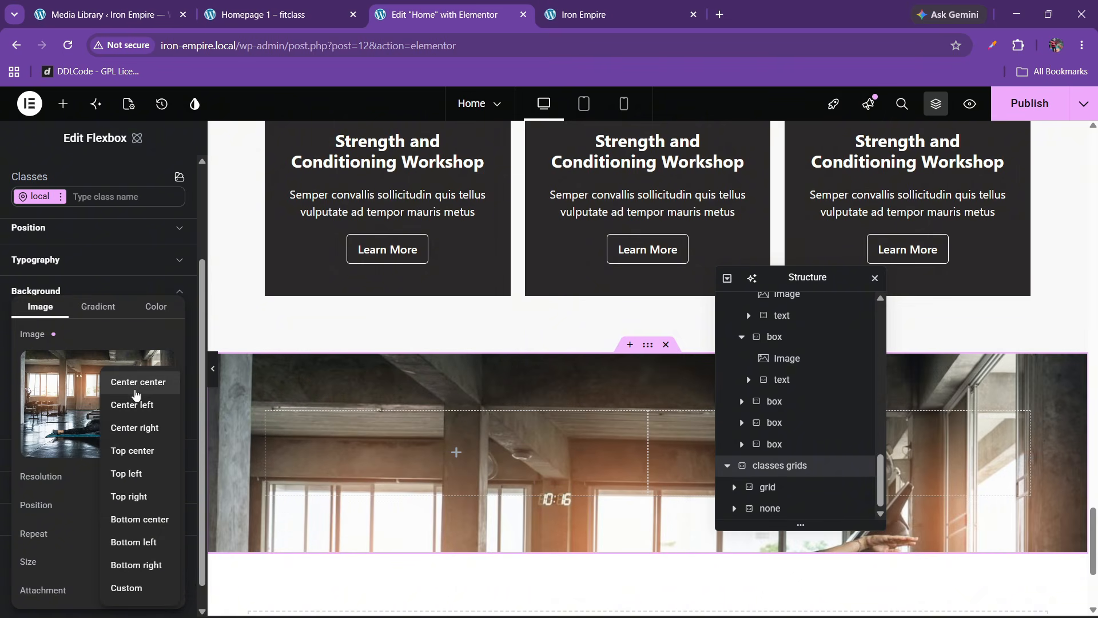
{"action": "left_click", "coordinate": [136, 382]}
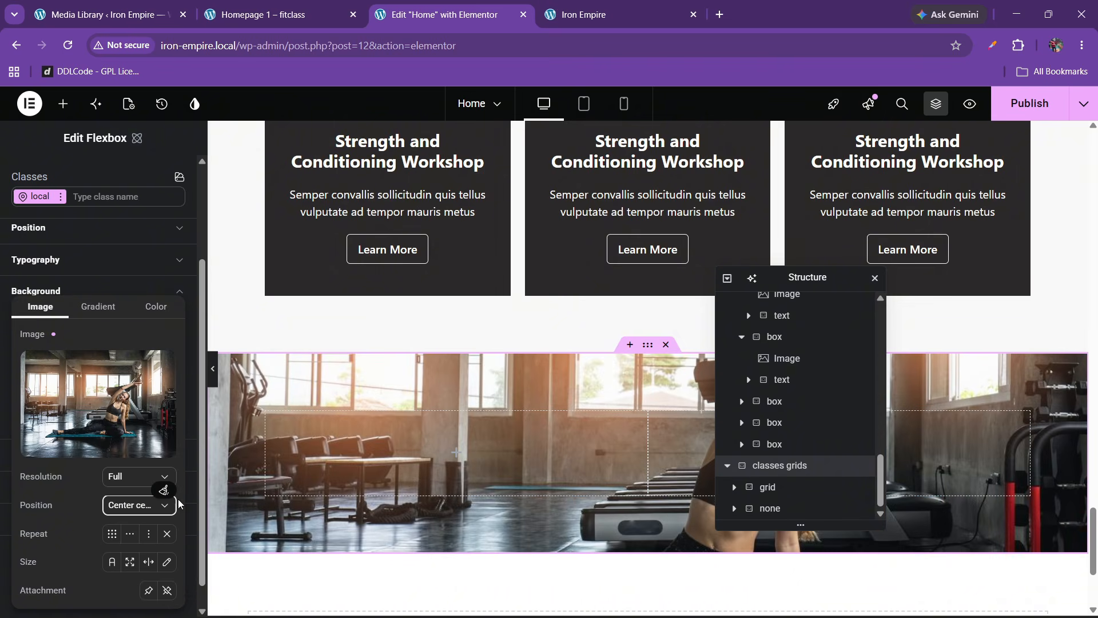
{"action": "left_click", "coordinate": [130, 561]}
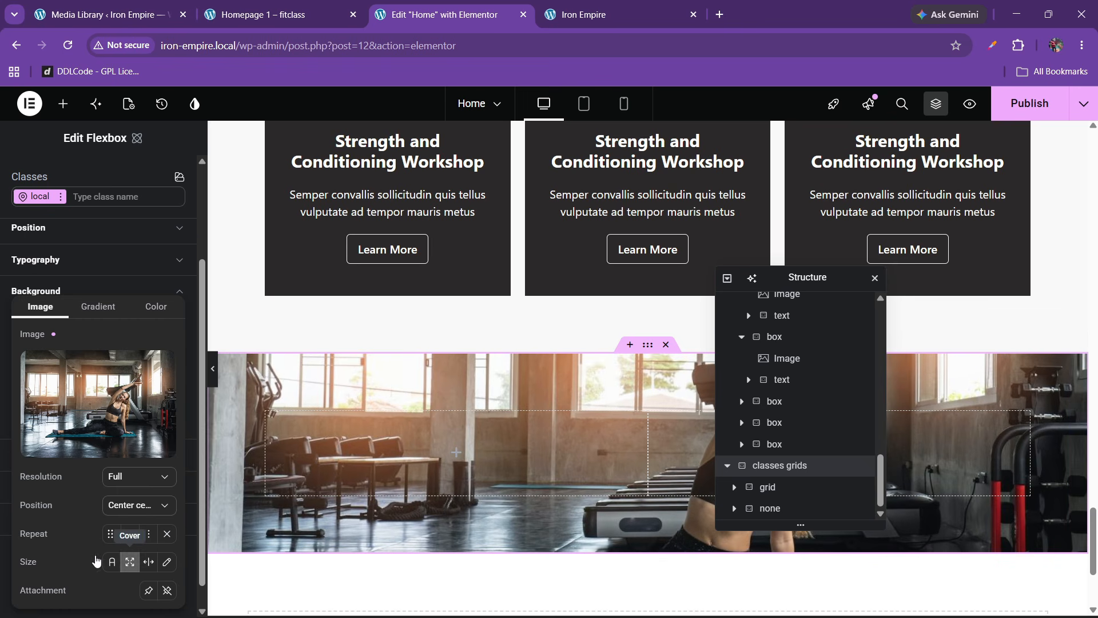
{"action": "left_click", "coordinate": [84, 291]}
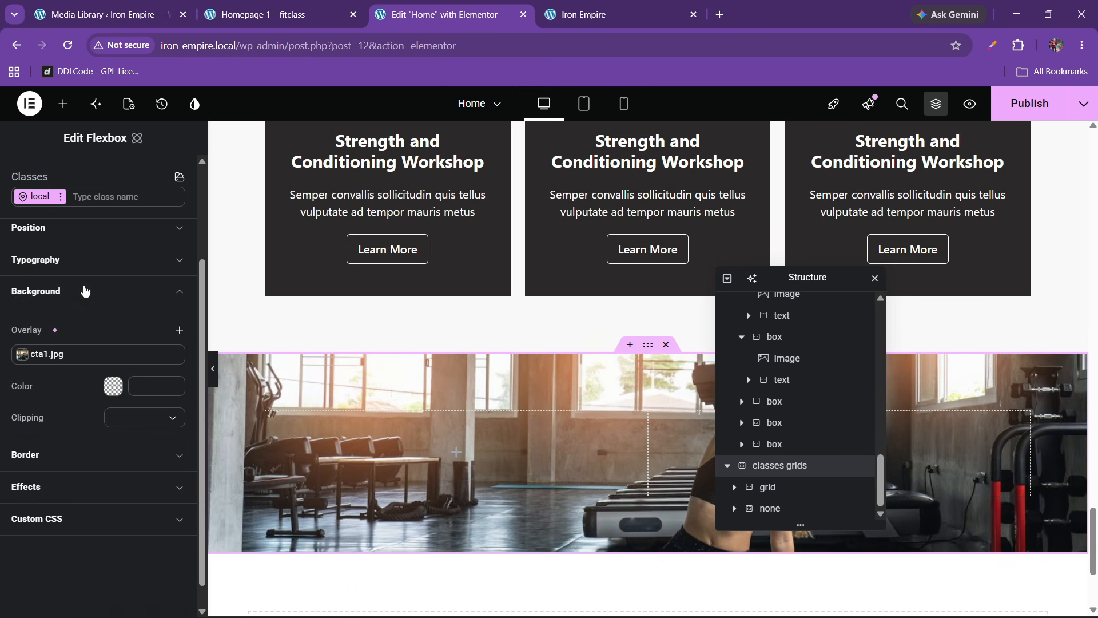
Step: Add a black color overlay at 39% opacity (#00000063) over the section's background image, checking it against the Fitclass reference page
{"action": "left_click", "coordinate": [179, 331]}
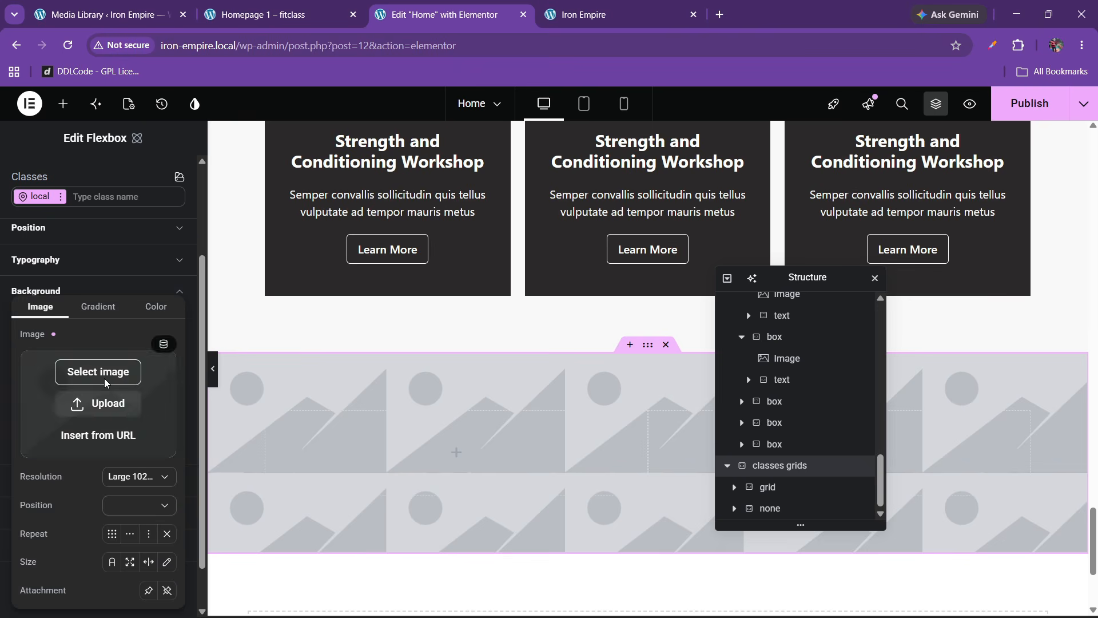
{"action": "left_click", "coordinate": [147, 313]}
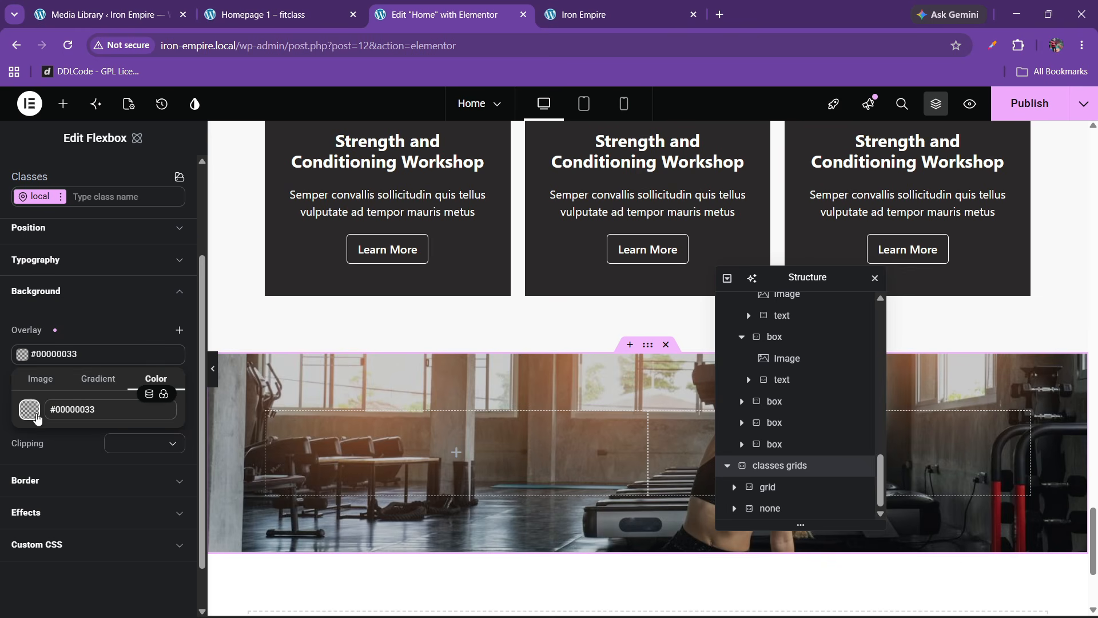
{"action": "left_click", "coordinate": [29, 409]}
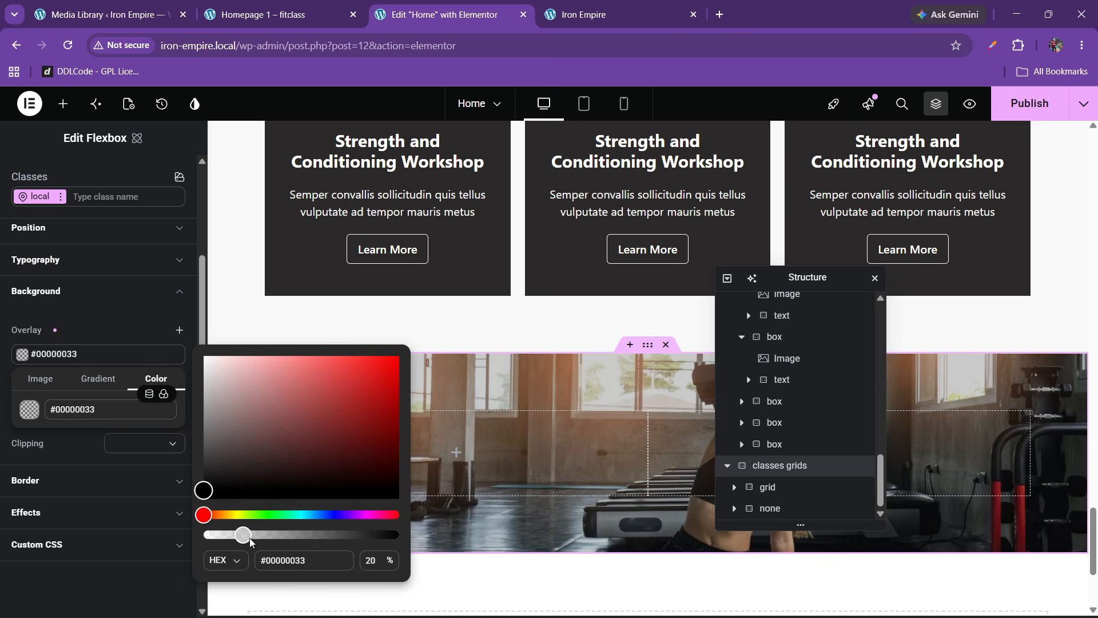
{"action": "left_click_drag", "start_coordinate": [281, 544], "coordinate": [318, 553]}
{"action": "left_click", "coordinate": [284, 5]}
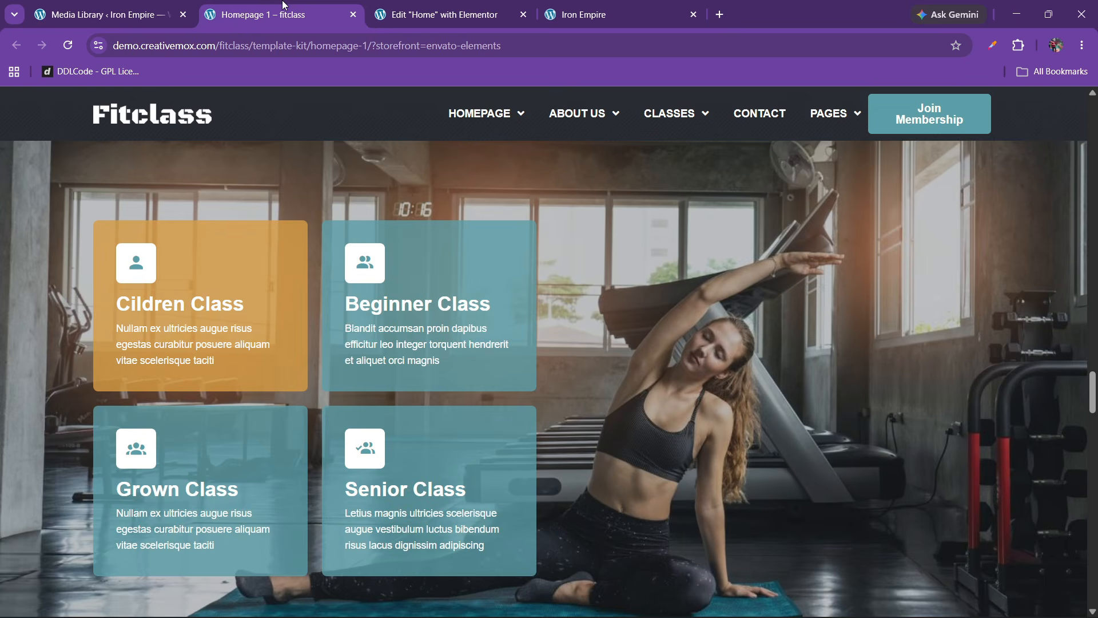
{"action": "left_click", "coordinate": [377, 5]}
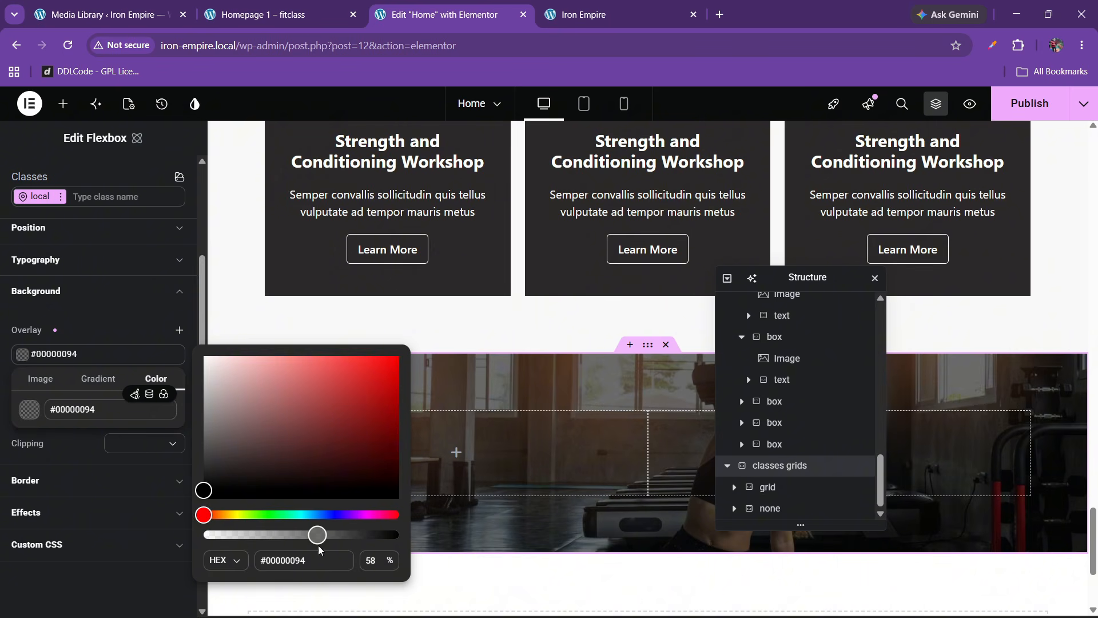
{"action": "left_click_drag", "start_coordinate": [318, 542], "coordinate": [270, 546]}
{"action": "left_click", "coordinate": [285, 7]}
{"action": "left_click", "coordinate": [377, 7]}
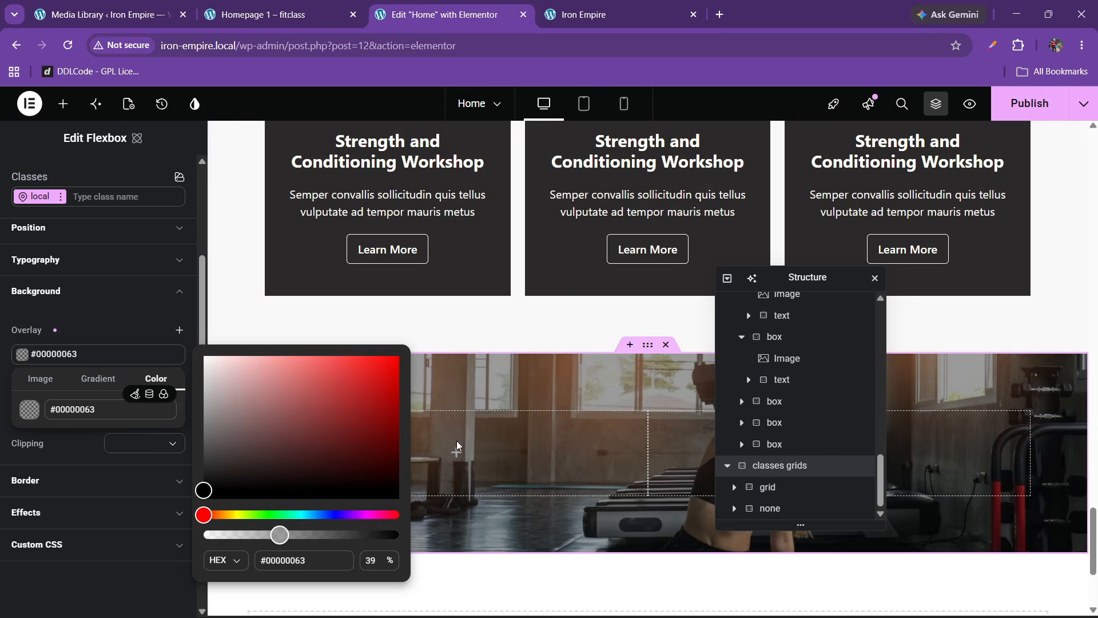
{"action": "left_click", "coordinate": [79, 590]}
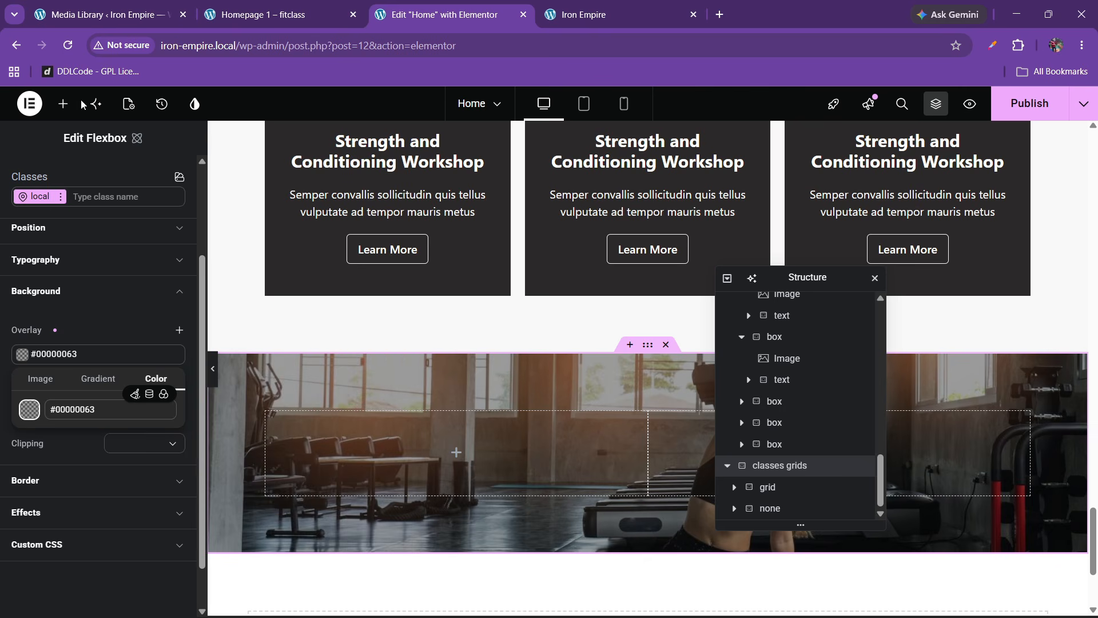
Step: Find the Grid element and insert it into the first container of the classes grids section, comparing with the Fitclass reference page
{"action": "left_click", "coordinate": [63, 103]}
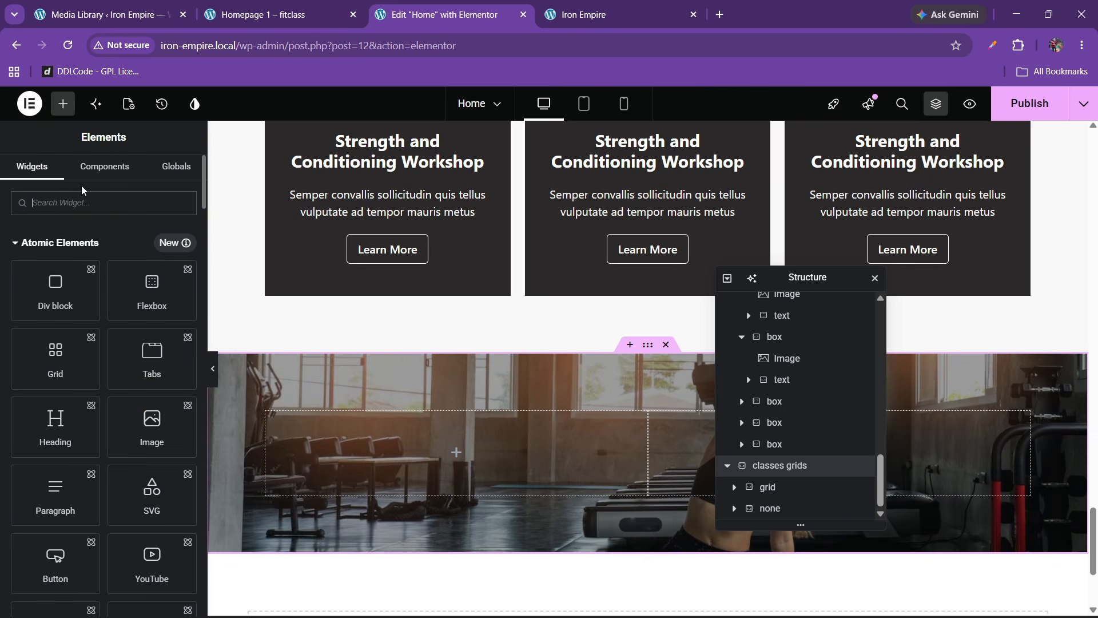
{"action": "type", "text": "gridf"}
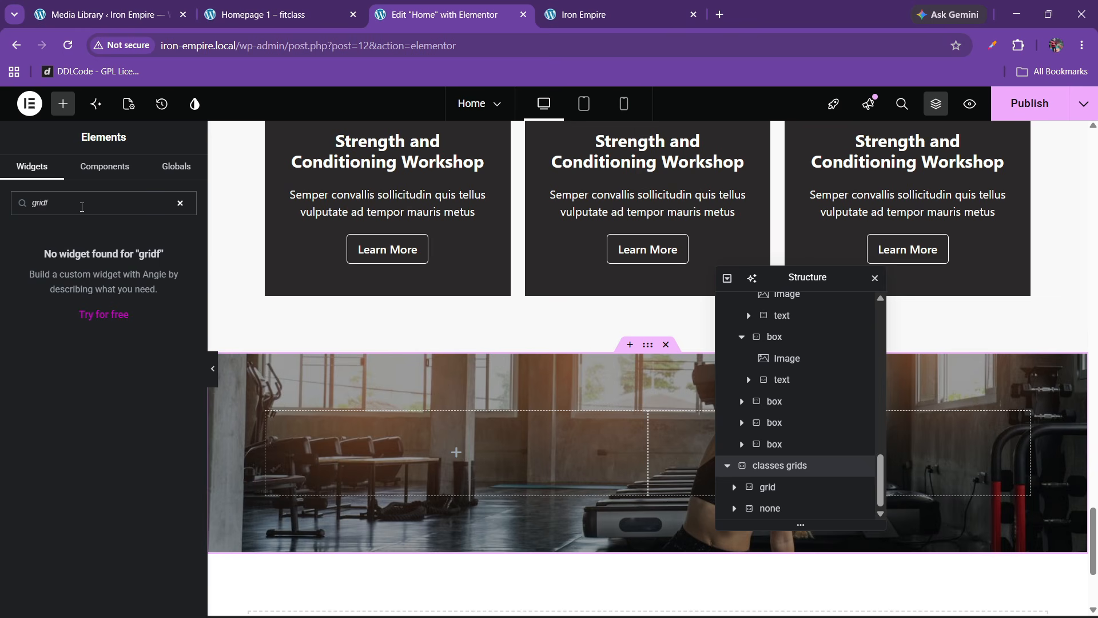
{"action": "key", "text": "BackSpace"}
{"action": "left_click_drag", "start_coordinate": [55, 251], "coordinate": [480, 477]}
{"action": "left_click", "coordinate": [320, 7]}
{"action": "left_click", "coordinate": [443, 9]}
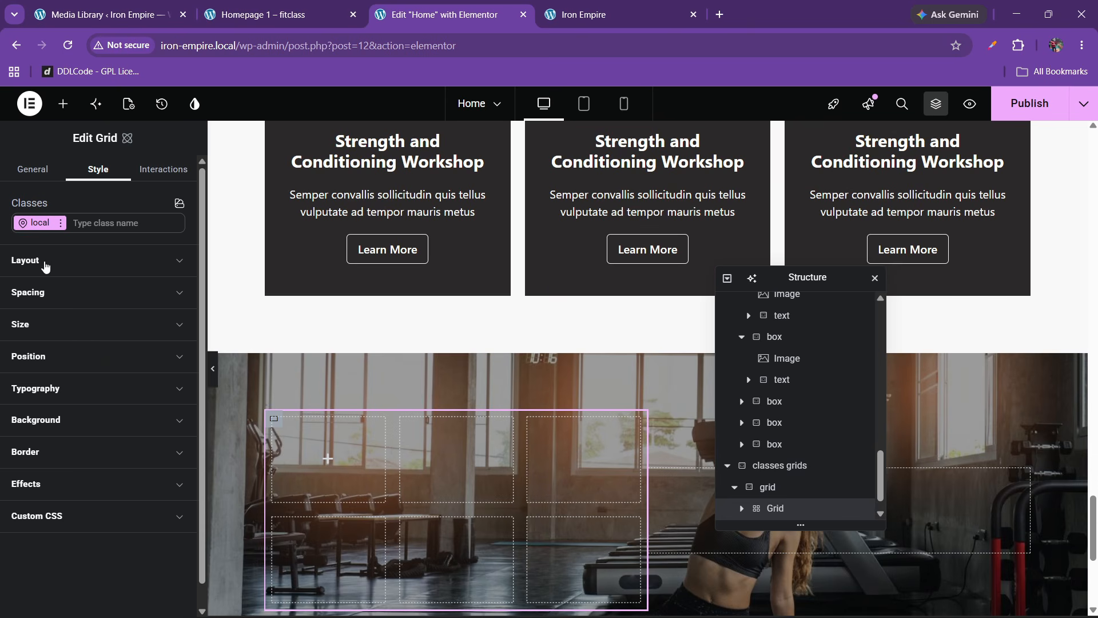
Step: Set the new Grid to 2 columns and check the layout against the Fitclass reference page
{"action": "left_click", "coordinate": [46, 263]}
{"action": "left_click", "coordinate": [27, 536]}
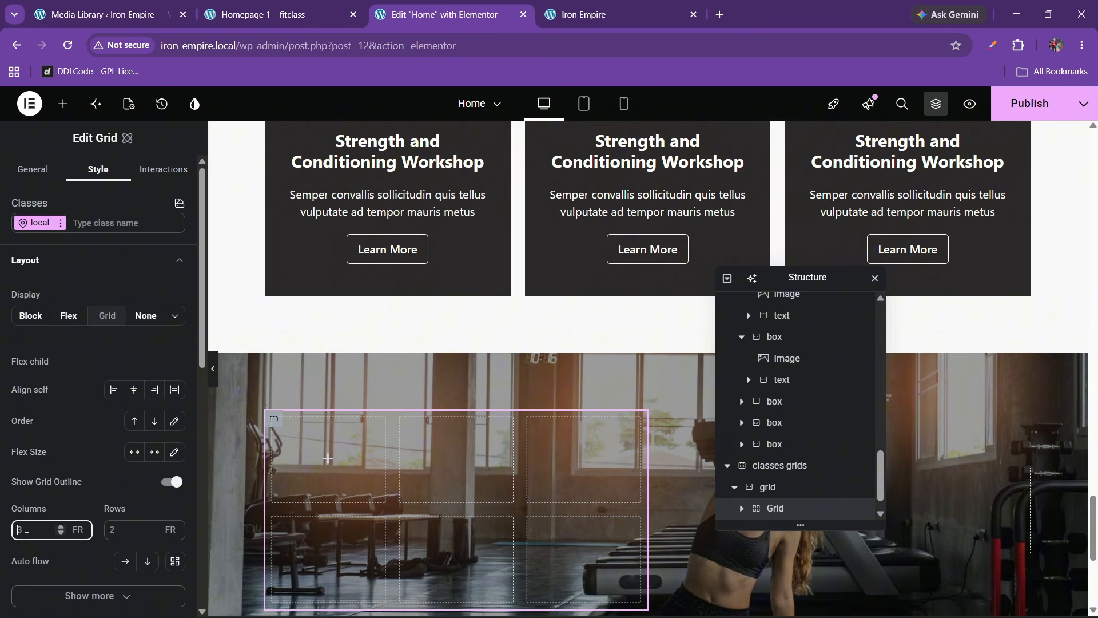
{"action": "key", "text": "BackSpace"}
{"action": "type", "text": "2"}
{"action": "left_click", "coordinate": [275, 15]}
{"action": "left_click", "coordinate": [432, 5]}
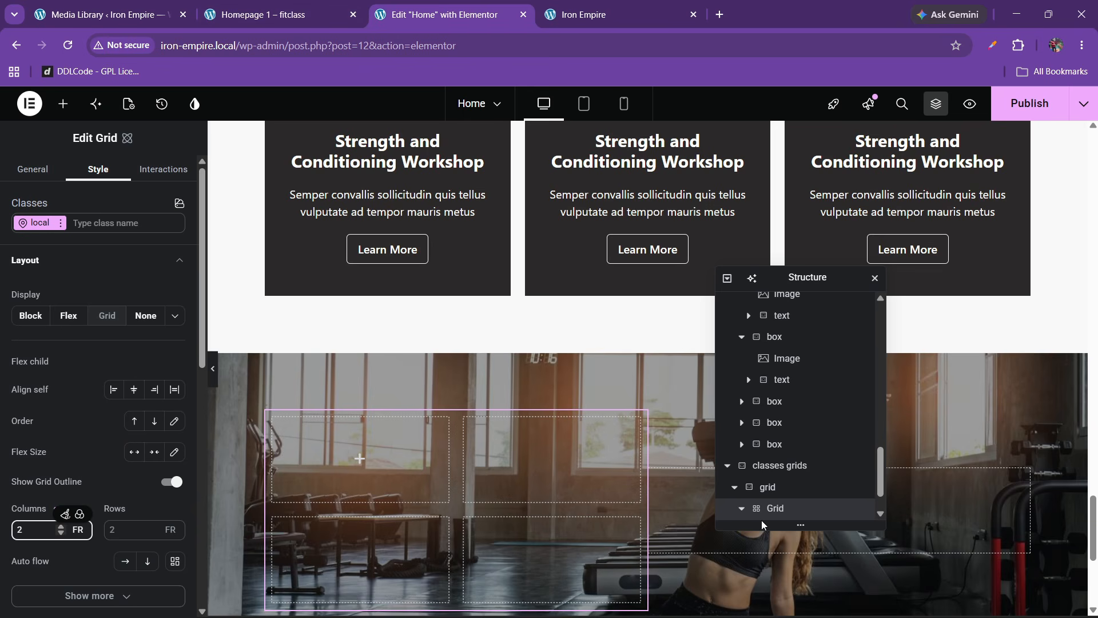
{"action": "scroll", "coordinate": [762, 524], "scroll_direction": "down", "scroll_amount": 1}
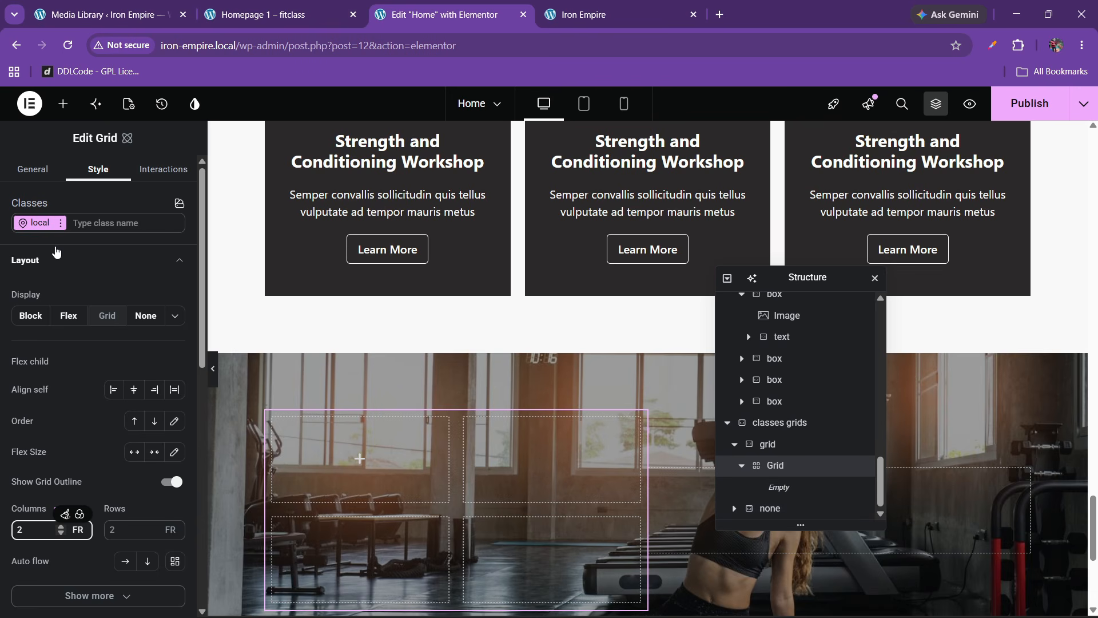
Step: Set the Grid's padding to 0 px on all sides
{"action": "left_click", "coordinate": [56, 255]}
{"action": "left_click", "coordinate": [56, 255]}
{"action": "left_click", "coordinate": [56, 255]}
{"action": "left_click", "coordinate": [54, 298]}
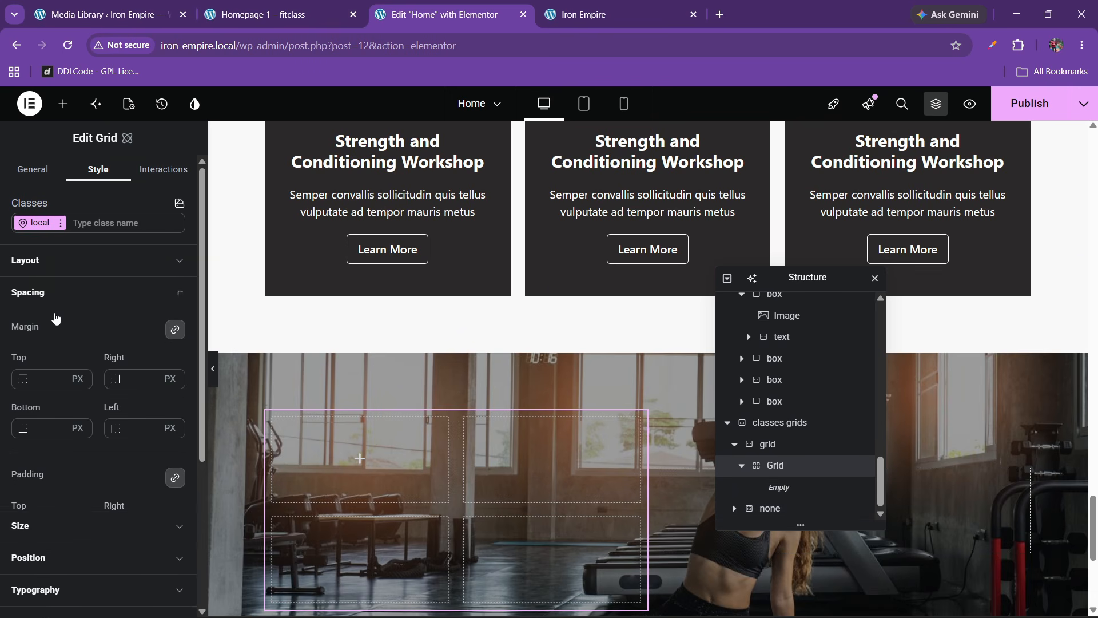
{"action": "left_click", "coordinate": [43, 524]}
{"action": "type", "text": "0"}
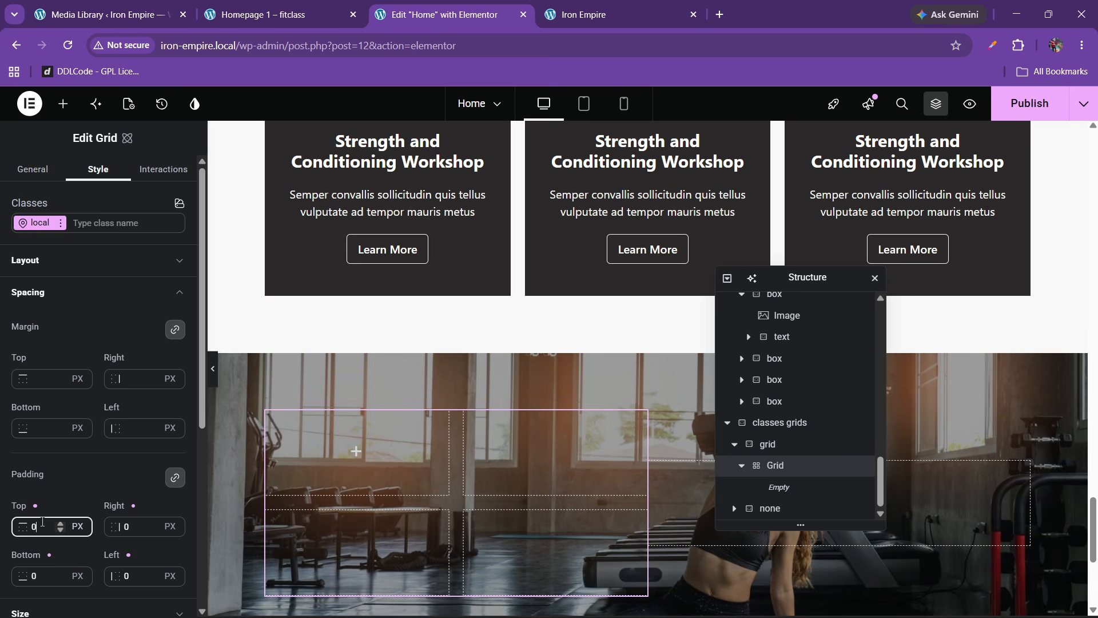
Step: Insert a Flexbox into the Grid's first cell and check the class cards on the Fitclass reference page
{"action": "left_click", "coordinate": [63, 103]}
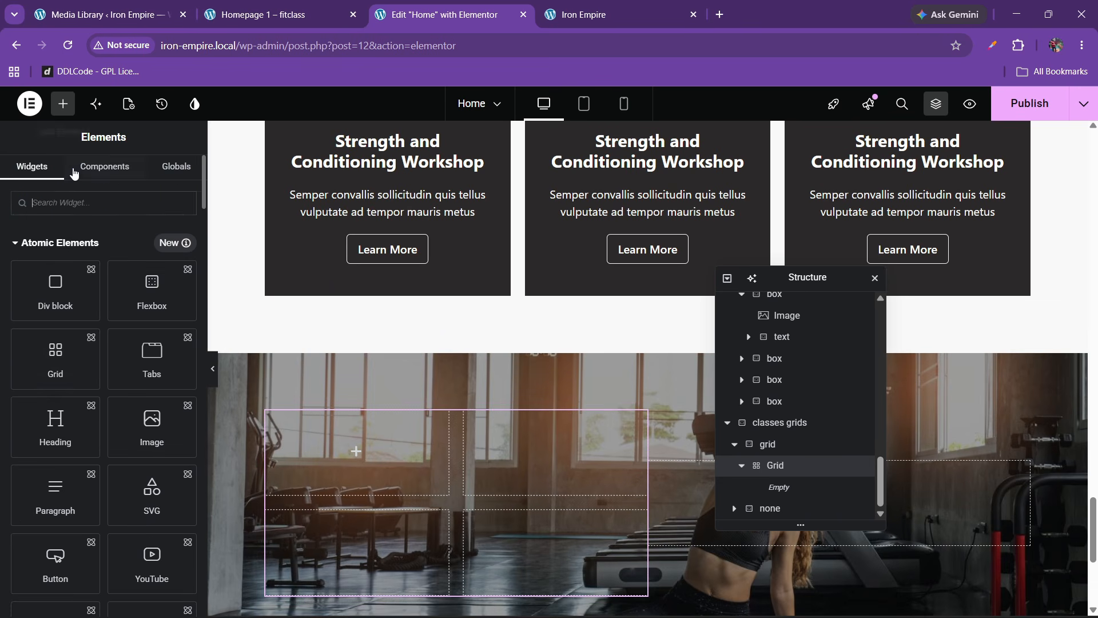
{"action": "left_click_drag", "start_coordinate": [147, 291], "coordinate": [357, 452]}
{"action": "left_click", "coordinate": [274, 14]}
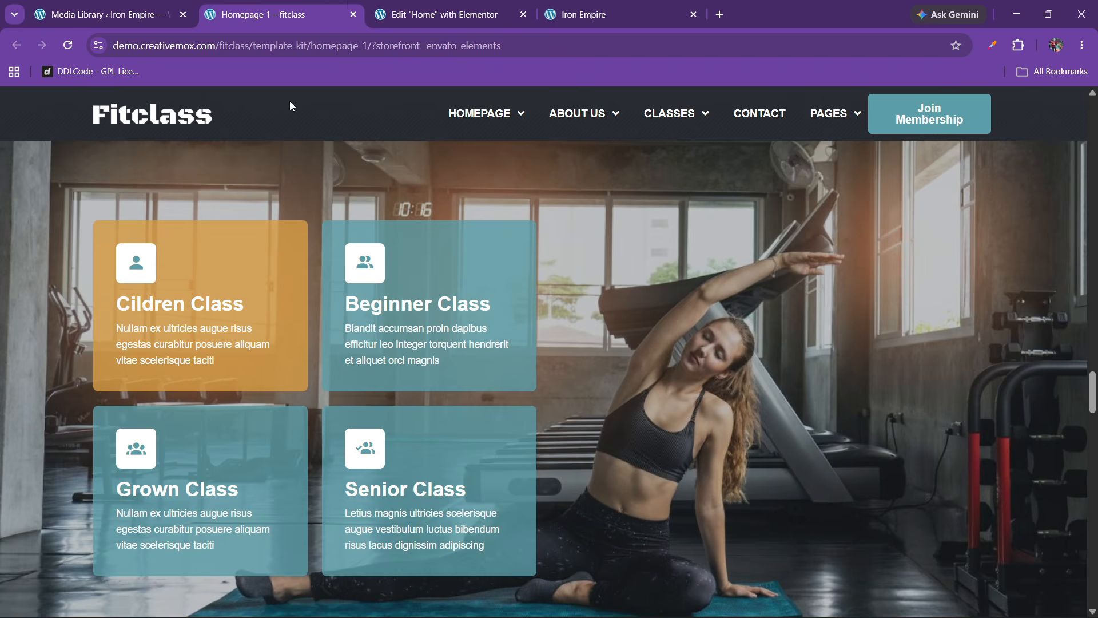
{"action": "left_click", "coordinate": [412, 14]}
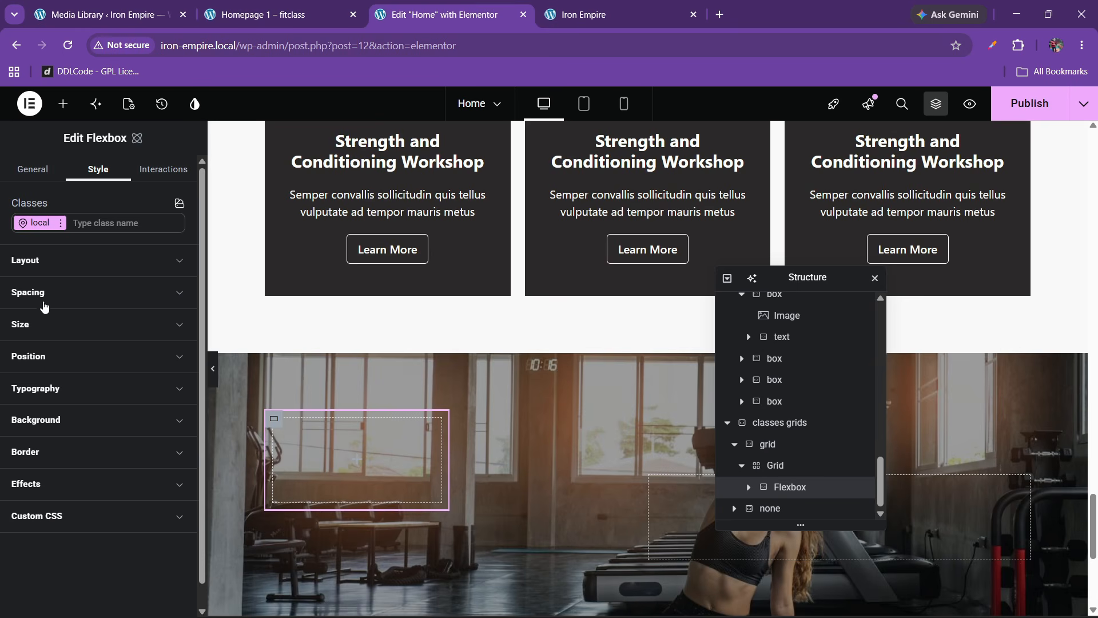
Step: Set the Flexbox's padding to 20 px on all sides
{"action": "left_click", "coordinate": [34, 292]}
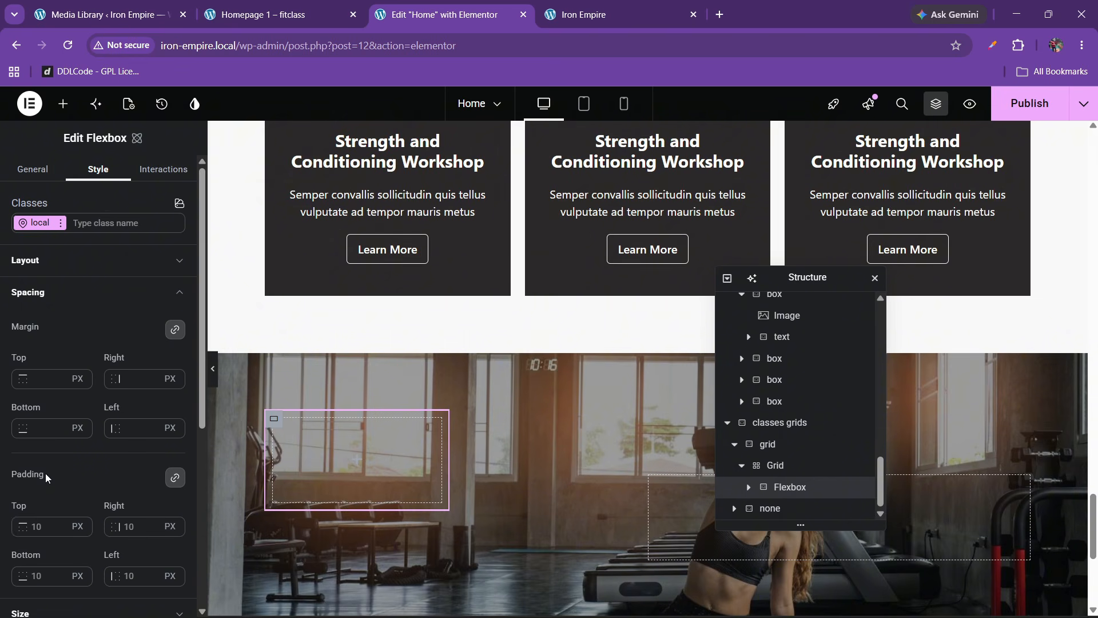
{"action": "left_click", "coordinate": [35, 525]}
{"action": "type", "text": "20"}
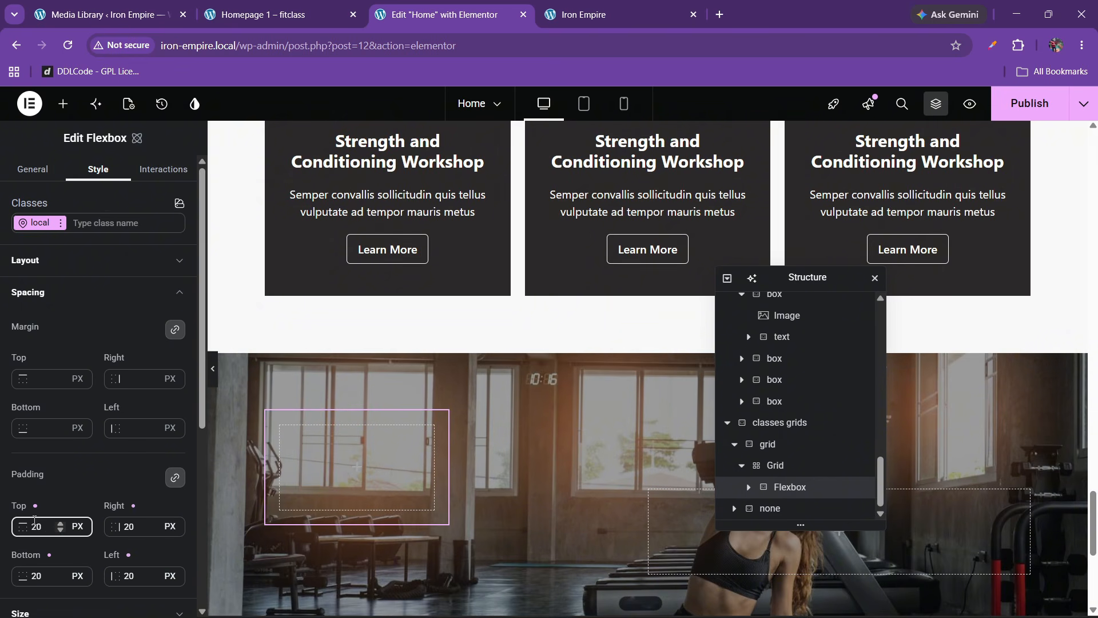
{"action": "left_click", "coordinate": [48, 334]}
{"action": "left_click", "coordinate": [46, 291]}
Step: Give the Flexbox in the first cell a border radius of 10 px
{"action": "left_click", "coordinate": [40, 452]}
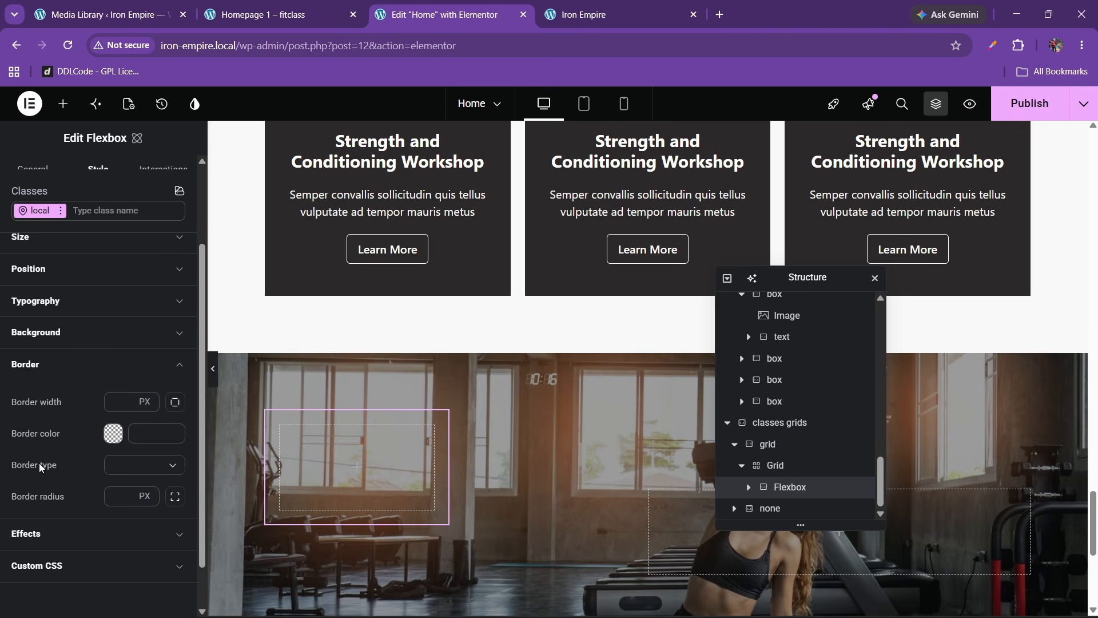
{"action": "scroll", "coordinate": [40, 463], "scroll_direction": "down", "scroll_amount": 3}
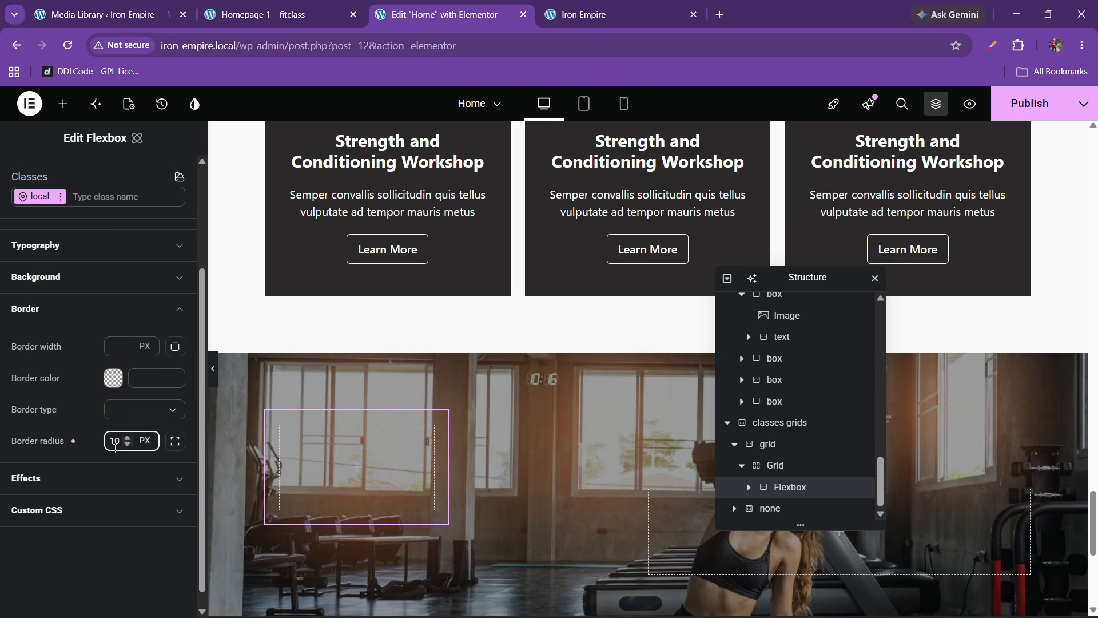
{"action": "left_click", "coordinate": [48, 307]}
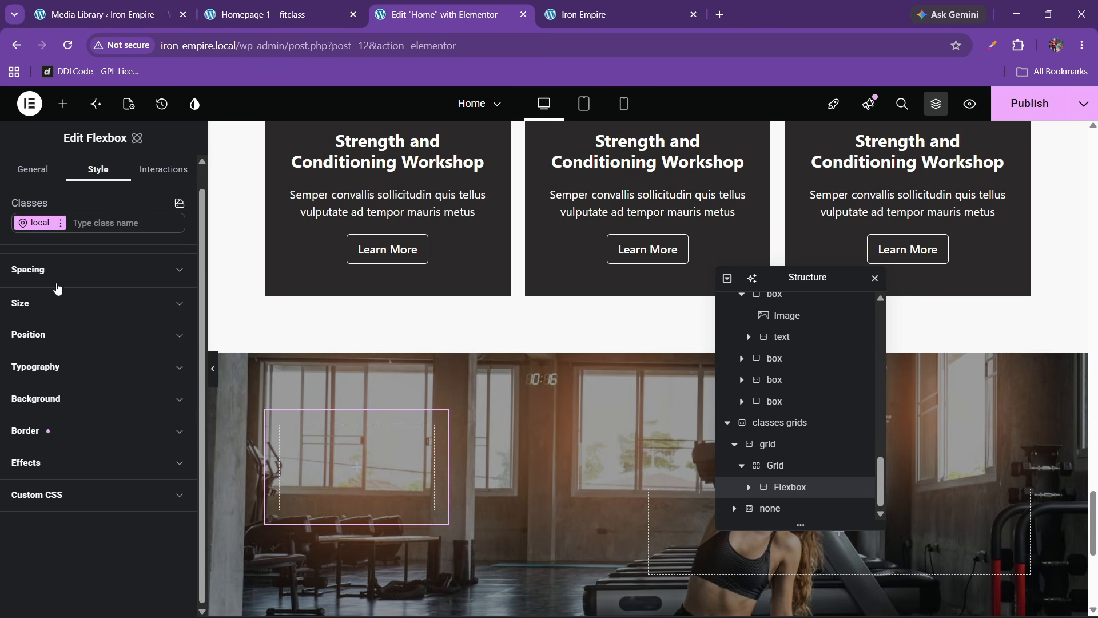
{"action": "left_click", "coordinate": [53, 280]}
{"action": "left_click", "coordinate": [52, 280]}
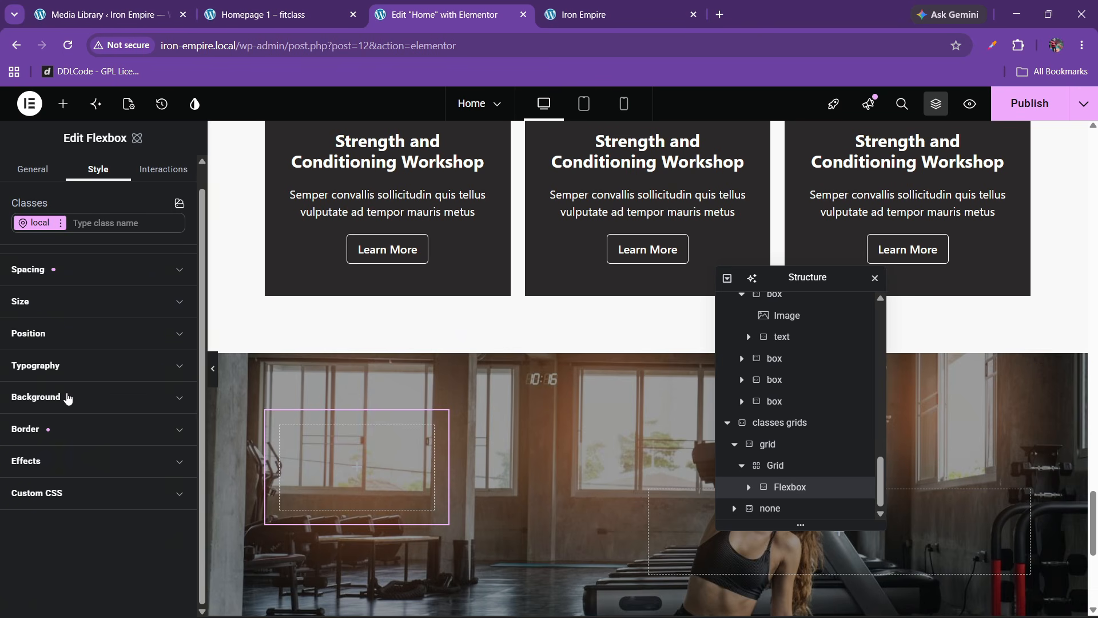
Step: Set the Flexbox's background color to the theme2 variable (#D89C43)
{"action": "left_click", "coordinate": [68, 398]}
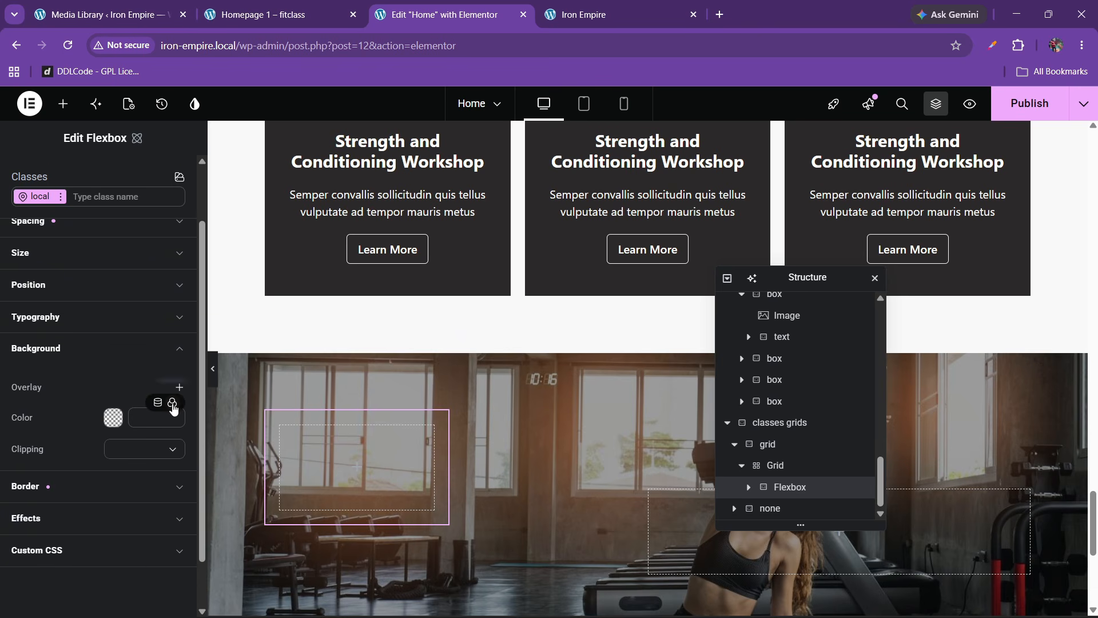
{"action": "left_click", "coordinate": [172, 406]}
{"action": "left_click", "coordinate": [62, 465]}
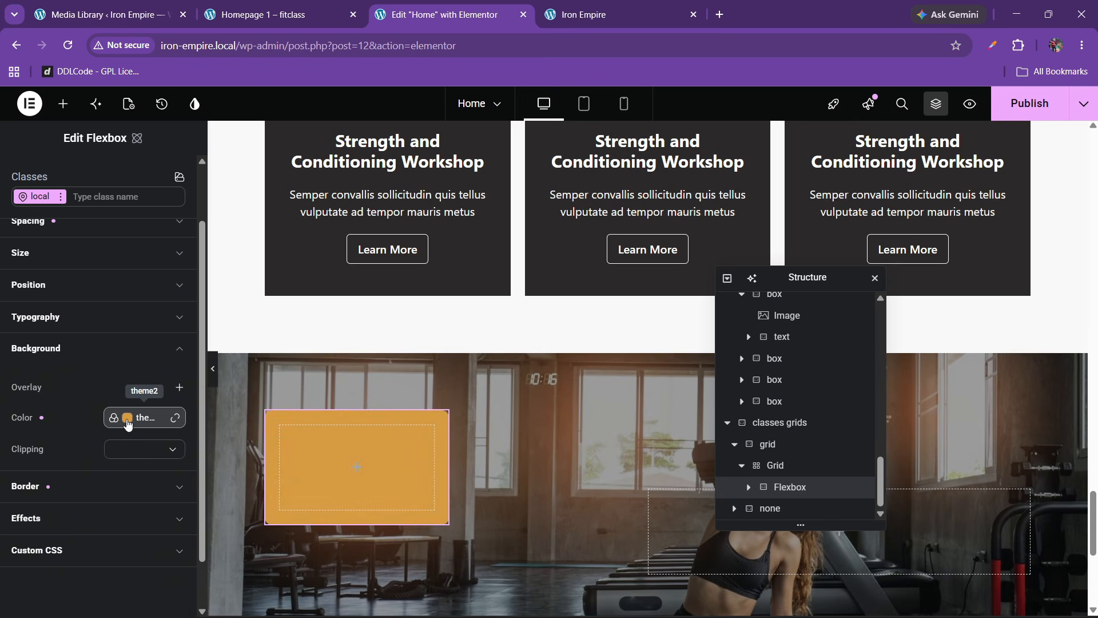
{"action": "left_click", "coordinate": [133, 425]}
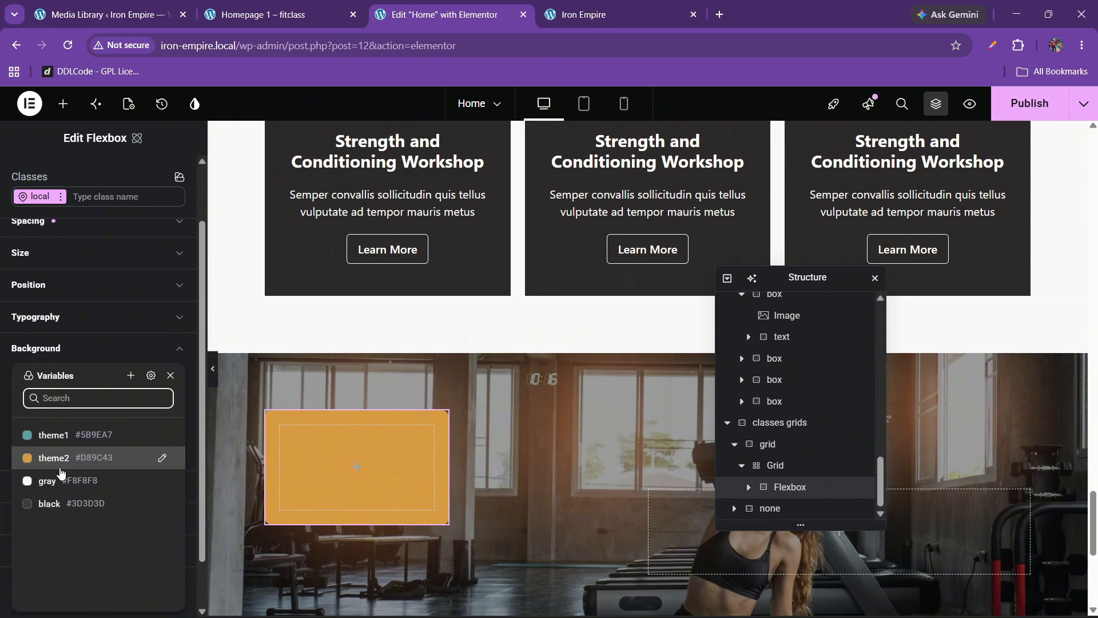
{"action": "left_click", "coordinate": [63, 455]}
Step: Reduce the Flexbox background color's opacity to 67% (#d99d43ab) and compare it with the class cards on the Fitclass reference page
{"action": "left_click", "coordinate": [175, 416]}
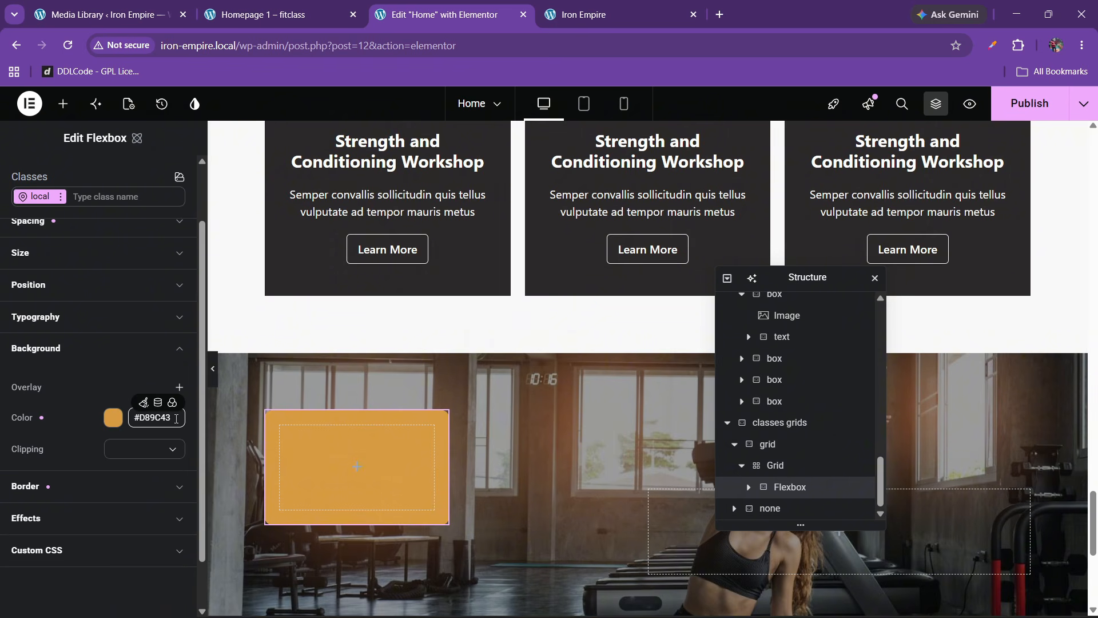
{"action": "left_click", "coordinate": [113, 417]}
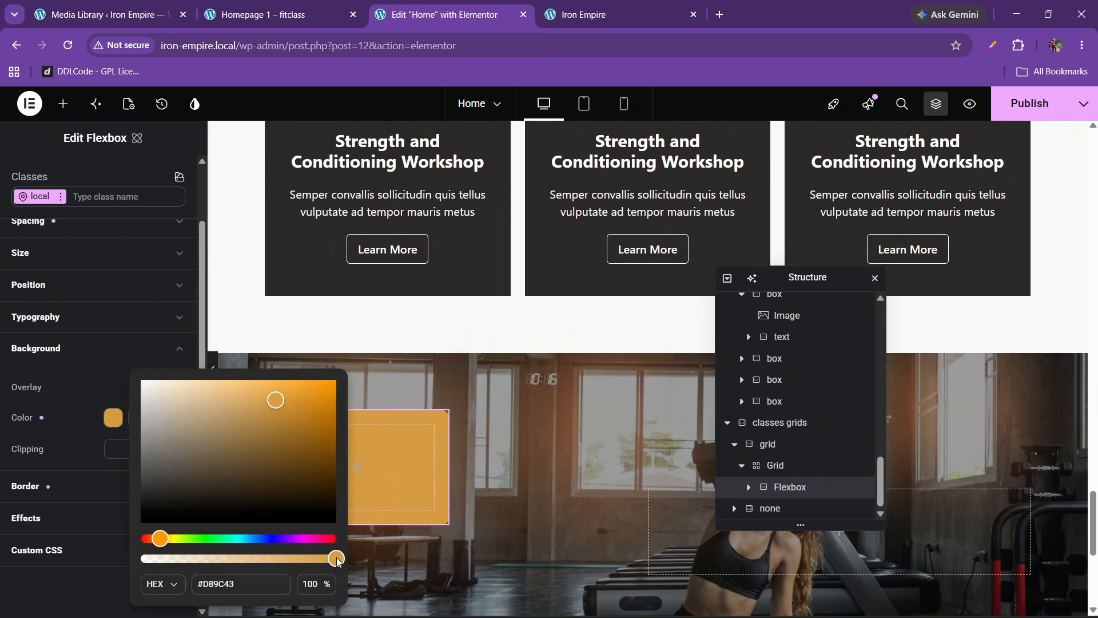
{"action": "left_click_drag", "start_coordinate": [286, 567], "coordinate": [258, 569]}
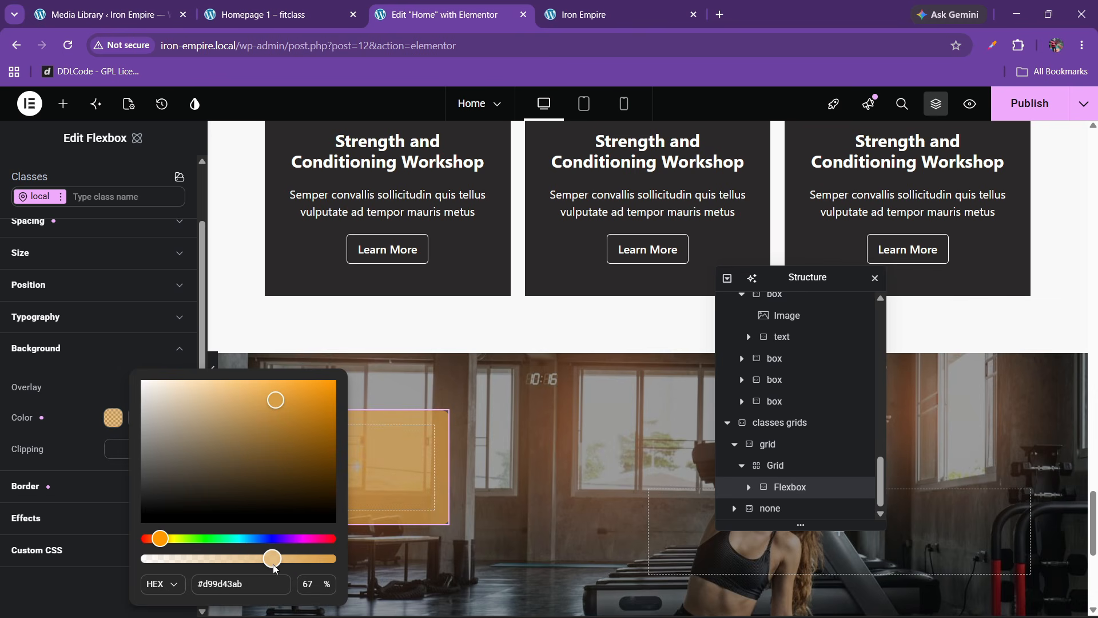
{"action": "left_click", "coordinate": [48, 569]}
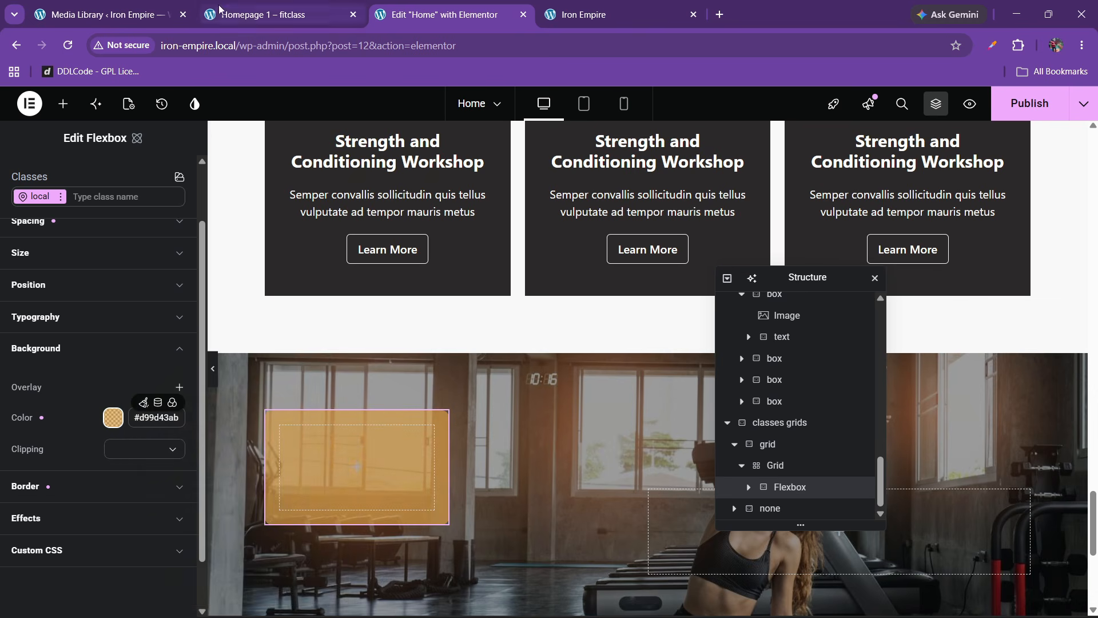
{"action": "left_click", "coordinate": [278, 15]}
{"action": "left_click", "coordinate": [443, 14]}
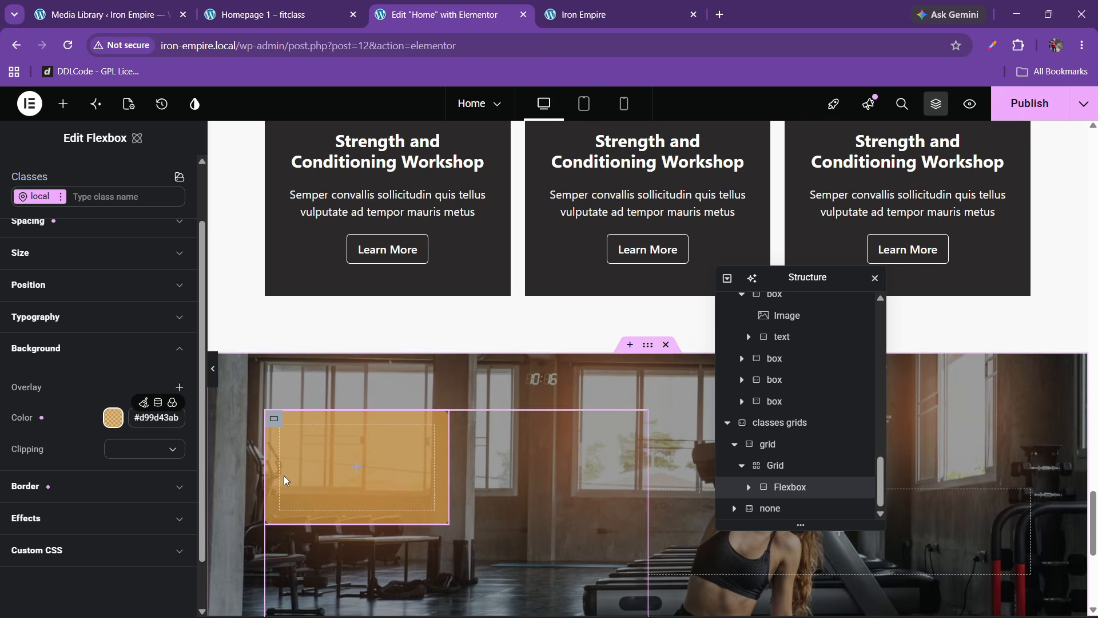
{"action": "left_click", "coordinate": [306, 7]}
{"action": "left_click", "coordinate": [379, 14]}
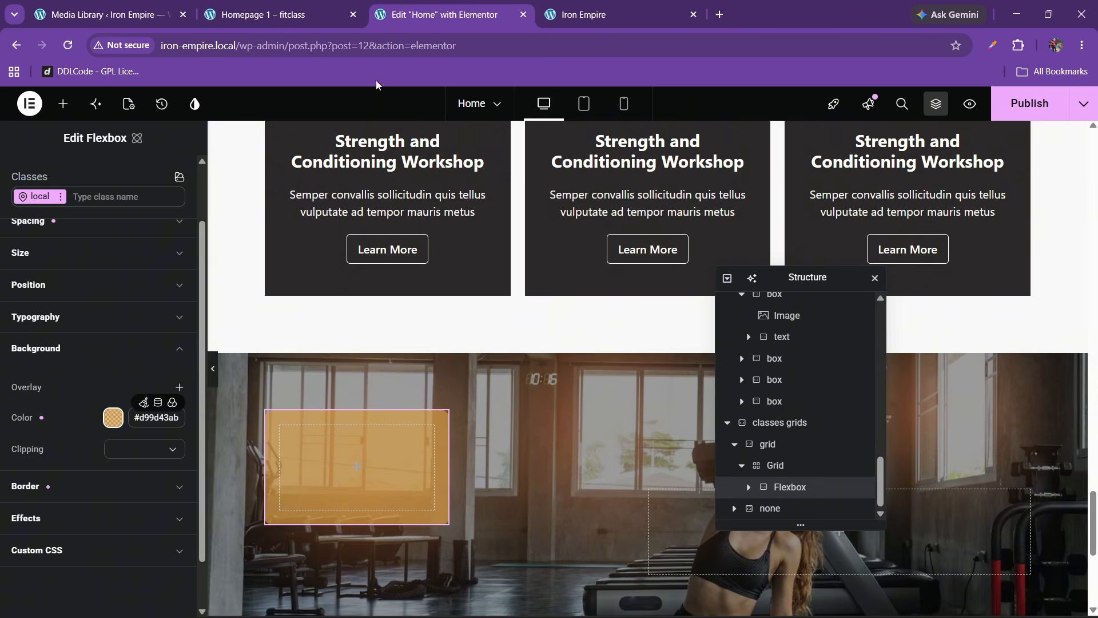
Step: Insert an Icon widget into the orange Flexbox and check the card icons on the Fitclass reference page
{"action": "left_click", "coordinate": [64, 104]}
{"action": "type", "text": "icon"}
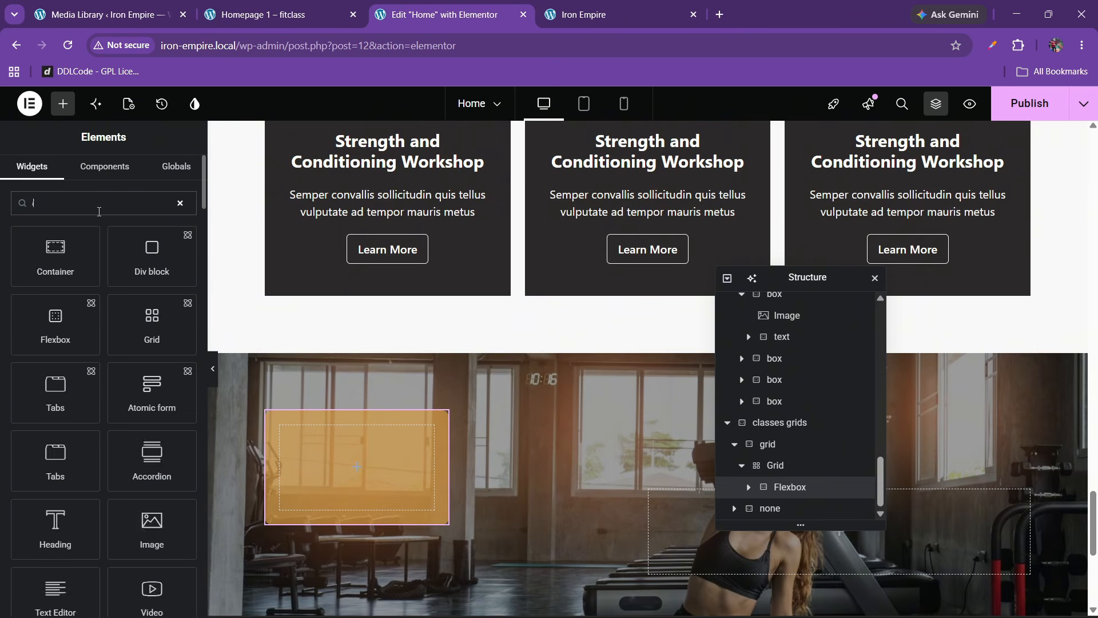
{"action": "left_click_drag", "start_coordinate": [55, 254], "coordinate": [295, 449]}
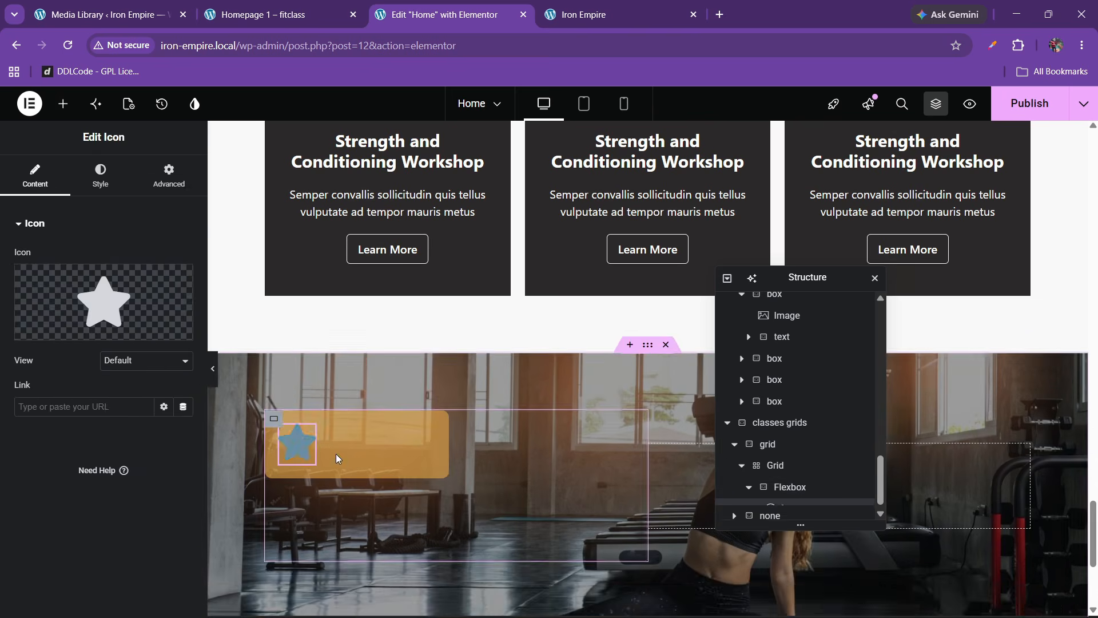
{"action": "left_click", "coordinate": [231, 8]}
{"action": "left_click", "coordinate": [434, 8]}
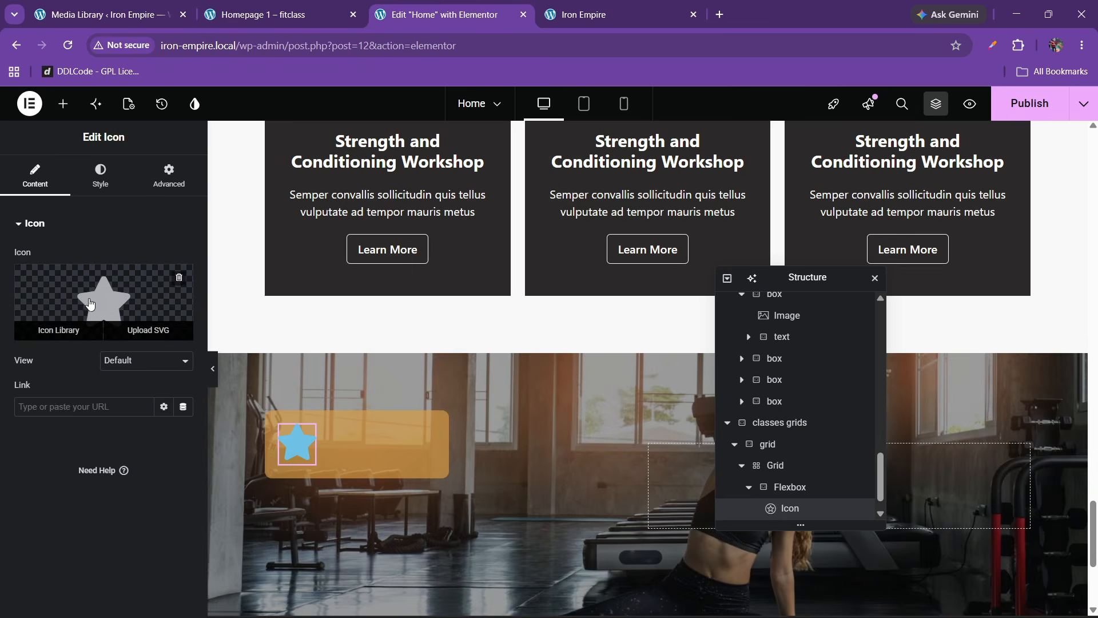
{"action": "left_click", "coordinate": [240, 8]}
{"action": "left_click", "coordinate": [508, 6]}
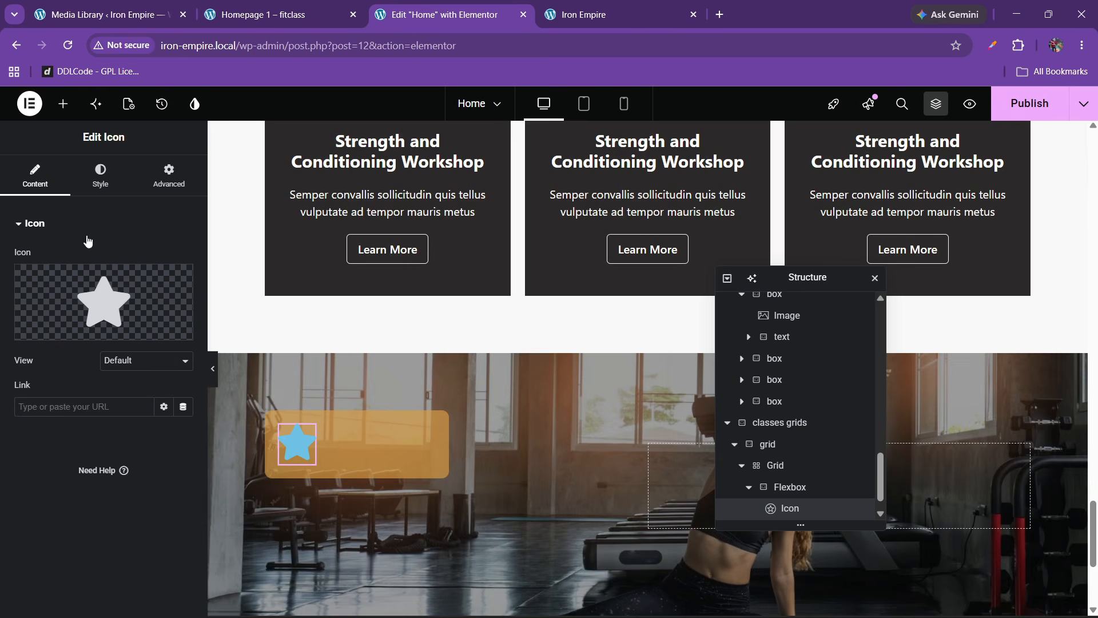
Step: Replace the default star with the "User tie" icon from the icon library, searching for "user"
{"action": "left_click", "coordinate": [133, 311]}
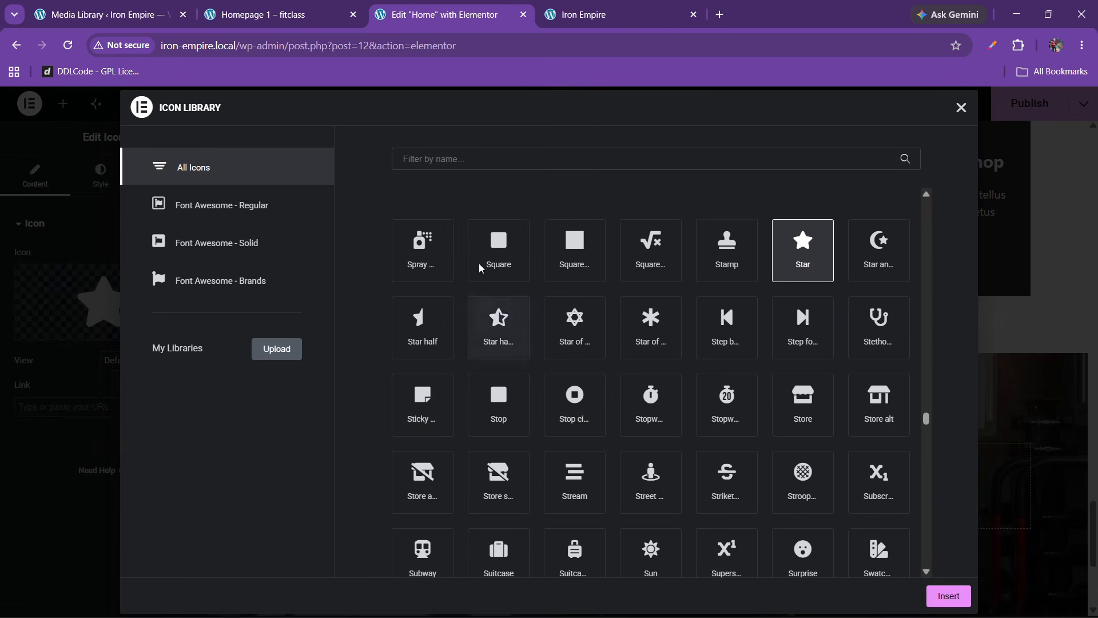
{"action": "type", "text": "user"}
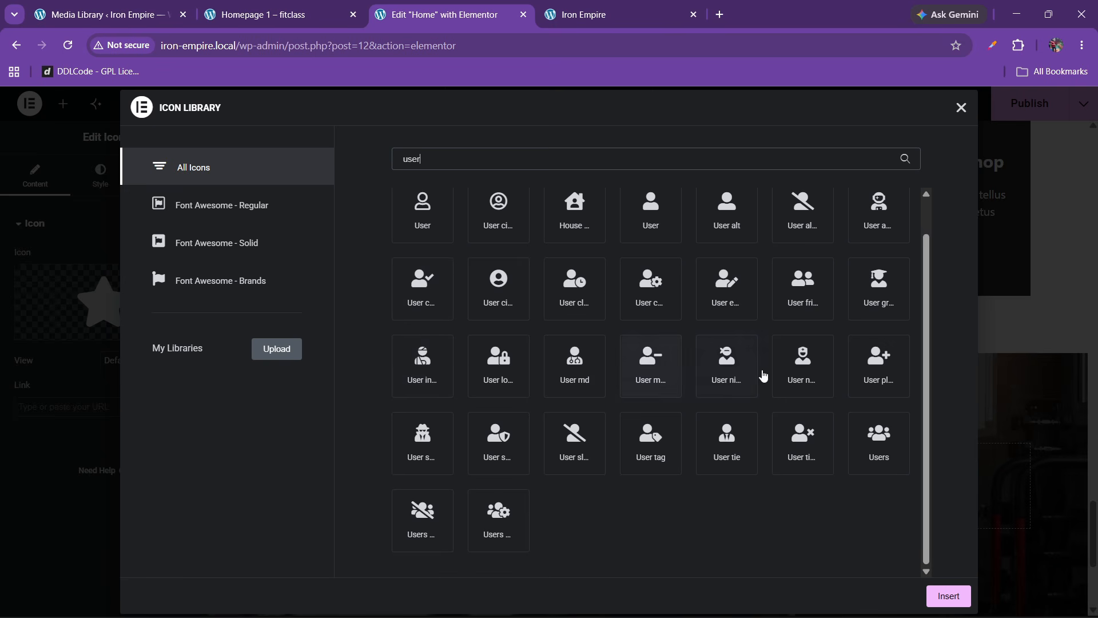
{"action": "left_click", "coordinate": [743, 466]}
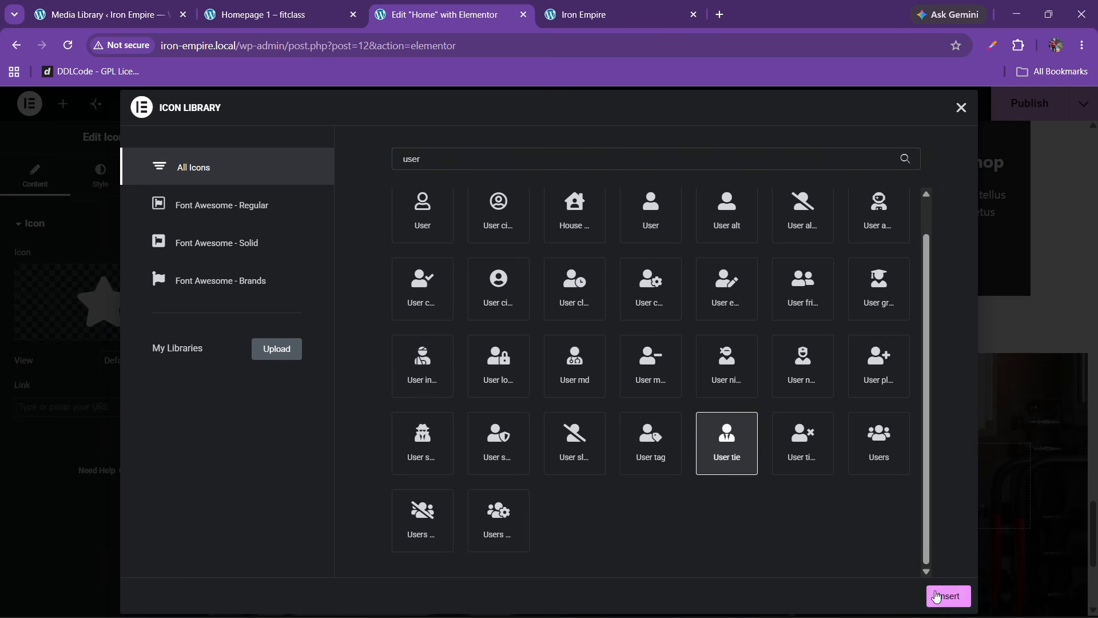
{"action": "left_click", "coordinate": [946, 596]}
Step: Set the icon's view to Stacked and its shape to Rounded
{"action": "left_click", "coordinate": [135, 360]}
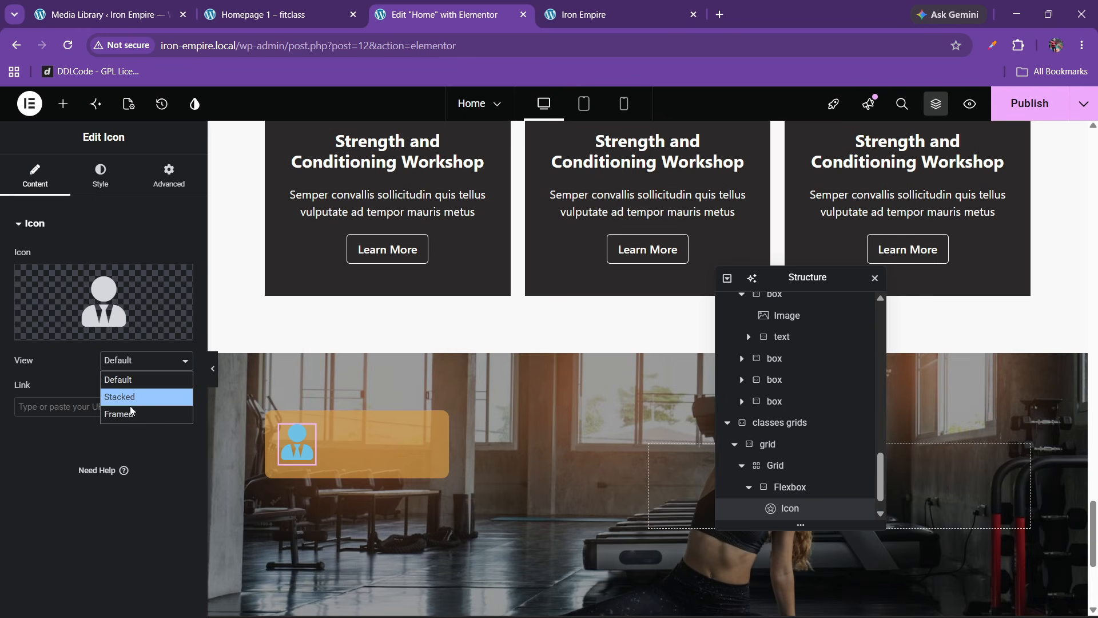
{"action": "left_click", "coordinate": [133, 397]}
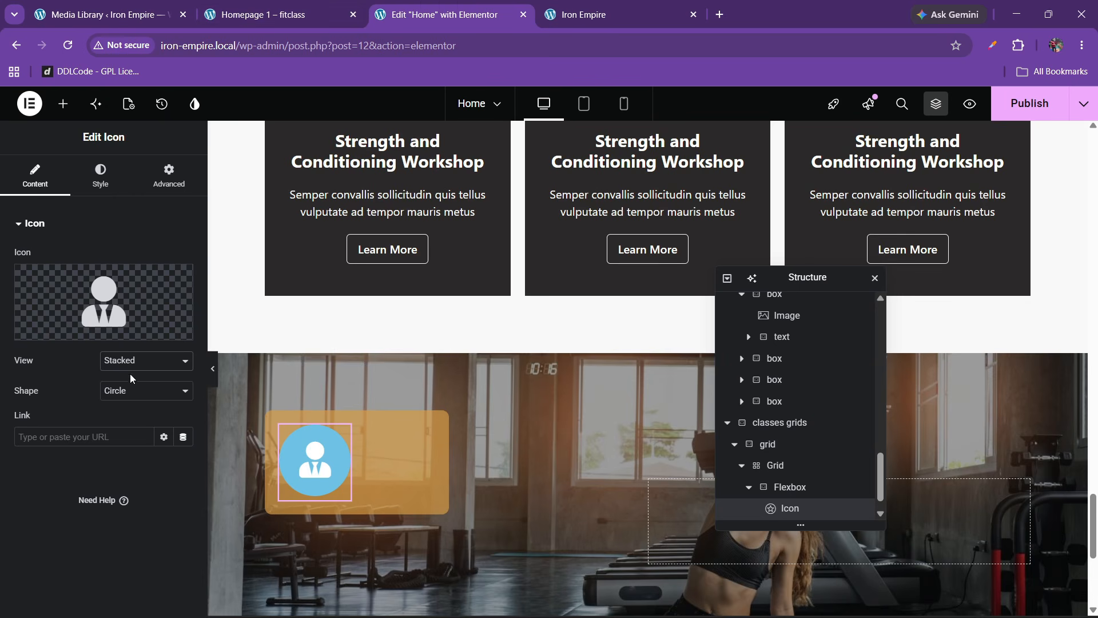
{"action": "left_click", "coordinate": [132, 363]}
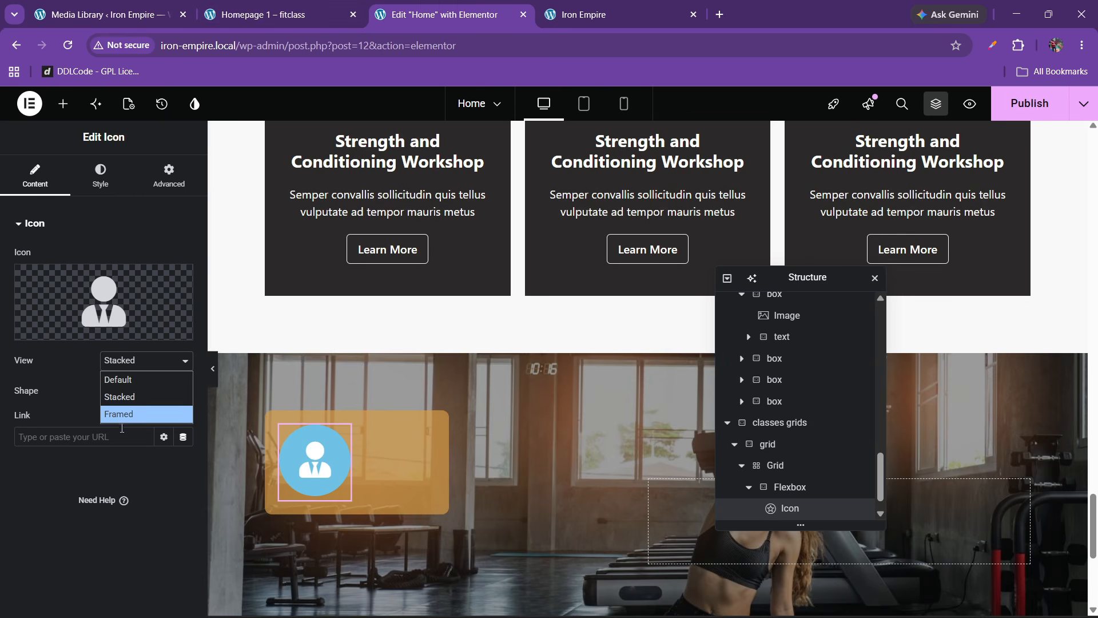
{"action": "left_click", "coordinate": [124, 418]}
{"action": "left_click", "coordinate": [121, 362]}
{"action": "left_click", "coordinate": [121, 398]}
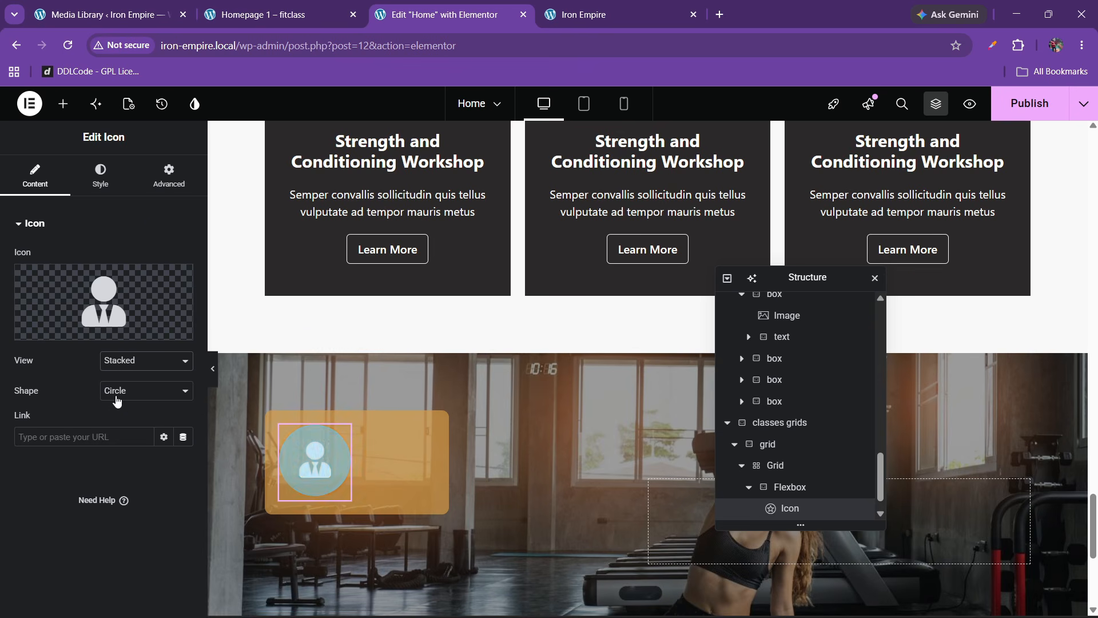
{"action": "left_click", "coordinate": [123, 391]}
{"action": "left_click", "coordinate": [126, 424]}
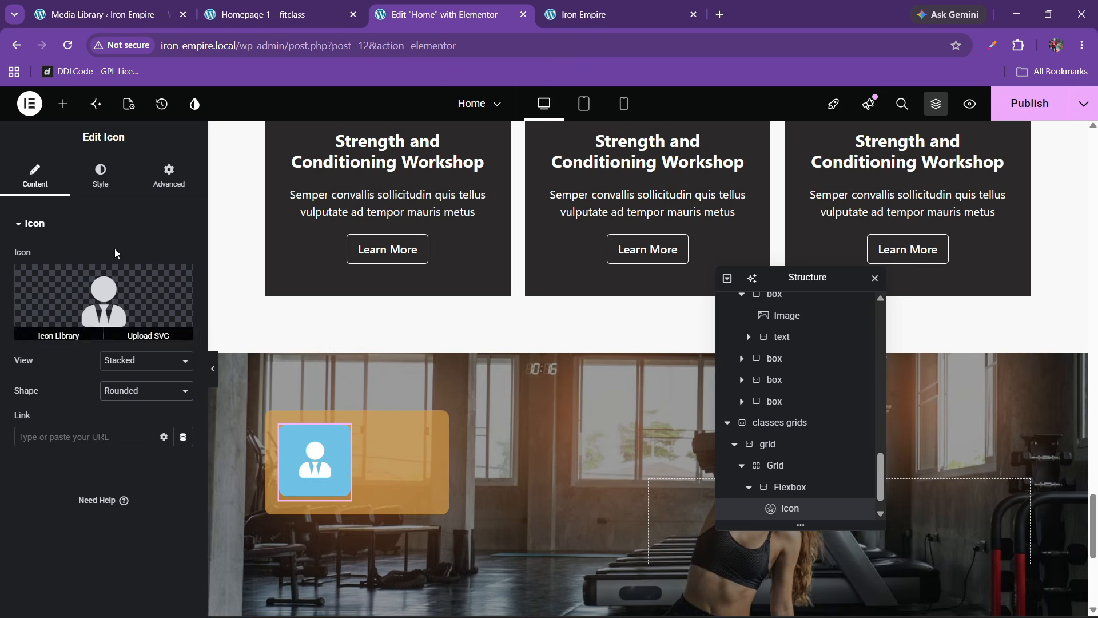
Step: Change the icon's primary color to white, using the Fitclass card icons as reference
{"action": "left_click", "coordinate": [100, 175]}
{"action": "left_click", "coordinate": [295, 7]}
{"action": "key", "text": "ctrl+Tab"}
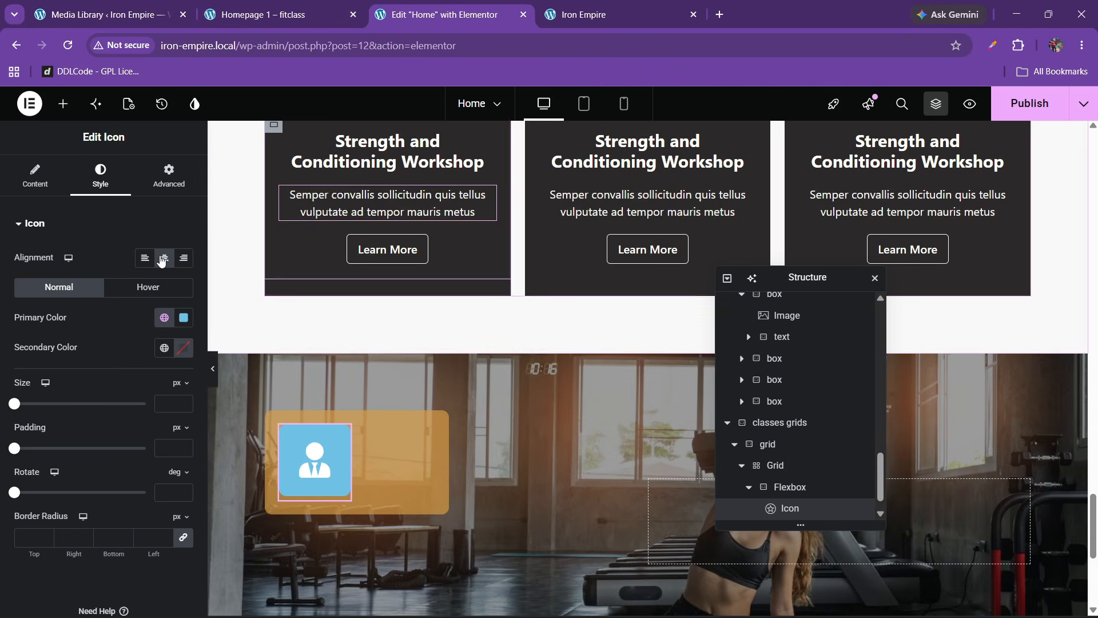
{"action": "left_click", "coordinate": [185, 321]}
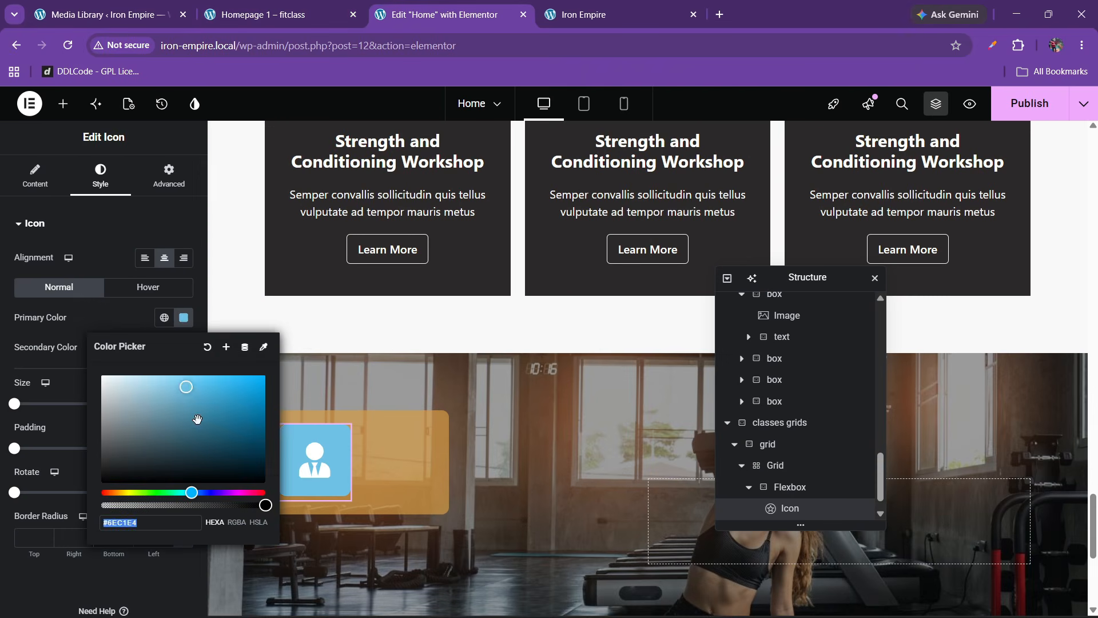
{"action": "left_click_drag", "start_coordinate": [196, 419], "coordinate": [97, 366]}
{"action": "left_click", "coordinate": [109, 321]}
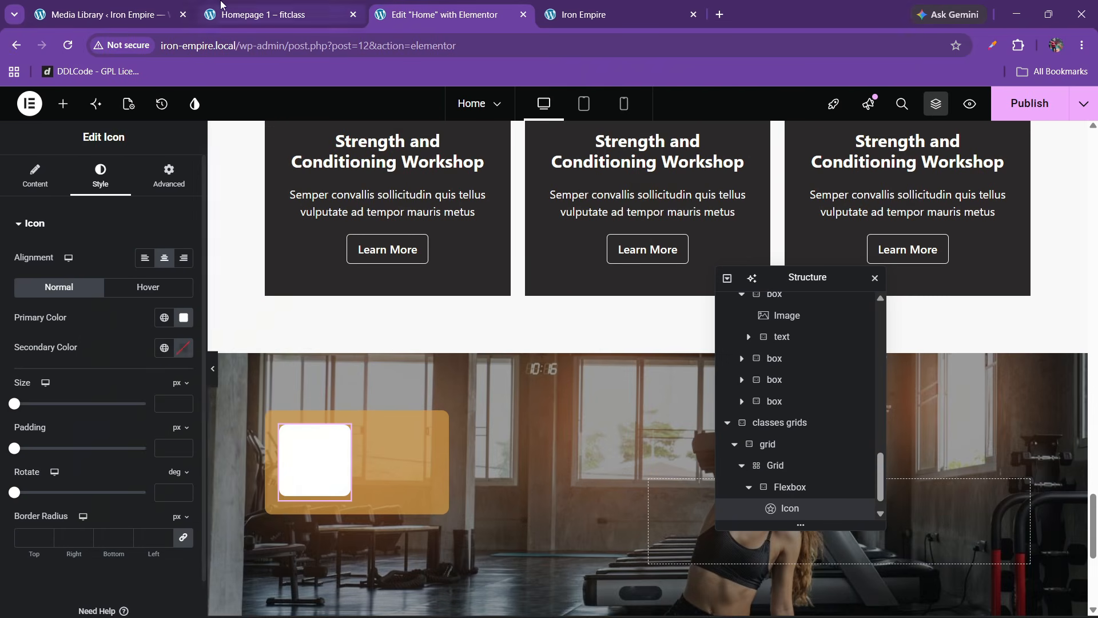
Step: Compare with the Fitclass card icons and set the icon's secondary color to the teal global color
{"action": "key", "text": "ctrl+shift+Tab"}
{"action": "key", "text": "ctrl+Tab"}
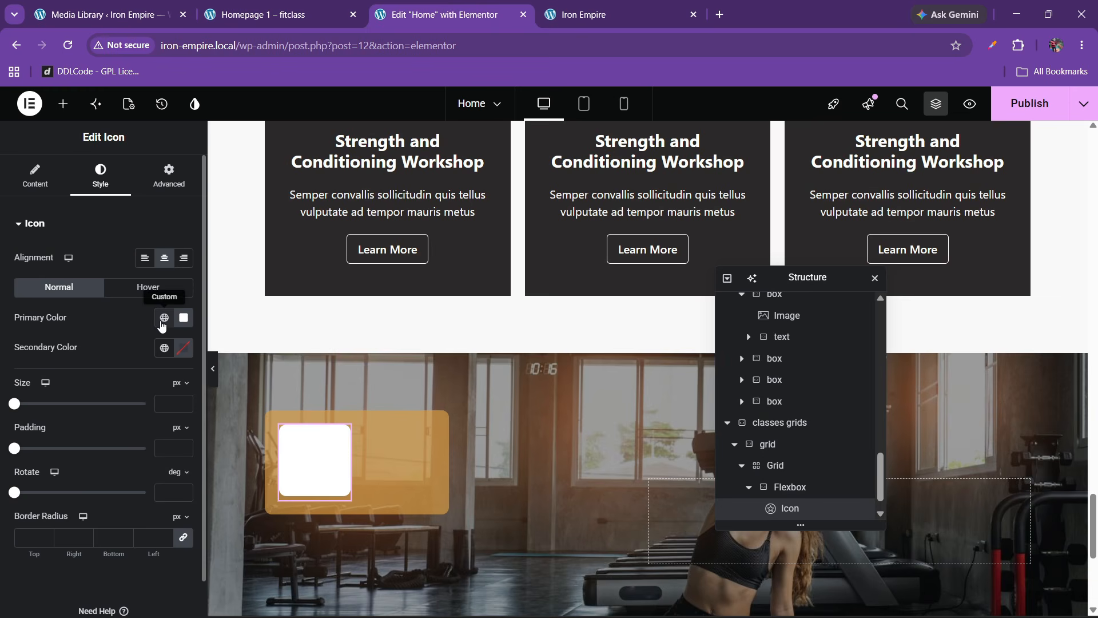
{"action": "key", "text": "ctrl+shift+Tab"}
{"action": "key", "text": "ctrl+Tab"}
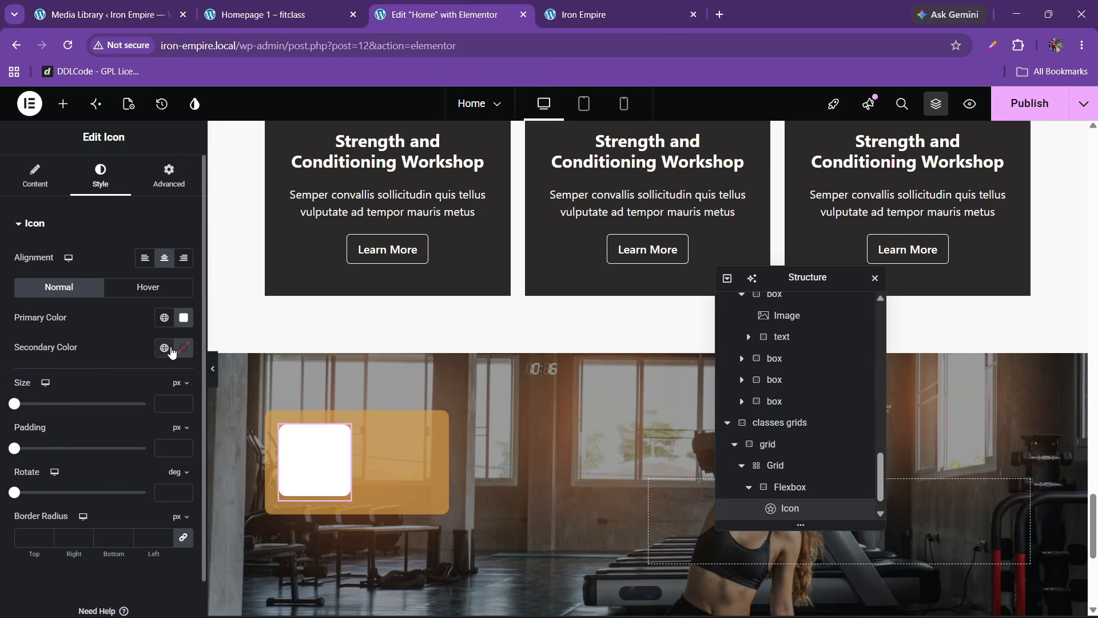
{"action": "left_click", "coordinate": [164, 348]}
{"action": "left_click", "coordinate": [67, 496]}
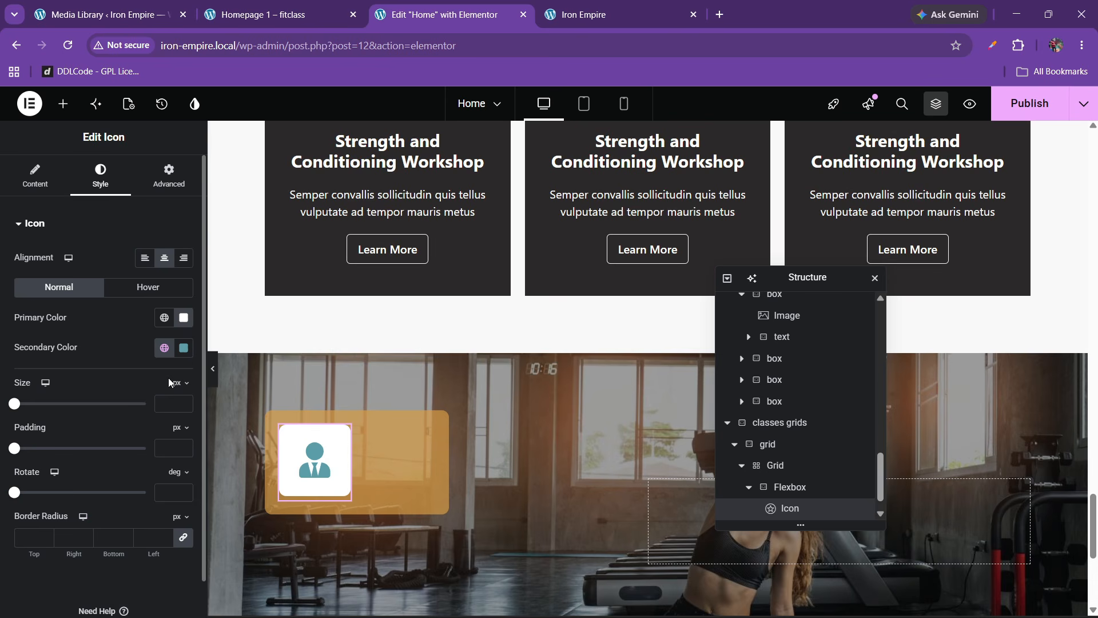
Step: Set the icon's size to 20 px and its padding to 12 px, then compare it with the Fitclass card icons
{"action": "left_click", "coordinate": [184, 404]}
{"action": "type", "text": "18"}
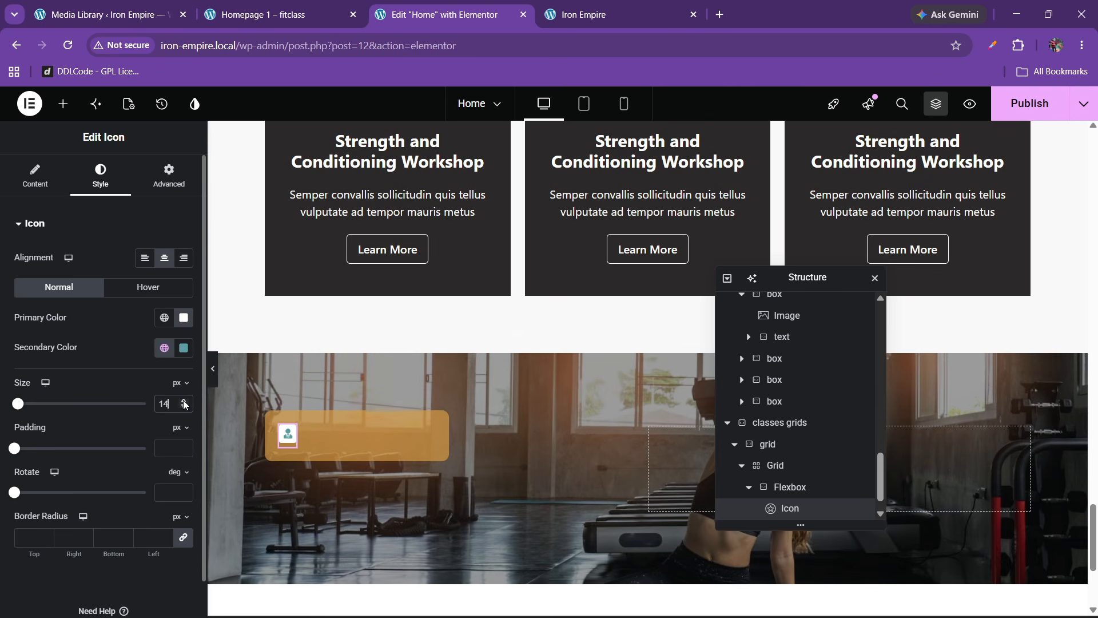
{"action": "left_click", "coordinate": [184, 400]}
{"action": "left_click", "coordinate": [184, 401]}
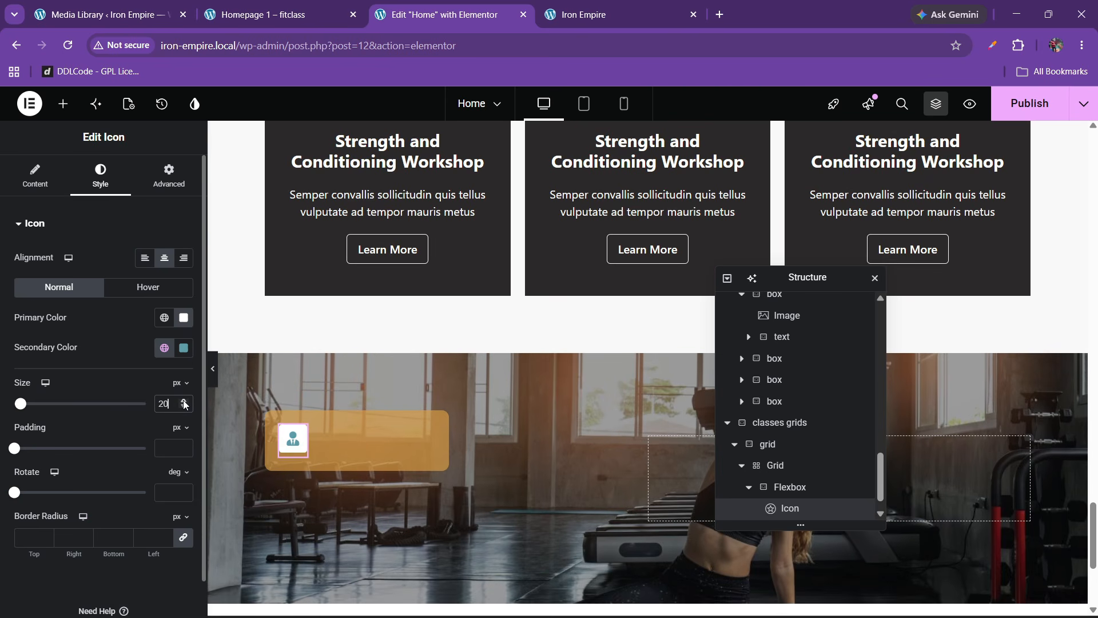
{"action": "left_click", "coordinate": [183, 445]}
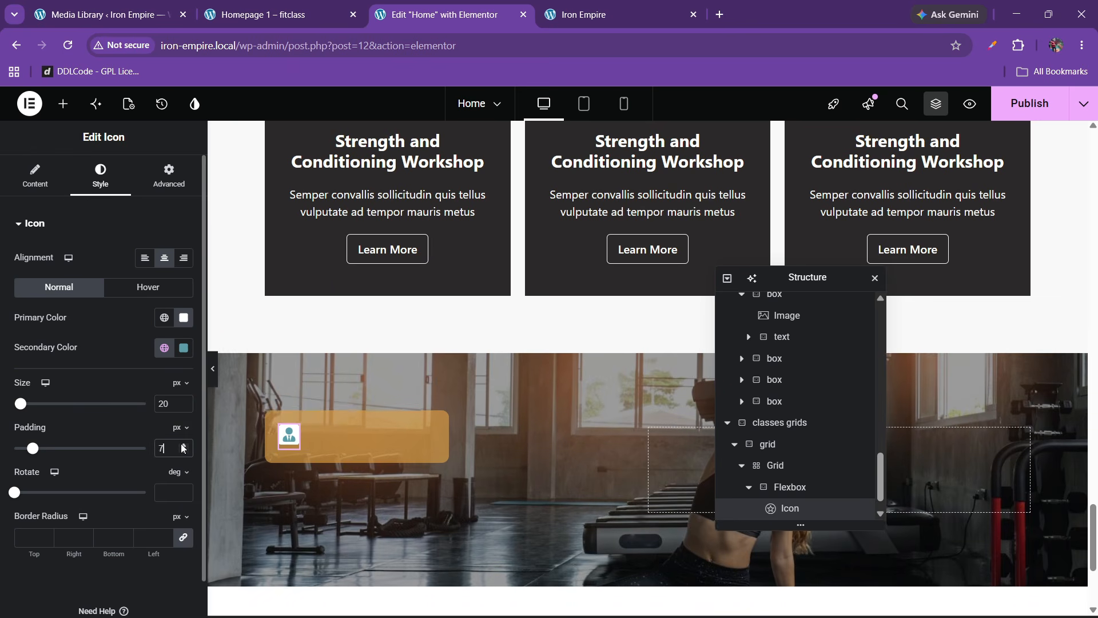
{"action": "left_click", "coordinate": [183, 445]}
{"action": "left_click", "coordinate": [183, 445]}
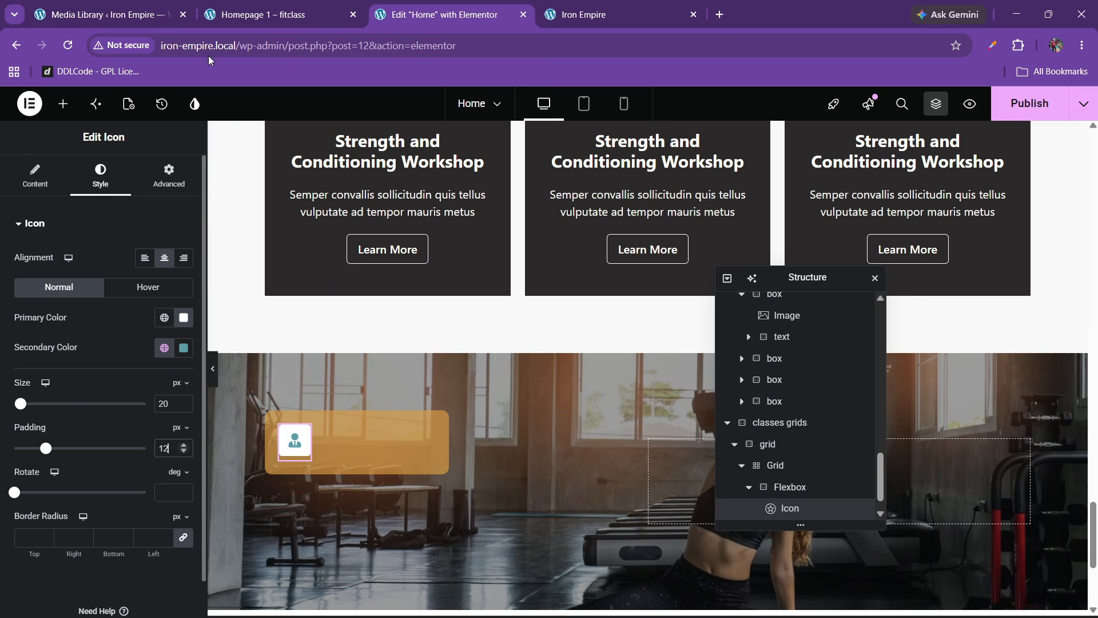
{"action": "left_click", "coordinate": [238, 12]}
{"action": "left_click", "coordinate": [412, 12]}
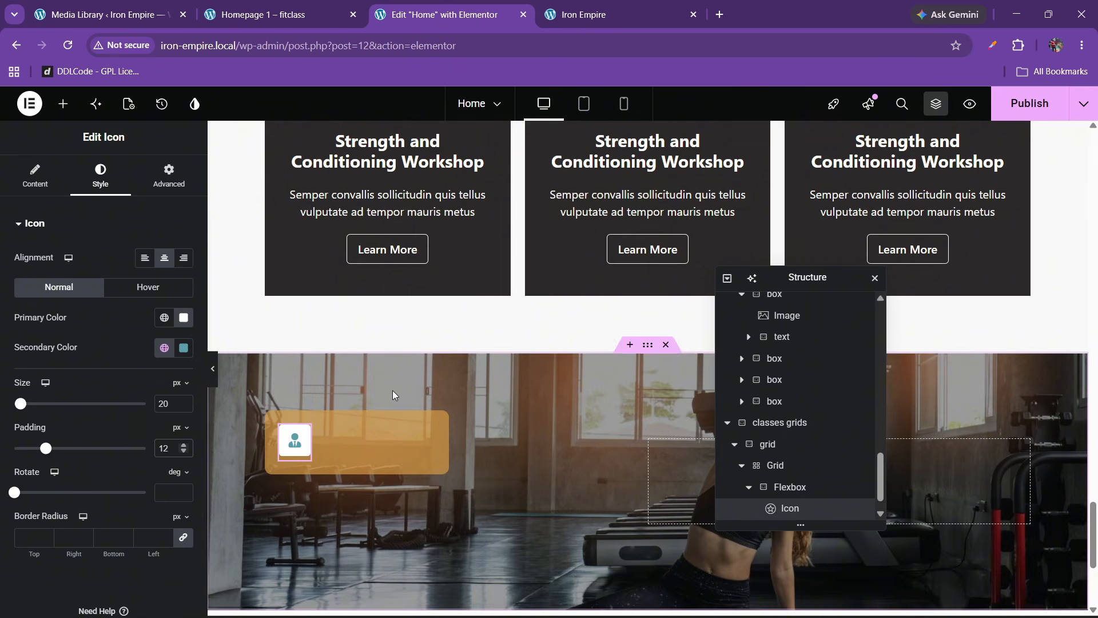
Step: Increase the icon's size slightly to bring it closer to the Fitclass card icons
{"action": "left_click", "coordinate": [184, 401]}
{"action": "left_click", "coordinate": [184, 401]}
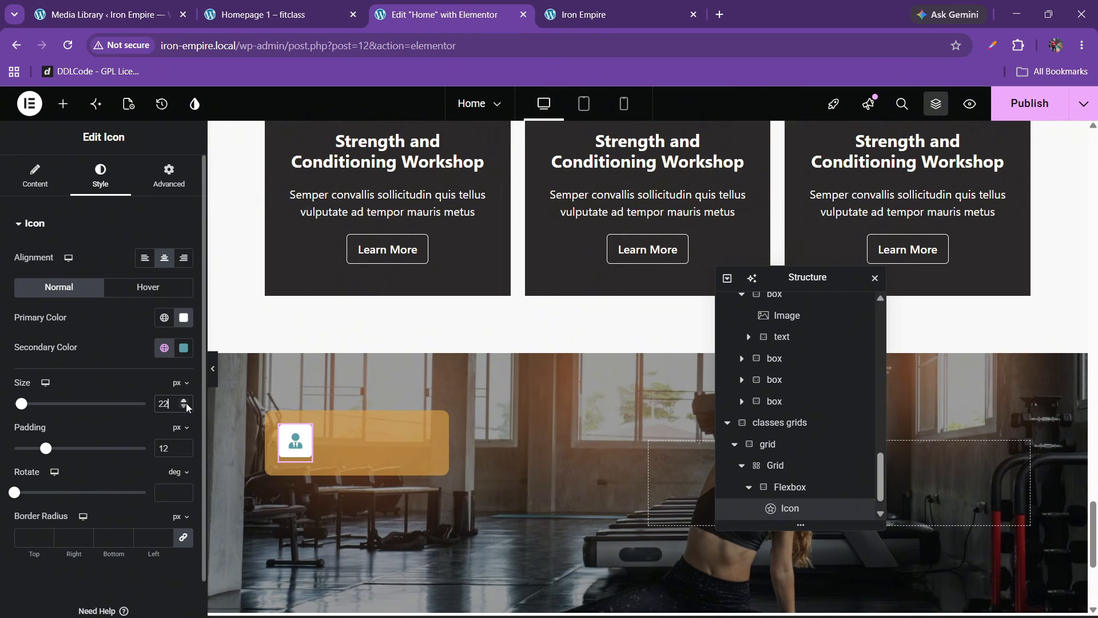
{"action": "left_click", "coordinate": [185, 402]}
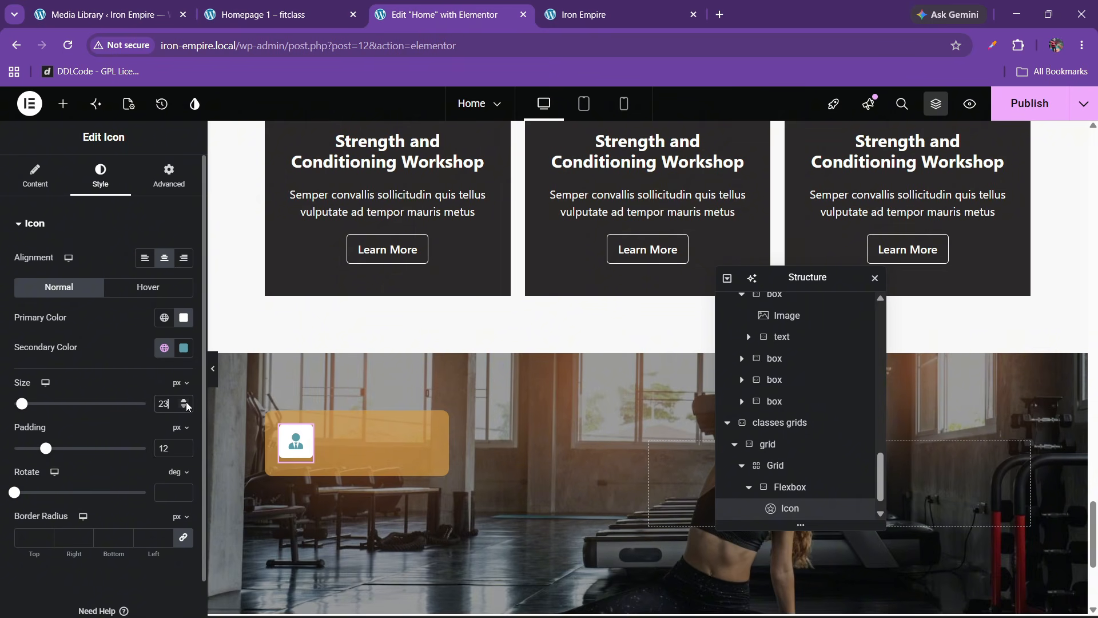
{"action": "left_click", "coordinate": [184, 401]}
{"action": "left_click", "coordinate": [185, 401]}
Step: Check the class card layout on the Fitclass page and insert a Heading into the orange Flexbox beside the icon
{"action": "left_click", "coordinate": [278, 5]}
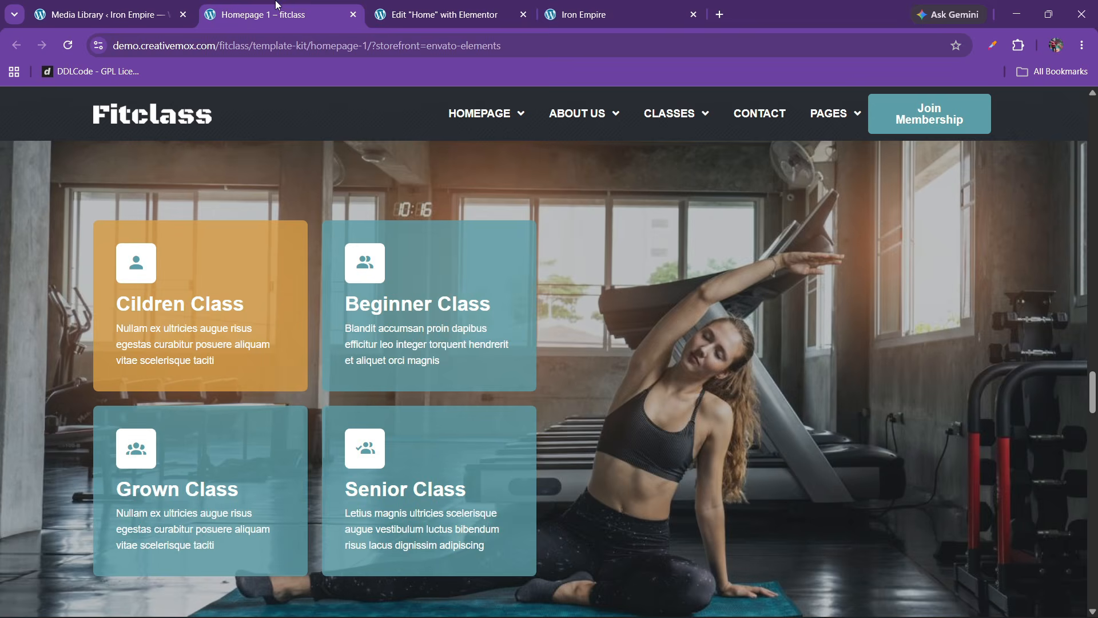
{"action": "left_click", "coordinate": [387, 7]}
{"action": "left_click", "coordinate": [63, 103]}
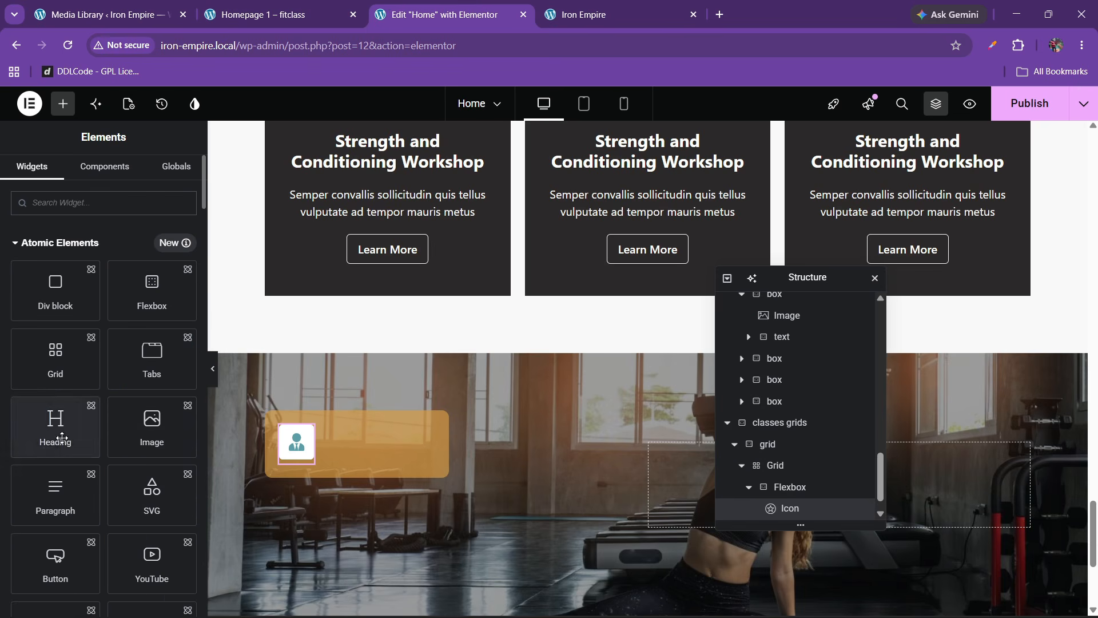
{"action": "left_click_drag", "start_coordinate": [62, 438], "coordinate": [314, 447]}
Step: Rename the Flexbox holding the heading and icon as "box" in the page structure
{"action": "scroll", "coordinate": [790, 520], "scroll_direction": "down", "scroll_amount": 1}
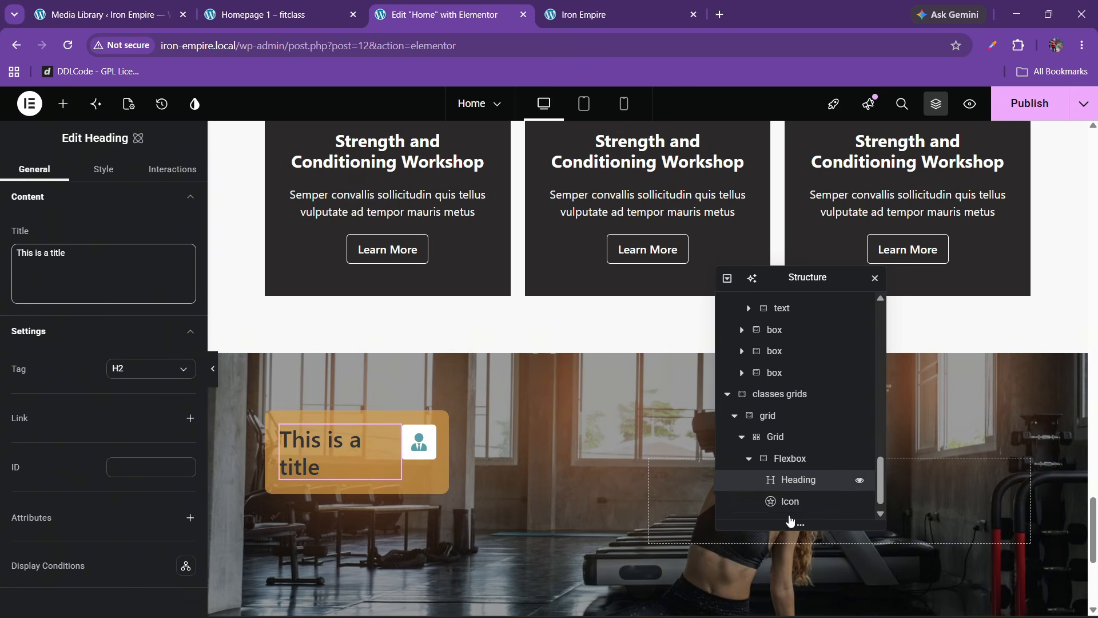
{"action": "scroll", "coordinate": [791, 520], "scroll_direction": "down", "scroll_amount": 1}
{"action": "left_click", "coordinate": [797, 445]}
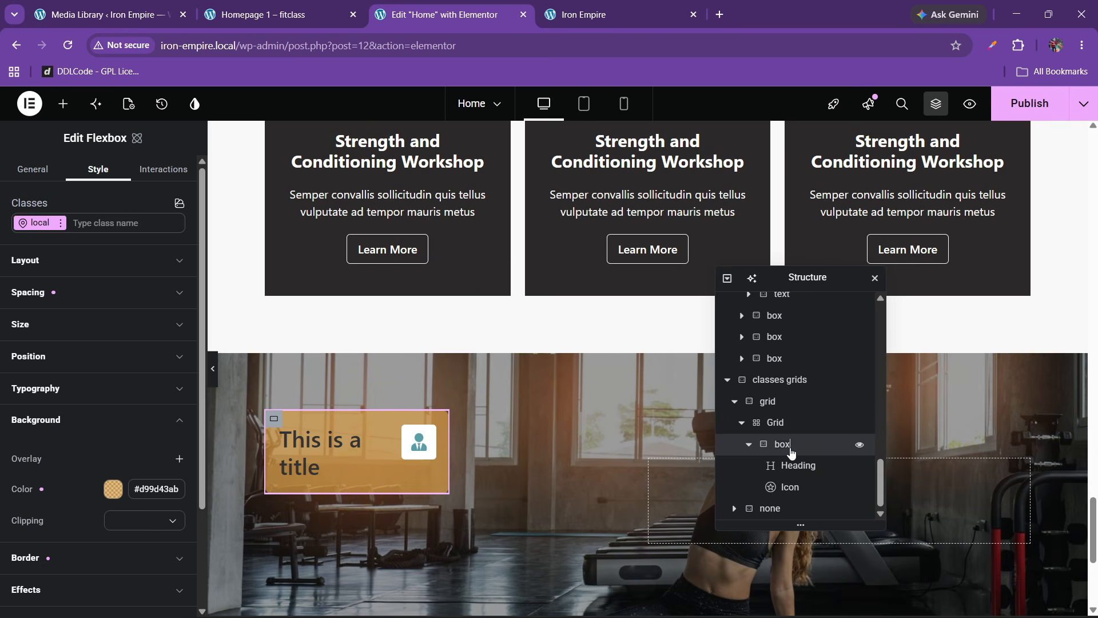
Step: Place the icon before the heading and lay out the box as a column with centered justification and items aligned to the start
{"action": "left_click_drag", "start_coordinate": [803, 474], "coordinate": [803, 494]}
{"action": "left_click", "coordinate": [793, 471]}
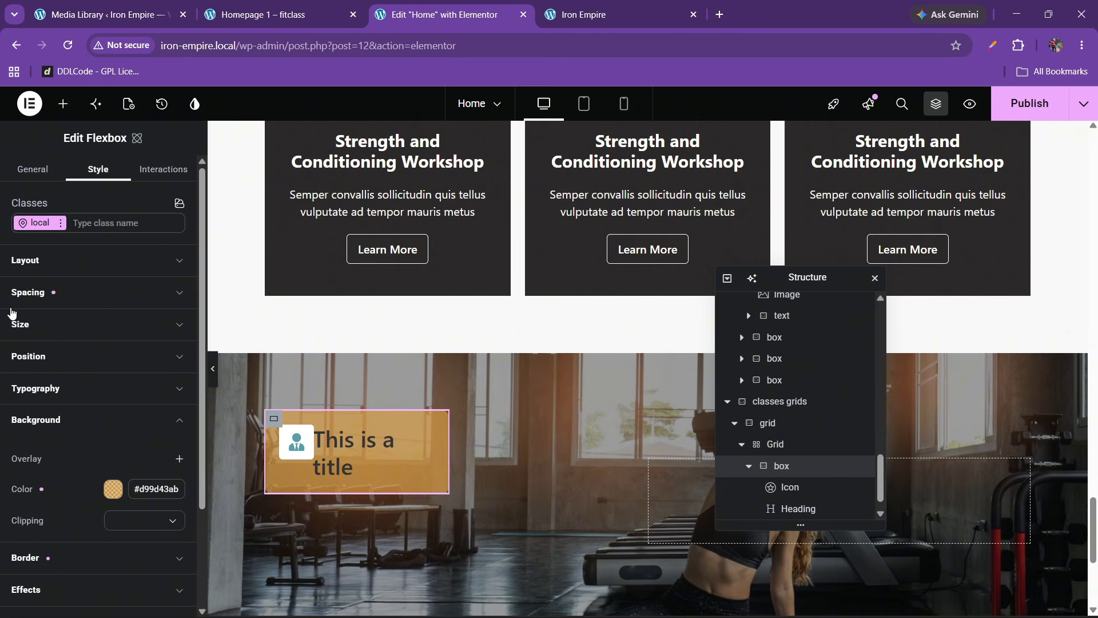
{"action": "left_click", "coordinate": [54, 260]}
{"action": "left_click", "coordinate": [133, 346]}
{"action": "left_click", "coordinate": [54, 395]}
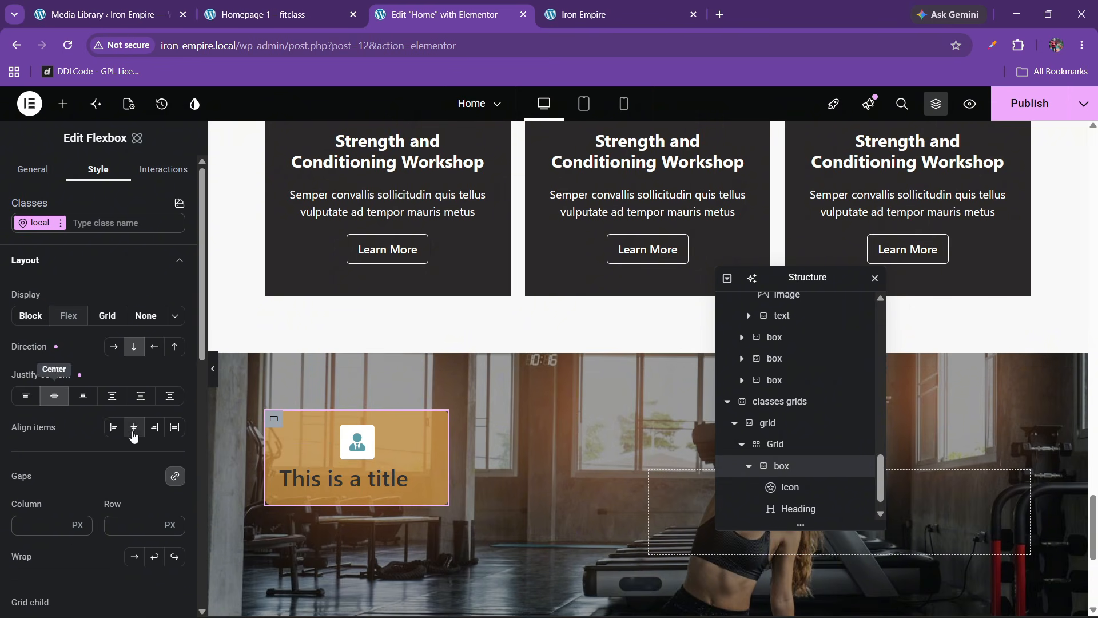
{"action": "left_click", "coordinate": [132, 428]}
{"action": "left_click", "coordinate": [115, 430]}
Step: Copy the title "Cildren Class" from the first Fitclass card and paste it as the card heading's title in Elementor
{"action": "left_click", "coordinate": [277, 14]}
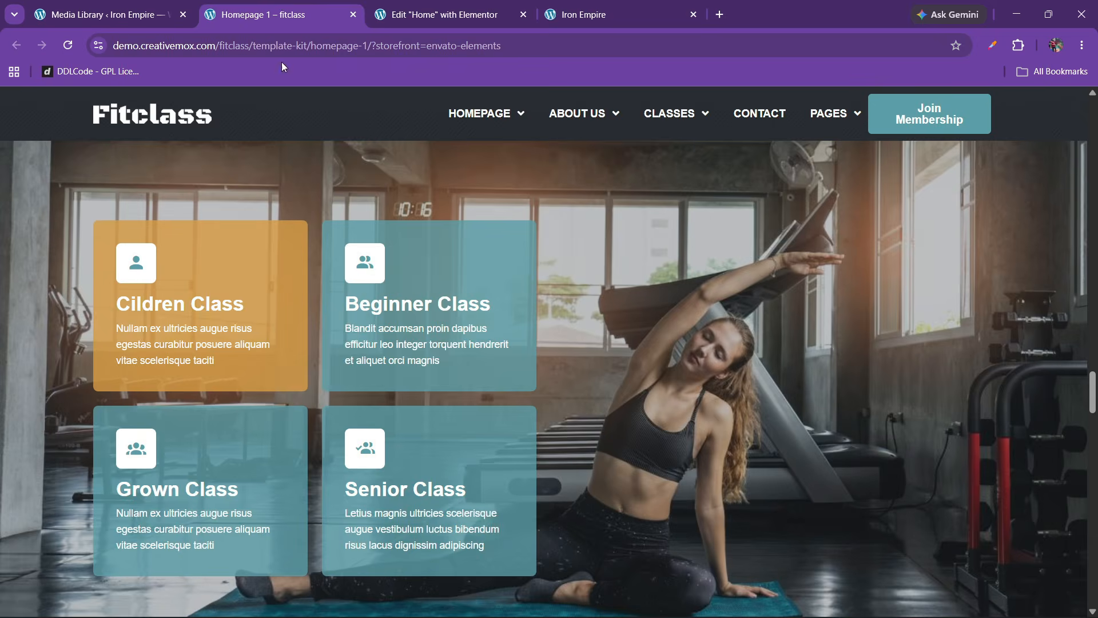
{"action": "left_click_drag", "start_coordinate": [120, 310], "coordinate": [252, 313]}
{"action": "key", "text": "ctrl+c"}
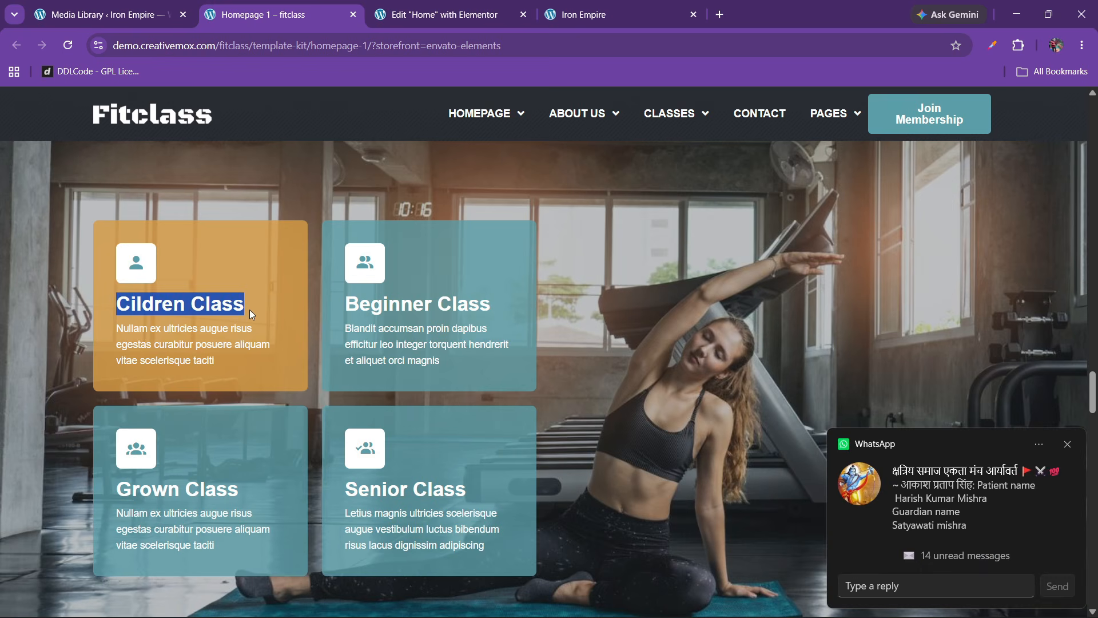
{"action": "left_click", "coordinate": [1067, 444]}
{"action": "left_click", "coordinate": [498, 16]}
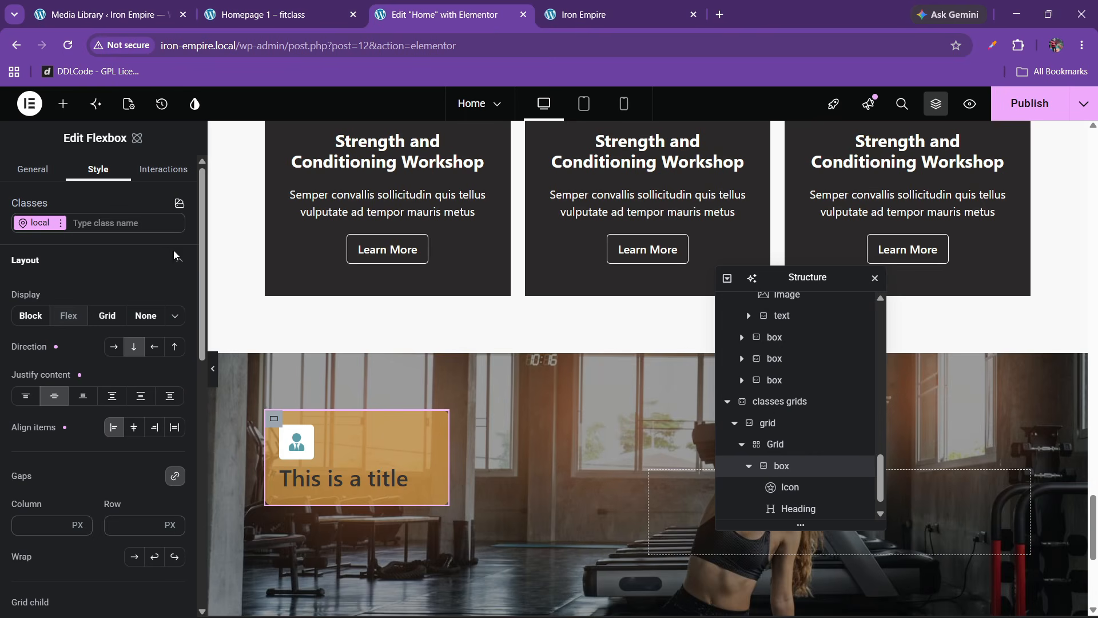
{"action": "left_click", "coordinate": [399, 480]}
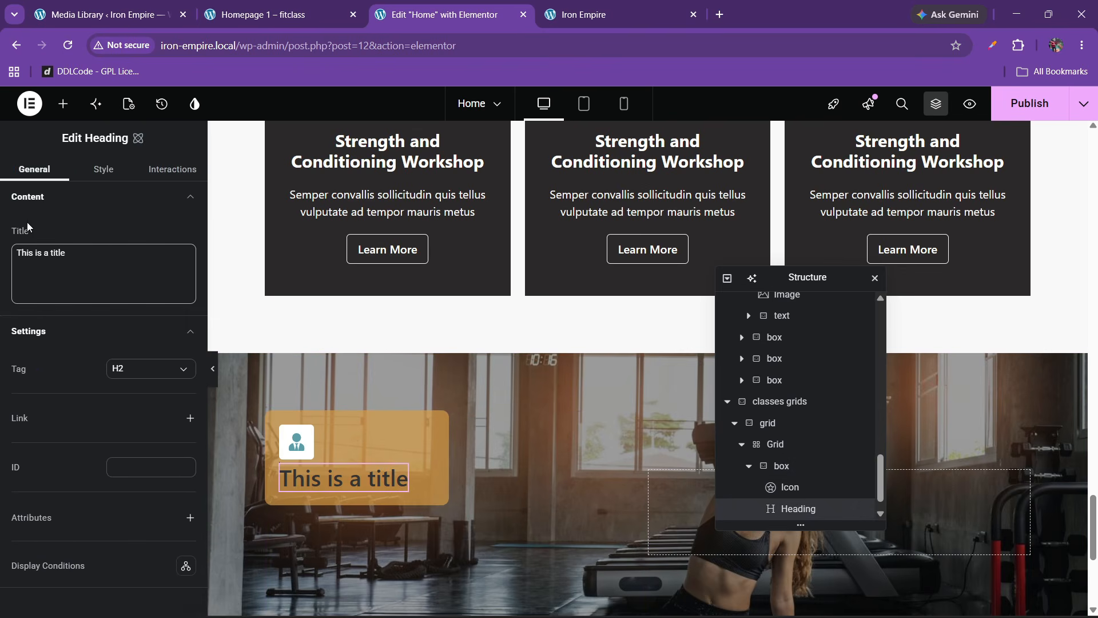
{"action": "triple_click", "coordinate": [43, 244]}
{"action": "key", "text": "ctrl+v"}
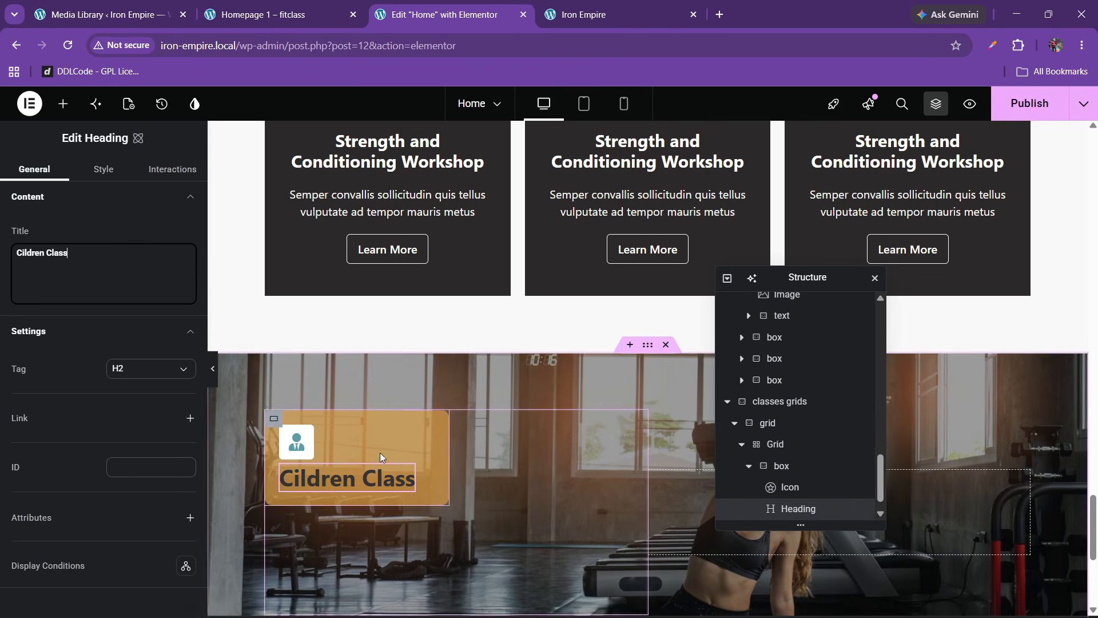
Step: Set the card heading's text color to white, #ffffff
{"action": "left_click", "coordinate": [97, 169]}
{"action": "left_click", "coordinate": [73, 390]}
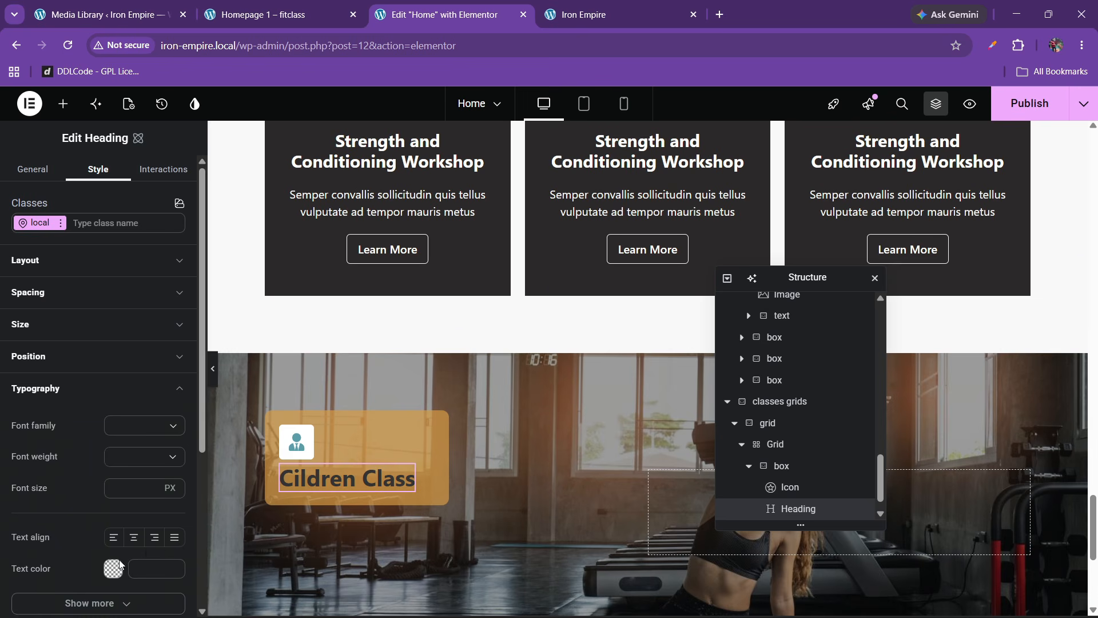
{"action": "left_click", "coordinate": [116, 565]}
{"action": "left_click_drag", "start_coordinate": [216, 440], "coordinate": [81, 345]}
{"action": "left_click", "coordinate": [37, 420]}
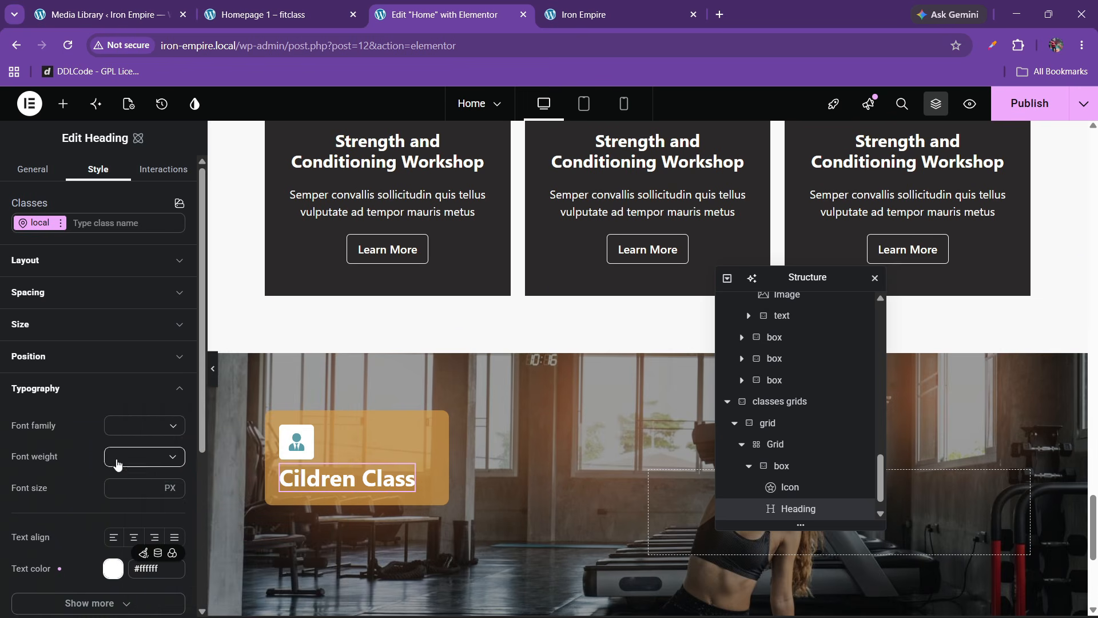
Step: Try card heading font sizes of 15 and 25 px, compare with the Fitclass page, and set the size to 27 px
{"action": "left_click", "coordinate": [131, 487]}
{"action": "type", "text": "15"}
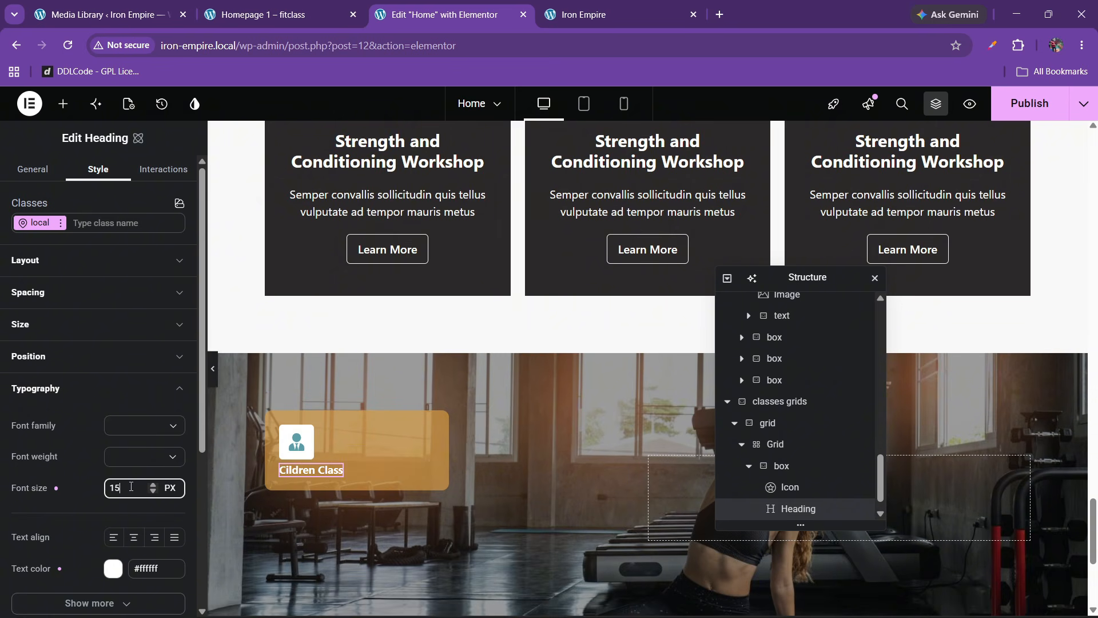
{"action": "key", "text": "BackSpace"}
{"action": "key", "text": "BackSpace"}
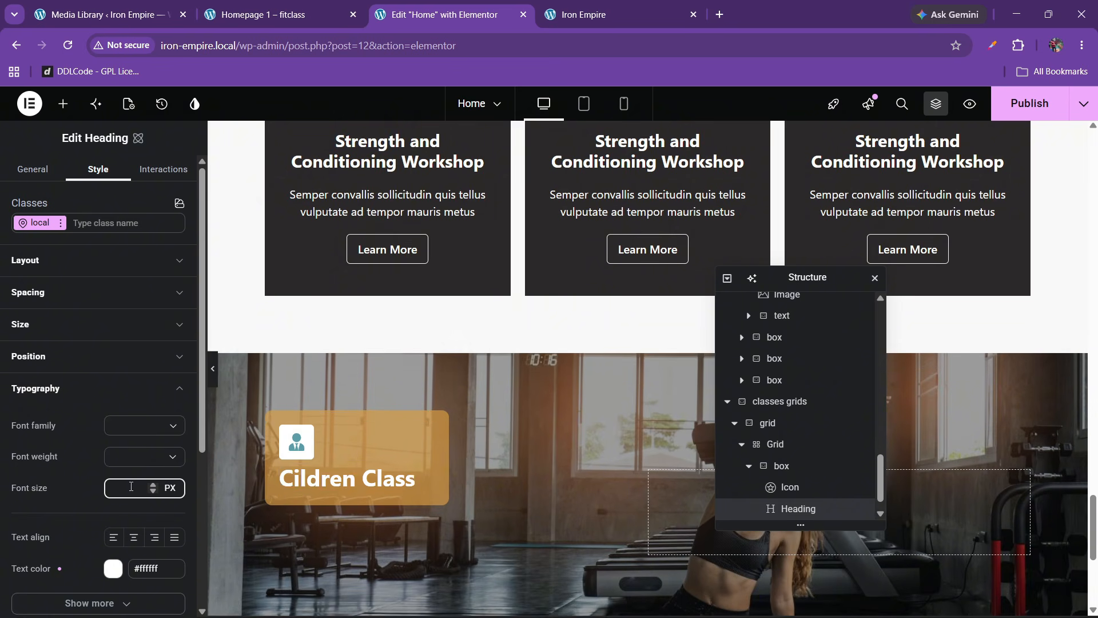
{"action": "type", "text": "25"}
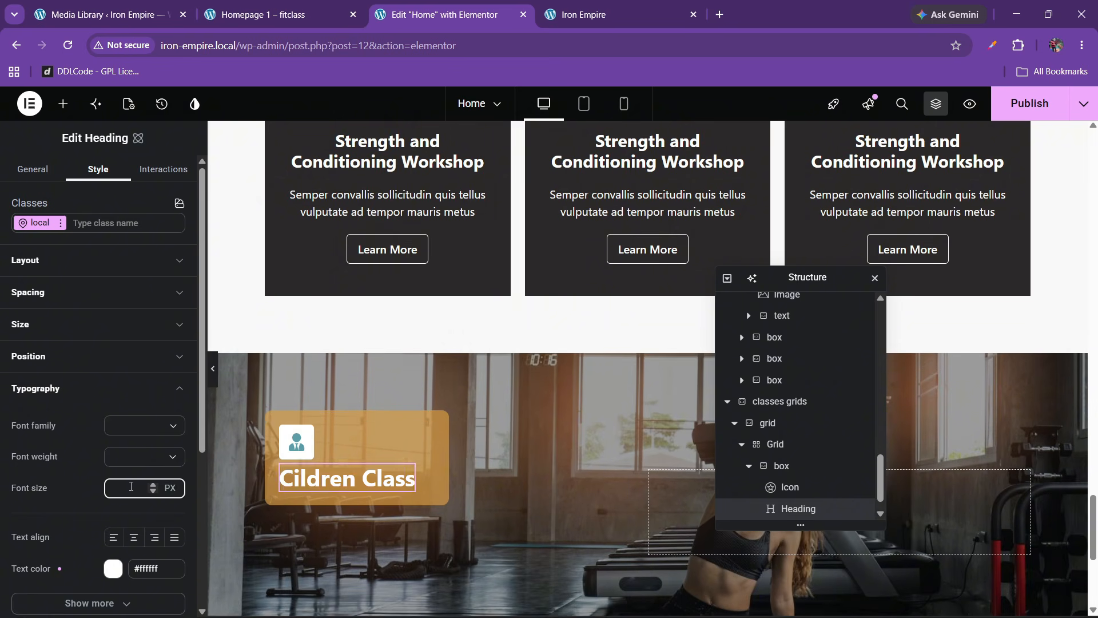
{"action": "left_click", "coordinate": [187, 24]}
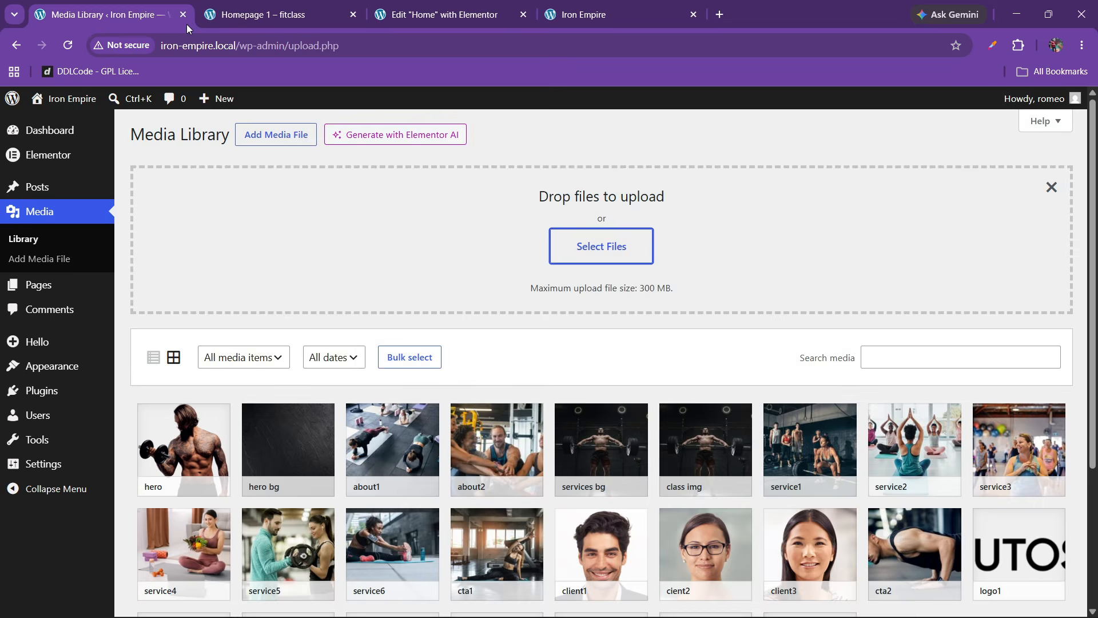
{"action": "left_click", "coordinate": [258, 10]}
{"action": "left_click", "coordinate": [452, 17]}
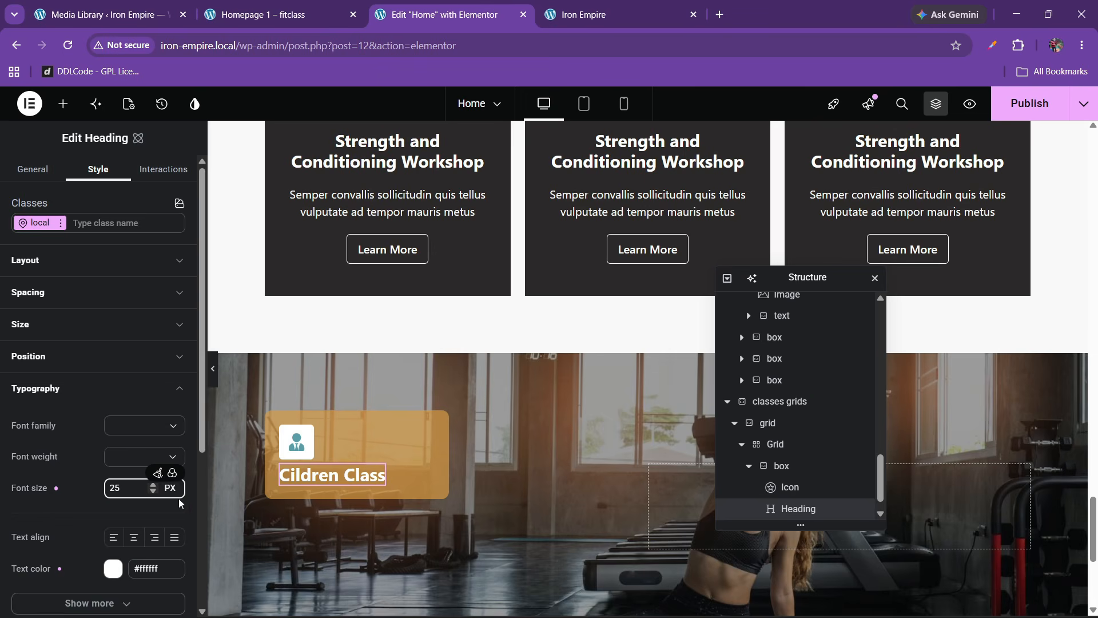
{"action": "left_click", "coordinate": [153, 487]}
{"action": "left_click", "coordinate": [152, 487]}
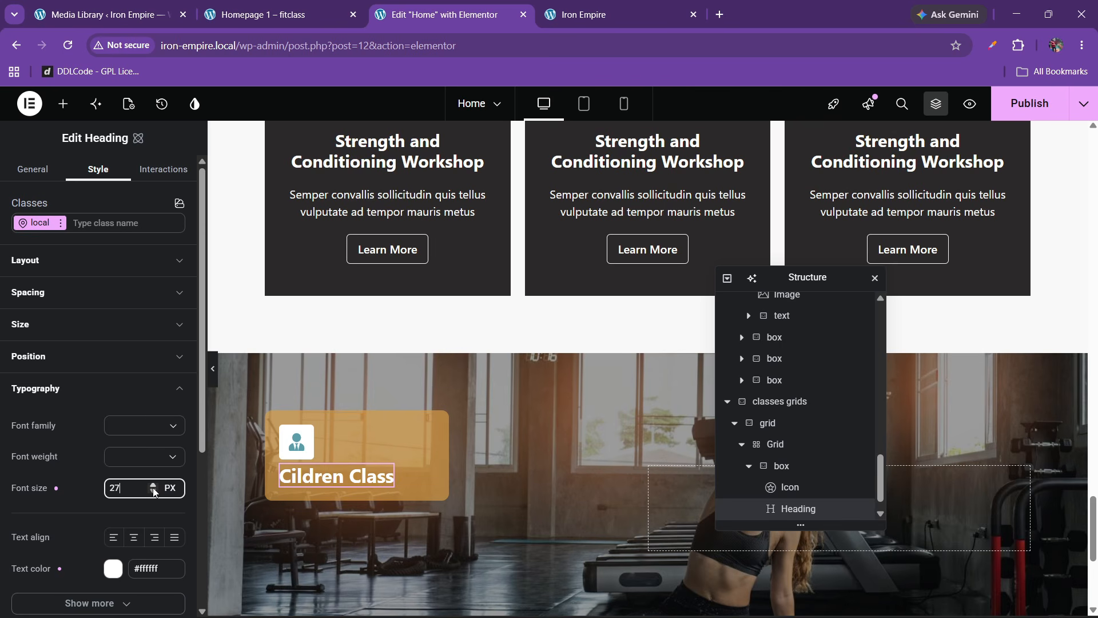
Step: Try the 300 - Light font weight on the card heading and settle on 400 - Normal
{"action": "left_click", "coordinate": [143, 456]}
{"action": "left_click", "coordinate": [124, 550]}
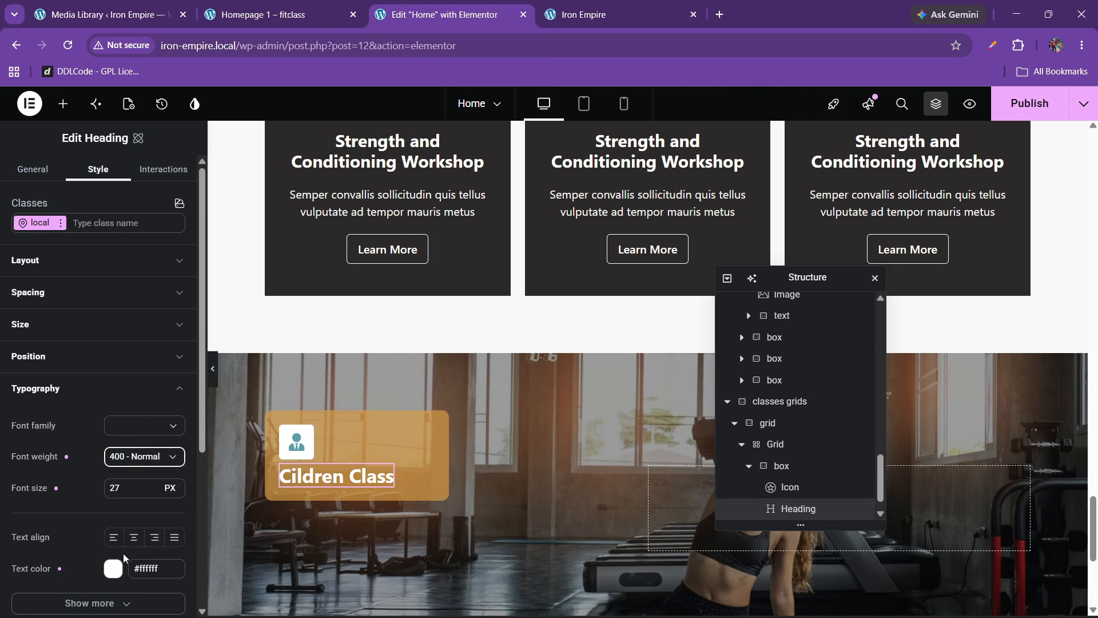
{"action": "left_click", "coordinate": [133, 460]}
{"action": "left_click", "coordinate": [127, 529]}
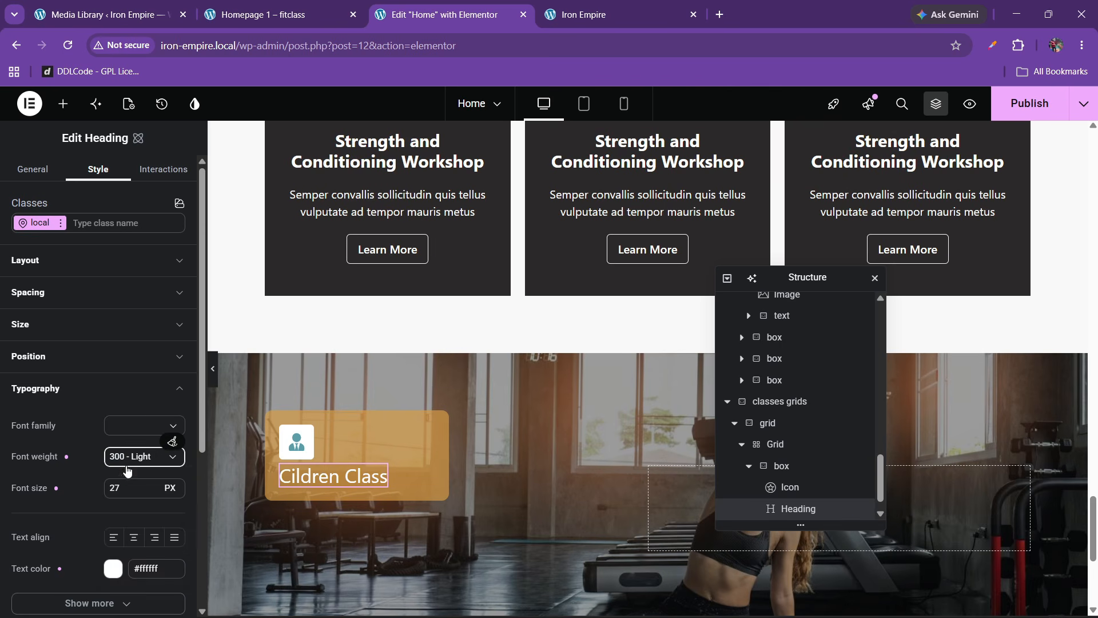
{"action": "left_click", "coordinate": [129, 461]}
{"action": "left_click", "coordinate": [126, 551]}
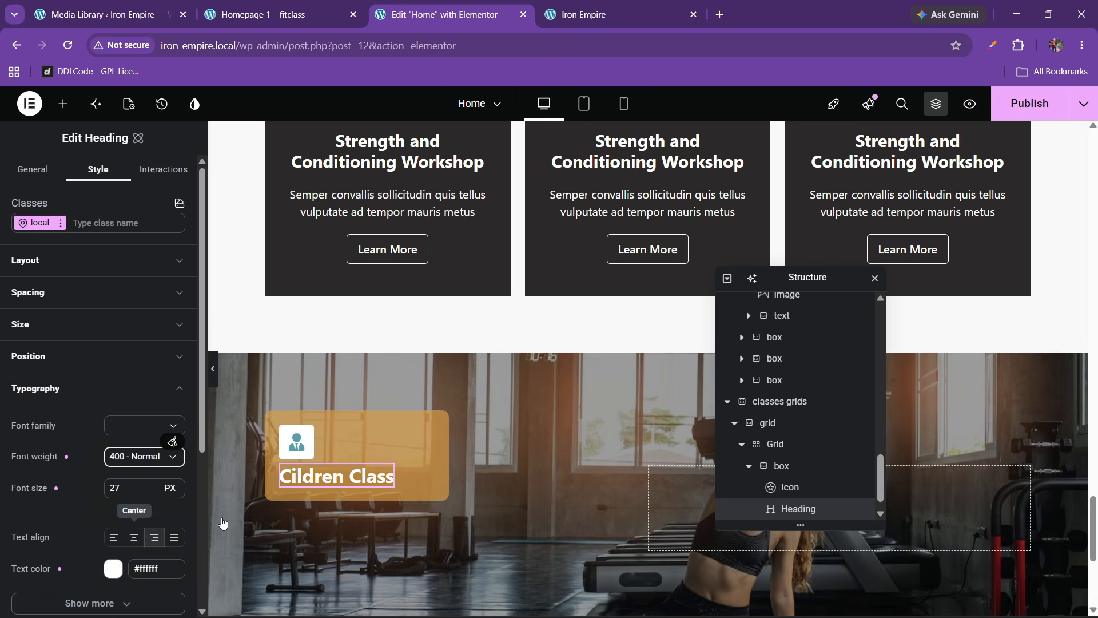
Step: Set the card box's column and row gaps to 20 px and compare the spacing with the Fitclass card
{"action": "left_click", "coordinate": [781, 466]}
{"action": "left_click", "coordinate": [69, 266]}
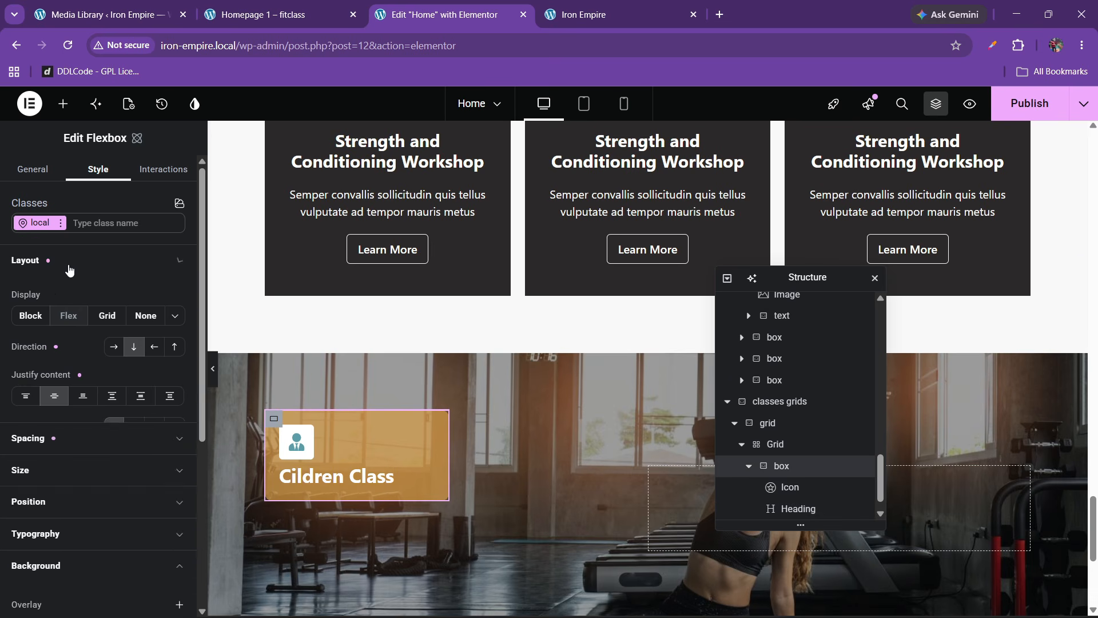
{"action": "left_click", "coordinate": [69, 266]}
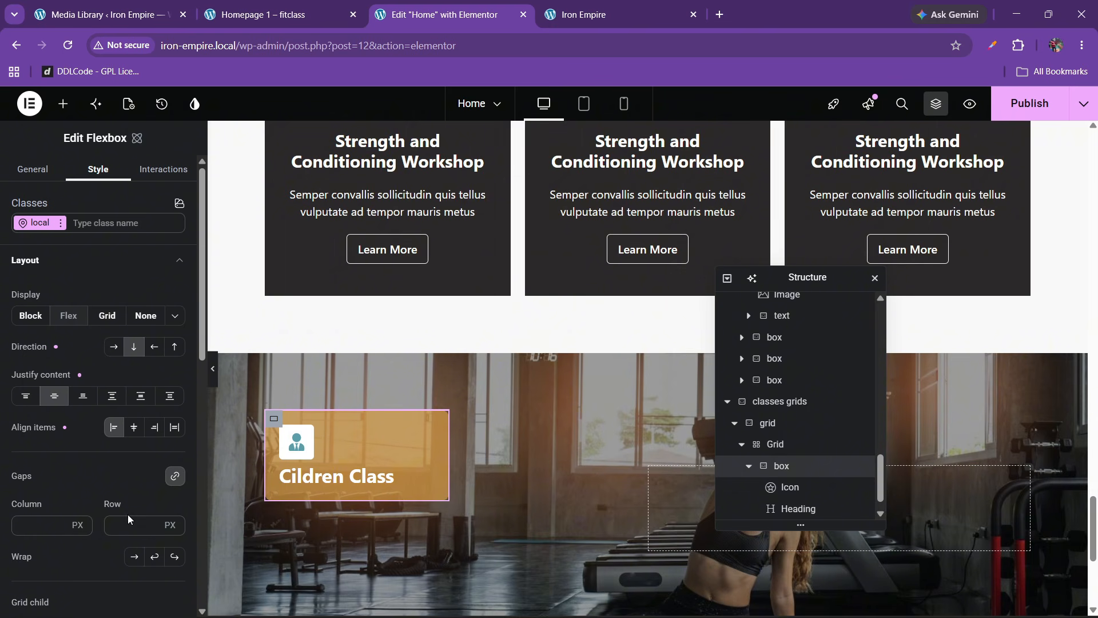
{"action": "type", "text": "20"}
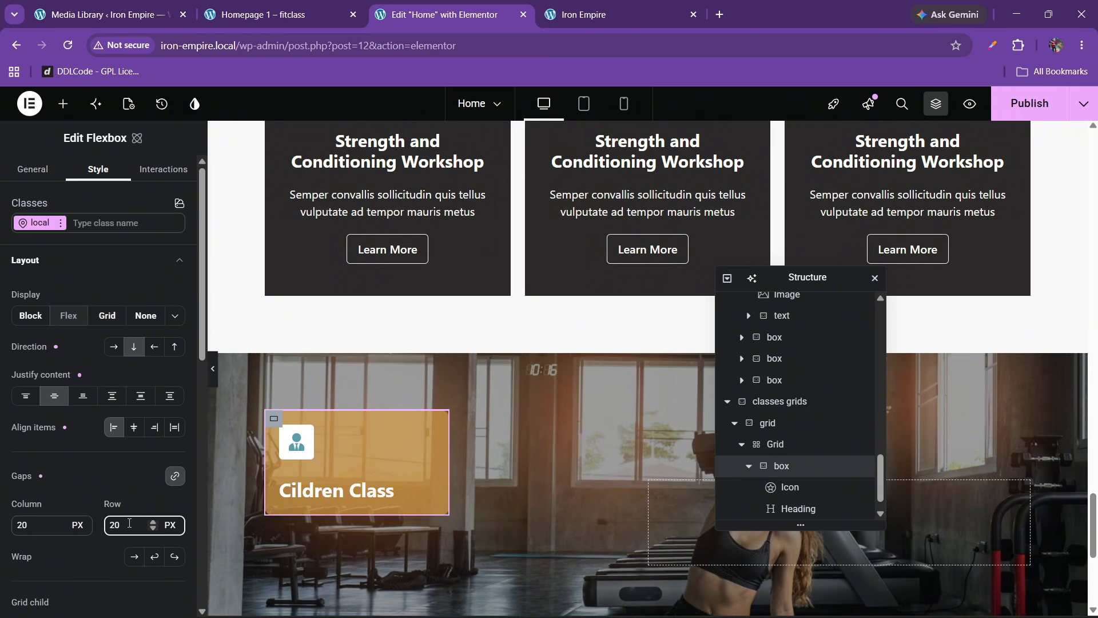
{"action": "left_click", "coordinate": [270, 13]}
{"action": "left_click", "coordinate": [426, 14]}
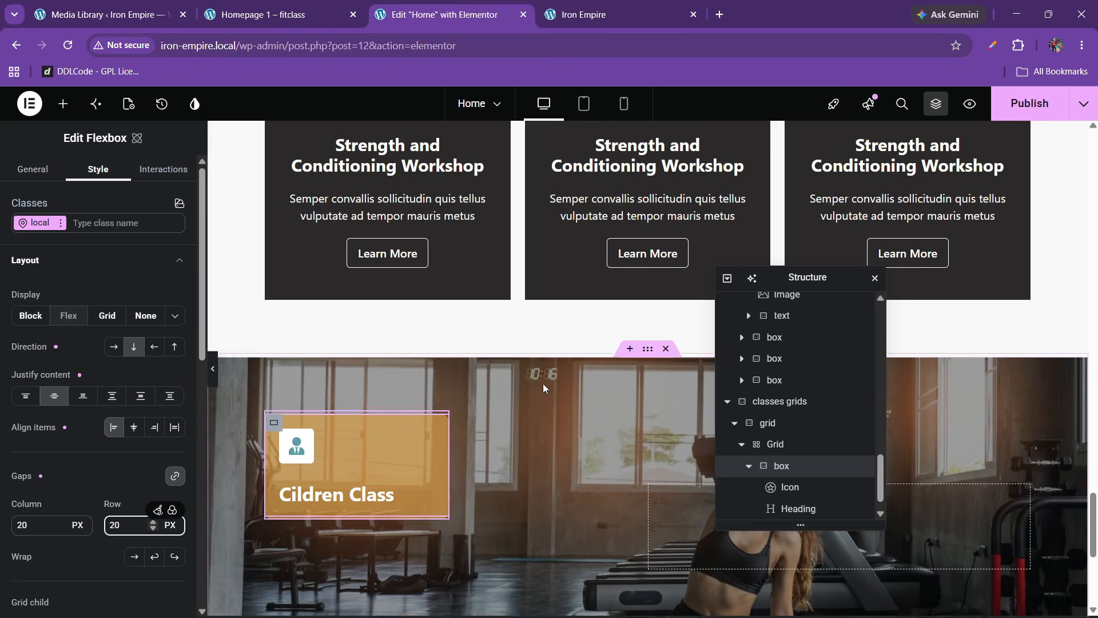
Step: Copy the description paragraph from a workshop card above and paste it into the class card box under the heading
{"action": "scroll", "coordinate": [543, 389], "scroll_direction": "up", "scroll_amount": 2}
{"action": "right_click", "coordinate": [428, 350]}
{"action": "left_click", "coordinate": [446, 385]}
{"action": "scroll", "coordinate": [446, 407], "scroll_direction": "down", "scroll_amount": 2}
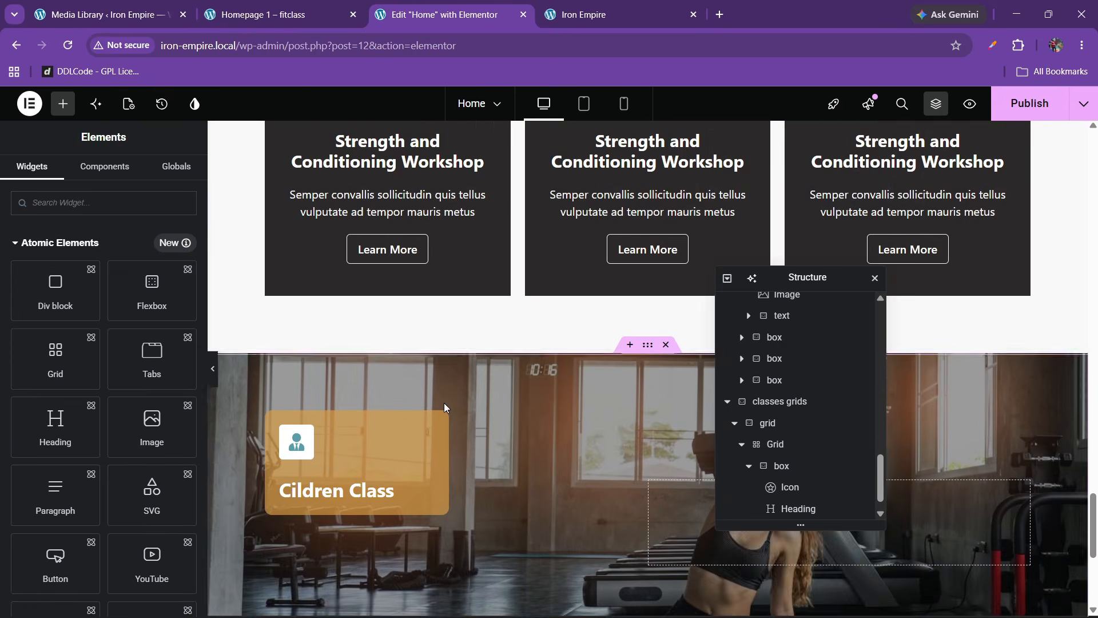
{"action": "scroll", "coordinate": [400, 434], "scroll_direction": "down", "scroll_amount": 1}
{"action": "right_click", "coordinate": [358, 428]}
{"action": "left_click", "coordinate": [380, 404]}
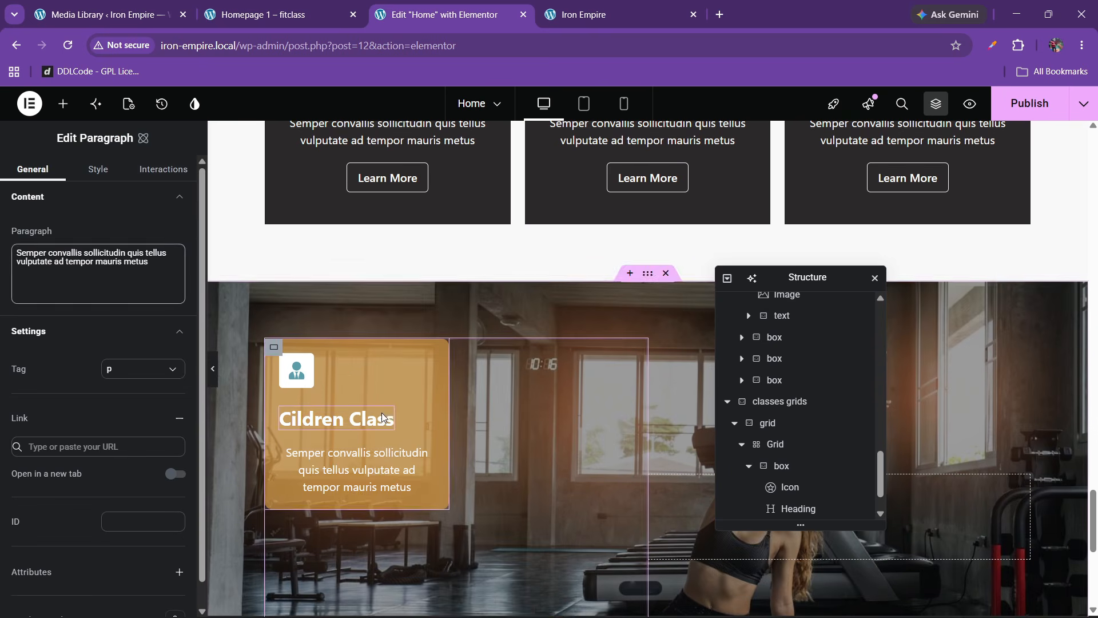
Step: Align the pasted paragraph's text to the left and compare the card with the Fitclass page
{"action": "left_click", "coordinate": [95, 172]}
{"action": "left_click", "coordinate": [63, 390]}
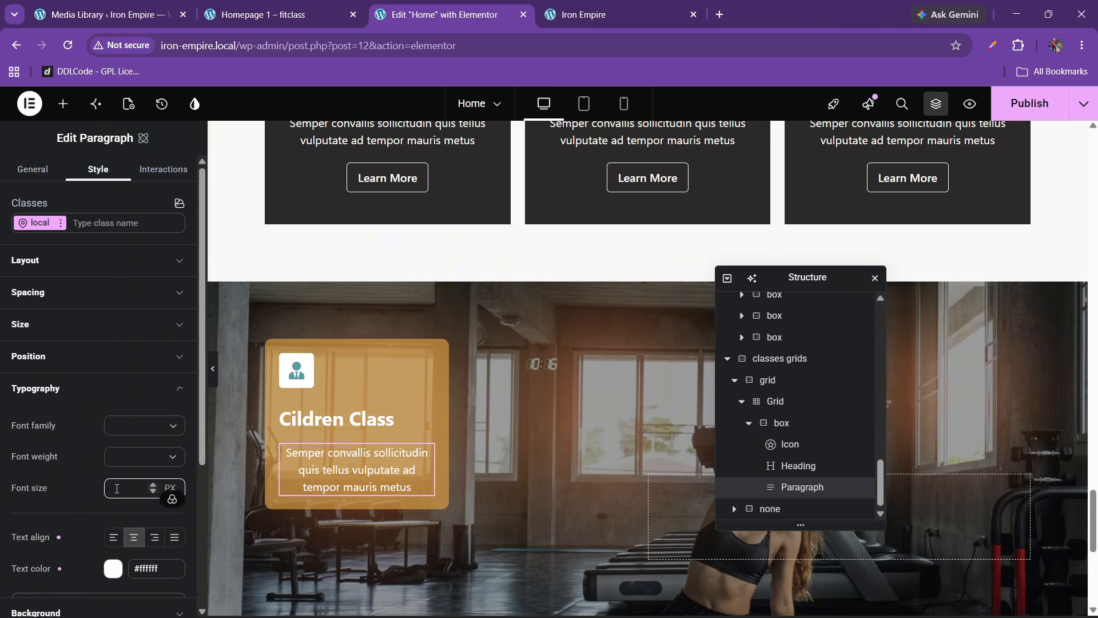
{"action": "left_click", "coordinate": [114, 542]}
{"action": "left_click", "coordinate": [316, 7]}
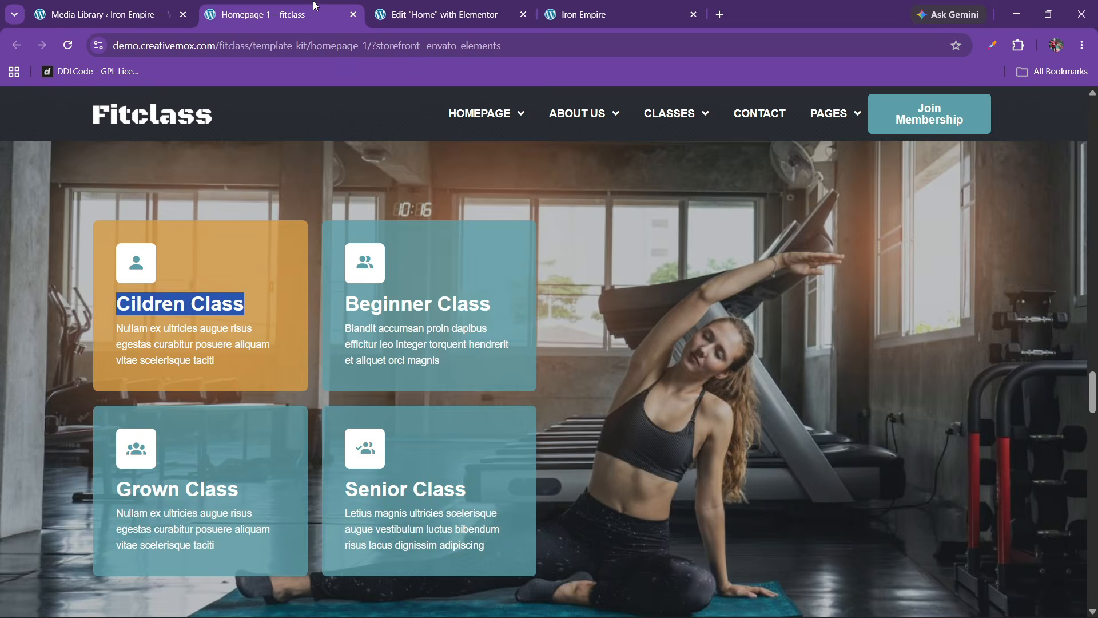
{"action": "left_click", "coordinate": [456, 6]}
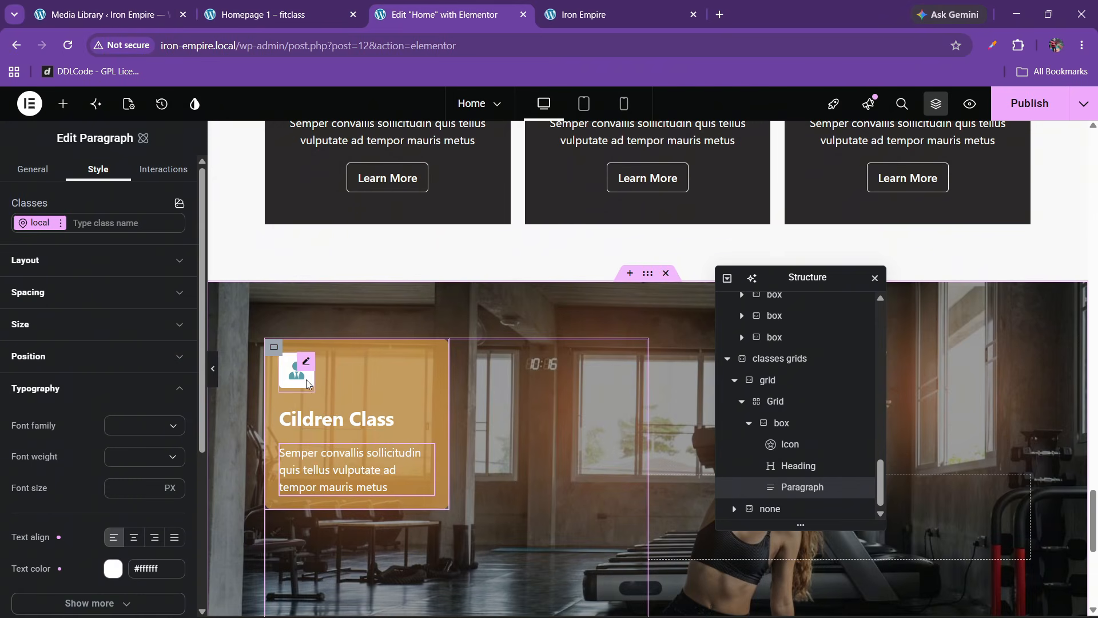
Step: Duplicate the finished class card box three times so the grid holds four cards
{"action": "left_click", "coordinate": [748, 424]}
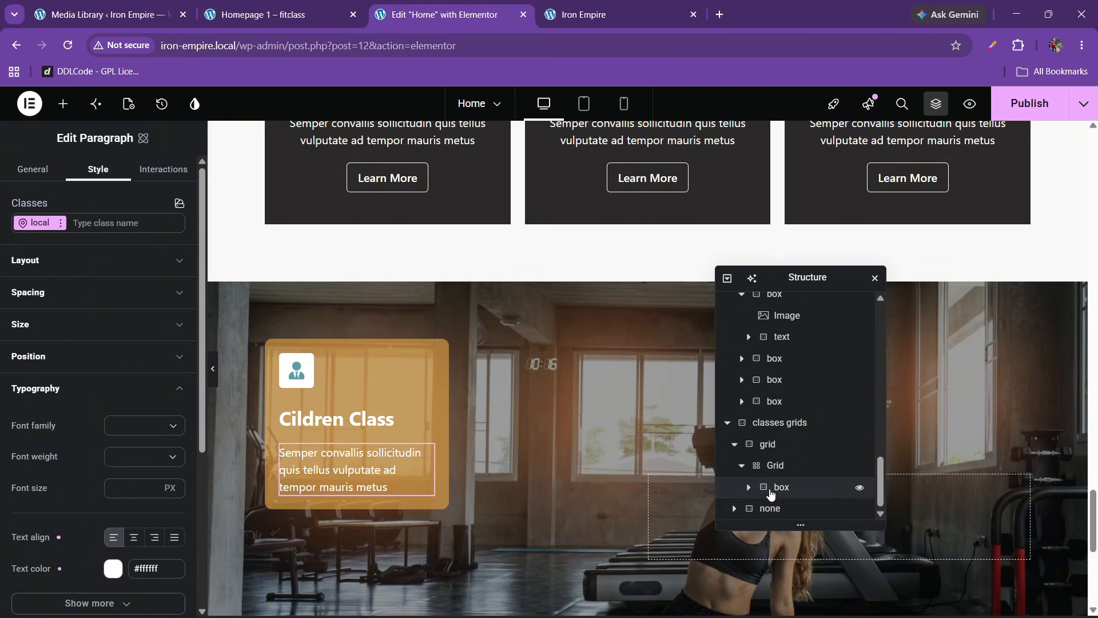
{"action": "left_click", "coordinate": [783, 489]}
{"action": "right_click", "coordinate": [785, 491]}
{"action": "left_click", "coordinate": [808, 339]}
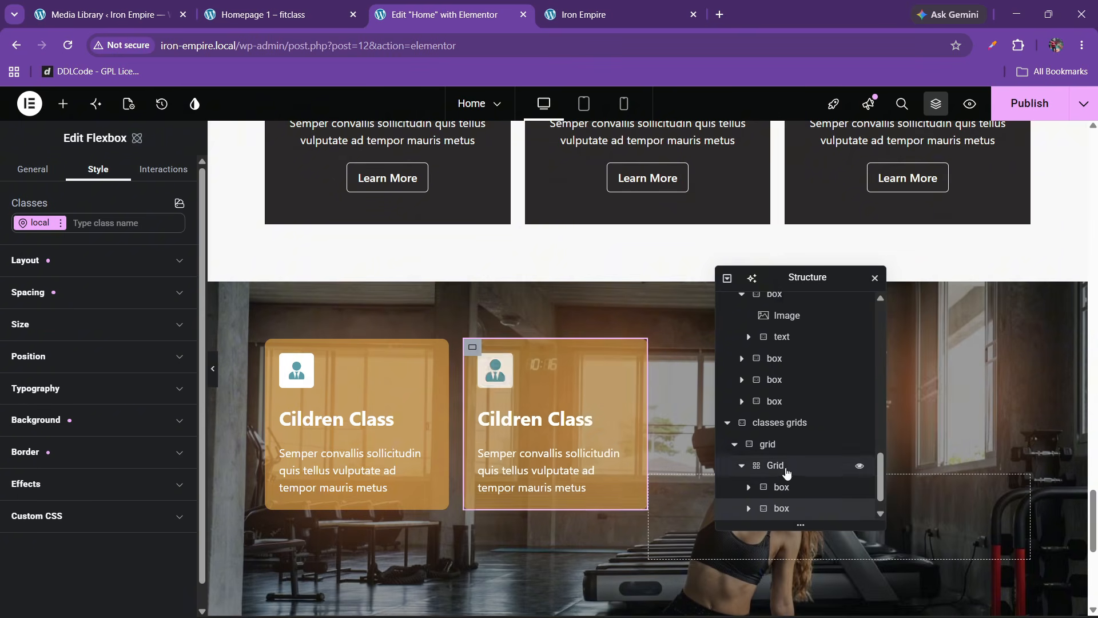
{"action": "right_click", "coordinate": [777, 487]}
{"action": "left_click", "coordinate": [818, 326]}
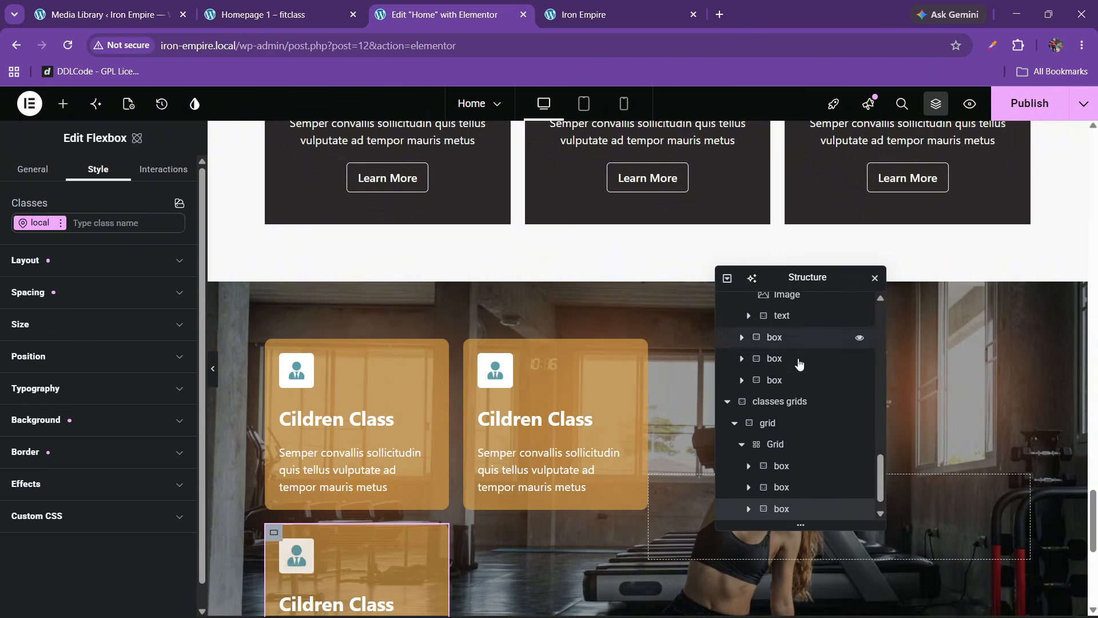
{"action": "right_click", "coordinate": [780, 487]}
{"action": "left_click", "coordinate": [812, 340]}
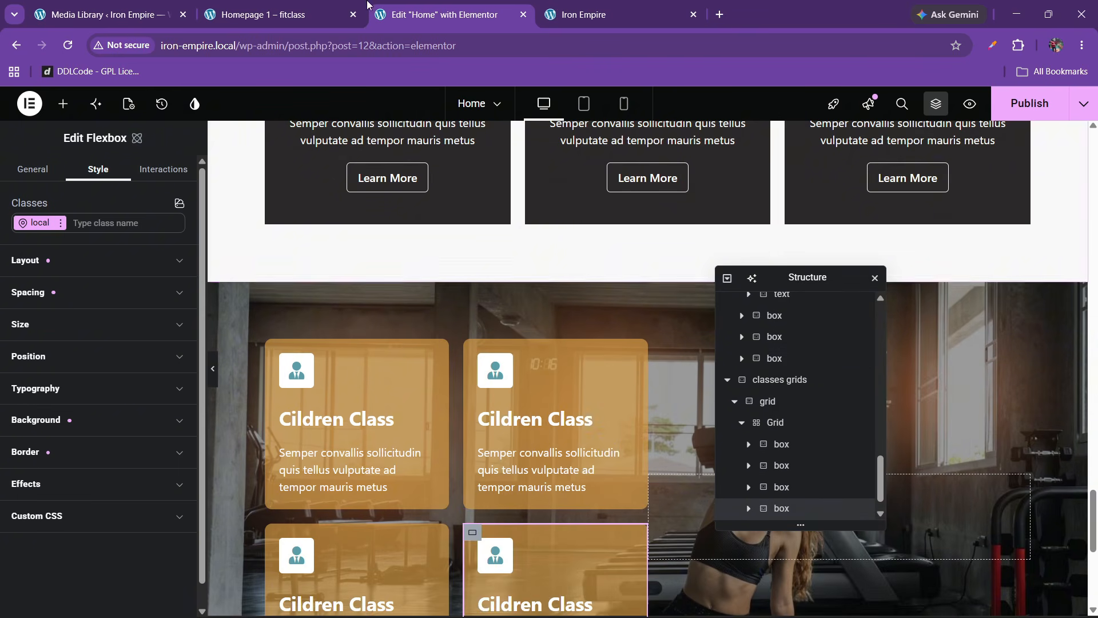
Step: Set the second class card's background color to the theme1 color variable, matching the Fitclass cards
{"action": "left_click", "coordinate": [293, 6]}
{"action": "left_click", "coordinate": [412, 8]}
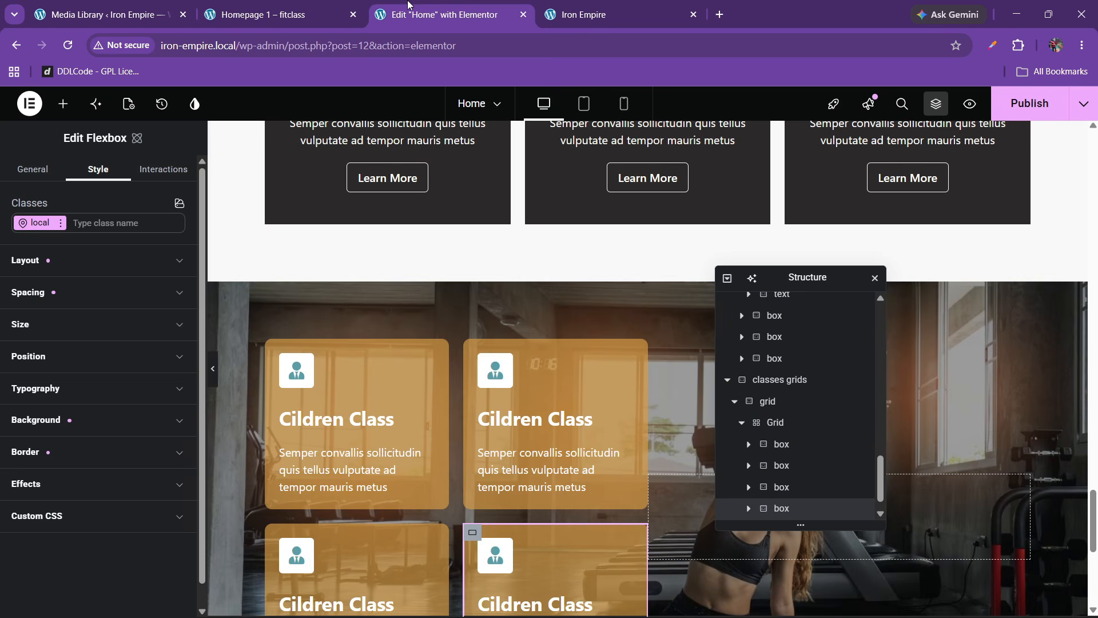
{"action": "left_click", "coordinate": [808, 470]}
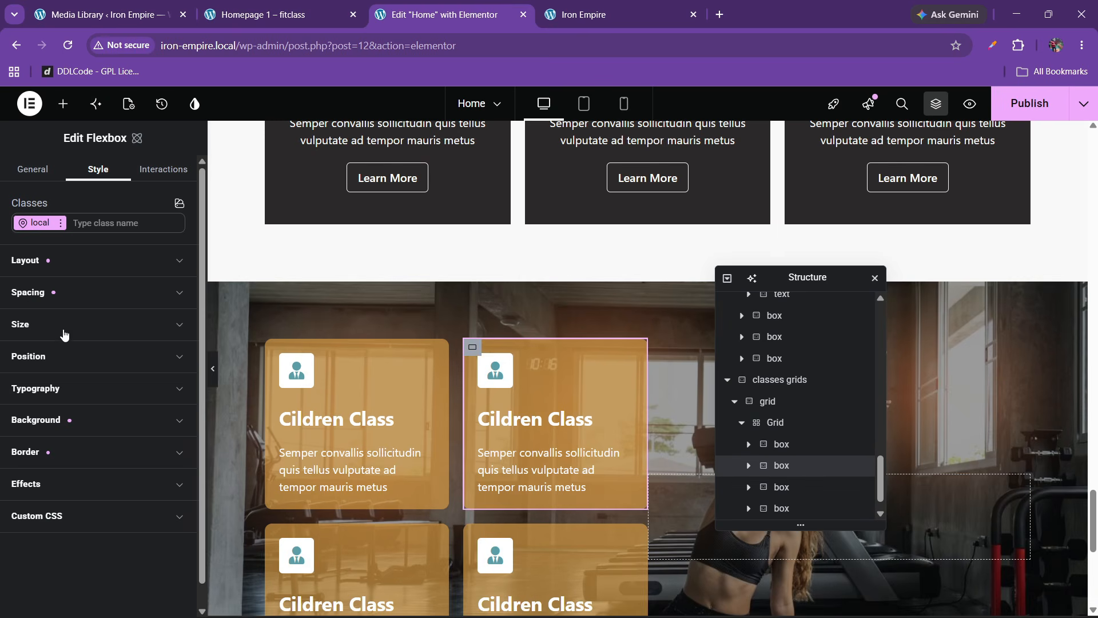
{"action": "left_click", "coordinate": [72, 420]}
{"action": "scroll", "coordinate": [73, 441], "scroll_direction": "down", "scroll_amount": 2}
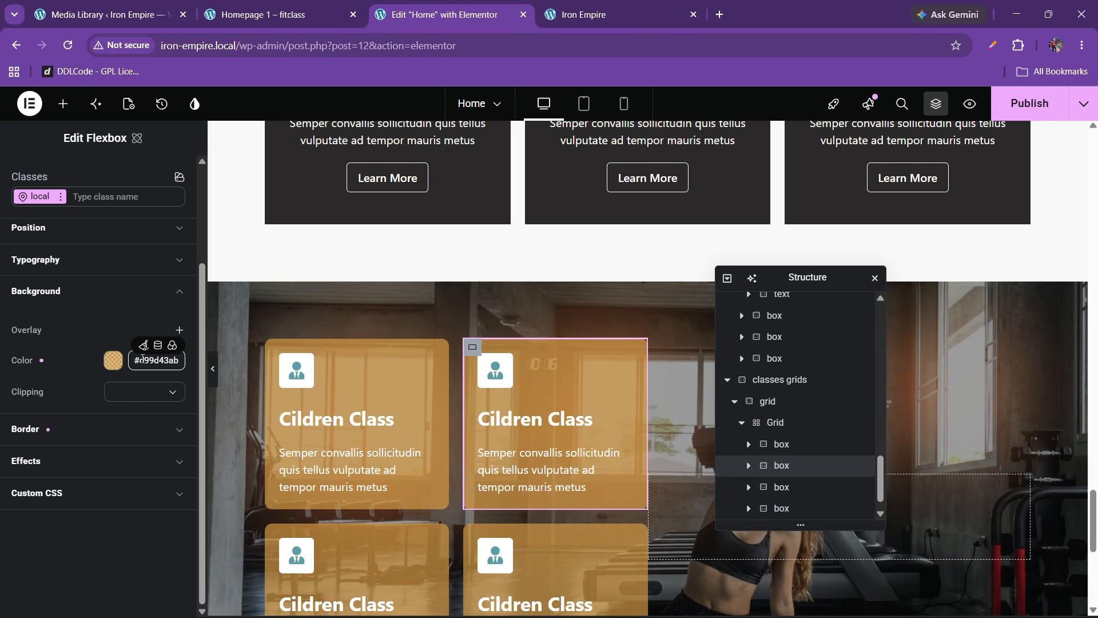
{"action": "left_click", "coordinate": [172, 345]}
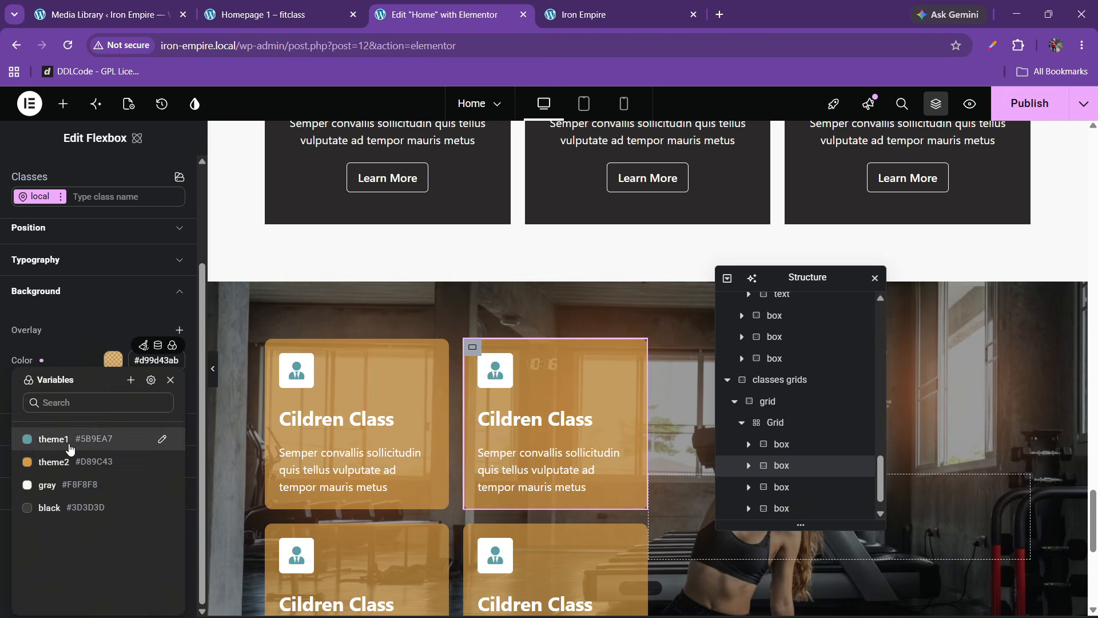
{"action": "left_click", "coordinate": [67, 449]}
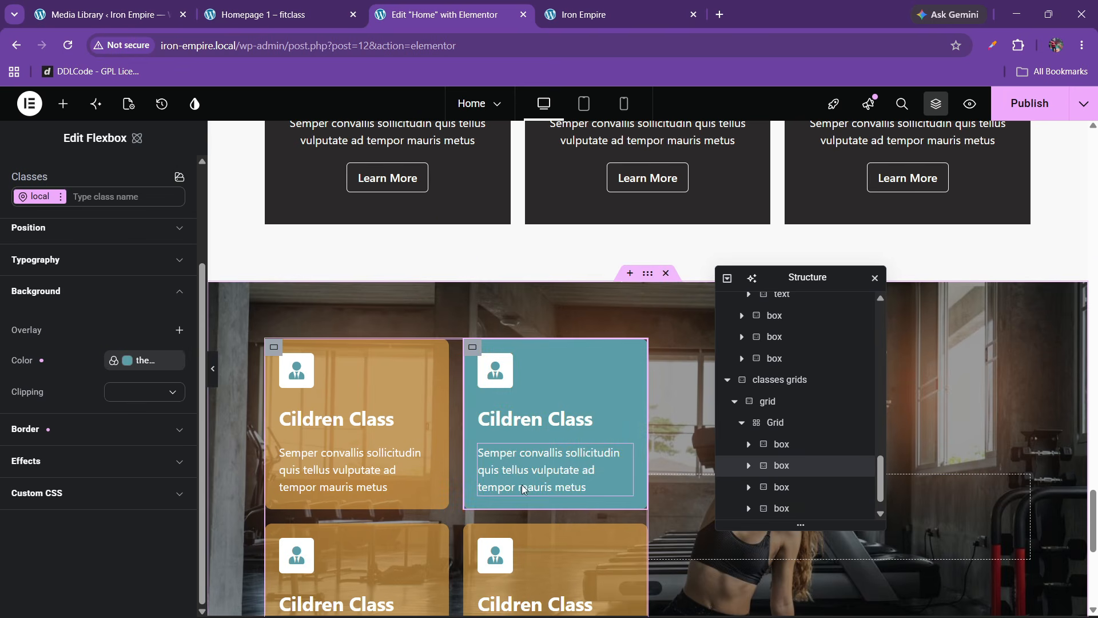
Step: Unlink the second card's background color from the theme1 variable and lower its opacity to 67%
{"action": "left_click", "coordinate": [173, 362]}
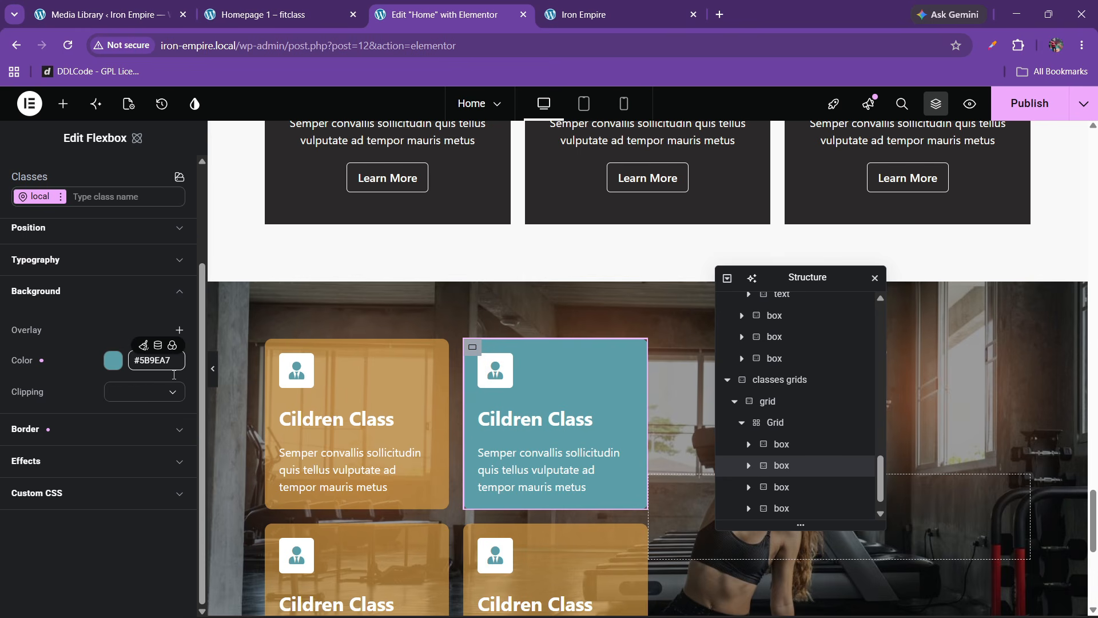
{"action": "left_click", "coordinate": [113, 360]}
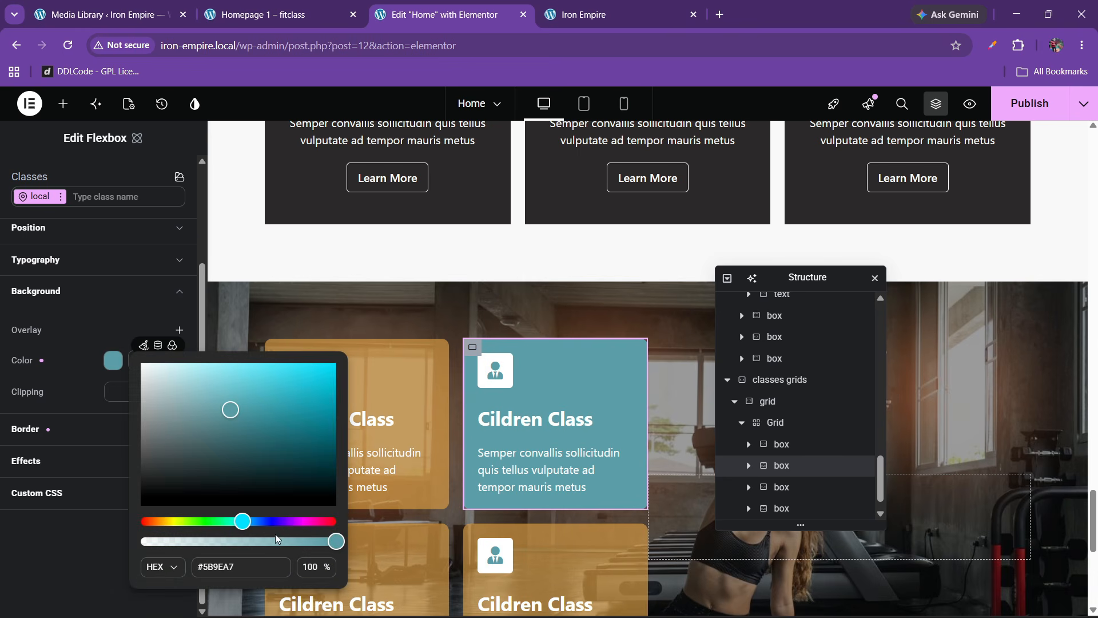
{"action": "left_click_drag", "start_coordinate": [297, 546], "coordinate": [243, 549]}
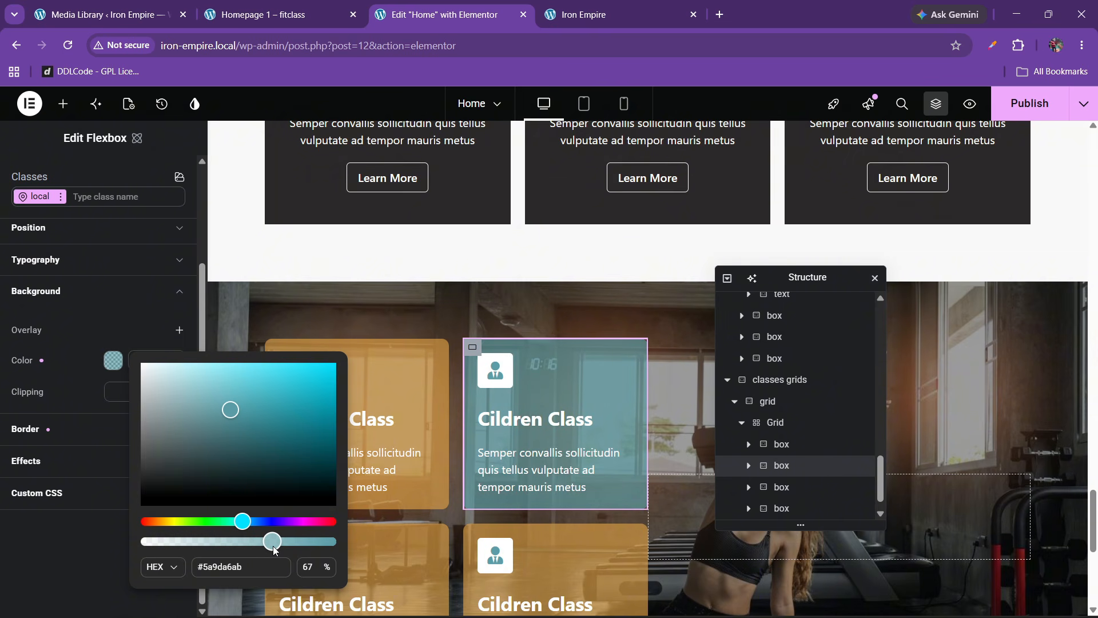
Step: Copy the second class card's style onto the third and fourth cards and compare the grid with Fitclass
{"action": "right_click", "coordinate": [791, 466]}
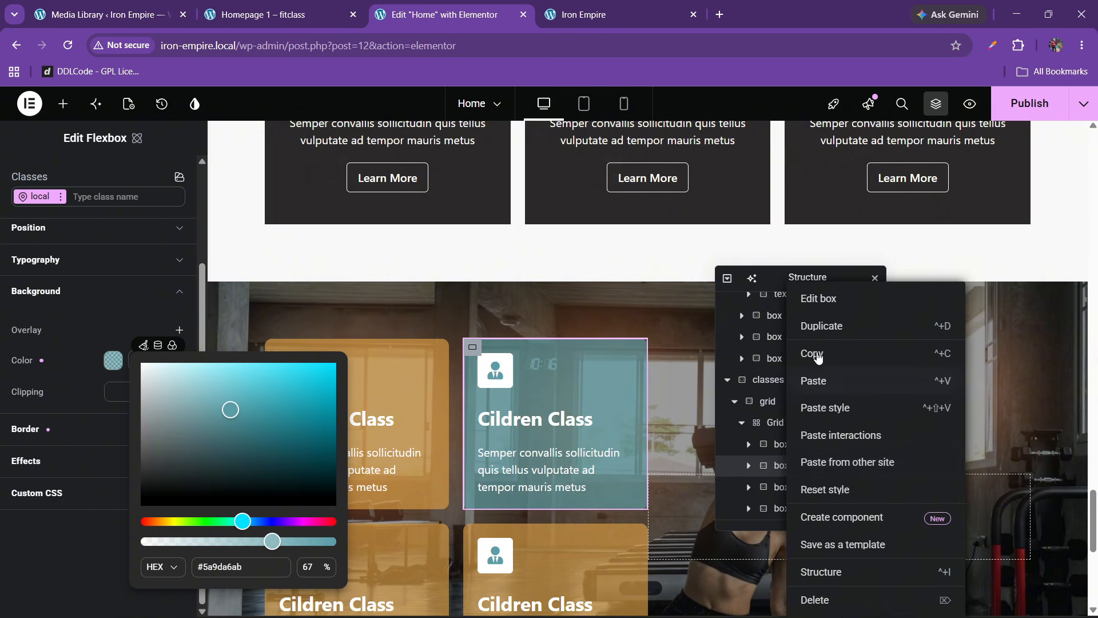
{"action": "left_click", "coordinate": [818, 355]}
{"action": "left_click", "coordinate": [777, 487]}
{"action": "right_click", "coordinate": [792, 489]}
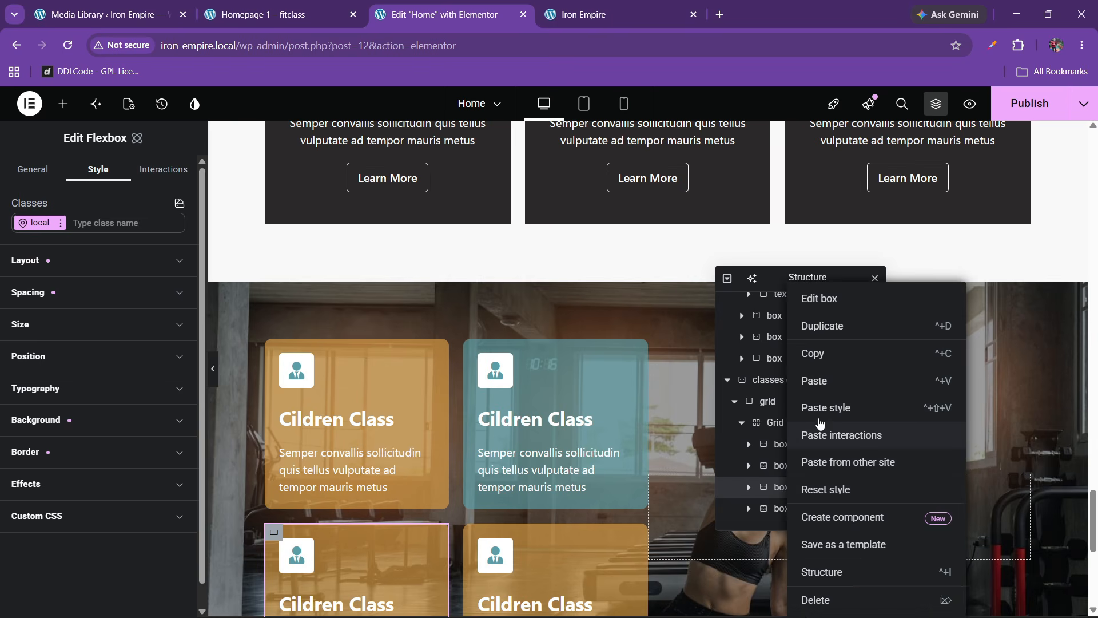
{"action": "left_click", "coordinate": [822, 412]}
{"action": "left_click", "coordinate": [786, 507]}
{"action": "right_click", "coordinate": [786, 507]}
{"action": "left_click", "coordinate": [832, 411]}
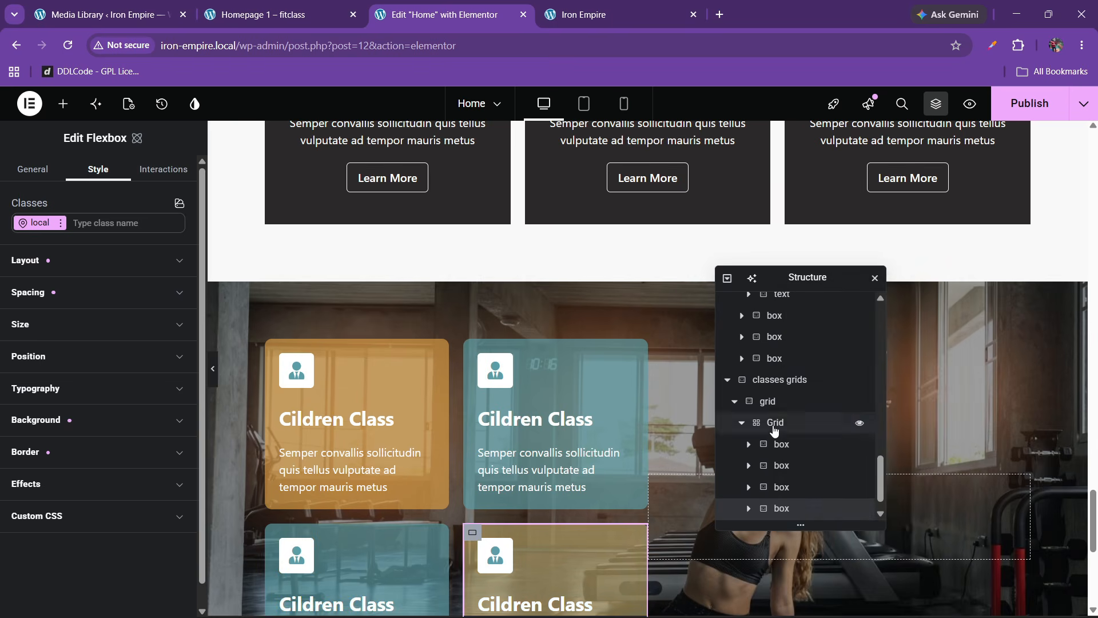
{"action": "left_click", "coordinate": [263, 14]}
{"action": "left_click", "coordinate": [441, 14]}
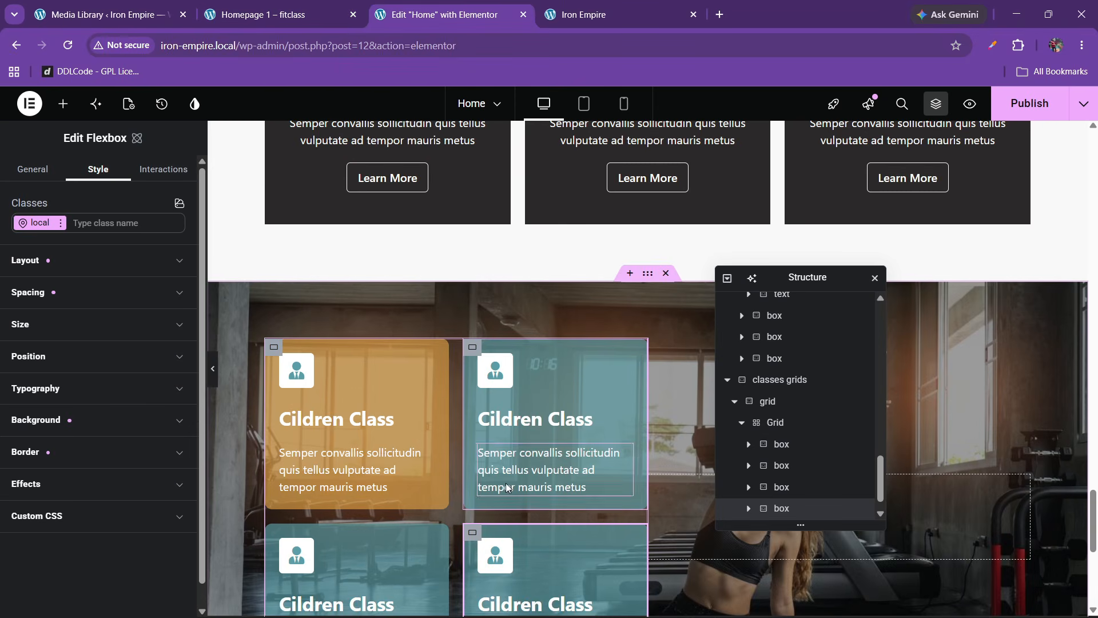
{"action": "scroll", "coordinate": [576, 493], "scroll_direction": "down", "scroll_amount": 3}
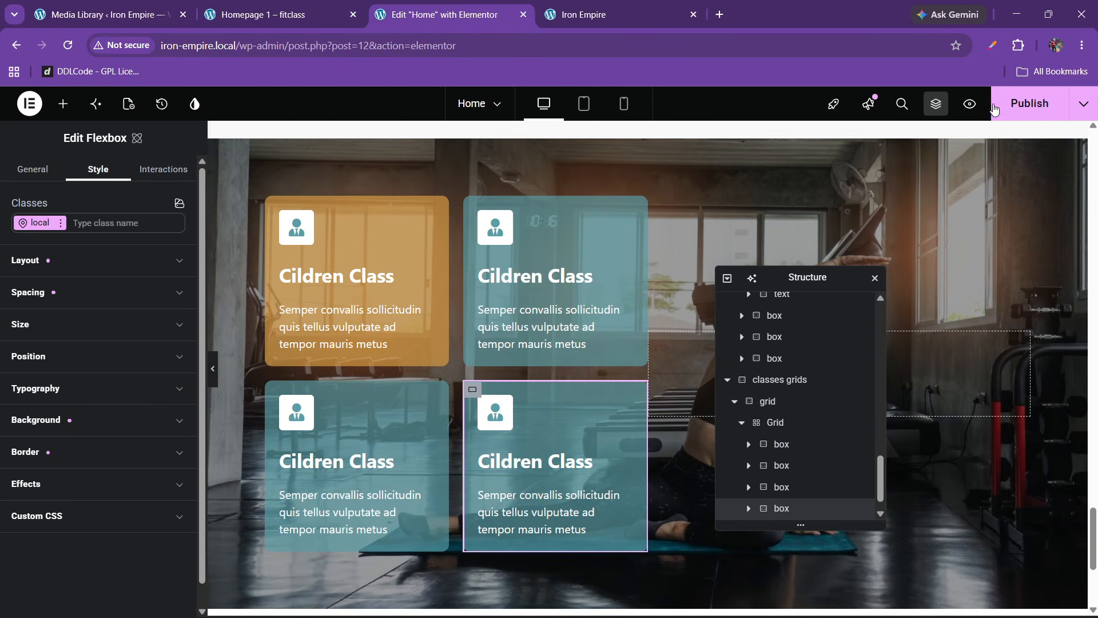
Step: Save the home page and check the classes section on the live Iron Empire site
{"action": "key", "text": "ctrl+s"}
{"action": "scroll", "coordinate": [606, 357], "scroll_direction": "down", "scroll_amount": 1}
{"action": "scroll", "coordinate": [603, 364], "scroll_direction": "up", "scroll_amount": 2}
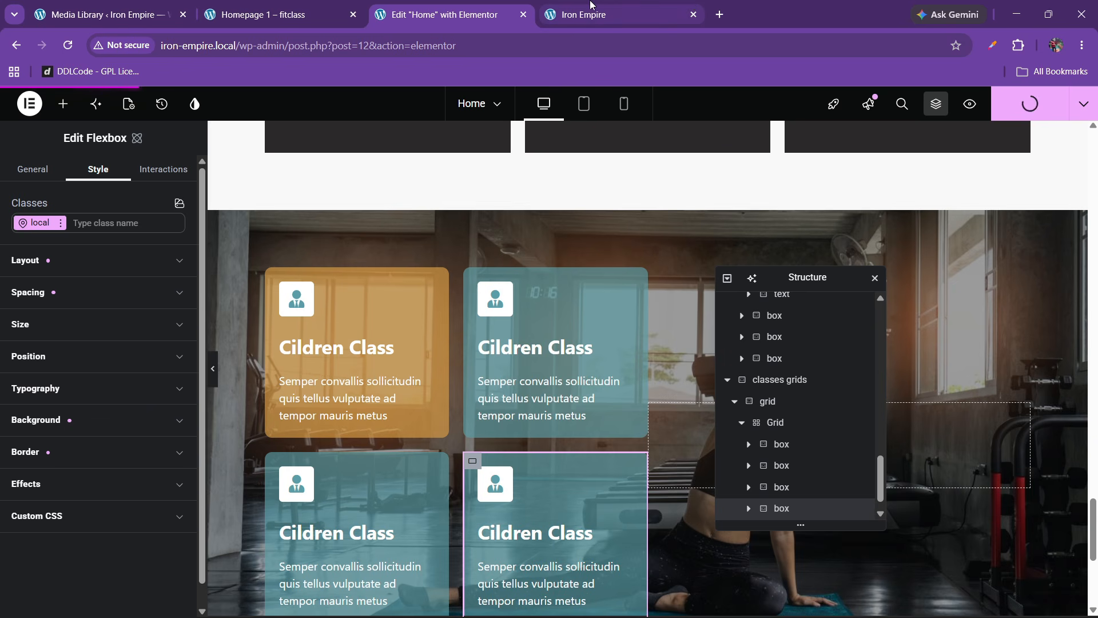
{"action": "left_click", "coordinate": [606, 7]}
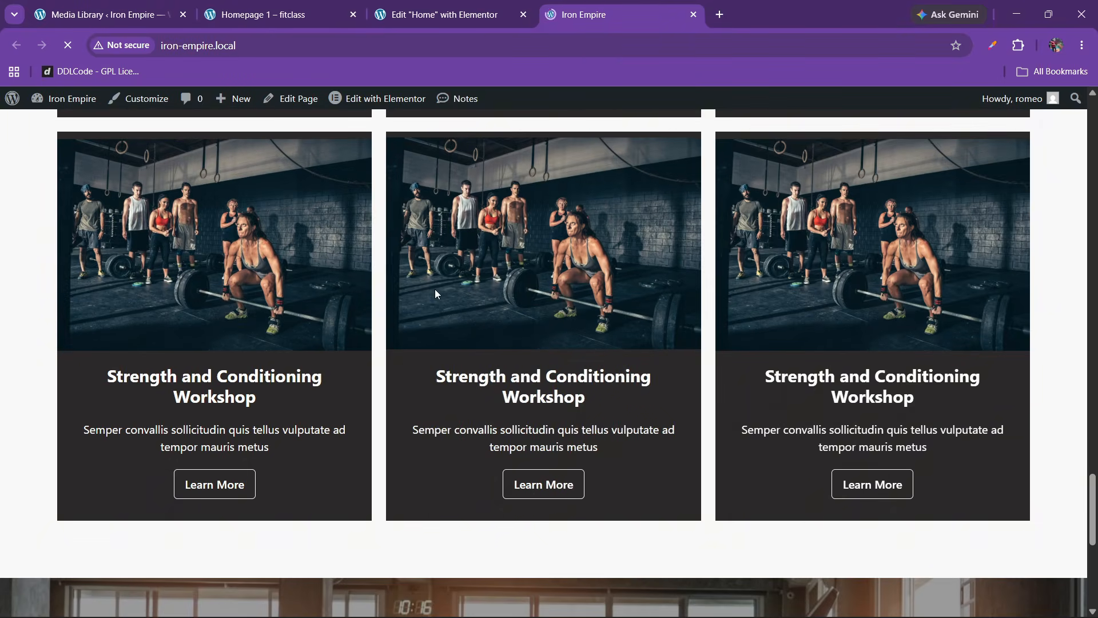
{"action": "scroll", "coordinate": [400, 360], "scroll_direction": "down", "scroll_amount": 2}
{"action": "scroll", "coordinate": [401, 366], "scroll_direction": "down", "scroll_amount": 5}
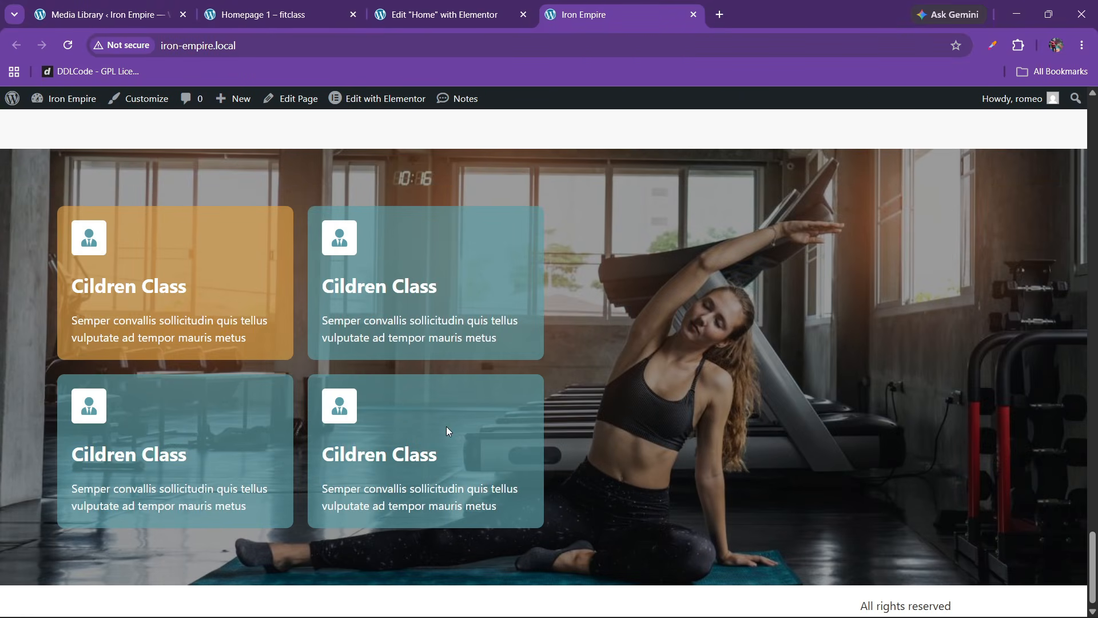
Step: Examine the Fitclass home page's remaining sections below the class cards, down to the footer, as reference for what to build
{"action": "left_click", "coordinate": [293, 8]}
{"action": "scroll", "coordinate": [398, 393], "scroll_direction": "down", "scroll_amount": 10}
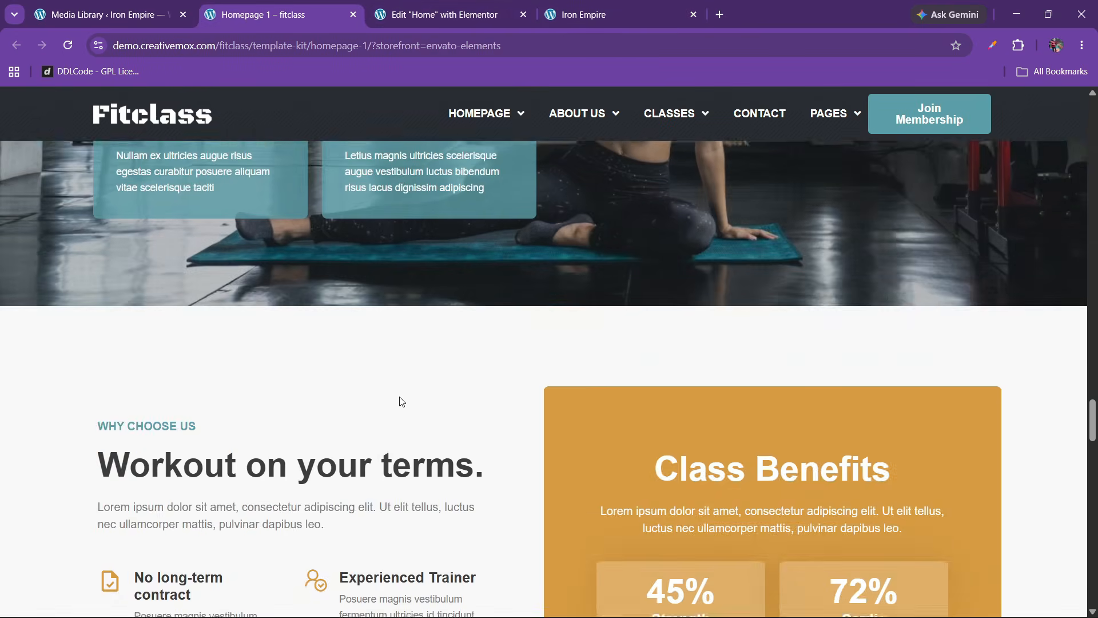
{"action": "scroll", "coordinate": [400, 403], "scroll_direction": "down", "scroll_amount": 10}
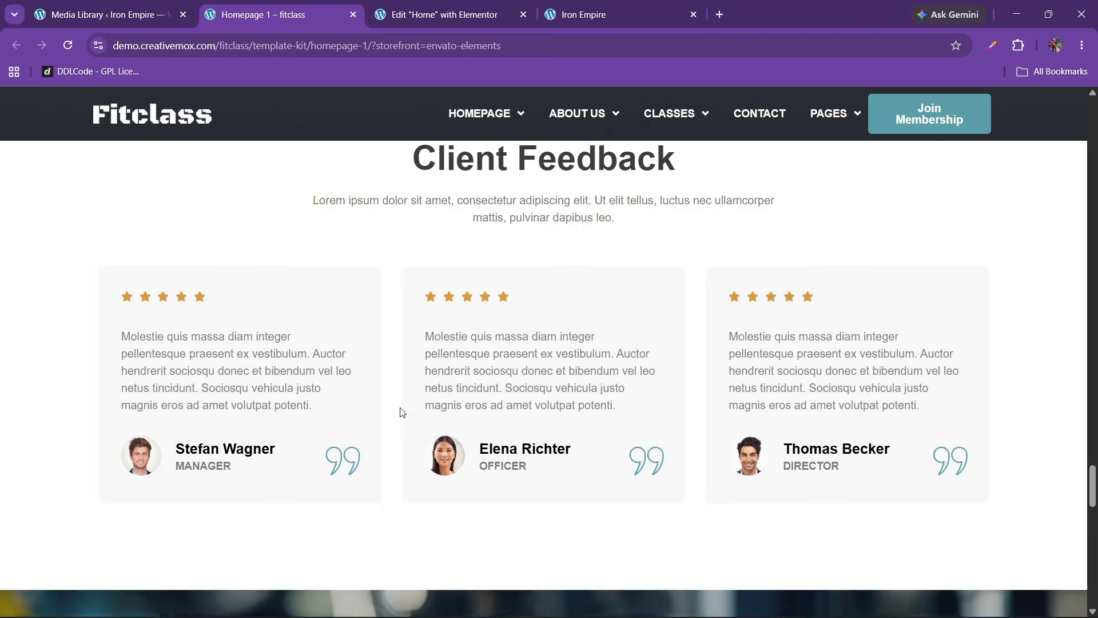
{"action": "scroll", "coordinate": [400, 409], "scroll_direction": "down", "scroll_amount": 5}
{"action": "scroll", "coordinate": [400, 410], "scroll_direction": "up", "scroll_amount": 10}
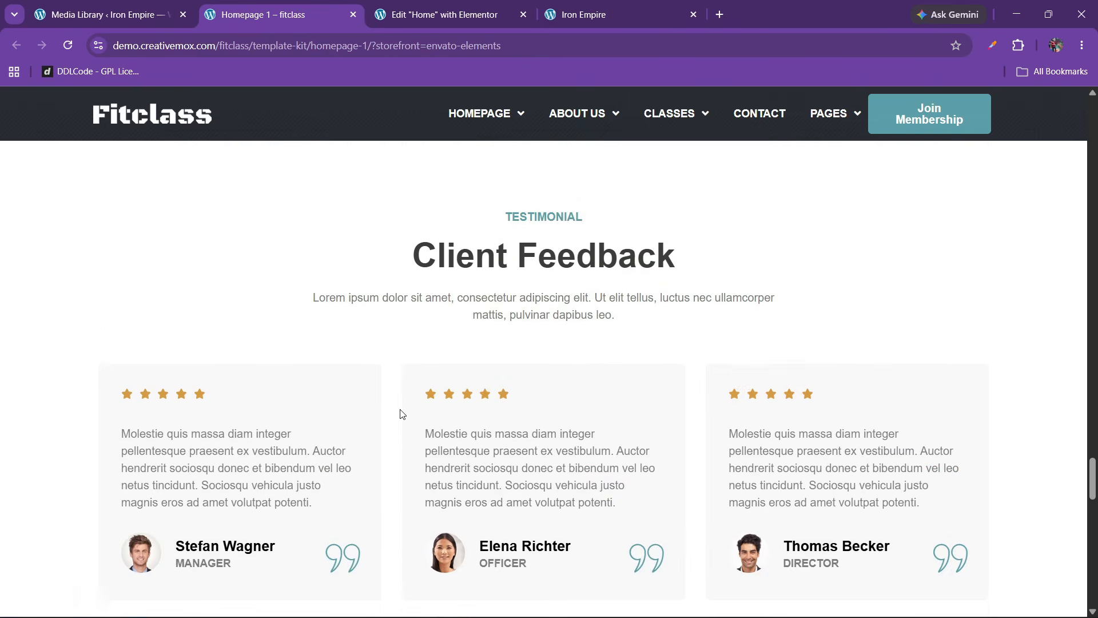
{"action": "scroll", "coordinate": [402, 412], "scroll_direction": "up", "scroll_amount": 3}
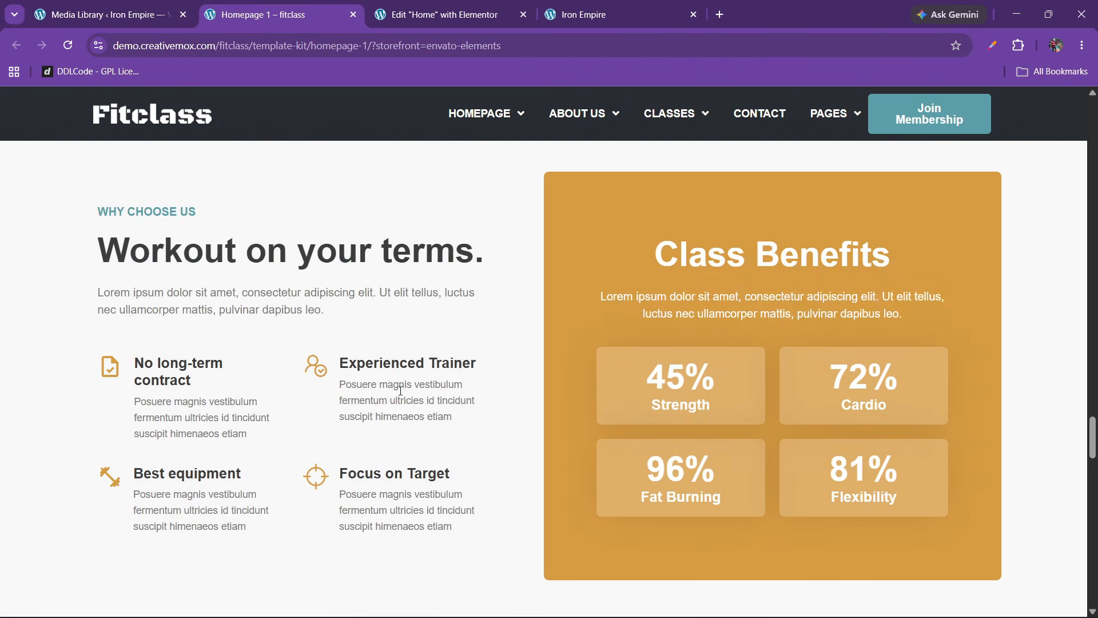
{"action": "scroll", "coordinate": [402, 394], "scroll_direction": "down", "scroll_amount": 10}
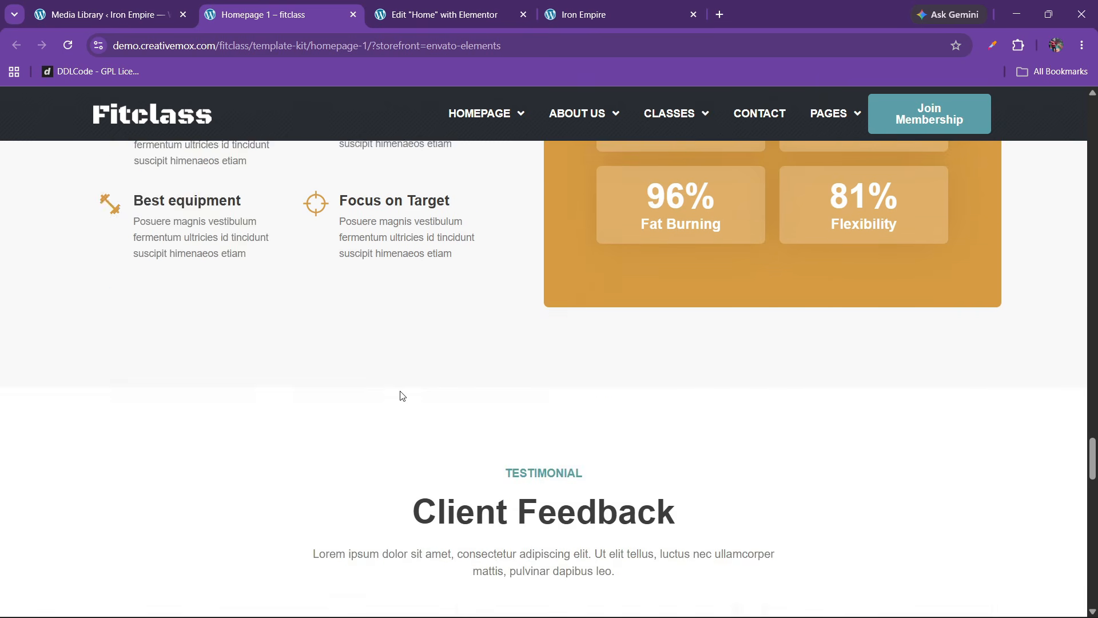
{"action": "scroll", "coordinate": [402, 403], "scroll_direction": "down", "scroll_amount": 15}
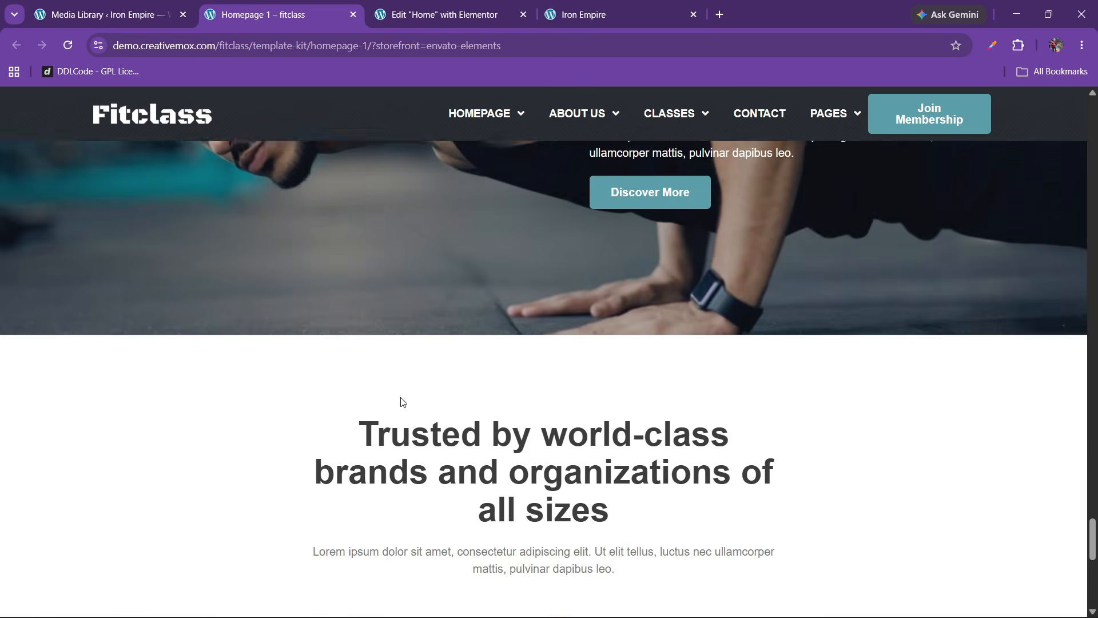
{"action": "scroll", "coordinate": [402, 402], "scroll_direction": "down", "scroll_amount": 4}
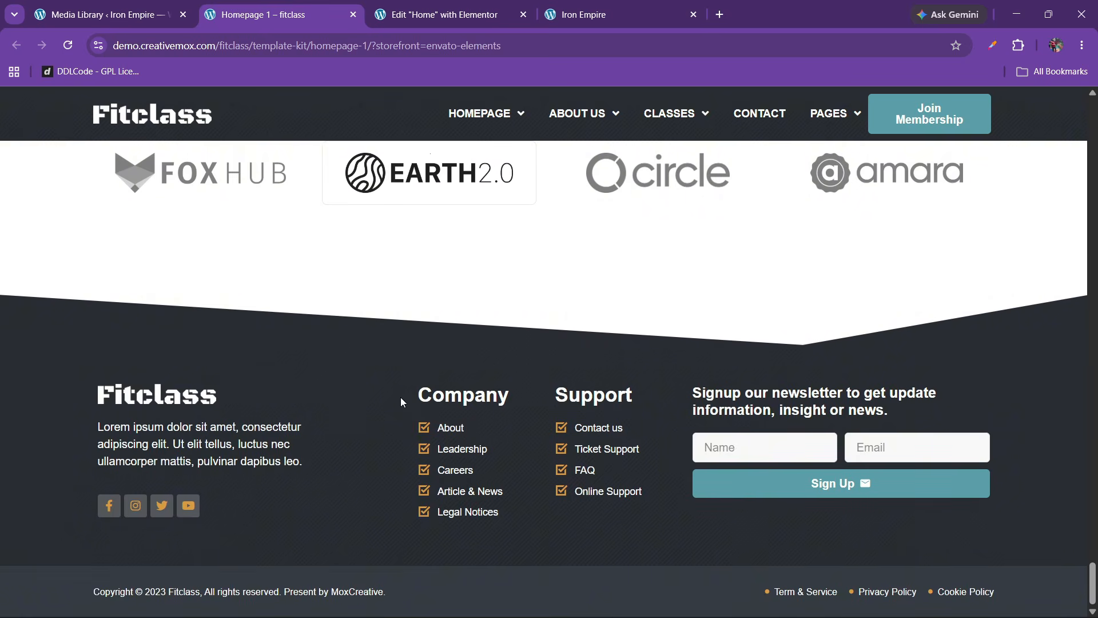
{"action": "scroll", "coordinate": [402, 402], "scroll_direction": "up", "scroll_amount": 7}
{"action": "scroll", "coordinate": [402, 402], "scroll_direction": "up", "scroll_amount": 12}
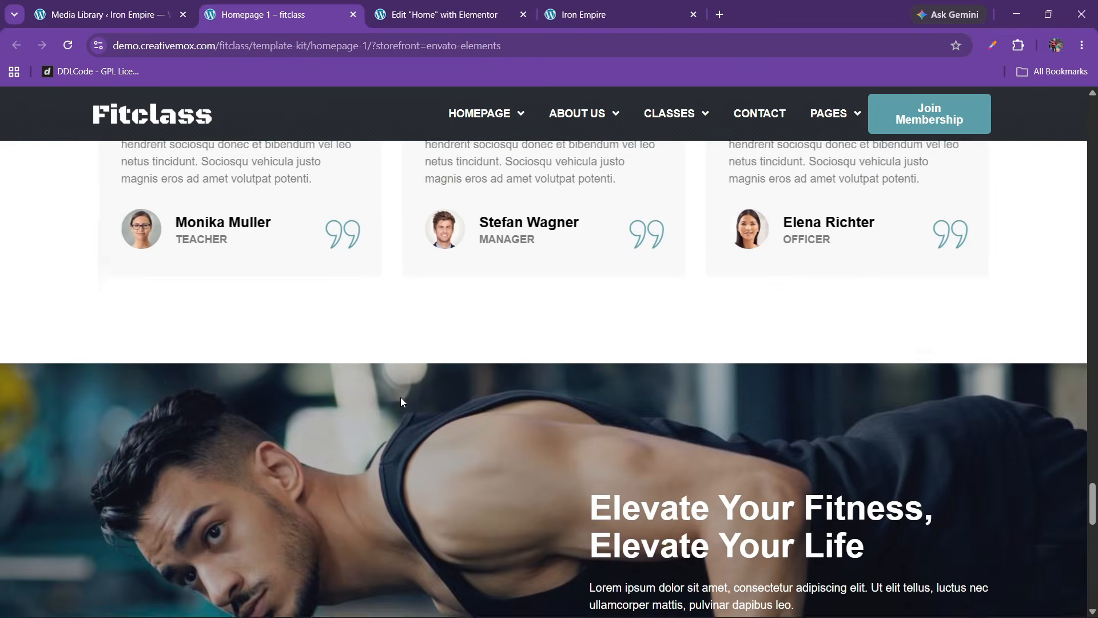
{"action": "scroll", "coordinate": [402, 402], "scroll_direction": "up", "scroll_amount": 12}
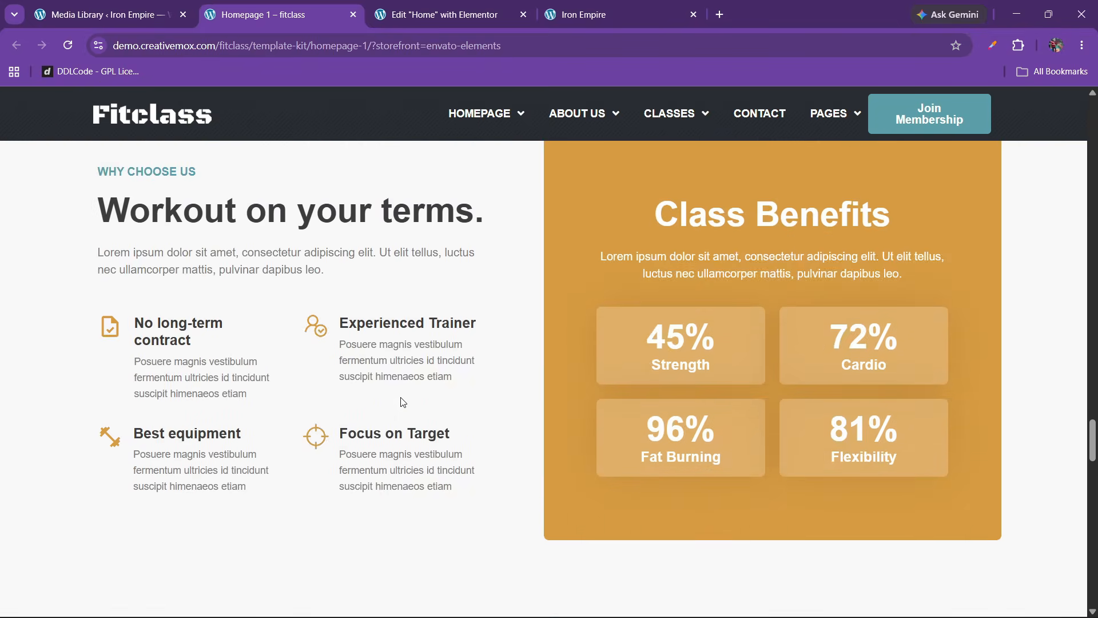
{"action": "scroll", "coordinate": [404, 402], "scroll_direction": "up", "scroll_amount": 5}
{"action": "scroll", "coordinate": [403, 402], "scroll_direction": "down", "scroll_amount": 12}
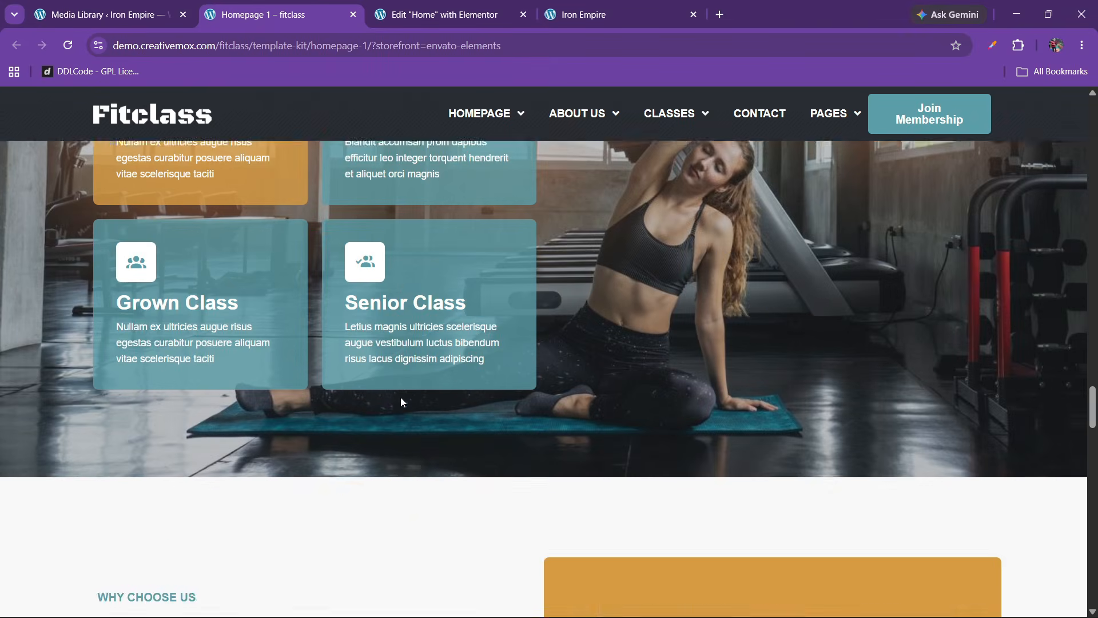
{"action": "scroll", "coordinate": [403, 402], "scroll_direction": "down", "scroll_amount": 5}
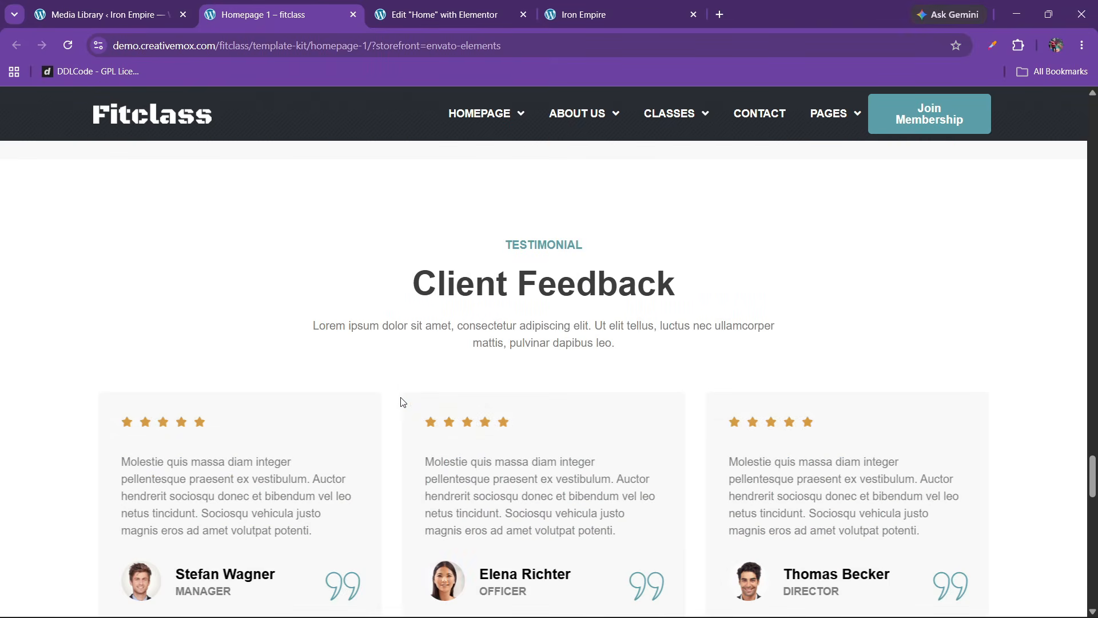
{"action": "scroll", "coordinate": [484, 412], "scroll_direction": "down", "scroll_amount": 8}
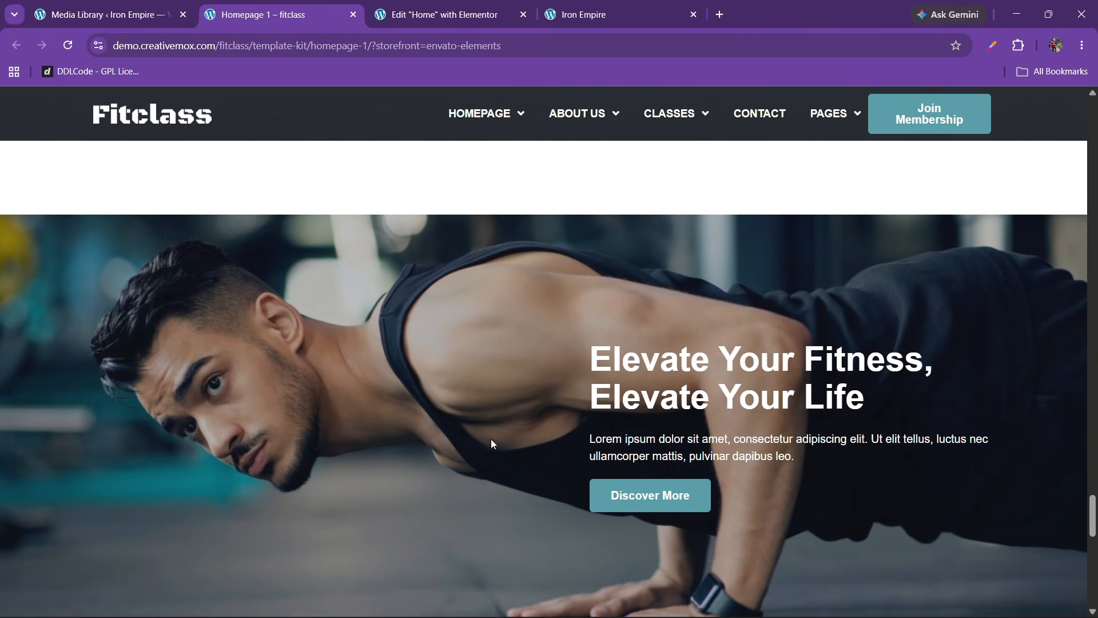
{"action": "scroll", "coordinate": [490, 438], "scroll_direction": "down", "scroll_amount": 3}
{"action": "scroll", "coordinate": [486, 432], "scroll_direction": "down", "scroll_amount": 5}
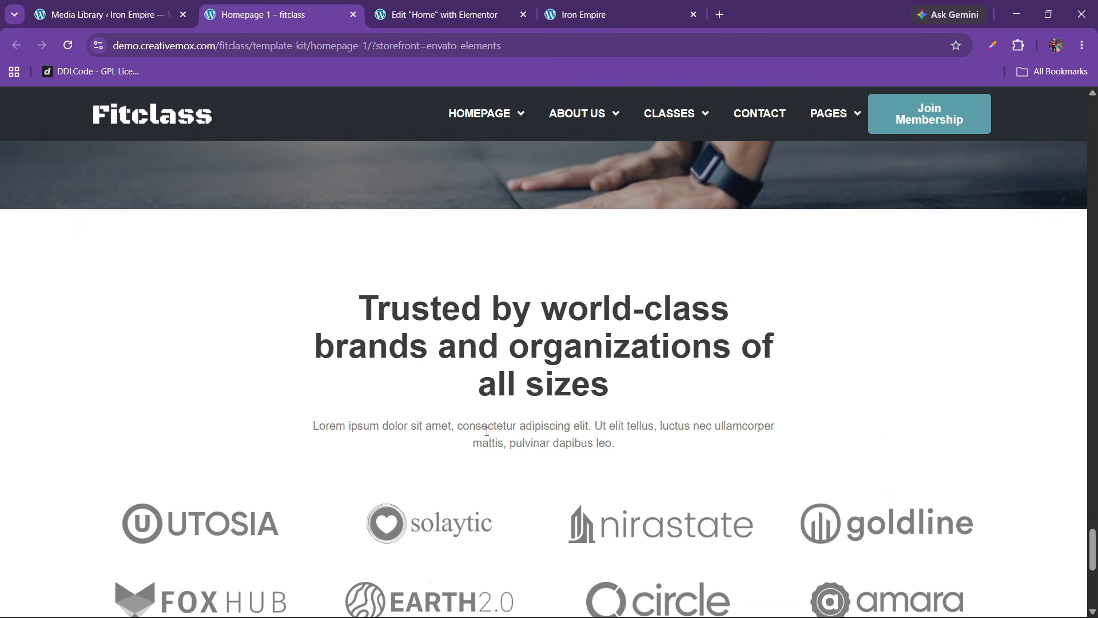
{"action": "scroll", "coordinate": [485, 430], "scroll_direction": "up", "scroll_amount": 15}
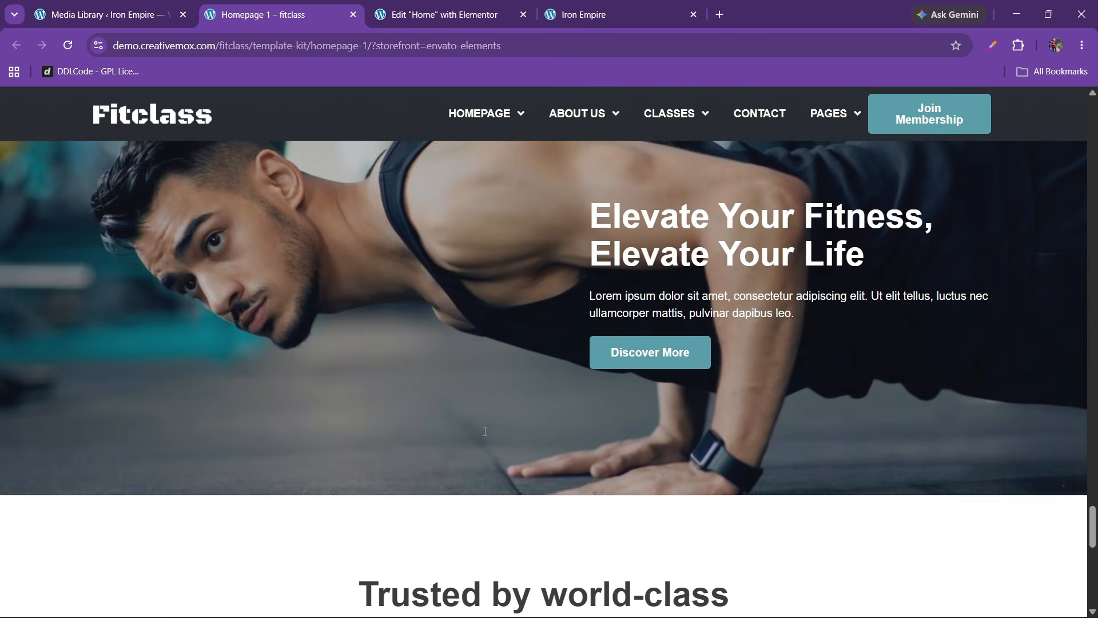
{"action": "scroll", "coordinate": [452, 401], "scroll_direction": "up", "scroll_amount": 10}
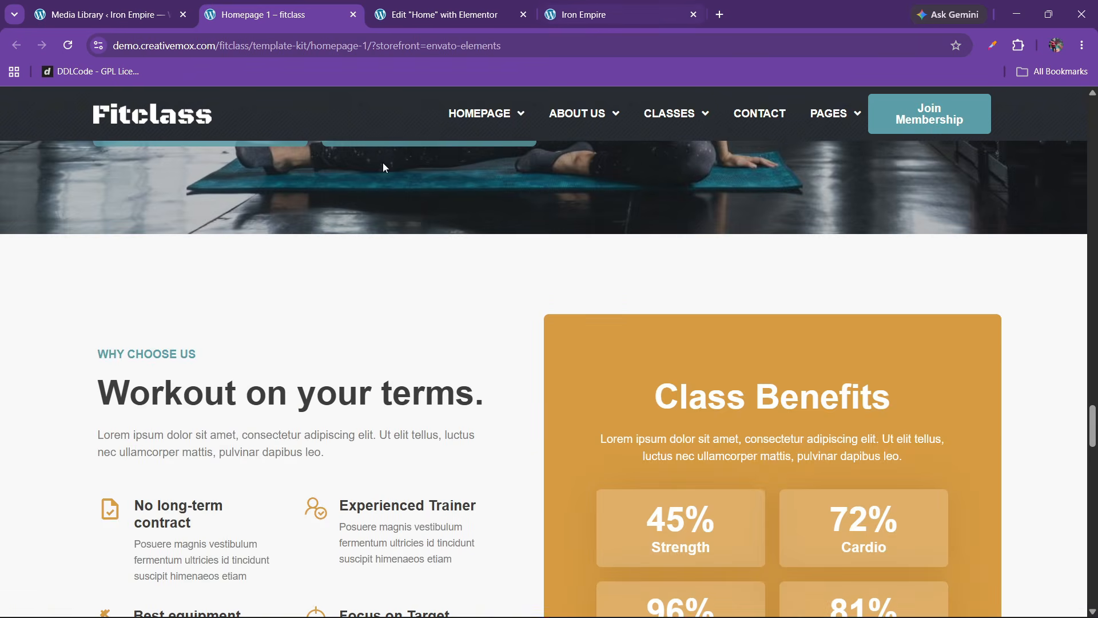
Step: Add a two-column flexbox section below the class card grid, modelled on Fitclass's Why Choose Us section, and name it why us
{"action": "key", "text": "ctrl+Tab"}
{"action": "scroll", "coordinate": [522, 409], "scroll_direction": "down", "scroll_amount": 5}
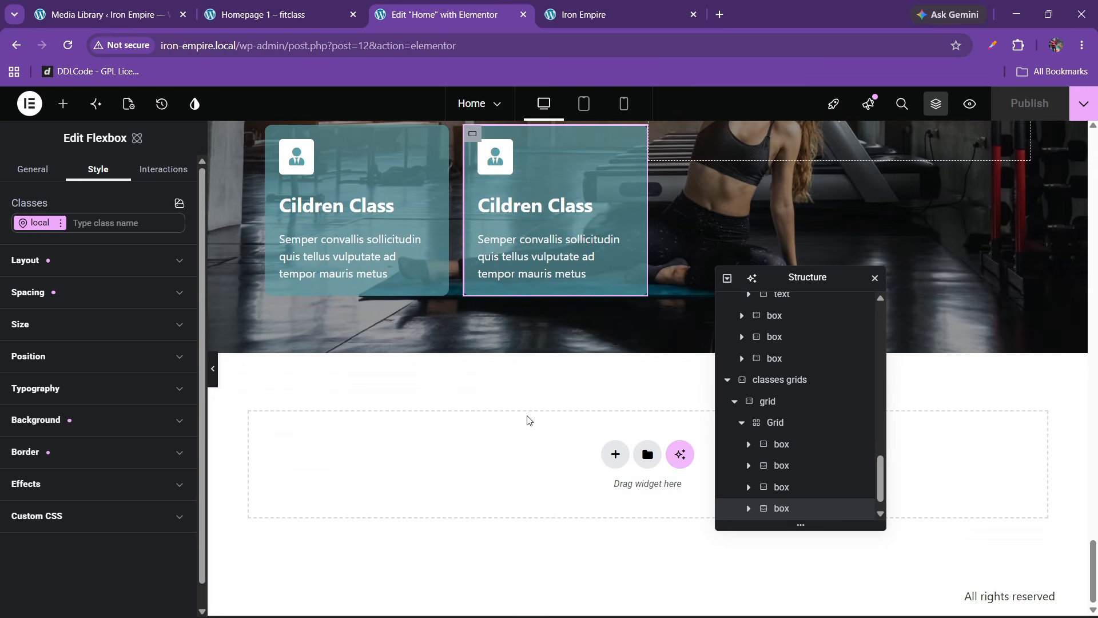
{"action": "left_click", "coordinate": [316, 5]}
{"action": "scroll", "coordinate": [438, 418], "scroll_direction": "down", "scroll_amount": 3}
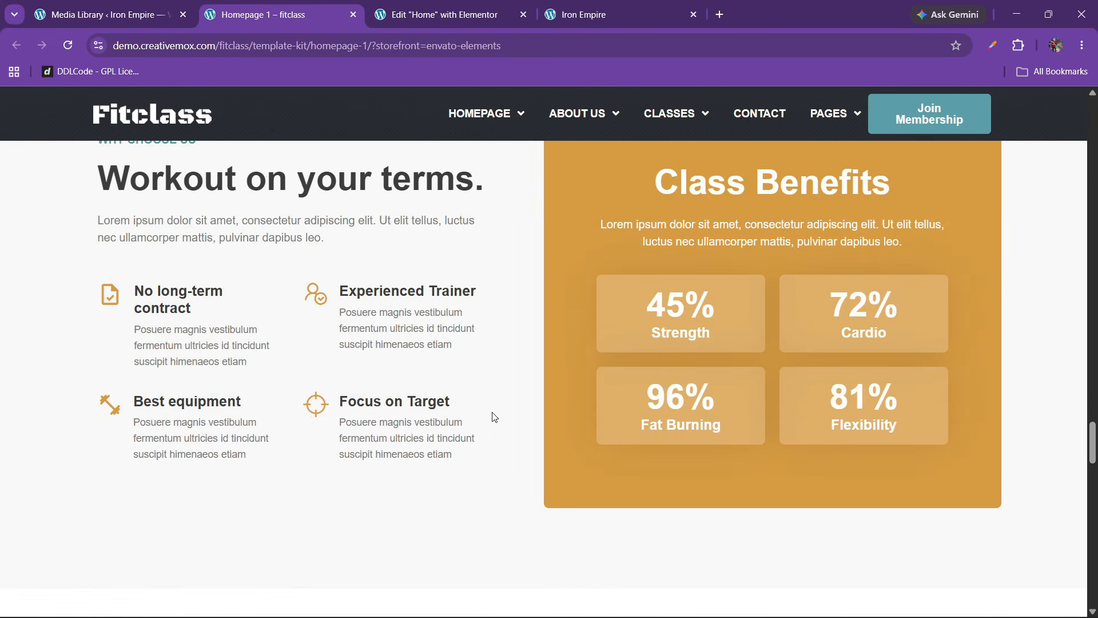
{"action": "scroll", "coordinate": [495, 417], "scroll_direction": "up", "scroll_amount": 1}
{"action": "key", "text": "ctrl+Tab"}
{"action": "left_click", "coordinate": [613, 457]}
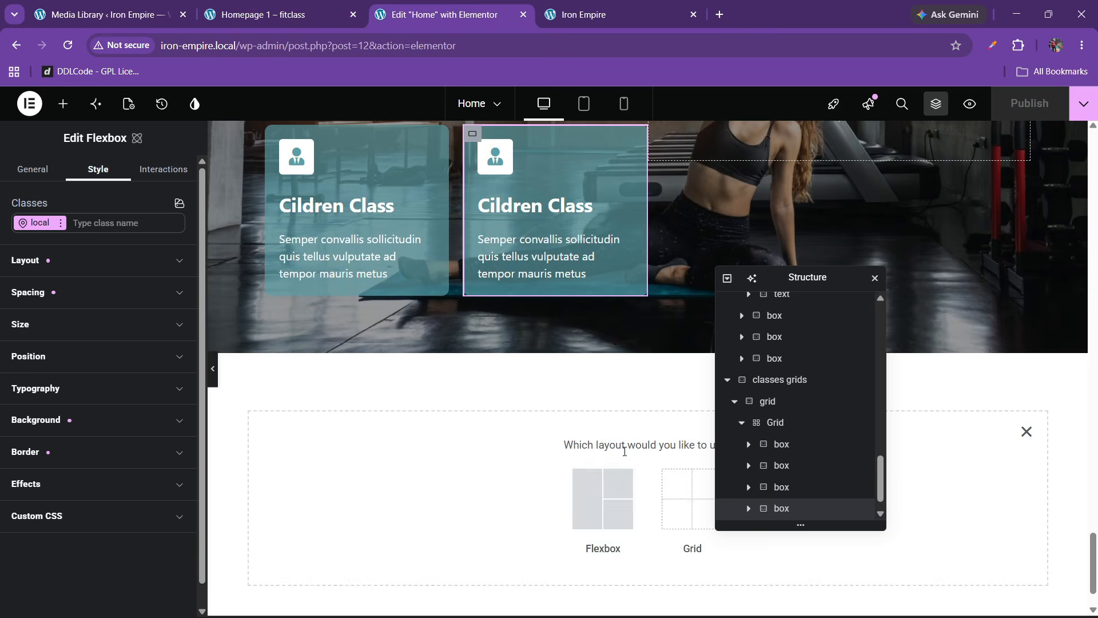
{"action": "left_click", "coordinate": [614, 506]}
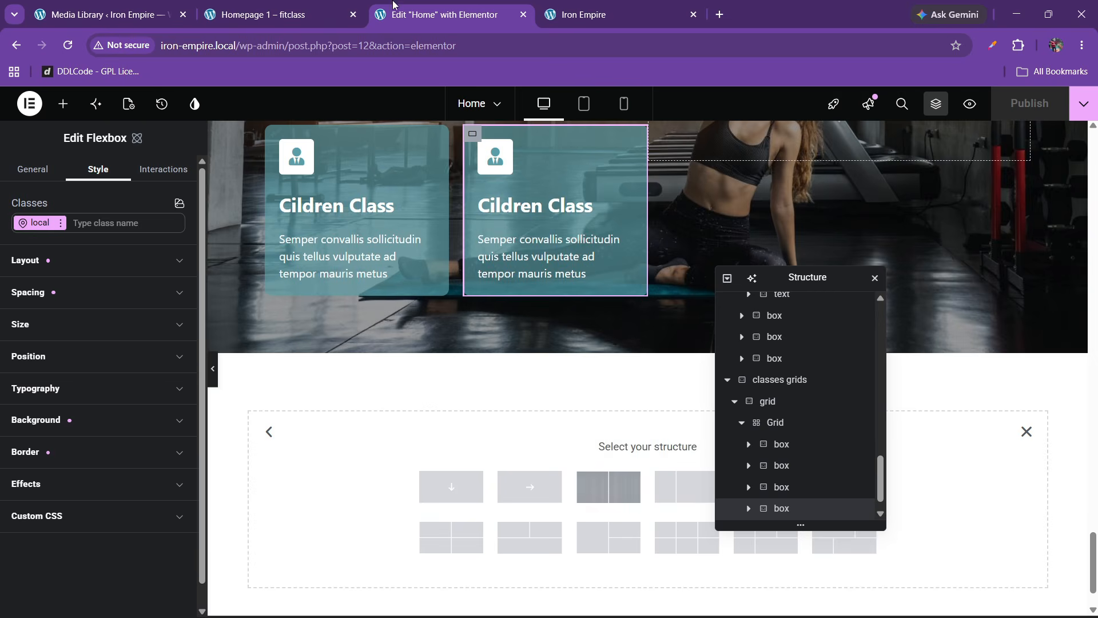
{"action": "left_click", "coordinate": [280, 14]}
{"action": "left_click", "coordinate": [458, 14]}
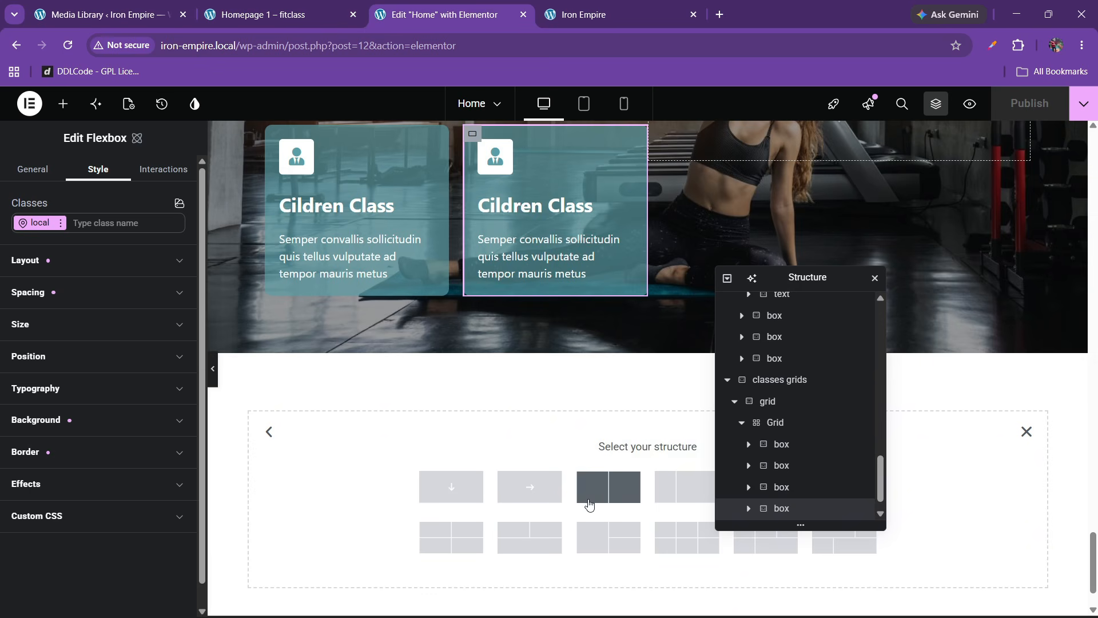
{"action": "left_click", "coordinate": [589, 495]}
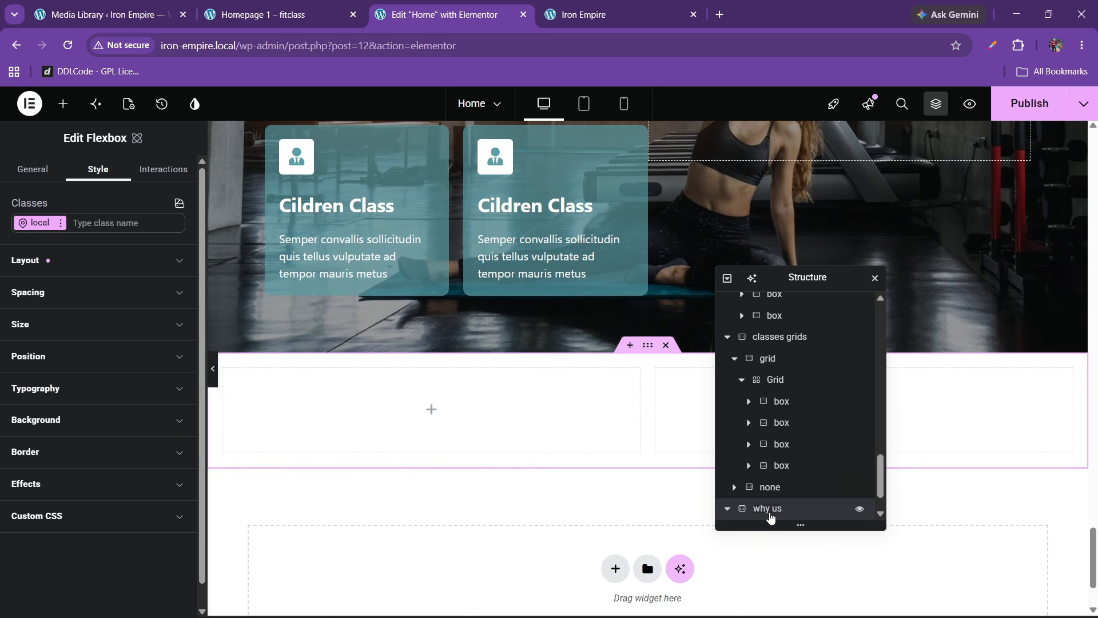
Step: Justify the why us section's content with space between and center-align its items, checking the Fitclass layout
{"action": "left_click", "coordinate": [87, 271]}
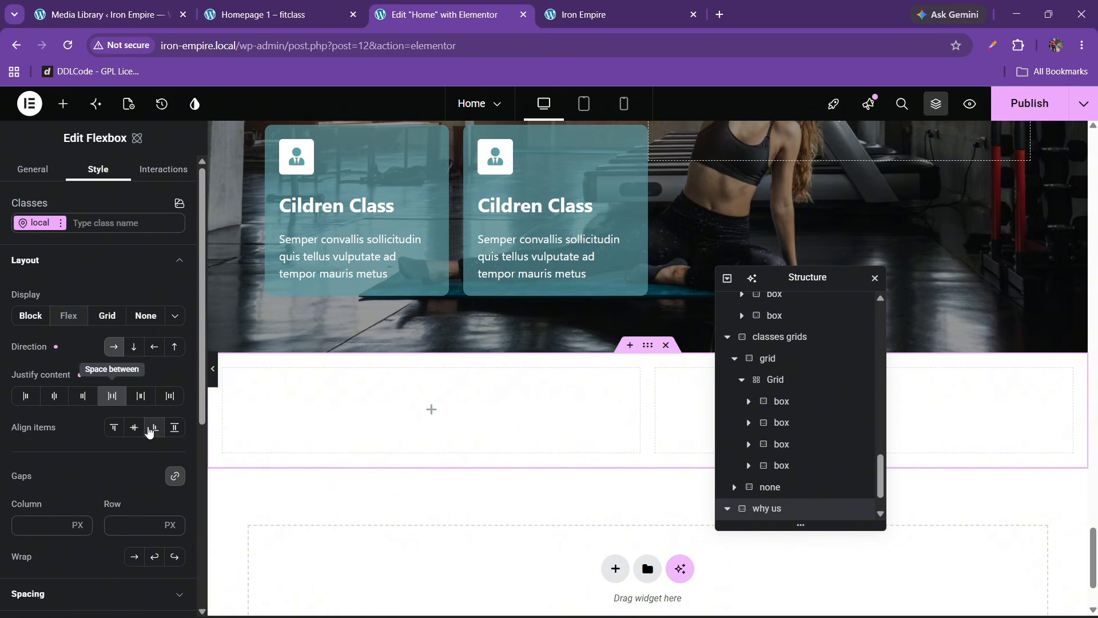
{"action": "left_click", "coordinate": [309, 14]}
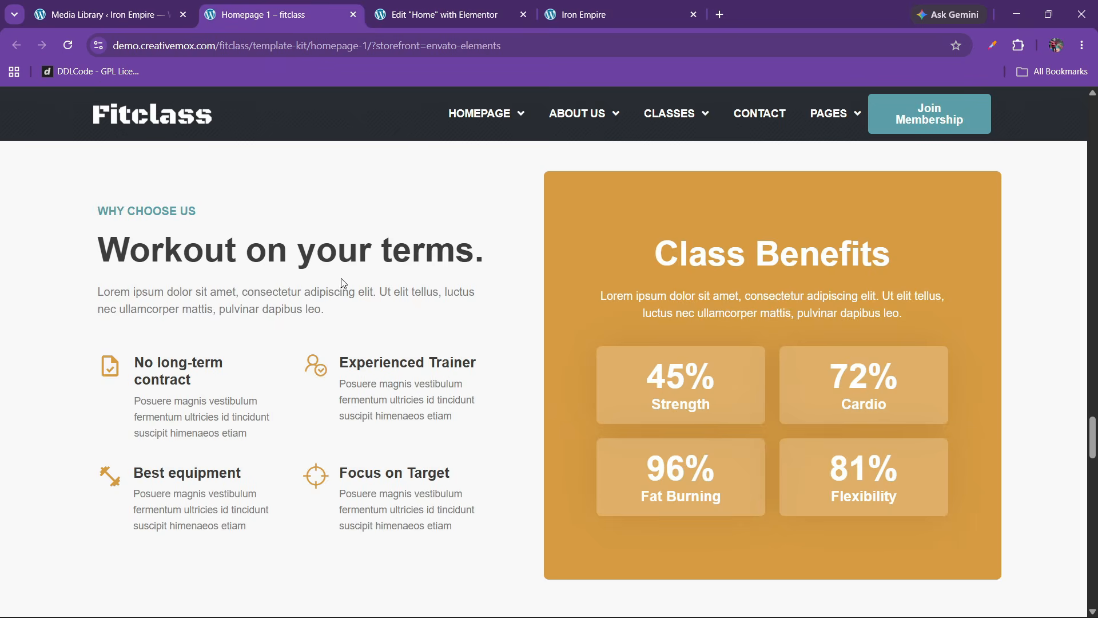
{"action": "left_click", "coordinate": [480, 5]}
{"action": "scroll", "coordinate": [81, 480], "scroll_direction": "down", "scroll_amount": 3}
{"action": "scroll", "coordinate": [81, 480], "scroll_direction": "up", "scroll_amount": 3}
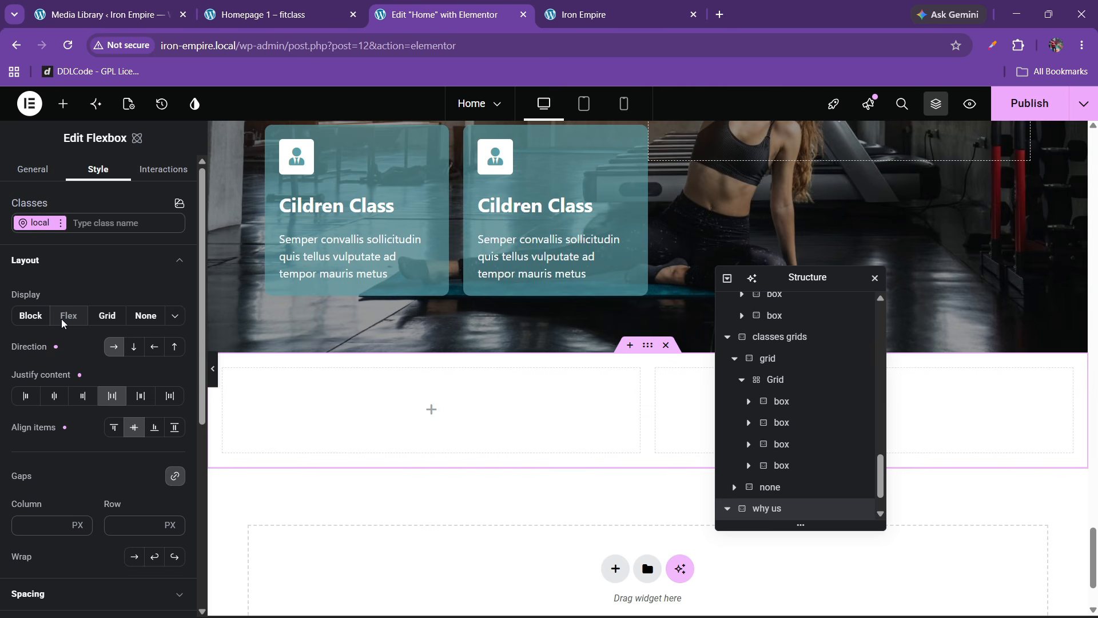
Step: Set the why us section's width to 100% and its padding to 80 px on all sides
{"action": "left_click", "coordinate": [64, 262]}
{"action": "left_click", "coordinate": [39, 324]}
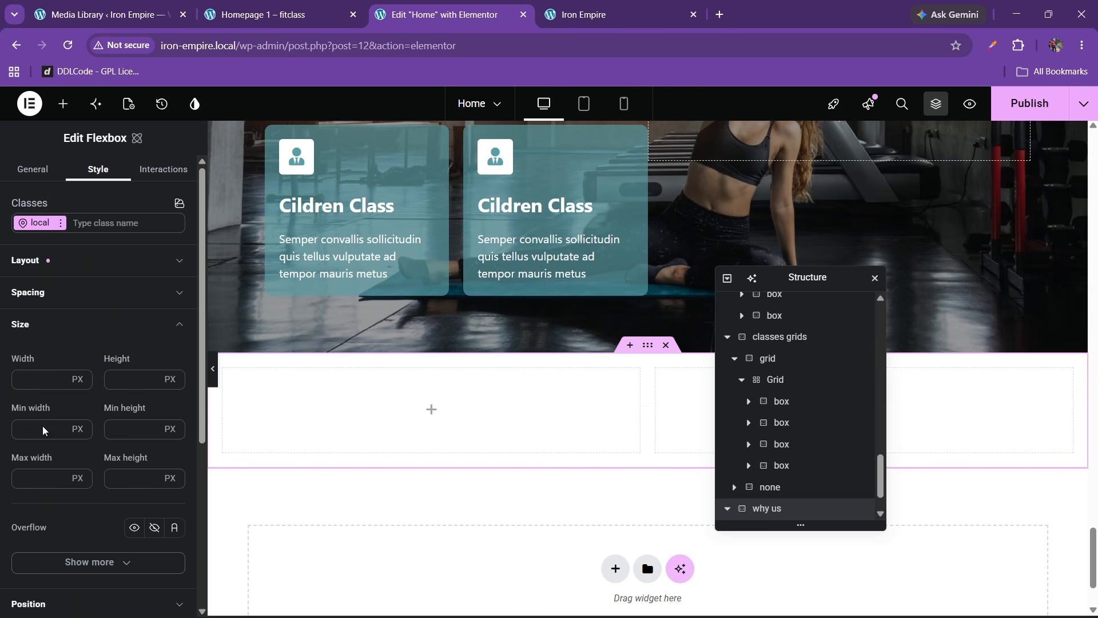
{"action": "left_click", "coordinate": [82, 391]}
{"action": "left_click", "coordinate": [81, 426]}
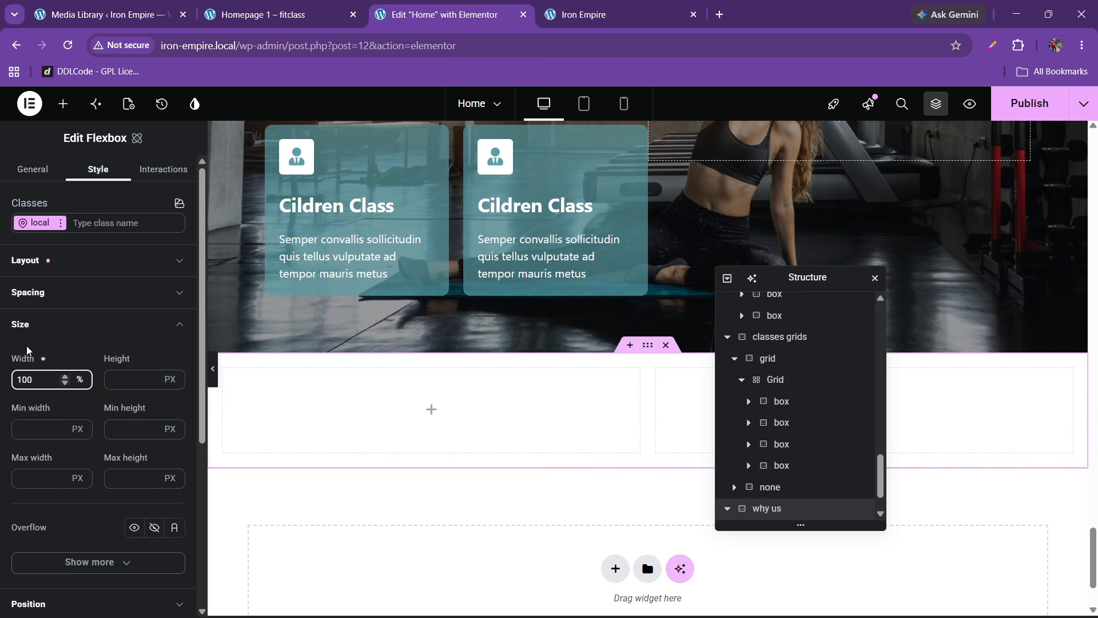
{"action": "left_click", "coordinate": [41, 325]}
{"action": "left_click", "coordinate": [43, 293]}
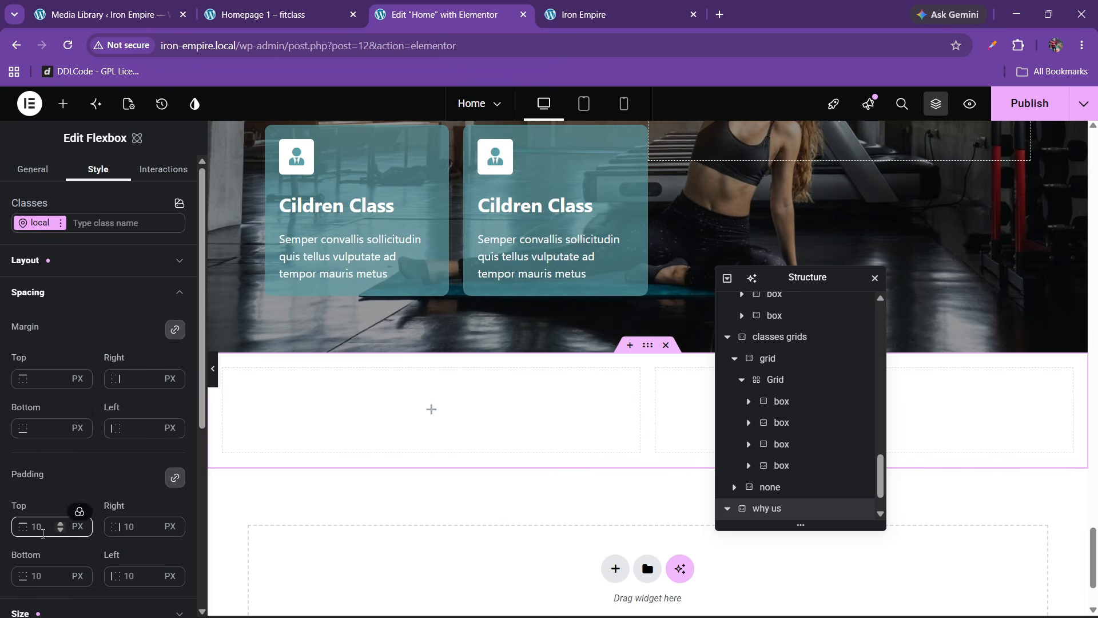
{"action": "type", "text": "80"}
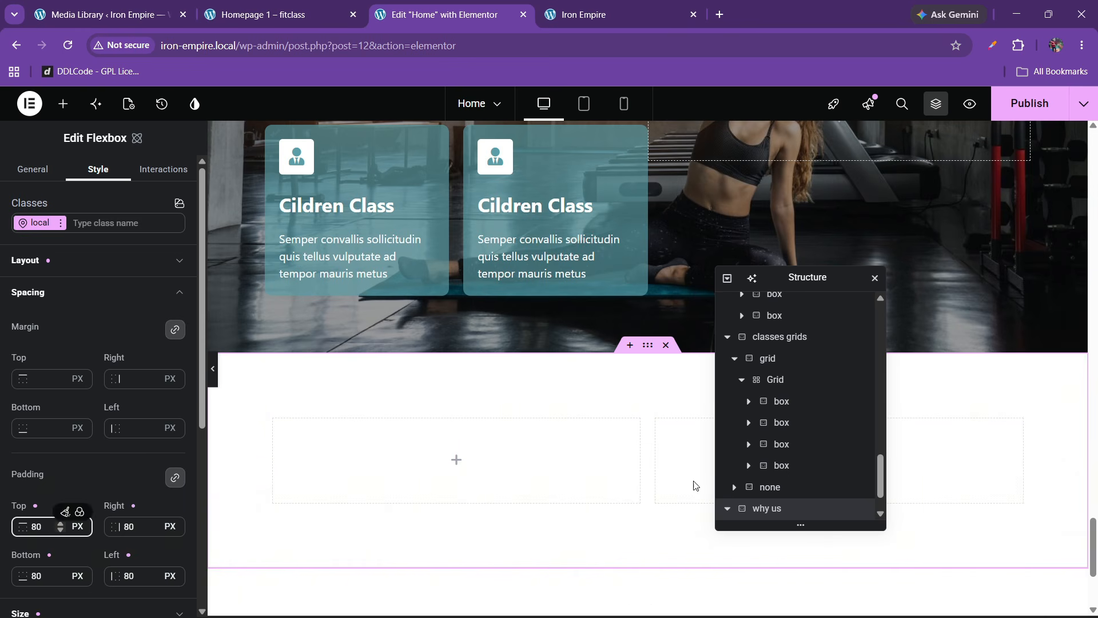
Step: Rename the two inner flexboxes of the why us section as 1 and 2
{"action": "left_click", "coordinate": [726, 508]}
{"action": "double_click", "coordinate": [776, 486]}
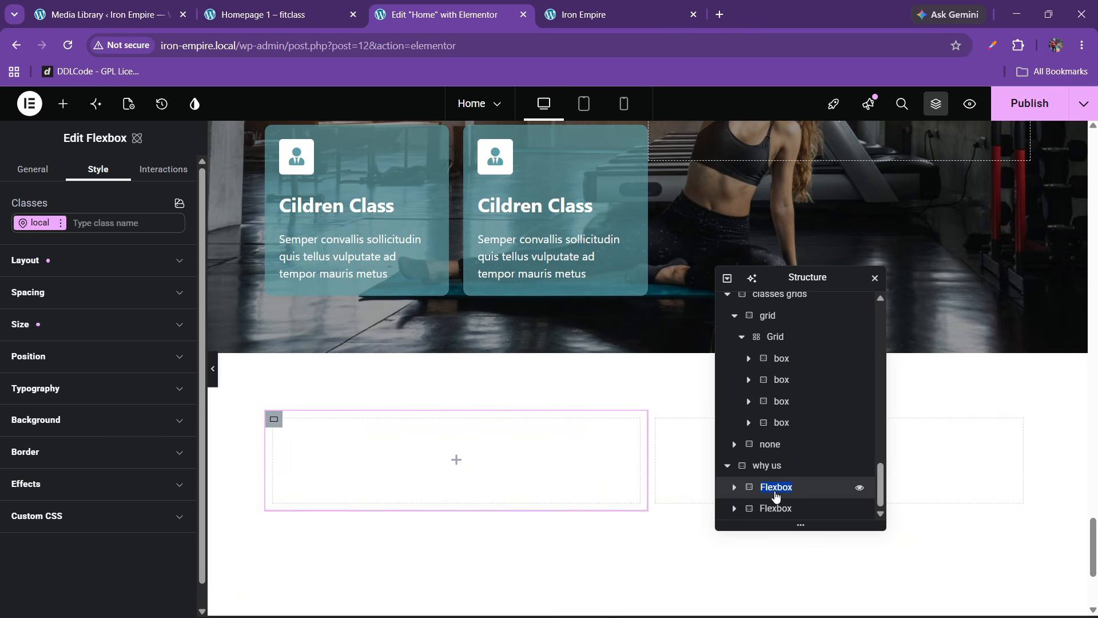
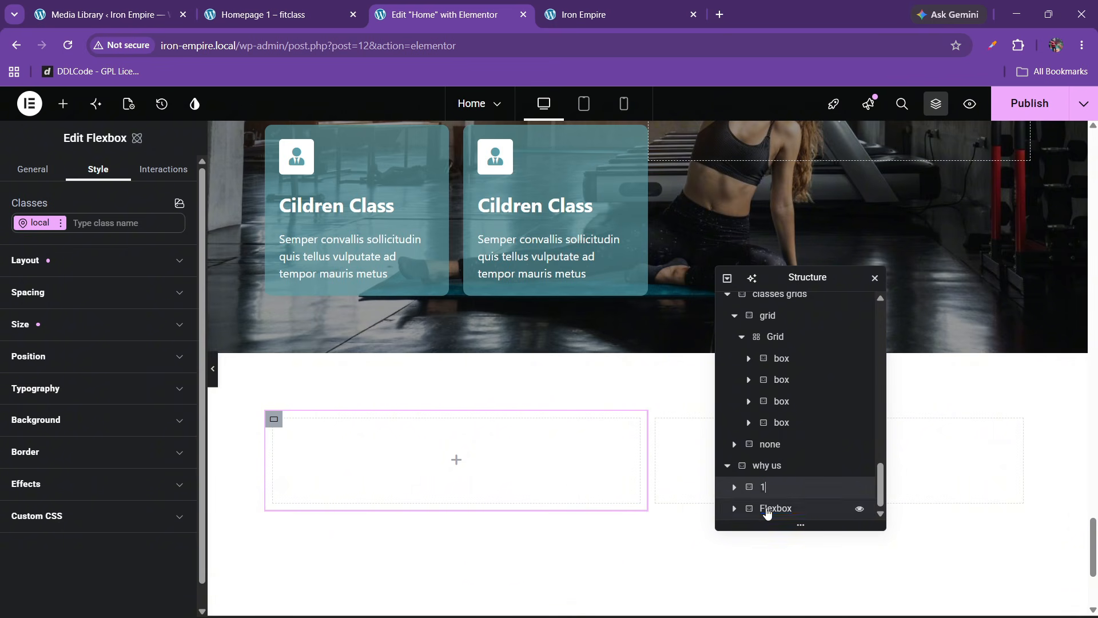
{"action": "double_click", "coordinate": [768, 509]}
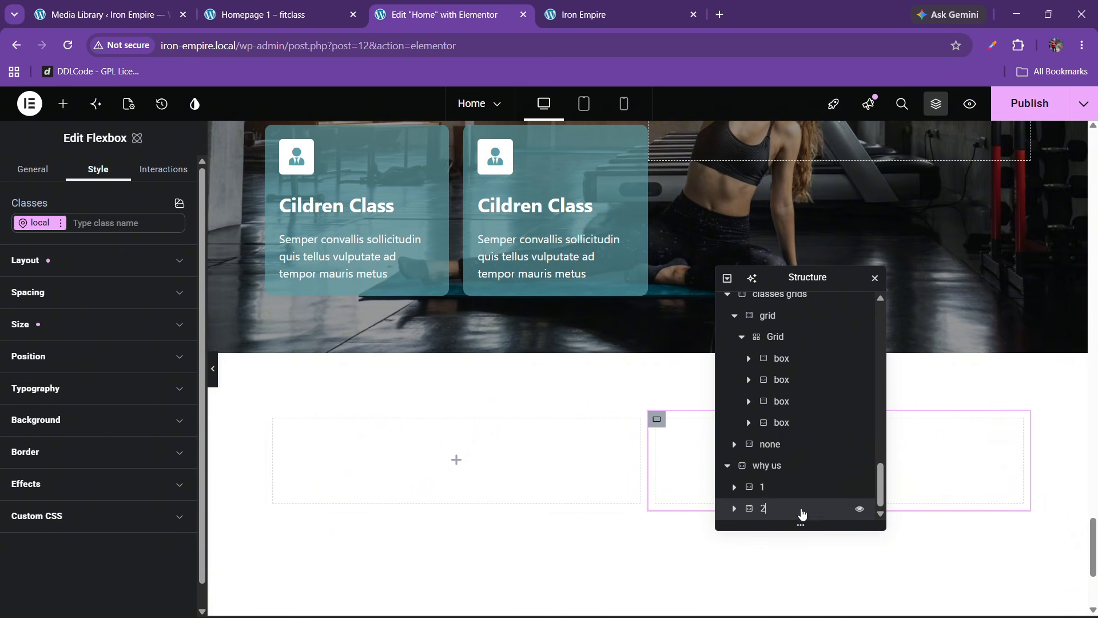
Step: Set the why us section's column and row gaps to 40 px
{"action": "left_click", "coordinate": [792, 466]}
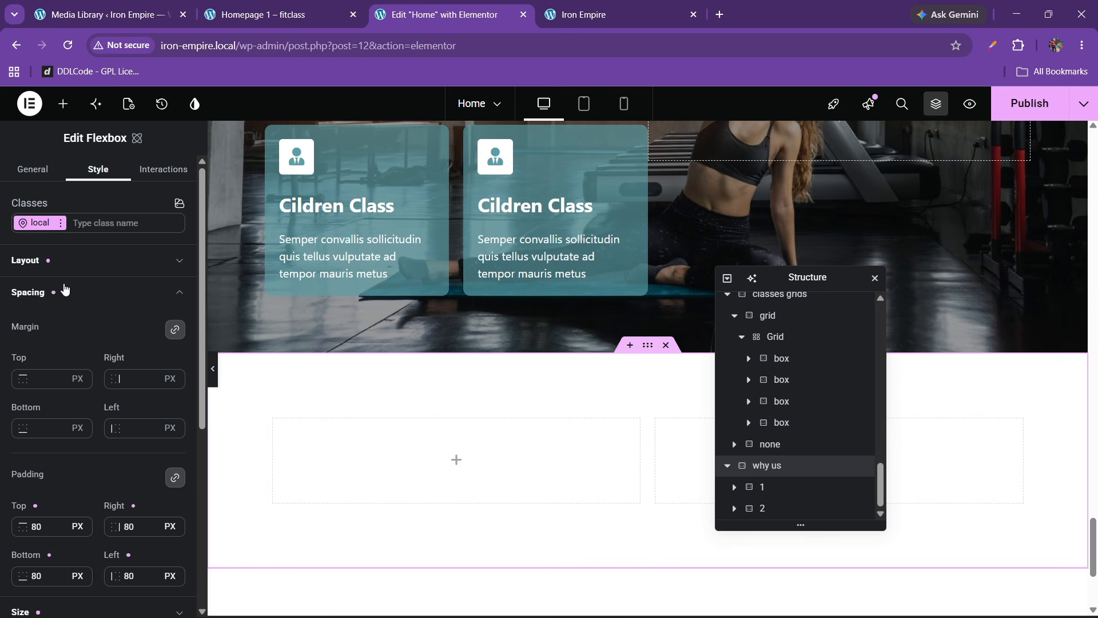
{"action": "left_click", "coordinate": [64, 263]}
{"action": "left_click", "coordinate": [128, 523]}
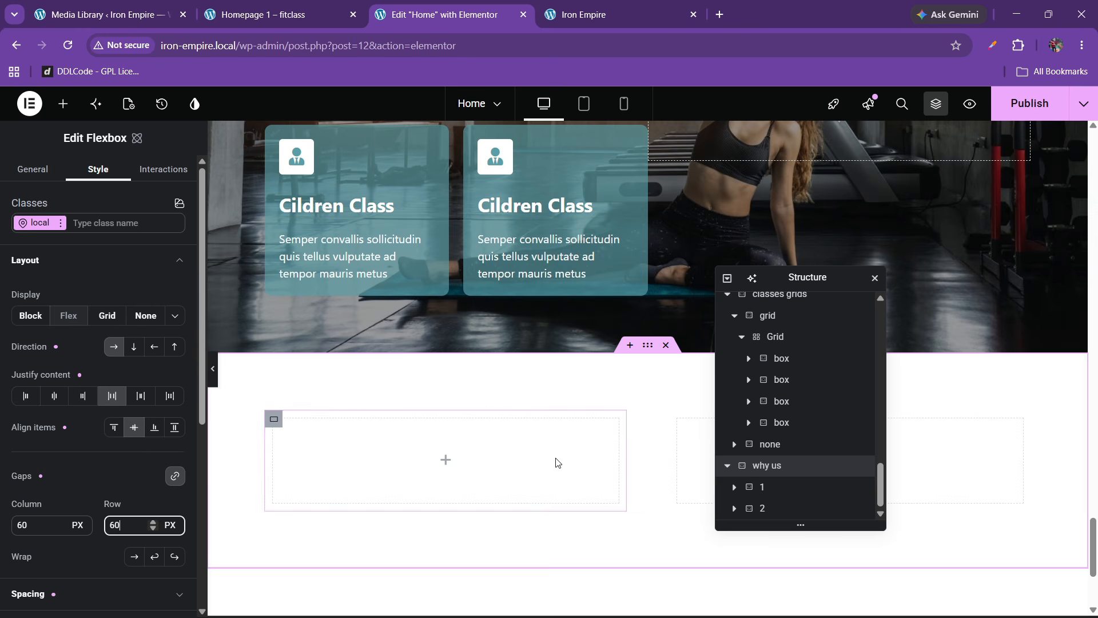
{"action": "key", "text": "BackSpace"}
{"action": "type", "text": "40"}
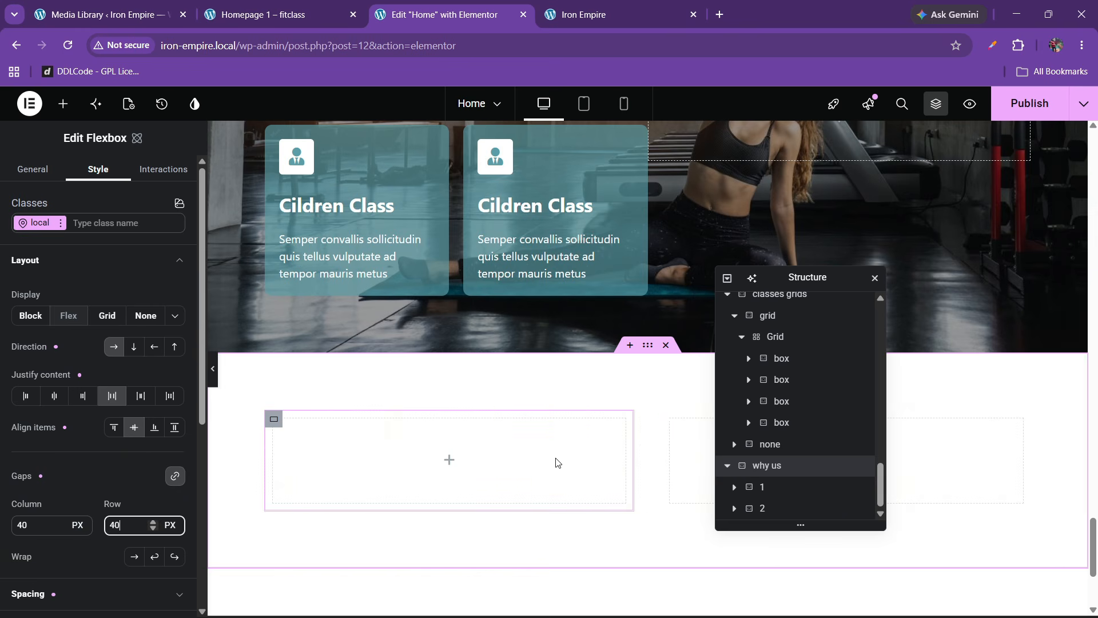
Step: Set the padding of inner flexboxes 1 and 2 to 0 on all sides and check the Fitclass reference
{"action": "left_click", "coordinate": [763, 487]}
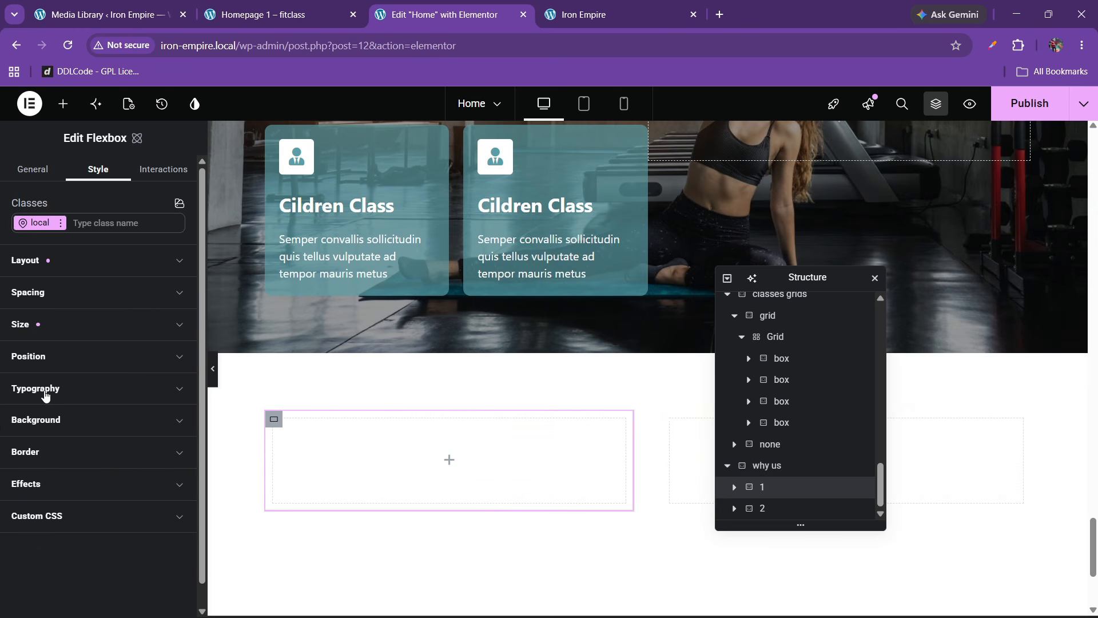
{"action": "left_click", "coordinate": [43, 293]}
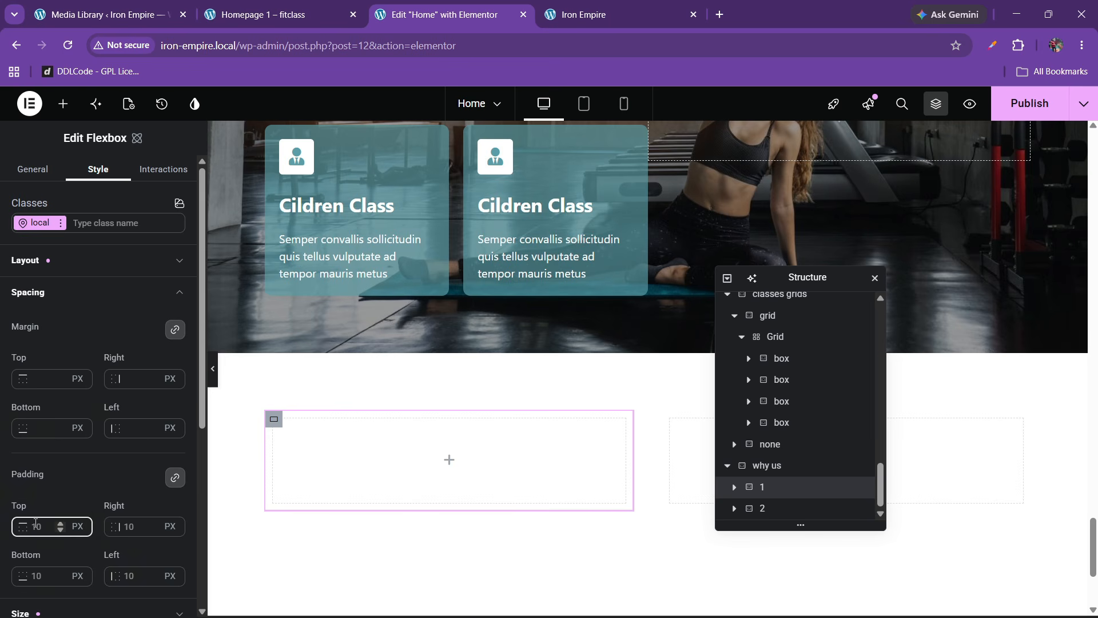
{"action": "left_click", "coordinate": [743, 507]}
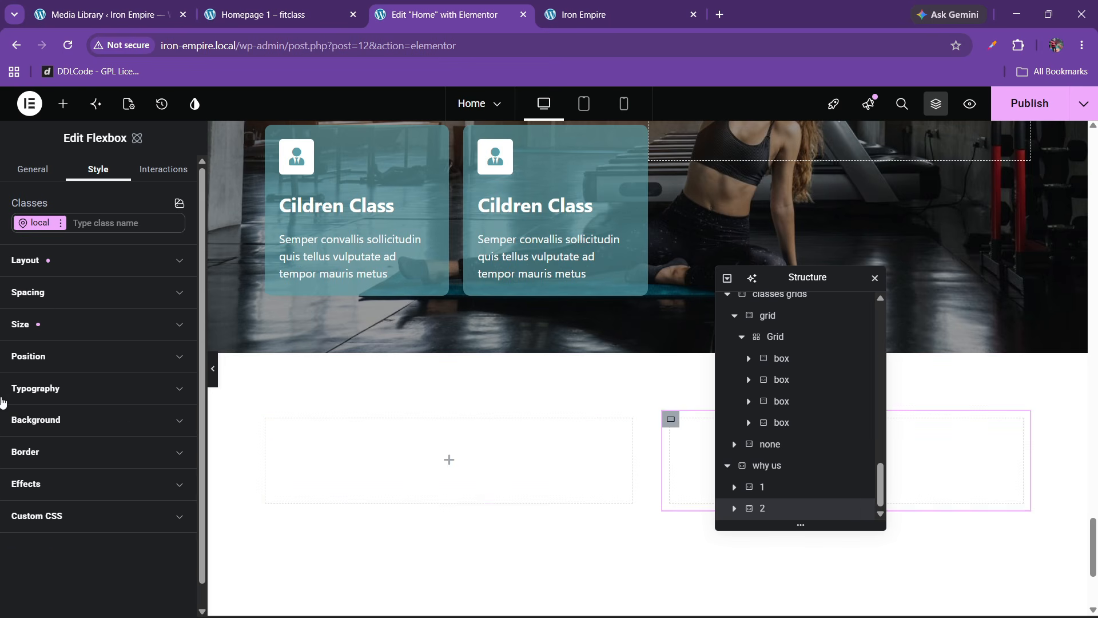
{"action": "left_click", "coordinate": [45, 293]}
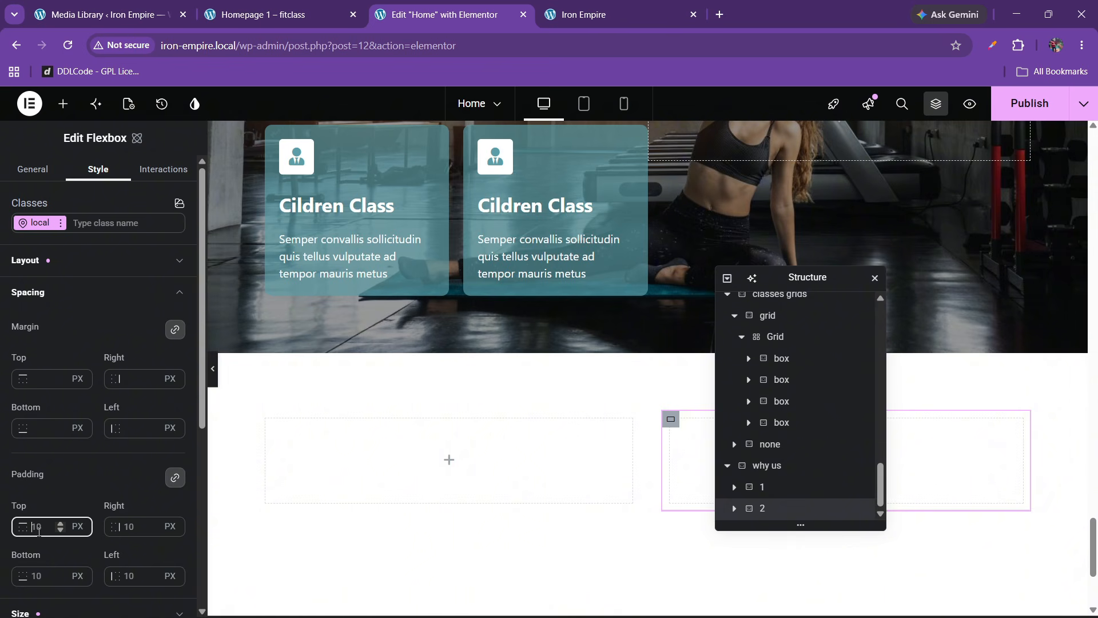
{"action": "left_click", "coordinate": [247, 17]}
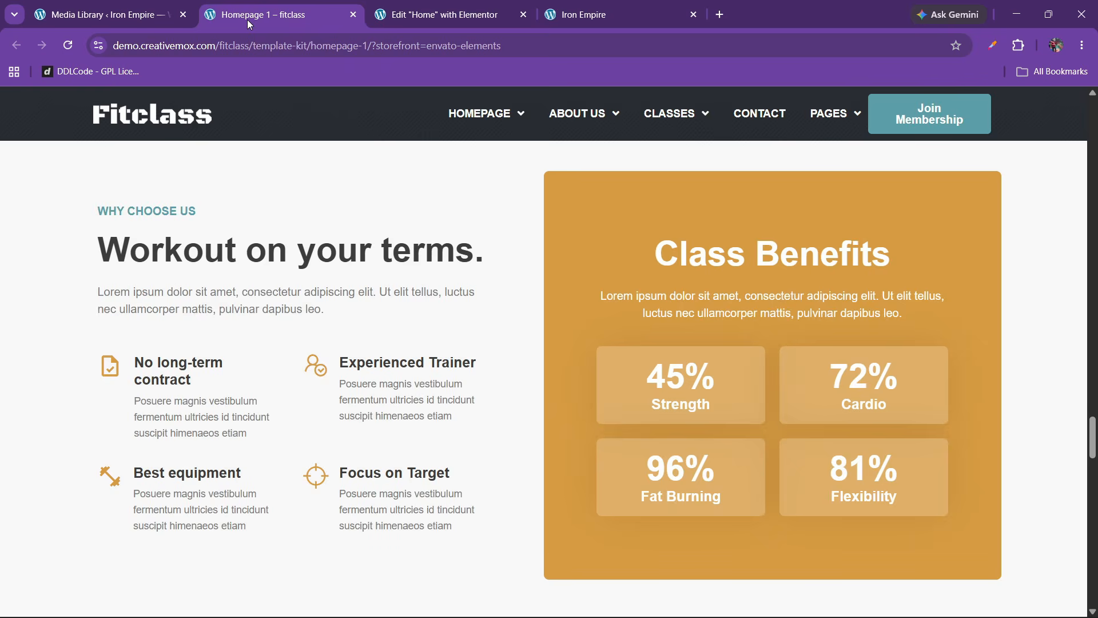
{"action": "left_click", "coordinate": [480, 5]}
Step: Copy the OUR CLASSES heading from the Elevate Your Performance section into flexbox 1 of the why us section
{"action": "scroll", "coordinate": [583, 379], "scroll_direction": "up", "scroll_amount": 5}
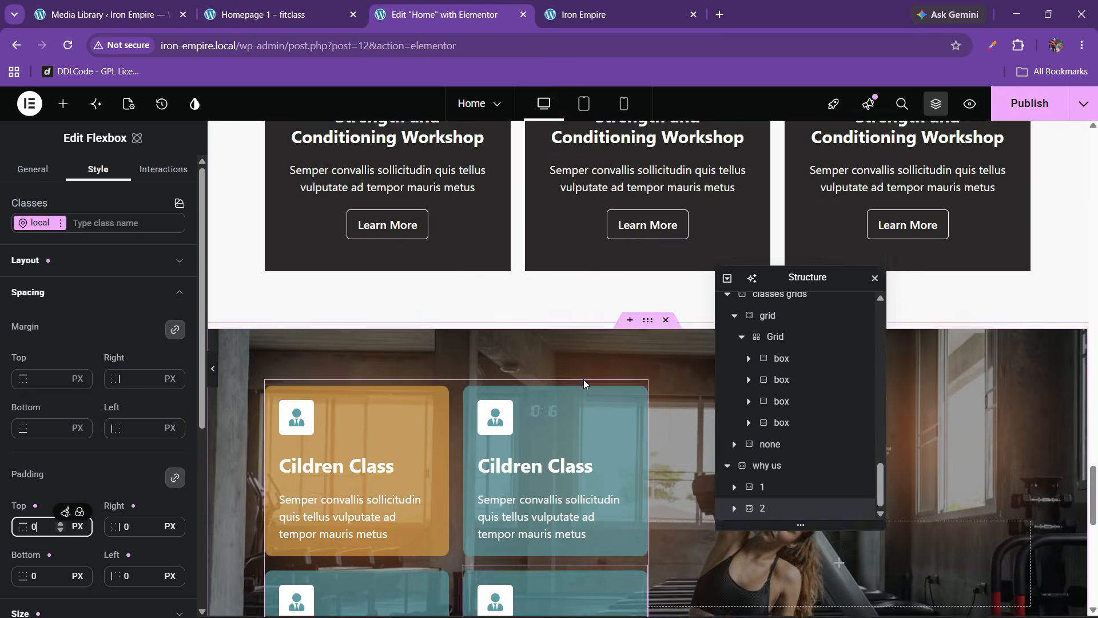
{"action": "scroll", "coordinate": [583, 379], "scroll_direction": "up", "scroll_amount": 10}
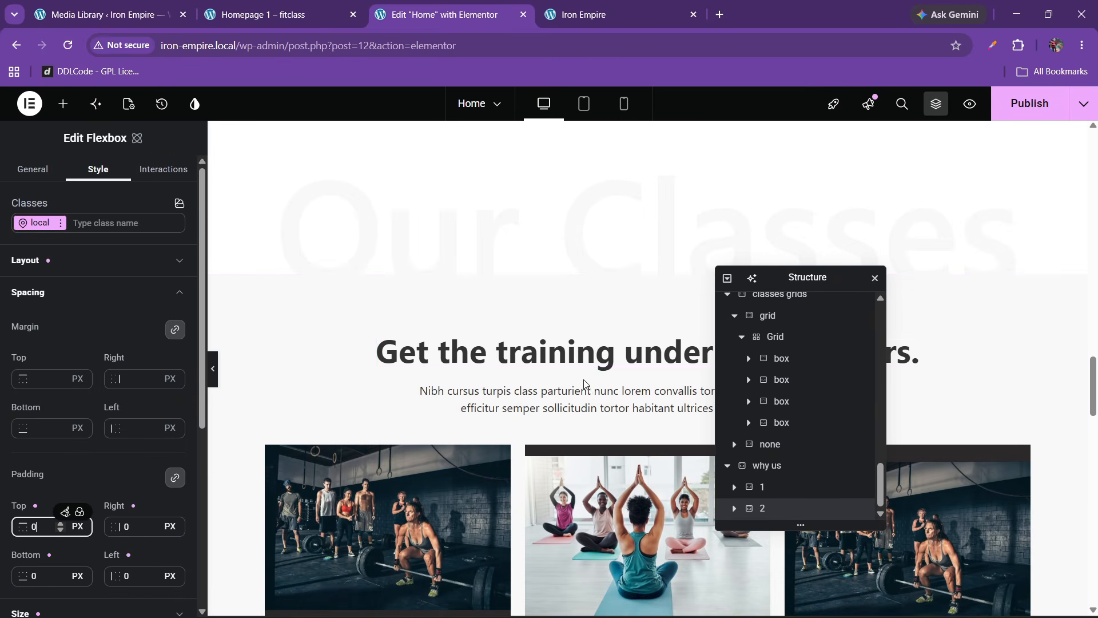
{"action": "scroll", "coordinate": [574, 357], "scroll_direction": "up", "scroll_amount": 4}
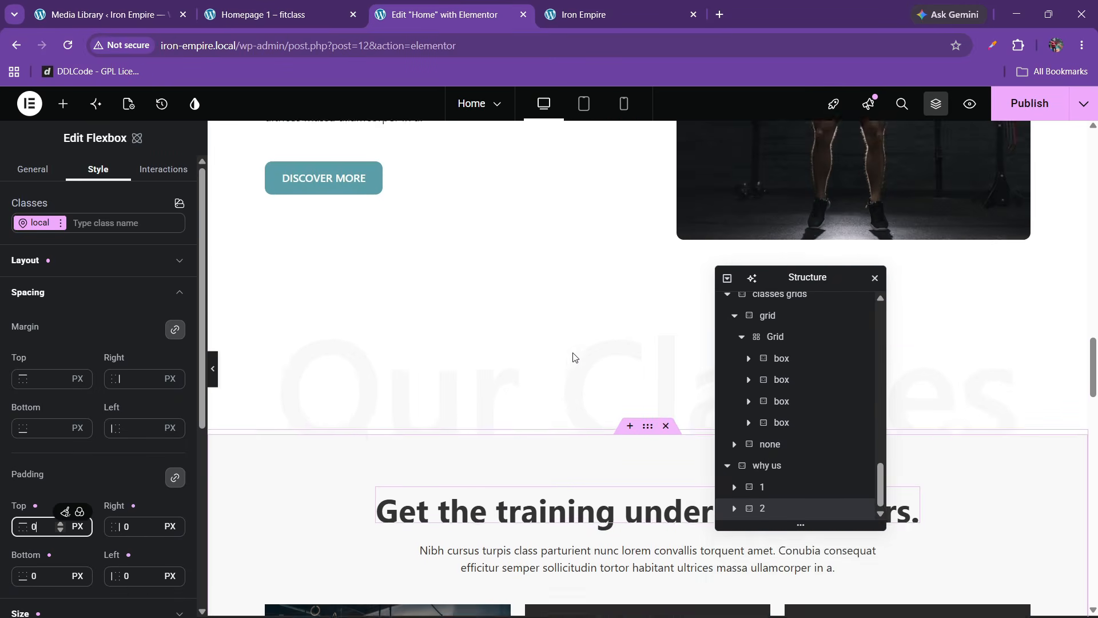
{"action": "scroll", "coordinate": [574, 358], "scroll_direction": "up", "scroll_amount": 4}
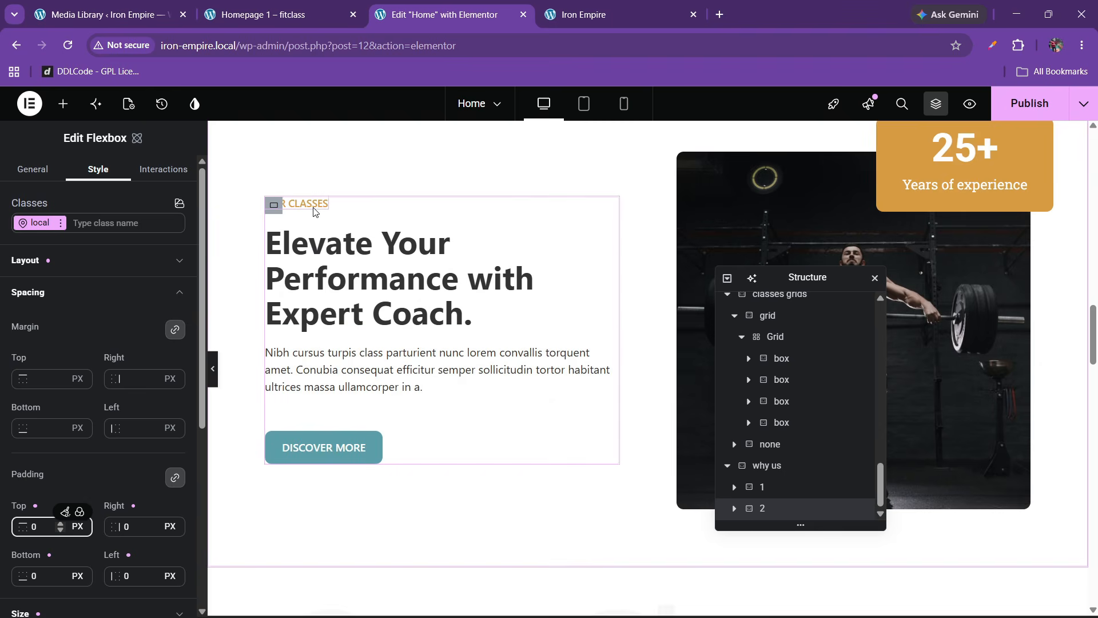
{"action": "right_click", "coordinate": [314, 204]}
{"action": "left_click", "coordinate": [345, 466]}
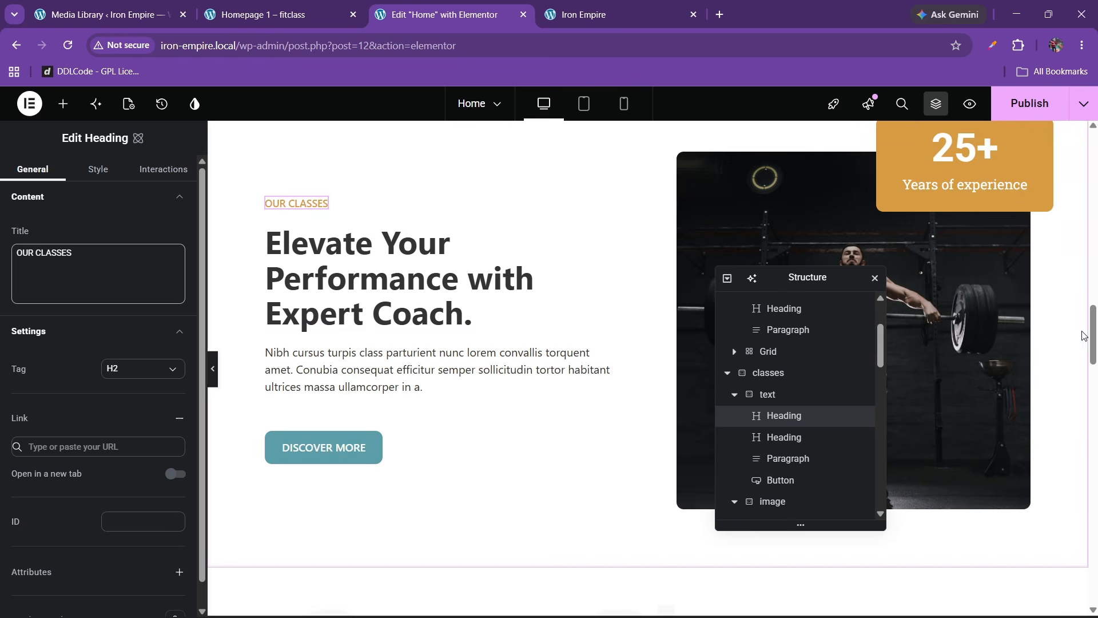
{"action": "left_click_drag", "start_coordinate": [1092, 354], "coordinate": [1092, 575]}
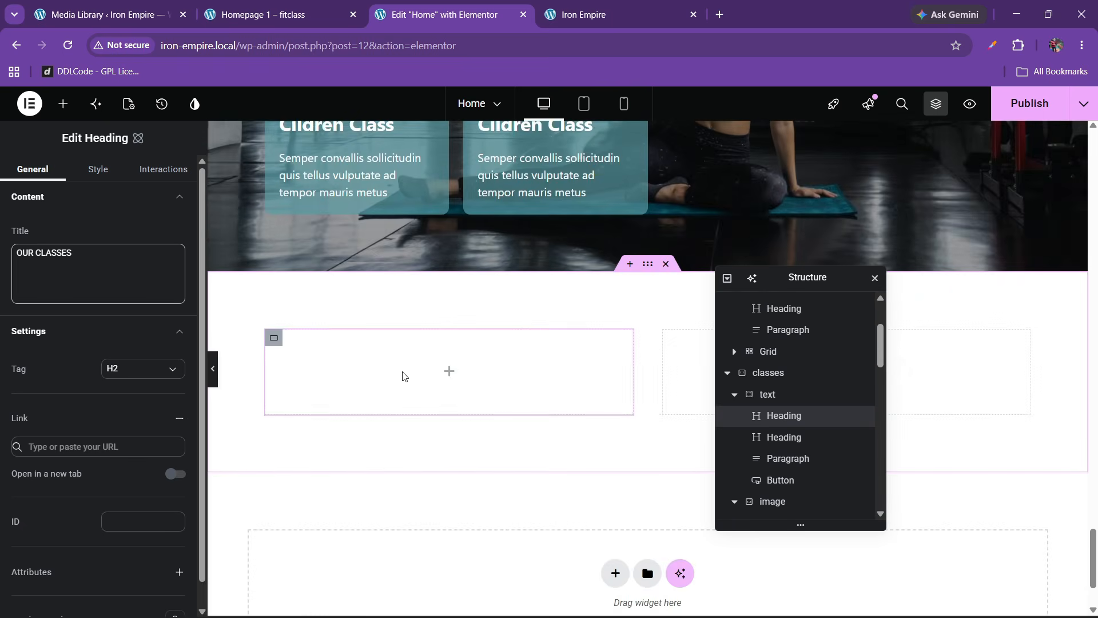
{"action": "right_click", "coordinate": [364, 370]}
{"action": "left_click", "coordinate": [385, 377]}
Step: Copy the "Get the training under best trainers." heading and paste it below OUR CLASSES in flexbox 1
{"action": "scroll", "coordinate": [454, 367], "scroll_direction": "up", "scroll_amount": 8}
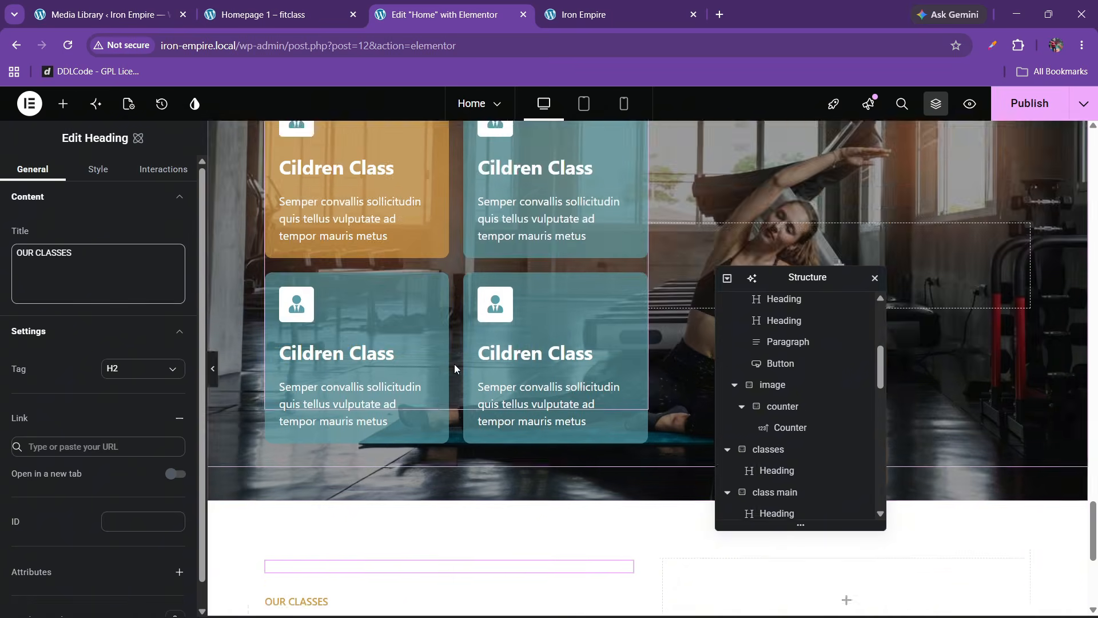
{"action": "scroll", "coordinate": [454, 368], "scroll_direction": "up", "scroll_amount": 10}
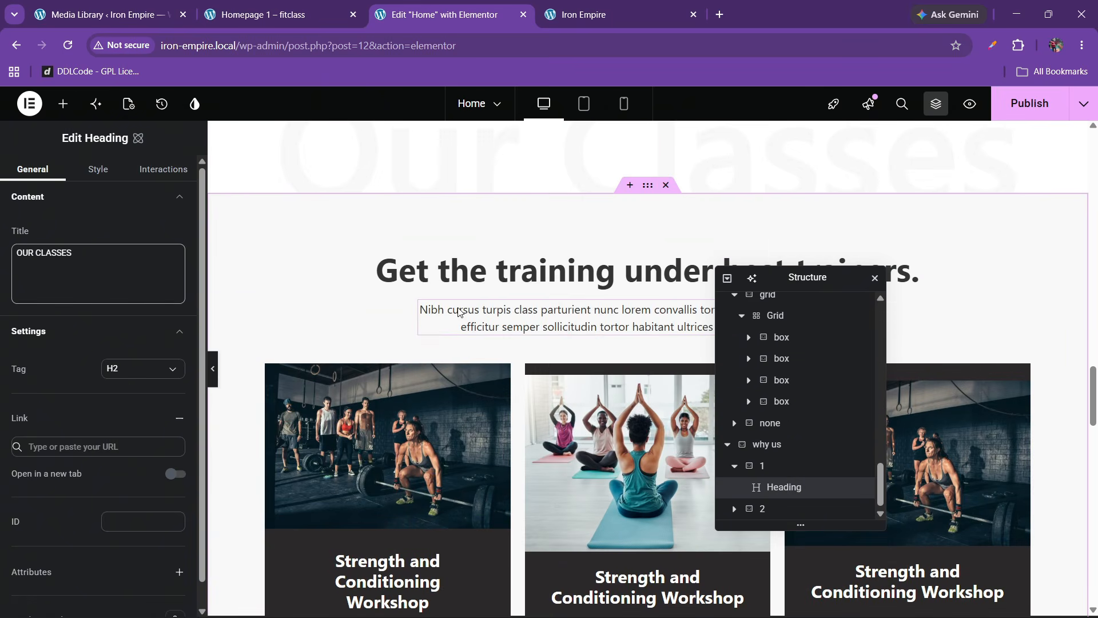
{"action": "right_click", "coordinate": [480, 278]}
{"action": "left_click", "coordinate": [520, 345]}
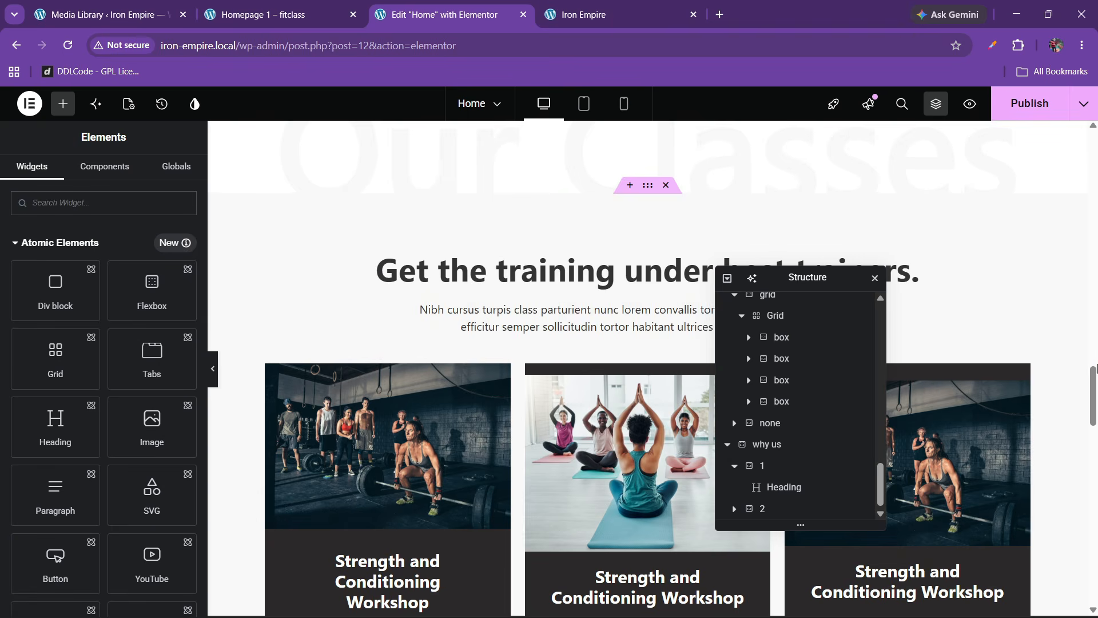
{"action": "left_click_drag", "start_coordinate": [1089, 395], "coordinate": [1090, 553]}
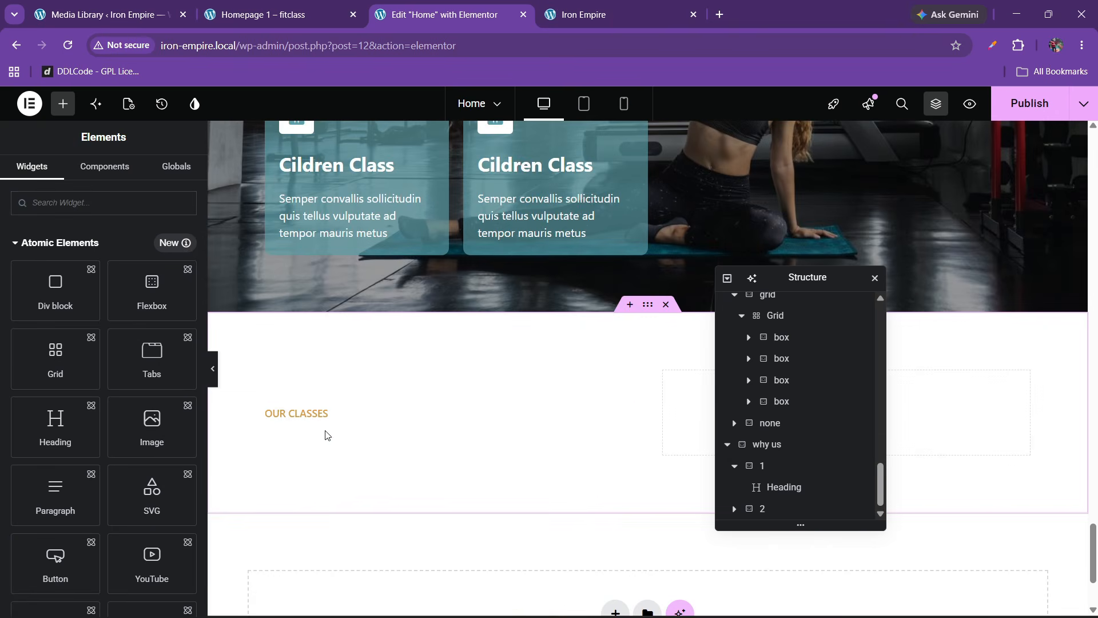
{"action": "right_click", "coordinate": [305, 416]}
{"action": "left_click", "coordinate": [321, 407]}
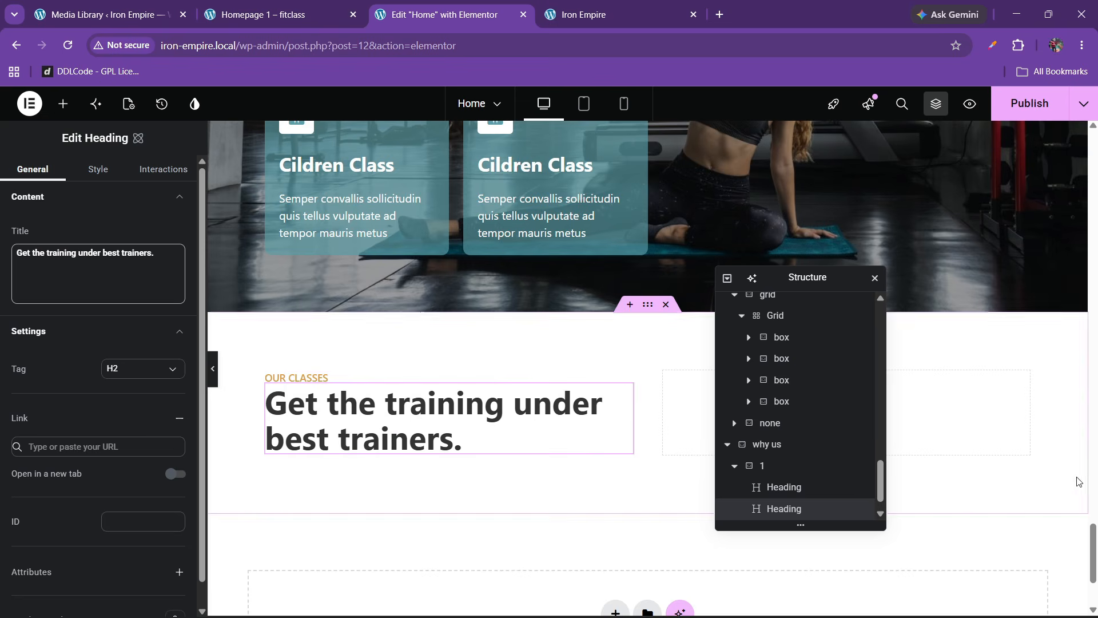
Step: Copy the "Nibh cursus turpis" paragraph from the classes section and paste it below the headings in flexbox 1 of the why us section
{"action": "left_click_drag", "start_coordinate": [1092, 535], "coordinate": [1092, 372]}
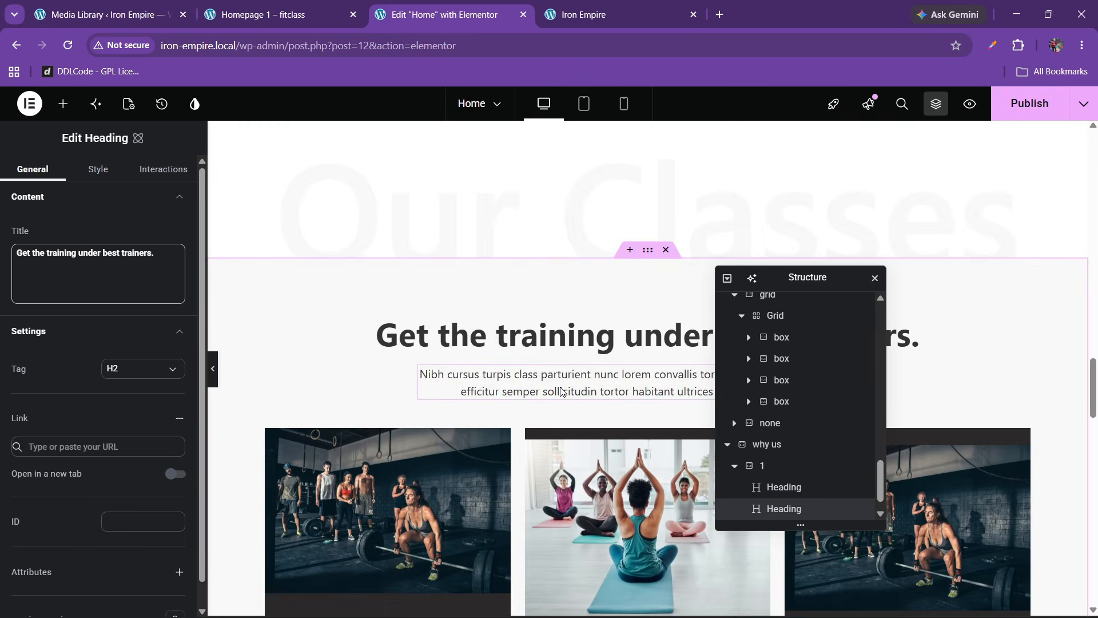
{"action": "right_click", "coordinate": [599, 396]}
{"action": "left_click", "coordinate": [599, 392]}
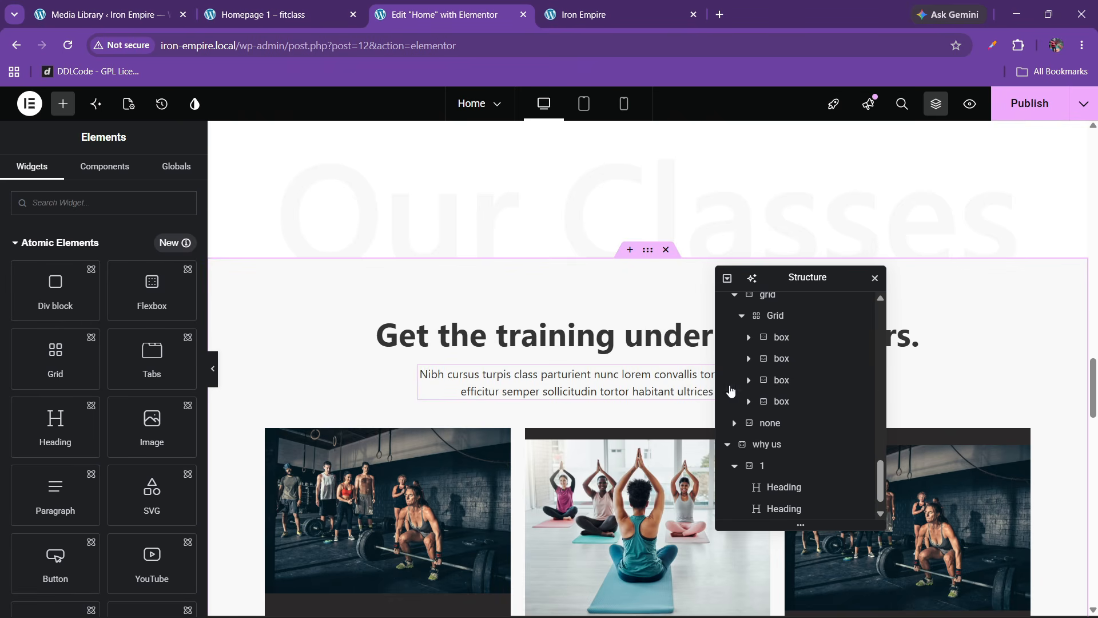
{"action": "scroll", "coordinate": [1084, 408], "scroll_direction": "down", "scroll_amount": 15}
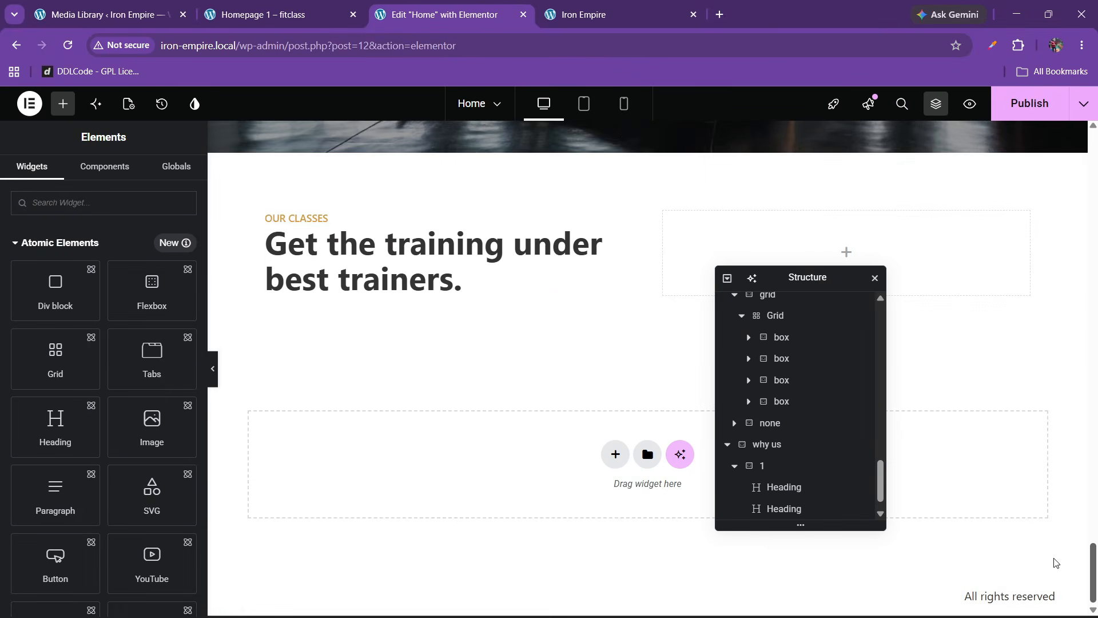
{"action": "right_click", "coordinate": [400, 269]}
{"action": "left_click", "coordinate": [424, 364]}
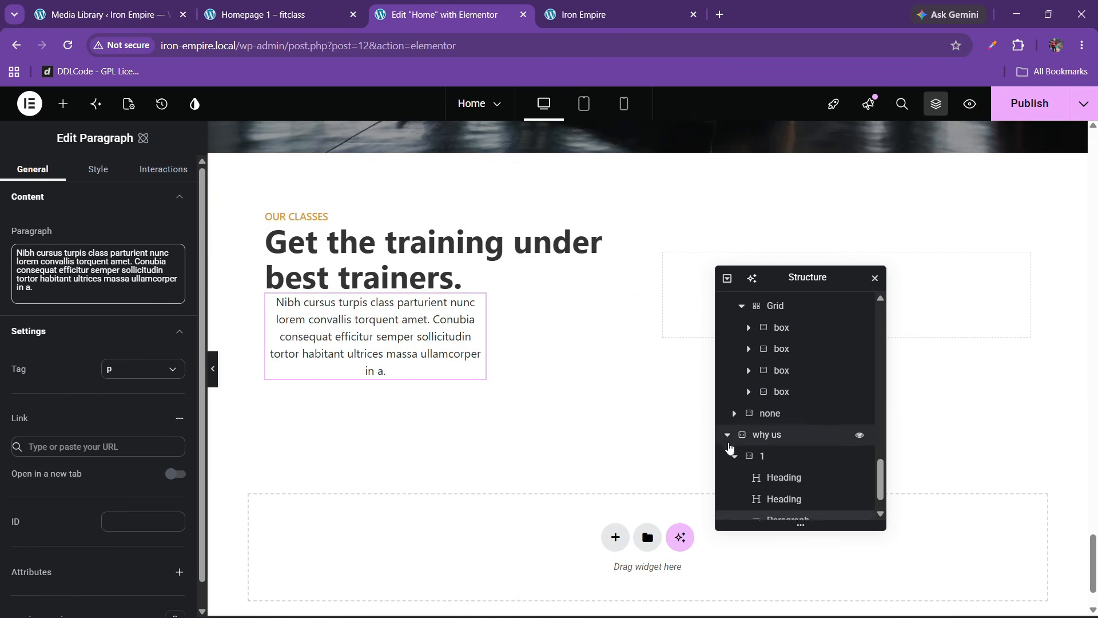
Step: Align the pasted paragraph's text to the left and set its width to 100%
{"action": "left_click", "coordinate": [92, 170]}
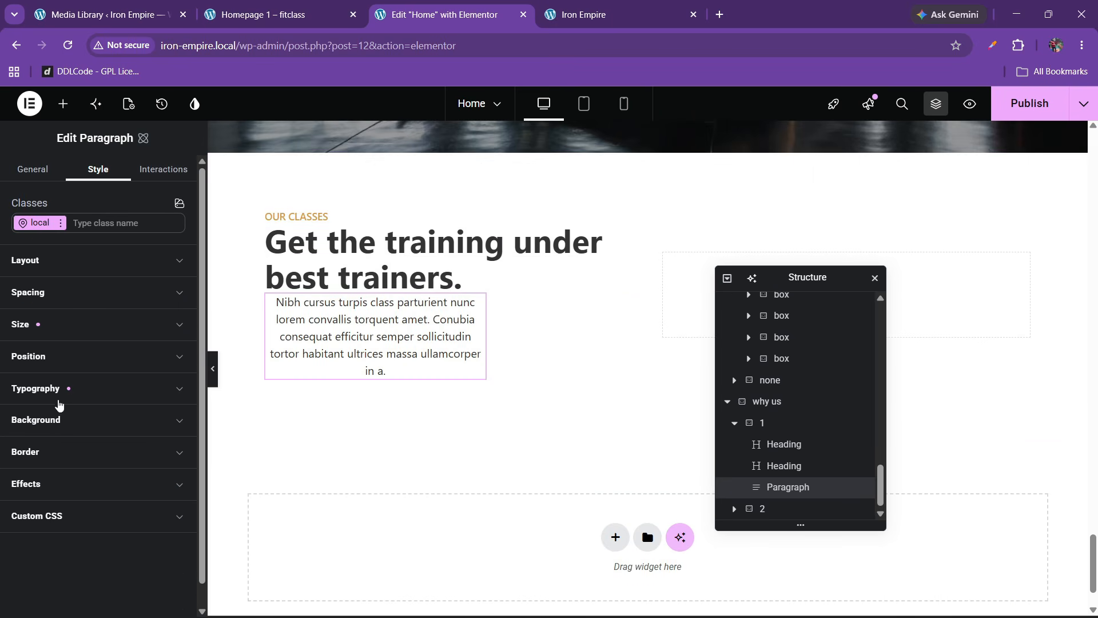
{"action": "left_click", "coordinate": [59, 389]}
{"action": "left_click", "coordinate": [113, 537]}
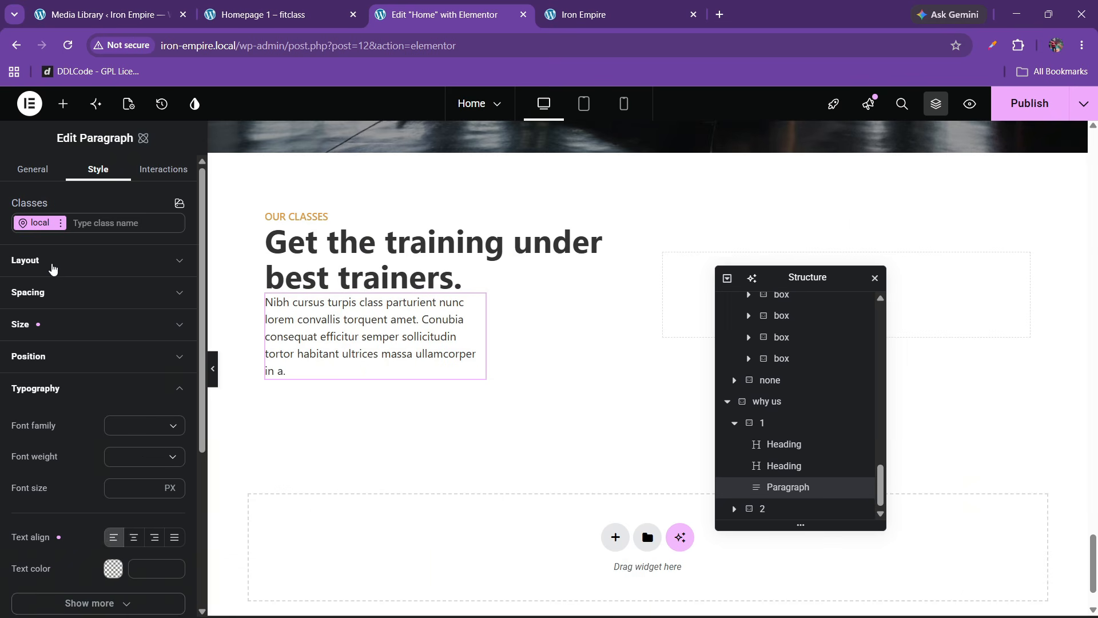
{"action": "left_click", "coordinate": [53, 268]}
{"action": "left_click", "coordinate": [53, 262]}
{"action": "left_click", "coordinate": [55, 324]}
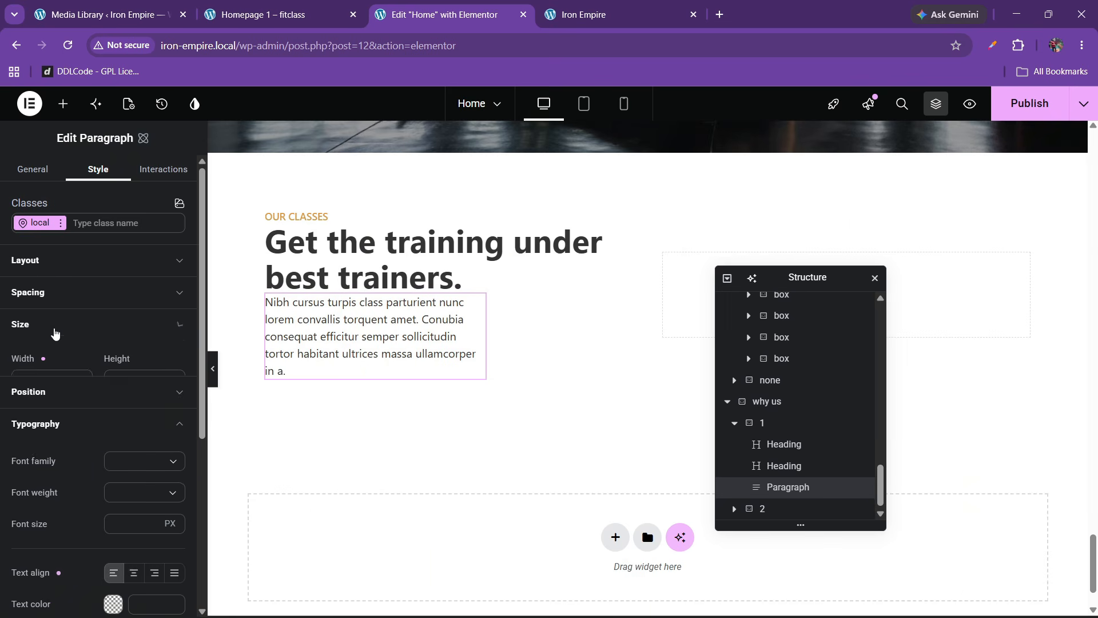
{"action": "type", "text": "100"}
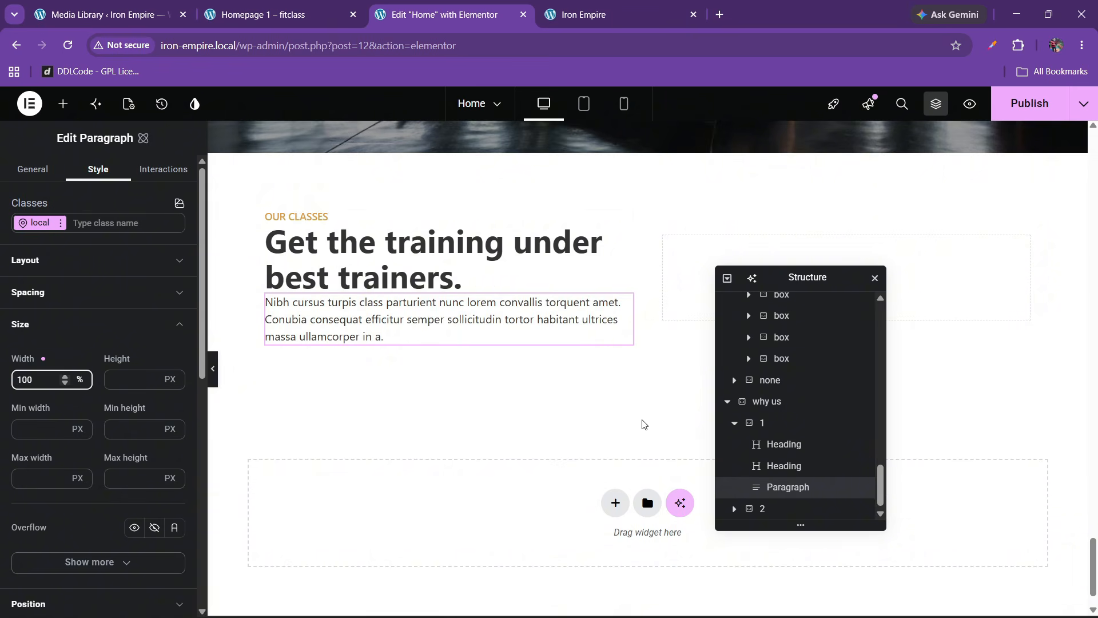
Step: Set flexbox 1 to centre-justified content, start-aligned items and column and row gaps of 20 px
{"action": "left_click", "coordinate": [766, 429]}
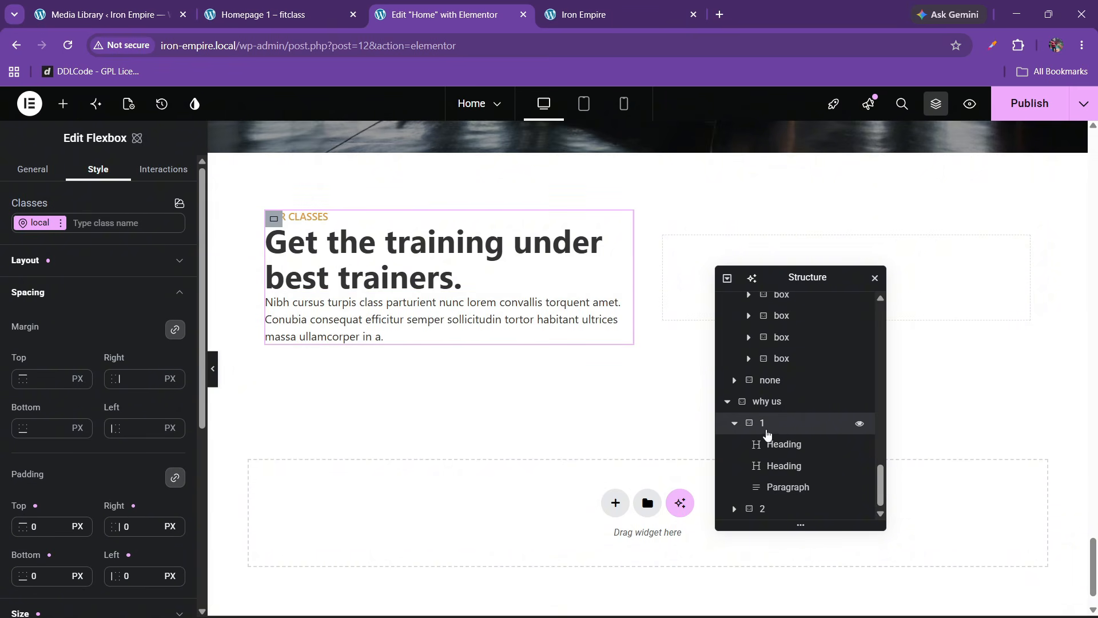
{"action": "scroll", "coordinate": [87, 449], "scroll_direction": "down", "scroll_amount": 4}
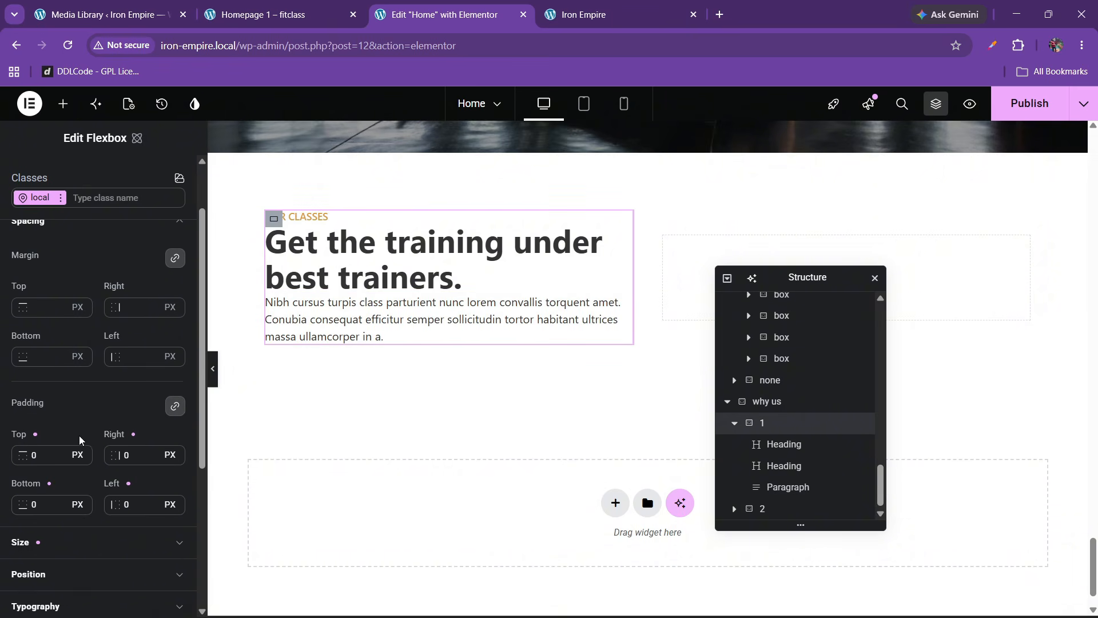
{"action": "scroll", "coordinate": [75, 438], "scroll_direction": "up", "scroll_amount": 5}
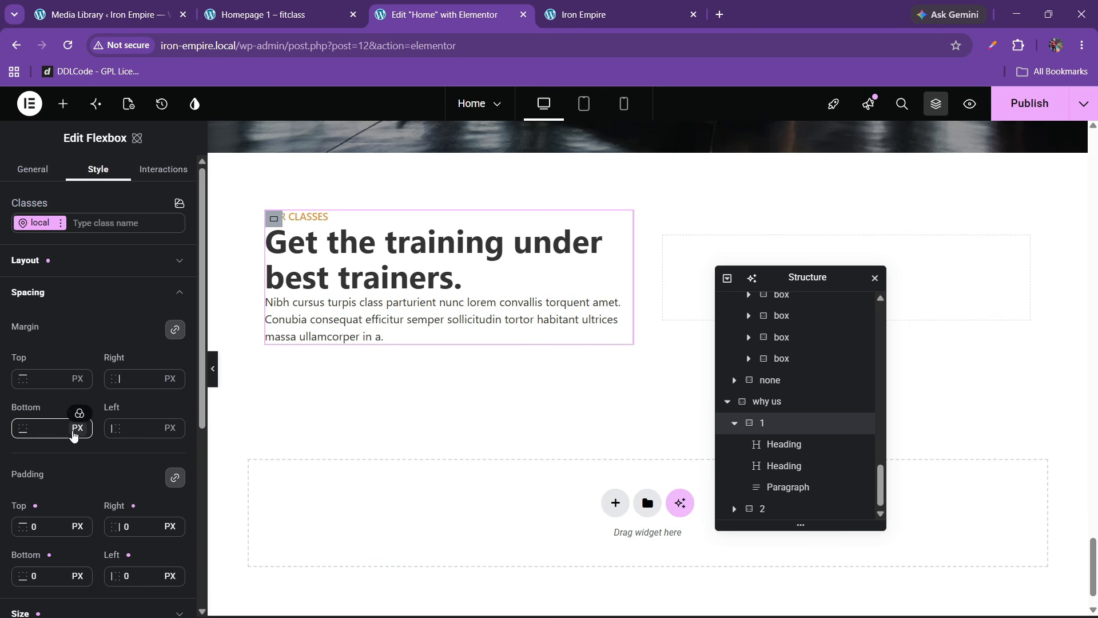
{"action": "left_click", "coordinate": [62, 260]}
{"action": "left_click", "coordinate": [54, 396]}
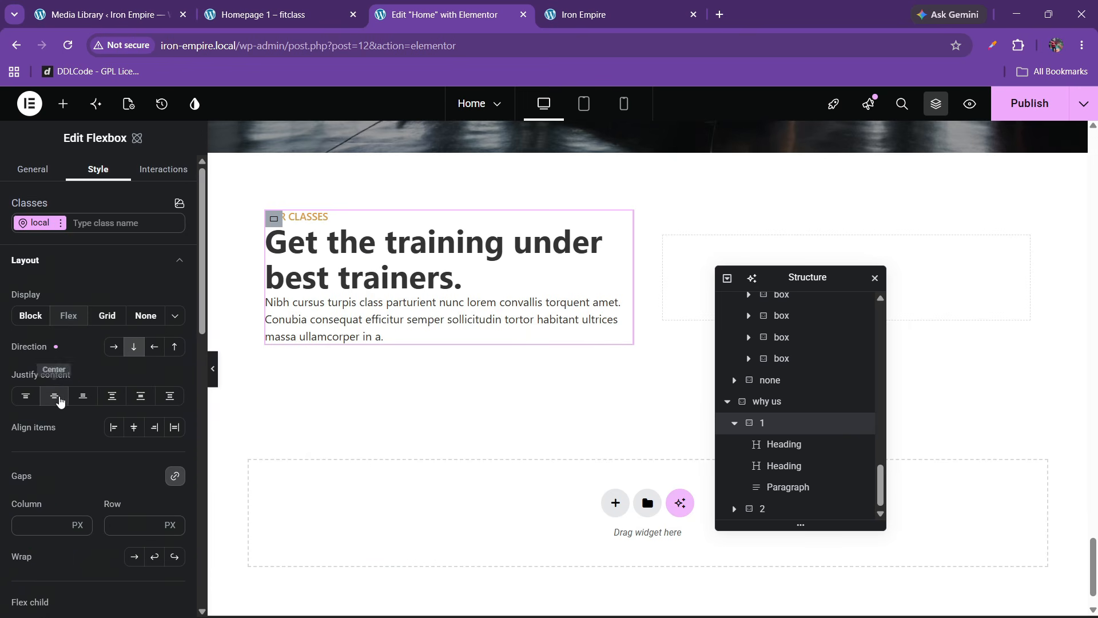
{"action": "left_click", "coordinate": [134, 427]}
{"action": "left_click", "coordinate": [115, 429]}
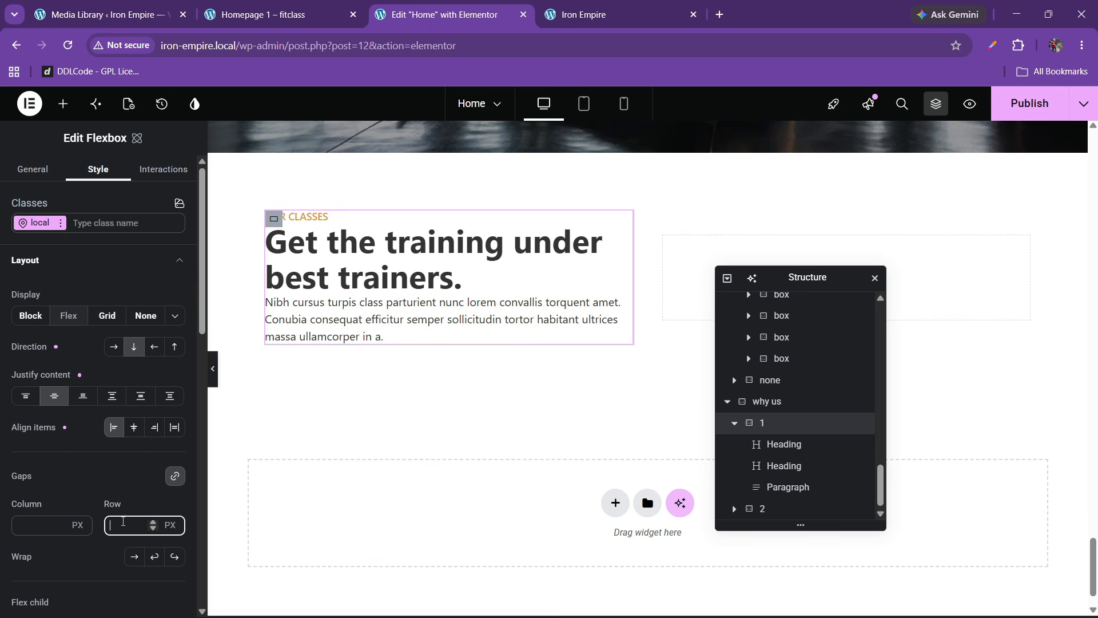
{"action": "left_click", "coordinate": [123, 525]}
{"action": "type", "text": "20"}
Step: Check the Fitclass reference, then add an atomic Grid and nest it below the paragraph inside flexbox 1
{"action": "left_click", "coordinate": [280, 14]}
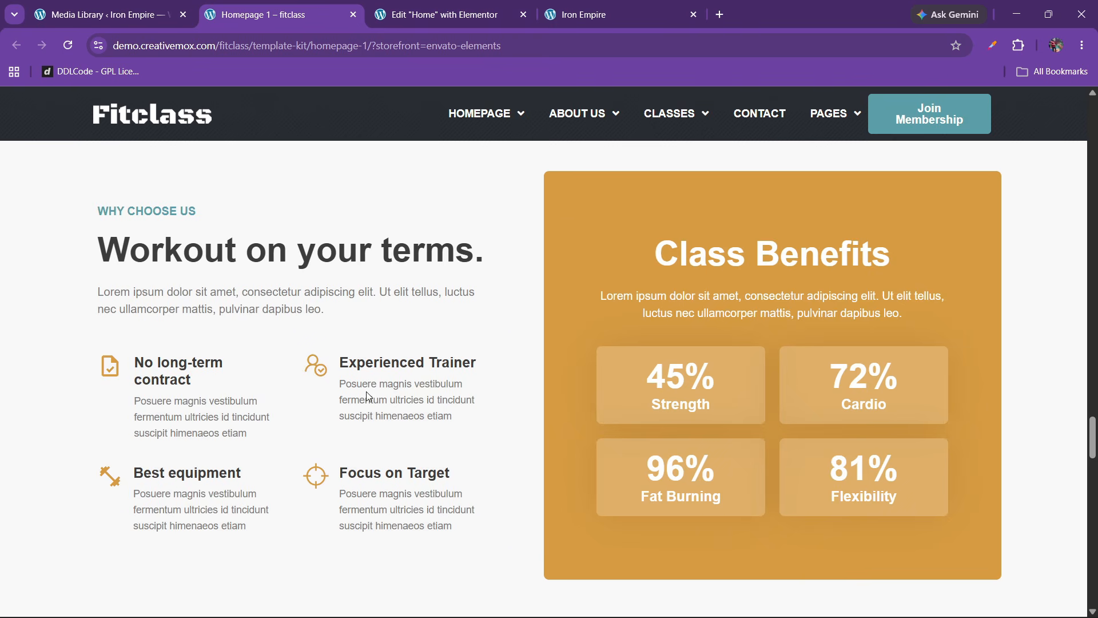
{"action": "left_click", "coordinate": [489, 7]}
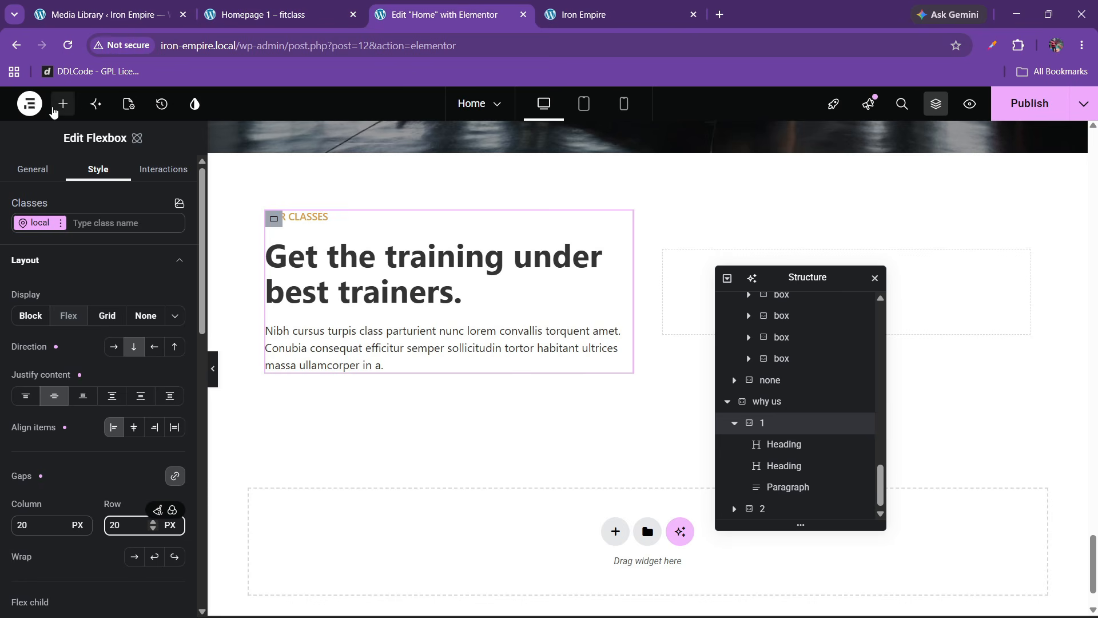
{"action": "left_click", "coordinate": [59, 105]}
{"action": "type", "text": "icon"}
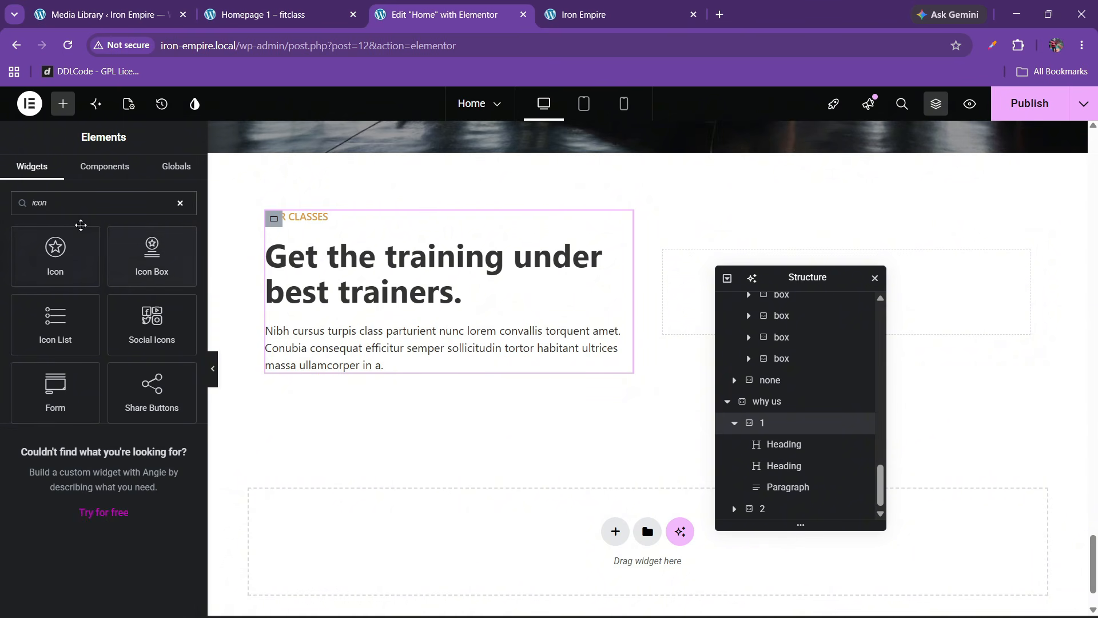
{"action": "type", "text": "grid"}
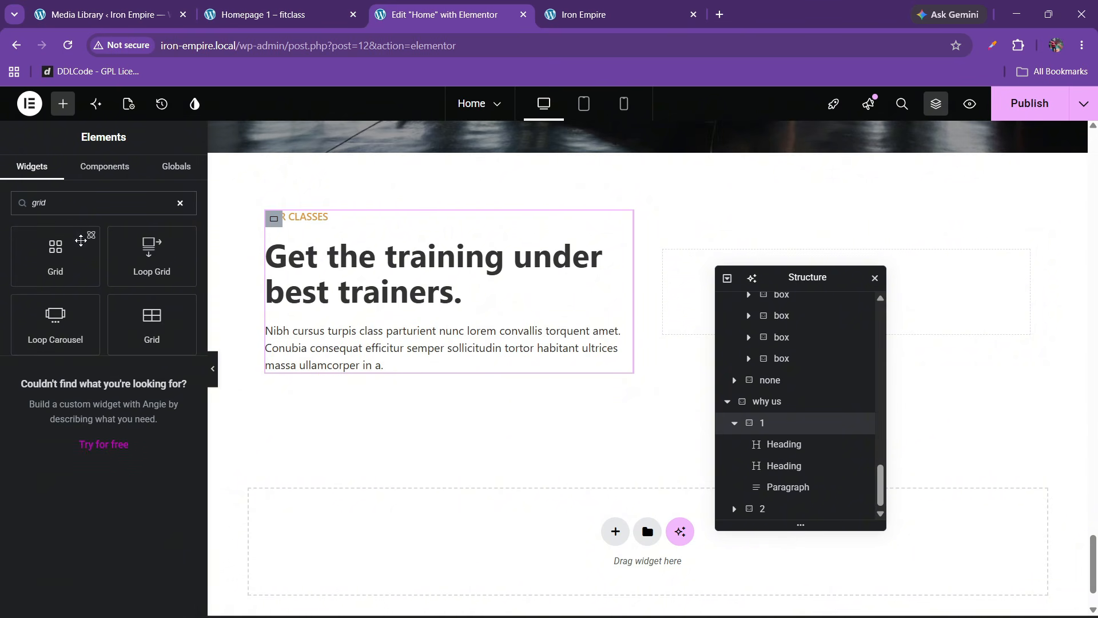
{"action": "left_click_drag", "start_coordinate": [81, 240], "coordinate": [381, 386]}
{"action": "left_click", "coordinate": [263, 14]}
{"action": "left_click", "coordinate": [440, 15]}
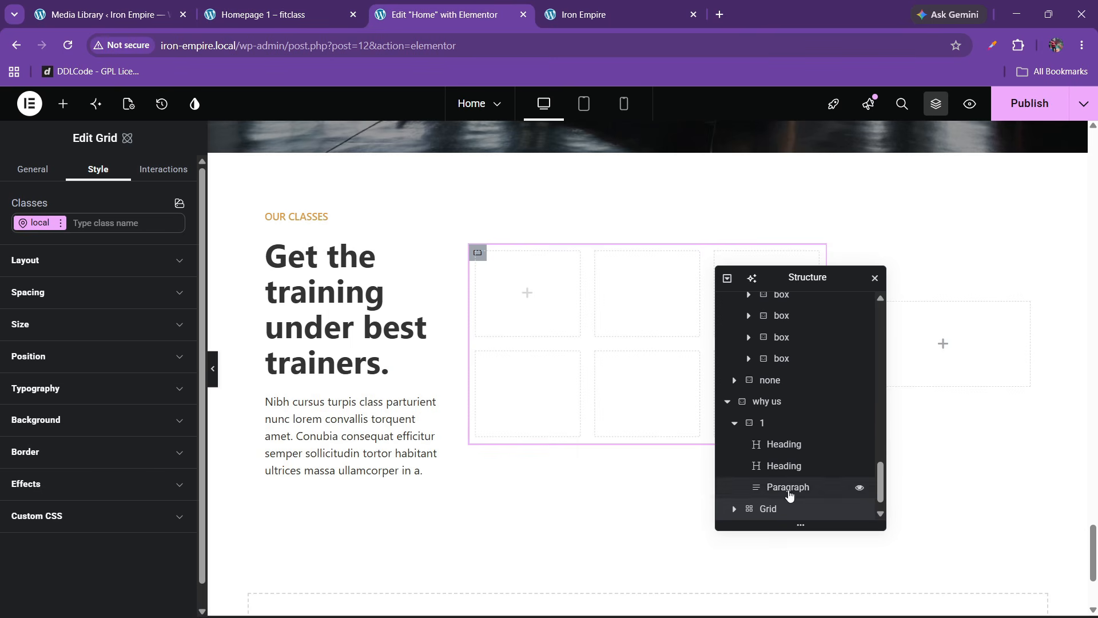
{"action": "scroll", "coordinate": [799, 501], "scroll_direction": "down", "scroll_amount": 1}
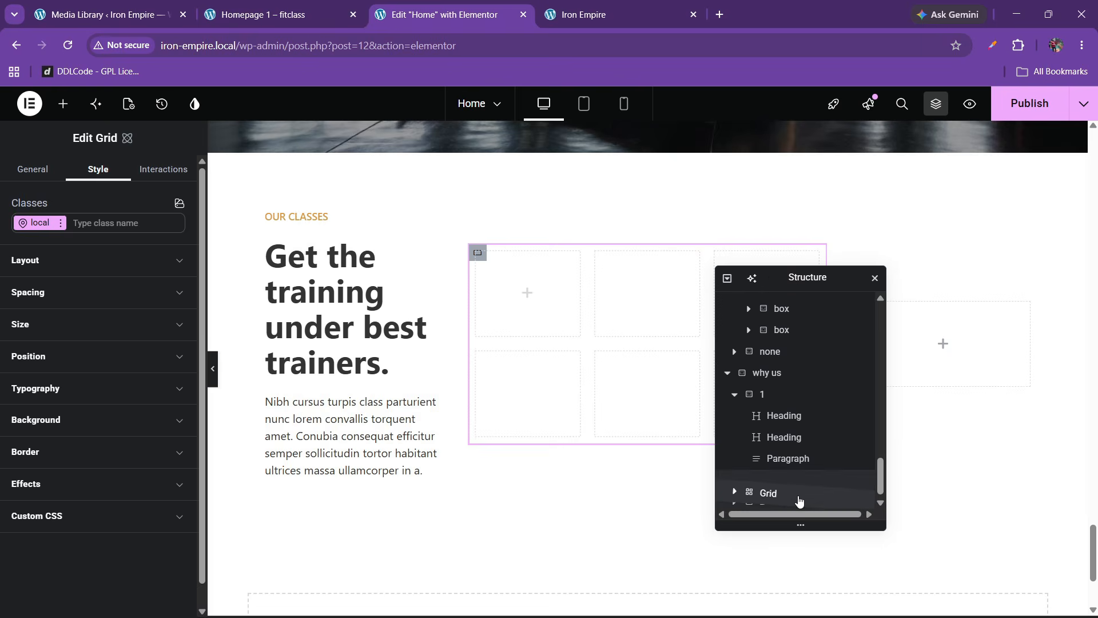
{"action": "left_click_drag", "start_coordinate": [799, 501], "coordinate": [799, 501]}
Step: Set the grid in flexbox 1 to 2 columns and 2 rows, matching the Fitclass feature list
{"action": "left_click", "coordinate": [734, 396]}
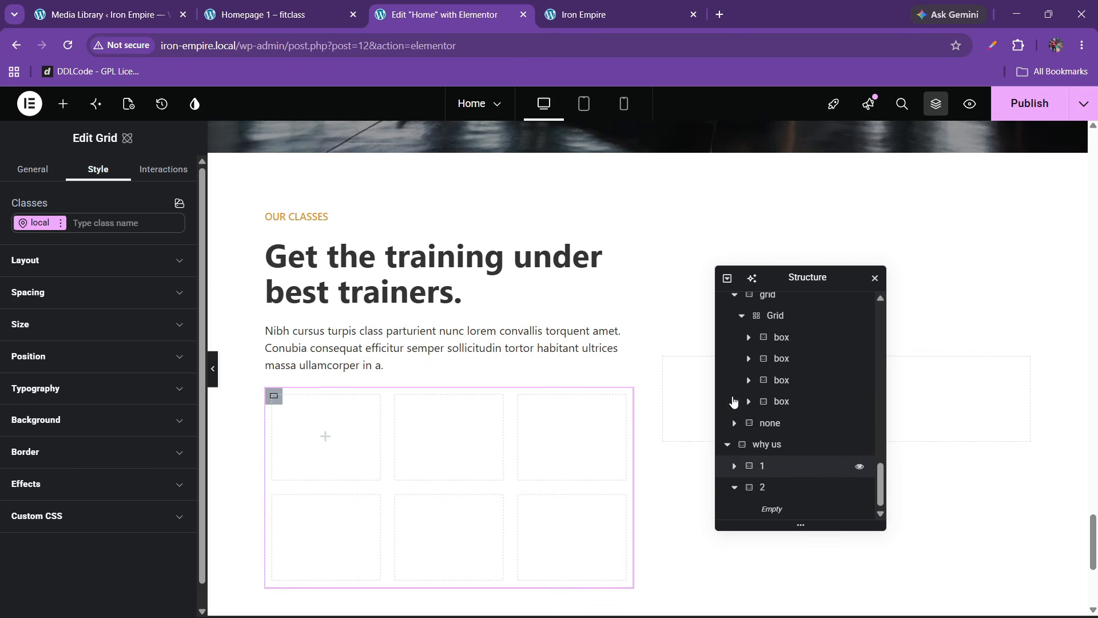
{"action": "left_click", "coordinate": [734, 487]}
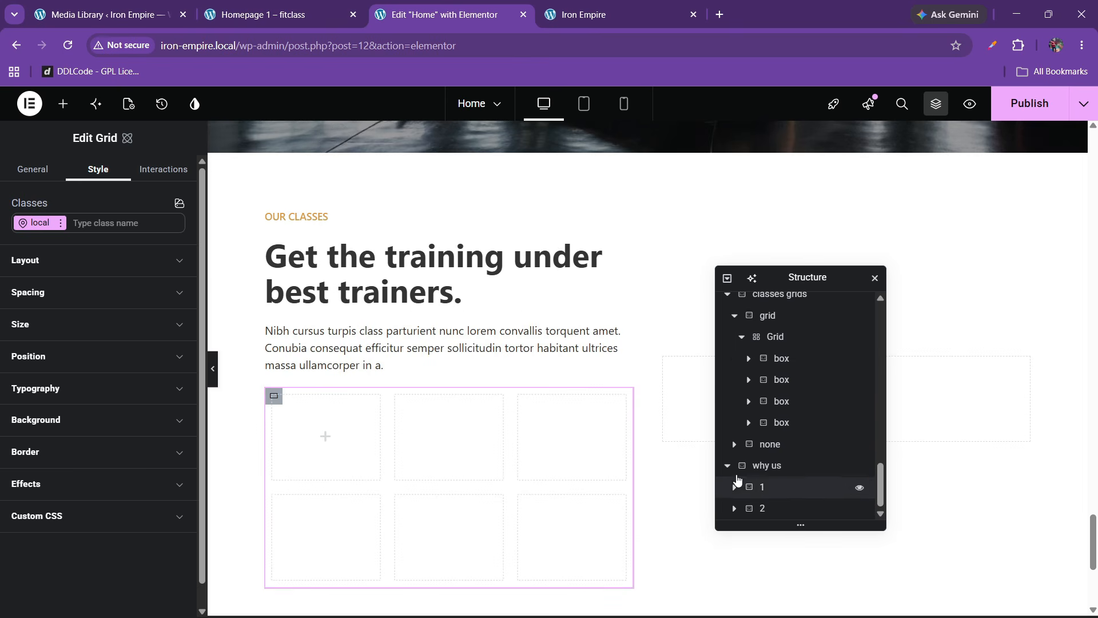
{"action": "left_click", "coordinate": [734, 488]}
{"action": "left_click", "coordinate": [773, 487]}
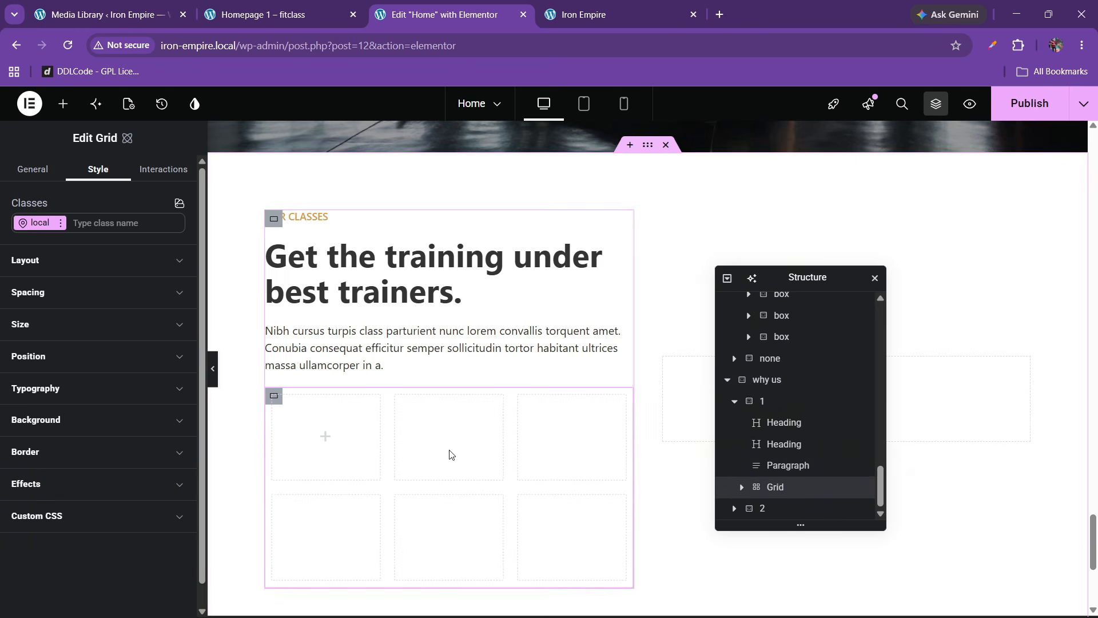
{"action": "left_click", "coordinate": [288, 6]}
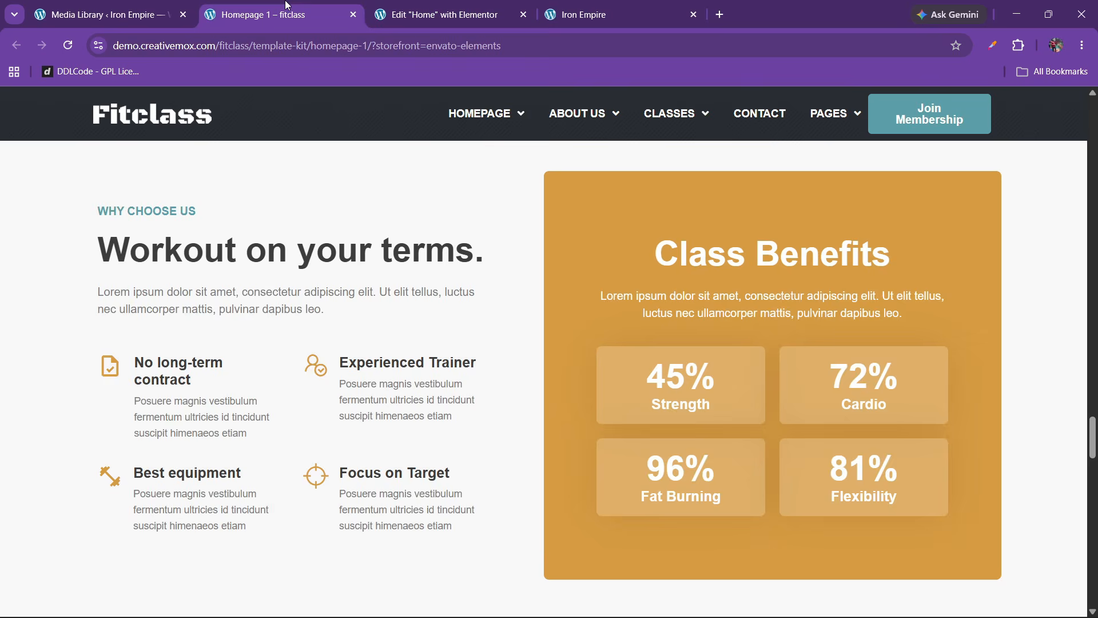
{"action": "left_click", "coordinate": [369, 7]}
{"action": "left_click", "coordinate": [38, 268]}
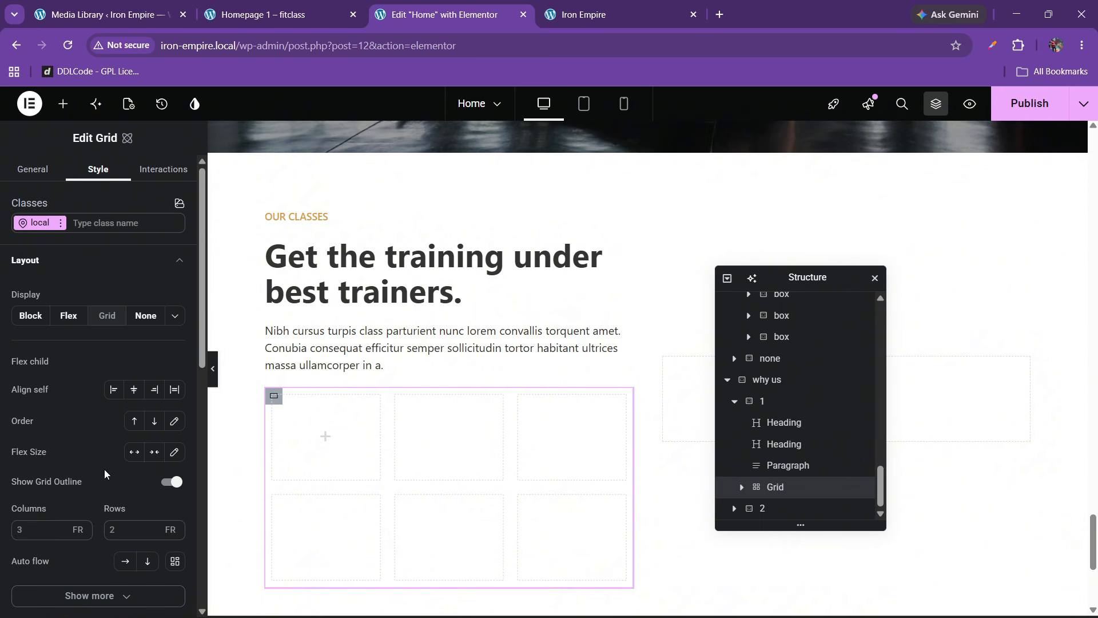
{"action": "type", "text": "2"}
{"action": "key", "text": "Tab"}
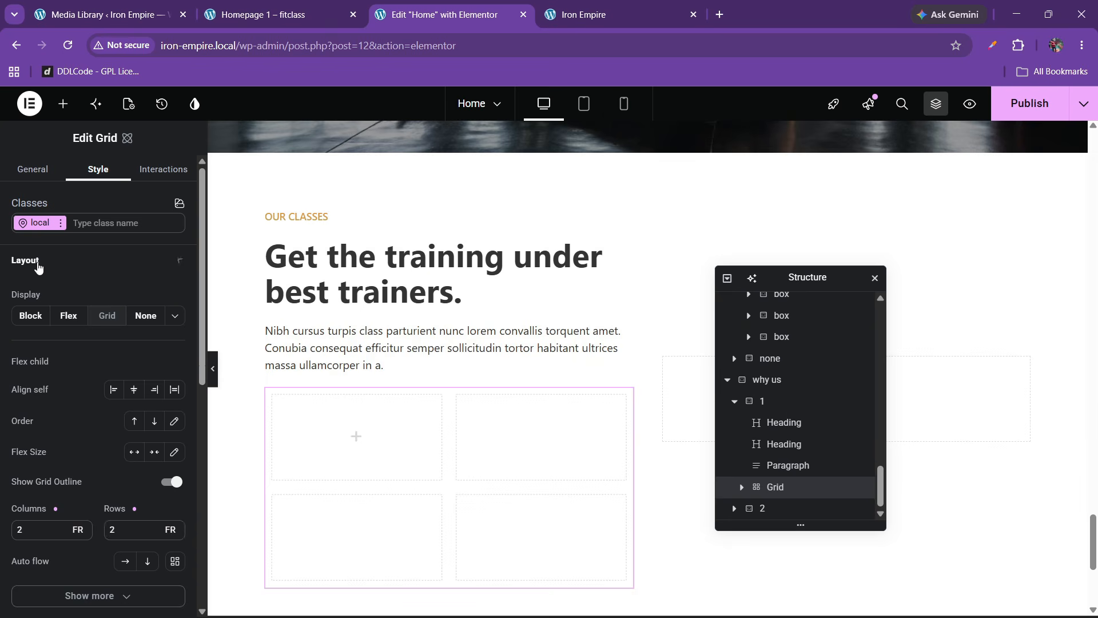
Step: Set the grid's padding to 0 on all sides
{"action": "left_click", "coordinate": [37, 266]}
{"action": "left_click", "coordinate": [40, 327]}
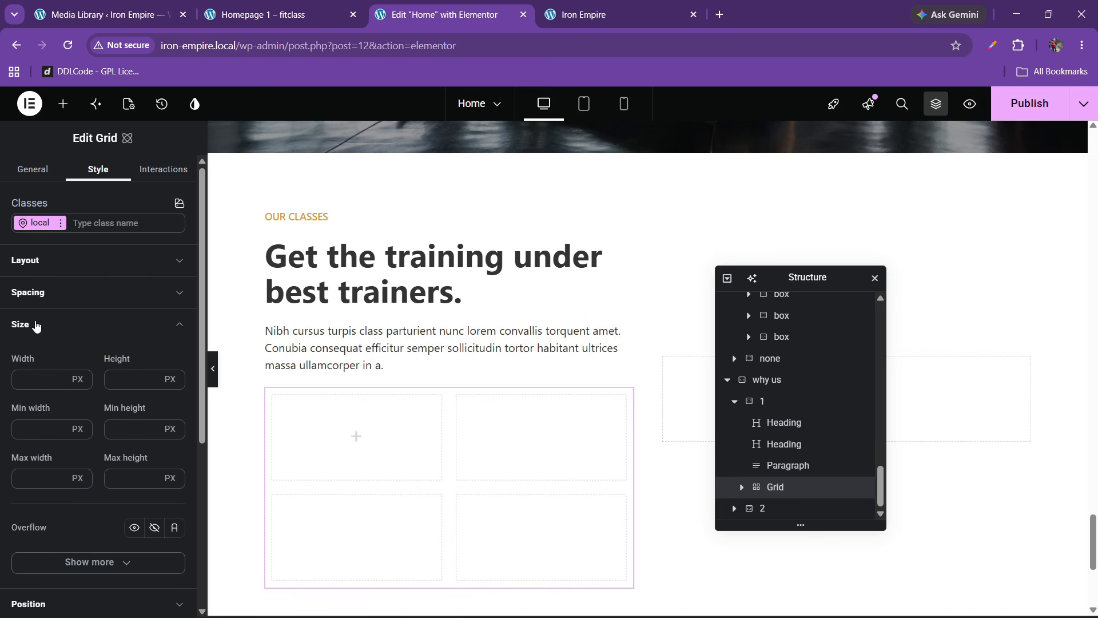
{"action": "left_click", "coordinate": [36, 325]}
{"action": "left_click", "coordinate": [40, 293]}
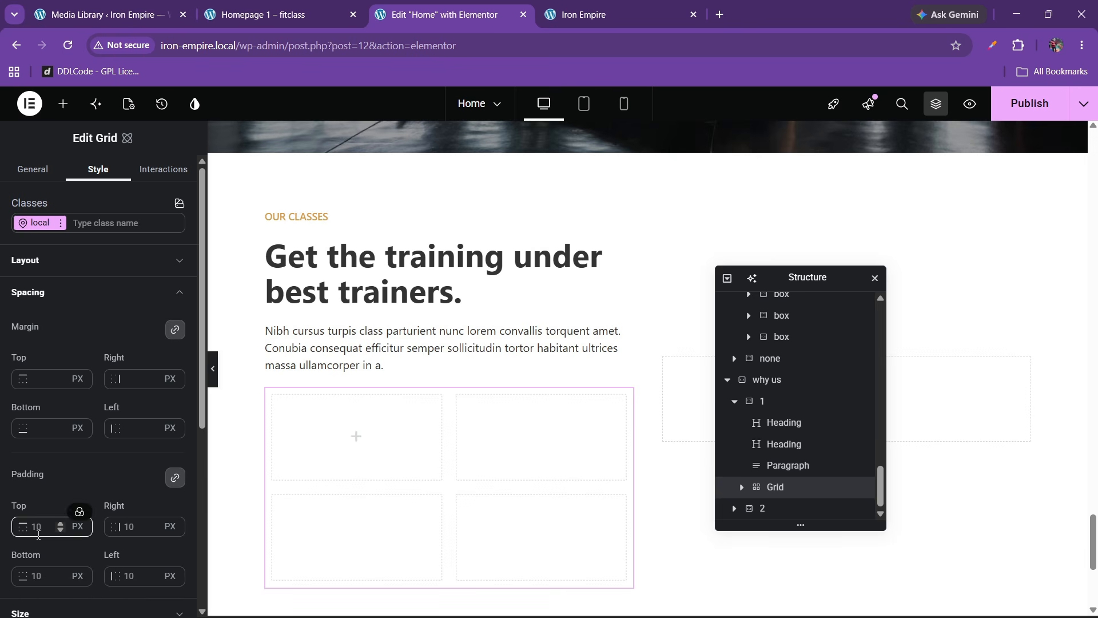
{"action": "type", "text": "0"}
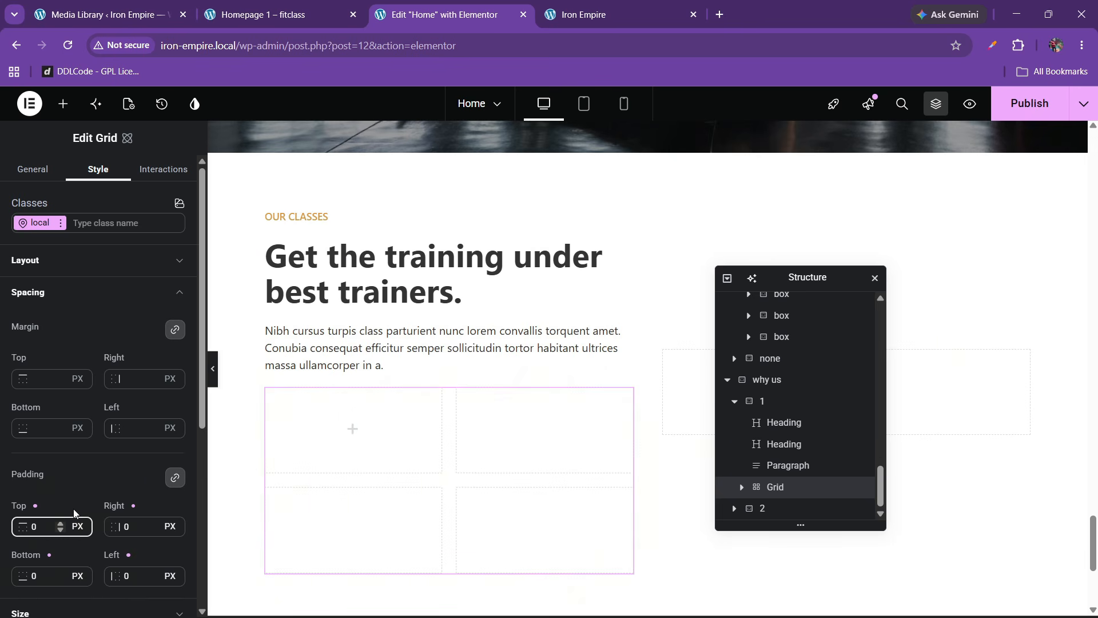
Step: Add a flexbox to the grid's first cell and set its padding to 0 on all sides
{"action": "left_click", "coordinate": [262, 5]}
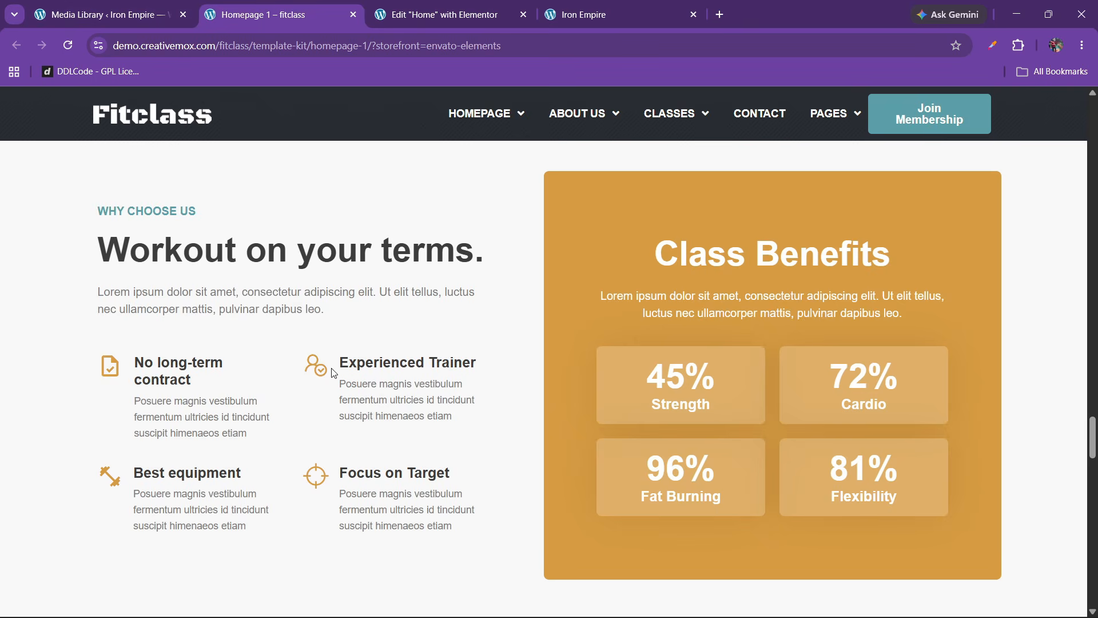
{"action": "left_click", "coordinate": [440, 14]}
{"action": "left_click", "coordinate": [63, 107]}
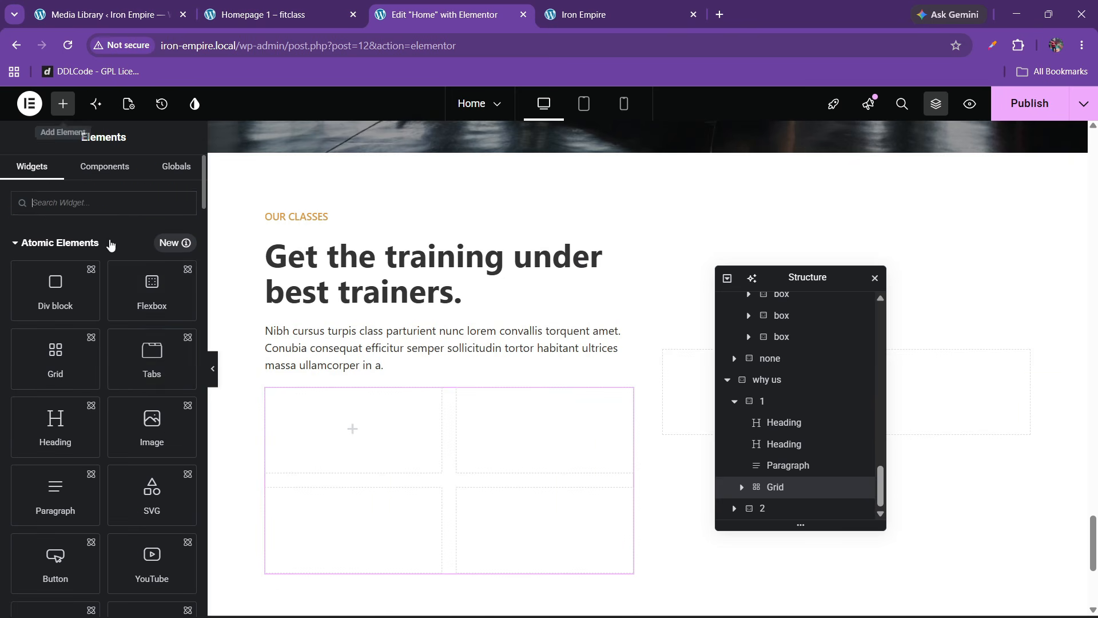
{"action": "left_click_drag", "start_coordinate": [153, 280], "coordinate": [351, 431]}
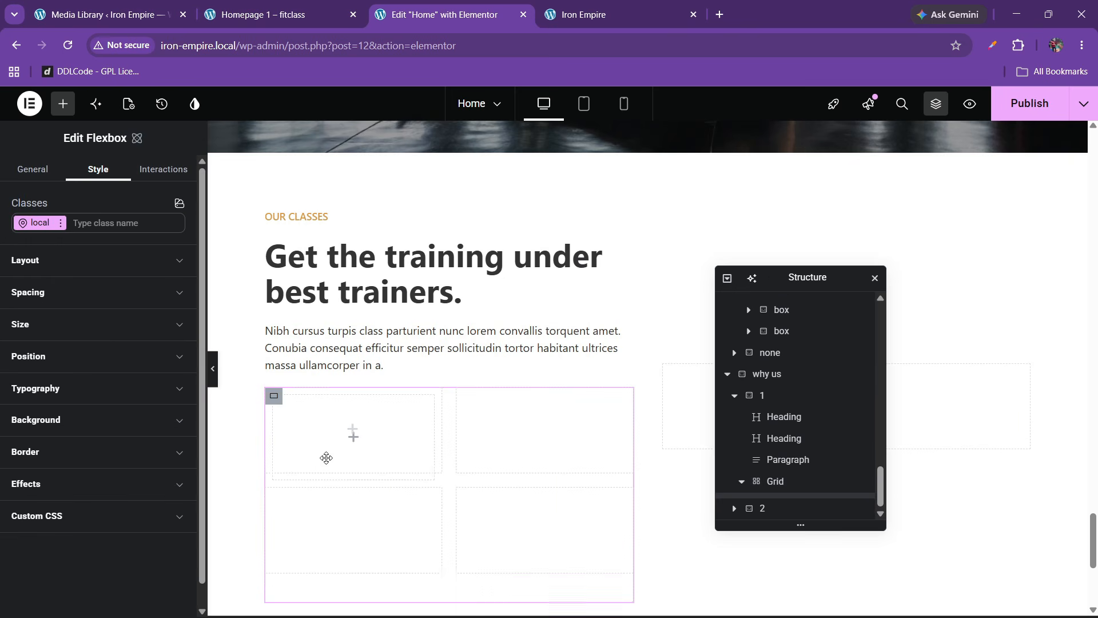
{"action": "left_click", "coordinate": [34, 292]}
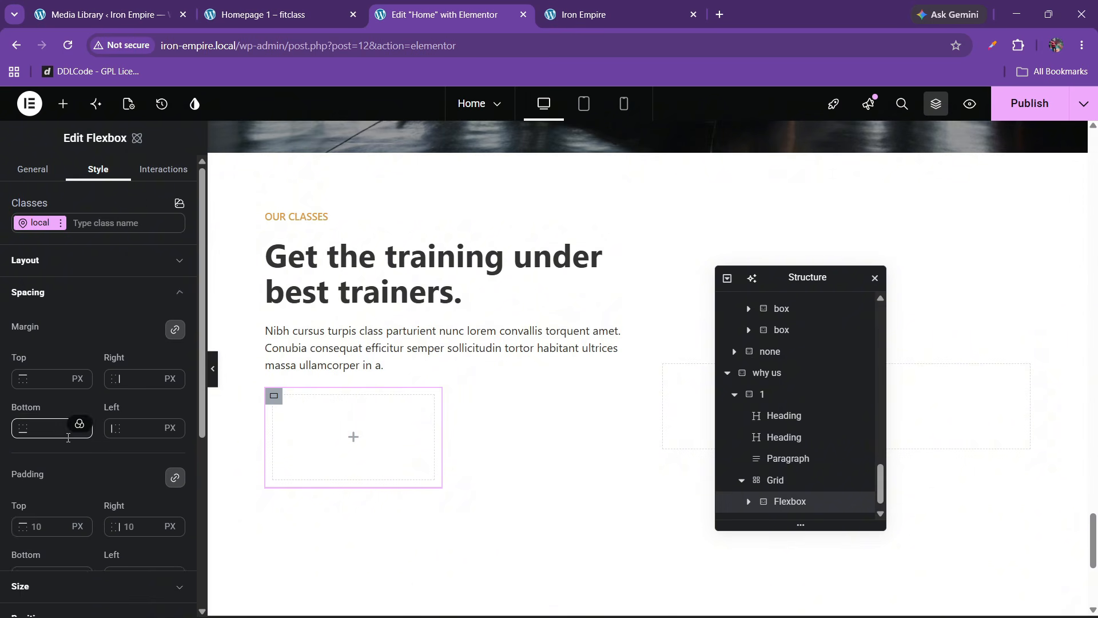
{"action": "type", "text": "0"}
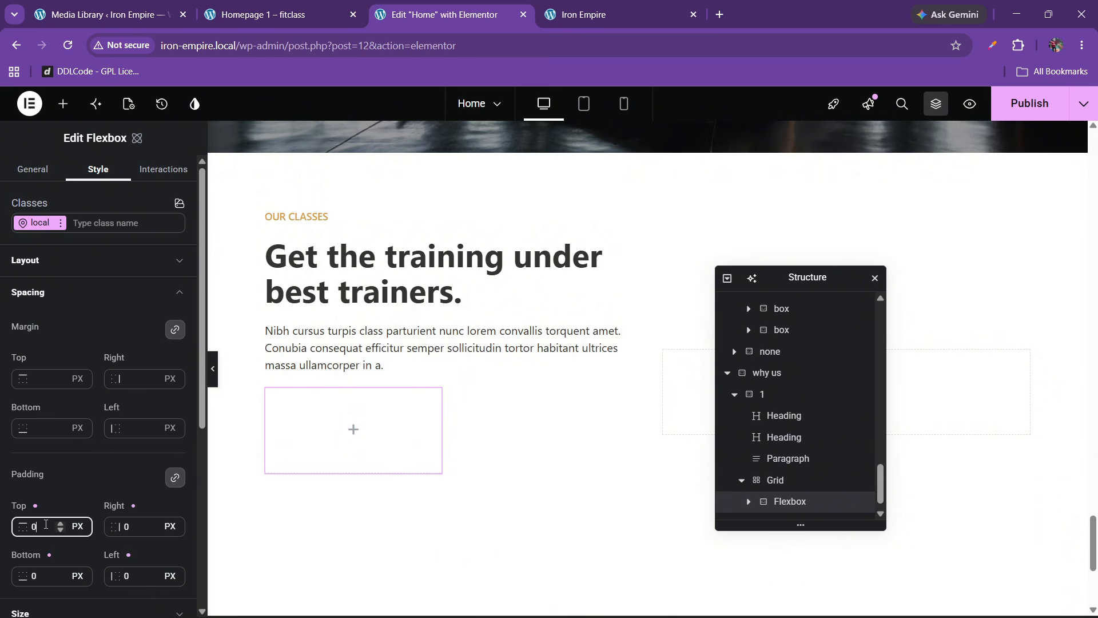
Step: Find the Icon Box widget and place it in the flexbox in the grid's first cell
{"action": "left_click", "coordinate": [63, 103]}
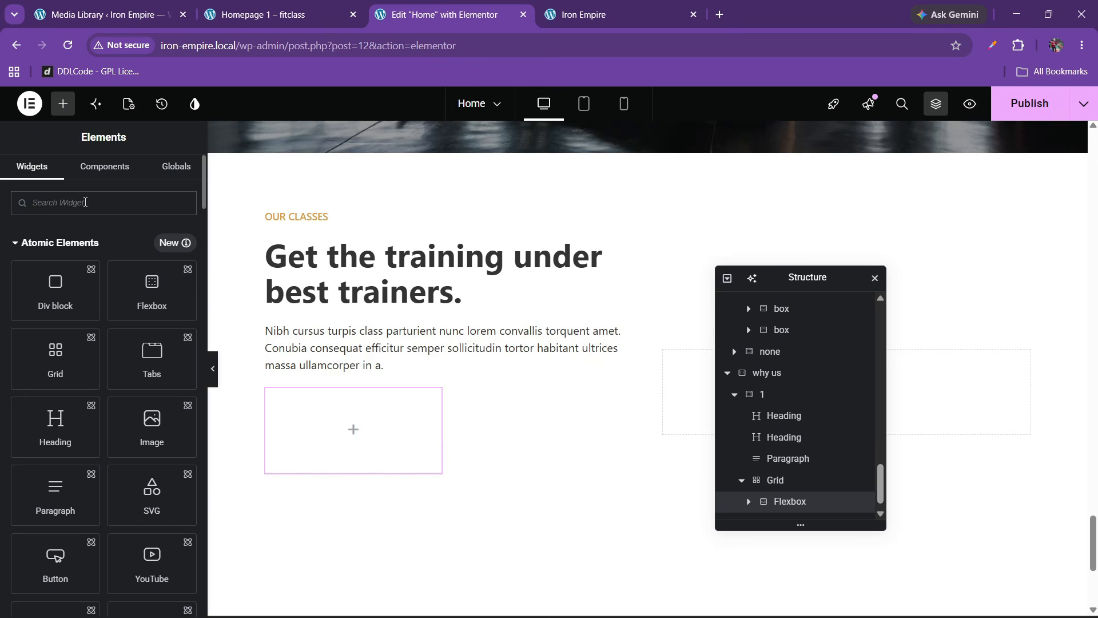
{"action": "type", "text": "icon"}
{"action": "left_click_drag", "start_coordinate": [151, 258], "coordinate": [401, 435]}
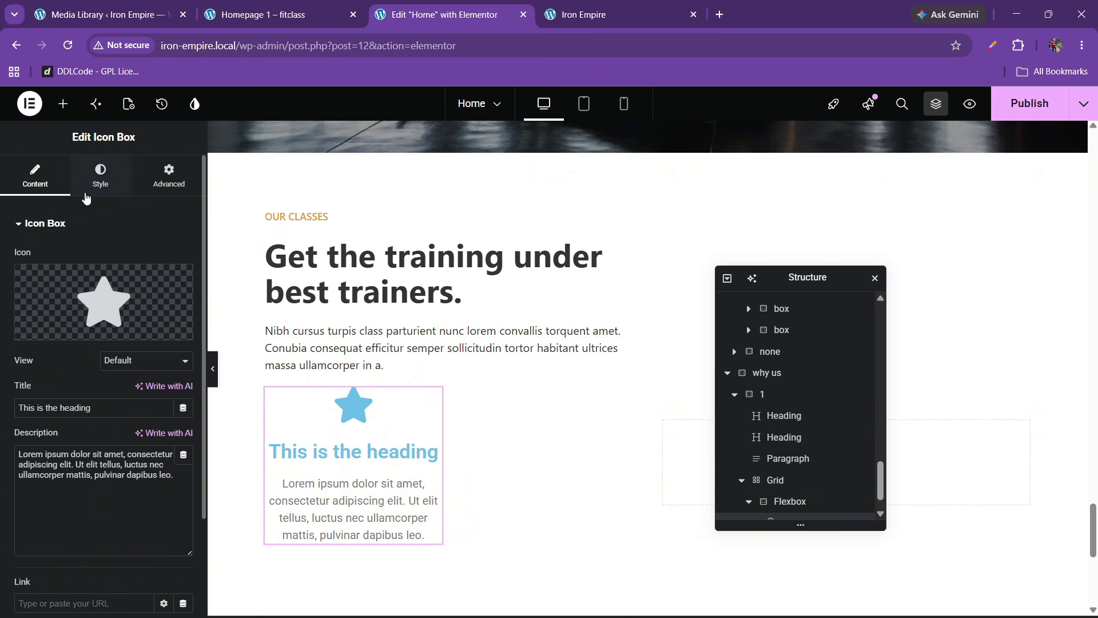
Step: Place the icon box's icon left of its text and set the title to "No long-term contract", copied from the Fitclass page
{"action": "left_click", "coordinate": [100, 176]}
{"action": "left_click", "coordinate": [125, 258]}
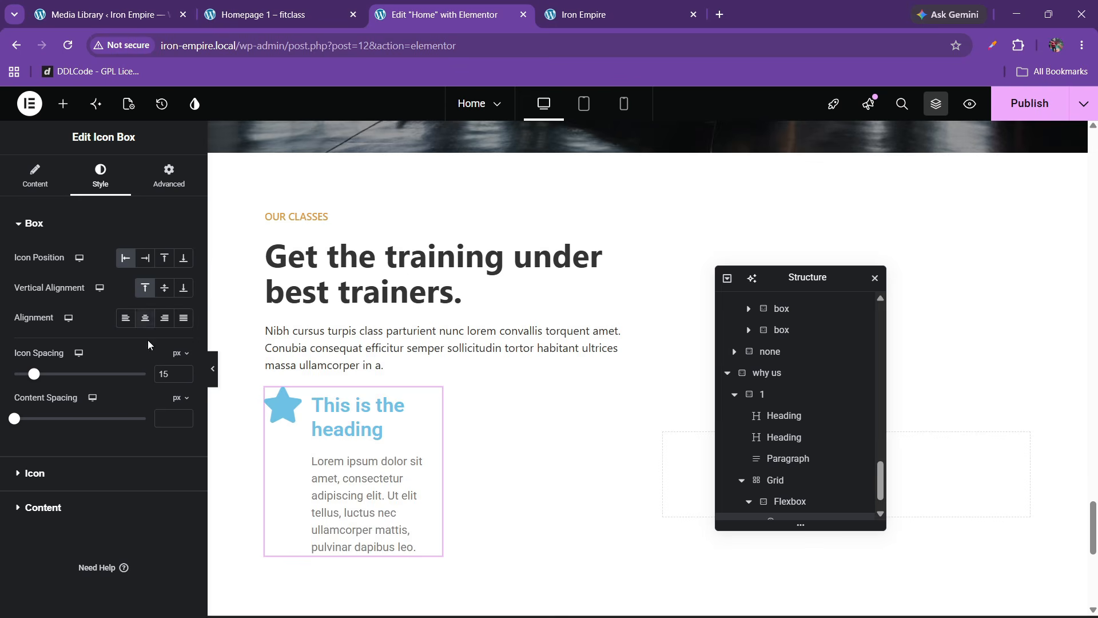
{"action": "left_click", "coordinate": [275, 14]}
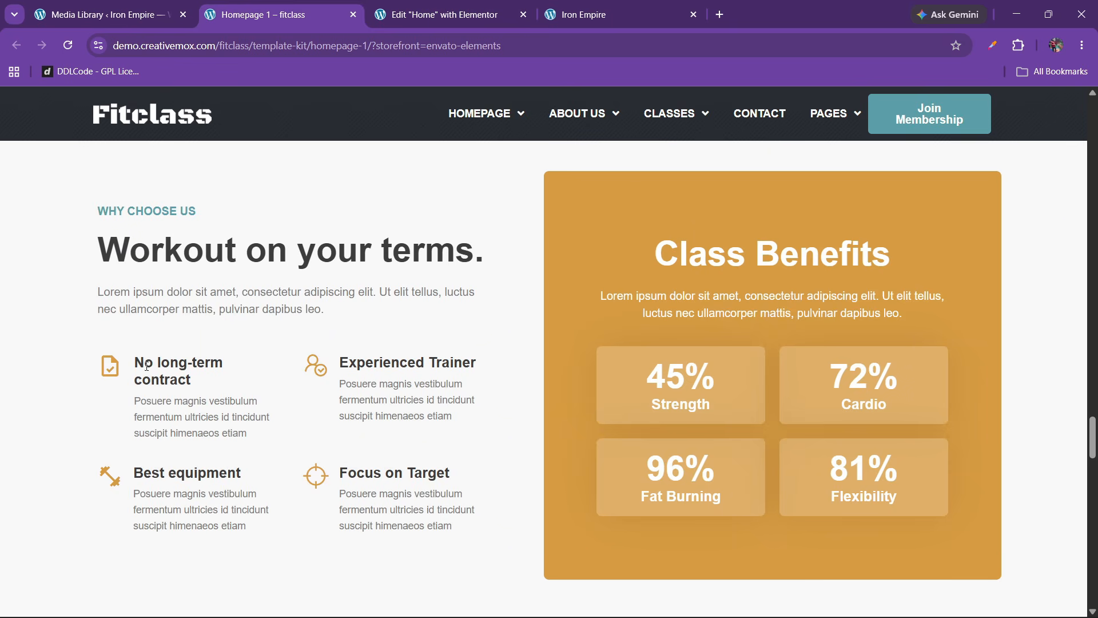
{"action": "left_click_drag", "start_coordinate": [141, 363], "coordinate": [212, 388]}
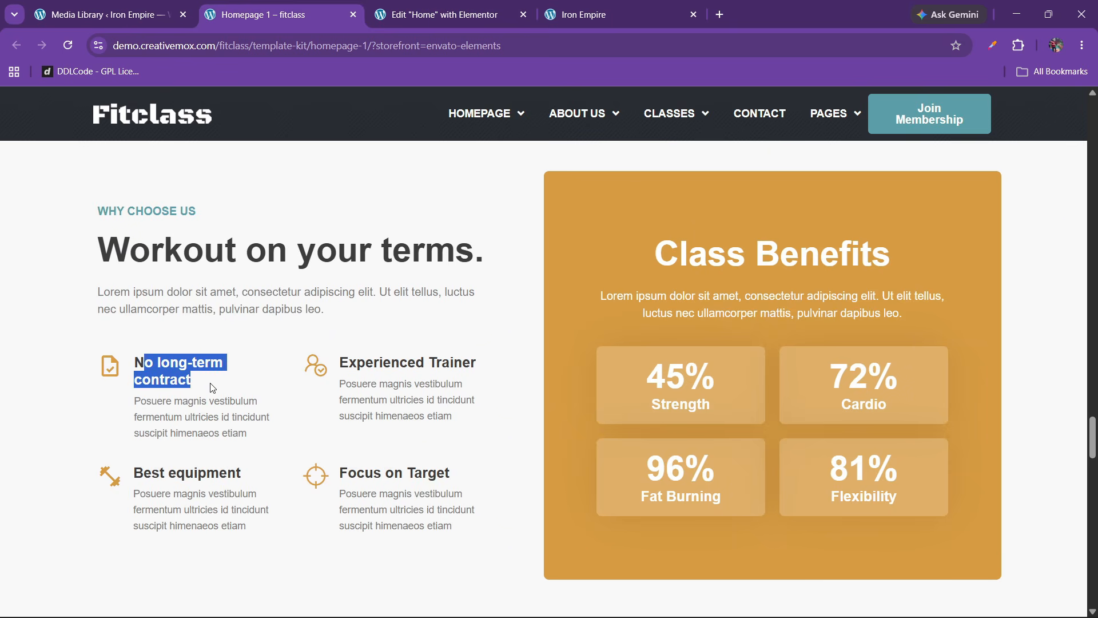
{"action": "left_click", "coordinate": [143, 371]}
{"action": "left_click_drag", "start_coordinate": [142, 367], "coordinate": [218, 383]}
{"action": "left_click", "coordinate": [140, 363]}
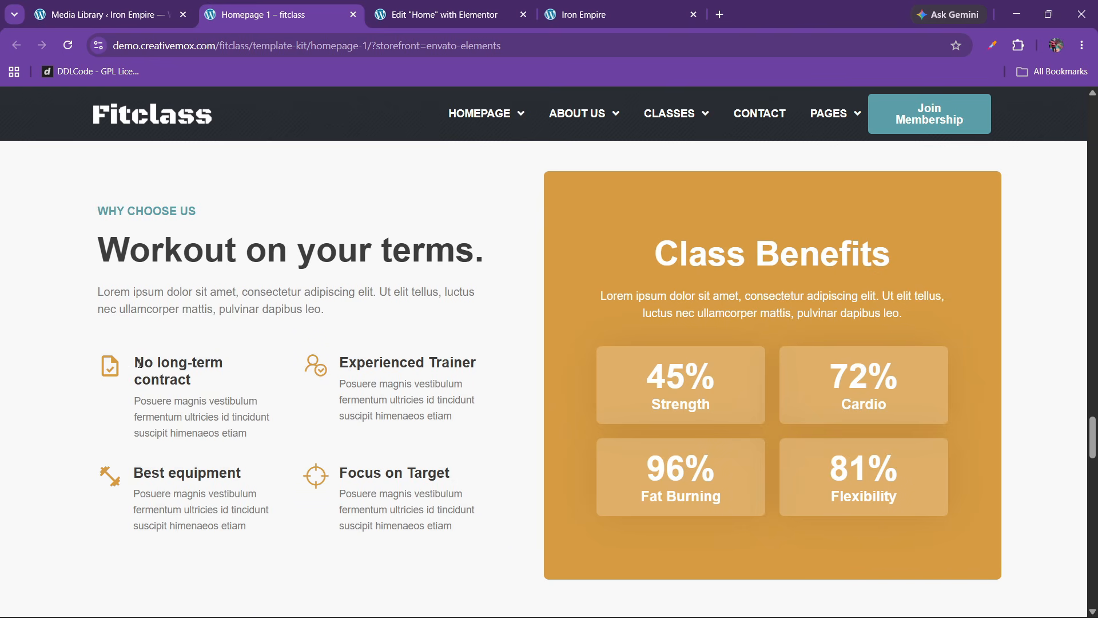
{"action": "left_click_drag", "start_coordinate": [148, 367], "coordinate": [205, 382]}
{"action": "key", "text": "ctrl+c"}
{"action": "key", "text": "ctrl+Tab"}
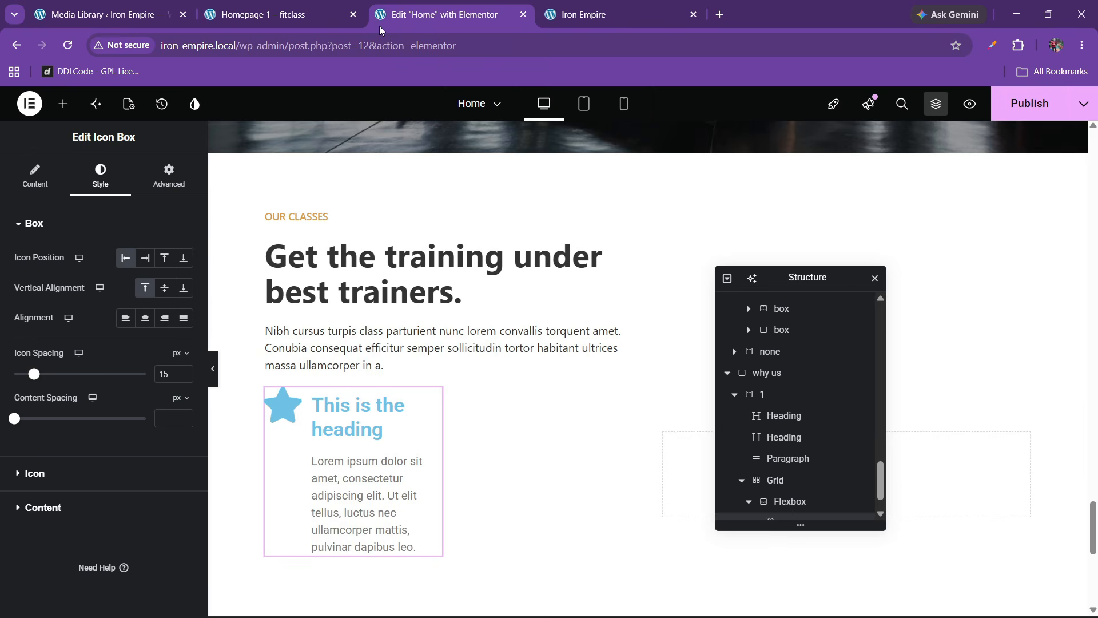
{"action": "left_click", "coordinate": [35, 175]}
{"action": "left_click_drag", "start_coordinate": [91, 408], "coordinate": [69, 408]}
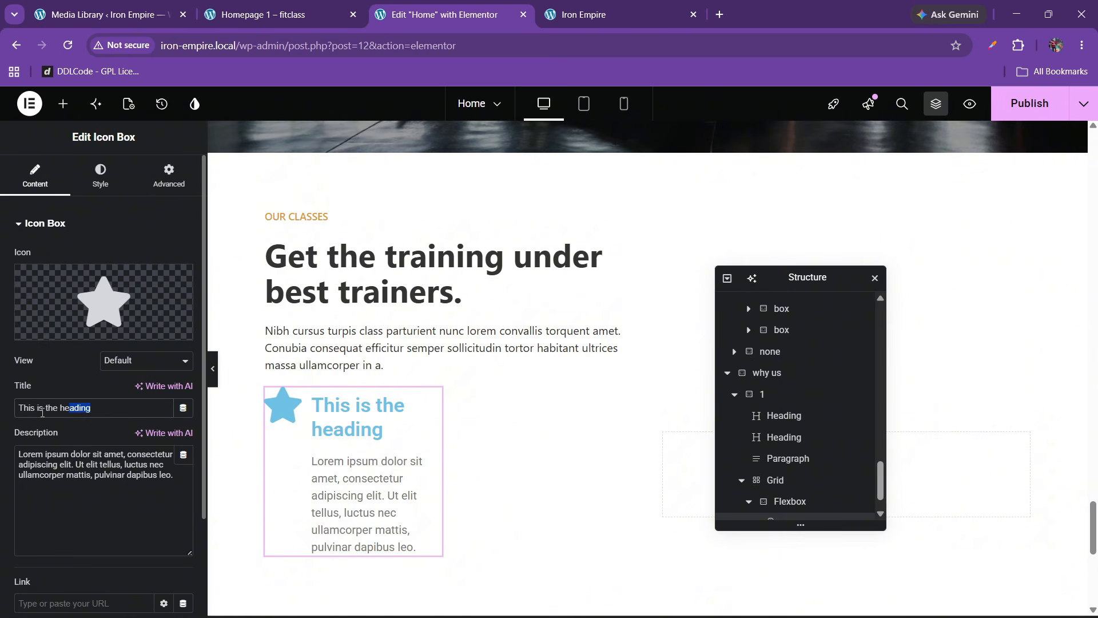
{"action": "key", "text": "ctrl+v"}
Step: Replace the icon box's description with the Fitclass text "Posuere magnis vestibulum fermentum ultricies id tincidunt suscipit himenaeos etiam"
{"action": "left_click", "coordinate": [294, 15]}
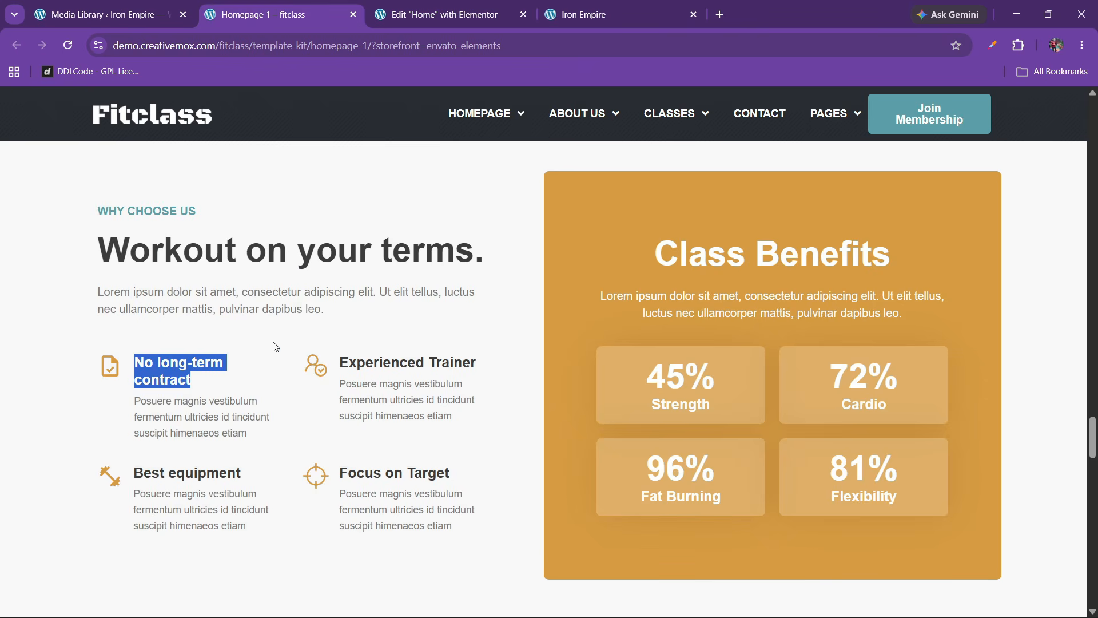
{"action": "left_click", "coordinate": [129, 435]}
{"action": "left_click_drag", "start_coordinate": [132, 402], "coordinate": [277, 448]}
{"action": "key", "text": "ctrl+c"}
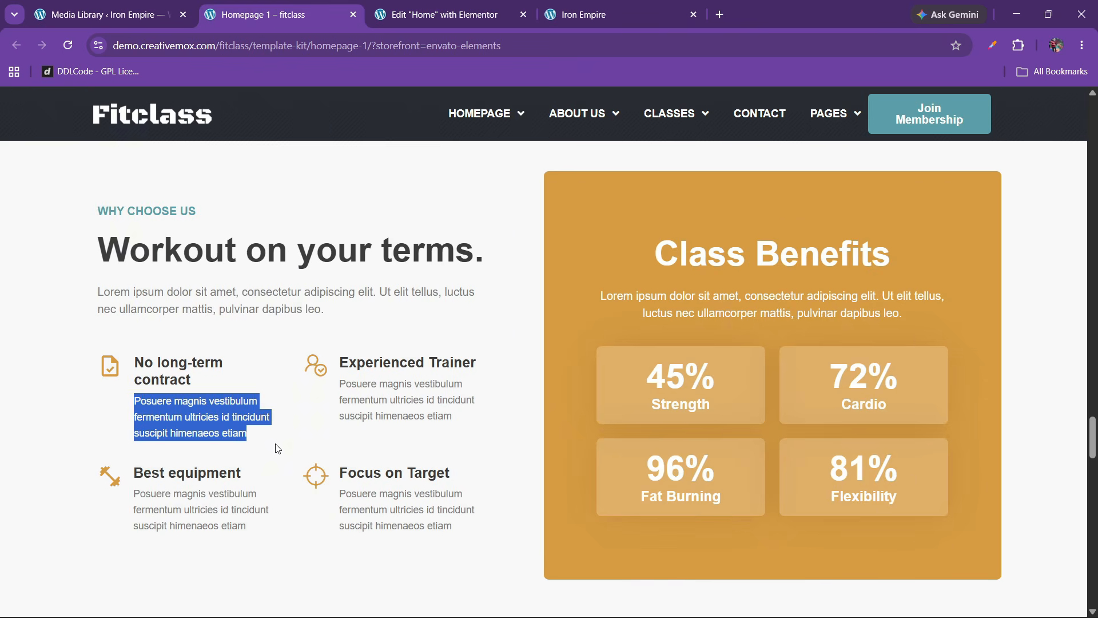
{"action": "left_click", "coordinate": [480, 5]}
{"action": "left_click", "coordinate": [120, 485]}
{"action": "key", "text": "ctrl+a"}
{"action": "key", "text": "ctrl+v"}
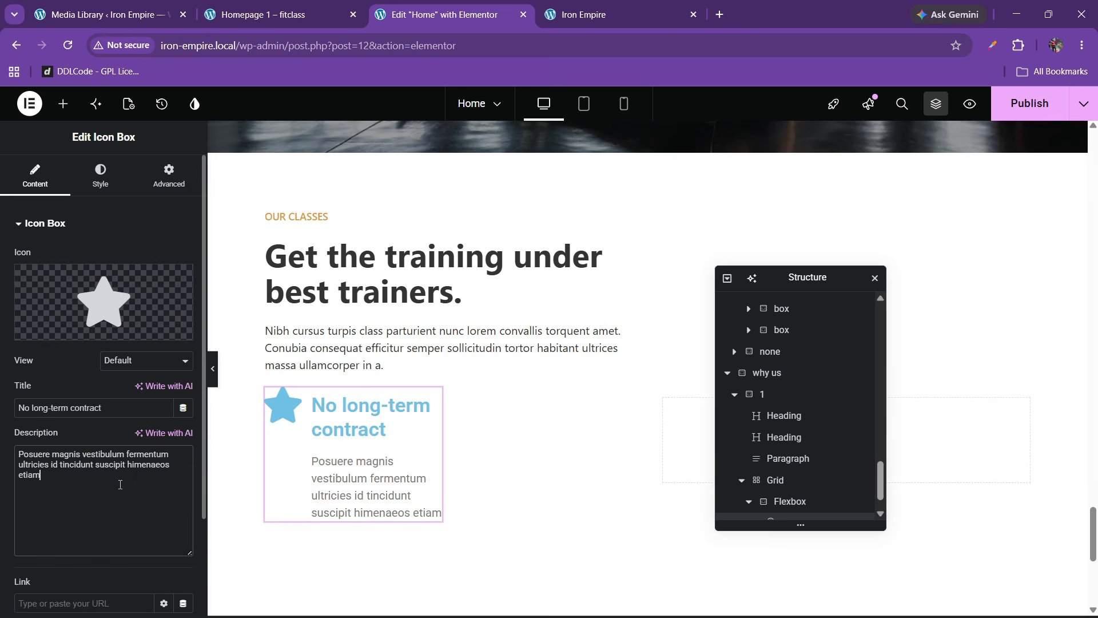
Step: Replace the star icon with the outlined File alt icon, filtering the icon library by "fi"
{"action": "left_click", "coordinate": [278, 14]}
{"action": "left_click", "coordinate": [443, 14]}
{"action": "mouse_move", "coordinate": [68, 311]}
{"action": "left_click", "coordinate": [53, 328]}
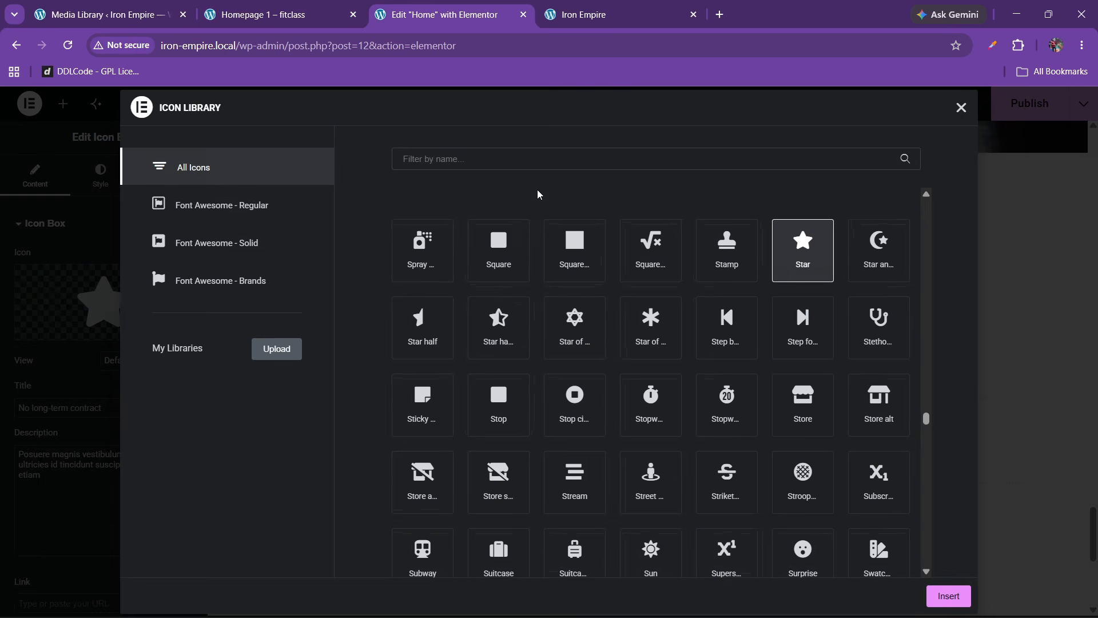
{"action": "left_click", "coordinate": [472, 166]}
{"action": "scroll", "coordinate": [606, 395], "scroll_direction": "down", "scroll_amount": 10}
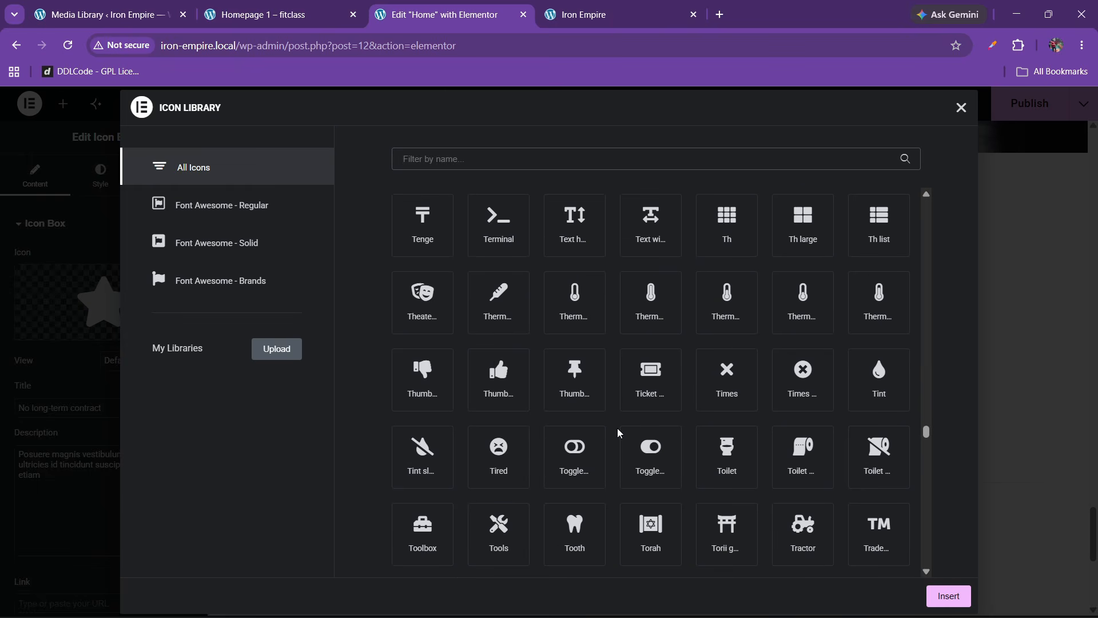
{"action": "scroll", "coordinate": [617, 452], "scroll_direction": "down", "scroll_amount": 6}
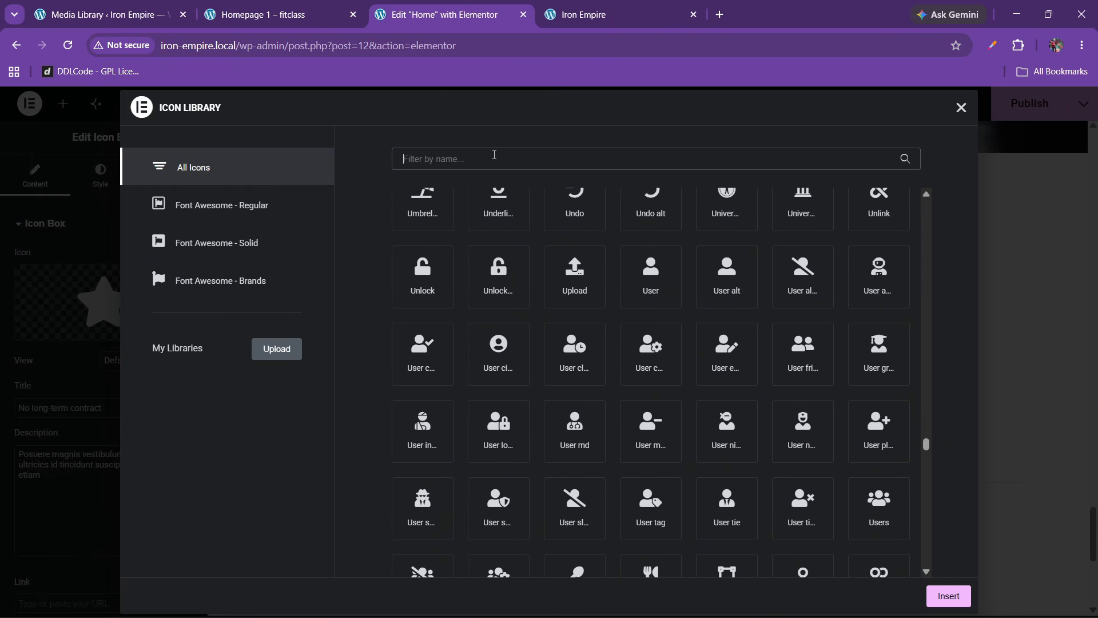
{"action": "type", "text": "fi"}
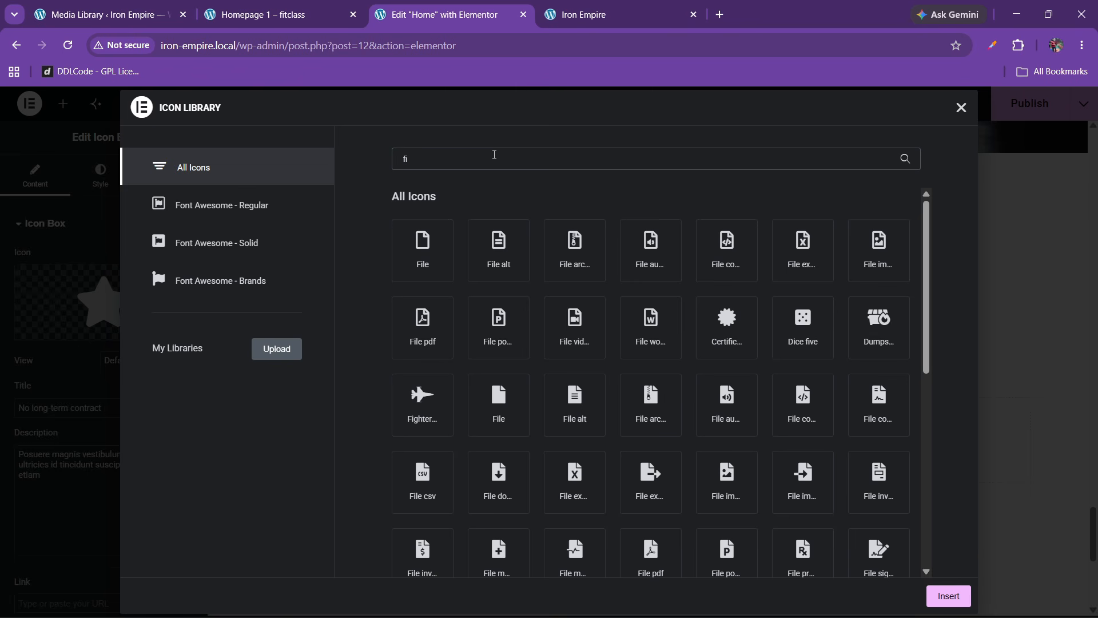
{"action": "left_click", "coordinate": [499, 250]}
{"action": "left_click", "coordinate": [951, 596]}
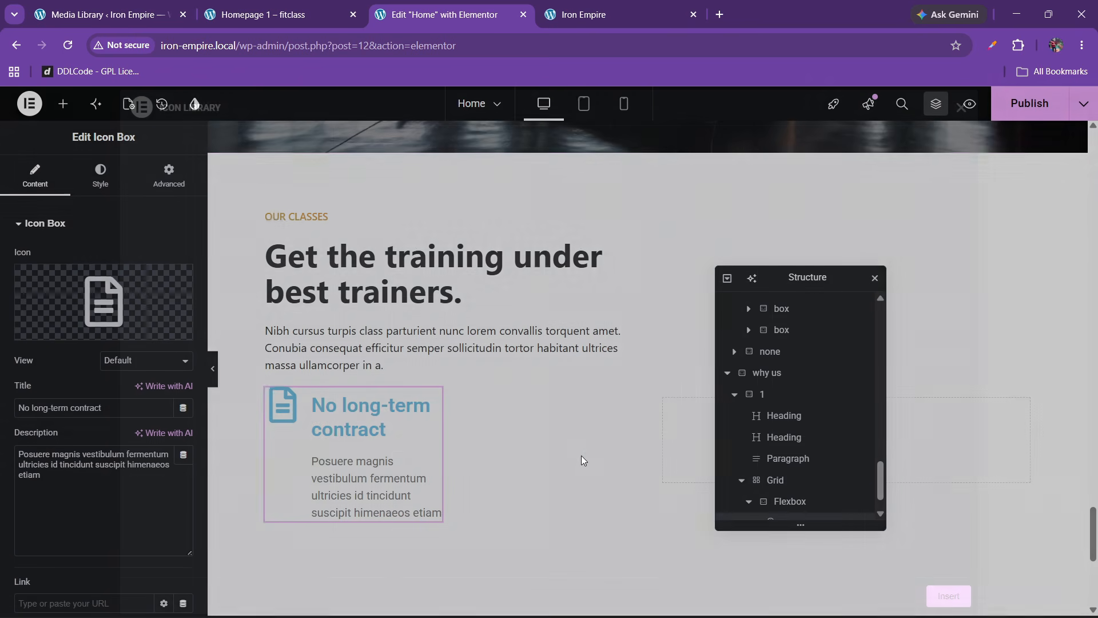
Step: Set the file icon's primary color to the global golden color and its size to 27 px
{"action": "left_click", "coordinate": [100, 175]}
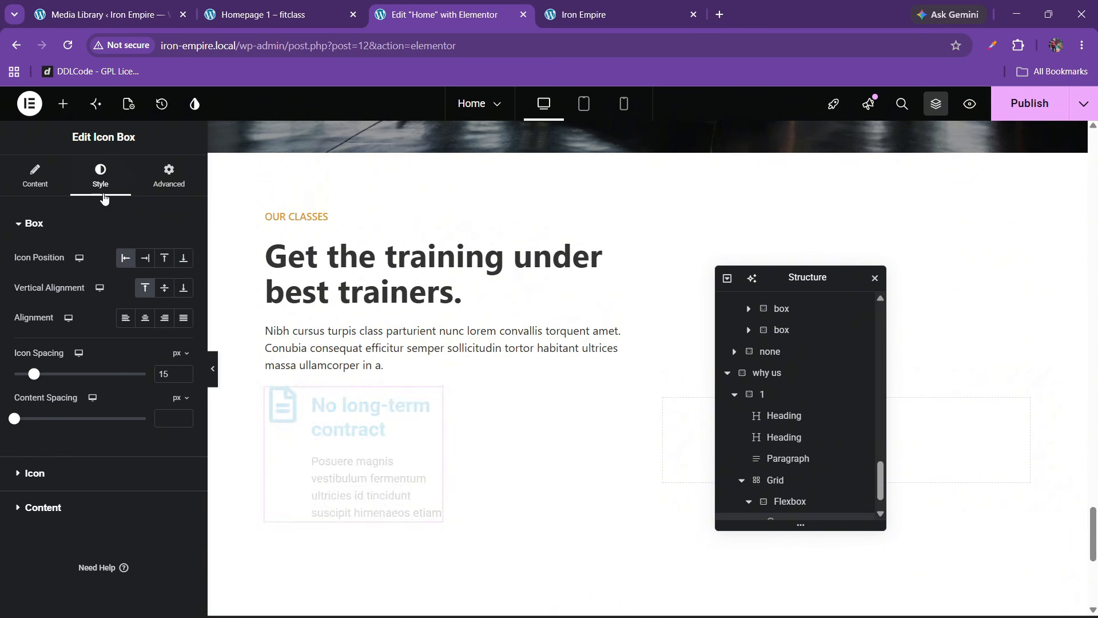
{"action": "left_click", "coordinate": [121, 457]}
{"action": "left_click", "coordinate": [164, 322]}
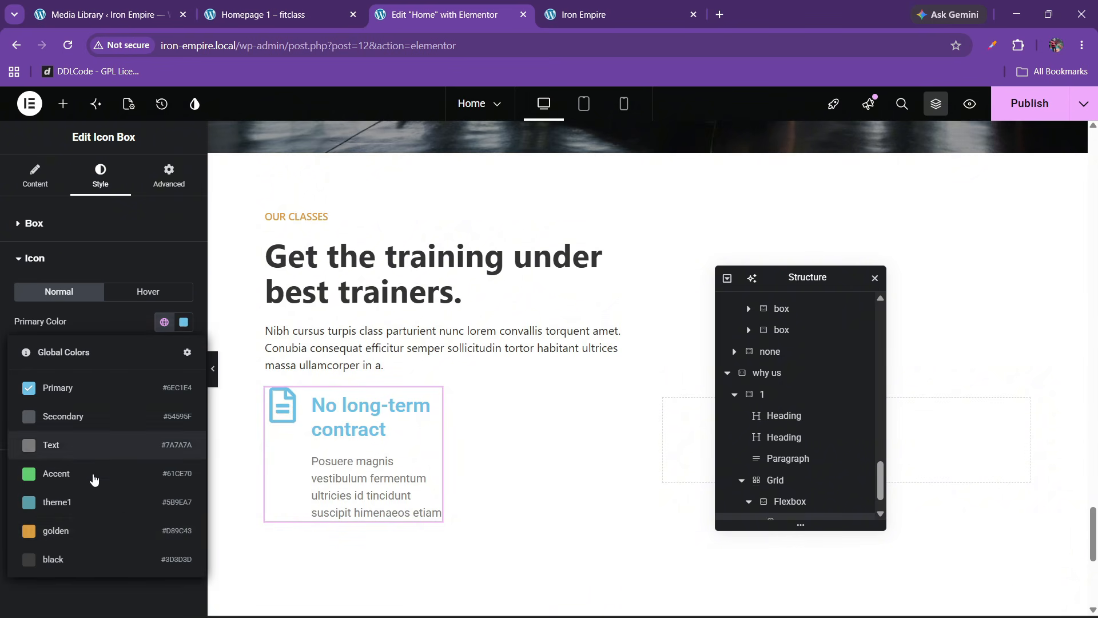
{"action": "left_click", "coordinate": [80, 529]}
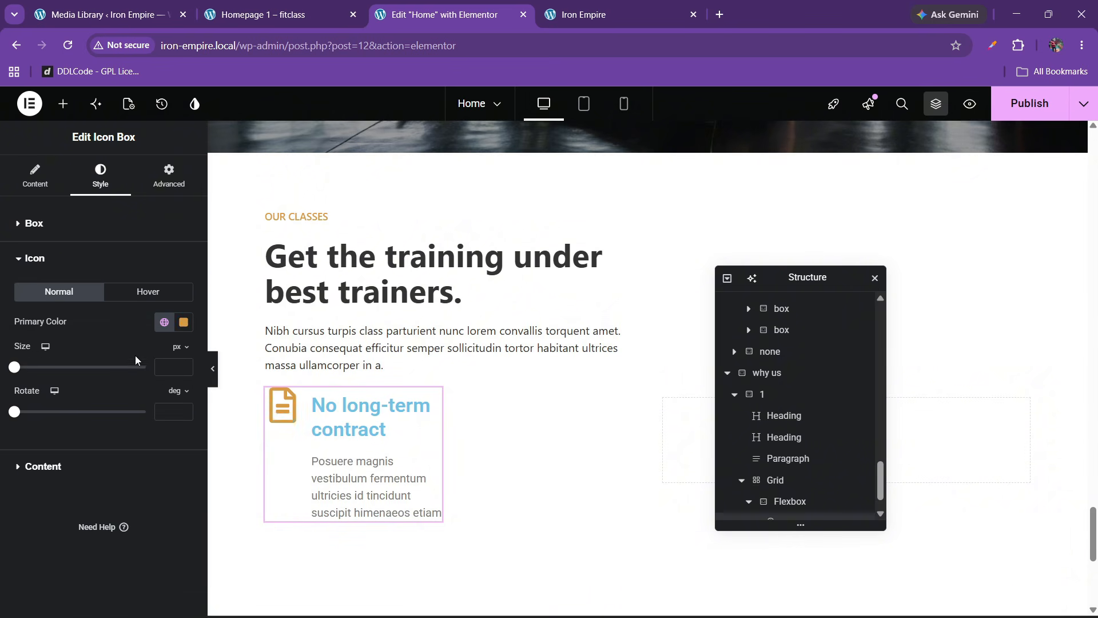
{"action": "left_click", "coordinate": [180, 367]}
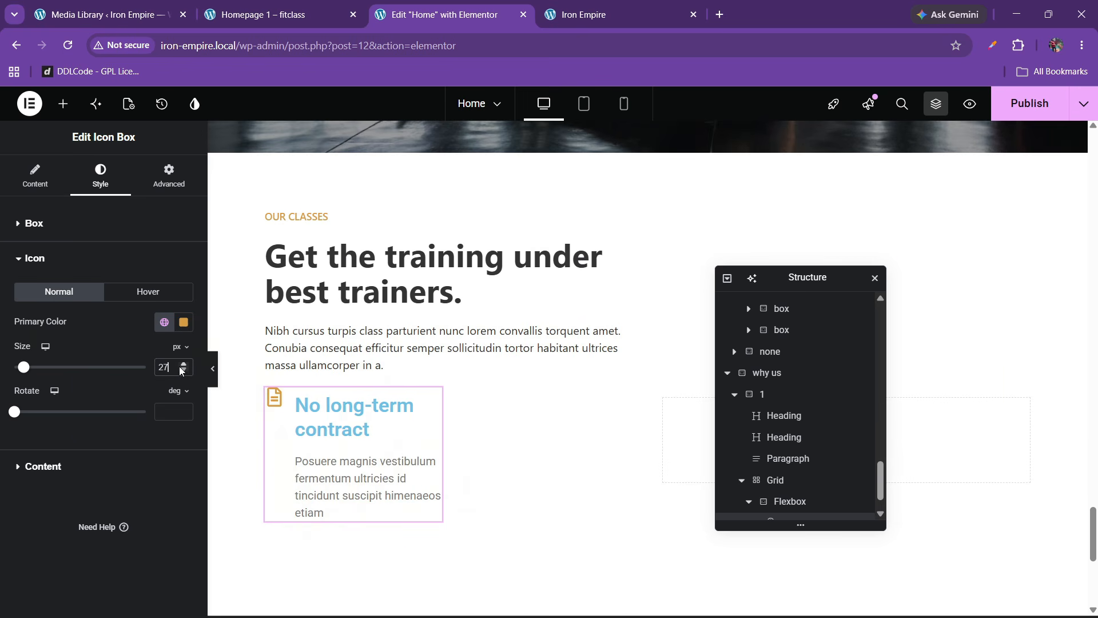
Step: Set the icon box title's color to the global black and compare it with the Fitclass page
{"action": "left_click", "coordinate": [80, 466]}
{"action": "left_click", "coordinate": [164, 485]}
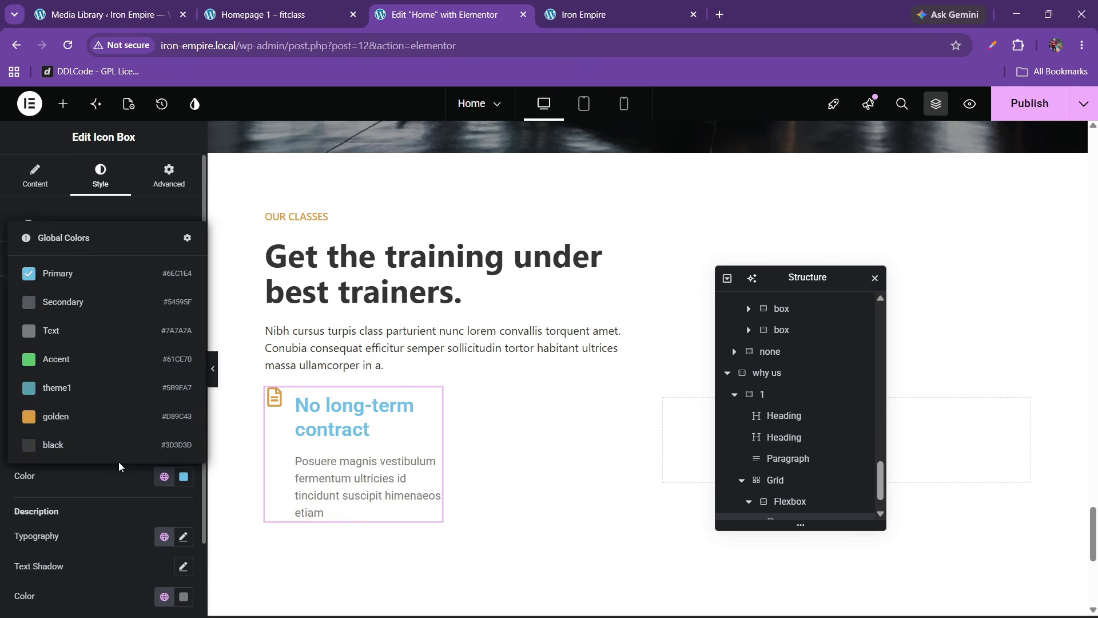
{"action": "left_click", "coordinate": [81, 454]}
{"action": "left_click", "coordinate": [291, 5]}
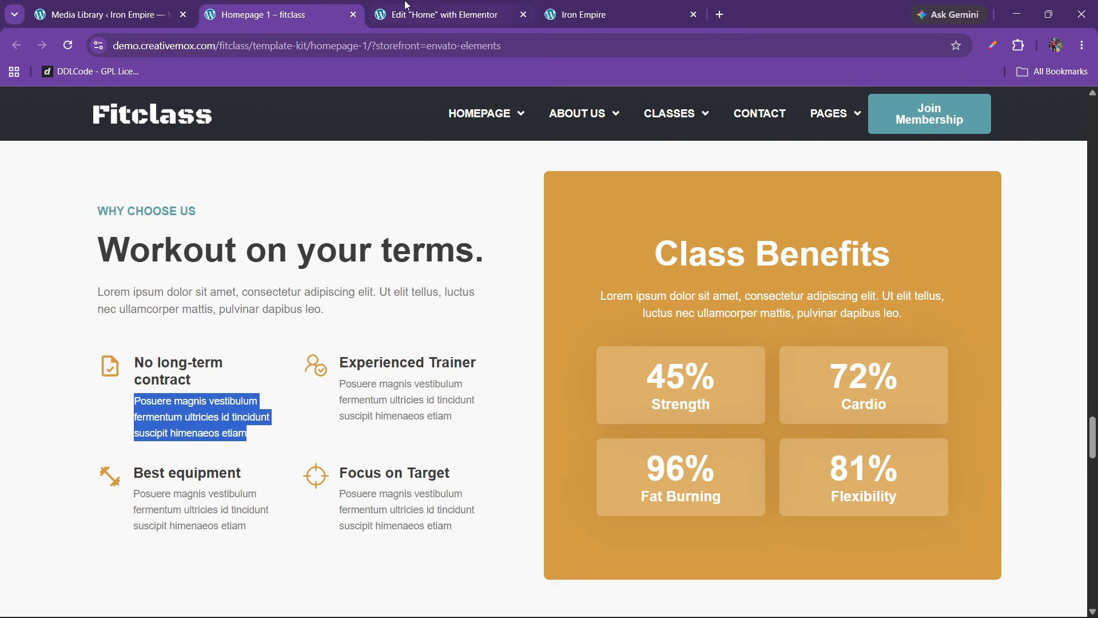
{"action": "left_click", "coordinate": [421, 5]}
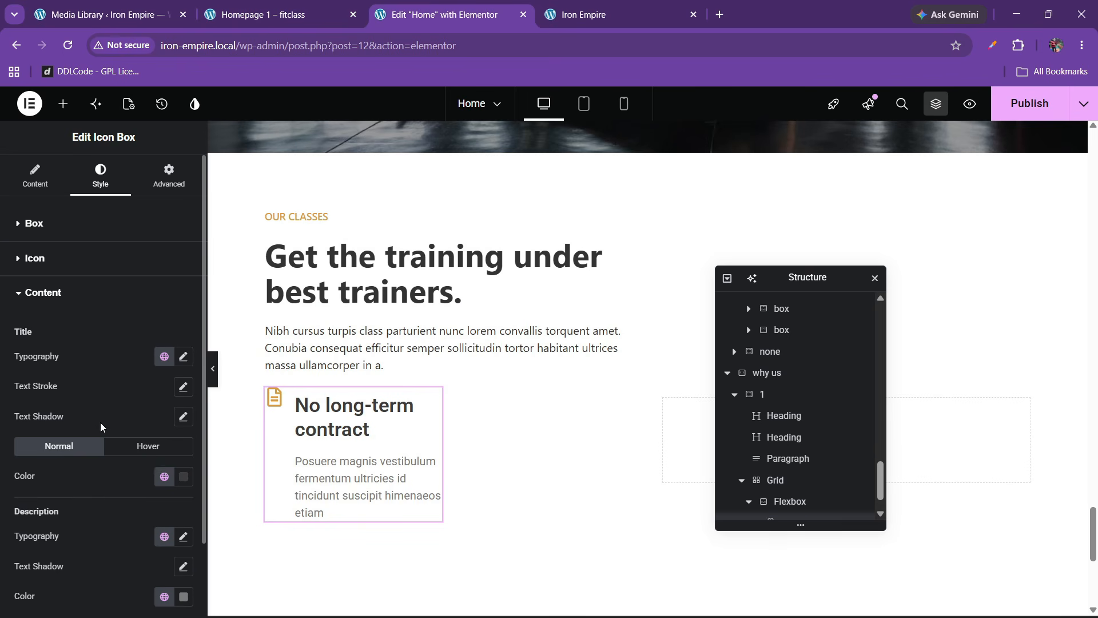
Step: Set the icon box title's font size to 20 px and compare it with the Fitclass feature titles
{"action": "scroll", "coordinate": [101, 426], "scroll_direction": "down", "scroll_amount": 1}
{"action": "left_click", "coordinate": [183, 284]}
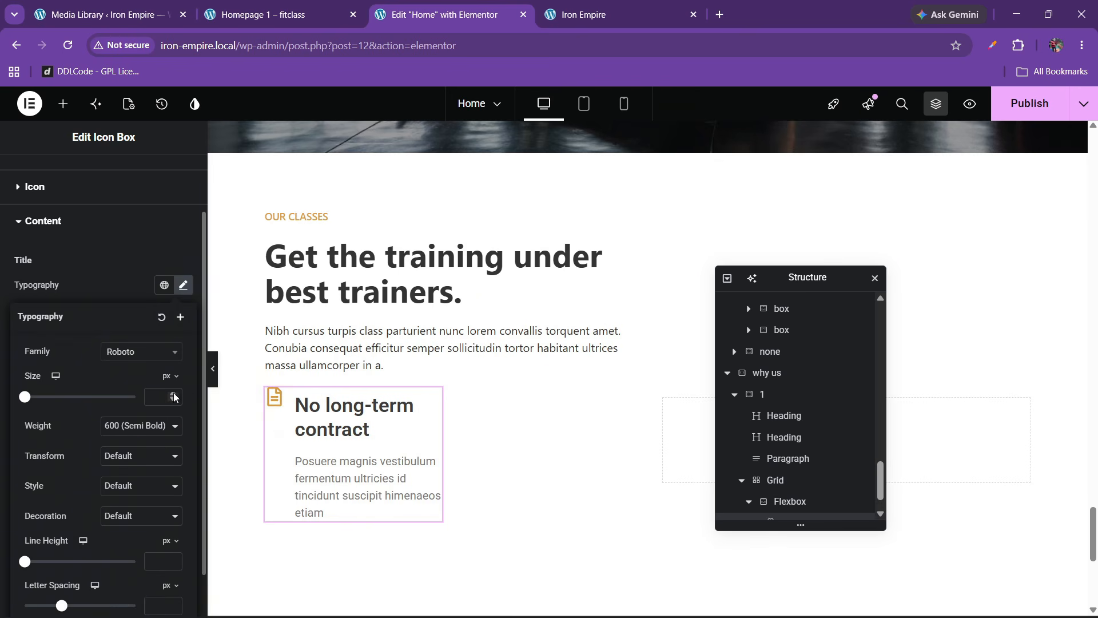
{"action": "left_click", "coordinate": [174, 397]}
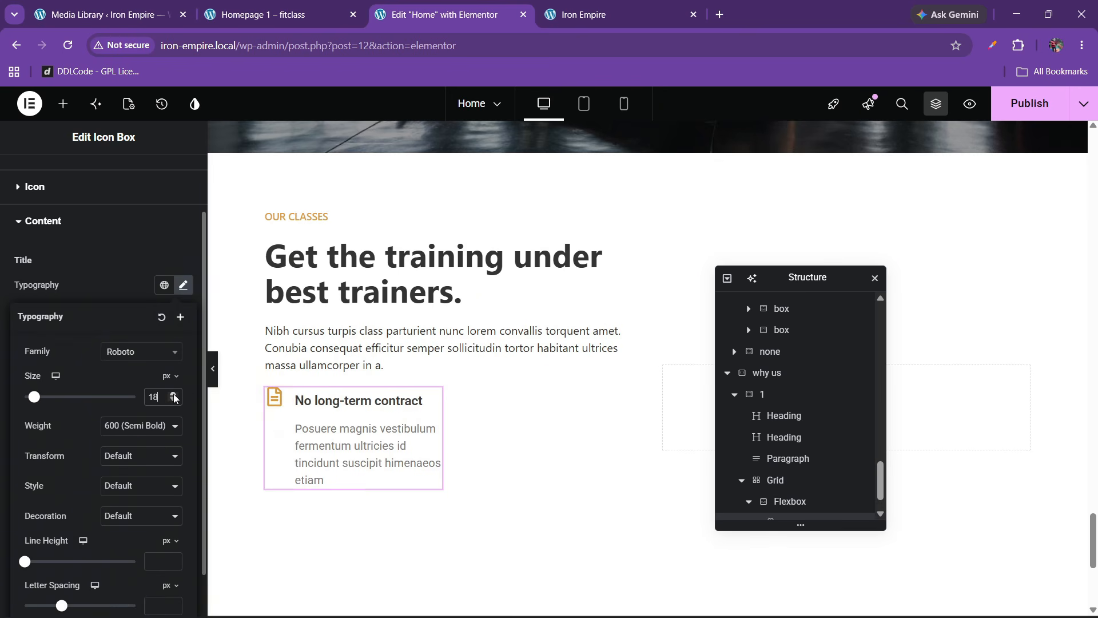
{"action": "left_click", "coordinate": [174, 397]}
{"action": "left_click", "coordinate": [174, 395]}
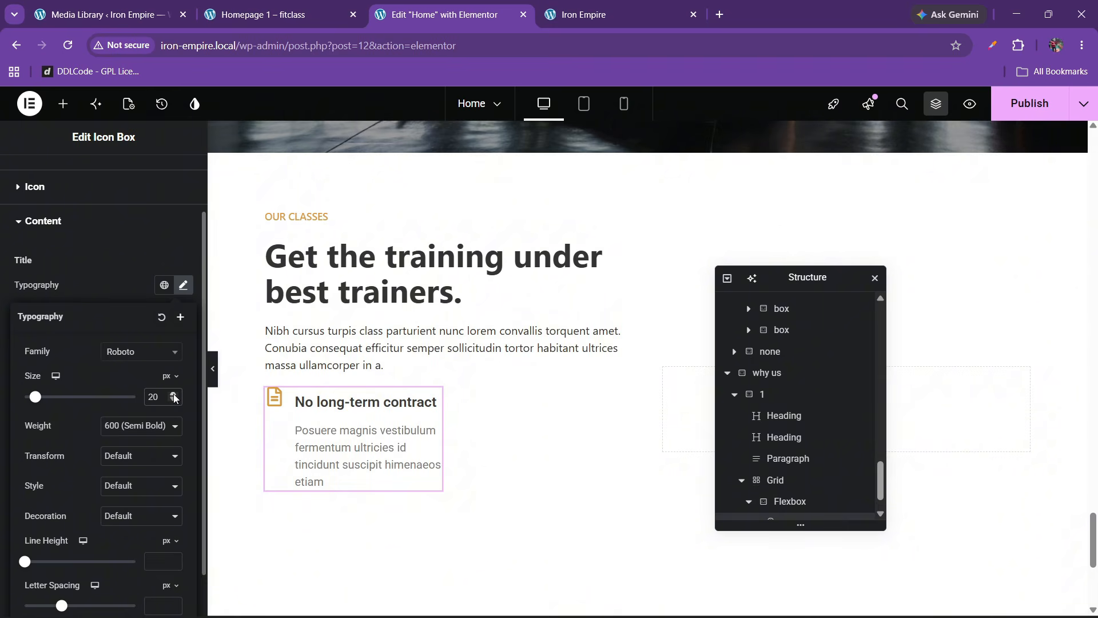
{"action": "left_click", "coordinate": [276, 6]}
{"action": "left_click", "coordinate": [394, 7]}
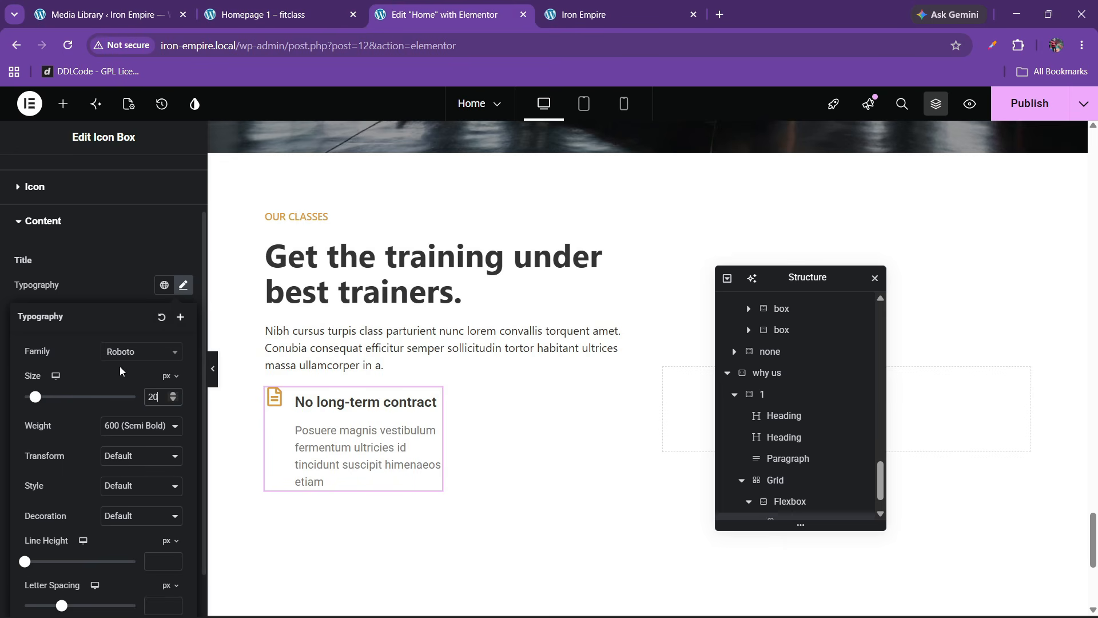
Step: Try the bottom and middle vertical alignments on the icon box, ending on top alignment
{"action": "left_click", "coordinate": [57, 245]}
{"action": "left_click", "coordinate": [56, 223]}
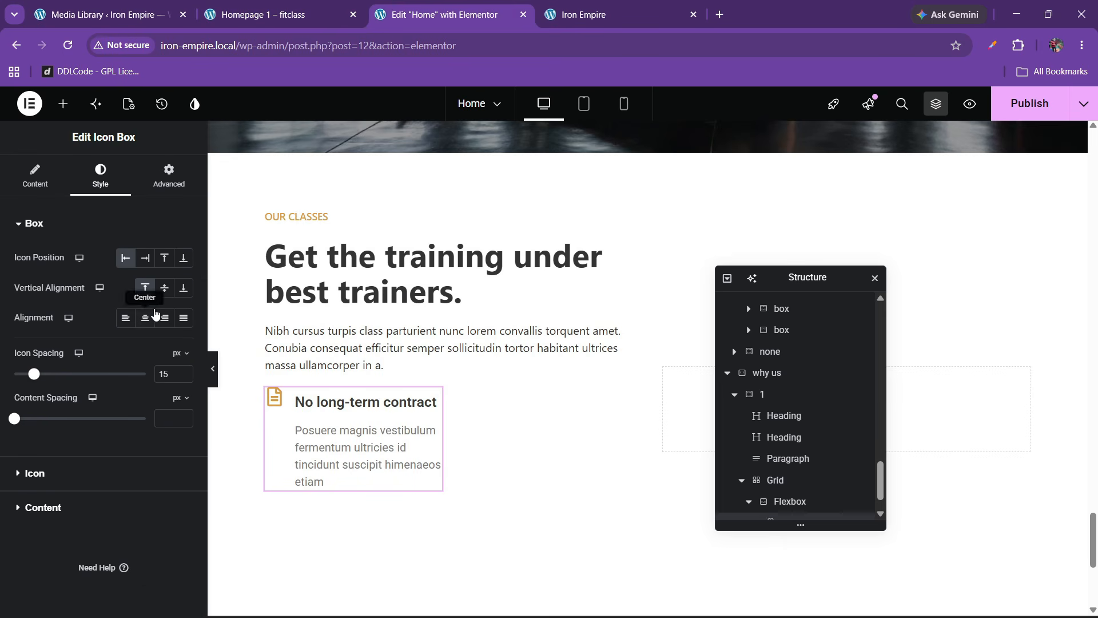
{"action": "left_click", "coordinate": [183, 288]}
{"action": "left_click", "coordinate": [165, 288]}
{"action": "left_click", "coordinate": [145, 288]}
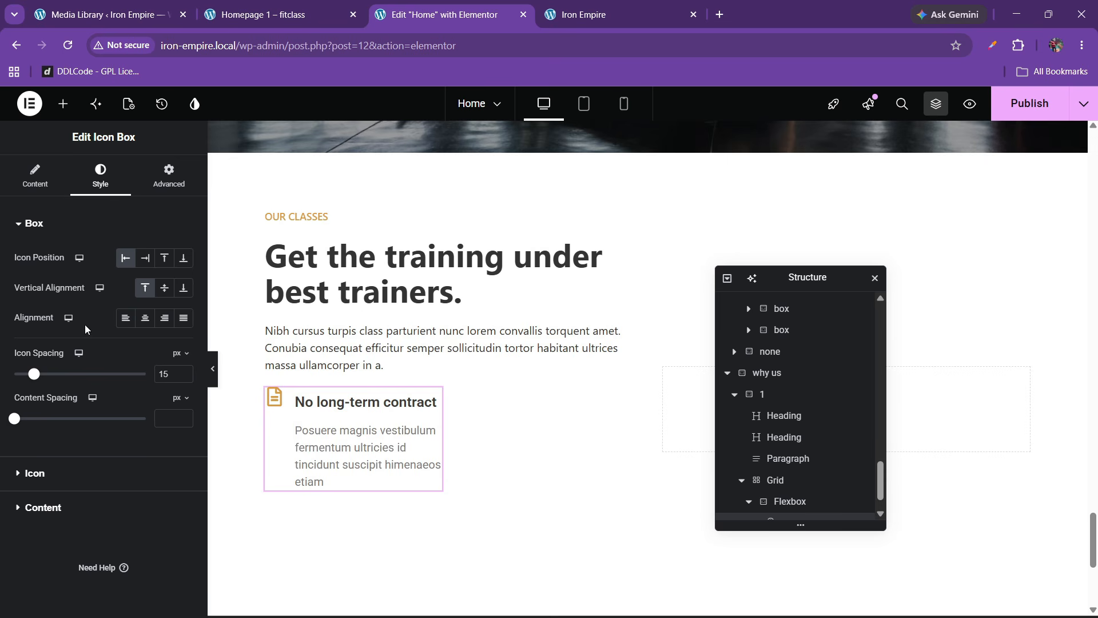
Step: Increase the file icon's size to 32 px and compare it with the Fitclass feature icons
{"action": "left_click", "coordinate": [74, 474]}
{"action": "left_click", "coordinate": [181, 365]}
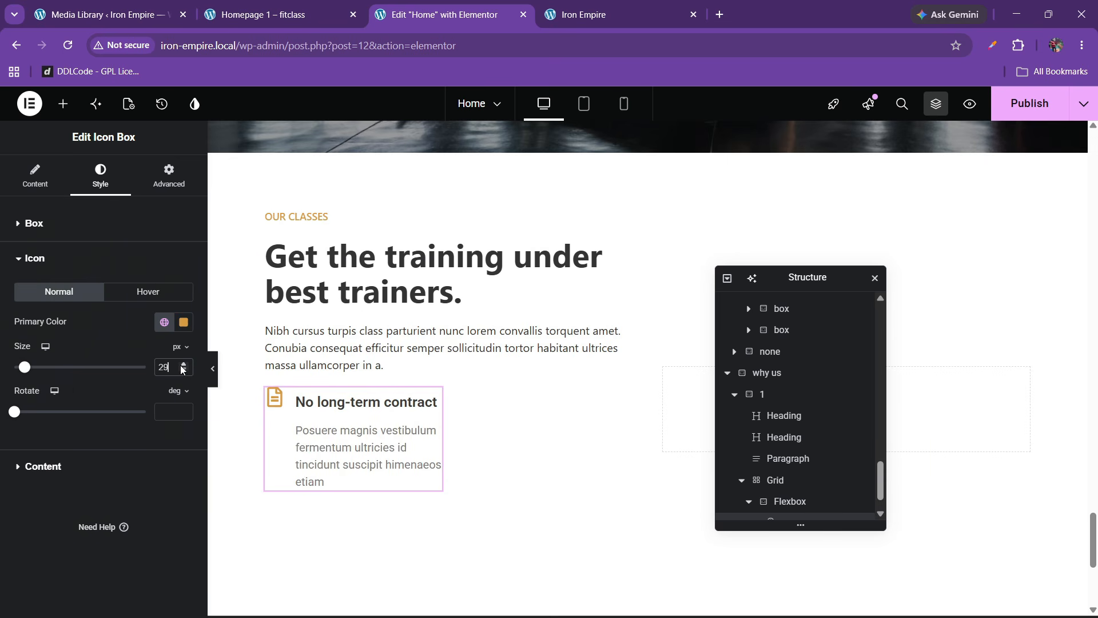
{"action": "left_click", "coordinate": [181, 365]}
{"action": "left_click", "coordinate": [181, 366]}
{"action": "left_click", "coordinate": [181, 366]}
{"action": "left_click", "coordinate": [181, 366]}
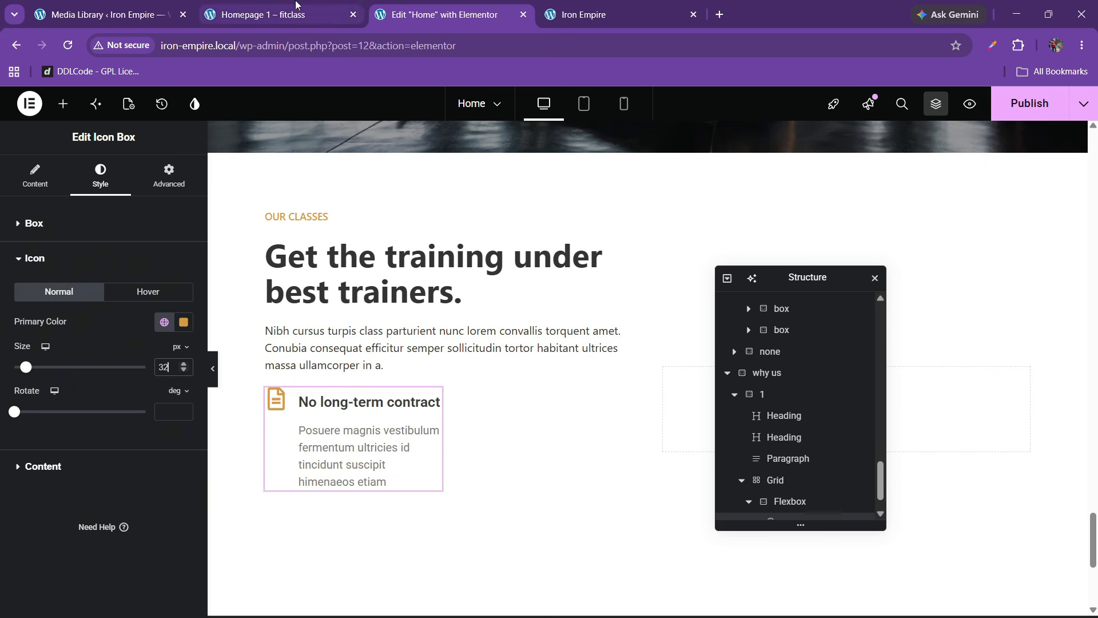
{"action": "left_click", "coordinate": [294, 6]}
{"action": "left_click", "coordinate": [436, 15]}
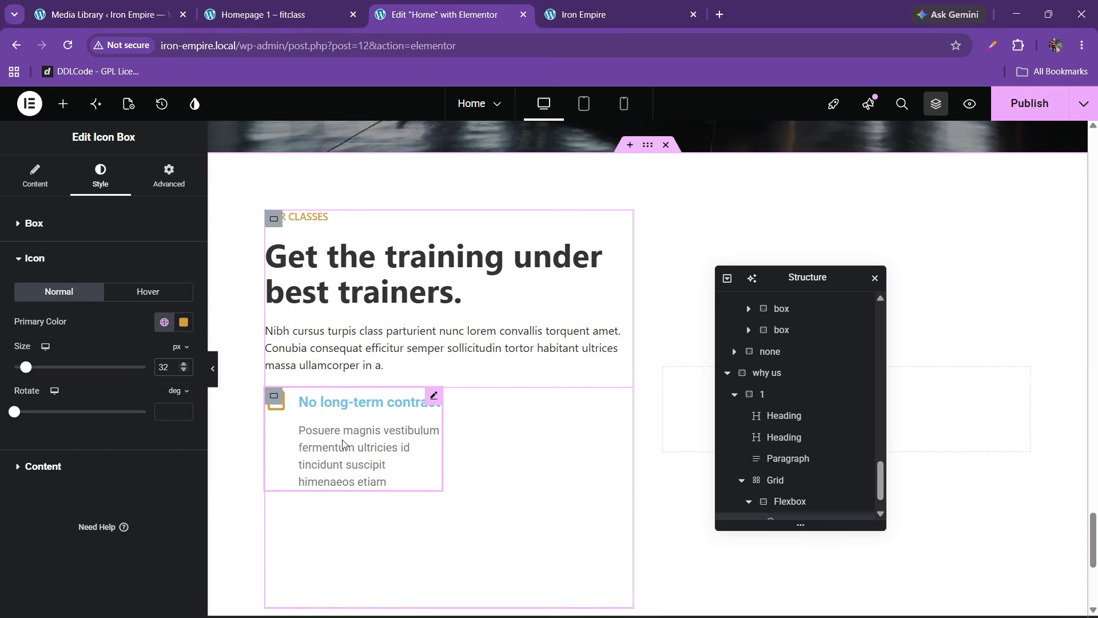
Step: Set the icon box title's hover color to pure black
{"action": "left_click", "coordinate": [67, 468]}
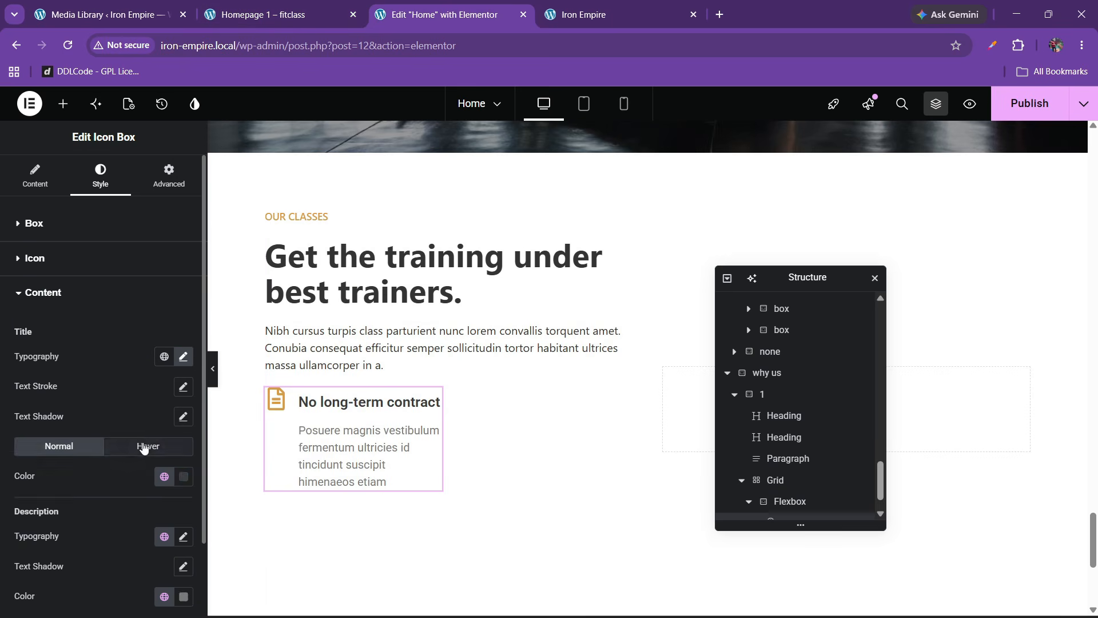
{"action": "left_click", "coordinate": [143, 446]}
{"action": "left_click", "coordinate": [184, 477]}
{"action": "left_click_drag", "start_coordinate": [155, 372], "coordinate": [44, 471]}
{"action": "left_click", "coordinate": [116, 497]}
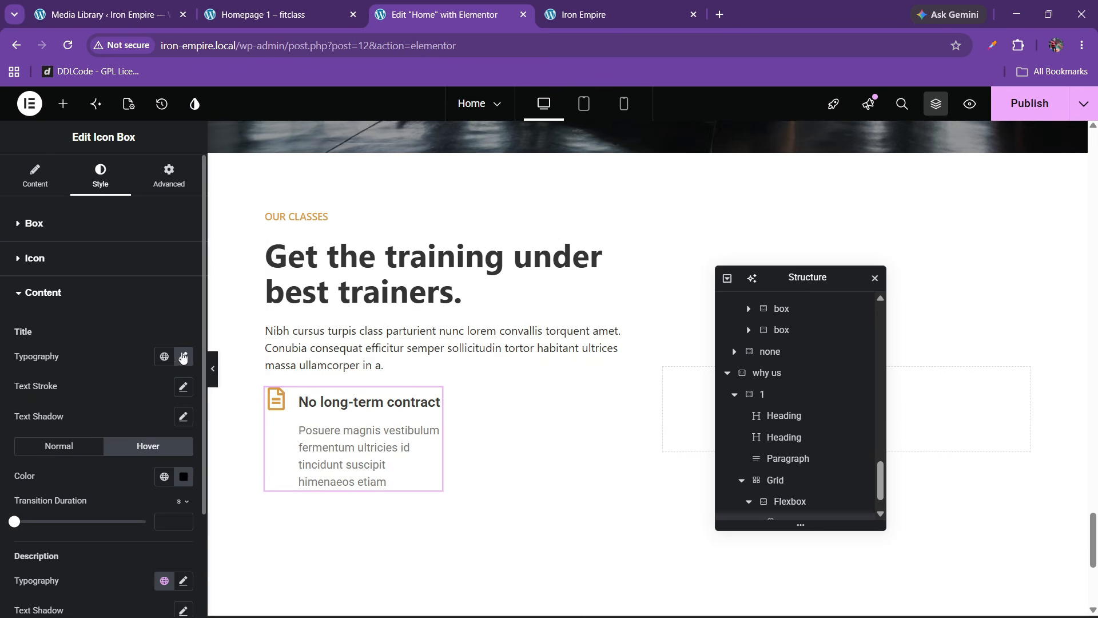
Step: Set the icon box title's text transform to Capitalize and check it against the Fitclass page
{"action": "left_click", "coordinate": [183, 356]}
{"action": "left_click", "coordinate": [132, 527]}
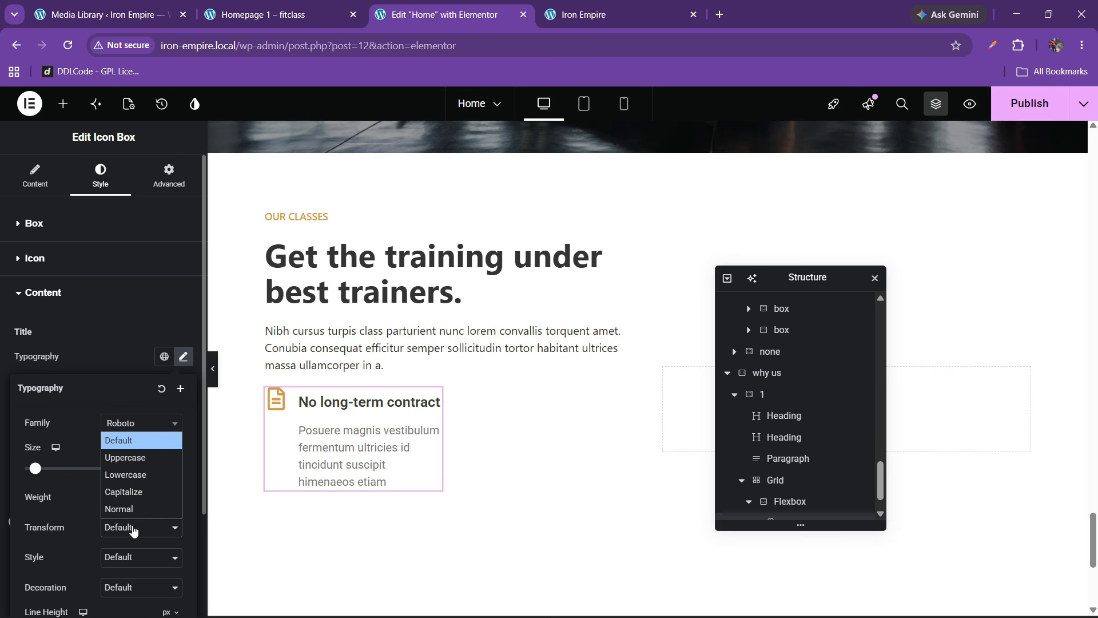
{"action": "left_click", "coordinate": [133, 492]}
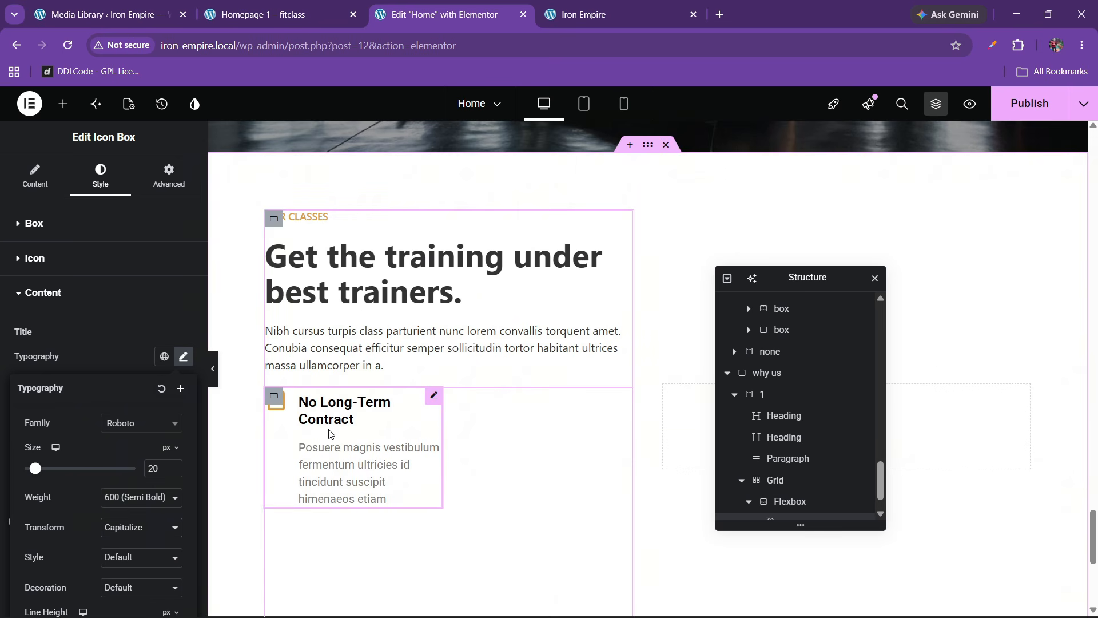
{"action": "key", "text": "ctrl+shift+Tab"}
{"action": "key", "text": "ctrl+Tab"}
Step: Rename the grid's Flexbox to "box" and duplicate it three times to fill the 2×2 feature grid
{"action": "double_click", "coordinate": [784, 502]}
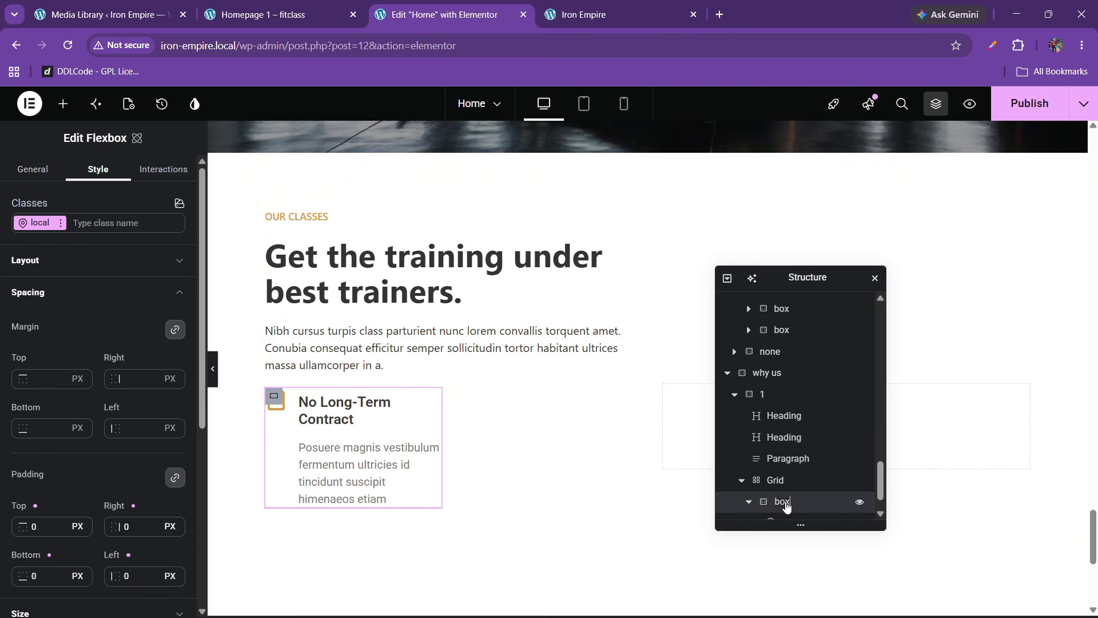
{"action": "right_click", "coordinate": [785, 507]}
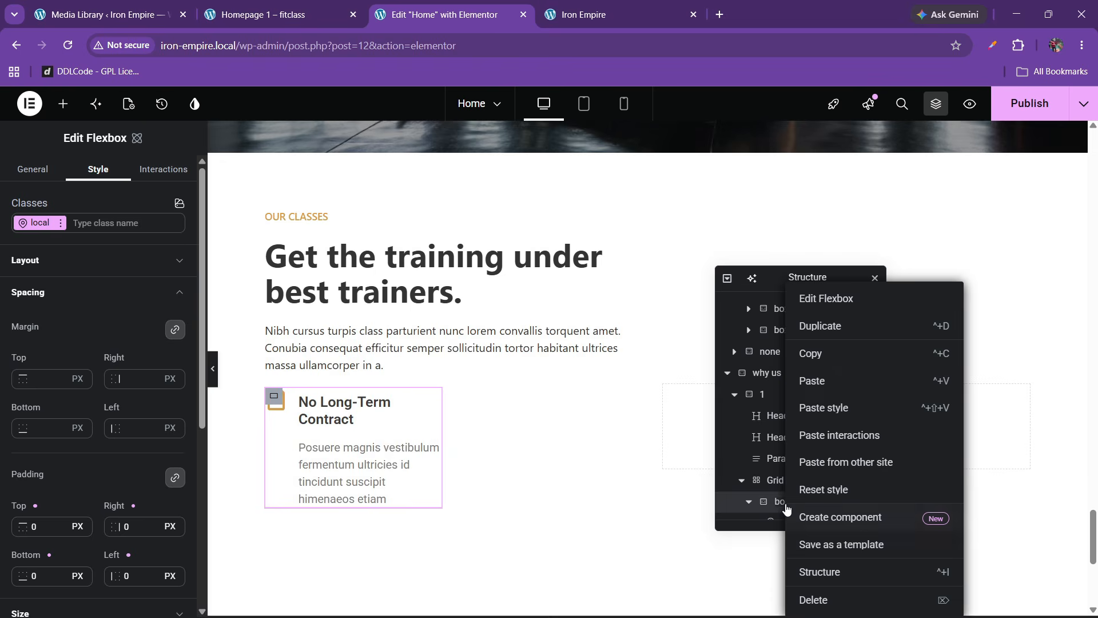
{"action": "left_click", "coordinate": [813, 335]}
{"action": "right_click", "coordinate": [780, 487]}
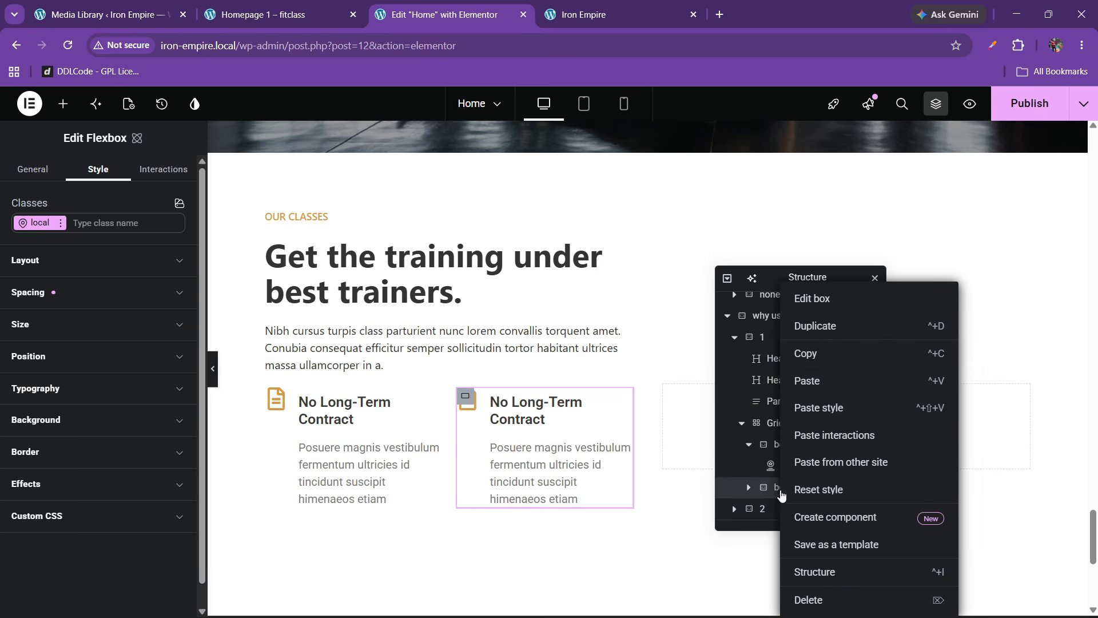
{"action": "left_click", "coordinate": [817, 326]}
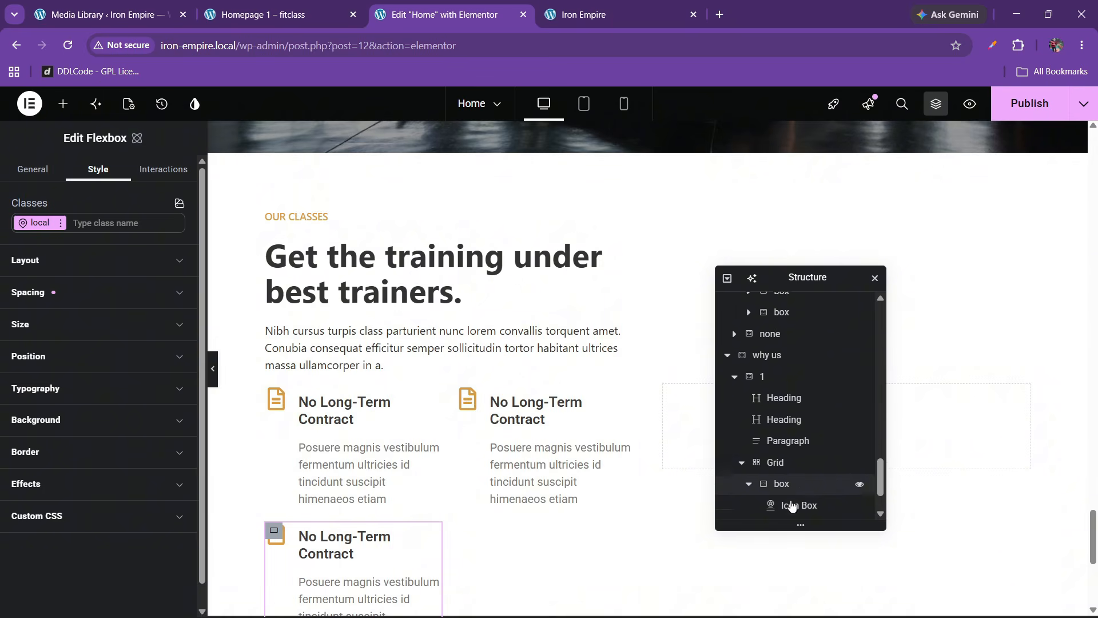
{"action": "right_click", "coordinate": [782, 491]}
{"action": "left_click", "coordinate": [832, 331]}
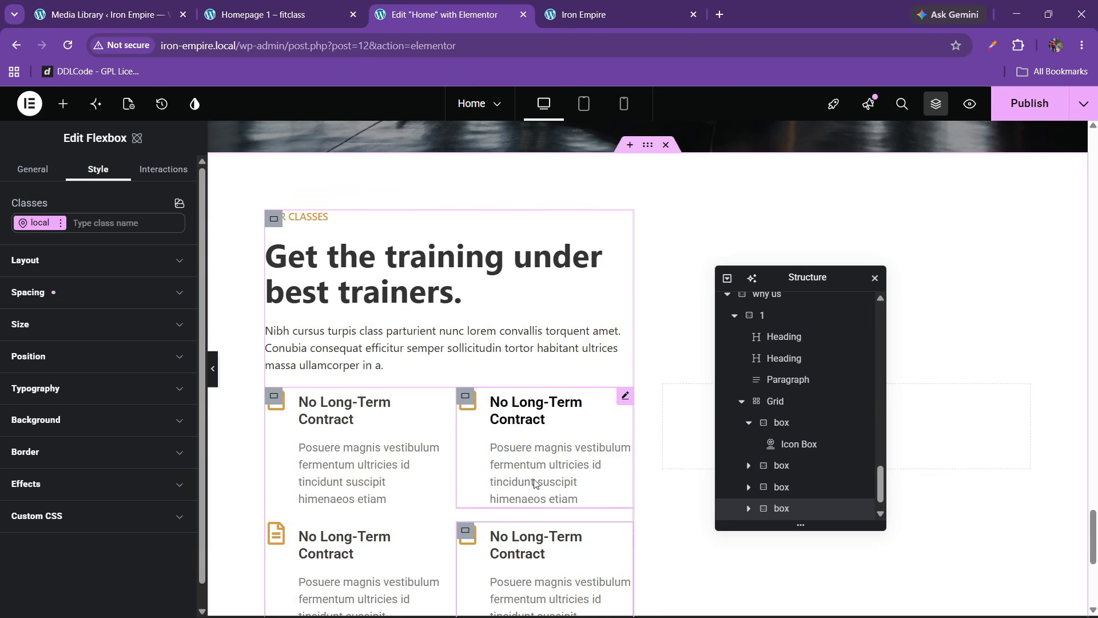
Step: Compare the four-box grid with the Fitclass page, then save and check the reloaded Iron Empire home page
{"action": "left_click", "coordinate": [343, 6]}
{"action": "left_click", "coordinate": [419, 5]}
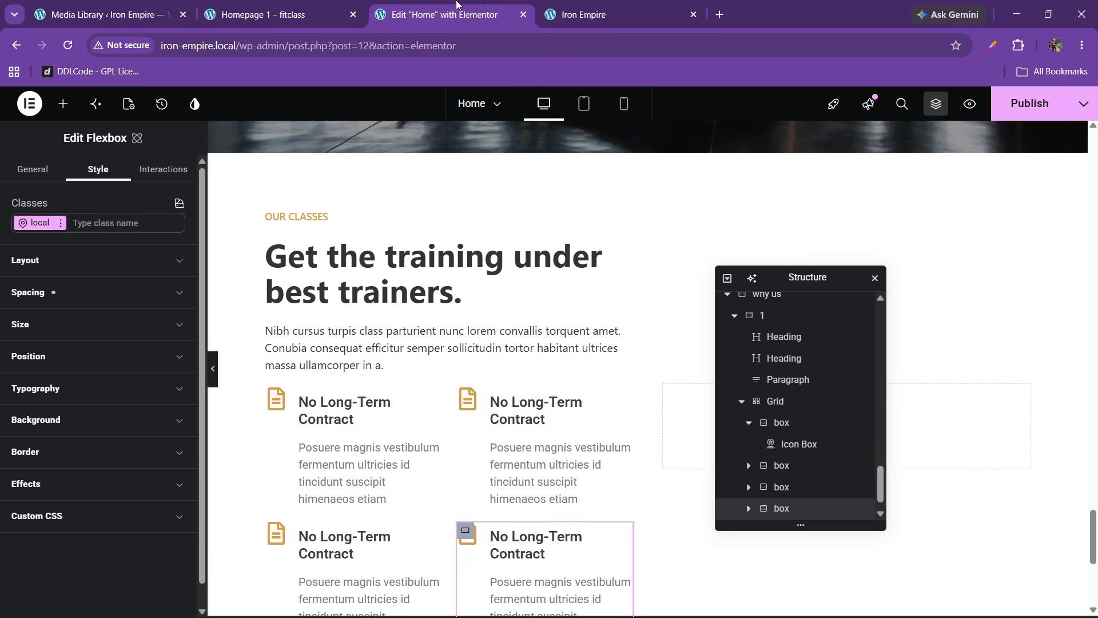
{"action": "left_click", "coordinate": [342, 7]}
{"action": "left_click", "coordinate": [440, 14]}
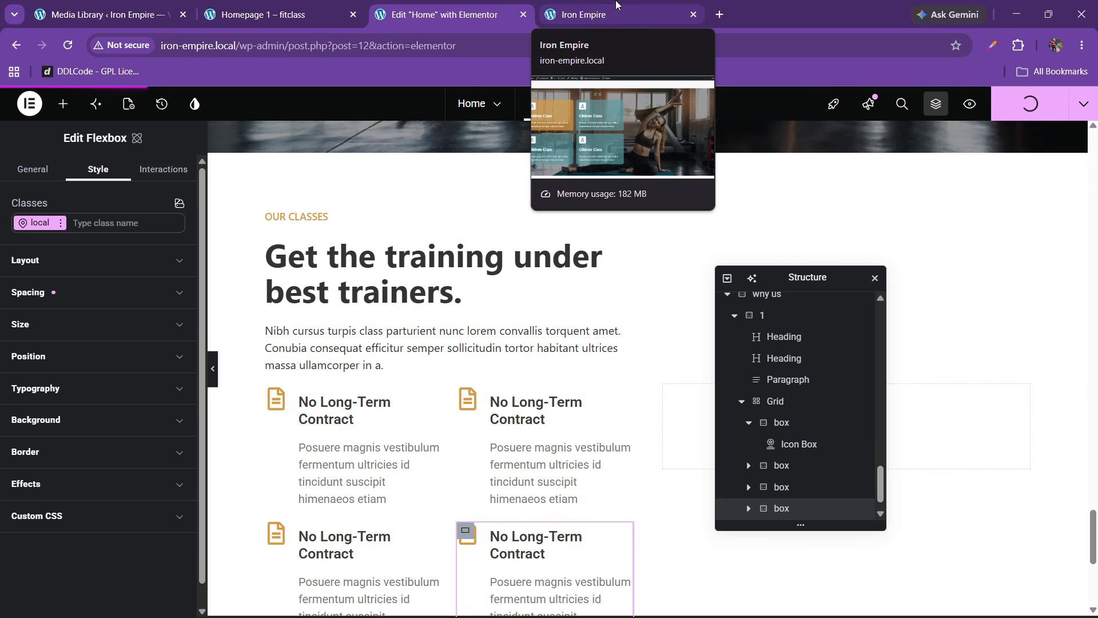
{"action": "left_click", "coordinate": [616, 5]}
{"action": "key", "text": "F5"}
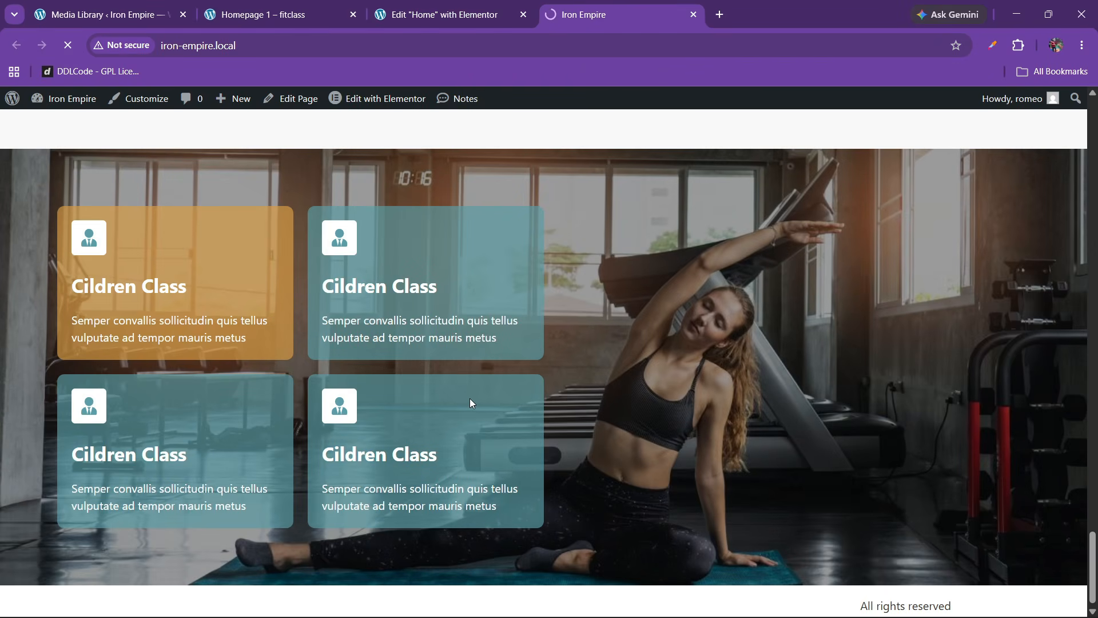
{"action": "scroll", "coordinate": [562, 398], "scroll_direction": "down", "scroll_amount": 5}
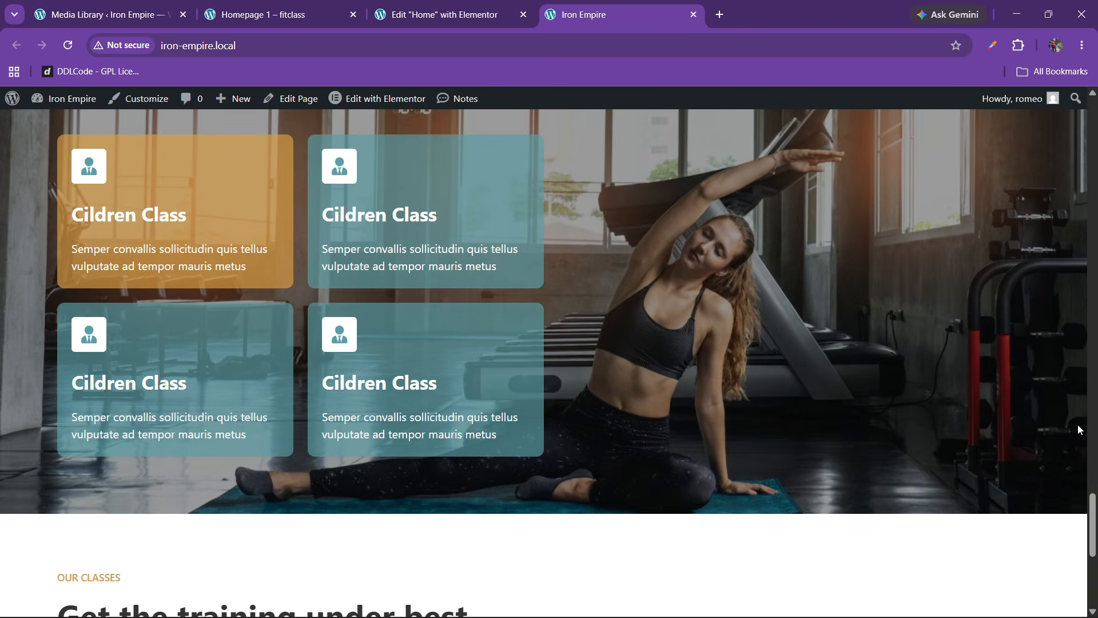
{"action": "scroll", "coordinate": [535, 455], "scroll_direction": "down", "scroll_amount": 3}
{"action": "key", "text": "ctrl+shift+Tab"}
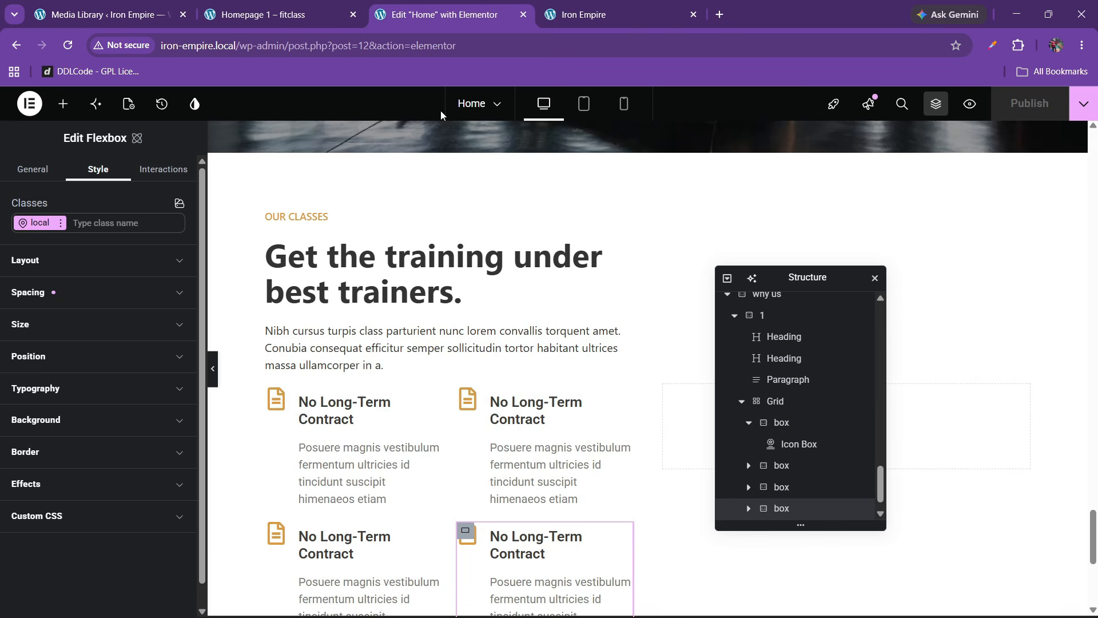
Step: Set only the feature grid's top margin to 20 px and check the spacing against the Fitclass page
{"action": "left_click", "coordinate": [767, 400]}
{"action": "left_click", "coordinate": [48, 286]}
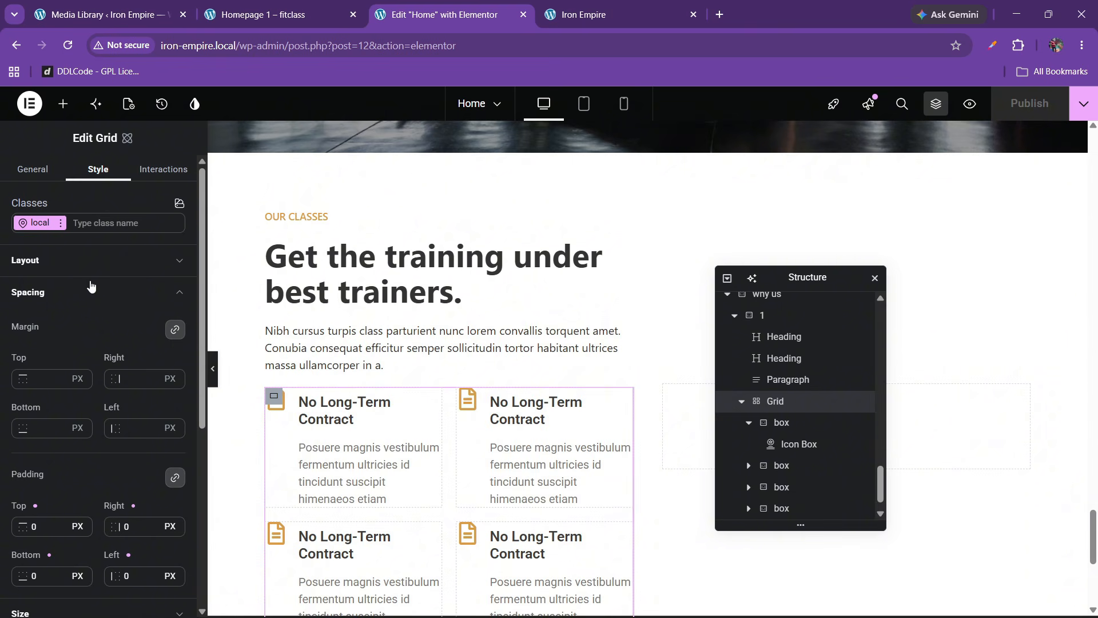
{"action": "left_click", "coordinate": [175, 330]}
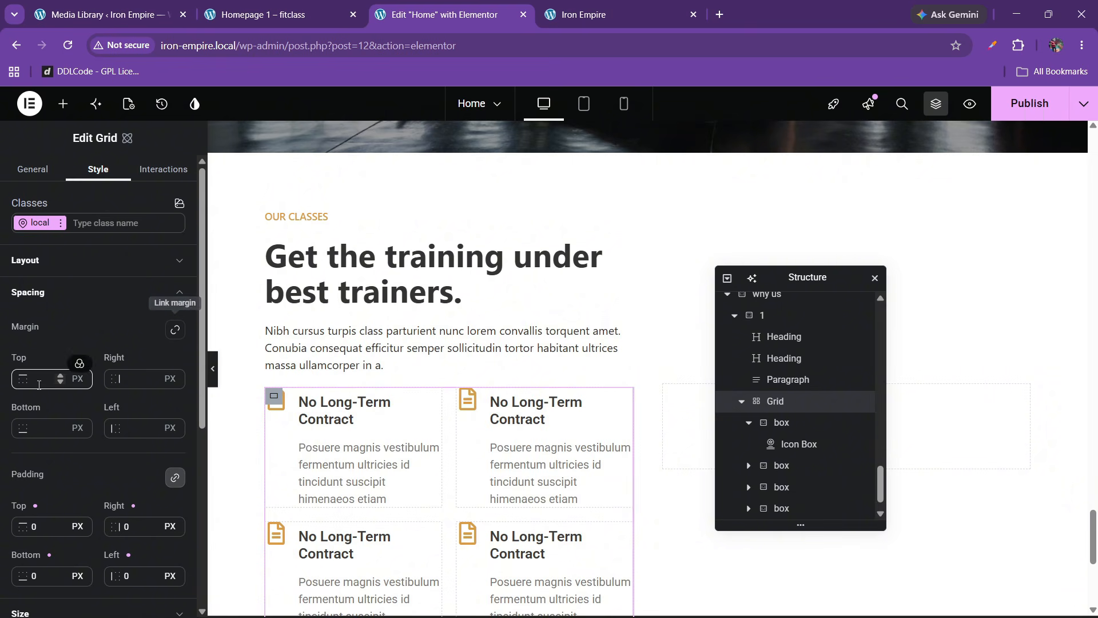
{"action": "left_click", "coordinate": [39, 384]}
{"action": "type", "text": "20"}
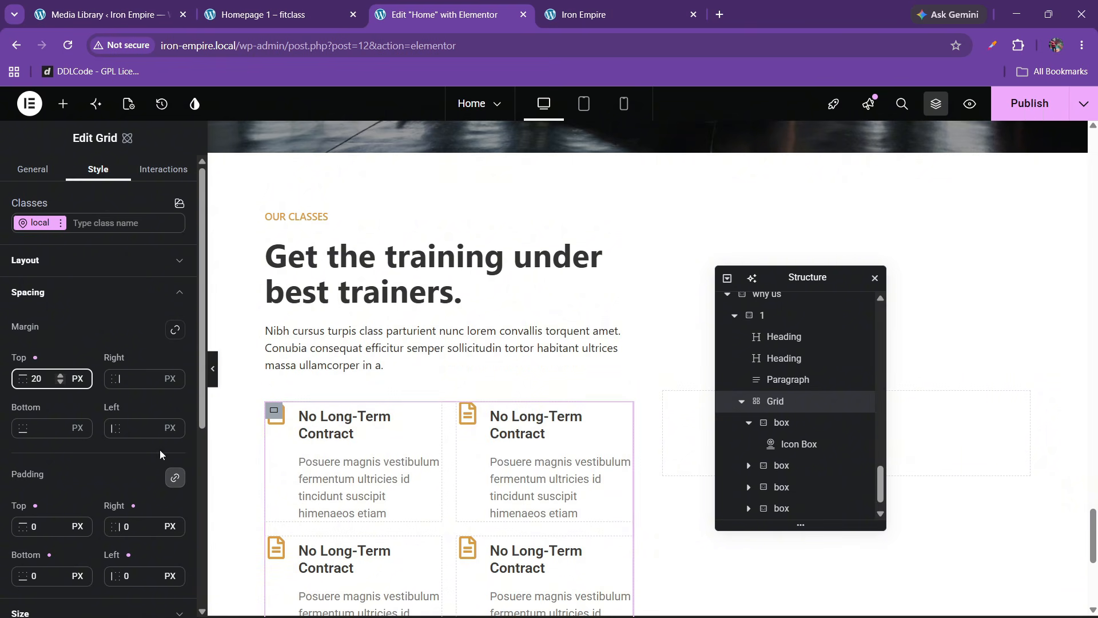
{"action": "left_click", "coordinate": [263, 15]}
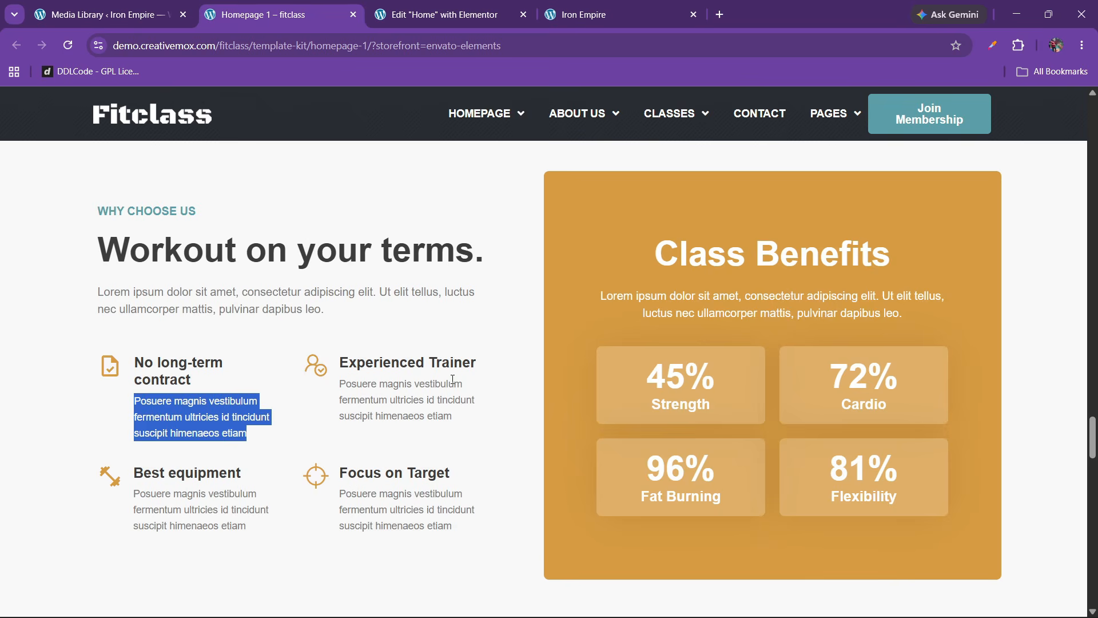
{"action": "left_click", "coordinate": [477, 5]}
Step: Give the empty second container of the why us section the theme2 color variable as its background
{"action": "left_click_drag", "start_coordinate": [783, 276], "coordinate": [517, 307]}
{"action": "left_click", "coordinate": [673, 401]}
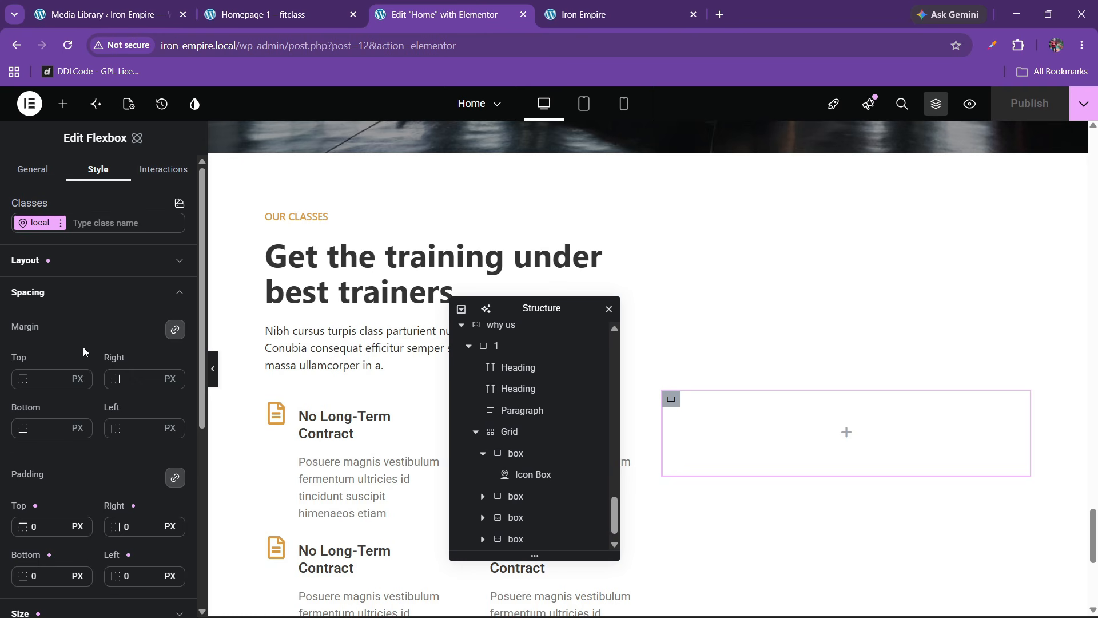
{"action": "left_click", "coordinate": [50, 262]}
{"action": "scroll", "coordinate": [91, 417], "scroll_direction": "down", "scroll_amount": 2}
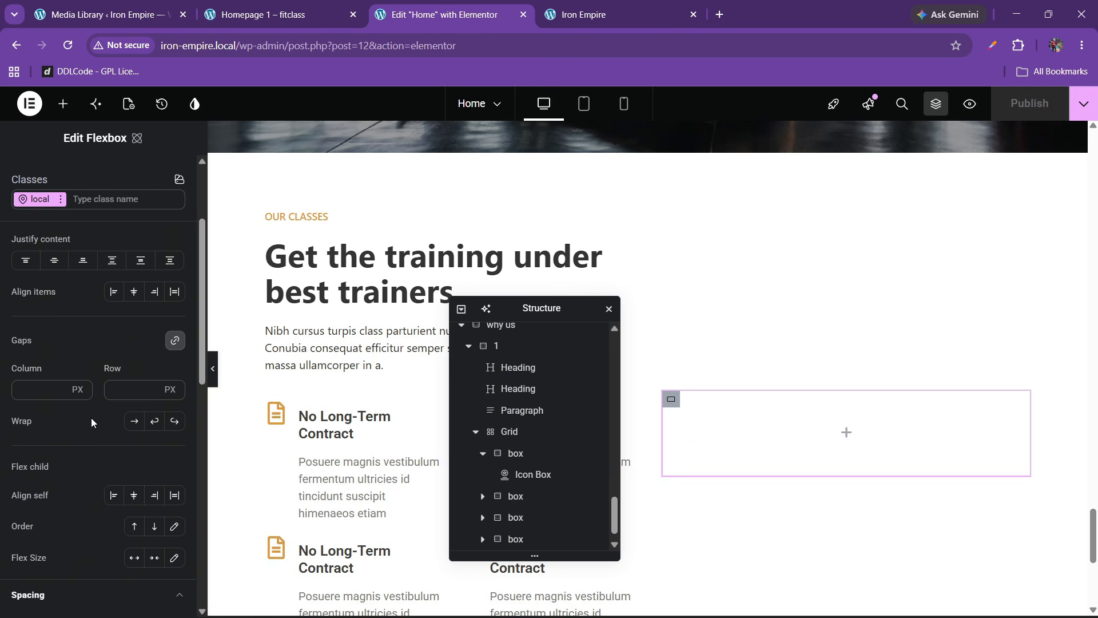
{"action": "scroll", "coordinate": [89, 412], "scroll_direction": "up", "scroll_amount": 2}
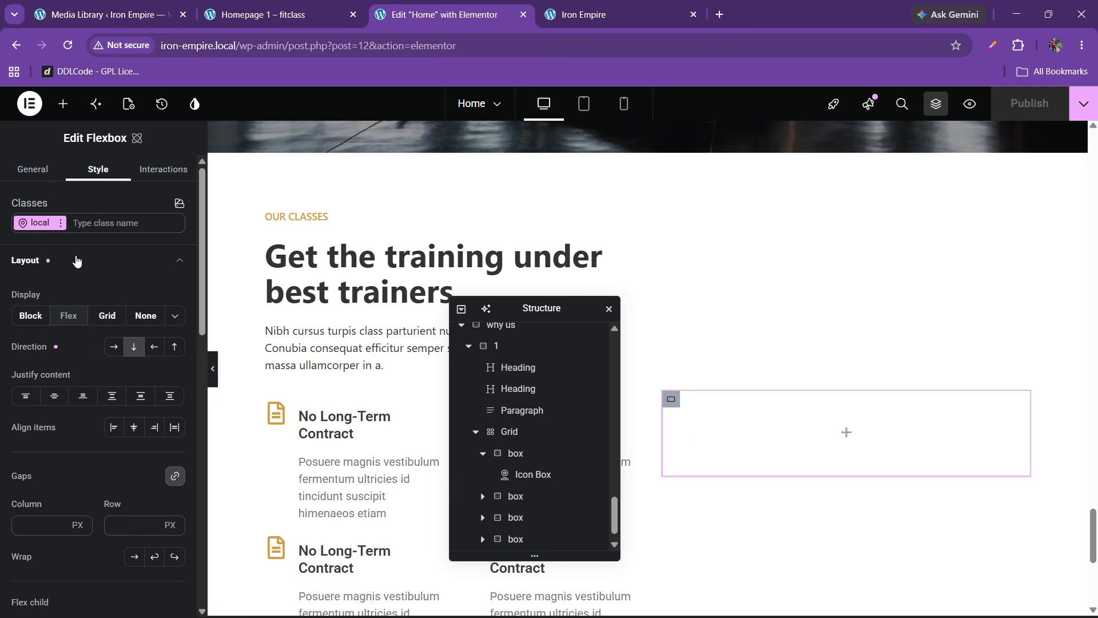
{"action": "left_click", "coordinate": [77, 261]}
{"action": "left_click", "coordinate": [79, 293]}
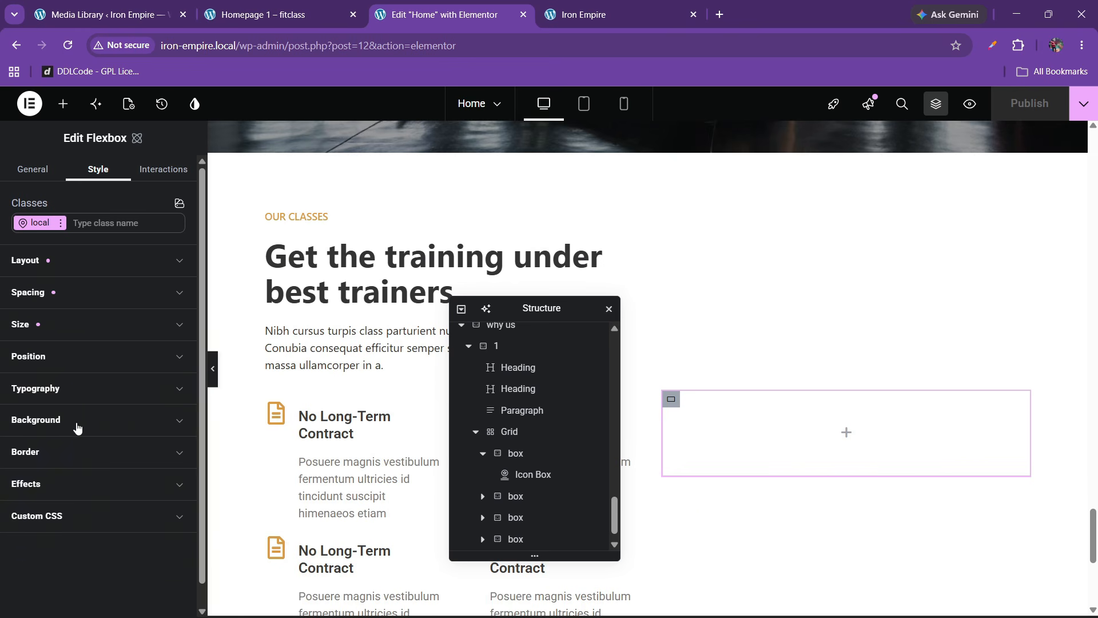
{"action": "left_click", "coordinate": [78, 426]}
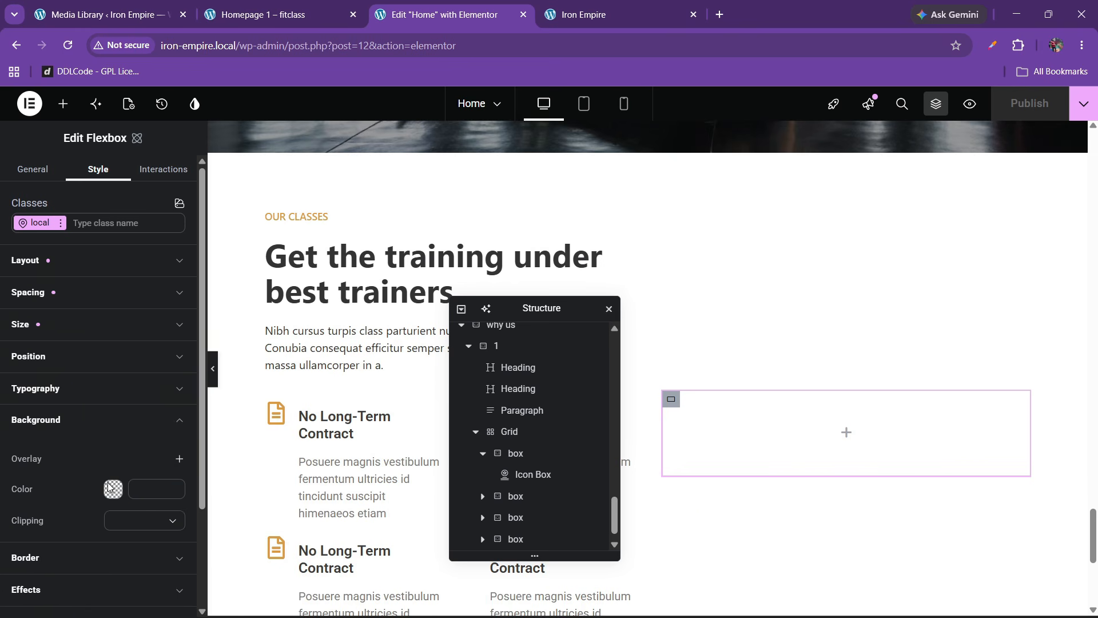
{"action": "left_click", "coordinate": [166, 489]}
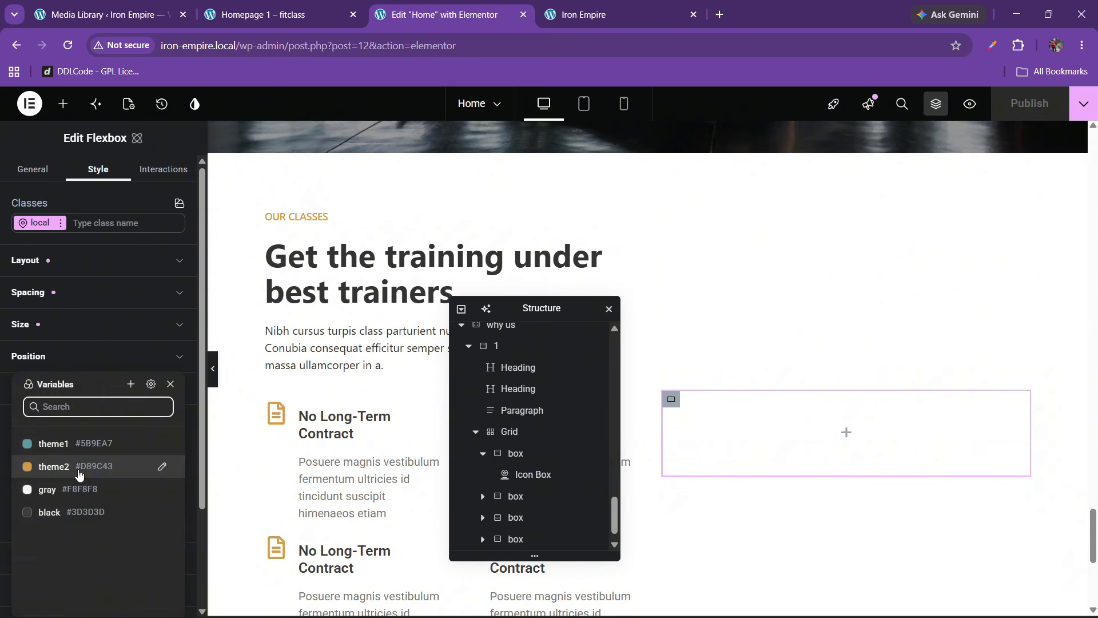
{"action": "left_click", "coordinate": [63, 466]}
{"action": "left_click", "coordinate": [50, 428]}
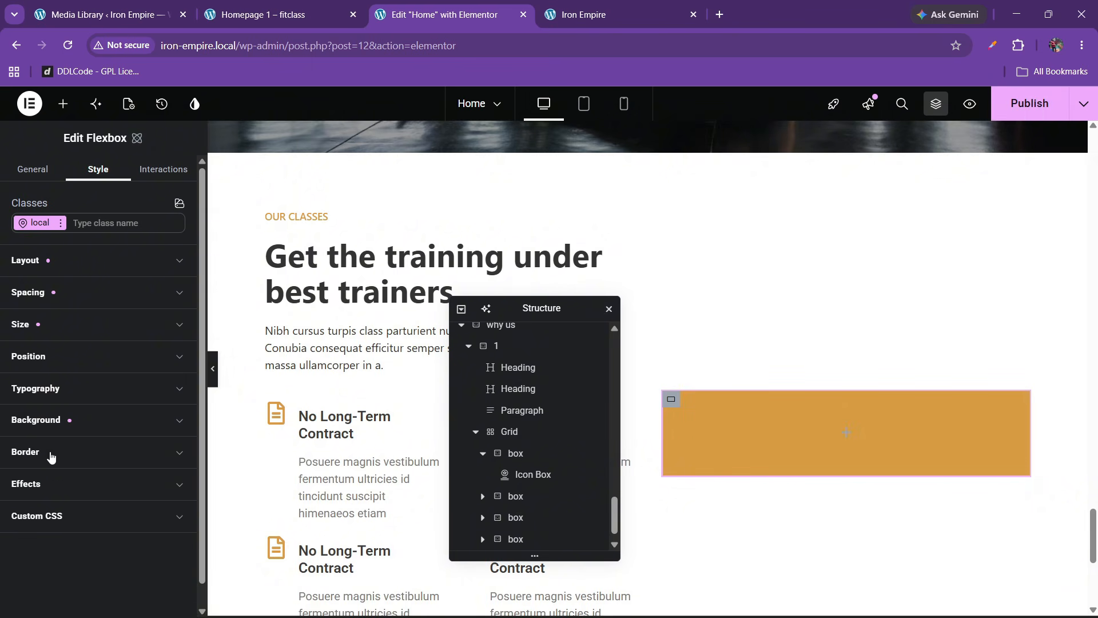
Step: Set the orange container's border radius to 20 px
{"action": "left_click", "coordinate": [49, 452]}
{"action": "scroll", "coordinate": [34, 535], "scroll_direction": "down", "scroll_amount": 3}
{"action": "left_click", "coordinate": [122, 441]}
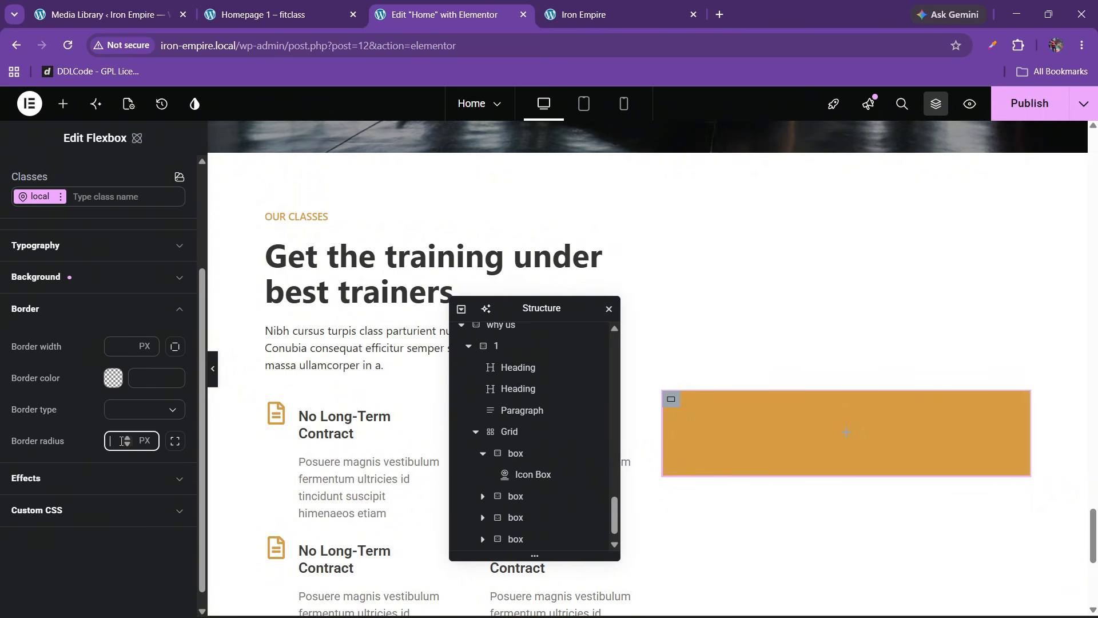
{"action": "scroll", "coordinate": [38, 301], "scroll_direction": "up", "scroll_amount": 3}
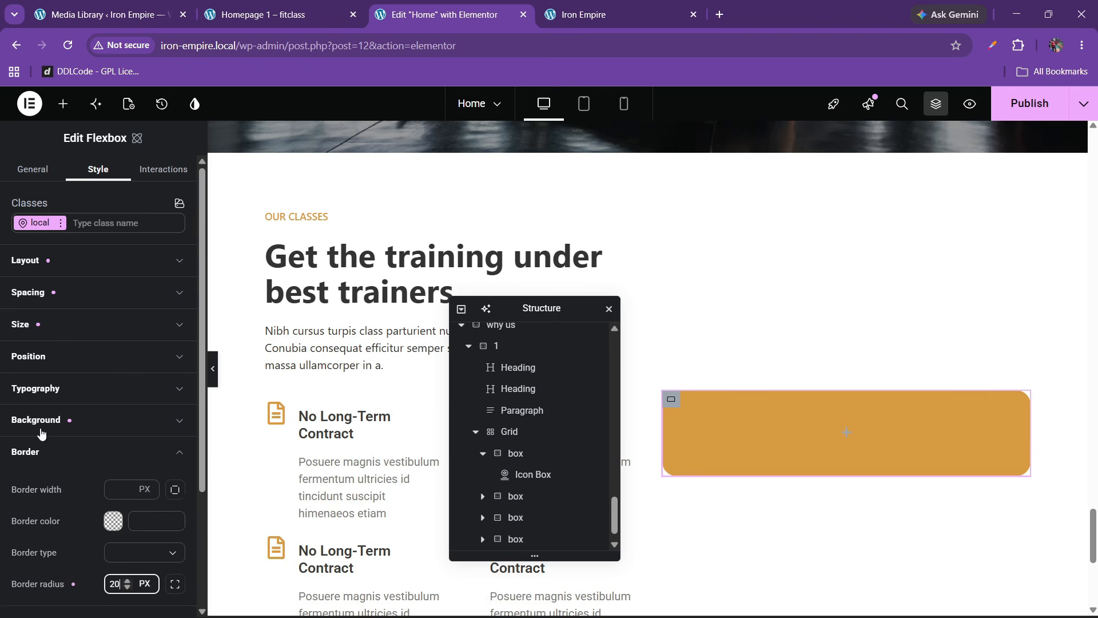
{"action": "left_click", "coordinate": [47, 451]}
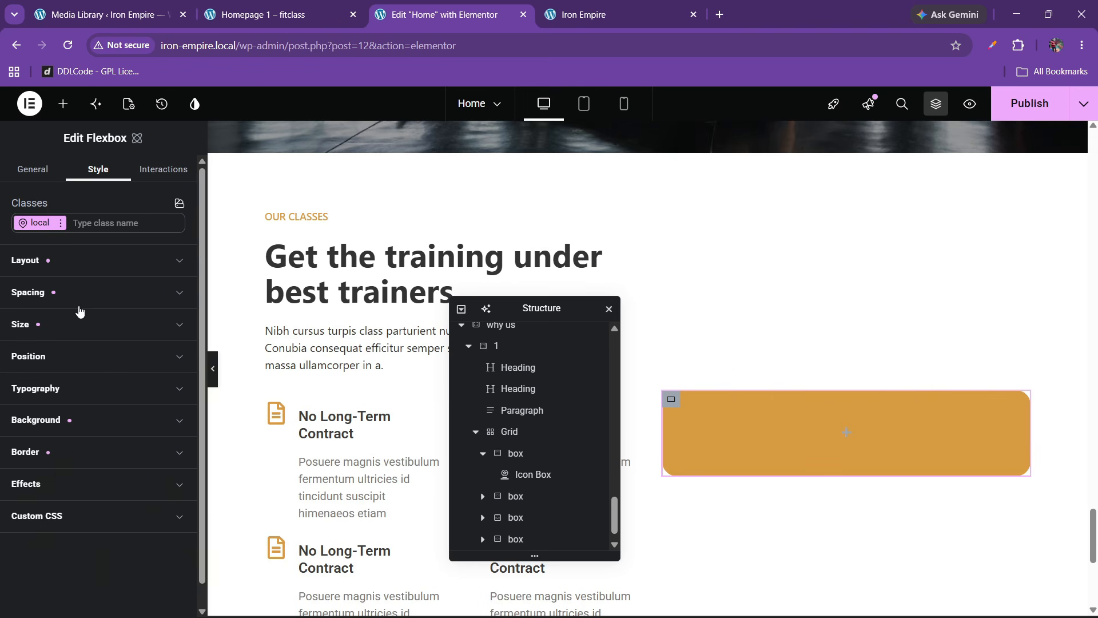
Step: Adjust the orange container's padding on all sides, trying 30 px and 60 px against the Fitclass Class Benefits panel
{"action": "left_click", "coordinate": [79, 293]}
{"action": "left_click", "coordinate": [37, 526]}
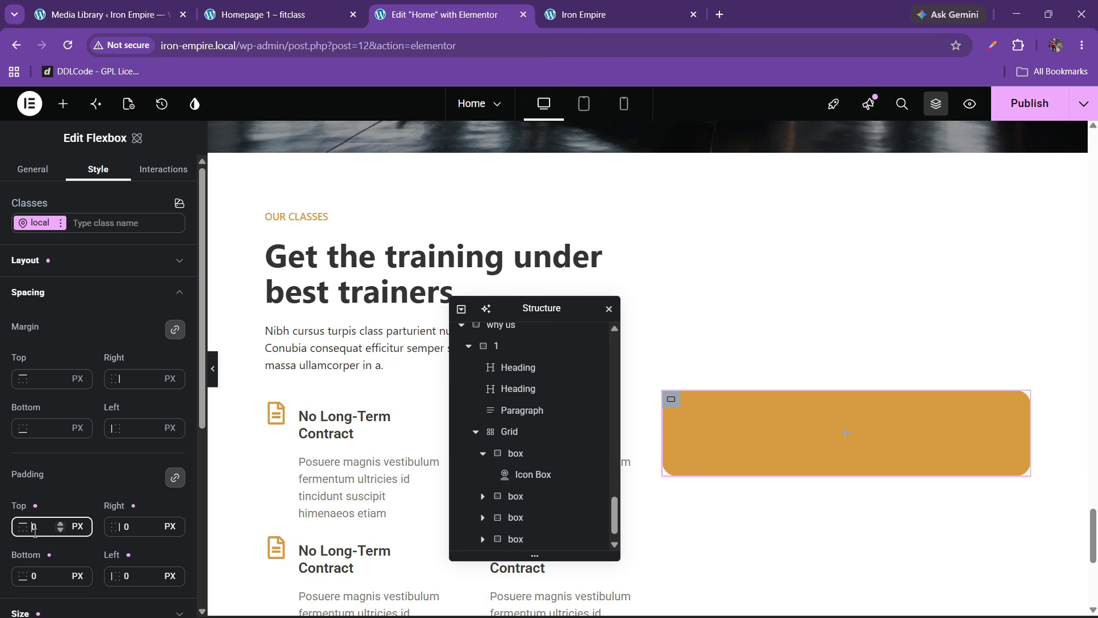
{"action": "type", "text": "300"}
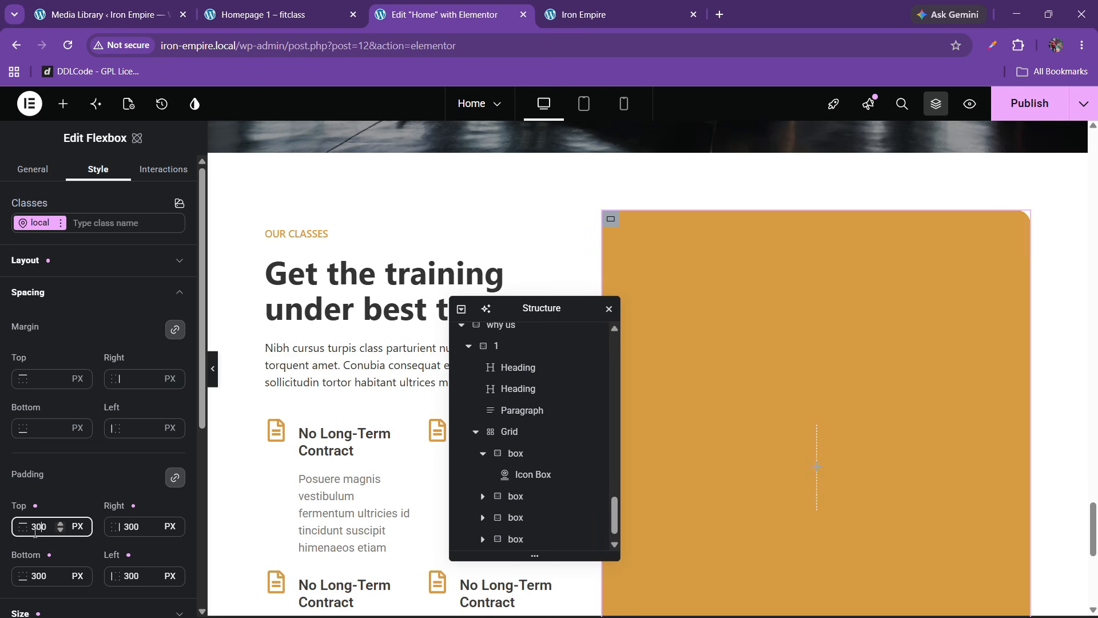
{"action": "key", "text": "Delete"}
{"action": "left_click", "coordinate": [254, 4]}
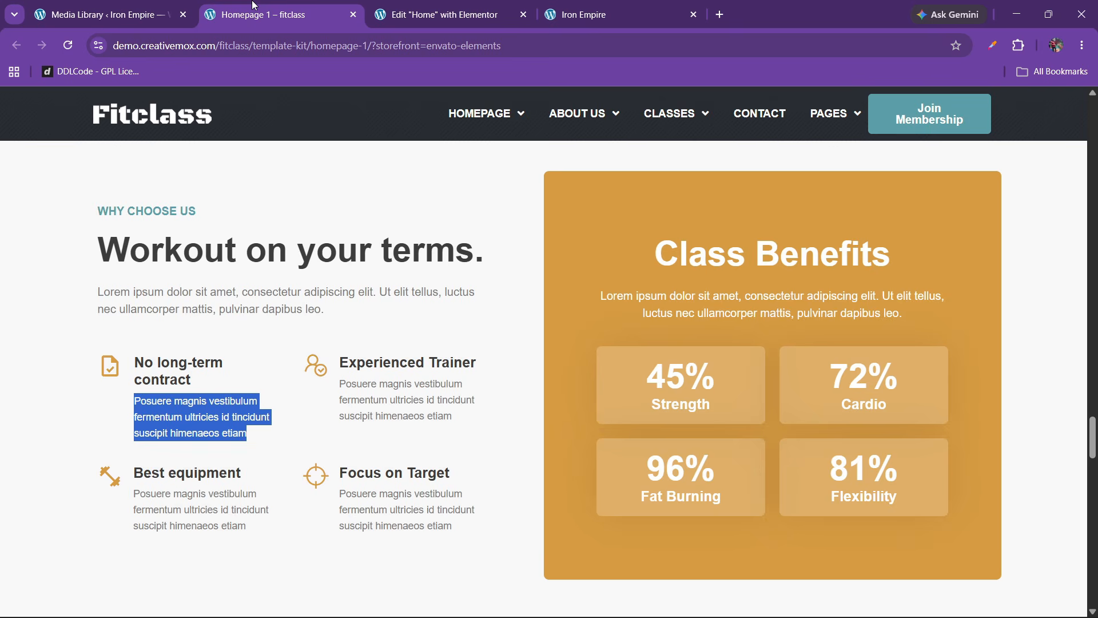
{"action": "left_click", "coordinate": [438, 14]}
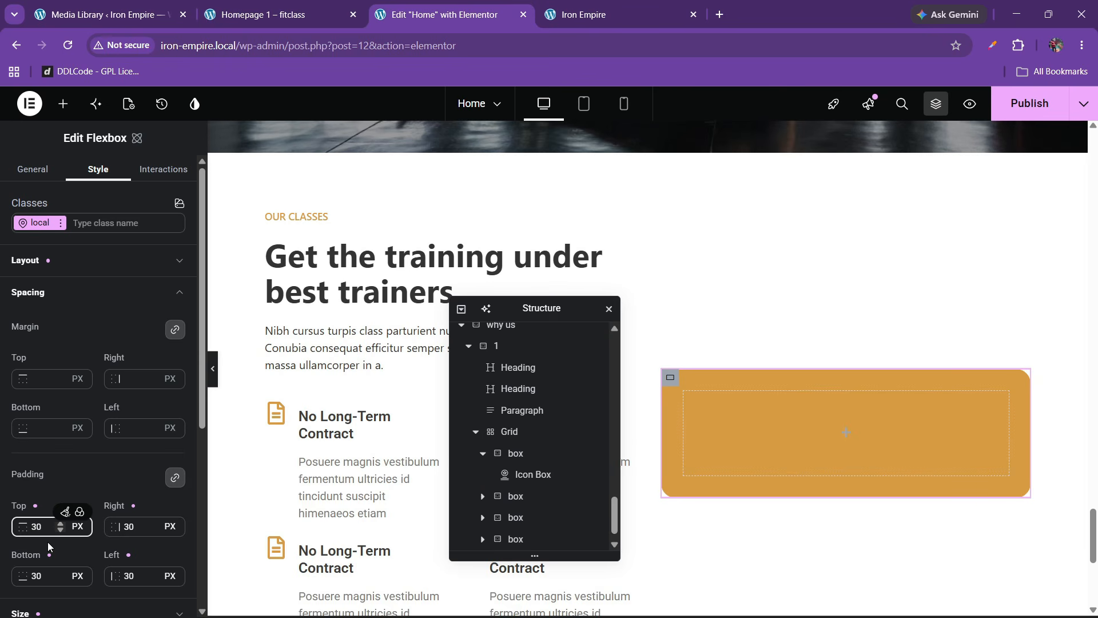
{"action": "key", "text": "BackSpace"}
{"action": "key", "text": "BackSpace"}
{"action": "type", "text": "60"}
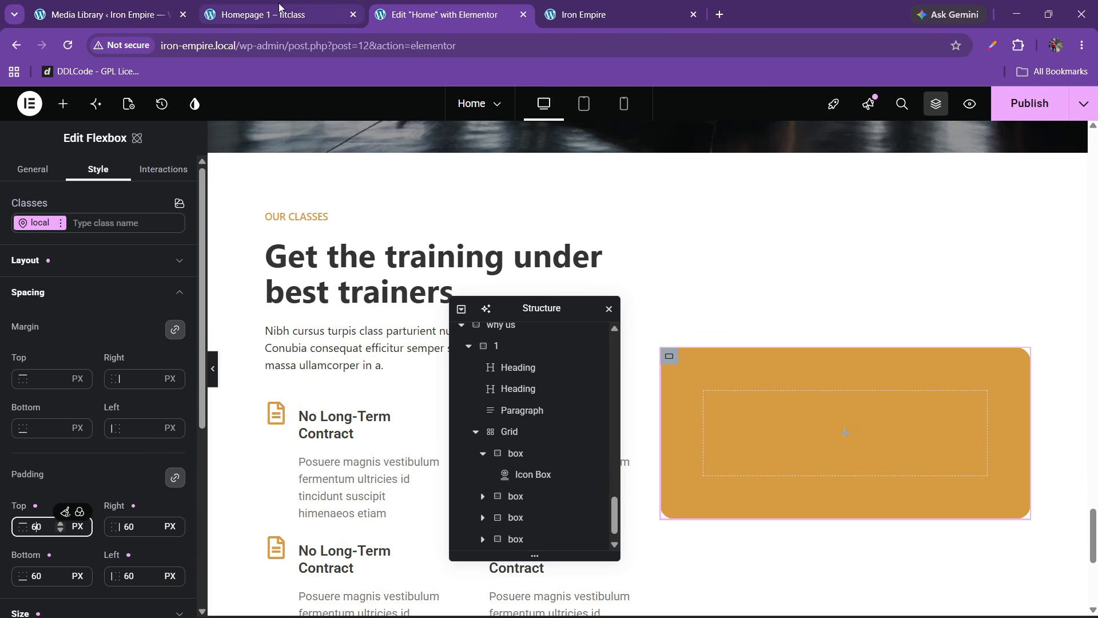
{"action": "left_click", "coordinate": [351, 4]}
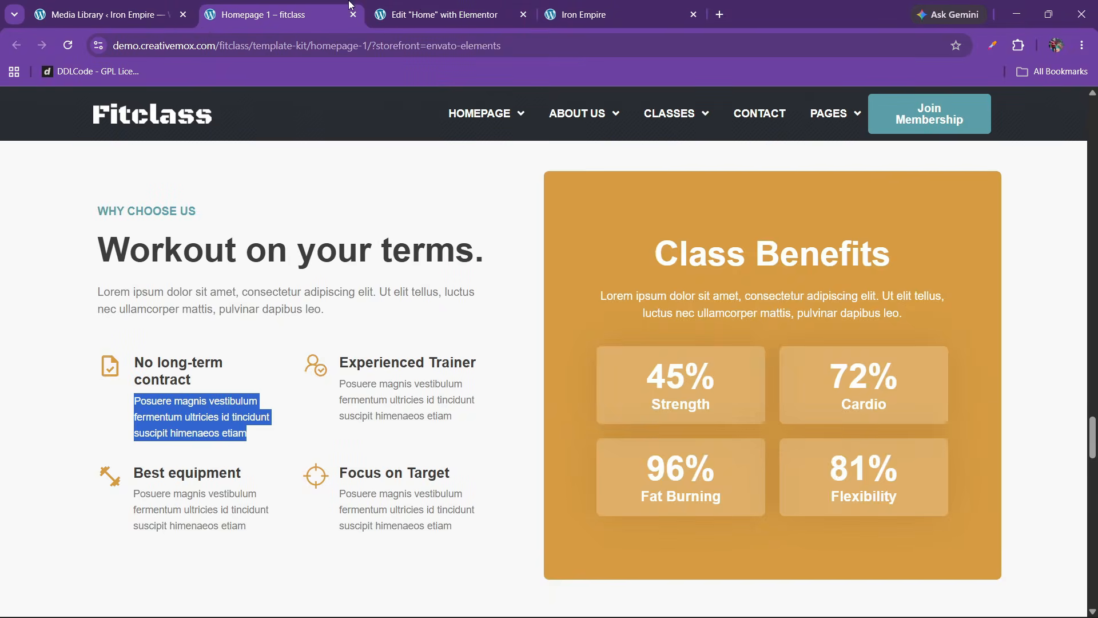
{"action": "left_click", "coordinate": [407, 11]}
Step: Copy the "Get the training under best trainers." heading and paste it into the orange container
{"action": "right_click", "coordinate": [390, 280]}
{"action": "left_click", "coordinate": [420, 355]}
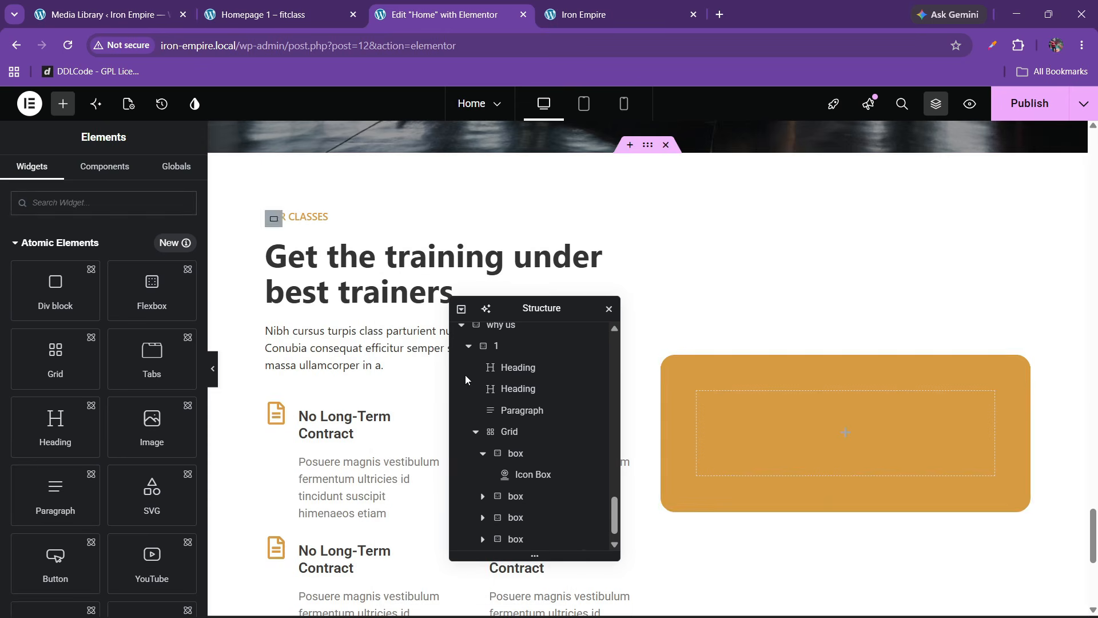
{"action": "right_click", "coordinate": [801, 434]}
{"action": "left_click", "coordinate": [826, 379]}
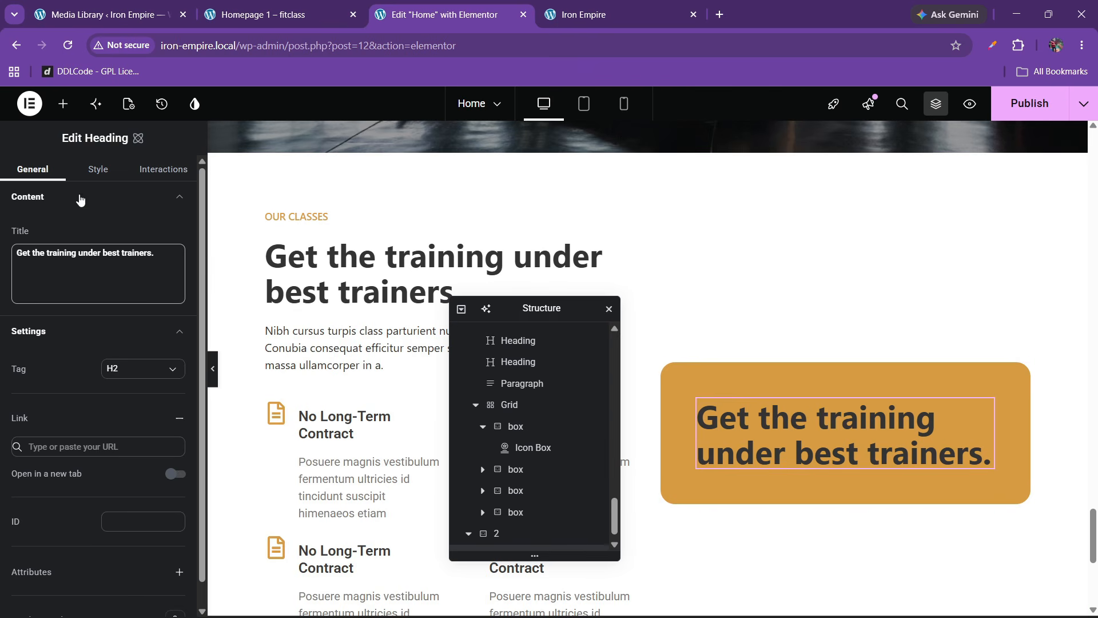
Step: Set the text color of the heading in the orange container to white (#ffffff)
{"action": "left_click", "coordinate": [95, 170]}
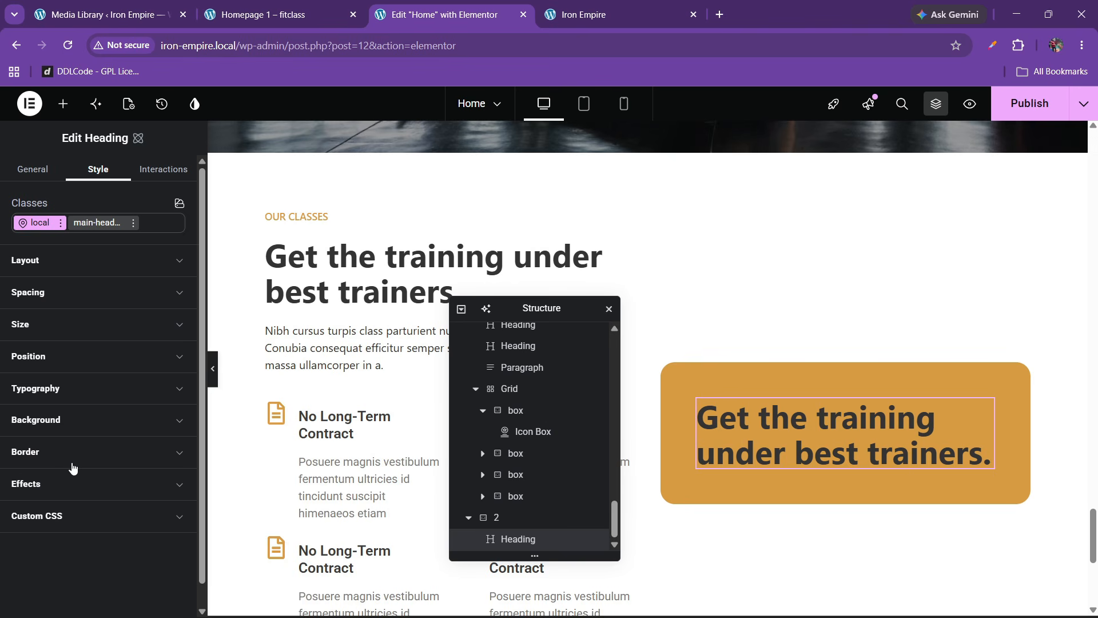
{"action": "left_click", "coordinate": [65, 389]}
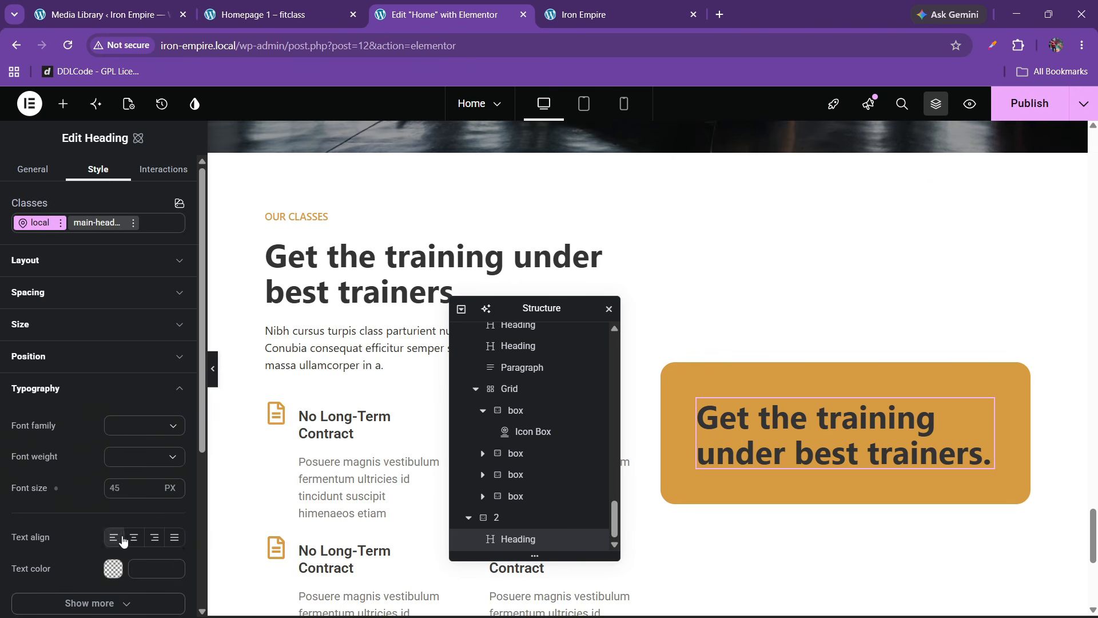
{"action": "left_click", "coordinate": [112, 568]}
{"action": "left_click_drag", "start_coordinate": [186, 446], "coordinate": [79, 352]}
{"action": "left_click", "coordinate": [56, 411]}
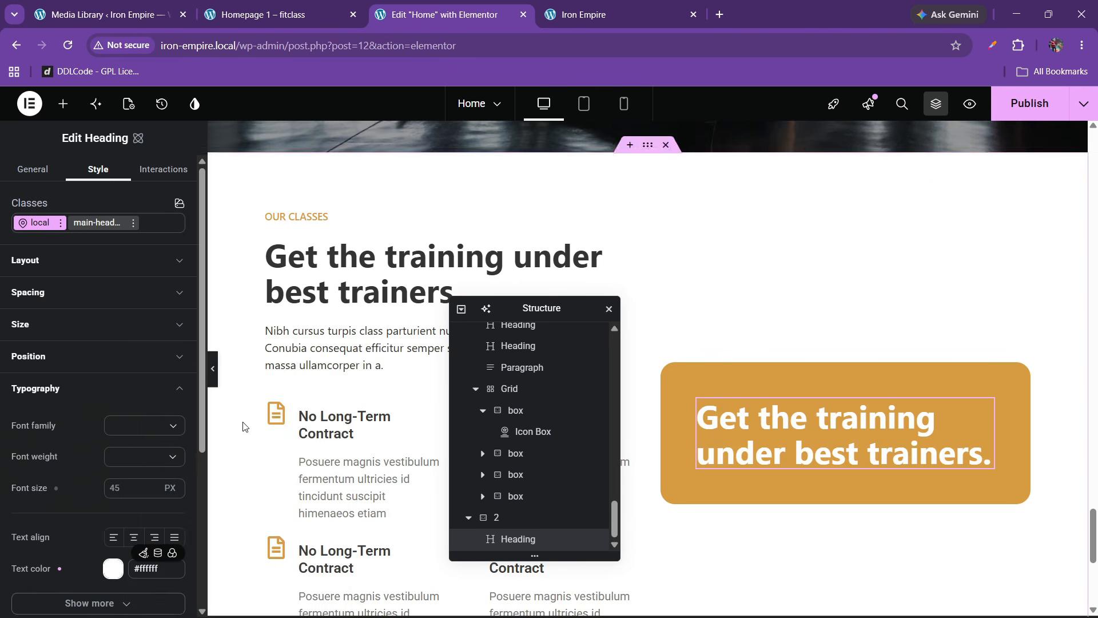
Step: Copy the "Class Benefits" heading text from the Fitclass page and replace the orange container's heading title with it
{"action": "left_click", "coordinate": [274, 15]}
{"action": "left_click_drag", "start_coordinate": [671, 257], "coordinate": [960, 264]}
{"action": "key", "text": "ctrl+c"}
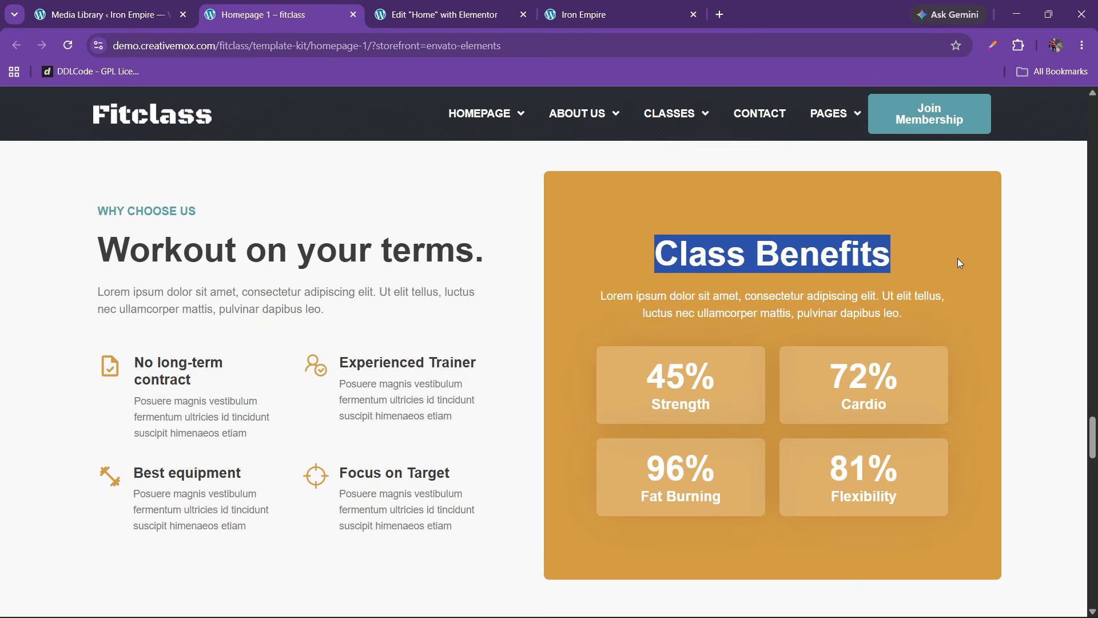
{"action": "left_click", "coordinate": [441, 14]}
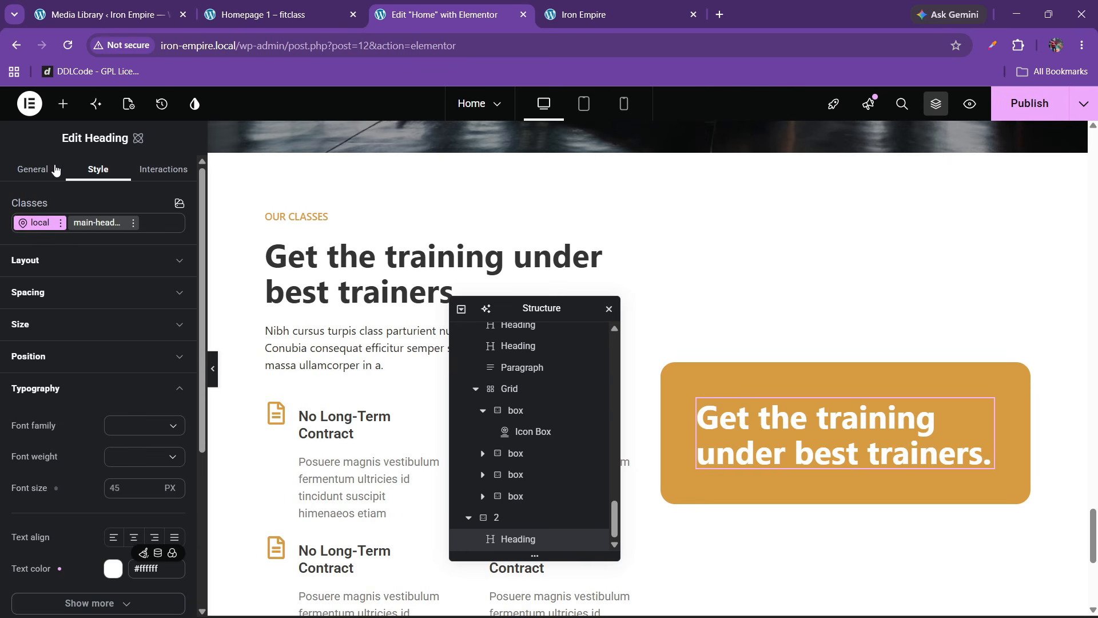
{"action": "left_click", "coordinate": [34, 169]}
{"action": "left_click", "coordinate": [86, 253]}
{"action": "key", "text": "ctrl+a"}
{"action": "key", "text": "ctrl+v"}
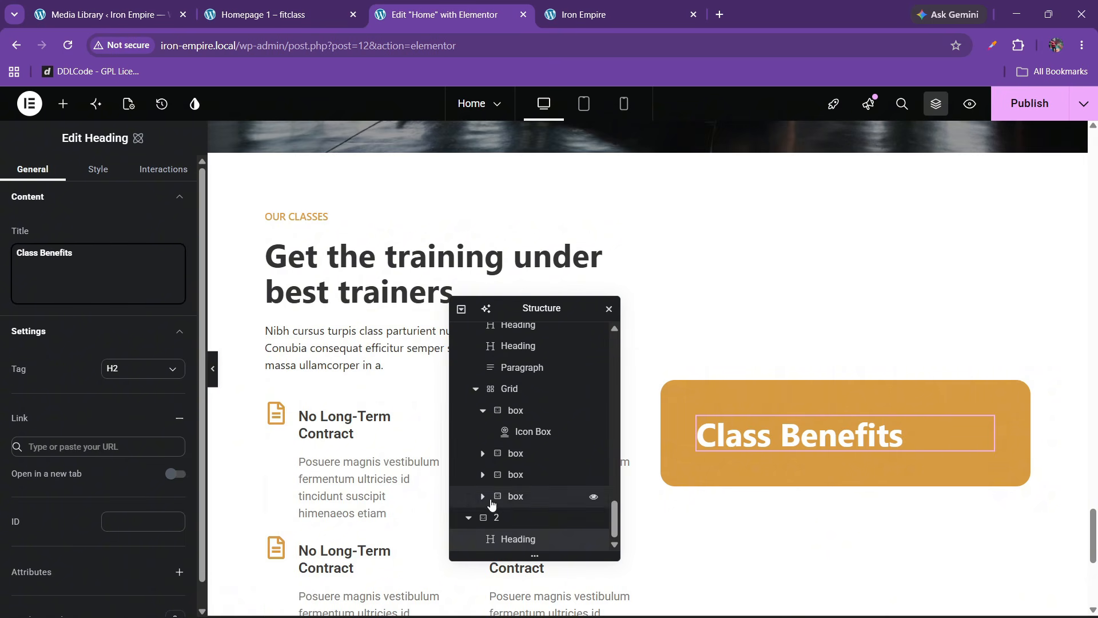
Step: Set the orange container's align items to center, checking it against the Fitclass Class Benefits panel
{"action": "left_click", "coordinate": [493, 517]}
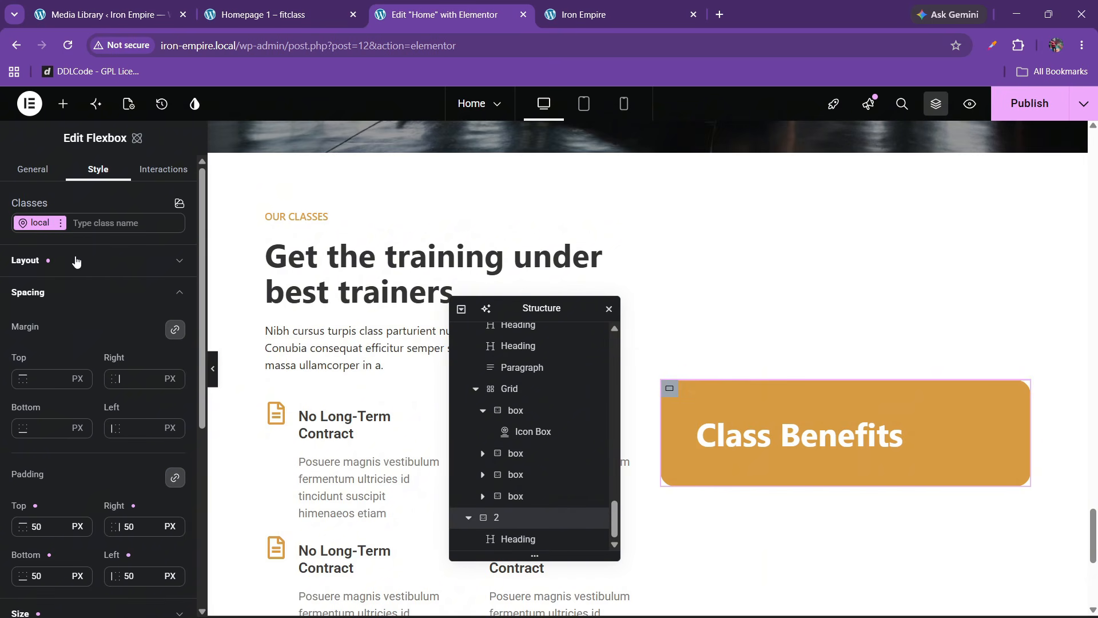
{"action": "left_click", "coordinate": [76, 261]}
{"action": "left_click", "coordinate": [134, 427]}
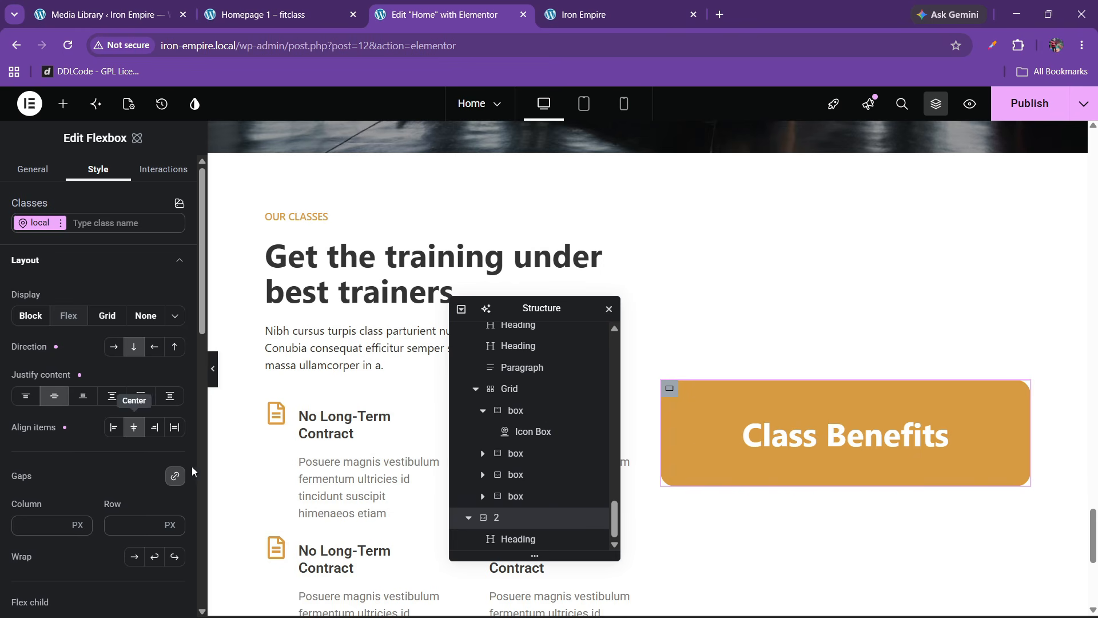
{"action": "left_click", "coordinate": [249, 13]}
{"action": "left_click", "coordinate": [440, 14]}
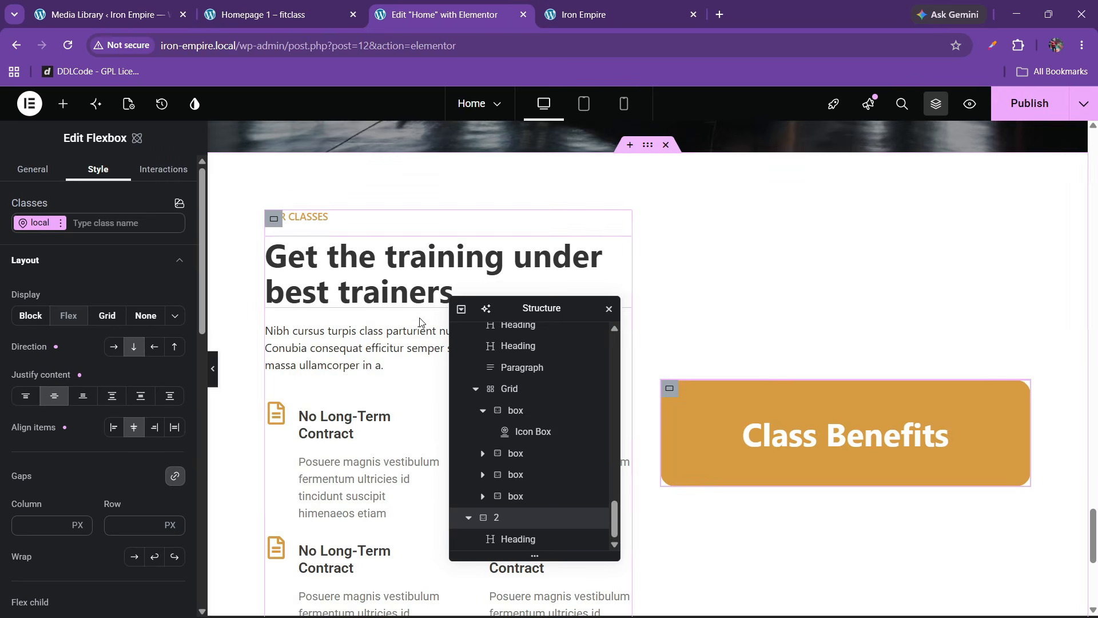
Step: Copy the "Nibh cursus turpis" paragraph and paste it below the Class Benefits heading in the orange container
{"action": "right_click", "coordinate": [366, 343]}
{"action": "key", "text": "Escape"}
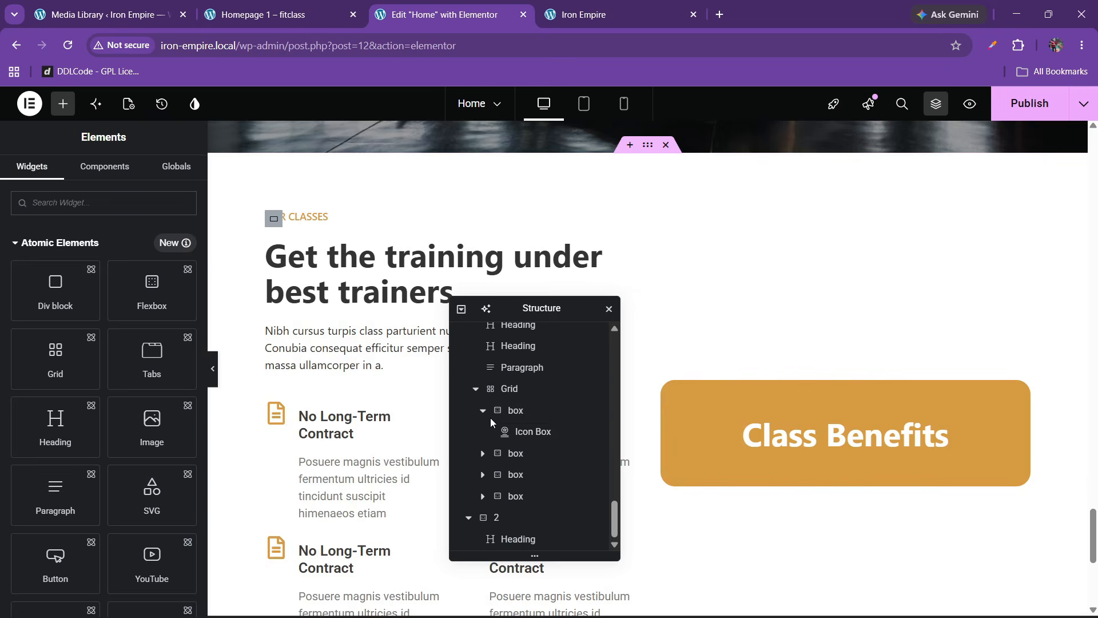
{"action": "right_click", "coordinate": [802, 446]}
{"action": "left_click", "coordinate": [830, 404]}
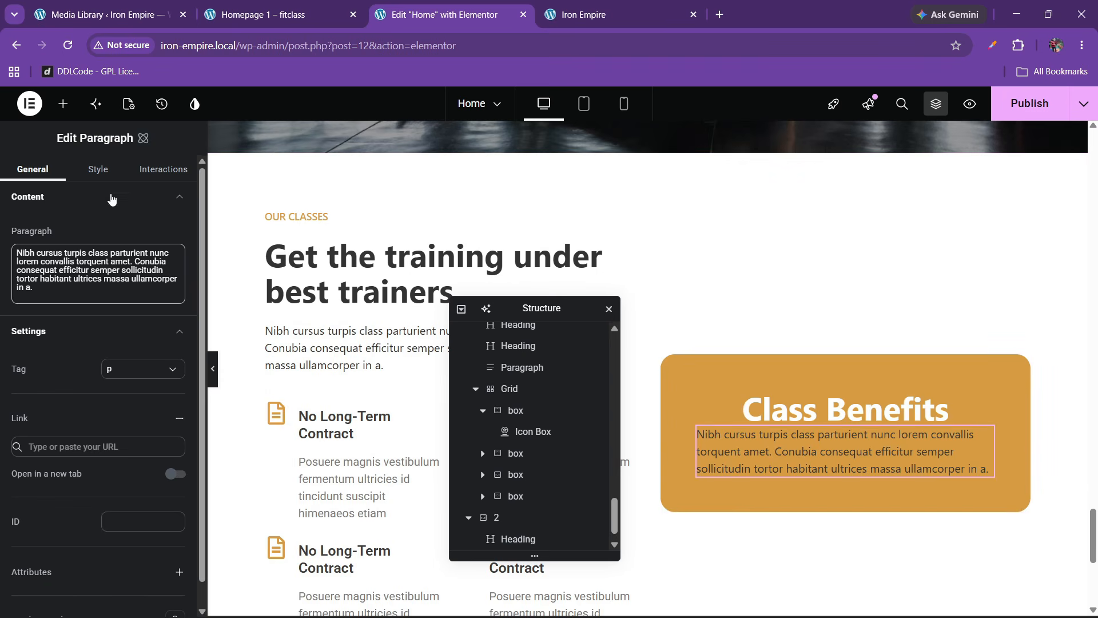
Step: Set the pasted paragraph's text color to white (#ffffff) and its text alignment to center
{"action": "left_click", "coordinate": [96, 170]}
{"action": "left_click", "coordinate": [72, 389]}
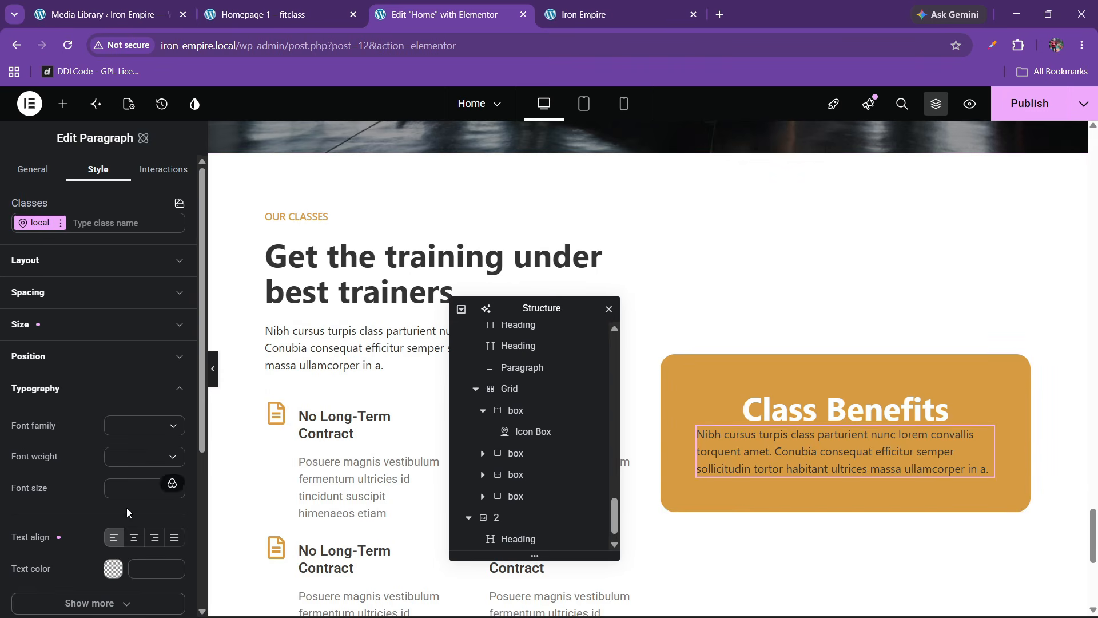
{"action": "left_click", "coordinate": [113, 568]}
{"action": "left_click_drag", "start_coordinate": [205, 444], "coordinate": [115, 360]}
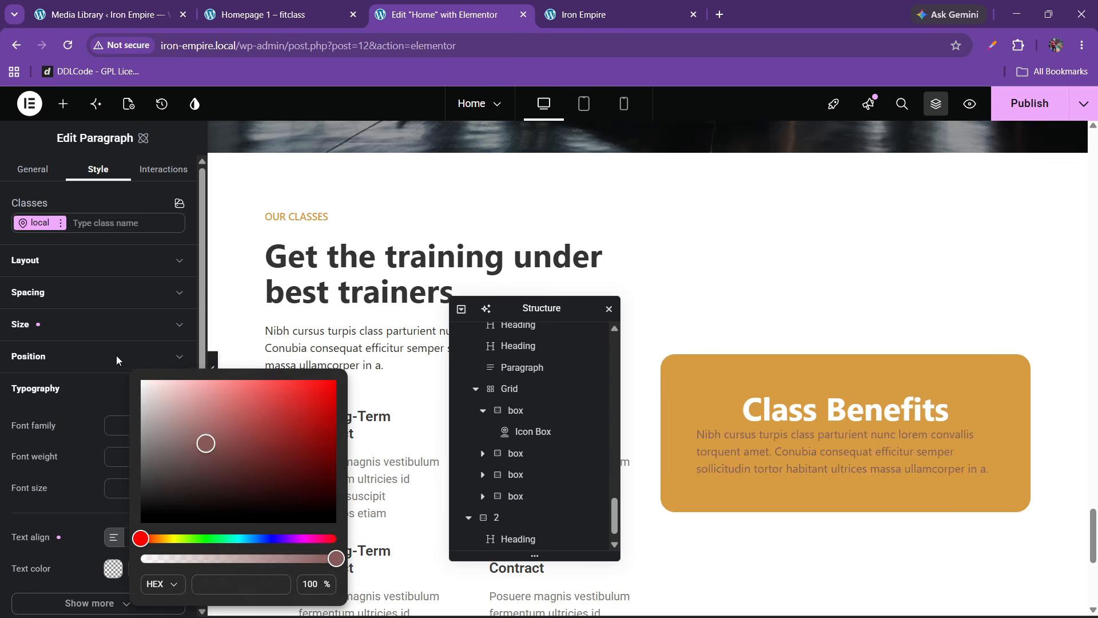
{"action": "left_click", "coordinate": [80, 478]}
{"action": "left_click", "coordinate": [136, 538]}
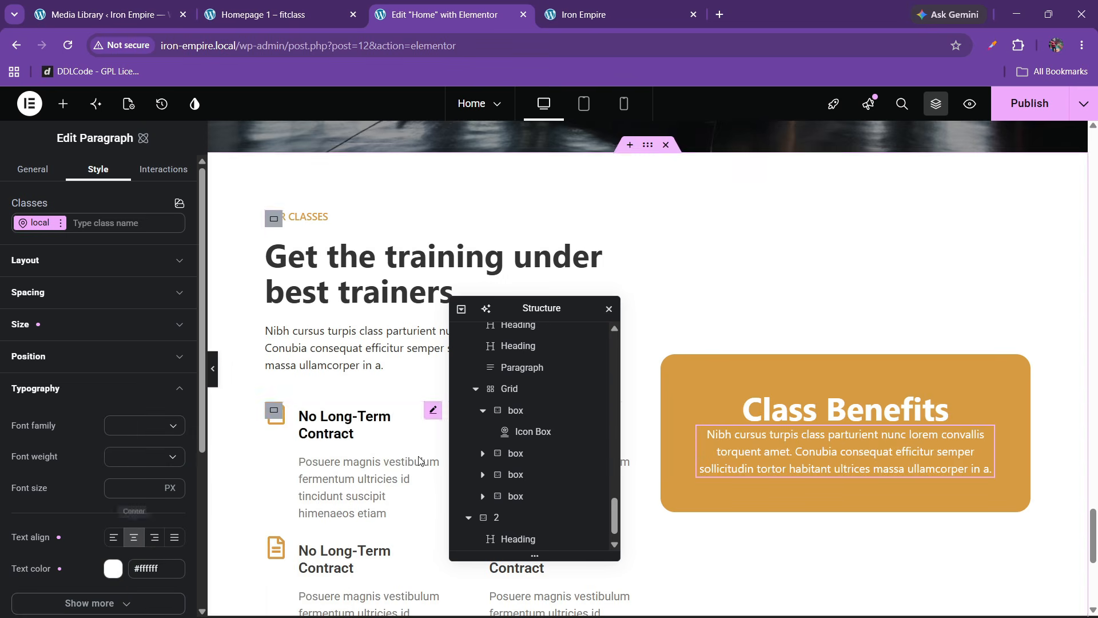
Step: Set the orange container's column and row gaps to 20 px and compare the spacing with the Fitclass panel
{"action": "scroll", "coordinate": [519, 519], "scroll_direction": "down", "scroll_amount": 1}
{"action": "left_click", "coordinate": [496, 496]}
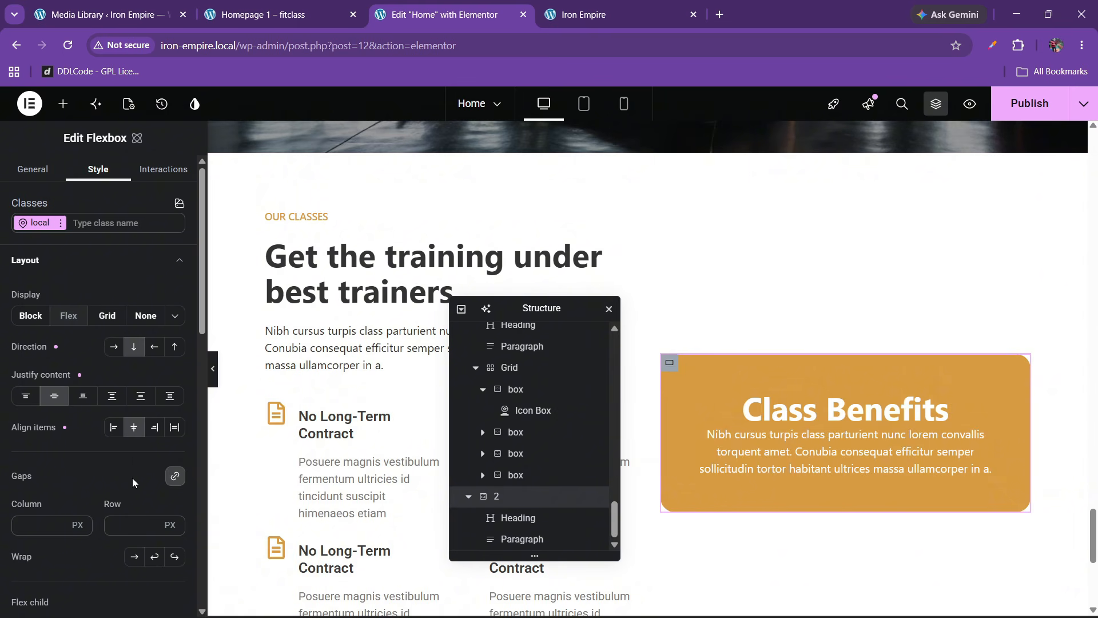
{"action": "left_click", "coordinate": [126, 523]}
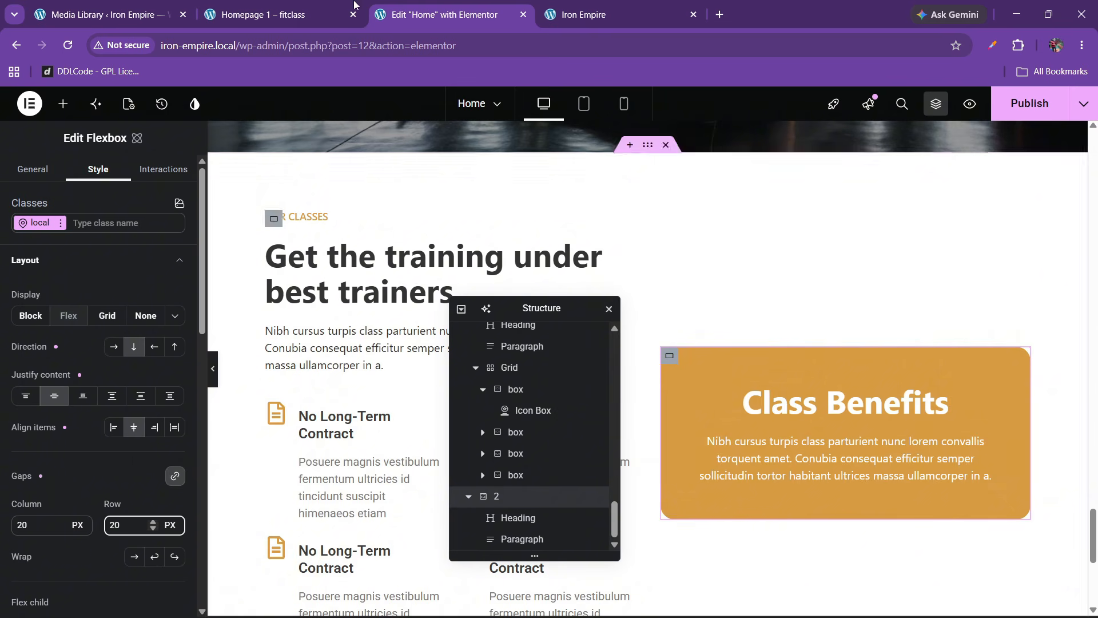
{"action": "left_click", "coordinate": [300, 5]}
{"action": "left_click", "coordinate": [466, 5]}
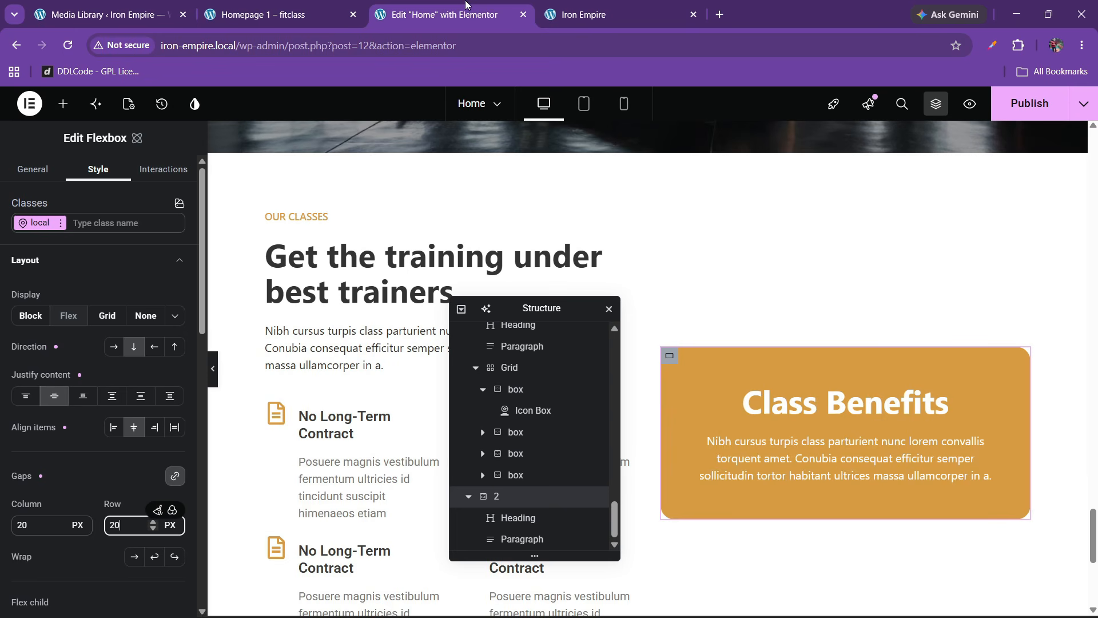
Step: Find the atomic Grid element and add it below the paragraph in the orange container
{"action": "left_click", "coordinate": [63, 103]}
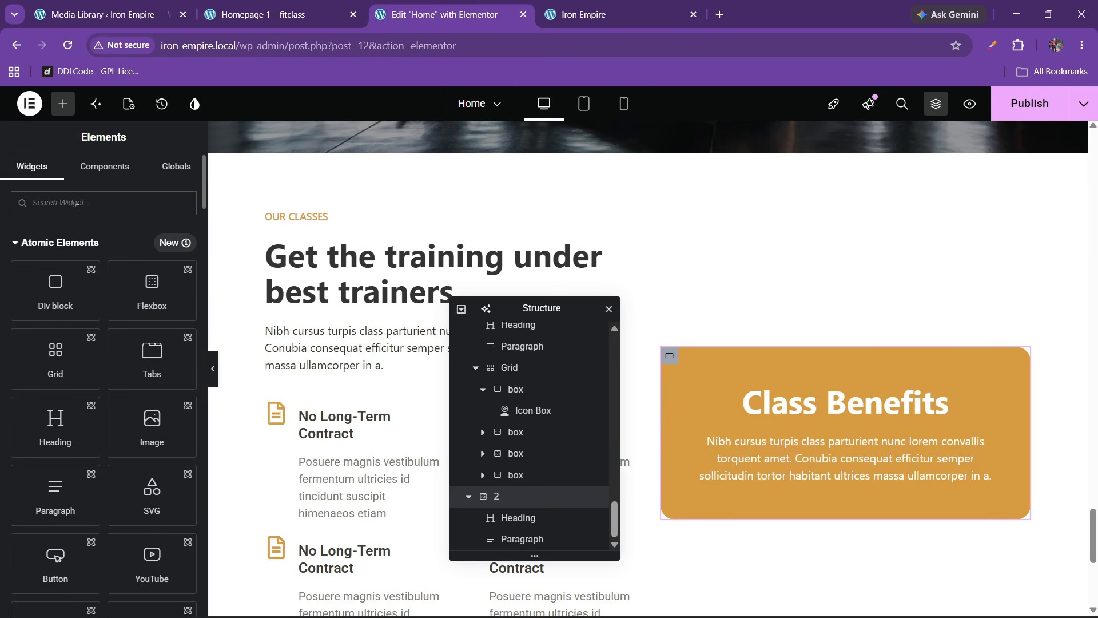
{"action": "left_click", "coordinate": [76, 208]}
{"action": "type", "text": "grid"}
{"action": "left_click_drag", "start_coordinate": [79, 237], "coordinate": [848, 481]}
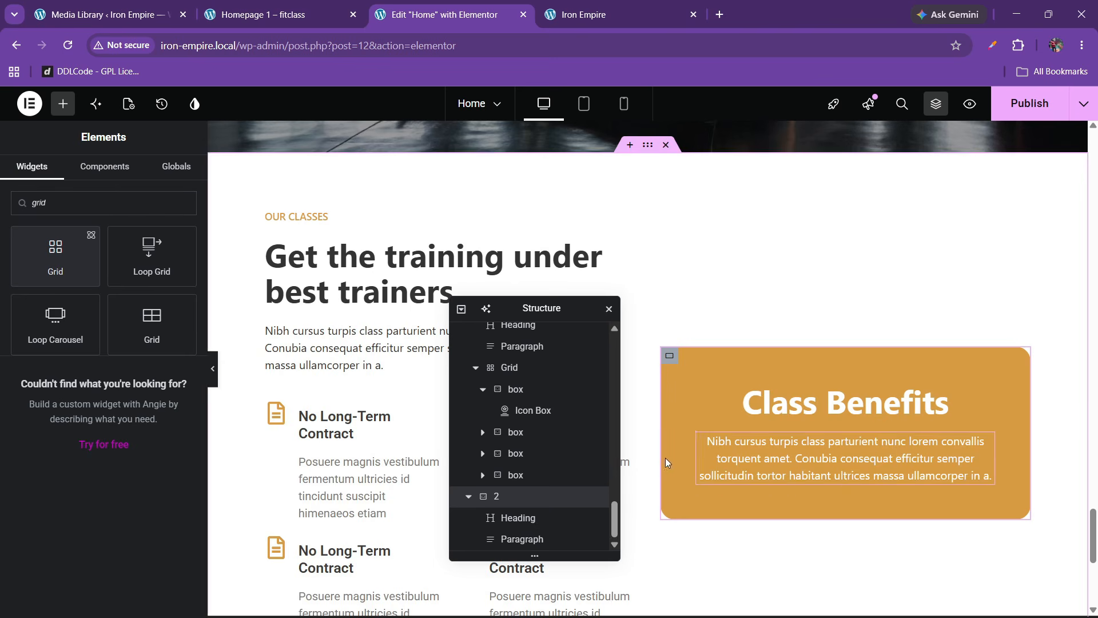
{"action": "left_click_drag", "start_coordinate": [39, 256], "coordinate": [835, 465]}
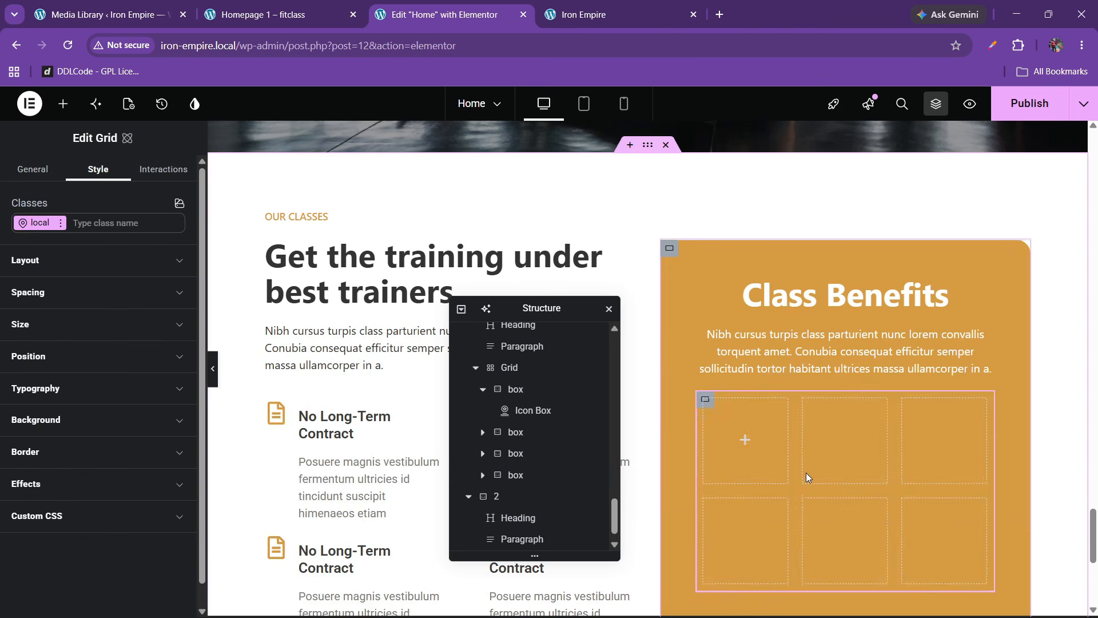
Step: Set the new grid in the orange container to 2 columns and 2 rows, following the Fitclass stat boxes
{"action": "left_click", "coordinate": [307, 4]}
{"action": "left_click", "coordinate": [397, 4]}
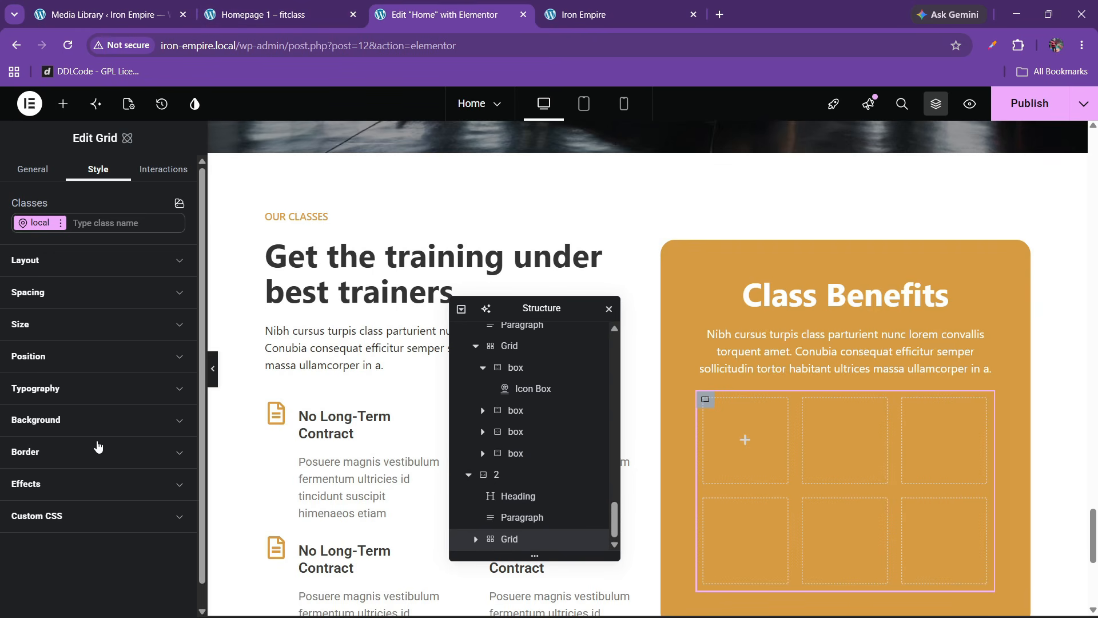
{"action": "left_click", "coordinate": [74, 270]}
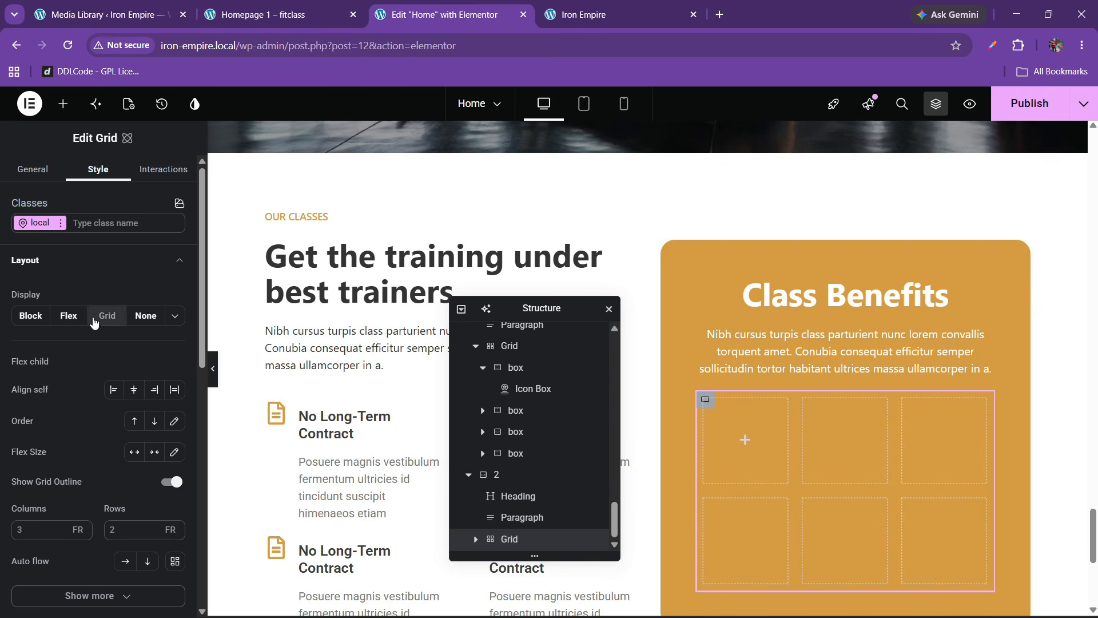
{"action": "left_click", "coordinate": [40, 529]}
{"action": "type", "text": "2"}
{"action": "left_click", "coordinate": [115, 529]}
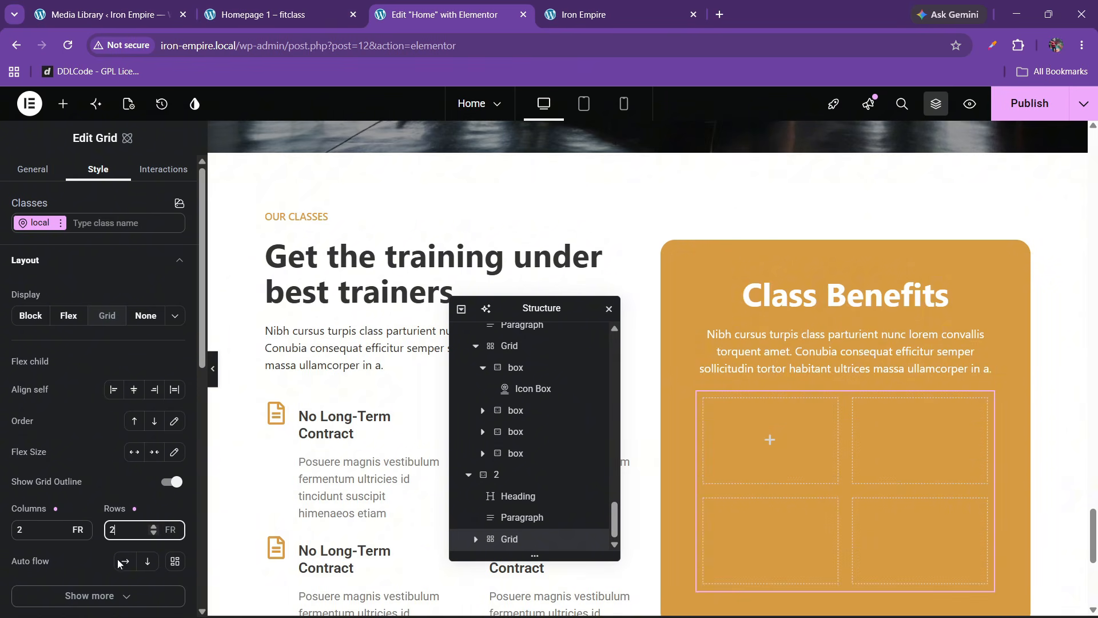
{"action": "type", "text": "2"}
Step: Set the orange container grid's padding to 0 on all sides
{"action": "left_click", "coordinate": [52, 262]}
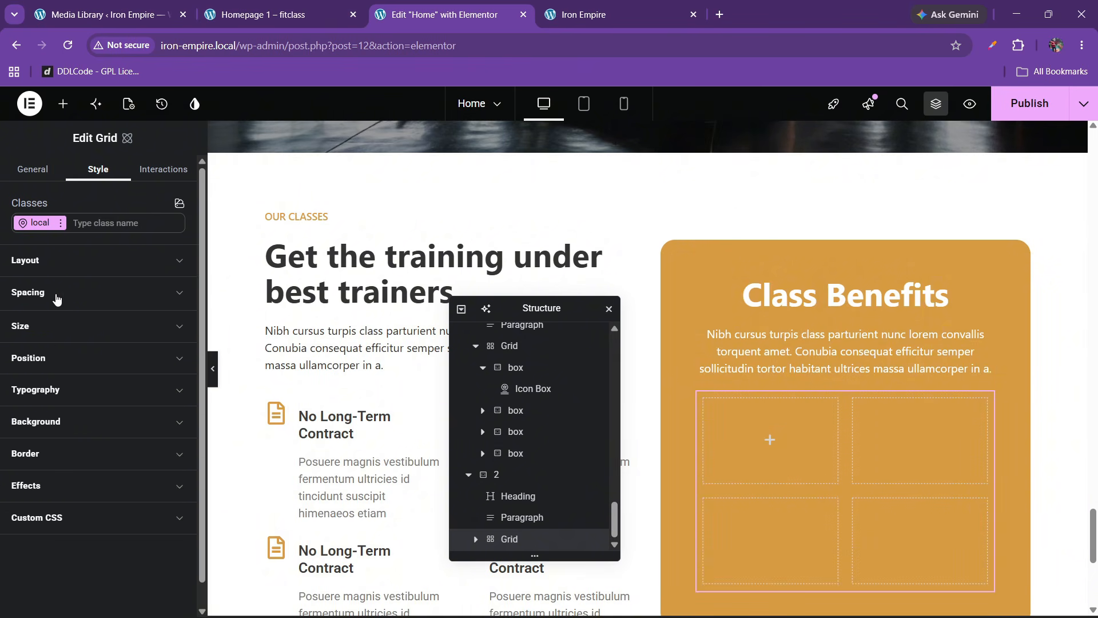
{"action": "left_click", "coordinate": [51, 295]}
{"action": "double_click", "coordinate": [43, 524]}
{"action": "type", "text": "0"}
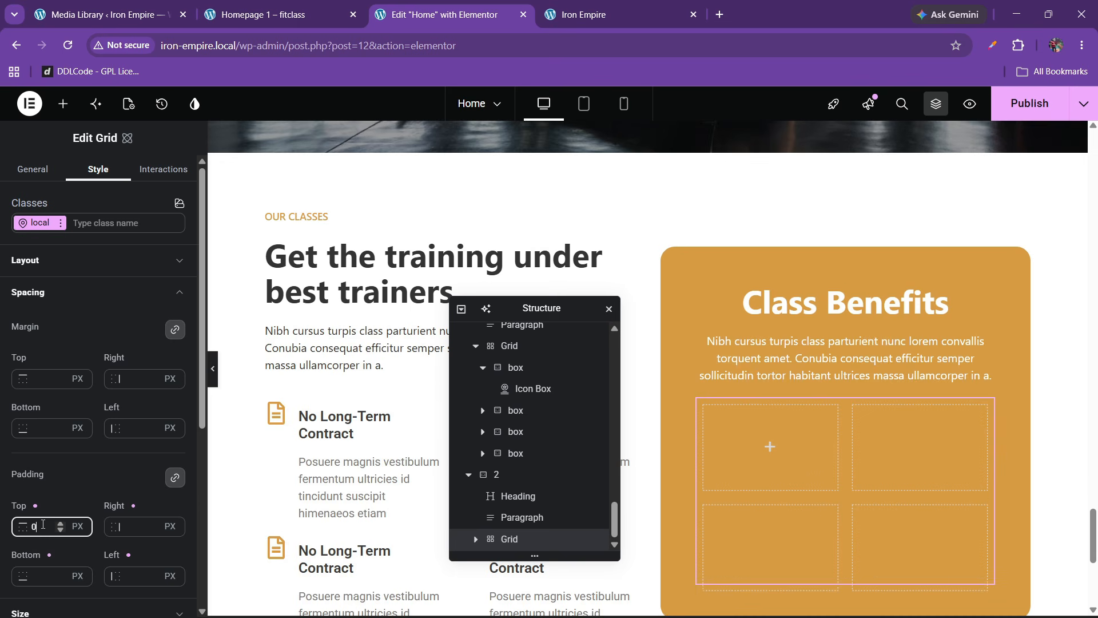
Step: Check the Fitclass stat boxes and add a Flexbox to the first cell of the orange container's grid
{"action": "left_click", "coordinate": [236, 16]}
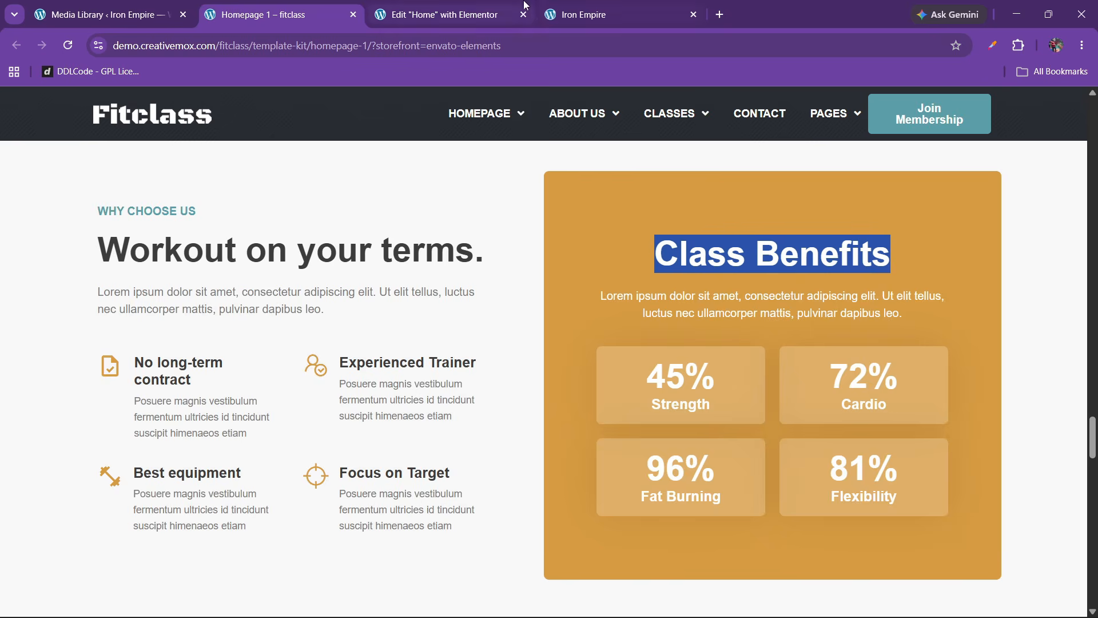
{"action": "left_click", "coordinate": [446, 14]}
{"action": "left_click", "coordinate": [62, 105]}
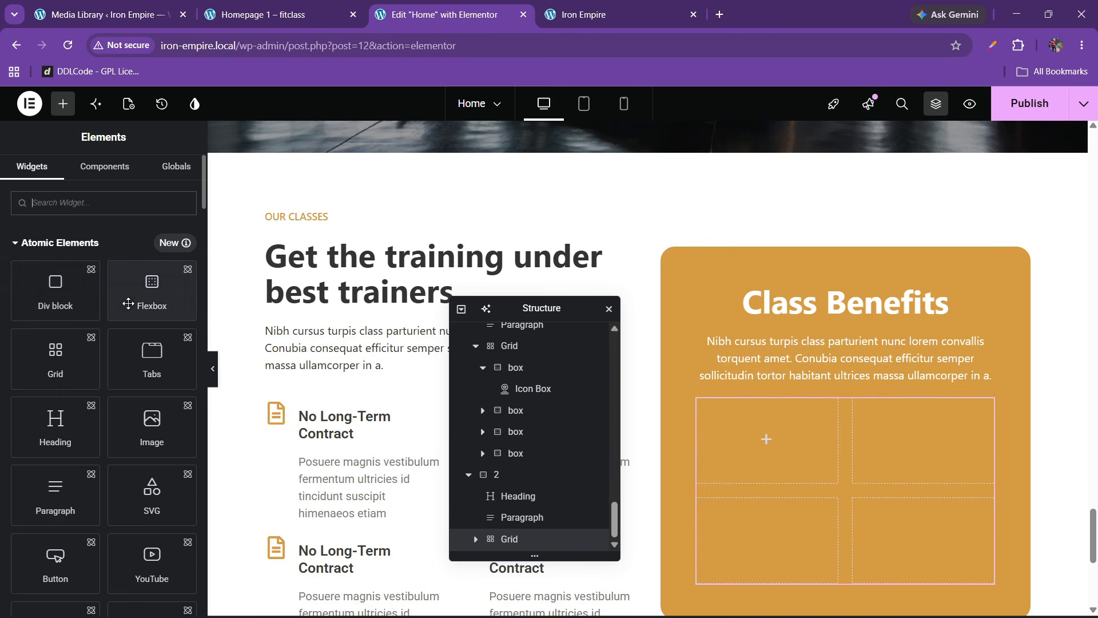
{"action": "left_click_drag", "start_coordinate": [167, 301], "coordinate": [763, 443]}
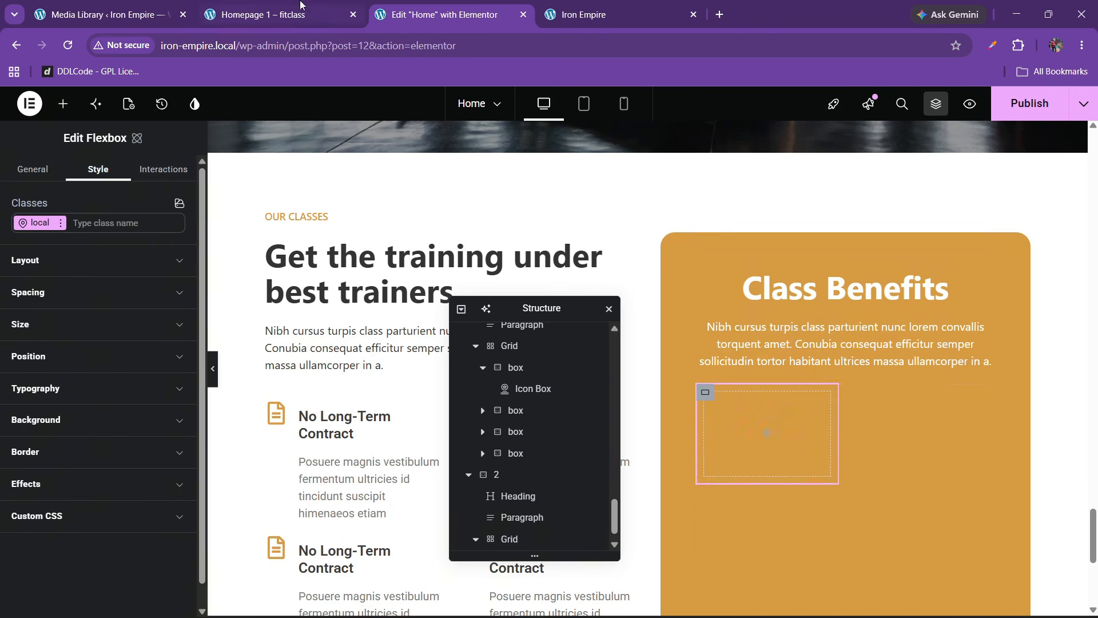
Step: Set the new flexbox to column direction with justify content and align items centered, matching the Fitclass stat boxes
{"action": "left_click", "coordinate": [298, 7]}
{"action": "left_click", "coordinate": [446, 14]}
{"action": "left_click", "coordinate": [63, 269]}
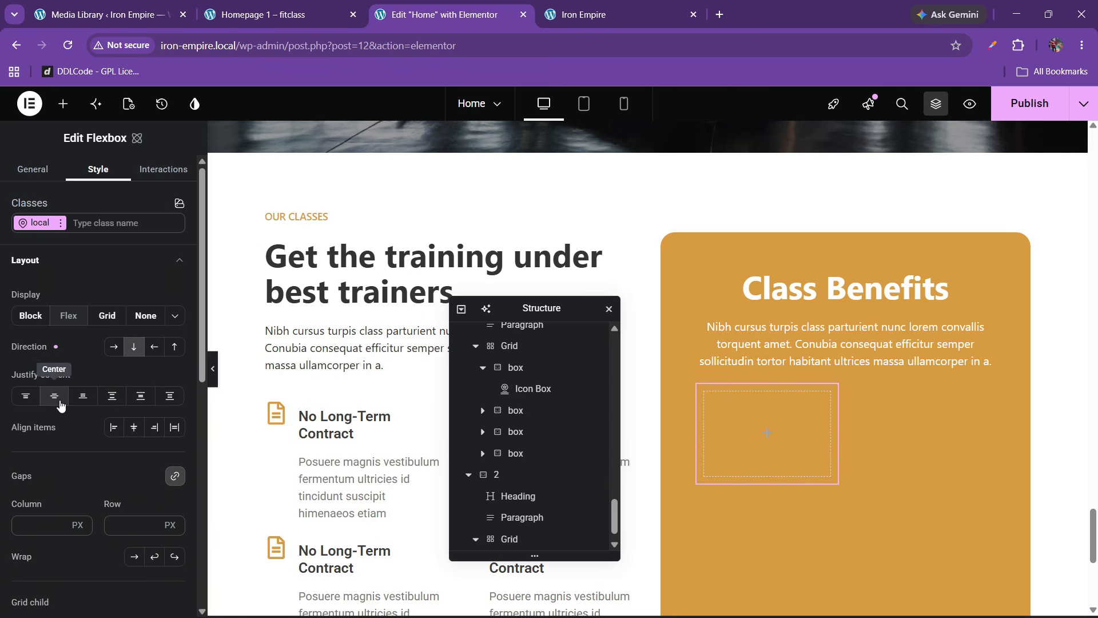
{"action": "left_click", "coordinate": [267, 6]}
{"action": "left_click", "coordinate": [454, 7]}
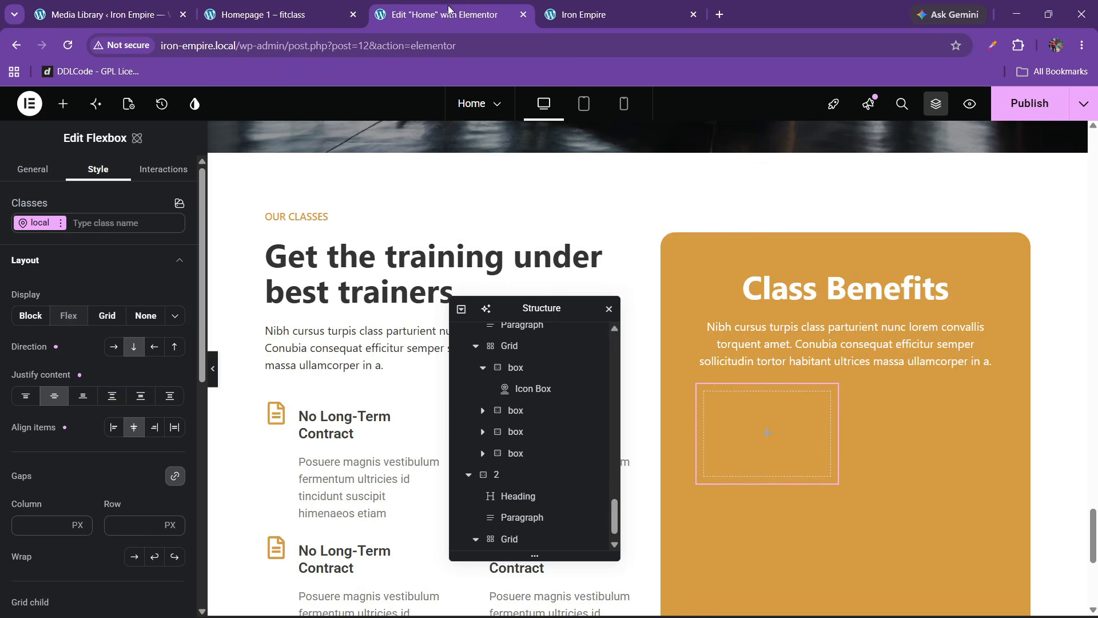
Step: Pick the stat box background color (#DDAE68) from the Fitclass Class Benefits panel with the color picker extension
{"action": "left_click", "coordinate": [297, 11]}
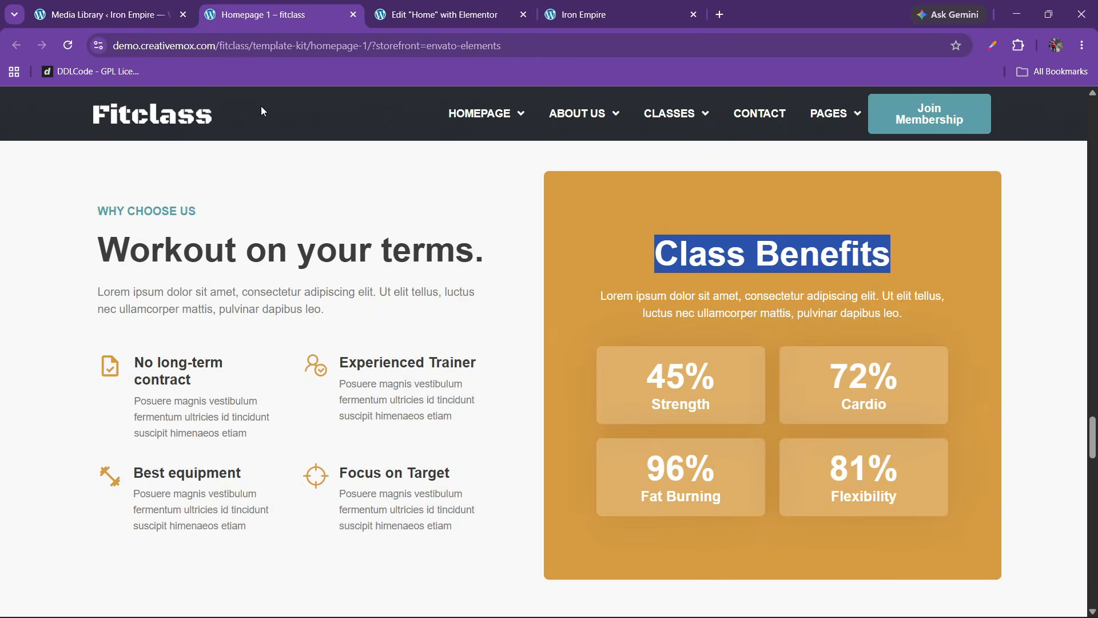
{"action": "left_click", "coordinate": [984, 47]}
{"action": "left_click", "coordinate": [858, 117]}
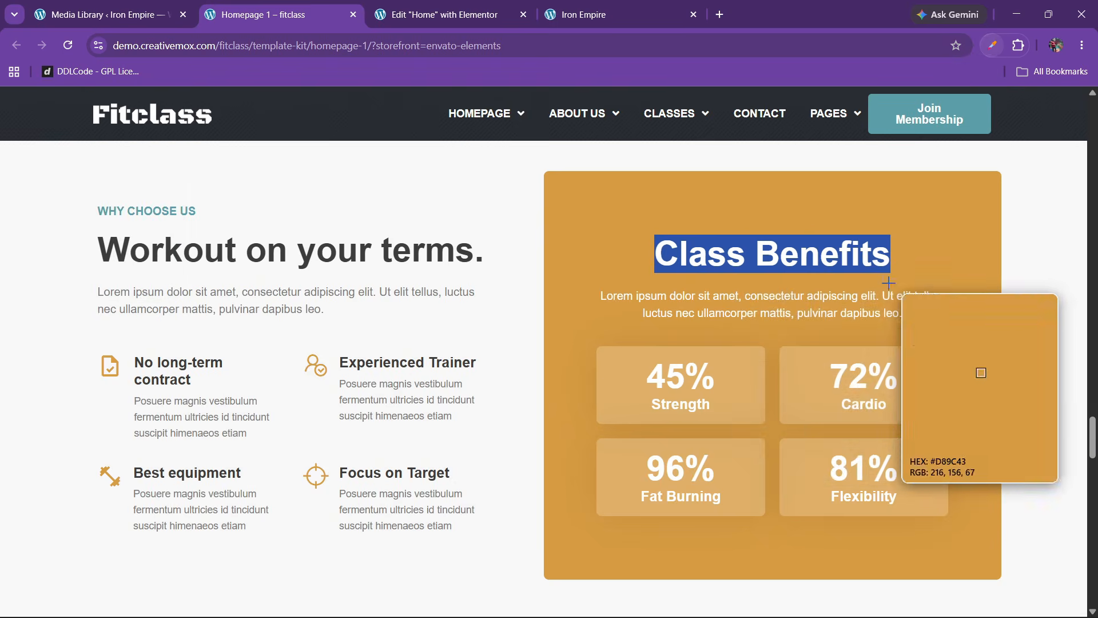
{"action": "left_click", "coordinate": [785, 356]}
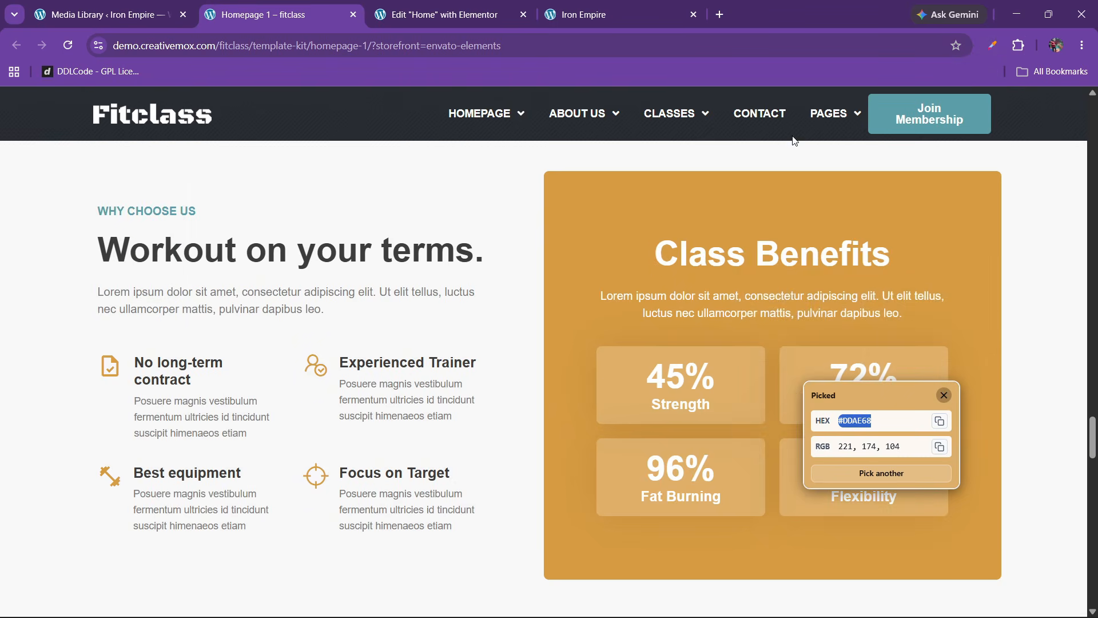
Step: Return to the Elementor editor and rename the flexbox inside the orange container's grid to "box"
{"action": "left_click", "coordinate": [441, 14]}
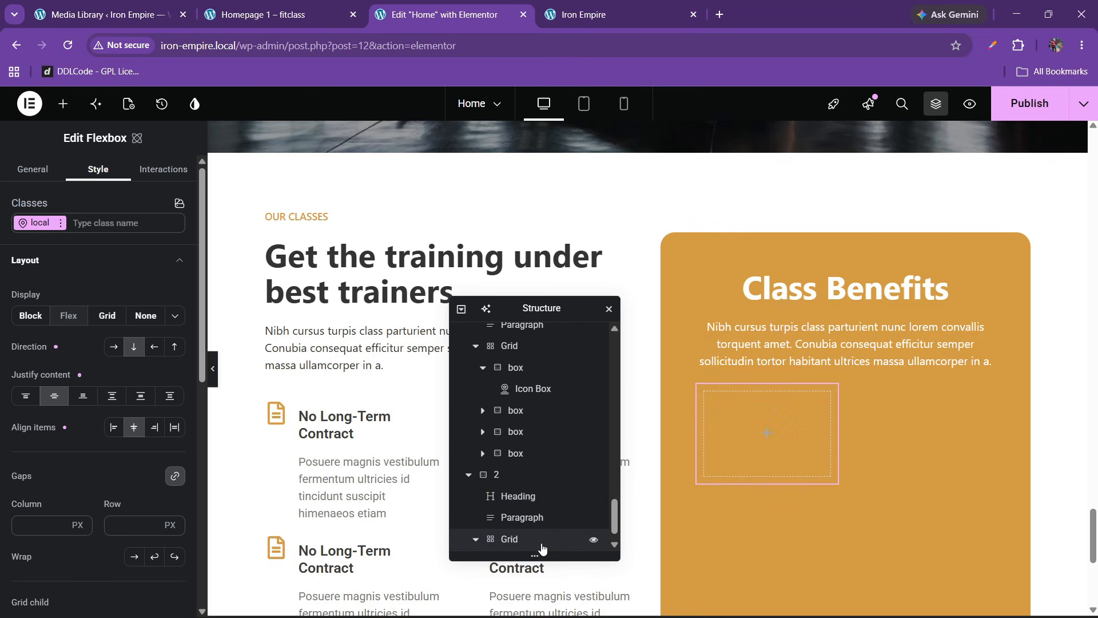
{"action": "scroll", "coordinate": [541, 548], "scroll_direction": "down", "scroll_amount": 1}
{"action": "double_click", "coordinate": [537, 540]}
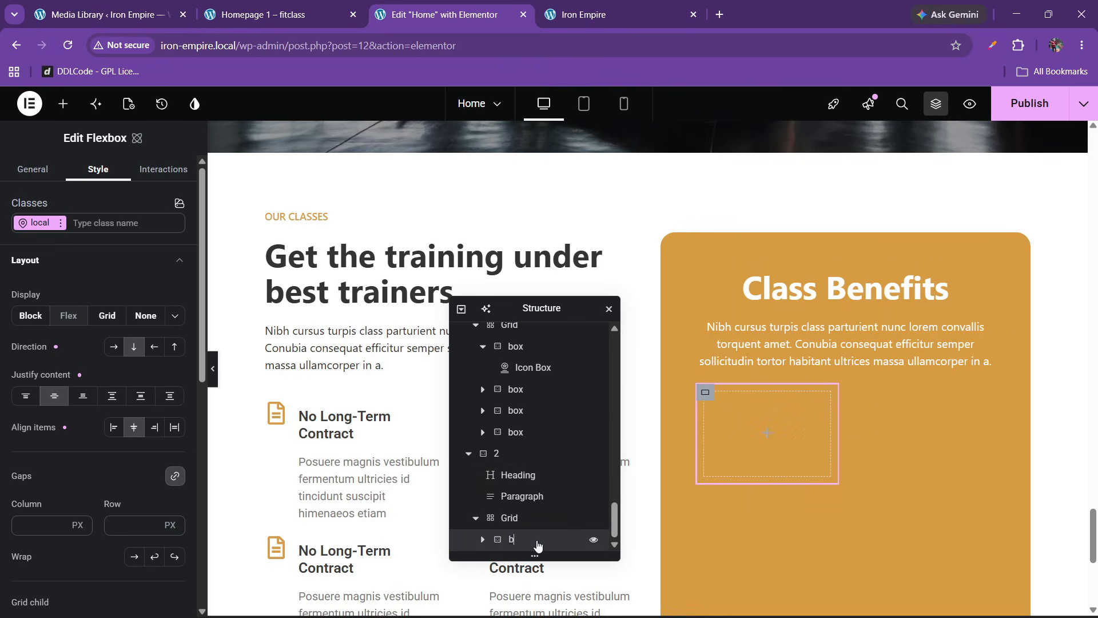
Step: Set the background color of the box flexbox in the orange container's grid to #DDAE68
{"action": "left_click", "coordinate": [66, 266]}
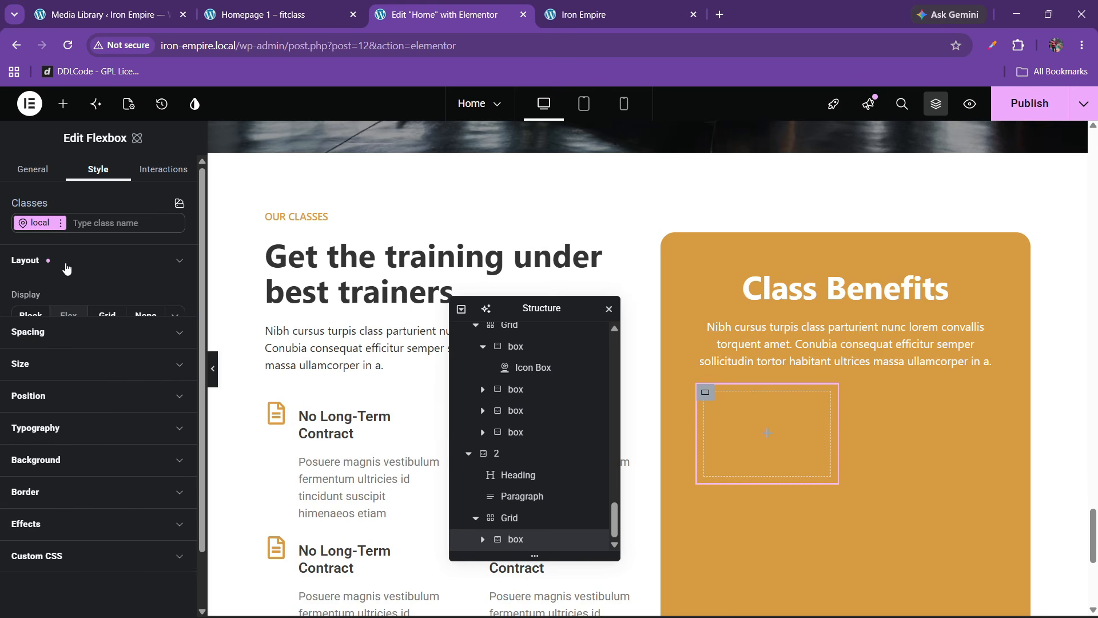
{"action": "left_click", "coordinate": [67, 424]}
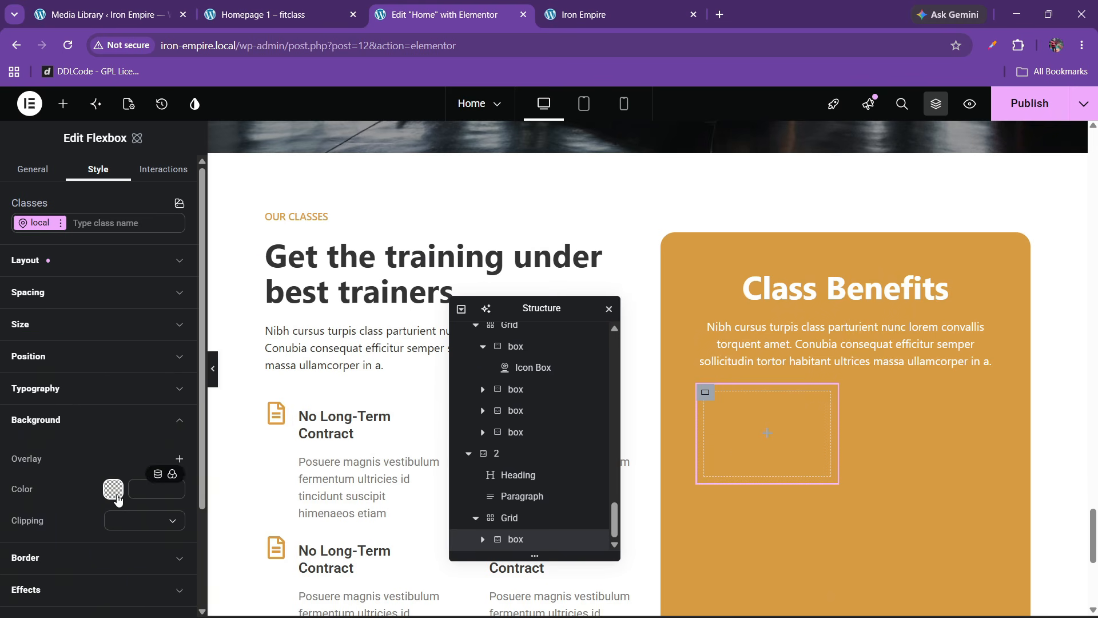
{"action": "left_click", "coordinate": [112, 489]}
{"action": "left_click", "coordinate": [160, 491]}
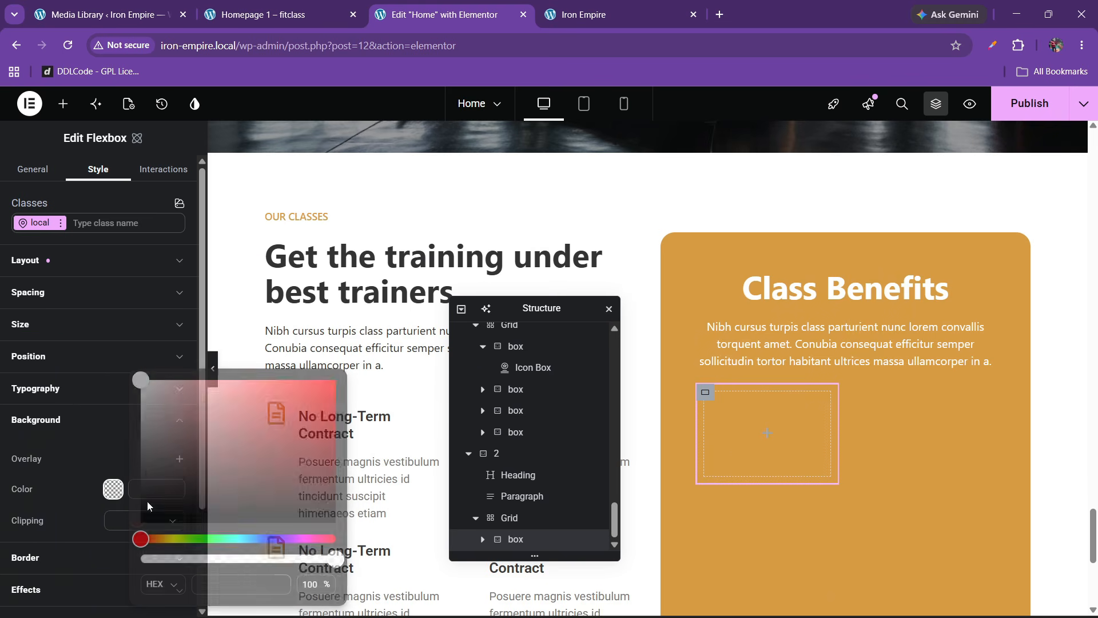
{"action": "left_click", "coordinate": [112, 493]}
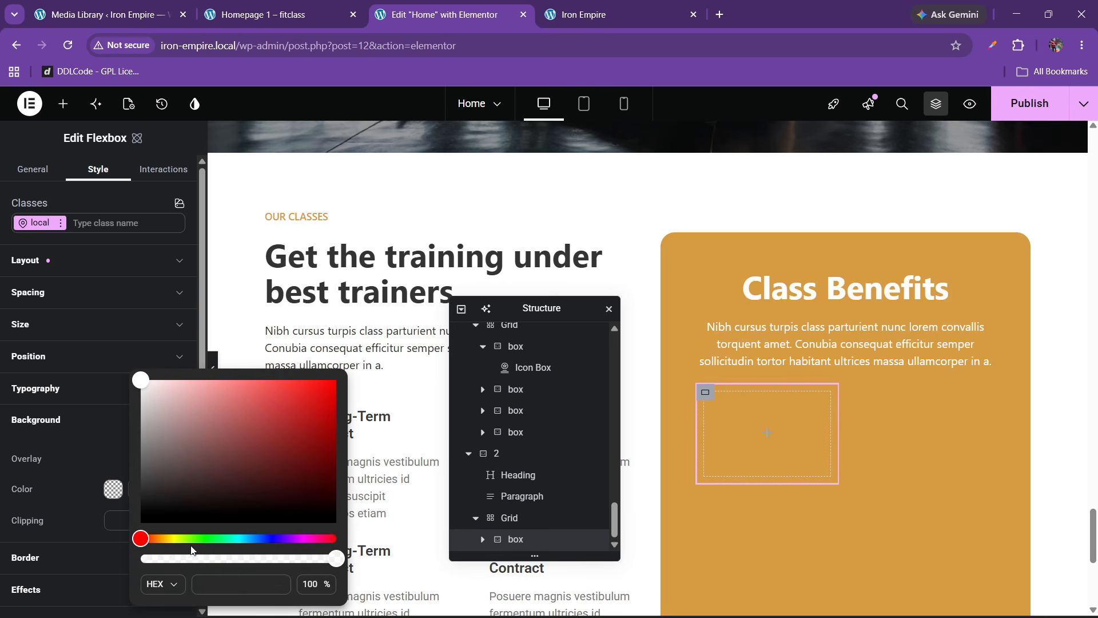
{"action": "type", "text": "#DDAE68"}
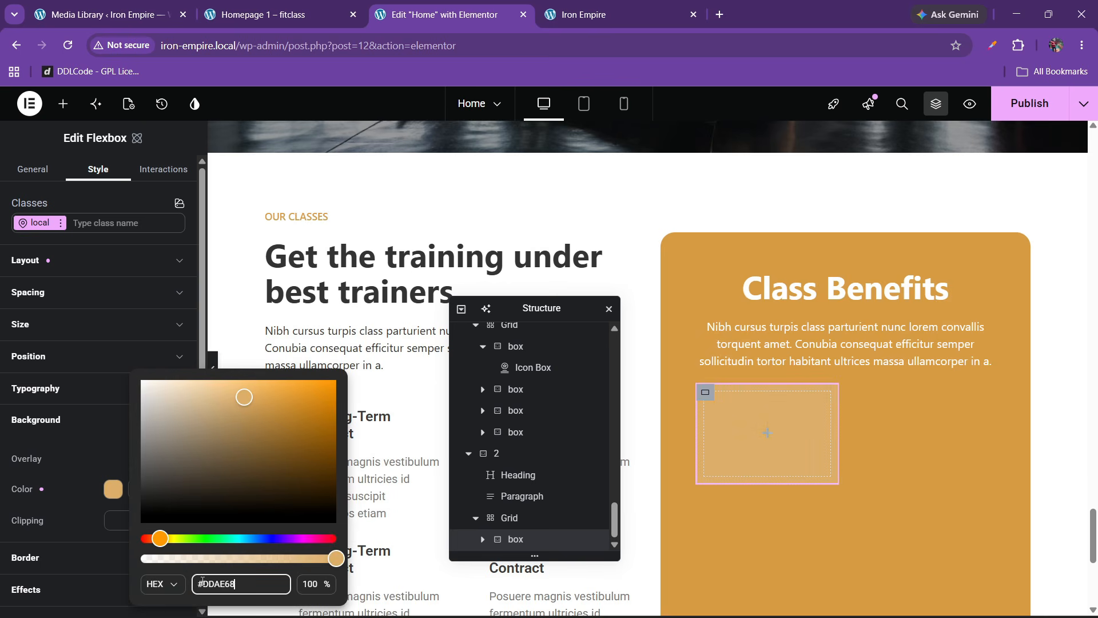
{"action": "left_click", "coordinate": [92, 455]}
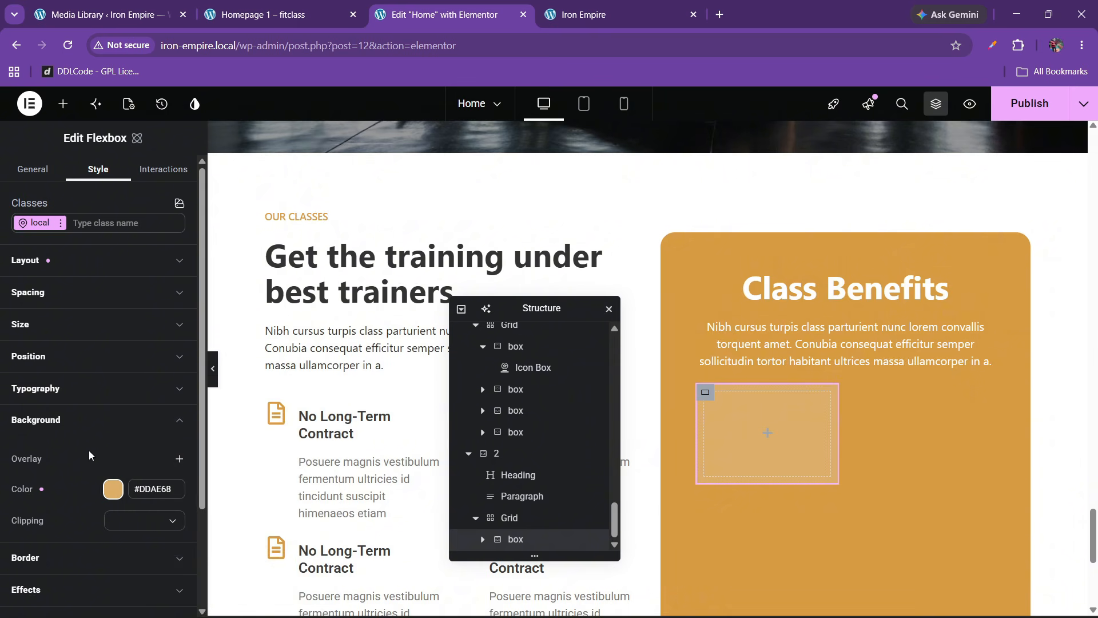
{"action": "left_click", "coordinate": [66, 423]}
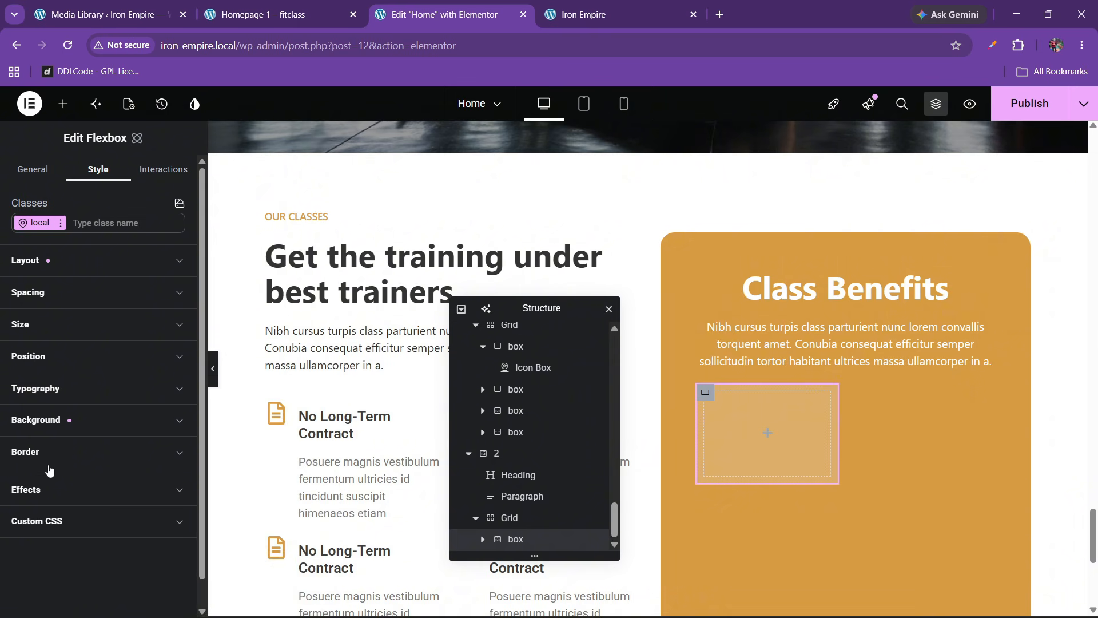
Step: Set the stat box's border radius to 10 px, checking its corners against the Fitclass stat boxes
{"action": "left_click", "coordinate": [55, 461]}
{"action": "scroll", "coordinate": [68, 526], "scroll_direction": "down", "scroll_amount": 1}
{"action": "left_click", "coordinate": [111, 518]}
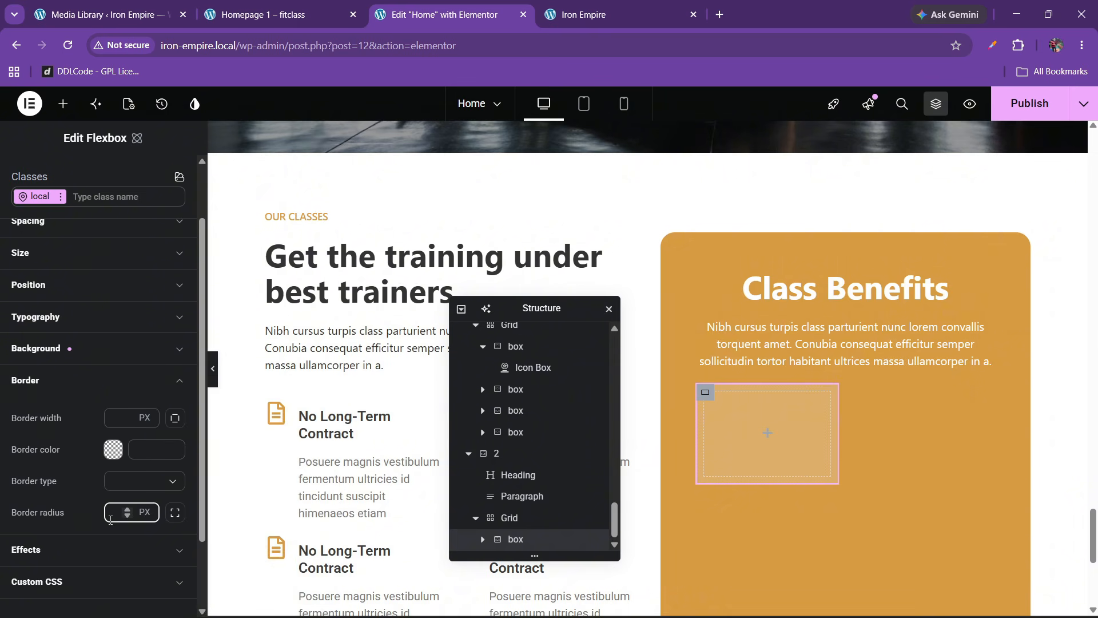
{"action": "left_click", "coordinate": [307, 4]}
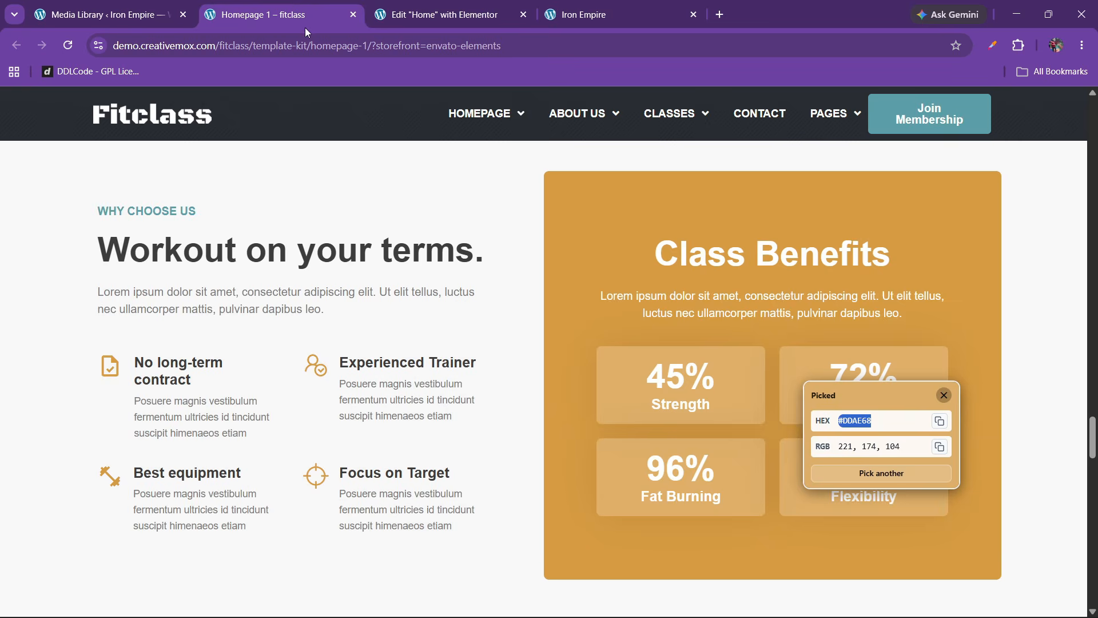
{"action": "left_click", "coordinate": [449, 8]}
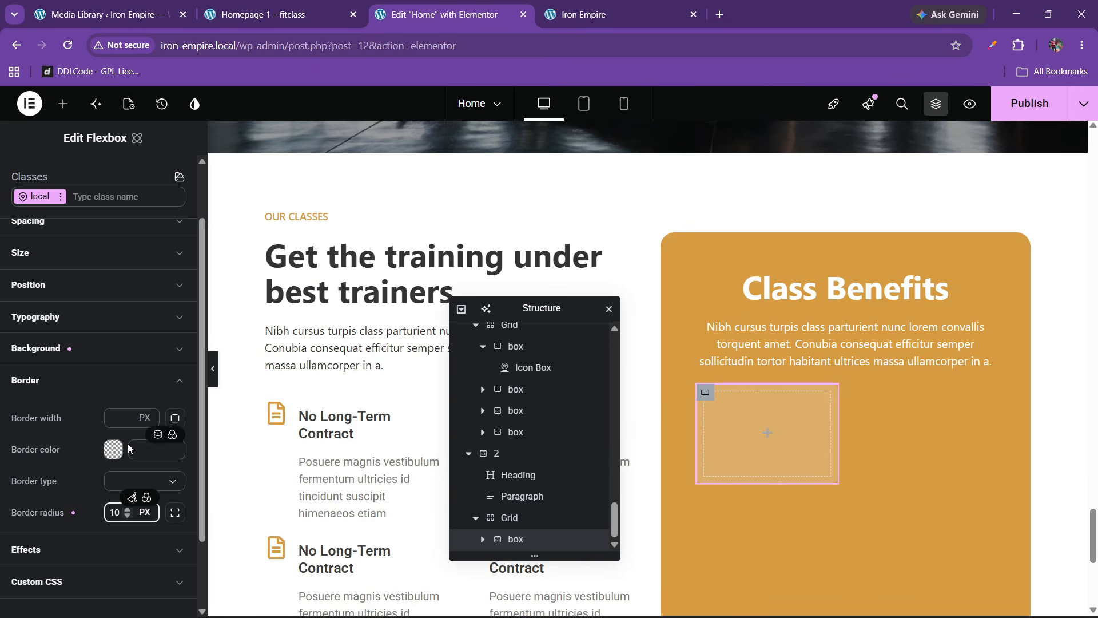
Step: Set the stat box's padding to 20 px on all sides
{"action": "scroll", "coordinate": [47, 244], "scroll_direction": "up", "scroll_amount": 3}
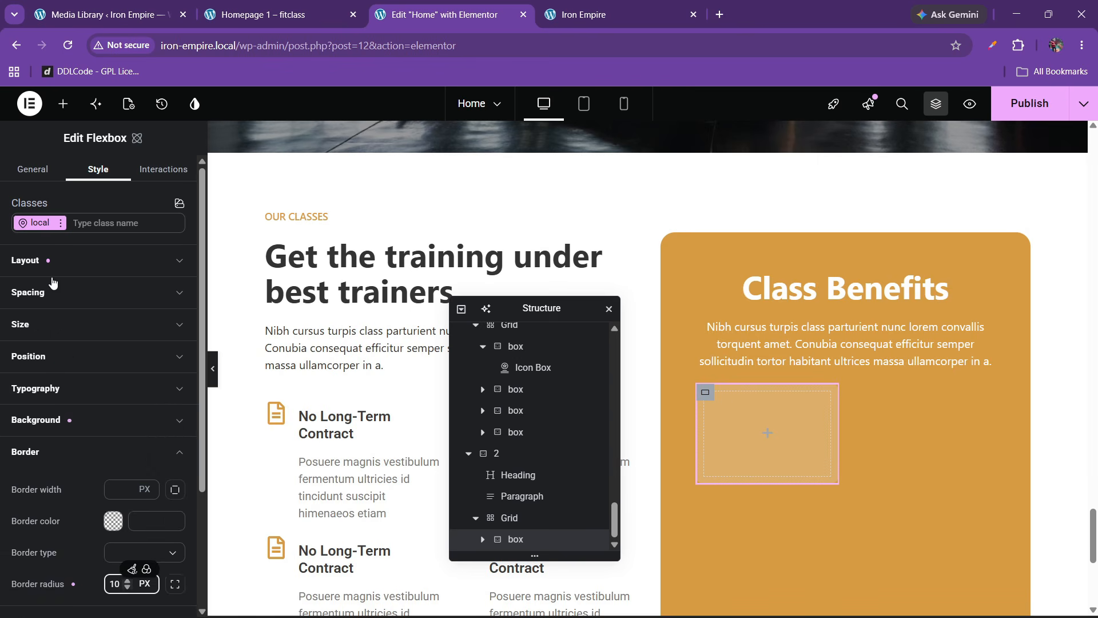
{"action": "left_click", "coordinate": [48, 289]}
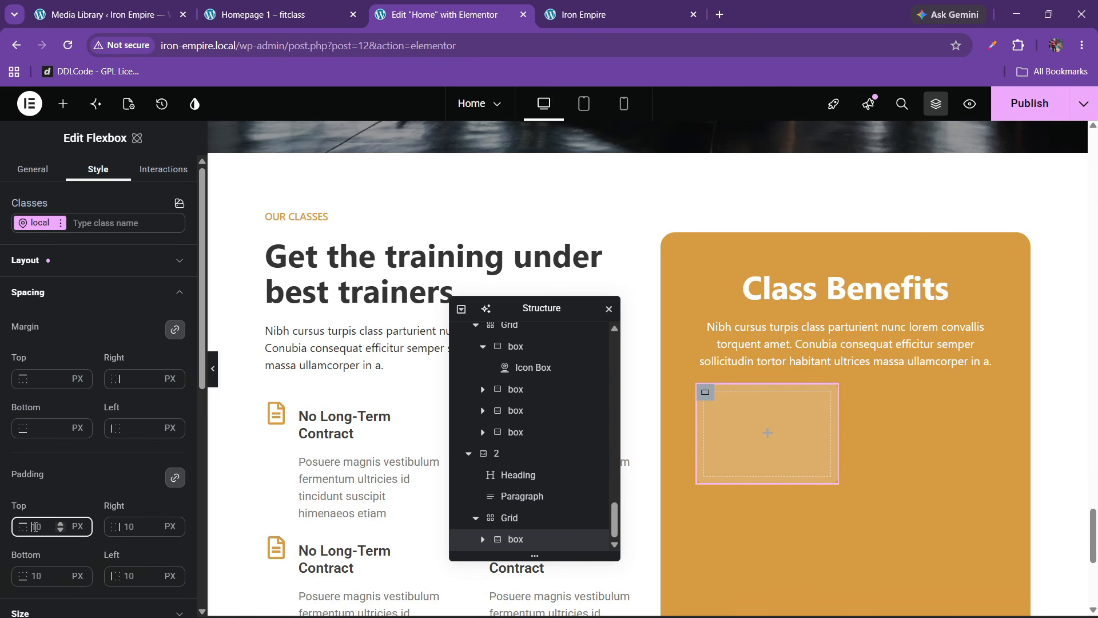
{"action": "type", "text": "20"}
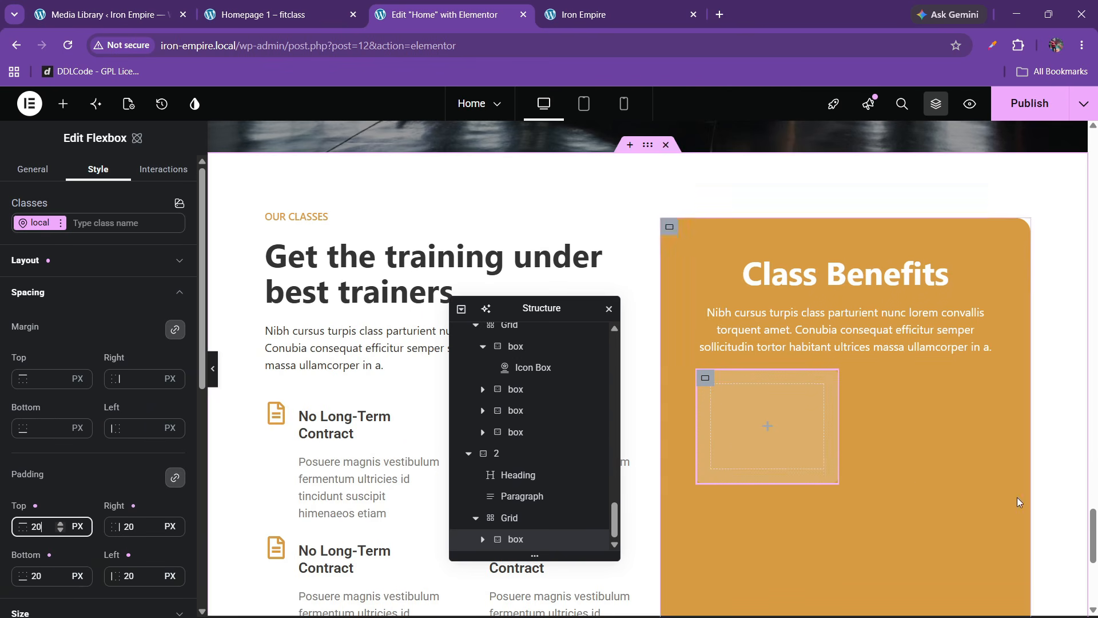
Step: Copy the "Years of experience" counter from the coach section and paste it into the Class Benefits stat box
{"action": "scroll", "coordinate": [1075, 515], "scroll_direction": "up", "scroll_amount": 10}
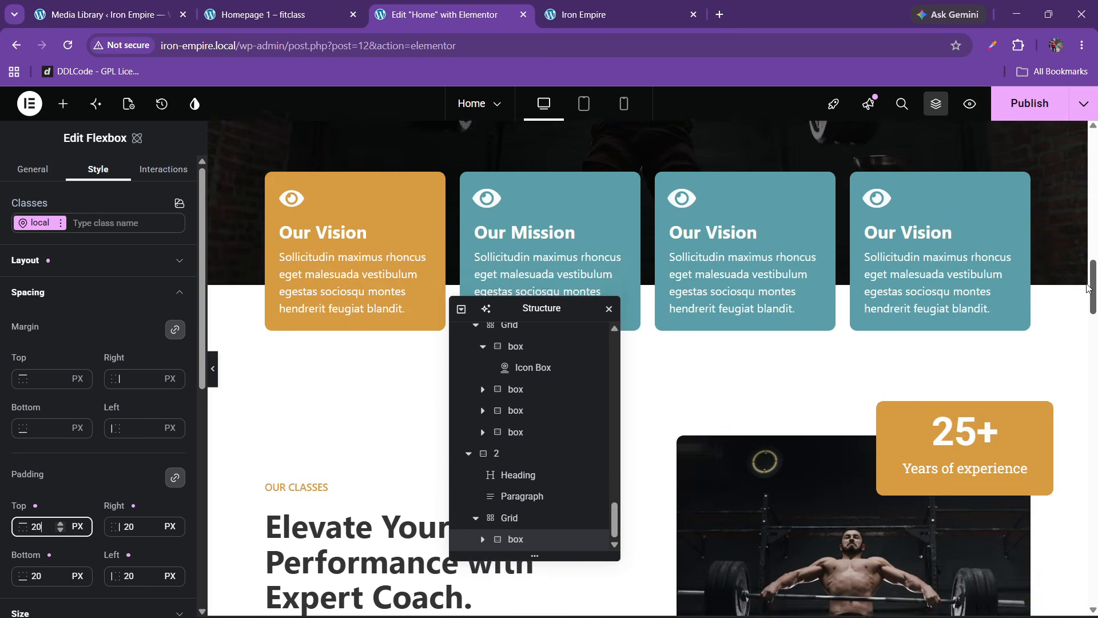
{"action": "right_click", "coordinate": [993, 447]}
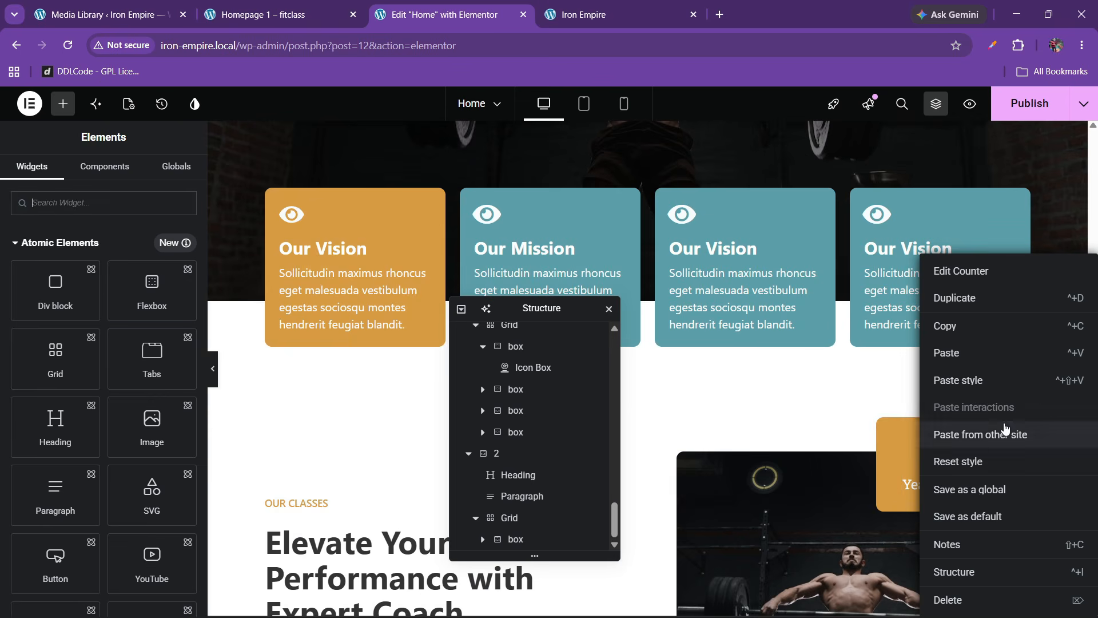
{"action": "left_click", "coordinate": [949, 327]}
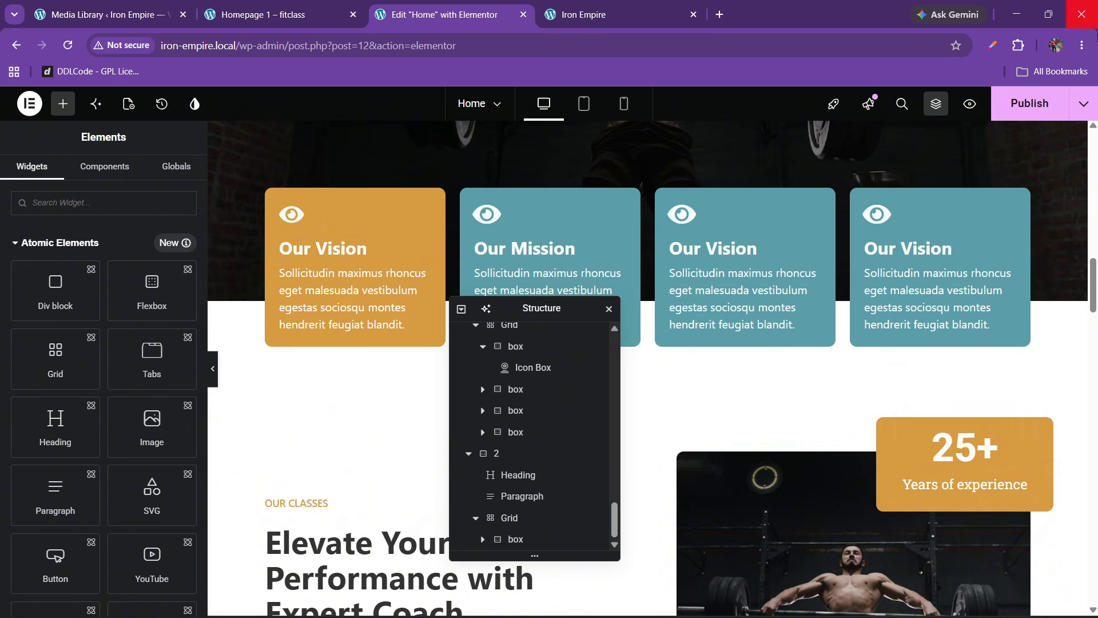
{"action": "left_click_drag", "start_coordinate": [1095, 309], "coordinate": [1091, 550]}
{"action": "right_click", "coordinate": [763, 502]}
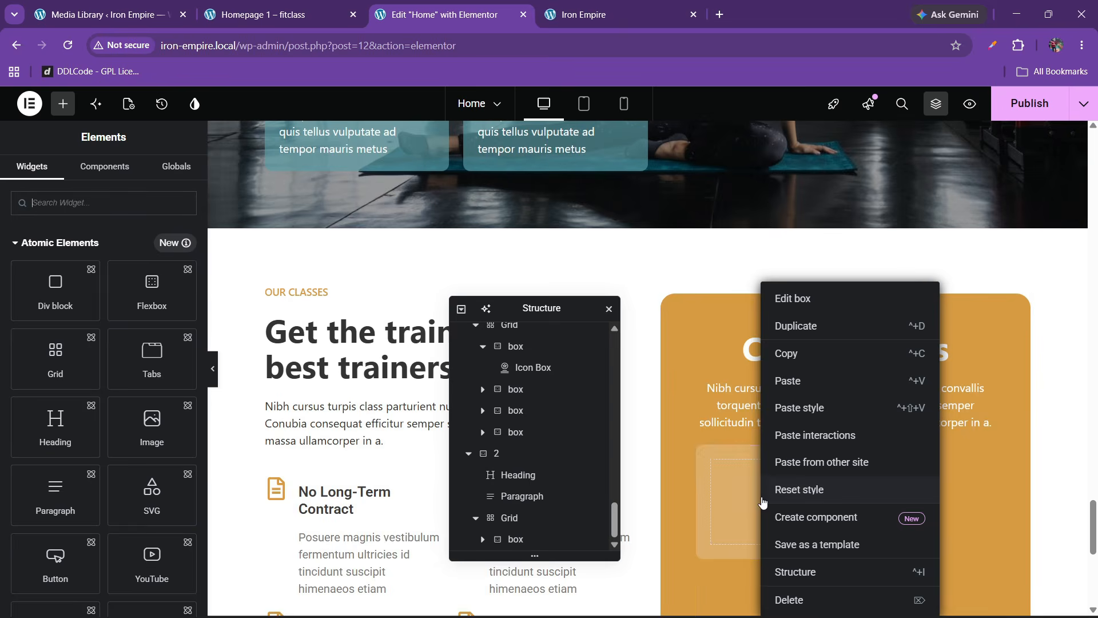
{"action": "left_click", "coordinate": [787, 378]}
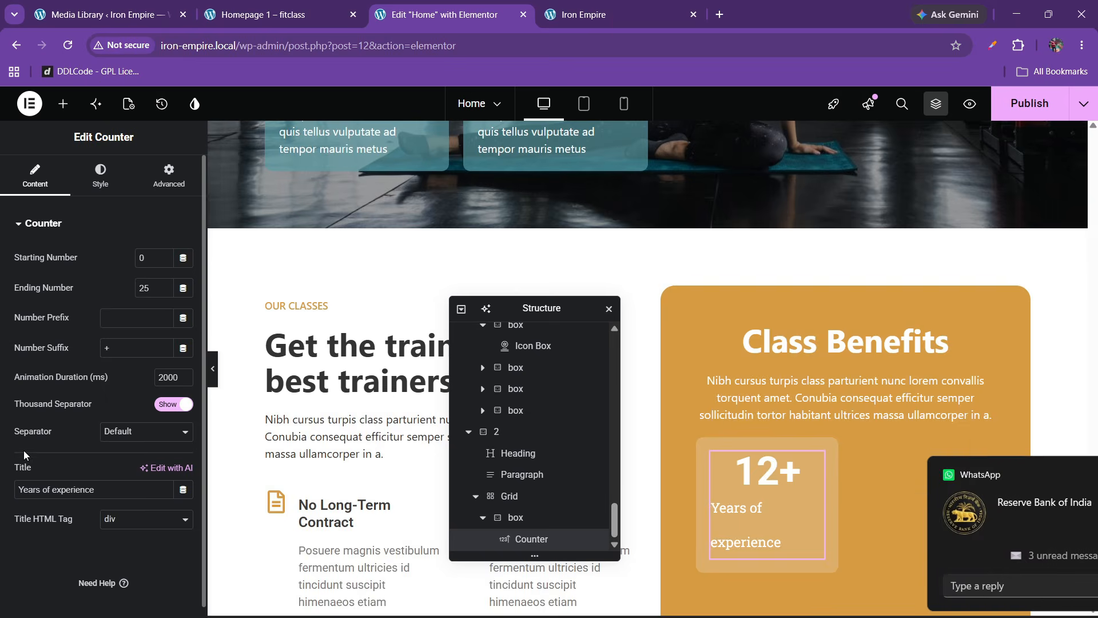
Step: Check the first Fitclass stat and set the pasted counter's ending number to 45 with the suffix %
{"action": "left_click", "coordinate": [103, 12]}
{"action": "left_click", "coordinate": [275, 8]}
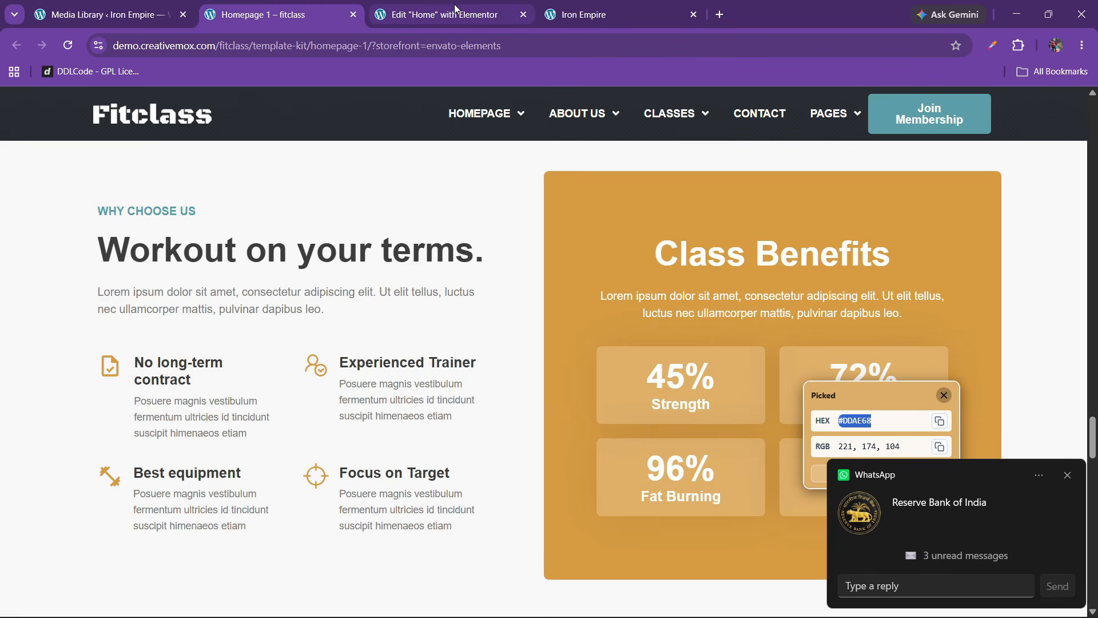
{"action": "left_click", "coordinate": [456, 9]}
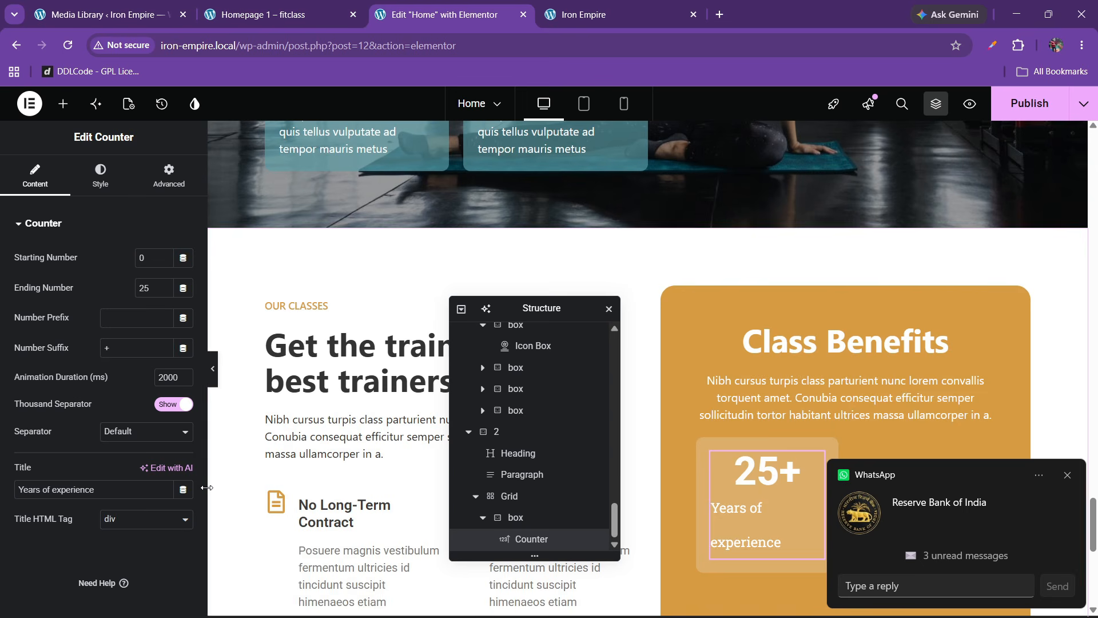
{"action": "type", "text": "45"}
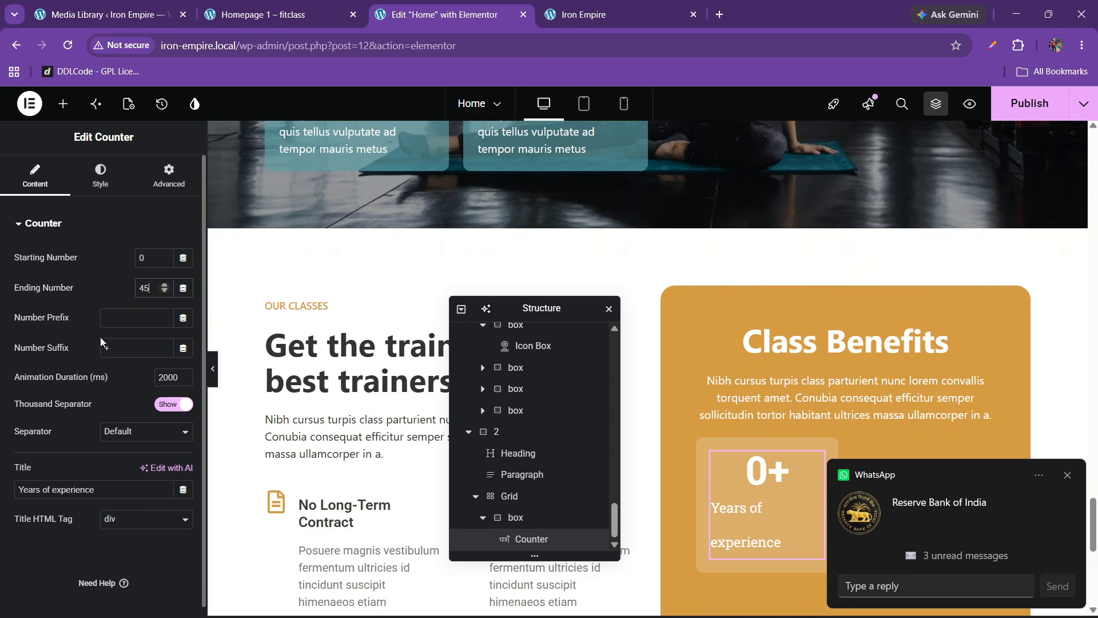
{"action": "key", "text": "Tab"}
{"action": "key", "text": "Tab"}
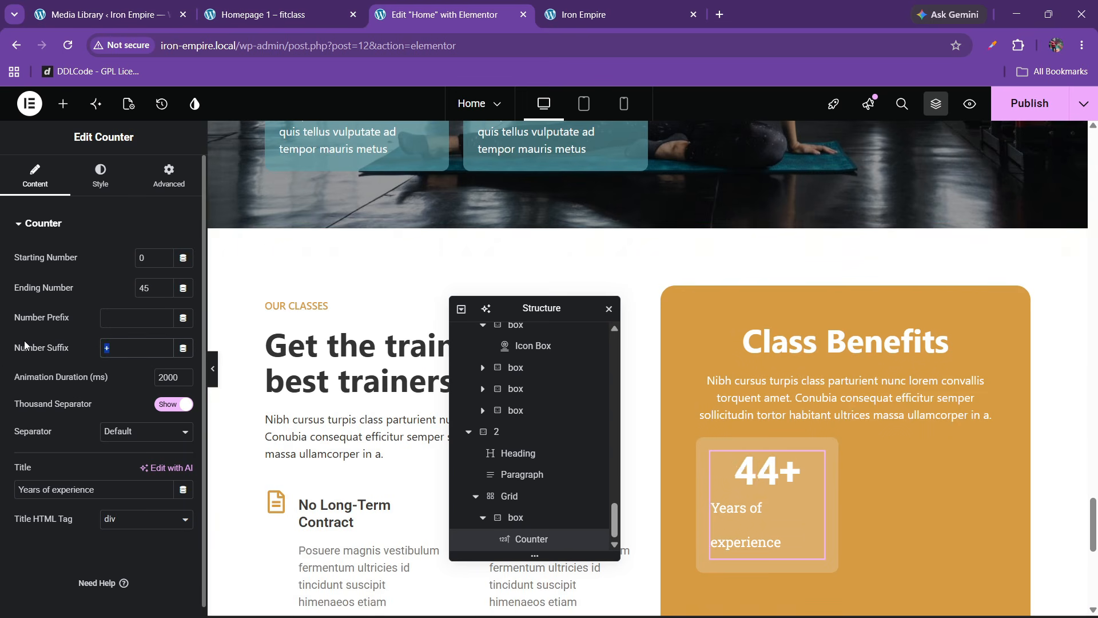
{"action": "type", "text": "%"}
Step: Replace the counter's title with "Strength", copied from the first Fitclass stat box
{"action": "left_click_drag", "start_coordinate": [114, 490], "coordinate": [2, 496]}
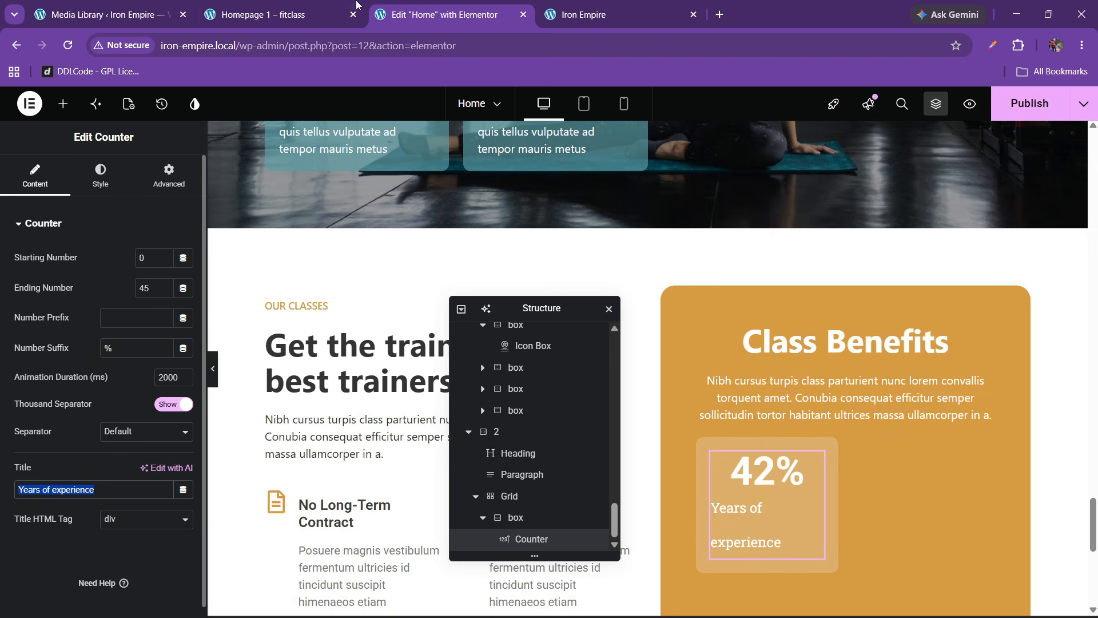
{"action": "left_click", "coordinate": [278, 14]}
{"action": "left_click", "coordinate": [743, 416]}
{"action": "double_click", "coordinate": [692, 405]}
{"action": "key", "text": "ctrl+c"}
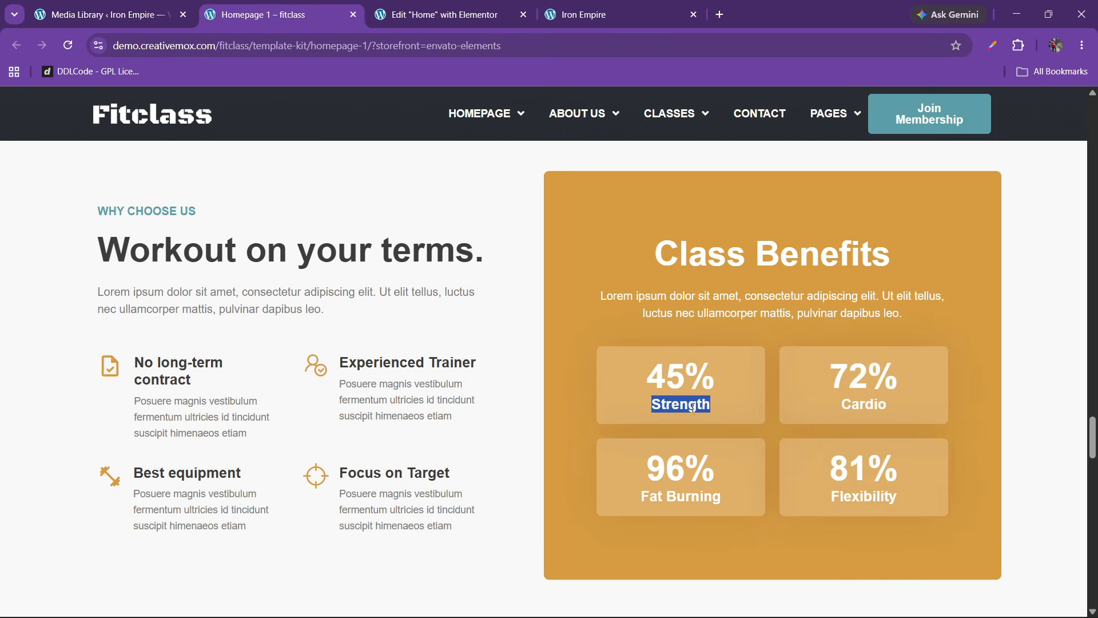
{"action": "left_click", "coordinate": [440, 14]}
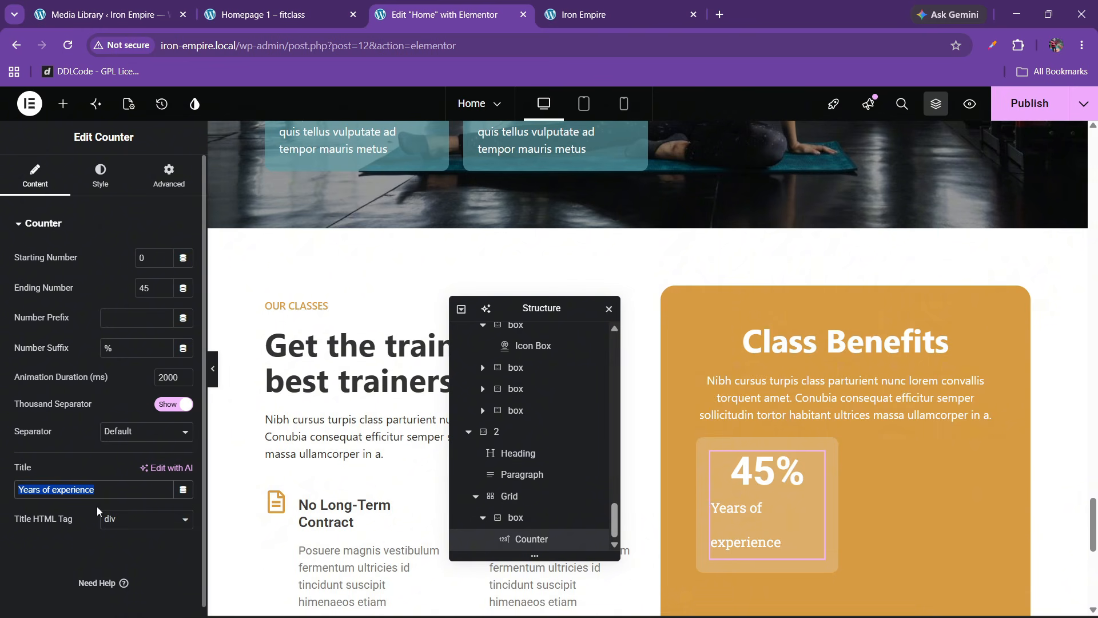
{"action": "key", "text": "ctrl+v"}
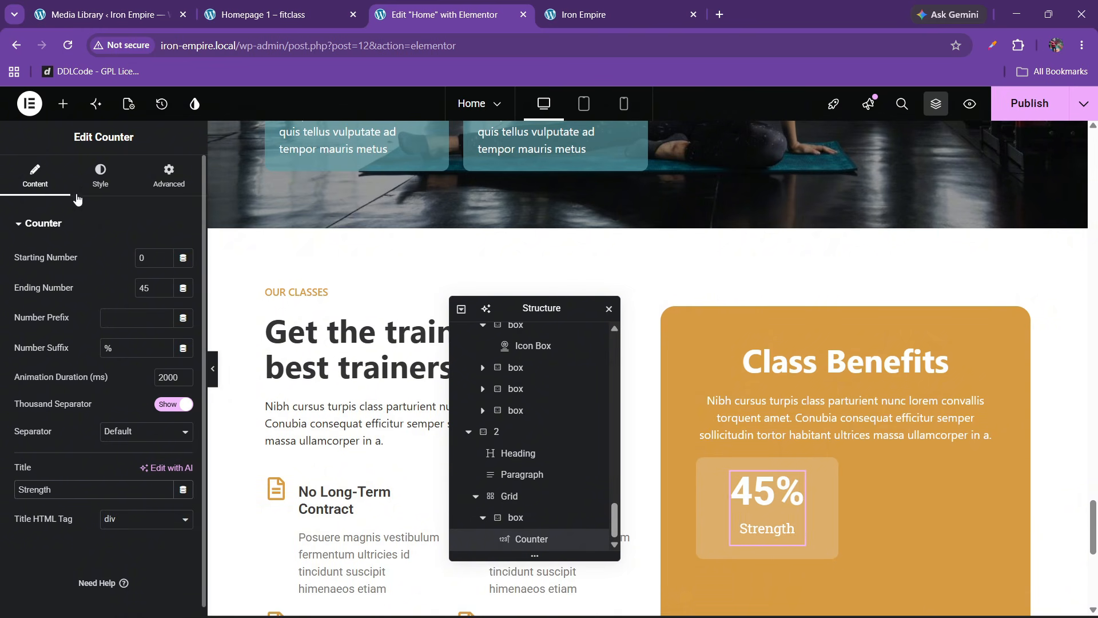
Step: Reduce the counter number's font size to 45 px
{"action": "left_click", "coordinate": [91, 178]}
{"action": "left_click", "coordinate": [155, 482]}
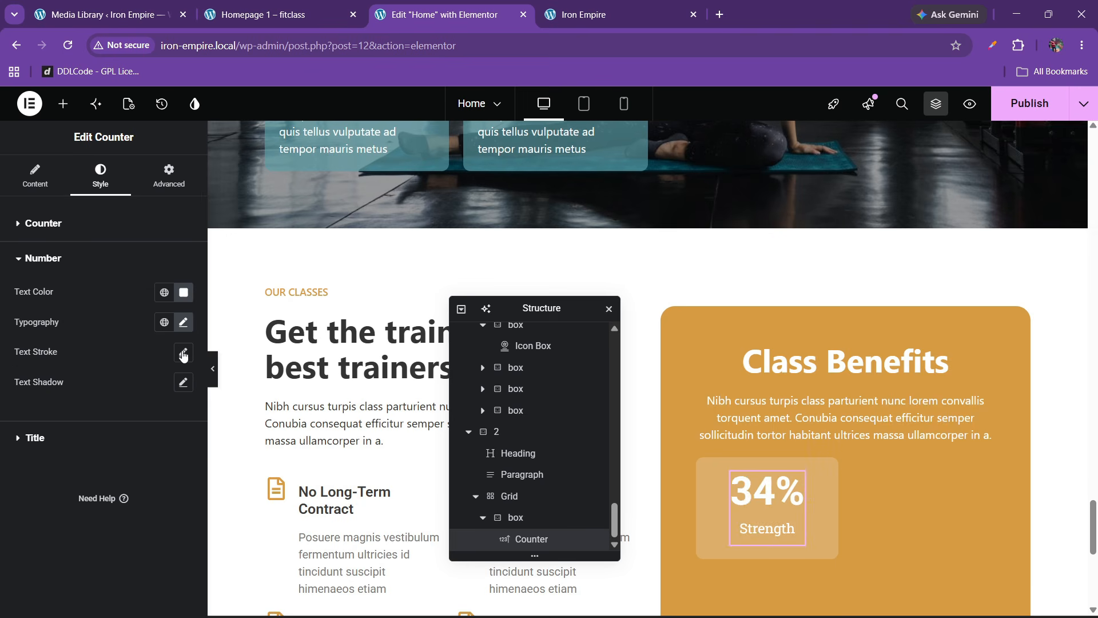
{"action": "left_click", "coordinate": [183, 321]}
{"action": "left_click", "coordinate": [173, 437]}
{"action": "left_click", "coordinate": [172, 437]}
{"action": "left_click", "coordinate": [173, 438]}
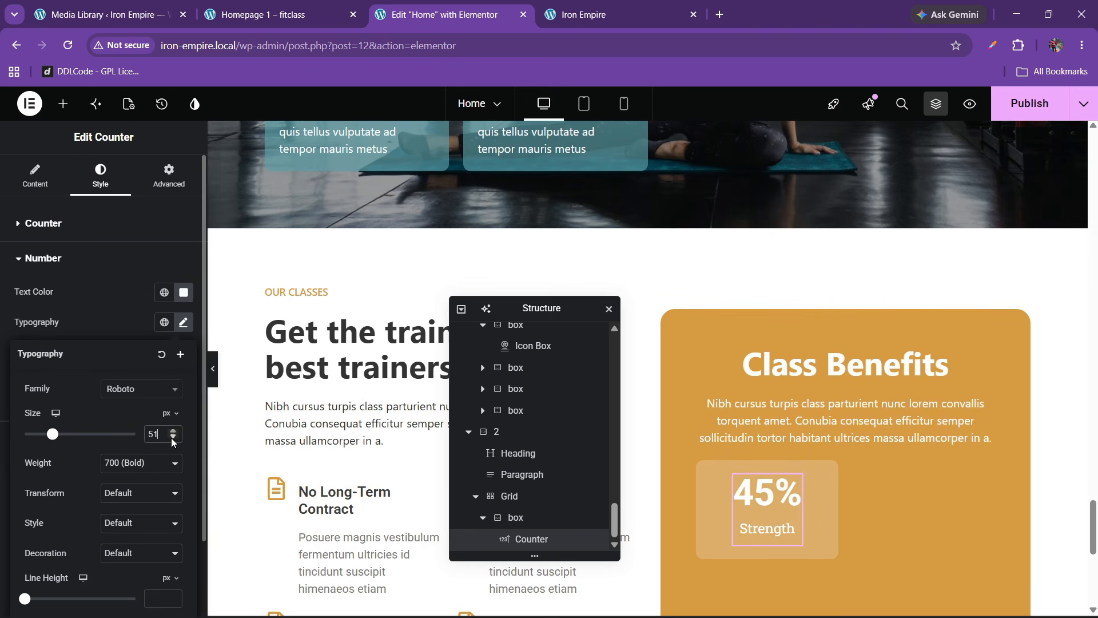
{"action": "left_click", "coordinate": [173, 438]}
{"action": "left_click", "coordinate": [173, 438]}
{"action": "left_click", "coordinate": [173, 438]}
{"action": "left_click", "coordinate": [173, 437]}
{"action": "left_click", "coordinate": [173, 438]}
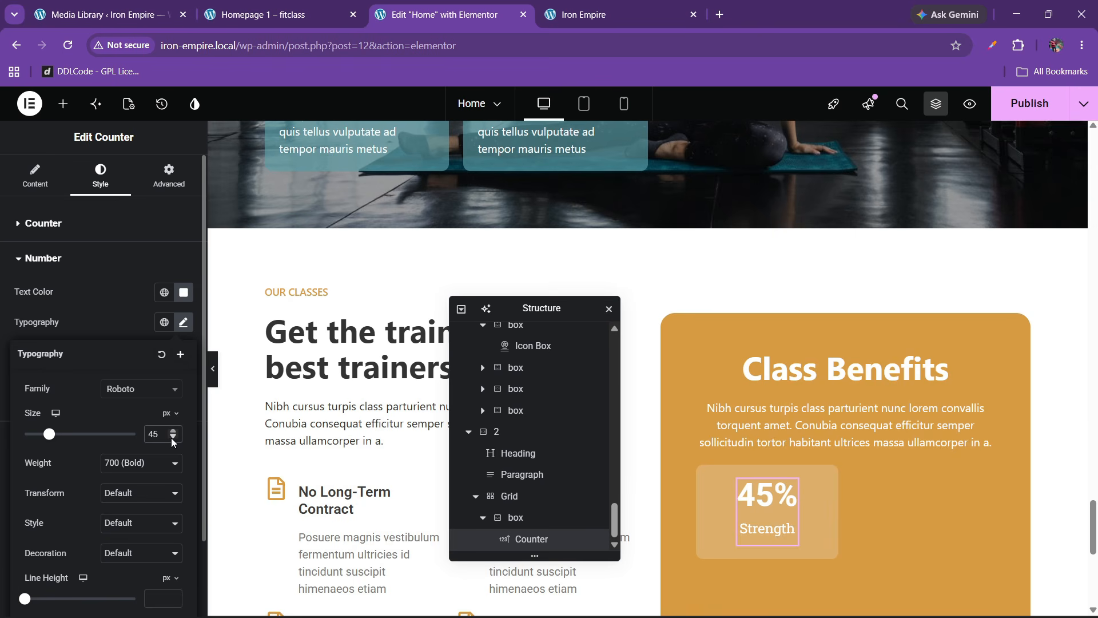
{"action": "left_click", "coordinate": [71, 266]}
{"action": "left_click", "coordinate": [72, 269]}
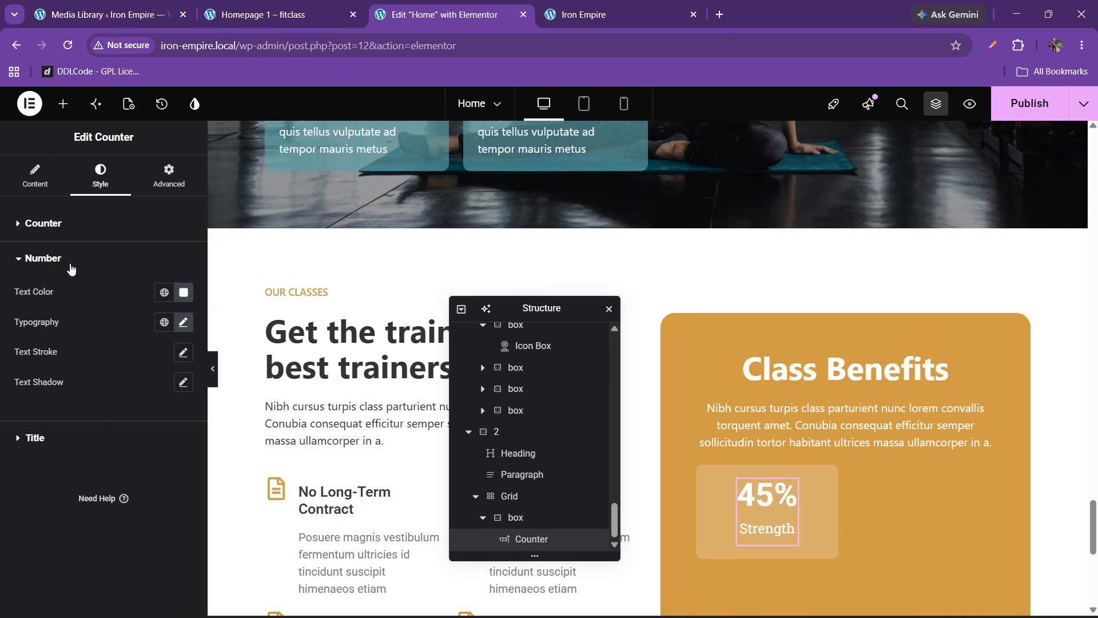
Step: Try out the counter's spacing with a number gap of 0 px and a title gap of 2 px
{"action": "left_click", "coordinate": [70, 237]}
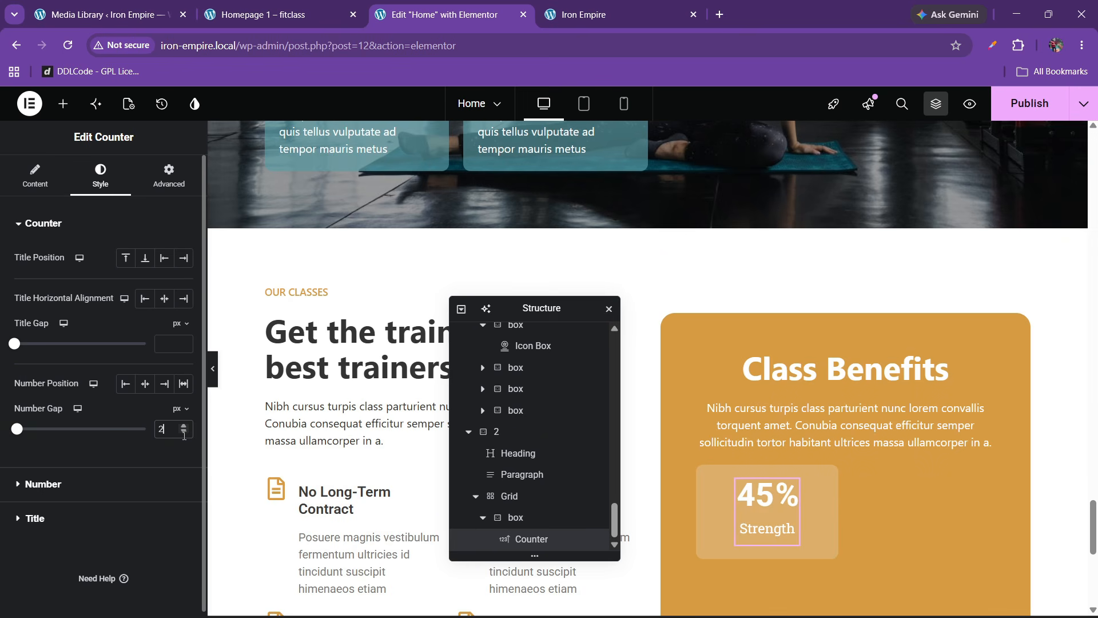
{"action": "left_click", "coordinate": [184, 435]}
{"action": "left_click", "coordinate": [184, 436]}
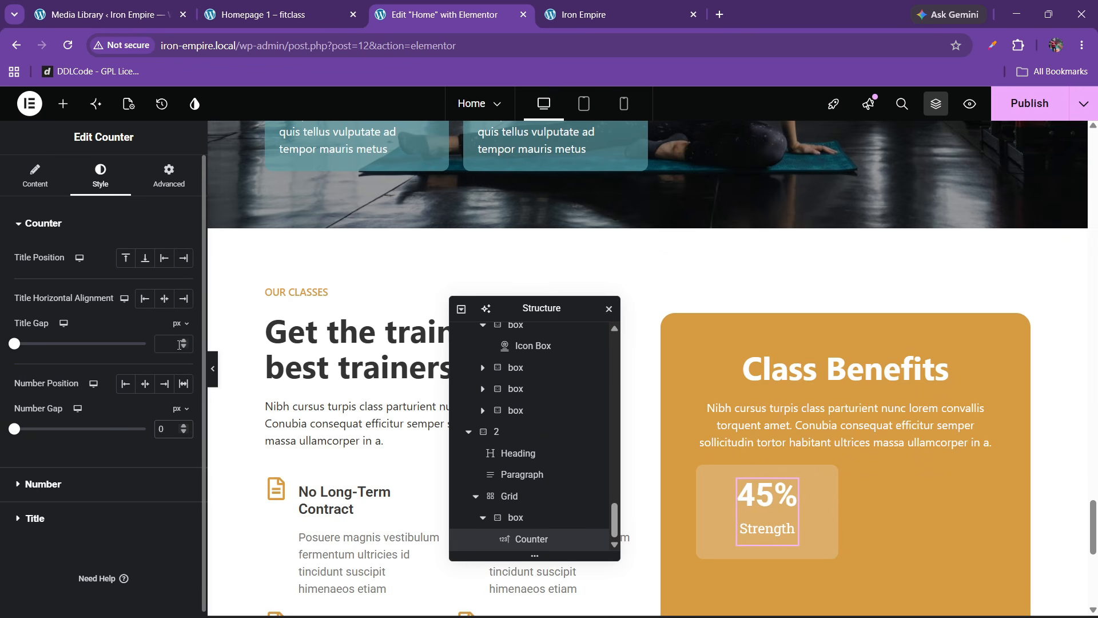
{"action": "left_click", "coordinate": [183, 342]}
{"action": "left_click", "coordinate": [183, 341]}
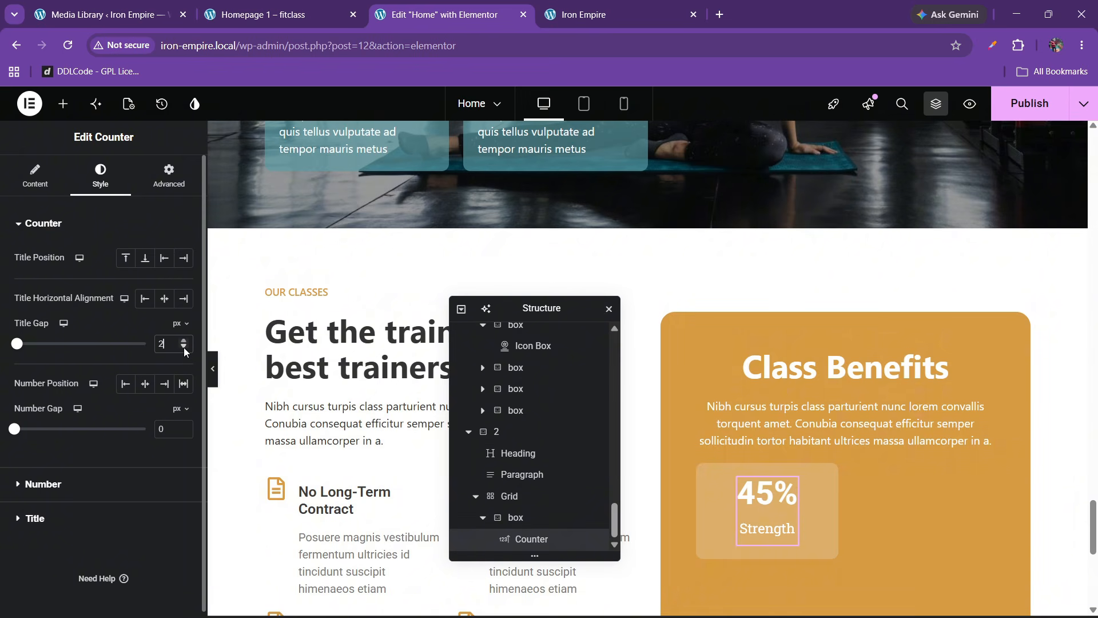
Step: Duplicate the finished "Strength" stat box three times to fill the Class Benefits grid as 2×2
{"action": "left_click", "coordinate": [280, 5]}
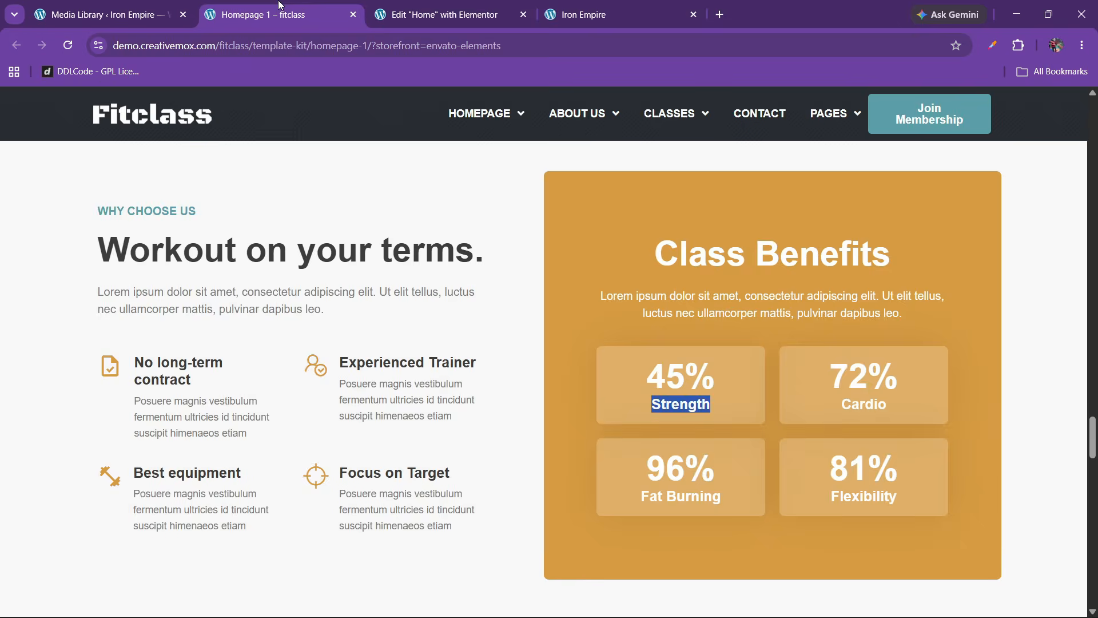
{"action": "left_click", "coordinate": [452, 8]}
{"action": "left_click", "coordinate": [518, 526]}
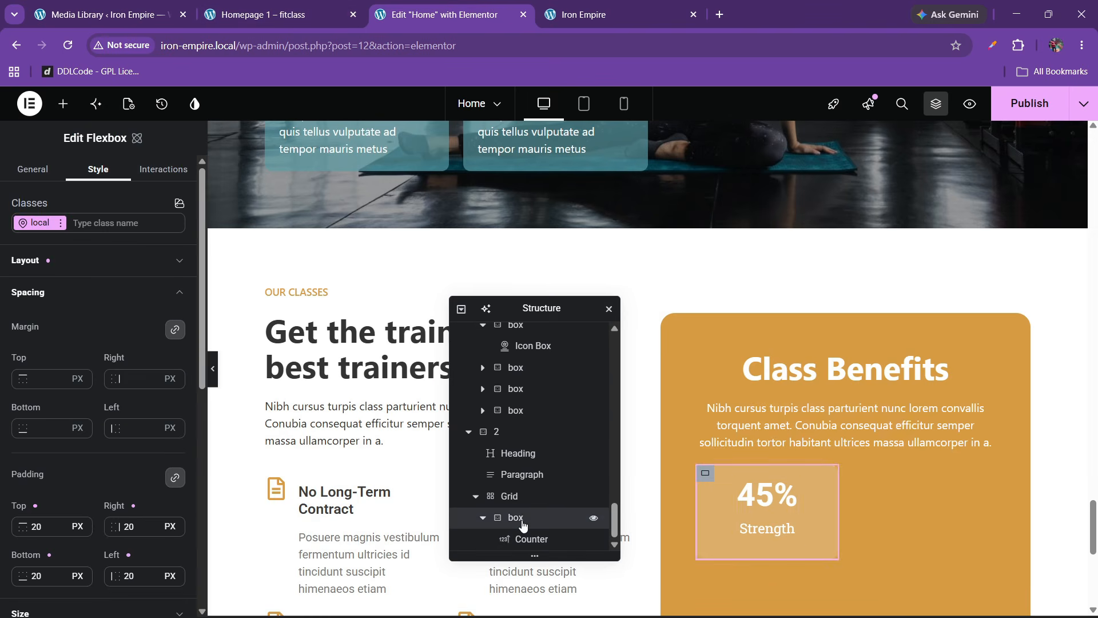
{"action": "right_click", "coordinate": [518, 526]}
{"action": "left_click", "coordinate": [550, 330]}
{"action": "right_click", "coordinate": [525, 519]}
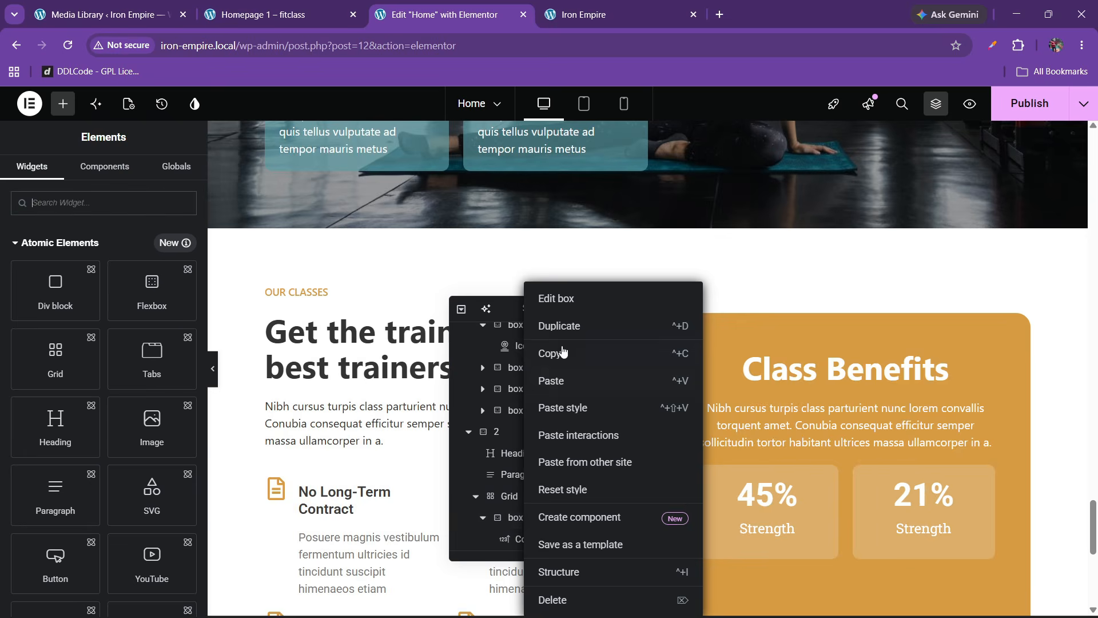
{"action": "left_click", "coordinate": [559, 325]}
{"action": "scroll", "coordinate": [526, 538], "scroll_direction": "down", "scroll_amount": 1}
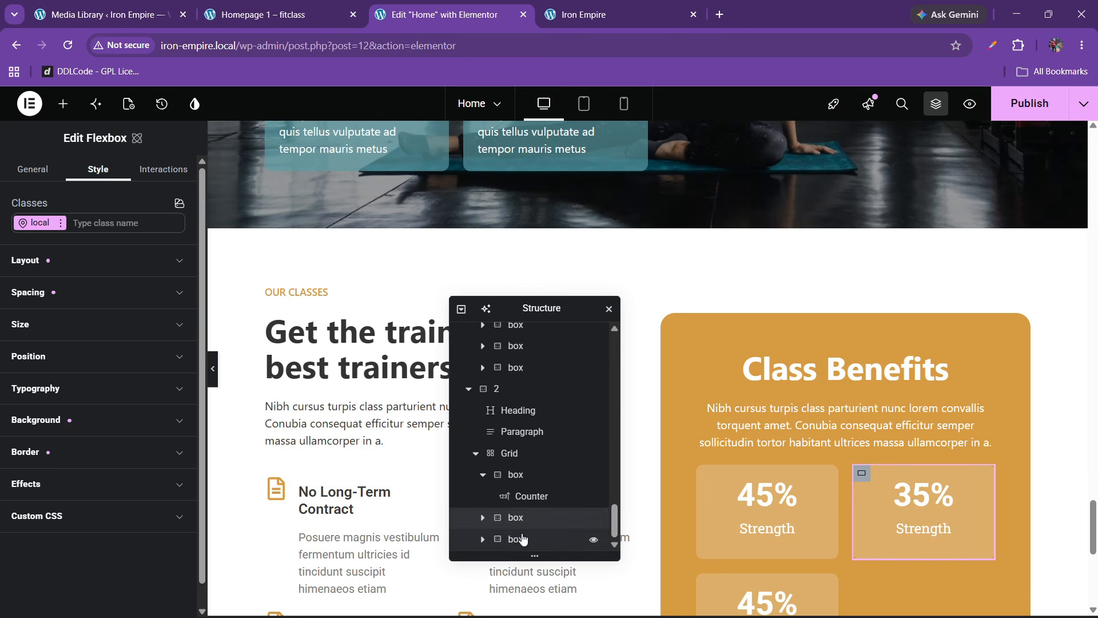
{"action": "right_click", "coordinate": [522, 538]}
{"action": "left_click", "coordinate": [571, 323]}
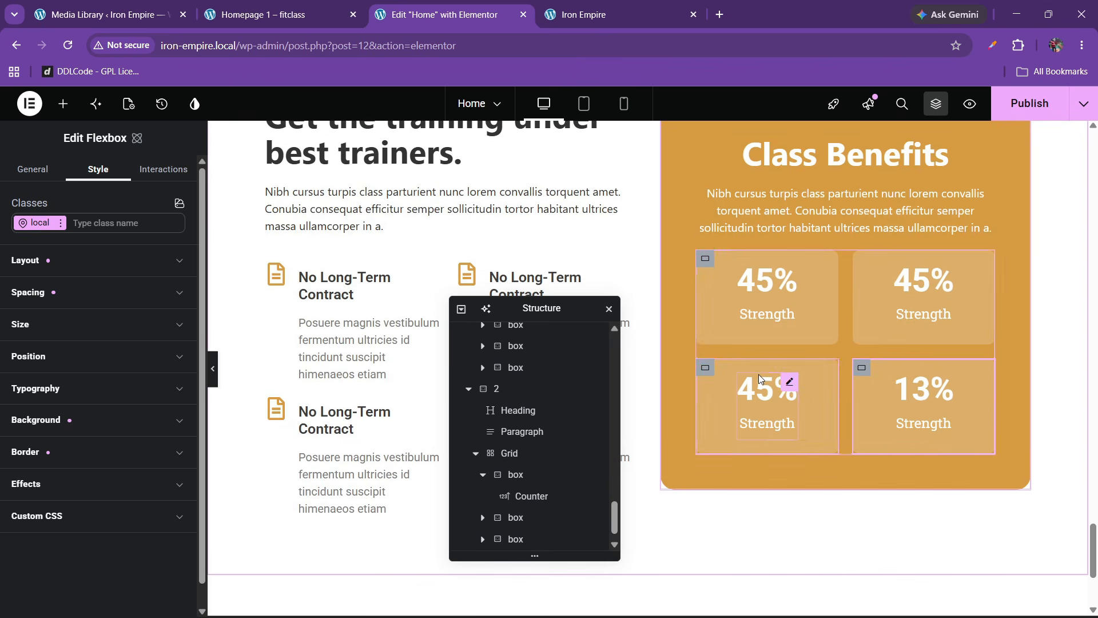
{"action": "scroll", "coordinate": [762, 377], "scroll_direction": "up", "scroll_amount": 1}
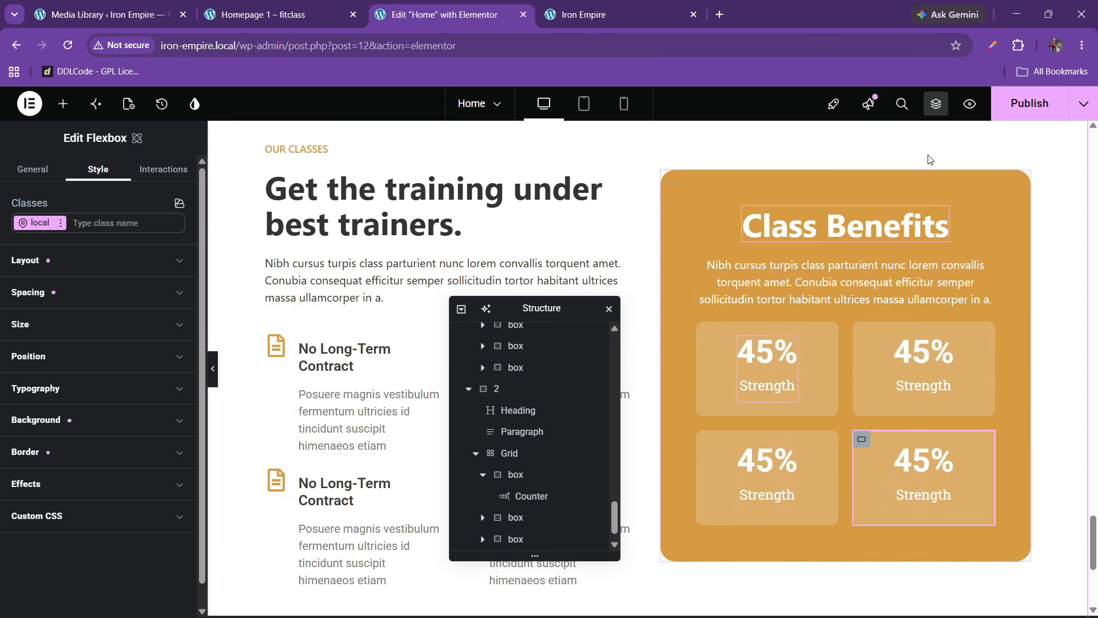
Step: Save the page and reload the live Iron Empire site to check the Class Benefits section
{"action": "key", "text": "ctrl+s"}
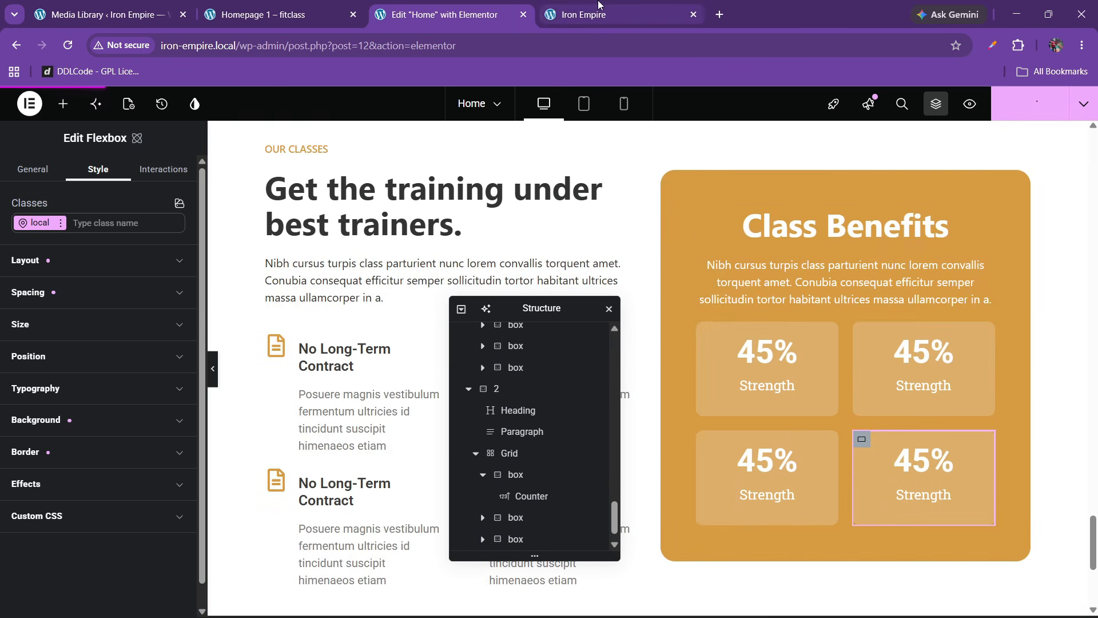
{"action": "left_click", "coordinate": [599, 6]}
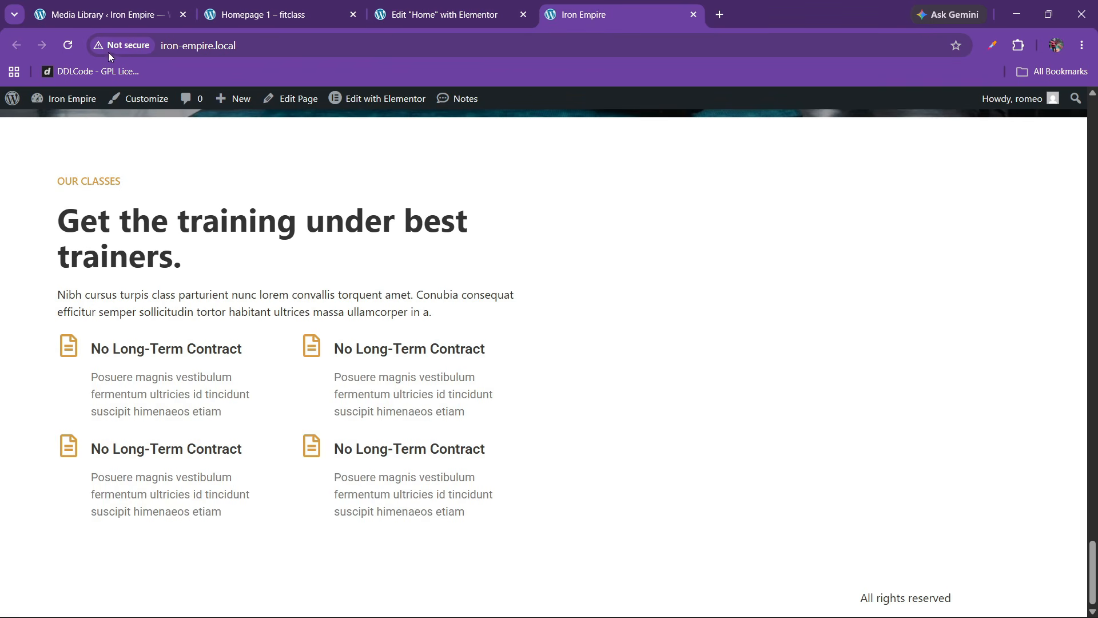
{"action": "left_click", "coordinate": [68, 45]}
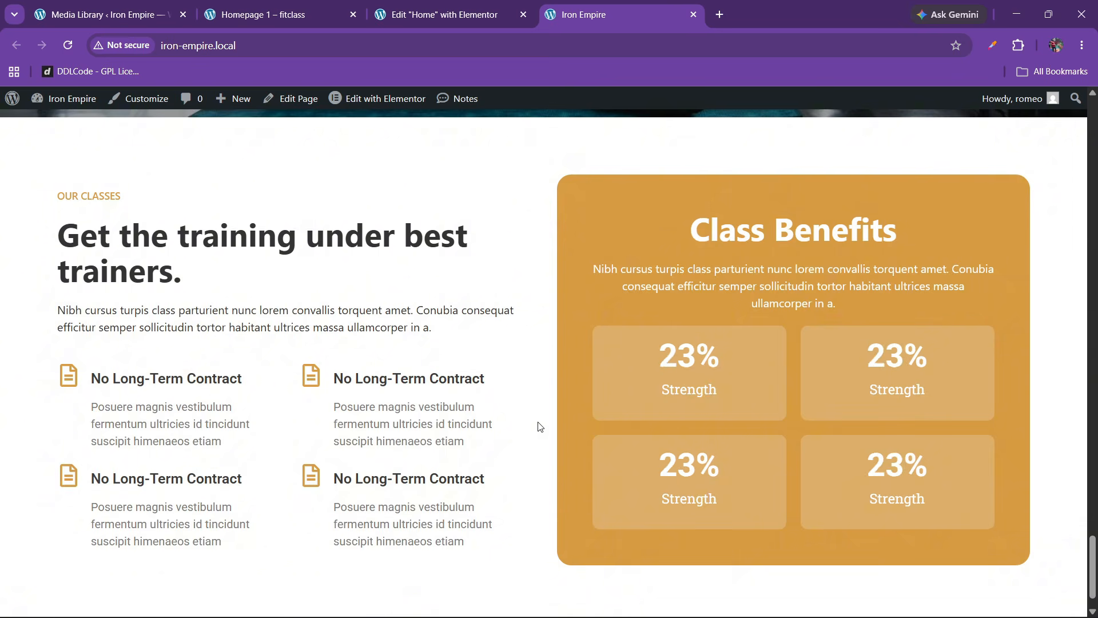
Step: Look through the rest of the Fitclass home page and examine the layout of its Client Feedback testimonial section
{"action": "key", "text": "ctrl+shift+Tab"}
{"action": "key", "text": "ctrl+shift+Tab"}
{"action": "scroll", "coordinate": [403, 487], "scroll_direction": "down", "scroll_amount": 10}
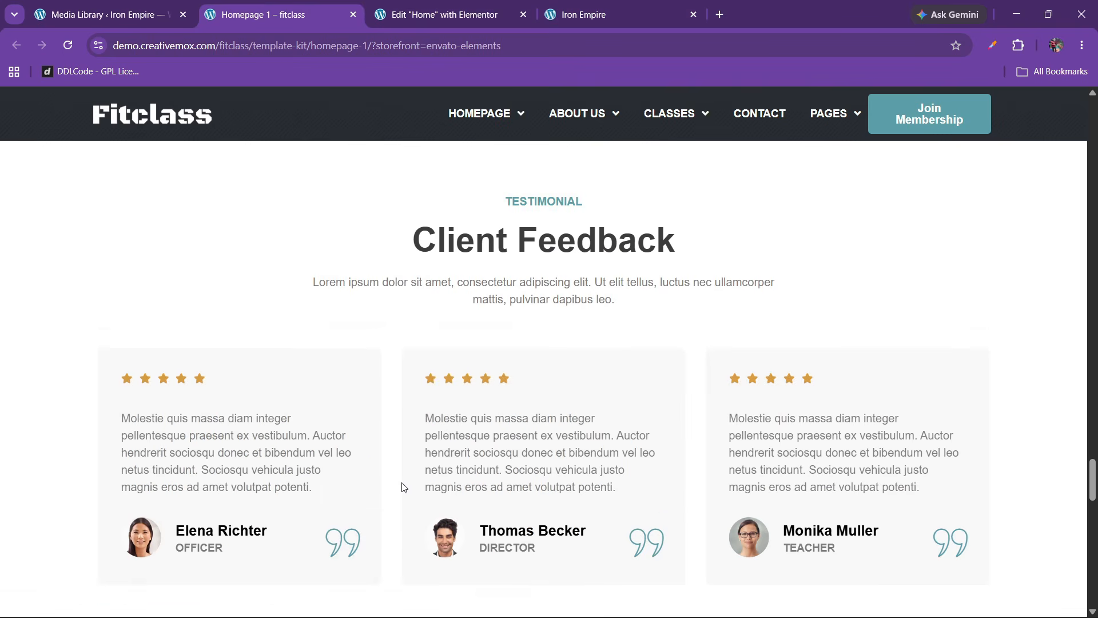
{"action": "scroll", "coordinate": [404, 487], "scroll_direction": "down", "scroll_amount": 15}
{"action": "scroll", "coordinate": [406, 488], "scroll_direction": "down", "scroll_amount": 5}
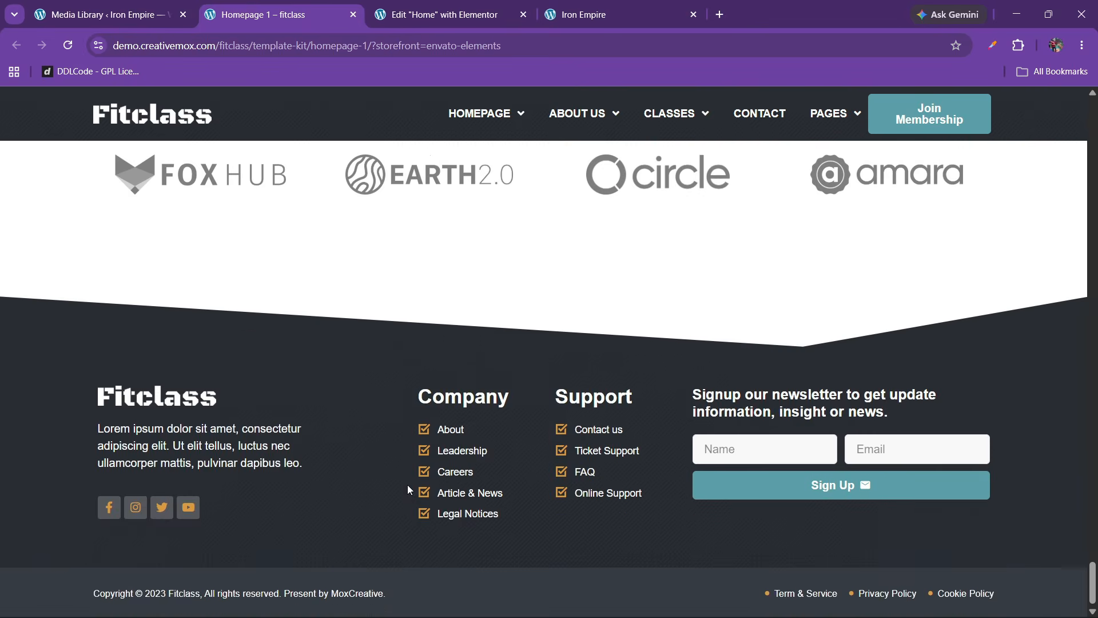
{"action": "scroll", "coordinate": [407, 489], "scroll_direction": "up", "scroll_amount": 8}
{"action": "scroll", "coordinate": [407, 484], "scroll_direction": "up", "scroll_amount": 12}
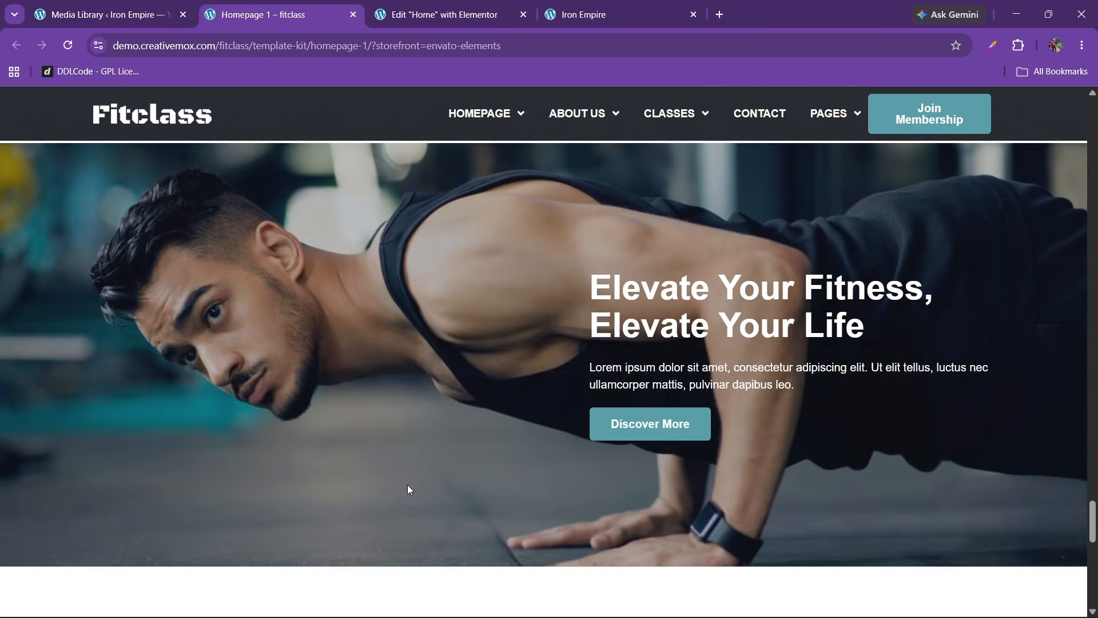
{"action": "scroll", "coordinate": [501, 208], "scroll_direction": "down", "scroll_amount": 1}
{"action": "scroll", "coordinate": [502, 208], "scroll_direction": "down", "scroll_amount": 3}
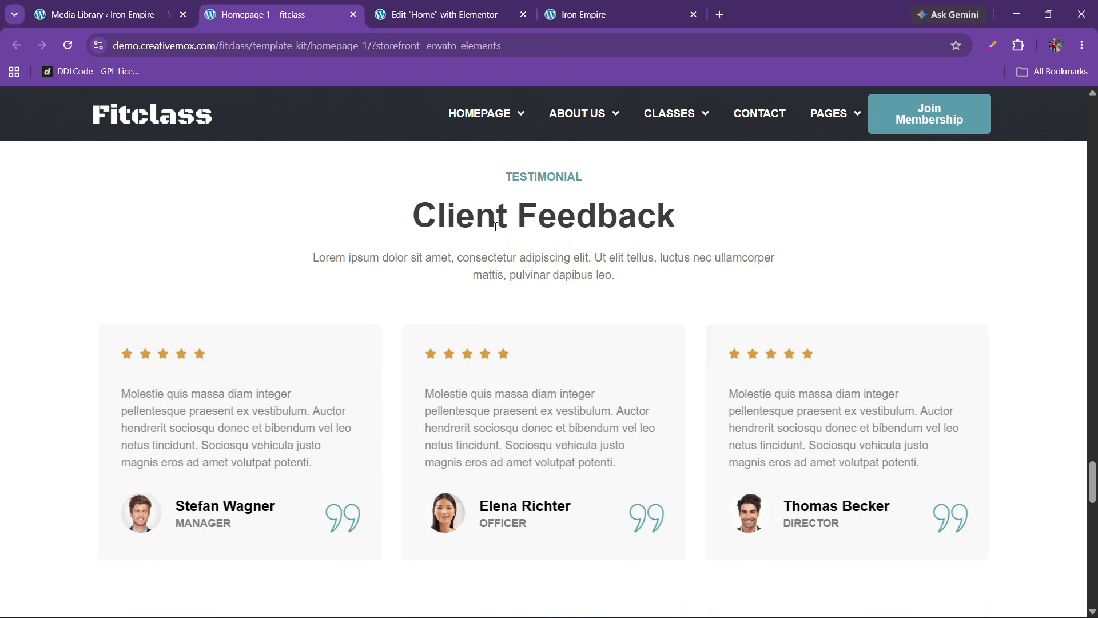
{"action": "scroll", "coordinate": [501, 366], "scroll_direction": "up", "scroll_amount": 3}
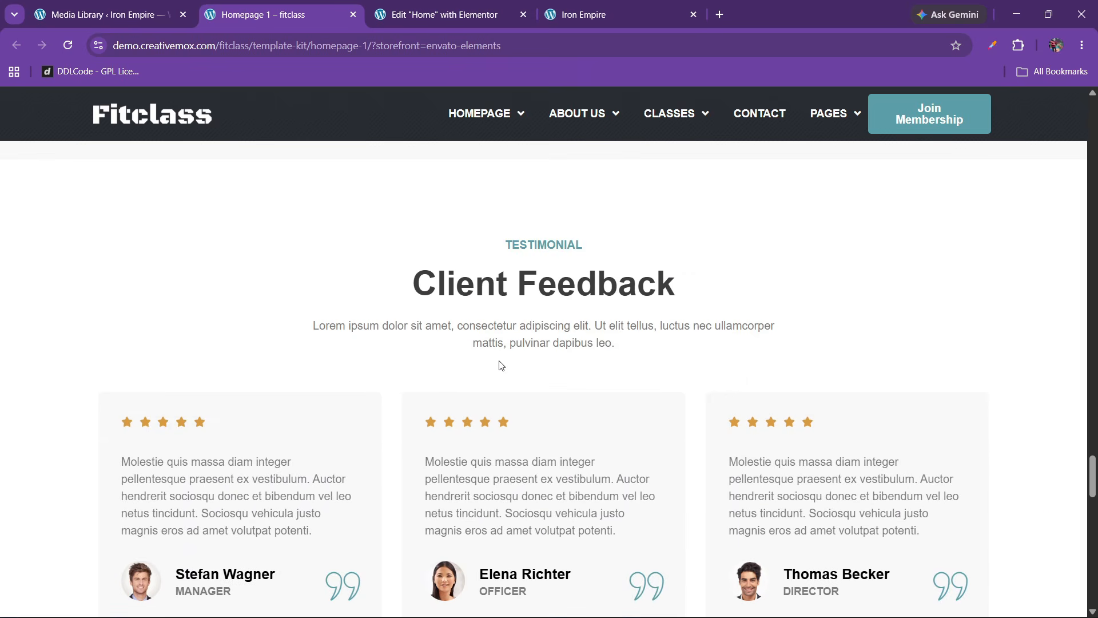
{"action": "scroll", "coordinate": [501, 366], "scroll_direction": "up", "scroll_amount": 1}
{"action": "scroll", "coordinate": [501, 362], "scroll_direction": "down", "scroll_amount": 2}
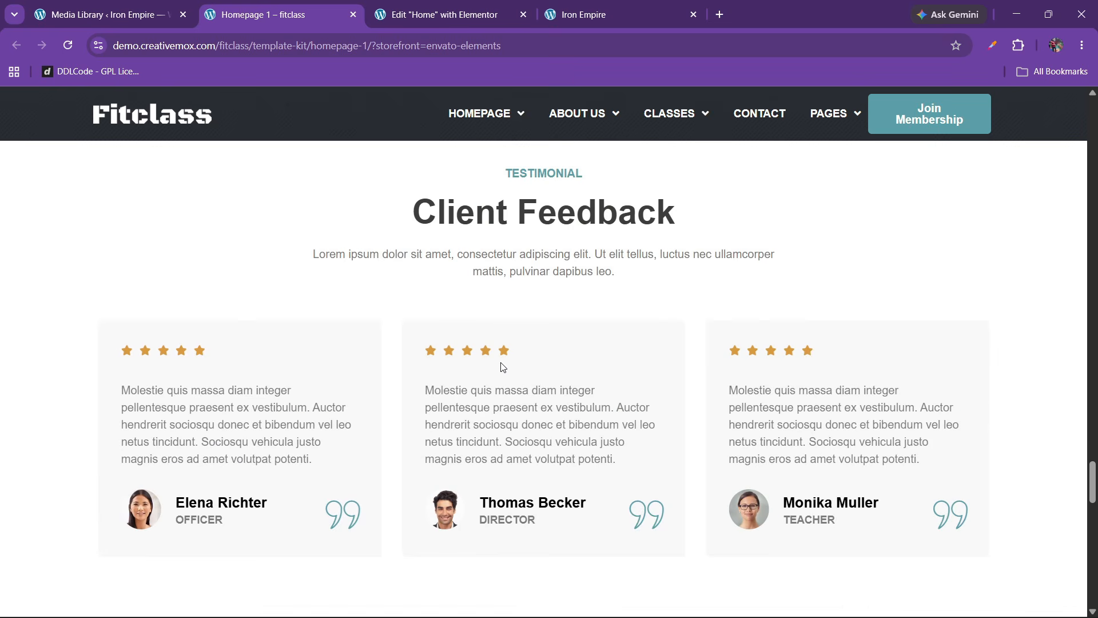
Step: Add a new flexbox container below the Class Benefits section and name it "clients"
{"action": "left_click", "coordinate": [493, 15]}
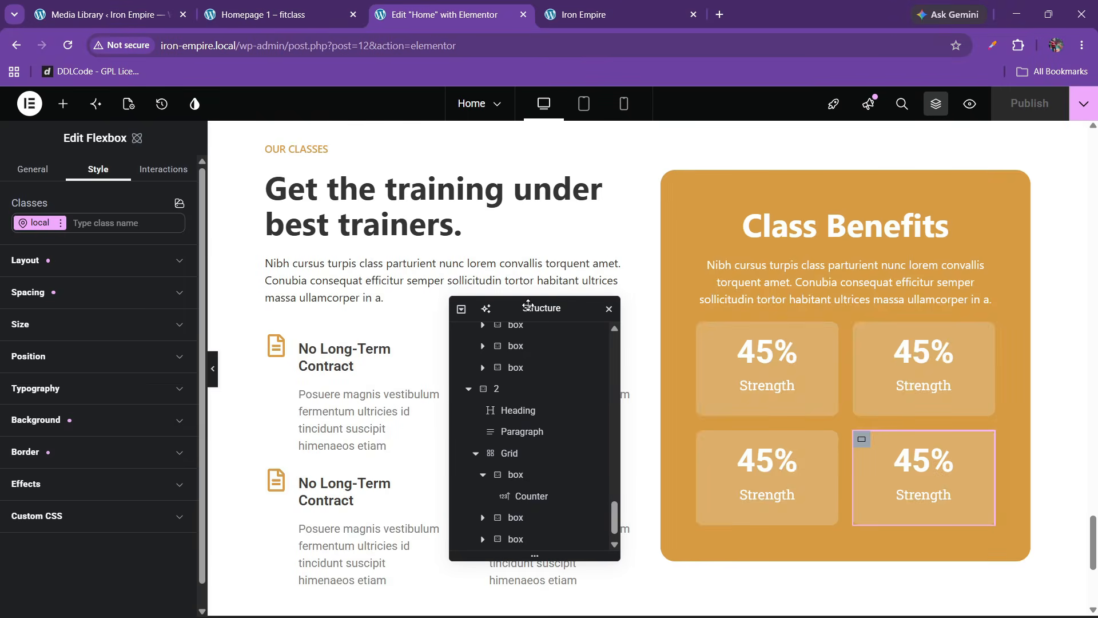
{"action": "left_click", "coordinate": [280, 15]}
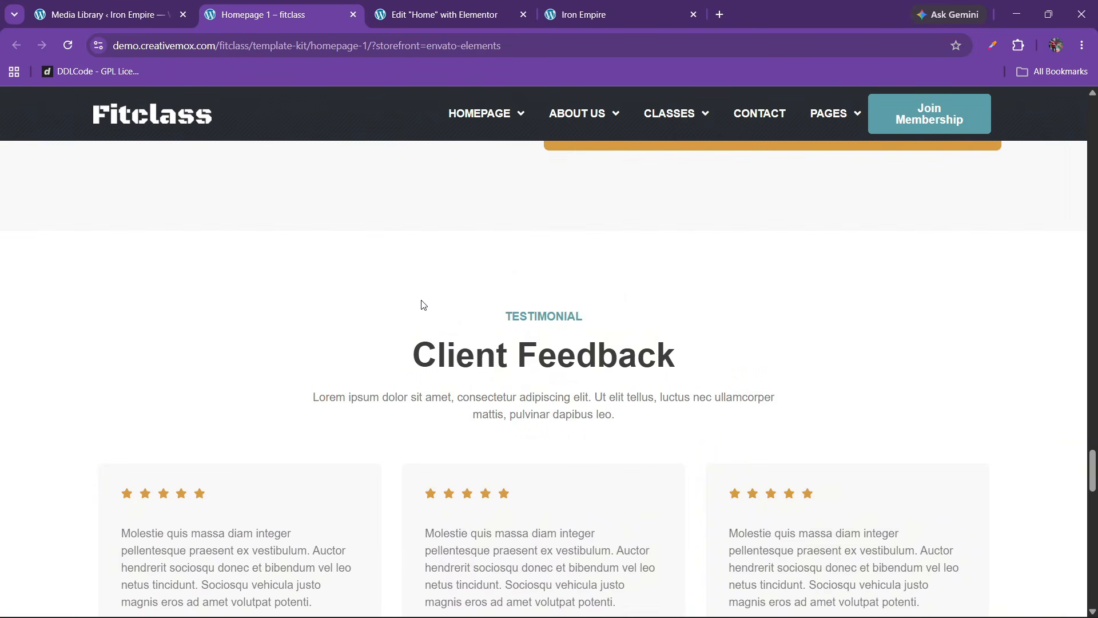
{"action": "left_click", "coordinate": [421, 6]}
{"action": "scroll", "coordinate": [615, 436], "scroll_direction": "down", "scroll_amount": 3}
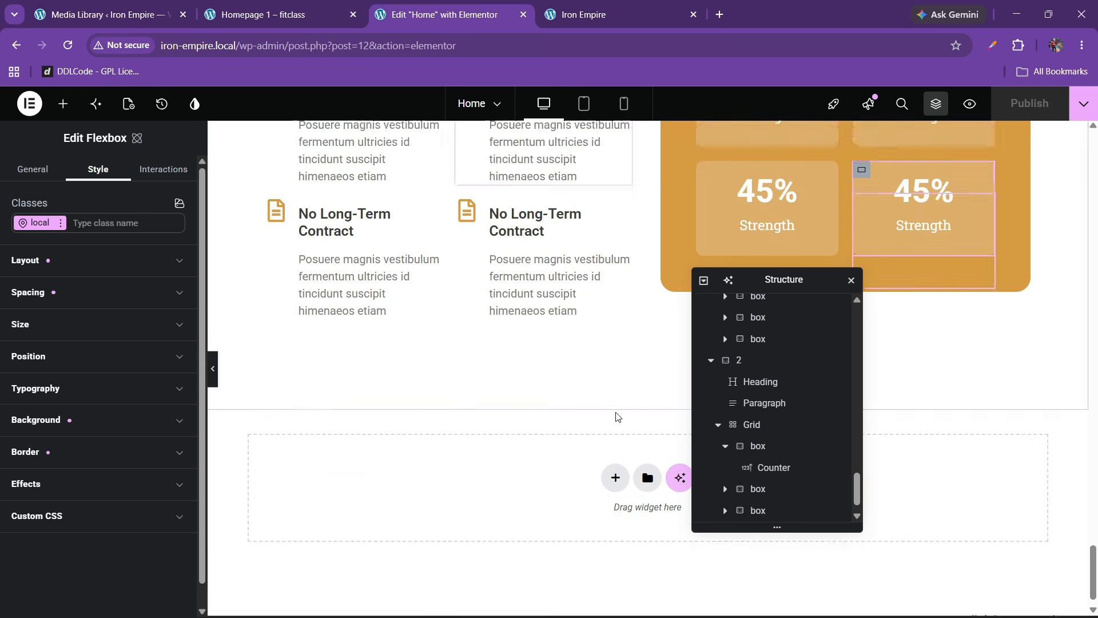
{"action": "left_click", "coordinate": [615, 453]}
{"action": "left_click", "coordinate": [617, 502]}
{"action": "left_click", "coordinate": [457, 493]}
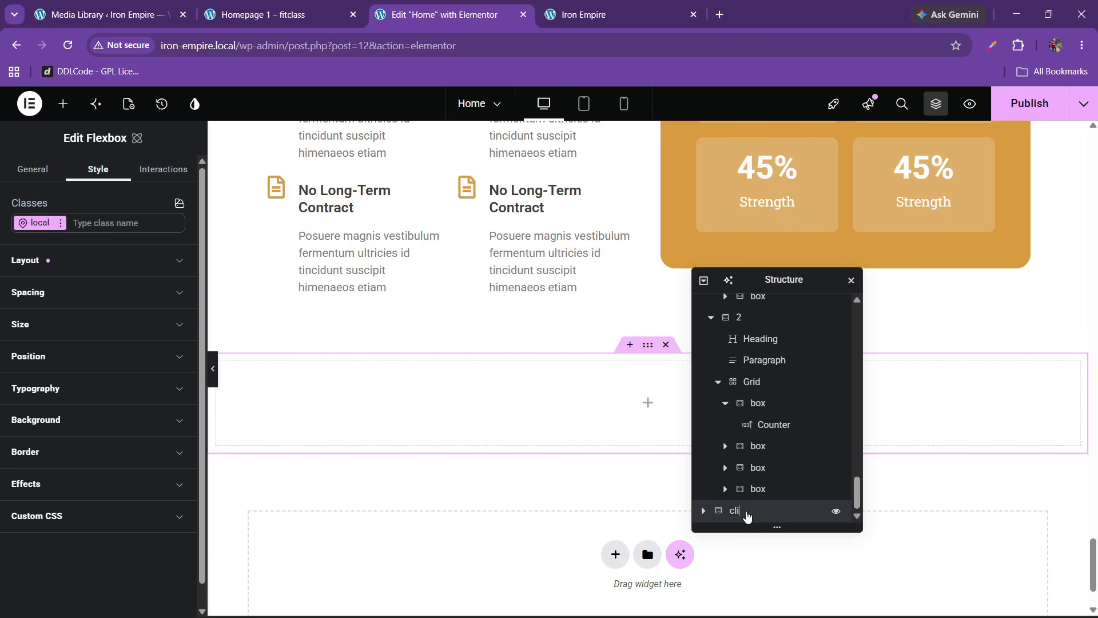
Step: Centre the clients container's items in its column layout and set its padding to 80 px on all sides
{"action": "left_click", "coordinate": [39, 260]}
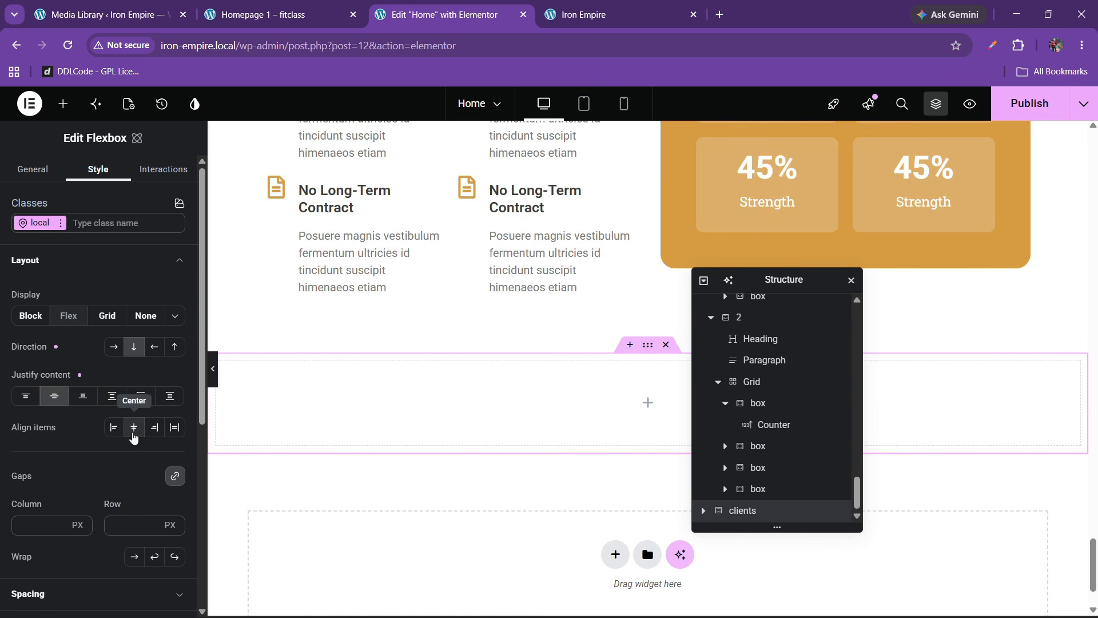
{"action": "left_click", "coordinate": [47, 270]}
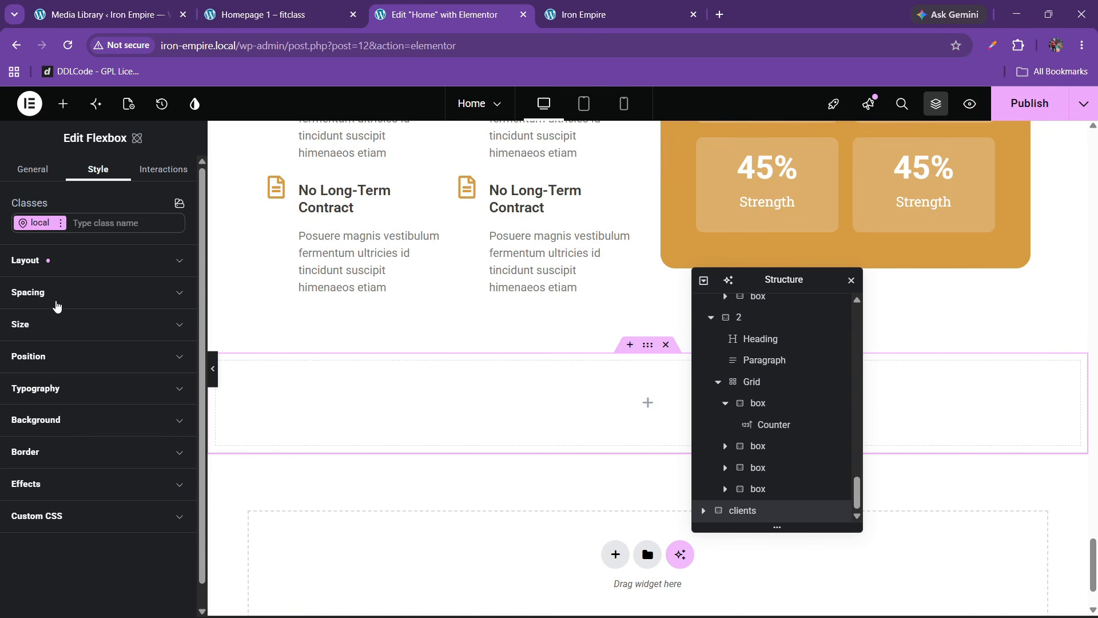
{"action": "left_click", "coordinate": [62, 297]}
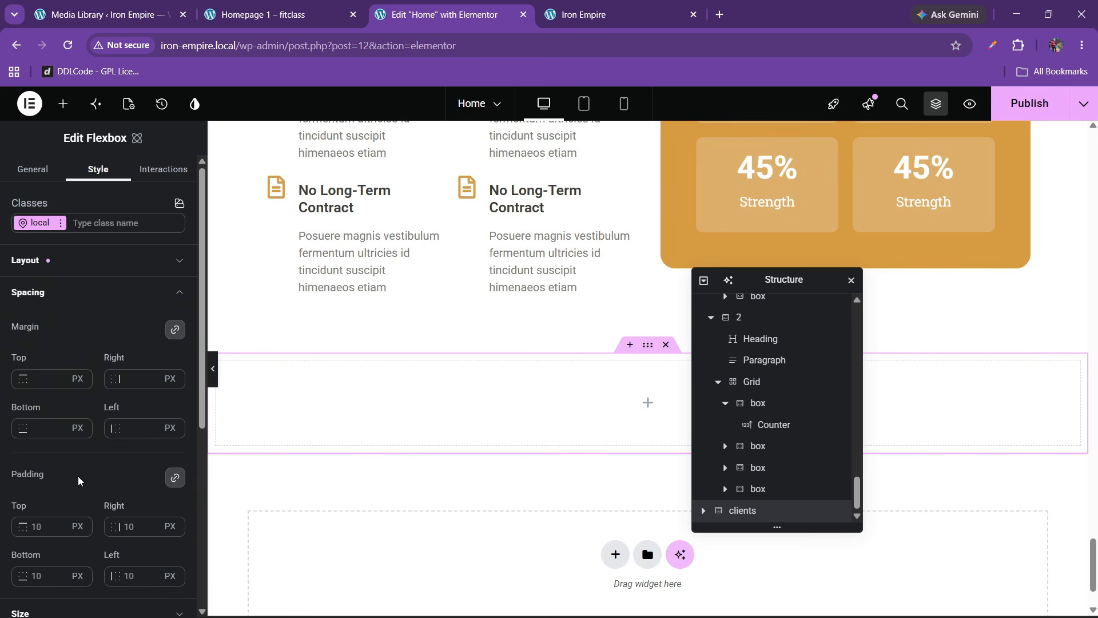
{"action": "scroll", "coordinate": [78, 480], "scroll_direction": "down", "scroll_amount": 3}
{"action": "left_click", "coordinate": [35, 383]}
{"action": "key", "text": "ctrl+a"}
{"action": "type", "text": "80"}
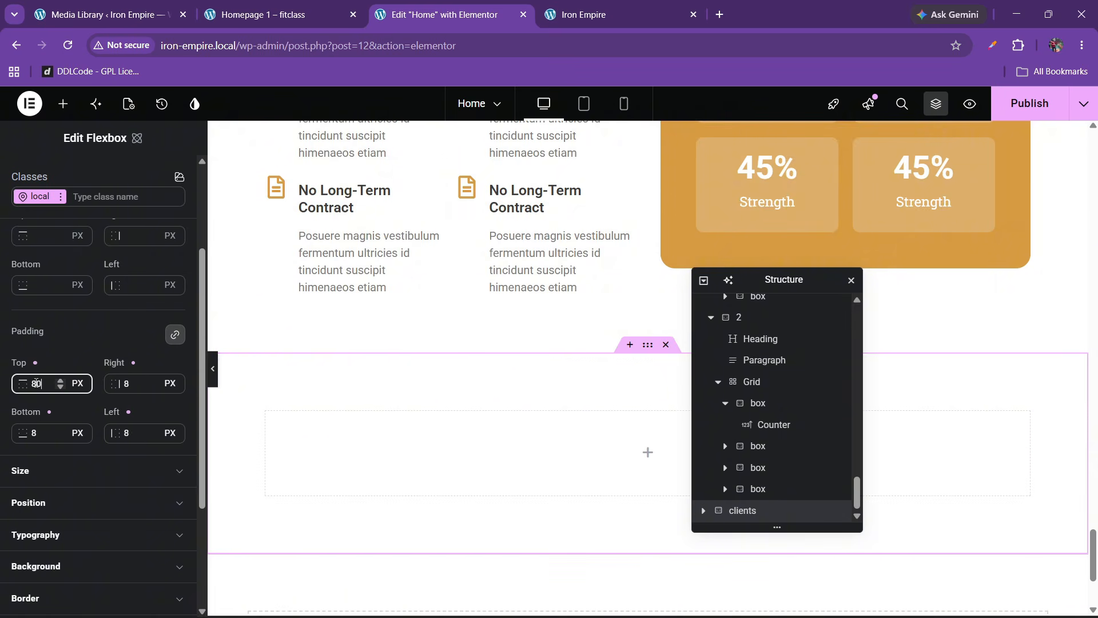
{"action": "scroll", "coordinate": [56, 348], "scroll_direction": "up", "scroll_amount": 3}
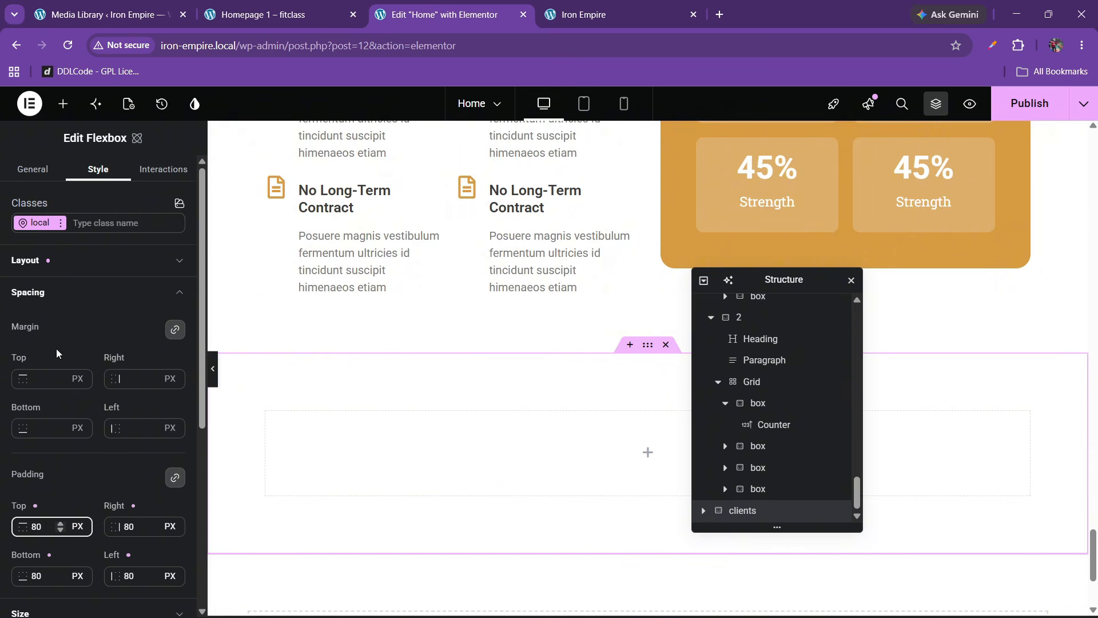
Step: Copy the small "OUR CLASSES" heading from the section above and paste it into the clients container
{"action": "left_click", "coordinate": [263, 14]}
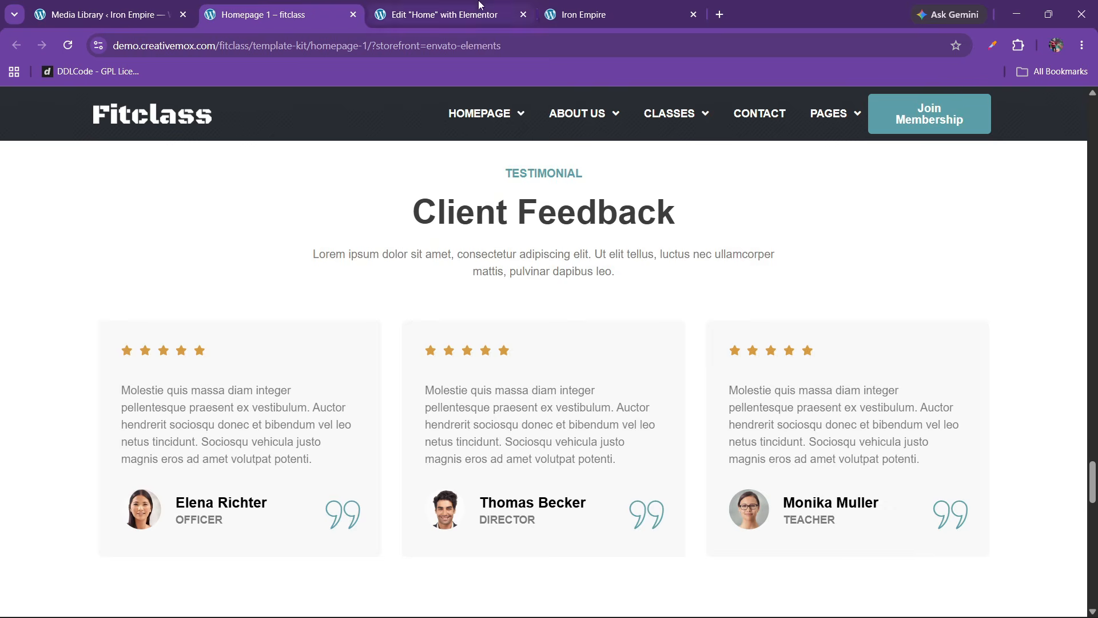
{"action": "left_click", "coordinate": [444, 14]}
{"action": "scroll", "coordinate": [452, 402], "scroll_direction": "up", "scroll_amount": 8}
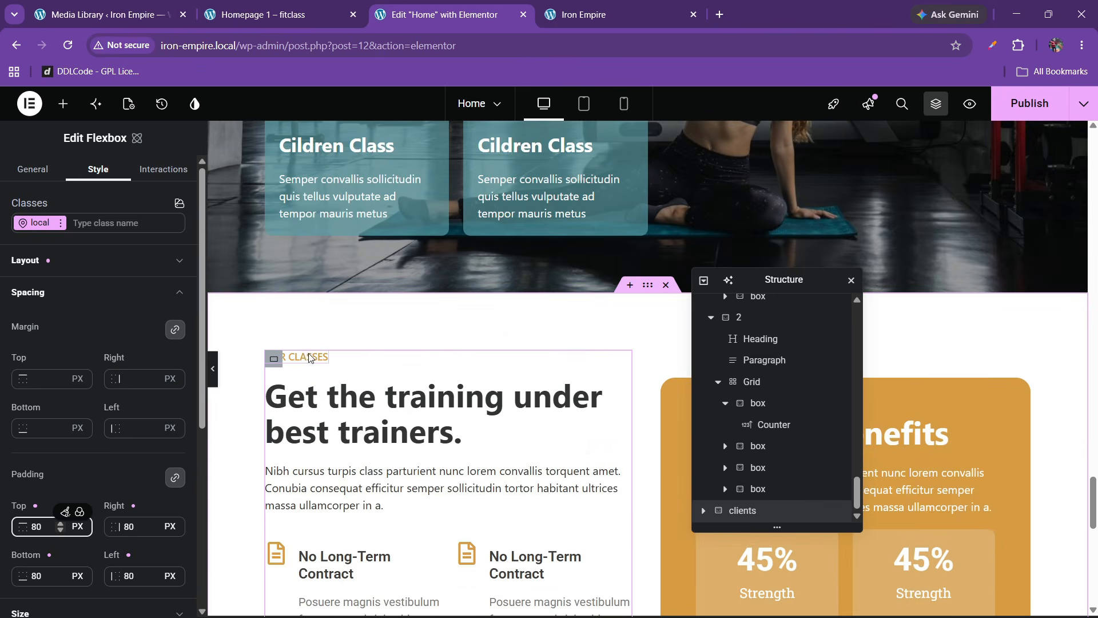
{"action": "right_click", "coordinate": [335, 389]}
{"action": "left_click", "coordinate": [334, 387]}
{"action": "scroll", "coordinate": [480, 432], "scroll_direction": "down", "scroll_amount": 6}
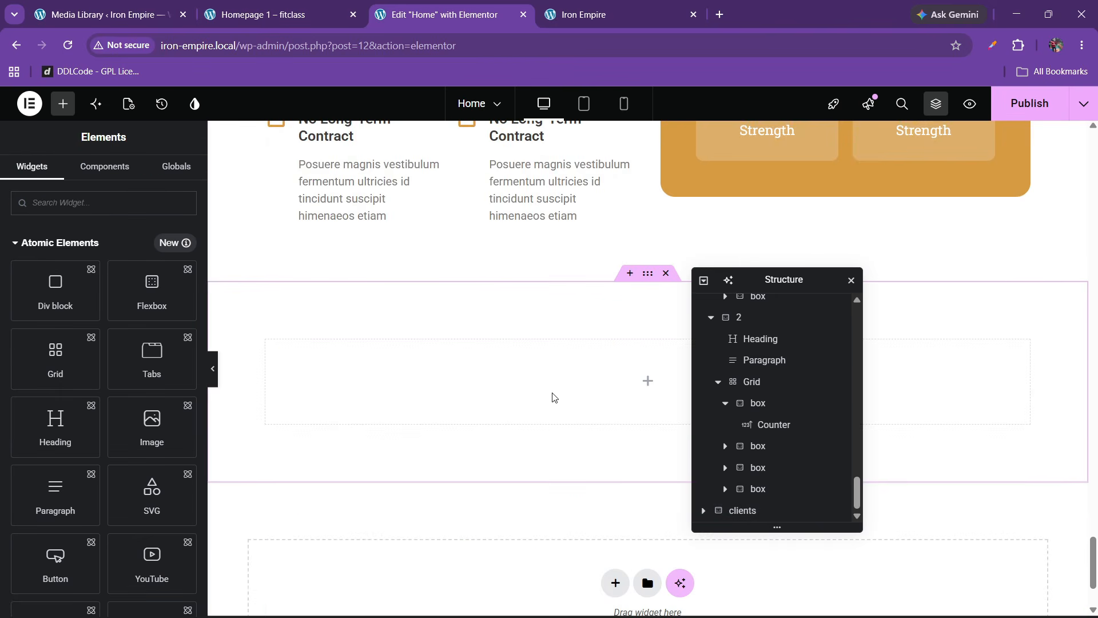
{"action": "right_click", "coordinate": [555, 395]}
{"action": "left_click", "coordinate": [576, 393]}
Step: Copy the "Get the training under best trainers." heading and paste it below the small heading in the clients container
{"action": "scroll", "coordinate": [542, 380], "scroll_direction": "up", "scroll_amount": 4}
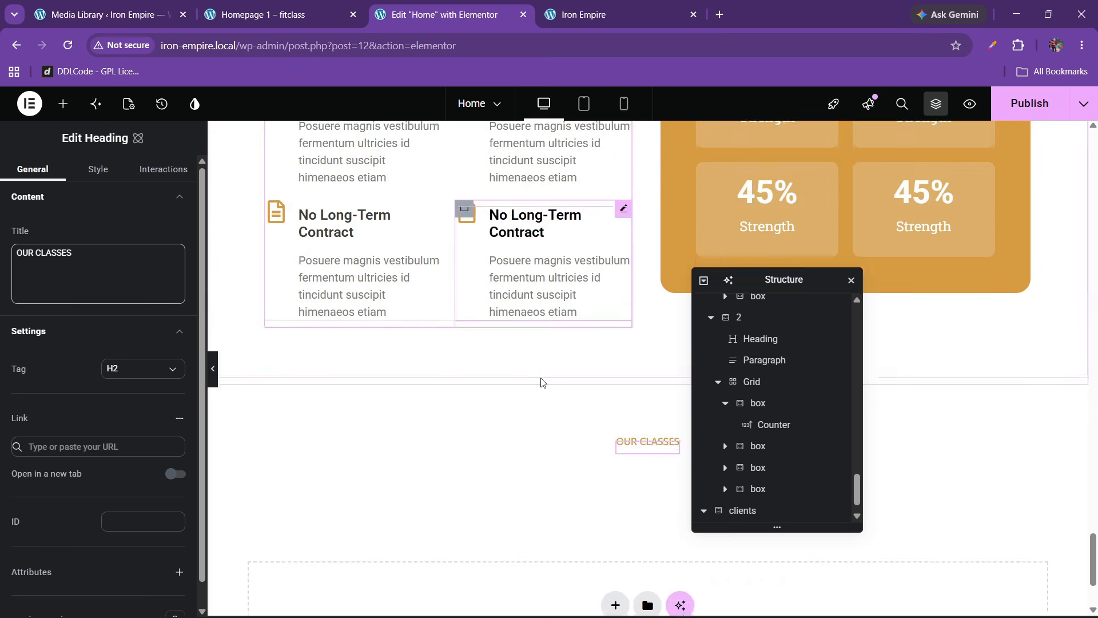
{"action": "scroll", "coordinate": [485, 355], "scroll_direction": "up", "scroll_amount": 2}
{"action": "right_click", "coordinate": [398, 231]}
{"action": "left_click", "coordinate": [429, 303]}
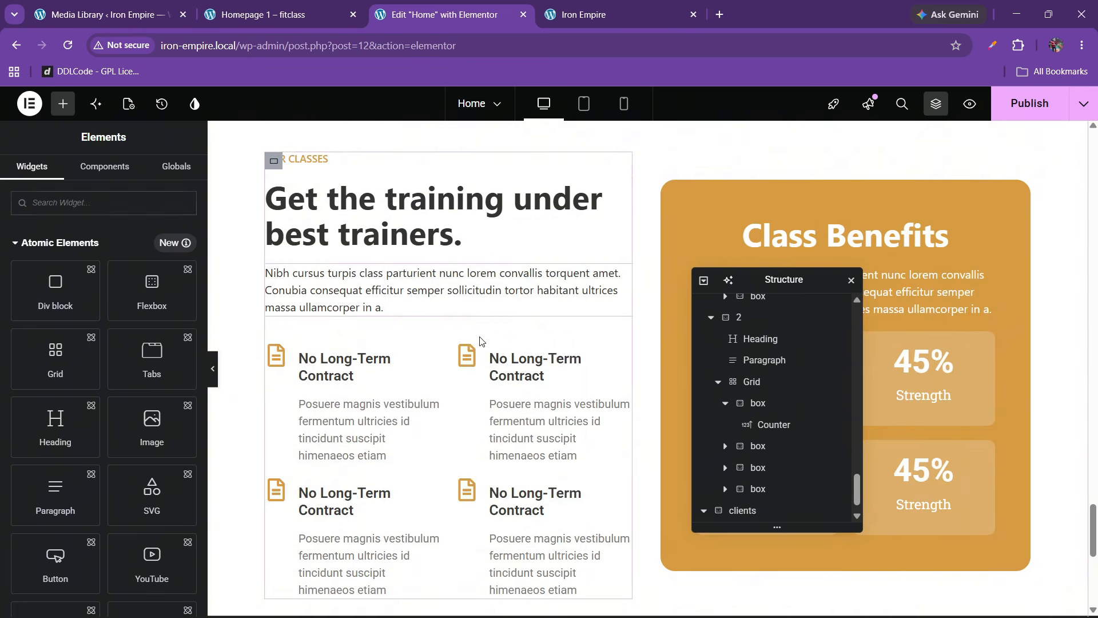
{"action": "scroll", "coordinate": [493, 353], "scroll_direction": "down", "scroll_amount": 3}
{"action": "scroll", "coordinate": [592, 396], "scroll_direction": "down", "scroll_amount": 2}
{"action": "right_click", "coordinate": [642, 362]}
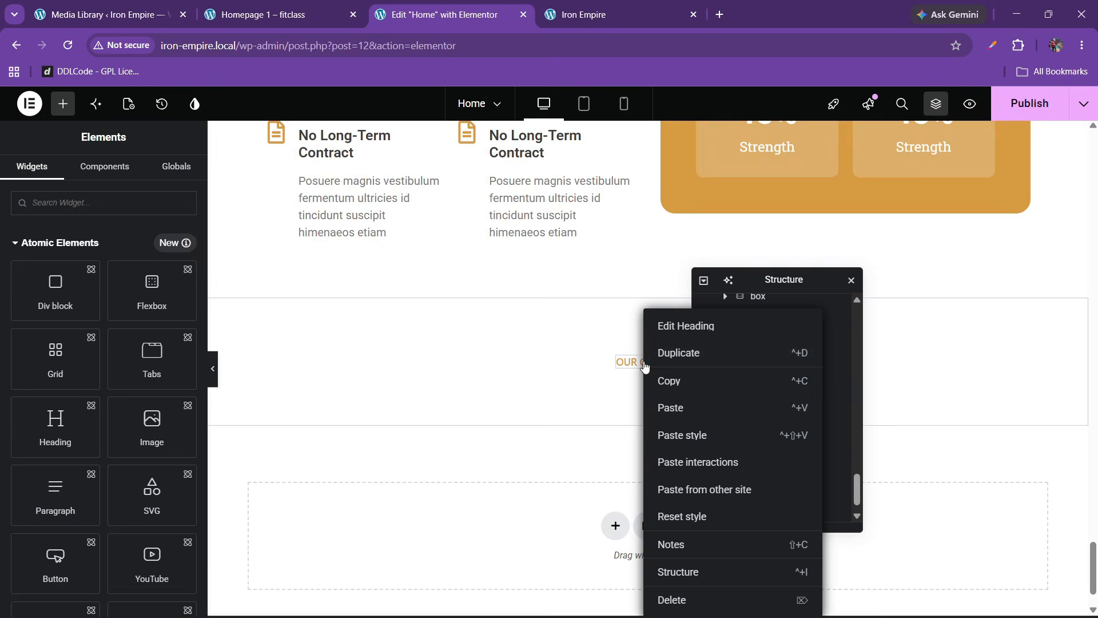
{"action": "left_click", "coordinate": [672, 408]}
Step: Replace the pasted small heading's text with "TESTIMONIAL", copied from the Fitclass testimonial section
{"action": "left_click", "coordinate": [280, 14]}
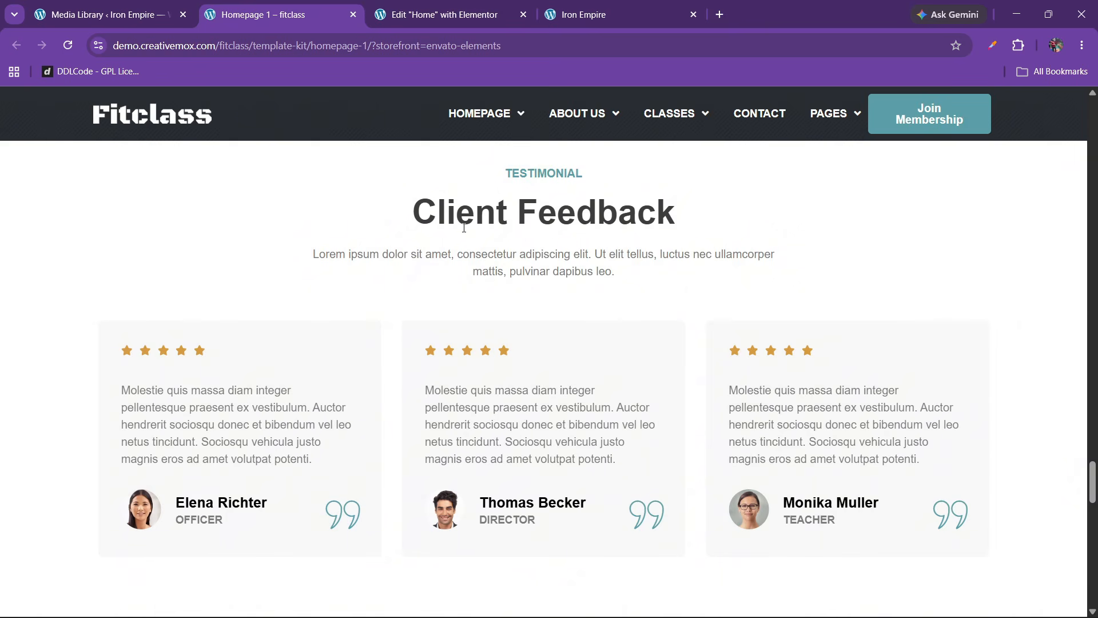
{"action": "double_click", "coordinate": [529, 170]}
{"action": "left_click", "coordinate": [441, 14]}
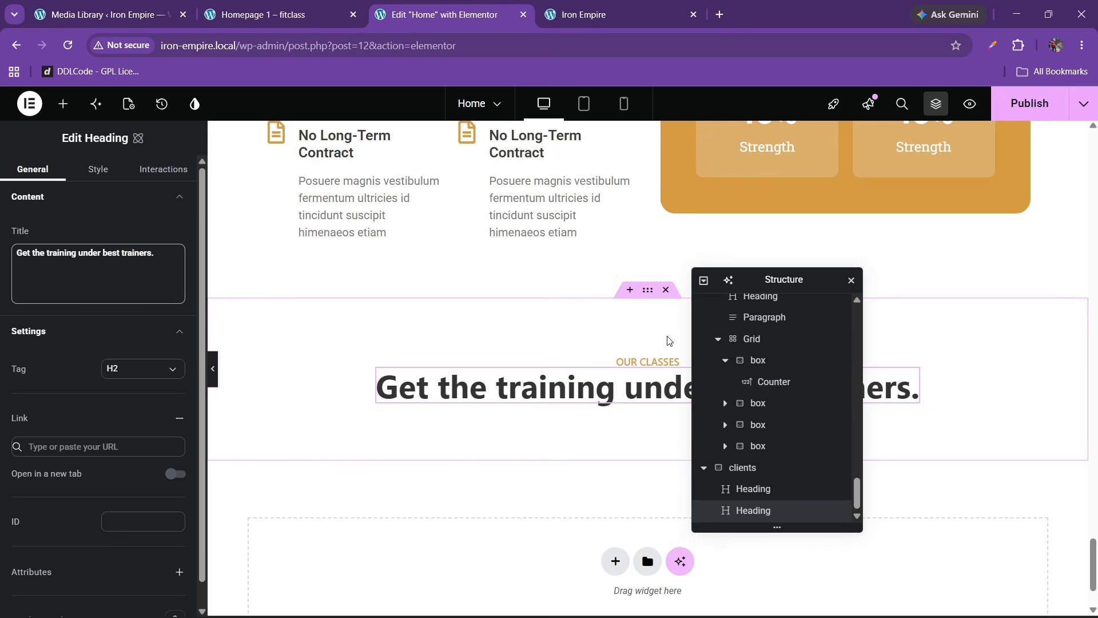
{"action": "left_click", "coordinate": [663, 365]}
{"action": "triple_click", "coordinate": [68, 290]}
{"action": "key", "text": "ctrl+v"}
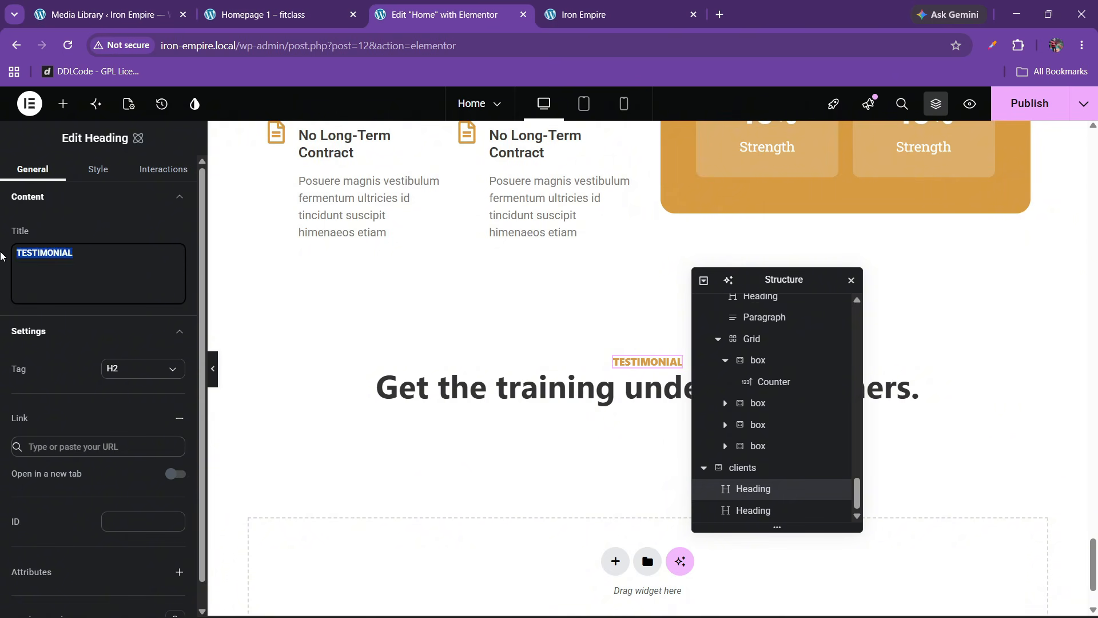
Step: Retype the small heading's text as "TESTIMONIAL" and delete that heading from the clients container
{"action": "key", "text": "BackSpace"}
{"action": "type", "text": "TE"}
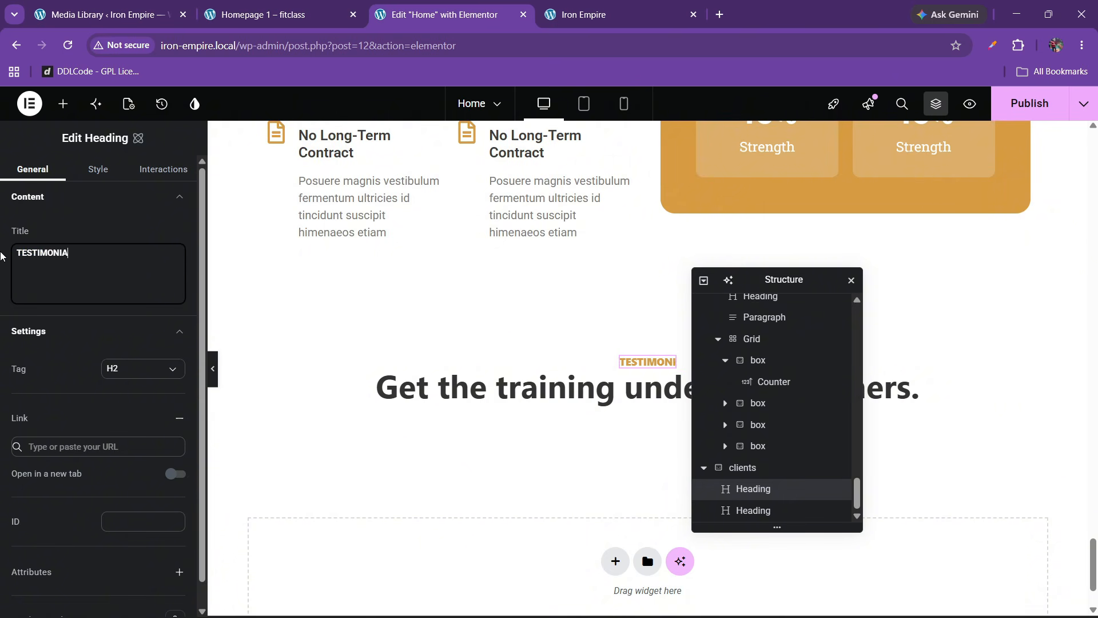
{"action": "right_click", "coordinate": [644, 368]}
{"action": "left_click", "coordinate": [675, 597]}
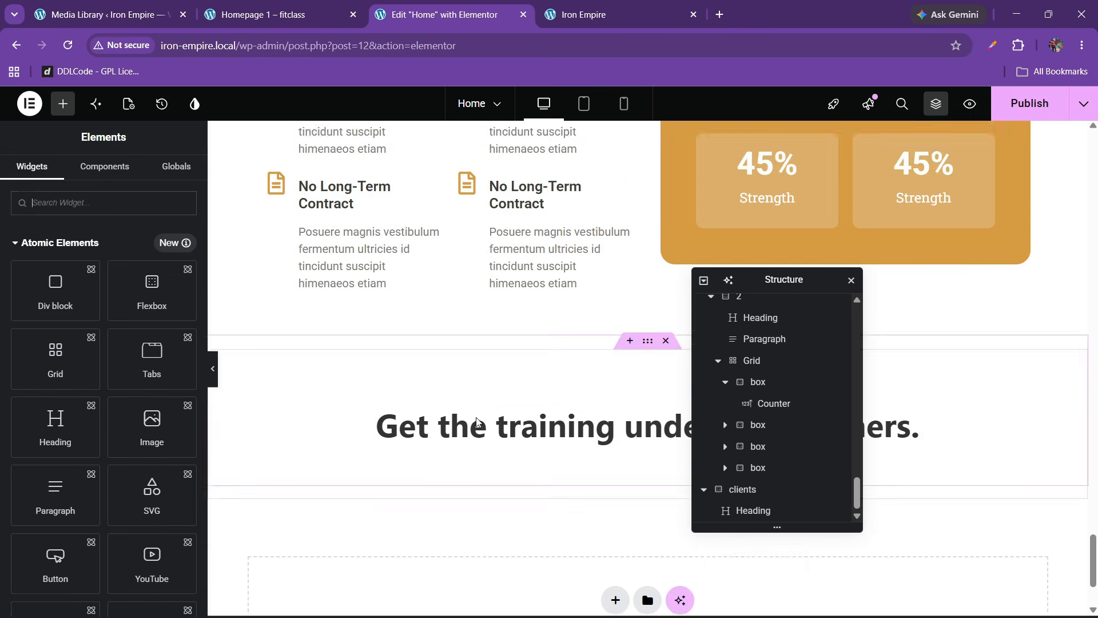
Step: Copy the small "OUR CLASSES" heading from the section above into the clients container and place it above the large heading
{"action": "scroll", "coordinate": [477, 421], "scroll_direction": "up", "scroll_amount": 5}
{"action": "right_click", "coordinate": [315, 160]}
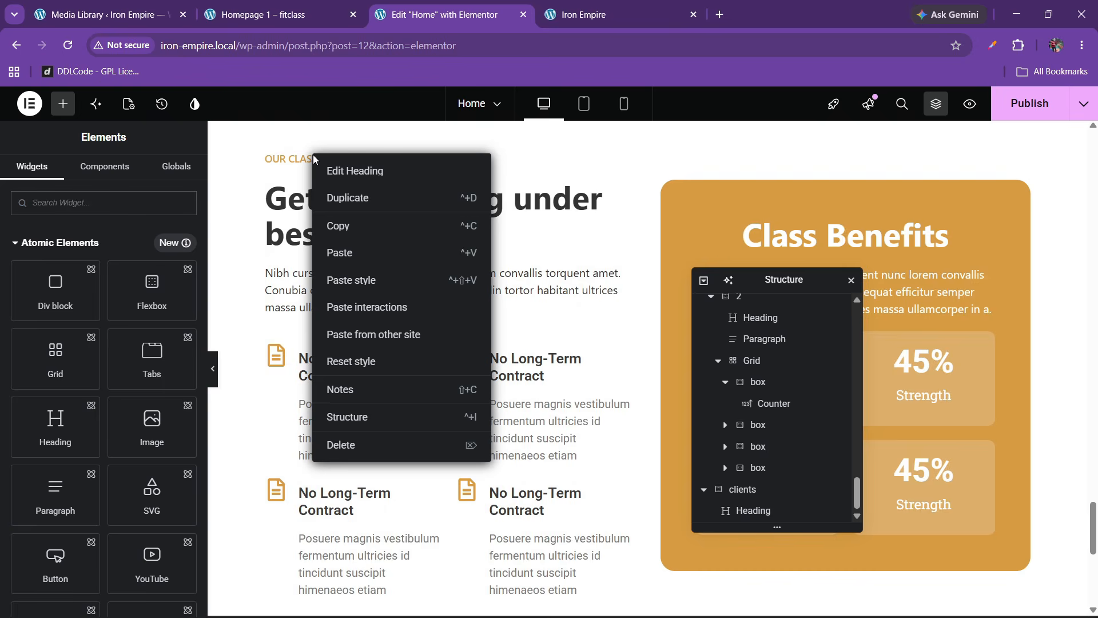
{"action": "left_click", "coordinate": [343, 251]}
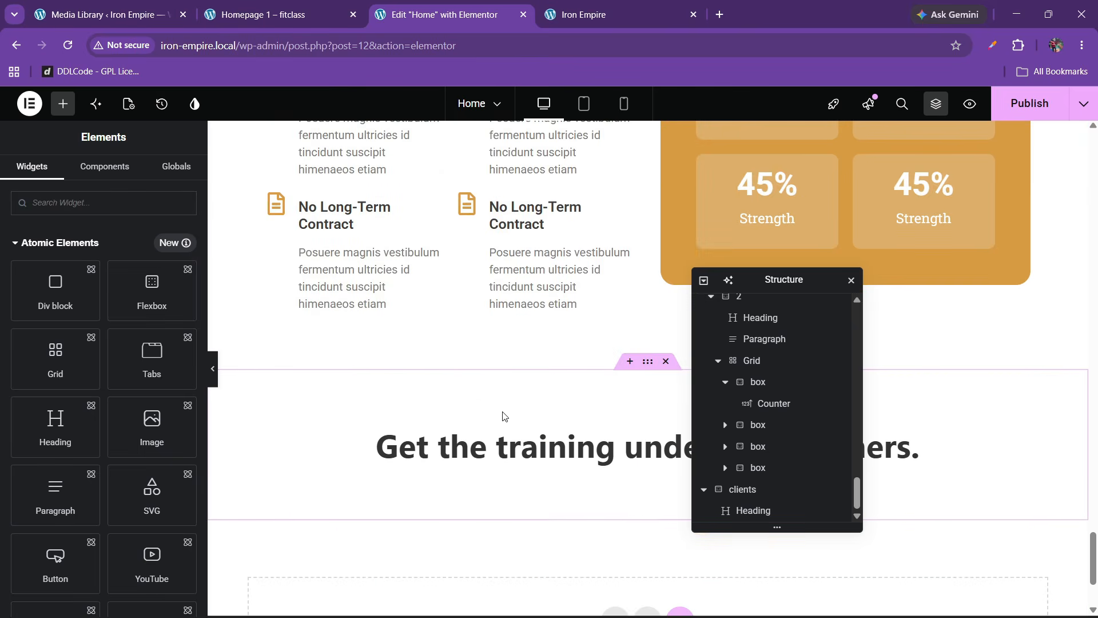
{"action": "right_click", "coordinate": [567, 448]}
{"action": "left_click", "coordinate": [589, 410]}
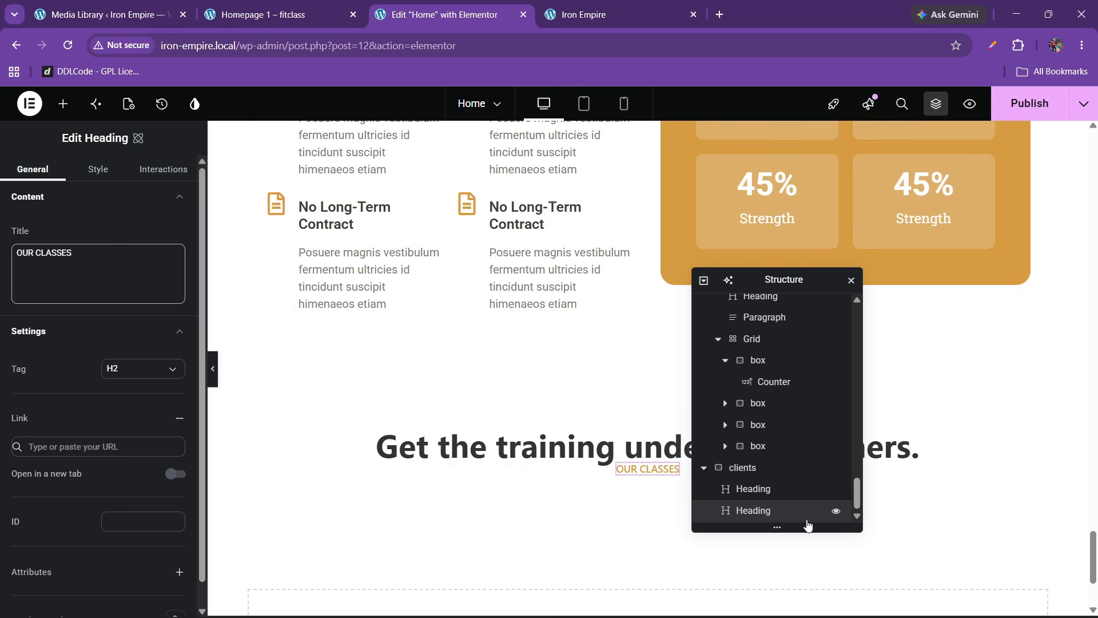
{"action": "left_click_drag", "start_coordinate": [764, 492], "coordinate": [762, 517]}
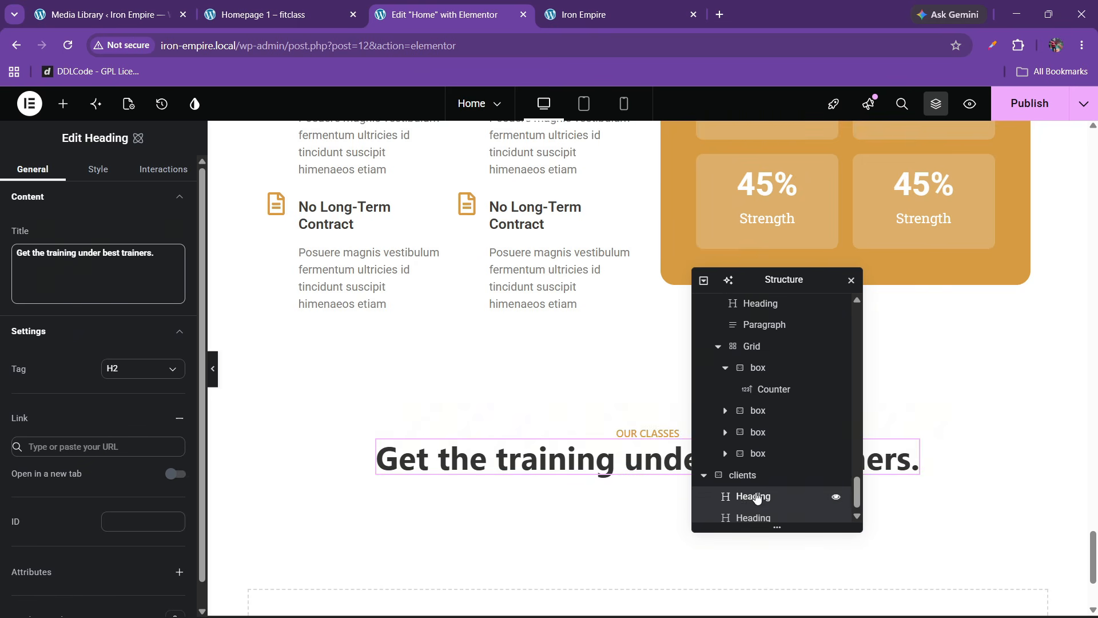
Step: Change the small heading's text in the clients container to "TESTIMONIALS"
{"action": "left_click", "coordinate": [755, 499]}
{"action": "left_click_drag", "start_coordinate": [91, 277], "coordinate": [3, 271]}
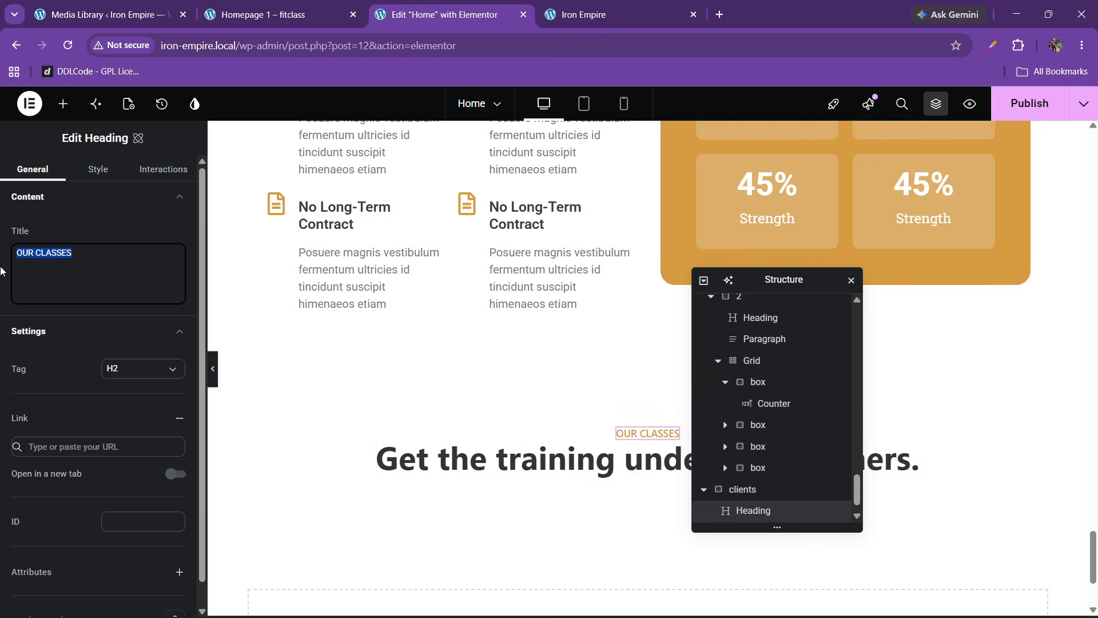
{"action": "type", "text": "TESTIMONIALS"}
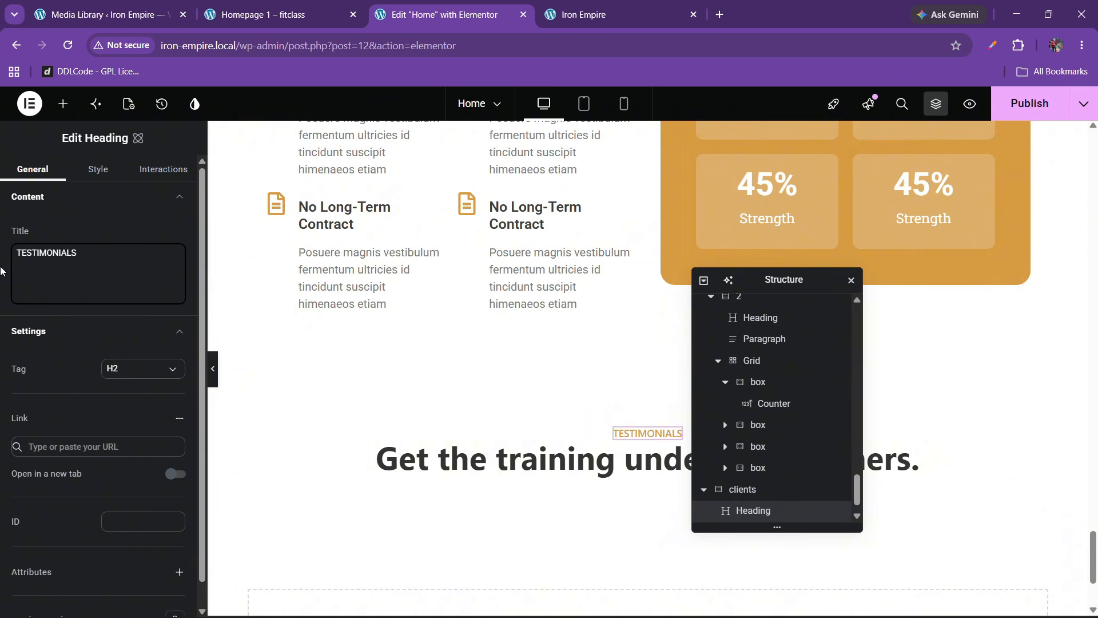
Step: Set the clients container's column and row gaps to 20 px
{"action": "left_click", "coordinate": [806, 490]}
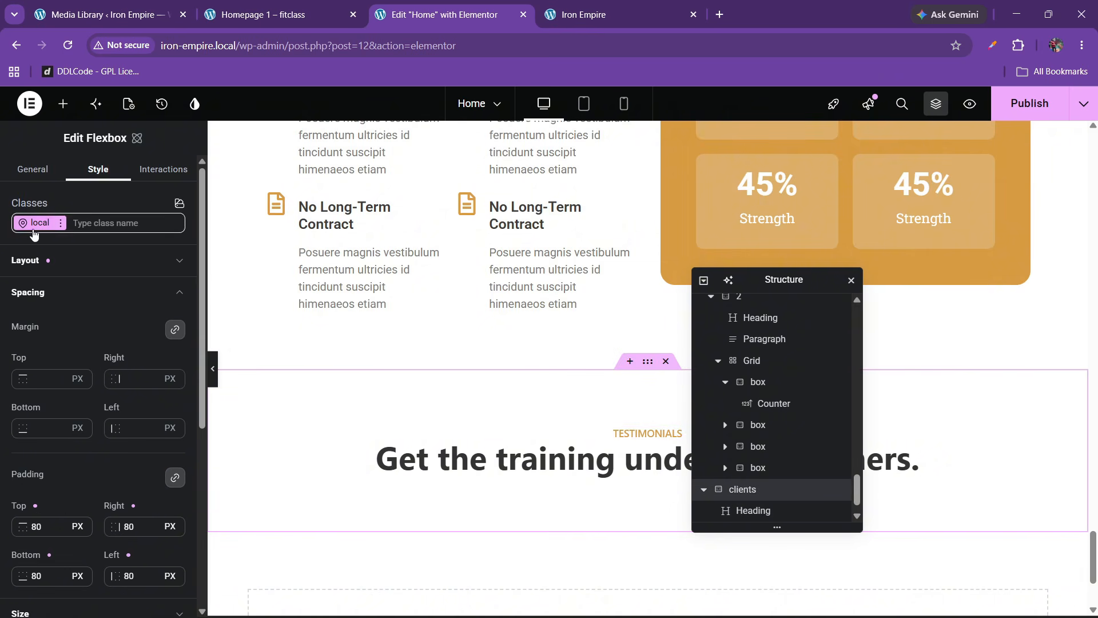
{"action": "left_click", "coordinate": [57, 260]}
{"action": "left_click", "coordinate": [134, 526]}
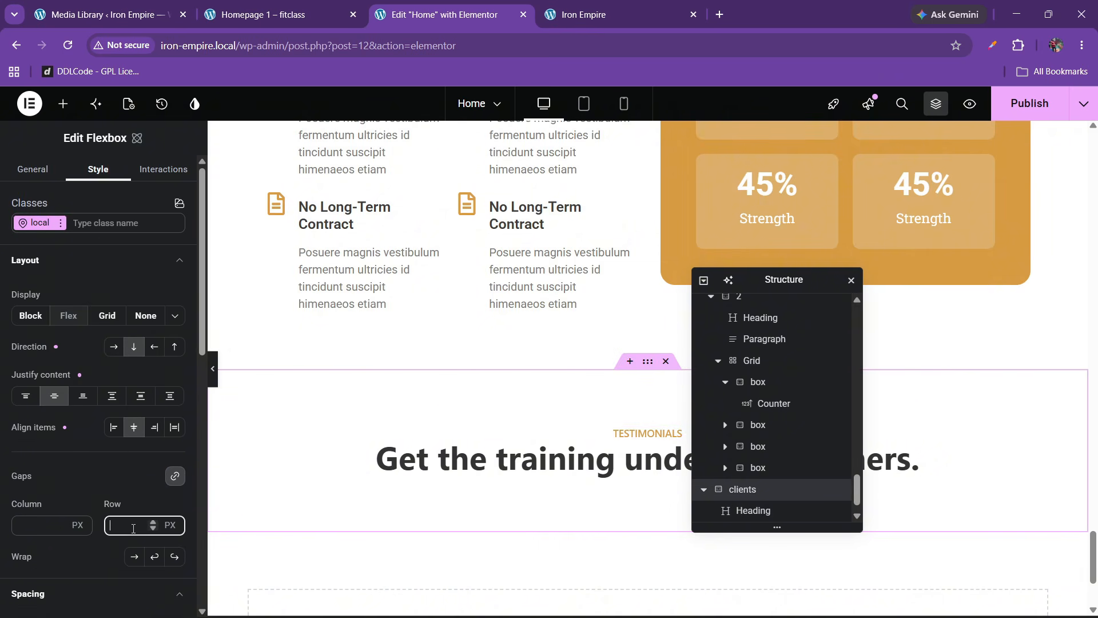
{"action": "type", "text": "20"}
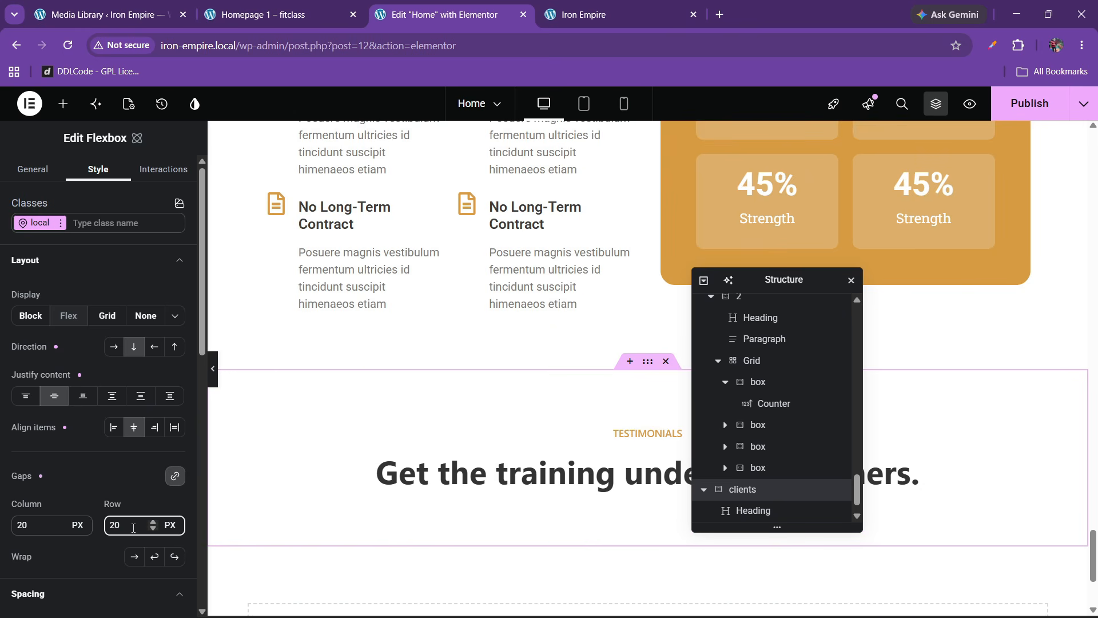
Step: Replace the large heading's text in the clients container with "Client Feedback", copied from the Fitclass testimonial section
{"action": "left_click", "coordinate": [273, 13]}
{"action": "left_click_drag", "start_coordinate": [413, 222], "coordinate": [709, 230]}
{"action": "key", "text": "ctrl+c"}
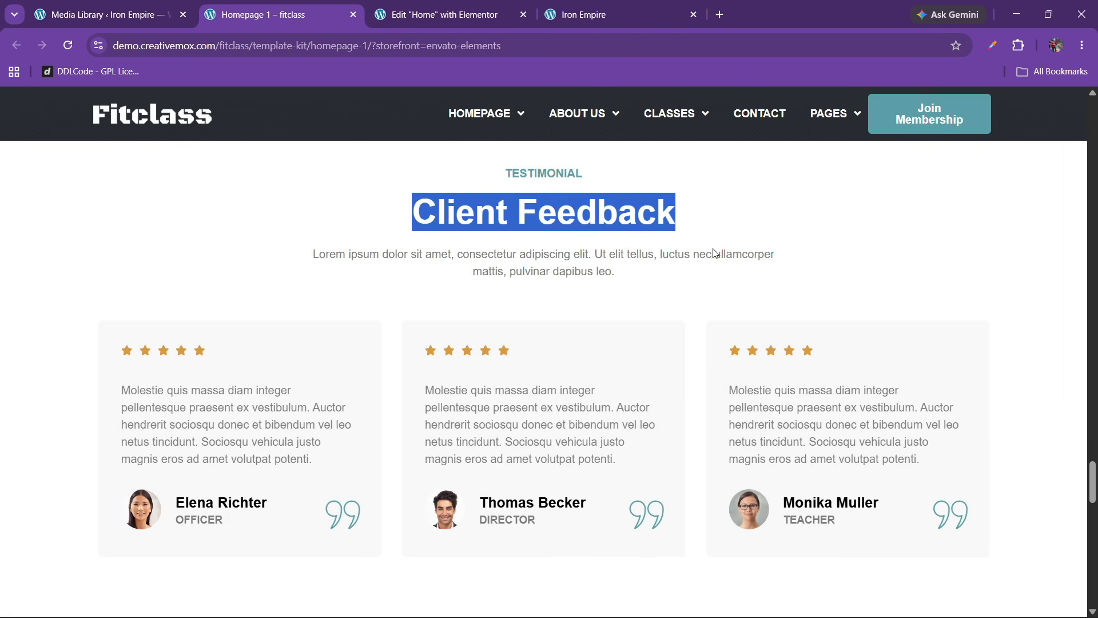
{"action": "left_click", "coordinate": [503, 6]}
{"action": "left_click", "coordinate": [563, 484]}
{"action": "left_click", "coordinate": [96, 286]}
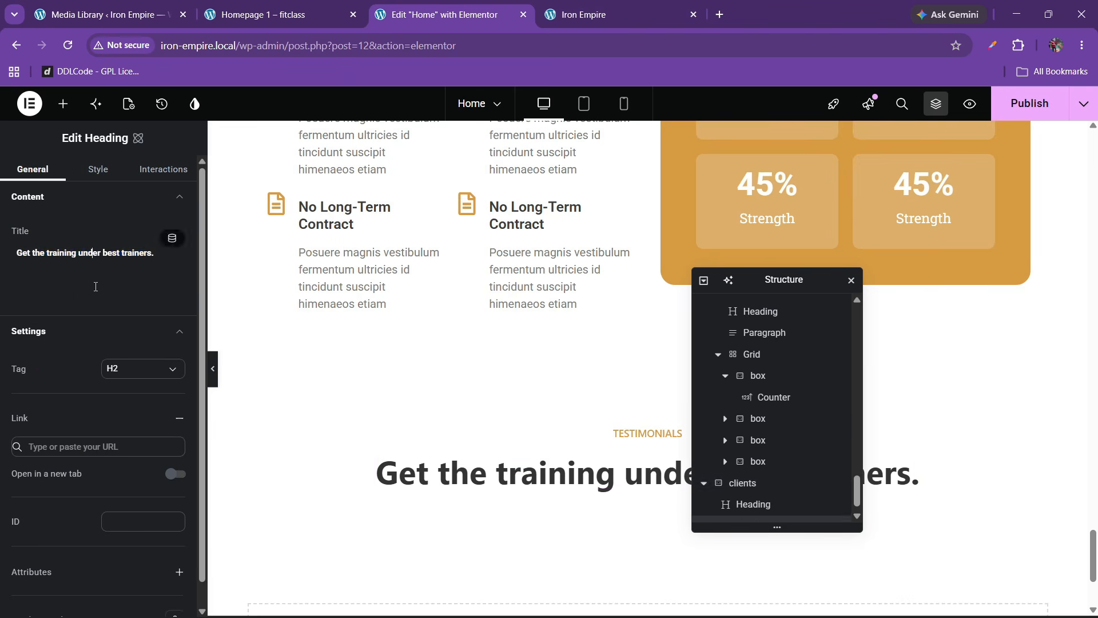
{"action": "key", "text": "ctrl+a"}
{"action": "key", "text": "ctrl+v"}
Step: Copy the "Nibh cursus turpis" paragraph from the classes section and paste it below the "Client Feedback" heading
{"action": "left_click", "coordinate": [275, 13]}
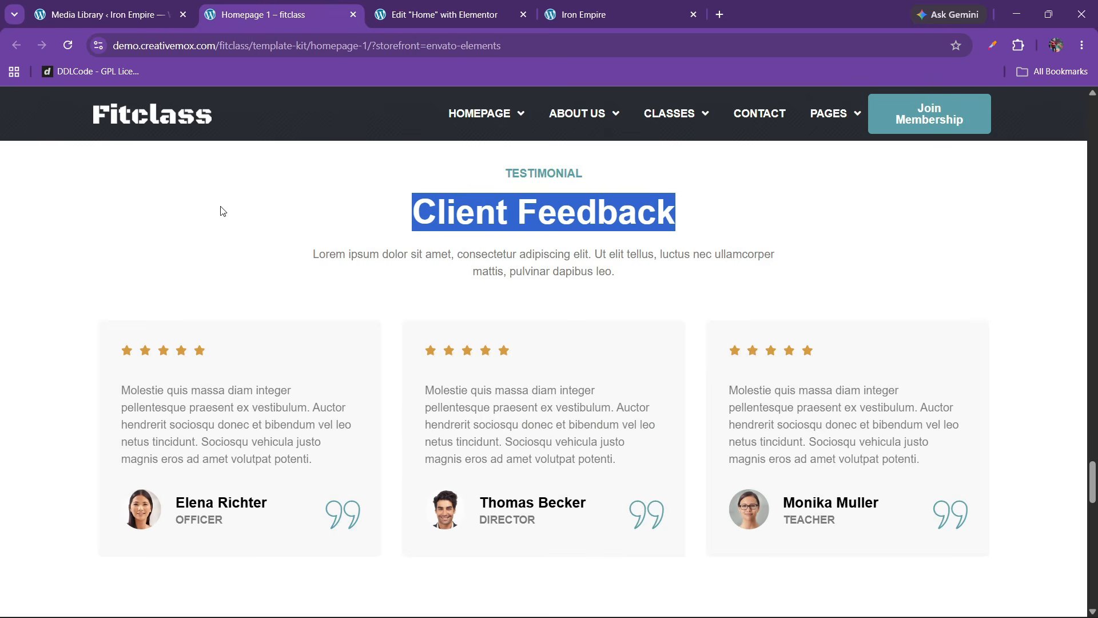
{"action": "left_click", "coordinate": [425, 7]}
{"action": "right_click", "coordinate": [324, 307]}
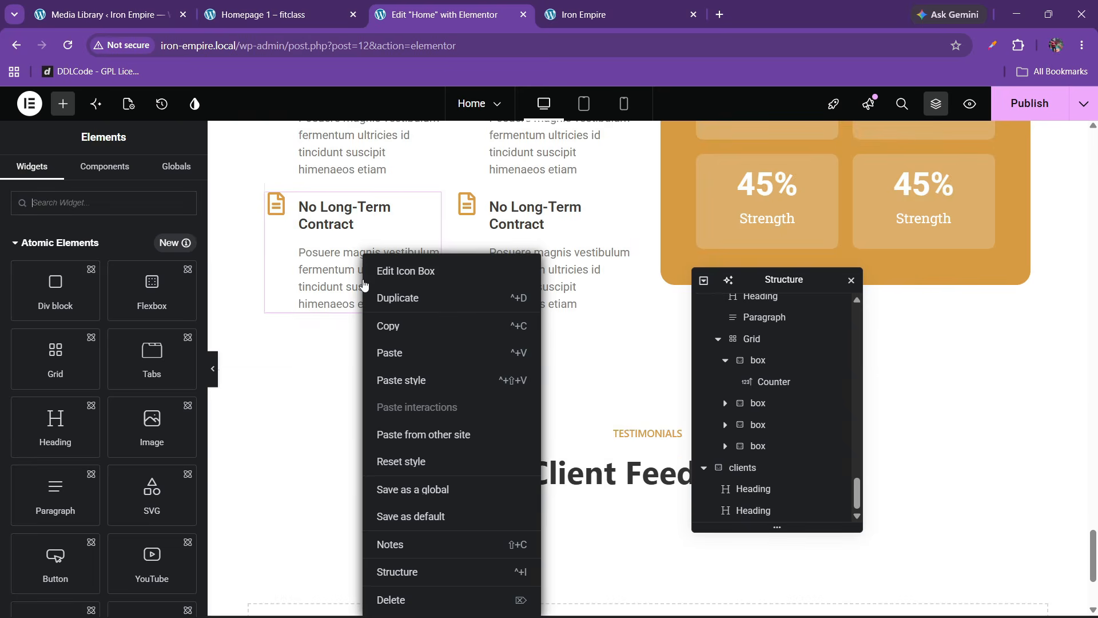
{"action": "left_click", "coordinate": [321, 310]}
{"action": "scroll", "coordinate": [320, 317], "scroll_direction": "up", "scroll_amount": 5}
{"action": "right_click", "coordinate": [362, 287]}
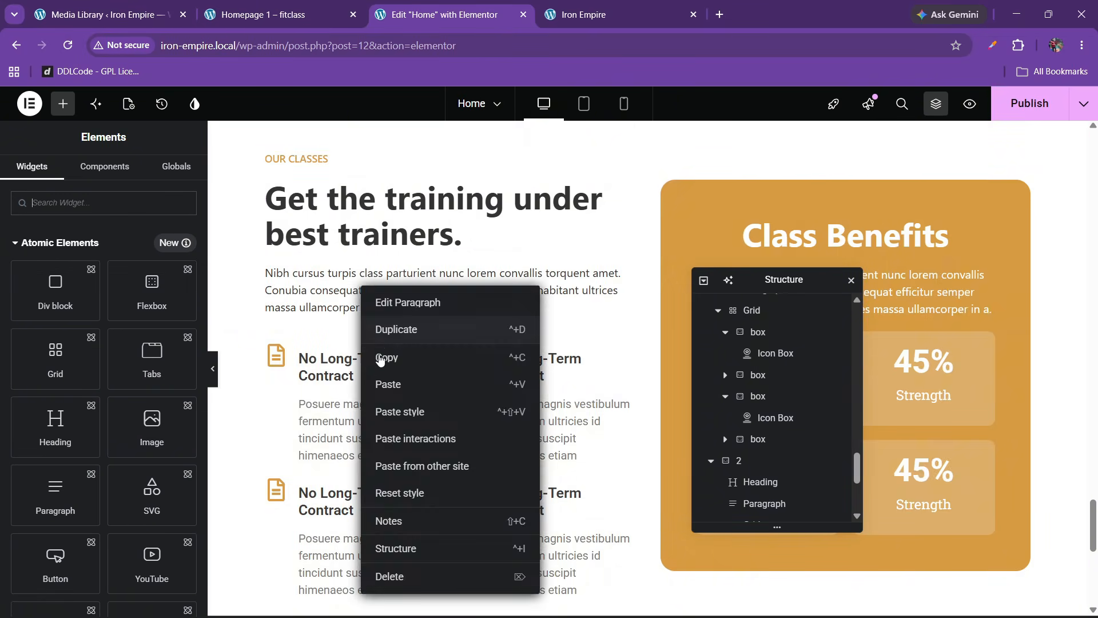
{"action": "left_click", "coordinate": [380, 358]}
{"action": "scroll", "coordinate": [681, 431], "scroll_direction": "down", "scroll_amount": 10}
{"action": "right_click", "coordinate": [633, 302]}
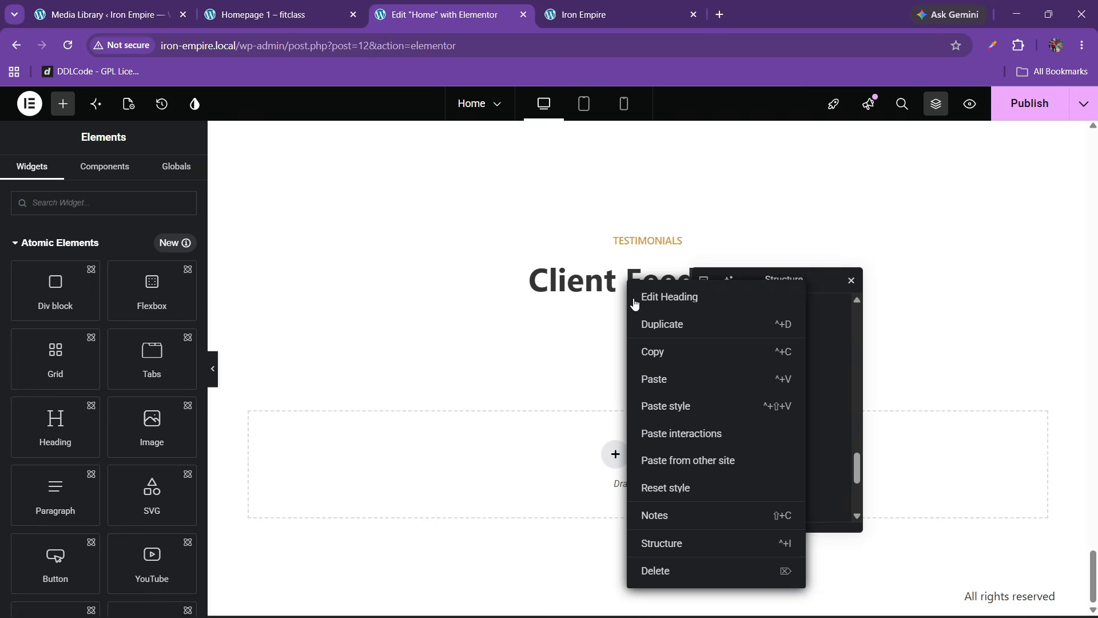
{"action": "left_click", "coordinate": [654, 379]}
Step: Center the pasted paragraph's text and set its width to 60%
{"action": "left_click", "coordinate": [98, 169]}
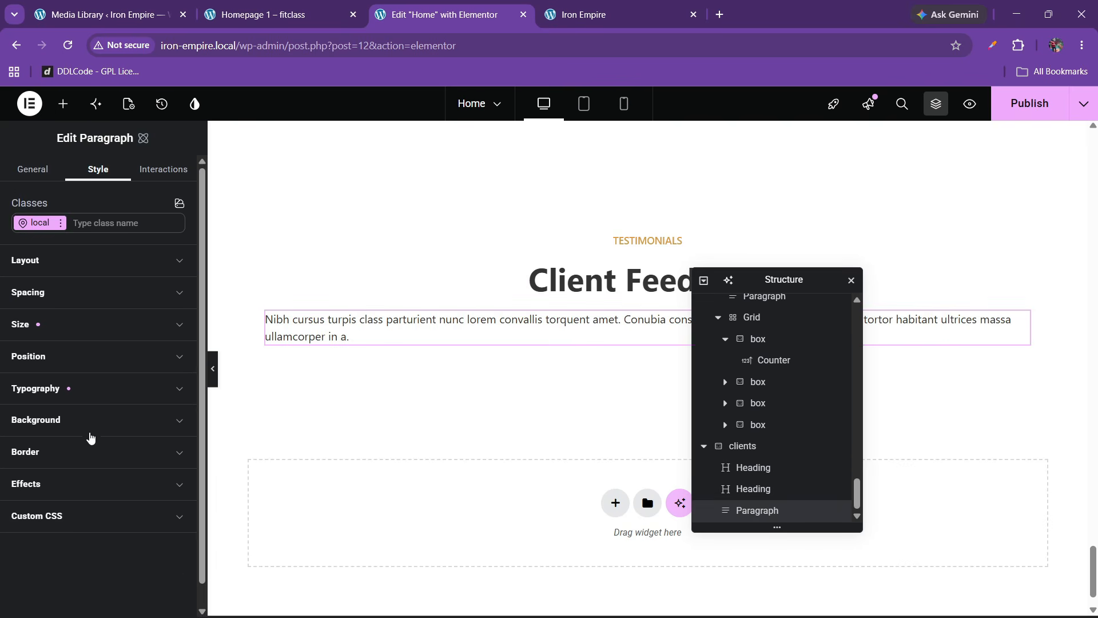
{"action": "left_click", "coordinate": [76, 400]}
{"action": "left_click", "coordinate": [134, 537]}
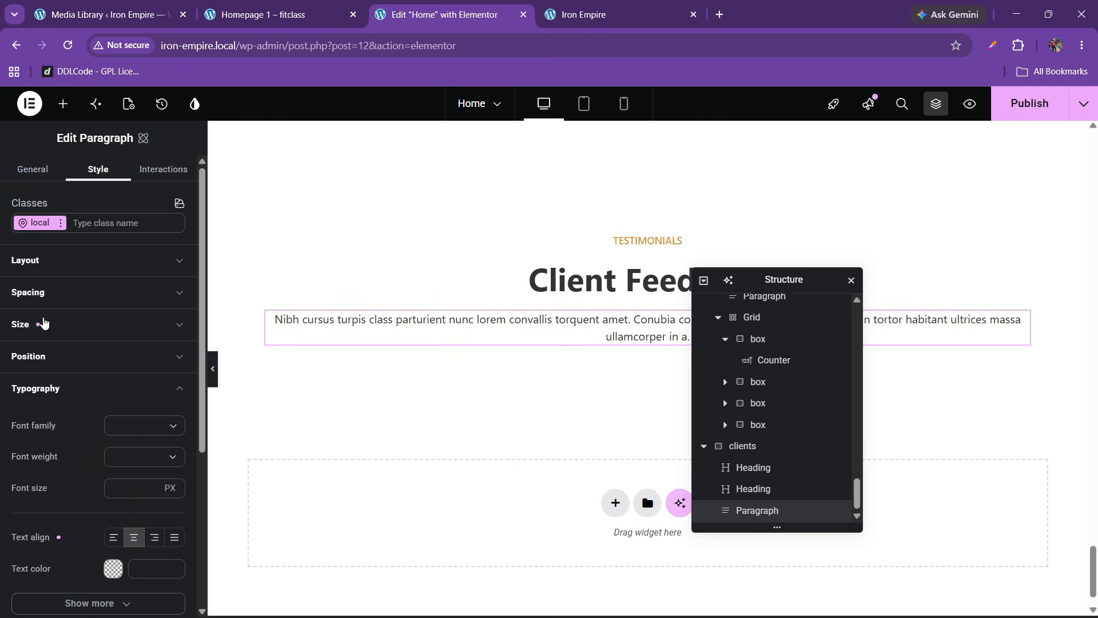
{"action": "left_click", "coordinate": [44, 323]}
{"action": "left_click_drag", "start_coordinate": [50, 379], "coordinate": [0, 385]}
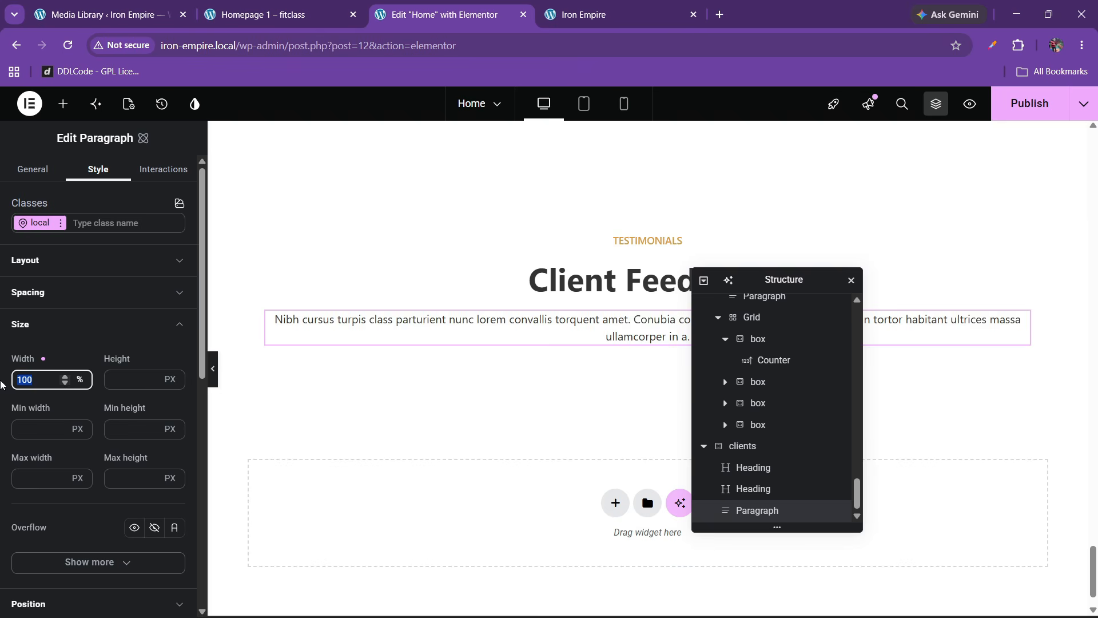
{"action": "type", "text": "60"}
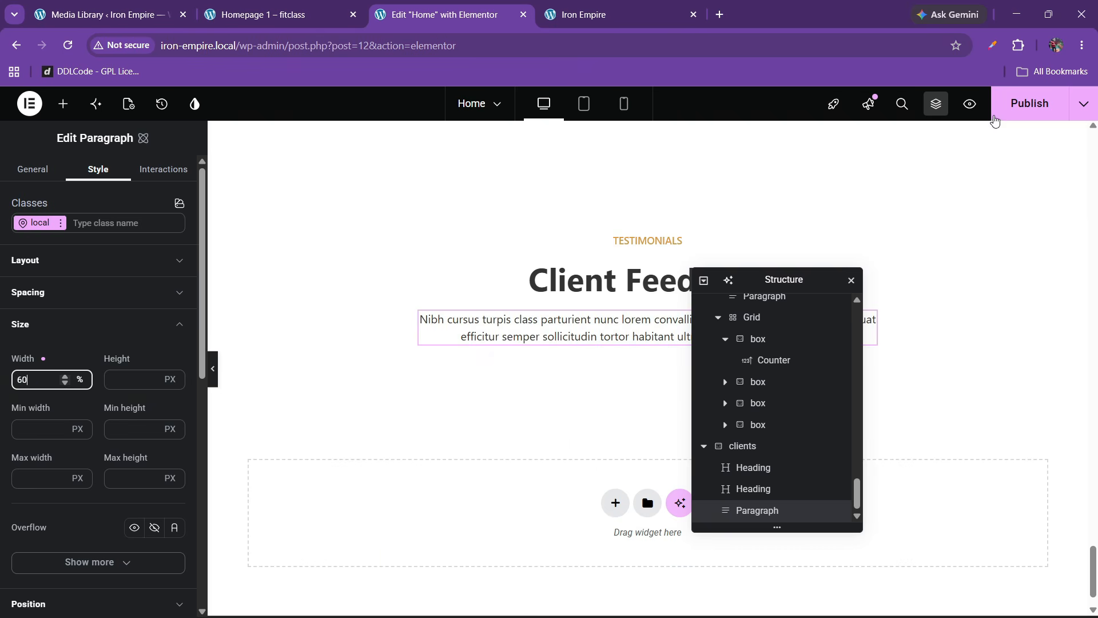
Step: Check the Fitclass testimonial cards, then add a Carousel widget below the paragraph in the clients container
{"action": "left_click", "coordinate": [268, 14]}
{"action": "scroll", "coordinate": [443, 420], "scroll_direction": "down", "scroll_amount": 3}
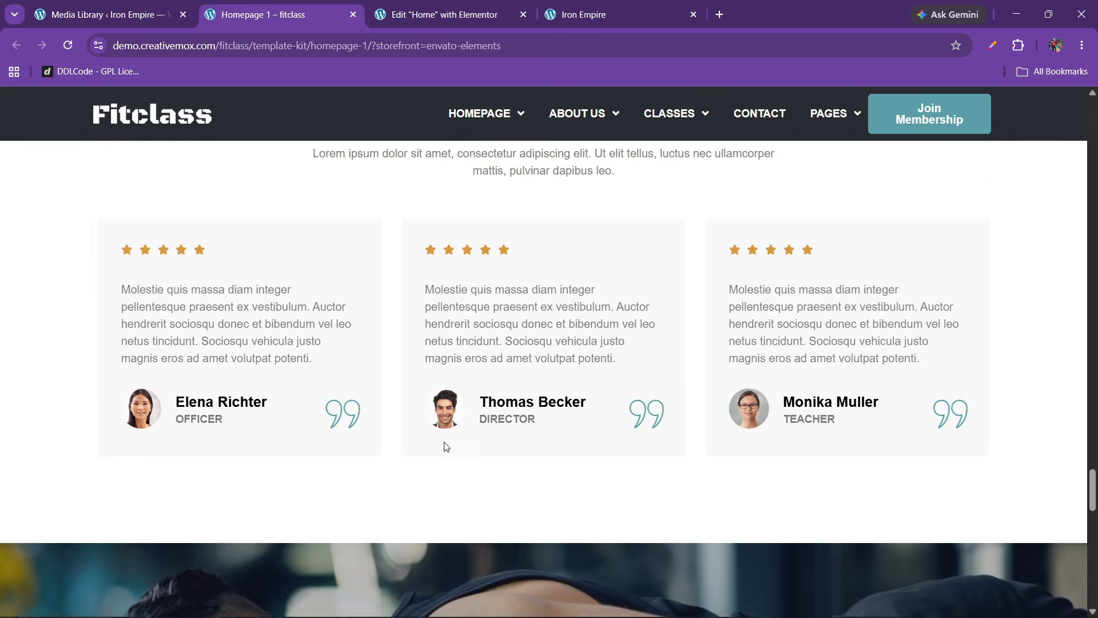
{"action": "left_click", "coordinate": [457, 6]}
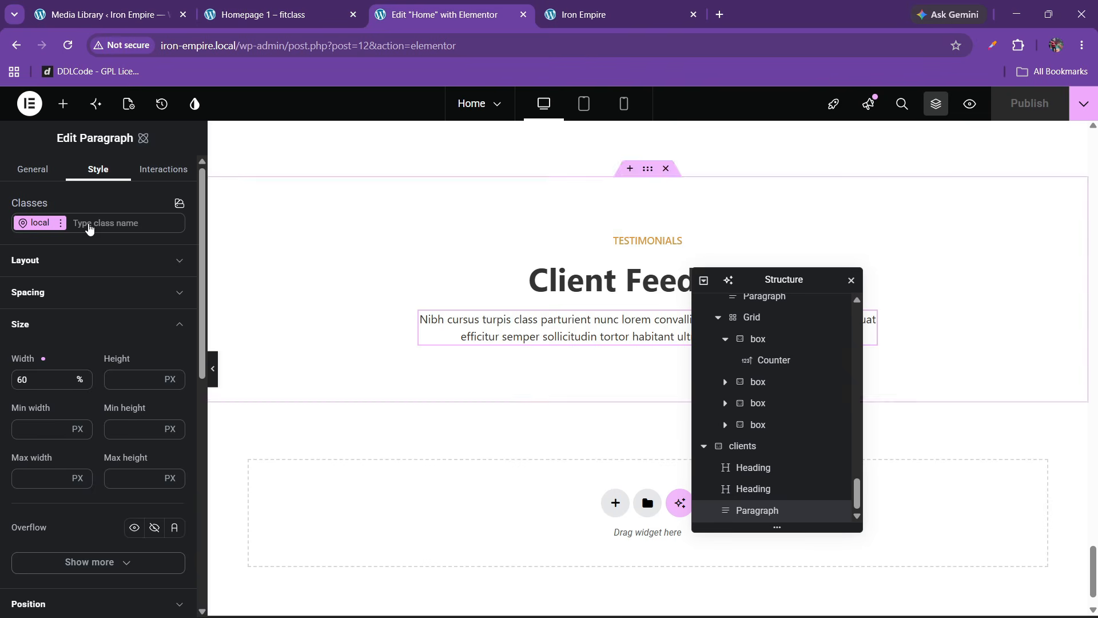
{"action": "left_click", "coordinate": [63, 103]}
{"action": "type", "text": "carousel"}
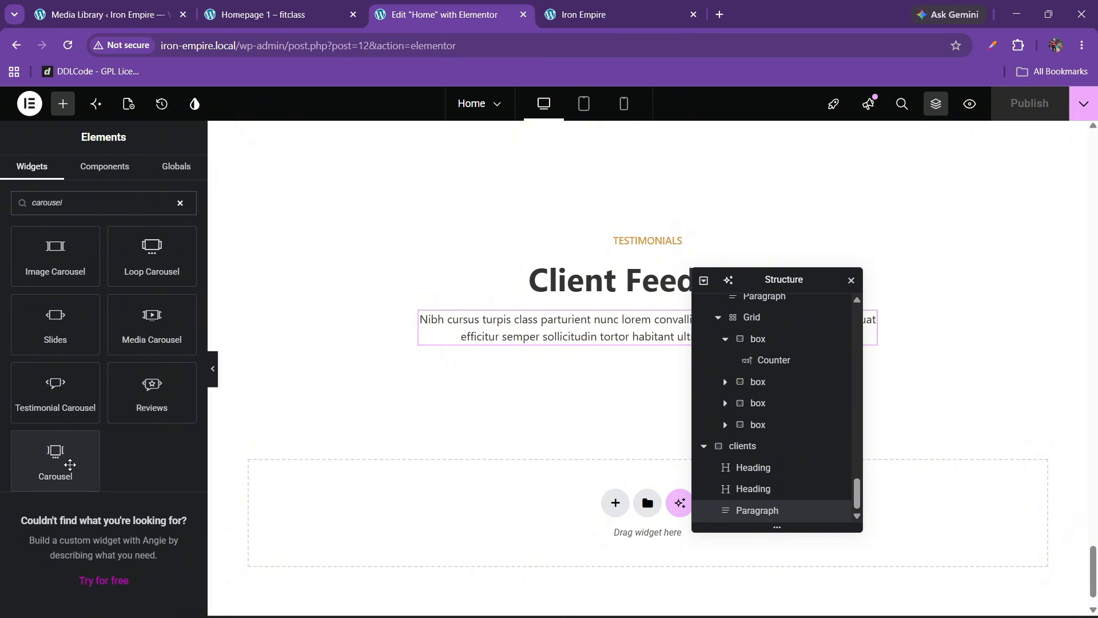
{"action": "left_click_drag", "start_coordinate": [69, 466], "coordinate": [568, 333]}
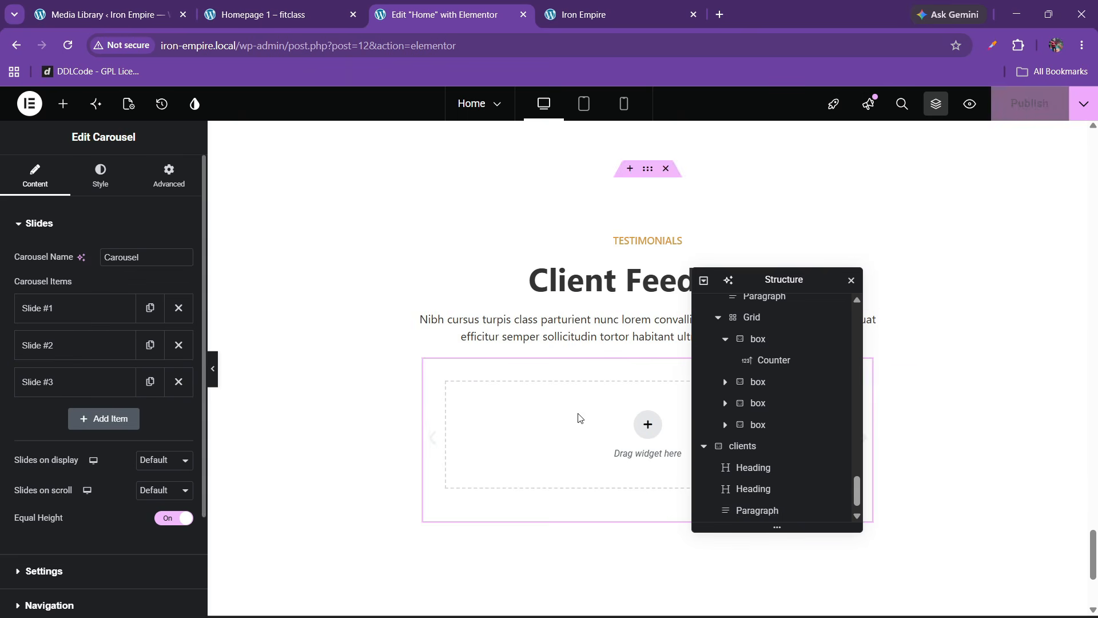
{"action": "scroll", "coordinate": [763, 506], "scroll_direction": "down", "scroll_amount": 1}
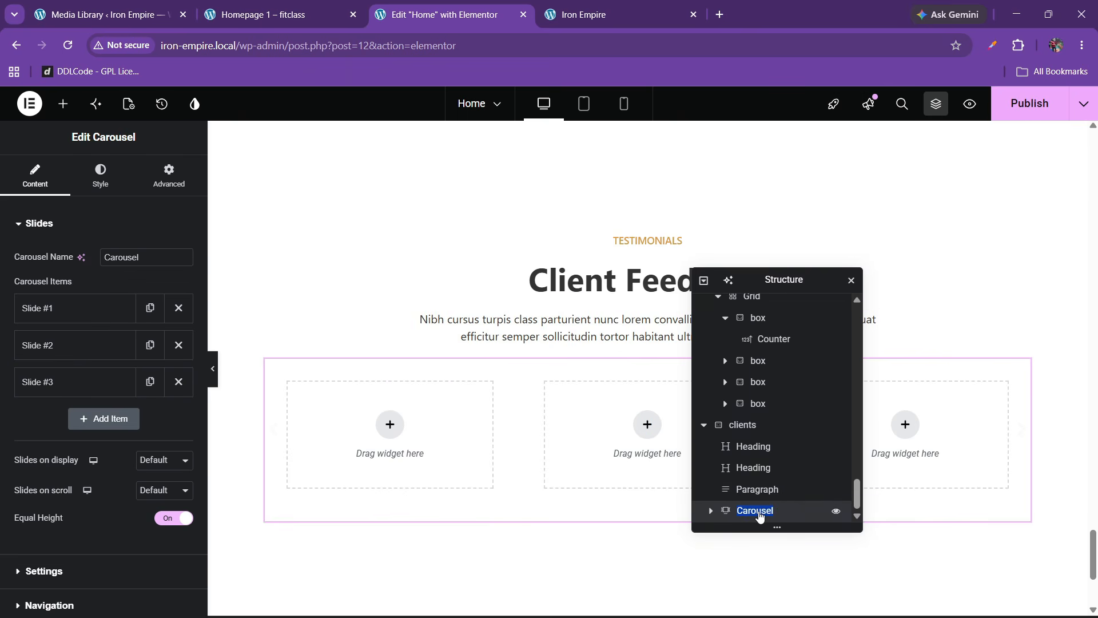
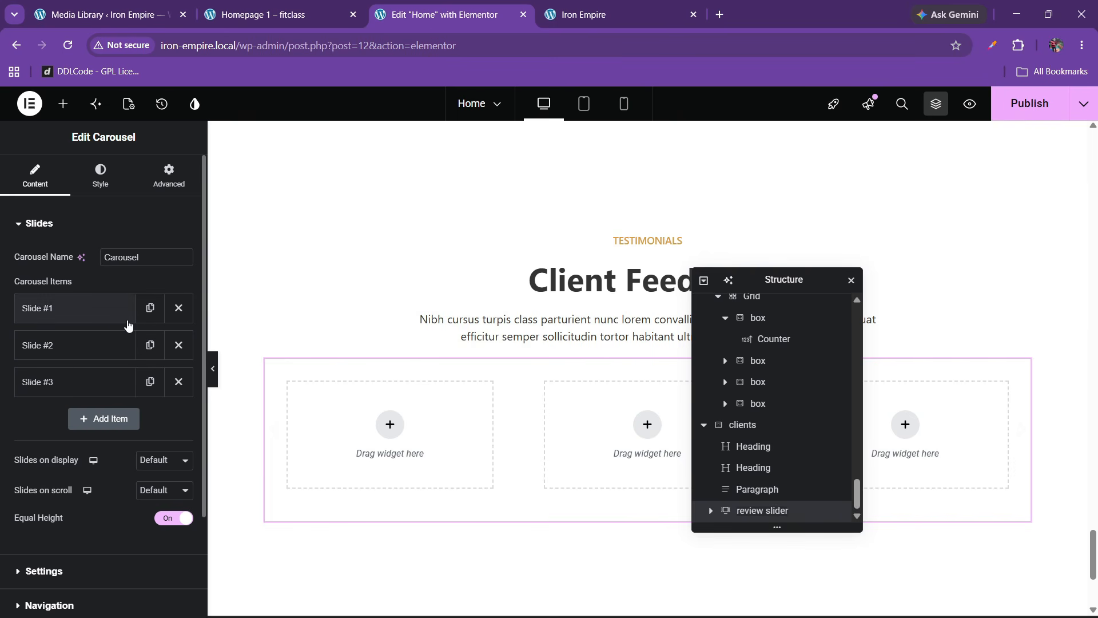
Step: Check the testimonial section on the Fitclass reference page and delete the second and third slides from the review slider carousel
{"action": "left_click", "coordinate": [274, 15]}
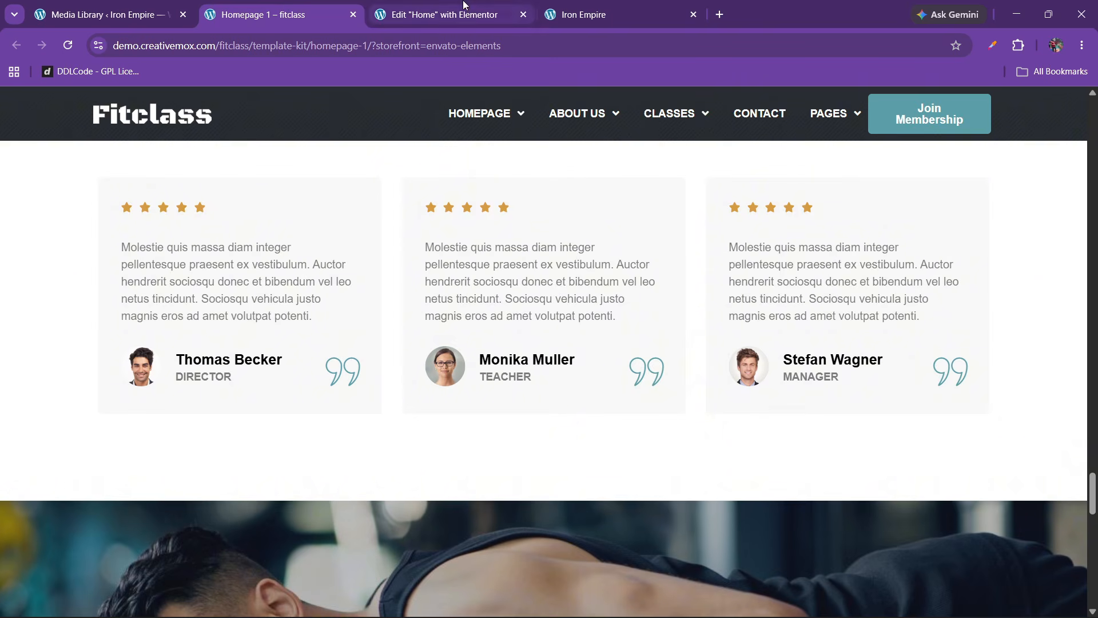
{"action": "scroll", "coordinate": [451, 254], "scroll_direction": "up", "scroll_amount": 4}
{"action": "triple_click", "coordinate": [543, 282]}
{"action": "left_click", "coordinate": [446, 15]}
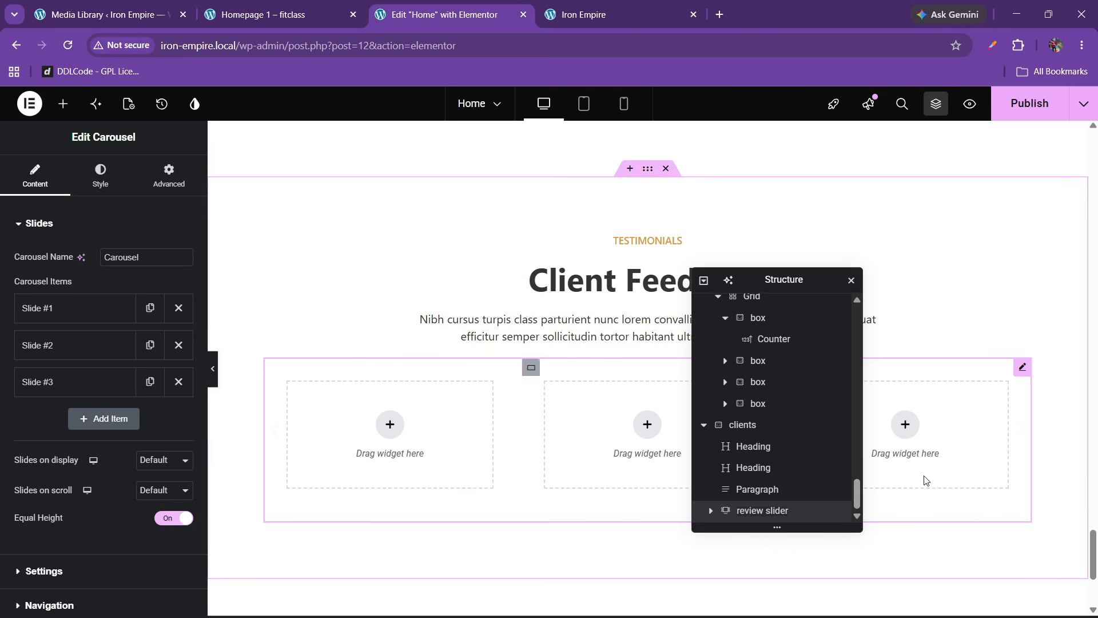
{"action": "scroll", "coordinate": [712, 503], "scroll_direction": "down", "scroll_amount": 1}
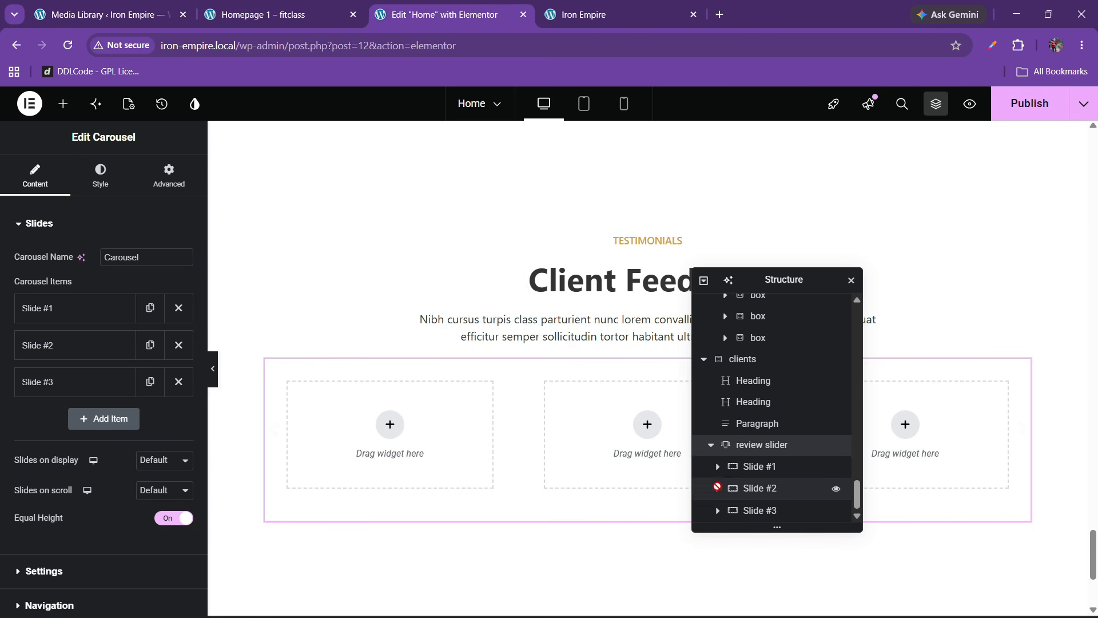
{"action": "left_click", "coordinate": [715, 466]}
{"action": "left_click", "coordinate": [718, 444]}
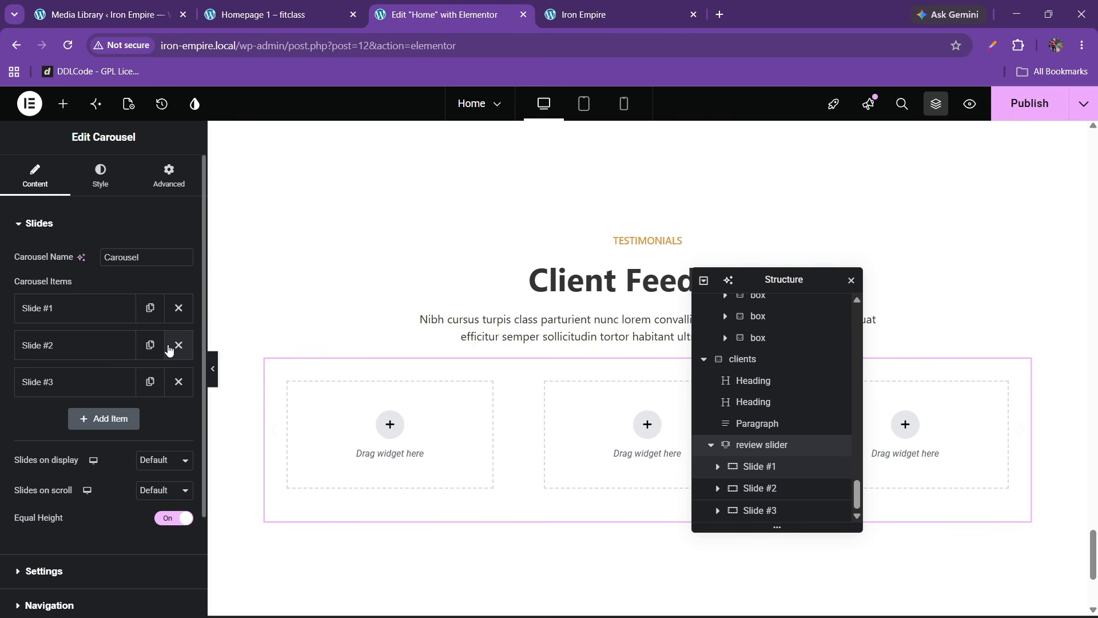
{"action": "left_click", "coordinate": [179, 345]}
{"action": "left_click", "coordinate": [178, 345]}
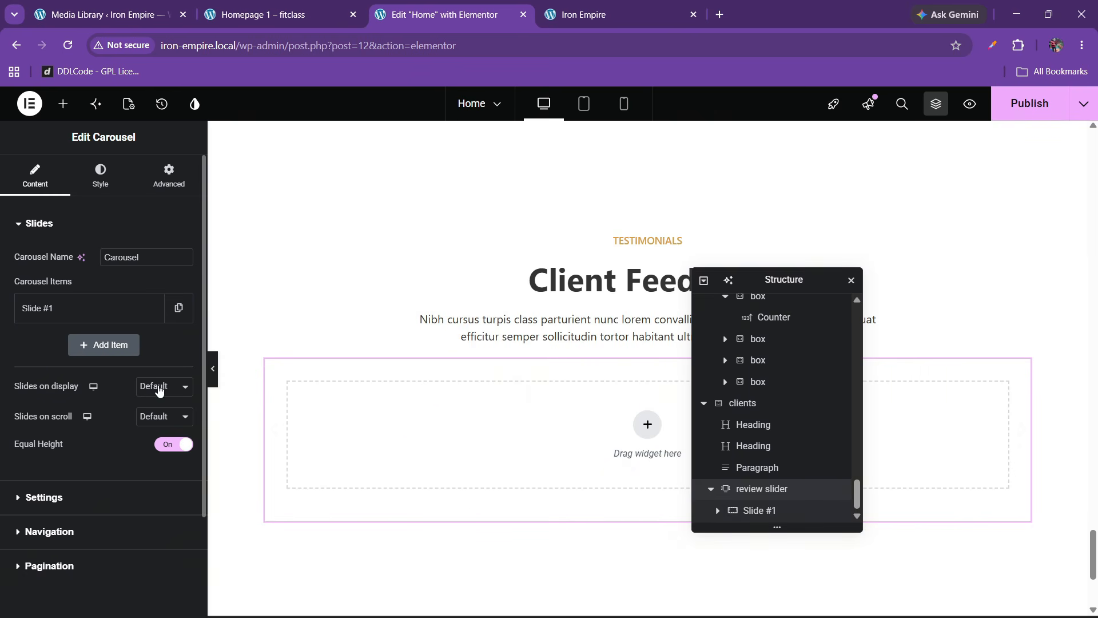
Step: Set the carousel to display 3 slides, scroll 2 slides at a time, and use a scroll speed of 3000 ms
{"action": "left_click", "coordinate": [160, 390]}
{"action": "left_click", "coordinate": [153, 440]}
{"action": "left_click", "coordinate": [158, 420]}
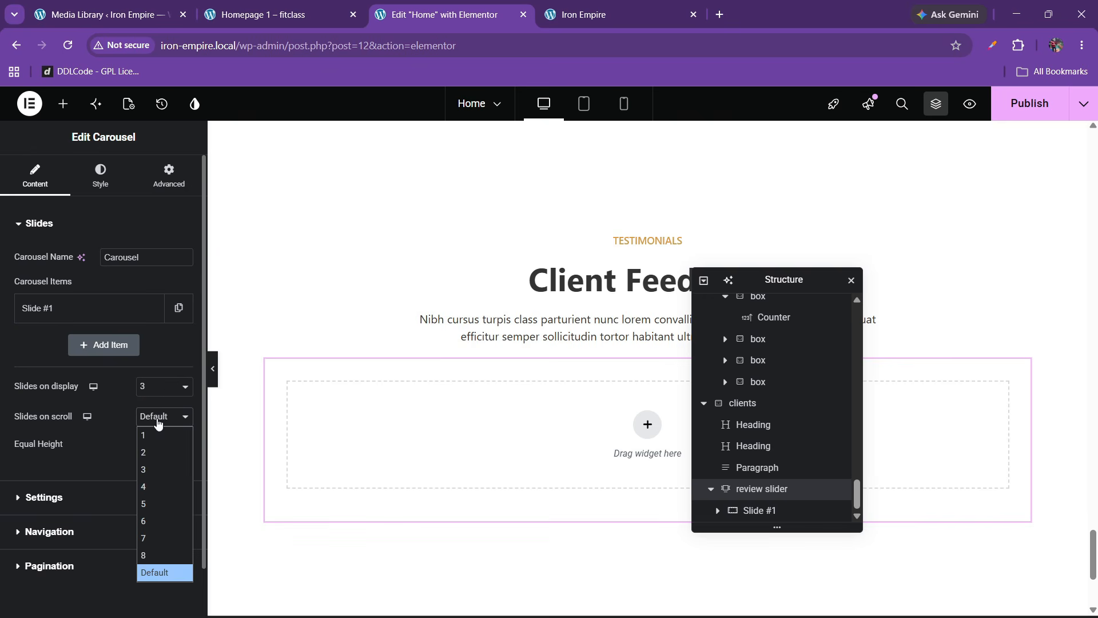
{"action": "left_click", "coordinate": [159, 422]}
{"action": "left_click", "coordinate": [44, 497]}
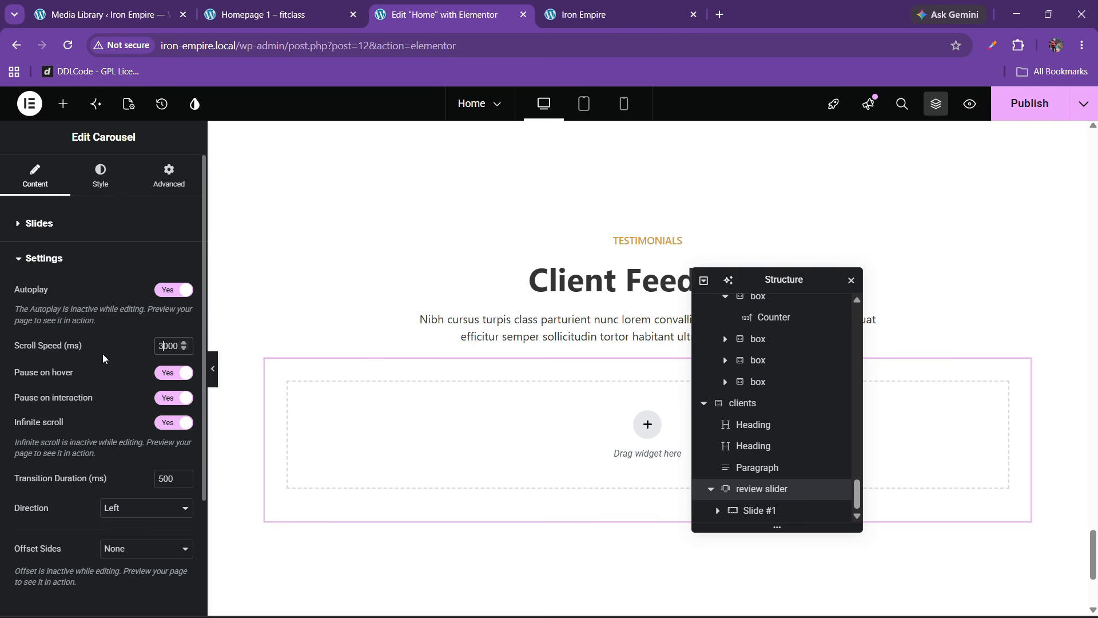
{"action": "left_click", "coordinate": [71, 266]}
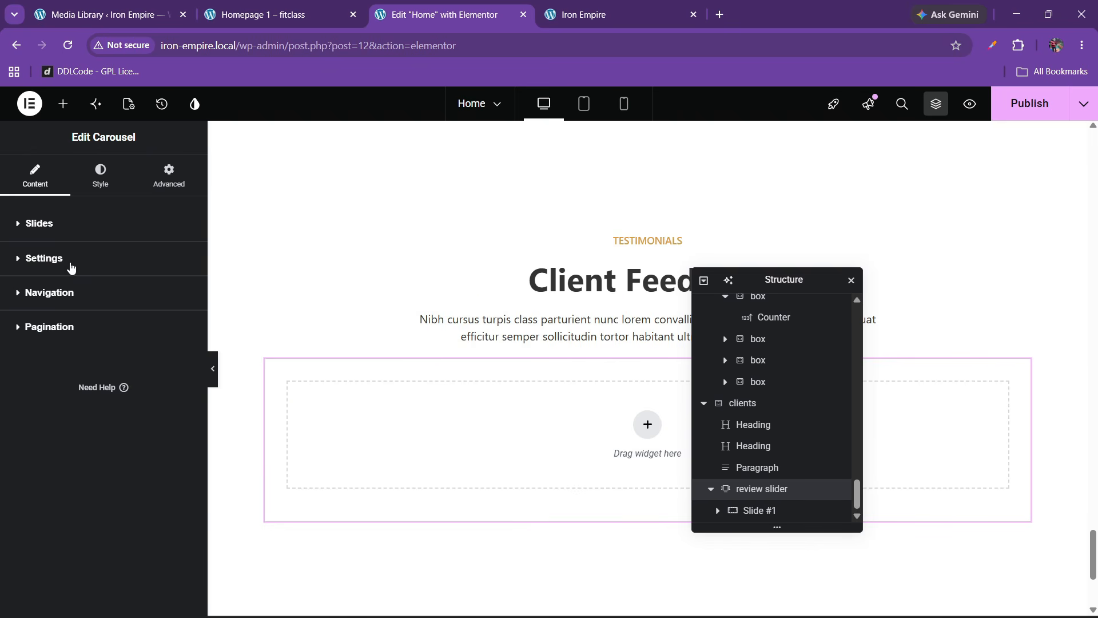
Step: Duplicate Slide #1 twice in the review slider carousel
{"action": "left_click_drag", "start_coordinate": [731, 467], "coordinate": [765, 513]}
{"action": "left_click", "coordinate": [765, 512]}
{"action": "left_click", "coordinate": [762, 496]}
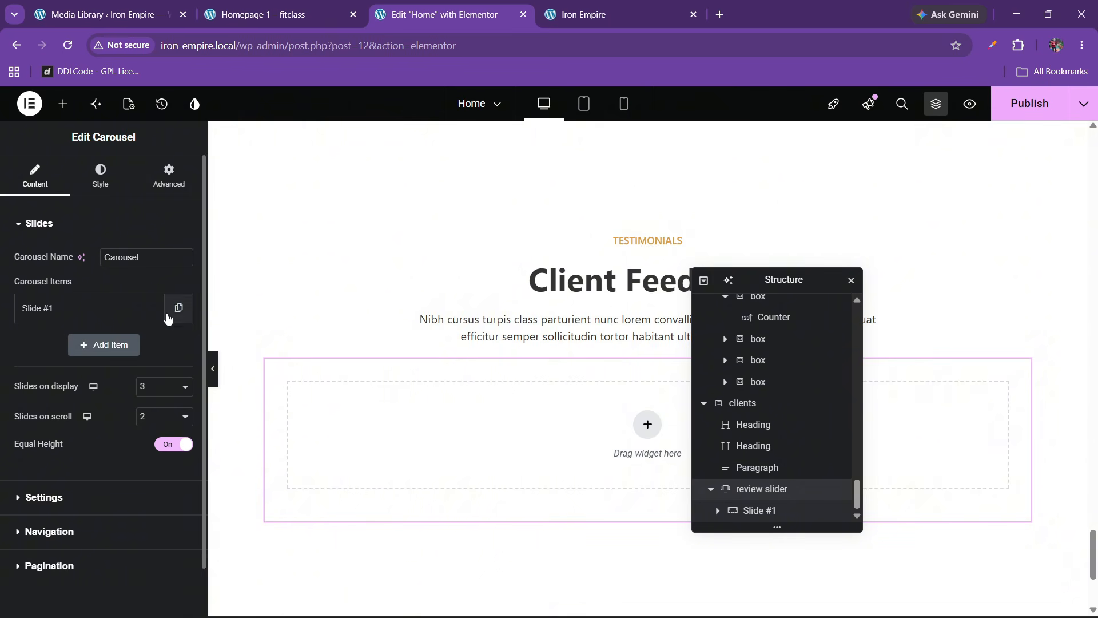
{"action": "left_click", "coordinate": [172, 316]}
{"action": "left_click", "coordinate": [150, 344]}
Step: Check the reference testimonial cards and add a Container from the Layout widgets to the carousel's first slide
{"action": "left_click", "coordinate": [263, 14]}
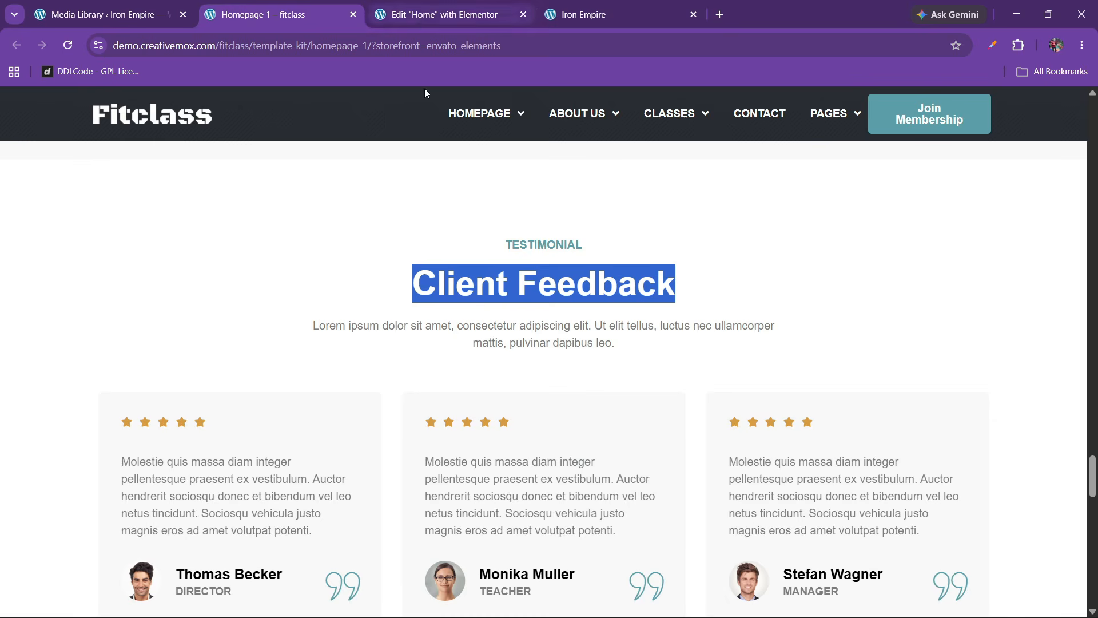
{"action": "scroll", "coordinate": [424, 91], "scroll_direction": "down", "scroll_amount": 2}
{"action": "left_click", "coordinate": [485, 6]}
{"action": "left_click", "coordinate": [63, 103]}
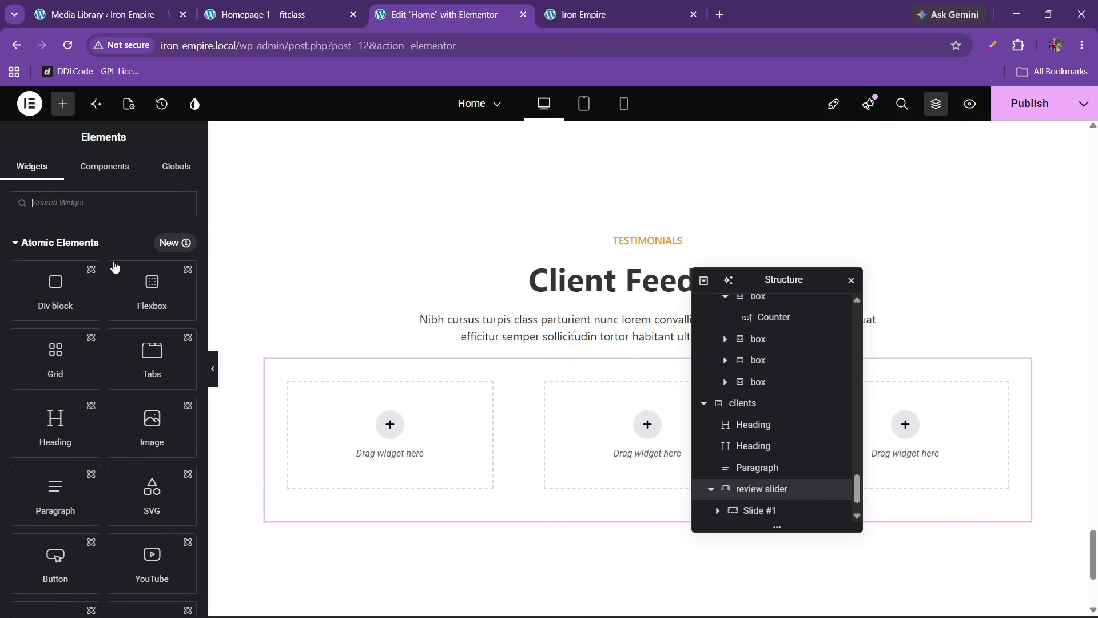
{"action": "mouse_move", "coordinate": [147, 303]}
{"action": "left_mouse_down"}
{"action": "mouse_move", "coordinate": [397, 427]}
{"action": "mouse_move", "coordinate": [393, 439]}
{"action": "mouse_move", "coordinate": [166, 323]}
{"action": "mouse_move", "coordinate": [155, 303]}
{"action": "left_mouse_up"}
{"action": "scroll", "coordinate": [147, 458], "scroll_direction": "down", "scroll_amount": 15}
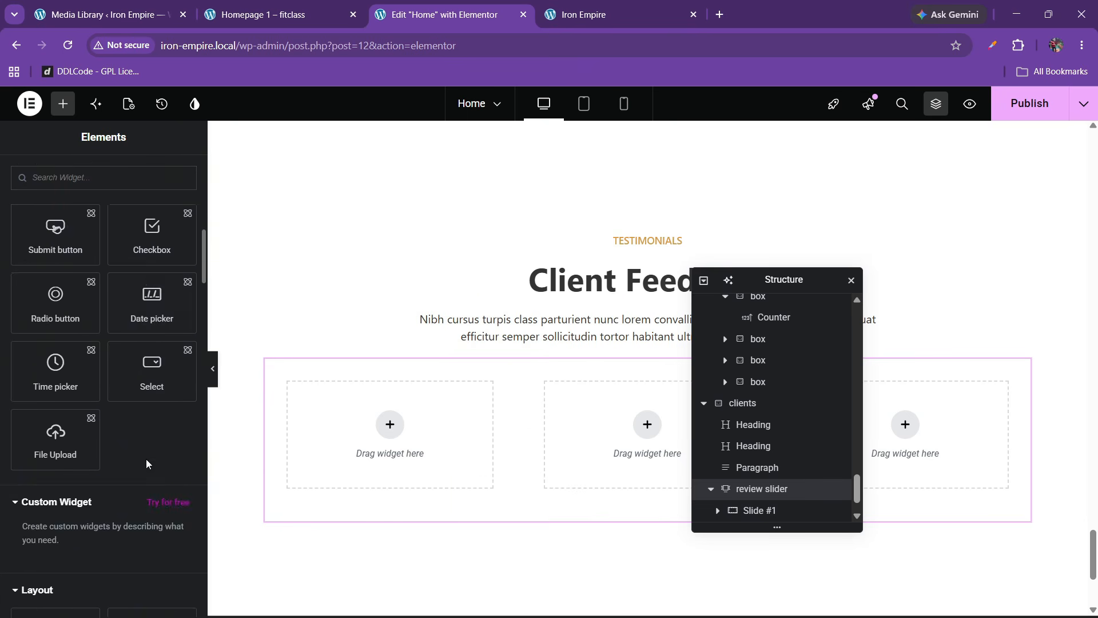
{"action": "scroll", "coordinate": [146, 457], "scroll_direction": "down", "scroll_amount": 2}
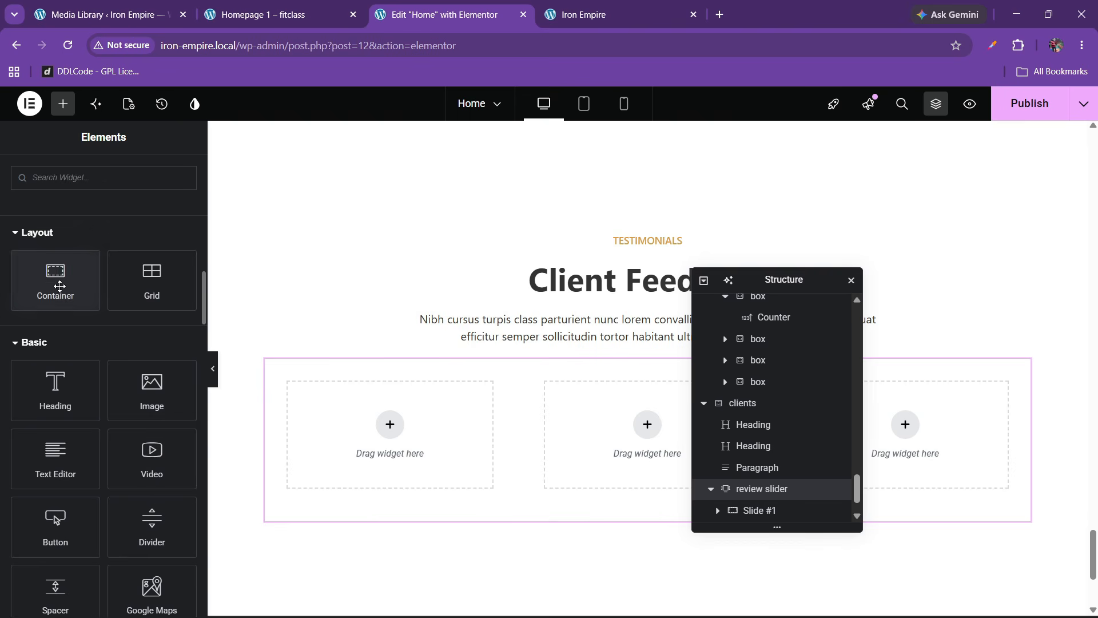
{"action": "left_click_drag", "start_coordinate": [60, 286], "coordinate": [372, 458]}
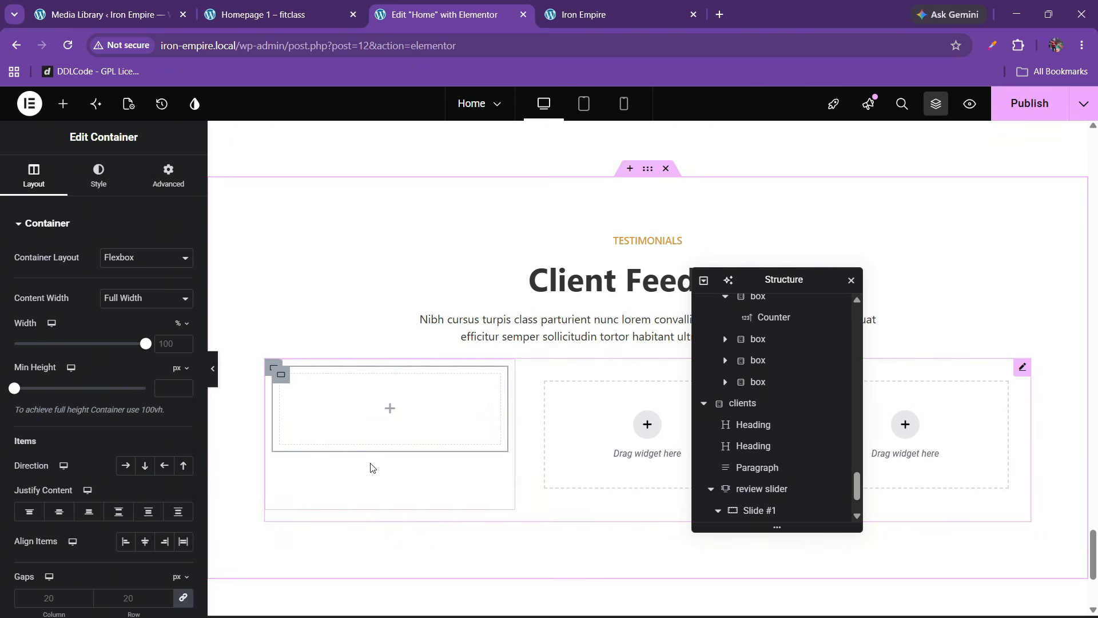
Step: Set the padding of the review slider and of its first slide to 0 px on all sides
{"action": "scroll", "coordinate": [797, 505], "scroll_direction": "down", "scroll_amount": 1}
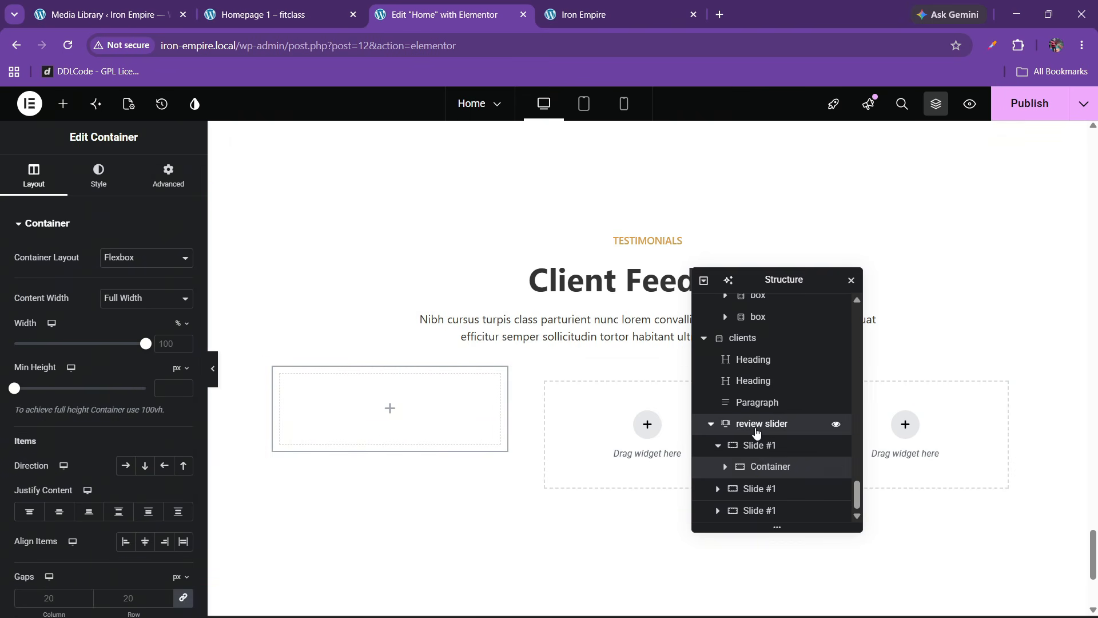
{"action": "left_click", "coordinate": [756, 426]}
{"action": "left_click", "coordinate": [168, 175]}
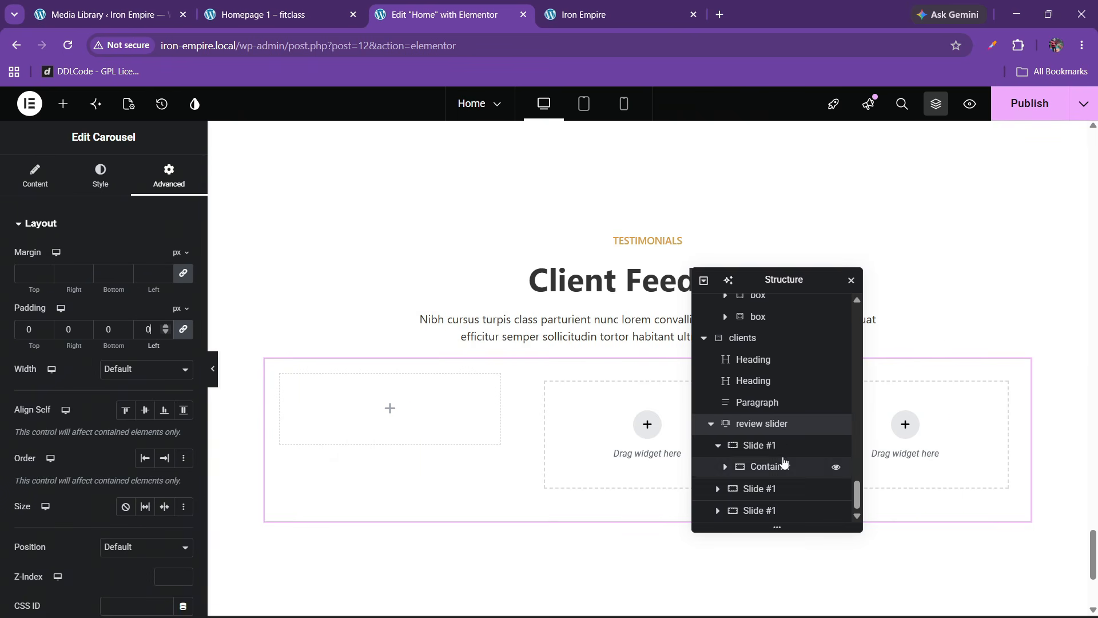
{"action": "left_click", "coordinate": [758, 445]}
{"action": "left_click", "coordinate": [166, 178]}
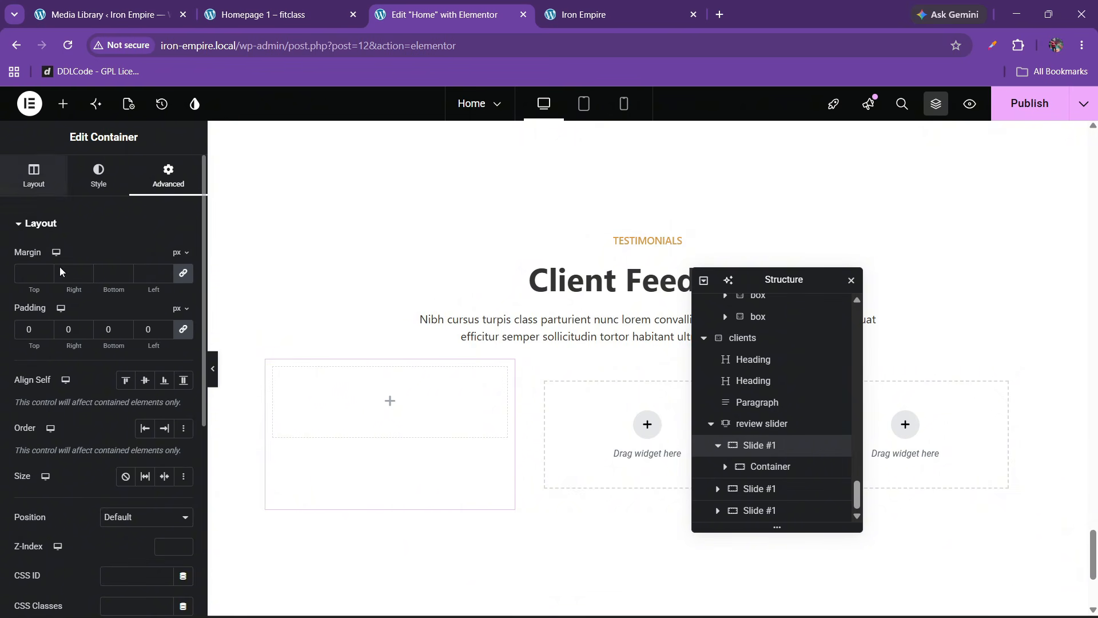
{"action": "left_click", "coordinate": [33, 175]}
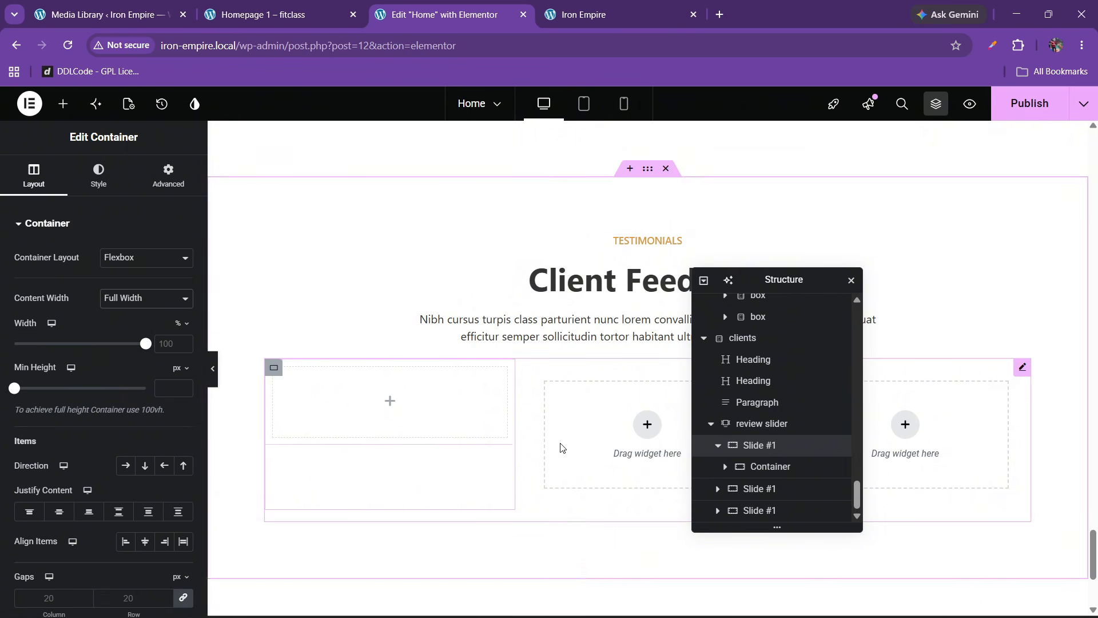
Step: Rename the container inside the first slide as main and set its padding to 30 px on all sides, comparing with the reference page
{"action": "left_click", "coordinate": [768, 467]}
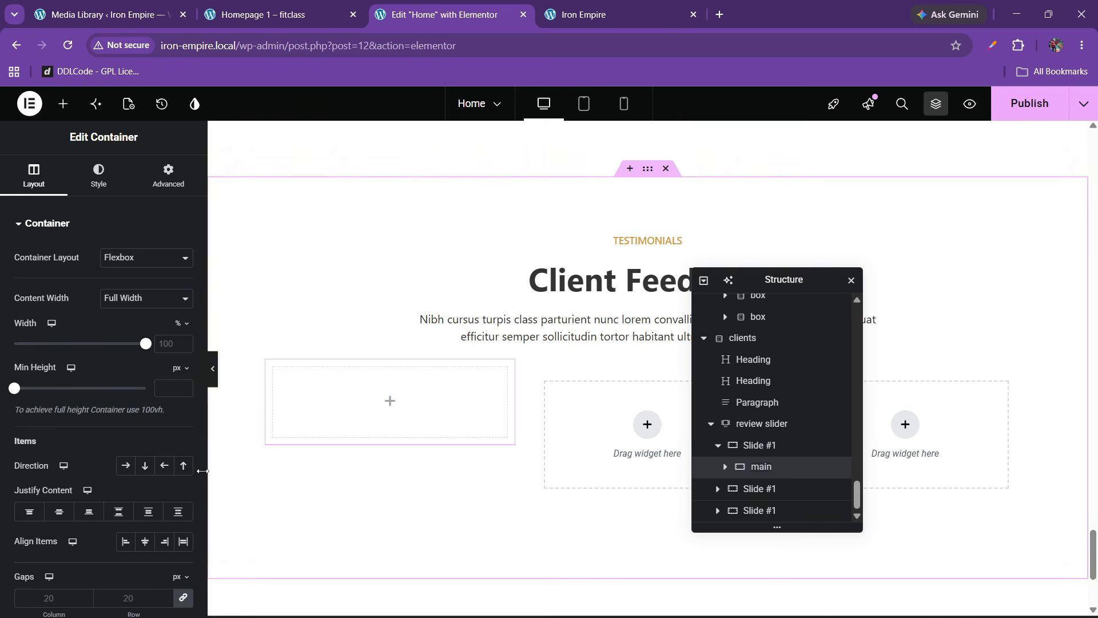
{"action": "left_click", "coordinate": [168, 175]}
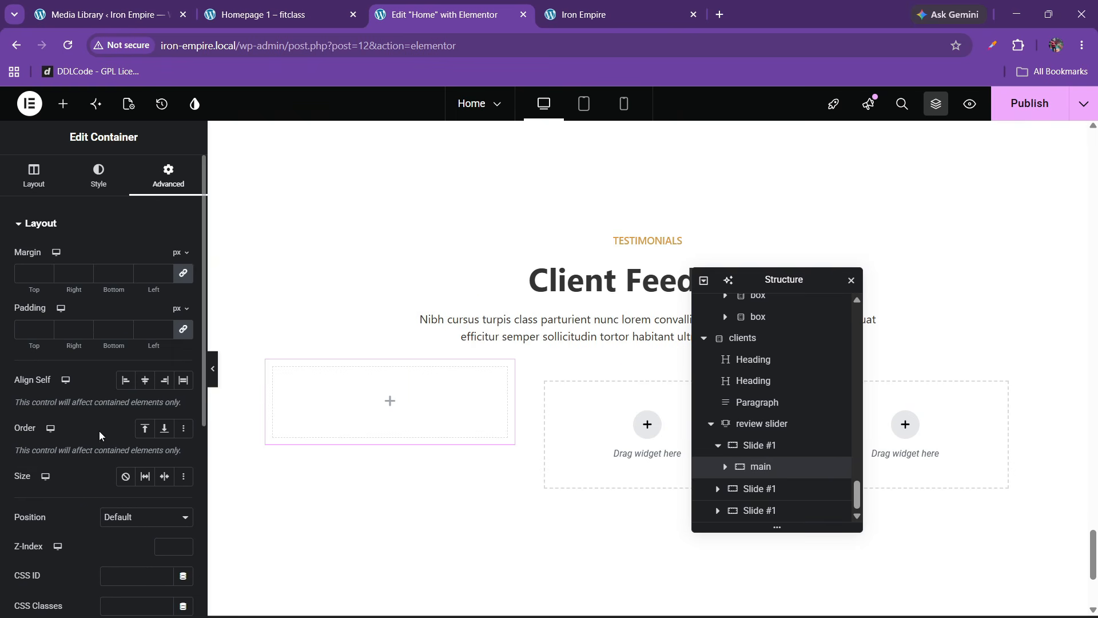
{"action": "type", "text": "0"}
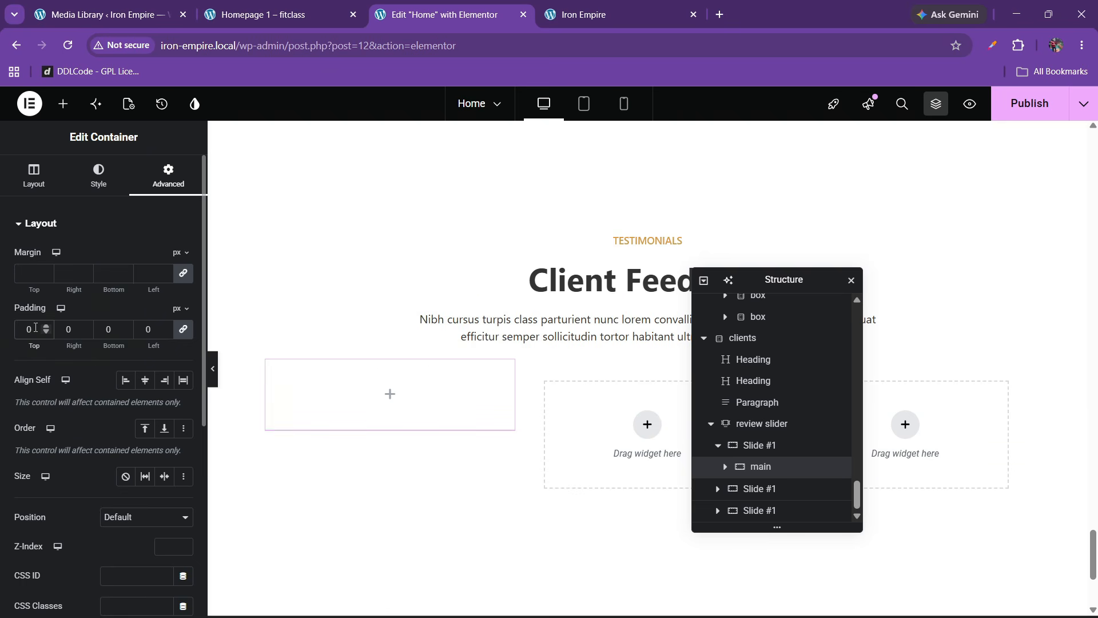
{"action": "left_click", "coordinate": [263, 14]}
{"action": "left_click", "coordinate": [445, 14]}
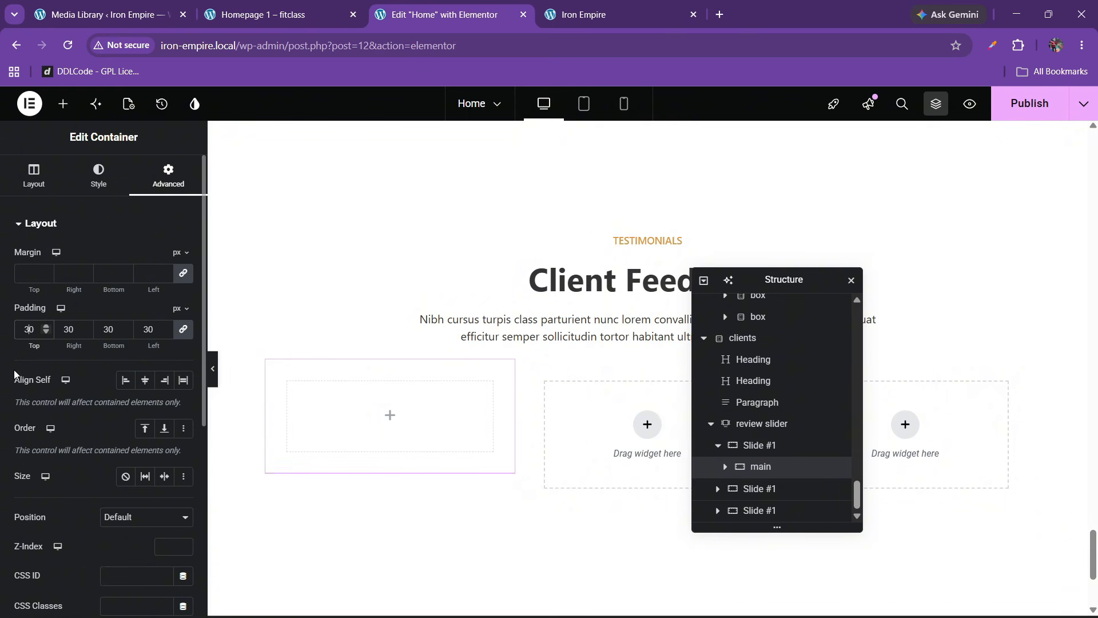
{"action": "left_click", "coordinate": [308, 6]}
{"action": "left_click", "coordinate": [446, 7]}
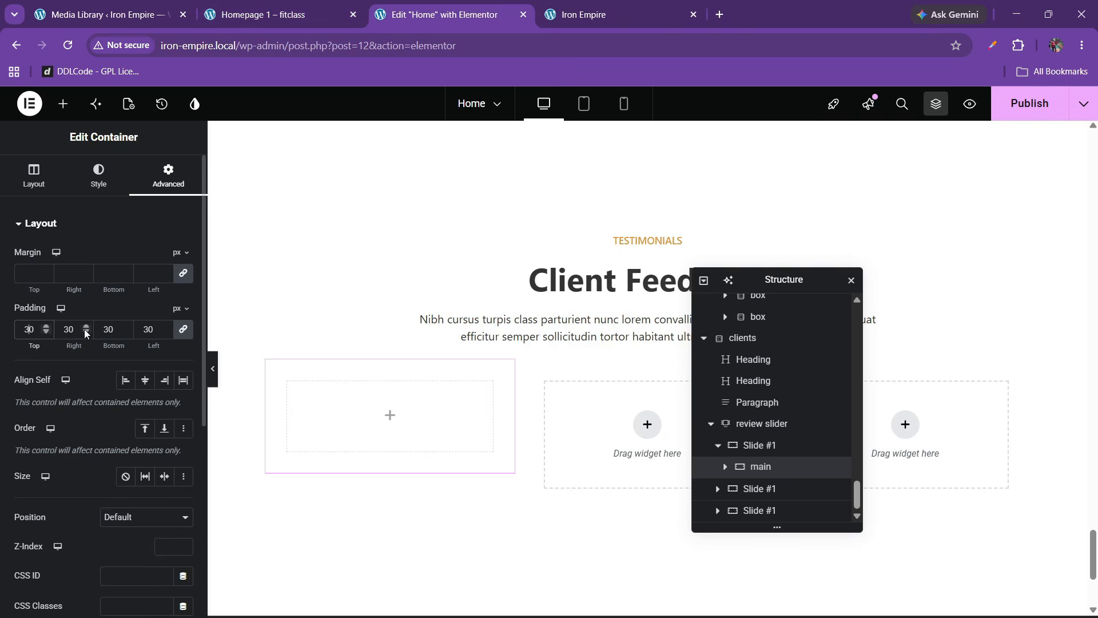
Step: Enable the color and image background type for the main container and look through the global colors
{"action": "left_click", "coordinate": [102, 176]}
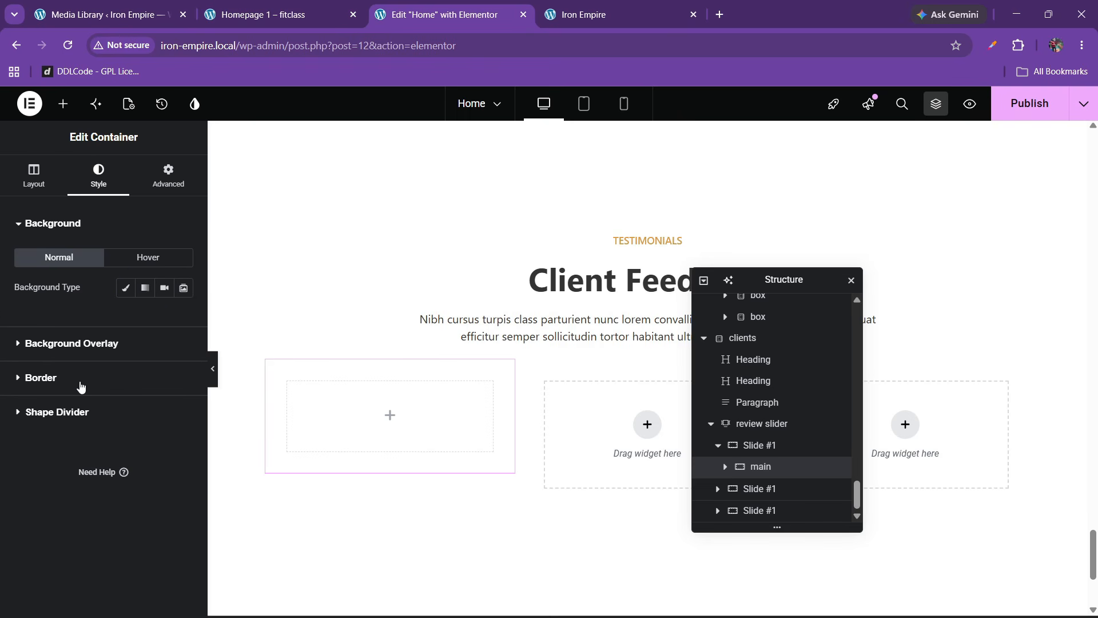
{"action": "left_click", "coordinate": [125, 288]}
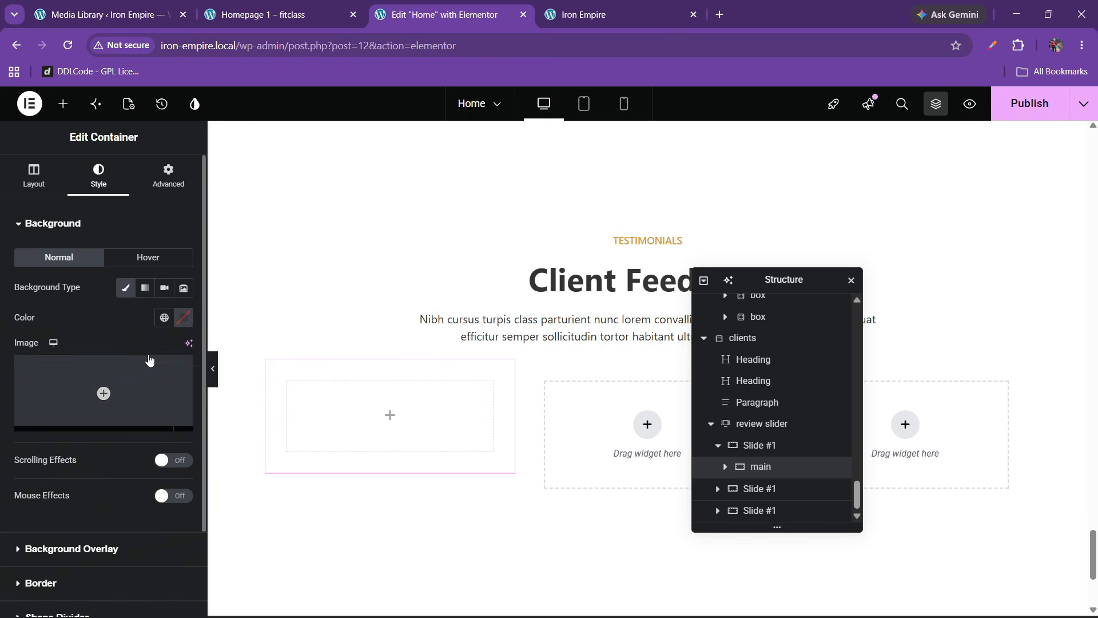
{"action": "left_click", "coordinate": [164, 317]}
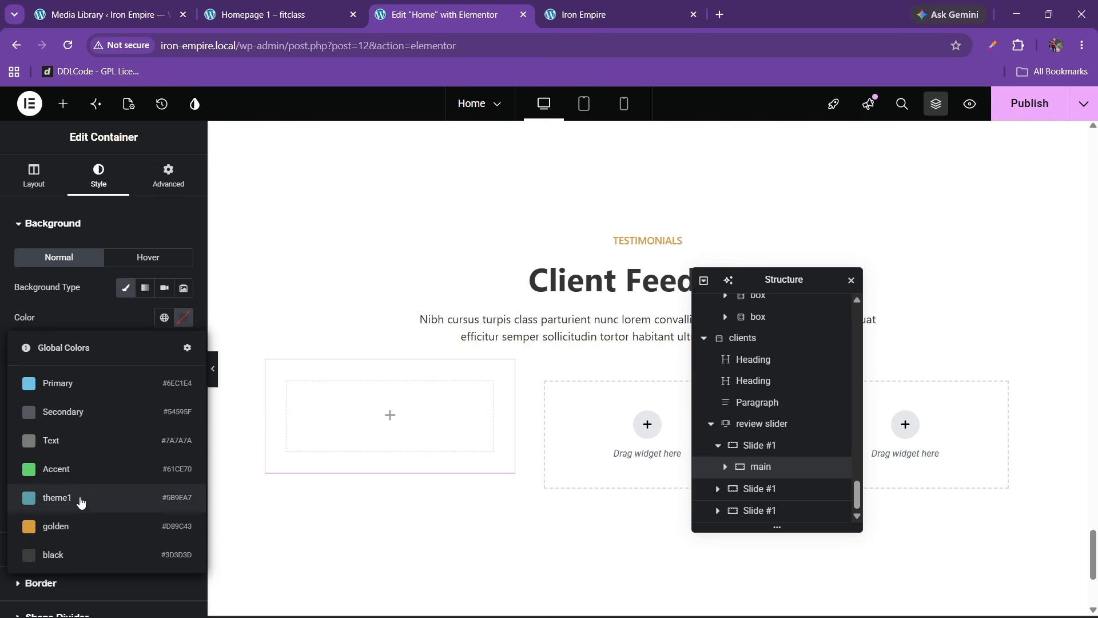
{"action": "left_click", "coordinate": [90, 323]}
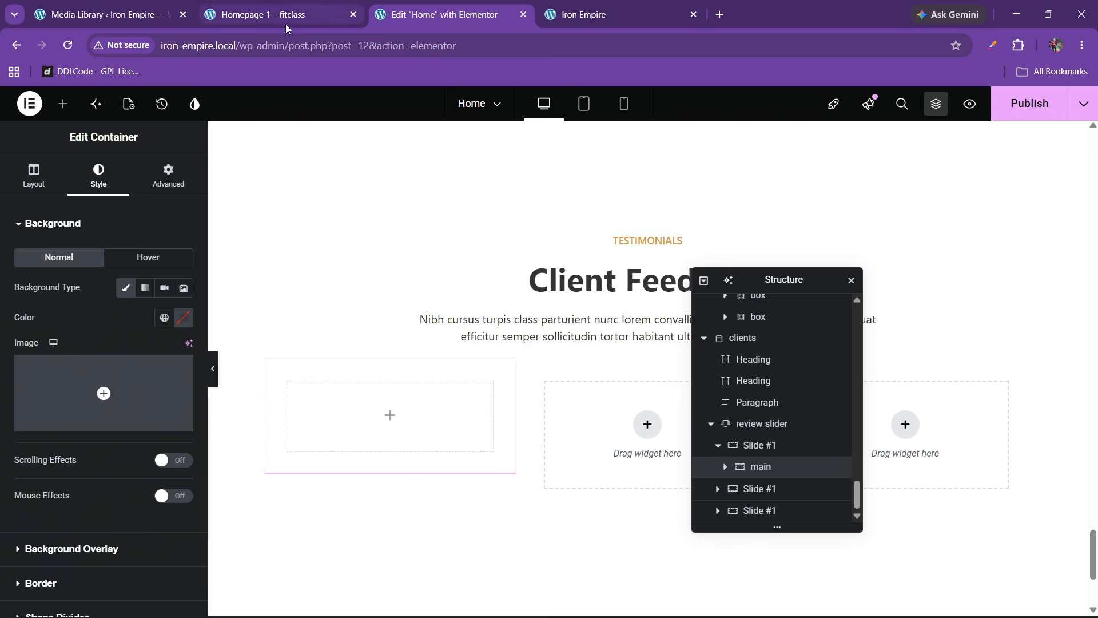
Step: Copy the background color hex code of the class main section
{"action": "scroll", "coordinate": [343, 376], "scroll_direction": "up", "scroll_amount": 20}
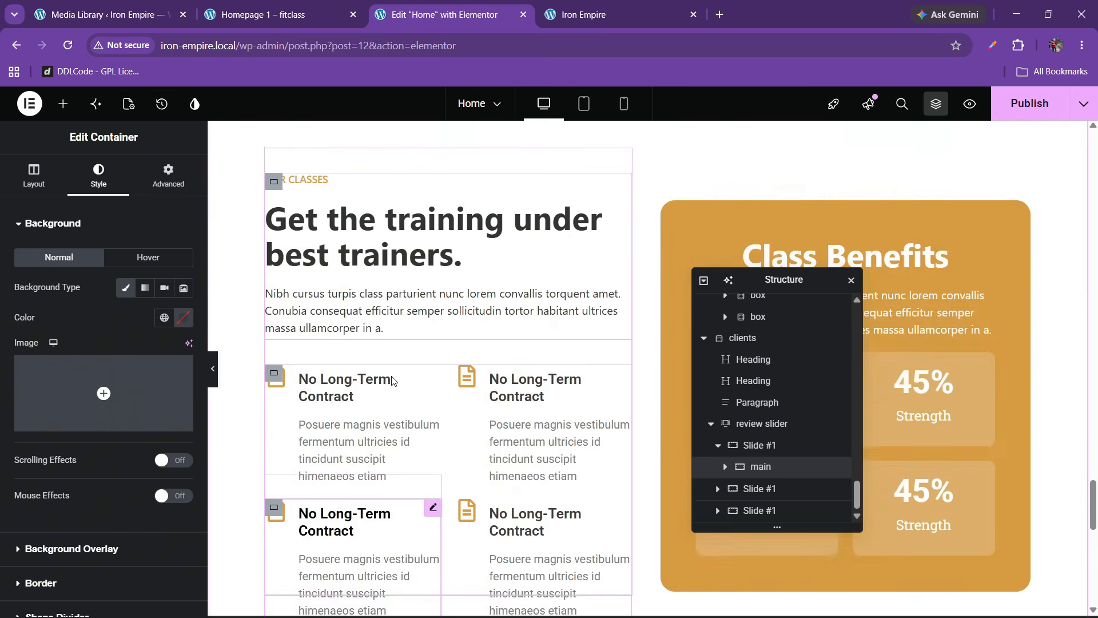
{"action": "scroll", "coordinate": [392, 380], "scroll_direction": "up", "scroll_amount": 15}
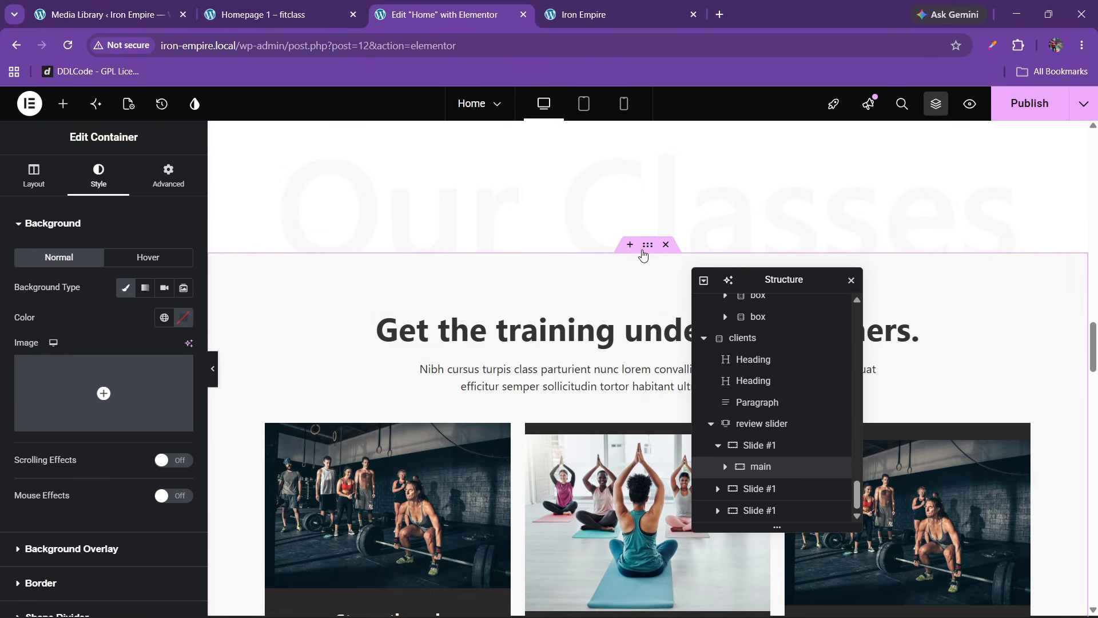
{"action": "left_click", "coordinate": [502, 276]}
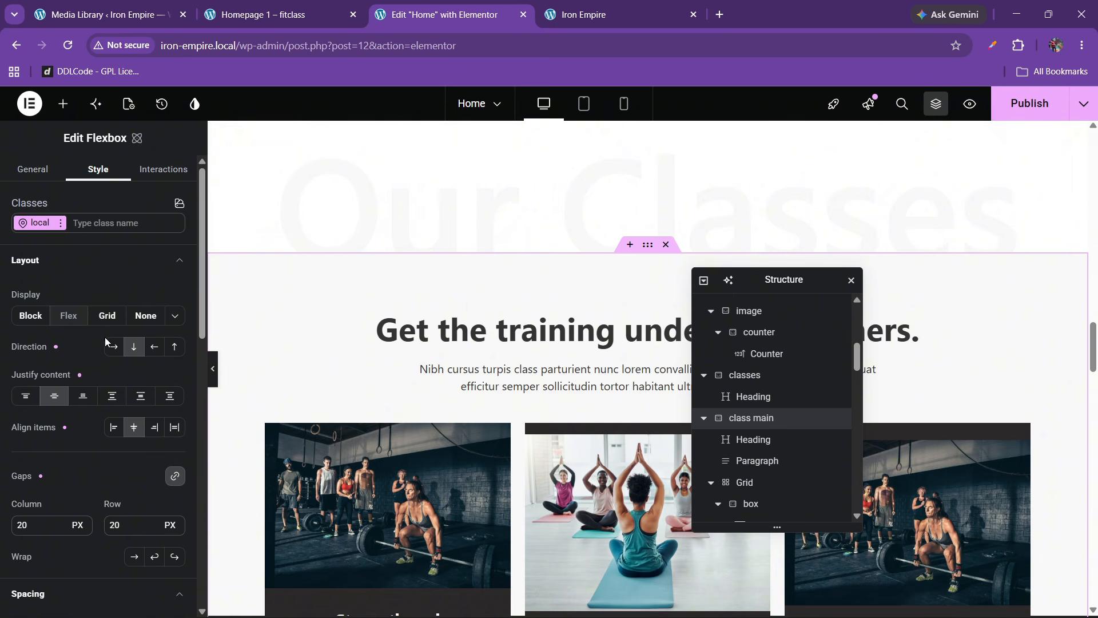
{"action": "scroll", "coordinate": [97, 372], "scroll_direction": "down", "scroll_amount": 7}
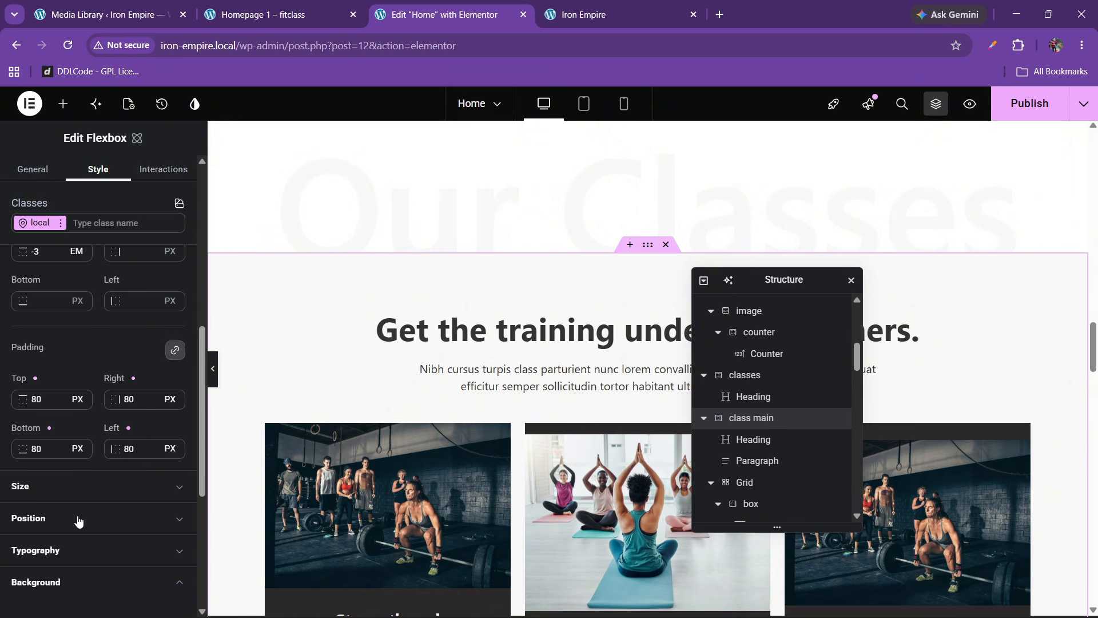
{"action": "left_click", "coordinate": [79, 581]}
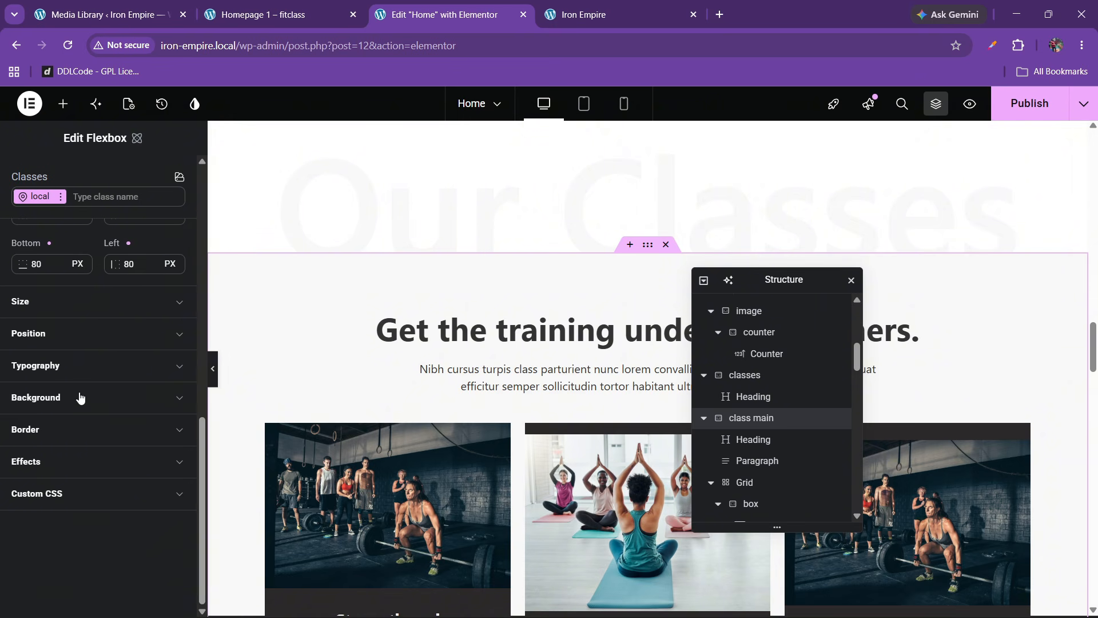
{"action": "left_click", "coordinate": [80, 397]}
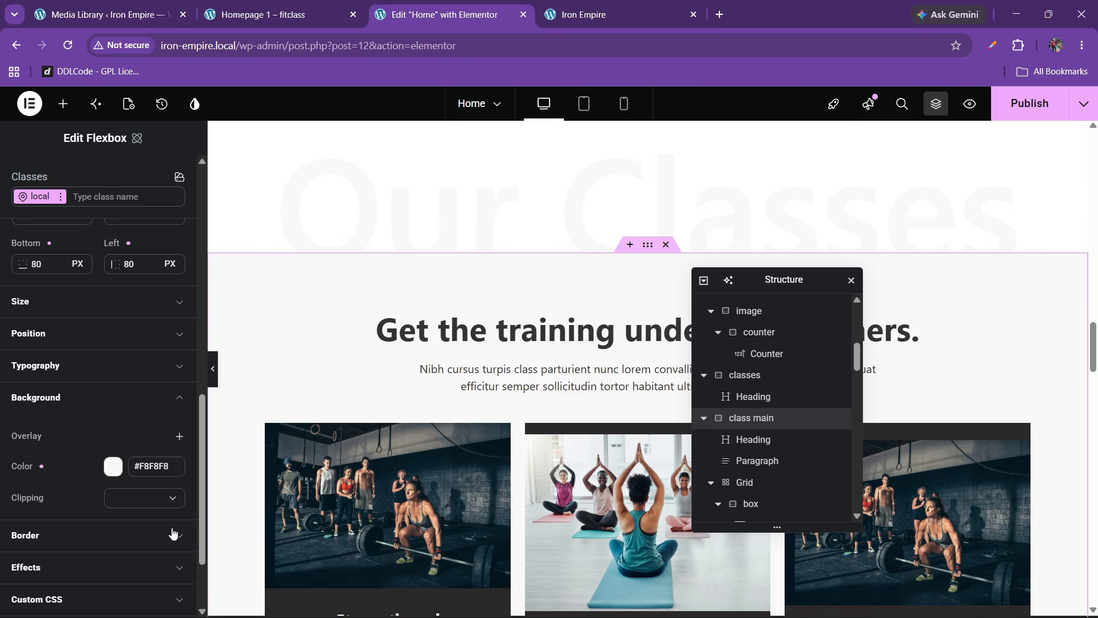
{"action": "left_click", "coordinate": [154, 469]}
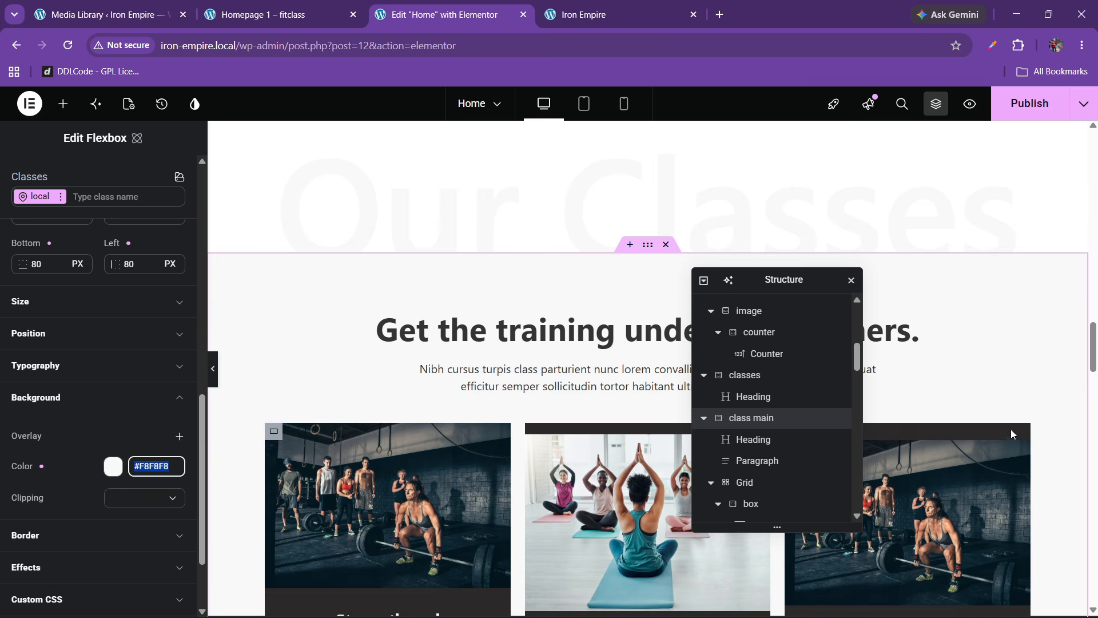
Step: Set the background color of the main container in the first review slide to #F8F8F8
{"action": "scroll", "coordinate": [1094, 377], "scroll_direction": "down", "scroll_amount": 15}
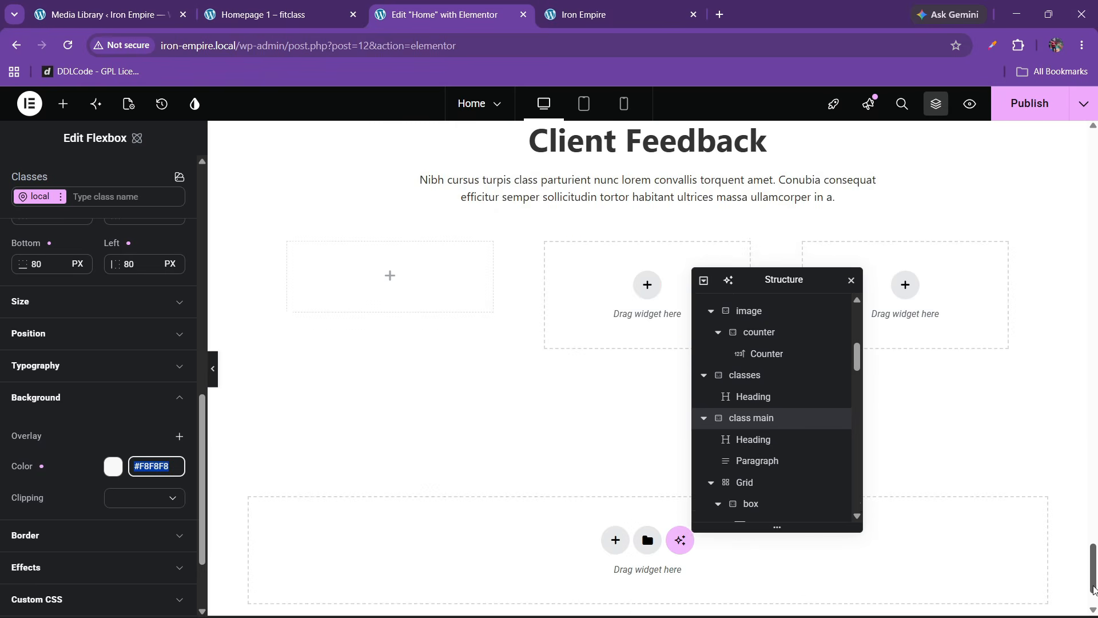
{"action": "scroll", "coordinate": [489, 328], "scroll_direction": "up", "scroll_amount": 3}
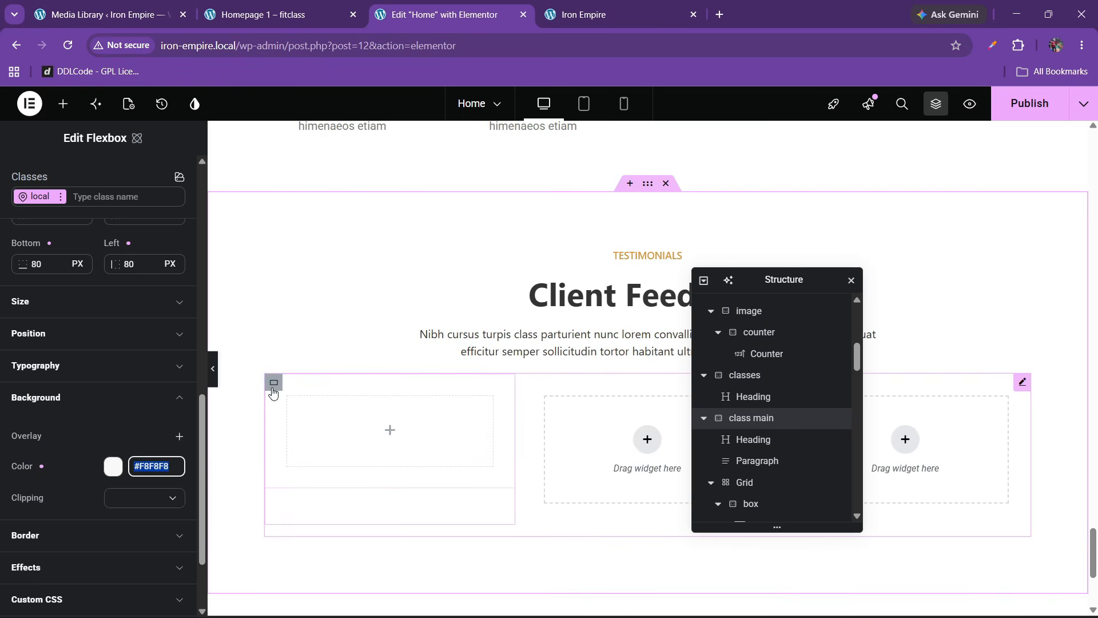
{"action": "left_click", "coordinate": [274, 382]}
{"action": "scroll", "coordinate": [760, 452], "scroll_direction": "down", "scroll_amount": 6}
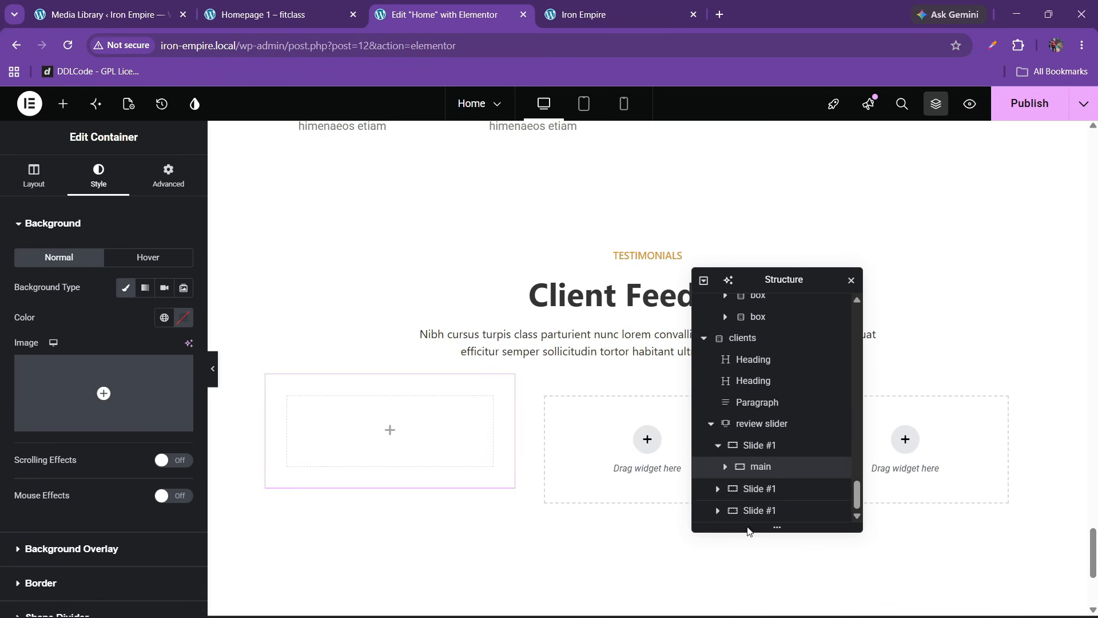
{"action": "left_click", "coordinate": [183, 317]}
{"action": "left_click", "coordinate": [151, 395]}
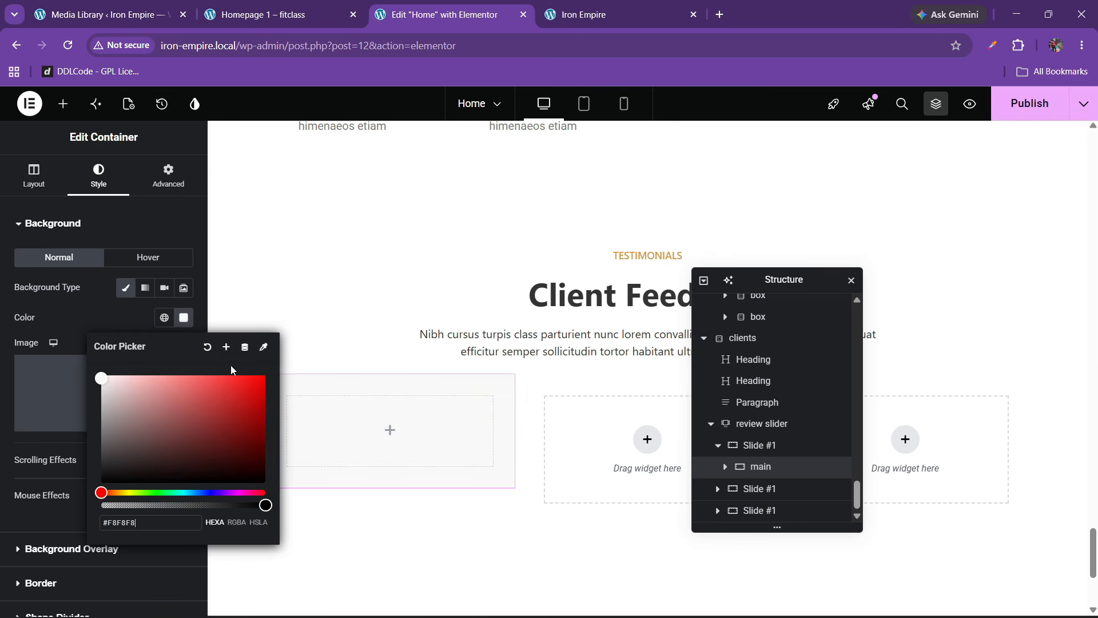
Step: Save the main container's background color as a new global color named greay bg
{"action": "left_click", "coordinate": [226, 346]}
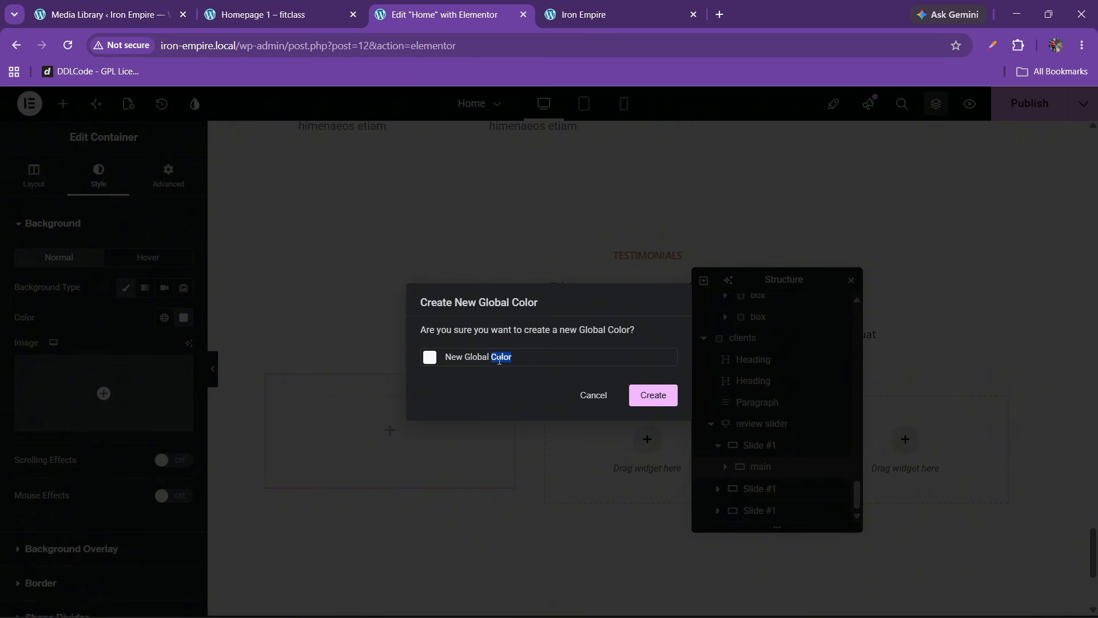
{"action": "triple_click", "coordinate": [499, 359]}
{"action": "key", "text": "BackSpace"}
{"action": "type", "text": "greay bg"}
{"action": "left_click", "coordinate": [677, 400]}
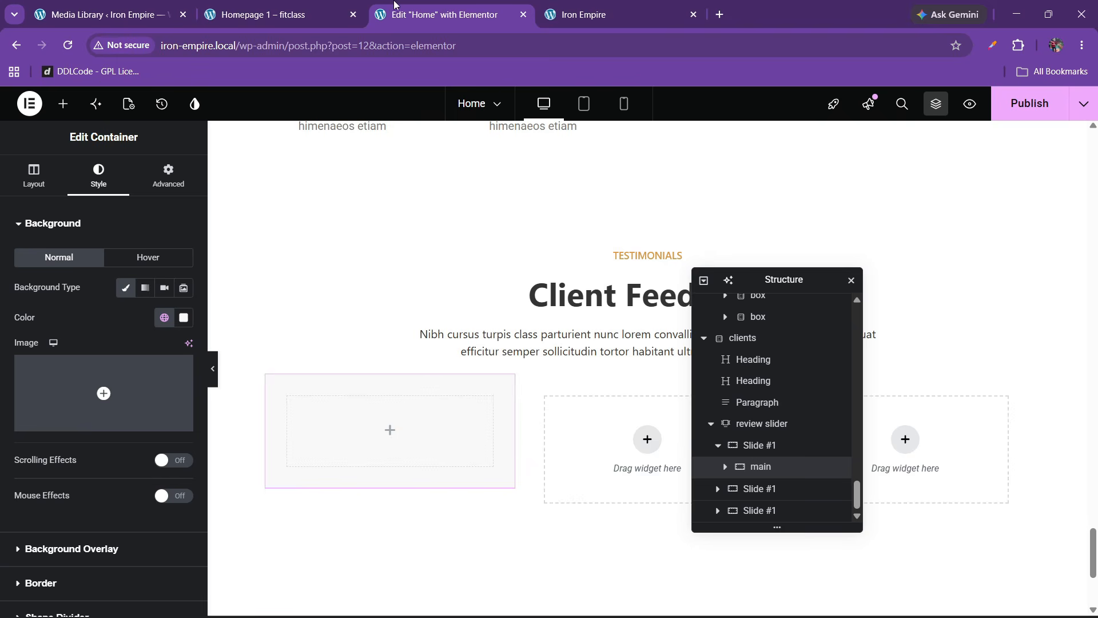
Step: Round all corners of the main container with a linked border radius, comparing with the reference page
{"action": "left_click", "coordinate": [347, 4]}
{"action": "left_click", "coordinate": [412, 4]}
{"action": "scroll", "coordinate": [79, 487], "scroll_direction": "down", "scroll_amount": 2}
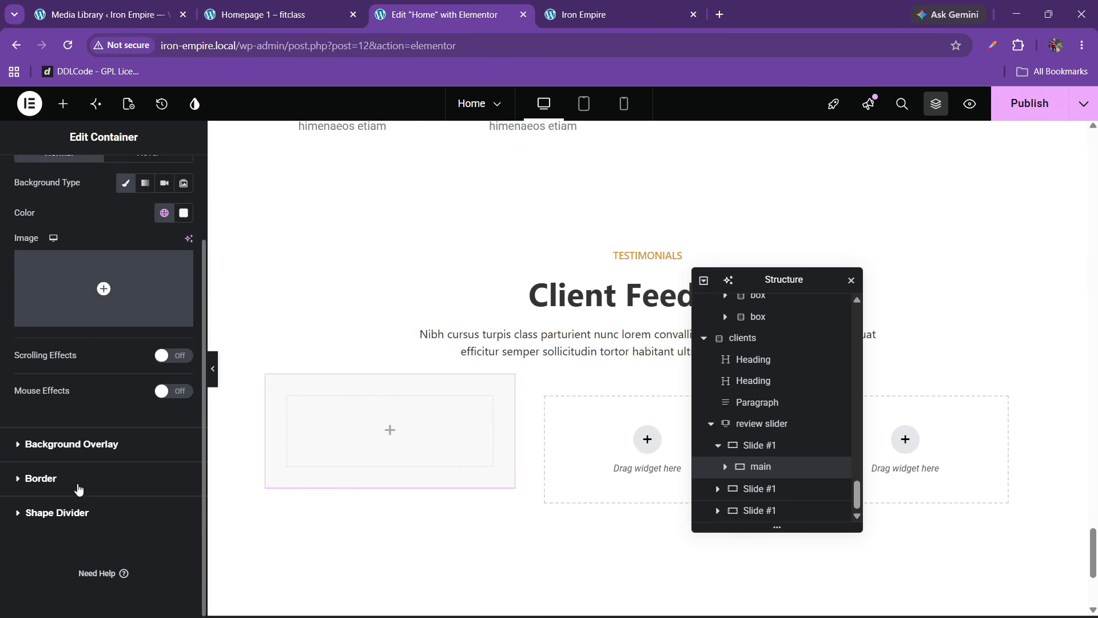
{"action": "left_click", "coordinate": [17, 479]}
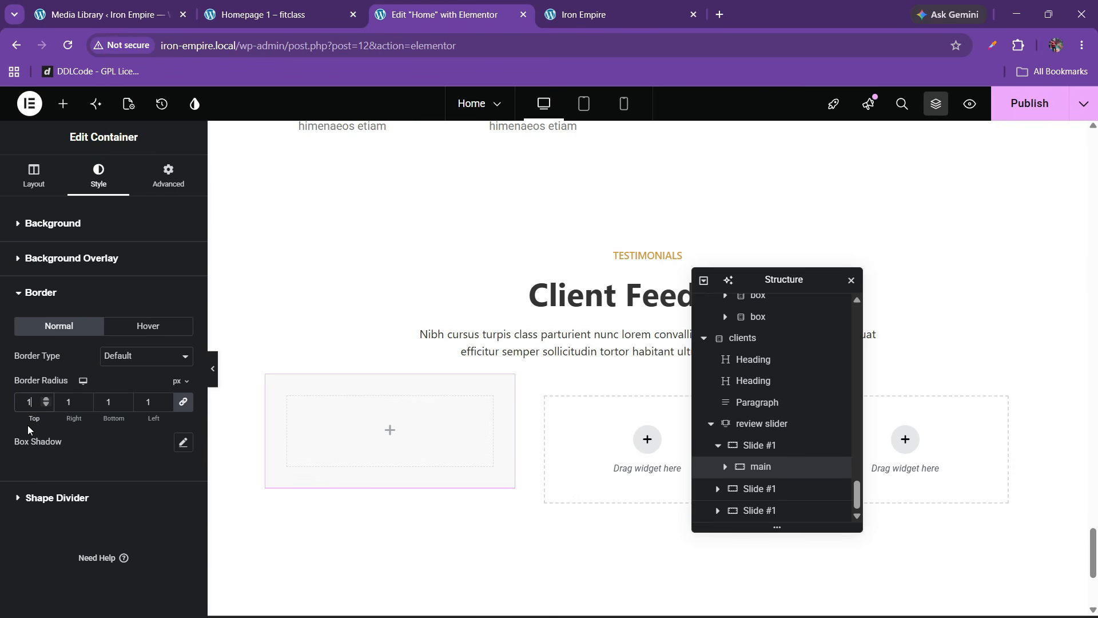
Step: Find the Rating widget and place it inside the main container of the first slide, checking the reference page
{"action": "left_click", "coordinate": [63, 104]}
{"action": "left_click", "coordinate": [93, 205]}
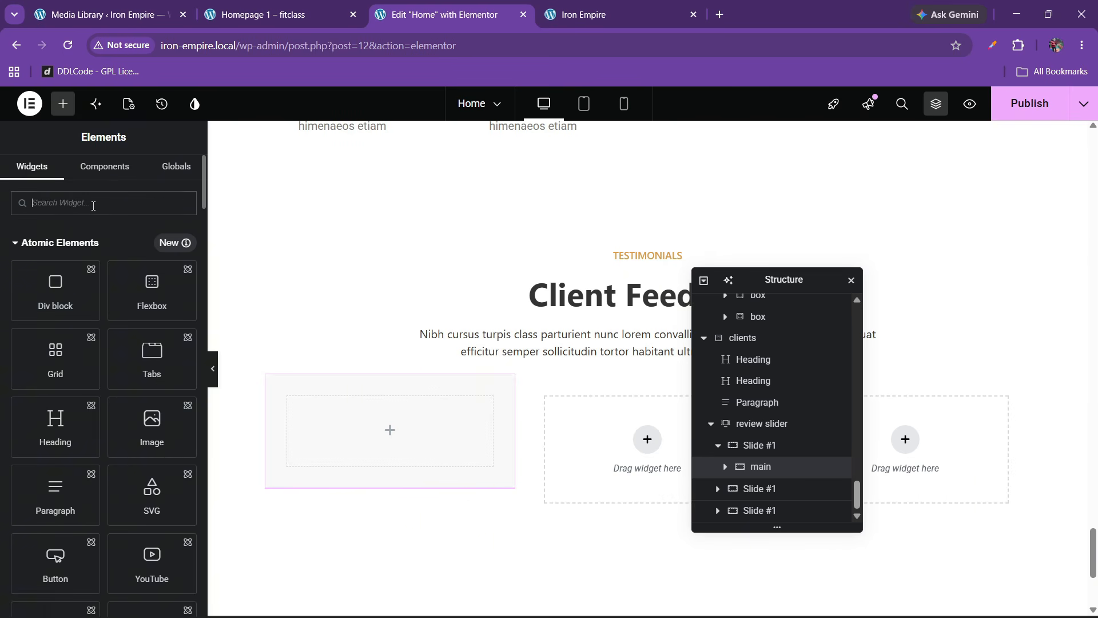
{"action": "type", "text": "s"}
{"action": "key", "text": "BackSpace"}
{"action": "type", "text": "rating"}
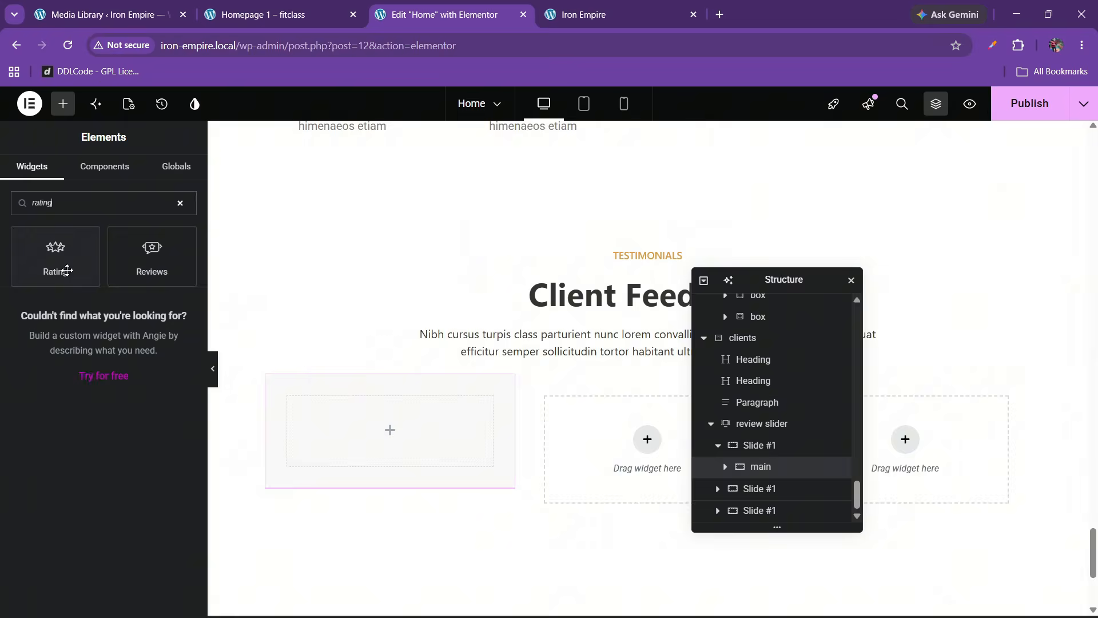
{"action": "left_click_drag", "start_coordinate": [67, 270], "coordinate": [360, 401]}
{"action": "left_click", "coordinate": [258, 8]}
{"action": "left_click", "coordinate": [424, 5]}
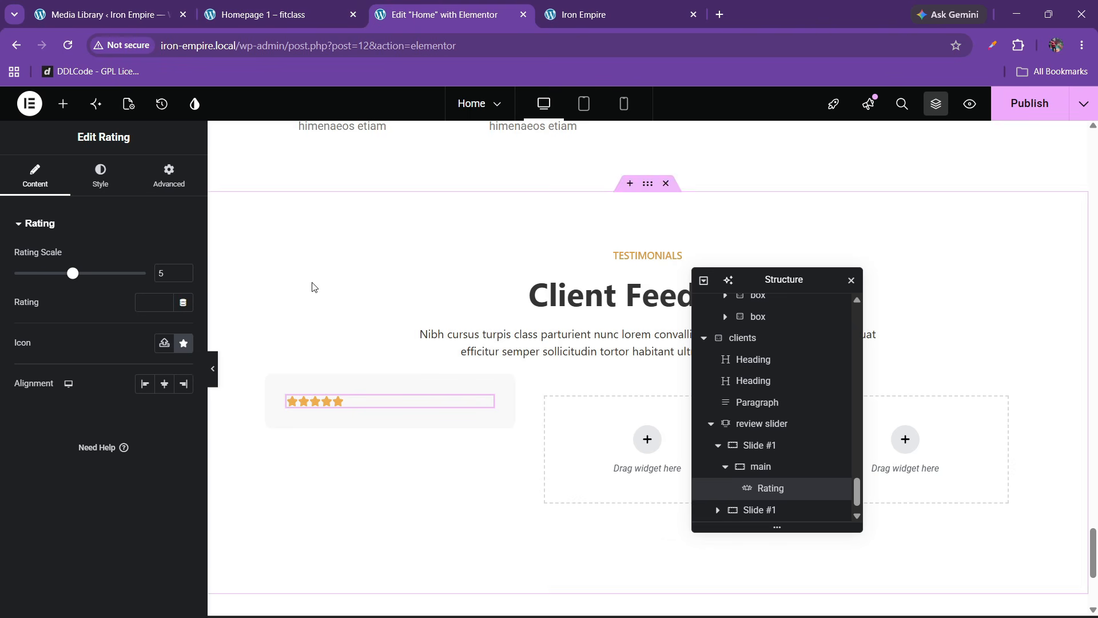
Step: Set the rating's icon spacing to 8 px and compare the stars with the reference page
{"action": "left_click", "coordinate": [100, 175]}
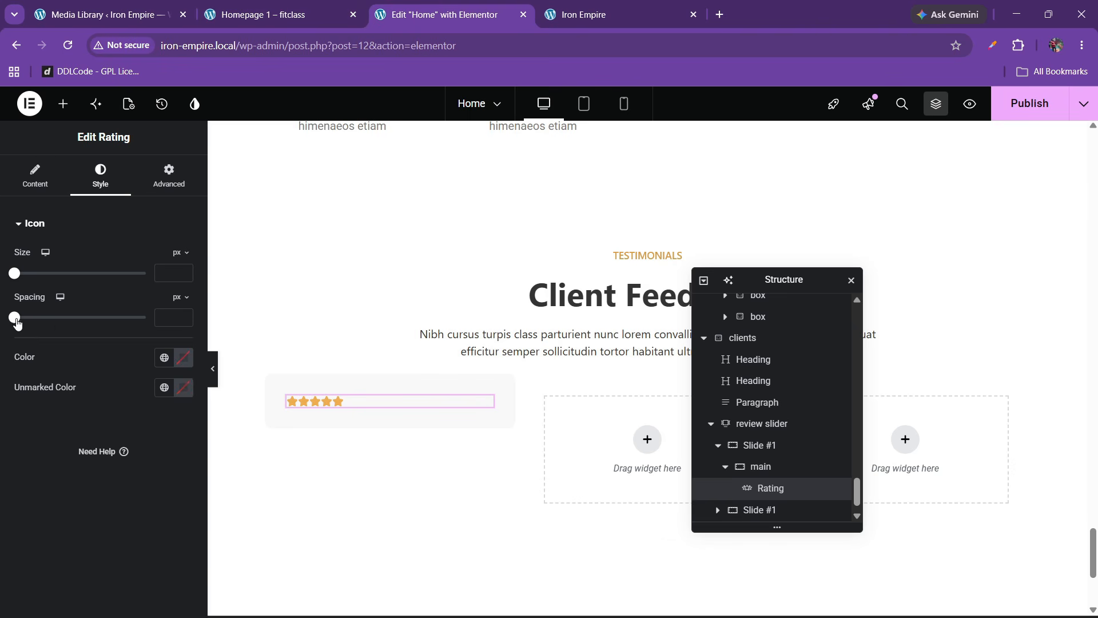
{"action": "left_click_drag", "start_coordinate": [16, 321], "coordinate": [25, 322]}
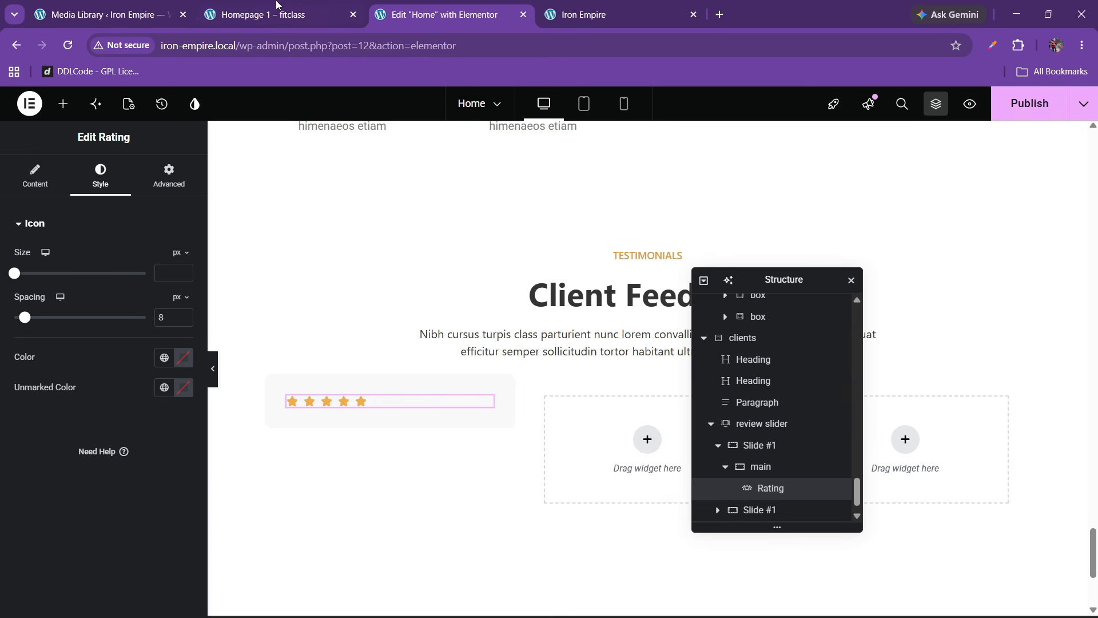
{"action": "left_click", "coordinate": [256, 5]}
{"action": "left_click", "coordinate": [436, 14]}
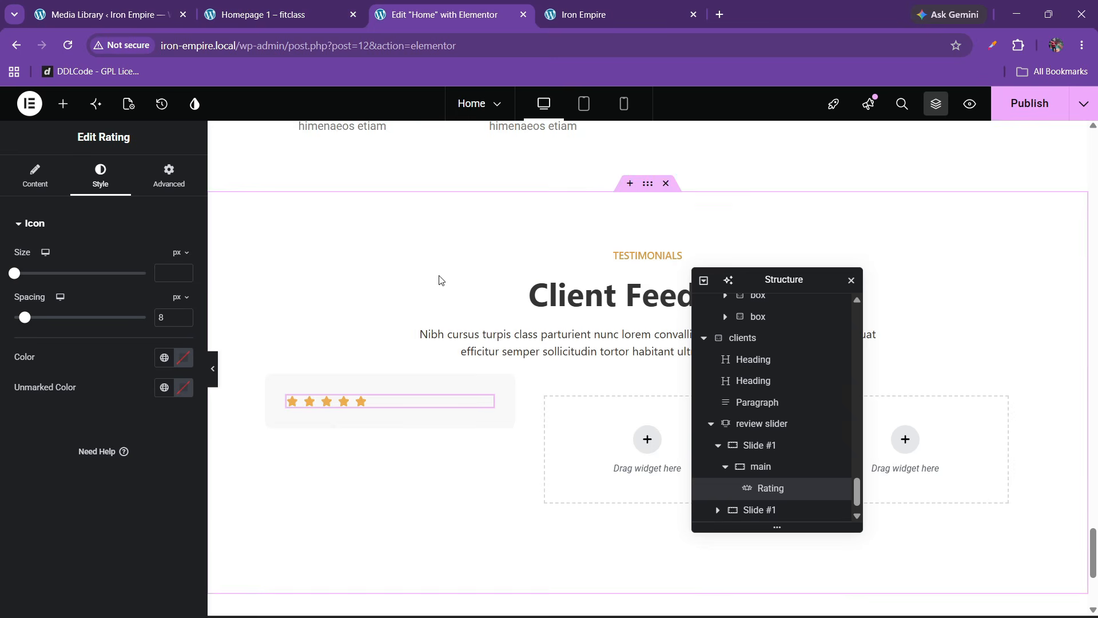
Step: Copy the paragraph under the training heading in the class main section and paste it below the rating in the first slide
{"action": "scroll", "coordinate": [441, 279], "scroll_direction": "up", "scroll_amount": 8}
{"action": "scroll", "coordinate": [438, 281], "scroll_direction": "up", "scroll_amount": 10}
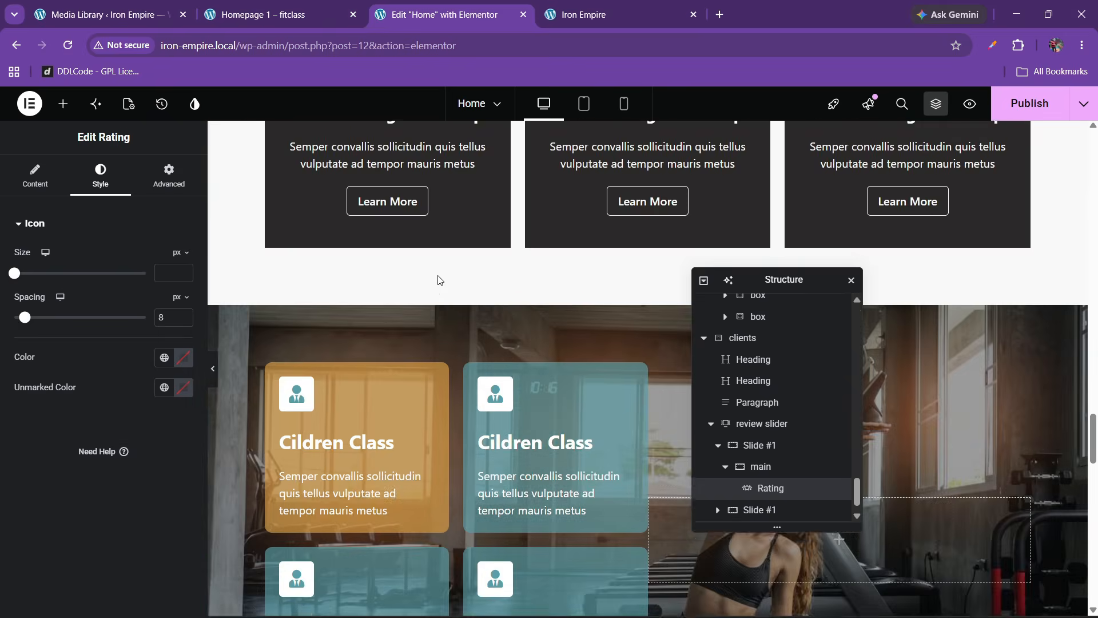
{"action": "scroll", "coordinate": [438, 280], "scroll_direction": "up", "scroll_amount": 5}
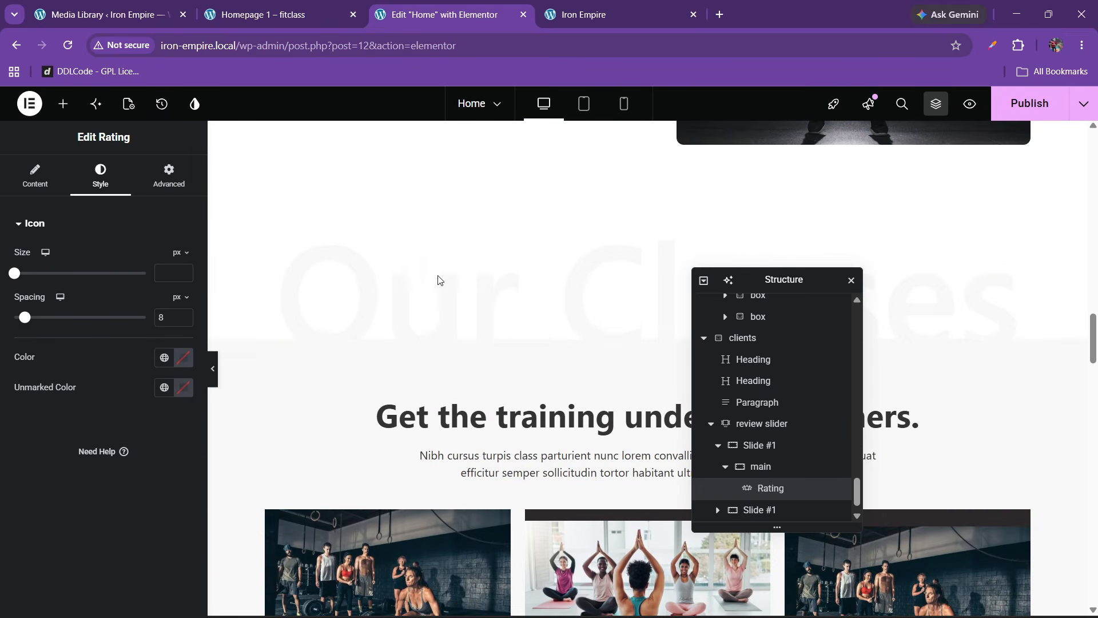
{"action": "right_click", "coordinate": [611, 455]}
{"action": "left_click", "coordinate": [624, 386]}
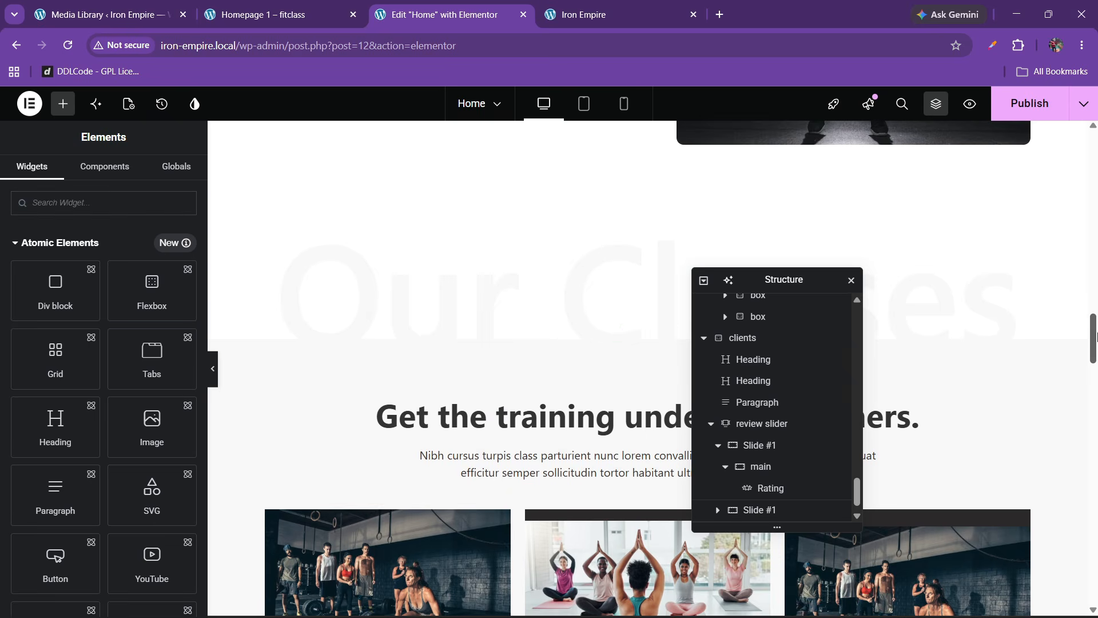
{"action": "left_click_drag", "start_coordinate": [1094, 338], "coordinate": [1095, 553]}
{"action": "scroll", "coordinate": [465, 411], "scroll_direction": "down", "scroll_amount": 2}
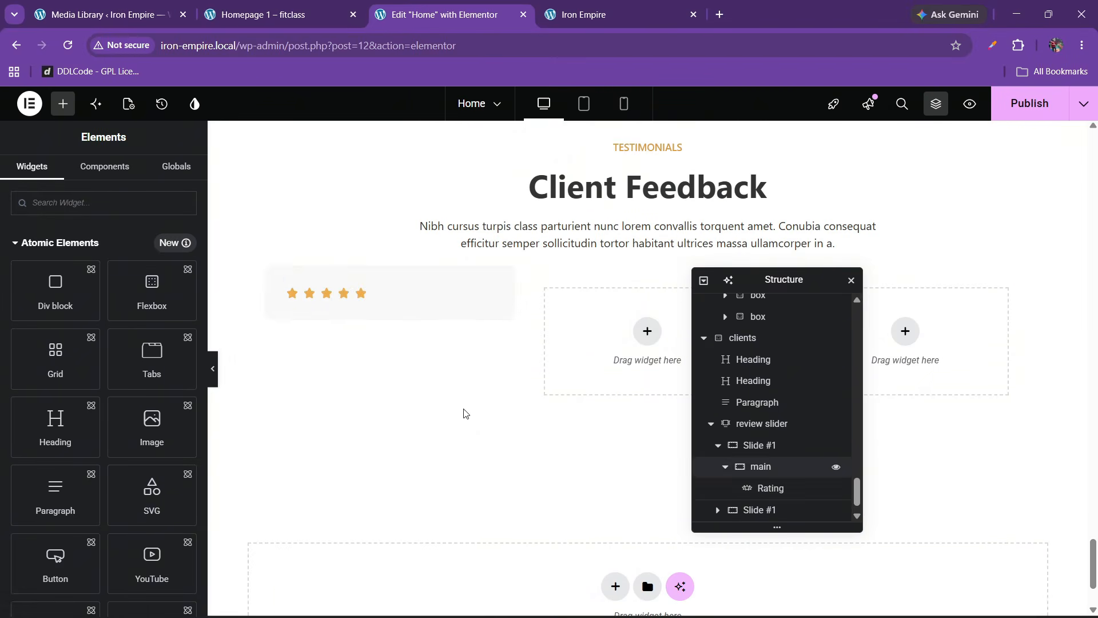
{"action": "right_click", "coordinate": [330, 296]}
{"action": "left_click", "coordinate": [371, 369]}
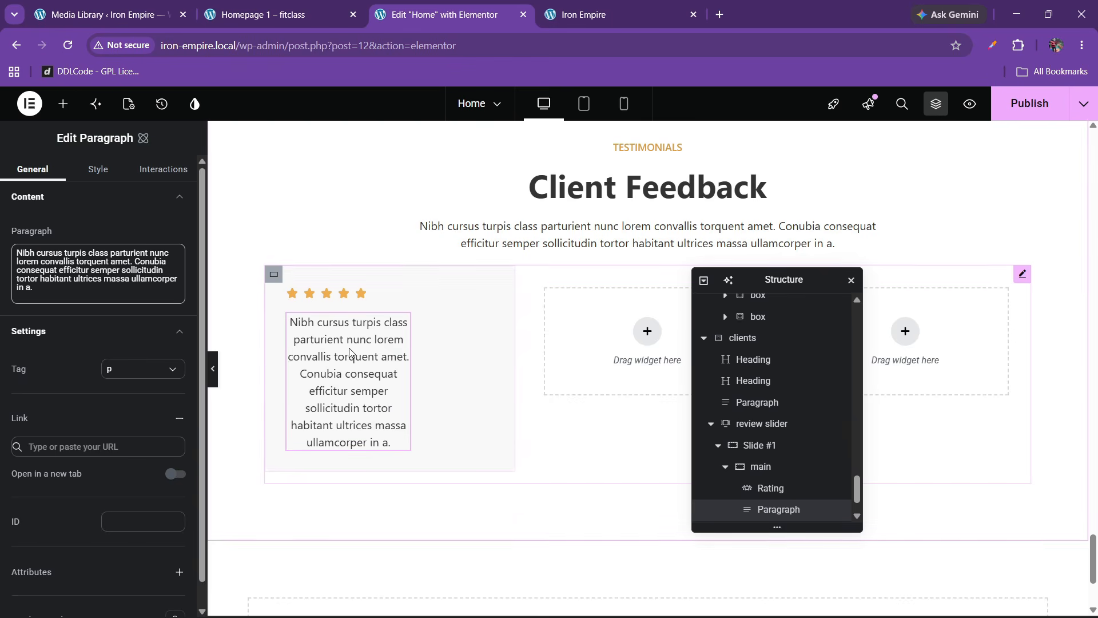
Step: Left-align the pasted review paragraph and set its width to 100%, comparing with the reference page
{"action": "left_click", "coordinate": [91, 170]}
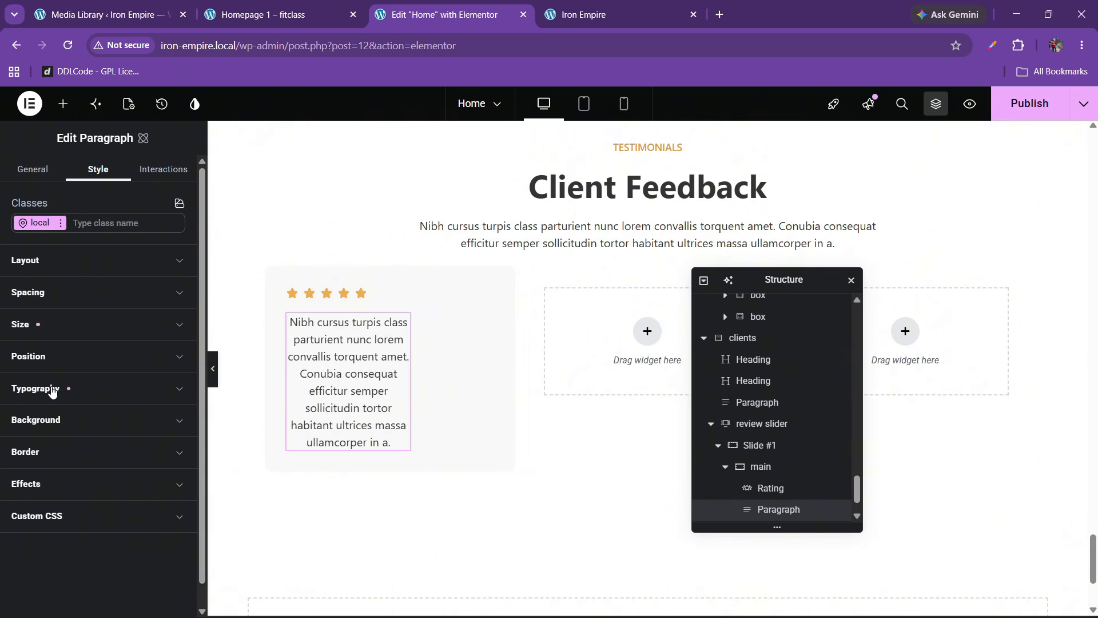
{"action": "left_click", "coordinate": [51, 390]}
{"action": "left_click", "coordinate": [114, 537]}
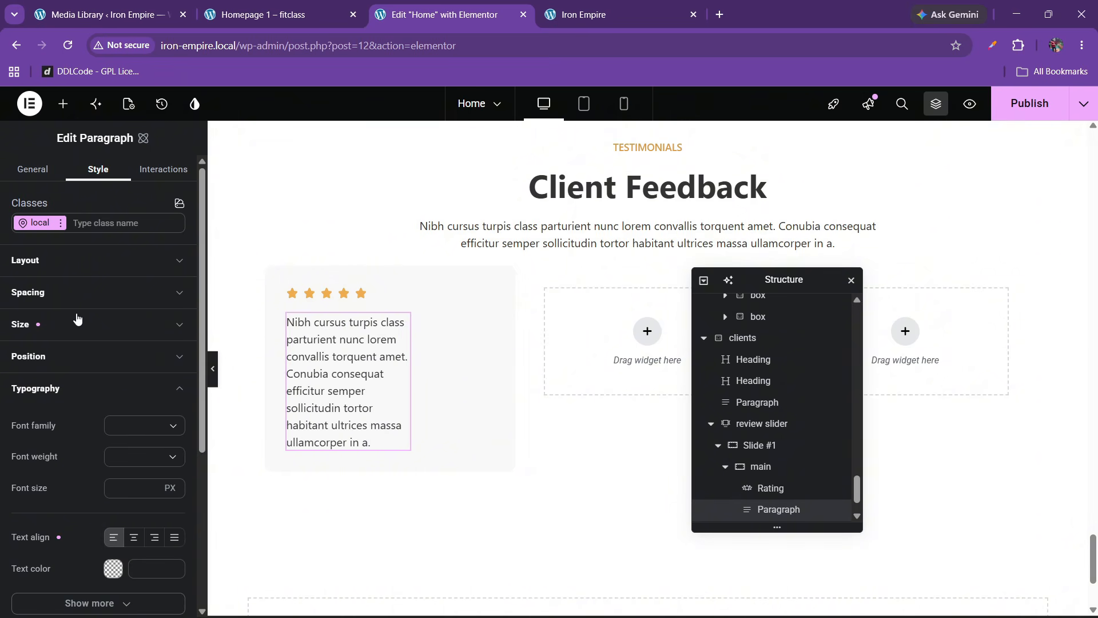
{"action": "left_click", "coordinate": [61, 324]}
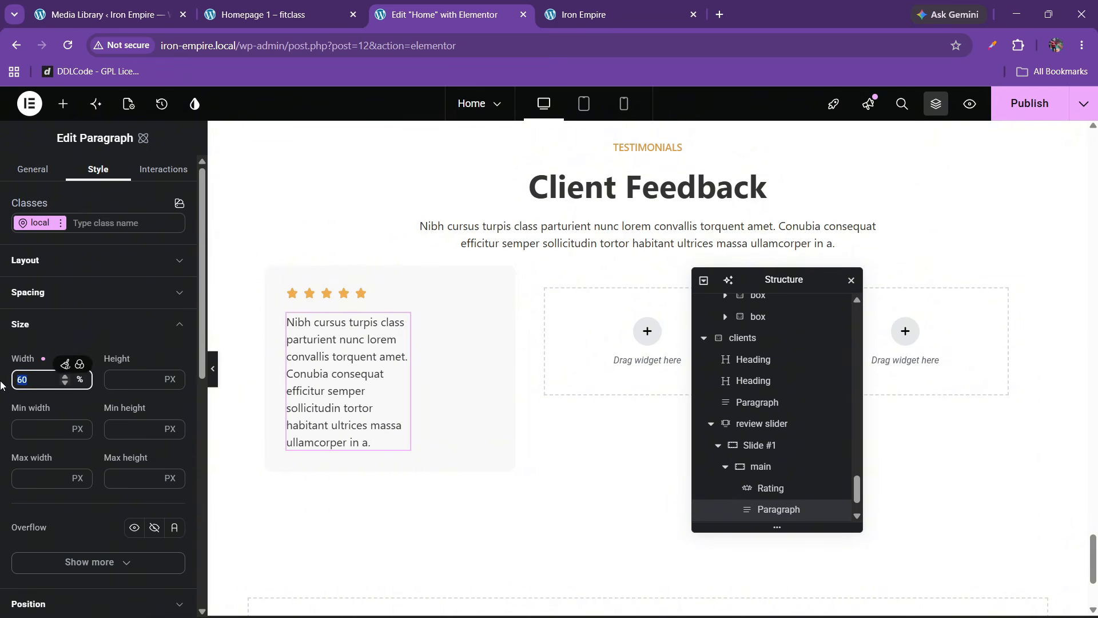
{"action": "type", "text": "10"}
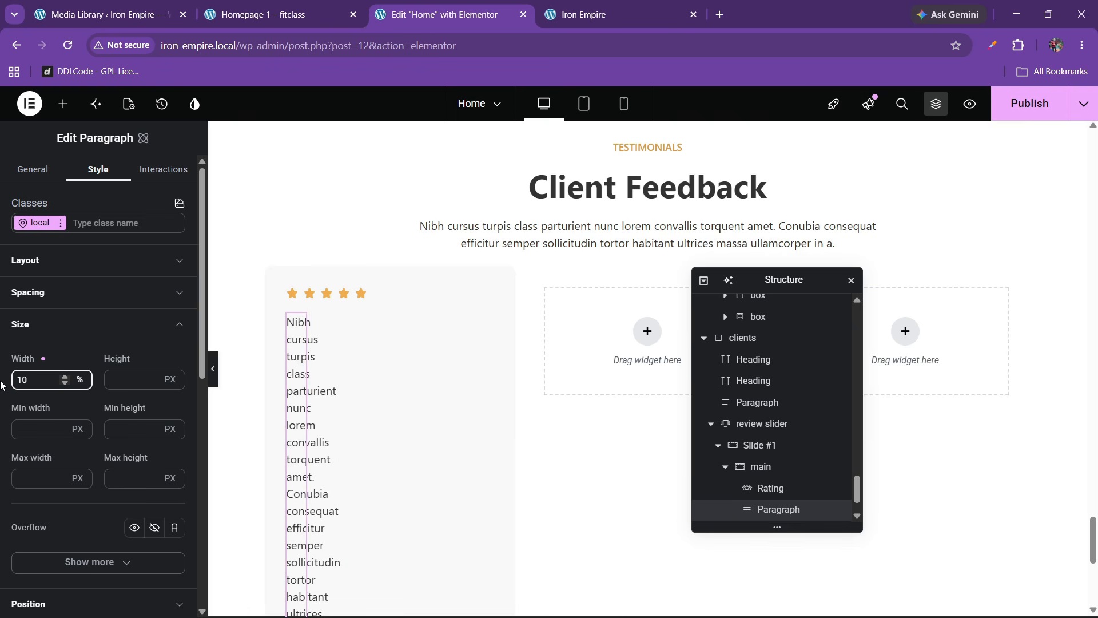
{"action": "type", "text": "0"}
{"action": "left_click", "coordinate": [260, 4]}
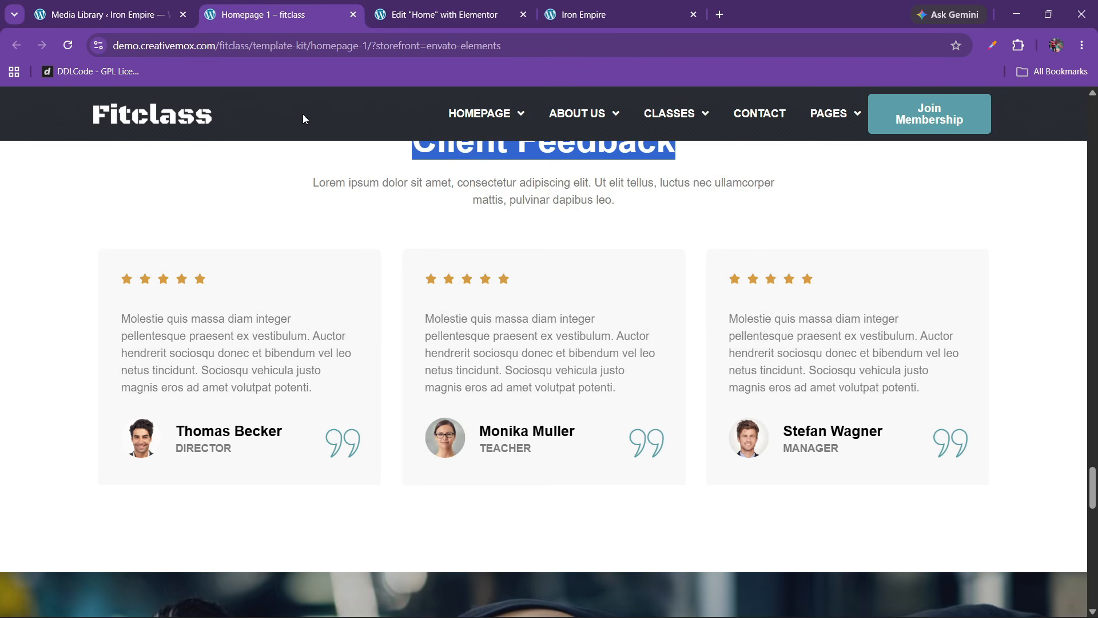
{"action": "mouse_move", "coordinate": [447, 4]}
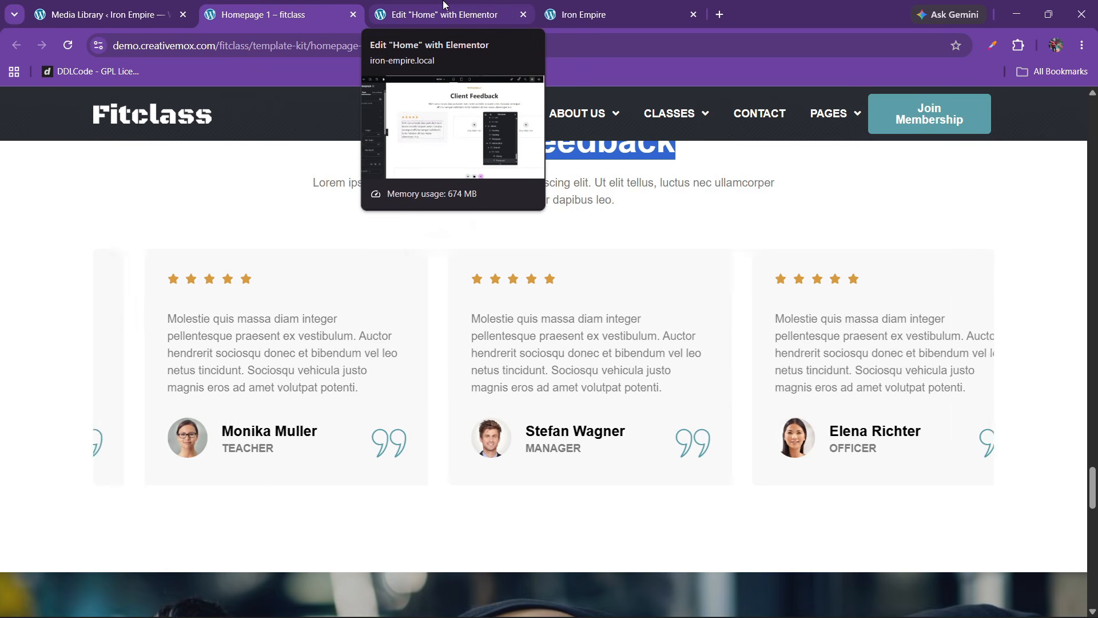
{"action": "left_click", "coordinate": [444, 4]}
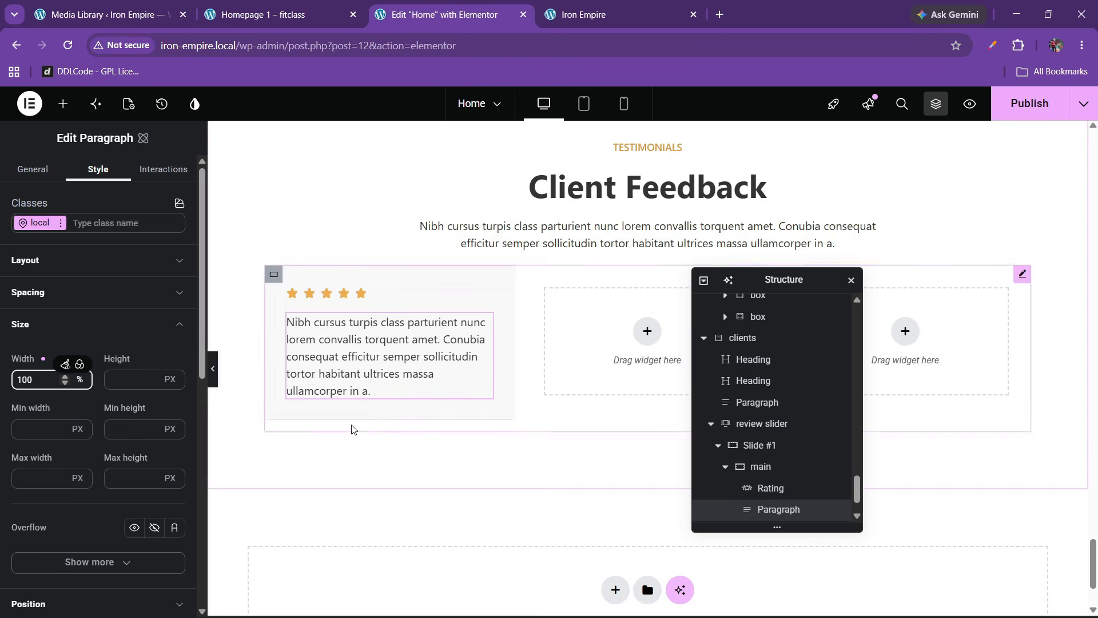
Step: Add a Flexbox below the review paragraph and rename it person, checking the reference testimonial card
{"action": "left_click", "coordinate": [63, 104]}
{"action": "left_click_drag", "start_coordinate": [177, 290], "coordinate": [370, 395]}
{"action": "scroll", "coordinate": [749, 495], "scroll_direction": "down", "scroll_amount": 1}
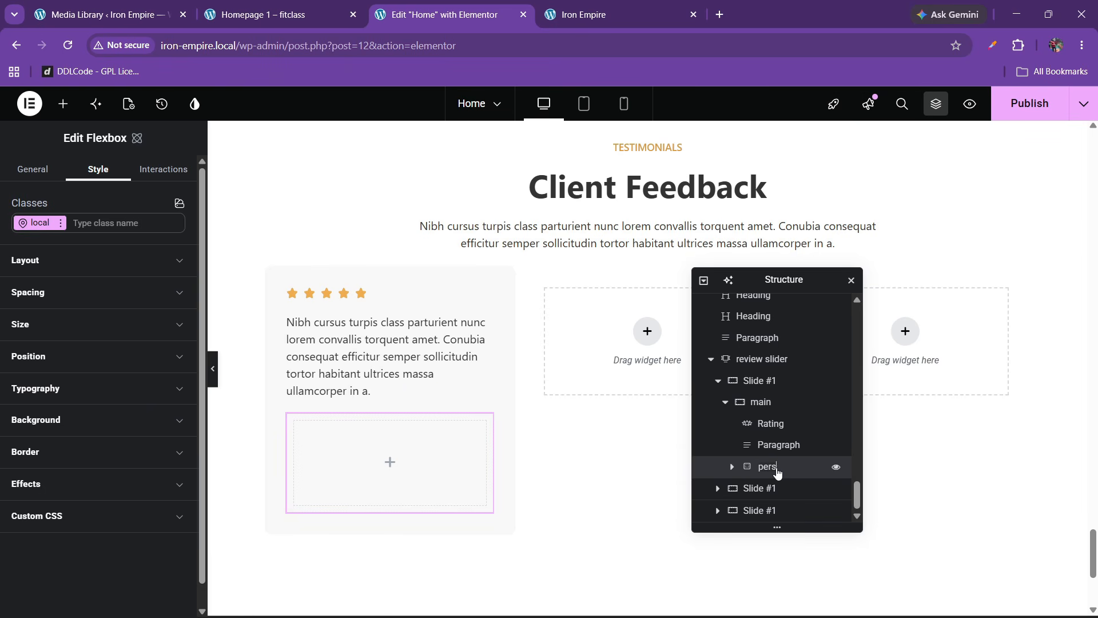
{"action": "left_click", "coordinate": [263, 14]}
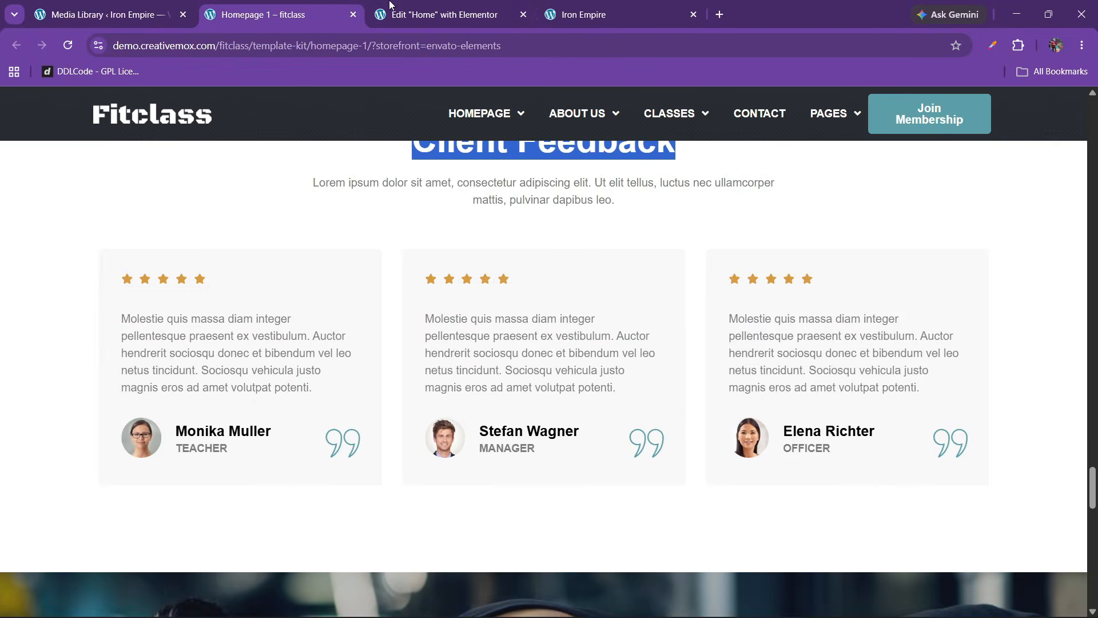
{"action": "left_click", "coordinate": [441, 15]}
Step: Set the padding of the person flexbox to 0 px on all sides and compare with the reference page
{"action": "left_click", "coordinate": [47, 293]}
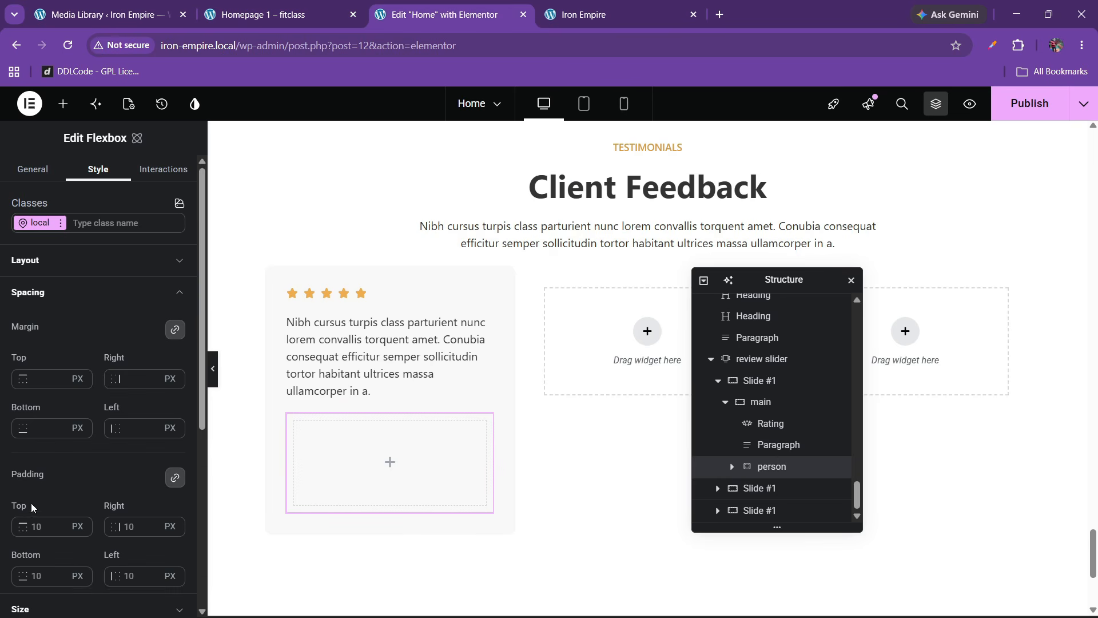
{"action": "left_click", "coordinate": [36, 526]}
{"action": "type", "text": "0"}
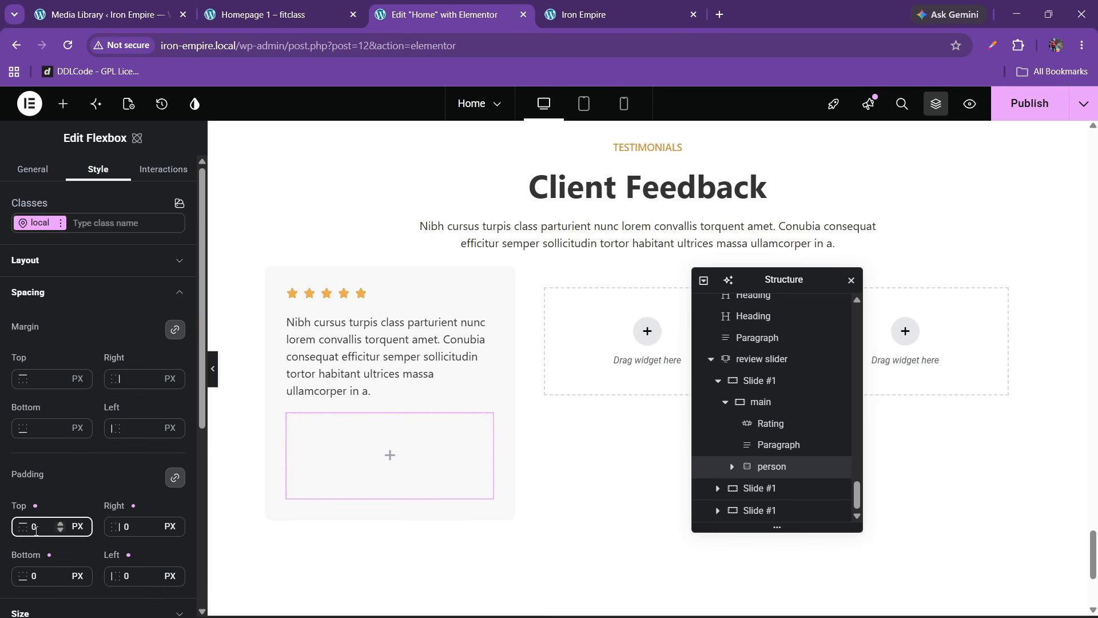
{"action": "left_click", "coordinate": [263, 14]}
{"action": "left_click", "coordinate": [441, 15]}
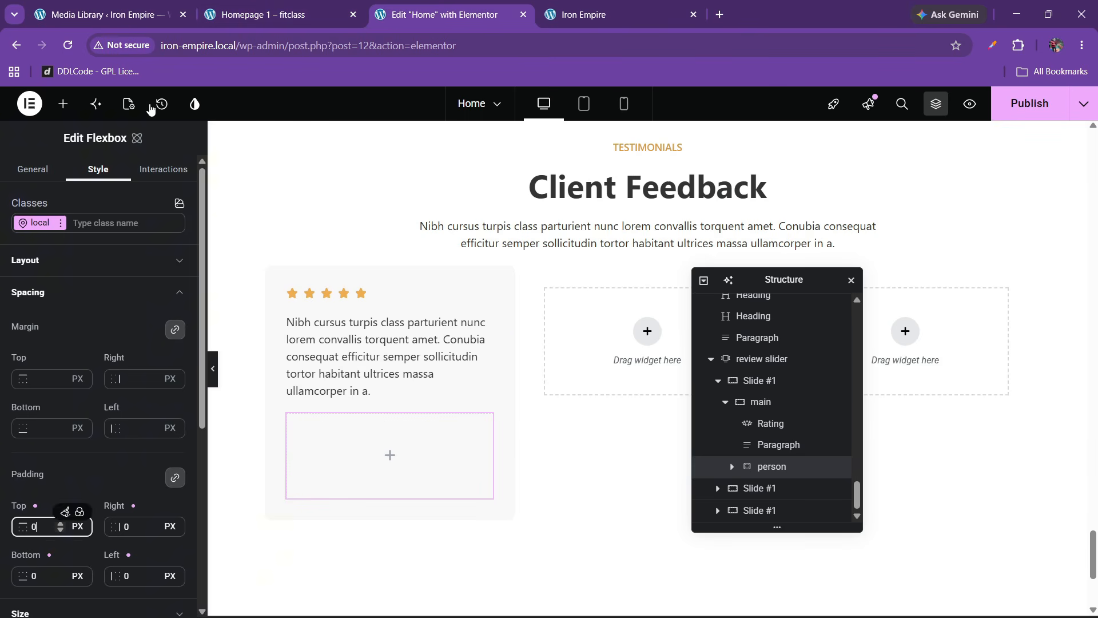
Step: Add an Image widget inside the person flexbox, check the reference card, and use client1 from the media library as its picture
{"action": "left_click", "coordinate": [62, 105]}
{"action": "scroll", "coordinate": [138, 515], "scroll_direction": "down", "scroll_amount": 10}
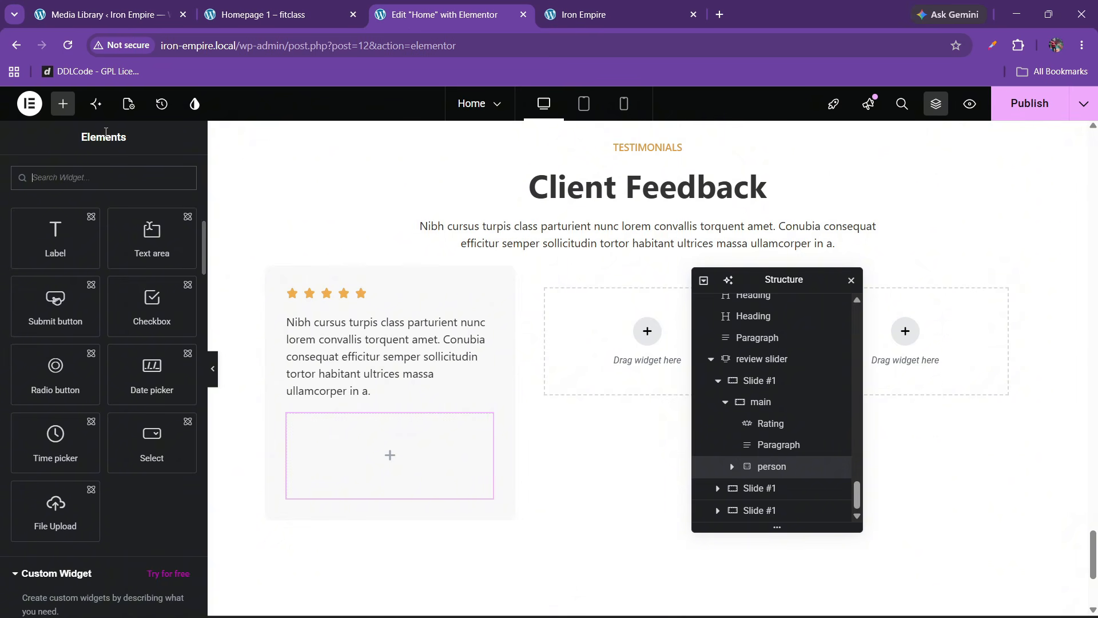
{"action": "scroll", "coordinate": [129, 440], "scroll_direction": "down", "scroll_amount": 5}
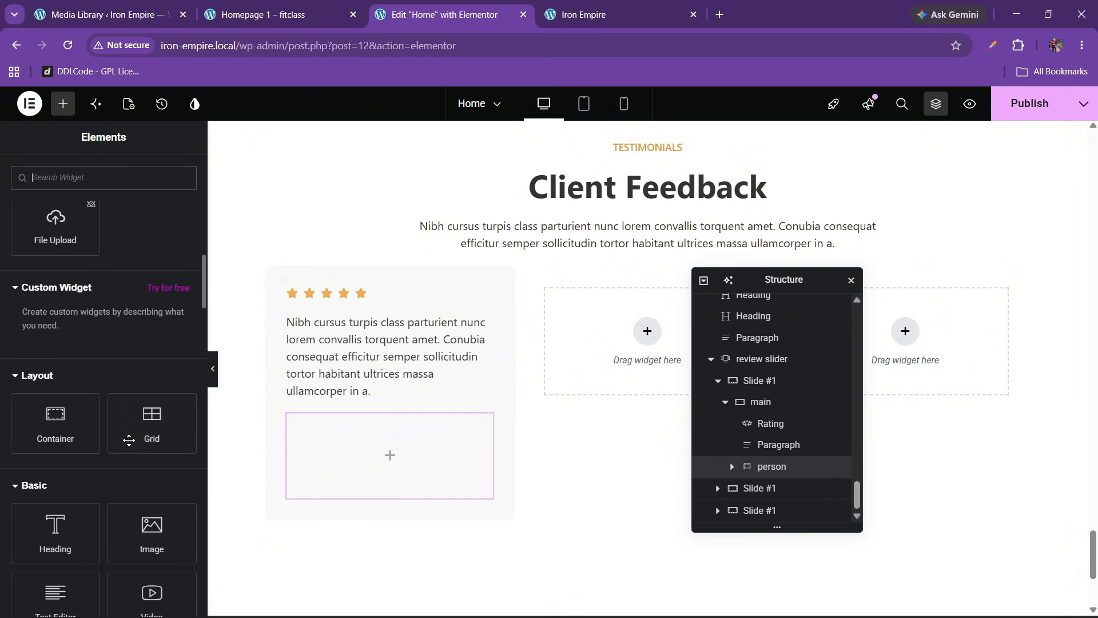
{"action": "left_click_drag", "start_coordinate": [151, 529], "coordinate": [390, 454]}
{"action": "left_click", "coordinate": [279, 7]}
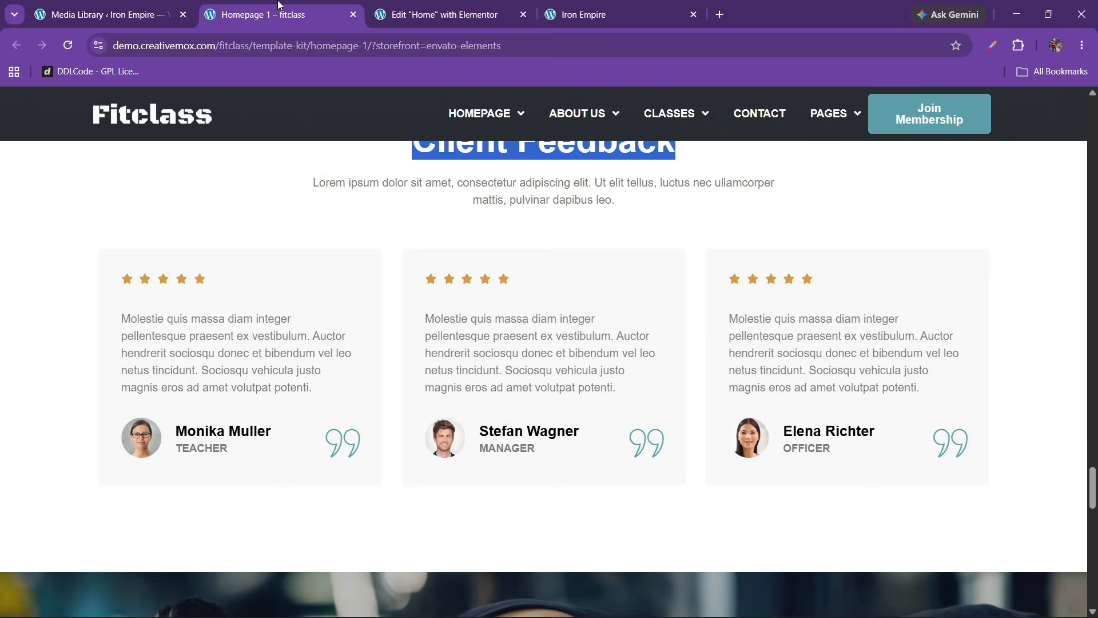
{"action": "left_click", "coordinate": [440, 14]}
{"action": "left_click", "coordinate": [98, 303]}
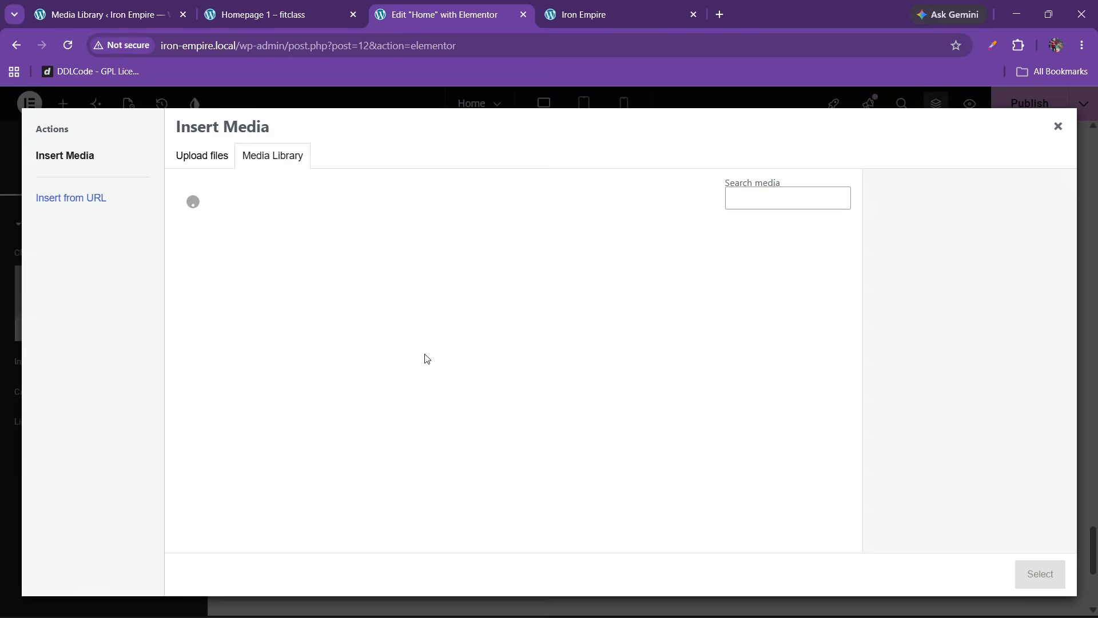
{"action": "left_click", "coordinate": [369, 511]}
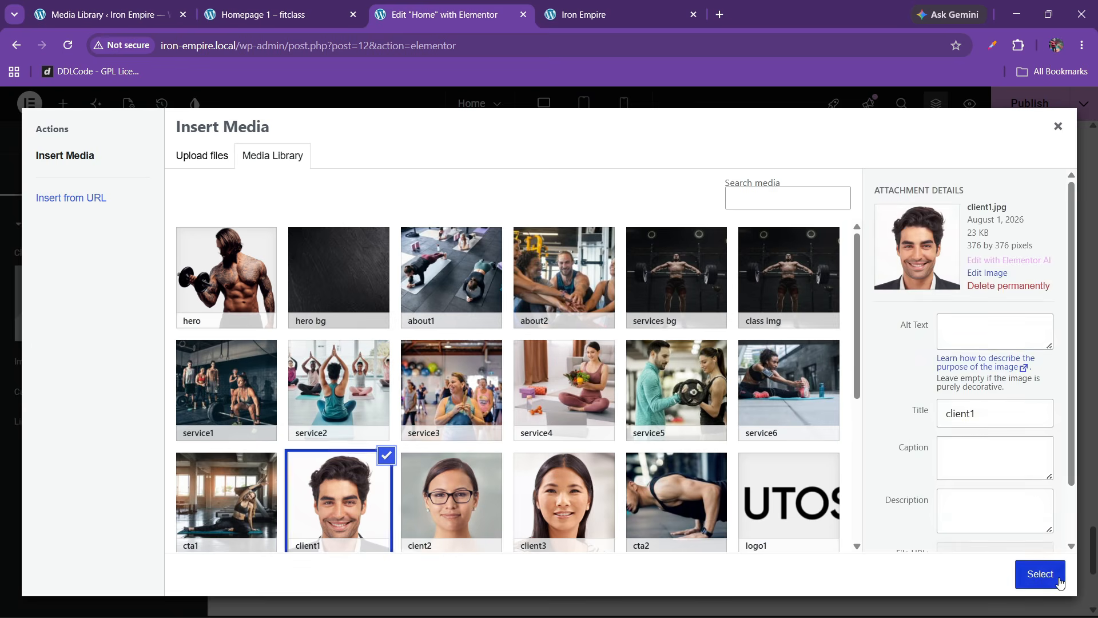
{"action": "left_click", "coordinate": [1040, 574]}
Step: Change the image resolution of the client photo in the person flexbox
{"action": "left_click", "coordinate": [124, 371]}
{"action": "left_click", "coordinate": [124, 466]}
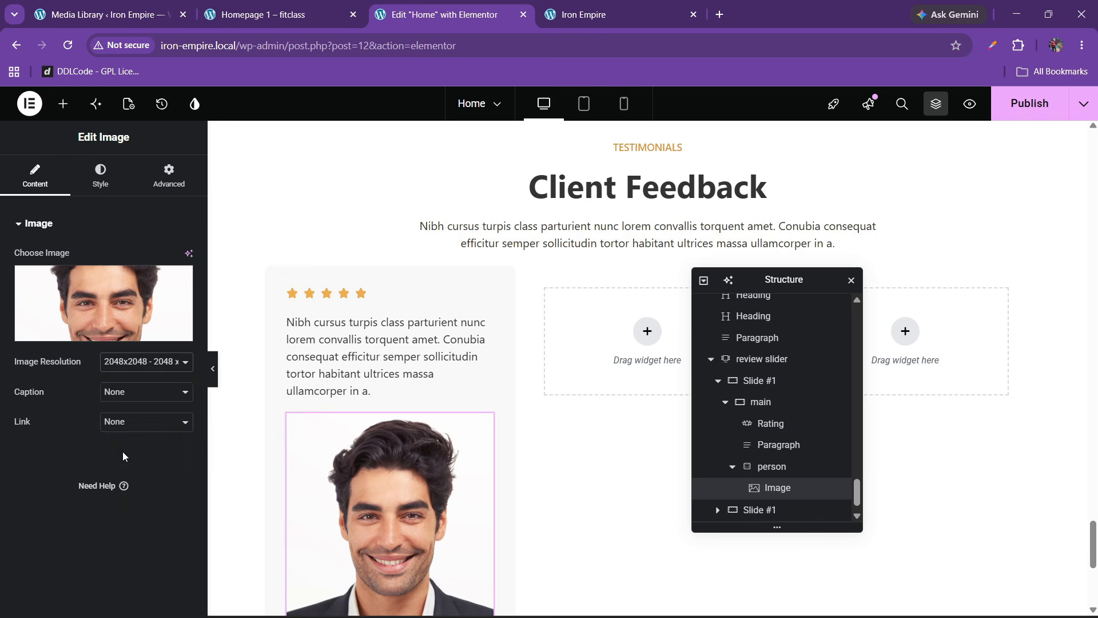
{"action": "left_click", "coordinate": [124, 361]}
{"action": "left_click", "coordinate": [127, 484]}
Step: Set the client photo's border radius to 100 px on all corners
{"action": "left_click", "coordinate": [100, 174]}
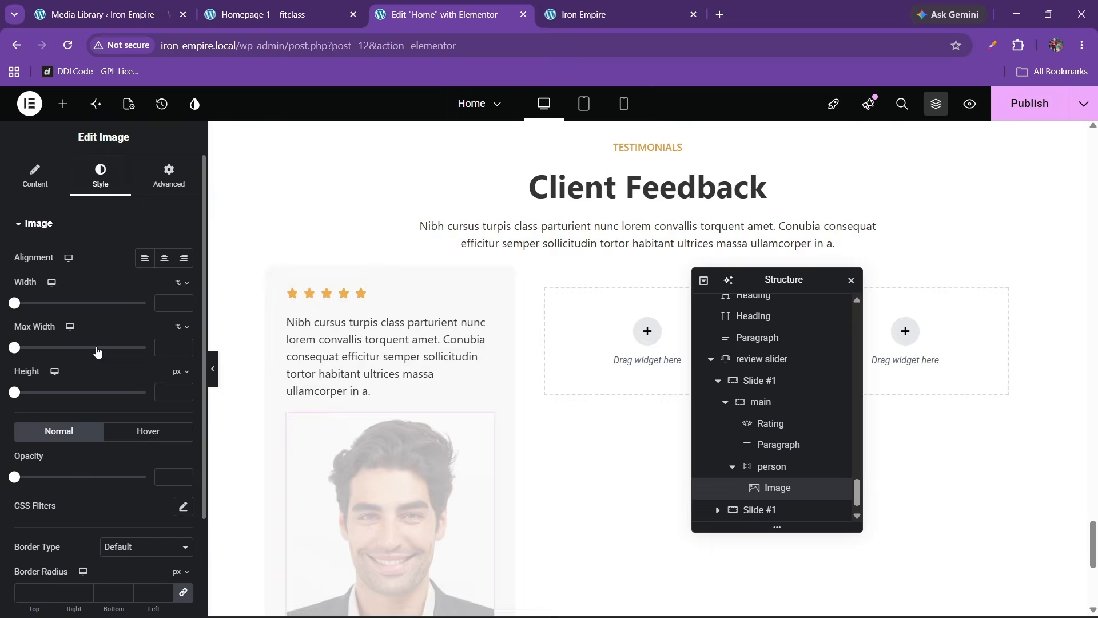
{"action": "scroll", "coordinate": [52, 498], "scroll_direction": "down", "scroll_amount": 2}
{"action": "left_click", "coordinate": [26, 474]}
{"action": "type", "text": "10"}
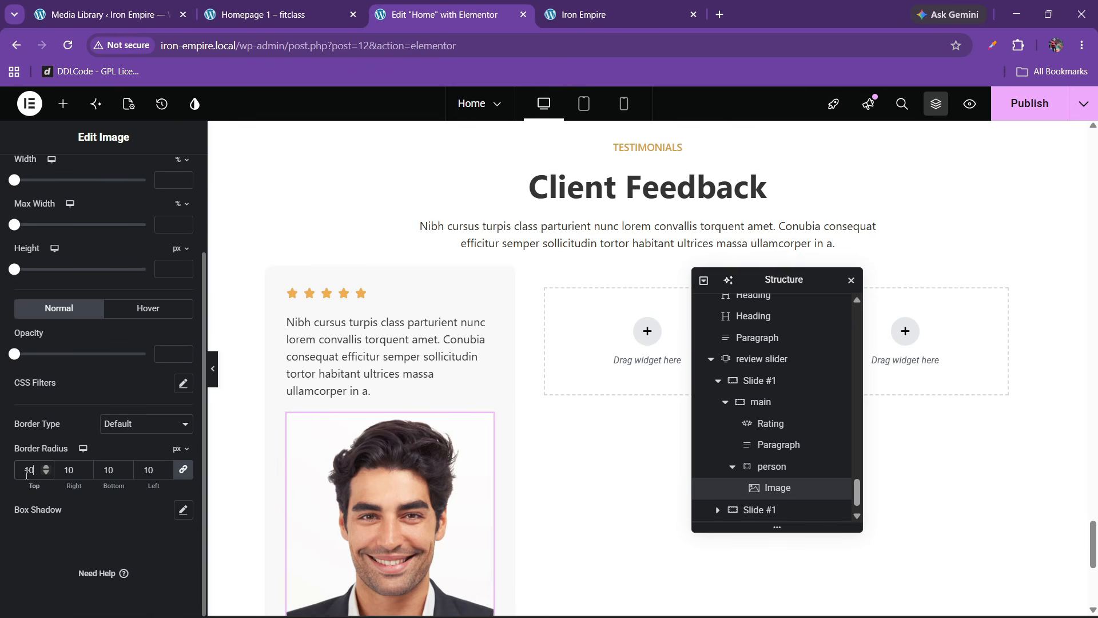
{"action": "type", "text": "0"}
{"action": "scroll", "coordinate": [141, 214], "scroll_direction": "up", "scroll_amount": 5}
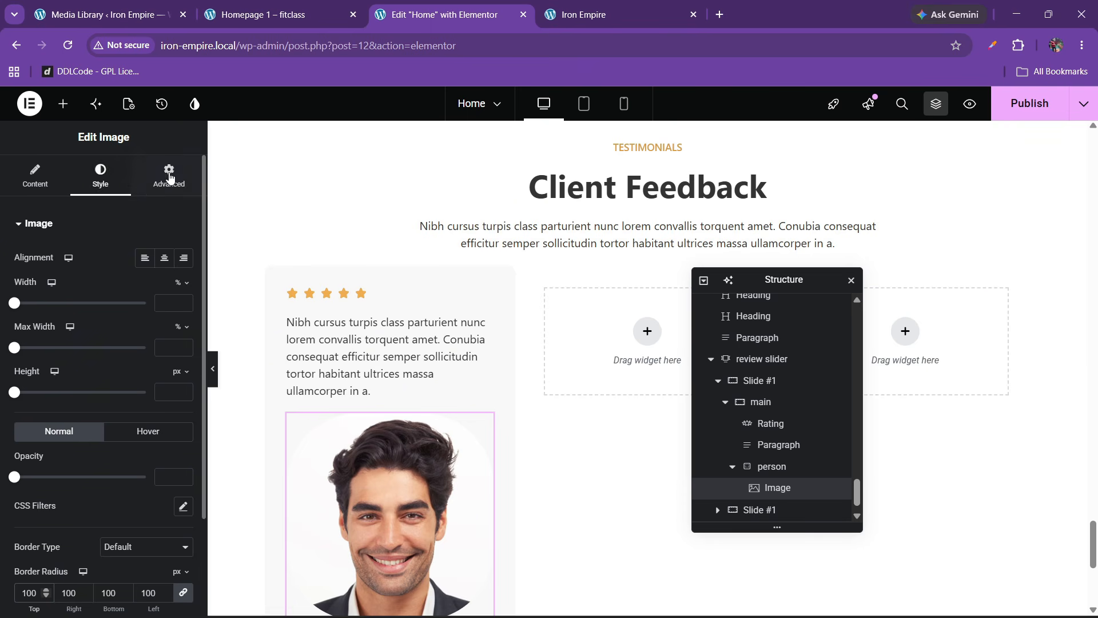
Step: Give the client photo a custom width of 18% and compare it with the reference testimonial card
{"action": "left_click", "coordinate": [168, 174]}
{"action": "left_click", "coordinate": [146, 369]}
{"action": "left_click", "coordinate": [123, 428]}
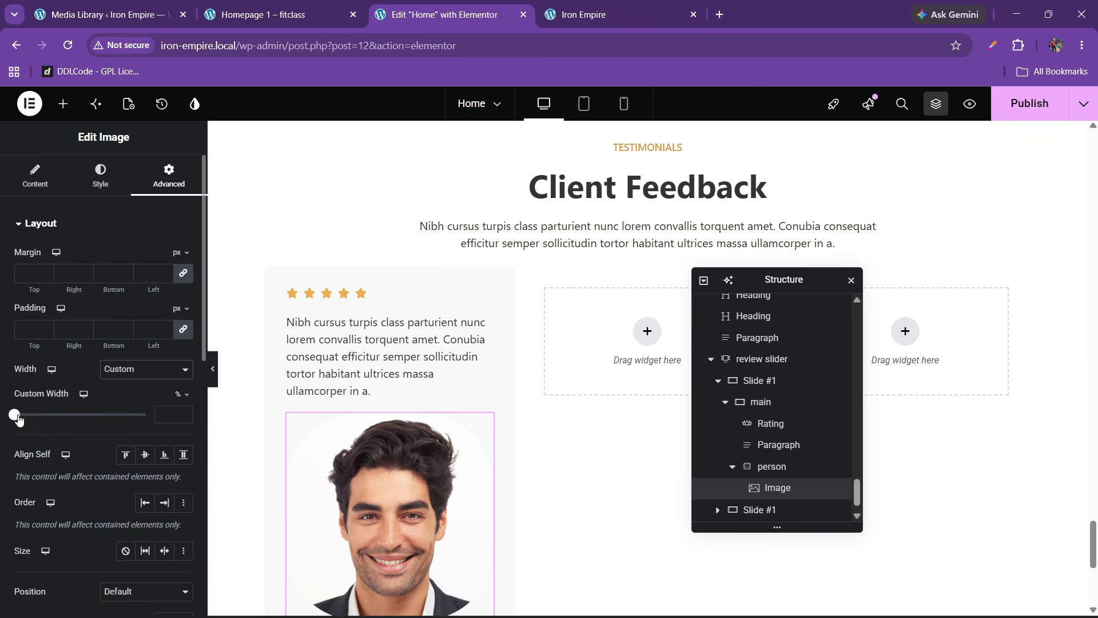
{"action": "left_click_drag", "start_coordinate": [19, 419], "coordinate": [42, 421]}
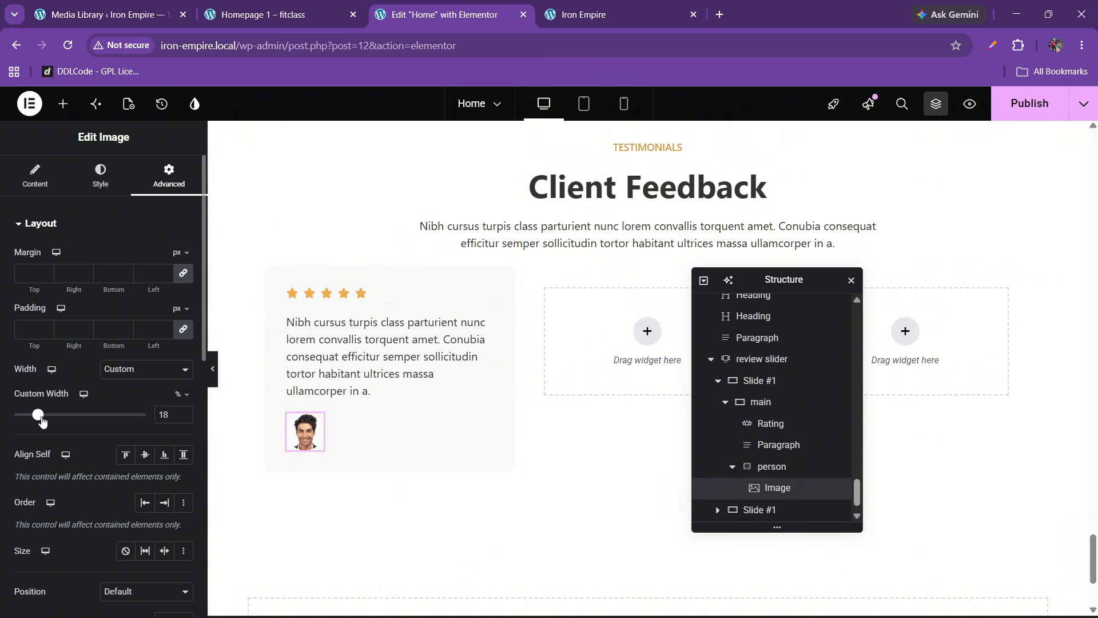
{"action": "left_click", "coordinate": [268, 14]}
{"action": "left_click", "coordinate": [446, 14]}
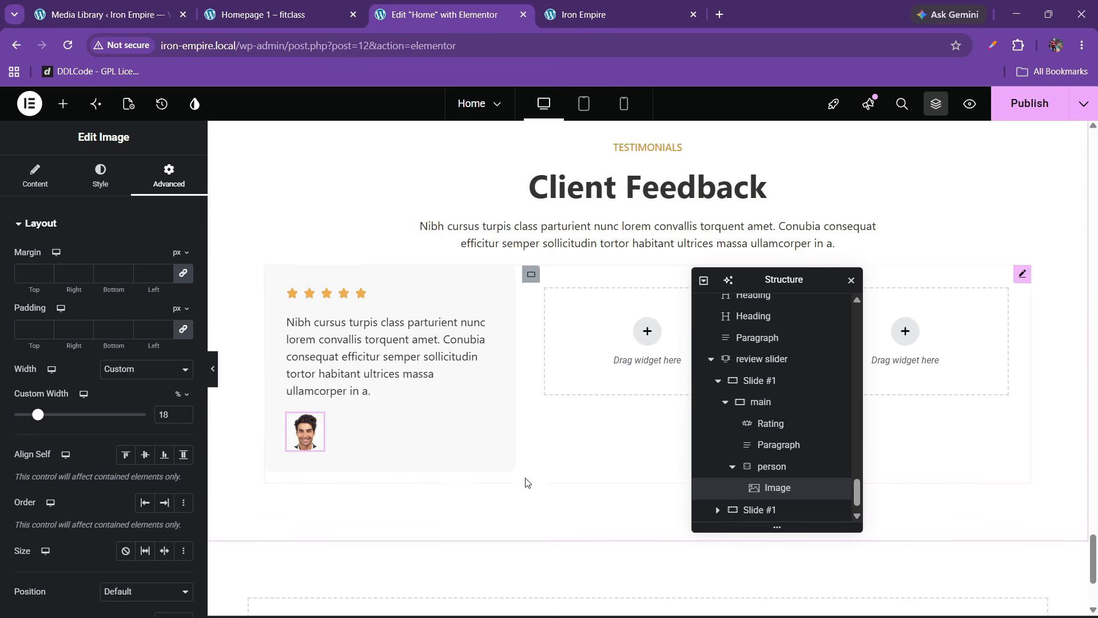
Step: Add a new Flexbox below the person flexbox in the first slide's main container
{"action": "scroll", "coordinate": [774, 492], "scroll_direction": "up", "scroll_amount": 1}
{"action": "scroll", "coordinate": [772, 498], "scroll_direction": "down", "scroll_amount": 2}
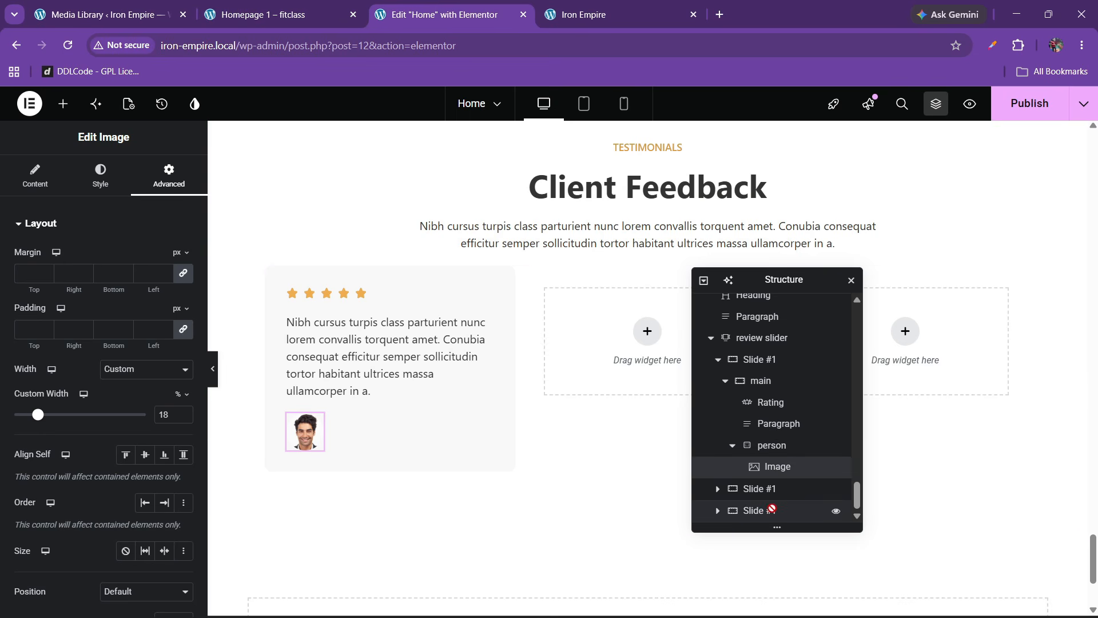
{"action": "left_click", "coordinate": [772, 449]}
{"action": "right_click", "coordinate": [772, 452]}
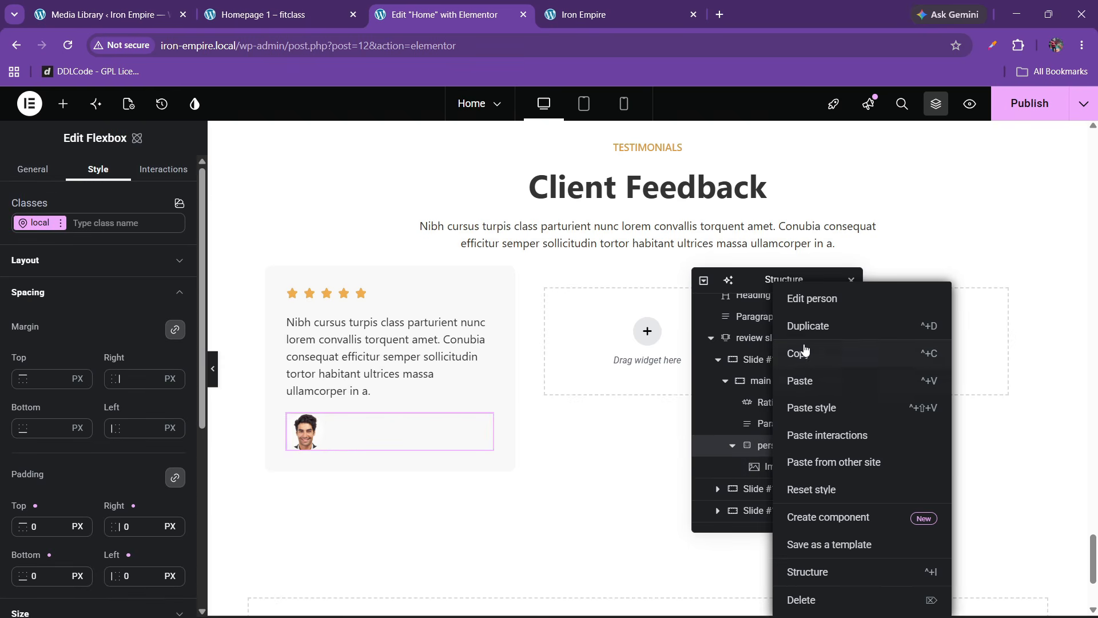
{"action": "left_click", "coordinate": [761, 451]}
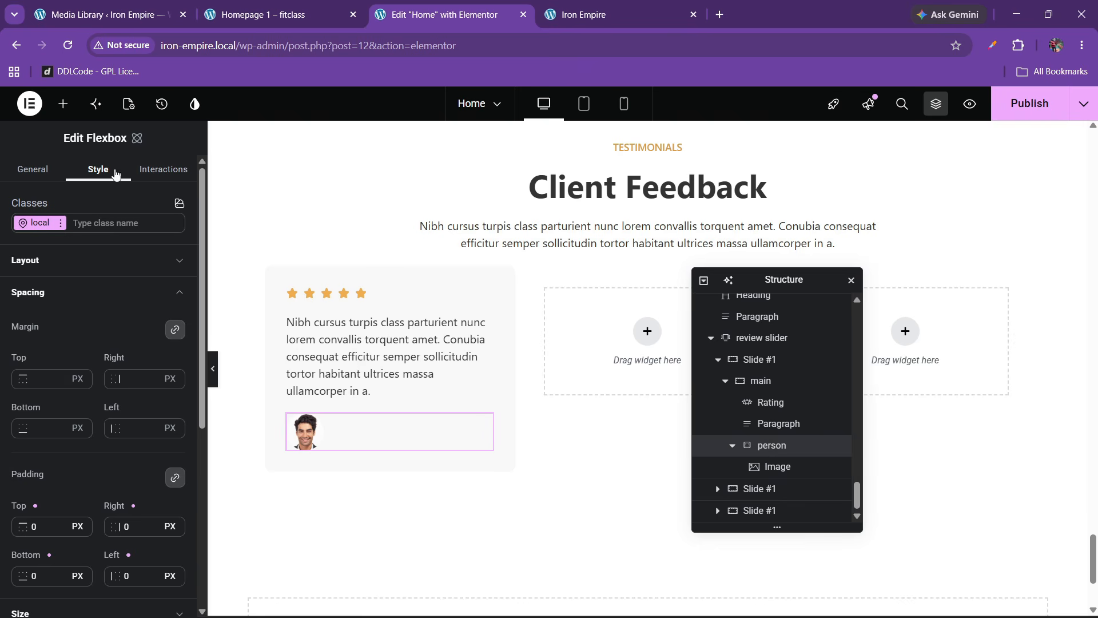
{"action": "left_click", "coordinate": [63, 103]}
{"action": "left_click_drag", "start_coordinate": [152, 291], "coordinate": [327, 435]}
{"action": "scroll", "coordinate": [755, 454], "scroll_direction": "down", "scroll_amount": 1}
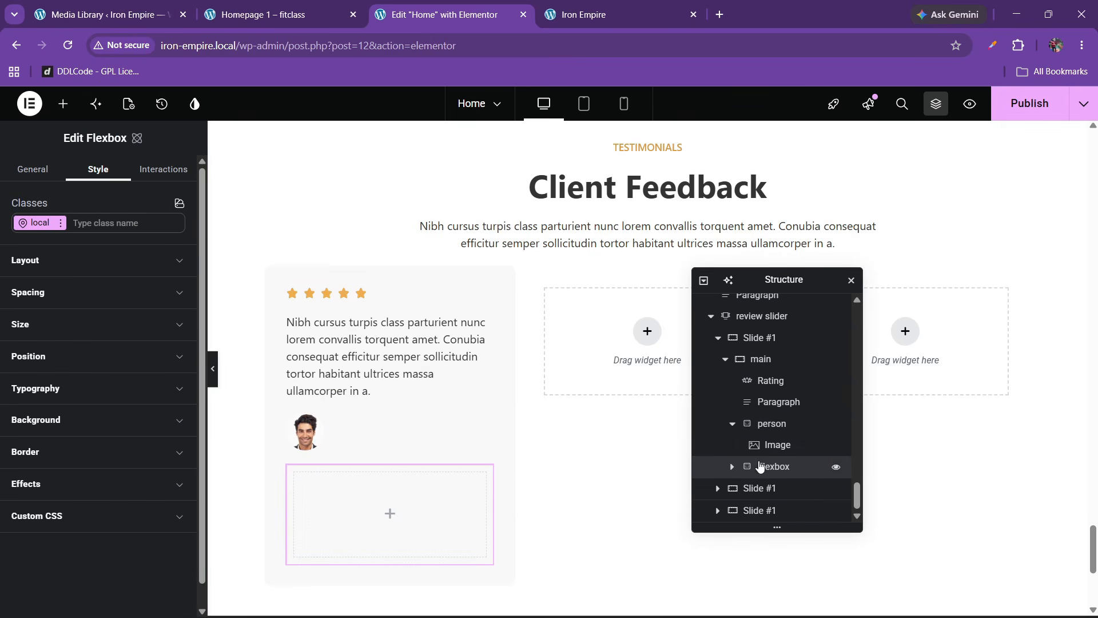
Step: Move the new Flexbox into the person flexbox, directly after the client image
{"action": "left_click_drag", "start_coordinate": [813, 465], "coordinate": [763, 484]}
{"action": "key", "text": "ctrl+z"}
{"action": "scroll", "coordinate": [777, 503], "scroll_direction": "down", "scroll_amount": 1}
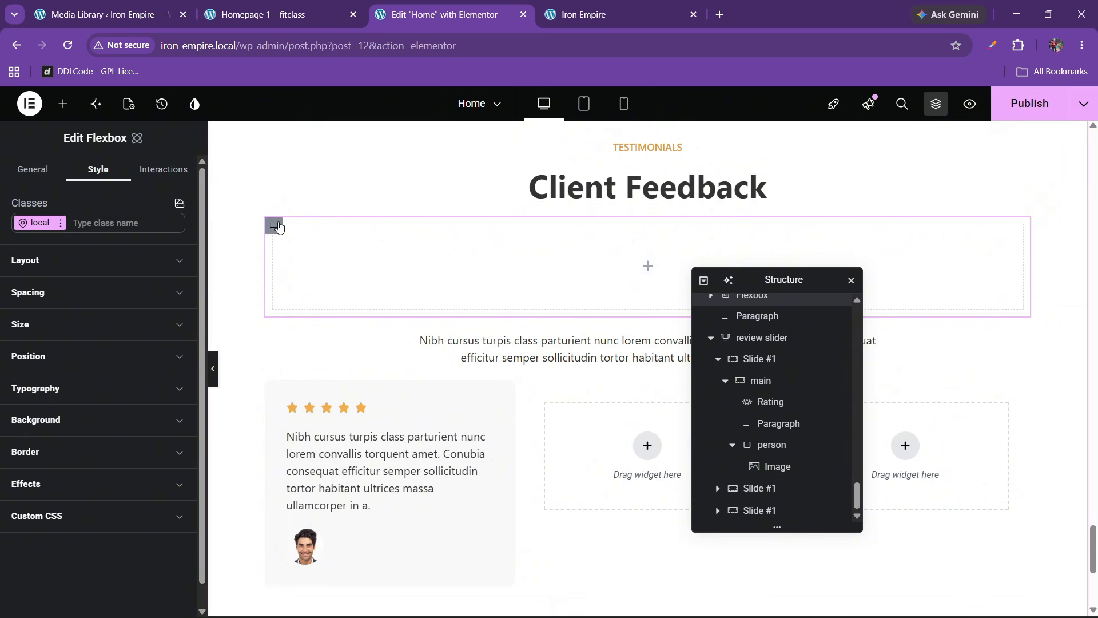
{"action": "scroll", "coordinate": [757, 385], "scroll_direction": "up", "scroll_amount": 3}
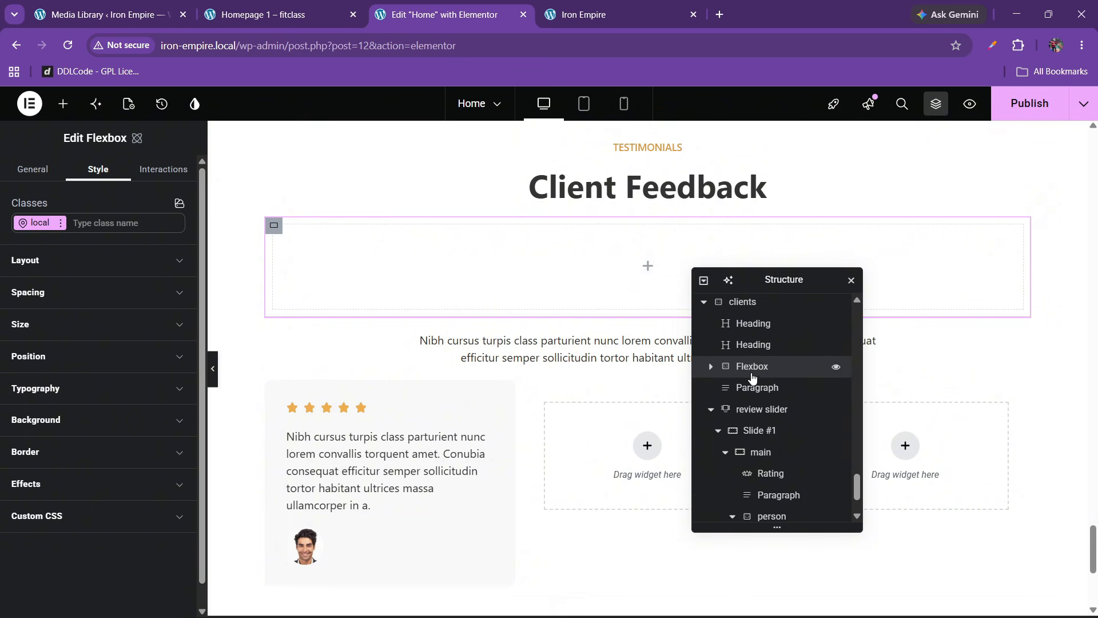
{"action": "left_click_drag", "start_coordinate": [753, 368], "coordinate": [777, 462]}
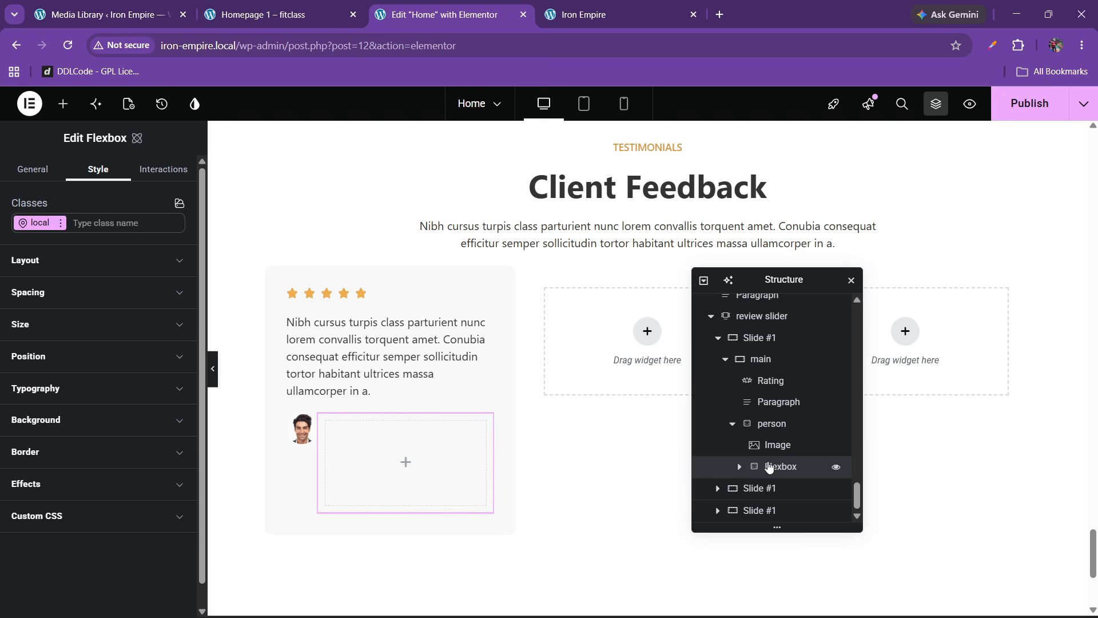
Step: Remove the padding of the nested Flexbox beside the client photo, checking the reference testimonial card
{"action": "left_click", "coordinate": [731, 425]}
{"action": "left_click", "coordinate": [732, 426]}
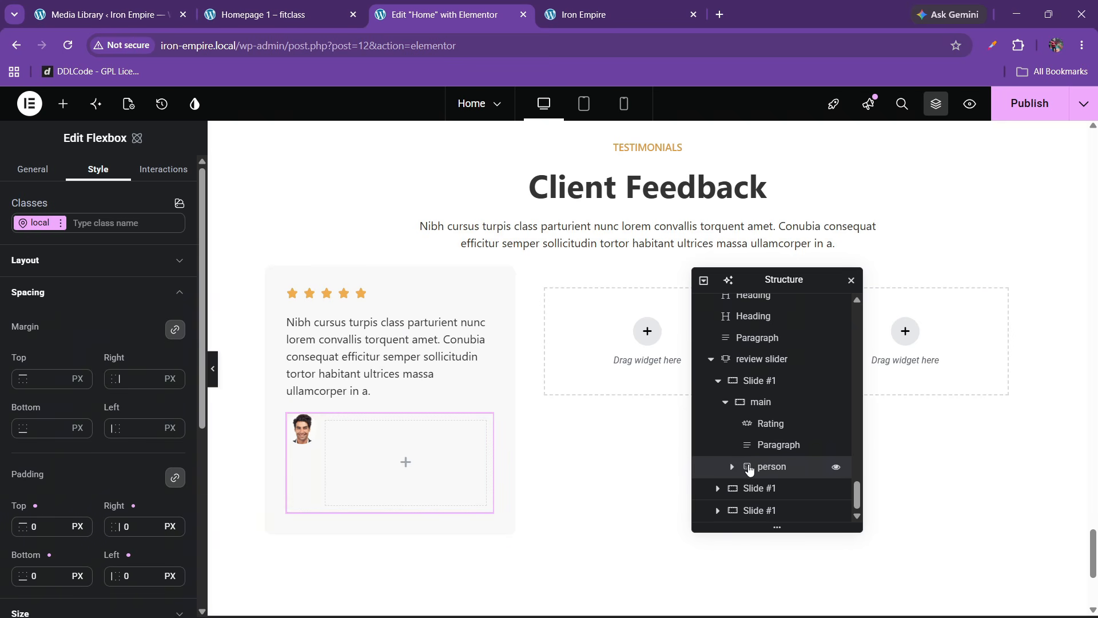
{"action": "left_click", "coordinate": [733, 467]}
{"action": "left_click", "coordinate": [779, 466]}
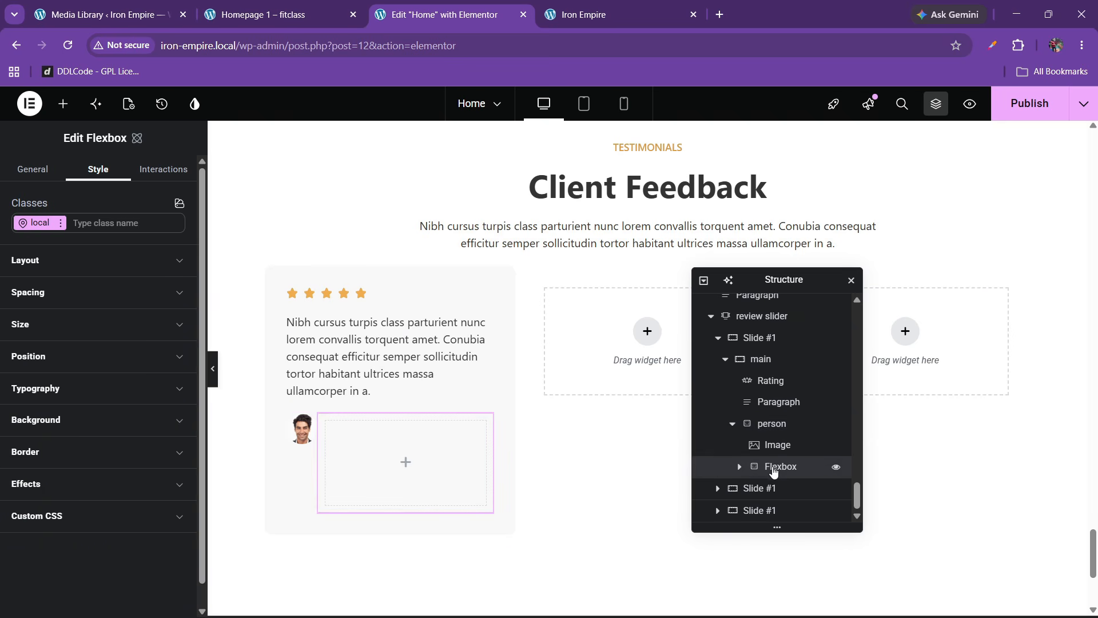
{"action": "left_click", "coordinate": [334, 3]}
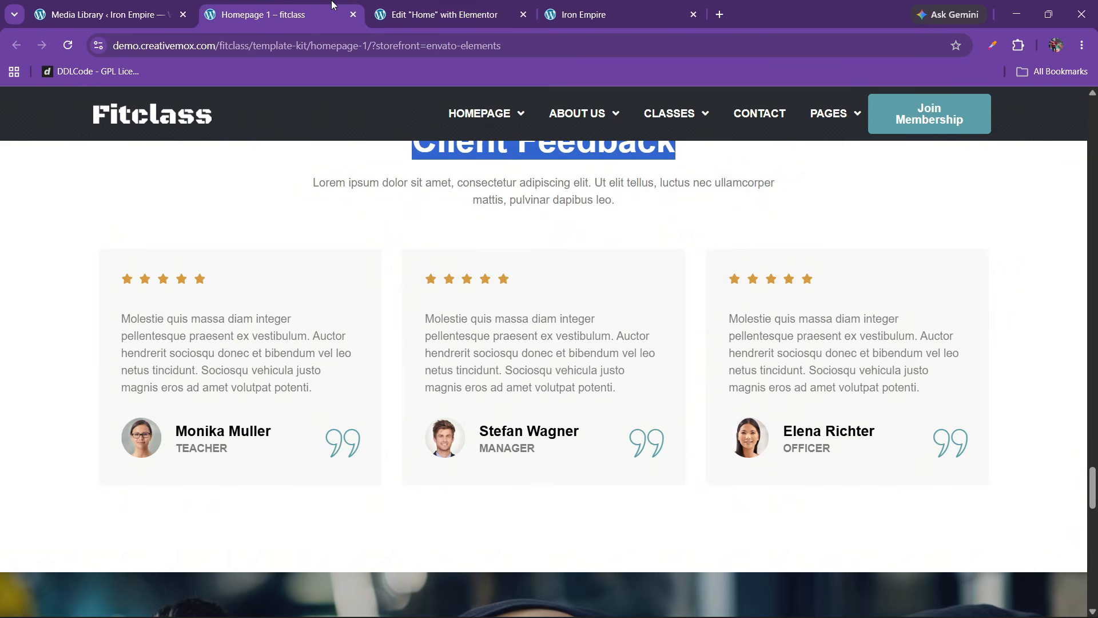
{"action": "left_click", "coordinate": [440, 14]}
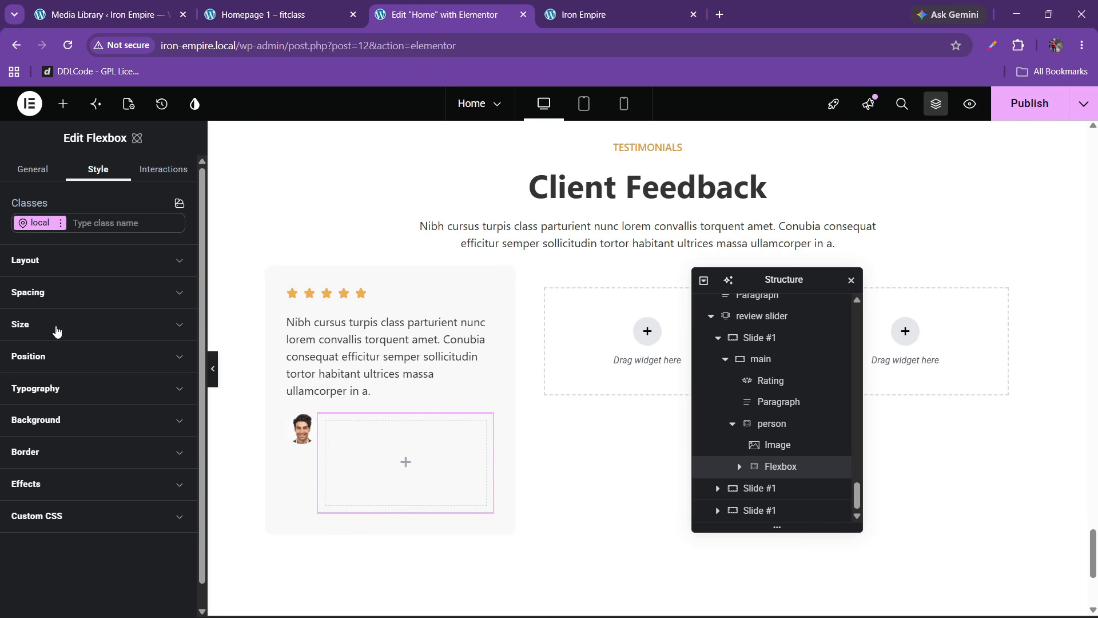
{"action": "left_click", "coordinate": [51, 301]}
{"action": "left_click", "coordinate": [38, 518]}
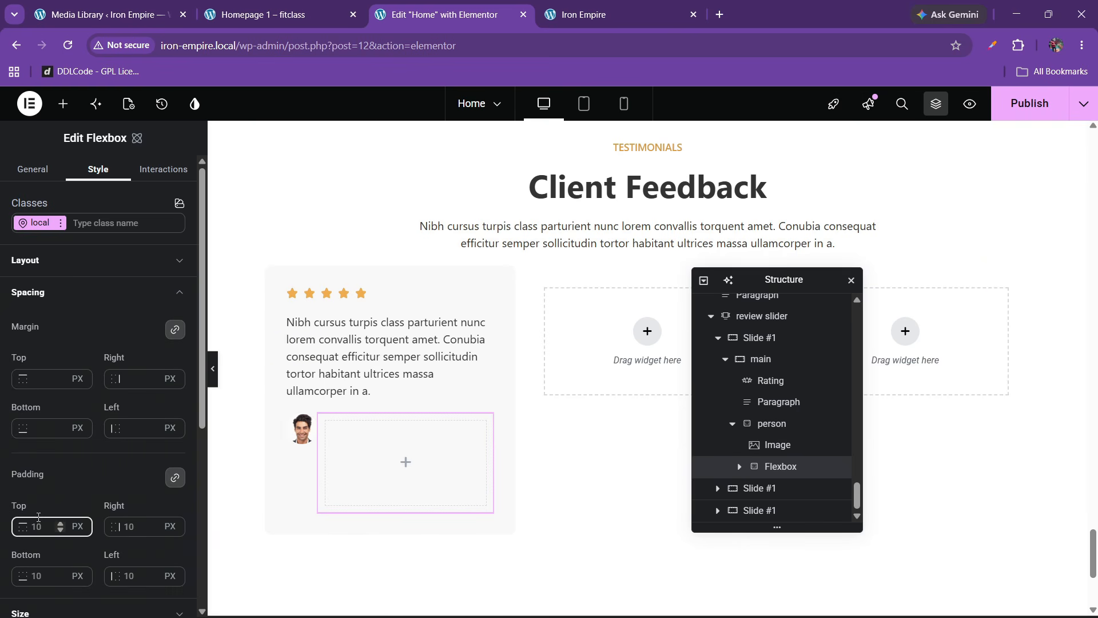
Step: Set the client photo's custom width to 25% and compare it with the reference testimonial card
{"action": "left_click", "coordinate": [777, 445]}
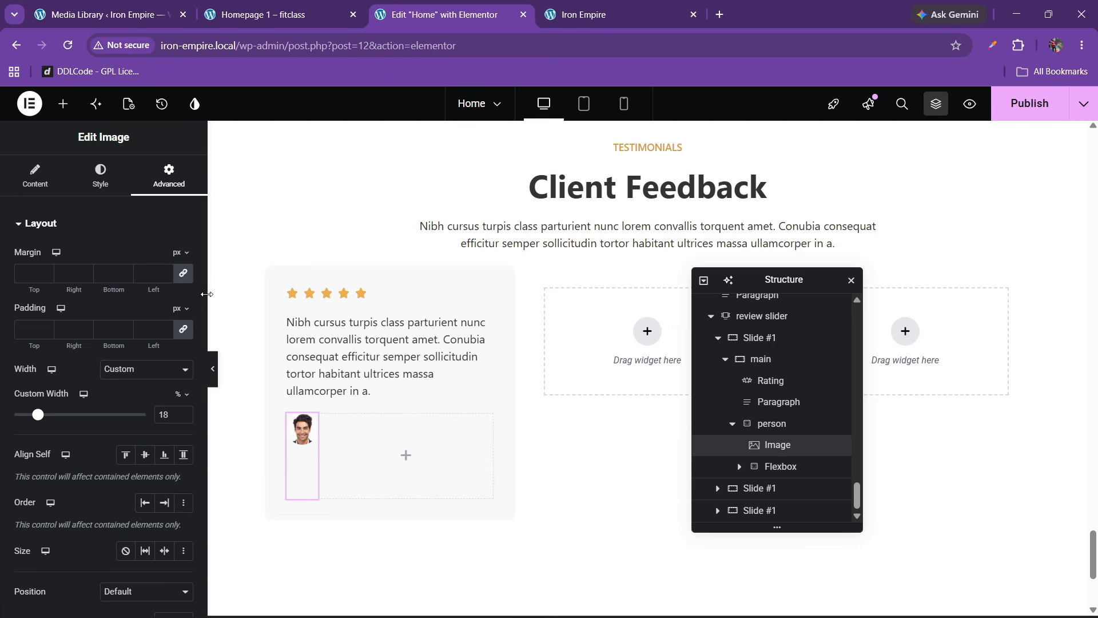
{"action": "left_click_drag", "start_coordinate": [181, 413], "coordinate": [181, 413]}
{"action": "left_click", "coordinate": [184, 418]}
{"action": "left_click", "coordinate": [183, 418]}
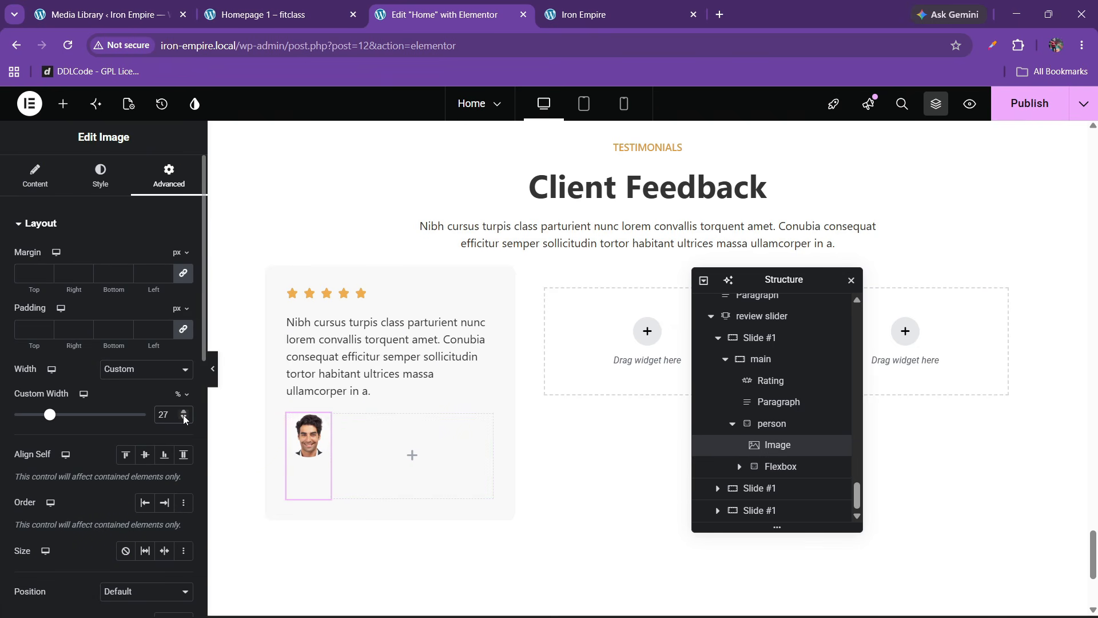
{"action": "left_click", "coordinate": [184, 418]}
{"action": "left_click", "coordinate": [183, 418]}
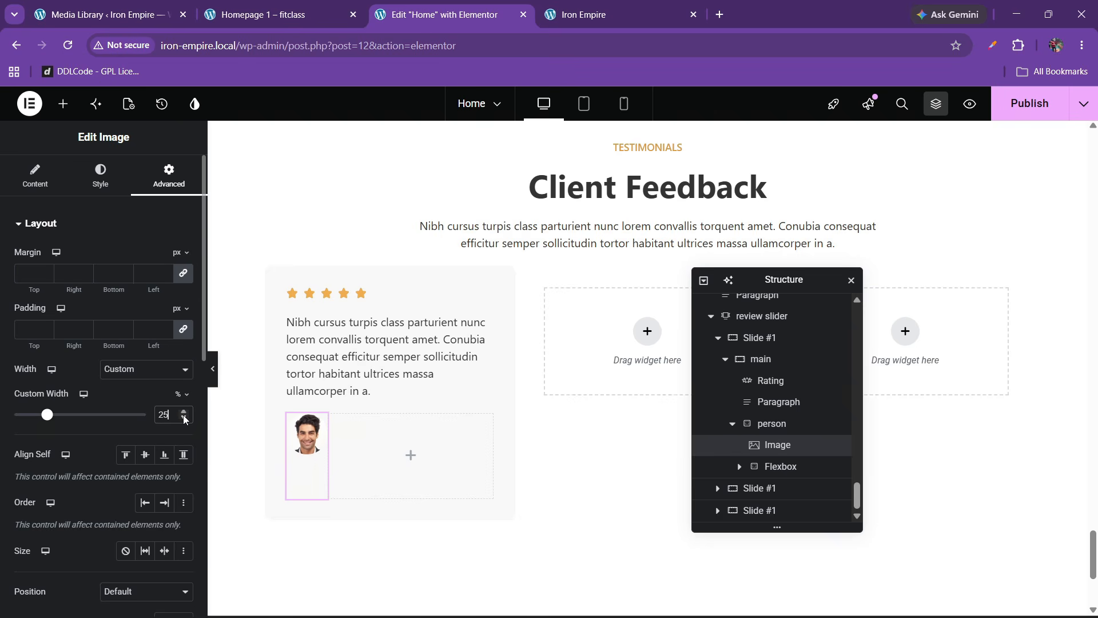
{"action": "left_click", "coordinate": [298, 13]}
{"action": "left_click", "coordinate": [371, 8]}
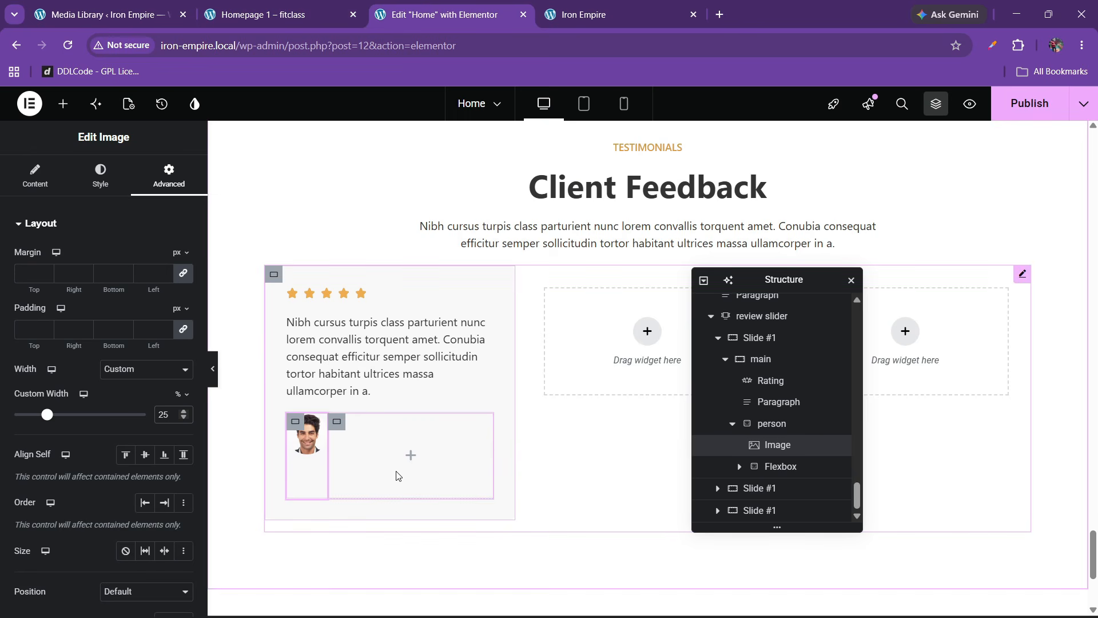
Step: Centre the person flexbox's items vertically and justify its content with space between, comparing with the reference page
{"action": "left_click", "coordinate": [755, 424]}
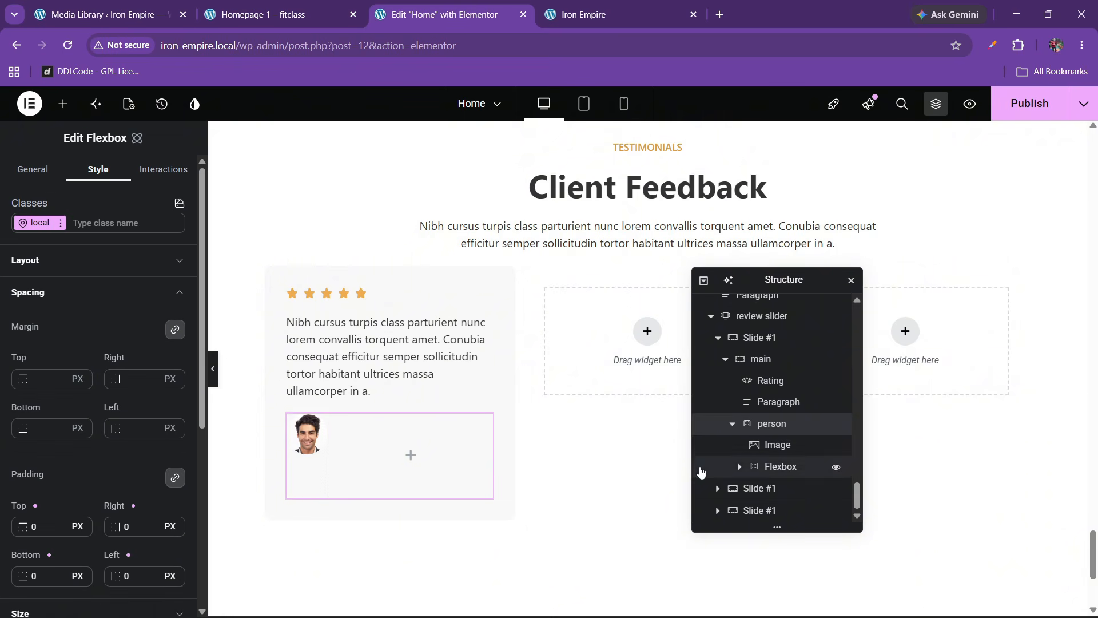
{"action": "left_click", "coordinate": [42, 269]}
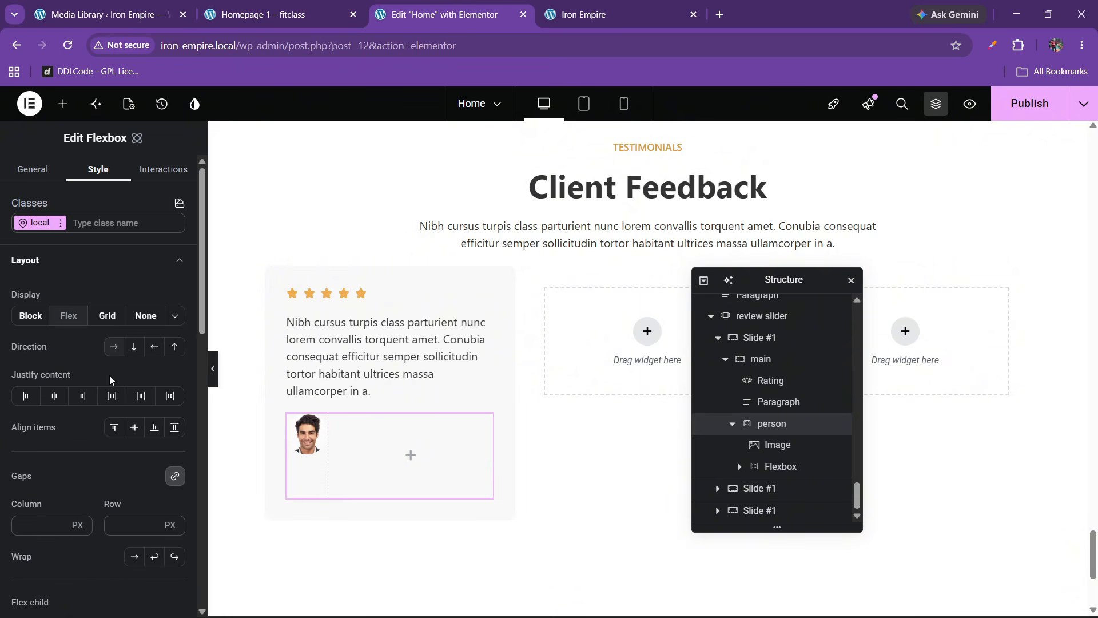
{"action": "left_click", "coordinate": [136, 434]}
{"action": "left_click", "coordinate": [130, 528]}
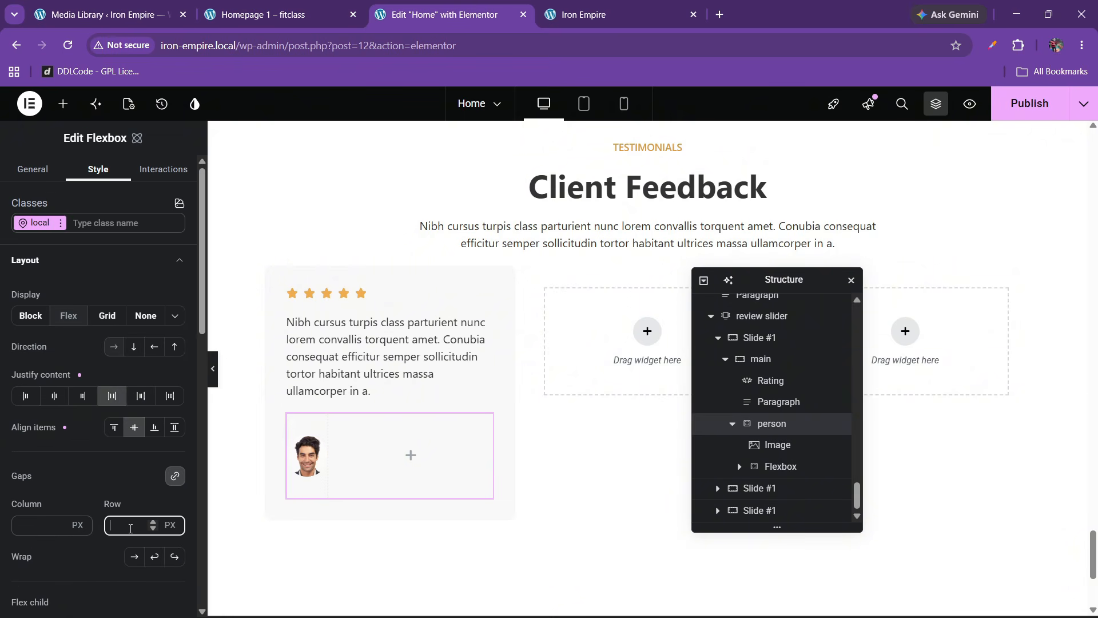
{"action": "left_click", "coordinate": [26, 396]}
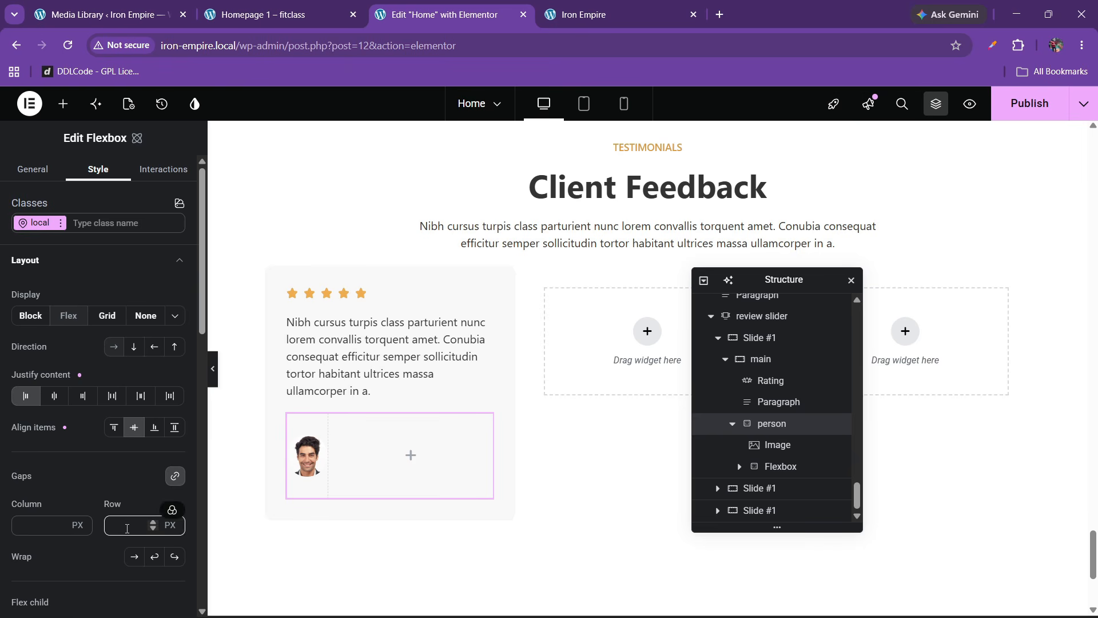
{"action": "left_click", "coordinate": [127, 526]}
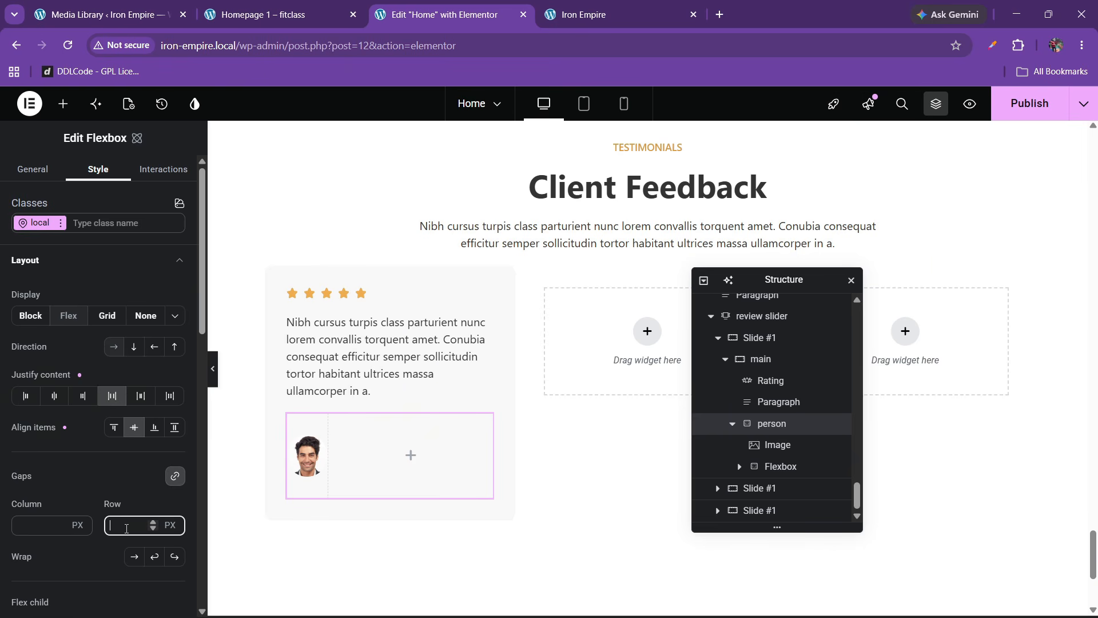
{"action": "left_click", "coordinate": [236, 13]}
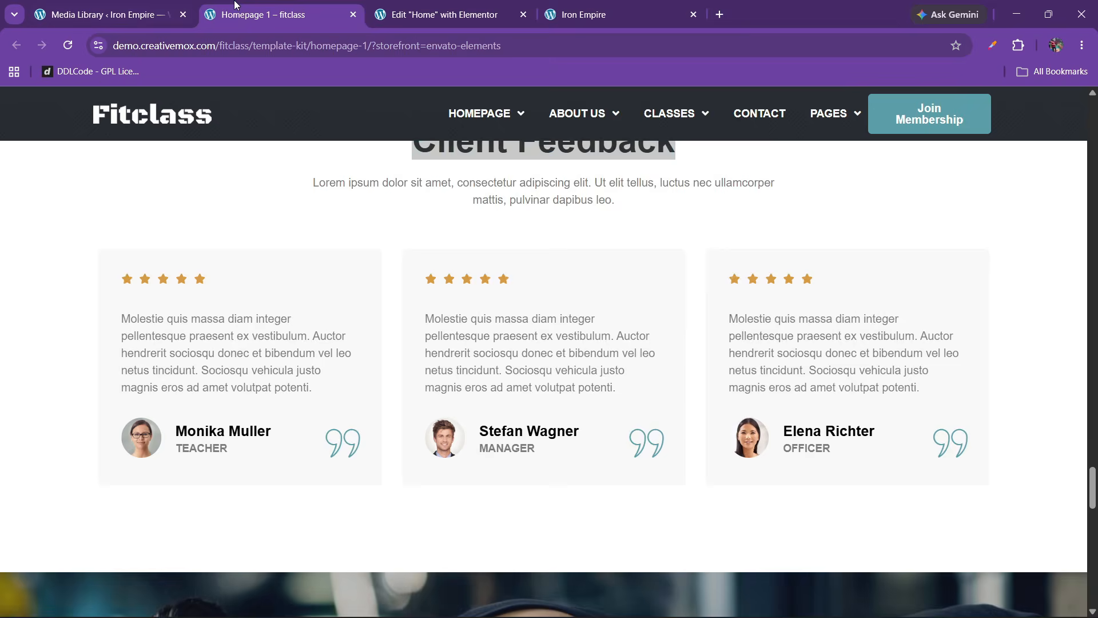
{"action": "left_click", "coordinate": [441, 13]}
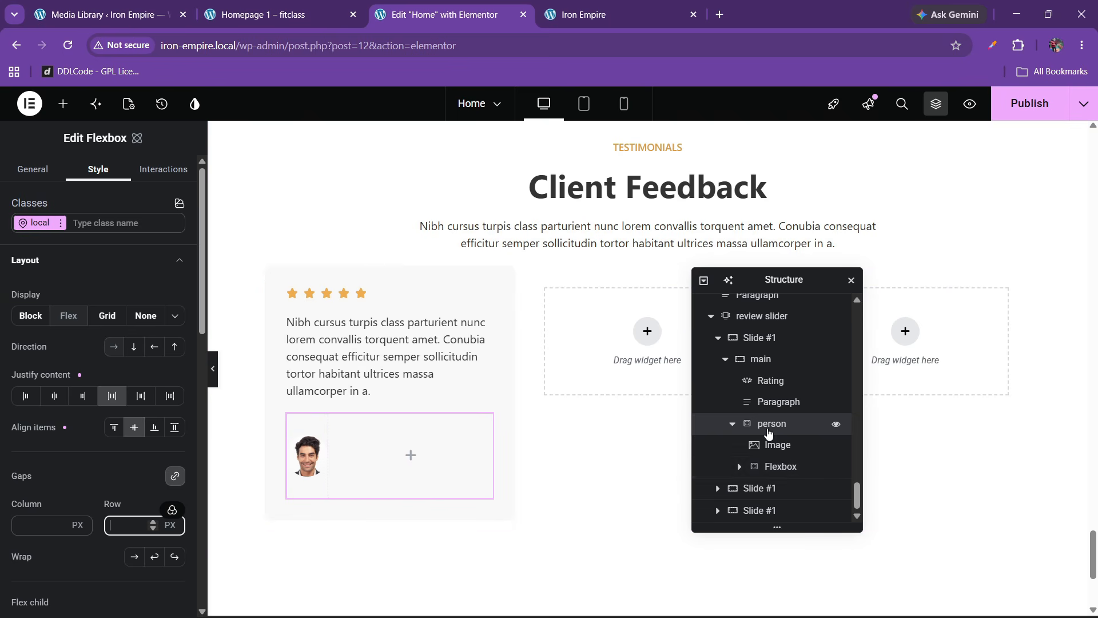
Step: Check the reference testimonial card, and delete the client image and the nested Flexbox from the person flexbox
{"action": "left_click", "coordinate": [322, 6]}
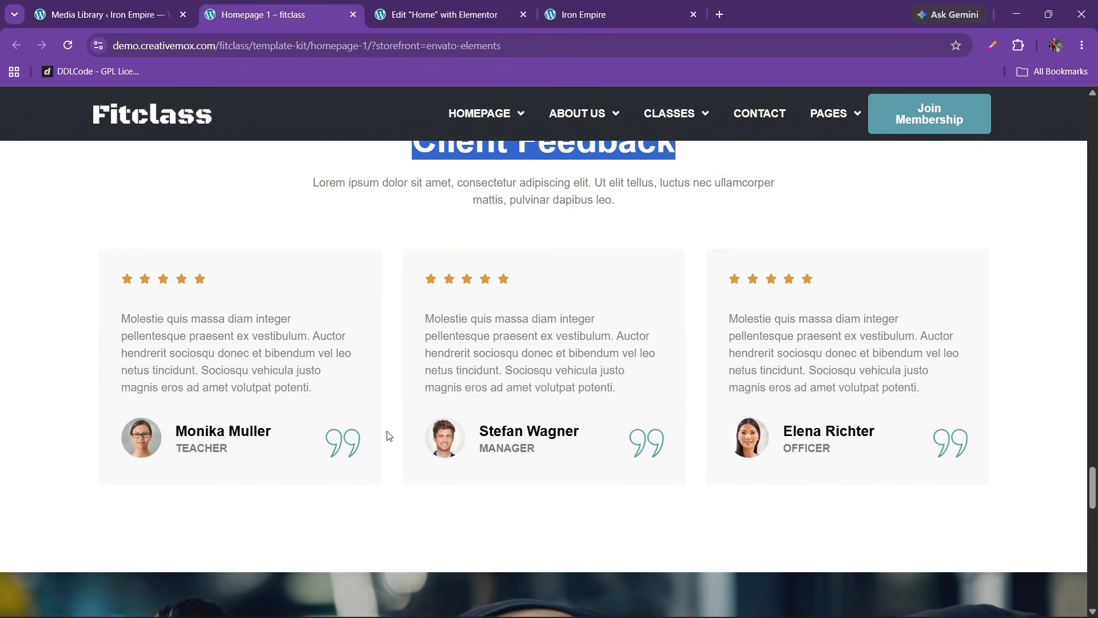
{"action": "left_click", "coordinate": [431, 6]}
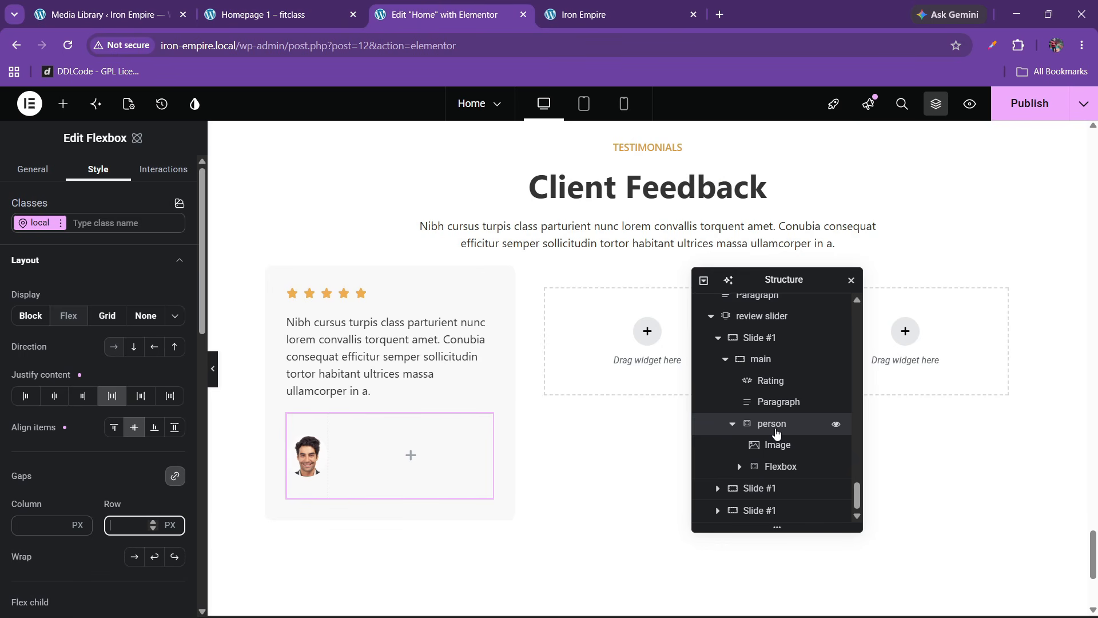
{"action": "left_click", "coordinate": [762, 444]}
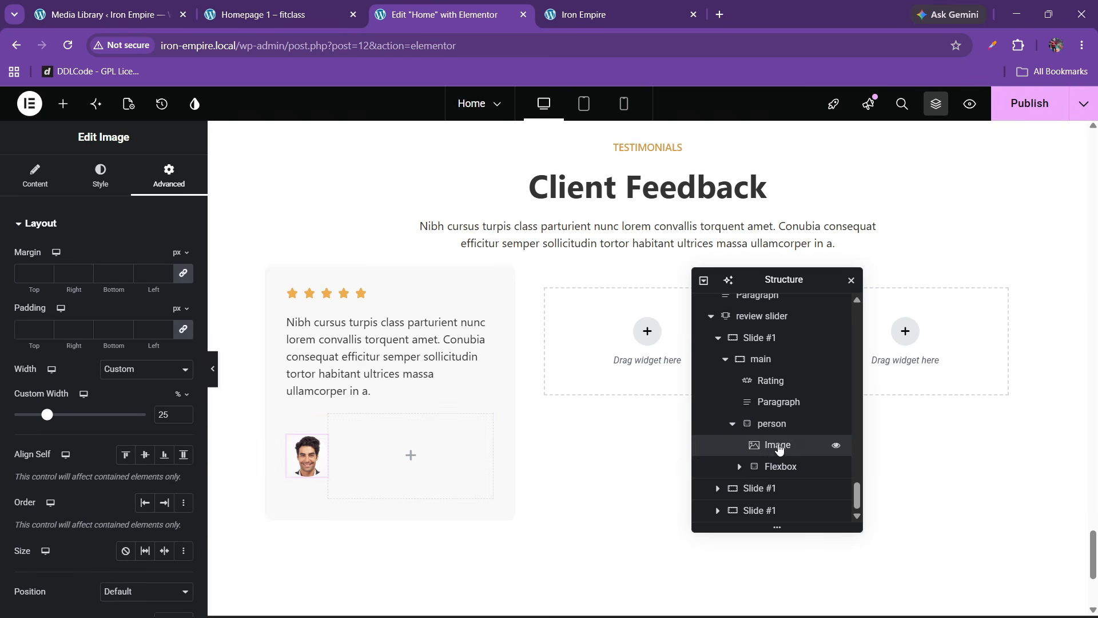
{"action": "right_click", "coordinate": [762, 445]}
{"action": "left_click", "coordinate": [791, 598]}
{"action": "left_click", "coordinate": [765, 475]}
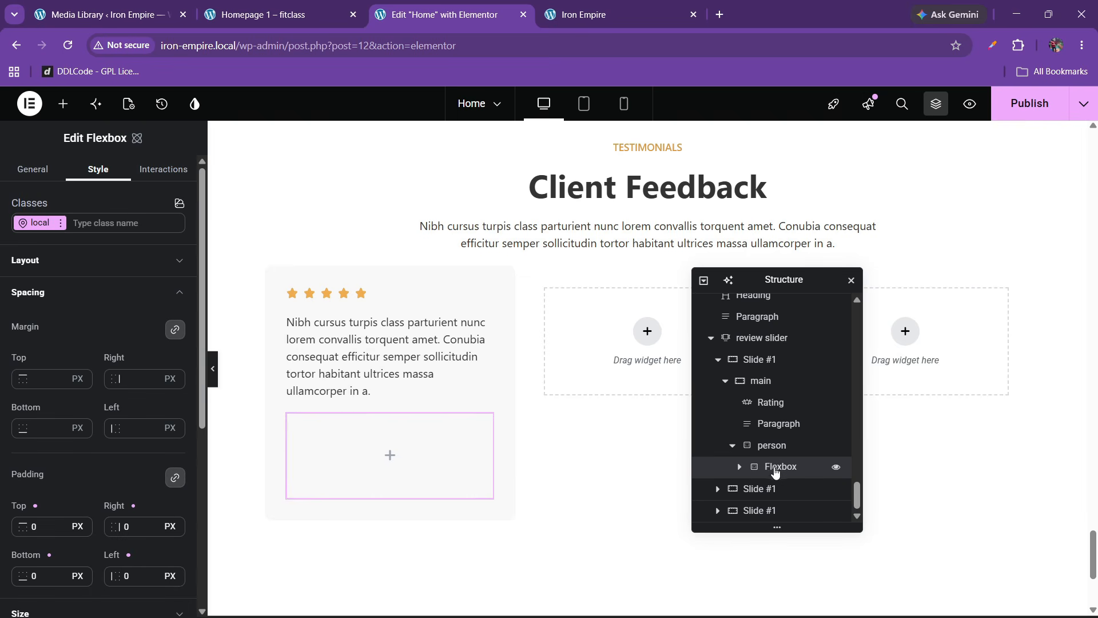
{"action": "right_click", "coordinate": [765, 475]}
{"action": "left_click", "coordinate": [806, 596]}
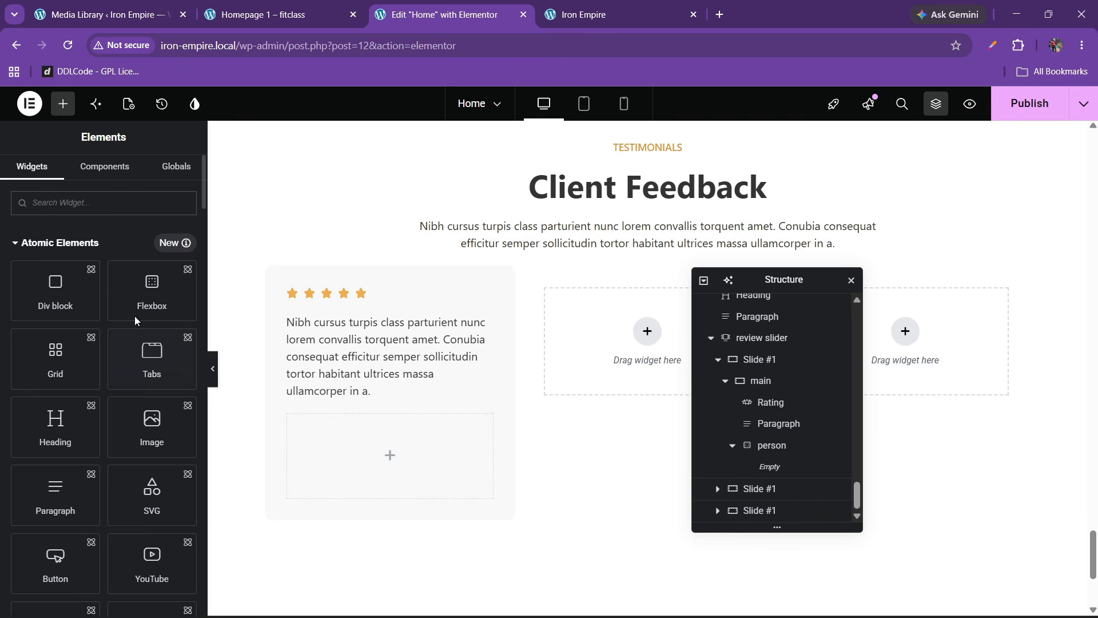
Step: Add an Image Box to the person flexbox and position its image left of the text, comparing with the reference card
{"action": "type", "text": "i"}
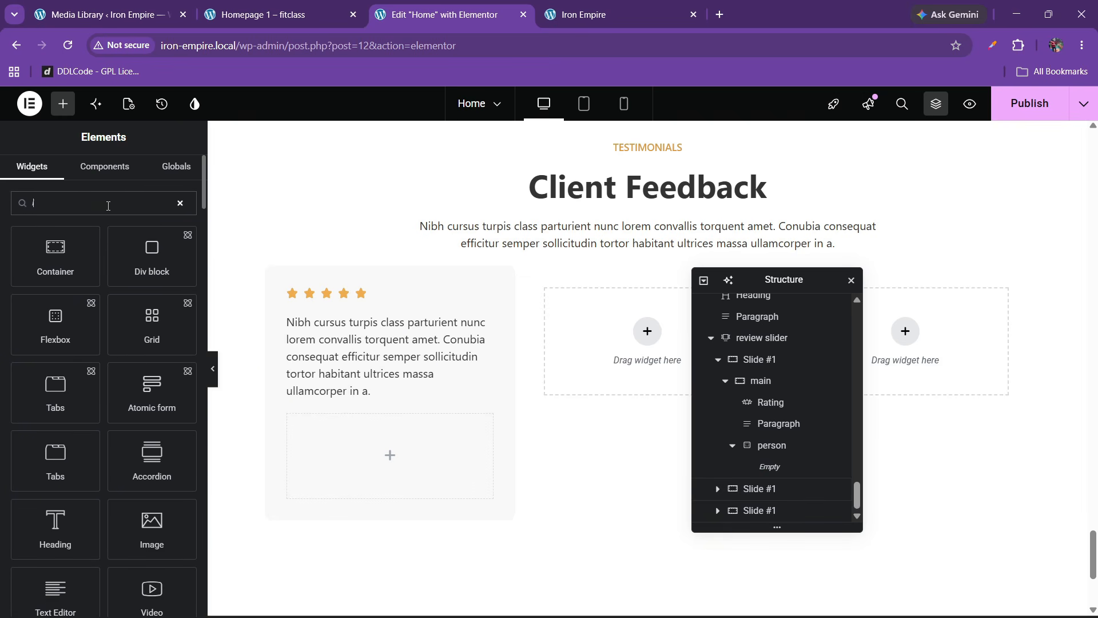
{"action": "type", "text": "mage"}
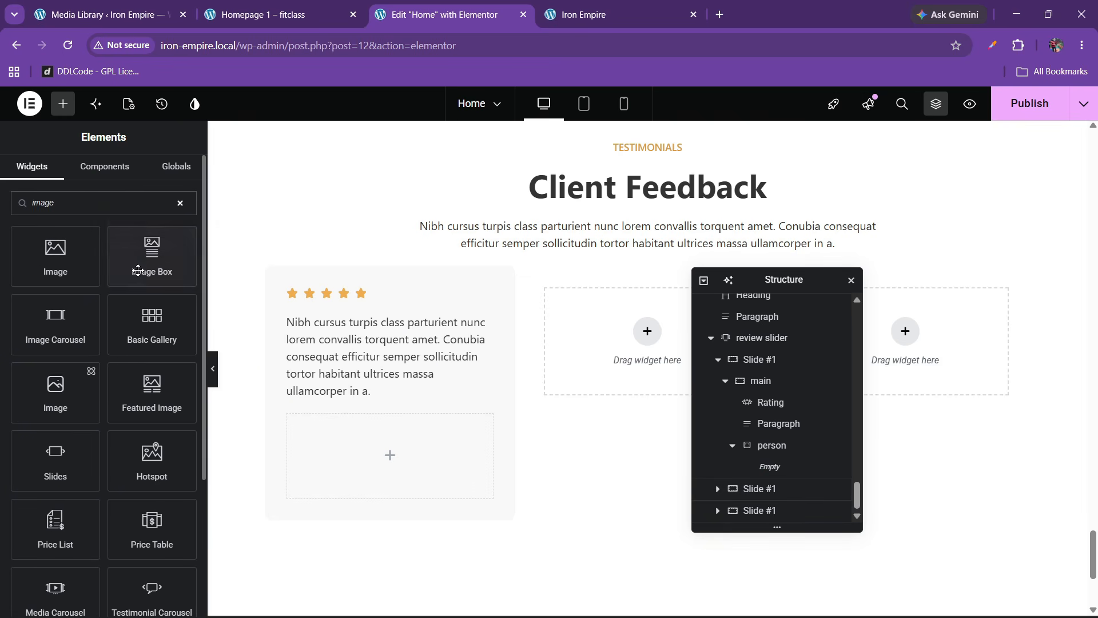
{"action": "left_click_drag", "start_coordinate": [152, 254], "coordinate": [450, 482]}
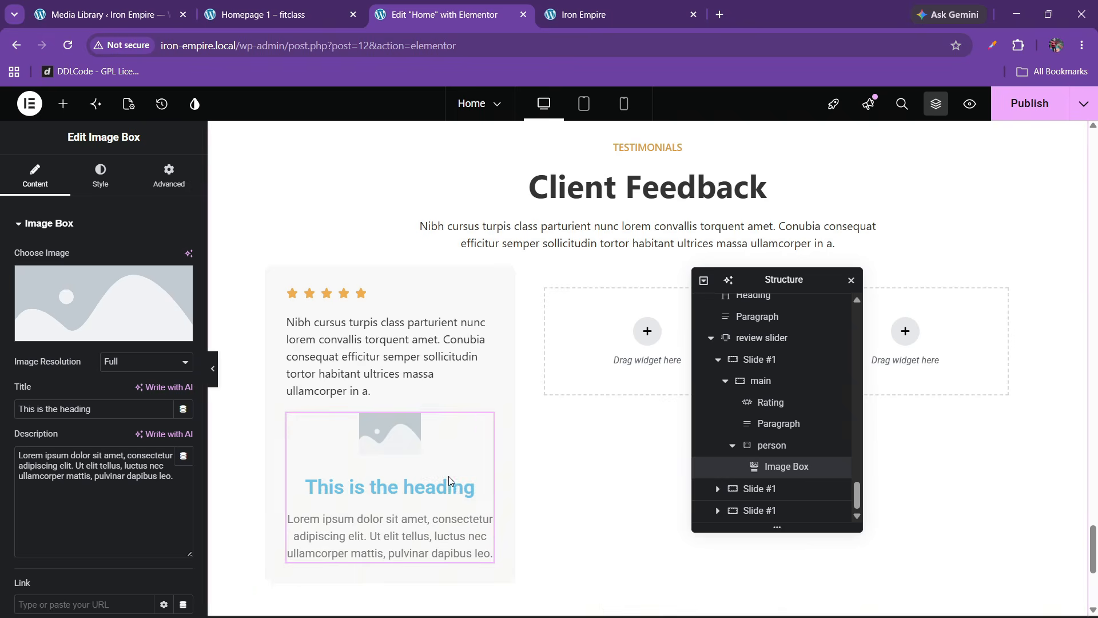
{"action": "left_click", "coordinate": [100, 174]}
{"action": "left_click", "coordinate": [144, 257]}
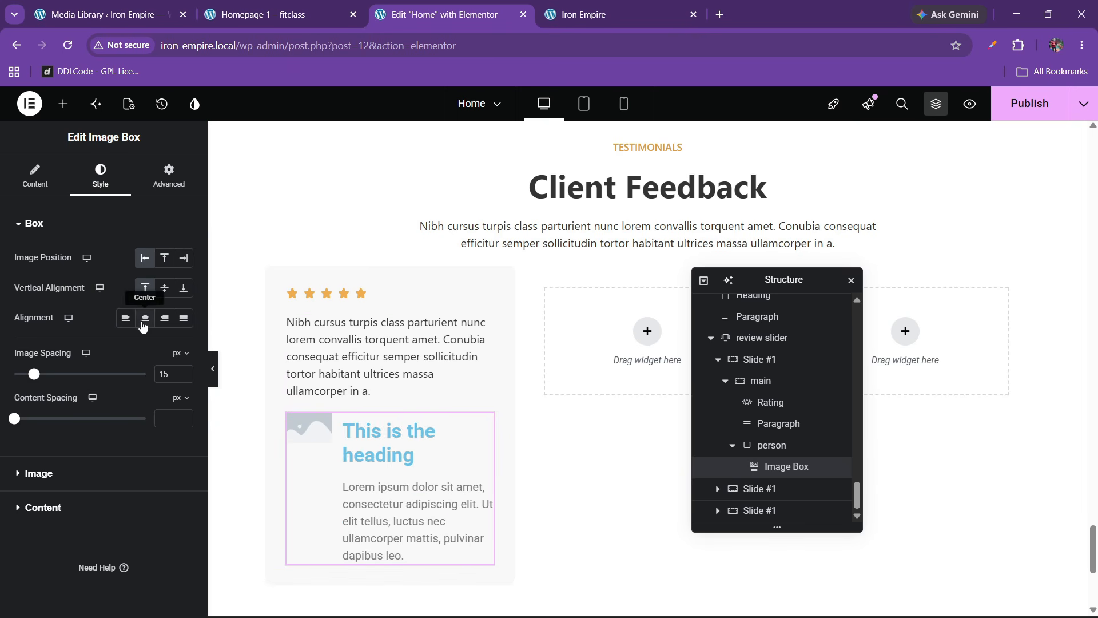
{"action": "left_click", "coordinate": [283, 14]}
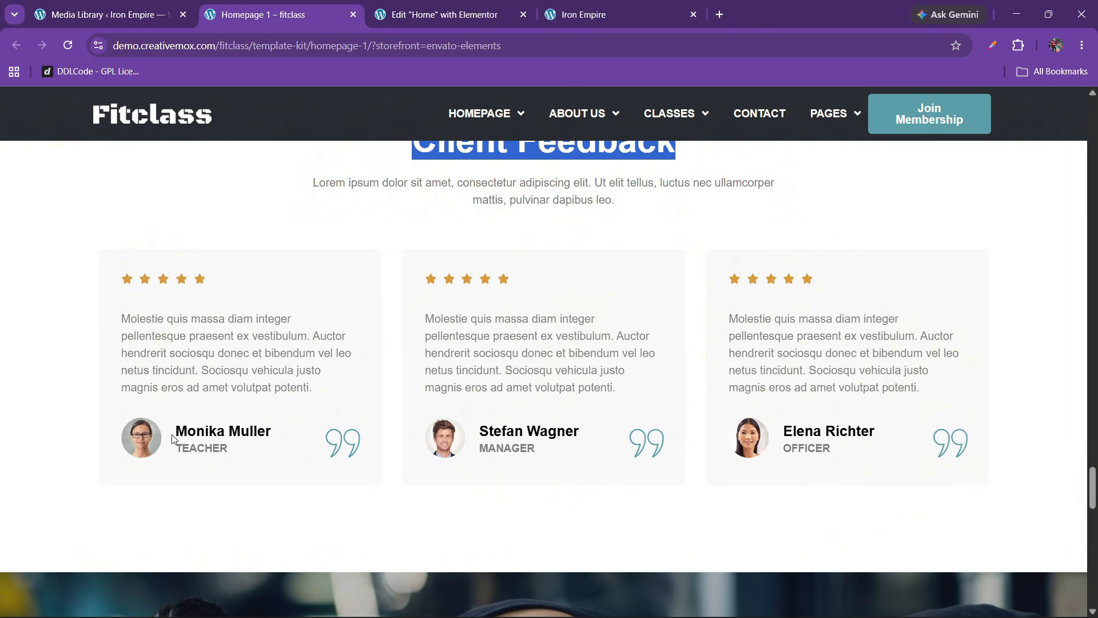
{"action": "left_click", "coordinate": [371, 5]}
Step: Use the client1 picture from the media library as the Image Box's image
{"action": "left_click", "coordinate": [23, 182]}
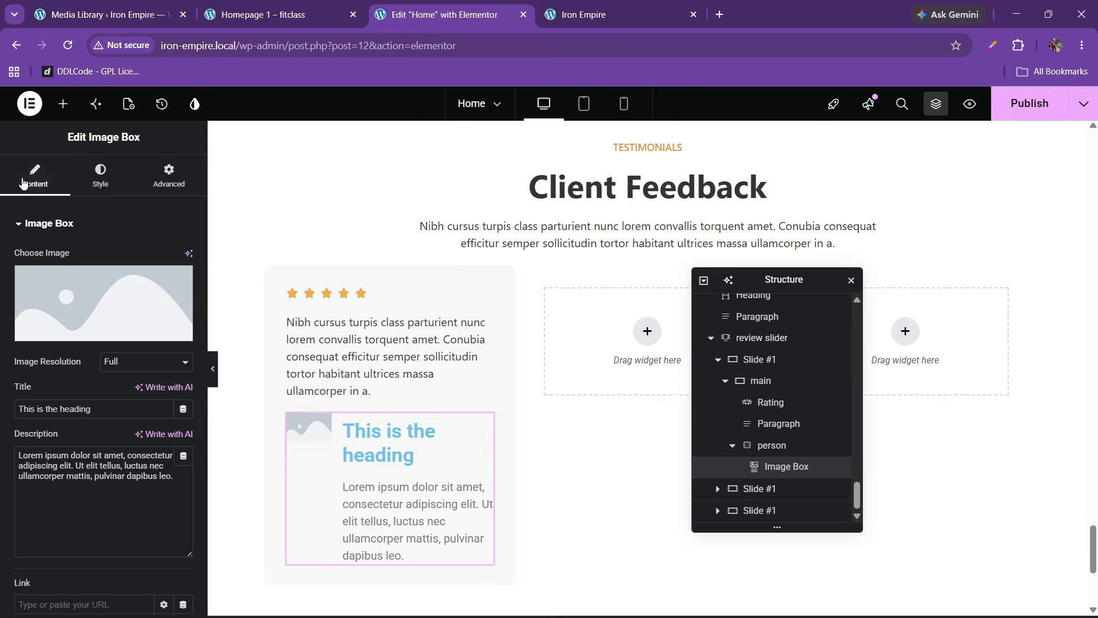
{"action": "left_click", "coordinate": [103, 303]}
{"action": "scroll", "coordinate": [463, 278], "scroll_direction": "down", "scroll_amount": 10}
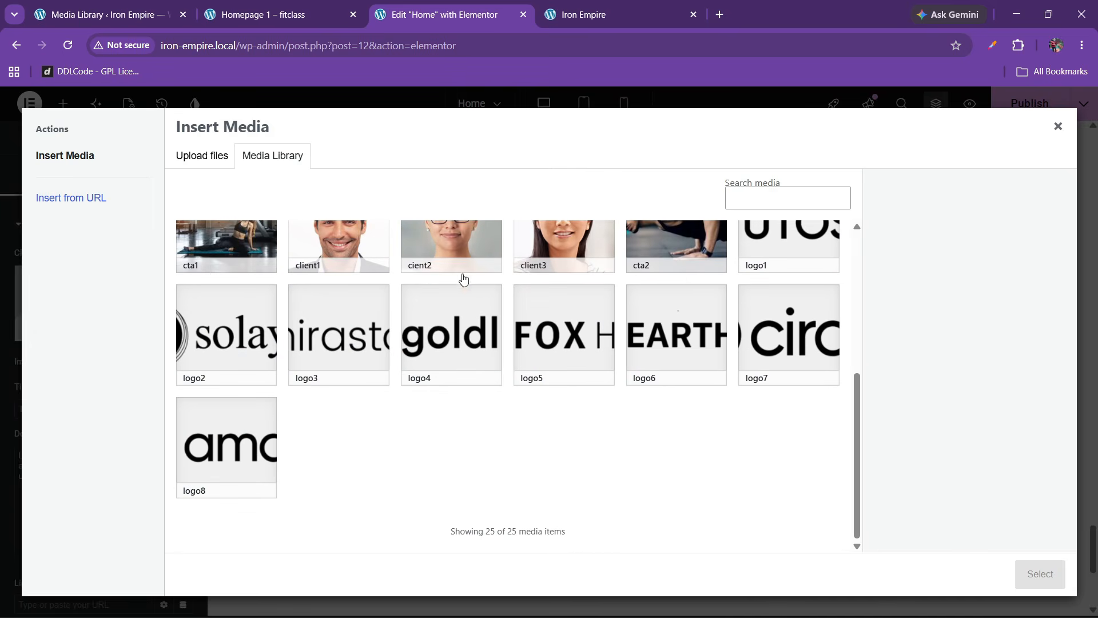
{"action": "left_click", "coordinate": [338, 246]}
{"action": "left_click", "coordinate": [1039, 573]}
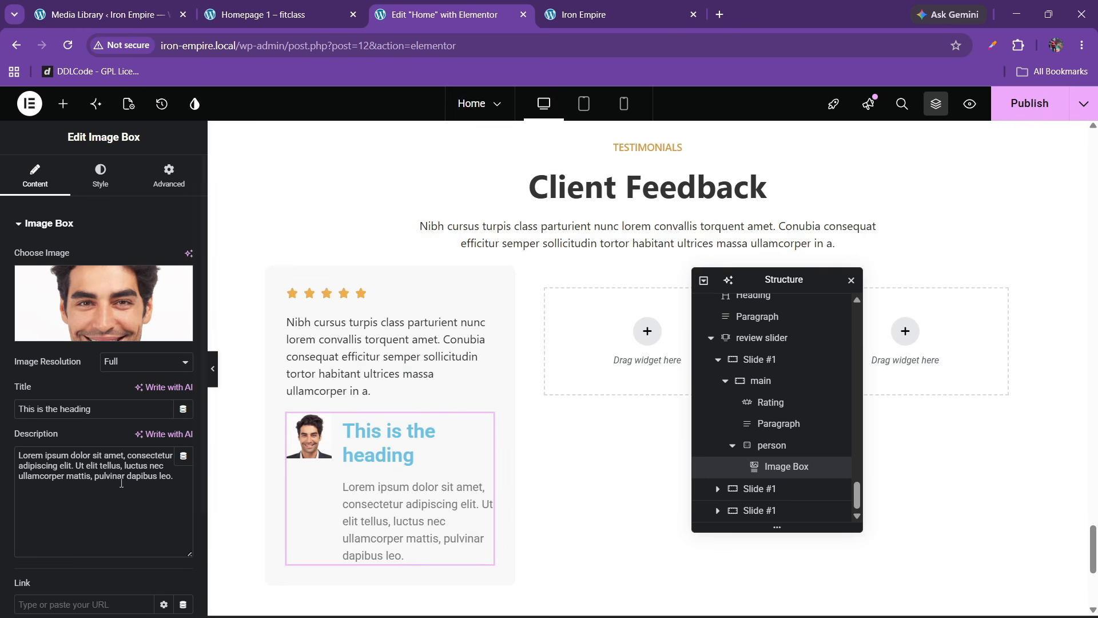
Step: Enter the client's full name as the Image Box title and "Teacher" as its description
{"action": "left_click", "coordinate": [100, 174]}
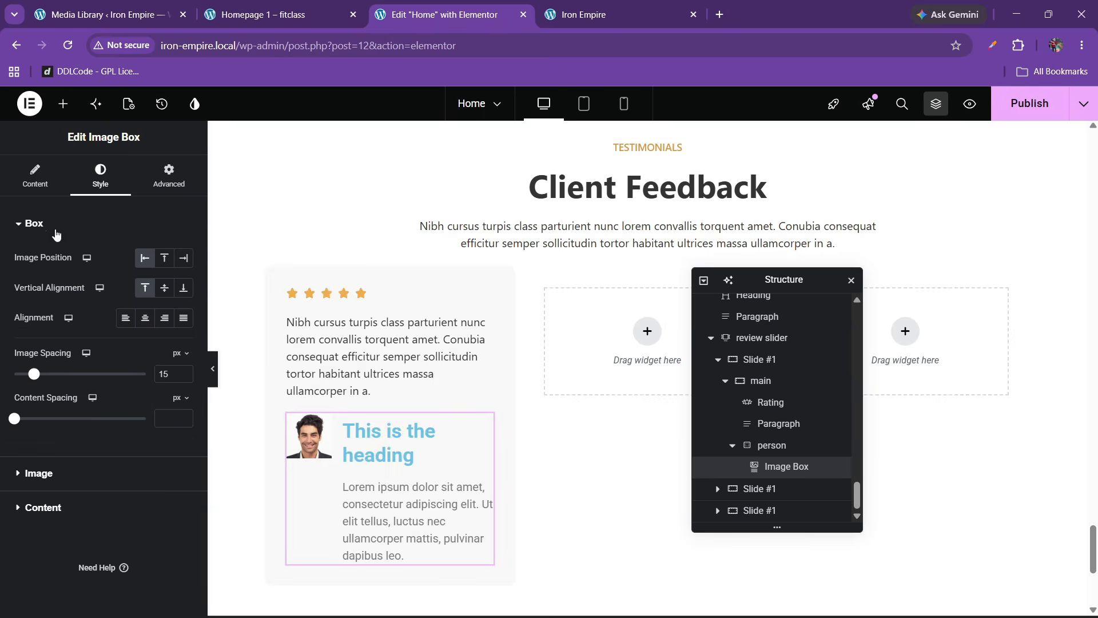
{"action": "left_click", "coordinate": [46, 181]}
{"action": "scroll", "coordinate": [102, 481], "scroll_direction": "down", "scroll_amount": 2}
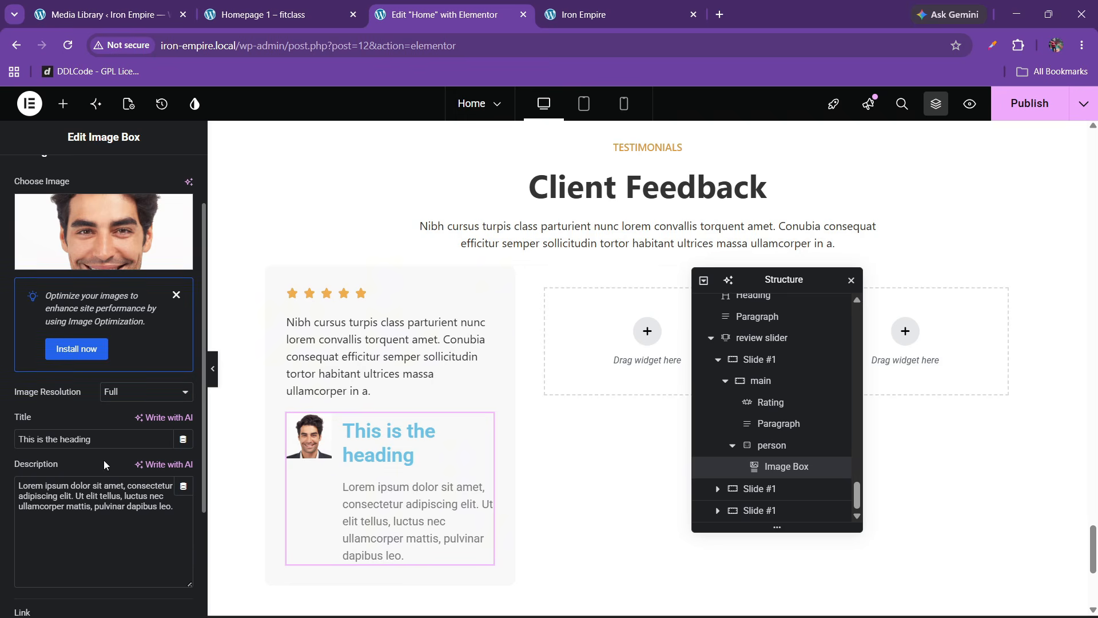
{"action": "left_click", "coordinate": [254, 4]}
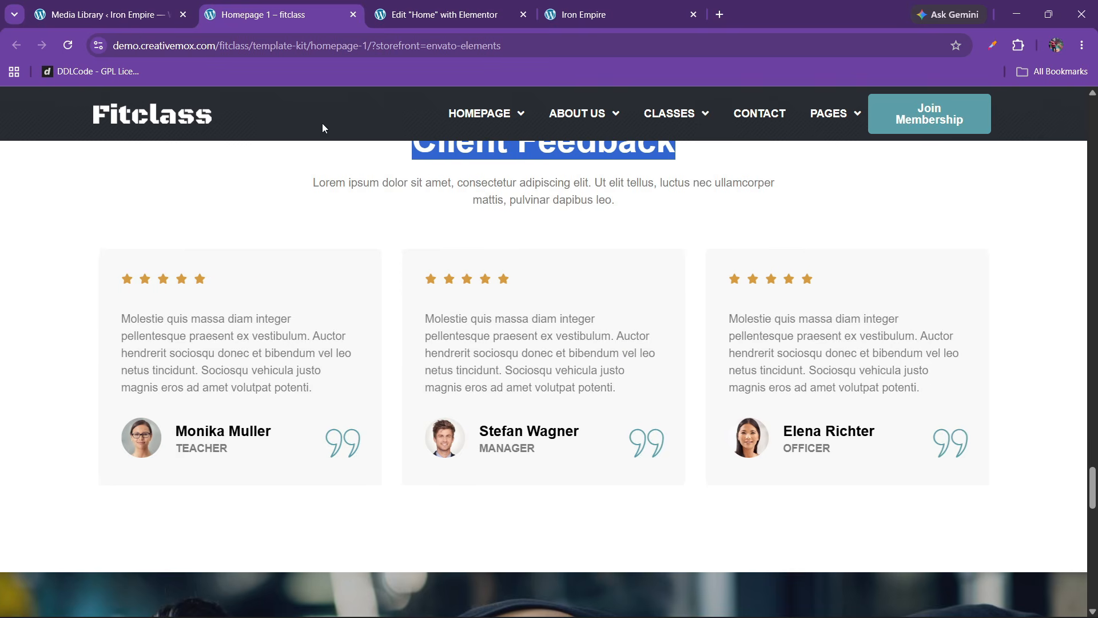
{"action": "key", "text": "ctrl+Tab"}
{"action": "left_click_drag", "start_coordinate": [114, 447], "coordinate": [1, 447]}
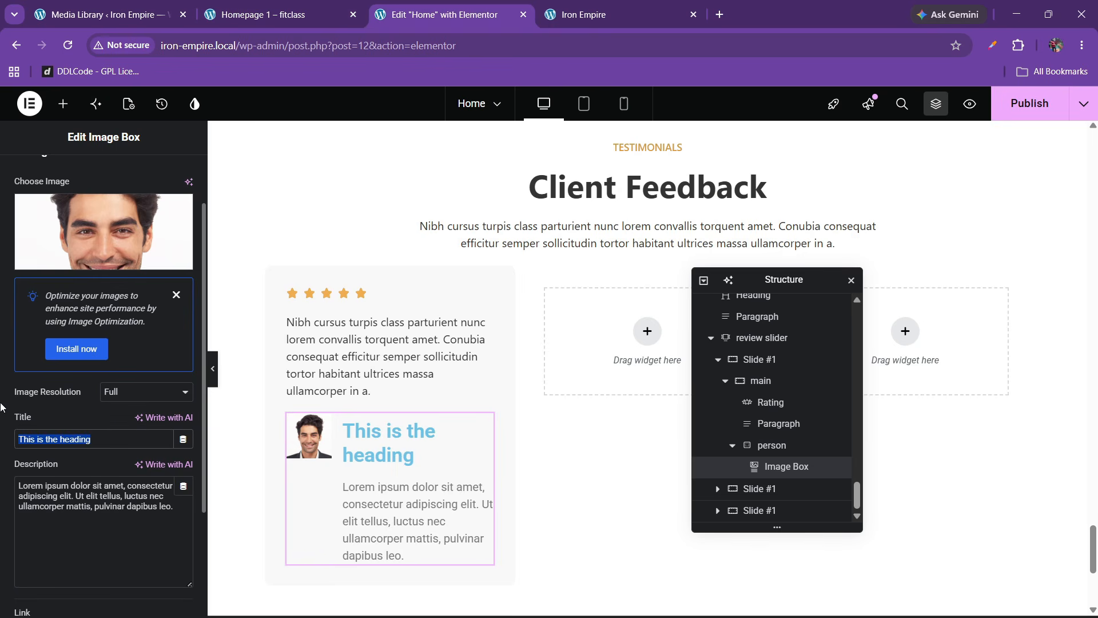
{"action": "type", "text": "Robert Pationson"}
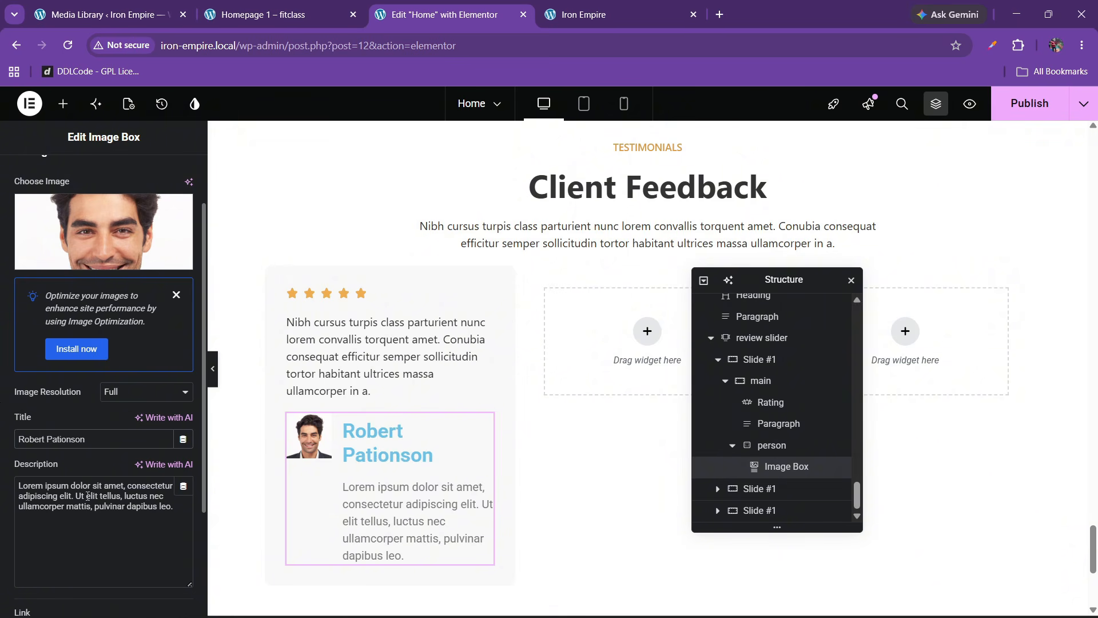
{"action": "key", "text": "ctrl+a"}
{"action": "key", "text": "BackSpace"}
{"action": "type", "text": "Tea"}
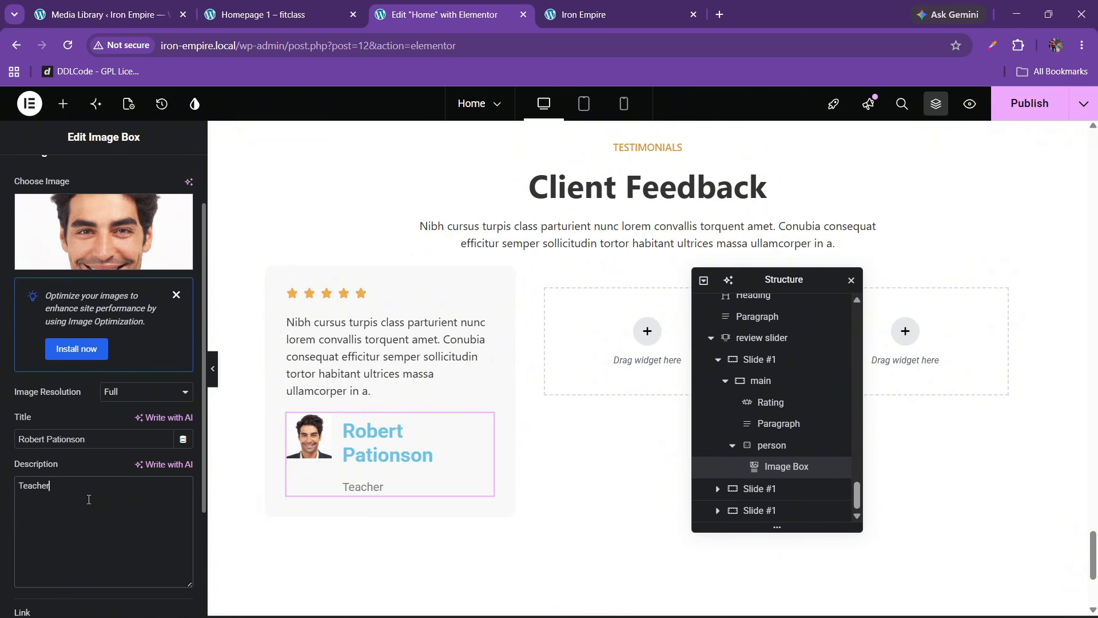
Step: Set the Image Box title's color to the global color black
{"action": "scroll", "coordinate": [103, 241], "scroll_direction": "up", "scroll_amount": 2}
{"action": "left_click", "coordinate": [100, 174]}
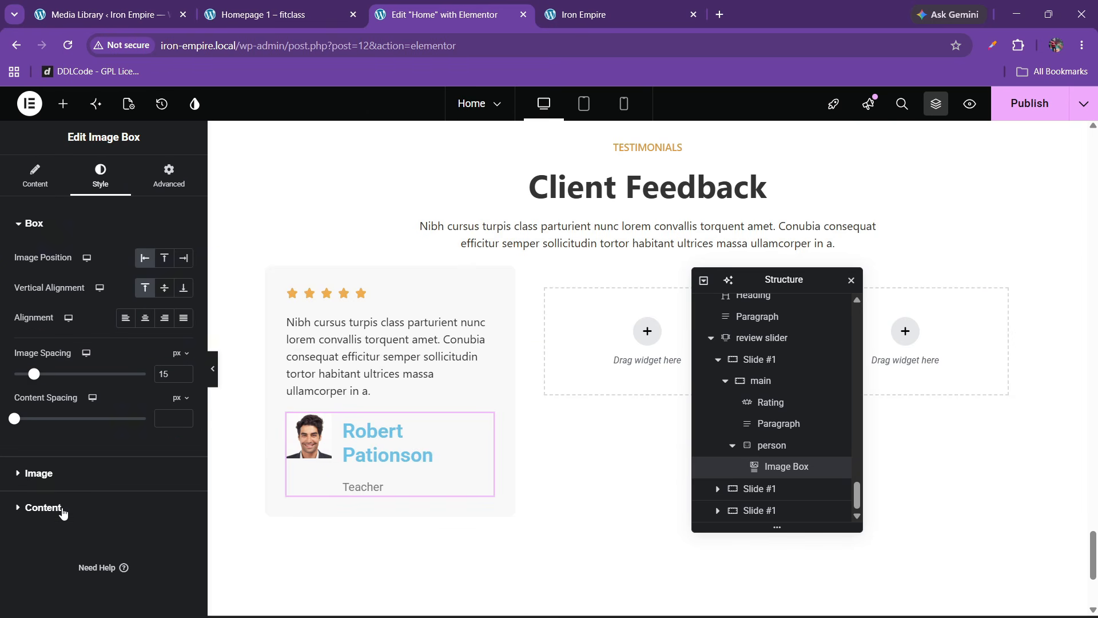
{"action": "left_click", "coordinate": [43, 508]}
{"action": "left_click", "coordinate": [172, 478]}
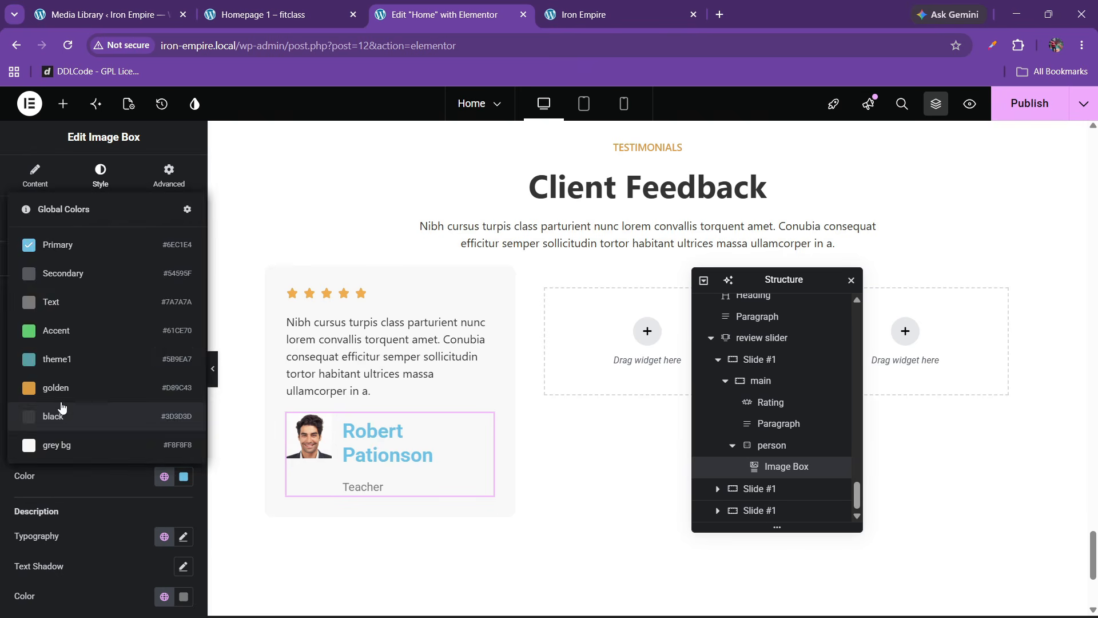
{"action": "left_click", "coordinate": [60, 411]}
Step: Set the Image Box title's font size to 18 px and compare it with the reference testimonial card
{"action": "left_click", "coordinate": [183, 356]}
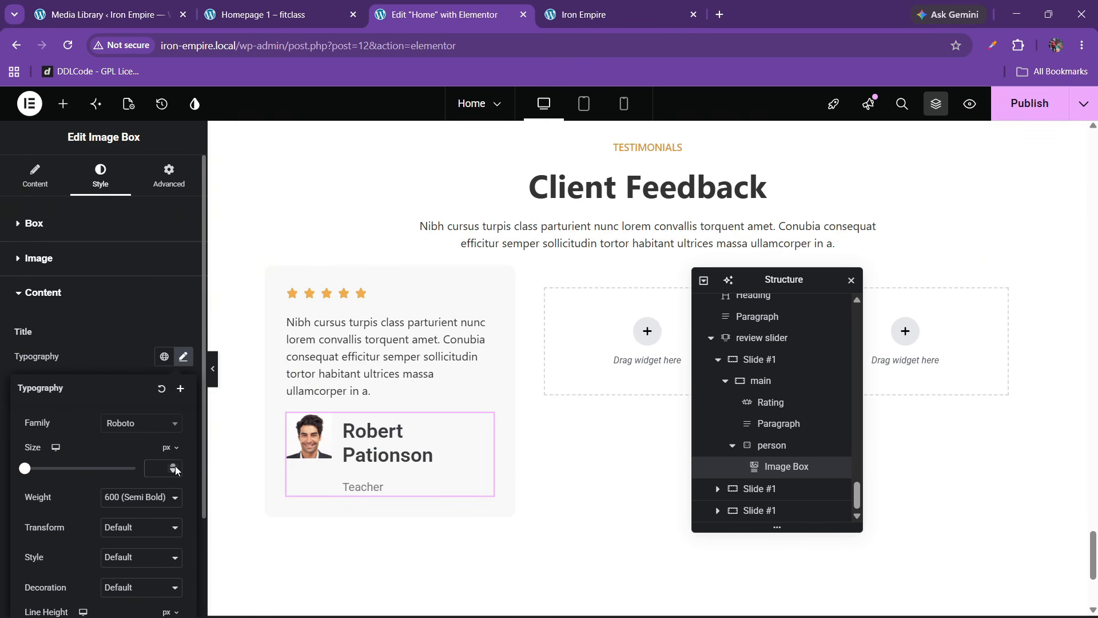
{"action": "type", "text": "15"}
{"action": "left_click", "coordinate": [176, 464]}
{"action": "left_click", "coordinate": [176, 464]}
{"action": "left_click", "coordinate": [176, 465]}
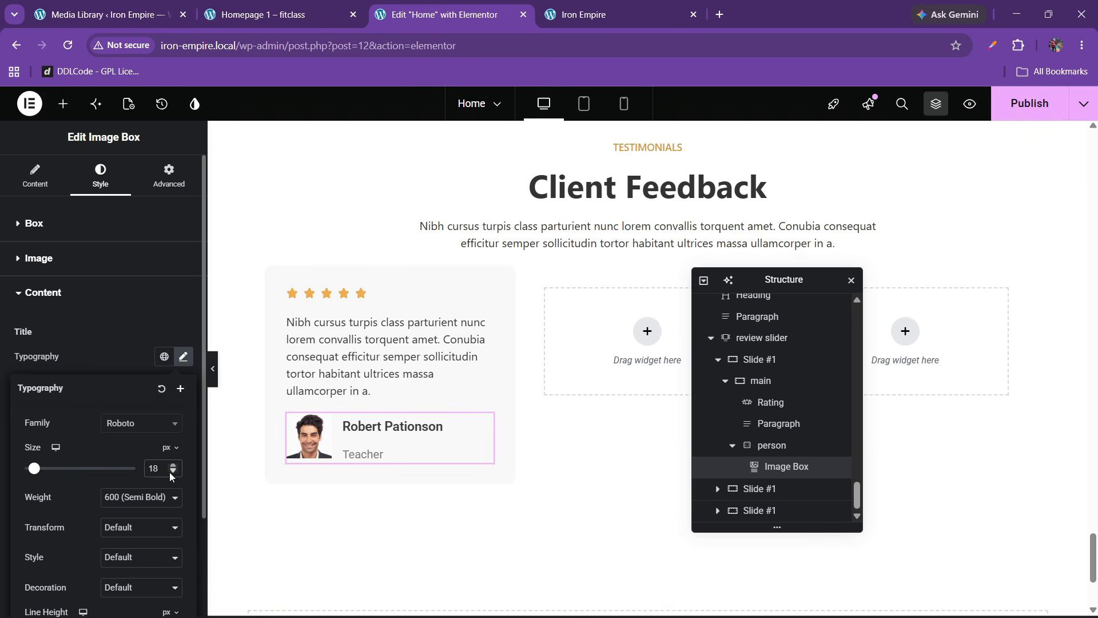
{"action": "left_click", "coordinate": [170, 471]}
{"action": "left_click", "coordinate": [170, 472]}
{"action": "left_click", "coordinate": [171, 466]}
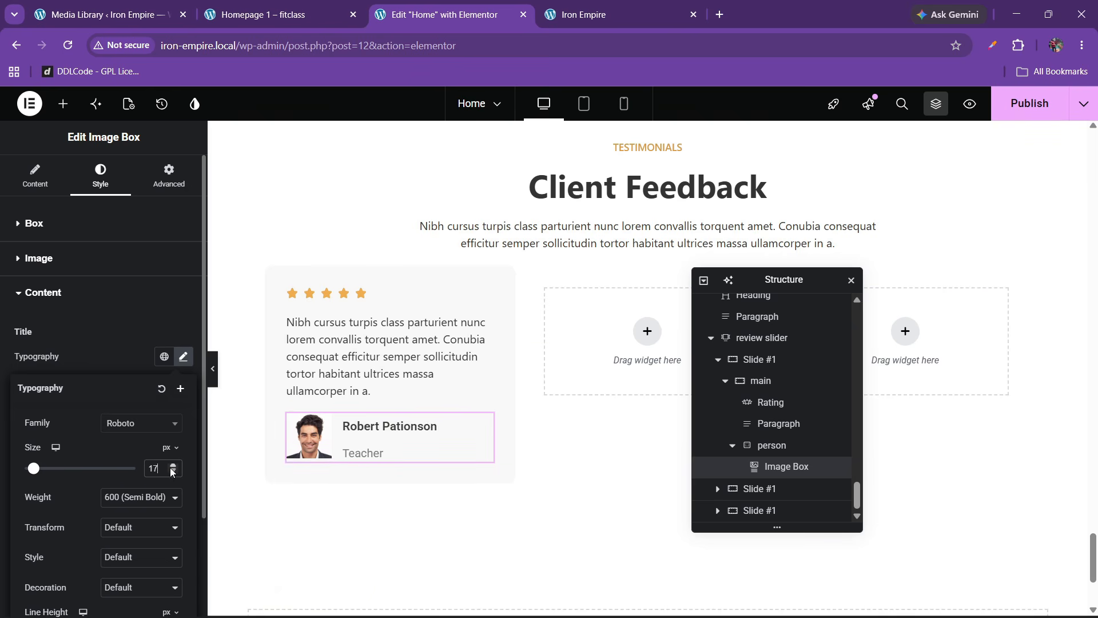
{"action": "left_click", "coordinate": [171, 466]}
{"action": "left_click", "coordinate": [314, 7]}
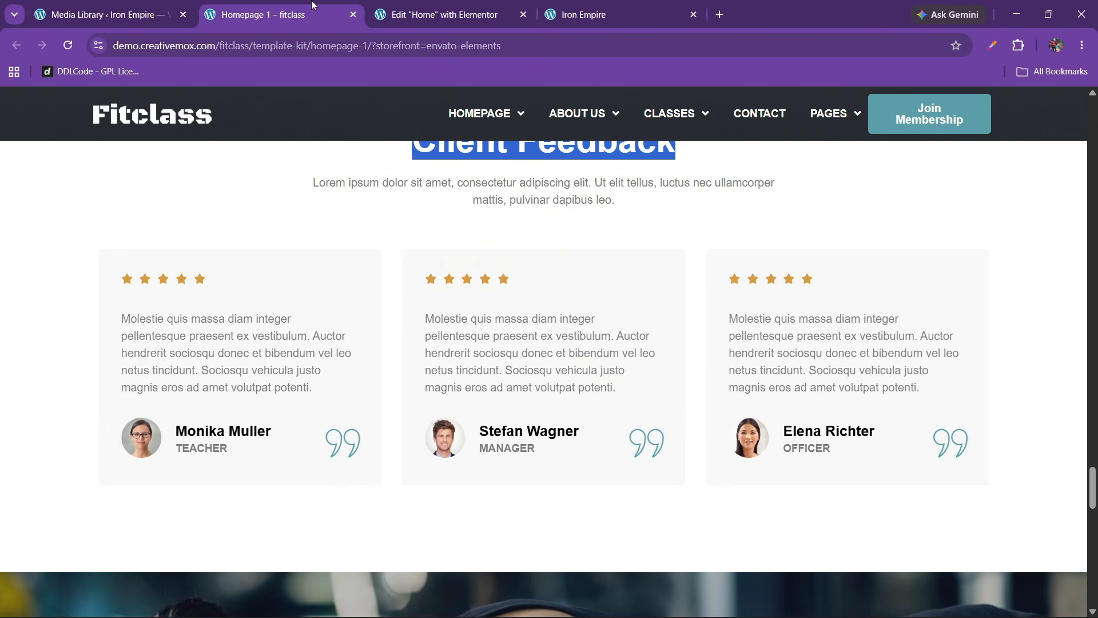
{"action": "left_click", "coordinate": [369, 7]}
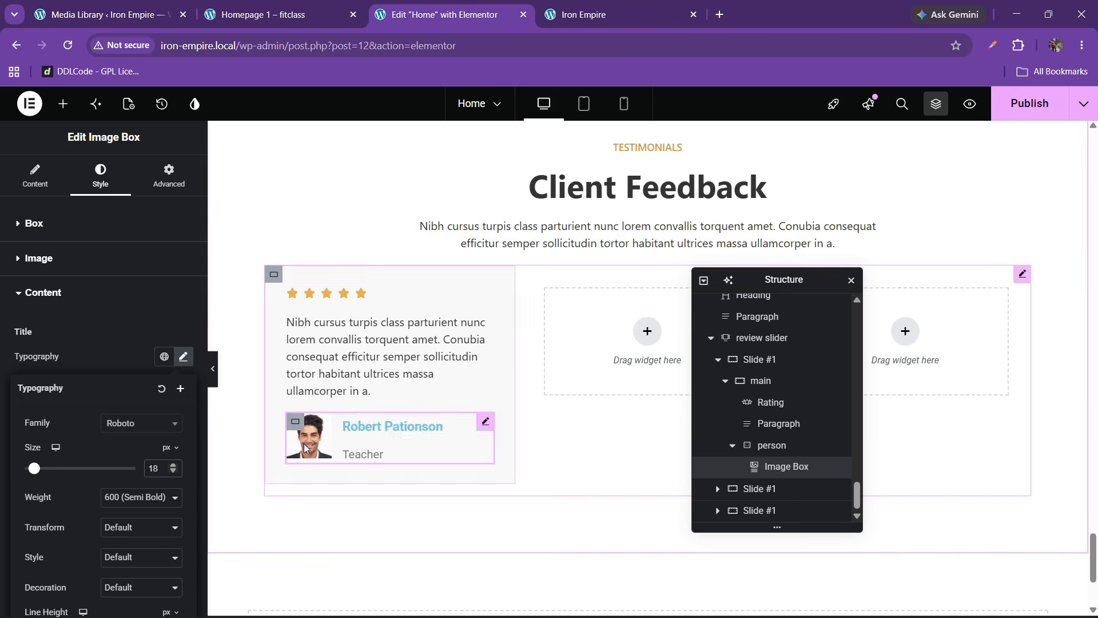
Step: Set the text transform of the Image Box description to Uppercase
{"action": "left_click", "coordinate": [62, 305]}
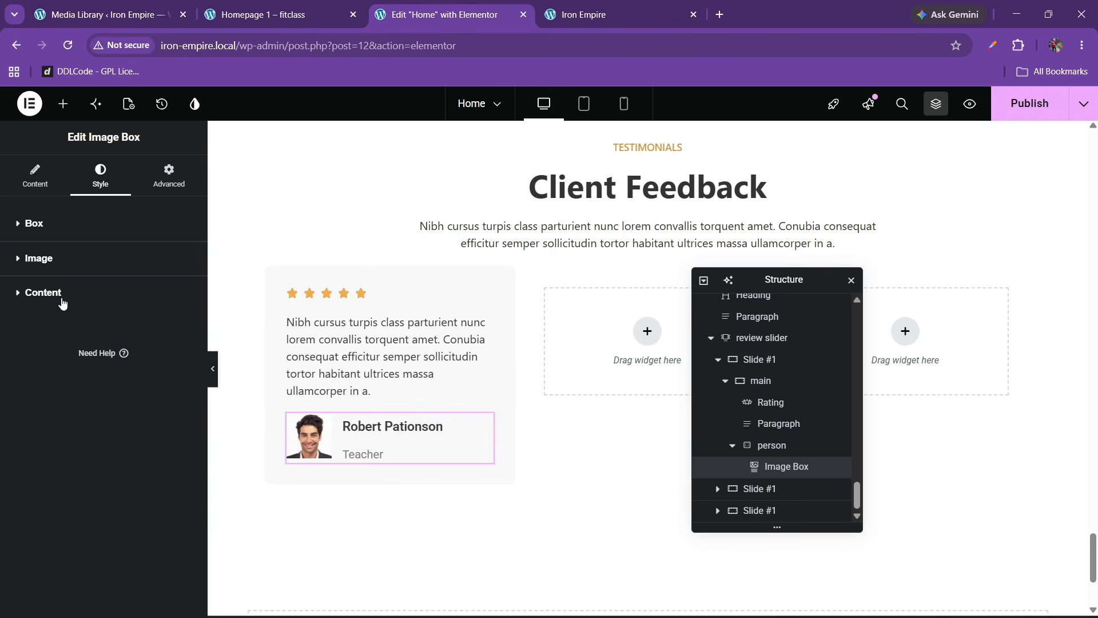
{"action": "left_click", "coordinate": [63, 303]}
{"action": "scroll", "coordinate": [142, 469], "scroll_direction": "down", "scroll_amount": 1}
{"action": "left_click", "coordinate": [184, 457]}
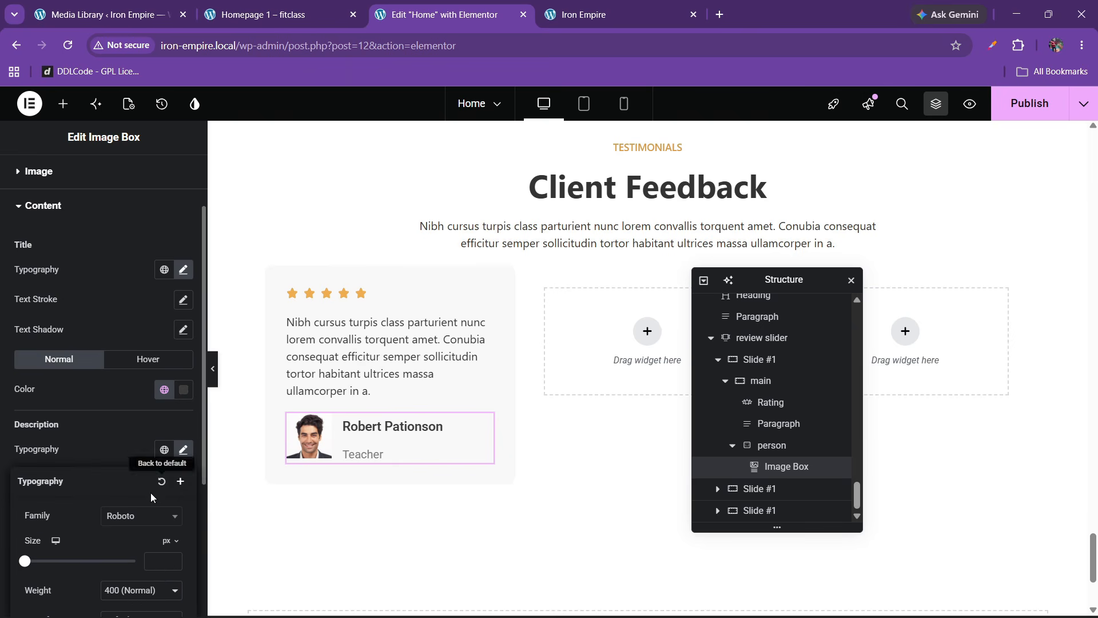
{"action": "scroll", "coordinate": [140, 514], "scroll_direction": "down", "scroll_amount": 1}
{"action": "left_click", "coordinate": [131, 550]}
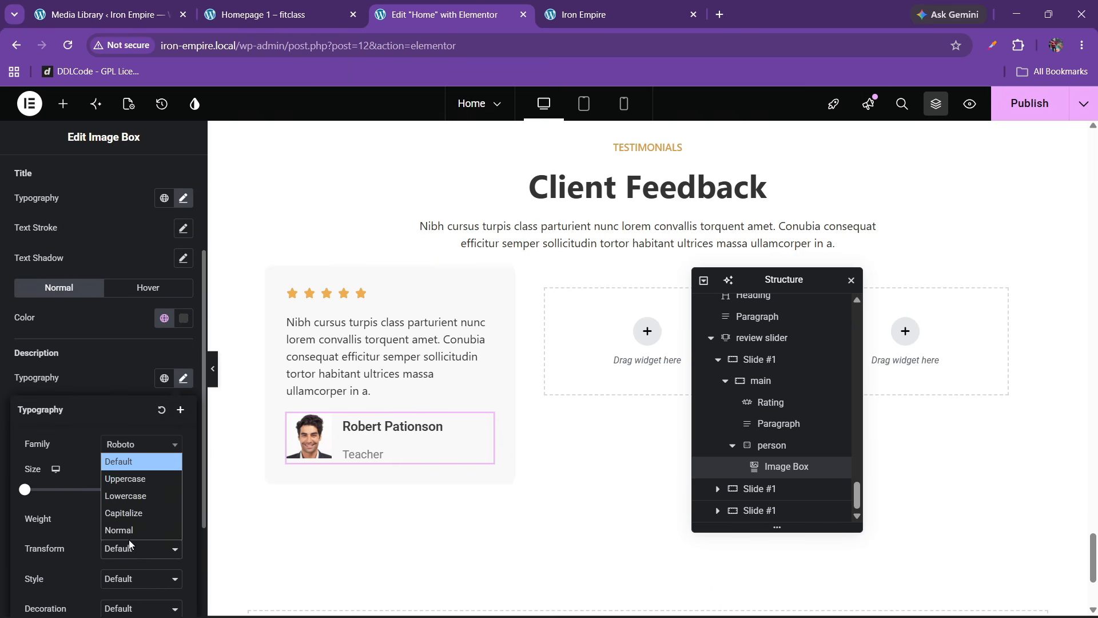
{"action": "left_click", "coordinate": [126, 478]}
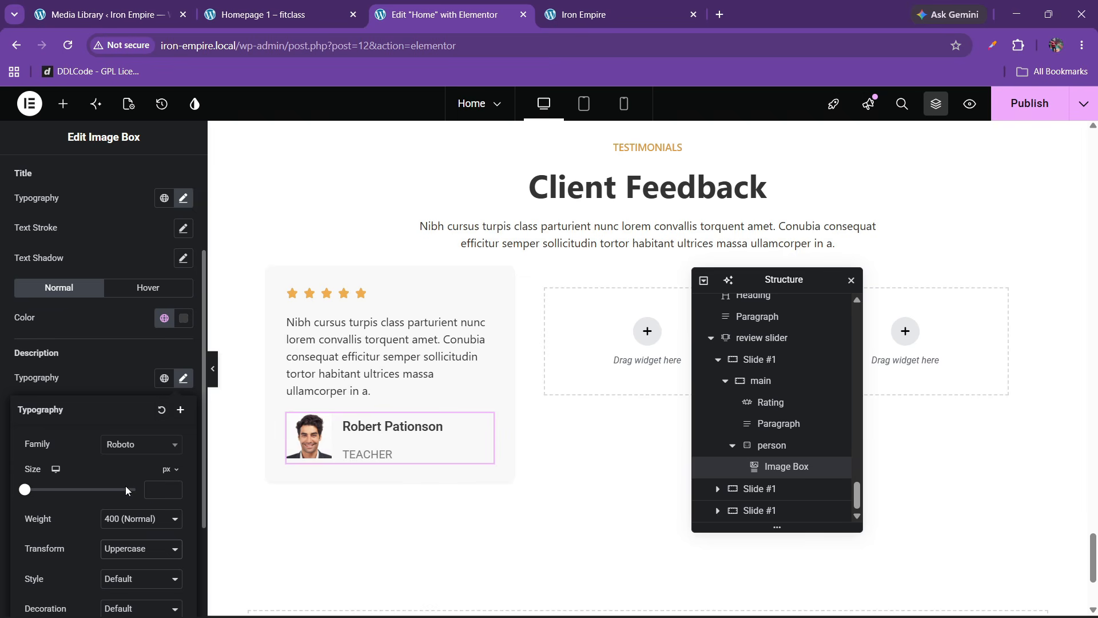
Step: Set the Image Box's content spacing to 1 px and compare the result with the reference testimonial card
{"action": "scroll", "coordinate": [87, 401], "scroll_direction": "up", "scroll_amount": 3}
{"action": "left_click", "coordinate": [50, 254]}
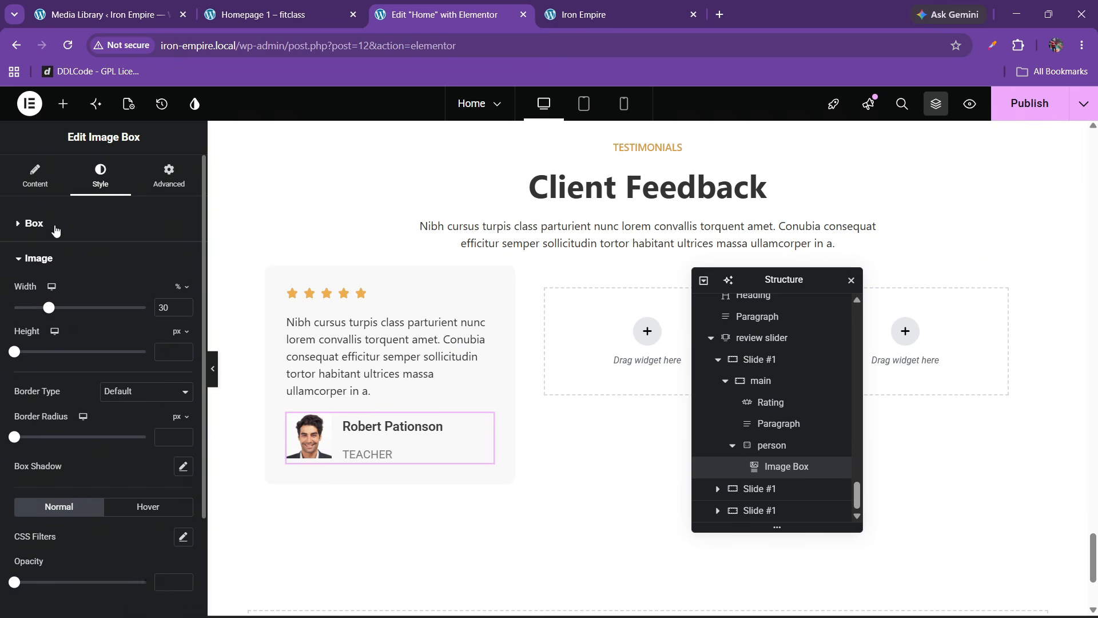
{"action": "left_click", "coordinate": [32, 224]}
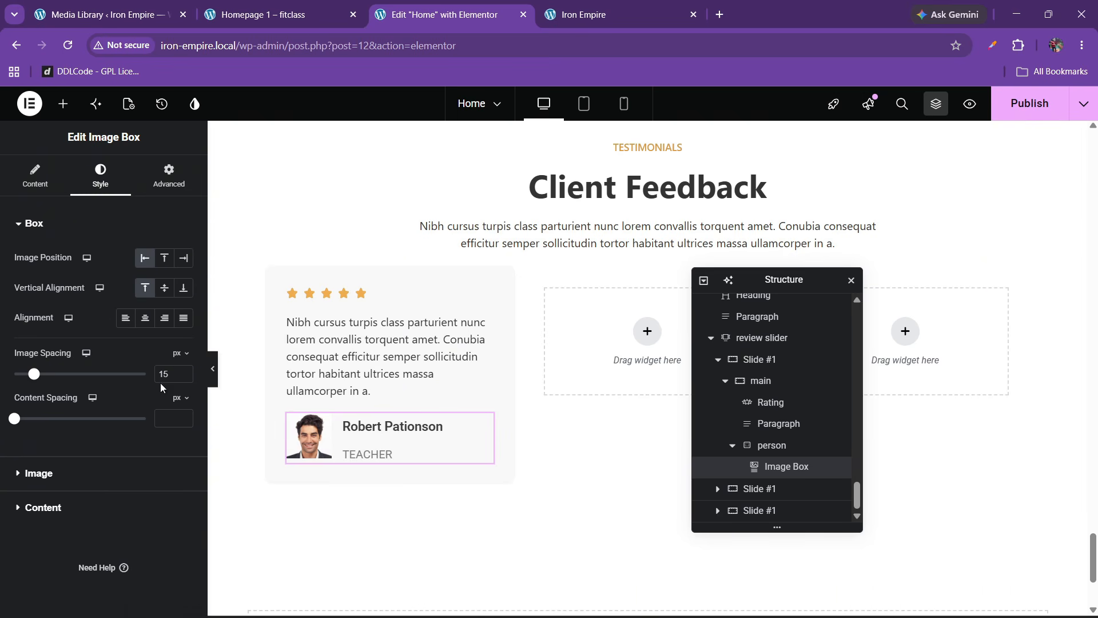
{"action": "left_click", "coordinate": [184, 416]}
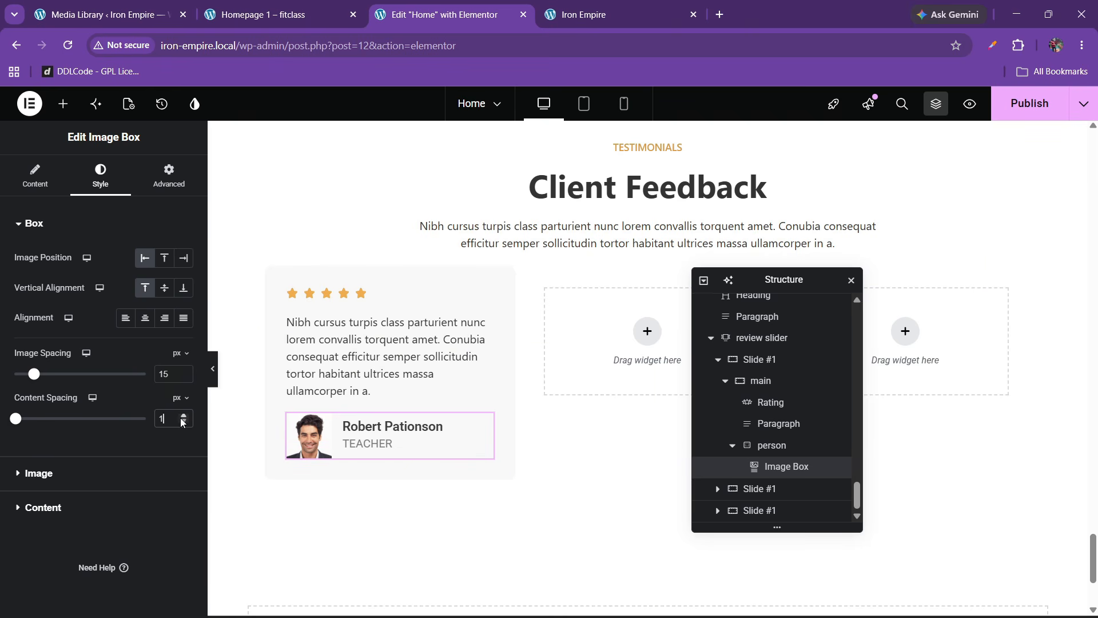
{"action": "left_click", "coordinate": [263, 15]}
{"action": "left_click", "coordinate": [444, 14]}
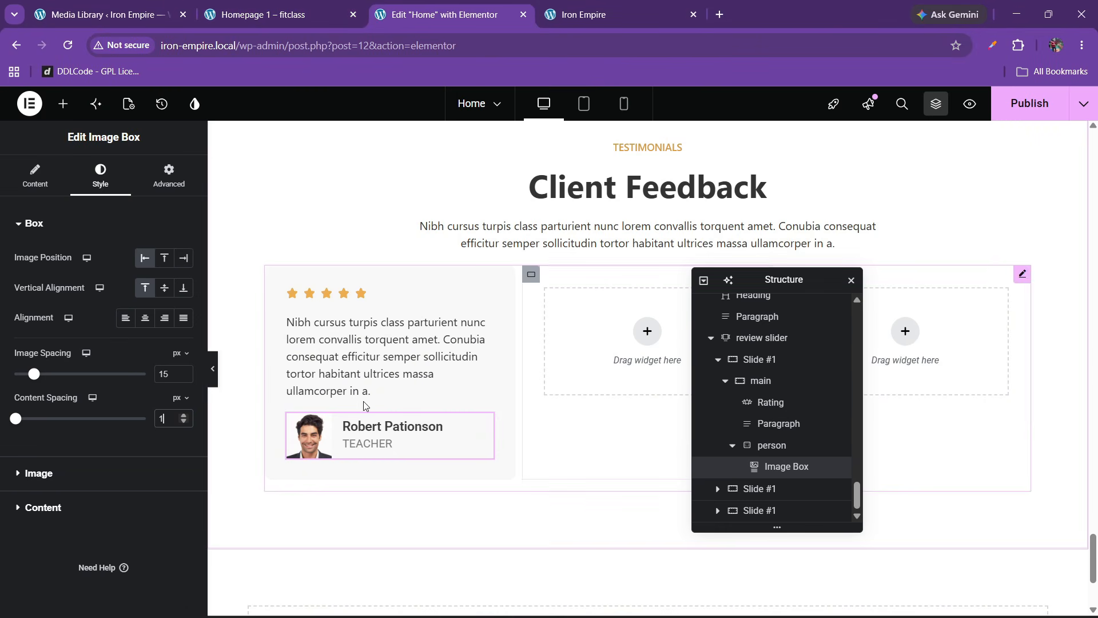
Step: Add an Icon widget to the first testimonial card, placed after the Image Box inside the person flexbox
{"action": "left_click", "coordinate": [63, 104]}
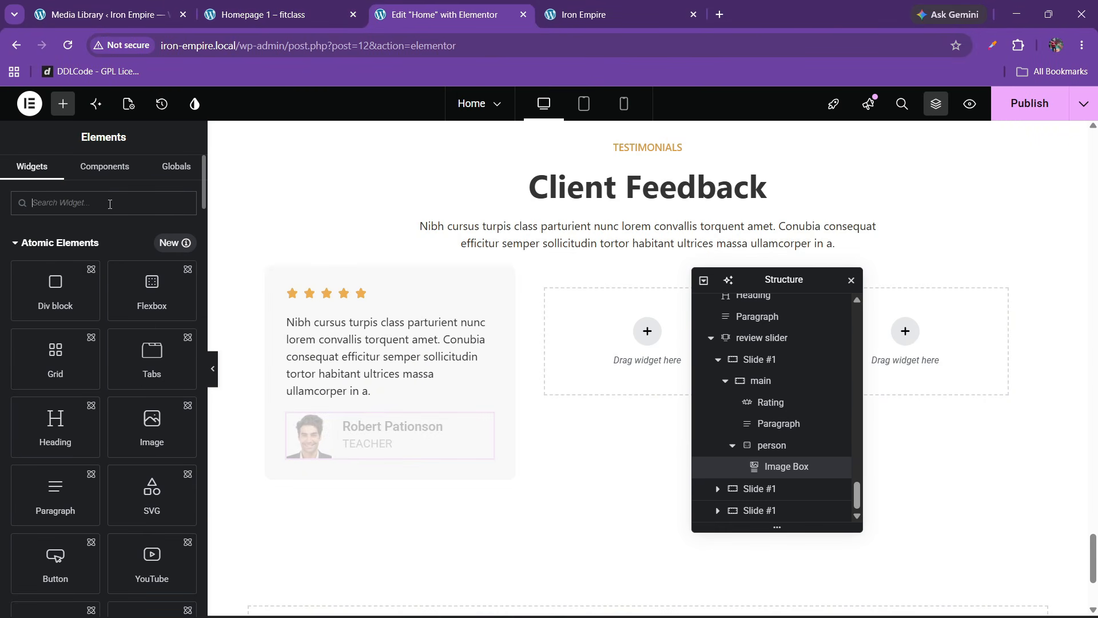
{"action": "type", "text": "icon"}
{"action": "left_click_drag", "start_coordinate": [73, 254], "coordinate": [438, 431]}
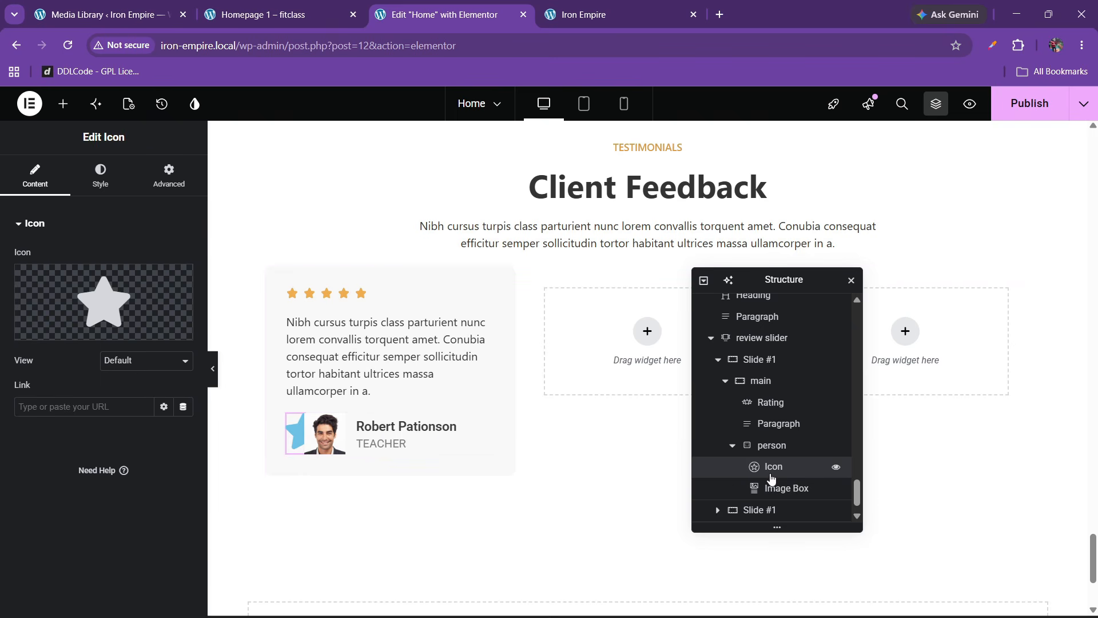
{"action": "left_click_drag", "start_coordinate": [761, 470], "coordinate": [746, 446]}
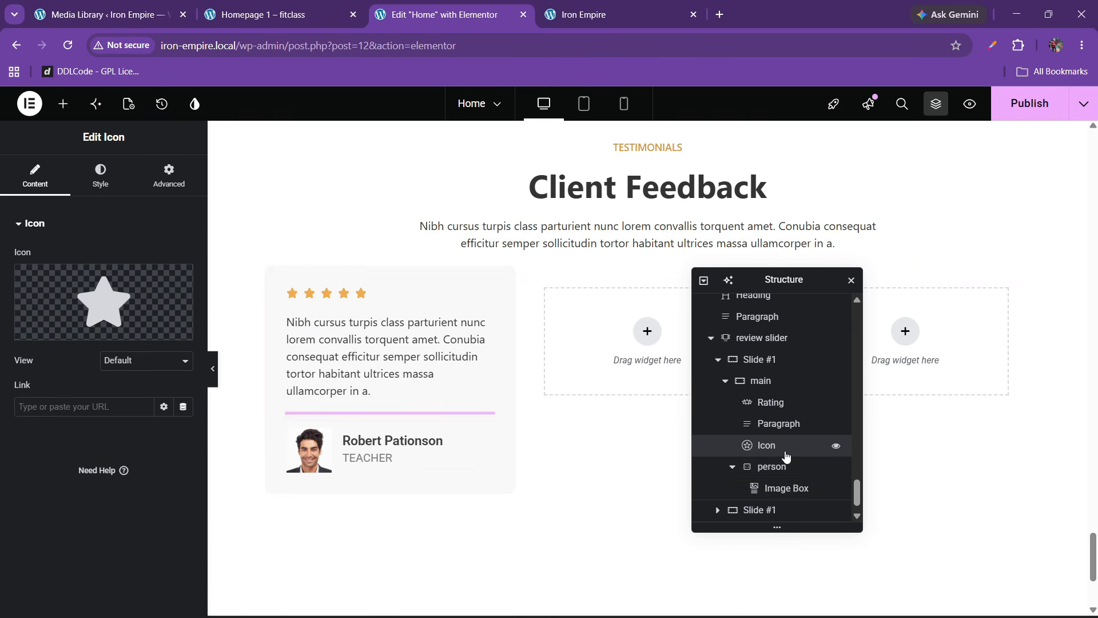
{"action": "left_click", "coordinate": [732, 466]}
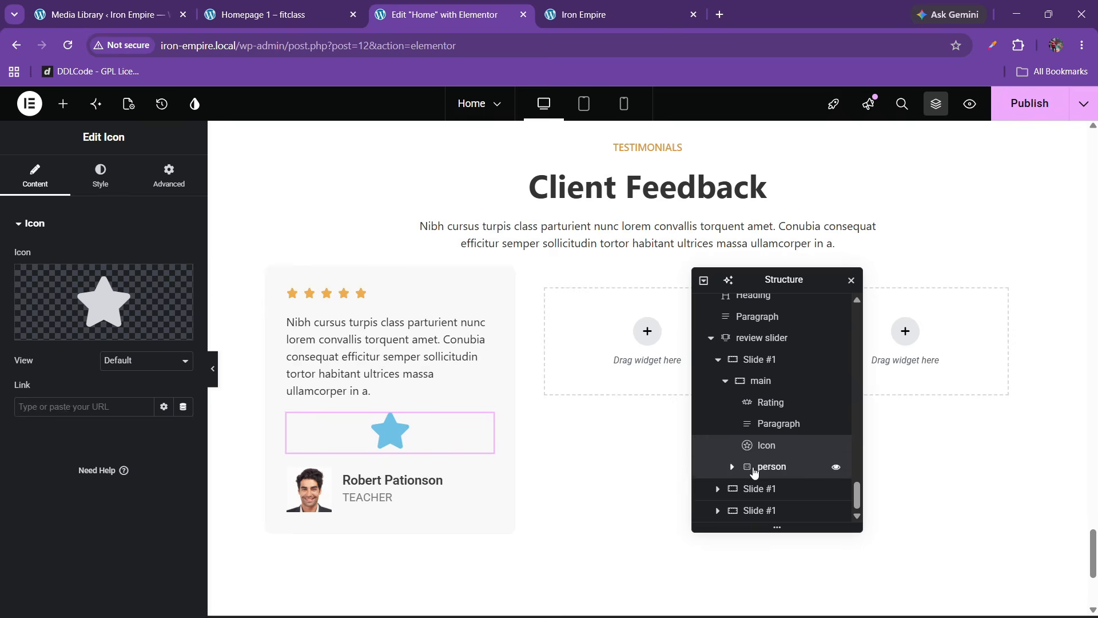
{"action": "left_click", "coordinate": [741, 467]}
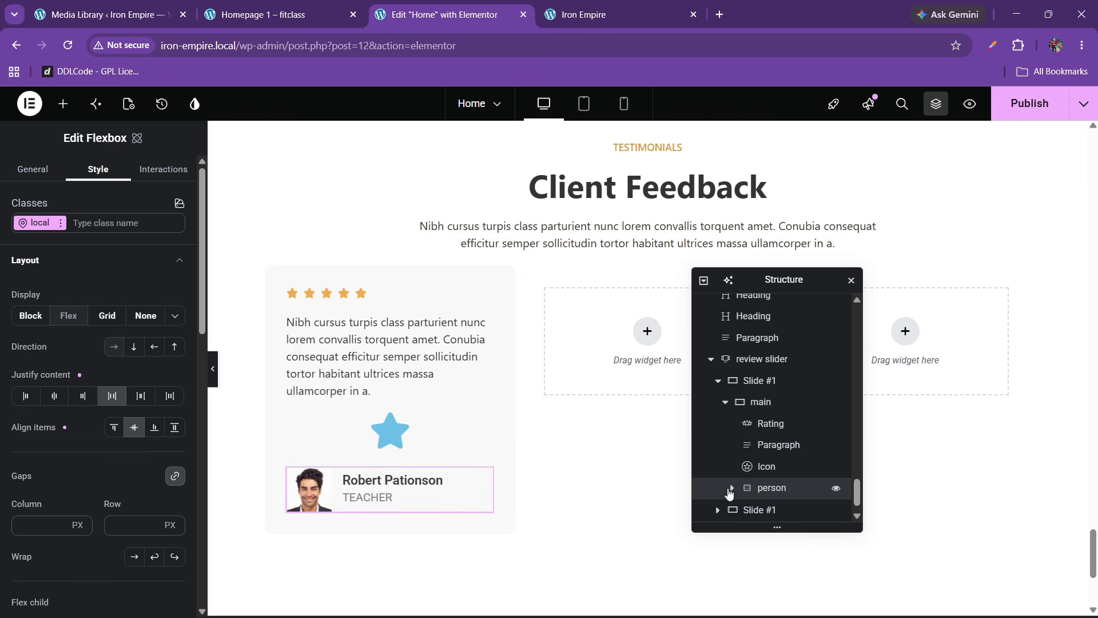
{"action": "left_click", "coordinate": [732, 487]}
{"action": "scroll", "coordinate": [728, 492], "scroll_direction": "down", "scroll_amount": 1}
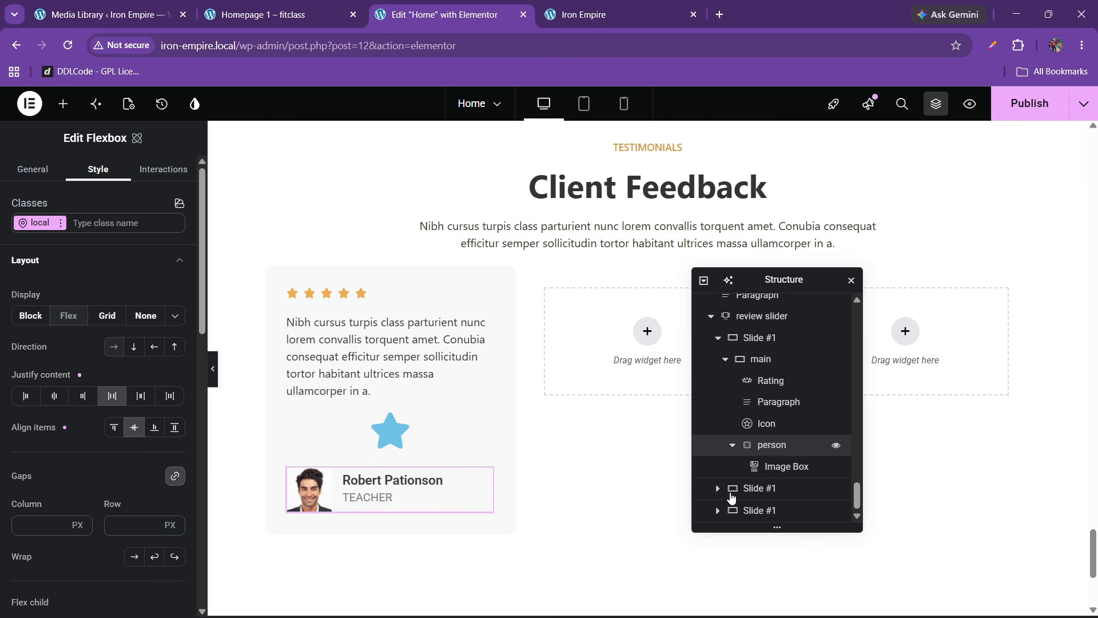
{"action": "left_click", "coordinate": [770, 423]}
{"action": "left_click_drag", "start_coordinate": [770, 423], "coordinate": [792, 470]}
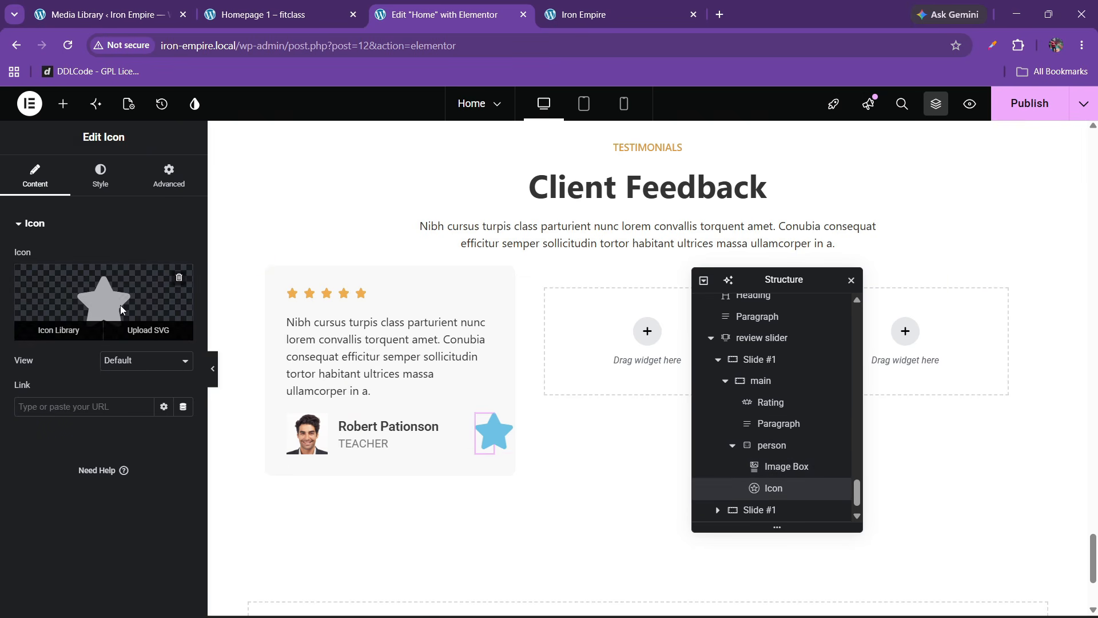
Step: Search the icon library for "quote" and replace the star with the closing quote icon
{"action": "left_click", "coordinate": [54, 330]}
{"action": "left_click", "coordinate": [452, 156]}
{"action": "type", "text": "quote"}
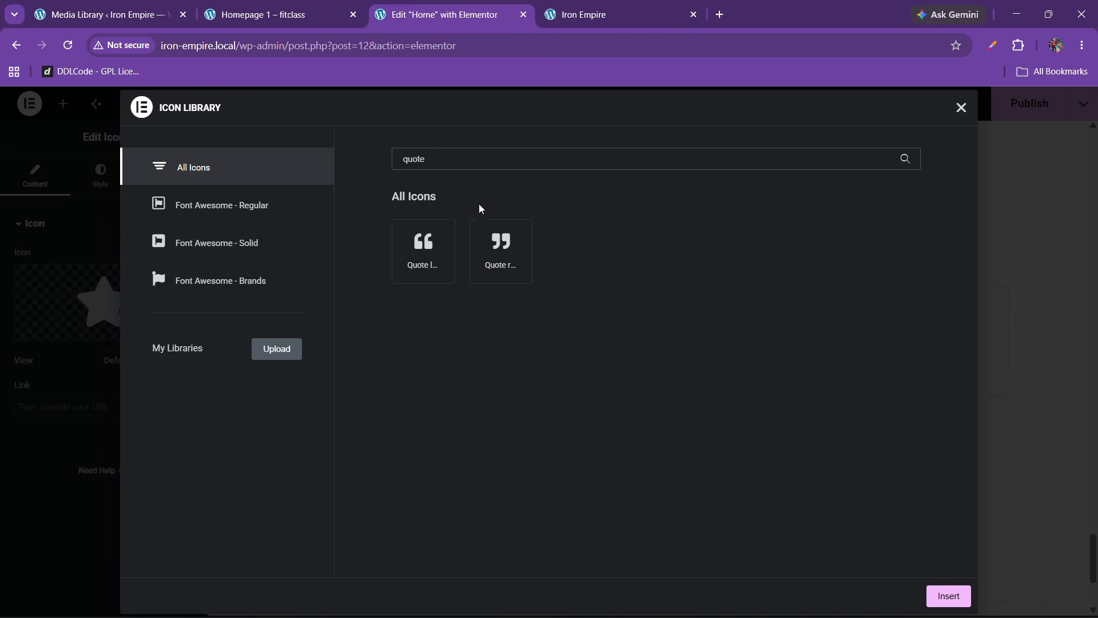
{"action": "left_click", "coordinate": [501, 247]}
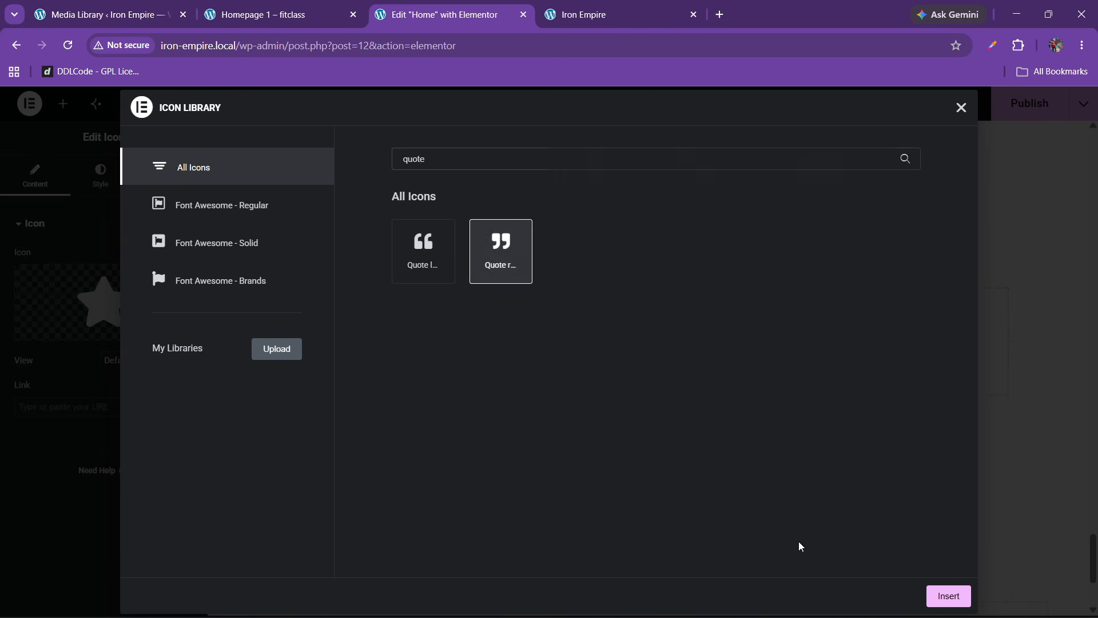
{"action": "left_click", "coordinate": [947, 596]}
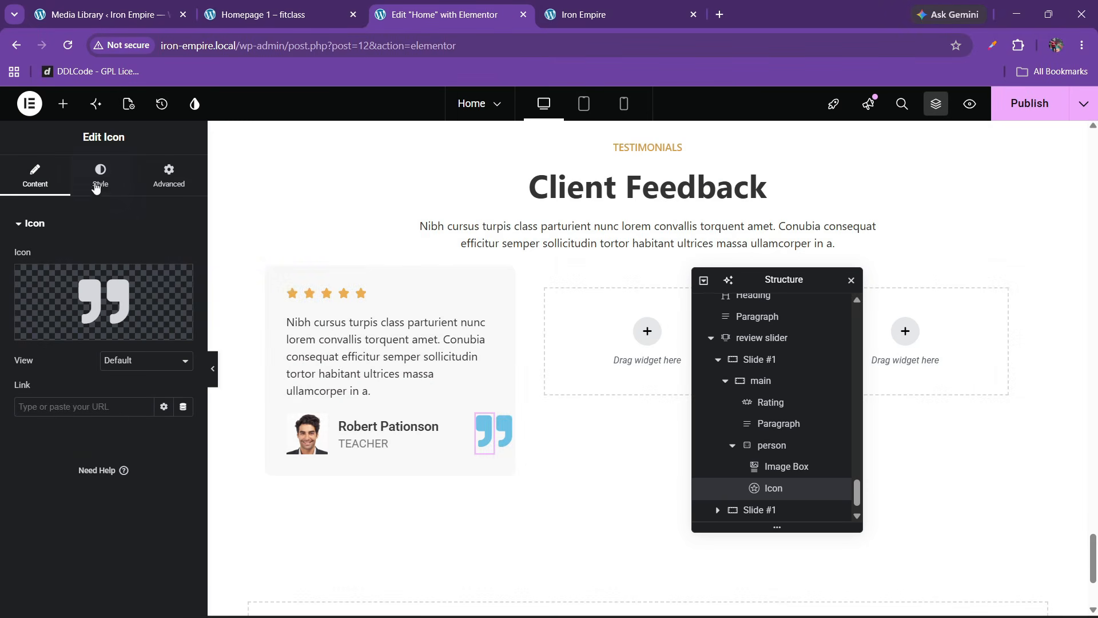
Step: Set the quote icon's primary color to the teal global color and its size to 35 px
{"action": "left_click", "coordinate": [100, 174]}
{"action": "left_click", "coordinate": [163, 318]}
{"action": "left_click", "coordinate": [114, 470]}
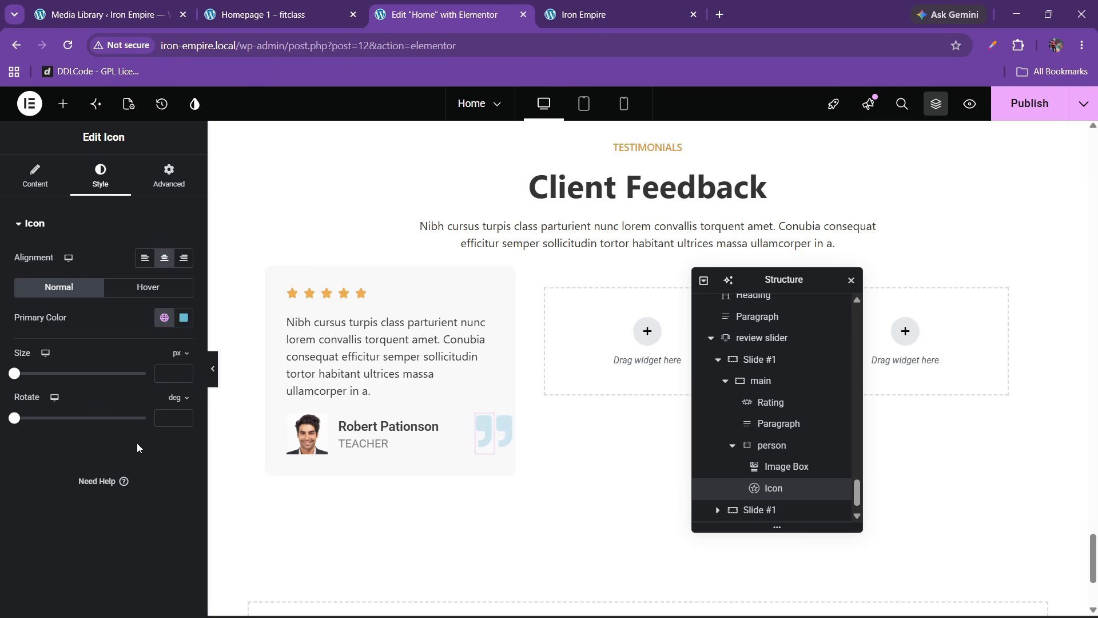
{"action": "left_click", "coordinate": [184, 372]}
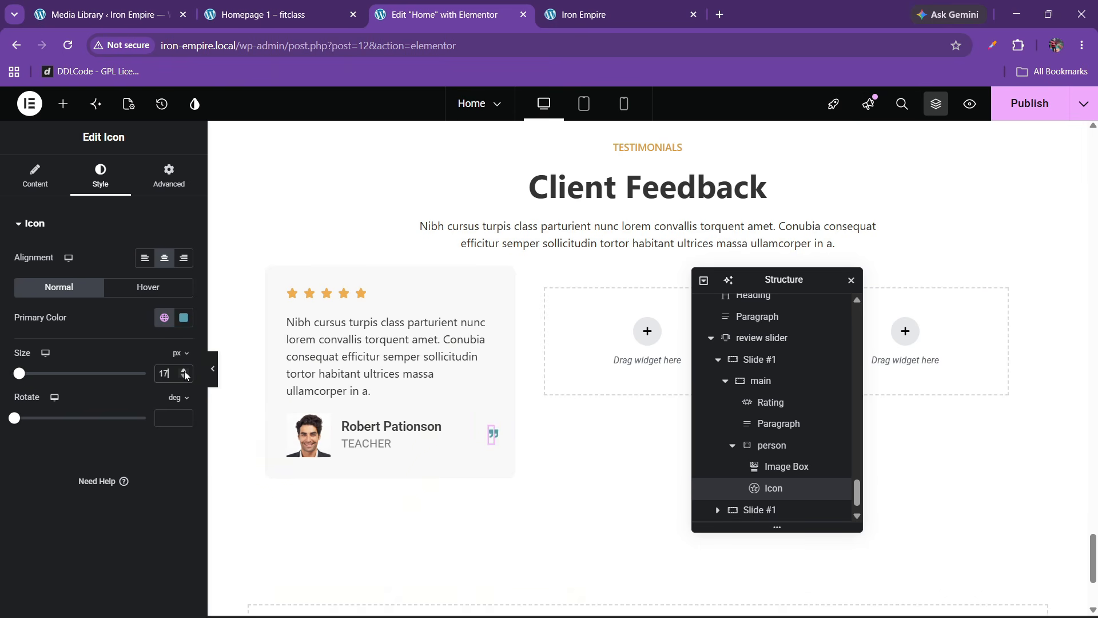
{"action": "left_click", "coordinate": [184, 372]}
{"action": "left_click", "coordinate": [184, 371]}
{"action": "left_click", "coordinate": [184, 371]}
{"action": "left_click", "coordinate": [184, 371]}
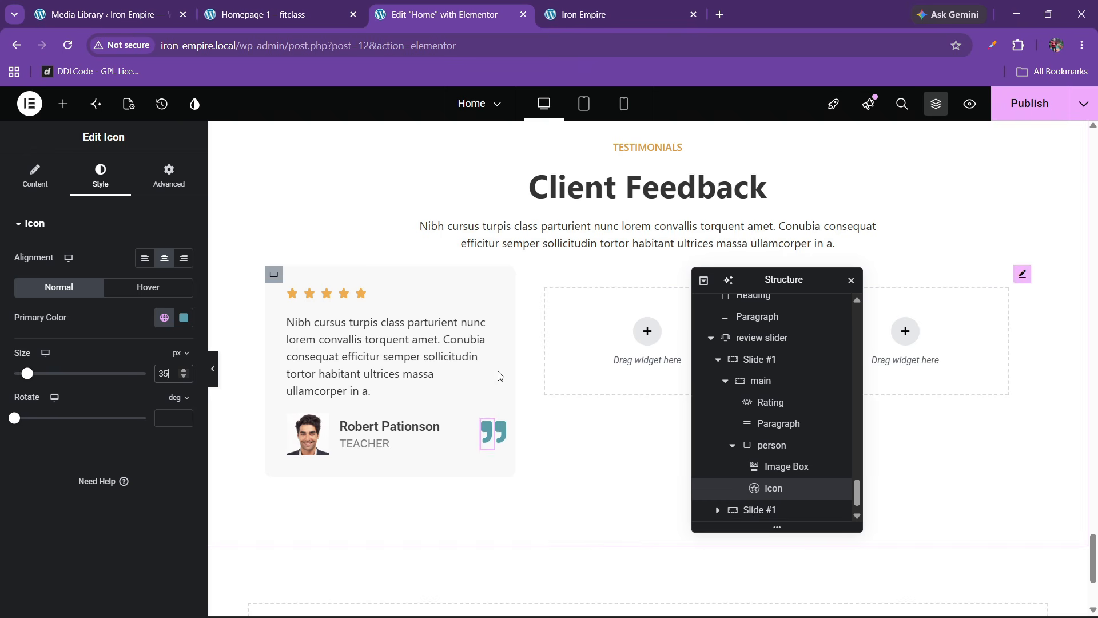
Step: Set the hover color of the Image Box title to black
{"action": "left_click", "coordinate": [419, 439]}
{"action": "left_click", "coordinate": [93, 507]}
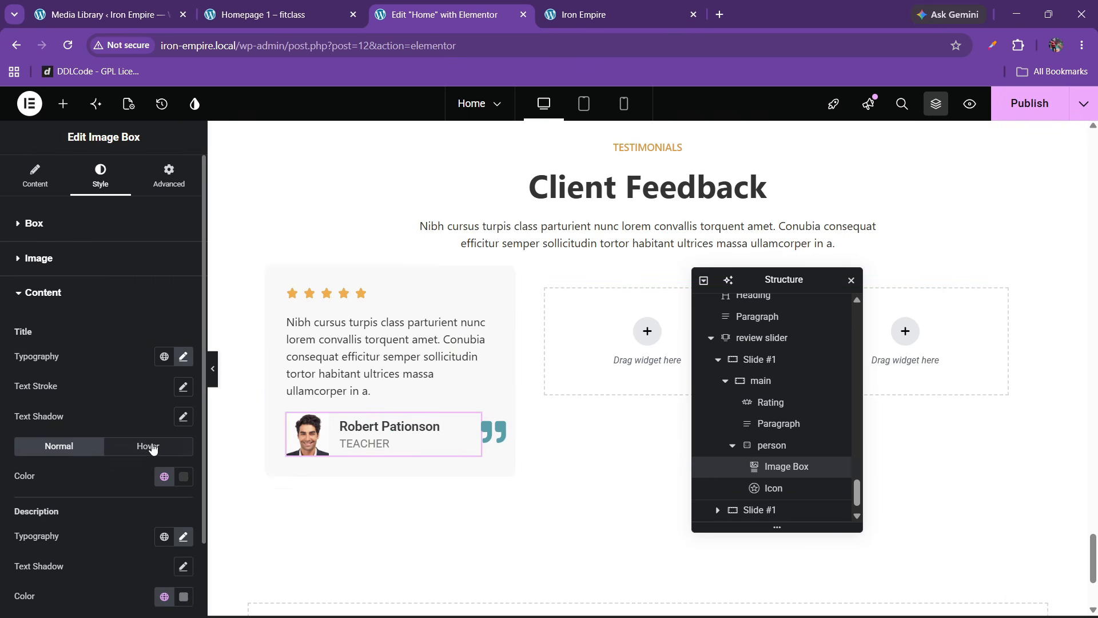
{"action": "left_click", "coordinate": [152, 447]}
{"action": "left_click", "coordinate": [183, 477]}
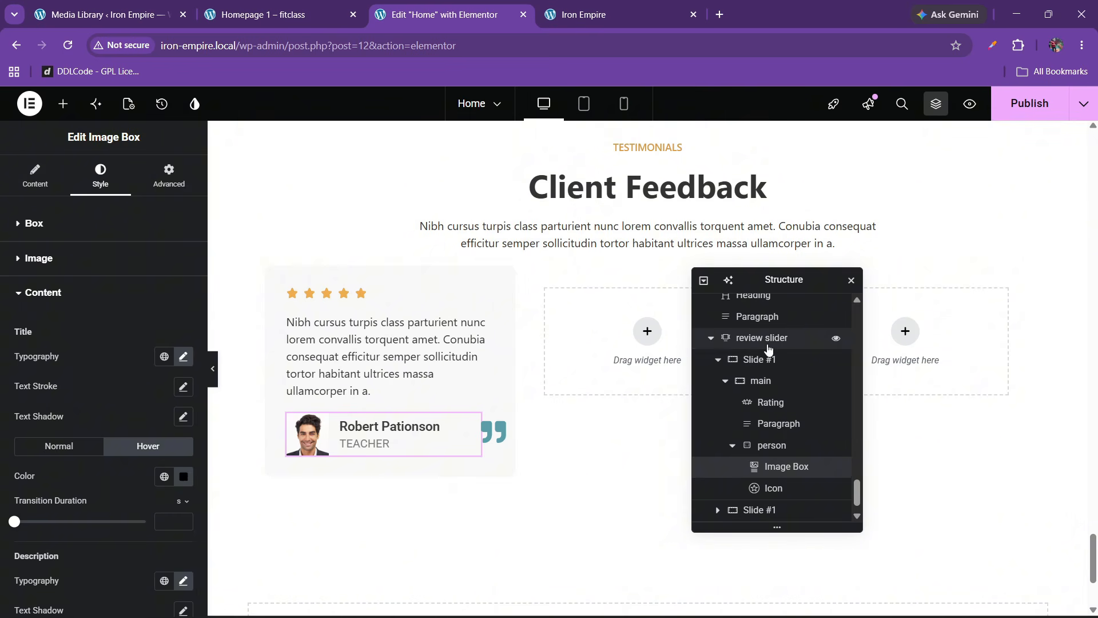
Step: Remove the two empty slides from the review slider carousel
{"action": "left_click", "coordinate": [767, 347]}
{"action": "left_click", "coordinate": [26, 192]}
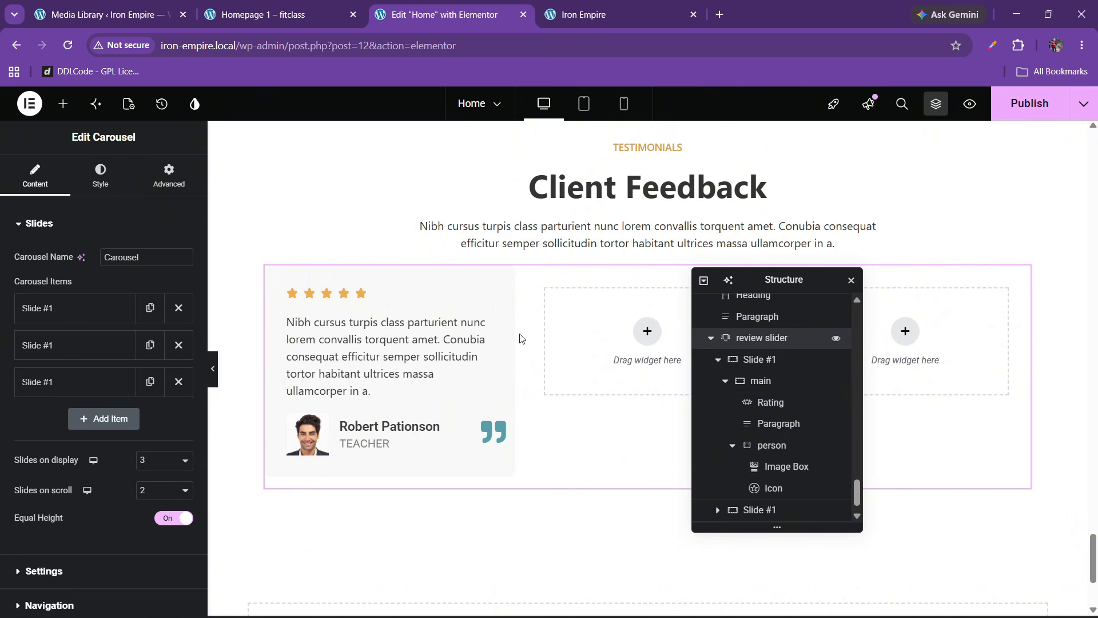
{"action": "left_click", "coordinate": [177, 378]}
{"action": "left_click", "coordinate": [176, 350]}
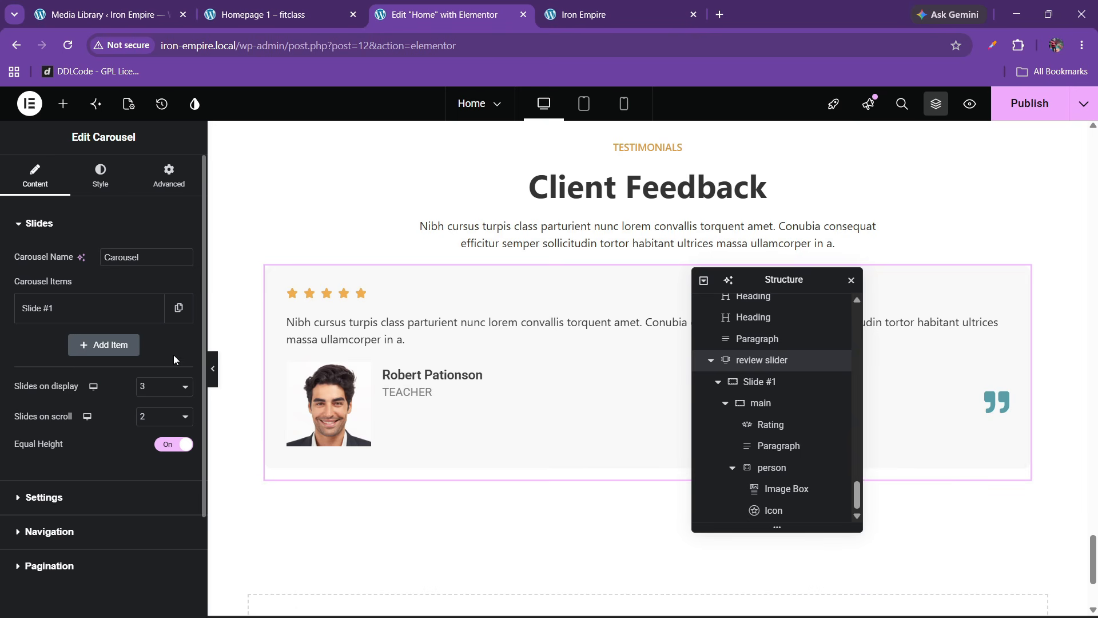
Step: Duplicate the finished testimonial slide until the carousel has four slides
{"action": "left_click", "coordinate": [151, 310]}
{"action": "left_click", "coordinate": [151, 344]}
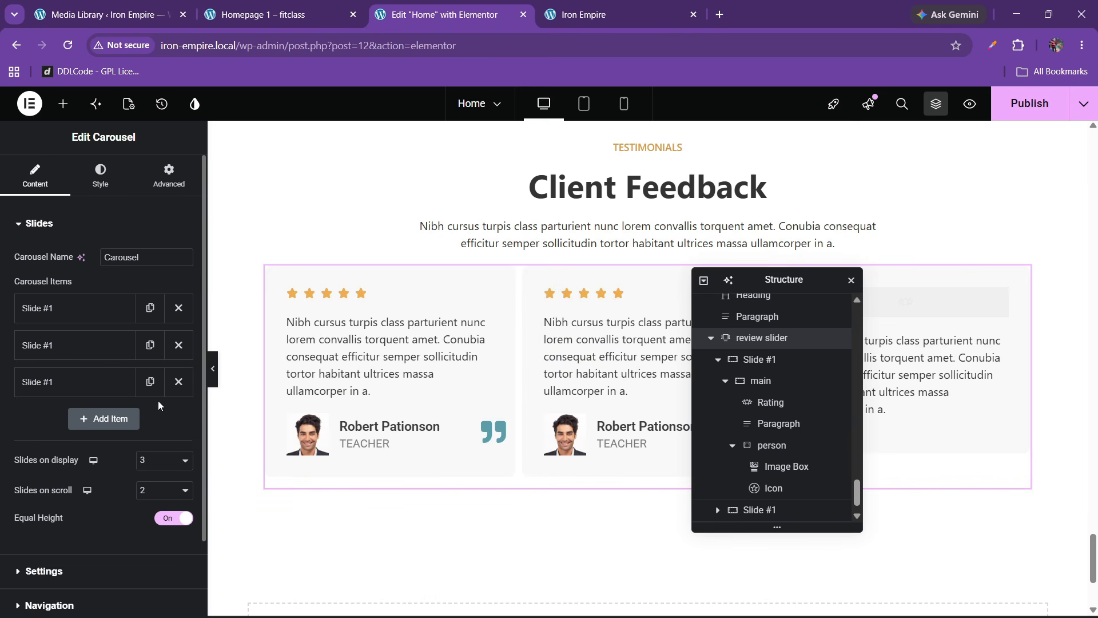
{"action": "left_click", "coordinate": [151, 381]}
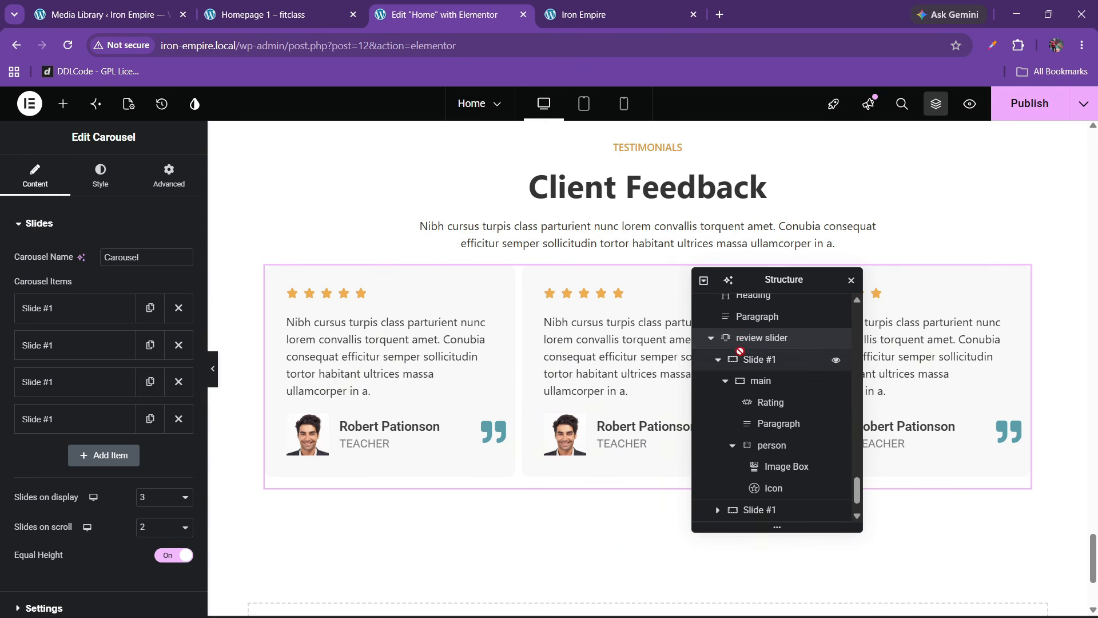
Step: Give the review slider carousel a top margin of 30 px with unlinked sides and save the page
{"action": "left_click", "coordinate": [162, 194]}
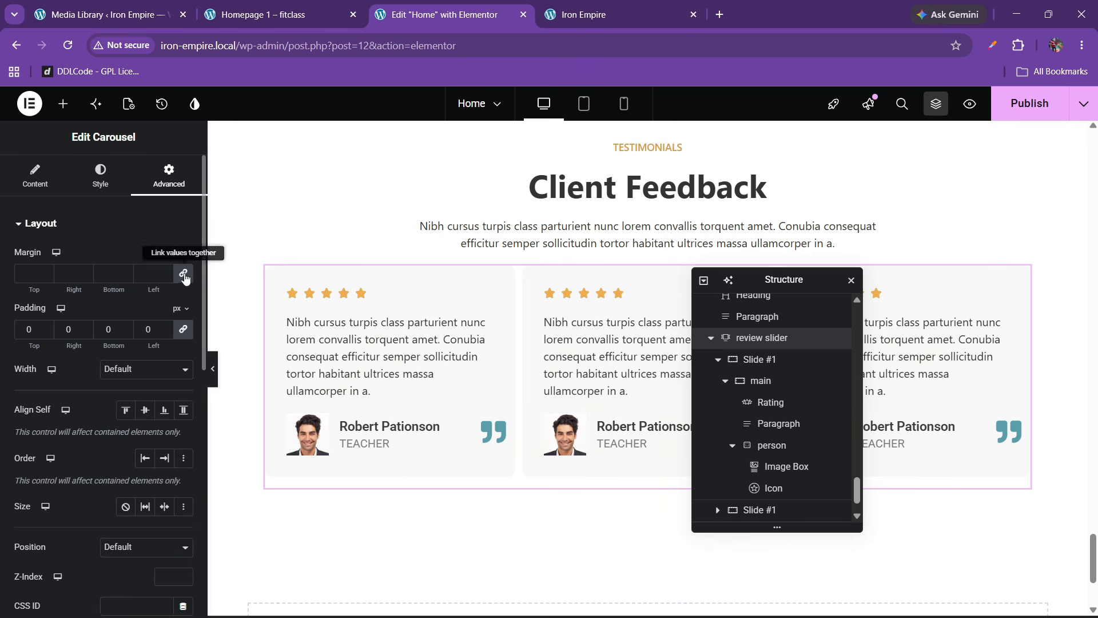
{"action": "type", "text": "20"}
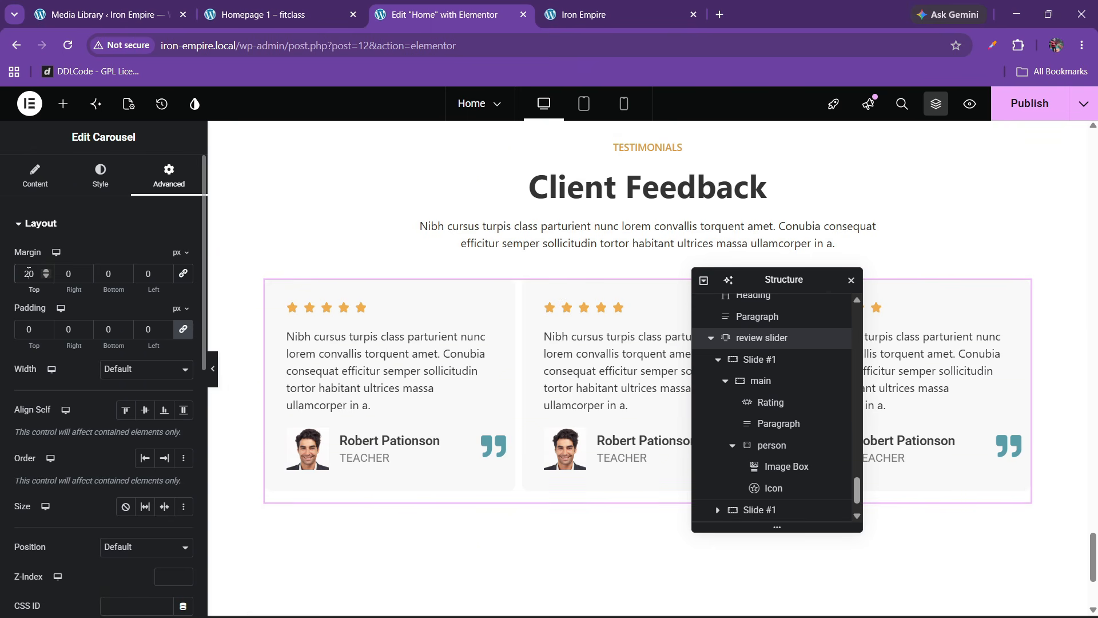
{"action": "key", "text": "BackSpace"}
{"action": "type", "text": "3"}
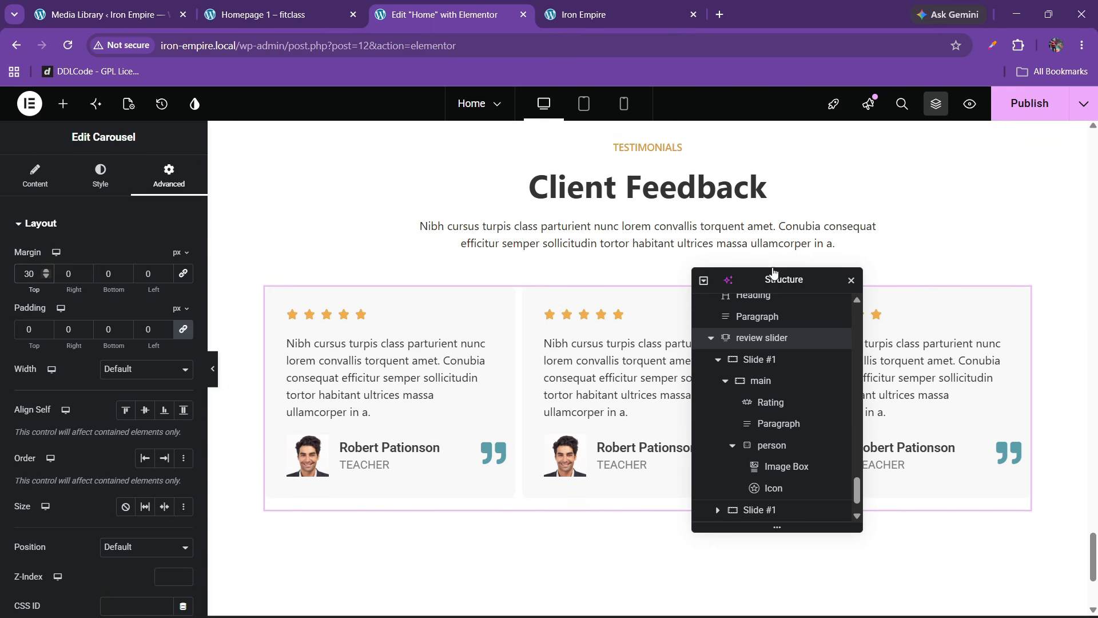
{"action": "key", "text": "ctrl+s"}
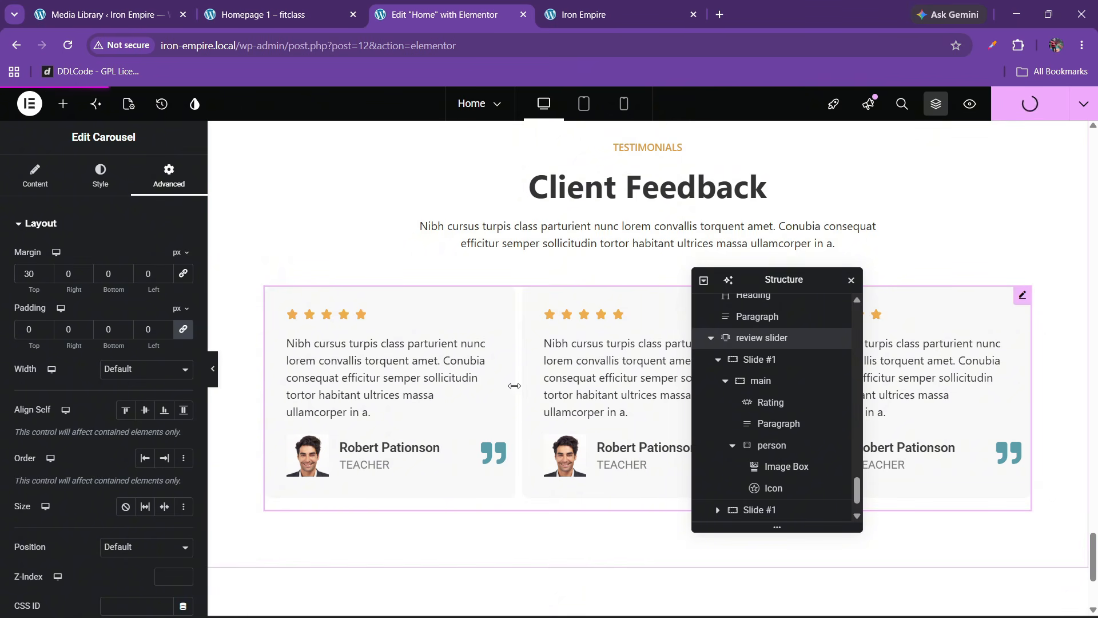
Step: Set the gap between the carousel's slides to 20 and publish the page
{"action": "left_click", "coordinate": [98, 189]}
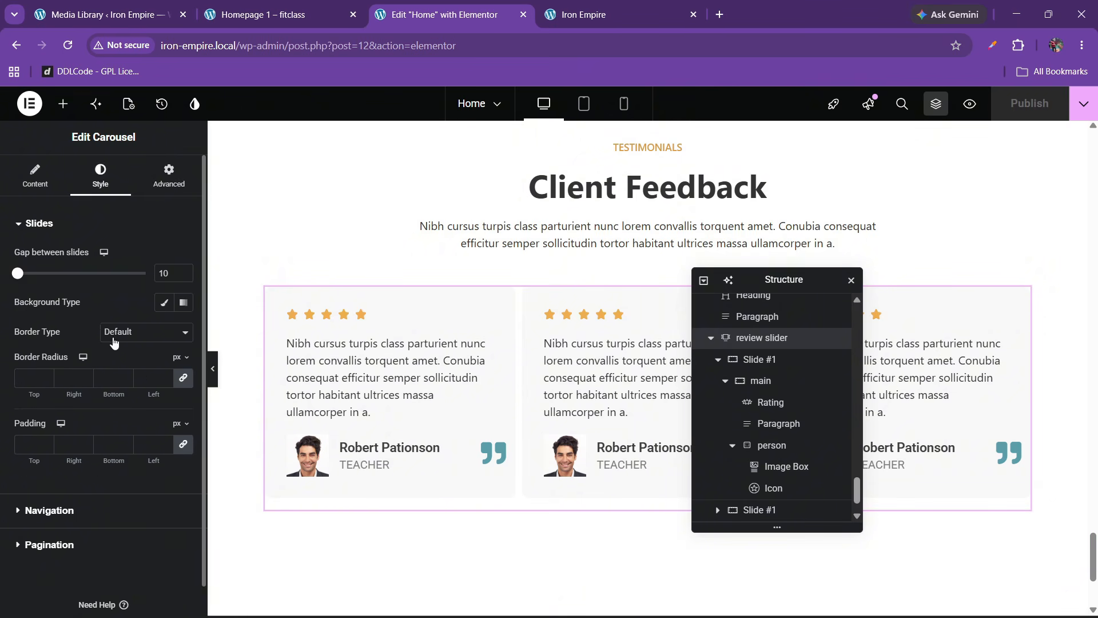
{"action": "type", "text": "20"}
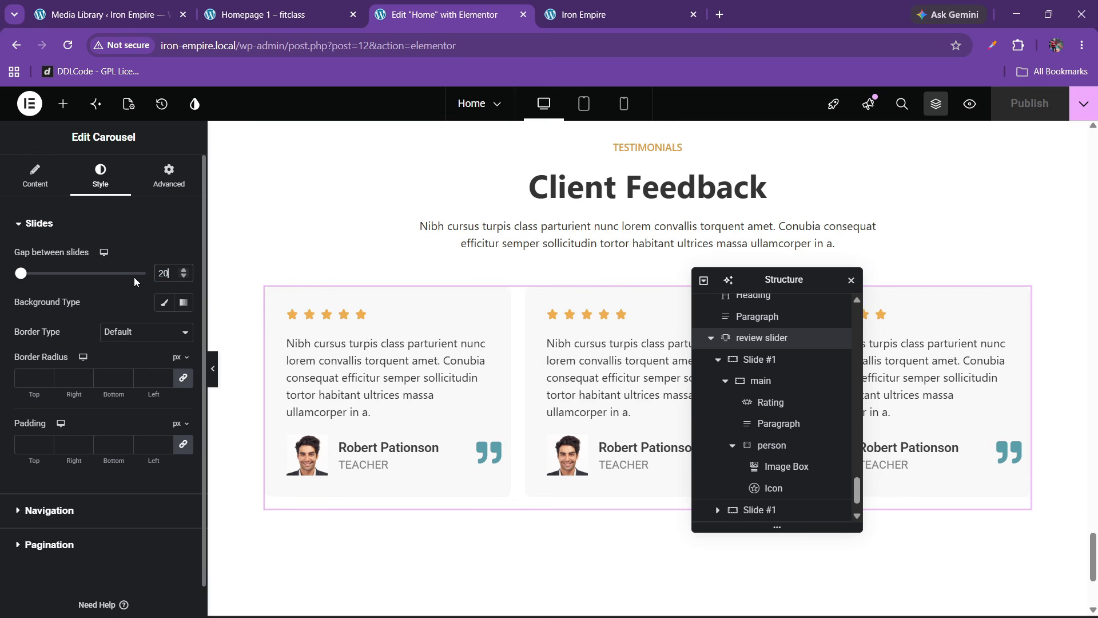
{"action": "left_click", "coordinate": [998, 109]}
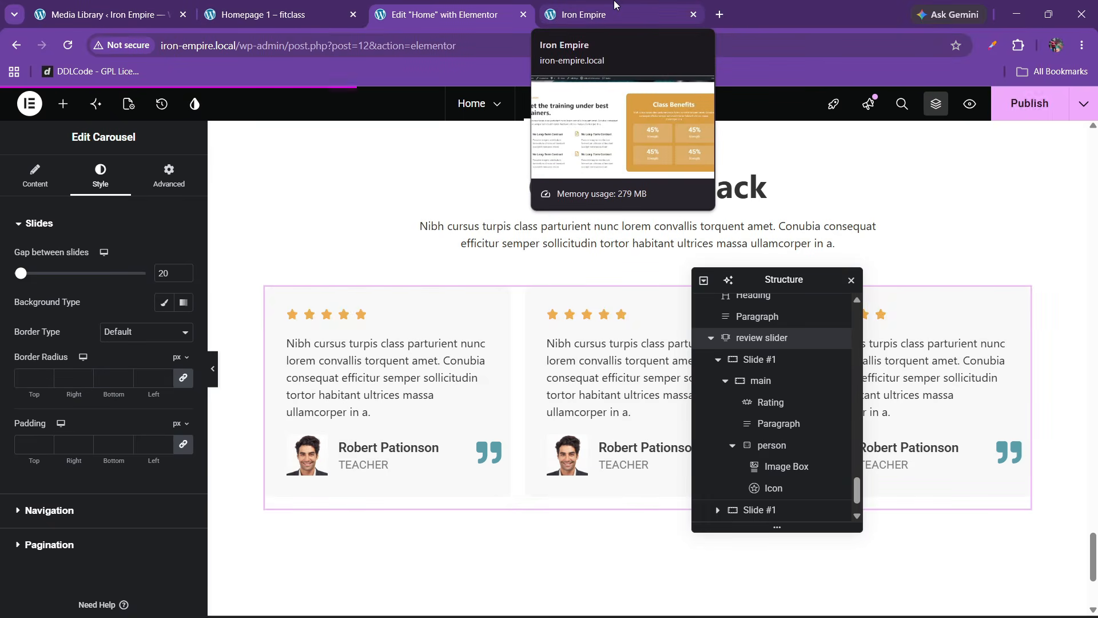
Step: Reload the live Iron Empire page, examine the Client Feedback carousel, and return to the Elementor editor
{"action": "left_click", "coordinate": [615, 11]}
{"action": "left_click", "coordinate": [66, 46]}
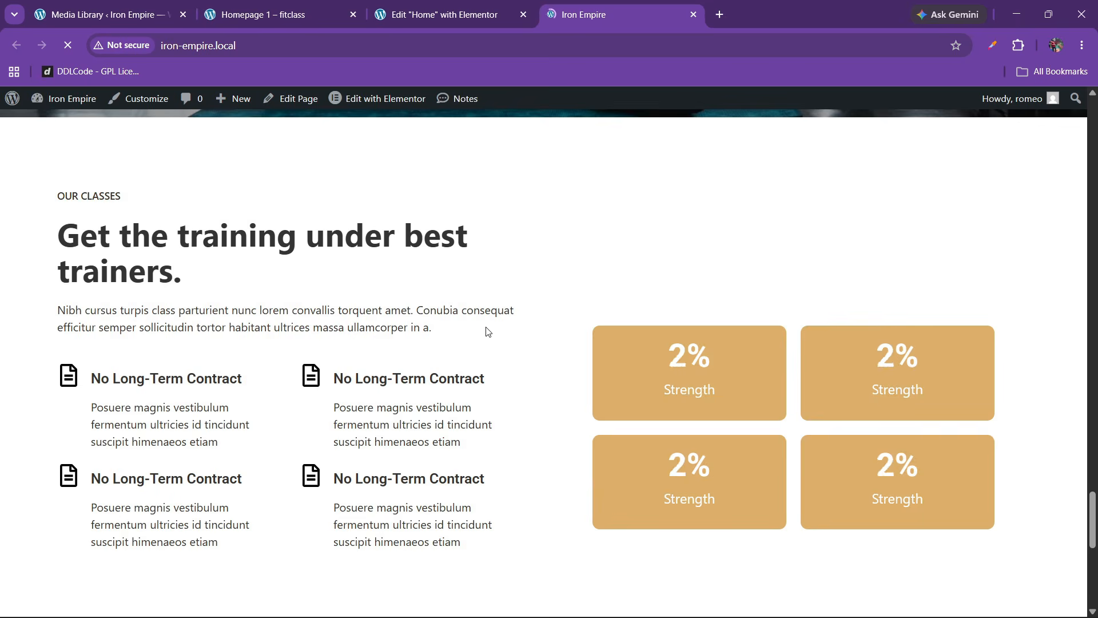
{"action": "scroll", "coordinate": [487, 330], "scroll_direction": "down", "scroll_amount": 7}
{"action": "scroll", "coordinate": [487, 330], "scroll_direction": "up", "scroll_amount": 6}
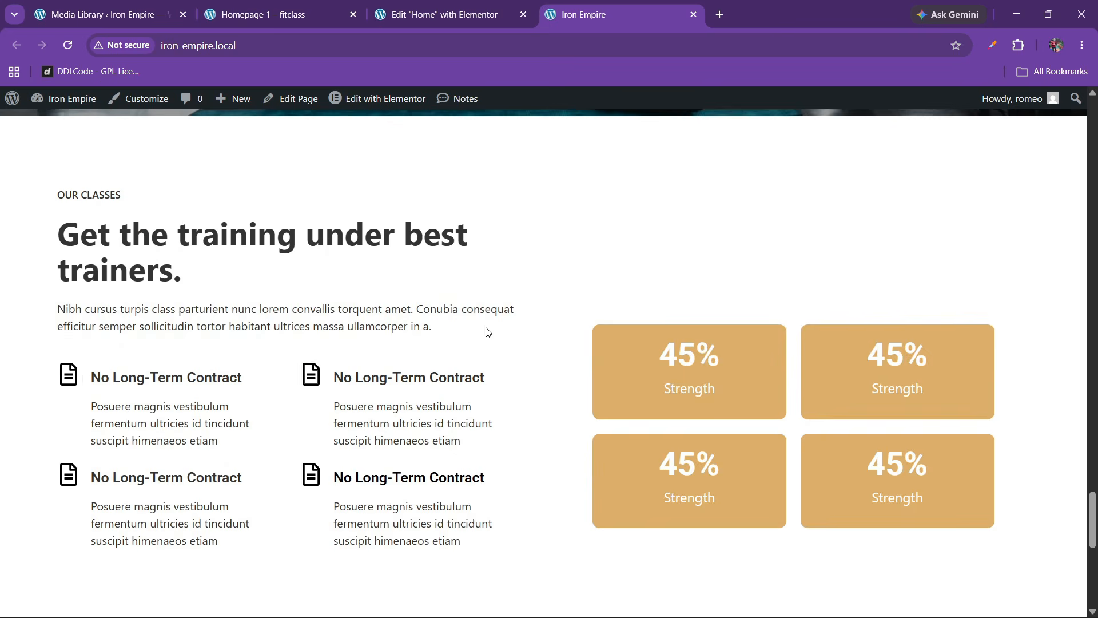
{"action": "scroll", "coordinate": [502, 363], "scroll_direction": "up", "scroll_amount": 2}
{"action": "scroll", "coordinate": [525, 456], "scroll_direction": "down", "scroll_amount": 8}
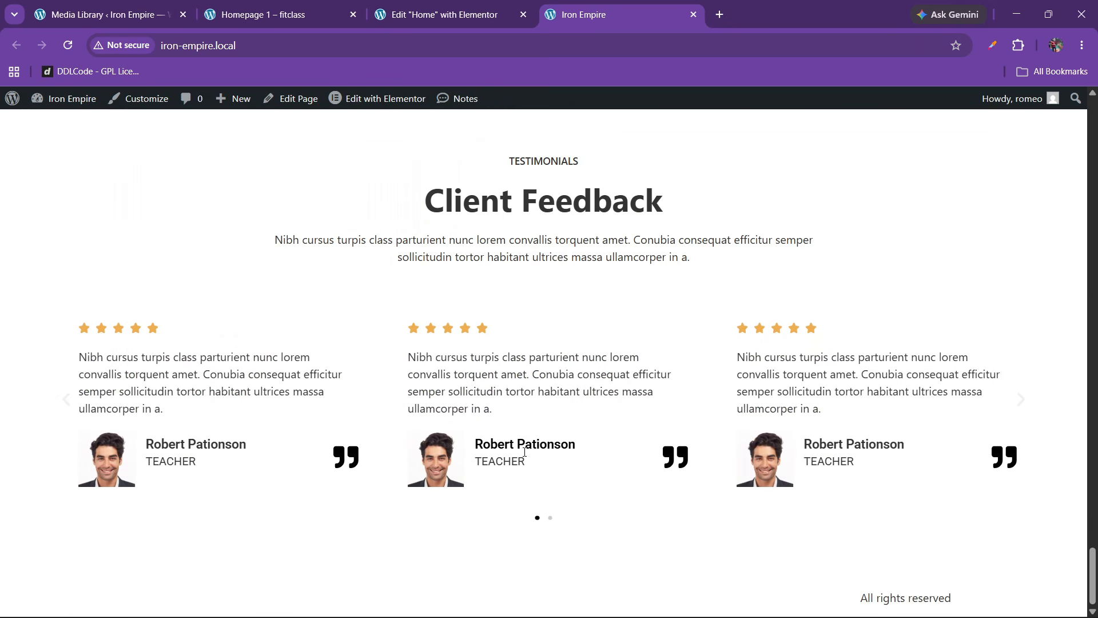
{"action": "scroll", "coordinate": [525, 452], "scroll_direction": "up", "scroll_amount": 2}
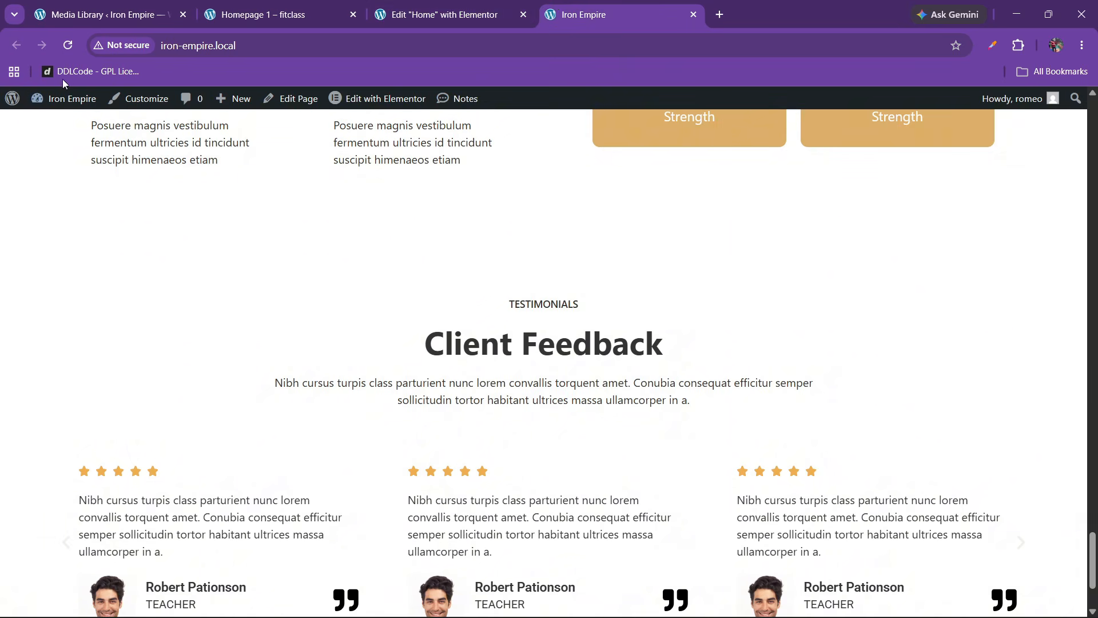
{"action": "left_click", "coordinate": [440, 14]}
{"action": "left_click", "coordinate": [615, 14]}
{"action": "key", "text": "ctrl+r"}
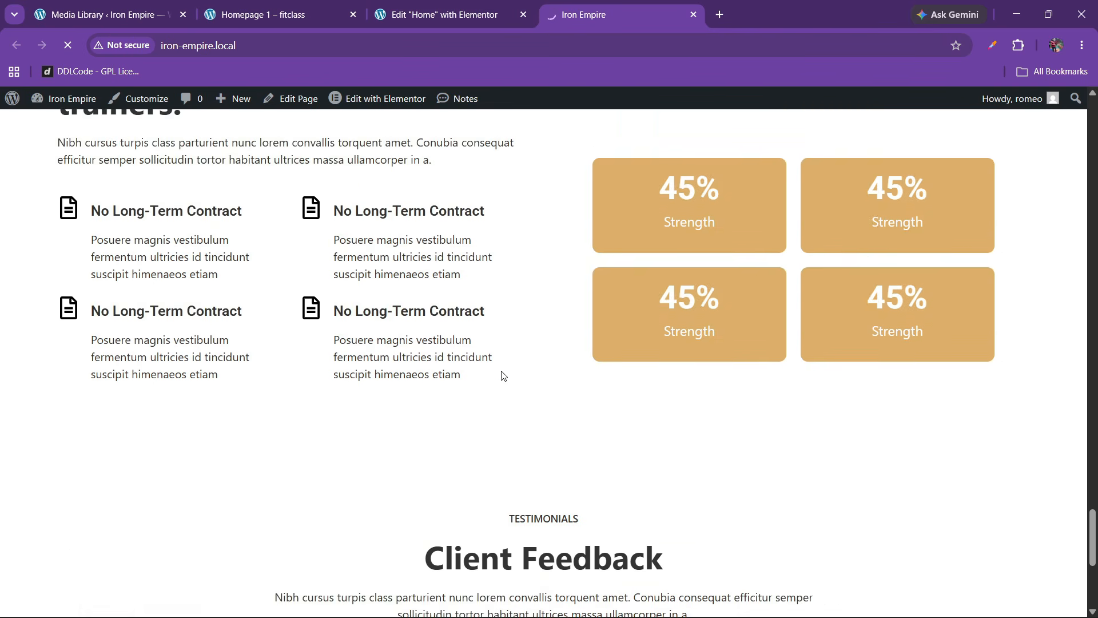
{"action": "scroll", "coordinate": [504, 376], "scroll_direction": "down", "scroll_amount": 3}
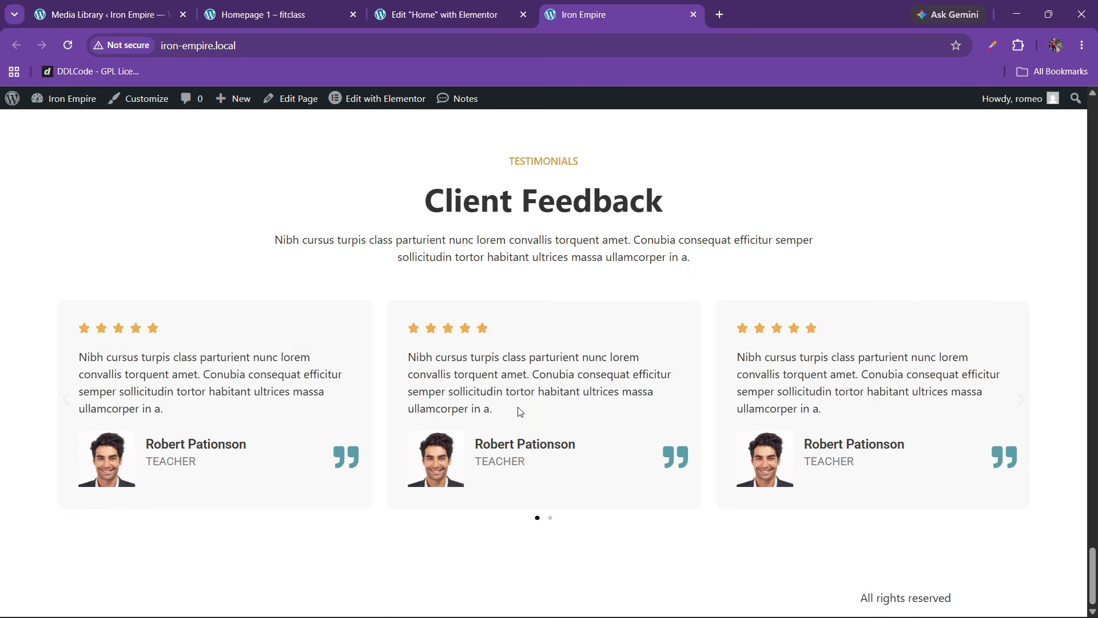
{"action": "left_click", "coordinate": [433, 7]}
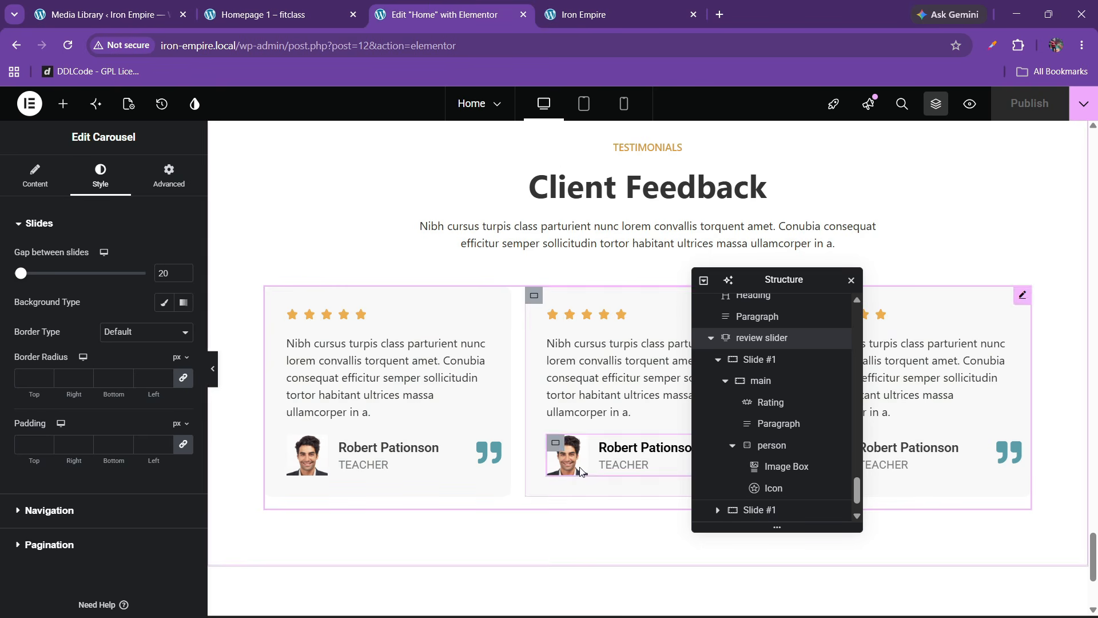
{"action": "scroll", "coordinate": [788, 501], "scroll_direction": "down", "scroll_amount": 1}
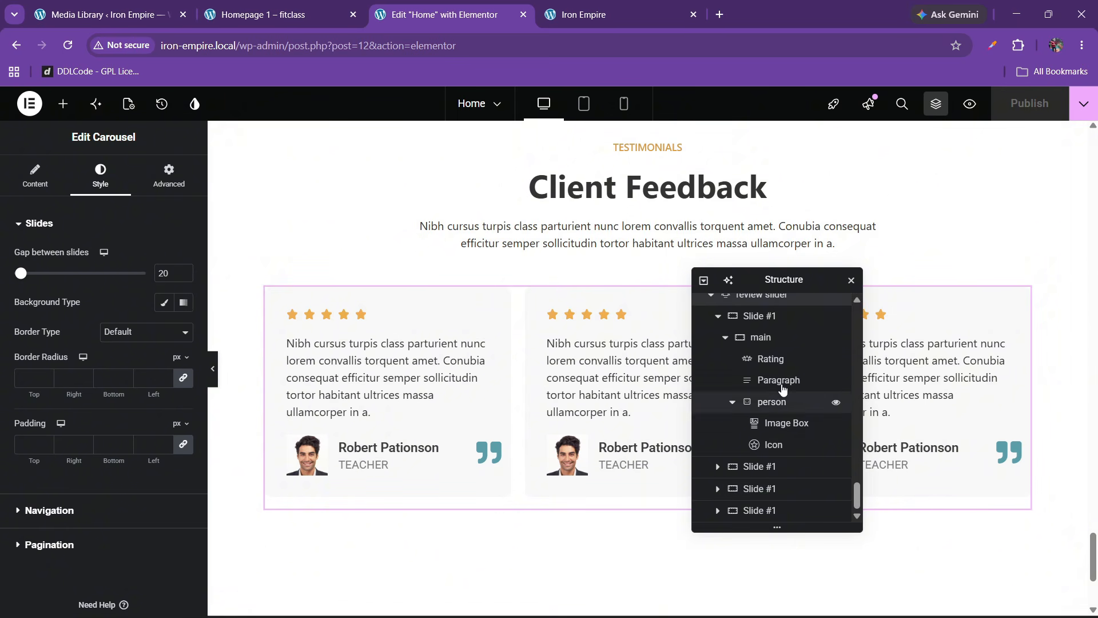
{"action": "scroll", "coordinate": [767, 382], "scroll_direction": "up", "scroll_amount": 1}
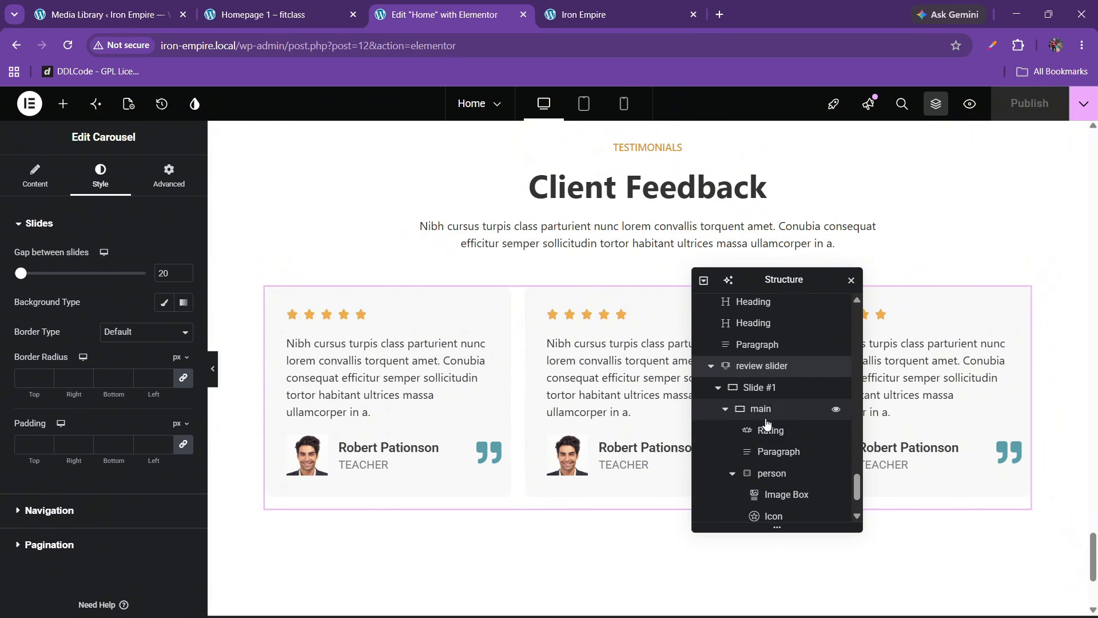
{"action": "scroll", "coordinate": [769, 439], "scroll_direction": "down", "scroll_amount": 1}
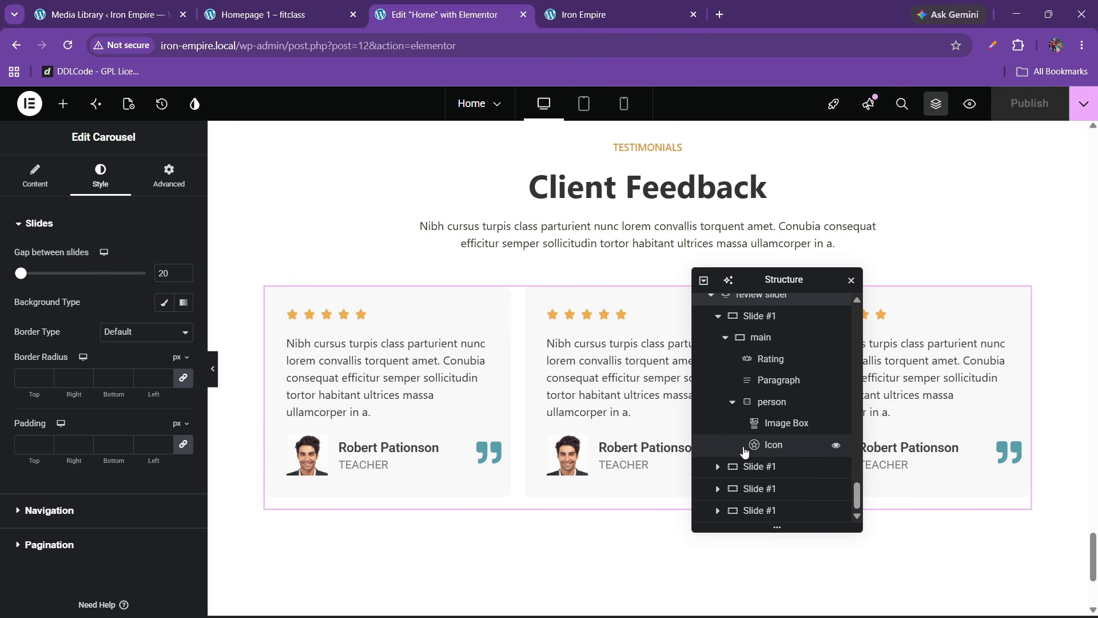
{"action": "scroll", "coordinate": [748, 452], "scroll_direction": "up", "scroll_amount": 3}
{"action": "scroll", "coordinate": [750, 395], "scroll_direction": "down", "scroll_amount": 3}
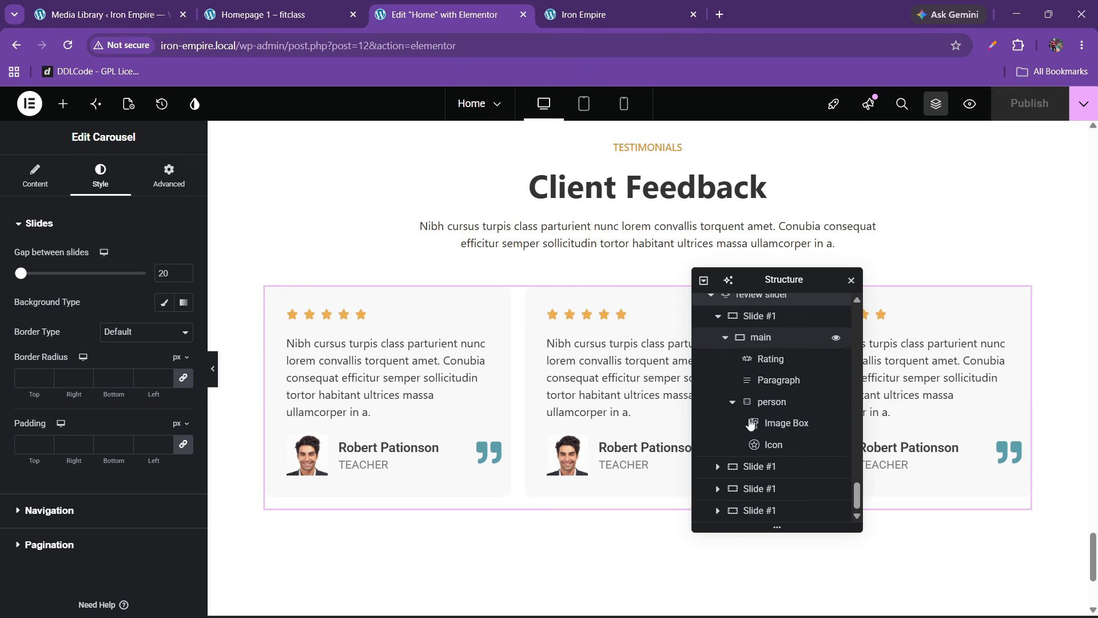
{"action": "scroll", "coordinate": [753, 426], "scroll_direction": "up", "scroll_amount": 1}
{"action": "scroll", "coordinate": [752, 425], "scroll_direction": "up", "scroll_amount": 1}
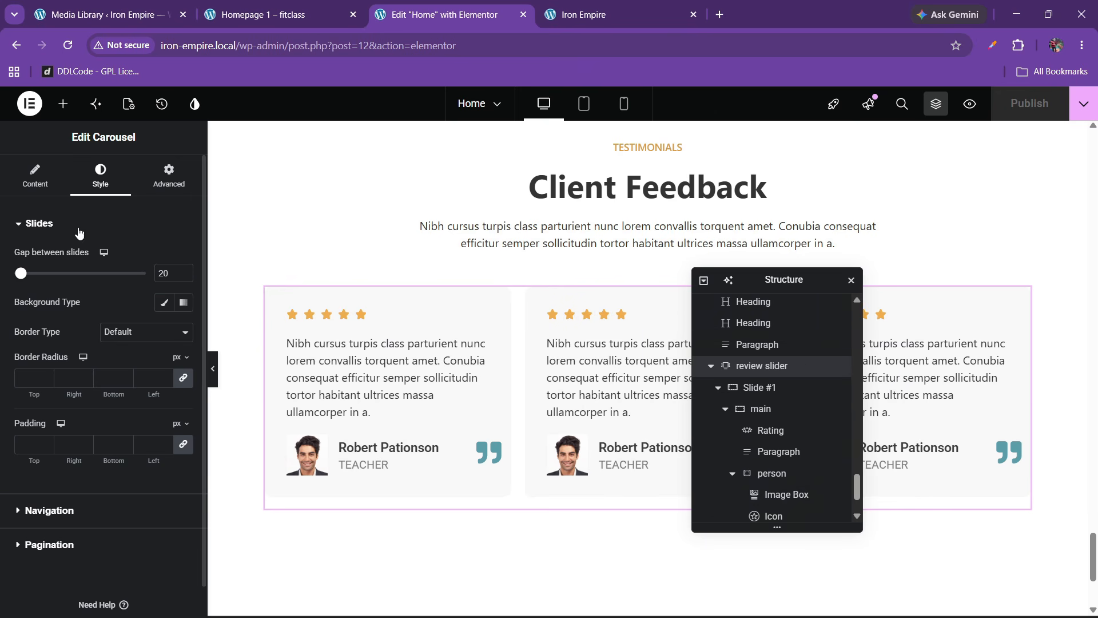
Step: Style the review slider's pagination dots with 10 px between them, size 12 px and the golden global colour
{"action": "left_click", "coordinate": [35, 174]}
{"action": "left_click", "coordinate": [100, 174]}
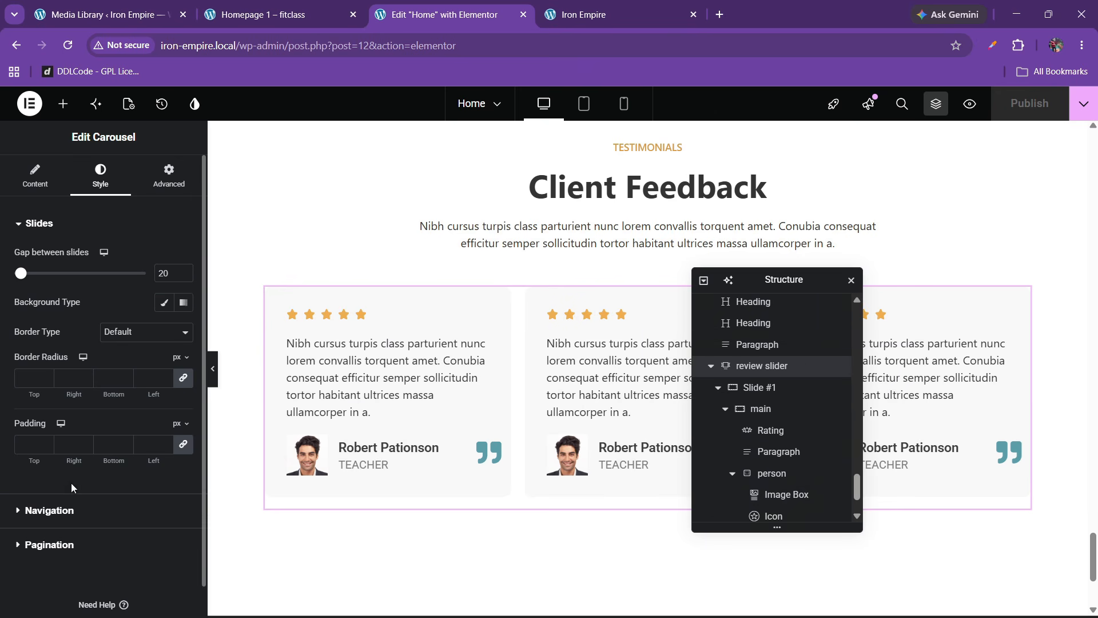
{"action": "left_click", "coordinate": [60, 554]}
{"action": "left_click", "coordinate": [44, 292]}
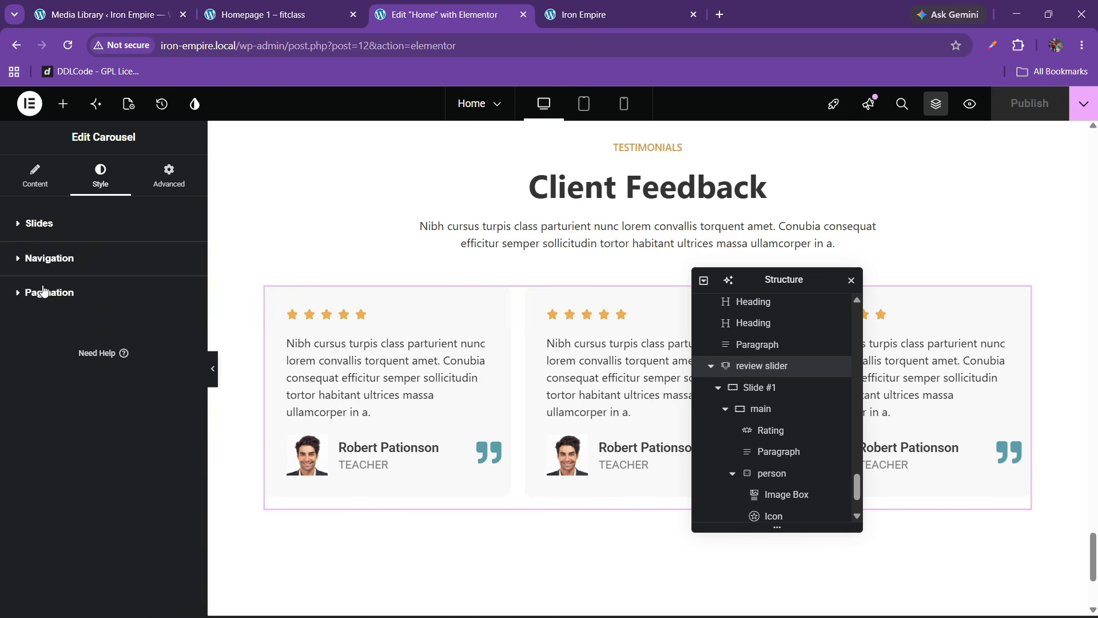
{"action": "left_click", "coordinate": [45, 292]}
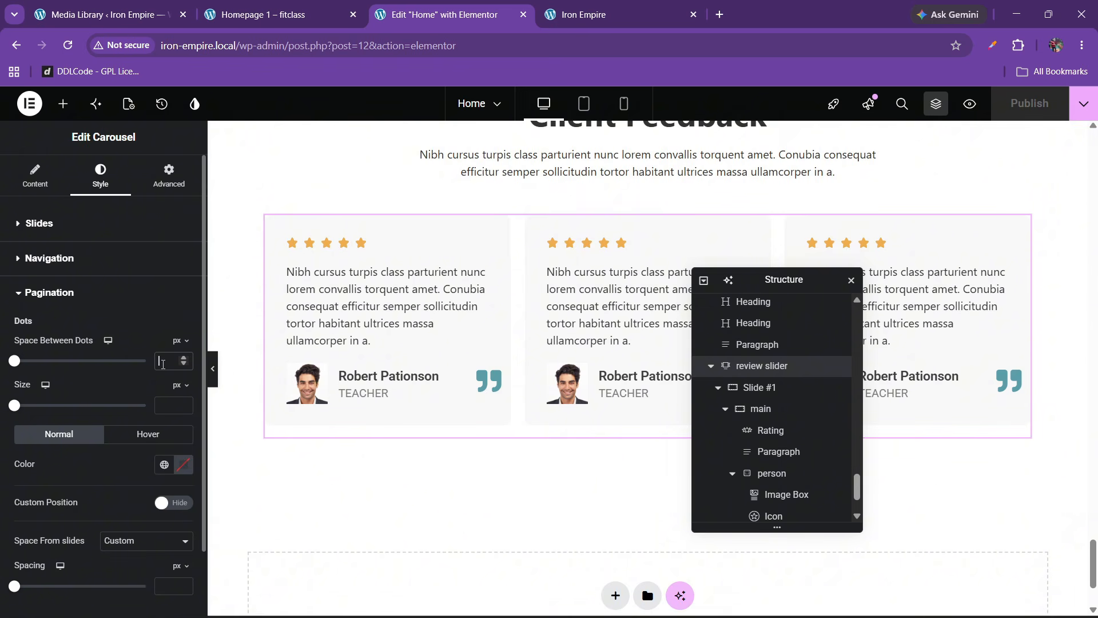
{"action": "left_click", "coordinate": [165, 406]}
{"action": "type", "text": "12"}
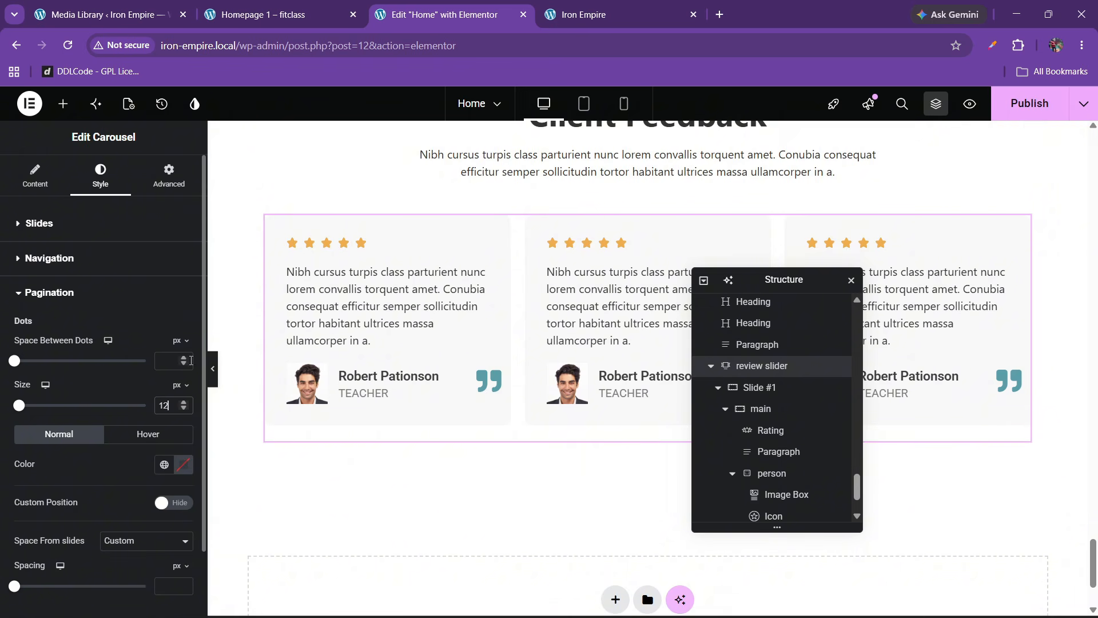
{"action": "left_click_drag", "start_coordinate": [186, 359], "coordinate": [187, 359]}
{"action": "scroll", "coordinate": [121, 375], "scroll_direction": "down", "scroll_amount": 2}
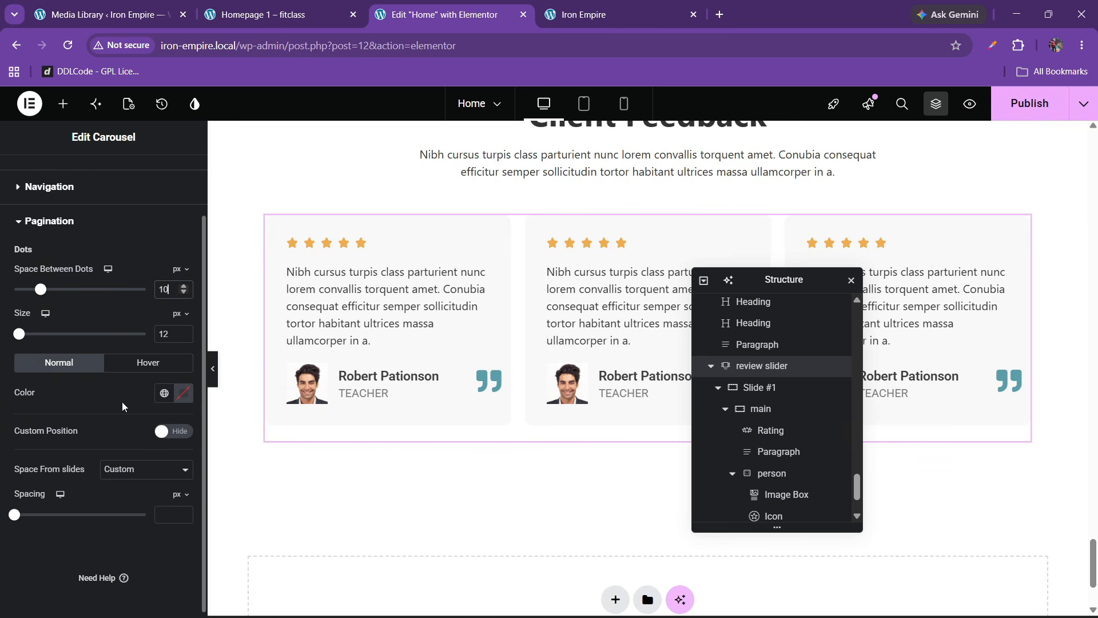
{"action": "left_click", "coordinate": [169, 393]}
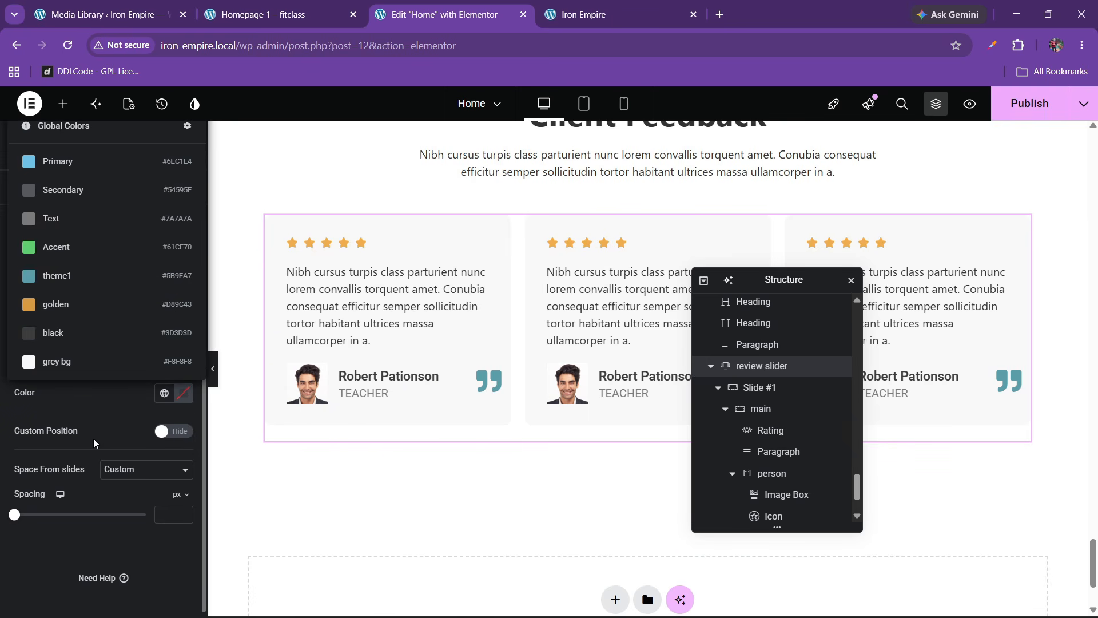
{"action": "left_click", "coordinate": [63, 303]}
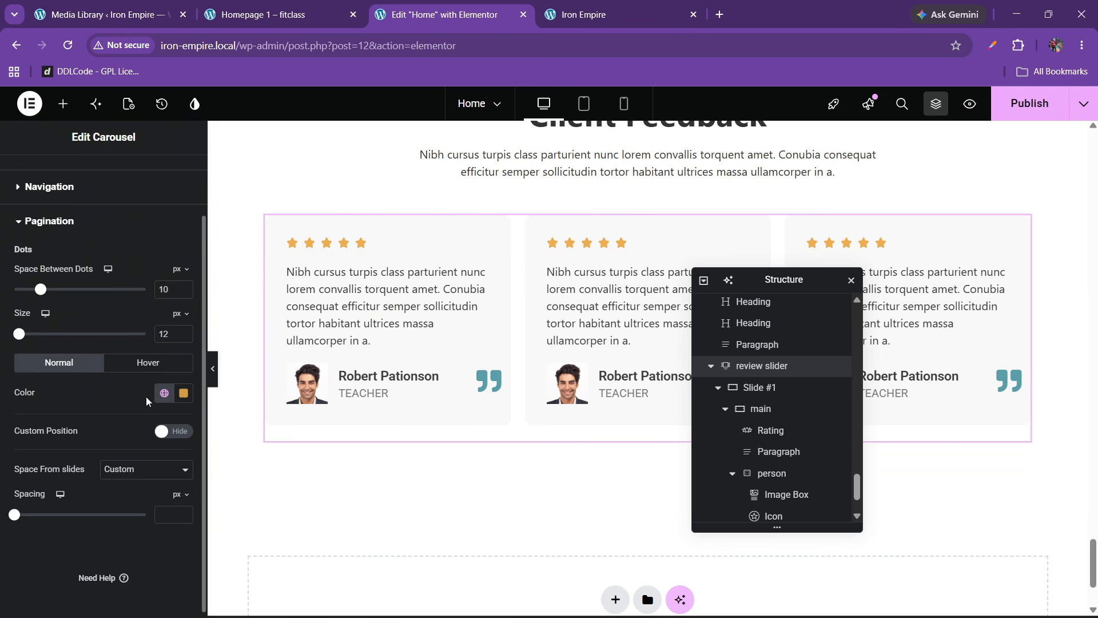
Step: Publish the page and reload the live Iron Empire page to check the carousel's pagination dots
{"action": "left_click", "coordinate": [123, 474]}
{"action": "left_click", "coordinate": [124, 477]}
{"action": "scroll", "coordinate": [485, 382], "scroll_direction": "up", "scroll_amount": 2}
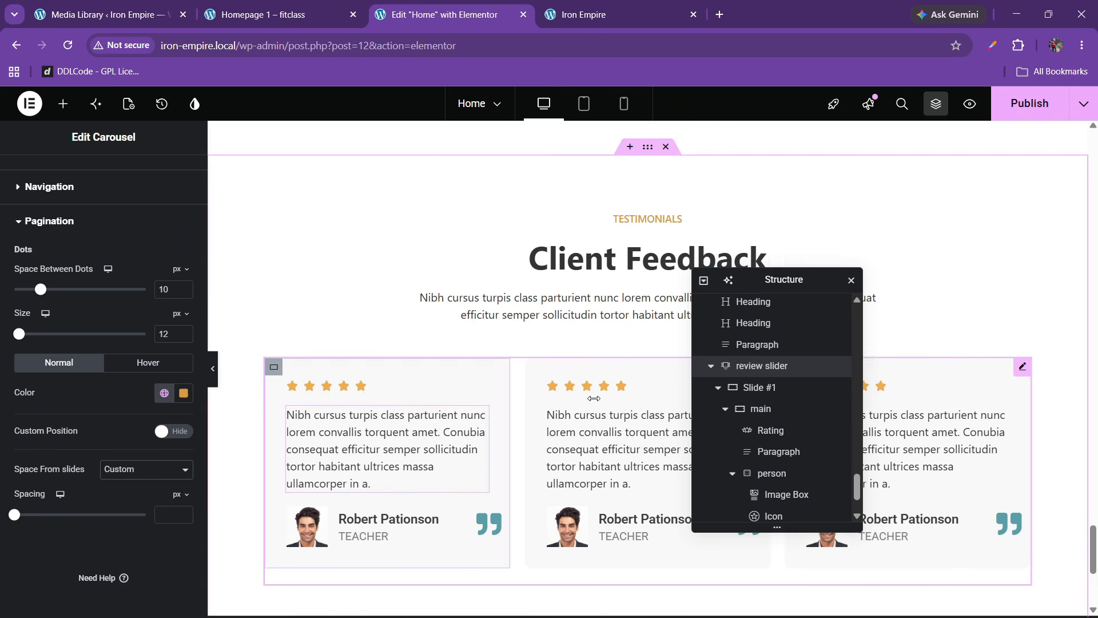
{"action": "left_click", "coordinate": [1051, 75]}
{"action": "left_click", "coordinate": [840, 281]}
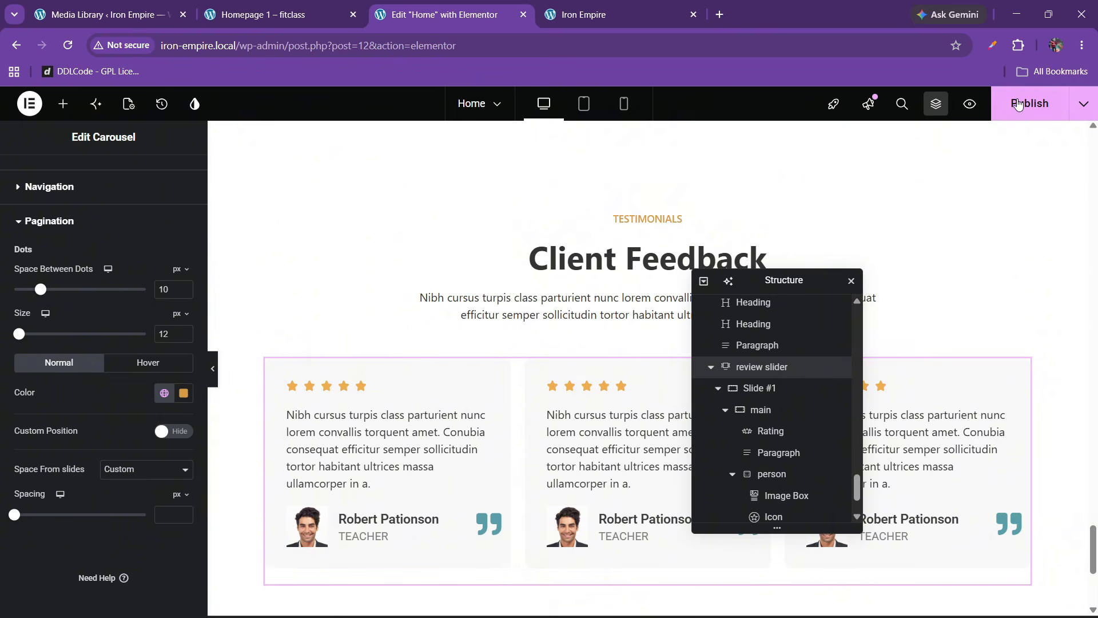
{"action": "left_click", "coordinate": [1018, 104]}
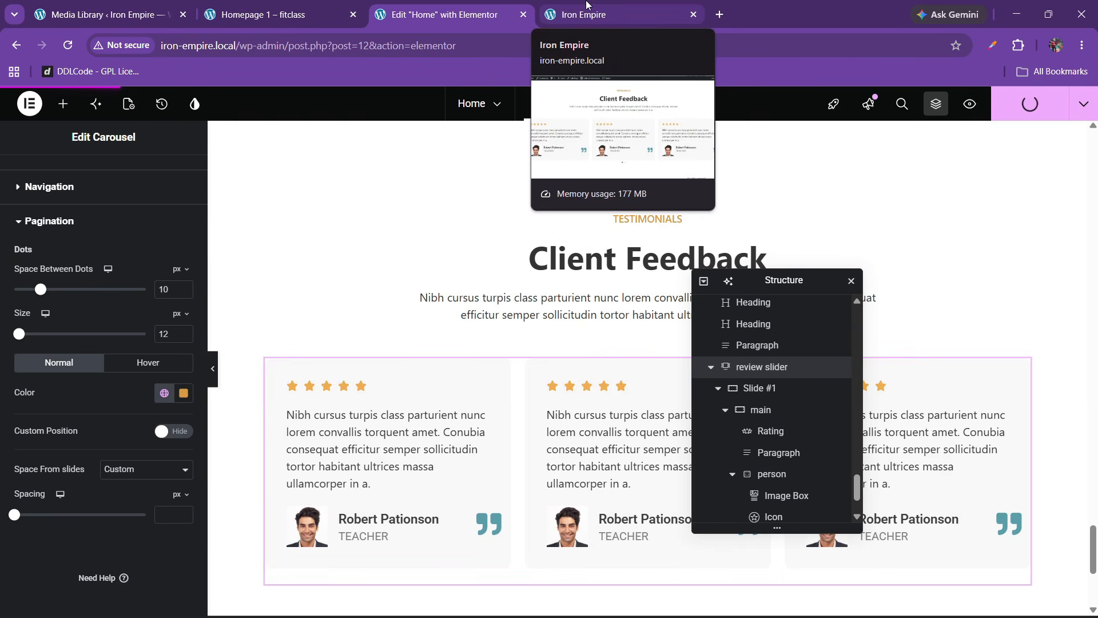
{"action": "left_click", "coordinate": [586, 6]}
{"action": "key", "text": "F5"}
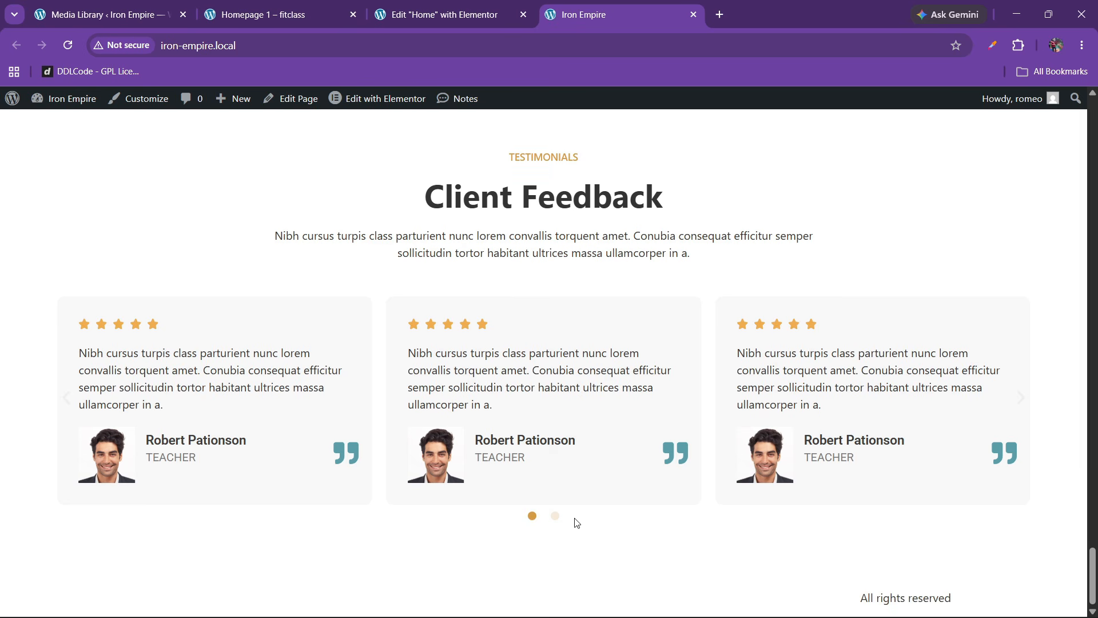
{"action": "left_click", "coordinate": [501, 20]}
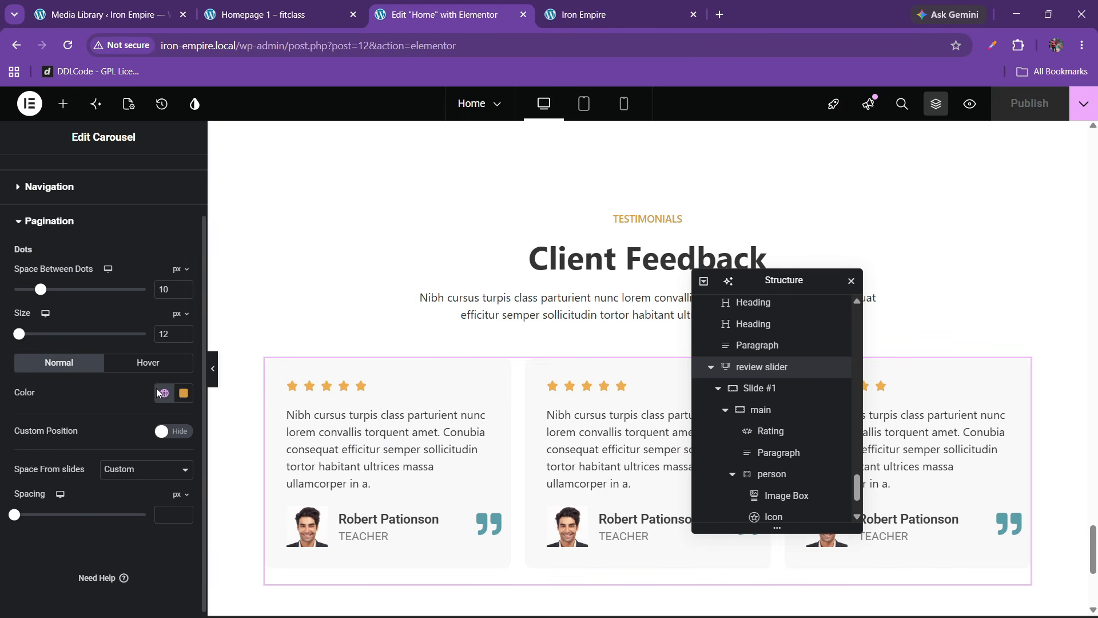
Step: Set the space between the pagination dots to 7 px and the dot size to 10 px, and publish the page
{"action": "left_click", "coordinate": [183, 293]}
{"action": "left_click", "coordinate": [183, 293]}
{"action": "left_click", "coordinate": [183, 292]}
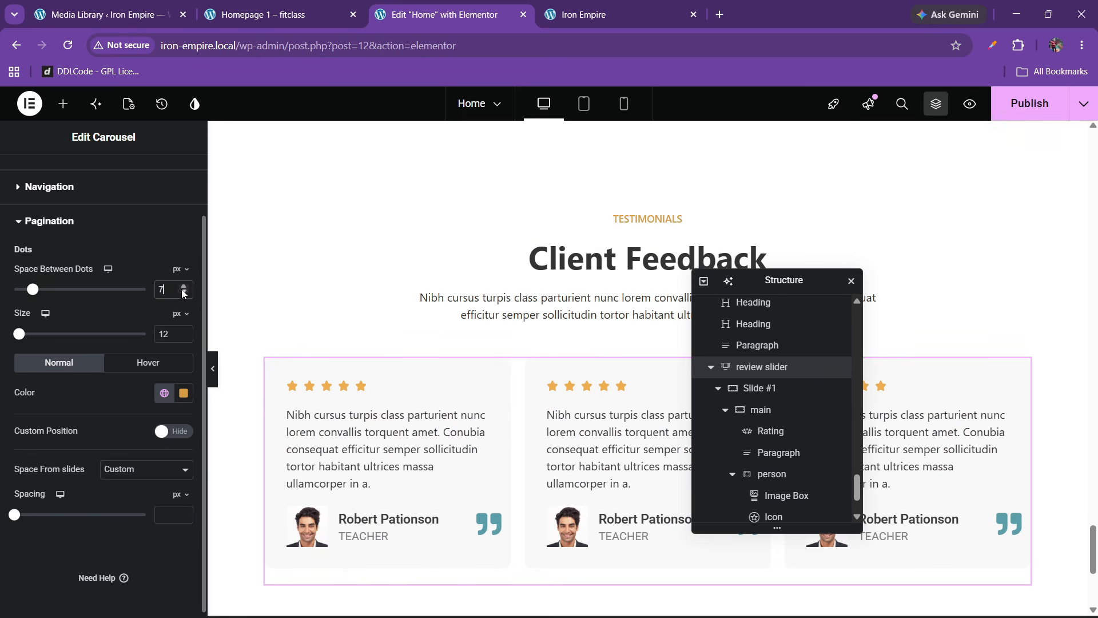
{"action": "left_click", "coordinate": [184, 338]}
{"action": "left_click", "coordinate": [184, 338]}
{"action": "left_click", "coordinate": [1024, 103]}
{"action": "left_click", "coordinate": [616, 5]}
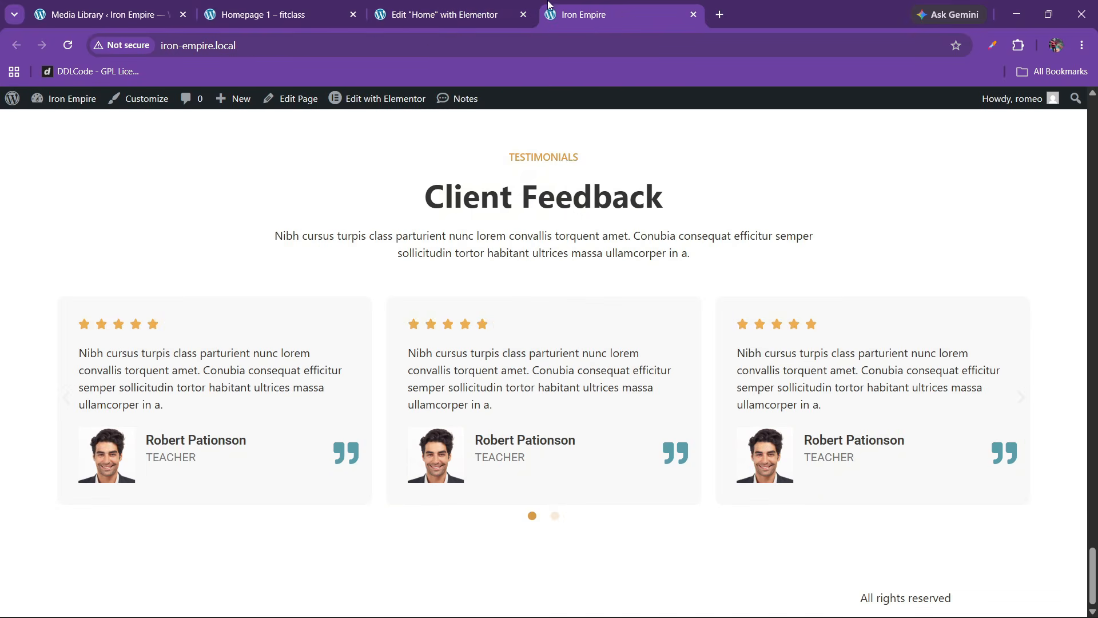
{"action": "left_click", "coordinate": [473, 12]}
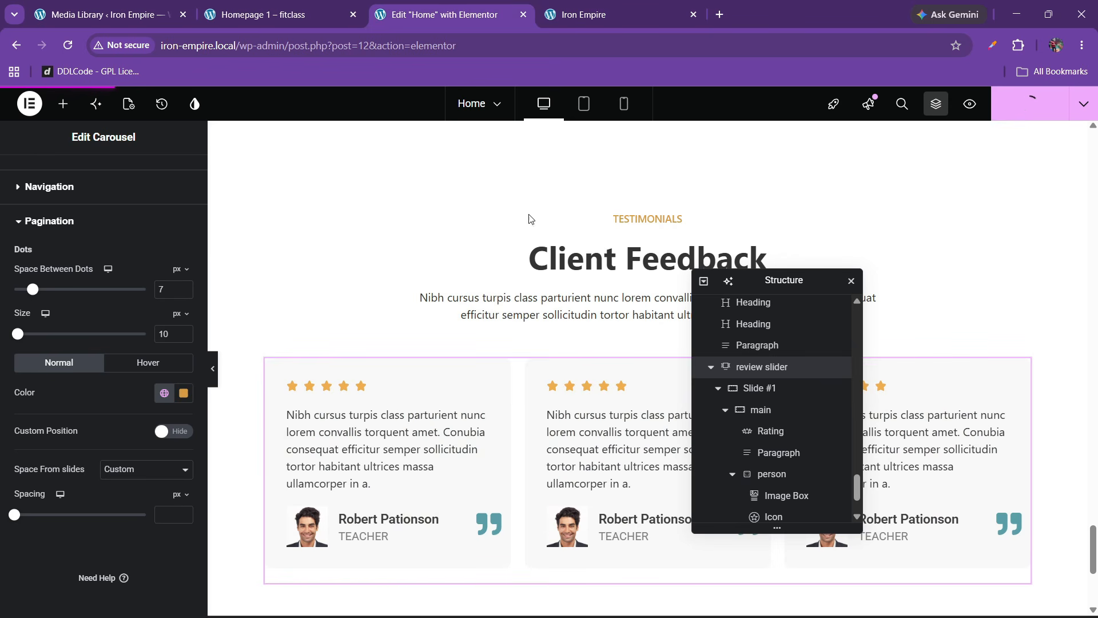
Step: Round the portrait in the first testimonial slide's image box with a border radius of 100 px
{"action": "scroll", "coordinate": [590, 352], "scroll_direction": "down", "scroll_amount": 5}
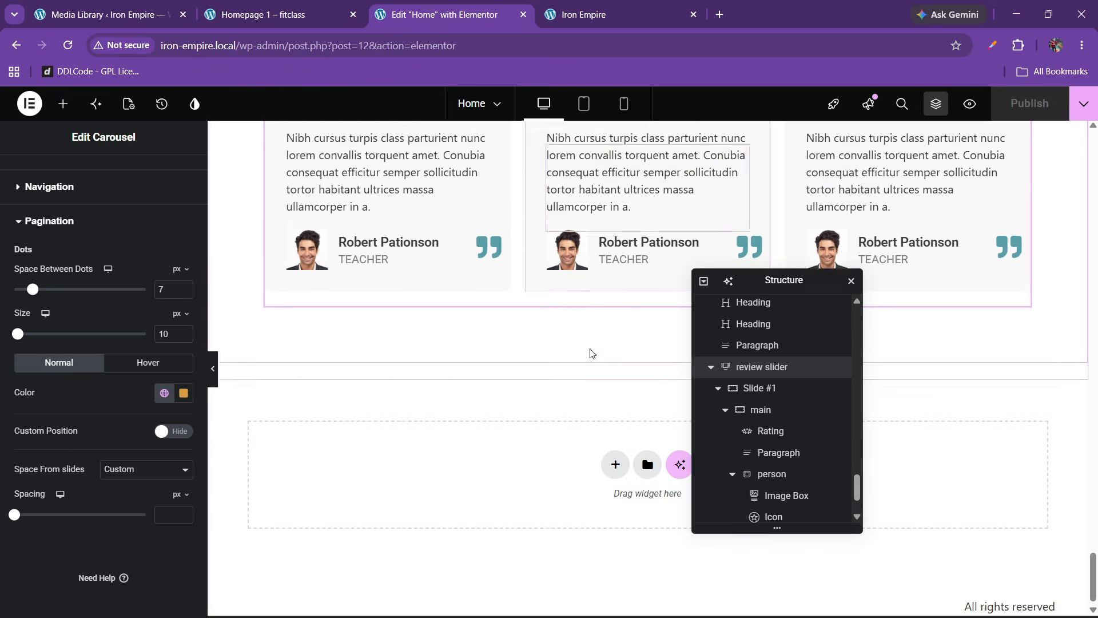
{"action": "scroll", "coordinate": [591, 352], "scroll_direction": "down", "scroll_amount": 1}
{"action": "scroll", "coordinate": [590, 304], "scroll_direction": "up", "scroll_amount": 4}
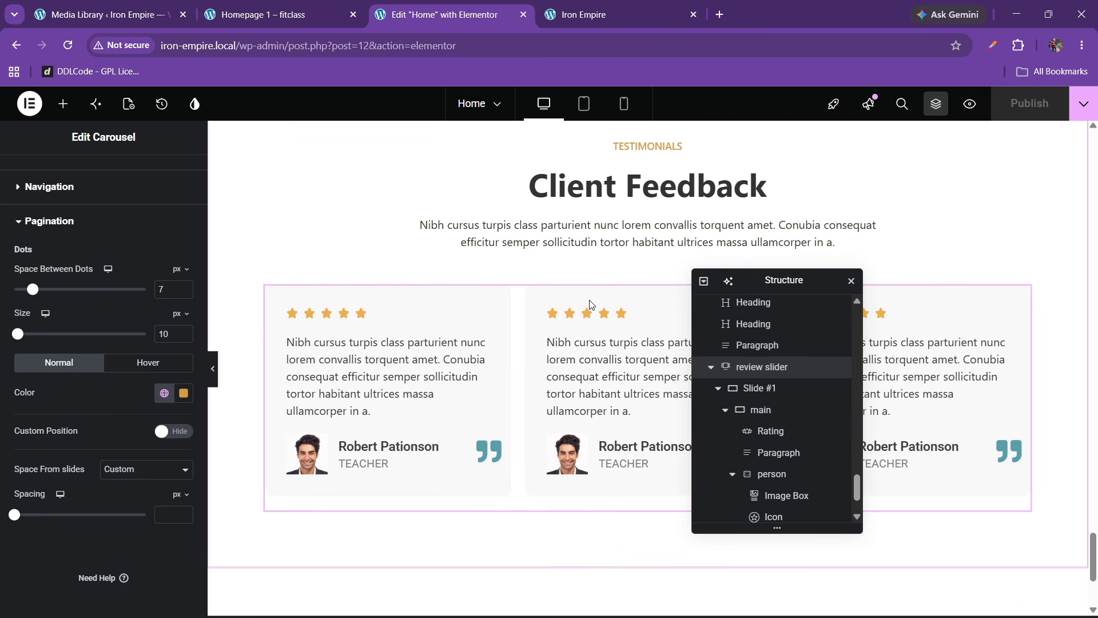
{"action": "left_click", "coordinate": [345, 460]}
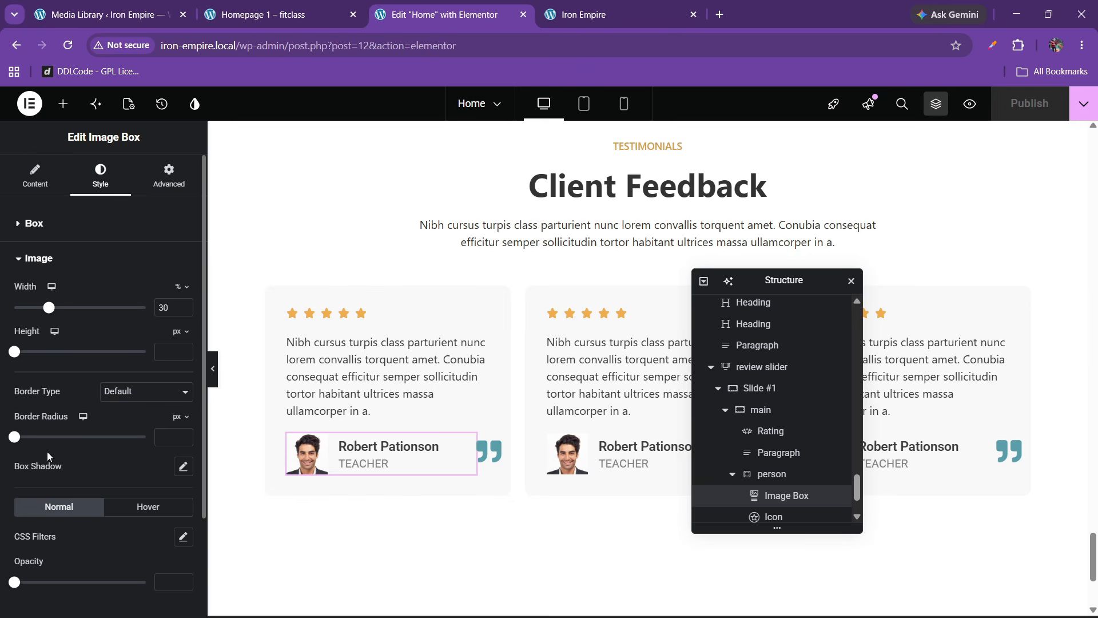
{"action": "scroll", "coordinate": [44, 469], "scroll_direction": "down", "scroll_amount": 1}
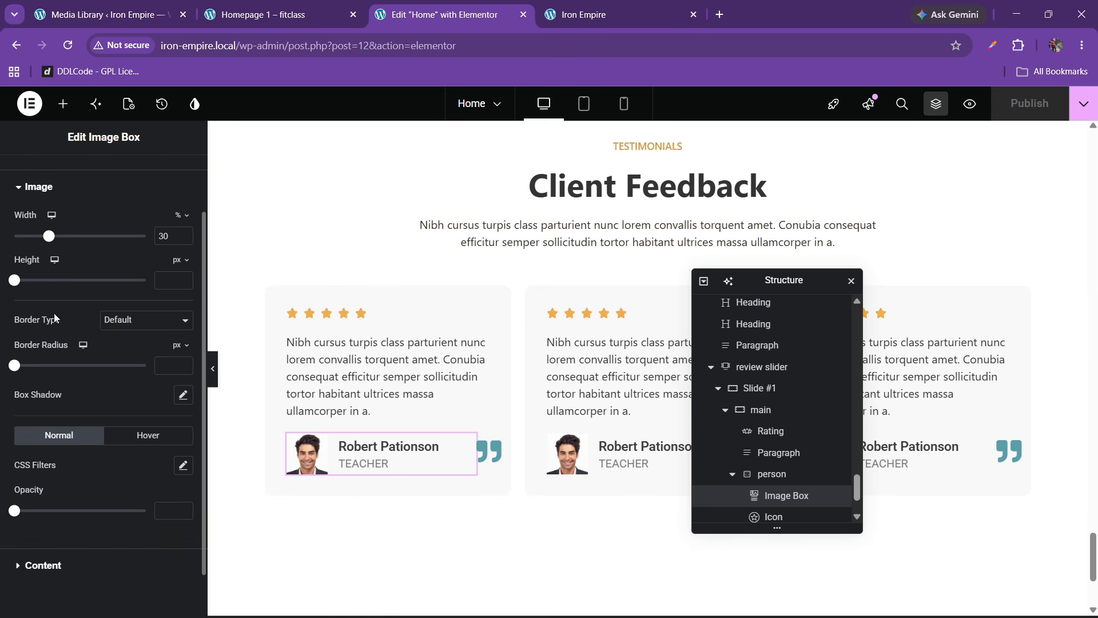
{"action": "scroll", "coordinate": [94, 446], "scroll_direction": "up", "scroll_amount": 1}
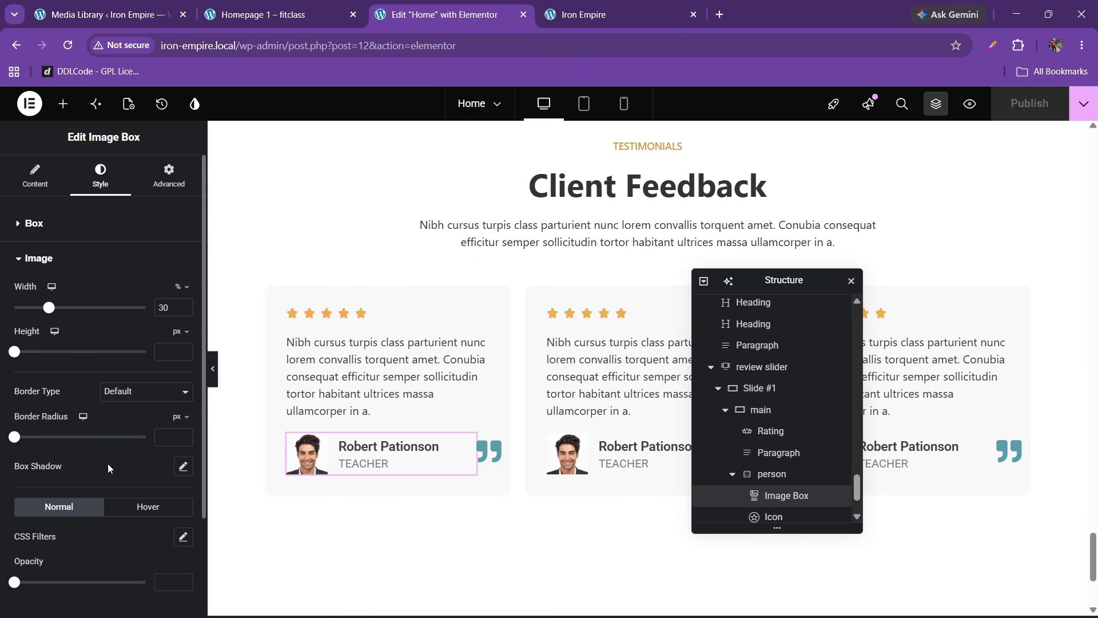
{"action": "left_click", "coordinate": [168, 431]}
{"action": "type", "text": "100"}
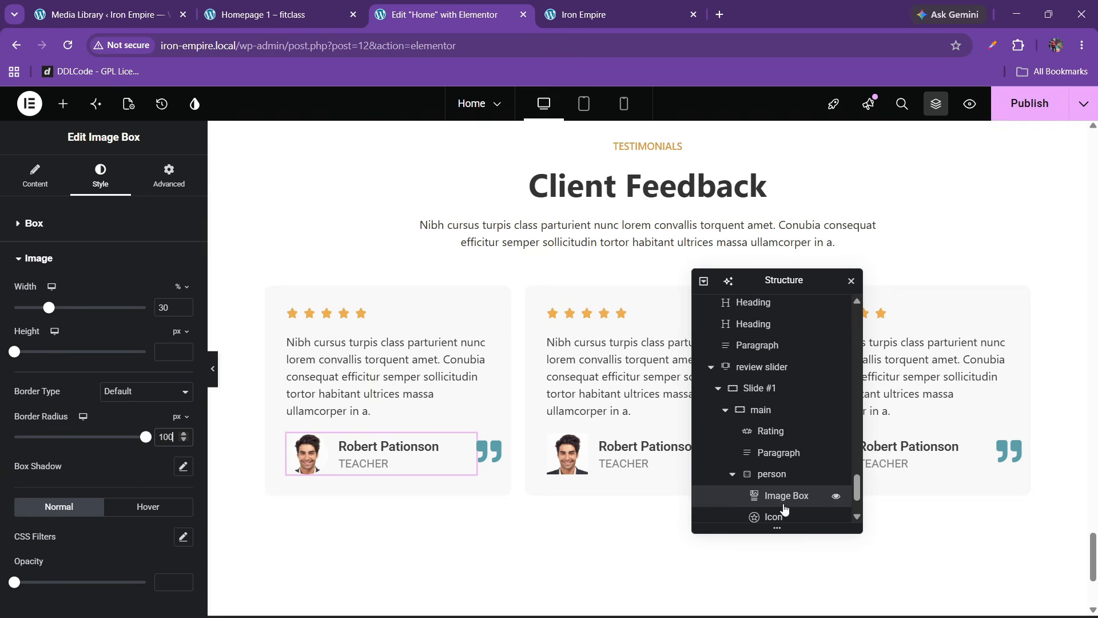
Step: Copy the first slide's image box and paste only its style onto the second slide's image box
{"action": "right_click", "coordinate": [774, 503]}
{"action": "left_click", "coordinate": [799, 325]}
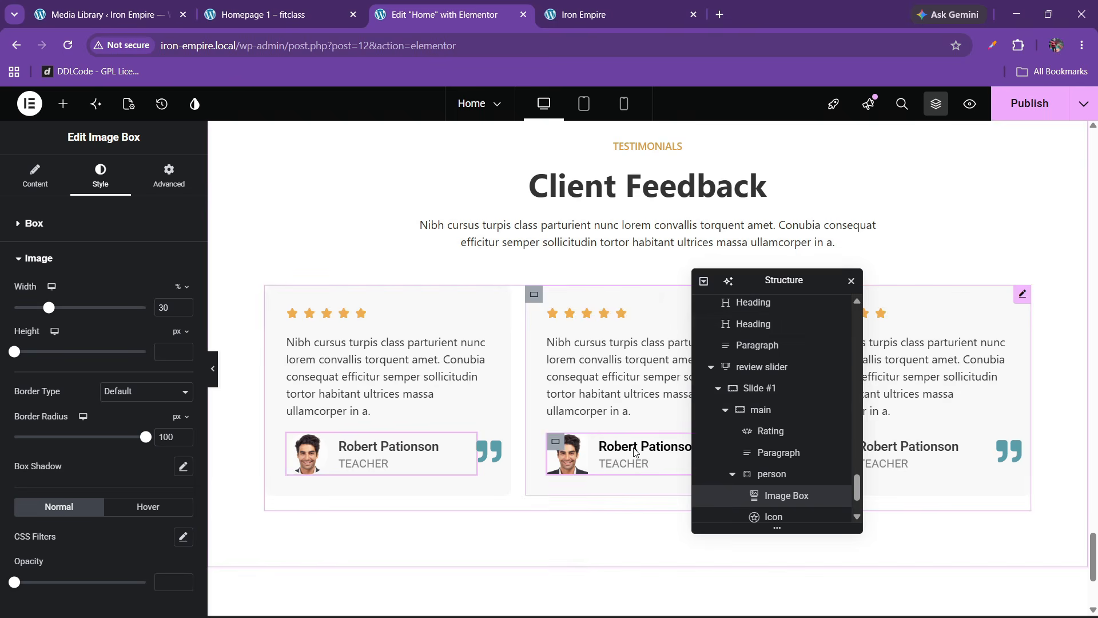
{"action": "left_click", "coordinate": [634, 446]}
{"action": "right_click", "coordinate": [634, 447]}
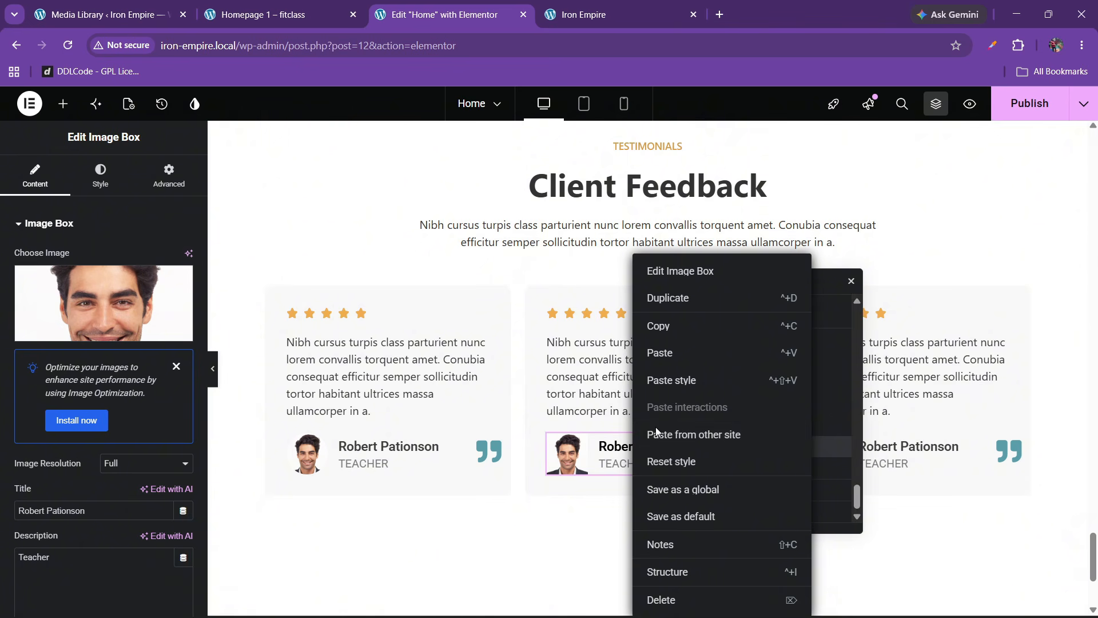
{"action": "left_click", "coordinate": [663, 381]}
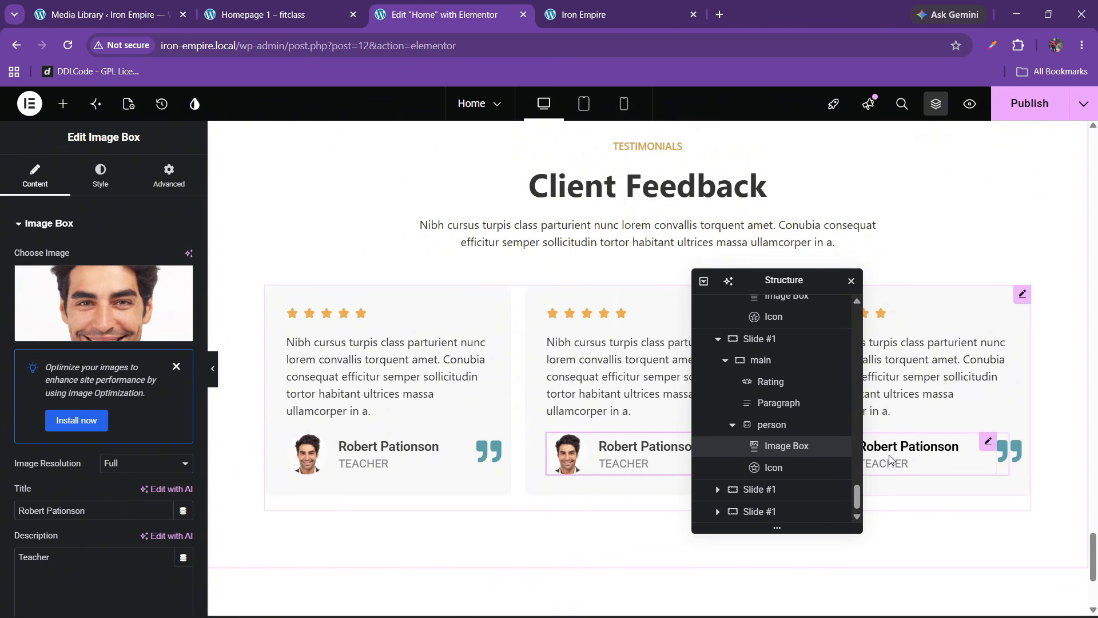
Step: Try to paste the copied image box style onto the third slide's image box, and publish the page
{"action": "right_click", "coordinate": [880, 424]}
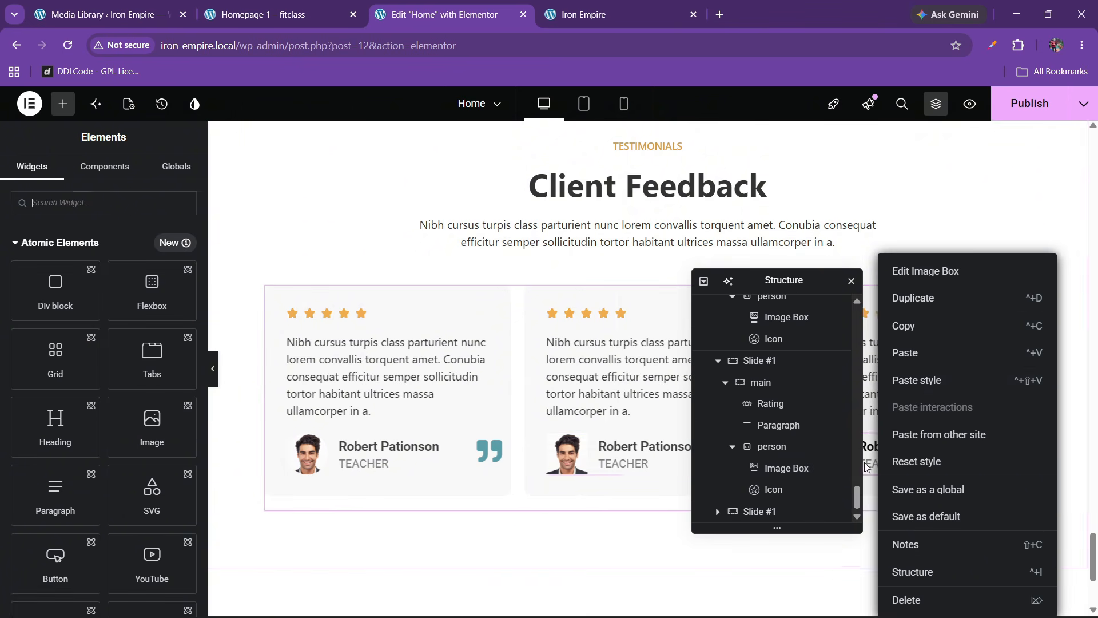
{"action": "left_click", "coordinate": [879, 425]}
{"action": "left_click", "coordinate": [1007, 111]}
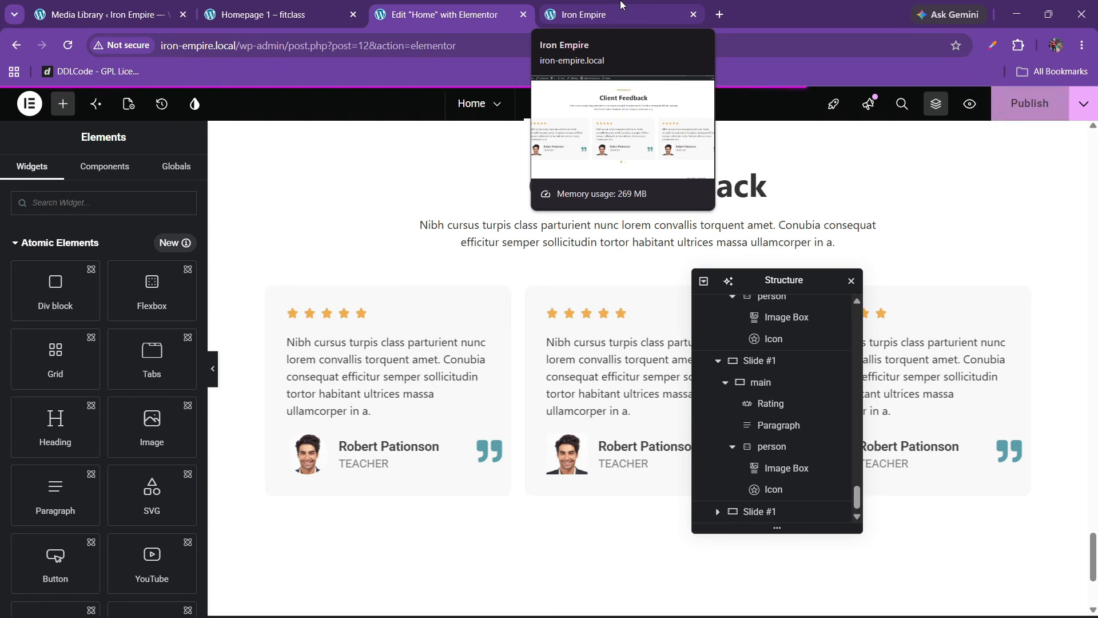
Step: Check the testimonial portraits on the live Iron Empire page
{"action": "left_click", "coordinate": [622, 7]}
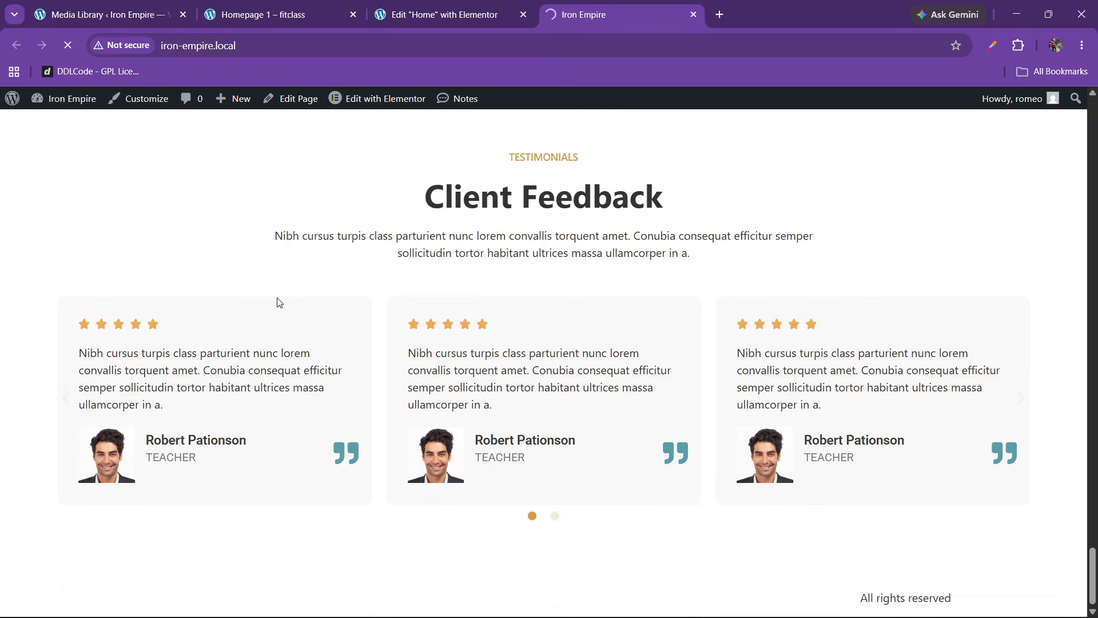
{"action": "left_click", "coordinate": [470, 5]}
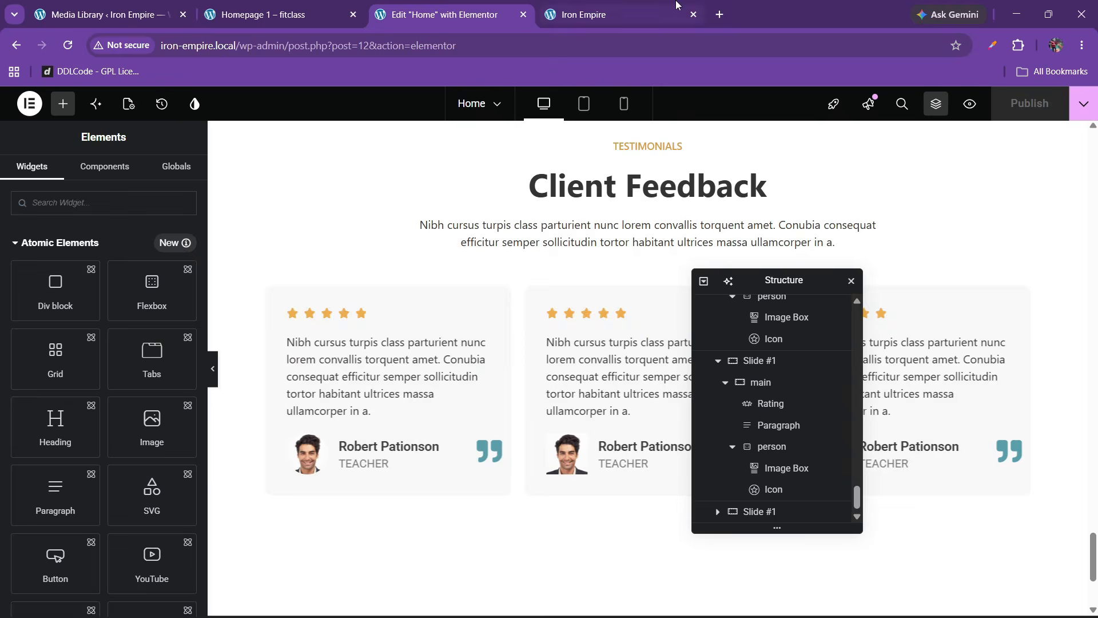
{"action": "left_click", "coordinate": [666, 8]}
Step: Reload the Fitclass reference page and examine the fitness banner and the trusted-brands logo section
{"action": "left_click", "coordinate": [280, 12]}
{"action": "left_click", "coordinate": [62, 46]}
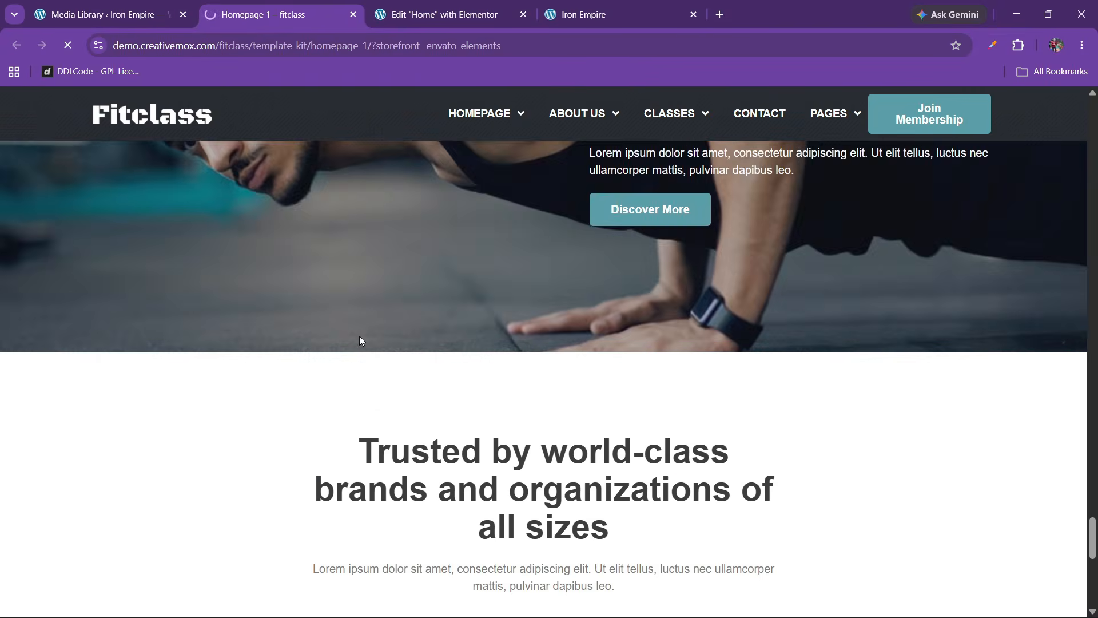
{"action": "scroll", "coordinate": [361, 342], "scroll_direction": "down", "scroll_amount": 12}
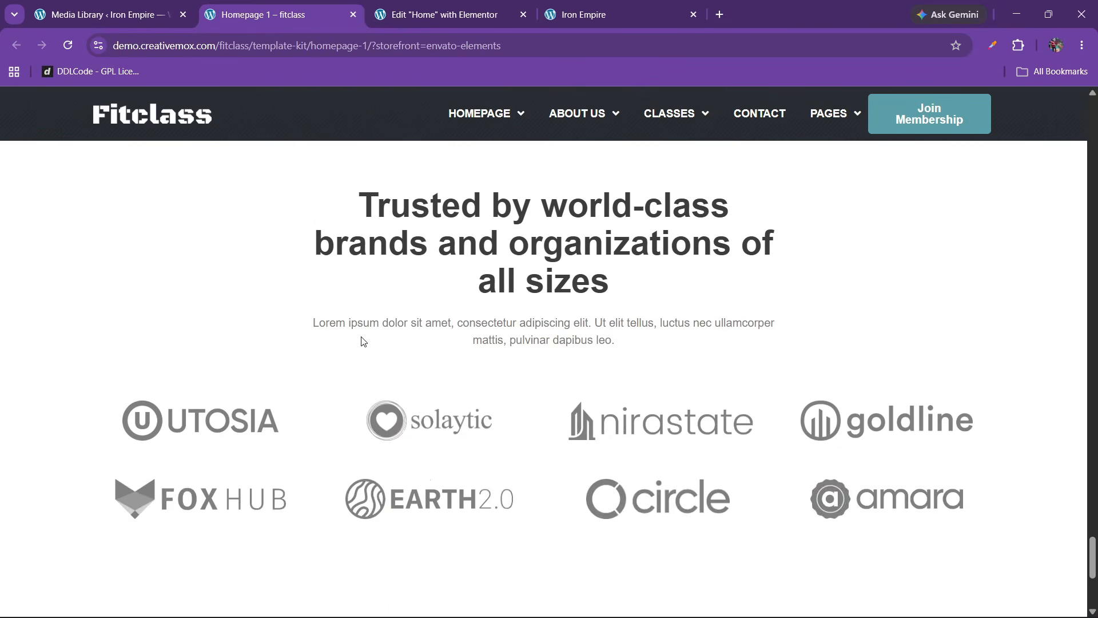
{"action": "scroll", "coordinate": [503, 427], "scroll_direction": "up", "scroll_amount": 15}
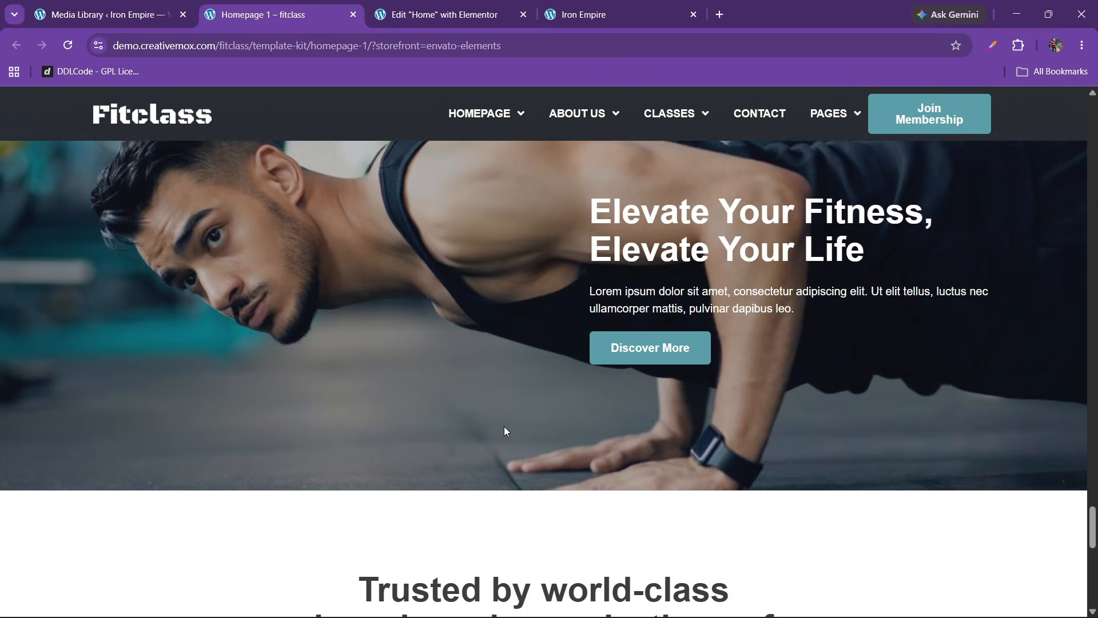
{"action": "scroll", "coordinate": [493, 422], "scroll_direction": "down", "scroll_amount": 3}
{"action": "scroll", "coordinate": [488, 424], "scroll_direction": "down", "scroll_amount": 2}
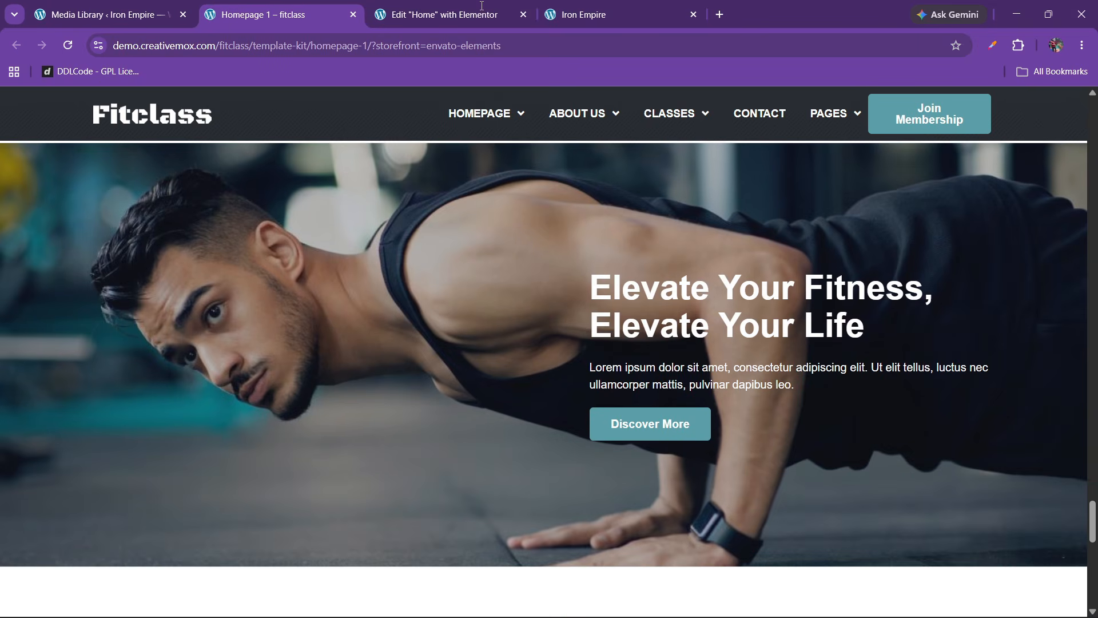
Step: Add a two-column flexbox section below the Client Feedback carousel on the Home page and name it cta
{"action": "left_click", "coordinate": [467, 5]}
{"action": "scroll", "coordinate": [524, 337], "scroll_direction": "down", "scroll_amount": 3}
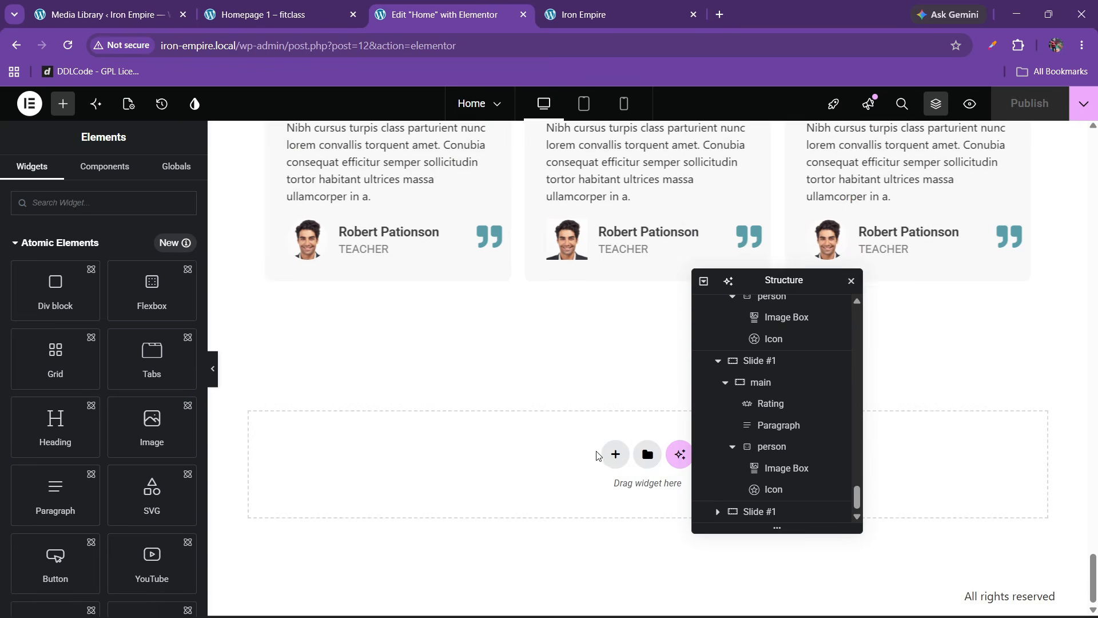
{"action": "left_click", "coordinate": [604, 456]}
{"action": "left_click", "coordinate": [596, 496]}
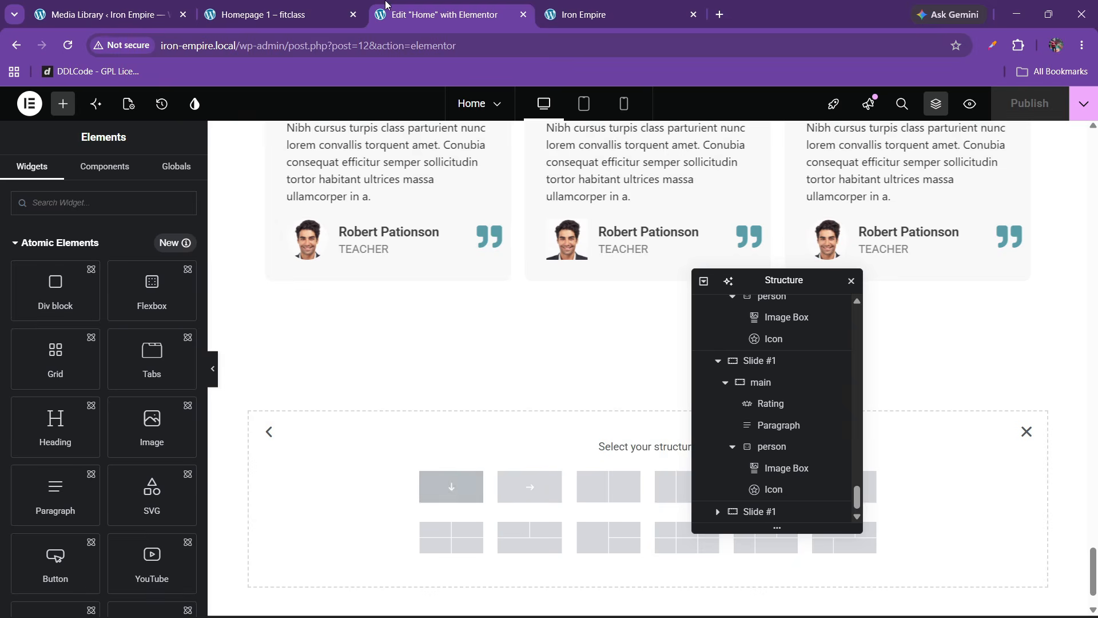
{"action": "left_click", "coordinate": [280, 14]}
{"action": "left_click", "coordinate": [469, 6]}
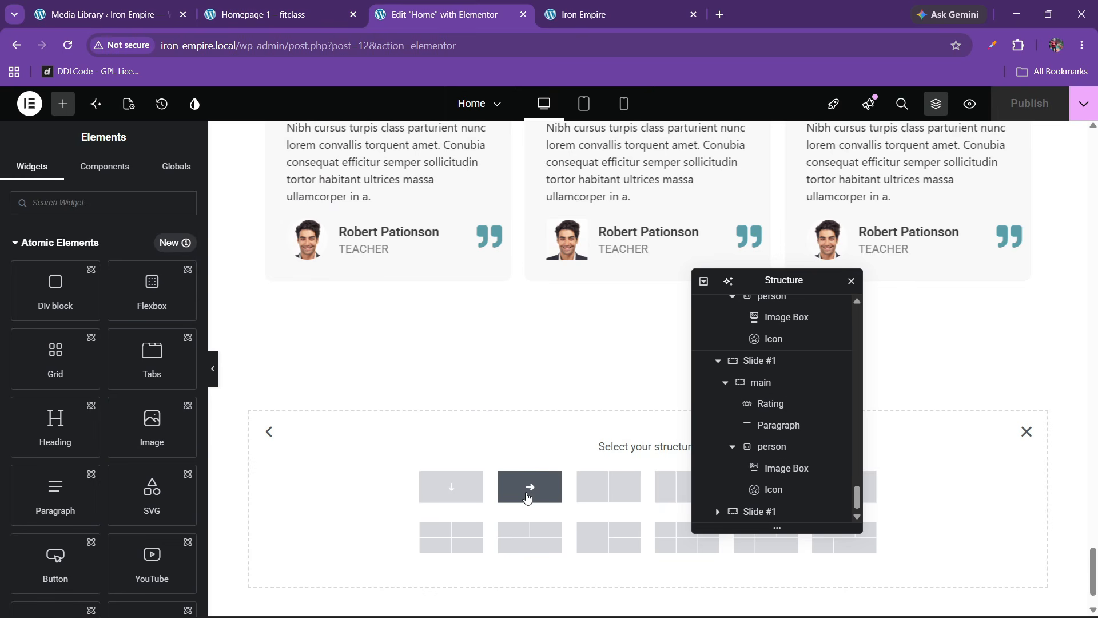
{"action": "left_click", "coordinate": [605, 488]}
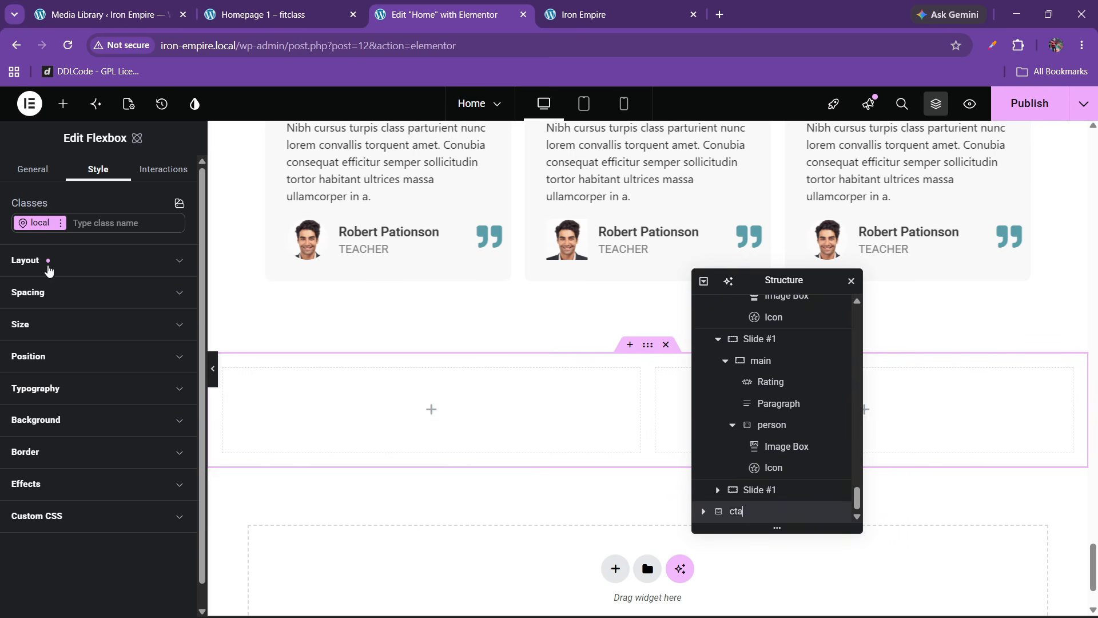
Step: Set the cta flexbox's justify content to space between and align its items to the center
{"action": "left_click", "coordinate": [49, 268]}
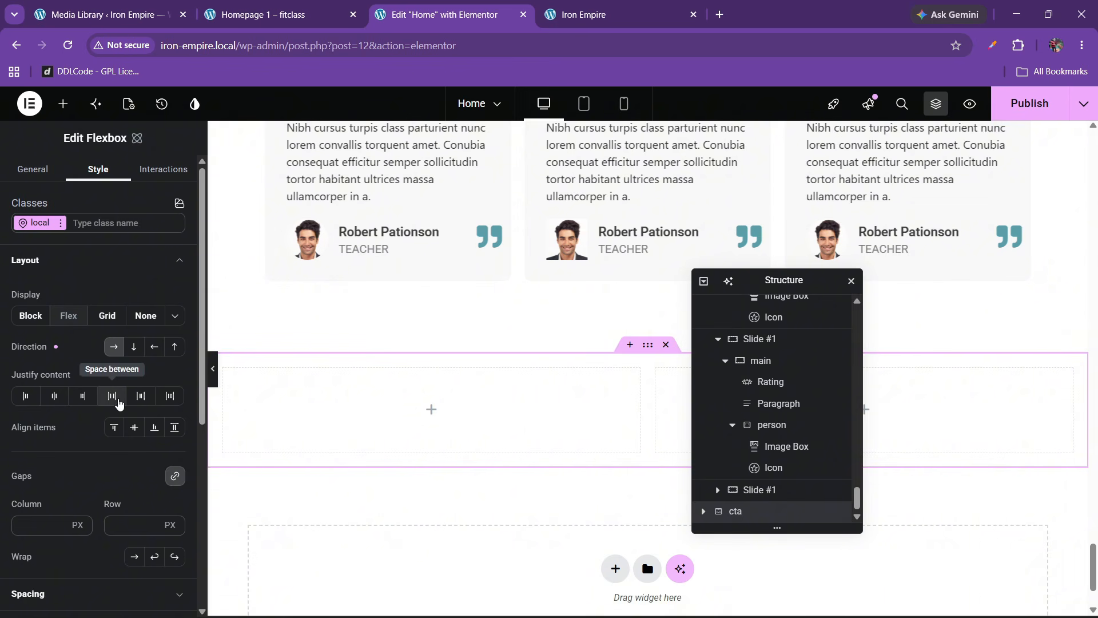
{"action": "left_click", "coordinate": [113, 395]}
{"action": "left_click", "coordinate": [134, 427]}
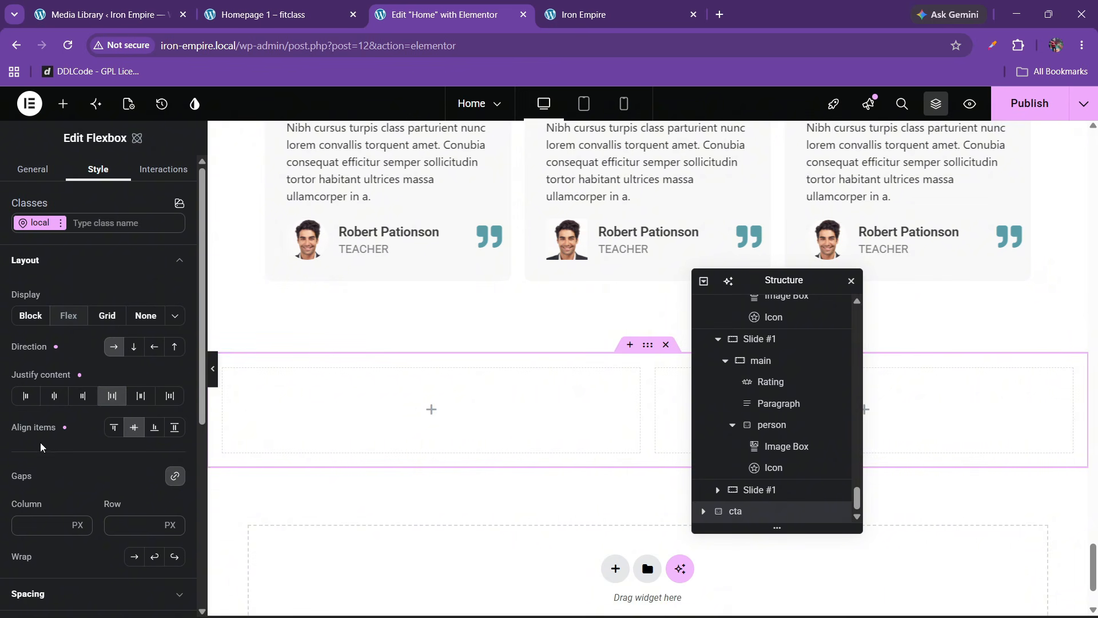
Step: Set the cta flexbox's padding to 80 px on all sides
{"action": "scroll", "coordinate": [40, 446], "scroll_direction": "down", "scroll_amount": 3}
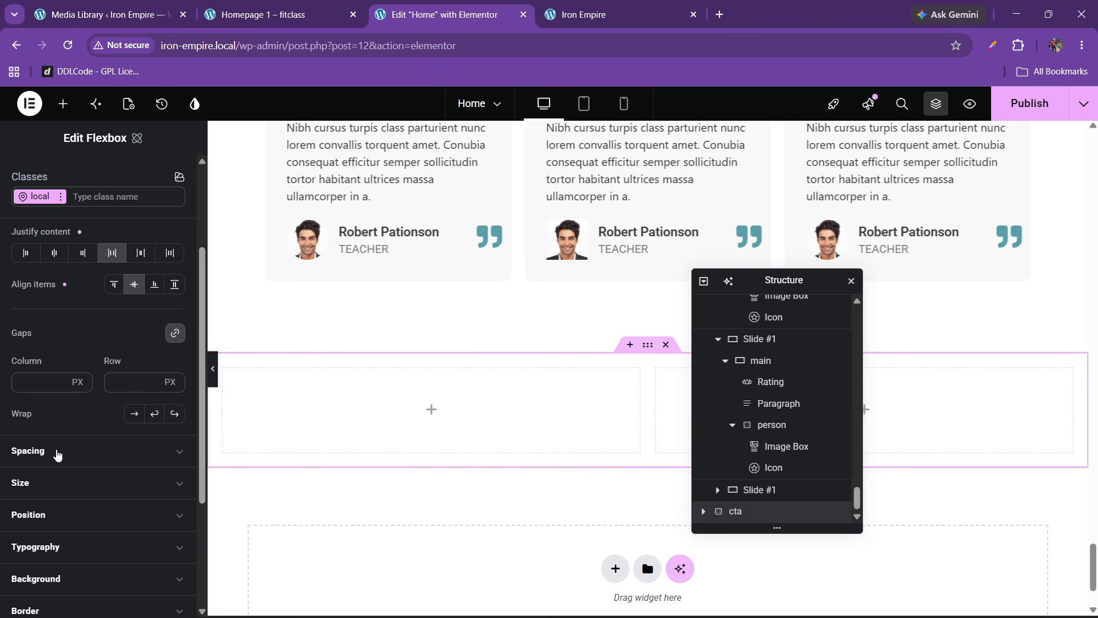
{"action": "left_click", "coordinate": [57, 454]}
{"action": "scroll", "coordinate": [57, 454], "scroll_direction": "down", "scroll_amount": 3}
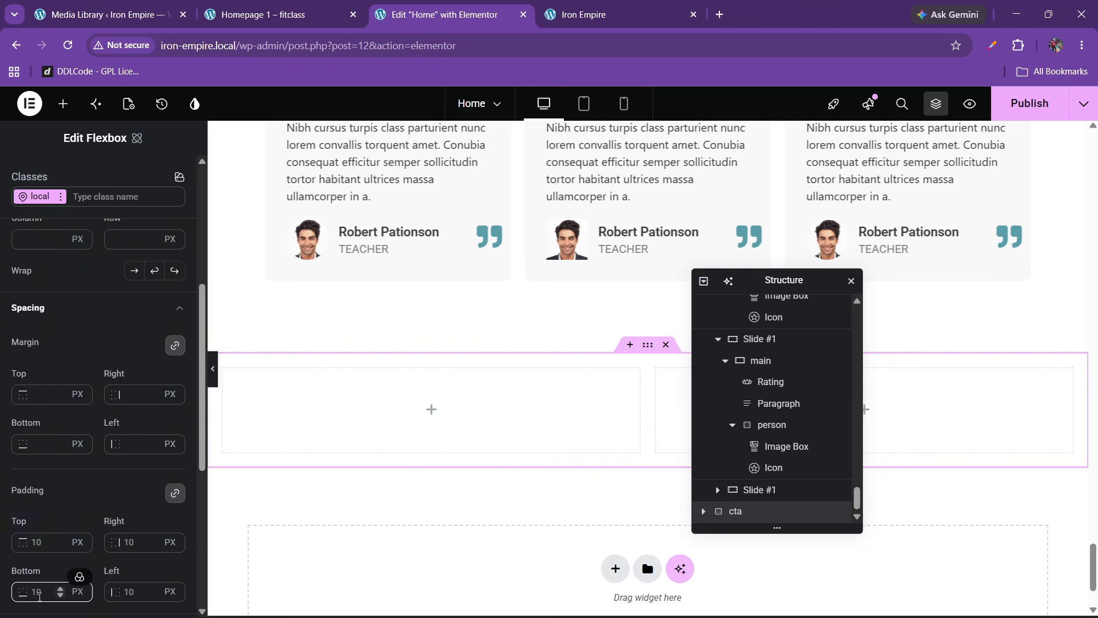
{"action": "double_click", "coordinate": [45, 541]}
{"action": "type", "text": "80"}
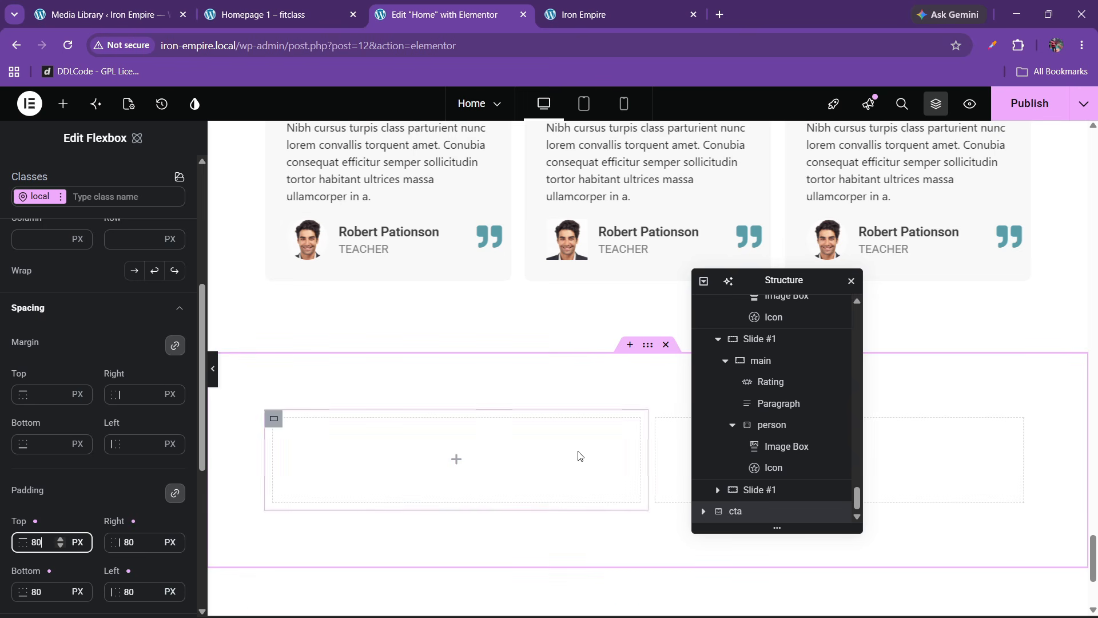
Step: Set the cta flexbox's width to 100%
{"action": "scroll", "coordinate": [44, 326], "scroll_direction": "up", "scroll_amount": 5}
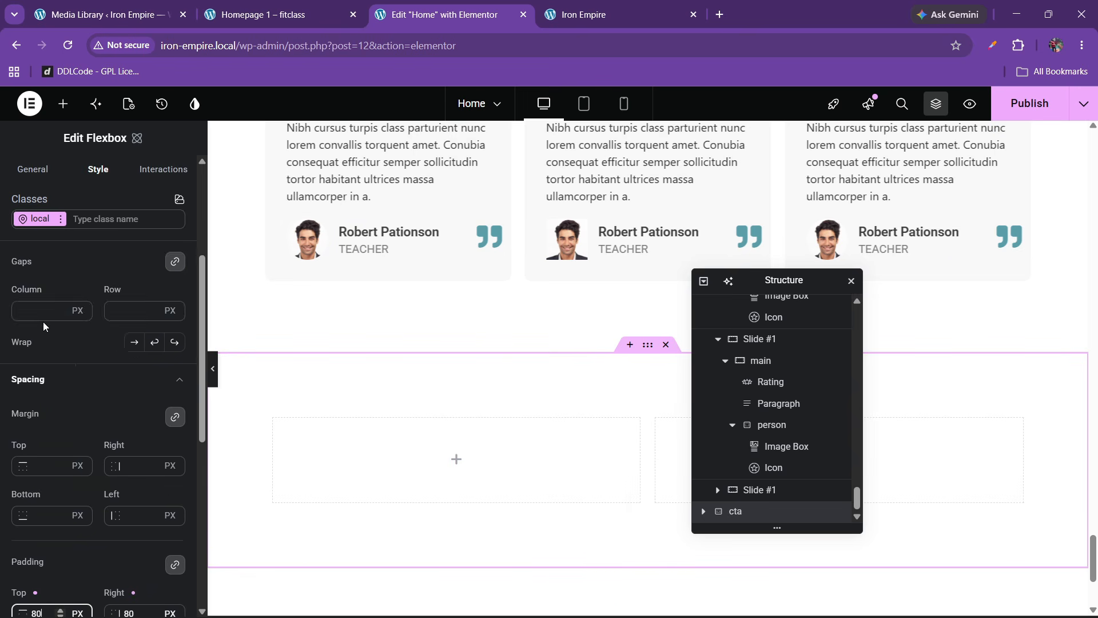
{"action": "left_click", "coordinate": [40, 273]}
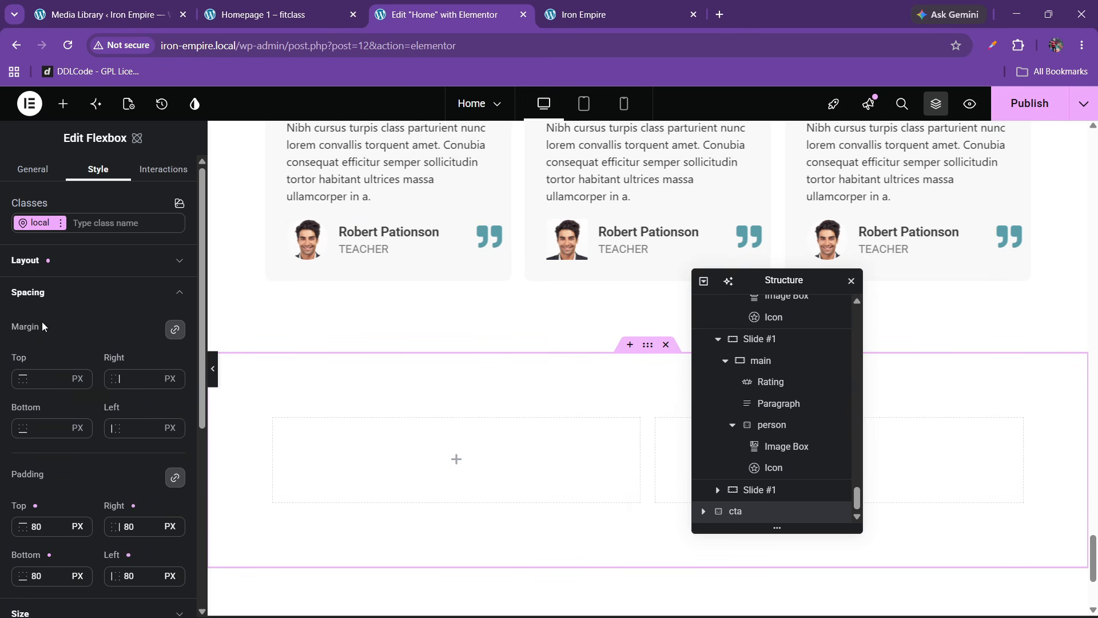
{"action": "left_click", "coordinate": [47, 293]}
{"action": "left_click", "coordinate": [45, 325]}
{"action": "left_click", "coordinate": [31, 385]}
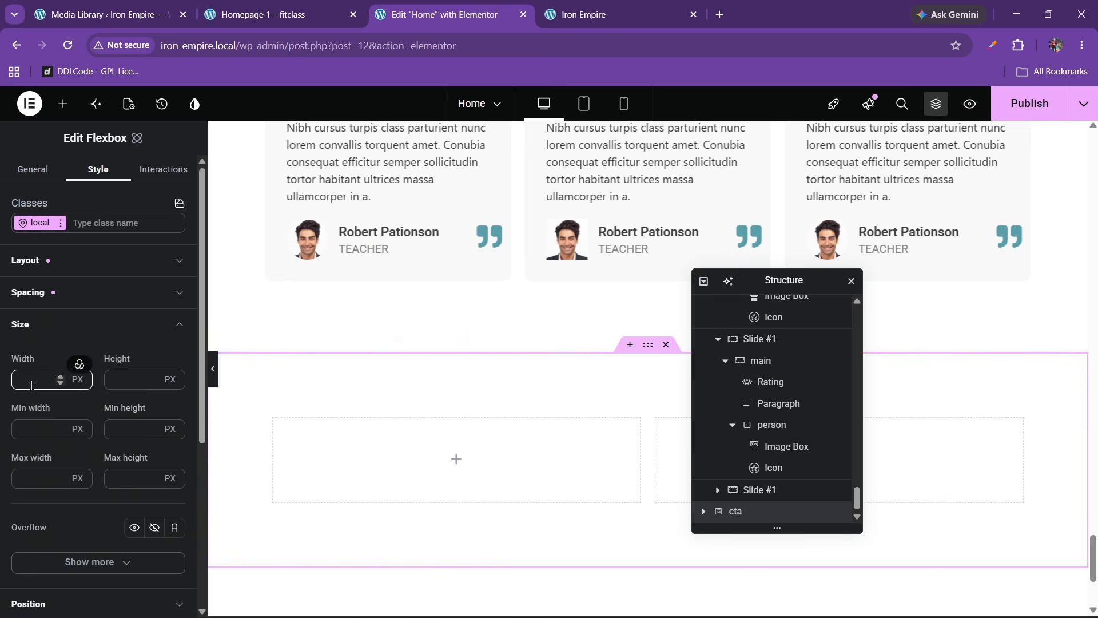
{"action": "left_click", "coordinate": [79, 380]}
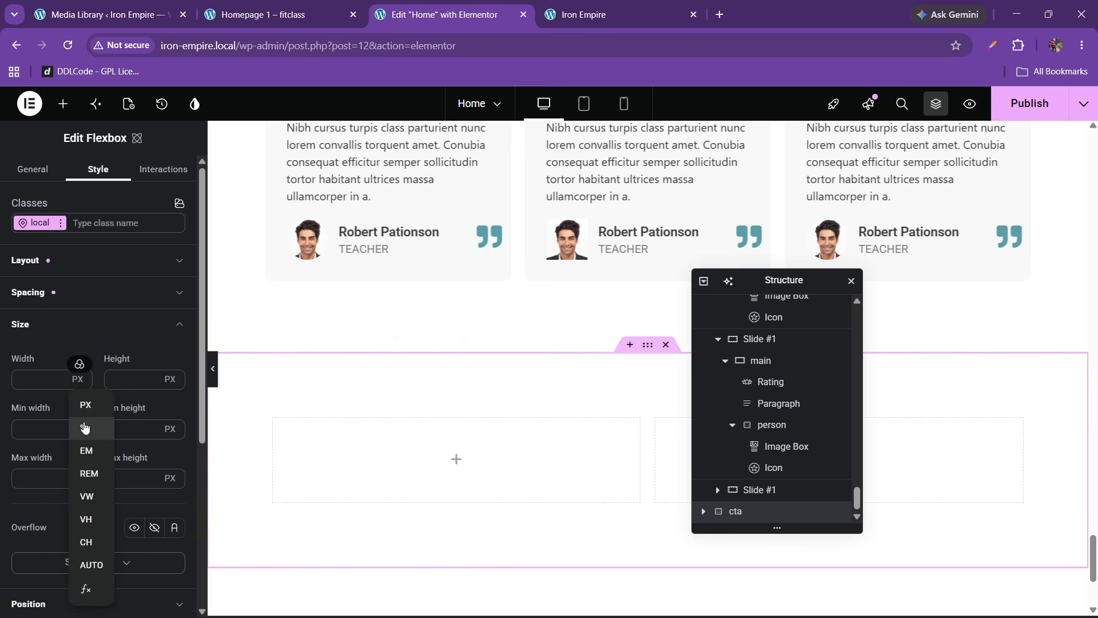
{"action": "left_click", "coordinate": [85, 428]}
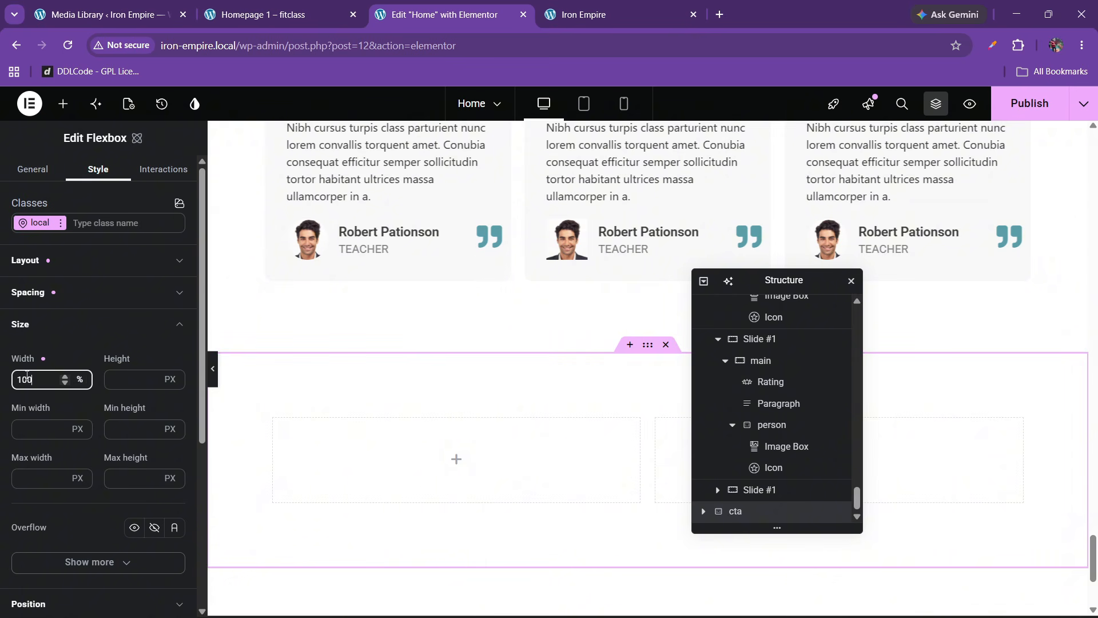
{"action": "scroll", "coordinate": [90, 400], "scroll_direction": "down", "scroll_amount": 3}
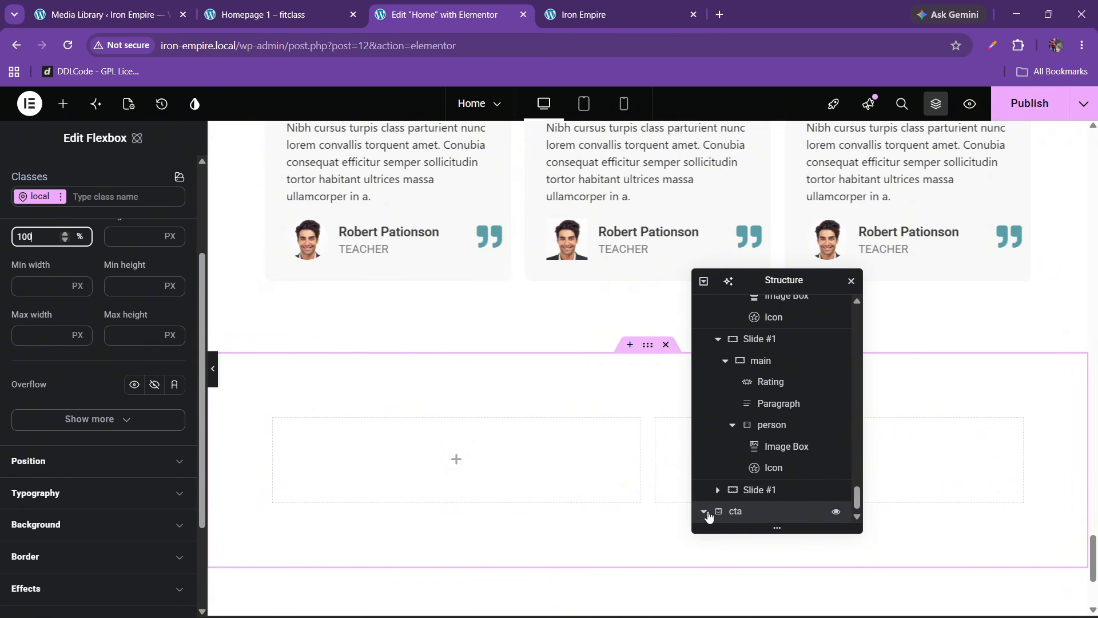
Step: Rename the two flexboxes inside cta as 1 and 2
{"action": "left_click", "coordinate": [704, 511]}
{"action": "left_click", "coordinate": [752, 497]}
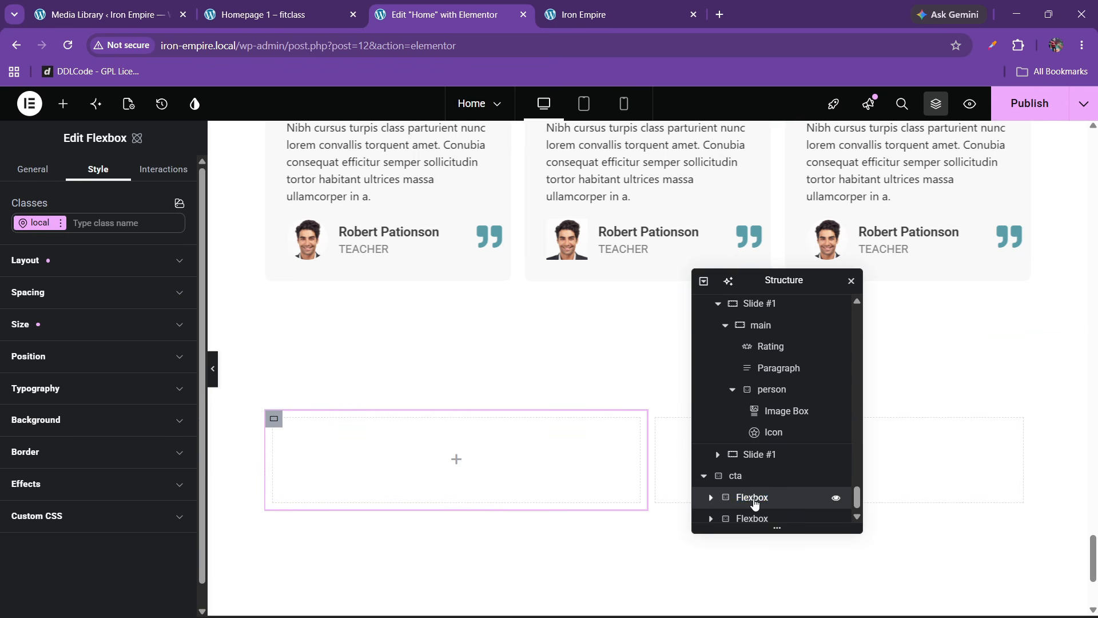
{"action": "type", "text": "1"}
{"action": "key", "text": "Return"}
{"action": "double_click", "coordinate": [752, 518]}
{"action": "type", "text": "2"}
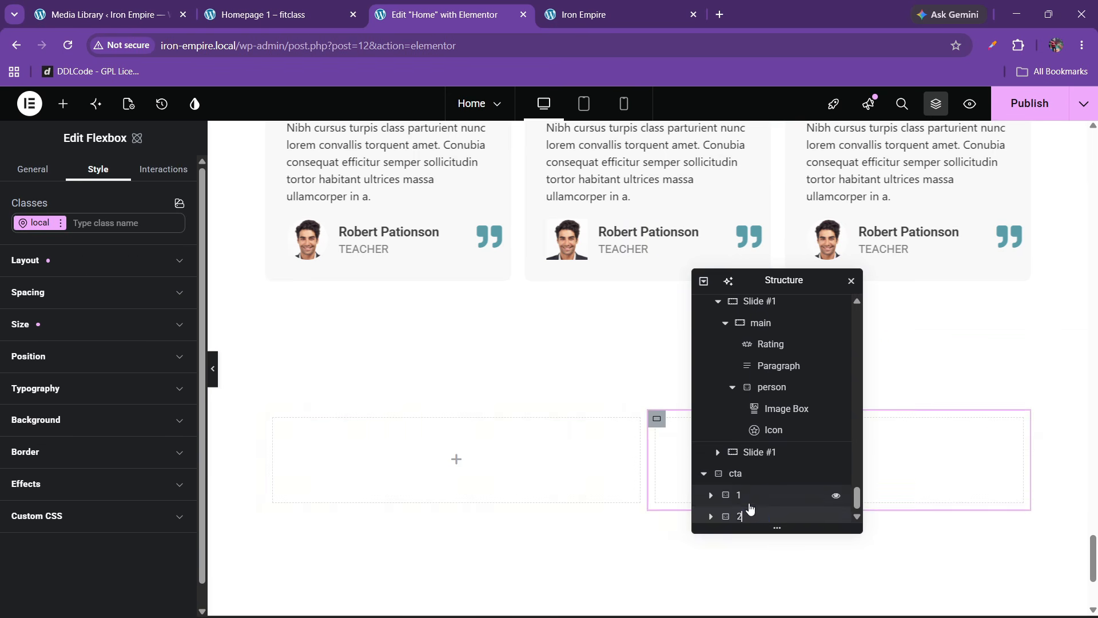
{"action": "key", "text": "Return"}
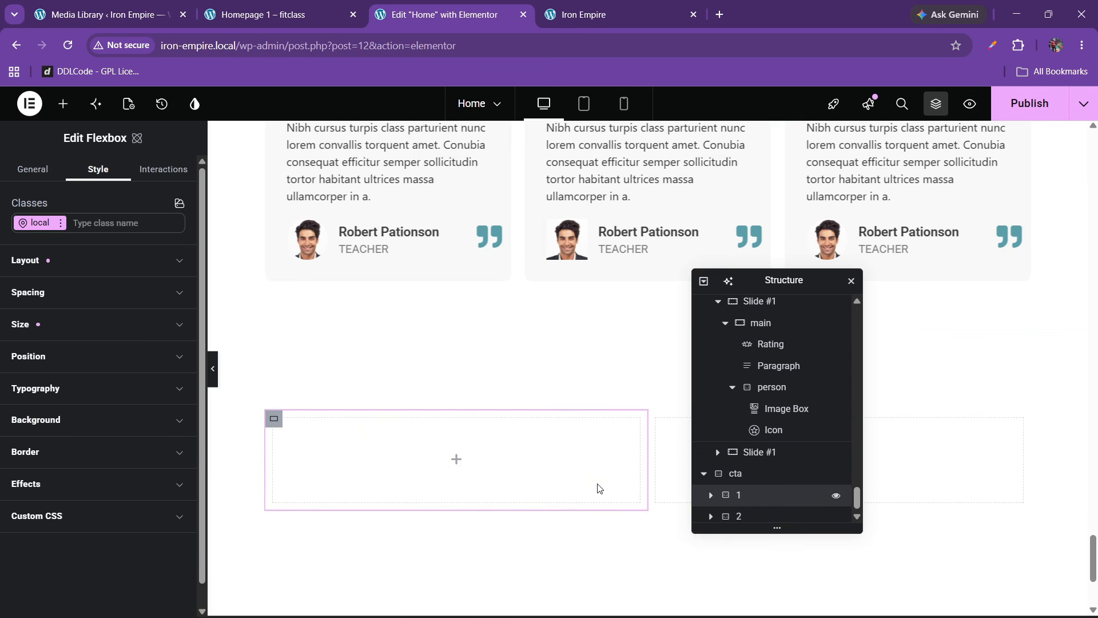
Step: Set the padding of both inner flexboxes, 1 and 2, to 0 px on all sides
{"action": "left_click", "coordinate": [54, 312]}
{"action": "left_click", "coordinate": [38, 456]}
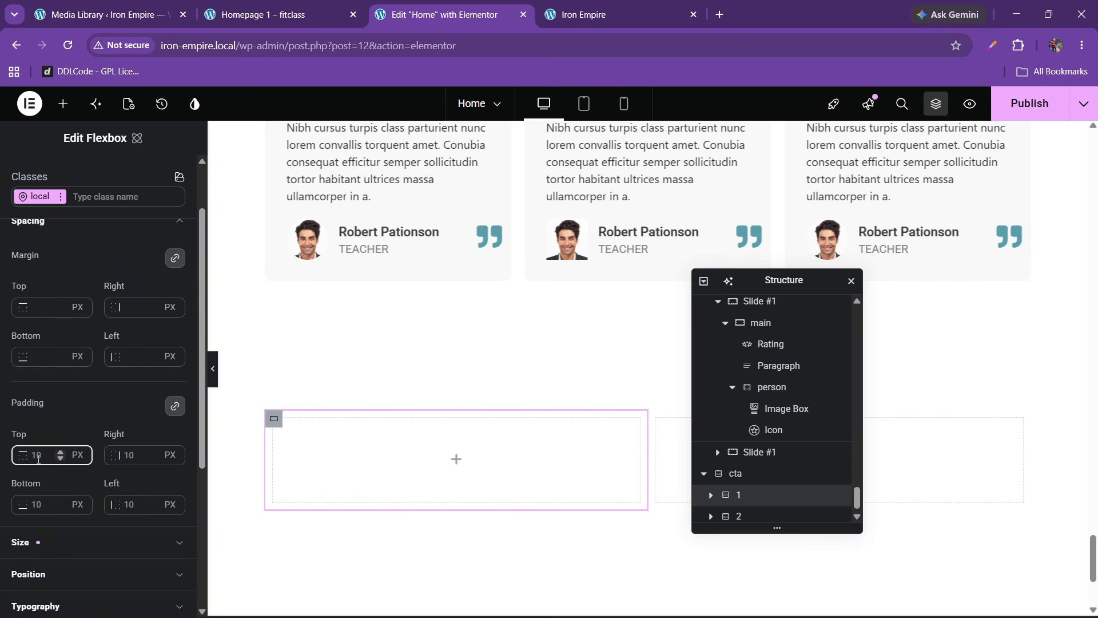
{"action": "left_click", "coordinate": [749, 515]}
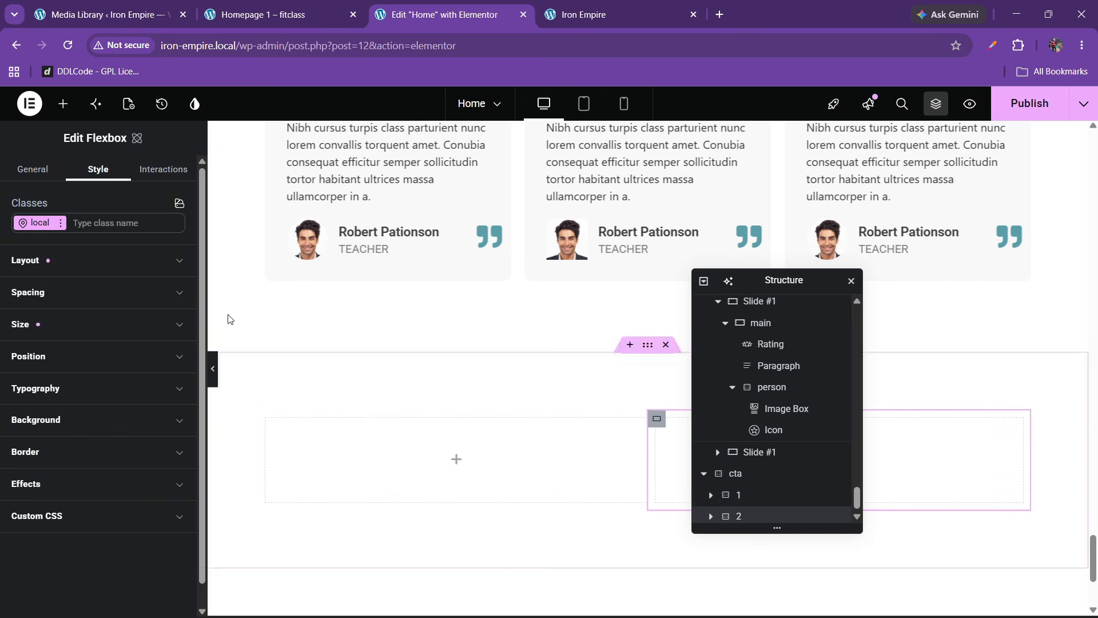
{"action": "left_click", "coordinate": [54, 303]}
{"action": "left_click", "coordinate": [32, 527]}
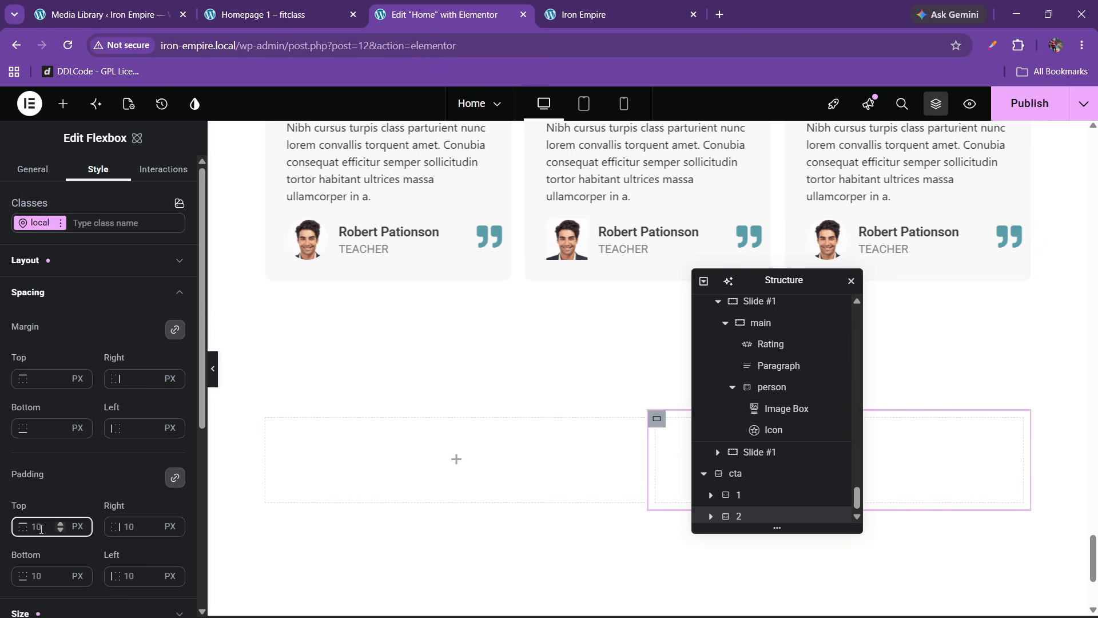
{"action": "type", "text": "0"}
Step: Compare with the Fitclass banner and add an image overlay to the cta section's background
{"action": "left_click", "coordinate": [268, 15]}
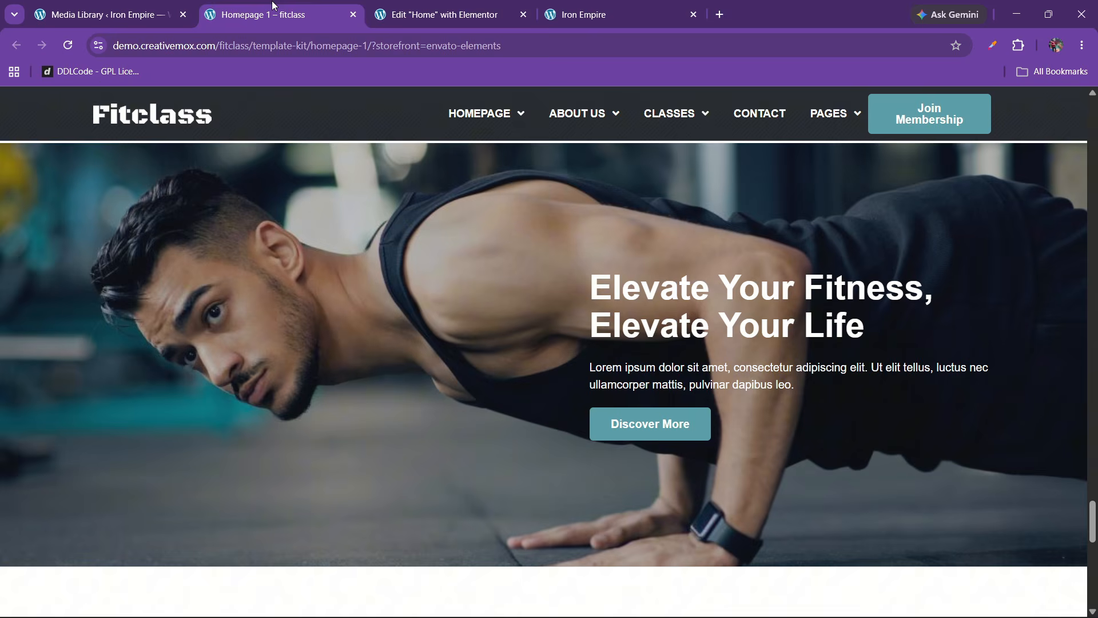
{"action": "left_click", "coordinate": [490, 13]}
{"action": "left_click", "coordinate": [648, 346]}
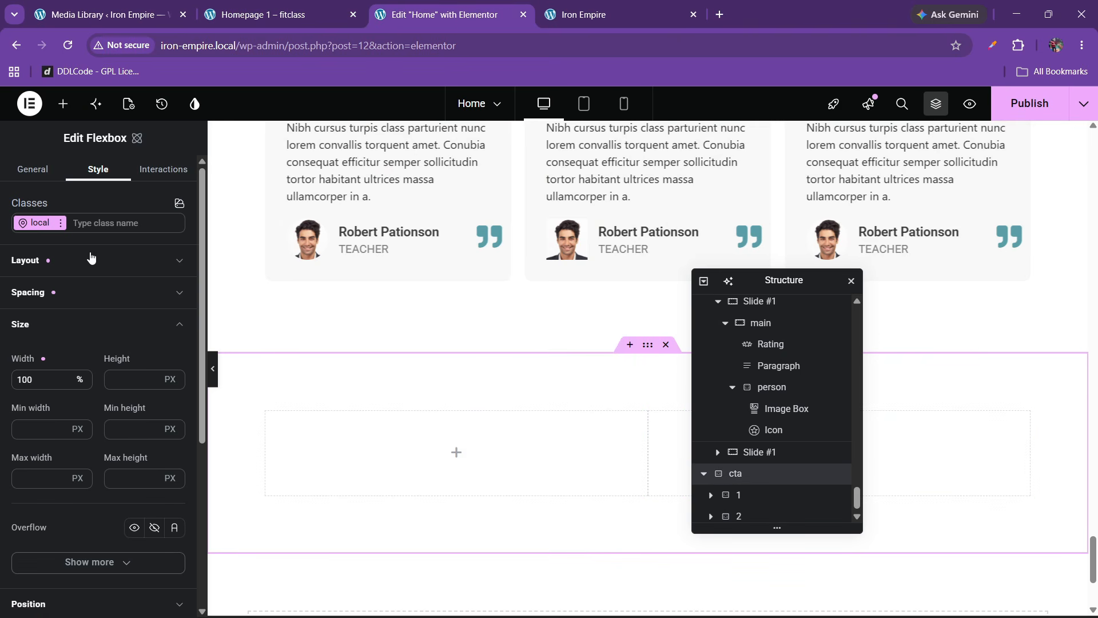
{"action": "scroll", "coordinate": [67, 272], "scroll_direction": "down", "scroll_amount": 5}
{"action": "left_click", "coordinate": [61, 396]}
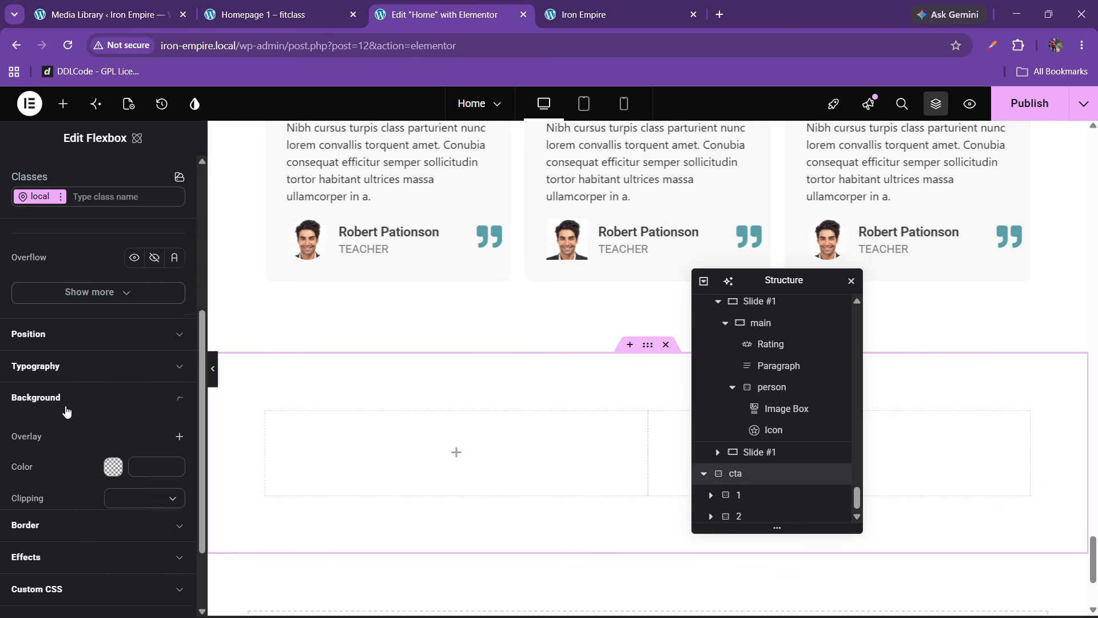
{"action": "scroll", "coordinate": [104, 406], "scroll_direction": "down", "scroll_amount": 2}
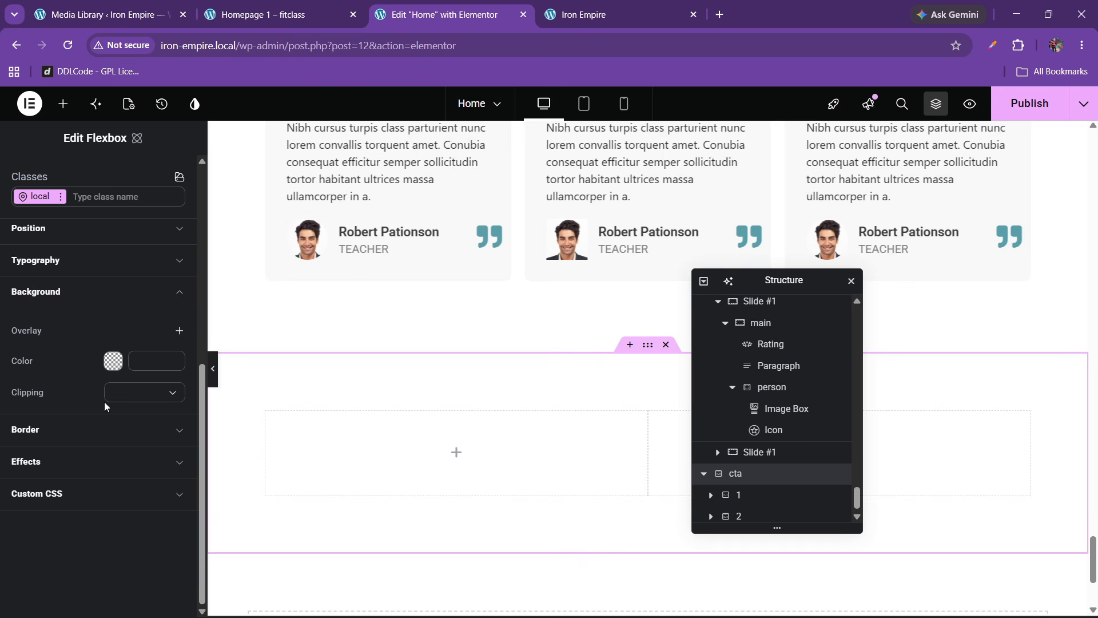
{"action": "left_click", "coordinate": [180, 331]}
{"action": "mouse_move", "coordinate": [84, 404]}
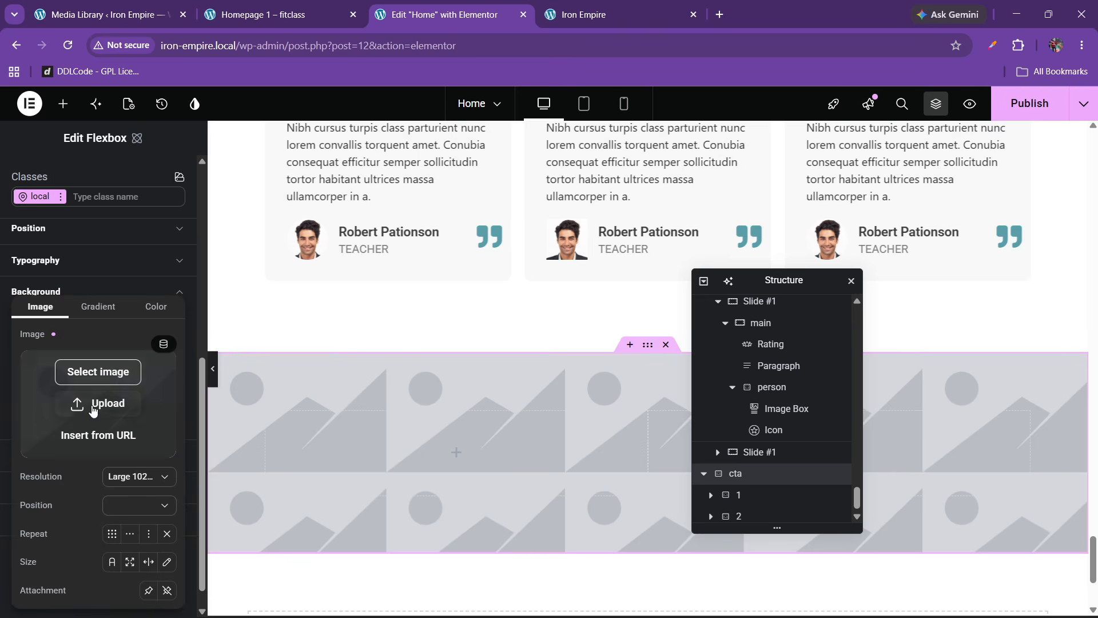
Step: Use the cta2 picture from the media library as the cta section's background overlay image
{"action": "left_click", "coordinate": [109, 372]}
{"action": "scroll", "coordinate": [575, 437], "scroll_direction": "down", "scroll_amount": 4}
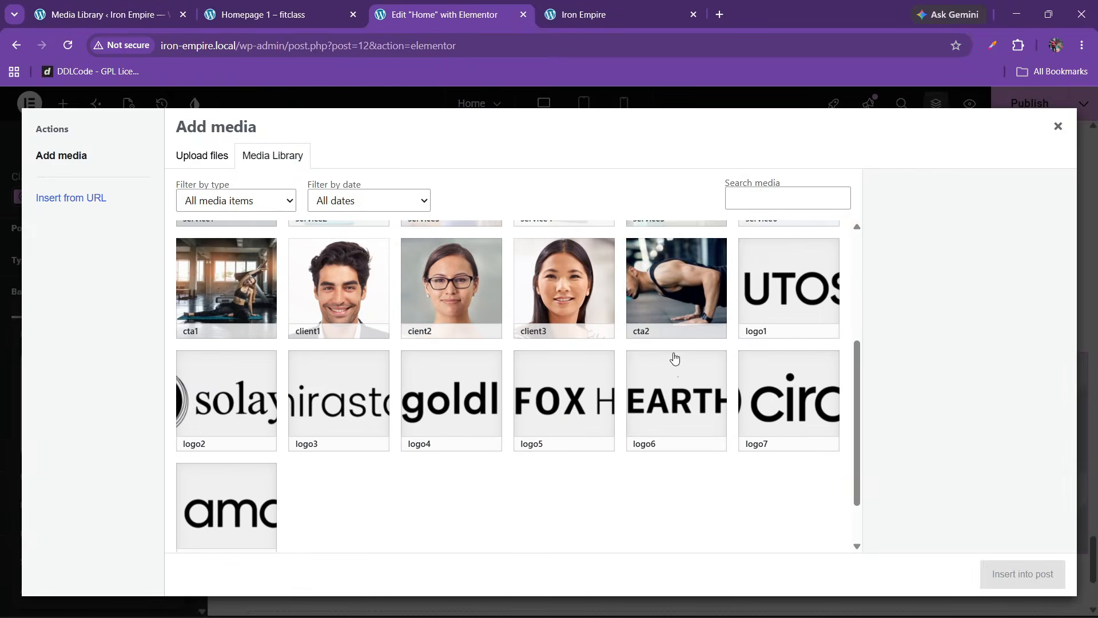
{"action": "left_click", "coordinate": [677, 308]}
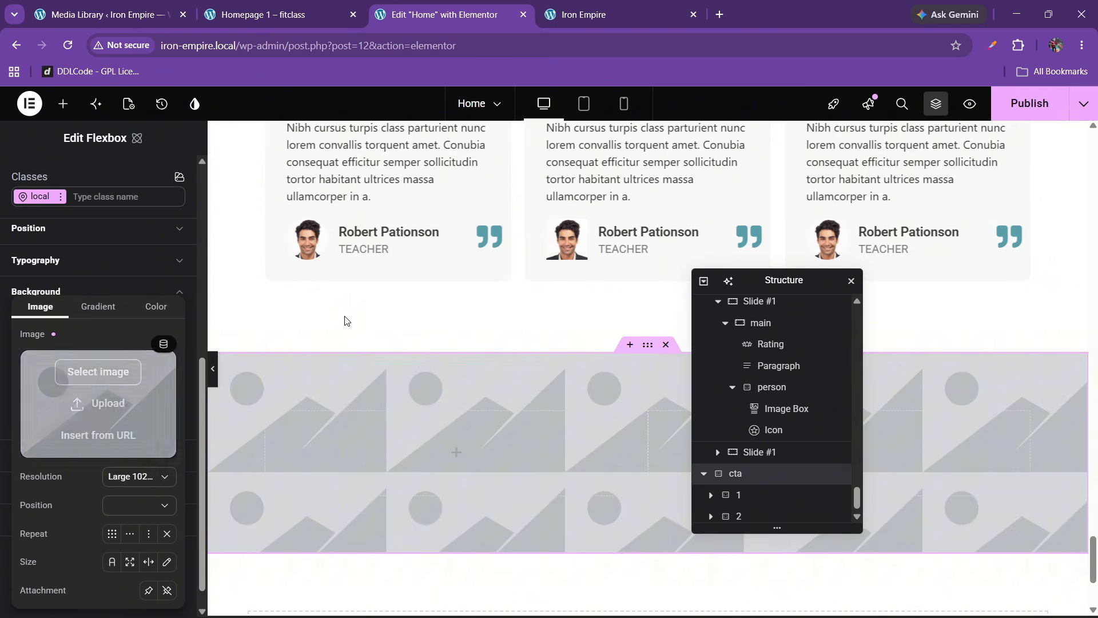
{"action": "left_click", "coordinate": [1022, 574]}
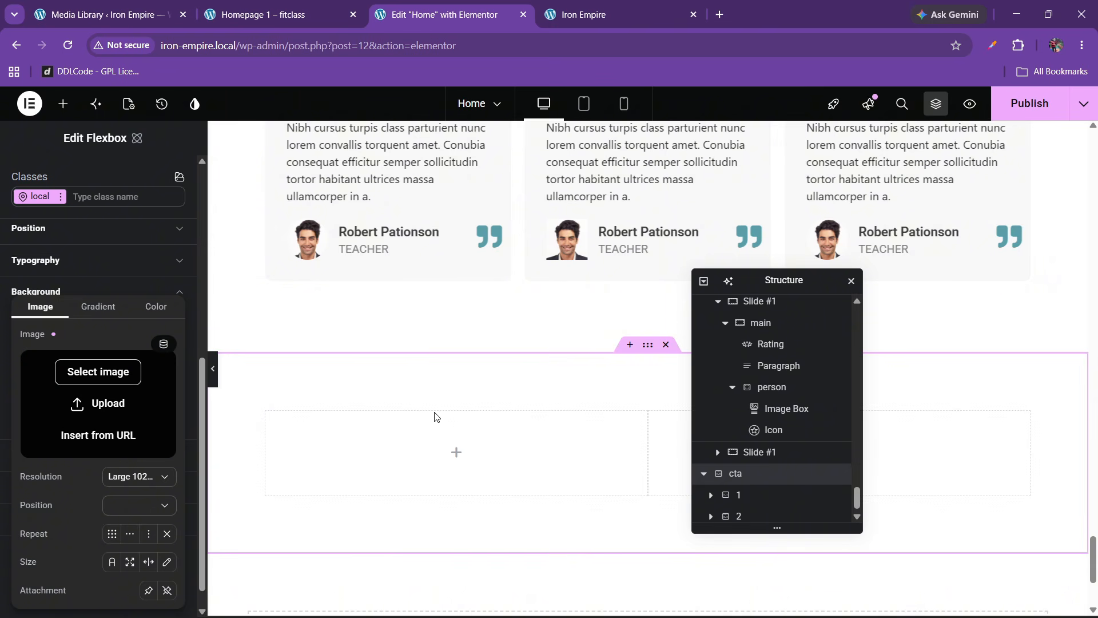
{"action": "left_click", "coordinate": [108, 403]}
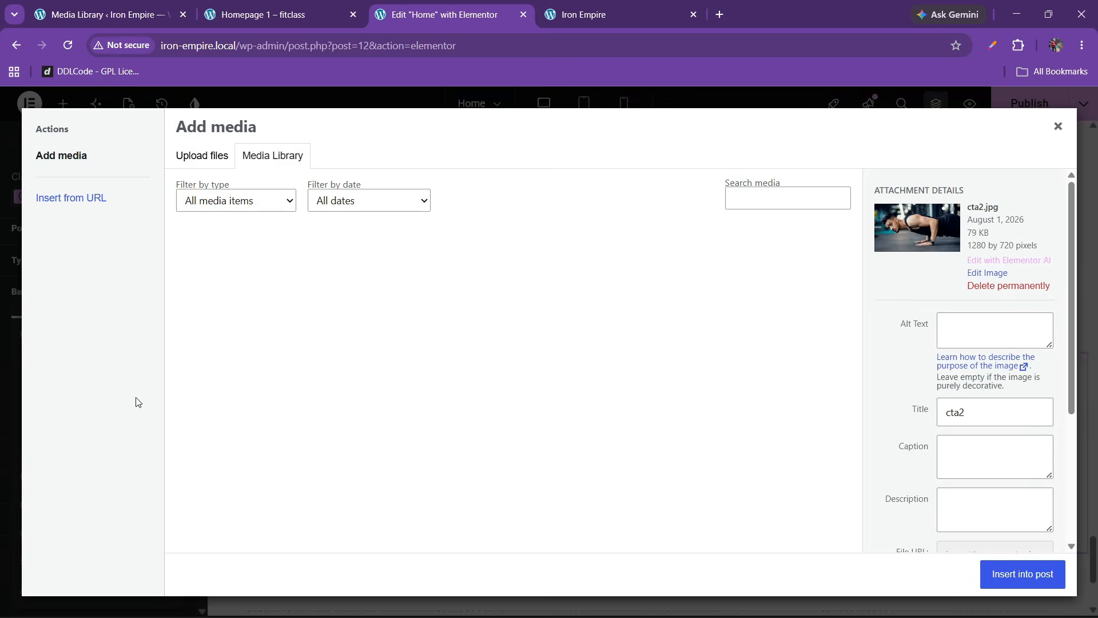
{"action": "left_click", "coordinate": [1017, 576]}
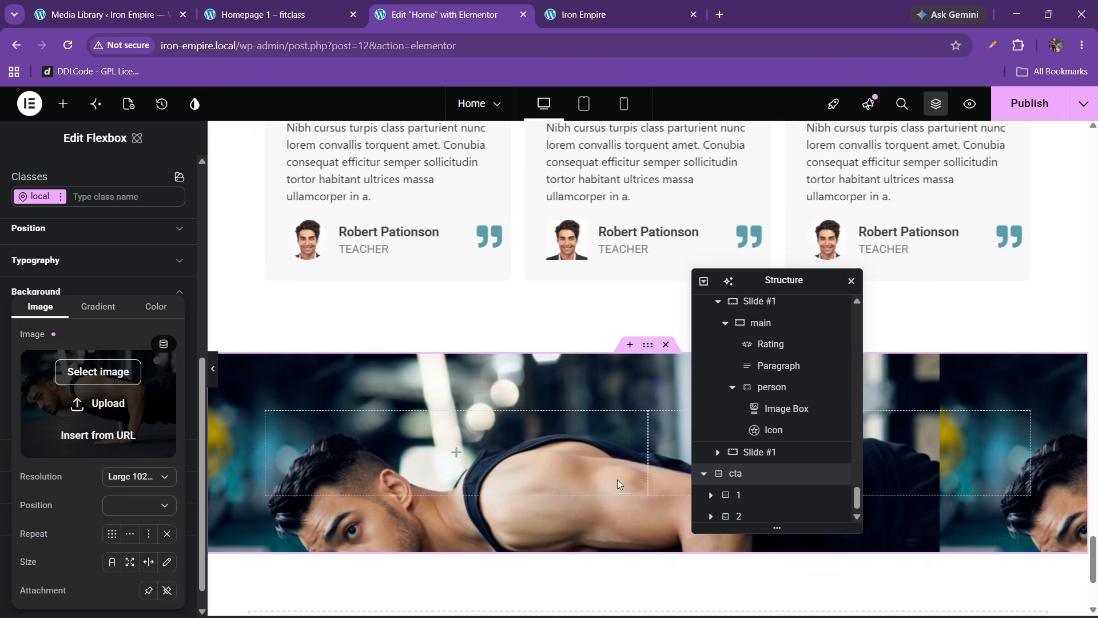
Step: Set the cta background image to Full resolution, Center center position and cover size
{"action": "left_click", "coordinate": [125, 479]}
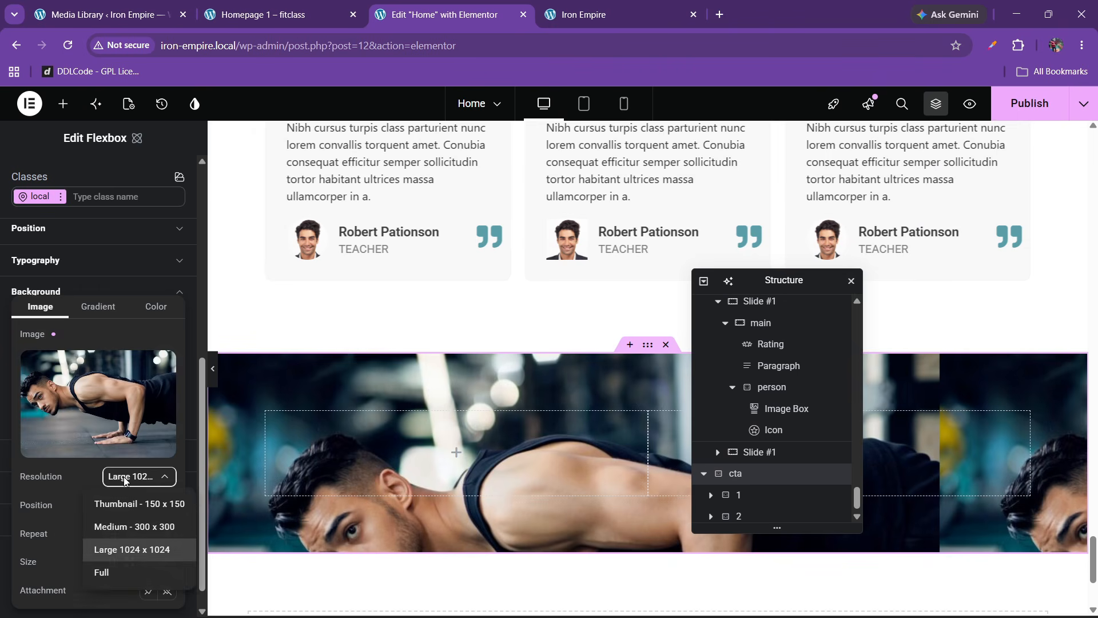
{"action": "left_click", "coordinate": [121, 569]}
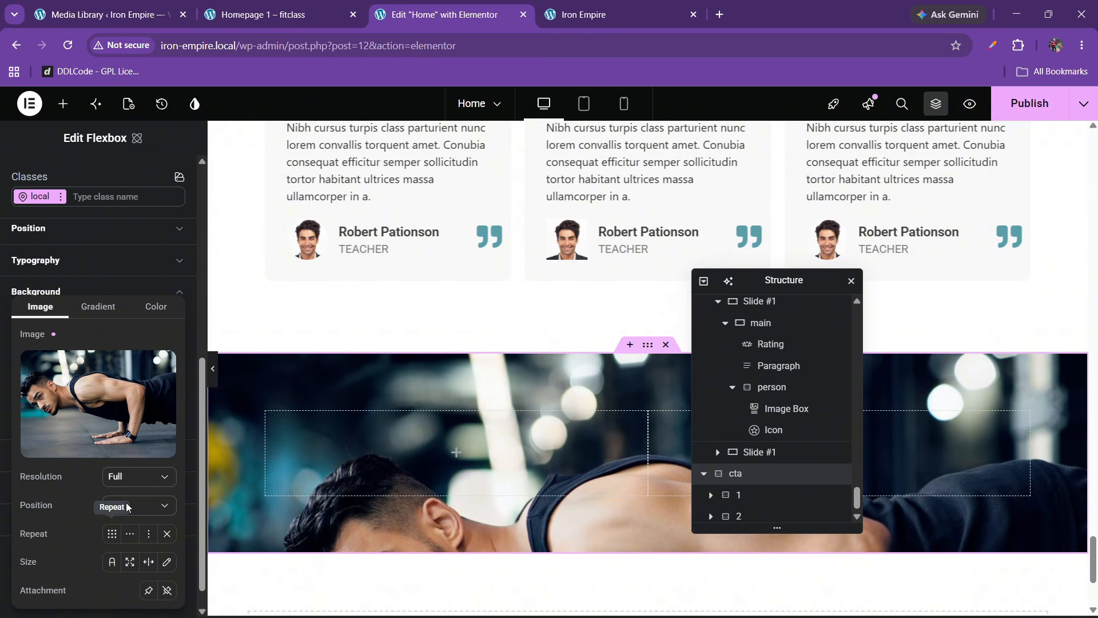
{"action": "left_click", "coordinate": [132, 380]}
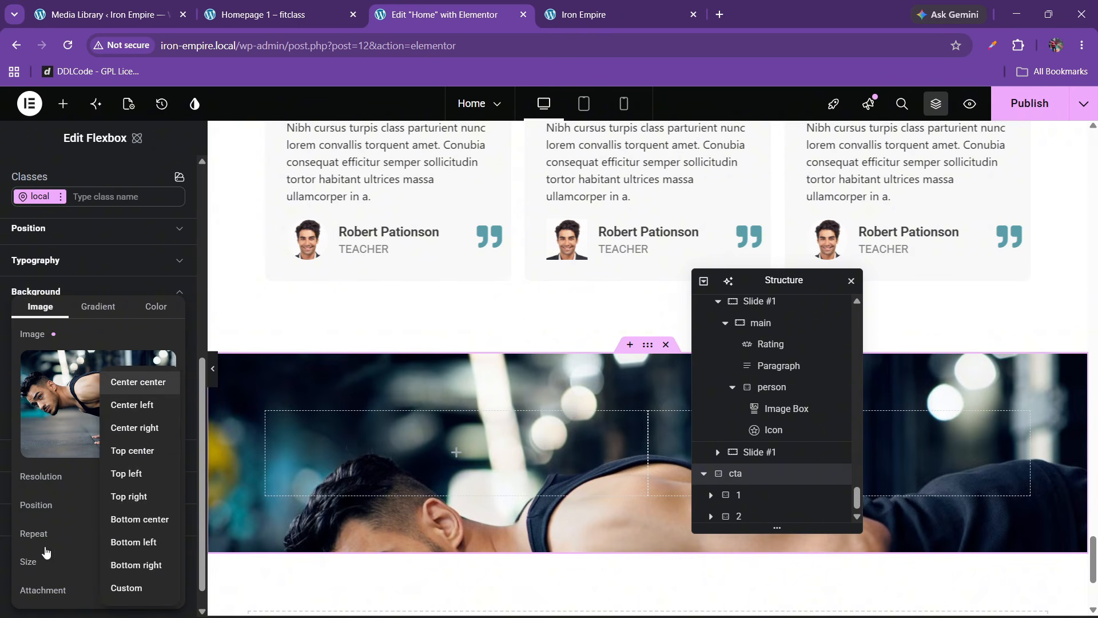
{"action": "left_click", "coordinate": [129, 562]}
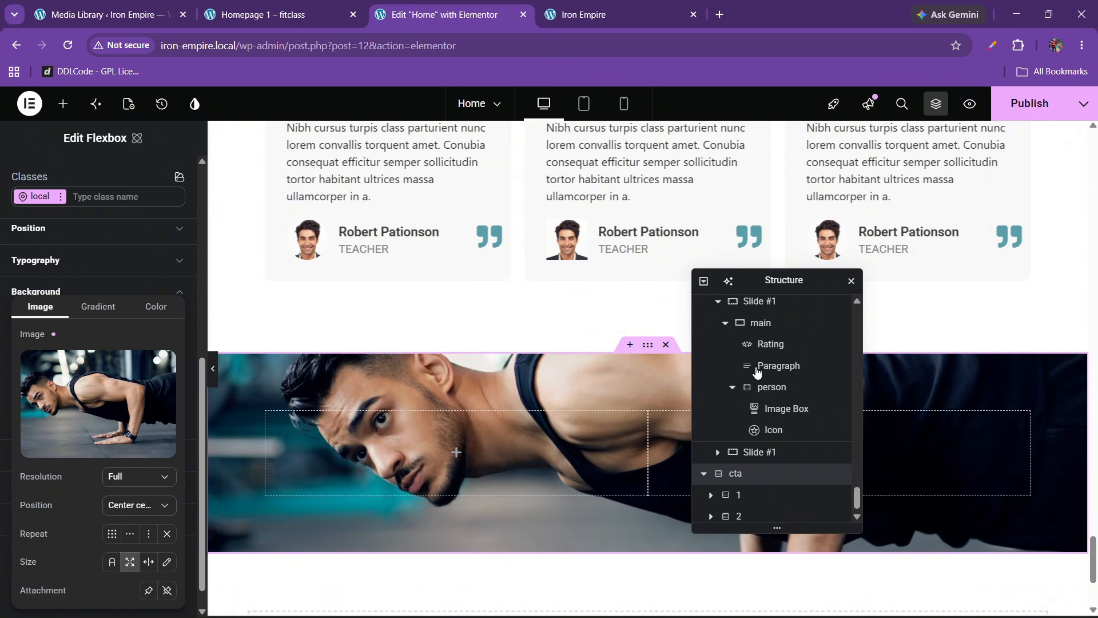
Step: Set the cta section's height to 500 px, comparing it with the Fitclass reference banner
{"action": "left_click", "coordinate": [339, 7]}
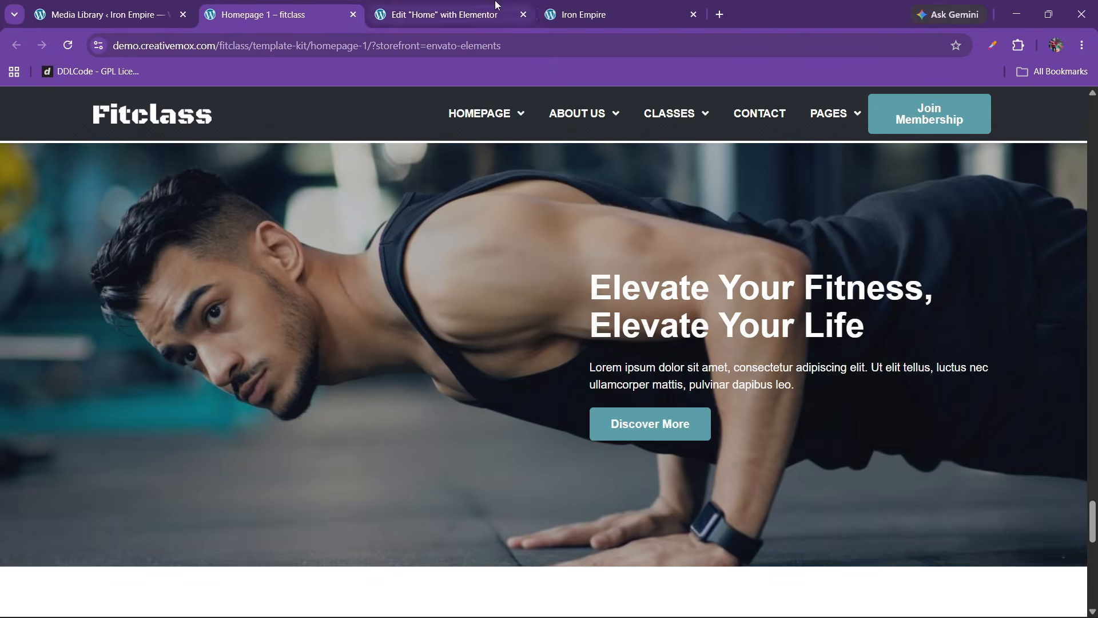
{"action": "left_click", "coordinate": [441, 12]}
{"action": "left_click", "coordinate": [133, 281]}
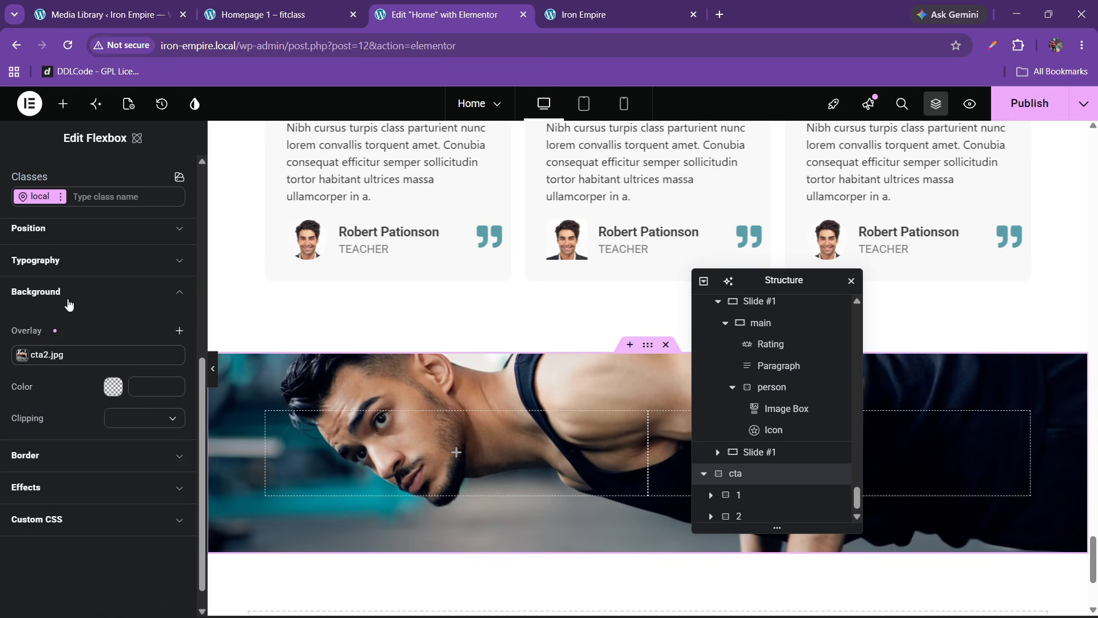
{"action": "scroll", "coordinate": [68, 301], "scroll_direction": "up", "scroll_amount": 1}
{"action": "left_click", "coordinate": [57, 354]}
{"action": "scroll", "coordinate": [56, 353], "scroll_direction": "up", "scroll_amount": 4}
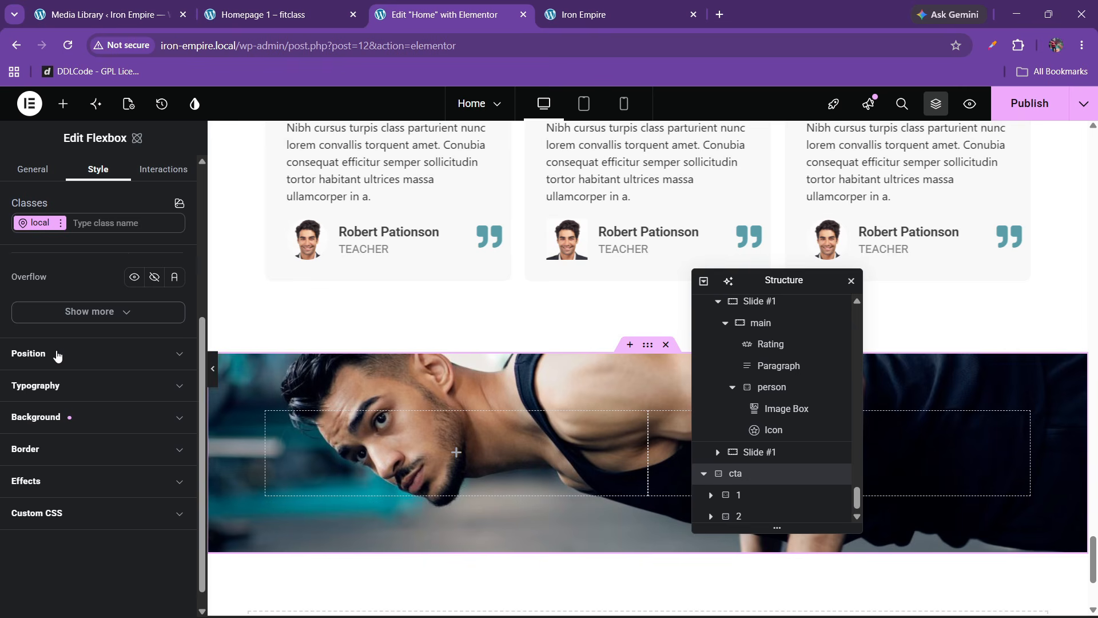
{"action": "left_click", "coordinate": [117, 321]}
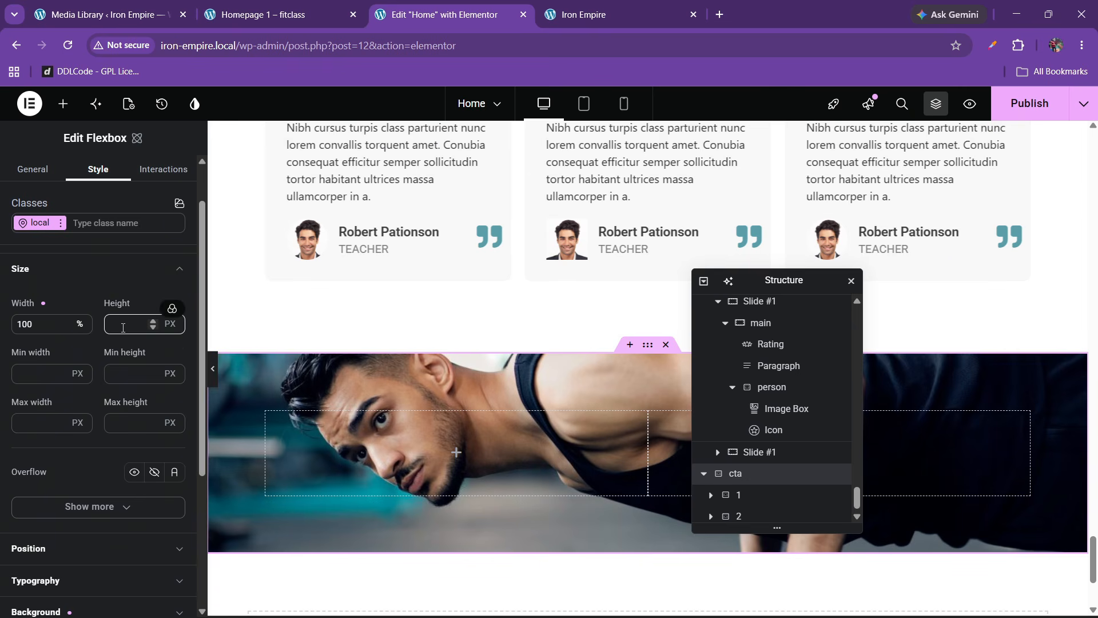
{"action": "type", "text": "600"}
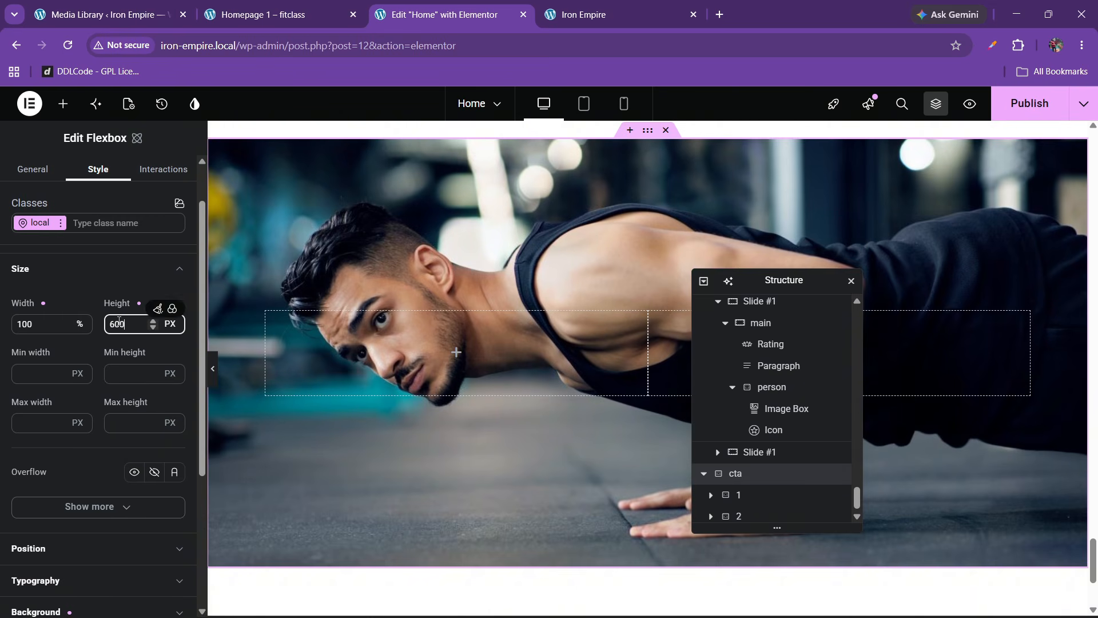
{"action": "double_click", "coordinate": [119, 322]}
{"action": "type", "text": "500"}
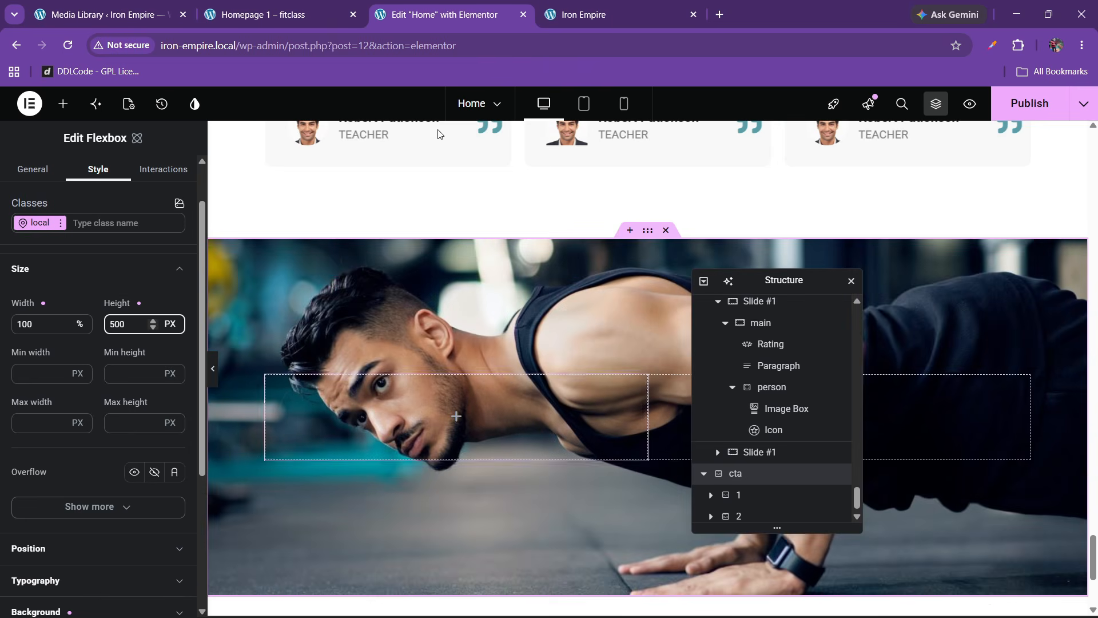
{"action": "left_click", "coordinate": [281, 14]}
{"action": "left_click", "coordinate": [441, 14]}
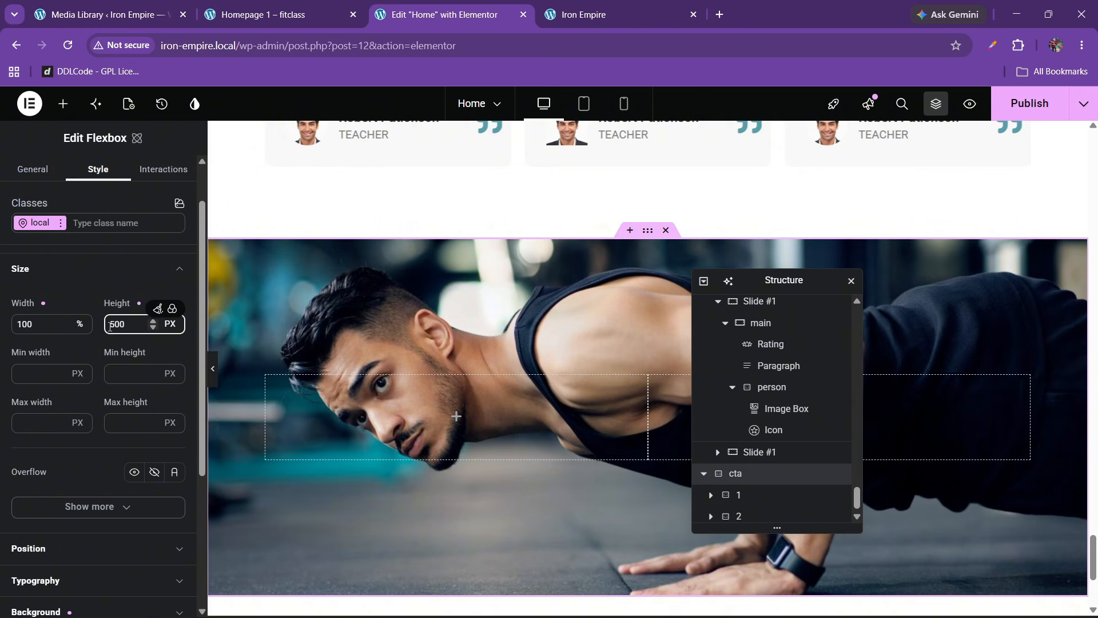
Step: Add a black colour overlay with 34% opacity (#00000057) above the cta2.jpg background and compare it with the Fitclass banner
{"action": "scroll", "coordinate": [63, 426], "scroll_direction": "down", "scroll_amount": 1}
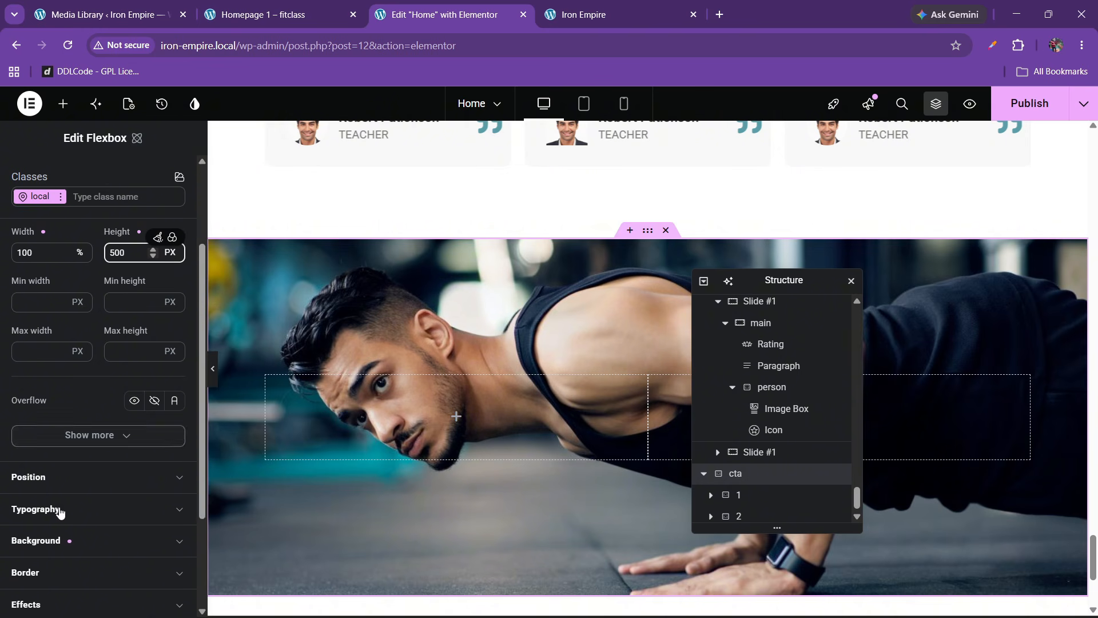
{"action": "left_click", "coordinate": [57, 546]}
{"action": "scroll", "coordinate": [63, 543], "scroll_direction": "down", "scroll_amount": 3}
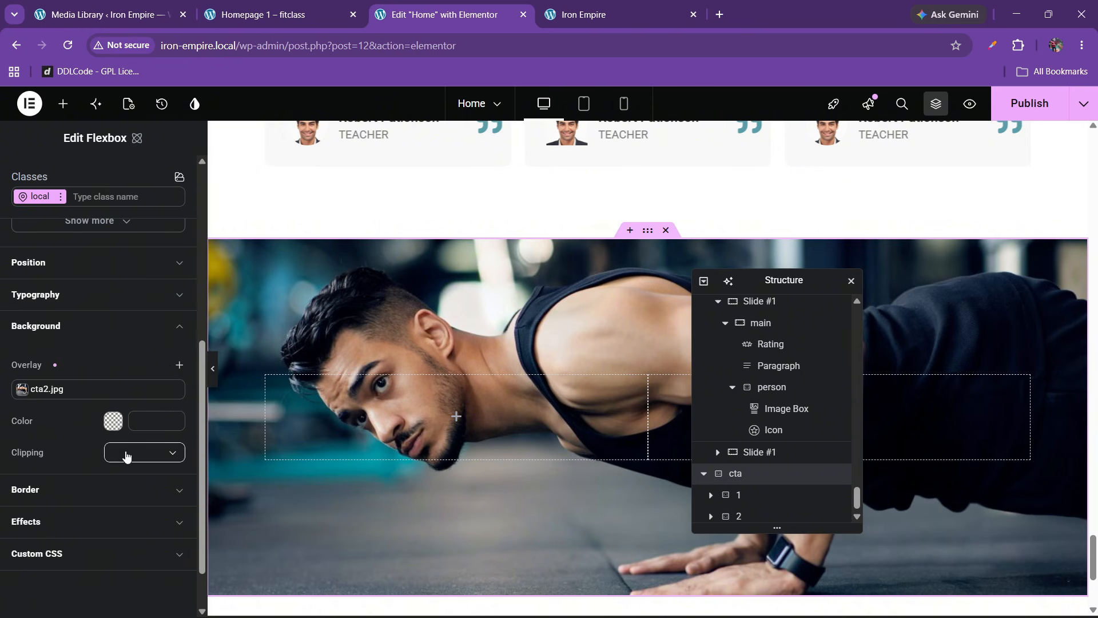
{"action": "left_click", "coordinate": [179, 366]}
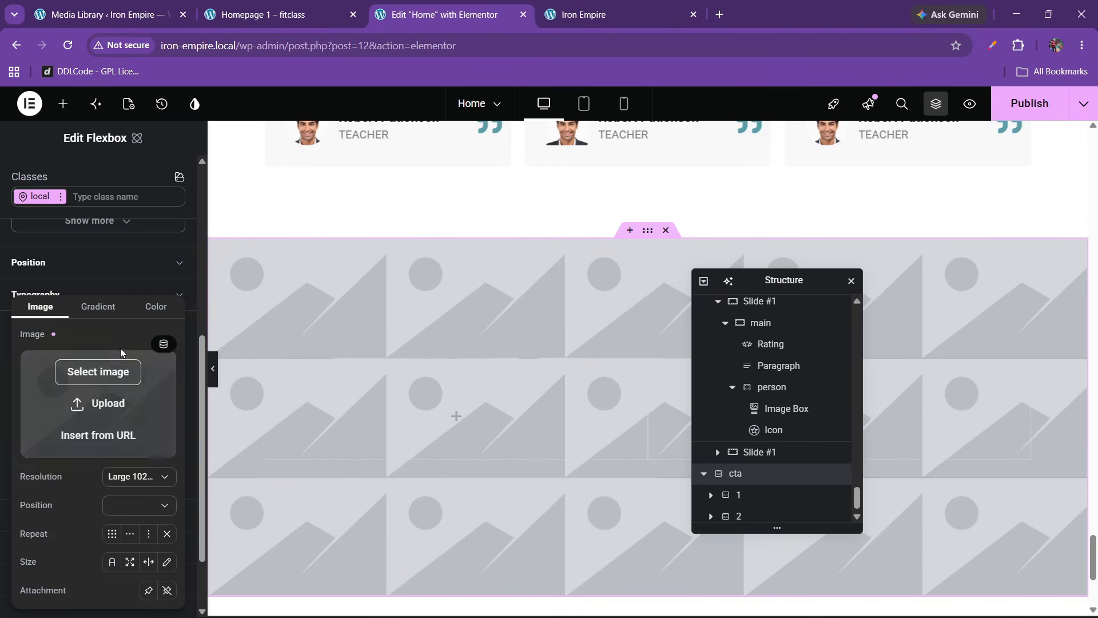
{"action": "left_click", "coordinate": [149, 311]}
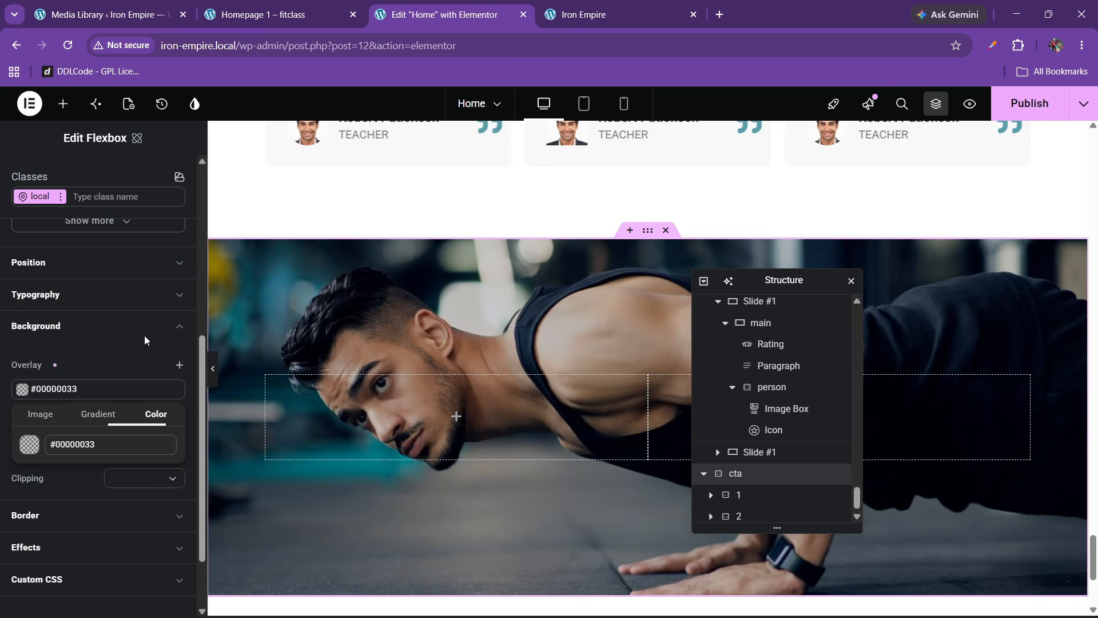
{"action": "left_click", "coordinate": [29, 444]}
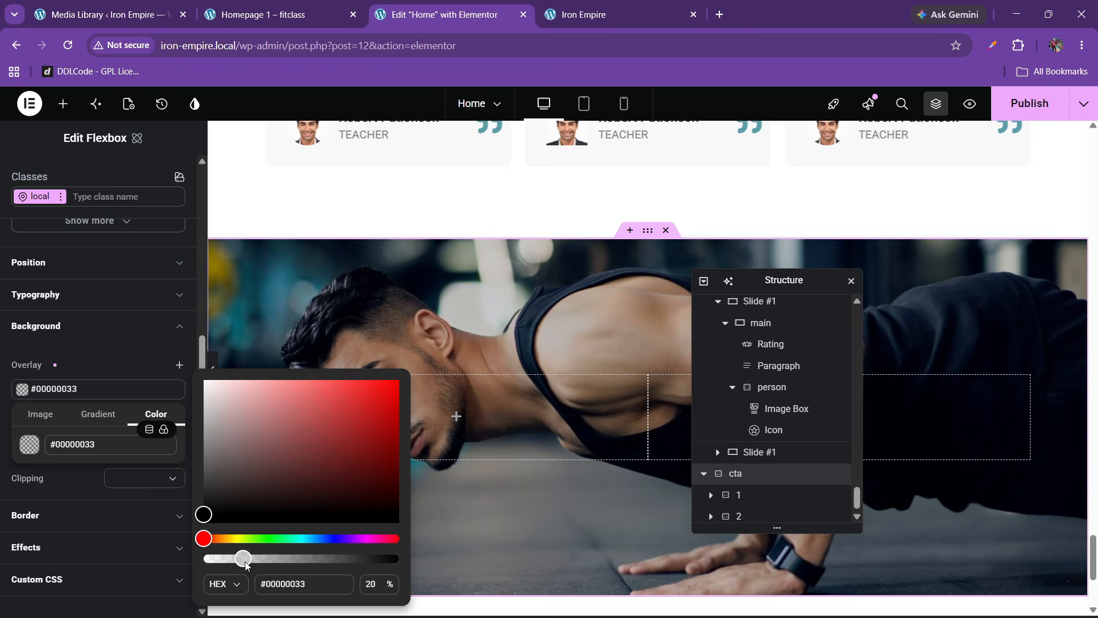
{"action": "left_click_drag", "start_coordinate": [245, 561], "coordinate": [270, 566]}
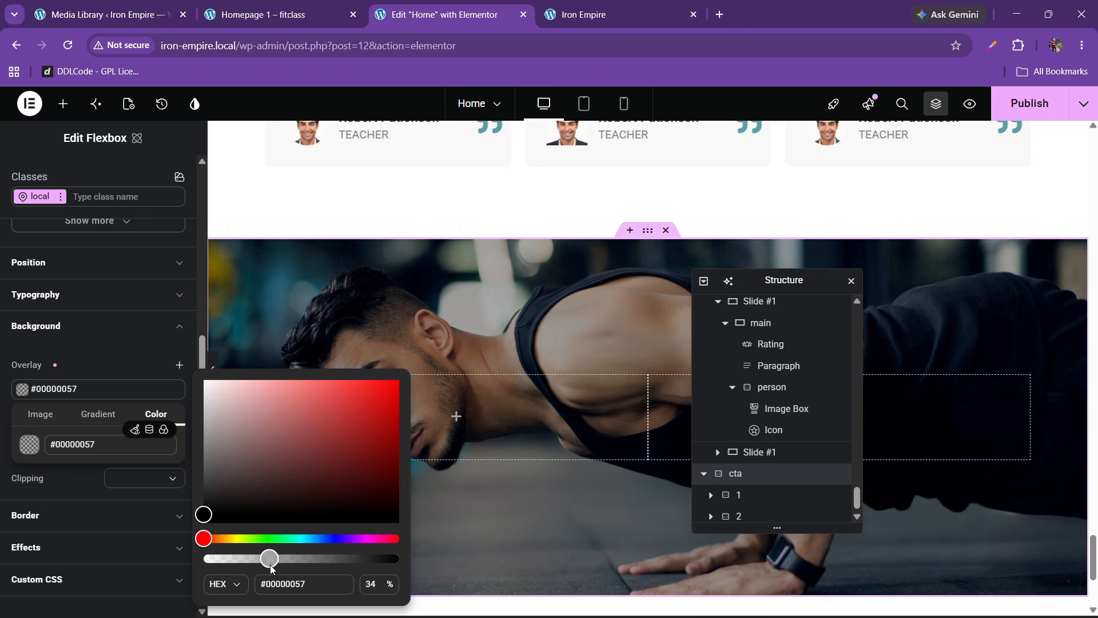
{"action": "left_click", "coordinate": [68, 334]}
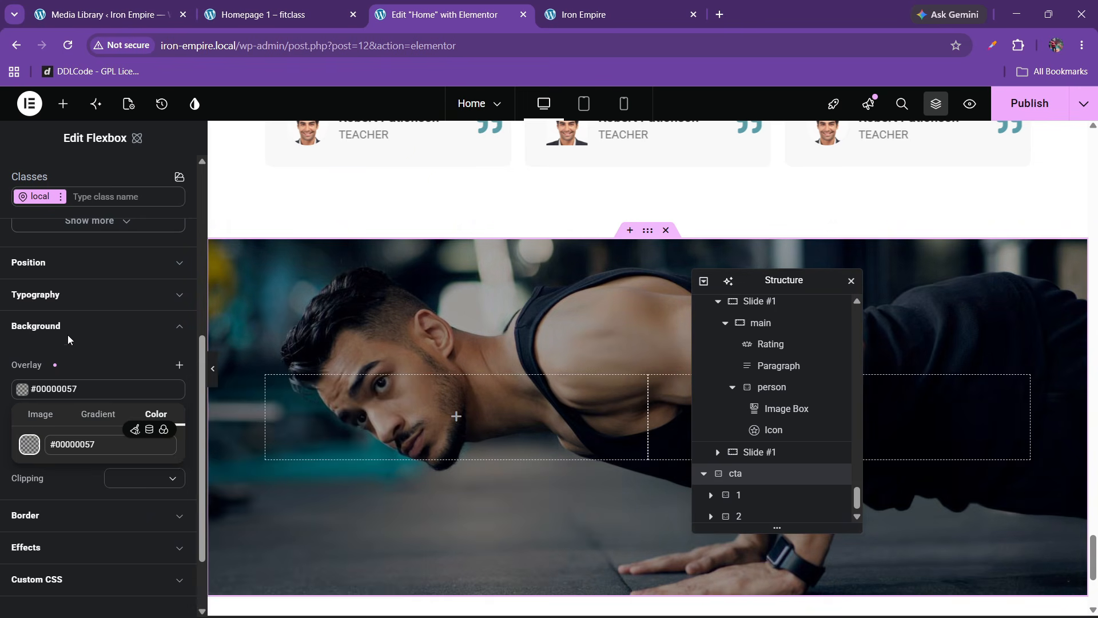
{"action": "left_click", "coordinate": [67, 335]}
{"action": "left_click", "coordinate": [275, 15]}
{"action": "left_click", "coordinate": [393, 8]}
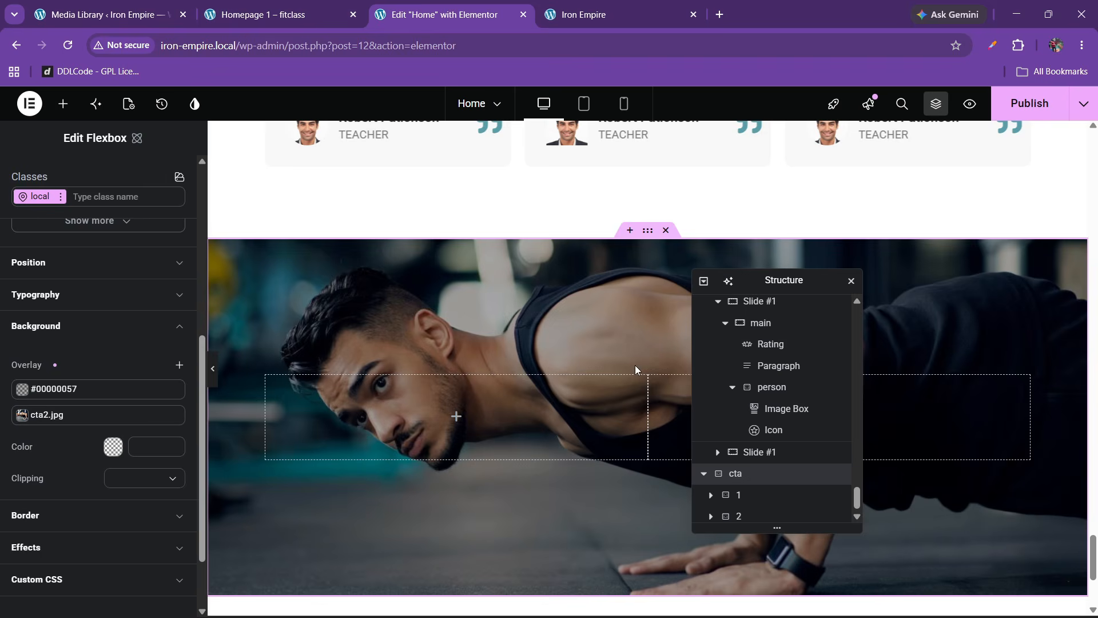
Step: Copy the Client Feedback heading from the testimonials section and paste it into flexbox 2 of the cta section
{"action": "scroll", "coordinate": [577, 406], "scroll_direction": "up", "scroll_amount": 4}
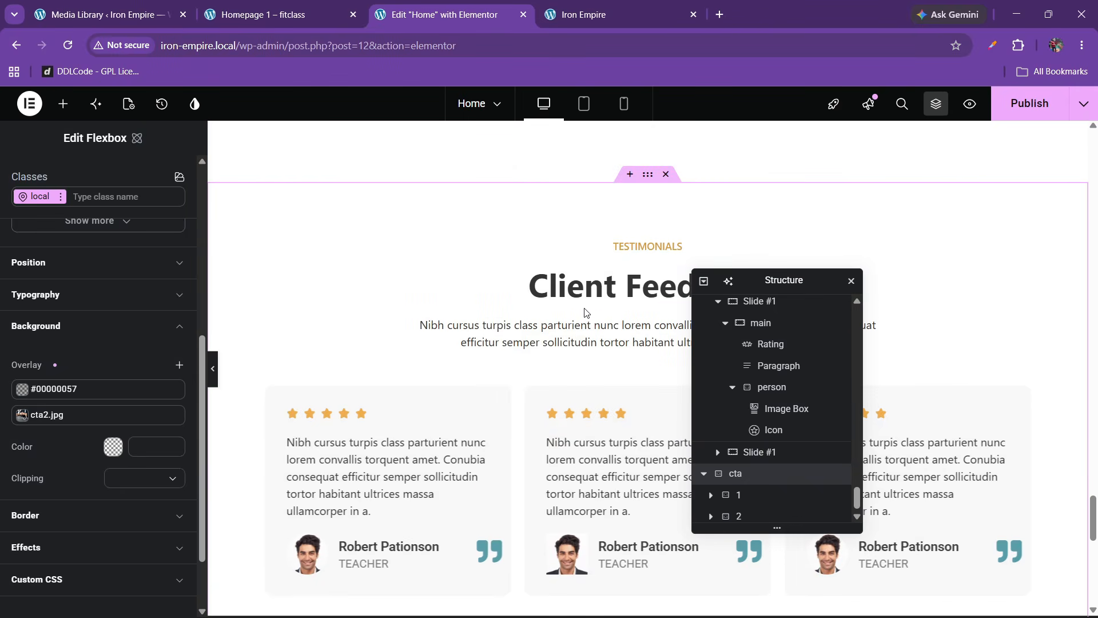
{"action": "right_click", "coordinate": [615, 292]}
{"action": "left_click", "coordinate": [629, 365]}
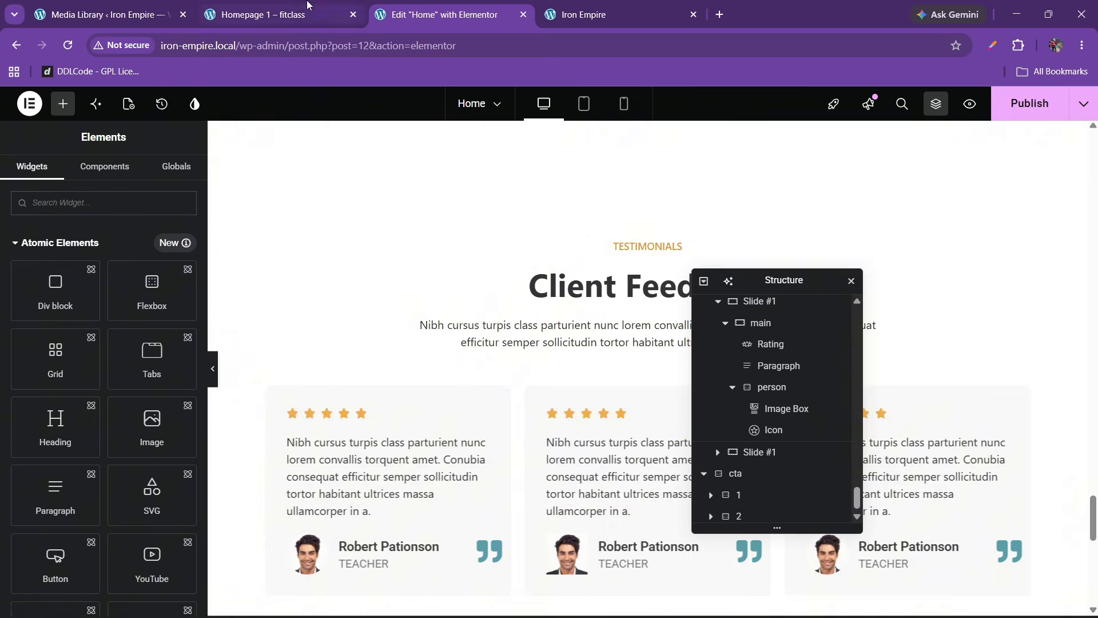
{"action": "left_click", "coordinate": [306, 6]}
{"action": "left_click", "coordinate": [395, 7]}
{"action": "left_click_drag", "start_coordinate": [797, 275], "coordinate": [433, 278]}
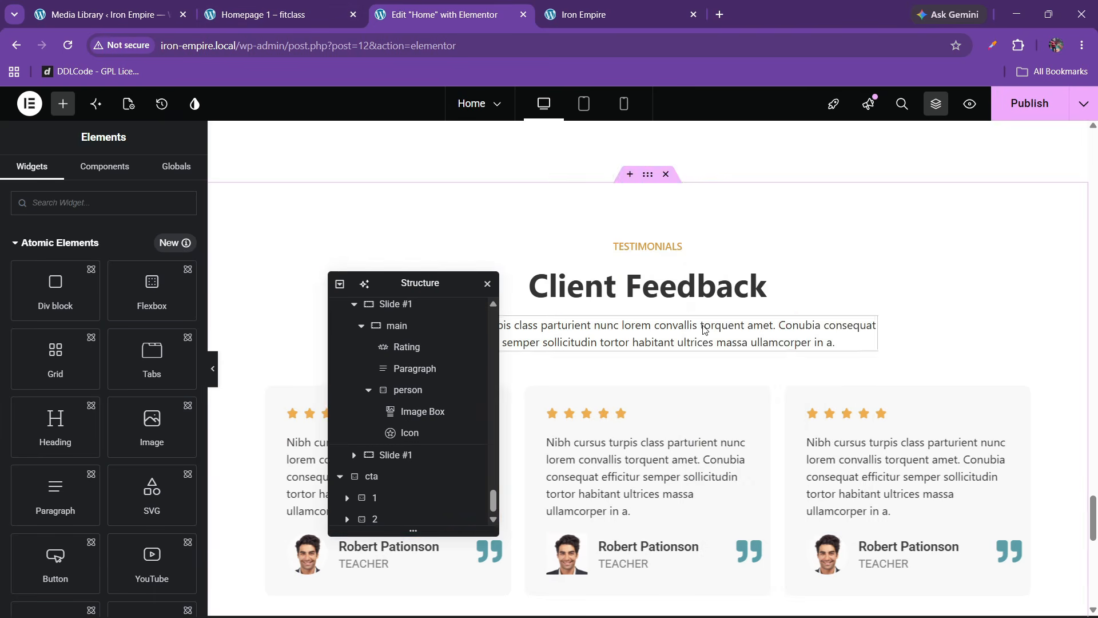
{"action": "scroll", "coordinate": [698, 343], "scroll_direction": "down", "scroll_amount": 6}
{"action": "right_click", "coordinate": [694, 478]}
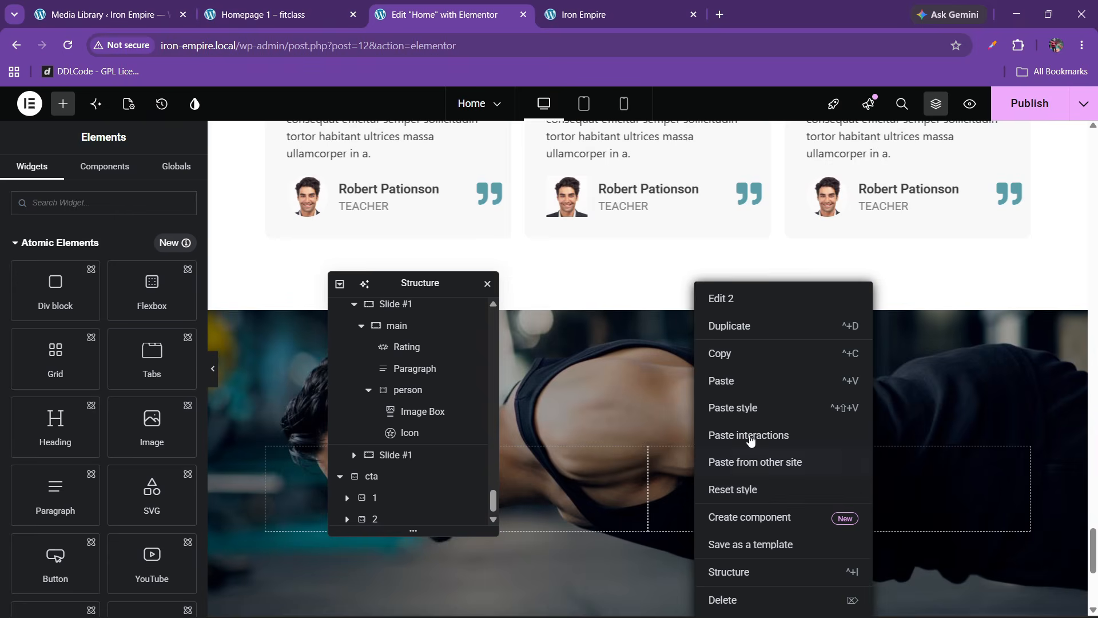
{"action": "left_click", "coordinate": [743, 381]}
Step: Set the text colour of the pasted heading in the cta section to white (#ffffff)
{"action": "left_click", "coordinate": [97, 168]}
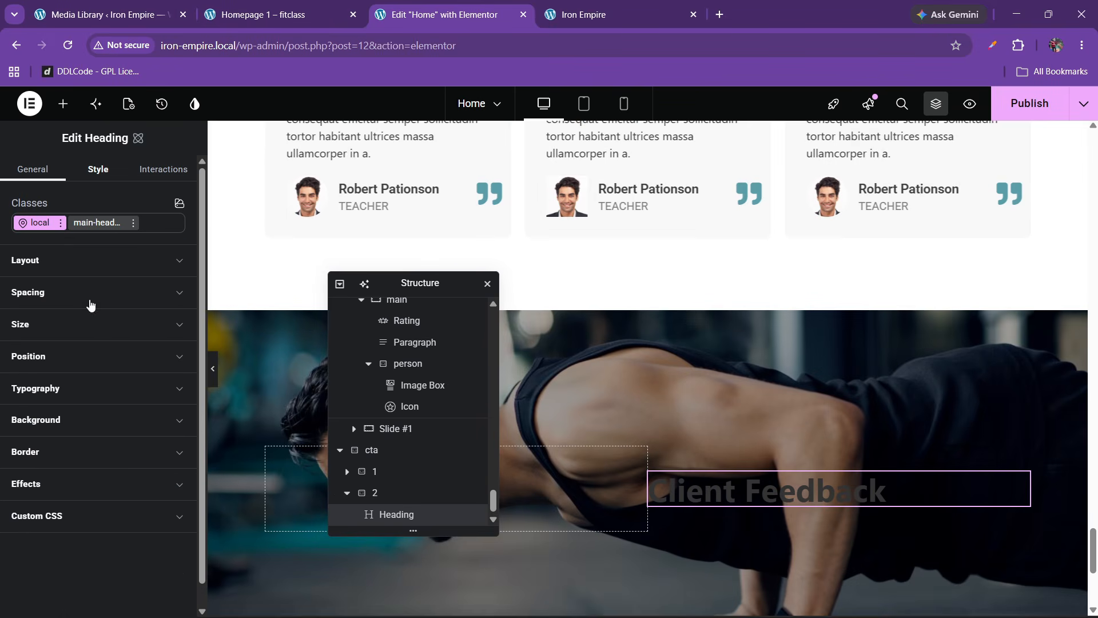
{"action": "left_click", "coordinate": [66, 392]}
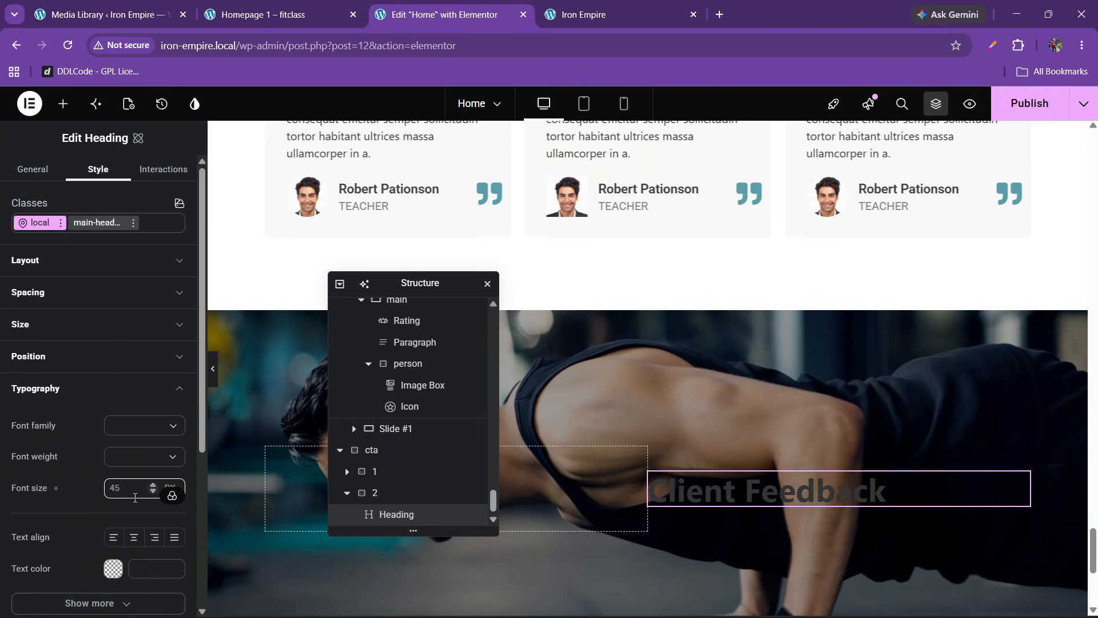
{"action": "left_click", "coordinate": [113, 568]}
Step: Replace the cta heading's title with "Elevate Your Fitness, Elevate Your Life", copied from the Fitclass banner
{"action": "left_click", "coordinate": [319, 8]}
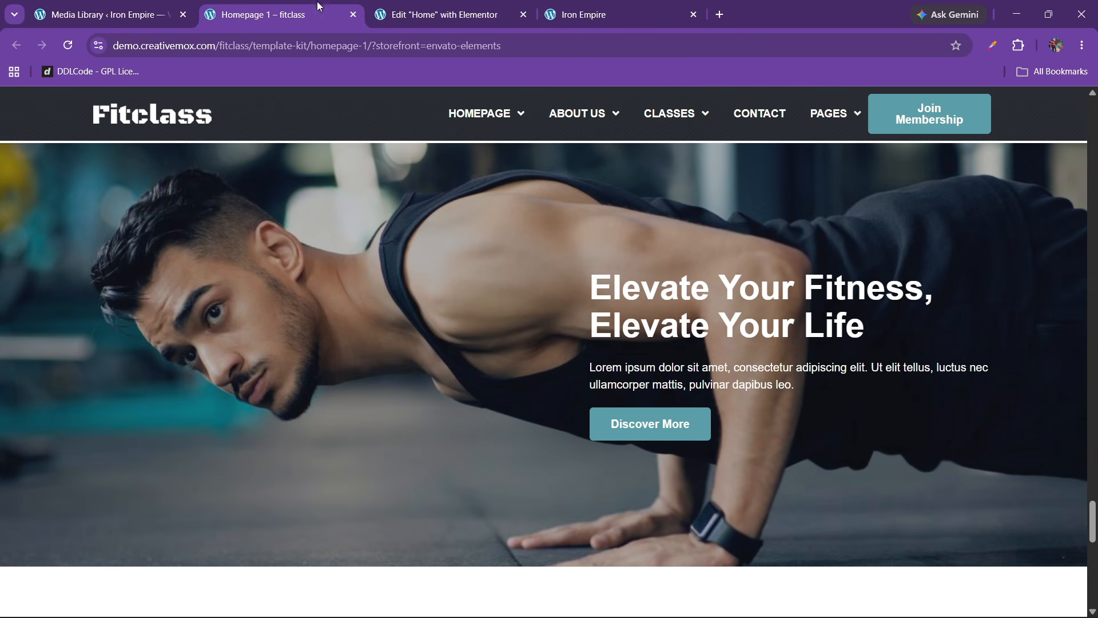
{"action": "left_click_drag", "start_coordinate": [593, 287], "coordinate": [859, 327]}
{"action": "key", "text": "ctrl+c"}
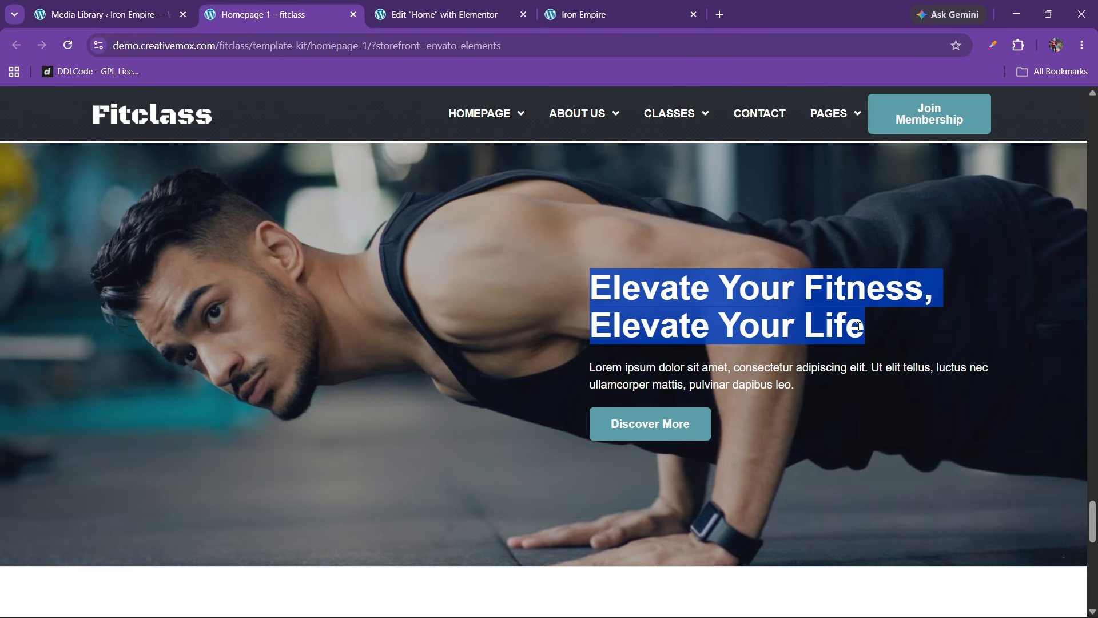
{"action": "left_click", "coordinate": [440, 14]}
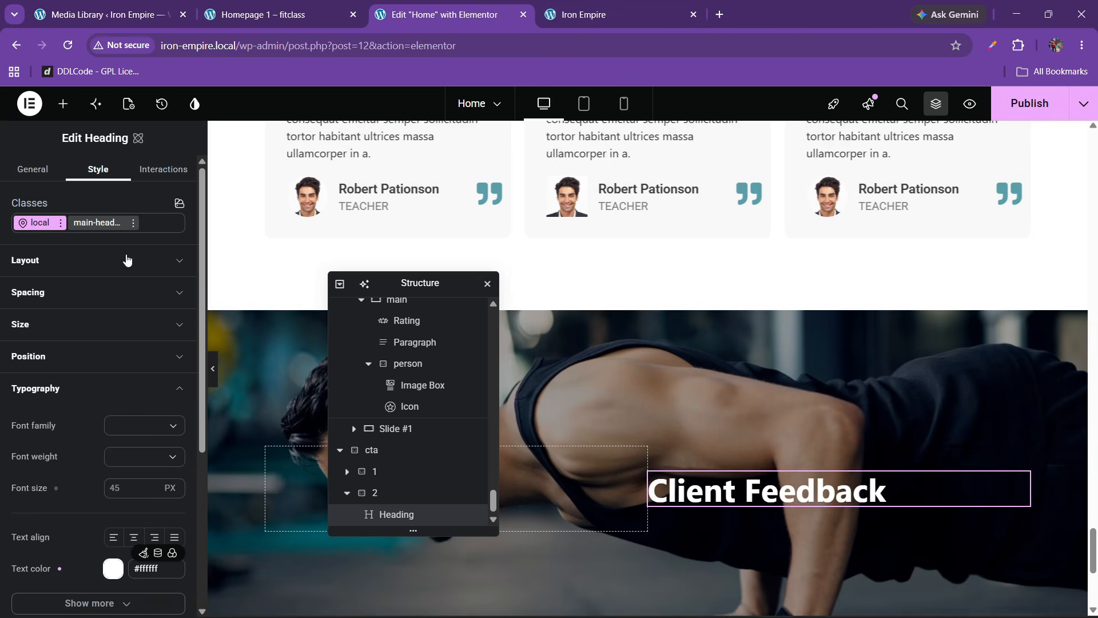
{"action": "left_click", "coordinate": [33, 171]}
{"action": "key", "text": "ctrl+a"}
{"action": "left_click", "coordinate": [101, 279]}
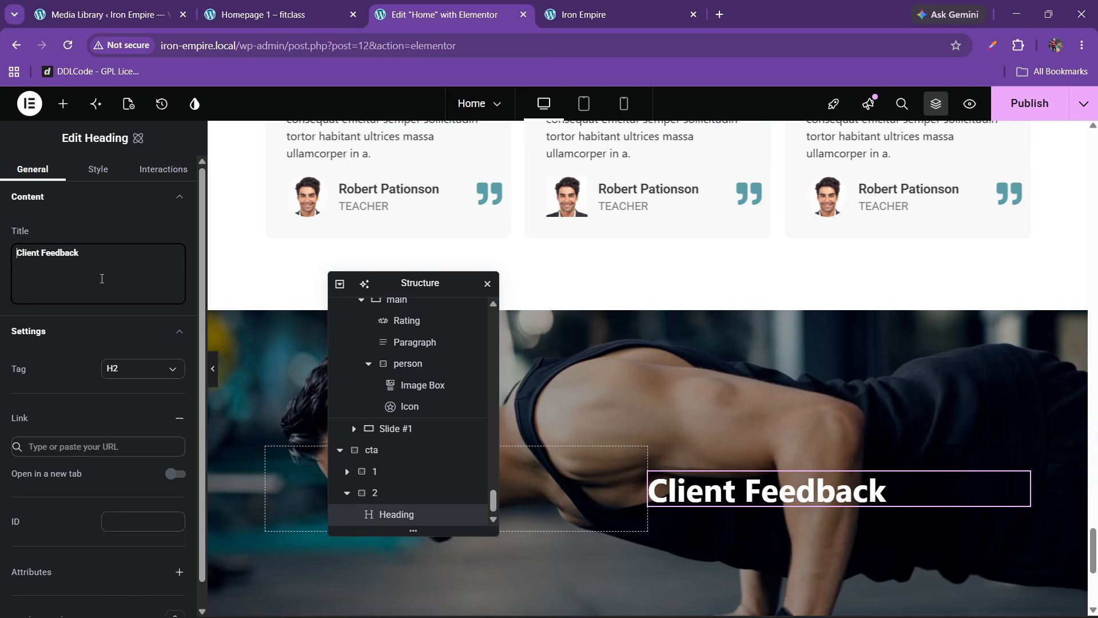
{"action": "key", "text": "ctrl+v"}
Step: Check the Fitclass banner, then copy the testimonials intro paragraph and paste it below the cta heading
{"action": "left_click", "coordinate": [331, 17]}
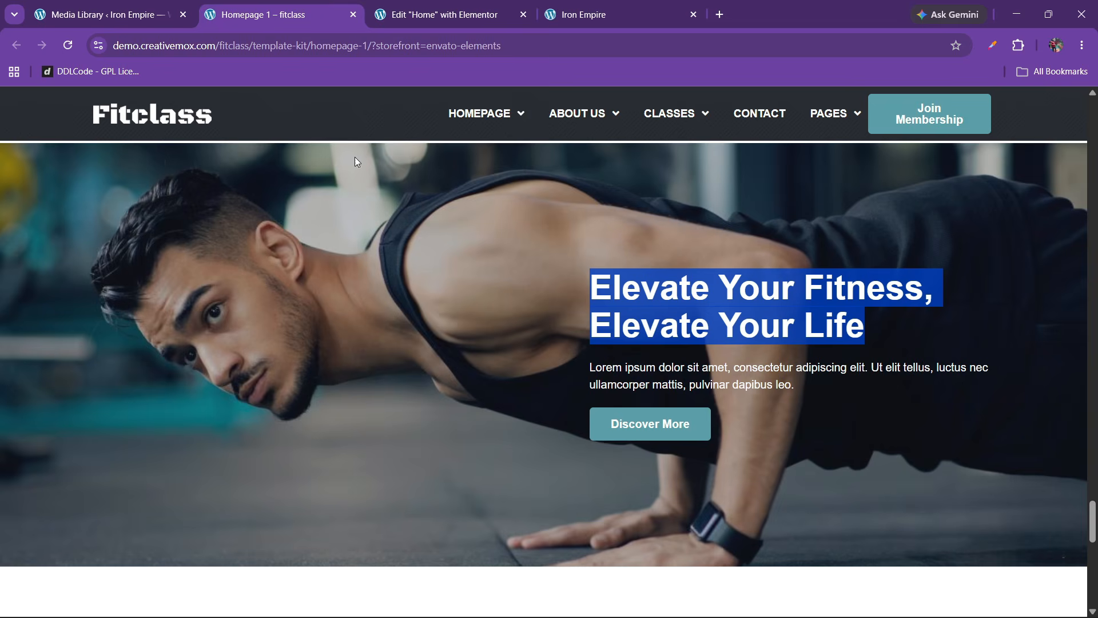
{"action": "left_click", "coordinate": [506, 8]}
{"action": "scroll", "coordinate": [629, 366], "scroll_direction": "up", "scroll_amount": 2}
{"action": "scroll", "coordinate": [626, 348], "scroll_direction": "up", "scroll_amount": 5}
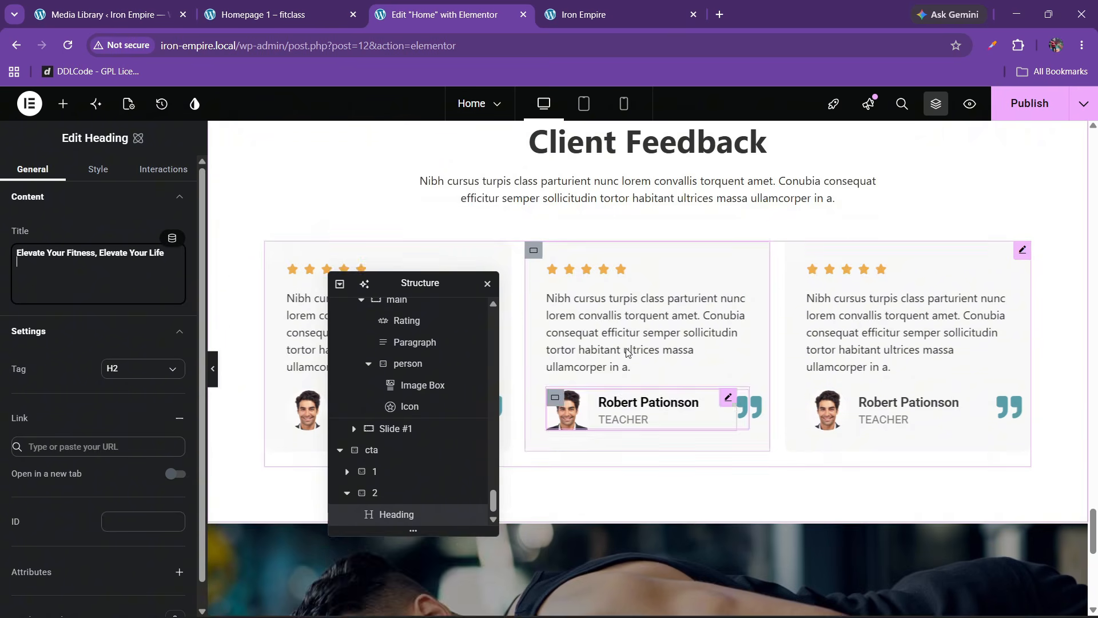
{"action": "right_click", "coordinate": [611, 410]}
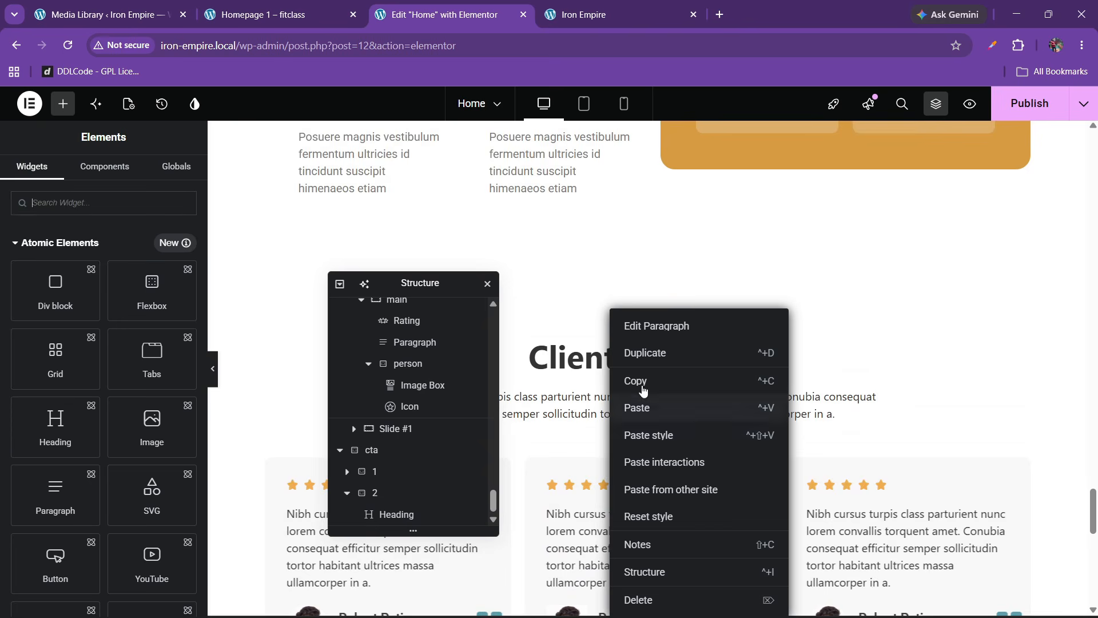
{"action": "left_click", "coordinate": [904, 406]}
{"action": "scroll", "coordinate": [904, 406], "scroll_direction": "down", "scroll_amount": 10}
{"action": "right_click", "coordinate": [758, 216]}
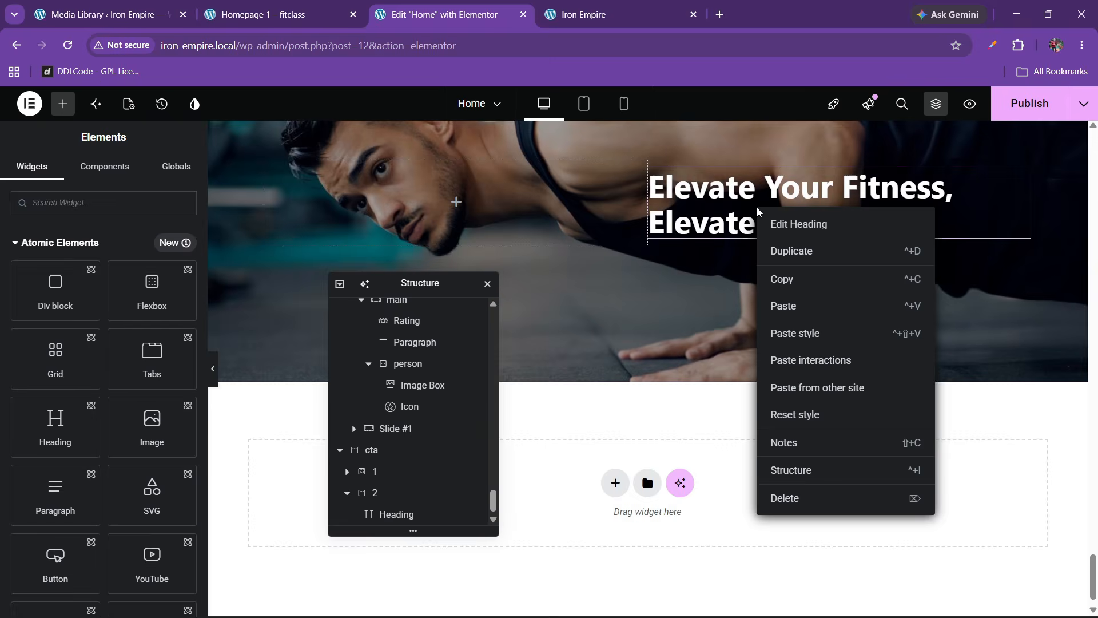
{"action": "left_click", "coordinate": [789, 304]}
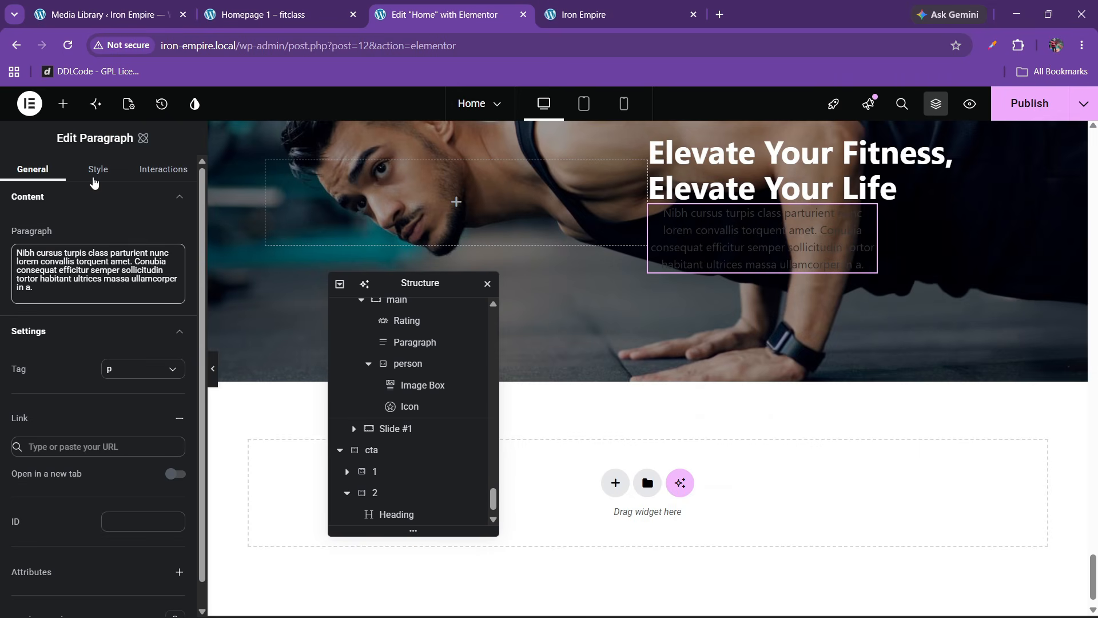
Step: Set the text colour of the pasted paragraph in the cta section to white (#ffffff)
{"action": "left_click", "coordinate": [93, 174]}
{"action": "left_click", "coordinate": [69, 399]}
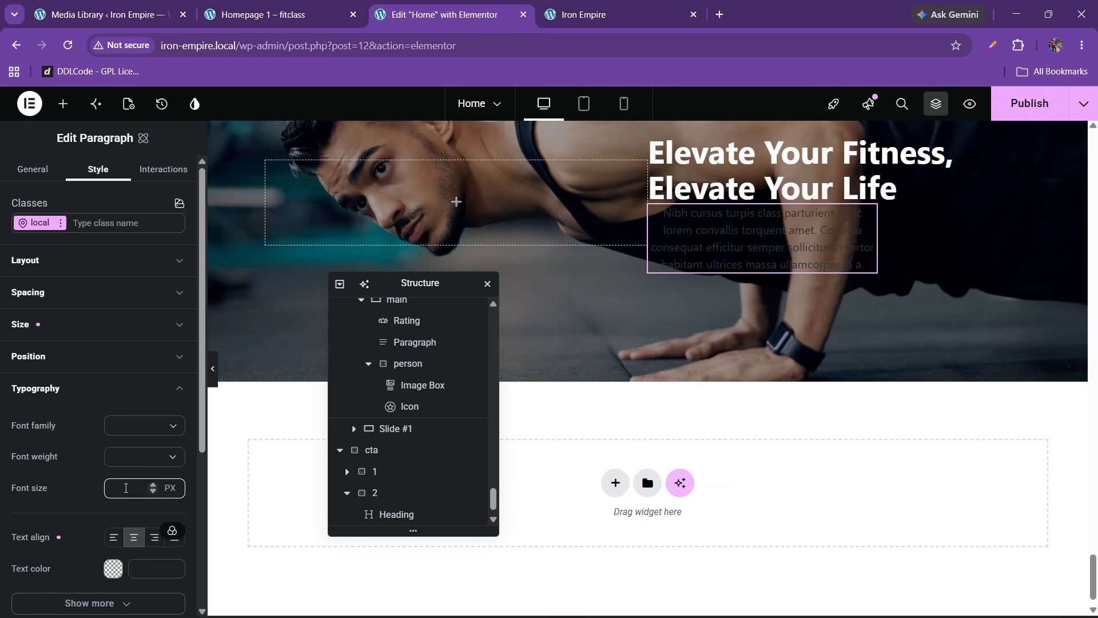
{"action": "left_click", "coordinate": [113, 568]}
{"action": "left_click_drag", "start_coordinate": [182, 431], "coordinate": [131, 373]}
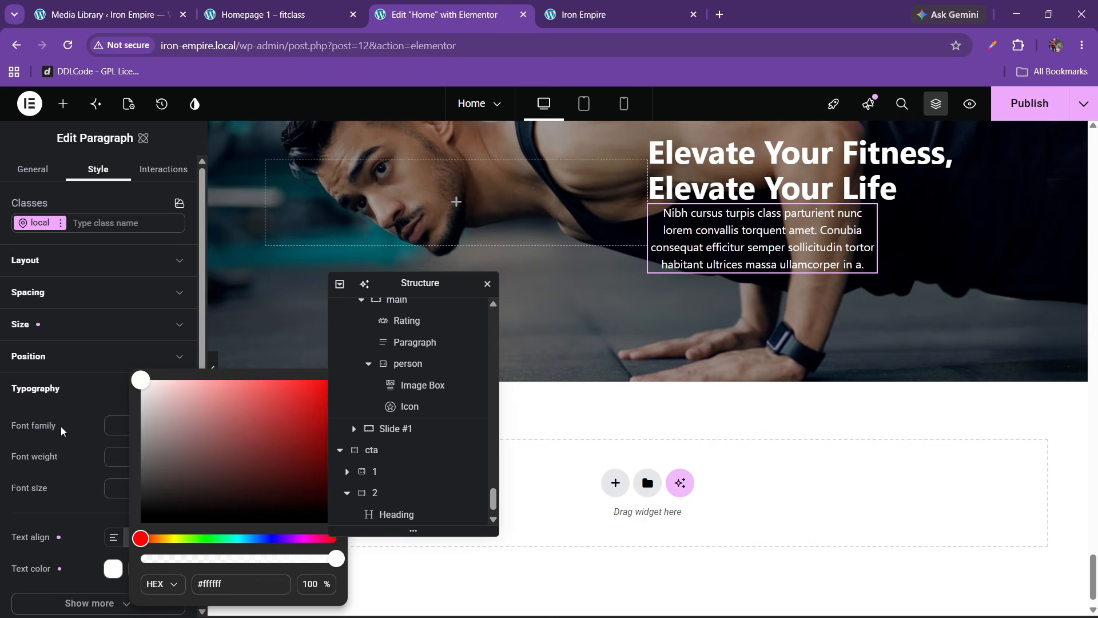
{"action": "left_click", "coordinate": [61, 429]}
Step: Set the cta paragraph's width to 100% and align its text to the left
{"action": "left_click", "coordinate": [66, 267]}
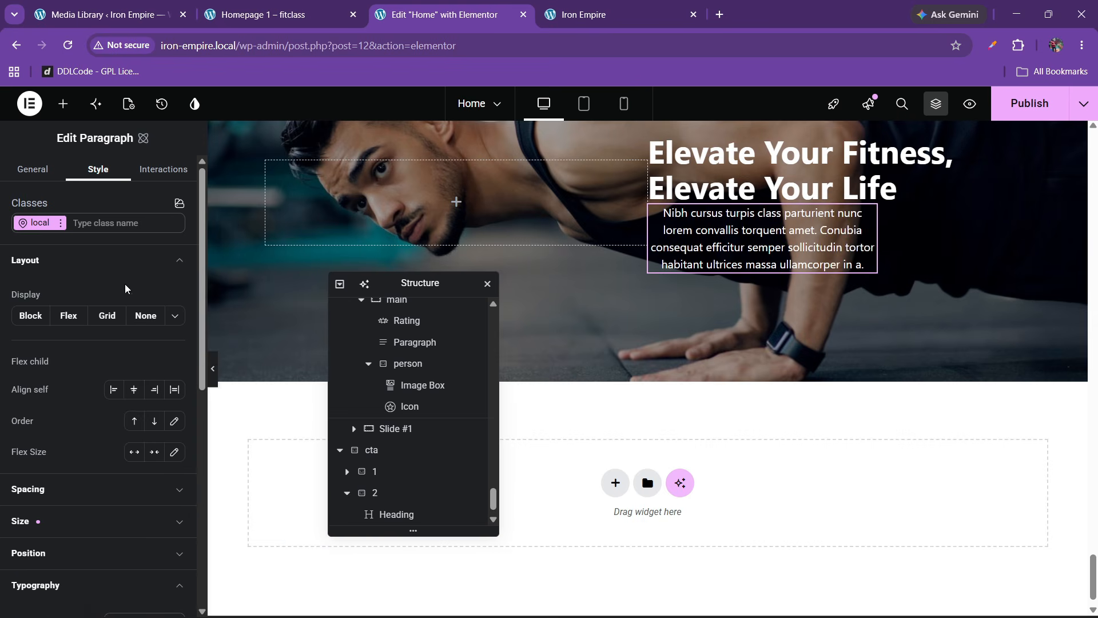
{"action": "left_click", "coordinate": [48, 265]}
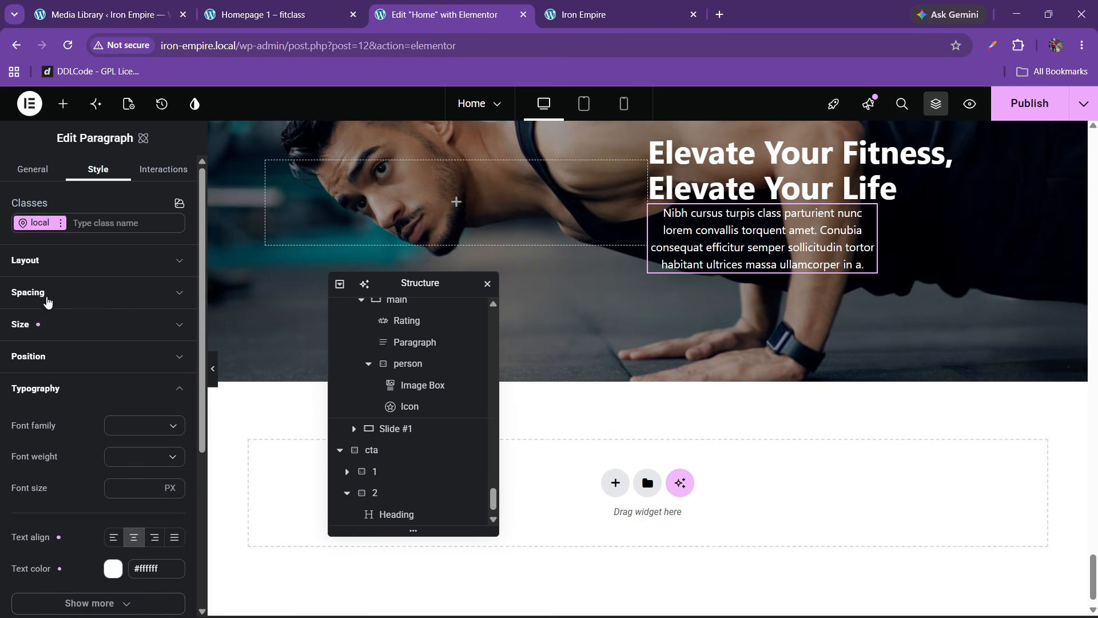
{"action": "left_click", "coordinate": [45, 323]}
{"action": "left_click_drag", "start_coordinate": [42, 379], "coordinate": [0, 384]}
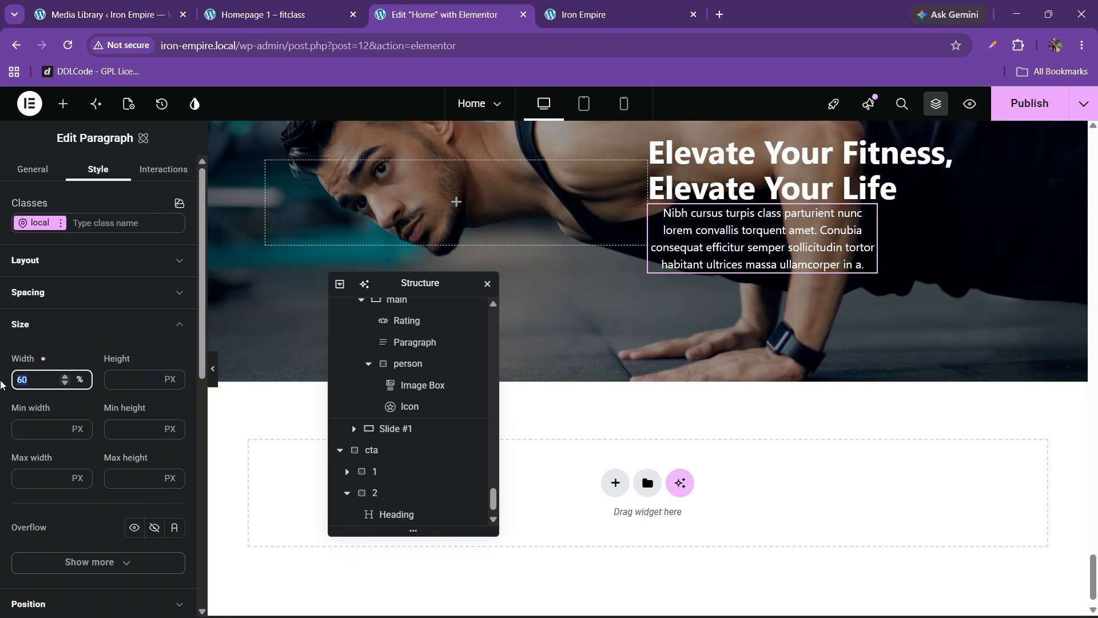
{"action": "type", "text": "100"}
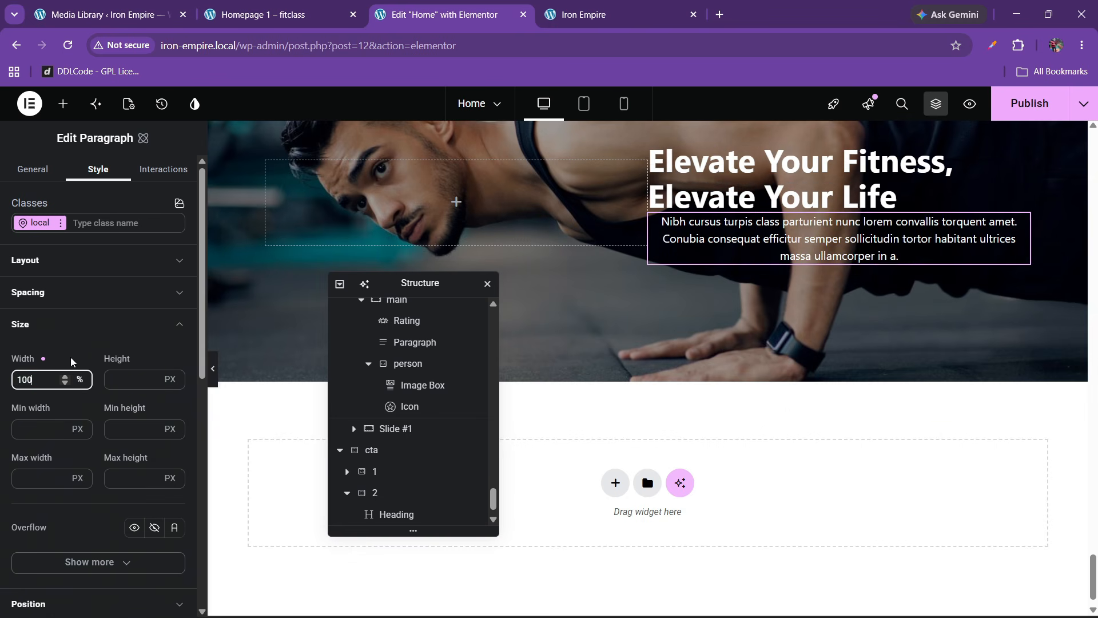
{"action": "left_click", "coordinate": [64, 325]}
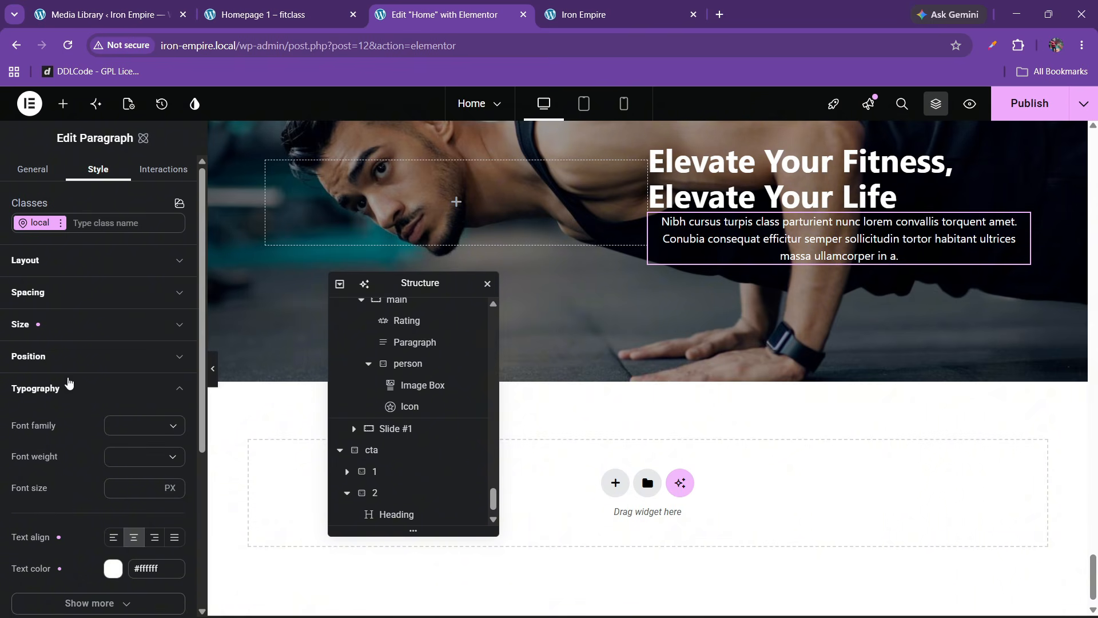
{"action": "left_click", "coordinate": [114, 538]}
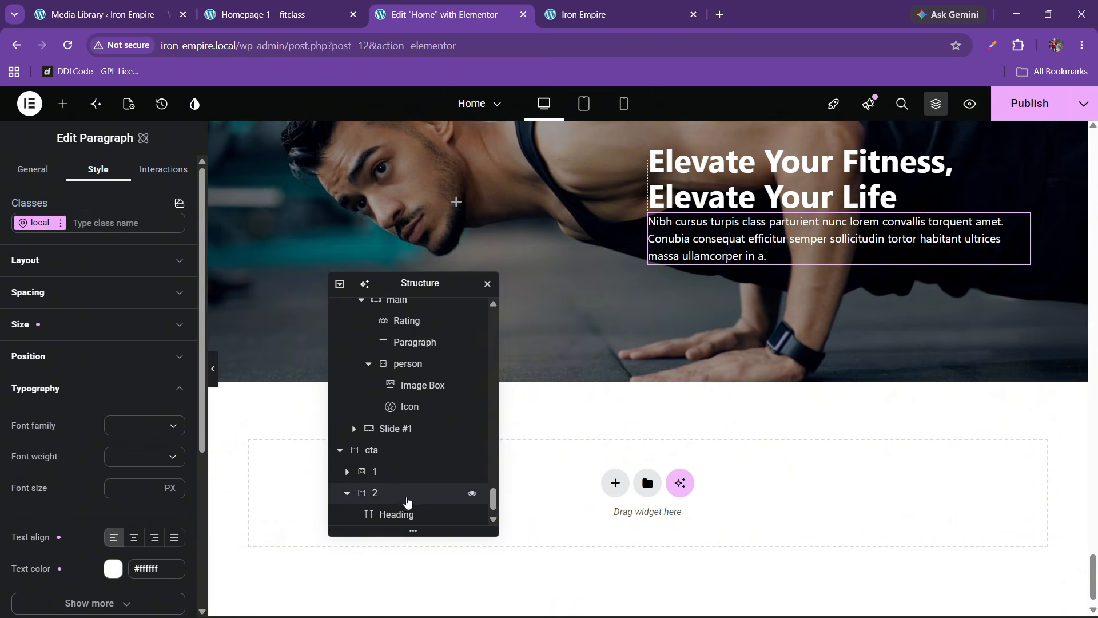
Step: For cta container 2, set justify content to center, align items to start and both gaps to 20 px
{"action": "left_click", "coordinate": [389, 495]}
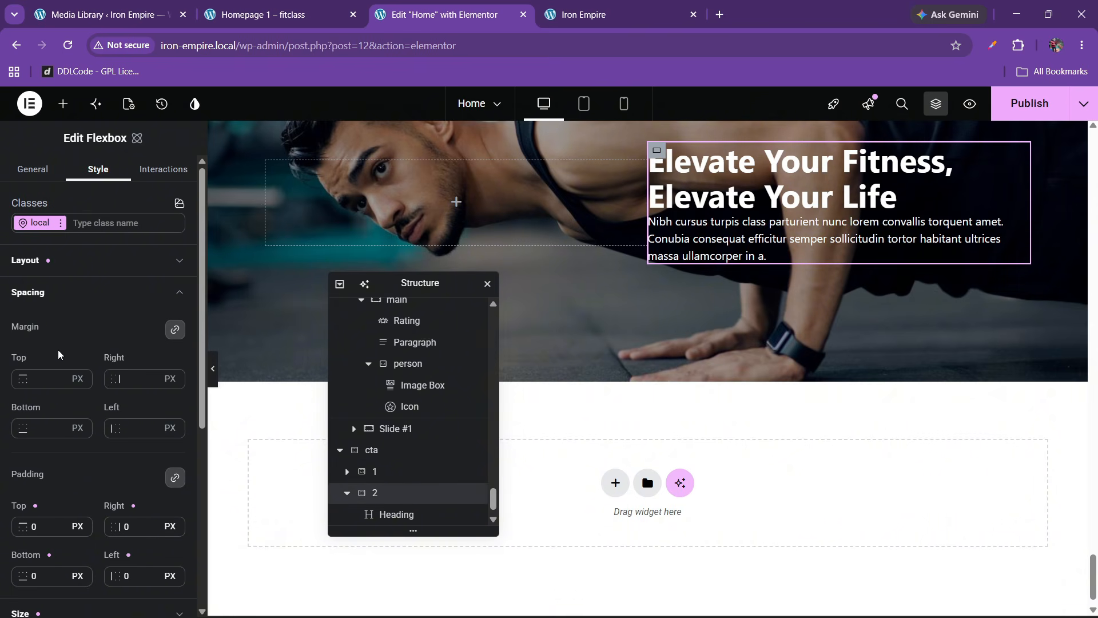
{"action": "left_click", "coordinate": [51, 263]}
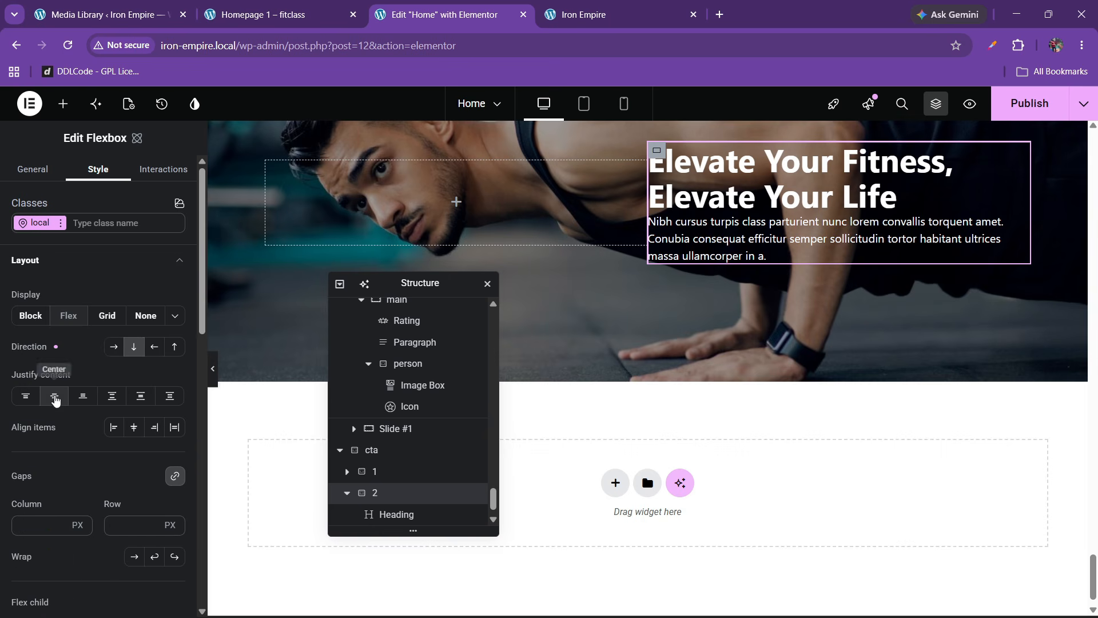
{"action": "left_click", "coordinate": [121, 428]}
{"action": "left_click", "coordinate": [122, 523]}
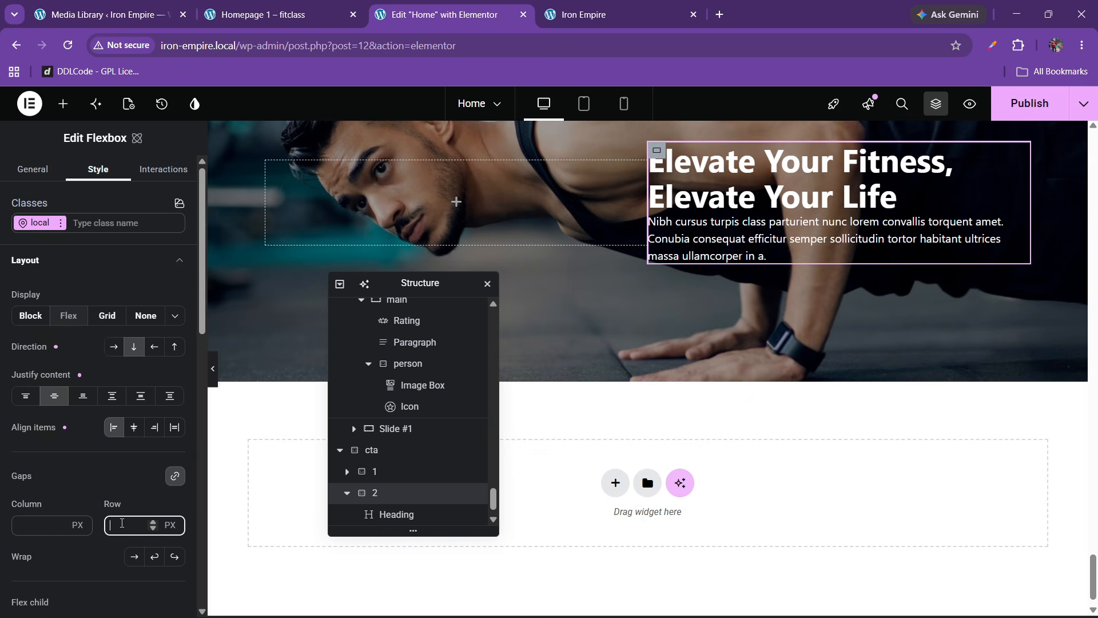
{"action": "type", "text": "20"}
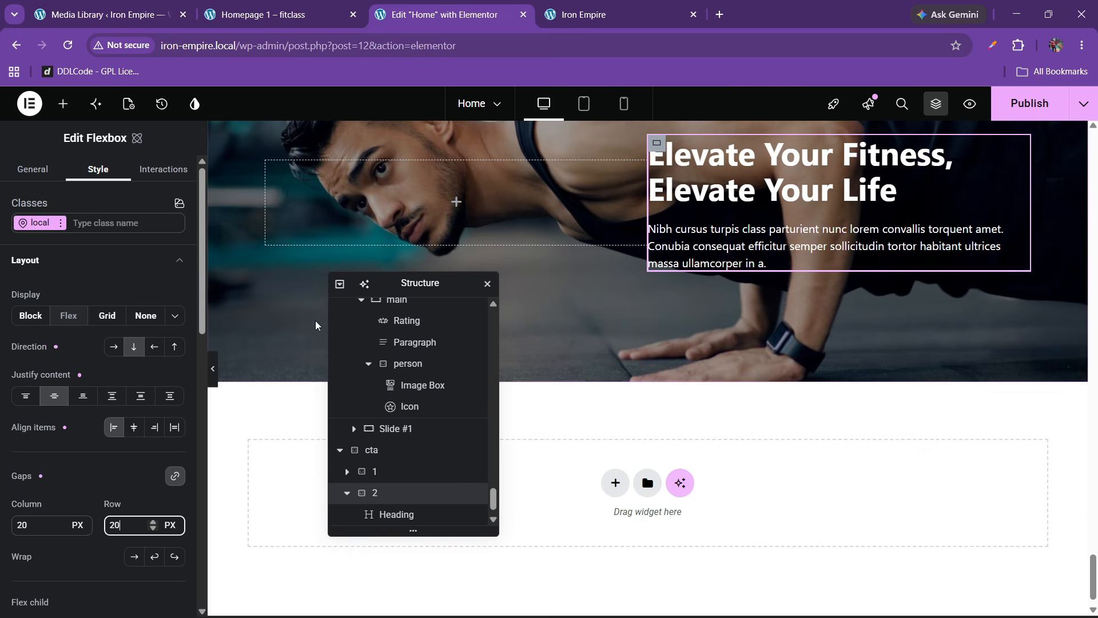
Step: Copy the DISCOVER MORE button from the "Elevate Your Performance with Expert Coach." section and paste it below the cta paragraph
{"action": "scroll", "coordinate": [850, 339], "scroll_direction": "up", "scroll_amount": 8}
{"action": "scroll", "coordinate": [849, 342], "scroll_direction": "up", "scroll_amount": 10}
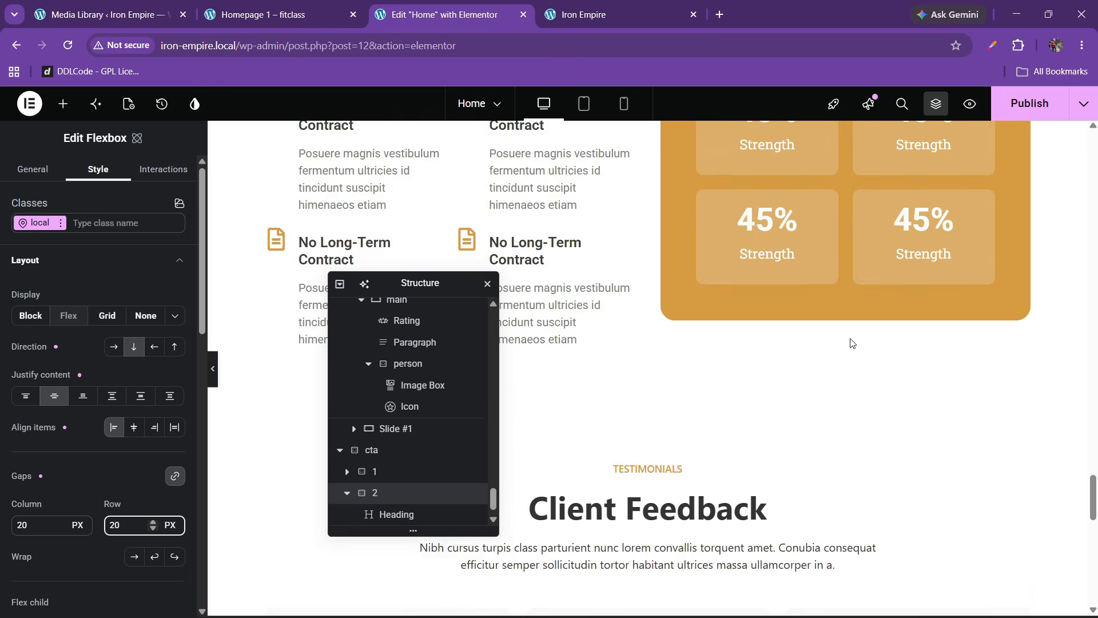
{"action": "scroll", "coordinate": [850, 342], "scroll_direction": "up", "scroll_amount": 10}
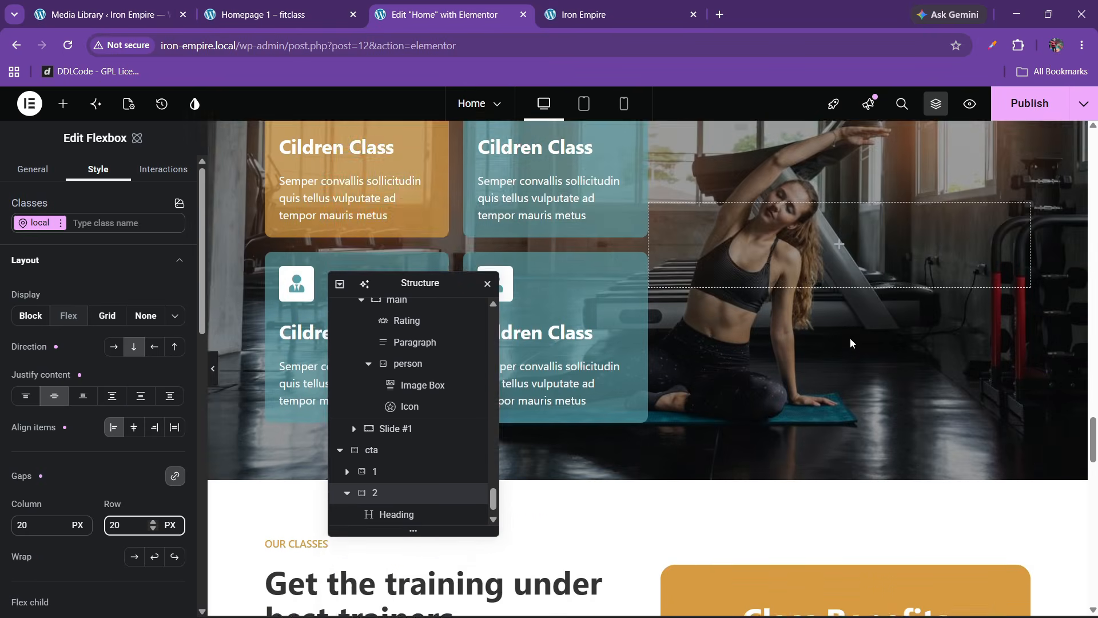
{"action": "scroll", "coordinate": [702, 273], "scroll_direction": "up", "scroll_amount": 10}
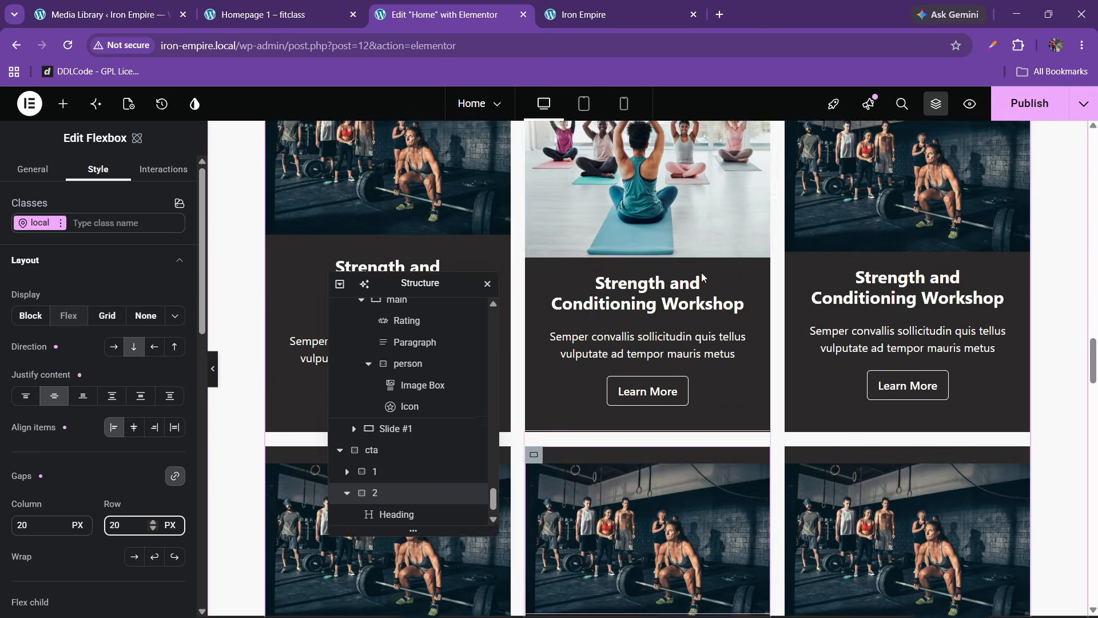
{"action": "scroll", "coordinate": [703, 277], "scroll_direction": "up", "scroll_amount": 5}
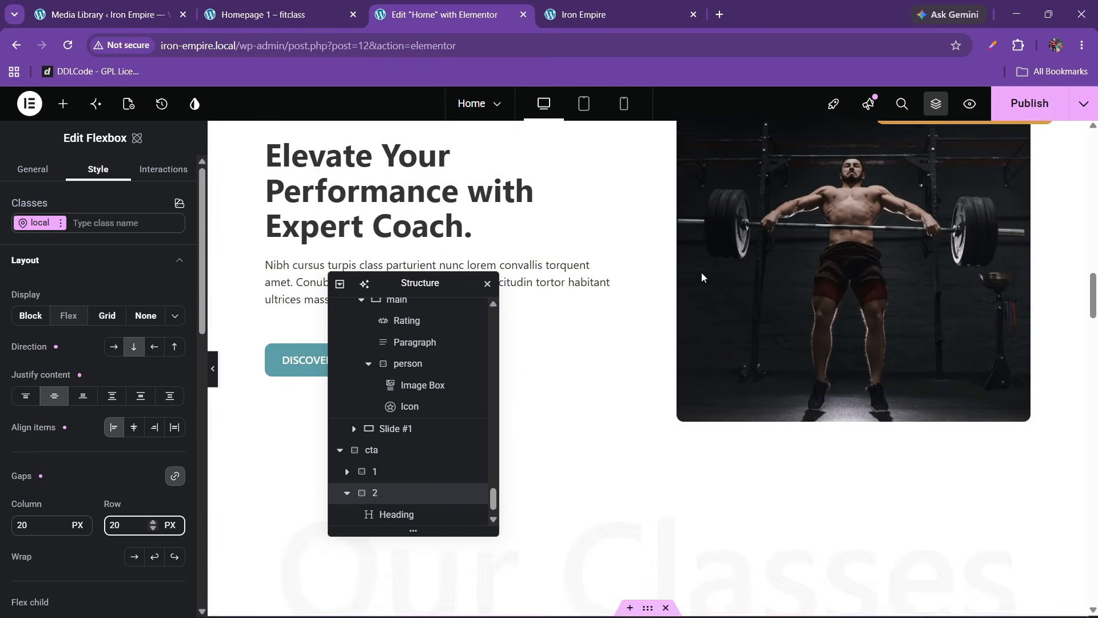
{"action": "left_click_drag", "start_coordinate": [411, 281], "coordinate": [767, 269]}
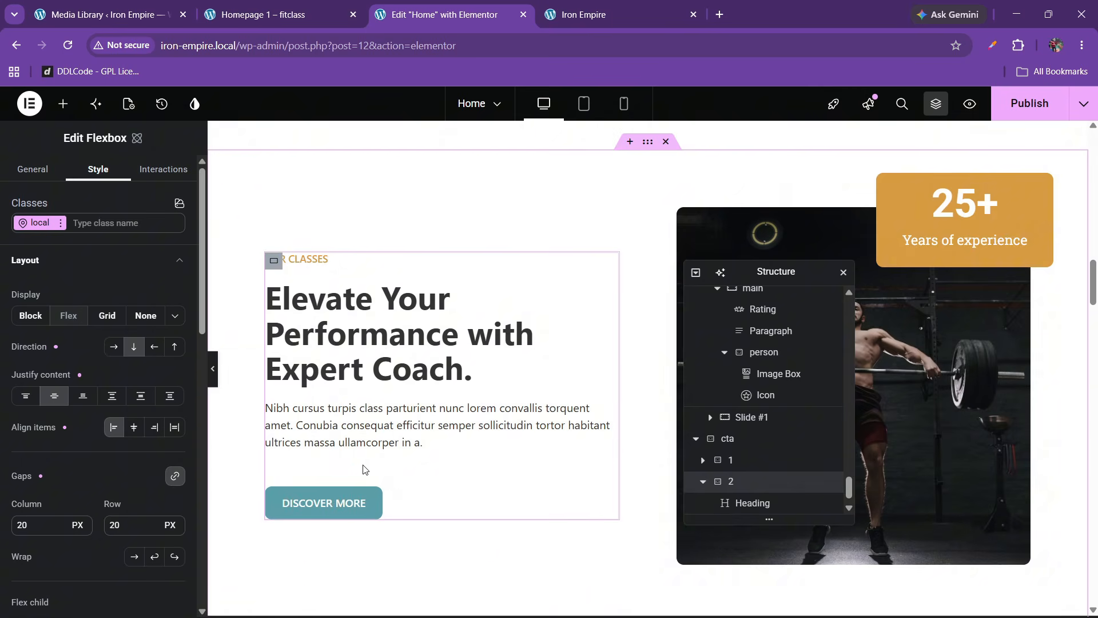
{"action": "right_click", "coordinate": [333, 504]}
{"action": "left_click", "coordinate": [395, 382]}
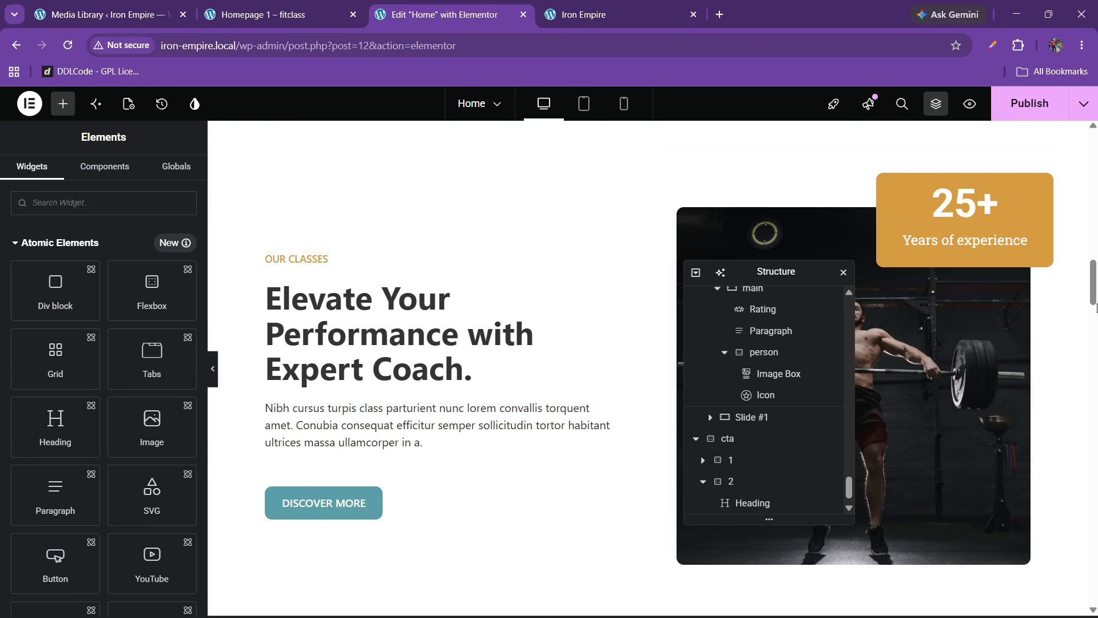
{"action": "scroll", "coordinate": [972, 389], "scroll_direction": "down", "scroll_amount": 15}
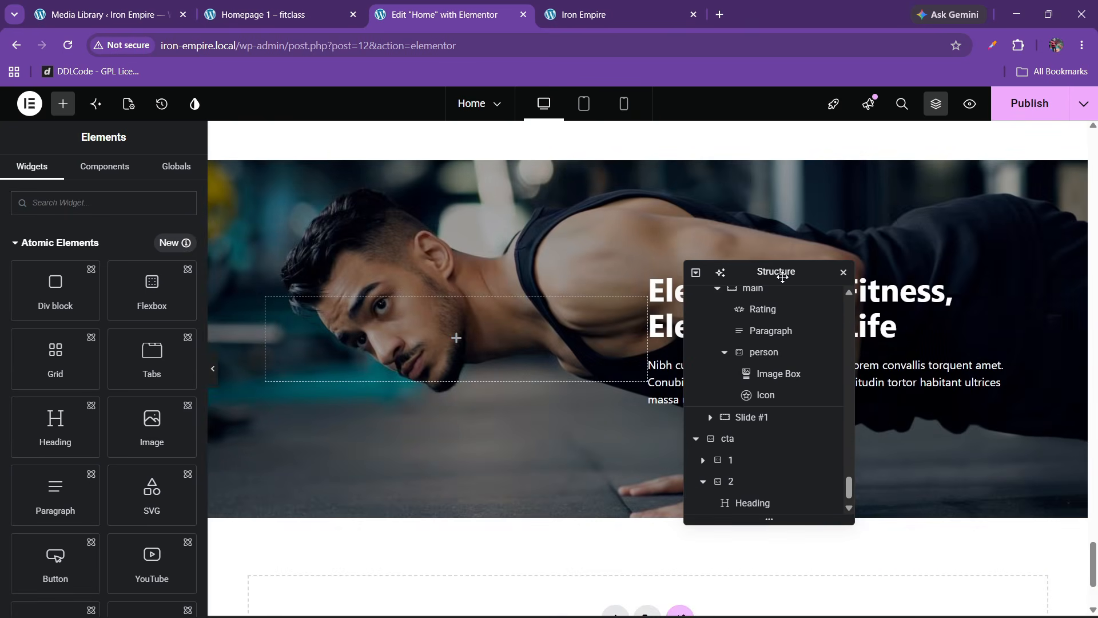
{"action": "left_click_drag", "start_coordinate": [776, 272], "coordinate": [463, 291]}
{"action": "right_click", "coordinate": [707, 382]}
{"action": "left_click", "coordinate": [737, 407]}
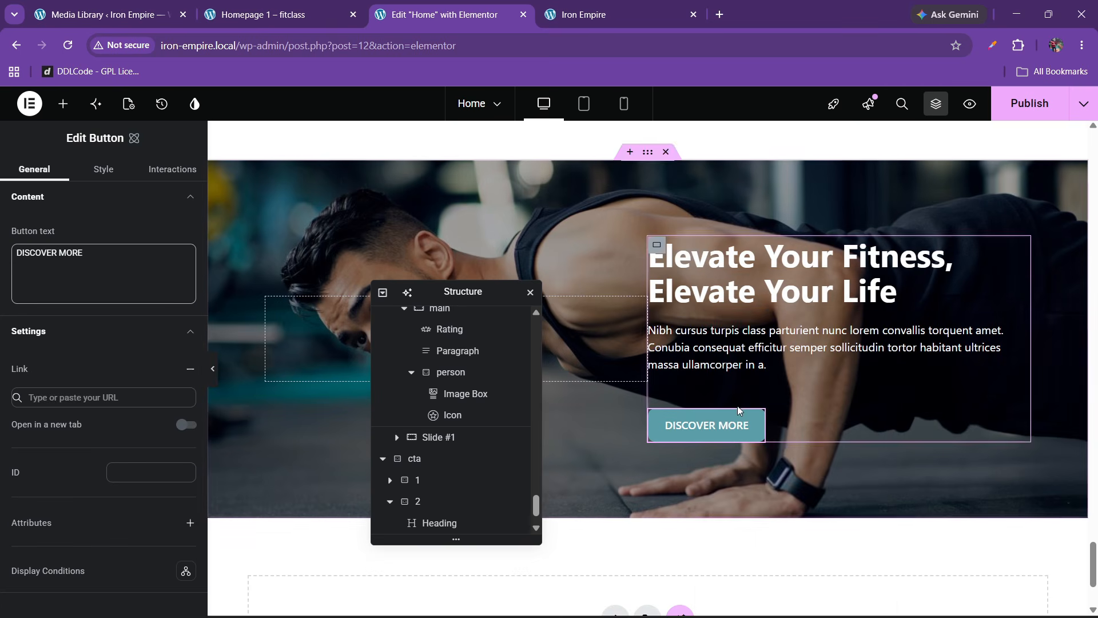
Step: Publish the Home page changes and look over the Fitclass section that follows the banner
{"action": "left_click", "coordinate": [280, 14]}
{"action": "left_click", "coordinate": [448, 5]}
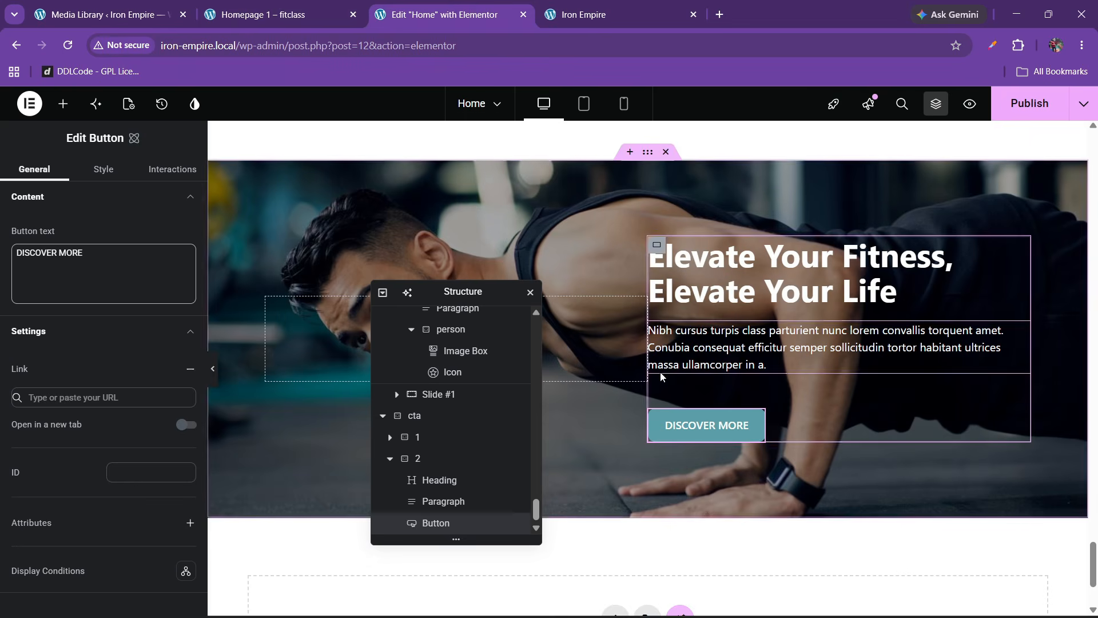
{"action": "left_click", "coordinate": [1025, 101]}
{"action": "left_click", "coordinate": [303, 11]}
{"action": "scroll", "coordinate": [429, 380], "scroll_direction": "down", "scroll_amount": 10}
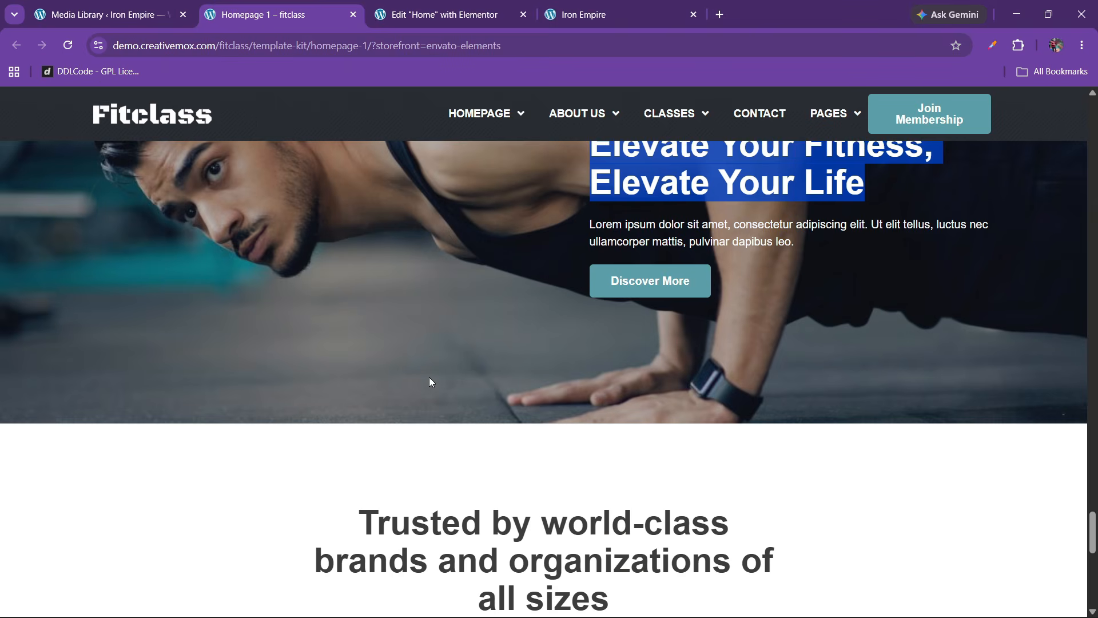
{"action": "scroll", "coordinate": [427, 394], "scroll_direction": "up", "scroll_amount": 3}
{"action": "scroll", "coordinate": [426, 393], "scroll_direction": "up", "scroll_amount": 3}
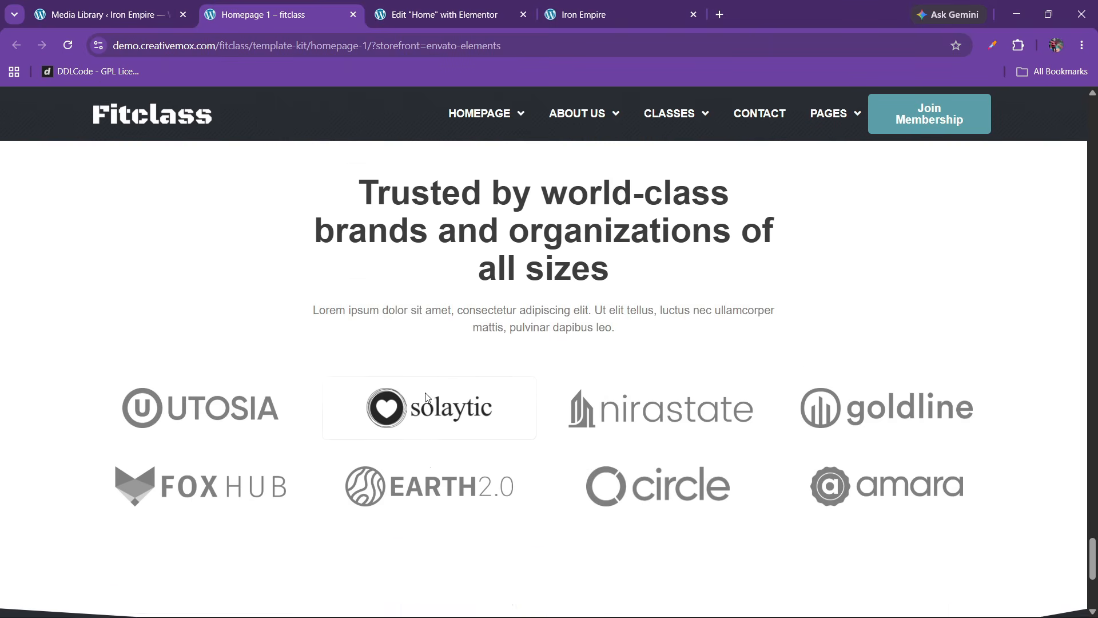
{"action": "left_click", "coordinate": [443, 15]}
{"action": "left_click", "coordinate": [589, 11]}
{"action": "left_click", "coordinate": [443, 11]}
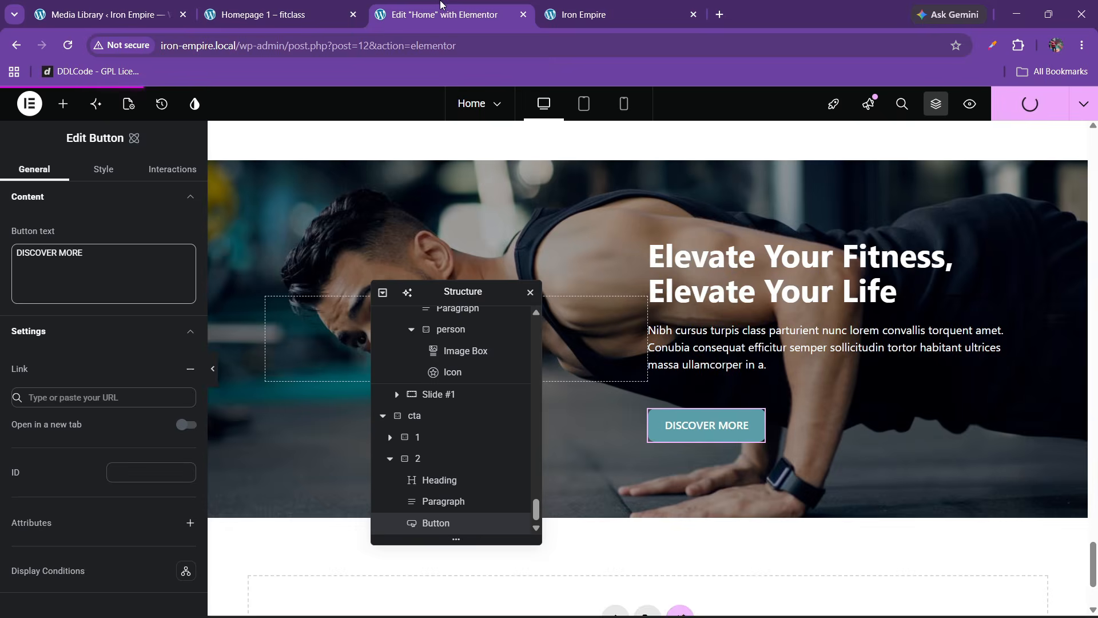
{"action": "mouse_move", "coordinate": [1059, 604]}
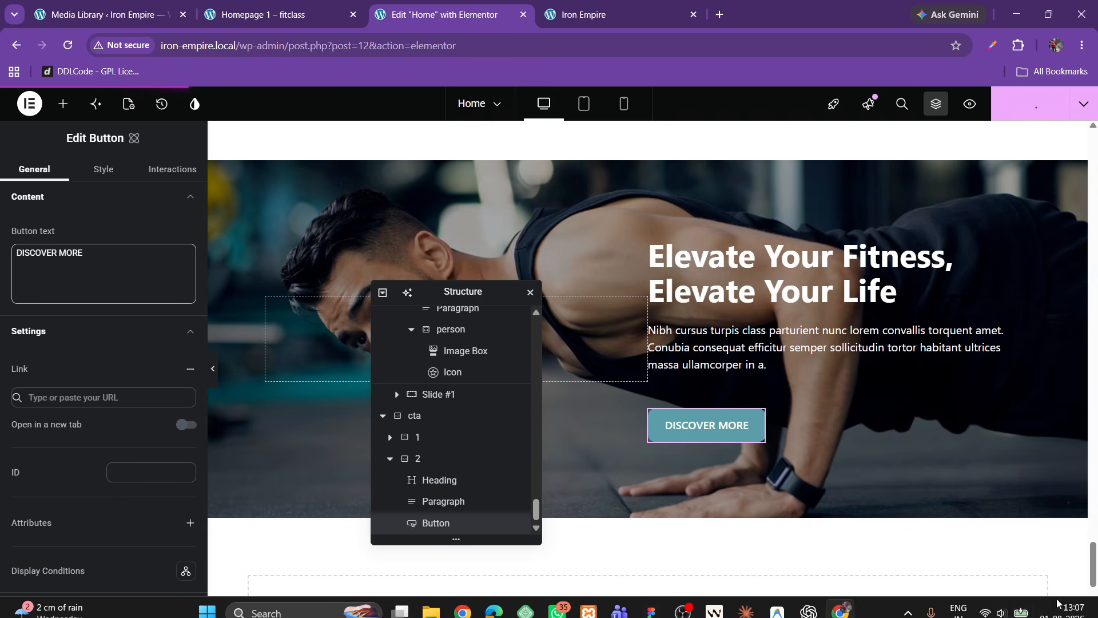
{"action": "left_click", "coordinate": [1012, 599]}
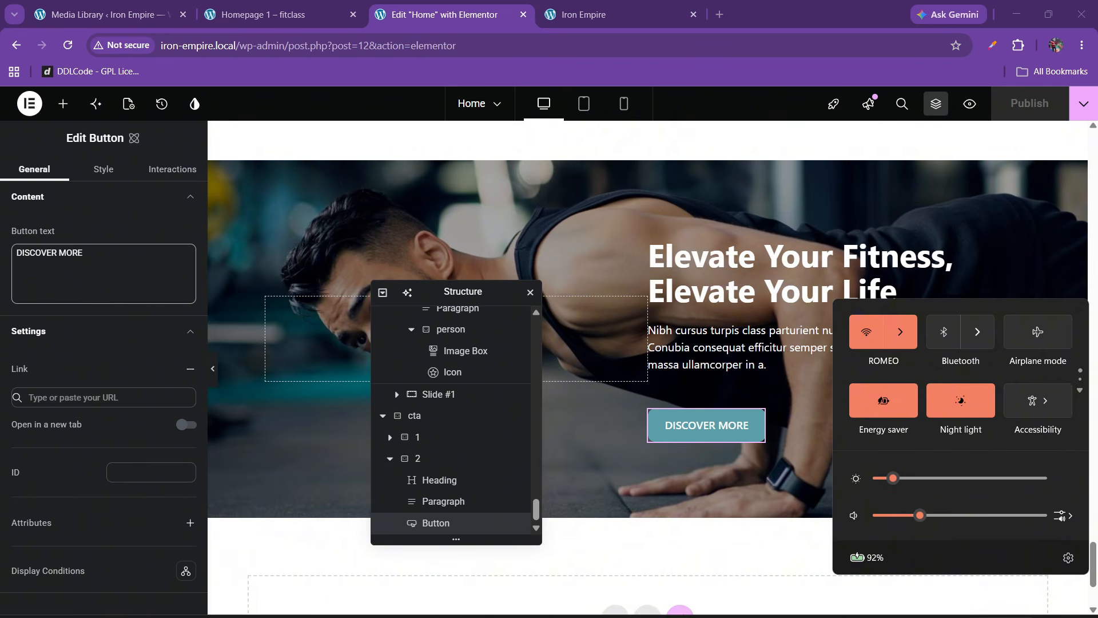
{"action": "left_click", "coordinate": [877, 607]}
Step: Reload the live Iron Empire page to check the cta banner, then examine Fitclass's "Trusted by world-class brands" section
{"action": "left_click", "coordinate": [629, 7]}
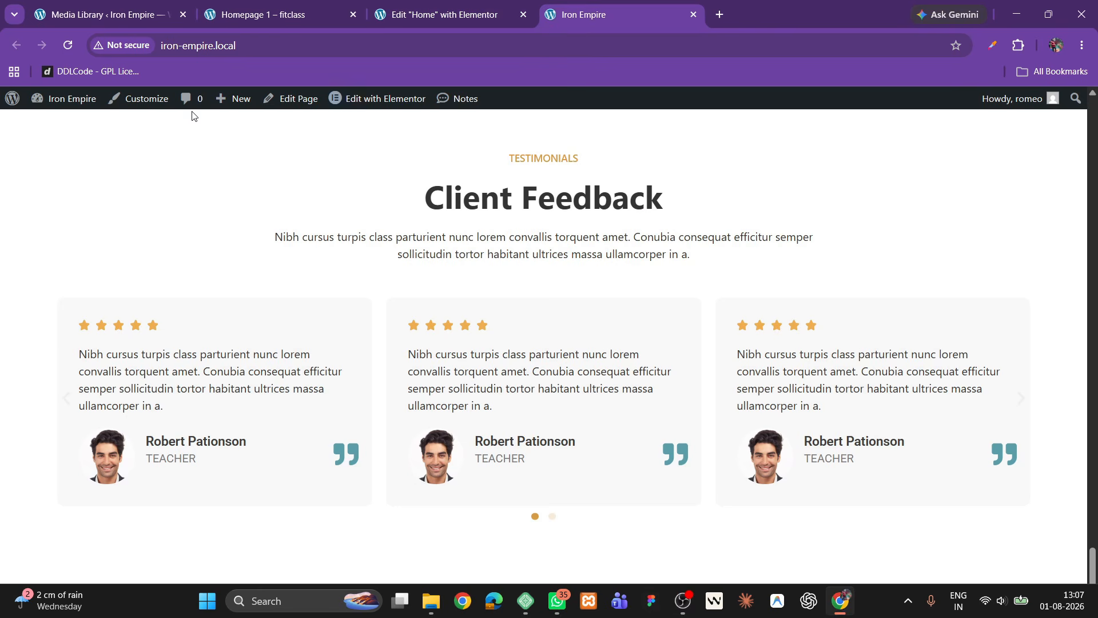
{"action": "left_click", "coordinate": [67, 45]}
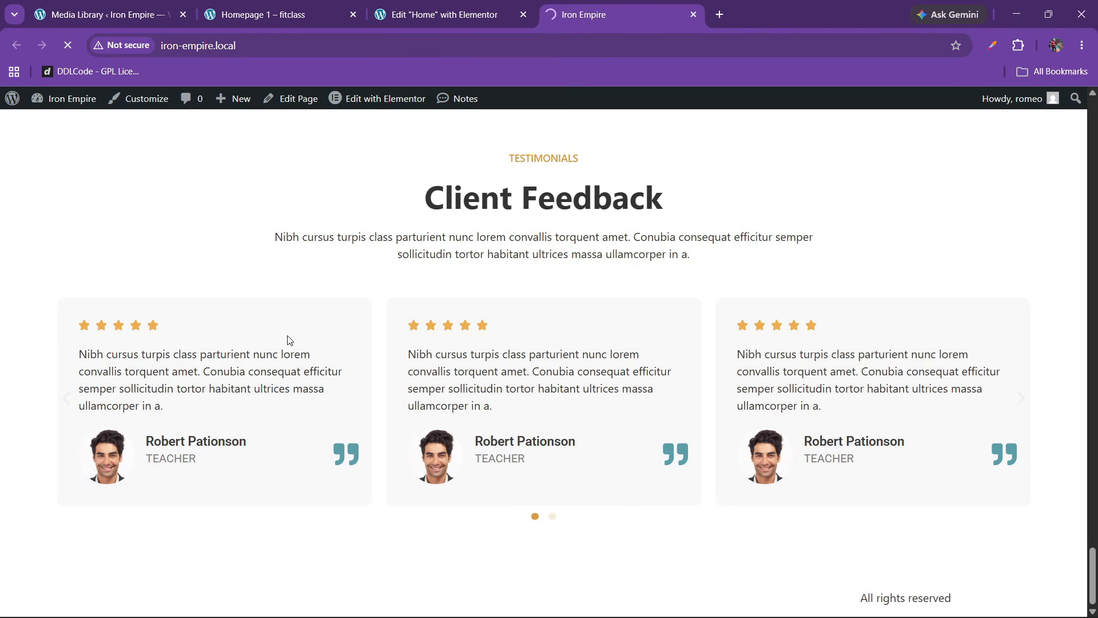
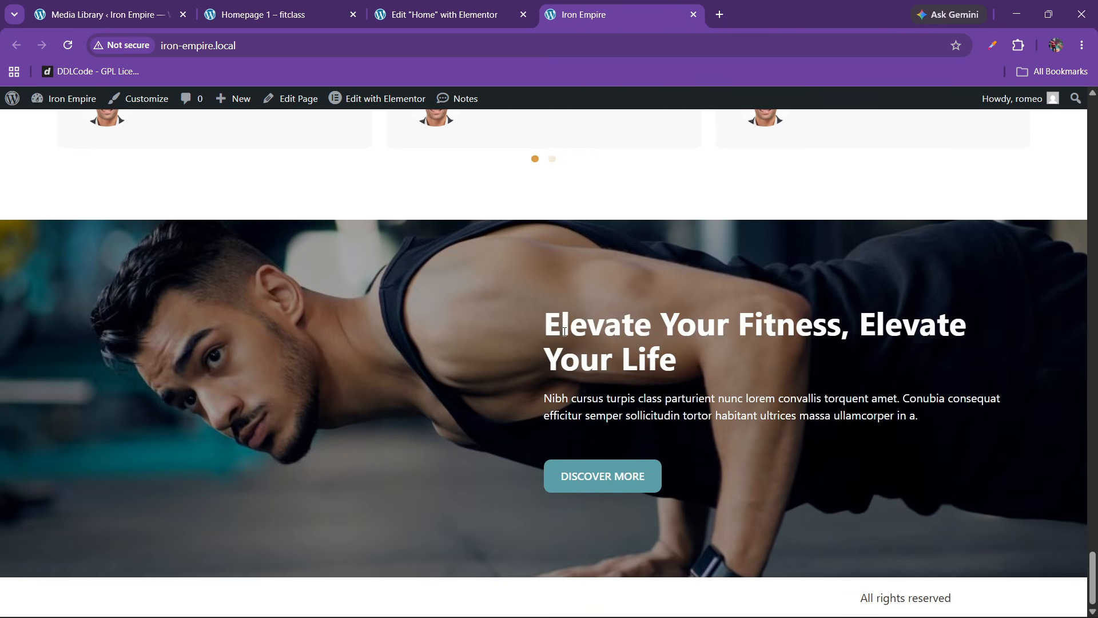
{"action": "left_click", "coordinate": [270, 5]}
{"action": "scroll", "coordinate": [423, 410], "scroll_direction": "down", "scroll_amount": 5}
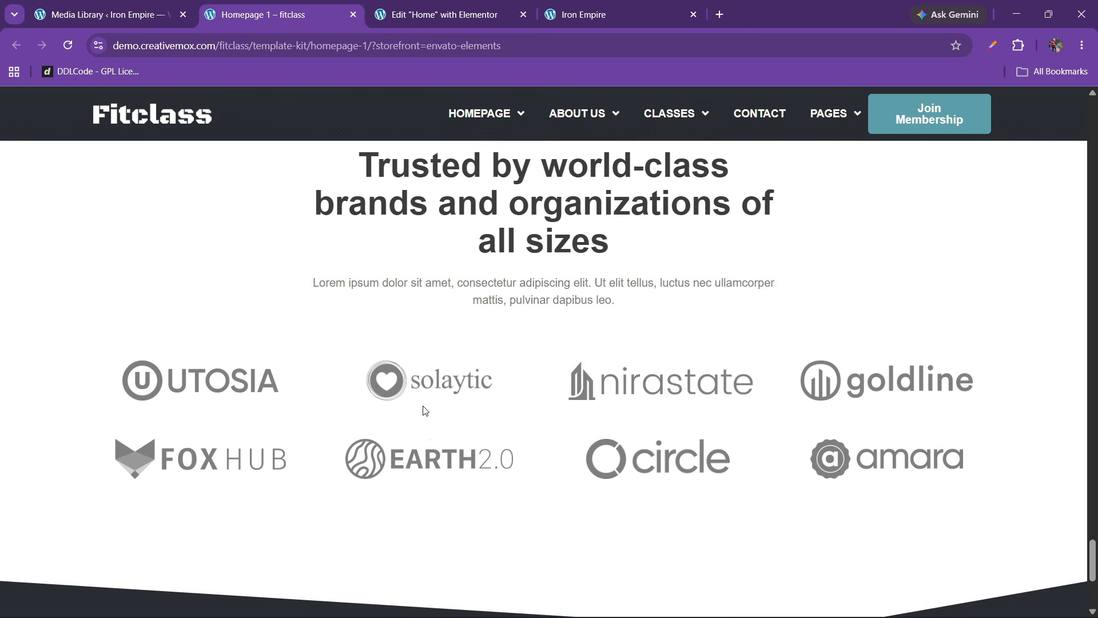
{"action": "scroll", "coordinate": [423, 409], "scroll_direction": "up", "scroll_amount": 3}
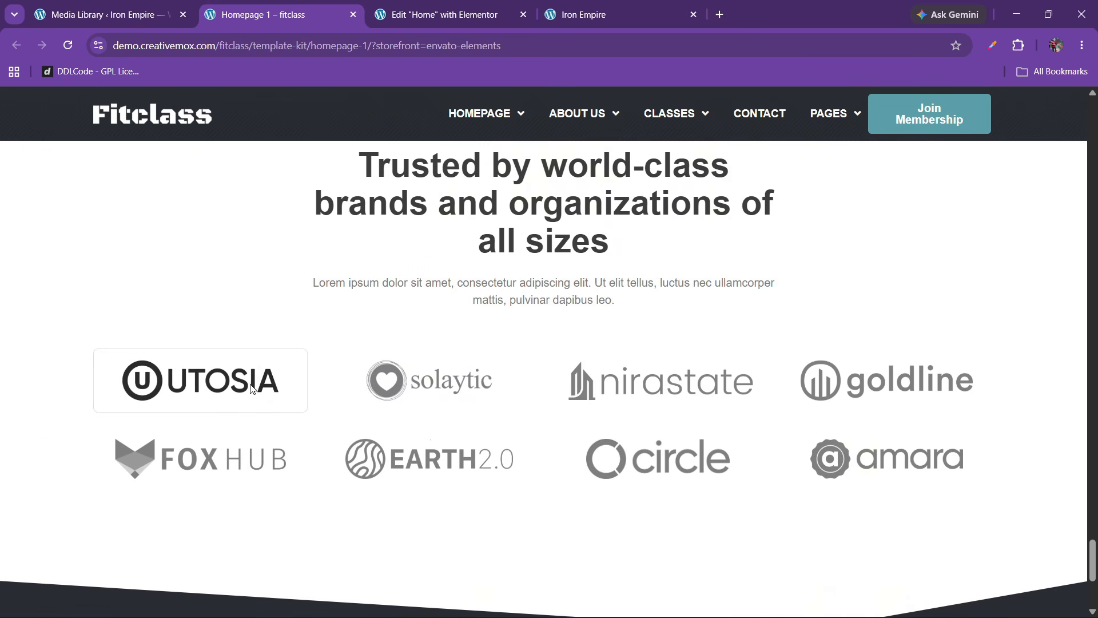
Step: Add a single-column flexbox container below the cta section for the client logos and rename it "clients"
{"action": "left_click", "coordinate": [440, 15]}
{"action": "left_click_drag", "start_coordinate": [466, 311], "coordinate": [844, 280]}
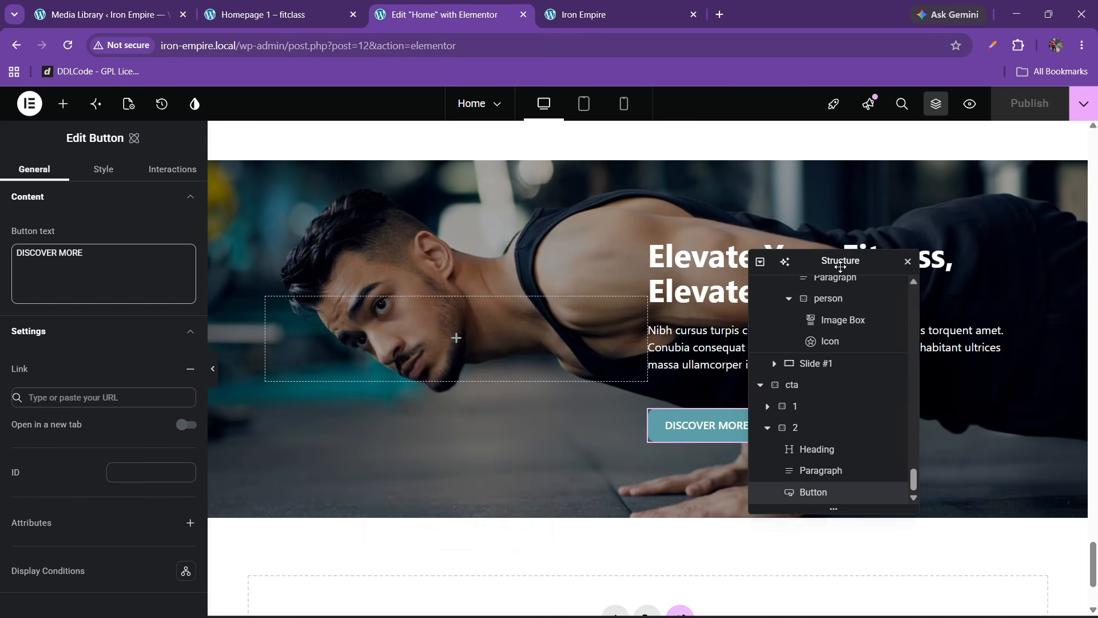
{"action": "scroll", "coordinate": [613, 385], "scroll_direction": "down", "scroll_amount": 3}
{"action": "left_click", "coordinate": [615, 453]}
{"action": "left_click", "coordinate": [616, 501]}
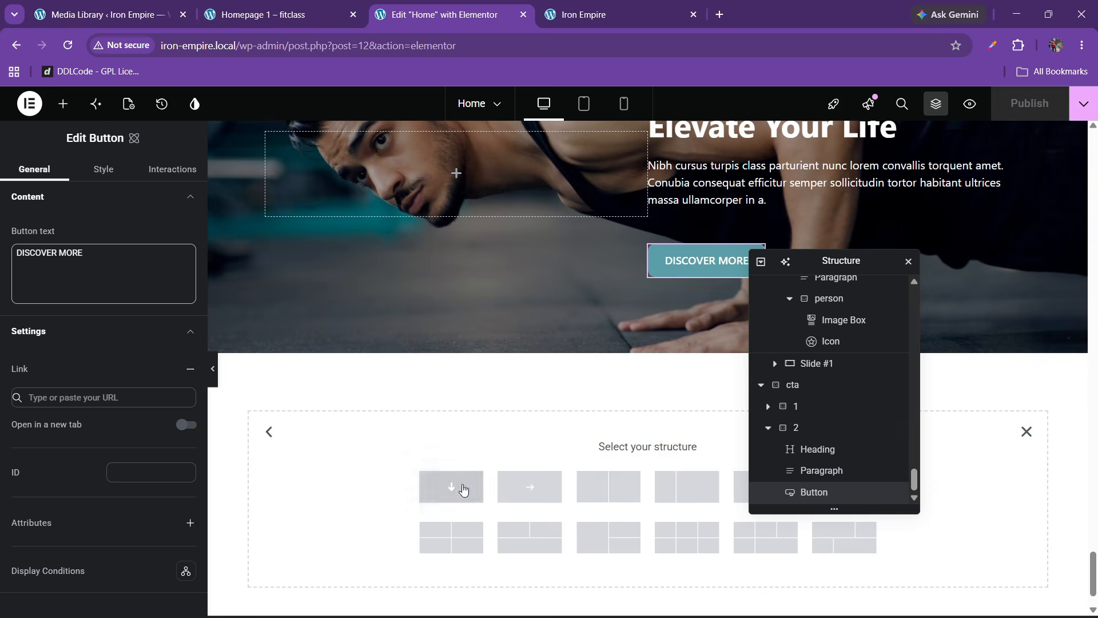
{"action": "left_click", "coordinate": [458, 485]}
{"action": "left_click", "coordinate": [352, 5]}
{"action": "scroll", "coordinate": [477, 345], "scroll_direction": "up", "scroll_amount": 3}
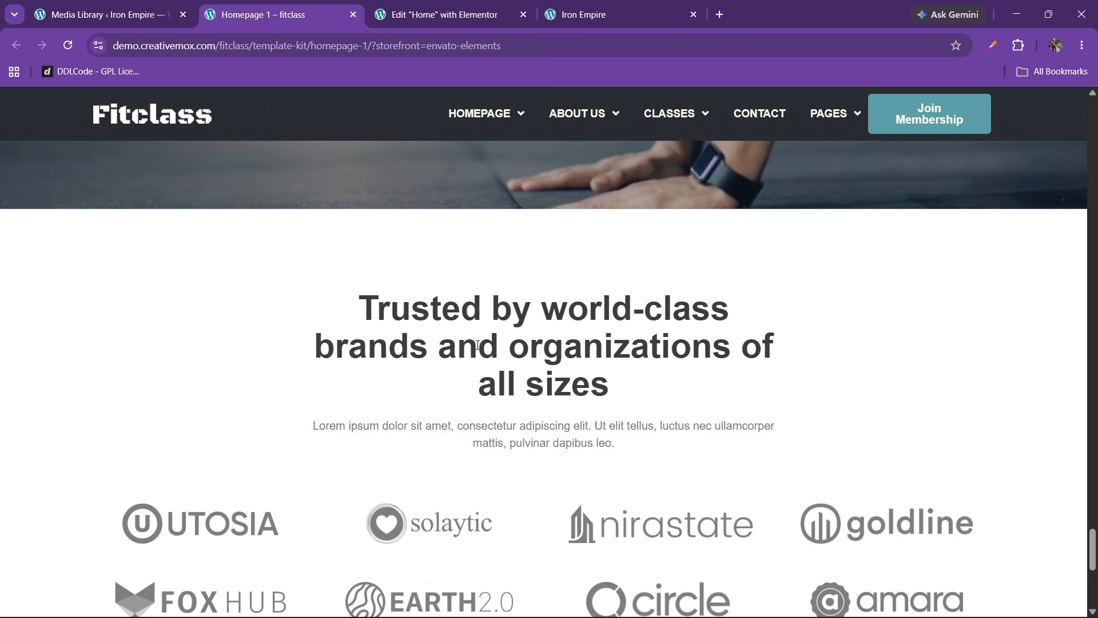
{"action": "scroll", "coordinate": [365, 195], "scroll_direction": "down", "scroll_amount": 1}
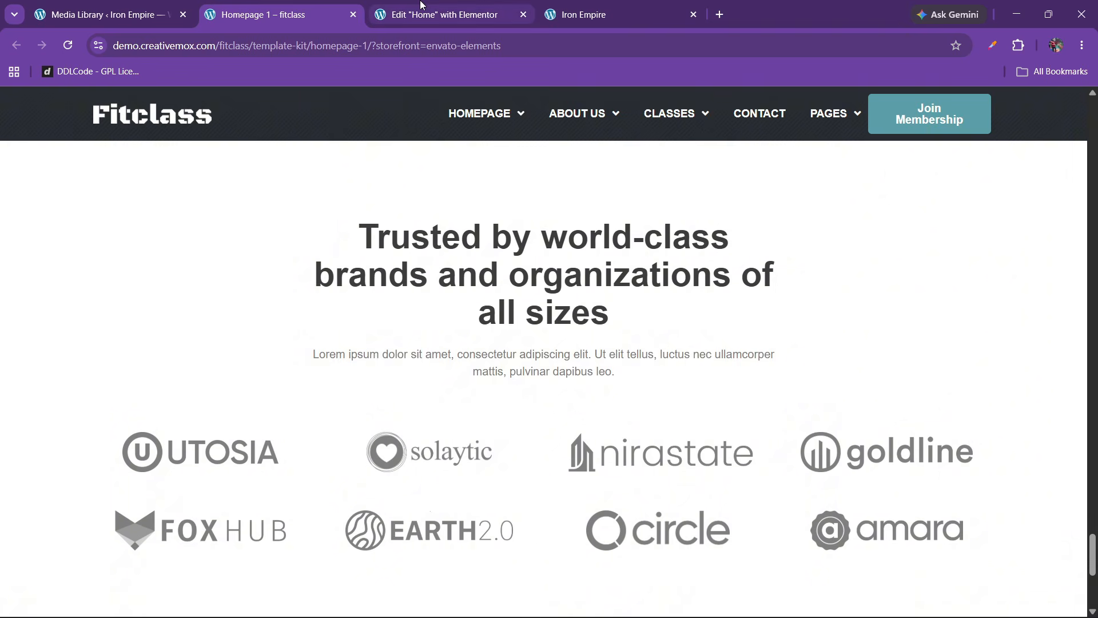
{"action": "left_click", "coordinate": [424, 7]}
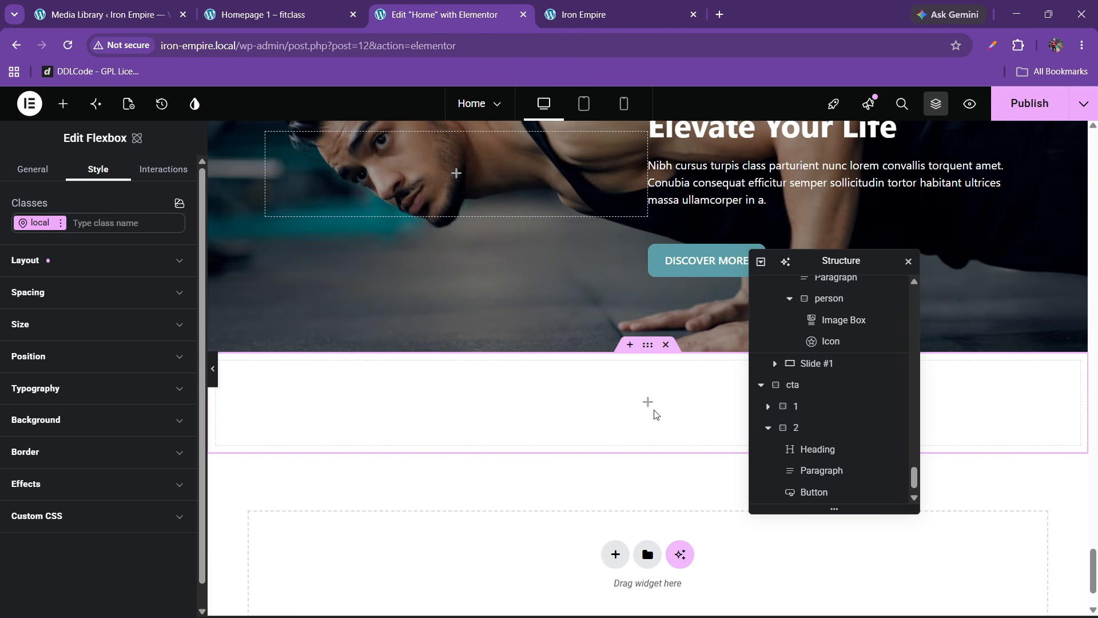
{"action": "scroll", "coordinate": [823, 483], "scroll_direction": "down", "scroll_amount": 1}
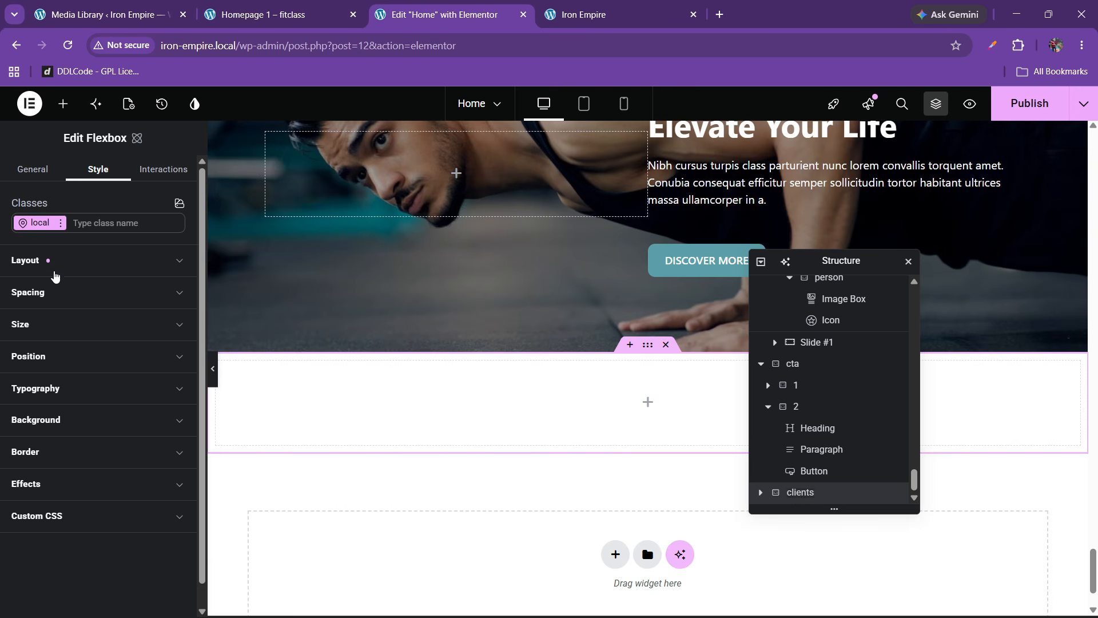
Step: Center the clients container's items and set its padding to 80 px on all sides
{"action": "left_click", "coordinate": [55, 273]}
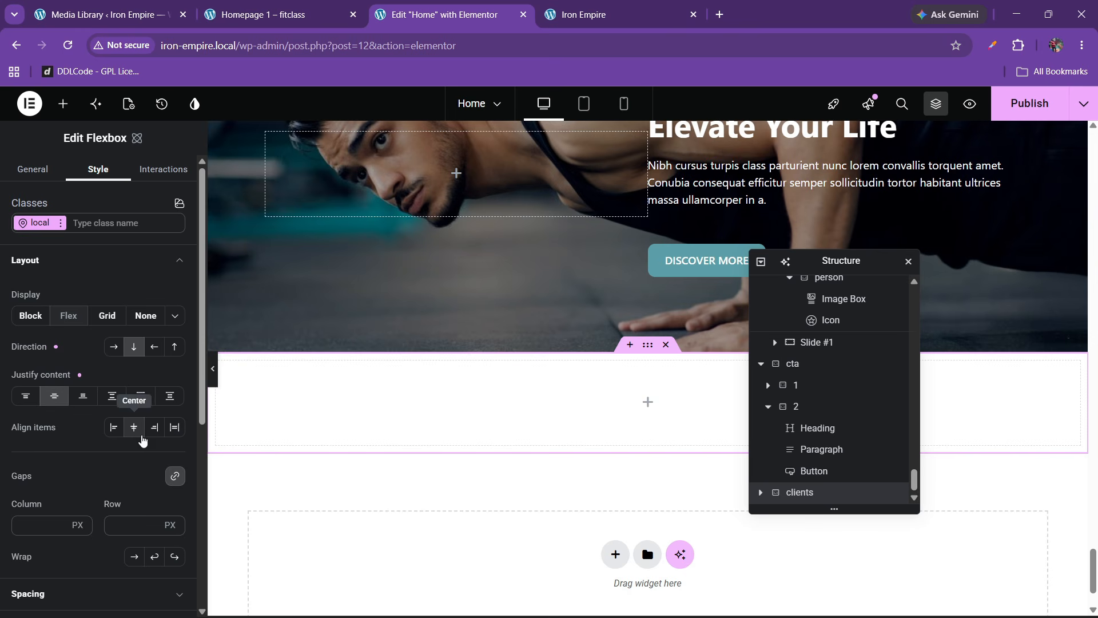
{"action": "scroll", "coordinate": [601, 410], "scroll_direction": "down", "scroll_amount": 2}
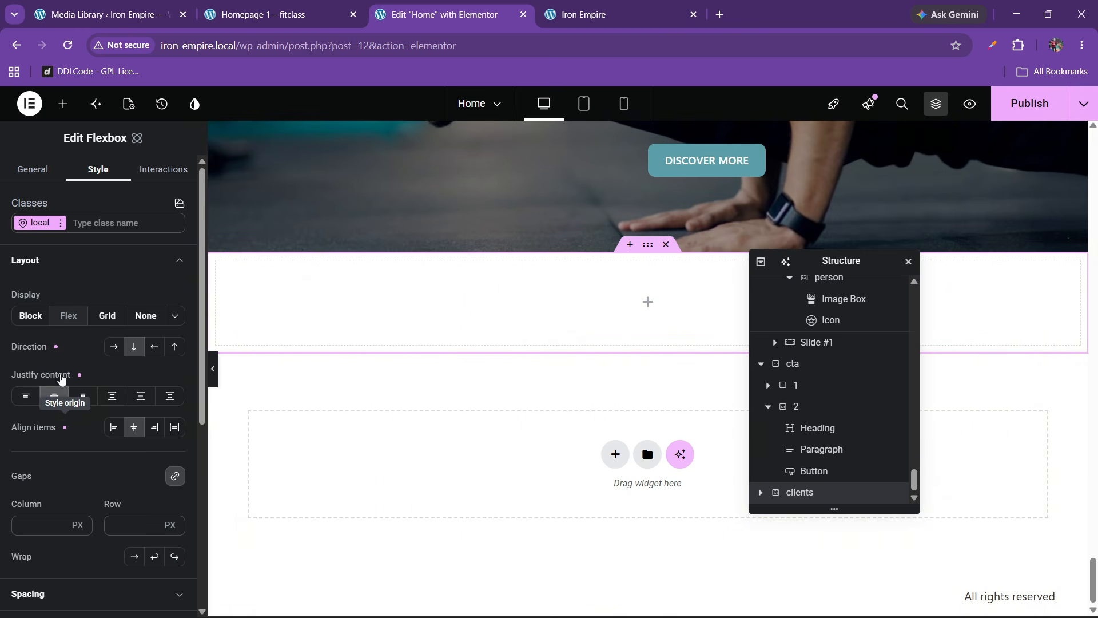
{"action": "left_click", "coordinate": [63, 262]}
{"action": "left_click", "coordinate": [56, 298]}
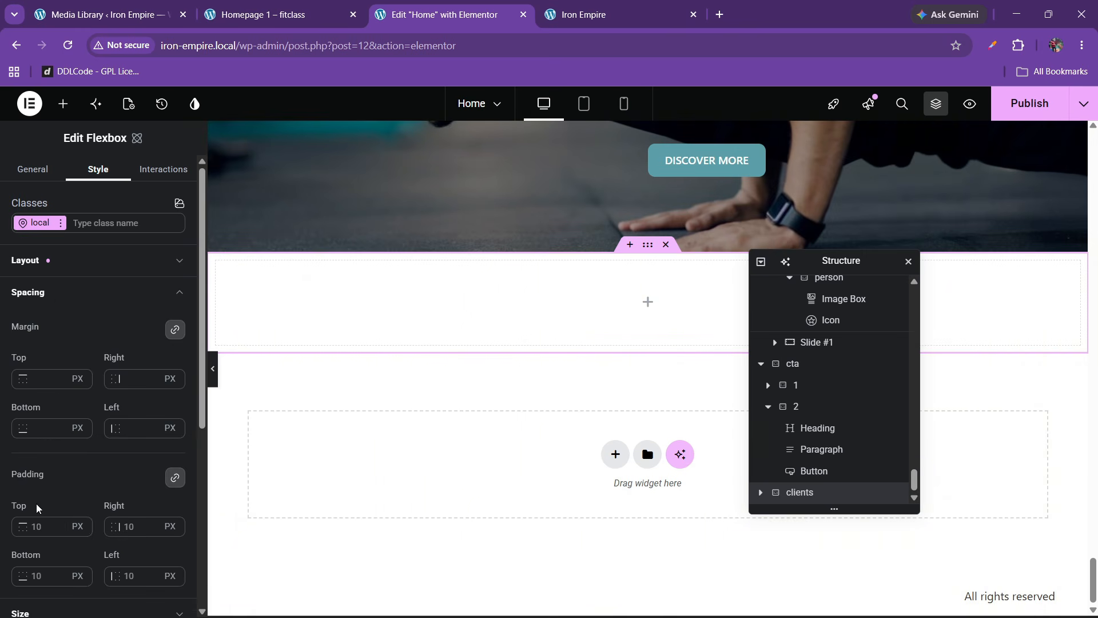
{"action": "double_click", "coordinate": [43, 525]}
{"action": "type", "text": "80"}
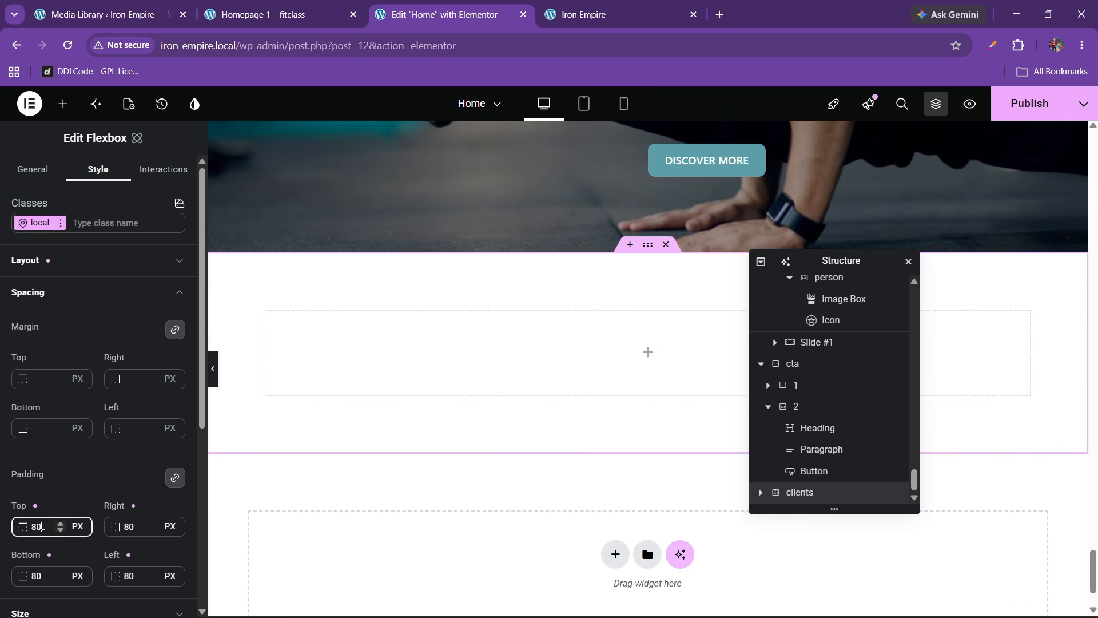
{"action": "left_click", "coordinate": [57, 294]}
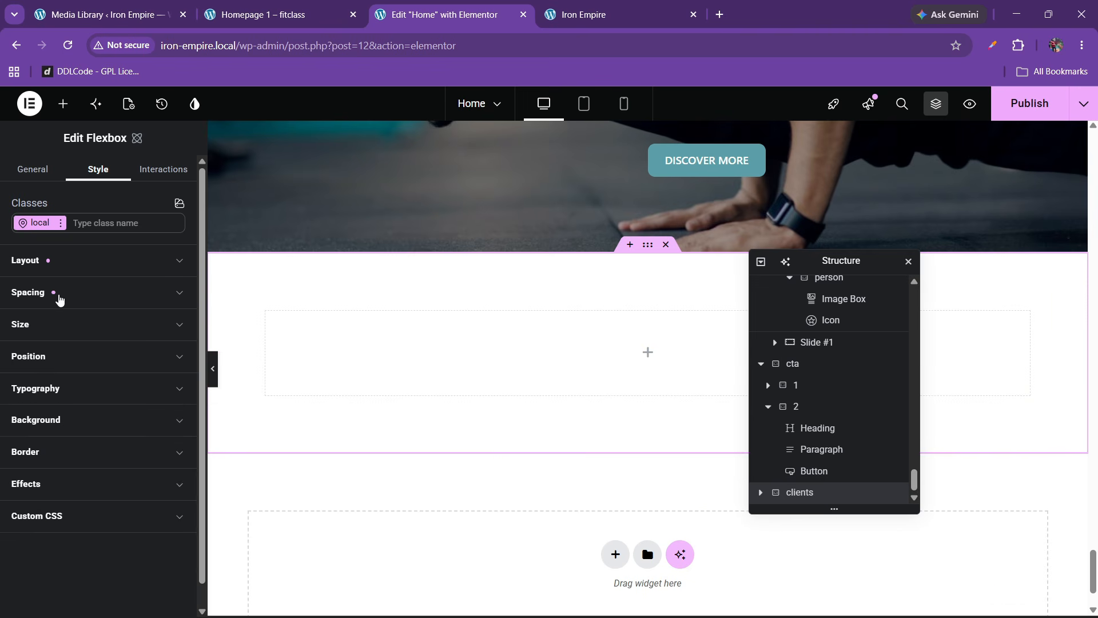
Step: Set the clients container's width to 100%
{"action": "left_click", "coordinate": [50, 324]}
{"action": "left_click", "coordinate": [77, 379]}
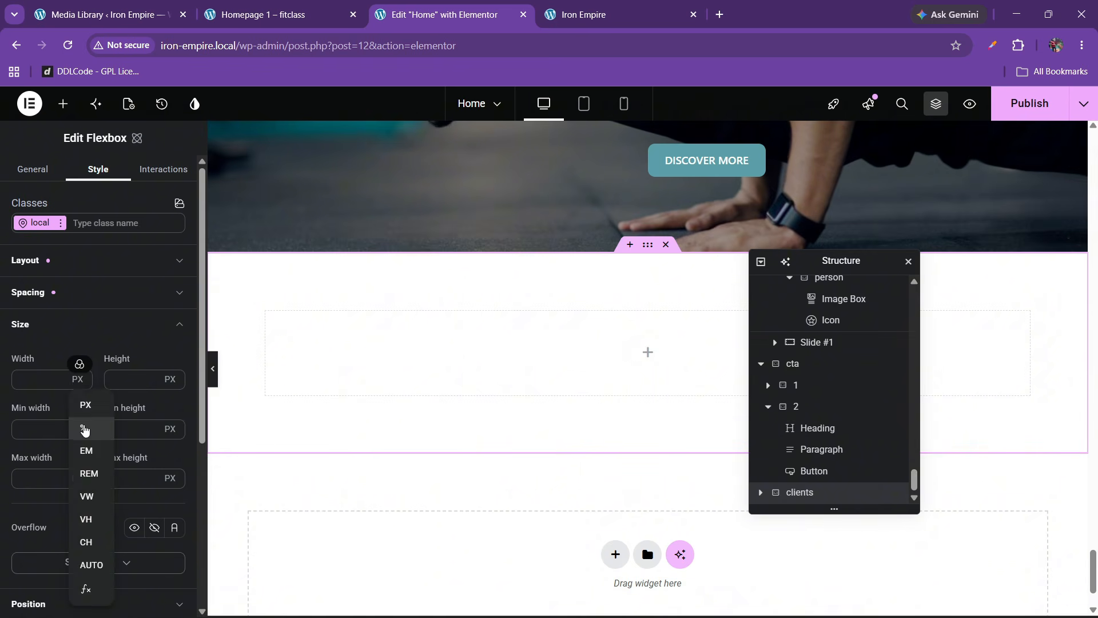
{"action": "left_click", "coordinate": [80, 424]}
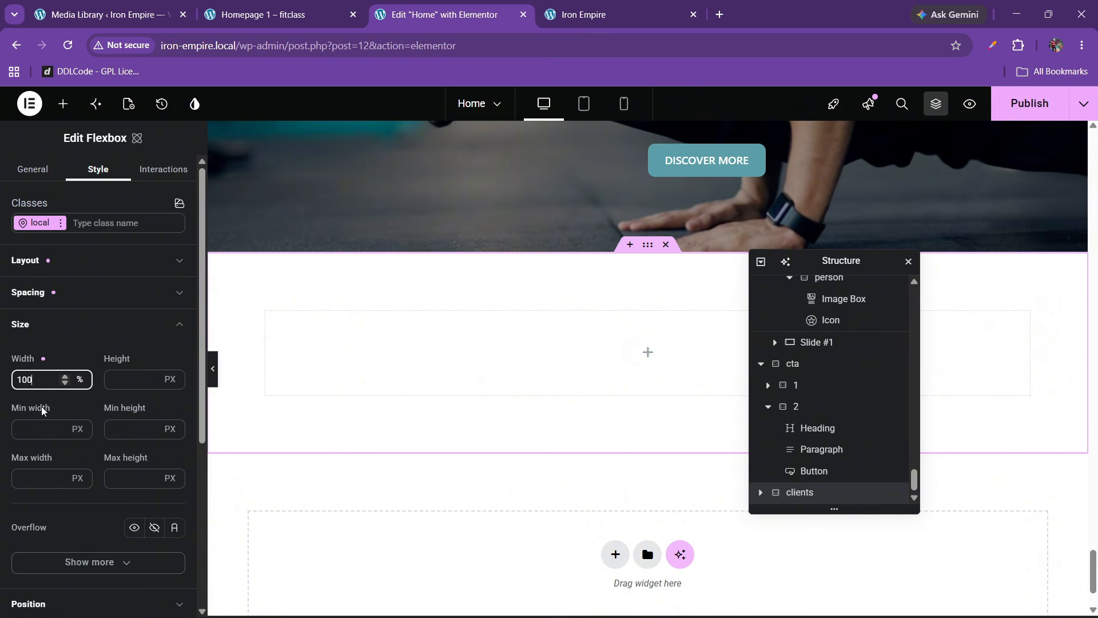
{"action": "type", "text": "100"}
Step: Copy the small TESTIMONIALS heading from the testimonials section and paste it into the empty clients container
{"action": "left_click", "coordinate": [263, 14]}
{"action": "left_click", "coordinate": [458, 11]}
{"action": "scroll", "coordinate": [644, 381], "scroll_direction": "up", "scroll_amount": 10}
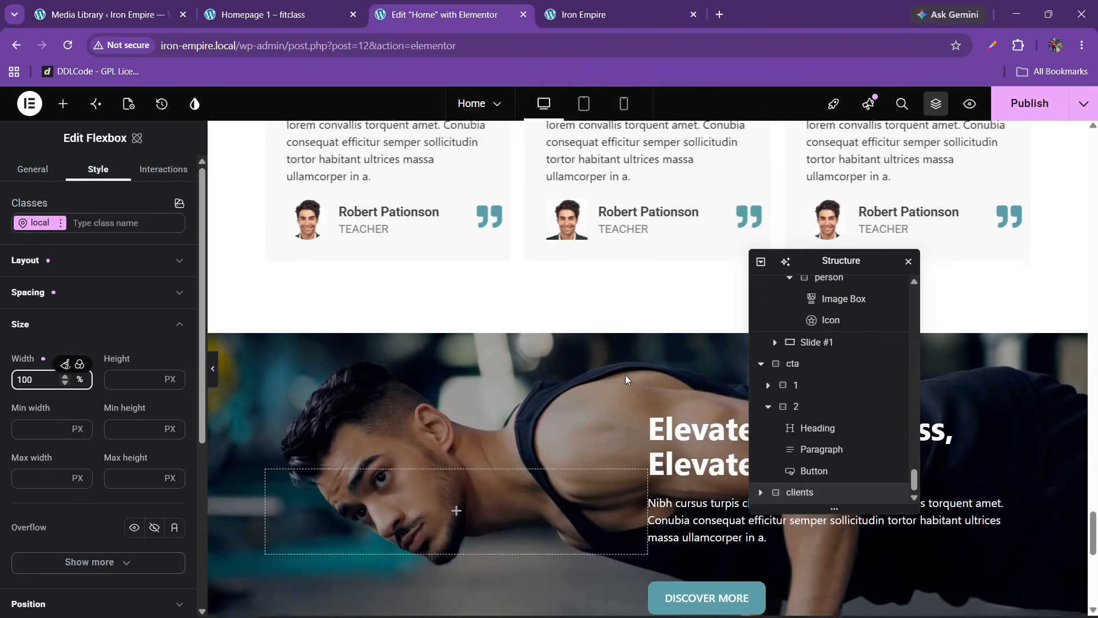
{"action": "scroll", "coordinate": [626, 375], "scroll_direction": "up", "scroll_amount": 4}
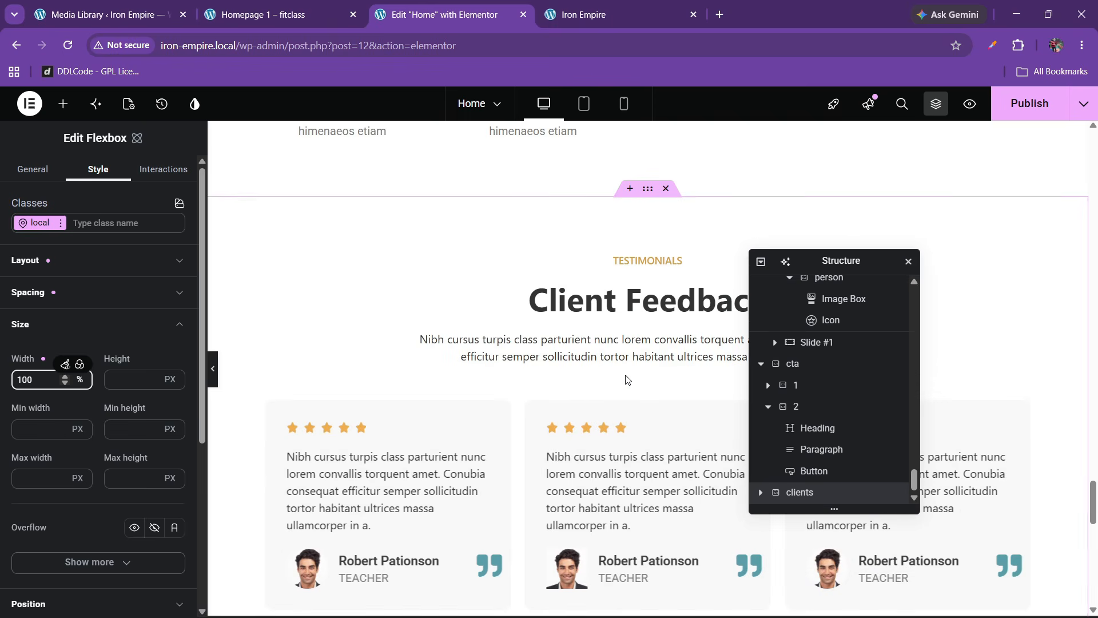
{"action": "right_click", "coordinate": [640, 261]}
{"action": "left_click", "coordinate": [657, 328]}
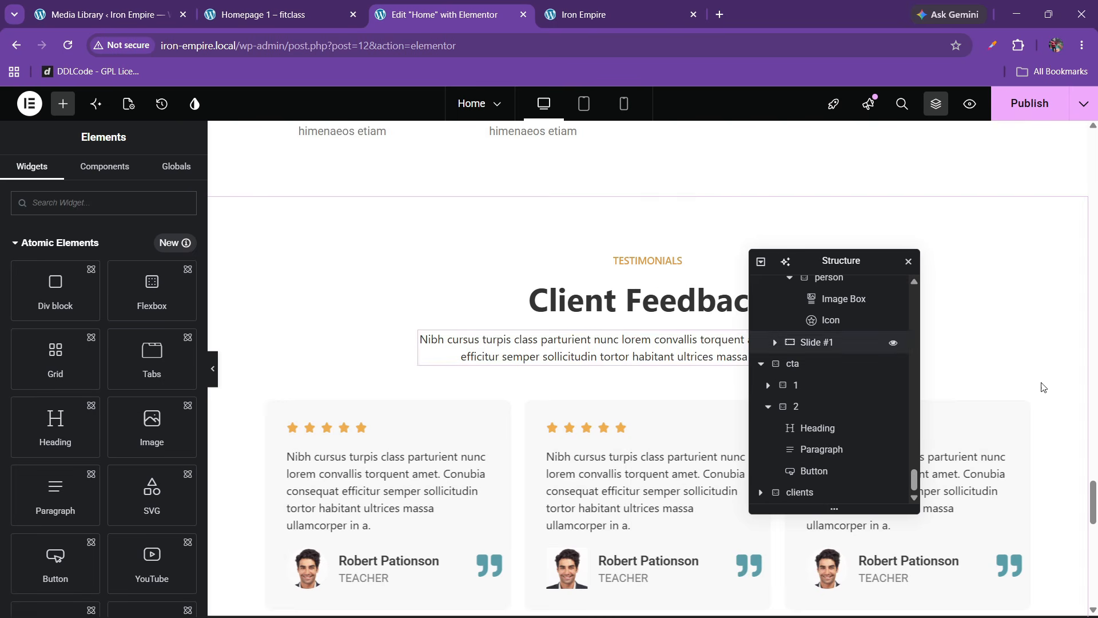
{"action": "left_click_drag", "start_coordinate": [1093, 501], "coordinate": [1093, 547]}
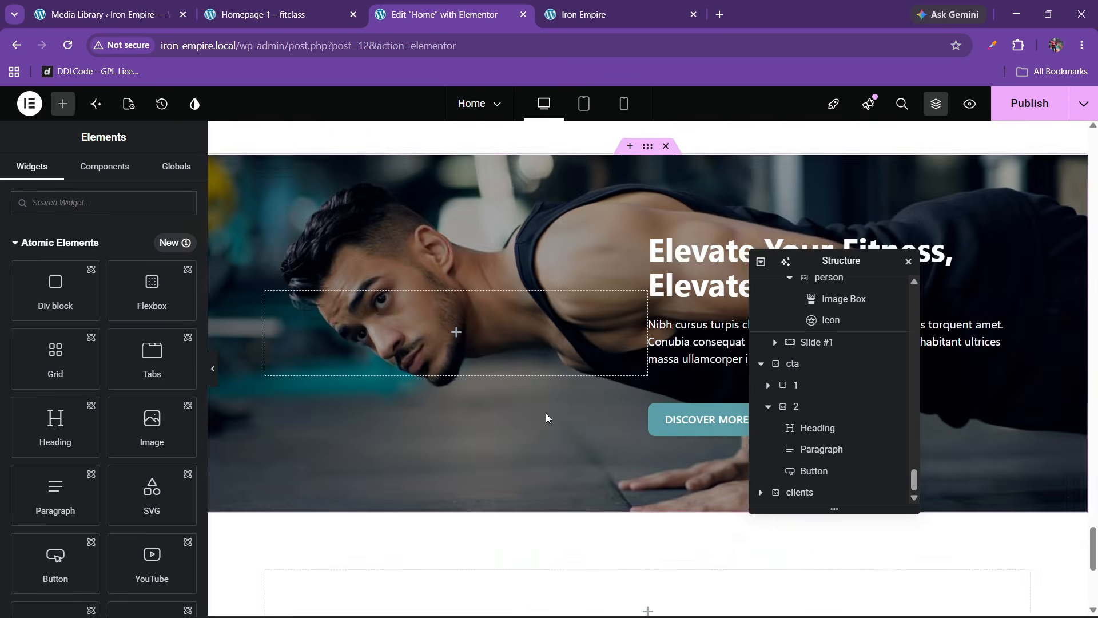
{"action": "scroll", "coordinate": [560, 468], "scroll_direction": "down", "scroll_amount": 3}
{"action": "right_click", "coordinate": [563, 470]}
{"action": "left_click", "coordinate": [606, 381]}
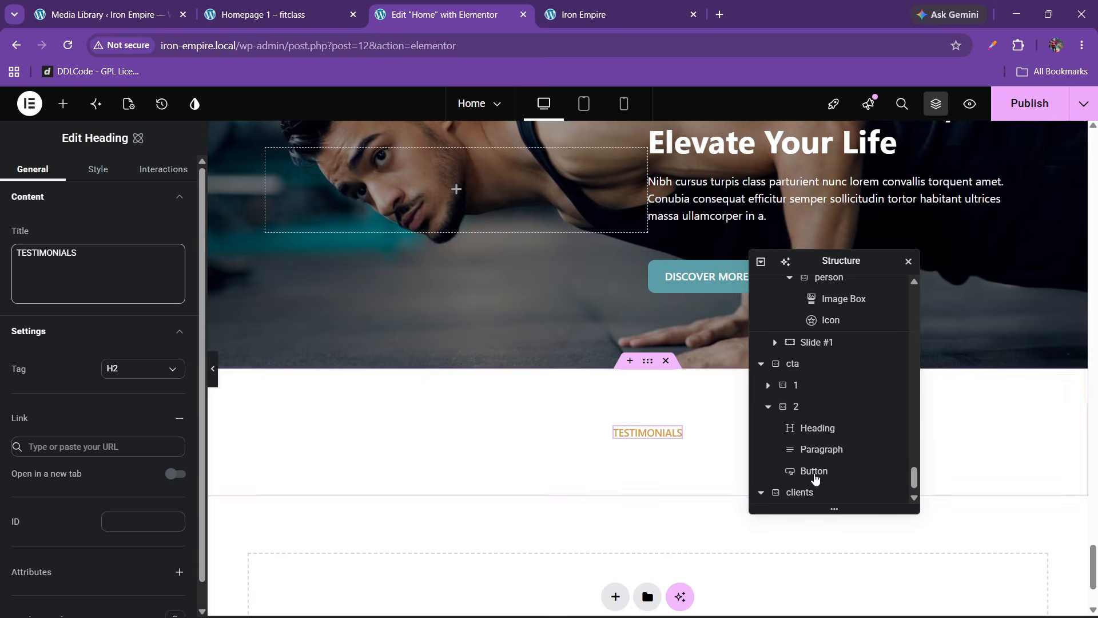
Step: Copy the "Client Feedback" heading and paste it below the TESTIMONIALS heading in the clients container
{"action": "left_click_drag", "start_coordinate": [1092, 561], "coordinate": [1093, 499]}
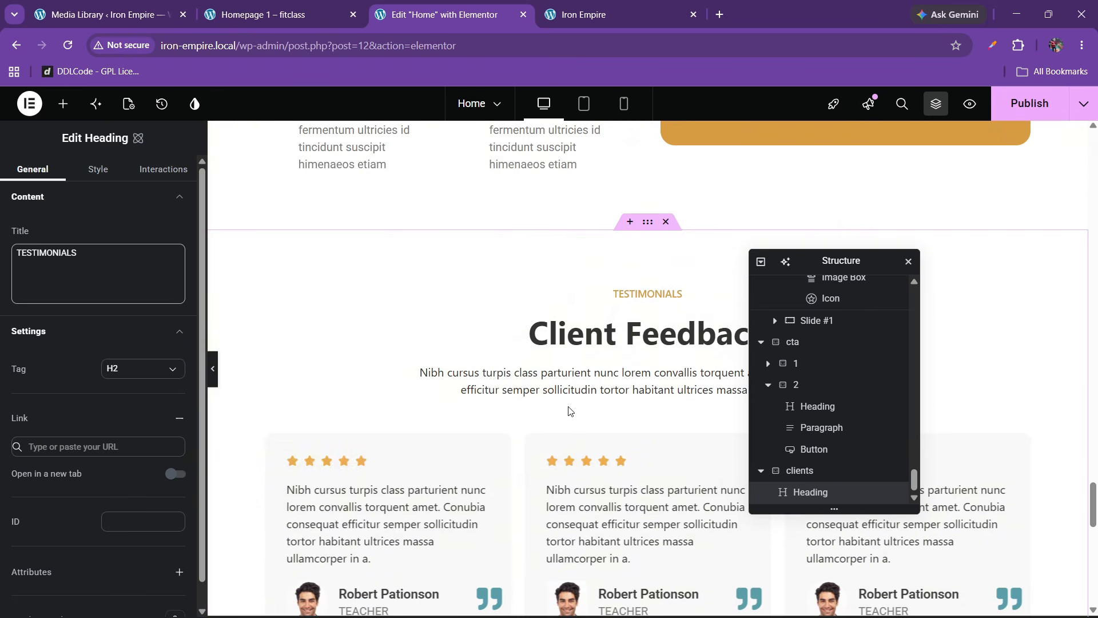
{"action": "right_click", "coordinate": [610, 336]}
{"action": "left_click", "coordinate": [637, 360]}
{"action": "scroll", "coordinate": [629, 424], "scroll_direction": "down", "scroll_amount": 10}
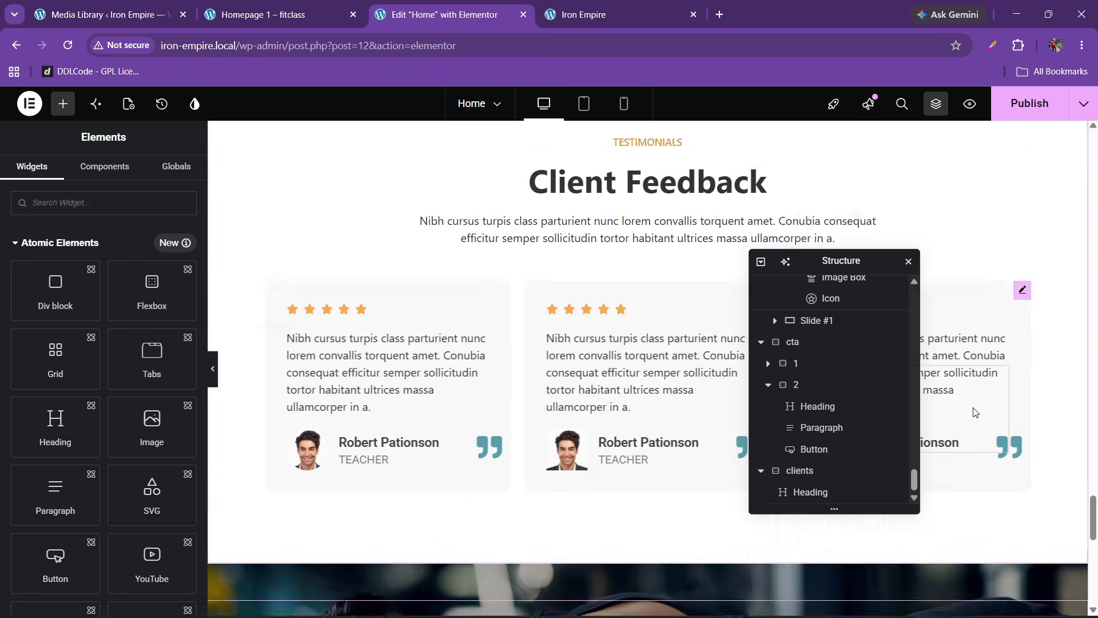
{"action": "scroll", "coordinate": [627, 421], "scroll_direction": "down", "scroll_amount": 1}
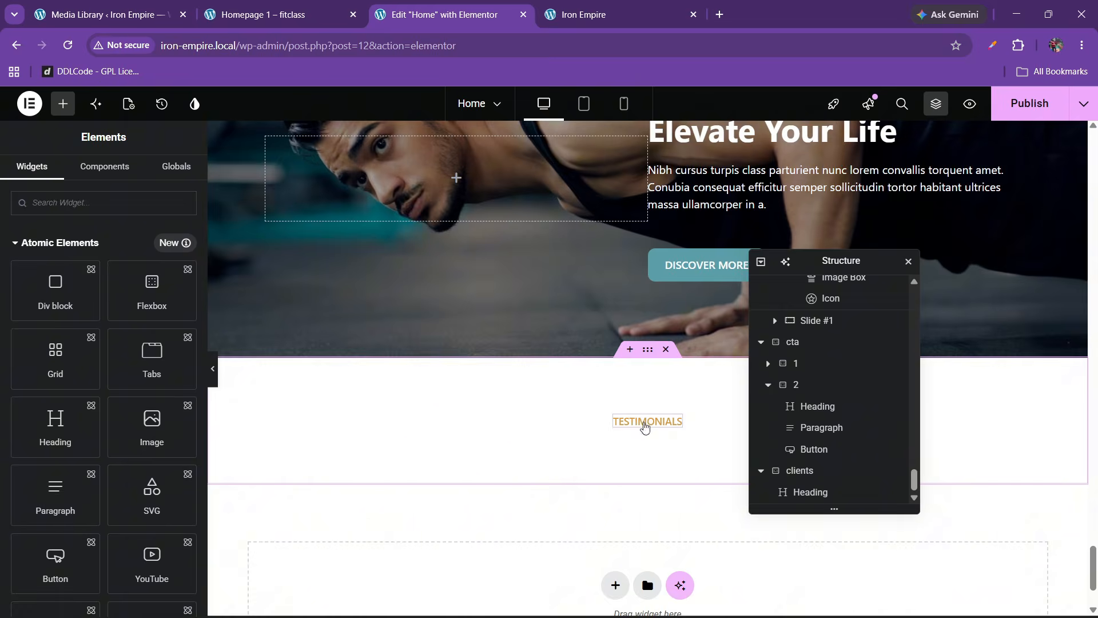
{"action": "right_click", "coordinate": [643, 429]}
{"action": "left_click", "coordinate": [657, 404]}
Step: Replace the pasted heading's title with Fitclass's text "Trusted by world-class brands and organizations of all sizes"
{"action": "left_click", "coordinate": [300, 16]}
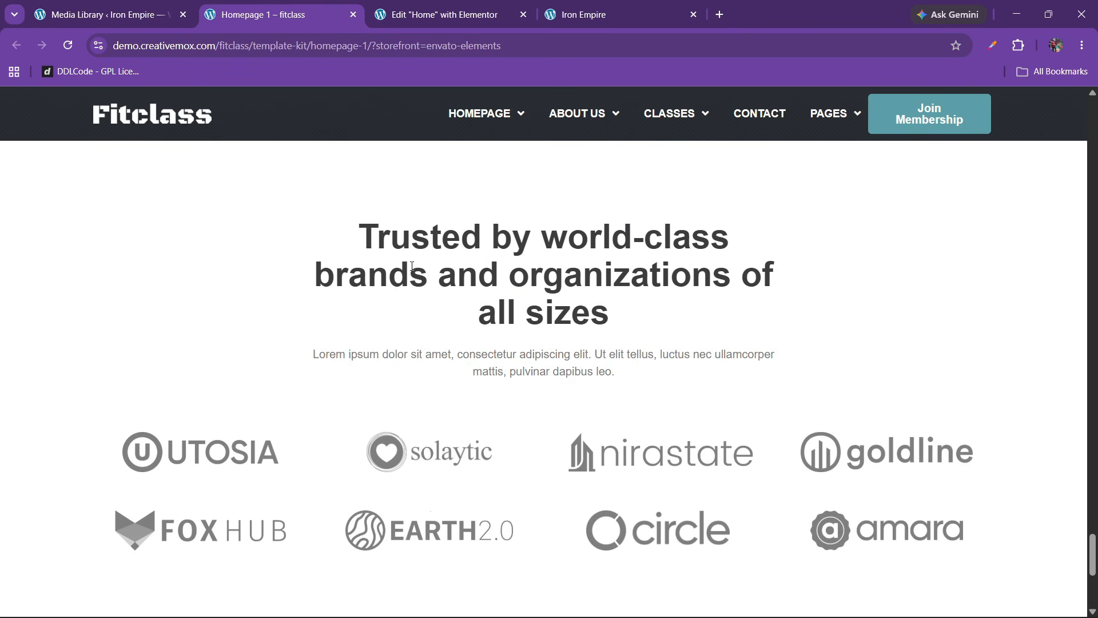
{"action": "left_click_drag", "start_coordinate": [442, 272], "coordinate": [684, 311]}
{"action": "key", "text": "ctrl+c"}
{"action": "left_click", "coordinate": [440, 14]}
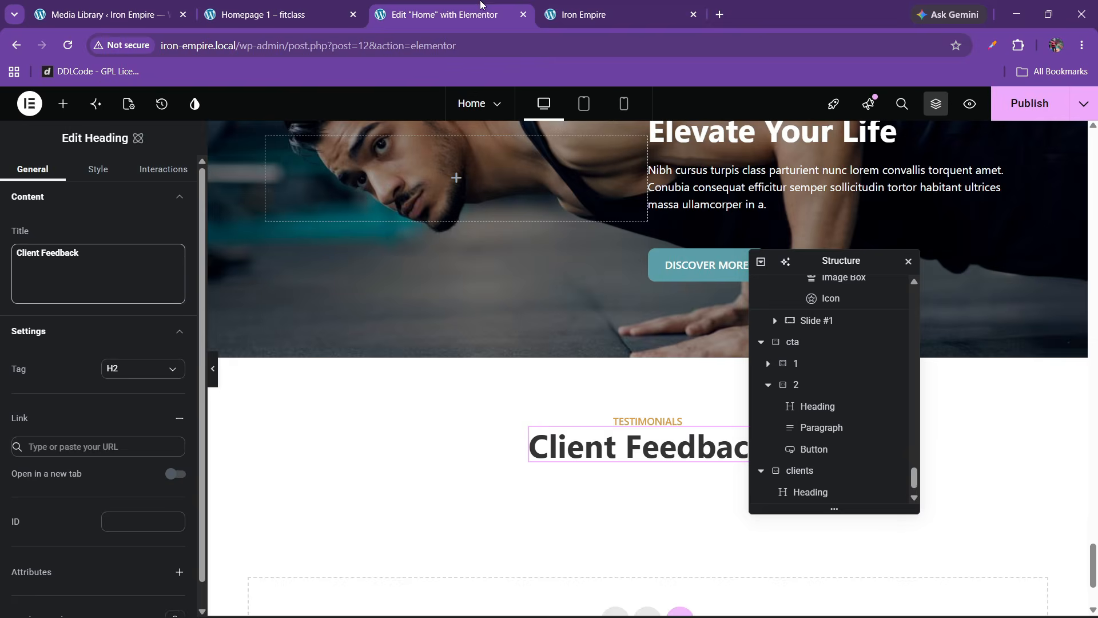
{"action": "key", "text": "ctrl+v"}
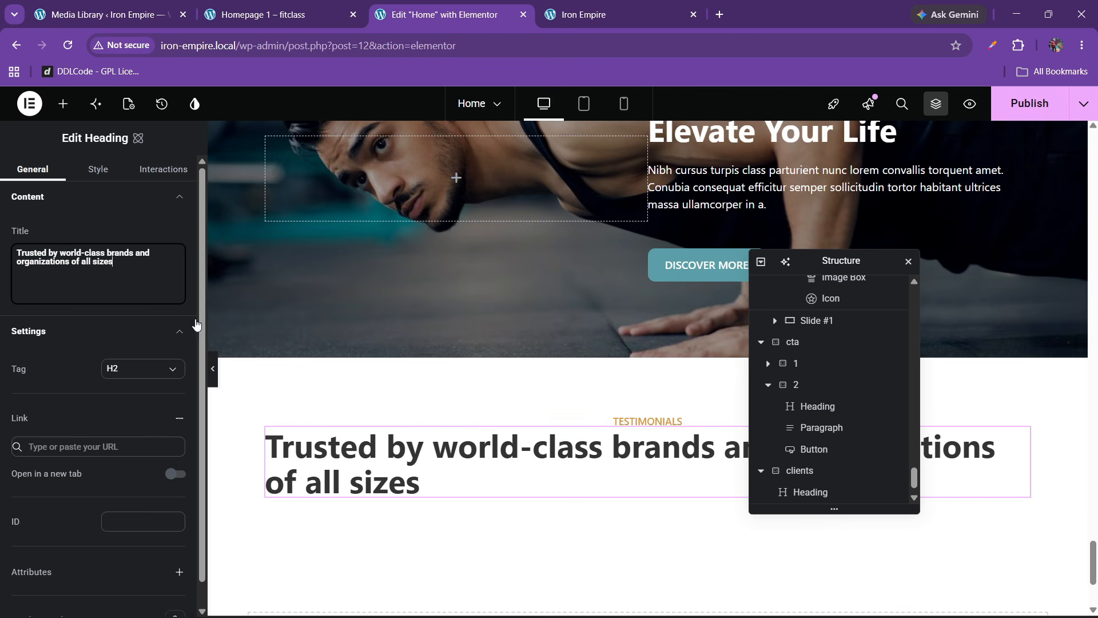
Step: Center-align the text of the "Trusted by world-class brands" heading
{"action": "left_click", "coordinate": [99, 170]}
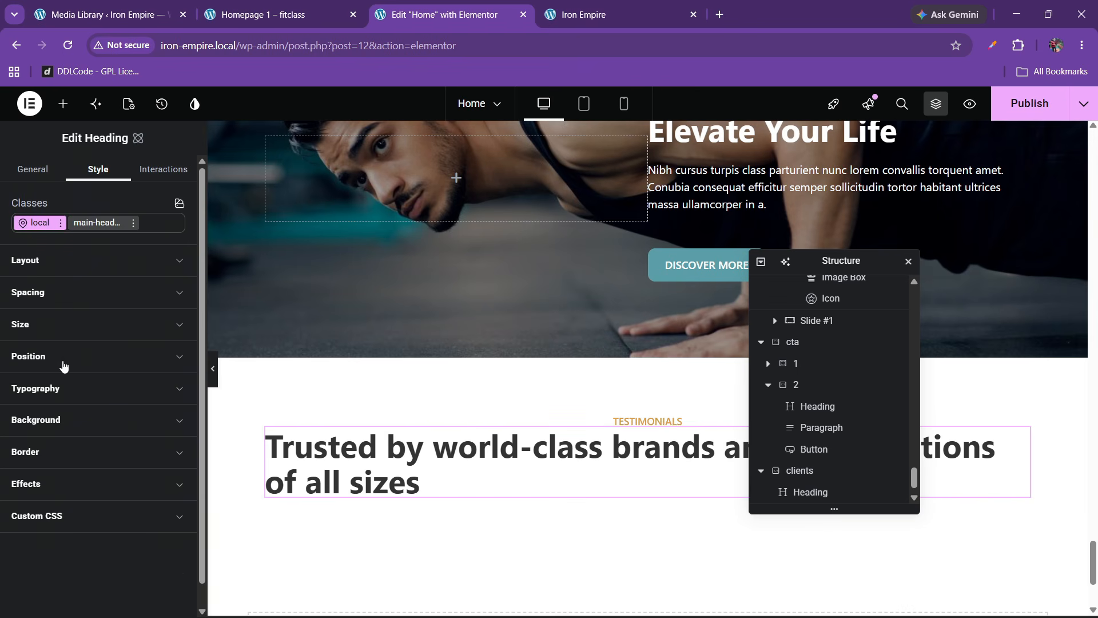
{"action": "left_click", "coordinate": [64, 390]}
{"action": "left_click", "coordinate": [136, 537]}
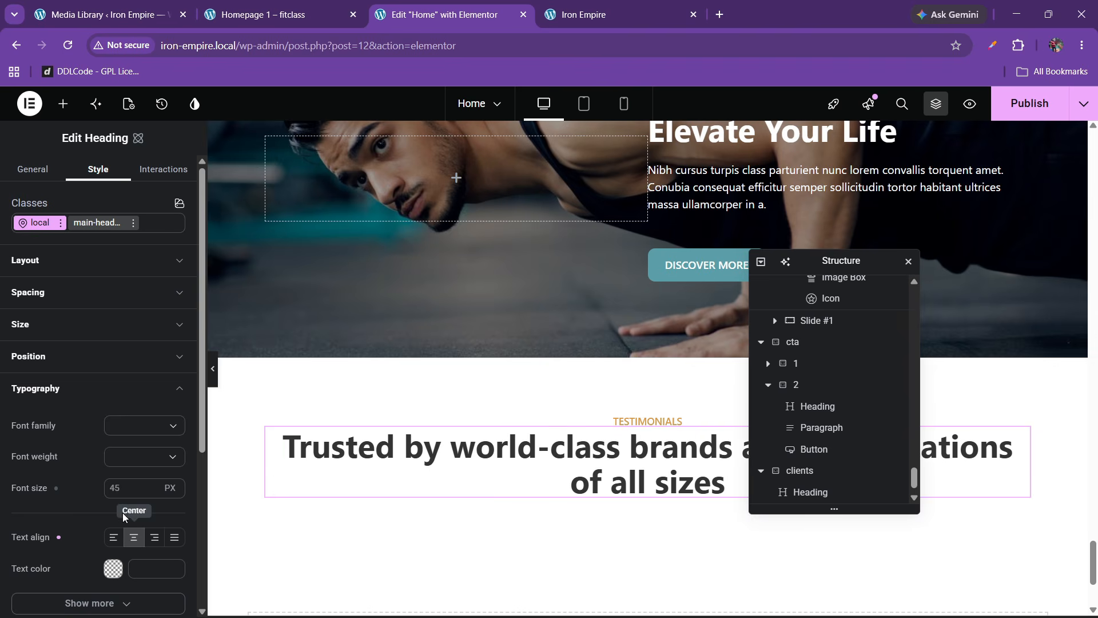
Step: Set the "Trusted by world-class brands" heading's width to 60% and compare it with the Fitclass section
{"action": "scroll", "coordinate": [109, 457], "scroll_direction": "down", "scroll_amount": 1}
{"action": "left_click", "coordinate": [46, 262]}
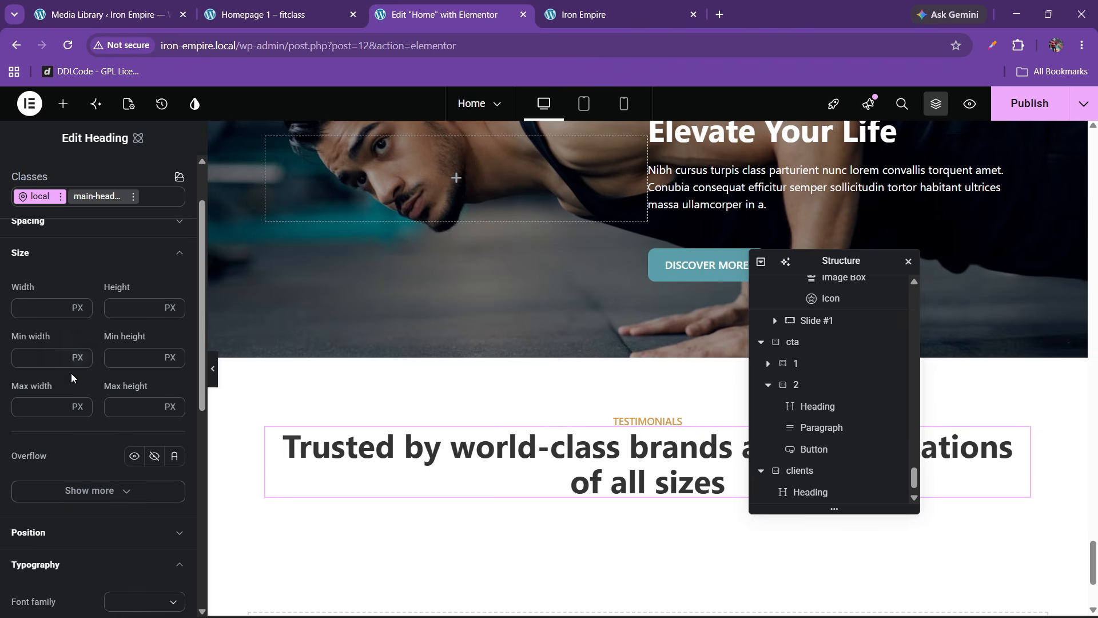
{"action": "left_click", "coordinate": [78, 311]}
{"action": "left_click", "coordinate": [86, 468]}
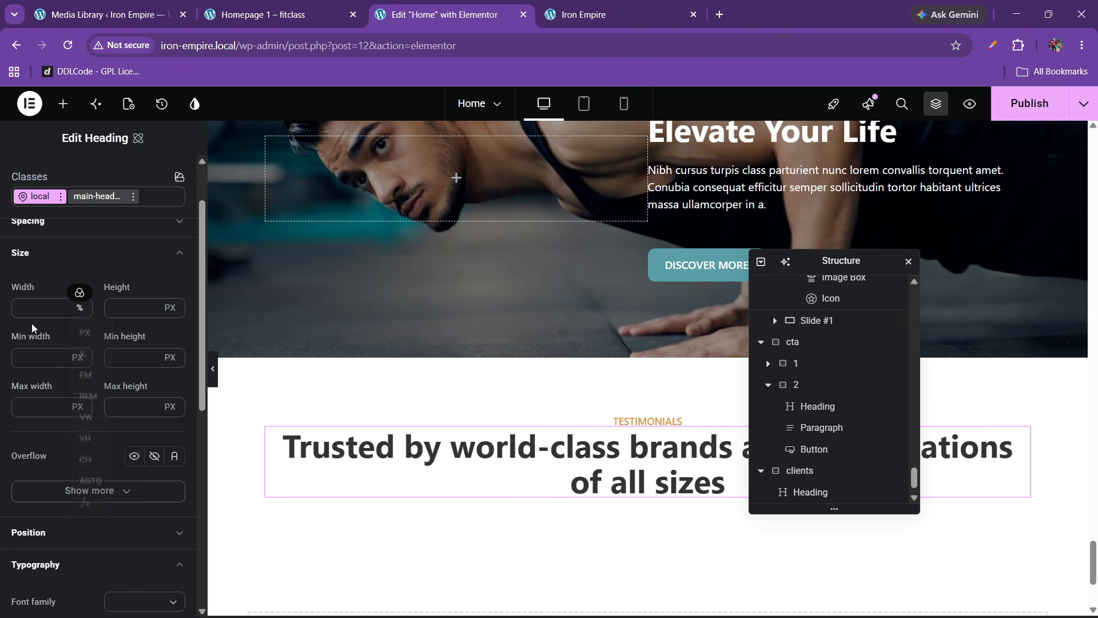
{"action": "left_click", "coordinate": [34, 309]}
{"action": "type", "text": "80"}
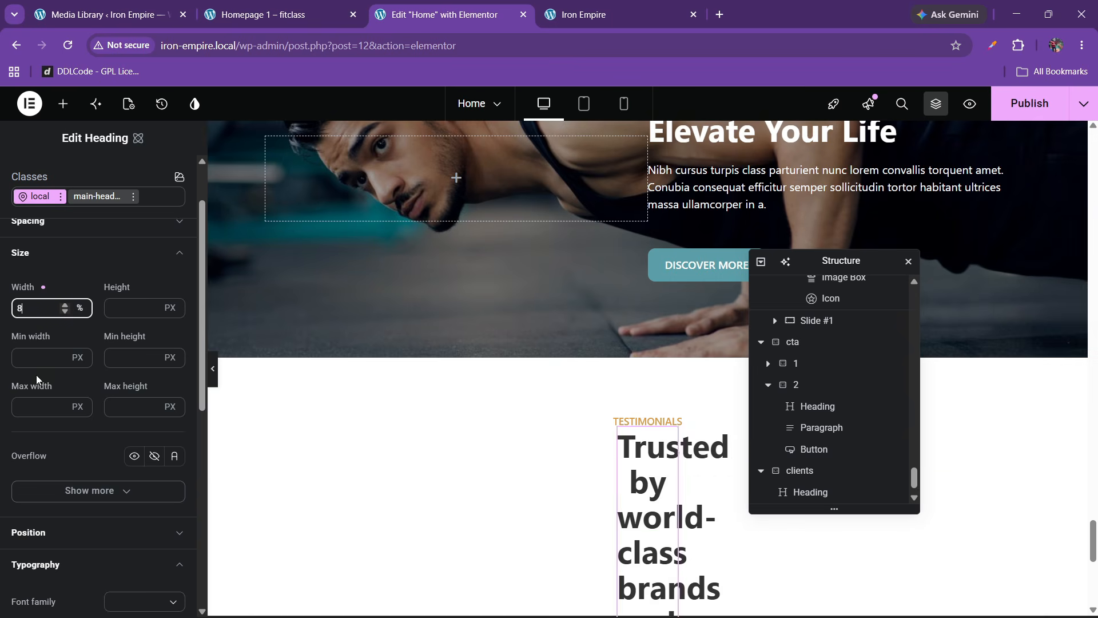
{"action": "key", "text": "BackSpace"}
{"action": "key", "text": "BackSpace"}
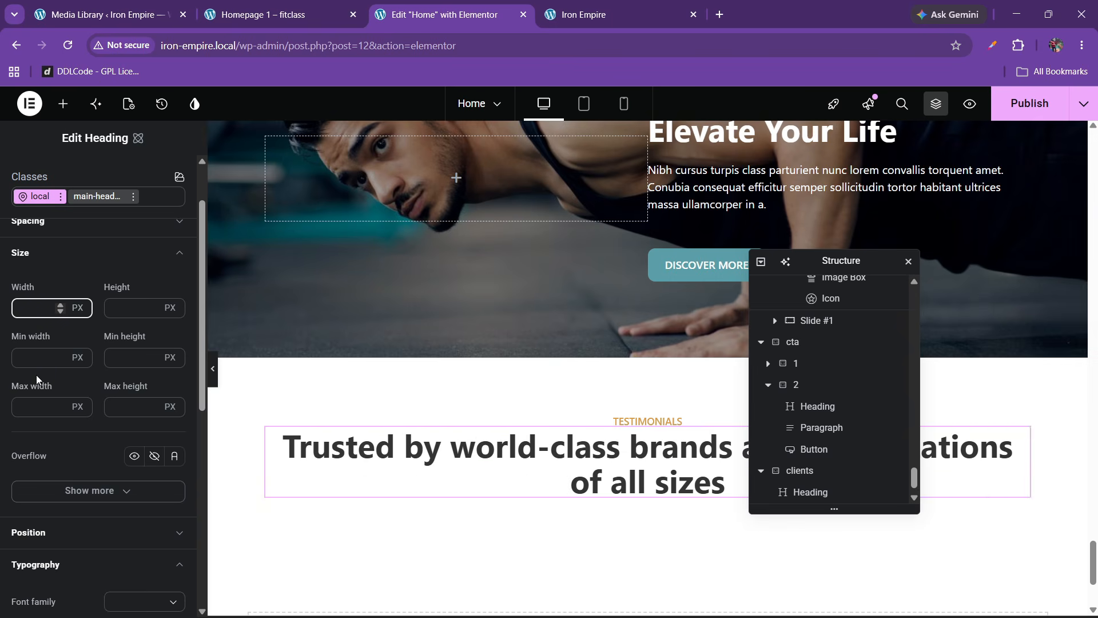
{"action": "type", "text": "60"}
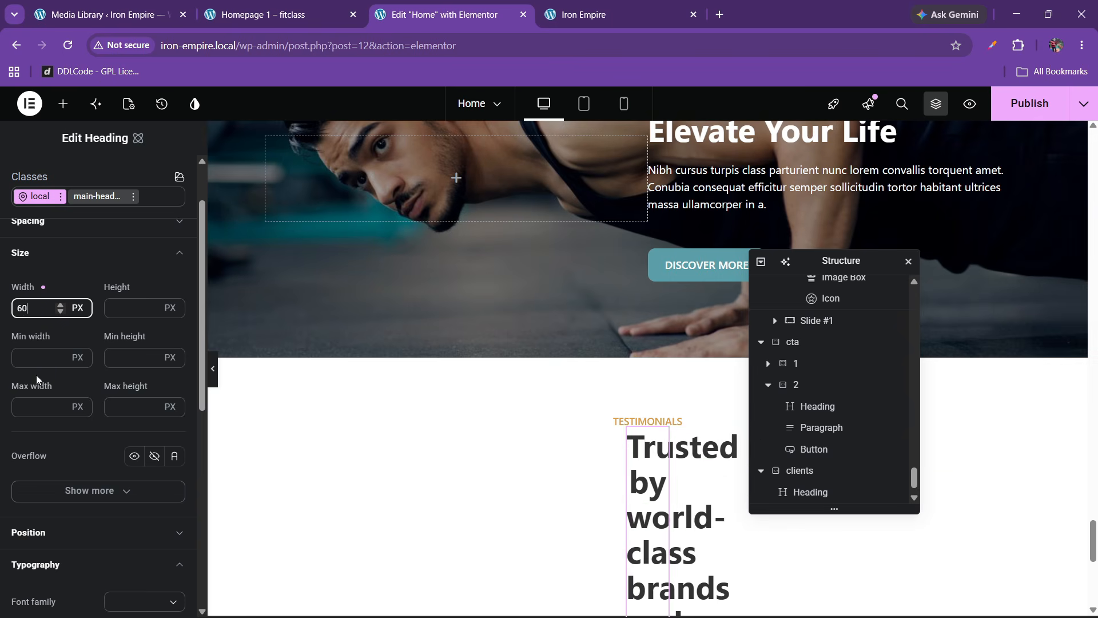
{"action": "left_click", "coordinate": [78, 309]}
{"action": "left_click", "coordinate": [83, 356]}
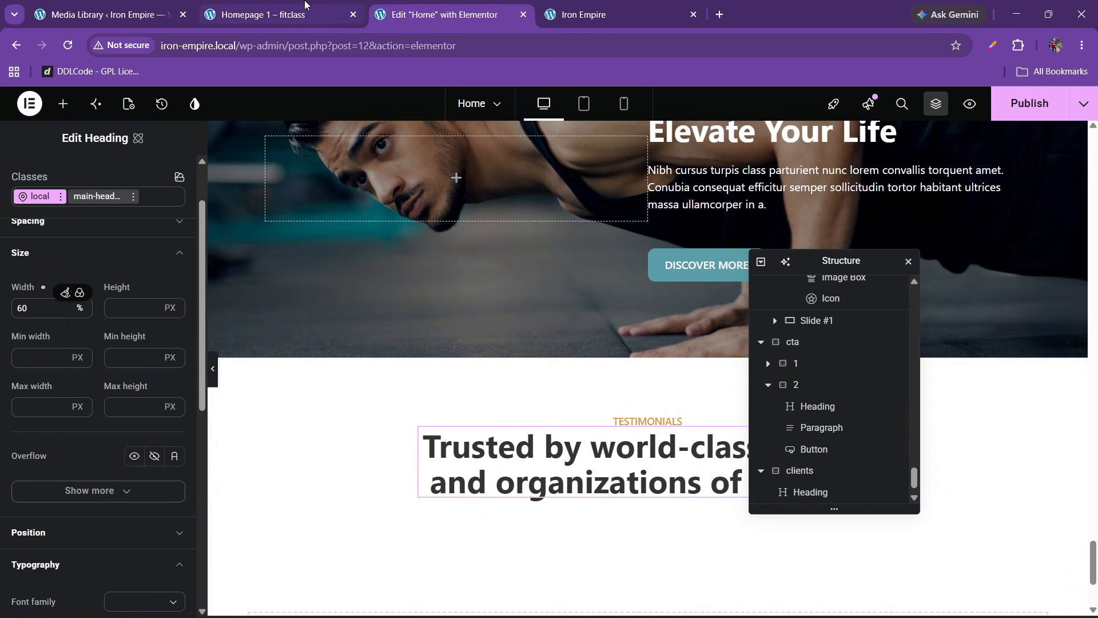
{"action": "left_click", "coordinate": [268, 15]}
{"action": "left_click", "coordinate": [445, 15]}
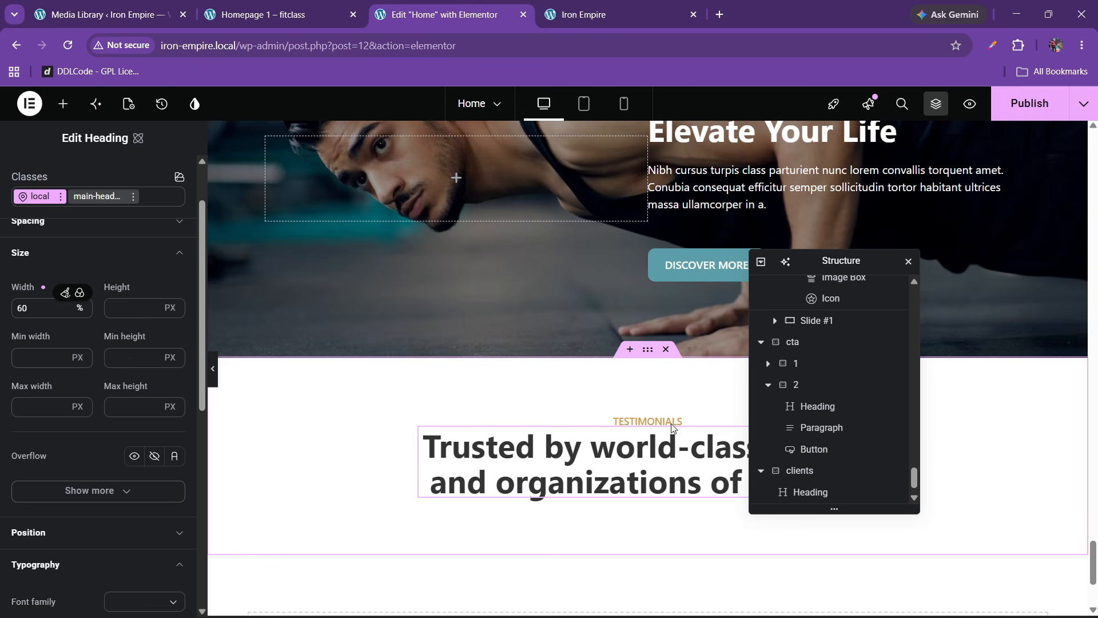
Step: Change the small TESTIMONIALS heading in the clients section to CLIENTS
{"action": "left_click", "coordinate": [672, 422]}
{"action": "left_click_drag", "start_coordinate": [80, 253], "coordinate": [2, 262]}
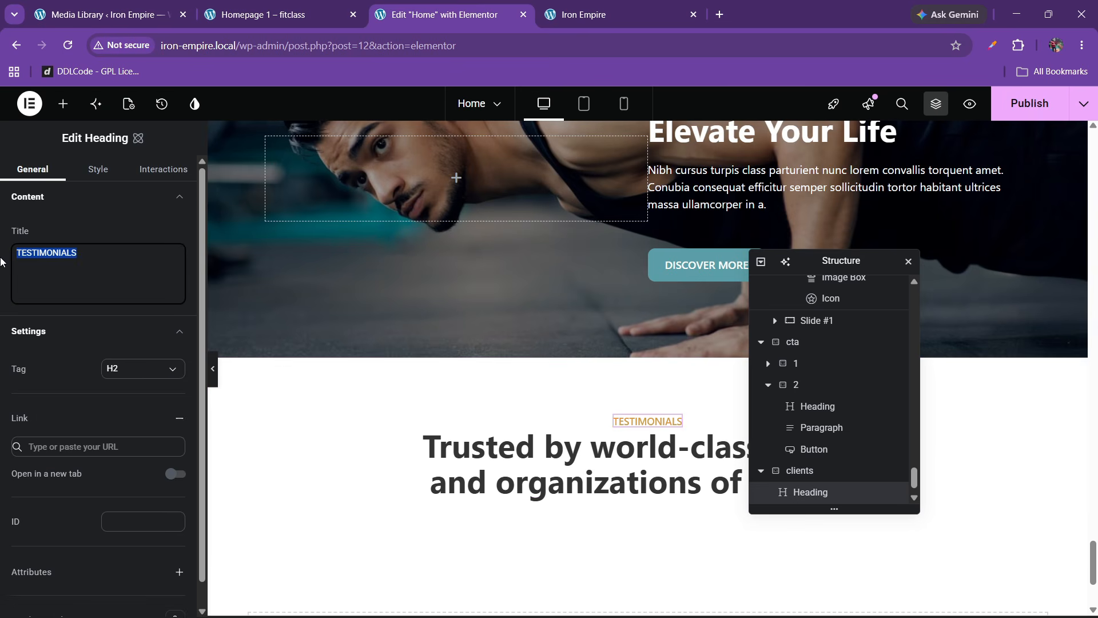
{"action": "type", "text": "CLIENTS"}
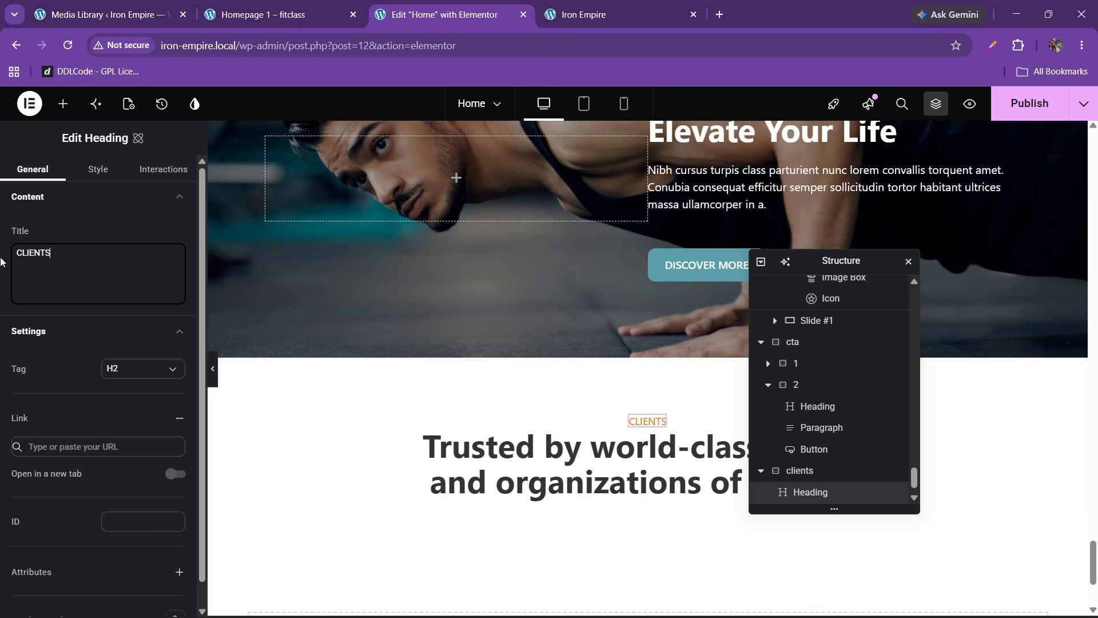
Step: Set the clients container's column and row gaps to 20 px
{"action": "left_click", "coordinate": [799, 470]}
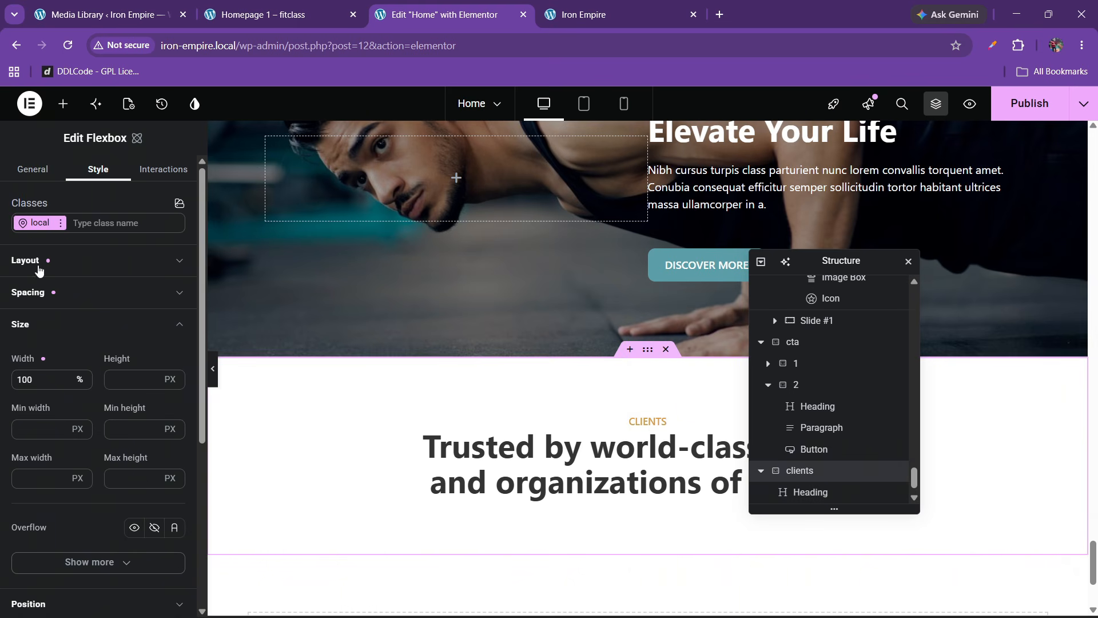
{"action": "left_click", "coordinate": [48, 267]}
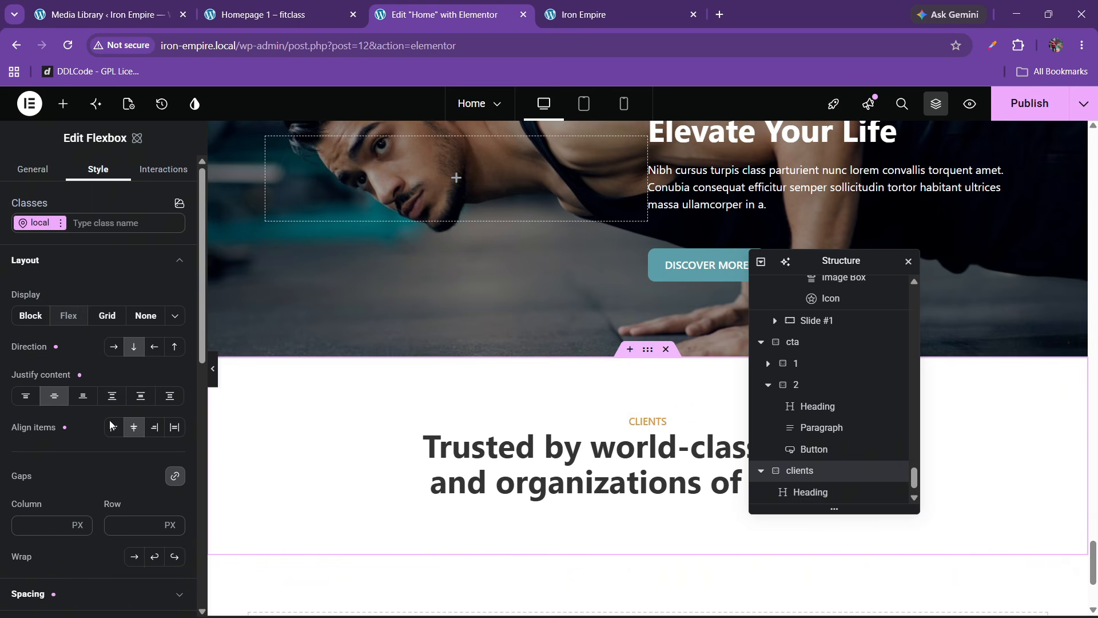
{"action": "type", "text": "20"}
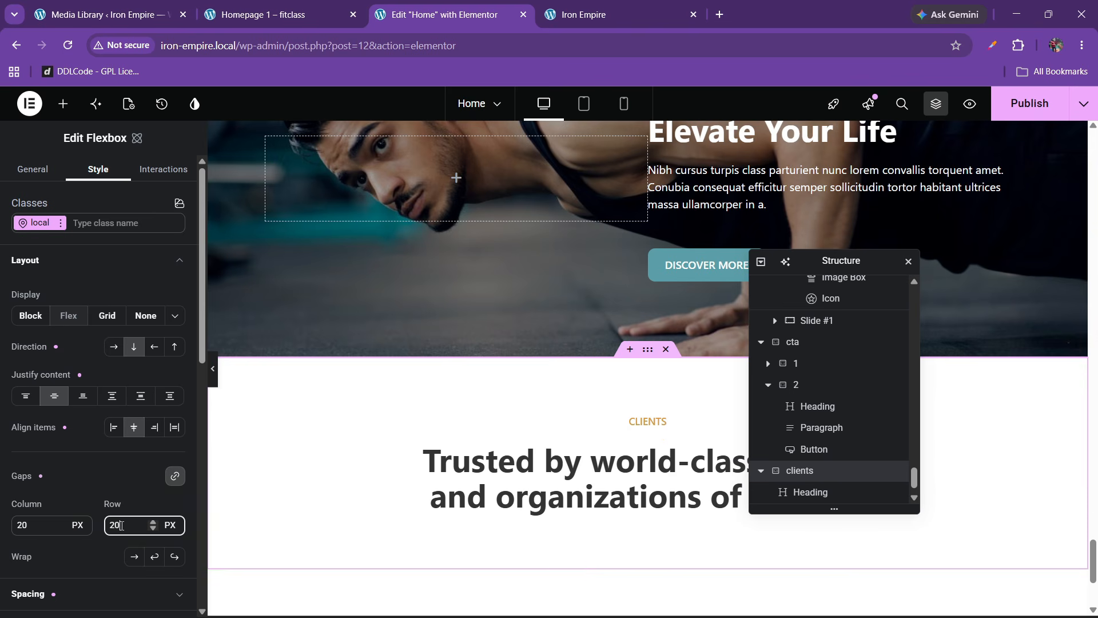
Step: Copy the paragraph from the testimonials section and paste it below the "Trusted by world-class brands" heading in the clients section
{"action": "left_click", "coordinate": [283, 6]}
{"action": "left_click", "coordinate": [489, 5]}
{"action": "scroll", "coordinate": [472, 331], "scroll_direction": "up", "scroll_amount": 6}
{"action": "scroll", "coordinate": [456, 304], "scroll_direction": "up", "scroll_amount": 5}
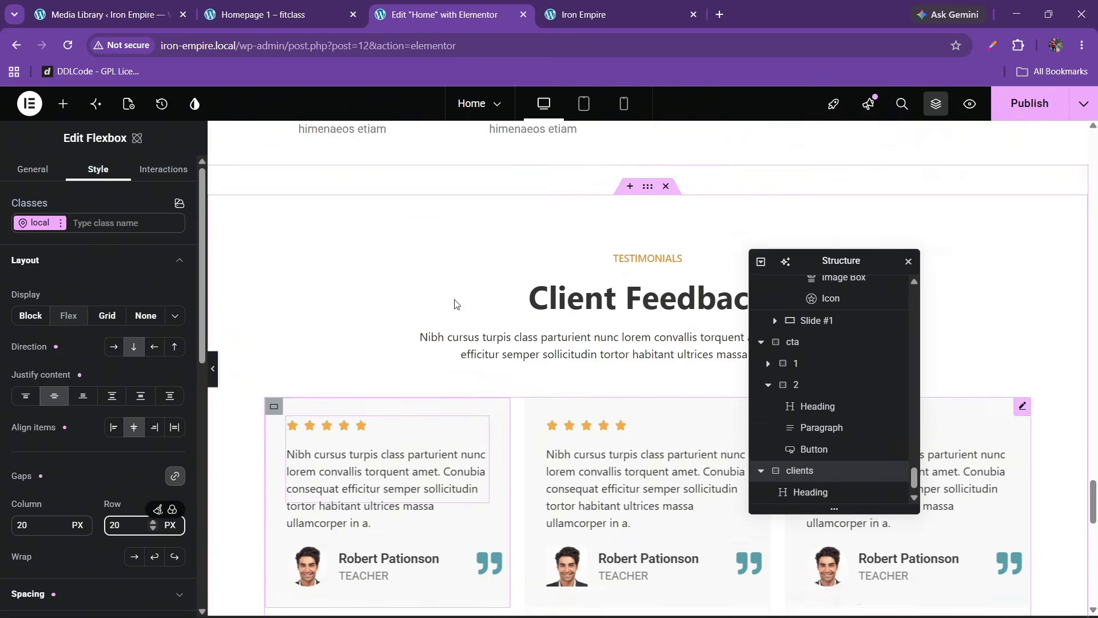
{"action": "right_click", "coordinate": [575, 387]}
{"action": "left_click", "coordinate": [597, 382]}
{"action": "scroll", "coordinate": [579, 423], "scroll_direction": "down", "scroll_amount": 10}
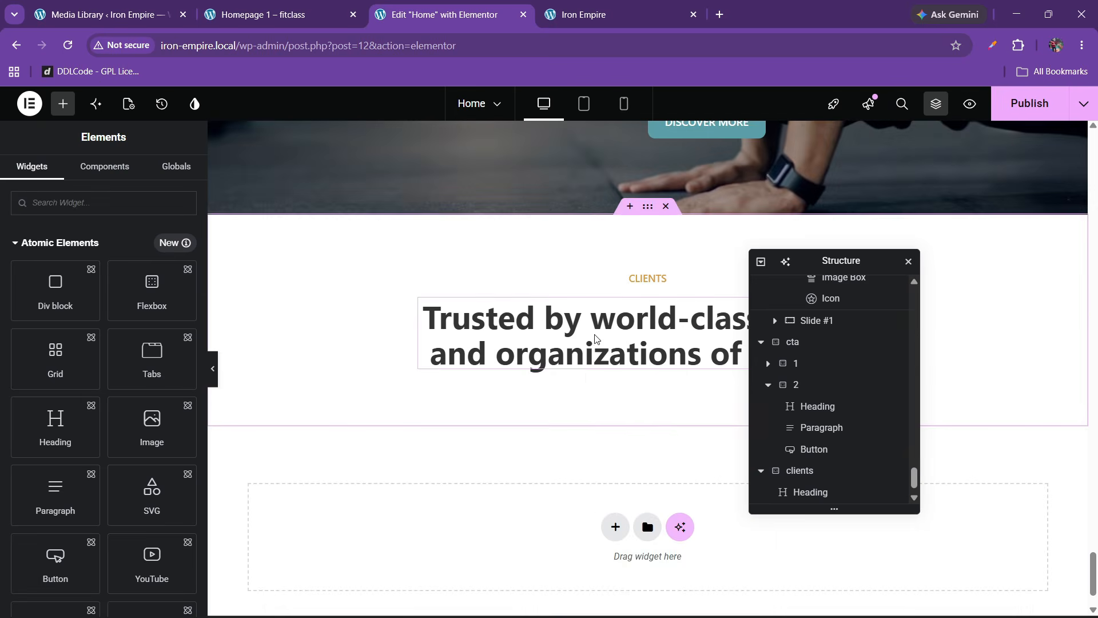
{"action": "right_click", "coordinate": [595, 338]}
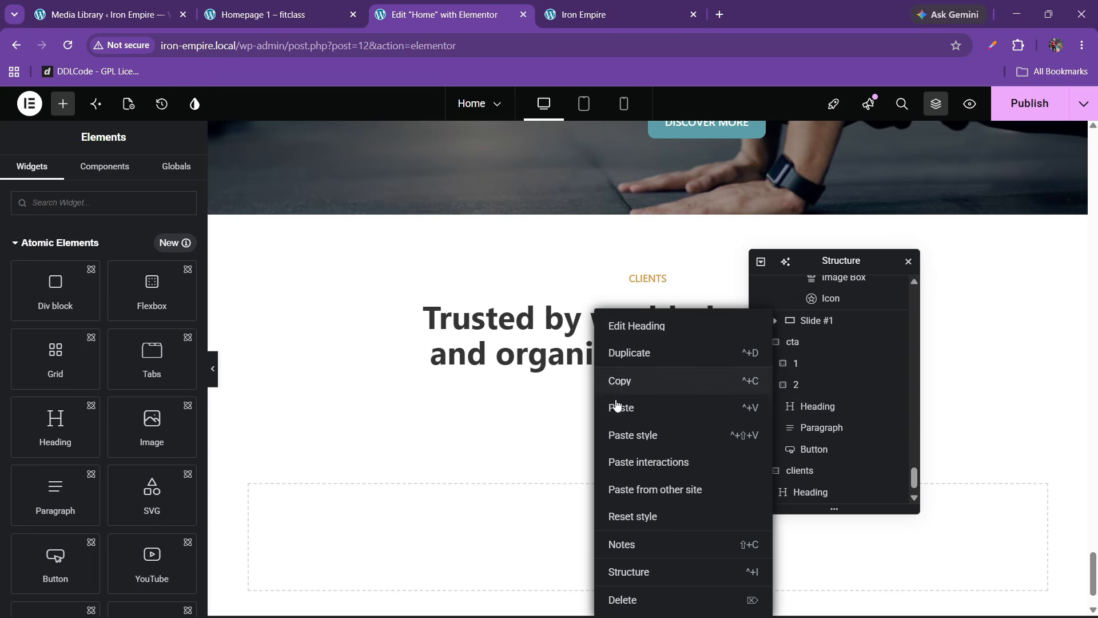
{"action": "left_click", "coordinate": [611, 405]}
Step: Check the Fitclass logo layout and add a Grid element below the paragraph in the clients section
{"action": "left_click", "coordinate": [295, 5]}
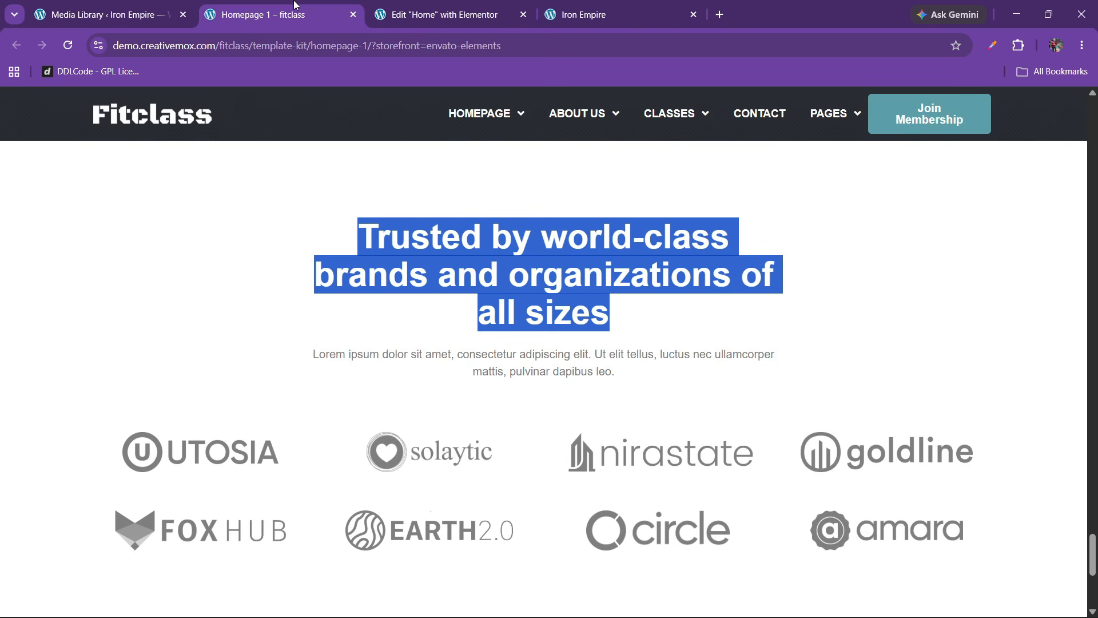
{"action": "left_click", "coordinate": [496, 5]}
{"action": "left_click", "coordinate": [63, 103]}
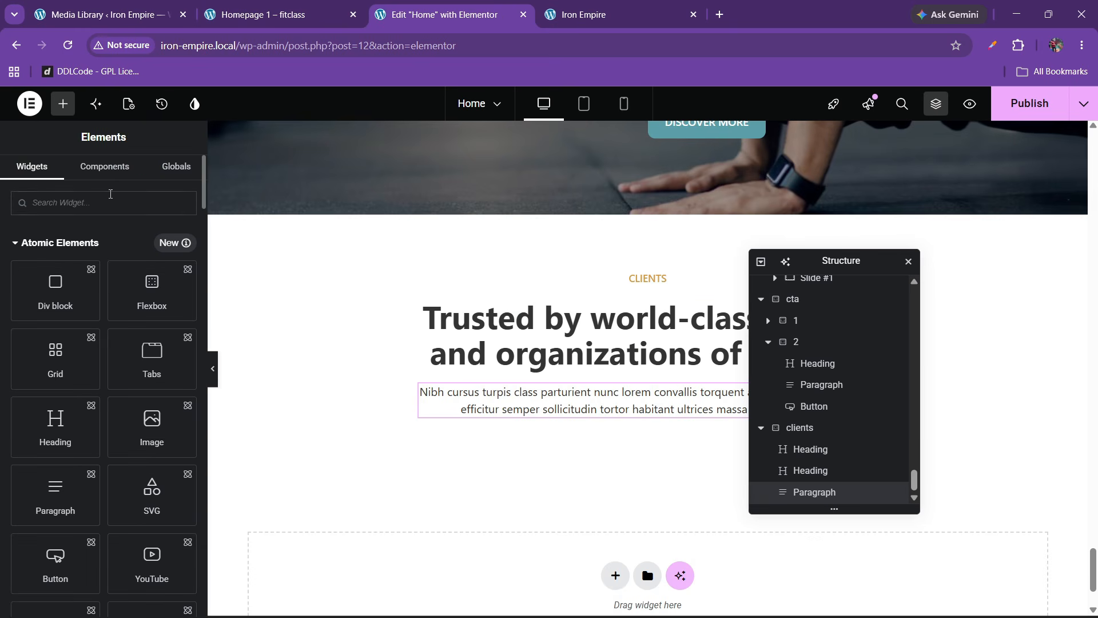
{"action": "type", "text": "grid"}
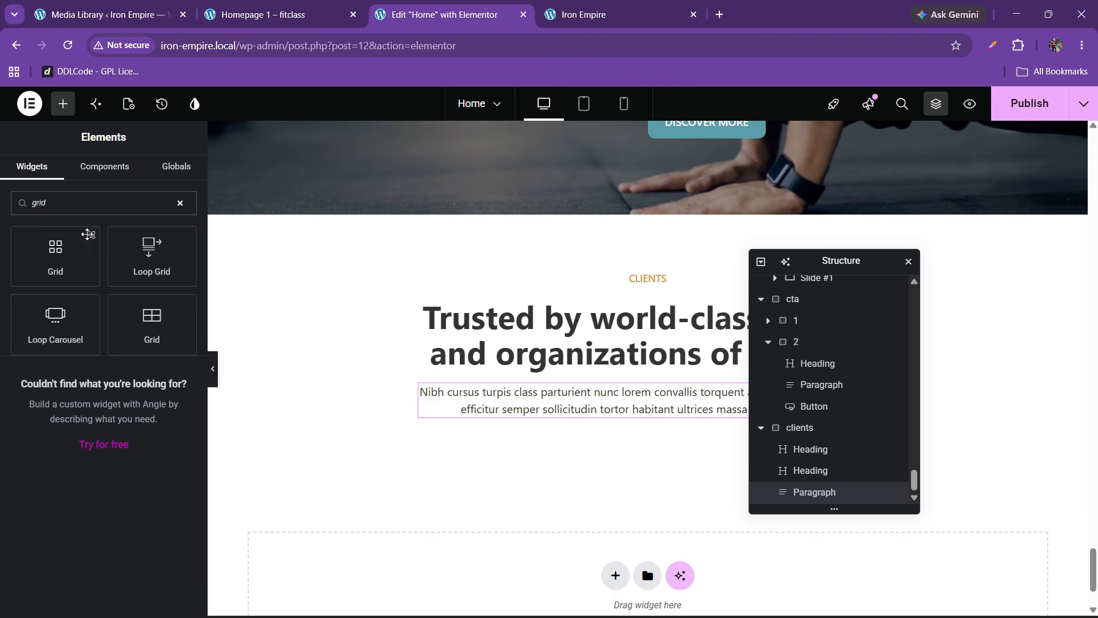
{"action": "left_click_drag", "start_coordinate": [88, 233], "coordinate": [605, 402]}
Step: Set the clients grid to 4 columns and 2 rows to match the Fitclass logo layout
{"action": "left_click", "coordinate": [81, 259]}
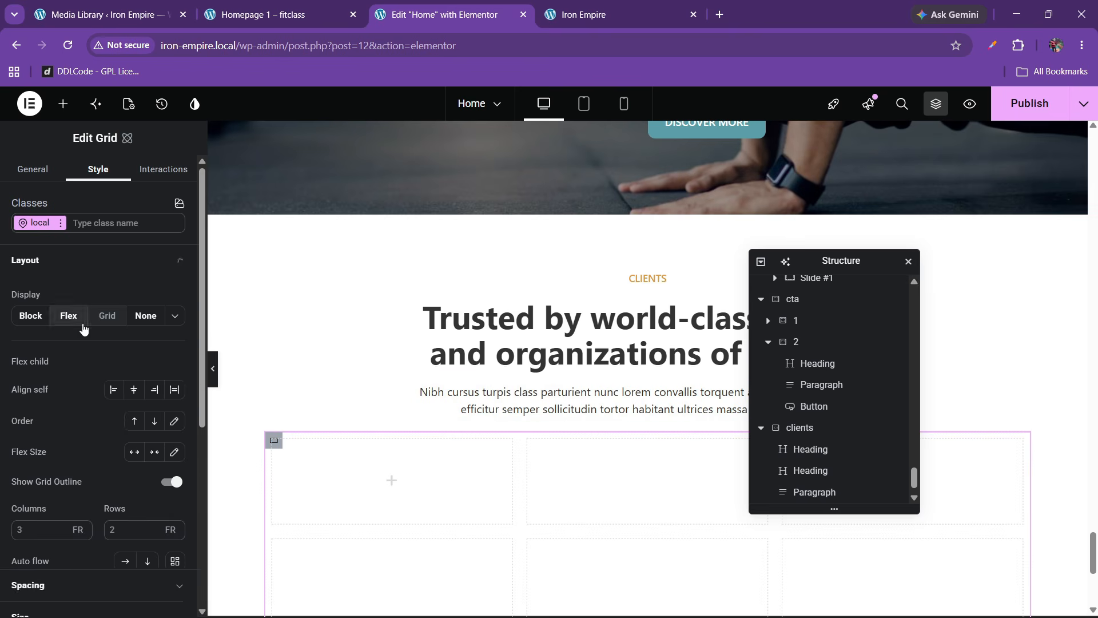
{"action": "key", "text": "ctrl+shift+Tab"}
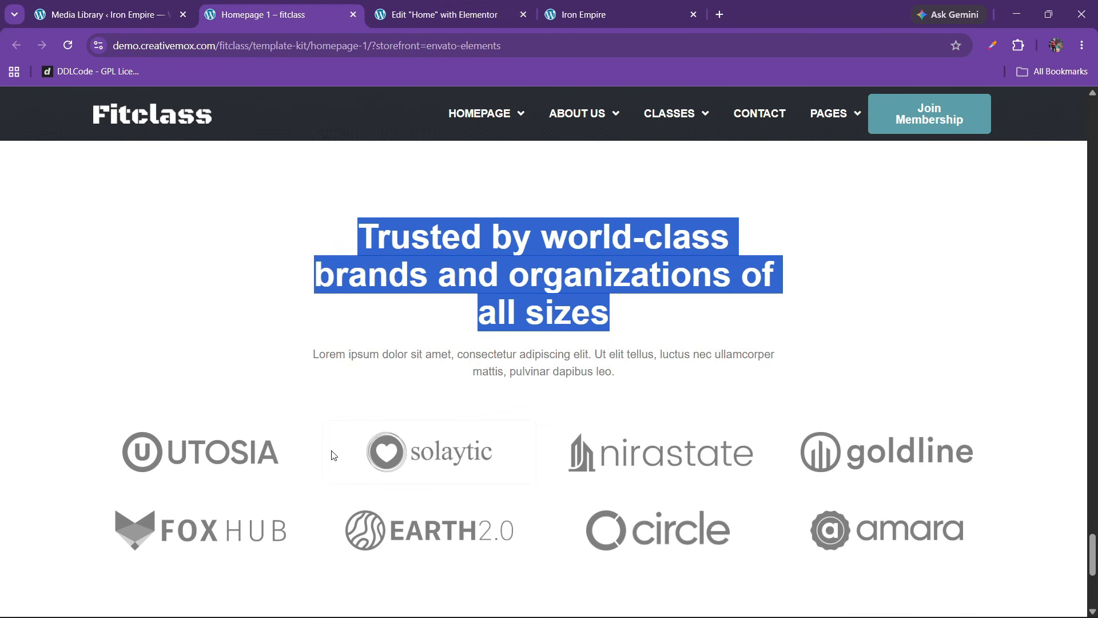
{"action": "key", "text": "ctrl+Tab"}
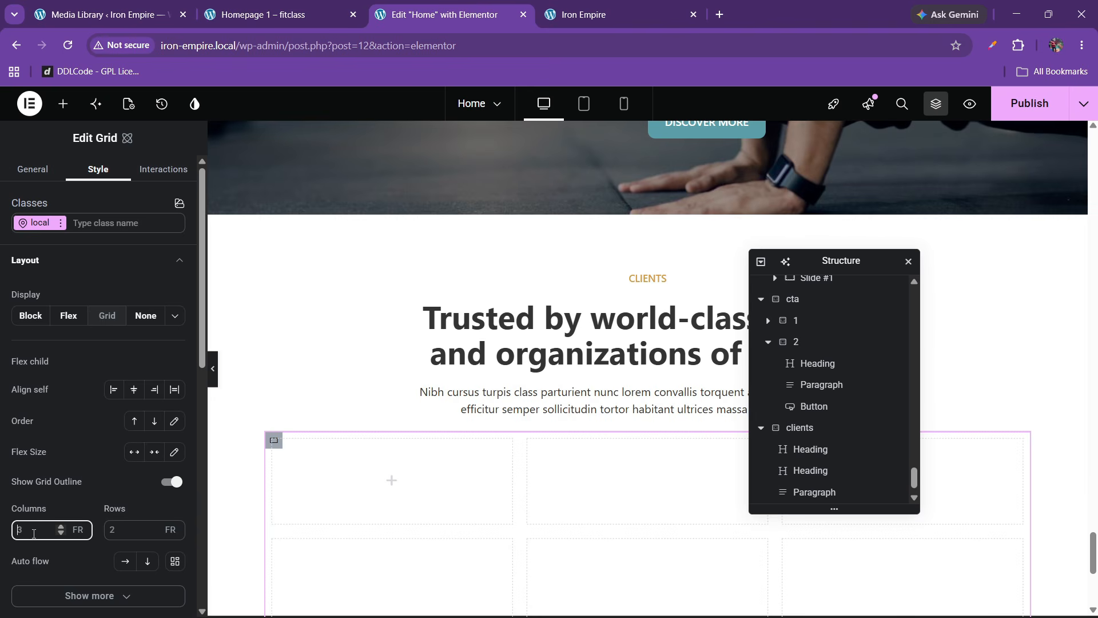
{"action": "type", "text": "4"}
{"action": "left_click", "coordinate": [112, 534]}
{"action": "type", "text": "2"}
{"action": "scroll", "coordinate": [496, 459], "scroll_direction": "down", "scroll_amount": 1}
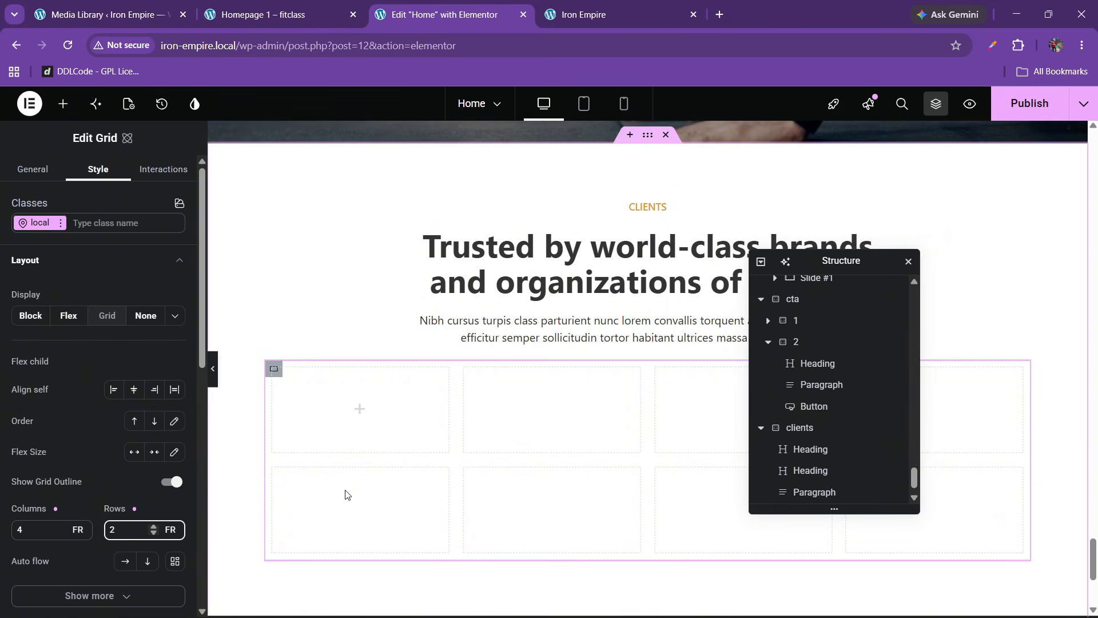
Step: Set the clients grid's padding to 0 px on all sides
{"action": "left_click", "coordinate": [68, 263]}
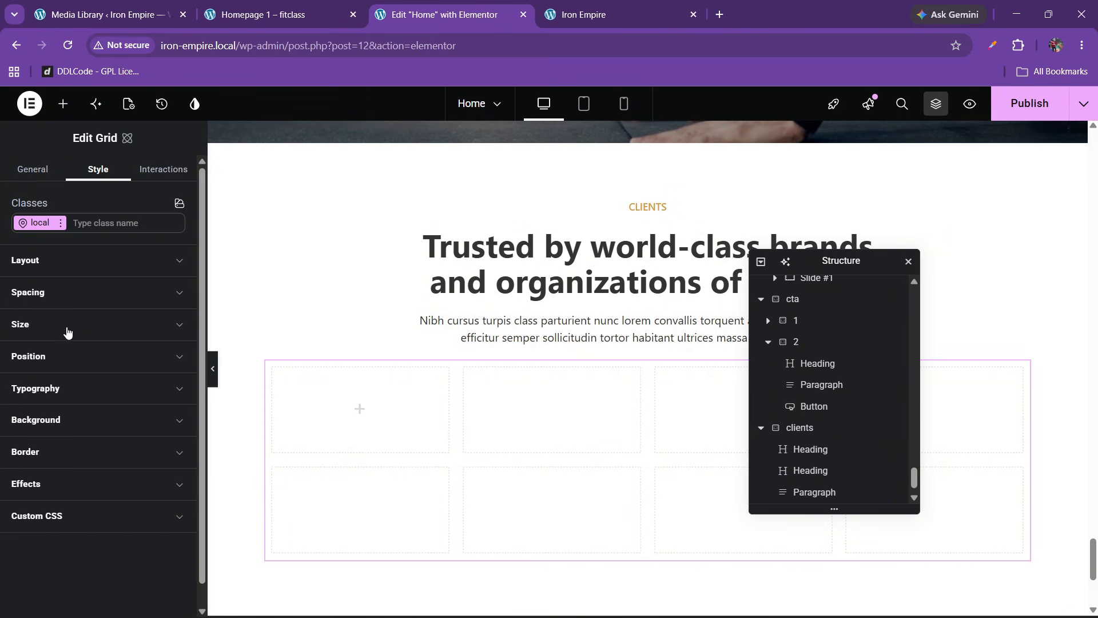
{"action": "left_click", "coordinate": [61, 297]}
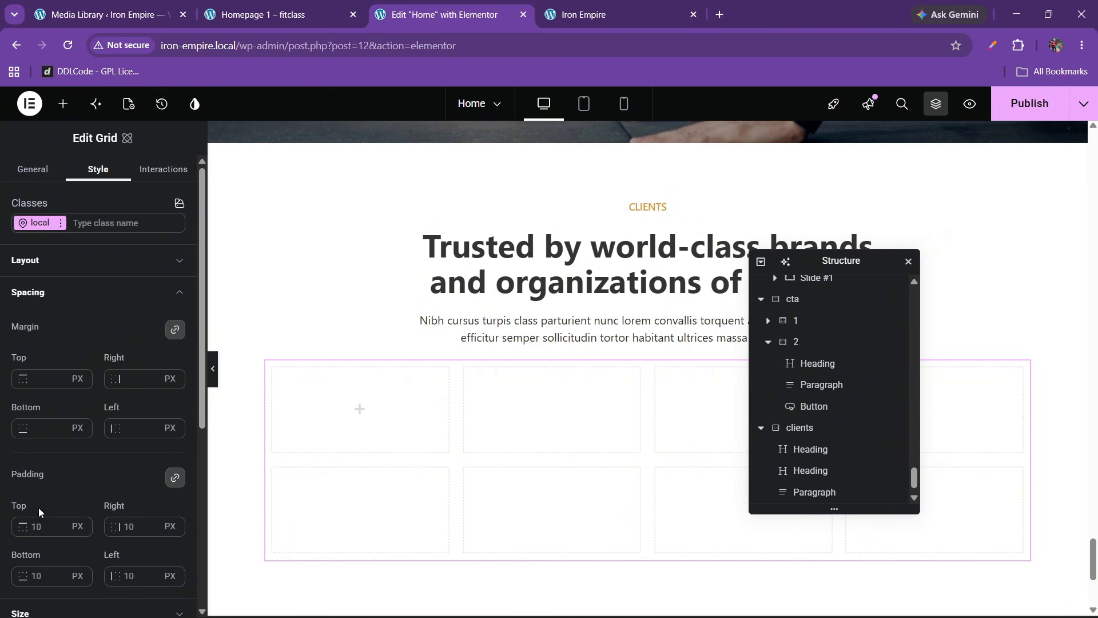
{"action": "type", "text": "0"}
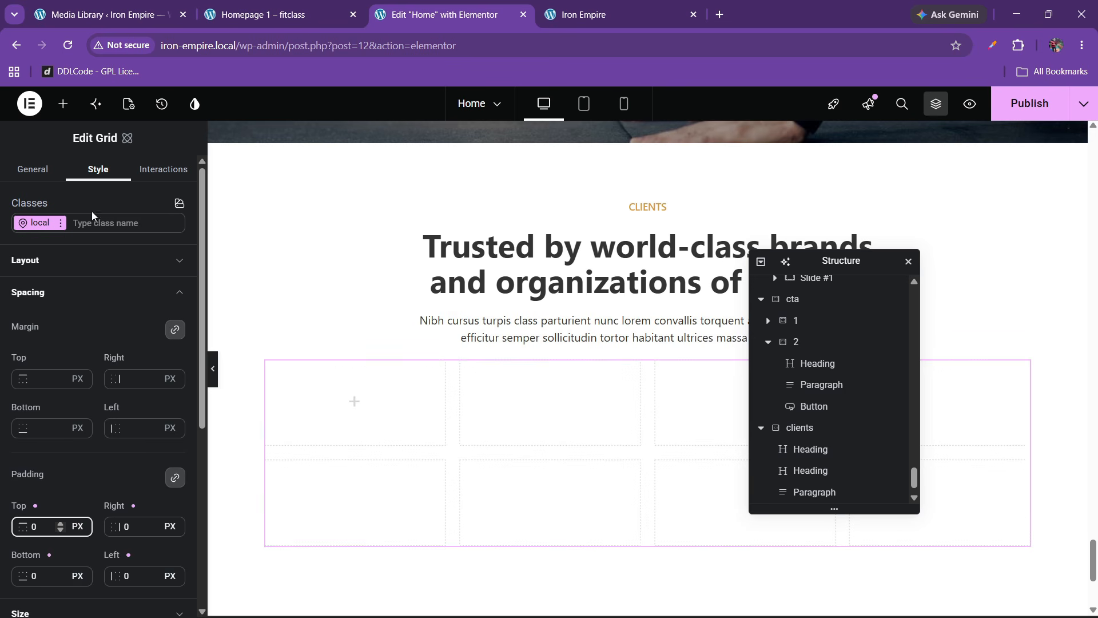
Step: Add a Flexbox to the grid's first cell and set its padding to 15 px on all sides
{"action": "left_click", "coordinate": [63, 103]}
{"action": "left_click_drag", "start_coordinate": [149, 289], "coordinate": [358, 408]}
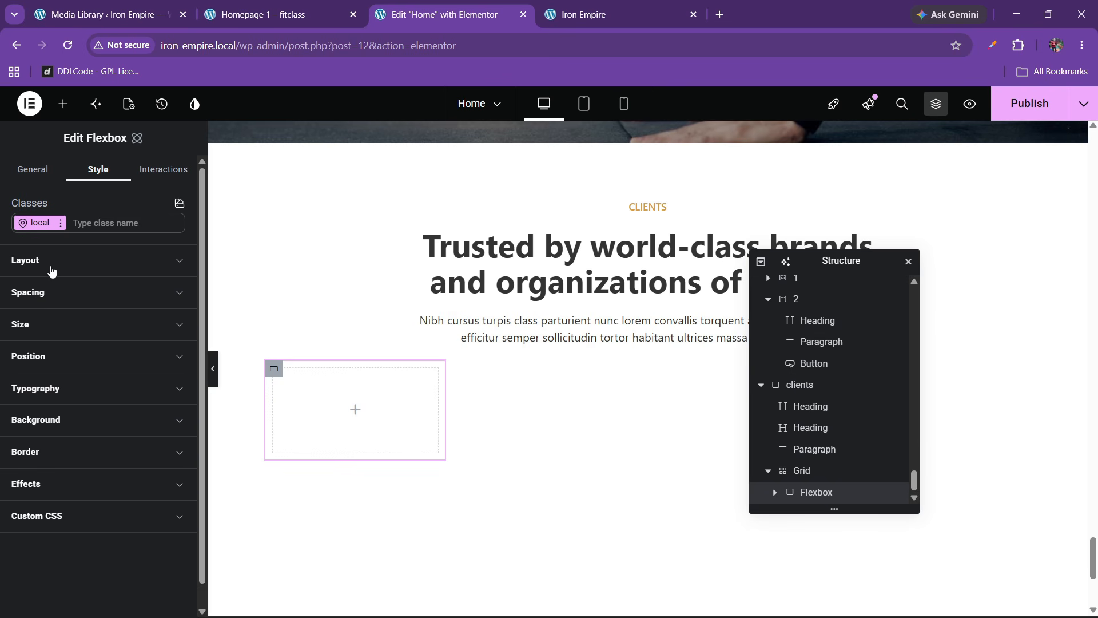
{"action": "left_click", "coordinate": [49, 294]}
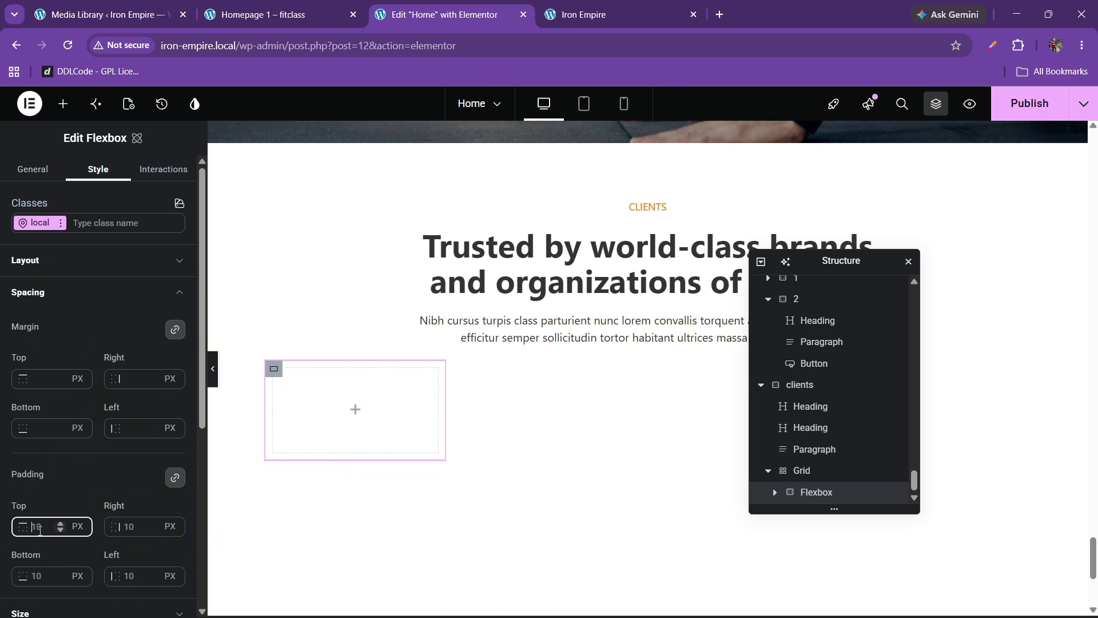
{"action": "type", "text": "15"}
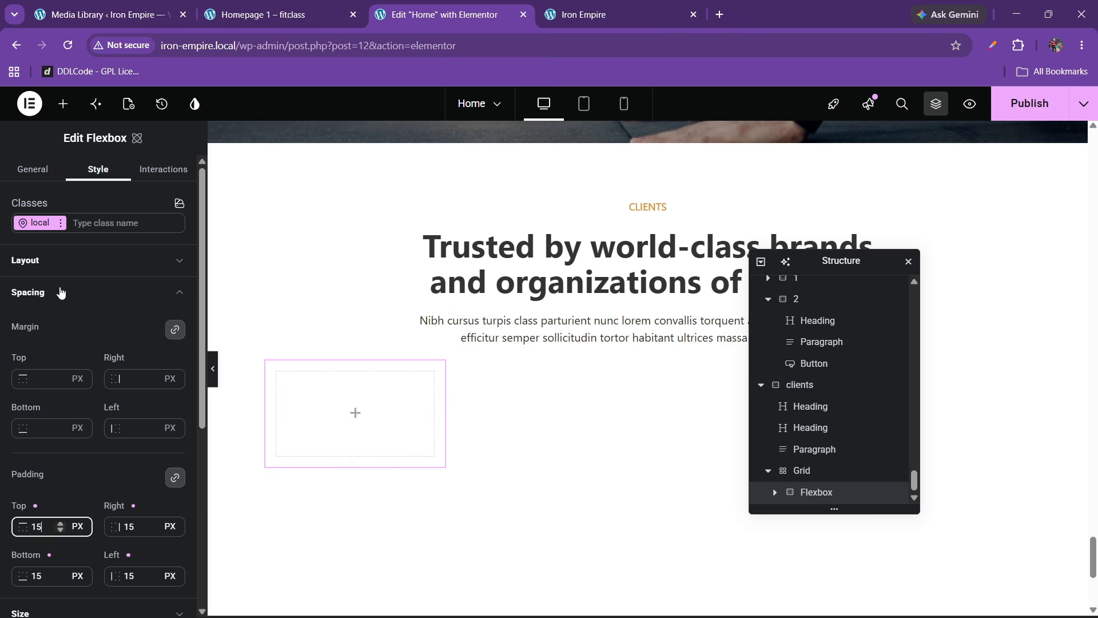
Step: Set the cell flexbox's direction to column, center its content along both axes, and compare it with the Fitclass logo boxes
{"action": "left_click", "coordinate": [58, 269]}
{"action": "left_click", "coordinate": [58, 395]}
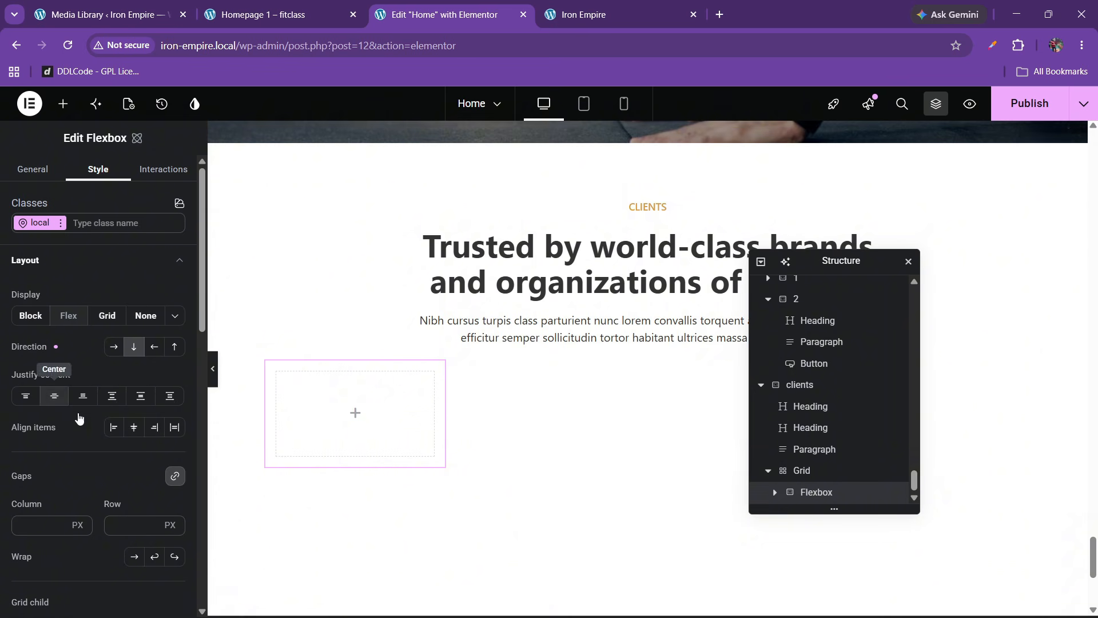
{"action": "left_click", "coordinate": [274, 14]}
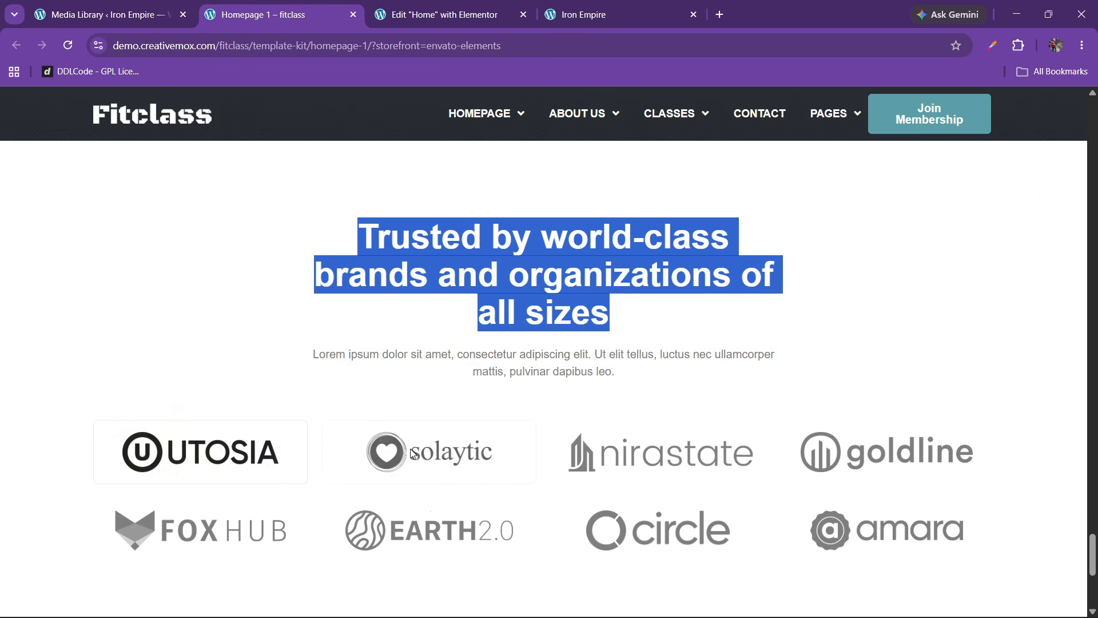
{"action": "left_click", "coordinate": [404, 15]}
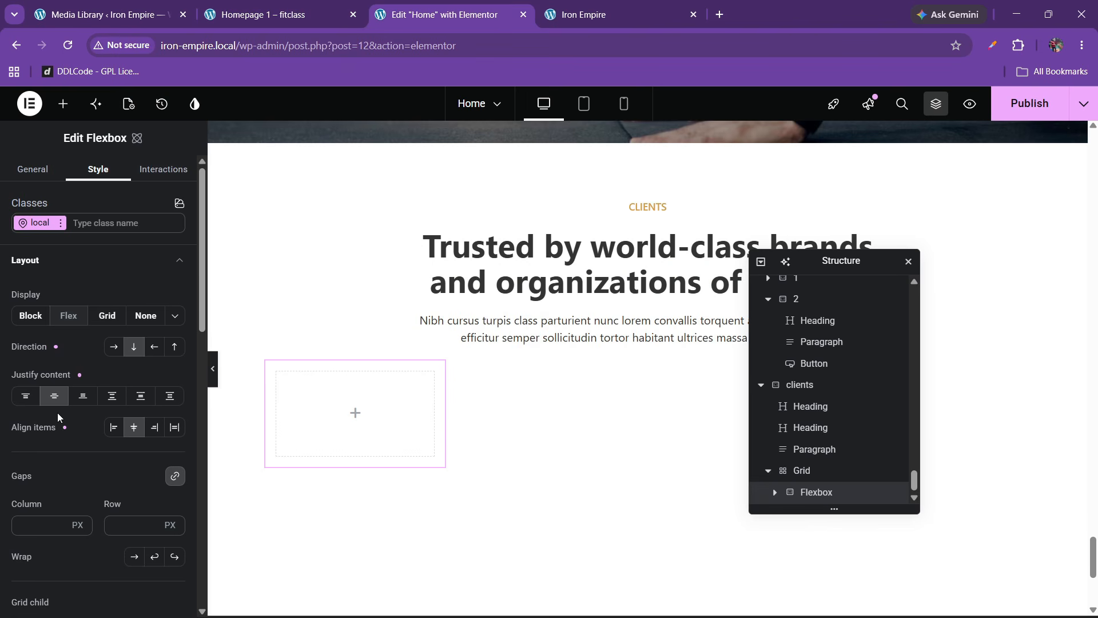
Step: Give the cell flexbox a 1 px solid border in #d6d3d3 with a 10 px radius and preview it
{"action": "scroll", "coordinate": [57, 412], "scroll_direction": "down", "scroll_amount": 8}
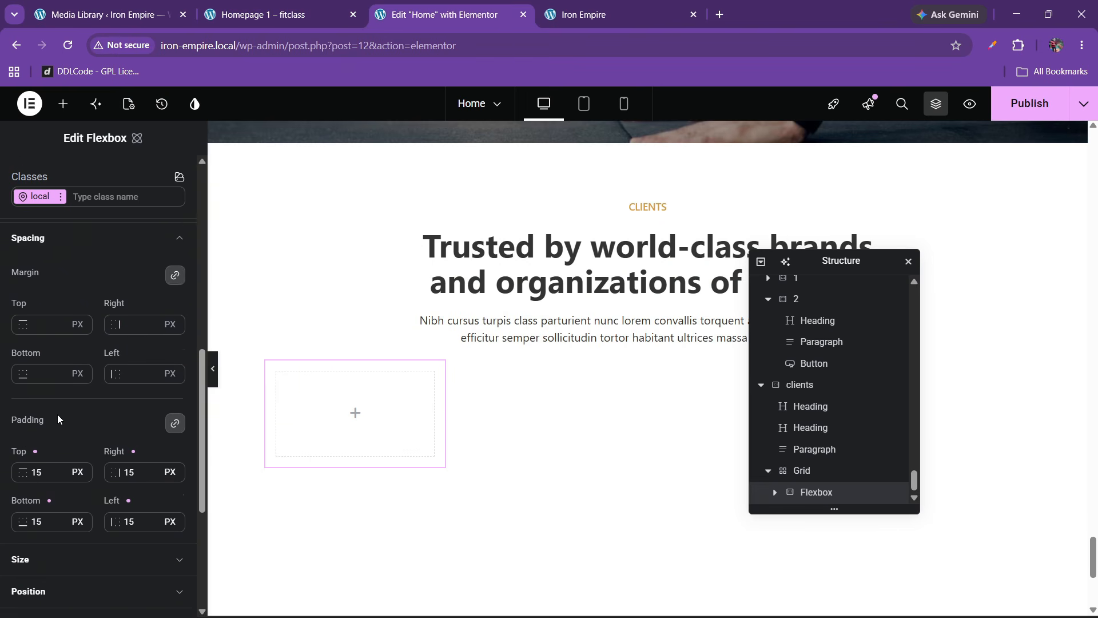
{"action": "scroll", "coordinate": [58, 414], "scroll_direction": "down", "scroll_amount": 5}
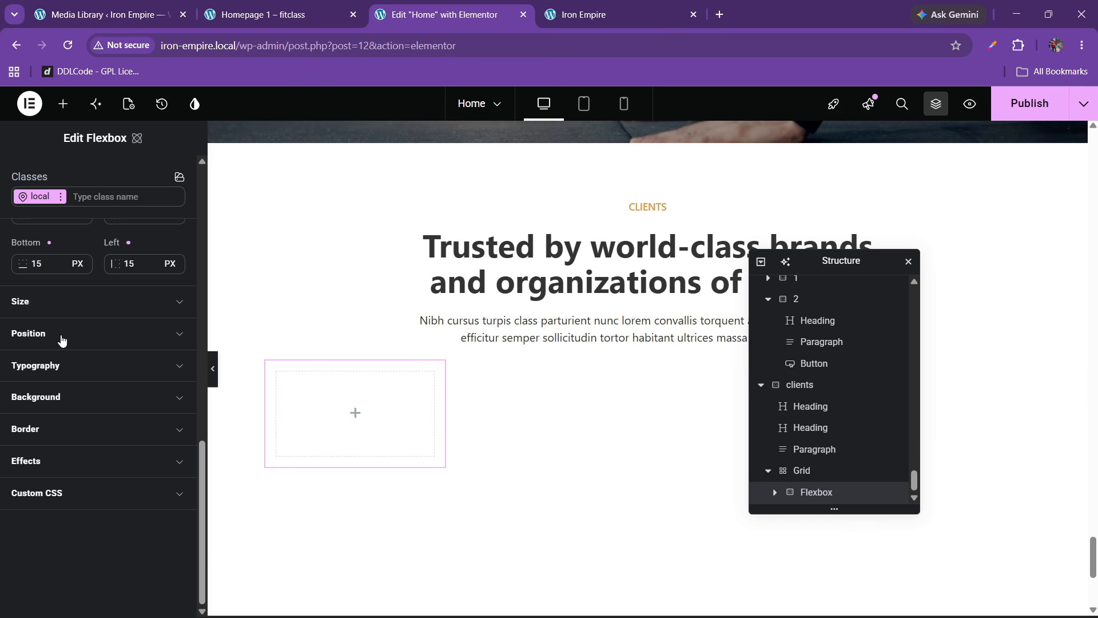
{"action": "left_click", "coordinate": [63, 428]}
{"action": "scroll", "coordinate": [85, 451], "scroll_direction": "down", "scroll_amount": 3}
{"action": "left_click", "coordinate": [113, 328]}
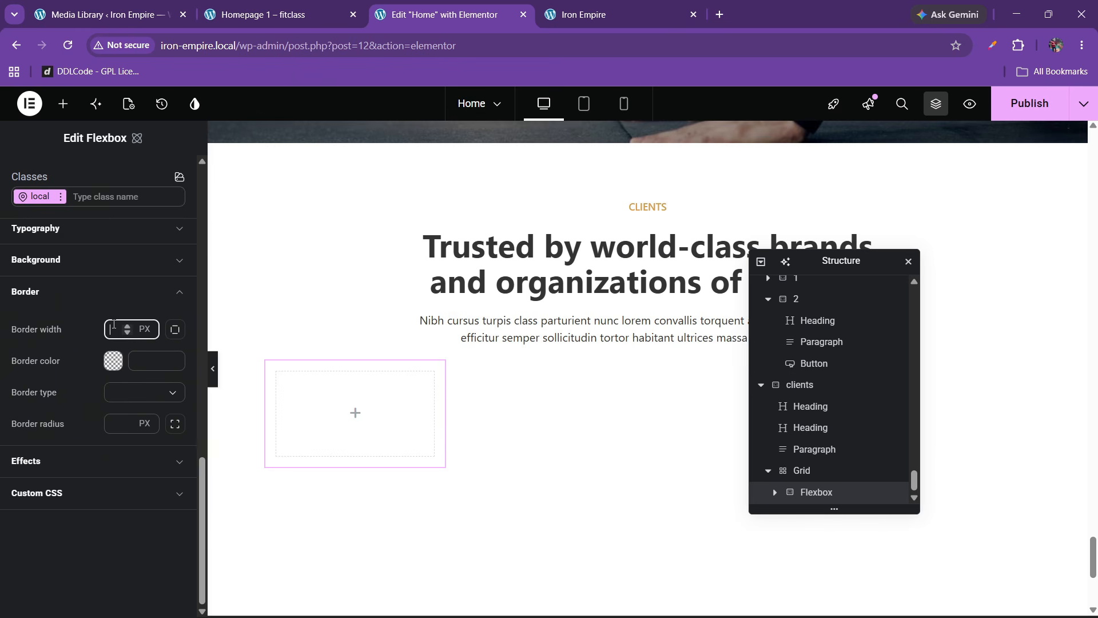
{"action": "left_click", "coordinate": [118, 358]}
{"action": "left_click_drag", "start_coordinate": [229, 439], "coordinate": [144, 385]}
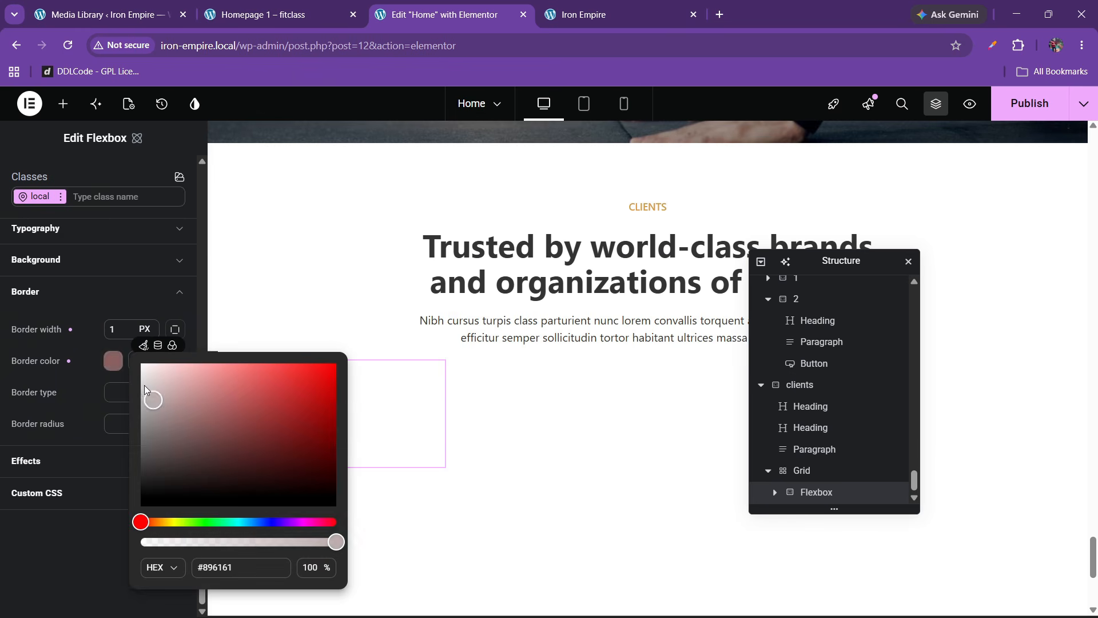
{"action": "left_click", "coordinate": [65, 412]}
{"action": "left_click", "coordinate": [125, 396]}
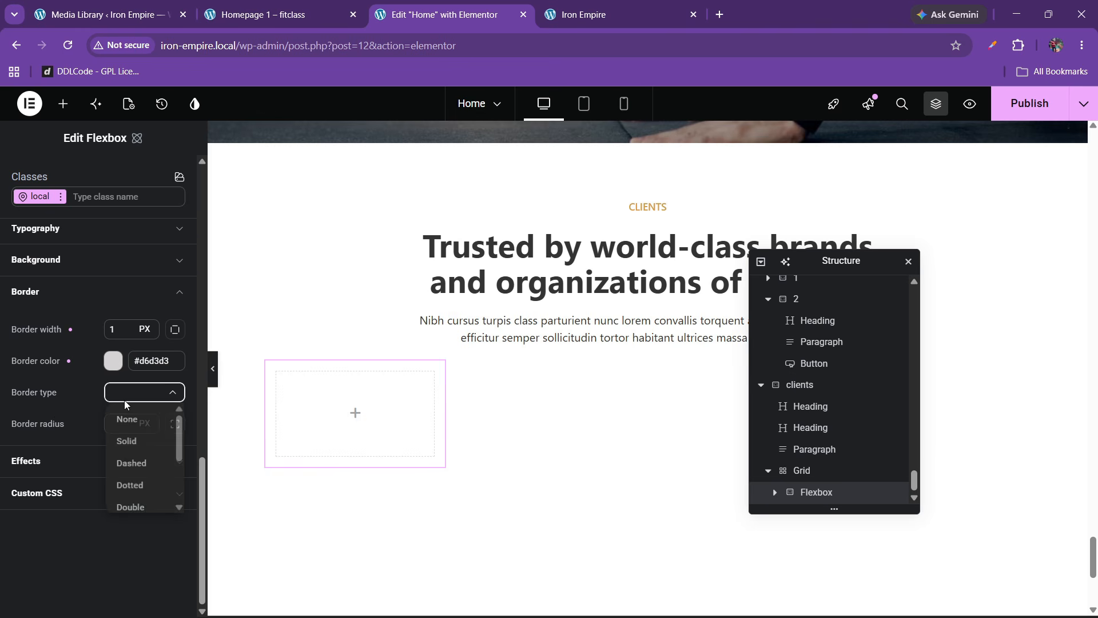
{"action": "left_click", "coordinate": [125, 442]}
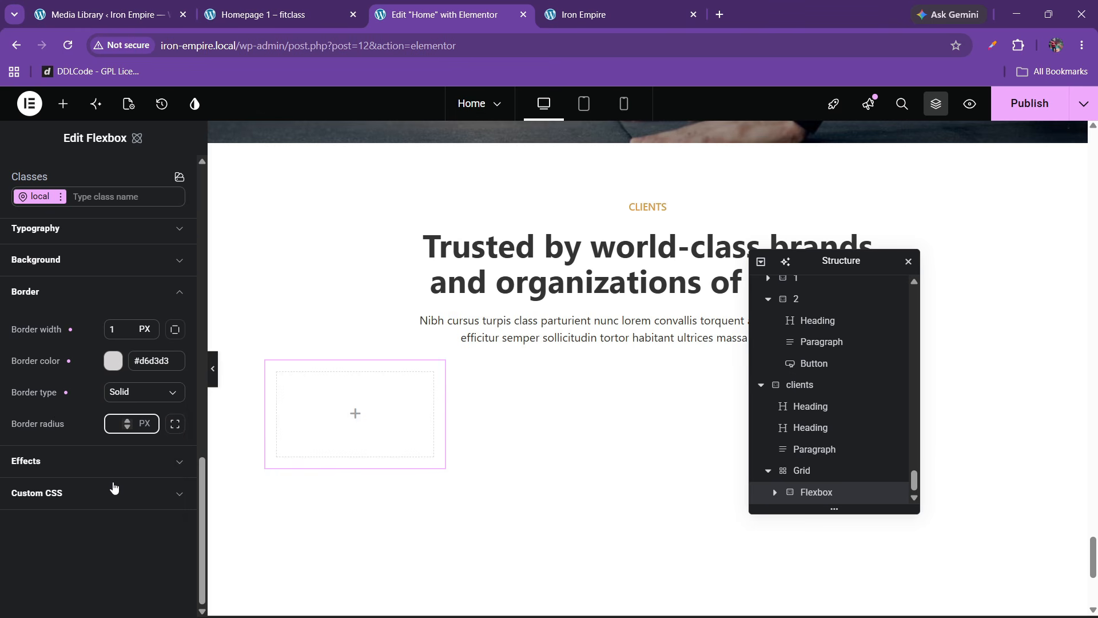
{"action": "left_click", "coordinate": [215, 382]}
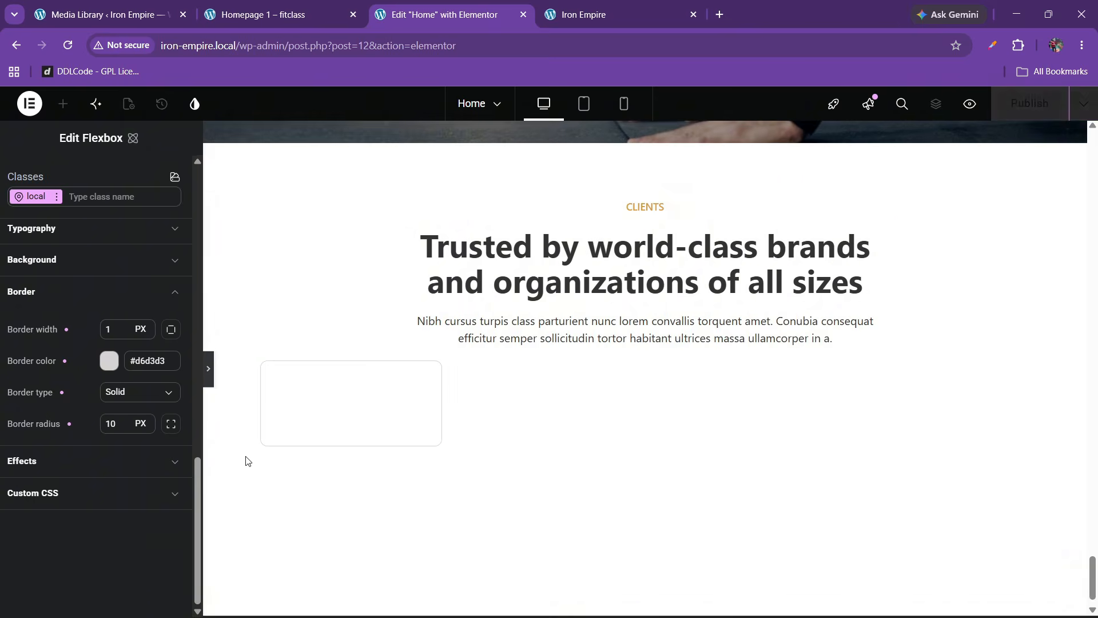
{"action": "left_click", "coordinate": [6, 382]}
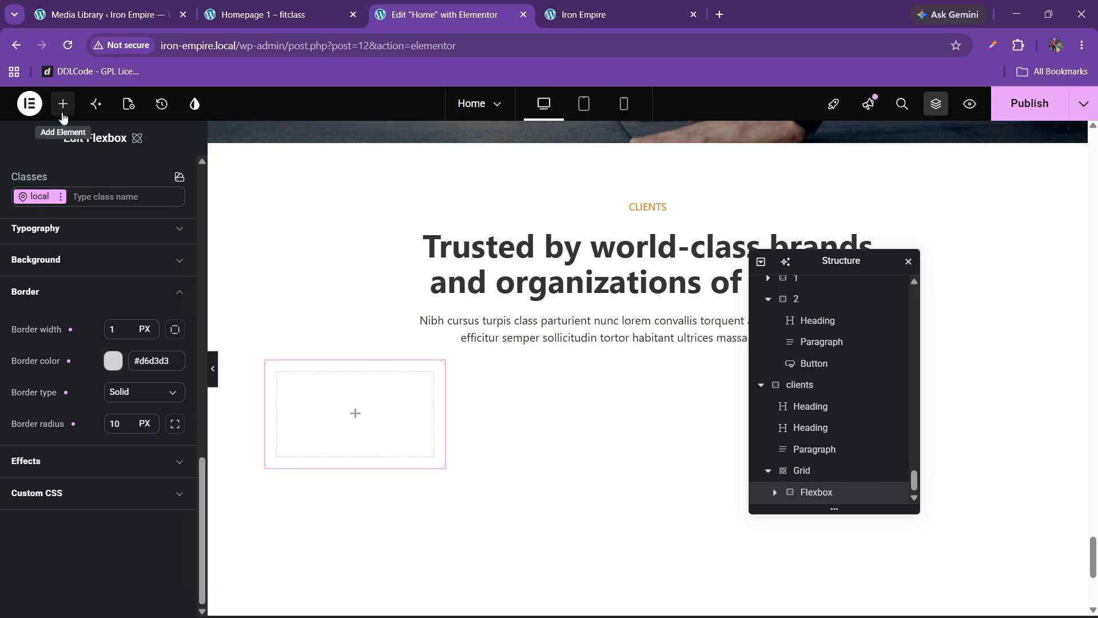
Step: Add an Image widget inside the bordered flexbox and set its image resolution to Full
{"action": "left_click", "coordinate": [63, 114]}
{"action": "scroll", "coordinate": [96, 398], "scroll_direction": "down", "scroll_amount": 10}
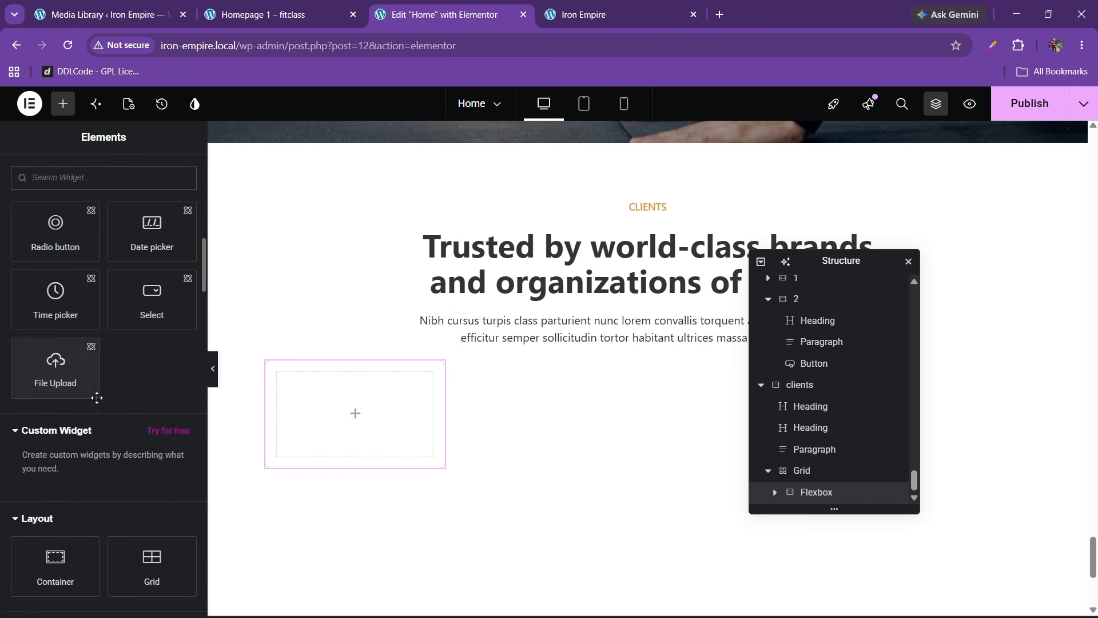
{"action": "scroll", "coordinate": [97, 398], "scroll_direction": "down", "scroll_amount": 3}
{"action": "left_click_drag", "start_coordinate": [155, 519], "coordinate": [314, 431]}
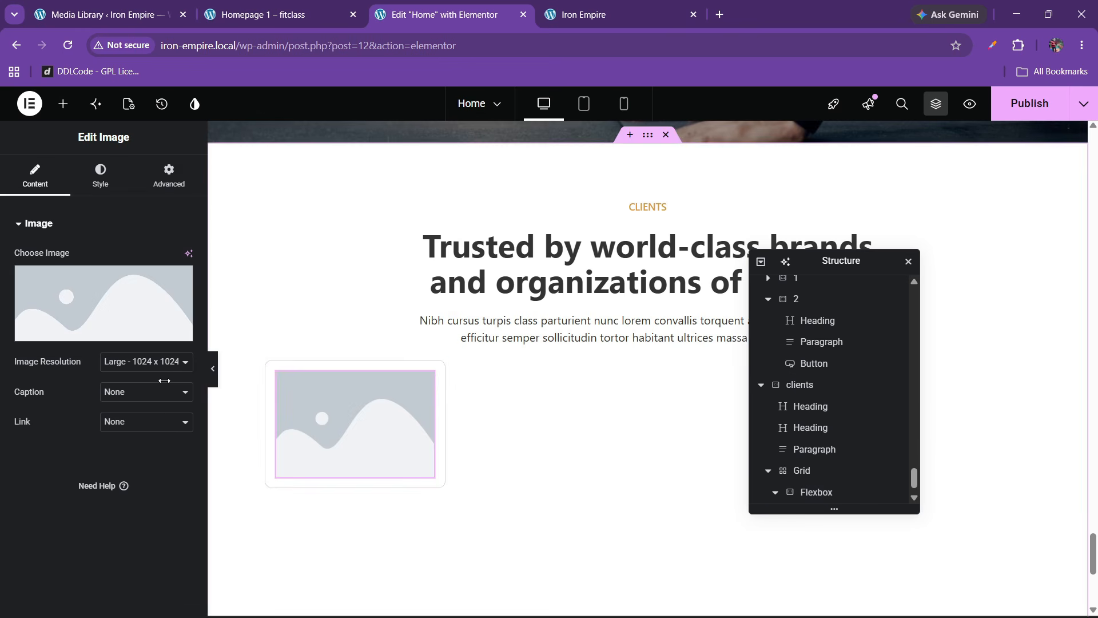
{"action": "left_click", "coordinate": [117, 367]}
{"action": "left_click", "coordinate": [136, 483]}
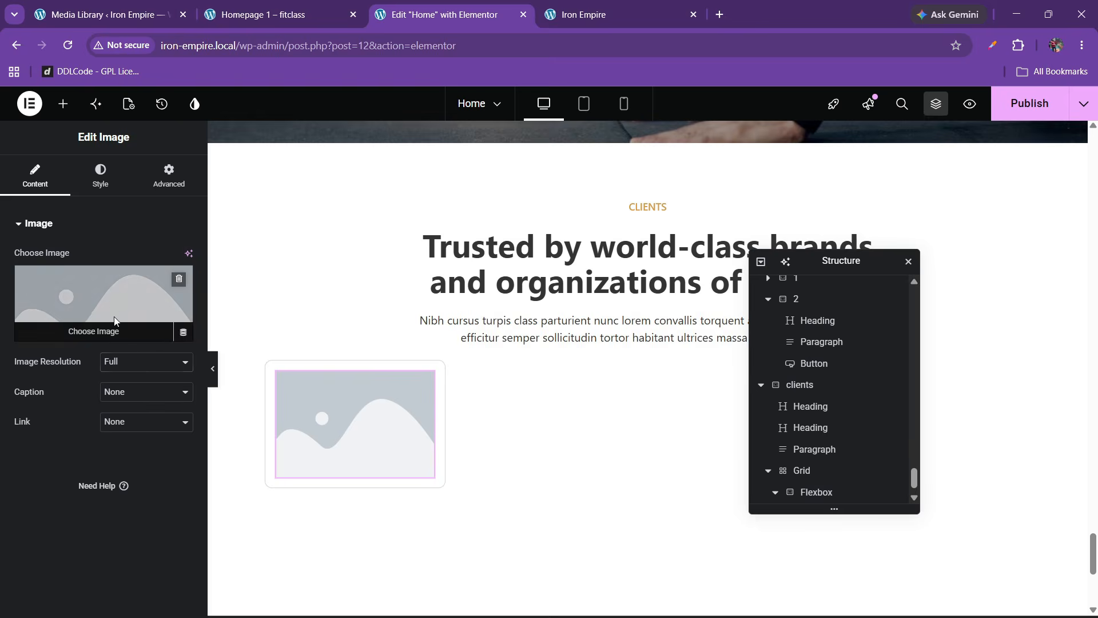
Step: Insert the logo1 picture from the media library into the flexbox's image widget
{"action": "left_click", "coordinate": [103, 309]}
{"action": "scroll", "coordinate": [743, 400], "scroll_direction": "down", "scroll_amount": 3}
{"action": "left_click", "coordinate": [743, 407]}
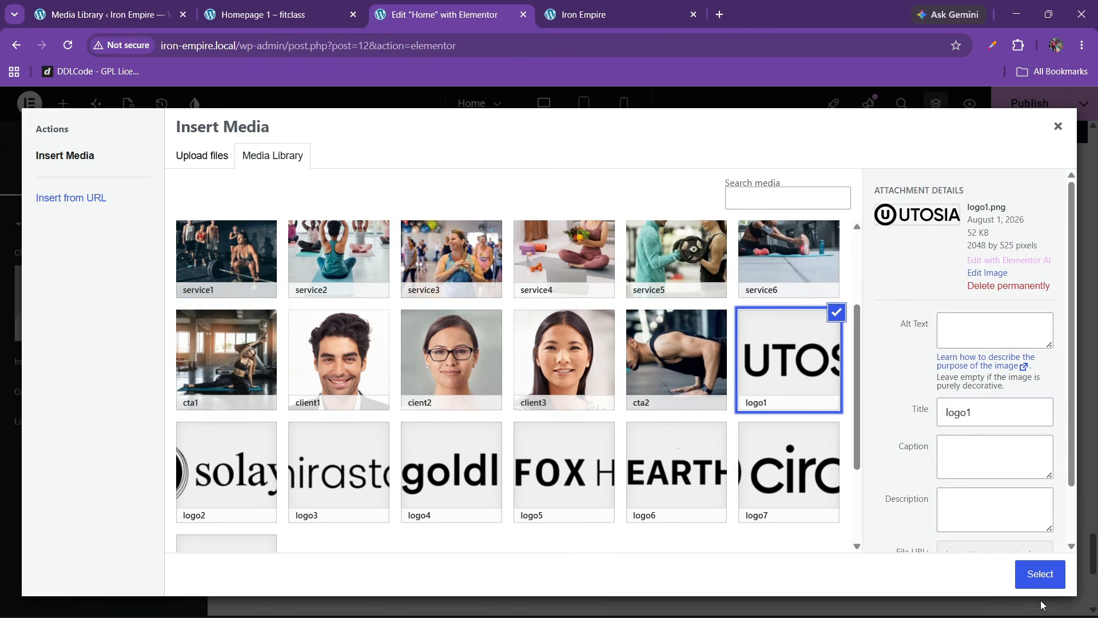
{"action": "left_click", "coordinate": [1039, 573]}
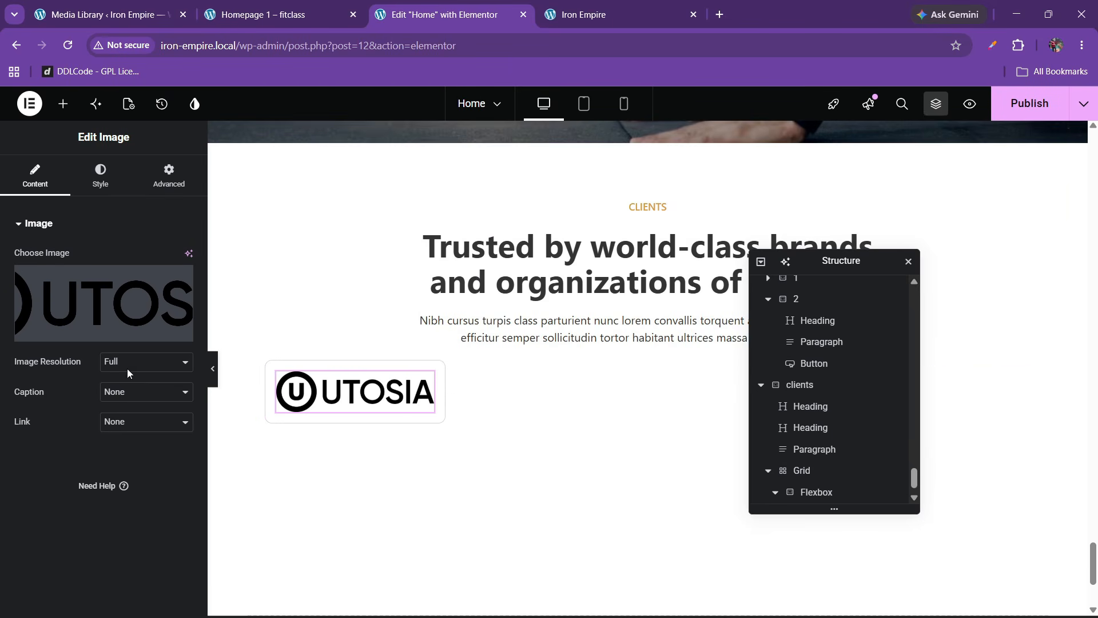
Step: Compare with the Fitclass logos, try CSS filter saturation 0 on the logo image and restore it to 100, and lower brightness to 75
{"action": "left_click", "coordinate": [302, 7]}
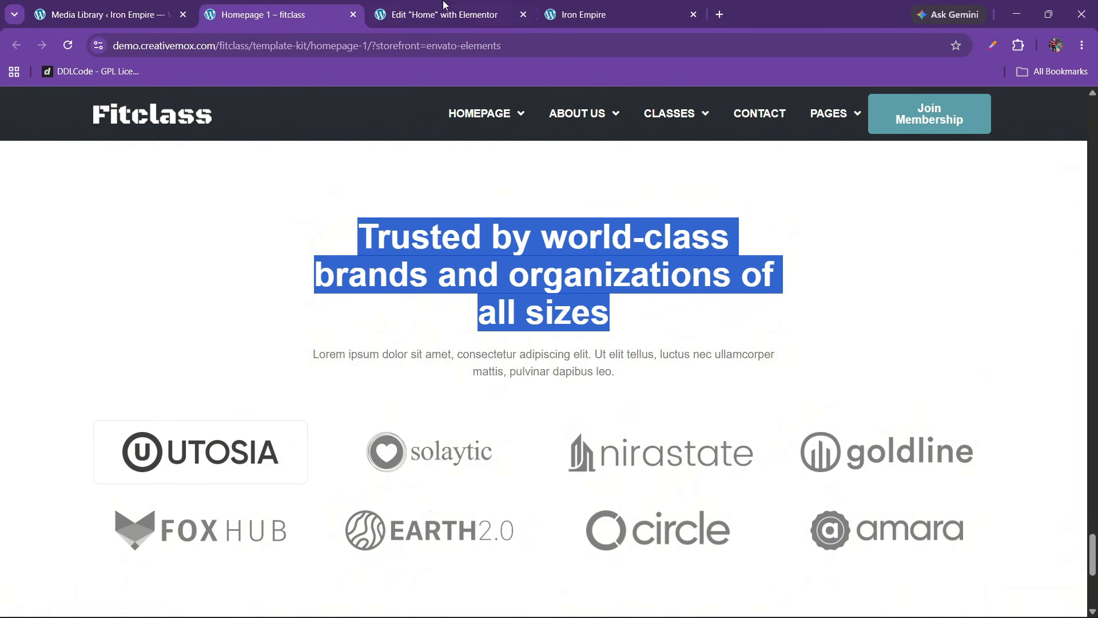
{"action": "key", "text": "ctrl+Tab"}
{"action": "left_click", "coordinate": [100, 193]}
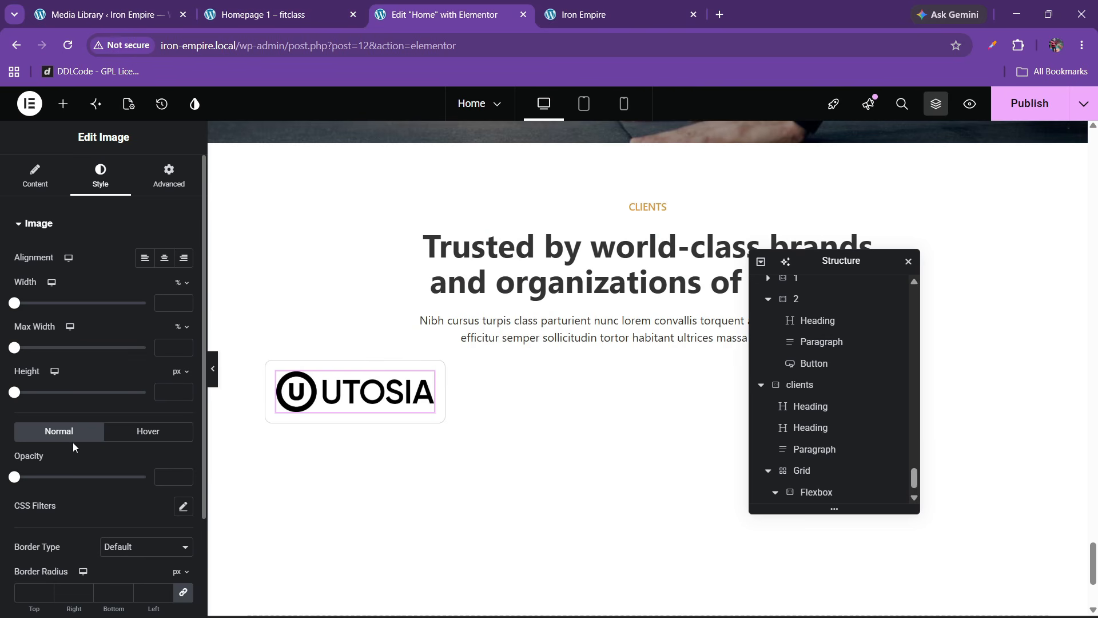
{"action": "scroll", "coordinate": [67, 474], "scroll_direction": "down", "scroll_amount": 2}
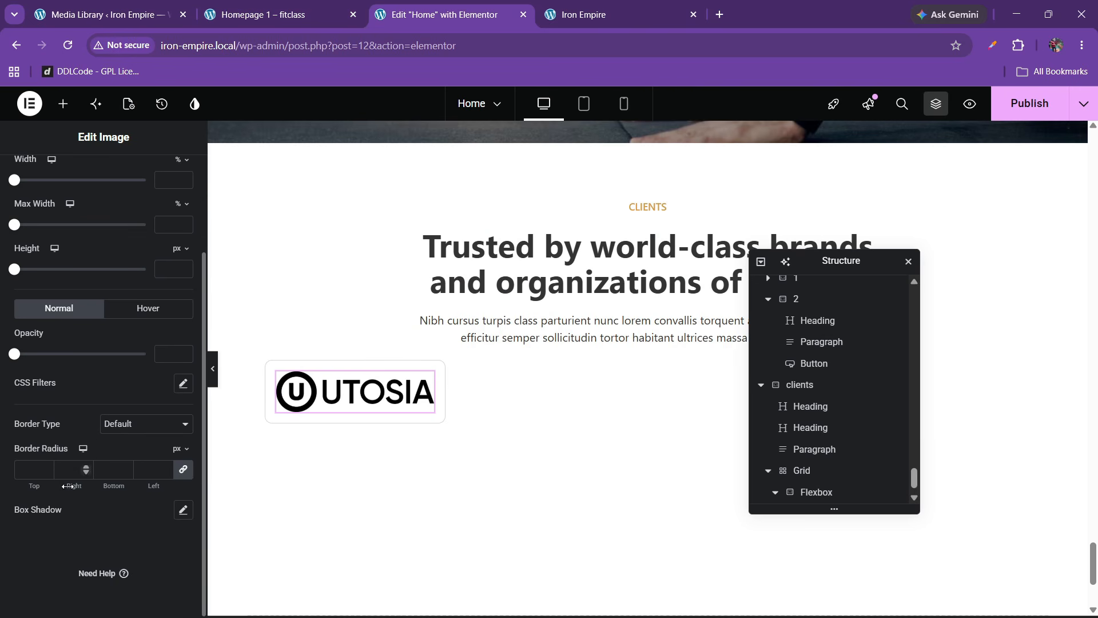
{"action": "left_click", "coordinate": [181, 384]}
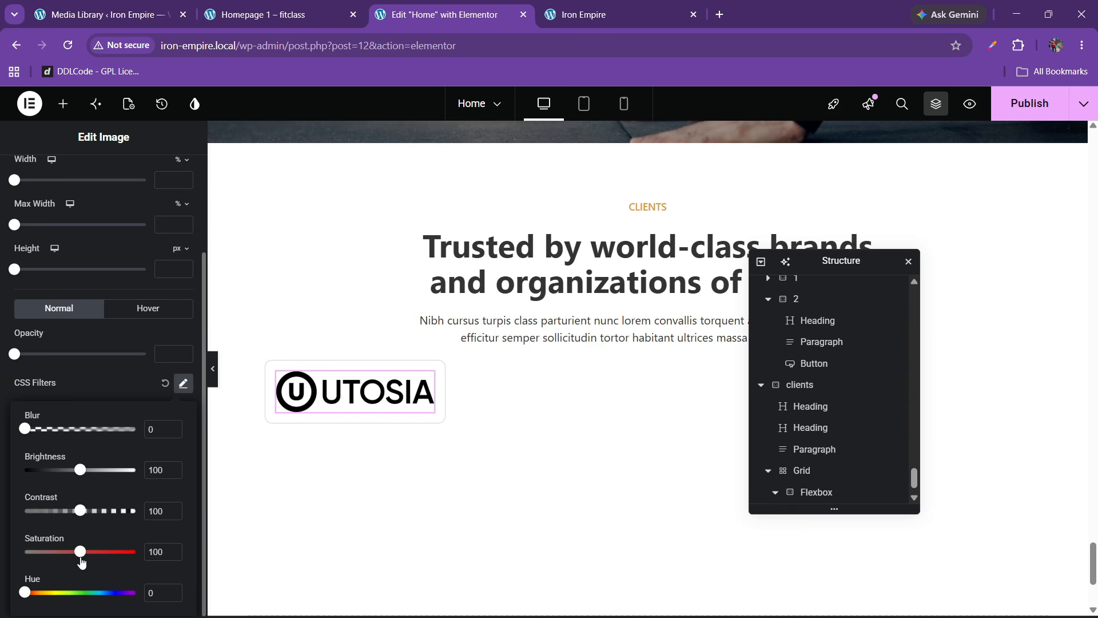
{"action": "left_click_drag", "start_coordinate": [81, 552], "coordinate": [1, 573]}
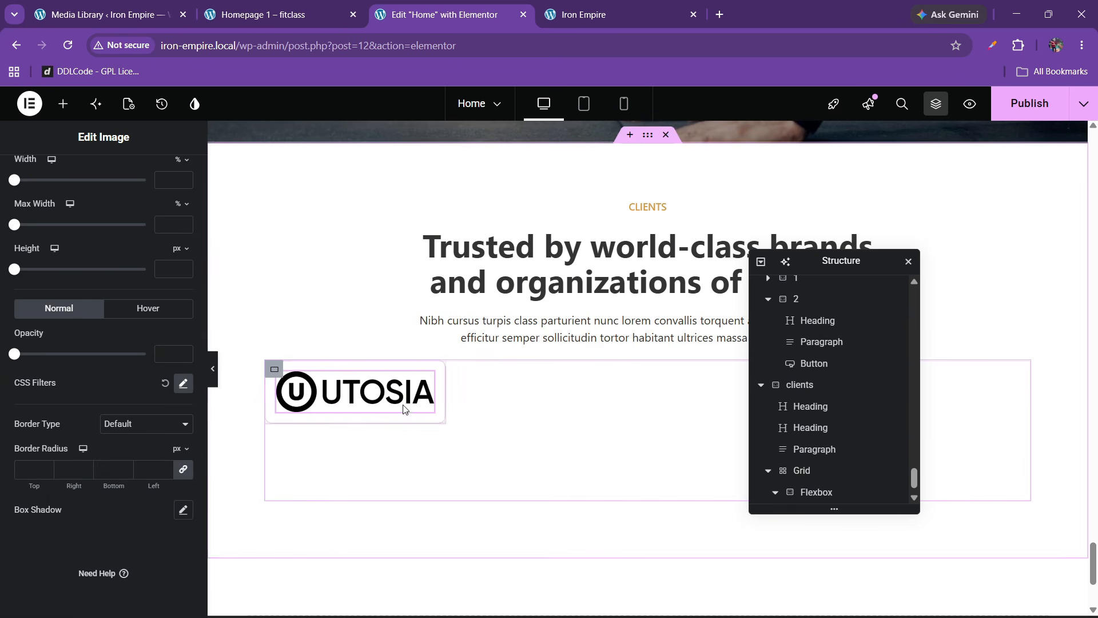
{"action": "left_click", "coordinate": [183, 383]}
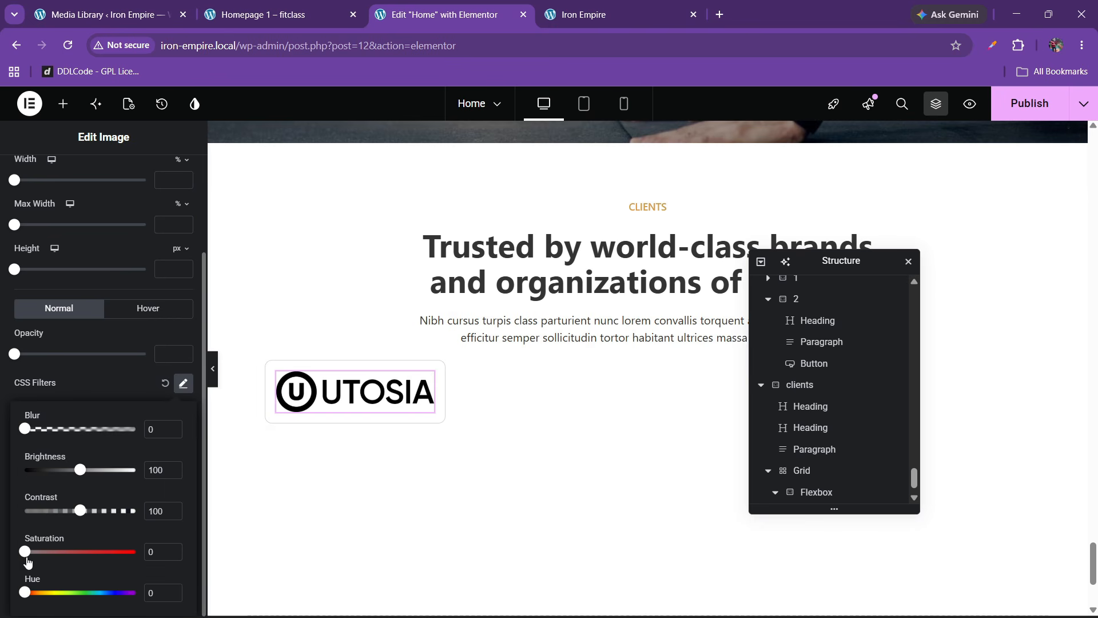
{"action": "left_click_drag", "start_coordinate": [27, 559], "coordinate": [86, 556]}
{"action": "left_click_drag", "start_coordinate": [80, 472], "coordinate": [60, 489]}
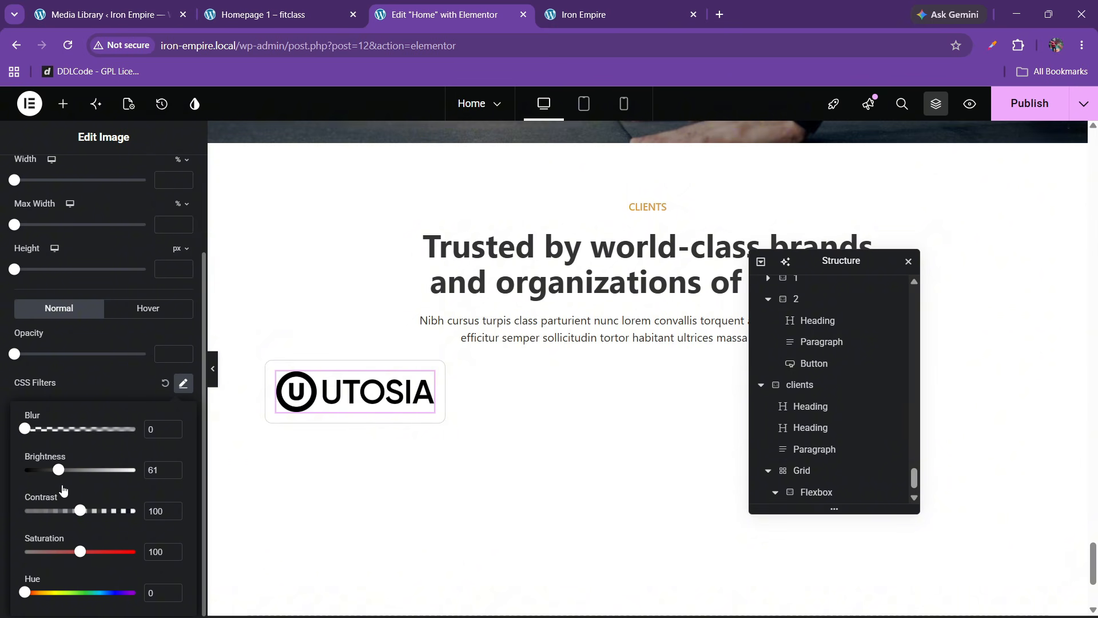
Step: Rename the flexbox inside the clients grid as box
{"action": "scroll", "coordinate": [801, 480], "scroll_direction": "down", "scroll_amount": 1}
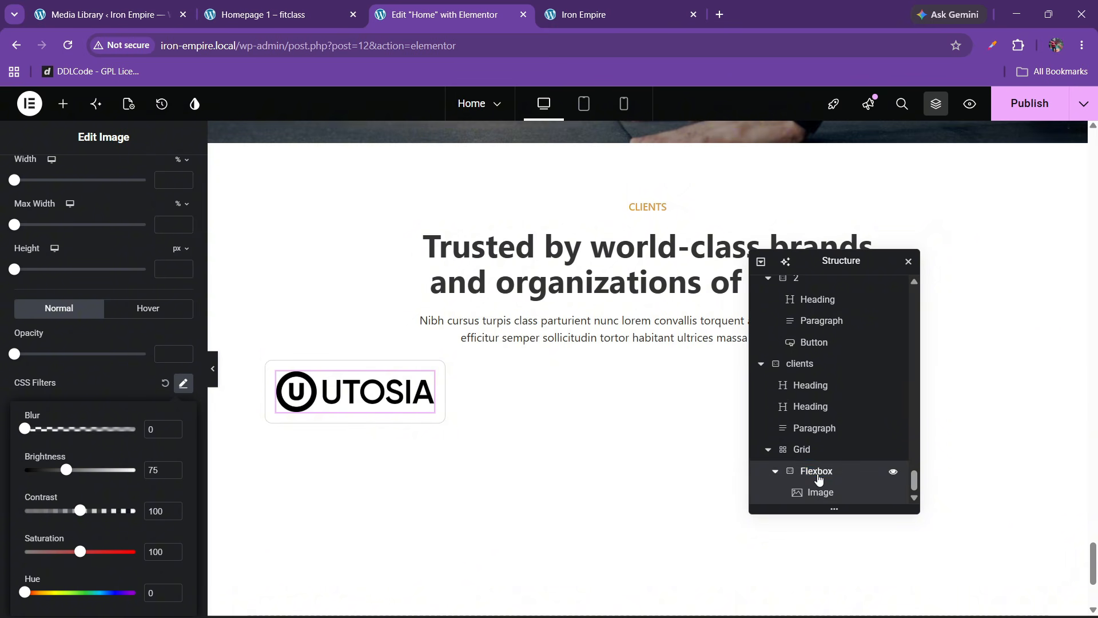
{"action": "double_click", "coordinate": [819, 478]}
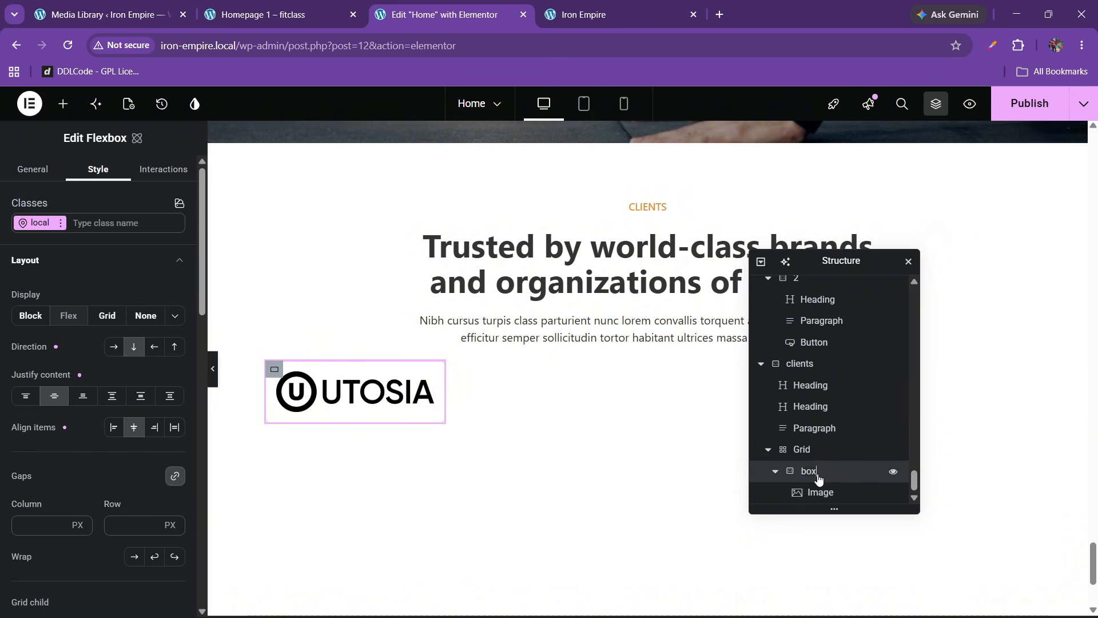
Step: Lower the logo image's normal-state CSS filter contrast to its minimum so the logo turns grey
{"action": "left_click", "coordinate": [350, 410]}
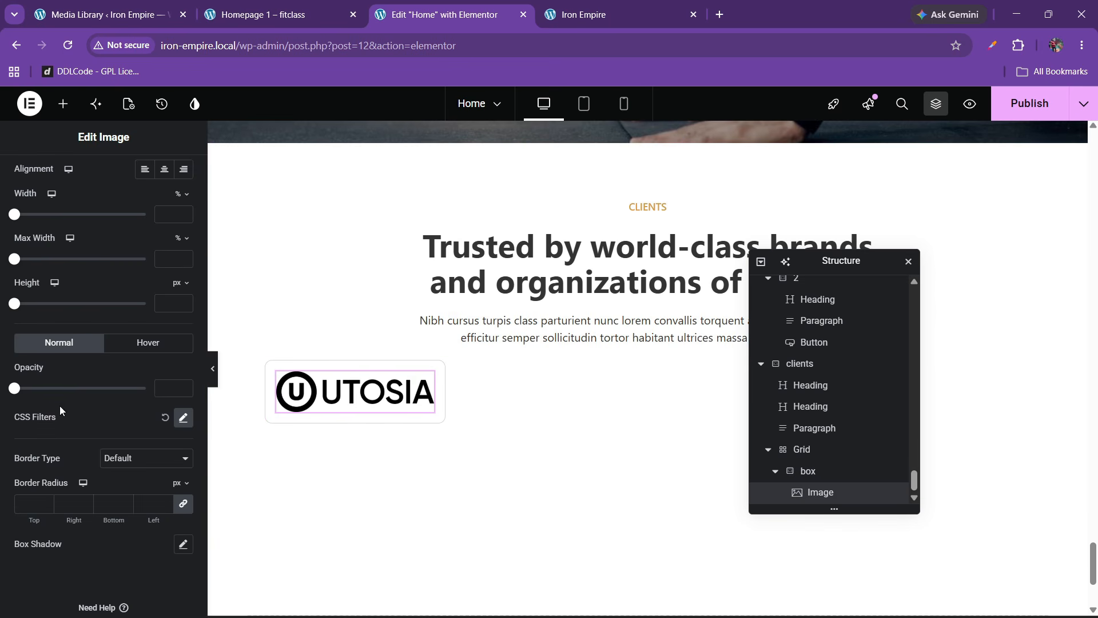
{"action": "left_click", "coordinate": [165, 420]}
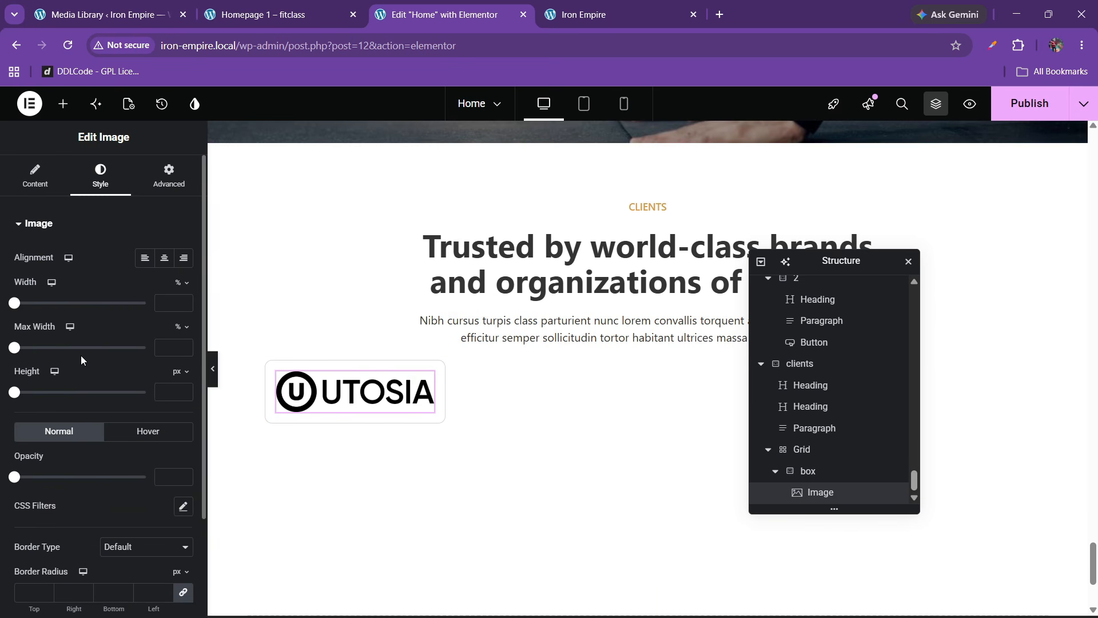
{"action": "left_click", "coordinate": [177, 391]}
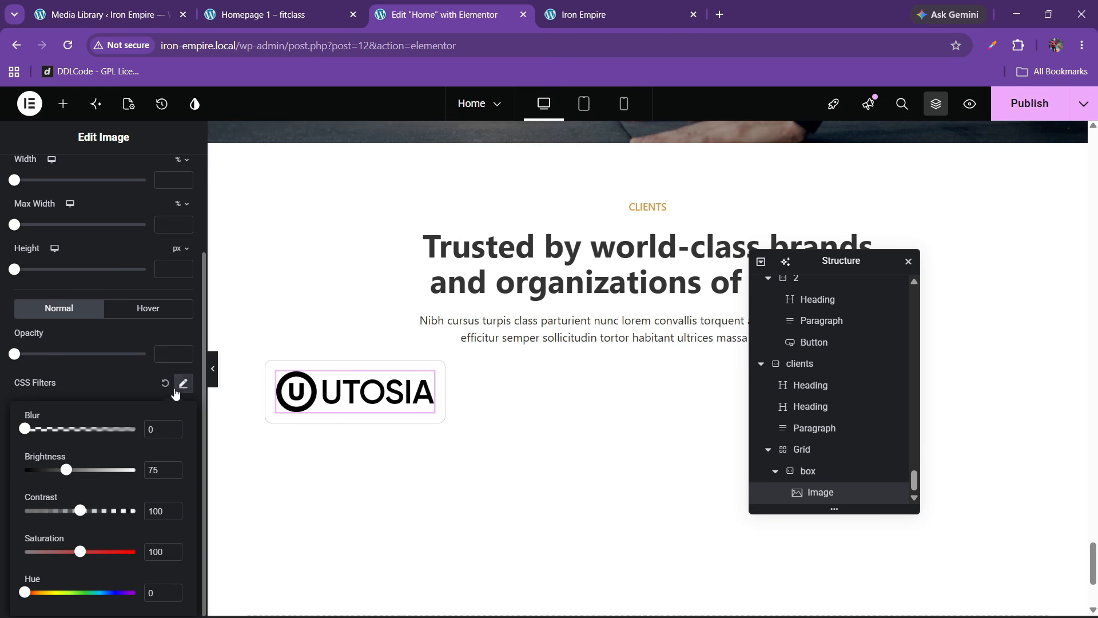
{"action": "left_click_drag", "start_coordinate": [80, 517], "coordinate": [1, 556]}
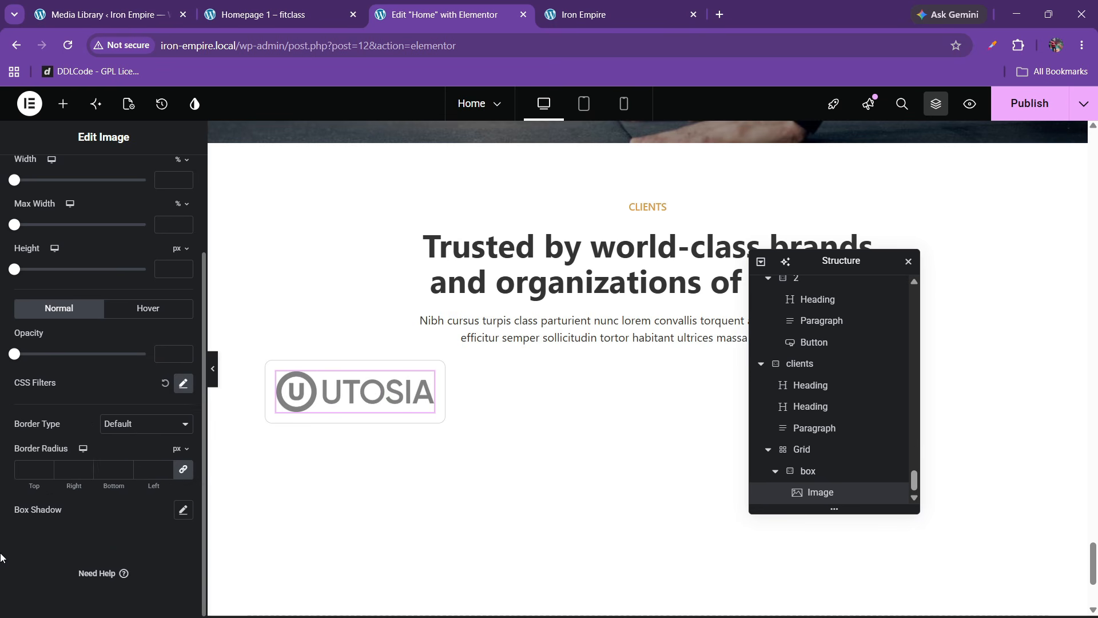
Step: Set the logo image's hover-state CSS filter contrast to 200
{"action": "left_click", "coordinate": [148, 308]}
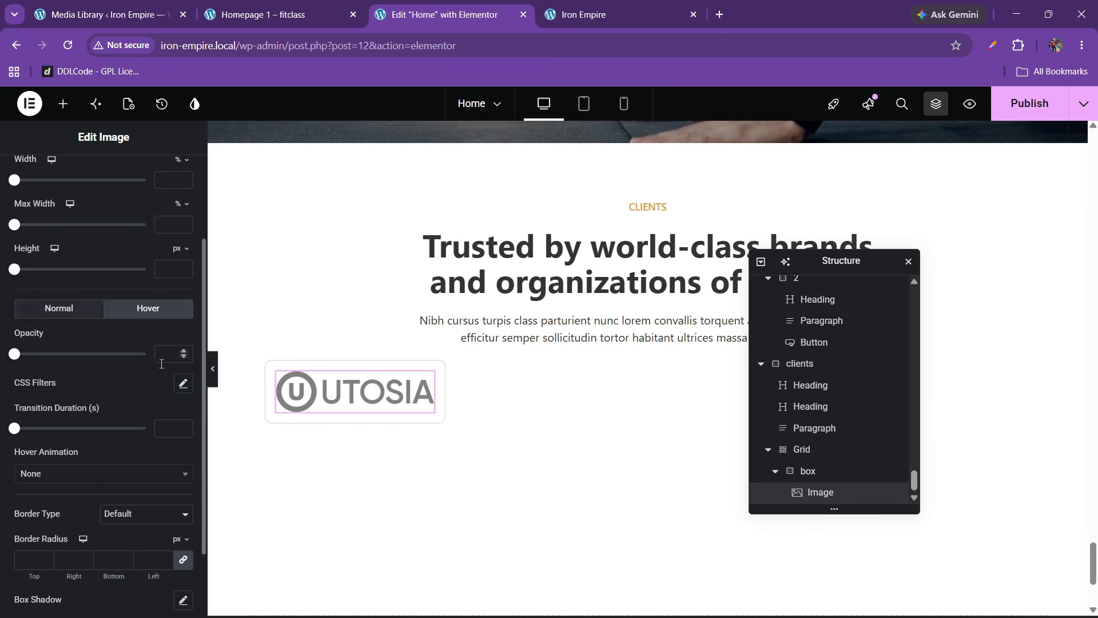
{"action": "left_click", "coordinate": [183, 384]}
{"action": "left_click_drag", "start_coordinate": [85, 514], "coordinate": [136, 511]}
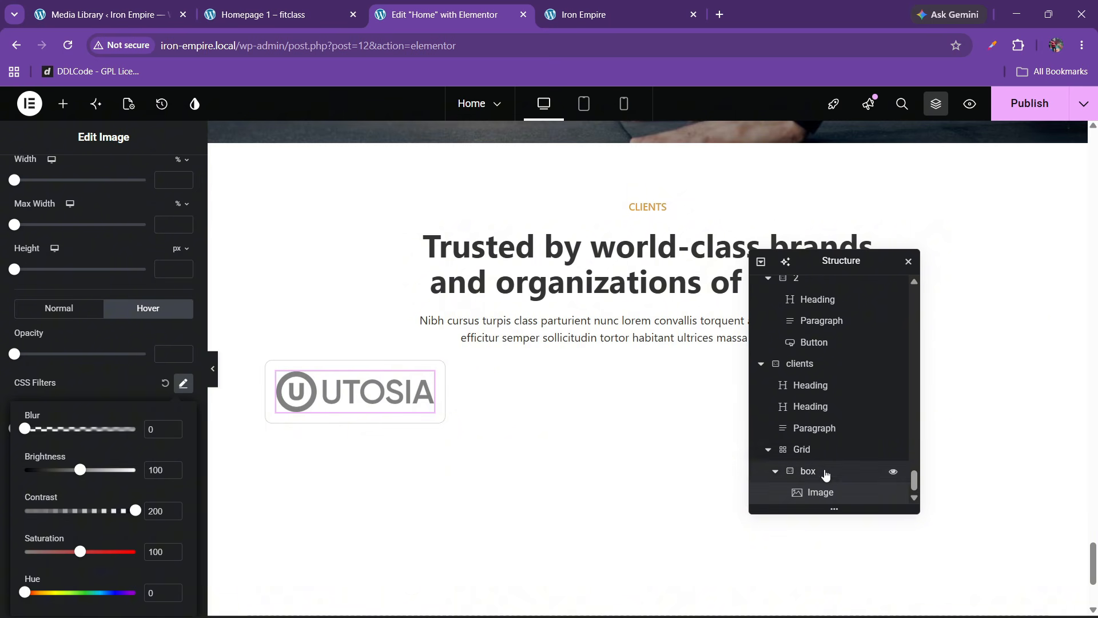
{"action": "left_click", "coordinate": [768, 498]}
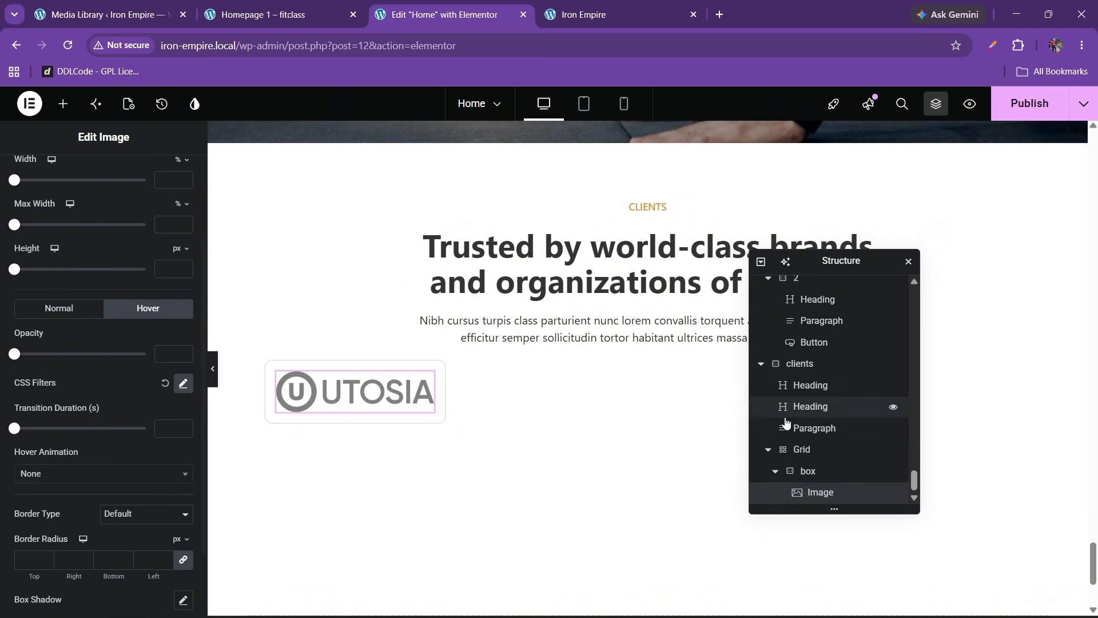
Step: Set the box flexbox's padding to 25 px on all sides
{"action": "left_click", "coordinate": [810, 471]}
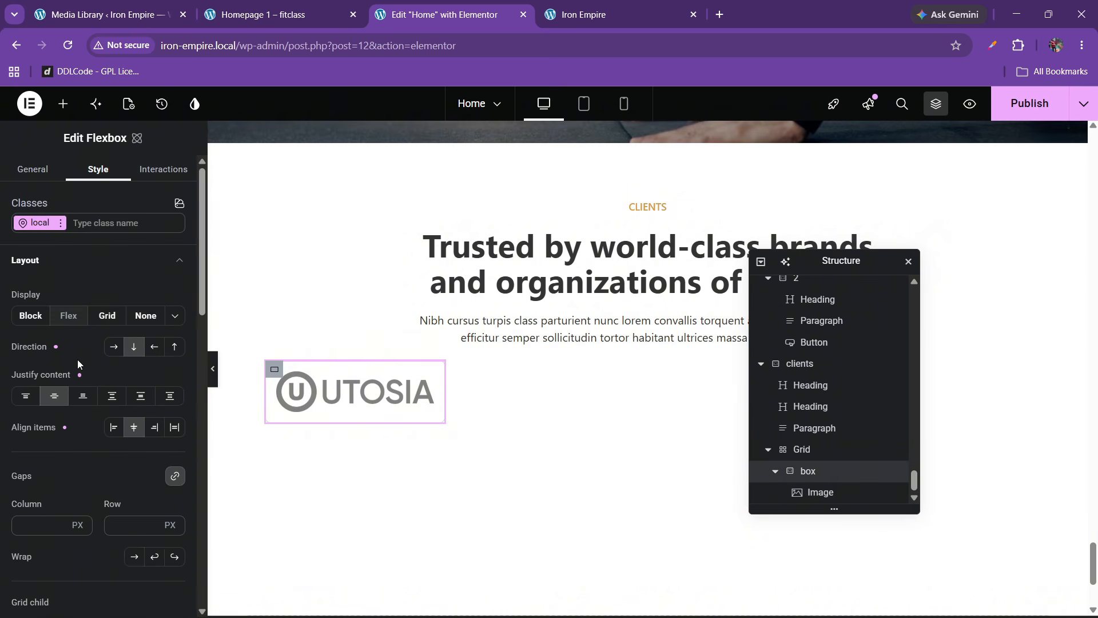
{"action": "scroll", "coordinate": [53, 433], "scroll_direction": "down", "scroll_amount": 6}
{"action": "scroll", "coordinate": [52, 441], "scroll_direction": "up", "scroll_amount": 1}
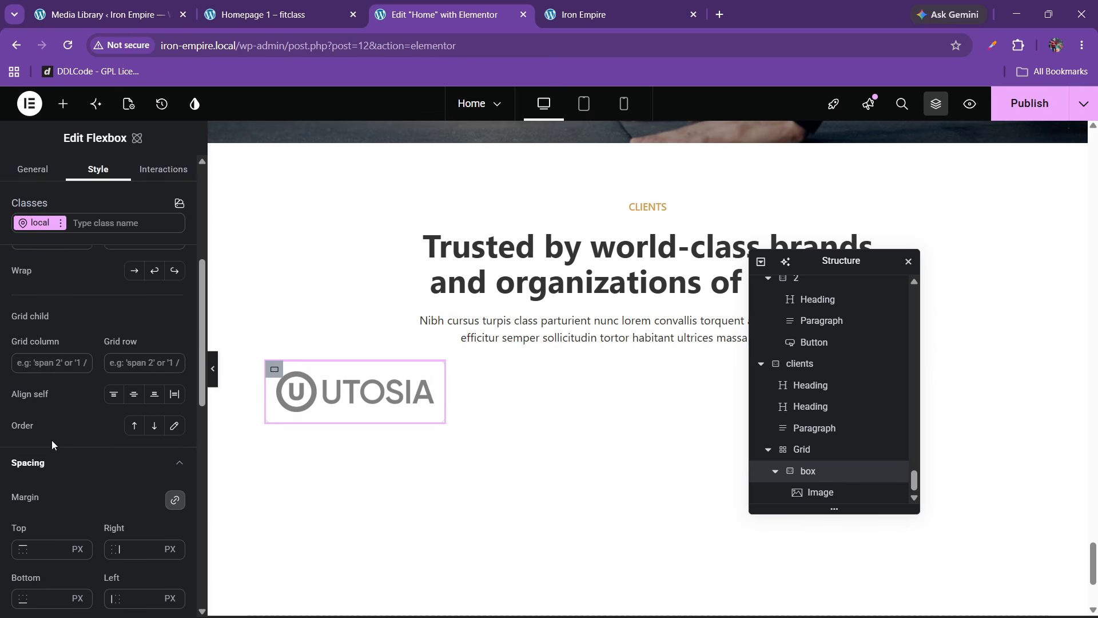
{"action": "scroll", "coordinate": [40, 459], "scroll_direction": "down", "scroll_amount": 2}
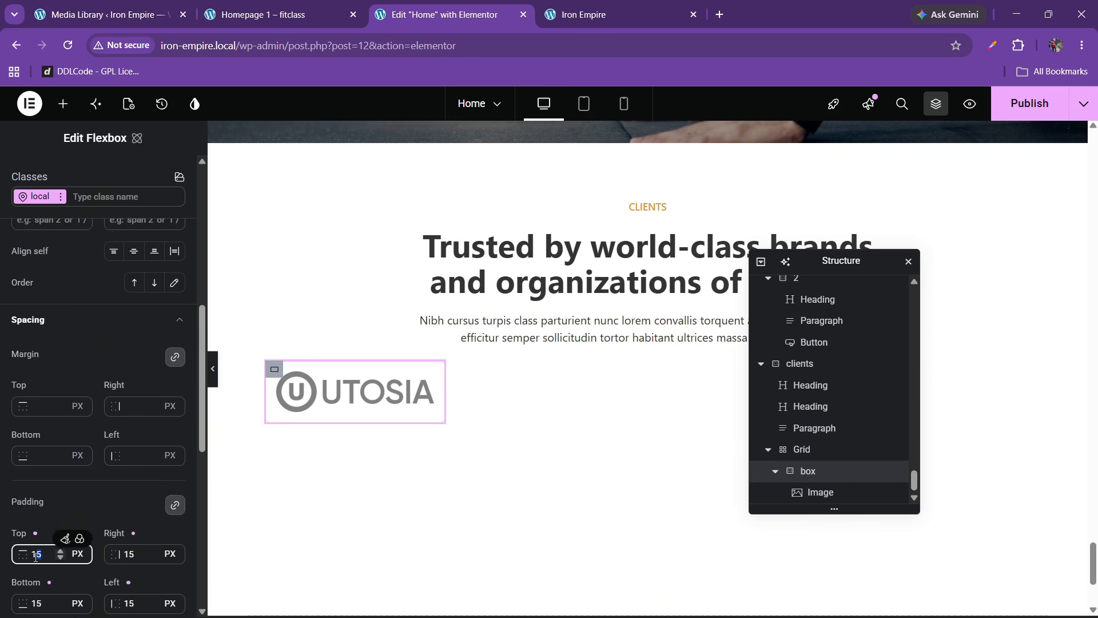
{"action": "type", "text": "20"}
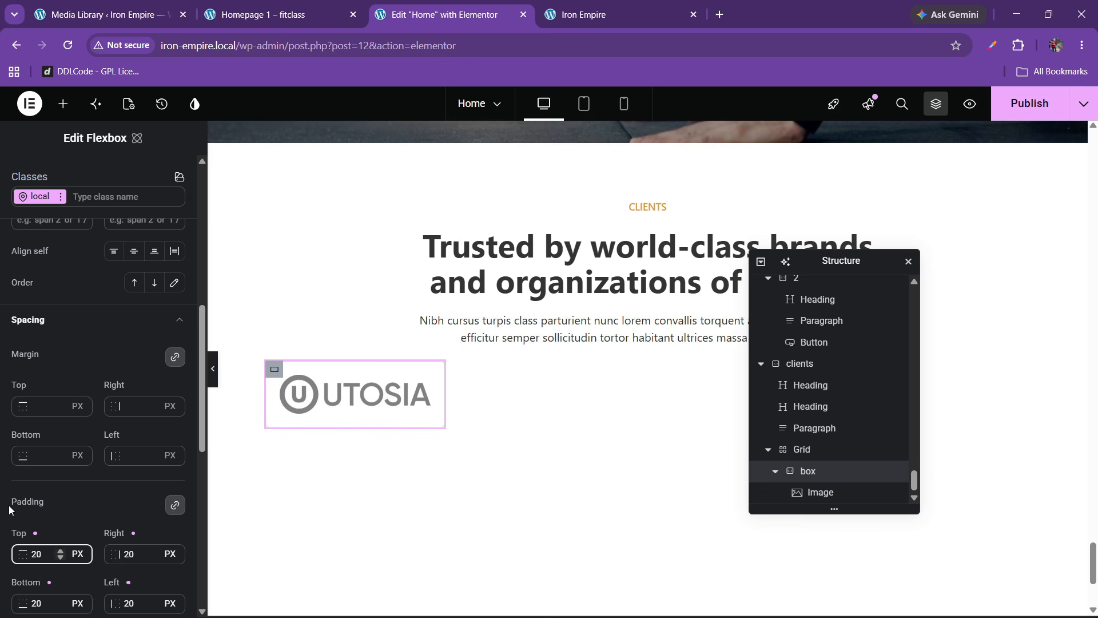
{"action": "key", "text": "BackSpace"}
{"action": "type", "text": "5"}
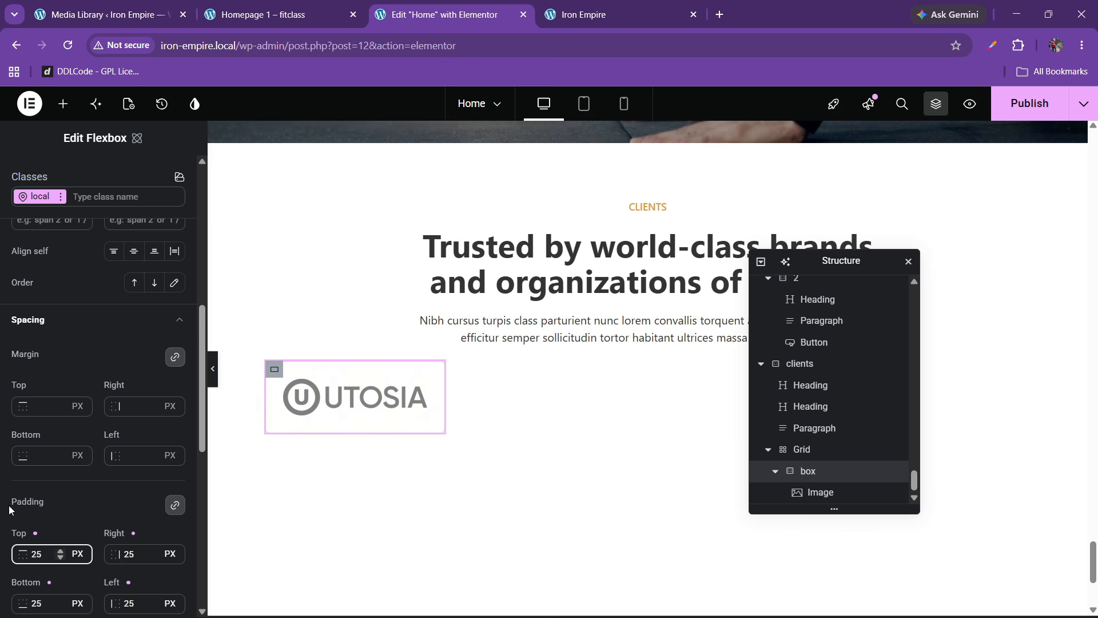
Step: Set the logo box's padding to 20 px on all sides and duplicate the box three times to fill the grid's first row
{"action": "key", "text": "BackSpace"}
{"action": "type", "text": "0"}
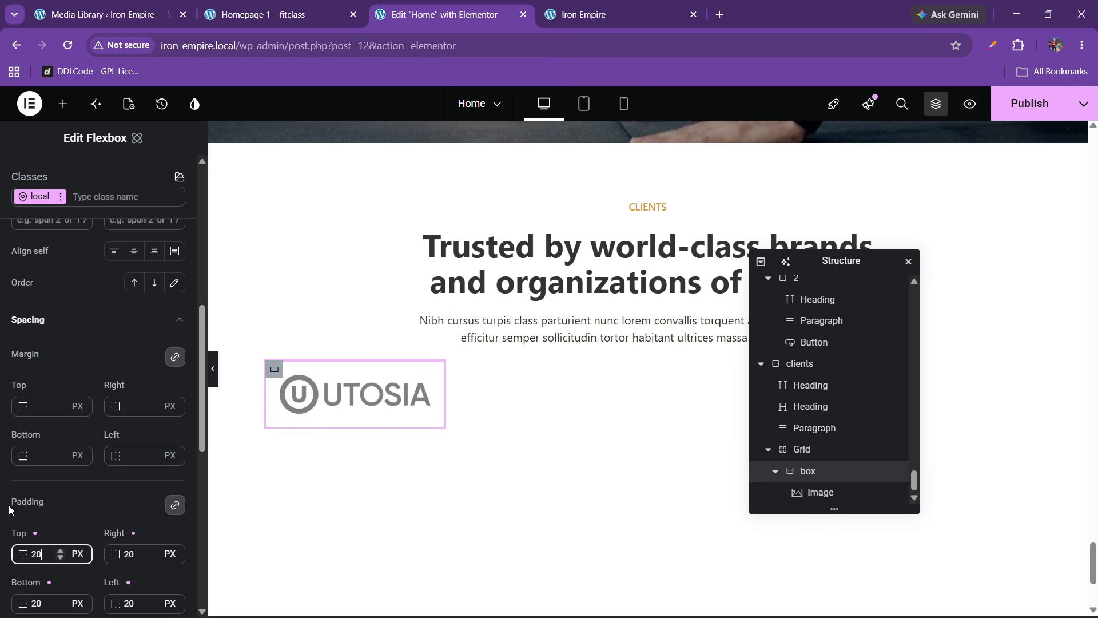
{"action": "right_click", "coordinate": [832, 477]}
{"action": "left_click", "coordinate": [870, 327]}
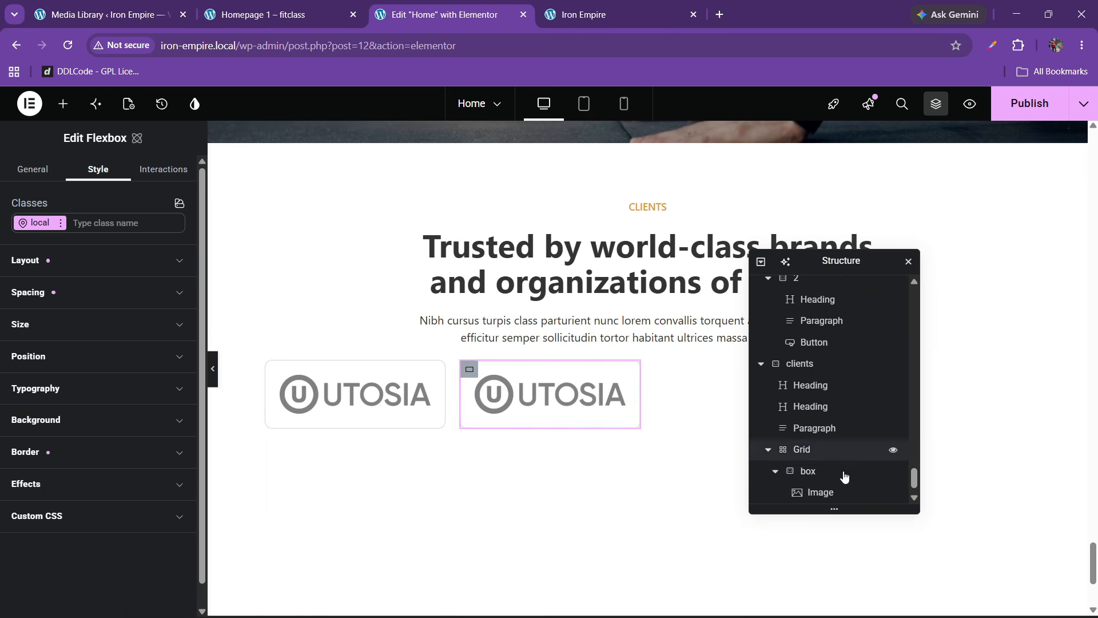
{"action": "right_click", "coordinate": [815, 493]}
{"action": "left_click", "coordinate": [846, 327]}
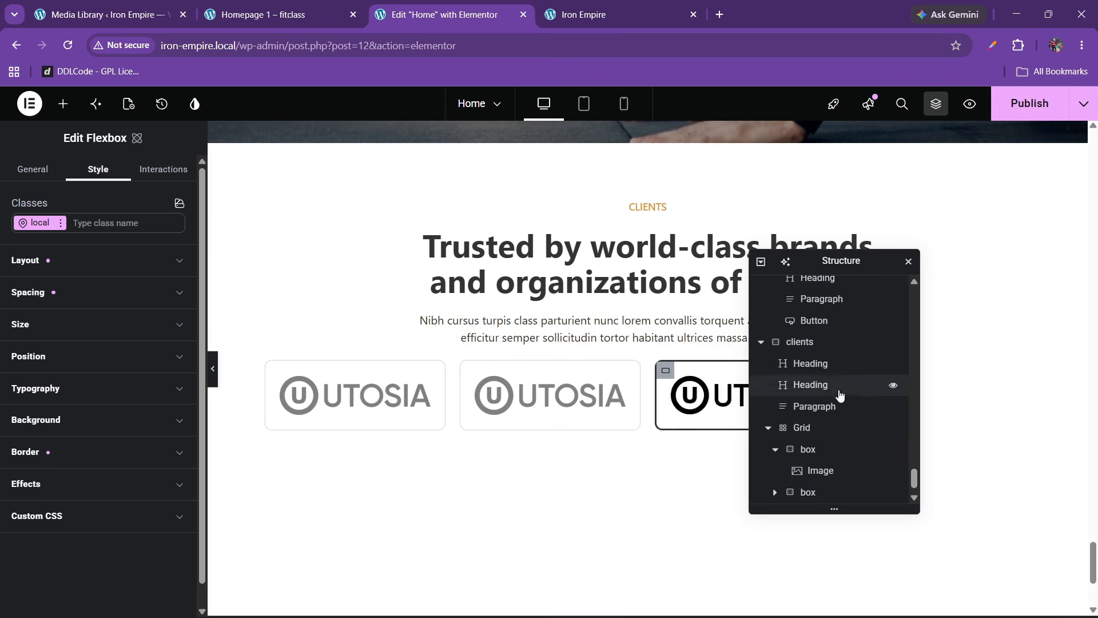
{"action": "right_click", "coordinate": [815, 493]}
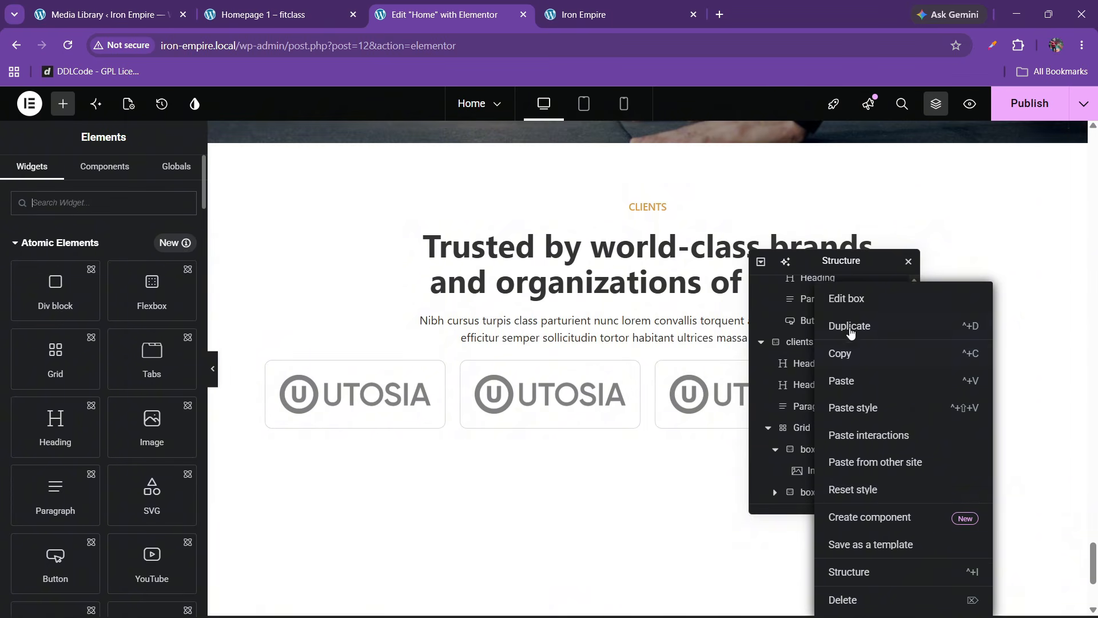
{"action": "left_click", "coordinate": [849, 328]}
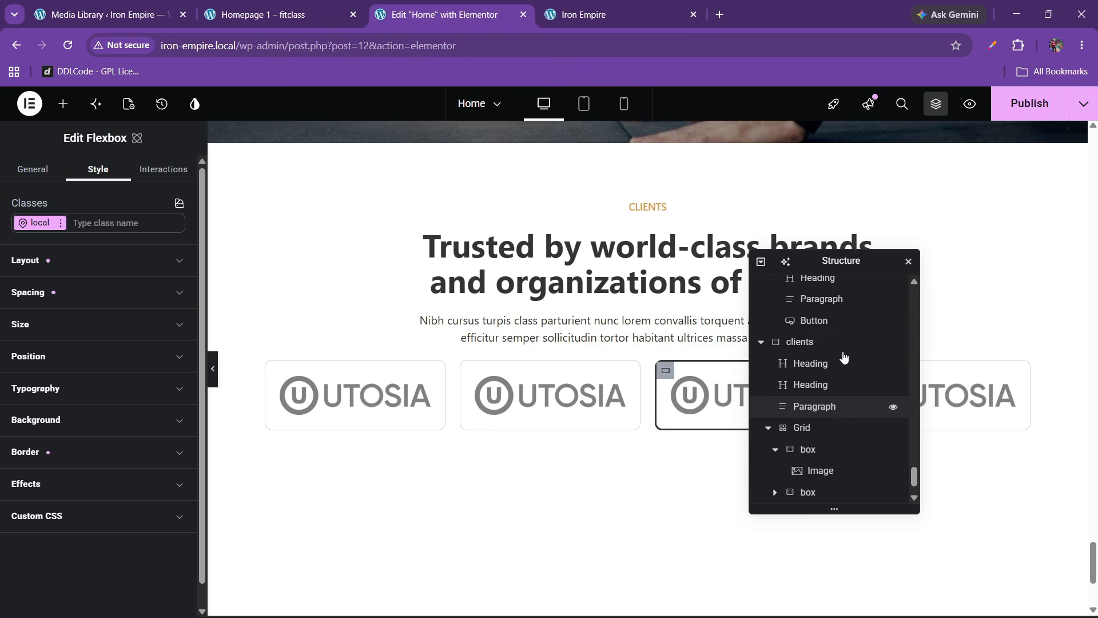
Step: Duplicate the logo box four more times to fill the second row of the clients grid
{"action": "right_click", "coordinate": [815, 491]}
{"action": "left_click", "coordinate": [847, 325]}
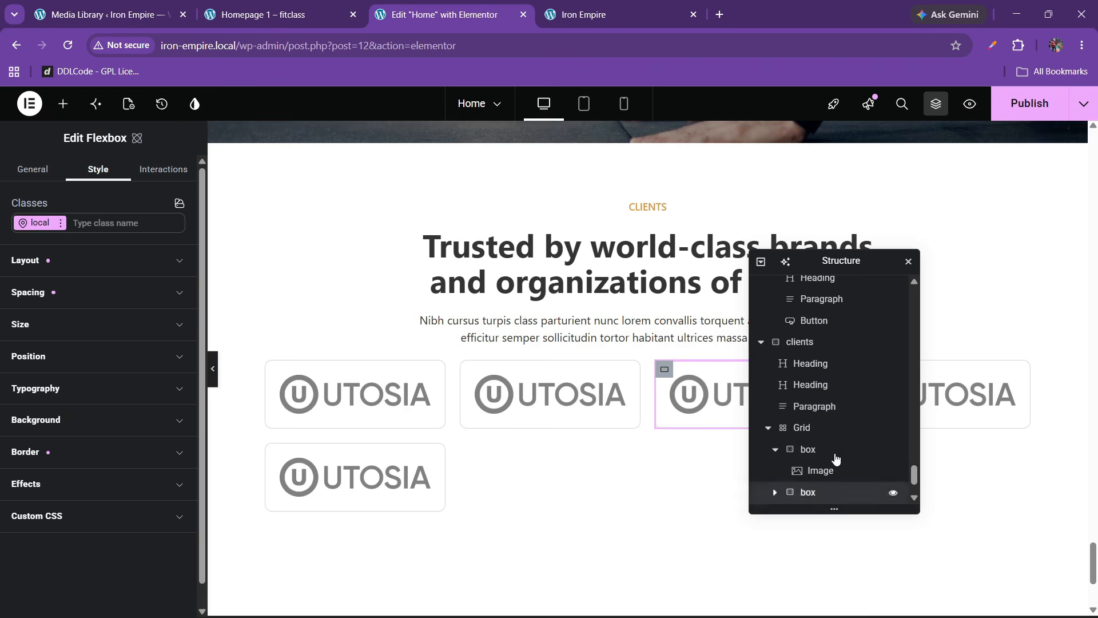
{"action": "right_click", "coordinate": [806, 491]}
{"action": "left_click", "coordinate": [844, 326]}
{"action": "right_click", "coordinate": [806, 491]}
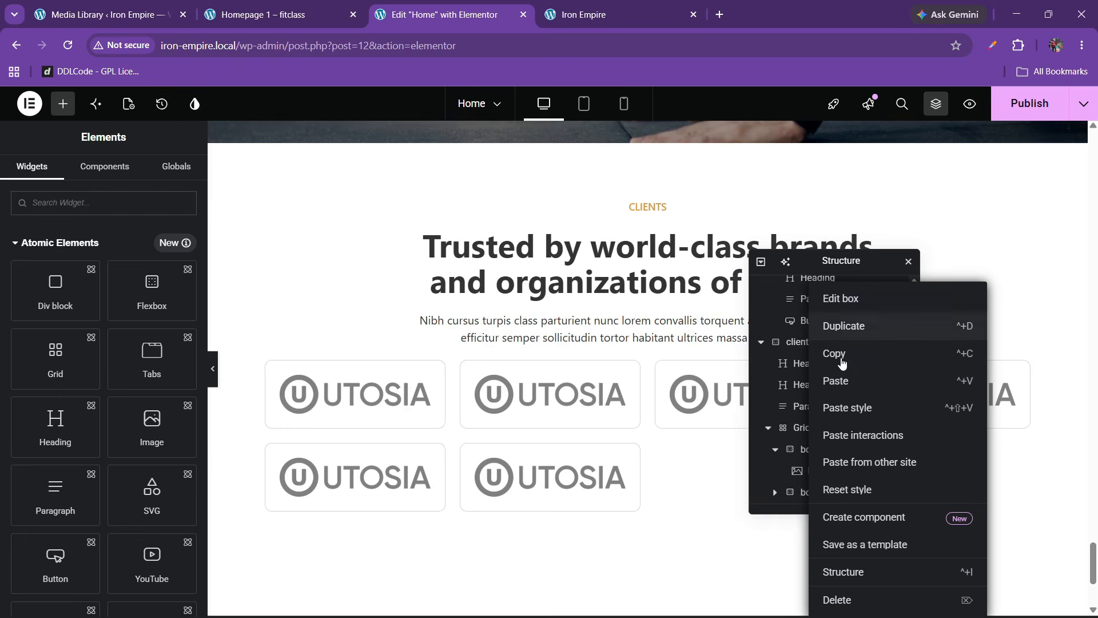
{"action": "left_click", "coordinate": [849, 327]}
{"action": "right_click", "coordinate": [820, 491]}
{"action": "left_click", "coordinate": [856, 326]}
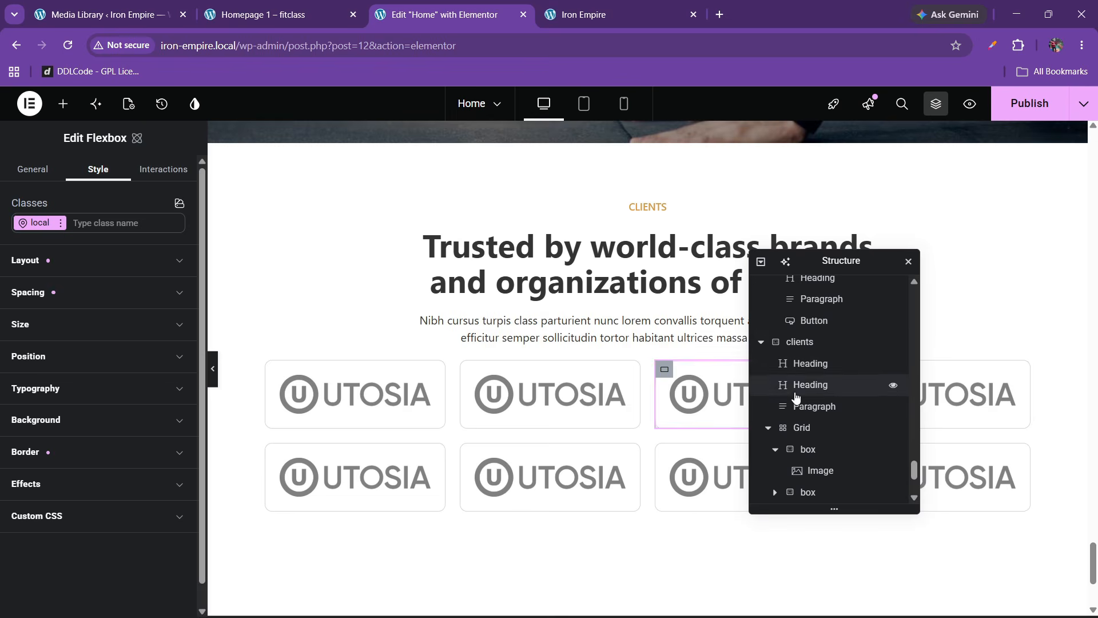
Step: Unlink the margin sides of the clients grid and add a top margin to separate it from the paragraph
{"action": "left_click", "coordinate": [327, 13]}
{"action": "left_click", "coordinate": [384, 5]}
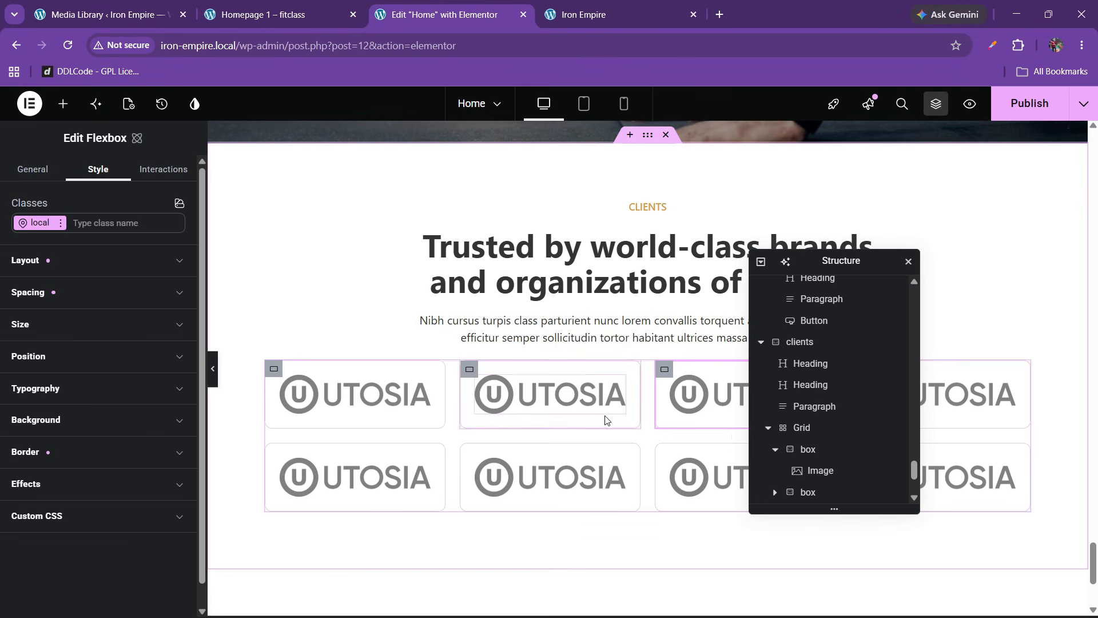
{"action": "left_click", "coordinate": [811, 433]}
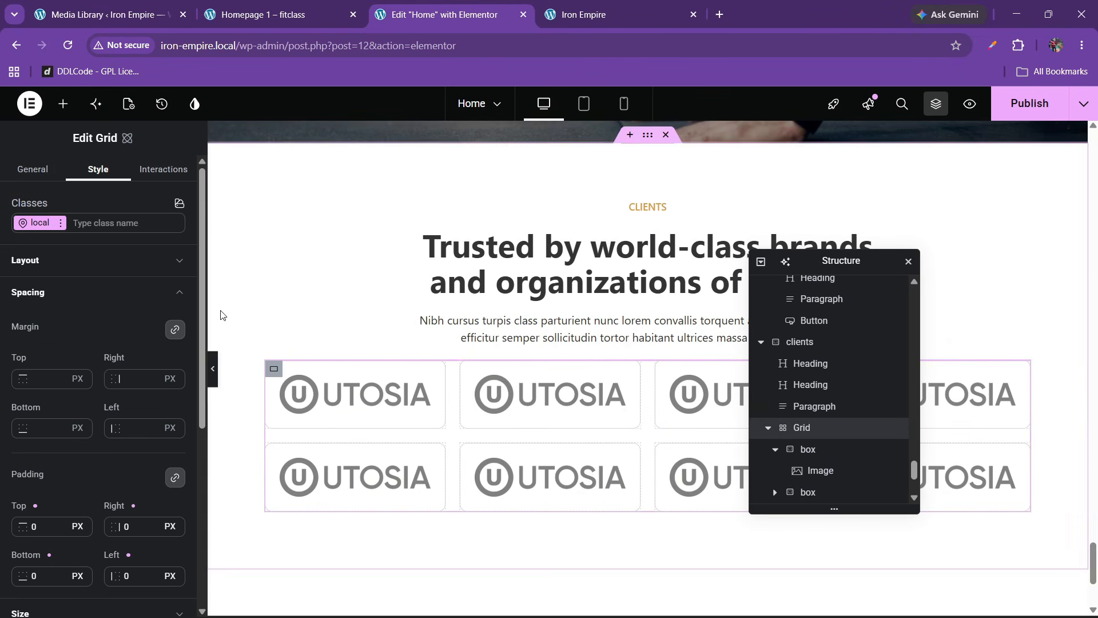
{"action": "left_click", "coordinate": [84, 269]}
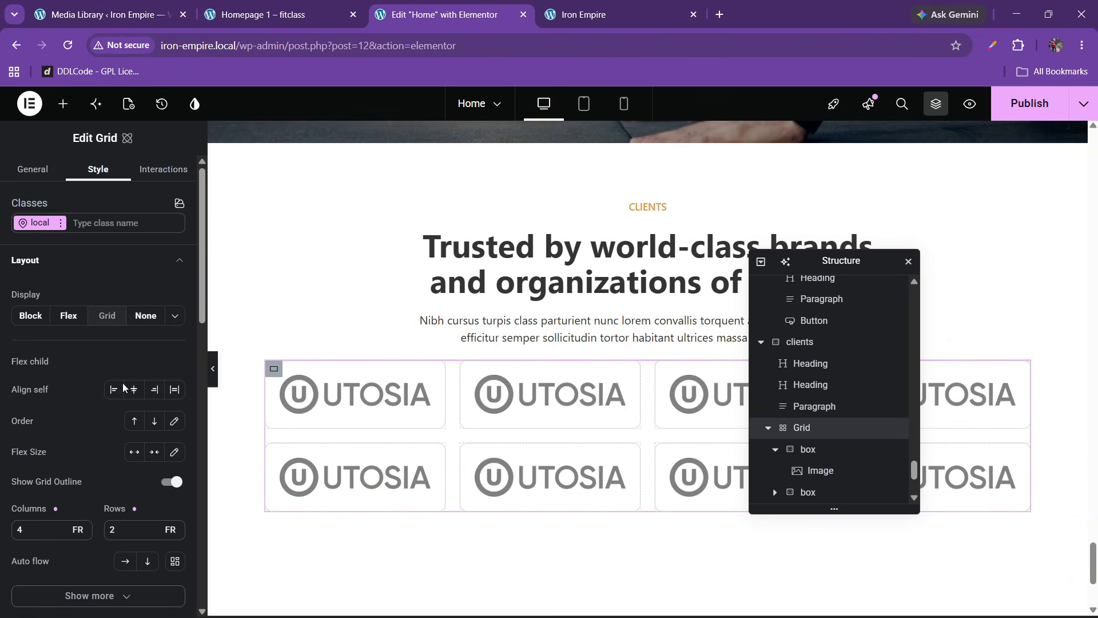
{"action": "scroll", "coordinate": [97, 383], "scroll_direction": "down", "scroll_amount": 1}
{"action": "scroll", "coordinate": [94, 409], "scroll_direction": "down", "scroll_amount": 3}
{"action": "scroll", "coordinate": [93, 411], "scroll_direction": "up", "scroll_amount": 3}
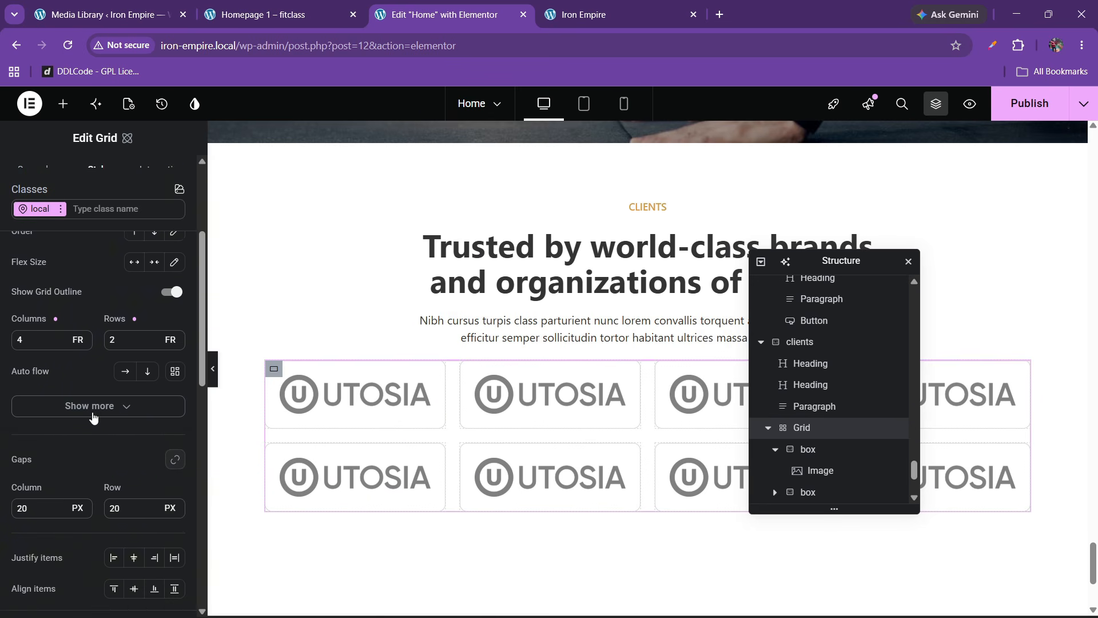
{"action": "scroll", "coordinate": [93, 416], "scroll_direction": "up", "scroll_amount": 2}
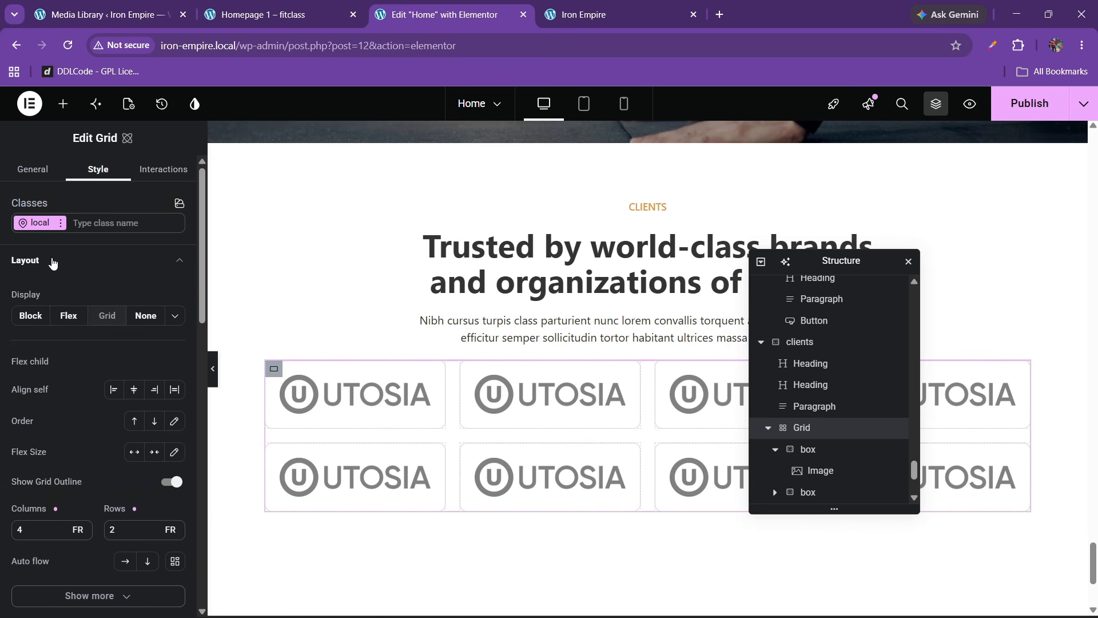
{"action": "left_click", "coordinate": [53, 262]}
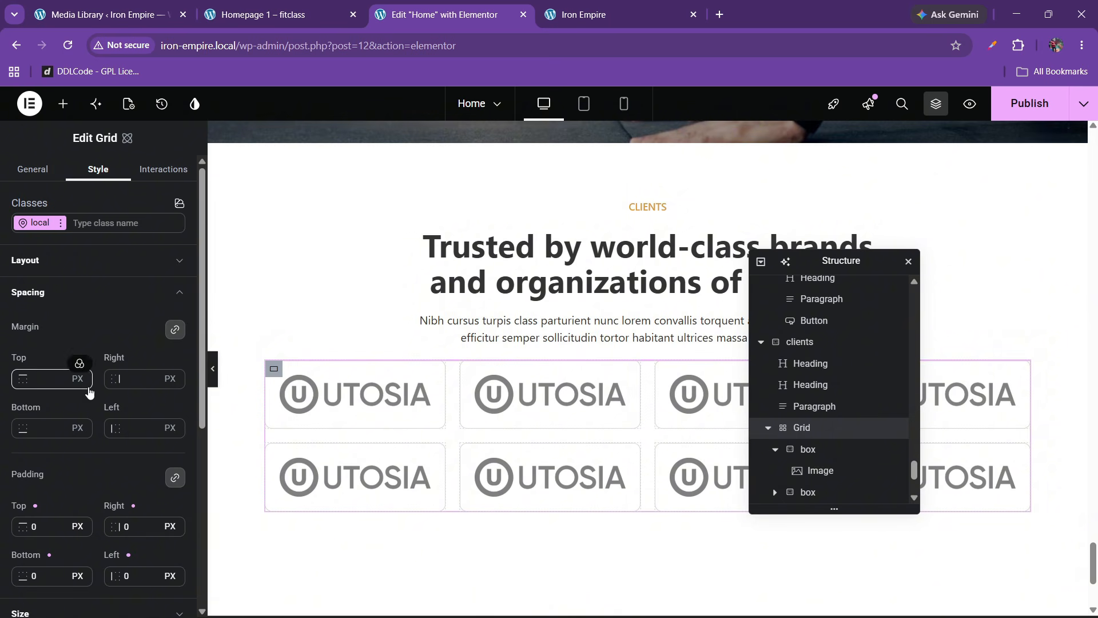
{"action": "left_click", "coordinate": [175, 329]}
{"action": "left_click", "coordinate": [44, 375]}
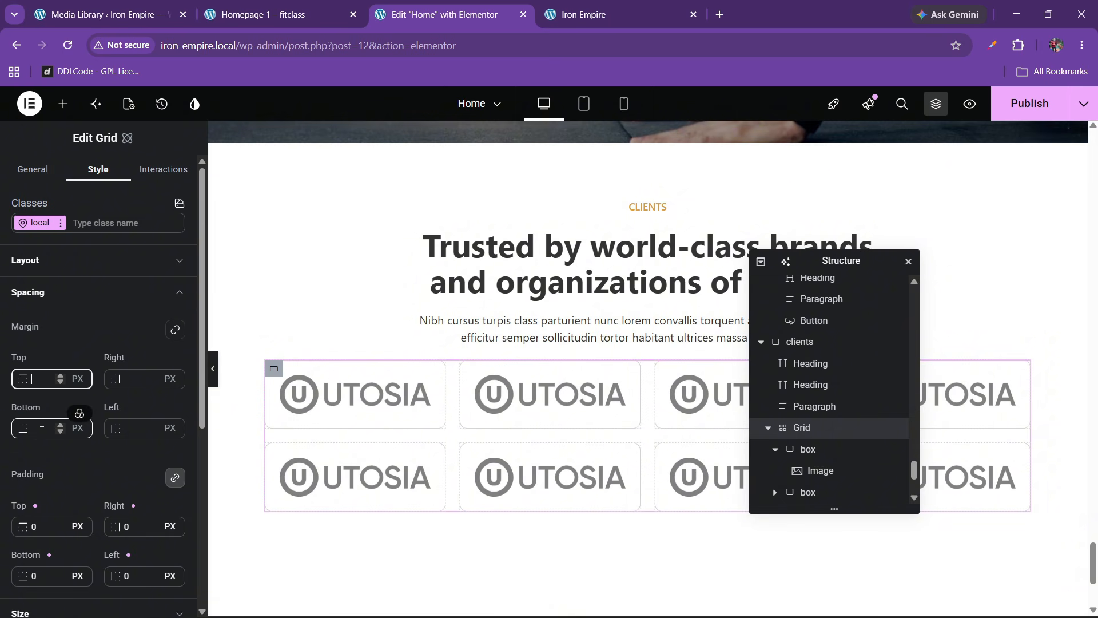
Step: Replace the image in the first row's second box with logo2 from the media library
{"action": "left_click", "coordinate": [521, 426]}
{"action": "left_click", "coordinate": [102, 306]}
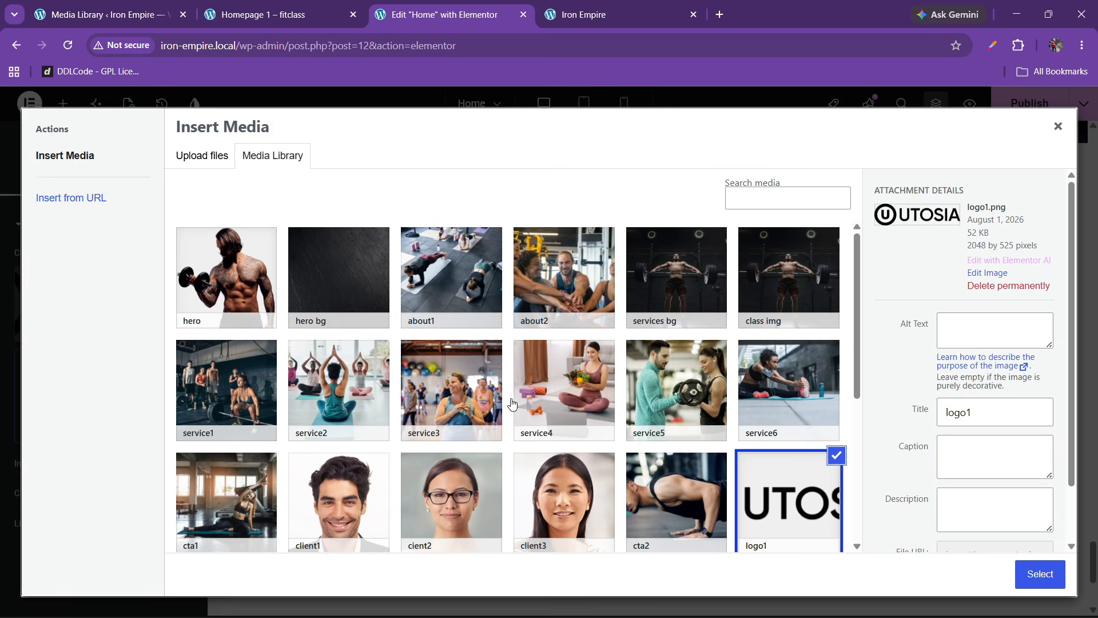
{"action": "scroll", "coordinate": [511, 404], "scroll_direction": "down", "scroll_amount": 4}
{"action": "left_click", "coordinate": [226, 394]}
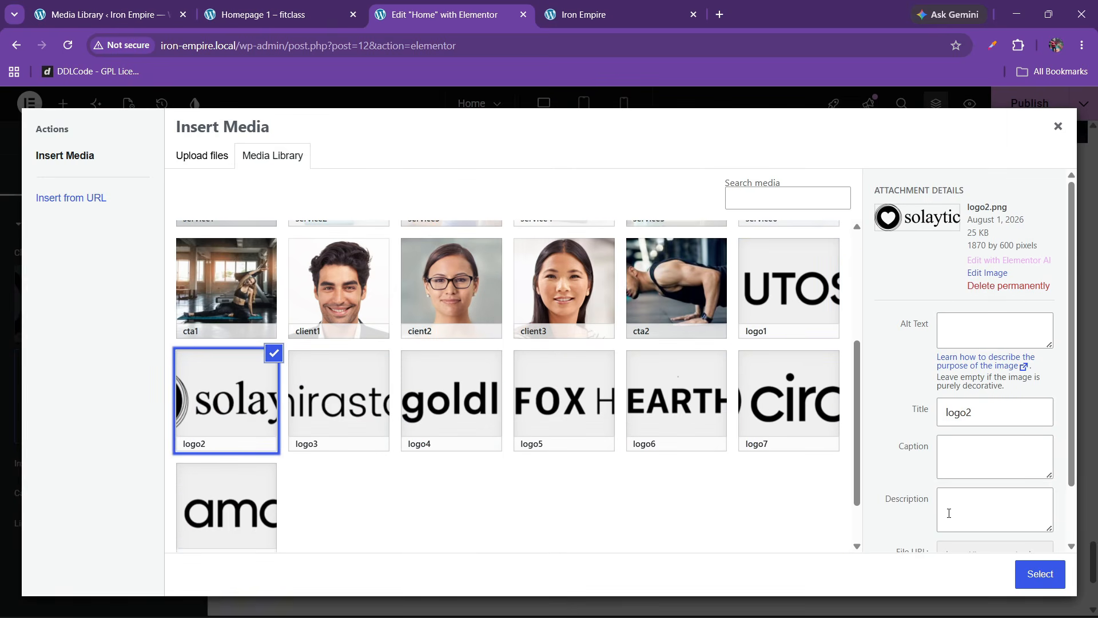
{"action": "left_click", "coordinate": [1040, 574]}
Step: Replace the image in the first row's third box with logo3 from the media library
{"action": "left_click", "coordinate": [102, 306]}
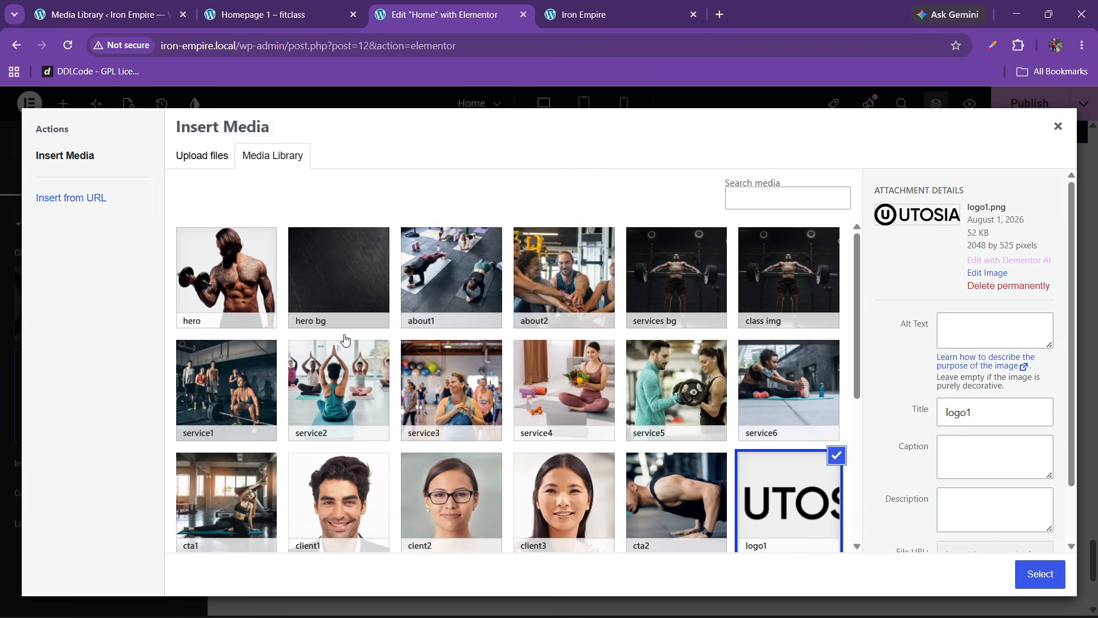
{"action": "scroll", "coordinate": [464, 418], "scroll_direction": "down", "scroll_amount": 5}
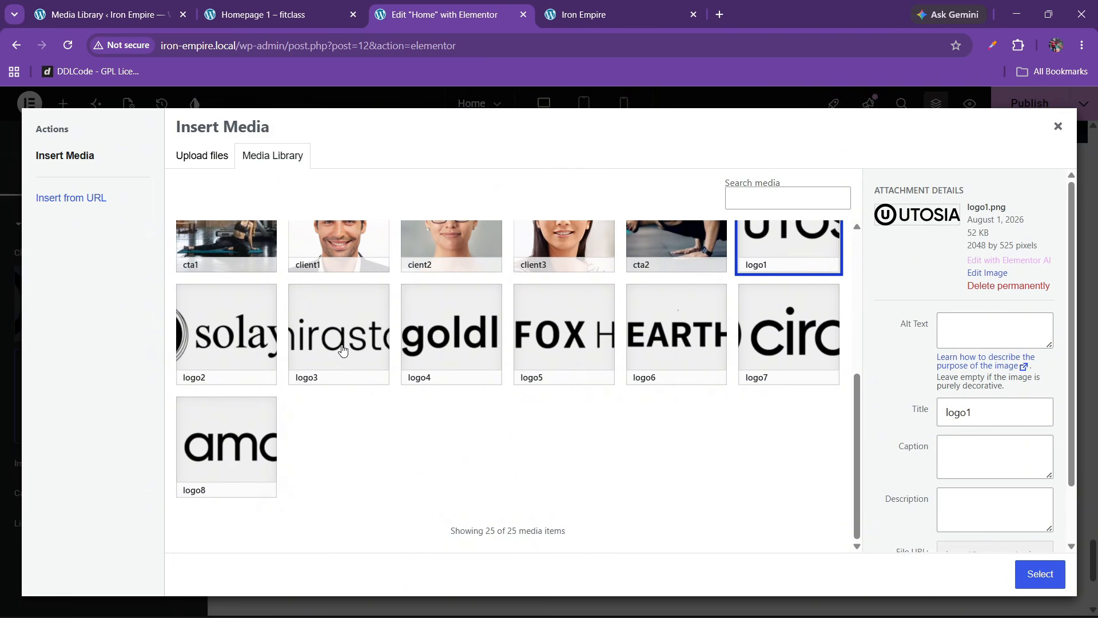
{"action": "left_click", "coordinate": [371, 337]}
{"action": "left_click", "coordinate": [1021, 572]}
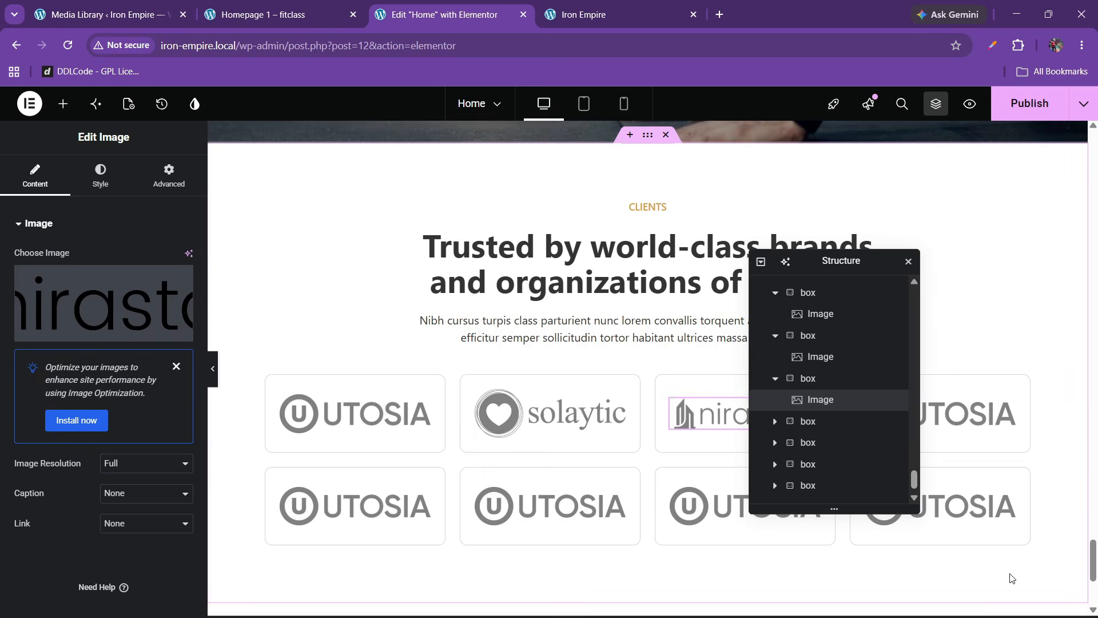
Step: Move the Structure window off the fourth logo box and replace that box's image with logo5 from the media library
{"action": "left_click_drag", "start_coordinate": [848, 267], "coordinate": [621, 288]}
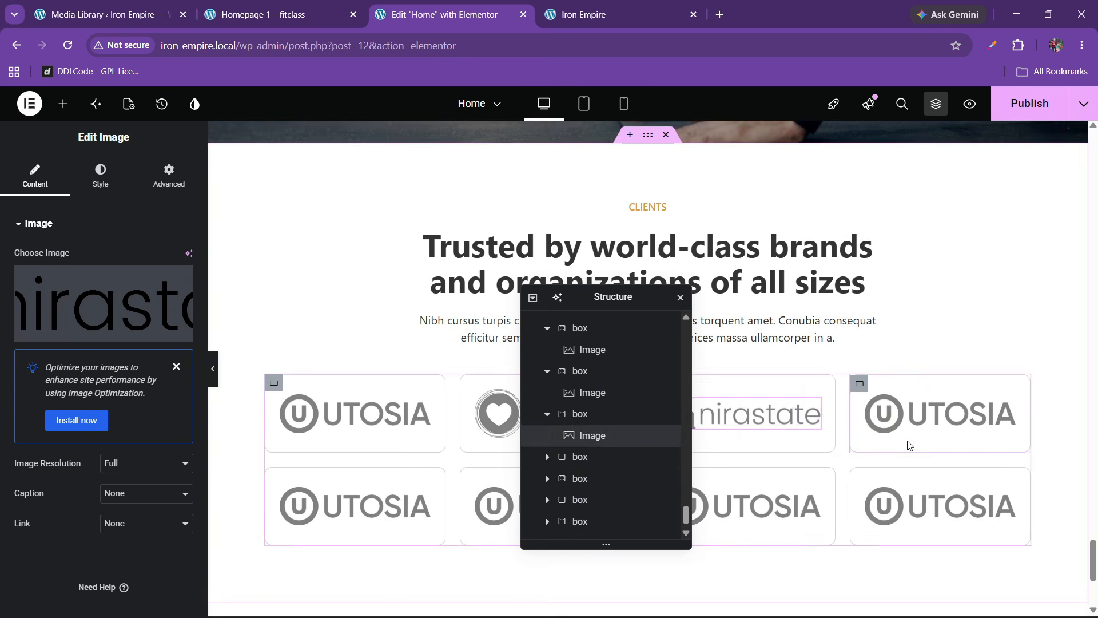
{"action": "left_click", "coordinate": [907, 435]}
{"action": "left_click", "coordinate": [145, 314]}
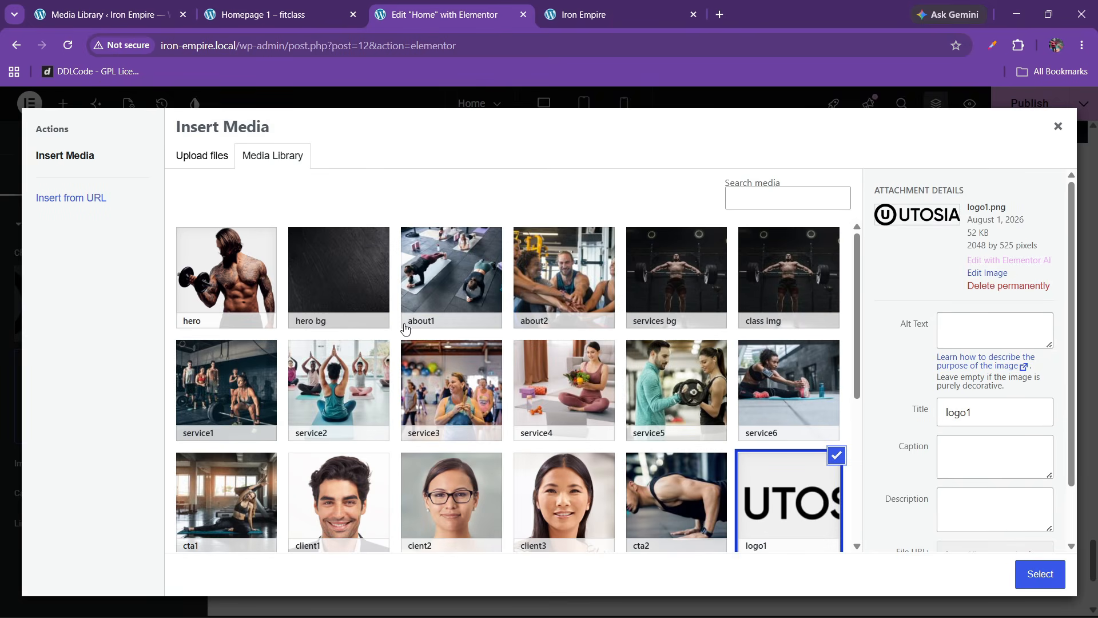
{"action": "scroll", "coordinate": [564, 343], "scroll_direction": "down", "scroll_amount": 4}
{"action": "left_click", "coordinate": [563, 335]}
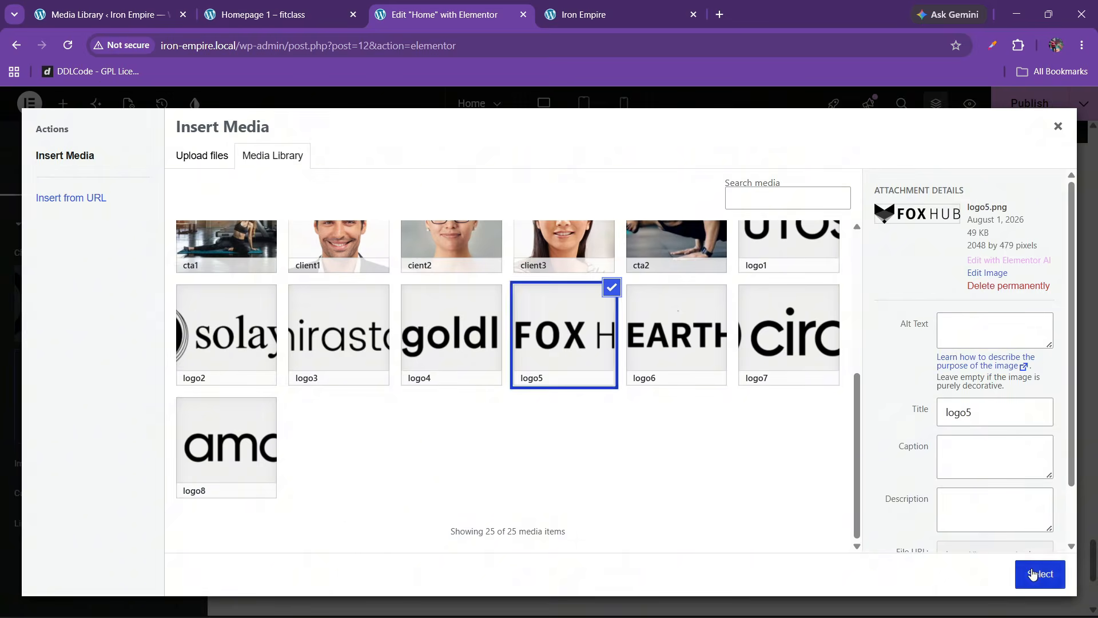
{"action": "left_click", "coordinate": [1039, 573]}
Step: Publish the Home page and check the clients logo grid on the live Iron Empire site
{"action": "left_click", "coordinate": [1015, 94]}
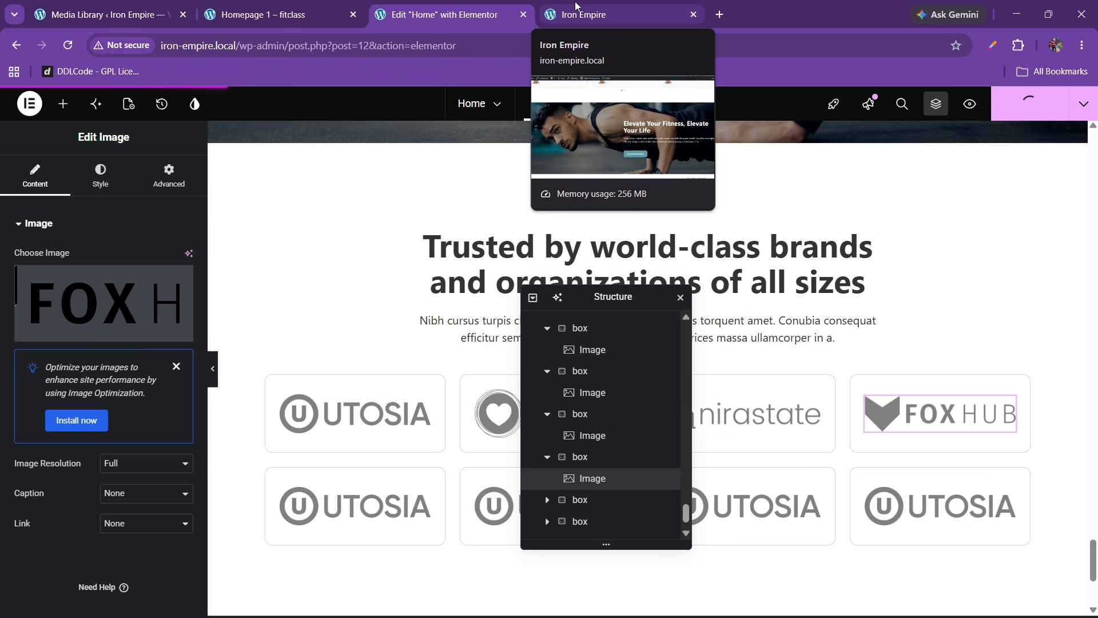
{"action": "left_click", "coordinate": [575, 6]}
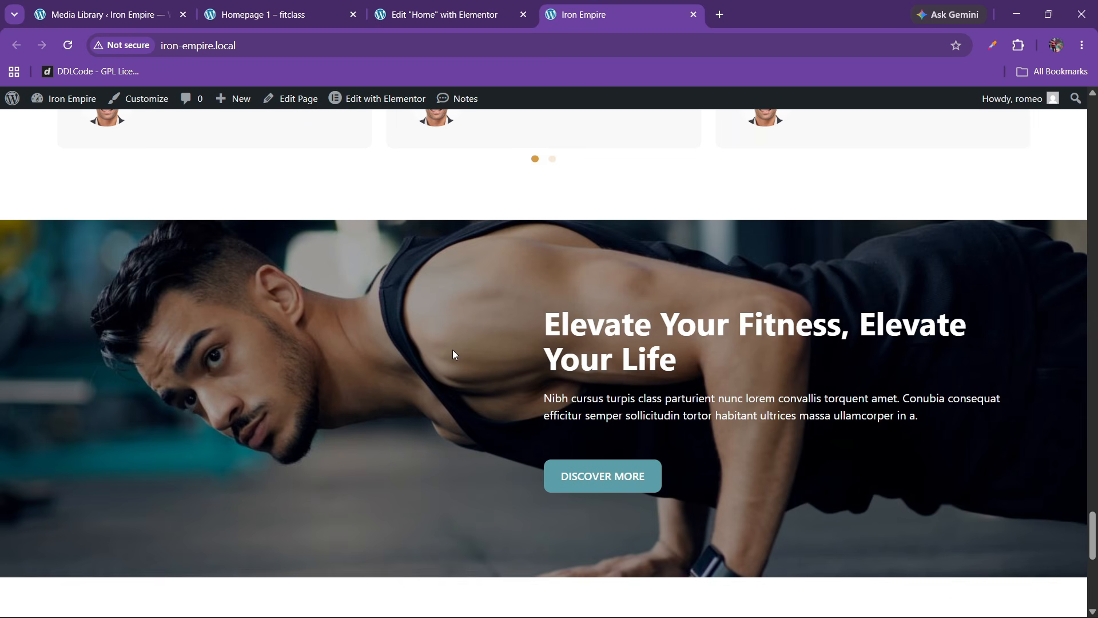
{"action": "scroll", "coordinate": [453, 354], "scroll_direction": "down", "scroll_amount": 8}
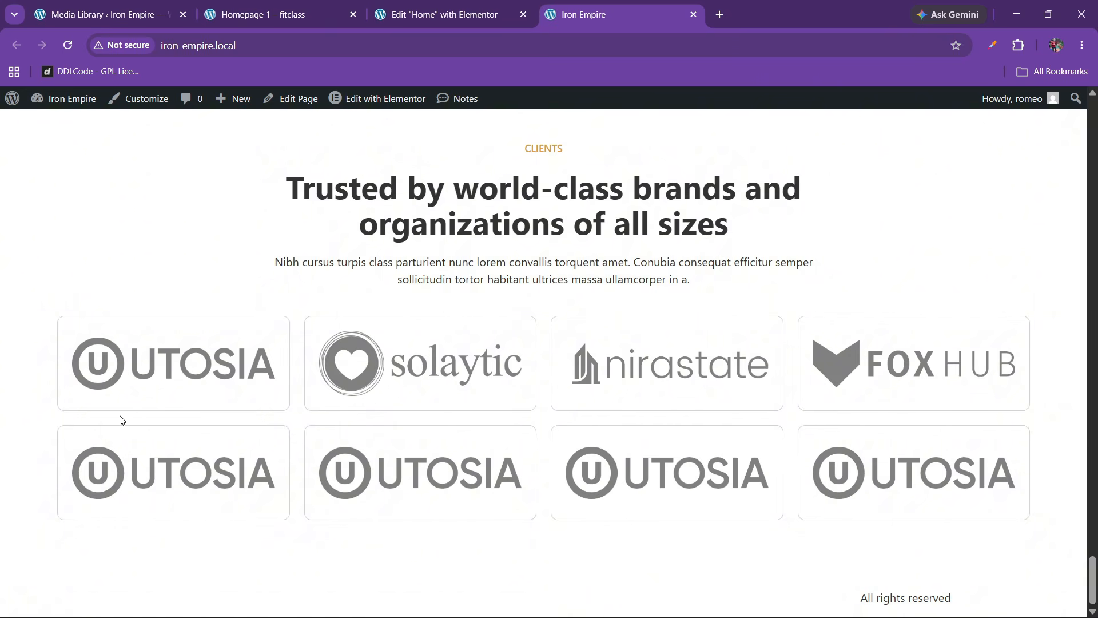
Step: Return to the Elementor editor and give the first UTOSIA logo image a custom width of 70%
{"action": "key", "text": "ctrl+shift+Tab"}
{"action": "left_click", "coordinate": [100, 175]}
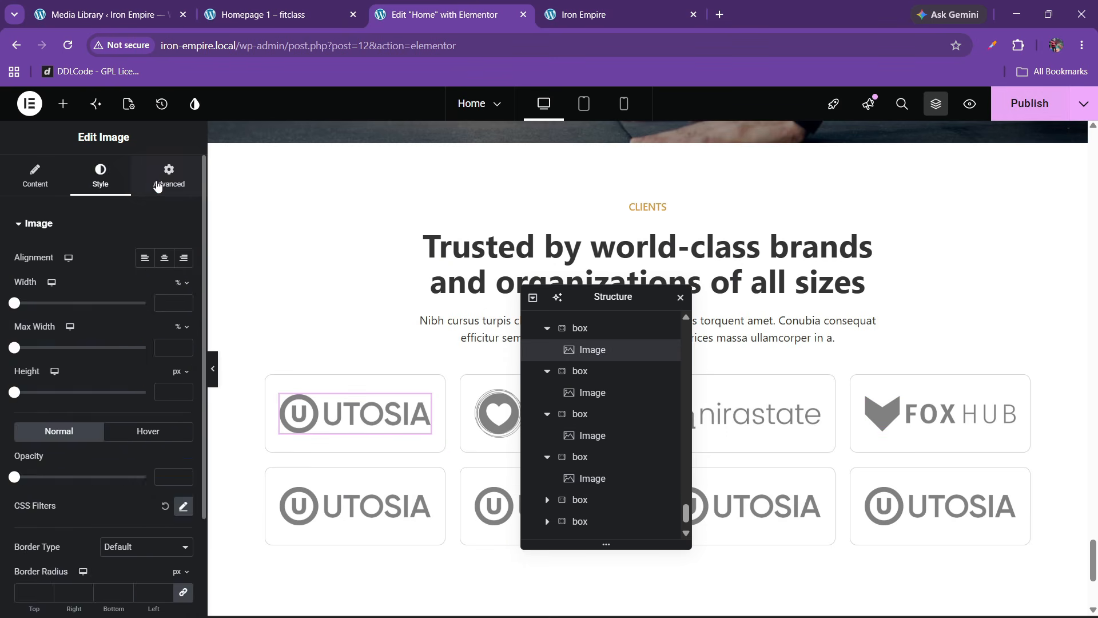
{"action": "left_click", "coordinate": [158, 183]}
{"action": "left_click", "coordinate": [134, 375]}
{"action": "left_click", "coordinate": [126, 455]}
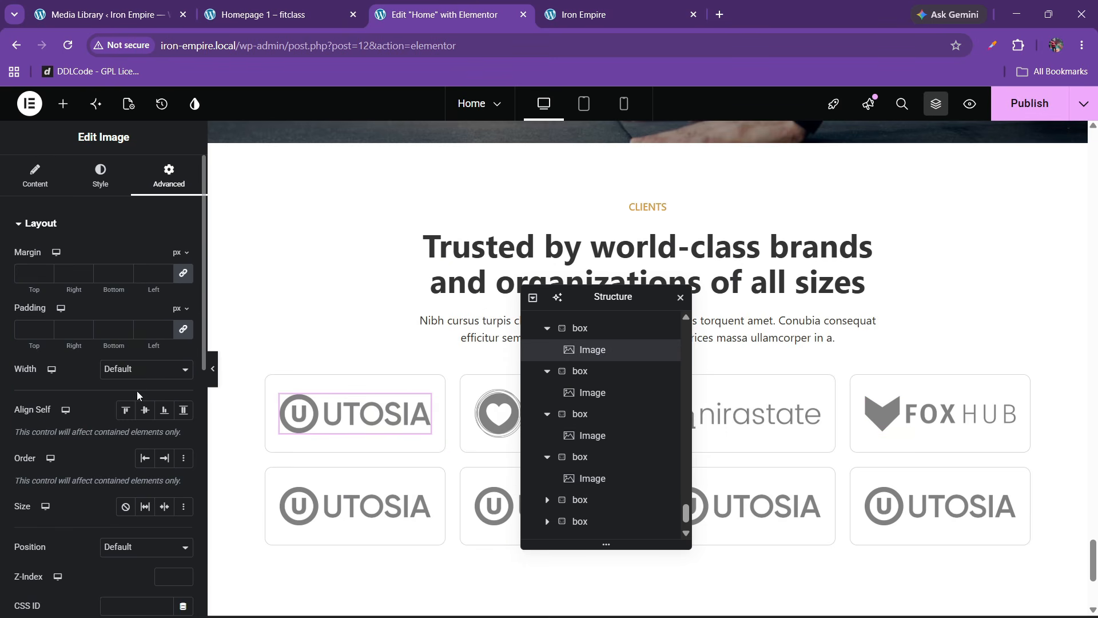
{"action": "left_click", "coordinate": [137, 373]}
{"action": "left_click", "coordinate": [135, 426]}
{"action": "left_click", "coordinate": [138, 375]}
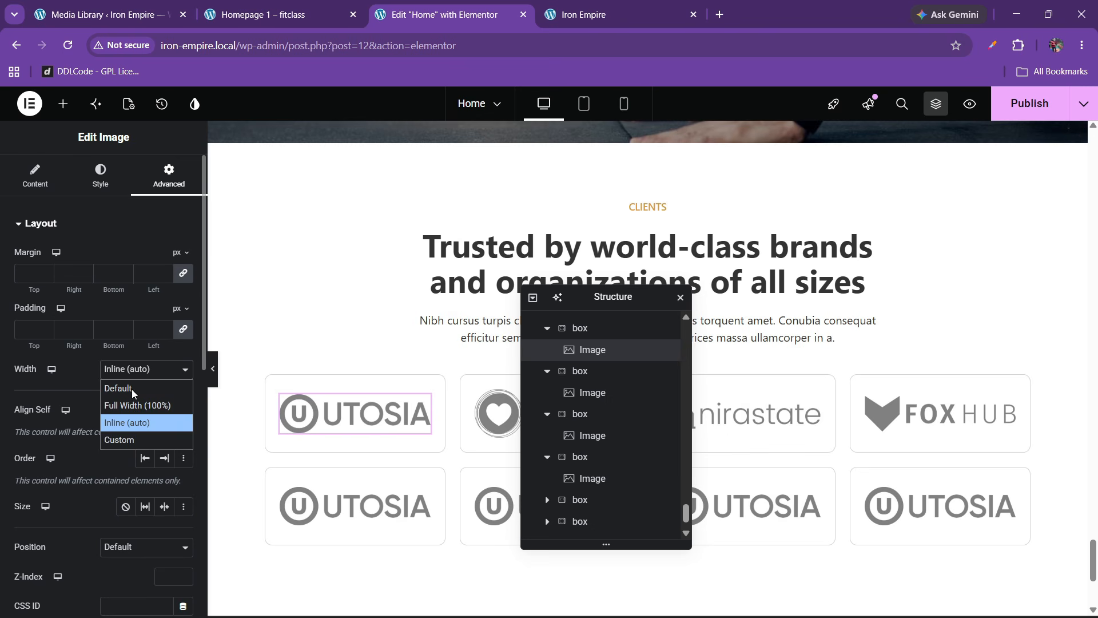
{"action": "left_click", "coordinate": [137, 444]}
{"action": "type", "text": "70"}
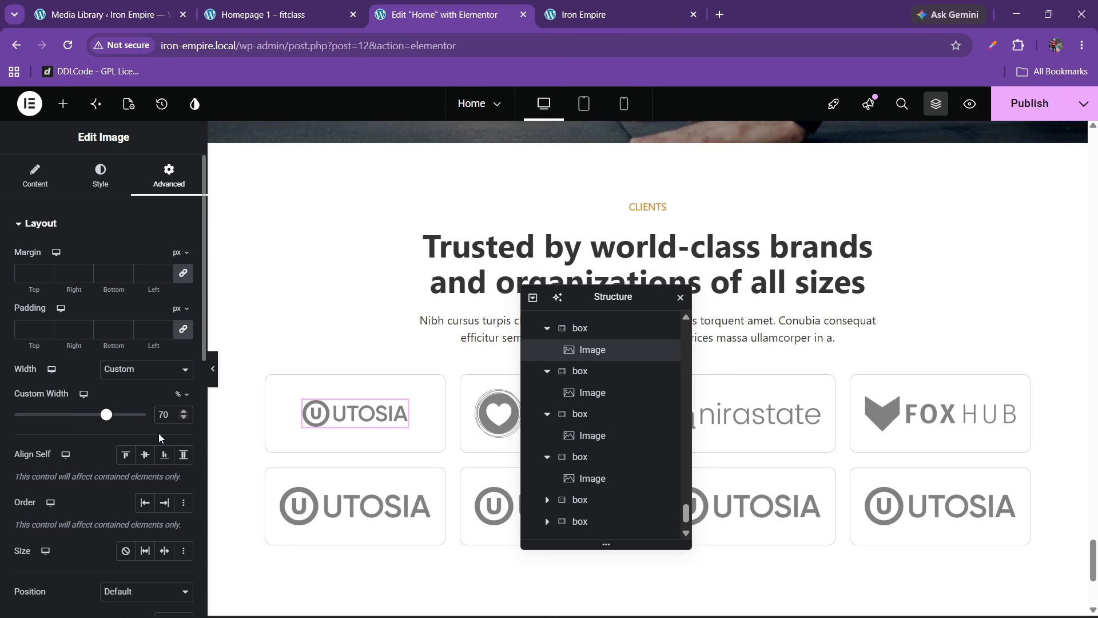
{"action": "left_click", "coordinate": [213, 375]}
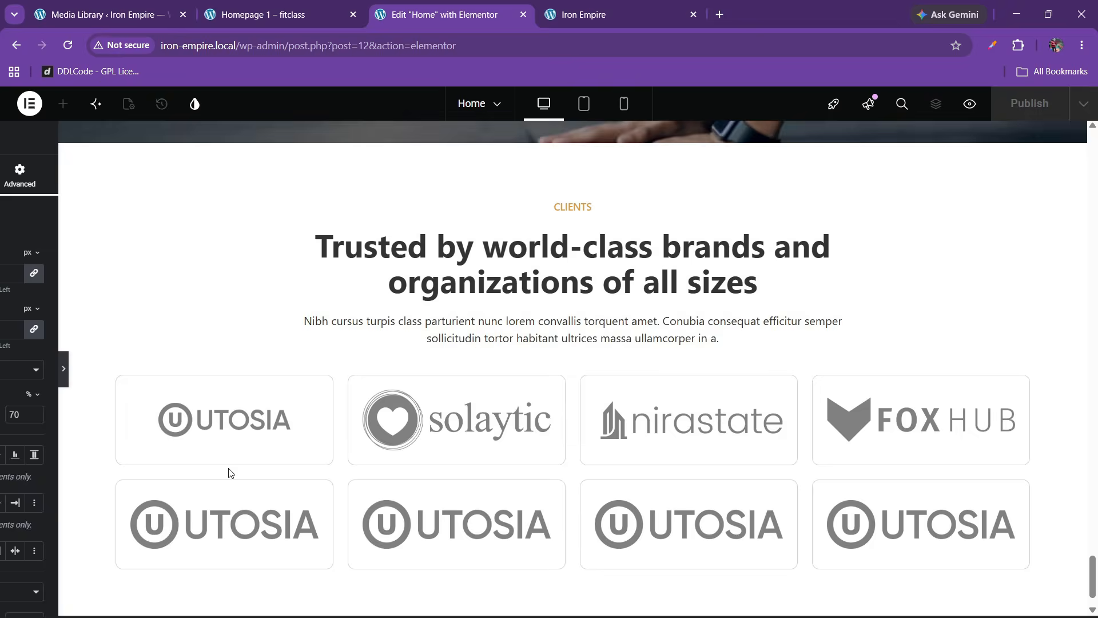
{"action": "left_click", "coordinate": [5, 378]}
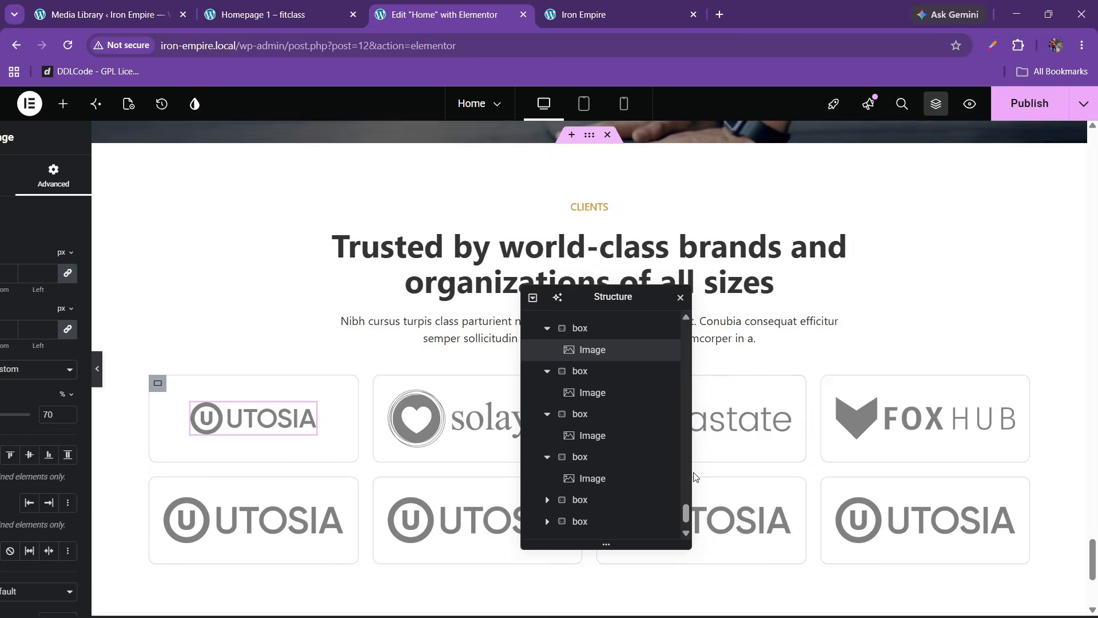
Step: Copy the first UTOSIA logo image and paste its style onto the solaytic logo in the first row
{"action": "right_click", "coordinate": [589, 352]}
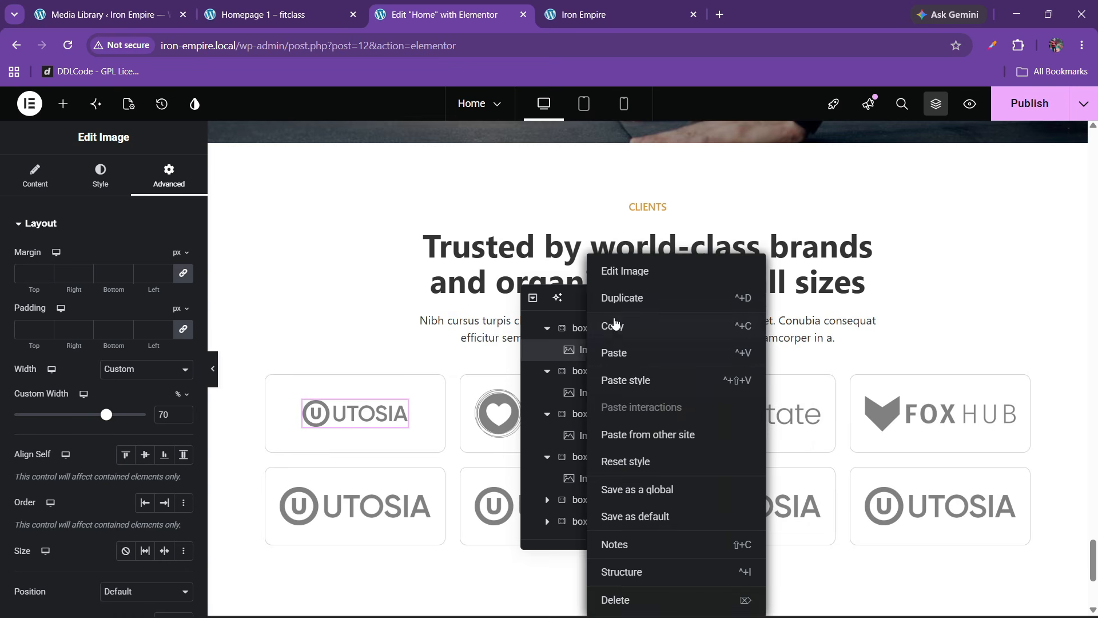
{"action": "left_click", "coordinate": [610, 322]}
{"action": "left_click_drag", "start_coordinate": [604, 299], "coordinate": [328, 312]}
{"action": "left_click", "coordinate": [551, 408]}
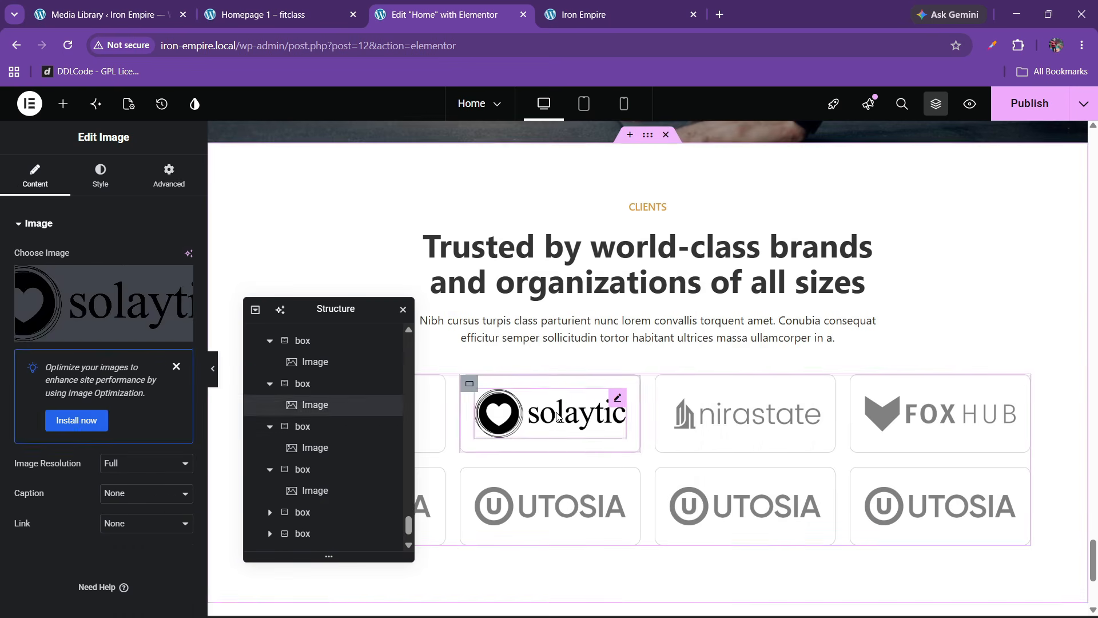
{"action": "right_click", "coordinate": [552, 408]}
{"action": "left_click", "coordinate": [594, 378]}
Step: Paste the copied image style onto the nirastate and FOX HUB logos in the first row
{"action": "left_click", "coordinate": [737, 410]}
{"action": "right_click", "coordinate": [737, 409]}
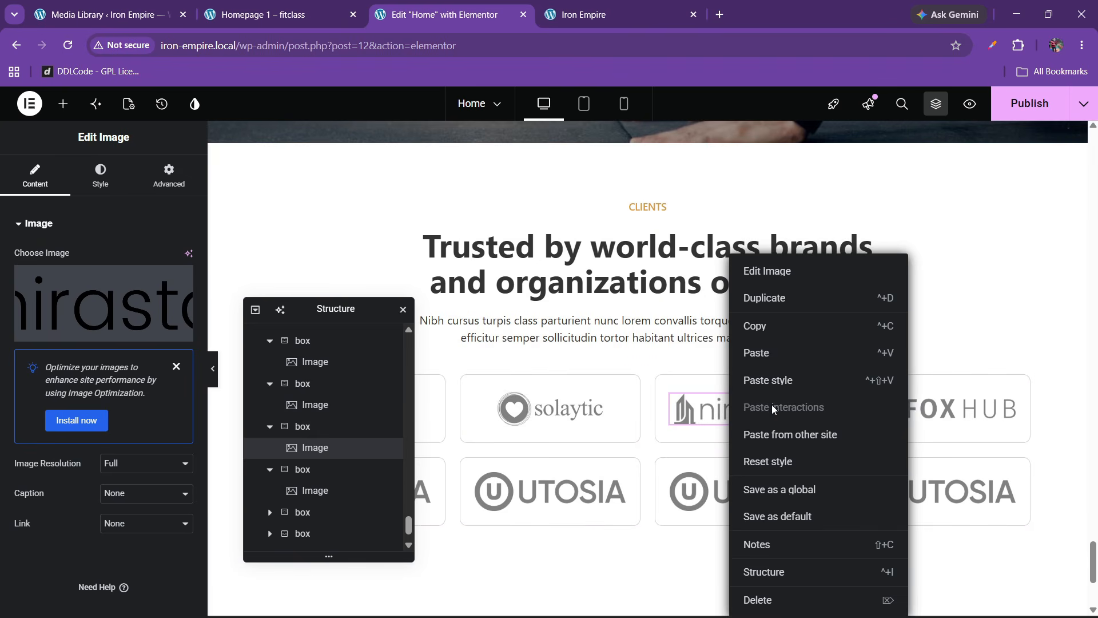
{"action": "left_click", "coordinate": [778, 382]}
{"action": "left_click", "coordinate": [924, 403]}
{"action": "right_click", "coordinate": [924, 403]}
{"action": "left_click", "coordinate": [967, 382]}
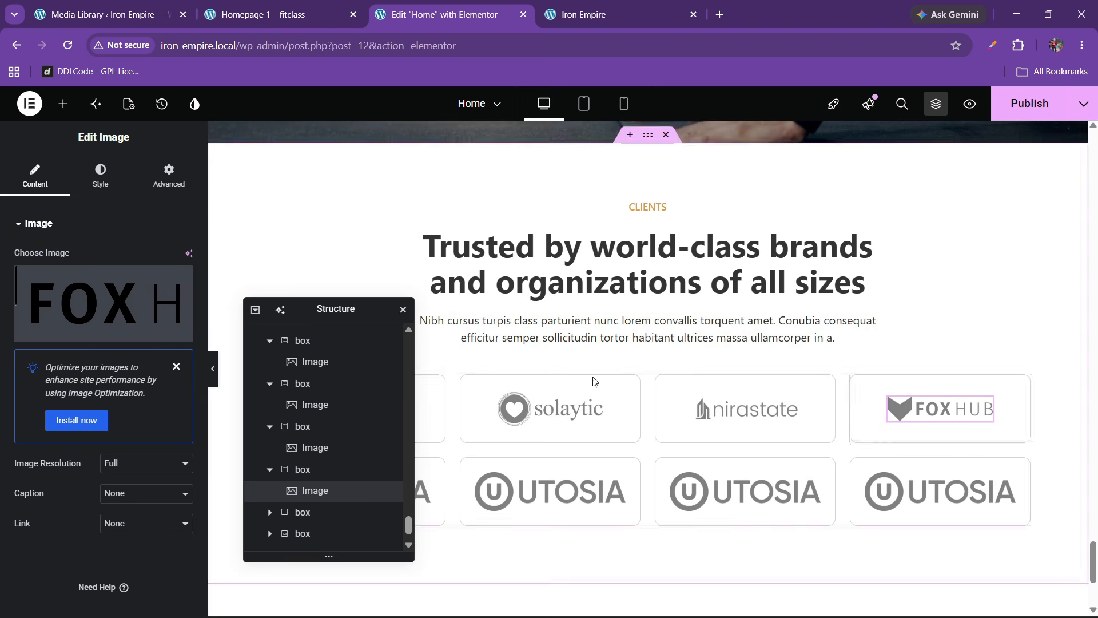
Step: Move the Structure window off the second row and paste the copied style onto that row's first two UTOSIA logos
{"action": "left_click_drag", "start_coordinate": [325, 312], "coordinate": [764, 283]}
{"action": "left_click", "coordinate": [401, 491]}
{"action": "right_click", "coordinate": [401, 492]}
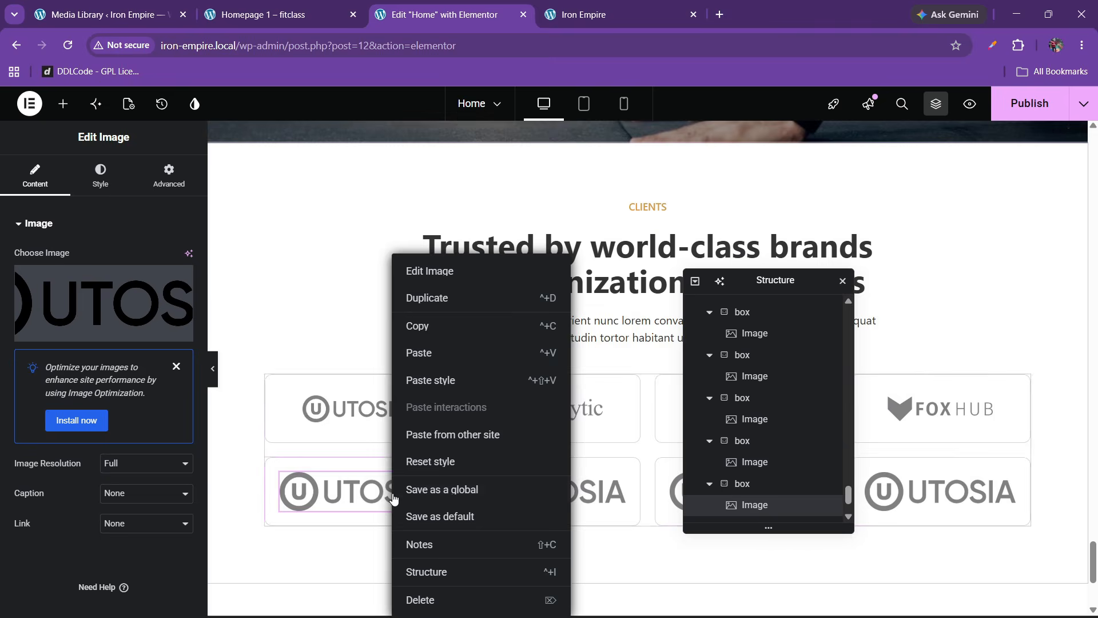
{"action": "left_click", "coordinate": [436, 380]}
{"action": "left_click", "coordinate": [606, 492]}
{"action": "right_click", "coordinate": [606, 492]}
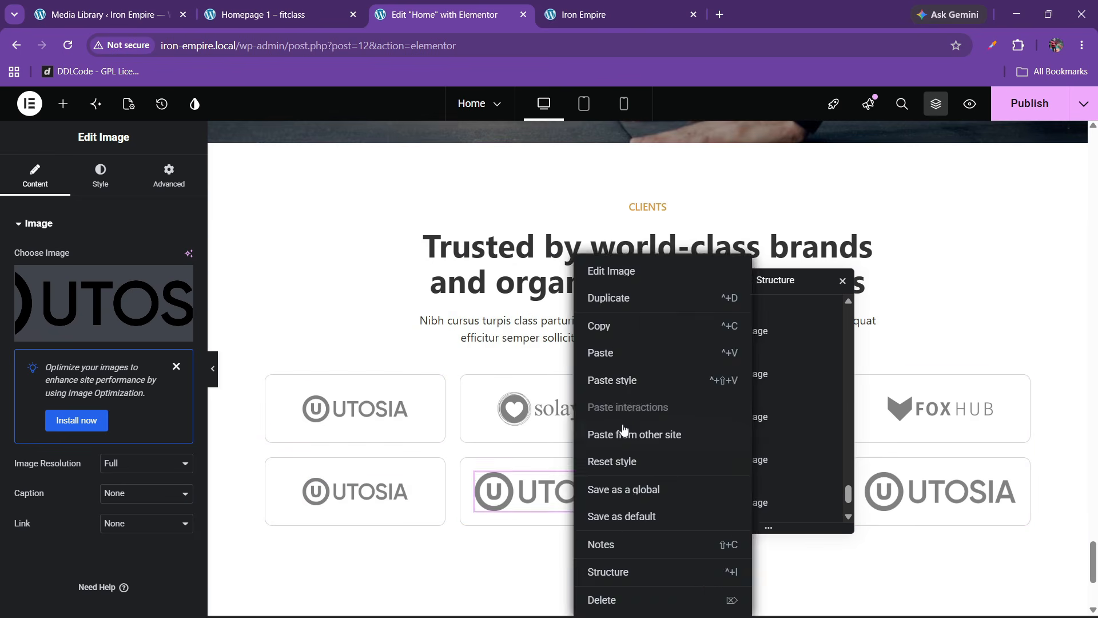
{"action": "left_click", "coordinate": [635, 378]}
Step: Uncover the second row's last two UTOSIA logos and paste the copied image style onto both
{"action": "left_click_drag", "start_coordinate": [781, 283], "coordinate": [419, 299]}
{"action": "left_click", "coordinate": [719, 491]}
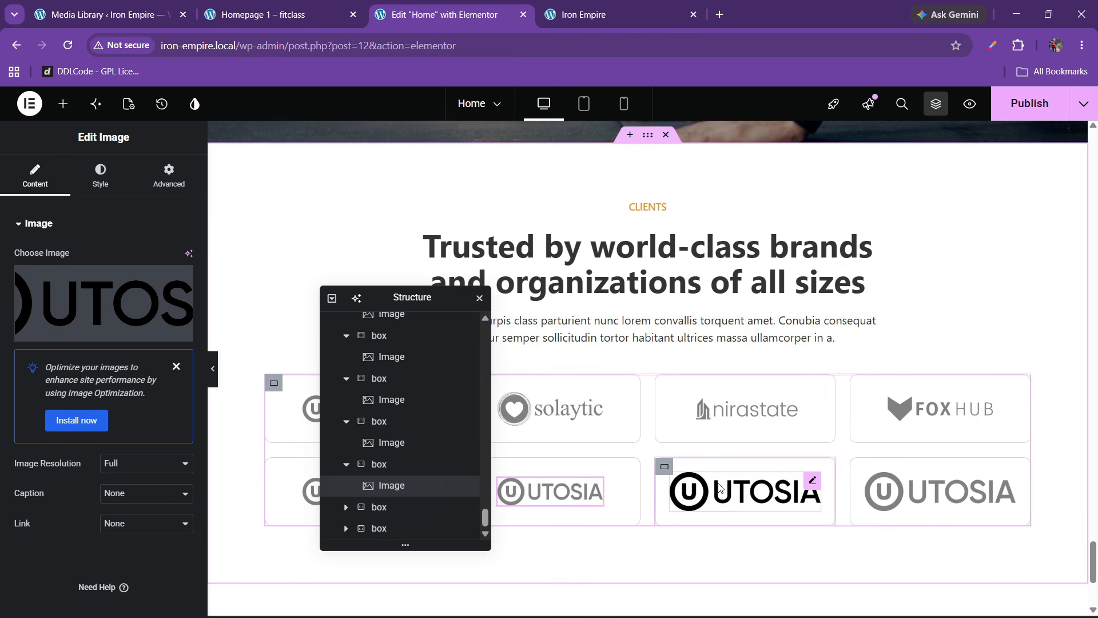
{"action": "right_click", "coordinate": [719, 491]}
{"action": "left_click", "coordinate": [753, 380]}
{"action": "left_click", "coordinate": [922, 486]}
{"action": "right_click", "coordinate": [922, 486]}
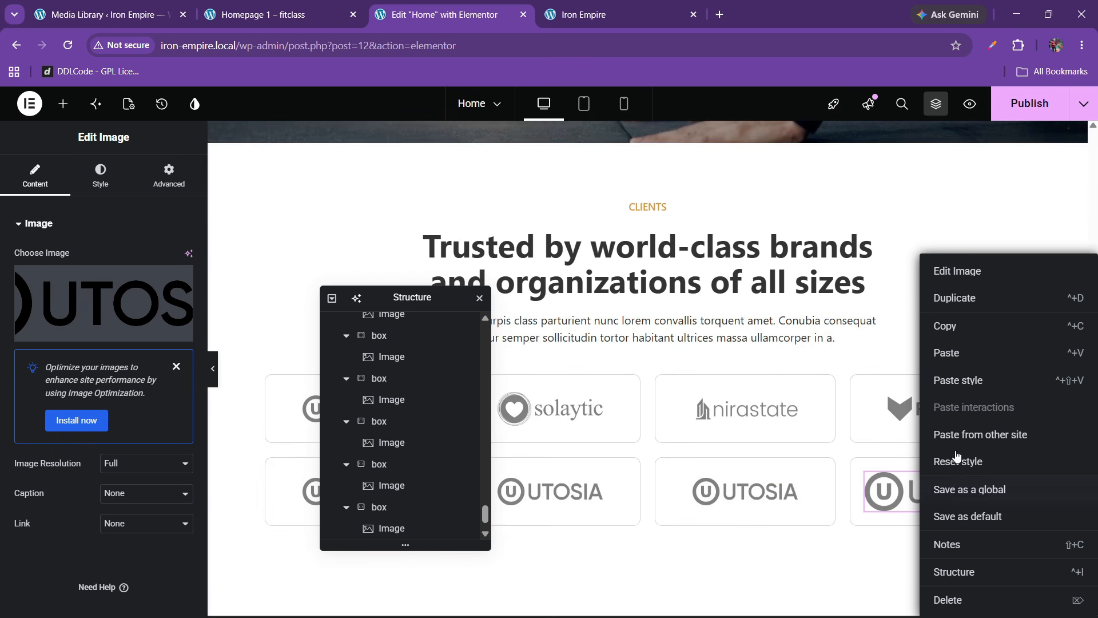
{"action": "left_click", "coordinate": [952, 380]}
Step: Publish the Home page and check the resized client logos on the reloaded live Iron Empire site
{"action": "left_click", "coordinate": [1039, 113]}
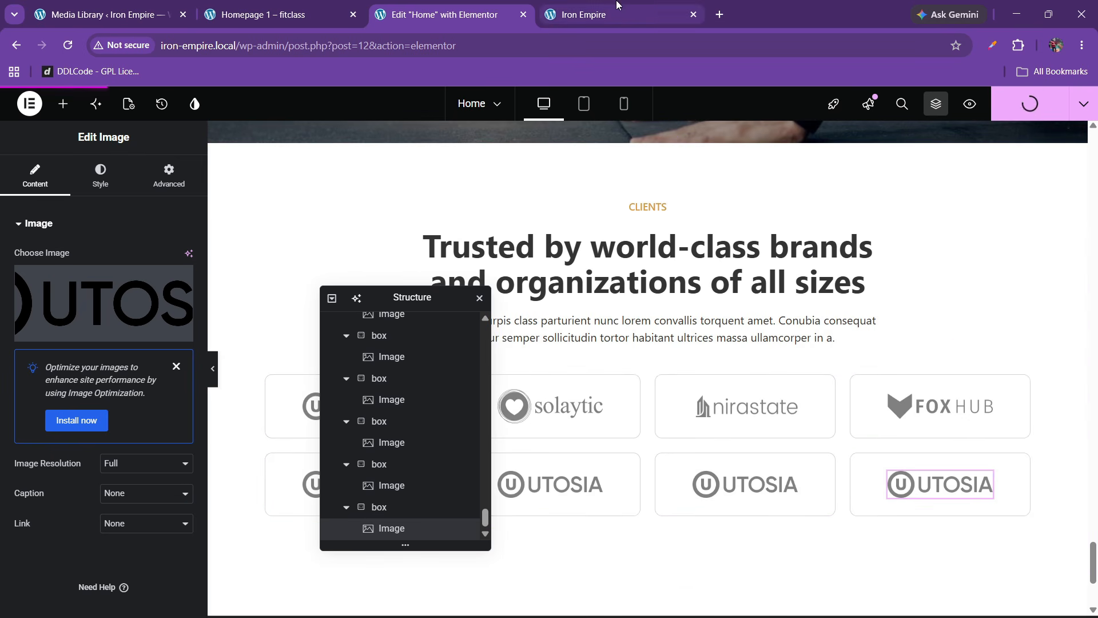
{"action": "mouse_move", "coordinate": [615, 4]}
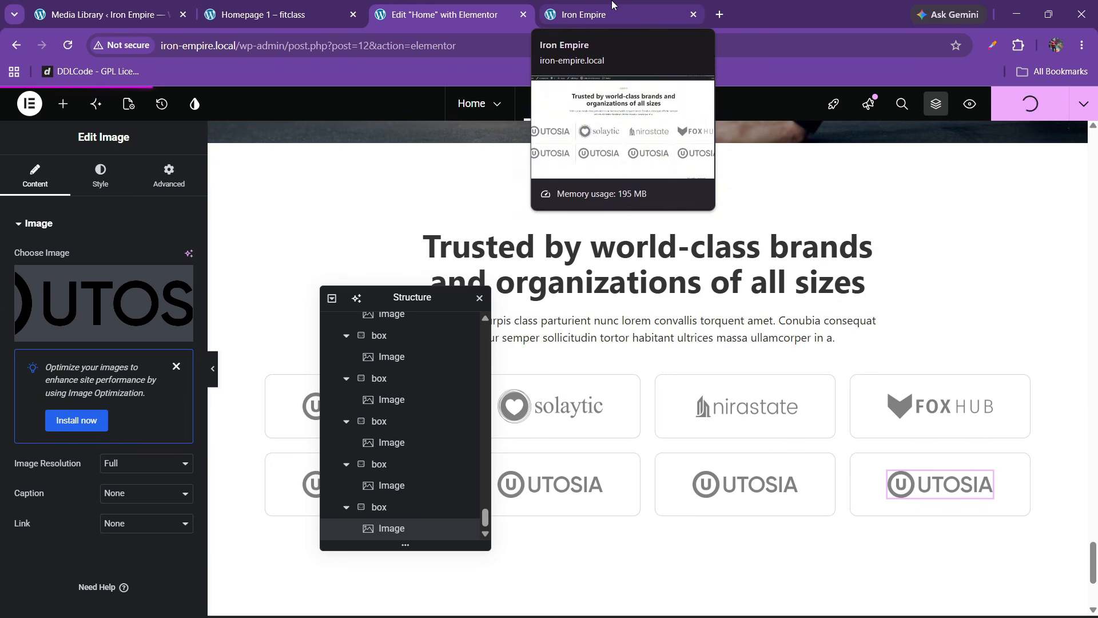
{"action": "left_click", "coordinate": [611, 5]}
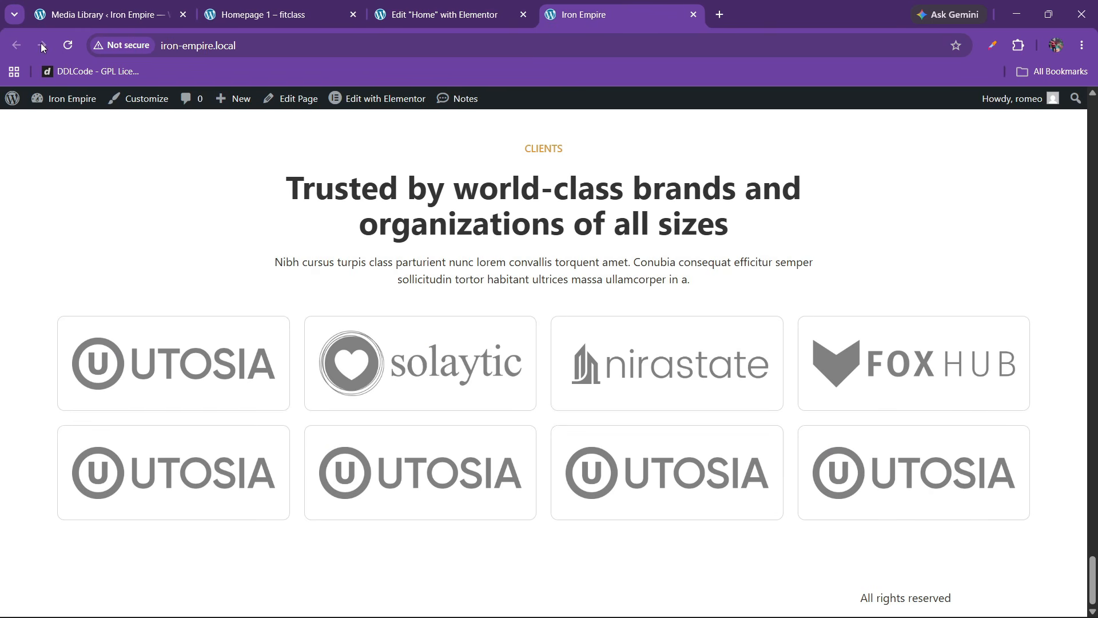
{"action": "left_click", "coordinate": [68, 45]}
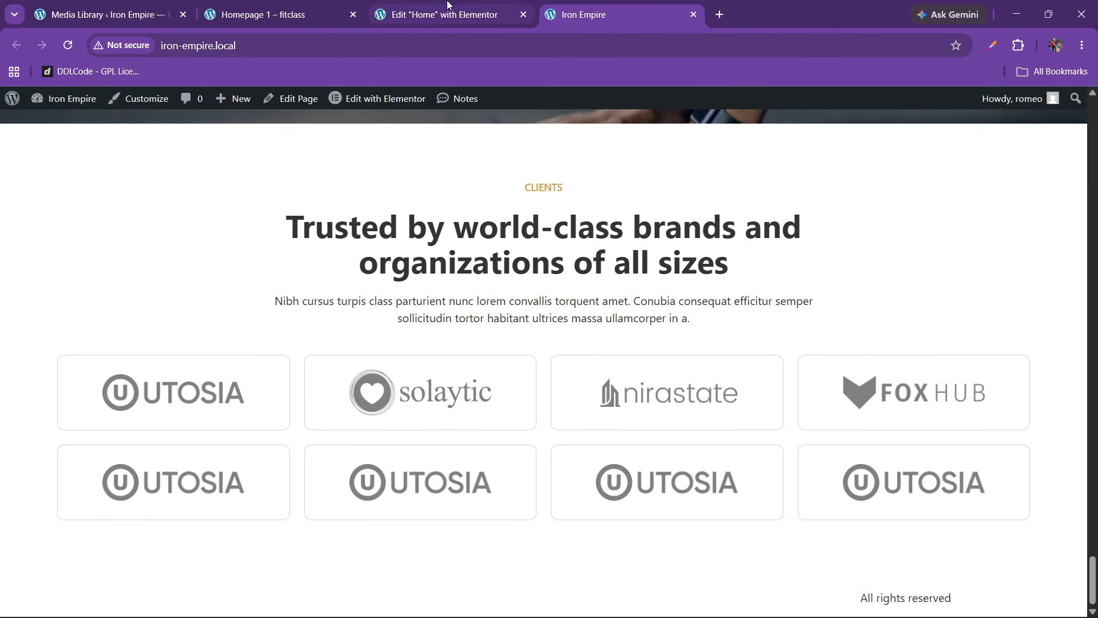
Step: Examine the footer design below the logos on the Fitclass demo homepage
{"action": "left_click", "coordinate": [326, 12]}
{"action": "scroll", "coordinate": [488, 316], "scroll_direction": "down", "scroll_amount": 5}
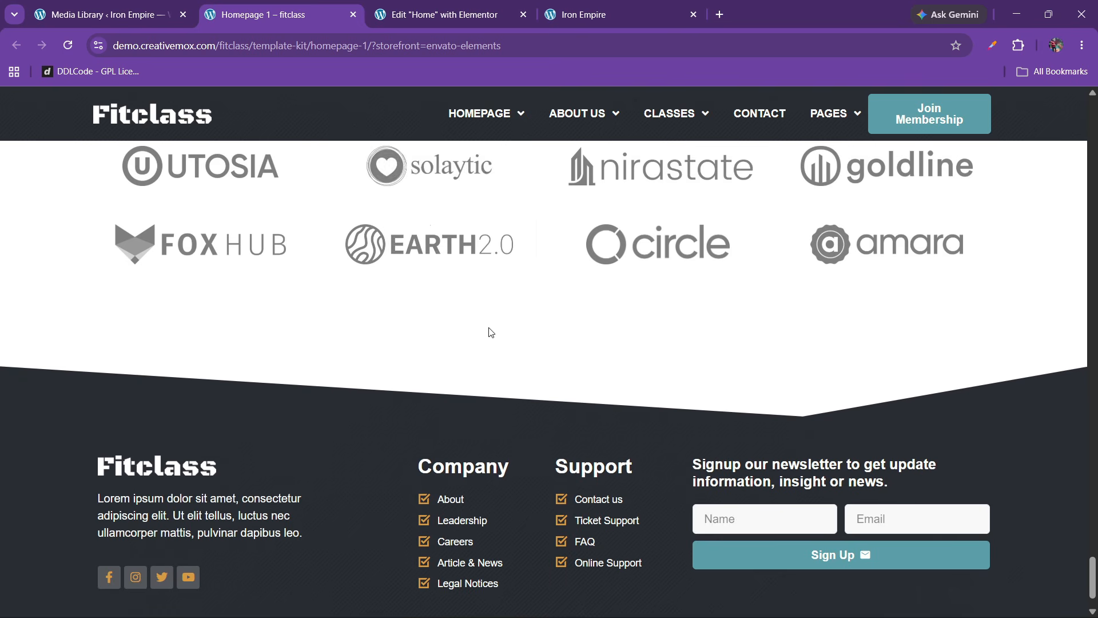
{"action": "scroll", "coordinate": [492, 337], "scroll_direction": "down", "scroll_amount": 2}
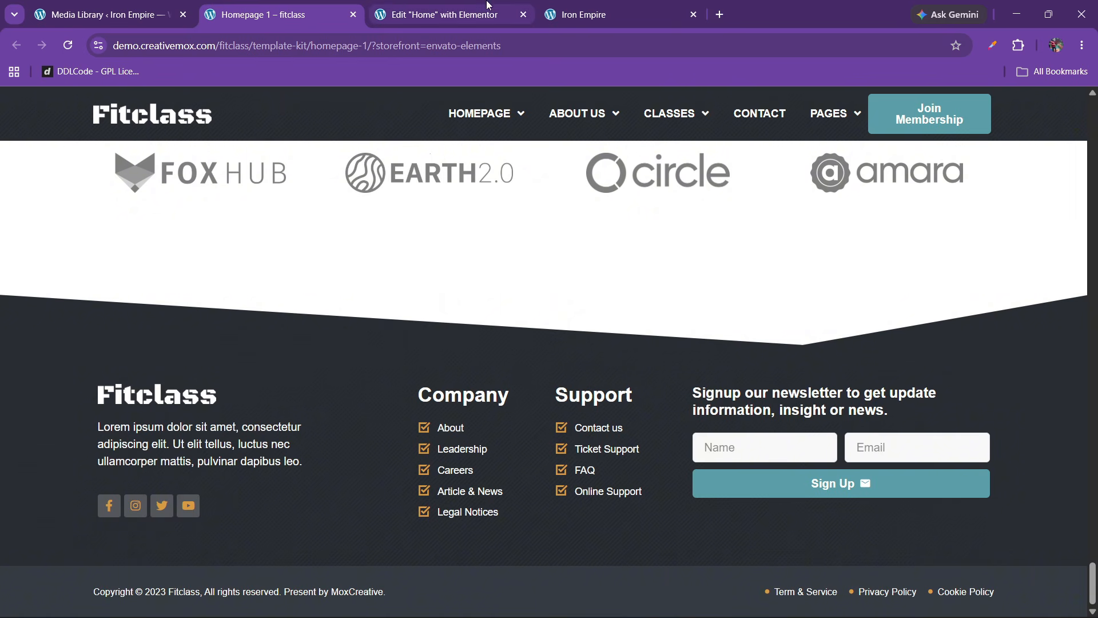
Step: Open Elementor's Theme Builder from the WordPress dashboard in a new tab and create a new Footer template
{"action": "left_click", "coordinate": [103, 14]}
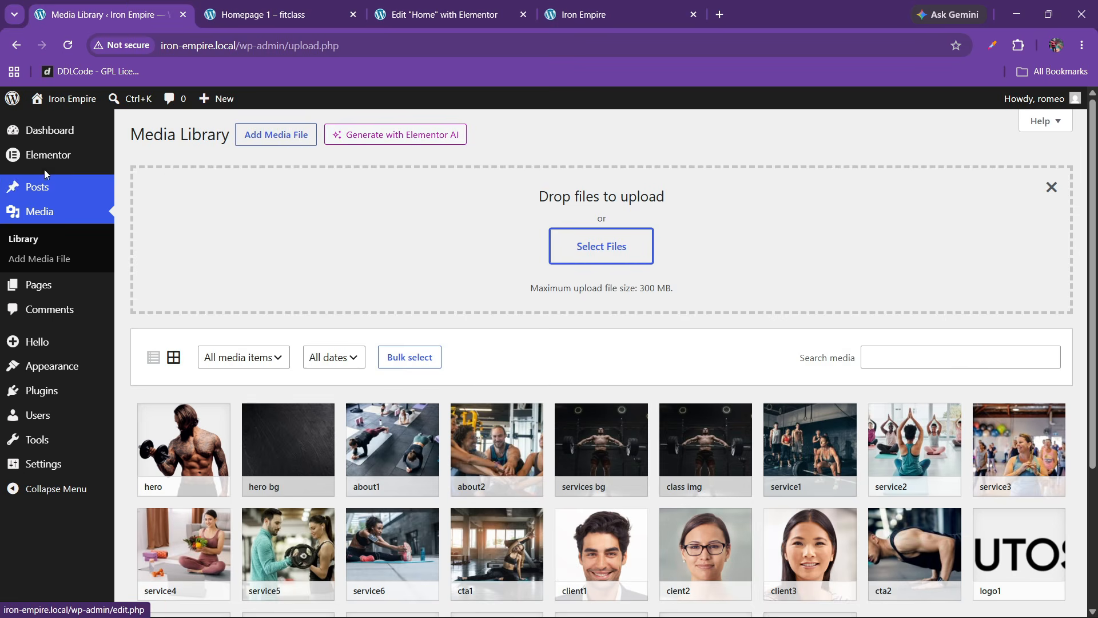
{"action": "mouse_move", "coordinate": [57, 163]}
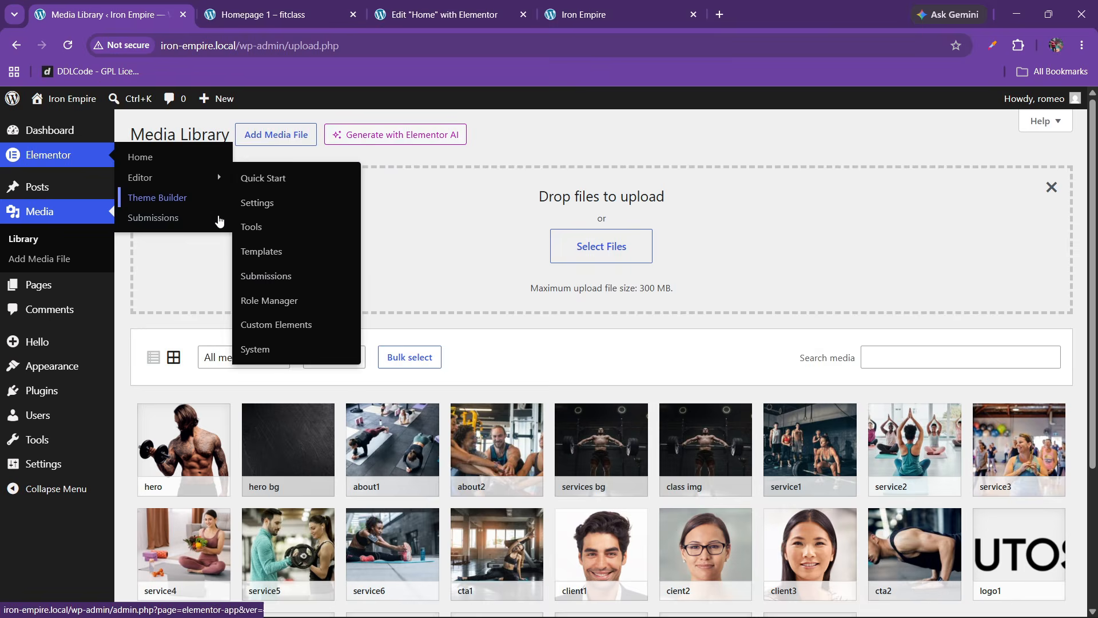
{"action": "middle_click", "coordinate": [158, 197]}
{"action": "left_click", "coordinate": [264, 11]}
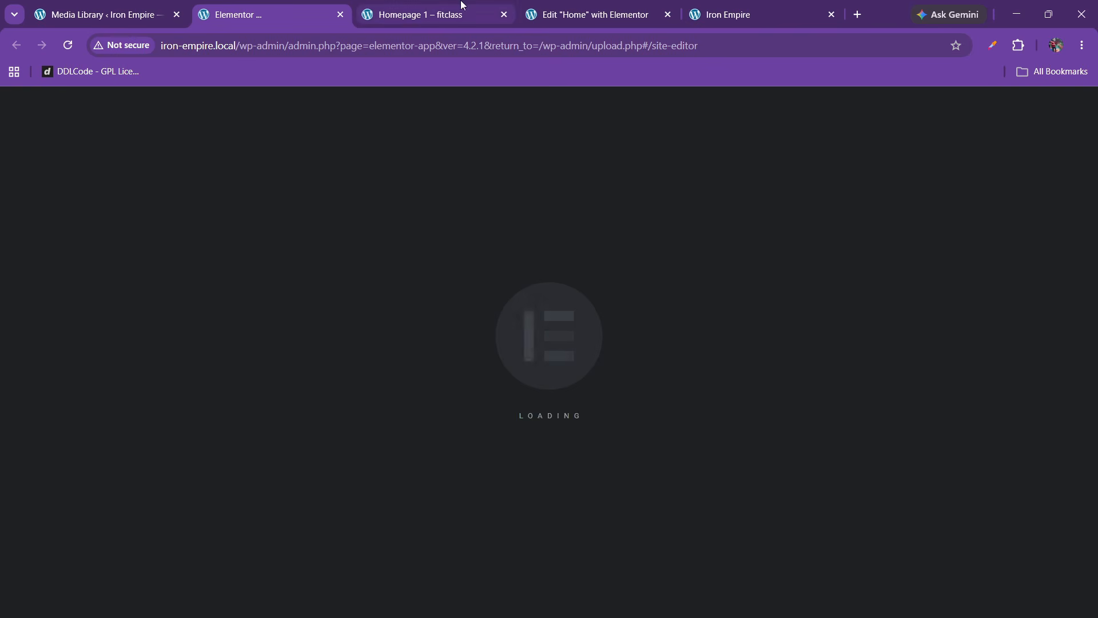
{"action": "left_click", "coordinate": [594, 14]}
{"action": "left_click", "coordinate": [434, 14]}
{"action": "left_click", "coordinate": [268, 15]}
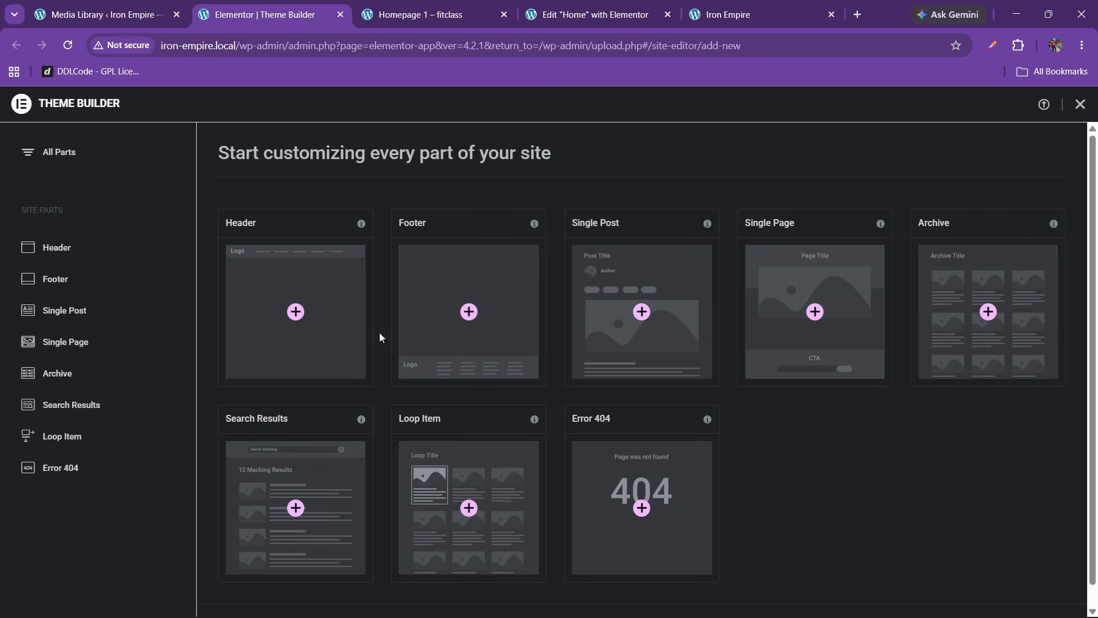
{"action": "left_click", "coordinate": [470, 316]}
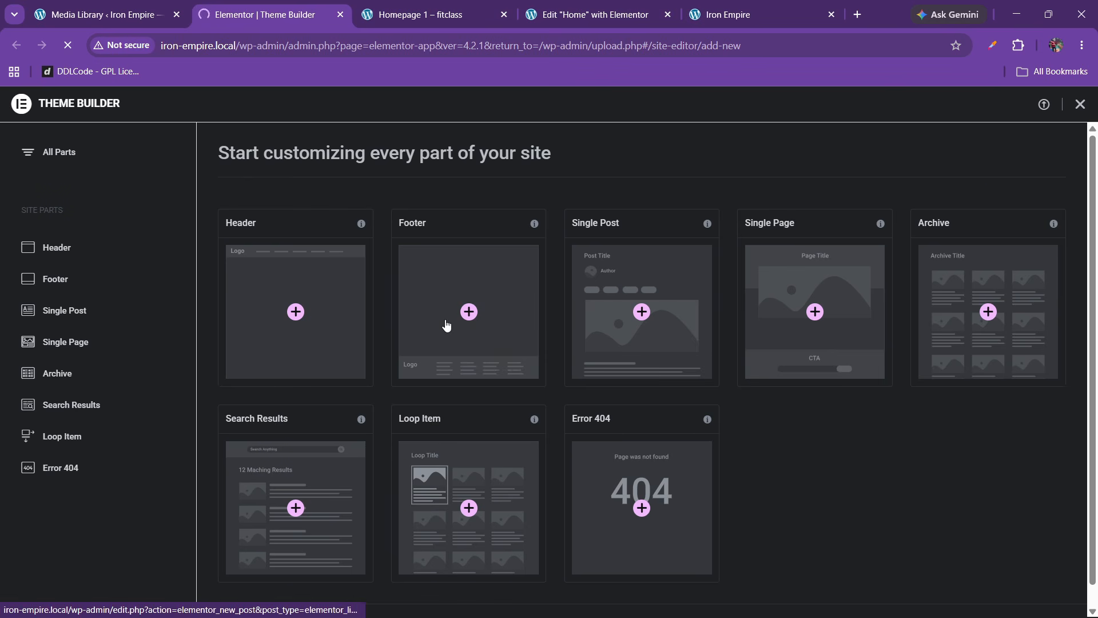
Step: Reorder the browser tabs so the Fitclass demo sits before the Theme Builder, and view the demo's footer
{"action": "left_click", "coordinate": [103, 14]}
{"action": "left_click", "coordinate": [324, 7]}
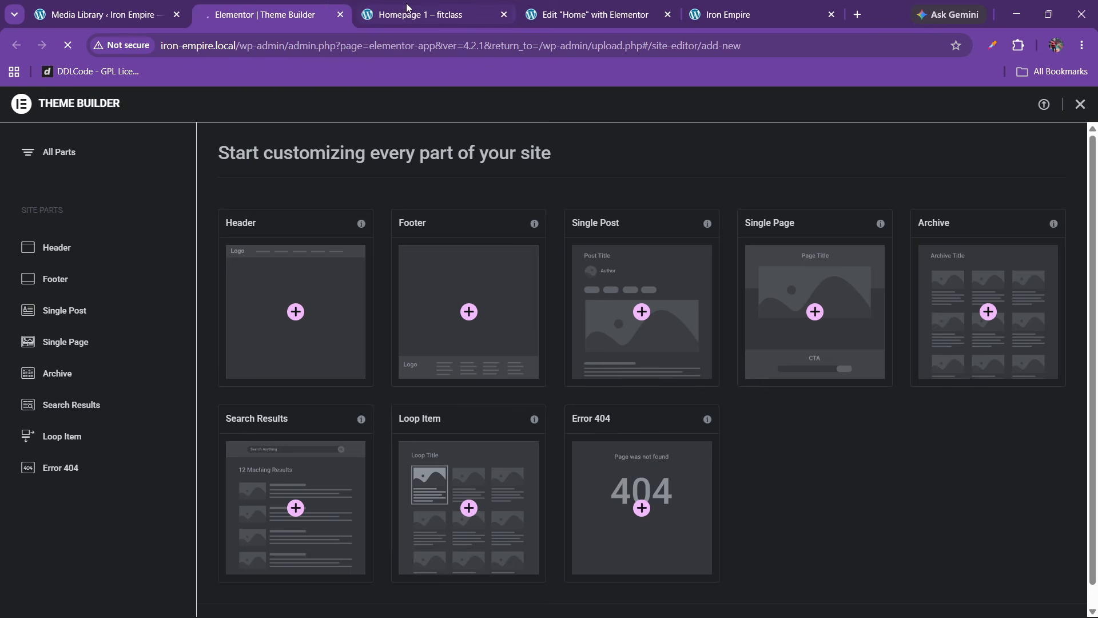
{"action": "left_click_drag", "start_coordinate": [448, 5], "coordinate": [298, 6]}
{"action": "left_click", "coordinate": [423, 5]}
{"action": "left_click", "coordinate": [249, 5]}
{"action": "left_click", "coordinate": [436, 6]}
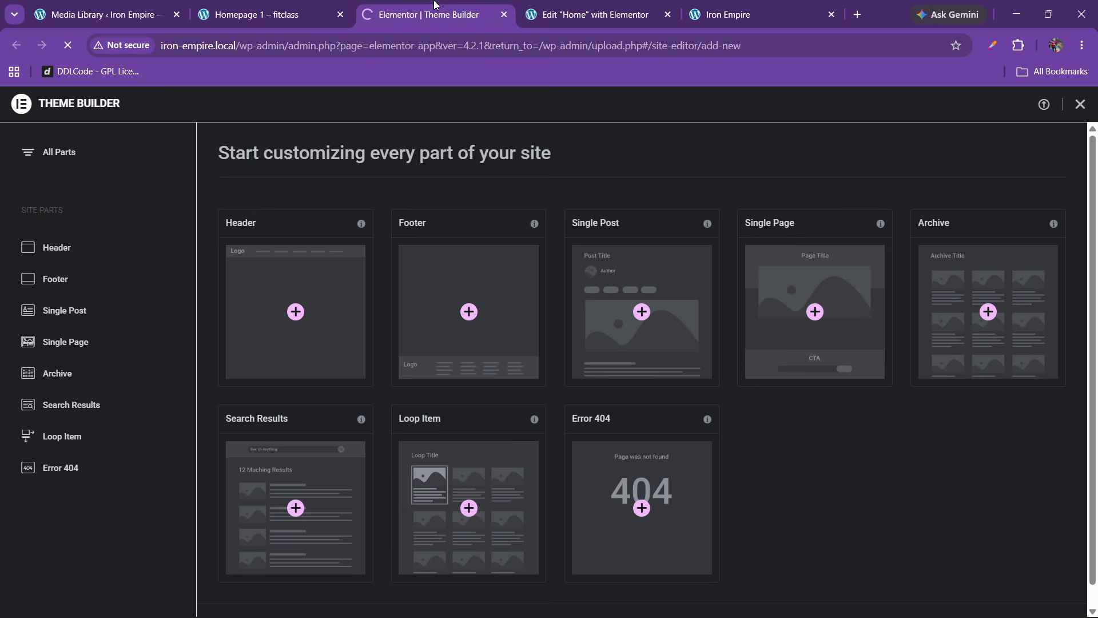
{"action": "left_click", "coordinate": [299, 6]}
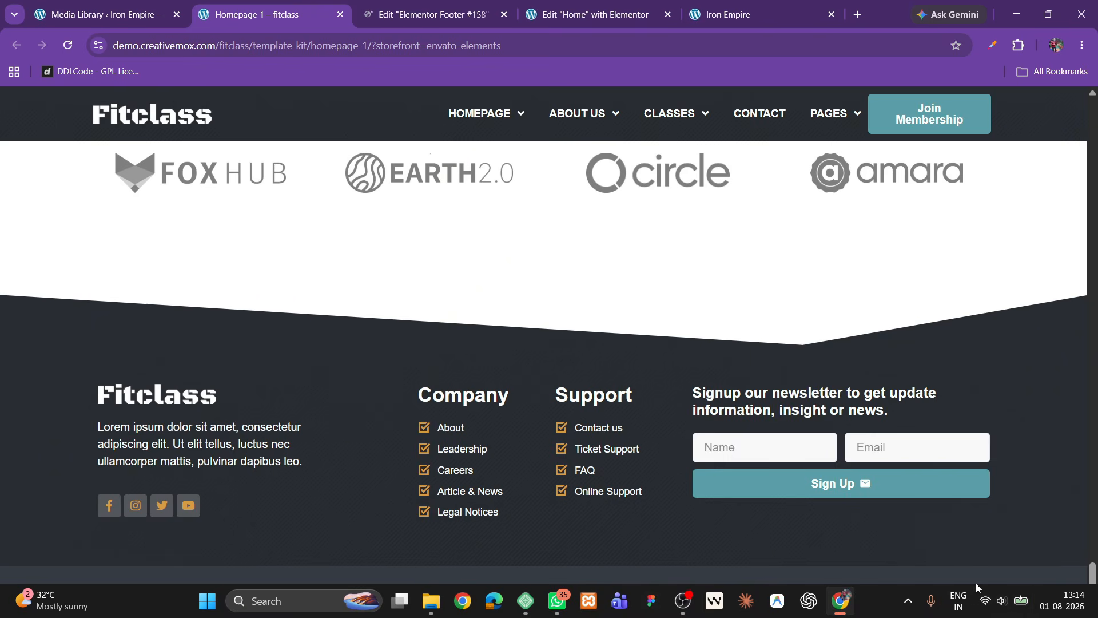
{"action": "left_click", "coordinate": [1020, 608]}
{"action": "left_click", "coordinate": [338, 375]}
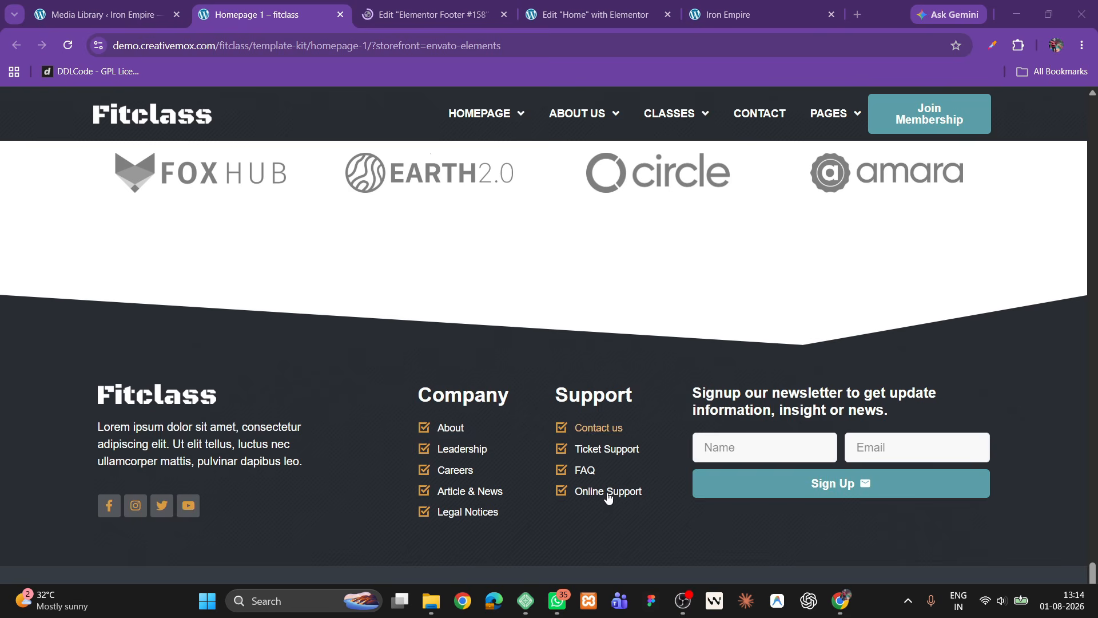
Step: Switch to the new footer template's editor and set its title to "footer" in the footer settings
{"action": "key", "text": "ctrl+Tab"}
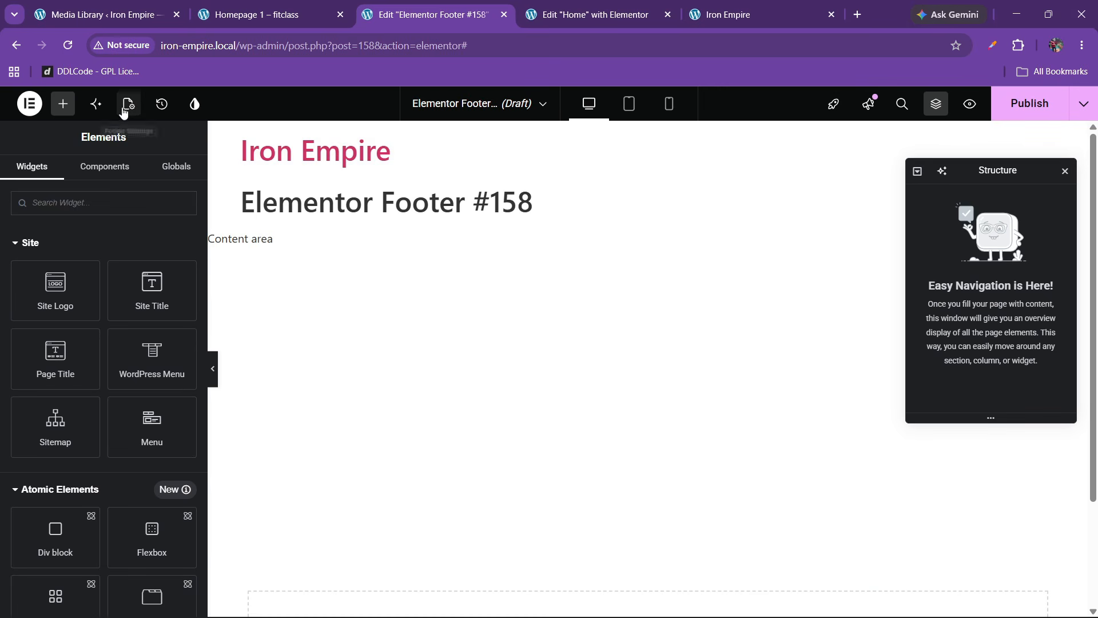
{"action": "left_click", "coordinate": [128, 104]}
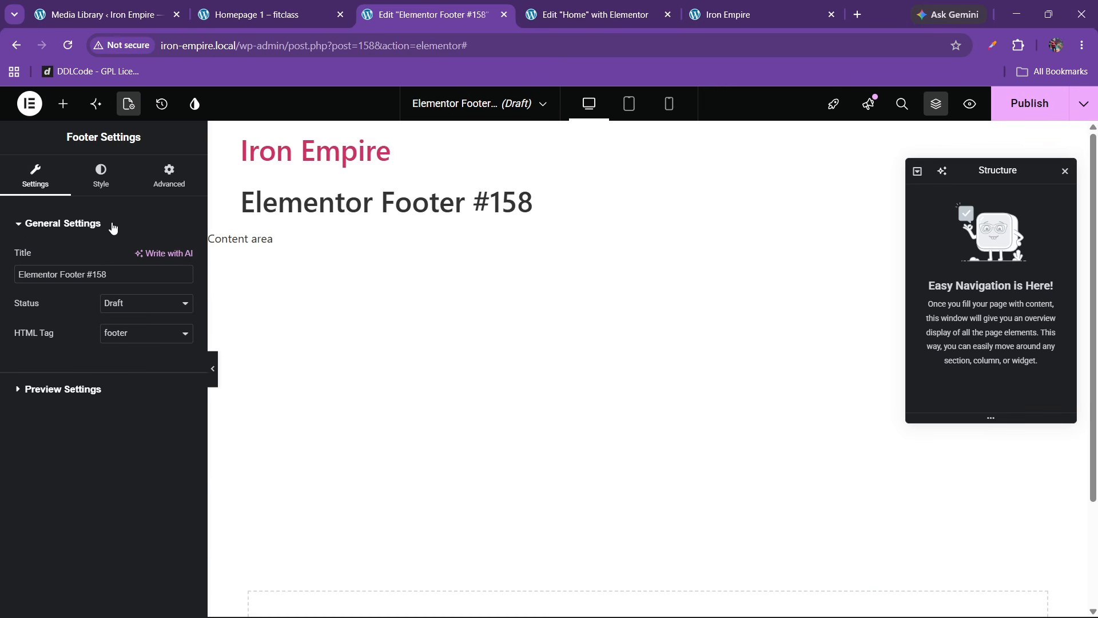
{"action": "left_click_drag", "start_coordinate": [116, 274], "coordinate": [3, 277]}
{"action": "type", "text": "footer"}
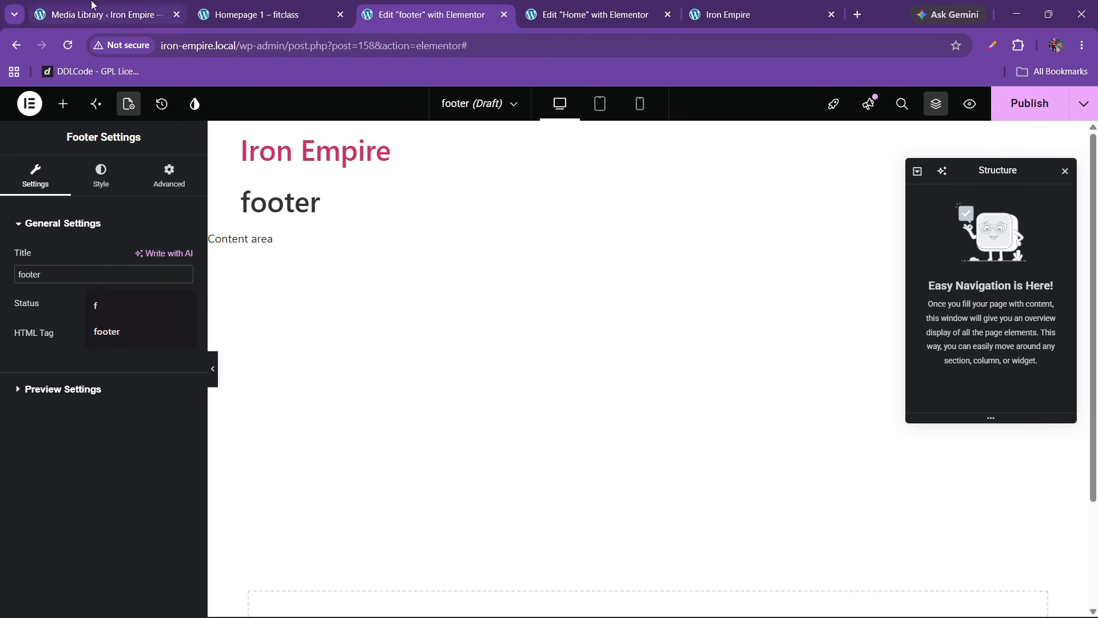
Step: Review the column layout of the Fitclass demo footer against the empty footer template
{"action": "left_click", "coordinate": [176, 5]}
{"action": "left_click", "coordinate": [235, 5]}
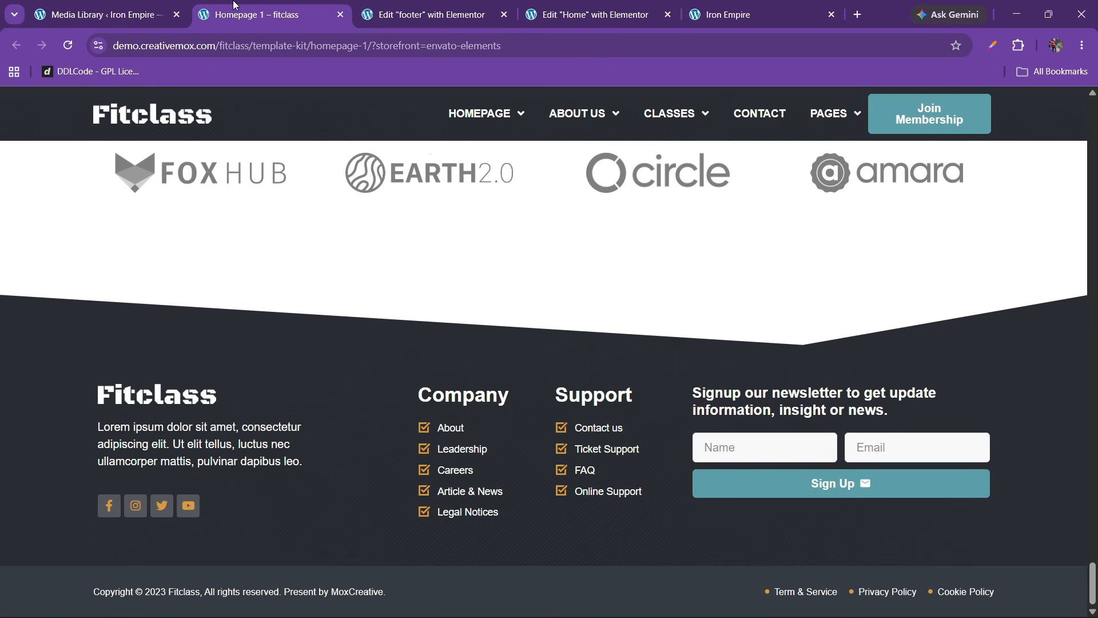
{"action": "left_click", "coordinate": [428, 5]}
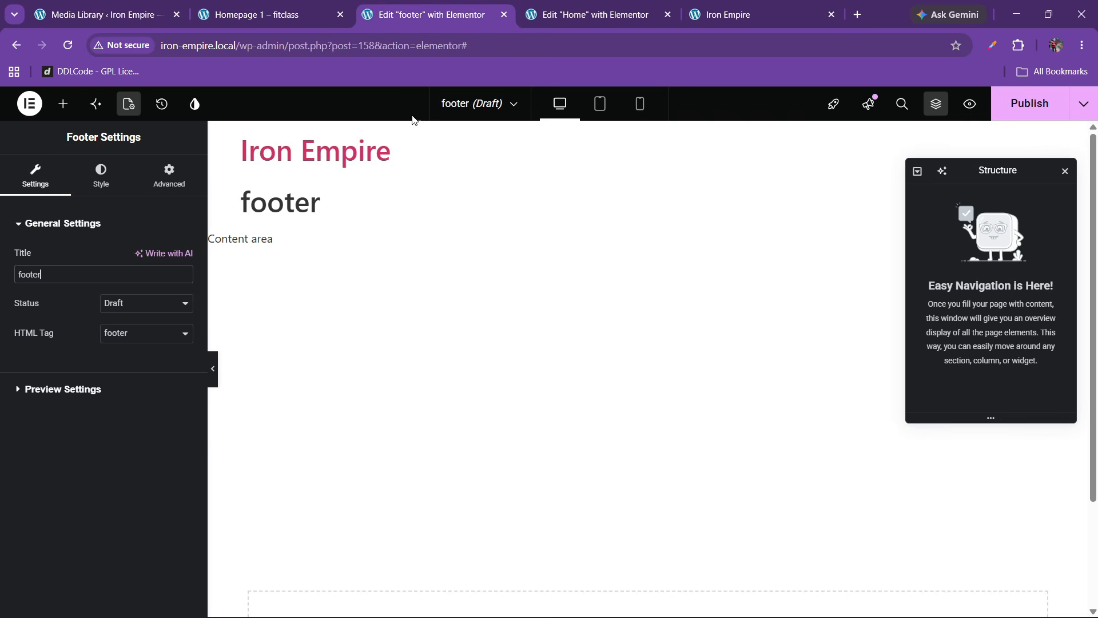
{"action": "left_click", "coordinate": [140, 5]}
{"action": "left_click", "coordinate": [246, 7]}
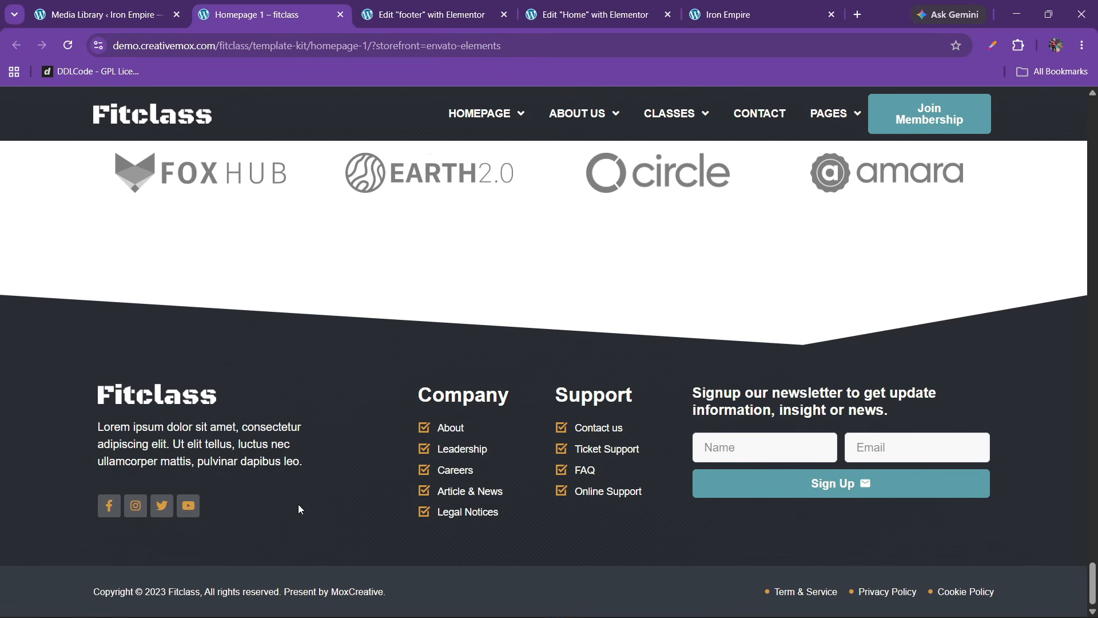
Step: Add a Flexbox container with four equal columns to the footer template and name it footer1
{"action": "left_click", "coordinate": [426, 5]}
{"action": "scroll", "coordinate": [575, 286], "scroll_direction": "down", "scroll_amount": 4}
{"action": "left_click", "coordinate": [615, 496]}
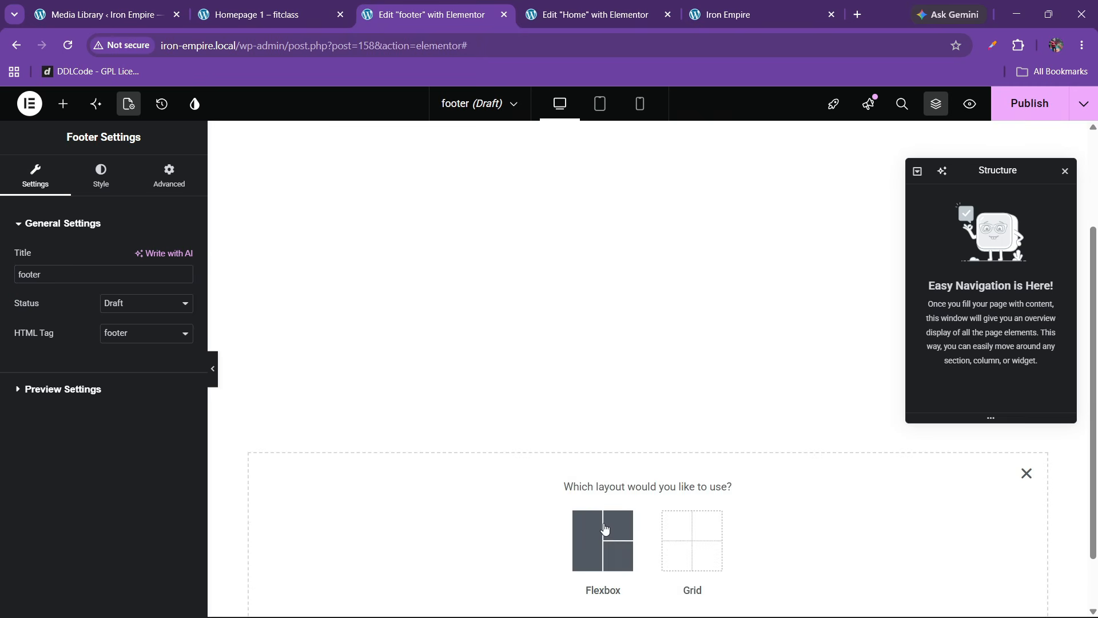
{"action": "left_click", "coordinate": [605, 529]}
{"action": "left_click", "coordinate": [265, 13]}
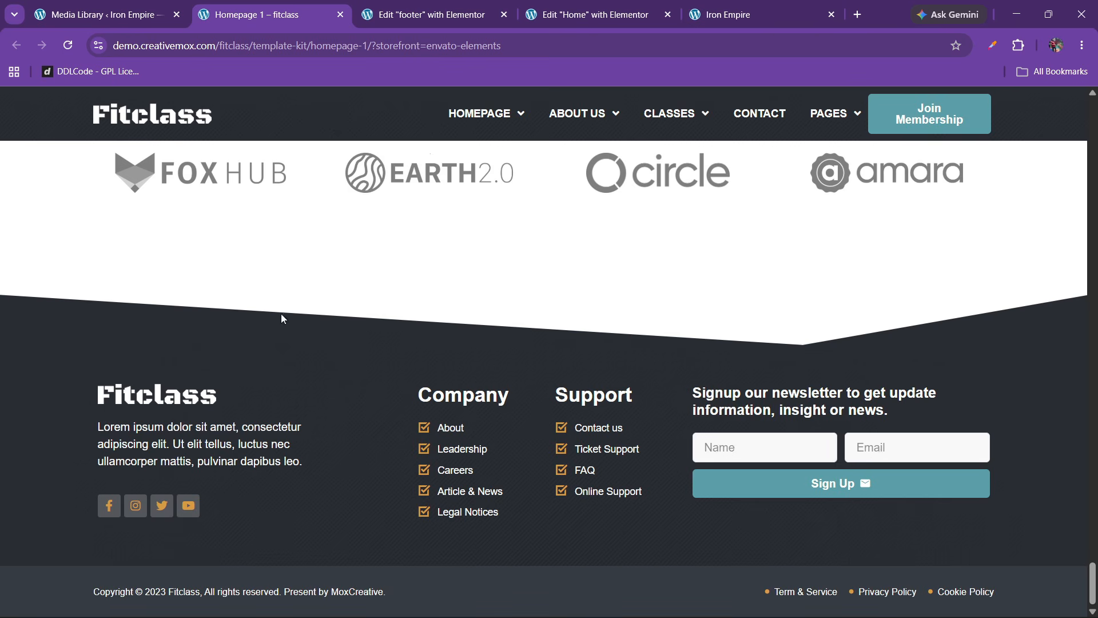
{"action": "left_click", "coordinate": [426, 13]}
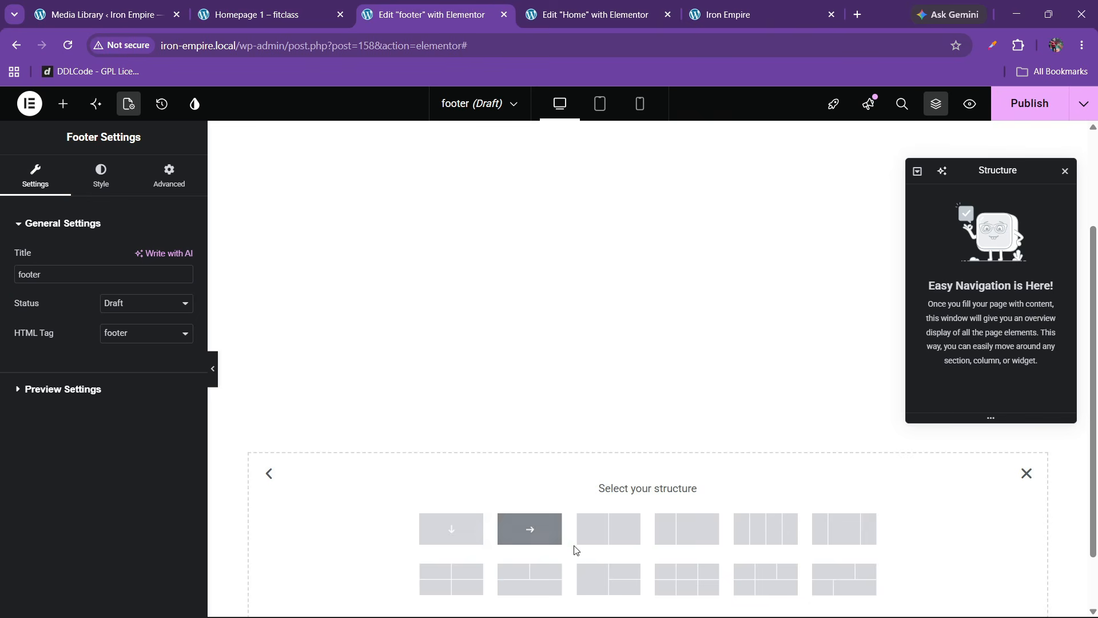
{"action": "left_click", "coordinate": [761, 534]}
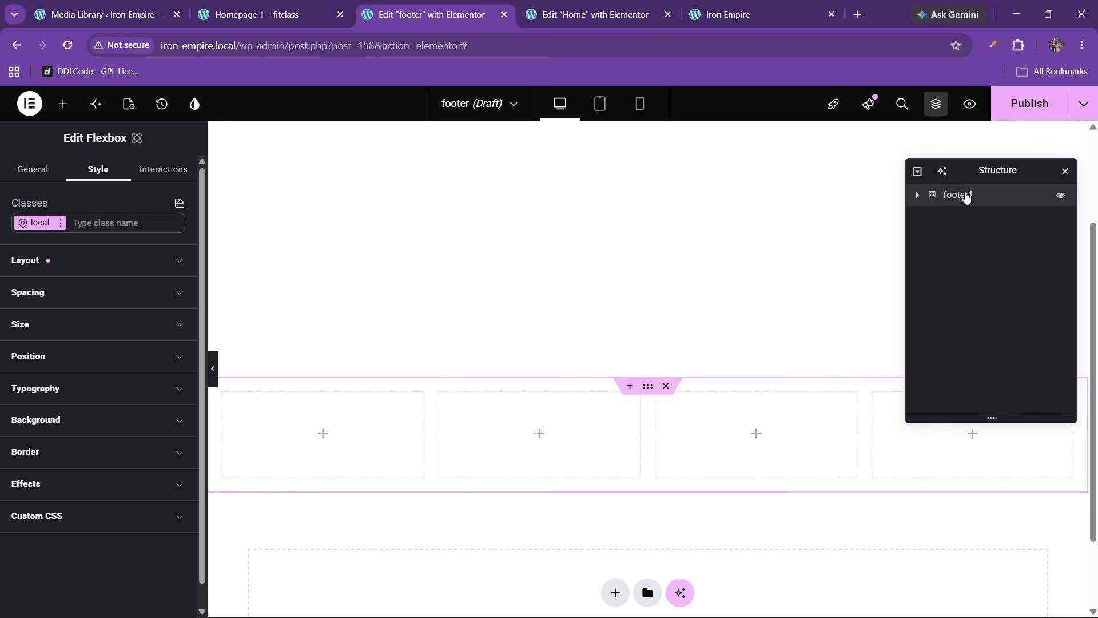
Step: Set the footer1 container's background colour to the black variable
{"action": "left_click", "coordinate": [55, 422]}
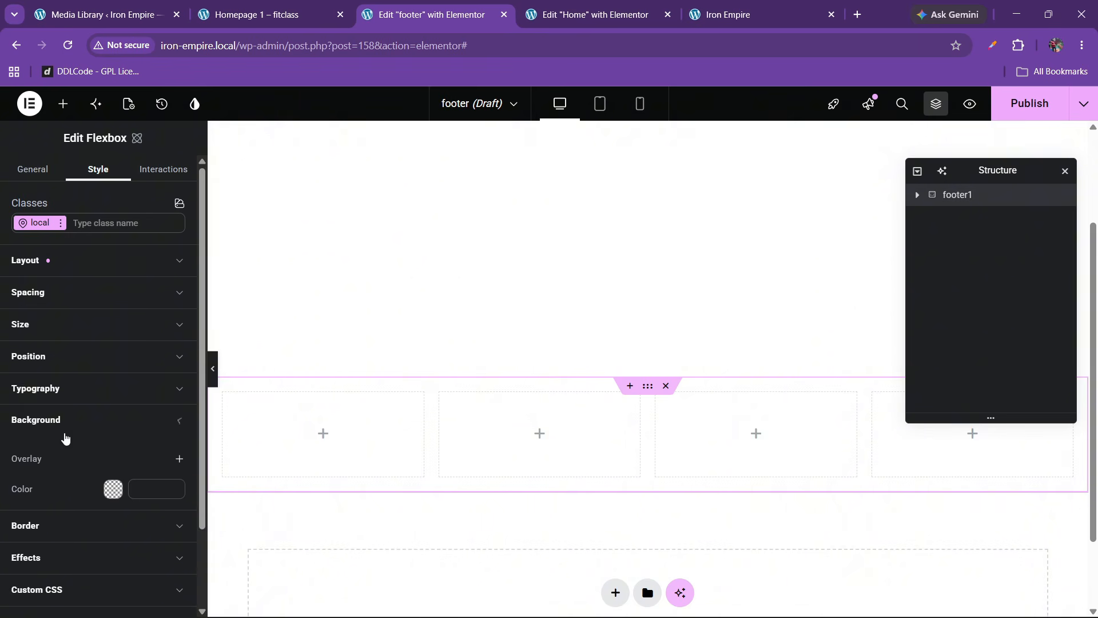
{"action": "scroll", "coordinate": [86, 452], "scroll_direction": "down", "scroll_amount": 1}
{"action": "mouse_move", "coordinate": [111, 417]}
{"action": "left_click", "coordinate": [171, 404]}
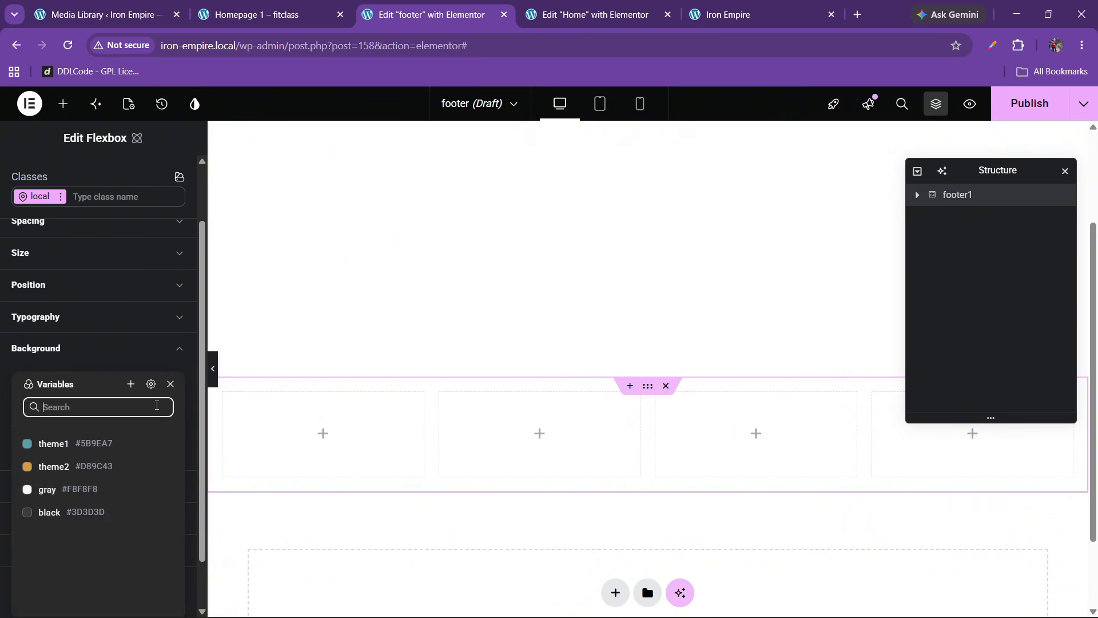
{"action": "left_click", "coordinate": [54, 509]}
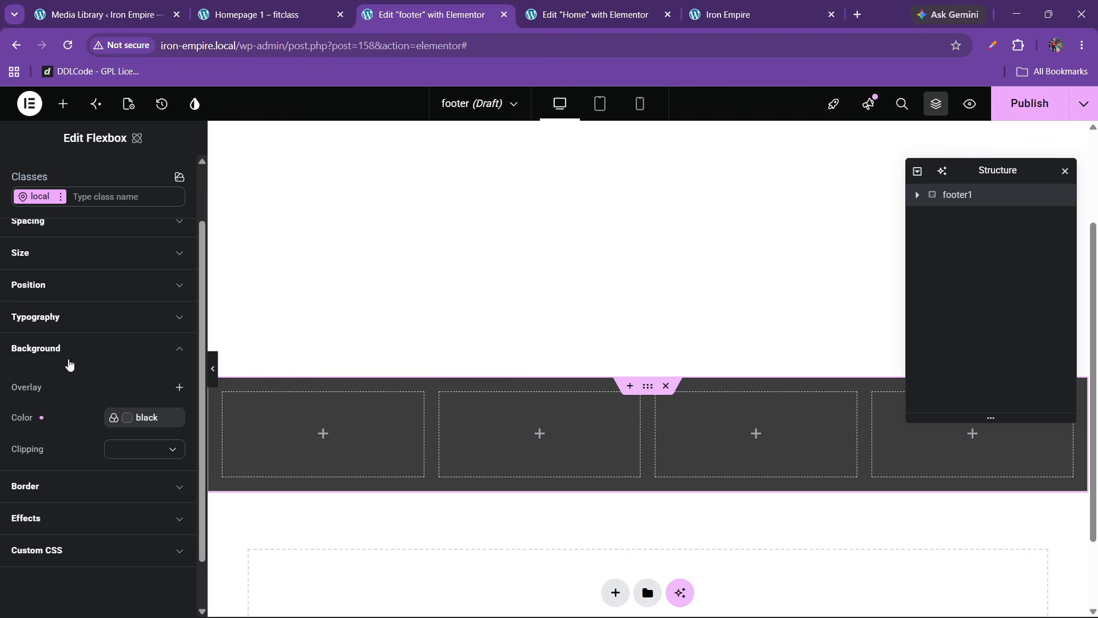
{"action": "left_click", "coordinate": [66, 352]}
Step: Set the footer1 container's padding to 80 px on all sides
{"action": "left_click", "coordinate": [51, 277]}
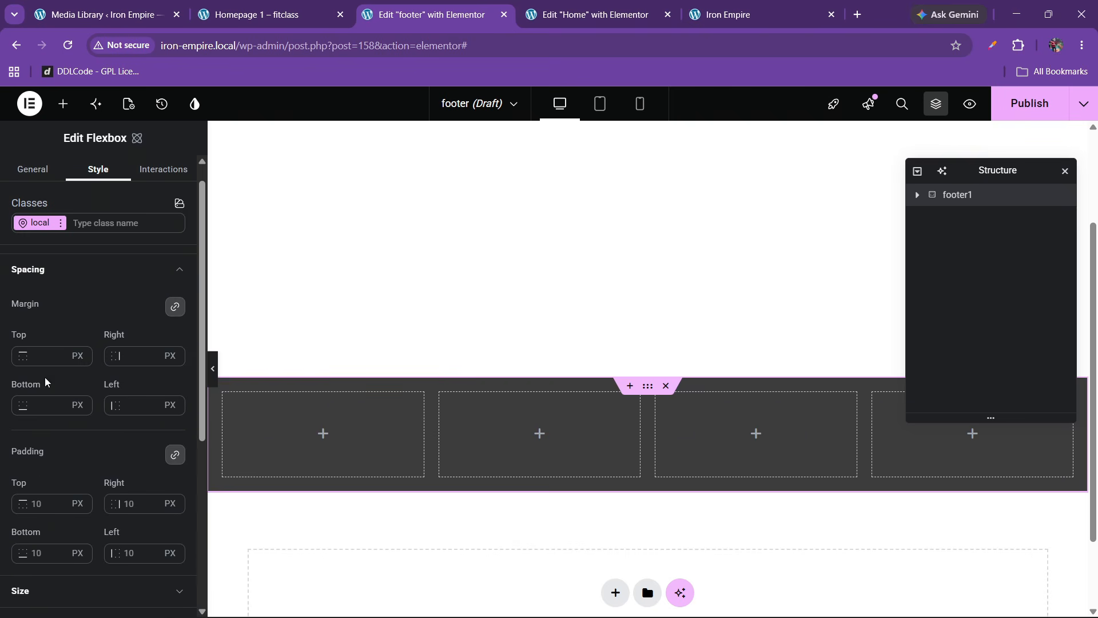
{"action": "left_click", "coordinate": [32, 503]}
{"action": "type", "text": "80"}
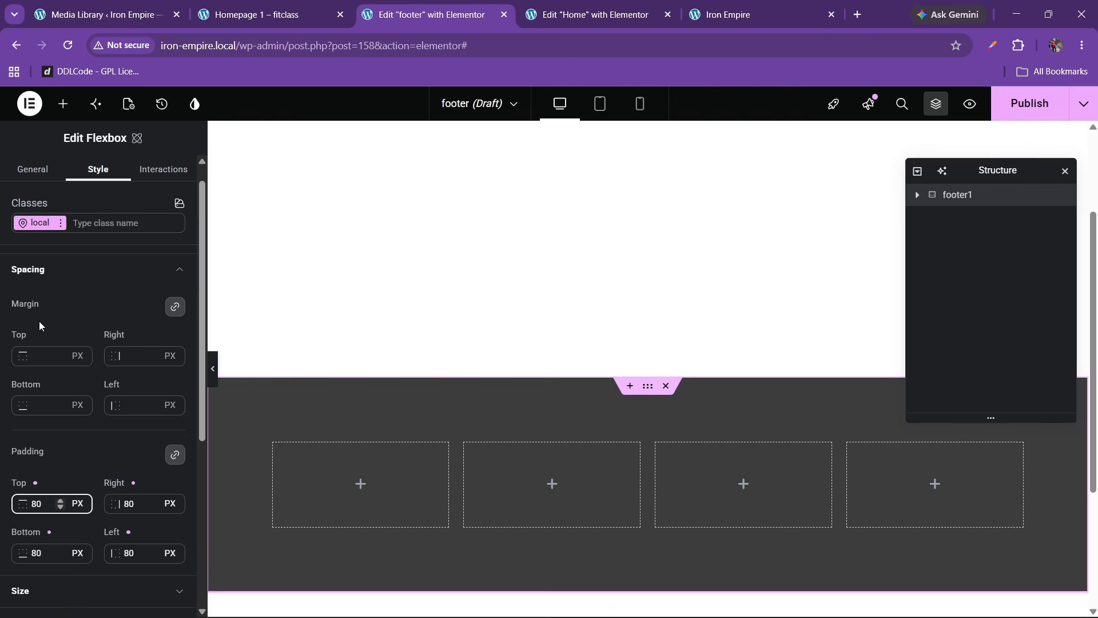
{"action": "left_click", "coordinate": [39, 283]}
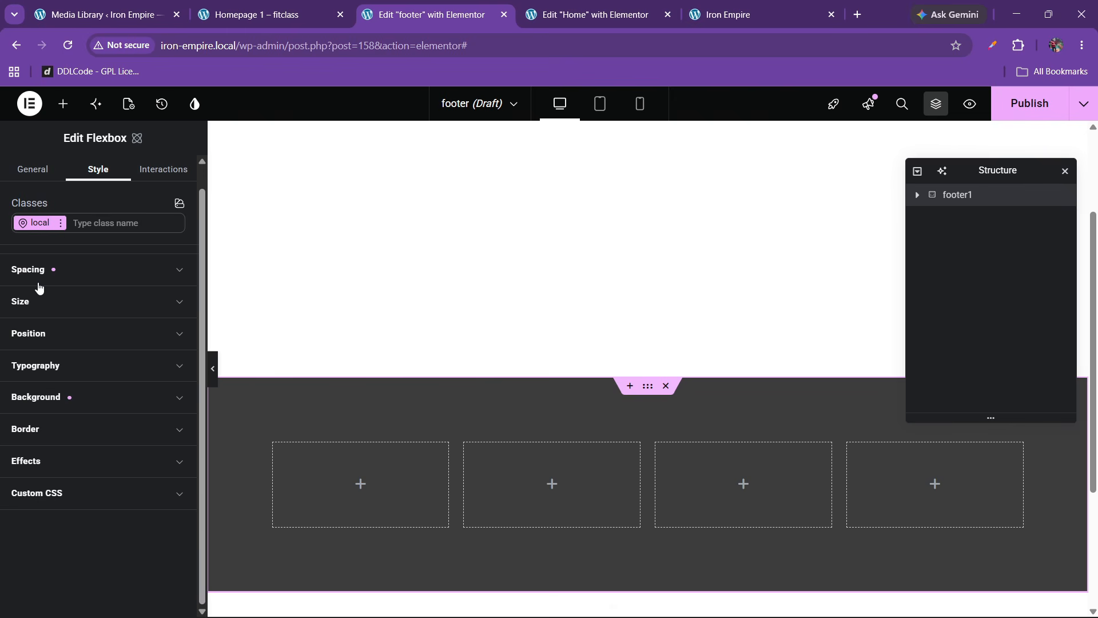
Step: Check the Fitclass demo footer's spacing and set the footer1 padding to 60 px on all sides
{"action": "left_click", "coordinate": [330, 6]}
{"action": "left_click", "coordinate": [426, 14]}
{"action": "left_click", "coordinate": [45, 267]}
{"action": "left_click", "coordinate": [39, 505]}
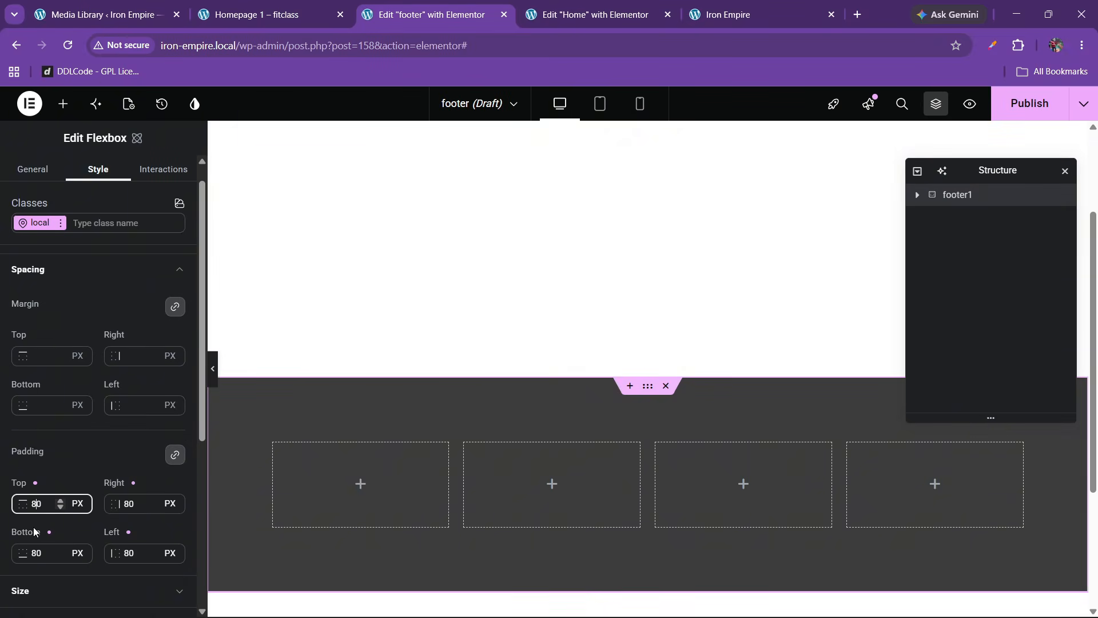
{"action": "key", "text": "BackSpace"}
{"action": "type", "text": "6"}
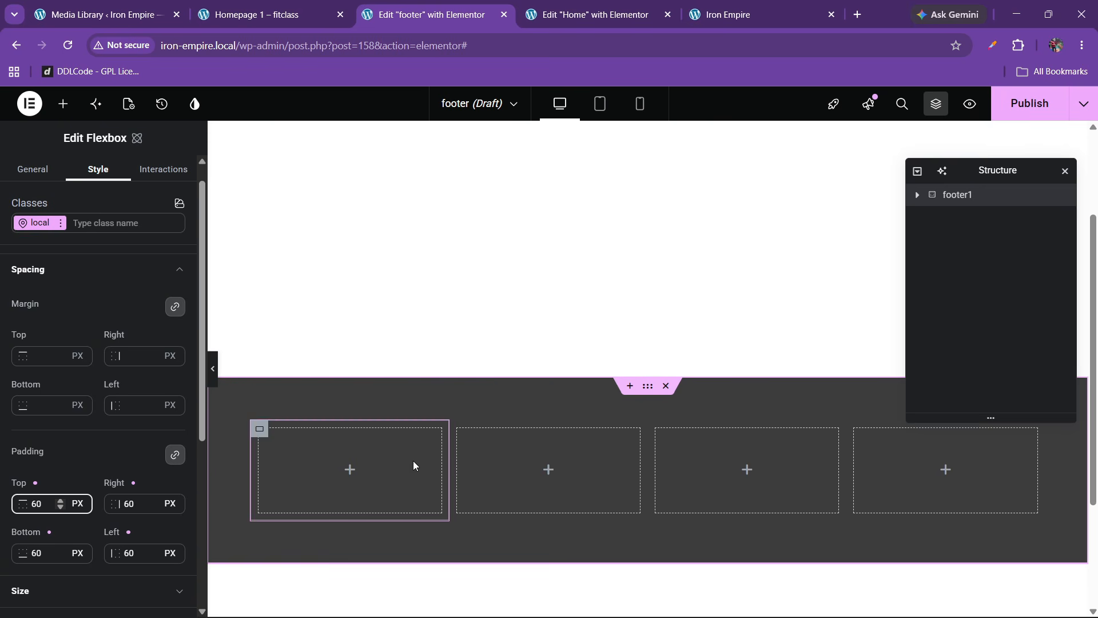
Step: Rename the four column containers inside footer1 as 1, 2, 3 and 4, in order
{"action": "left_click", "coordinate": [919, 195]}
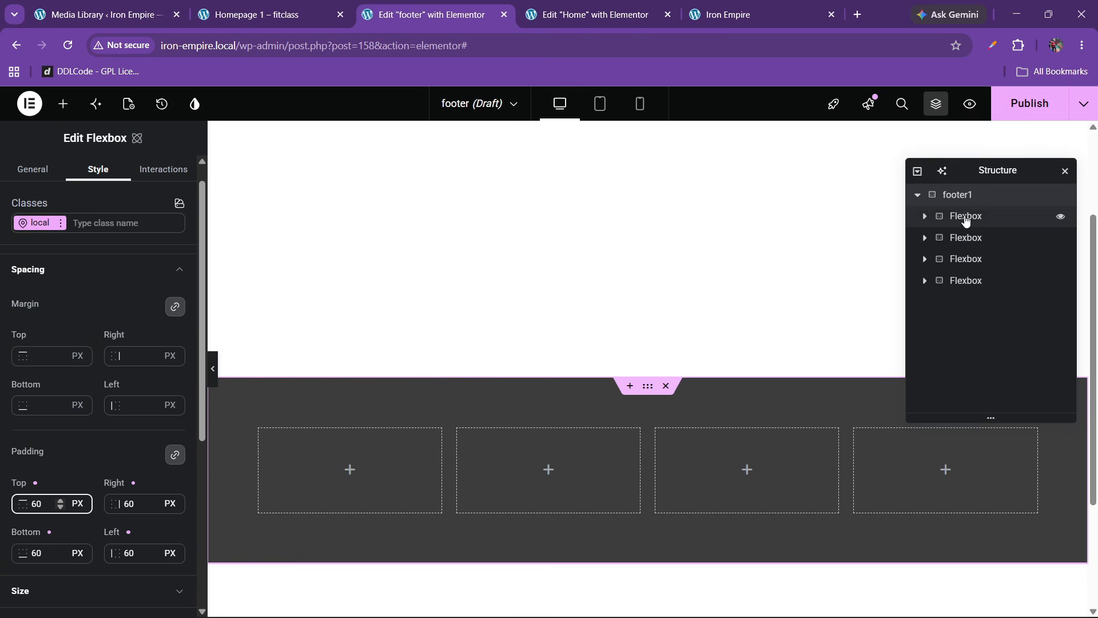
{"action": "double_click", "coordinate": [969, 222]}
{"action": "type", "text": "1"}
{"action": "double_click", "coordinate": [966, 238]}
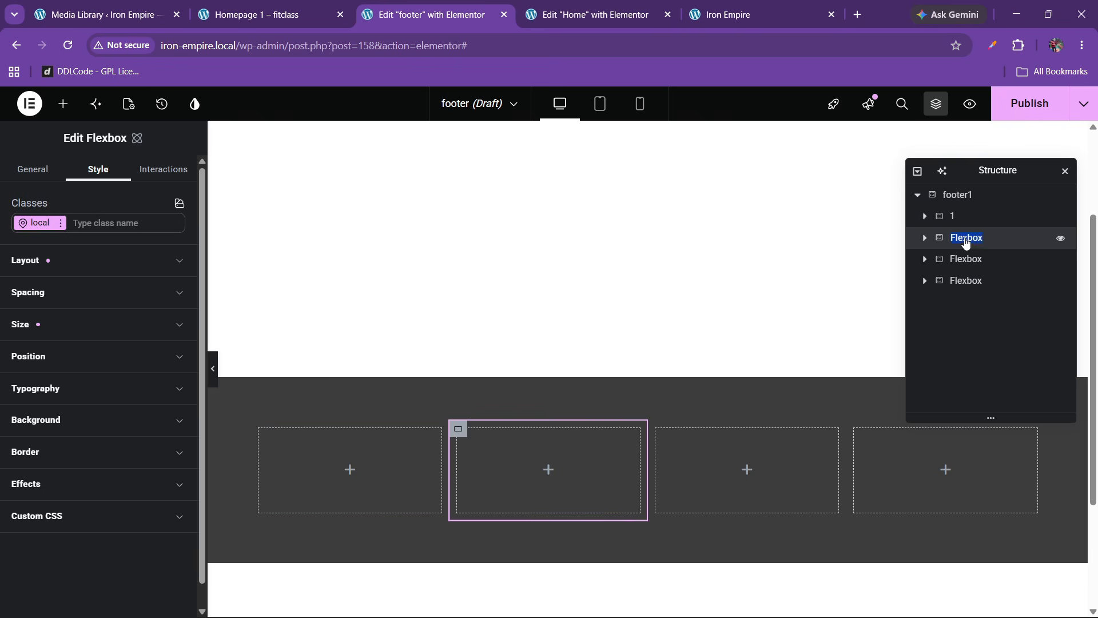
{"action": "type", "text": "2"}
{"action": "double_click", "coordinate": [964, 261]}
{"action": "type", "text": "3"}
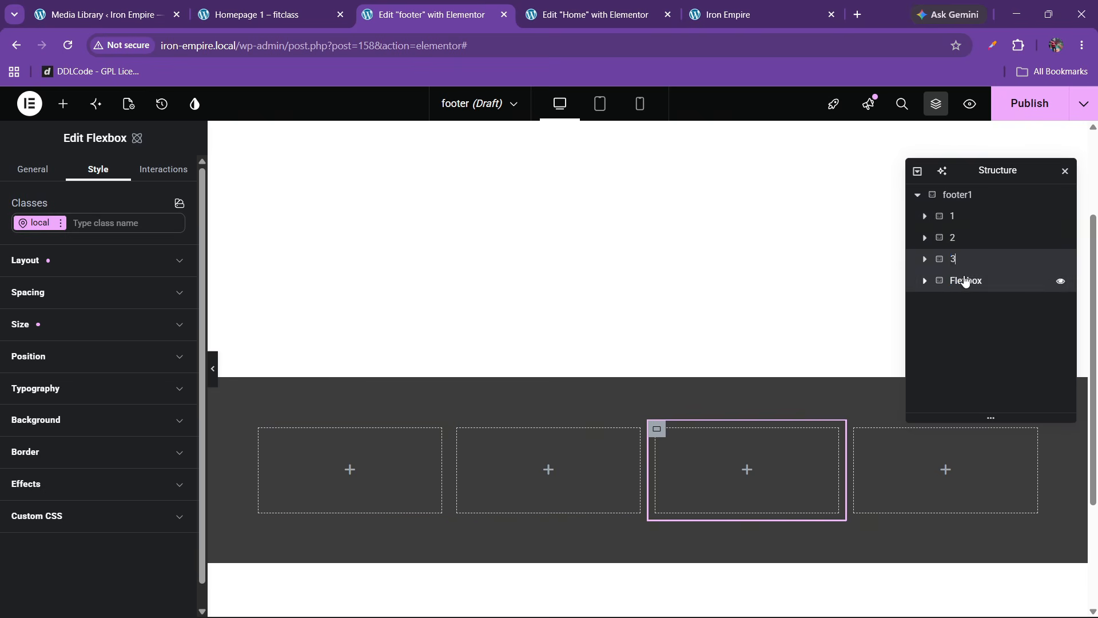
{"action": "double_click", "coordinate": [965, 281]}
{"action": "type", "text": "4"}
Step: Set the padding of columns 1 and 2 to 0 px on all sides
{"action": "left_click", "coordinate": [952, 216]}
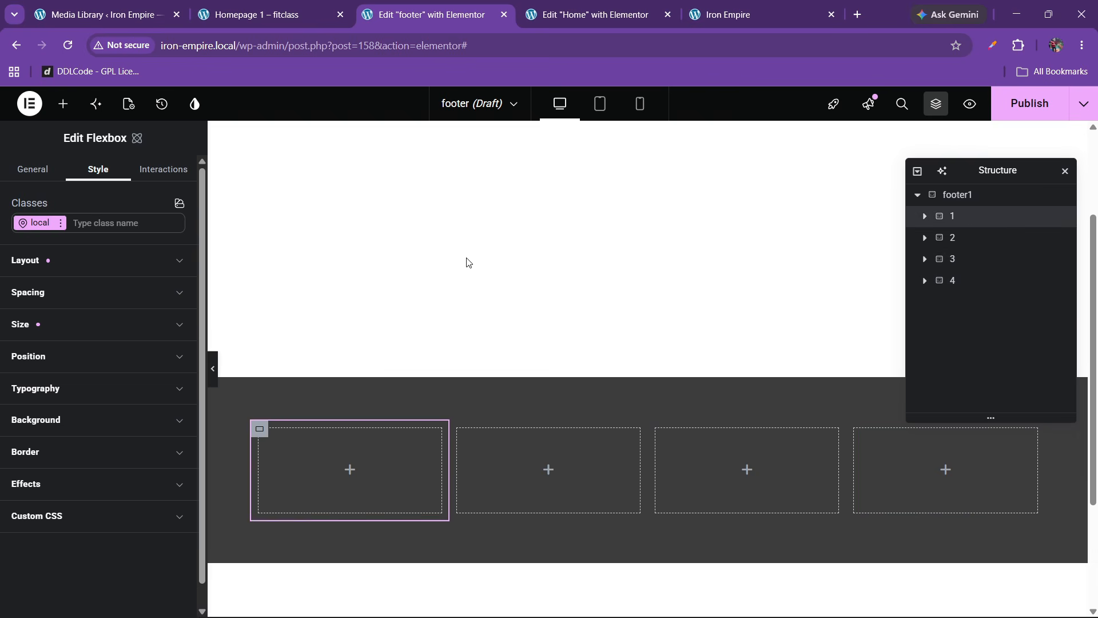
{"action": "left_click", "coordinate": [63, 430]}
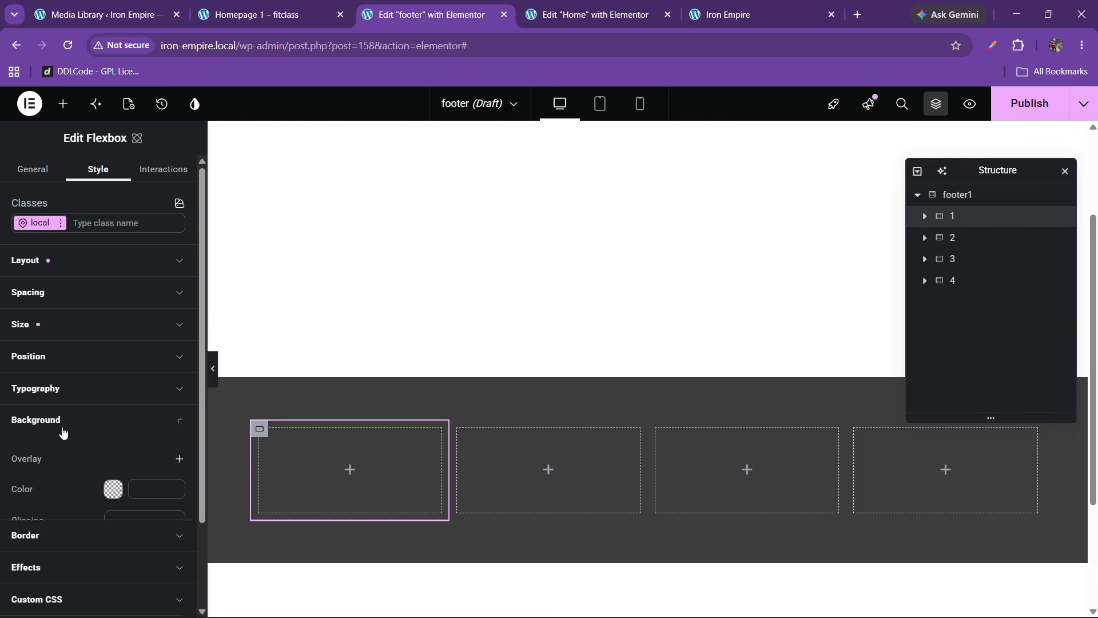
{"action": "left_click", "coordinate": [63, 430]}
{"action": "left_click", "coordinate": [50, 307]}
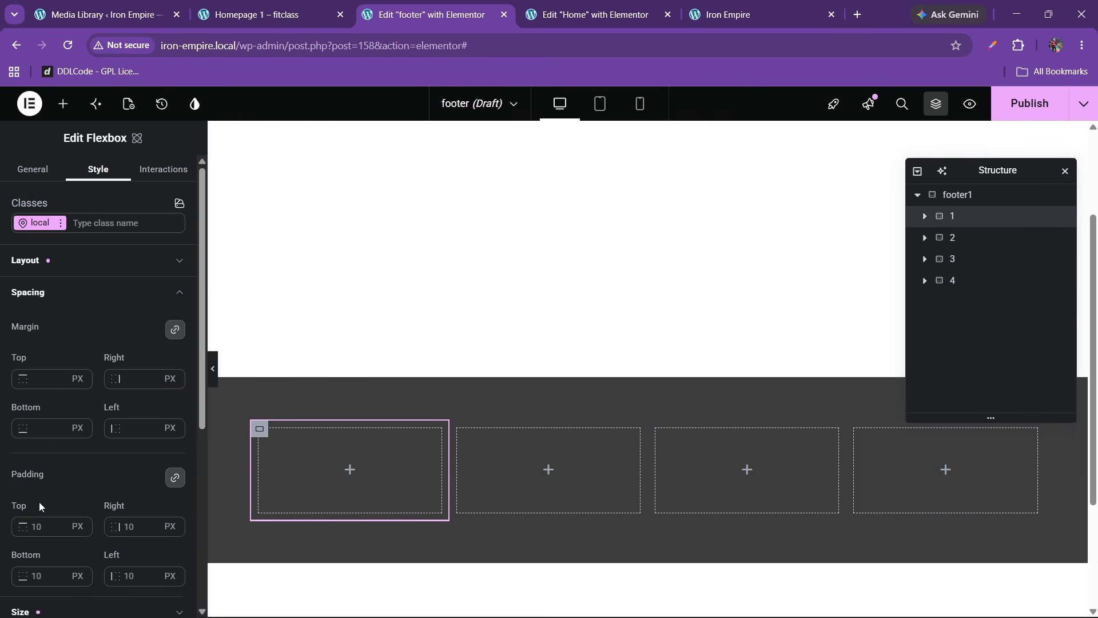
{"action": "left_click", "coordinate": [41, 527]}
{"action": "type", "text": "0"}
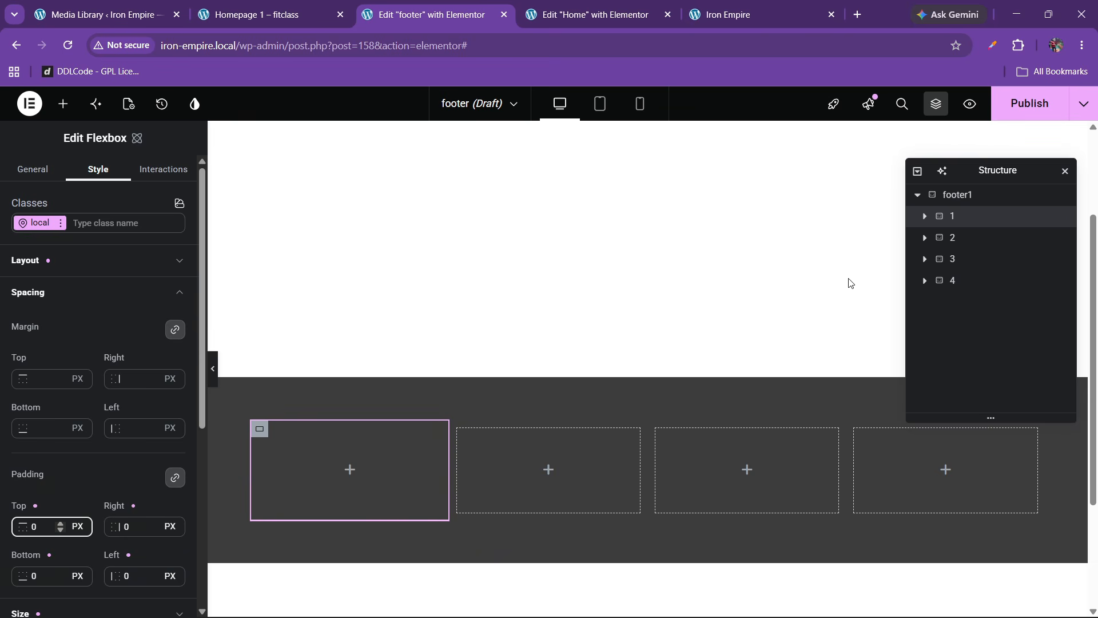
{"action": "left_click", "coordinate": [970, 238]}
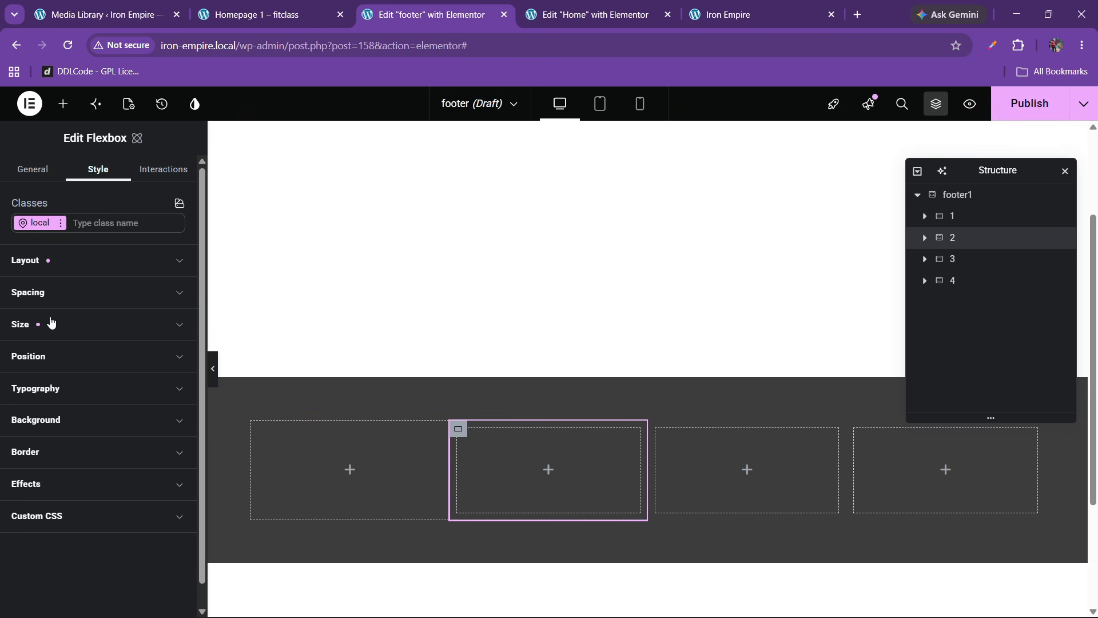
{"action": "left_click", "coordinate": [51, 293]}
{"action": "left_click", "coordinate": [49, 527]}
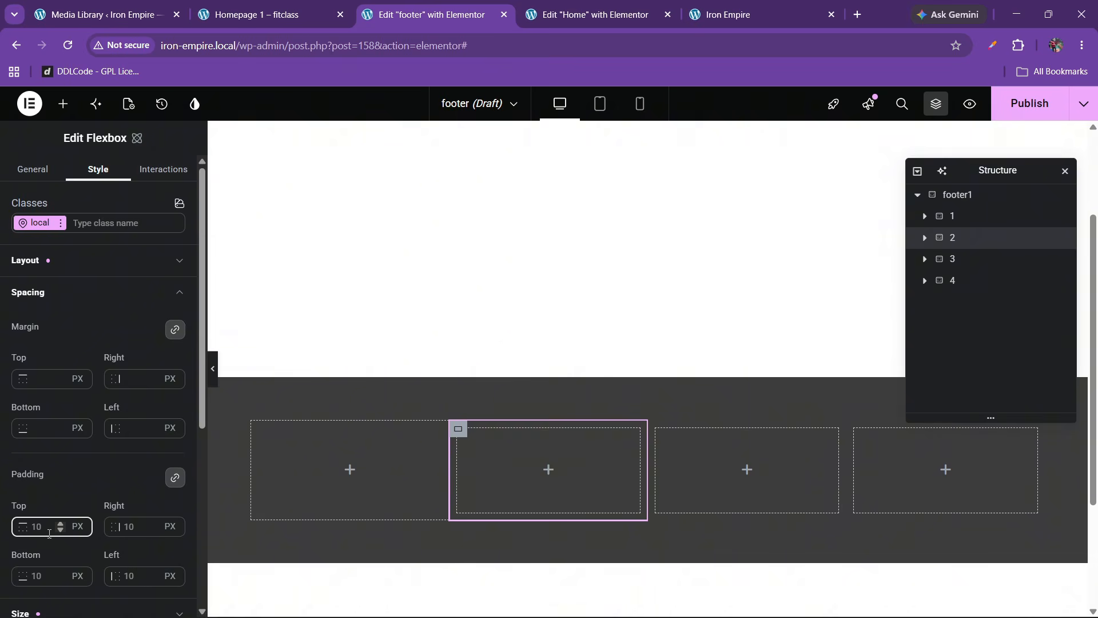
{"action": "type", "text": "0"}
Step: Set the padding of columns 3 and 4 to 0 px on all sides
{"action": "left_click", "coordinate": [971, 262]}
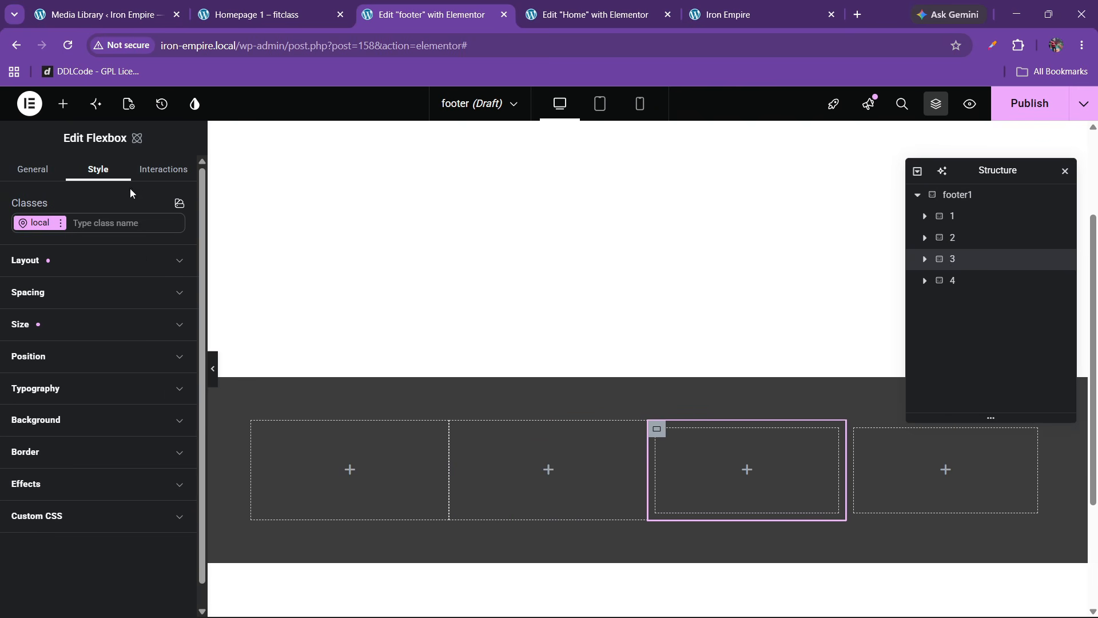
{"action": "left_click", "coordinate": [45, 292]}
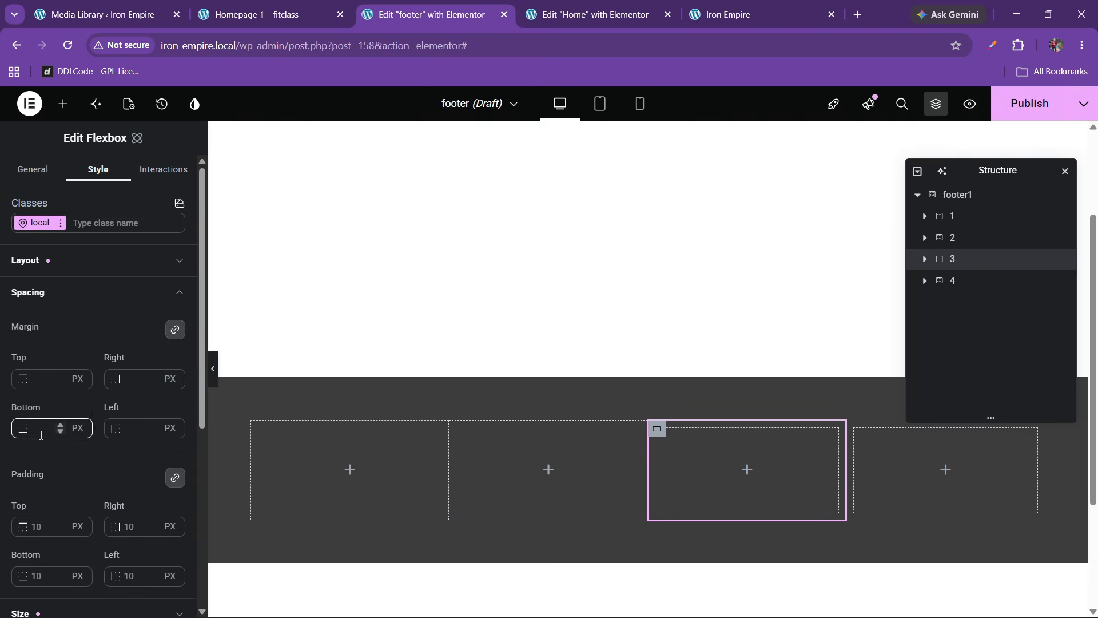
{"action": "left_click", "coordinate": [40, 526]}
{"action": "type", "text": "0"}
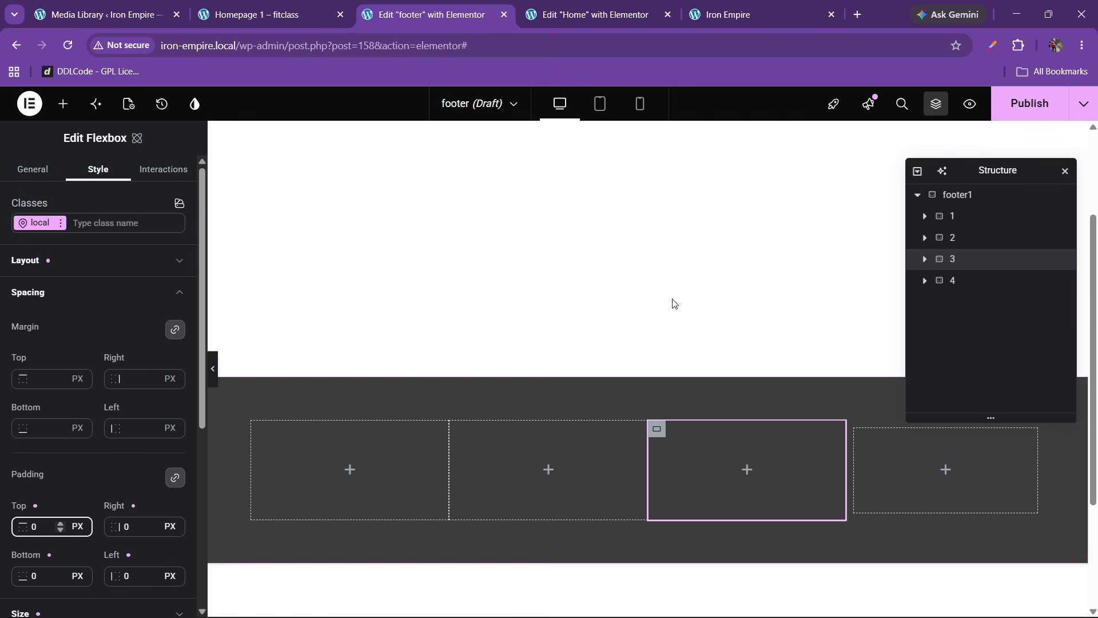
{"action": "left_click", "coordinate": [932, 279]}
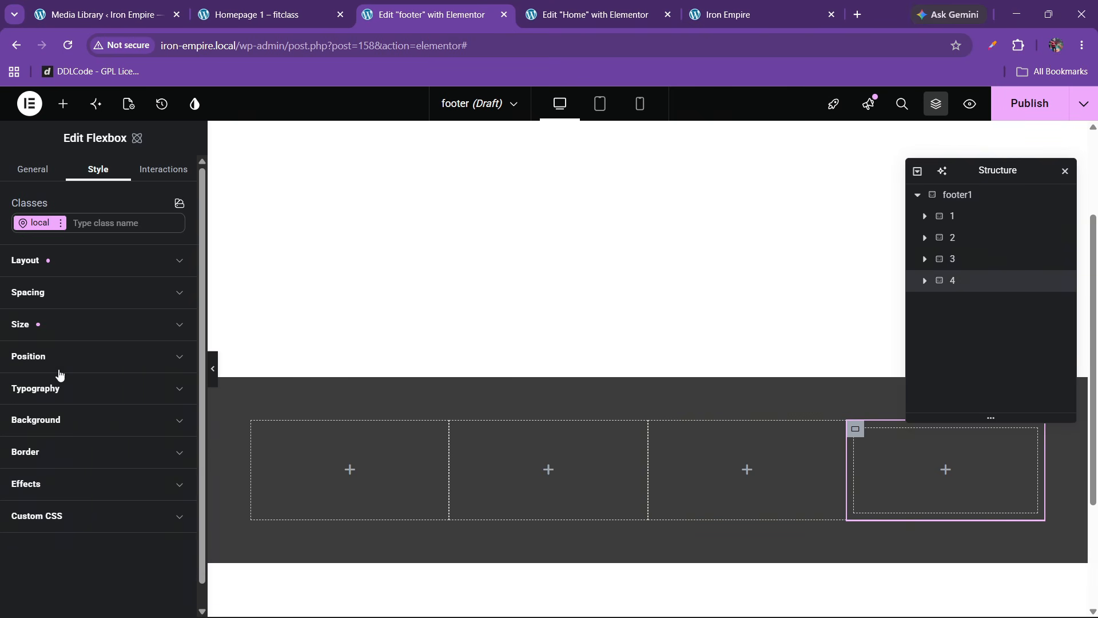
{"action": "left_click", "coordinate": [58, 296]}
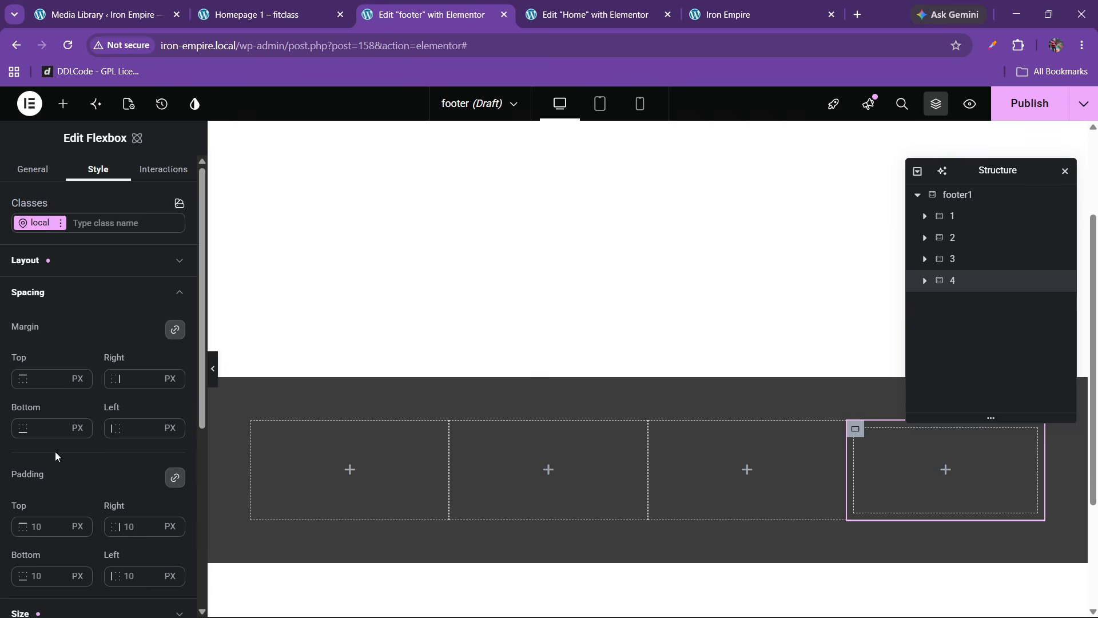
{"action": "left_click", "coordinate": [44, 524]}
{"action": "key", "text": "BackSpace"}
{"action": "key", "text": "BackSpace"}
{"action": "type", "text": "0"}
Step: Give footer1 space-between justification, centred item alignment, and column and row gaps of 20 px
{"action": "left_click", "coordinate": [956, 195]}
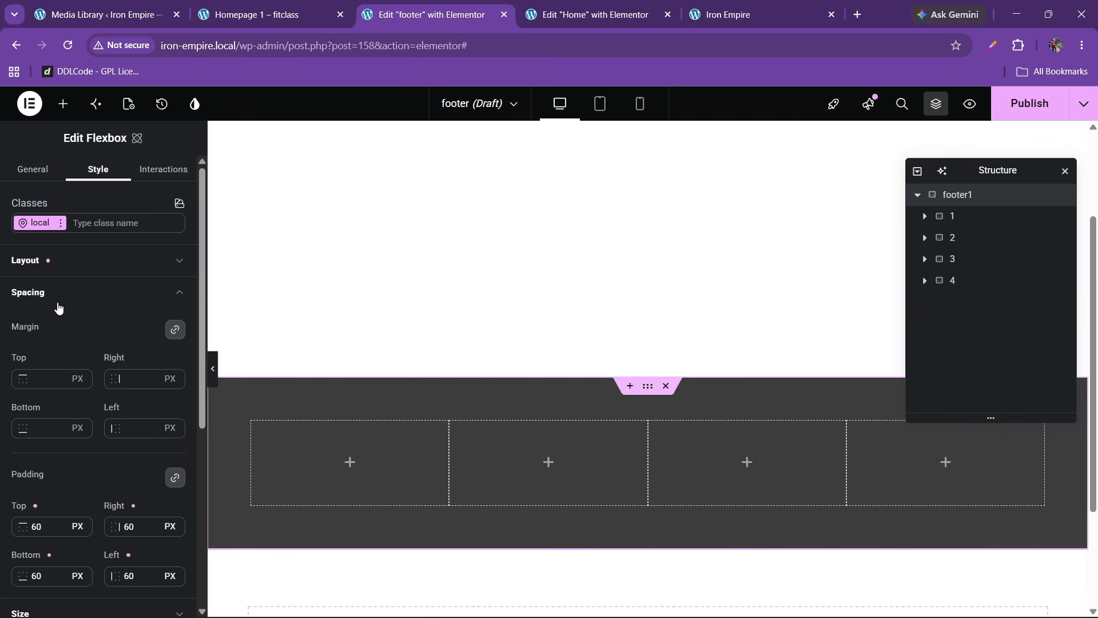
{"action": "left_click", "coordinate": [58, 293]}
{"action": "left_click", "coordinate": [60, 263]}
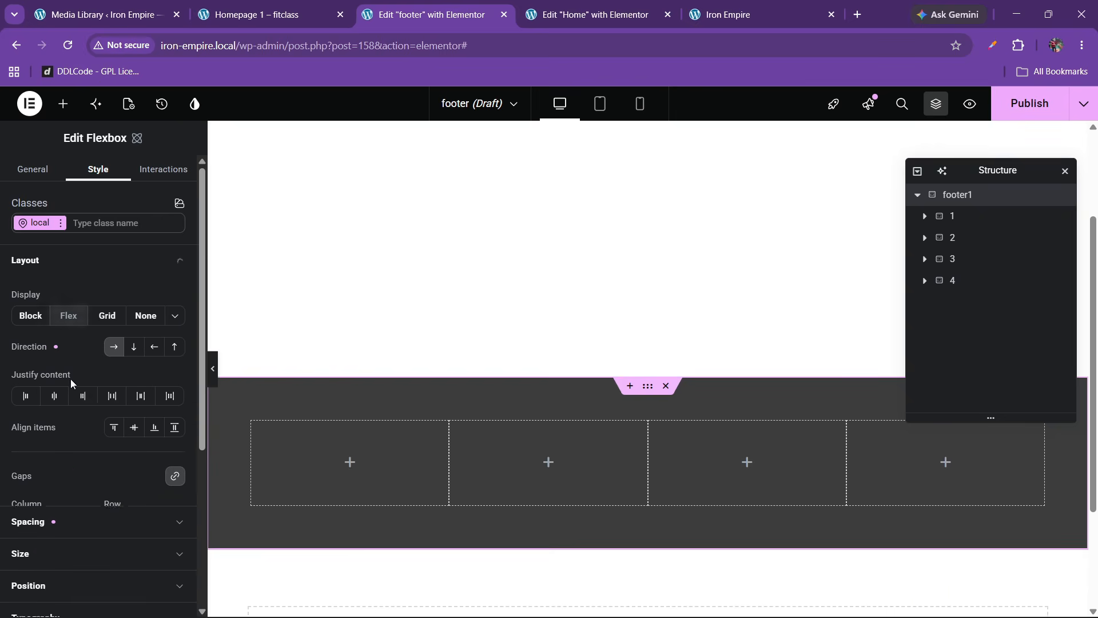
{"action": "left_click", "coordinate": [112, 397]}
{"action": "left_click", "coordinate": [133, 427]}
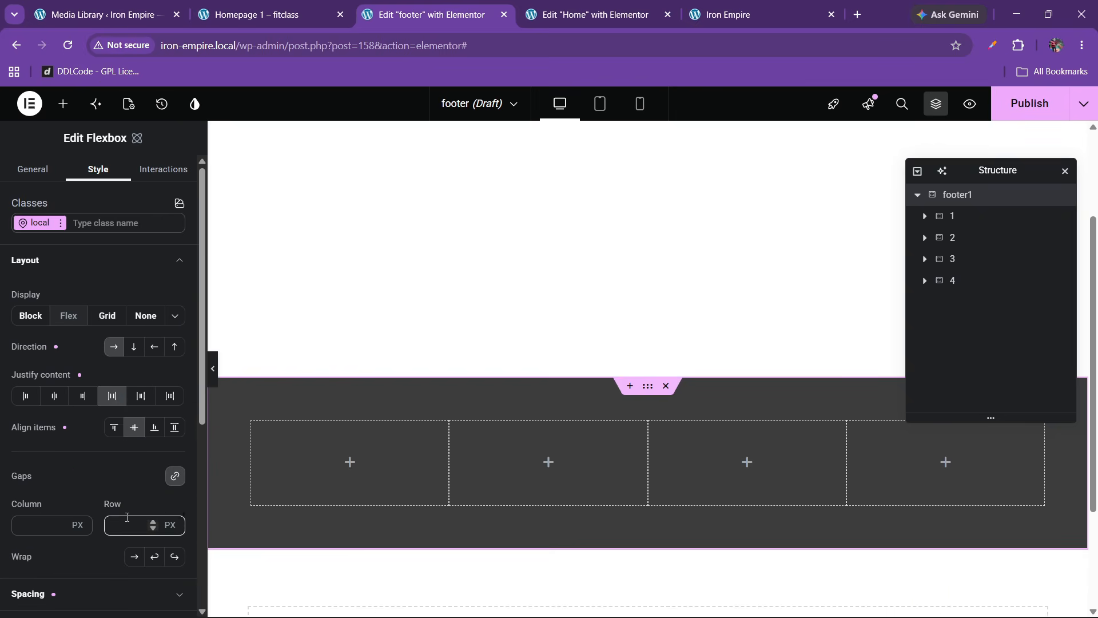
{"action": "left_click", "coordinate": [126, 522]}
{"action": "type", "text": "20"}
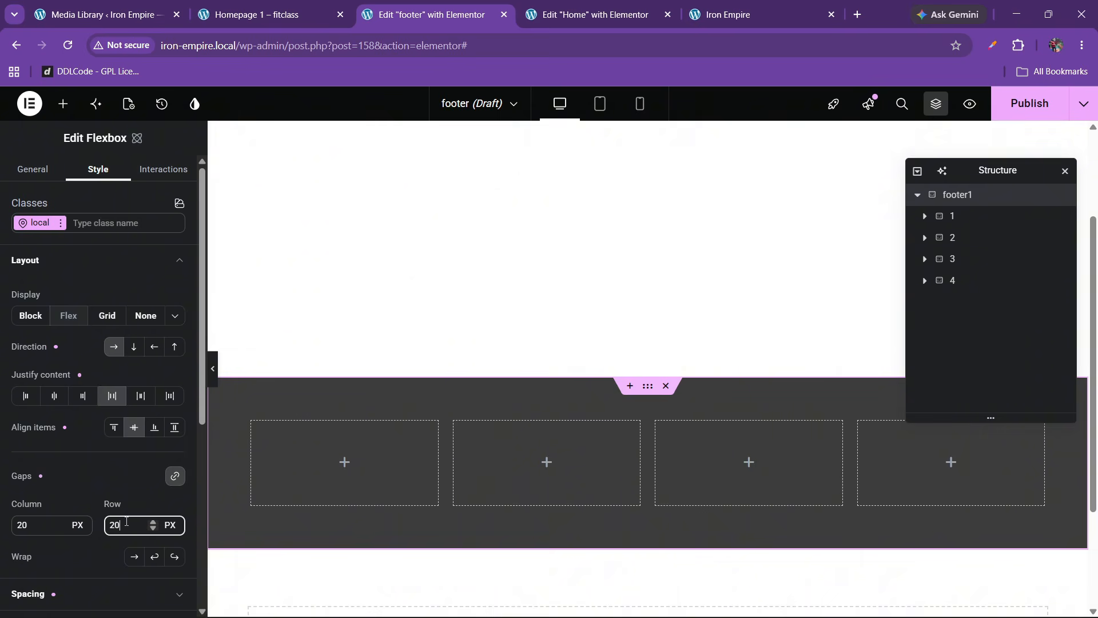
Step: Compare with the Fitclass demo footer and set footer1's column and row gaps to 30 px
{"action": "left_click", "coordinate": [239, 18]}
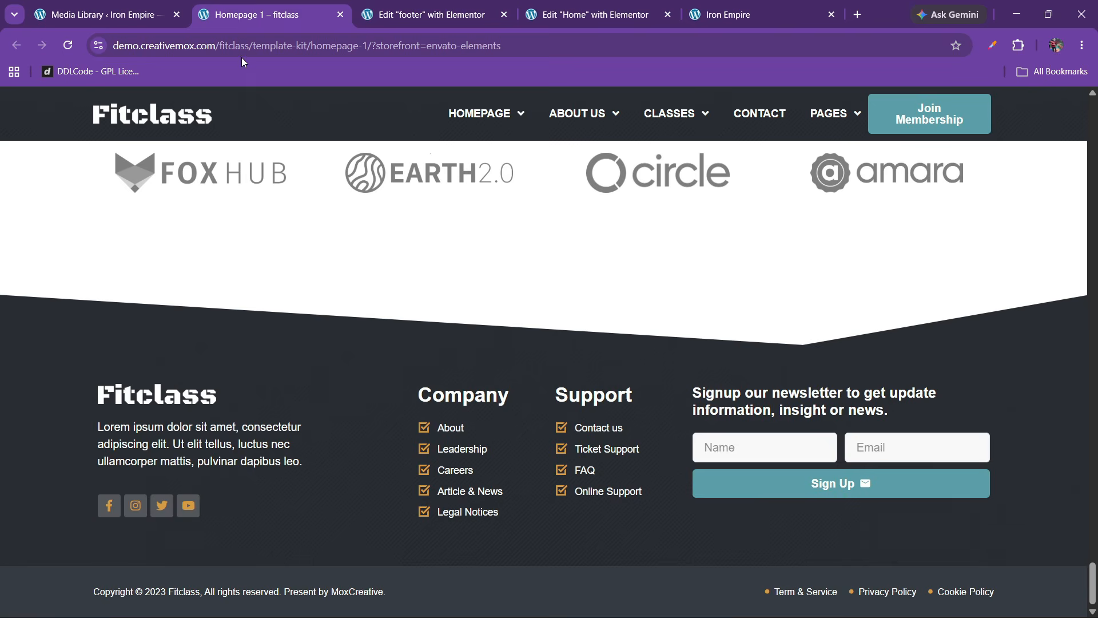
{"action": "left_click", "coordinate": [391, 22]}
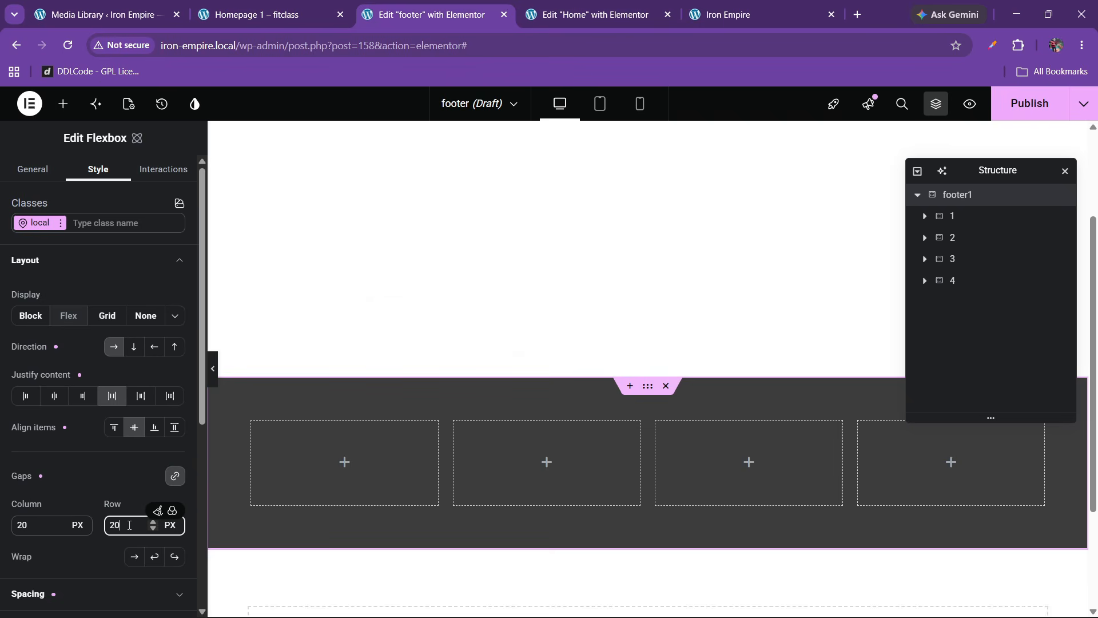
{"action": "left_click_drag", "start_coordinate": [129, 525], "coordinate": [47, 508]}
{"action": "type", "text": "30"}
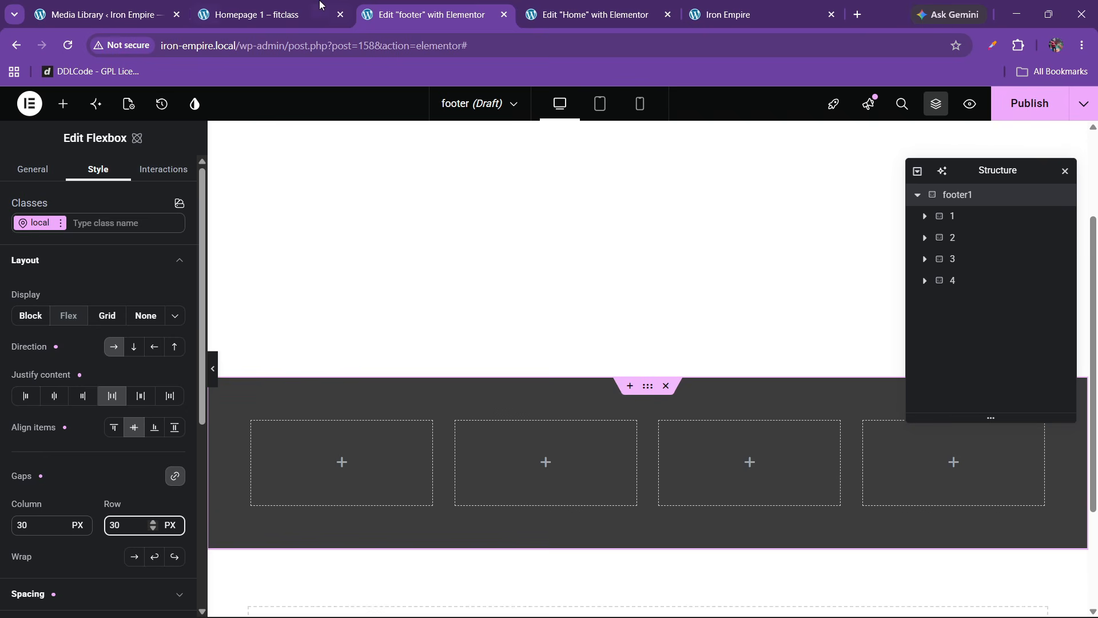
{"action": "left_click", "coordinate": [320, 5]}
{"action": "left_click", "coordinate": [426, 14]}
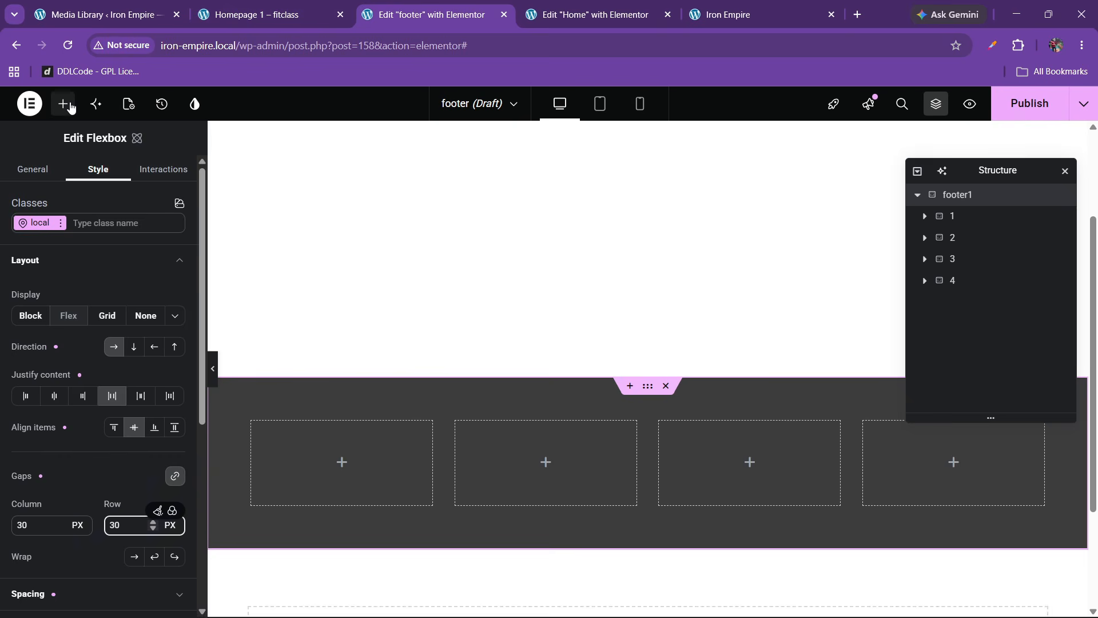
Step: Add an Icon List widget to column 1 and delete its second and third items
{"action": "left_click", "coordinate": [63, 104]}
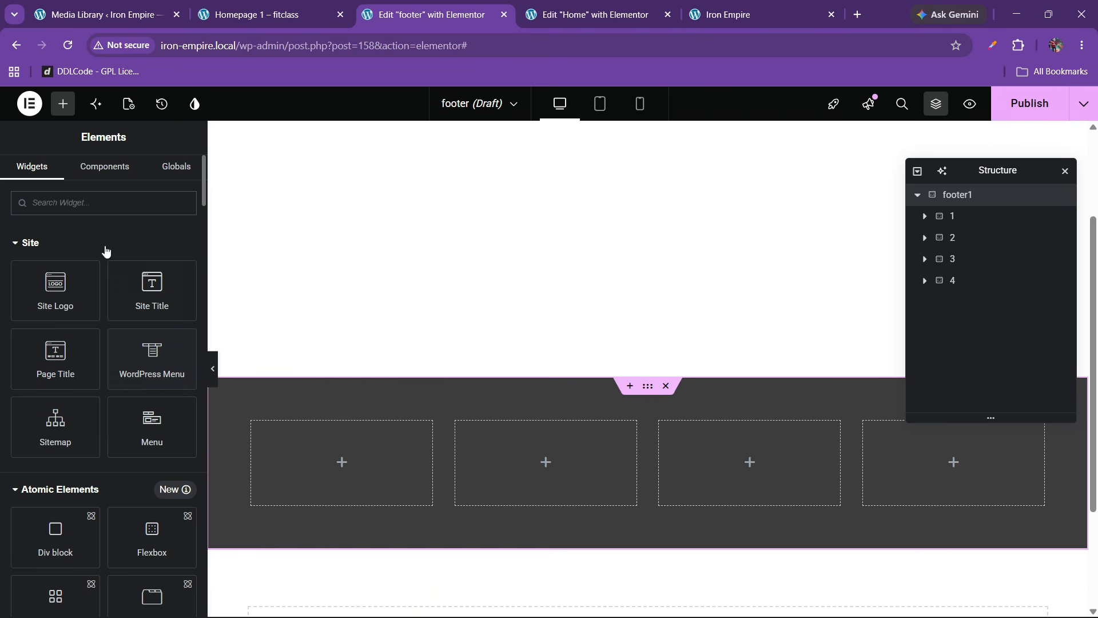
{"action": "type", "text": "list"}
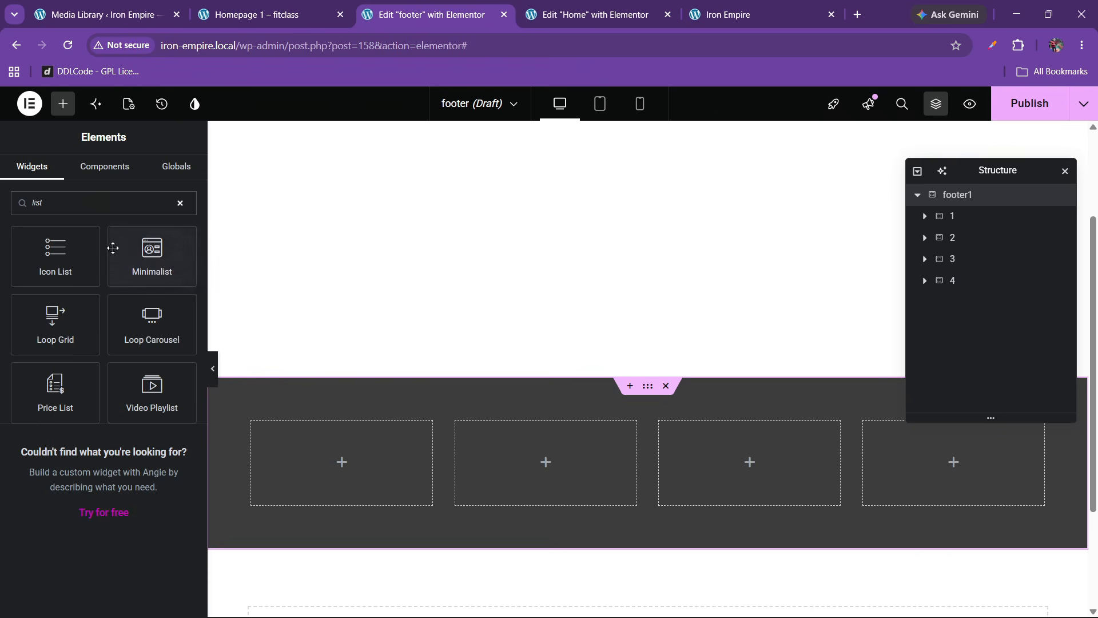
{"action": "left_click_drag", "start_coordinate": [55, 252], "coordinate": [355, 452]}
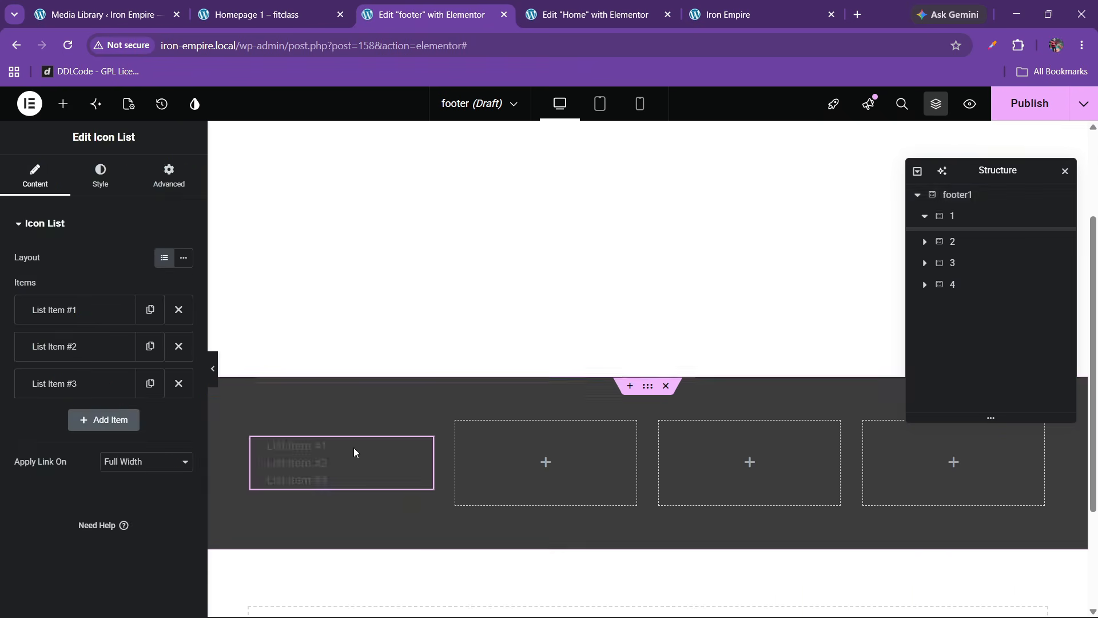
{"action": "left_click", "coordinate": [177, 345]}
{"action": "left_click", "coordinate": [177, 346]}
Step: Replace the remaining list item's check icon with the dumbbell icon from the icon library
{"action": "left_click", "coordinate": [138, 320]}
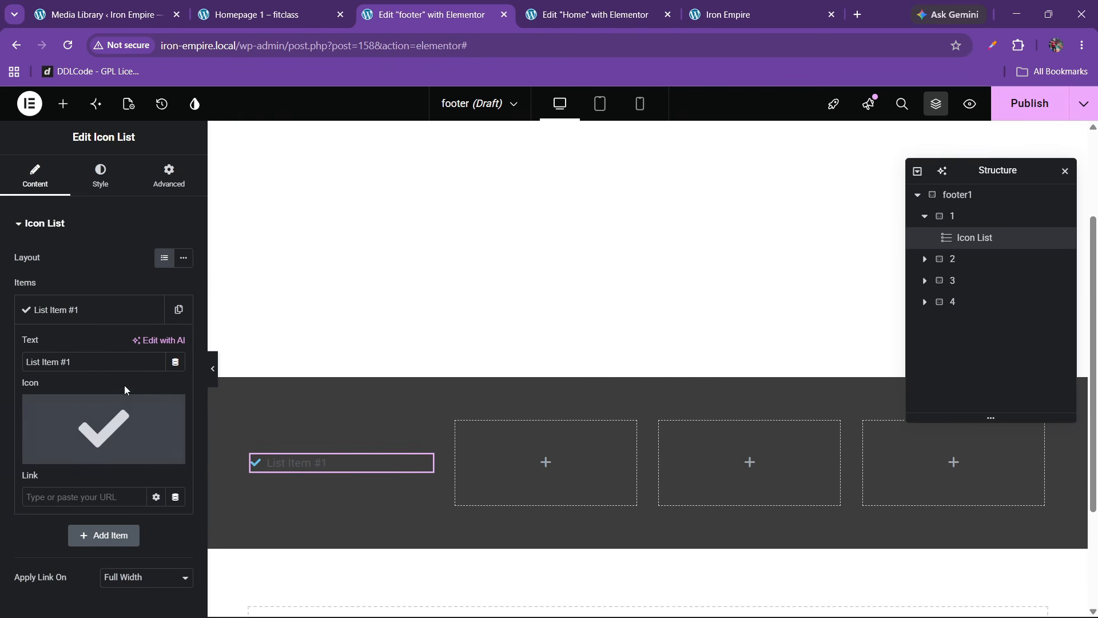
{"action": "left_click", "coordinate": [63, 457]}
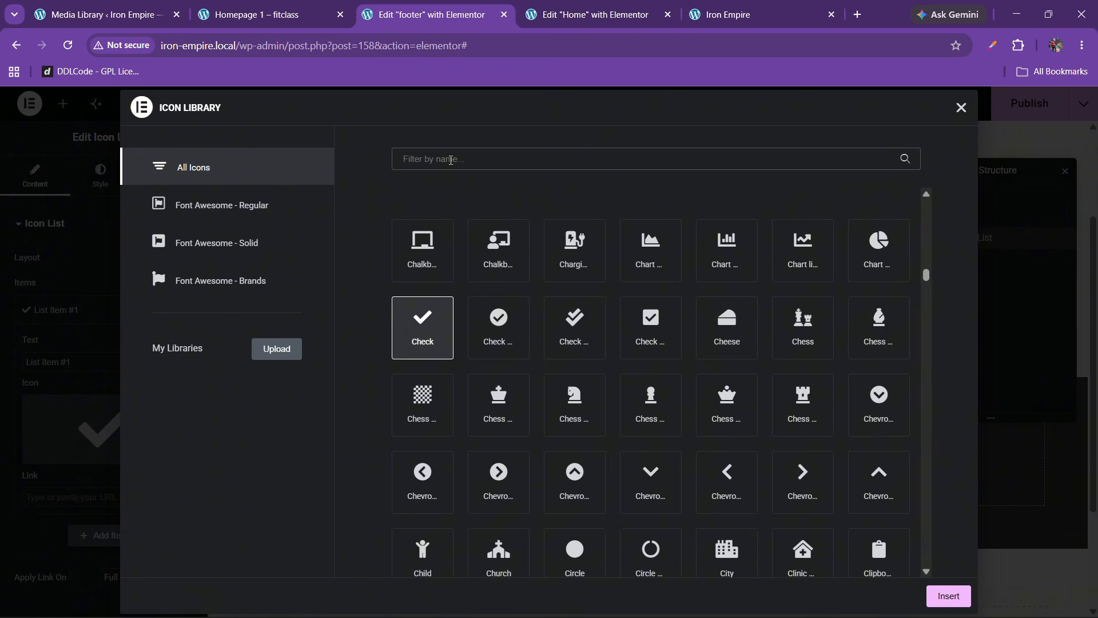
{"action": "left_click", "coordinate": [451, 160]}
{"action": "type", "text": "dumb"}
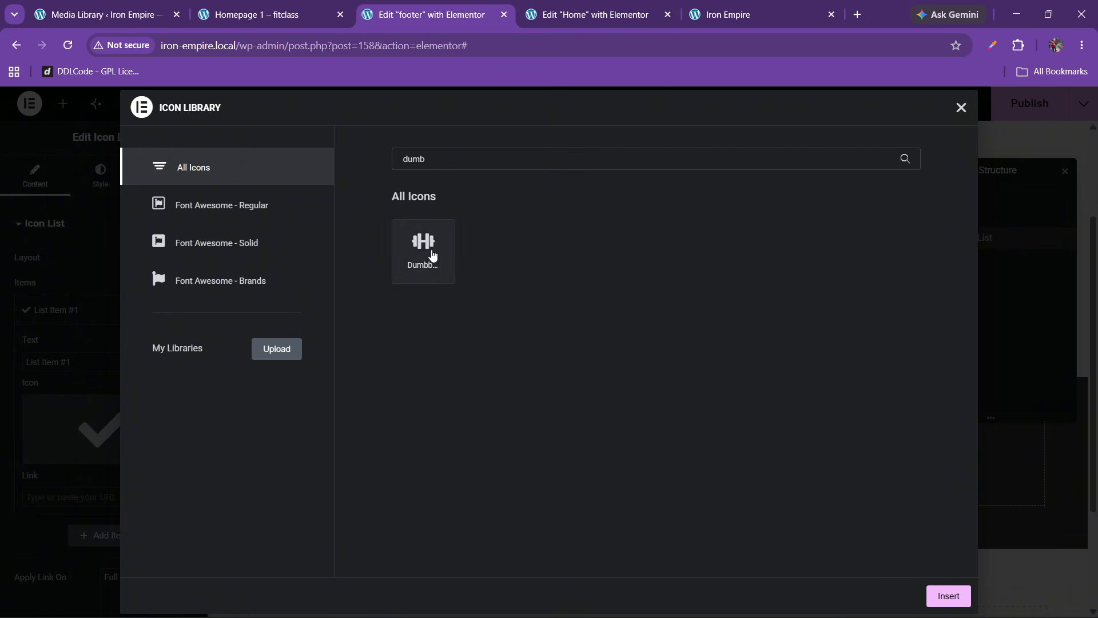
{"action": "left_click", "coordinate": [424, 252]}
{"action": "left_click", "coordinate": [949, 597]}
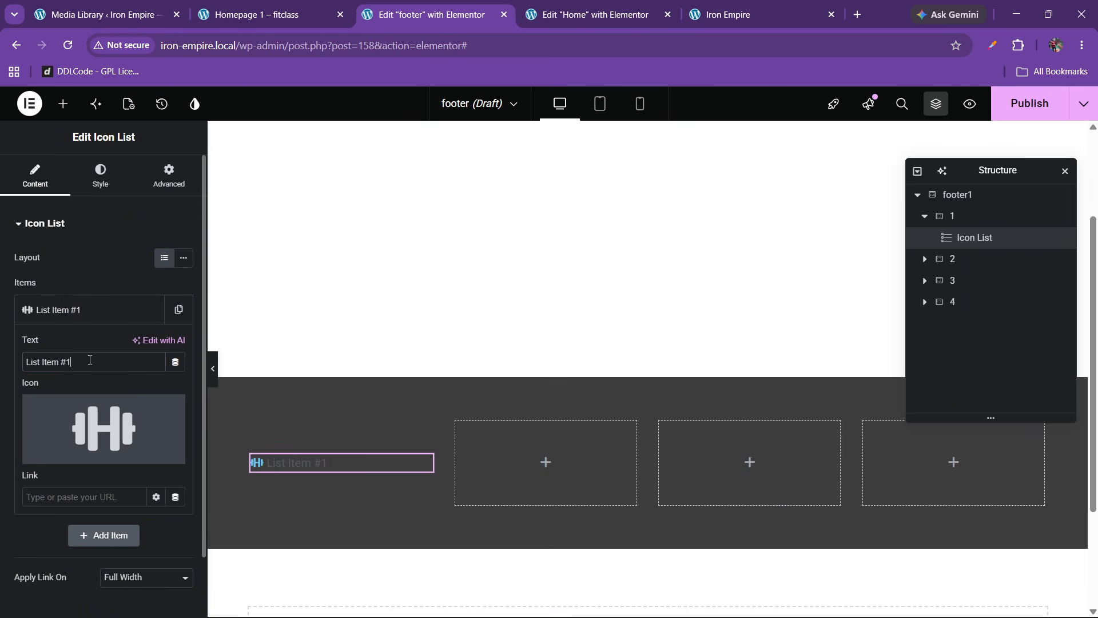
Step: Change the list item's text to "Iron Empire"
{"action": "left_click_drag", "start_coordinate": [86, 361], "coordinate": [1, 359]}
{"action": "type", "text": "I"}
{"action": "key", "text": "BackSpace"}
{"action": "key", "text": "BackSpace"}
{"action": "key", "text": "BackSpace"}
{"action": "key", "text": "BackSpace"}
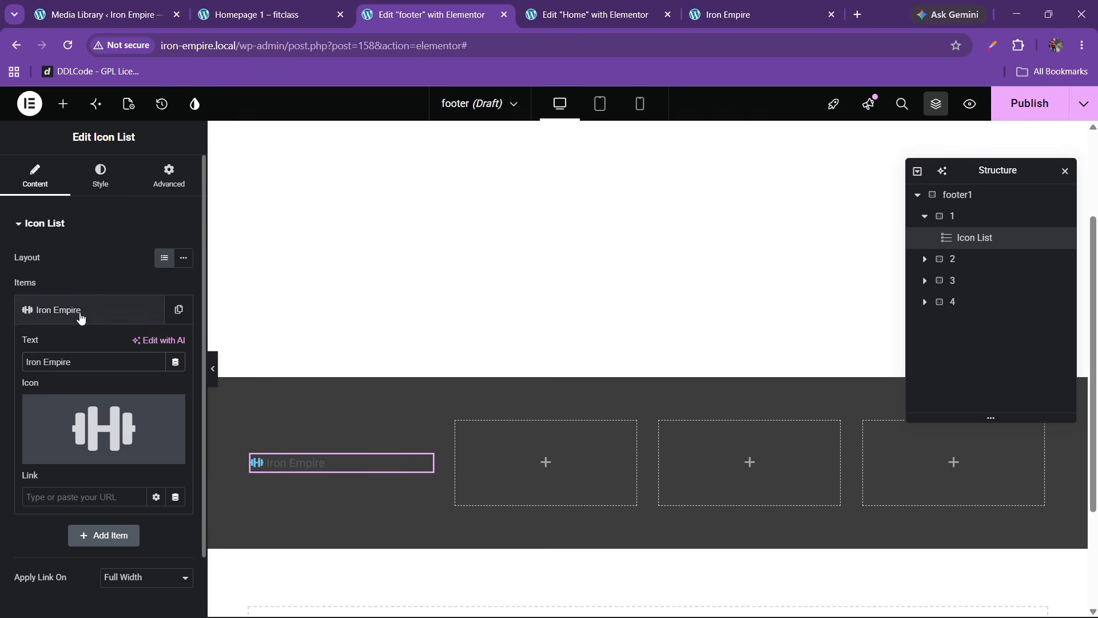
{"action": "left_click", "coordinate": [78, 312]}
Step: Give the list icon the golden global colour and a size of 40 px
{"action": "left_click", "coordinate": [101, 171]}
{"action": "left_click", "coordinate": [63, 395]}
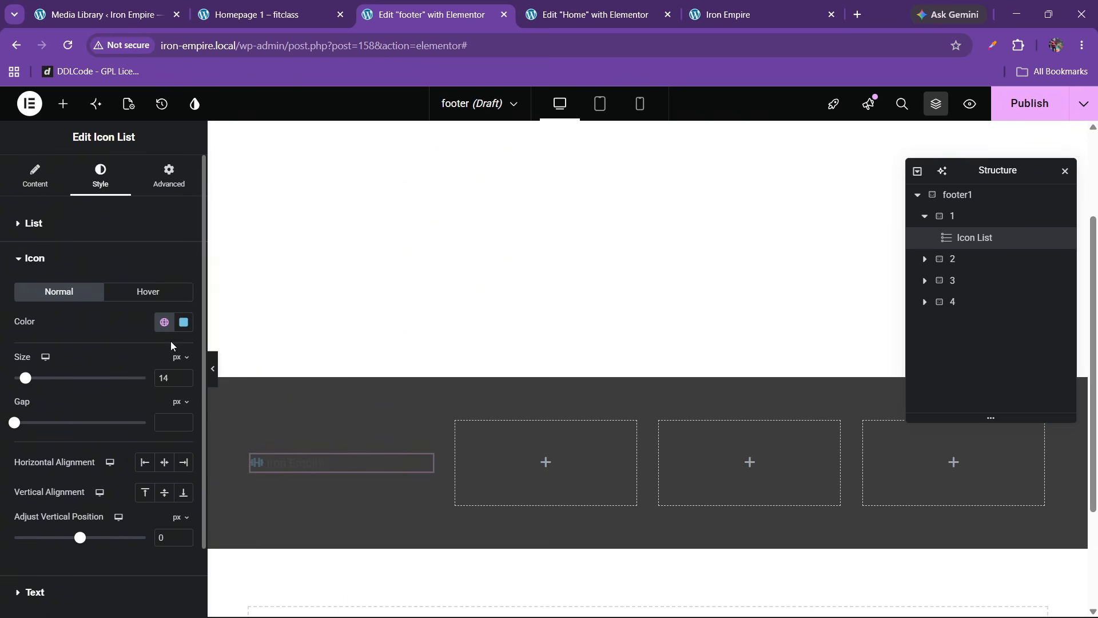
{"action": "left_click", "coordinate": [183, 322]}
{"action": "left_click", "coordinate": [164, 322]}
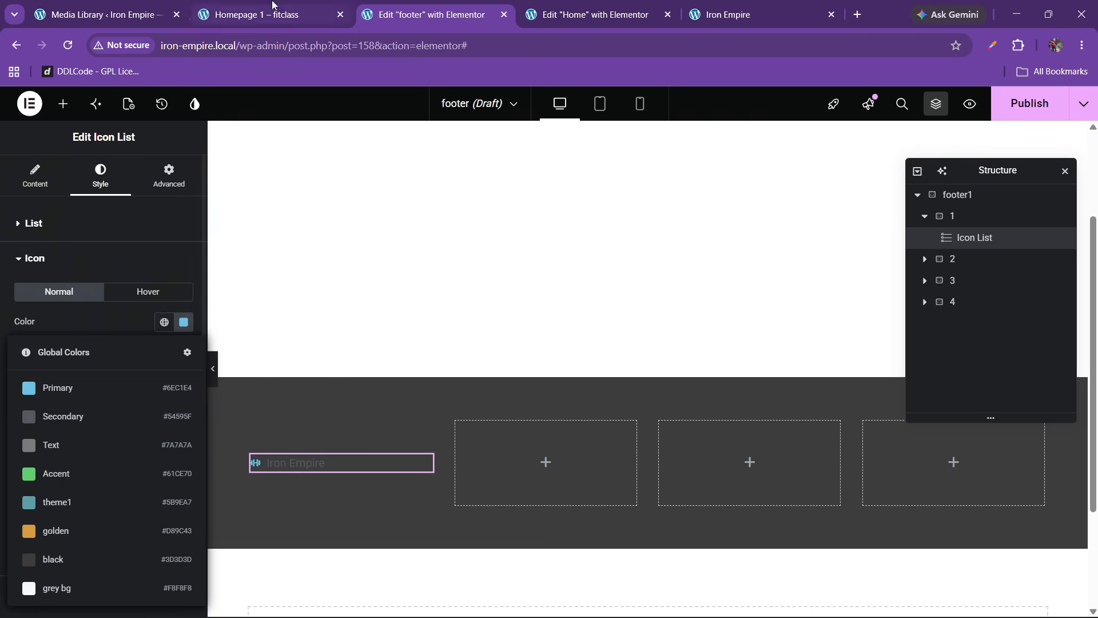
{"action": "left_click", "coordinate": [274, 5]}
{"action": "left_click", "coordinate": [388, 8]}
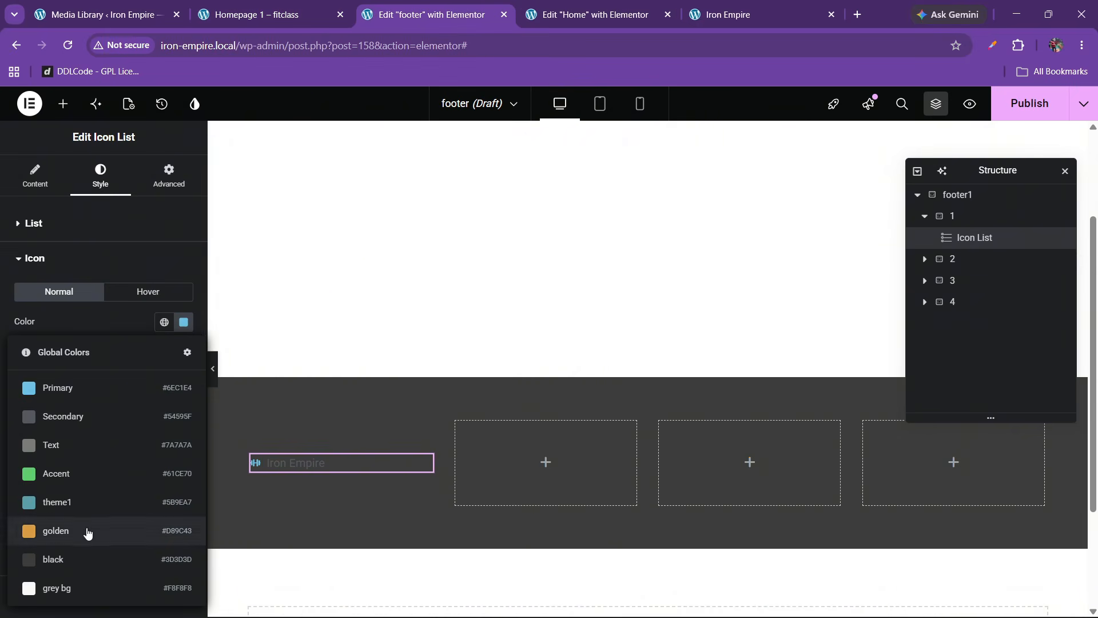
{"action": "left_click", "coordinate": [87, 531]}
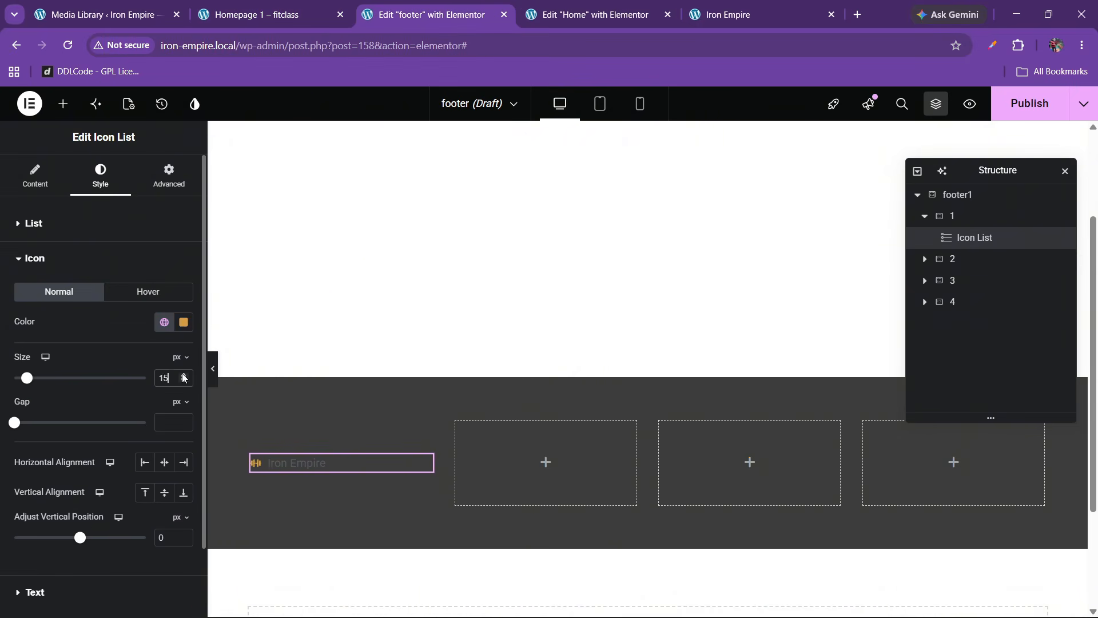
{"action": "left_click_drag", "start_coordinate": [184, 375], "coordinate": [184, 375]}
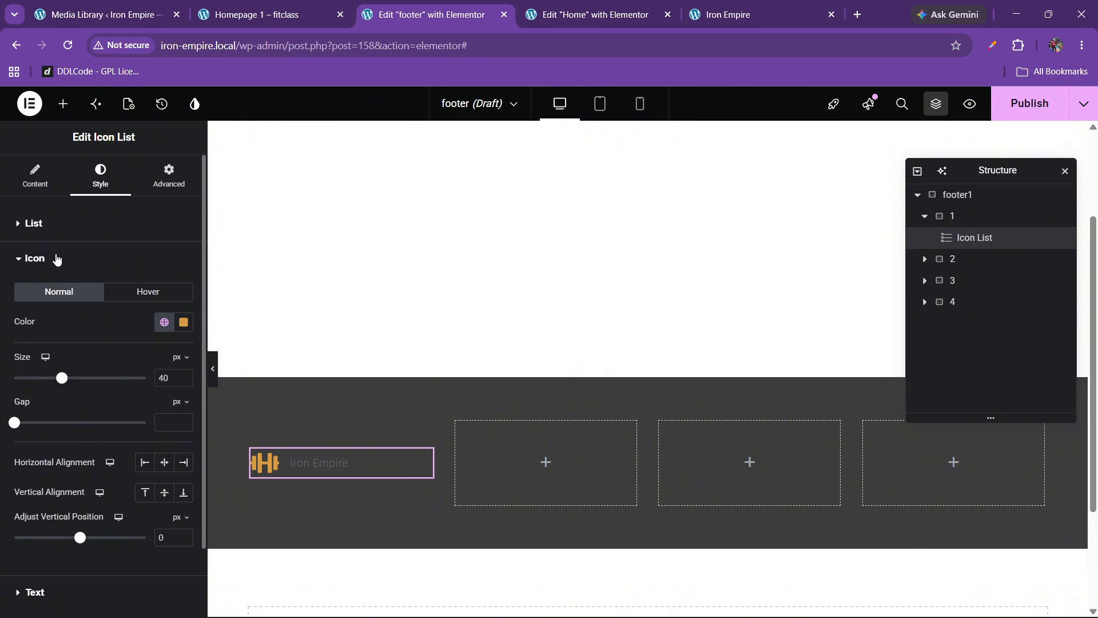
Step: Set the Iron Empire list text colour to white
{"action": "left_click", "coordinate": [58, 259]}
{"action": "left_click", "coordinate": [63, 292]}
{"action": "left_click", "coordinate": [186, 428]}
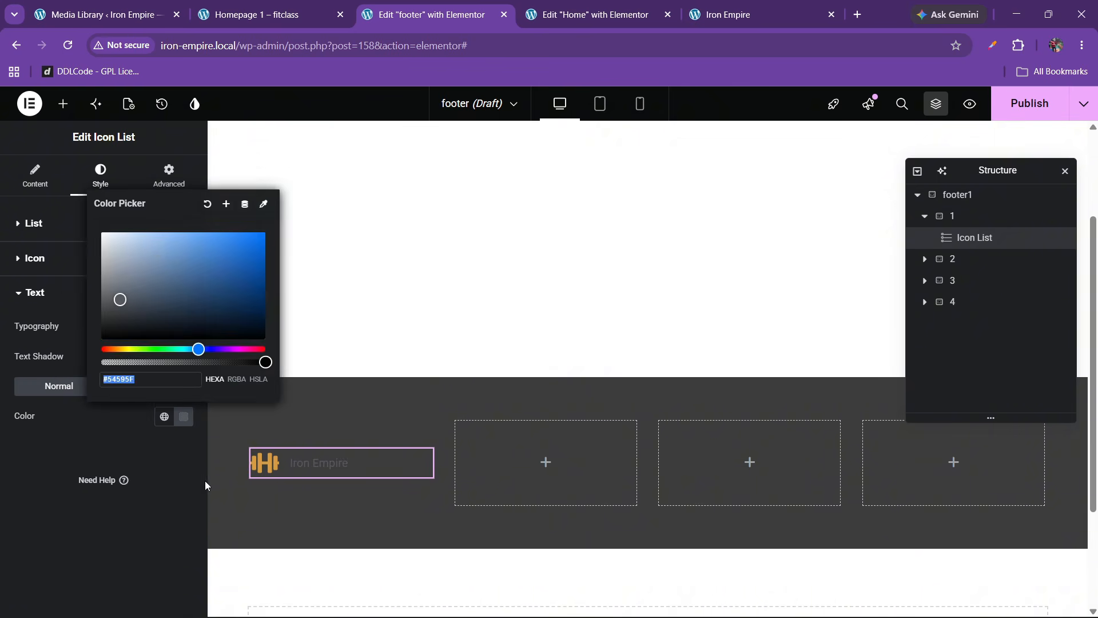
{"action": "left_click_drag", "start_coordinate": [162, 258], "coordinate": [100, 228]}
{"action": "left_click", "coordinate": [54, 440]}
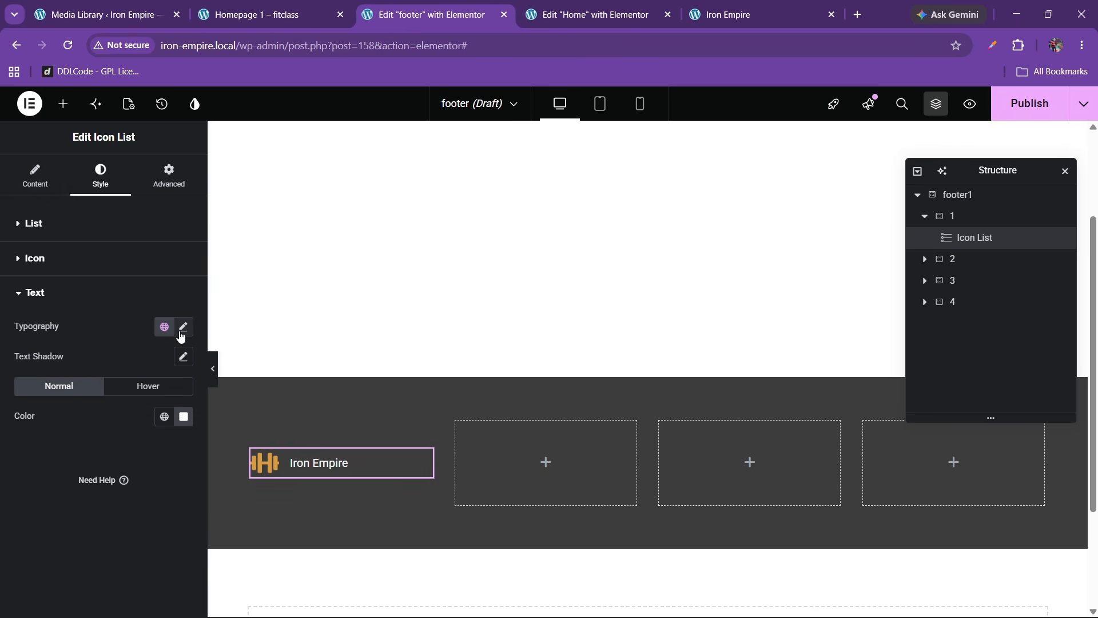
Step: Set the Iron Empire text typography to weight 600 (Semi Bold) and size 27 px
{"action": "left_click", "coordinate": [183, 327]}
{"action": "left_click", "coordinate": [128, 478]}
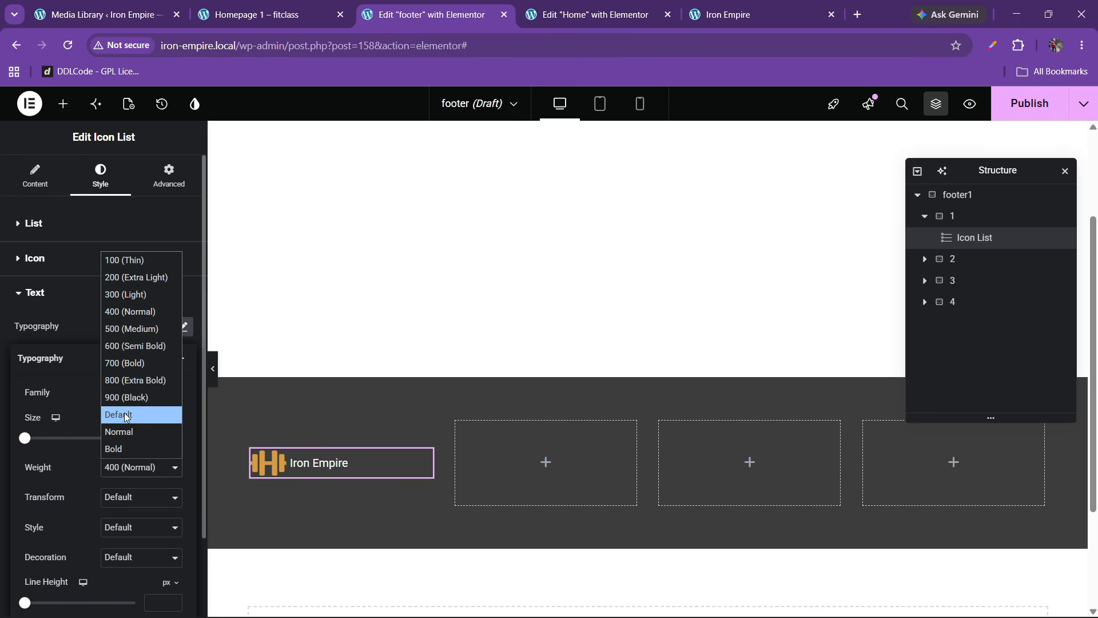
{"action": "left_click", "coordinate": [123, 347]}
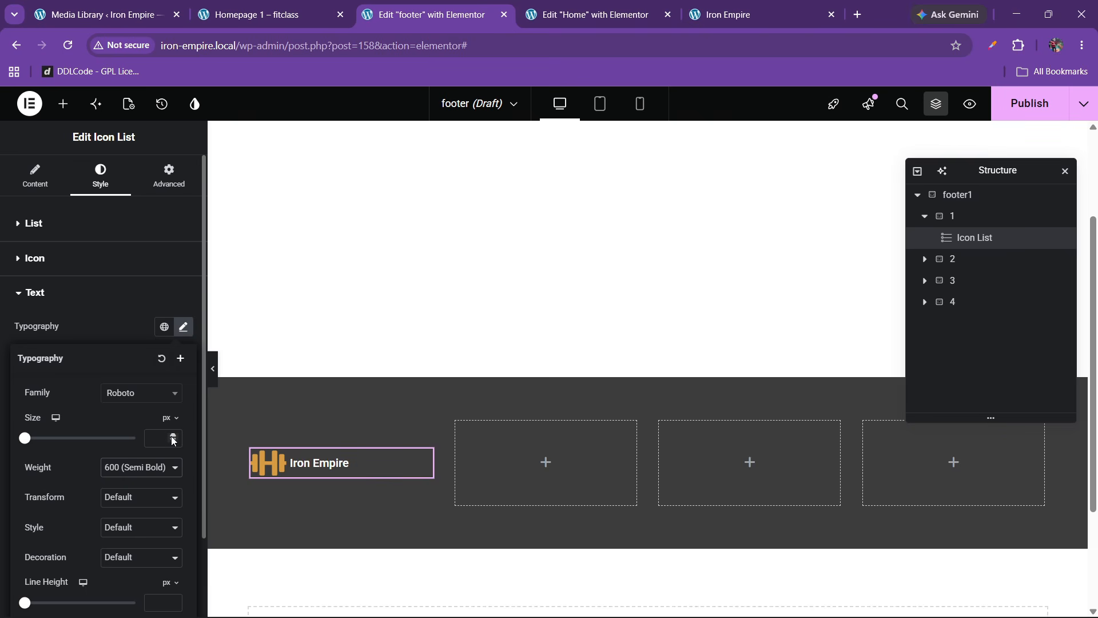
{"action": "left_click_drag", "start_coordinate": [174, 438], "coordinate": [174, 438]}
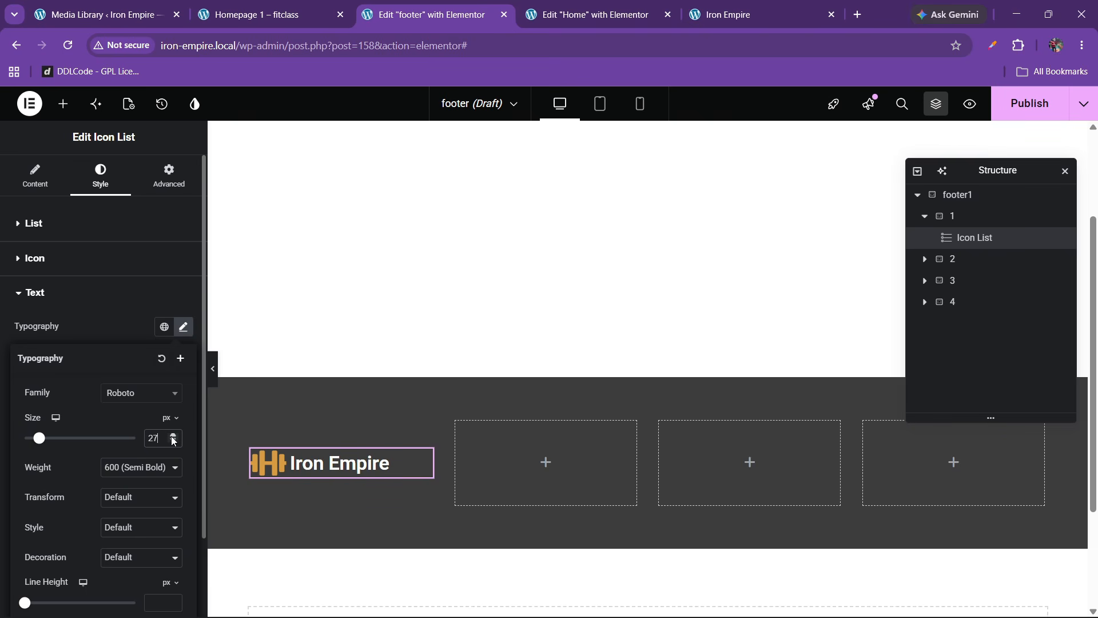
Step: Compare with the Fitclass demo logo, then set the Iron Empire text to weight 700 (Bold) and Uppercase transform
{"action": "left_click", "coordinate": [262, 13]}
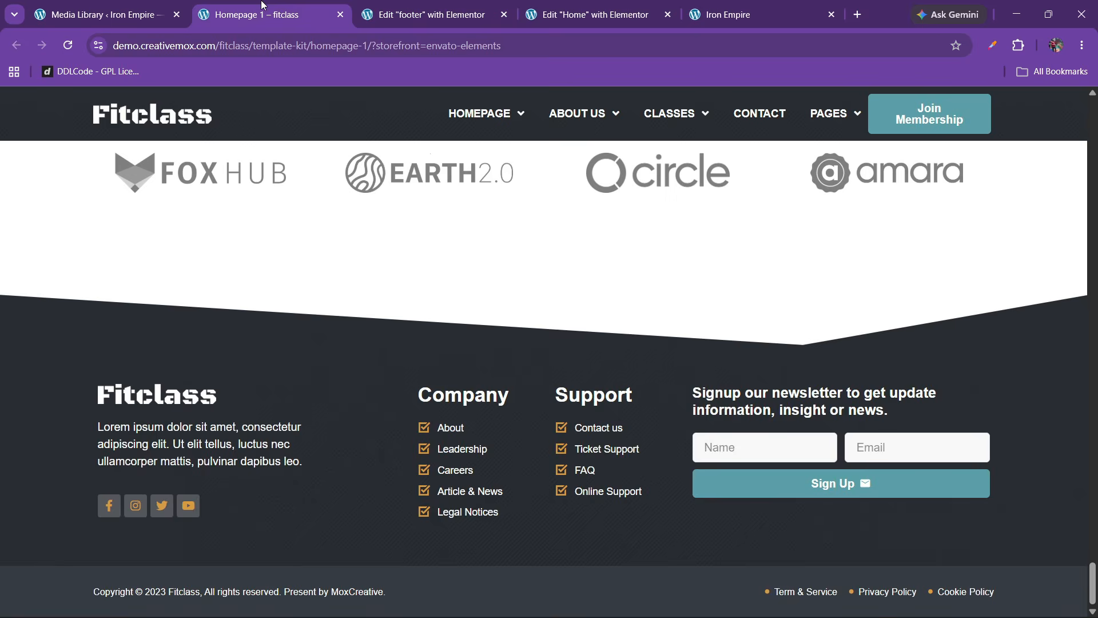
{"action": "left_click", "coordinate": [400, 15]}
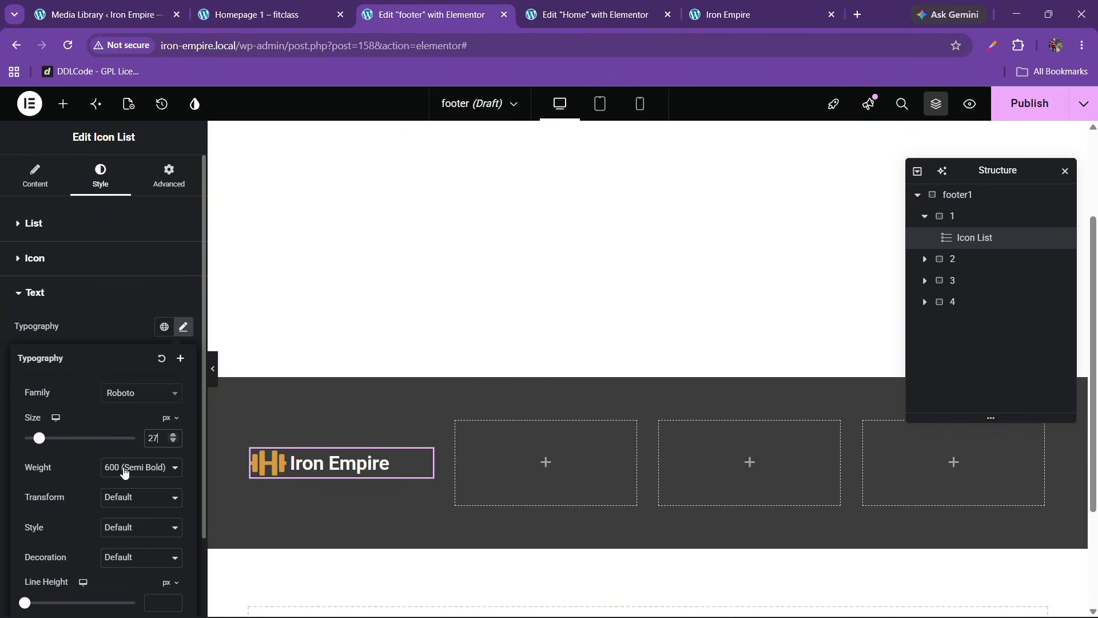
{"action": "left_click", "coordinate": [125, 473]}
{"action": "left_click", "coordinate": [128, 368]}
{"action": "left_click", "coordinate": [117, 506]}
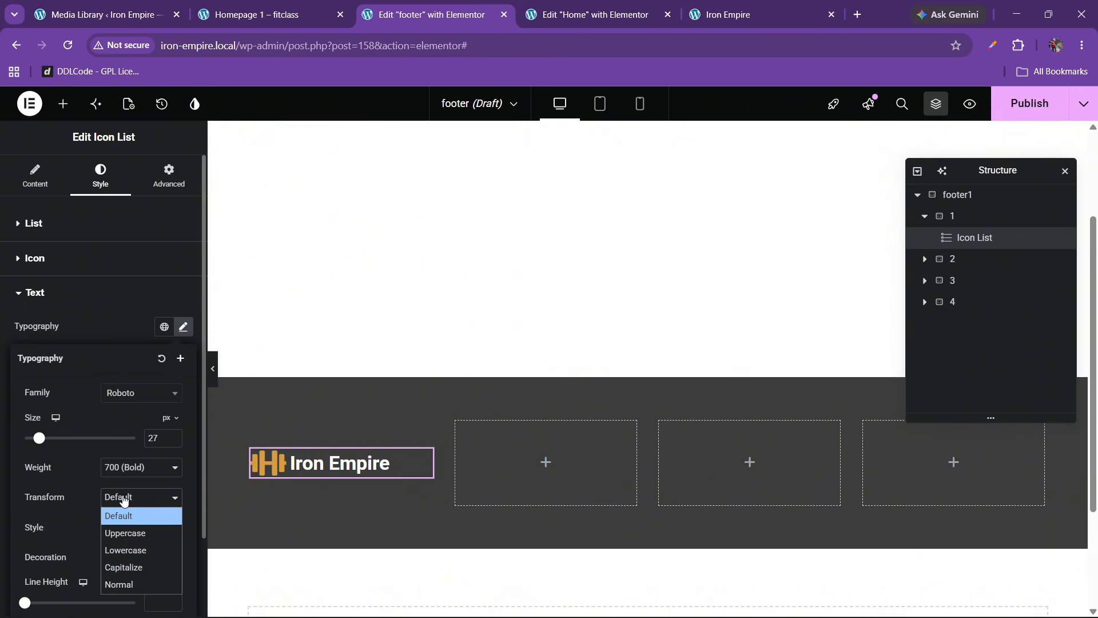
{"action": "left_click", "coordinate": [122, 534]}
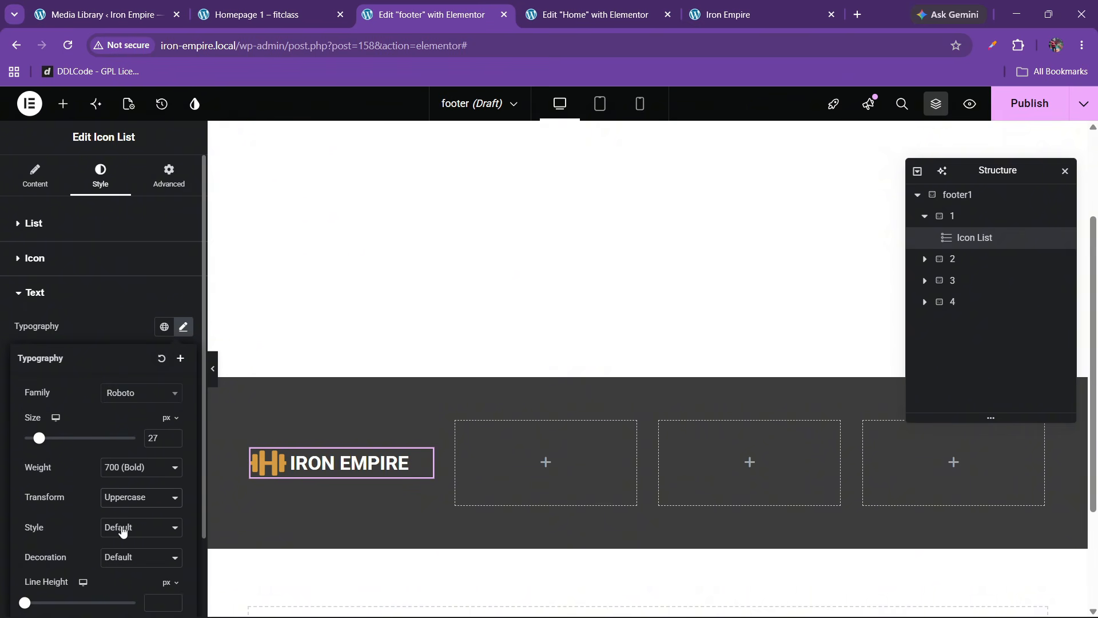
{"action": "left_click", "coordinate": [324, 7]}
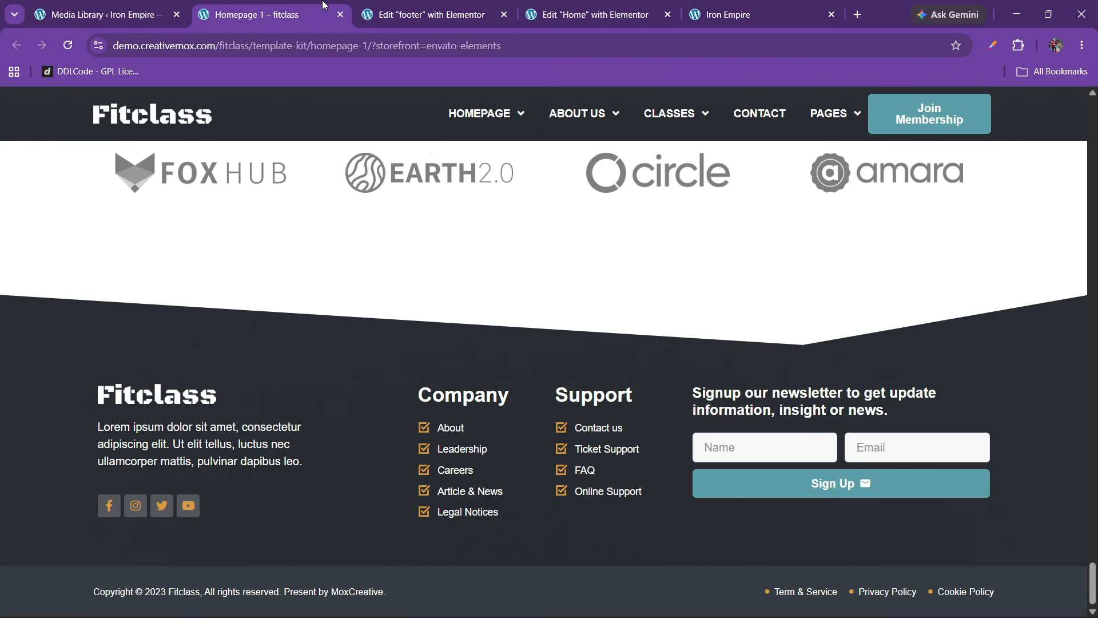
{"action": "left_click", "coordinate": [67, 47]}
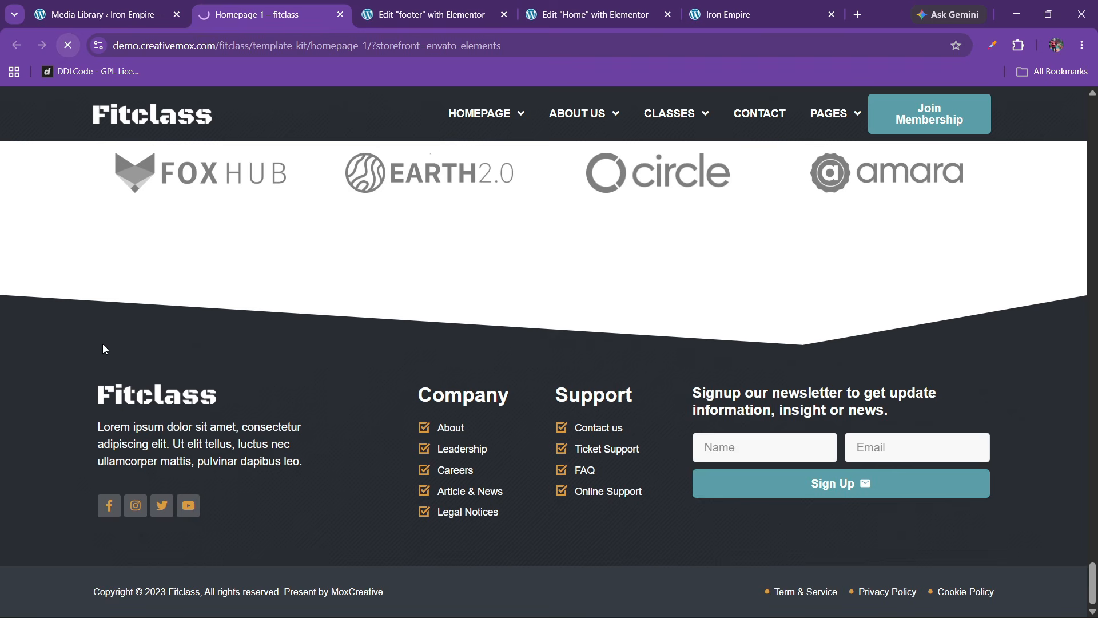
{"action": "left_click", "coordinate": [402, 5]}
{"action": "left_click", "coordinate": [303, 4]}
{"action": "left_click", "coordinate": [482, 3]}
{"action": "left_click", "coordinate": [63, 103]}
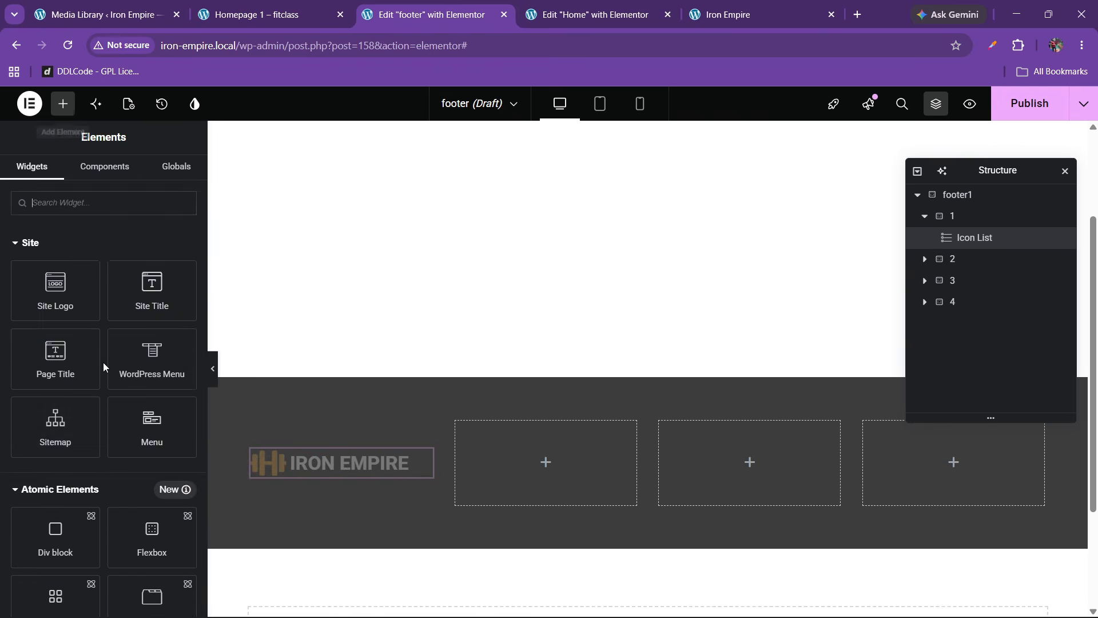
{"action": "scroll", "coordinate": [93, 448], "scroll_direction": "down", "scroll_amount": 3}
Step: Try to paste the Home page's Clients paragraph below the Iron Empire list, and delete the stray Icon List copy from column 1
{"action": "left_click", "coordinate": [595, 14]}
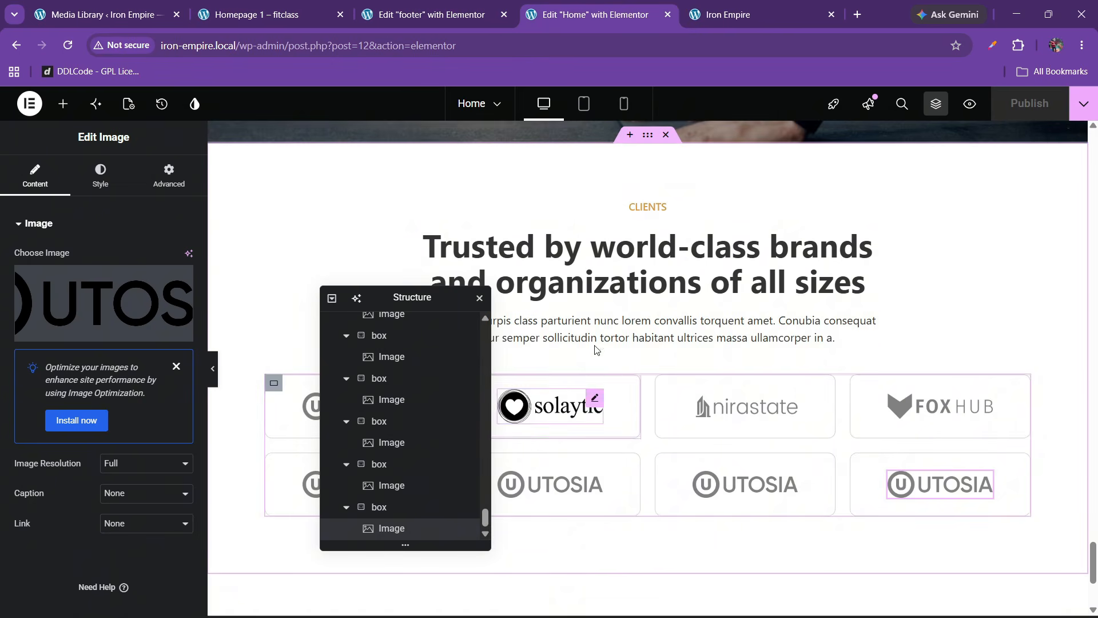
{"action": "right_click", "coordinate": [595, 334]}
{"action": "left_click", "coordinate": [628, 382]}
{"action": "left_click", "coordinate": [445, 5]}
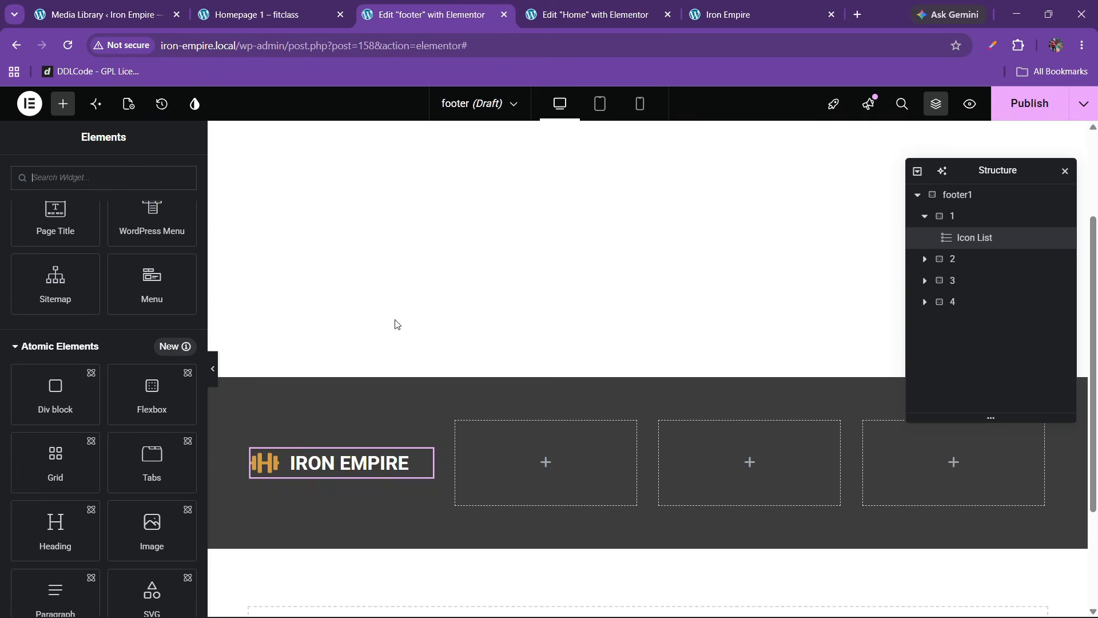
{"action": "right_click", "coordinate": [343, 462]}
{"action": "left_click", "coordinate": [371, 344]}
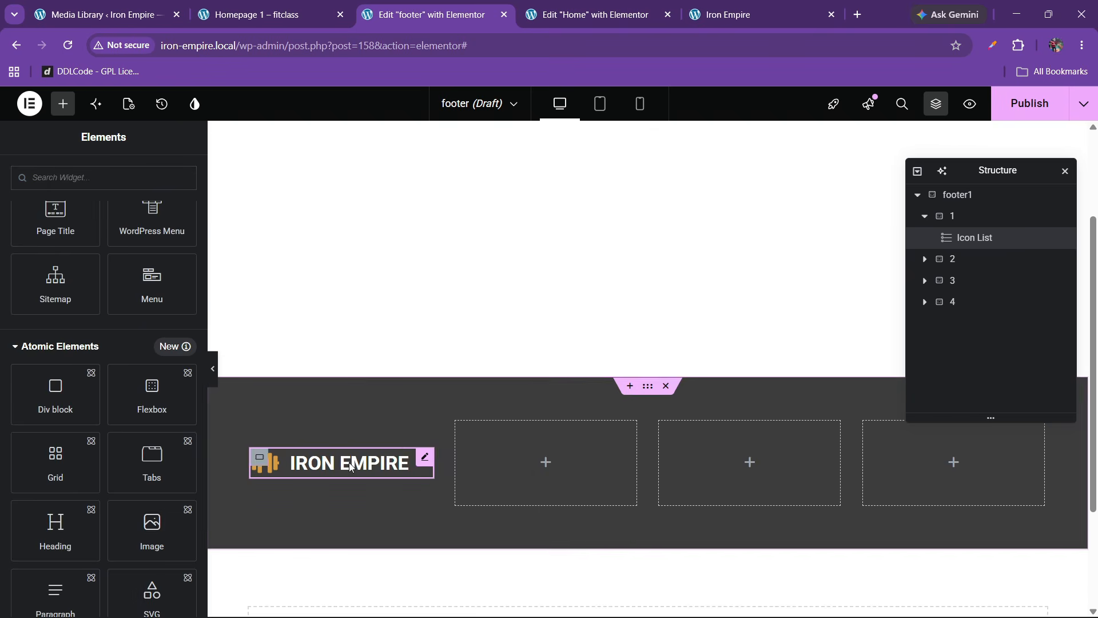
{"action": "right_click", "coordinate": [343, 478]}
{"action": "left_click", "coordinate": [375, 359]}
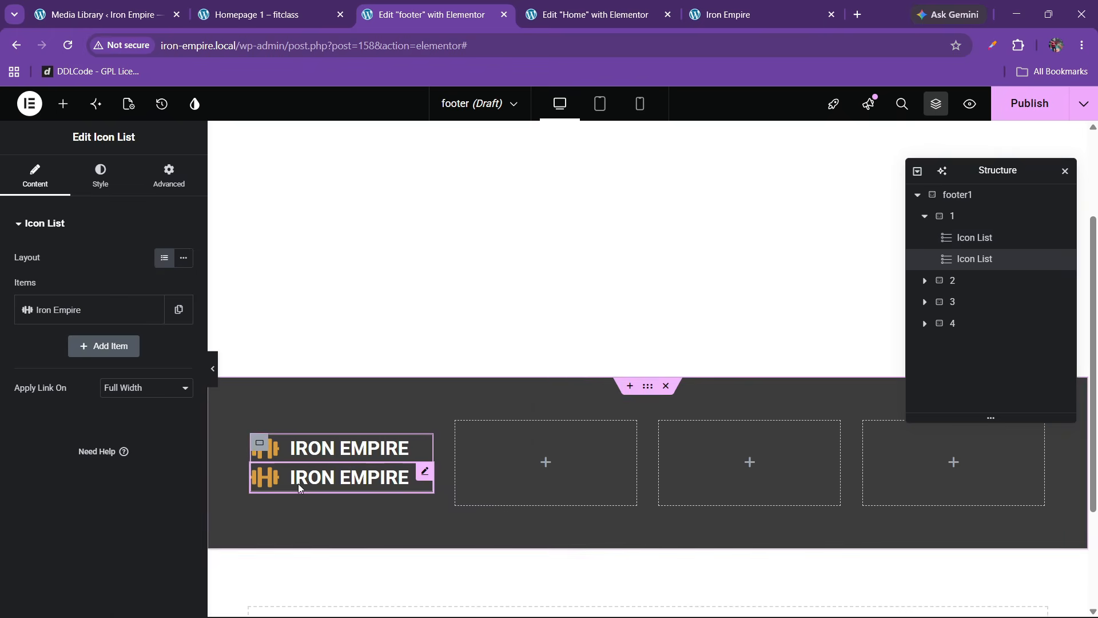
{"action": "right_click", "coordinate": [321, 486]}
{"action": "left_click", "coordinate": [350, 596]}
Step: Copy the Clients section's description paragraph from the Home page and paste it below the Iron Empire list in footer column 1
{"action": "left_click", "coordinate": [553, 13]}
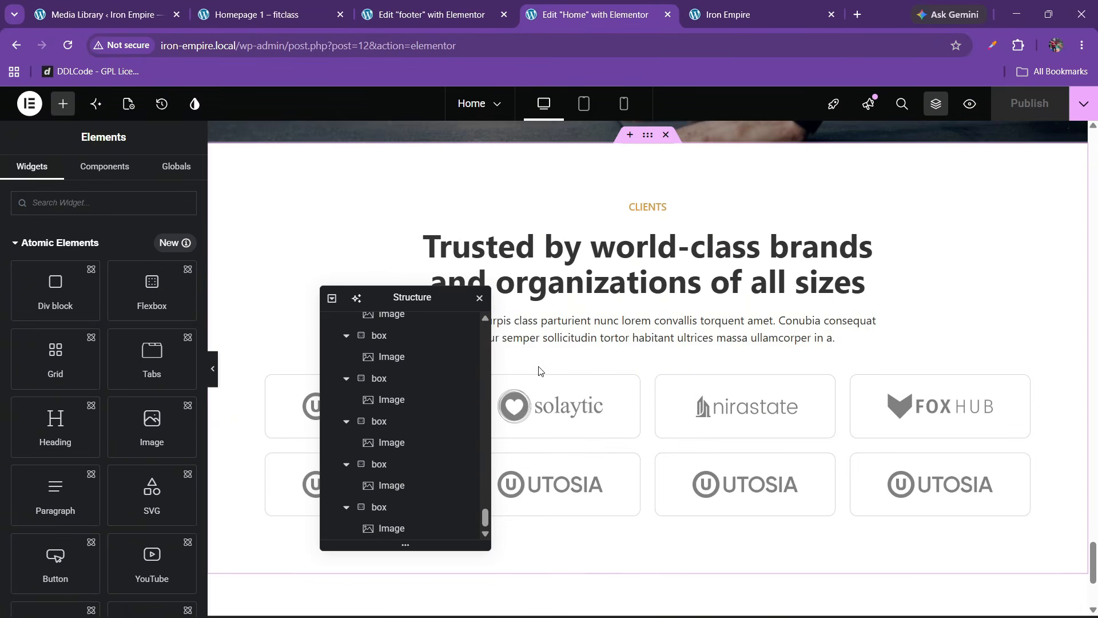
{"action": "right_click", "coordinate": [574, 336]}
{"action": "left_click", "coordinate": [609, 380]}
{"action": "left_click", "coordinate": [444, 9]}
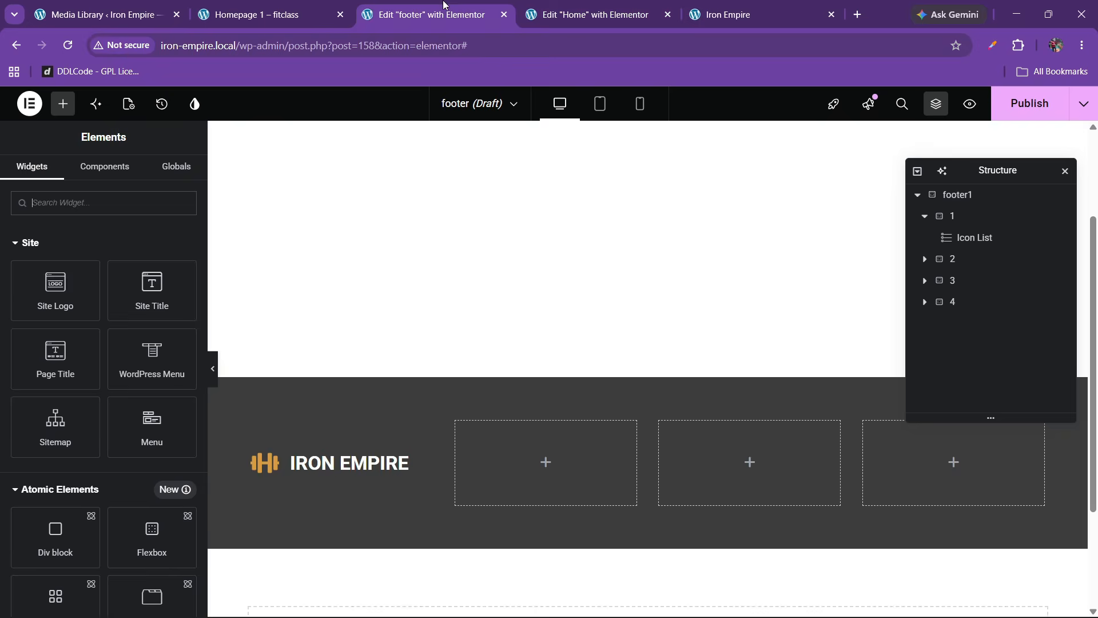
{"action": "right_click", "coordinate": [346, 462]}
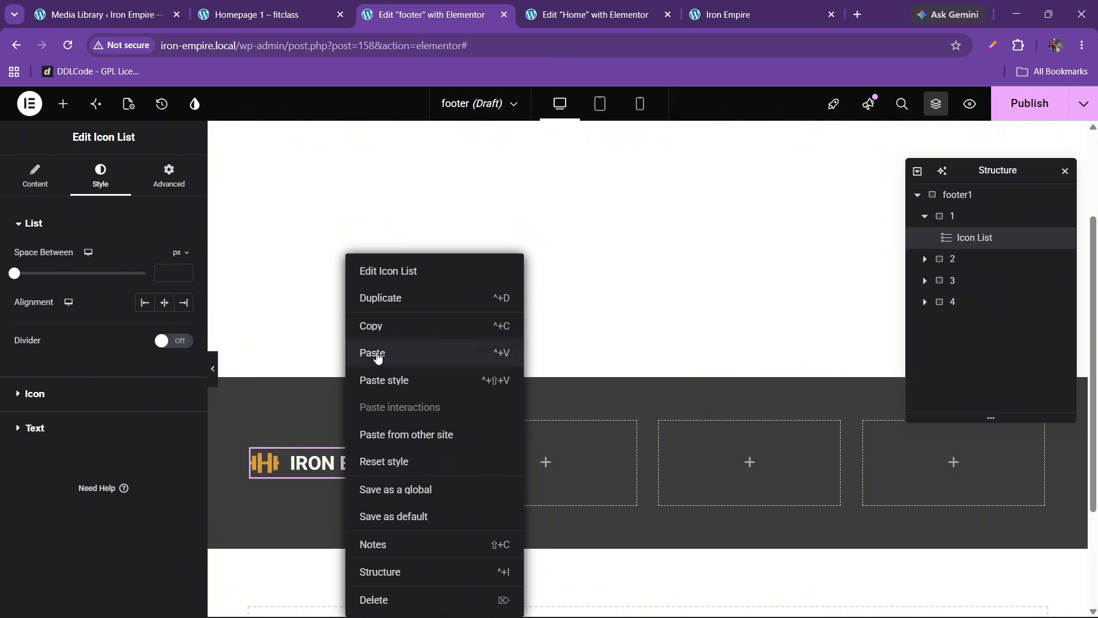
{"action": "left_click", "coordinate": [375, 353]}
Step: Set the pasted paragraph's text colour to #ffffff
{"action": "left_click", "coordinate": [97, 169]}
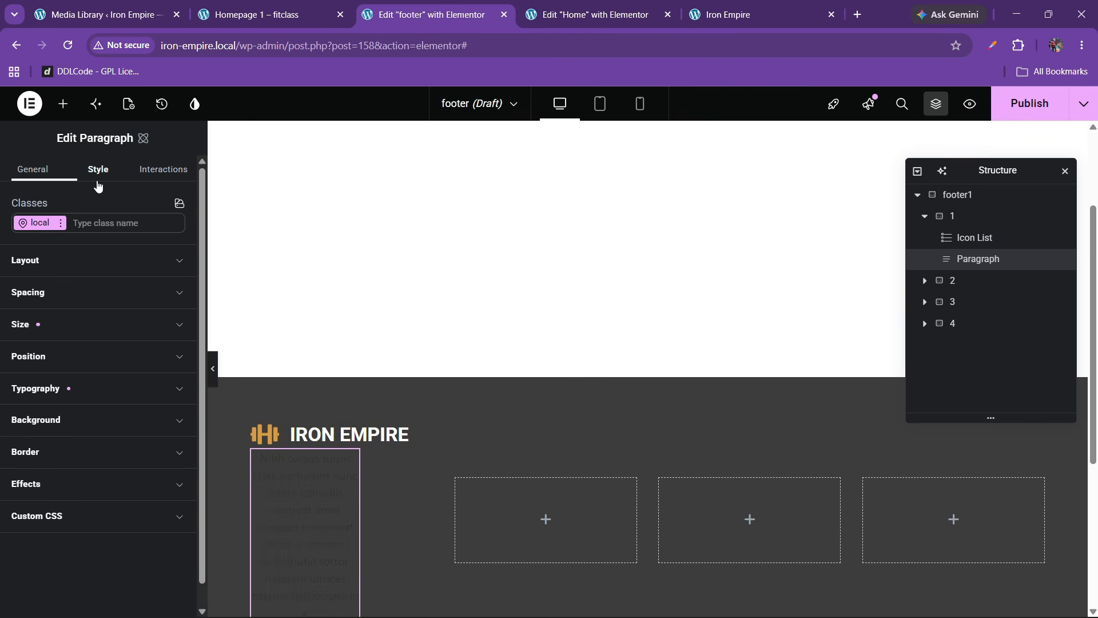
{"action": "left_click", "coordinate": [68, 394]}
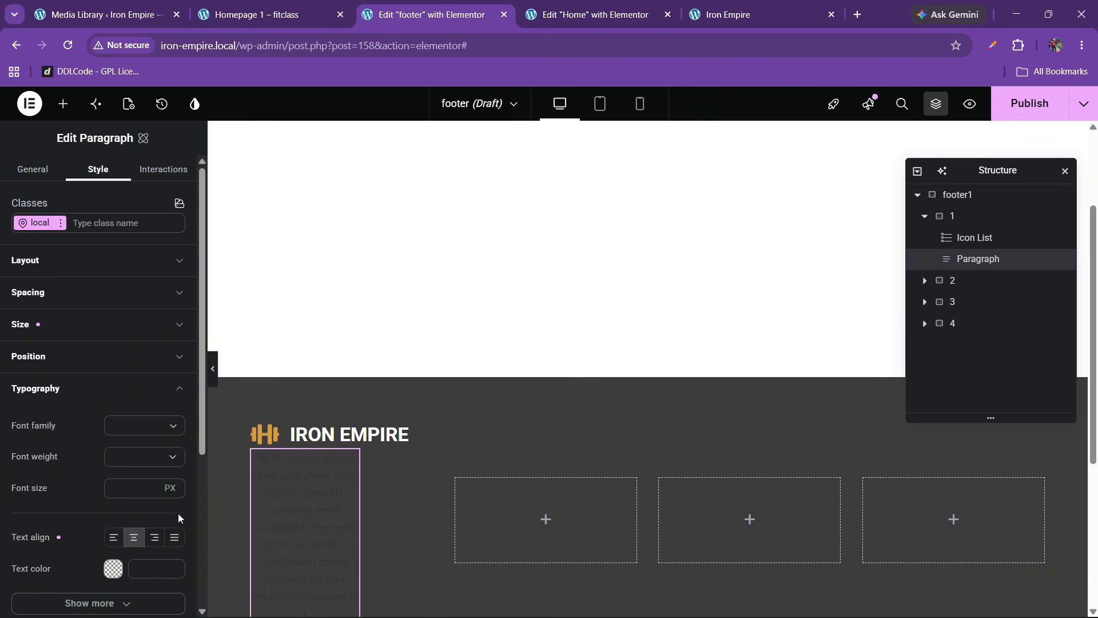
{"action": "left_click", "coordinate": [113, 569]}
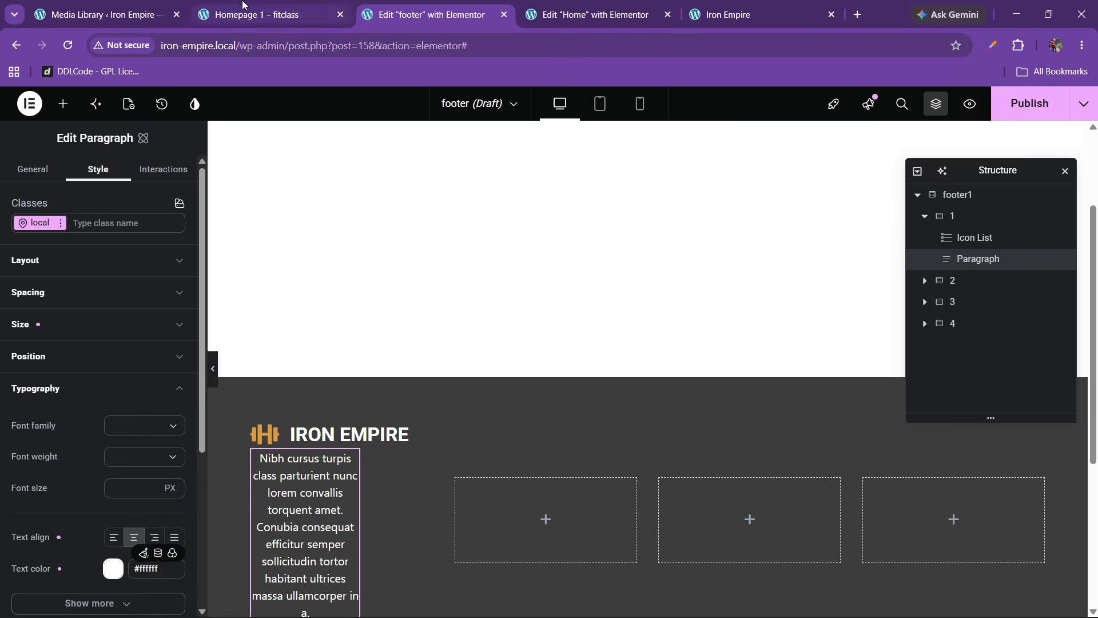
Step: Replace the column 1 paragraph's text with the Lorem ipsum description copied from the Fitclass demo footer
{"action": "left_click", "coordinate": [257, 14]}
{"action": "left_click_drag", "start_coordinate": [102, 433], "coordinate": [312, 472]}
{"action": "key", "text": "ctrl+c"}
{"action": "left_click", "coordinate": [426, 15]}
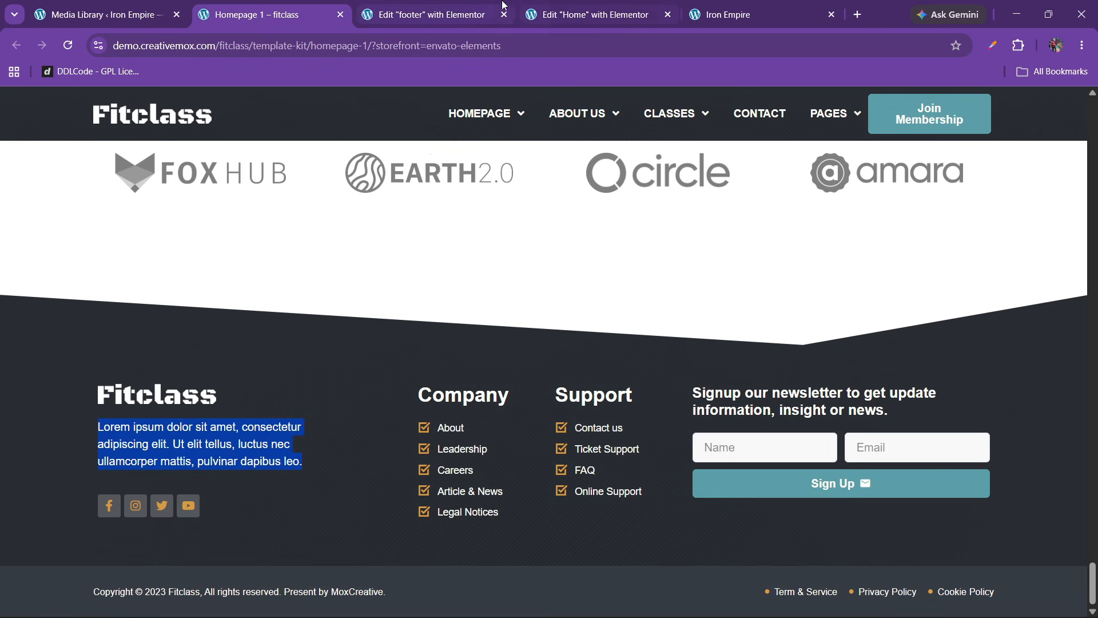
{"action": "left_click", "coordinate": [42, 179]}
{"action": "left_click", "coordinate": [96, 279]}
{"action": "key", "text": "ctrl+a"}
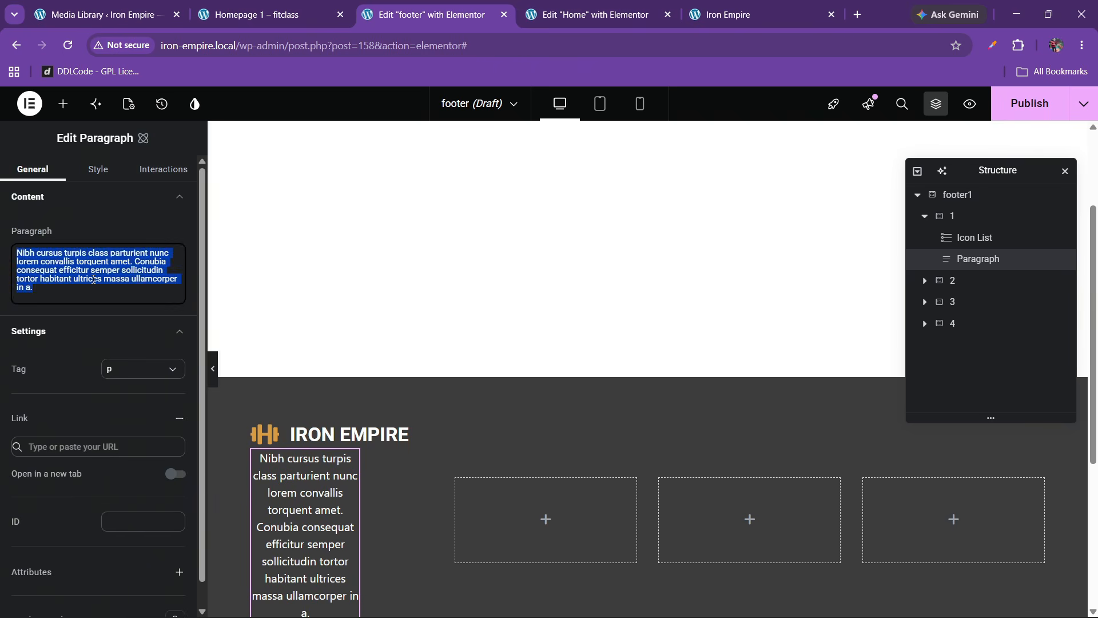
{"action": "key", "text": "ctrl+v"}
{"action": "left_click", "coordinate": [99, 172]}
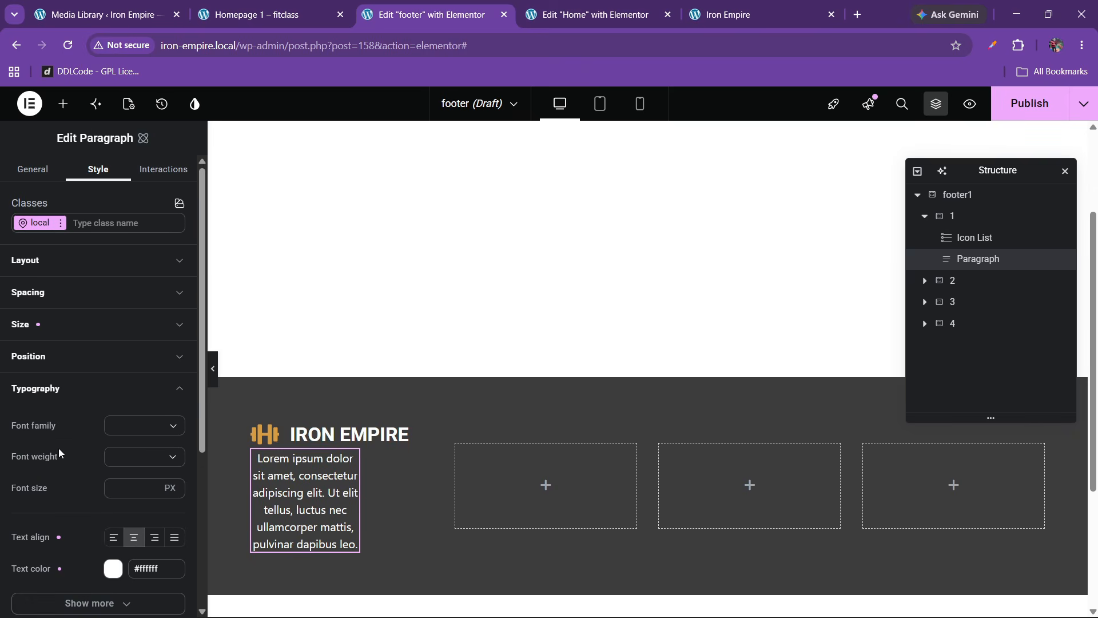
Step: Left-align the column 1 paragraph's text and set the paragraph's width to 100%
{"action": "left_click", "coordinate": [115, 540]}
{"action": "left_click", "coordinate": [59, 386]}
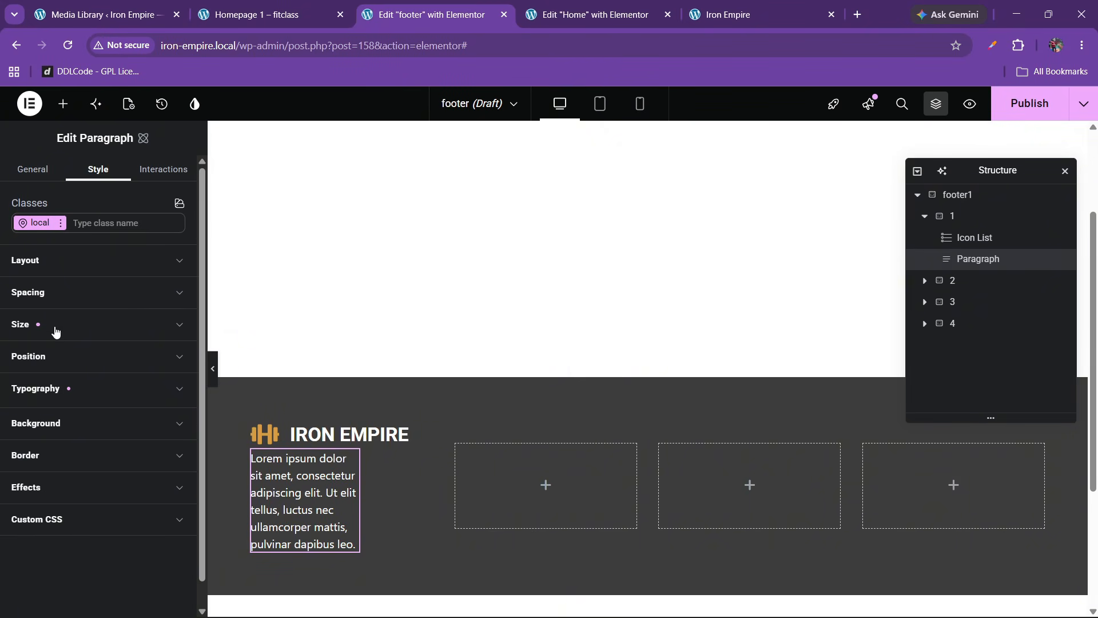
{"action": "left_click", "coordinate": [58, 324]}
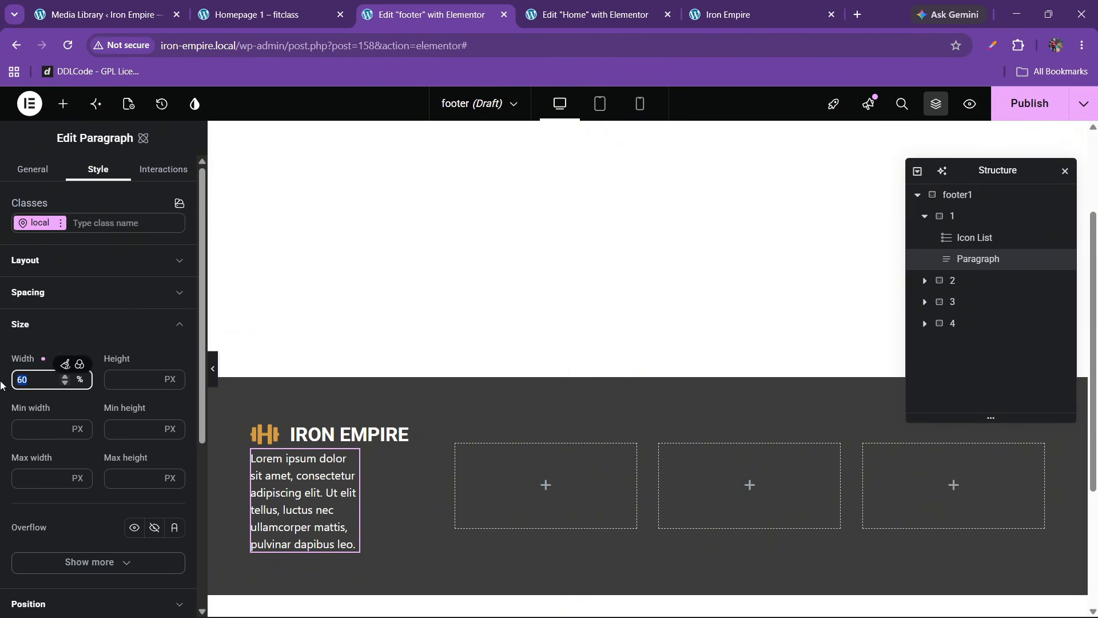
{"action": "left_click_drag", "start_coordinate": [62, 380], "coordinate": [2, 384]}
{"action": "type", "text": "100"}
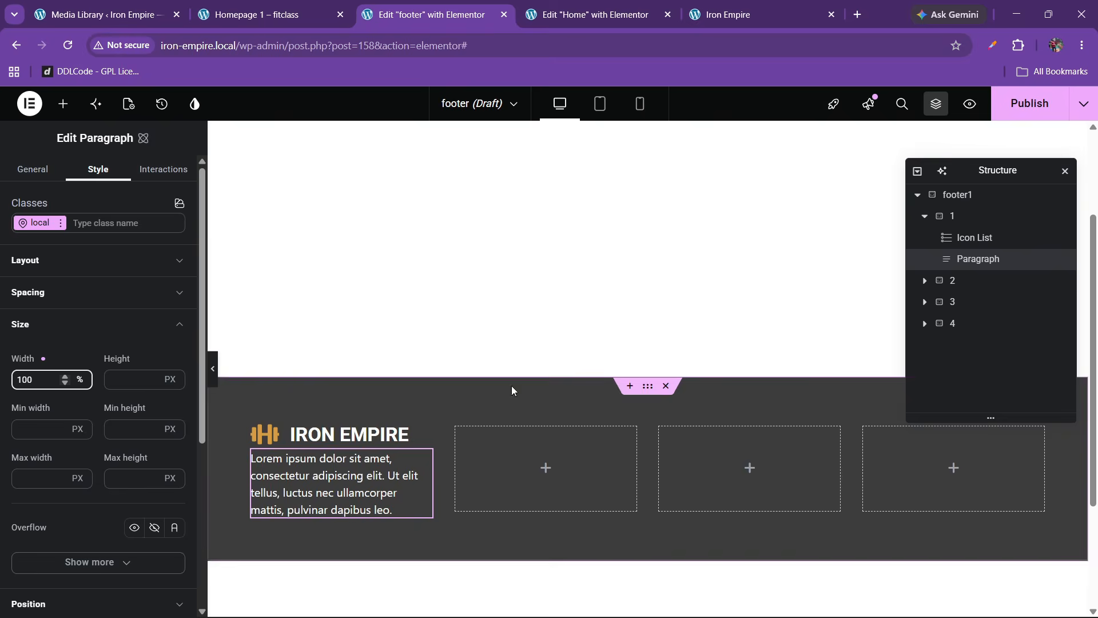
Step: Set column 1's flexbox to centre-justified content, start-aligned items and a 20 px row gap
{"action": "left_click", "coordinate": [952, 215]}
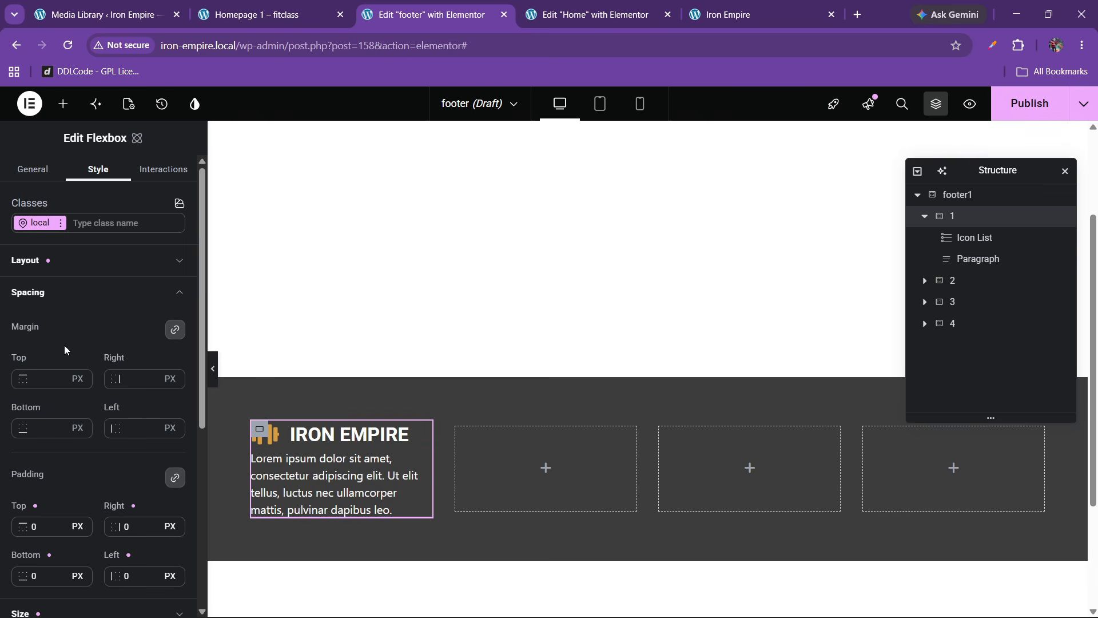
{"action": "left_click", "coordinate": [63, 261]}
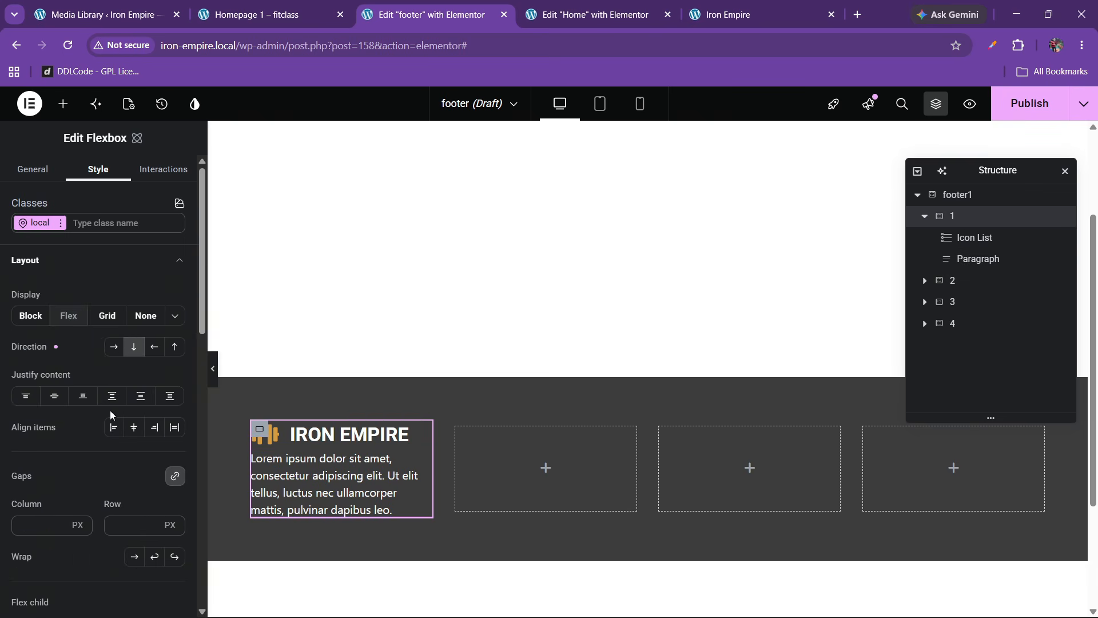
{"action": "left_click", "coordinate": [54, 396]}
{"action": "left_click", "coordinate": [114, 427]}
{"action": "left_click", "coordinate": [127, 525]}
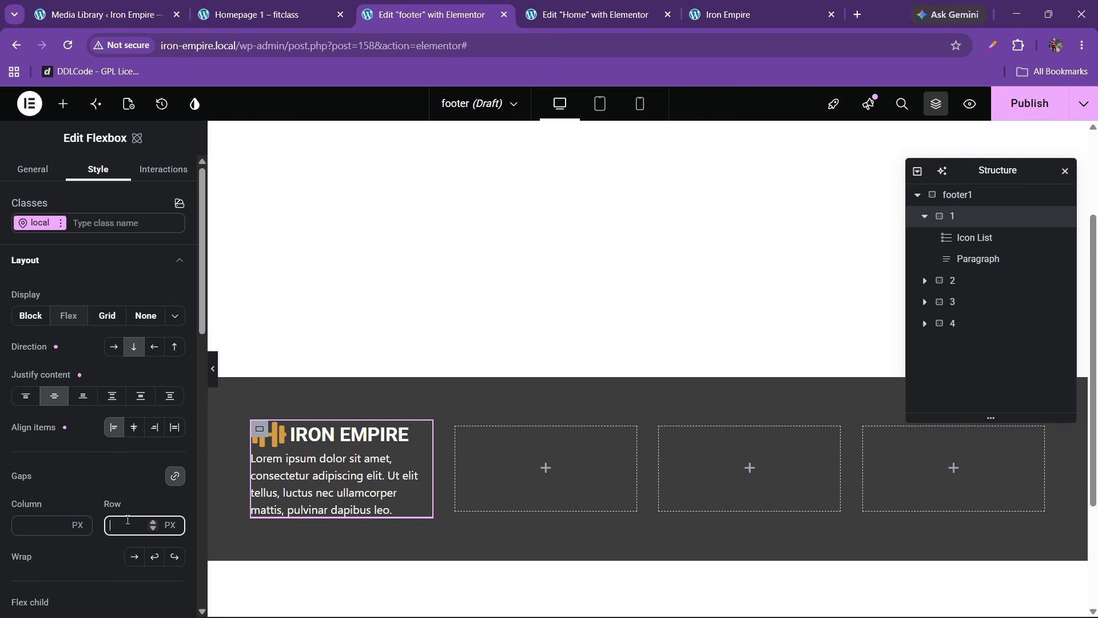
{"action": "type", "text": "20"}
Step: Add a Social Icons widget to column 1 directly below the paragraph, following the Fitclass demo footer
{"action": "left_click", "coordinate": [263, 14]}
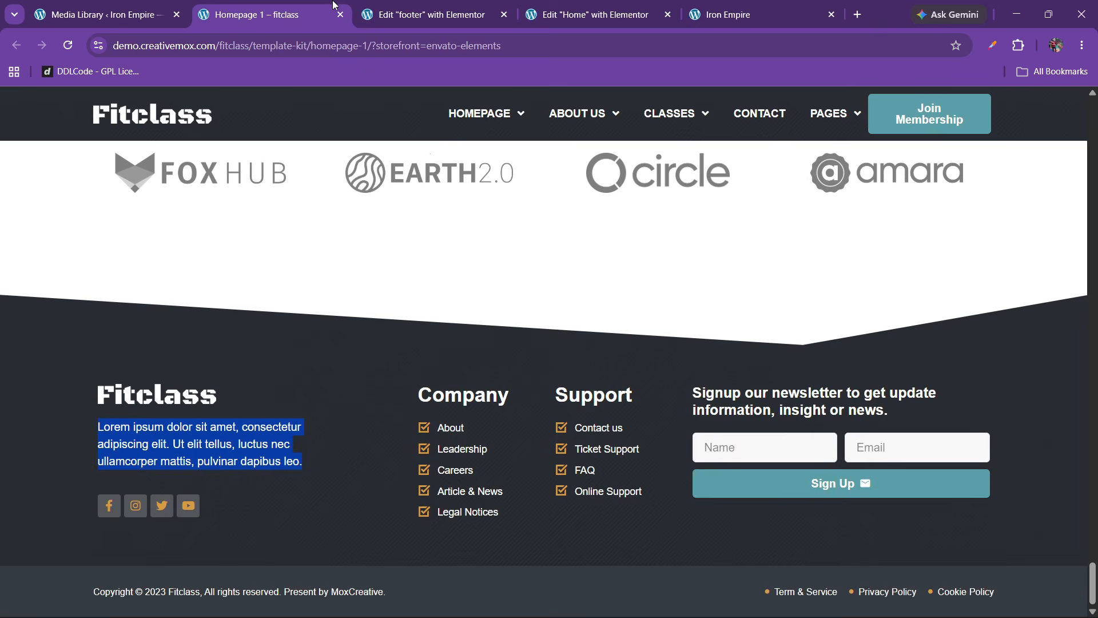
{"action": "left_click", "coordinate": [429, 14]}
{"action": "left_click", "coordinate": [64, 104]}
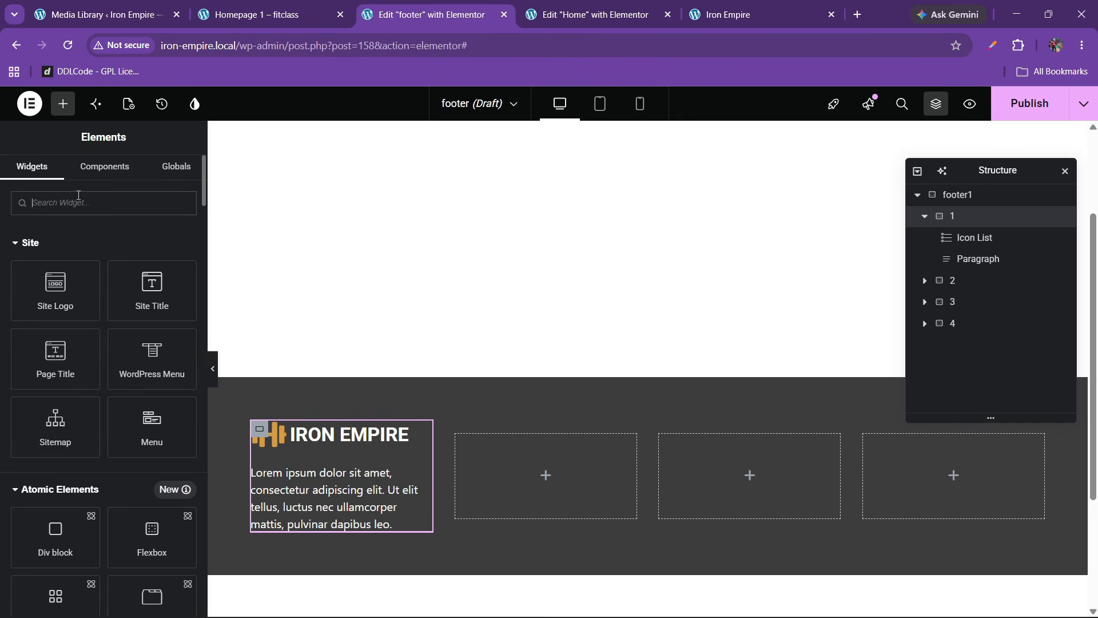
{"action": "type", "text": "social"}
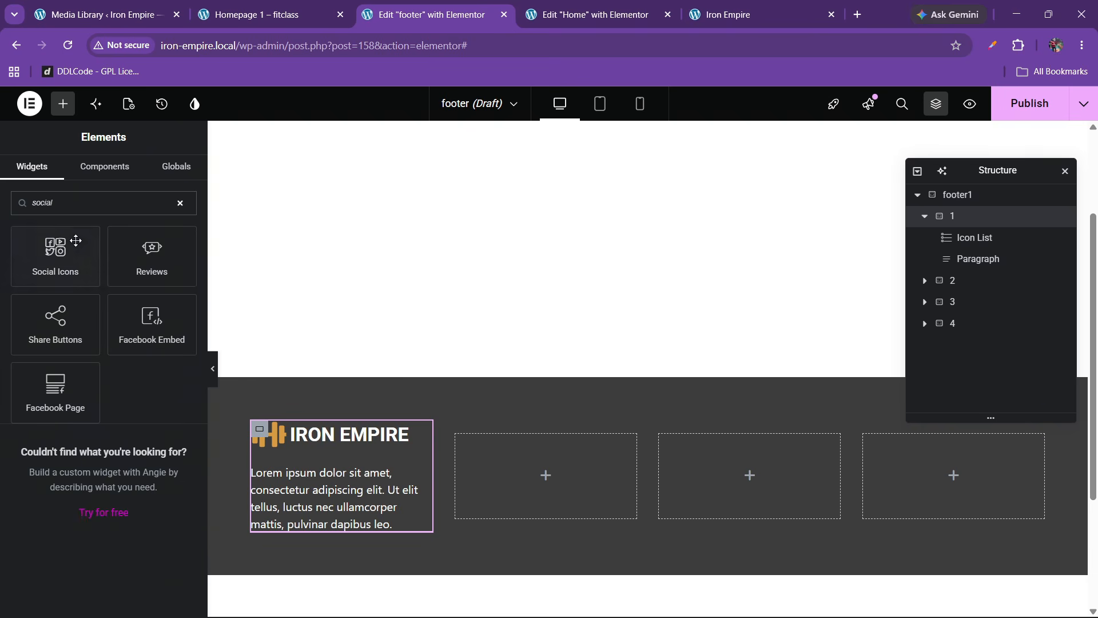
{"action": "left_click_drag", "start_coordinate": [76, 241], "coordinate": [352, 534]}
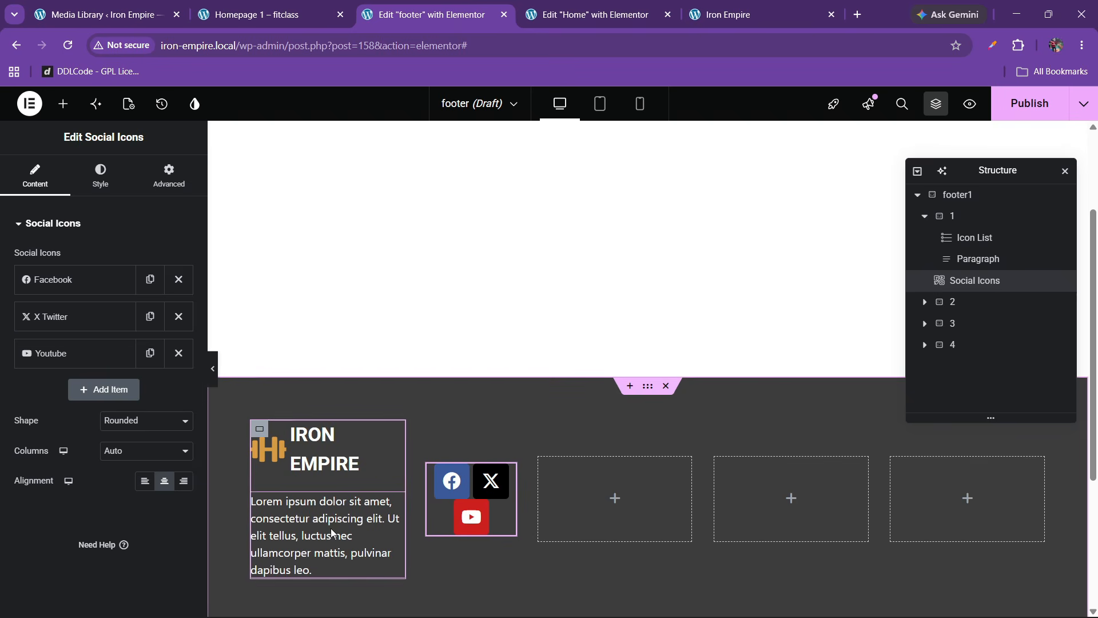
{"action": "left_click_drag", "start_coordinate": [966, 282], "coordinate": [992, 287]}
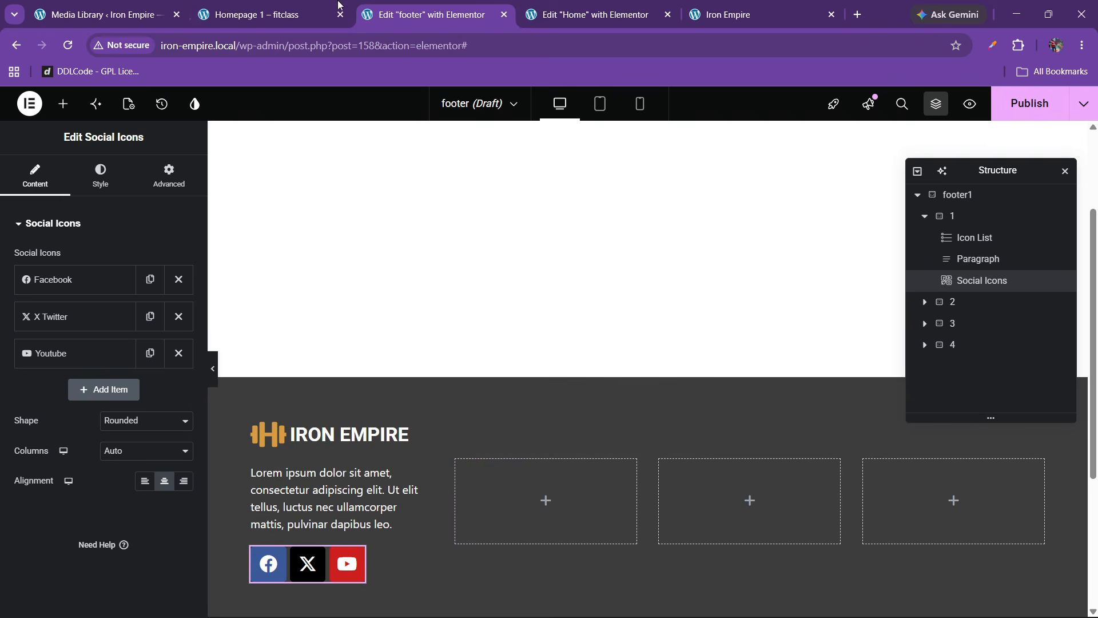
Step: Duplicate the Youtube item in the social icons and change the copy's icon to Instagram
{"action": "left_click", "coordinate": [328, 5]}
{"action": "left_click", "coordinate": [399, 8]}
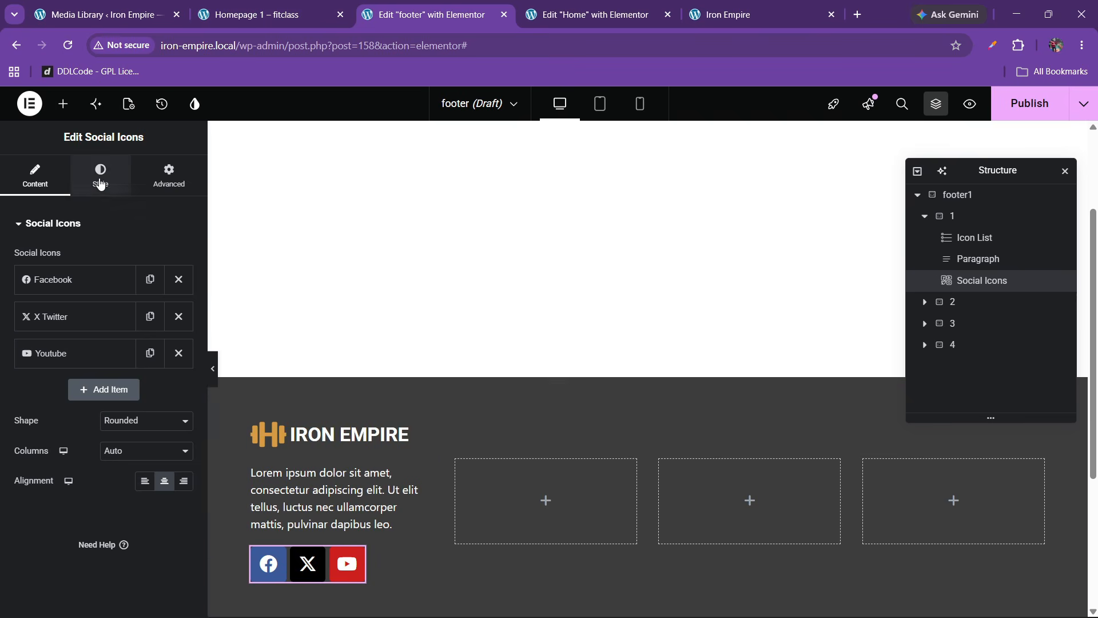
{"action": "left_click", "coordinate": [100, 183]}
{"action": "left_click", "coordinate": [57, 178]}
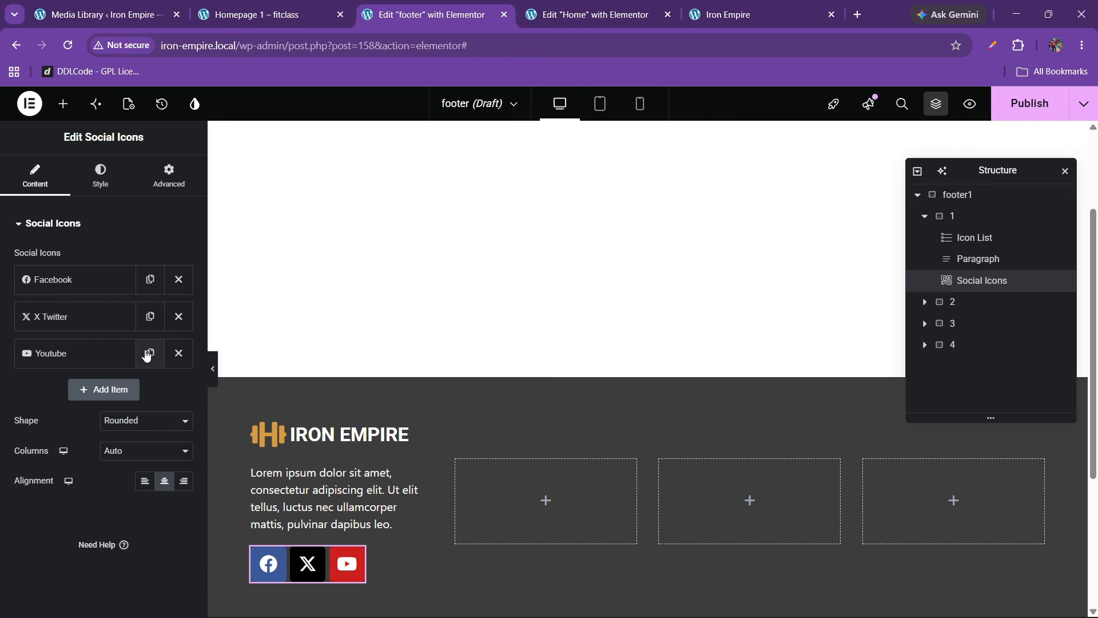
{"action": "left_click", "coordinate": [148, 355]}
{"action": "left_click", "coordinate": [63, 390]}
{"action": "left_click", "coordinate": [153, 459]}
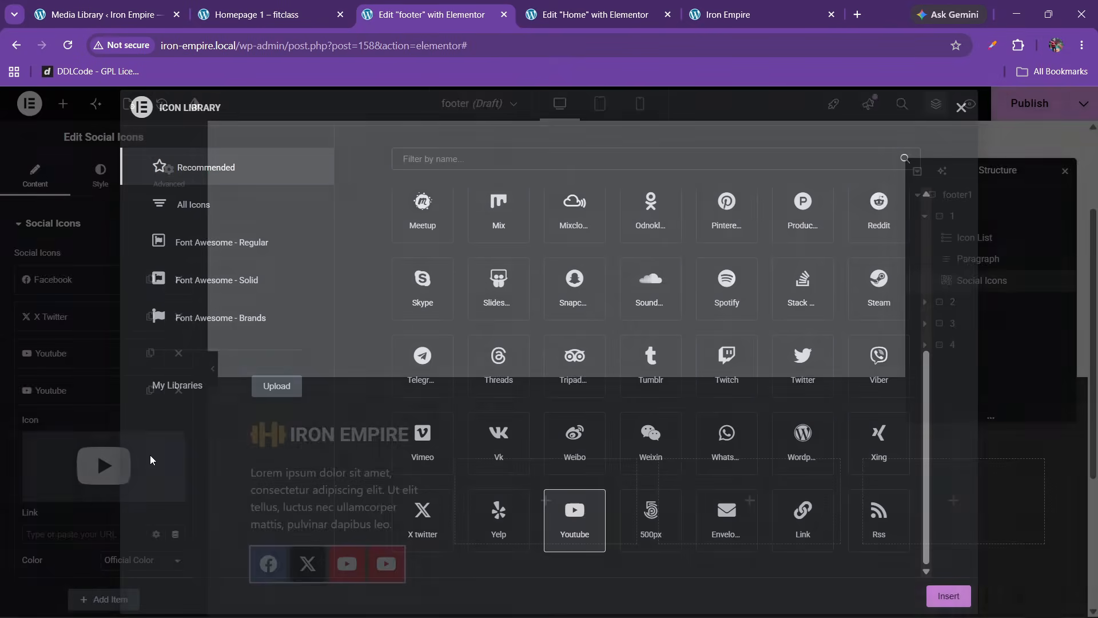
{"action": "type", "text": "insta"}
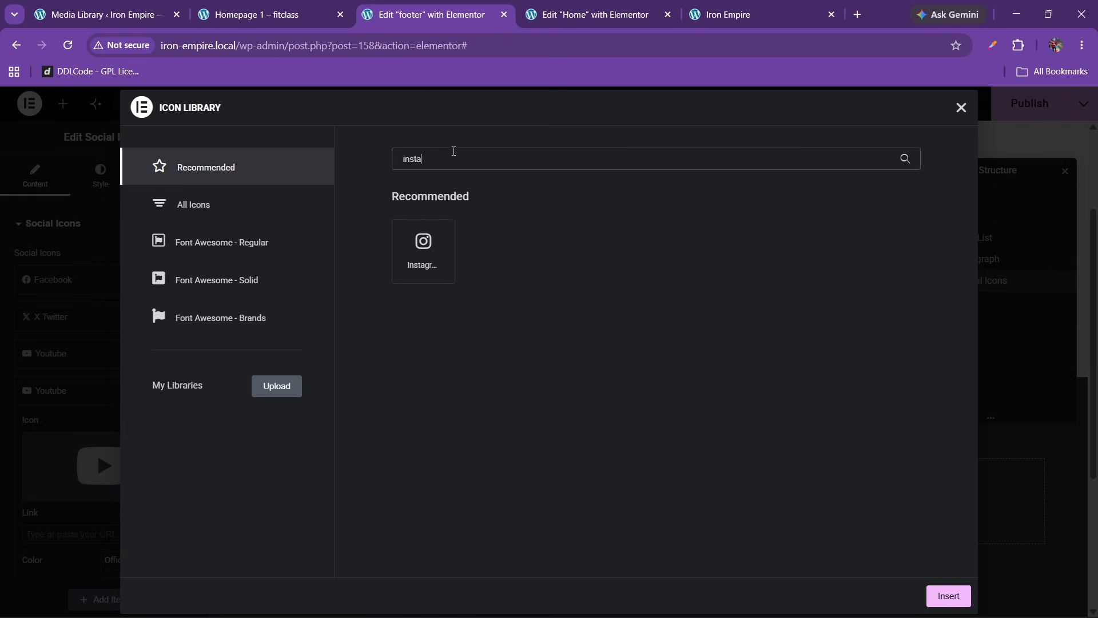
{"action": "left_click", "coordinate": [447, 259]}
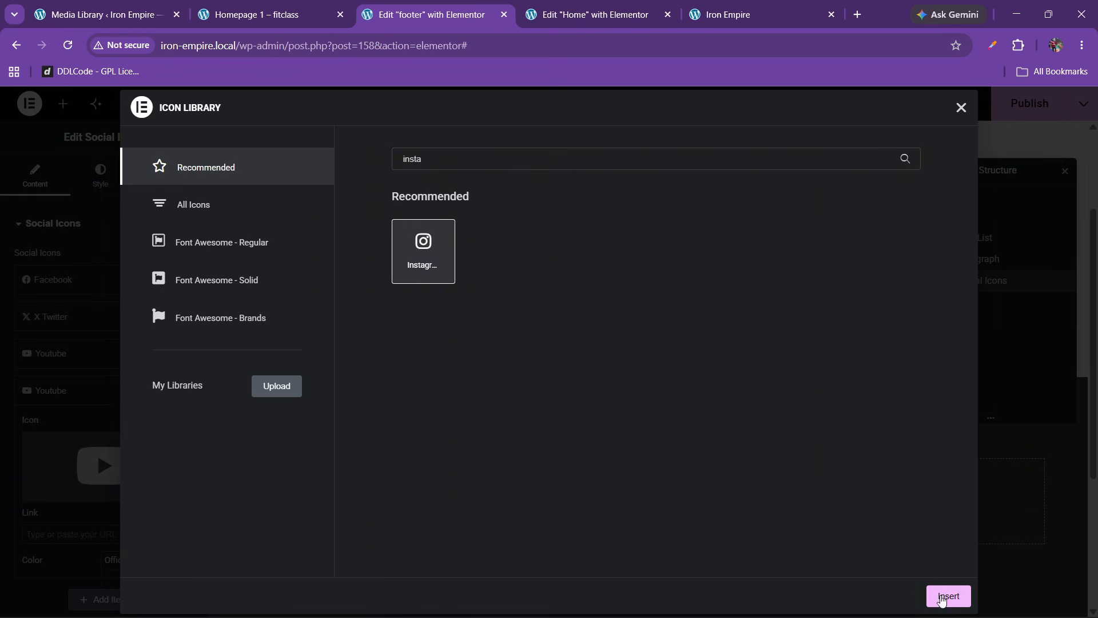
{"action": "left_click", "coordinate": [948, 595]}
{"action": "left_click", "coordinate": [81, 401]}
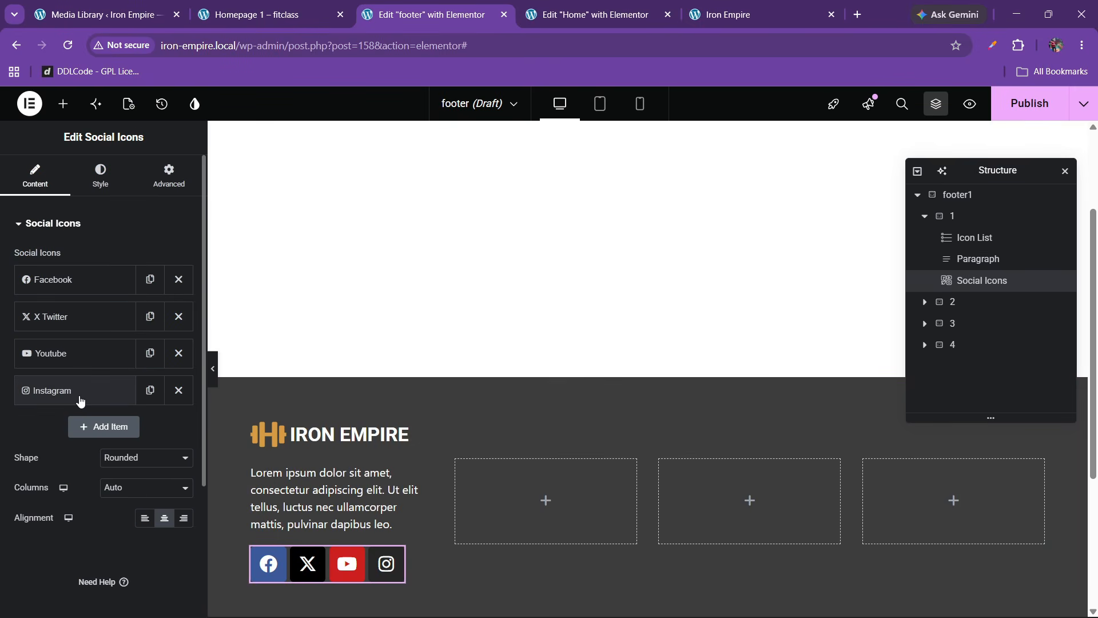
Step: Switch the social icons' colour mode to Custom and apply the global black as primary colour
{"action": "left_click", "coordinate": [275, 7]}
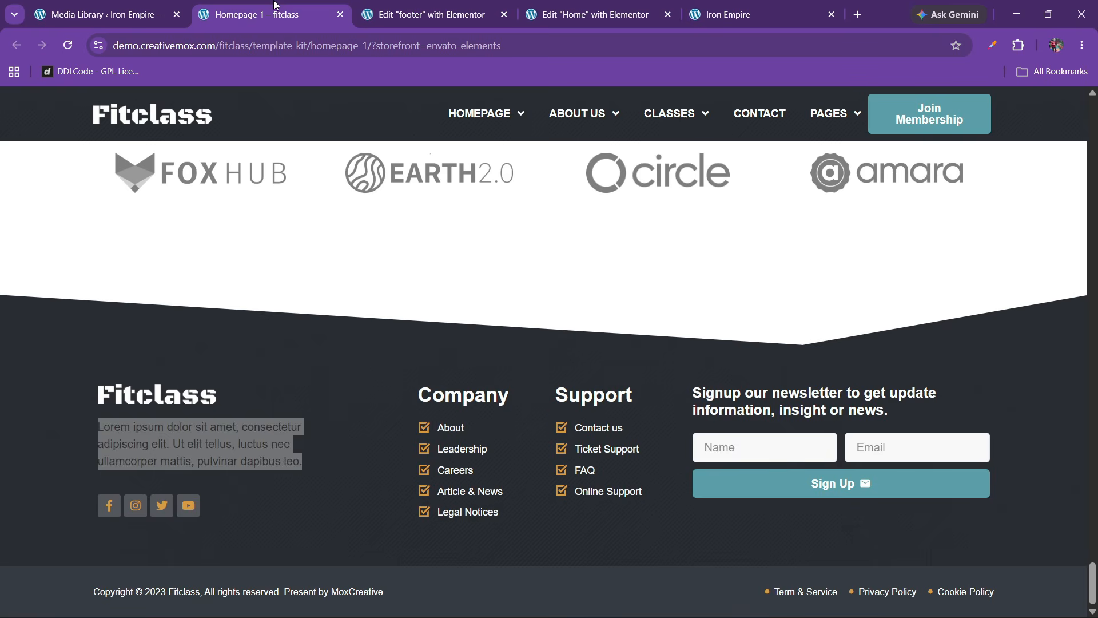
{"action": "left_click", "coordinate": [429, 11]}
{"action": "left_click", "coordinate": [117, 186]}
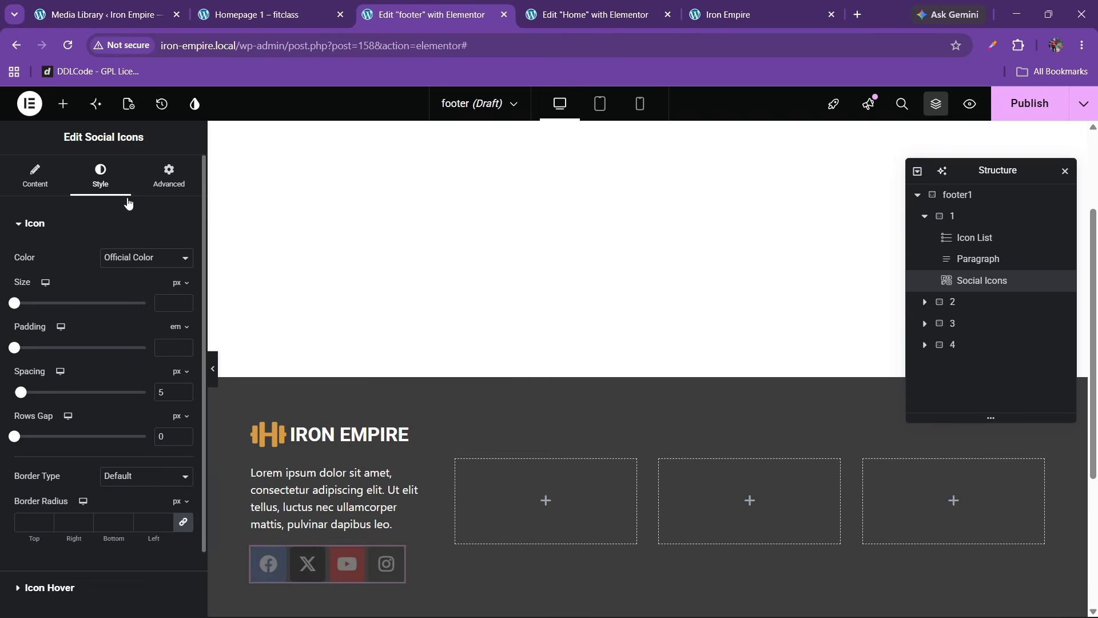
{"action": "left_click", "coordinate": [279, 6]}
{"action": "left_click", "coordinate": [398, 5]}
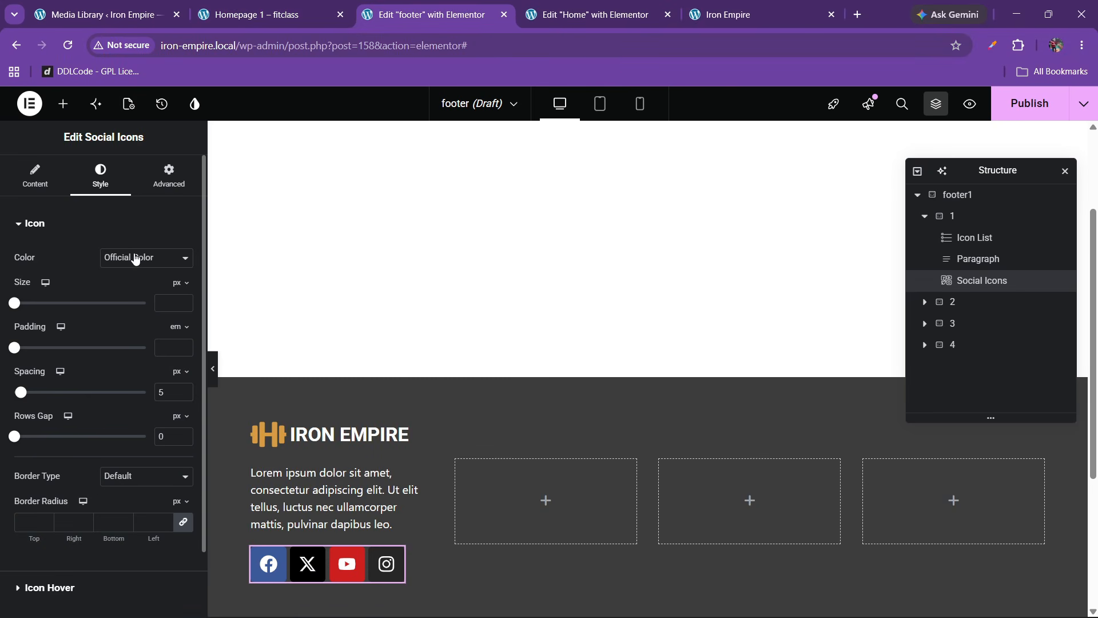
{"action": "left_click", "coordinate": [136, 259]}
{"action": "left_click", "coordinate": [131, 291]}
{"action": "left_click", "coordinate": [164, 288]}
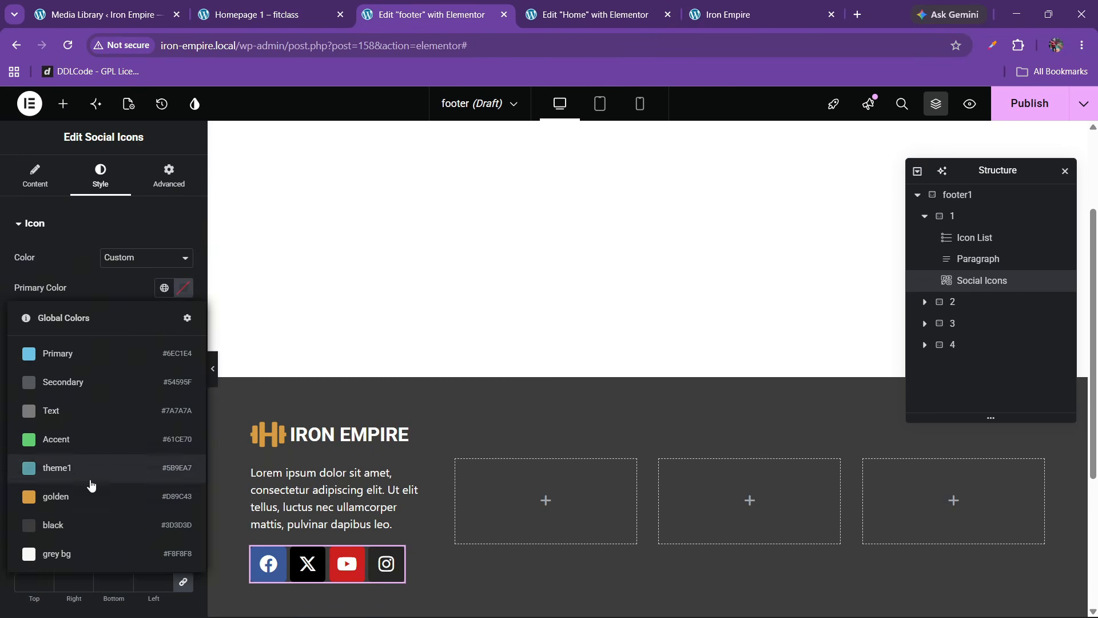
{"action": "left_click", "coordinate": [84, 525]}
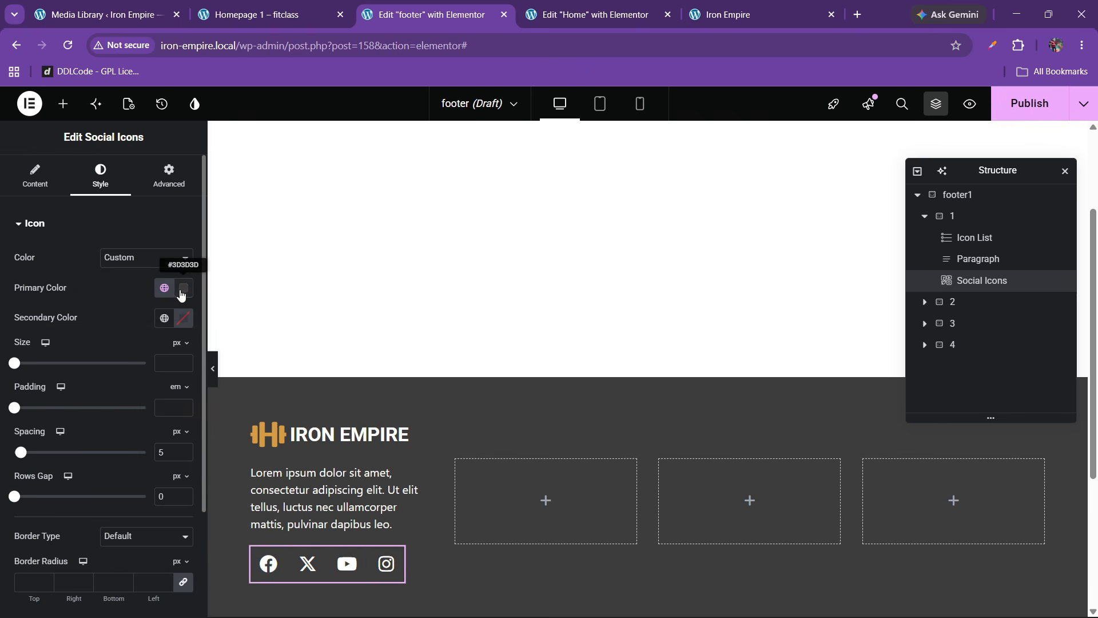
Step: Change the social icons' primary colour to a custom lighter grey and the secondary colour to the global golden
{"action": "left_click", "coordinate": [184, 288]}
{"action": "left_click", "coordinate": [178, 444]}
{"action": "left_click_drag", "start_coordinate": [158, 448], "coordinate": [113, 414]}
{"action": "left_click", "coordinate": [71, 318]}
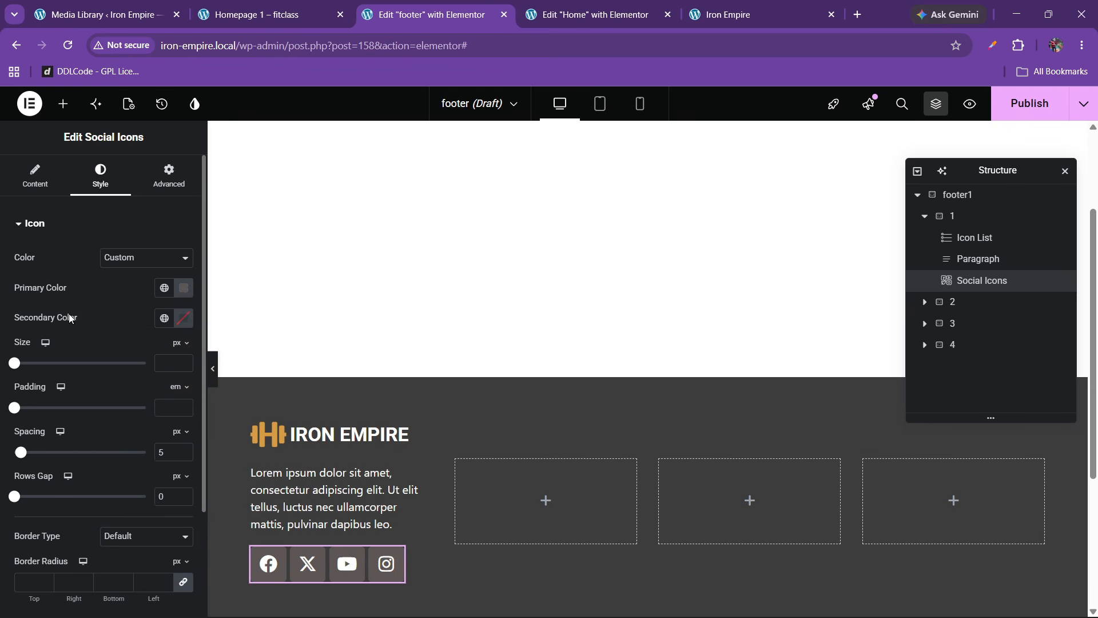
{"action": "left_click", "coordinate": [164, 318]}
{"action": "left_click", "coordinate": [67, 522]}
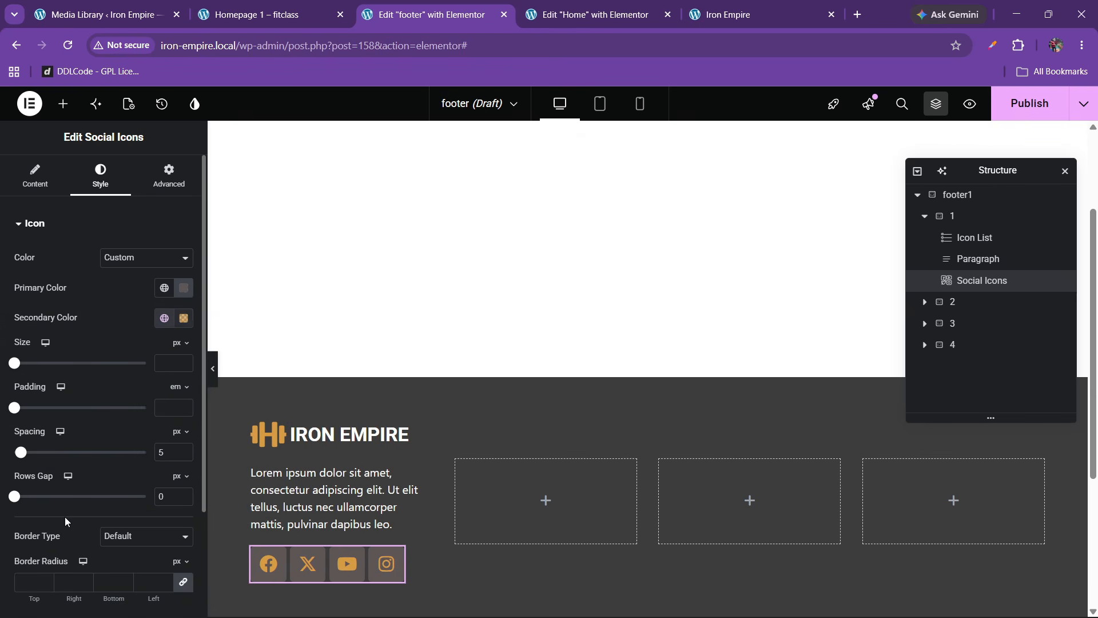
Step: Set the social icons' size to 15 px
{"action": "left_click", "coordinate": [183, 361]}
{"action": "left_click", "coordinate": [183, 361]}
{"action": "left_click", "coordinate": [183, 361]}
{"action": "left_click", "coordinate": [183, 361]}
{"action": "left_click", "coordinate": [183, 361]}
{"action": "left_click", "coordinate": [183, 361]}
{"action": "left_click", "coordinate": [183, 361]}
{"action": "left_click", "coordinate": [183, 361]}
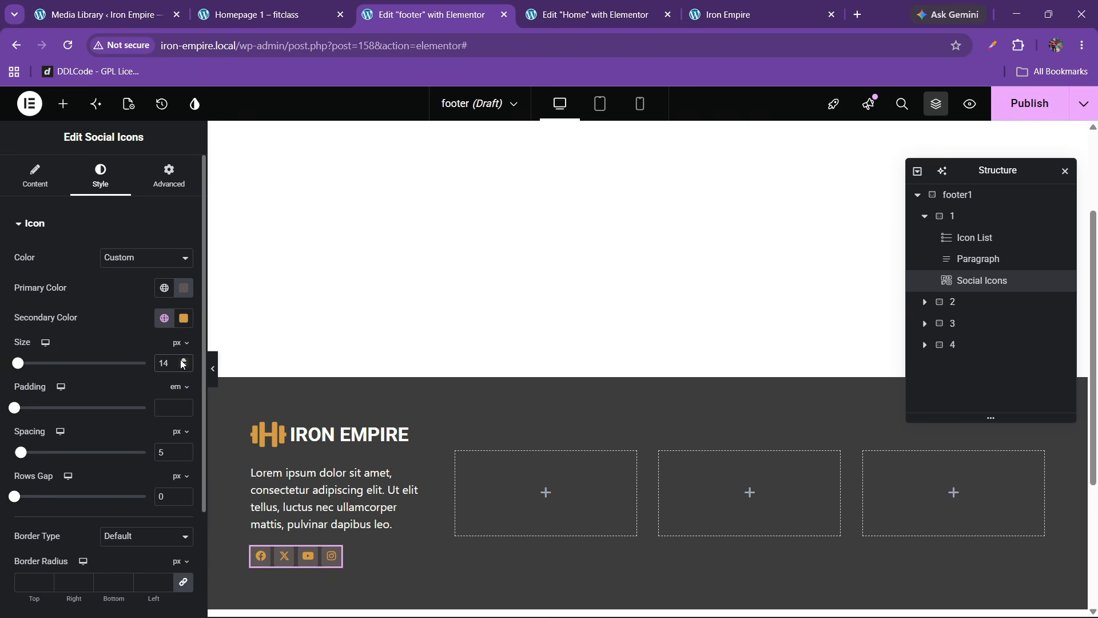
{"action": "left_click", "coordinate": [183, 361]}
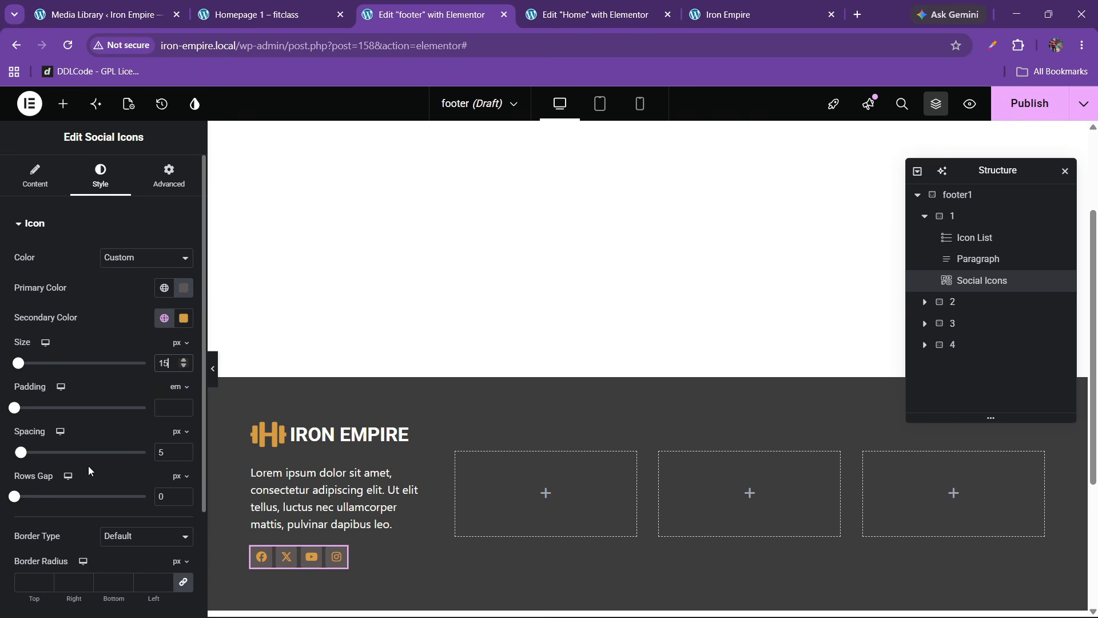
Step: Set the social icons' hover colours to black for primary and white for secondary
{"action": "scroll", "coordinate": [89, 470], "scroll_direction": "down", "scroll_amount": 2}
{"action": "left_click", "coordinate": [69, 577]}
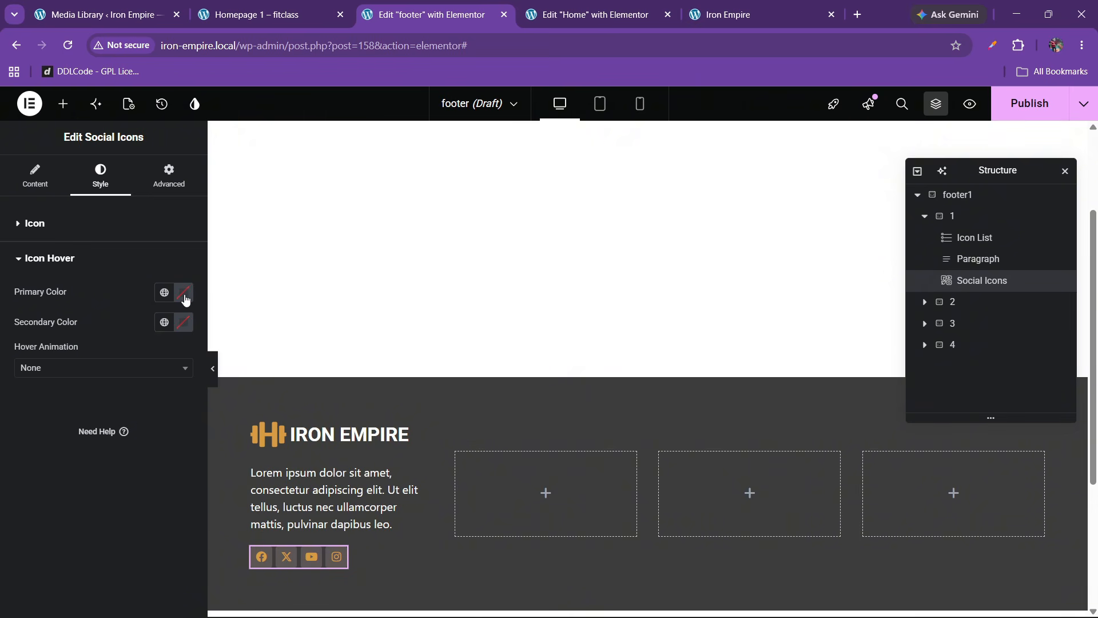
{"action": "left_click", "coordinate": [185, 296]}
{"action": "left_click_drag", "start_coordinate": [122, 444], "coordinate": [78, 470]}
{"action": "left_click", "coordinate": [78, 470]}
{"action": "left_click", "coordinate": [182, 324]}
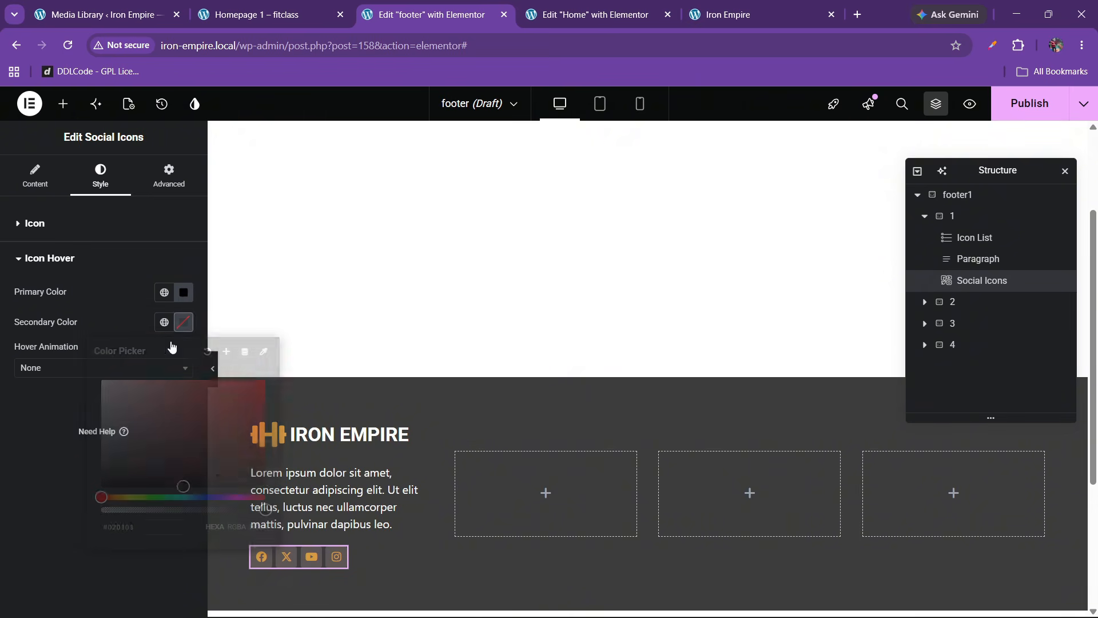
{"action": "left_click_drag", "start_coordinate": [127, 407], "coordinate": [2, 342]}
{"action": "left_click", "coordinate": [4, 453]}
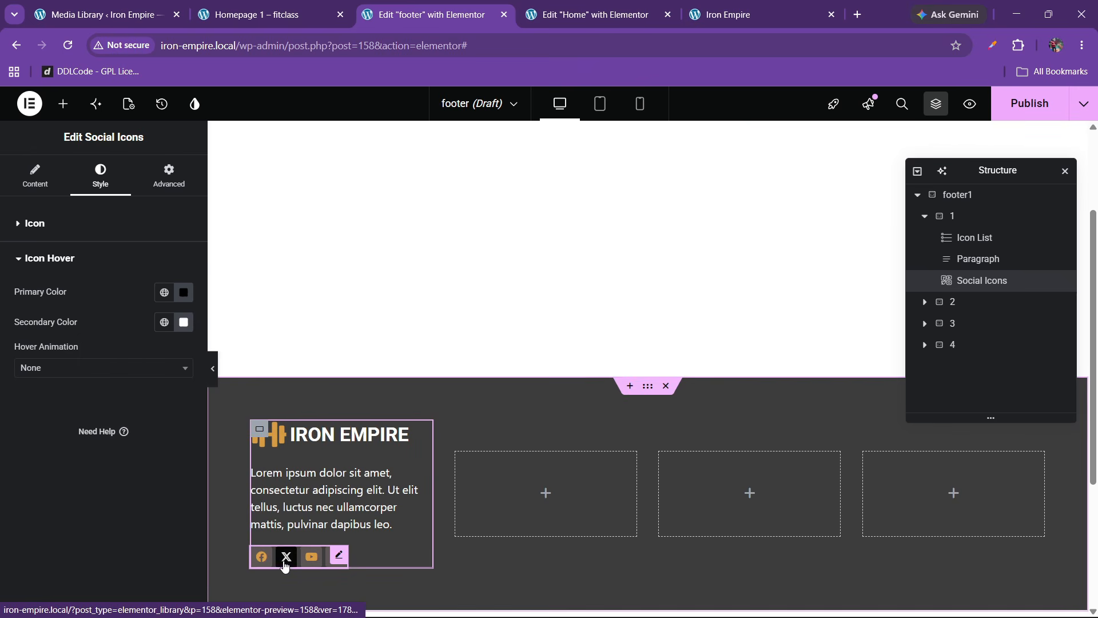
Step: Set the social icons' hover animation to Grow and their spacing to 10 px
{"action": "left_click", "coordinate": [55, 372]}
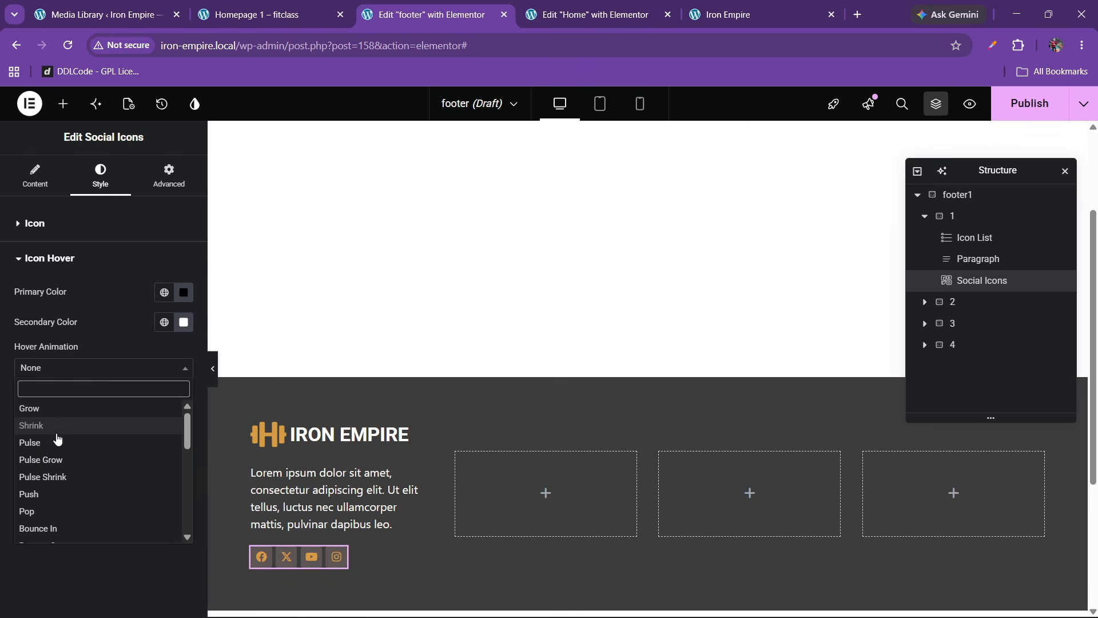
{"action": "left_click", "coordinate": [46, 409]}
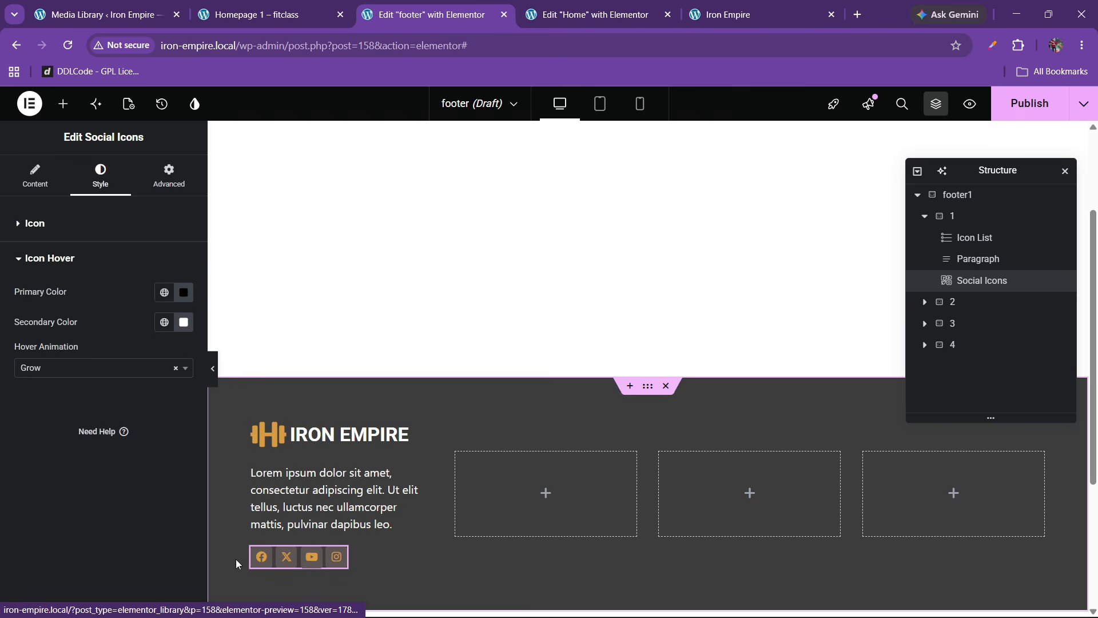
{"action": "left_click", "coordinate": [34, 224]}
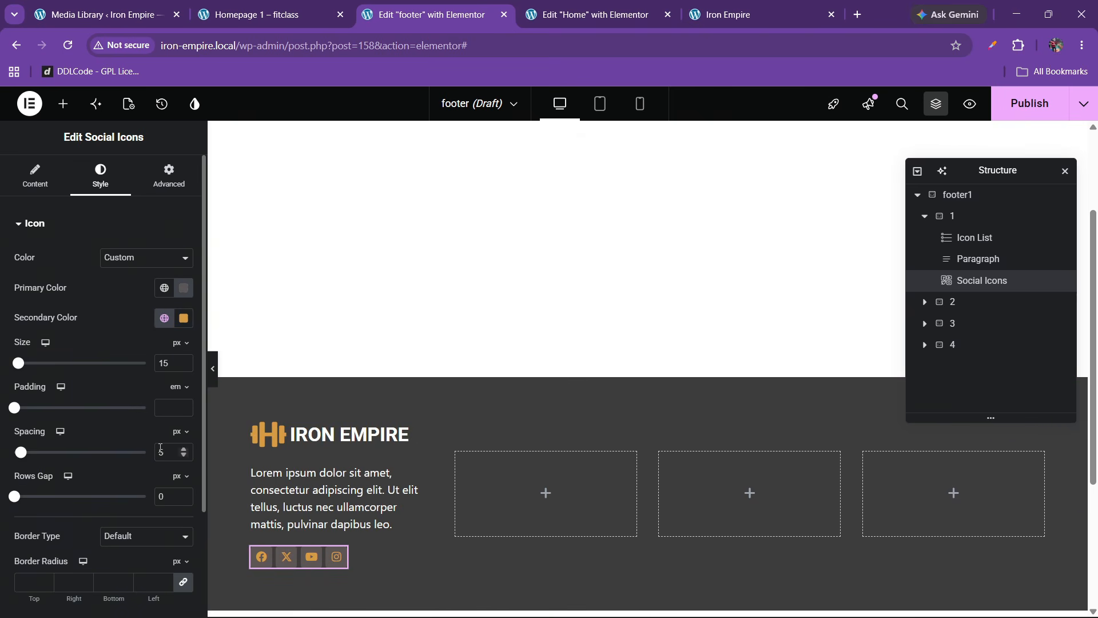
{"action": "type", "text": "10"}
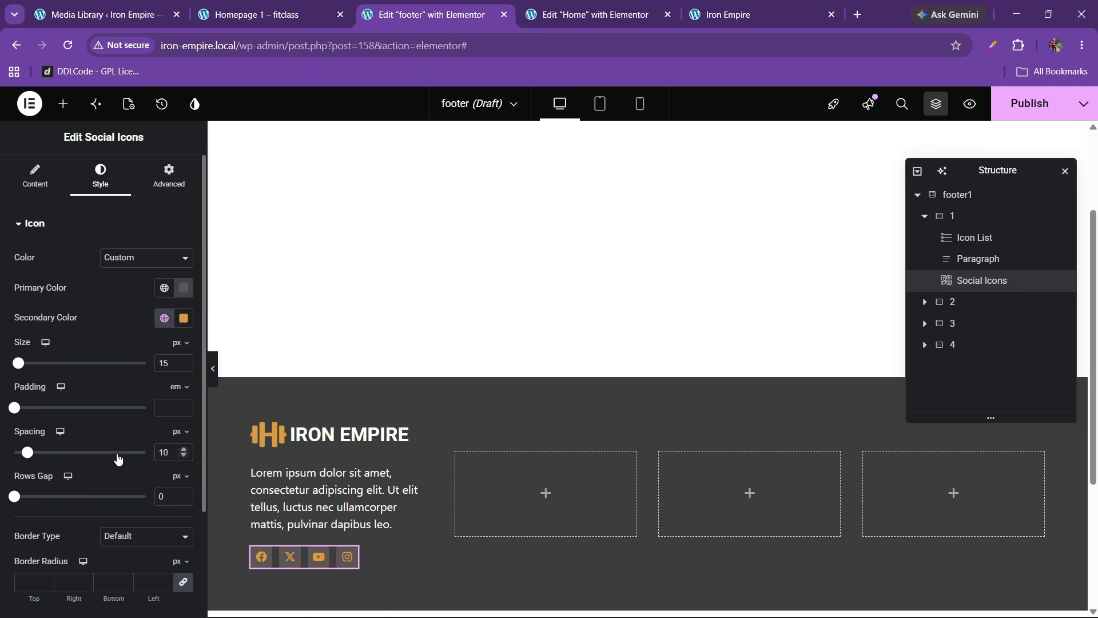
Step: Publish the footer template with a display condition added
{"action": "left_click", "coordinate": [1031, 104]}
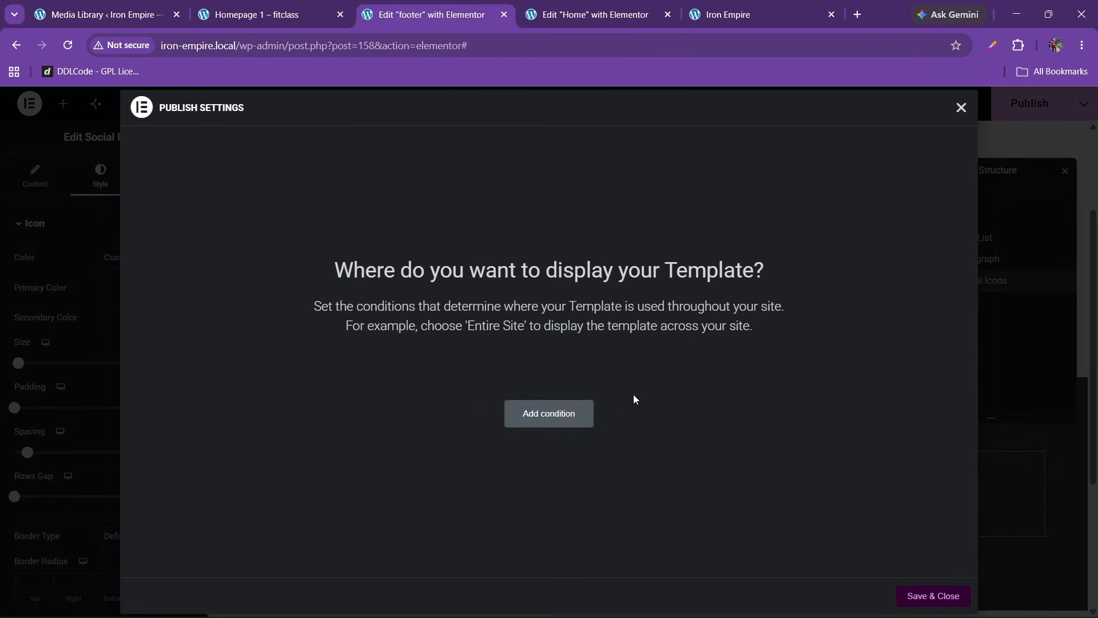
{"action": "left_click", "coordinate": [553, 423]}
{"action": "left_click", "coordinate": [919, 595]}
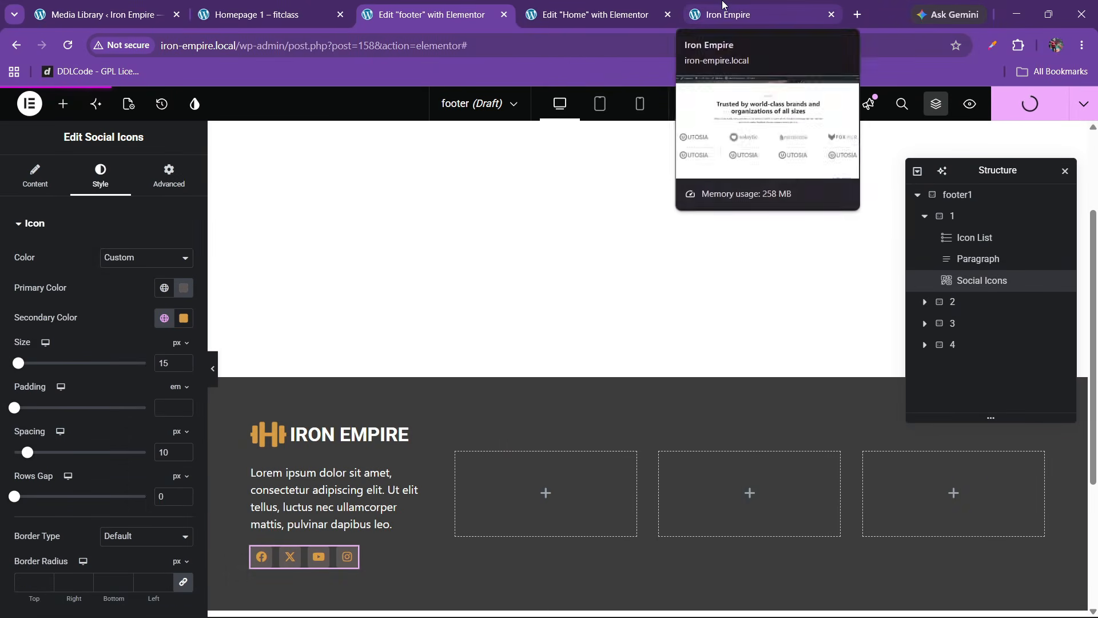
Step: Examine the published footer and the social icons' hover effect on the live Iron Empire page
{"action": "left_click", "coordinate": [722, 7]}
{"action": "key", "text": "ctrl+shift+Tab"}
{"action": "left_click", "coordinate": [726, 6]}
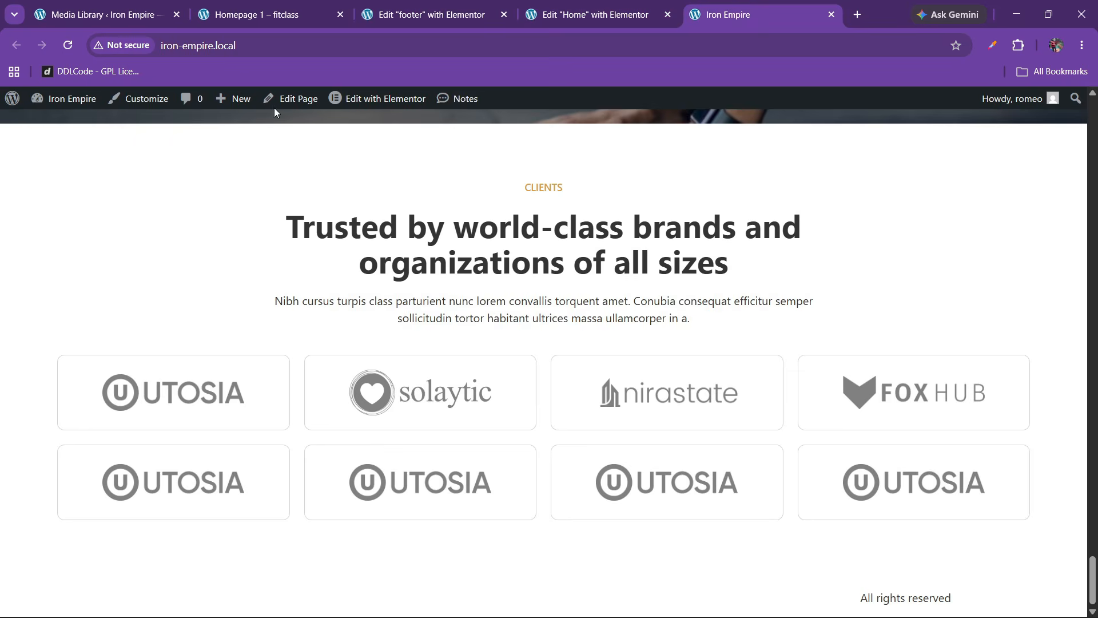
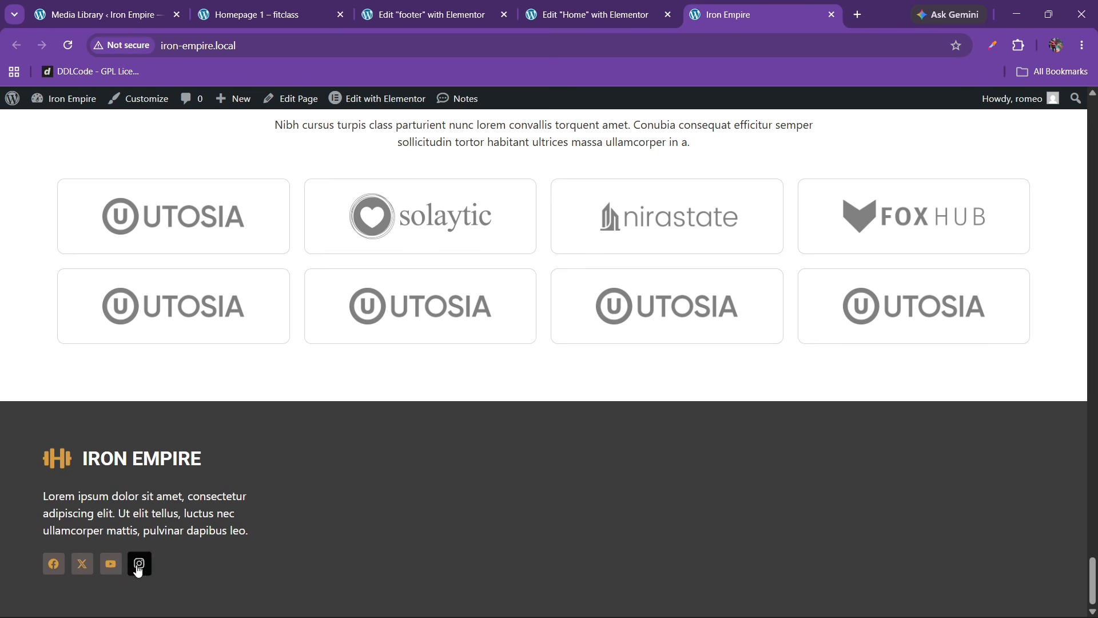
Step: Give the social icons a 20 px top margin with the side values unlinked, and publish the footer
{"action": "left_click", "coordinate": [426, 14]}
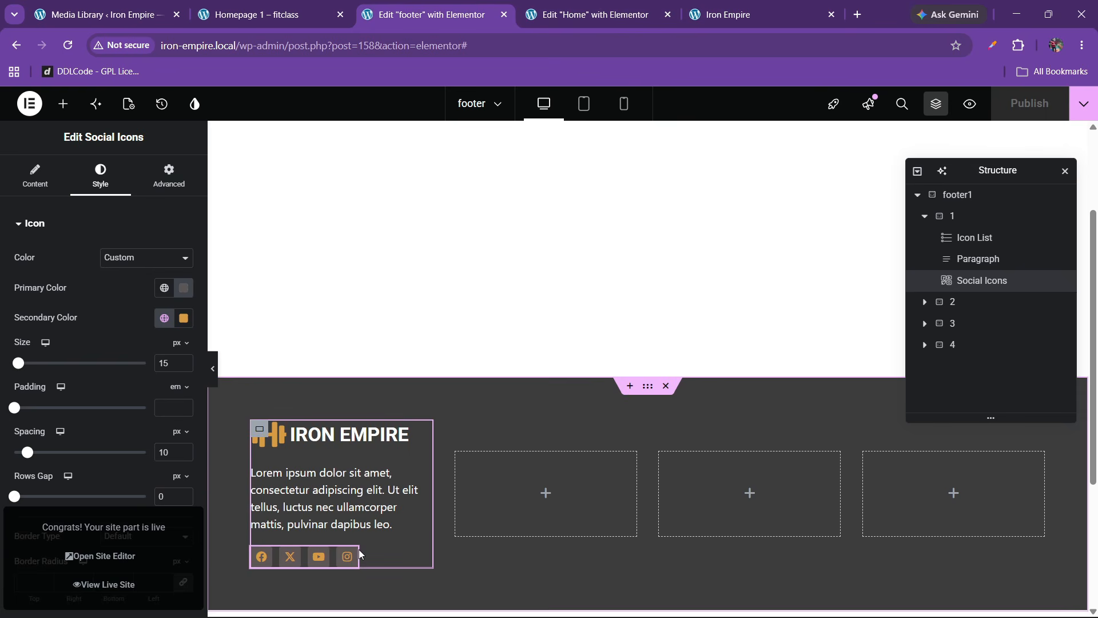
{"action": "left_click", "coordinate": [144, 188]}
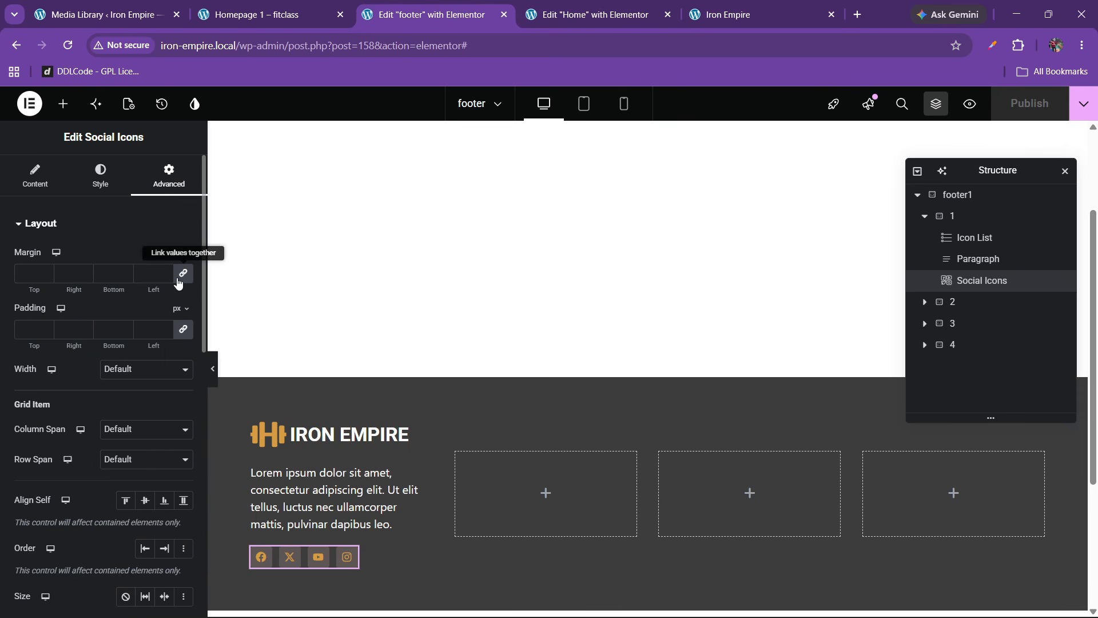
{"action": "left_click", "coordinate": [181, 279]}
{"action": "left_click", "coordinate": [21, 280]}
{"action": "type", "text": "20"}
{"action": "left_click", "coordinate": [1033, 111]}
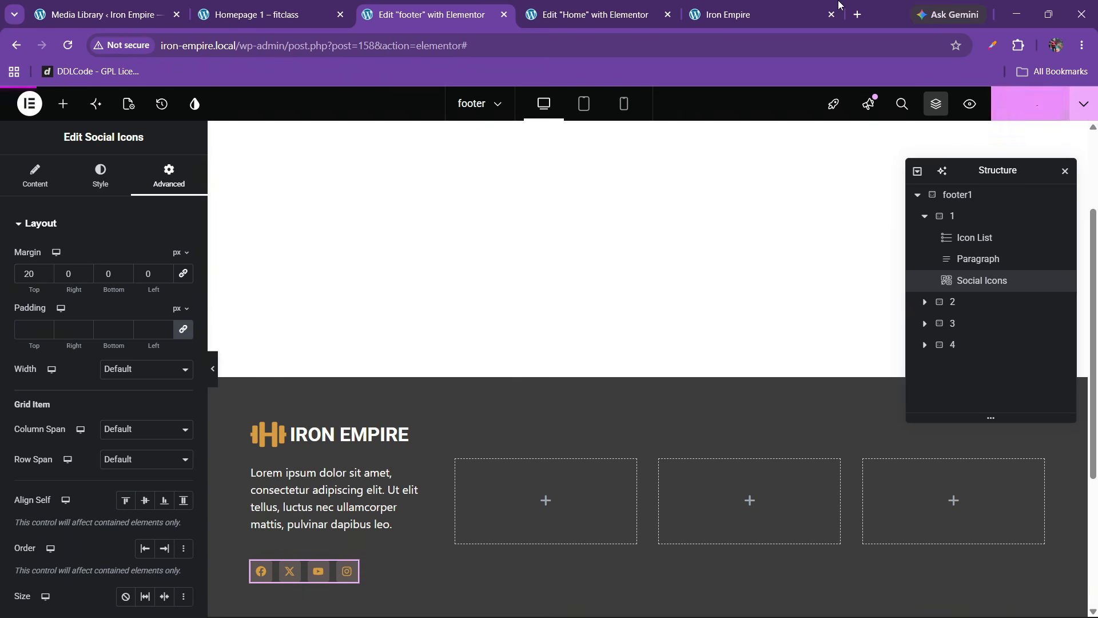
Step: Add a Heading to the footer's second column and align the footer1 container's items to the start
{"action": "left_click", "coordinate": [263, 14]}
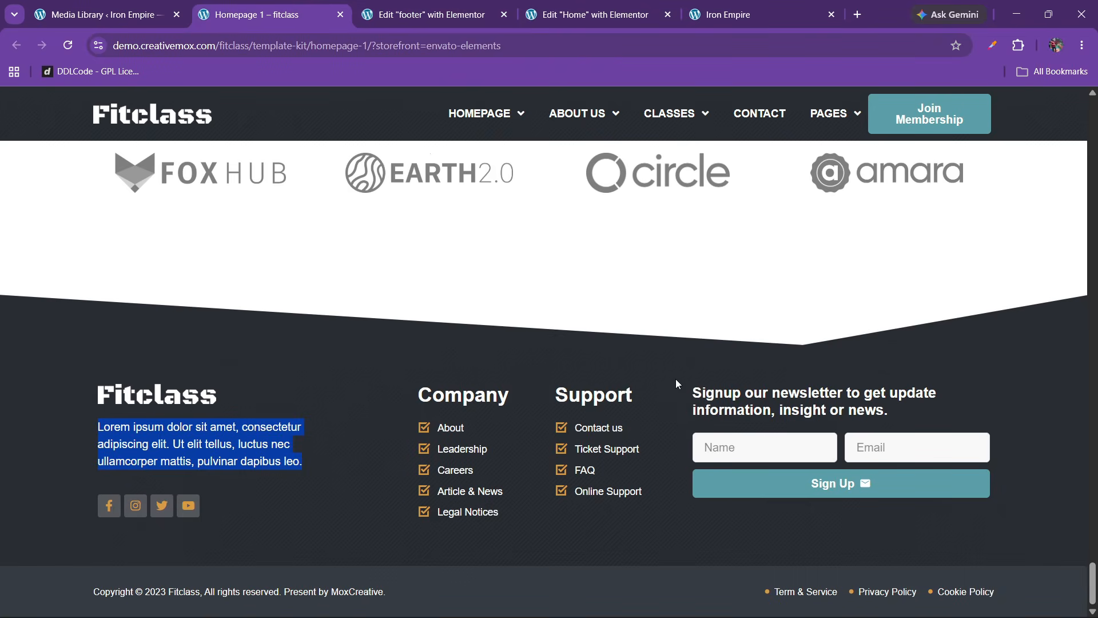
{"action": "left_click", "coordinate": [480, 6]}
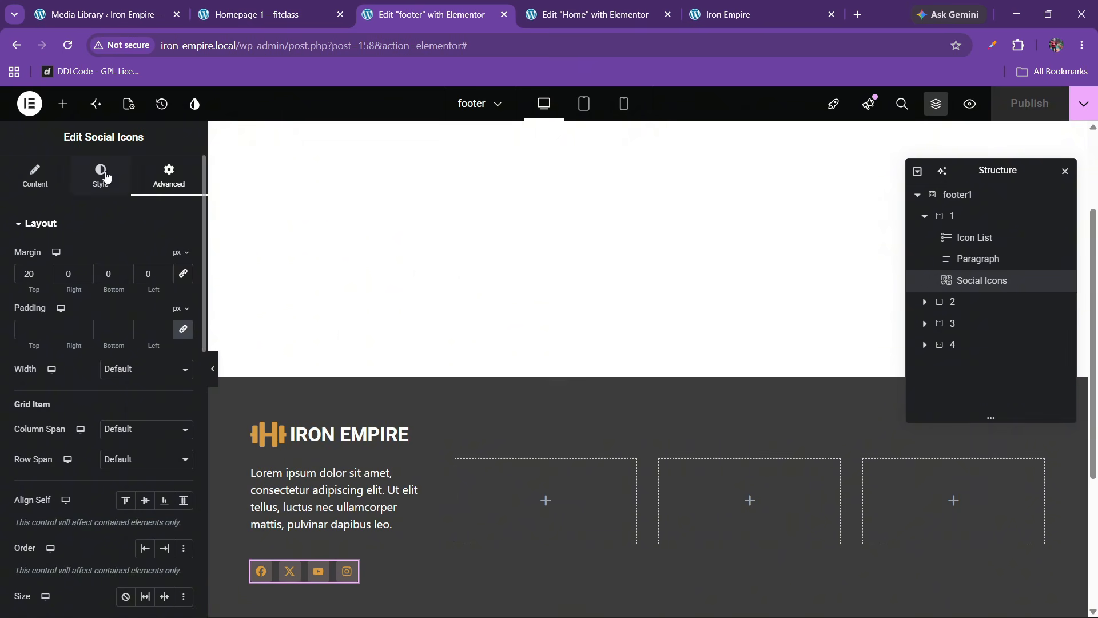
{"action": "left_click", "coordinate": [63, 103]}
{"action": "scroll", "coordinate": [71, 401], "scroll_direction": "down", "scroll_amount": 4}
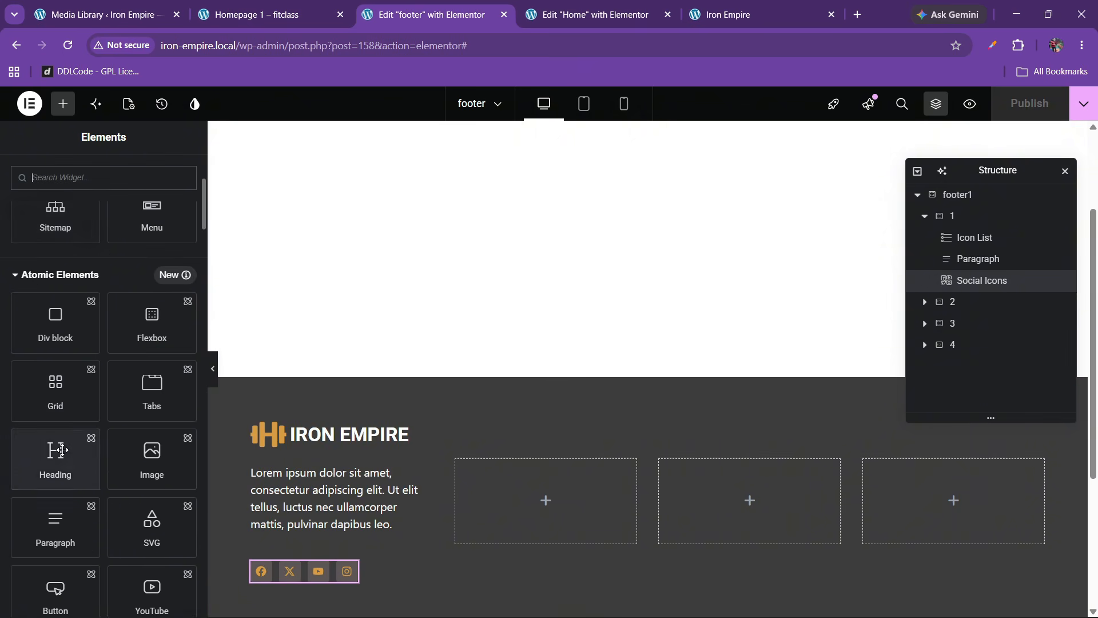
{"action": "left_click_drag", "start_coordinate": [62, 450], "coordinate": [549, 469]}
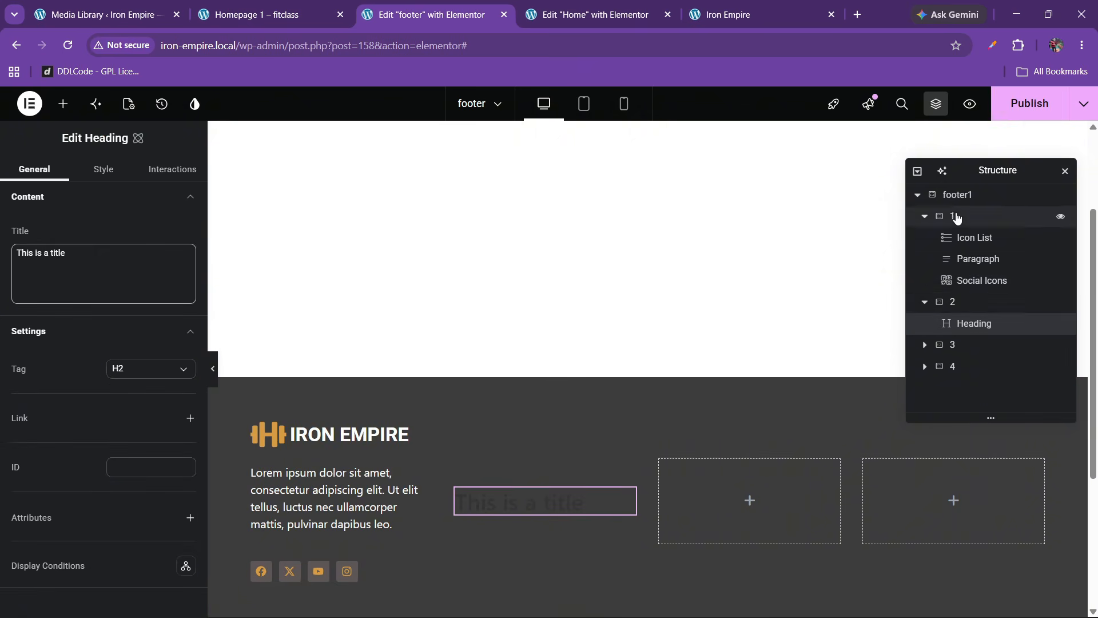
{"action": "left_click", "coordinate": [956, 195]}
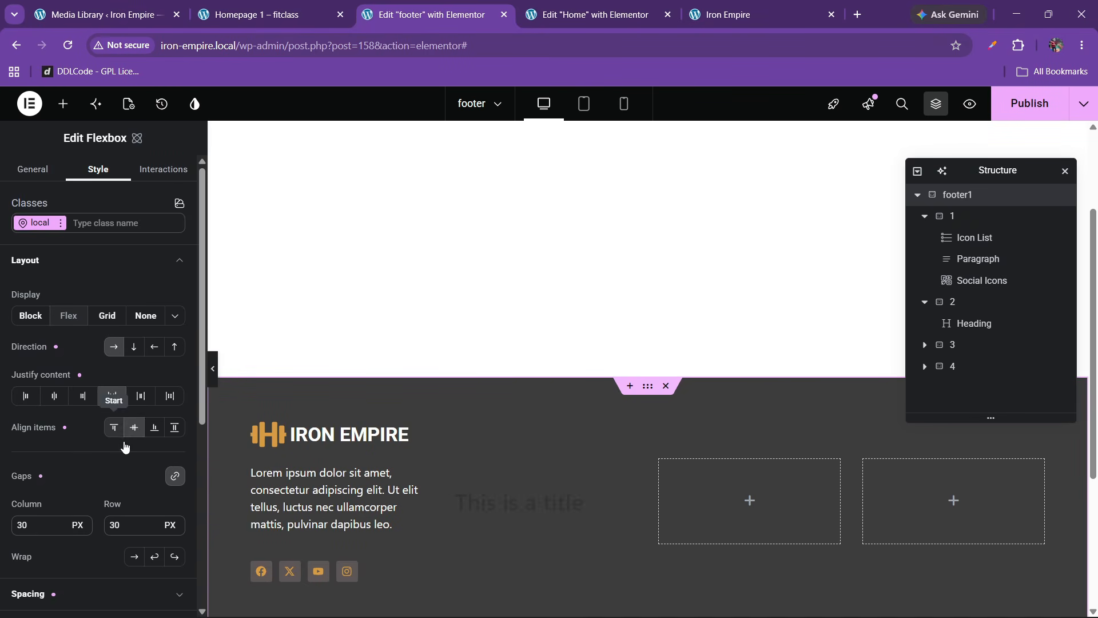
{"action": "left_click", "coordinate": [114, 427]}
Step: Change the second column heading's title to "Company", matching the Fitclass footer
{"action": "left_click", "coordinate": [474, 437]}
{"action": "left_click_drag", "start_coordinate": [98, 264], "coordinate": [3, 258]}
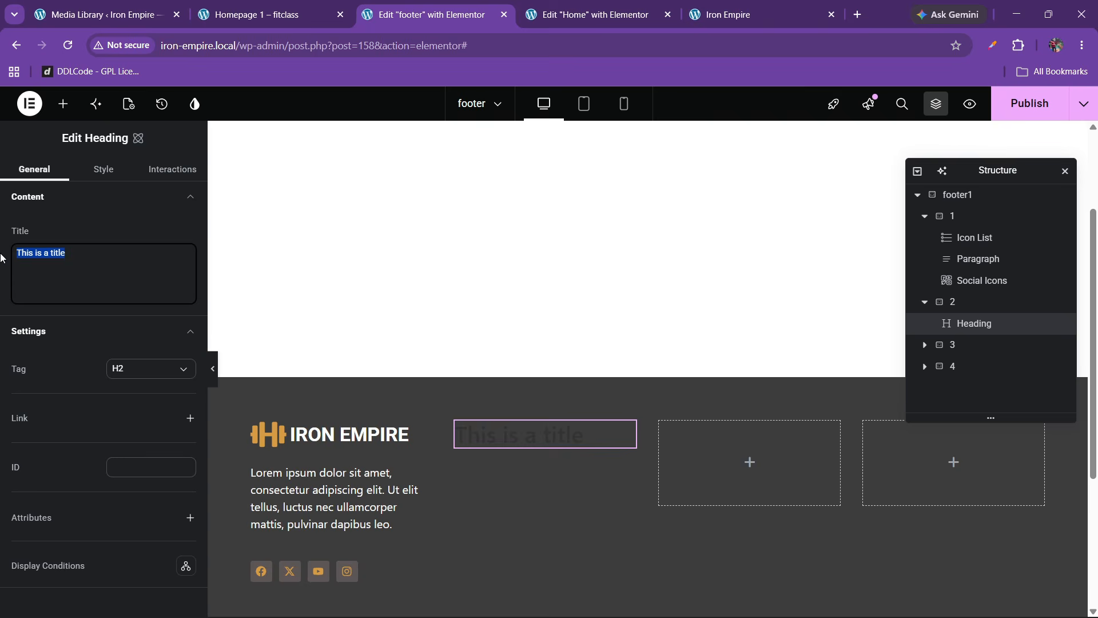
{"action": "left_click", "coordinate": [274, 15]}
{"action": "left_click", "coordinate": [374, 14]}
{"action": "type", "text": "Company"}
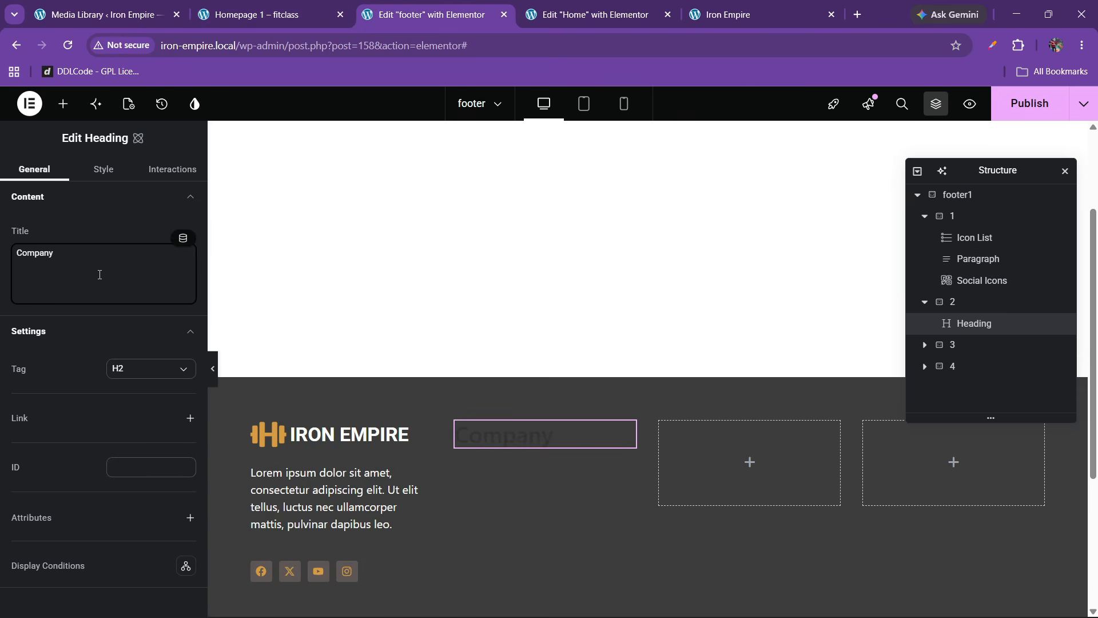
Step: Set the Company heading's text color to white (#ffffff)
{"action": "left_click", "coordinate": [104, 174]}
{"action": "left_click", "coordinate": [64, 388]}
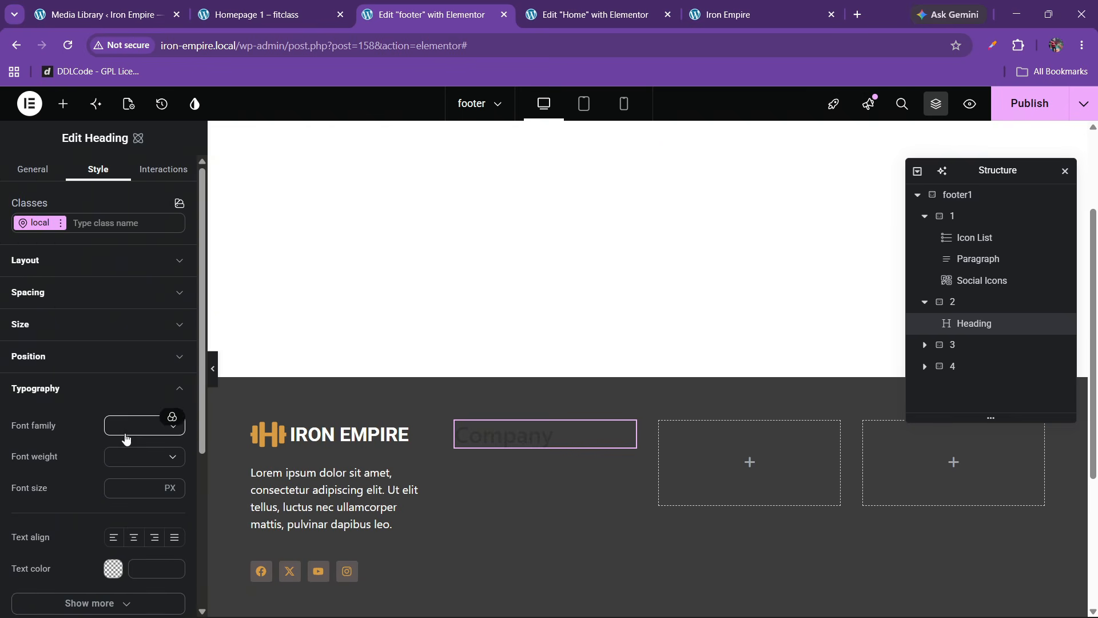
{"action": "left_click", "coordinate": [113, 571]}
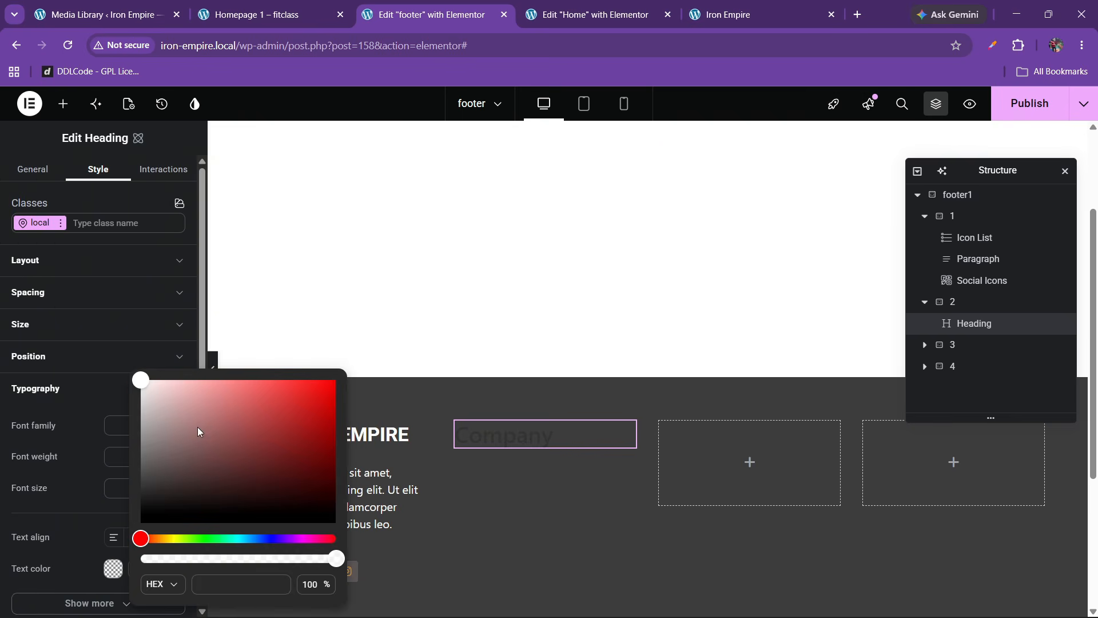
{"action": "left_click_drag", "start_coordinate": [199, 431], "coordinate": [66, 336]}
{"action": "left_click", "coordinate": [61, 465]}
Step: Set the Company heading's font size to 22 px, comparing it with the Fitclass footer heading
{"action": "scroll", "coordinate": [120, 449], "scroll_direction": "down", "scroll_amount": 1}
{"action": "left_click", "coordinate": [133, 425]}
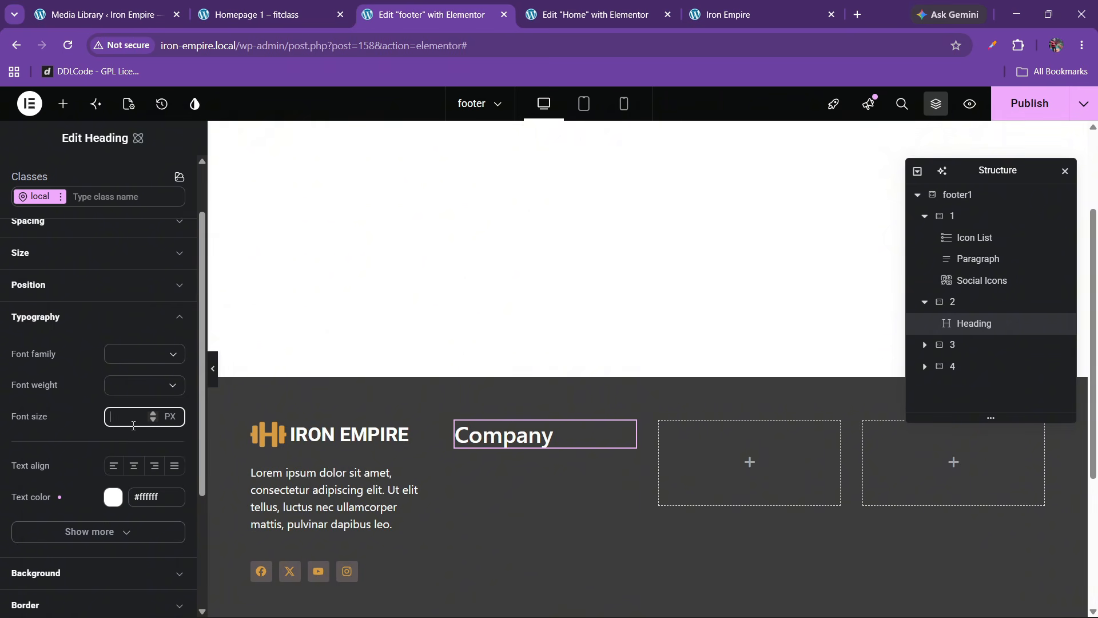
{"action": "type", "text": "15"}
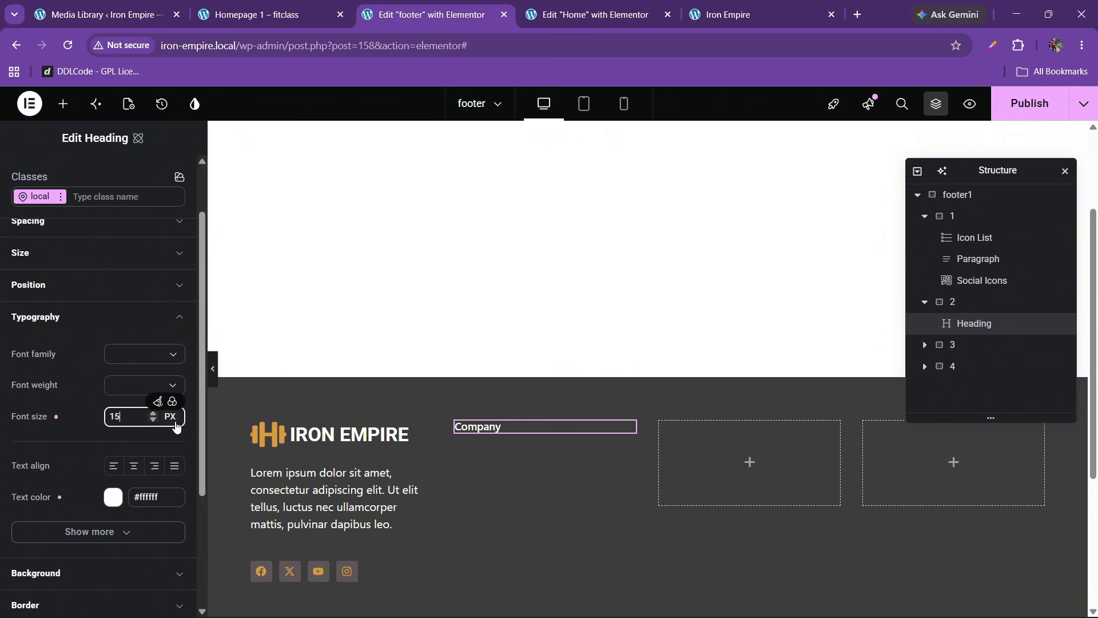
{"action": "key", "text": "Up"}
{"action": "key", "text": "Up"}
{"action": "key", "text": "Up"}
{"action": "key", "text": "Up"}
{"action": "key", "text": "Up"}
{"action": "key", "text": "Up"}
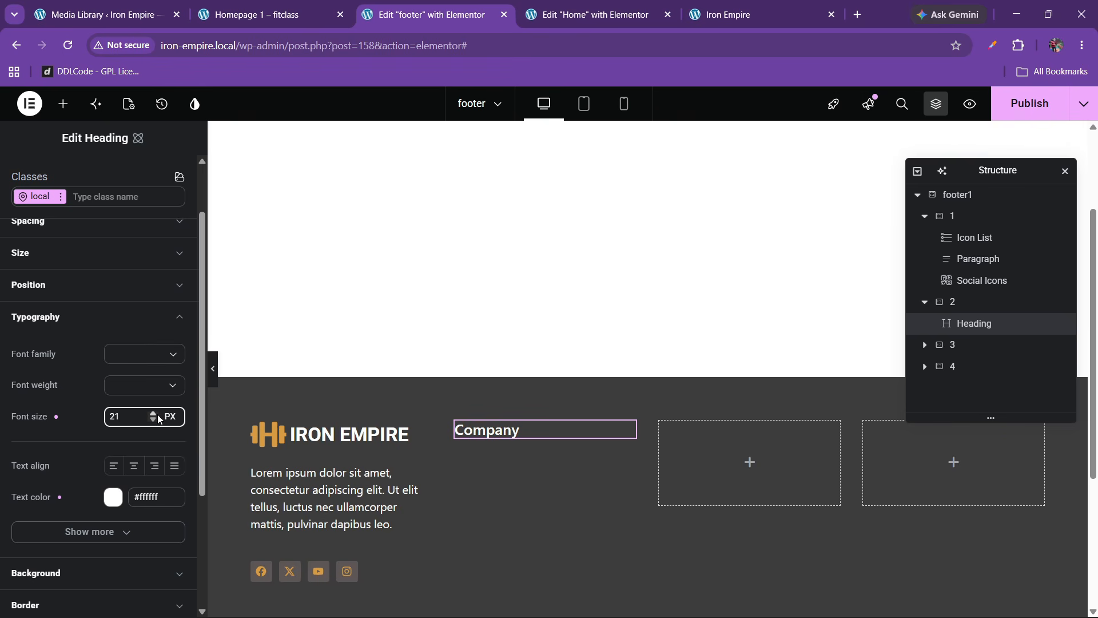
{"action": "left_click", "coordinate": [269, 15]}
{"action": "left_click", "coordinate": [426, 15]}
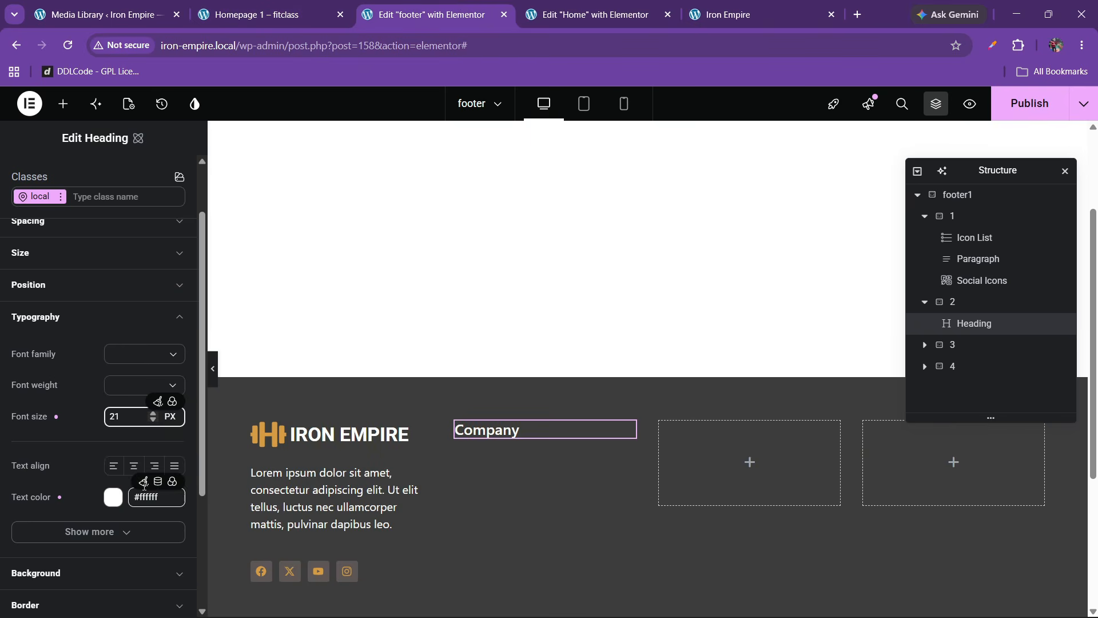
{"action": "left_click", "coordinate": [154, 415]}
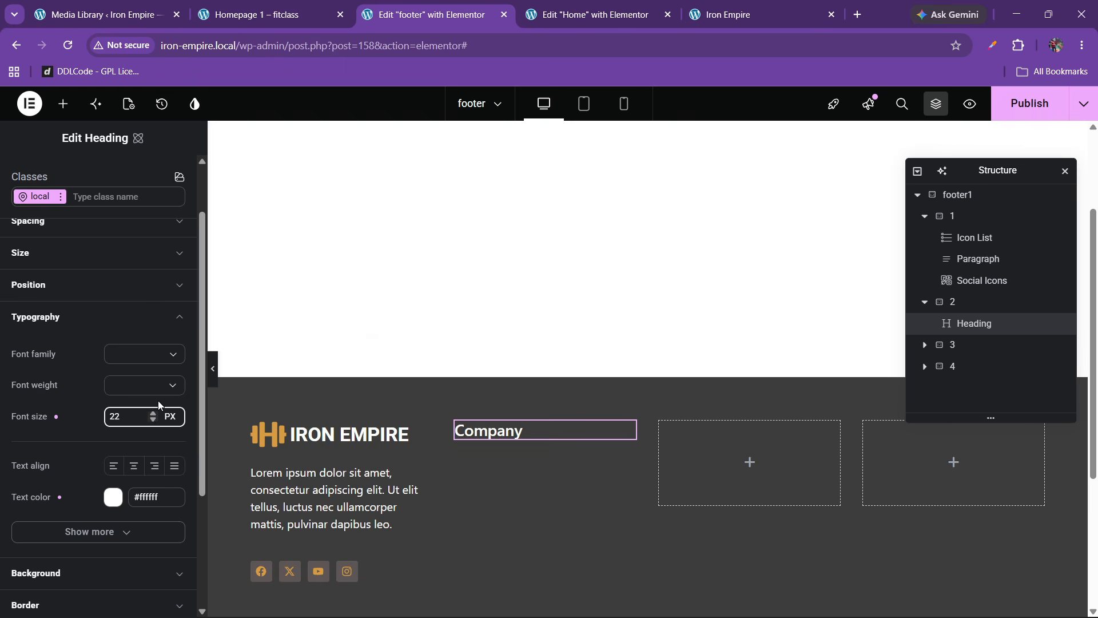
{"action": "left_click", "coordinate": [154, 414]}
{"action": "left_click", "coordinate": [156, 416]}
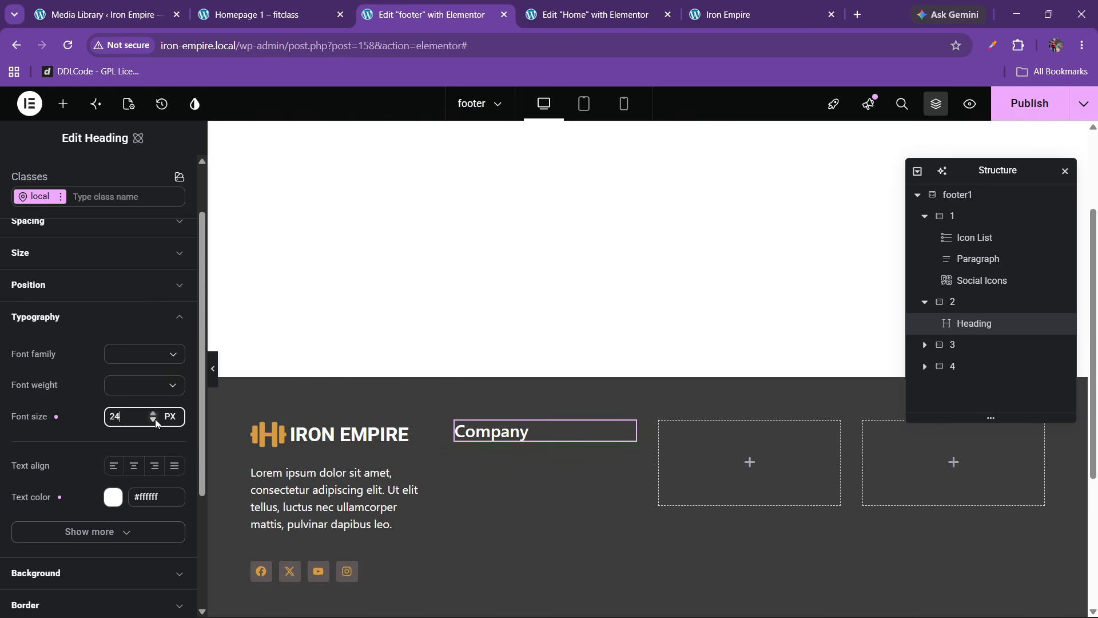
{"action": "left_click", "coordinate": [156, 419]}
{"action": "left_click", "coordinate": [156, 419]}
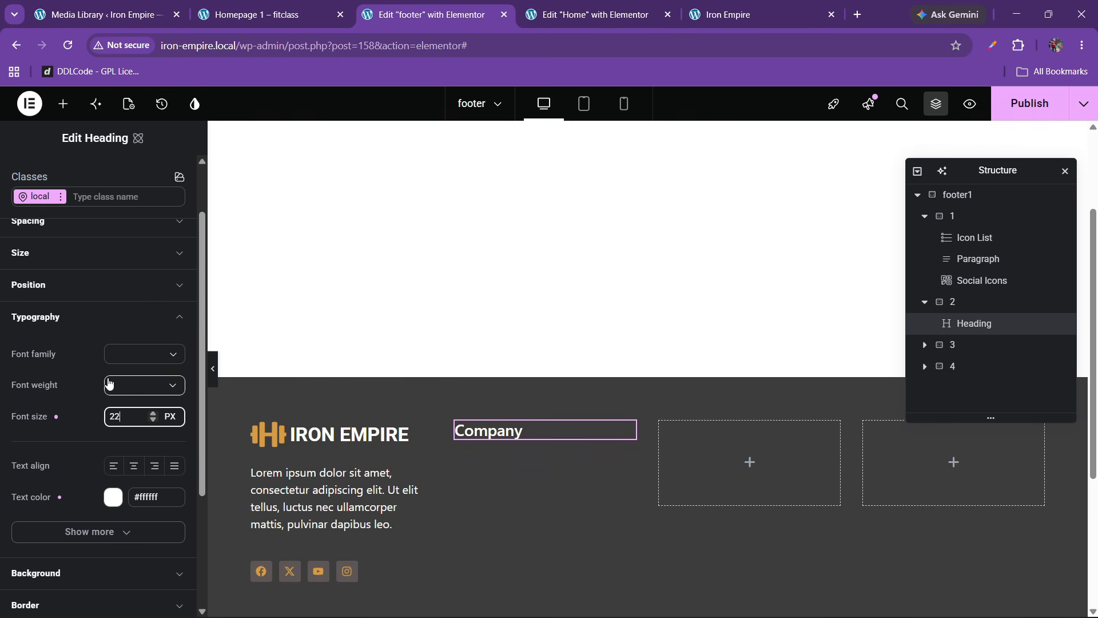
Step: Find the Icon List widget and place it beneath the Company heading in the second column
{"action": "left_click", "coordinate": [208, 12]}
{"action": "left_click", "coordinate": [390, 10]}
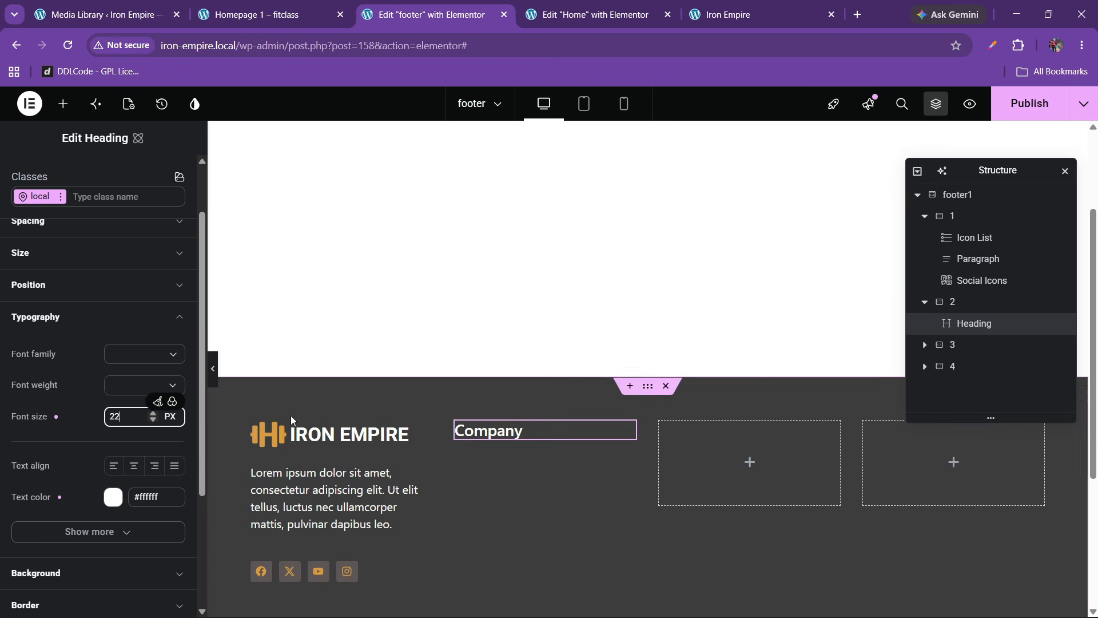
{"action": "left_click", "coordinate": [63, 103]}
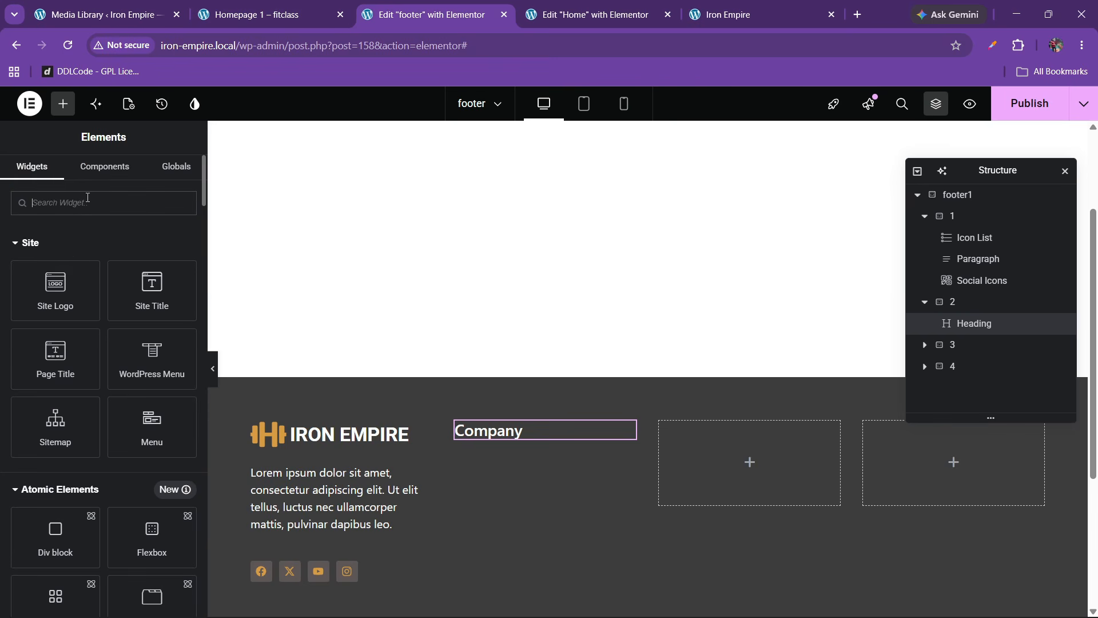
{"action": "type", "text": "list"}
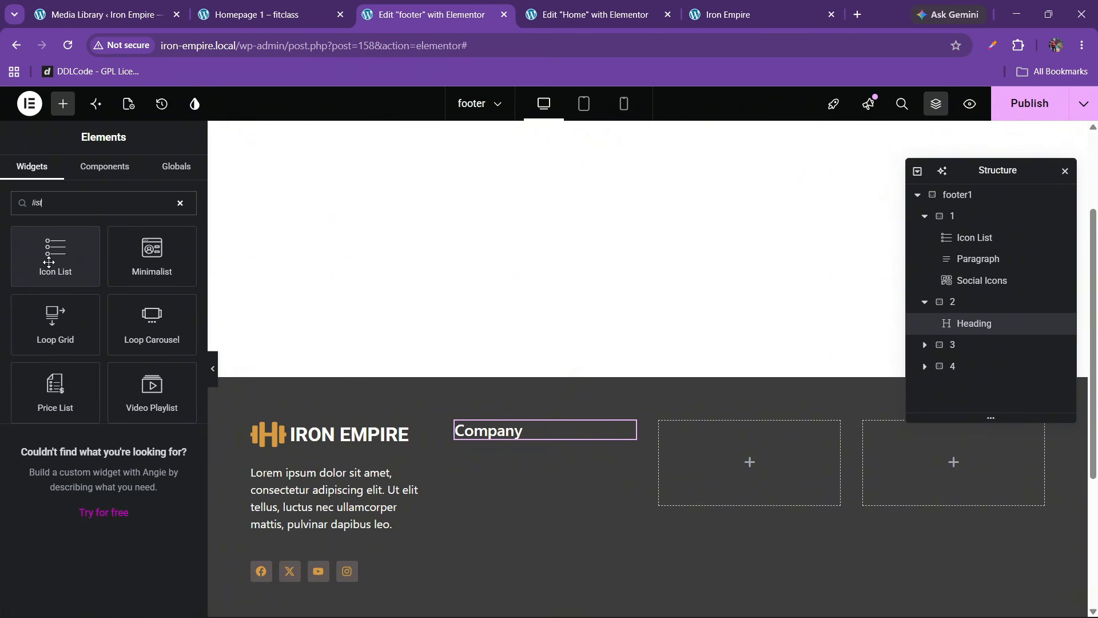
{"action": "left_click_drag", "start_coordinate": [56, 255], "coordinate": [571, 437]}
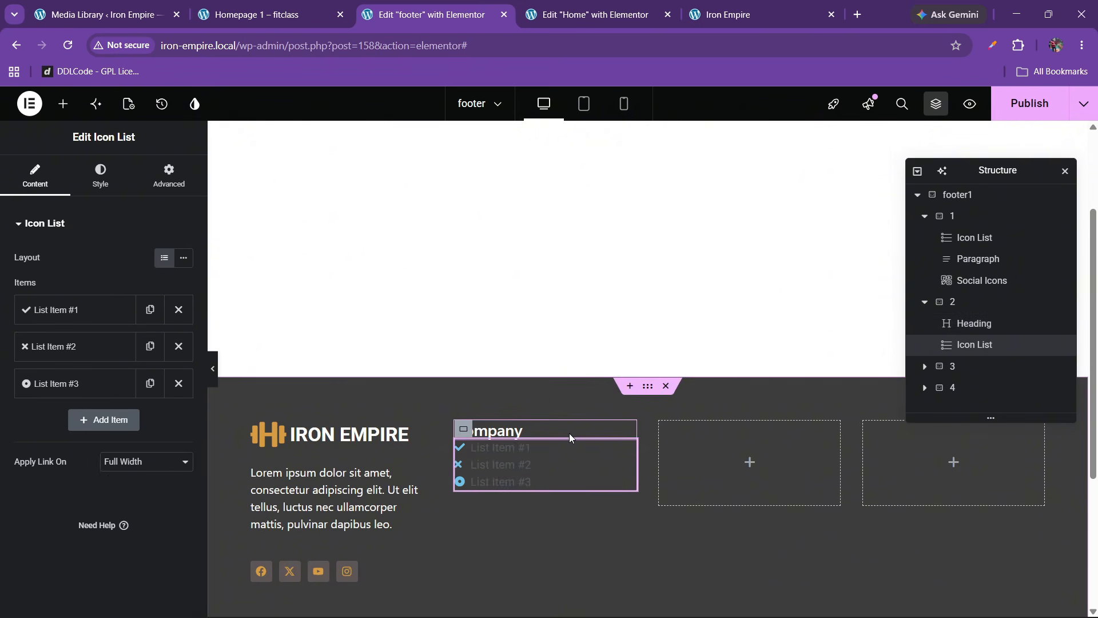
Step: Align the second column container's items to the start and set its column and row gaps to 30 px
{"action": "left_click", "coordinate": [246, 12]}
{"action": "left_click", "coordinate": [430, 6]}
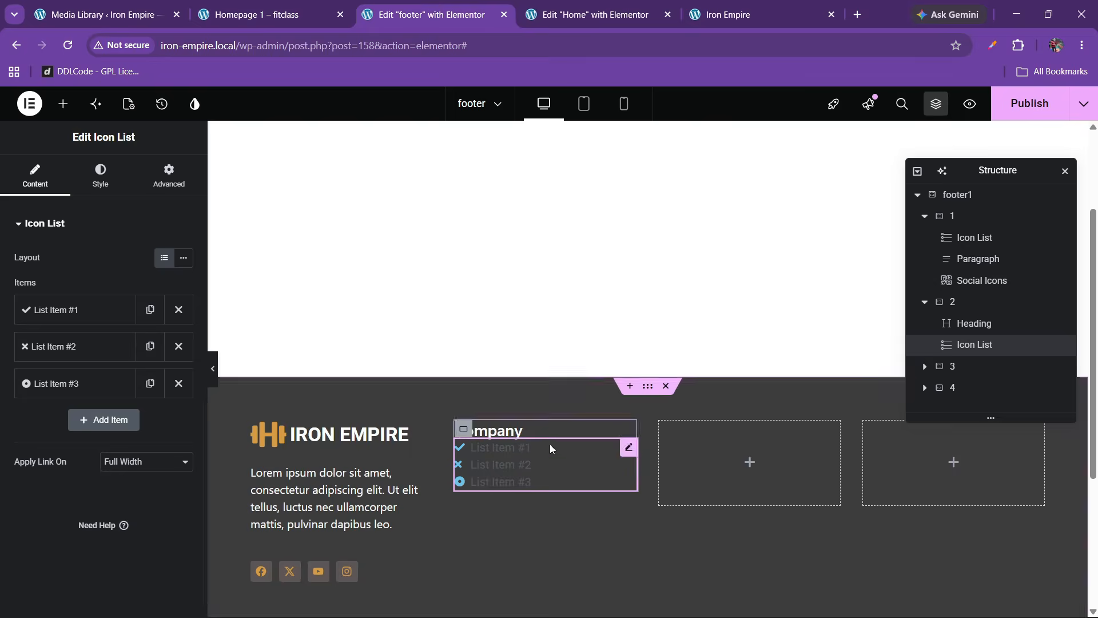
{"action": "left_click", "coordinate": [963, 302]}
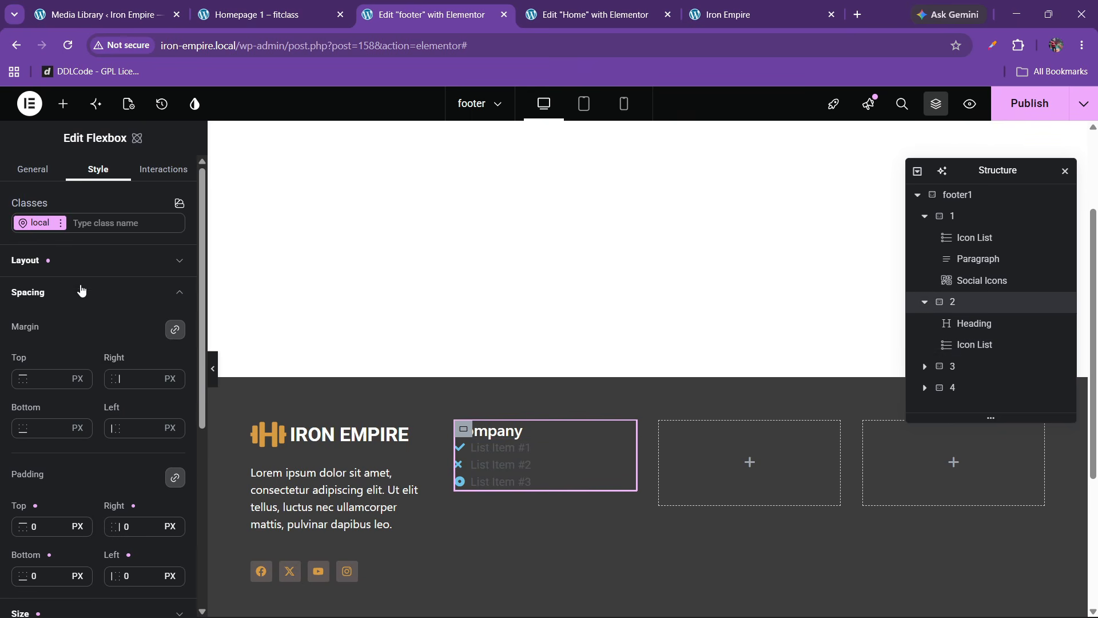
{"action": "left_click", "coordinate": [72, 258]}
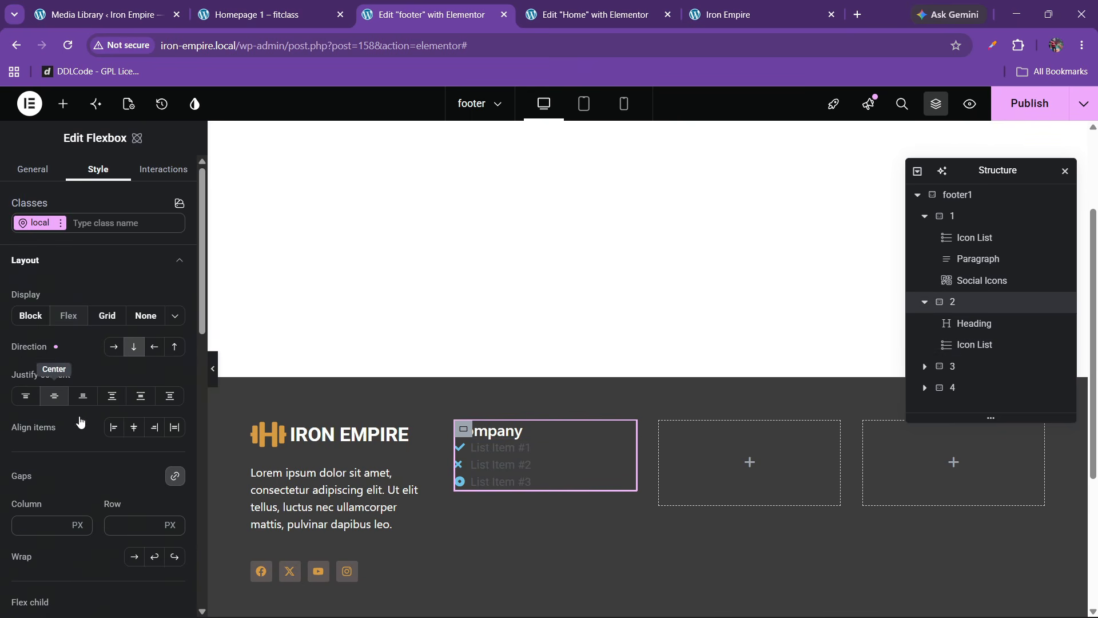
{"action": "left_click", "coordinate": [114, 427]}
{"action": "left_click", "coordinate": [121, 526]}
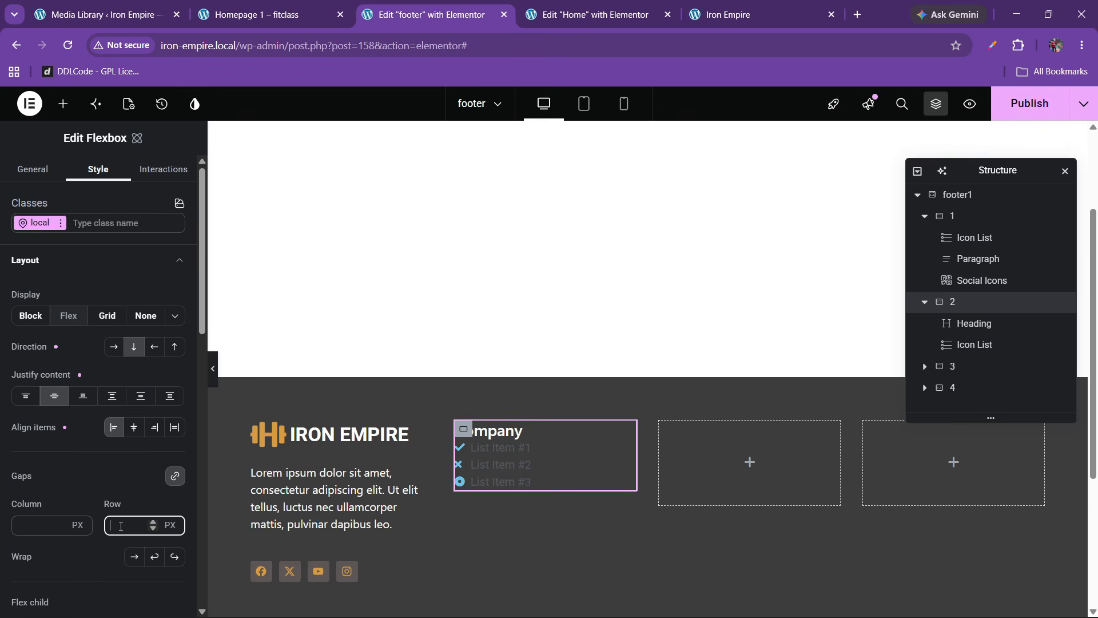
{"action": "type", "text": "20"}
{"action": "key", "text": "BackSpace"}
{"action": "key", "text": "BackSpace"}
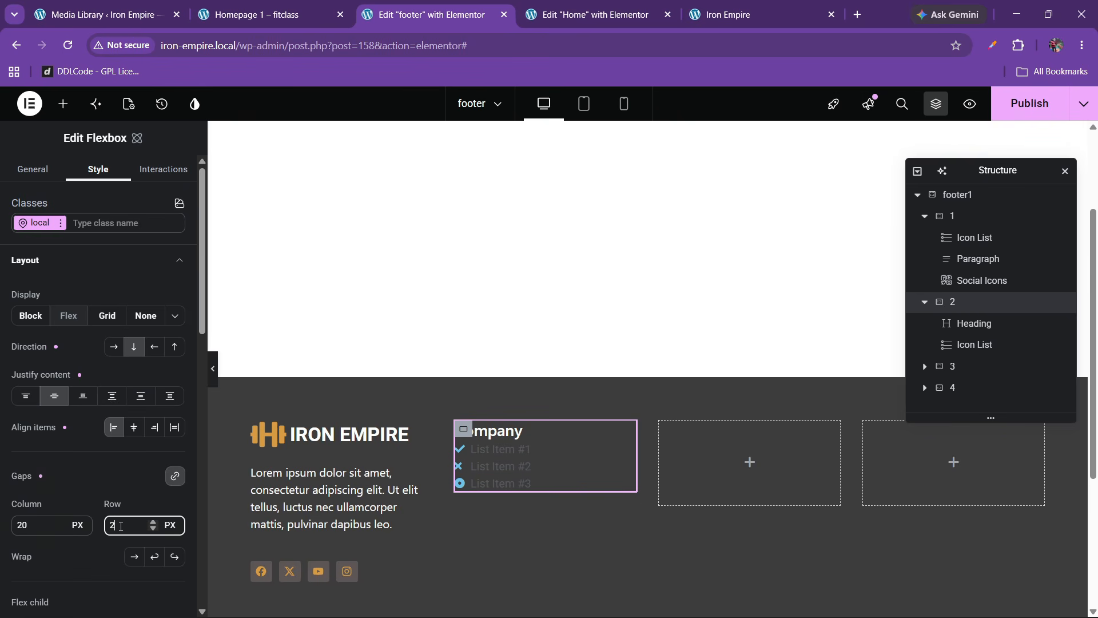
{"action": "type", "text": "30"}
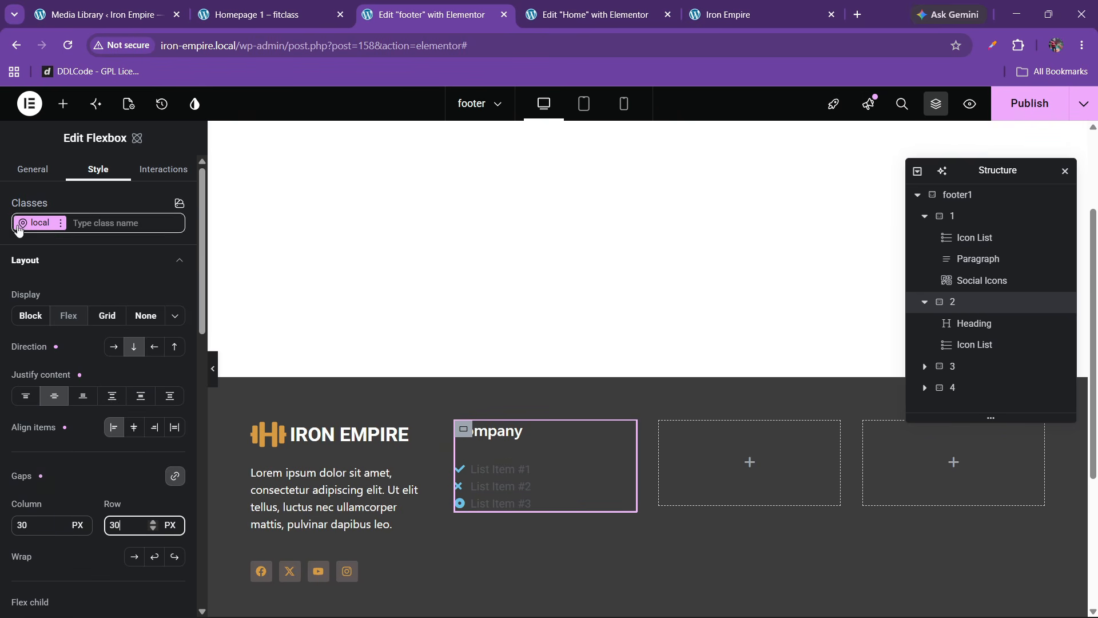
Step: Remove the icon from the Company list's first item and delete the other two items
{"action": "left_click", "coordinate": [40, 173]}
{"action": "left_click", "coordinate": [502, 480]}
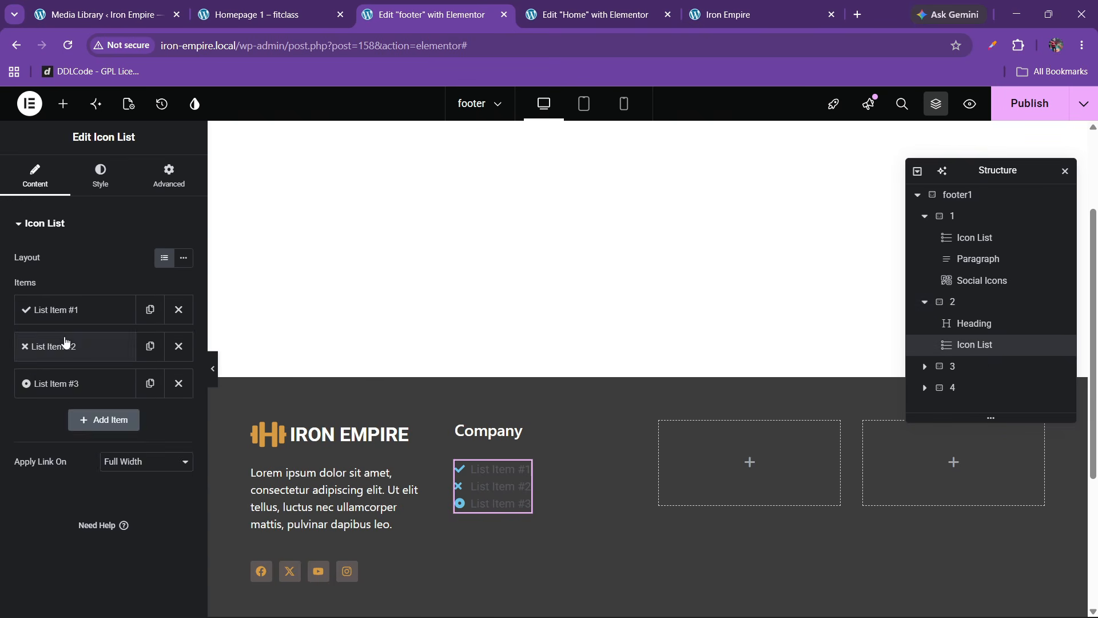
{"action": "left_click", "coordinate": [63, 309]}
{"action": "left_click", "coordinate": [172, 409]}
{"action": "left_click", "coordinate": [81, 313]}
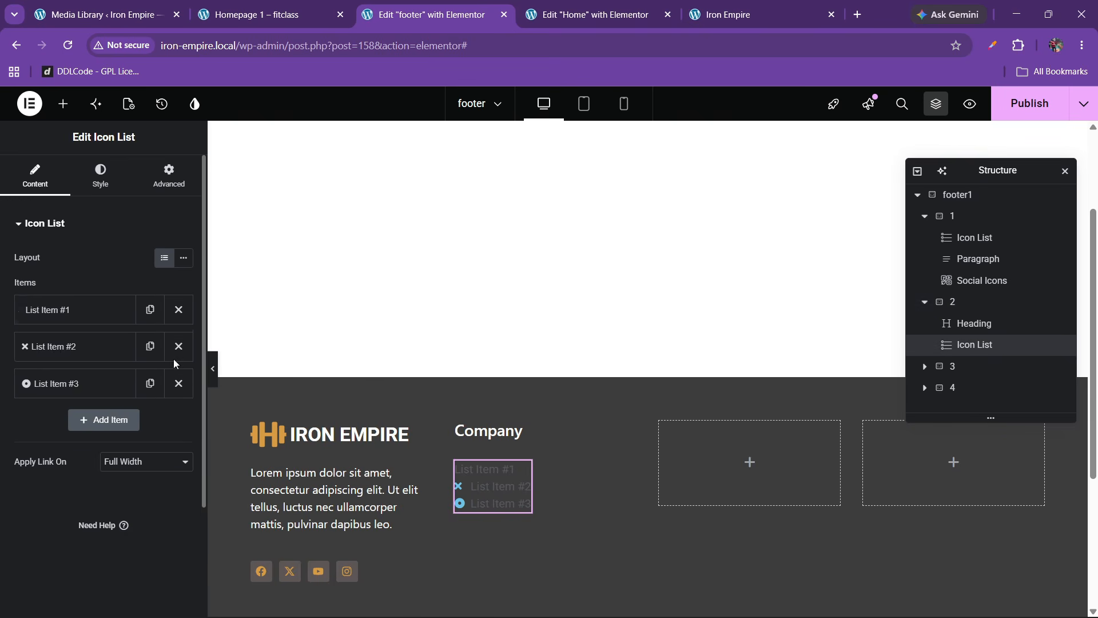
{"action": "left_click", "coordinate": [178, 345]}
{"action": "left_click", "coordinate": [178, 345]}
Step: Change the remaining Company list item's text to "Home"
{"action": "left_click", "coordinate": [108, 319]}
{"action": "left_click_drag", "start_coordinate": [92, 362], "coordinate": [2, 359]}
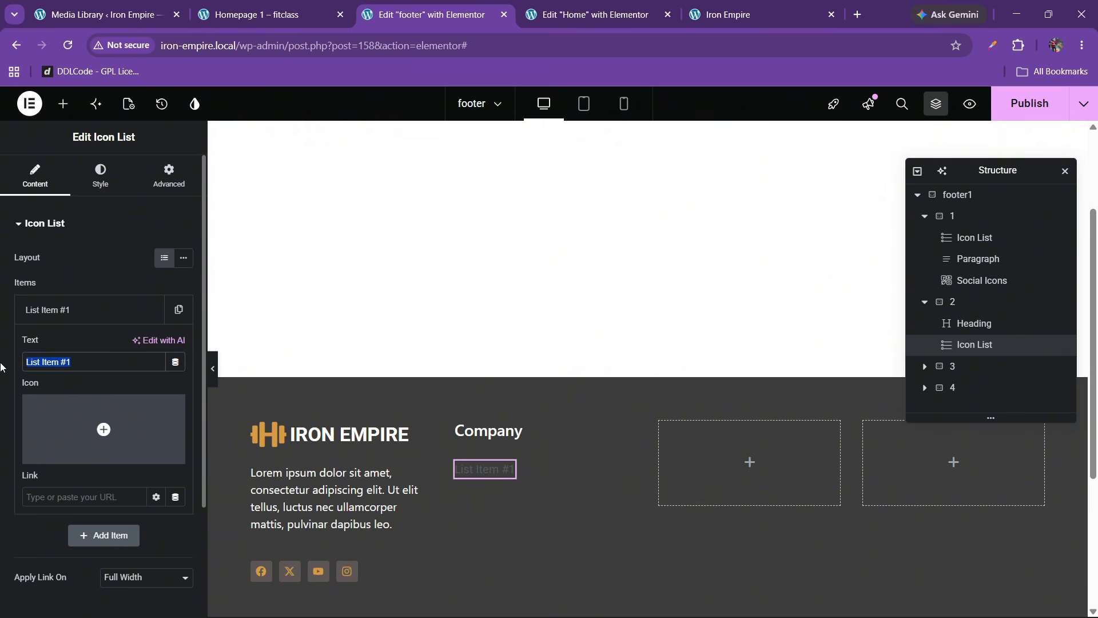
{"action": "type", "text": "Home"}
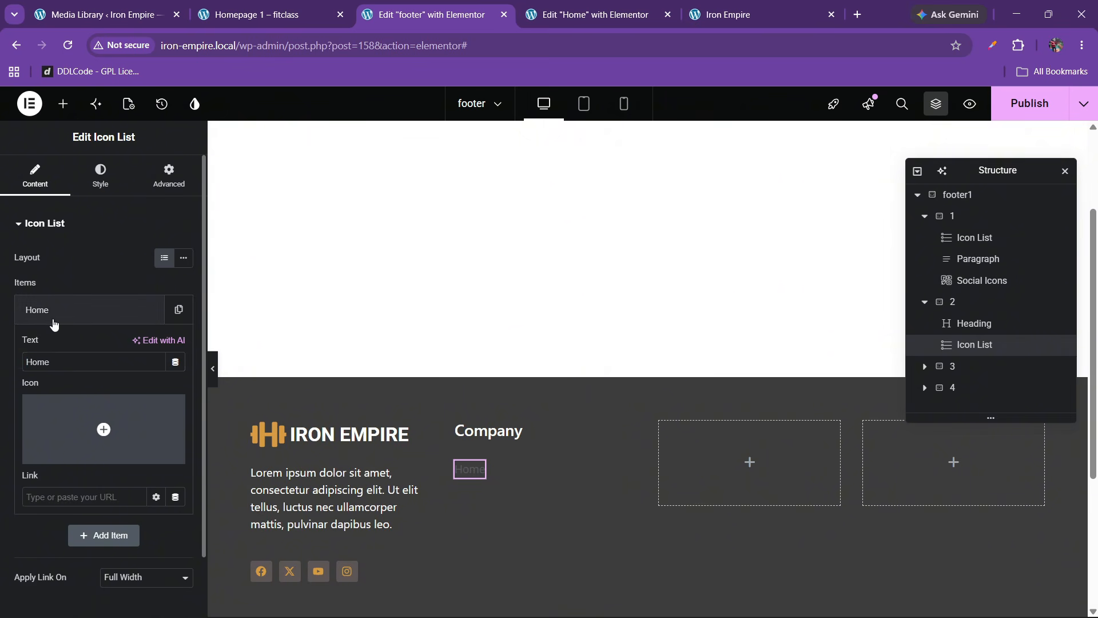
Step: Duplicate the Home item in the Company list and change the copy's text to "About Us"
{"action": "left_click", "coordinate": [51, 311]}
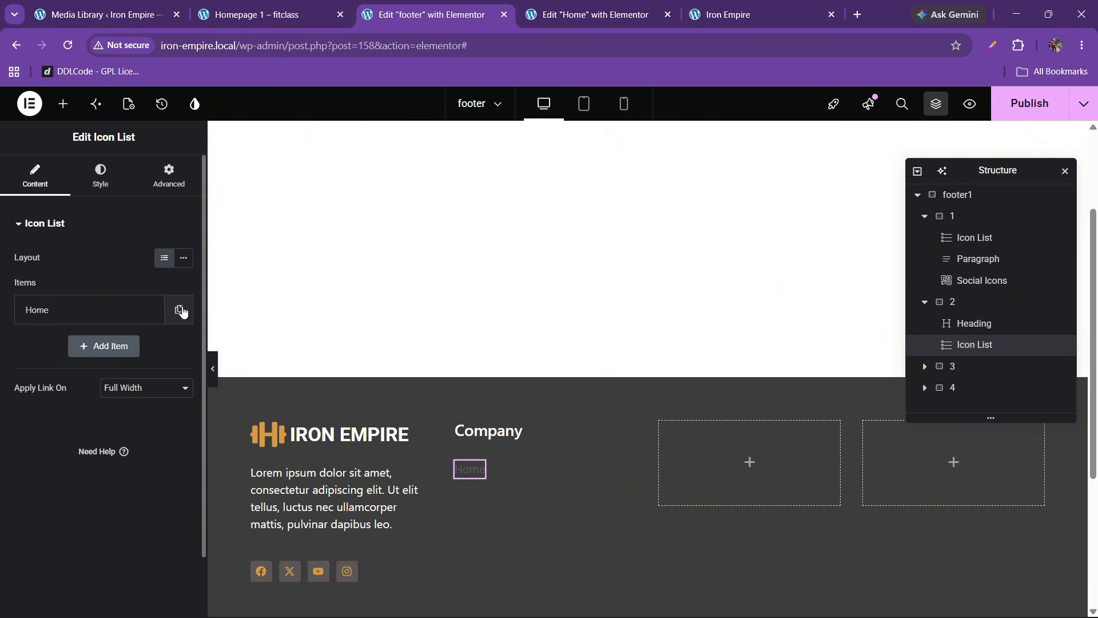
{"action": "left_click", "coordinate": [178, 309]}
{"action": "left_click", "coordinate": [89, 347]}
{"action": "left_click_drag", "start_coordinate": [57, 399], "coordinate": [3, 399]}
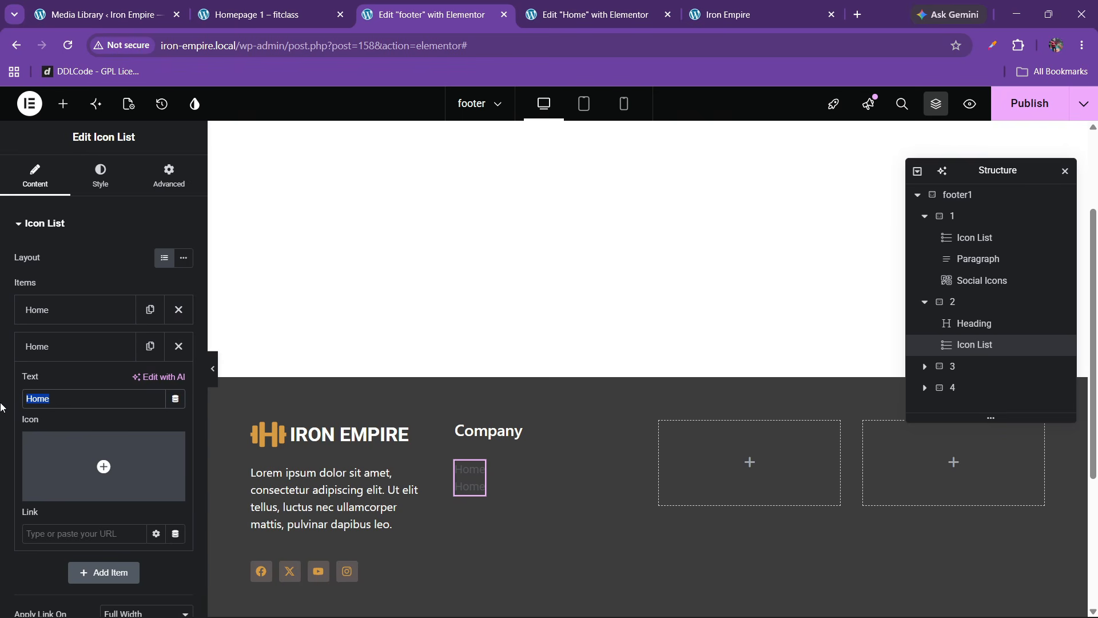
{"action": "type", "text": "About Us"}
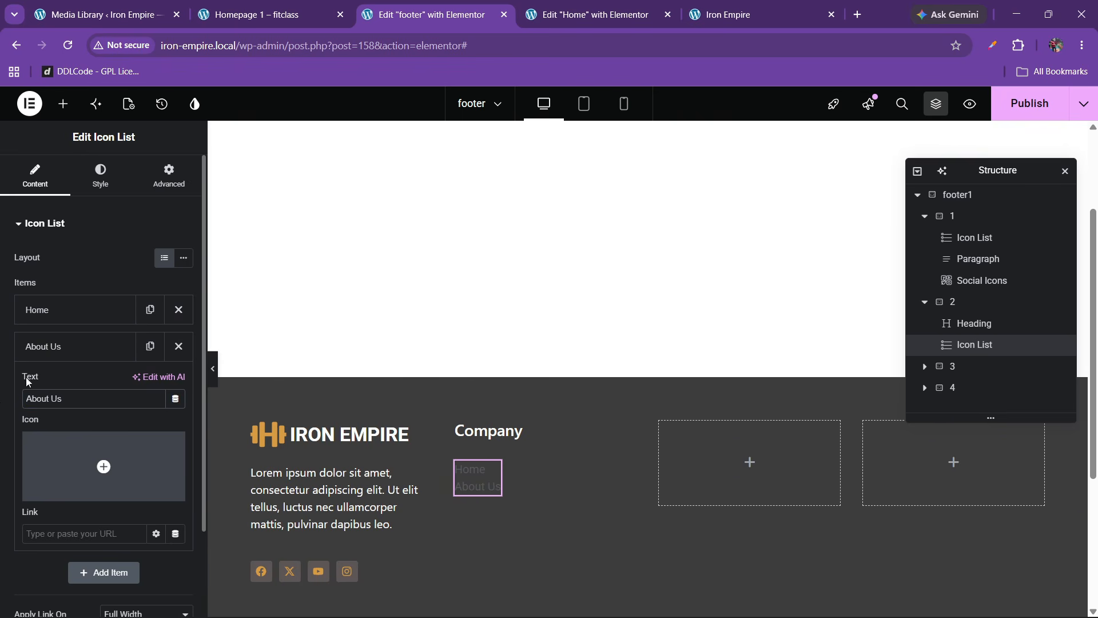
{"action": "left_click", "coordinate": [40, 349]}
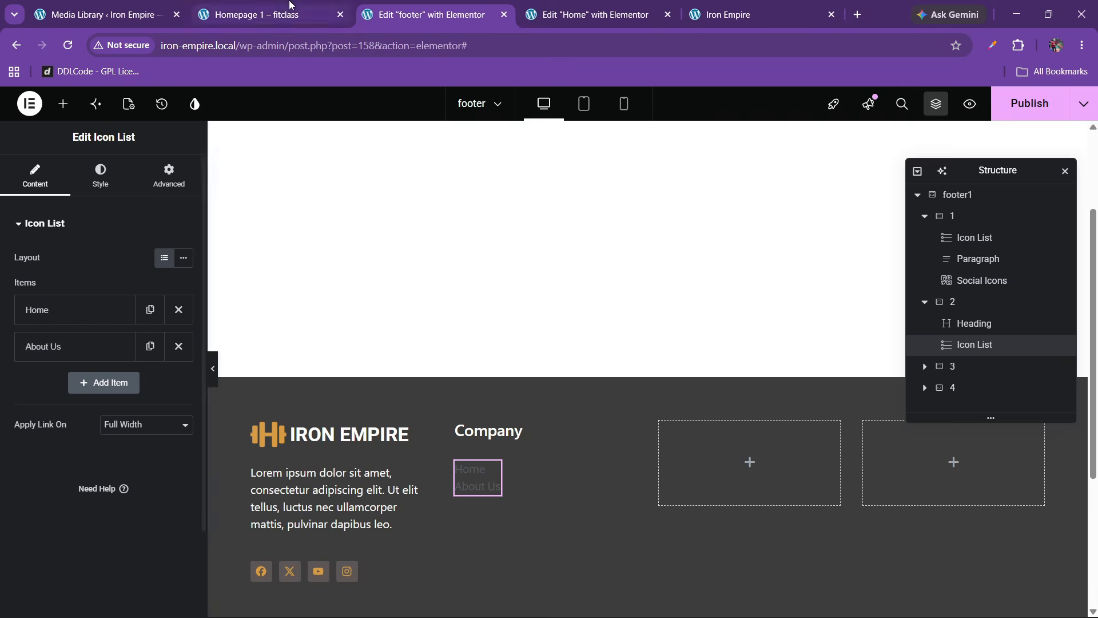
Step: Check the Fitclass footer for reference and give the Company list's Home item an outlined check-circle icon
{"action": "left_click", "coordinate": [289, 14]}
{"action": "left_click", "coordinate": [407, 7]}
{"action": "left_click", "coordinate": [62, 309]}
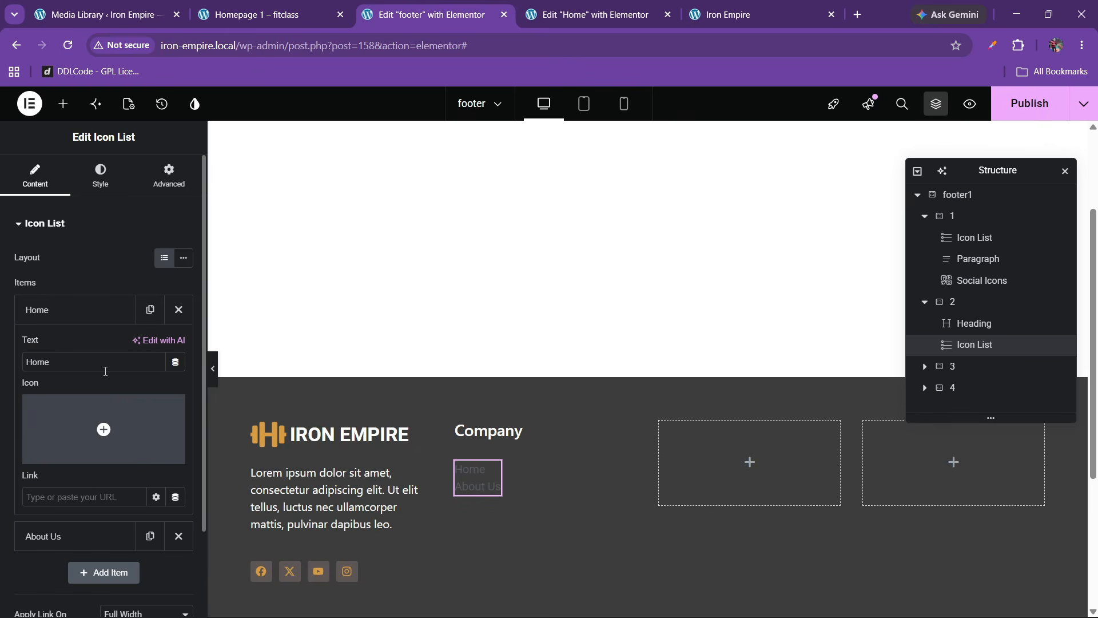
{"action": "left_click", "coordinate": [63, 455]}
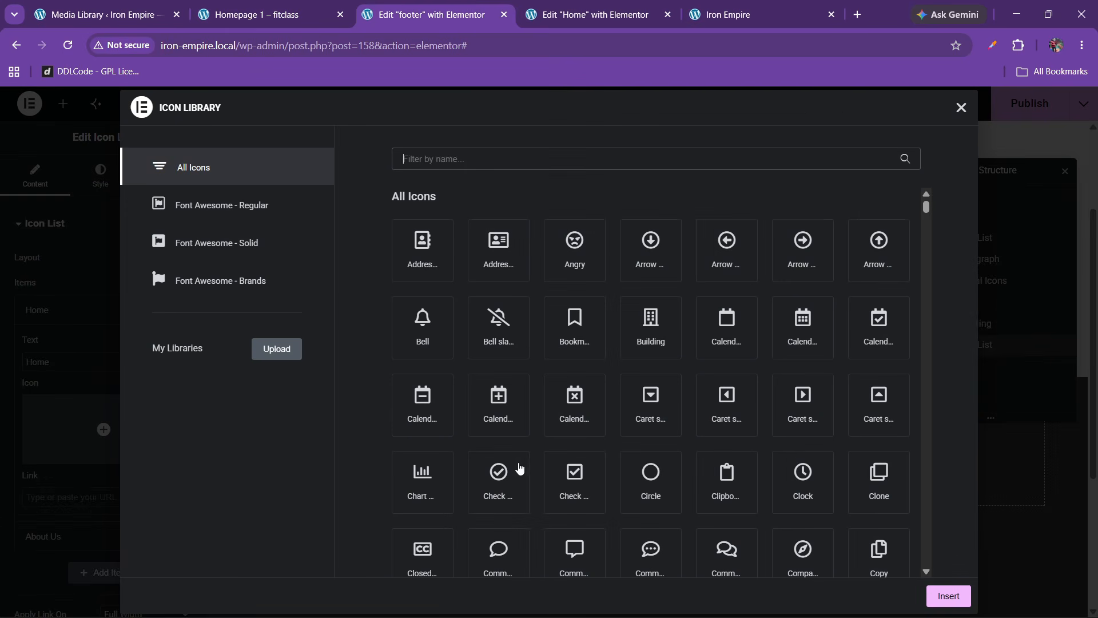
{"action": "left_click", "coordinate": [497, 484]}
{"action": "left_click", "coordinate": [948, 596]}
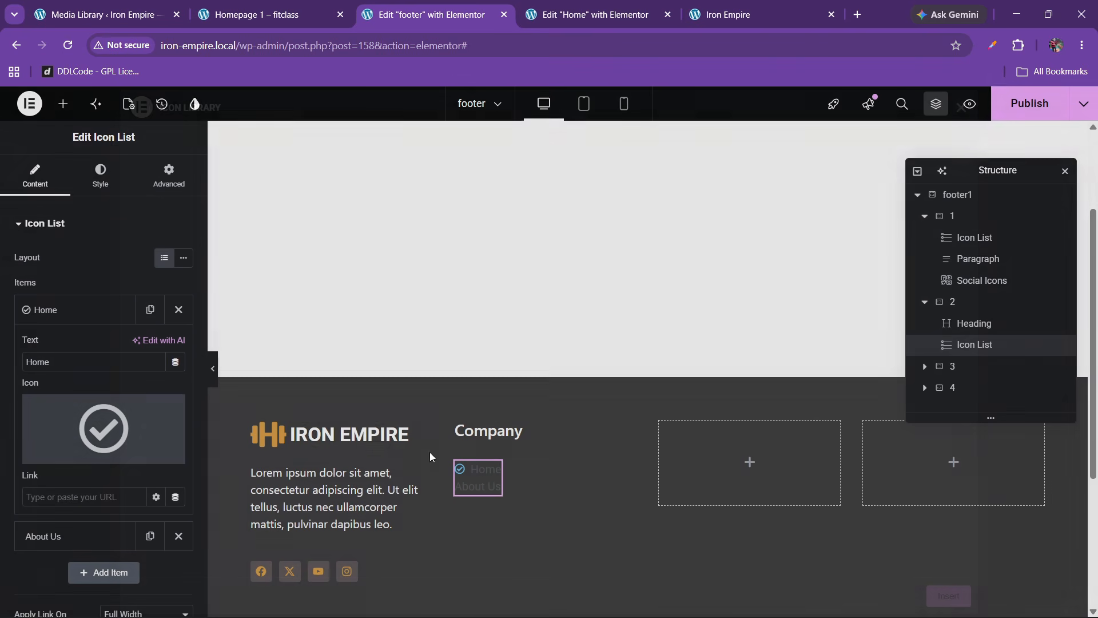
{"action": "left_click", "coordinate": [69, 310]}
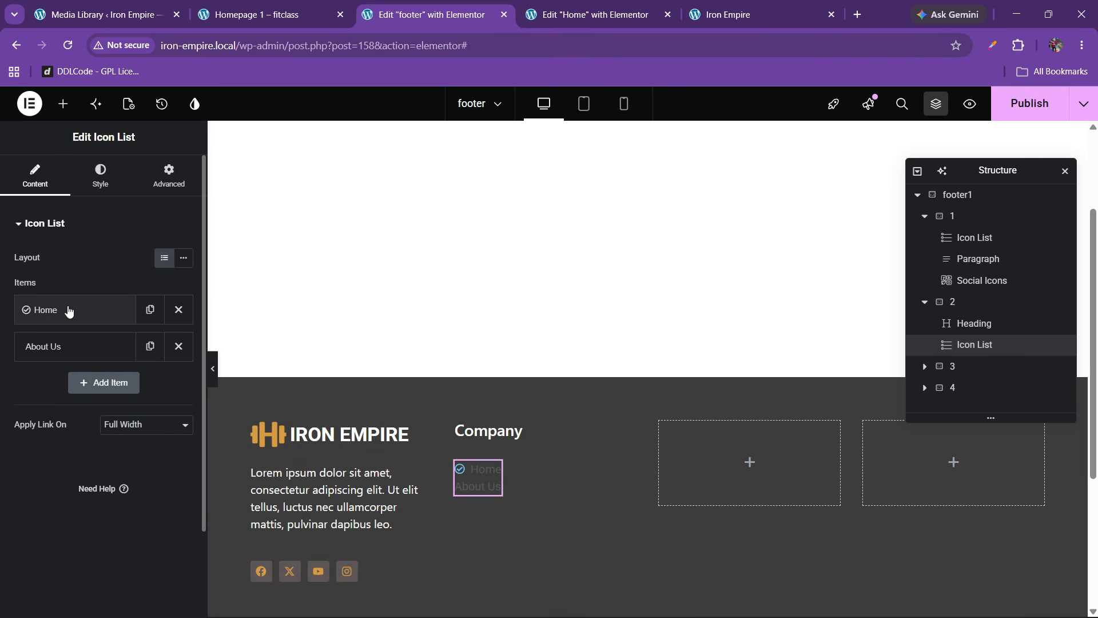
Step: Replace the icon-less About Us item with a duplicate of the Home item whose text reads "About"
{"action": "left_click", "coordinate": [178, 346]}
{"action": "left_click", "coordinate": [150, 309]}
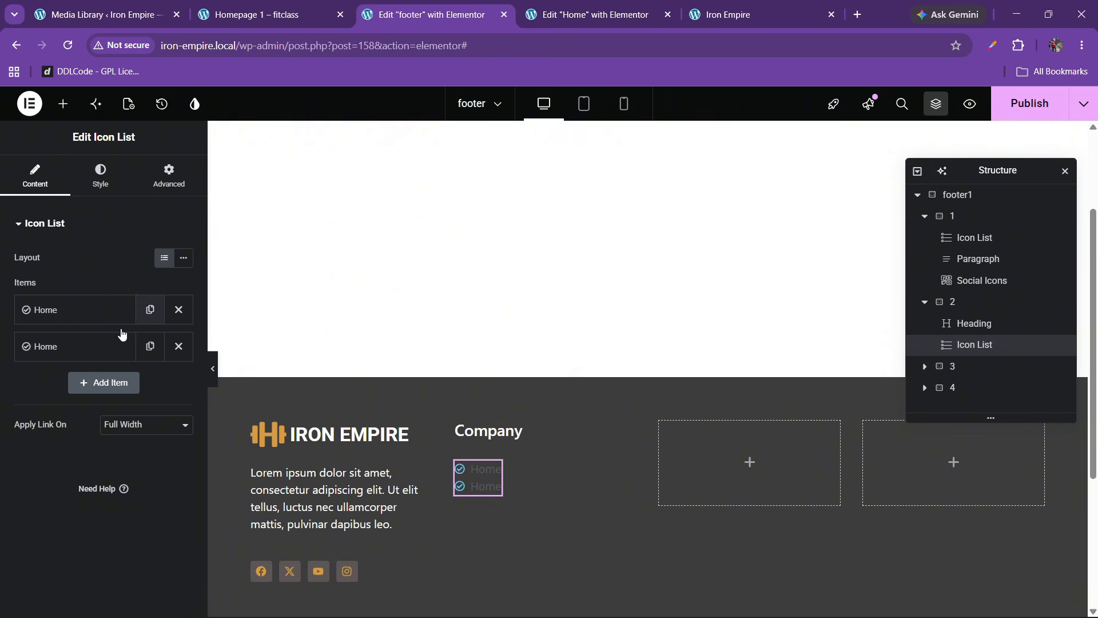
{"action": "left_click", "coordinate": [91, 346]}
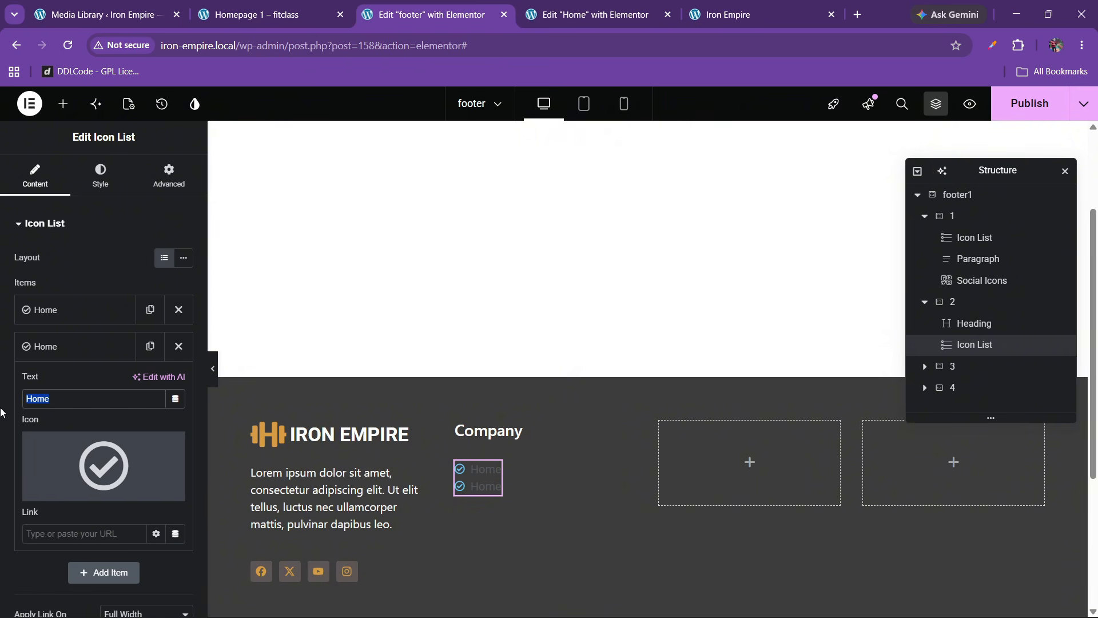
{"action": "type", "text": "Abolut"}
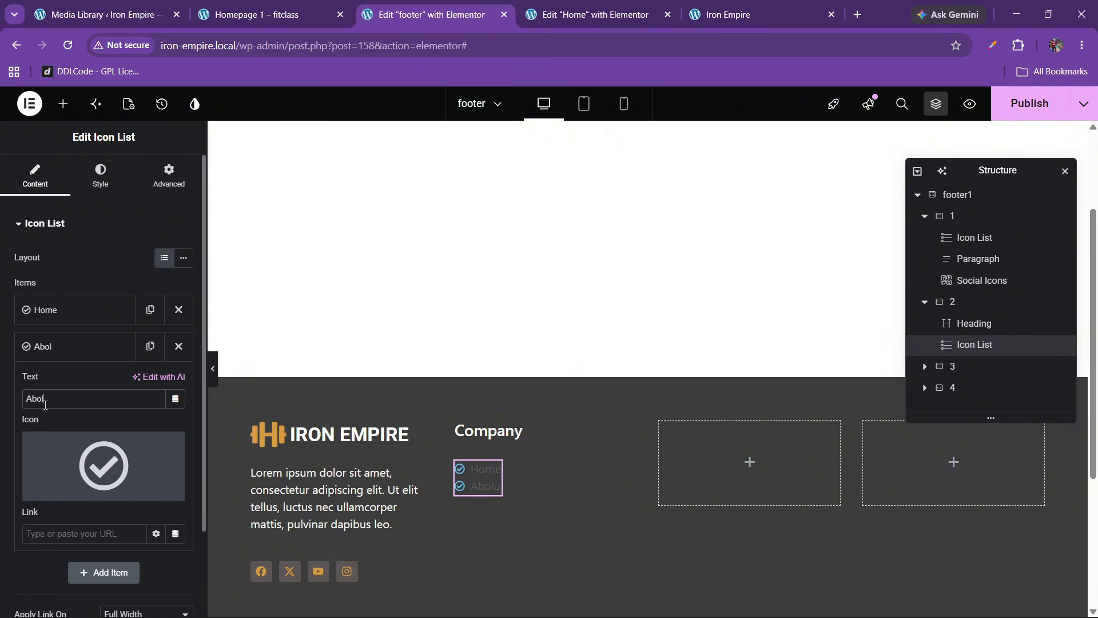
{"action": "left_click", "coordinate": [76, 346]}
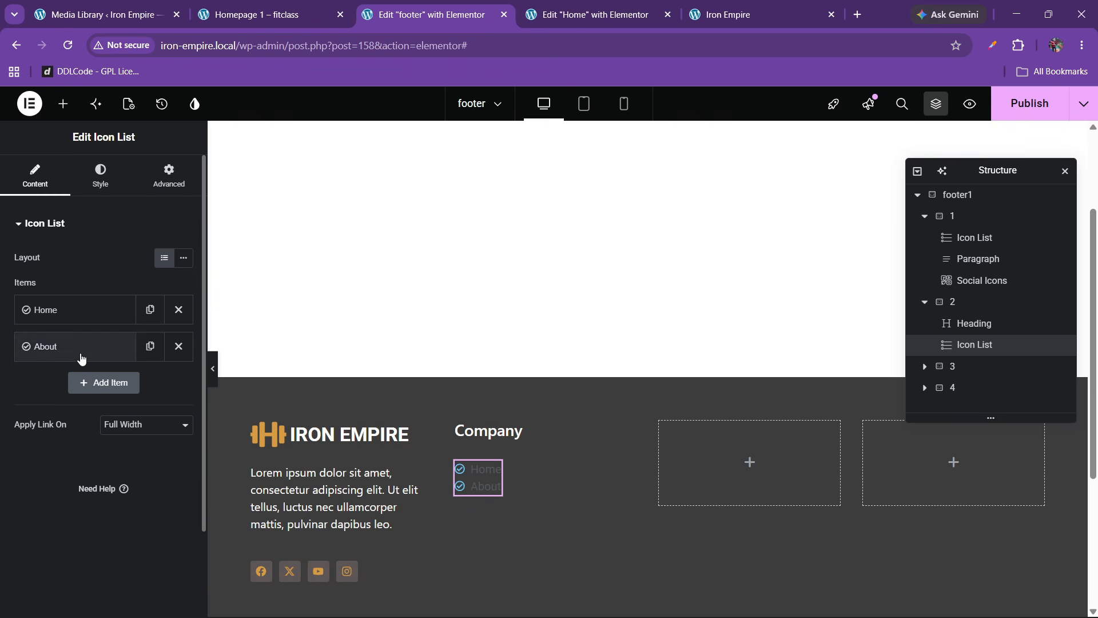
Step: Duplicate the About item and change the copy's text to "Services"
{"action": "left_click", "coordinate": [149, 346]}
{"action": "left_click", "coordinate": [75, 383]}
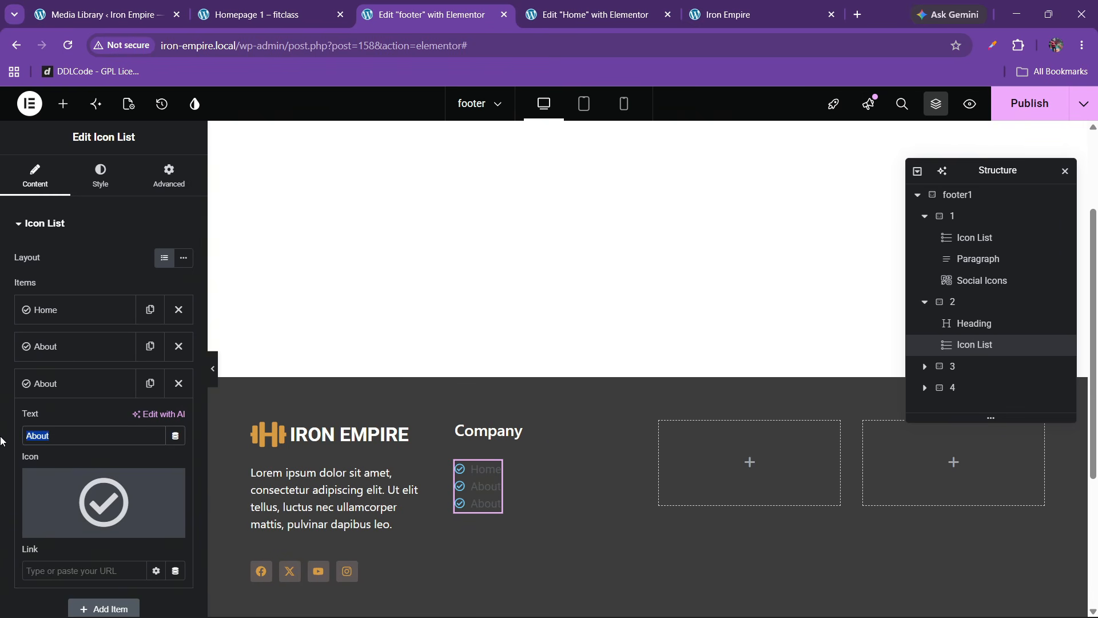
{"action": "type", "text": "Services"}
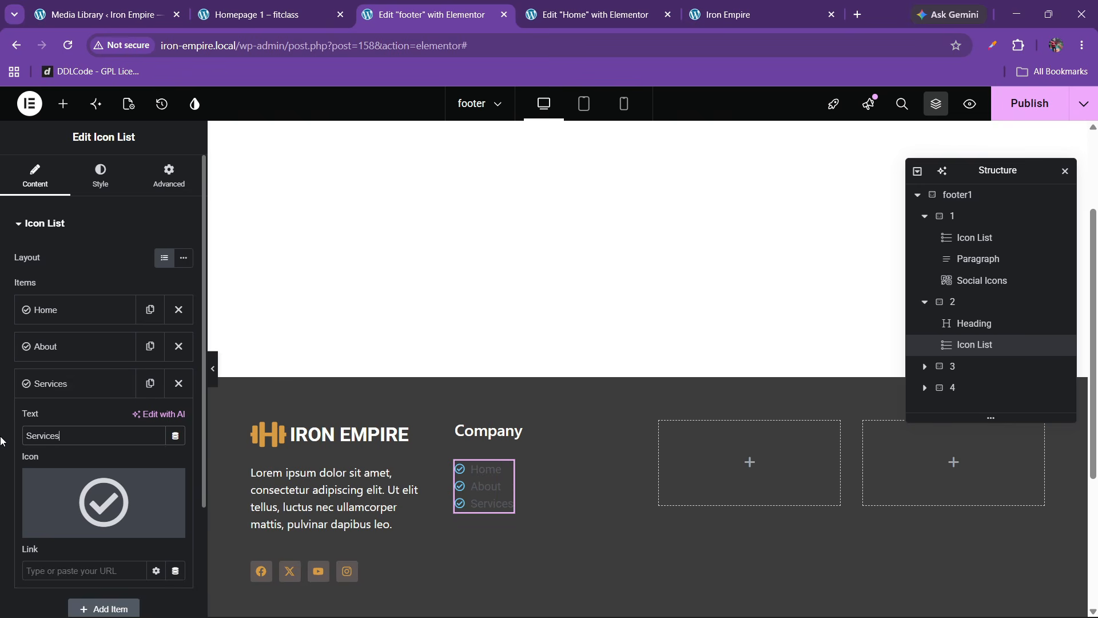
{"action": "left_click", "coordinate": [84, 382]}
Step: Check the Fitclass footer's link lists, duplicate the Services item and change the copy's text to "Blogs"
{"action": "left_click", "coordinate": [308, 7]}
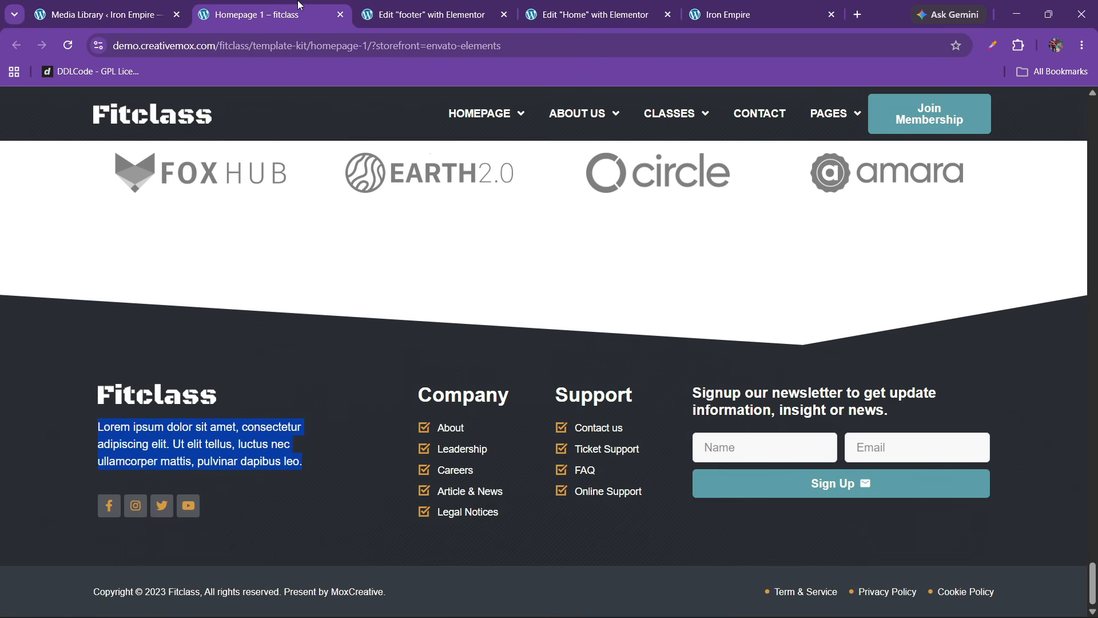
{"action": "left_click", "coordinate": [414, 7]}
{"action": "left_click", "coordinate": [150, 383]}
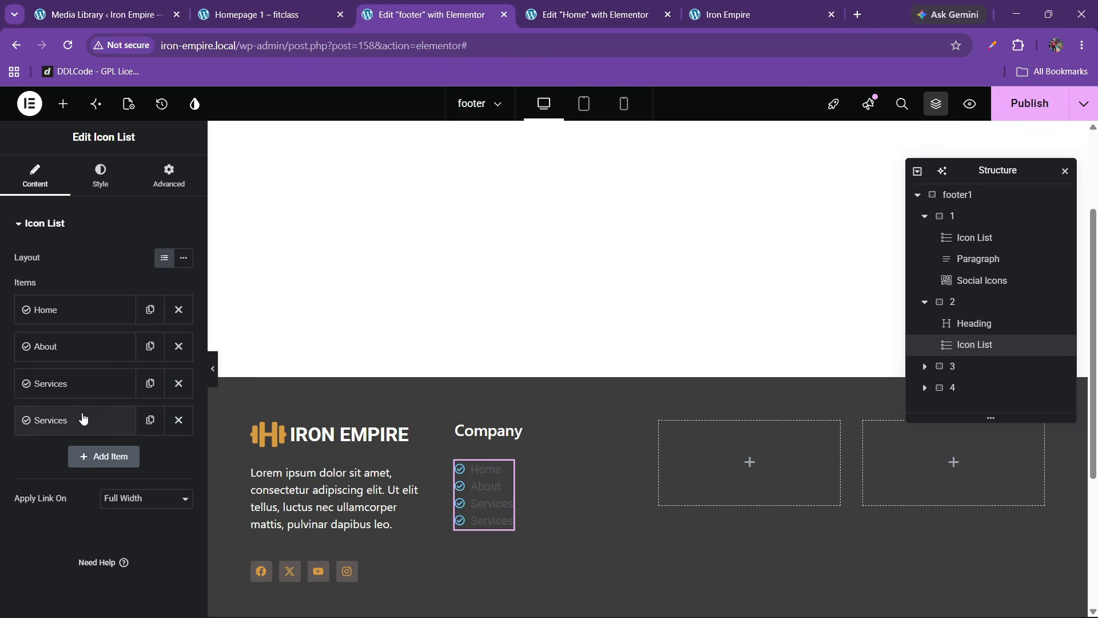
{"action": "left_click", "coordinate": [70, 428]}
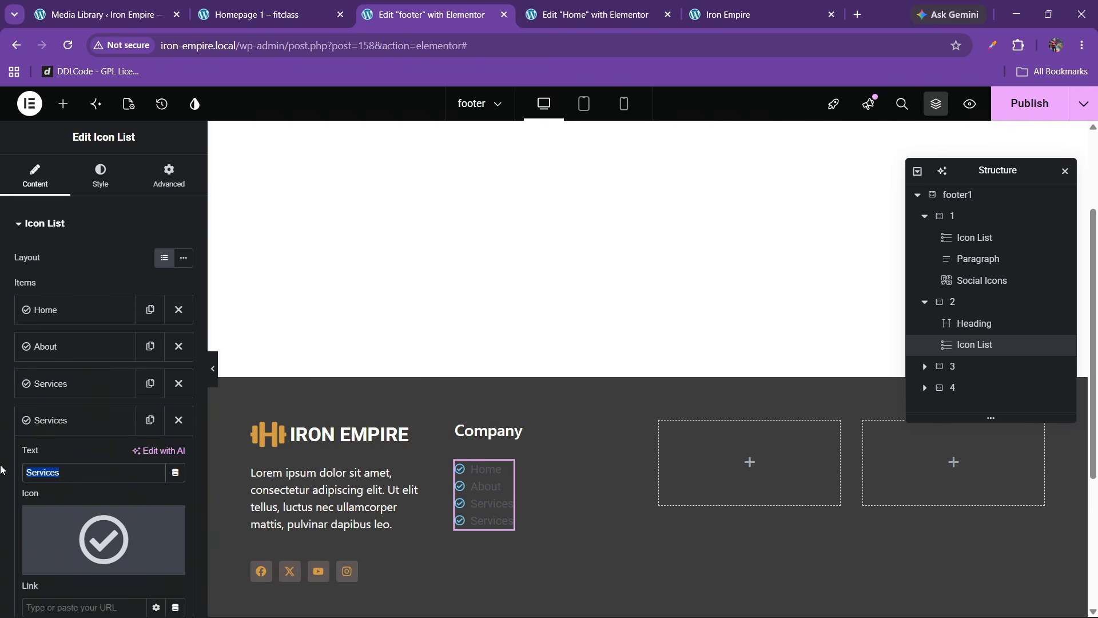
{"action": "type", "text": "Blogs"}
{"action": "left_click", "coordinate": [86, 419]}
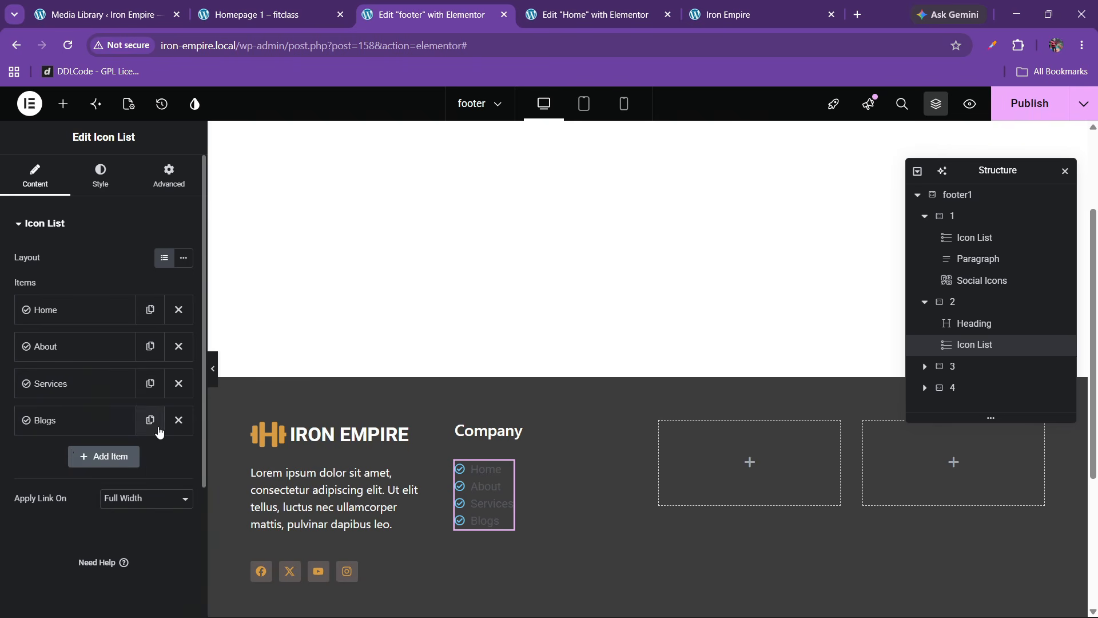
Step: Duplicate the Blogs item and change the copy's text to "Contact"
{"action": "left_click", "coordinate": [149, 420]}
{"action": "left_click", "coordinate": [86, 470]}
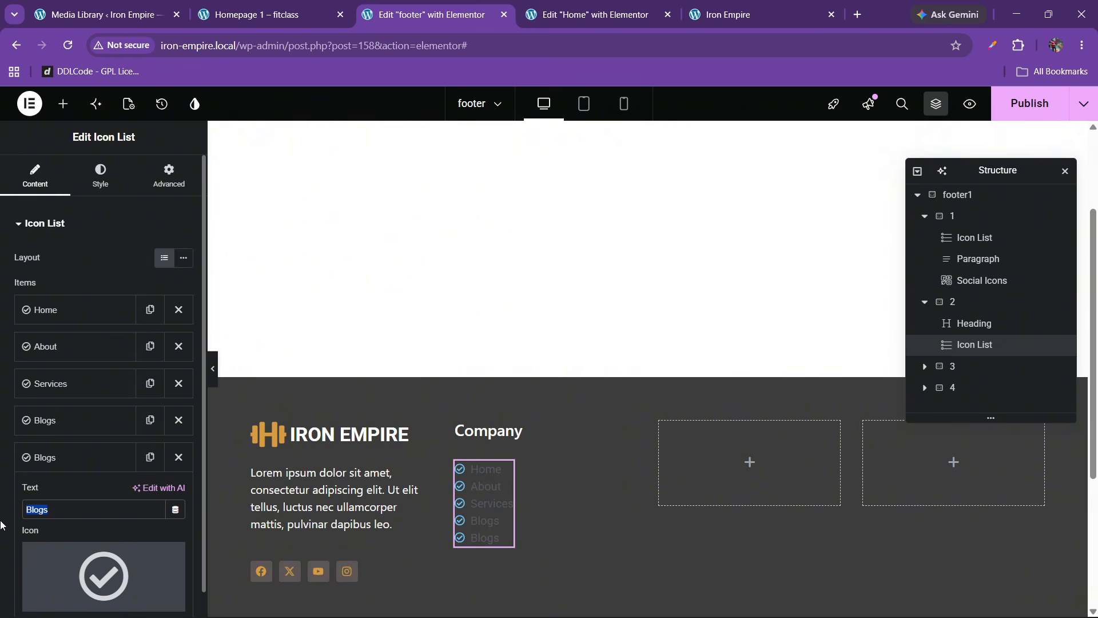
{"action": "type", "text": "Contact"}
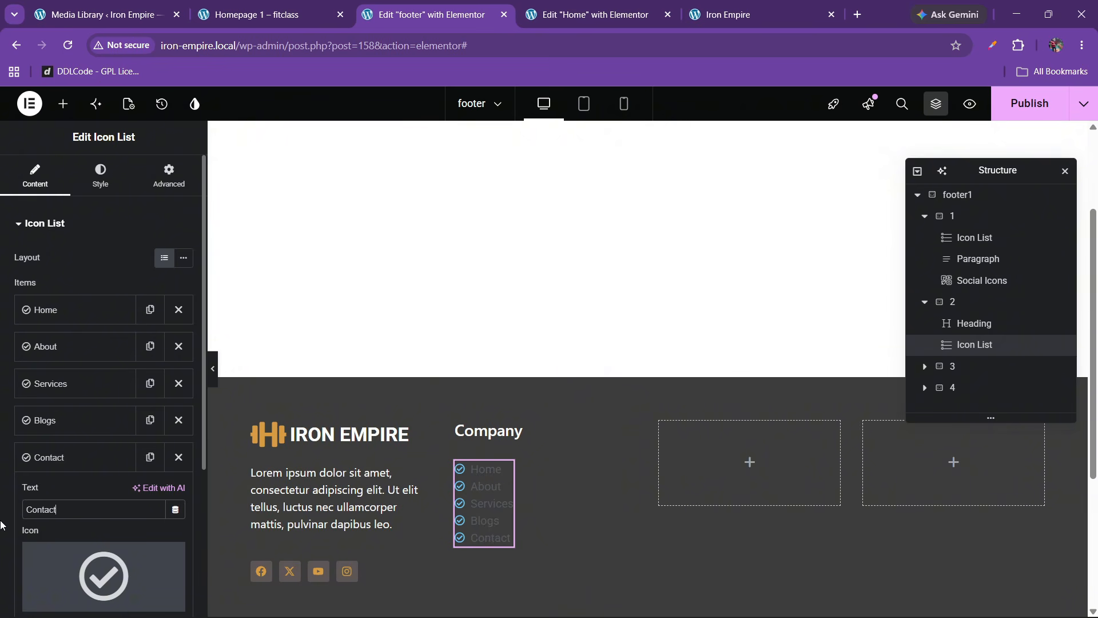
{"action": "scroll", "coordinate": [104, 572], "scroll_direction": "down", "scroll_amount": 2}
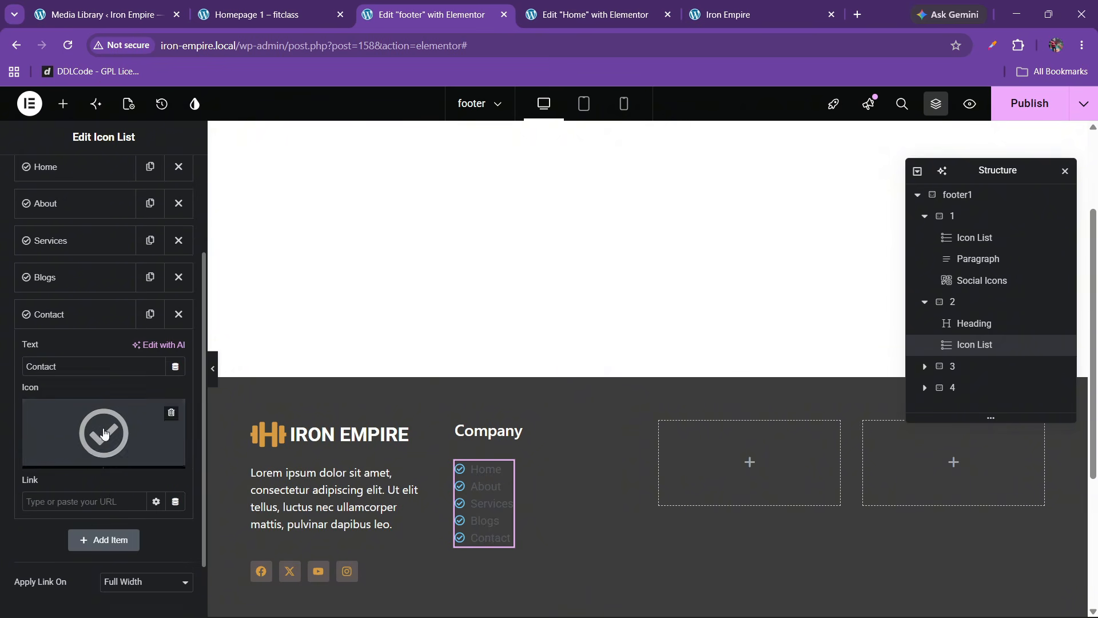
{"action": "left_click", "coordinate": [80, 314]}
{"action": "scroll", "coordinate": [77, 286], "scroll_direction": "up", "scroll_amount": 2}
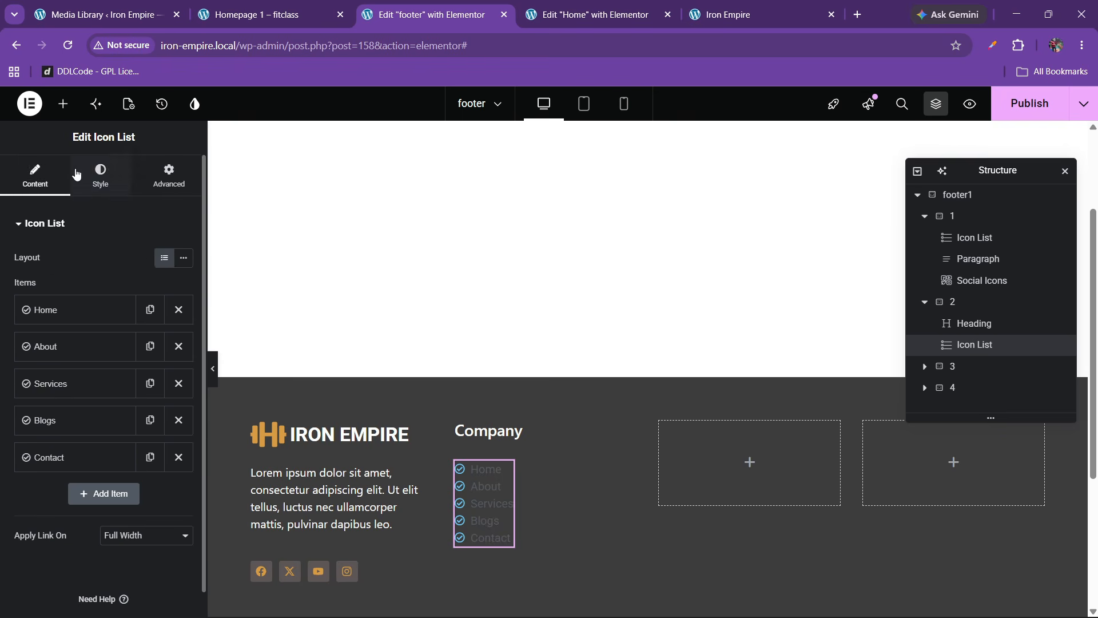
Step: Set the Company list's icon color to the global orange and the icon size to 16 px
{"action": "left_click", "coordinate": [80, 173]}
{"action": "left_click", "coordinate": [62, 392]}
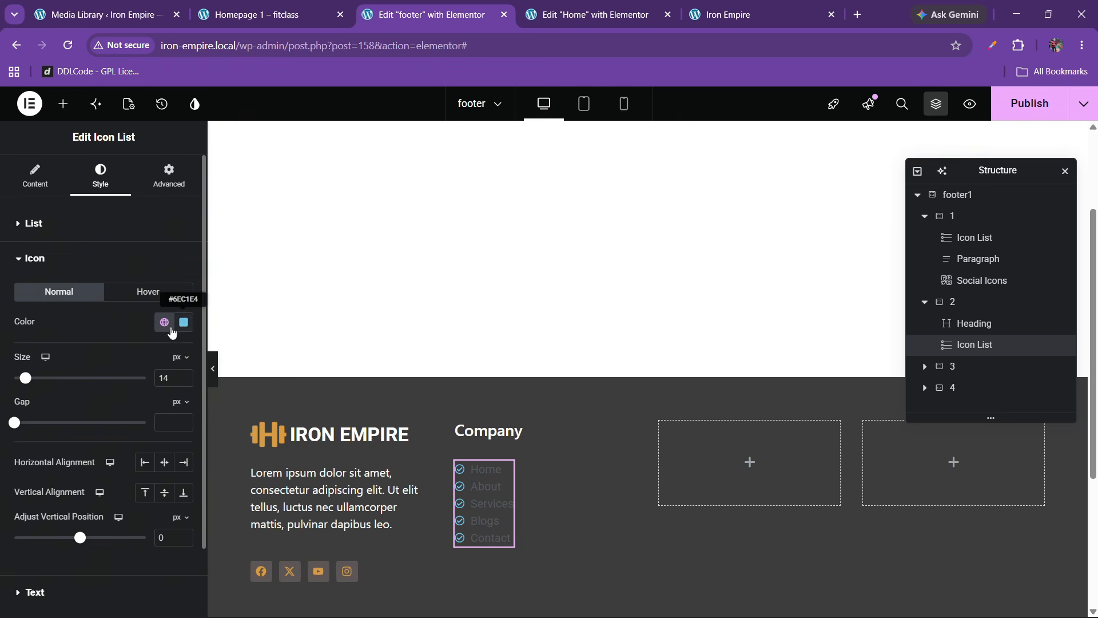
{"action": "left_click", "coordinate": [166, 323]}
{"action": "left_click", "coordinate": [68, 502]}
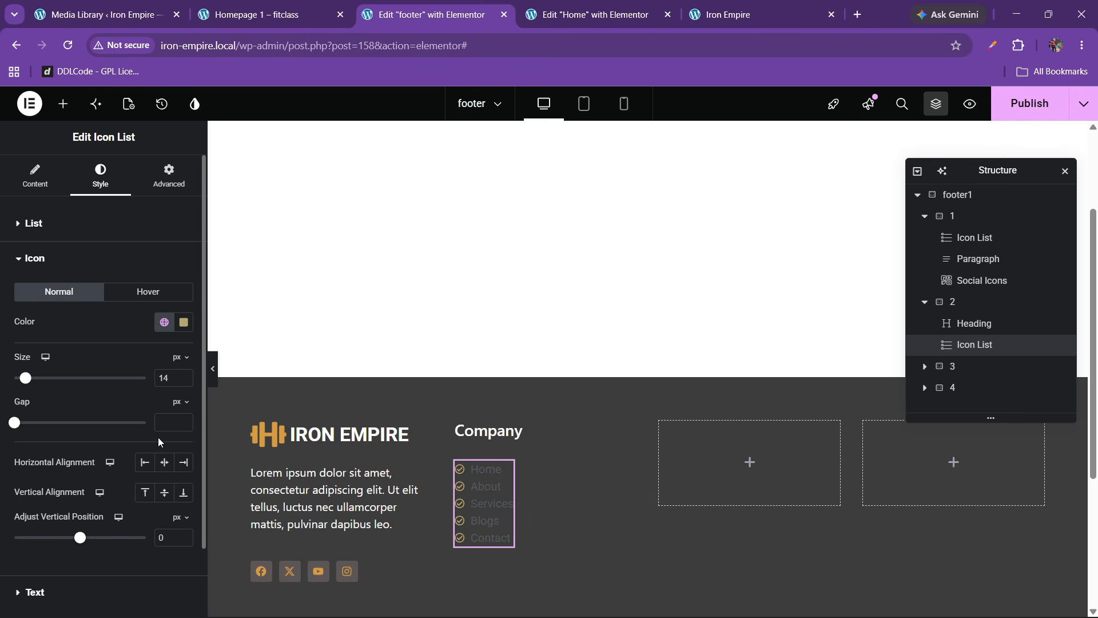
{"action": "left_click", "coordinate": [184, 376]}
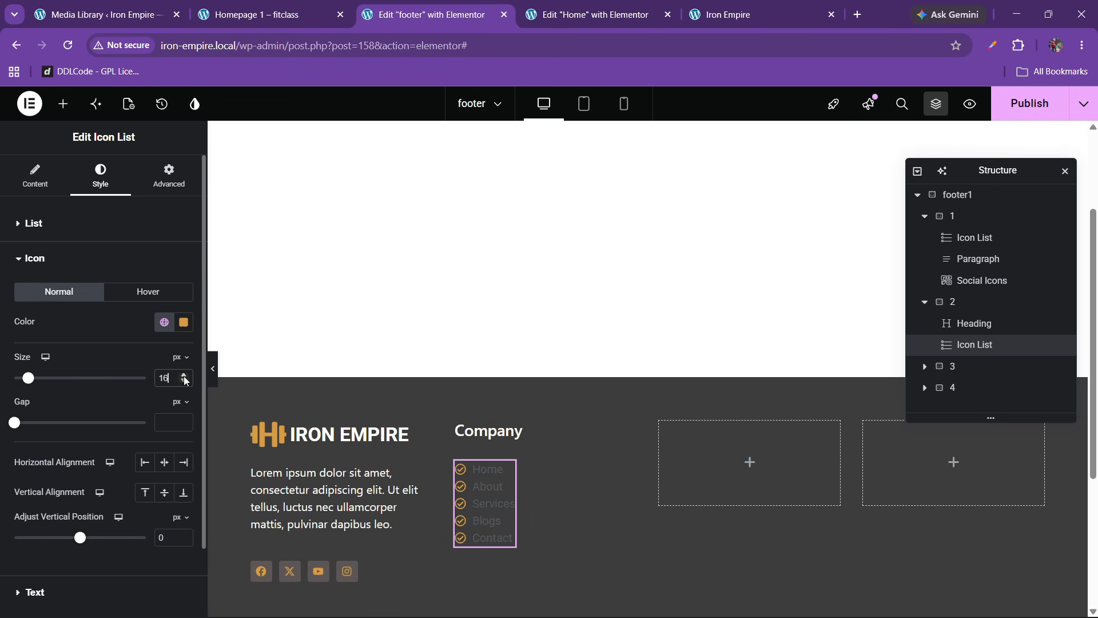
{"action": "left_click", "coordinate": [184, 376]}
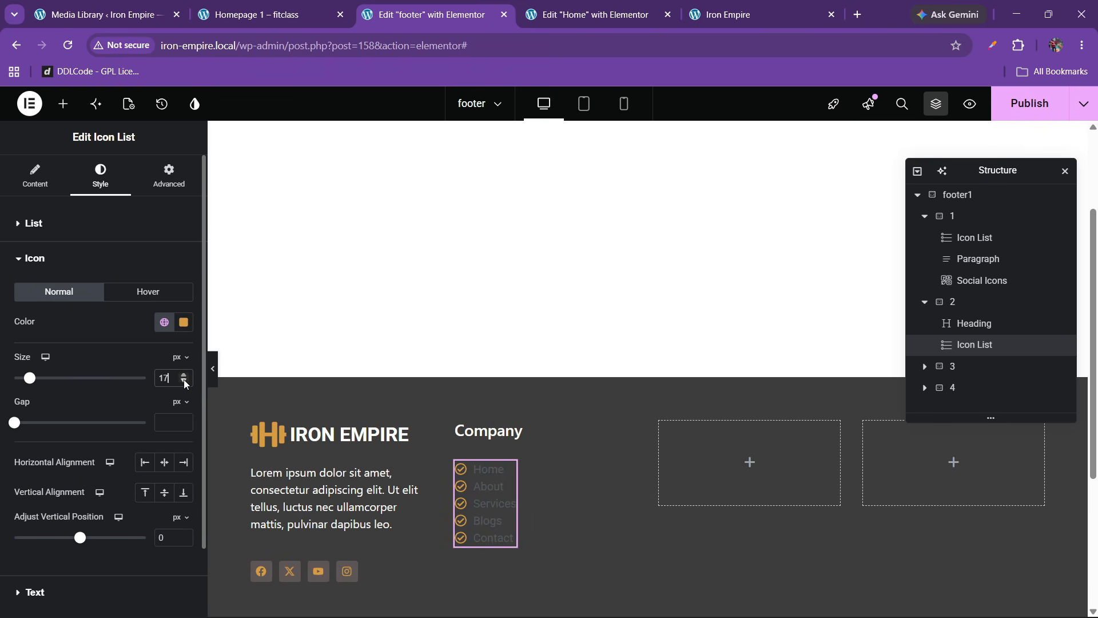
{"action": "left_click", "coordinate": [60, 262]}
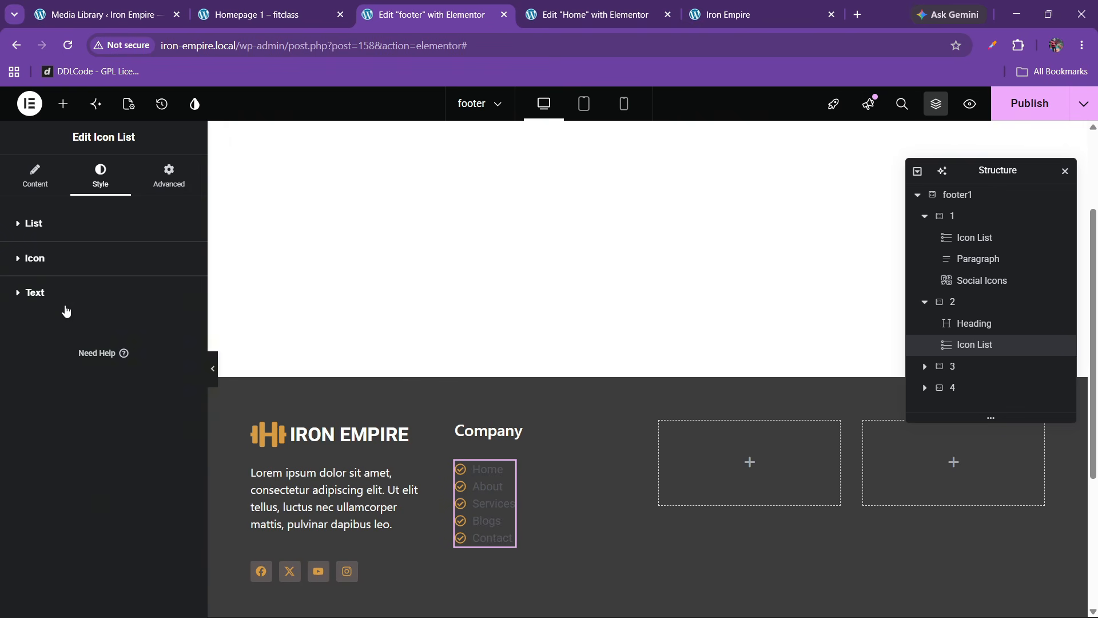
Step: Set the Company list's text color to #FFFFFF and its font size to 15 px
{"action": "left_click", "coordinate": [67, 310]}
{"action": "left_click", "coordinate": [184, 416]}
{"action": "type", "text": "#FFFFFF"}
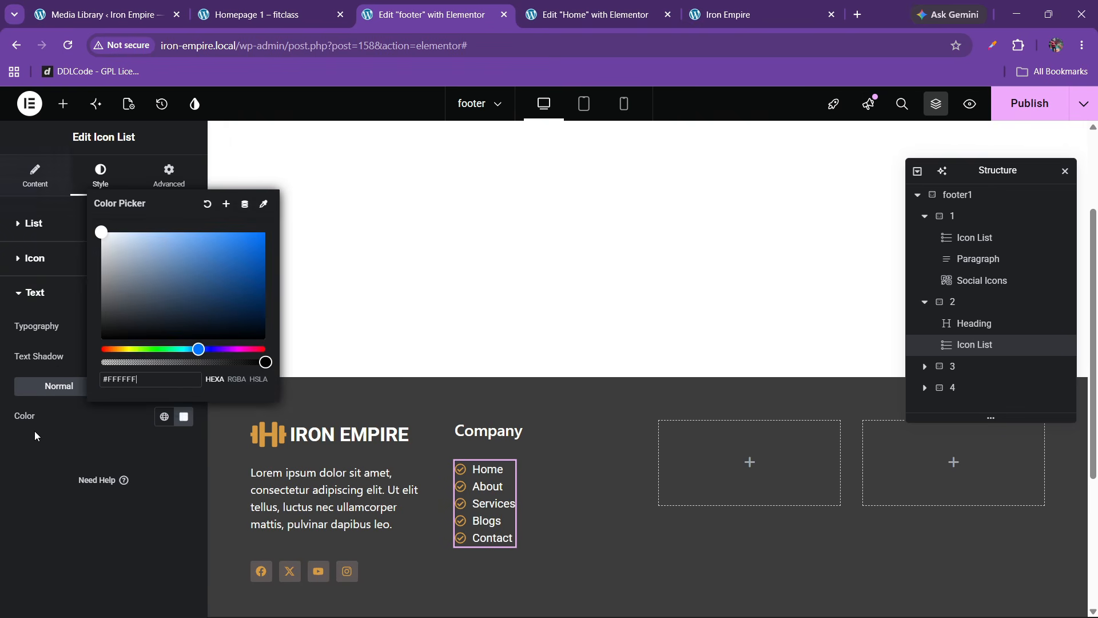
{"action": "left_click", "coordinate": [40, 466]}
{"action": "left_click", "coordinate": [183, 328]}
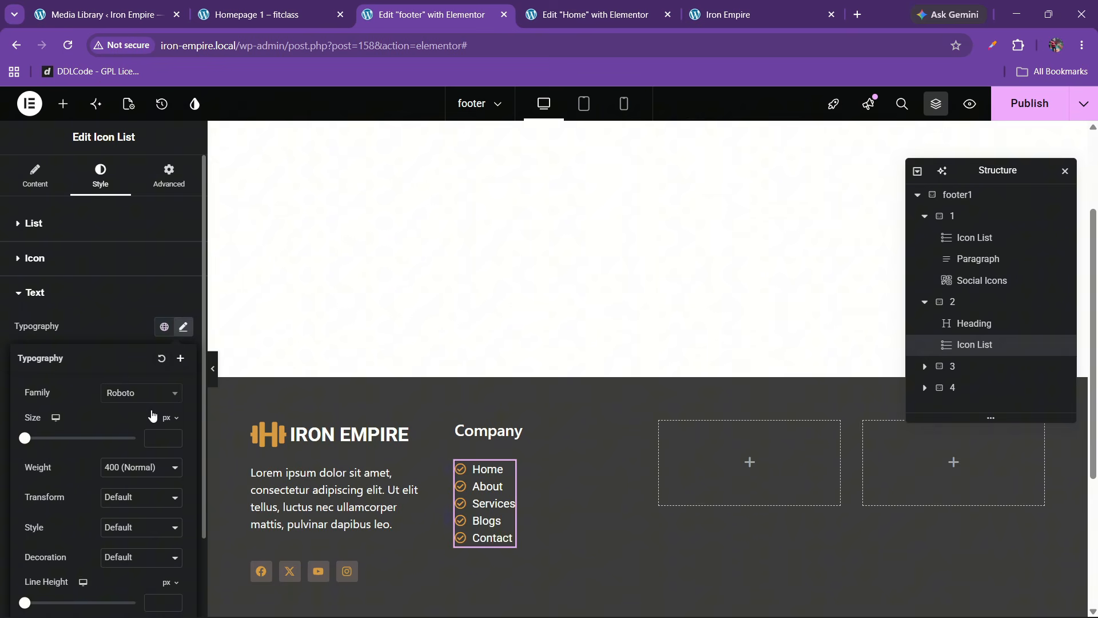
{"action": "left_click", "coordinate": [175, 436]}
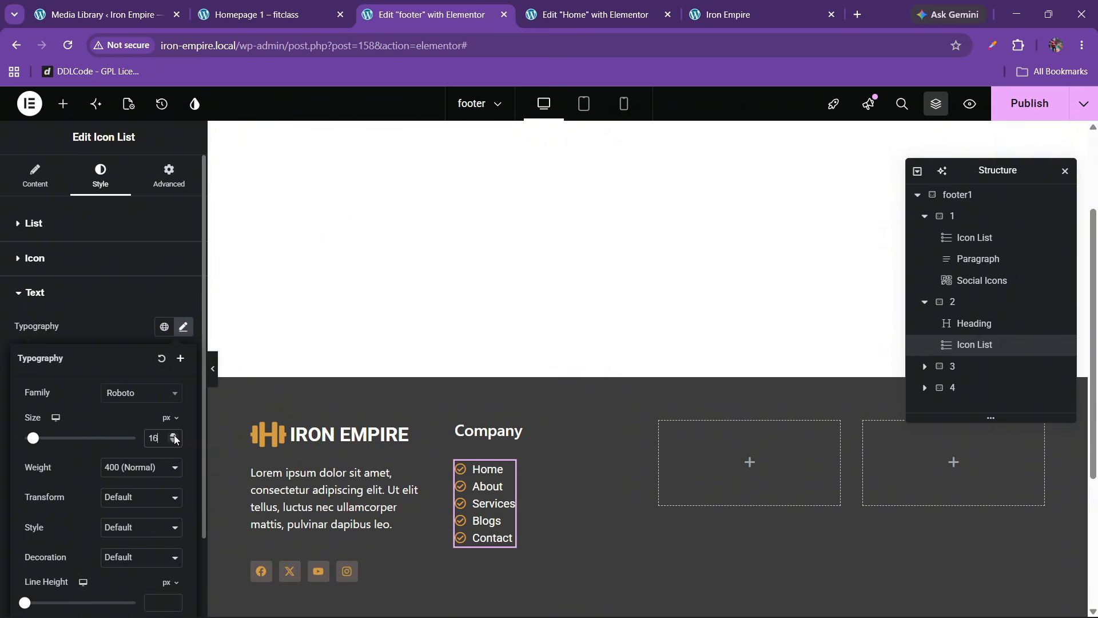
{"action": "left_click", "coordinate": [173, 443]}
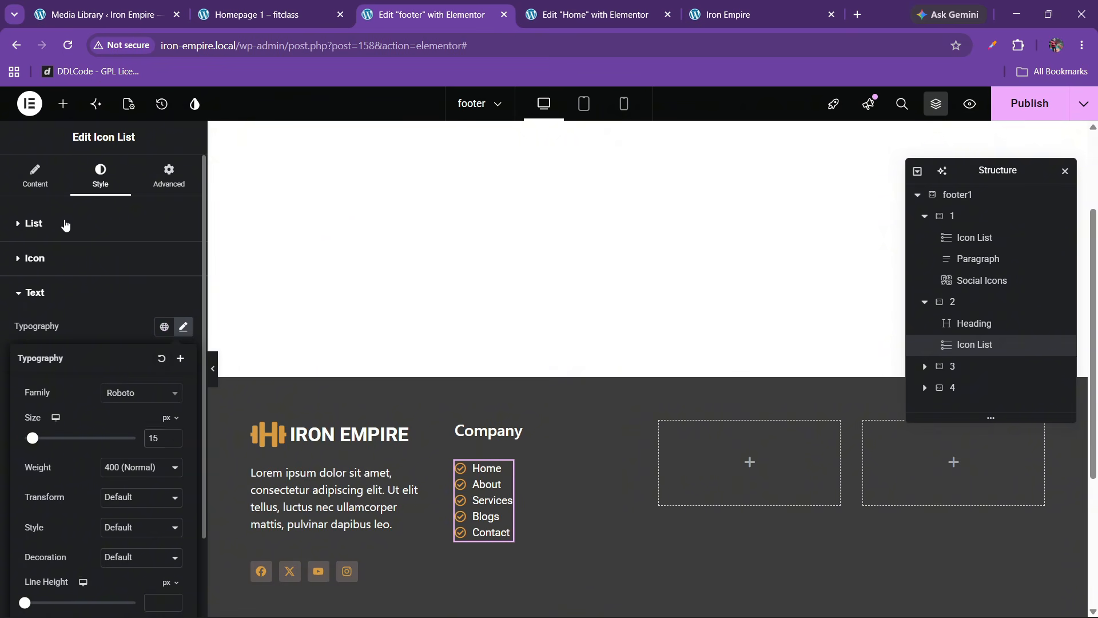
Step: Increase the space between the Company list's items
{"action": "left_click", "coordinate": [66, 225]}
{"action": "left_click", "coordinate": [183, 271]}
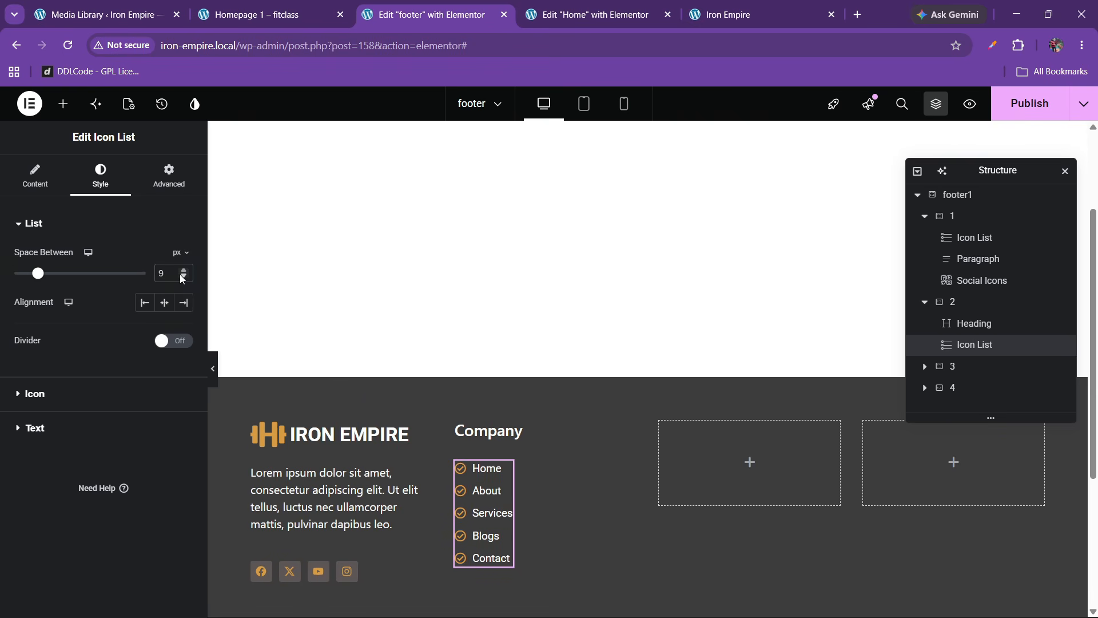
{"action": "left_click", "coordinate": [183, 277]}
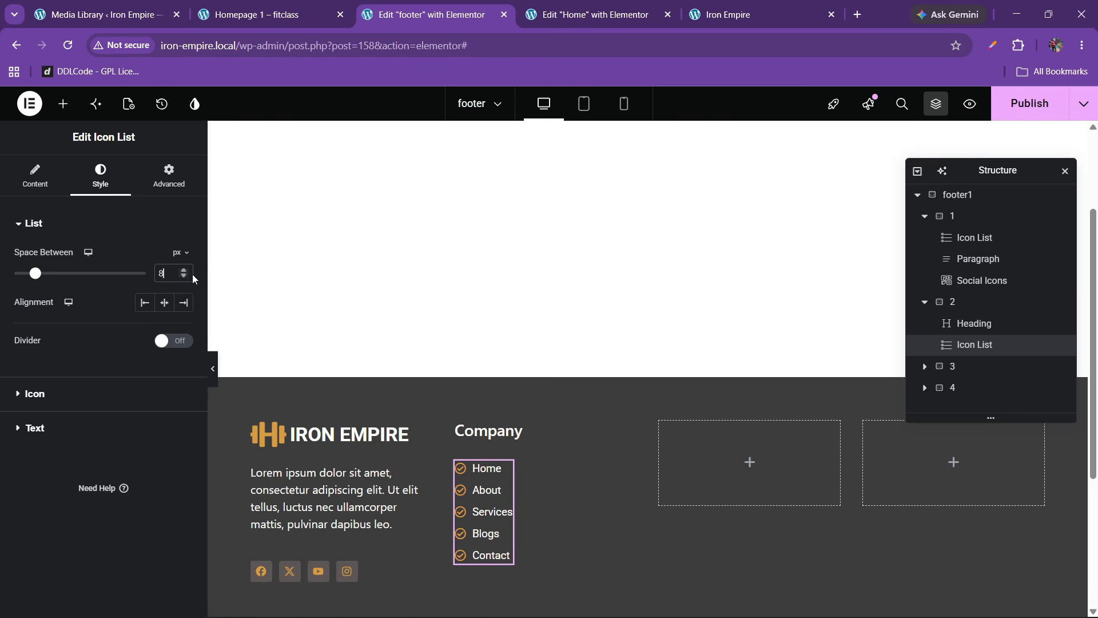
Step: Set the column and row gaps of the Company column (container 2) to 35 px
{"action": "left_click", "coordinate": [953, 302]}
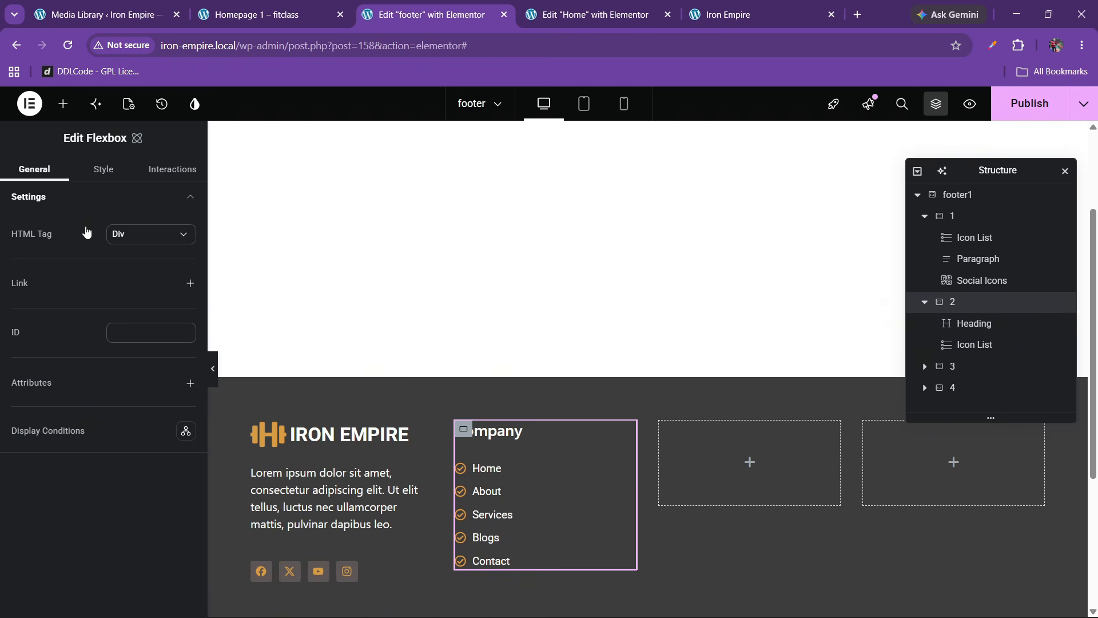
{"action": "left_click", "coordinate": [103, 168]}
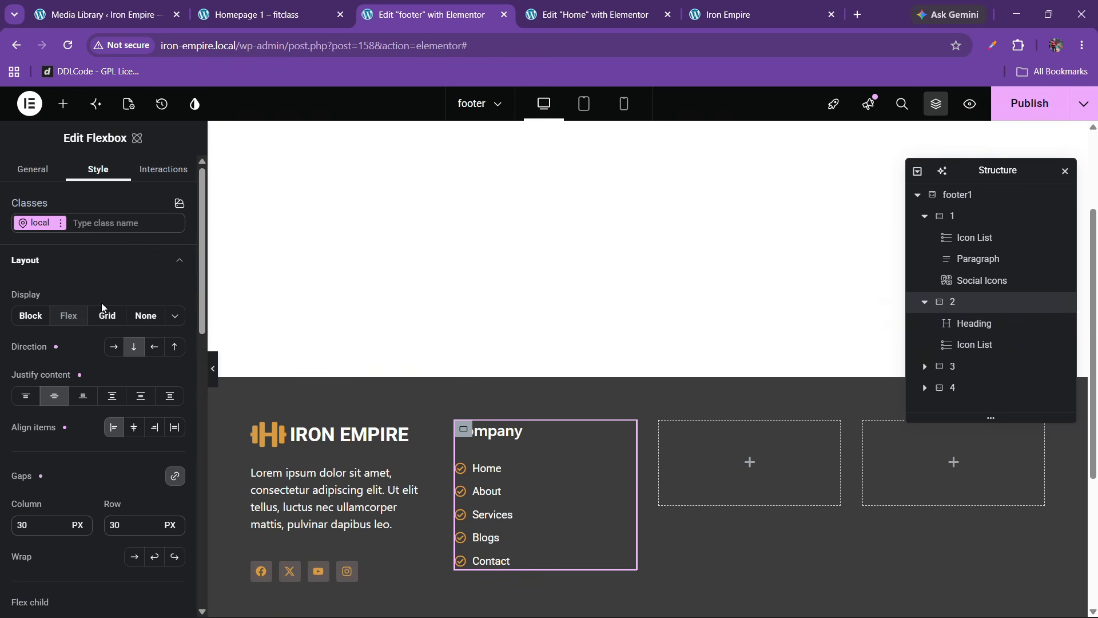
{"action": "left_click", "coordinate": [154, 522]}
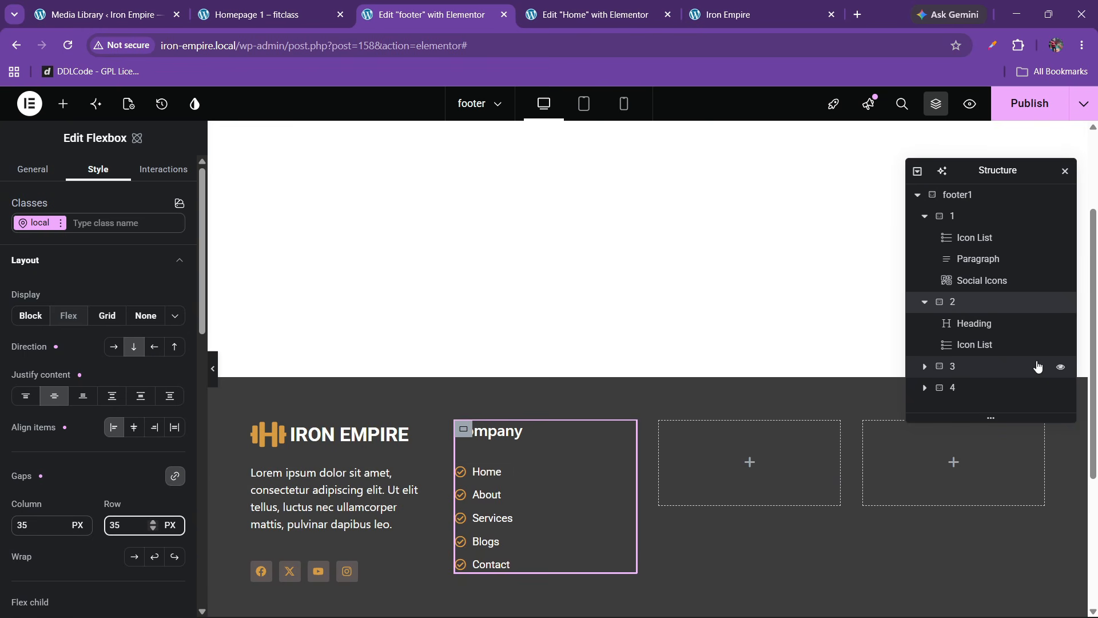
Step: Delete the empty container 3, duplicate container 2 in its place and rename the copy to 3
{"action": "left_click", "coordinate": [951, 369]}
{"action": "right_click", "coordinate": [957, 370]}
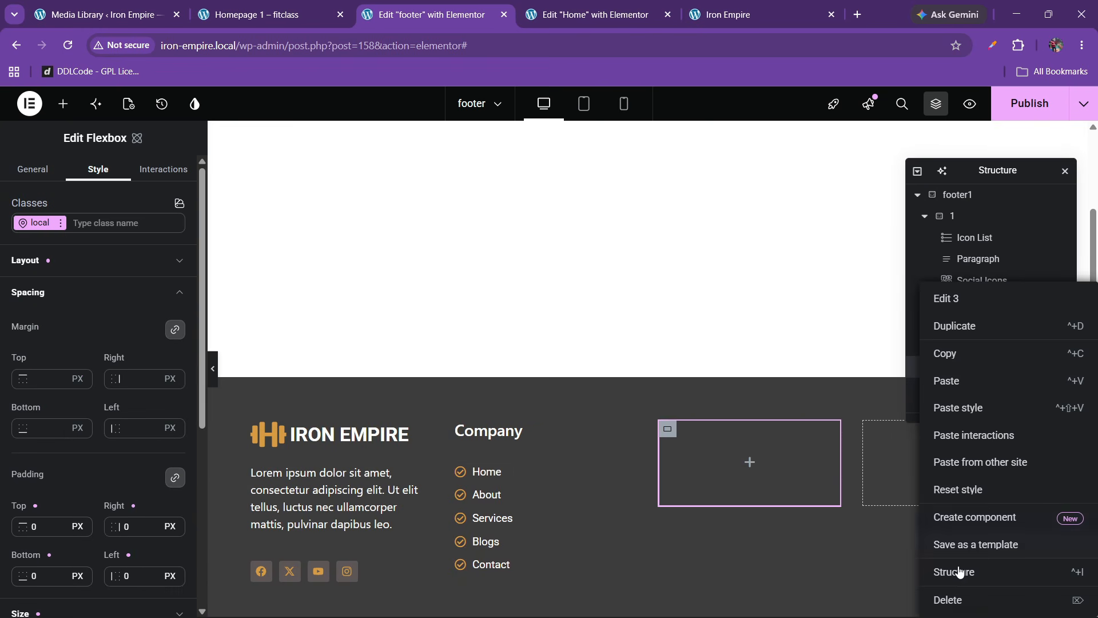
{"action": "left_click", "coordinate": [954, 592]}
{"action": "left_click", "coordinate": [952, 301]}
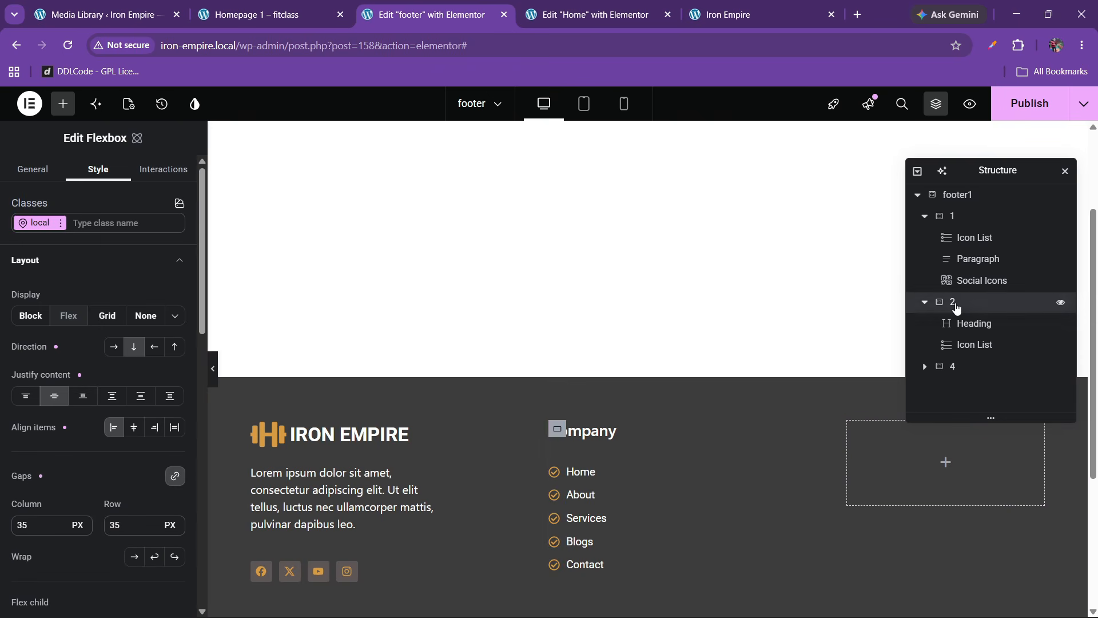
{"action": "right_click", "coordinate": [953, 301]}
{"action": "left_click", "coordinate": [961, 325]}
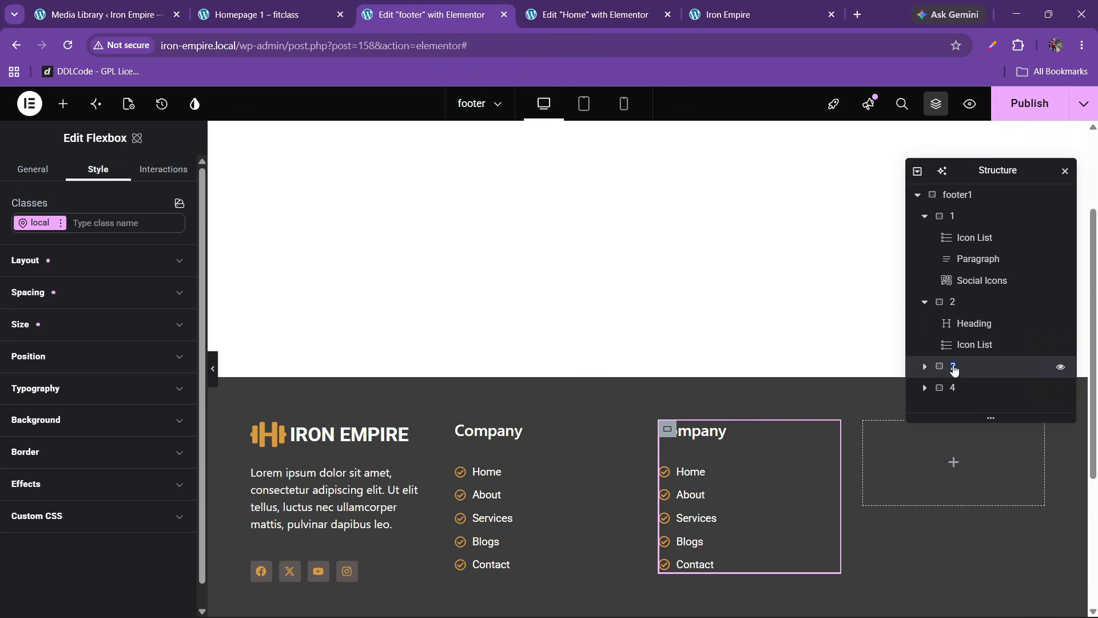
Step: Change the heading in container 3 to "Support", following the Fitclass reference footer
{"action": "left_click", "coordinate": [330, 7]}
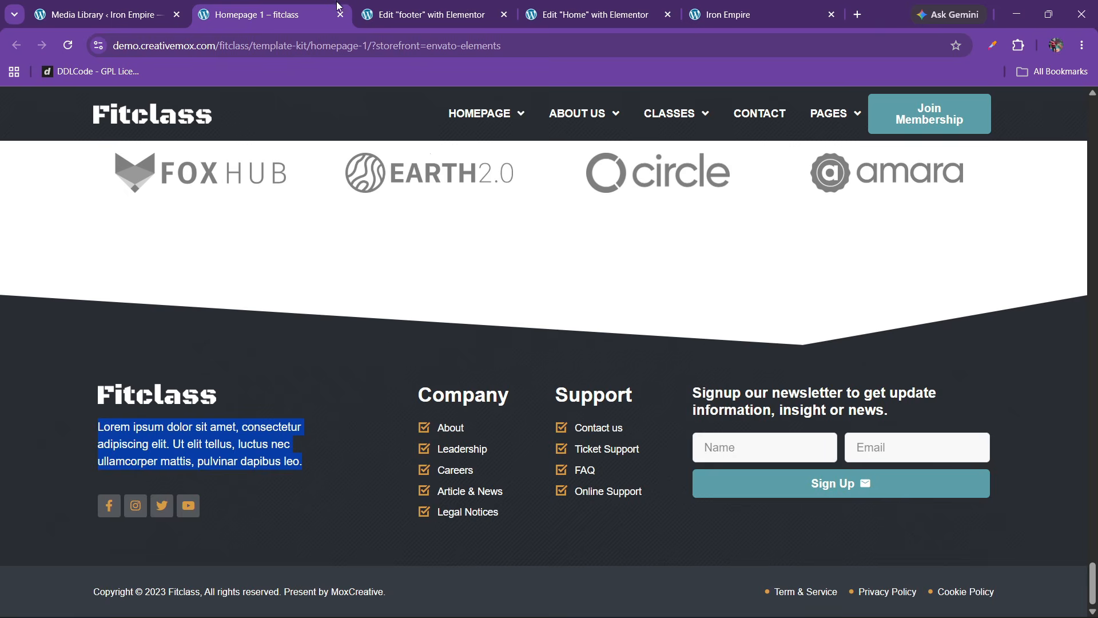
{"action": "left_click", "coordinate": [423, 14]}
{"action": "left_click", "coordinate": [691, 430]}
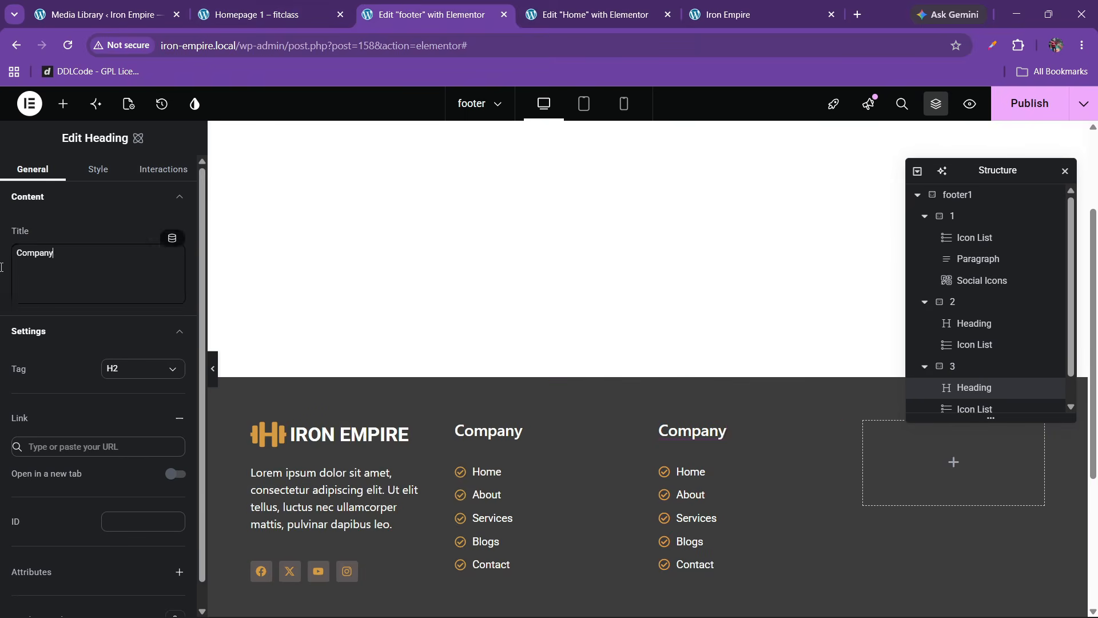
{"action": "key", "text": "ctrl+a"}
{"action": "type", "text": "Su"}
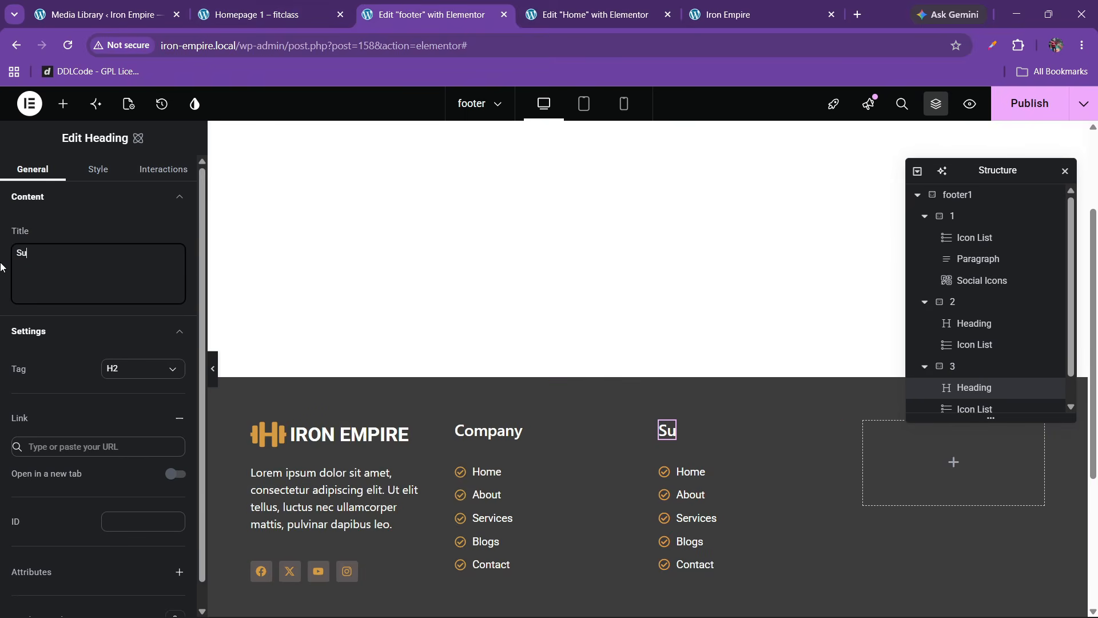
{"action": "left_click", "coordinate": [320, 7]}
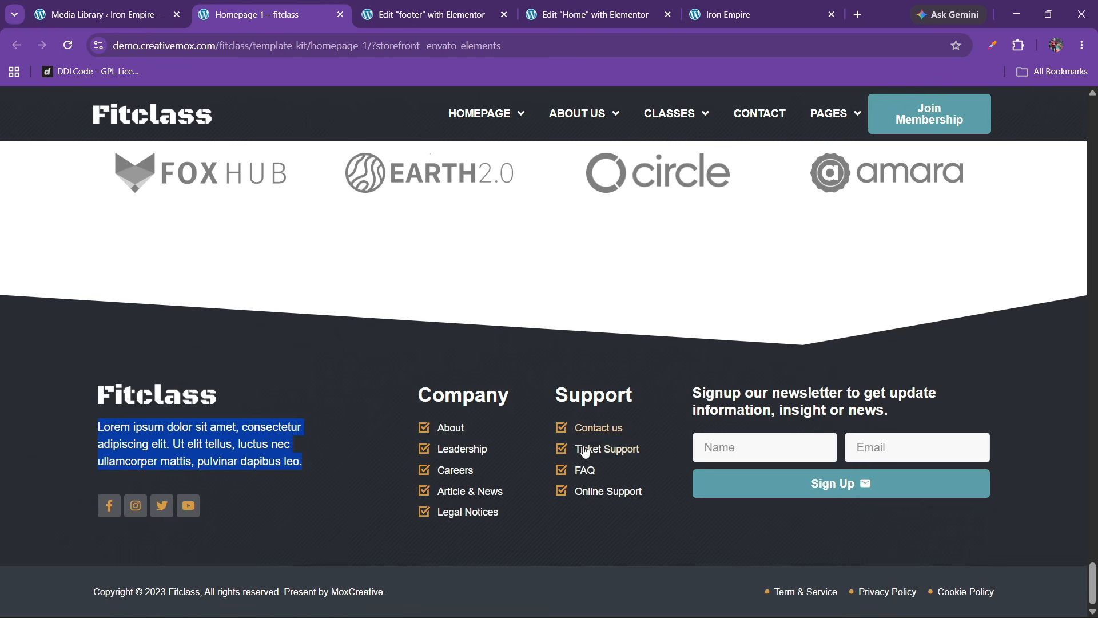
{"action": "left_click", "coordinate": [426, 14]}
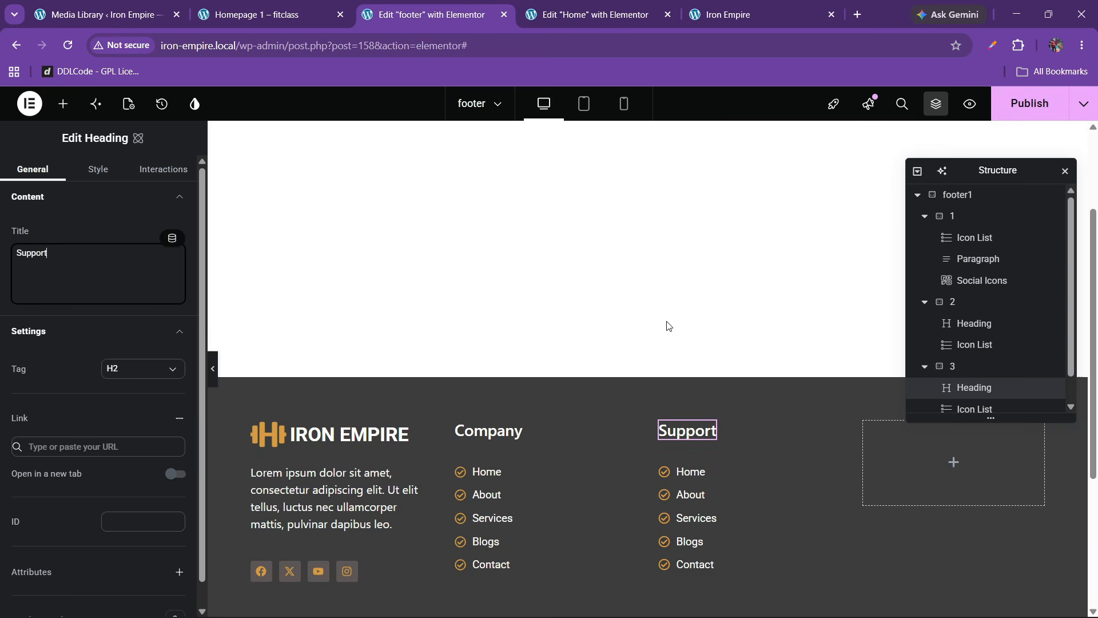
Step: Change the Support list's first item from Home to "Contact Us"
{"action": "left_click", "coordinate": [703, 474]}
{"action": "left_click", "coordinate": [69, 312]}
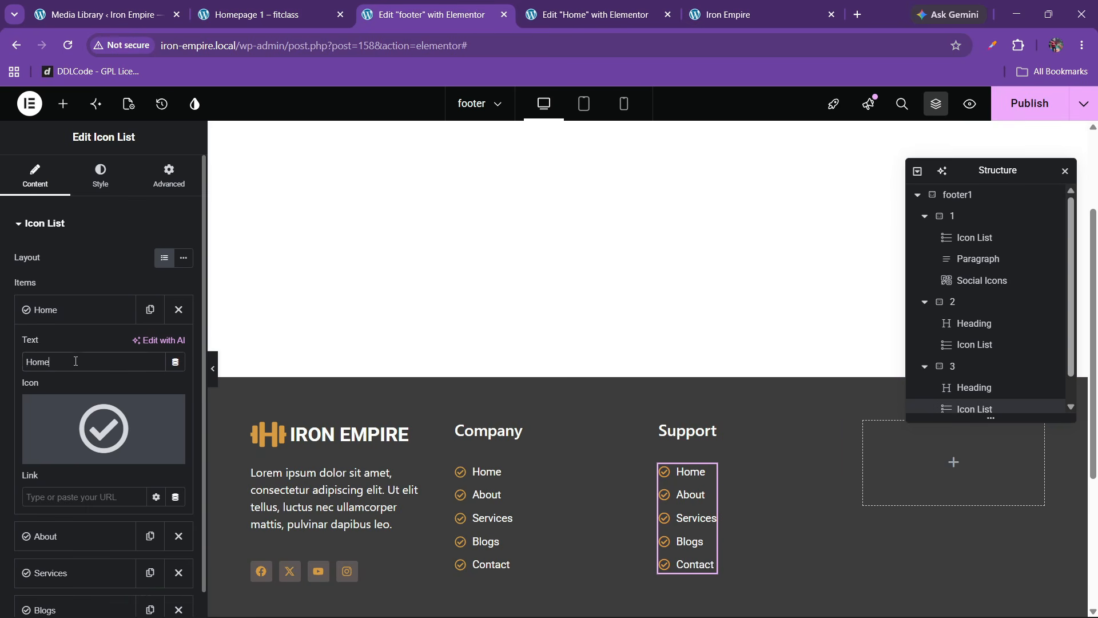
{"action": "type", "text": "Contact"}
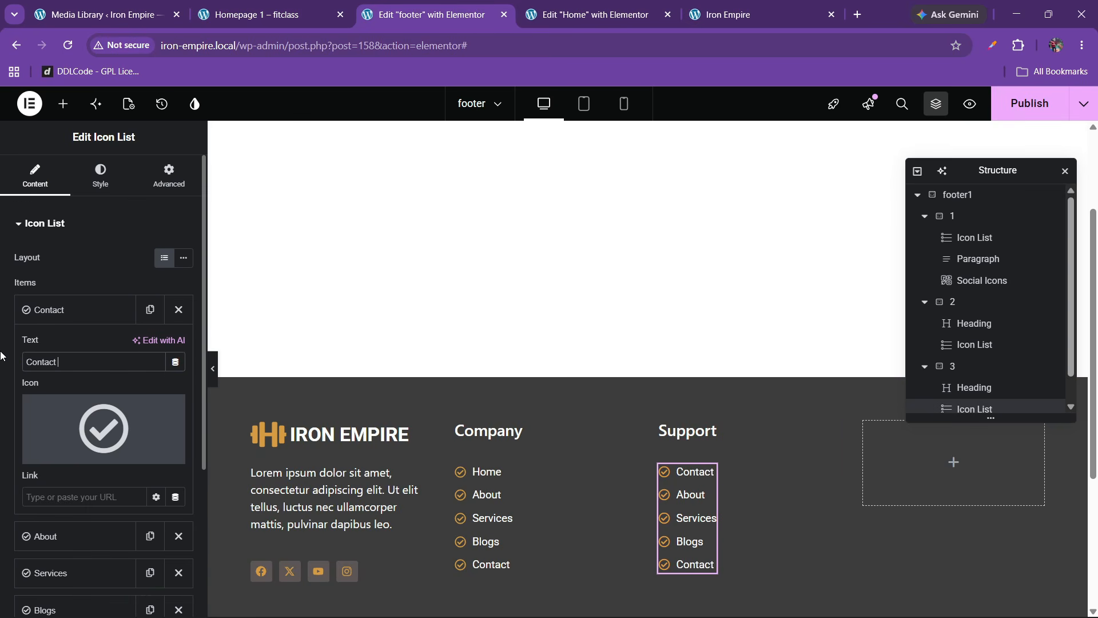
{"action": "type", "text": " Us"}
{"action": "left_click", "coordinate": [74, 309]}
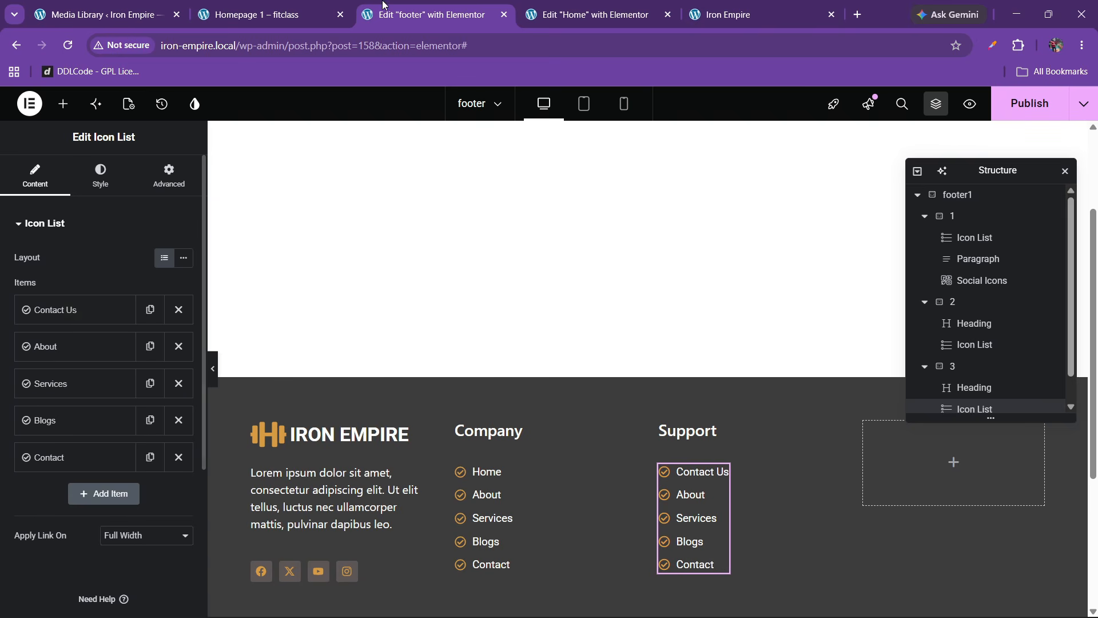
Step: Change the Support list's About item to "Ticket Support", as in the Fitclass footer
{"action": "left_click", "coordinate": [346, 5]}
{"action": "left_click", "coordinate": [405, 7]}
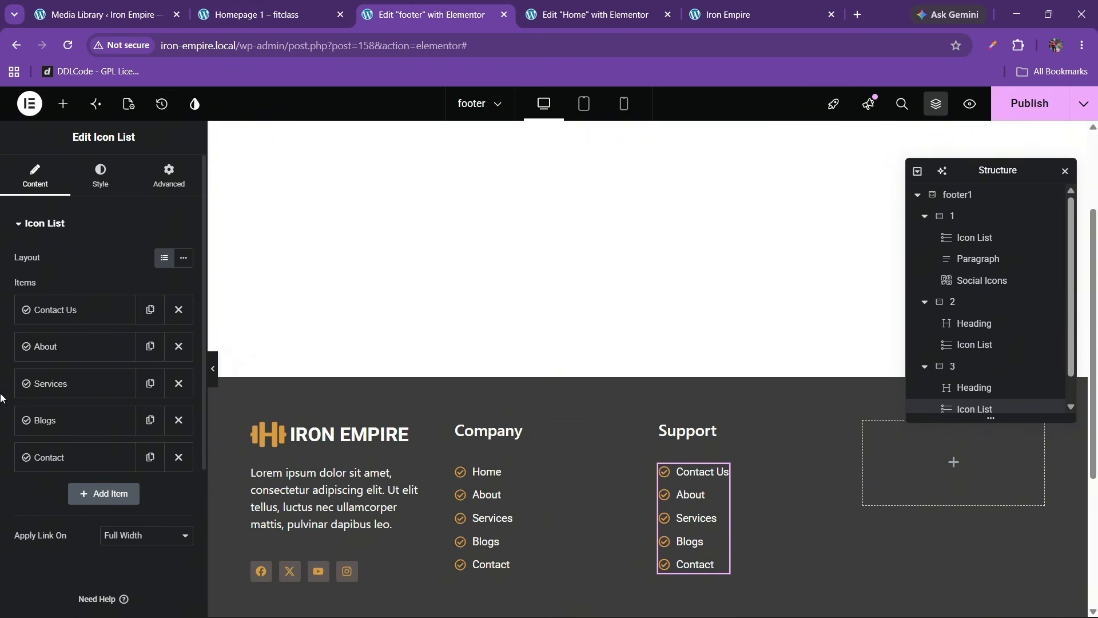
{"action": "left_click", "coordinate": [63, 349]}
{"action": "left_click_drag", "start_coordinate": [62, 399], "coordinate": [2, 403]}
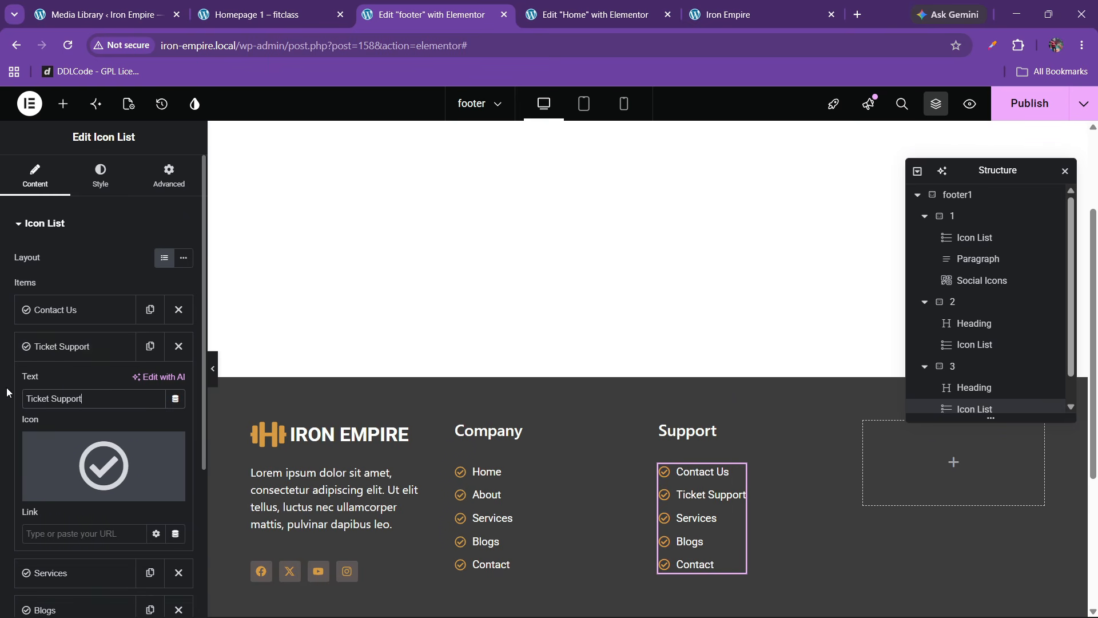
{"action": "left_click", "coordinate": [63, 346]}
Step: Change the Support list's Services item to "FAQ", as in the Fitclass footer
{"action": "left_click", "coordinate": [60, 384]}
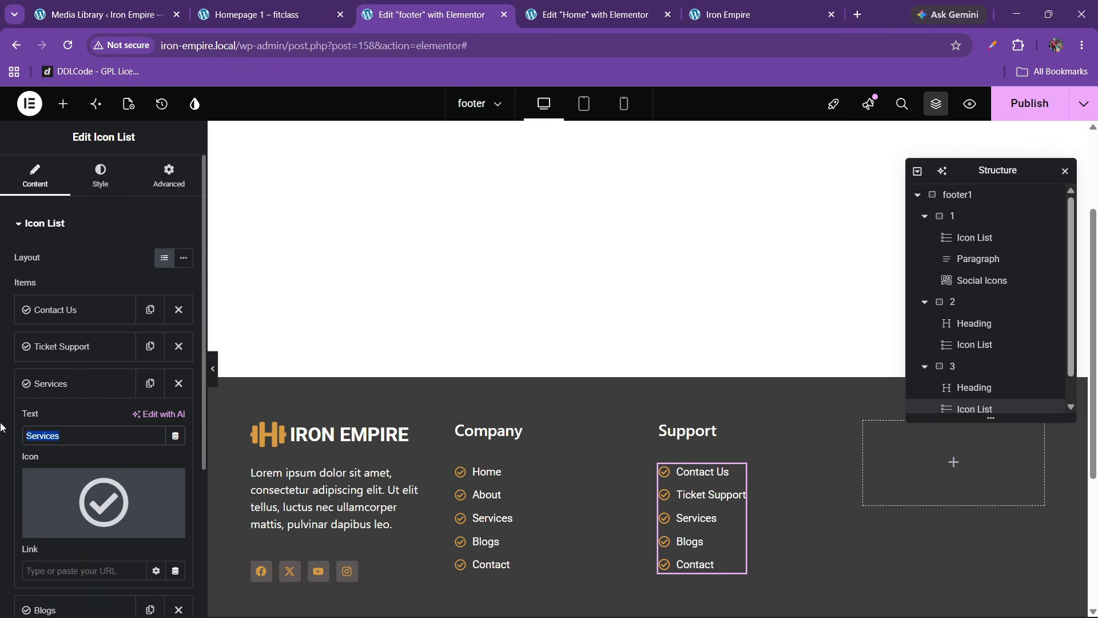
{"action": "left_click", "coordinate": [269, 14]}
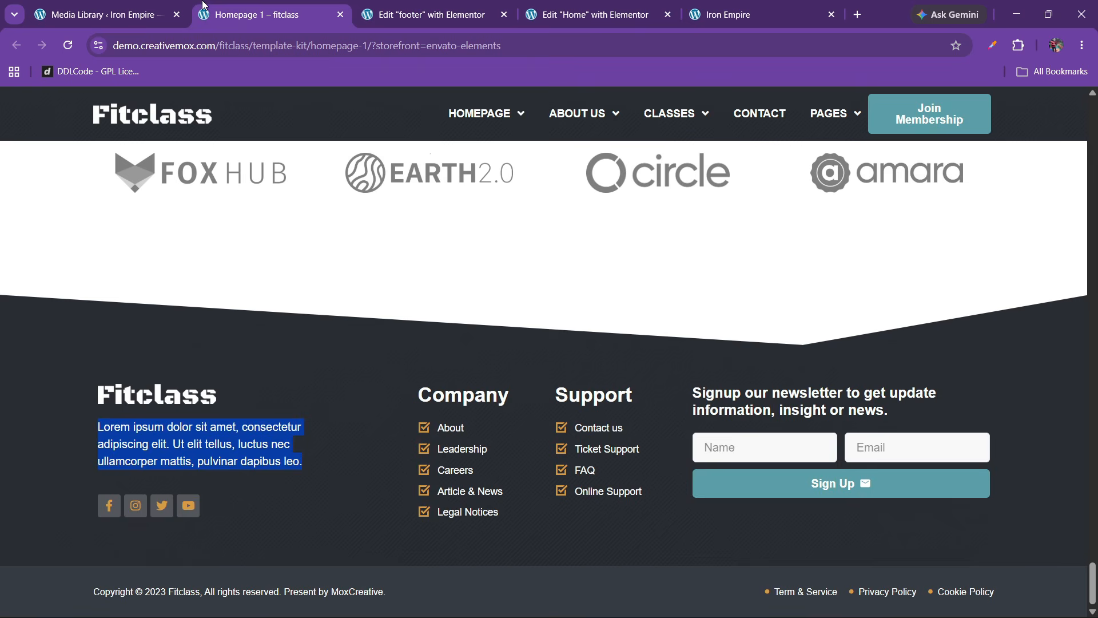
{"action": "left_click", "coordinate": [429, 14]}
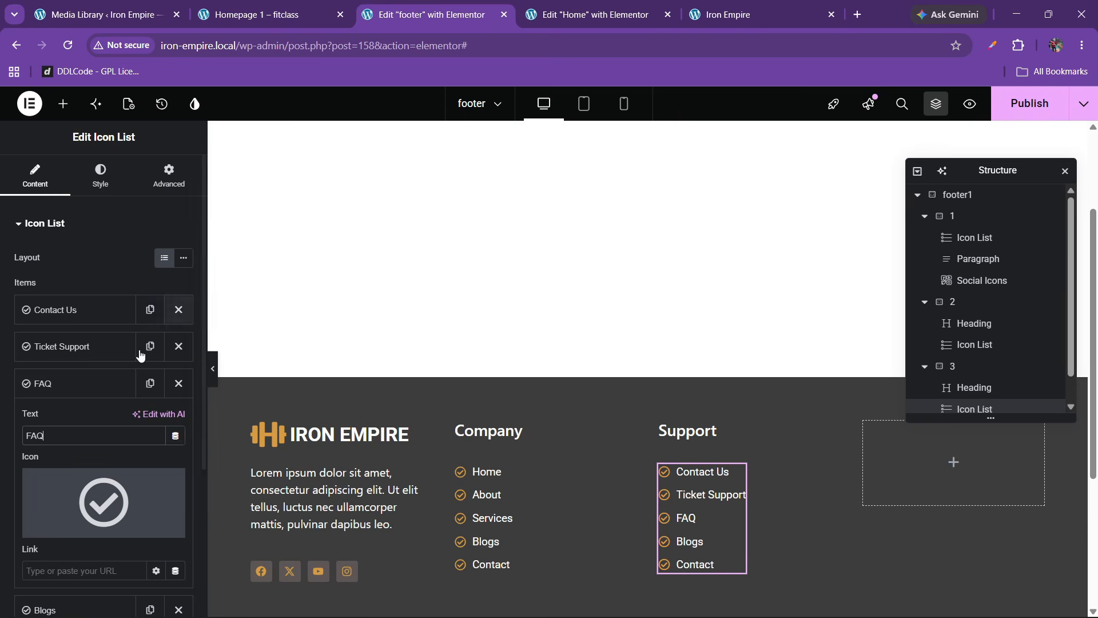
{"action": "left_click", "coordinate": [64, 393]}
Step: Change the Support list's Blogs item to "Online Support" and delete the Contact item below it
{"action": "left_click", "coordinate": [66, 420]}
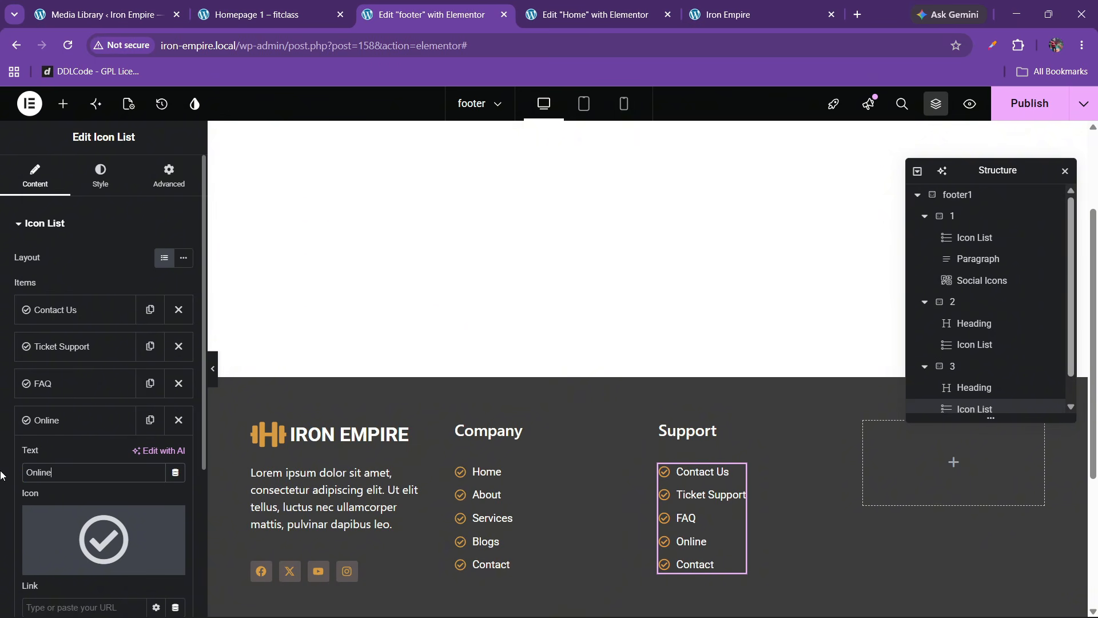
{"action": "left_click", "coordinate": [47, 430]}
{"action": "left_click", "coordinate": [178, 457]}
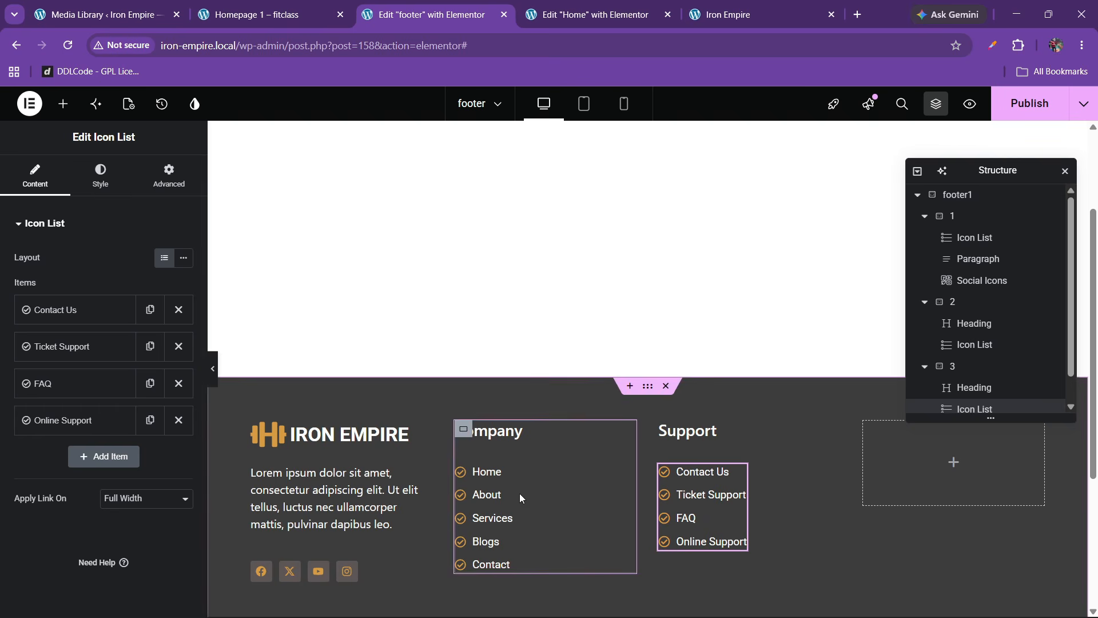
Step: Set the Company list's text hover color to the global orange
{"action": "key", "text": "ctrl+shift+Tab"}
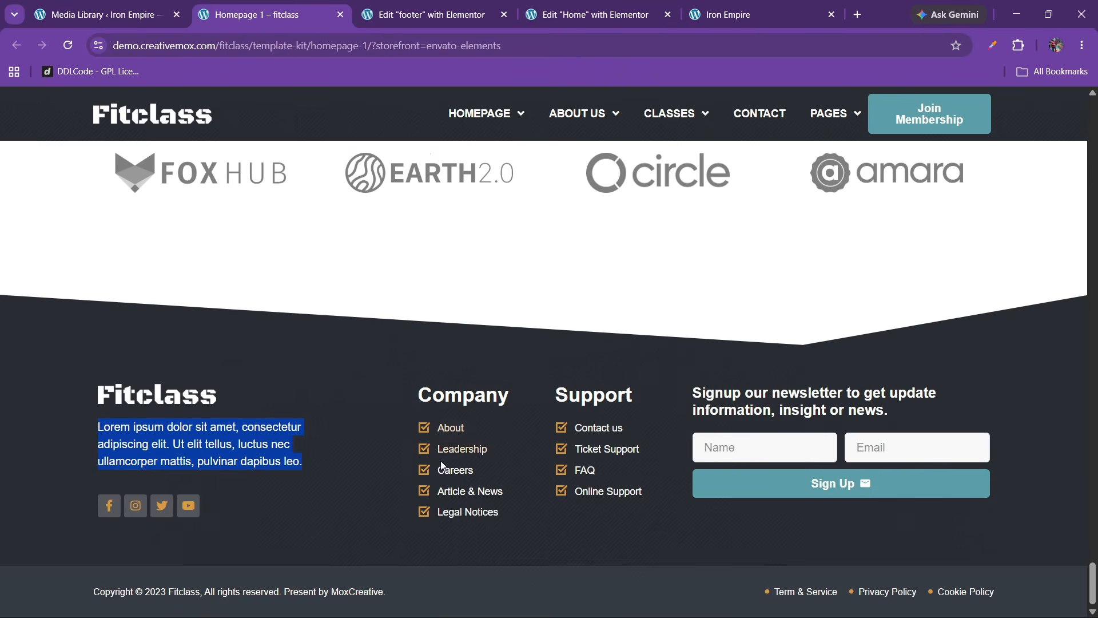
{"action": "key", "text": "ctrl+Tab"}
{"action": "left_click", "coordinate": [495, 478]}
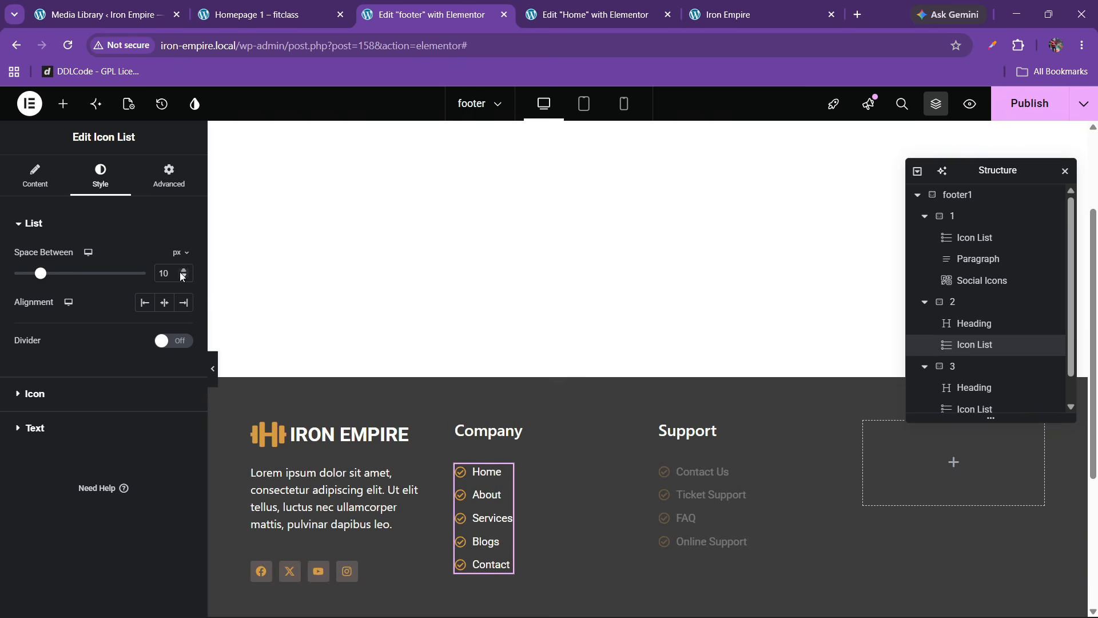
{"action": "left_click", "coordinate": [51, 430]}
{"action": "left_click", "coordinate": [147, 386]}
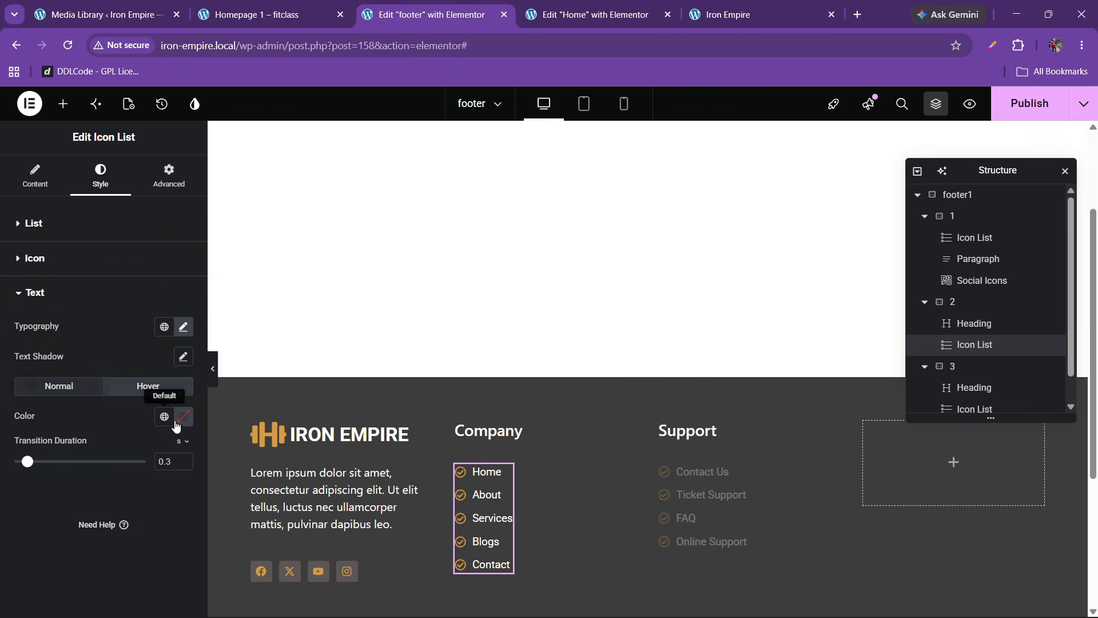
{"action": "left_click", "coordinate": [165, 416]}
{"action": "left_click", "coordinate": [109, 327]}
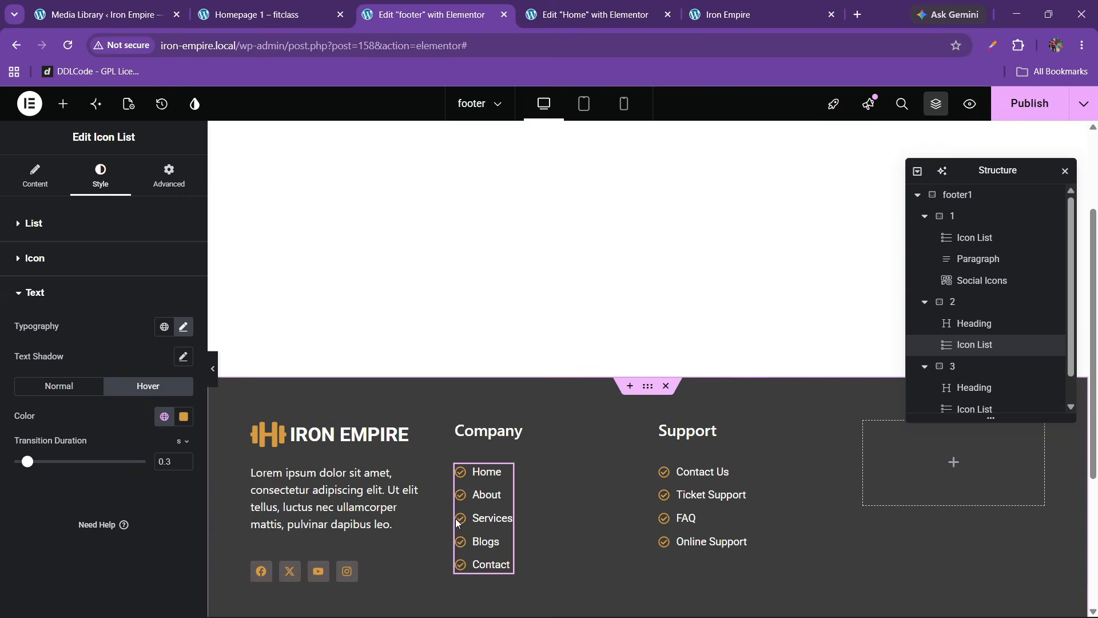
Step: Copy the Company icon list and paste it into the Support column
{"action": "right_click", "coordinate": [481, 518]}
{"action": "left_click", "coordinate": [523, 330]}
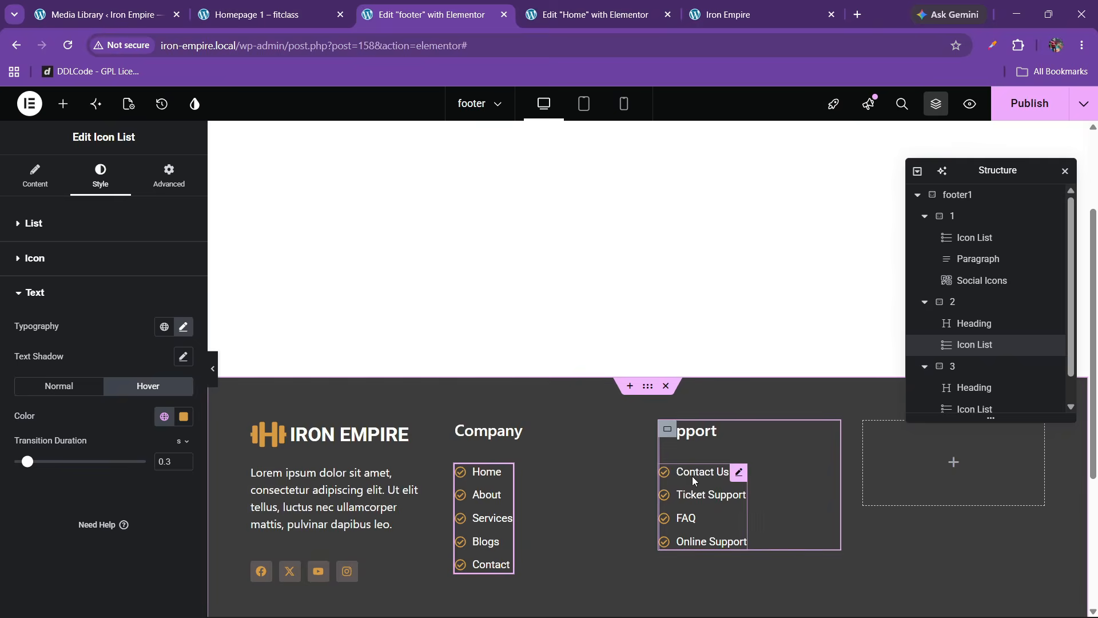
{"action": "right_click", "coordinate": [693, 426]}
{"action": "left_click", "coordinate": [719, 353]}
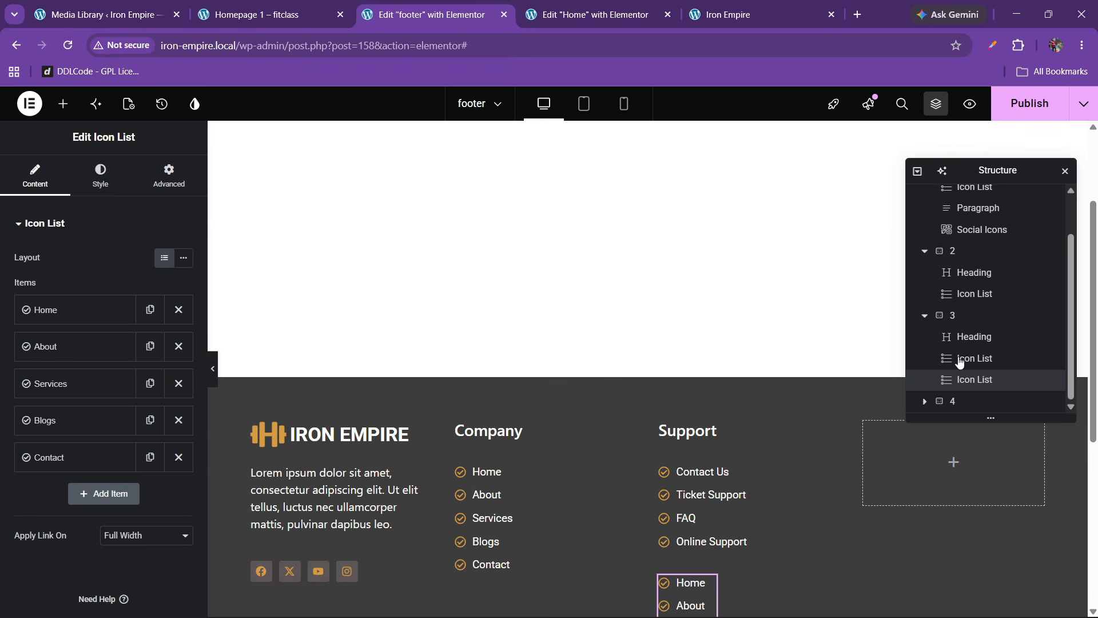
Step: Copy the Support heading and paste it into the empty fourth column, moving the Structure panel out of the way
{"action": "scroll", "coordinate": [968, 312], "scroll_direction": "up", "scroll_amount": 2}
{"action": "left_click", "coordinate": [965, 218]}
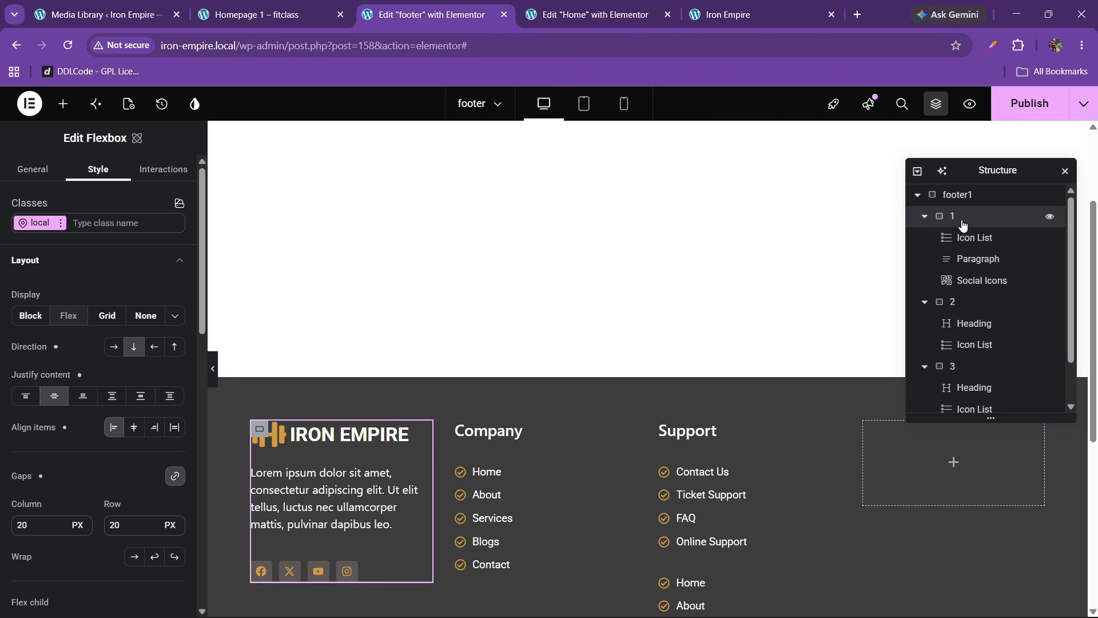
{"action": "left_click", "coordinate": [269, 14]}
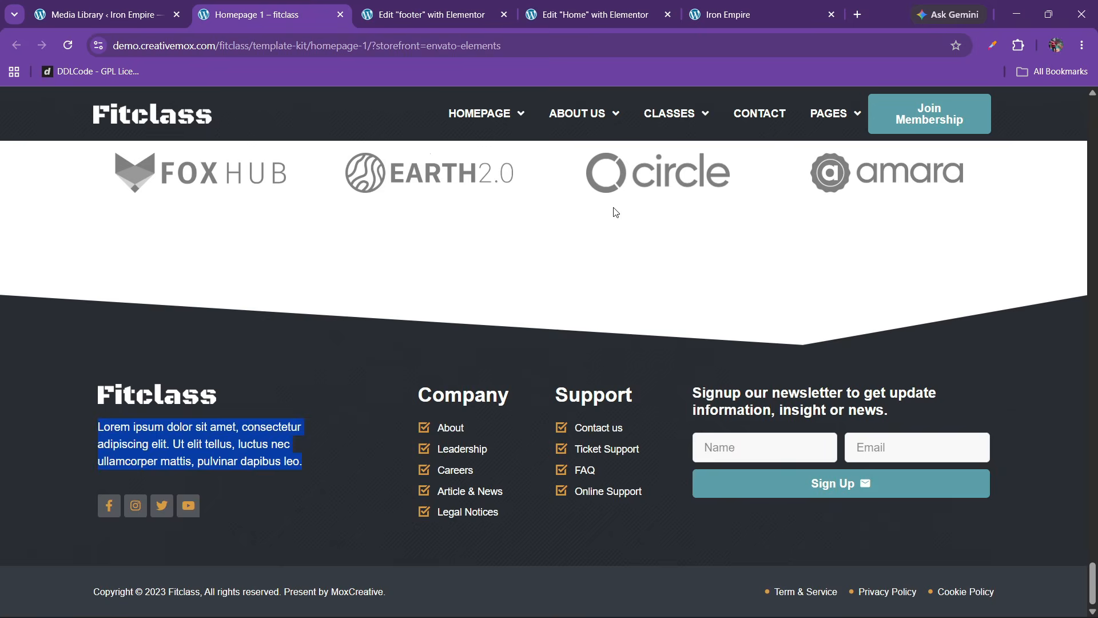
{"action": "left_click", "coordinate": [466, 13]}
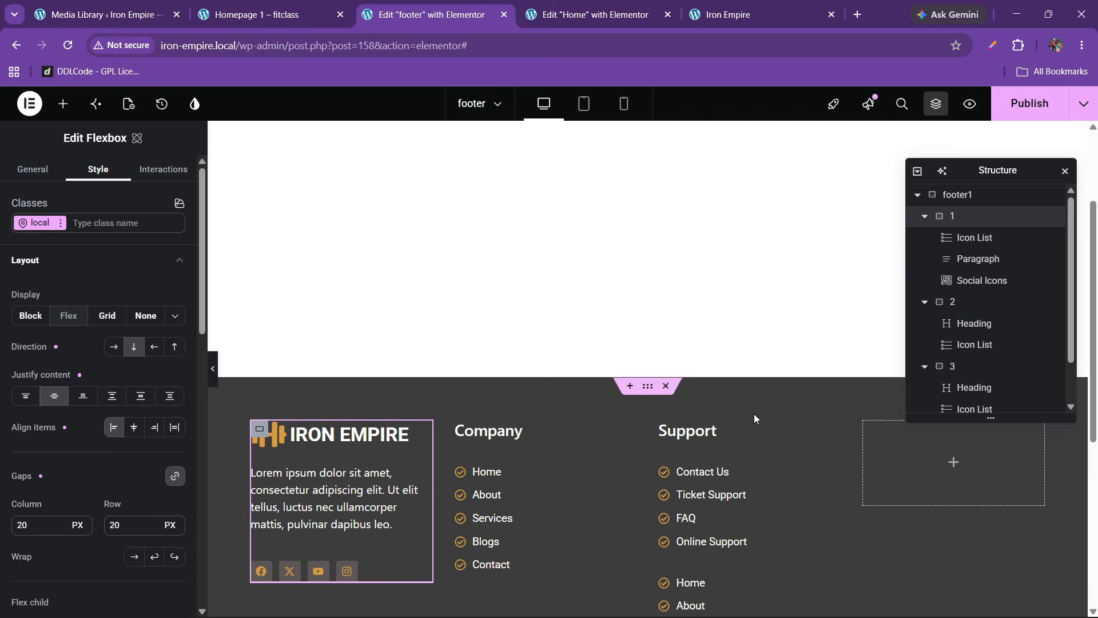
{"action": "right_click", "coordinate": [702, 436]}
{"action": "left_click", "coordinate": [743, 375]}
{"action": "left_click_drag", "start_coordinate": [988, 170], "coordinate": [564, 305]}
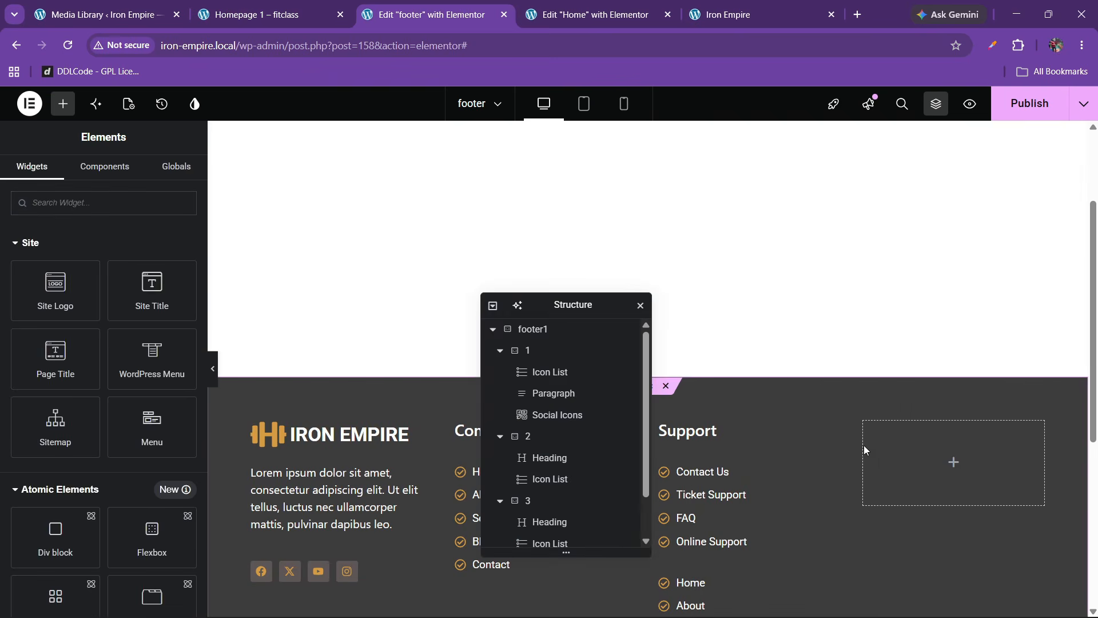
{"action": "right_click", "coordinate": [897, 451]}
{"action": "left_click", "coordinate": [917, 380]}
Step: Replace the fourth column's heading with "Signup our newsletter to get update information, insight or news." copied from the Fitclass footer
{"action": "left_click", "coordinate": [269, 15]}
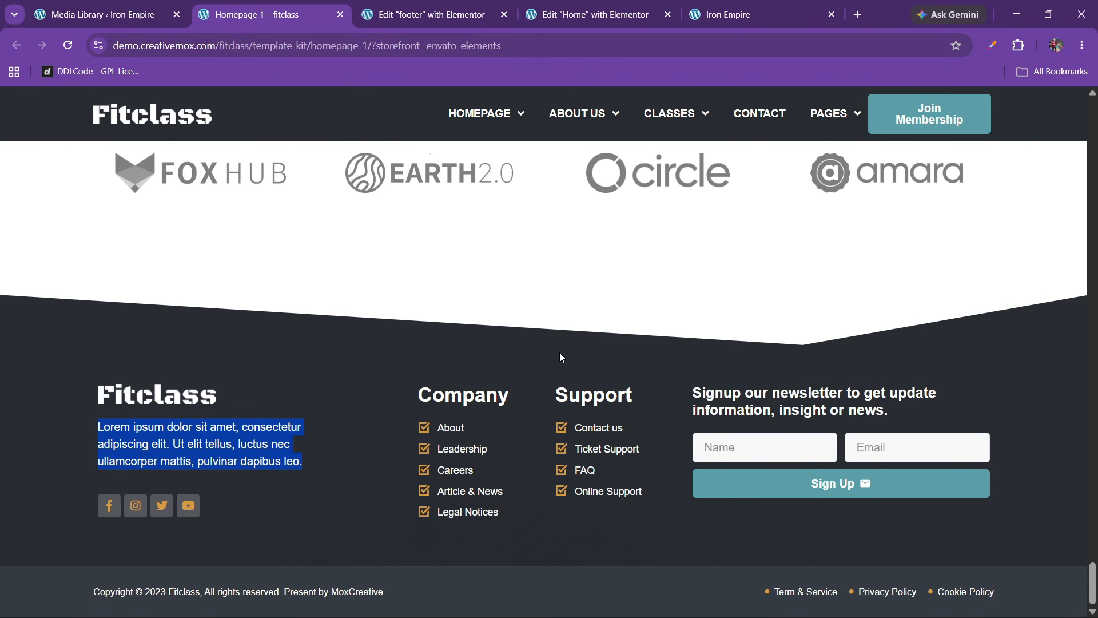
{"action": "left_click_drag", "start_coordinate": [692, 396], "coordinate": [896, 408]}
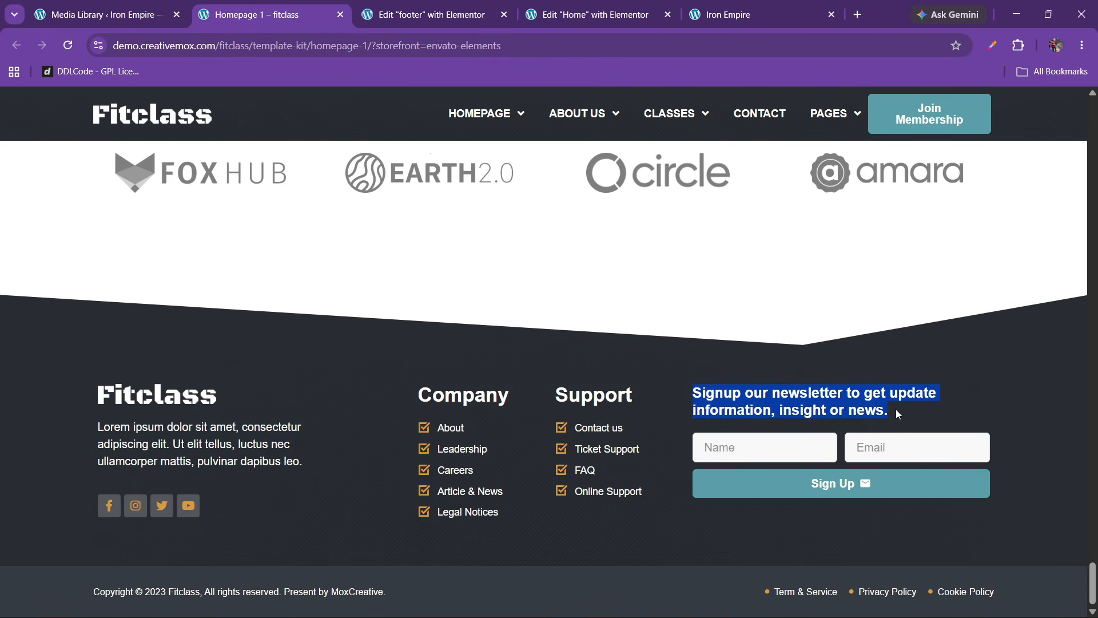
{"action": "left_click", "coordinate": [523, 6]}
{"action": "left_click", "coordinate": [443, 8]}
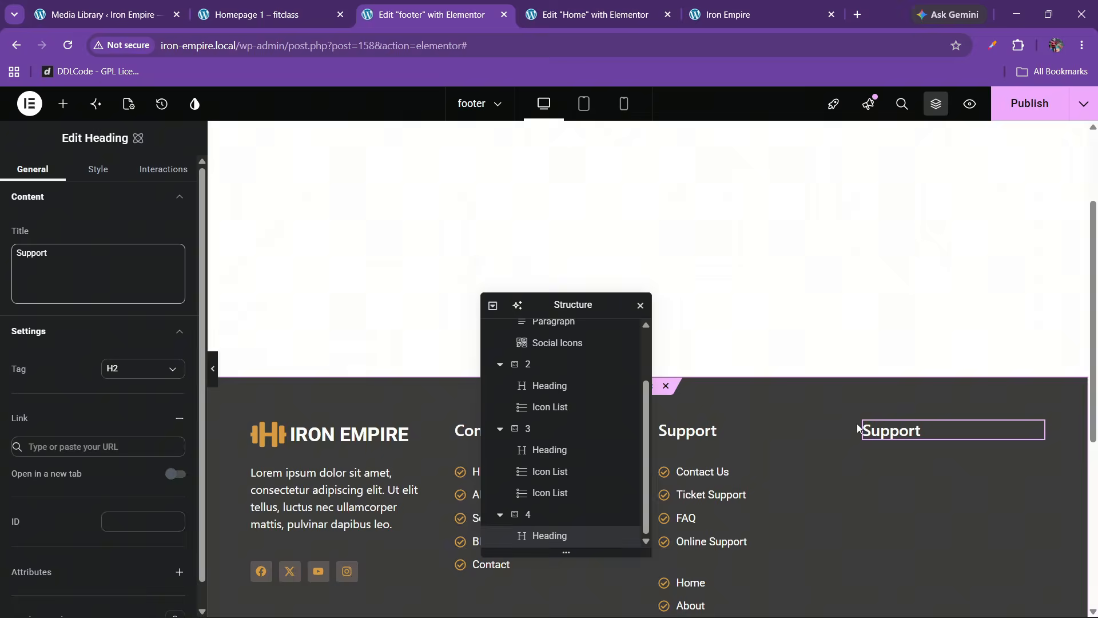
{"action": "left_click", "coordinate": [49, 269]}
{"action": "key", "text": "ctrl+a"}
{"action": "key", "text": "ctrl+v"}
Step: Sample the dark background color #292D33 from the Fitclass footer with the color picker and return to the footer editor
{"action": "left_click", "coordinate": [275, 15]}
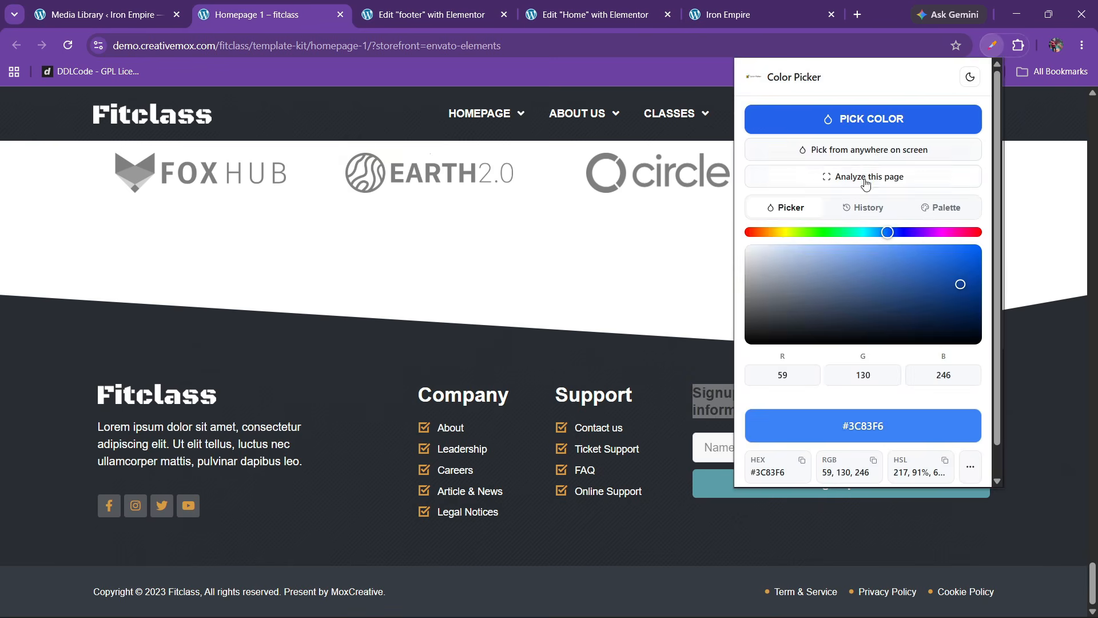
{"action": "left_click", "coordinate": [857, 115]}
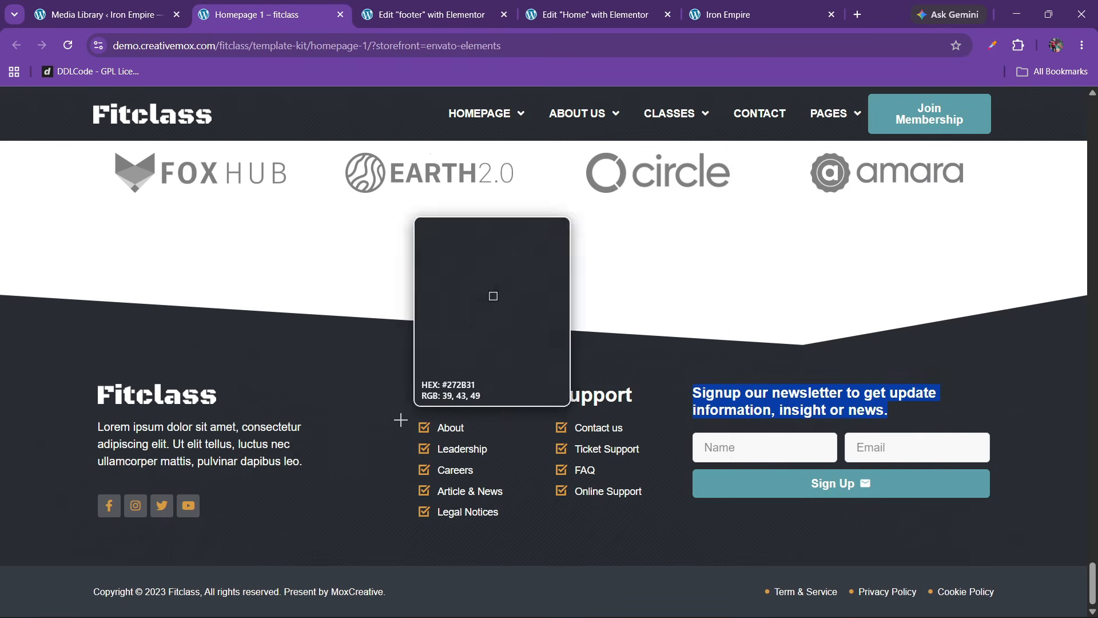
{"action": "left_click", "coordinate": [316, 359]}
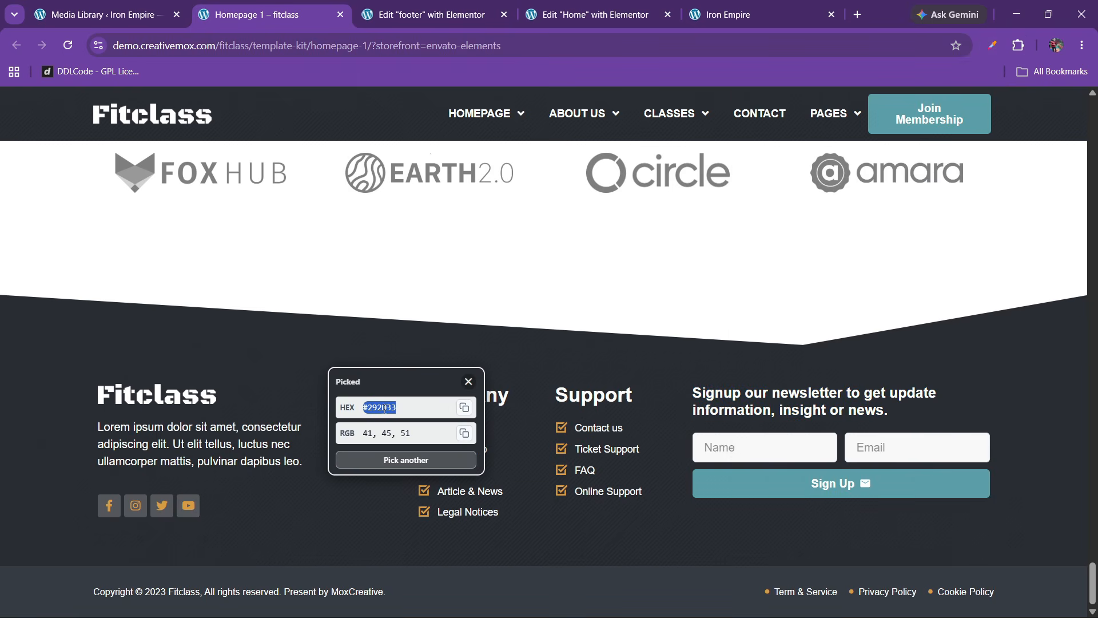
{"action": "key", "text": "ctrl+Tab"}
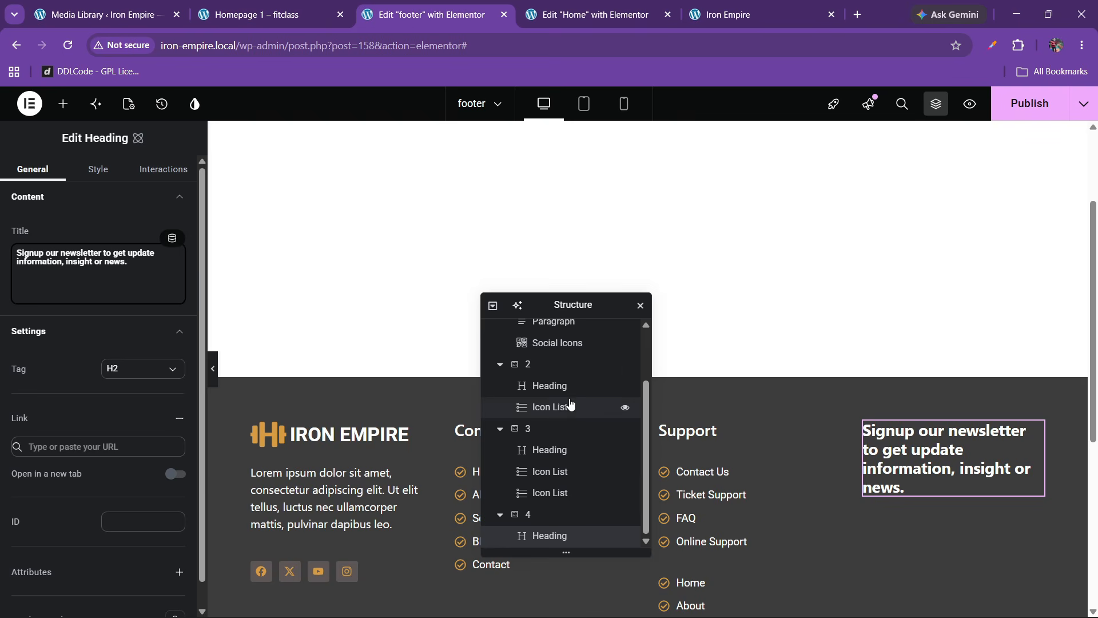
Step: Unlink the footer1 container's background from the global black and set it to #292D33
{"action": "scroll", "coordinate": [563, 395], "scroll_direction": "up", "scroll_amount": 4}
{"action": "left_click", "coordinate": [543, 331]}
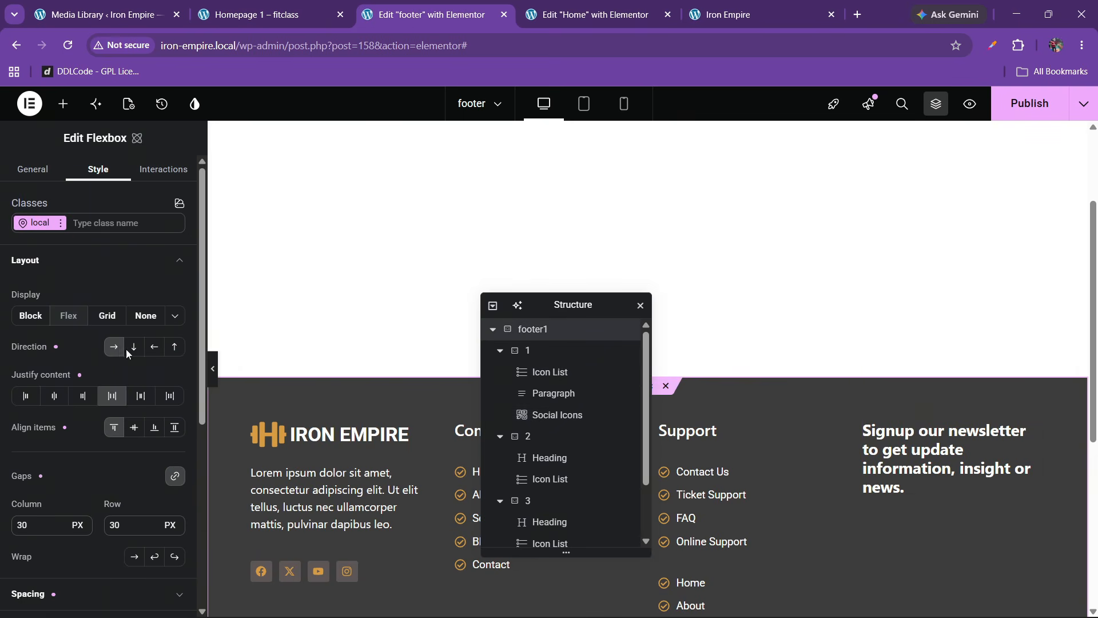
{"action": "scroll", "coordinate": [90, 412], "scroll_direction": "down", "scroll_amount": 6}
{"action": "left_click", "coordinate": [66, 400]}
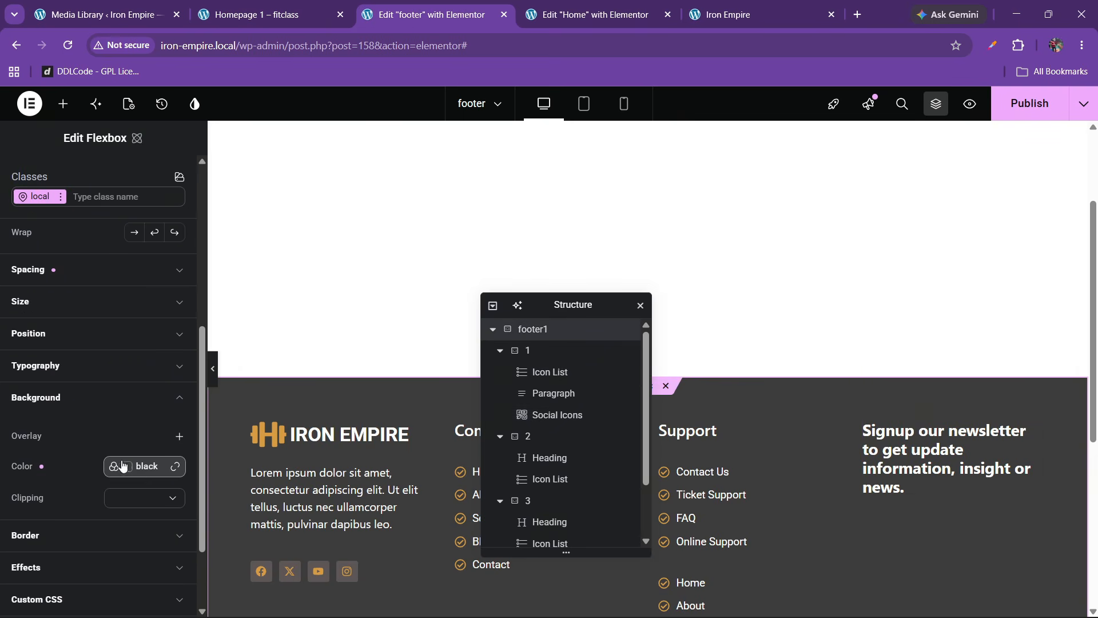
{"action": "left_click", "coordinate": [175, 466]}
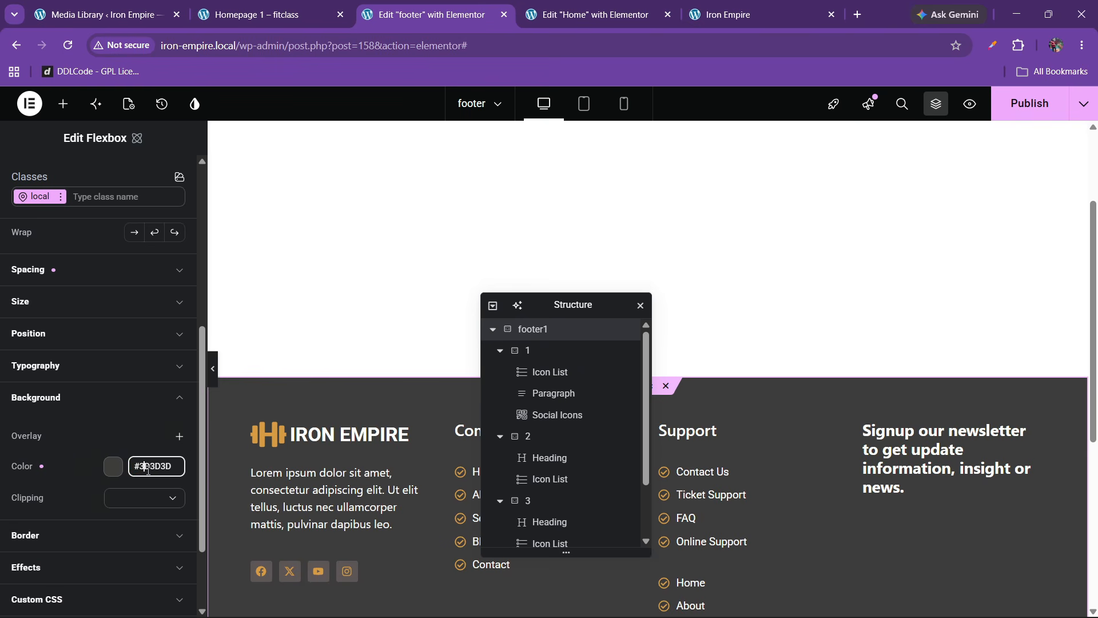
{"action": "type", "text": "#292D33"}
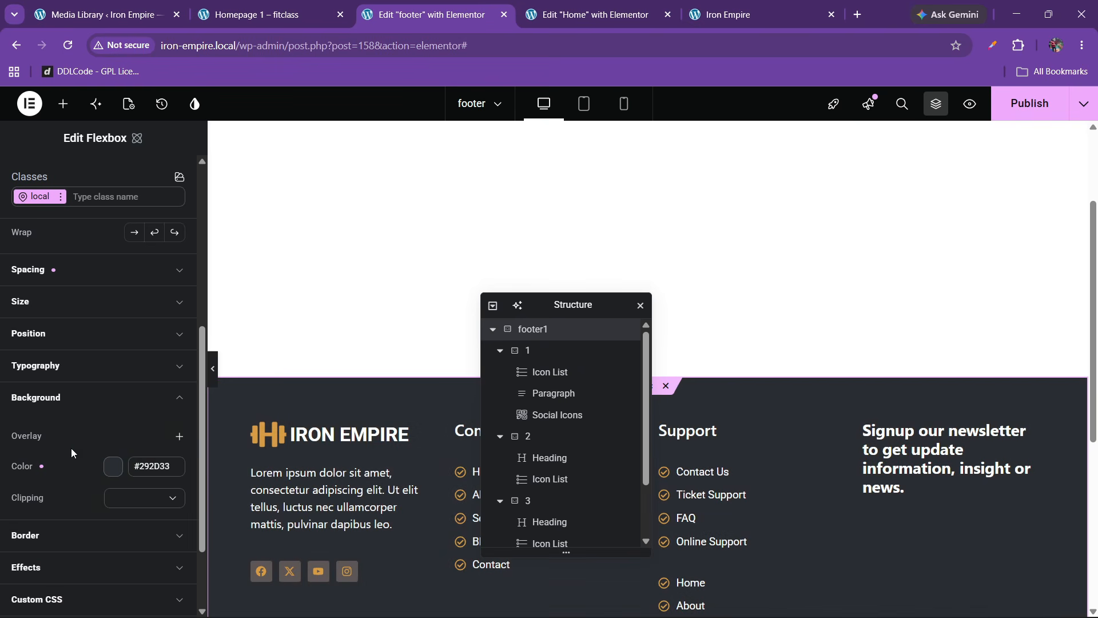
Step: Delete the surplus icon list with Home, About, Services, Blogs and Contact from the Support column
{"action": "scroll", "coordinate": [472, 448], "scroll_direction": "down", "scroll_amount": 4}
{"action": "left_click_drag", "start_coordinate": [598, 304], "coordinate": [829, 297]}
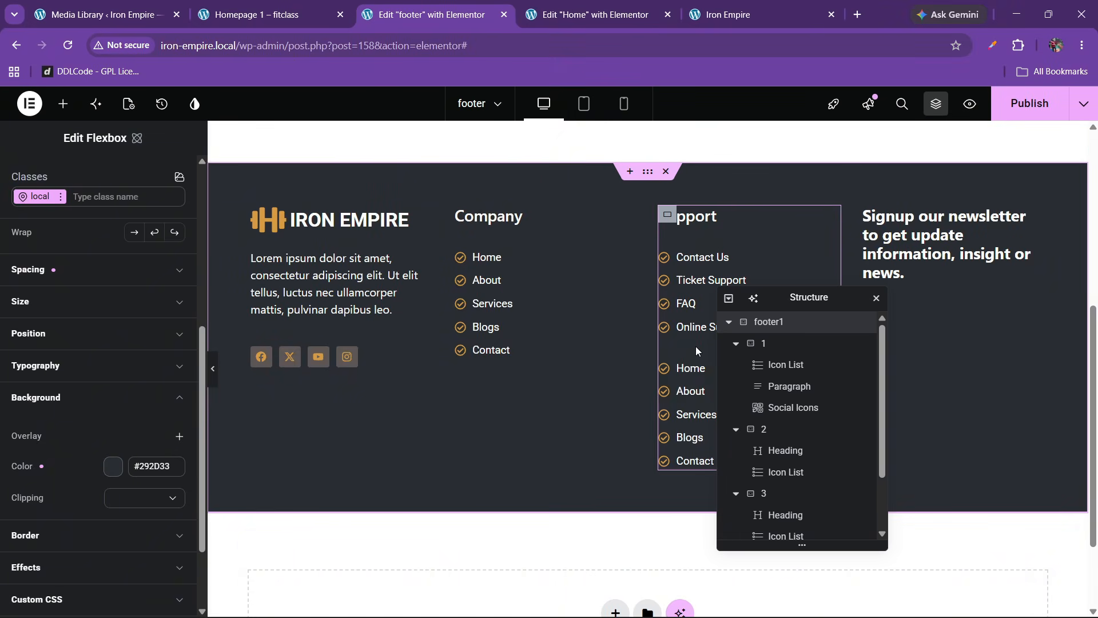
{"action": "right_click", "coordinate": [694, 390]}
{"action": "left_click", "coordinate": [718, 598]}
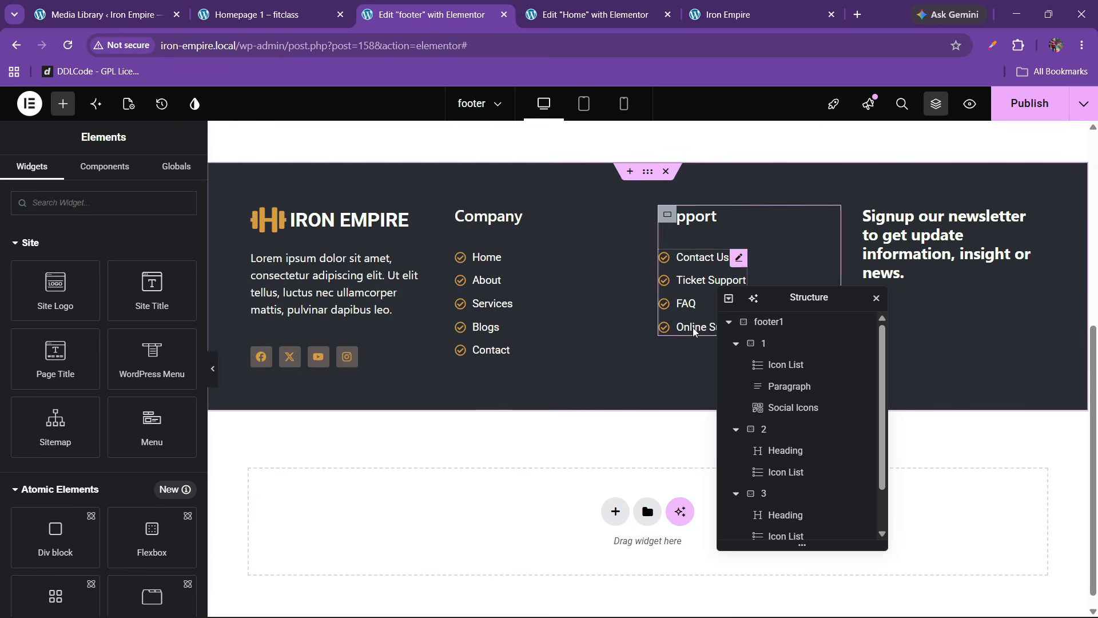
Step: Move the Structure panel off the Support column and collapse containers 1 to 4 inside footer1
{"action": "scroll", "coordinate": [647, 360], "scroll_direction": "up", "scroll_amount": 1}
{"action": "left_click_drag", "start_coordinate": [841, 299], "coordinate": [379, 309]}
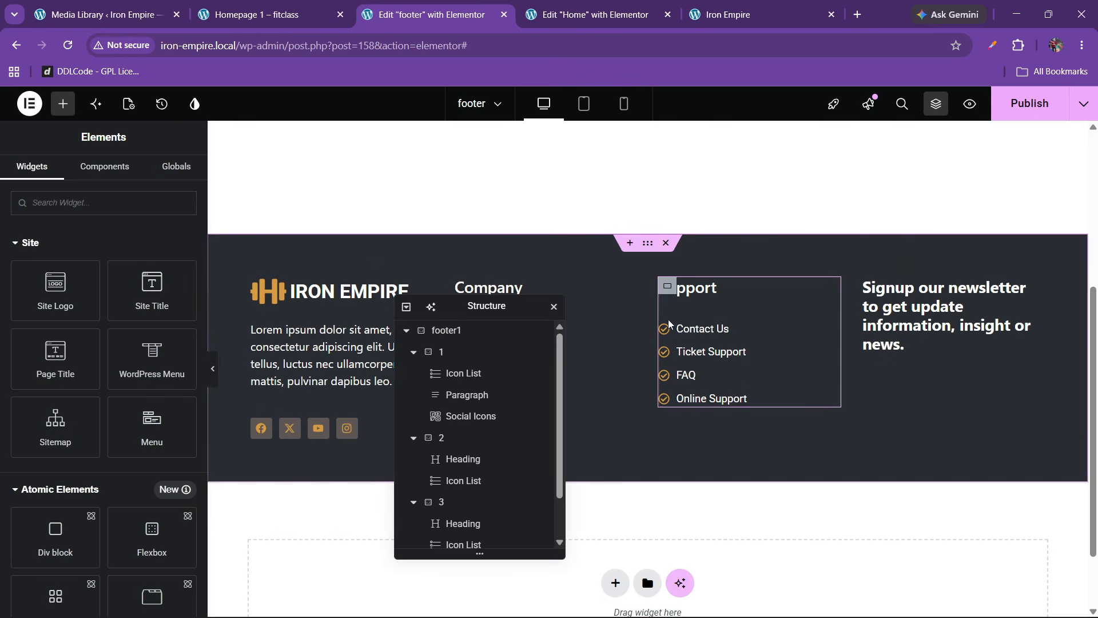
{"action": "scroll", "coordinate": [457, 446], "scroll_direction": "down", "scroll_amount": 1}
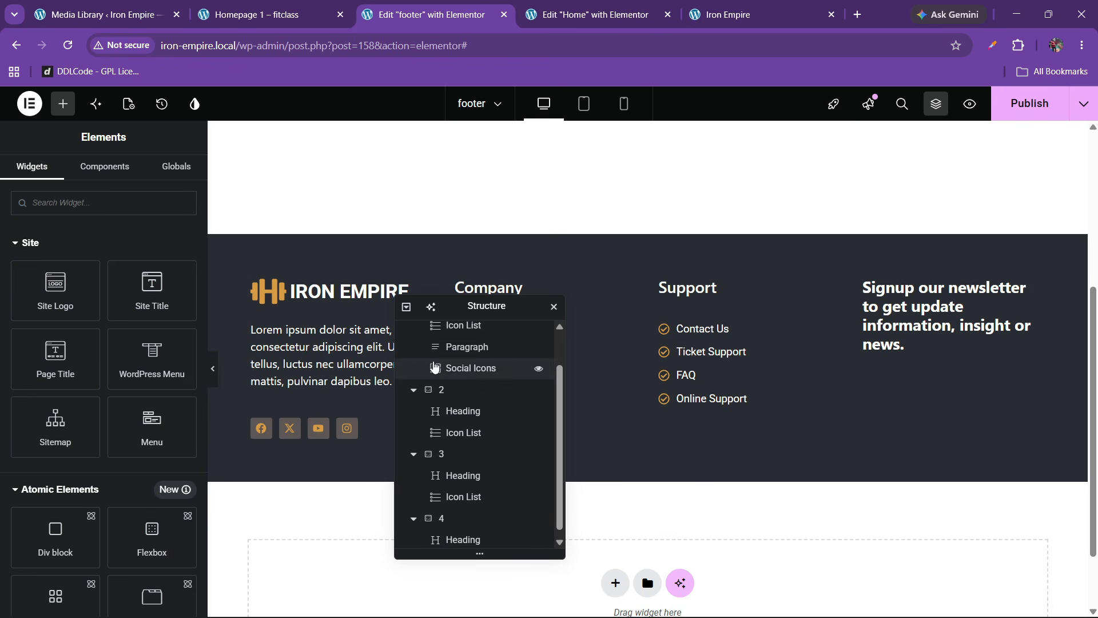
{"action": "scroll", "coordinate": [431, 358], "scroll_direction": "up", "scroll_amount": 2}
{"action": "left_click", "coordinate": [413, 352]}
{"action": "left_click", "coordinate": [413, 373]}
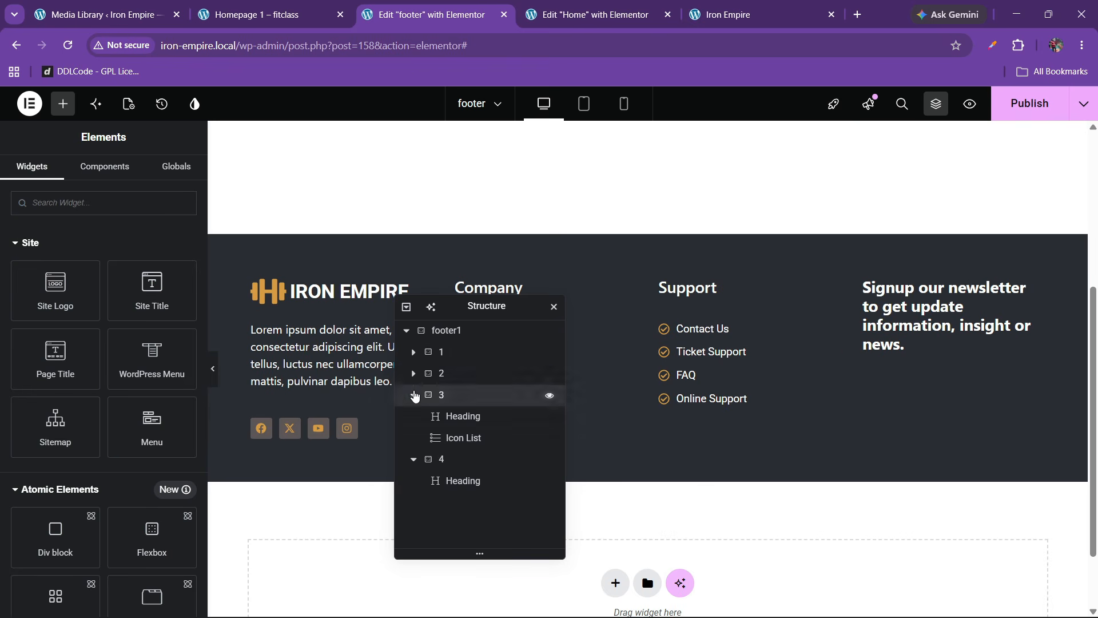
{"action": "left_click", "coordinate": [413, 395]}
{"action": "left_click", "coordinate": [414, 417]}
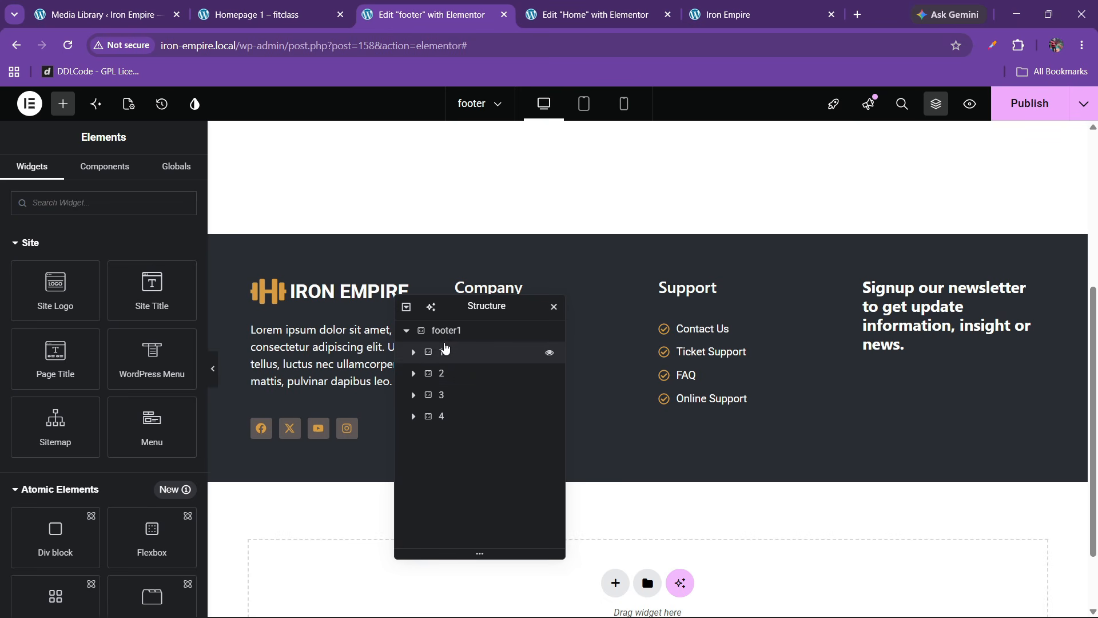
Step: Set the width of container 1, the logo column, to 30%
{"action": "left_click", "coordinate": [446, 355]}
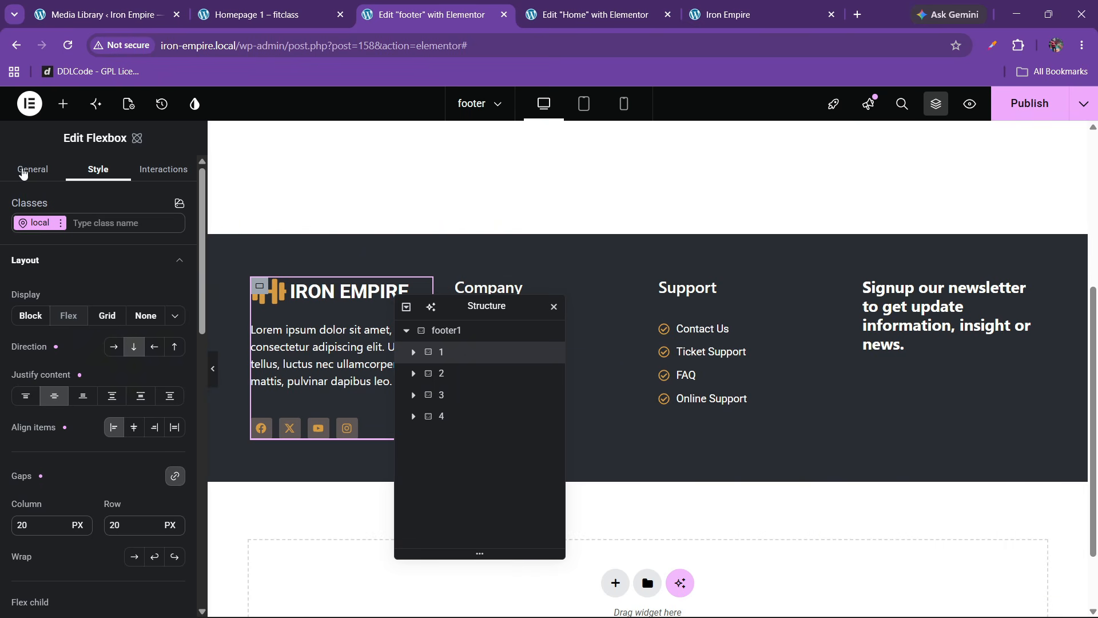
{"action": "left_click", "coordinate": [23, 171]}
{"action": "left_click", "coordinate": [96, 170]}
{"action": "left_click", "coordinate": [67, 268]}
{"action": "left_click", "coordinate": [52, 296]}
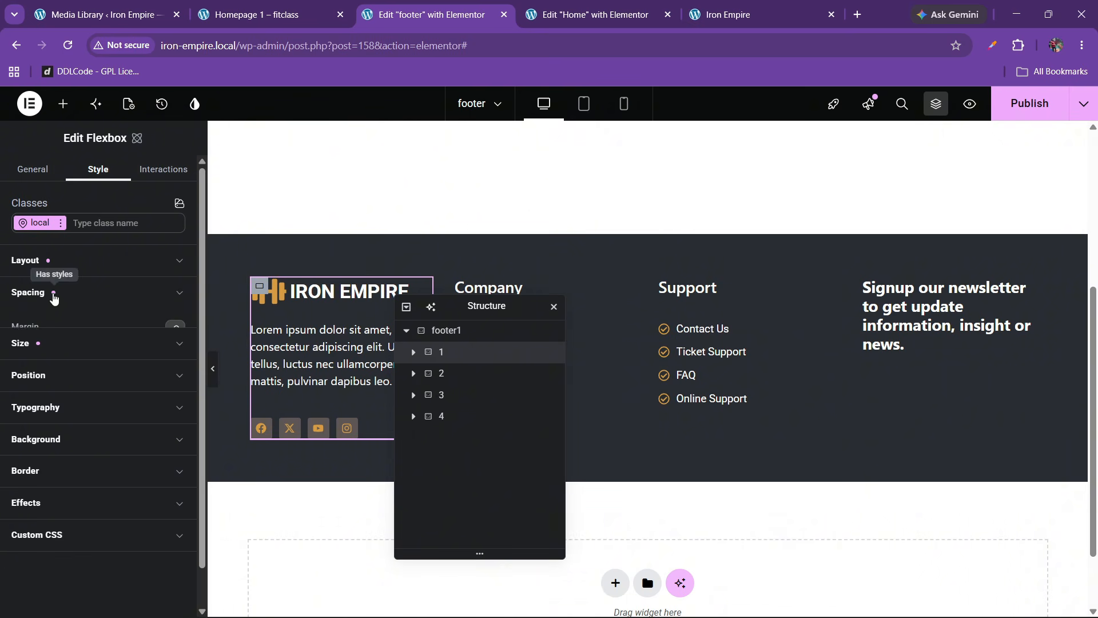
{"action": "left_click", "coordinate": [50, 321]}
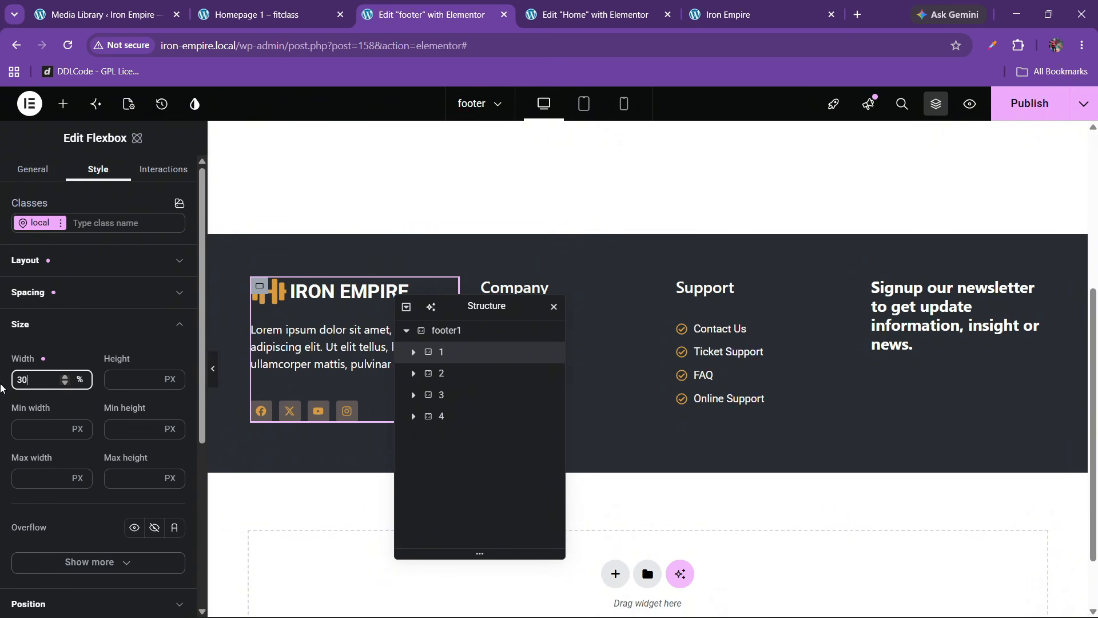
Step: Set the width of container 4, the newsletter column, to 30%
{"action": "left_click", "coordinate": [447, 417]}
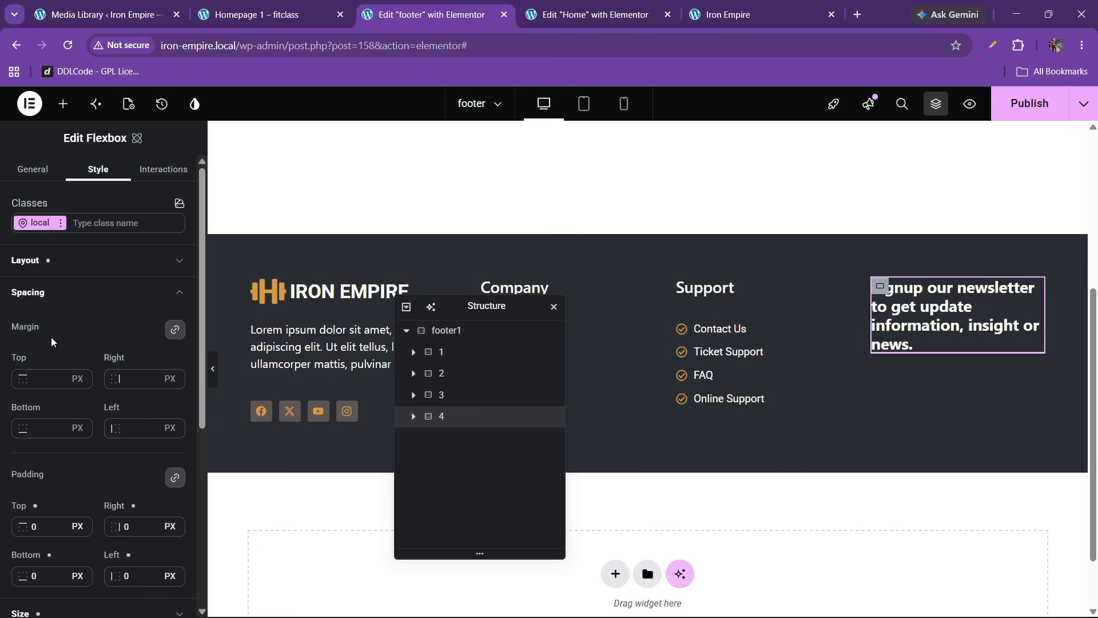
{"action": "left_click", "coordinate": [59, 302]}
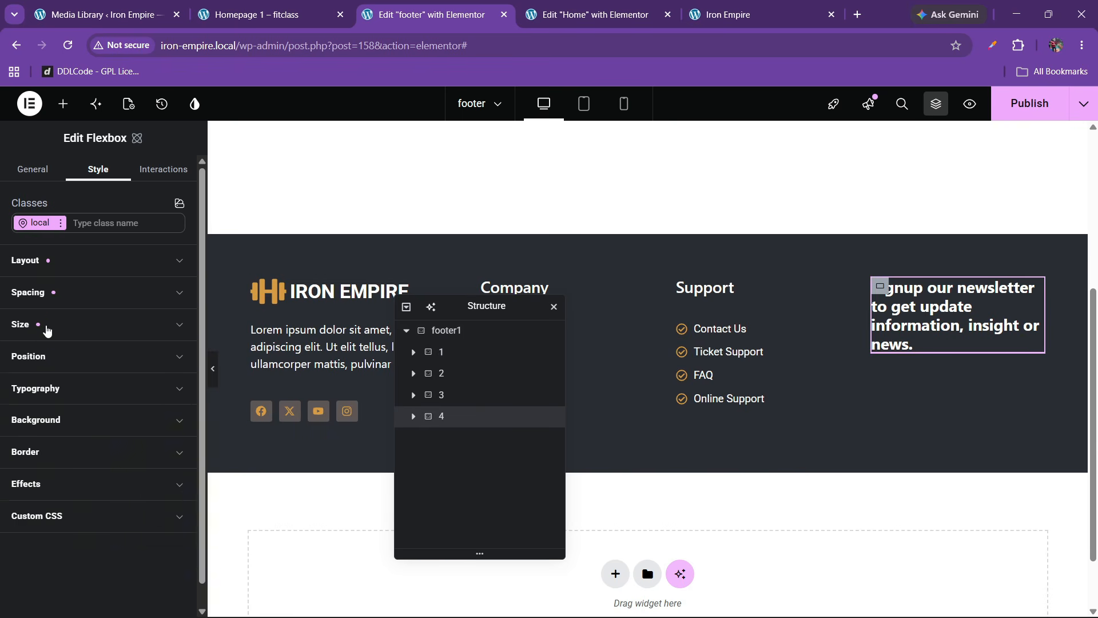
{"action": "left_click", "coordinate": [48, 326]}
{"action": "double_click", "coordinate": [22, 379]}
{"action": "type", "text": "30"}
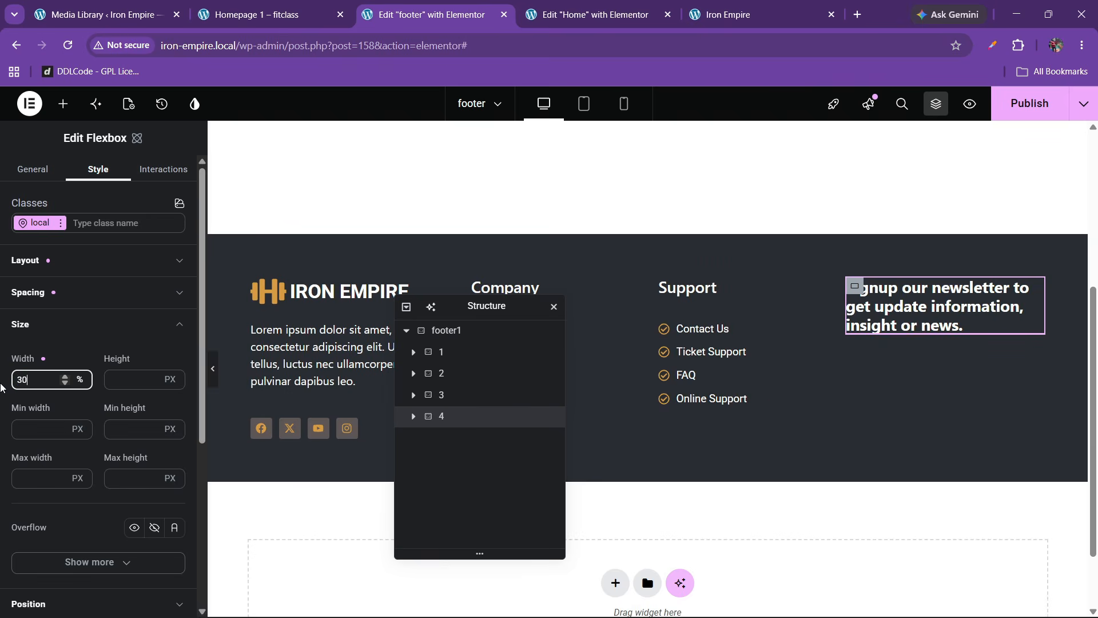
Step: Set the width of container 2, the Company column, to 20%
{"action": "left_click", "coordinate": [441, 352]}
{"action": "left_click", "coordinate": [447, 382]}
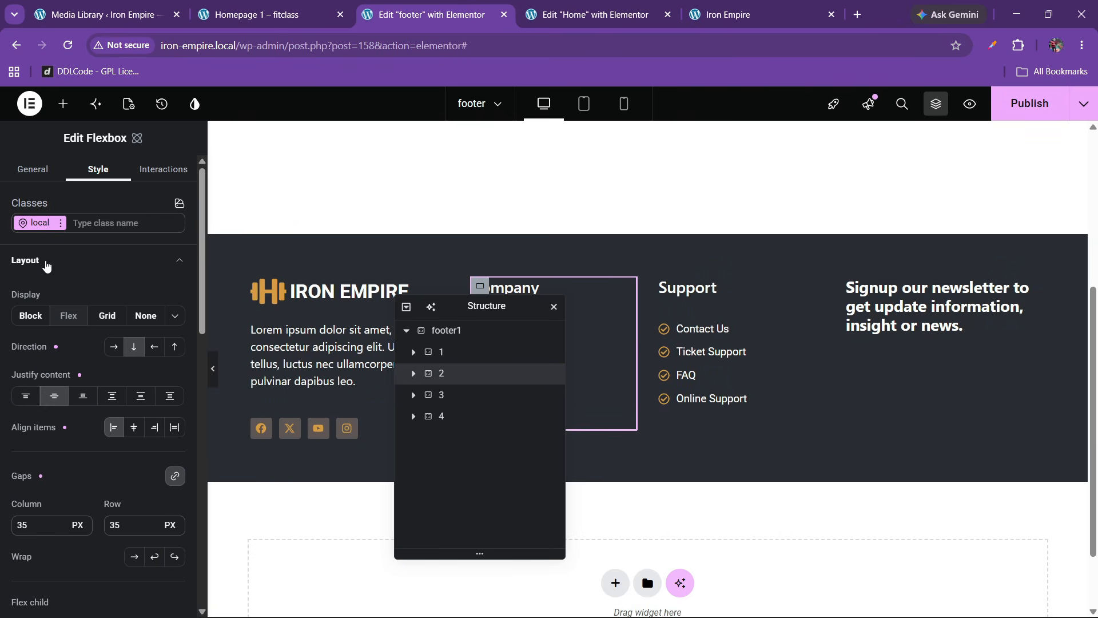
{"action": "left_click", "coordinate": [47, 264]}
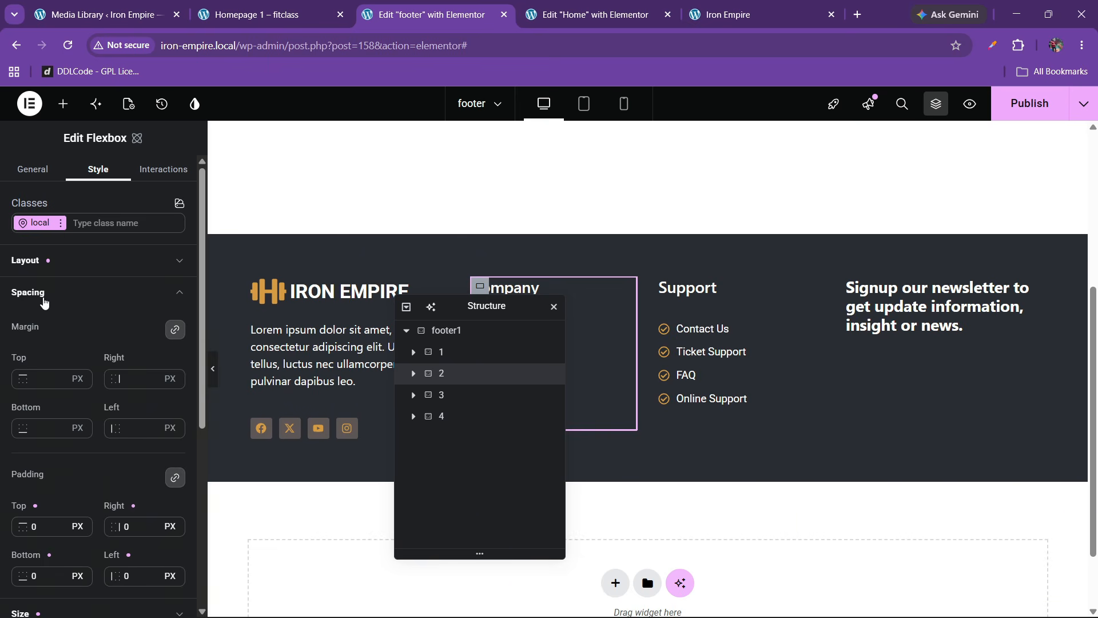
{"action": "left_click", "coordinate": [45, 302]}
{"action": "left_click", "coordinate": [39, 324]}
{"action": "left_click_drag", "start_coordinate": [32, 379], "coordinate": [2, 386]}
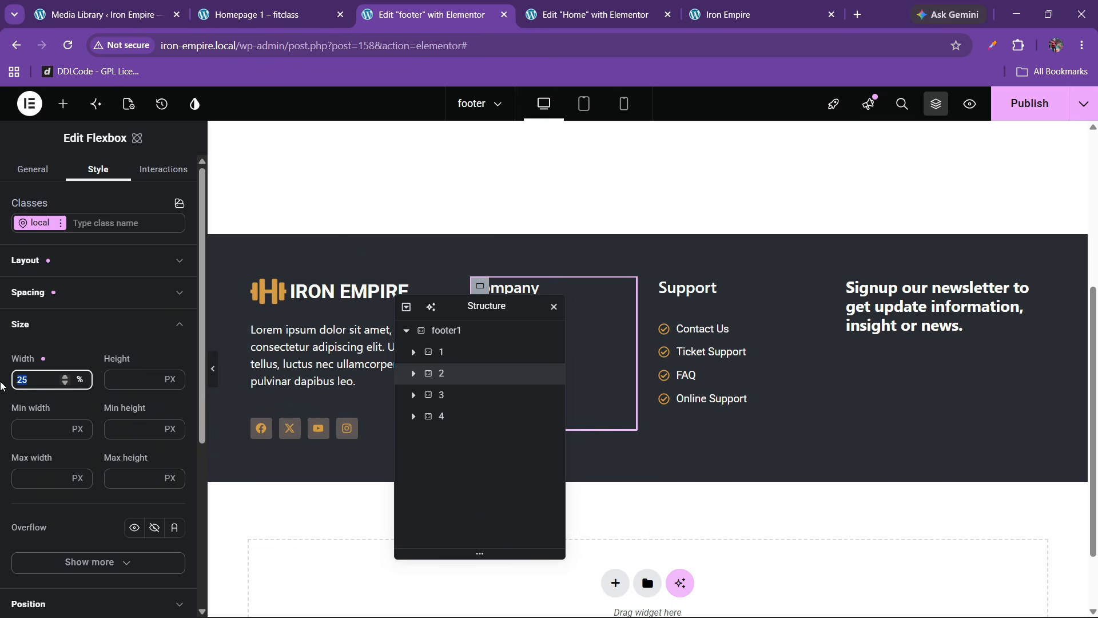
{"action": "type", "text": "20"}
Step: Set the width of container 3, the Support column, to 20%
{"action": "left_click", "coordinate": [441, 395]}
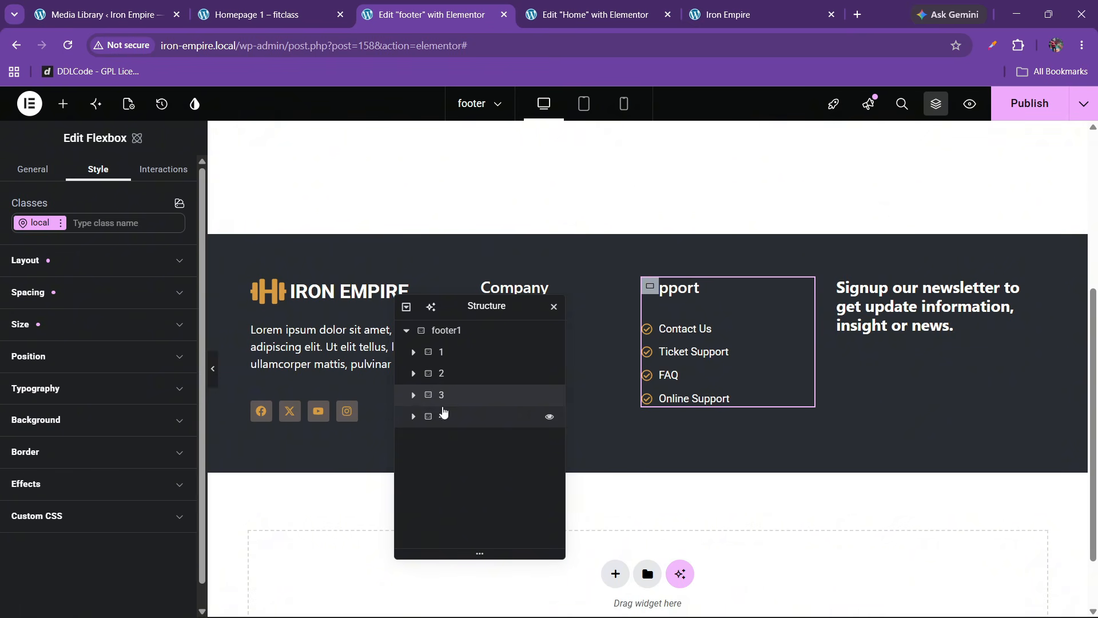
{"action": "left_click", "coordinate": [34, 356]}
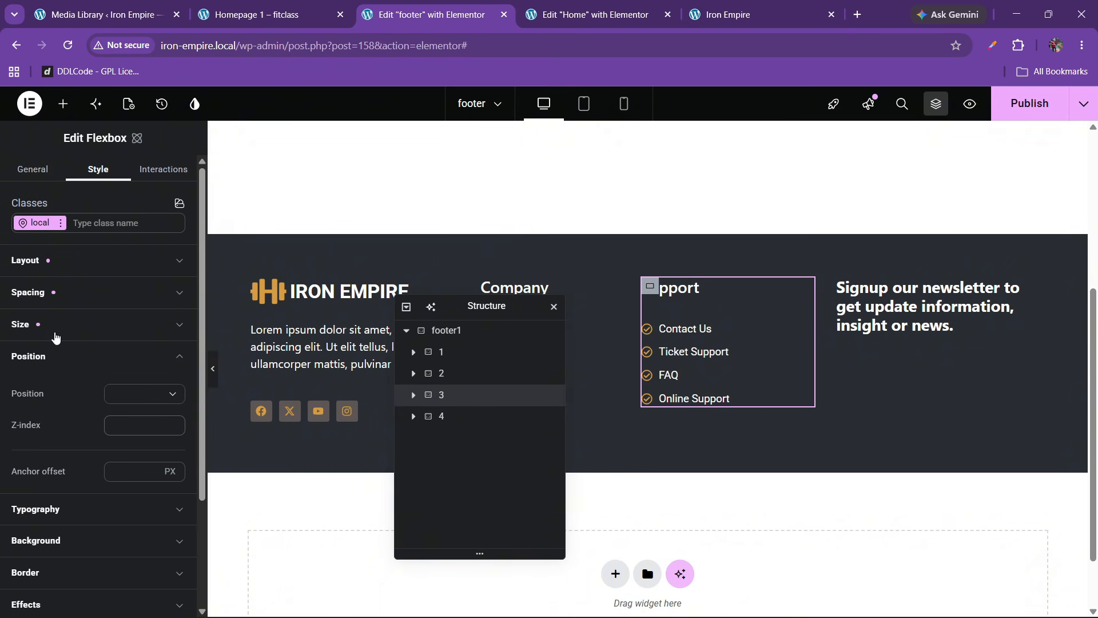
{"action": "left_click", "coordinate": [34, 356]}
{"action": "left_click", "coordinate": [41, 326]}
{"action": "left_click_drag", "start_coordinate": [34, 380], "coordinate": [8, 388]}
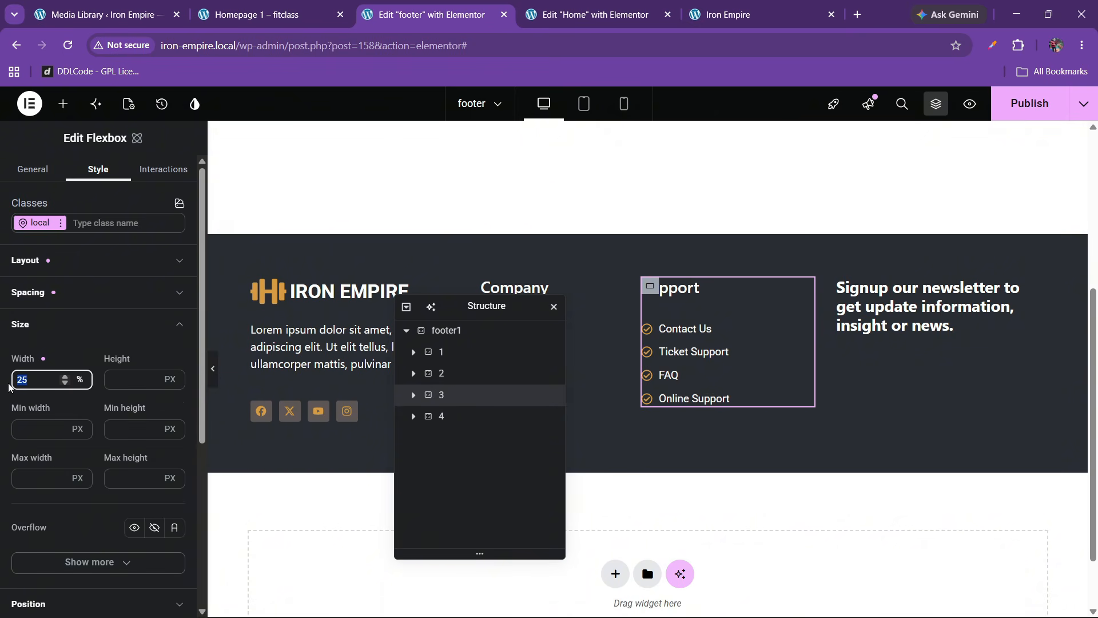
{"action": "type", "text": "20"}
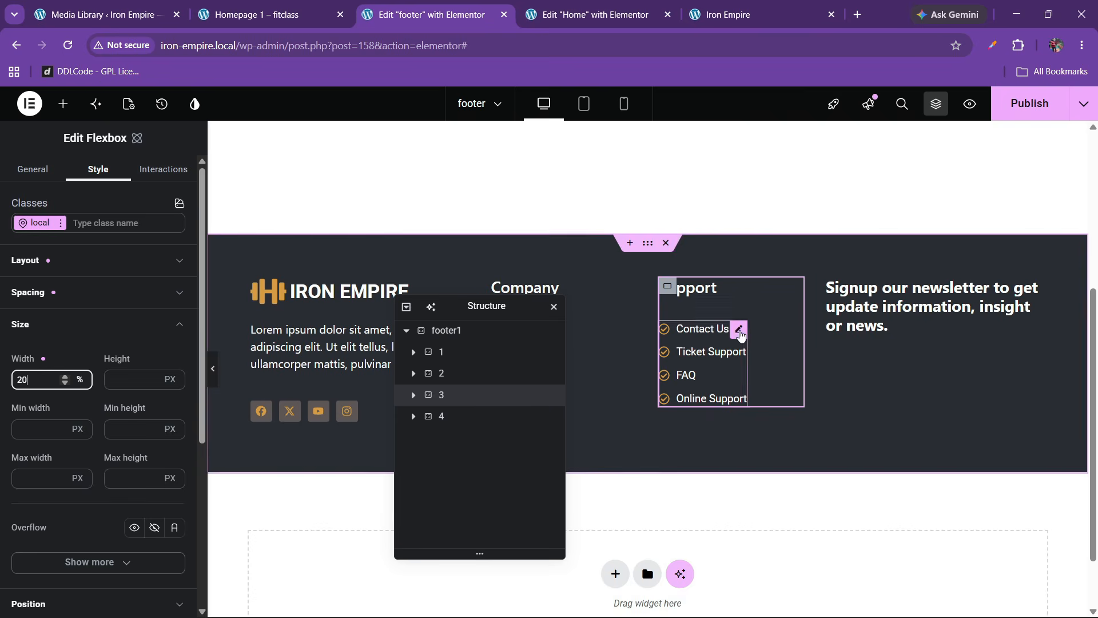
Step: Publish the footer template and reload the live Iron Empire homepage to check the footer
{"action": "left_click", "coordinate": [1029, 103]}
{"action": "left_click_drag", "start_coordinate": [472, 313], "coordinate": [538, 280]}
{"action": "left_click", "coordinate": [725, 15]}
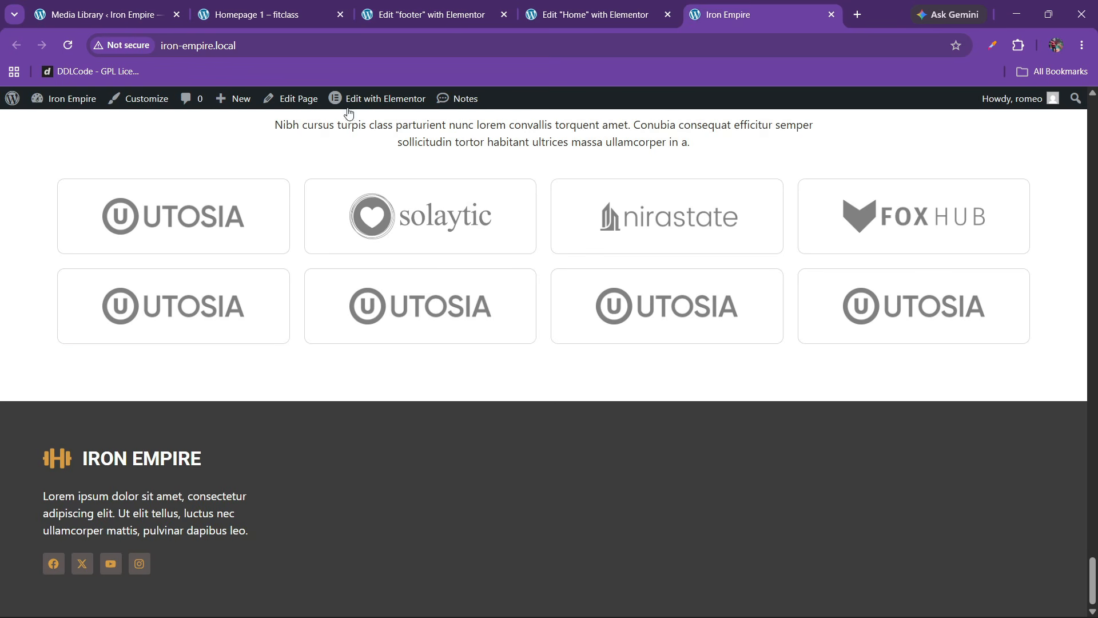
{"action": "left_click", "coordinate": [67, 46]}
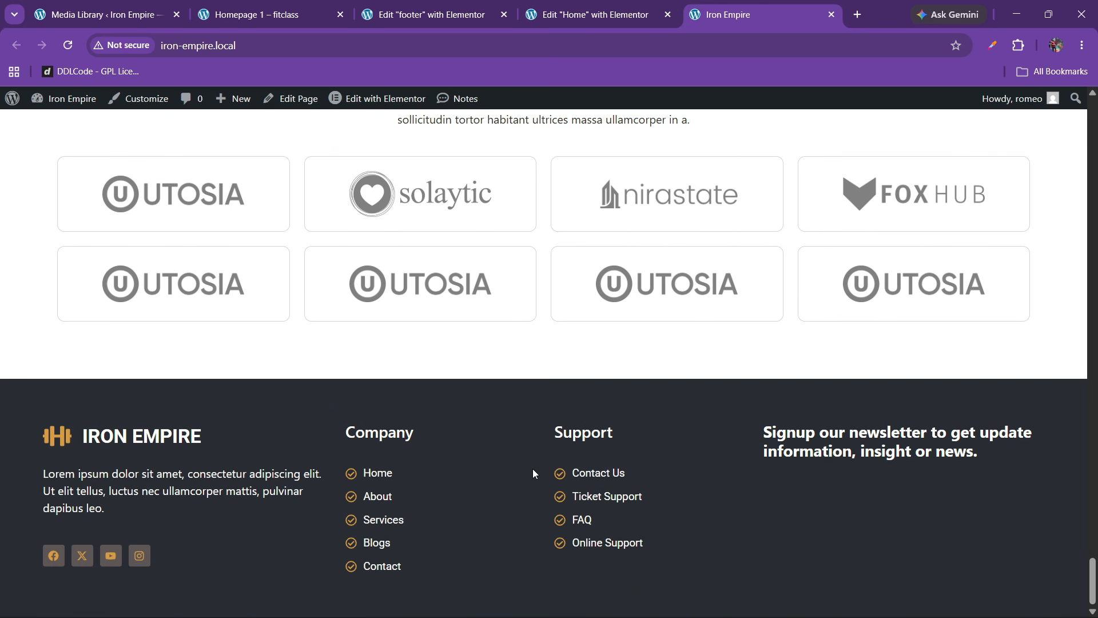
Step: Compare with the Fitclass footer, dismiss its picked-color pop-up and return to the footer editor
{"action": "key", "text": "ctrl+2"}
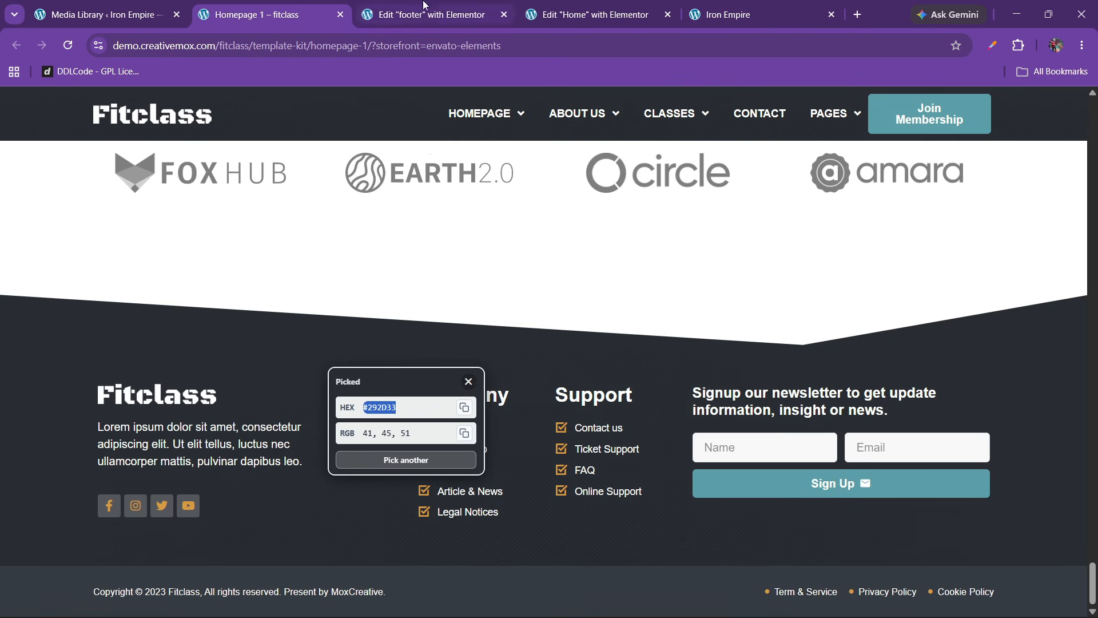
{"action": "left_click", "coordinate": [469, 382]}
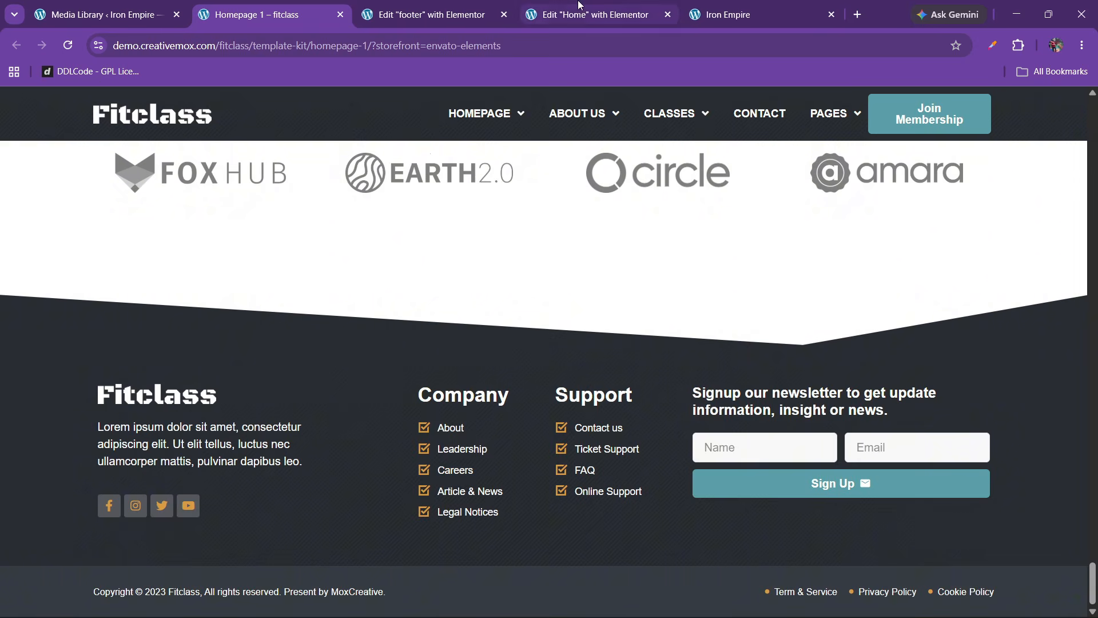
{"action": "key", "text": "ctrl+3"}
Step: Try a 50 px gap on the footer1 container and set it back to 30 px
{"action": "left_click_drag", "start_coordinate": [537, 272], "coordinate": [723, 266]}
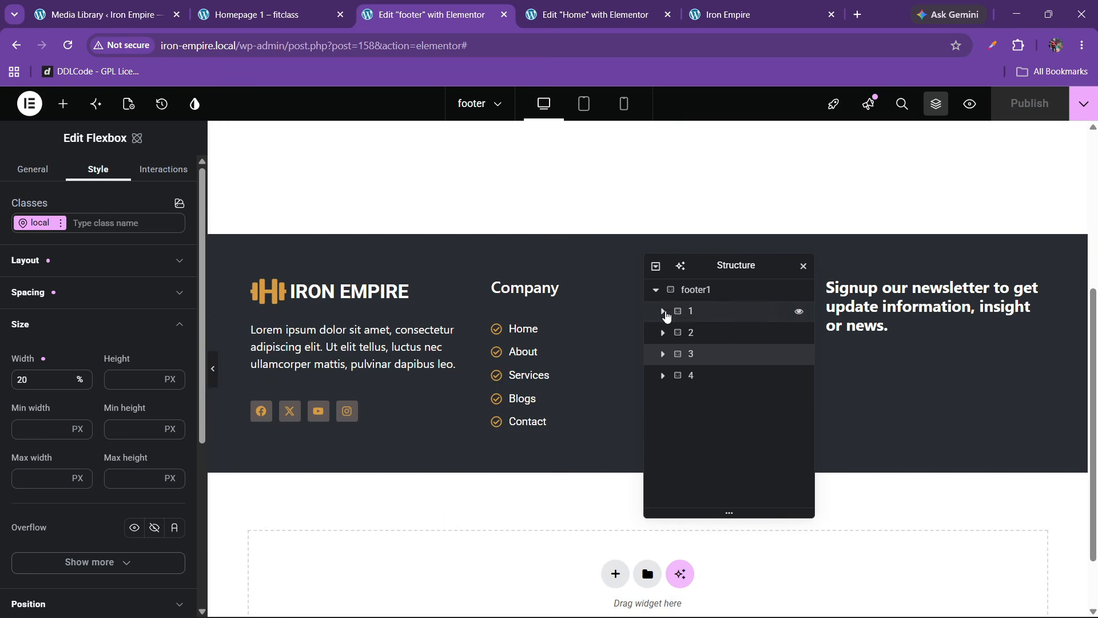
{"action": "left_click", "coordinate": [662, 310]}
{"action": "left_click", "coordinate": [696, 289]}
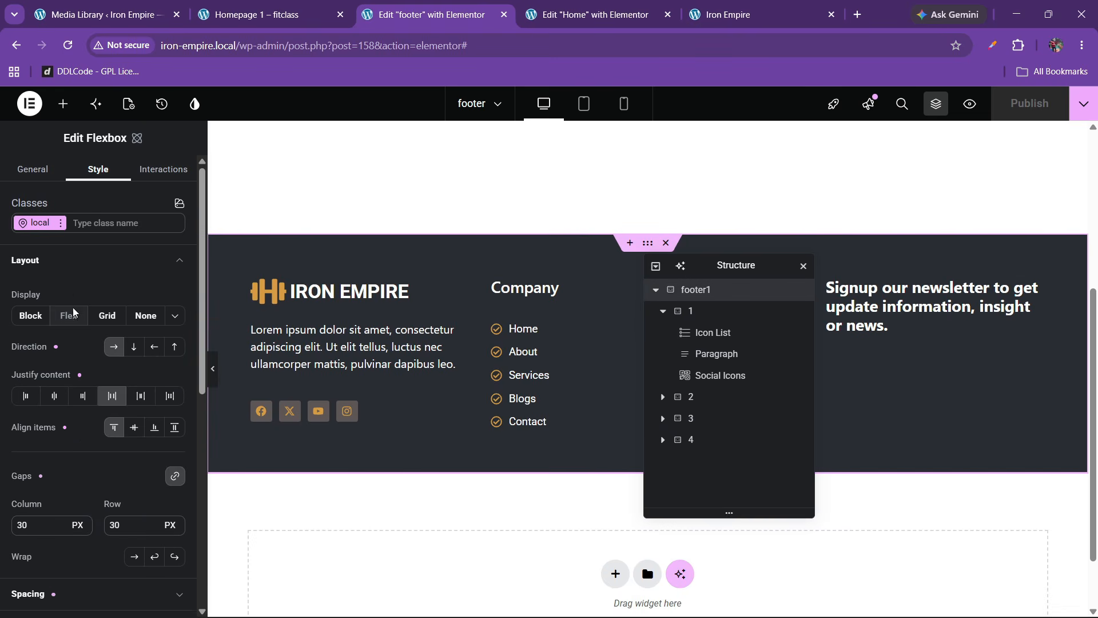
{"action": "left_click_drag", "start_coordinate": [130, 526], "coordinate": [83, 532]}
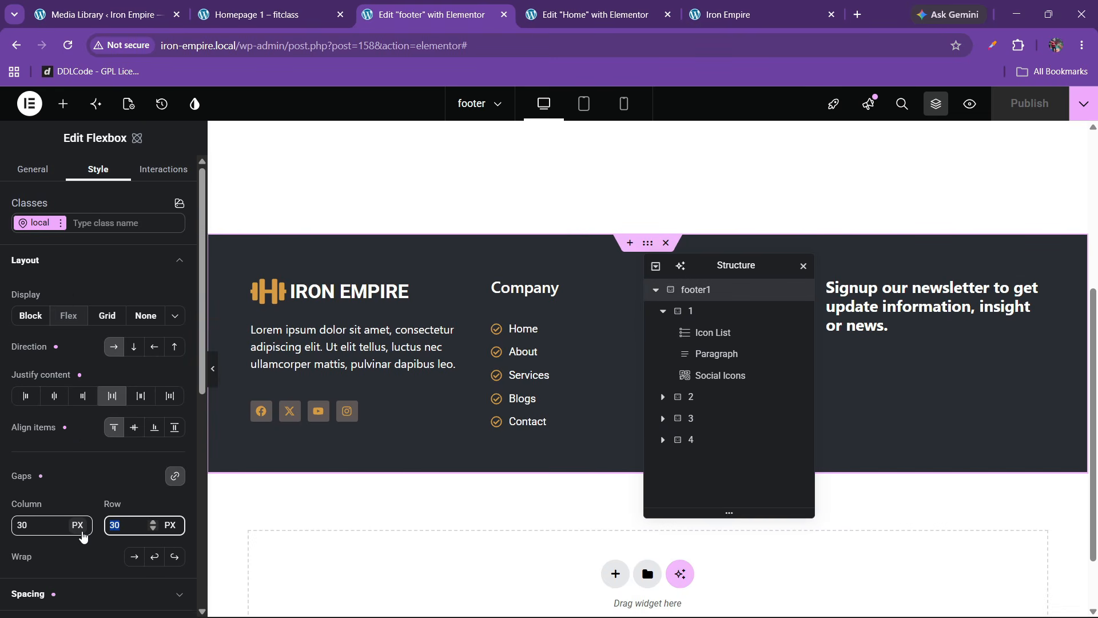
{"action": "type", "text": "50"}
{"action": "key", "text": "BackSpace"}
{"action": "key", "text": "BackSpace"}
{"action": "type", "text": "30"}
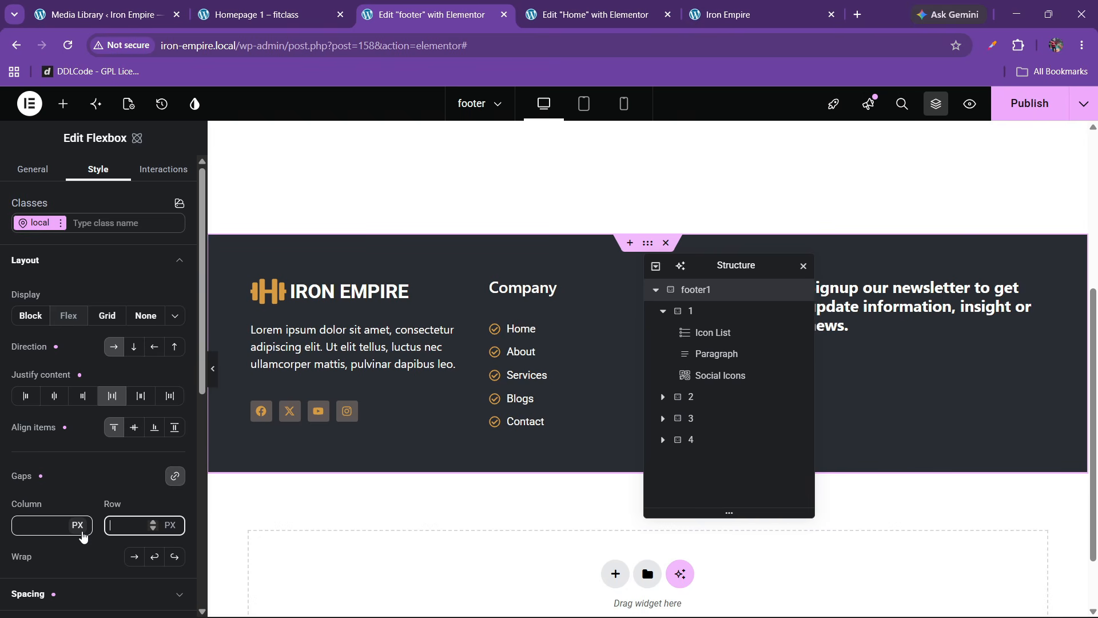
Step: Try the column 1 paragraph at 60% and 70% width, checking each in the full-width footer preview
{"action": "left_click", "coordinate": [431, 332]}
{"action": "left_click_drag", "start_coordinate": [67, 379], "coordinate": [2, 387]}
{"action": "type", "text": "60"}
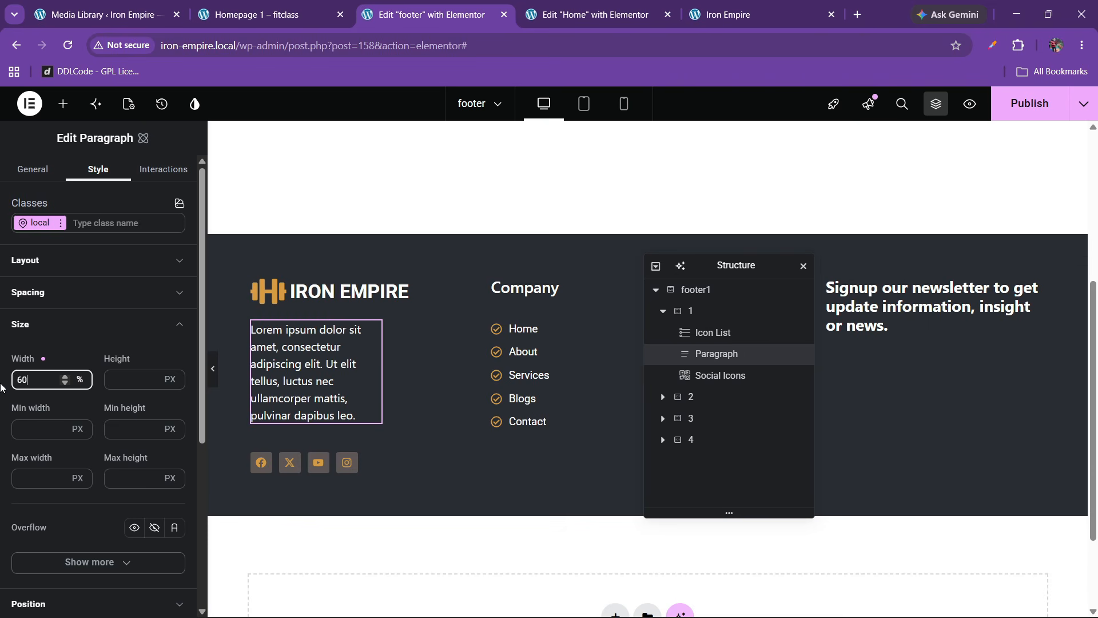
{"action": "left_click", "coordinate": [210, 371]}
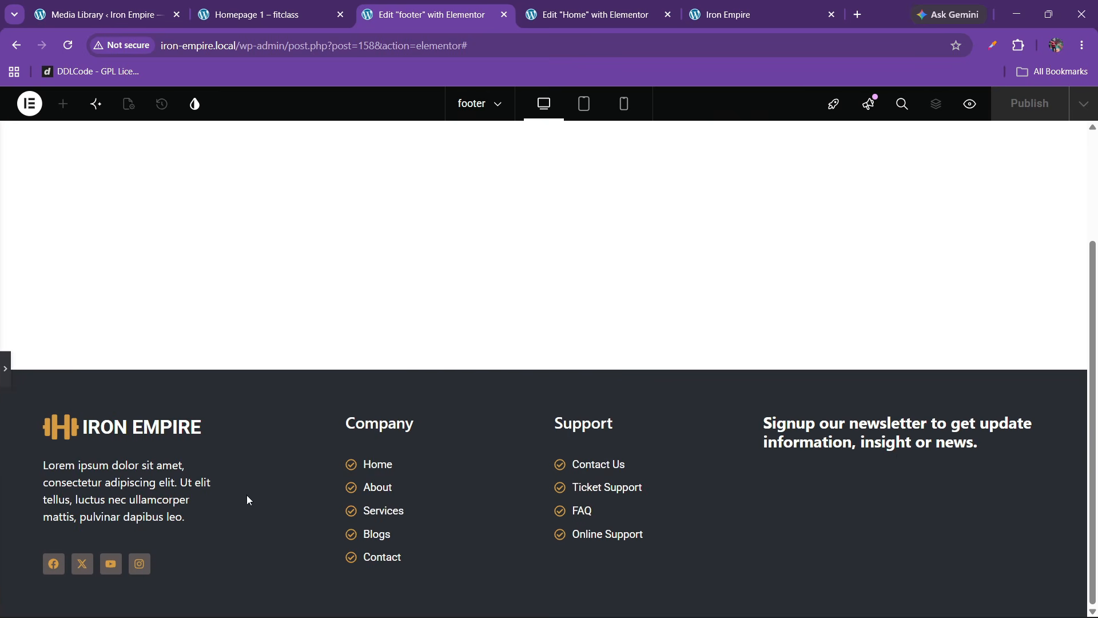
{"action": "left_click", "coordinate": [4, 372]}
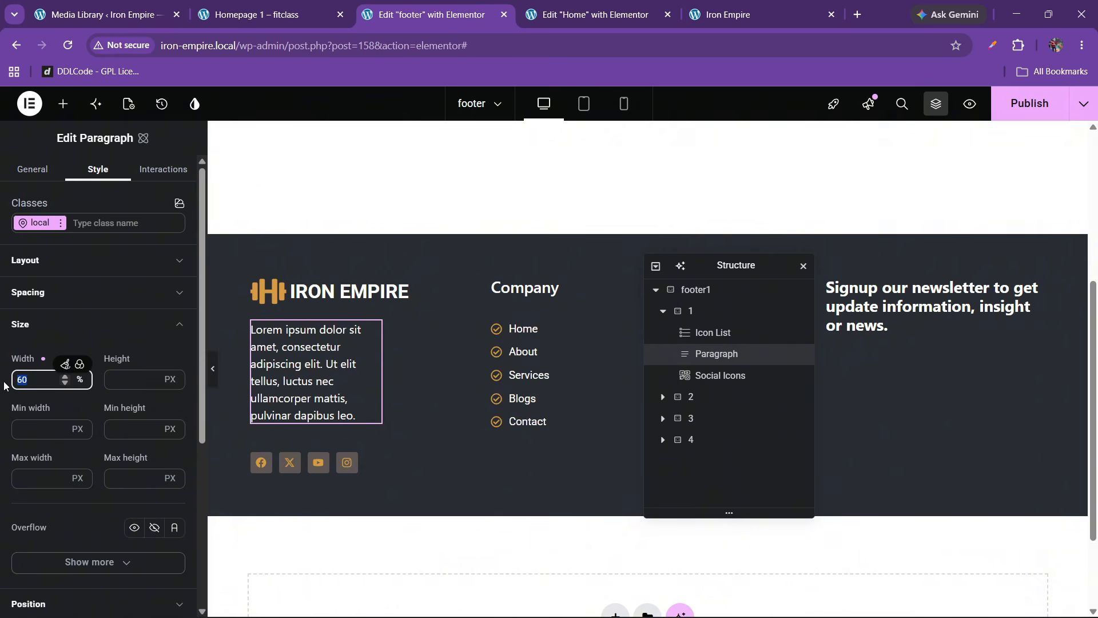
{"action": "type", "text": "70"}
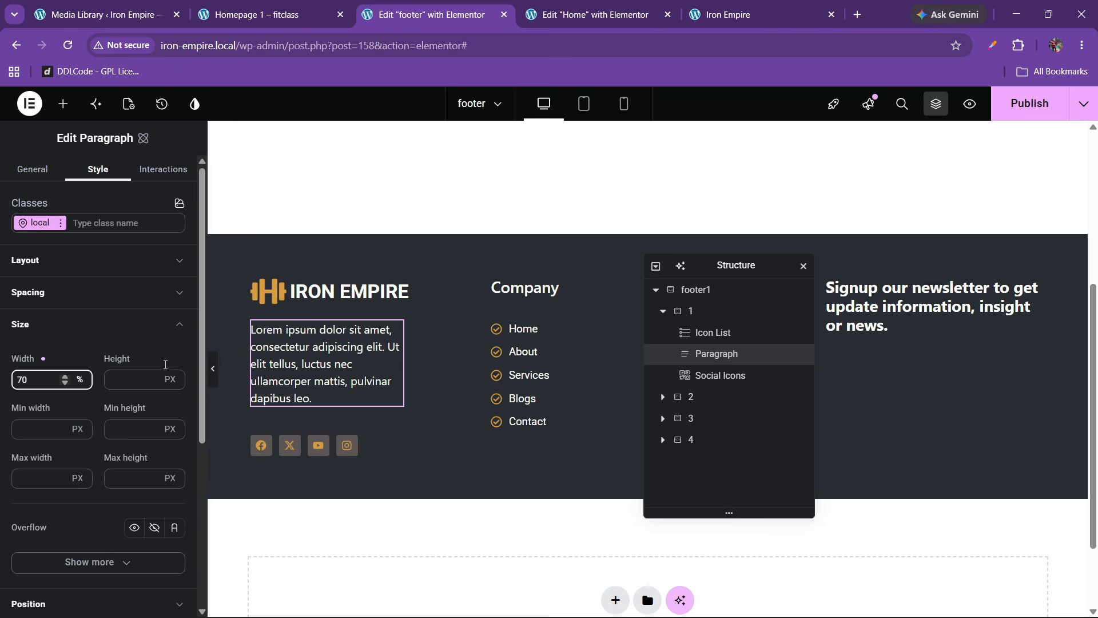
{"action": "left_click", "coordinate": [208, 371]}
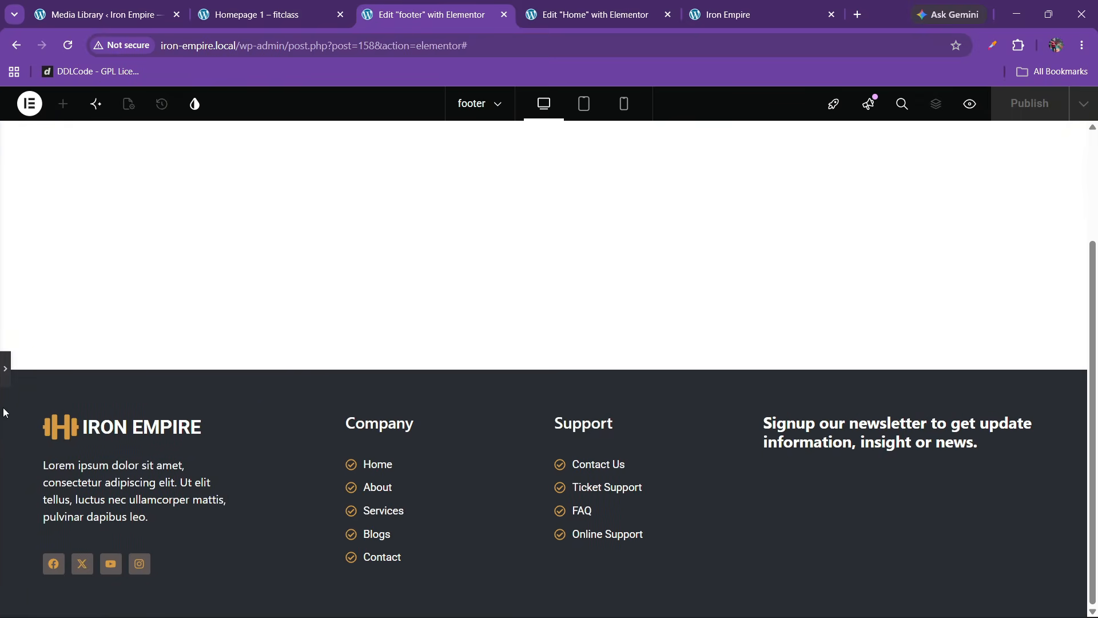
{"action": "left_click", "coordinate": [4, 372]}
Step: Try the column 1 paragraph at 80% and 100% width, checking each in the full-width footer preview
{"action": "left_click_drag", "start_coordinate": [36, 380], "coordinate": [3, 388]}
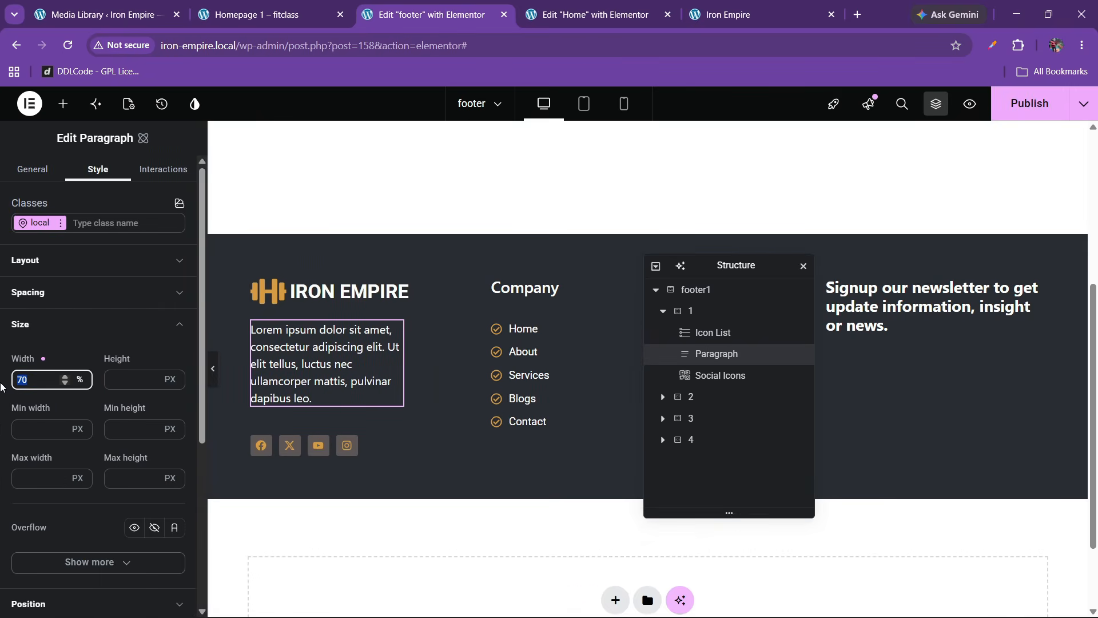
{"action": "type", "text": "80"}
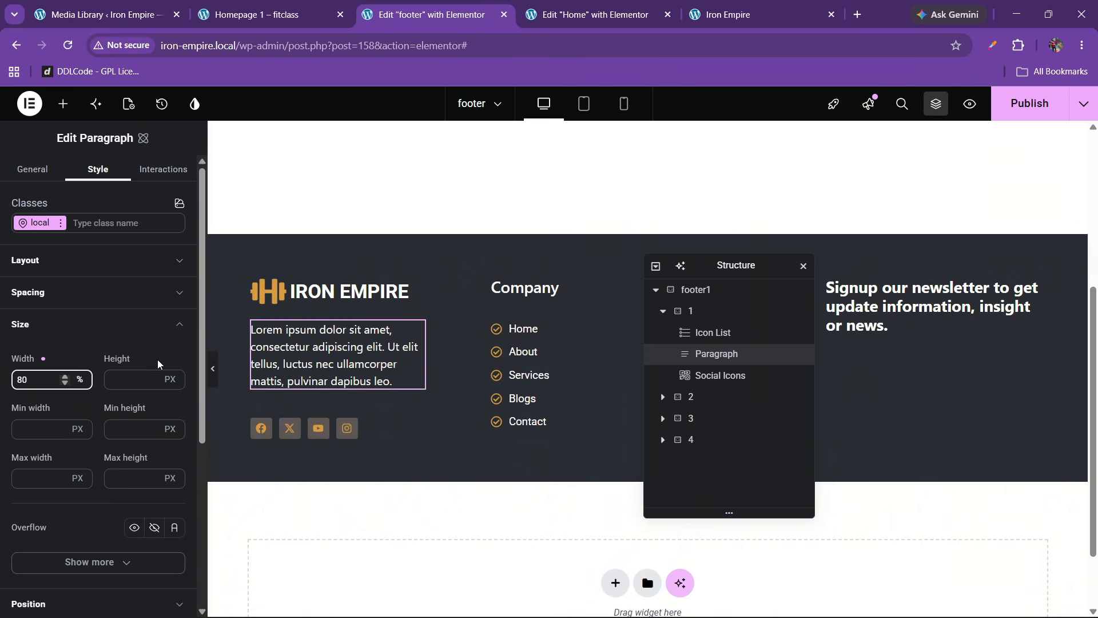
{"action": "left_click", "coordinate": [212, 372]}
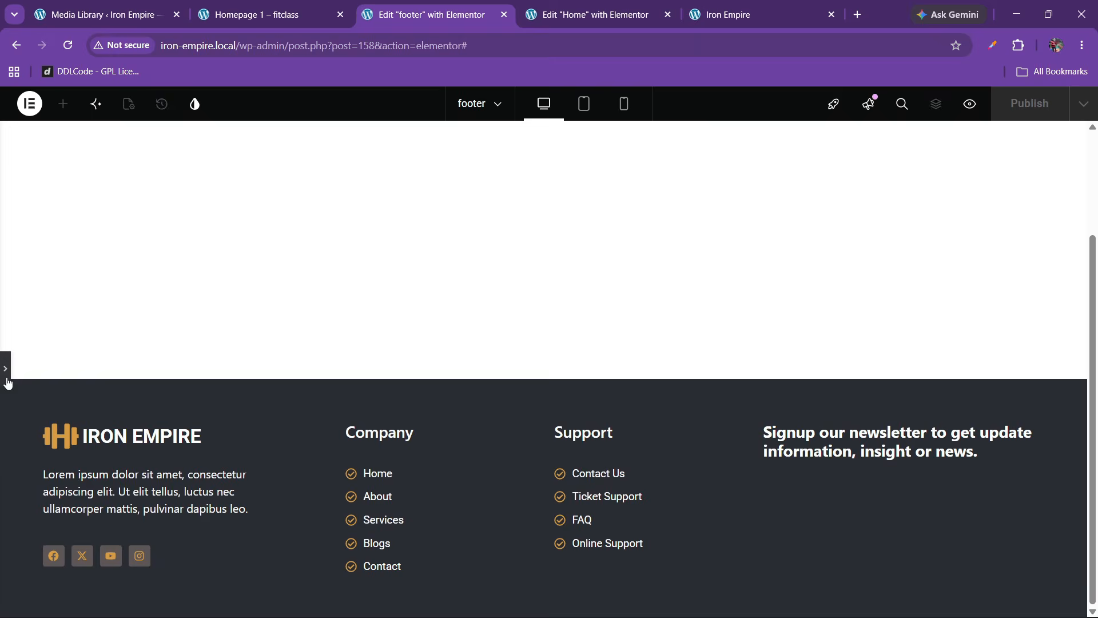
{"action": "left_click", "coordinate": [6, 380]}
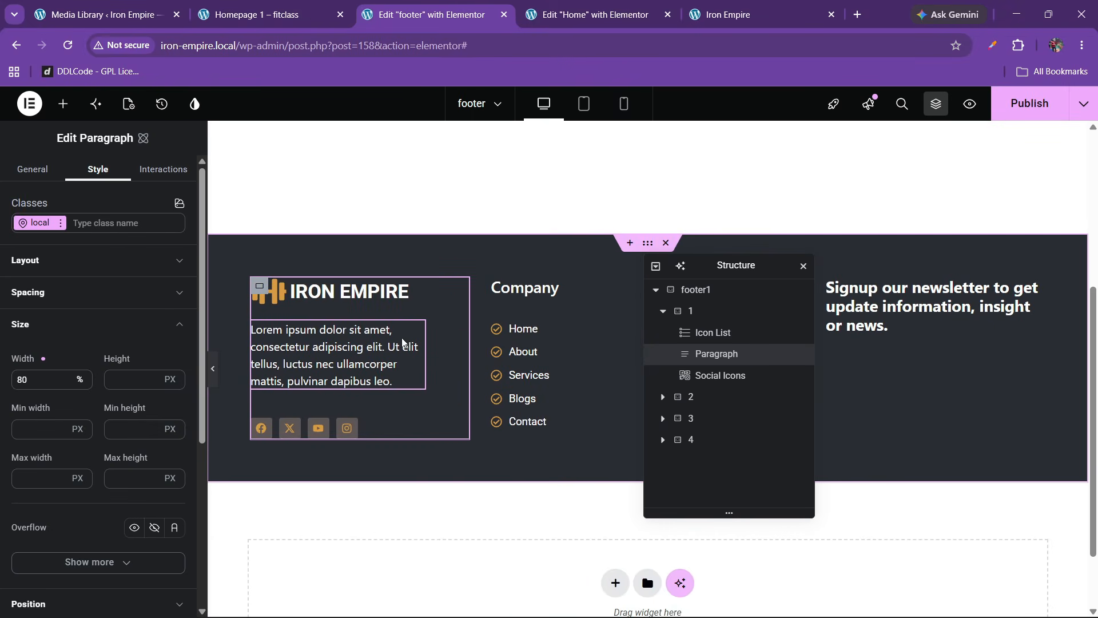
{"action": "left_click_drag", "start_coordinate": [40, 379], "coordinate": [1, 392]}
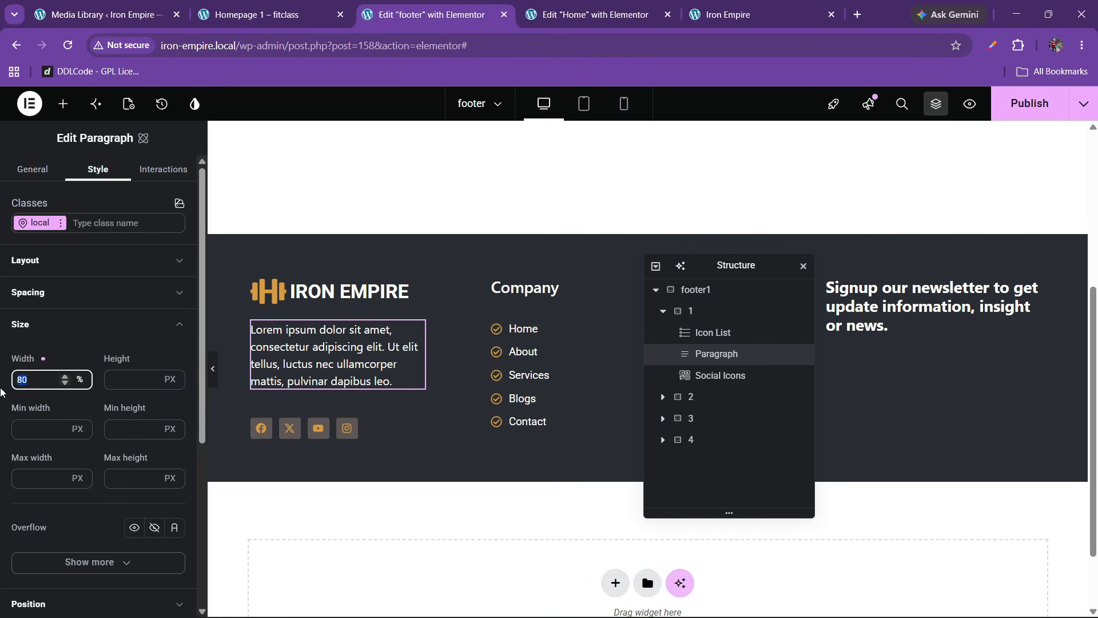
{"action": "type", "text": "100"}
{"action": "left_click", "coordinate": [215, 380]}
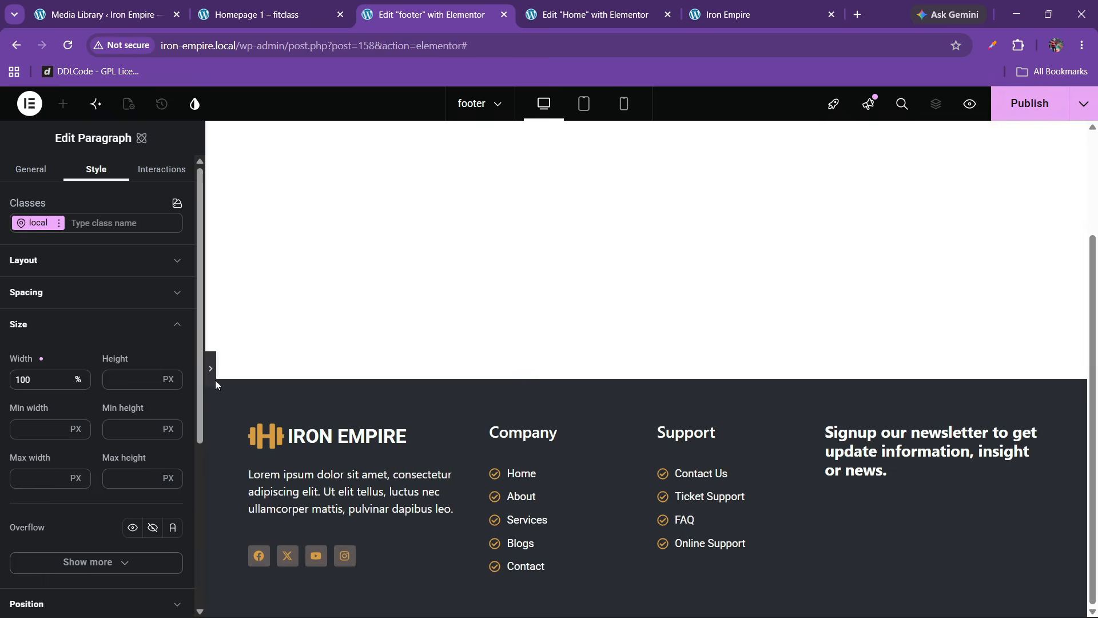
{"action": "left_click", "coordinate": [6, 374]}
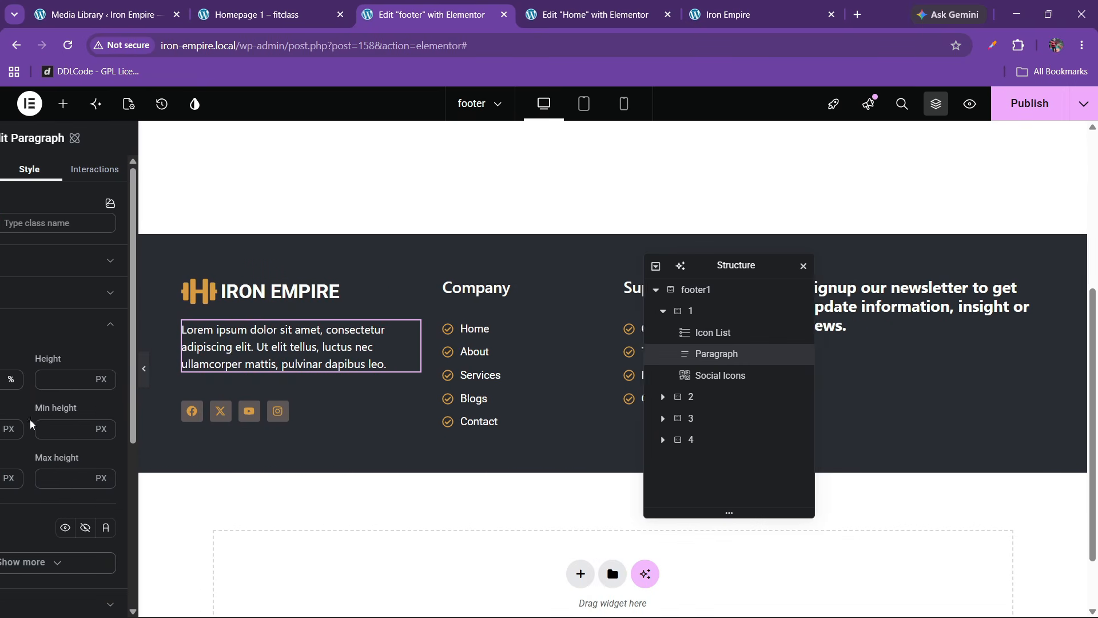
Step: Set the column 1 paragraph's width to 90%, preview the footer full width and compare it with the Fitclass page
{"action": "left_click_drag", "start_coordinate": [36, 380], "coordinate": [2, 388]}
{"action": "type", "text": "90"}
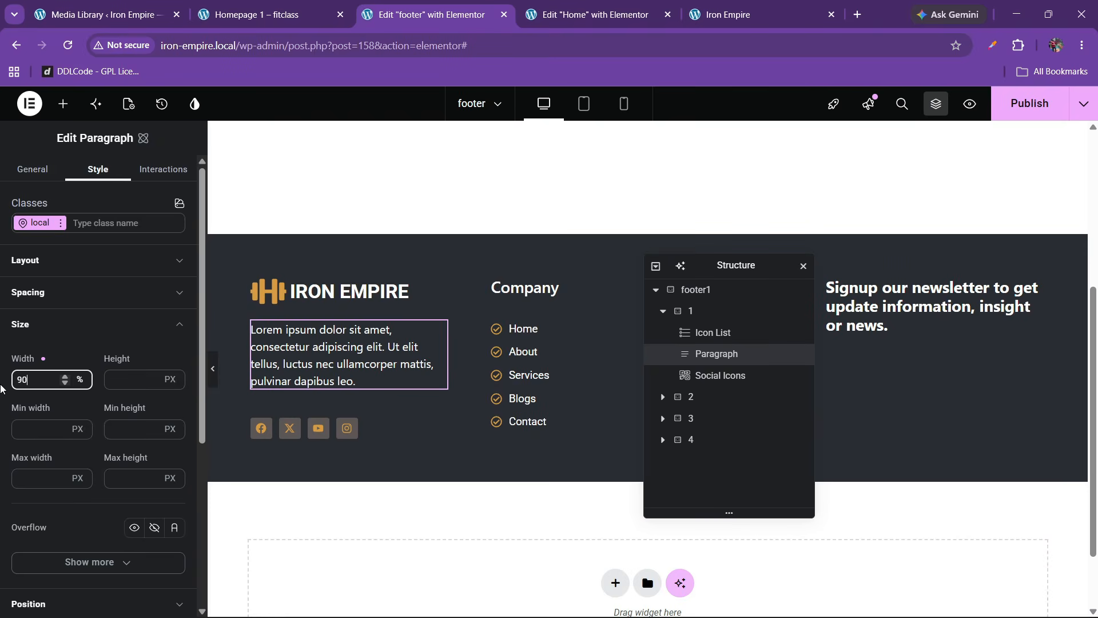
{"action": "left_click", "coordinate": [212, 369]}
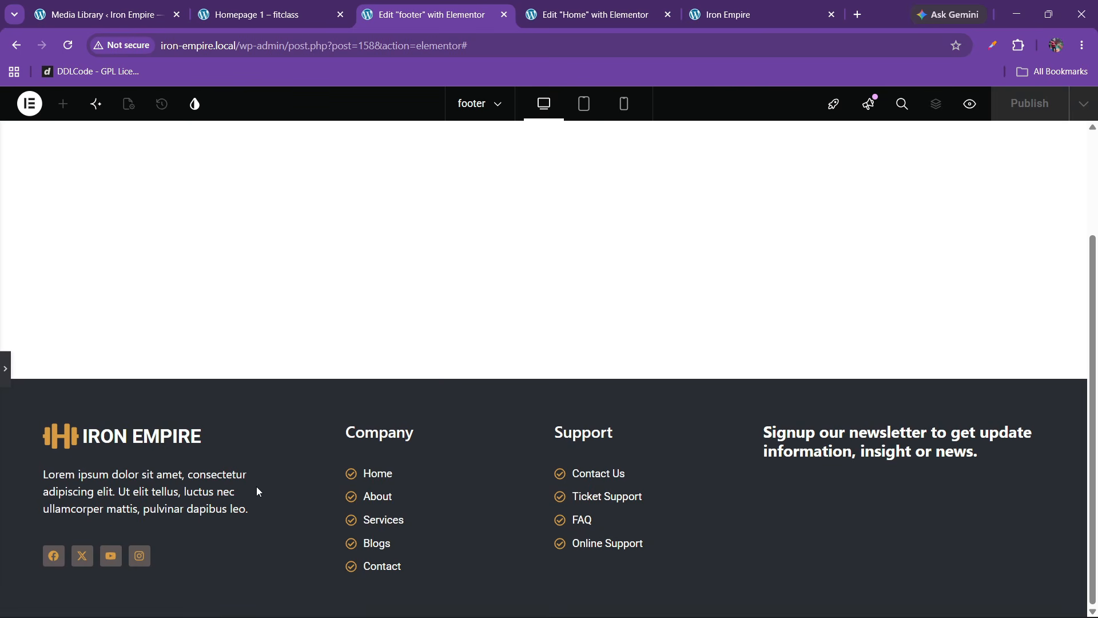
{"action": "left_click", "coordinate": [6, 378]}
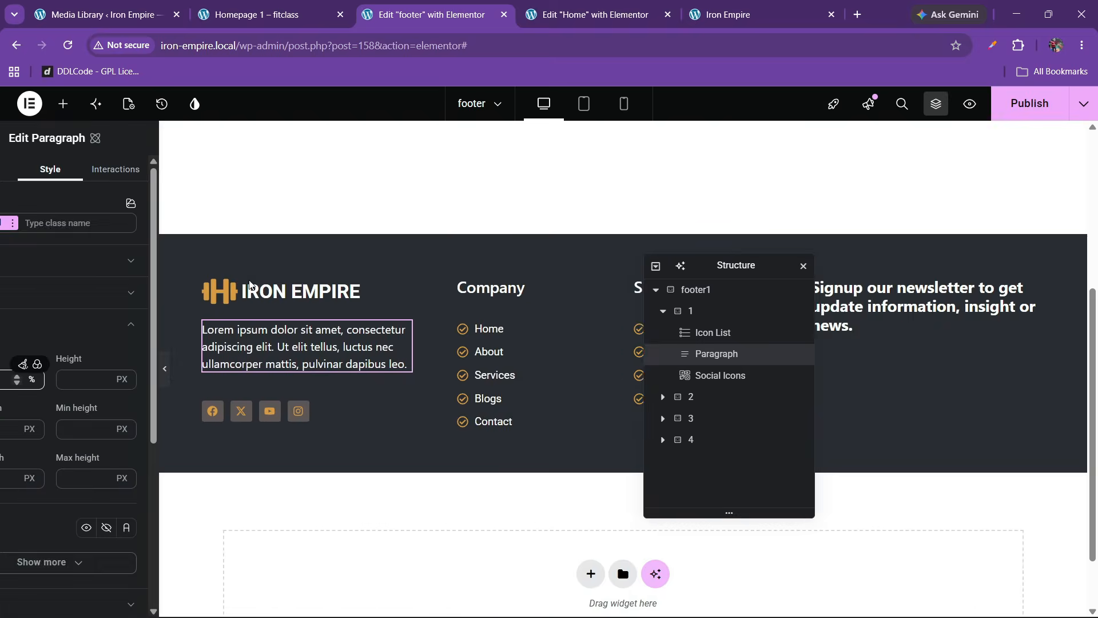
{"action": "left_click", "coordinate": [263, 14]}
{"action": "left_click", "coordinate": [452, 6]}
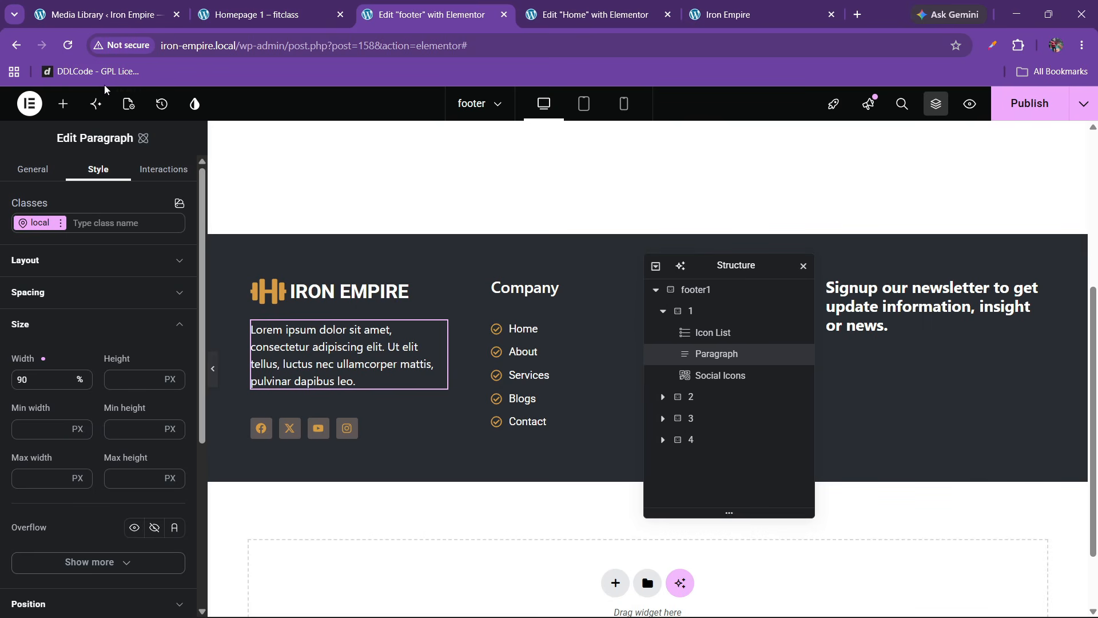
Step: Add a Form widget below the newsletter heading in container 4 and move the Structure window clear of it
{"action": "left_click", "coordinate": [63, 104]}
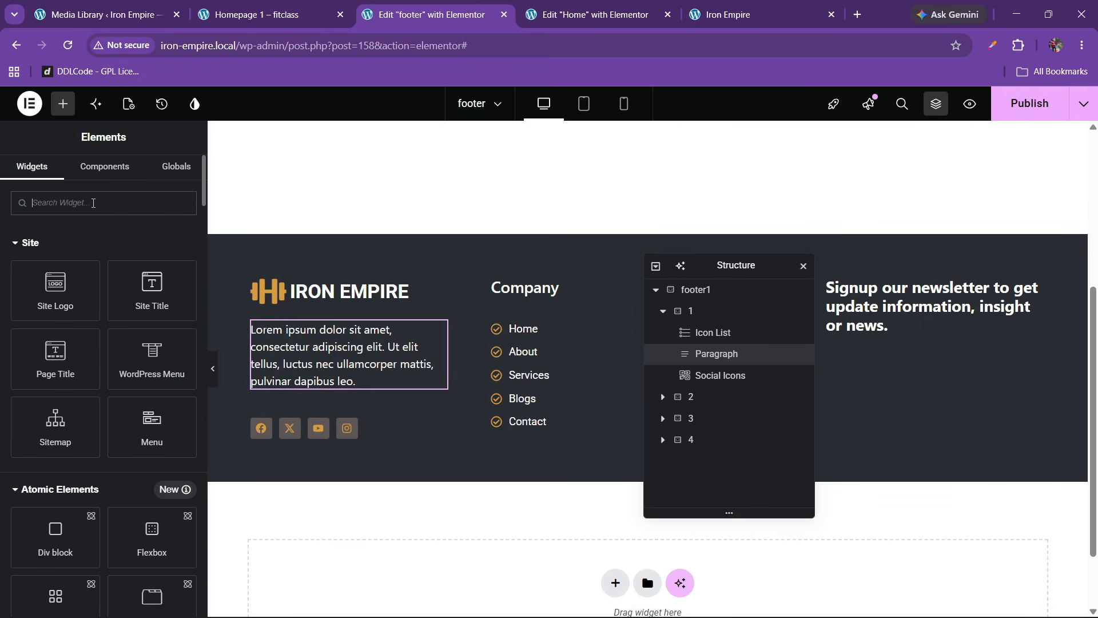
{"action": "type", "text": "form"}
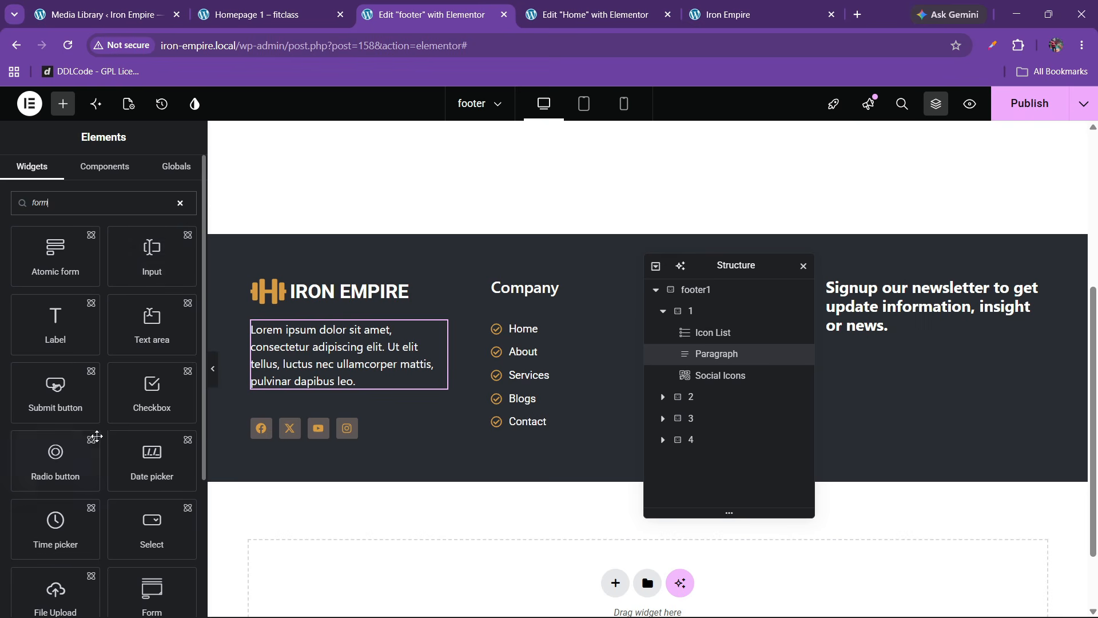
{"action": "scroll", "coordinate": [96, 436], "scroll_direction": "down", "scroll_amount": 3}
{"action": "scroll", "coordinate": [96, 440], "scroll_direction": "up", "scroll_amount": 3}
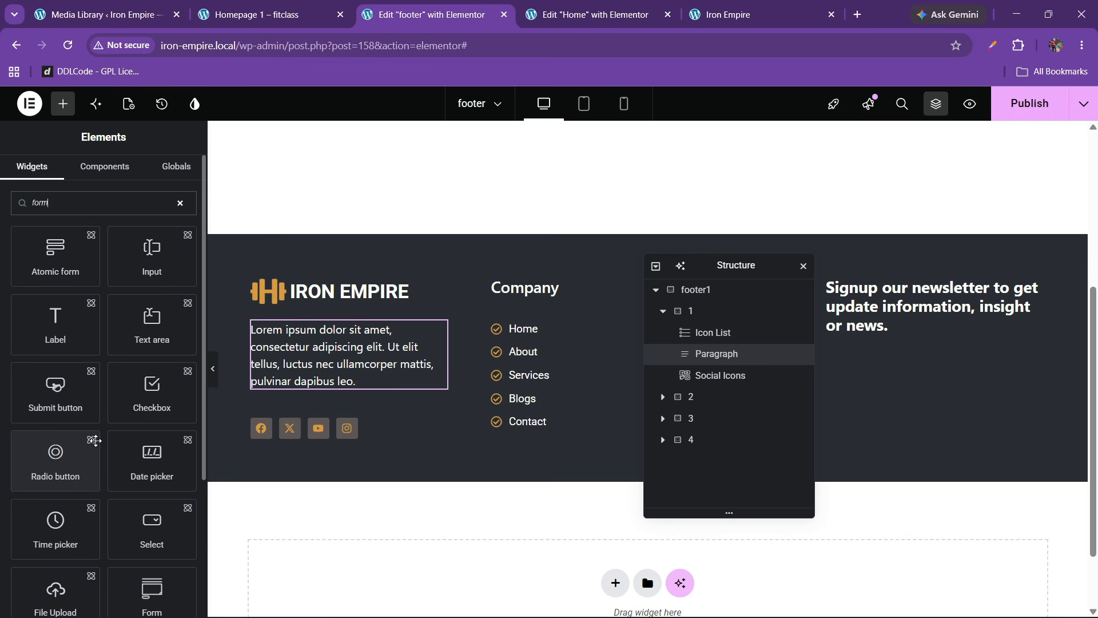
{"action": "scroll", "coordinate": [96, 442], "scroll_direction": "down", "scroll_amount": 3}
{"action": "left_click_drag", "start_coordinate": [151, 402], "coordinate": [960, 320]}
{"action": "left_click_drag", "start_coordinate": [679, 270], "coordinate": [422, 274]}
Step: Check the Fitclass newsletter form for reference and remove the Message field from the new footer form
{"action": "left_click", "coordinate": [331, 7]}
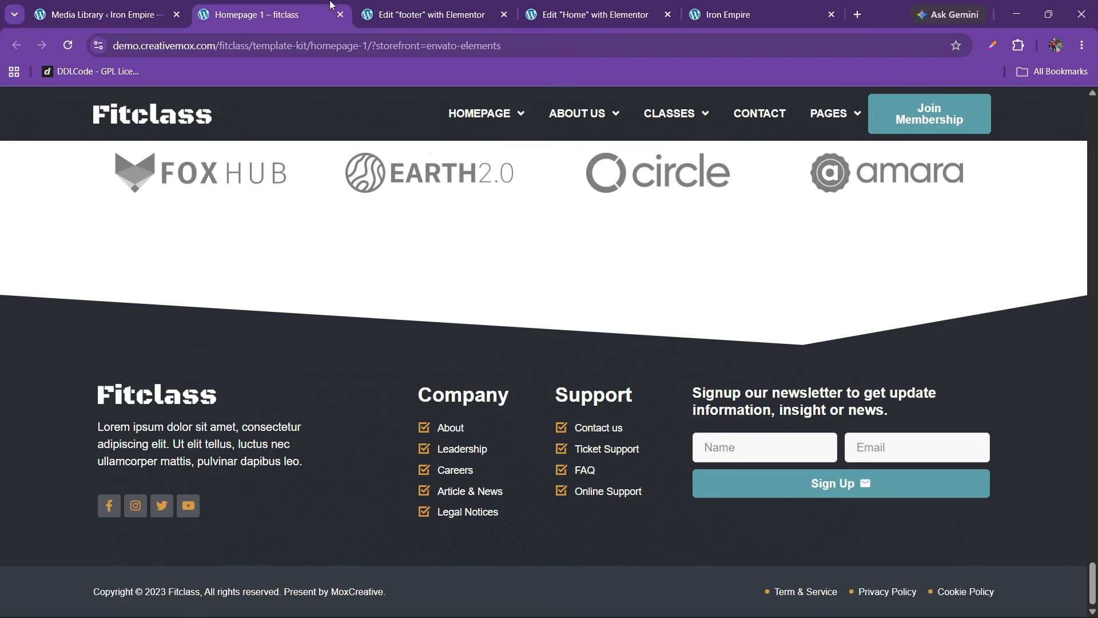
{"action": "left_click", "coordinate": [432, 5]}
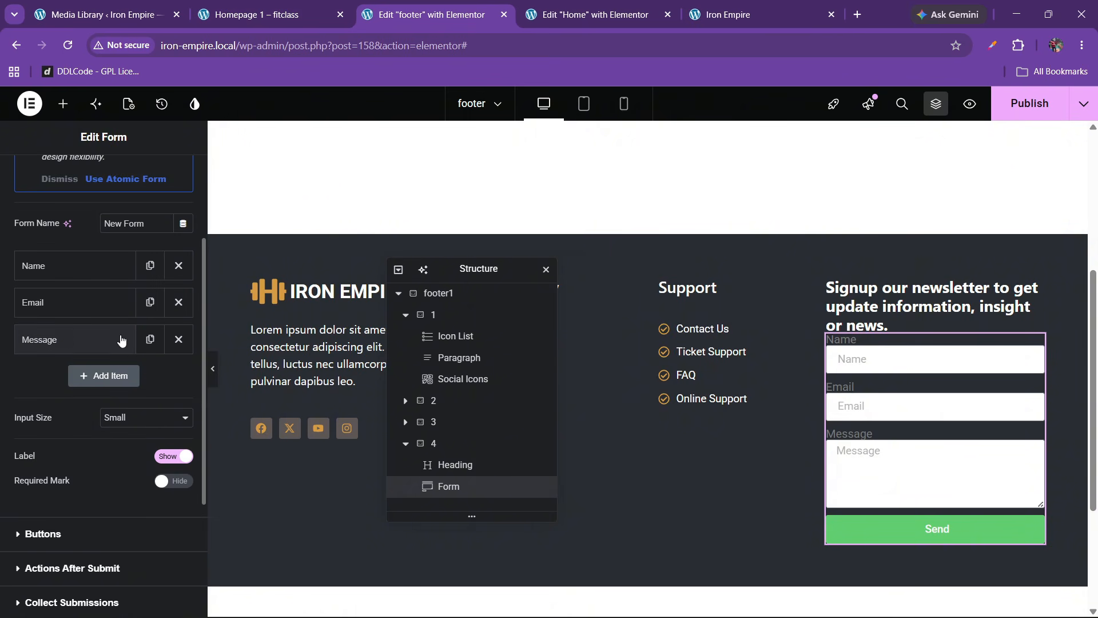
{"action": "left_click", "coordinate": [178, 340]}
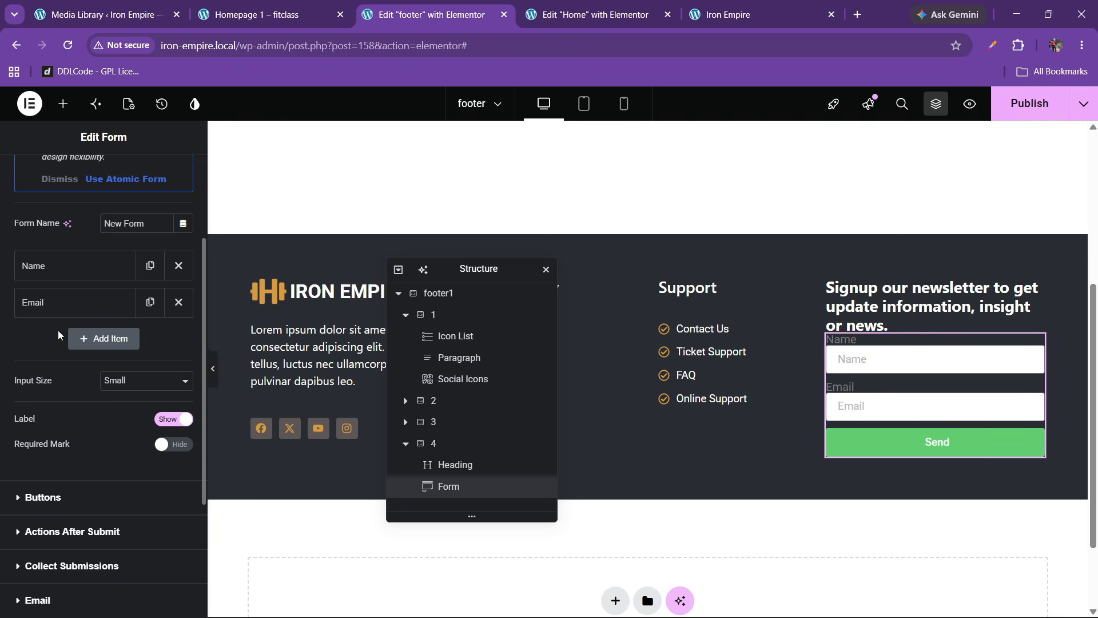
Step: Set the form's Name and Email fields to 50% column width each and hide the field labels
{"action": "left_click", "coordinate": [80, 272]}
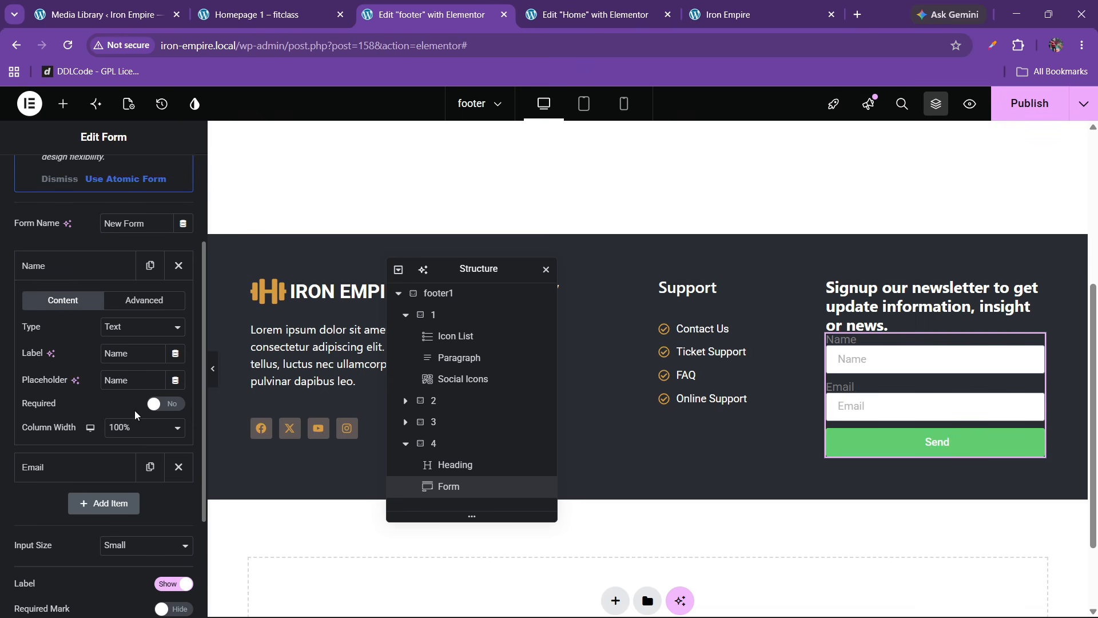
{"action": "left_click", "coordinate": [122, 434]}
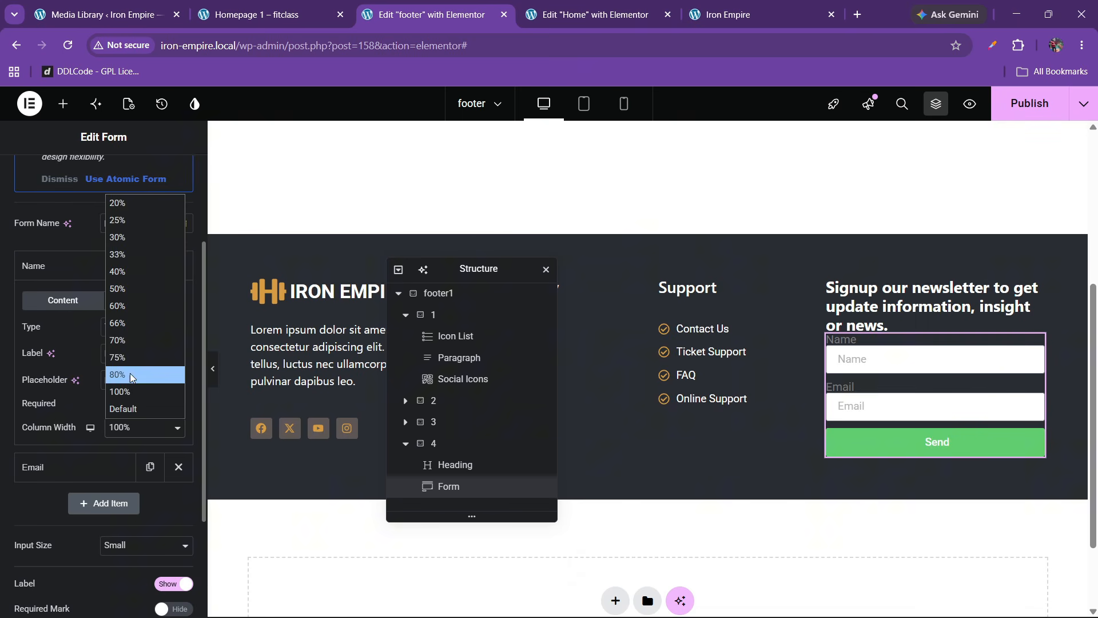
{"action": "left_click", "coordinate": [135, 305]}
{"action": "left_click", "coordinate": [86, 269]}
{"action": "left_click", "coordinate": [89, 303]}
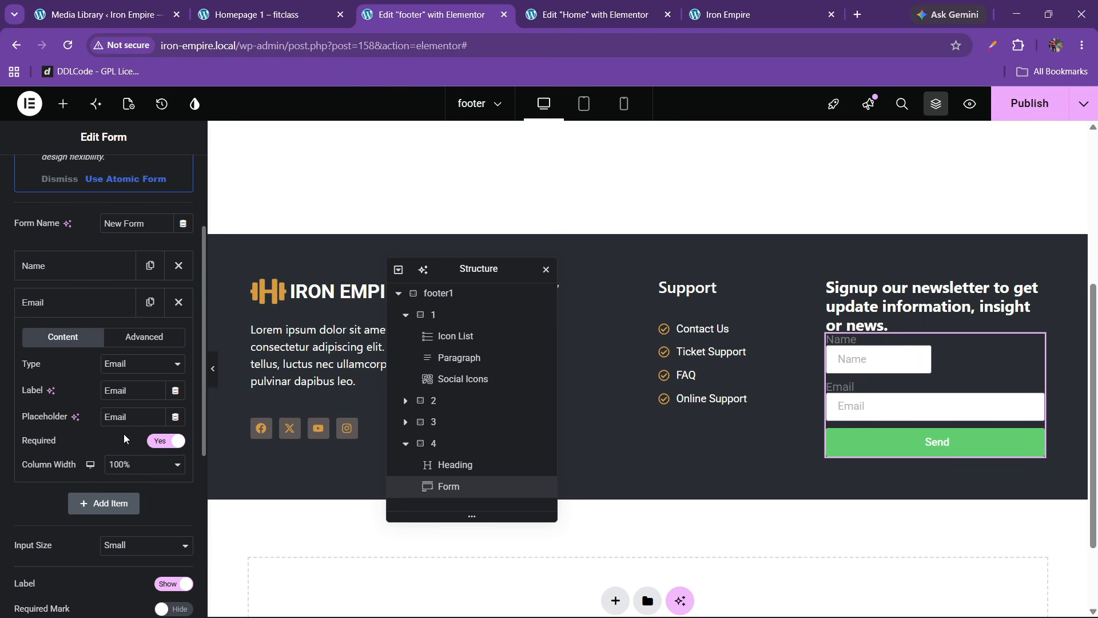
{"action": "left_click", "coordinate": [124, 467]}
{"action": "left_click", "coordinate": [123, 321]}
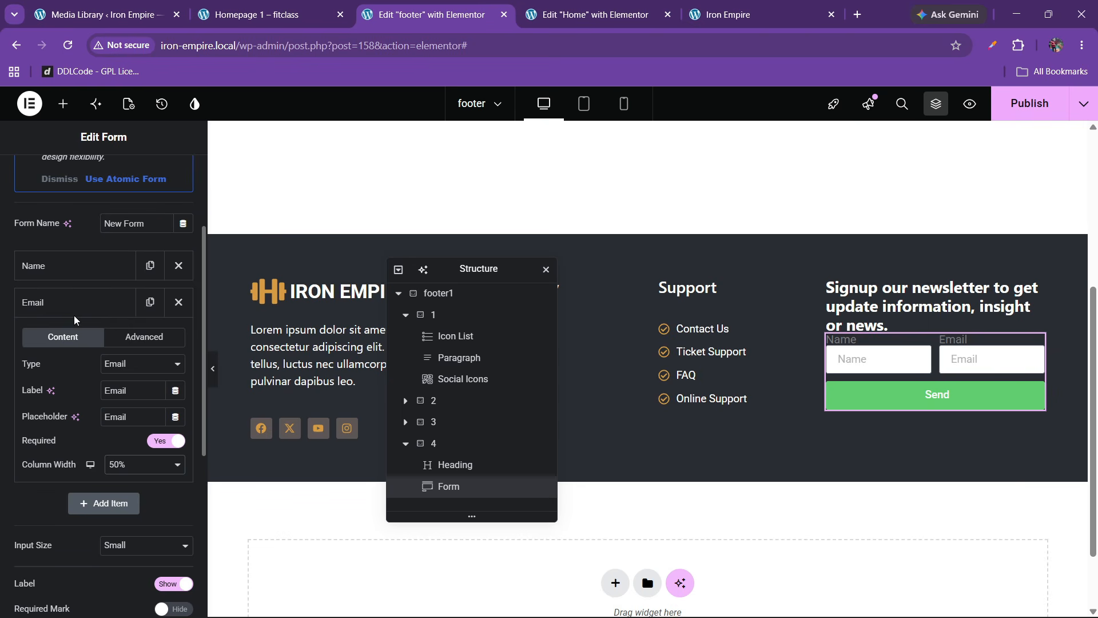
{"action": "left_click", "coordinate": [68, 303]}
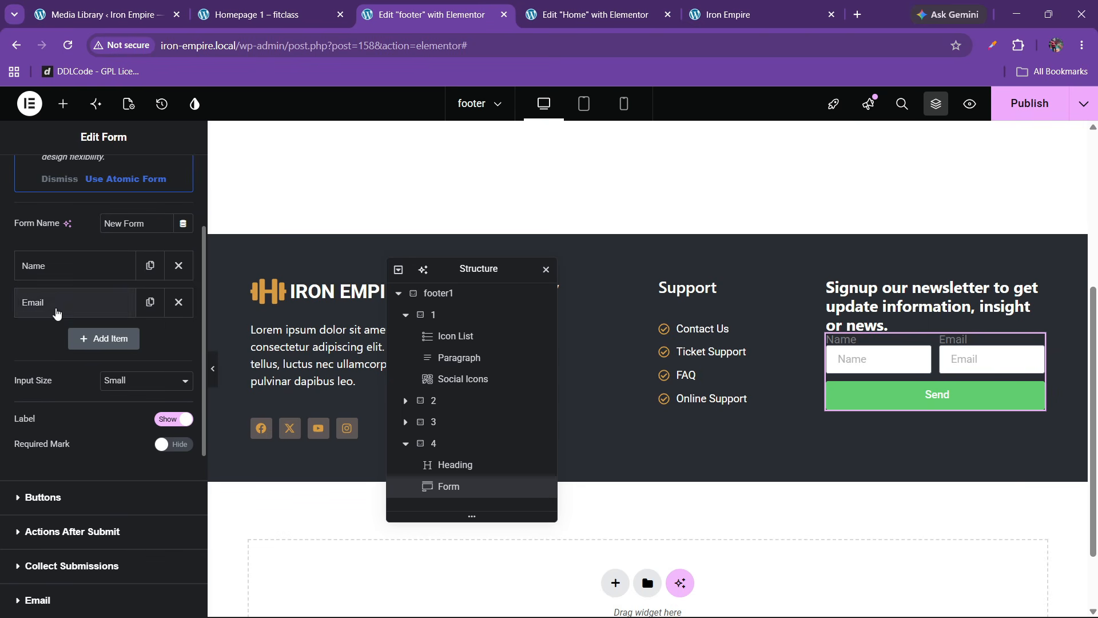
{"action": "left_click", "coordinate": [163, 426]}
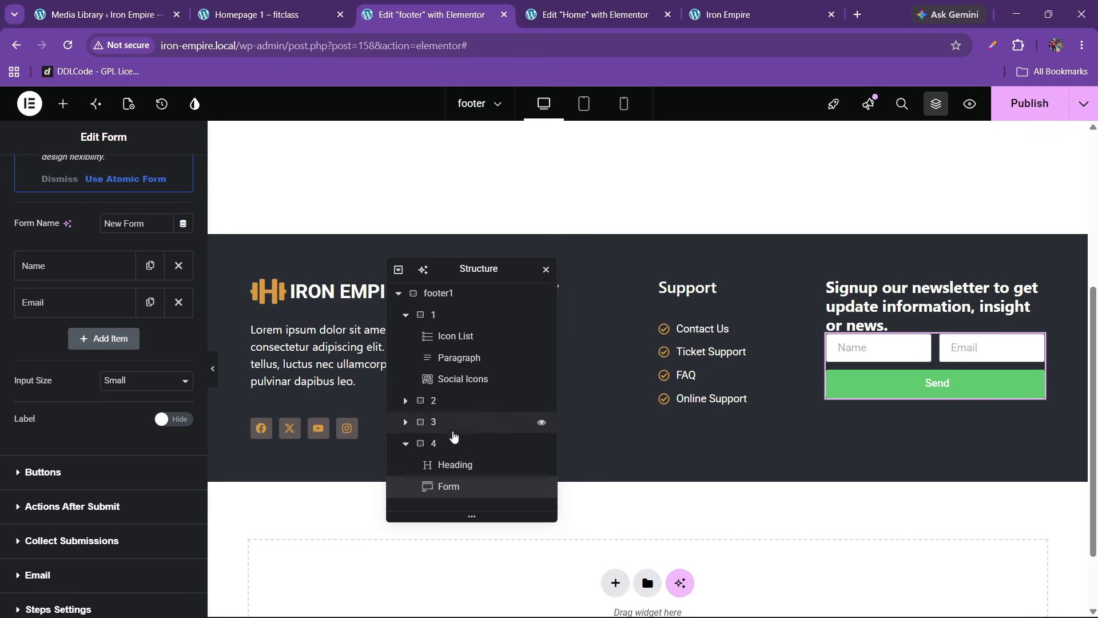
Step: Using container 3's layout as reference, set container 4 to centered justify content, stretched items and 35 px column and row gaps
{"action": "left_click", "coordinate": [433, 421]}
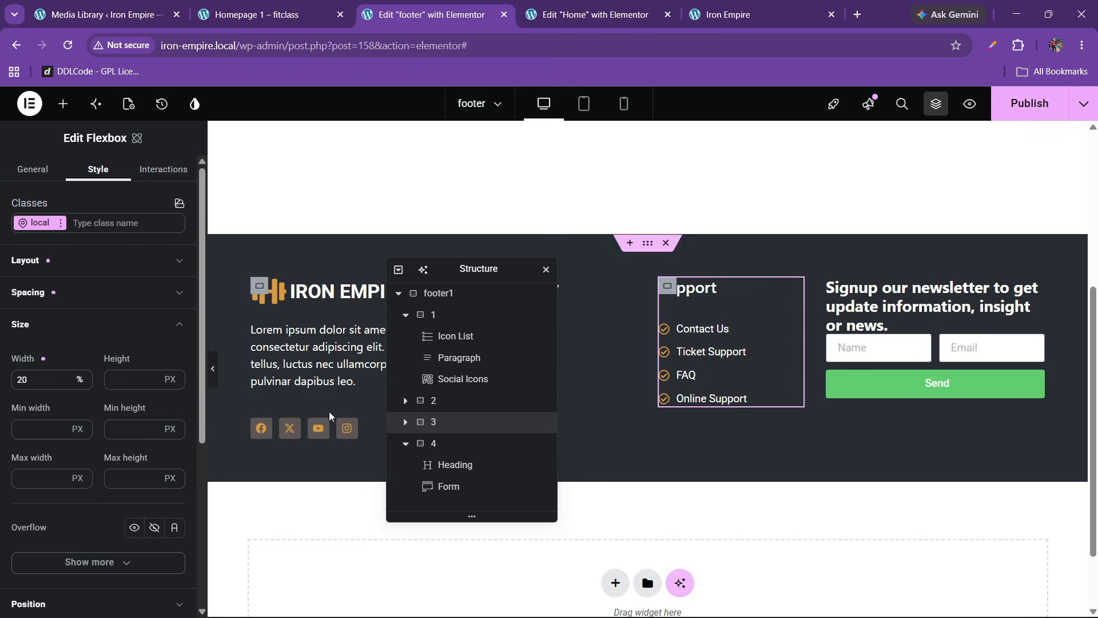
{"action": "left_click", "coordinate": [56, 269]}
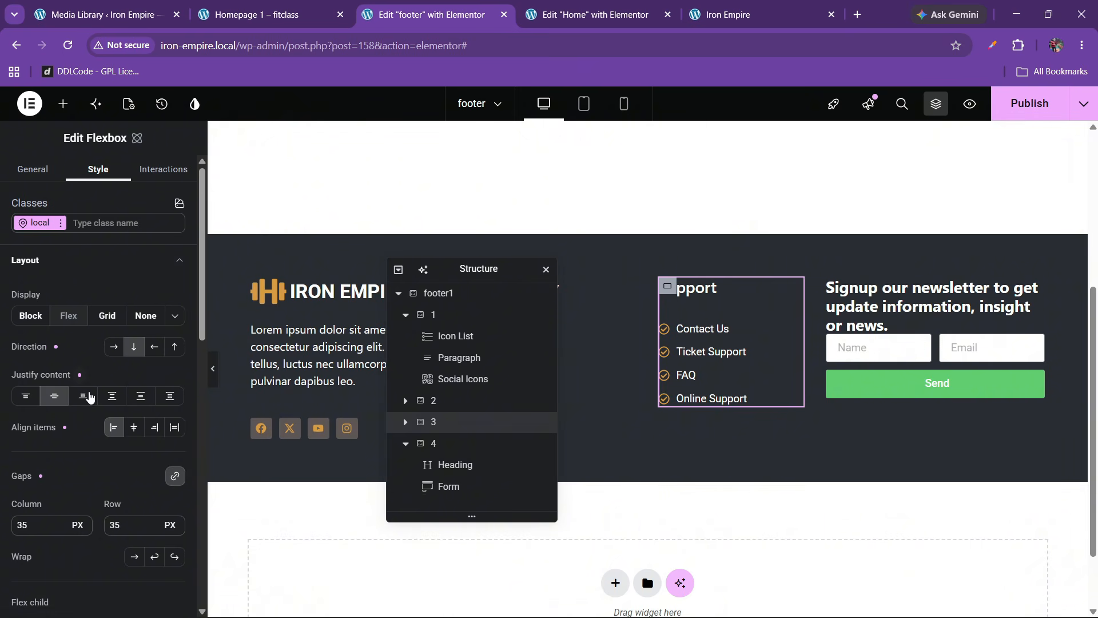
{"action": "left_click", "coordinate": [434, 443]}
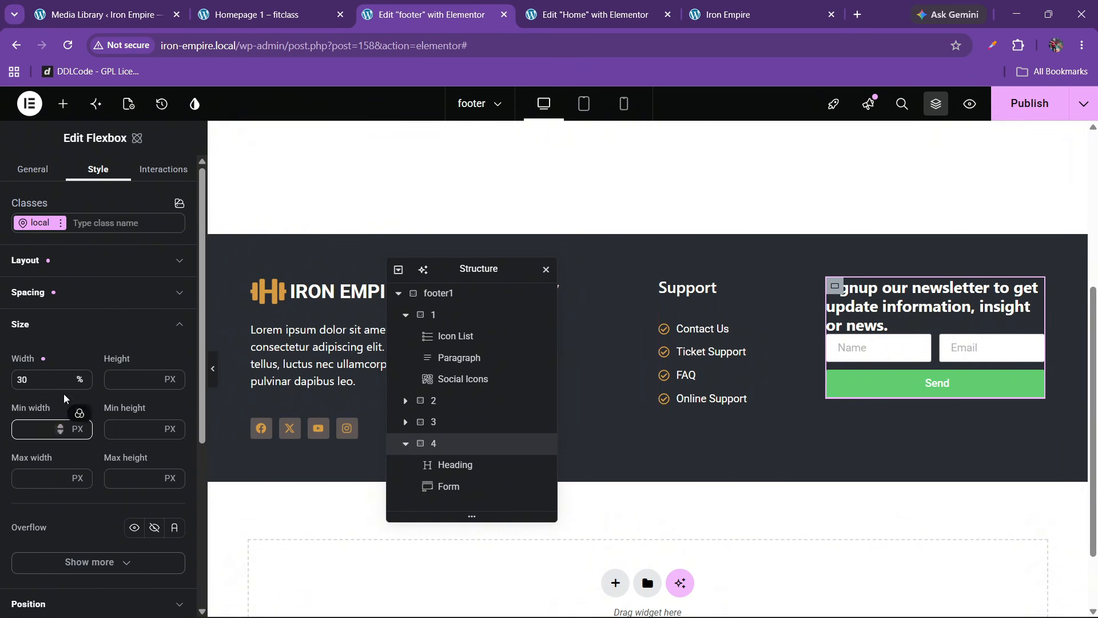
{"action": "left_click", "coordinate": [61, 267]}
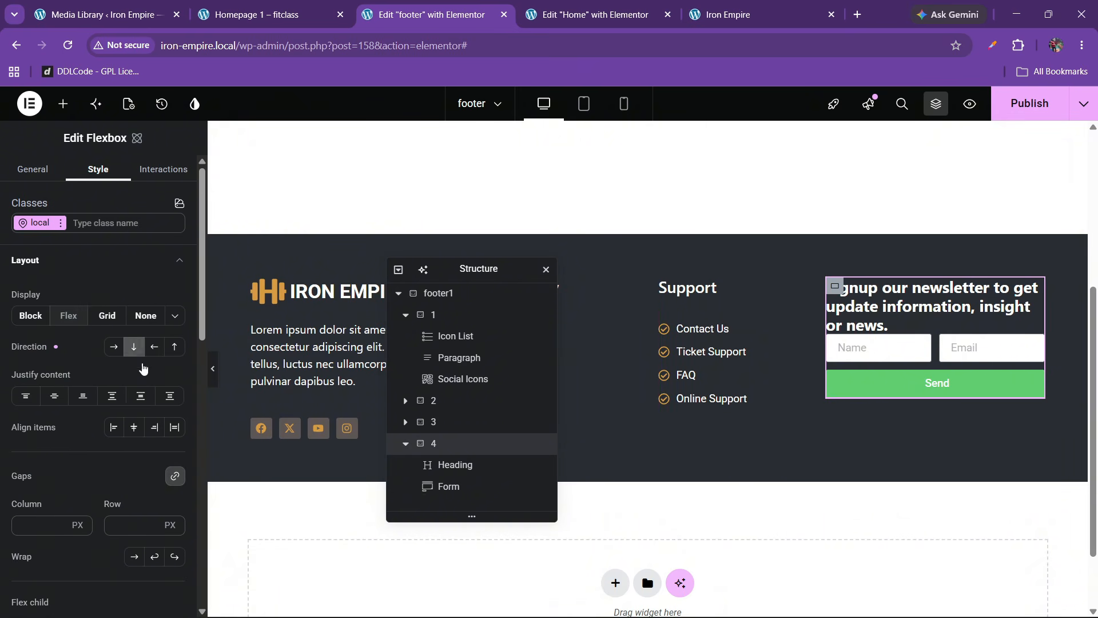
{"action": "left_click", "coordinate": [54, 396]}
{"action": "left_click", "coordinate": [134, 427]}
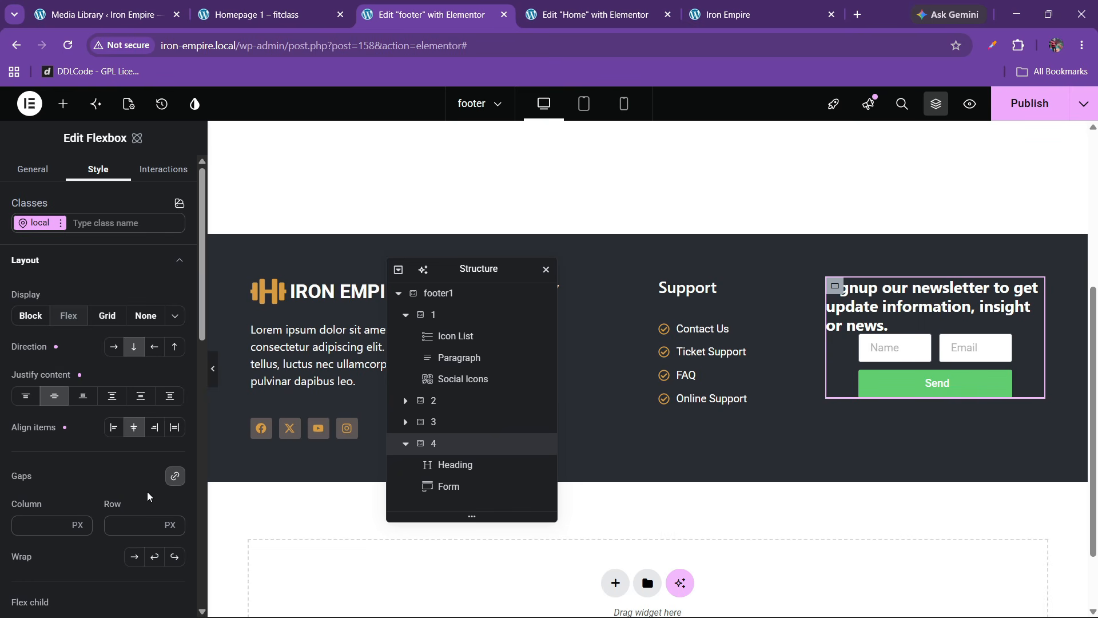
{"action": "left_click", "coordinate": [175, 427]}
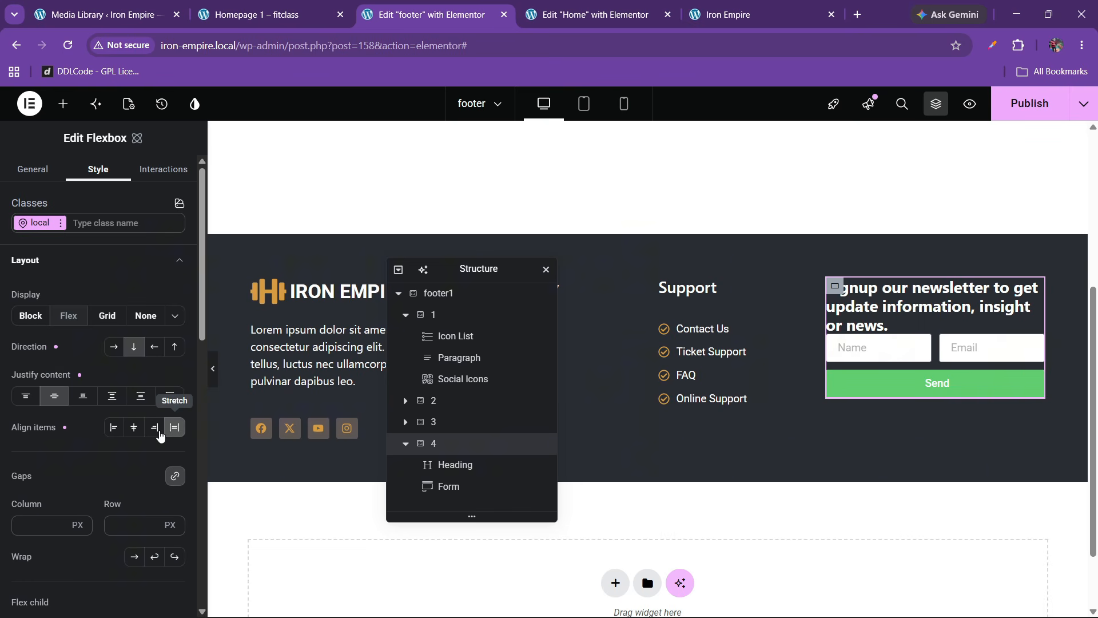
{"action": "left_click", "coordinate": [128, 518]}
{"action": "type", "text": "35"}
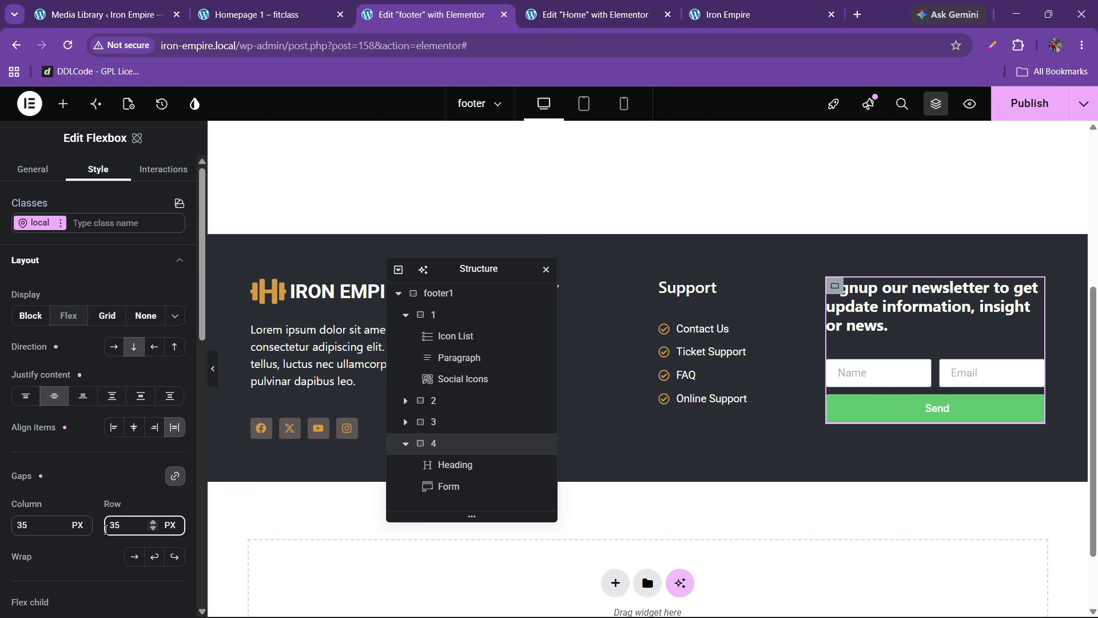
Step: Using the Fitclass footer as reference, set container 4's width to 40%
{"action": "left_click", "coordinate": [308, 6]}
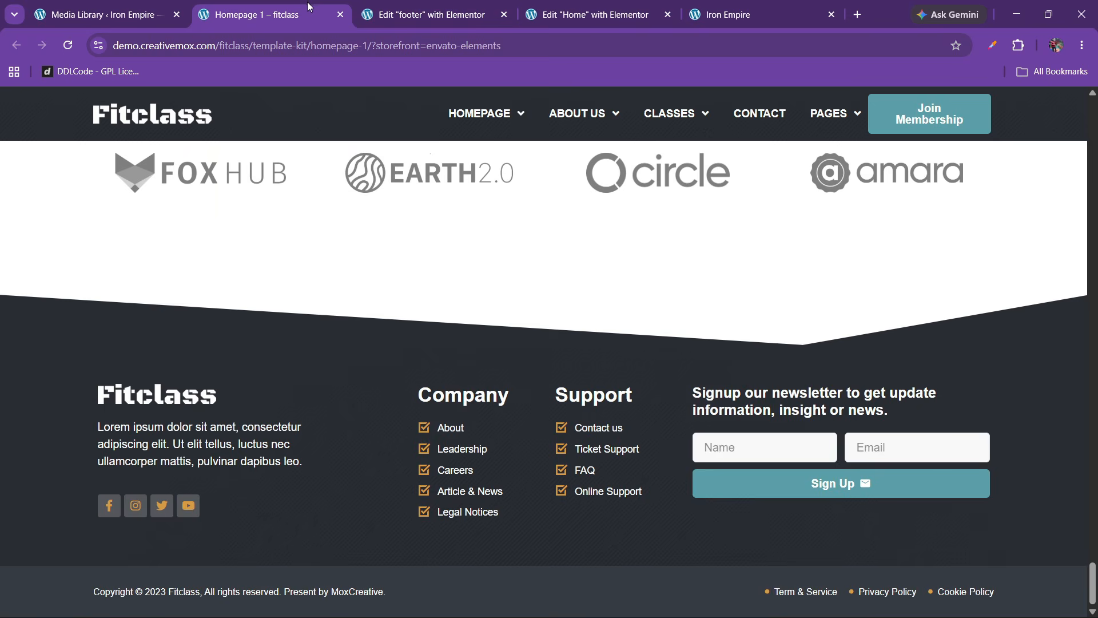
{"action": "left_click", "coordinate": [428, 14]}
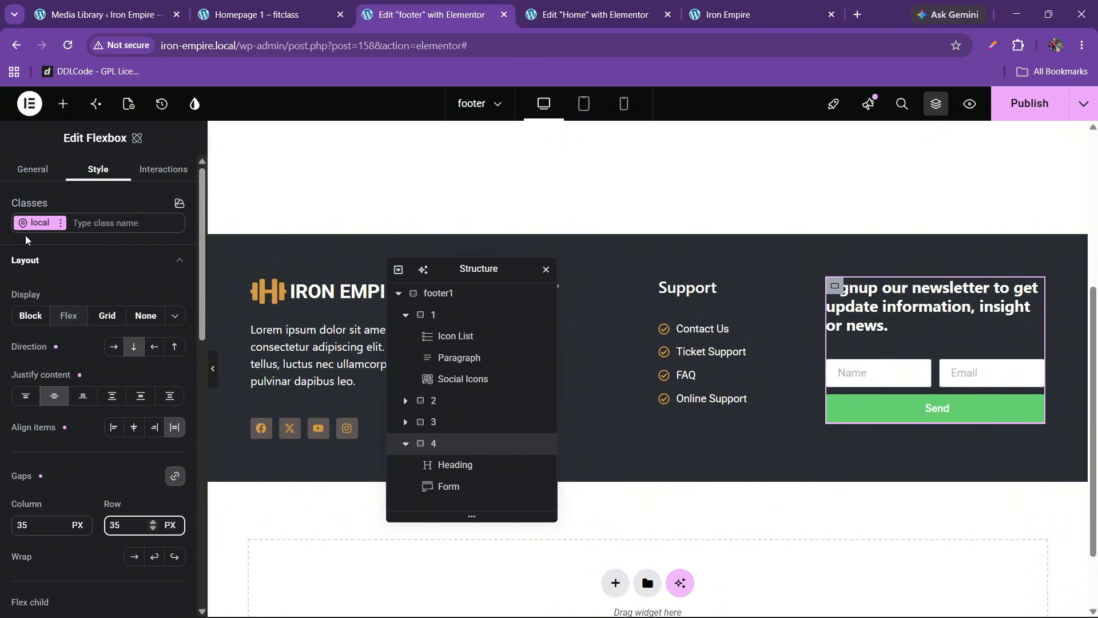
{"action": "scroll", "coordinate": [49, 461], "scroll_direction": "down", "scroll_amount": 1}
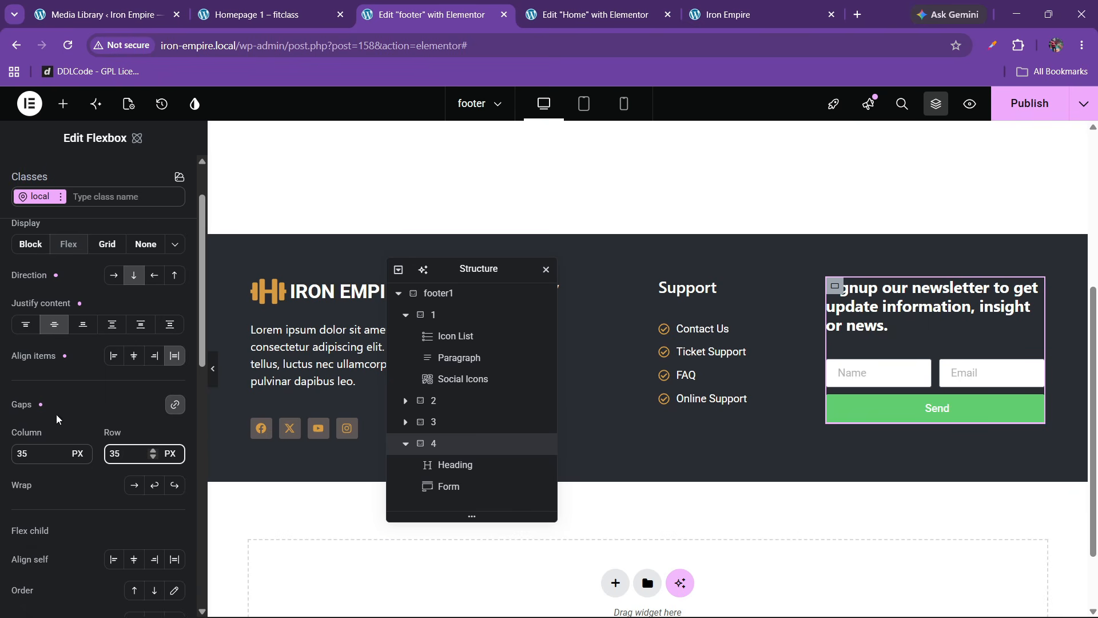
{"action": "scroll", "coordinate": [54, 400], "scroll_direction": "up", "scroll_amount": 1}
{"action": "scroll", "coordinate": [63, 258], "scroll_direction": "down", "scroll_amount": 1}
{"action": "scroll", "coordinate": [57, 258], "scroll_direction": "up", "scroll_amount": 1}
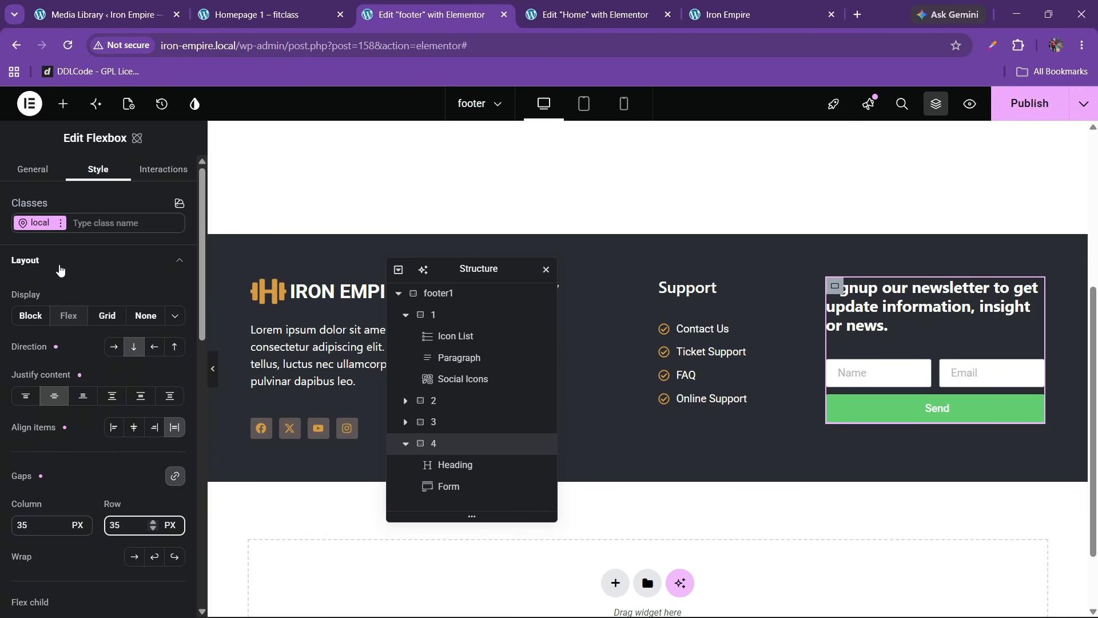
{"action": "left_click", "coordinate": [60, 270]}
{"action": "left_click", "coordinate": [38, 323]}
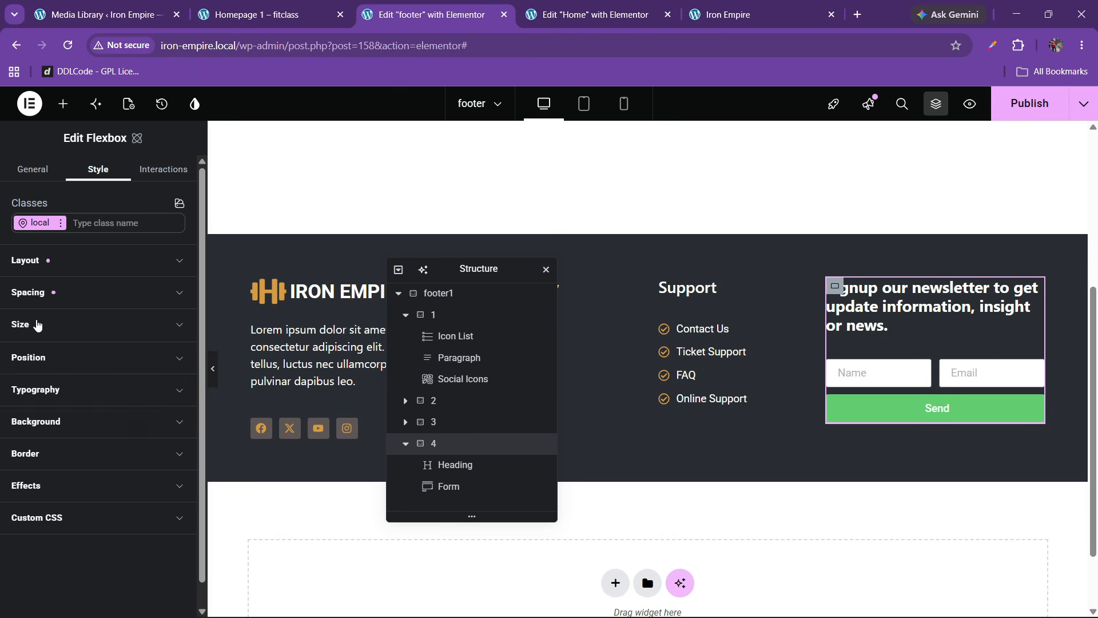
{"action": "left_click", "coordinate": [37, 323]}
{"action": "double_click", "coordinate": [23, 379]}
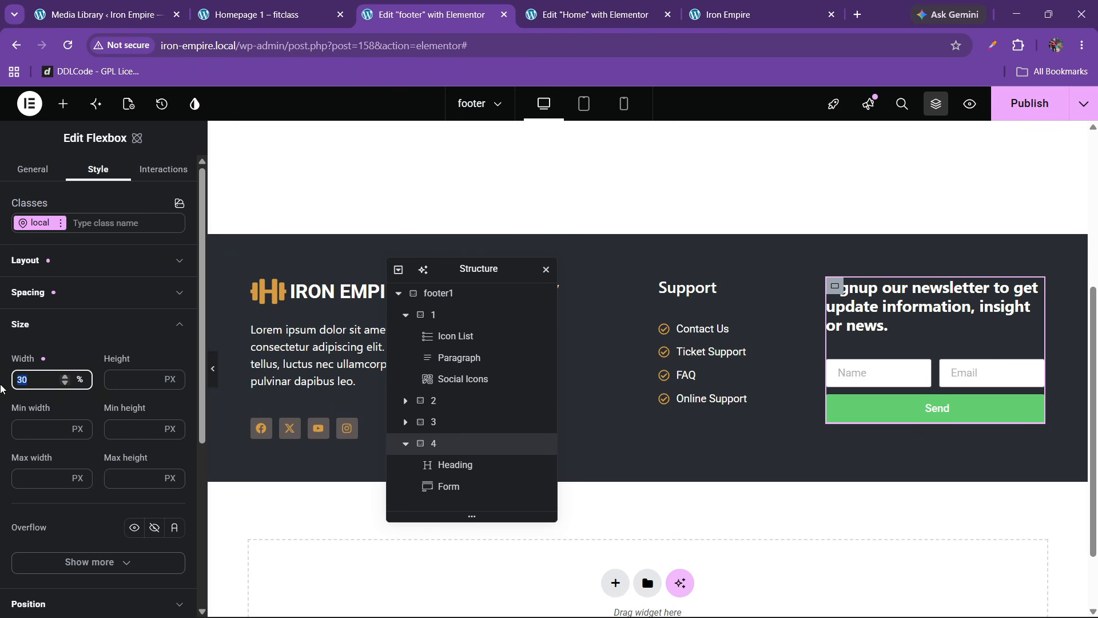
{"action": "type", "text": "35"}
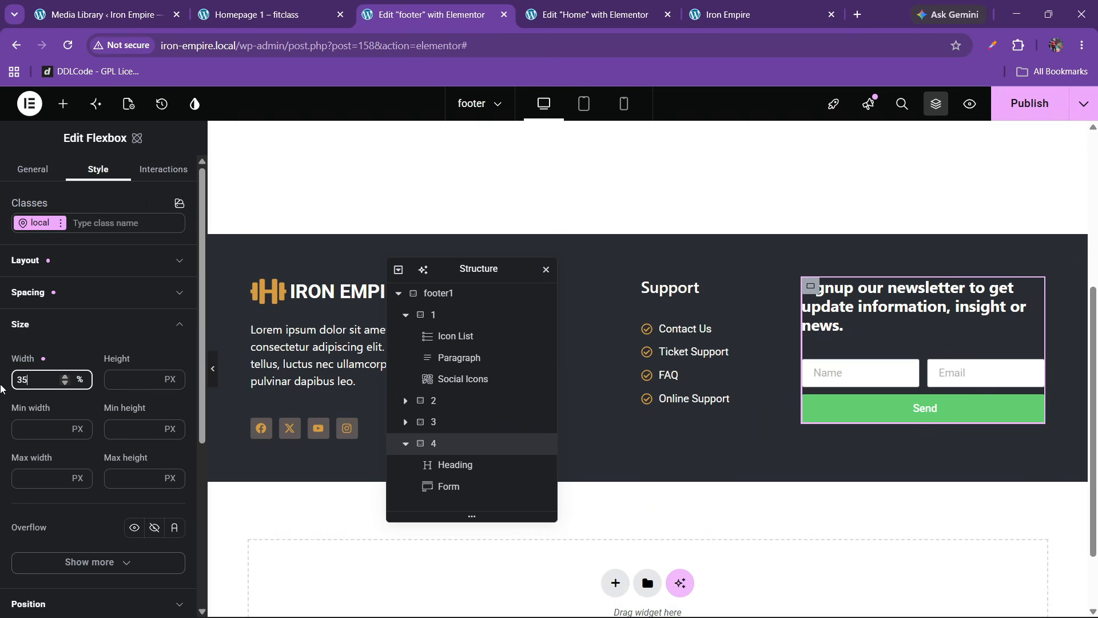
{"action": "key", "text": "BackSpace"}
{"action": "key", "text": "BackSpace"}
{"action": "type", "text": "40"}
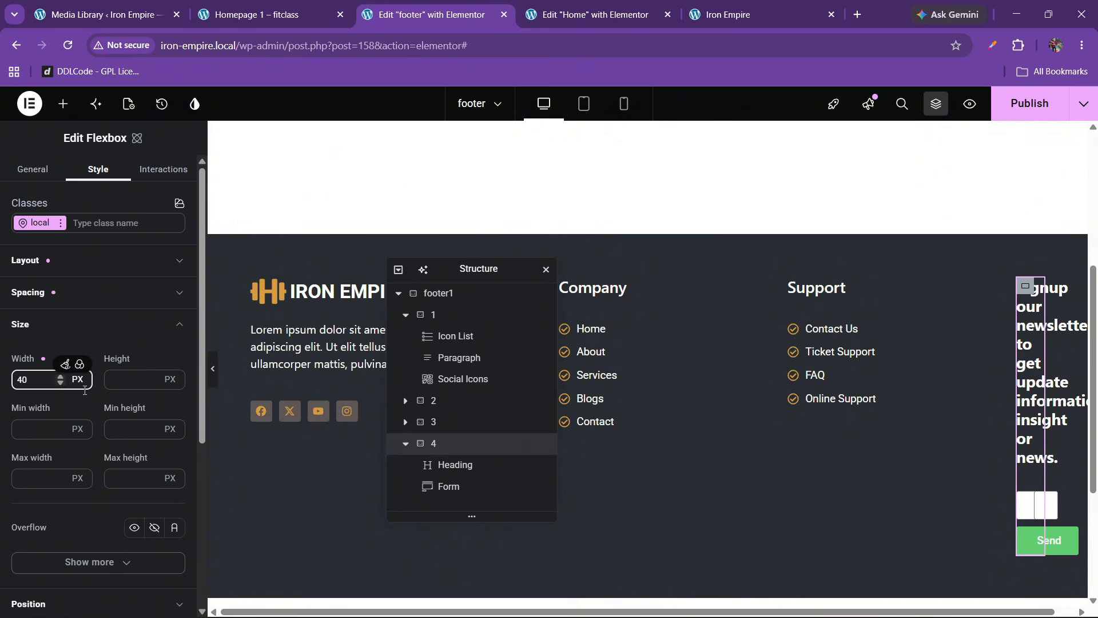
{"action": "left_click", "coordinate": [77, 379]}
{"action": "left_click", "coordinate": [87, 429]}
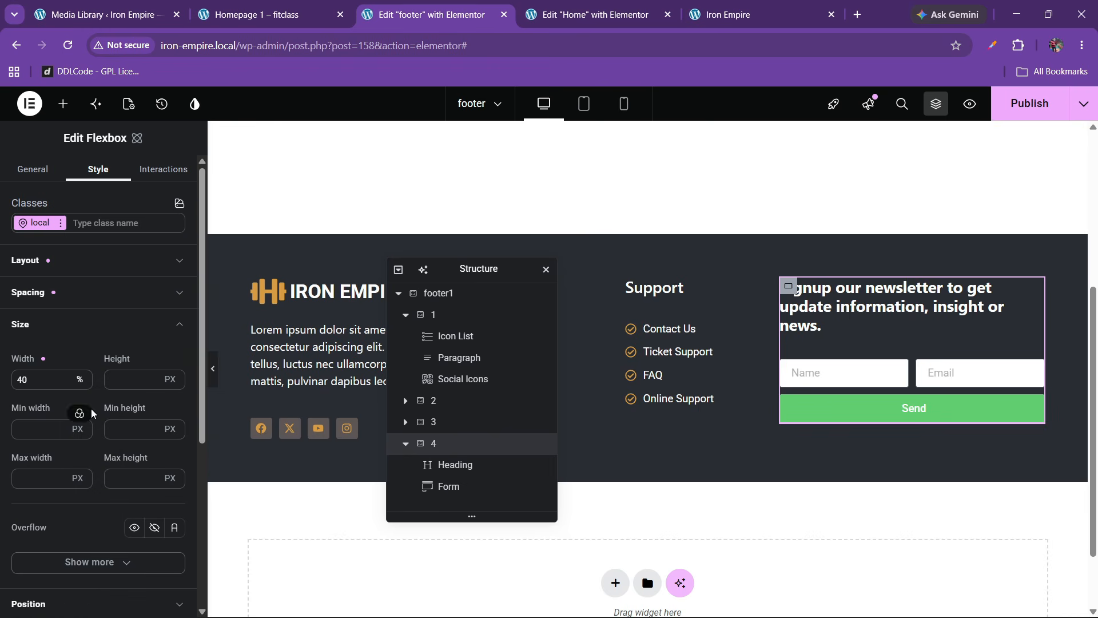
{"action": "mouse_move", "coordinate": [474, 275]}
{"action": "left_mouse_down"}
{"action": "mouse_move", "coordinate": [759, 277]}
{"action": "mouse_move", "coordinate": [485, 280]}
{"action": "left_mouse_up"}
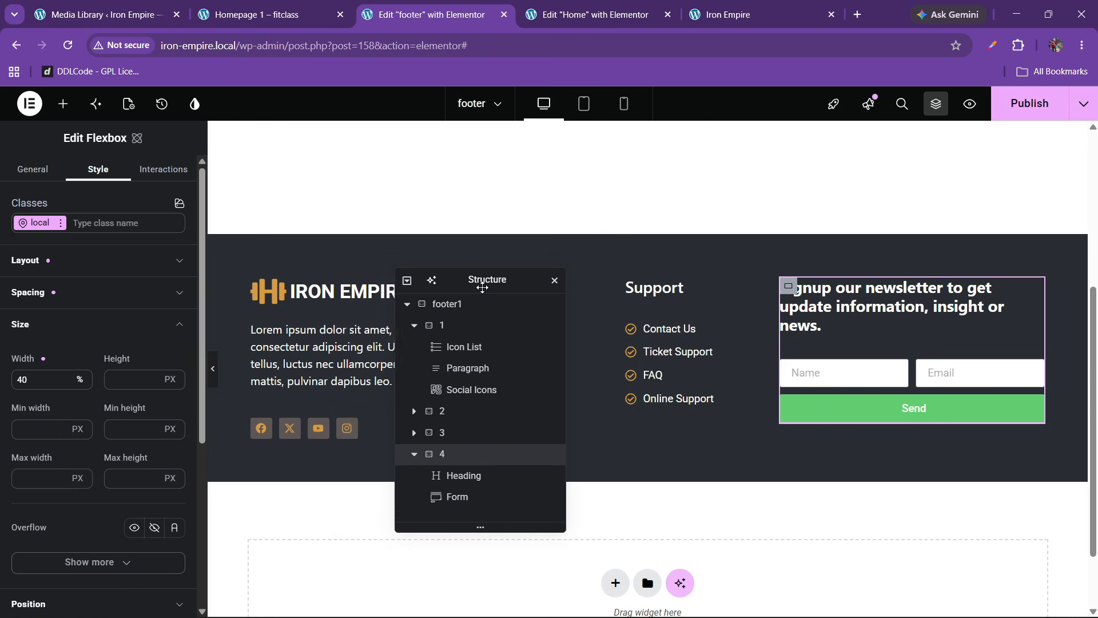
Step: Match the newsletter form's submit button to Fitclass by giving it the global theme1 background color
{"action": "left_click", "coordinate": [314, 5]}
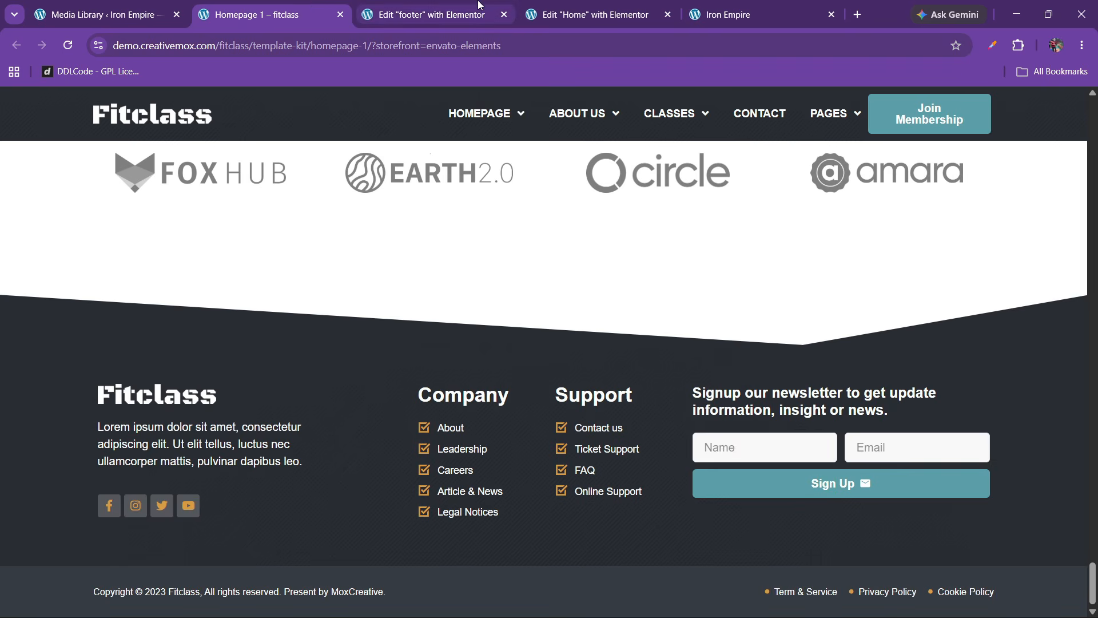
{"action": "left_click", "coordinate": [426, 14]}
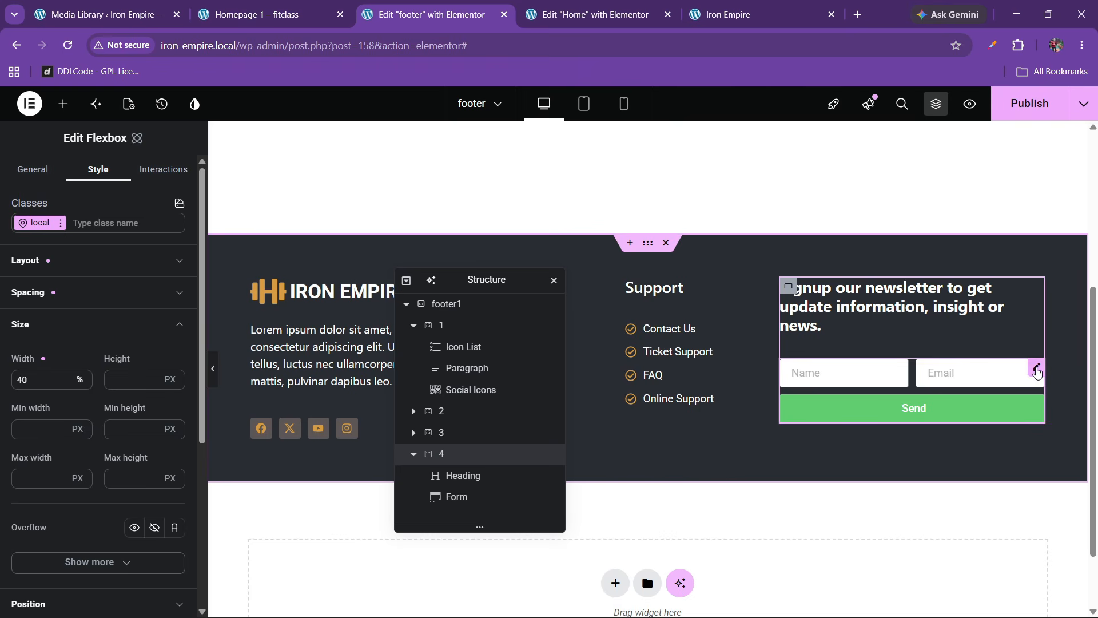
{"action": "left_click", "coordinate": [1036, 367]}
{"action": "scroll", "coordinate": [86, 275], "scroll_direction": "up", "scroll_amount": 1}
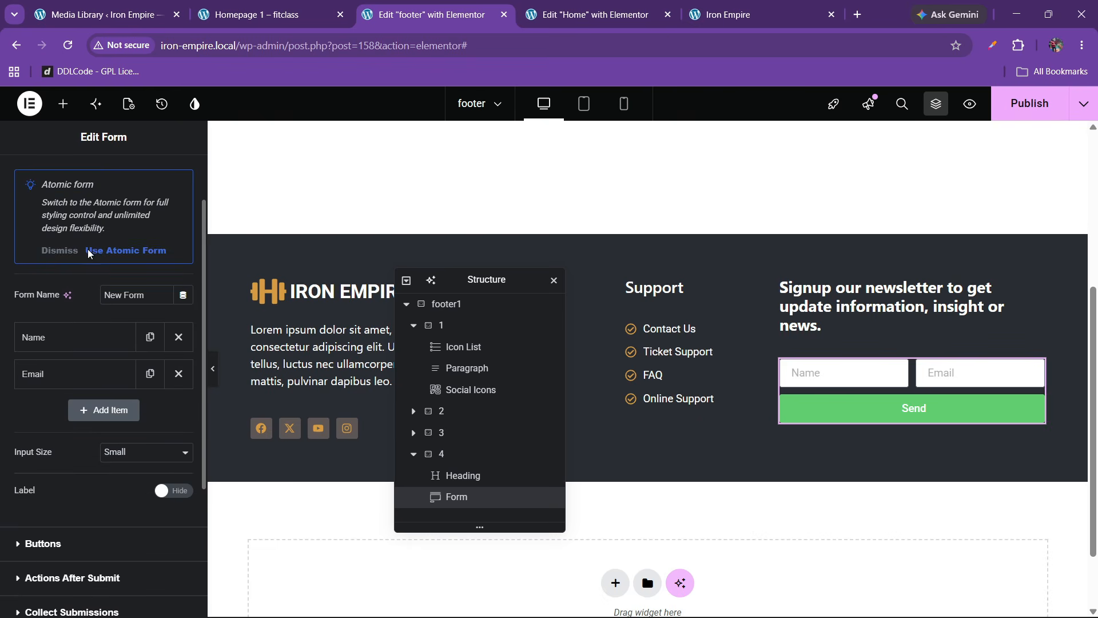
{"action": "scroll", "coordinate": [106, 180], "scroll_direction": "up", "scroll_amount": 1}
{"action": "left_click", "coordinate": [100, 172]}
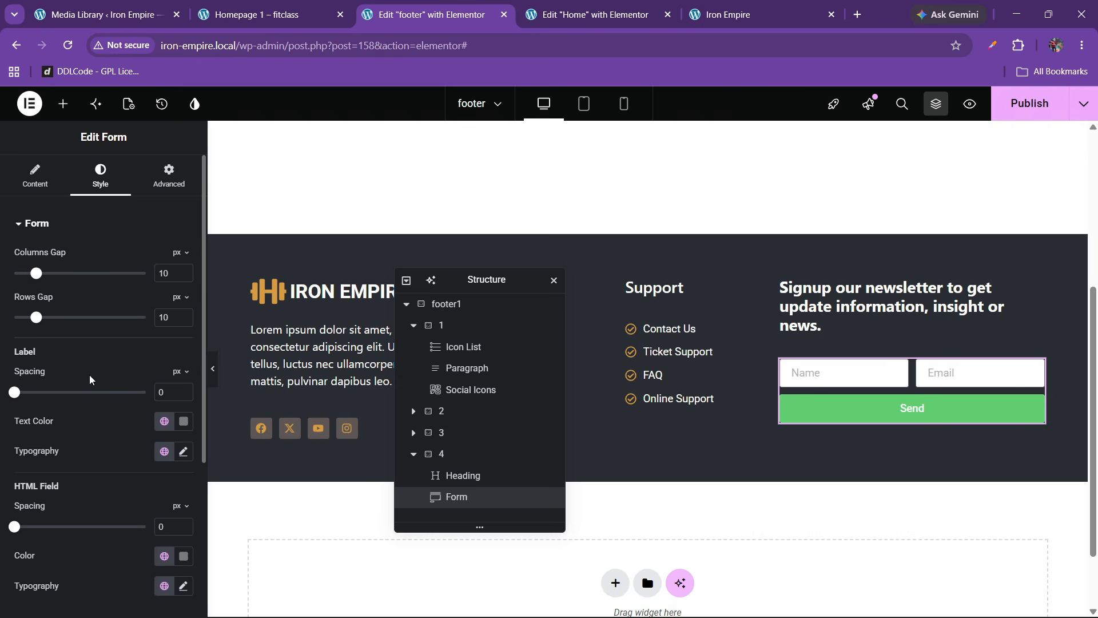
{"action": "scroll", "coordinate": [89, 375], "scroll_direction": "down", "scroll_amount": 1}
{"action": "scroll", "coordinate": [89, 375], "scroll_direction": "down", "scroll_amount": 3}
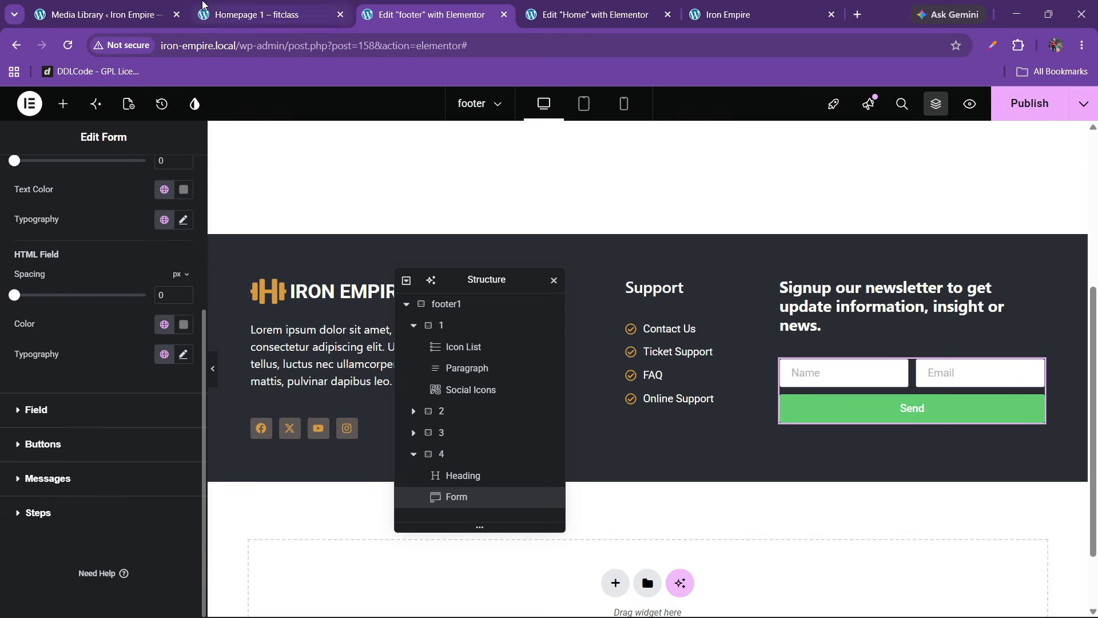
{"action": "left_click", "coordinate": [246, 12]}
{"action": "left_click", "coordinate": [413, 4]}
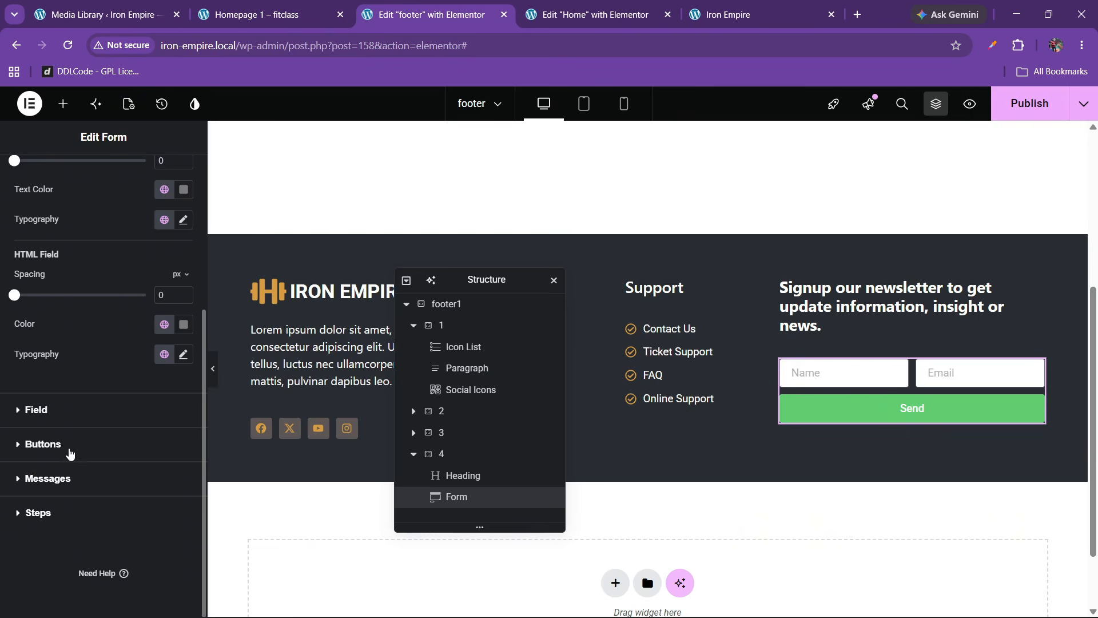
{"action": "left_click", "coordinate": [69, 452]}
{"action": "left_click", "coordinate": [164, 495]}
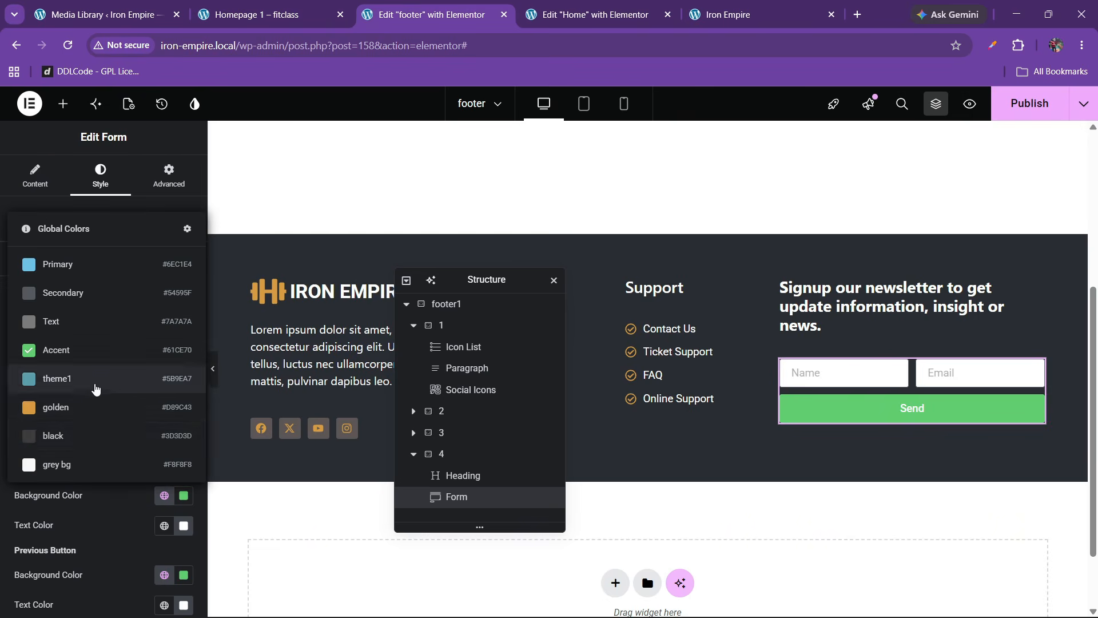
{"action": "left_click", "coordinate": [83, 380]}
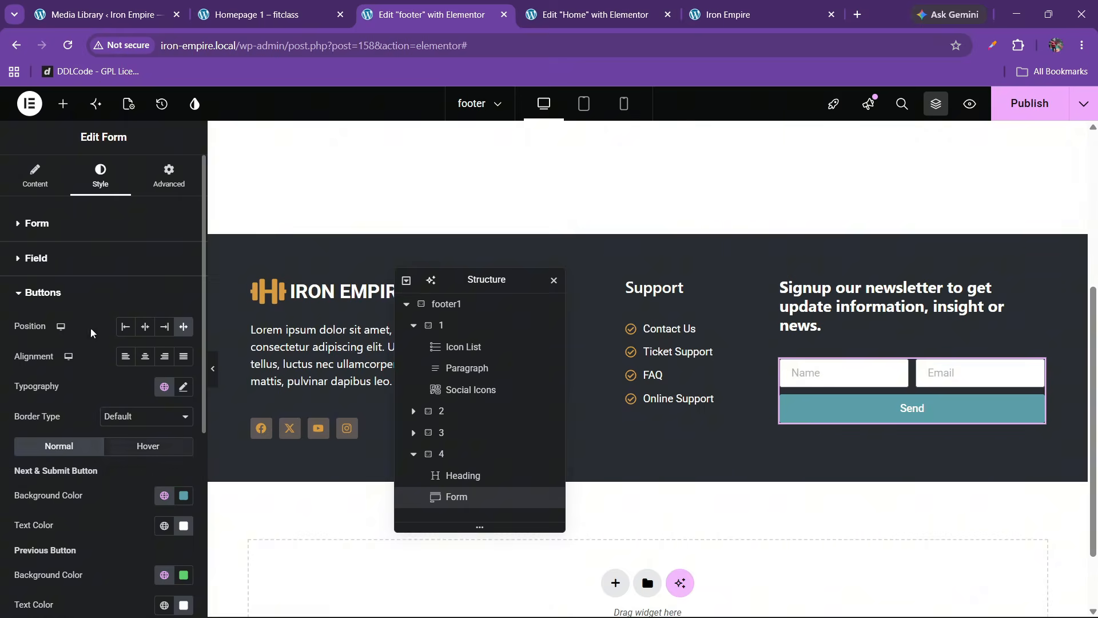
Step: Check the Fitclass button for reference and change the form's submit button text to SUBMIT
{"action": "left_click", "coordinate": [237, 5]}
{"action": "left_click", "coordinate": [426, 14]}
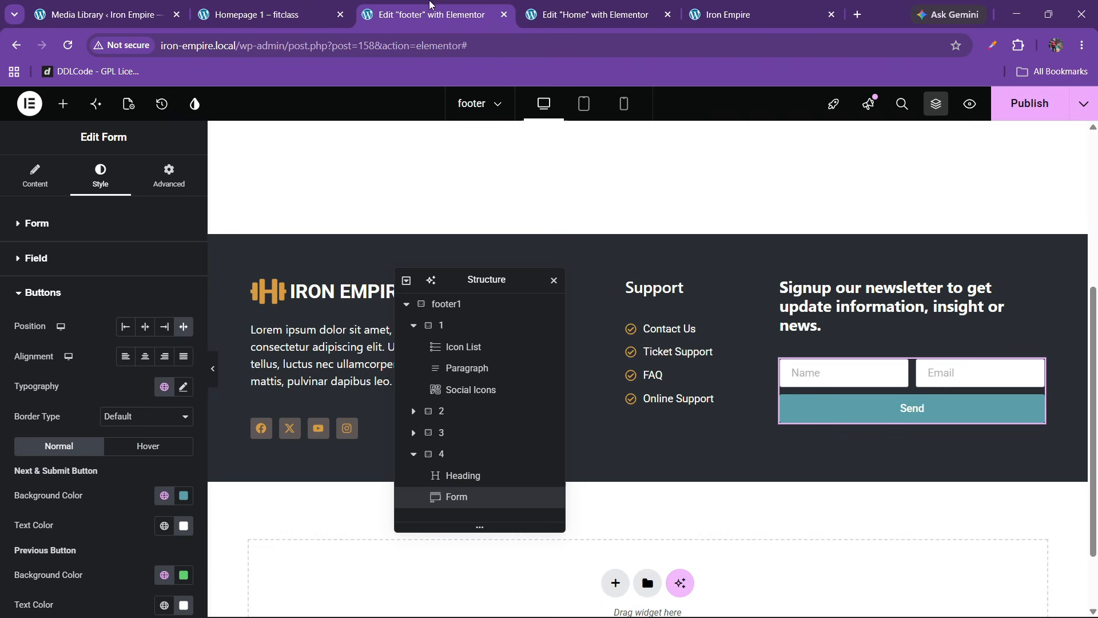
{"action": "left_click", "coordinate": [35, 176]}
{"action": "scroll", "coordinate": [74, 439], "scroll_direction": "down", "scroll_amount": 3}
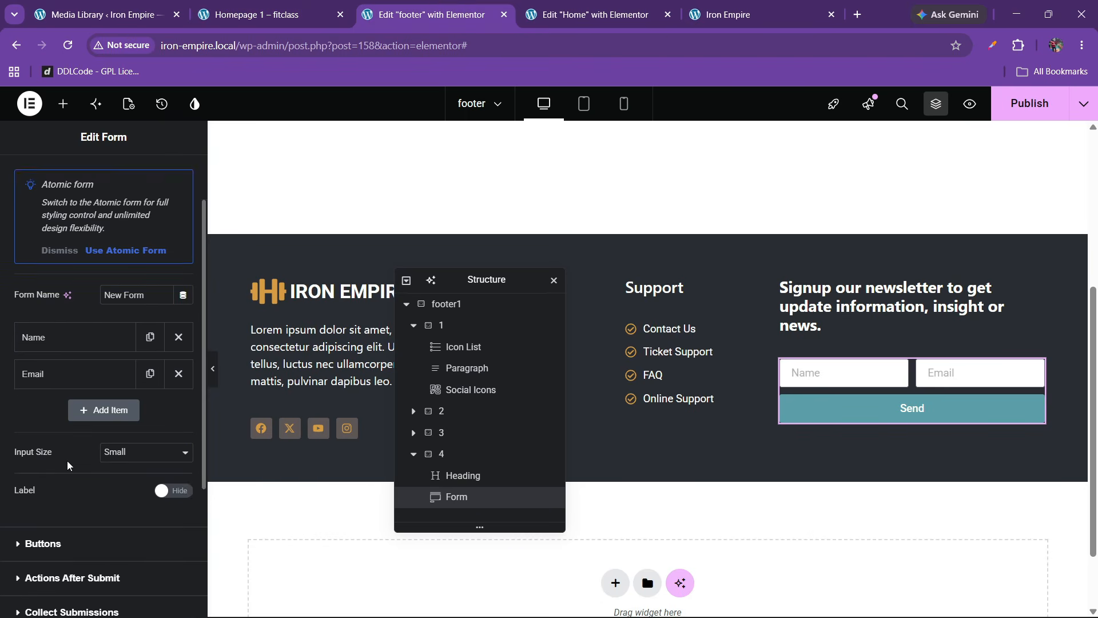
{"action": "left_click", "coordinate": [42, 472]}
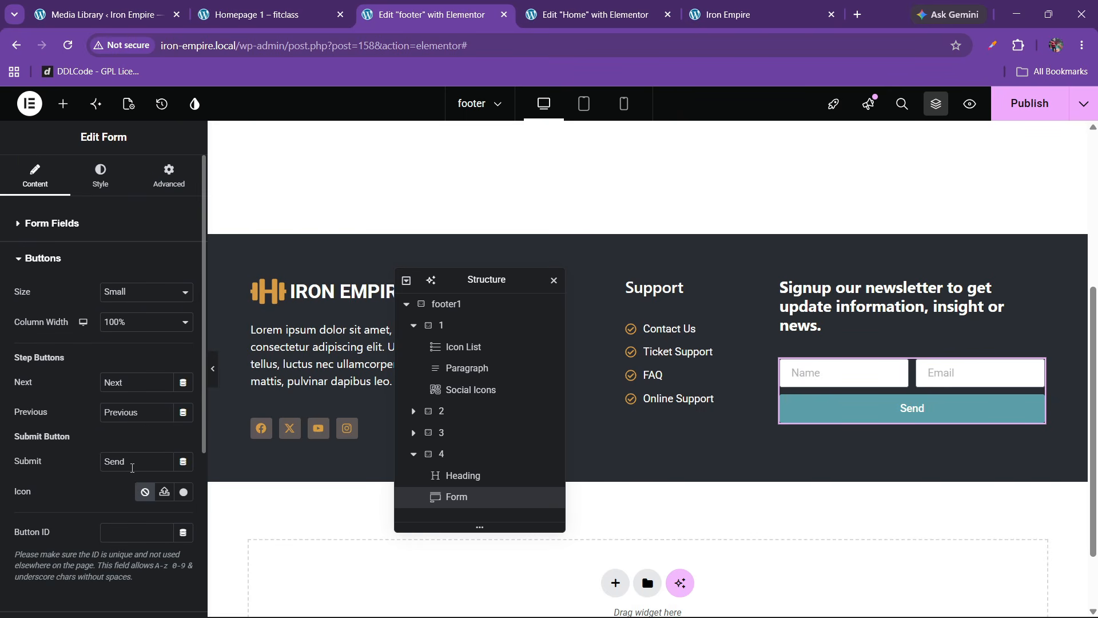
{"action": "left_click_drag", "start_coordinate": [132, 467], "coordinate": [1, 469]}
{"action": "type", "text": "SUBMIT"}
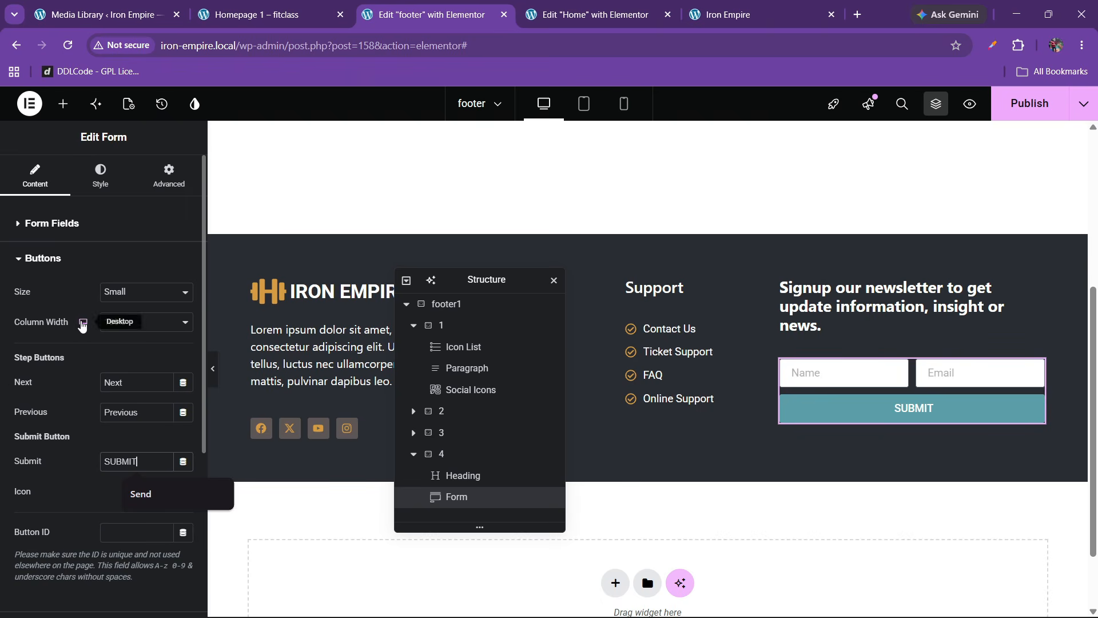
Step: Compare the form's styling with the Fitclass newsletter form and publish the footer changes
{"action": "left_click", "coordinate": [100, 175]}
{"action": "left_click", "coordinate": [319, 5]}
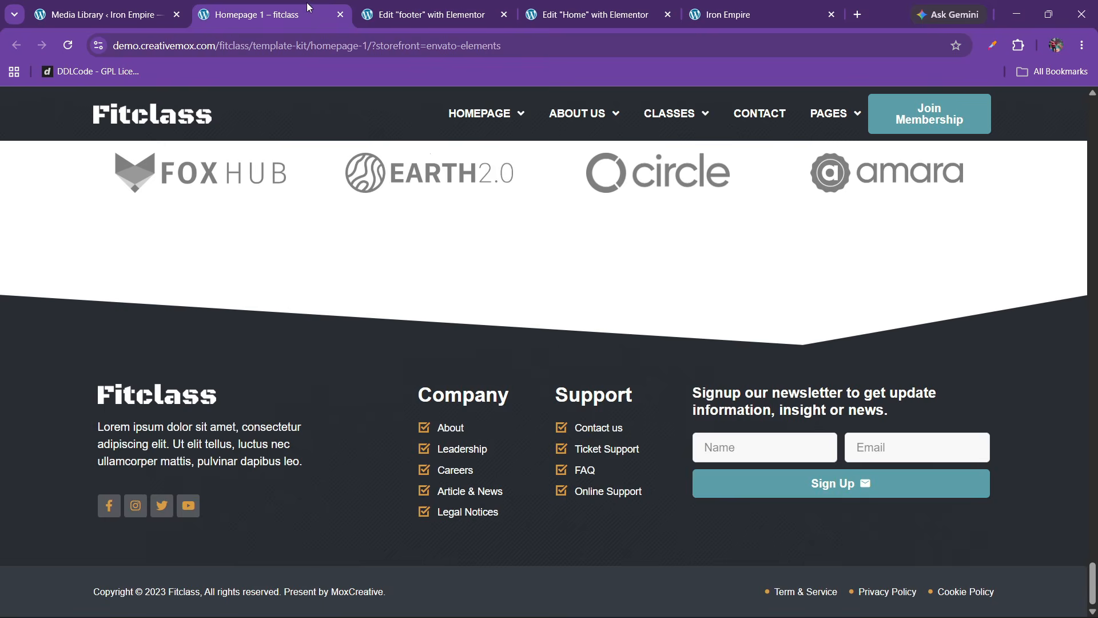
{"action": "left_click", "coordinate": [394, 13]}
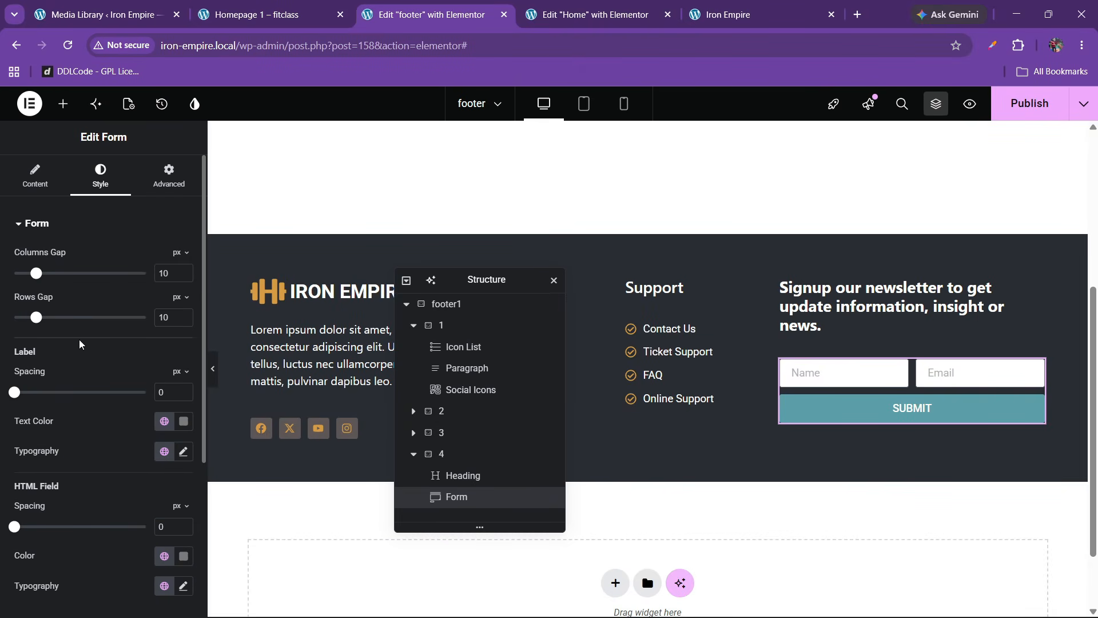
{"action": "left_click", "coordinate": [1030, 103]}
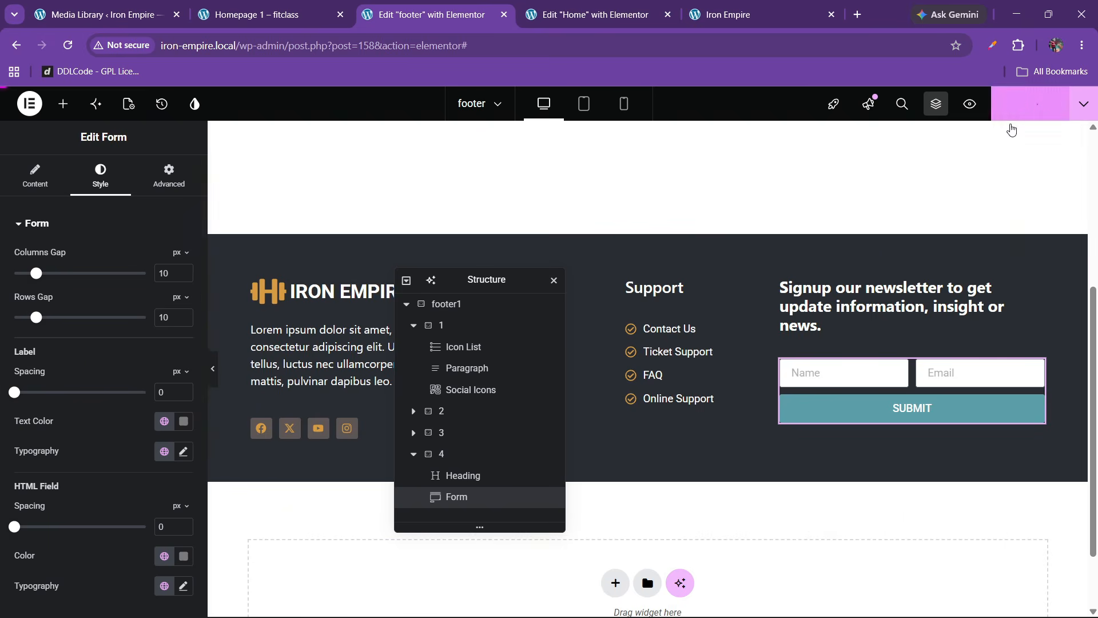
Step: Check Fitclass's copyright bar, add a row-direction flexbox below footer1 and move the Structure window aside
{"action": "left_click", "coordinate": [269, 12]}
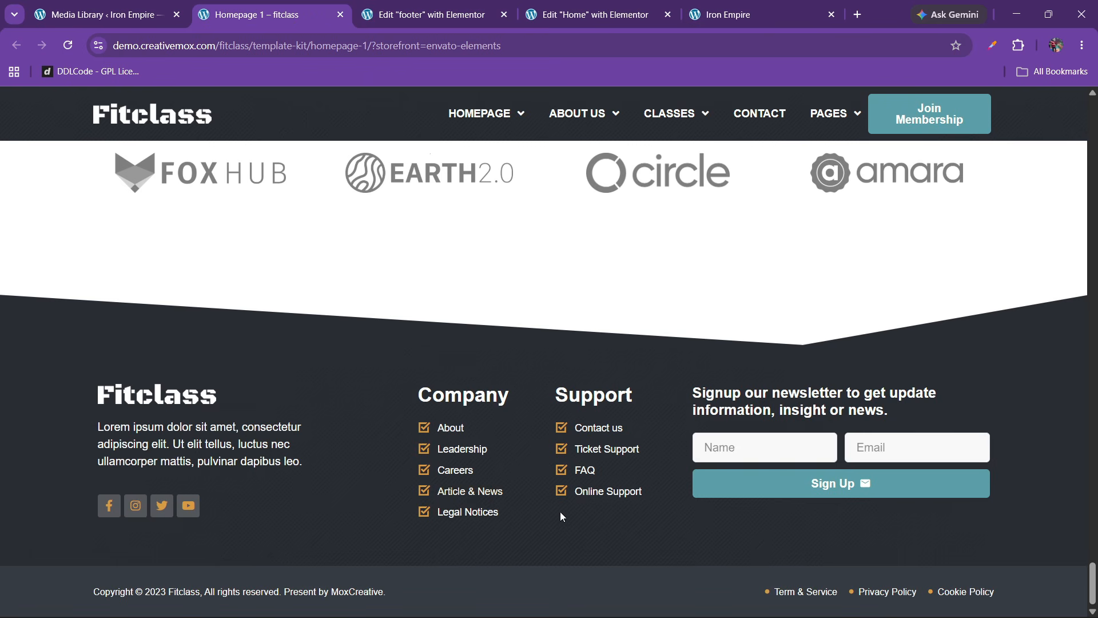
{"action": "left_click", "coordinate": [426, 14]}
{"action": "left_click_drag", "start_coordinate": [482, 285], "coordinate": [691, 267]}
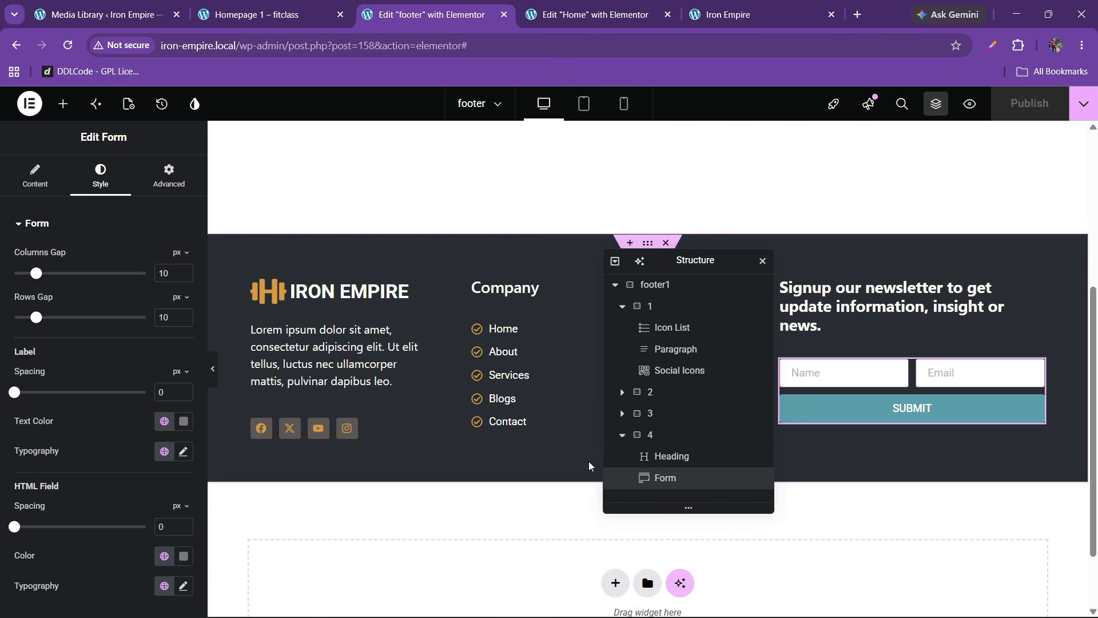
{"action": "left_click", "coordinate": [615, 583]}
{"action": "scroll", "coordinate": [516, 528], "scroll_direction": "down", "scroll_amount": 1}
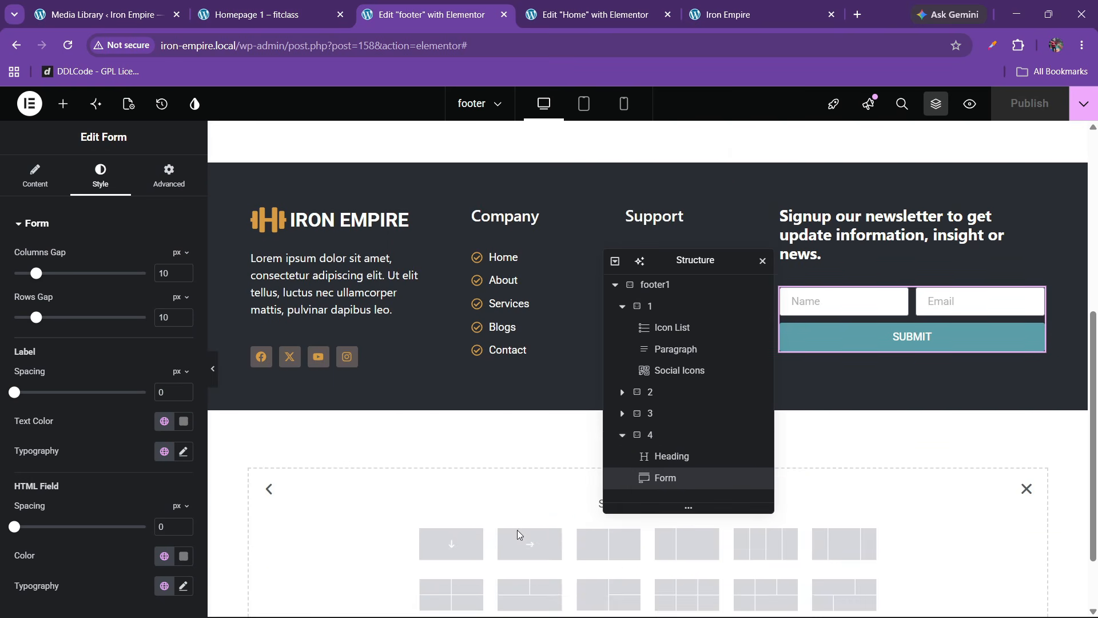
{"action": "left_click", "coordinate": [519, 534]}
{"action": "left_click_drag", "start_coordinate": [668, 267], "coordinate": [788, 244]}
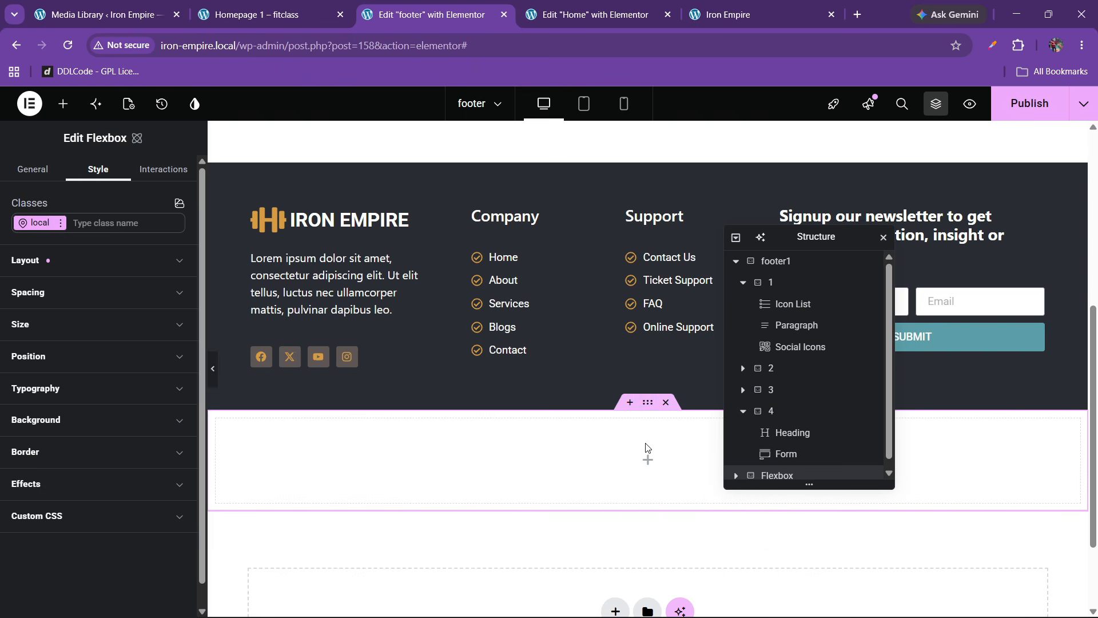
Step: Set the new flexbox's justify content to space between and its background color to the black variable
{"action": "left_click", "coordinate": [70, 262]}
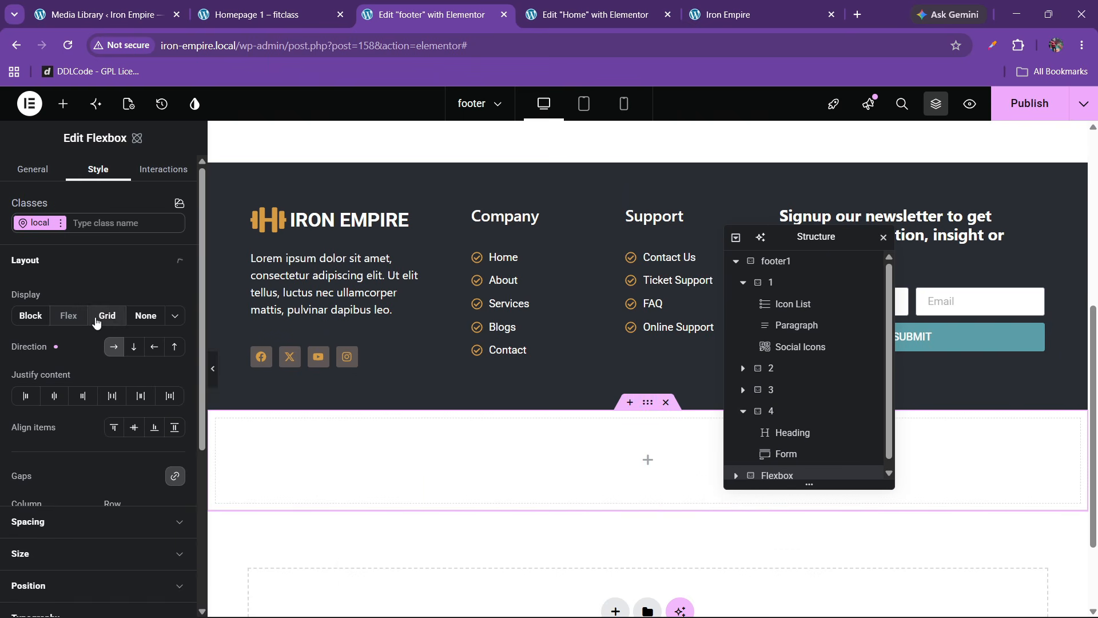
{"action": "left_click", "coordinate": [112, 396]}
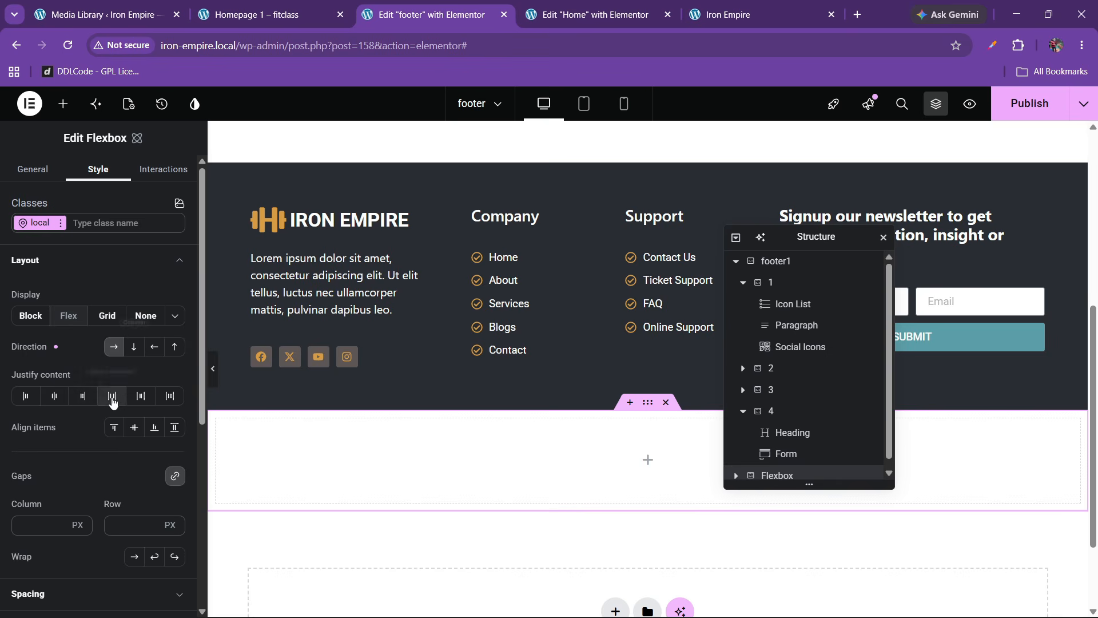
{"action": "left_click", "coordinate": [61, 269]}
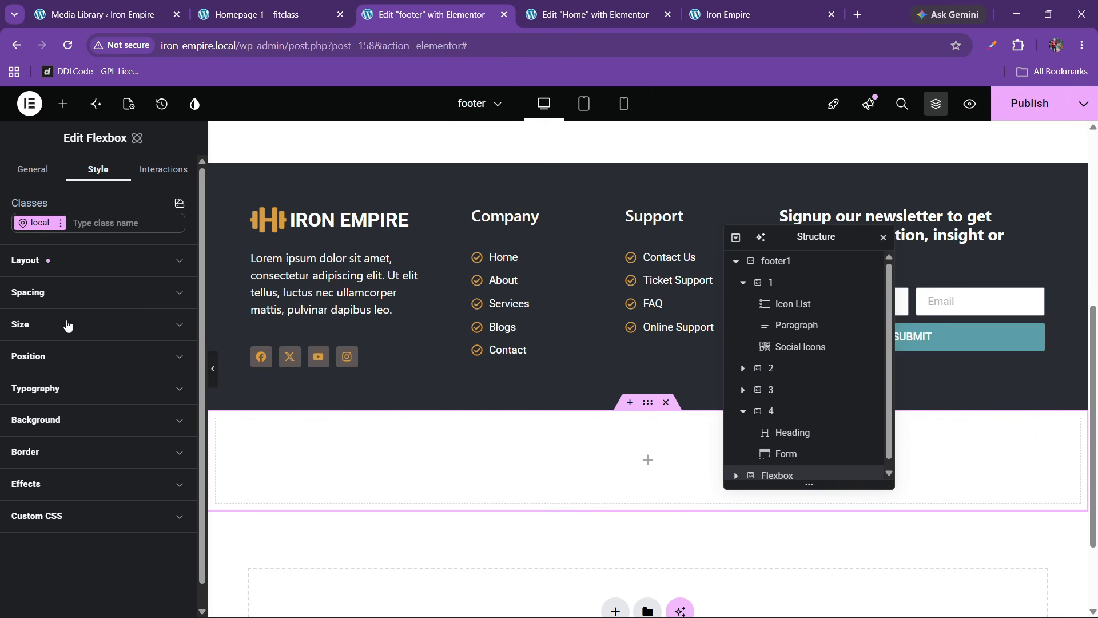
{"action": "left_click", "coordinate": [71, 426]}
{"action": "left_click", "coordinate": [114, 490]}
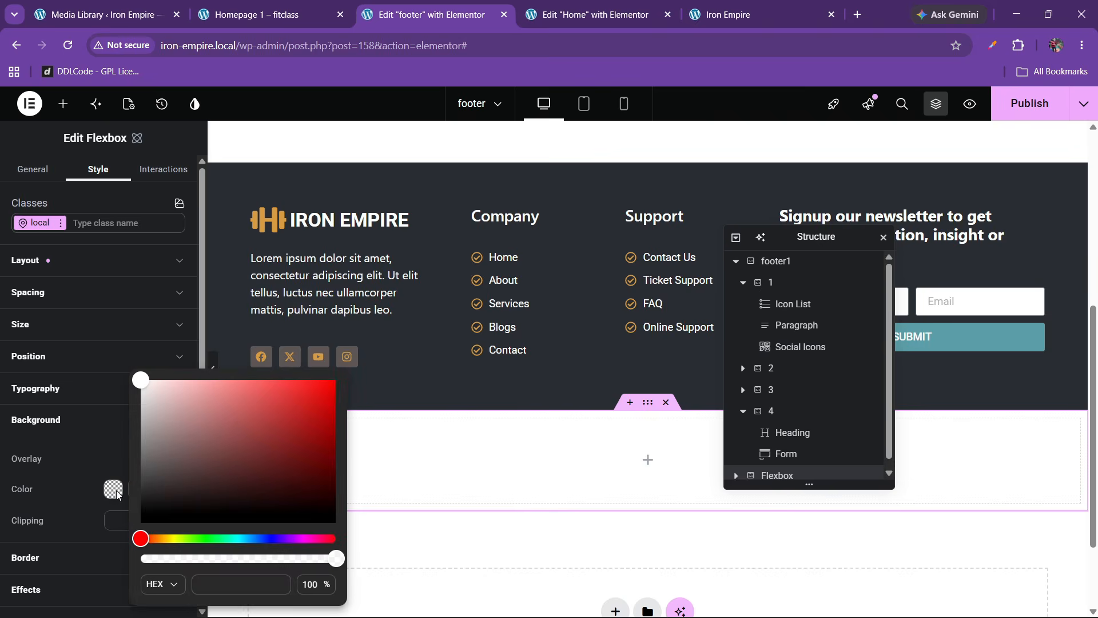
{"action": "left_click", "coordinate": [88, 486]}
{"action": "left_click", "coordinate": [170, 477]}
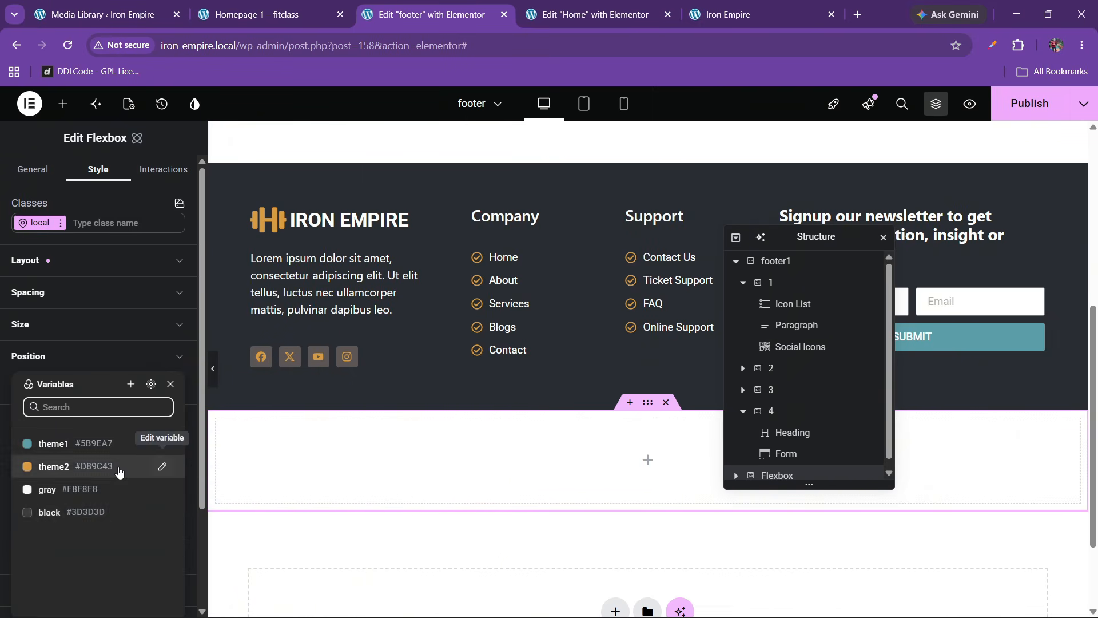
{"action": "left_click", "coordinate": [74, 507]}
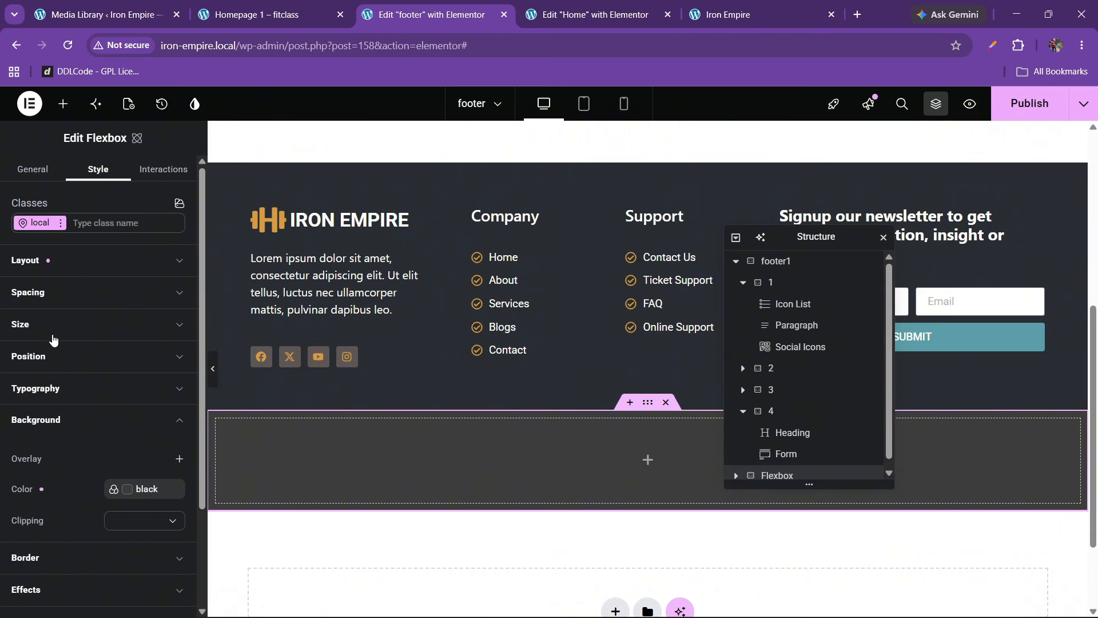
Step: Set the copyright bar flexbox's padding to 30 px top and bottom and 60 px on both sides
{"action": "left_click", "coordinate": [49, 294]}
{"action": "left_click", "coordinate": [39, 527]}
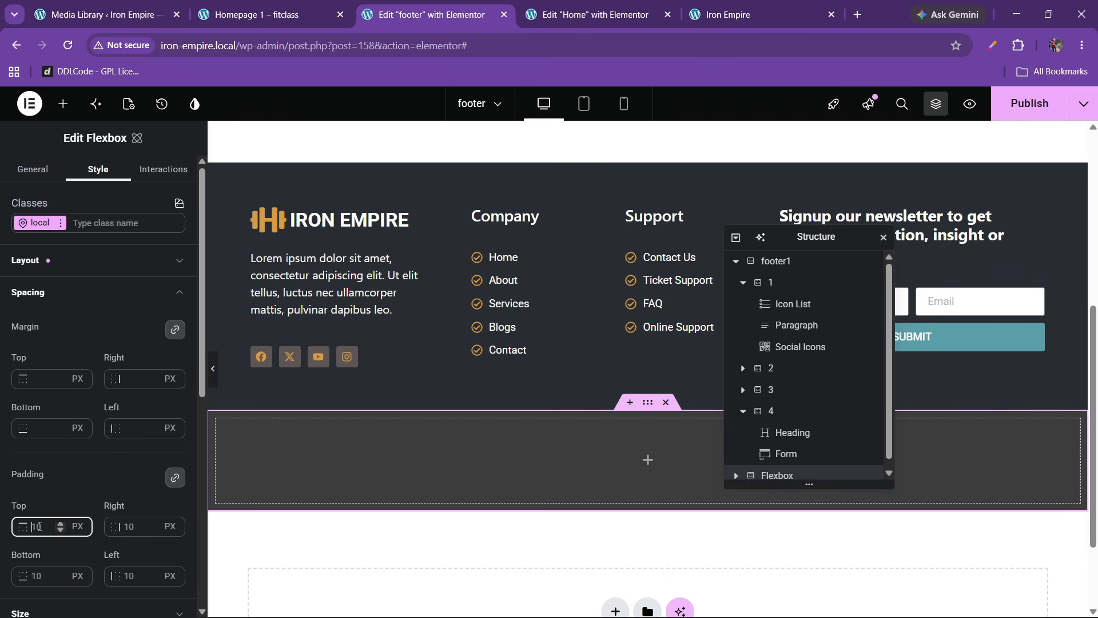
{"action": "type", "text": "60"}
{"action": "left_click", "coordinate": [175, 477]}
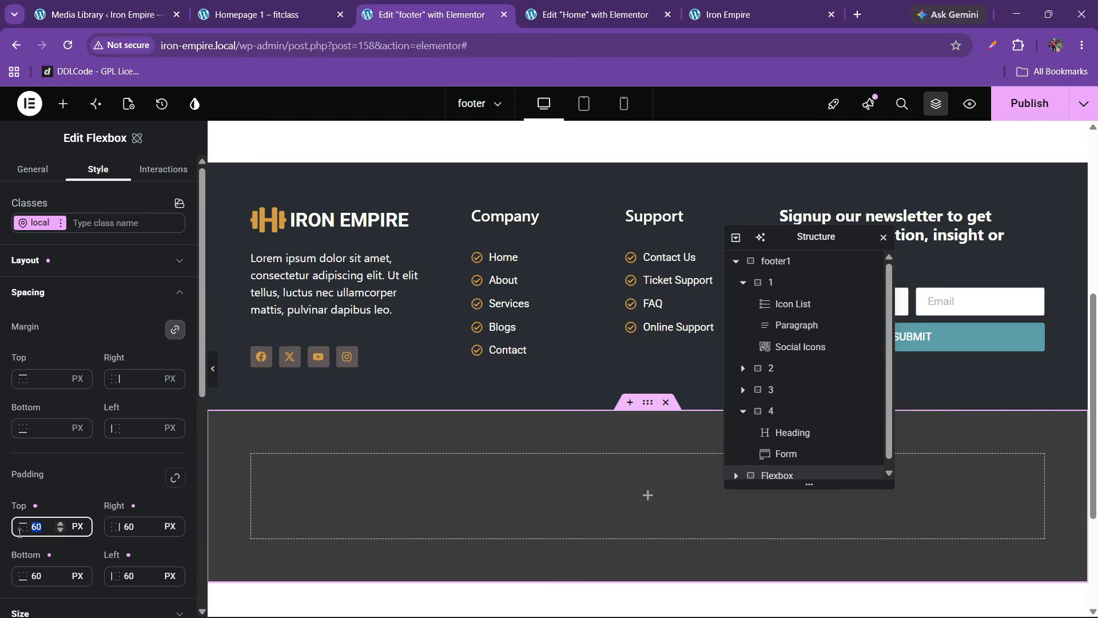
{"action": "type", "text": "30"}
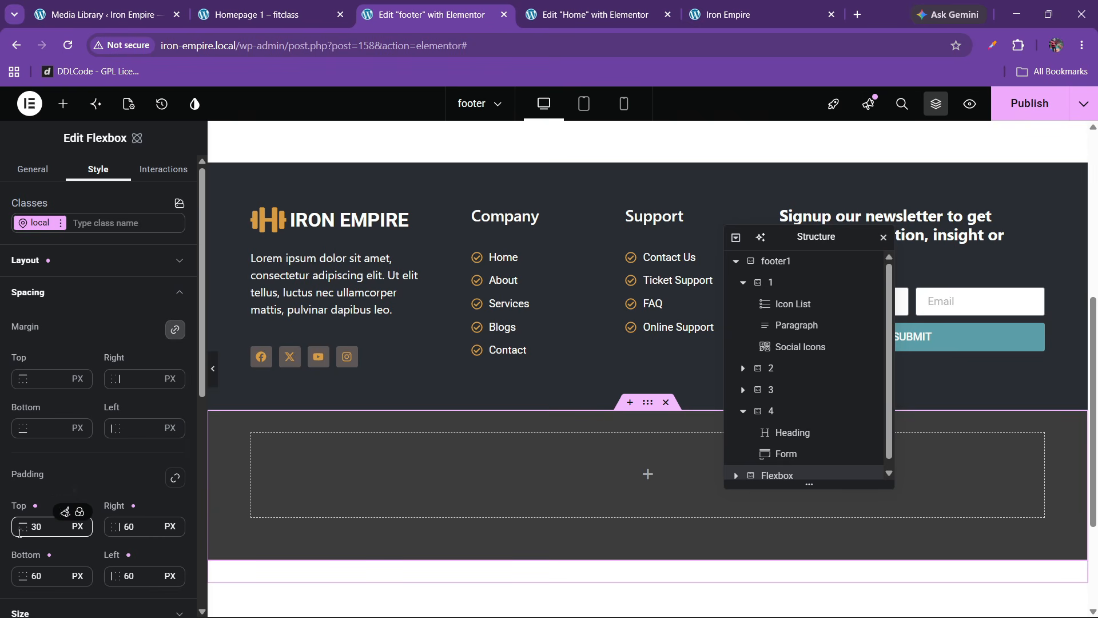
{"action": "double_click", "coordinate": [41, 579]}
{"action": "type", "text": "30"}
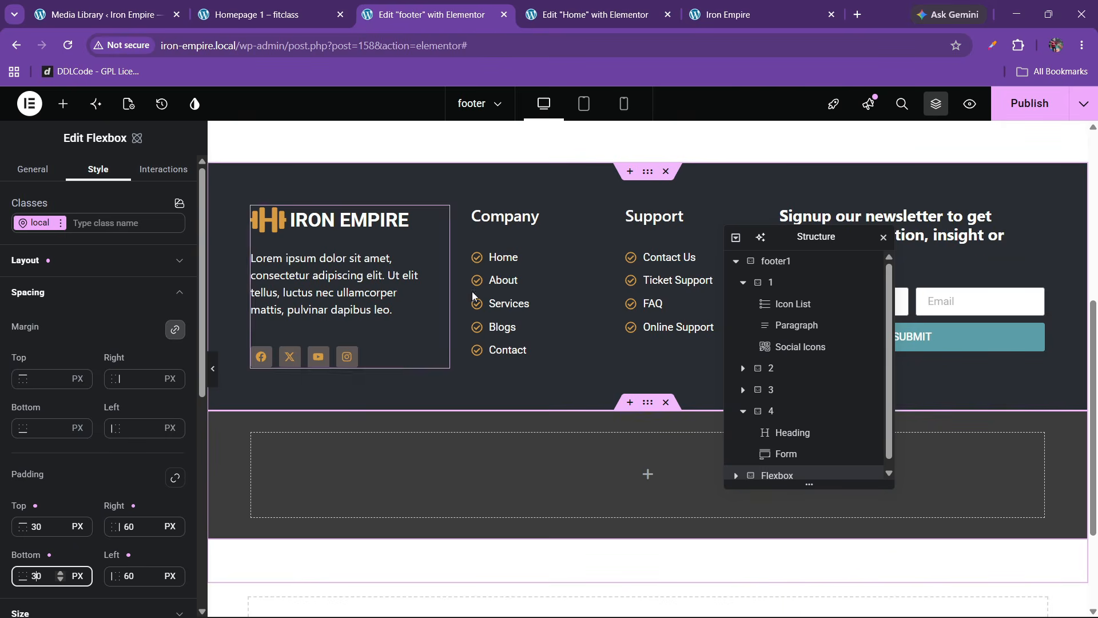
Step: Copy the Company icon list into the copyright bar flexbox and delete all its items except Home
{"action": "right_click", "coordinate": [507, 286]}
{"action": "left_click", "coordinate": [532, 325]}
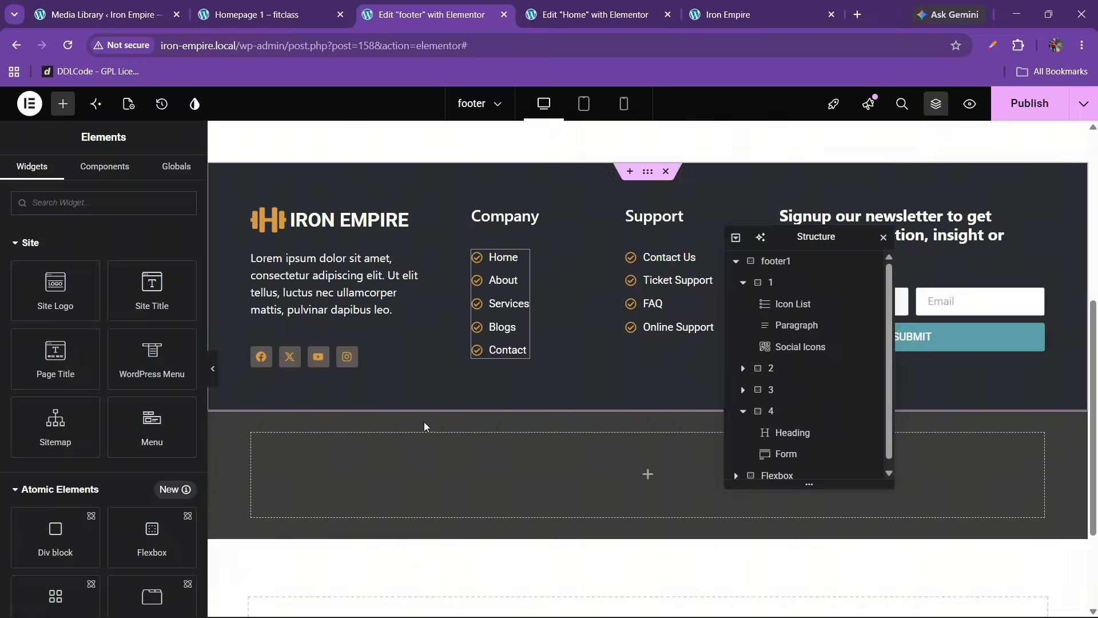
{"action": "right_click", "coordinate": [397, 452]}
{"action": "left_click", "coordinate": [445, 382]}
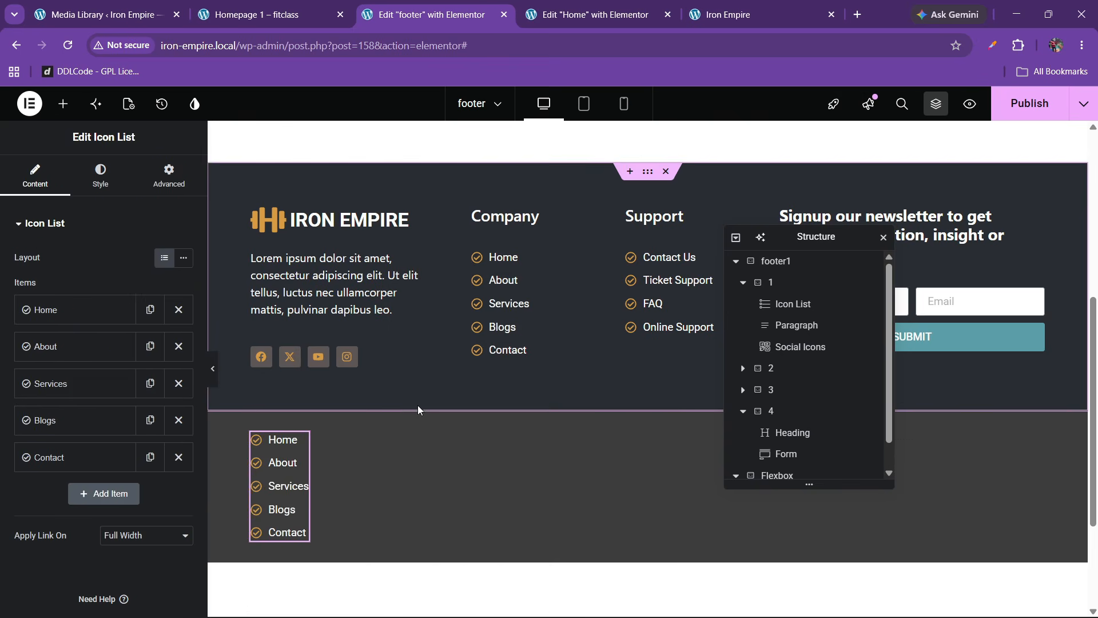
{"action": "left_click", "coordinate": [179, 346]}
{"action": "left_click", "coordinate": [179, 346]}
{"action": "left_click", "coordinate": [178, 346]}
{"action": "left_click", "coordinate": [179, 346]}
Step: Replace the Home item's text with Fitclass's line "Copyright © 2023 Fitclass, All rights reserved. Present by MoxCreative."
{"action": "left_click", "coordinate": [268, 15]}
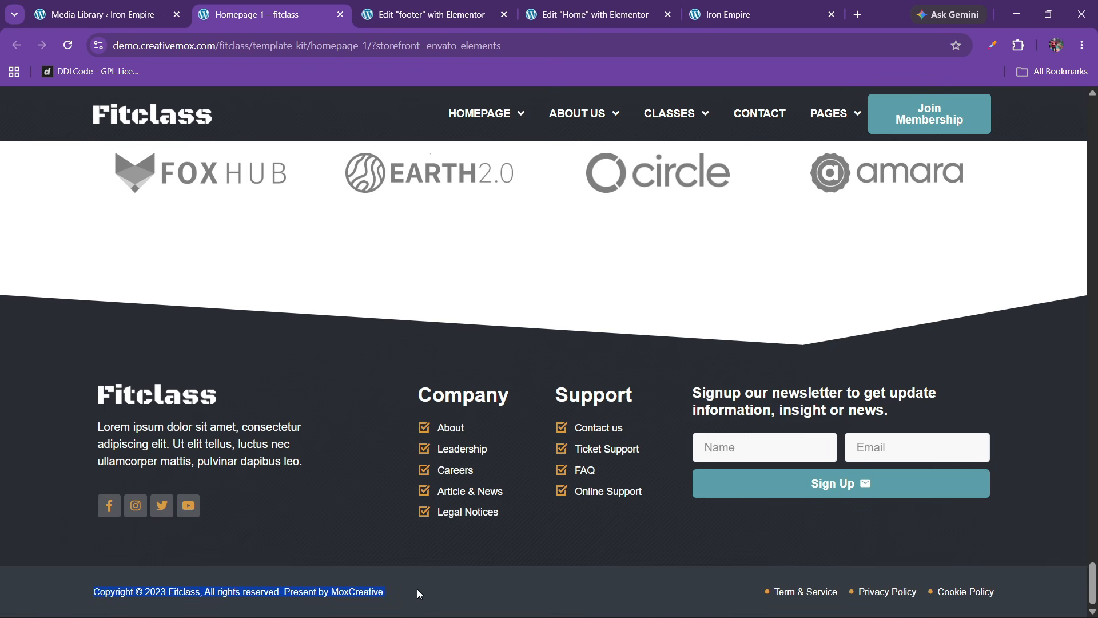
{"action": "left_click", "coordinate": [429, 14]}
{"action": "left_click", "coordinate": [57, 313]}
{"action": "left_click", "coordinate": [34, 366]}
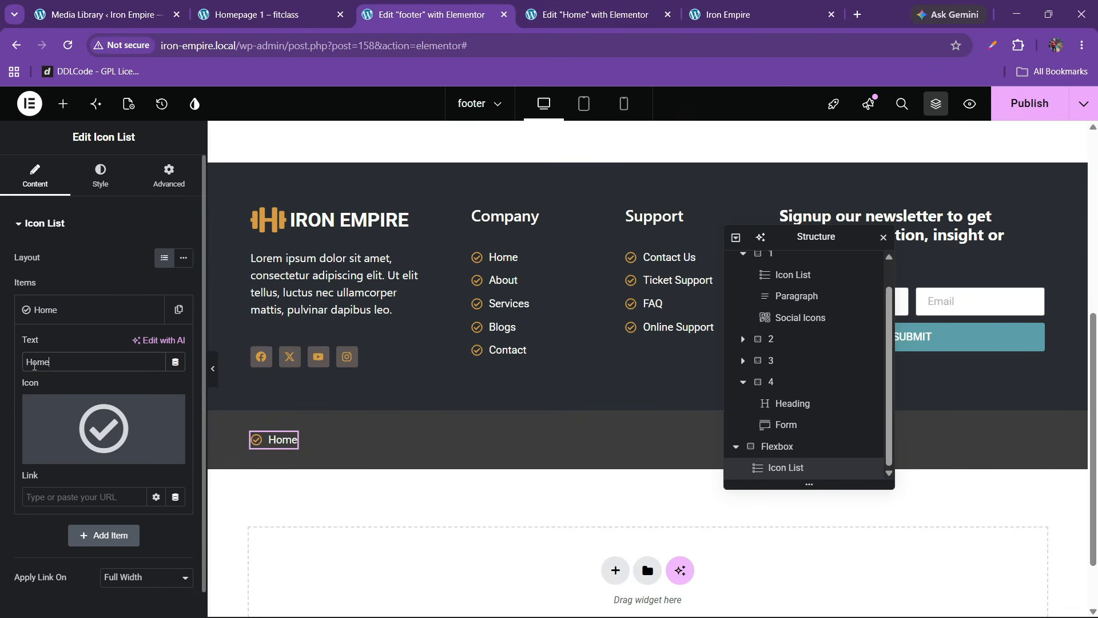
{"action": "type", "text": "Copyright © 2023 Fitclass. All rights reserved. Powered by MooCreative."}
Step: Change the copyright item's icon to the outlined Copyright symbol from the icon library
{"action": "left_click", "coordinate": [63, 455]}
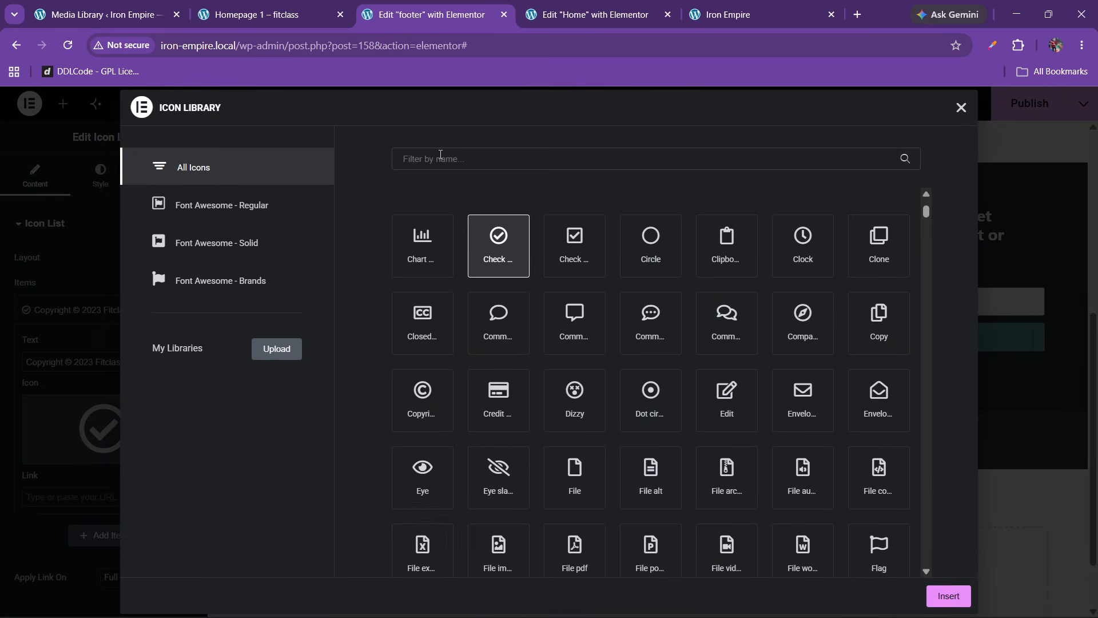
{"action": "type", "text": "copy"}
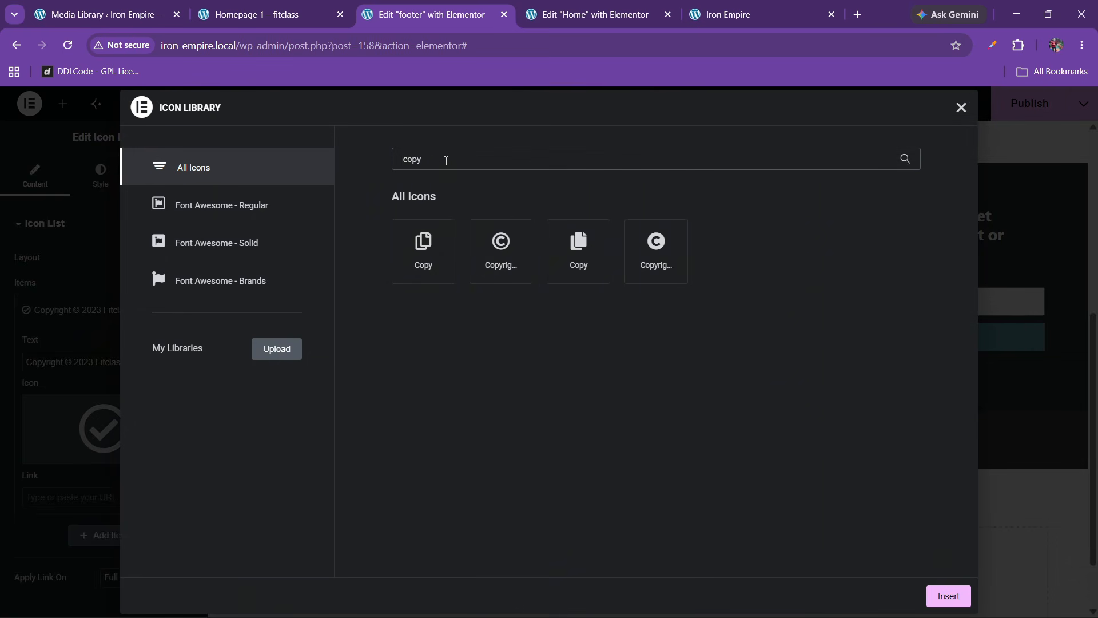
{"action": "left_click", "coordinate": [503, 266]}
{"action": "left_click", "coordinate": [946, 595]}
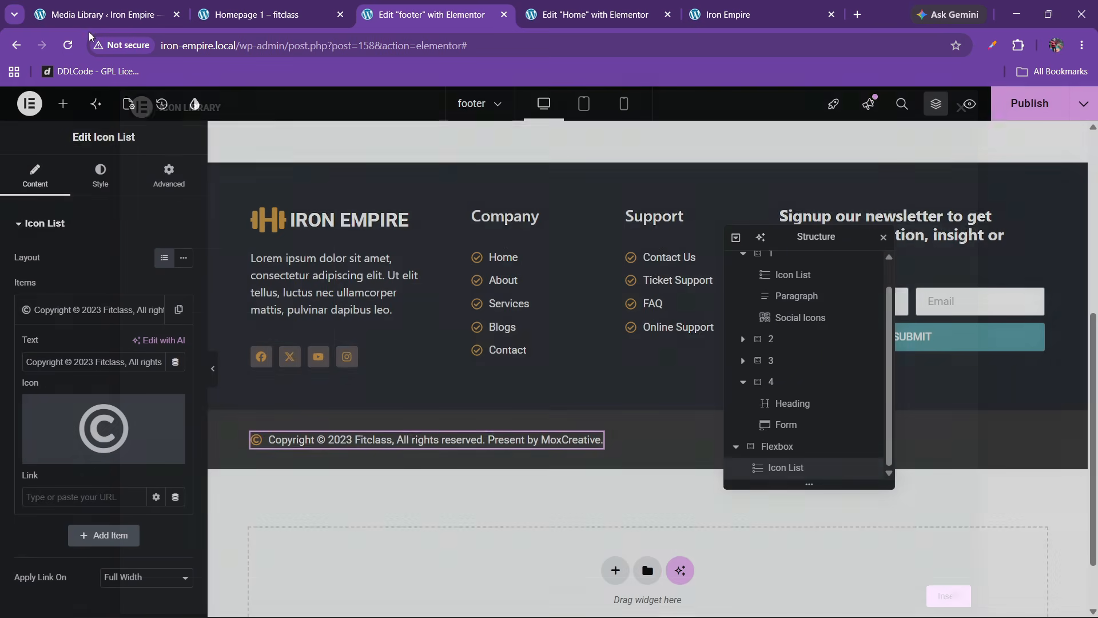
Step: Edit the copyright item's text so the year reads 2026 and the company name reads Iron Empire
{"action": "left_click", "coordinate": [94, 316]}
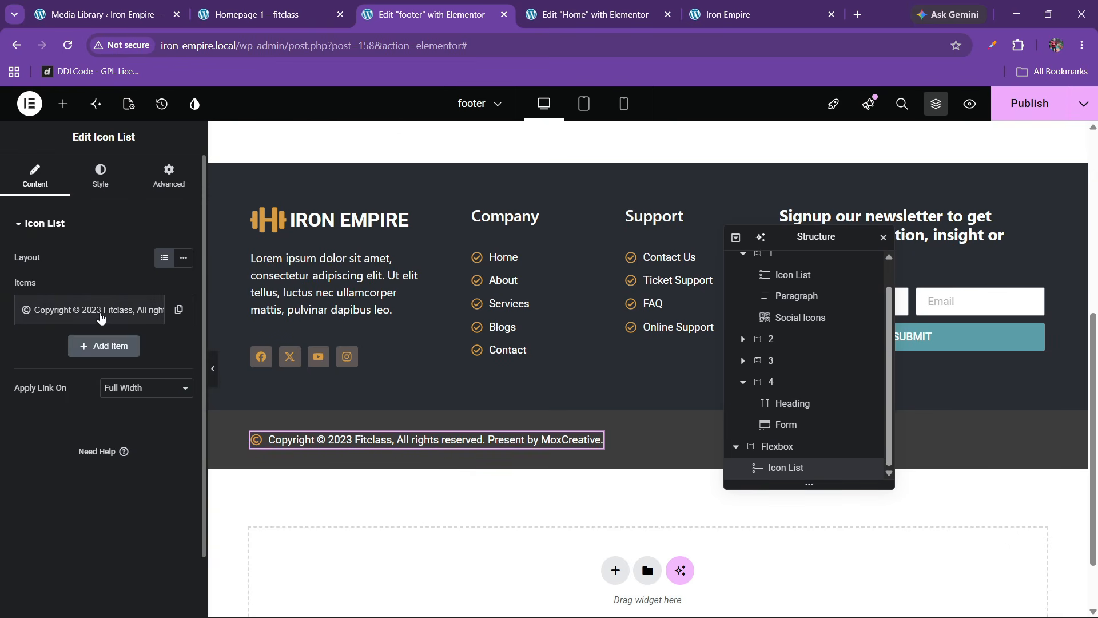
{"action": "left_click", "coordinate": [94, 316]}
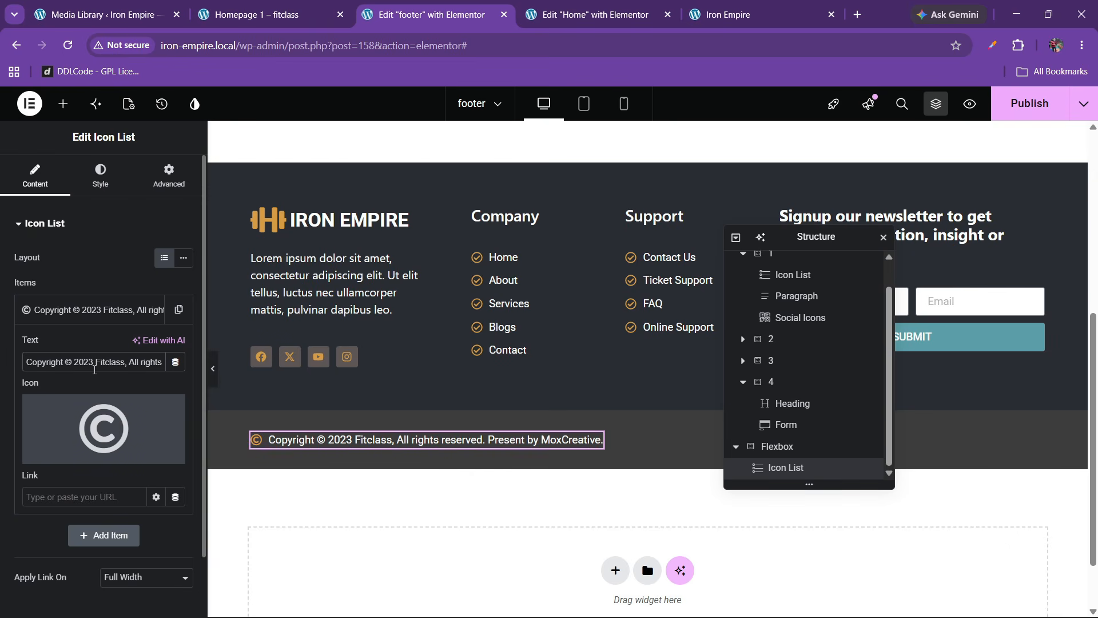
{"action": "left_click", "coordinate": [94, 369]}
{"action": "key", "text": "BackSpace"}
{"action": "type", "text": "6"}
{"action": "key", "text": "BackSpace"}
{"action": "key", "text": "BackSpace"}
{"action": "key", "text": "BackSpace"}
{"action": "key", "text": "BackSpace"}
{"action": "key", "text": "BackSpace"}
{"action": "key", "text": "BackSpace"}
{"action": "key", "text": "BackSpace"}
{"action": "key", "text": "BackSpace"}
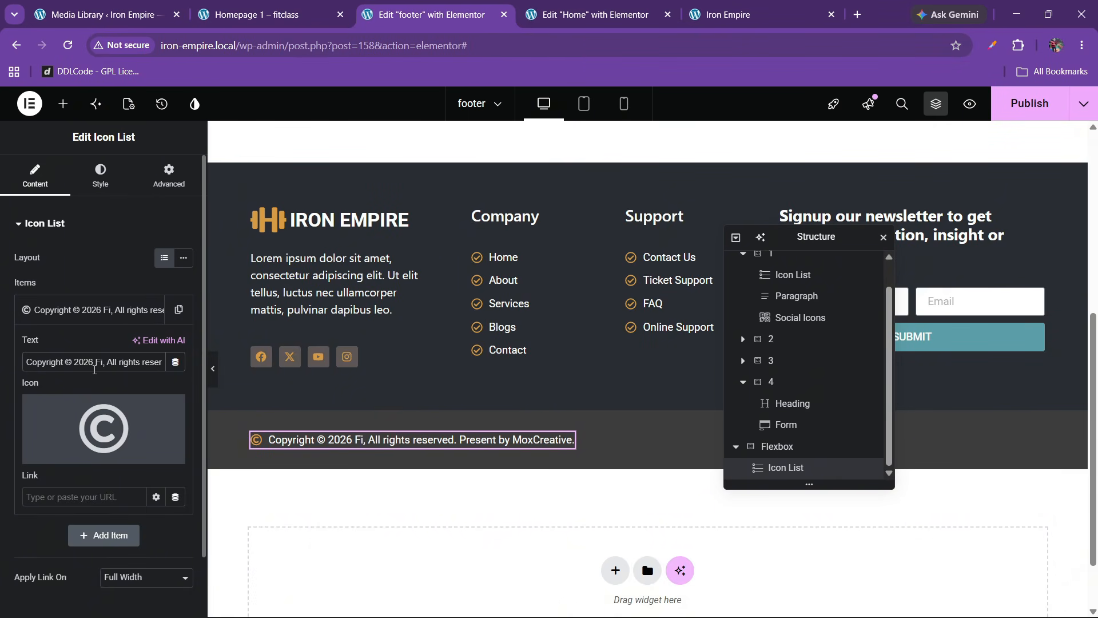
{"action": "type", "text": "Iron empi"}
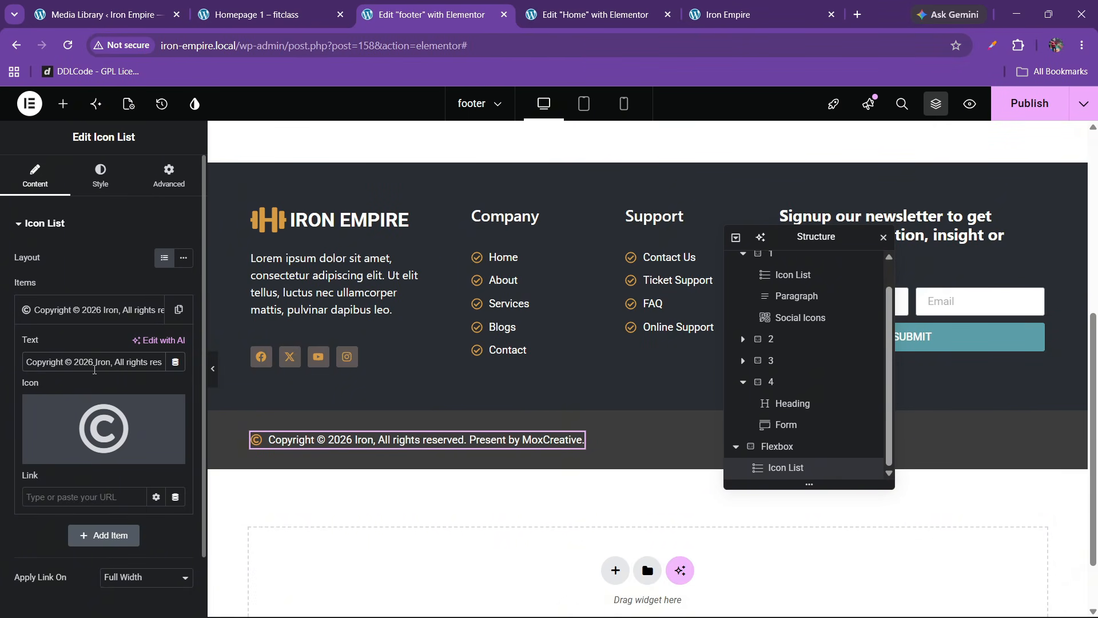
{"action": "key", "text": "BackSpace"}
{"action": "key", "text": "BackSpace"}
{"action": "key", "text": "BackSpace"}
{"action": "key", "text": "BackSpace"}
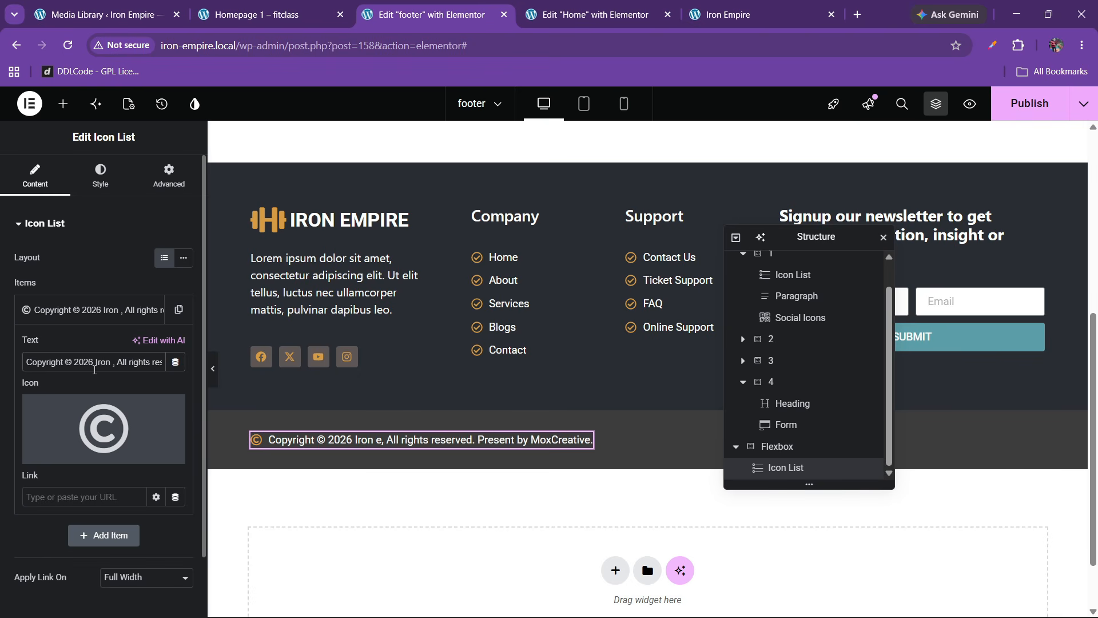
{"action": "type", "text": "Empire"}
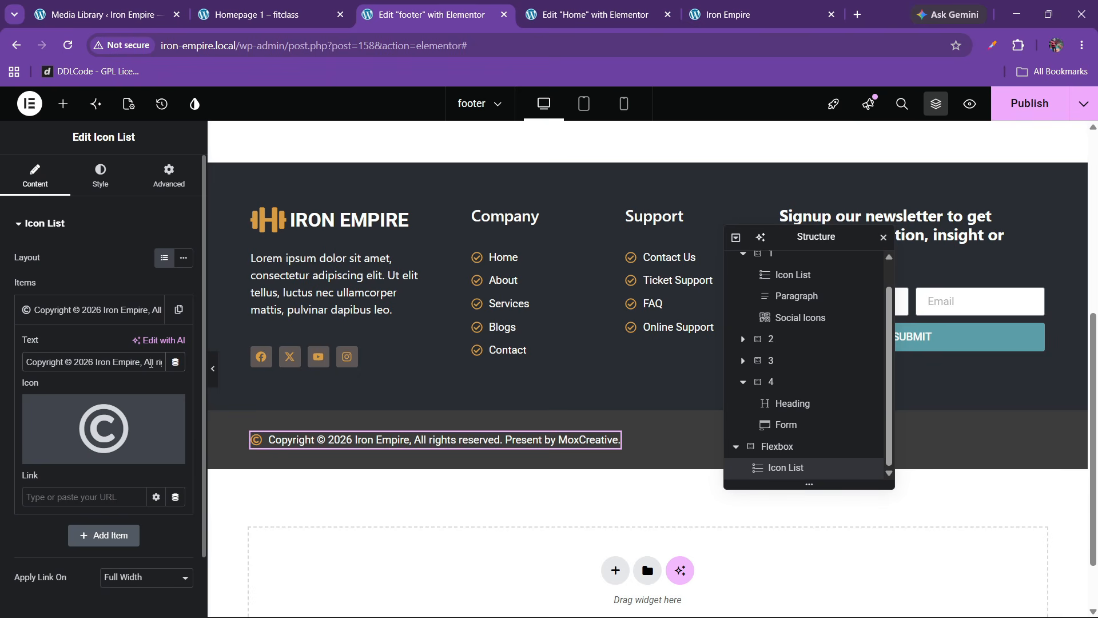
Step: Remove "Present by MoxCreative." from the end of the footer's copyright line
{"action": "left_click_drag", "start_coordinate": [146, 363], "coordinate": [240, 366]}
{"action": "left_click", "coordinate": [105, 373]}
{"action": "key", "text": "Right"}
{"action": "key", "text": "Right"}
{"action": "key", "text": "Right"}
{"action": "key", "text": "Right"}
{"action": "key", "text": "Right"}
{"action": "key", "text": "Right"}
{"action": "key", "text": "Right"}
{"action": "key", "text": "Right"}
{"action": "key", "text": "Right"}
{"action": "key", "text": "Right"}
{"action": "key", "text": "Right"}
{"action": "key", "text": "Right"}
{"action": "key", "text": "Right"}
{"action": "key", "text": "Right"}
{"action": "key", "text": "Right"}
{"action": "key", "text": "Right"}
{"action": "key", "text": "Right"}
{"action": "key", "text": "Right"}
{"action": "key", "text": "Right"}
{"action": "key", "text": "Right"}
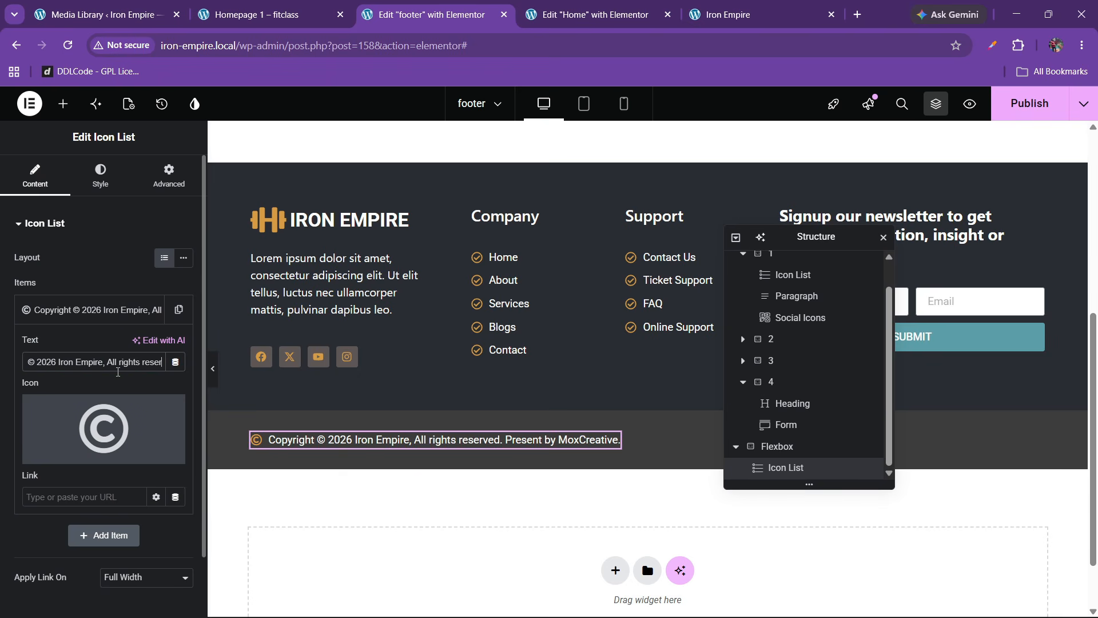
{"action": "left_click_drag", "start_coordinate": [80, 365], "coordinate": [238, 382]}
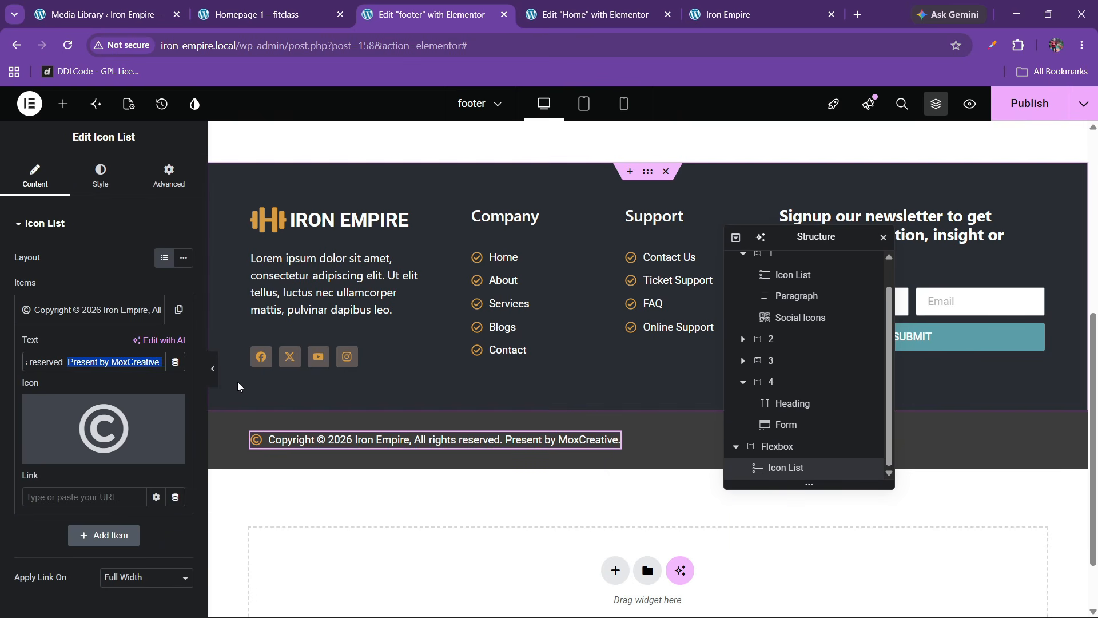
{"action": "key", "text": "BackSpace"}
{"action": "key", "text": "BackSpace"}
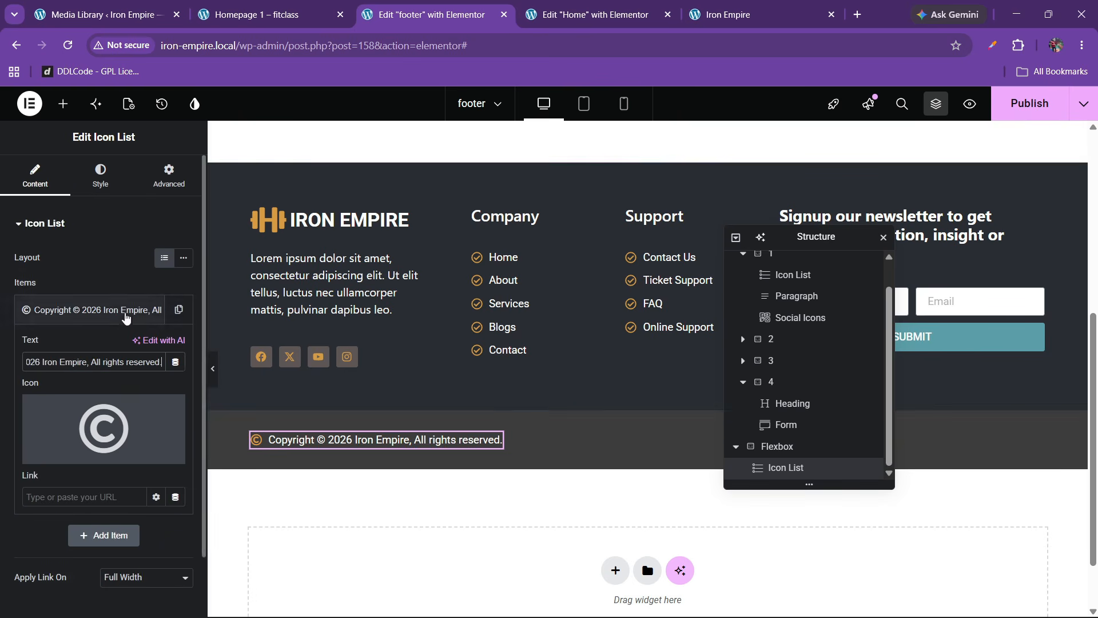
{"action": "left_click", "coordinate": [121, 284]}
Step: Copy the Company link list into the bottom copyright bar and set the copy's layout to inline
{"action": "left_click", "coordinate": [334, 6]}
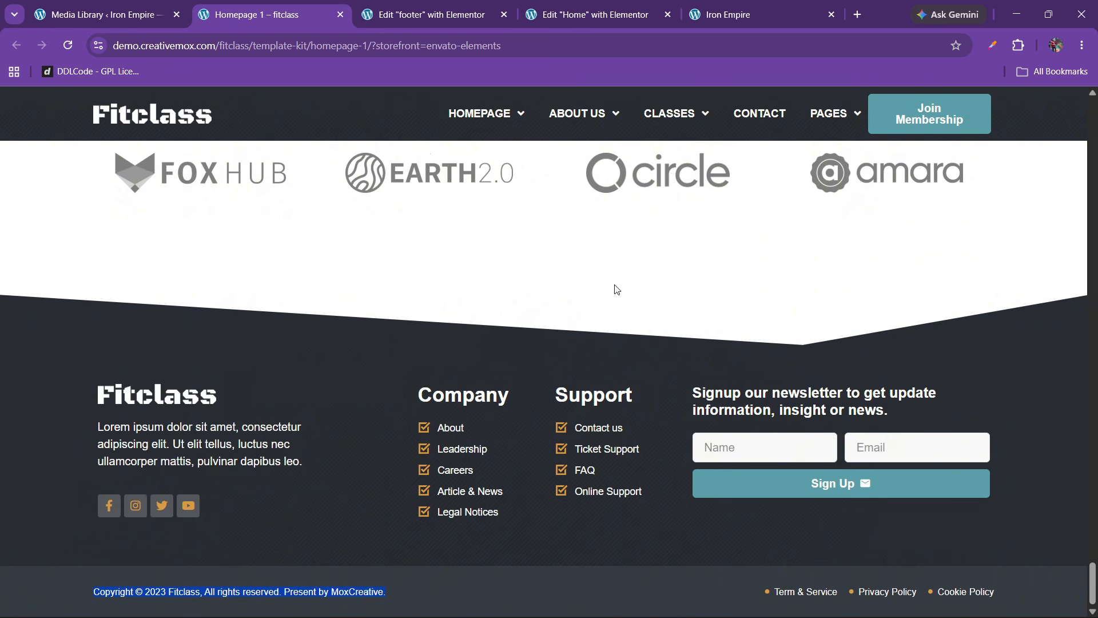
{"action": "left_click", "coordinate": [471, 6]}
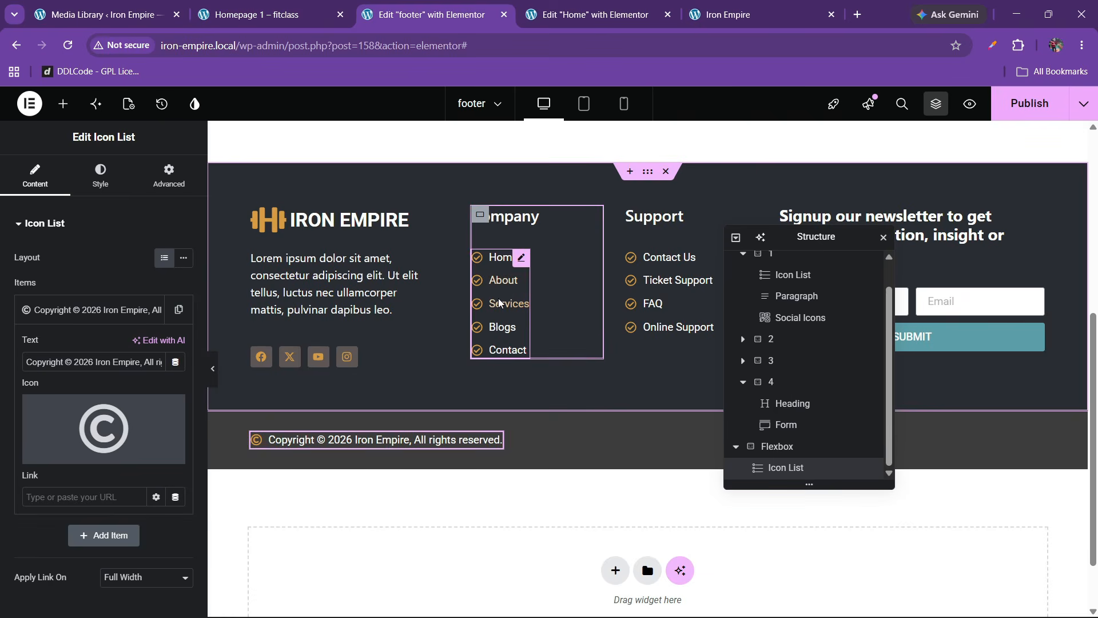
{"action": "right_click", "coordinate": [503, 259]}
{"action": "left_click", "coordinate": [523, 322]}
{"action": "left_click_drag", "start_coordinate": [818, 236], "coordinate": [276, 321]}
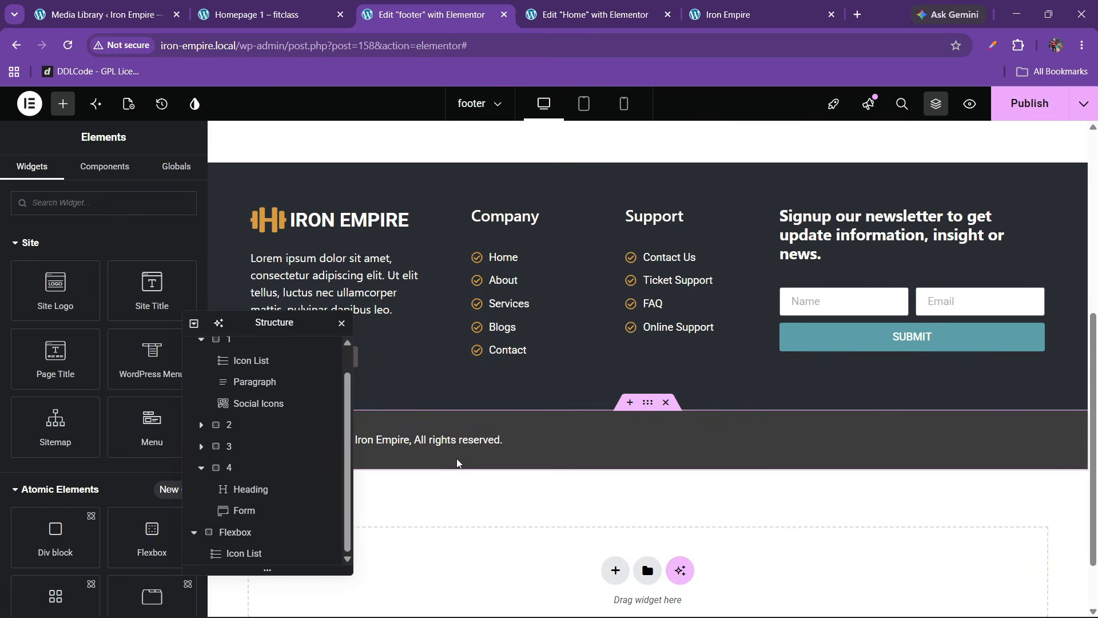
{"action": "right_click", "coordinate": [448, 440]}
{"action": "left_click", "coordinate": [491, 352]}
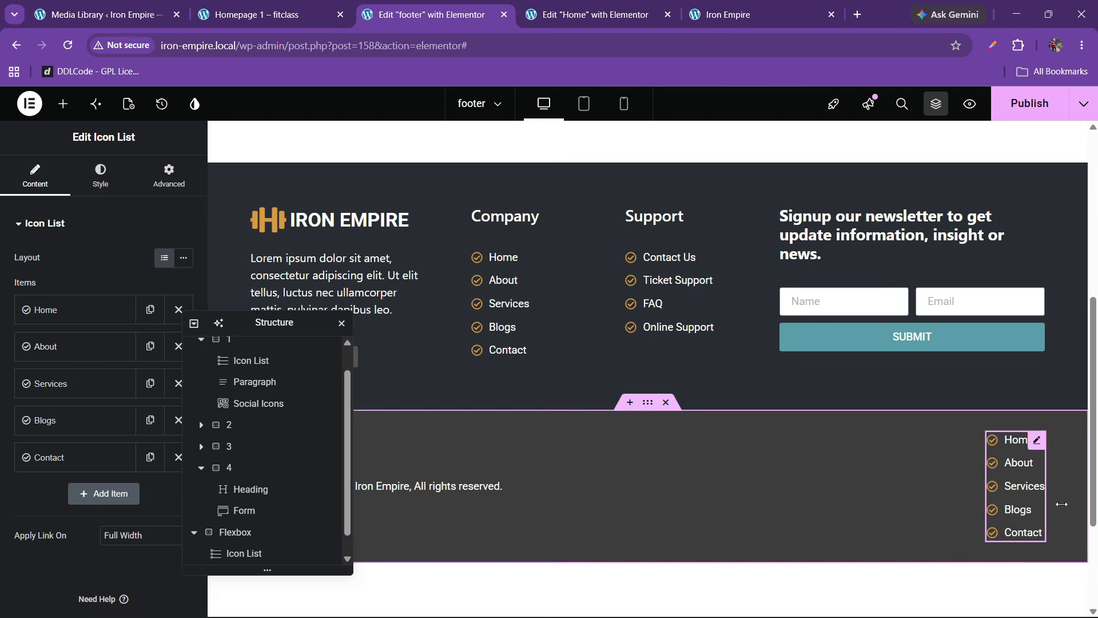
{"action": "left_click", "coordinate": [184, 257]}
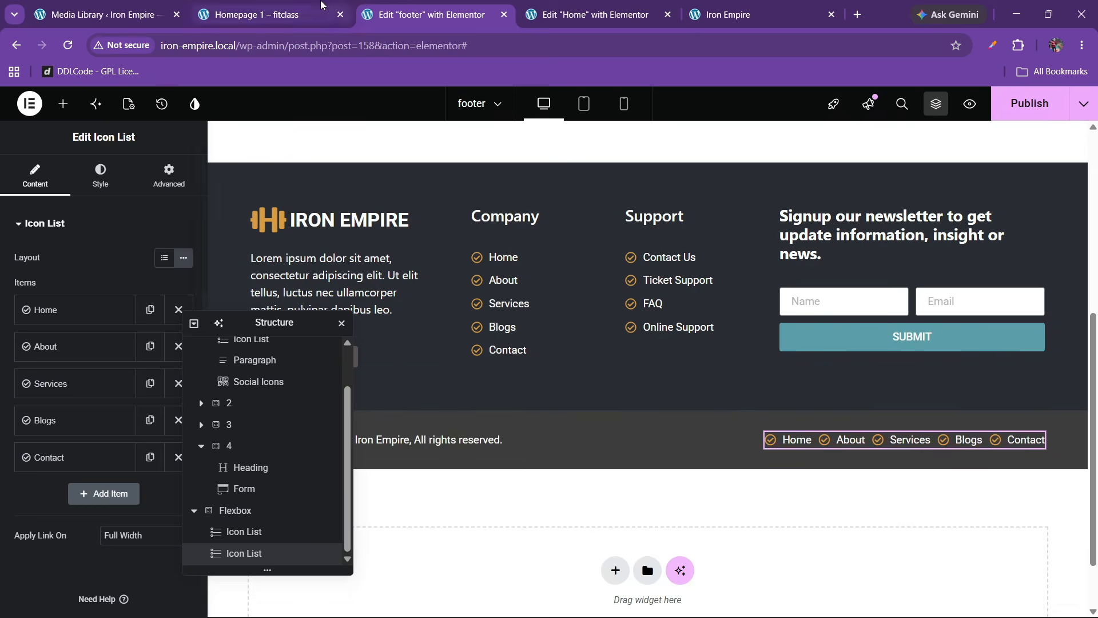
Step: Replace the copied list's Home item text with "Term & Service", taken from the Fitclass demo footer
{"action": "left_click", "coordinate": [269, 15]}
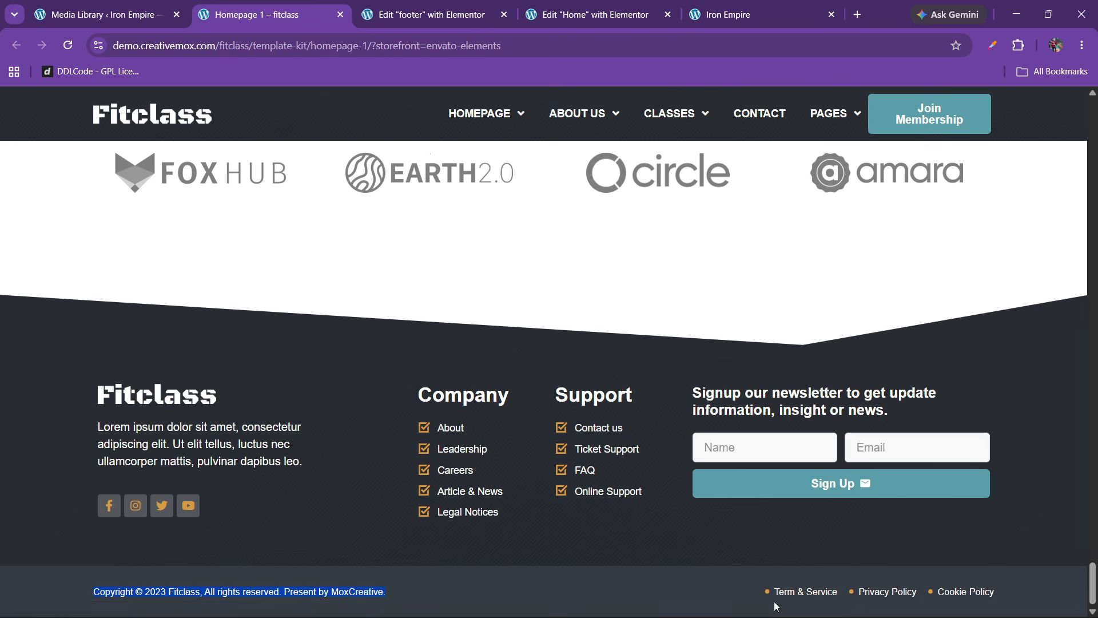
{"action": "left_click_drag", "start_coordinate": [774, 591], "coordinate": [805, 590]}
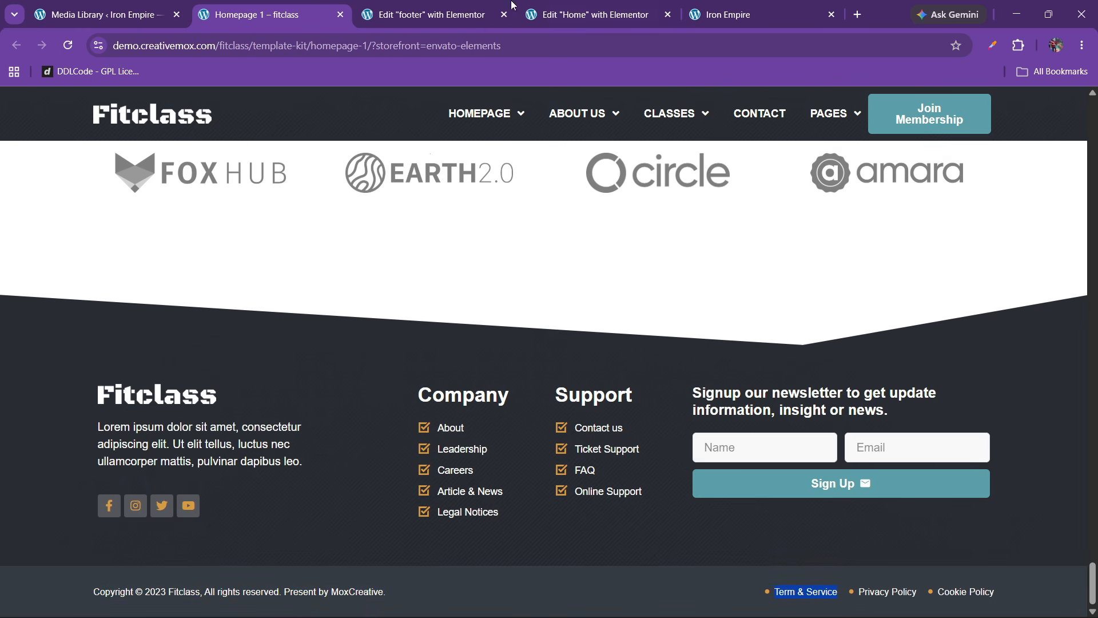
{"action": "left_click", "coordinate": [426, 14]}
{"action": "left_click", "coordinate": [79, 312]}
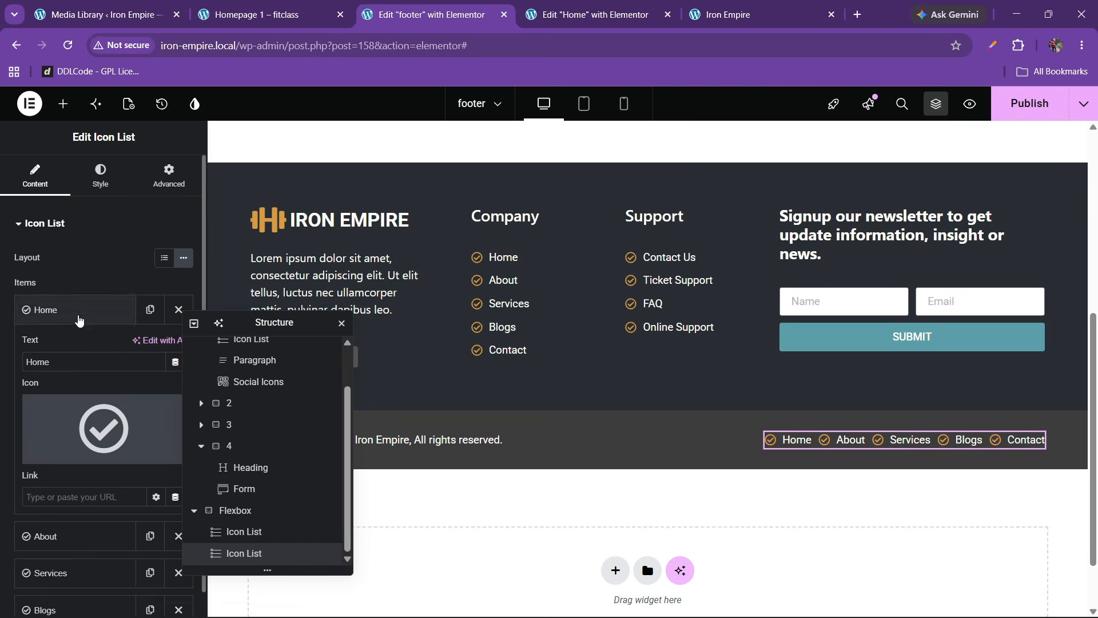
{"action": "left_click_drag", "start_coordinate": [54, 362], "coordinate": [1, 369]}
{"action": "key", "text": "ctrl+v"}
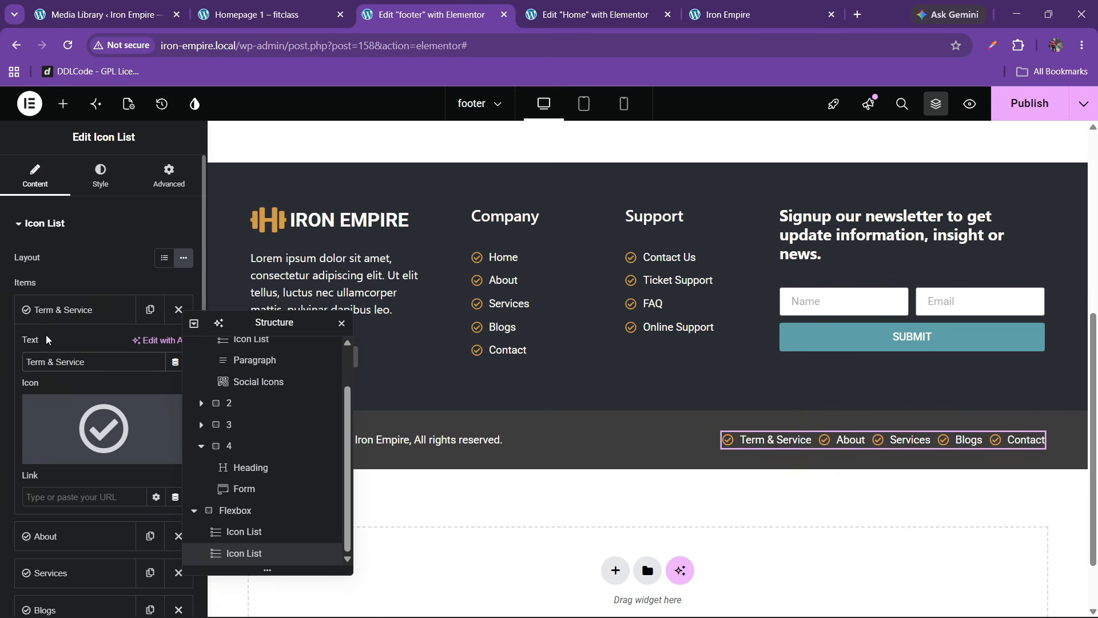
{"action": "left_click", "coordinate": [54, 309]}
Step: Change the About item in the bottom bar's list to "Privacy Policy"
{"action": "left_click", "coordinate": [46, 346]}
{"action": "left_click_drag", "start_coordinate": [54, 399], "coordinate": [1, 402]}
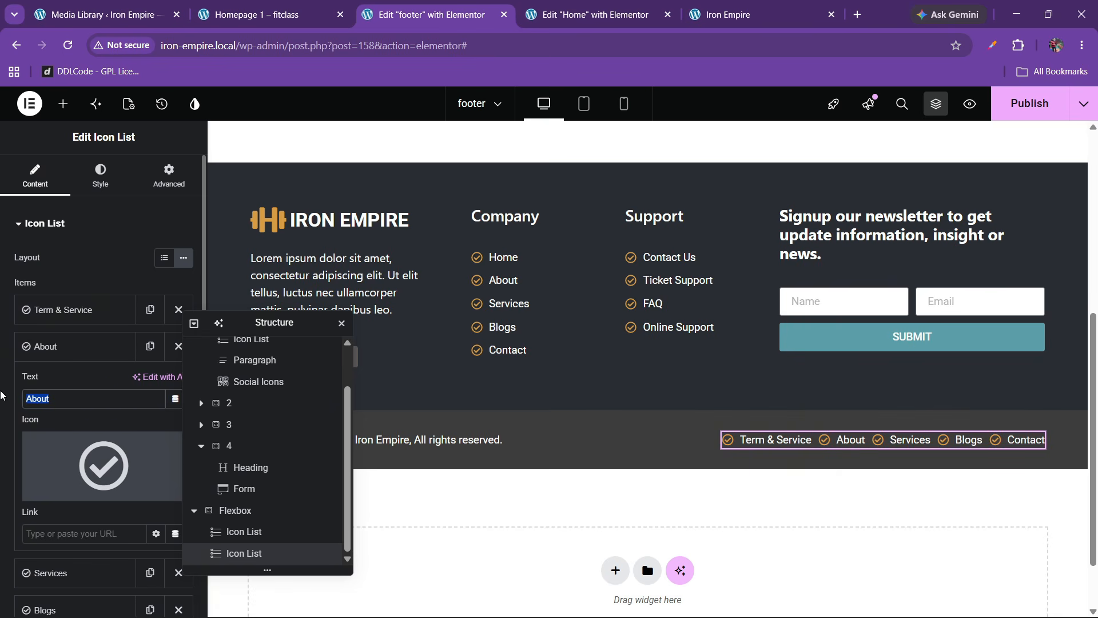
{"action": "type", "text": "Privacy Po"}
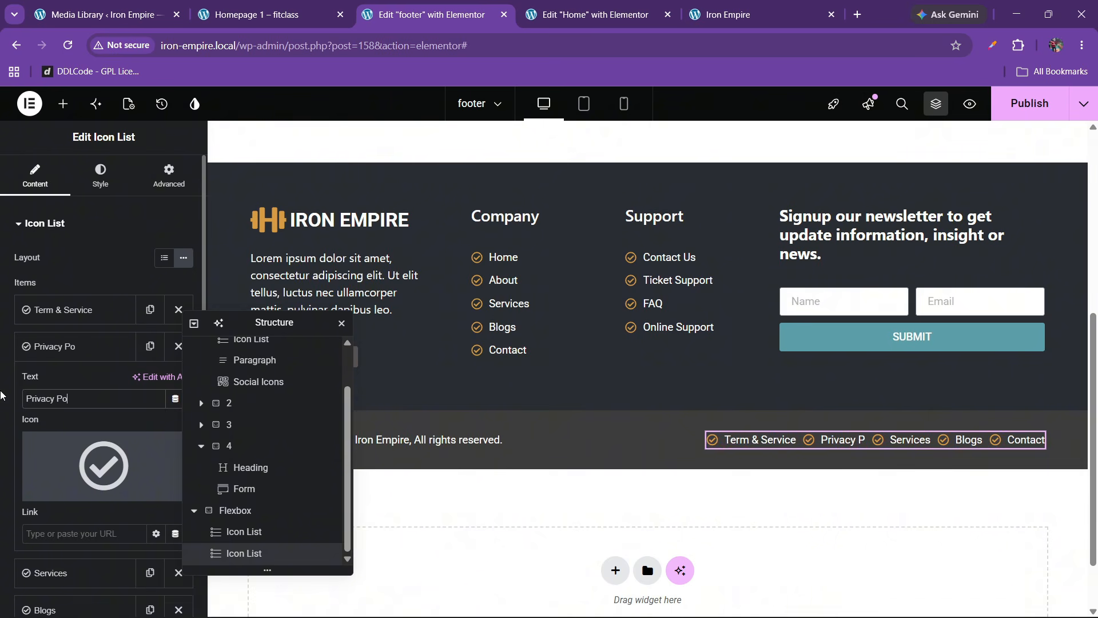
{"action": "type", "text": "licy"}
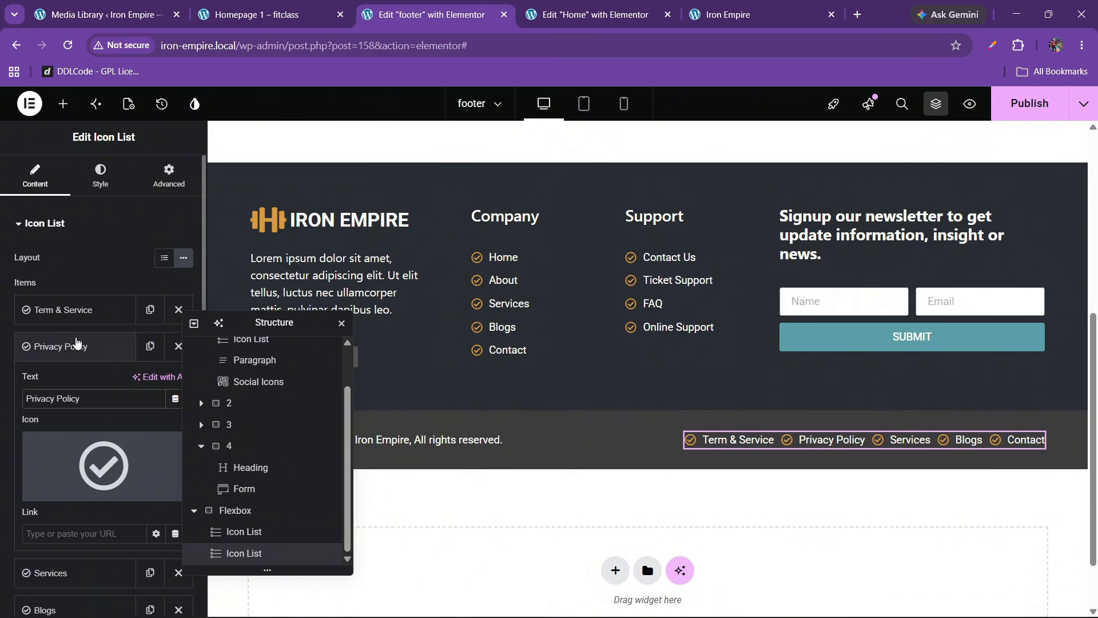
{"action": "left_click", "coordinate": [77, 343]}
Step: Change the Services item in the bottom bar's list to "Cookie Policy"
{"action": "left_click", "coordinate": [78, 384]}
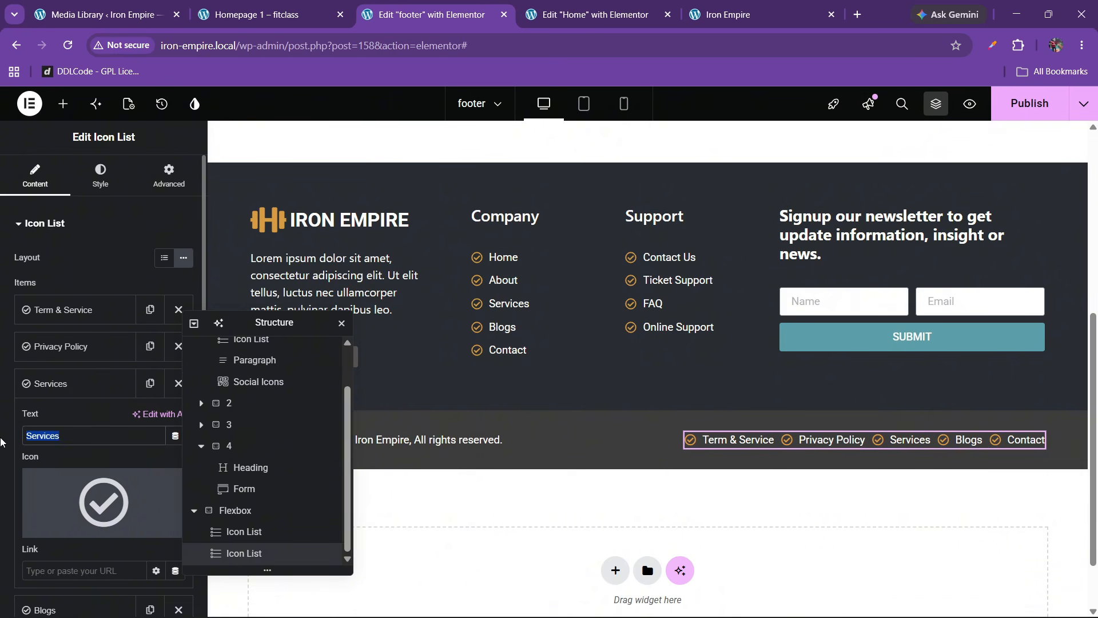
{"action": "type", "text": "Cookie "}
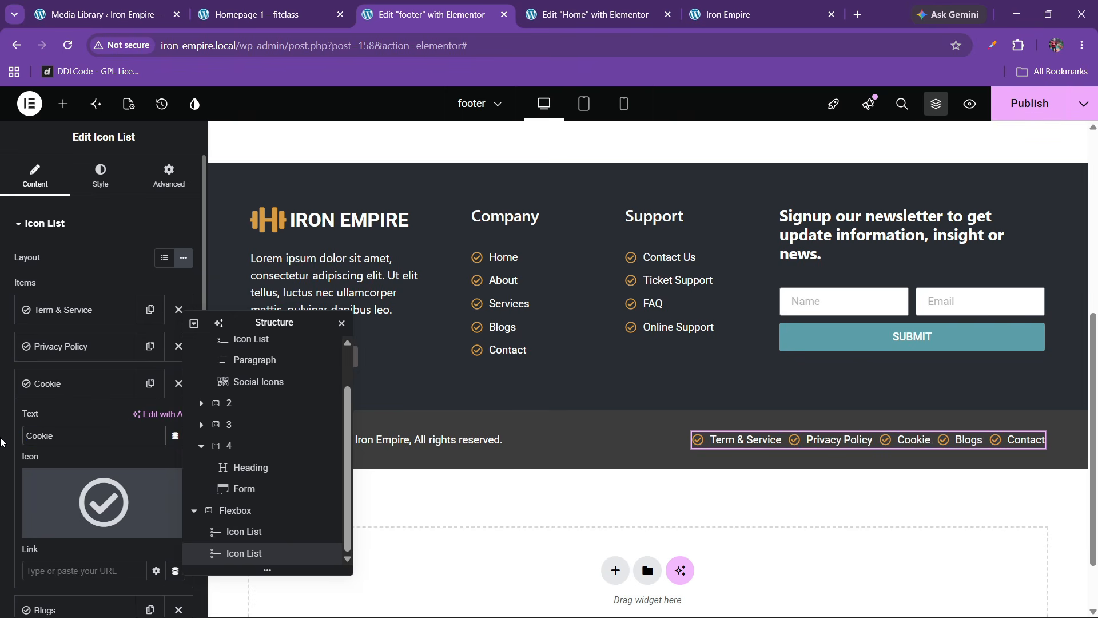
{"action": "type", "text": "Policy"}
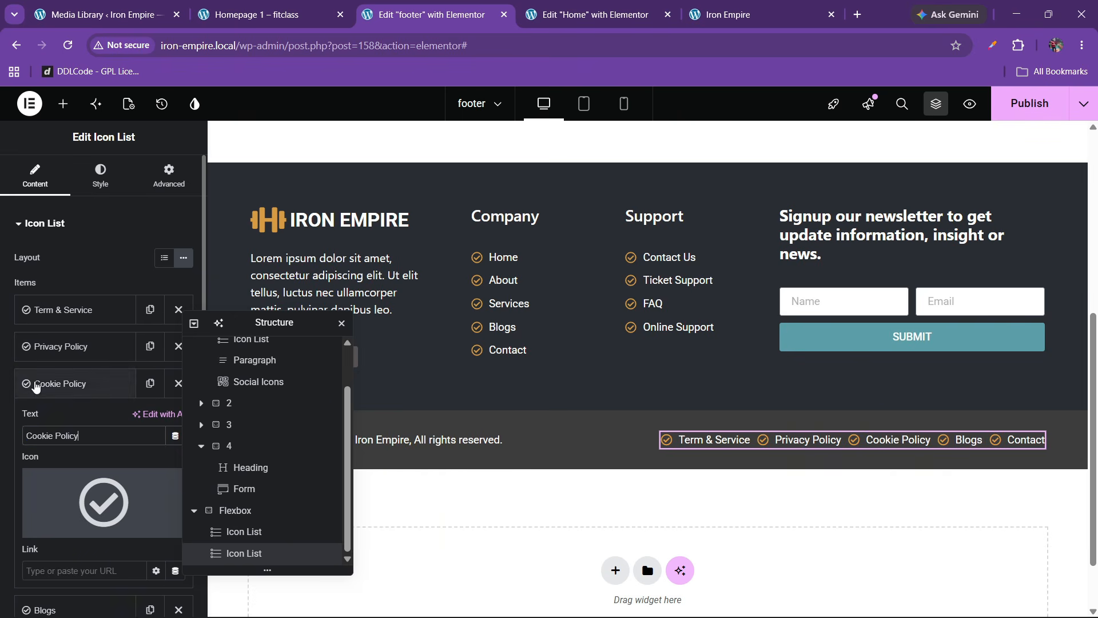
{"action": "left_click", "coordinate": [75, 383]}
Step: Delete the Blogs and Contact items from the bottom bar's list and publish the footer
{"action": "left_click", "coordinate": [174, 421]}
{"action": "left_click", "coordinate": [174, 421]}
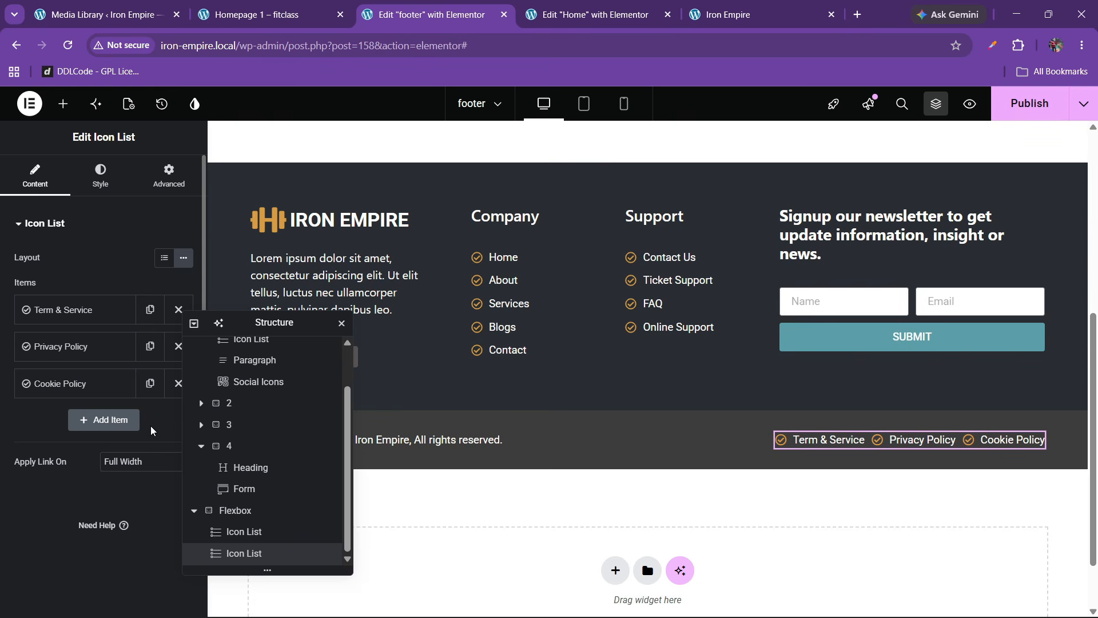
{"action": "left_click", "coordinate": [1016, 109]}
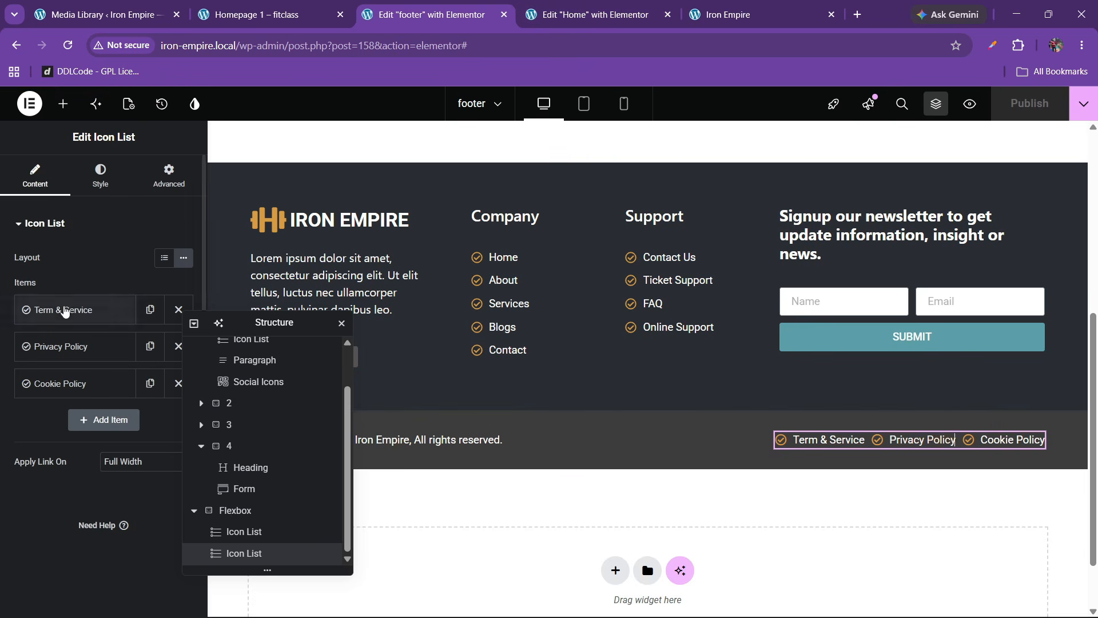
Step: Set the space between the policy links to 30 px and publish the footer
{"action": "left_click", "coordinate": [100, 175]}
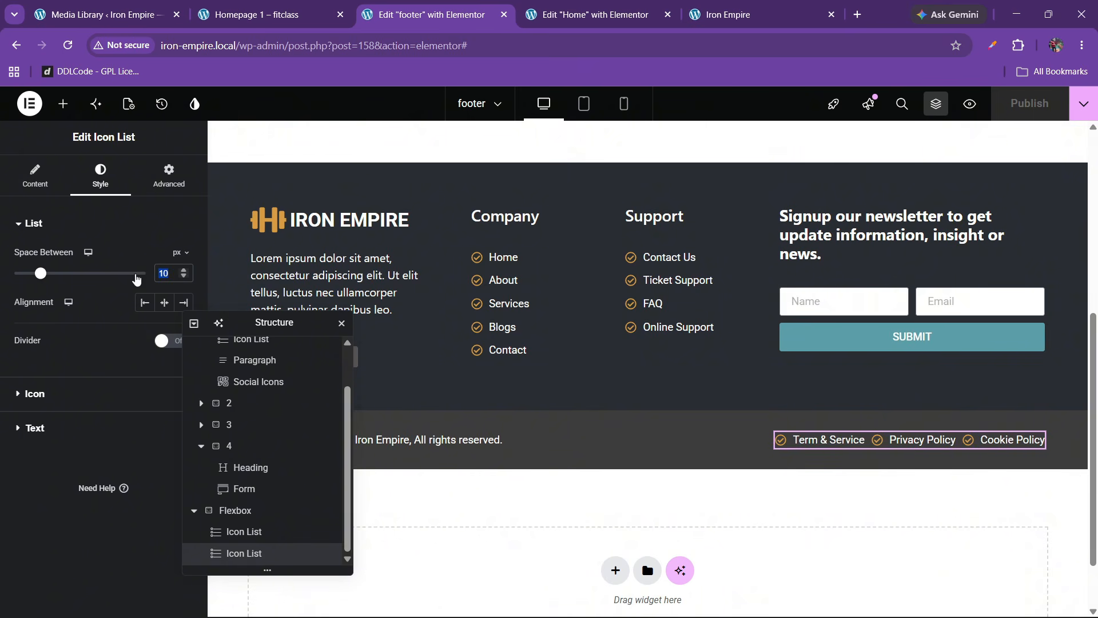
{"action": "type", "text": "30"}
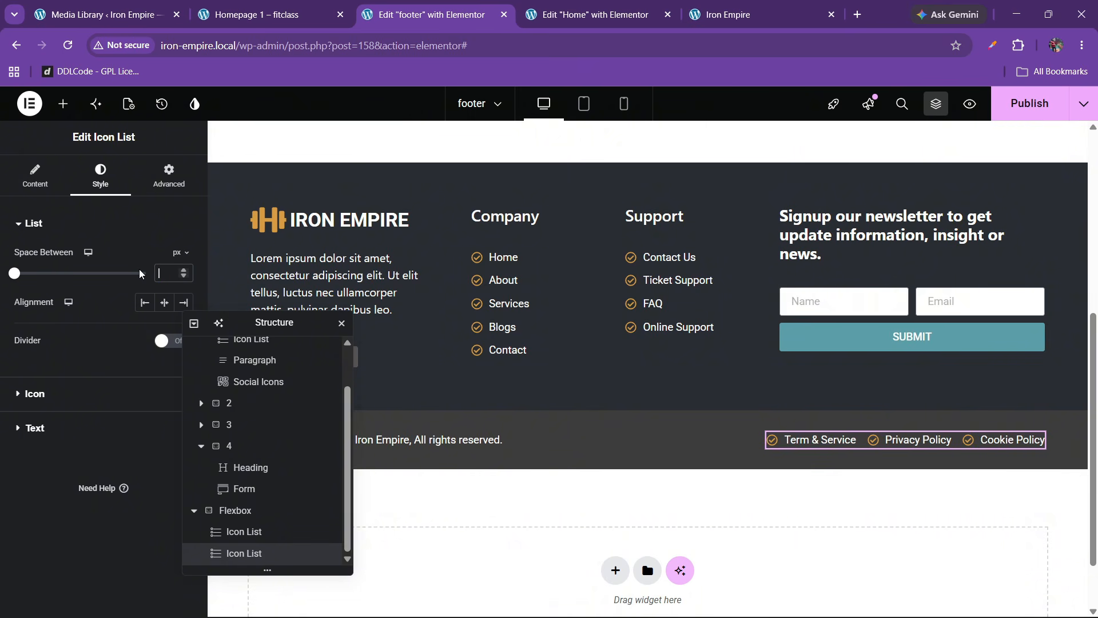
{"action": "left_click", "coordinate": [1018, 108]}
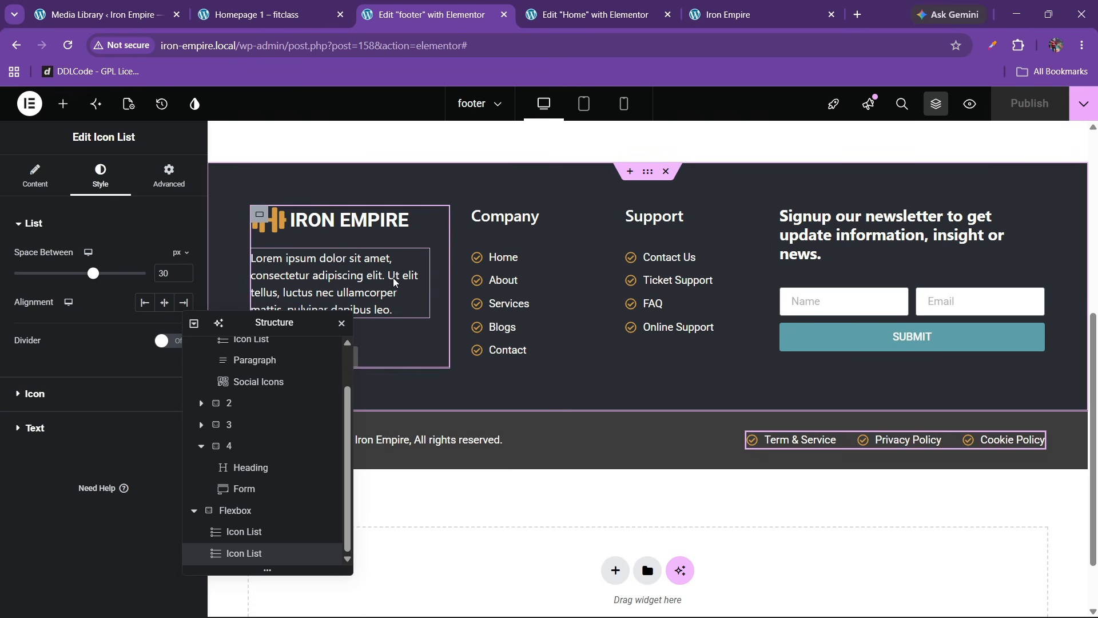
Step: Check the published footer on the live Iron Empire homepage
{"action": "left_click", "coordinate": [303, 6]}
{"action": "left_click", "coordinate": [699, 6]}
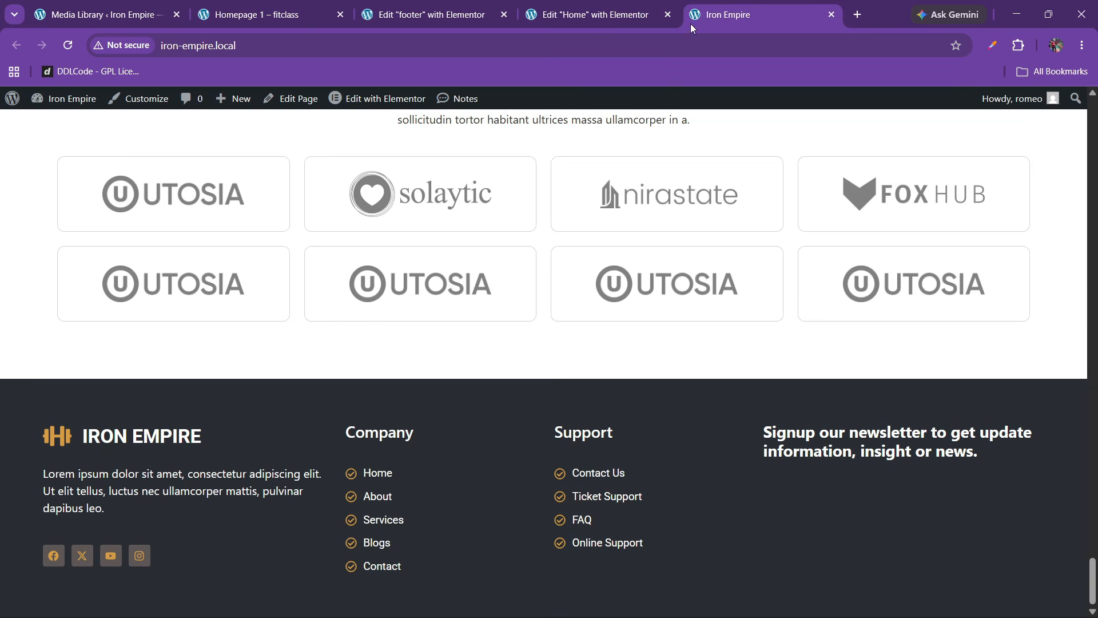
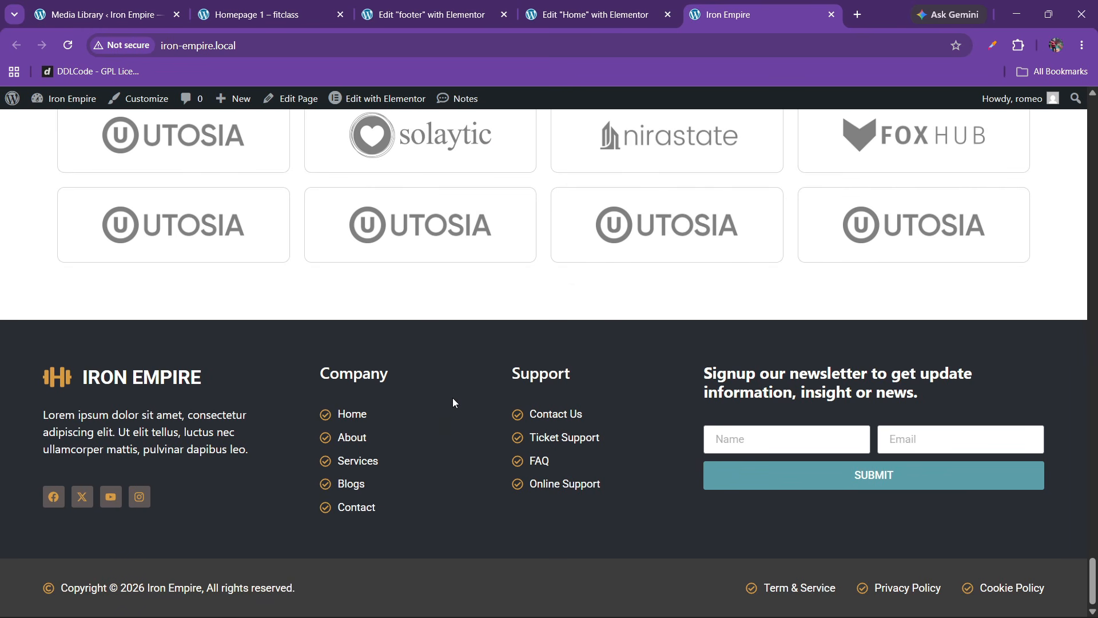
{"action": "left_click", "coordinate": [589, 14]}
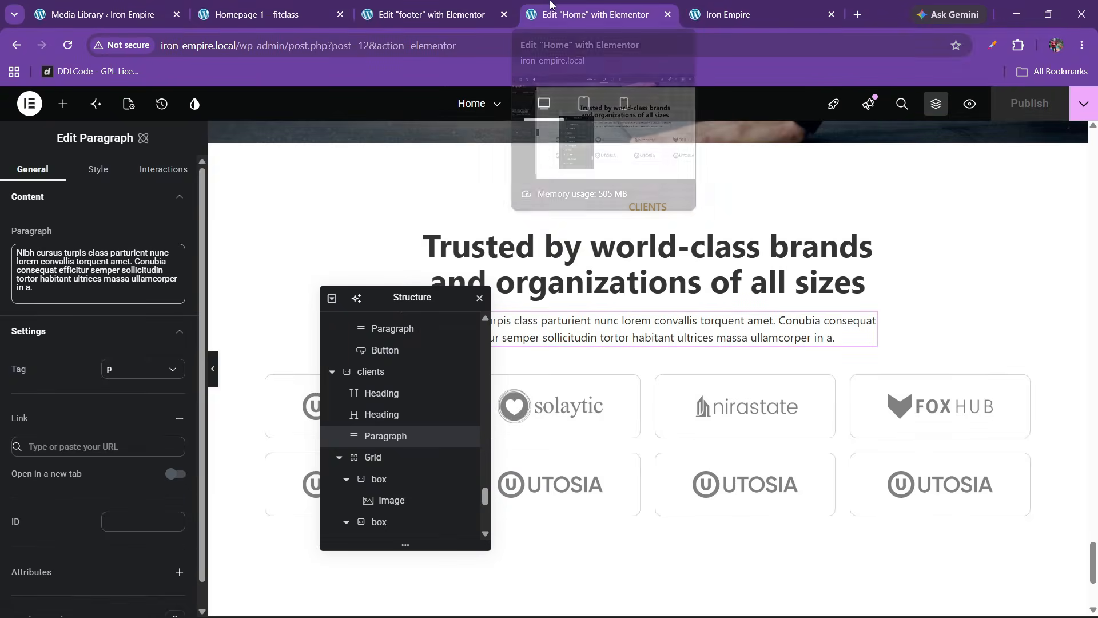
Step: Add an outset box shadow with 10 px blur to the footer1 flexbox in the footer template
{"action": "left_click", "coordinate": [437, 14]}
{"action": "left_click", "coordinate": [647, 171]}
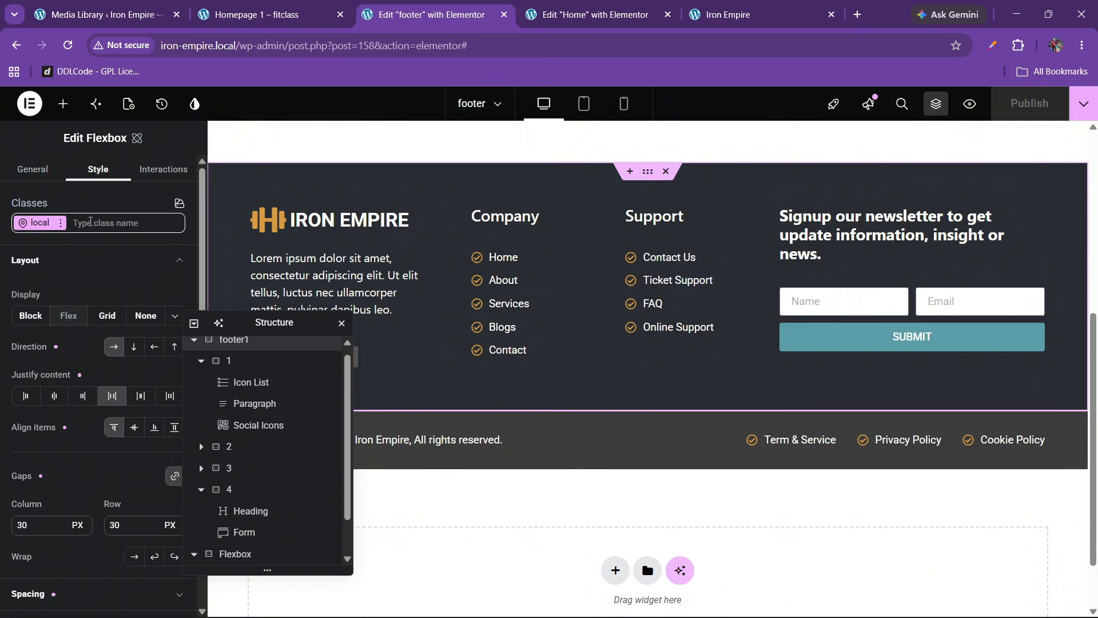
{"action": "scroll", "coordinate": [56, 444], "scroll_direction": "down", "scroll_amount": 6}
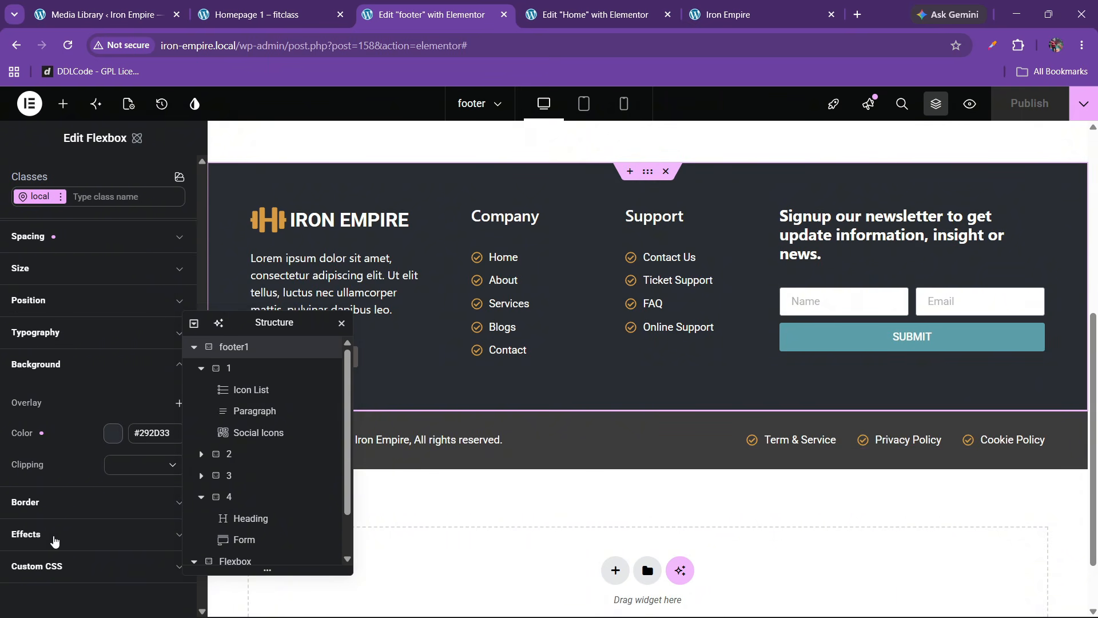
{"action": "left_click", "coordinate": [63, 509]}
{"action": "scroll", "coordinate": [63, 509], "scroll_direction": "down", "scroll_amount": 3}
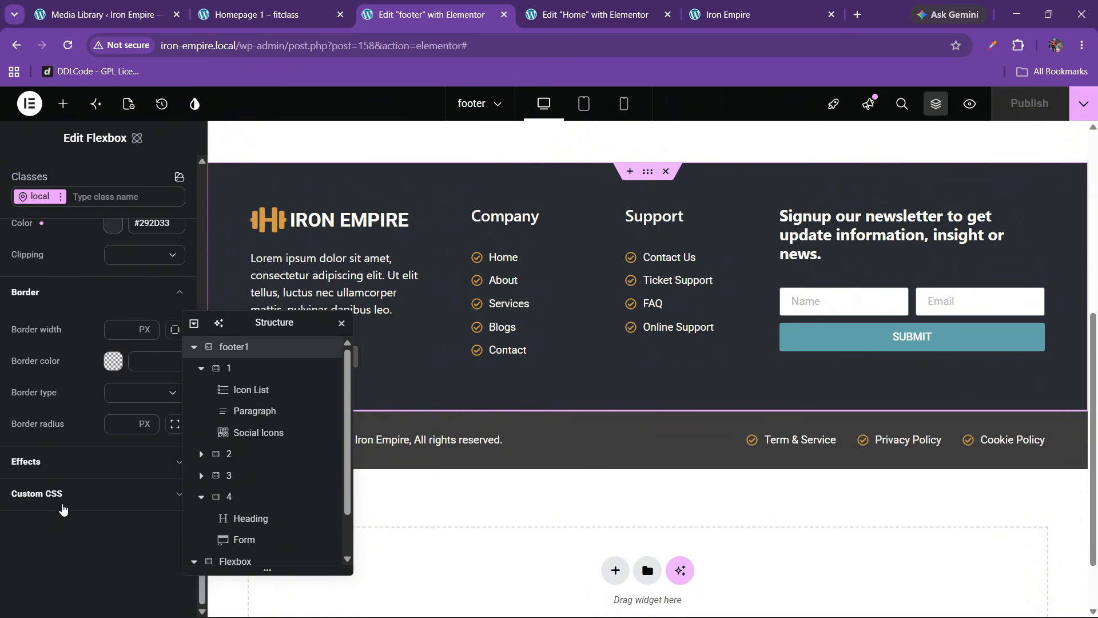
{"action": "left_click_drag", "start_coordinate": [274, 323], "coordinate": [485, 312]}
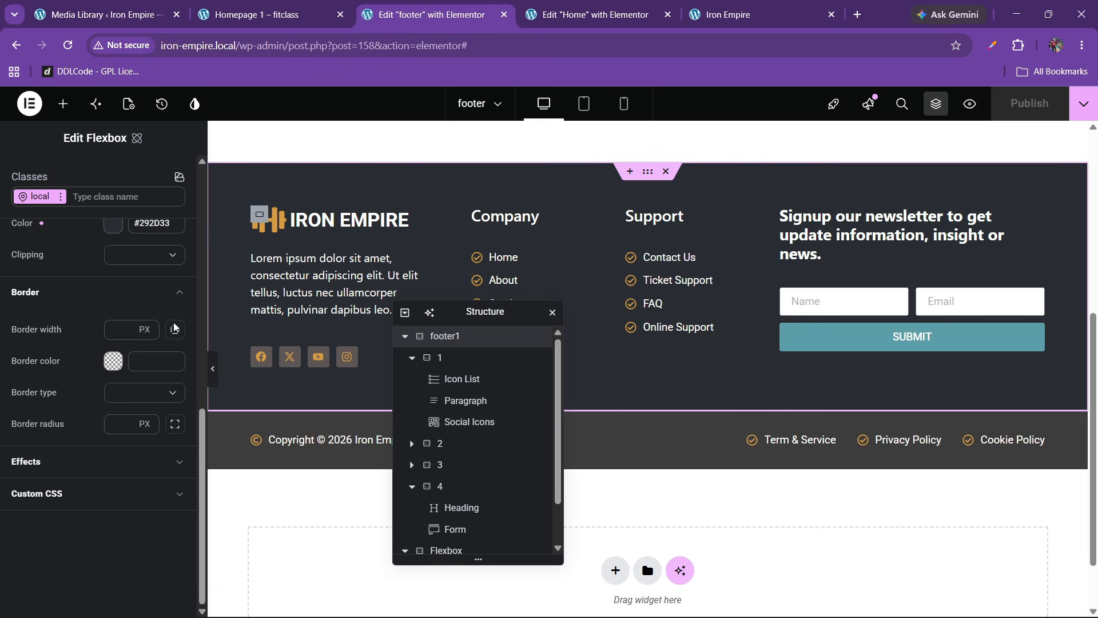
{"action": "left_click", "coordinate": [94, 469]}
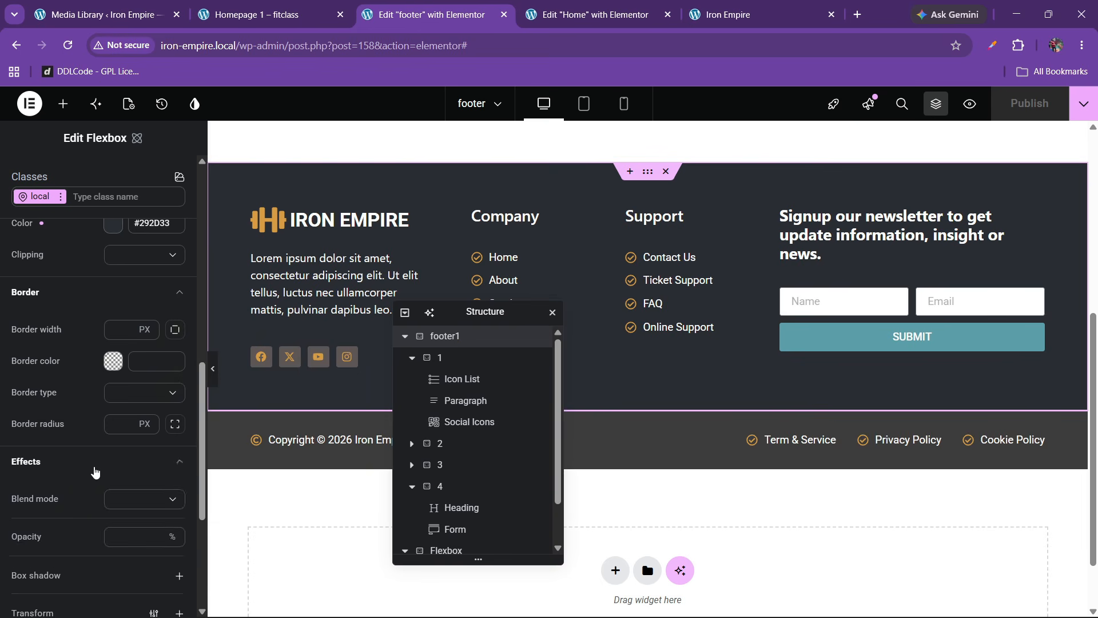
{"action": "scroll", "coordinate": [96, 472], "scroll_direction": "down", "scroll_amount": 3}
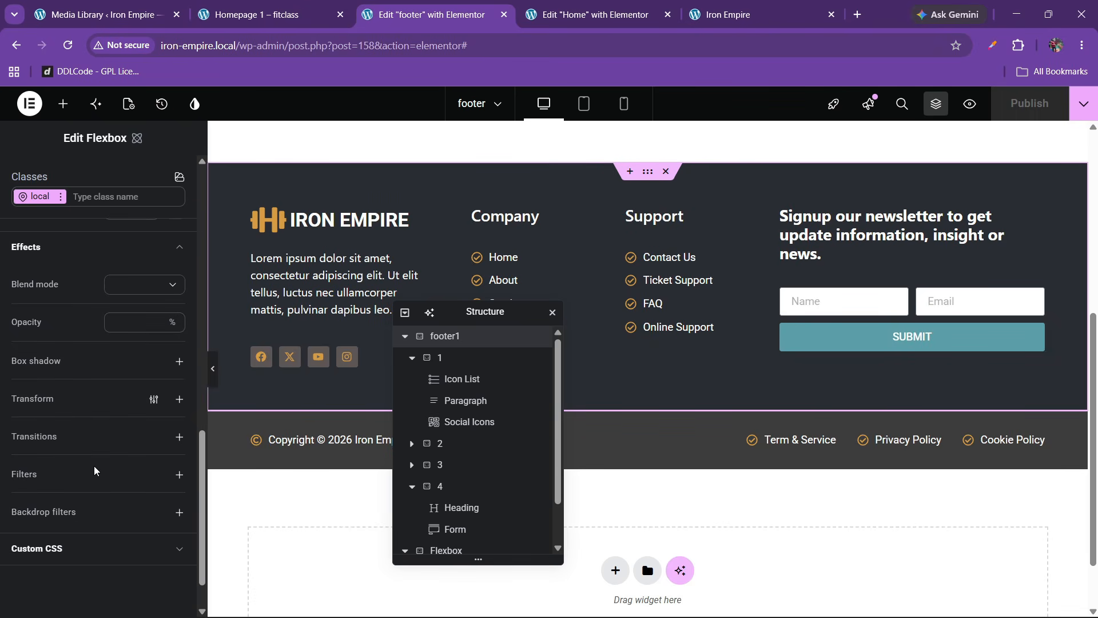
{"action": "scroll", "coordinate": [94, 465], "scroll_direction": "up", "scroll_amount": 2}
{"action": "left_click", "coordinate": [109, 393]}
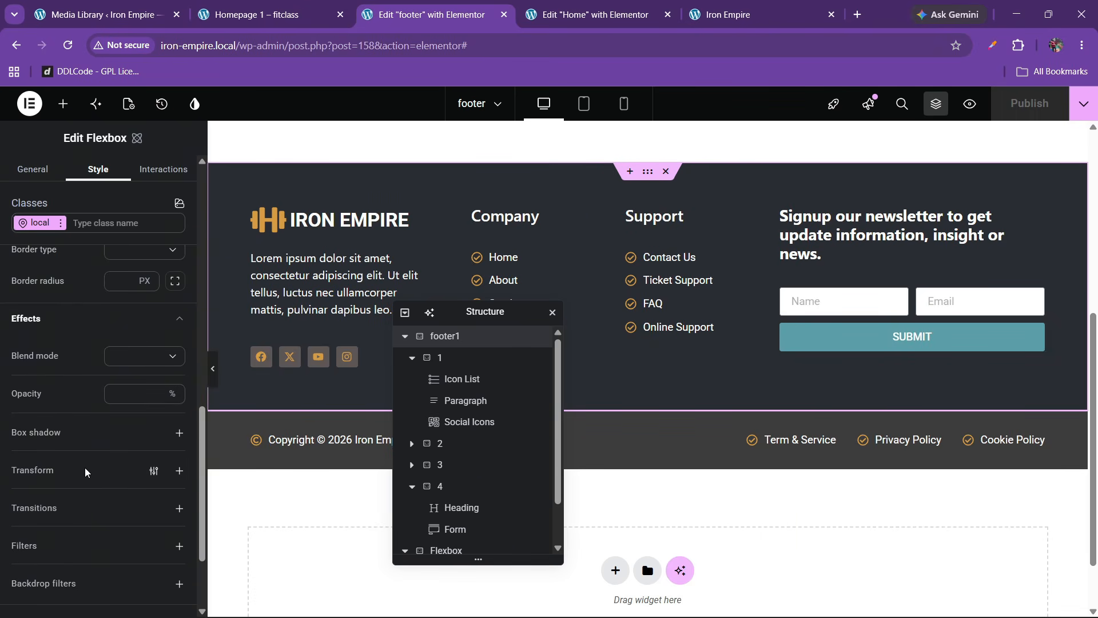
{"action": "left_click", "coordinate": [178, 434]}
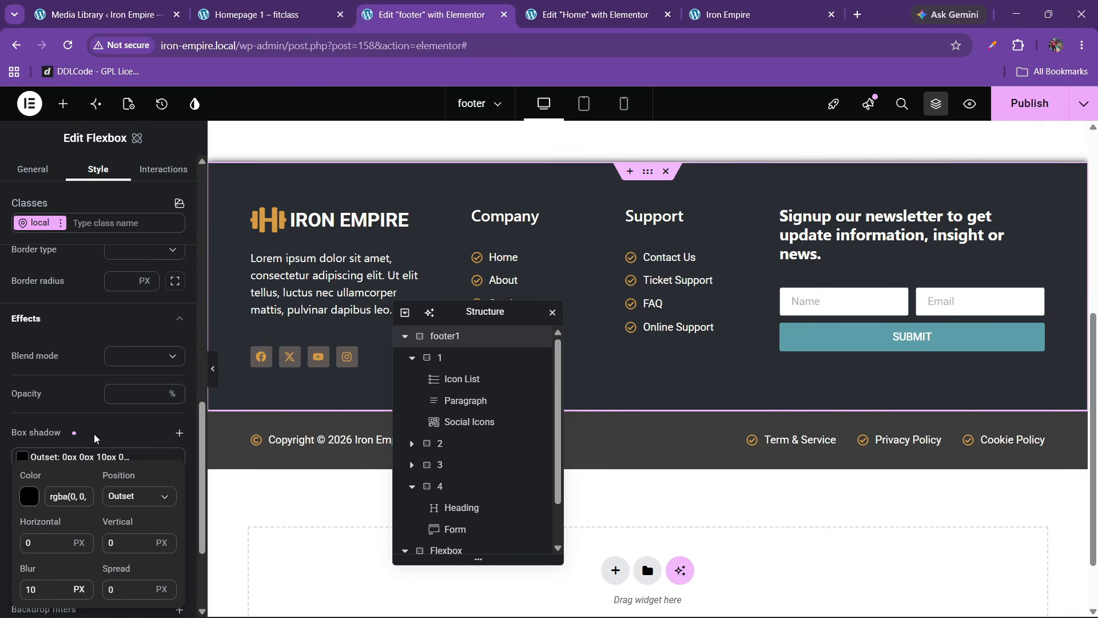
{"action": "left_click", "coordinate": [111, 429]}
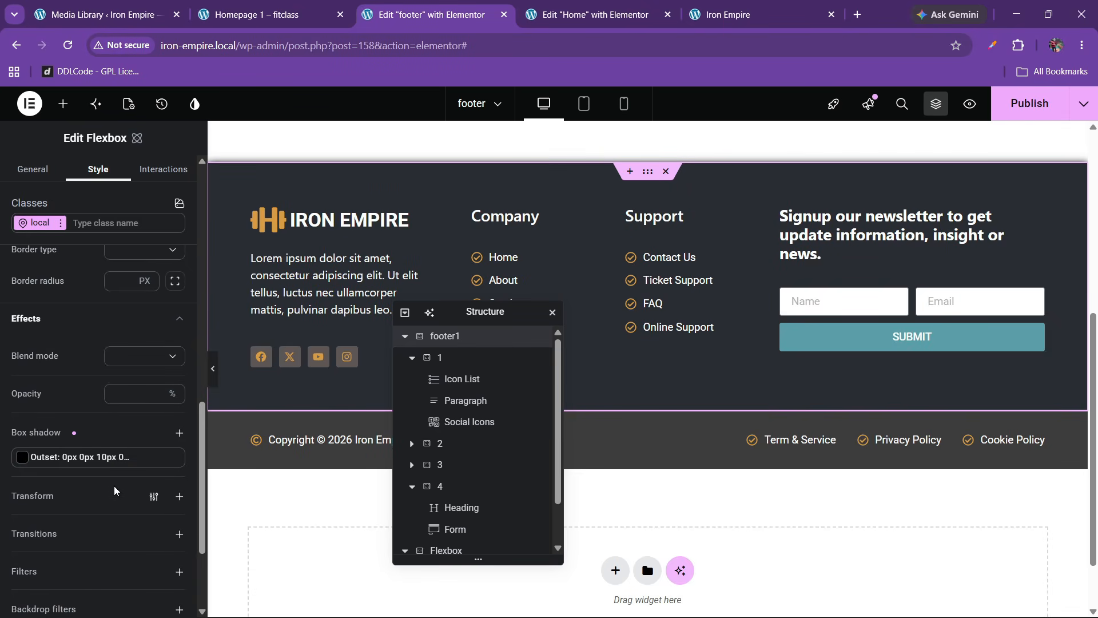
Step: Remove the outset box shadow from the footer1 flexbox
{"action": "left_click", "coordinate": [173, 458]}
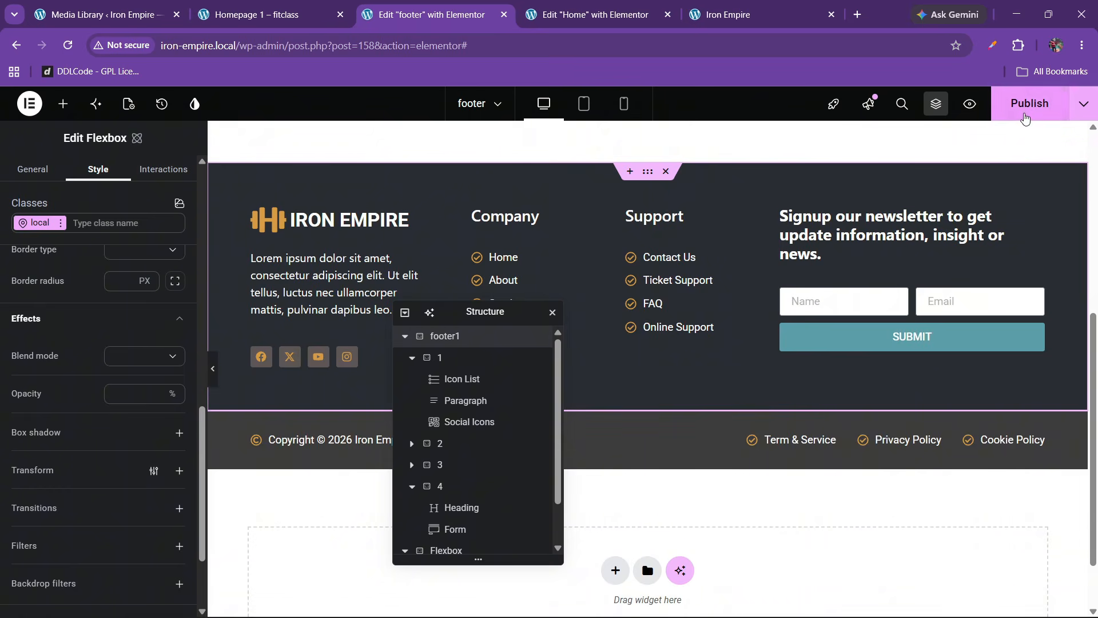
Step: Check the header navigation on the Fitclass demo, and open the Iron Empire admin's Menus page in a new browser tab
{"action": "left_click", "coordinate": [263, 15]}
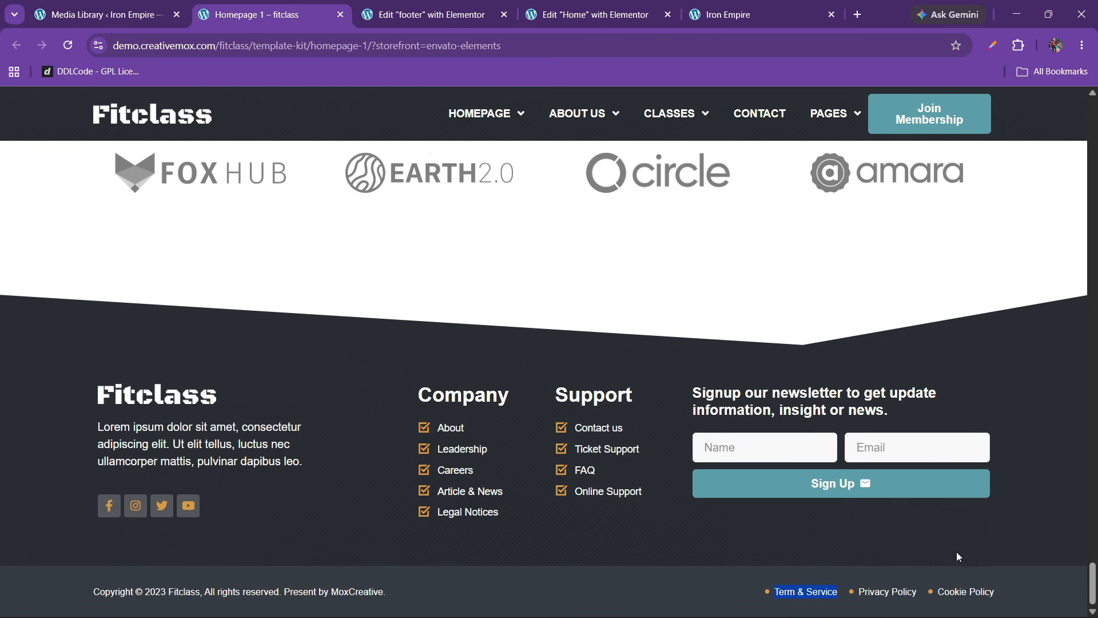
{"action": "left_click_drag", "start_coordinate": [1091, 585], "coordinate": [1090, 112]}
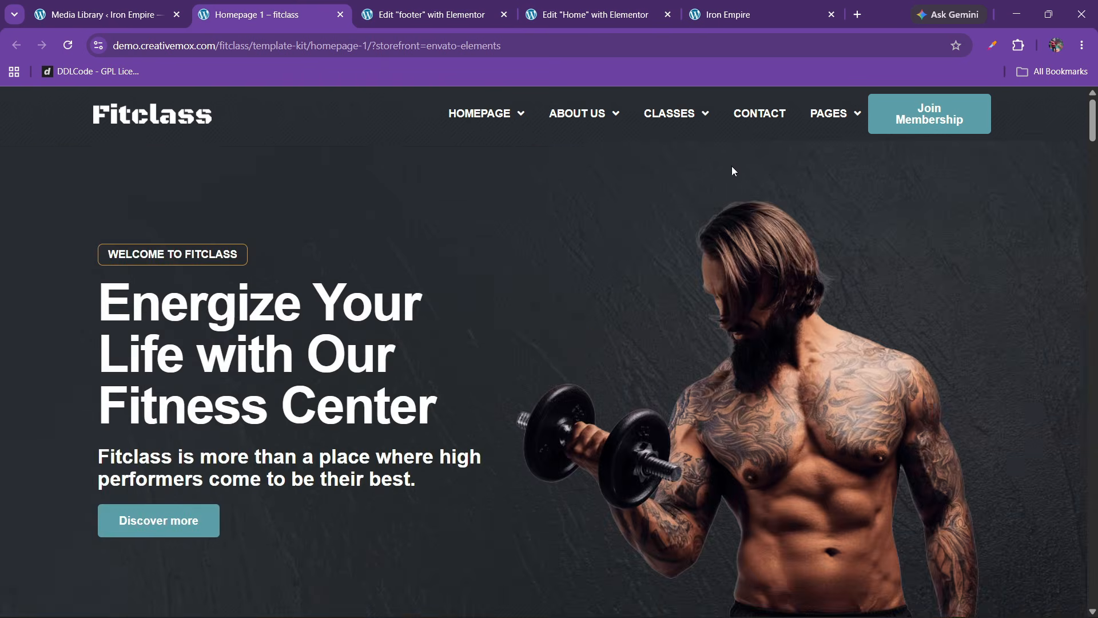
{"action": "mouse_move", "coordinate": [572, 5]}
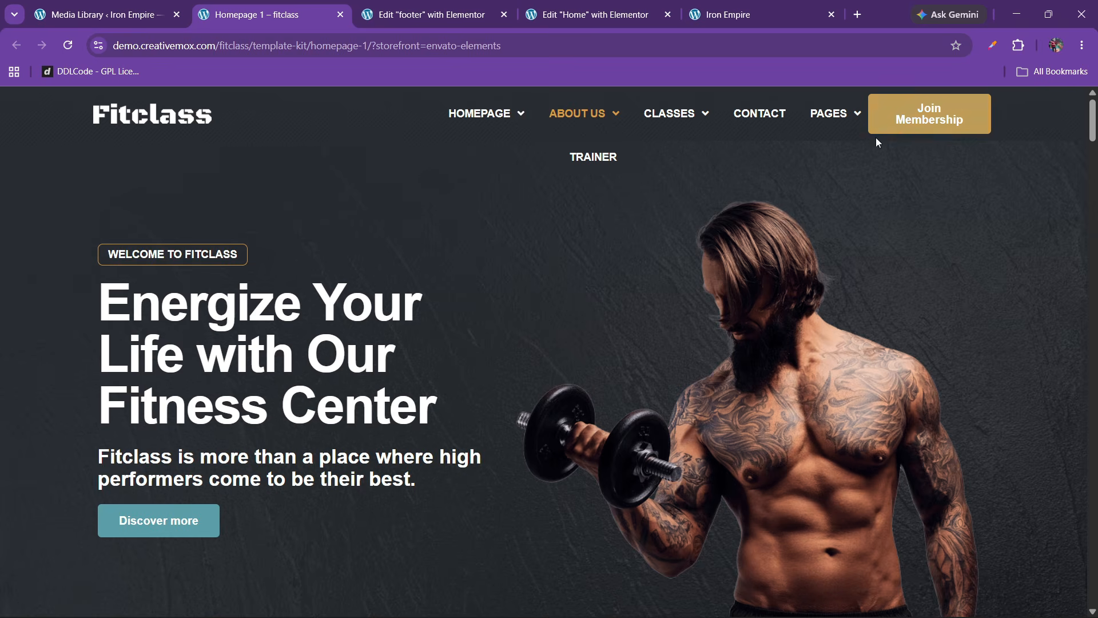
{"action": "left_click", "coordinate": [609, 7]}
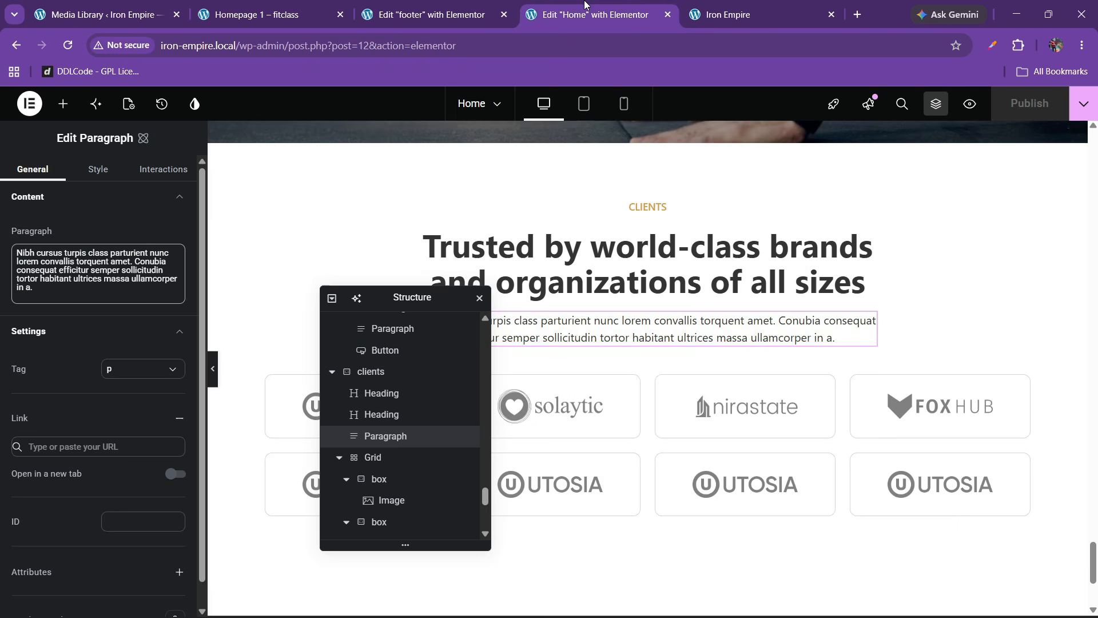
{"action": "left_click", "coordinate": [443, 5]}
{"action": "left_click", "coordinate": [91, 15]}
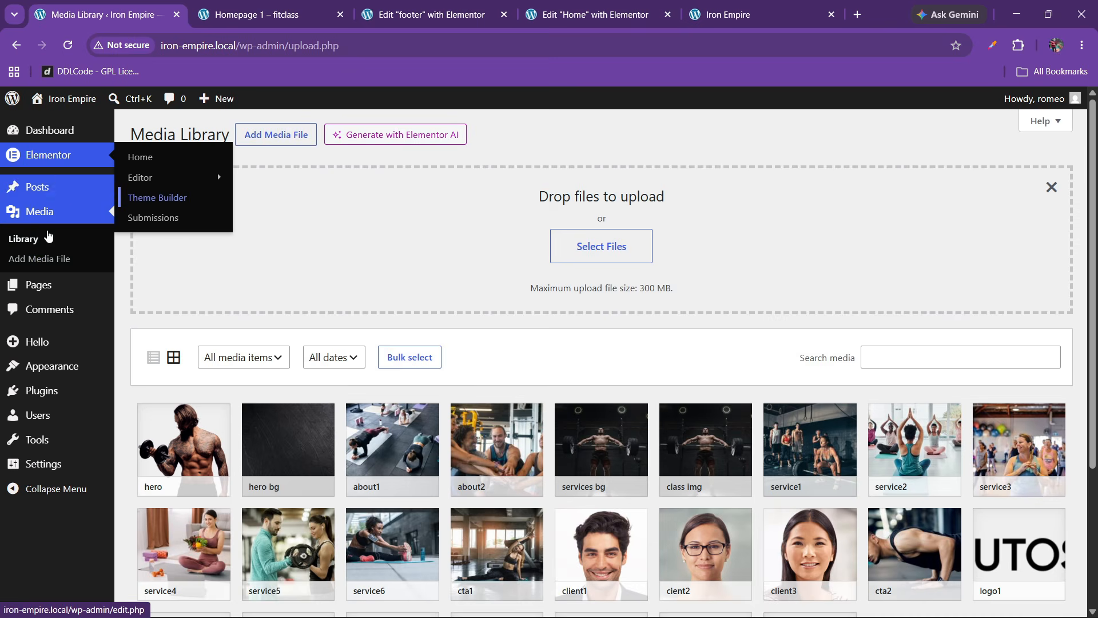
{"action": "mouse_move", "coordinate": [52, 366]}
{"action": "right_click", "coordinate": [143, 449]}
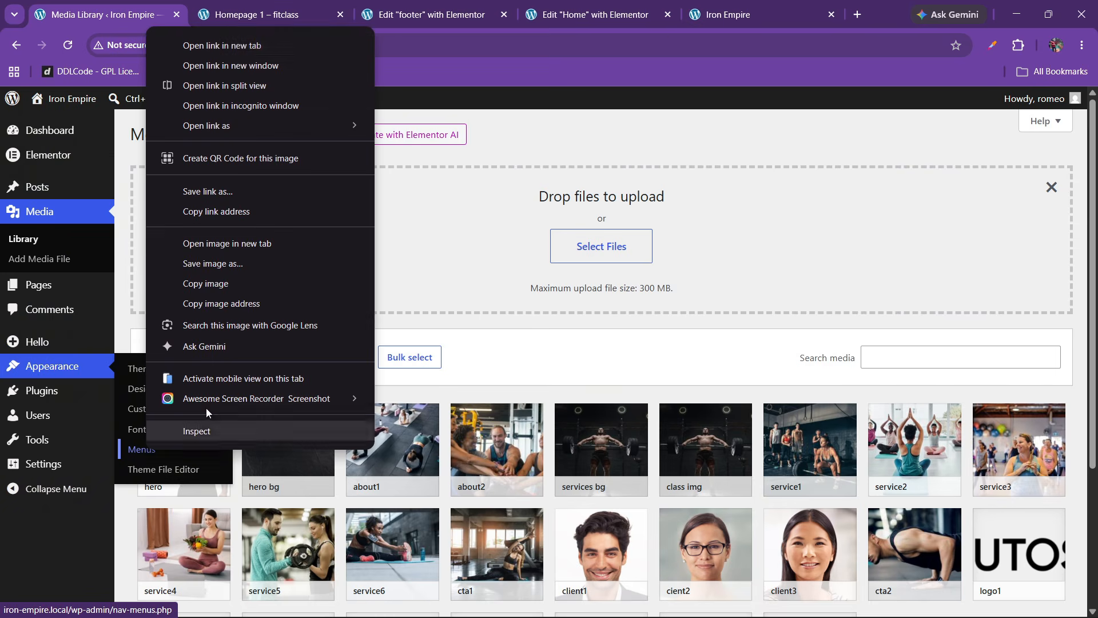
{"action": "left_click", "coordinate": [198, 45]}
{"action": "left_click", "coordinate": [257, 13]}
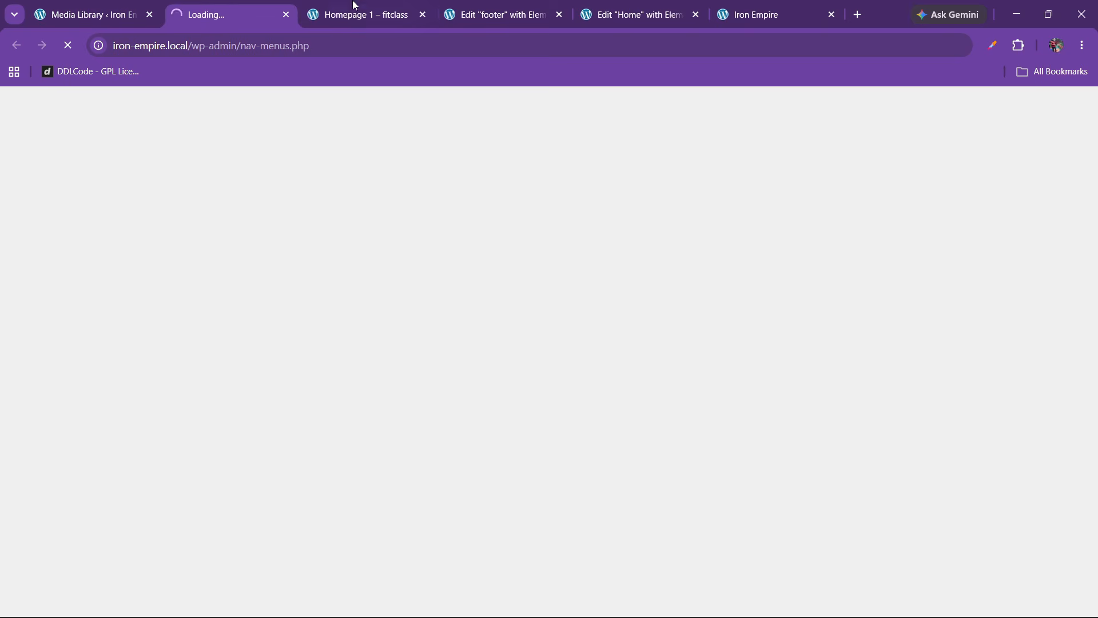
Step: Examine the Fitclass demo homepage's sections down to the class cards for possible menu entries
{"action": "left_click", "coordinate": [486, 11]}
{"action": "left_click", "coordinate": [372, 14]}
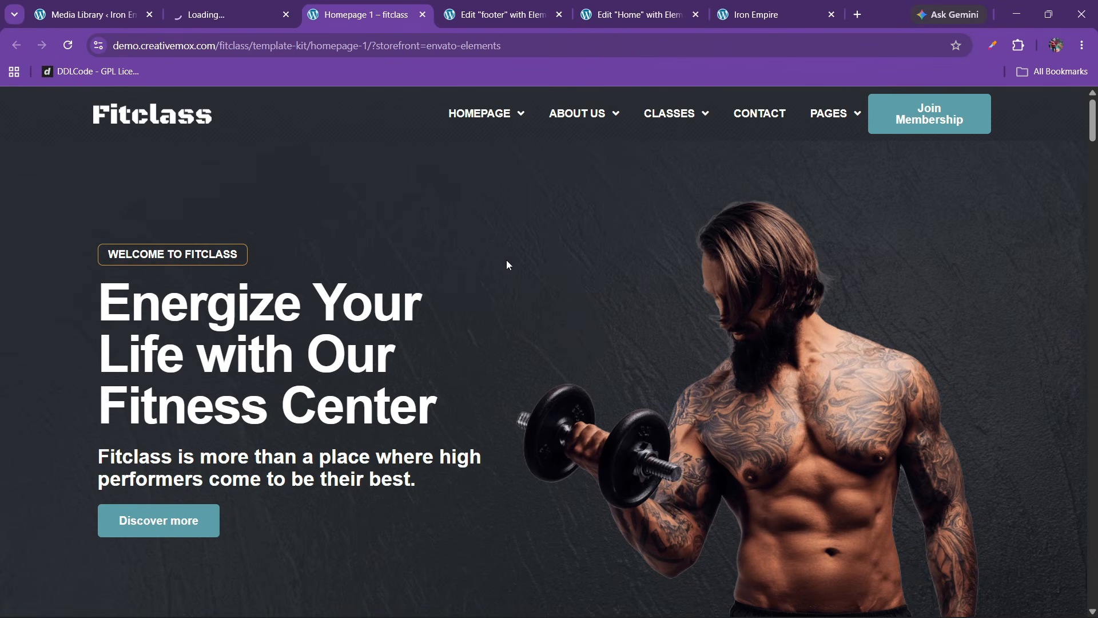
{"action": "scroll", "coordinate": [480, 453], "scroll_direction": "down", "scroll_amount": 5}
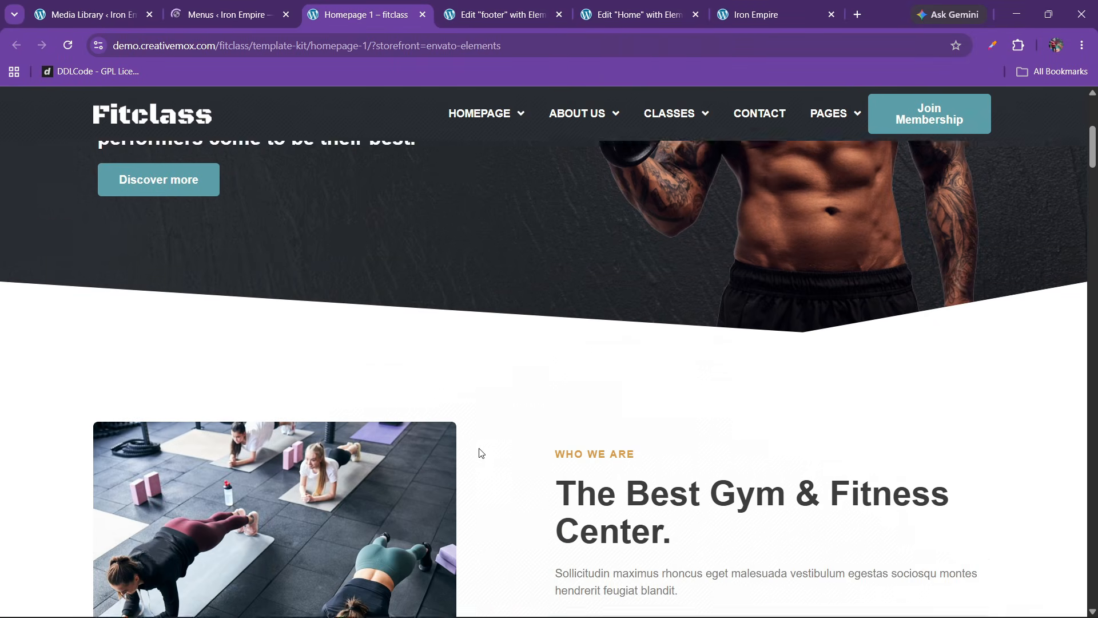
{"action": "scroll", "coordinate": [481, 452], "scroll_direction": "down", "scroll_amount": 1}
{"action": "scroll", "coordinate": [482, 453], "scroll_direction": "down", "scroll_amount": 10}
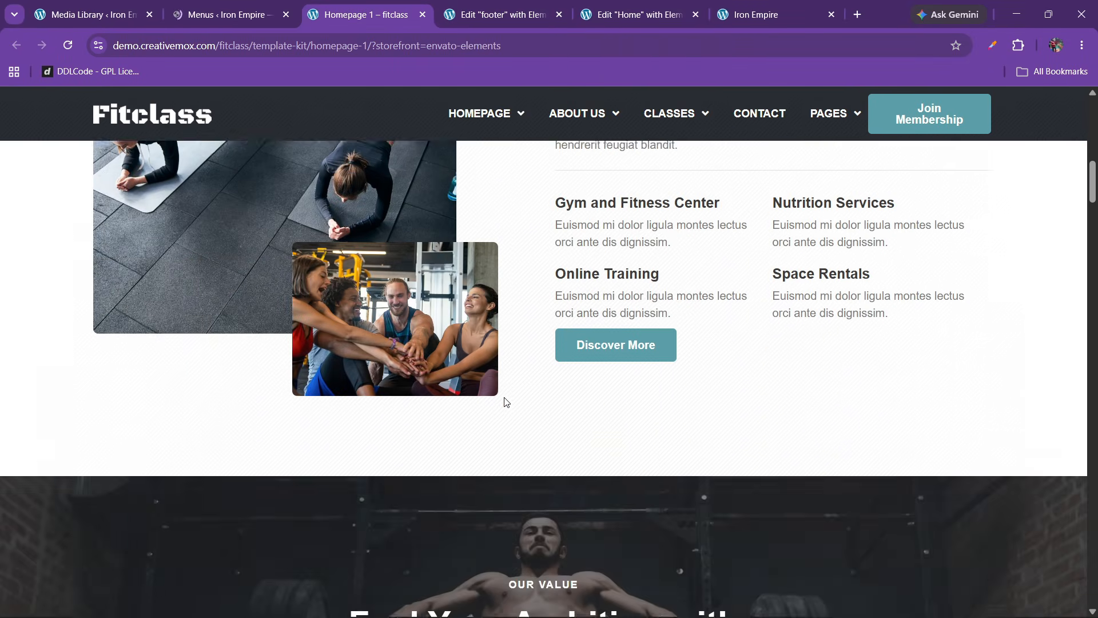
{"action": "scroll", "coordinate": [502, 408], "scroll_direction": "down", "scroll_amount": 5}
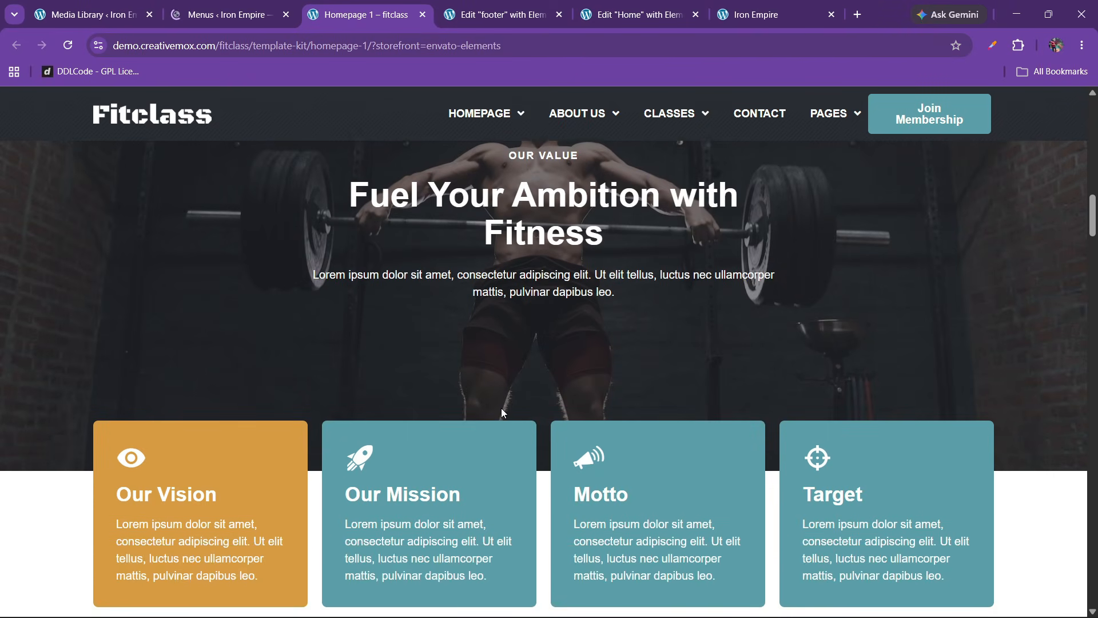
{"action": "scroll", "coordinate": [503, 412], "scroll_direction": "down", "scroll_amount": 12}
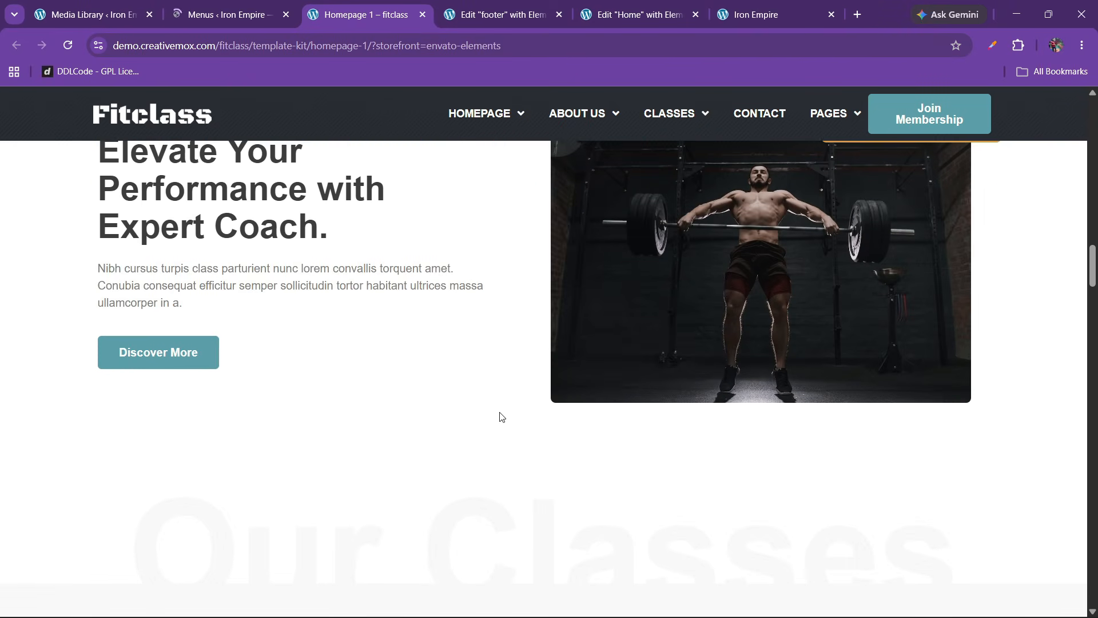
{"action": "scroll", "coordinate": [501, 415], "scroll_direction": "down", "scroll_amount": 4}
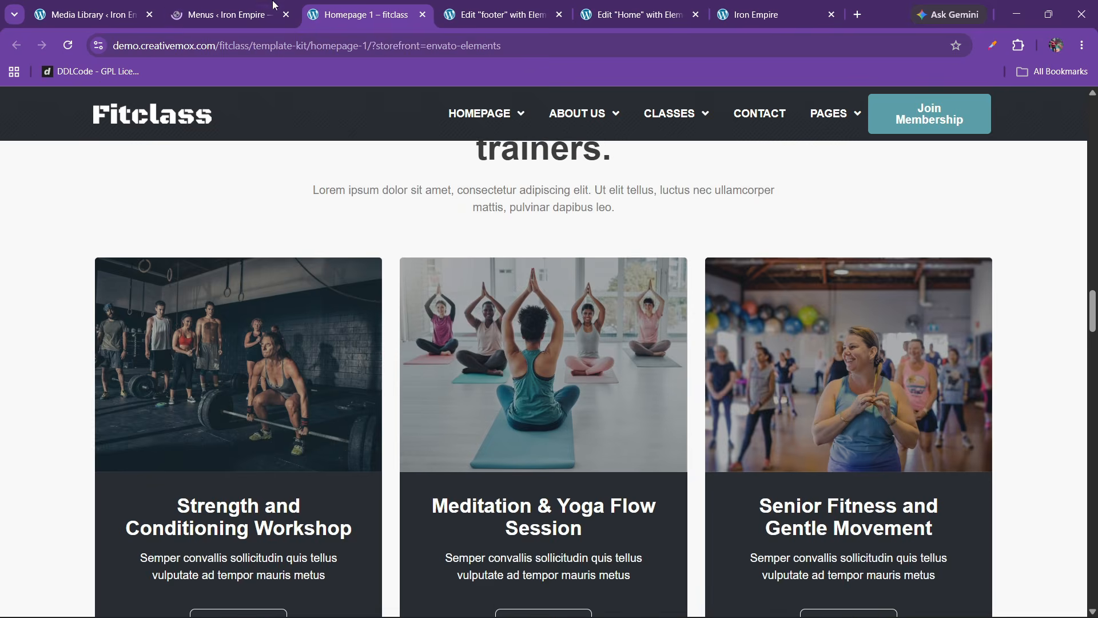
Step: Create a WordPress menu named "final menu" and assign it to the Header location
{"action": "left_click", "coordinate": [251, 14]}
{"action": "left_click", "coordinate": [493, 309]}
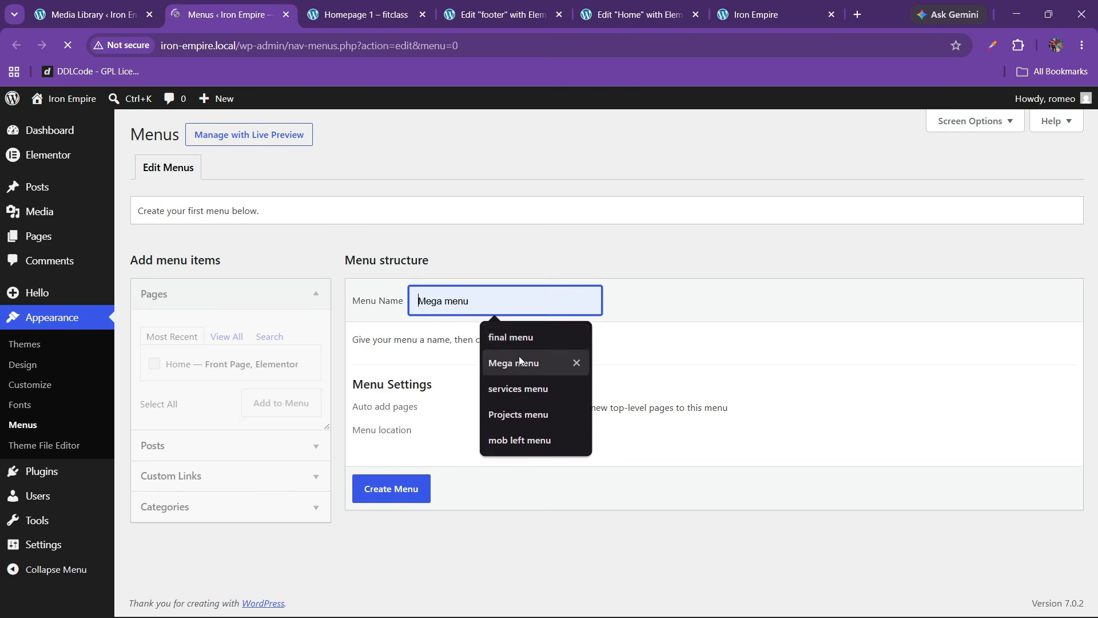
{"action": "left_click", "coordinate": [509, 336]}
{"action": "left_click", "coordinate": [502, 429]}
{"action": "left_click", "coordinate": [391, 489]}
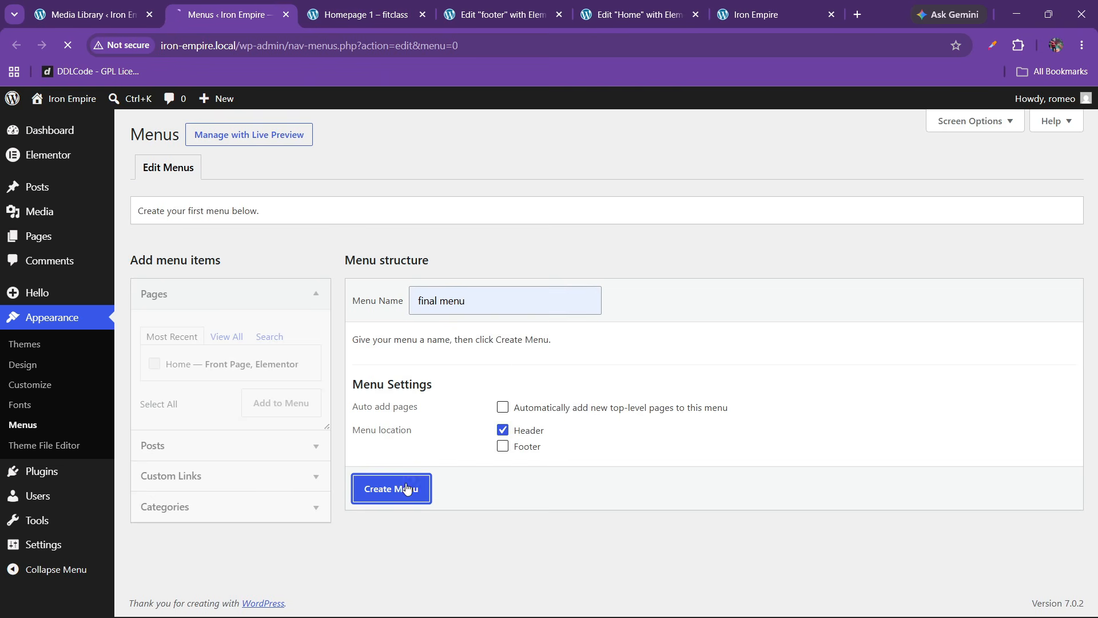
Step: Add the Home page and a custom link labelled About with URL #about to the final menu
{"action": "left_click", "coordinate": [156, 366]}
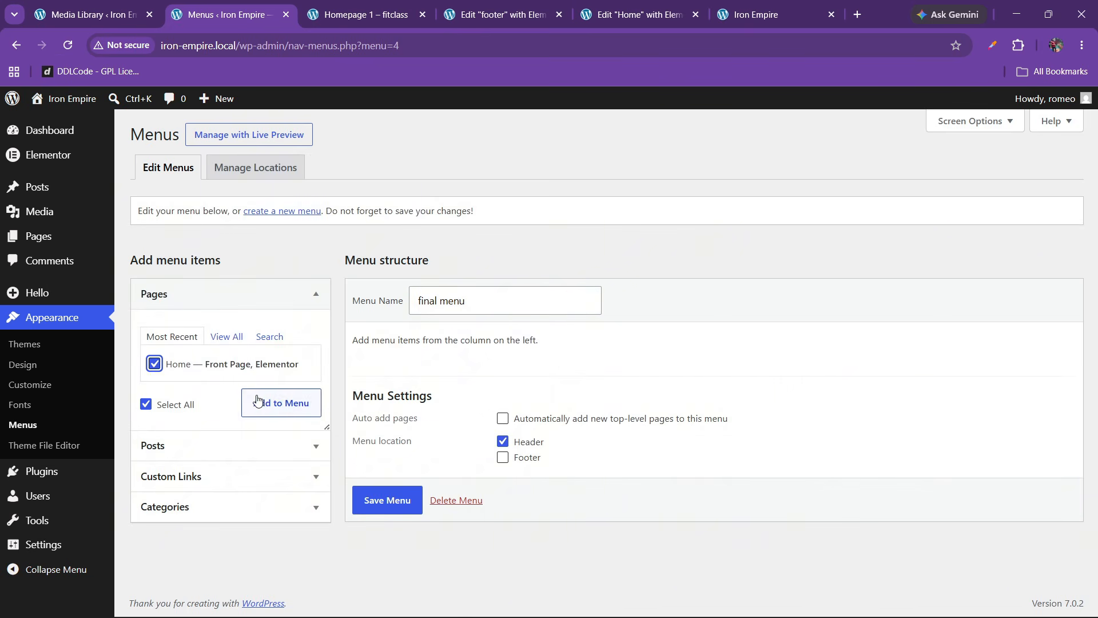
{"action": "left_click", "coordinate": [263, 403]}
{"action": "left_click", "coordinate": [195, 478]}
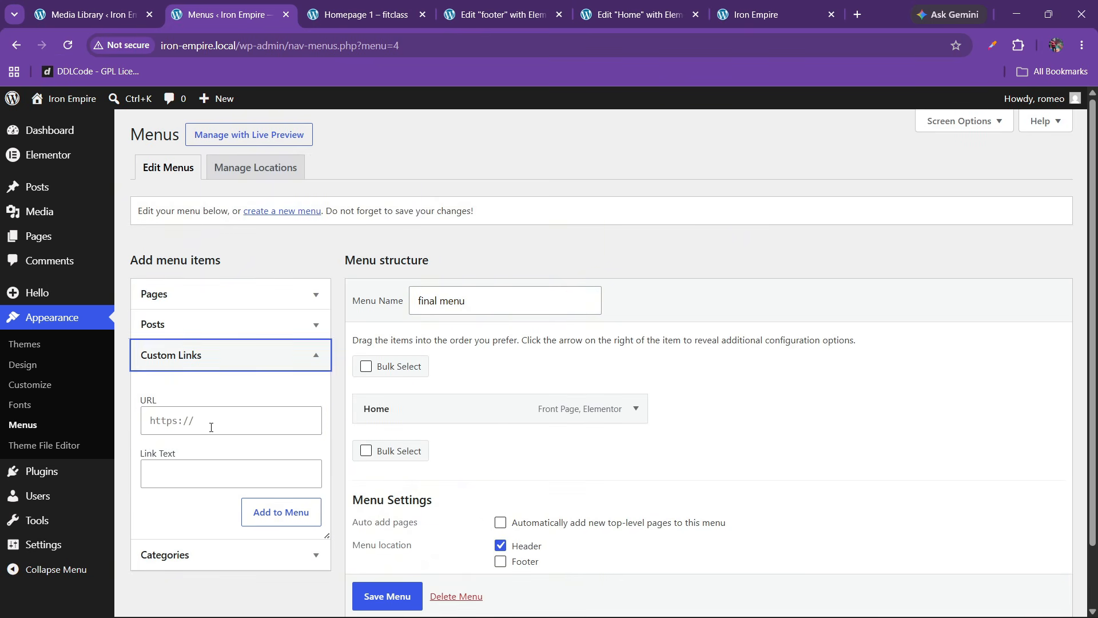
{"action": "left_click", "coordinate": [207, 420]}
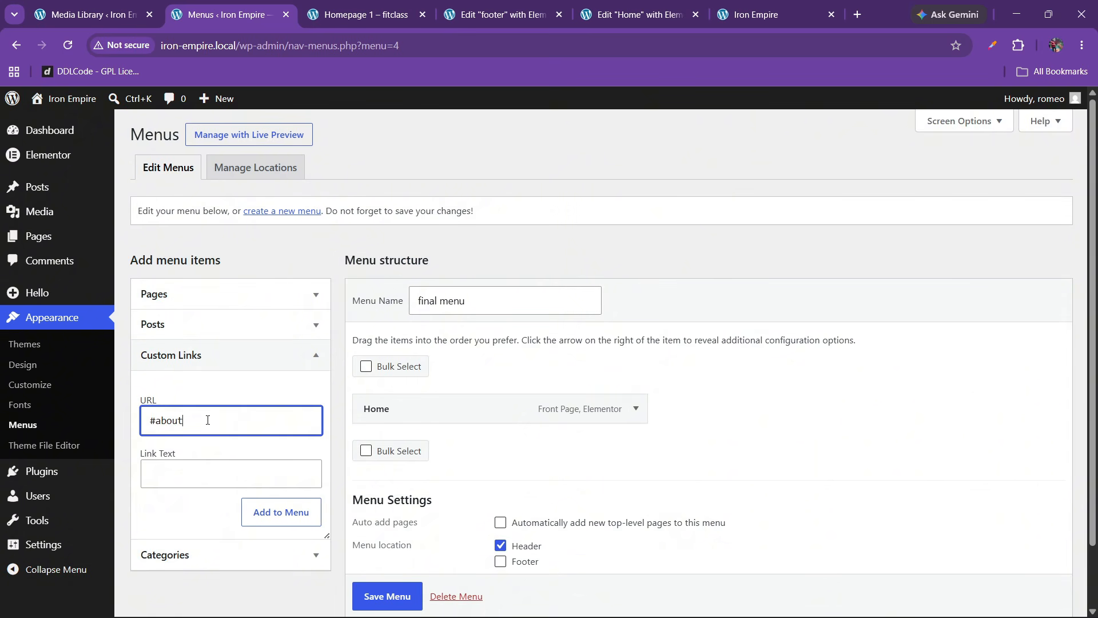
{"action": "key", "text": "Tab"}
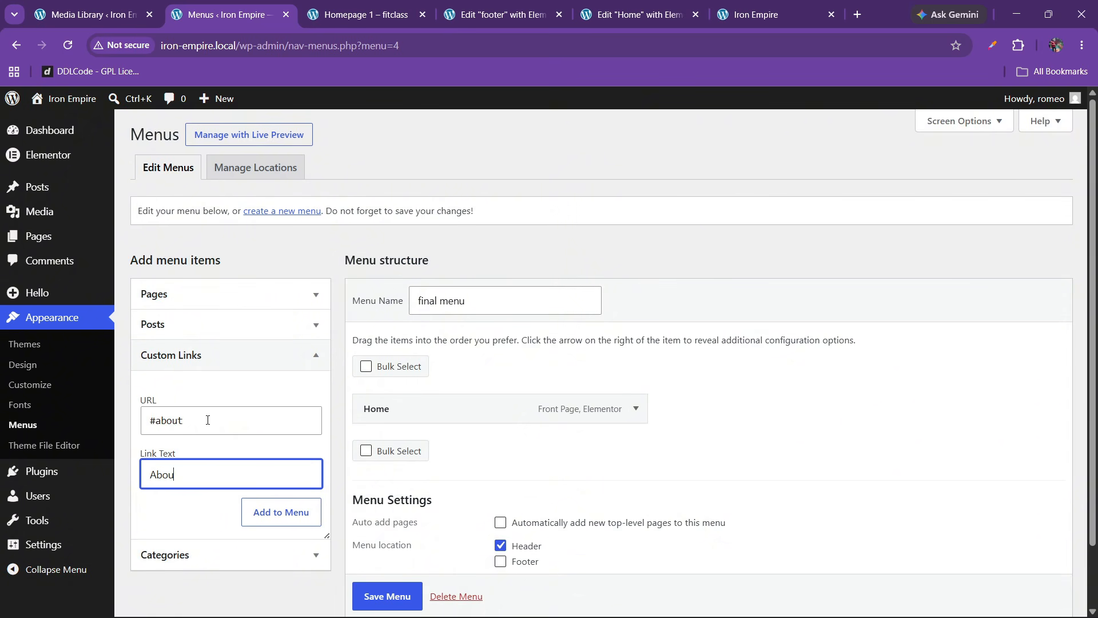
{"action": "left_click", "coordinate": [260, 510]}
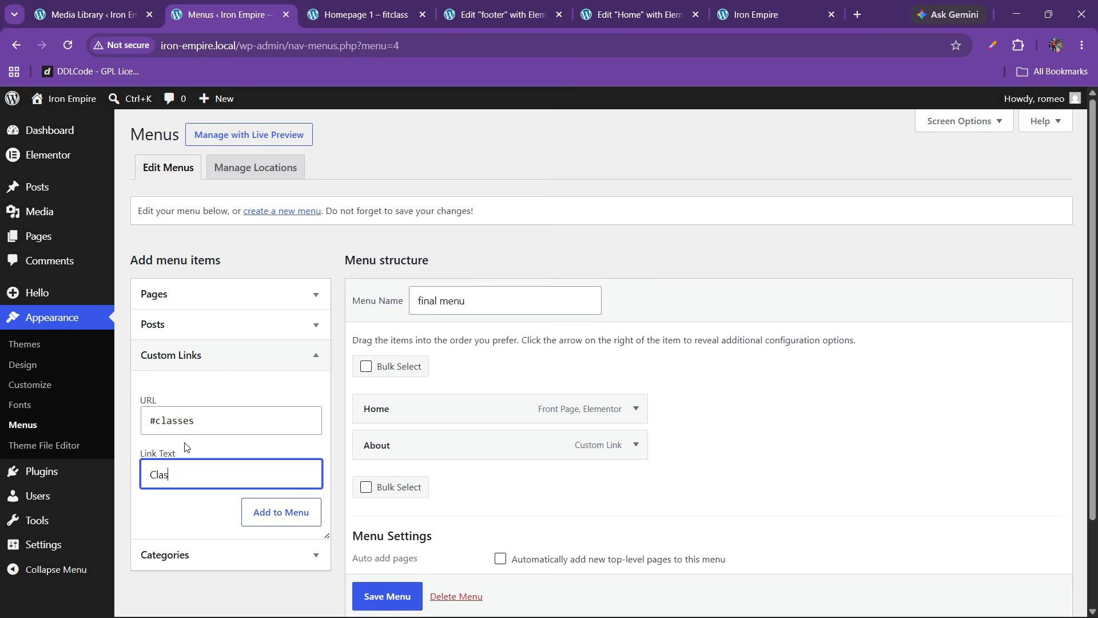
Step: Add custom links labelled Classes with URL #classes and Services with URL #services to the final menu
{"action": "left_click", "coordinate": [264, 510]}
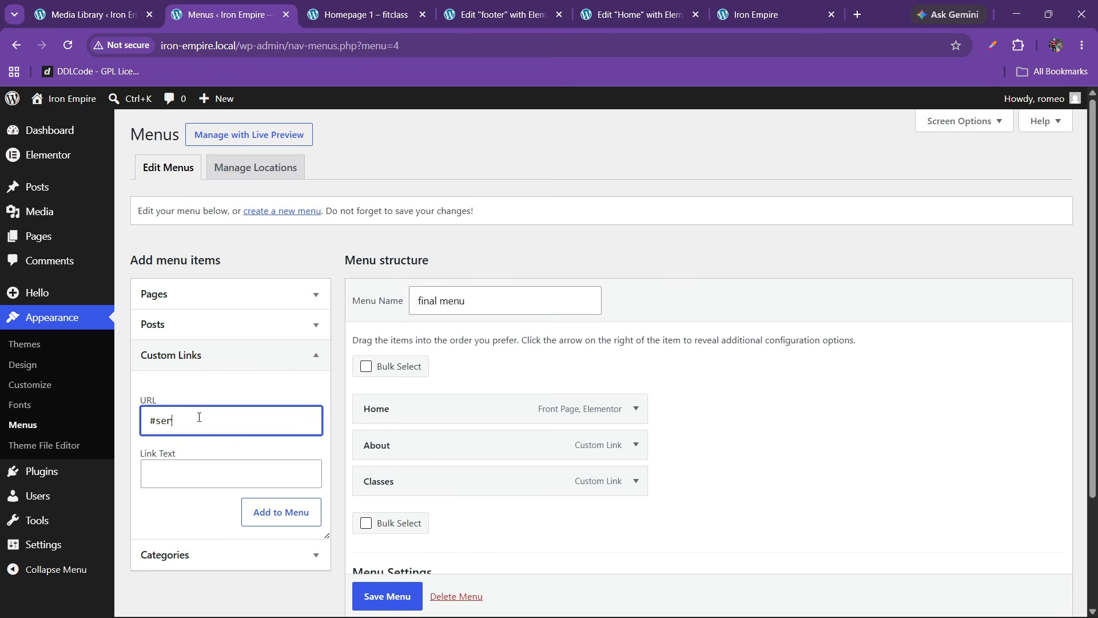
{"action": "type", "text": "#services"}
{"action": "key", "text": "Tab"}
{"action": "type", "text": "S"}
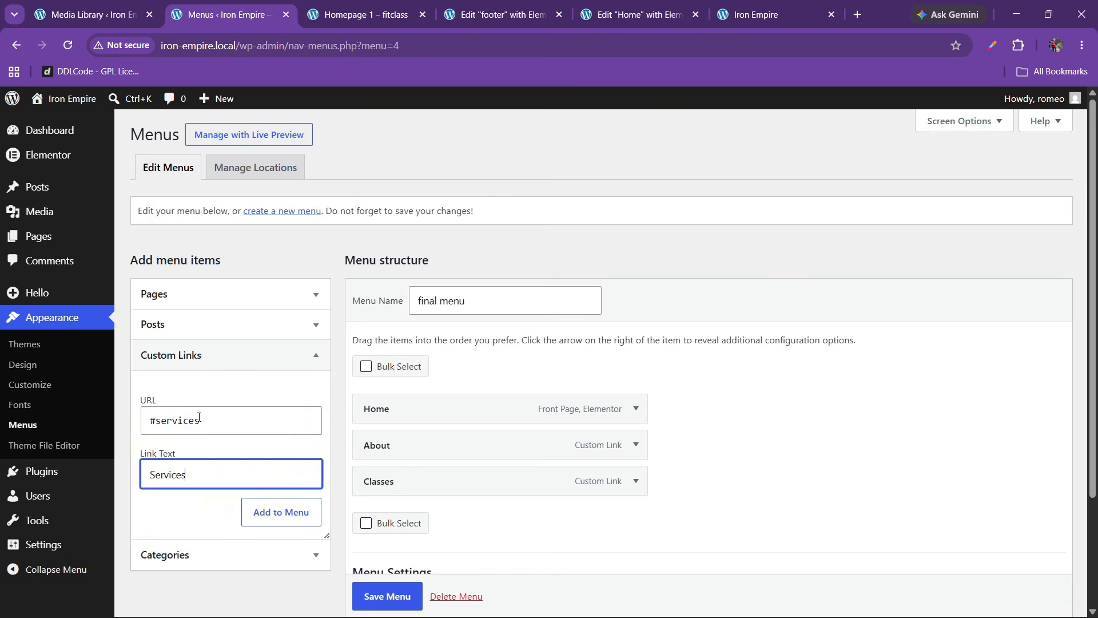
{"action": "left_click", "coordinate": [269, 512]}
Step: Review the Fitclass demo's sections down to client feedback and add a Testimonials custom link with URL #testimonials to the final menu
{"action": "key", "text": "ctrl+Tab"}
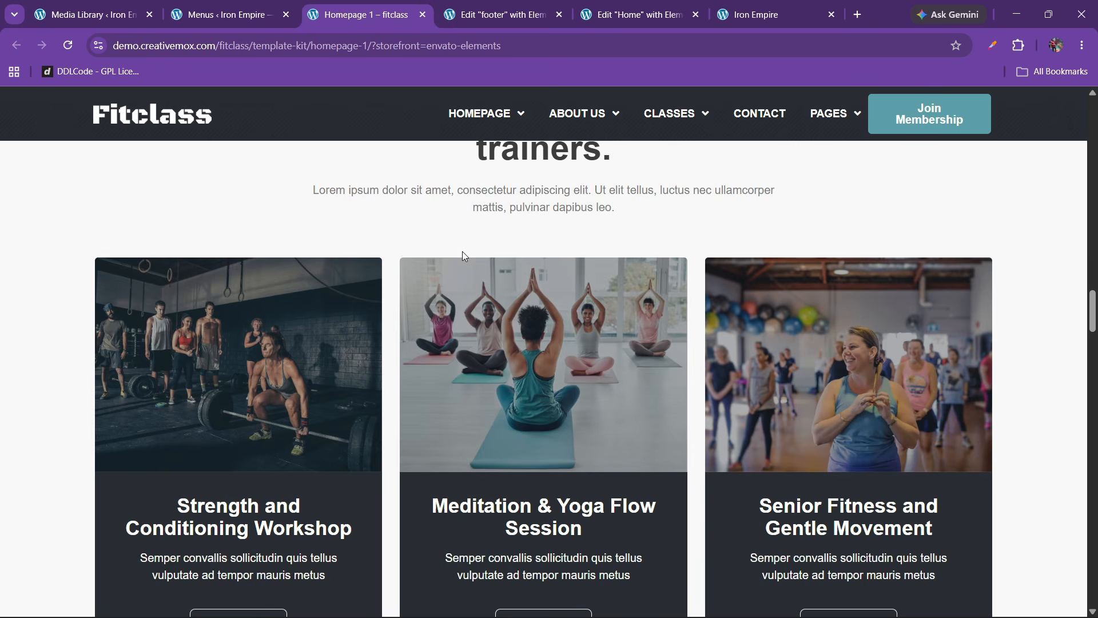
{"action": "scroll", "coordinate": [571, 383], "scroll_direction": "up", "scroll_amount": 3}
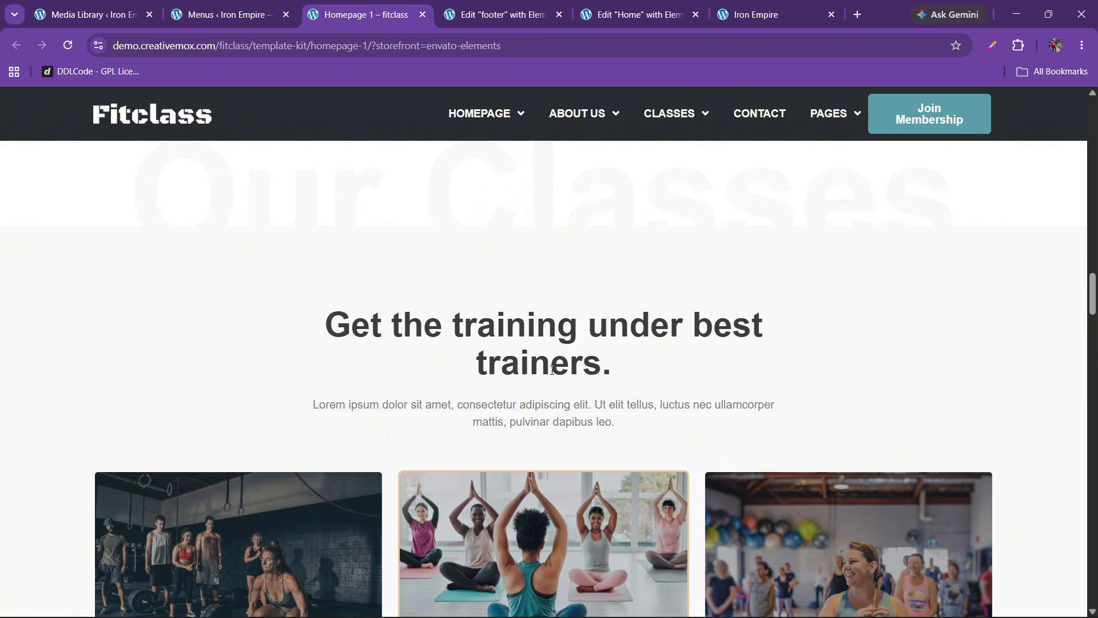
{"action": "scroll", "coordinate": [551, 370], "scroll_direction": "down", "scroll_amount": 4}
{"action": "scroll", "coordinate": [551, 371], "scroll_direction": "down", "scroll_amount": 15}
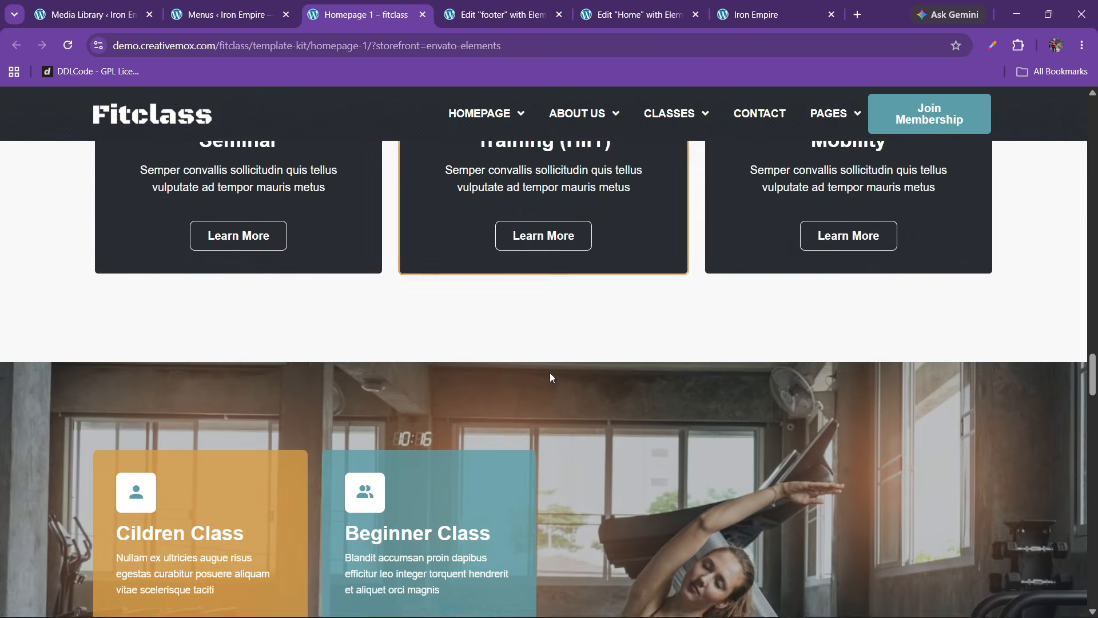
{"action": "scroll", "coordinate": [549, 374], "scroll_direction": "down", "scroll_amount": 10}
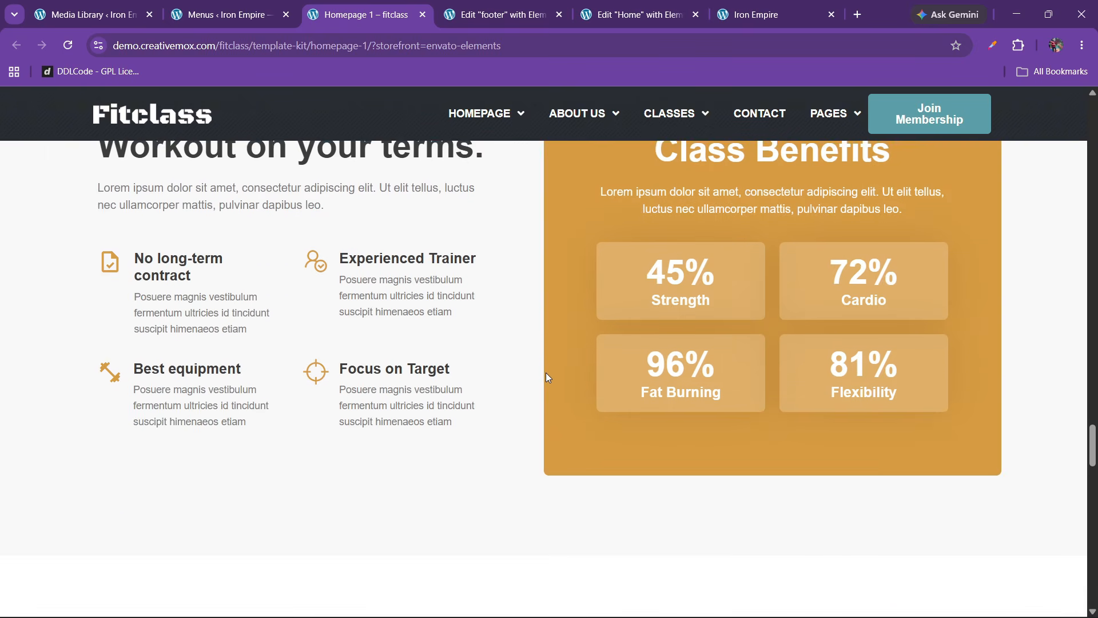
{"action": "scroll", "coordinate": [548, 380], "scroll_direction": "down", "scroll_amount": 5}
{"action": "key", "text": "ctrl+shift+Tab"}
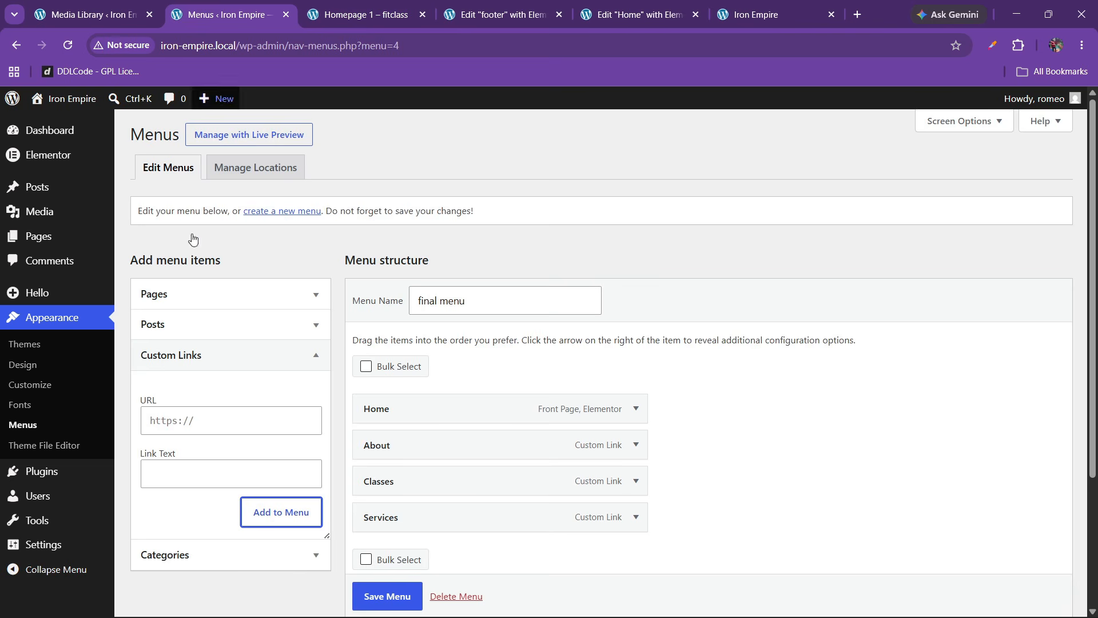
{"action": "left_click", "coordinate": [172, 415]}
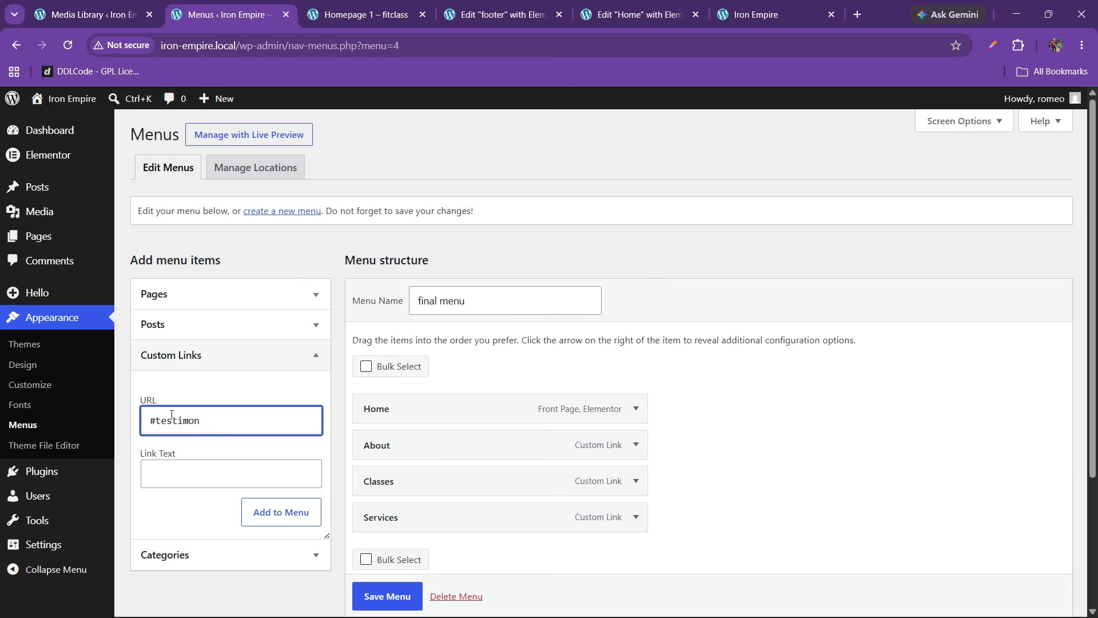
{"action": "type", "text": "#testimonials"}
{"action": "key", "text": "Tab"}
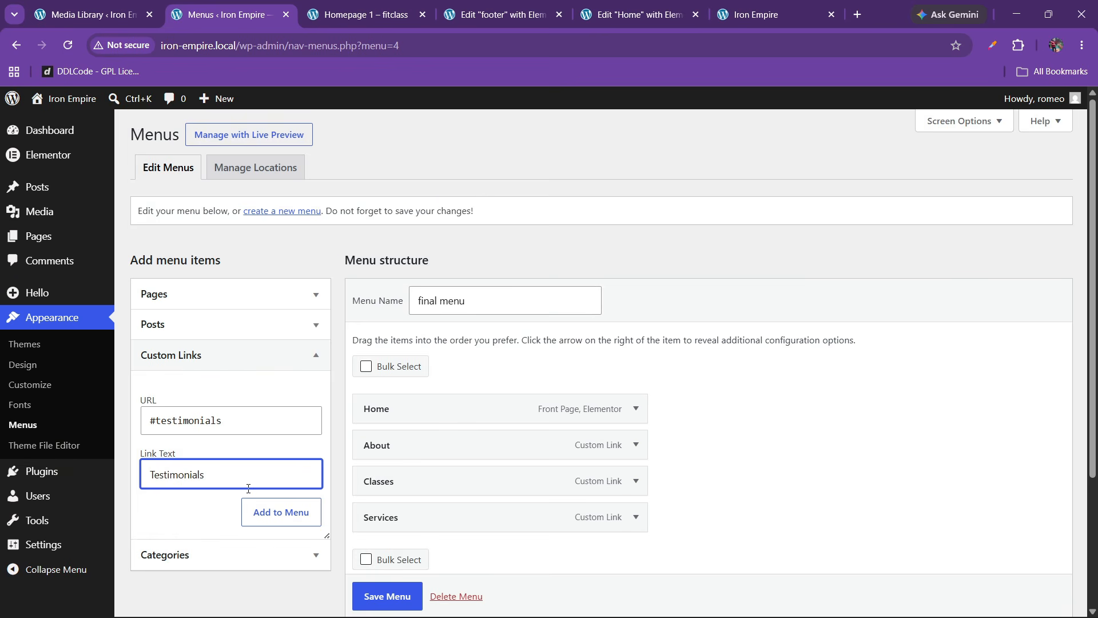
{"action": "left_click", "coordinate": [262, 506]}
Step: Add a Contact custom link with URL #contact to the final menu and save the menu
{"action": "left_click", "coordinate": [366, 14]}
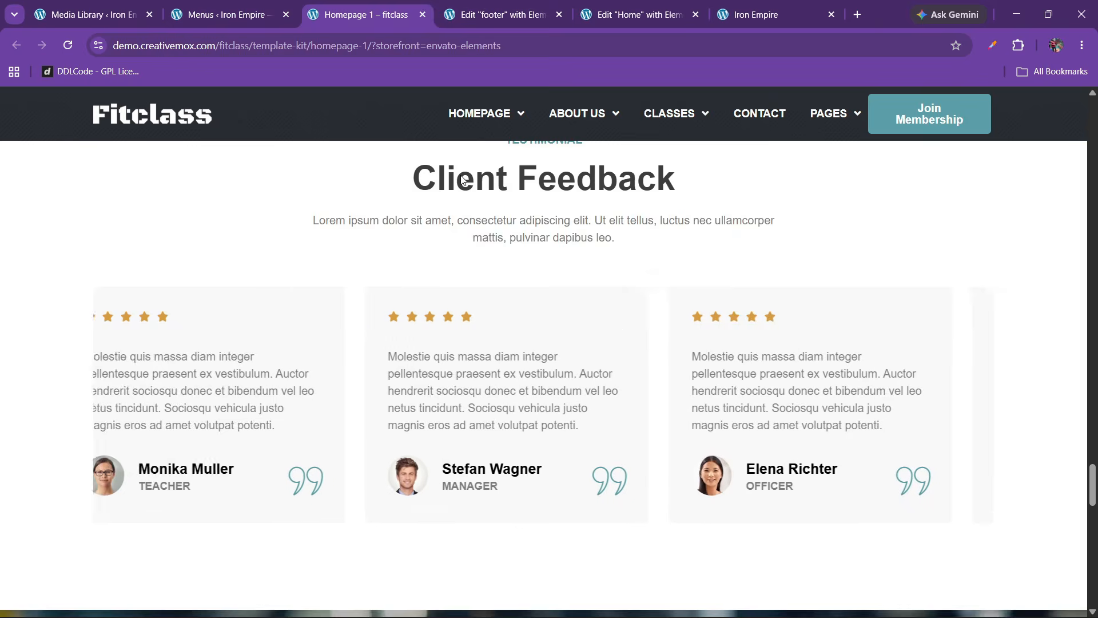
{"action": "scroll", "coordinate": [553, 381], "scroll_direction": "down", "scroll_amount": 15}
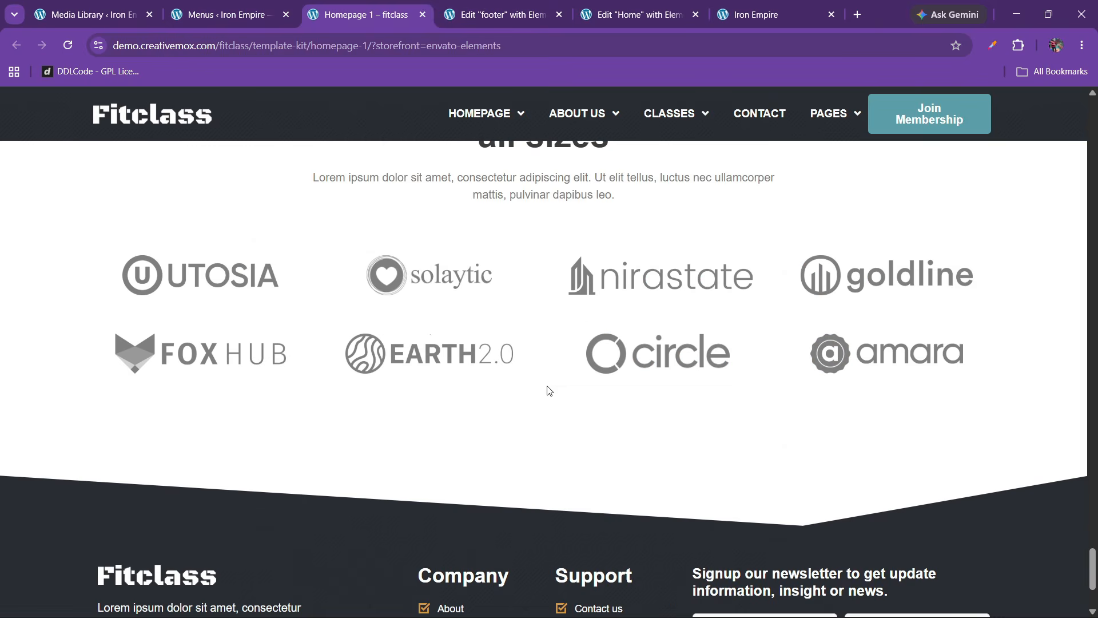
{"action": "scroll", "coordinate": [548, 389], "scroll_direction": "down", "scroll_amount": 3}
{"action": "left_click", "coordinate": [223, 14]}
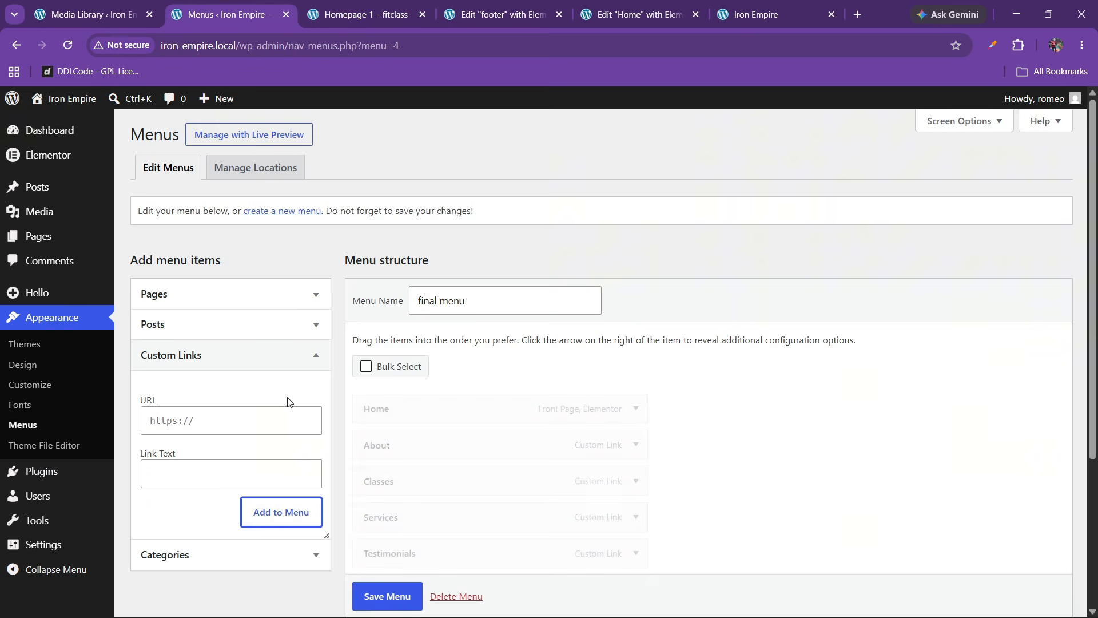
{"action": "left_click", "coordinate": [226, 419]}
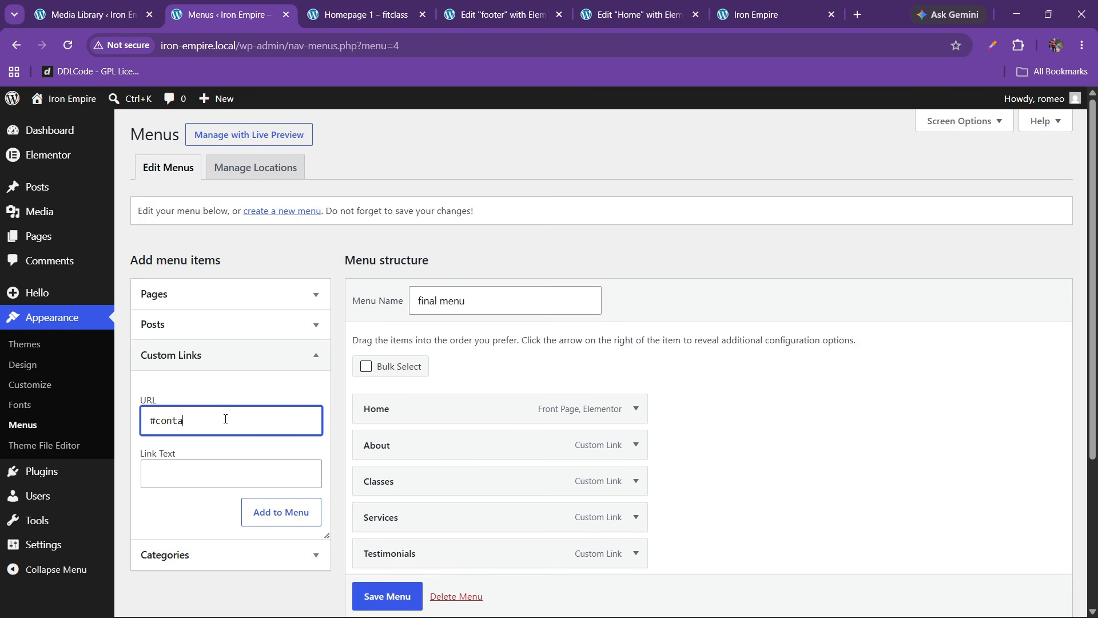
{"action": "key", "text": "Tab"}
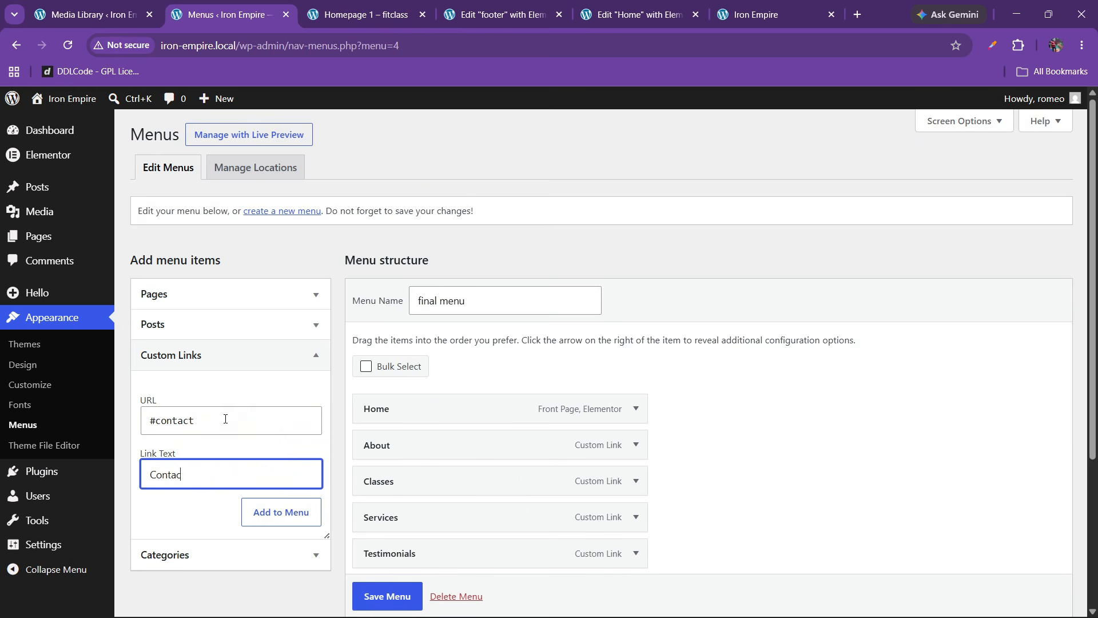
{"action": "left_click", "coordinate": [281, 512]}
{"action": "scroll", "coordinate": [424, 406], "scroll_direction": "down", "scroll_amount": 3}
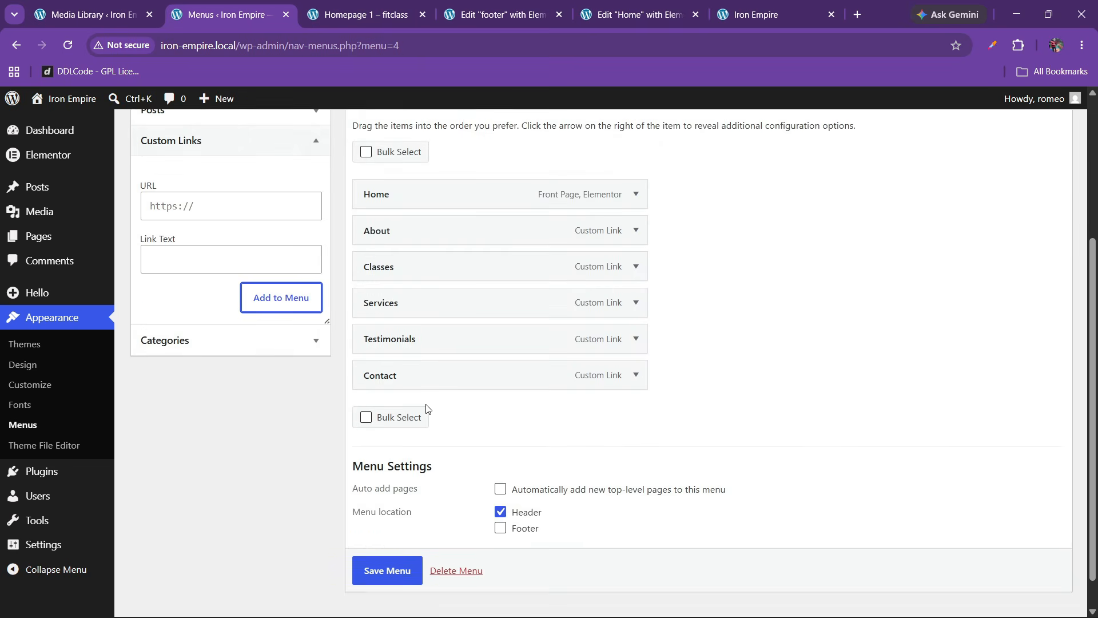
{"action": "scroll", "coordinate": [423, 406], "scroll_direction": "down", "scroll_amount": 2}
{"action": "left_click", "coordinate": [386, 529]}
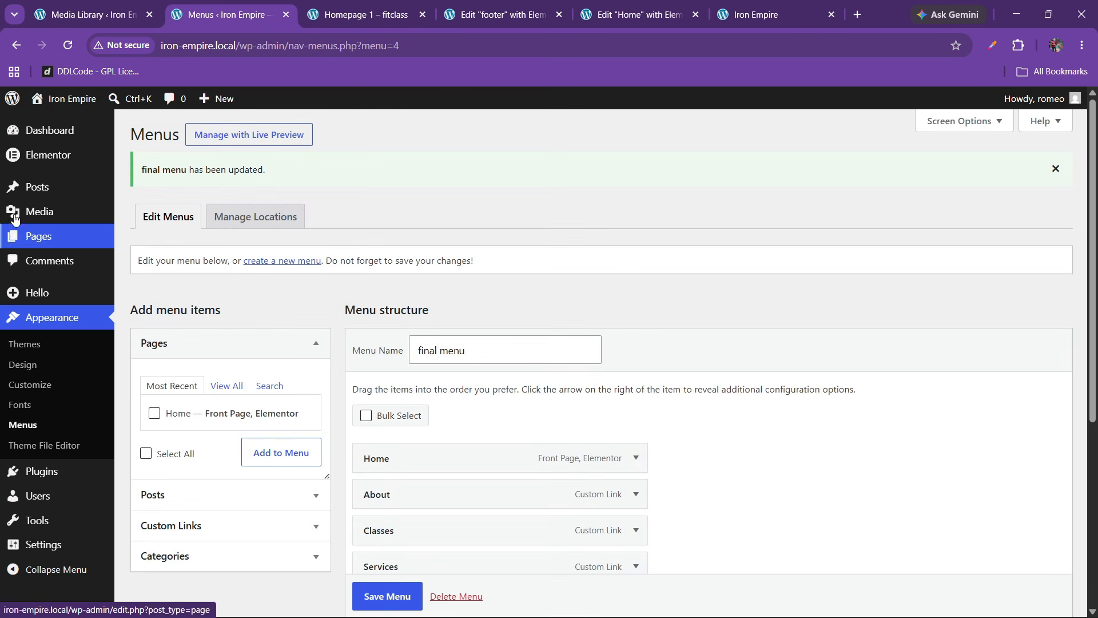
Step: Create a new Header template in the Elementor Theme Builder and dismiss the template library
{"action": "mouse_move", "coordinate": [46, 157]}
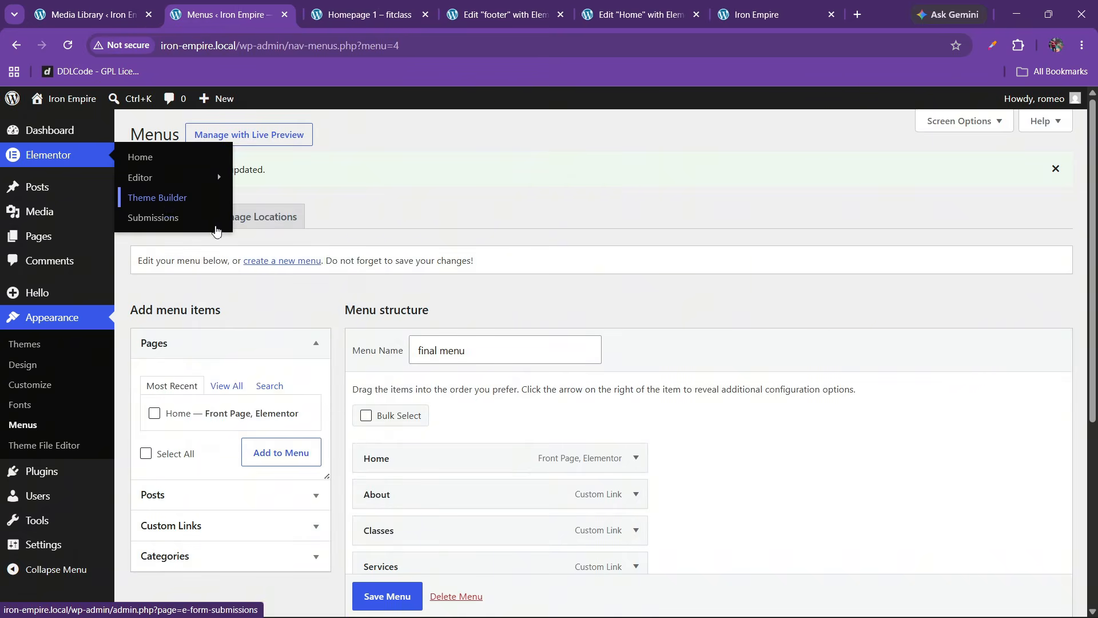
{"action": "middle_click", "coordinate": [163, 198]}
{"action": "left_click", "coordinate": [297, 6]}
{"action": "left_click", "coordinate": [543, 8]}
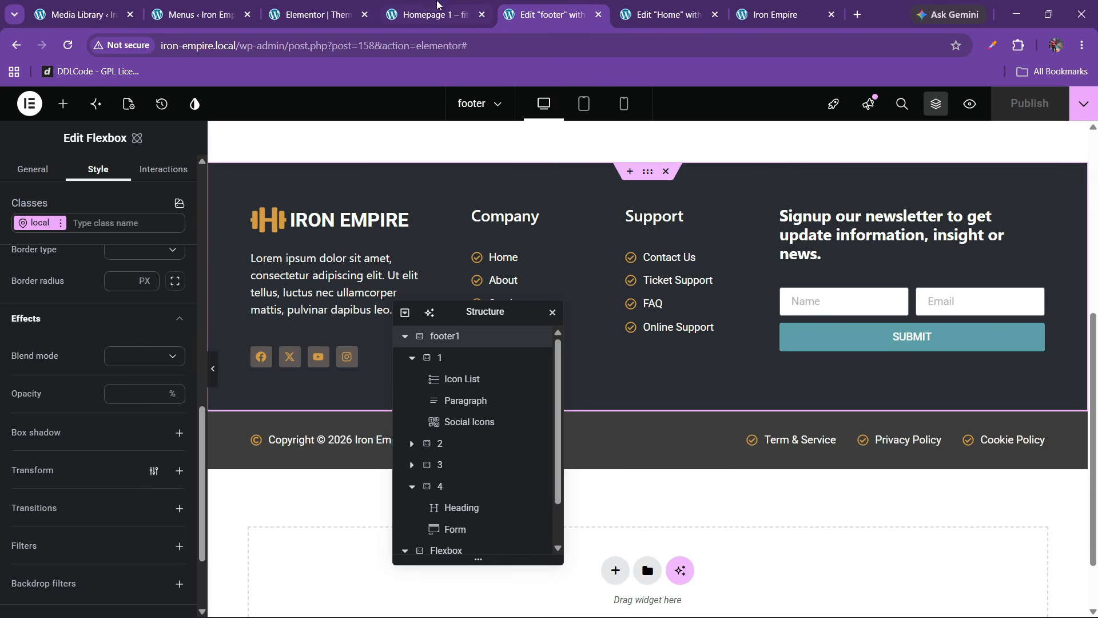
{"action": "left_click", "coordinate": [315, 15]}
{"action": "left_click", "coordinate": [50, 249]}
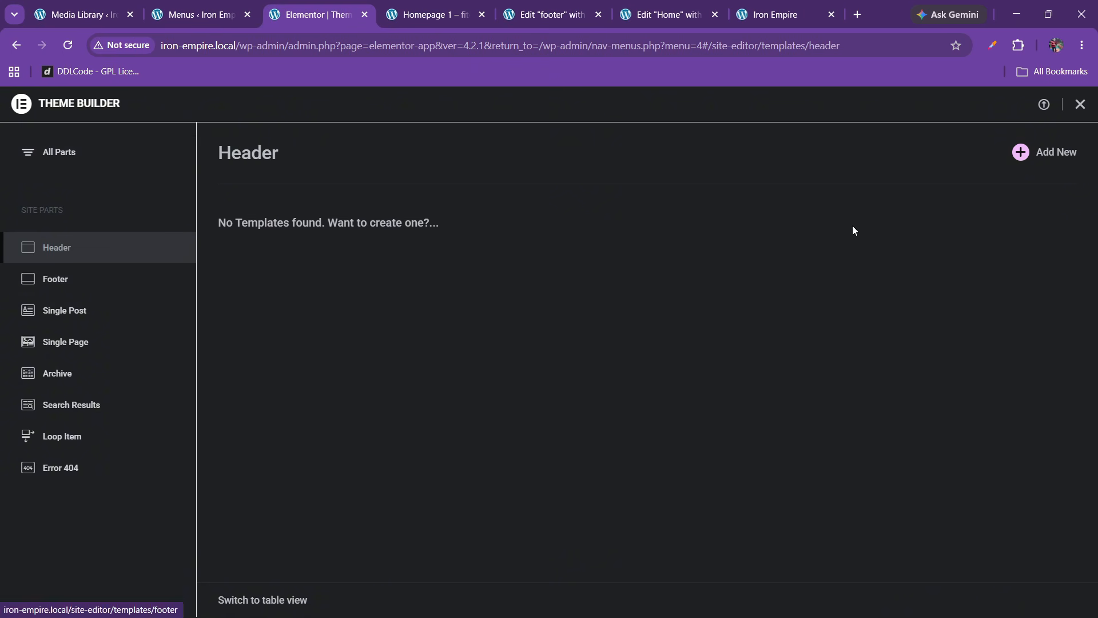
{"action": "left_click", "coordinate": [1020, 156]}
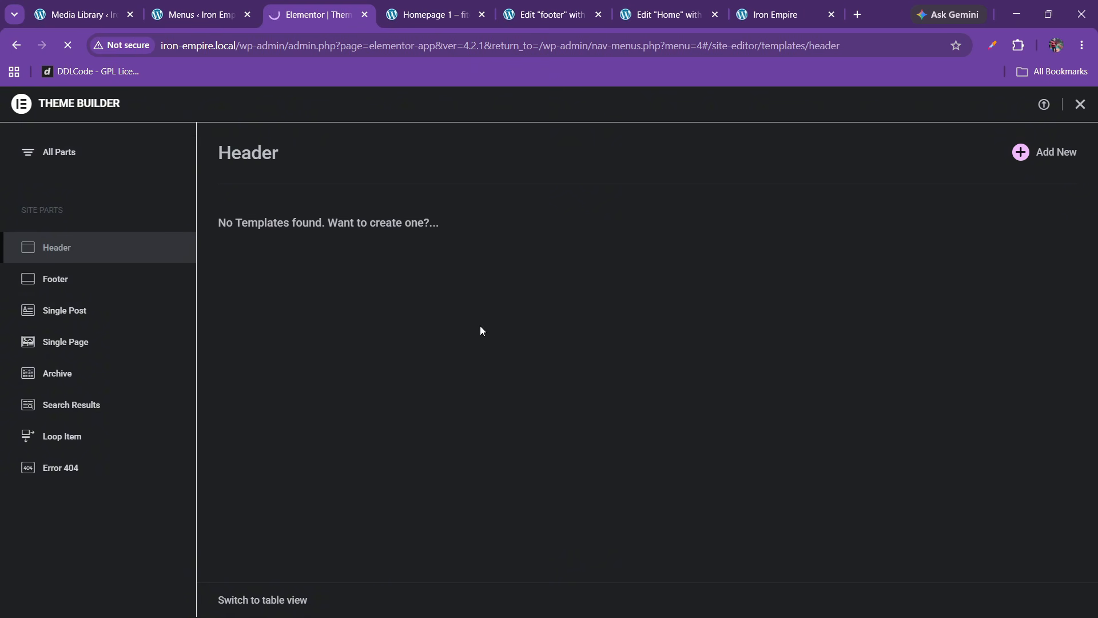
{"action": "left_click", "coordinate": [550, 11]}
{"action": "left_click", "coordinate": [358, 6]}
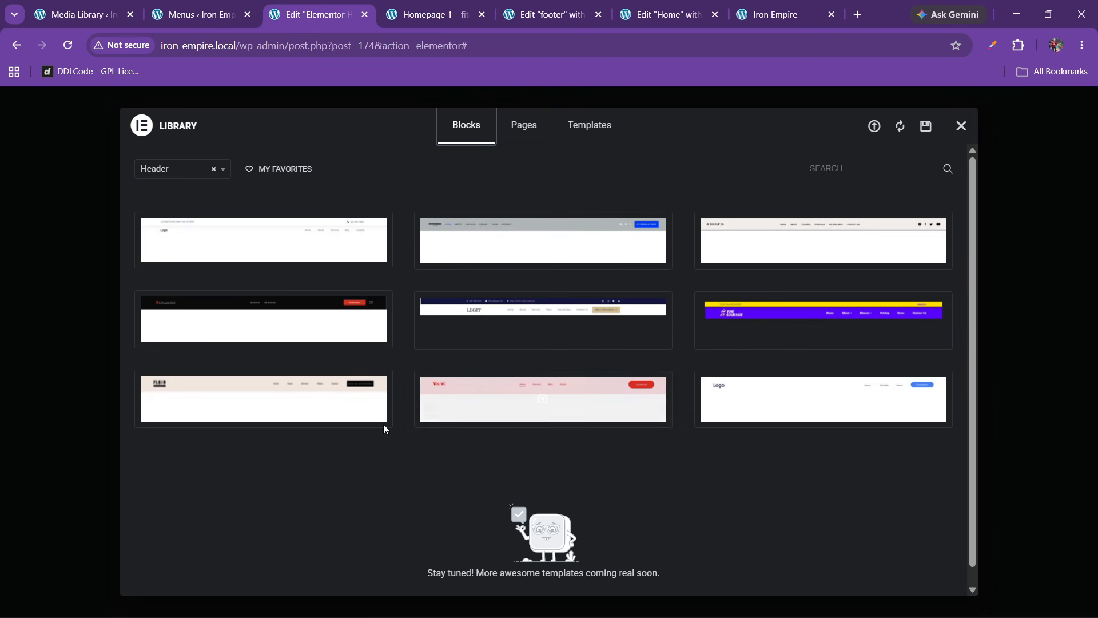
{"action": "left_click", "coordinate": [962, 128]}
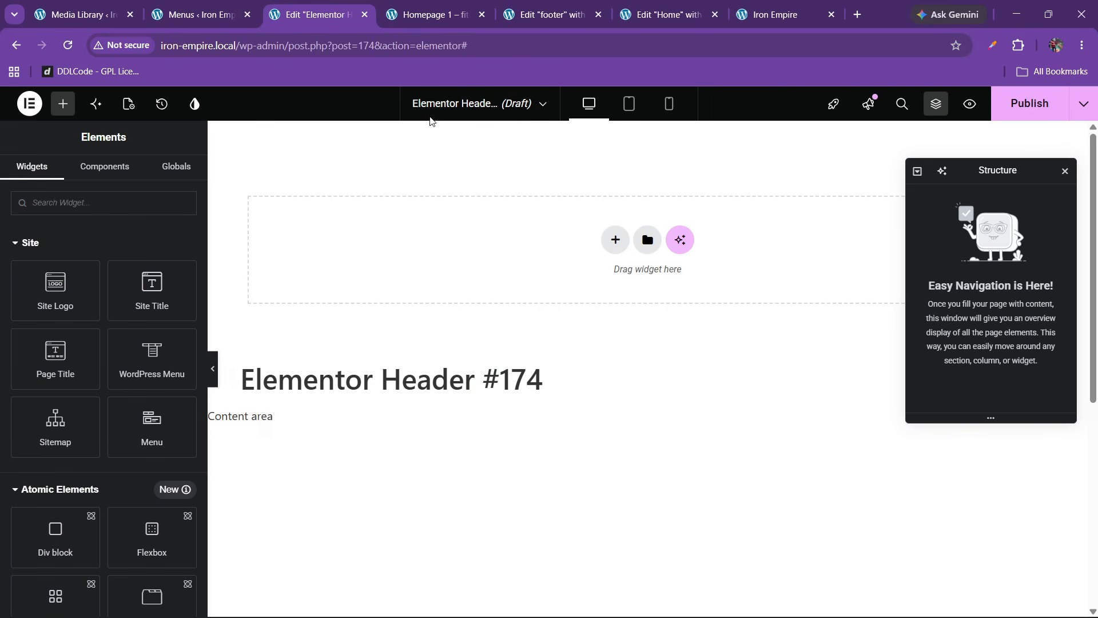
Step: Narrow the editor's side panel and set the new header template's title to "header"
{"action": "left_click_drag", "start_coordinate": [207, 251], "coordinate": [166, 252]}
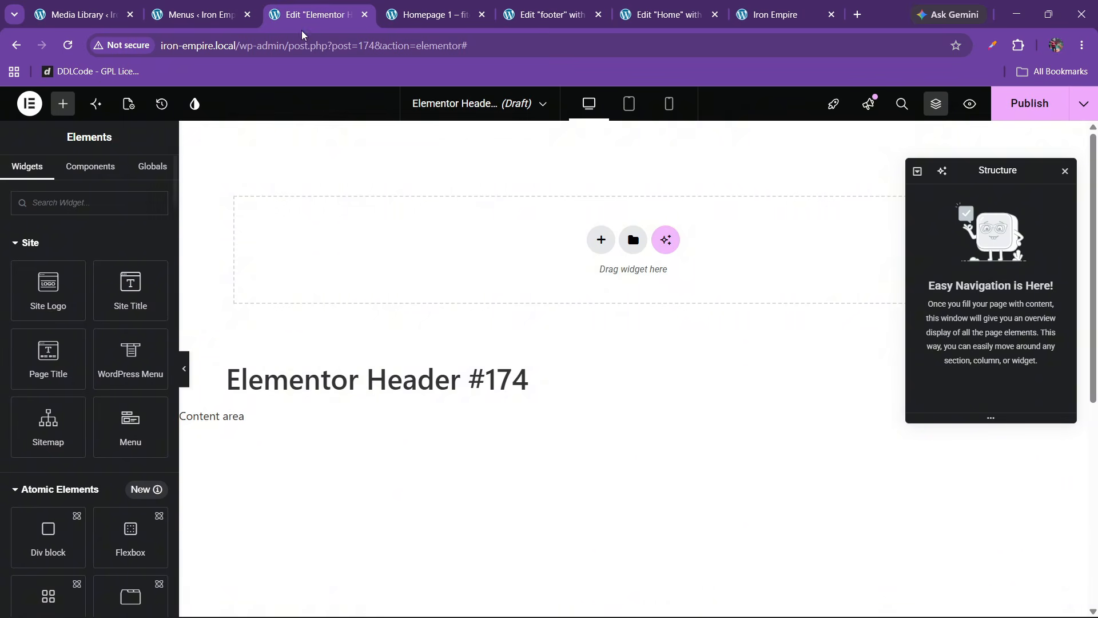
{"action": "left_click", "coordinate": [210, 8]}
{"action": "left_click", "coordinate": [117, 12]}
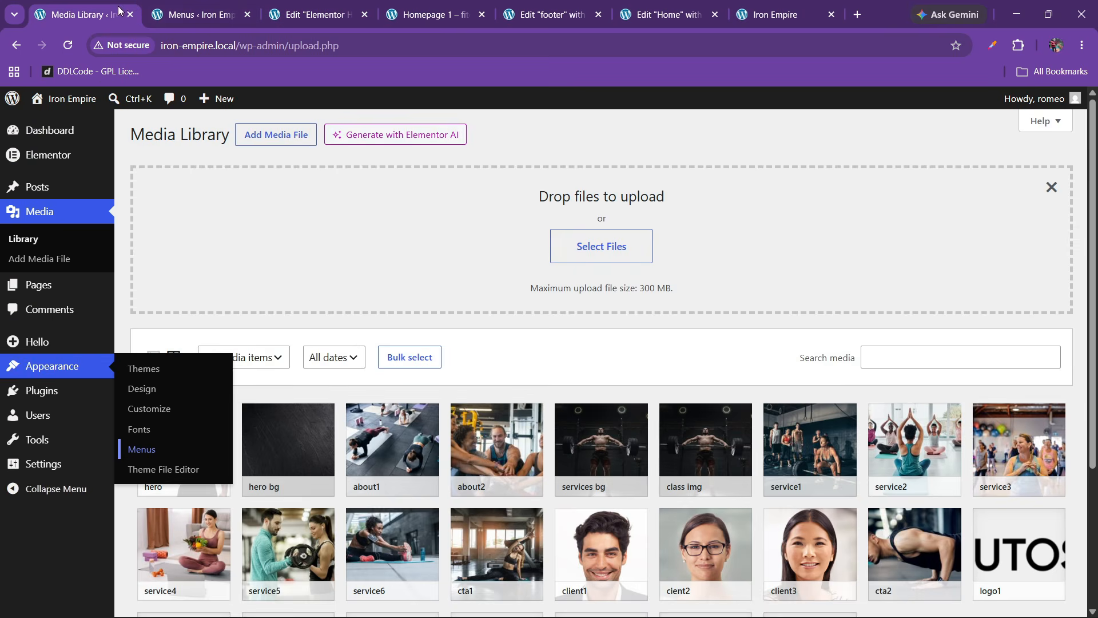
{"action": "left_click", "coordinate": [195, 8]}
{"action": "left_click", "coordinate": [323, 7]}
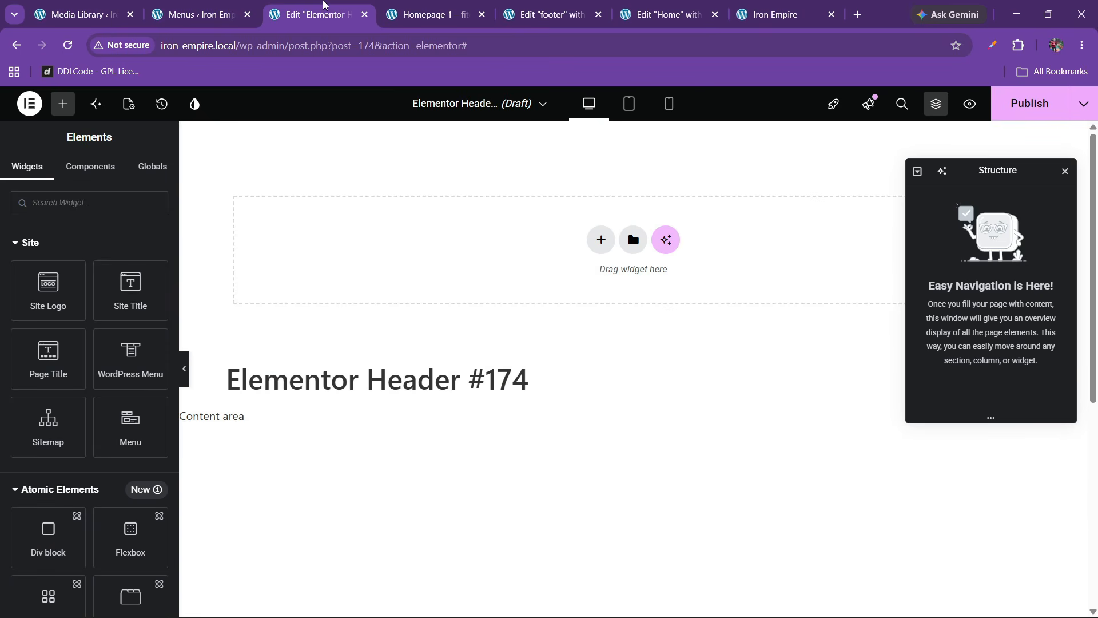
{"action": "left_click", "coordinate": [128, 103]}
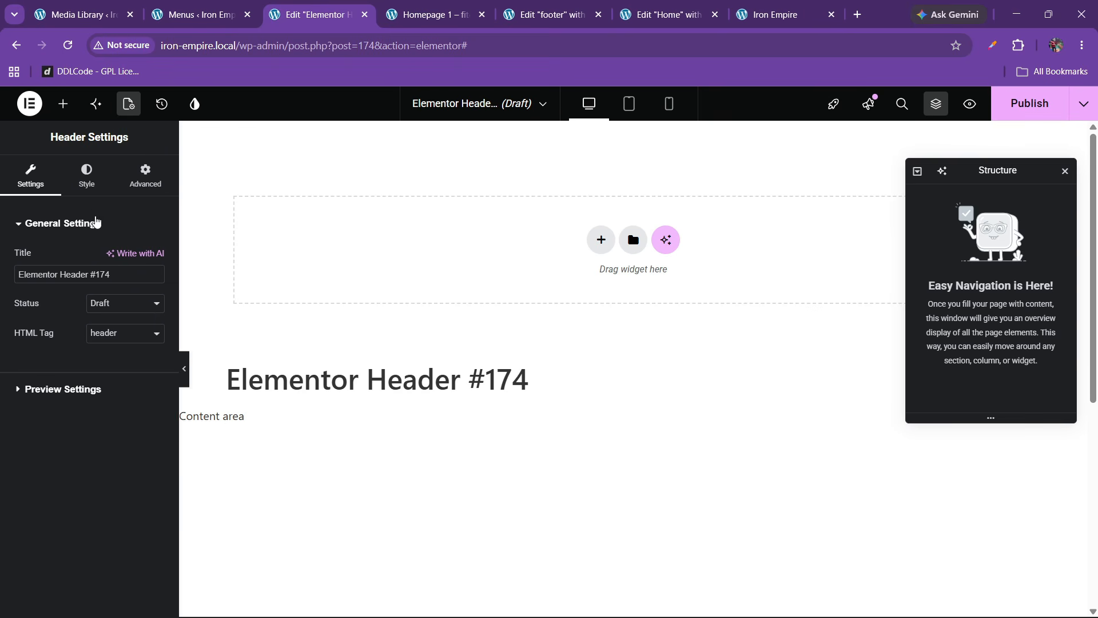
{"action": "left_click_drag", "start_coordinate": [115, 267], "coordinate": [1, 281]}
{"action": "type", "text": "header"}
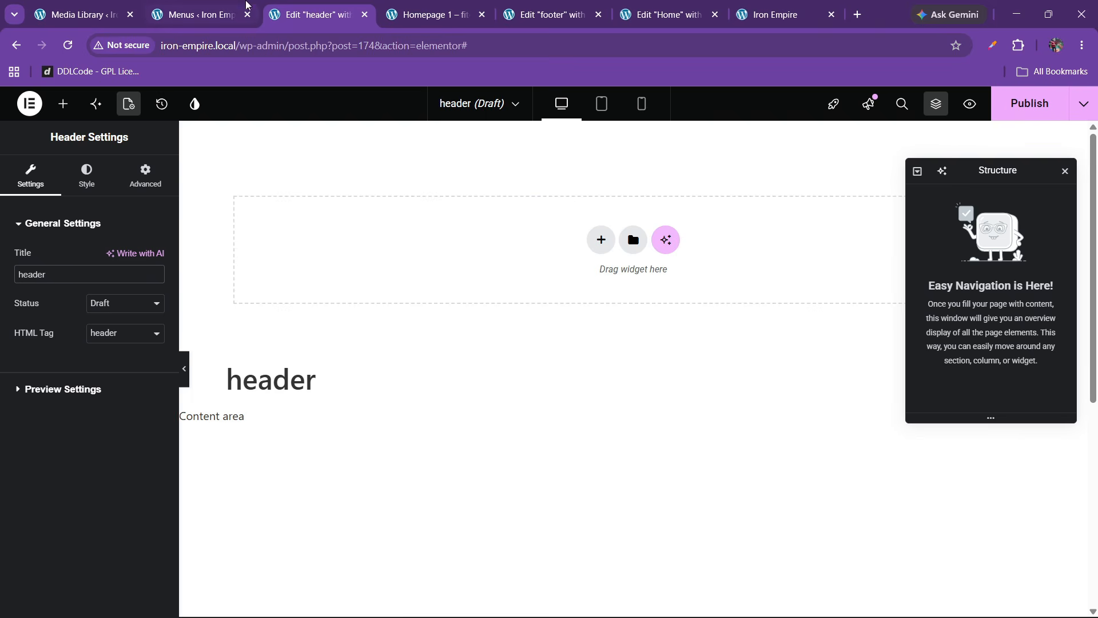
Step: Add a row flexbox to the header template and place a WordPress Menu widget inside it
{"action": "scroll", "coordinate": [481, 363], "scroll_direction": "down", "scroll_amount": 5}
{"action": "scroll", "coordinate": [525, 373], "scroll_direction": "up", "scroll_amount": 4}
{"action": "scroll", "coordinate": [608, 249], "scroll_direction": "up", "scroll_amount": 1}
{"action": "left_click", "coordinate": [601, 240]}
{"action": "left_click", "coordinate": [588, 284]}
{"action": "left_click", "coordinate": [538, 285]}
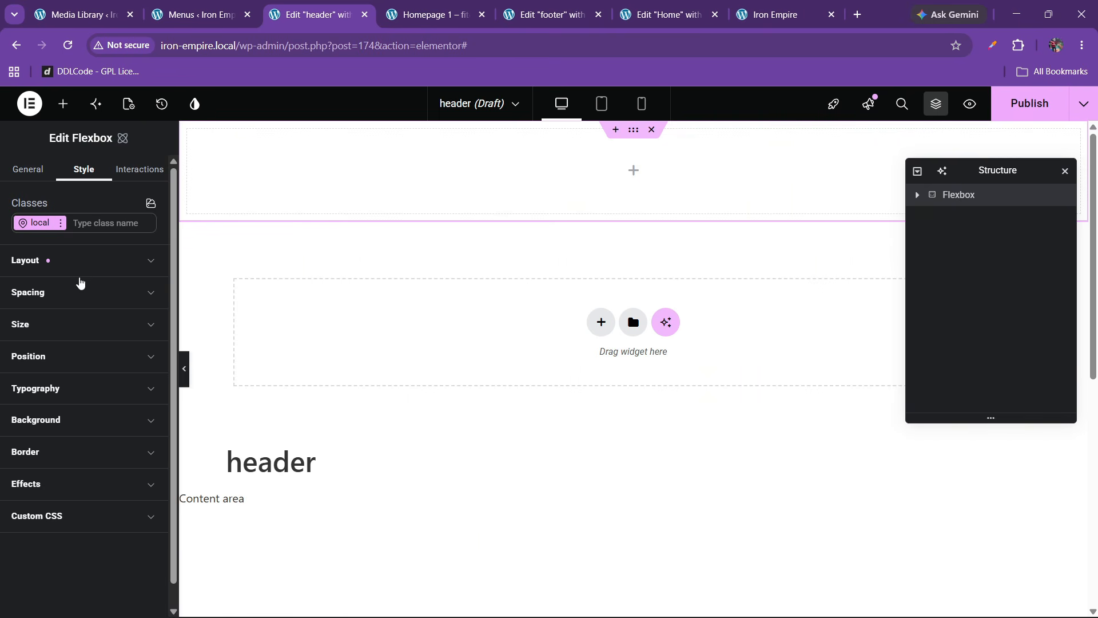
{"action": "left_click", "coordinate": [62, 103]}
{"action": "left_click_drag", "start_coordinate": [130, 354], "coordinate": [538, 172]}
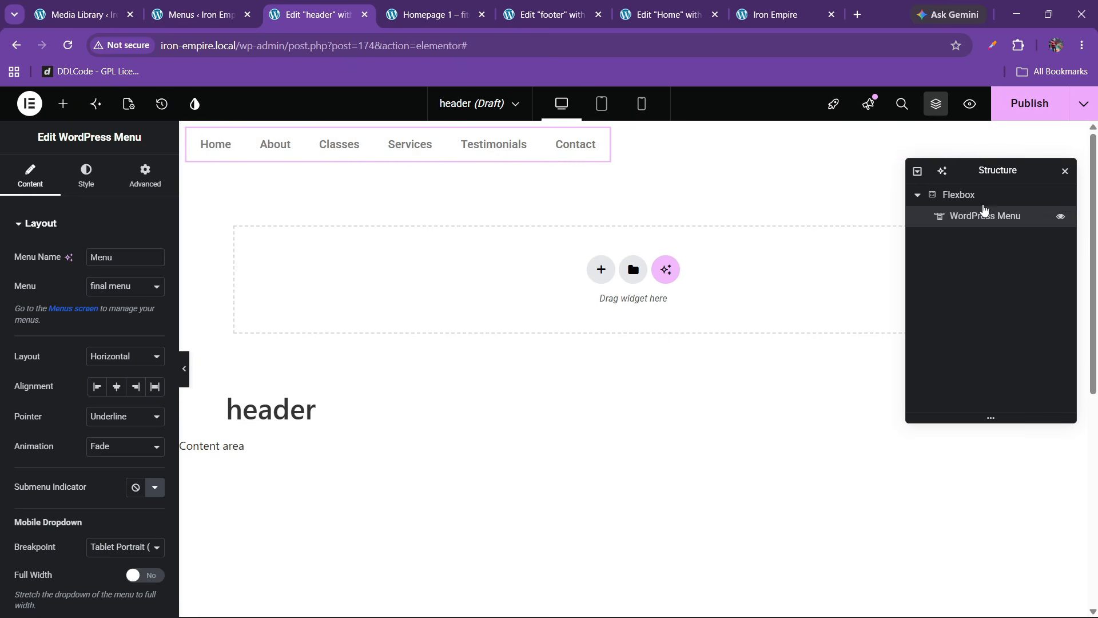
Step: Rename the flexbox as "header" and set its justification to space between with centred item alignment
{"action": "left_click", "coordinate": [970, 196]}
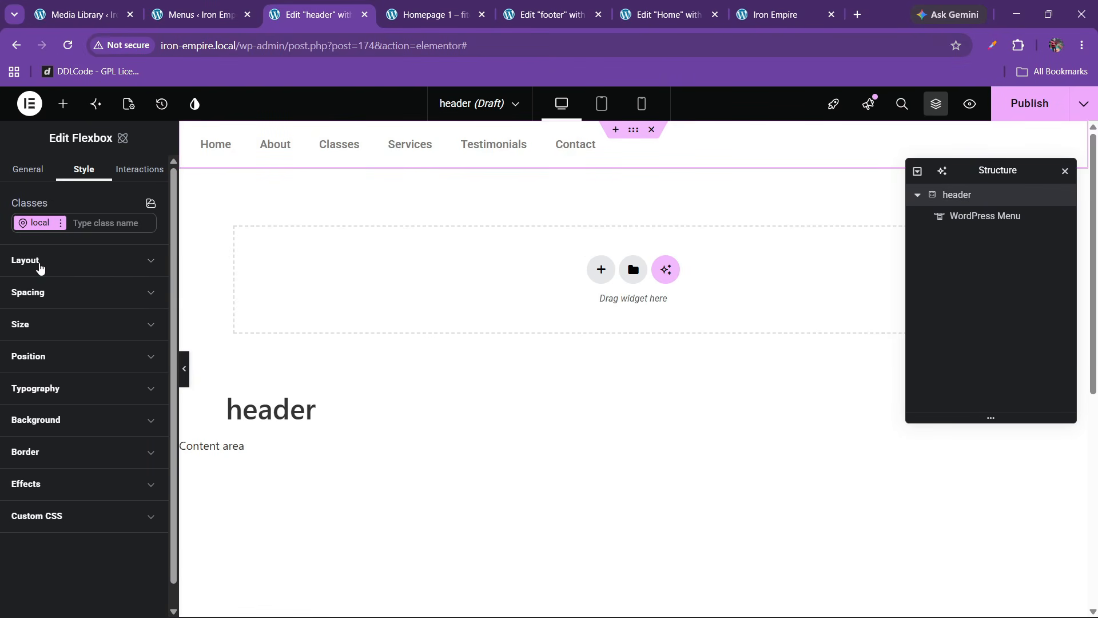
{"action": "left_click", "coordinate": [36, 263]}
{"action": "left_click", "coordinate": [95, 396]}
{"action": "left_click", "coordinate": [113, 428]}
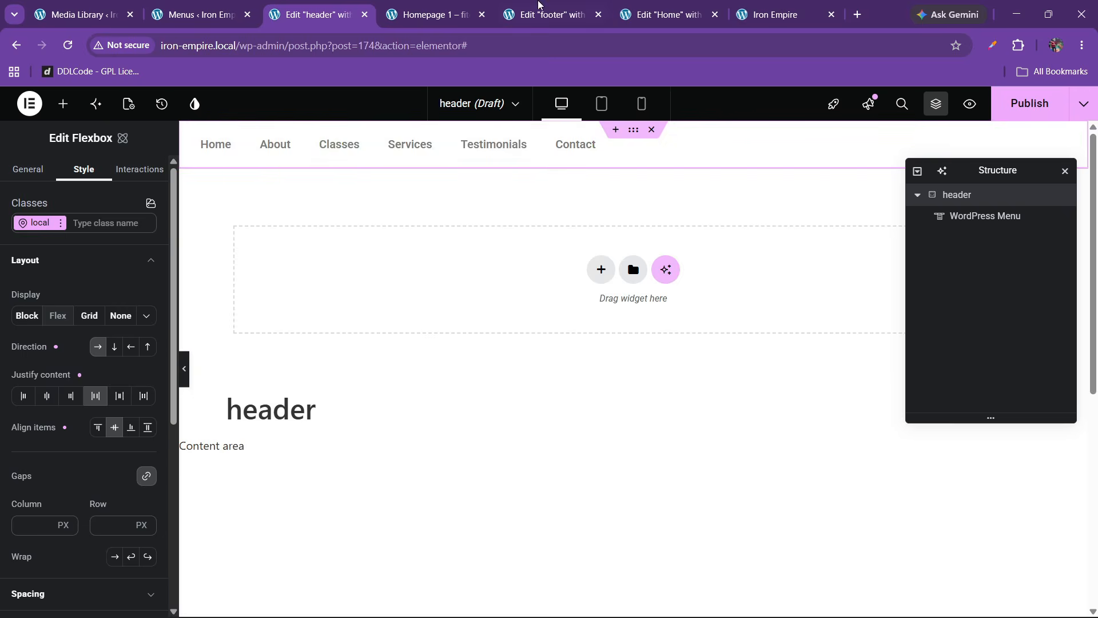
Step: Copy the Iron Empire logo icon list from the footer template into the header flexbox and place it before the WordPress Menu
{"action": "left_click", "coordinate": [540, 7]}
{"action": "right_click", "coordinate": [330, 218]}
{"action": "left_click", "coordinate": [357, 291]}
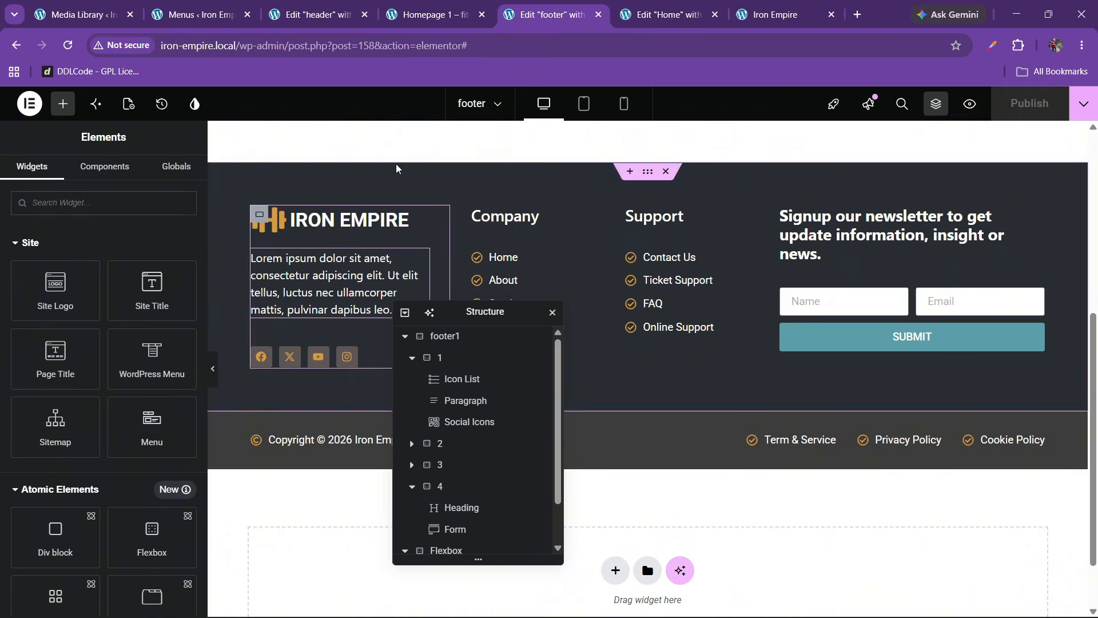
{"action": "left_click", "coordinate": [316, 14]}
{"action": "right_click", "coordinate": [348, 148]}
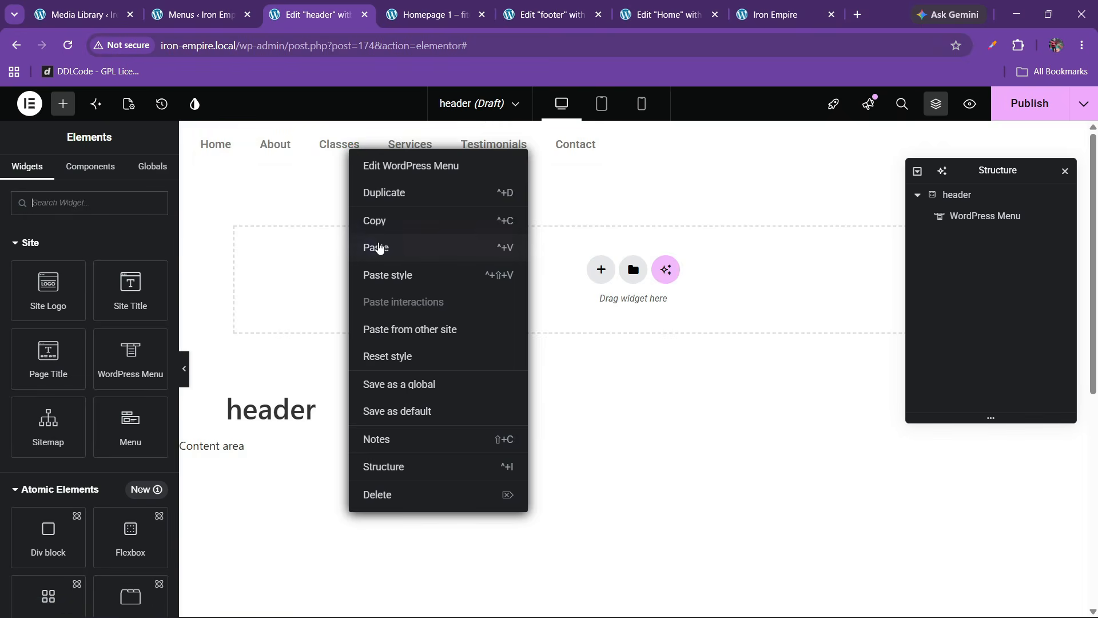
{"action": "left_click", "coordinate": [379, 247]}
{"action": "left_click_drag", "start_coordinate": [958, 216], "coordinate": [974, 256]}
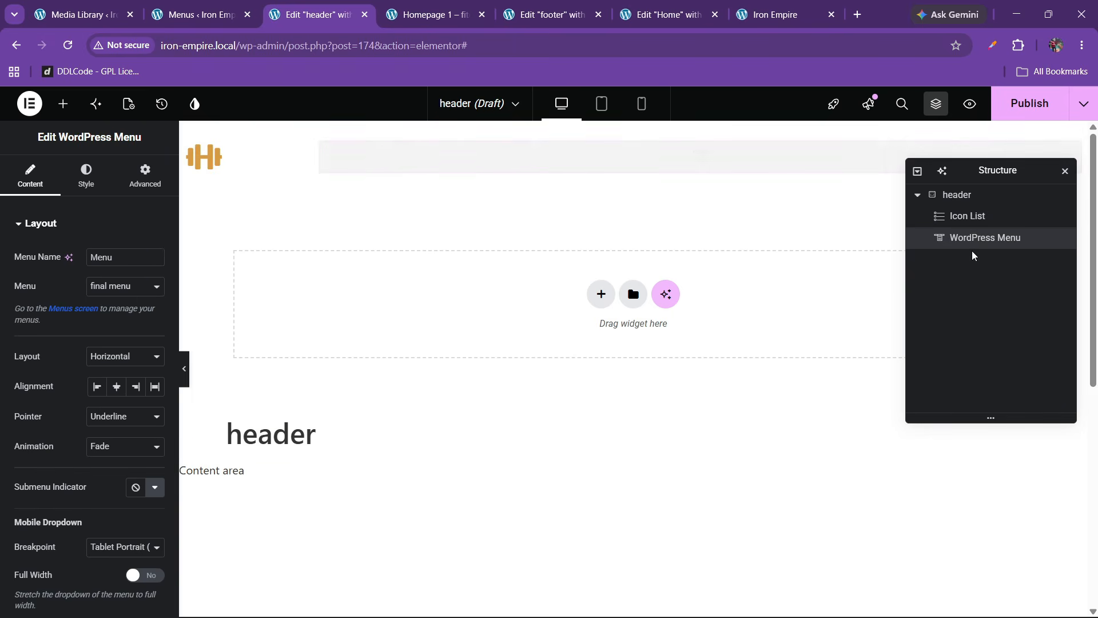
Step: Set the header flexbox's background colour to #292D33, copied from the footer1 container
{"action": "left_click", "coordinate": [962, 195]}
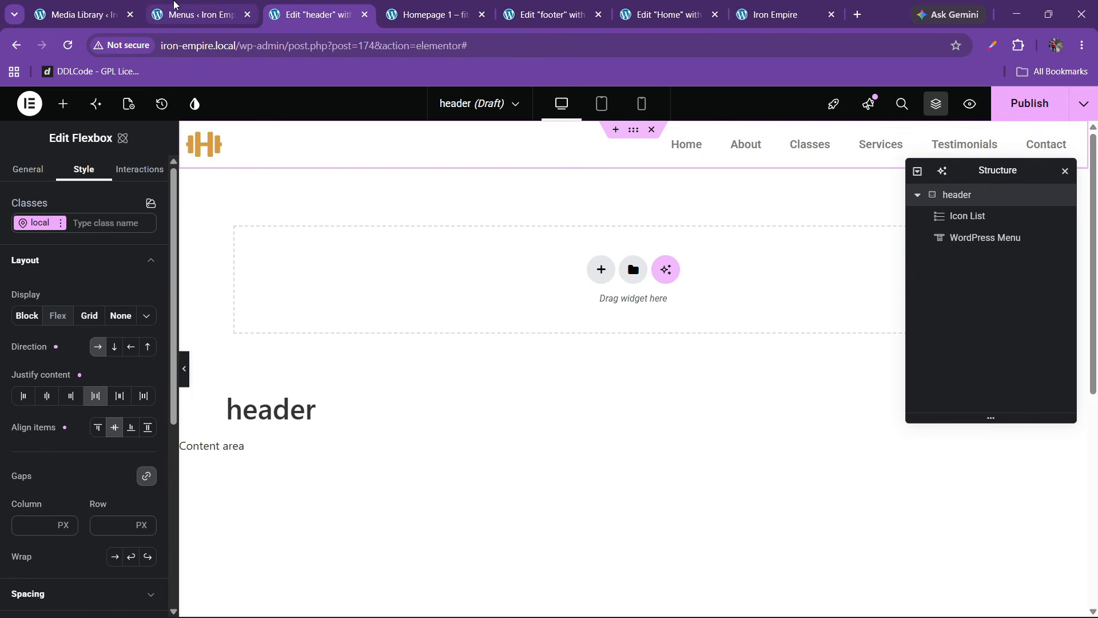
{"action": "left_click", "coordinate": [174, 5]}
{"action": "left_click", "coordinate": [430, 6]}
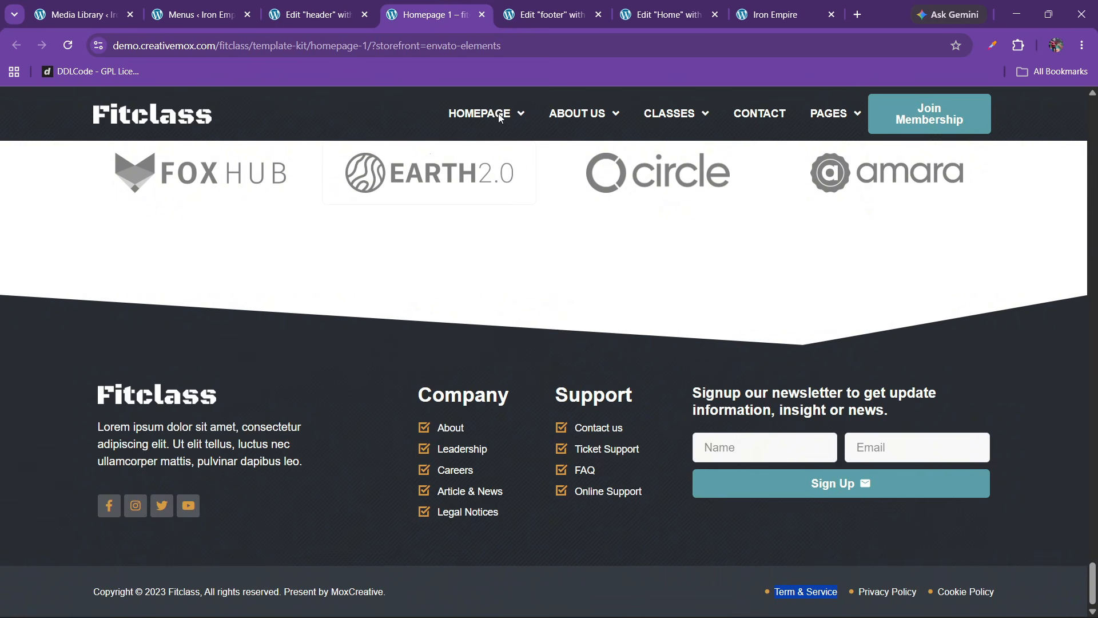
{"action": "left_click", "coordinate": [546, 14]}
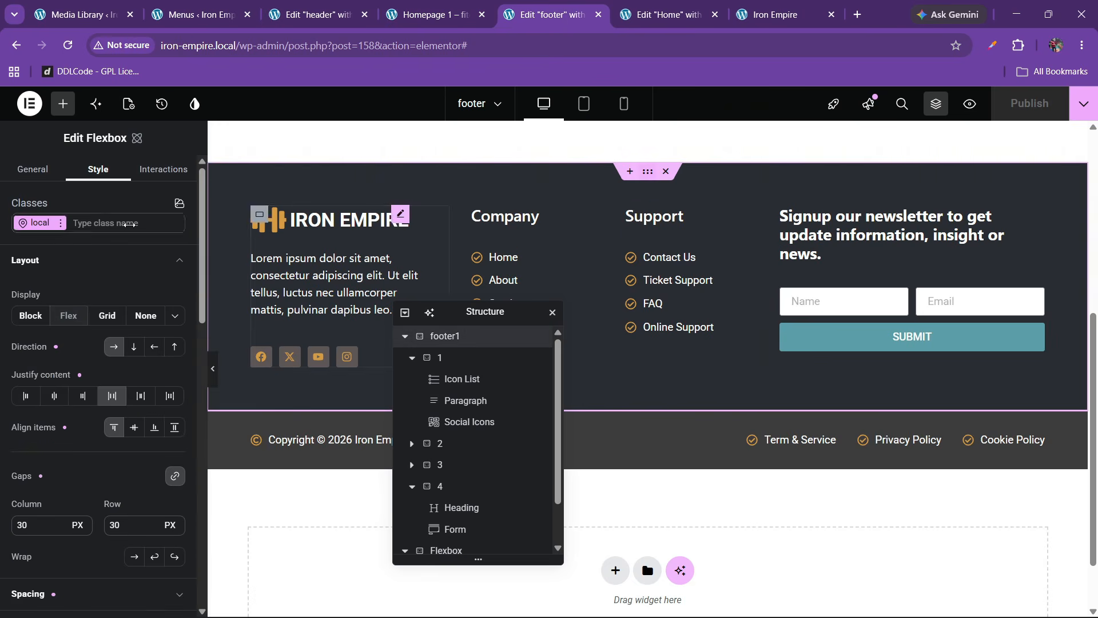
{"action": "scroll", "coordinate": [91, 437], "scroll_direction": "down", "scroll_amount": 5}
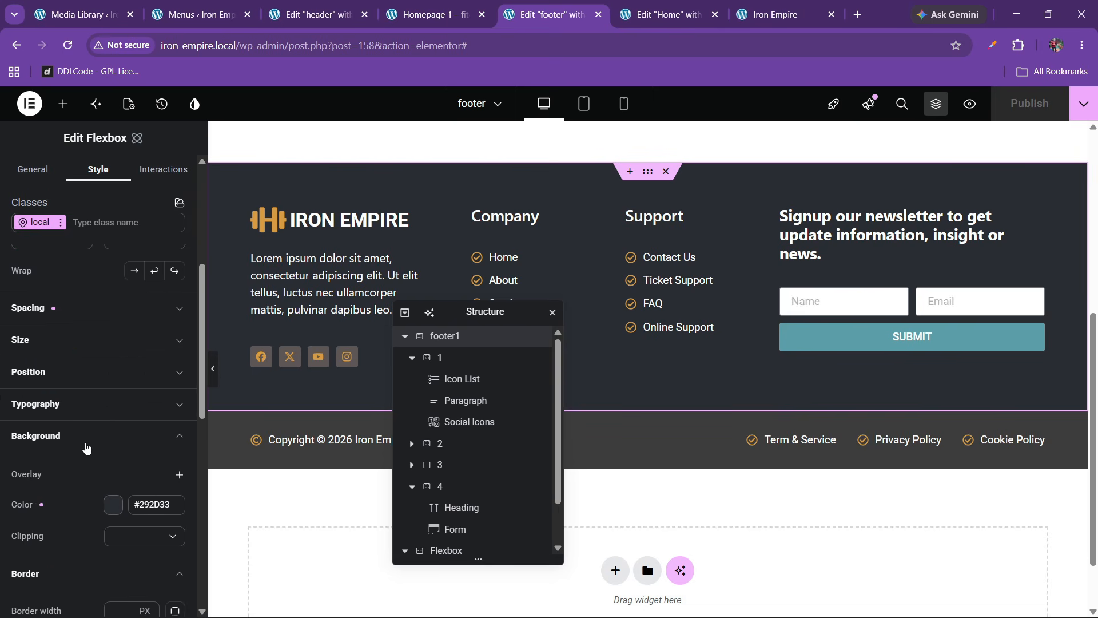
{"action": "double_click", "coordinate": [147, 506]}
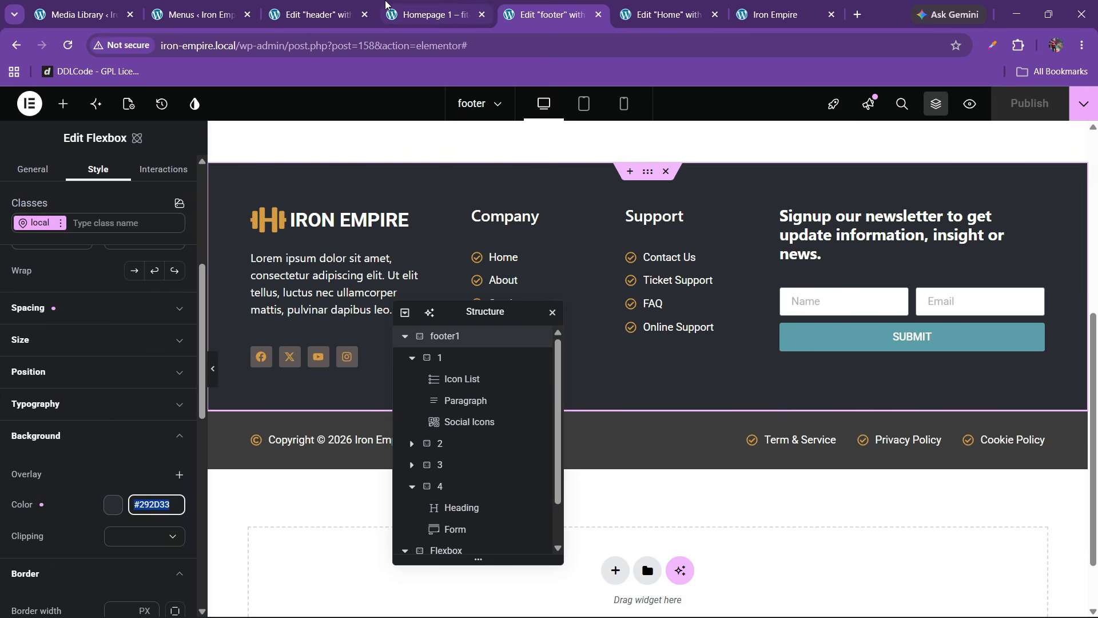
{"action": "left_click", "coordinate": [327, 11]}
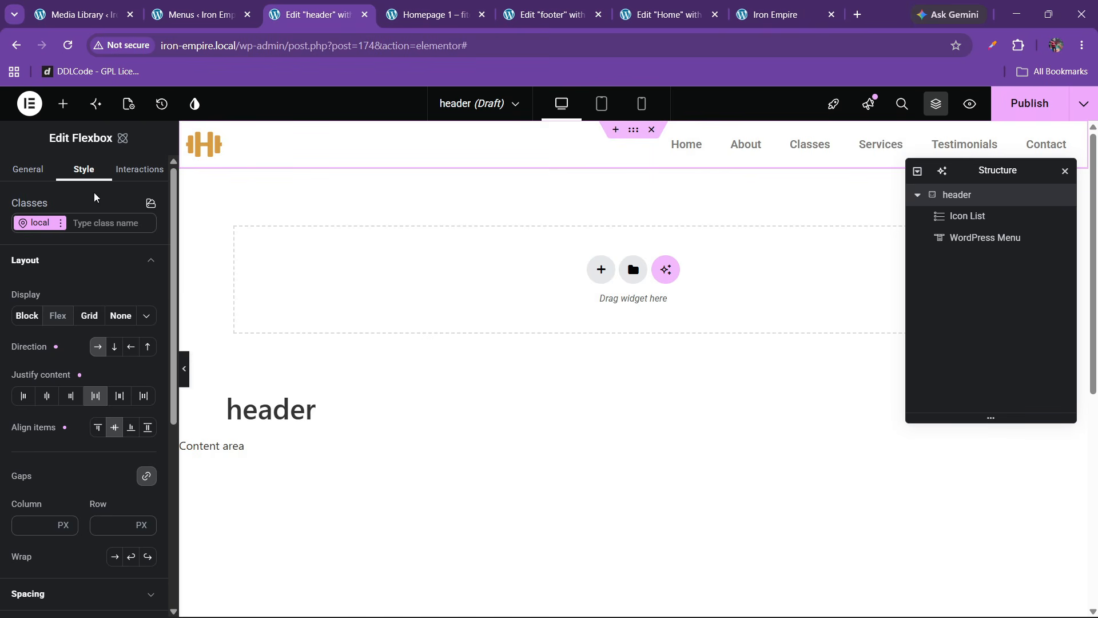
{"action": "left_click", "coordinate": [48, 262]}
{"action": "left_click", "coordinate": [51, 420]}
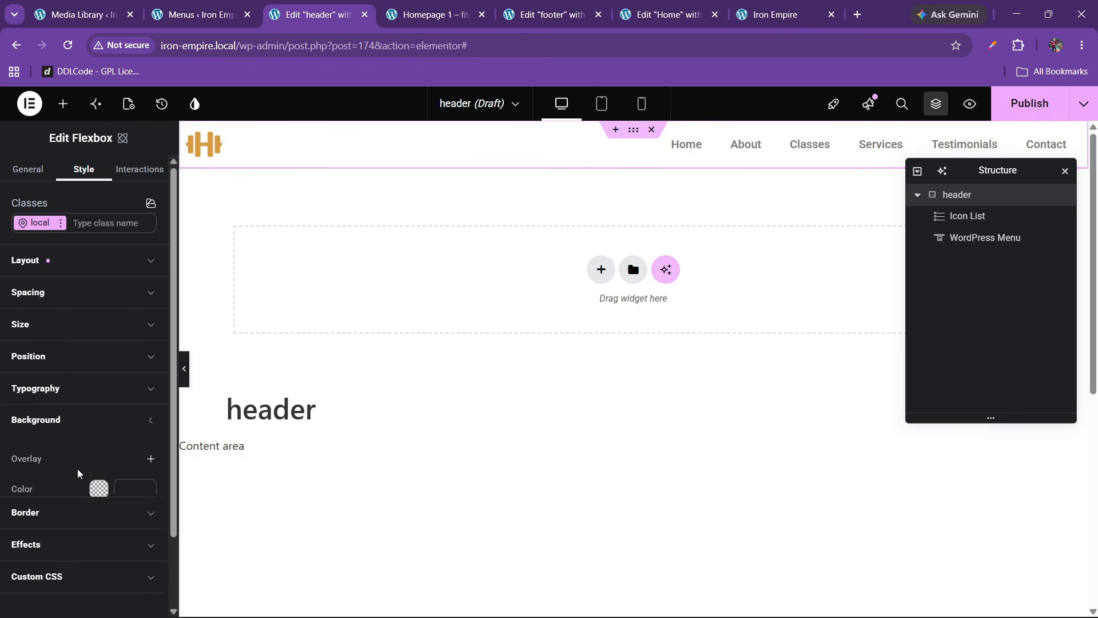
{"action": "left_click", "coordinate": [123, 488]}
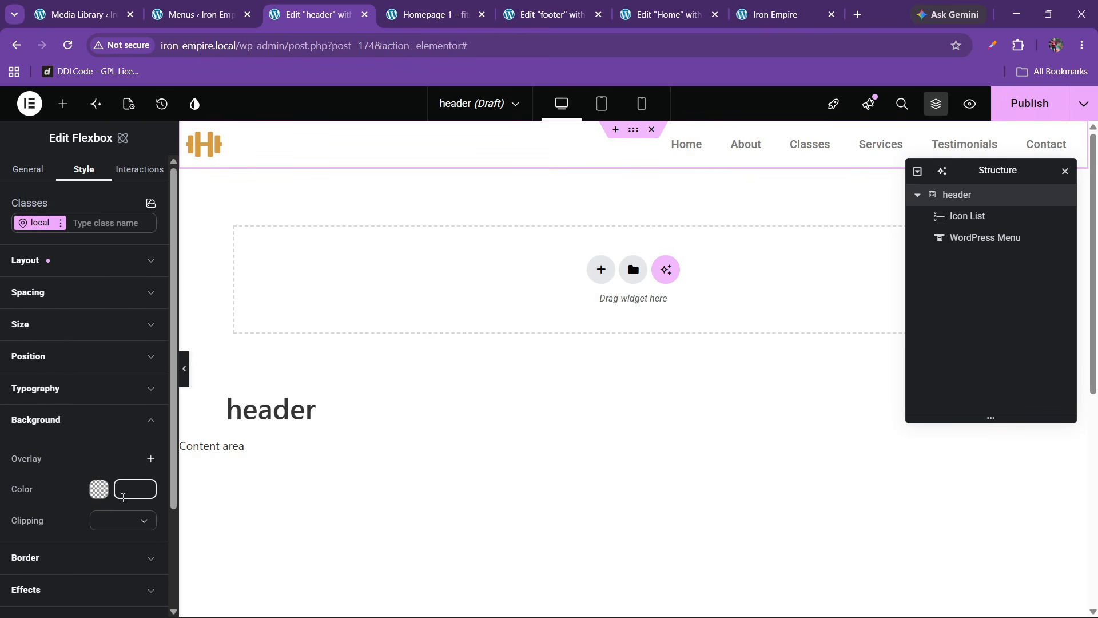
{"action": "type", "text": "#292D33"}
{"action": "left_click", "coordinate": [81, 467]}
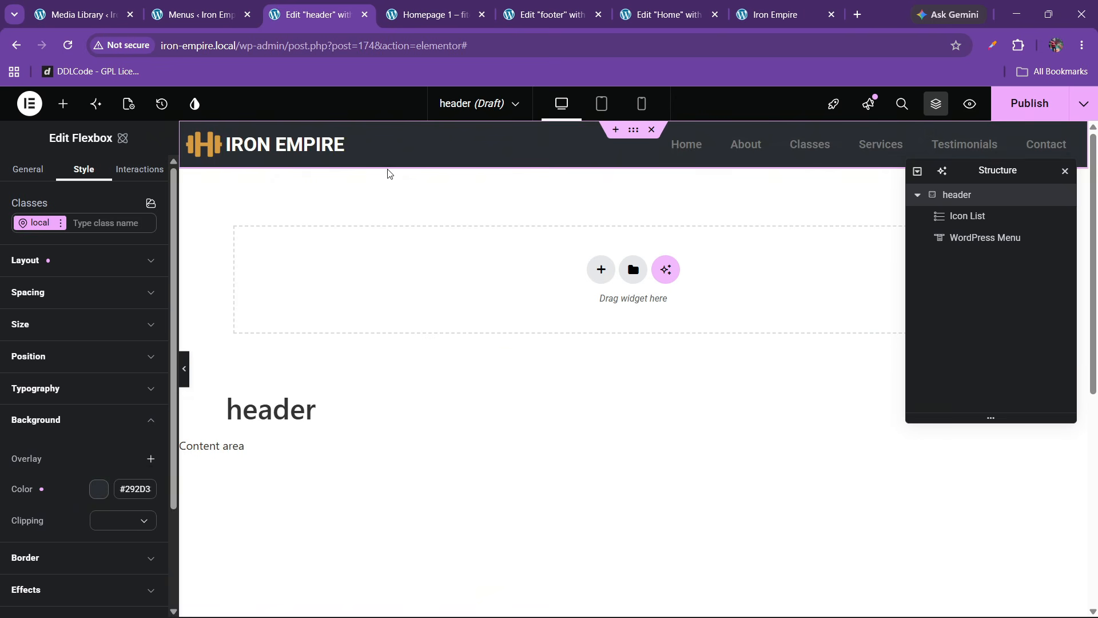
Step: Set the text size of the Iron Empire logo icon list in the header to 23 px
{"action": "left_click", "coordinate": [320, 146]}
{"action": "left_click", "coordinate": [86, 175]}
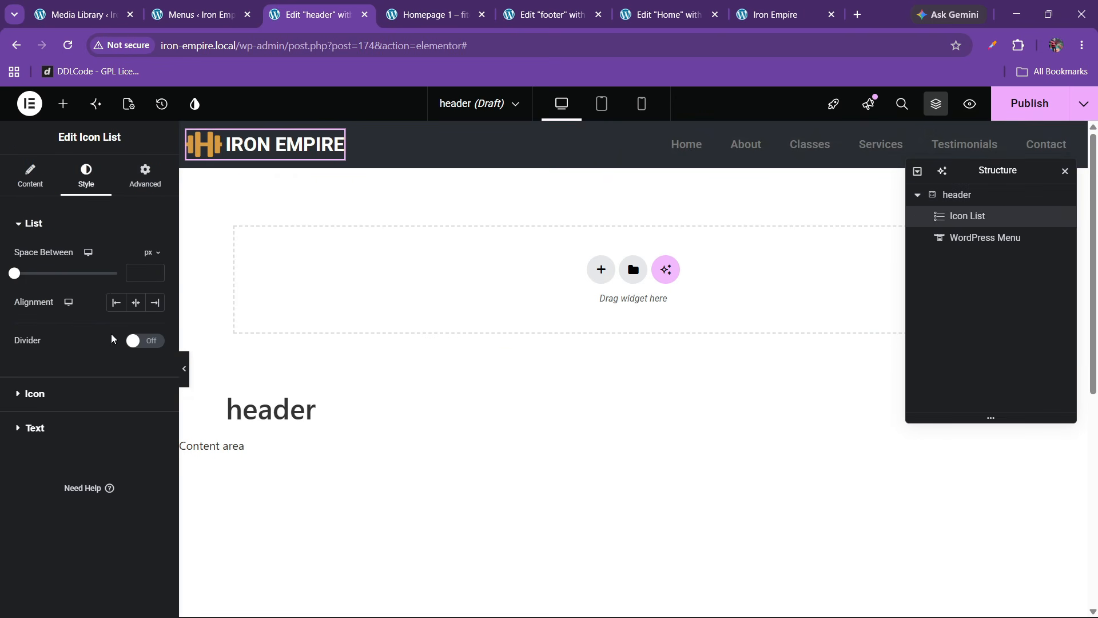
{"action": "left_click", "coordinate": [87, 395]}
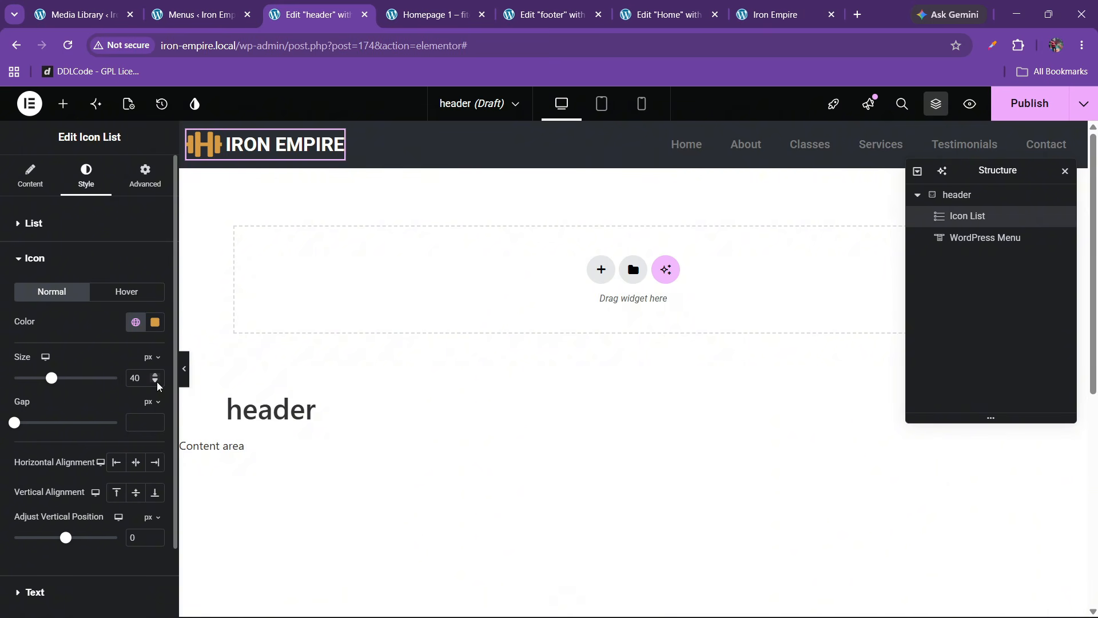
{"action": "scroll", "coordinate": [61, 480], "scroll_direction": "down", "scroll_amount": 2}
{"action": "left_click", "coordinate": [59, 512]}
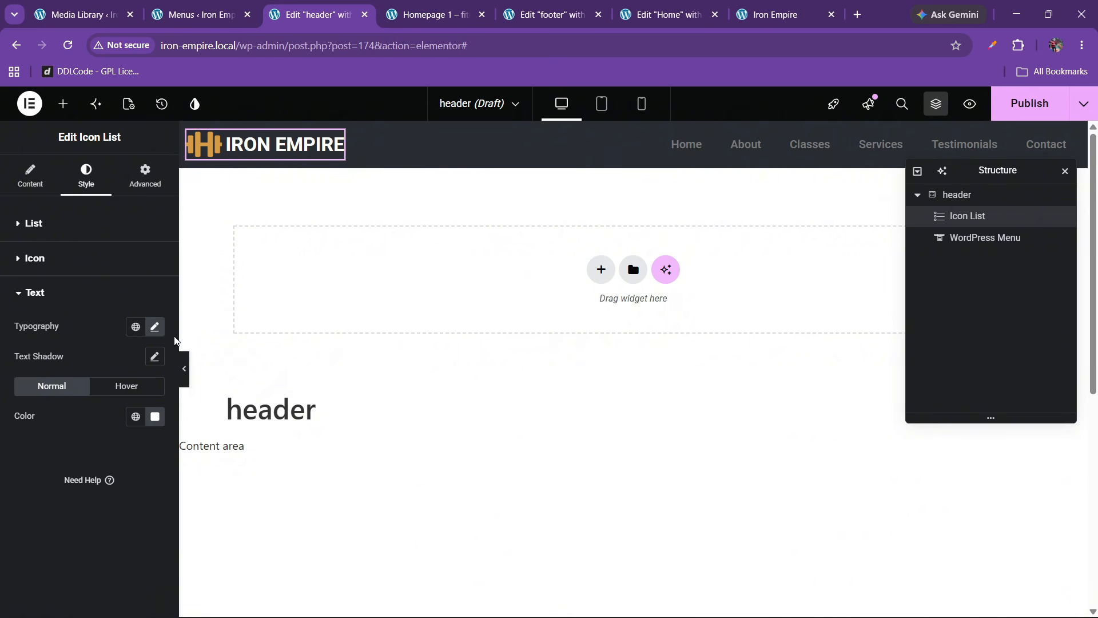
{"action": "left_click", "coordinate": [155, 328]}
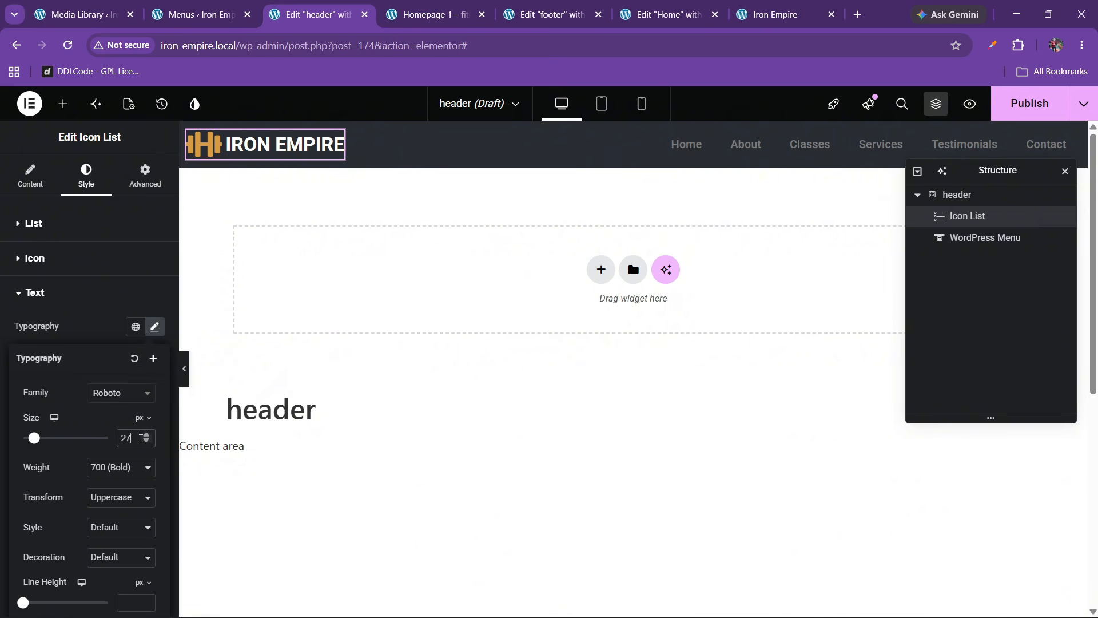
{"action": "left_click", "coordinate": [146, 441]}
{"action": "left_click", "coordinate": [146, 441]}
{"action": "left_click", "coordinate": [146, 441]}
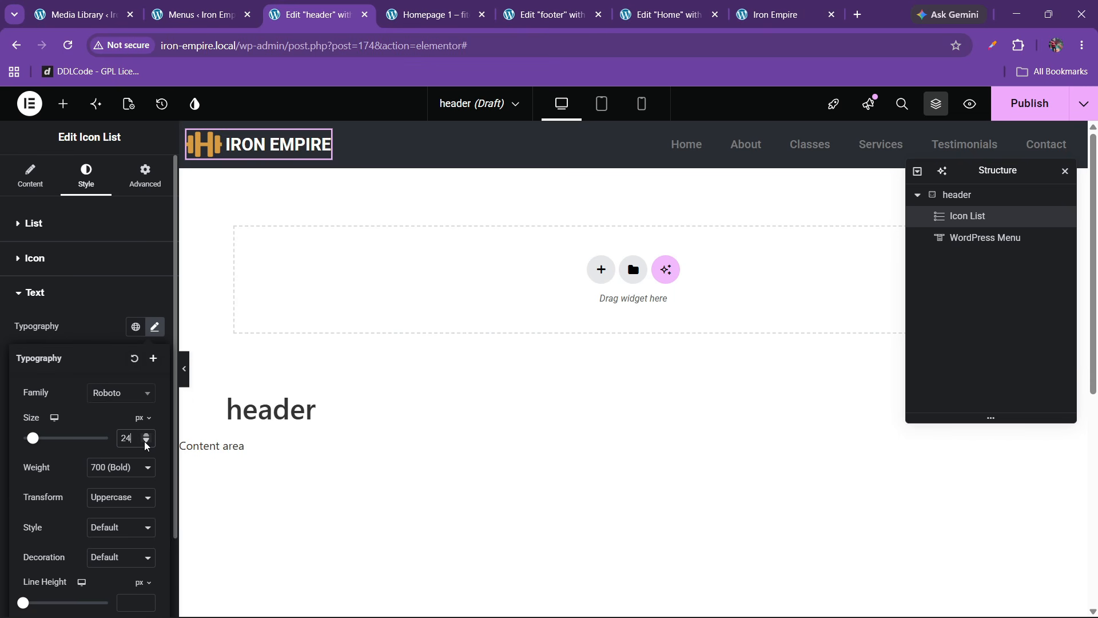
{"action": "left_click", "coordinate": [147, 441]}
{"action": "left_click", "coordinate": [147, 436]}
{"action": "left_click", "coordinate": [147, 435]}
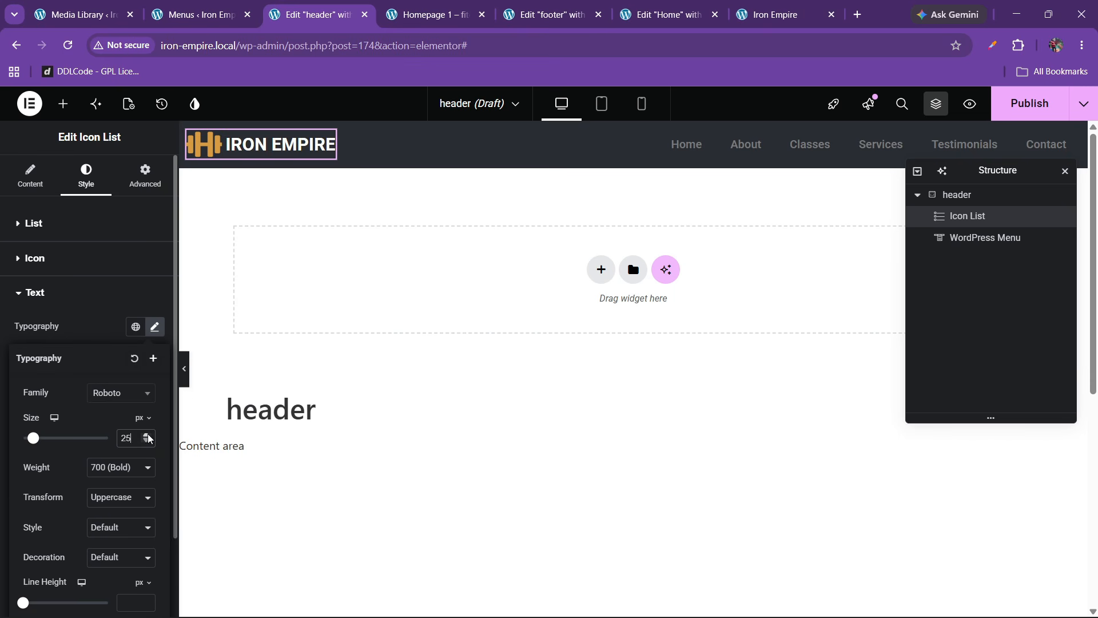
{"action": "left_click", "coordinate": [146, 442]}
{"action": "left_click", "coordinate": [147, 442]}
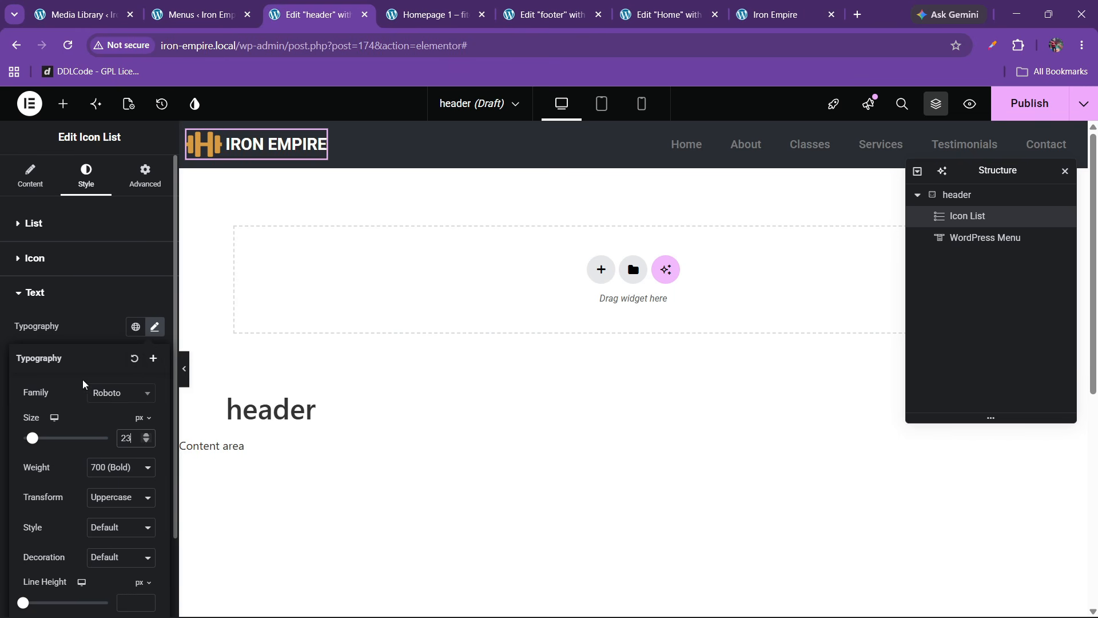
{"action": "left_click", "coordinate": [61, 318]}
Step: Reduce the header logo's icon size to 30 px
{"action": "left_click", "coordinate": [60, 271]}
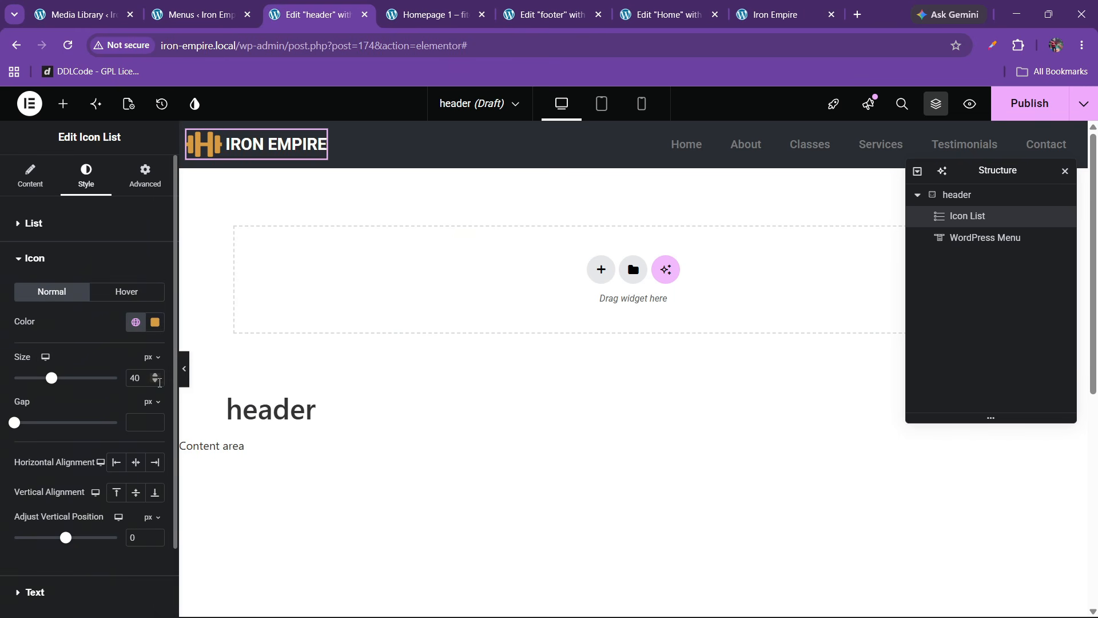
{"action": "left_click", "coordinate": [155, 381]}
{"action": "left_click", "coordinate": [155, 381]}
{"action": "left_click", "coordinate": [155, 381]}
{"action": "left_click", "coordinate": [155, 381]}
{"action": "left_click", "coordinate": [155, 381]}
{"action": "left_click", "coordinate": [155, 381]}
{"action": "left_click", "coordinate": [155, 382]}
{"action": "left_click", "coordinate": [155, 381]}
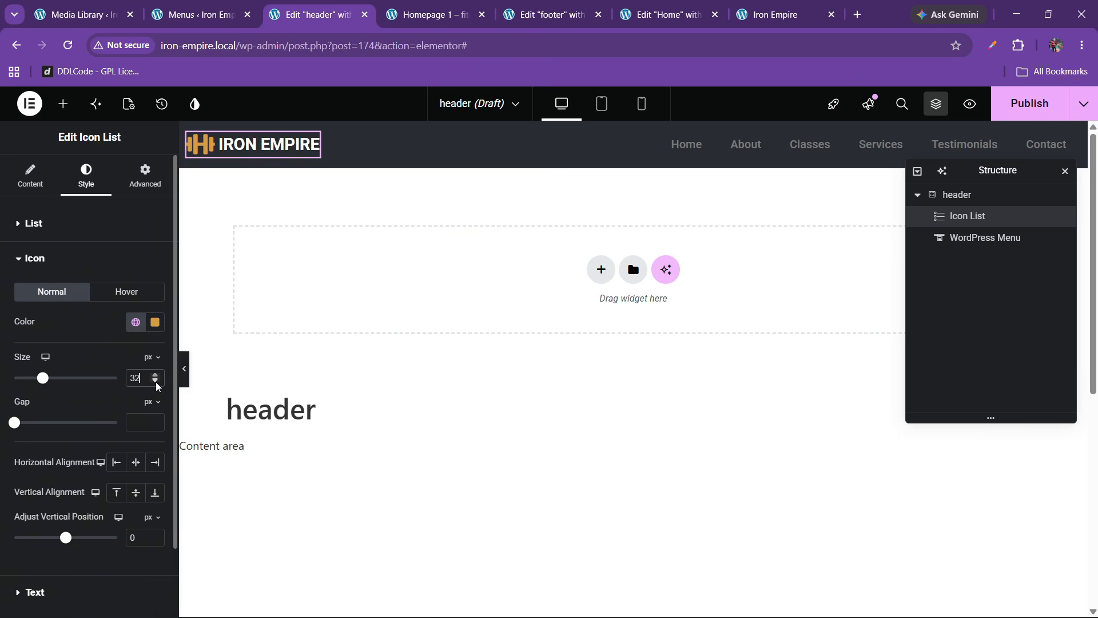
{"action": "left_click", "coordinate": [154, 382]}
{"action": "left_click", "coordinate": [155, 382]}
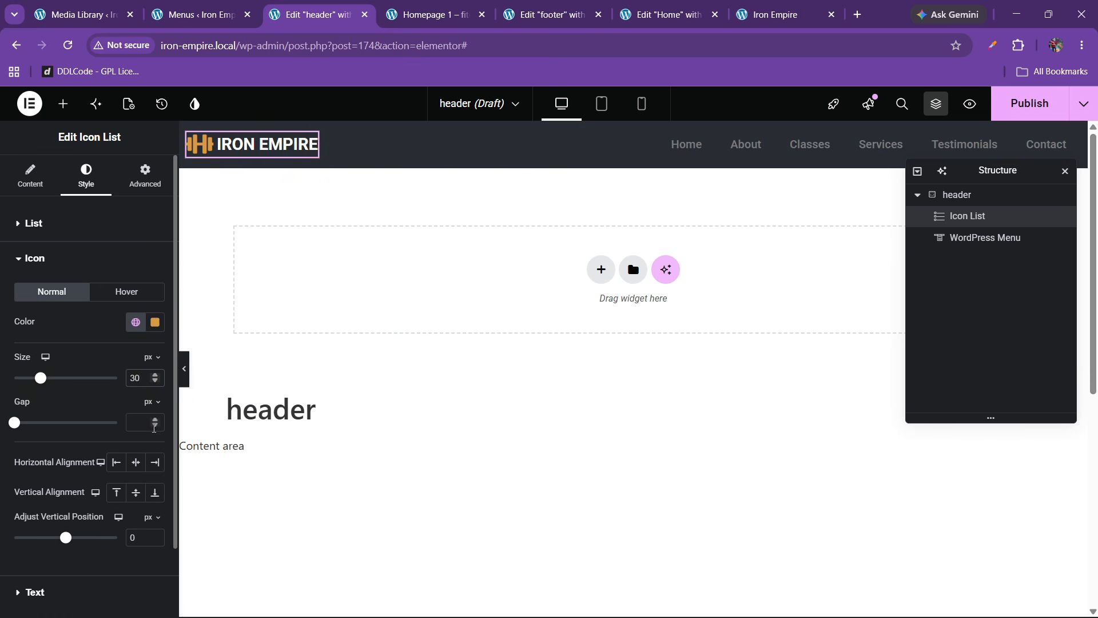
Step: Set the gap between the header logo's icon and text to 5 px
{"action": "left_click", "coordinate": [155, 423]}
{"action": "left_click", "coordinate": [155, 423]}
{"action": "left_click", "coordinate": [155, 423]}
{"action": "left_click", "coordinate": [155, 423]}
{"action": "left_click", "coordinate": [155, 424]}
{"action": "left_click", "coordinate": [155, 423]}
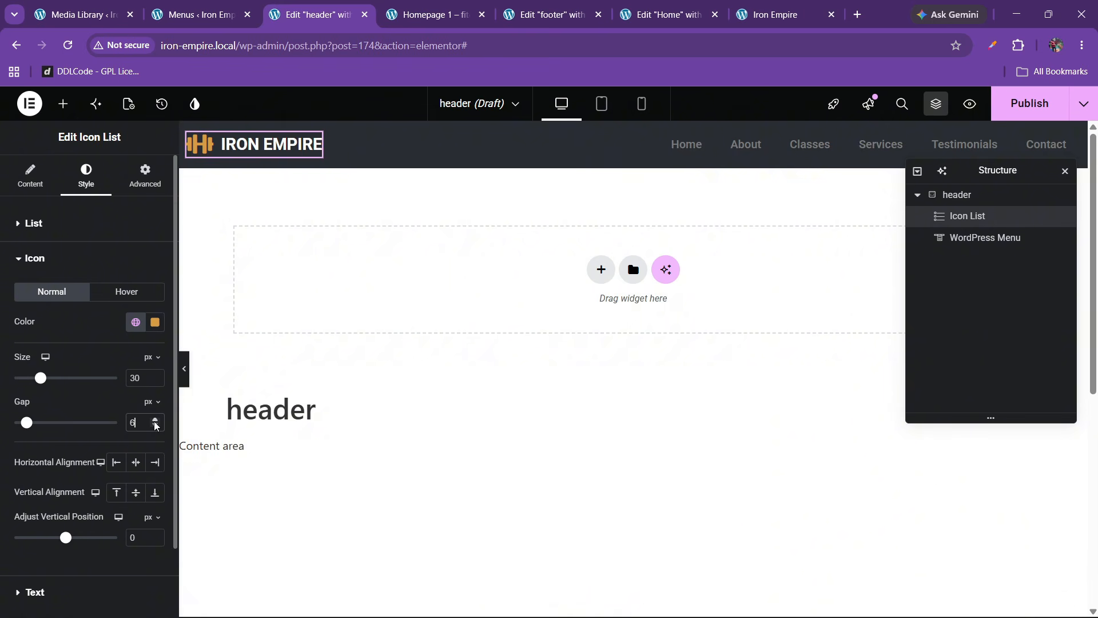
{"action": "left_click", "coordinate": [155, 422]}
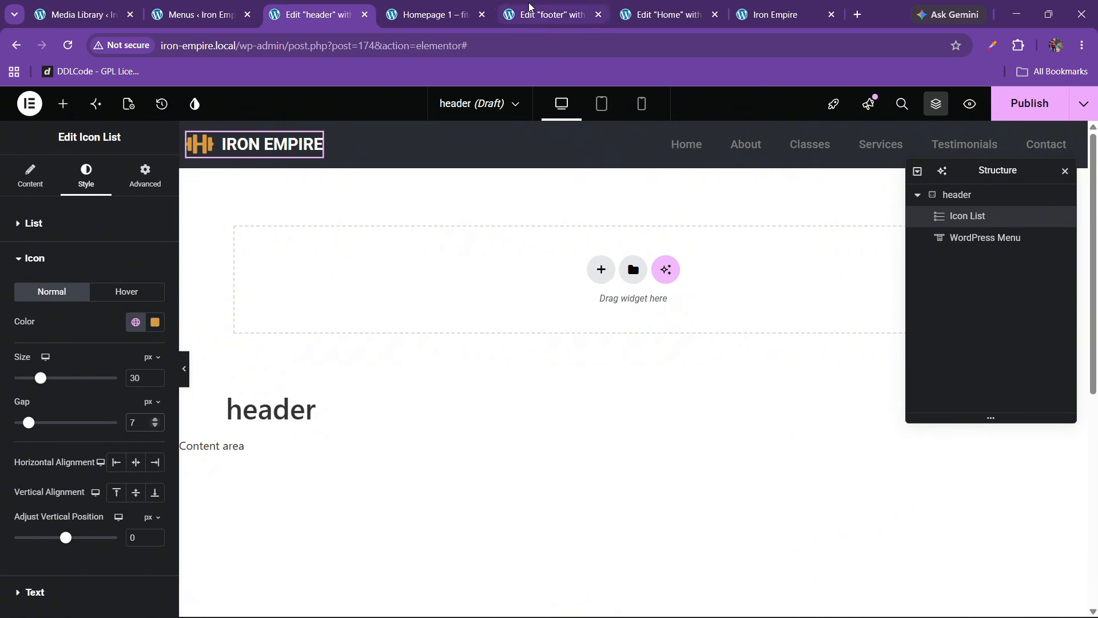
{"action": "left_click", "coordinate": [154, 419]}
{"action": "left_click", "coordinate": [154, 420]}
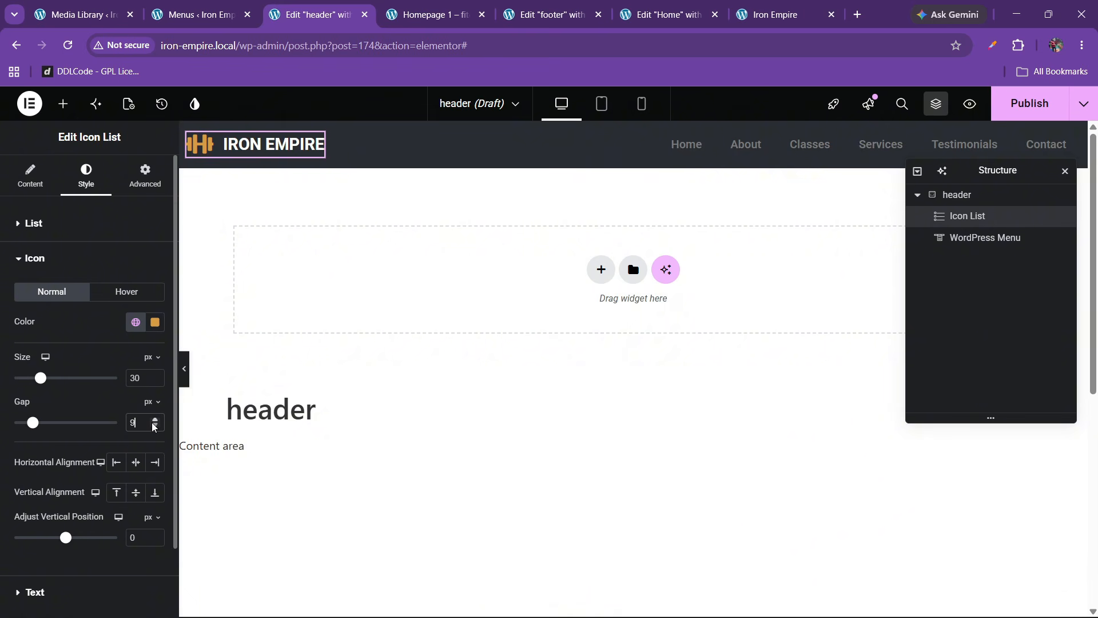
{"action": "left_click", "coordinate": [155, 420]}
{"action": "left_click", "coordinate": [155, 427]}
{"action": "left_click", "coordinate": [155, 426]}
{"action": "left_click", "coordinate": [155, 426]}
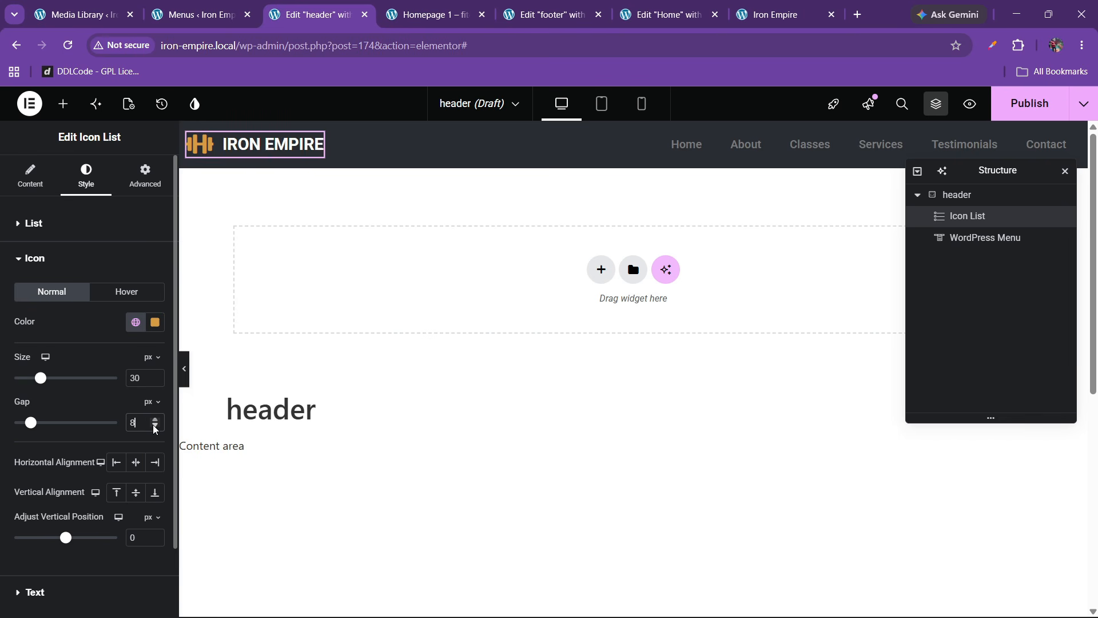
{"action": "left_click", "coordinate": [155, 426]}
{"action": "left_click", "coordinate": [155, 427]}
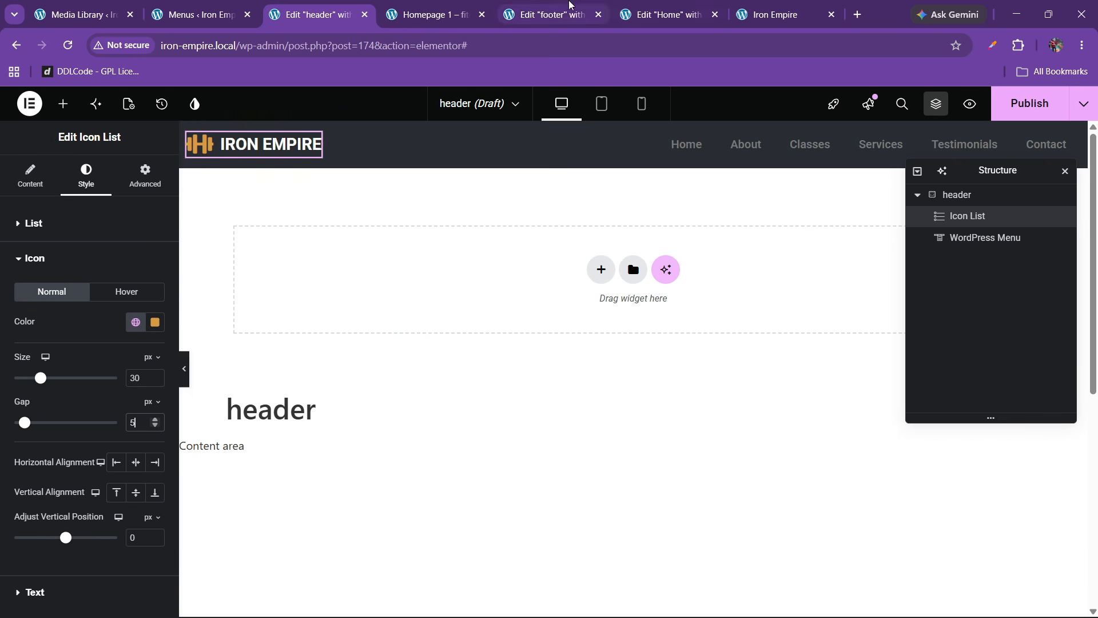
{"action": "left_click", "coordinate": [546, 15]}
{"action": "left_click", "coordinate": [341, 229]}
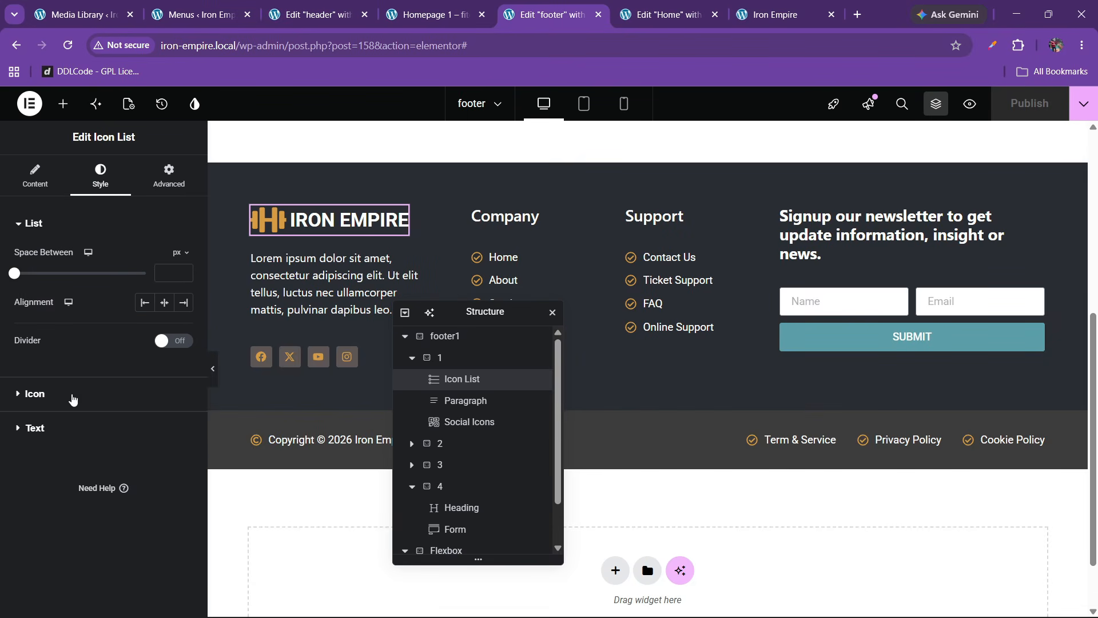
{"action": "type", "text": "5"}
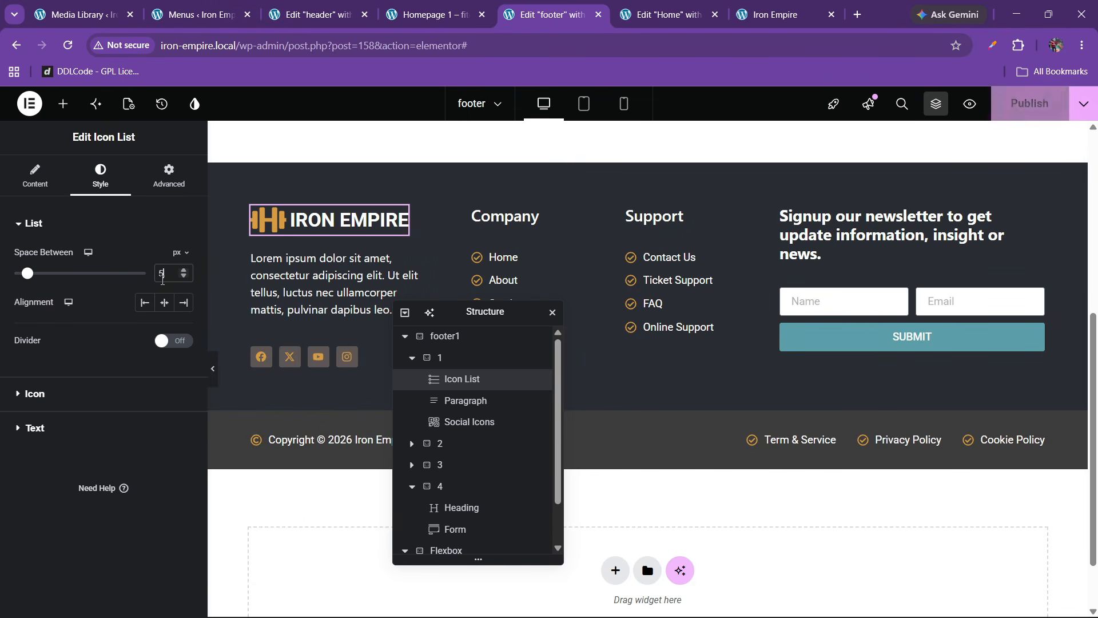
{"action": "key", "text": "F12"}
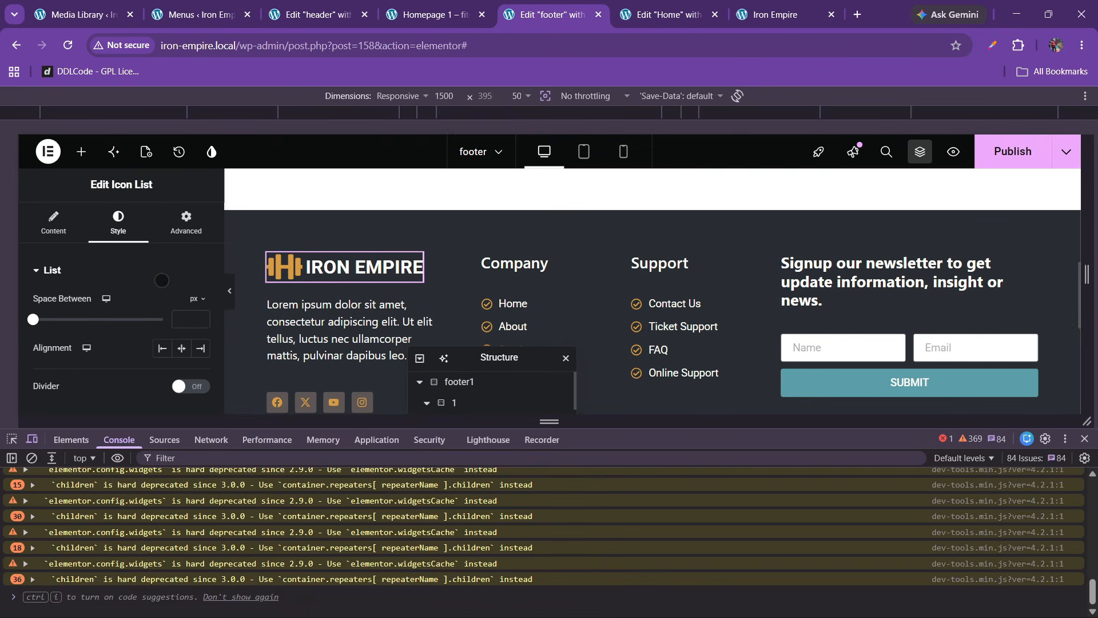
{"action": "left_click", "coordinate": [1084, 439]}
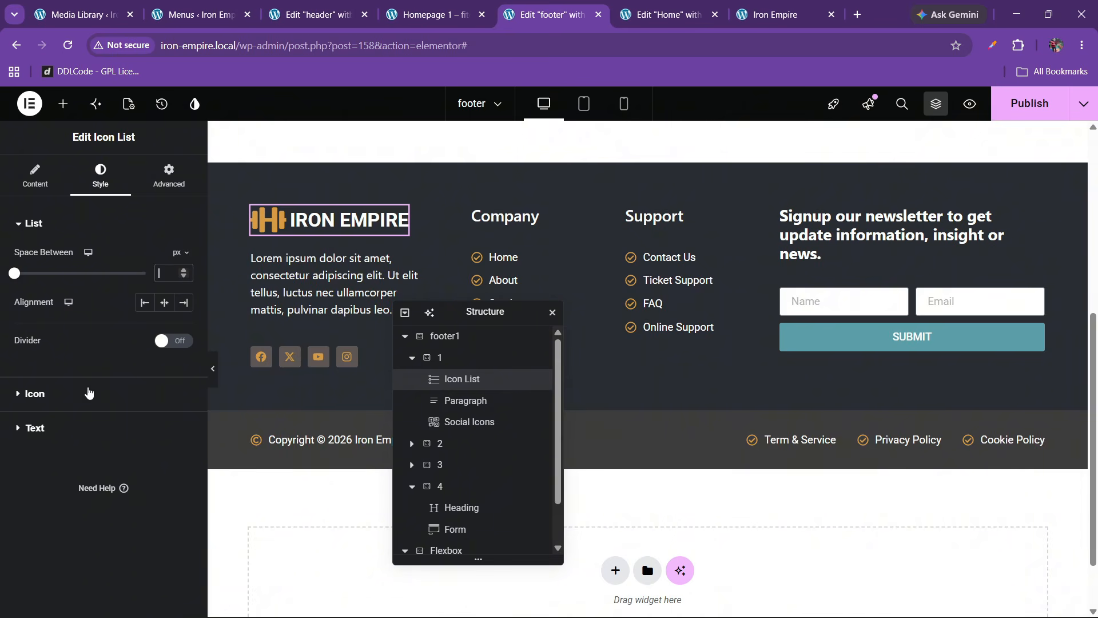
{"action": "left_click", "coordinate": [330, 5]}
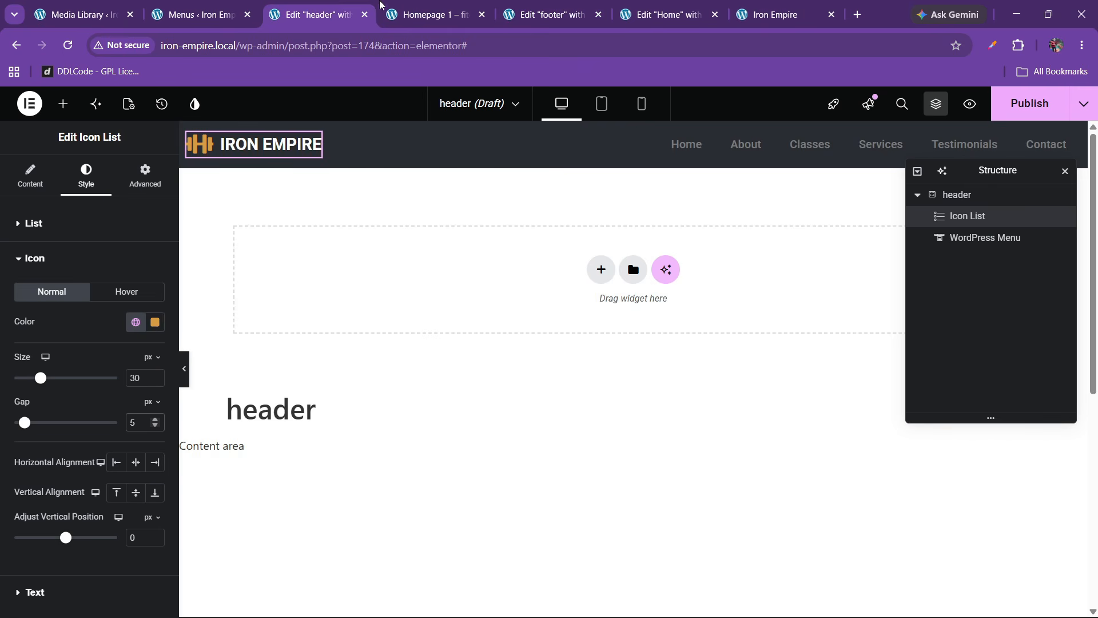
{"action": "left_click", "coordinate": [382, 7]}
Step: In the footer template, set the Iron Empire logo's icon gap to 5 px and save the template
{"action": "left_click", "coordinate": [511, 5]}
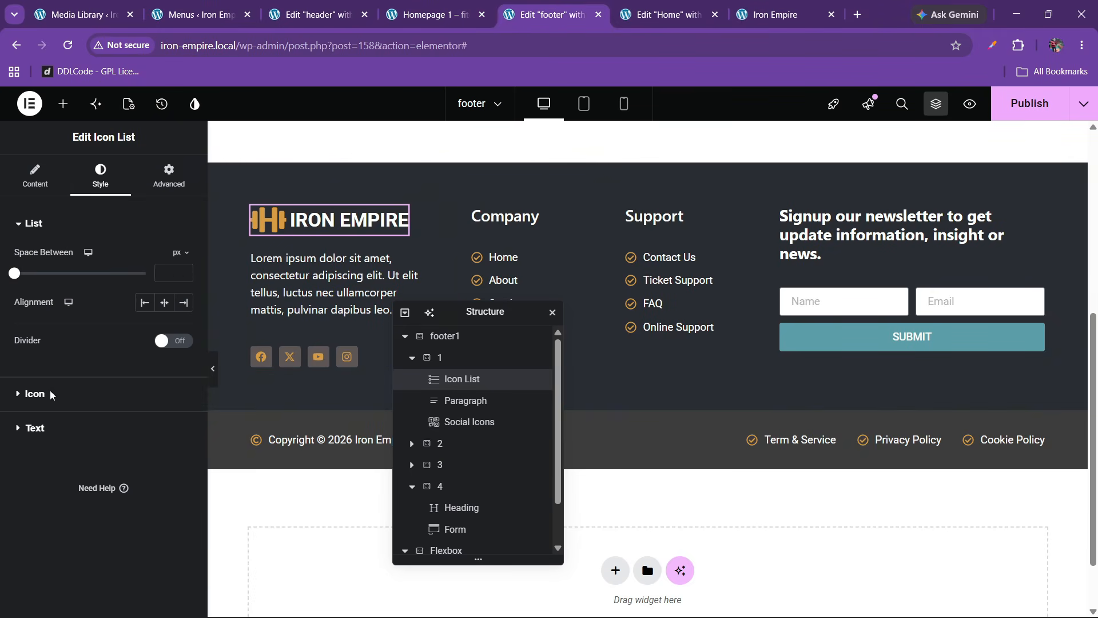
{"action": "left_click", "coordinate": [35, 394]}
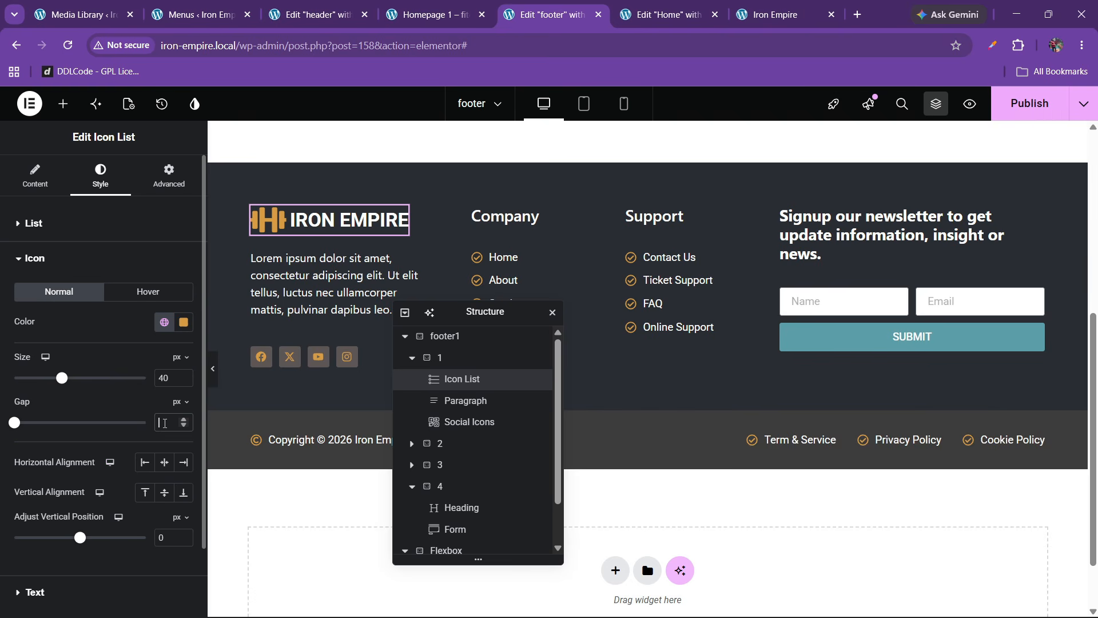
{"action": "type", "text": "5"}
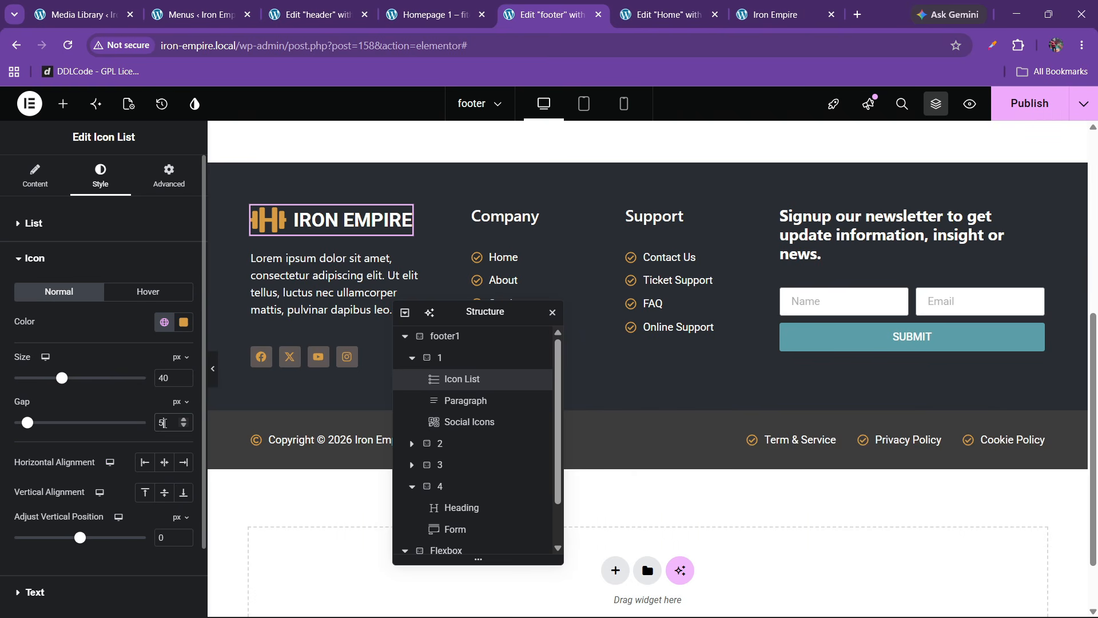
{"action": "key", "text": "ctrl+s"}
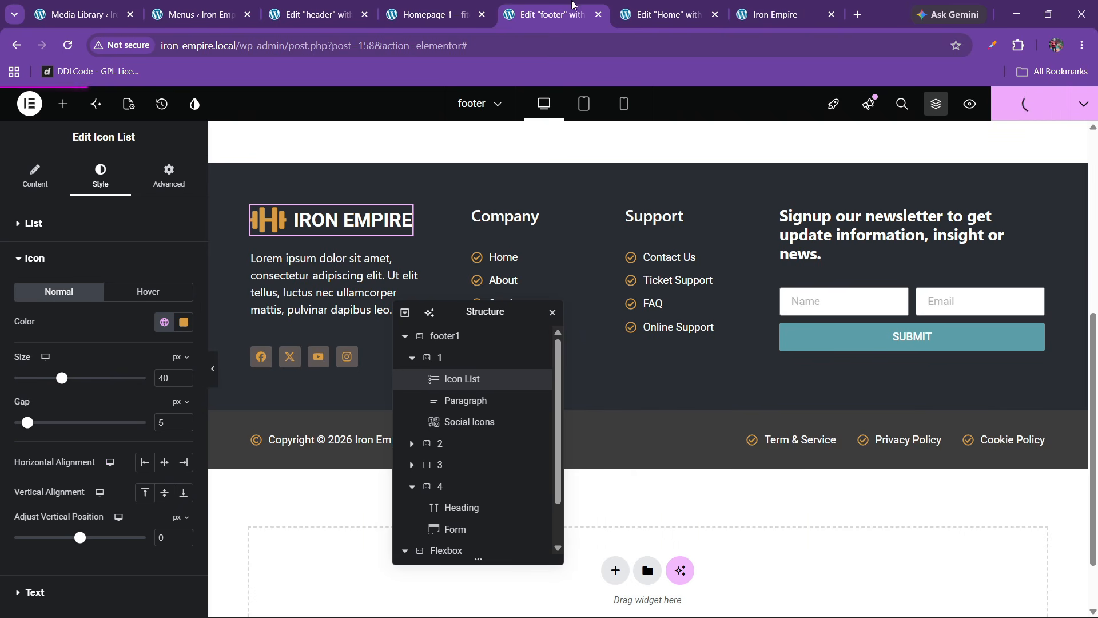
Step: Back in the header template, set the WordPress Menu's pointer to Text and its animation to None
{"action": "left_click", "coordinate": [319, 8]}
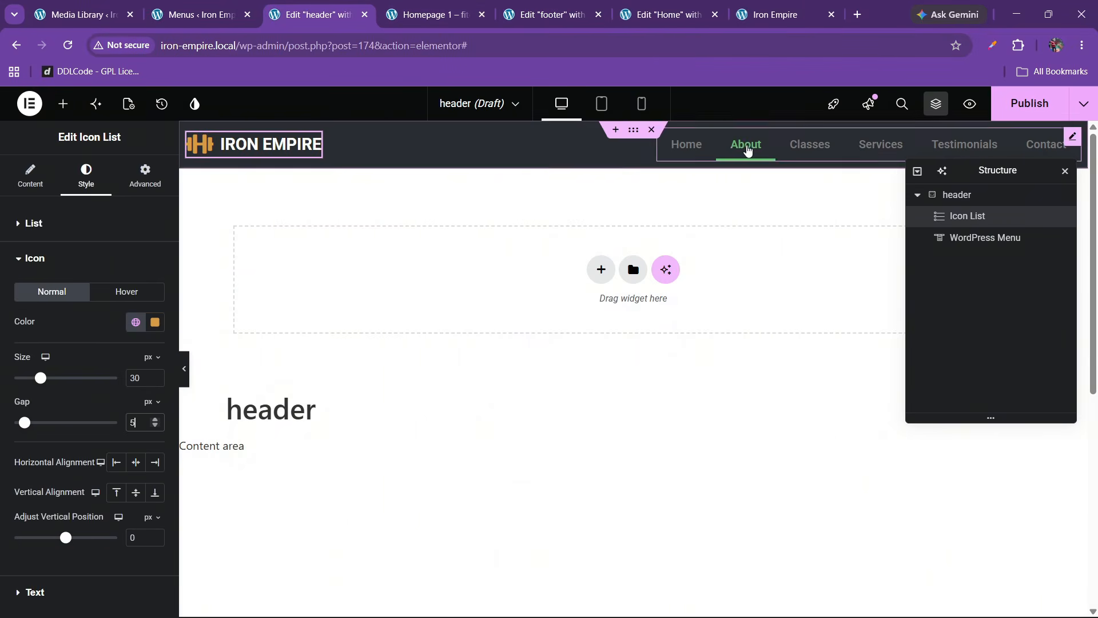
{"action": "left_click", "coordinate": [743, 146]}
{"action": "left_click", "coordinate": [84, 181]}
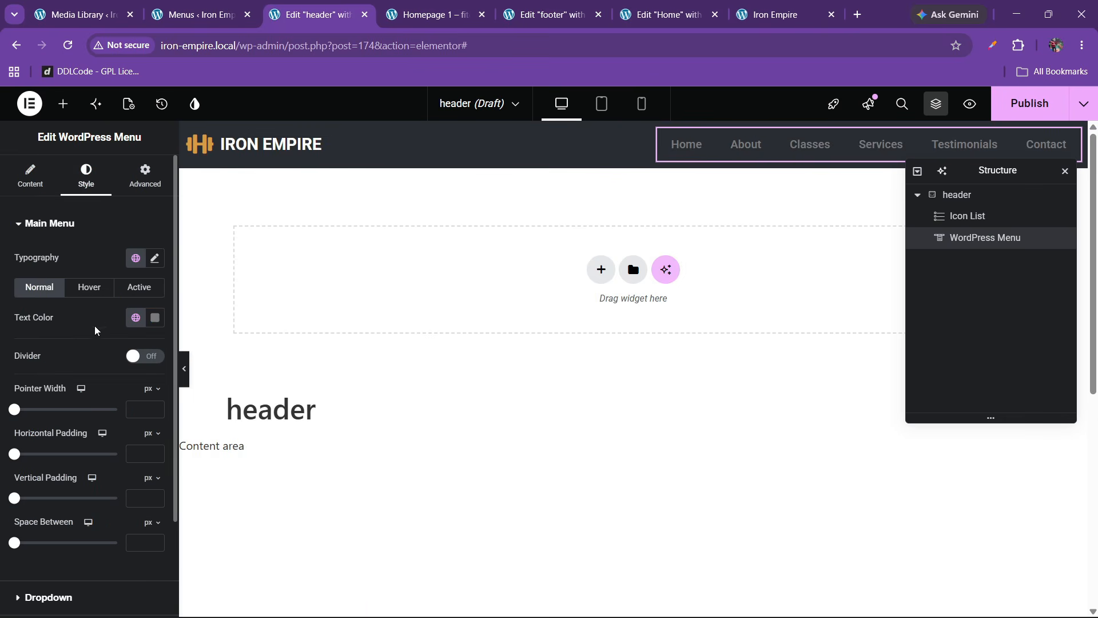
{"action": "left_click", "coordinate": [30, 175]}
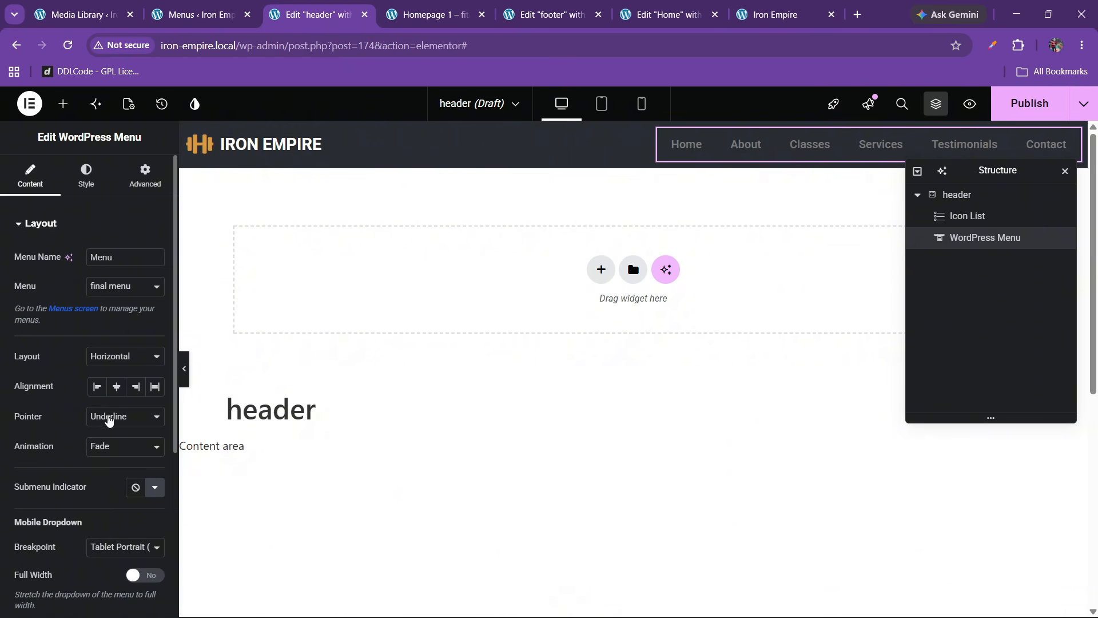
{"action": "left_click", "coordinate": [110, 420]}
{"action": "left_click", "coordinate": [106, 536]}
{"action": "left_click", "coordinate": [114, 453]}
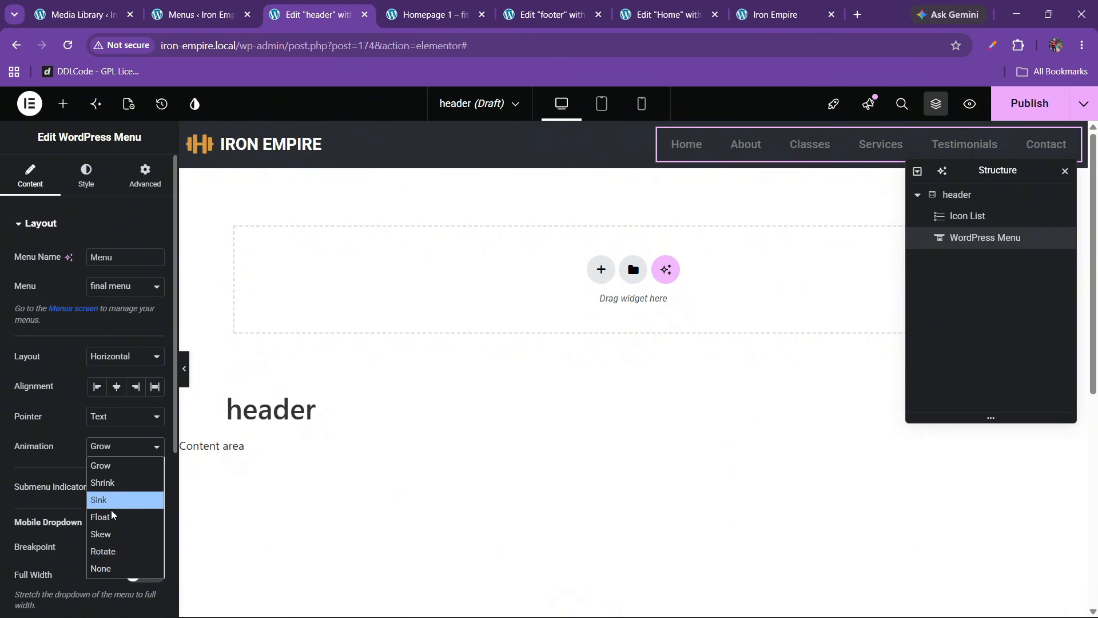
{"action": "left_click", "coordinate": [114, 568]}
Step: Make the WordPress Menu's mobile dropdown full width with centred text alignment
{"action": "scroll", "coordinate": [120, 503], "scroll_direction": "down", "scroll_amount": 3}
{"action": "left_click", "coordinate": [138, 431]}
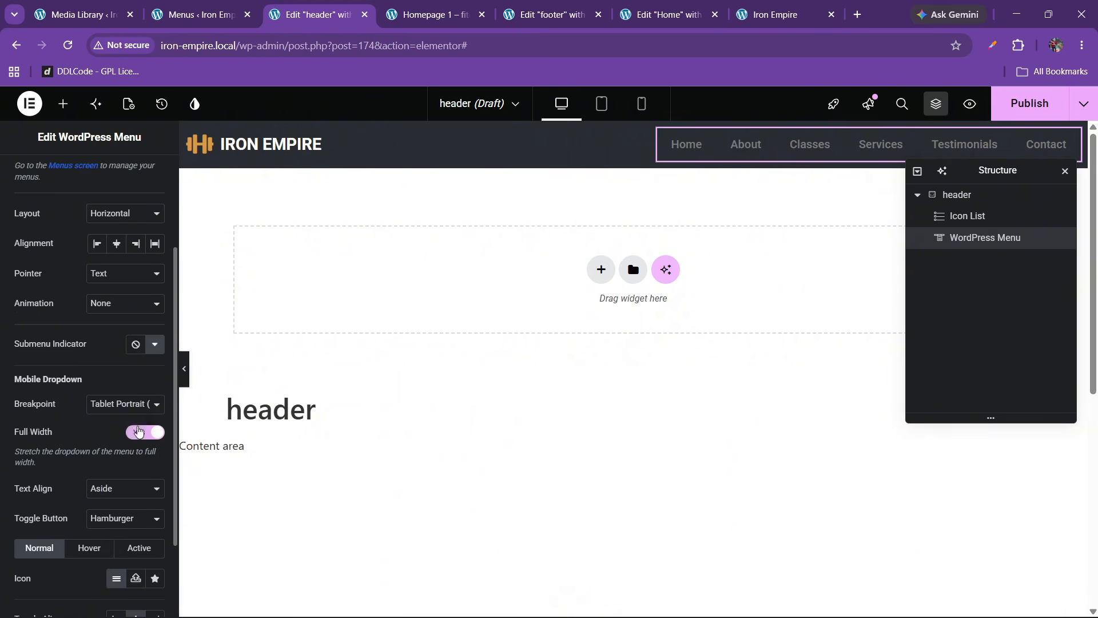
{"action": "left_click", "coordinate": [110, 488]}
{"action": "left_click", "coordinate": [108, 518]}
{"action": "scroll", "coordinate": [80, 484], "scroll_direction": "down", "scroll_amount": 2}
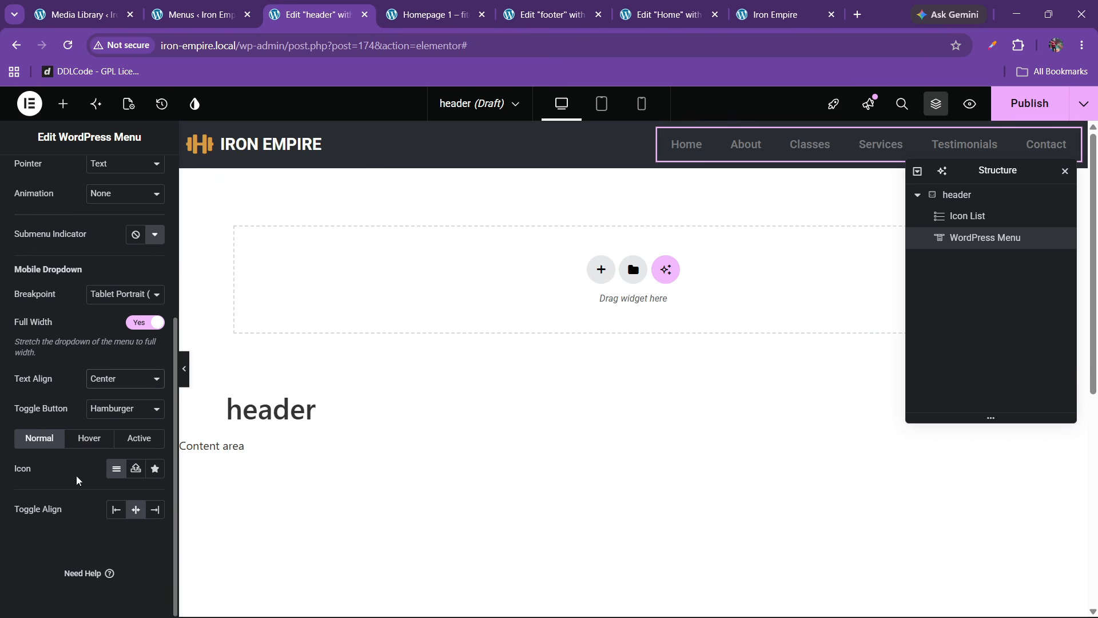
{"action": "scroll", "coordinate": [77, 479], "scroll_direction": "up", "scroll_amount": 4}
{"action": "scroll", "coordinate": [89, 196], "scroll_direction": "up", "scroll_amount": 1}
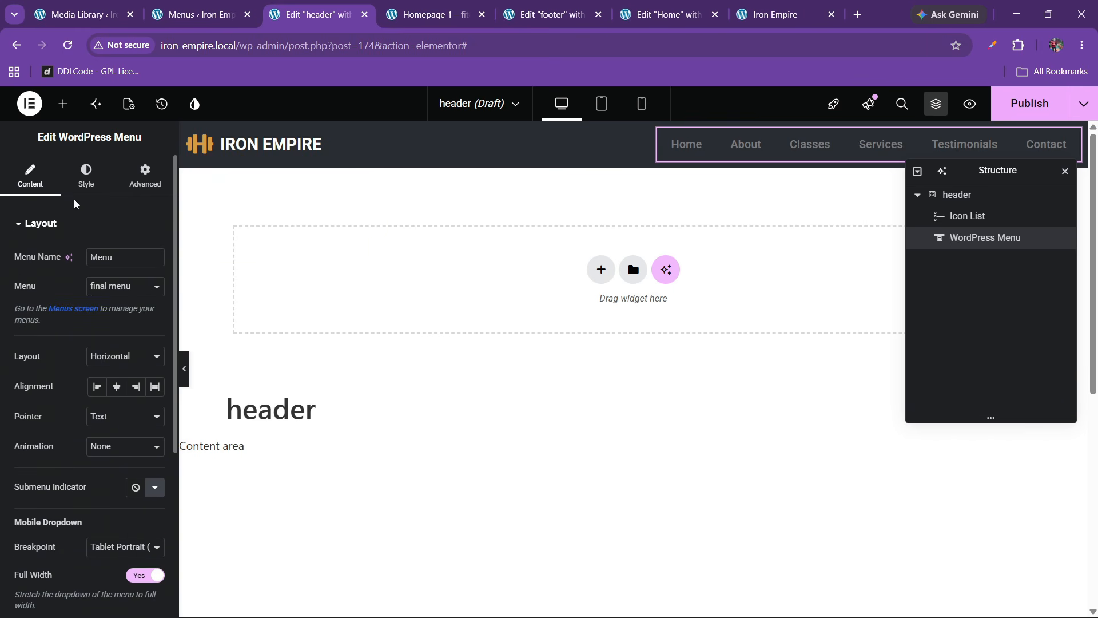
Step: Style the header's main menu items with an uppercase typography transform and white normal text colour
{"action": "left_click", "coordinate": [80, 175]}
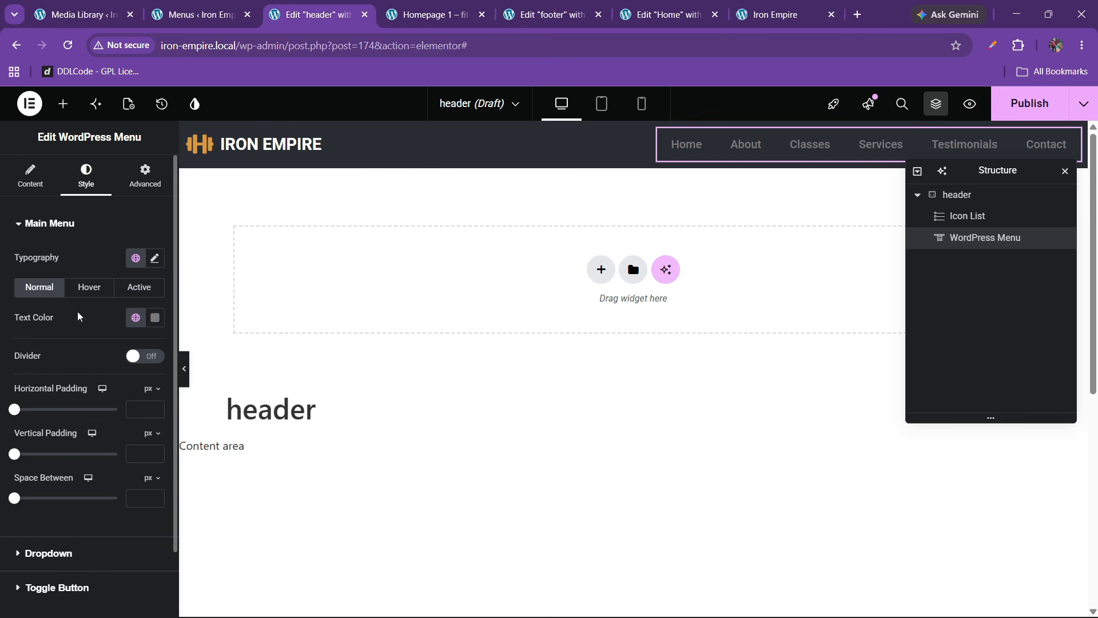
{"action": "left_click", "coordinate": [155, 258]}
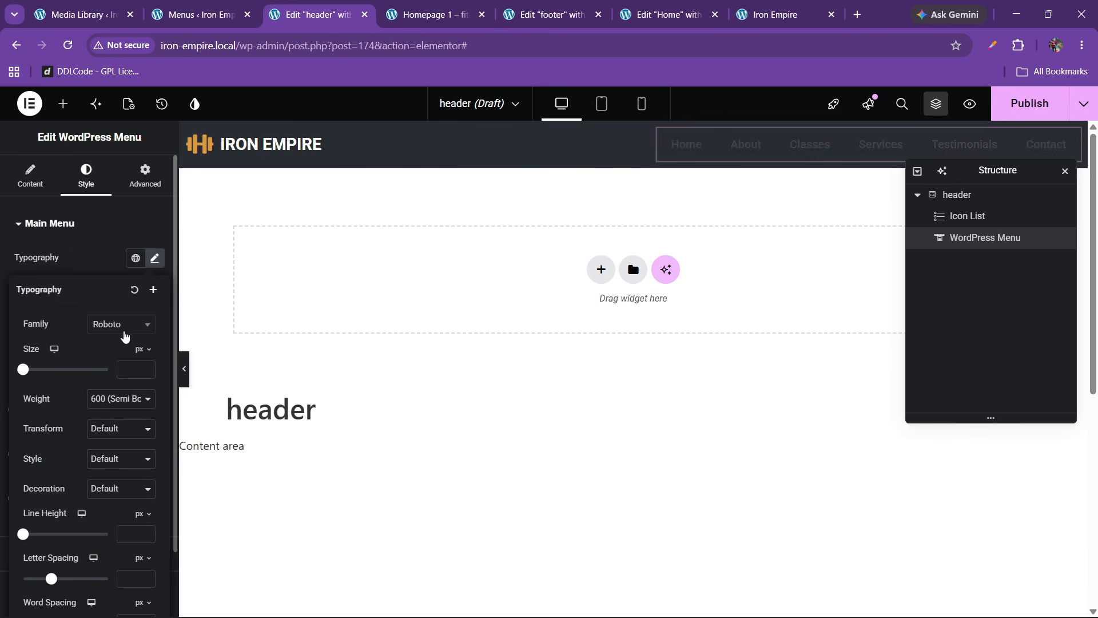
{"action": "left_click", "coordinate": [119, 428]}
{"action": "left_click", "coordinate": [118, 461]}
{"action": "left_click", "coordinate": [94, 283]}
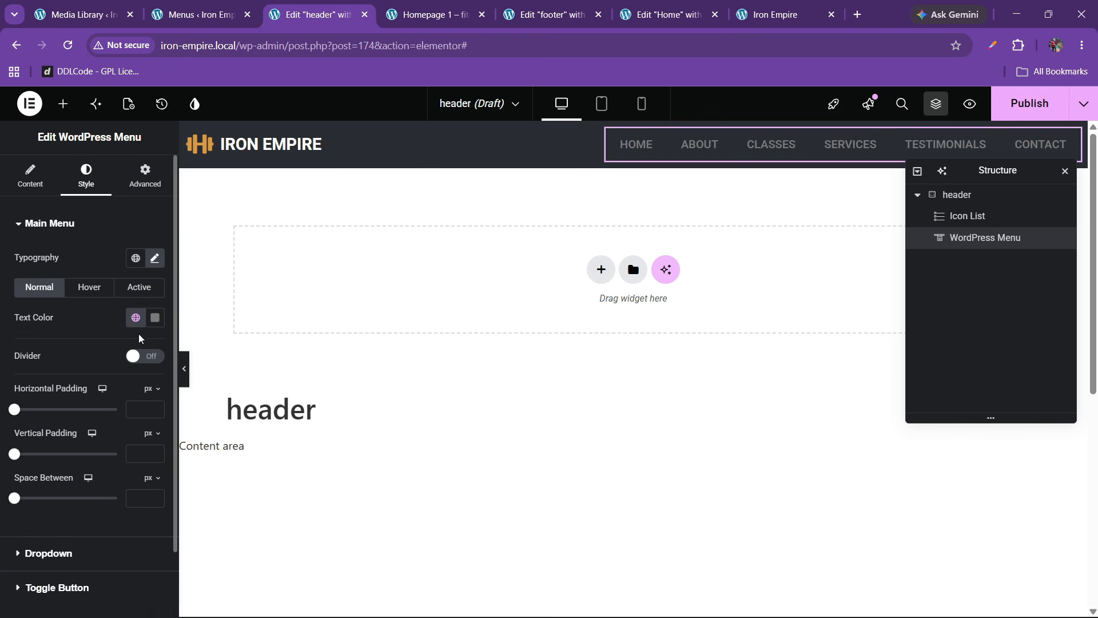
{"action": "left_click", "coordinate": [154, 318]}
{"action": "left_click", "coordinate": [73, 374]}
{"action": "left_click", "coordinate": [49, 310]}
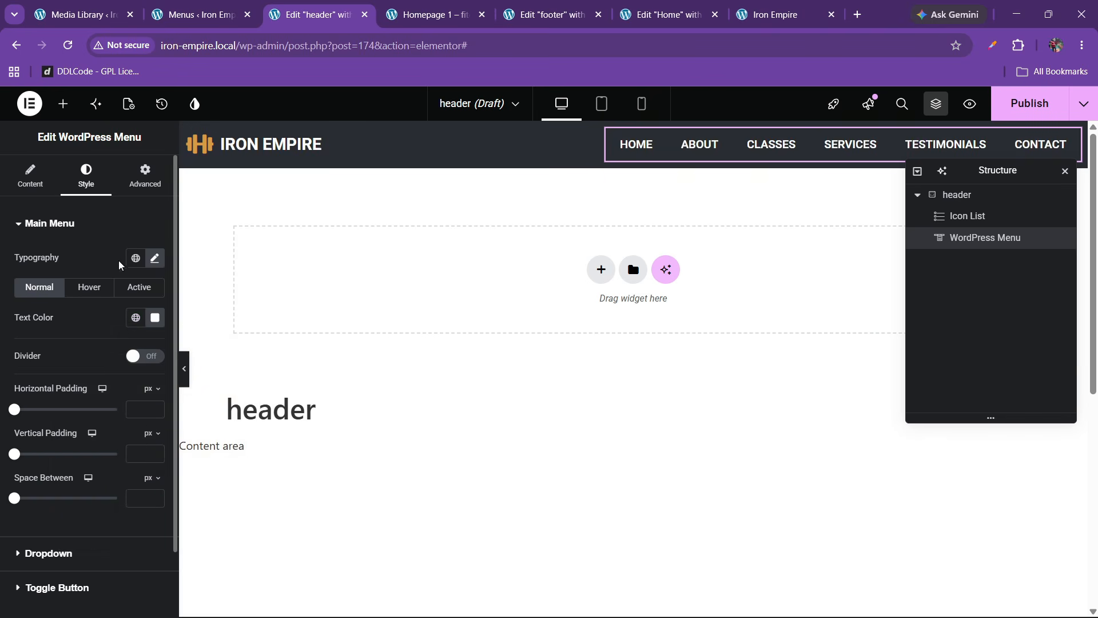
Step: Set the WordPress Menu's main menu typography size to 14 px
{"action": "left_click", "coordinate": [155, 260]}
{"action": "left_click", "coordinate": [149, 367]}
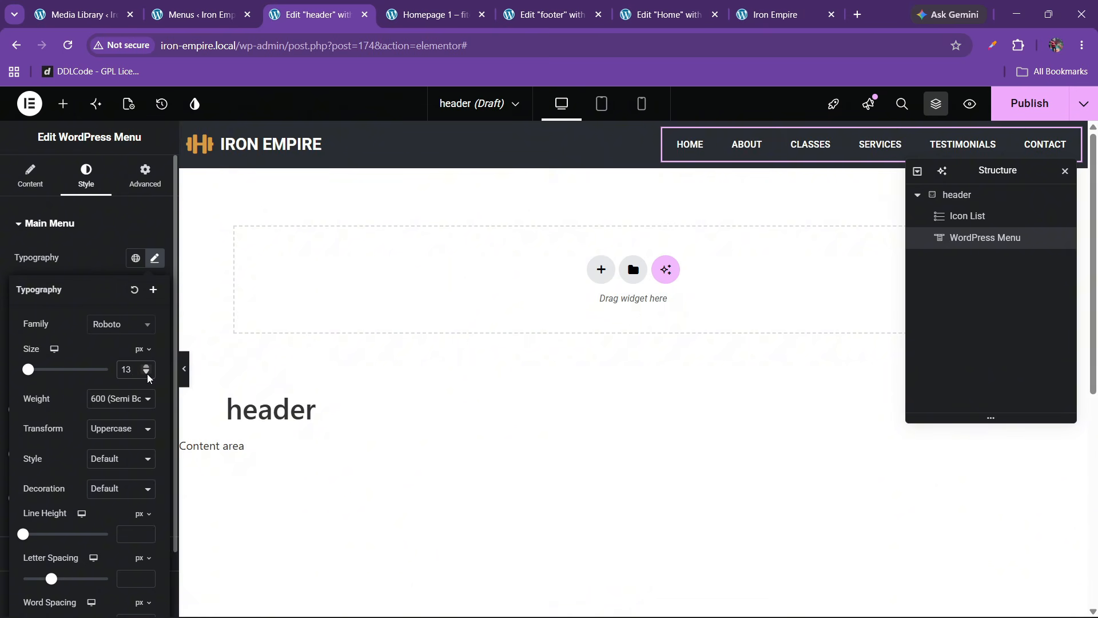
{"action": "left_click", "coordinate": [149, 366]}
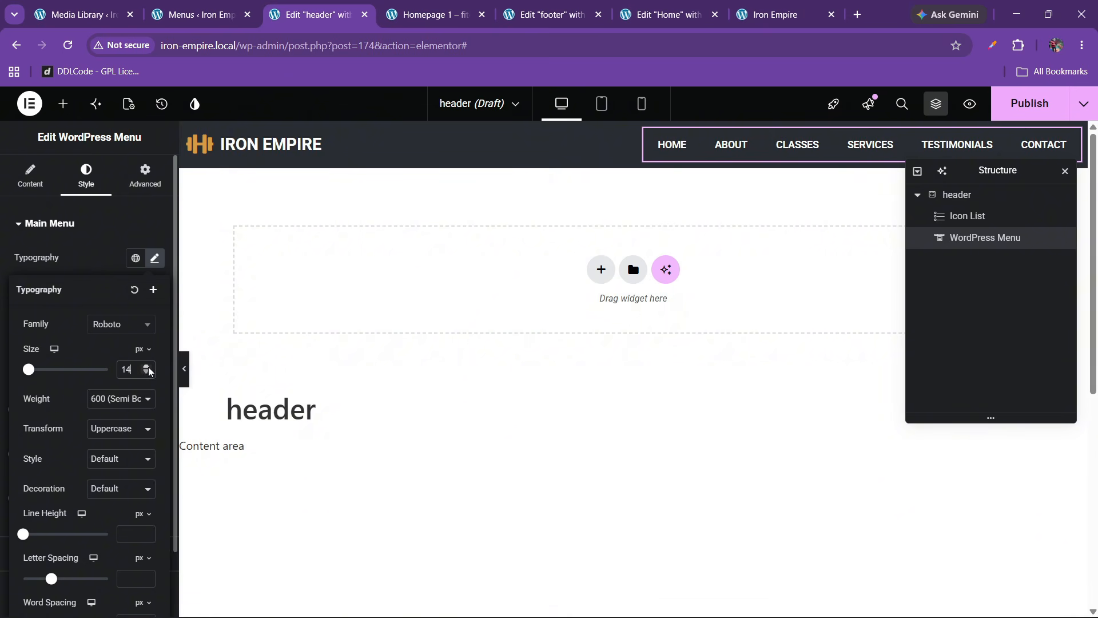
Step: Set the main menu's hover and active text colours to the global colour golden
{"action": "left_click", "coordinate": [96, 273]}
{"action": "left_click", "coordinate": [85, 296]}
{"action": "left_click", "coordinate": [136, 318]}
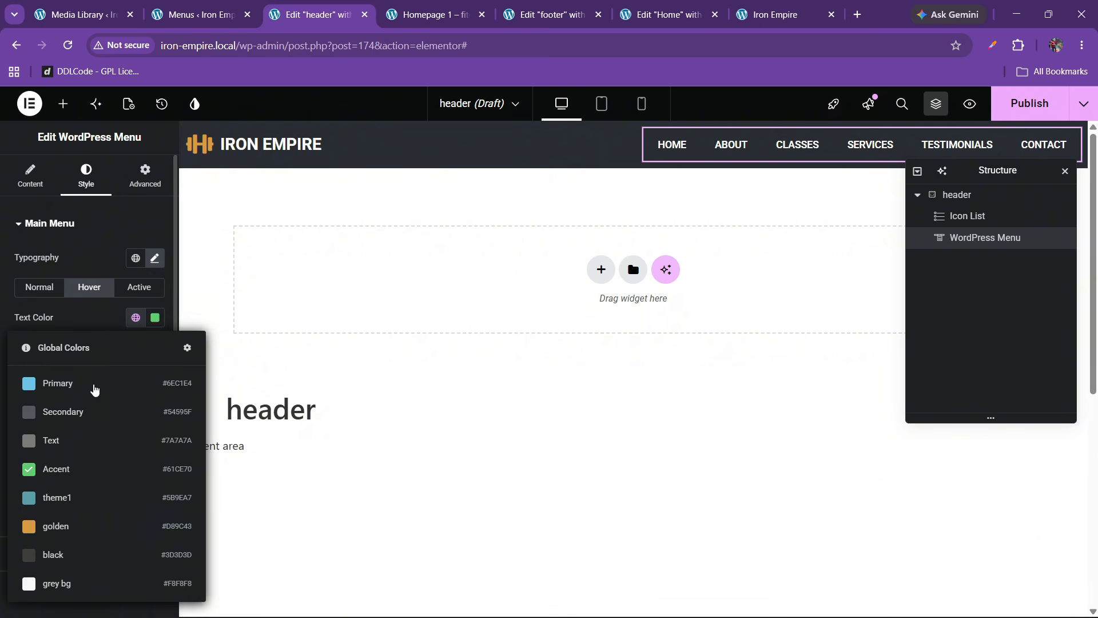
{"action": "left_click", "coordinate": [91, 521]}
{"action": "left_click", "coordinate": [139, 287]}
{"action": "left_click", "coordinate": [136, 318]}
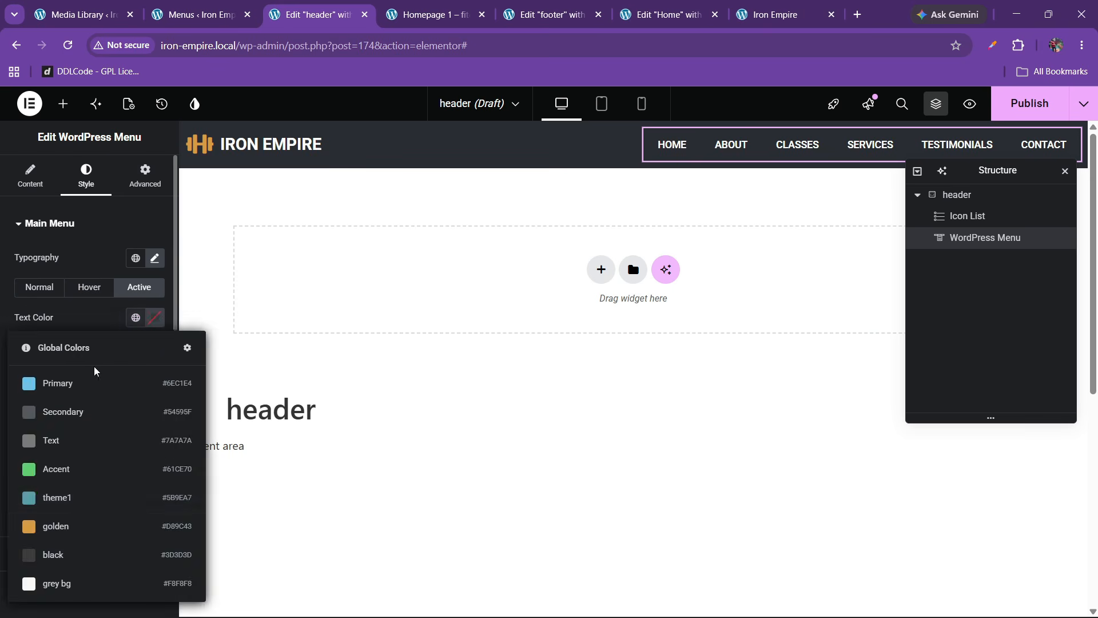
{"action": "left_click", "coordinate": [76, 526]}
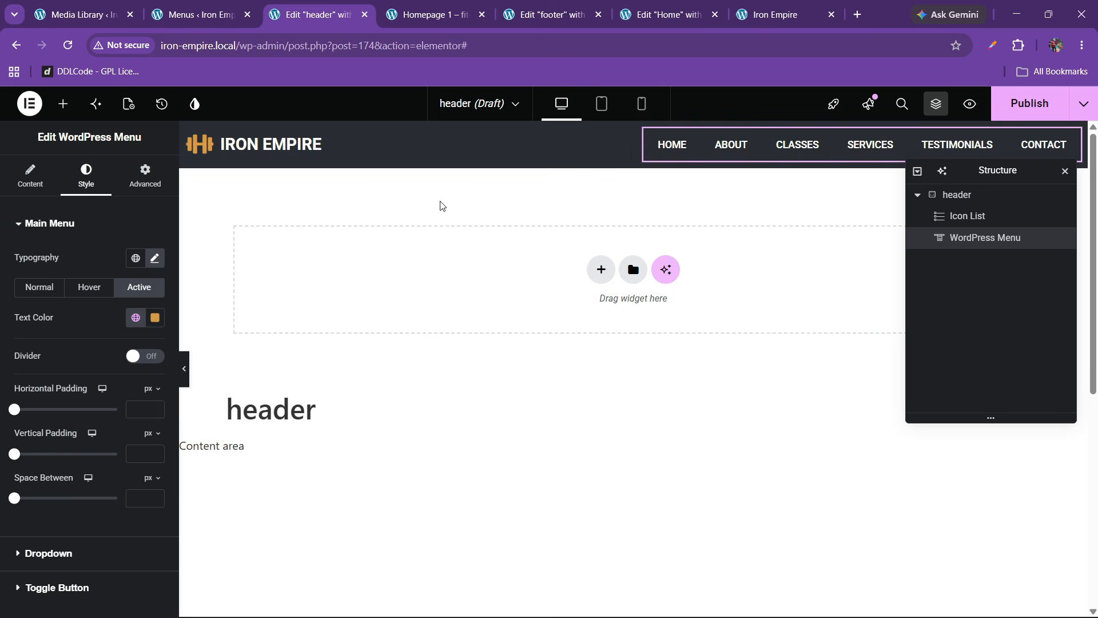
Step: Set the icon size of the header's Iron Empire logo to 35 px
{"action": "left_click", "coordinate": [306, 151]}
{"action": "left_click", "coordinate": [51, 405]}
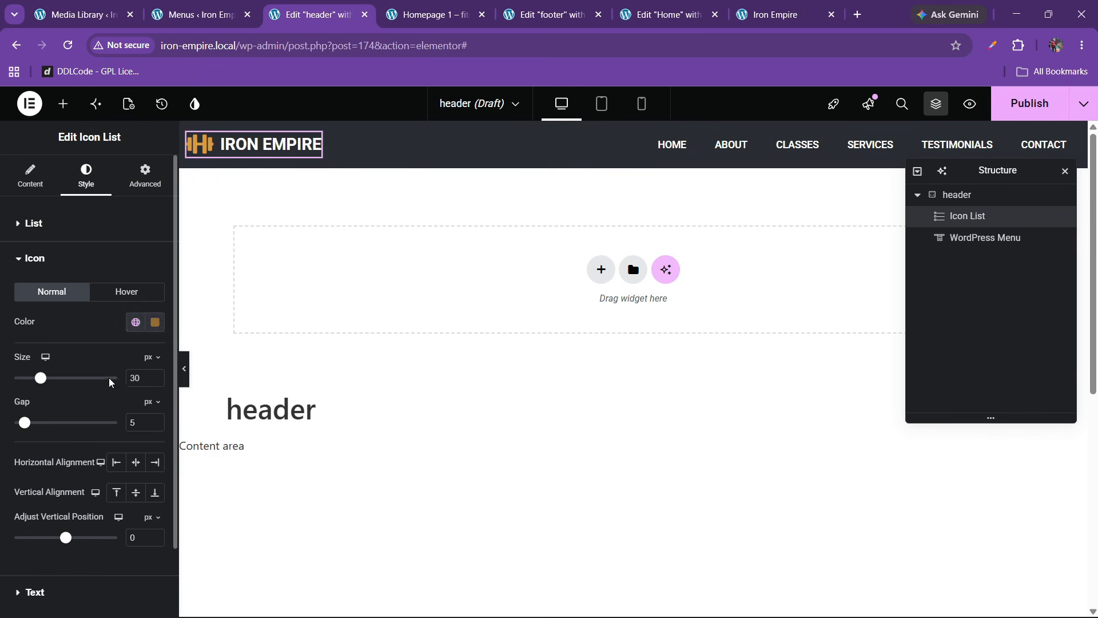
{"action": "left_click", "coordinate": [154, 376]}
{"action": "left_click", "coordinate": [155, 376]}
{"action": "left_click", "coordinate": [154, 376]}
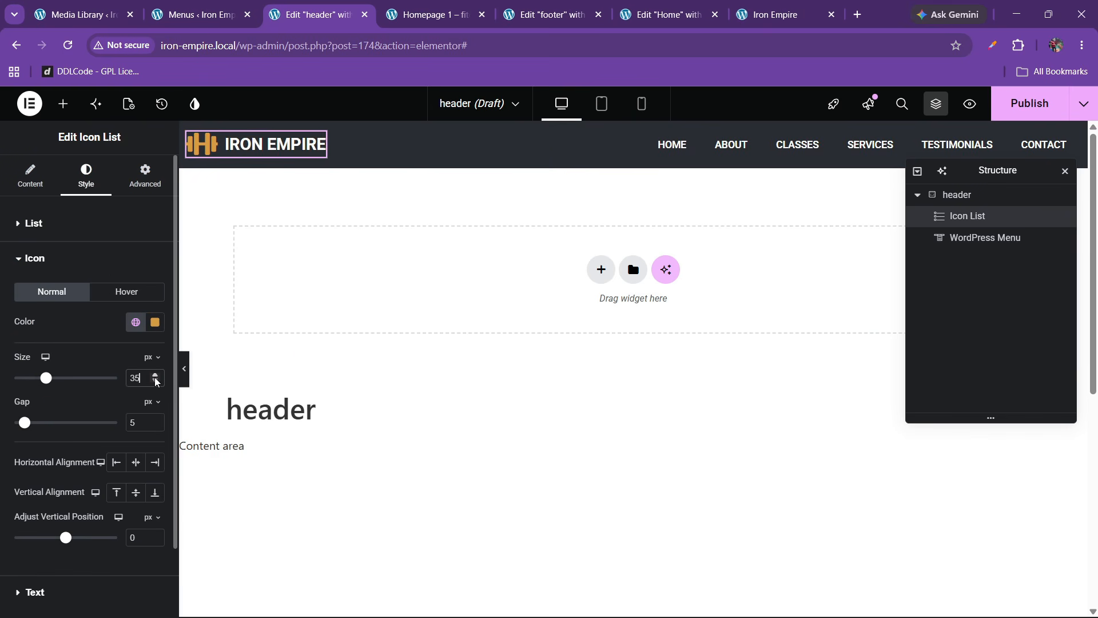
Step: Set the header logo's text typography size to 26 px
{"action": "left_click", "coordinate": [57, 258]}
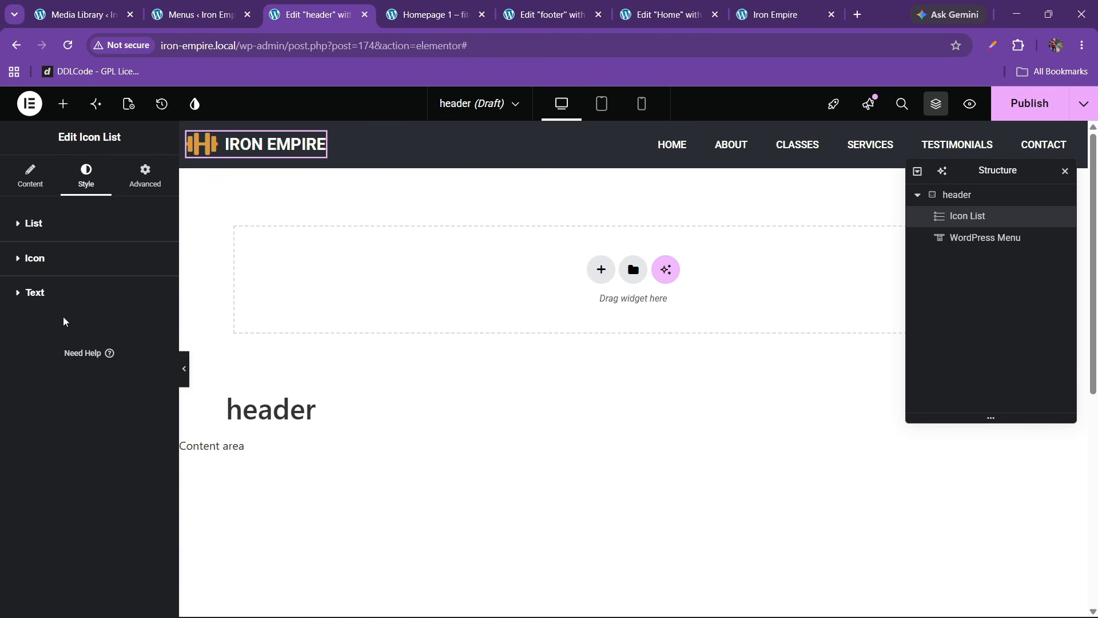
{"action": "left_click", "coordinate": [63, 309]}
{"action": "left_click", "coordinate": [155, 327]}
{"action": "left_click", "coordinate": [146, 434]}
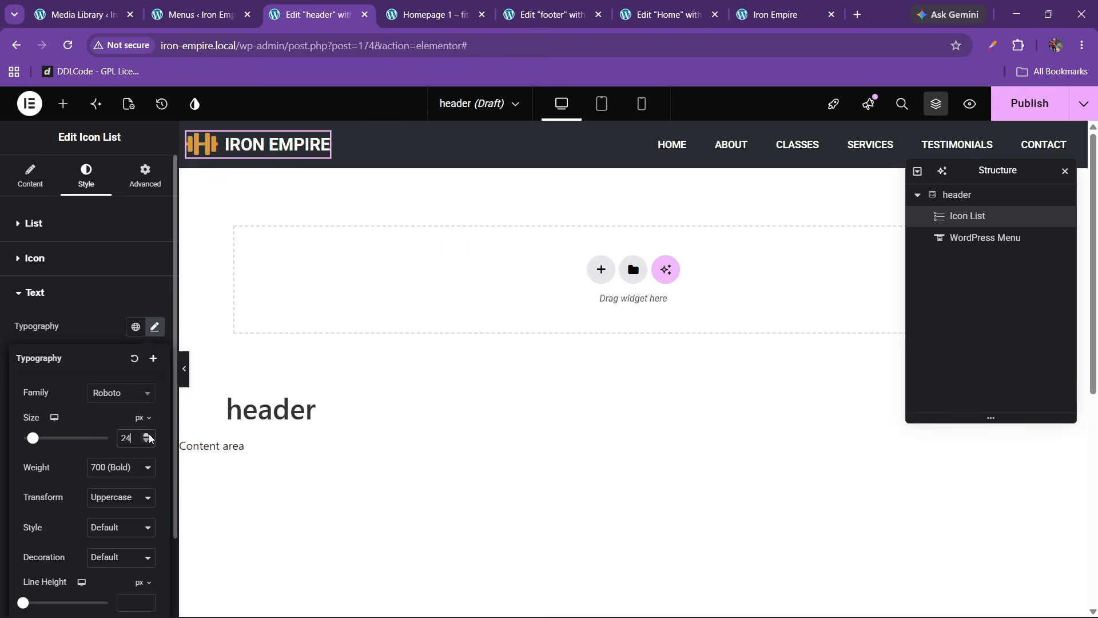
{"action": "left_click", "coordinate": [146, 434]}
{"action": "left_click", "coordinate": [146, 434]}
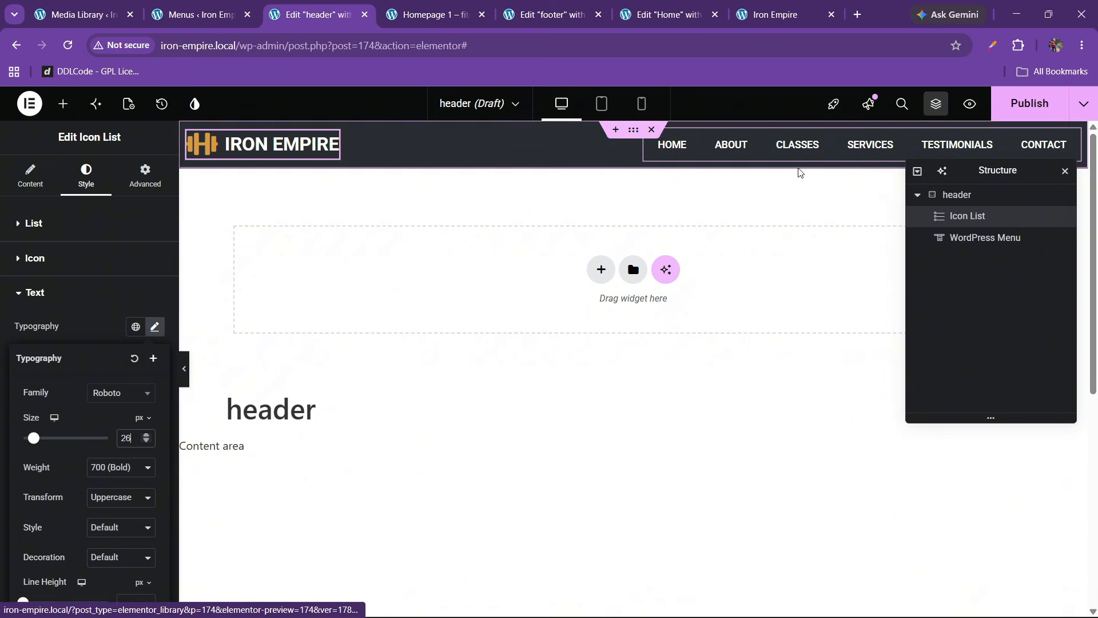
Step: Copy the Discover More button from the Home page and paste it after the WordPress Menu in the header template
{"action": "left_click", "coordinate": [605, 17]}
{"action": "left_click", "coordinate": [666, 14]}
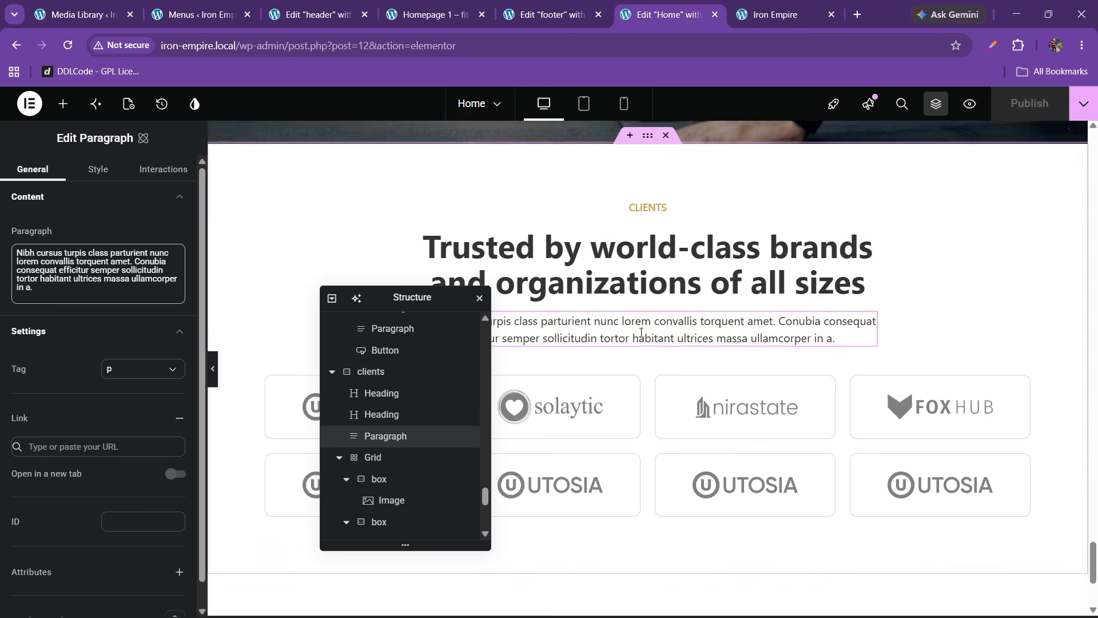
{"action": "scroll", "coordinate": [712, 340], "scroll_direction": "up", "scroll_amount": 5}
{"action": "right_click", "coordinate": [712, 339]}
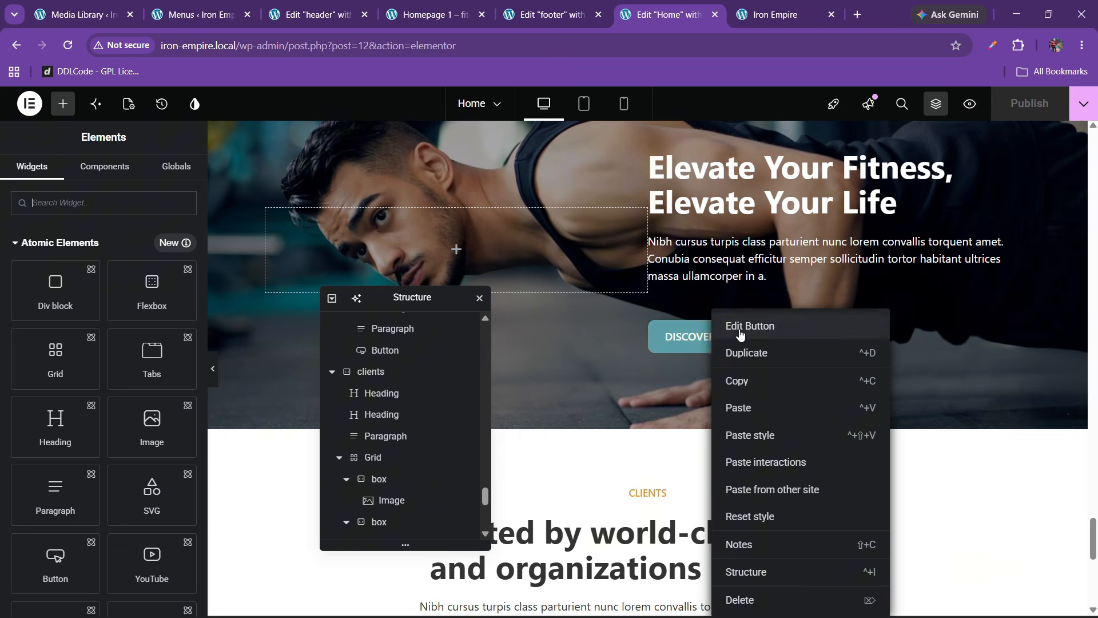
{"action": "left_click", "coordinate": [737, 380]}
{"action": "left_click", "coordinate": [337, 12]}
{"action": "right_click", "coordinate": [712, 144]}
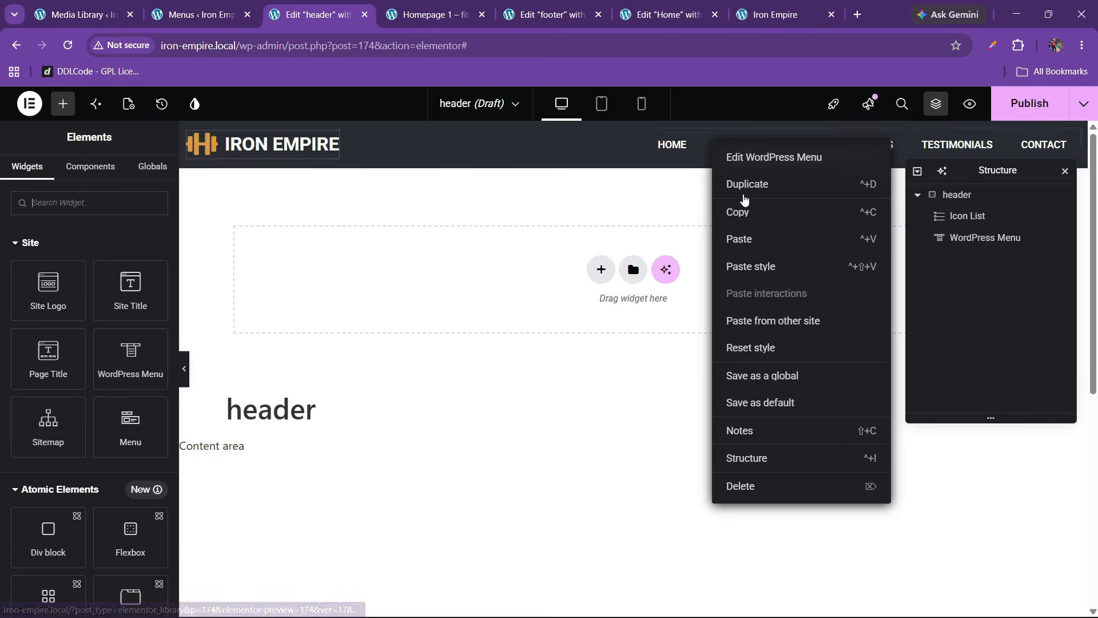
{"action": "left_click", "coordinate": [759, 239]}
{"action": "left_click_drag", "start_coordinate": [988, 164], "coordinate": [854, 195]}
Step: Edit the header button's btn-1 class and set its top margin to 0 px
{"action": "left_click", "coordinate": [87, 178]}
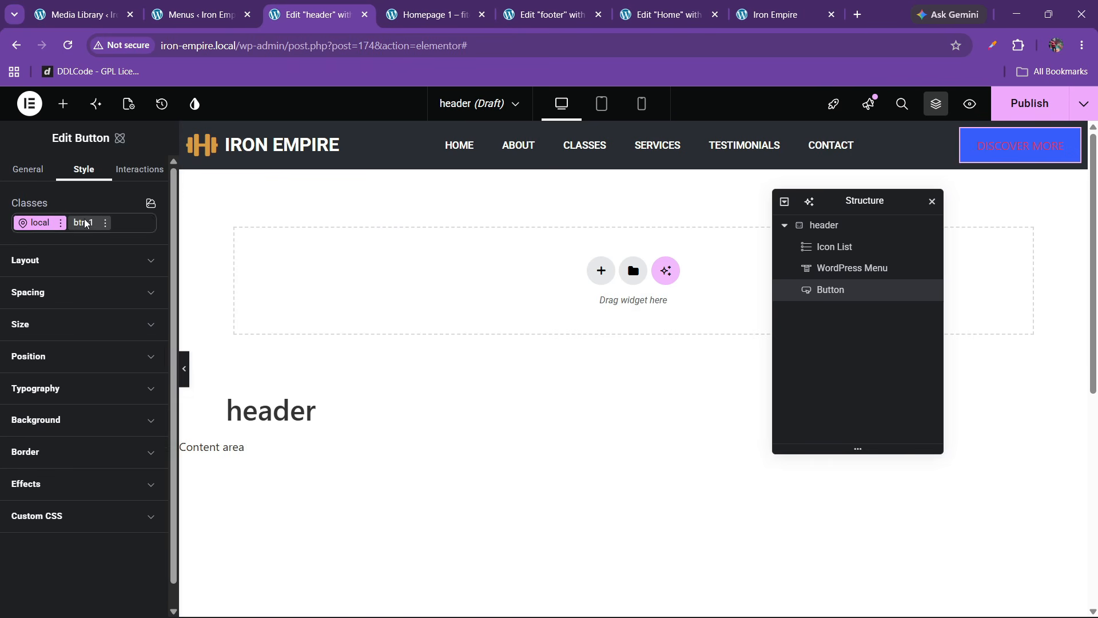
{"action": "double_click", "coordinate": [85, 223]}
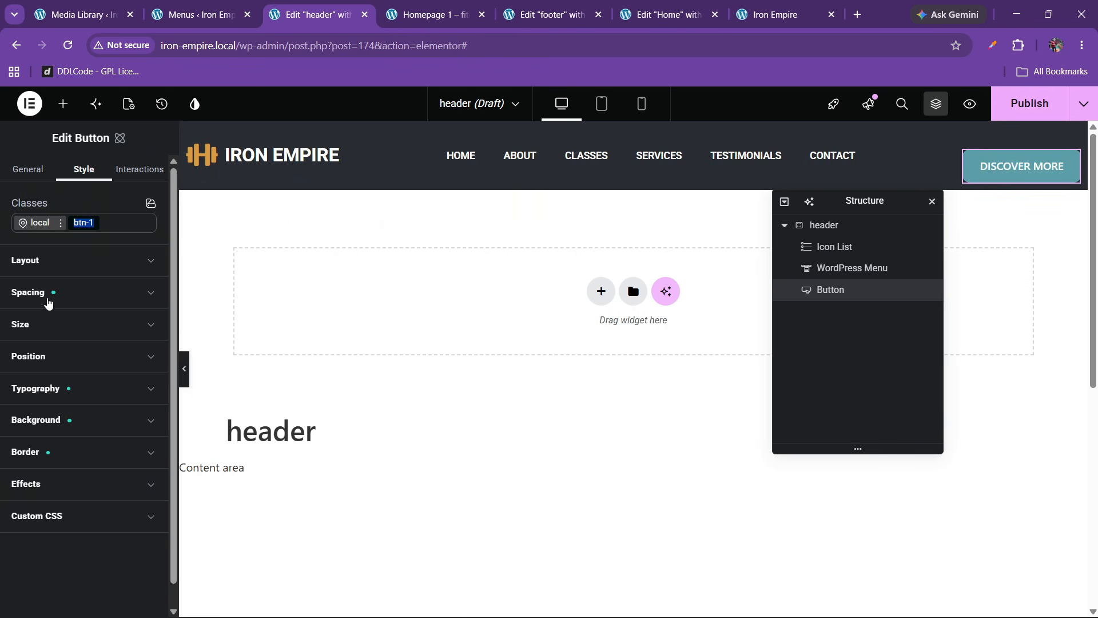
{"action": "left_click", "coordinate": [49, 303]}
{"action": "left_click", "coordinate": [35, 378]}
{"action": "type", "text": "30"}
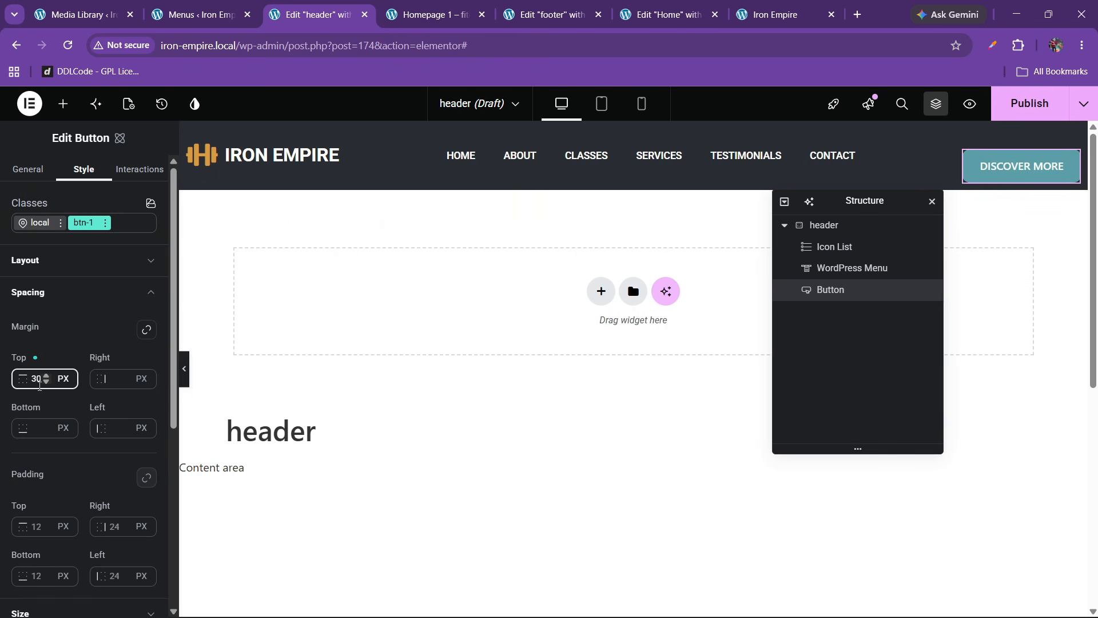
{"action": "key", "text": "BackSpace"}
{"action": "key", "text": "BackSpace"}
{"action": "type", "text": "0"}
{"action": "left_click", "coordinate": [996, 148]}
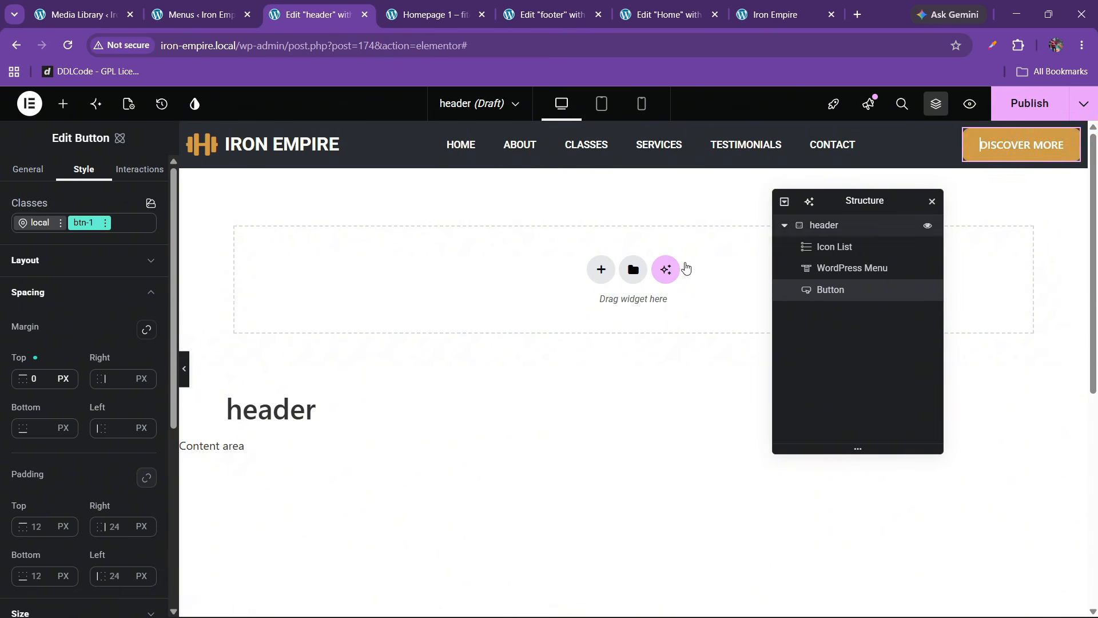
Step: Try linked padding on the btn-1 class, starting with 10 px on all sides
{"action": "scroll", "coordinate": [67, 400], "scroll_direction": "down", "scroll_amount": 3}
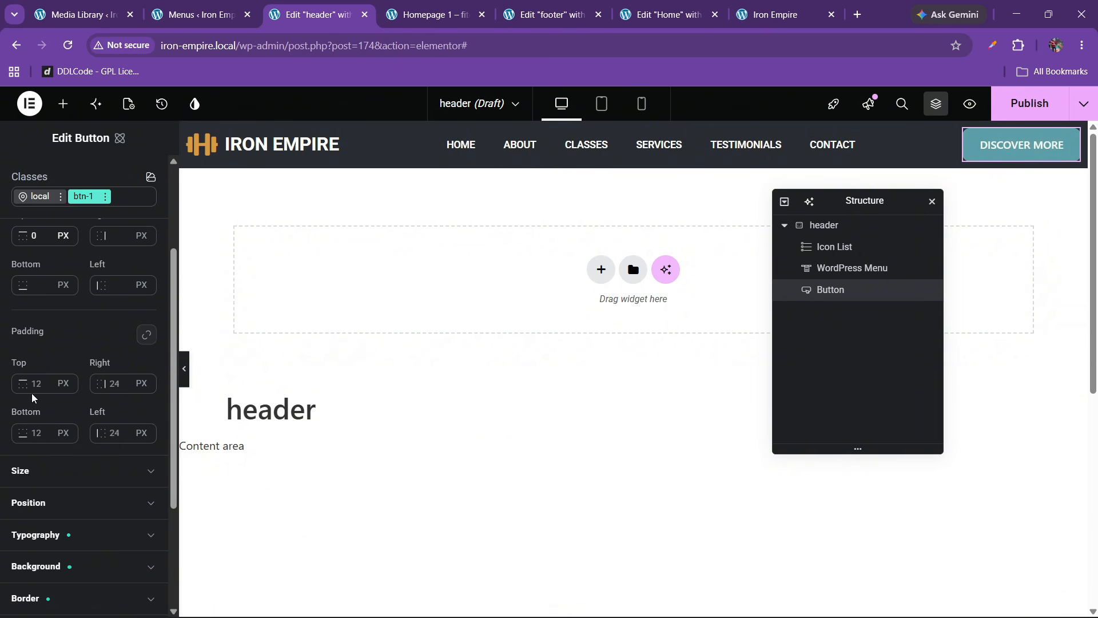
{"action": "left_click", "coordinate": [105, 196]}
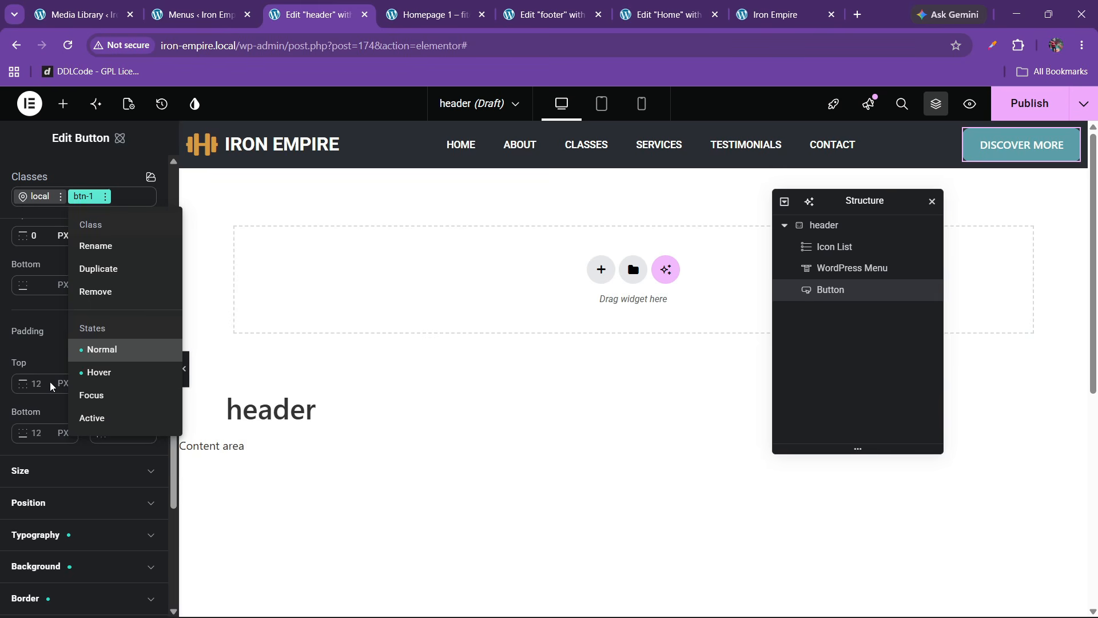
{"action": "left_click", "coordinate": [37, 397]}
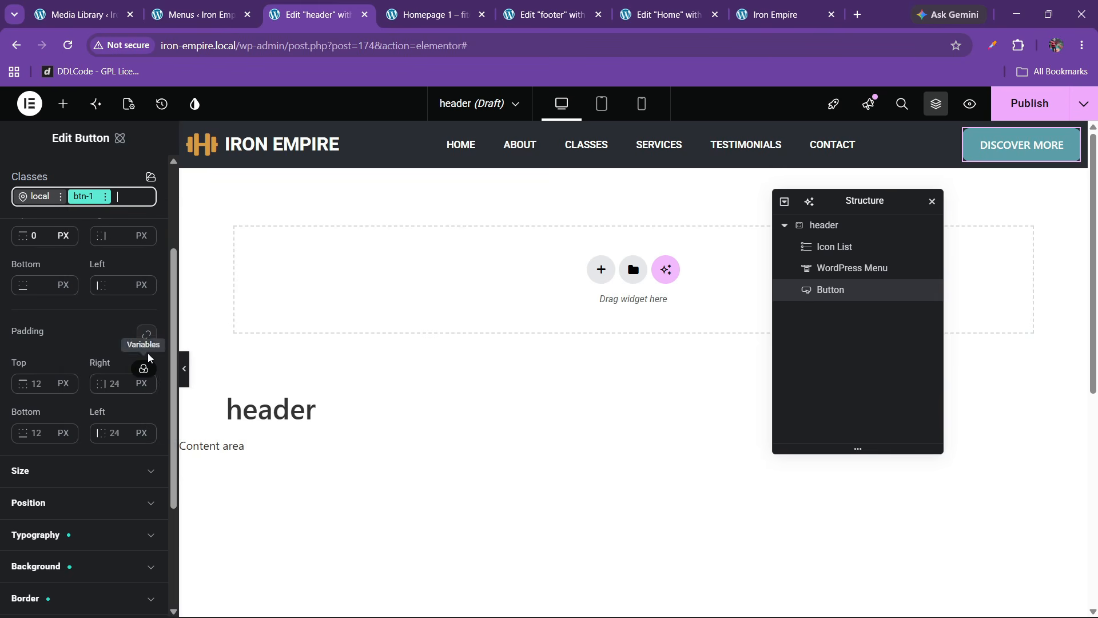
{"action": "left_click", "coordinate": [147, 335]}
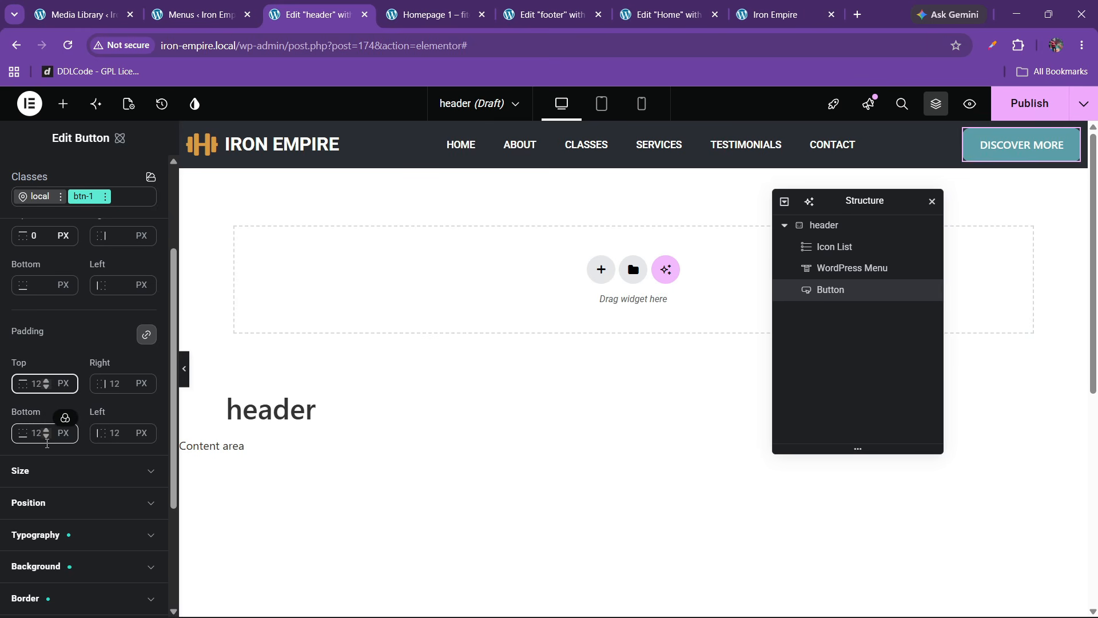
{"action": "key", "text": "Down"}
{"action": "key", "text": "Down"}
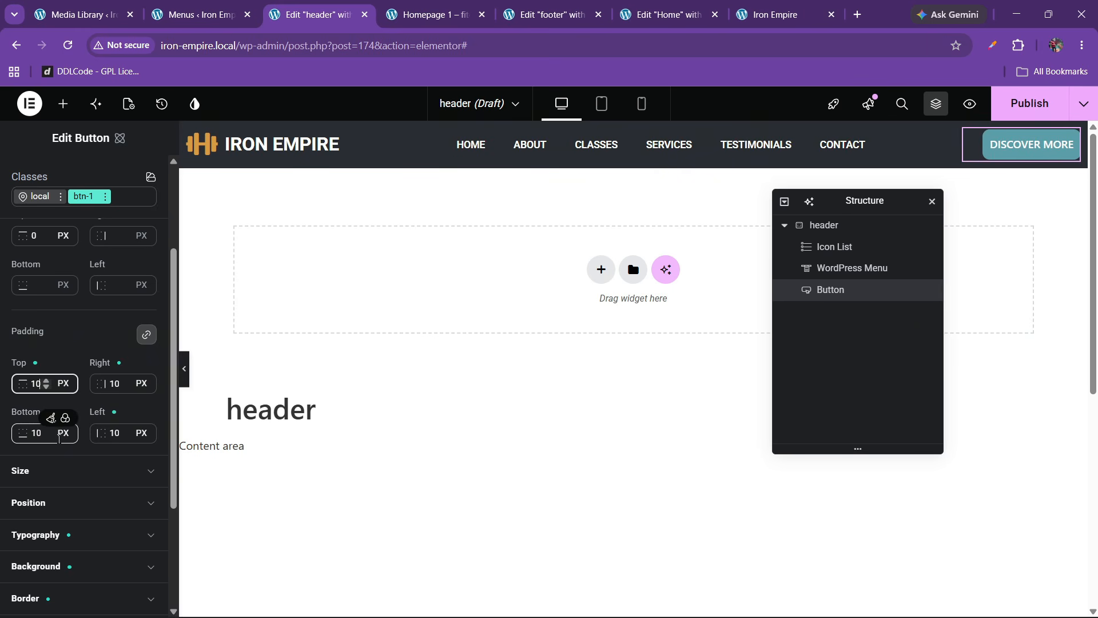
{"action": "left_click", "coordinate": [149, 342]}
{"action": "left_click", "coordinate": [147, 340]}
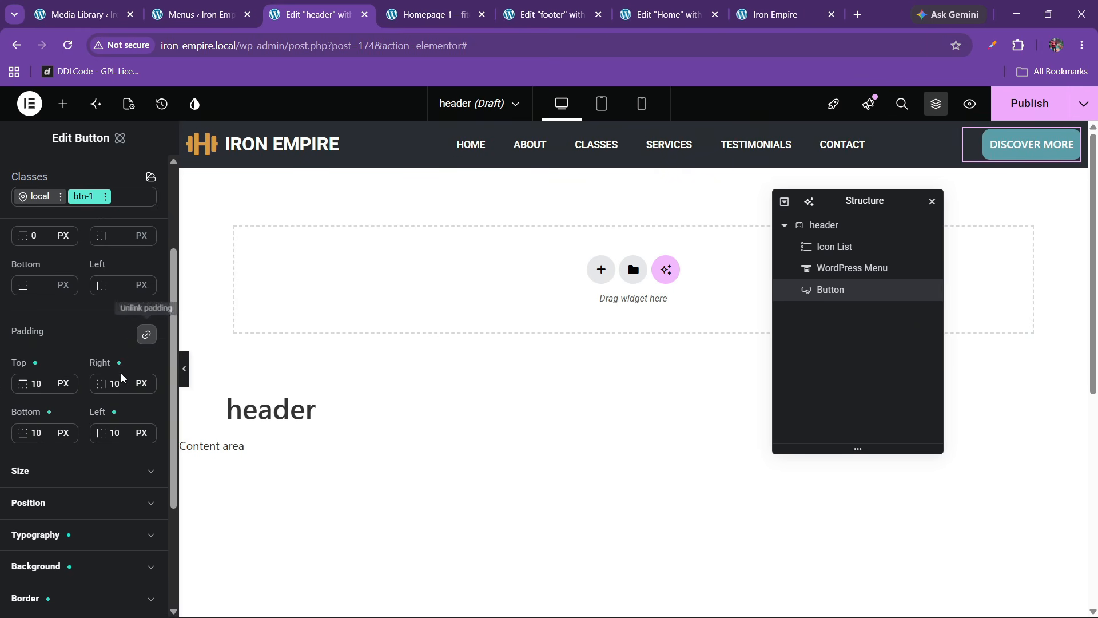
{"action": "left_click", "coordinate": [102, 386]}
{"action": "key", "text": "Down"}
{"action": "key", "text": "Up"}
{"action": "key", "text": "Up"}
{"action": "key", "text": "Up"}
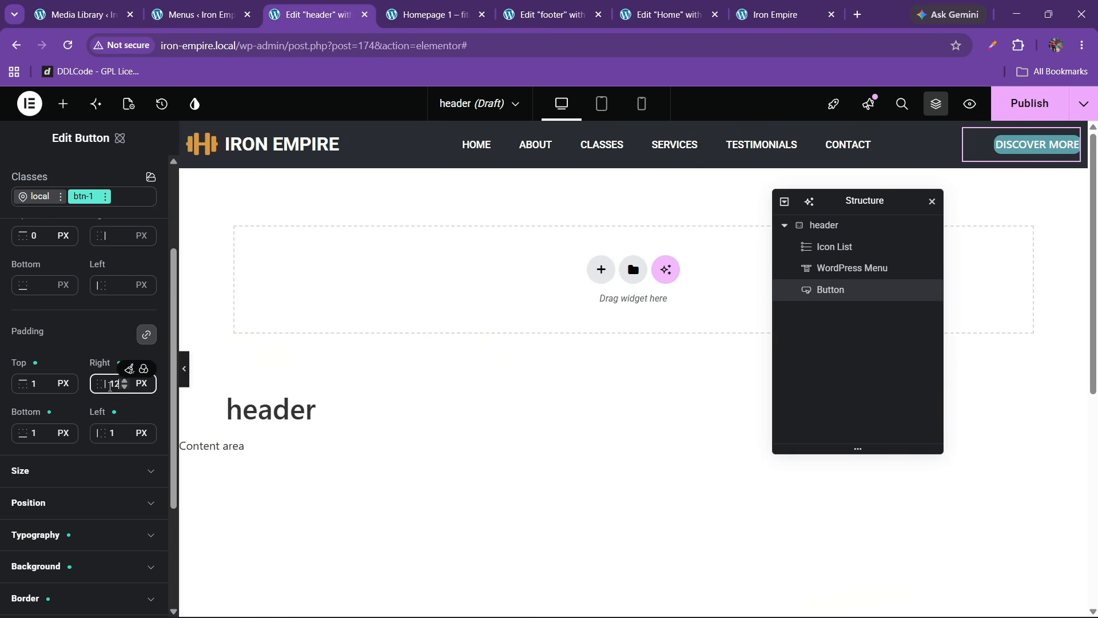
Step: Unlink the btn-1 padding and set its top and bottom values to 8 px
{"action": "left_click", "coordinate": [146, 335]}
{"action": "left_click", "coordinate": [27, 387]}
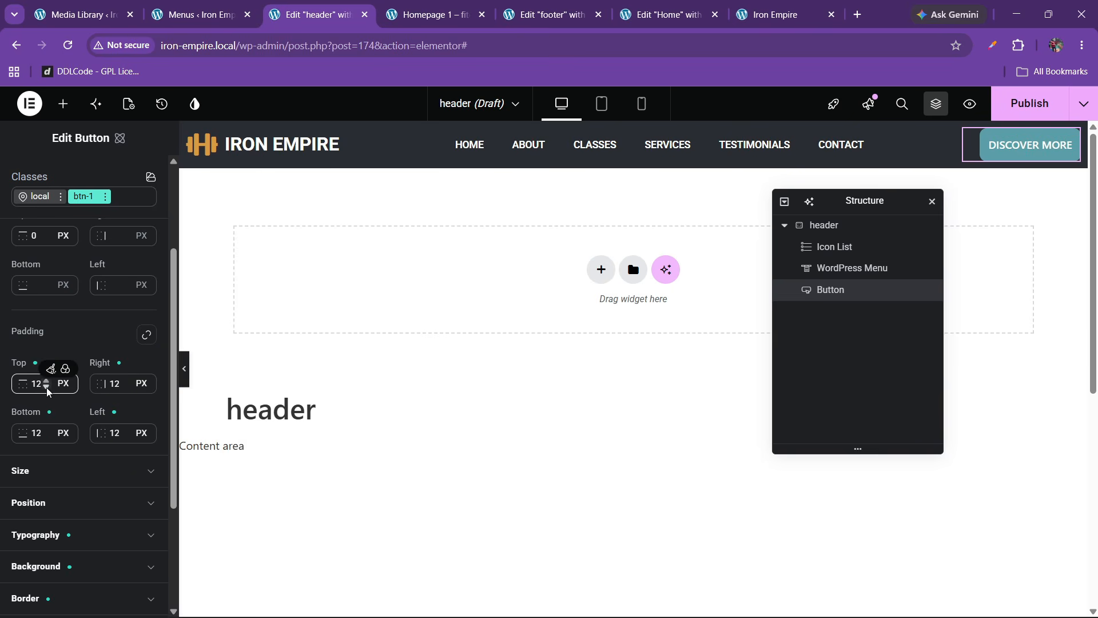
{"action": "left_click", "coordinate": [46, 386]}
{"action": "left_click", "coordinate": [46, 387]}
{"action": "left_click", "coordinate": [47, 386]}
{"action": "left_click", "coordinate": [46, 387]}
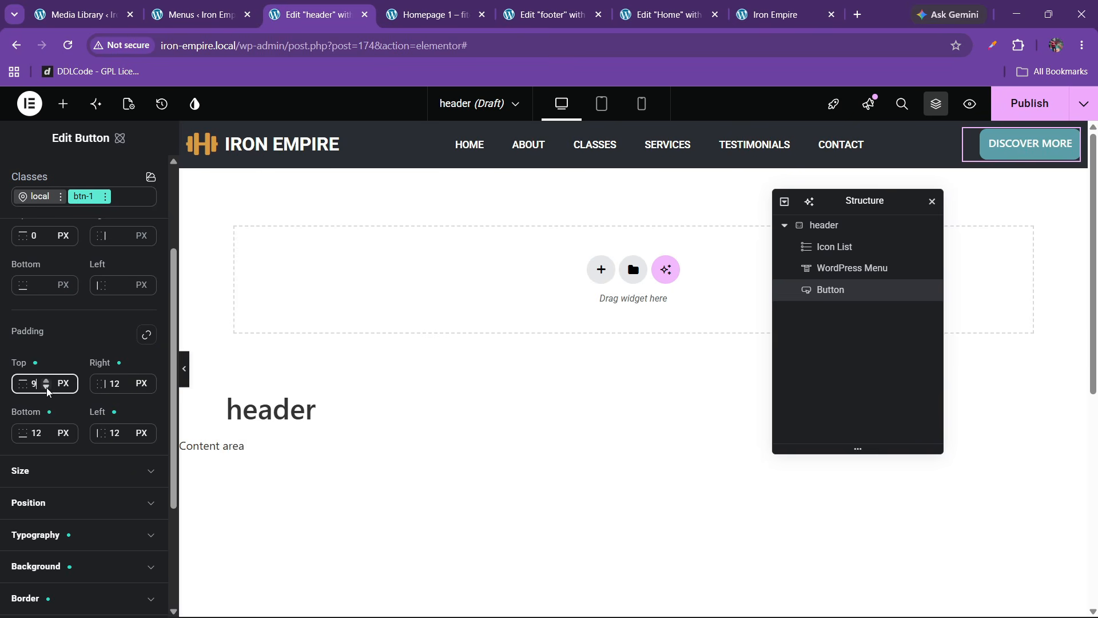
{"action": "left_click", "coordinate": [47, 436]}
{"action": "left_click", "coordinate": [47, 436]}
{"action": "left_click", "coordinate": [47, 435]}
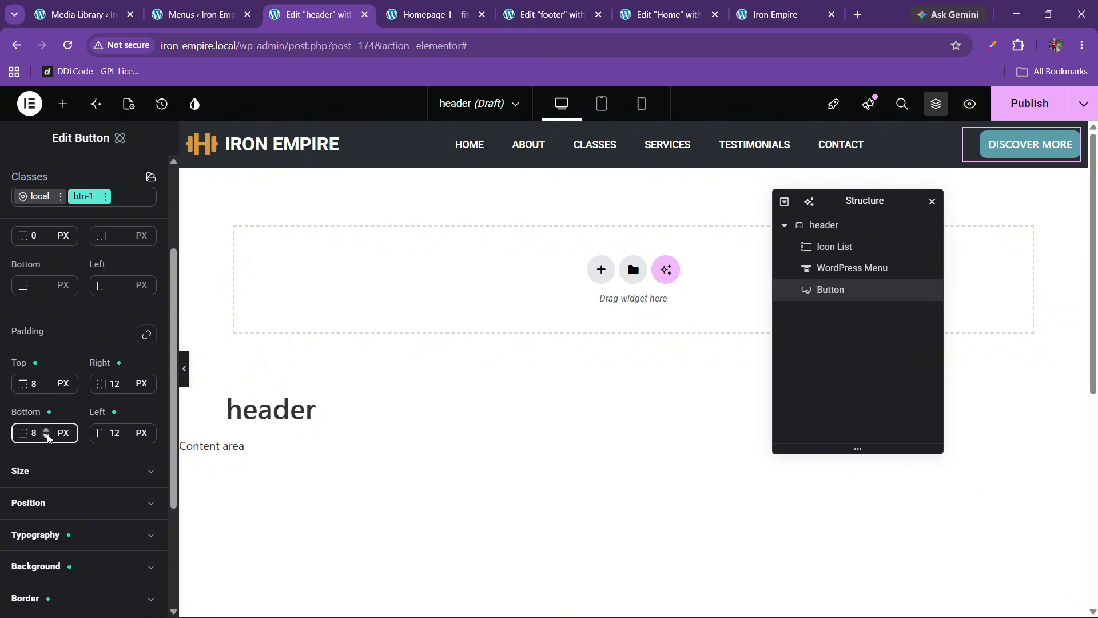
Step: Set the btn-1 class's right and left padding to 20 px
{"action": "left_click", "coordinate": [120, 383]}
{"action": "double_click", "coordinate": [117, 381]}
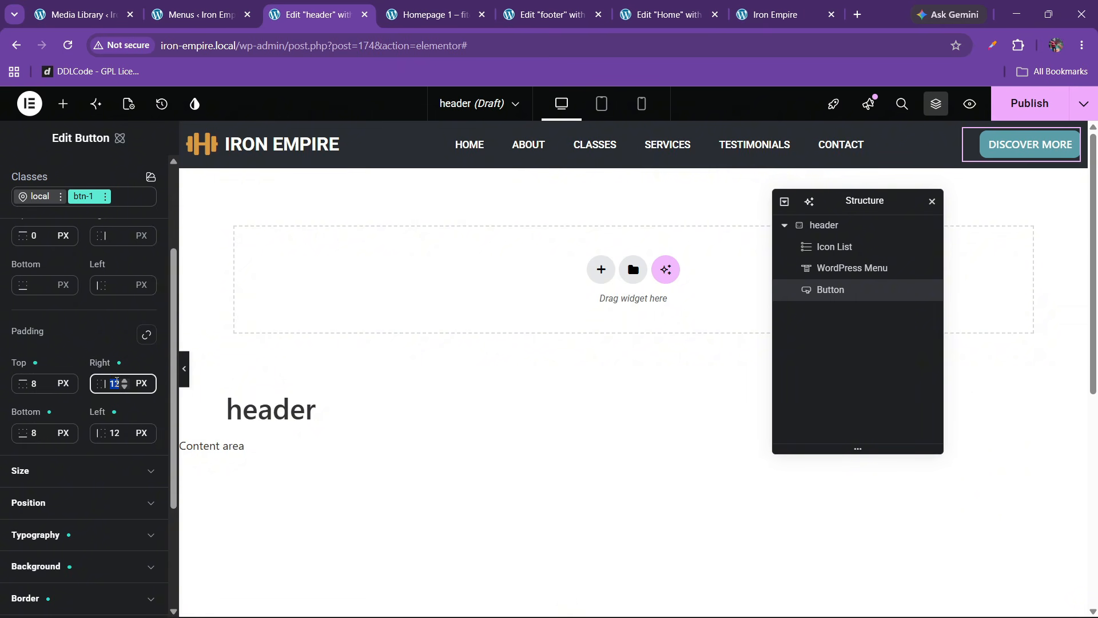
{"action": "type", "text": "20"}
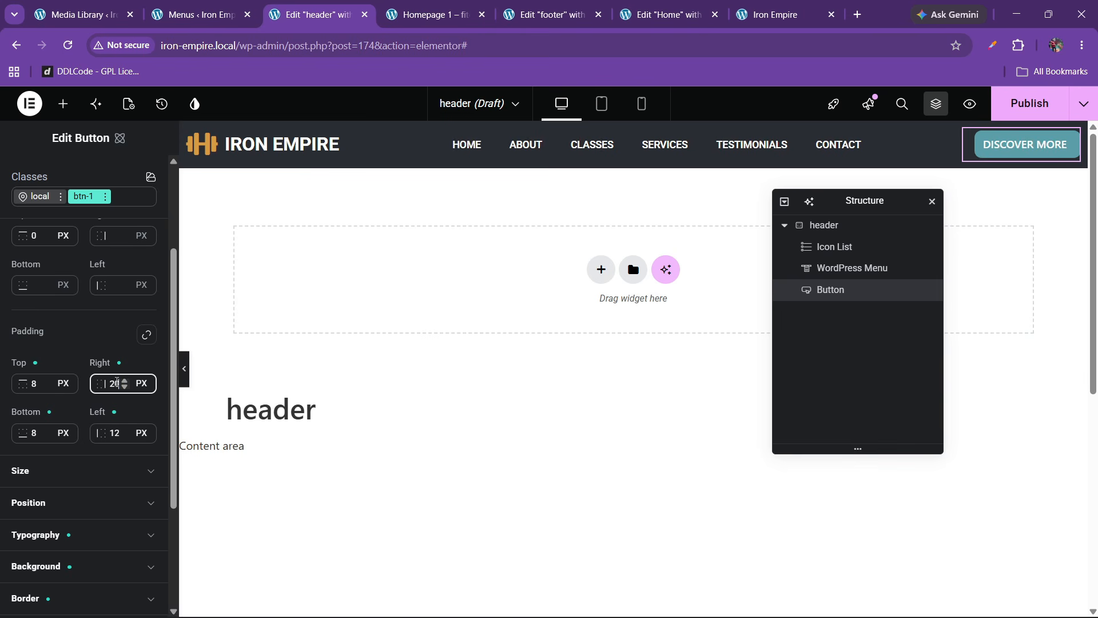
{"action": "left_click", "coordinate": [118, 426]}
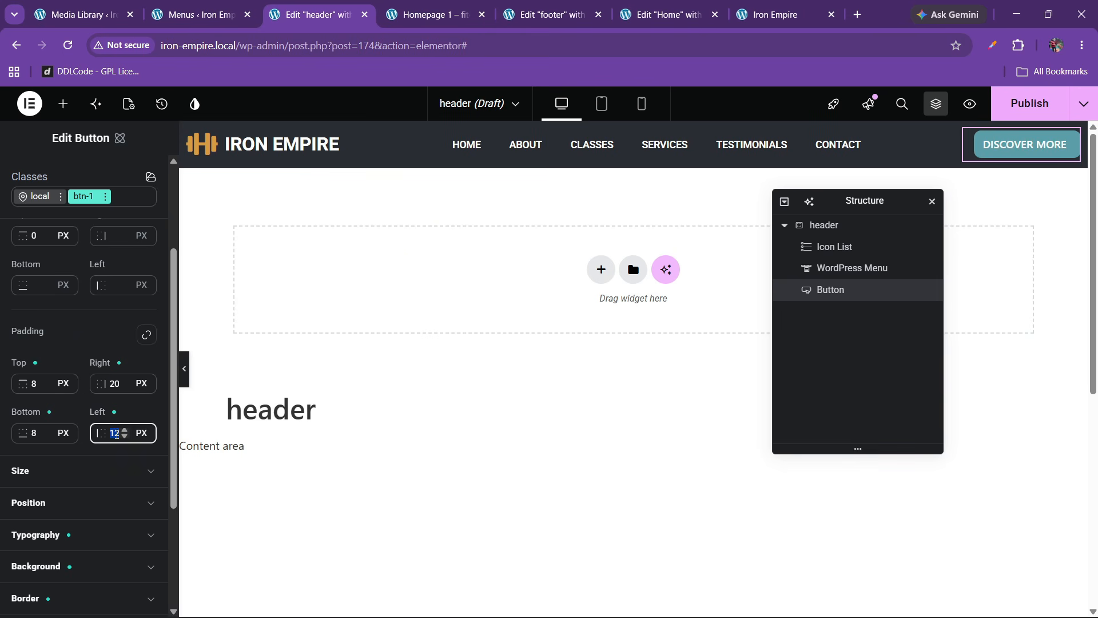
{"action": "type", "text": "20"}
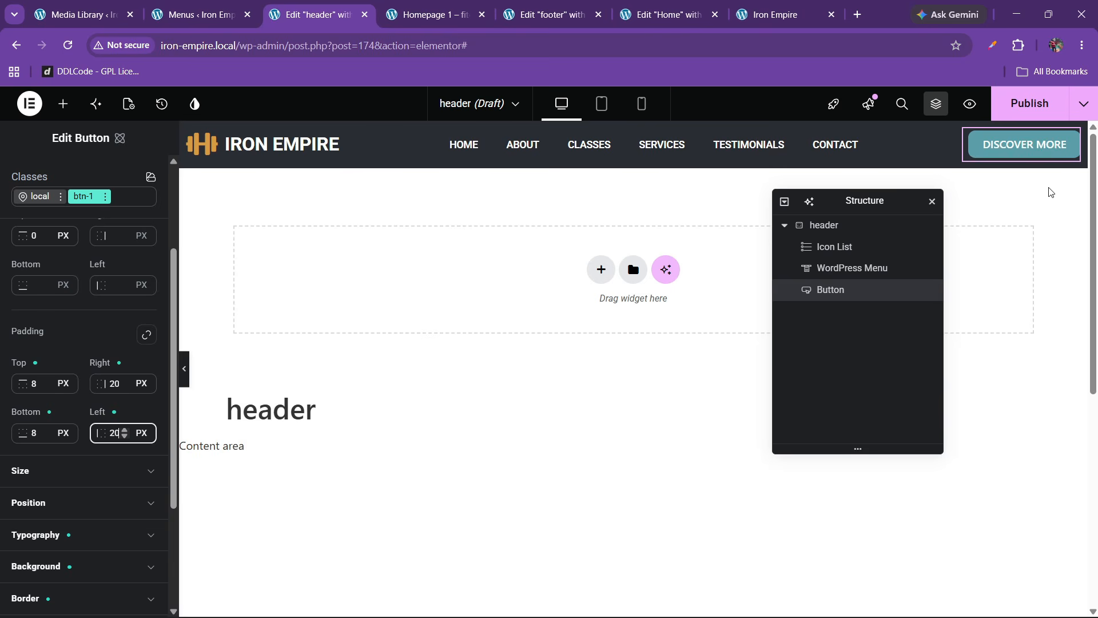
Step: Publish the header template with the condition Include Entire site, and reload the live Iron Empire site
{"action": "left_click", "coordinate": [1029, 103]}
{"action": "left_click", "coordinate": [550, 426]}
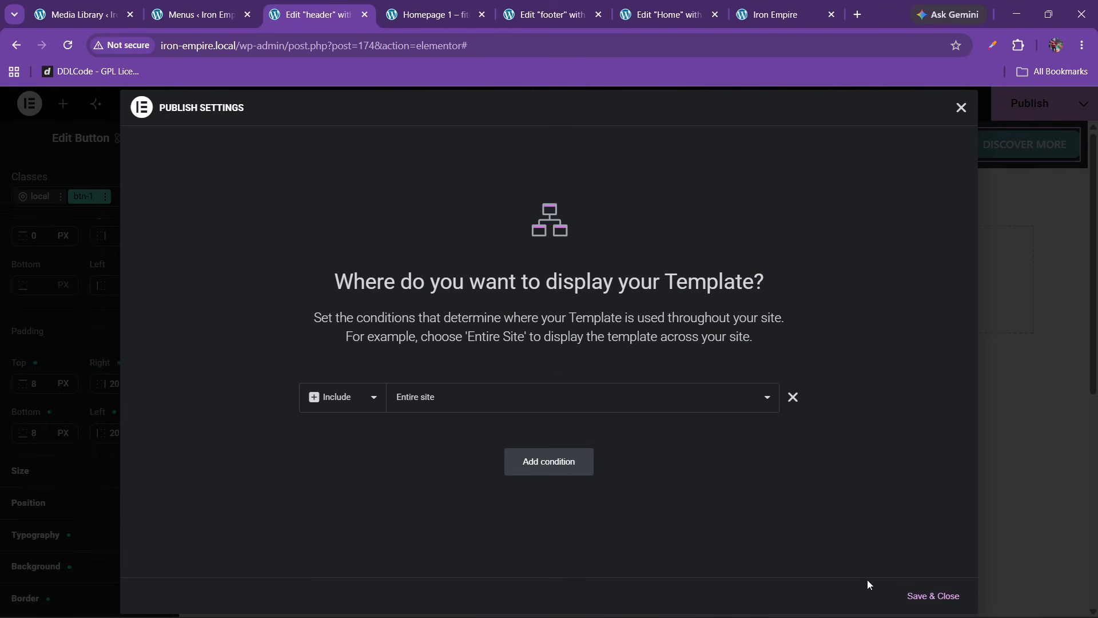
{"action": "left_click", "coordinate": [911, 592]}
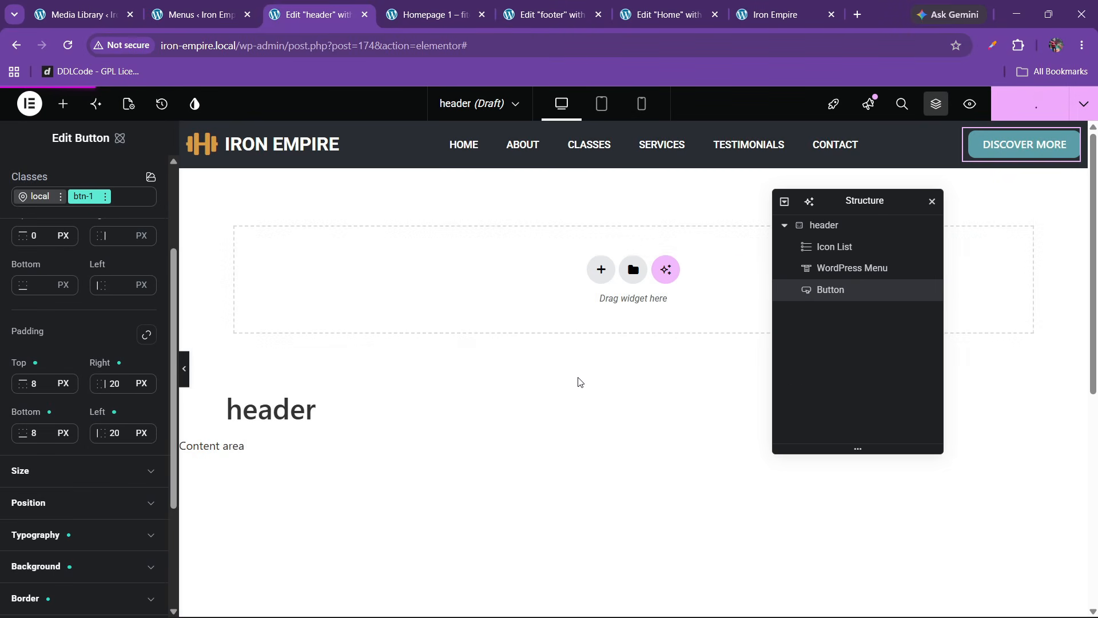
{"action": "left_click", "coordinate": [776, 15]}
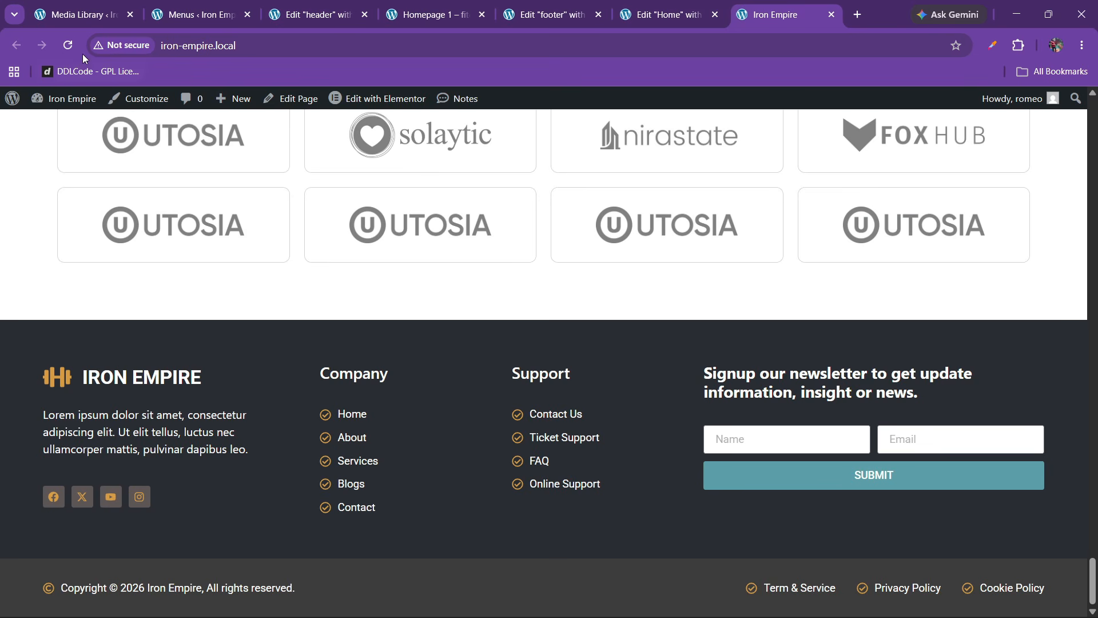
{"action": "left_click", "coordinate": [67, 45]}
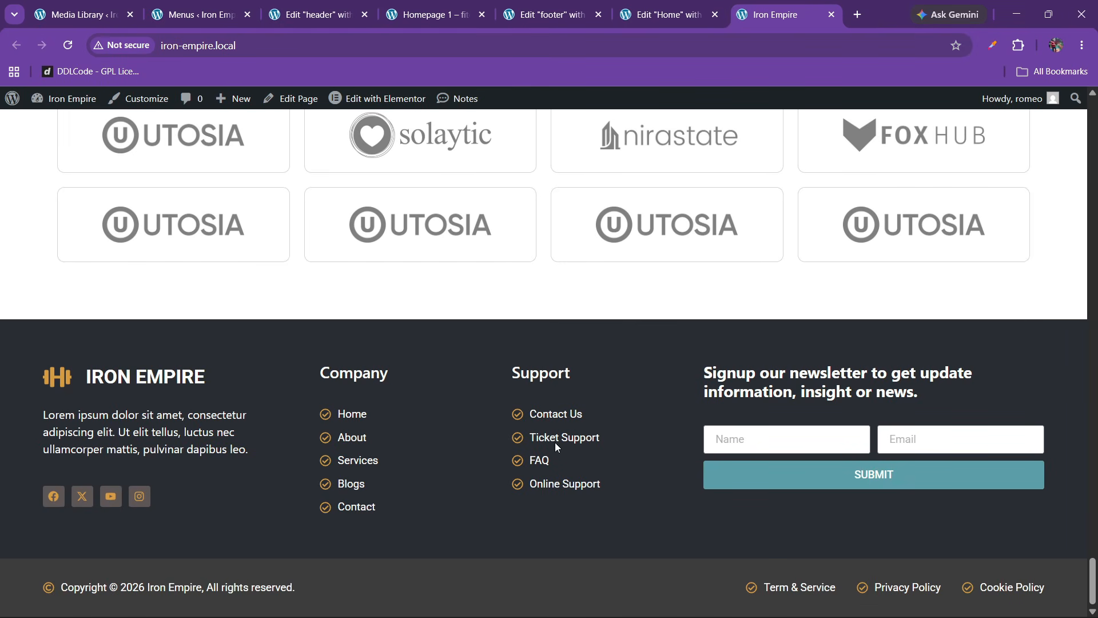
Step: Switch to the header template and set the header flexbox's width to 100%
{"action": "left_click_drag", "start_coordinate": [1093, 575], "coordinate": [1093, 127]}
{"action": "scroll", "coordinate": [595, 238], "scroll_direction": "up", "scroll_amount": 2}
{"action": "scroll", "coordinate": [610, 275], "scroll_direction": "up", "scroll_amount": 2}
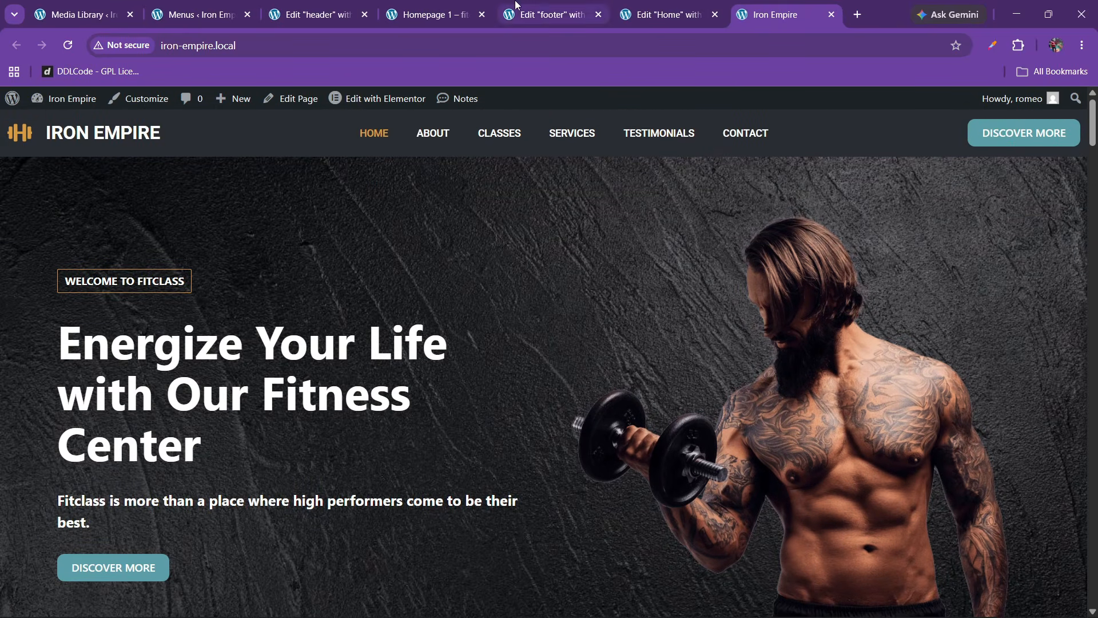
{"action": "left_click", "coordinate": [345, 7]}
{"action": "left_click", "coordinate": [824, 224]}
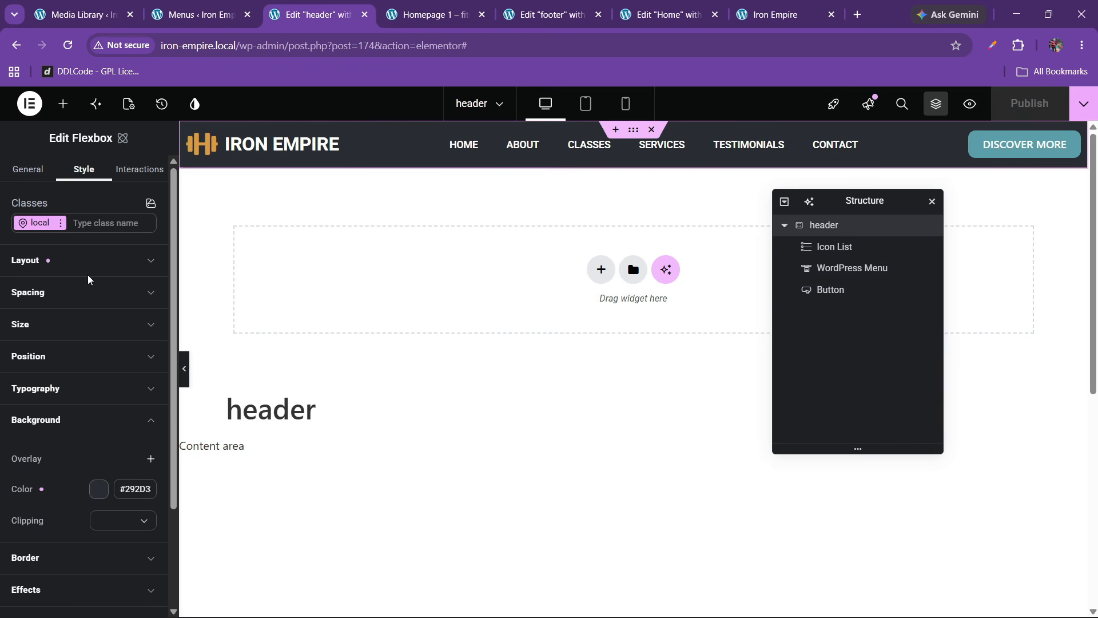
{"action": "left_click", "coordinate": [44, 334]}
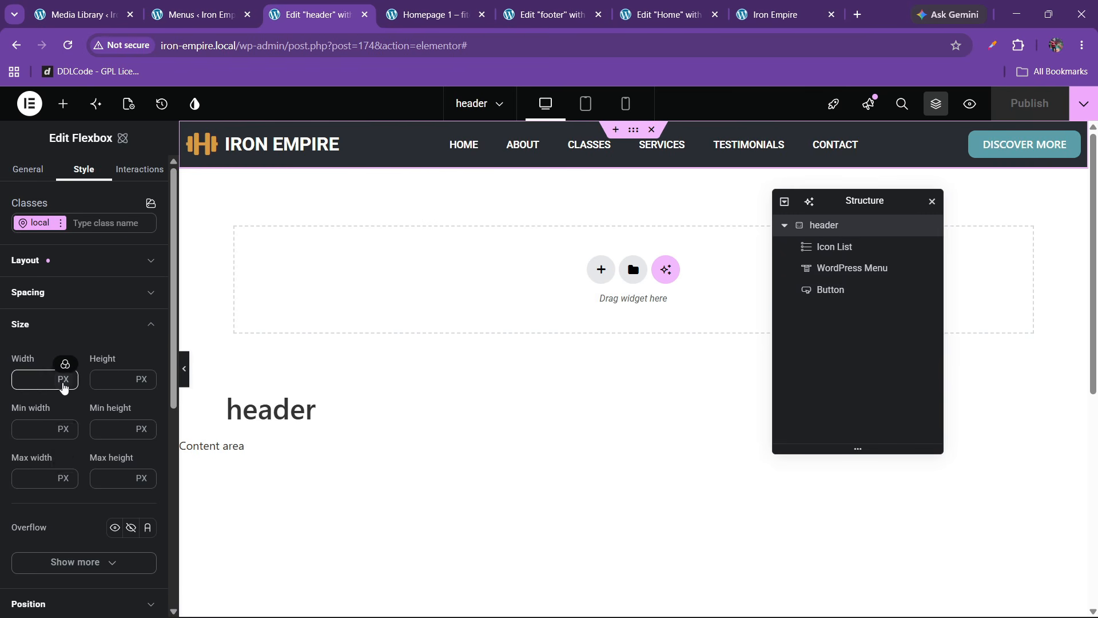
{"action": "left_click", "coordinate": [64, 378]}
{"action": "left_click", "coordinate": [72, 430]}
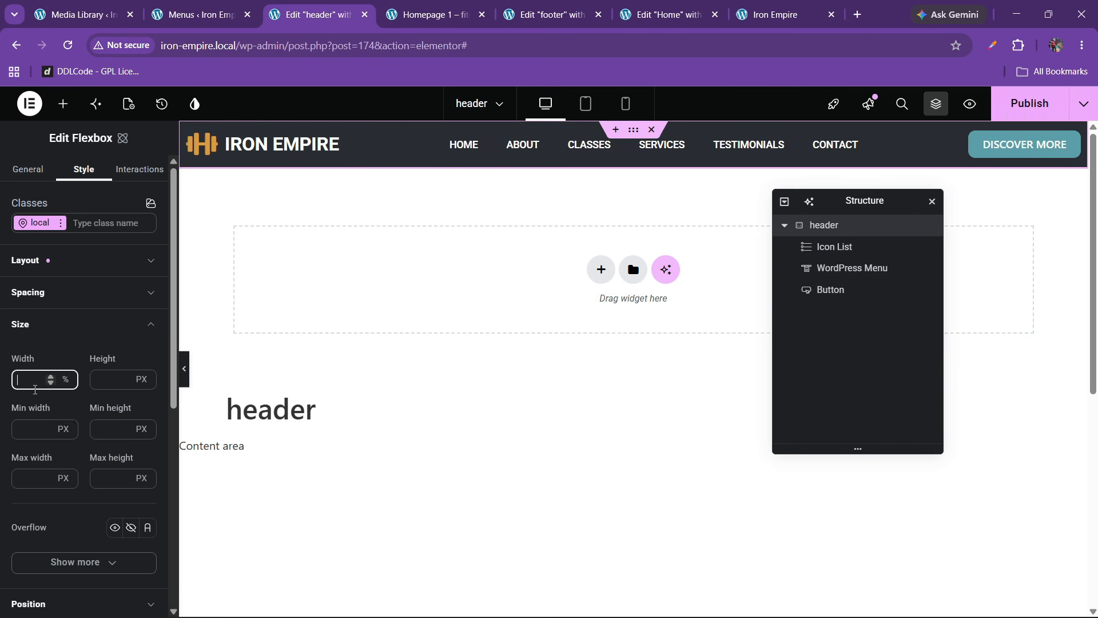
{"action": "type", "text": "100"}
{"action": "scroll", "coordinate": [39, 412], "scroll_direction": "down", "scroll_amount": 5}
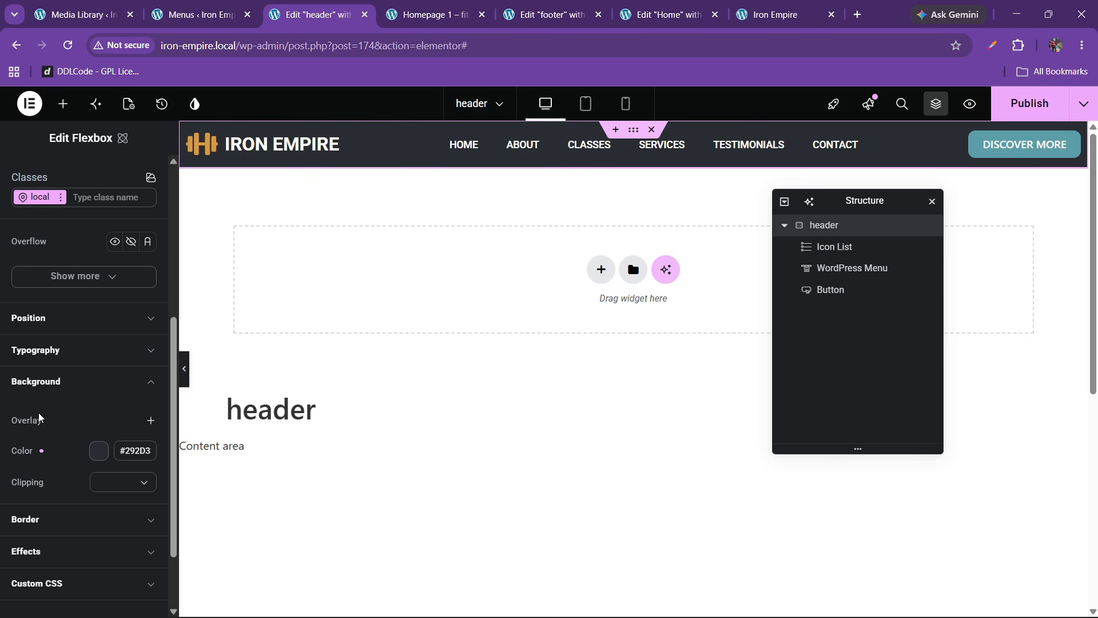
{"action": "scroll", "coordinate": [42, 343], "scroll_direction": "up", "scroll_amount": 4}
{"action": "scroll", "coordinate": [43, 343], "scroll_direction": "up", "scroll_amount": 2}
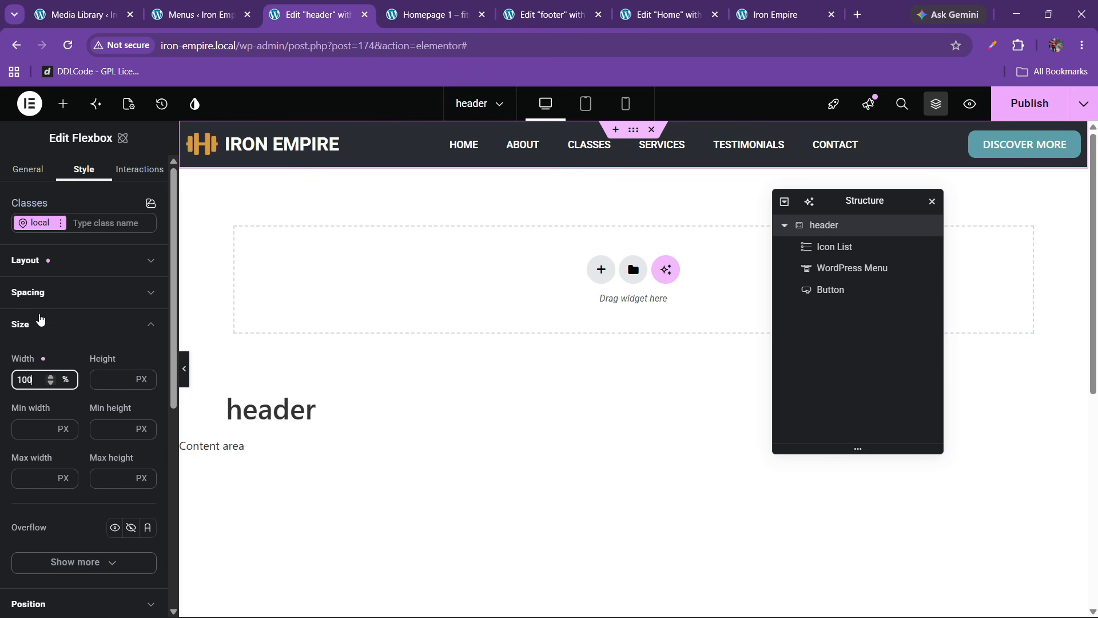
Step: Unlink the header flexbox's padding and set its right and left values to 60 px
{"action": "left_click", "coordinate": [40, 319]}
{"action": "left_click", "coordinate": [43, 299]}
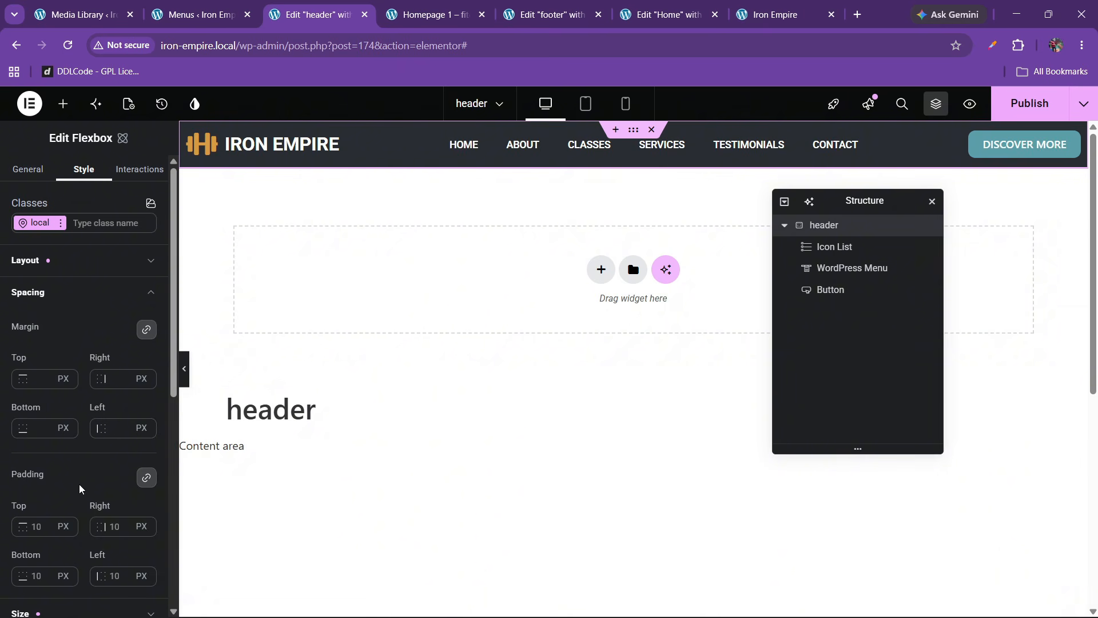
{"action": "scroll", "coordinate": [92, 490], "scroll_direction": "down", "scroll_amount": 2}
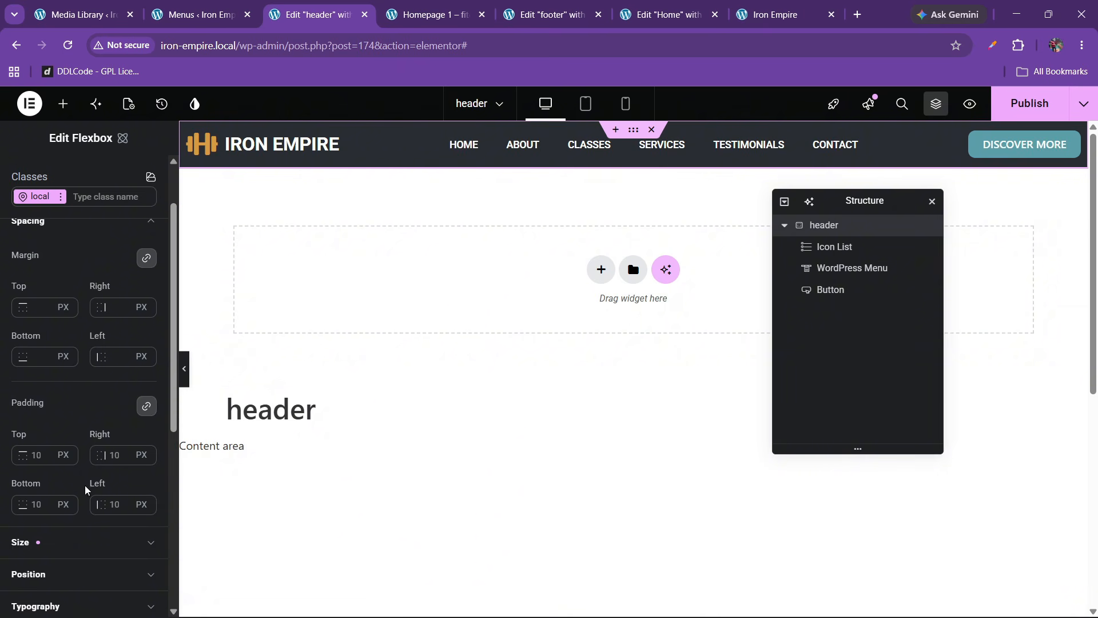
{"action": "left_click", "coordinate": [145, 406]}
{"action": "left_click", "coordinate": [36, 455]}
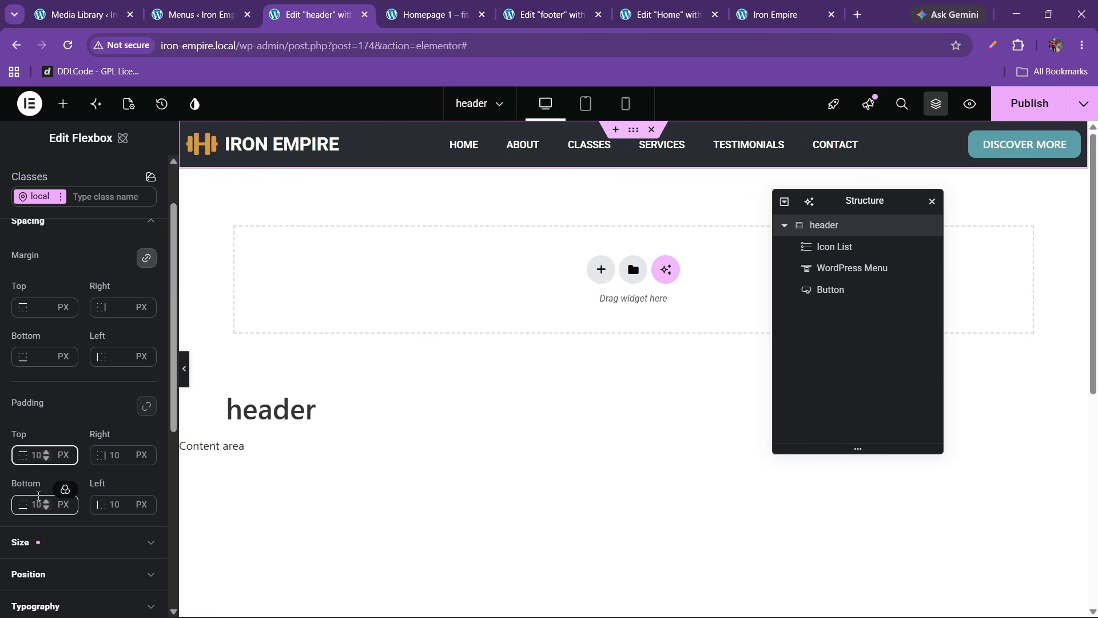
{"action": "left_click", "coordinate": [119, 456]}
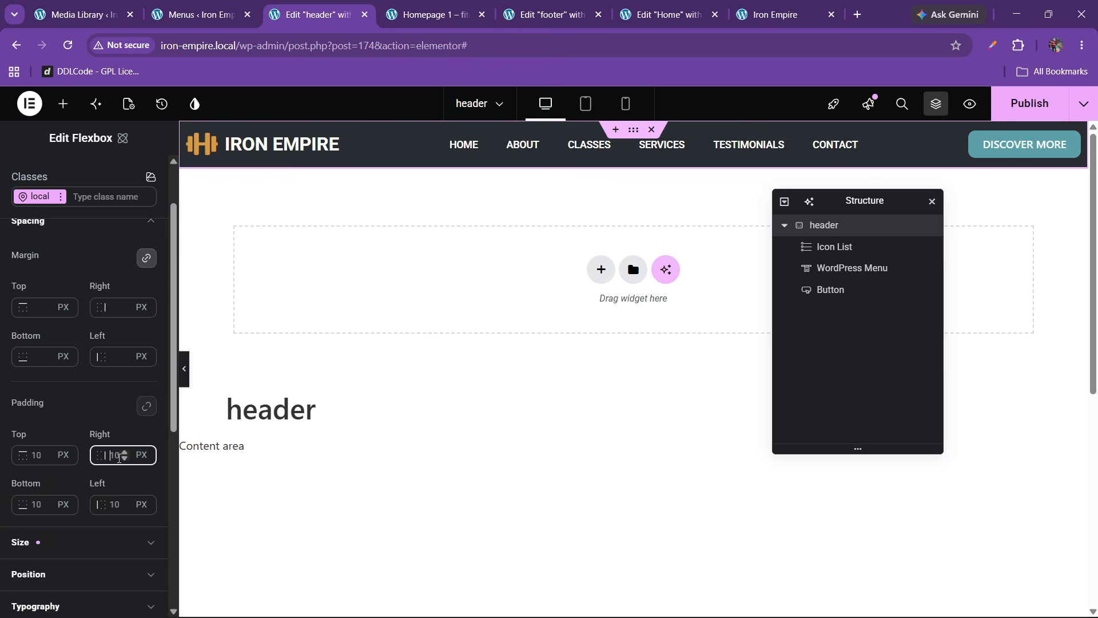
{"action": "type", "text": "6"}
{"action": "left_click", "coordinate": [115, 504]}
{"action": "type", "text": "6"}
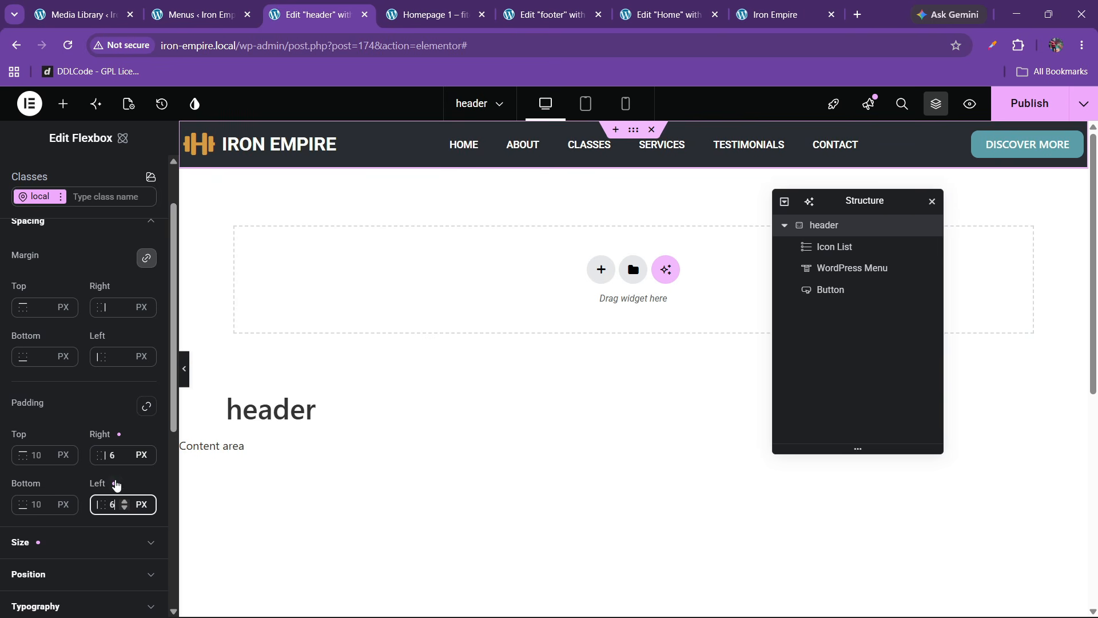
{"action": "left_click", "coordinate": [118, 456]}
{"action": "type", "text": "0"}
{"action": "left_click", "coordinate": [121, 507]}
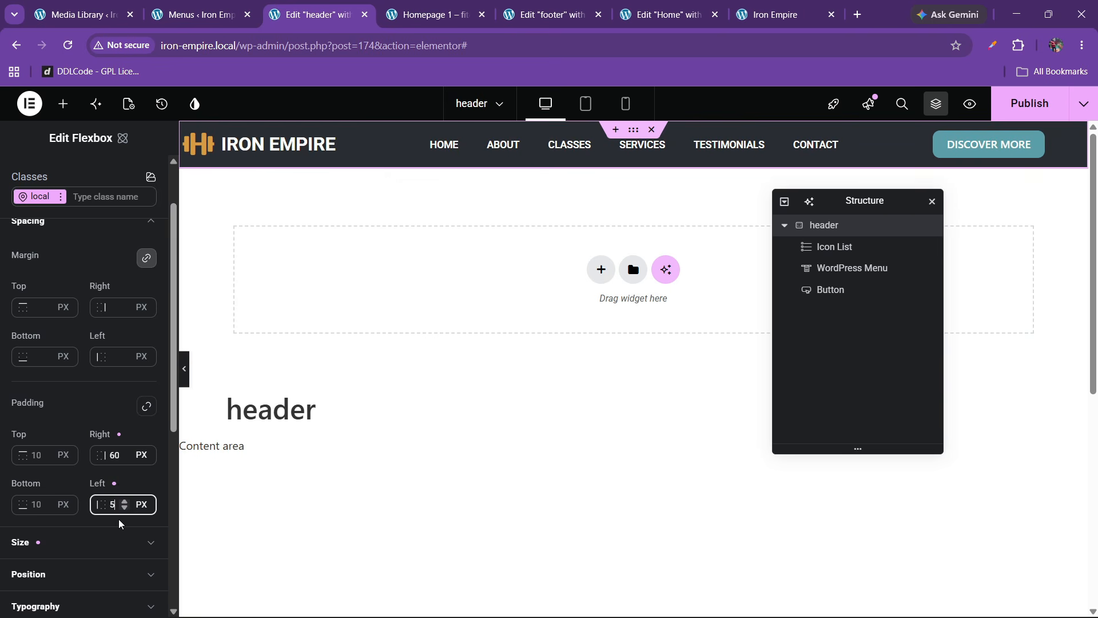
{"action": "key", "text": "BackSpace"}
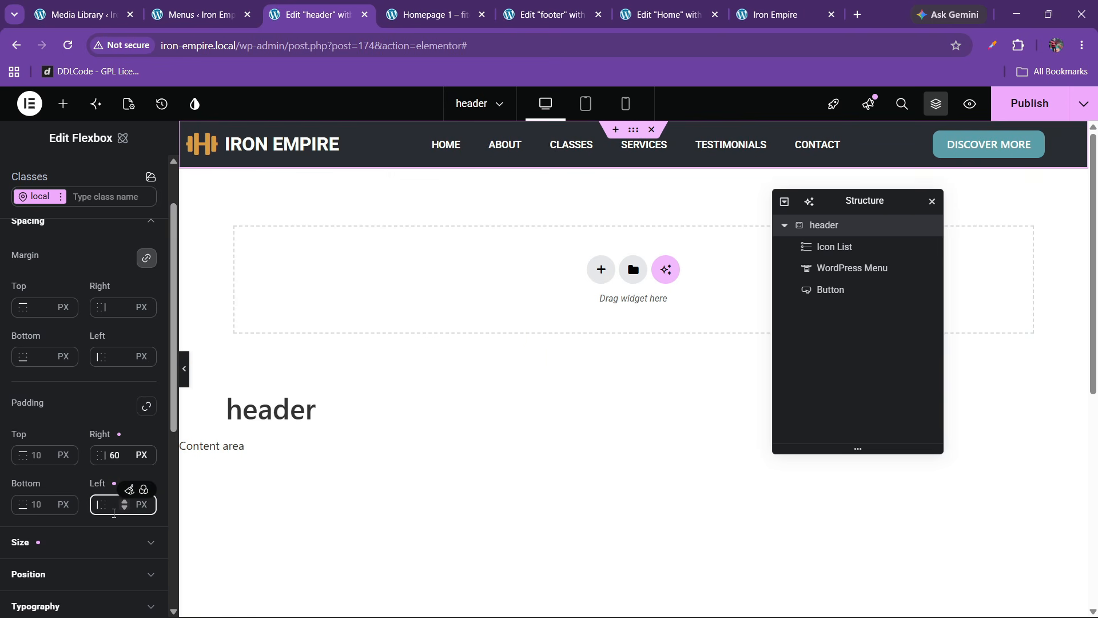
{"action": "type", "text": "60"}
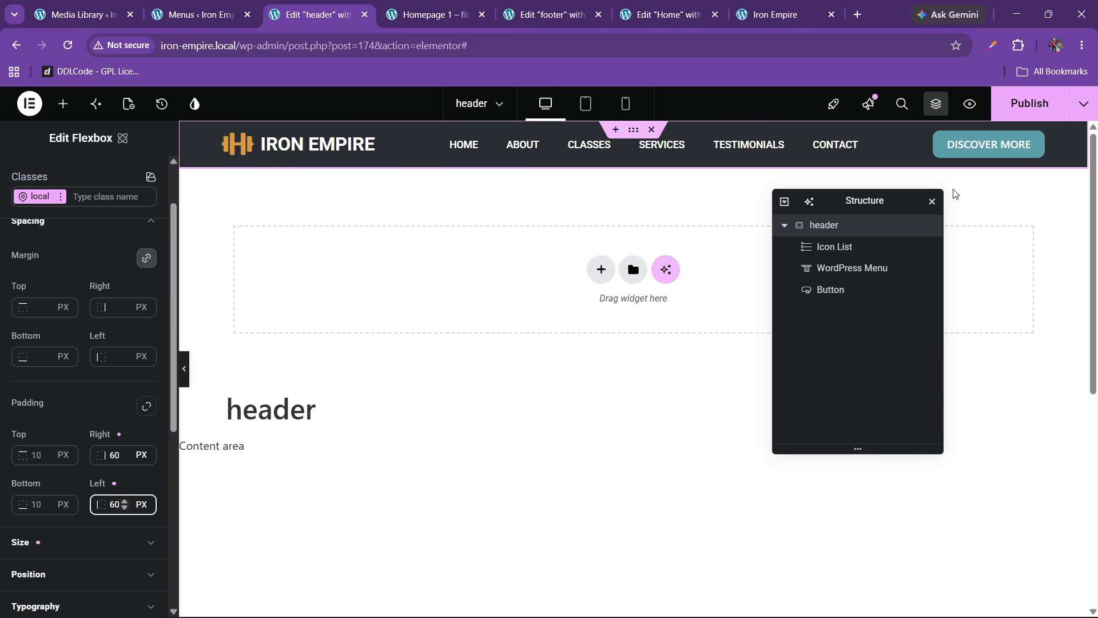
Step: Publish the header template and reload the live Iron Empire site
{"action": "left_click", "coordinate": [1029, 103]}
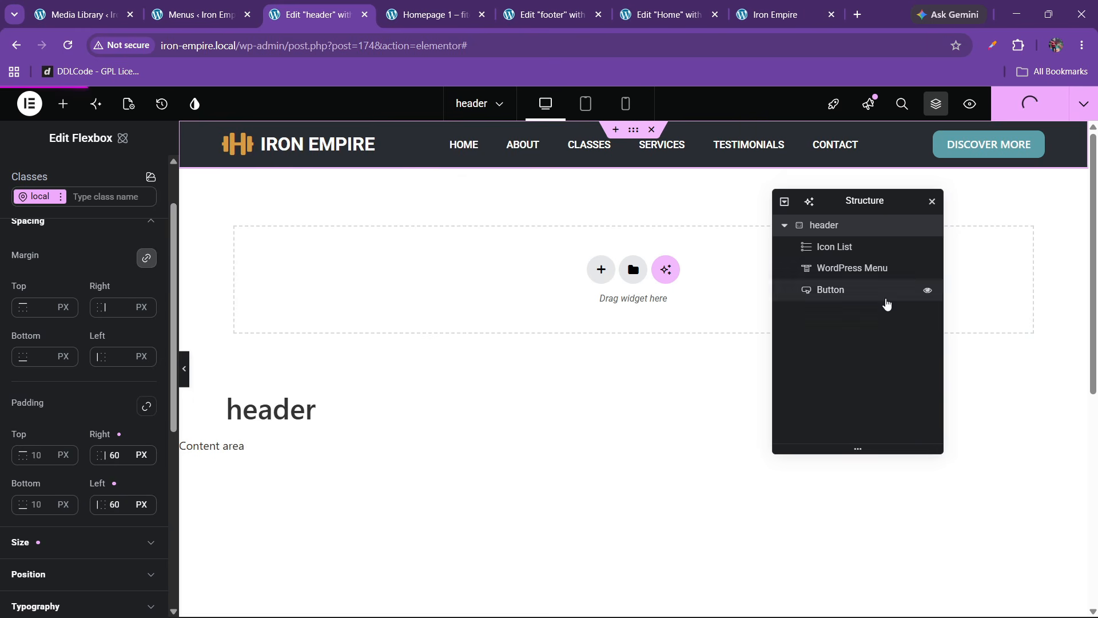
{"action": "left_click", "coordinate": [760, 6]}
{"action": "left_click", "coordinate": [68, 46]}
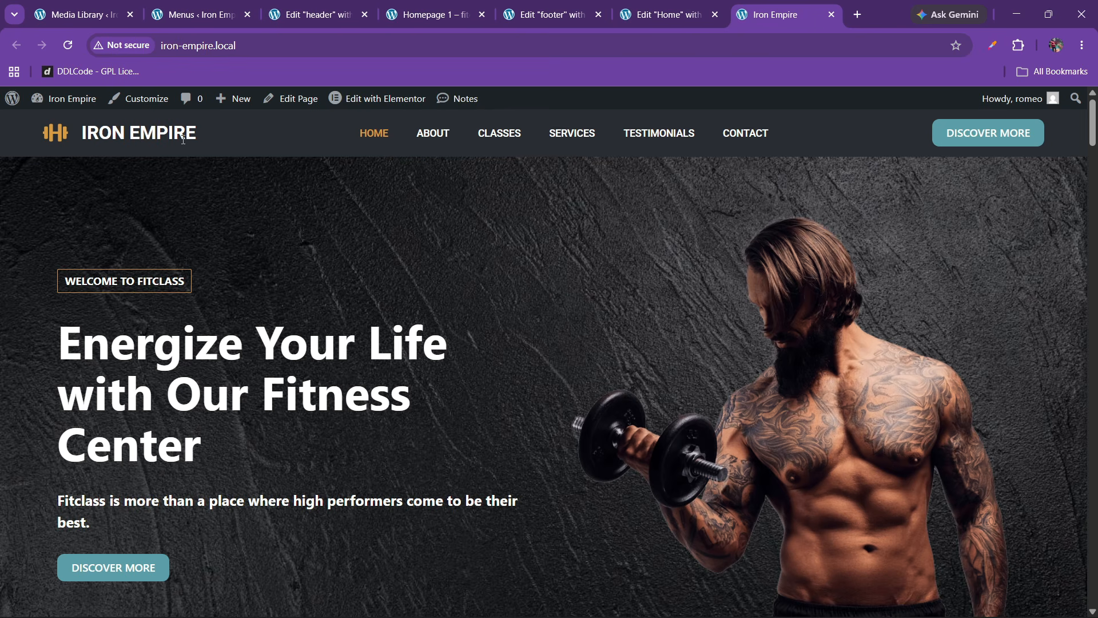
Step: In the footer template, clear the icon gap of the Iron Empire logo's icon list and publish the change
{"action": "left_click", "coordinate": [579, 5]}
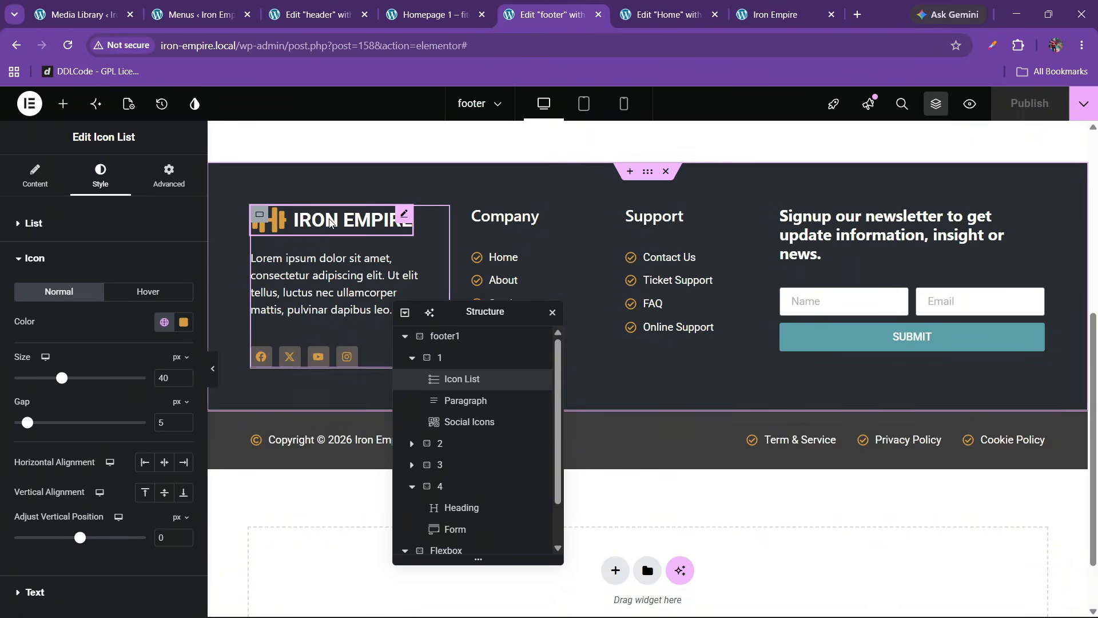
{"action": "scroll", "coordinate": [73, 442], "scroll_direction": "down", "scroll_amount": 2}
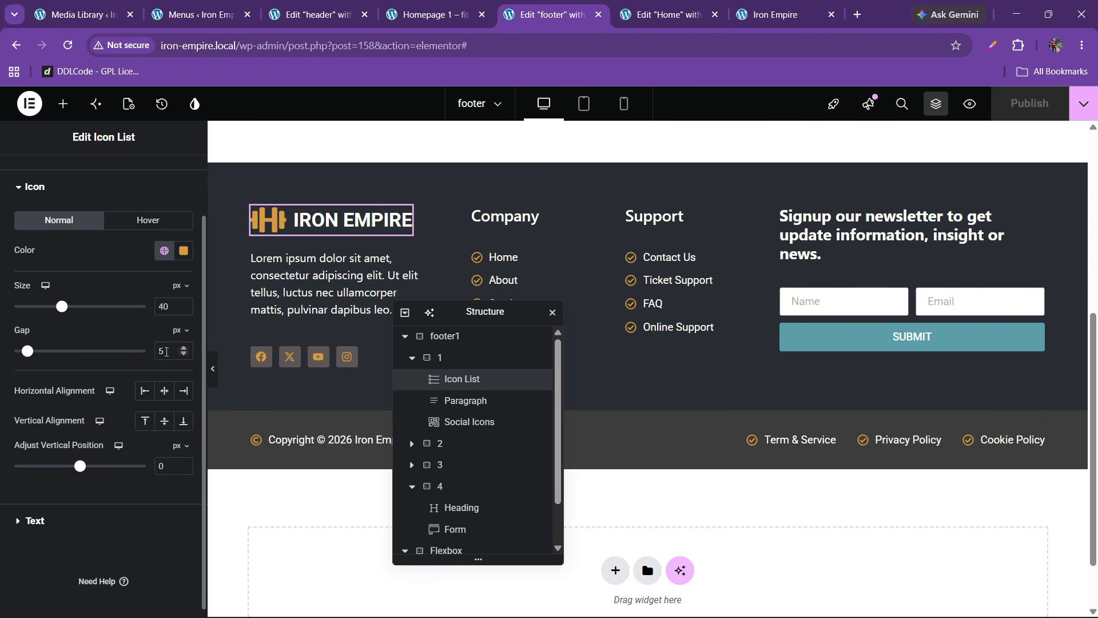
{"action": "key", "text": "BackSpace"}
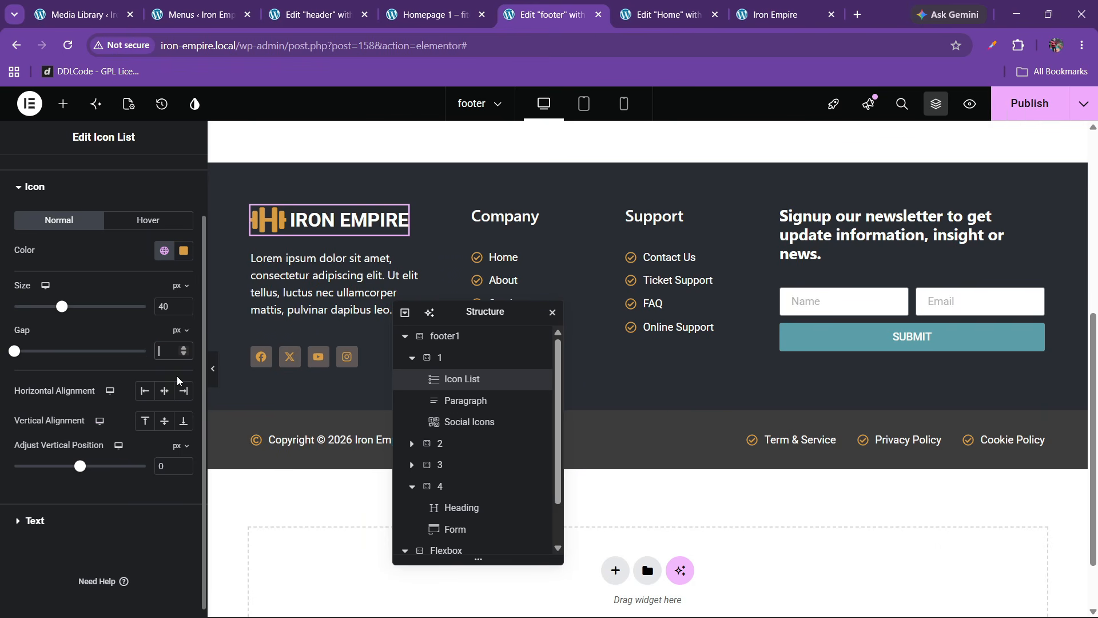
{"action": "left_click", "coordinate": [1029, 103]}
Step: In the header template, clear the logo icon list's icon gap and publish the change
{"action": "left_click", "coordinate": [317, 14]}
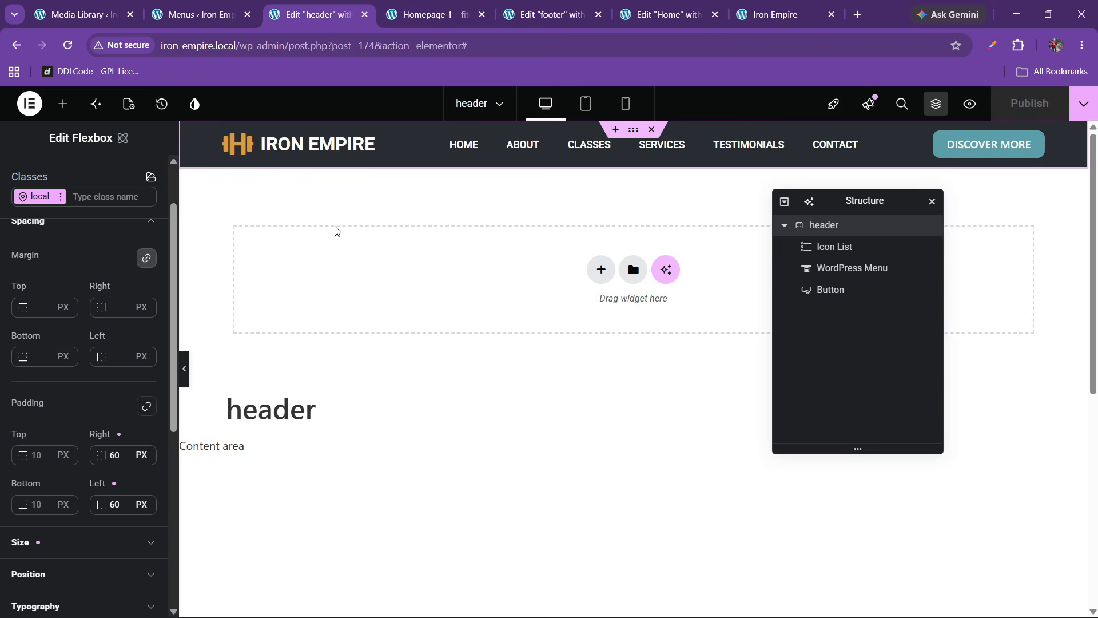
{"action": "left_click", "coordinate": [340, 146]}
{"action": "left_click", "coordinate": [64, 389]}
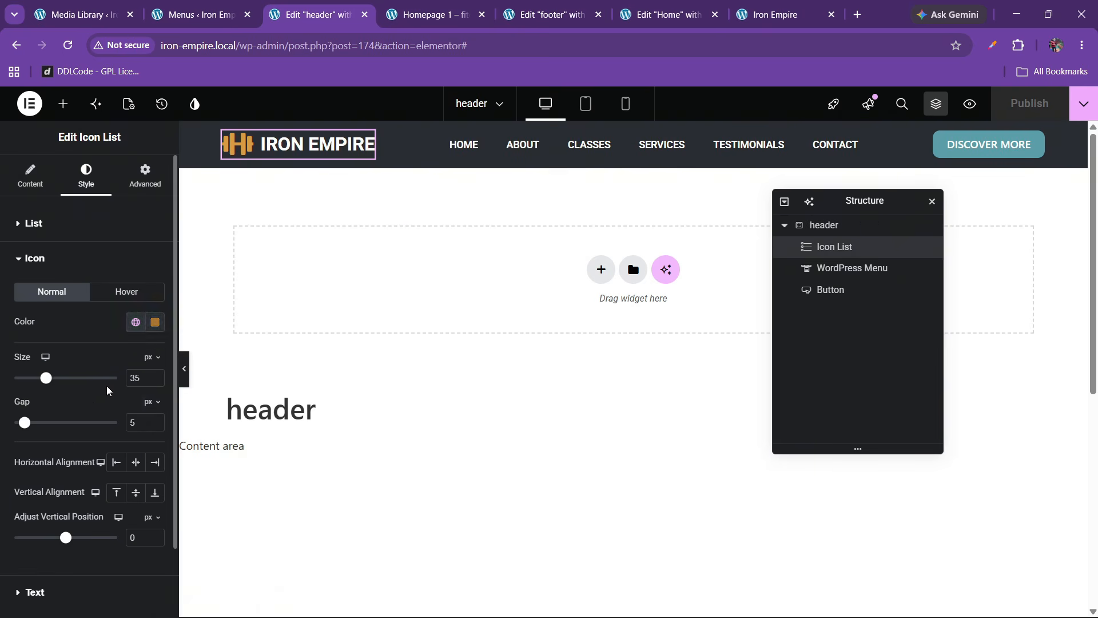
{"action": "key", "text": "BackSpace"}
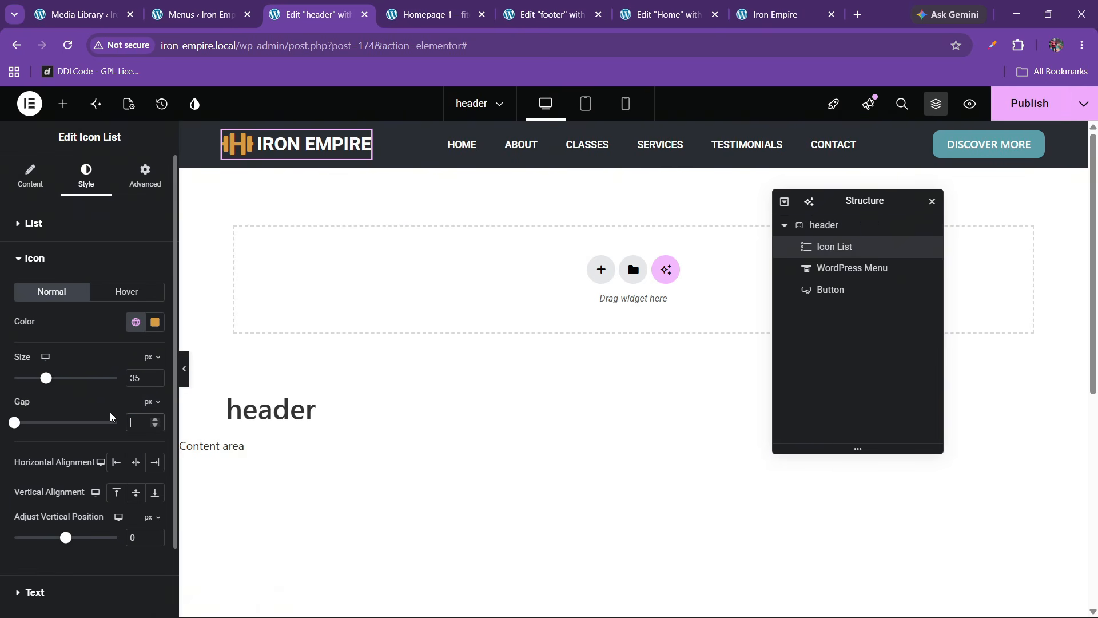
{"action": "left_click", "coordinate": [1028, 103]}
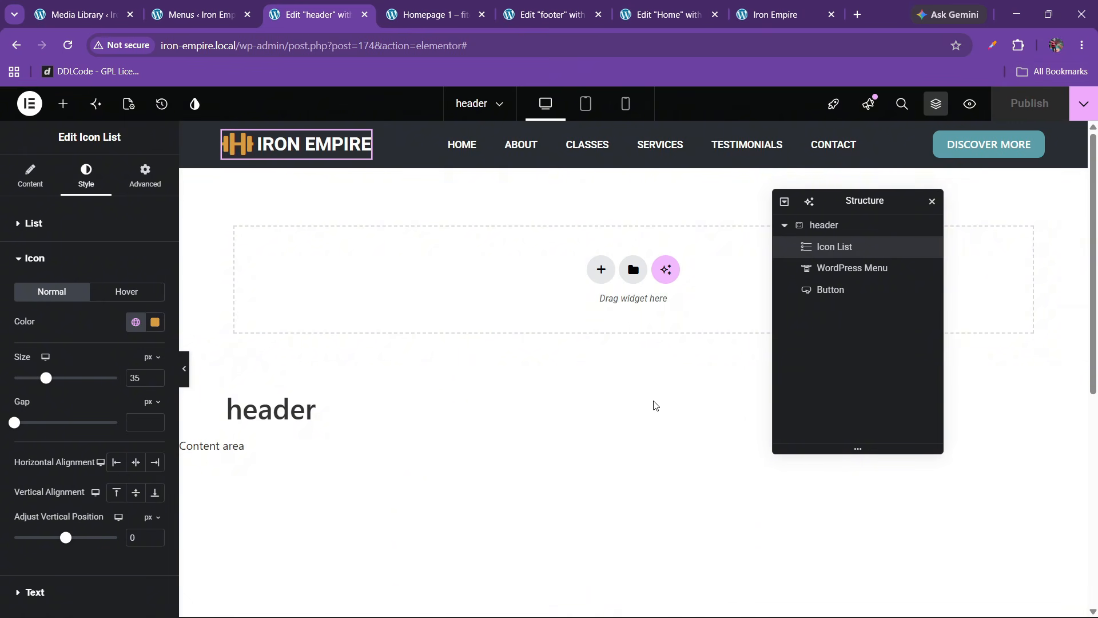
Step: Set the header flexbox's position to Sticky with a top offset of 0 px and test it by scrolling the canvas
{"action": "left_click", "coordinate": [832, 226]}
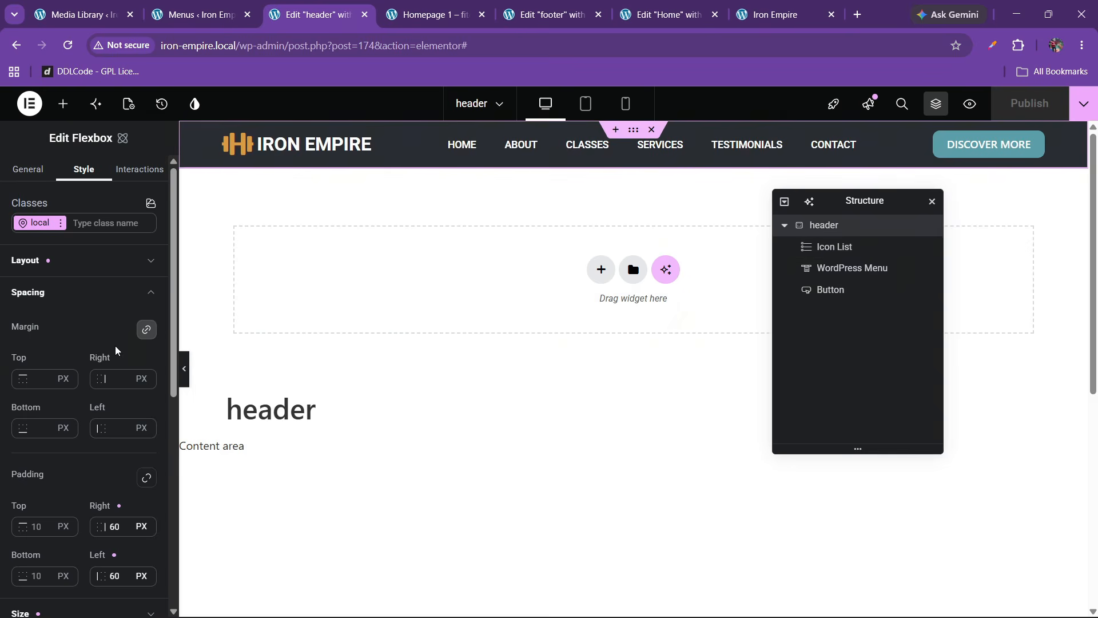
{"action": "left_click", "coordinate": [68, 292]}
{"action": "left_click", "coordinate": [50, 360]}
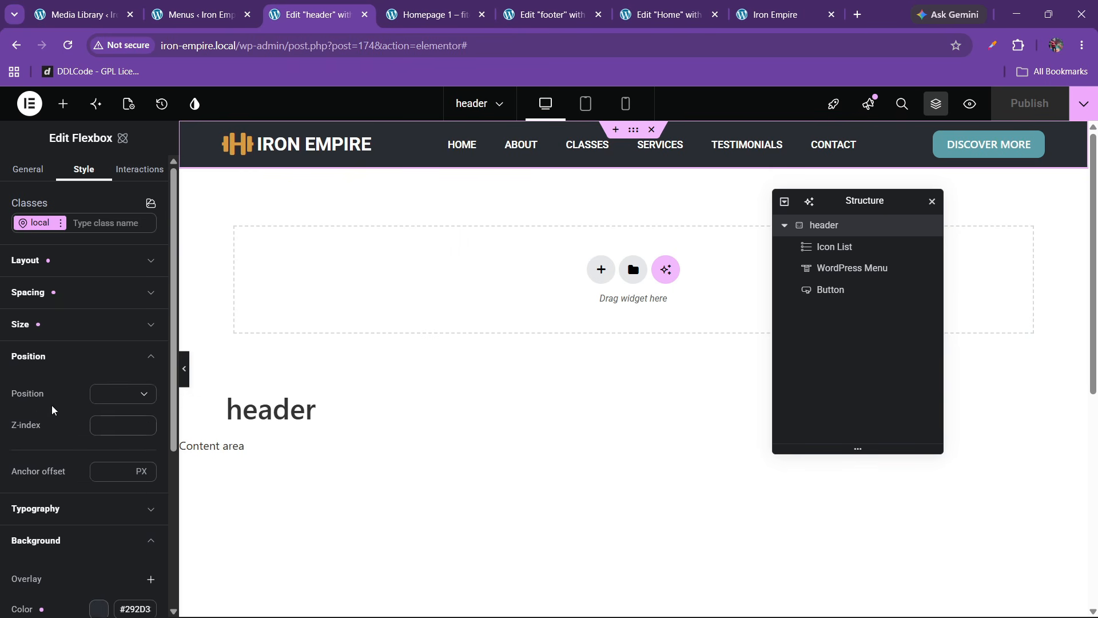
{"action": "scroll", "coordinate": [53, 418], "scroll_direction": "down", "scroll_amount": 2}
{"action": "left_click", "coordinate": [112, 325]}
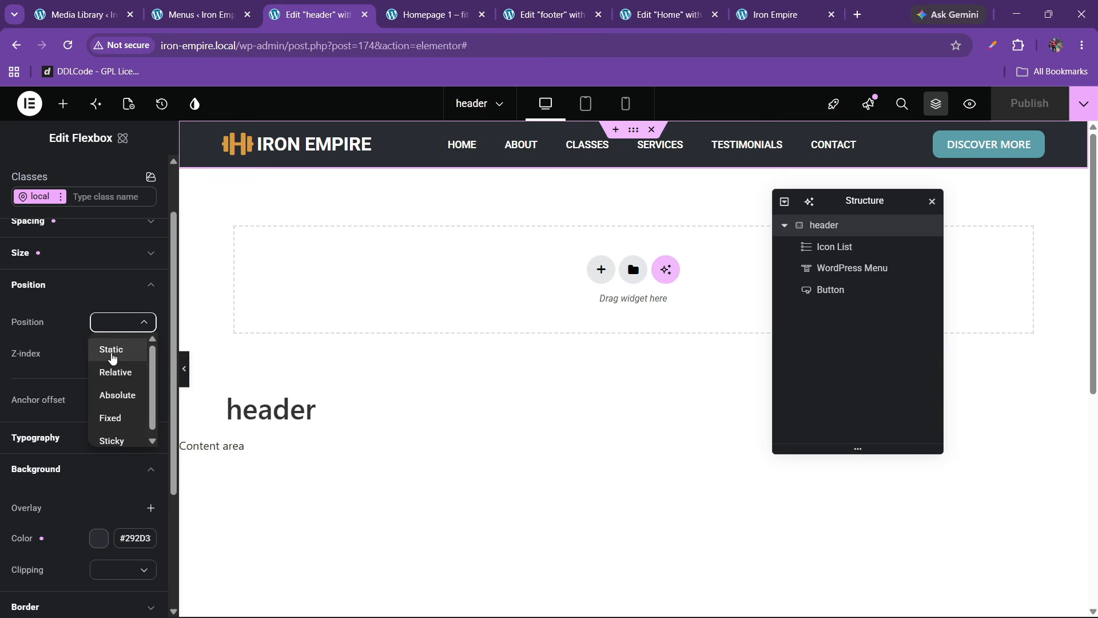
{"action": "left_click", "coordinate": [109, 441]}
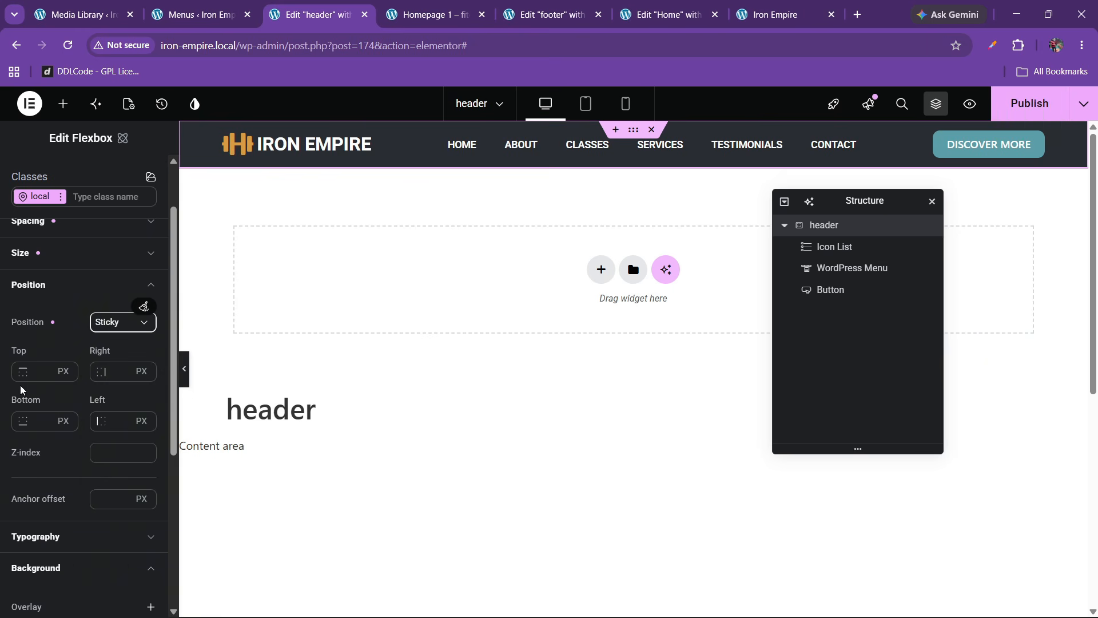
{"action": "left_click", "coordinate": [42, 374]}
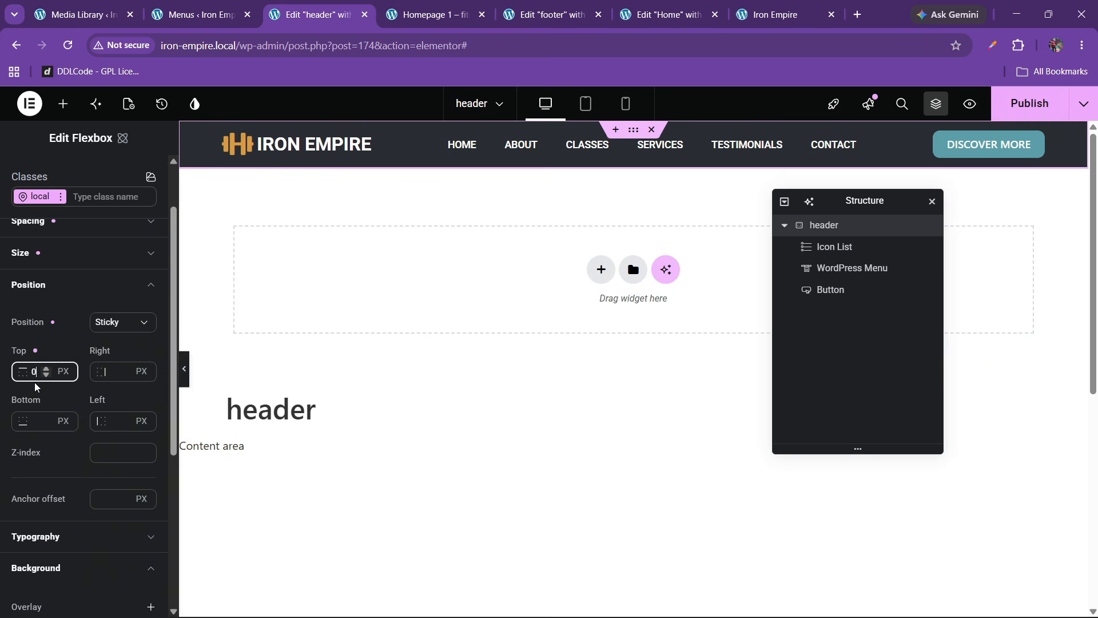
{"action": "scroll", "coordinate": [509, 410], "scroll_direction": "down", "scroll_amount": 3}
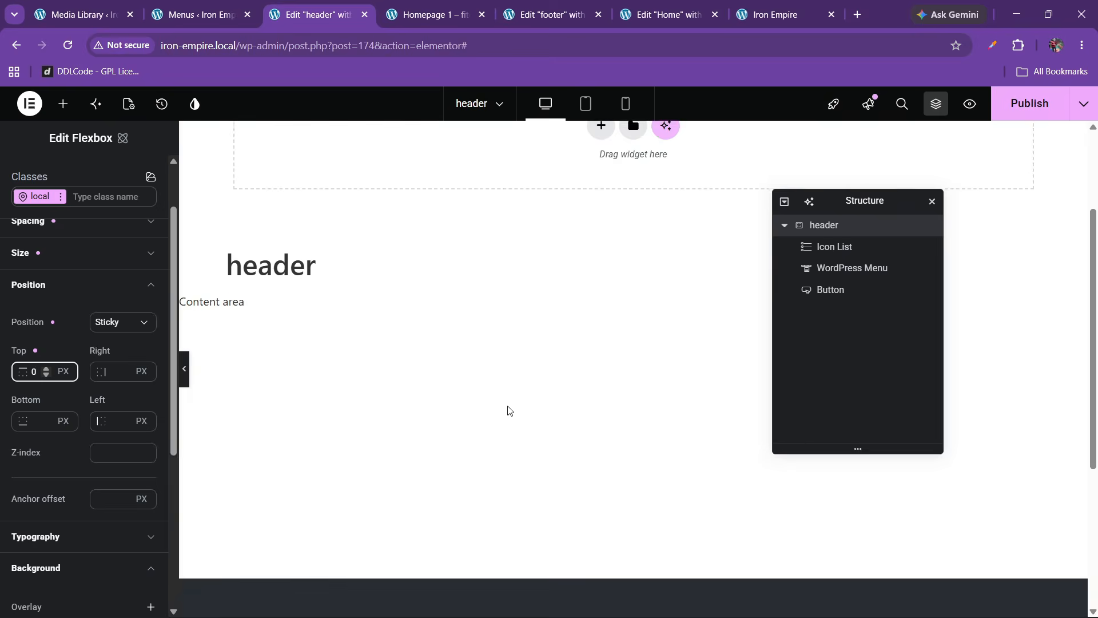
{"action": "scroll", "coordinate": [509, 410], "scroll_direction": "up", "scroll_amount": 3}
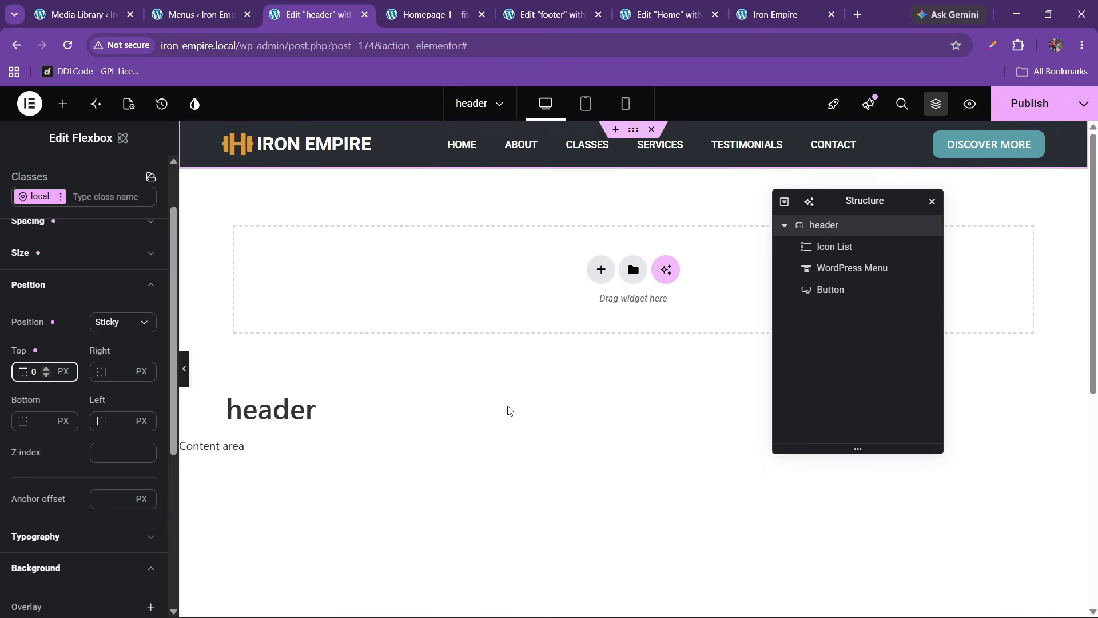
{"action": "scroll", "coordinate": [509, 410], "scroll_direction": "down", "scroll_amount": 3}
{"action": "scroll", "coordinate": [509, 410], "scroll_direction": "up", "scroll_amount": 3}
Step: Clear the header's top offset, reselect the Sticky position and enter a top offset of 0 px again
{"action": "key", "text": "BackSpace"}
{"action": "left_click", "coordinate": [119, 324]}
{"action": "left_click", "coordinate": [109, 432]}
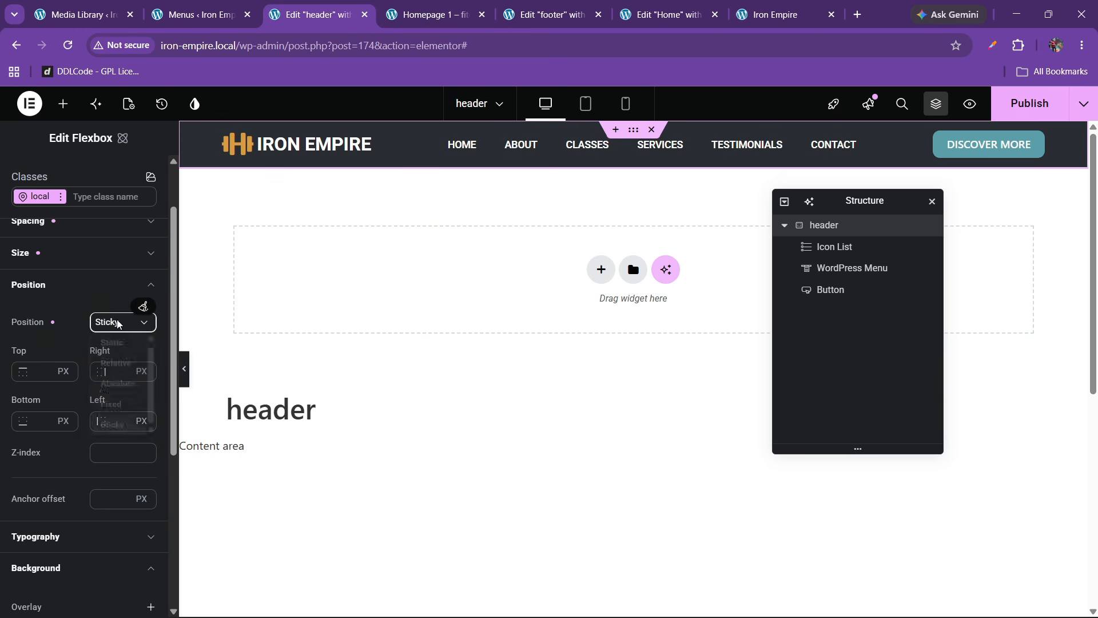
{"action": "left_click", "coordinate": [37, 372]}
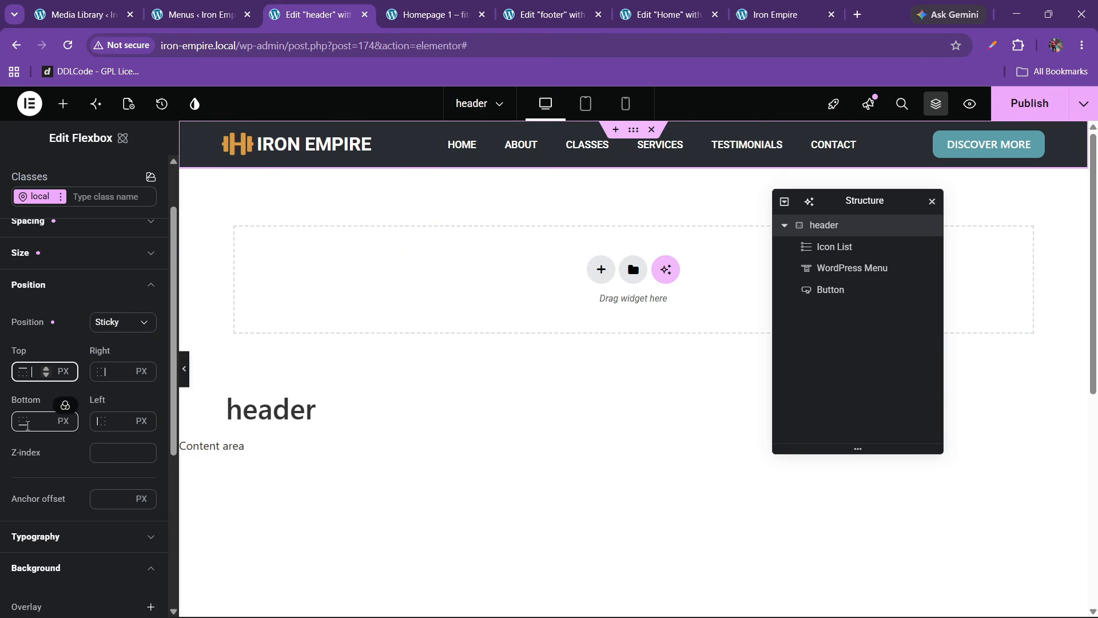
Step: Publish the header with its sticky positioning and reload the live Iron Empire site
{"action": "left_click", "coordinate": [1029, 104]}
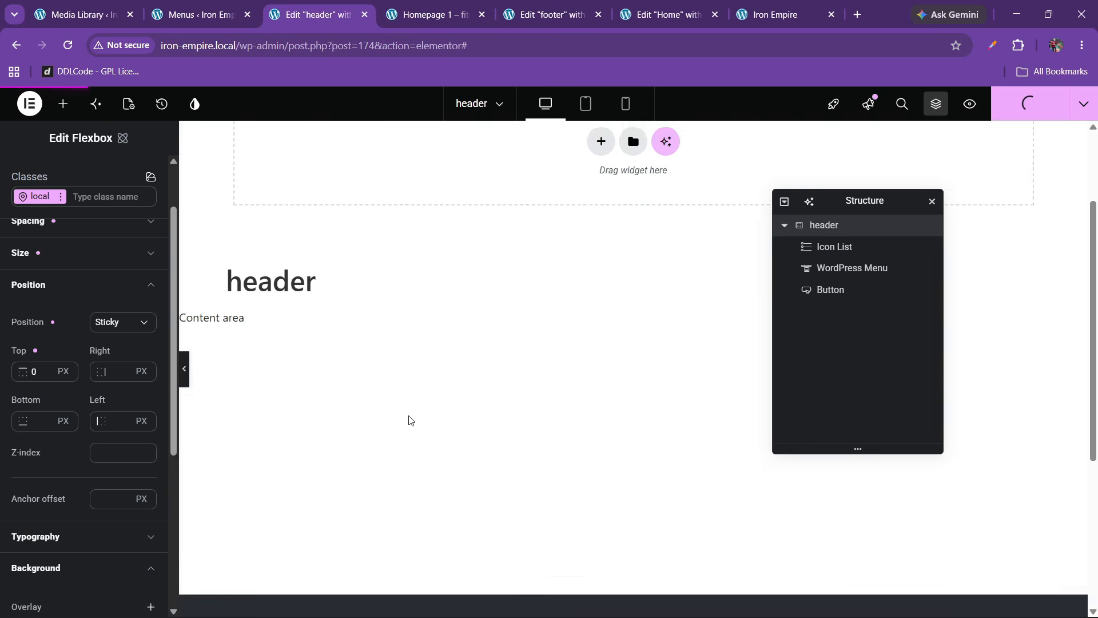
{"action": "left_click", "coordinate": [66, 287]}
{"action": "left_click", "coordinate": [775, 12]}
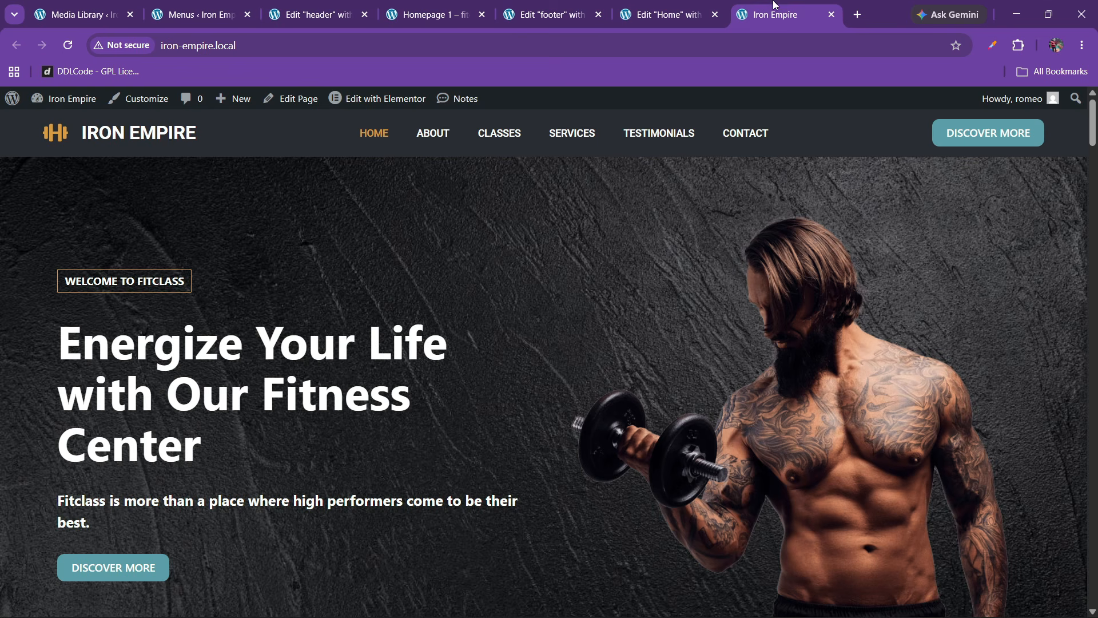
{"action": "left_click", "coordinate": [68, 45]}
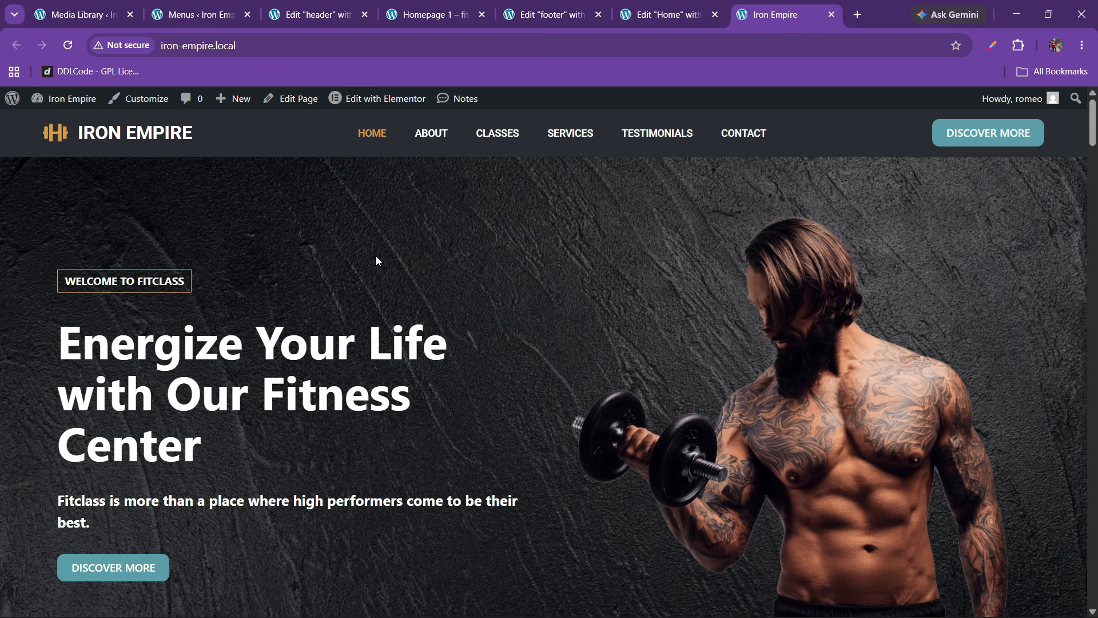
Step: Look through the live Iron Empire homepage down to the footer and back to check the header while scrolling
{"action": "scroll", "coordinate": [466, 235], "scroll_direction": "down", "scroll_amount": 6}
{"action": "left_click_drag", "start_coordinate": [1092, 154], "coordinate": [1084, 604]}
{"action": "left_click_drag", "start_coordinate": [1082, 409], "coordinate": [1047, 568]}
{"action": "scroll", "coordinate": [1044, 581], "scroll_direction": "down", "scroll_amount": 5}
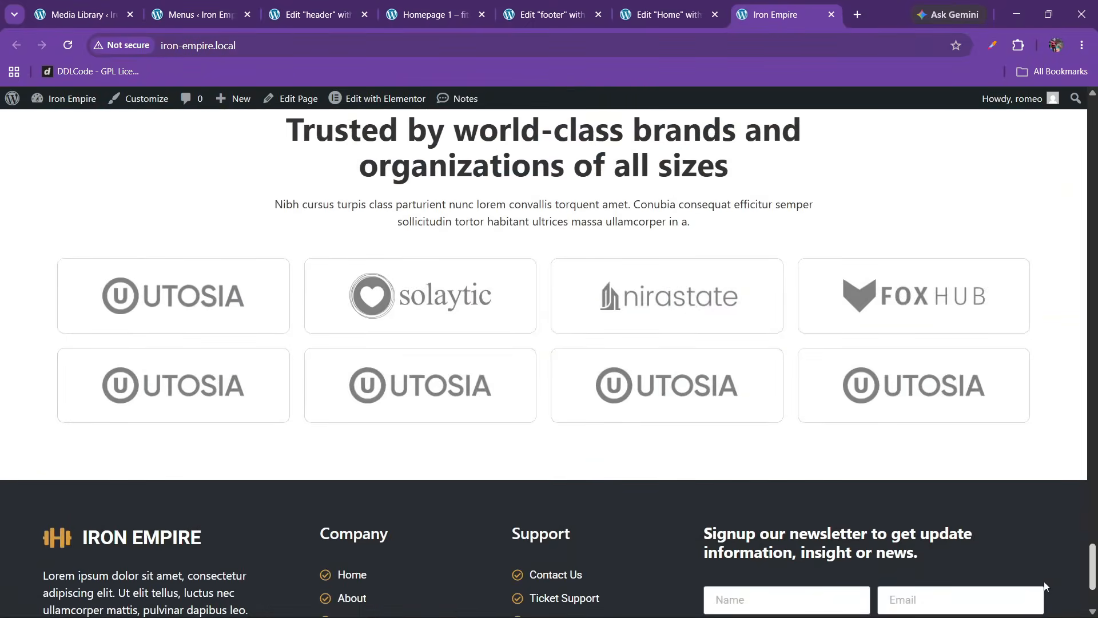
{"action": "scroll", "coordinate": [1039, 243], "scroll_direction": "up", "scroll_amount": 20}
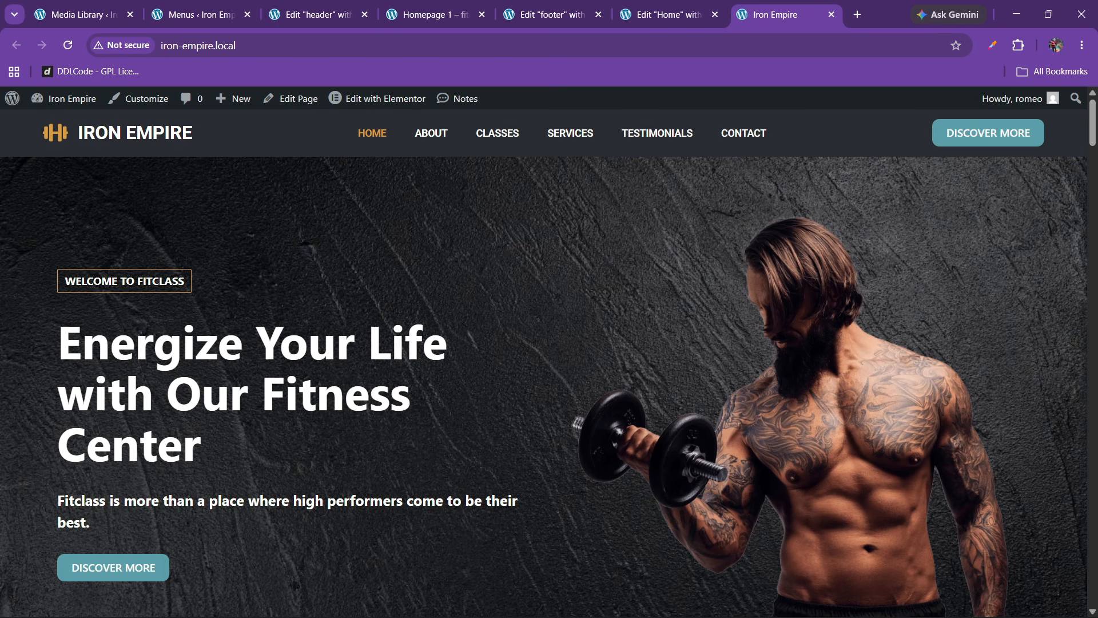
Step: In the footer template's mobile portrait view, set the footer1 flexbox's direction to column
{"action": "left_click", "coordinate": [639, 7]}
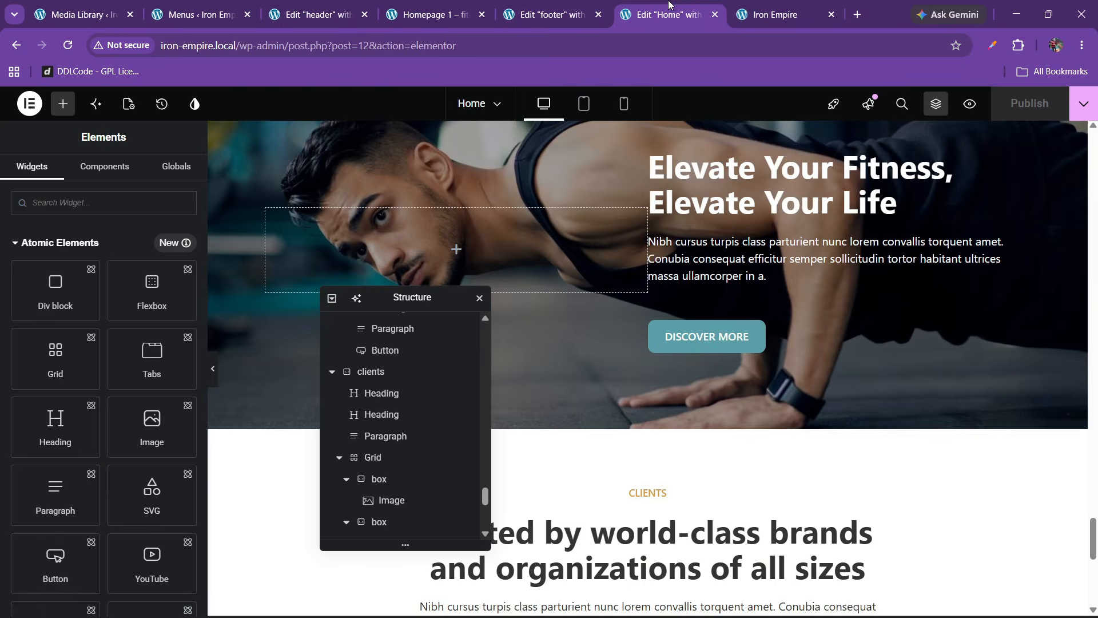
{"action": "left_click", "coordinate": [569, 7]}
{"action": "left_click_drag", "start_coordinate": [480, 302], "coordinate": [832, 303]}
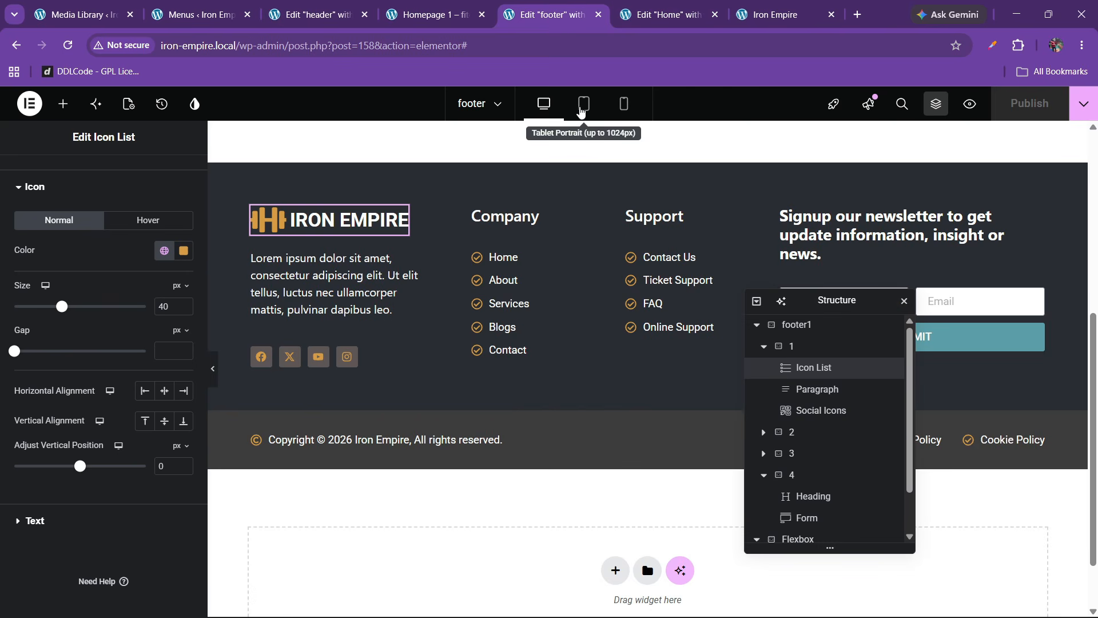
{"action": "left_click", "coordinate": [624, 105]}
{"action": "scroll", "coordinate": [618, 389], "scroll_direction": "down", "scroll_amount": 1}
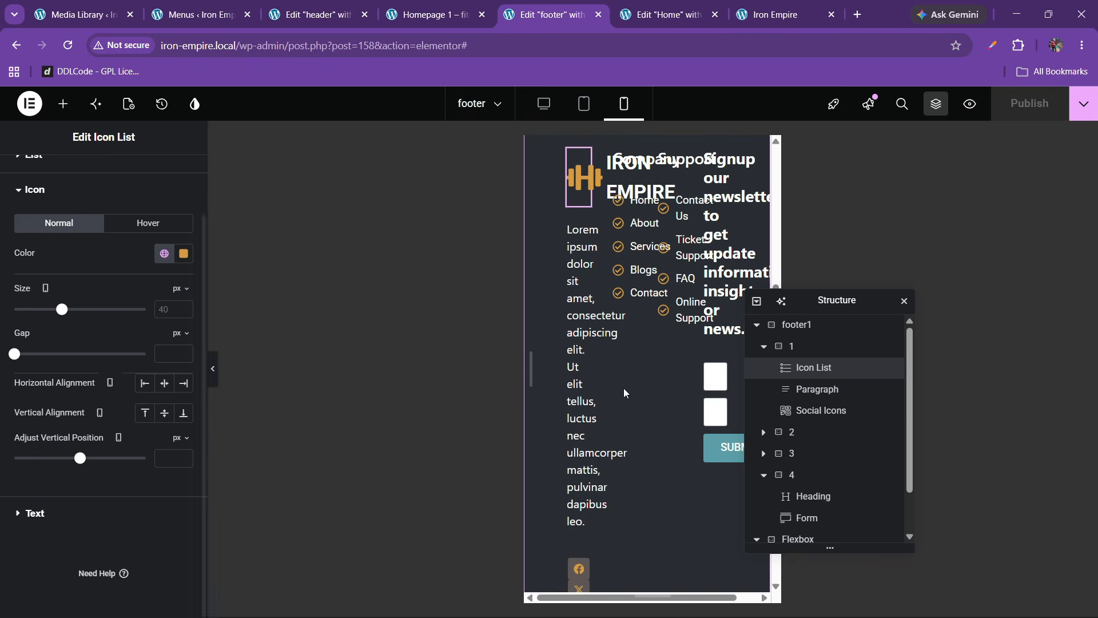
{"action": "left_click", "coordinate": [764, 348]}
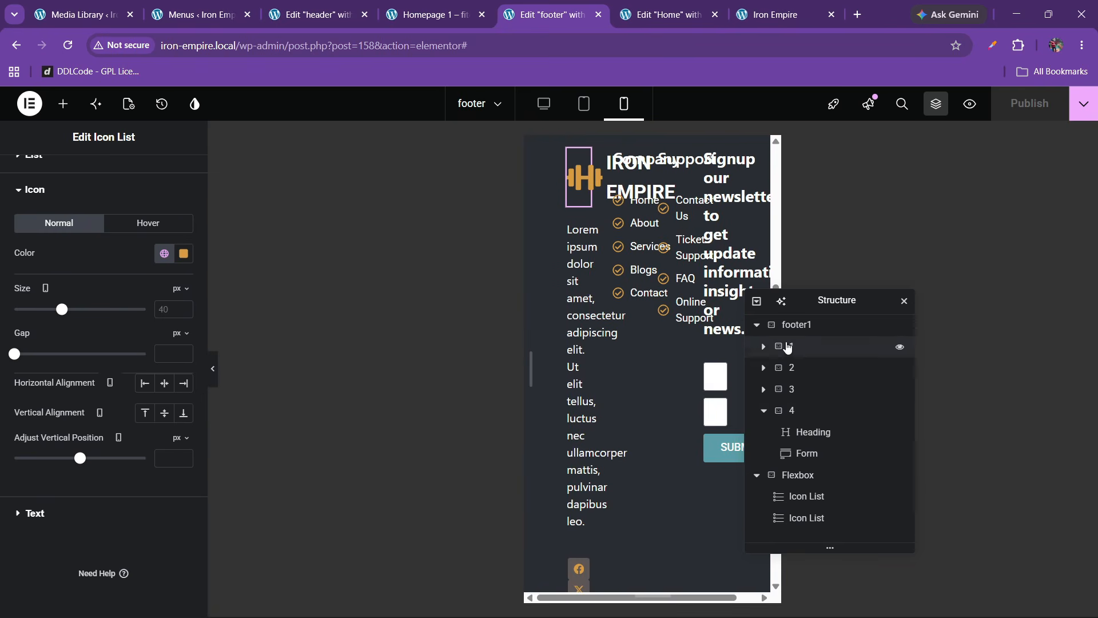
{"action": "left_click", "coordinate": [829, 325]}
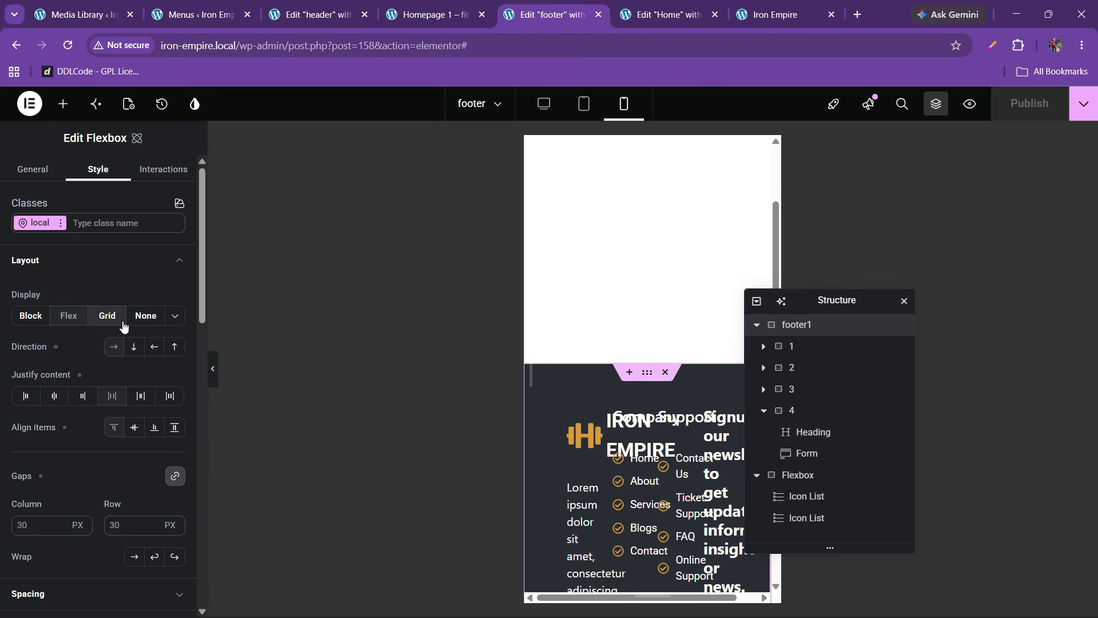
{"action": "left_click", "coordinate": [133, 346]}
{"action": "scroll", "coordinate": [637, 380], "scroll_direction": "down", "scroll_amount": 3}
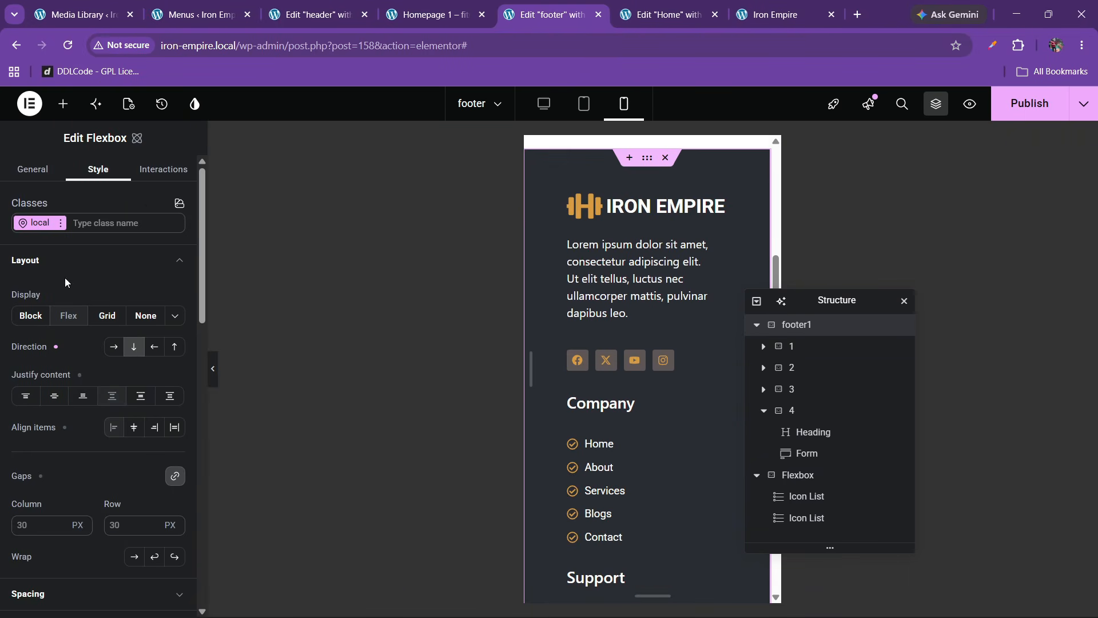
Step: Set footer1's mobile padding to 60 px at the top and bottom and 20 px on the right and left
{"action": "left_click", "coordinate": [59, 263]}
{"action": "left_click", "coordinate": [52, 295]}
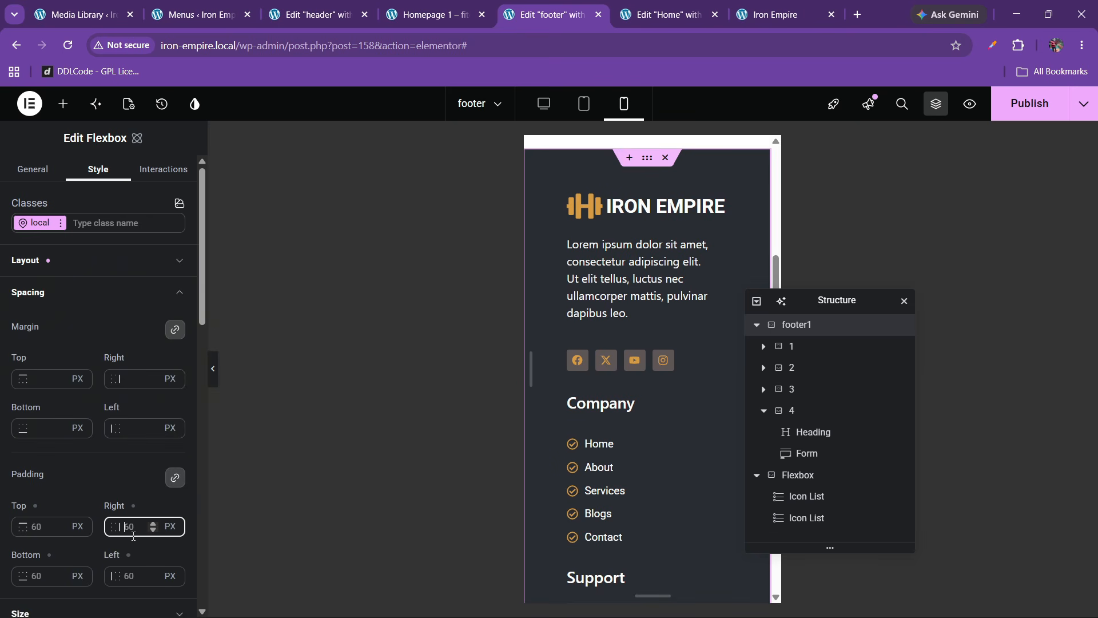
{"action": "type", "text": "20"}
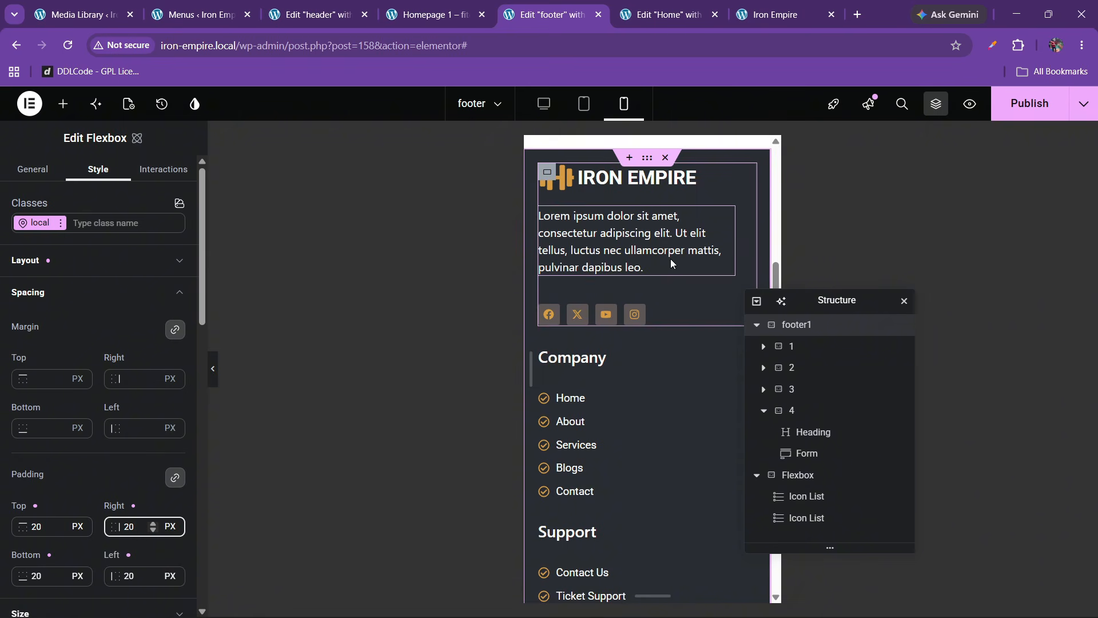
{"action": "left_click", "coordinate": [175, 478]}
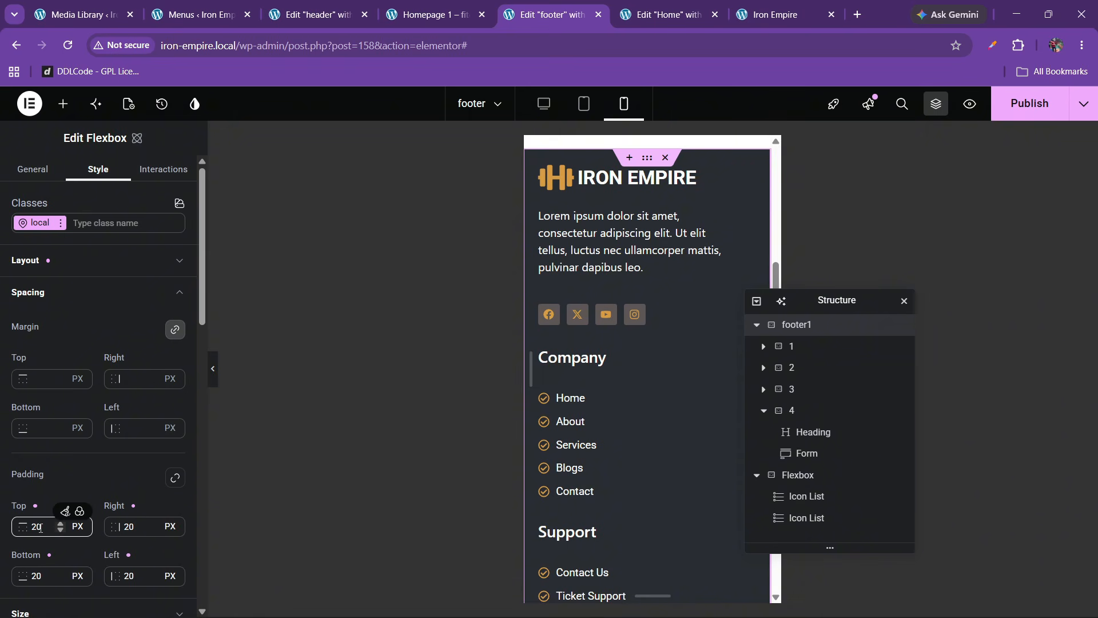
{"action": "left_click", "coordinate": [38, 529]}
{"action": "key", "text": "BackSpace"}
{"action": "type", "text": "6"}
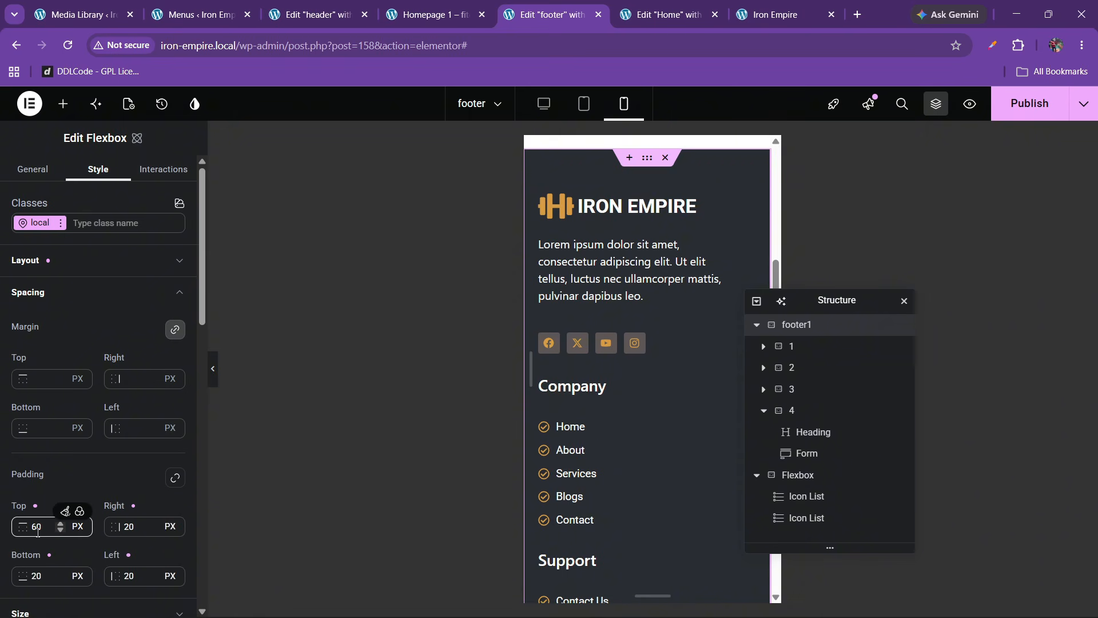
{"action": "left_click", "coordinate": [38, 577]}
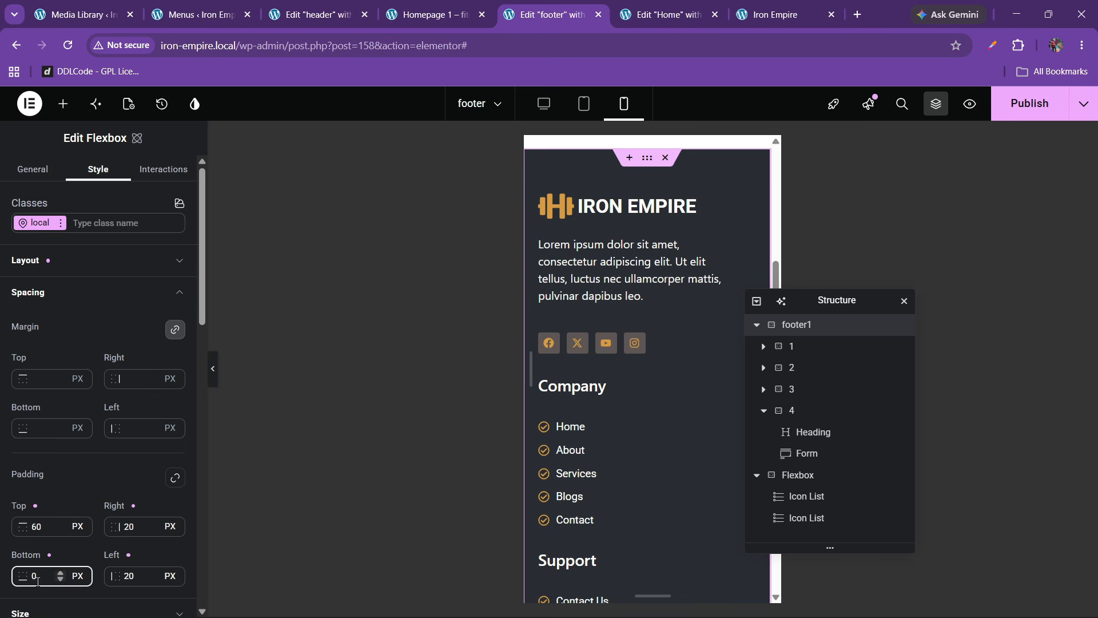
Step: Stack the copyright flexbox in a column on mobile, with content justified to center, items aligned to start and 20 px gaps
{"action": "scroll", "coordinate": [629, 339], "scroll_direction": "down", "scroll_amount": 9}
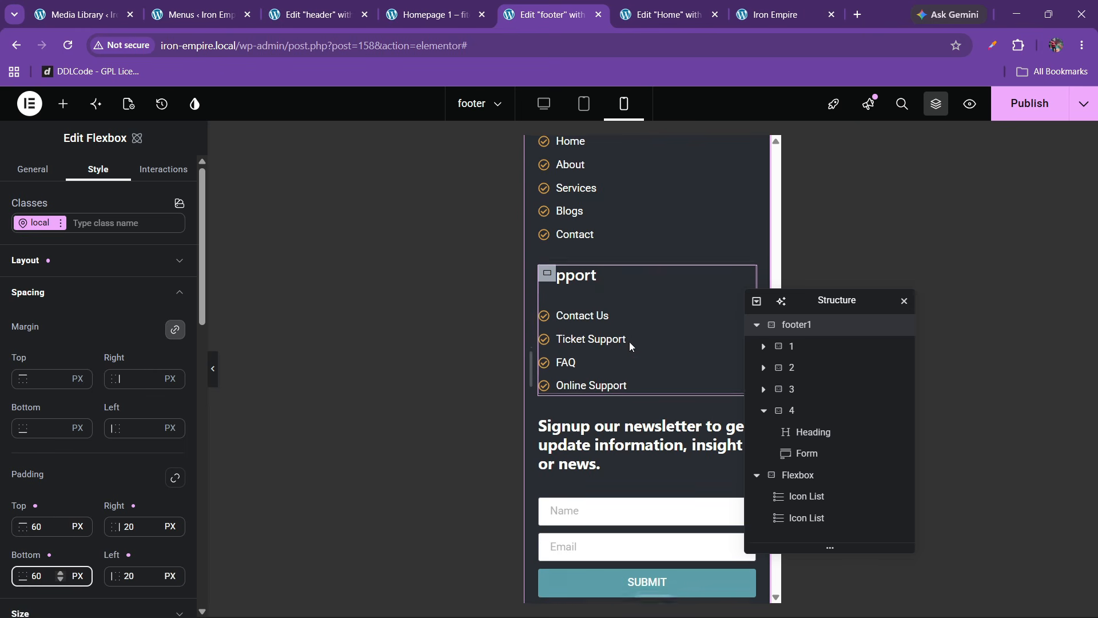
{"action": "scroll", "coordinate": [611, 344], "scroll_direction": "down", "scroll_amount": 3}
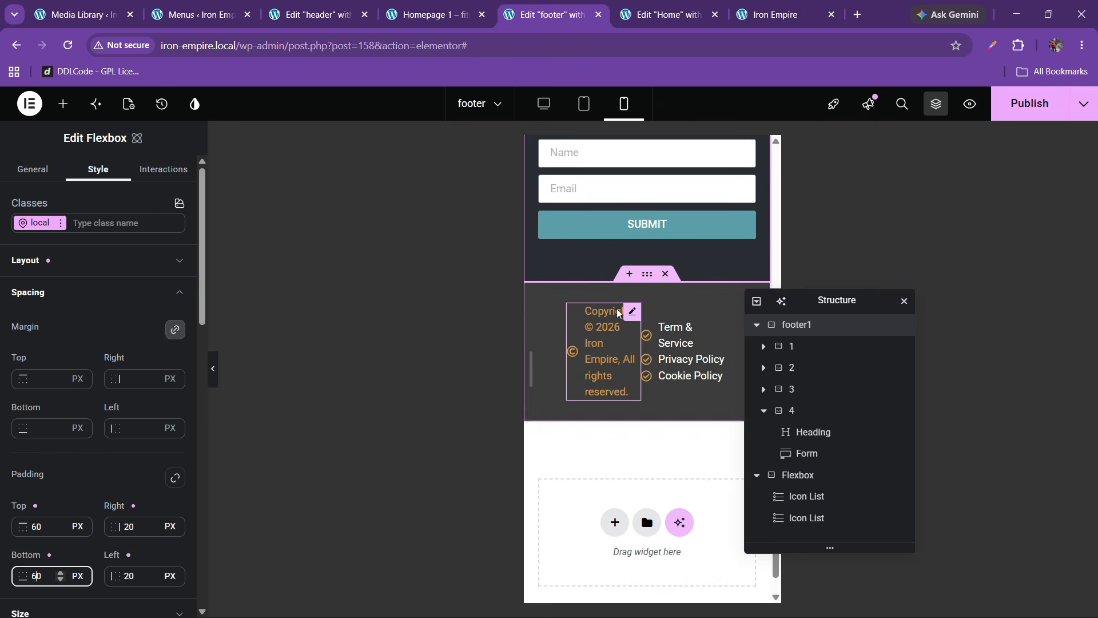
{"action": "left_click", "coordinate": [645, 278]}
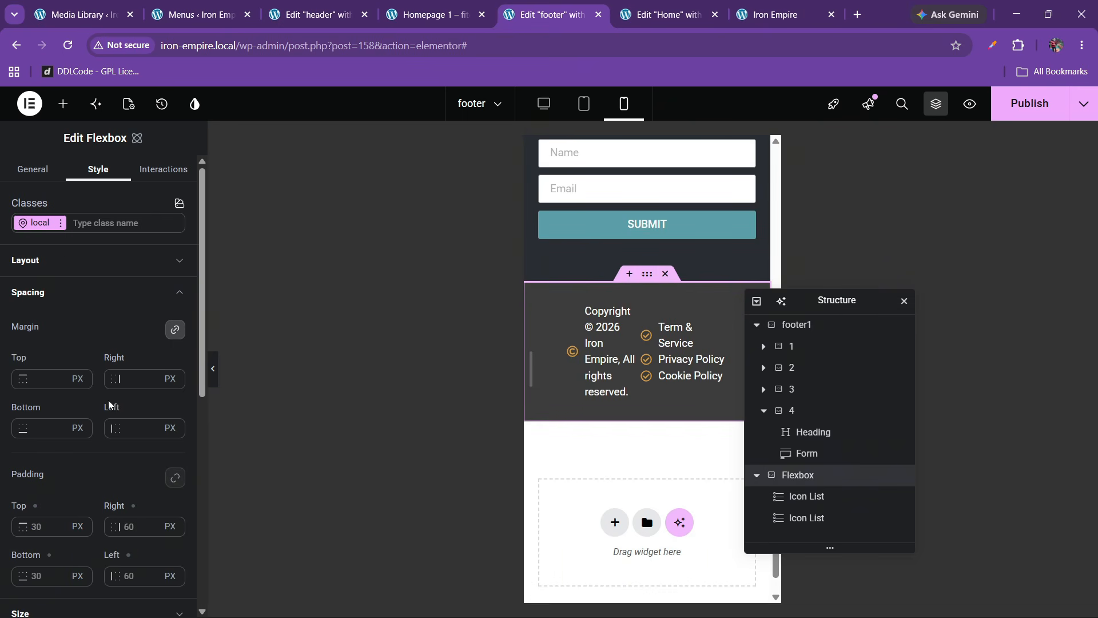
{"action": "left_click", "coordinate": [63, 260]}
{"action": "left_click", "coordinate": [133, 346]}
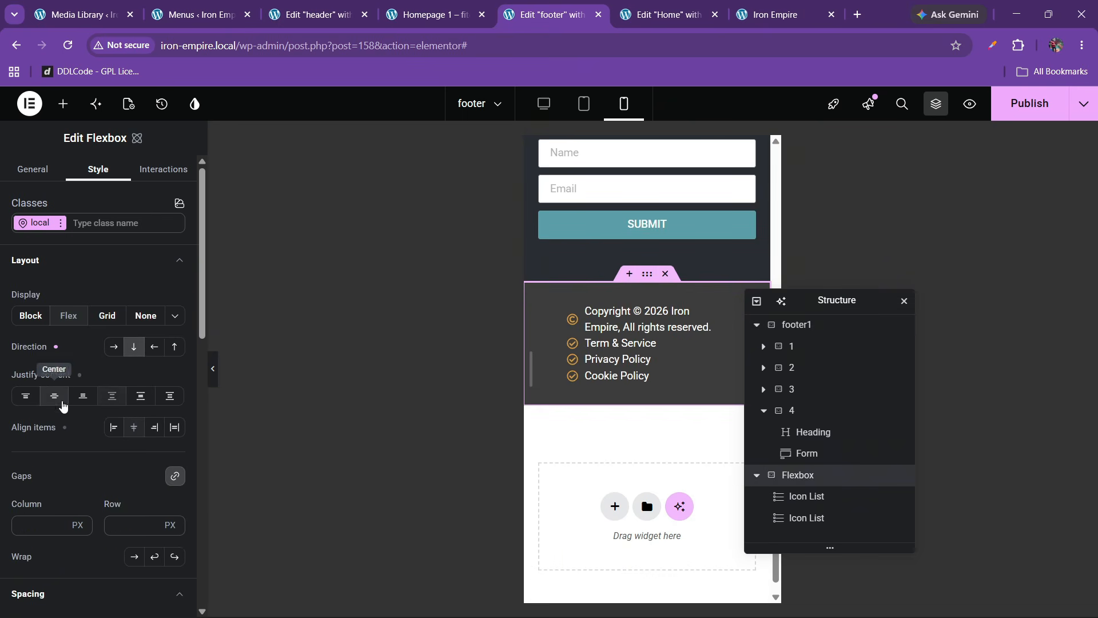
{"action": "left_click", "coordinate": [64, 405]}
{"action": "left_click", "coordinate": [114, 427]}
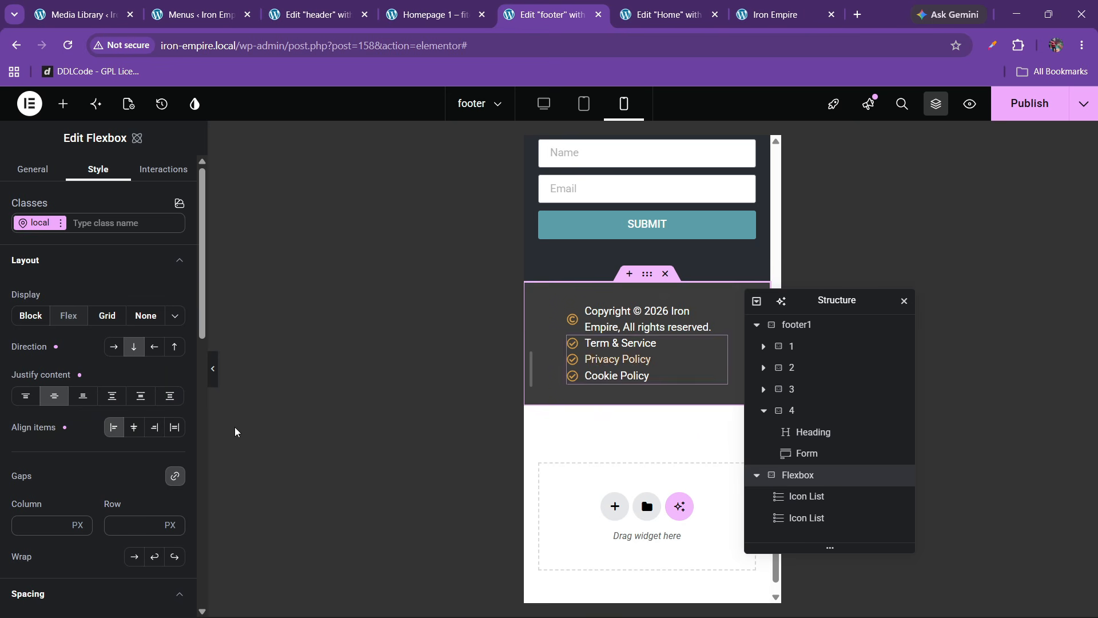
{"action": "left_click", "coordinate": [126, 522]}
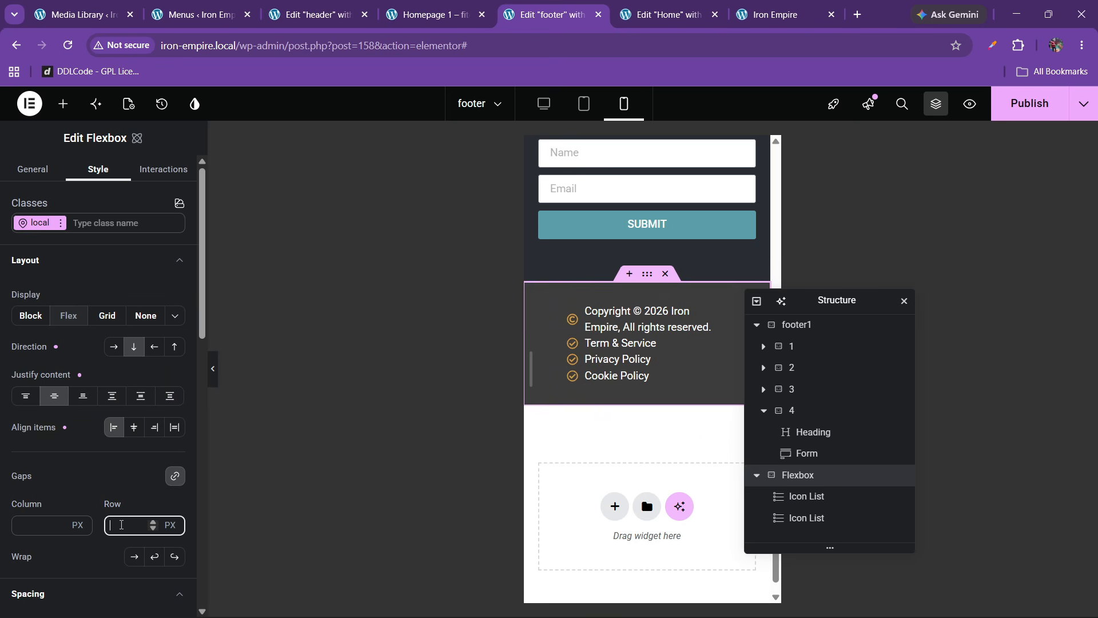
{"action": "type", "text": "20"}
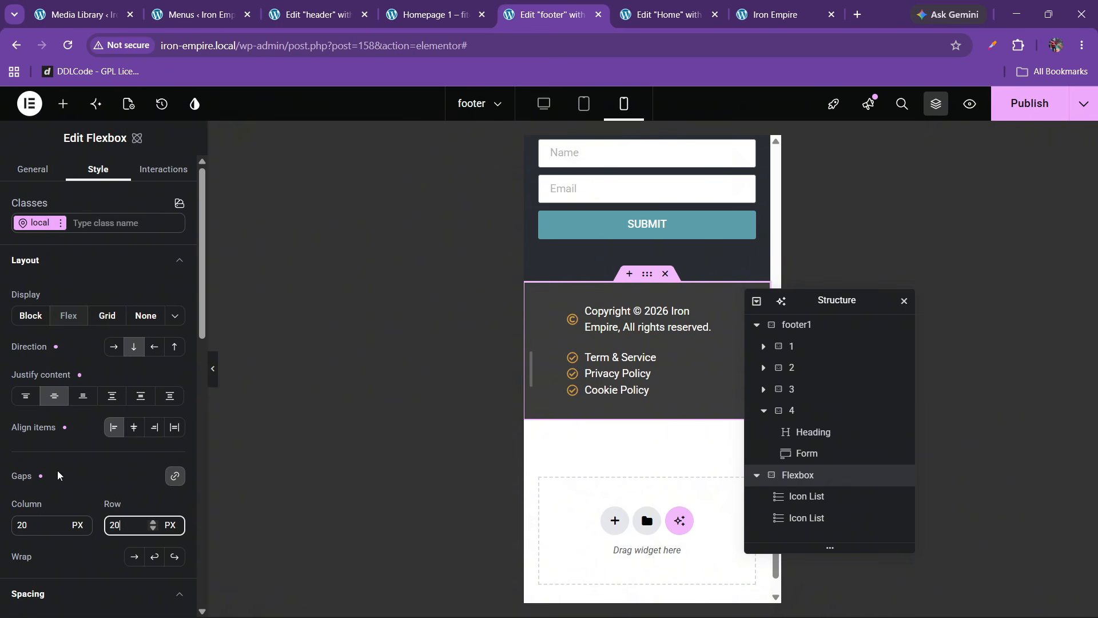
Step: Set the copyright flexbox's mobile padding to 20 px on all four sides
{"action": "left_click", "coordinate": [76, 261]}
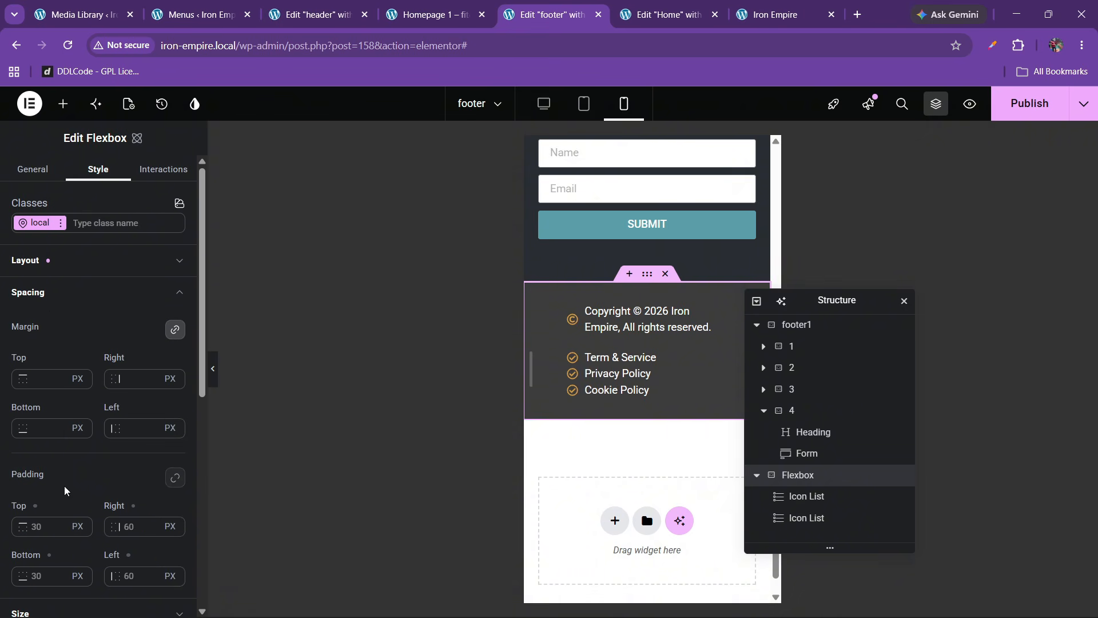
{"action": "left_click", "coordinate": [41, 533]}
{"action": "type", "text": "20"}
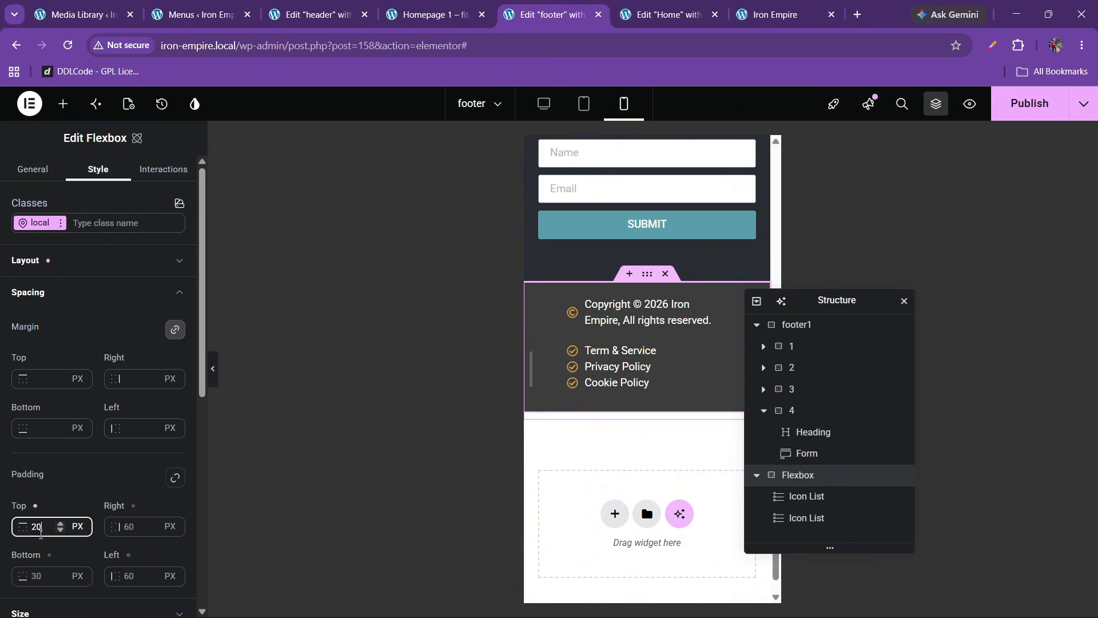
{"action": "left_click", "coordinate": [175, 478]}
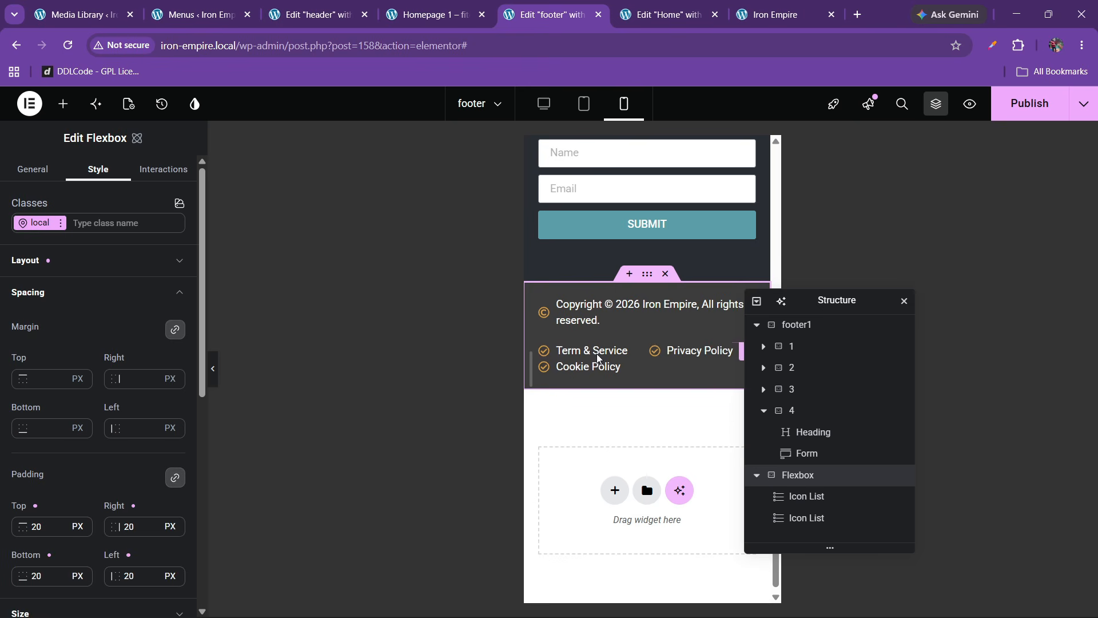
Step: Publish the footer template's mobile changes, review the stacked layout and close the footer editor
{"action": "scroll", "coordinate": [577, 378], "scroll_direction": "up", "scroll_amount": 2}
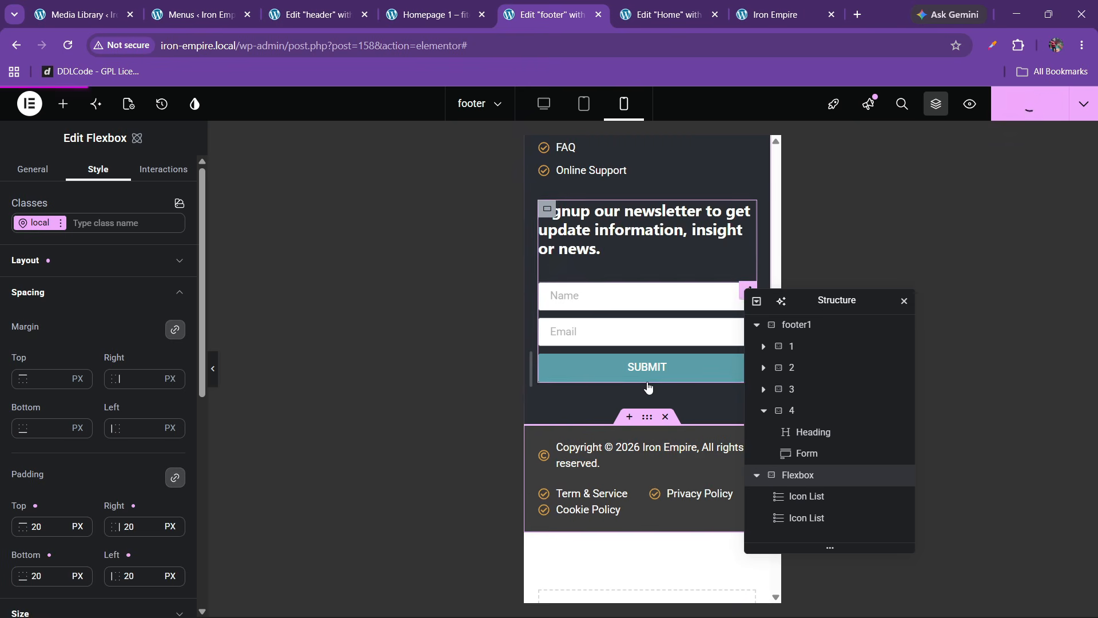
{"action": "scroll", "coordinate": [637, 387], "scroll_direction": "up", "scroll_amount": 1}
{"action": "scroll", "coordinate": [637, 387], "scroll_direction": "up", "scroll_amount": 10}
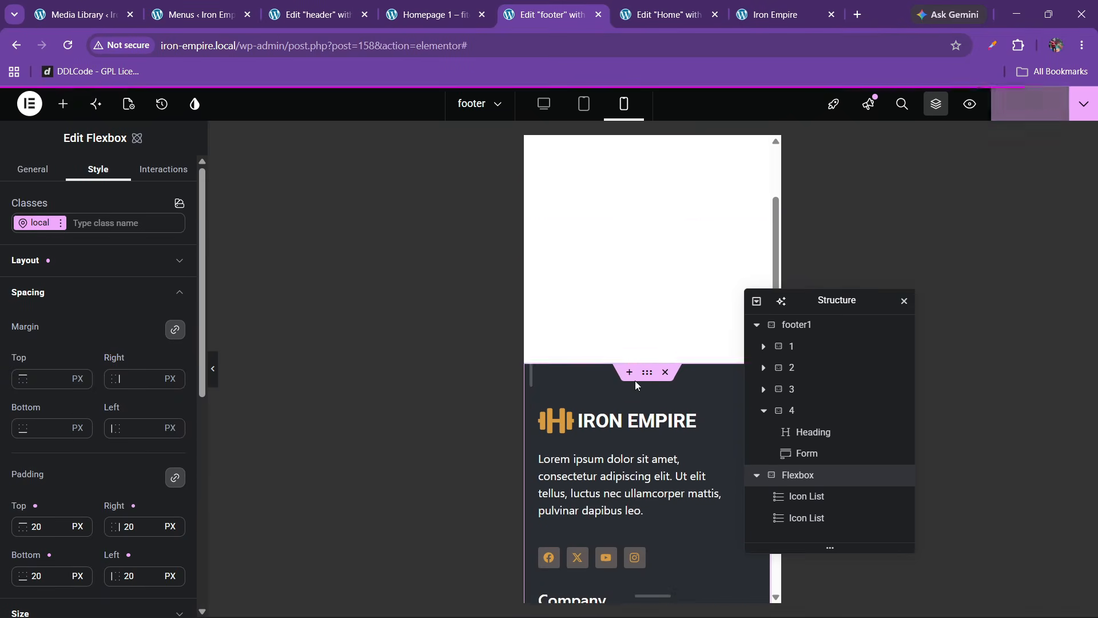
{"action": "scroll", "coordinate": [637, 387], "scroll_direction": "down", "scroll_amount": 1}
{"action": "left_click", "coordinate": [598, 14]}
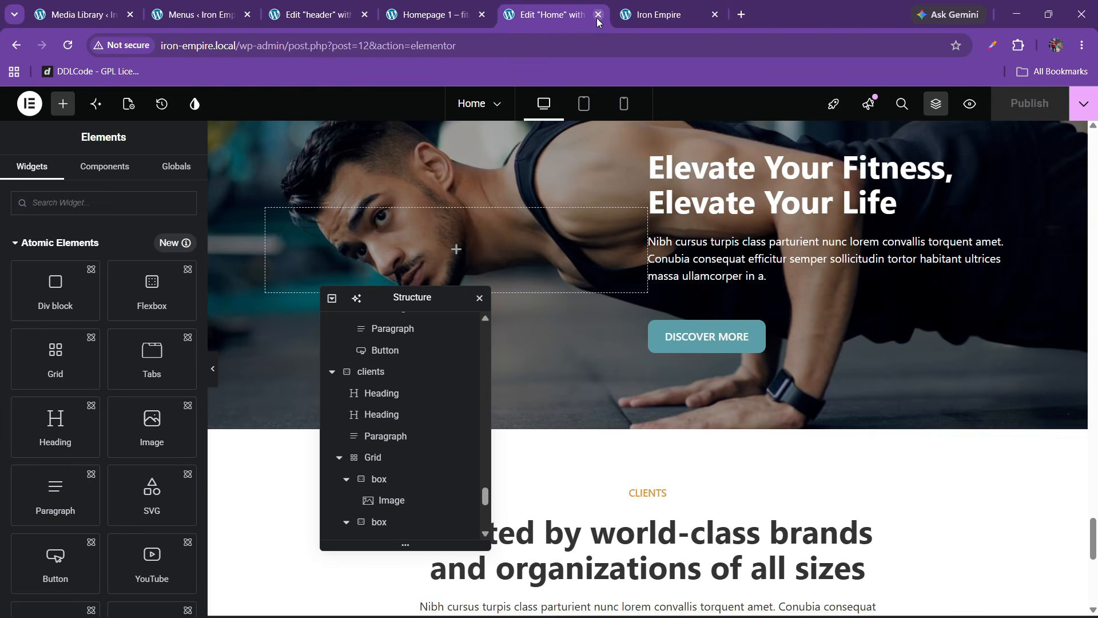
Step: Switch to the header template, preview it in mobile portrait view and open the header flexbox's layout settings
{"action": "left_click", "coordinate": [337, 15]}
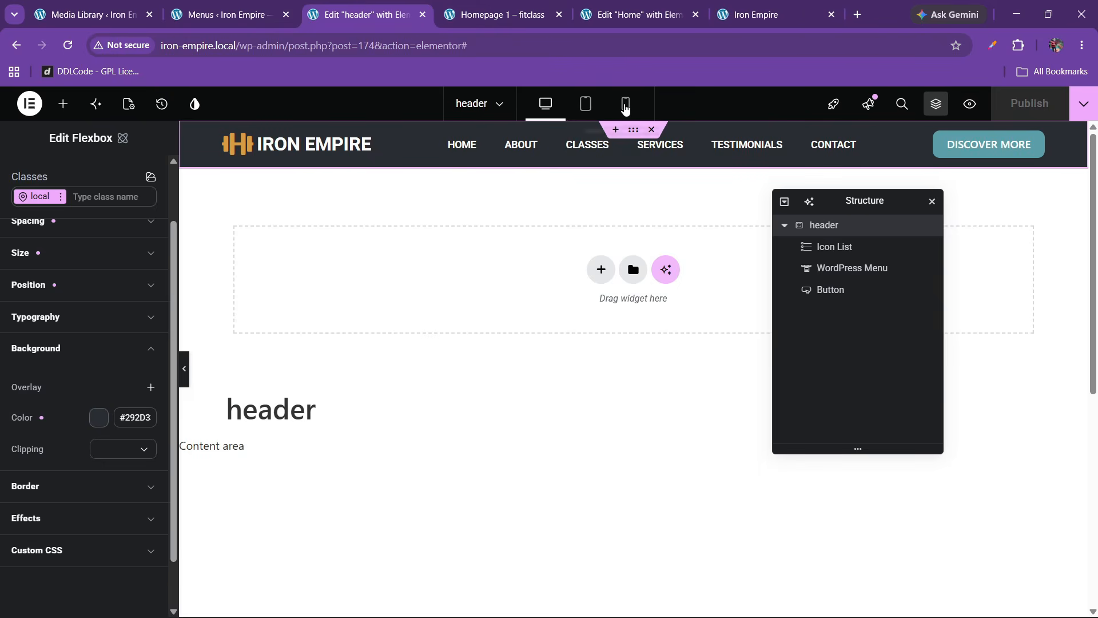
{"action": "left_click", "coordinate": [626, 105]}
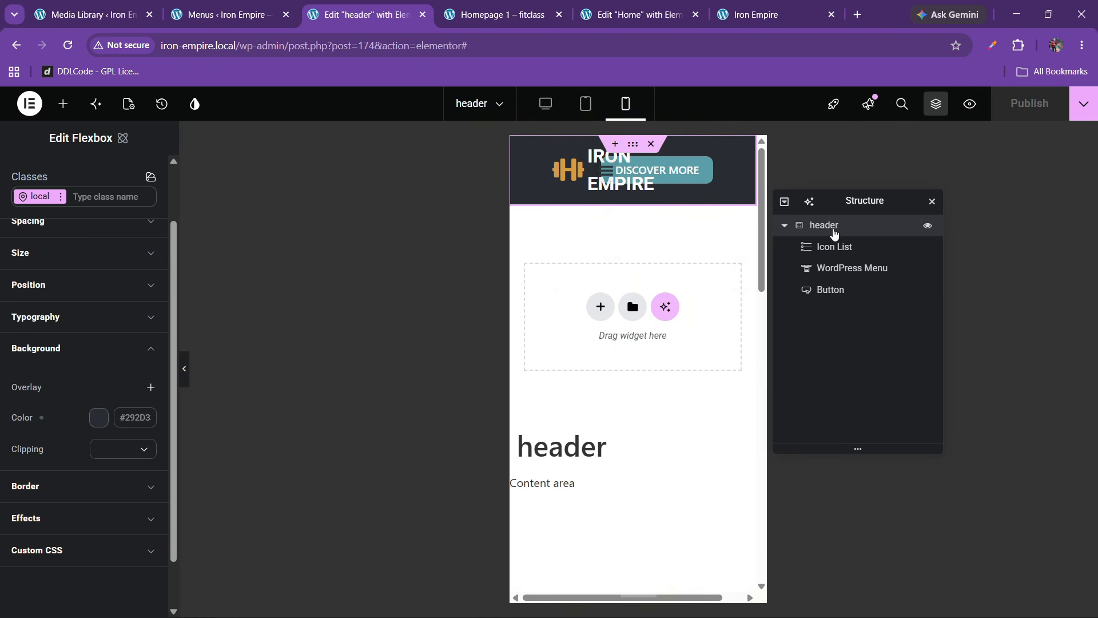
{"action": "scroll", "coordinate": [53, 277], "scroll_direction": "up", "scroll_amount": 2}
{"action": "scroll", "coordinate": [67, 257], "scroll_direction": "down", "scroll_amount": 2}
{"action": "scroll", "coordinate": [68, 263], "scroll_direction": "up", "scroll_amount": 2}
{"action": "left_click", "coordinate": [67, 262]}
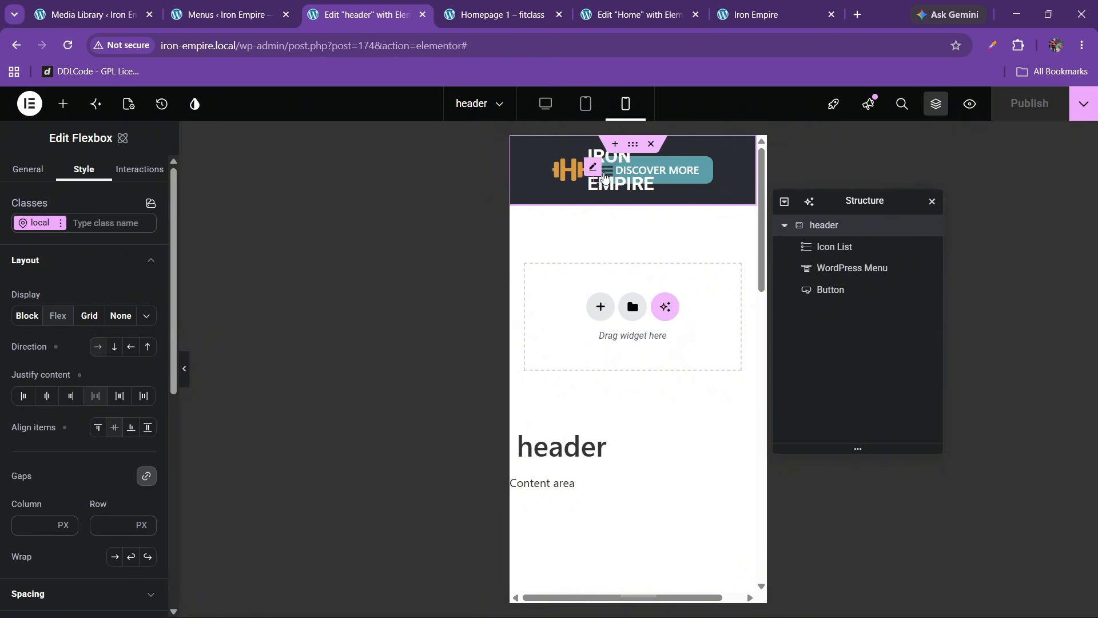
Step: Examine the Discover More button's style sections, general settings and display conditions for a way to control its mobile visibility
{"action": "left_click", "coordinate": [674, 174]}
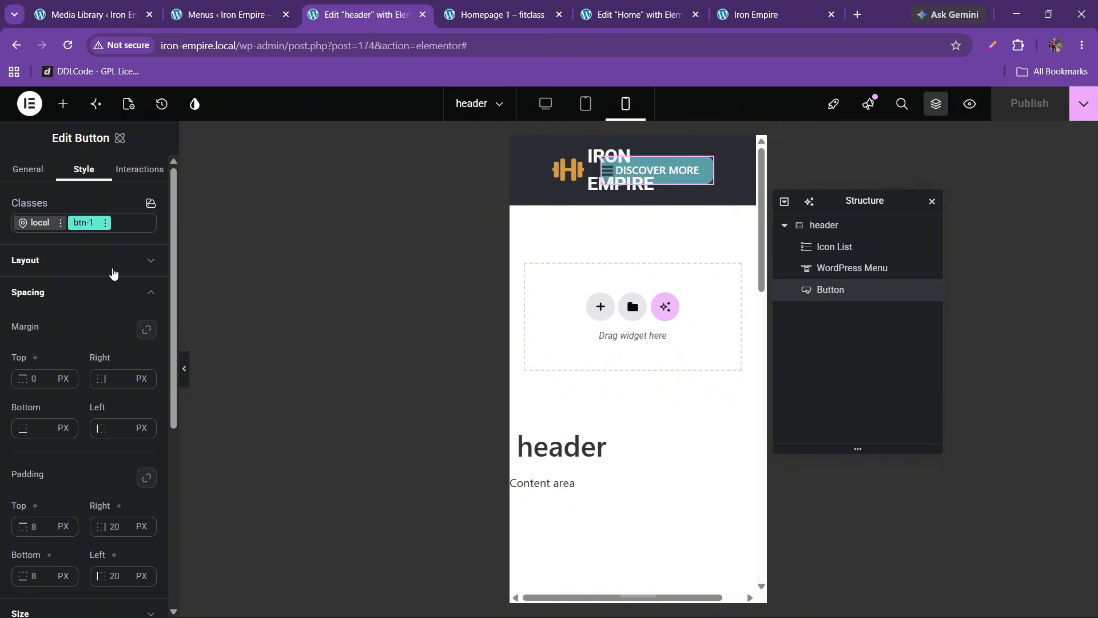
{"action": "scroll", "coordinate": [34, 411], "scroll_direction": "down", "scroll_amount": 5}
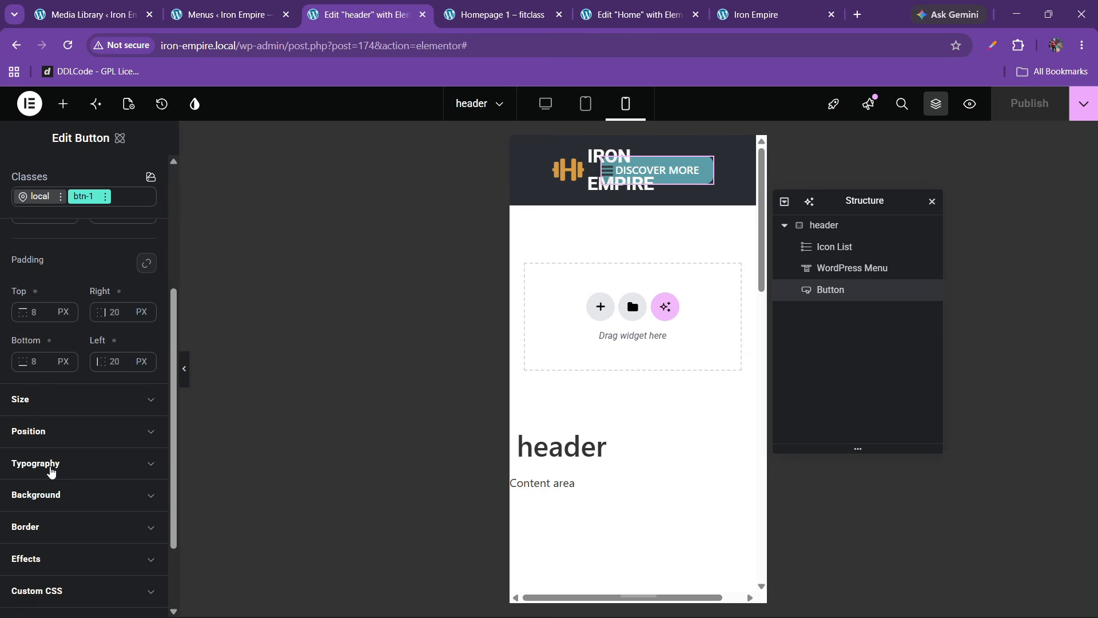
{"action": "scroll", "coordinate": [52, 471], "scroll_direction": "down", "scroll_amount": 2}
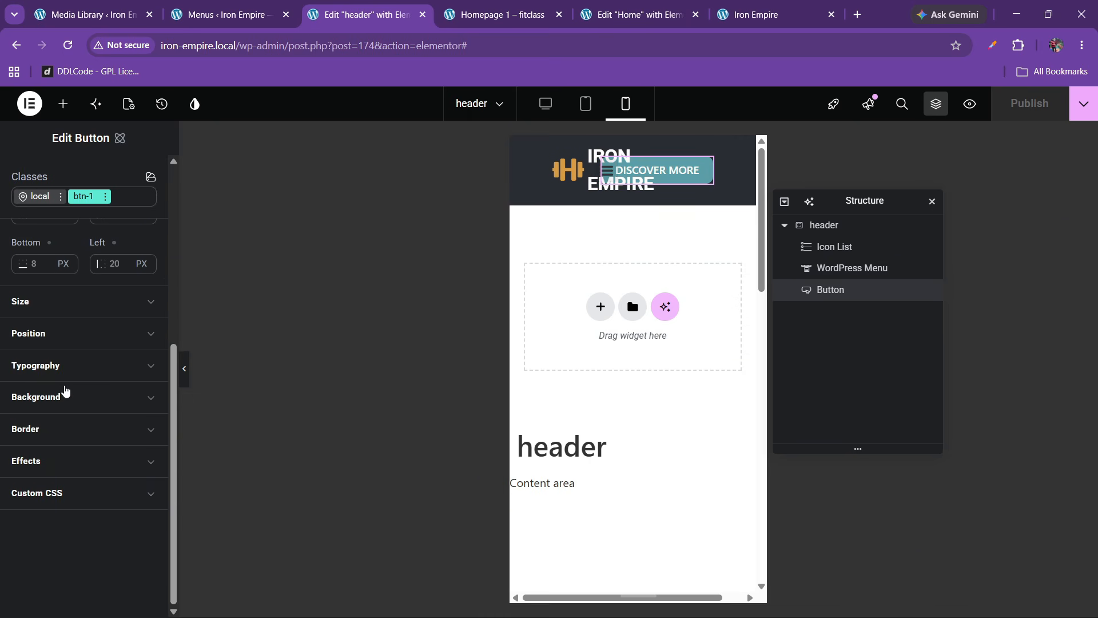
{"action": "scroll", "coordinate": [70, 423], "scroll_direction": "up", "scroll_amount": 7}
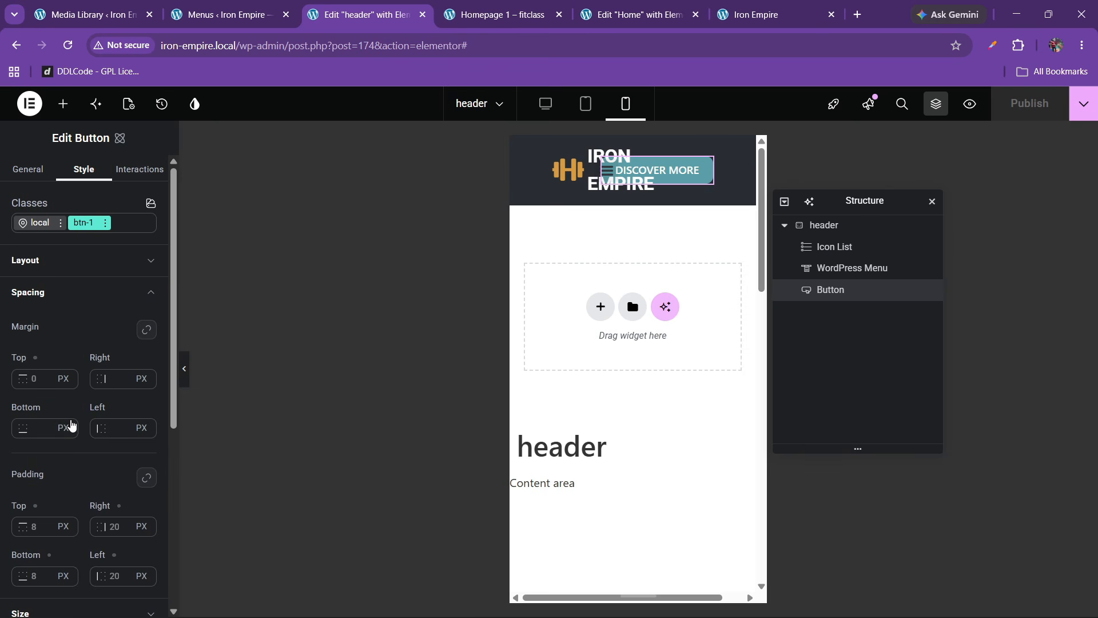
{"action": "left_click", "coordinate": [60, 293]}
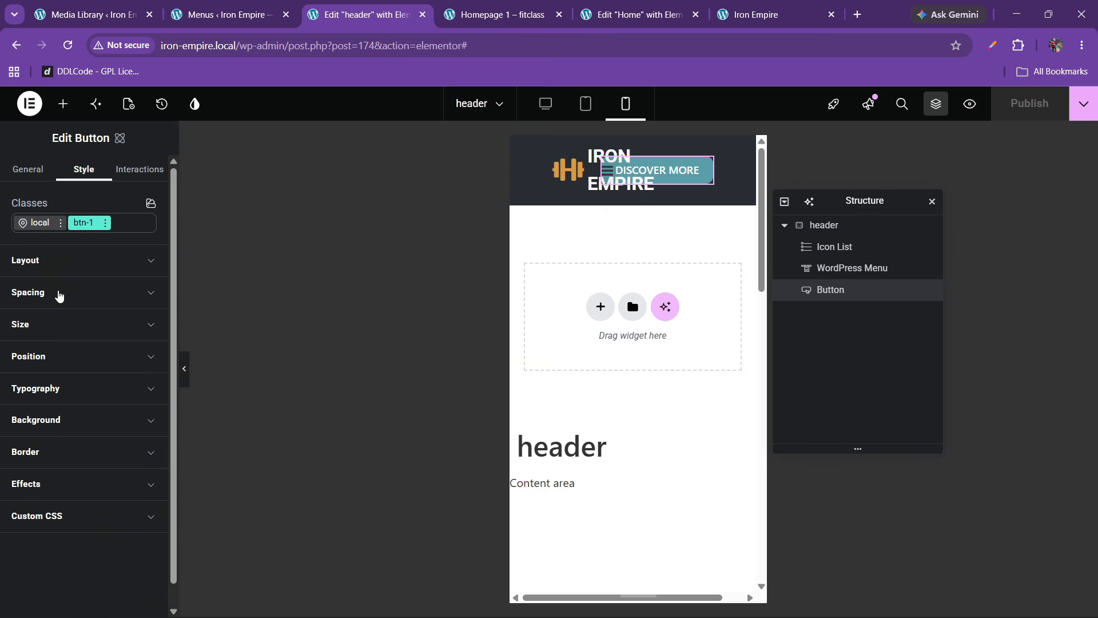
{"action": "left_click", "coordinate": [29, 171]}
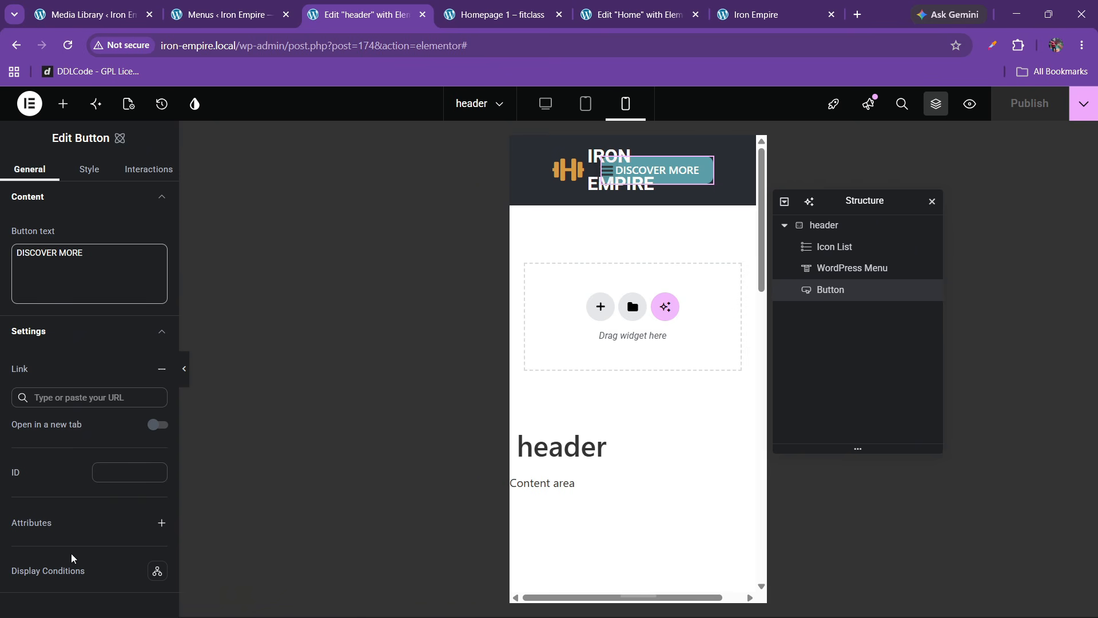
{"action": "left_click", "coordinate": [155, 570]}
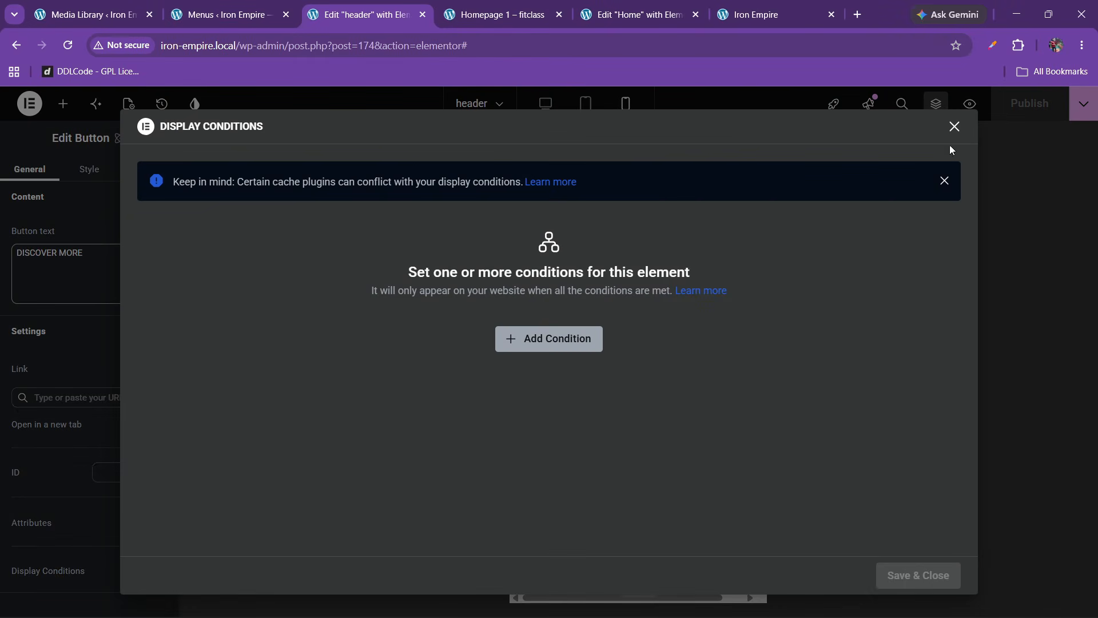
{"action": "left_click", "coordinate": [954, 127]}
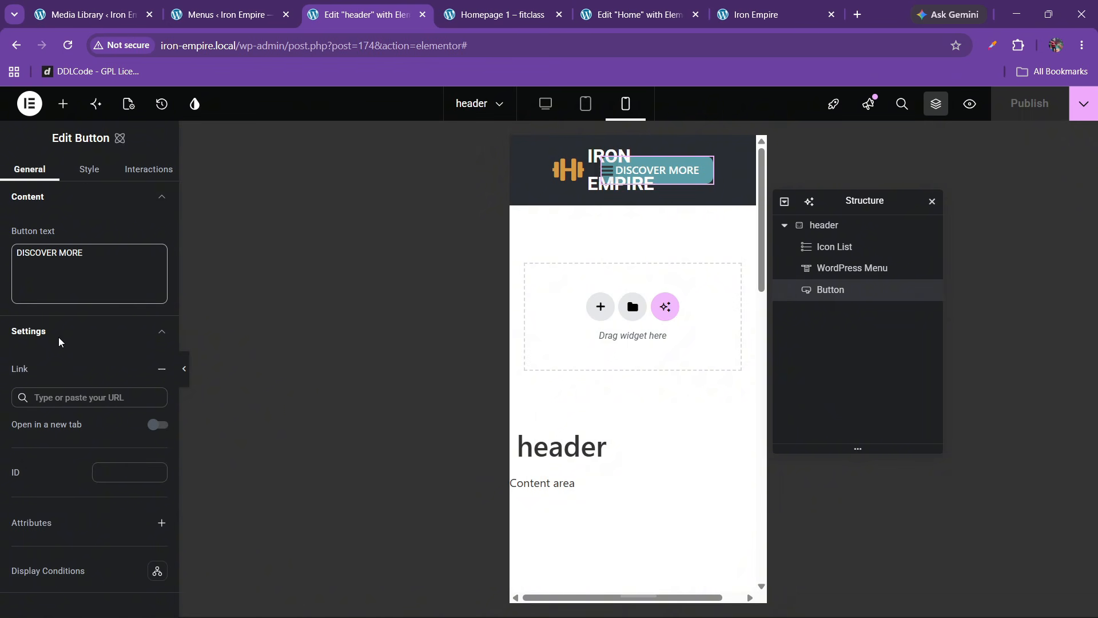
Step: Examine the Discover More button's effects, layout and interactions settings for a mobile hiding option
{"action": "left_click", "coordinate": [86, 171]}
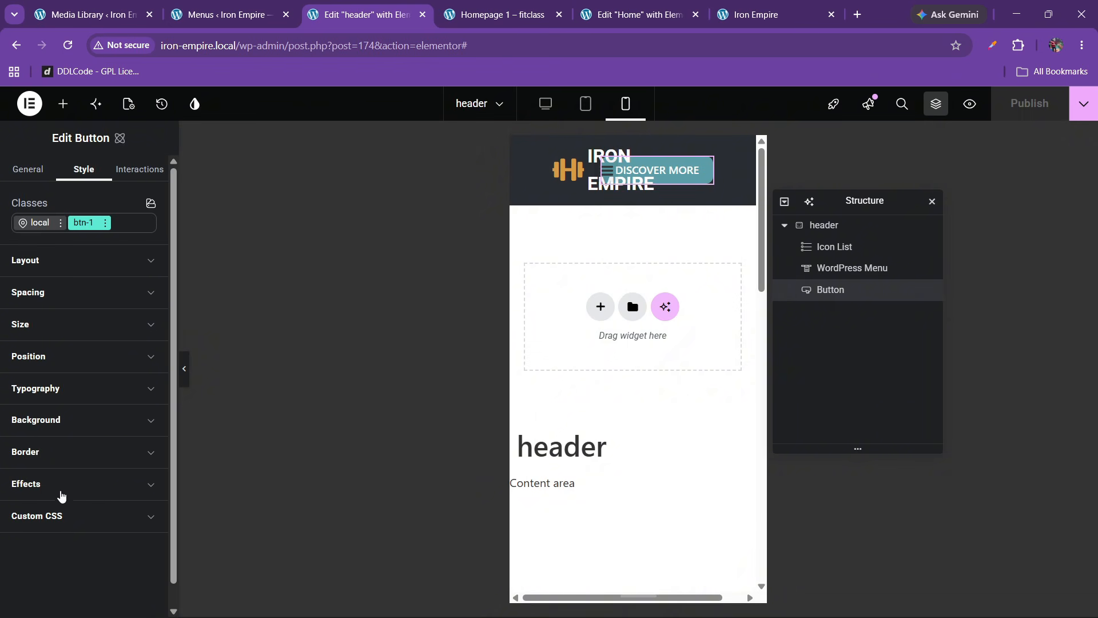
{"action": "left_click", "coordinate": [61, 484]}
{"action": "scroll", "coordinate": [60, 490], "scroll_direction": "down", "scroll_amount": 2}
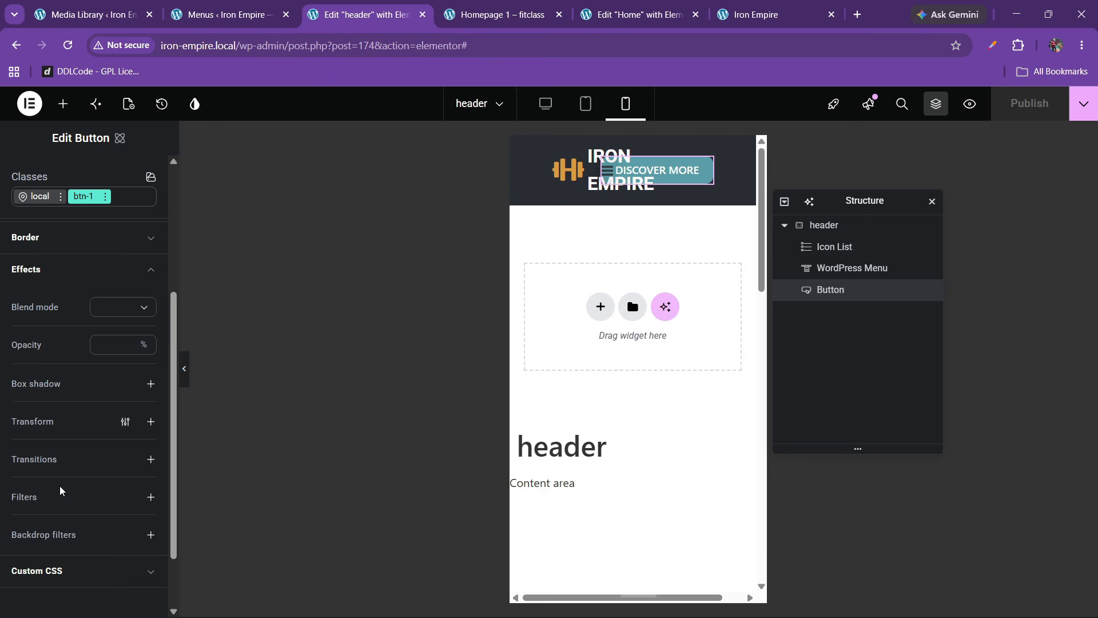
{"action": "left_click", "coordinate": [52, 279]}
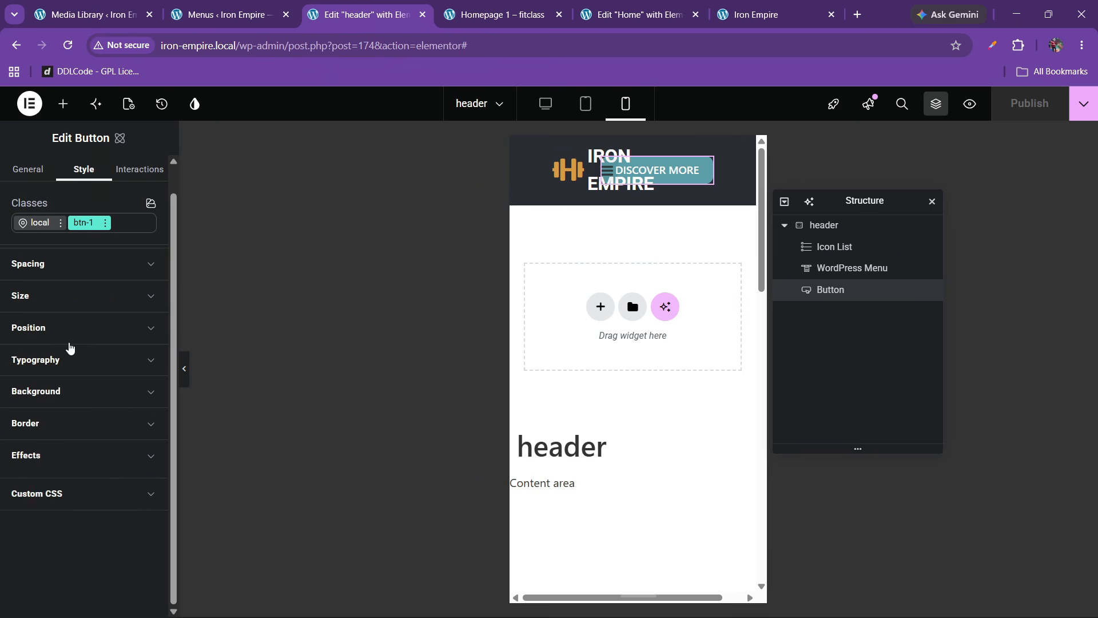
{"action": "left_click", "coordinate": [60, 263]}
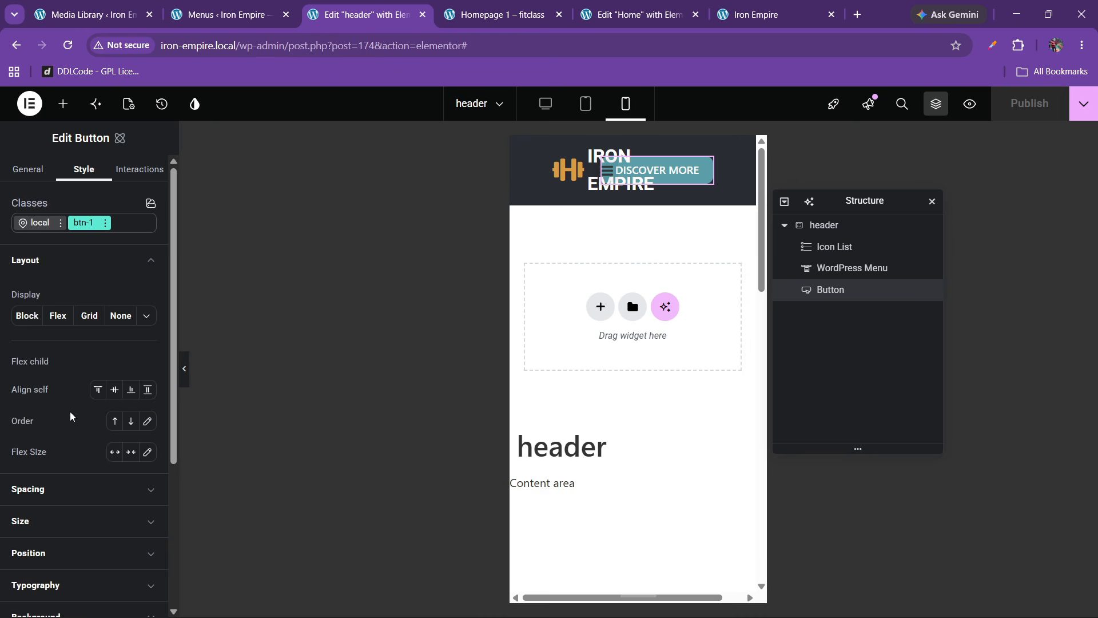
{"action": "left_click", "coordinate": [60, 262]}
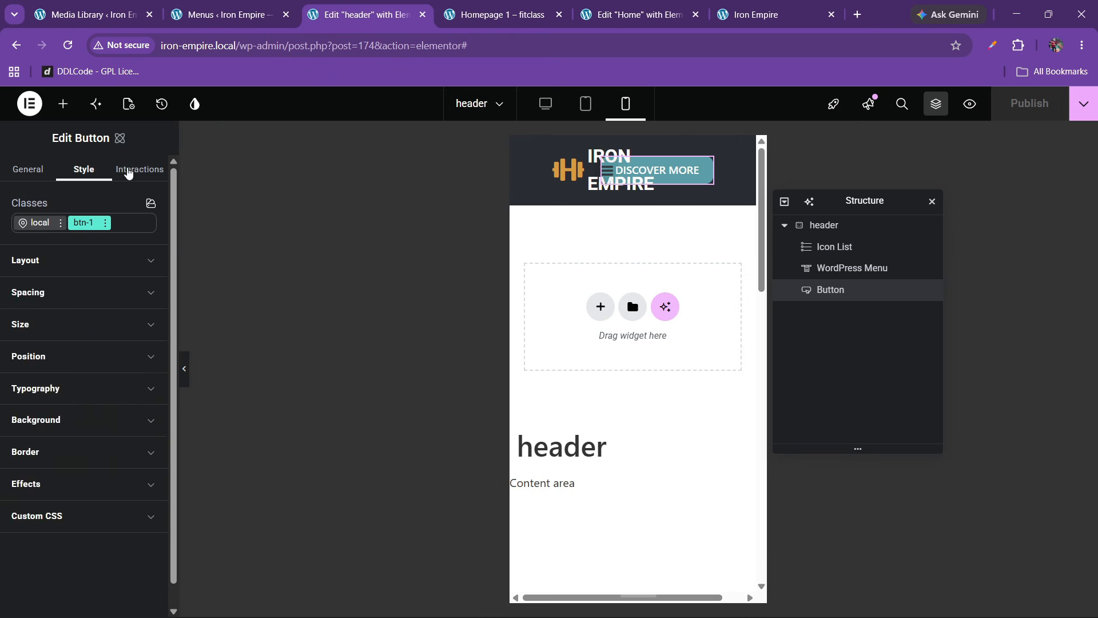
{"action": "left_click", "coordinate": [130, 170]}
{"action": "left_click", "coordinate": [84, 170]}
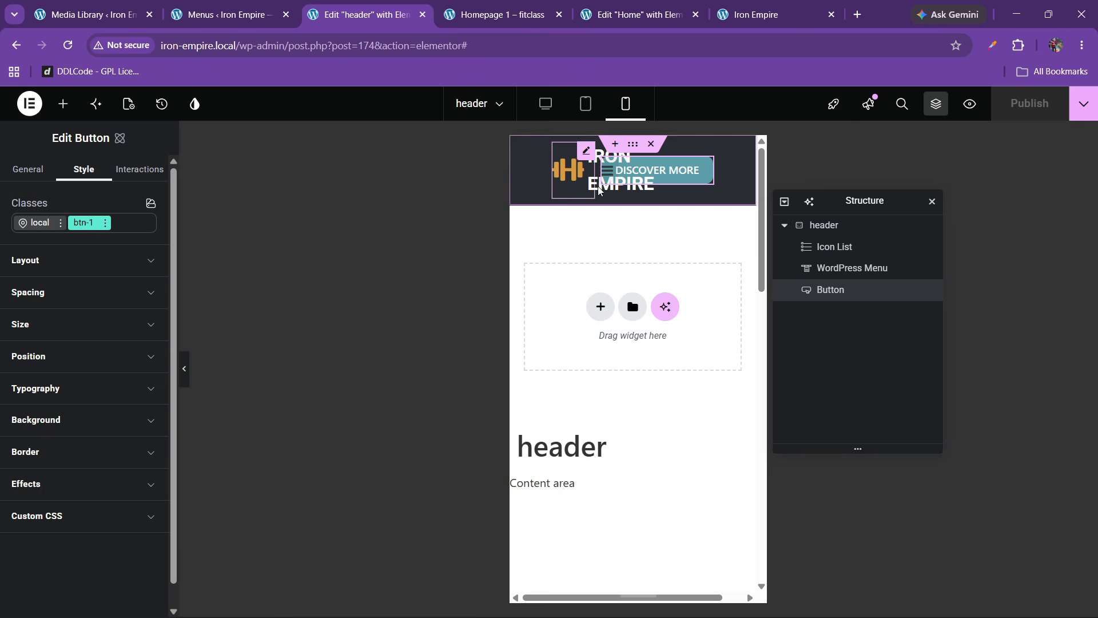
Step: Set the header flexbox's mobile padding to 20 px on all four sides
{"action": "left_click", "coordinate": [829, 229]}
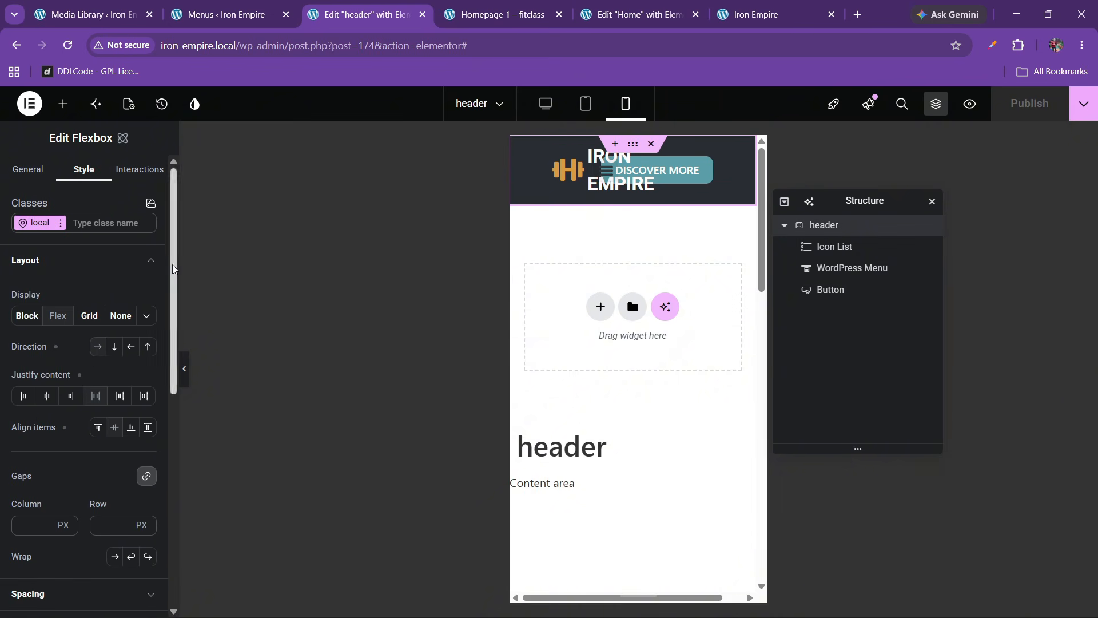
{"action": "left_click", "coordinate": [44, 264]}
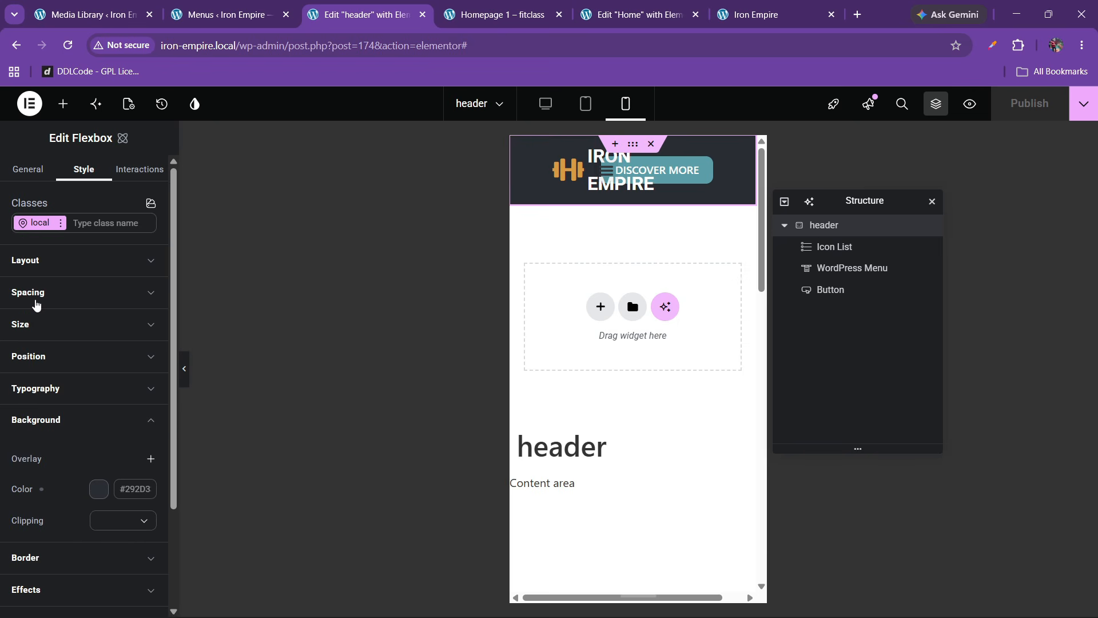
{"action": "left_click", "coordinate": [35, 294]}
{"action": "left_click", "coordinate": [115, 520]}
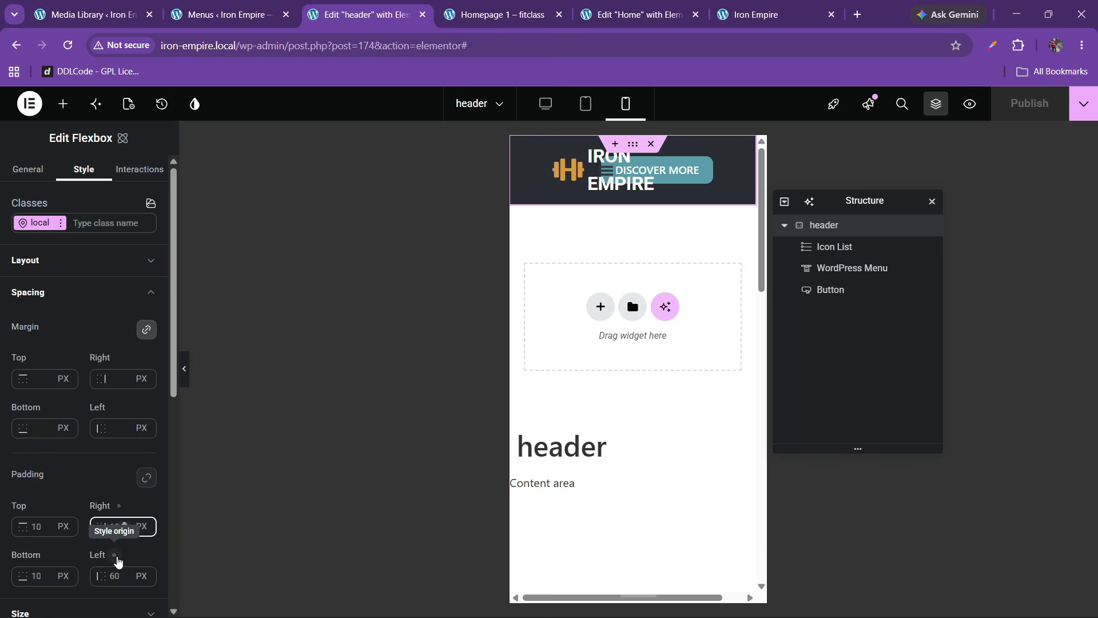
{"action": "type", "text": "20"}
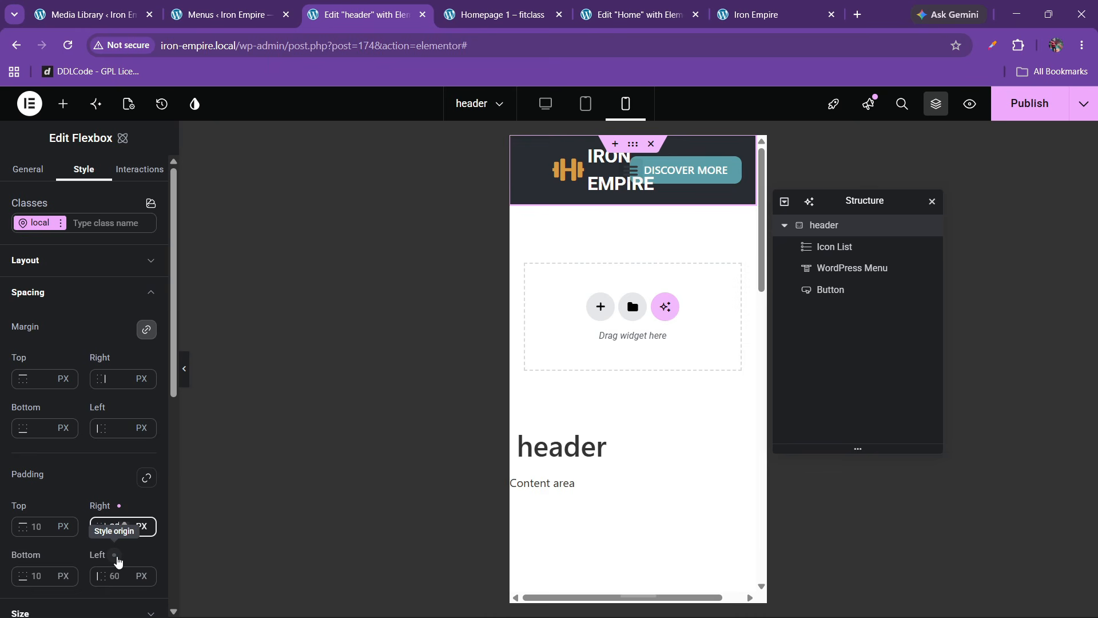
{"action": "left_click", "coordinate": [147, 478]}
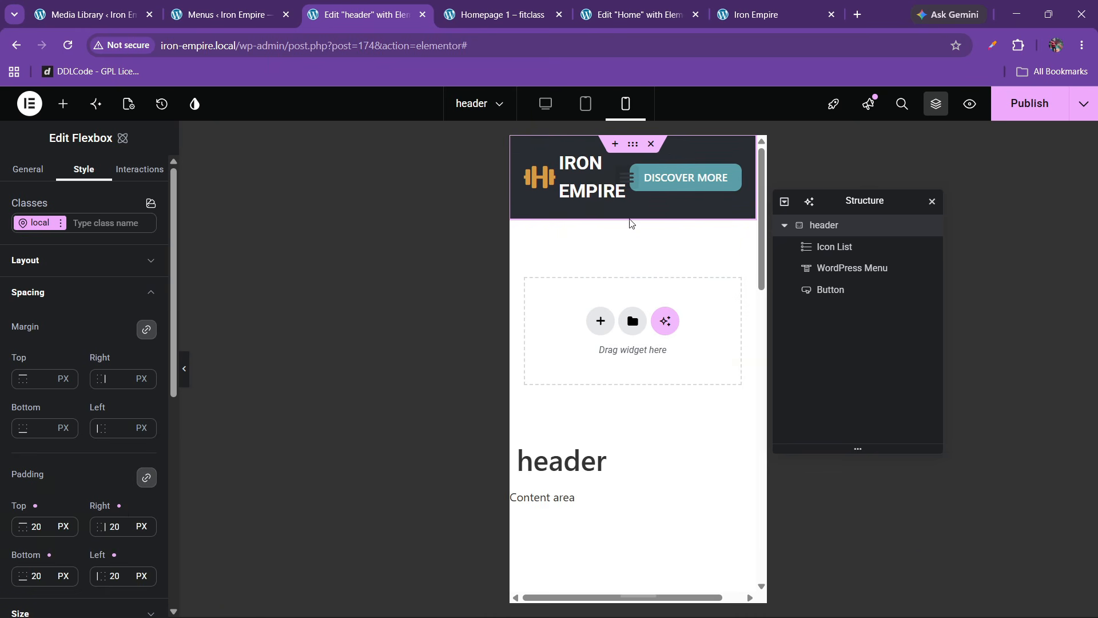
Step: Reduce the size of the dumbbell icon in the Iron Empire logo for mobile
{"action": "left_click", "coordinate": [599, 173]}
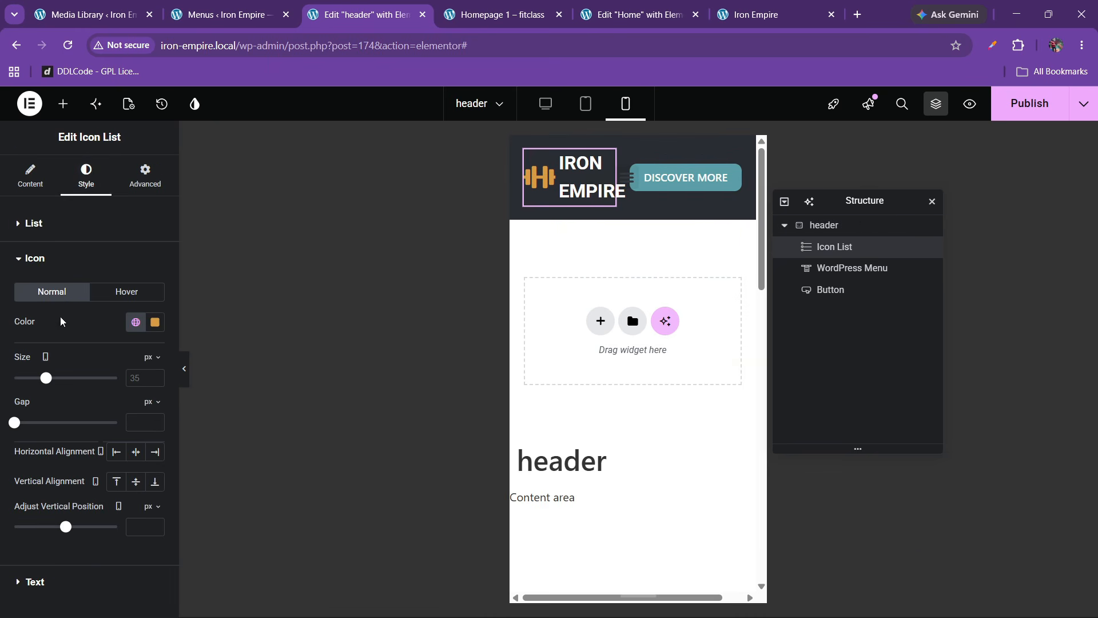
{"action": "left_click", "coordinate": [156, 378]}
{"action": "type", "text": "21"}
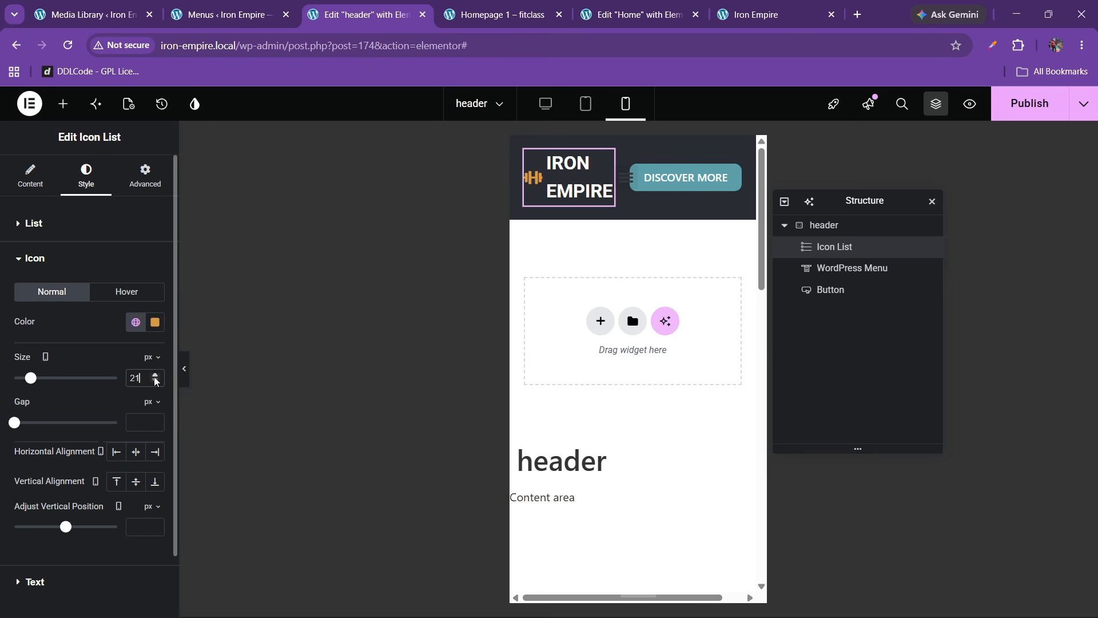
{"action": "left_click", "coordinate": [155, 375]}
{"action": "left_click", "coordinate": [155, 375]}
{"action": "left_click", "coordinate": [155, 375]}
{"action": "left_click", "coordinate": [155, 375]}
Step: Set the Iron Empire logo text to 18 px with a 1.1 em line height on mobile
{"action": "left_click", "coordinate": [50, 271]}
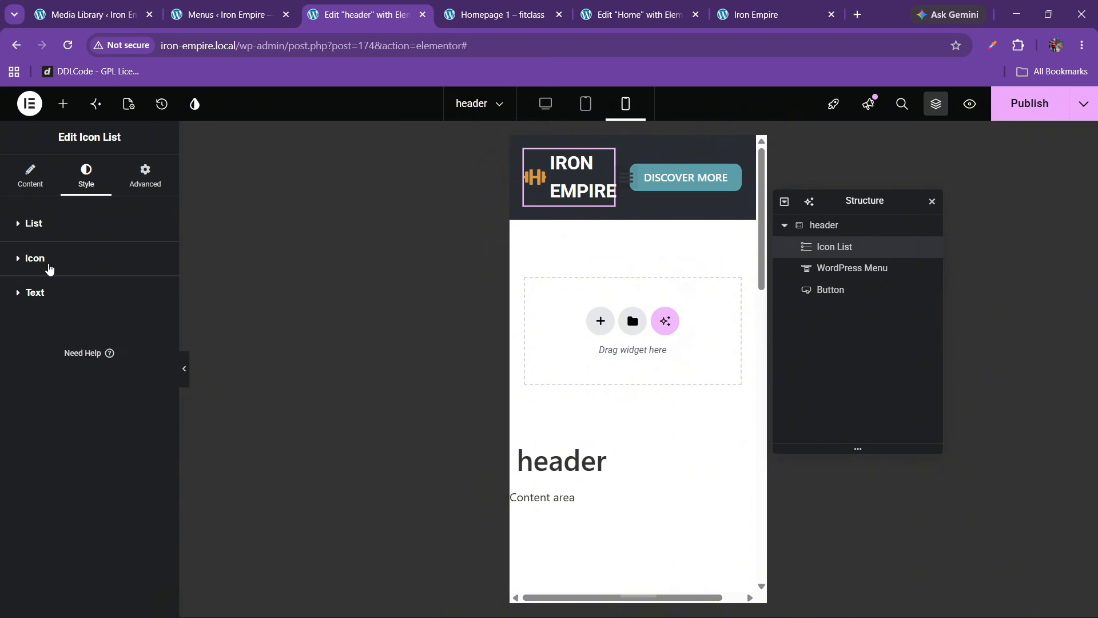
{"action": "left_click", "coordinate": [51, 292]}
{"action": "left_click", "coordinate": [154, 327]}
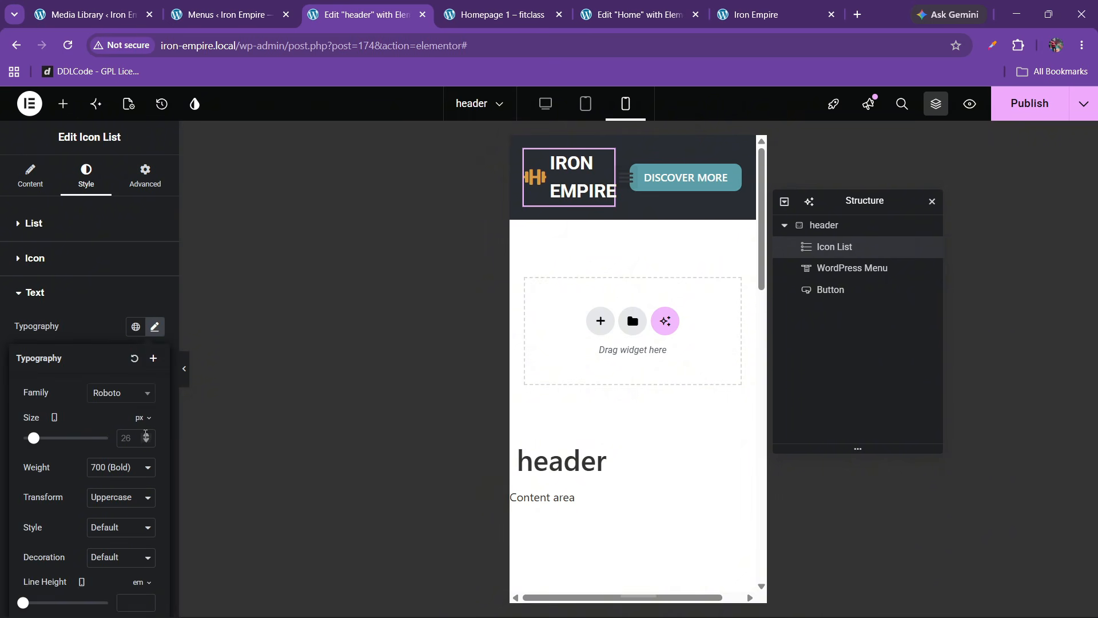
{"action": "left_click", "coordinate": [146, 435]}
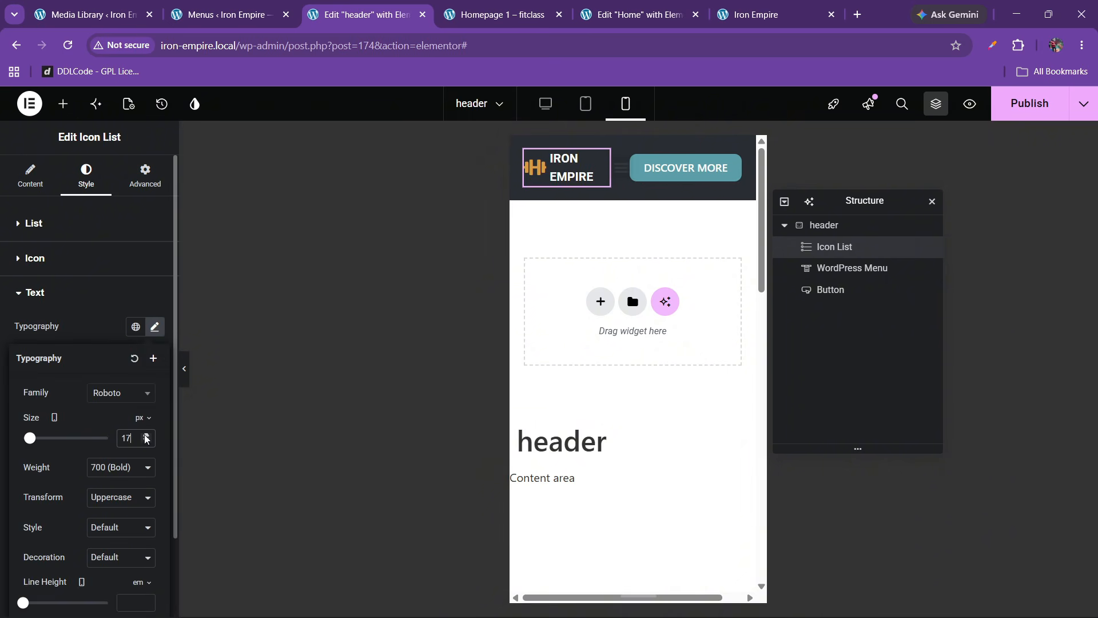
{"action": "left_click", "coordinate": [147, 435]}
{"action": "left_click", "coordinate": [146, 442]}
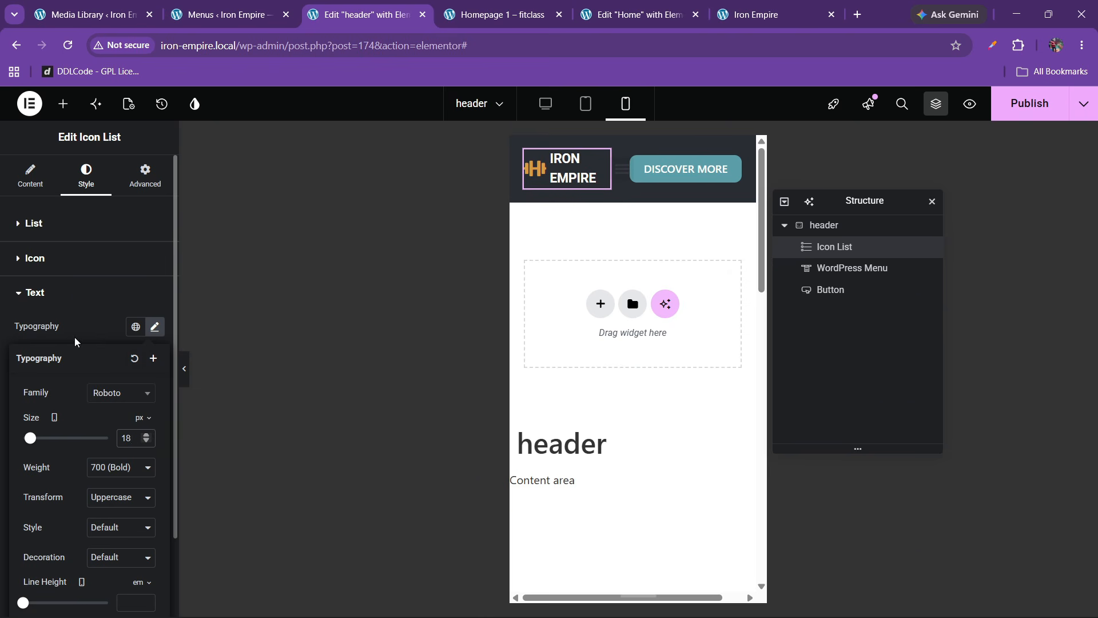
{"action": "scroll", "coordinate": [119, 517], "scroll_direction": "down", "scroll_amount": 2}
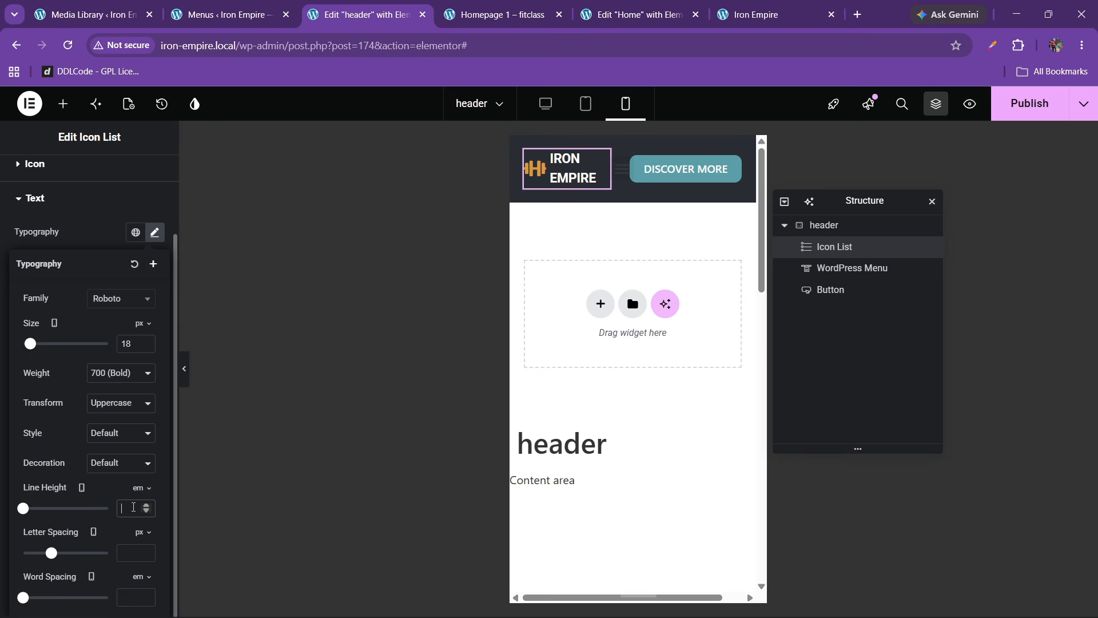
{"action": "left_click", "coordinate": [133, 509]}
{"action": "type", "text": "1.1"}
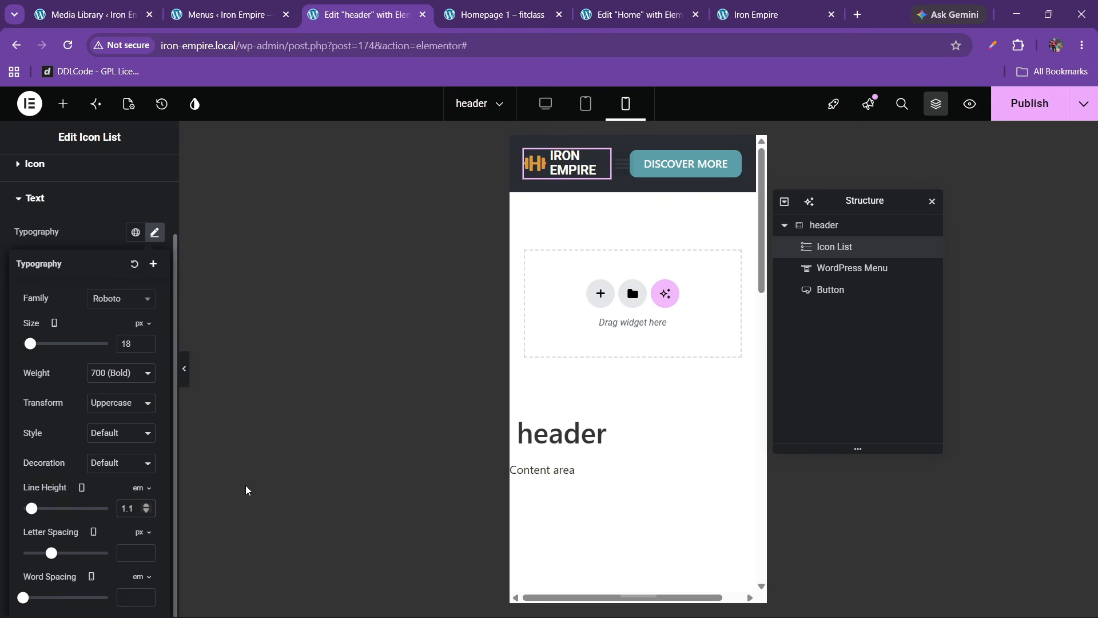
Step: Style the WordPress Menu's toggle button with the orange global color as background and a white icon
{"action": "left_click", "coordinate": [840, 276]}
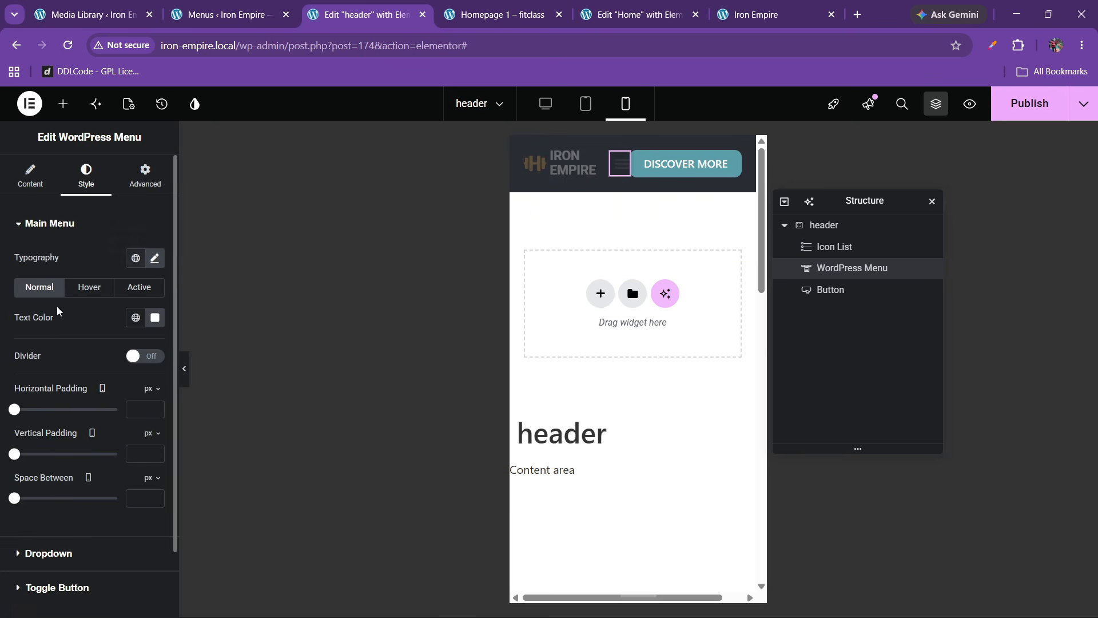
{"action": "left_click", "coordinate": [50, 587]}
{"action": "scroll", "coordinate": [63, 492], "scroll_direction": "down", "scroll_amount": 2}
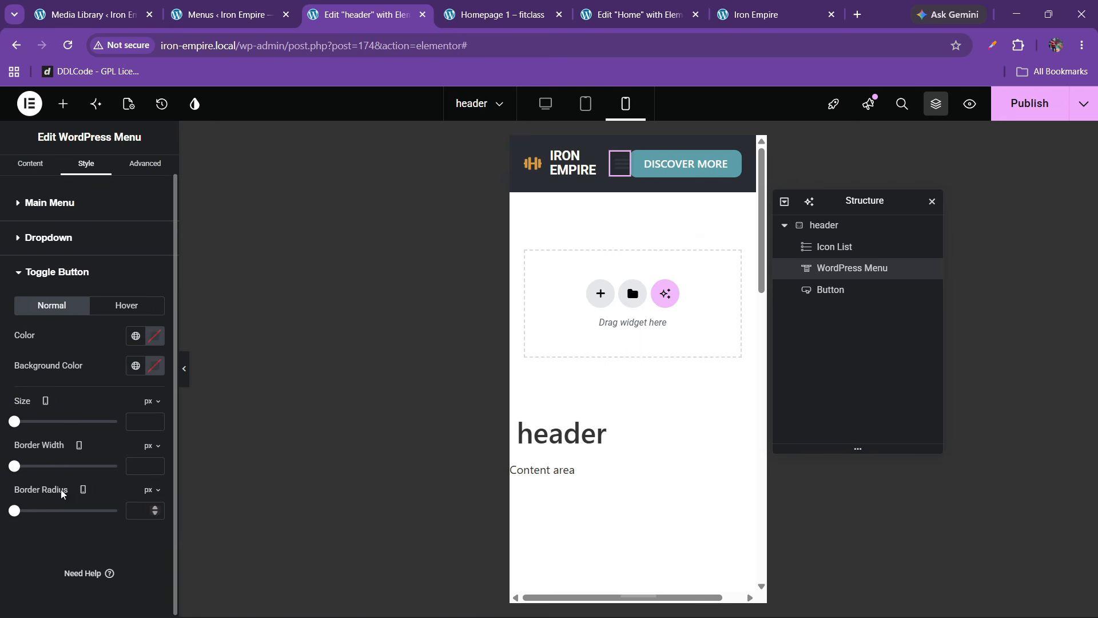
{"action": "left_click", "coordinate": [135, 367]}
{"action": "left_click", "coordinate": [75, 282]}
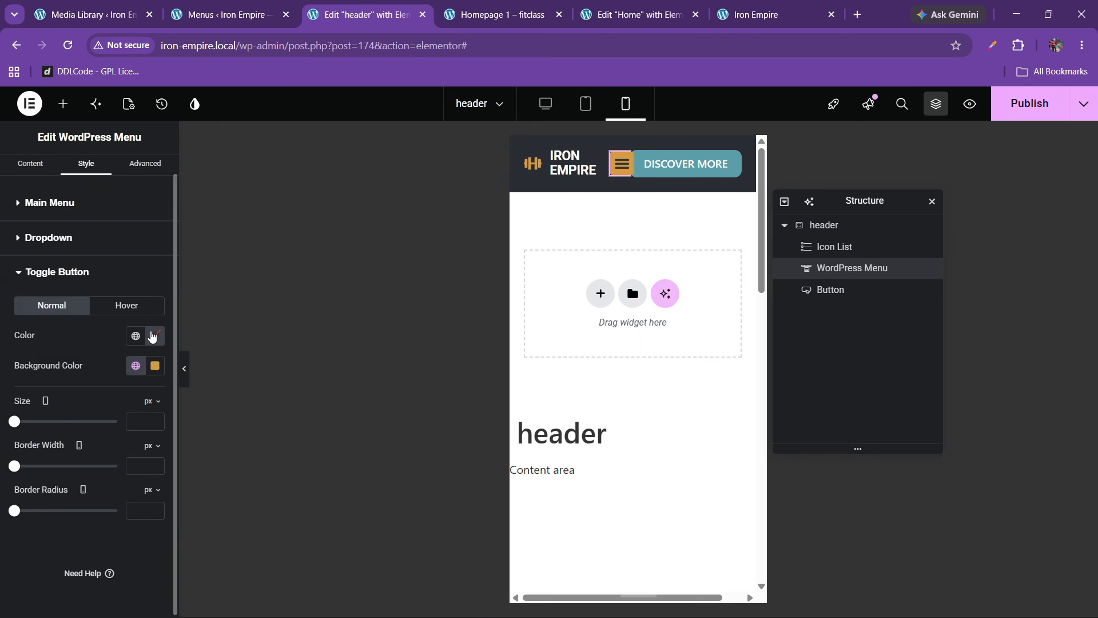
{"action": "left_click", "coordinate": [154, 335]}
{"action": "left_click", "coordinate": [73, 393]}
{"action": "left_click", "coordinate": [71, 350]}
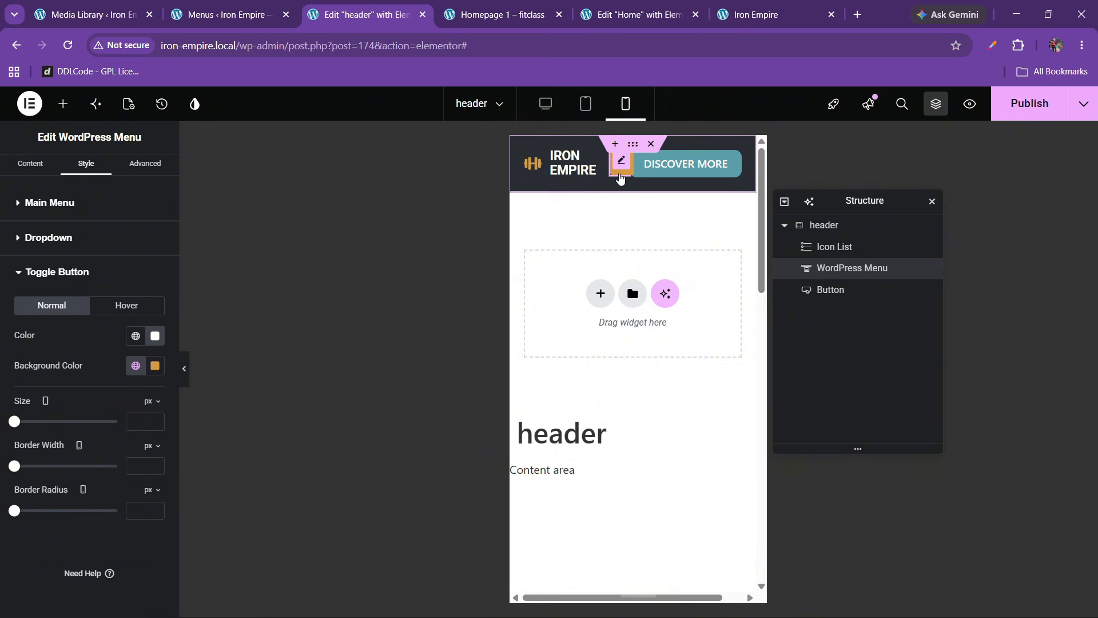
Step: Style the WordPress Menu dropdown's hover state with the orange global color as background and white text
{"action": "left_click", "coordinate": [620, 175]}
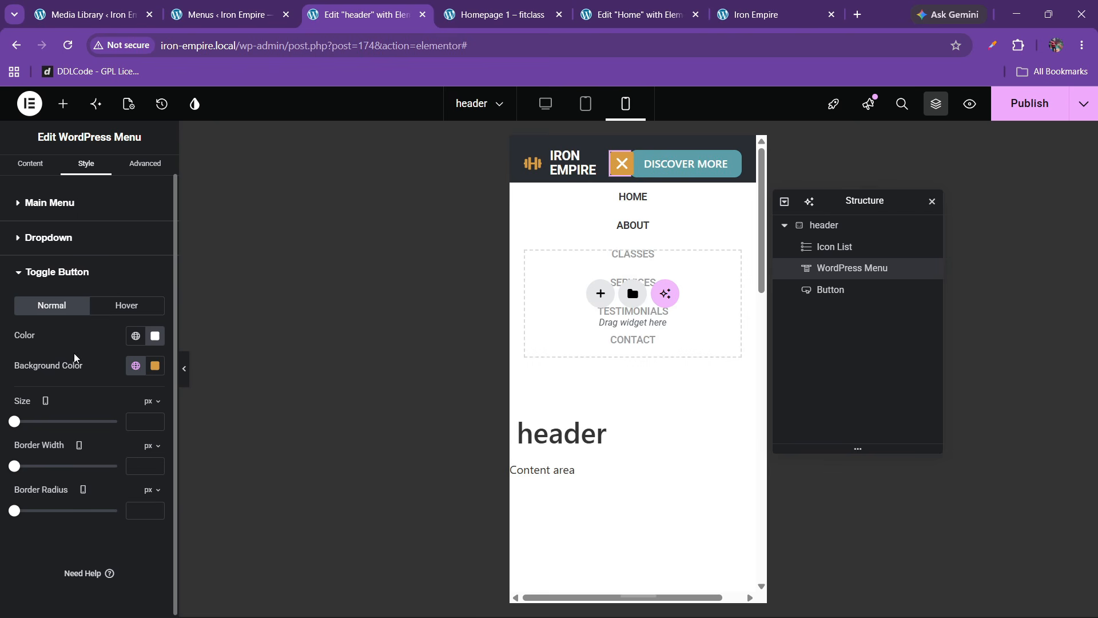
{"action": "scroll", "coordinate": [59, 306], "scroll_direction": "up", "scroll_amount": 1}
{"action": "left_click", "coordinate": [50, 274]}
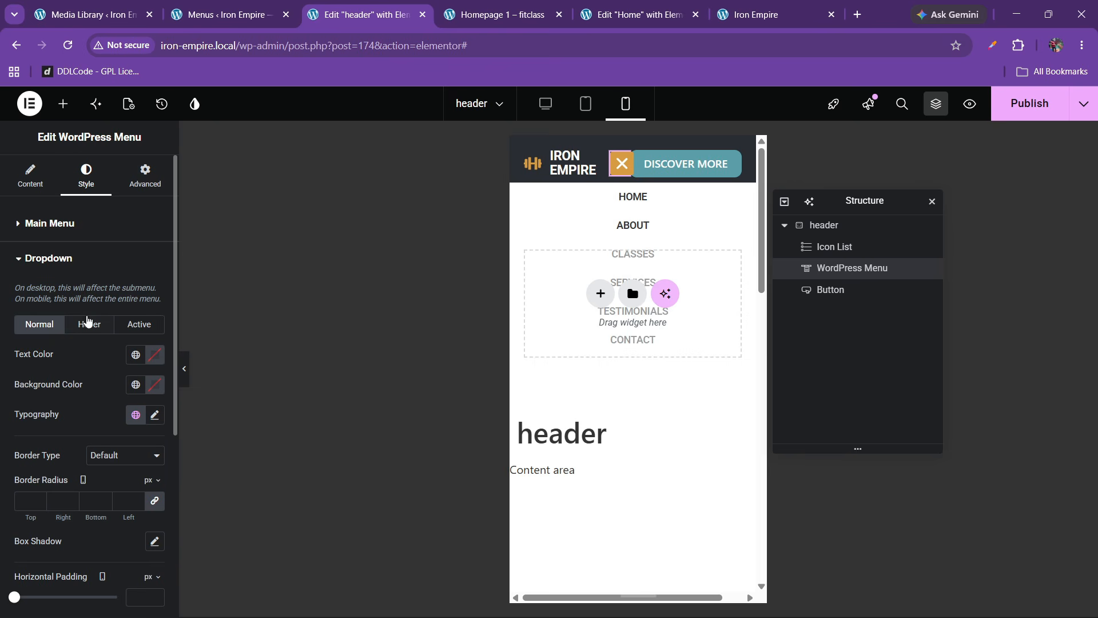
{"action": "left_click", "coordinate": [87, 322]}
{"action": "left_click", "coordinate": [135, 384]}
{"action": "left_click", "coordinate": [81, 300]}
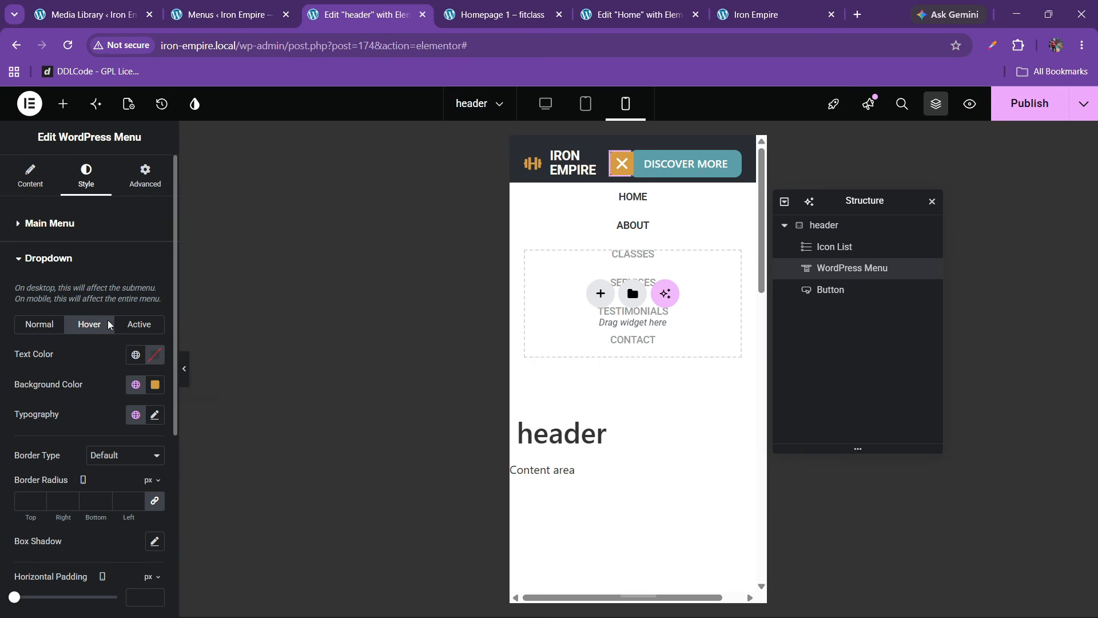
{"action": "left_click", "coordinate": [153, 355]}
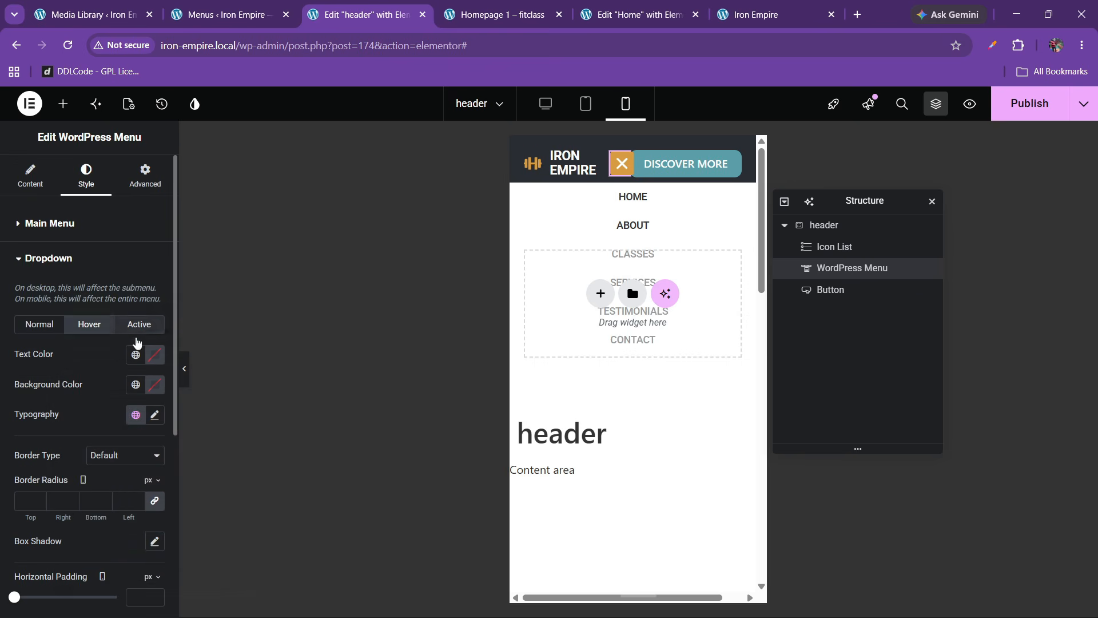
Step: Give the dropdown's active state the orange global background color and white text
{"action": "left_click", "coordinate": [139, 323]}
{"action": "left_click", "coordinate": [137, 384]}
{"action": "left_click", "coordinate": [73, 329]}
{"action": "left_click", "coordinate": [153, 355]}
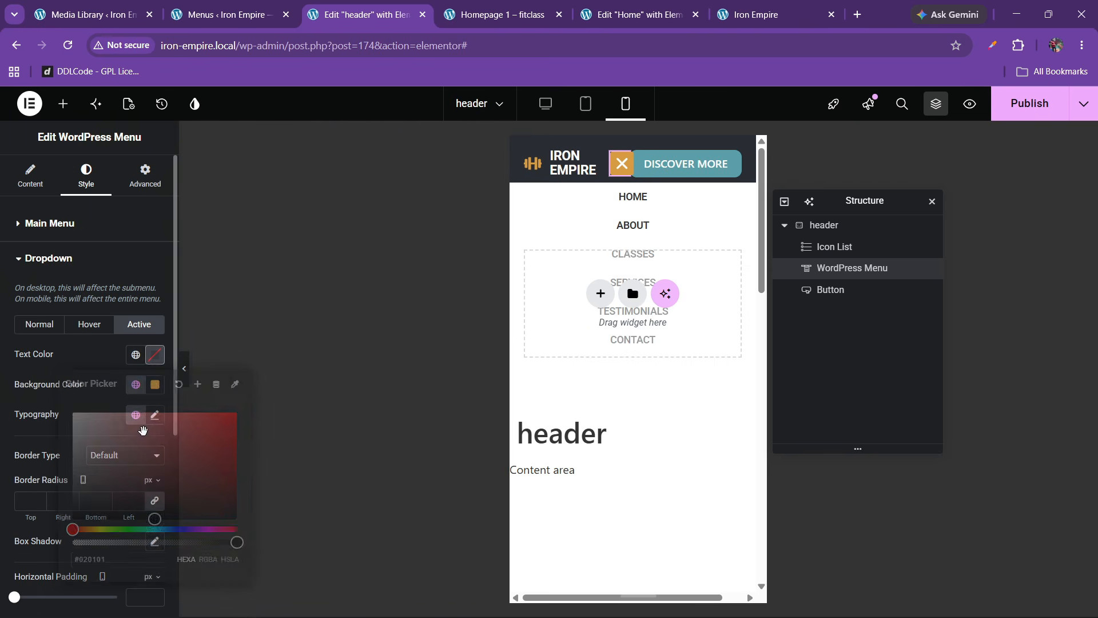
{"action": "left_click", "coordinate": [78, 344]}
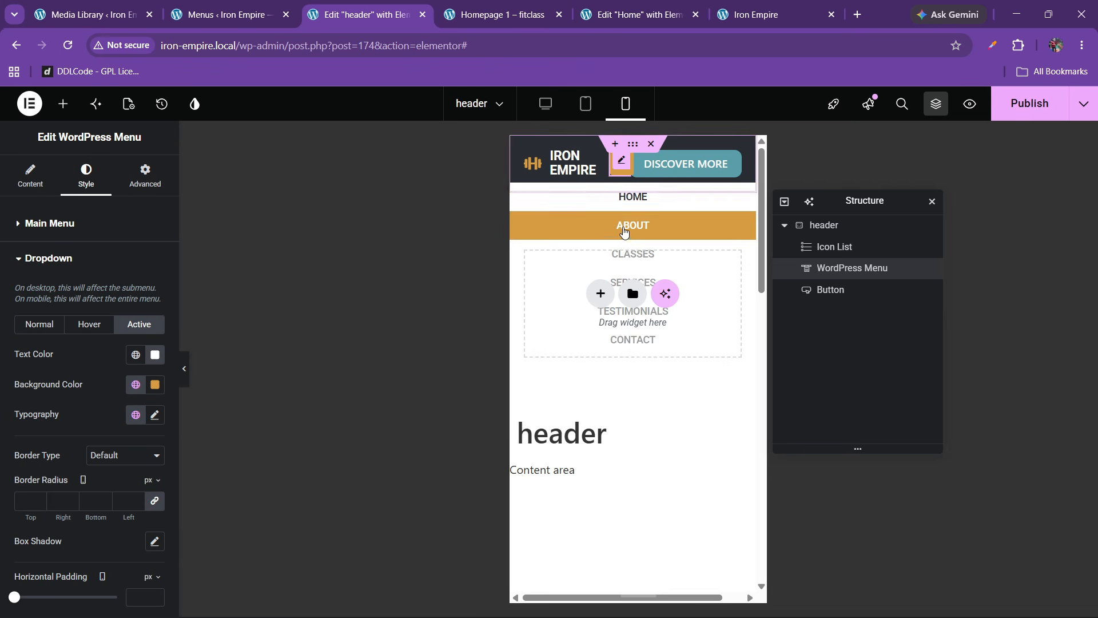
Step: Set the dropdown's mobile text size to 16 px and expand the menu in the preview to check it
{"action": "left_click", "coordinate": [46, 327]}
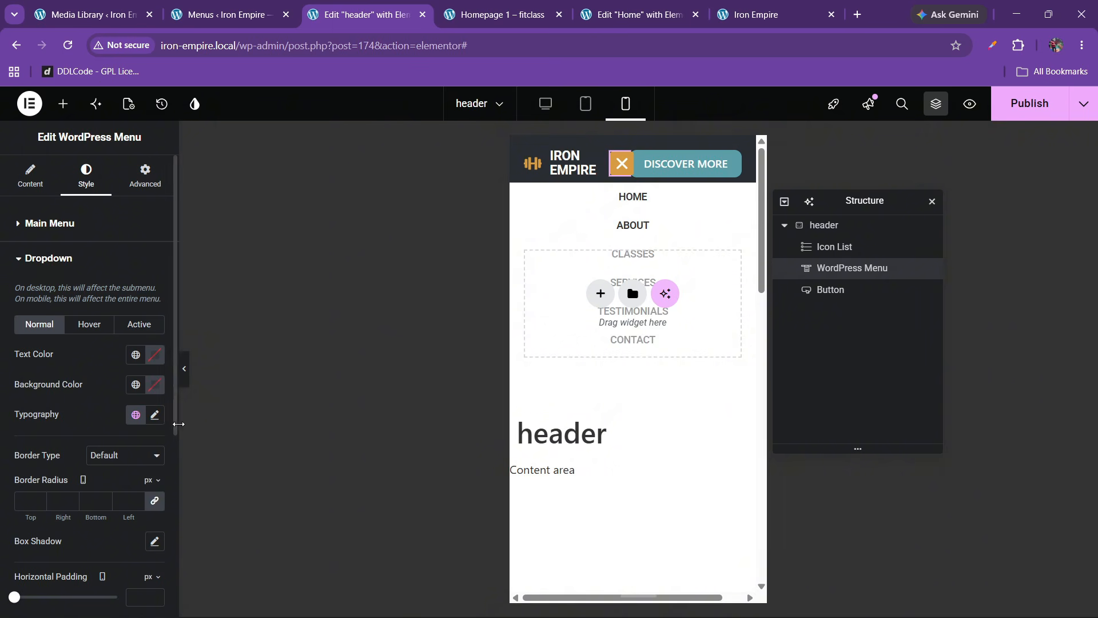
{"action": "left_click", "coordinate": [154, 415]}
{"action": "scroll", "coordinate": [131, 435], "scroll_direction": "down", "scroll_amount": 1}
{"action": "left_click", "coordinate": [128, 462]}
{"action": "type", "text": "1"}
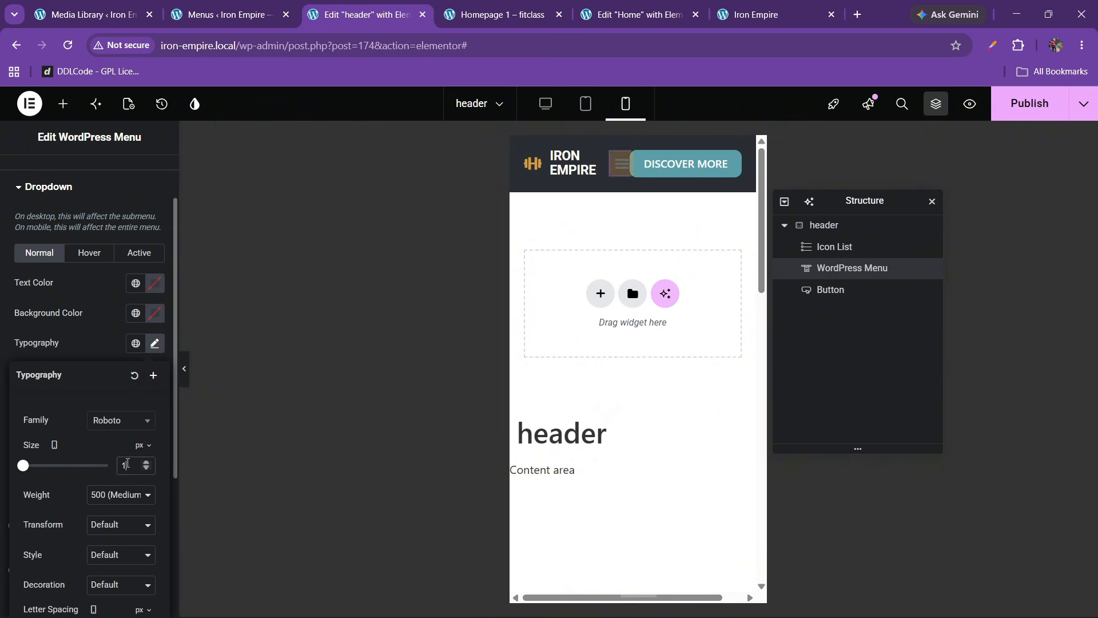
{"action": "type", "text": "6"}
{"action": "left_click", "coordinate": [615, 175]}
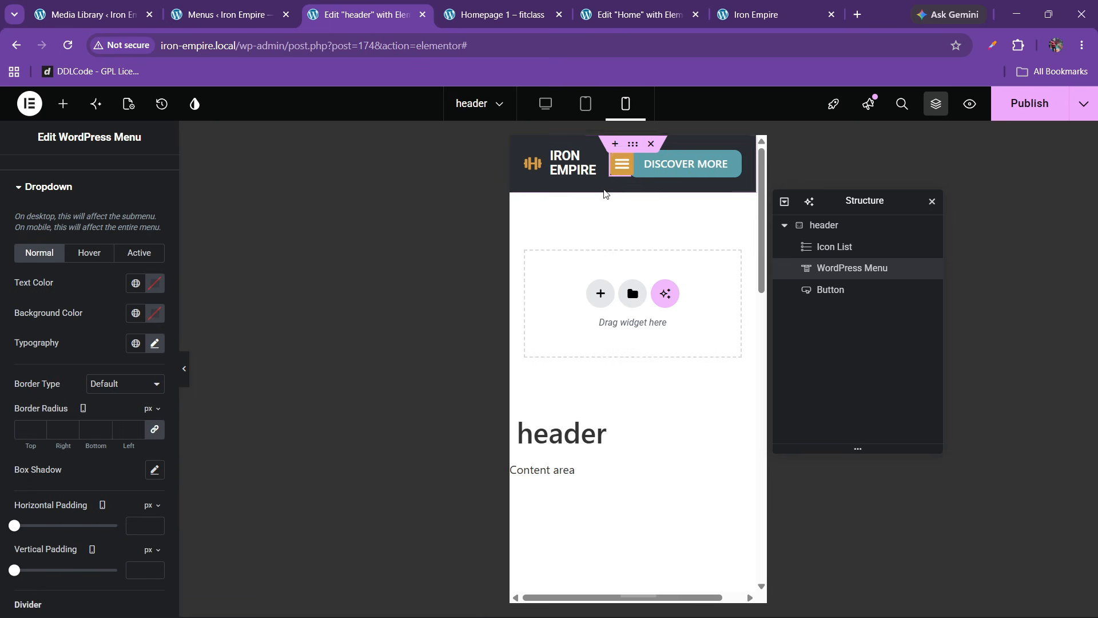
{"action": "left_click", "coordinate": [621, 164]}
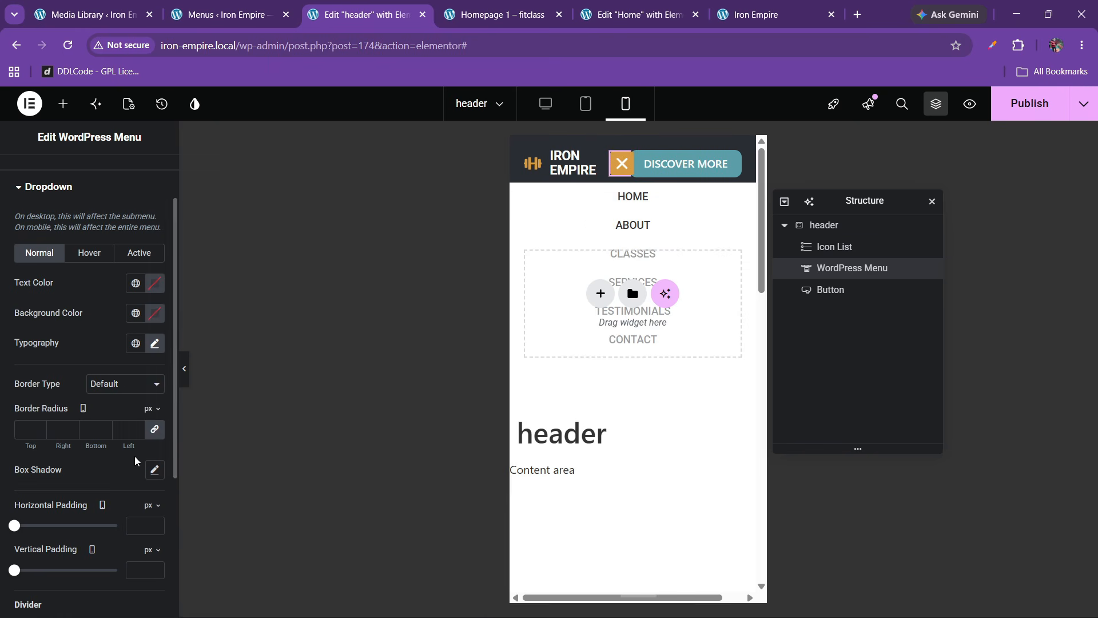
Step: Set the dropdown's mobile text size to 13 px and its font weight to 600 (Semi Bold)
{"action": "left_click", "coordinate": [154, 343]}
{"action": "left_click", "coordinate": [146, 470]}
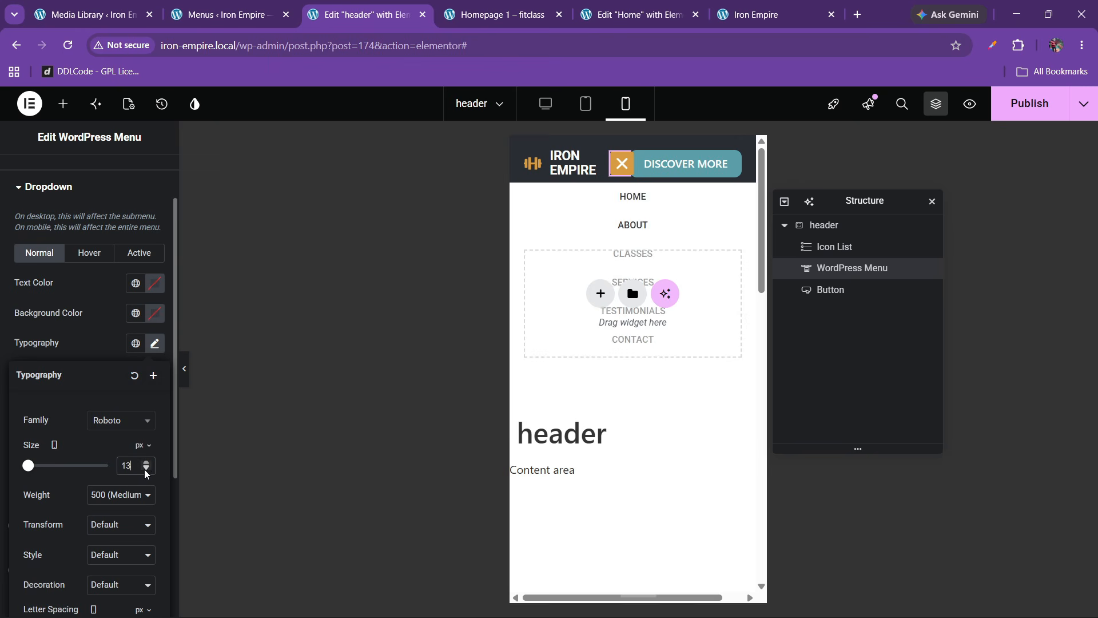
{"action": "left_click", "coordinate": [146, 470]}
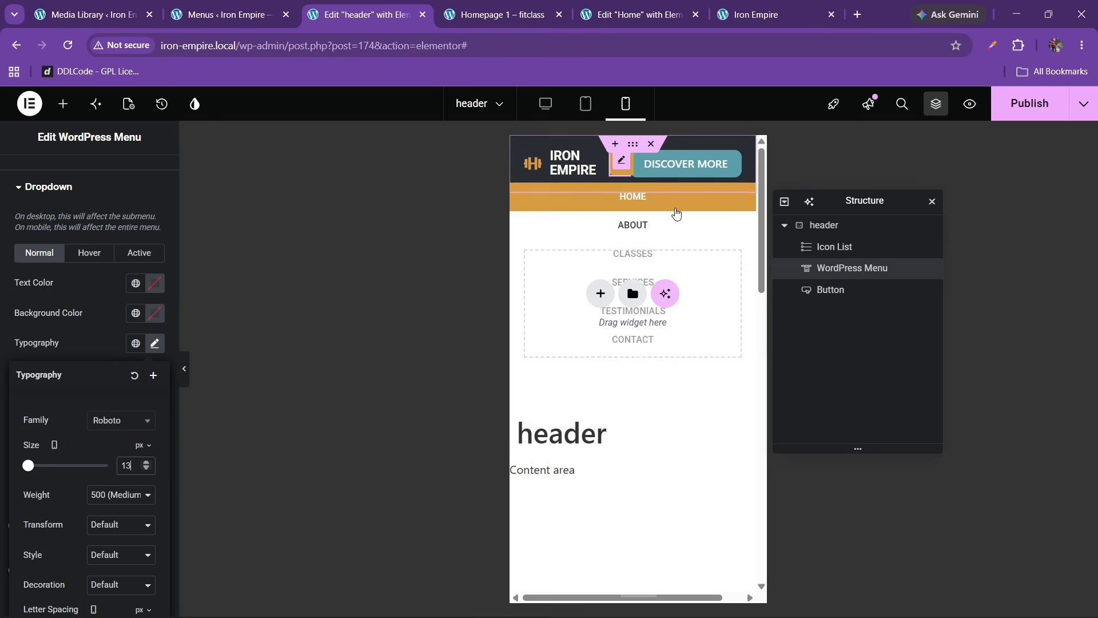
{"action": "left_click", "coordinate": [87, 341]}
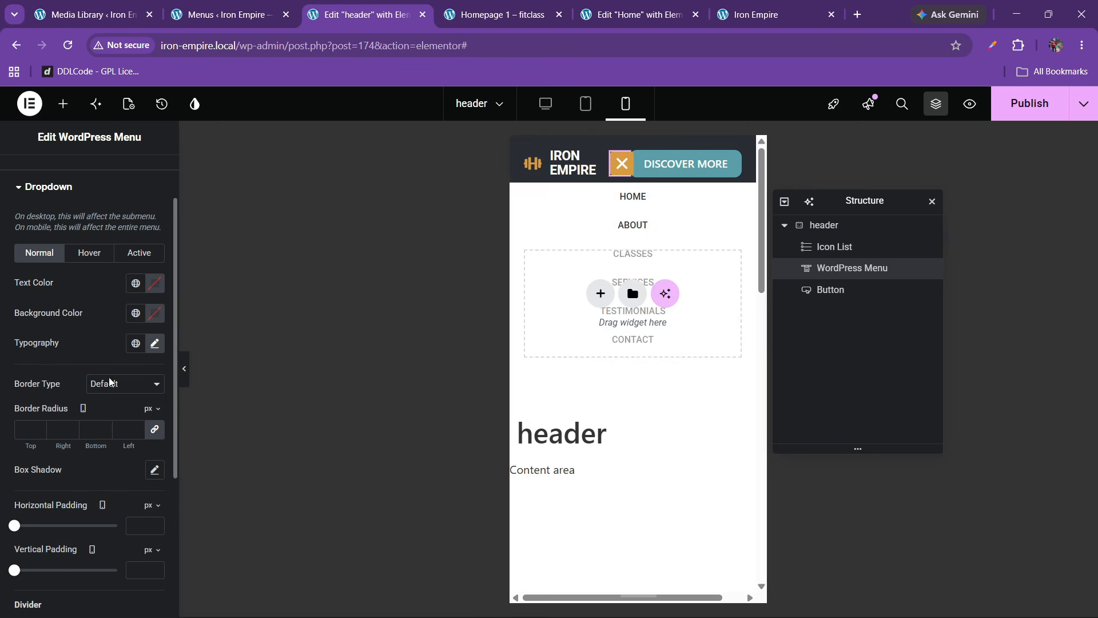
{"action": "left_click", "coordinate": [162, 346]}
{"action": "left_click", "coordinate": [116, 493]}
{"action": "left_click", "coordinate": [101, 376]}
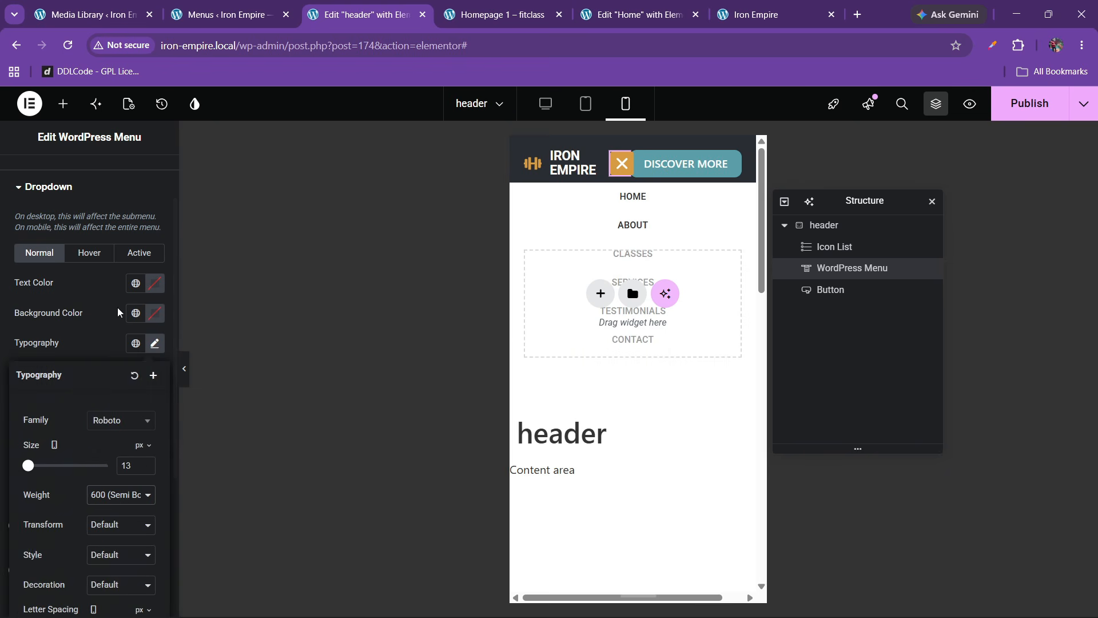
{"action": "left_click", "coordinate": [78, 334]}
Step: Set the dropdown's mobile vertical padding to 5 px and its text size to 14 px
{"action": "scroll", "coordinate": [55, 453], "scroll_direction": "down", "scroll_amount": 2}
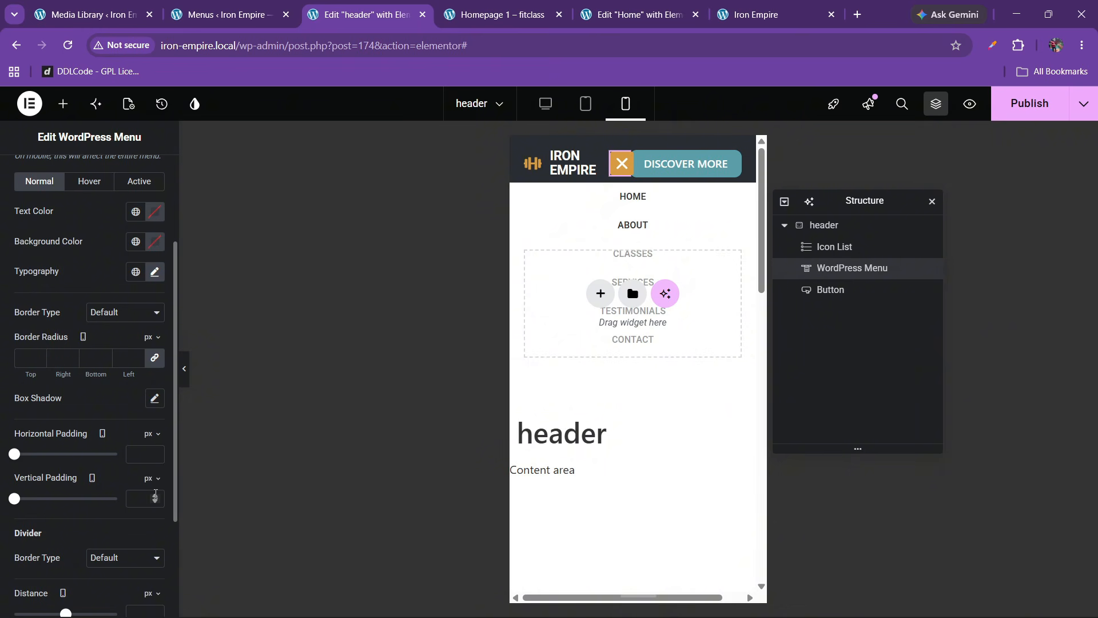
{"action": "left_click", "coordinate": [155, 495]}
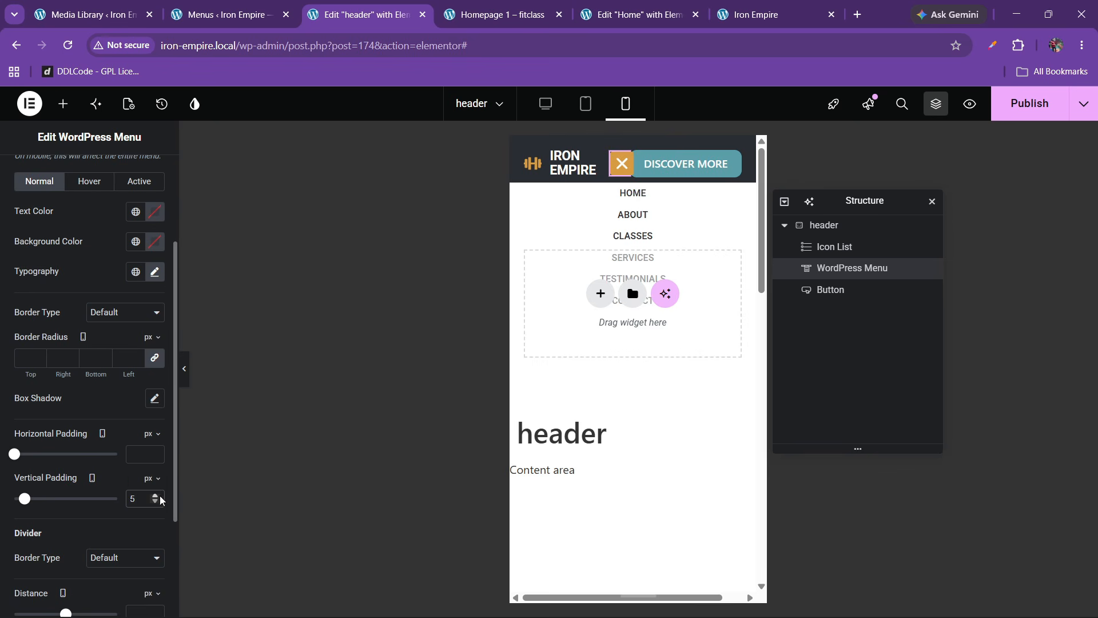
{"action": "left_click", "coordinate": [154, 271]}
{"action": "left_click", "coordinate": [148, 392]}
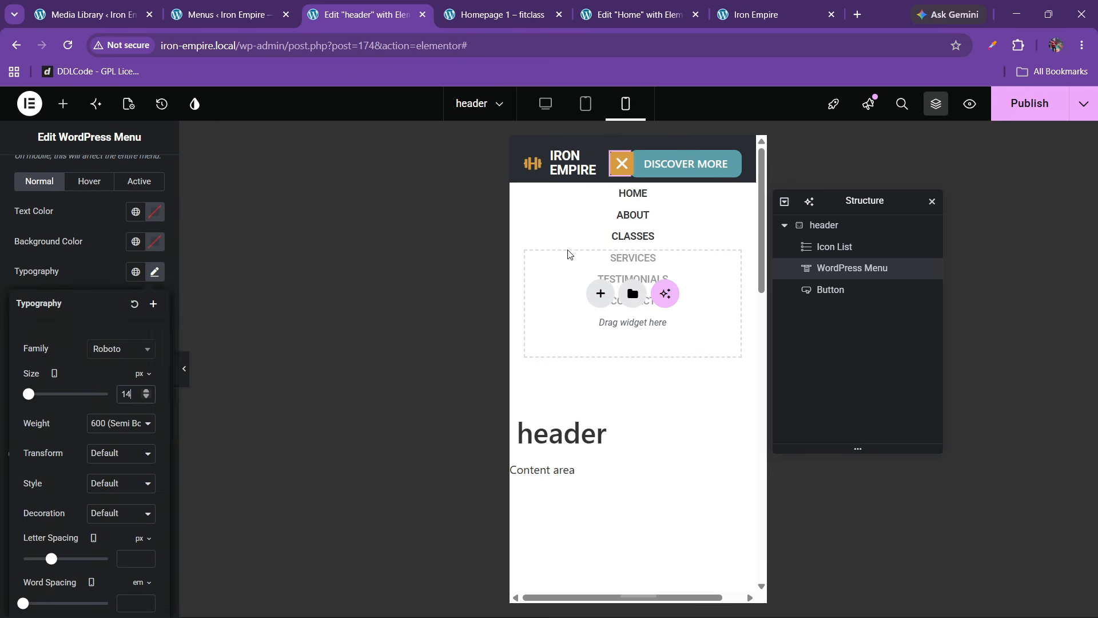
{"action": "scroll", "coordinate": [139, 543], "scroll_direction": "down", "scroll_amount": 3}
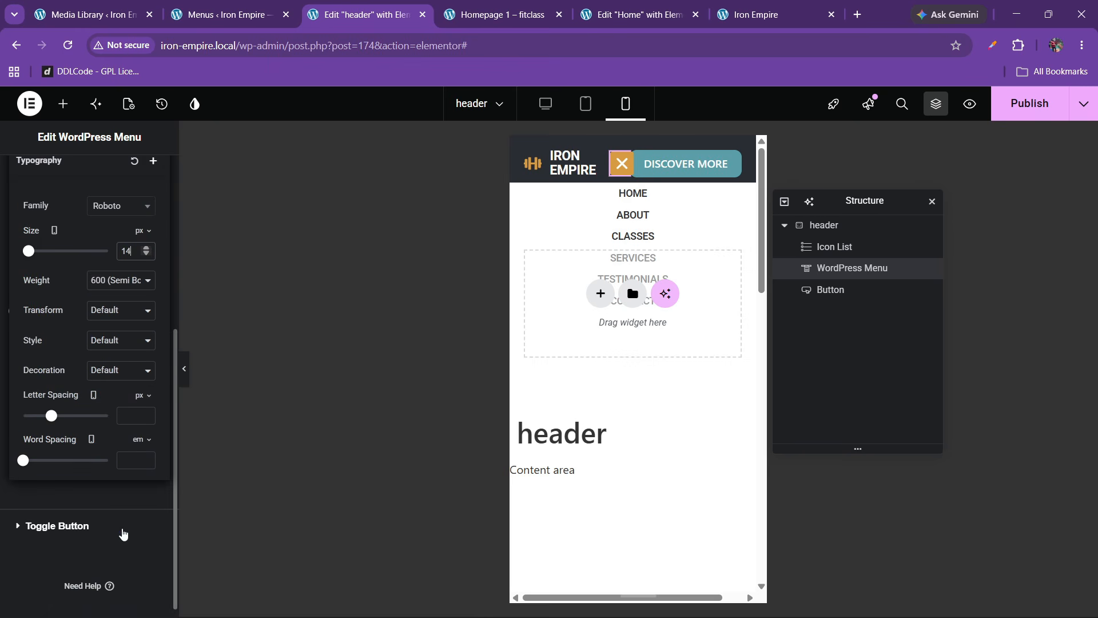
{"action": "scroll", "coordinate": [85, 448], "scroll_direction": "up", "scroll_amount": 3}
{"action": "left_click", "coordinate": [78, 271]}
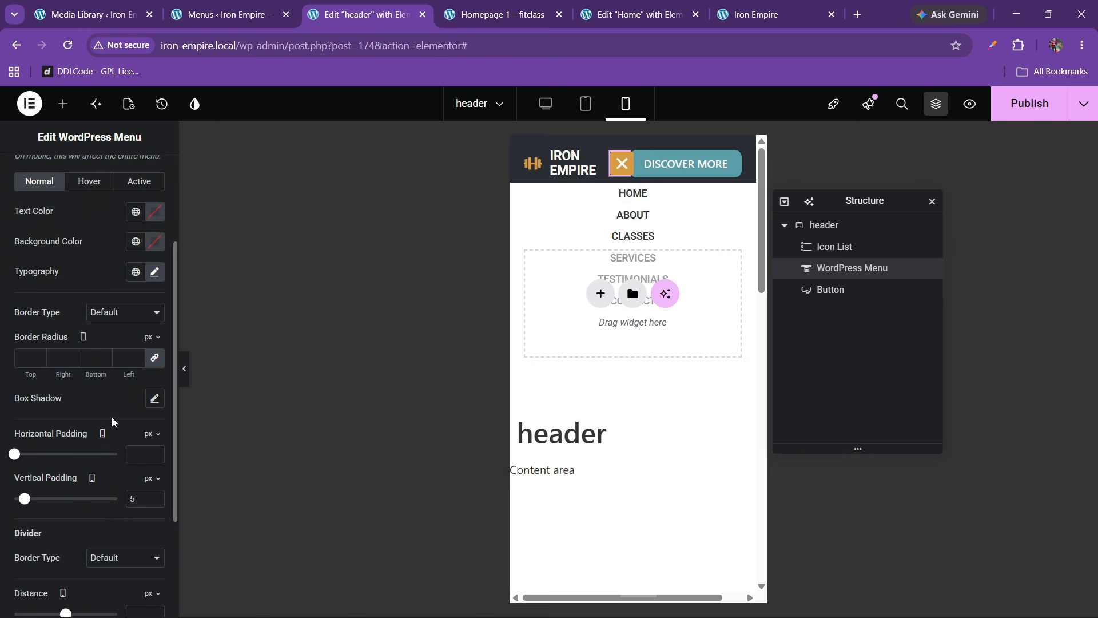
Step: Increase the dropdown's vertical padding to 7 px and publish the header template
{"action": "left_click", "coordinate": [158, 497]}
{"action": "left_click", "coordinate": [158, 497]}
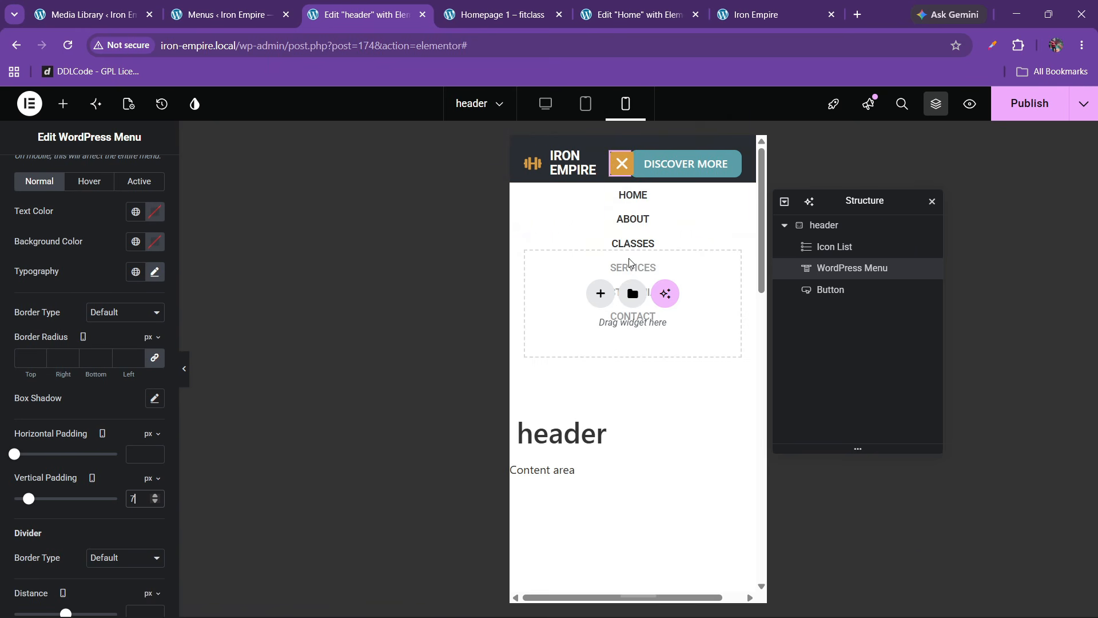
{"action": "left_click", "coordinate": [1016, 117]}
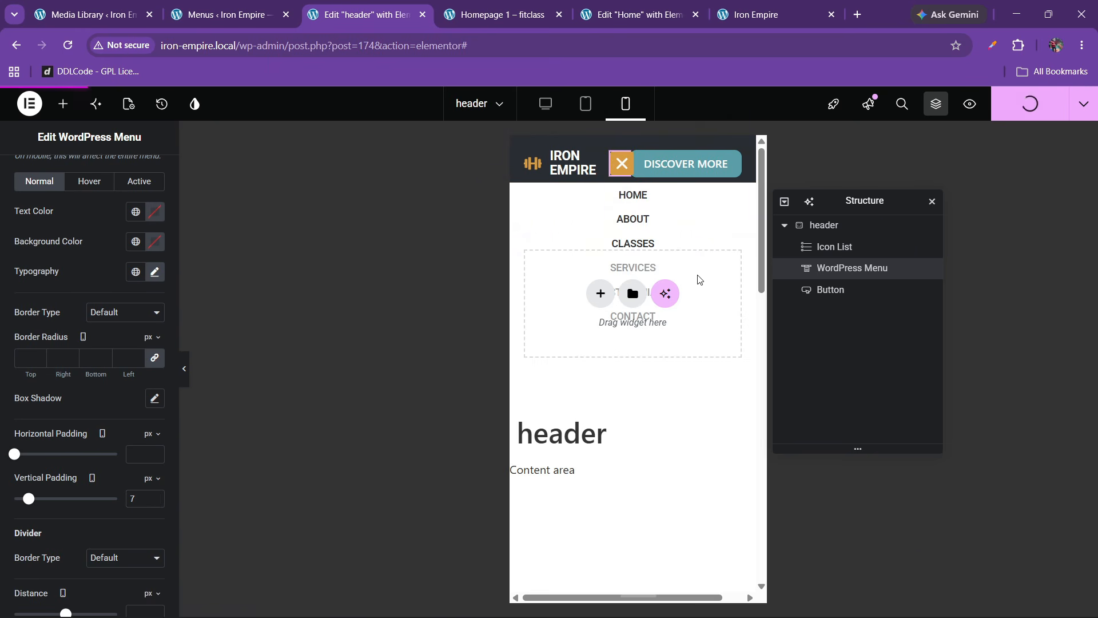
Step: Reload the live Iron Empire homepage in its own tab, checking the network connection, and look through the page
{"action": "left_click", "coordinate": [753, 15]}
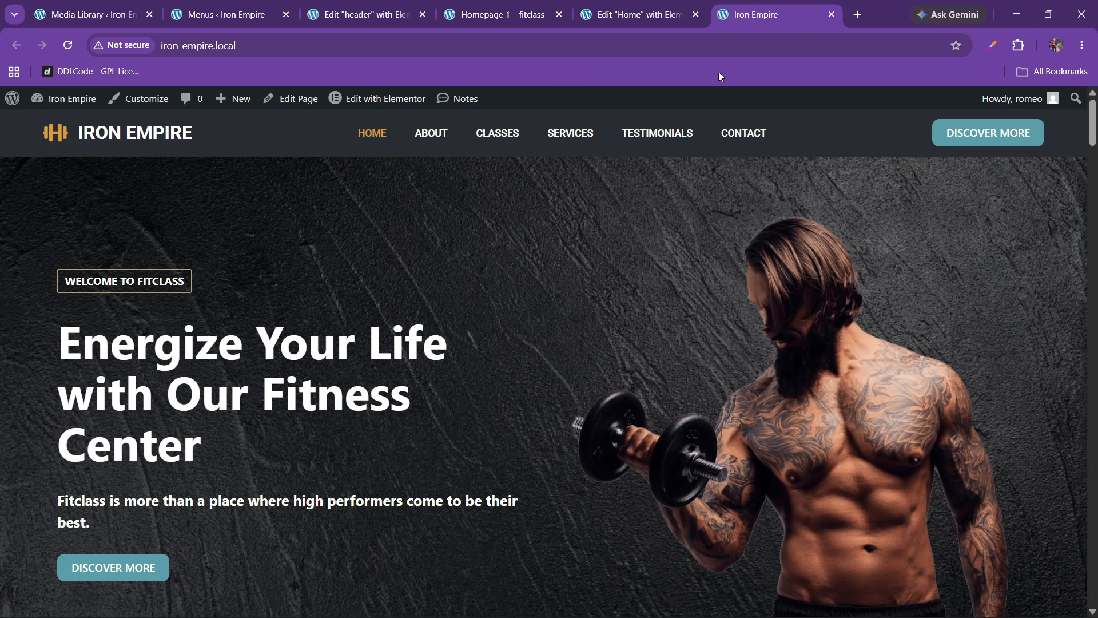
{"action": "left_click", "coordinate": [67, 46]}
{"action": "mouse_move", "coordinate": [460, 5]}
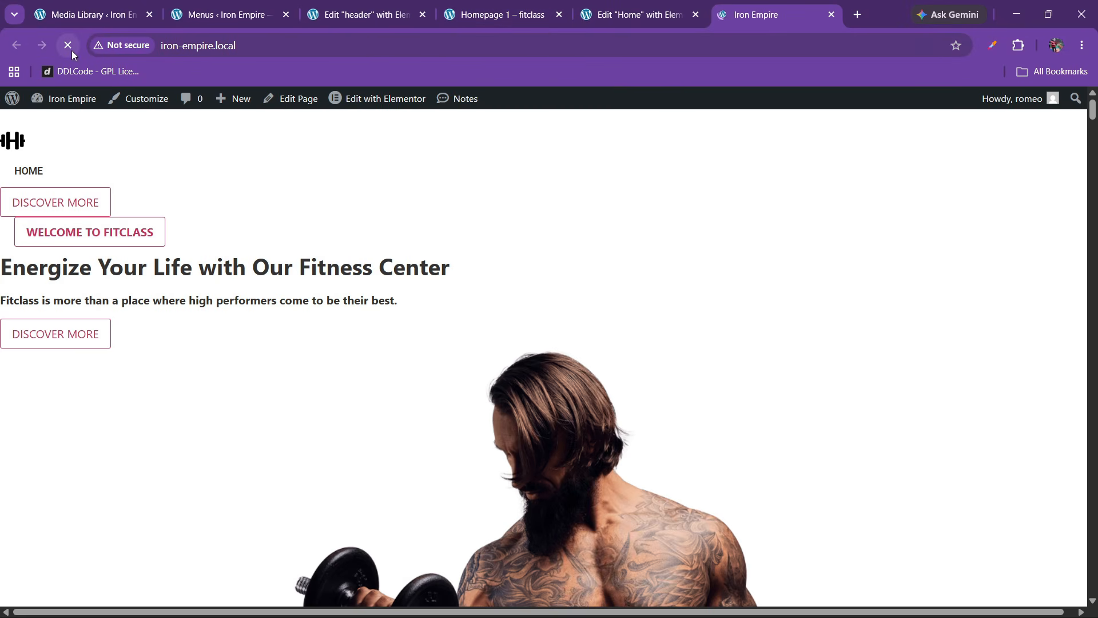
{"action": "mouse_move", "coordinate": [966, 615]}
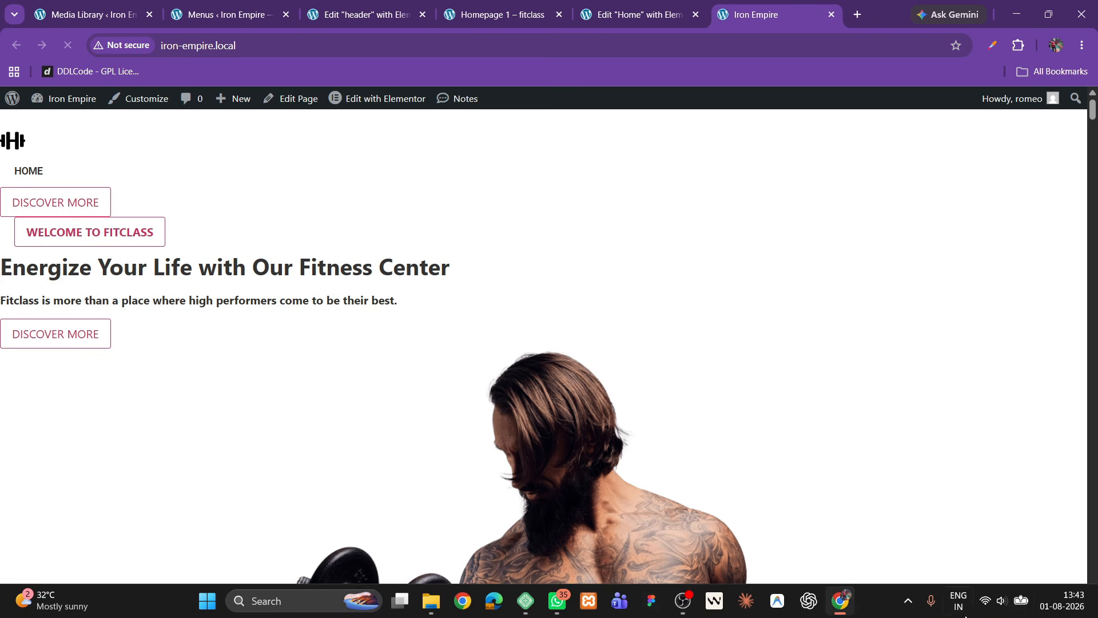
{"action": "left_click", "coordinate": [1001, 600]}
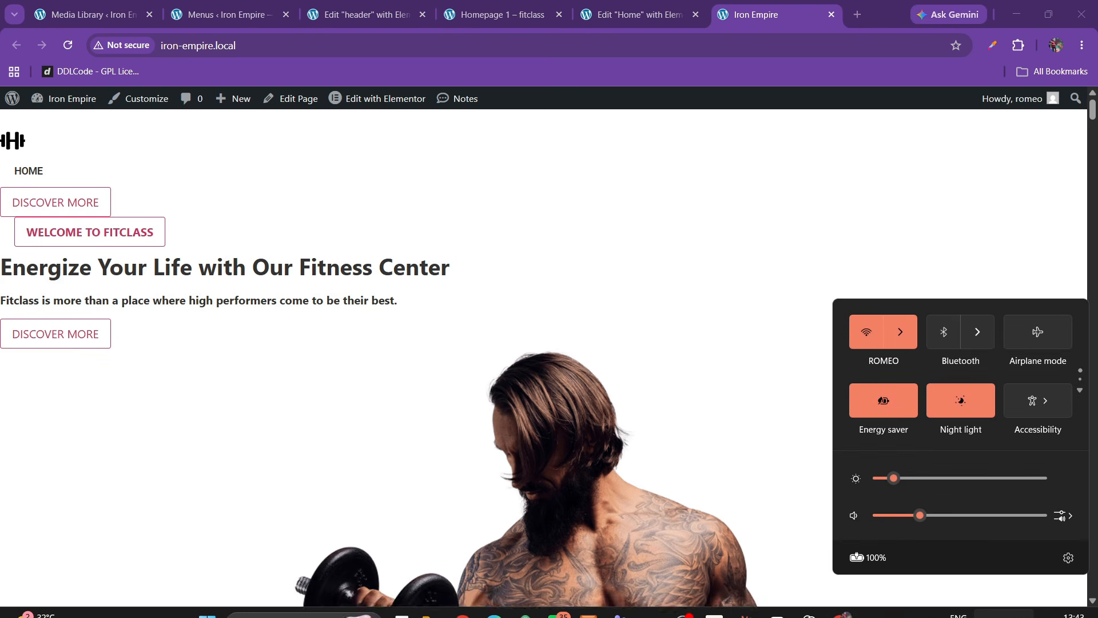
{"action": "left_click", "coordinate": [874, 609]}
{"action": "left_click", "coordinate": [68, 46]}
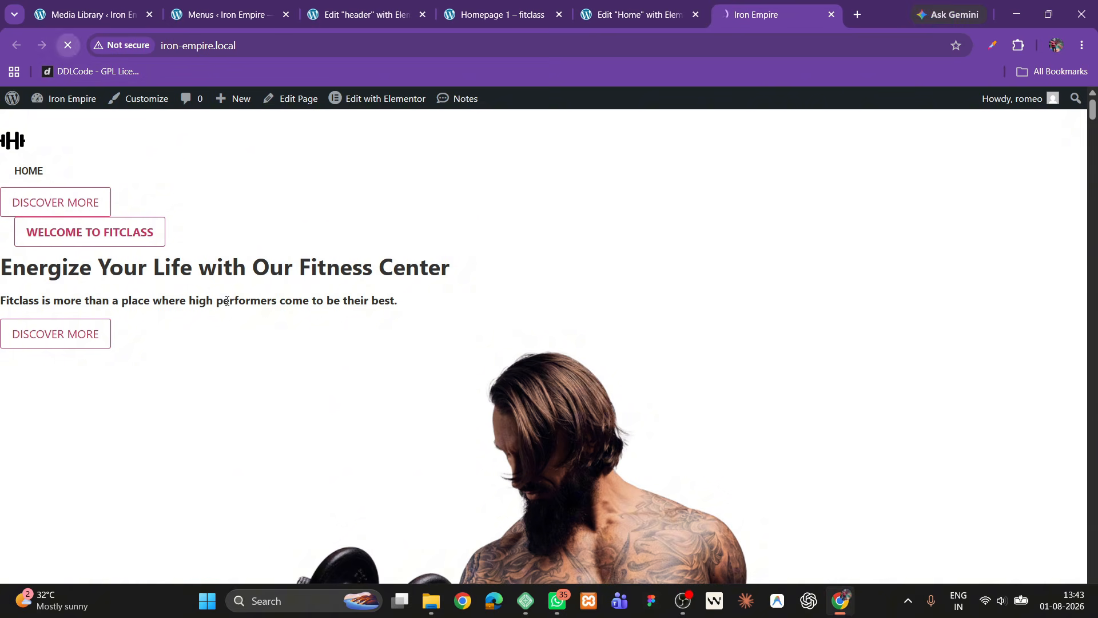
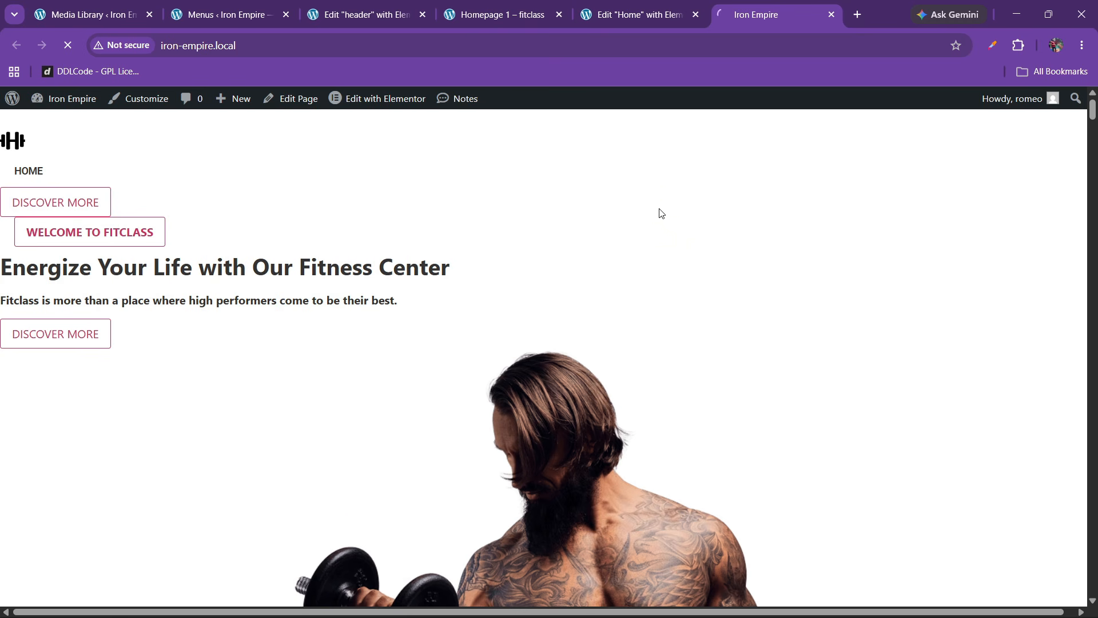
{"action": "scroll", "coordinate": [468, 213], "scroll_direction": "down", "scroll_amount": 12}
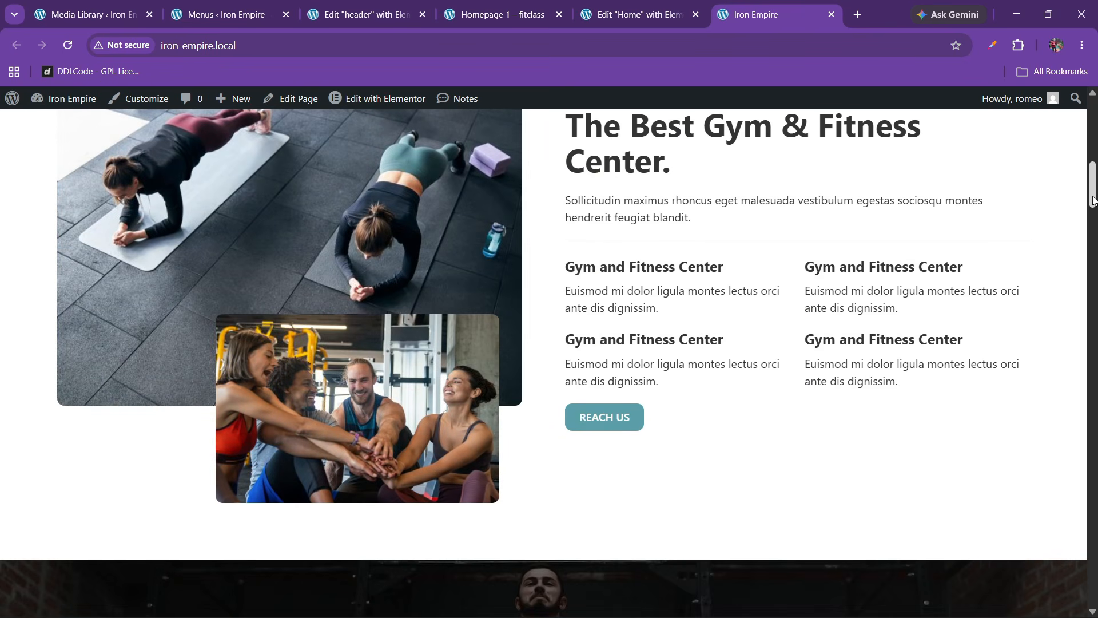
{"action": "left_click_drag", "start_coordinate": [1092, 184], "coordinate": [1093, 137]}
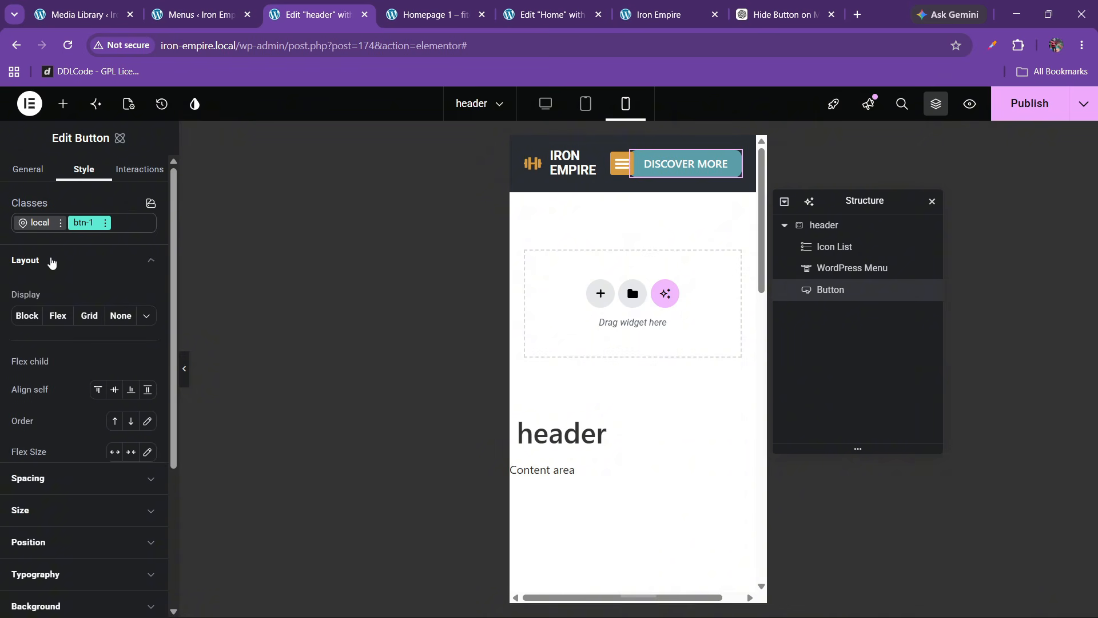
Step: Hide the header's Discover More button on mobile by setting its display to None
{"action": "left_click", "coordinate": [119, 316]}
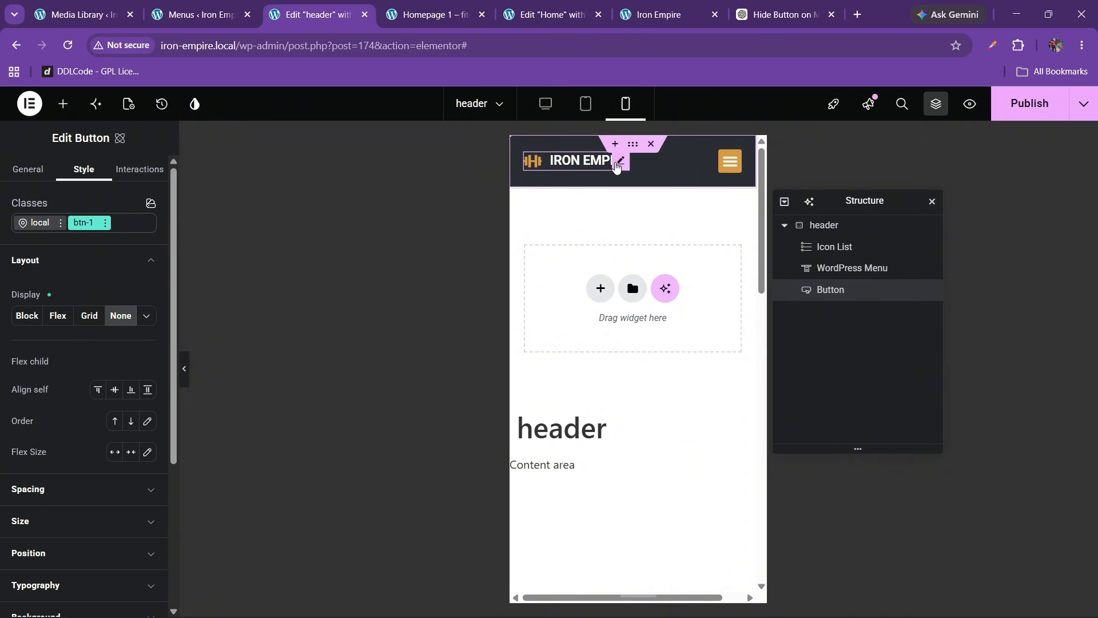
Step: Set the Iron Empire logo text size to 23 px for mobile
{"action": "left_click", "coordinate": [616, 167]}
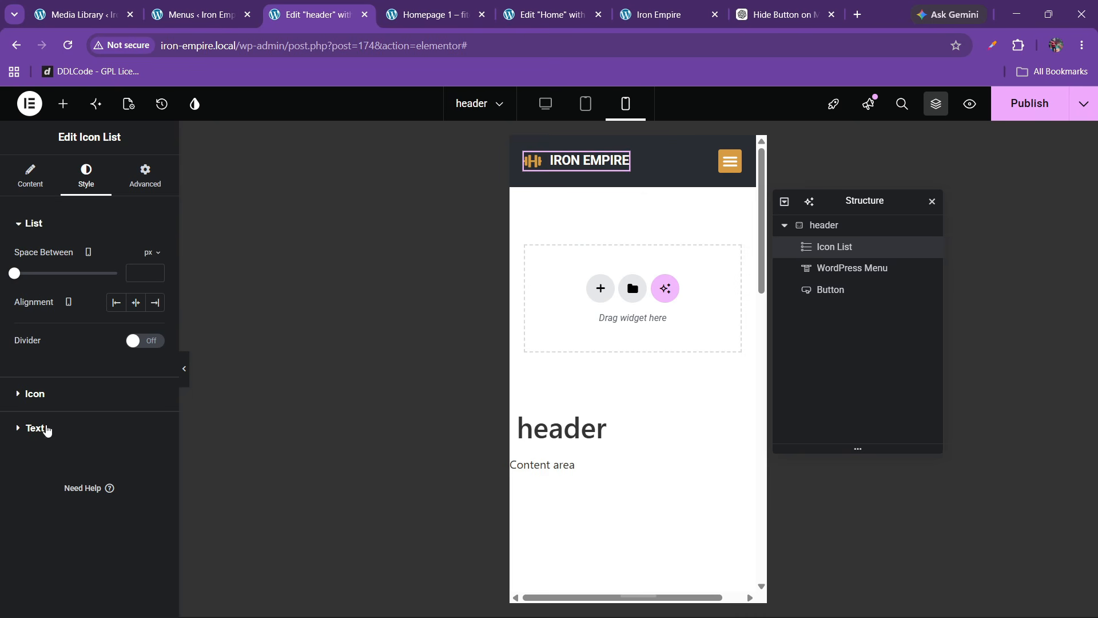
{"action": "left_click", "coordinate": [36, 429]}
{"action": "left_click", "coordinate": [154, 327]}
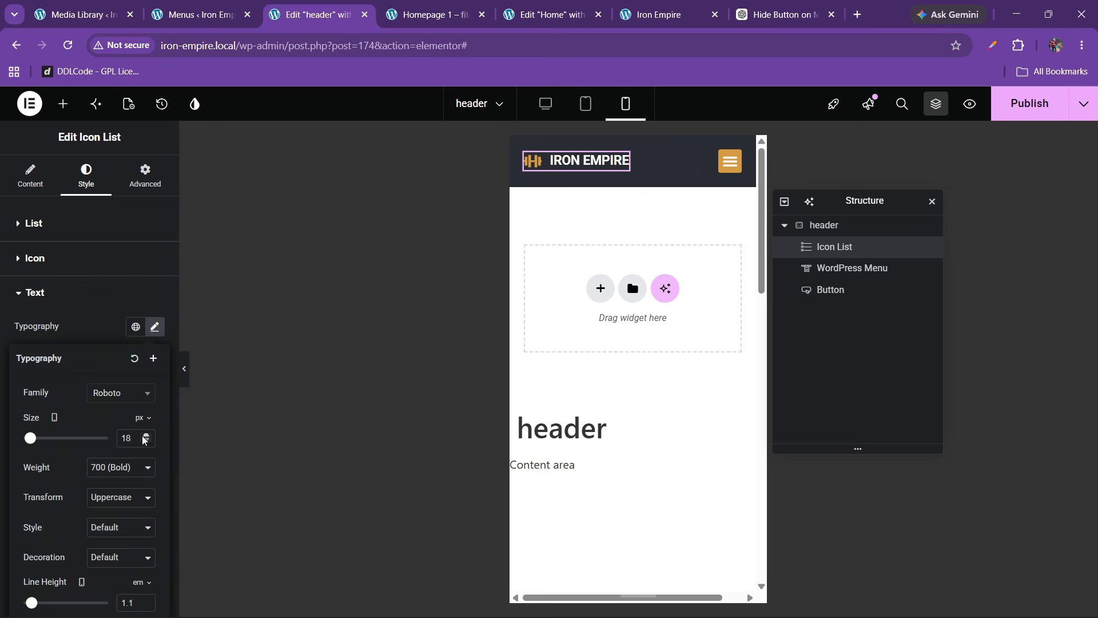
{"action": "left_click", "coordinate": [145, 436]}
{"action": "left_click", "coordinate": [144, 436]}
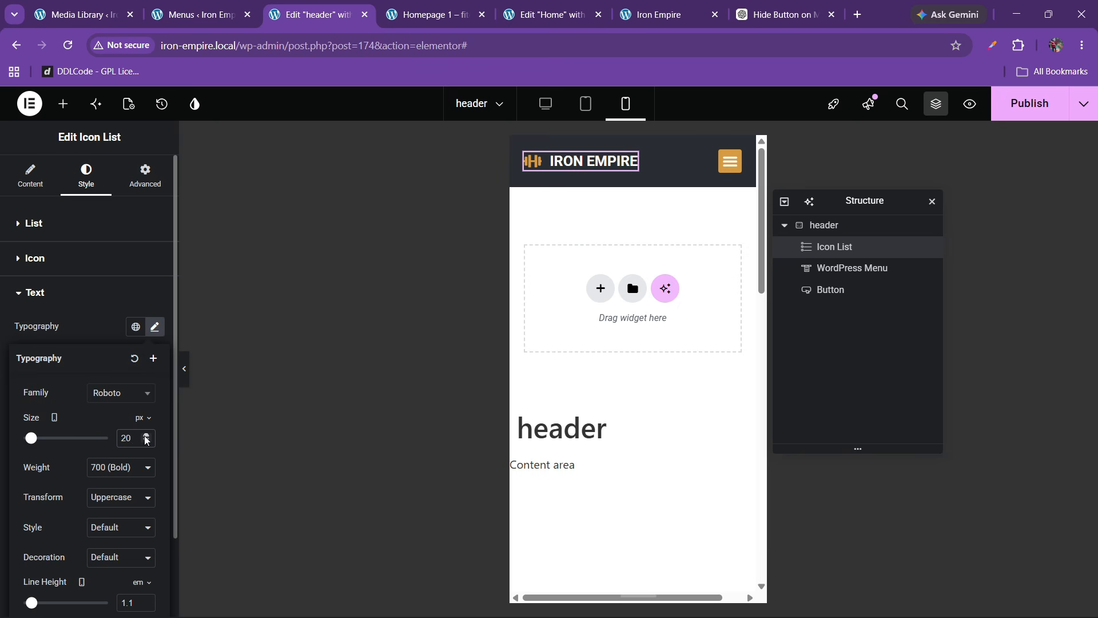
{"action": "left_click", "coordinate": [146, 436]}
{"action": "left_click", "coordinate": [146, 436]}
{"action": "left_click", "coordinate": [145, 437]}
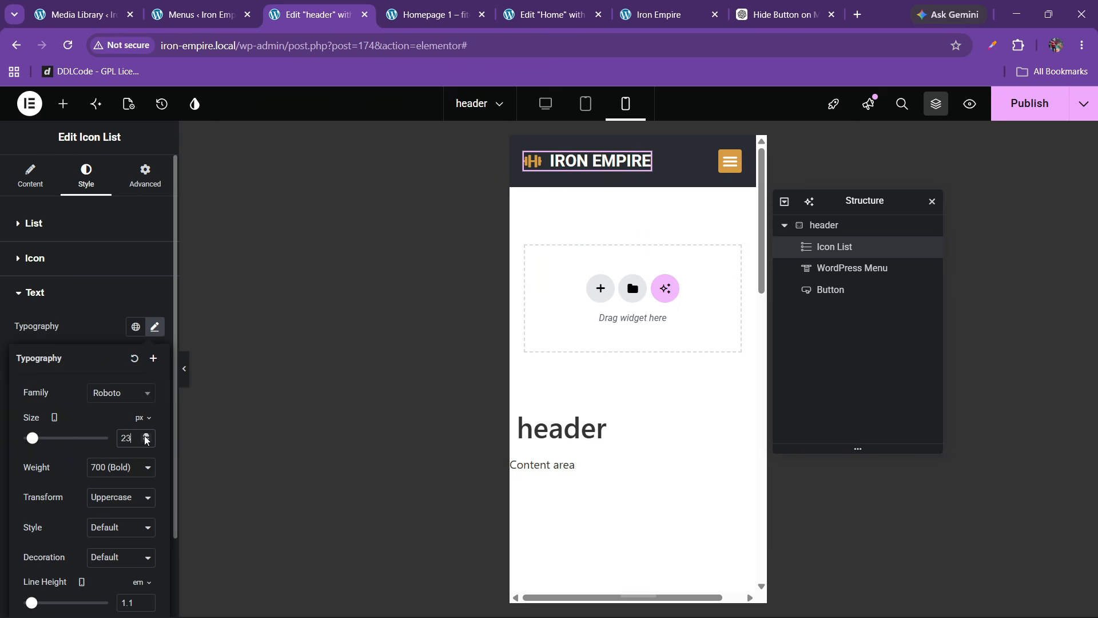
Step: Set the Iron Empire logo icon size to 29 px for mobile and publish the header template
{"action": "left_click", "coordinate": [62, 297]}
{"action": "left_click", "coordinate": [61, 269]}
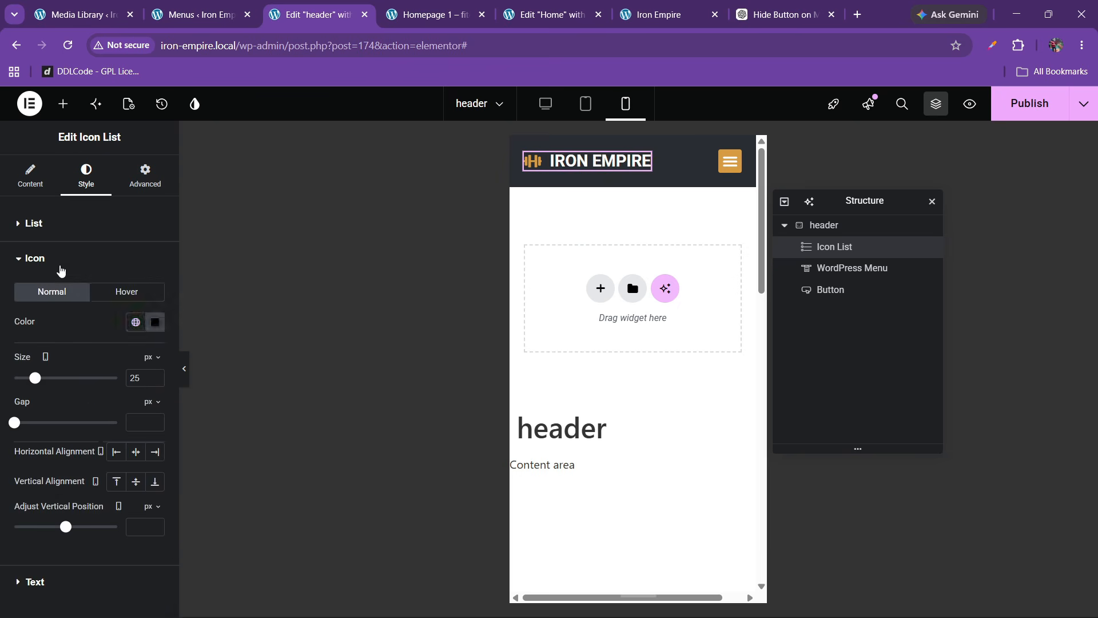
{"action": "left_click", "coordinate": [155, 375]}
{"action": "left_click", "coordinate": [155, 375]}
{"action": "left_click", "coordinate": [155, 375]}
{"action": "left_click", "coordinate": [155, 375]}
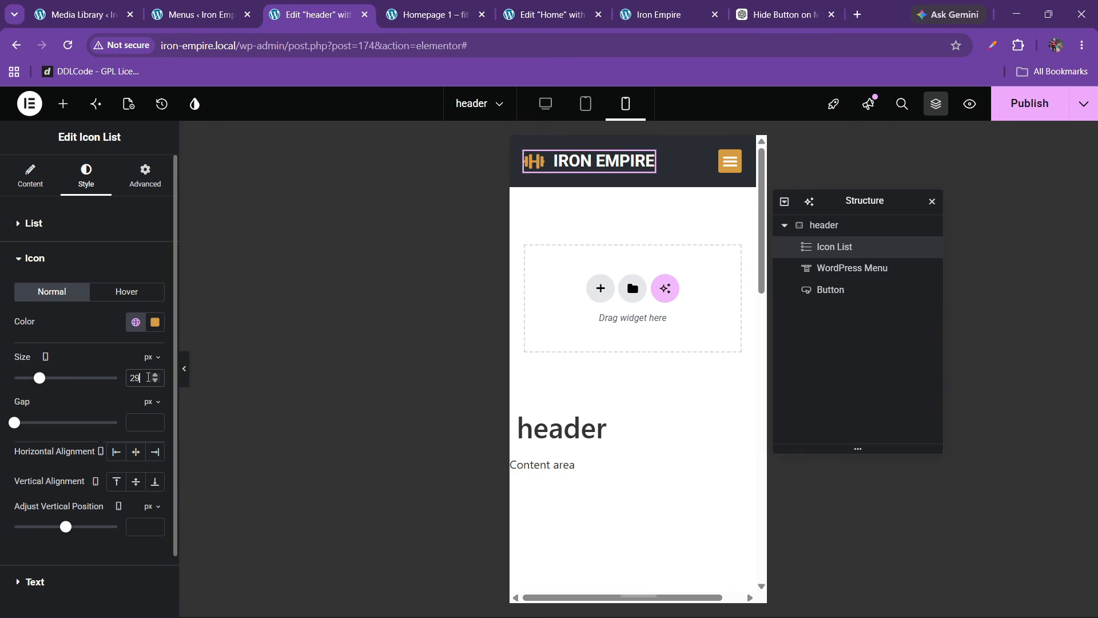
{"action": "left_click", "coordinate": [1047, 106]}
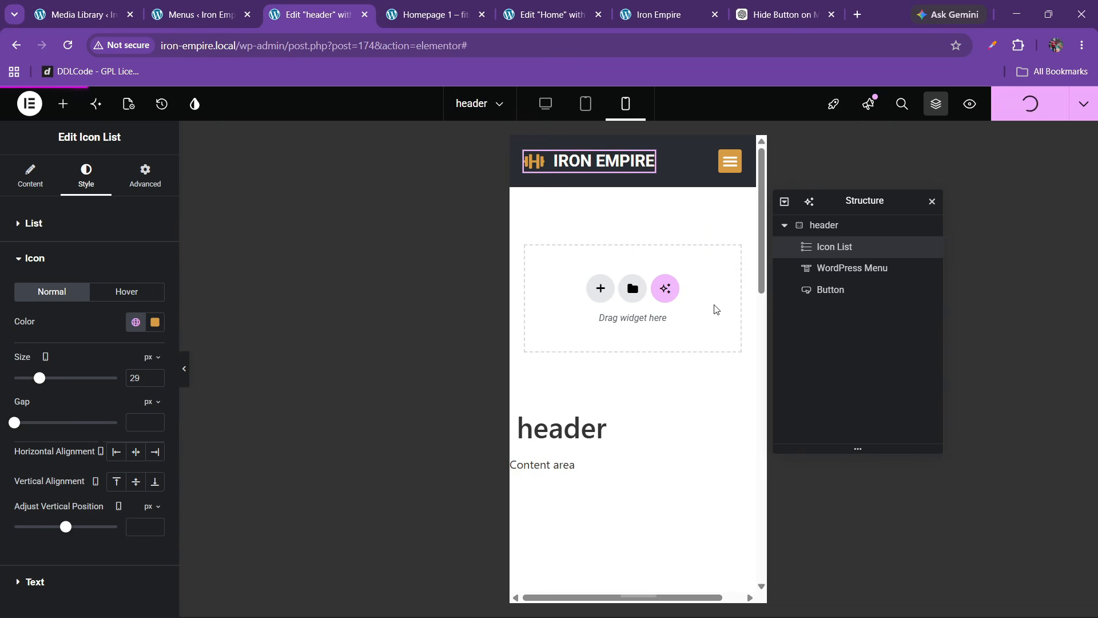
Step: Reload the live Iron Empire homepage in its own tab and lower the display brightness slightly
{"action": "left_click", "coordinate": [687, 9]}
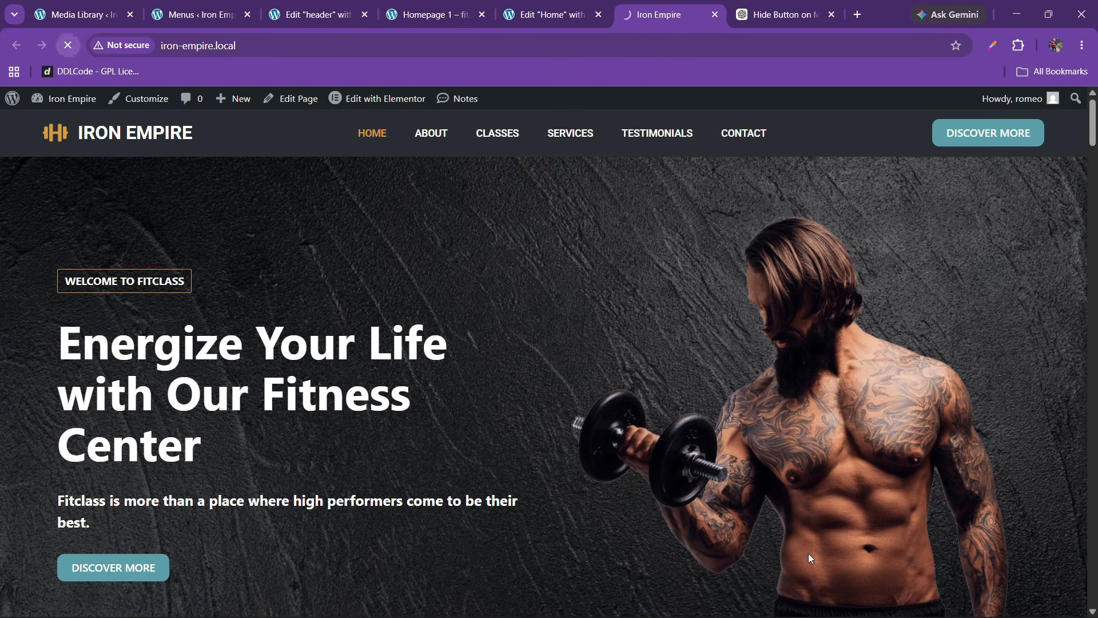
{"action": "left_click", "coordinate": [992, 609]}
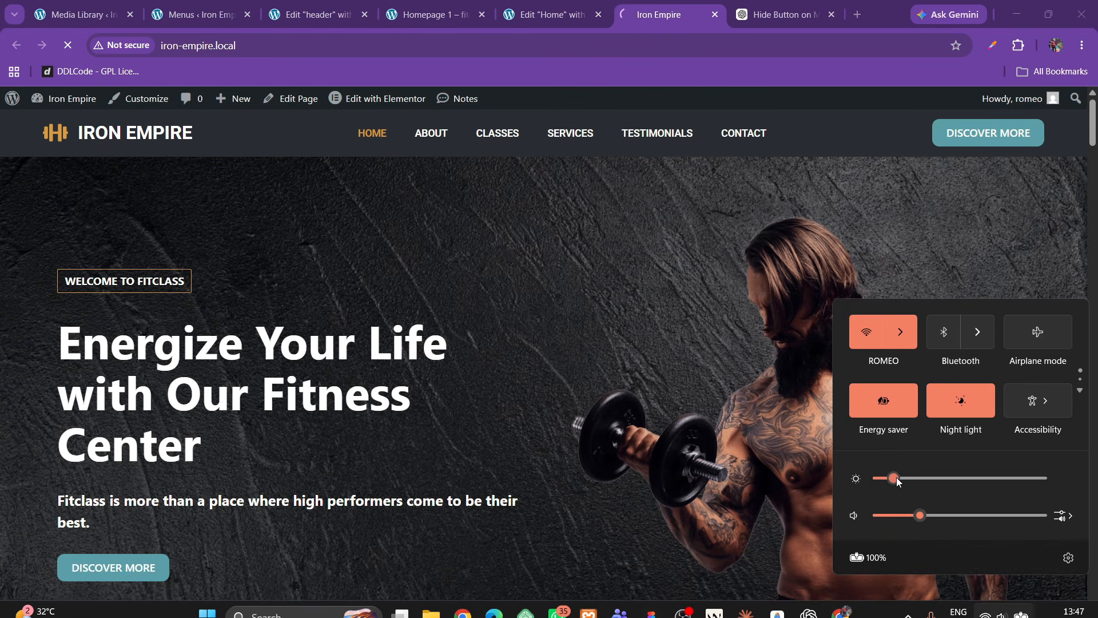
{"action": "left_click_drag", "start_coordinate": [896, 478], "coordinate": [889, 480]}
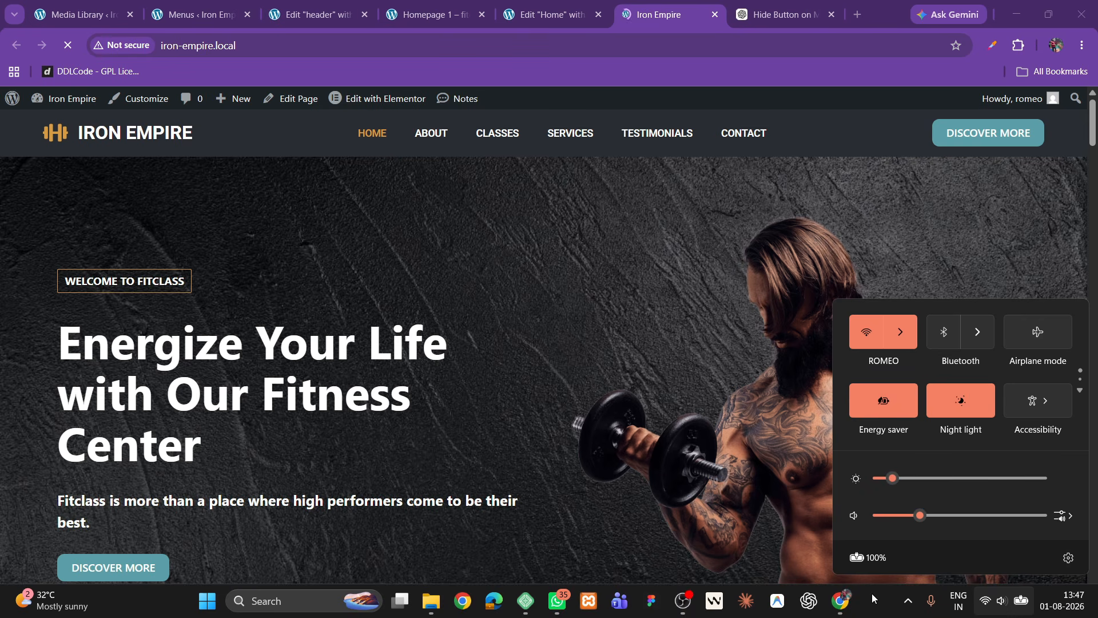
{"action": "left_click", "coordinate": [651, 176]}
{"action": "left_click", "coordinate": [744, 5]}
{"action": "left_click", "coordinate": [657, 7]}
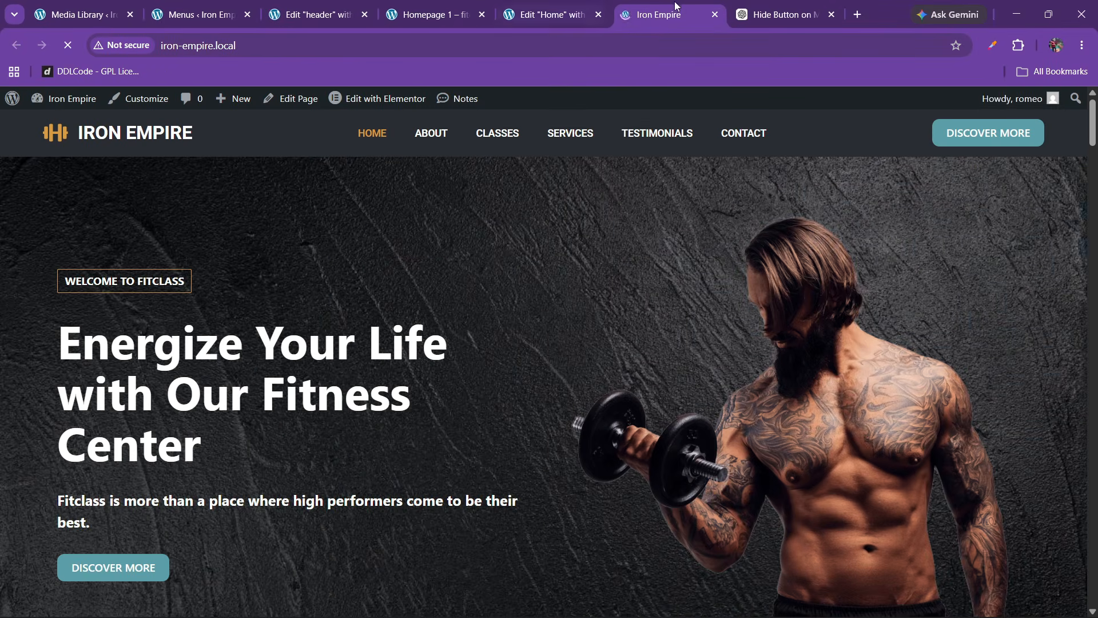
Step: Preview the live homepage in the Mobile simulator extension on the iPhone 14 PRO MAX device
{"action": "left_click", "coordinate": [1015, 55]}
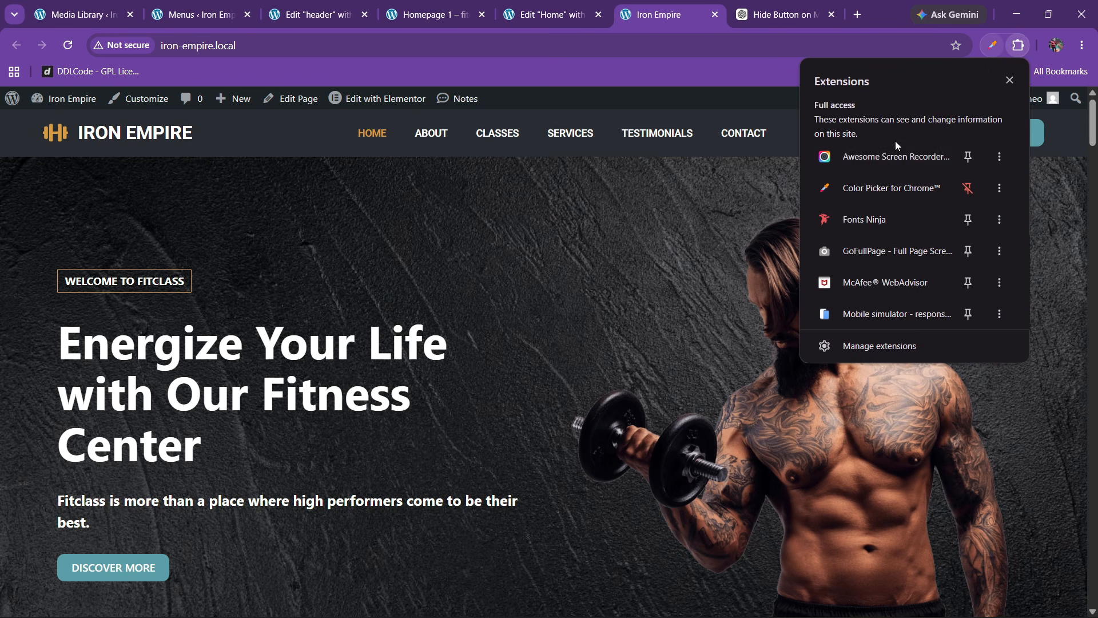
{"action": "left_click", "coordinate": [884, 314]}
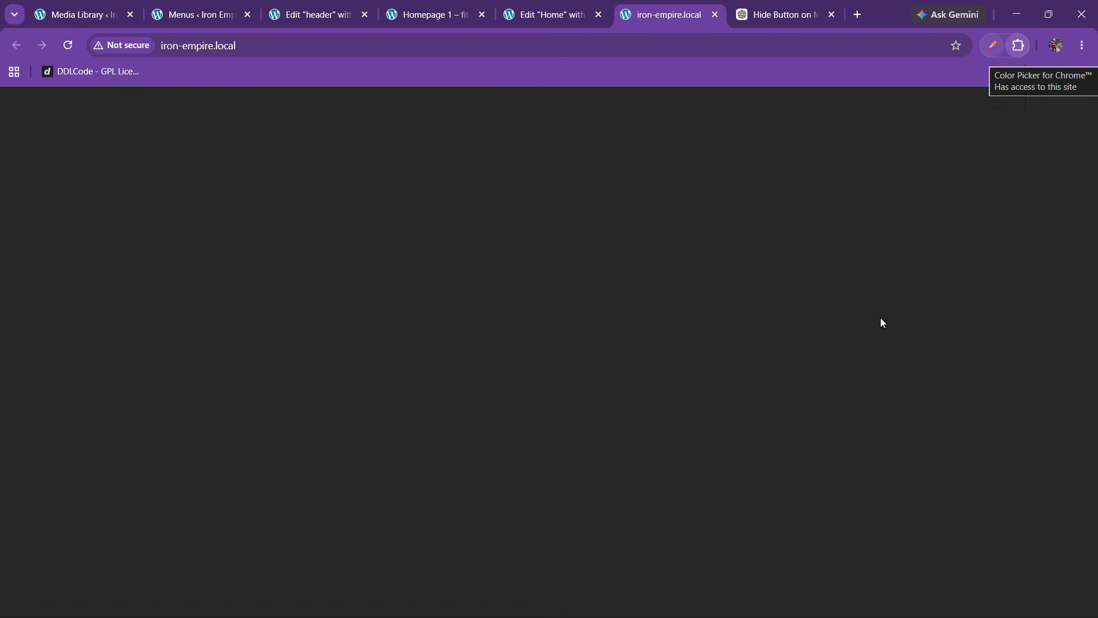
{"action": "left_click", "coordinate": [1074, 131]}
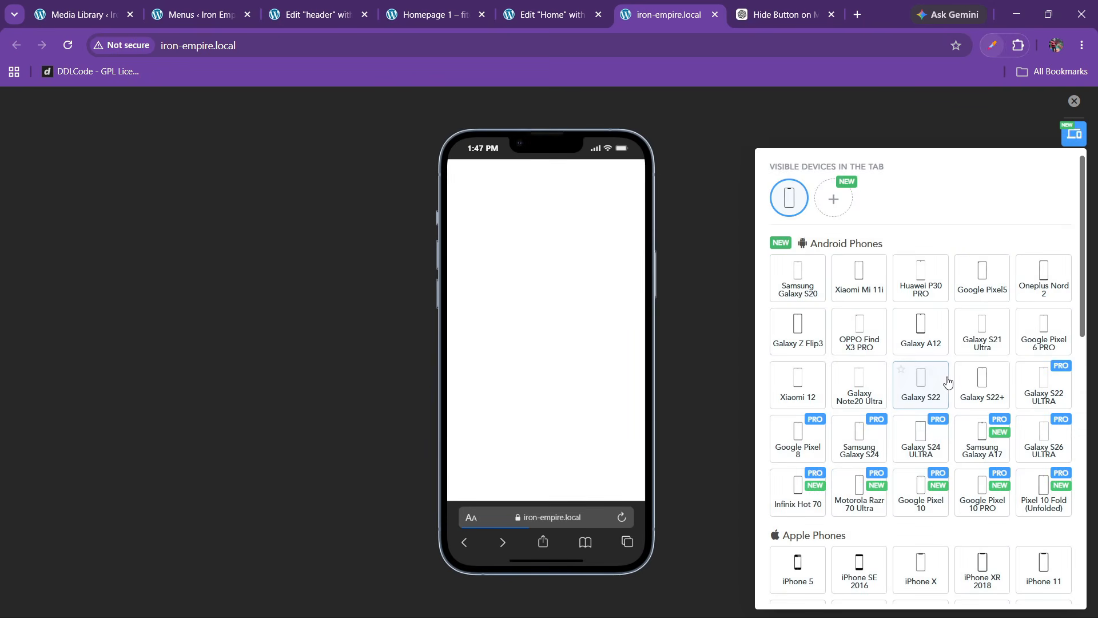
{"action": "scroll", "coordinate": [961, 400], "scroll_direction": "down", "scroll_amount": 3}
{"action": "left_click", "coordinate": [989, 510]}
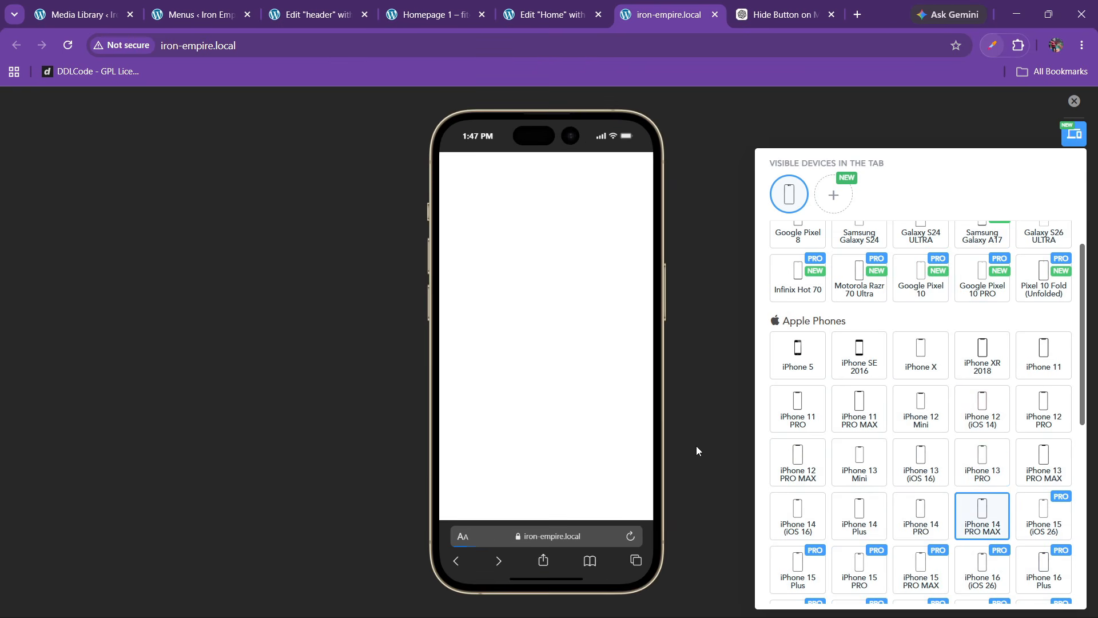
{"action": "left_click", "coordinate": [696, 322]}
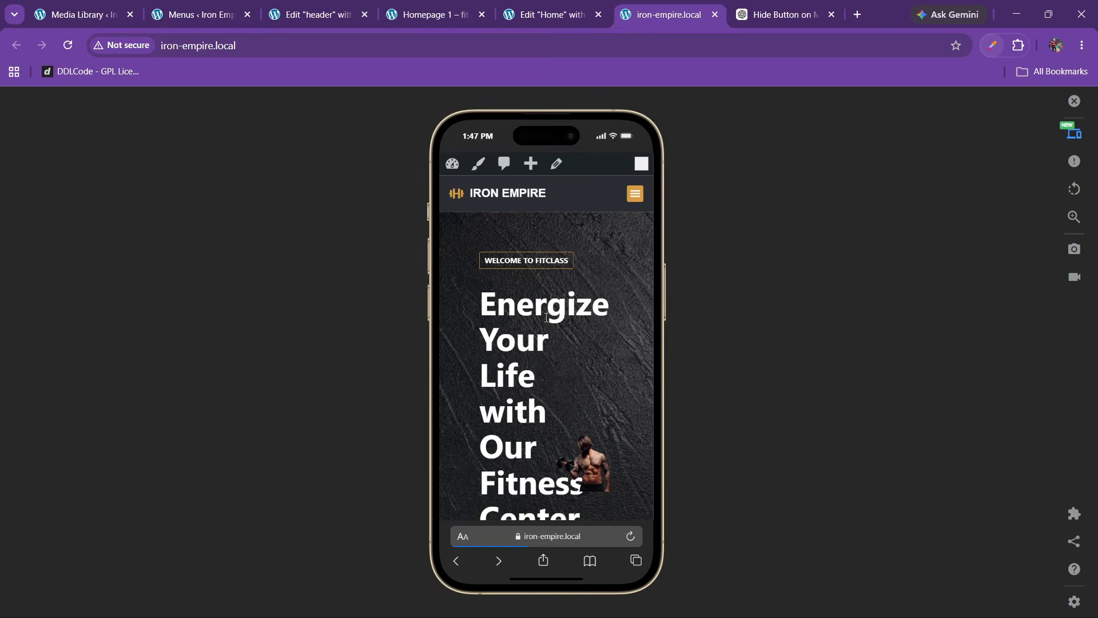
Step: Test opening and closing the header's hamburger menu in the simulated phone
{"action": "left_click", "coordinate": [636, 189]}
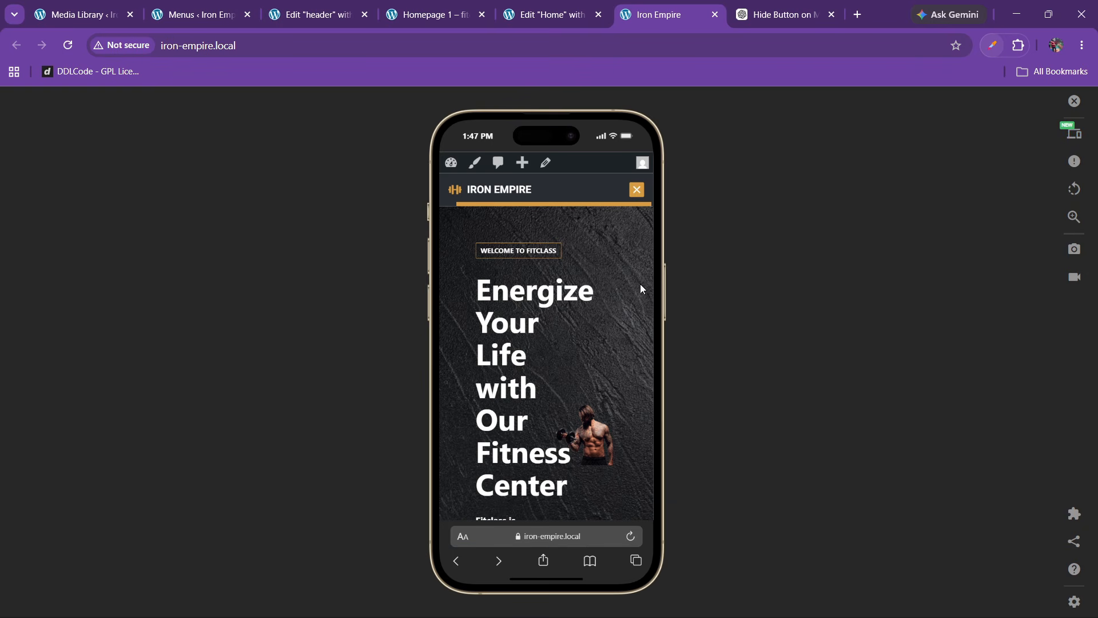
{"action": "left_click", "coordinate": [637, 192]}
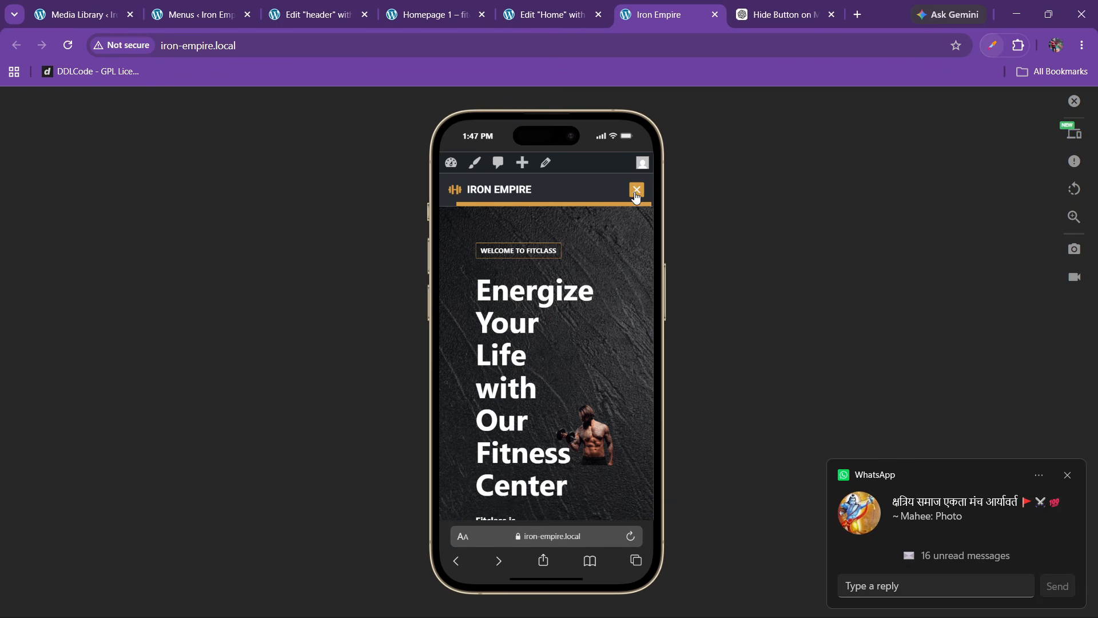
{"action": "left_click", "coordinate": [636, 192]}
{"action": "left_click", "coordinate": [636, 193]}
Step: Return to the header template and examine the header flexbox's layout and spacing settings for mobile
{"action": "left_click", "coordinate": [544, 14]}
{"action": "left_click", "coordinate": [433, 14]}
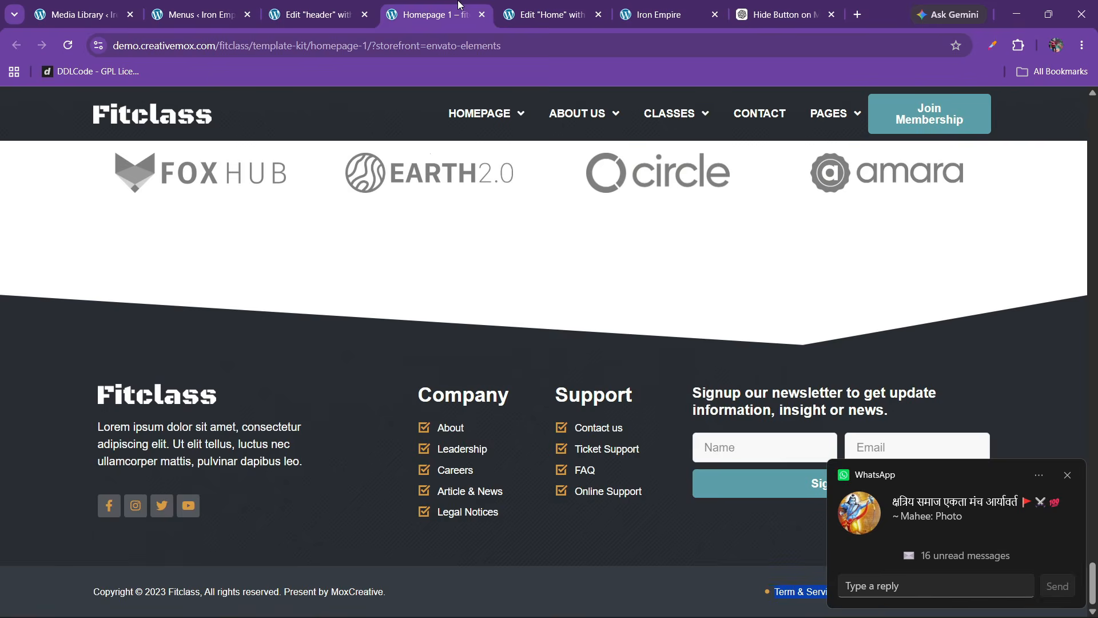
{"action": "left_click", "coordinate": [330, 6]}
{"action": "left_click", "coordinate": [835, 225]}
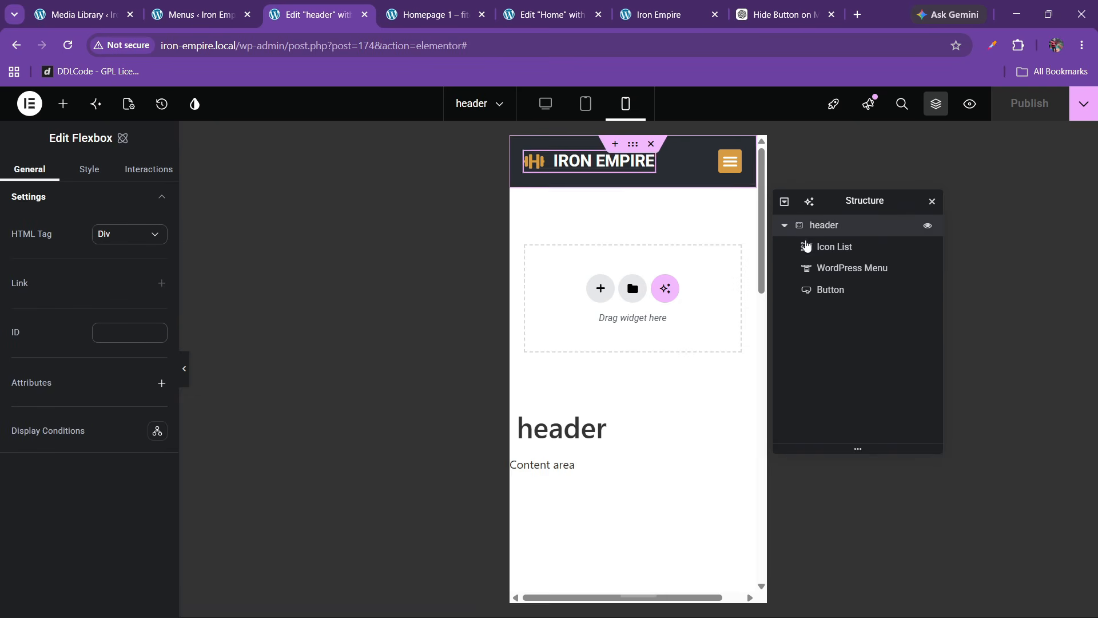
{"action": "left_click", "coordinate": [94, 174]}
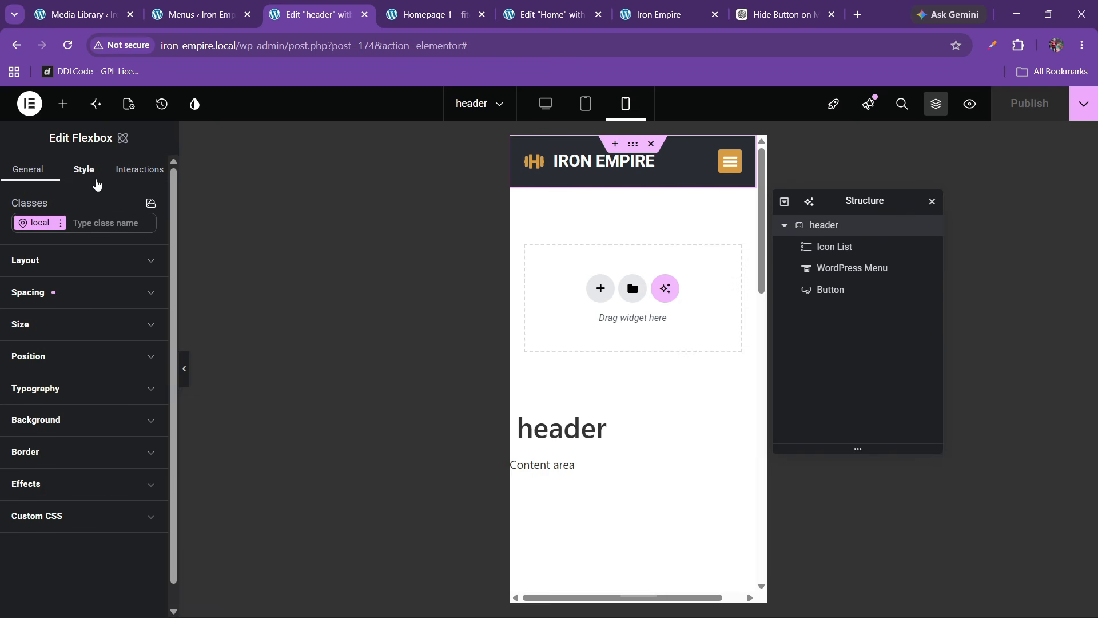
{"action": "left_click", "coordinate": [63, 261]}
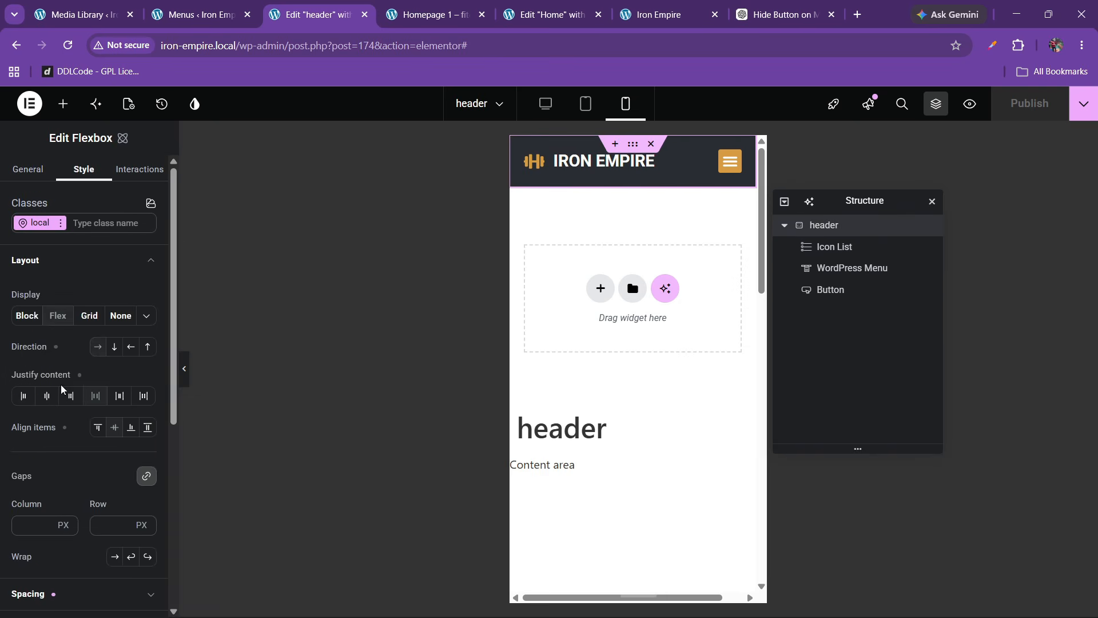
{"action": "scroll", "coordinate": [62, 415], "scroll_direction": "down", "scroll_amount": 3}
{"action": "scroll", "coordinate": [63, 415], "scroll_direction": "down", "scroll_amount": 1}
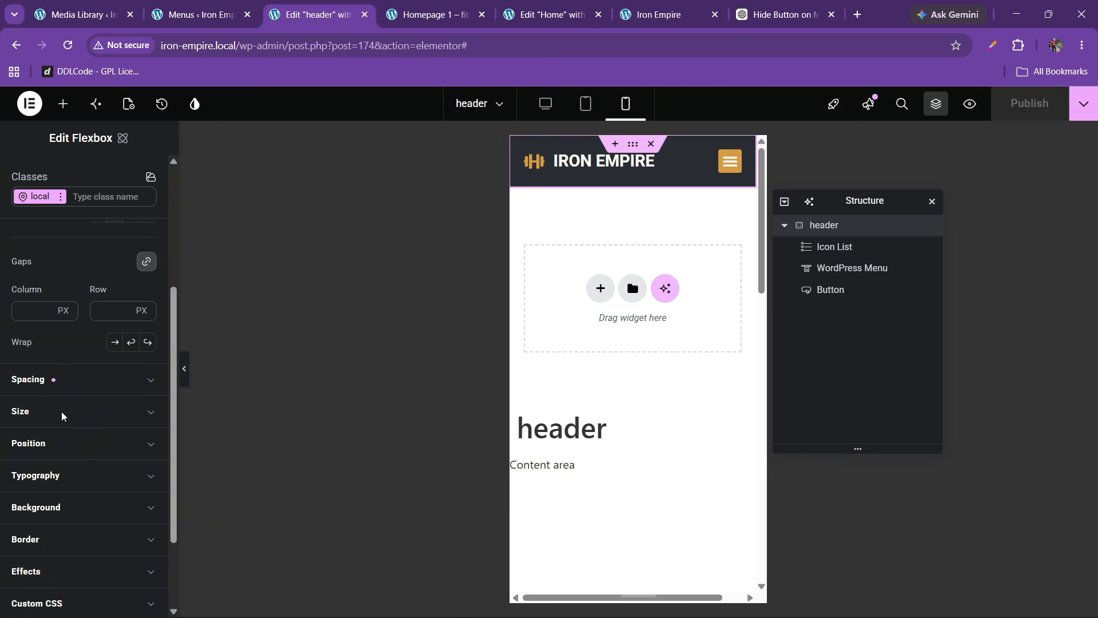
{"action": "scroll", "coordinate": [63, 415], "scroll_direction": "up", "scroll_amount": 4}
{"action": "left_click", "coordinate": [57, 264]}
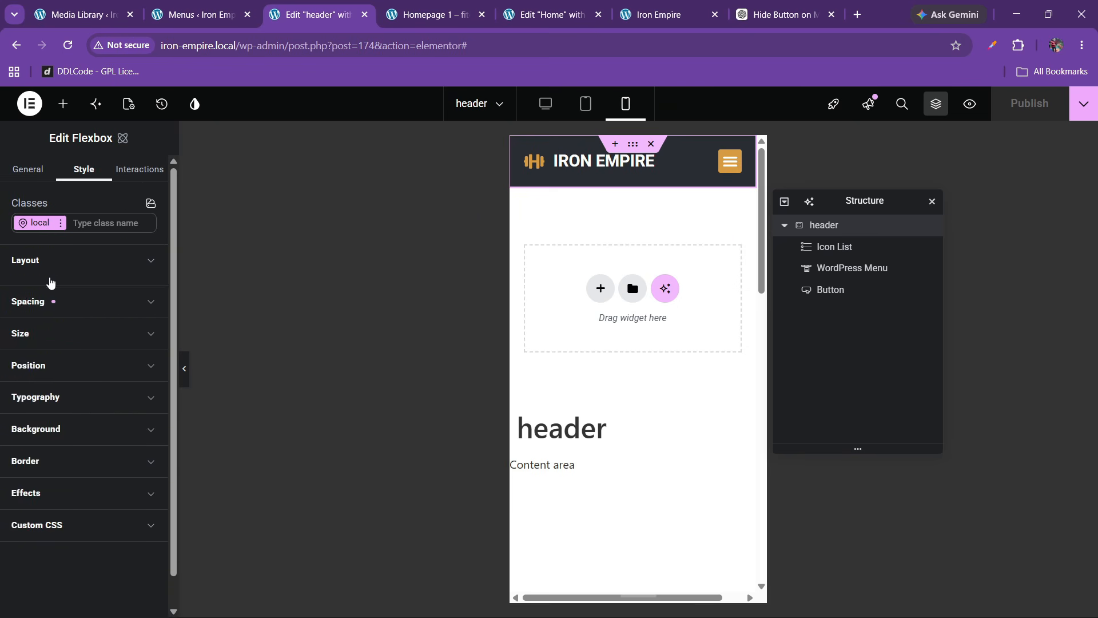
{"action": "left_click", "coordinate": [50, 300]}
{"action": "scroll", "coordinate": [61, 412], "scroll_direction": "down", "scroll_amount": 3}
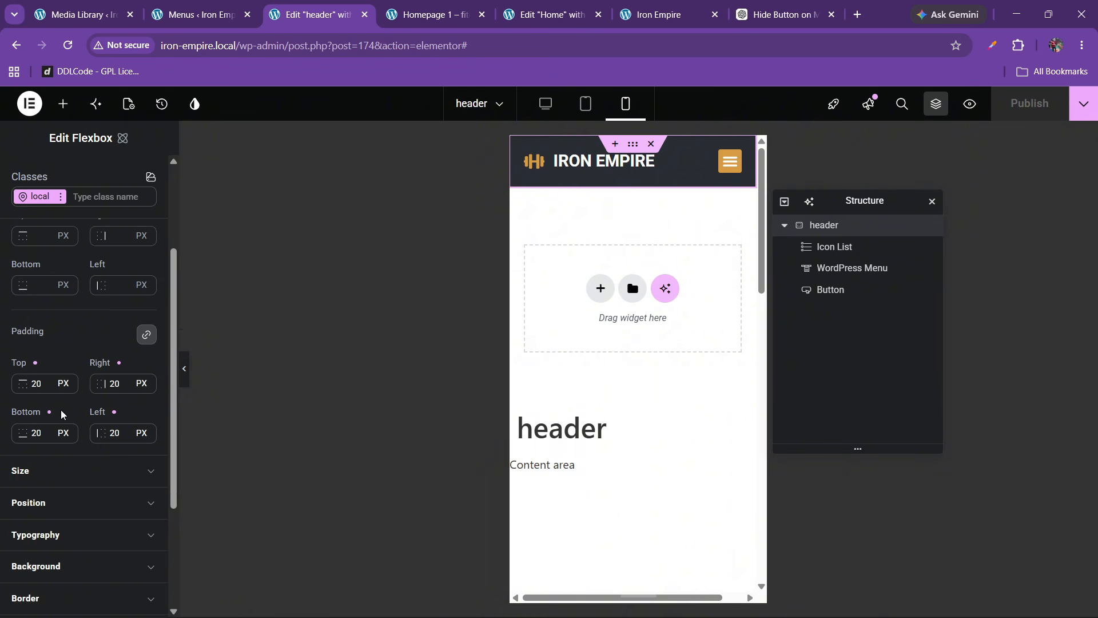
{"action": "scroll", "coordinate": [62, 415], "scroll_direction": "up", "scroll_amount": 3}
{"action": "left_click", "coordinate": [56, 298]}
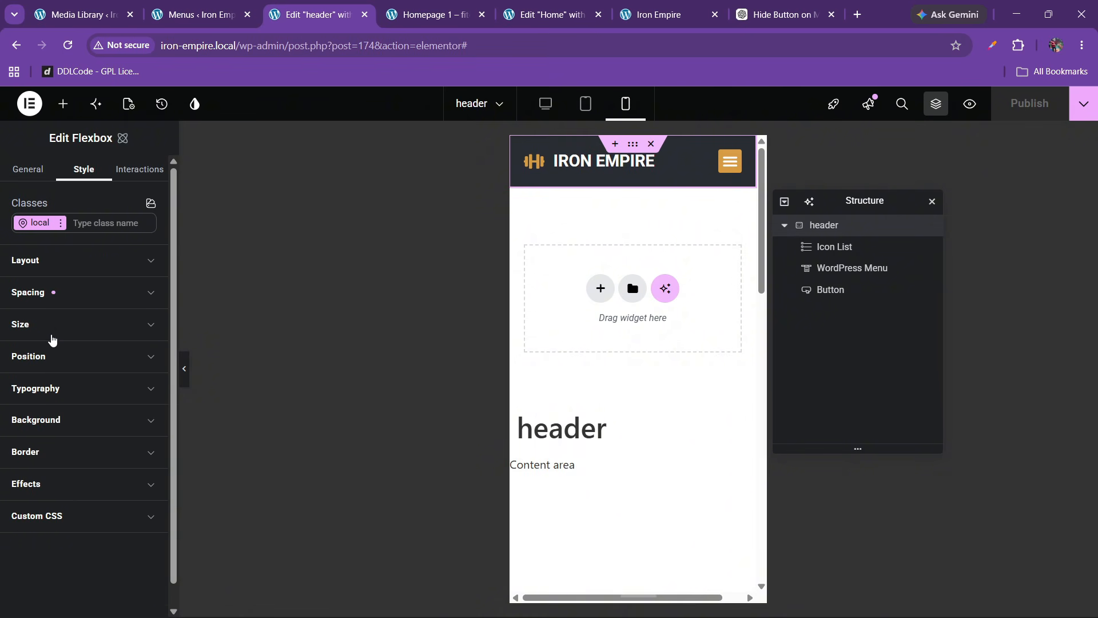
Step: Set the header flexbox's position to Static for mobile and publish the template
{"action": "left_click", "coordinate": [53, 362]}
{"action": "scroll", "coordinate": [61, 403], "scroll_direction": "down", "scroll_amount": 1}
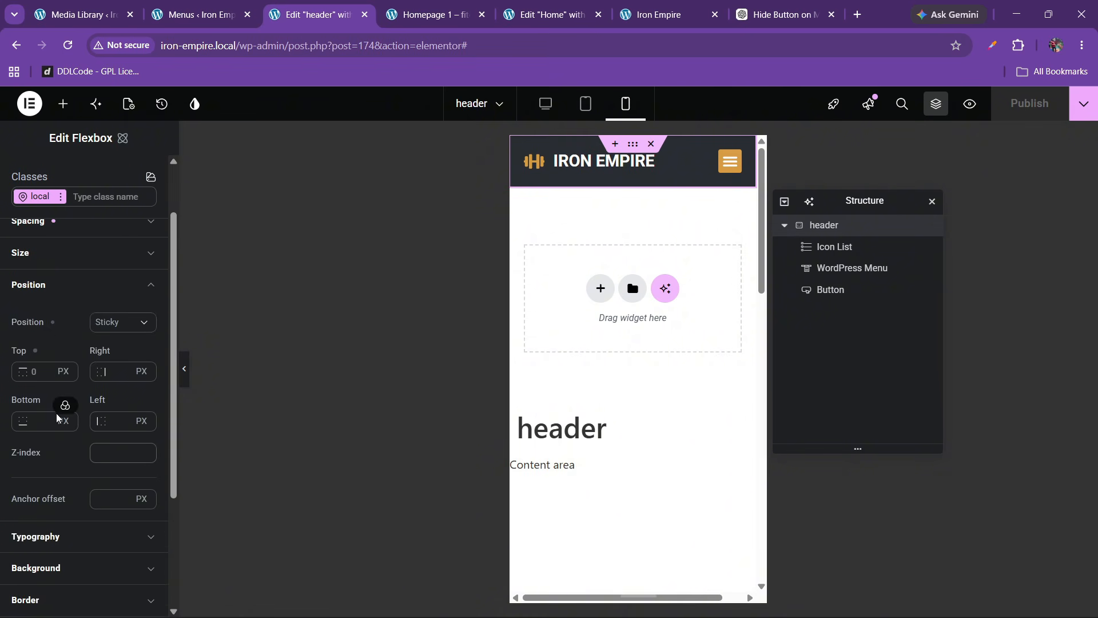
{"action": "left_click", "coordinate": [118, 321]}
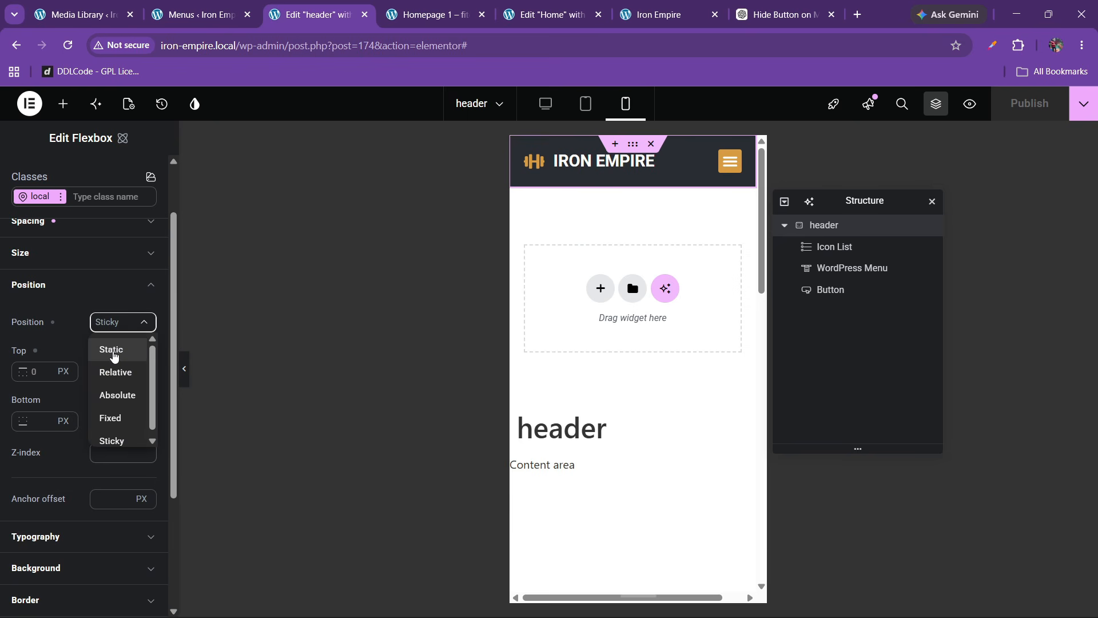
{"action": "left_click", "coordinate": [114, 355]}
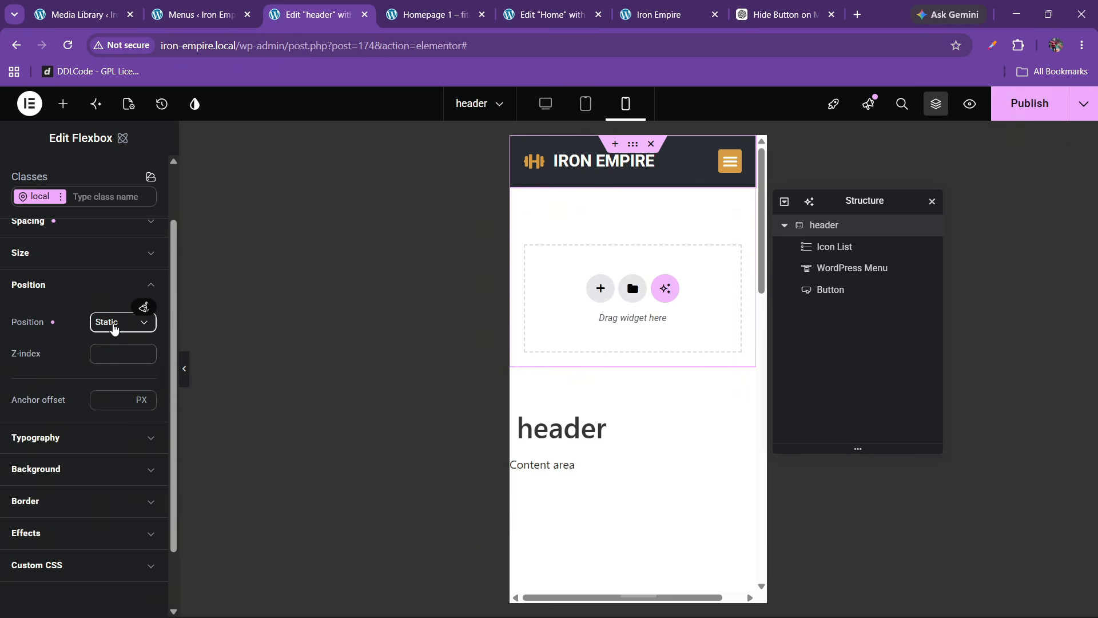
{"action": "left_click", "coordinate": [113, 325]}
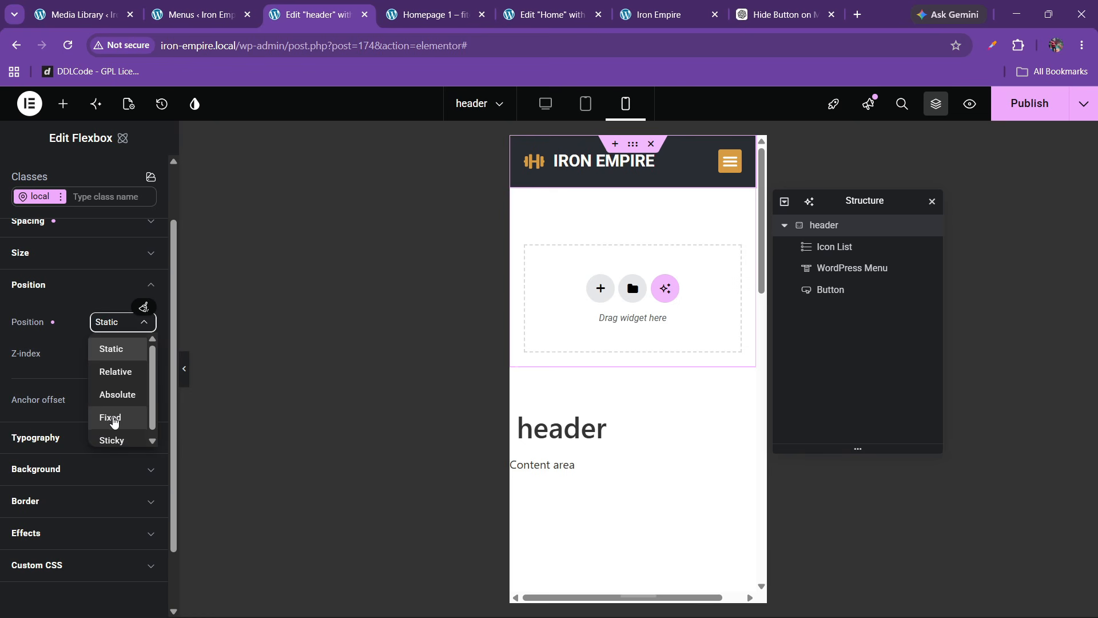
{"action": "left_click", "coordinate": [111, 352]}
{"action": "mouse_move", "coordinate": [106, 356]}
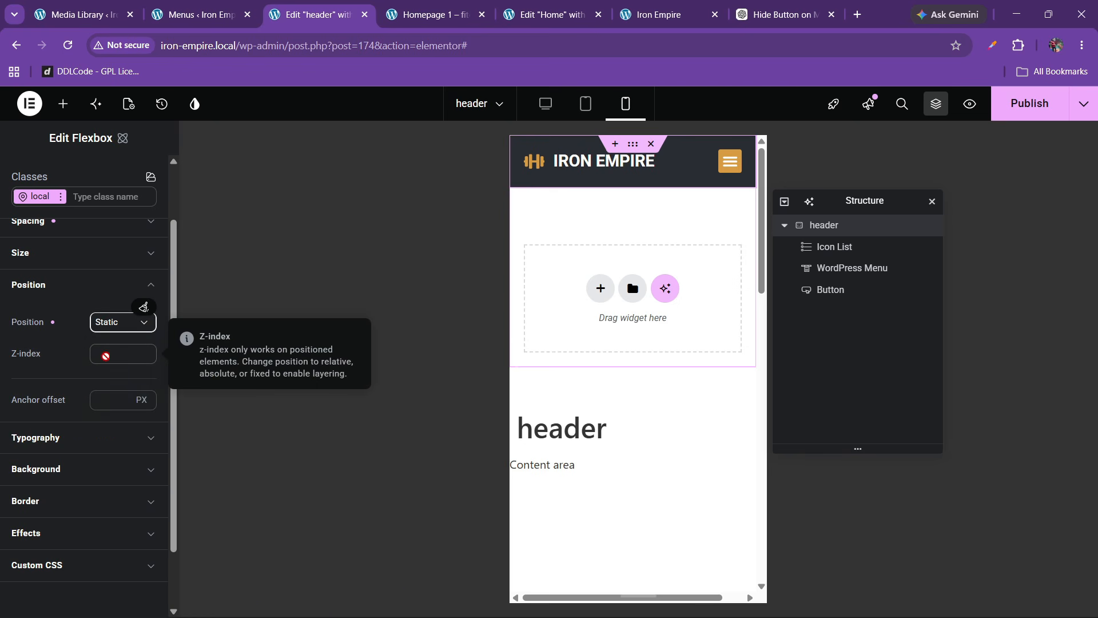
{"action": "scroll", "coordinate": [600, 378], "scroll_direction": "down", "scroll_amount": 3}
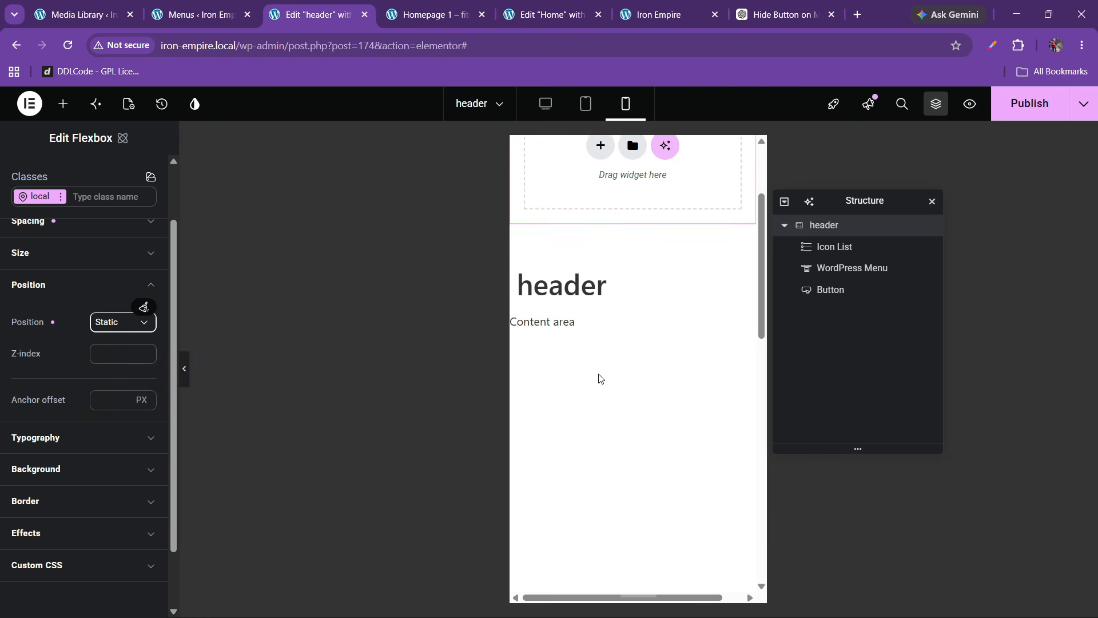
{"action": "scroll", "coordinate": [609, 359], "scroll_direction": "up", "scroll_amount": 3}
{"action": "left_click", "coordinate": [1013, 116]}
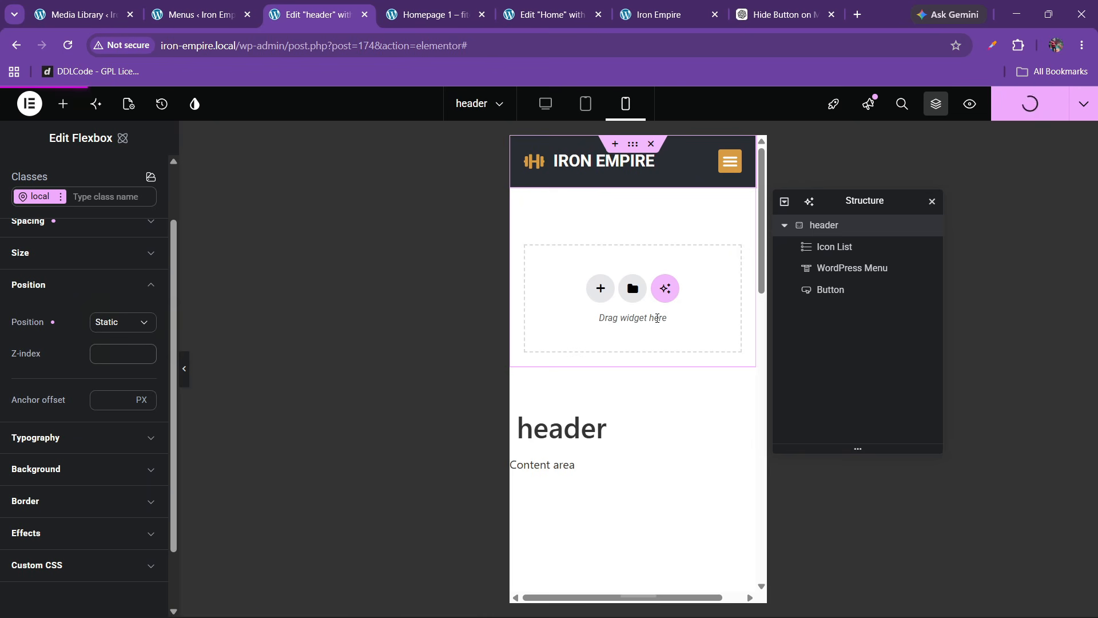
Step: Reload the homepage in the phone simulator, scroll through it and test opening and closing the header's hamburger menu
{"action": "left_click", "coordinate": [663, 15]}
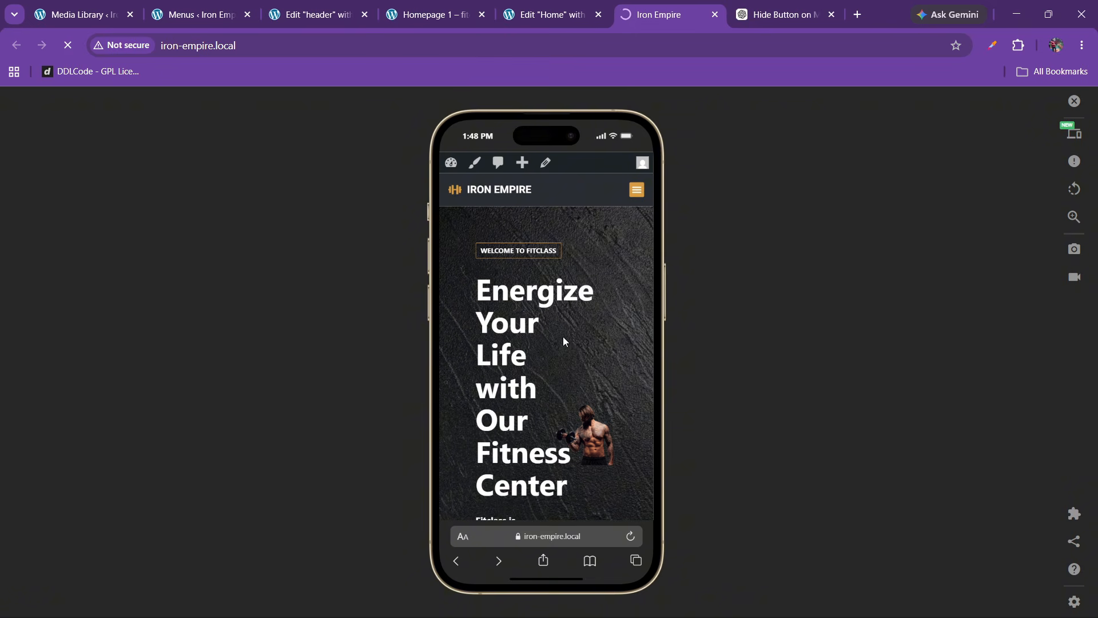
{"action": "scroll", "coordinate": [563, 336], "scroll_direction": "down", "scroll_amount": 3}
{"action": "scroll", "coordinate": [564, 338], "scroll_direction": "up", "scroll_amount": 3}
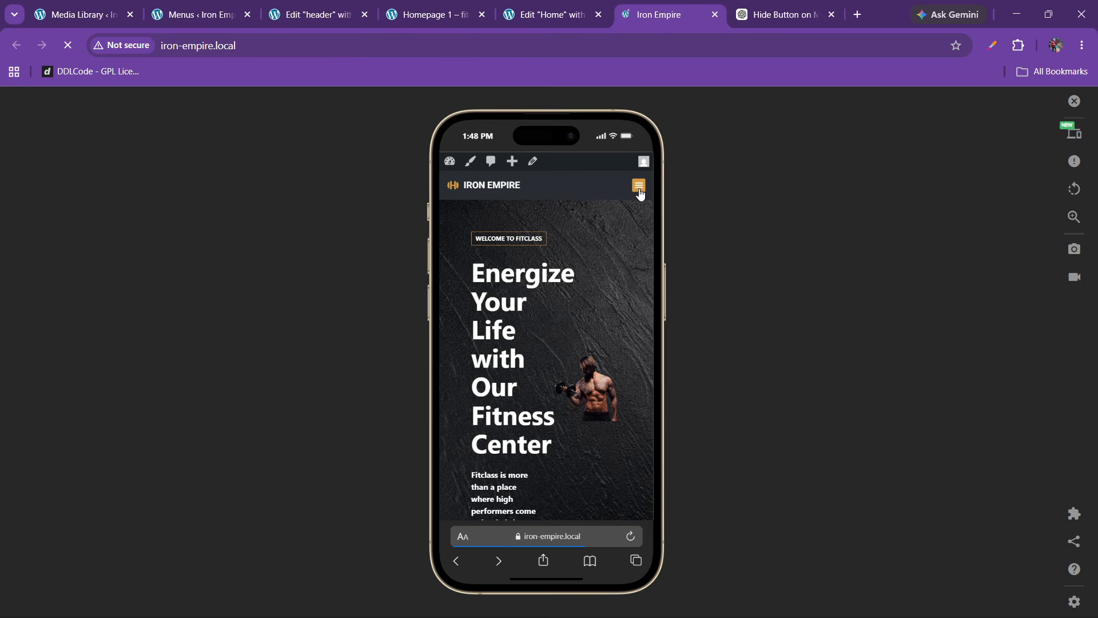
{"action": "left_click", "coordinate": [638, 192]}
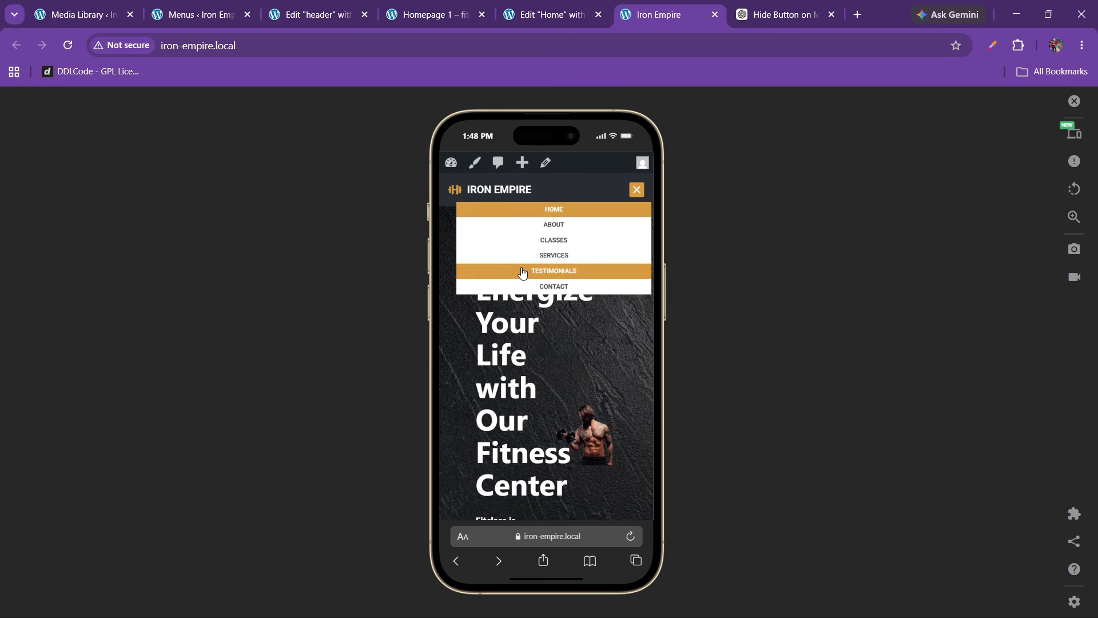
{"action": "left_click", "coordinate": [635, 190]}
{"action": "left_click", "coordinate": [635, 189]}
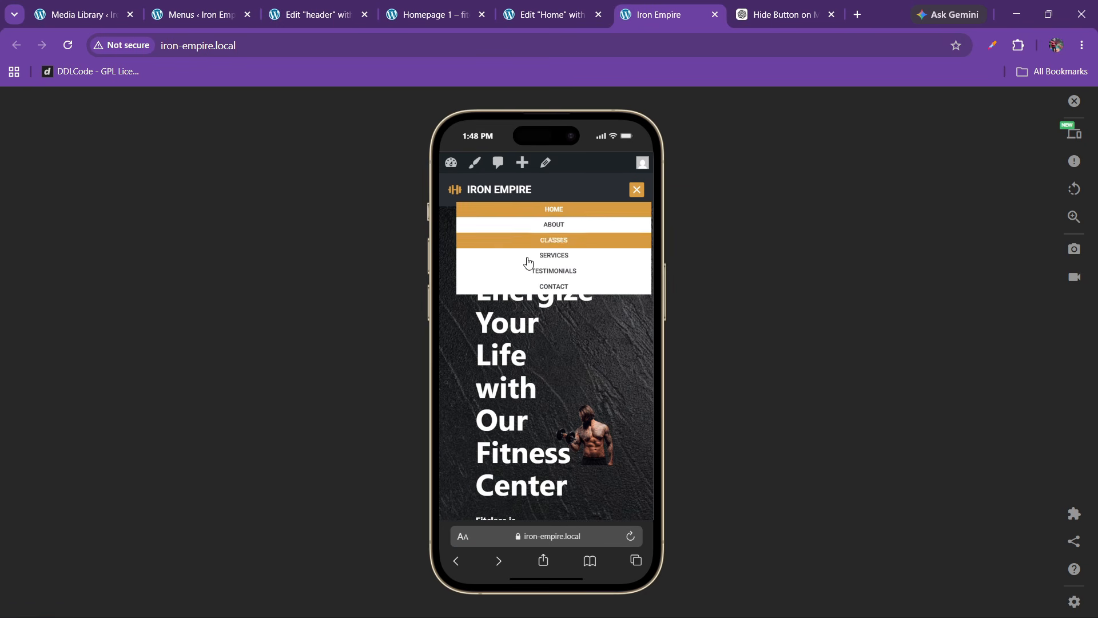
{"action": "scroll", "coordinate": [554, 259], "scroll_direction": "down", "scroll_amount": 2}
{"action": "scroll", "coordinate": [554, 259], "scroll_direction": "up", "scroll_amount": 2}
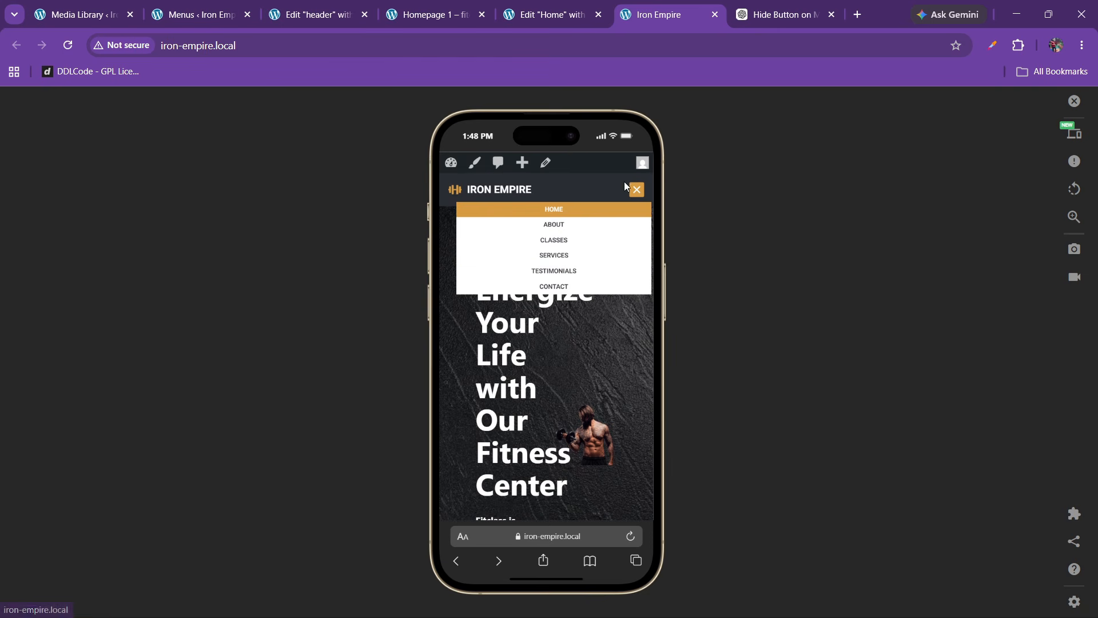
{"action": "left_click", "coordinate": [635, 192]}
{"action": "left_click", "coordinate": [634, 191]}
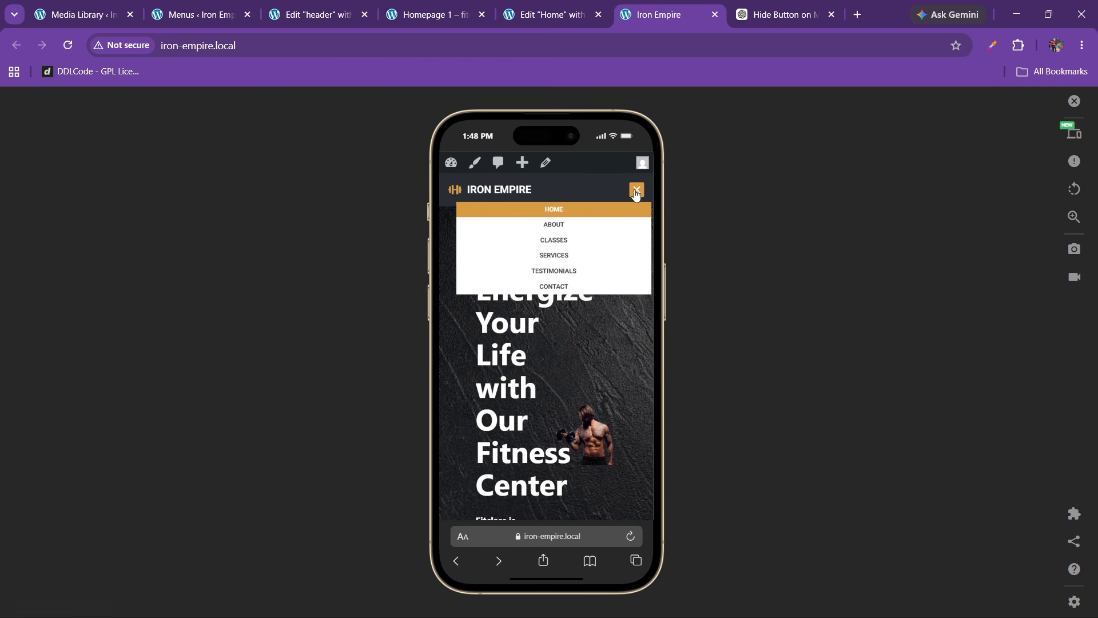
Step: Close the phone simulator's menu, return to the header template and test opening and closing its hamburger menu in mobile view
{"action": "left_click", "coordinate": [631, 191]}
{"action": "left_click", "coordinate": [587, 7]}
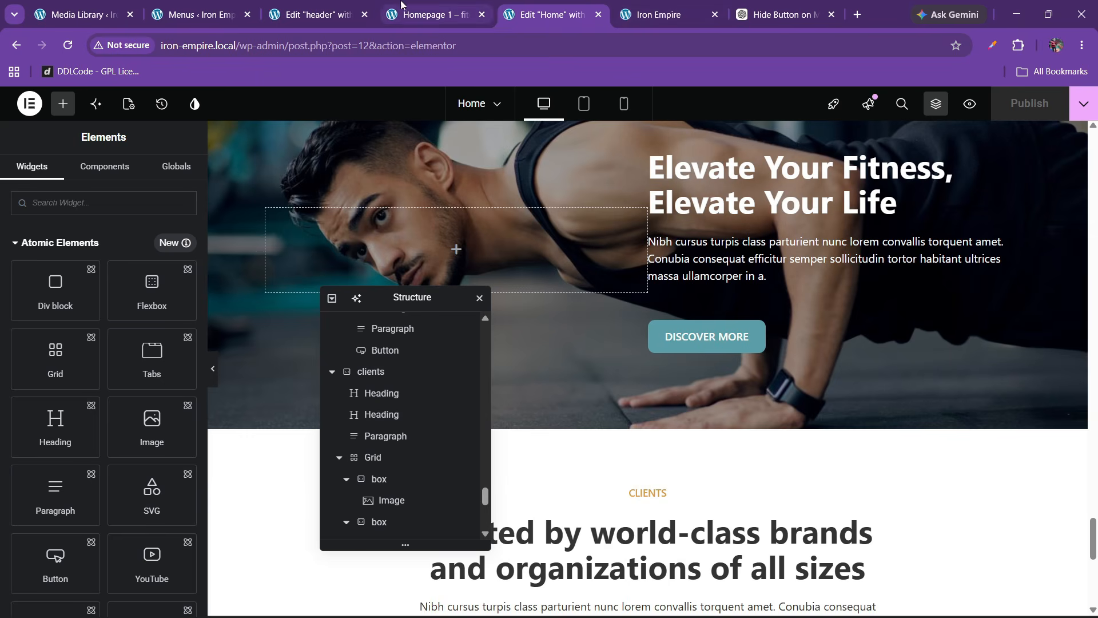
{"action": "left_click", "coordinate": [348, 15]}
{"action": "left_click", "coordinate": [725, 167]}
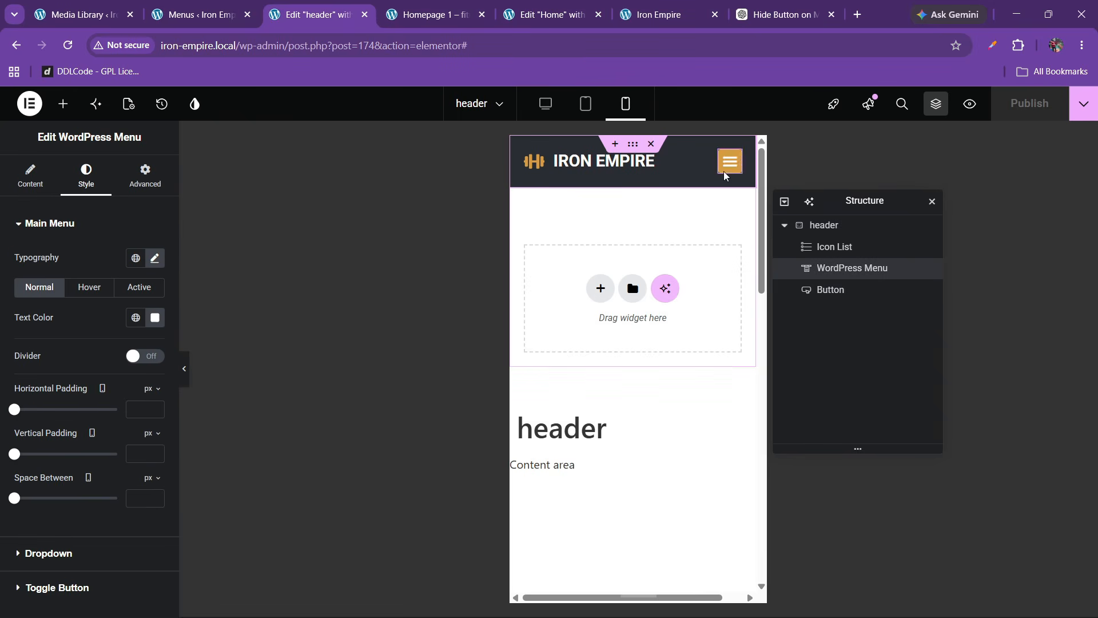
{"action": "left_click", "coordinate": [727, 167]}
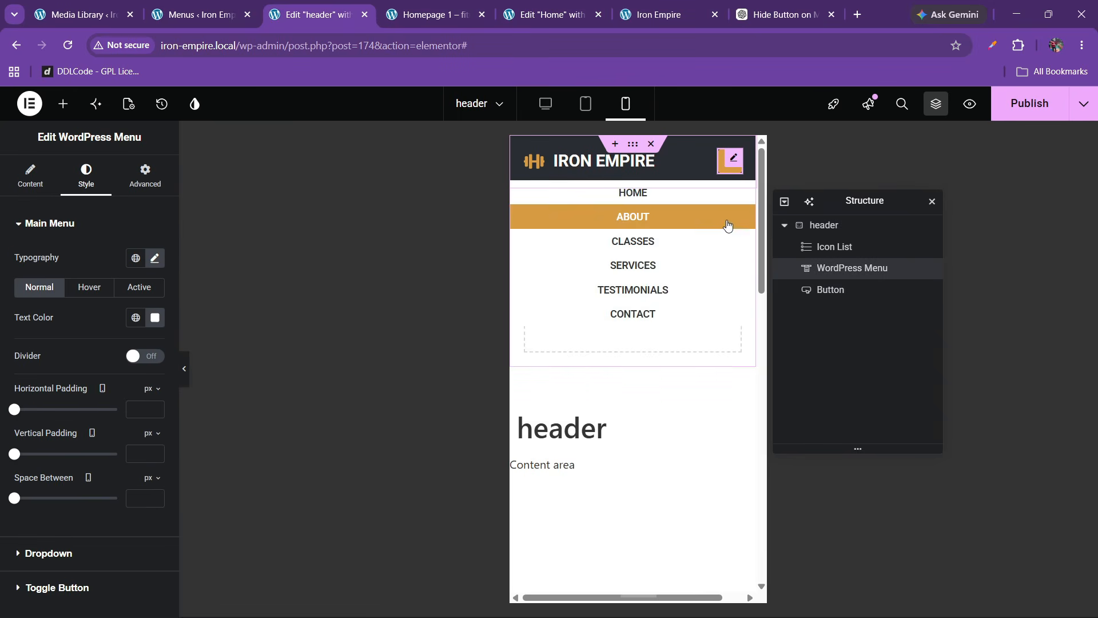
{"action": "left_click", "coordinate": [727, 170]}
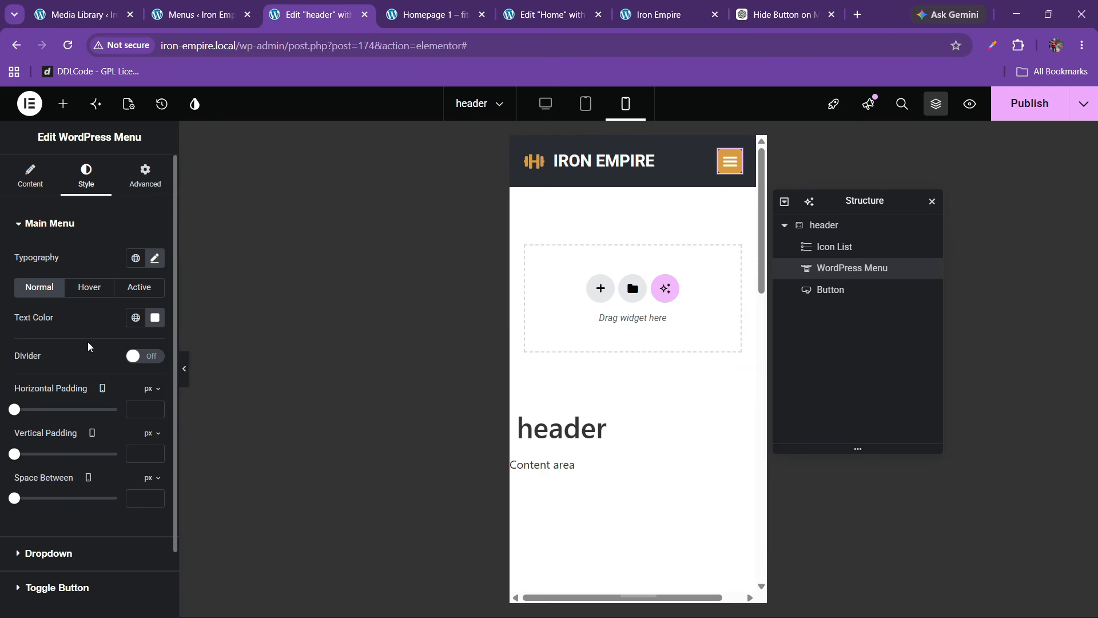
Step: Open the Home page's mobile portrait view and set the hero container's padding to 20 px on all sides
{"action": "left_click", "coordinate": [546, 14]}
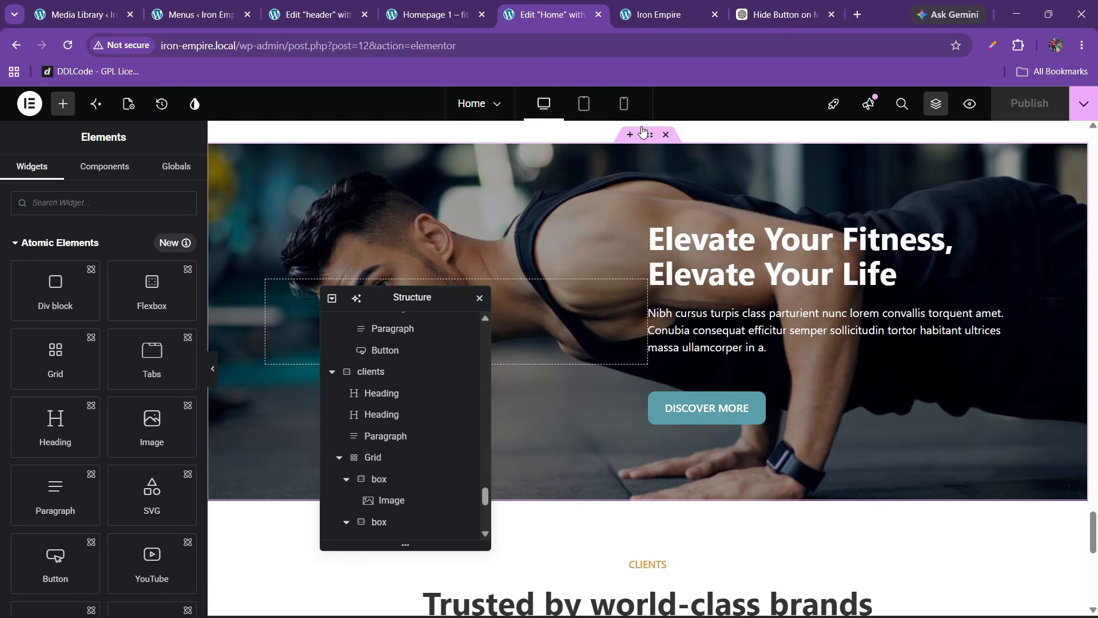
{"action": "left_click", "coordinate": [624, 104]}
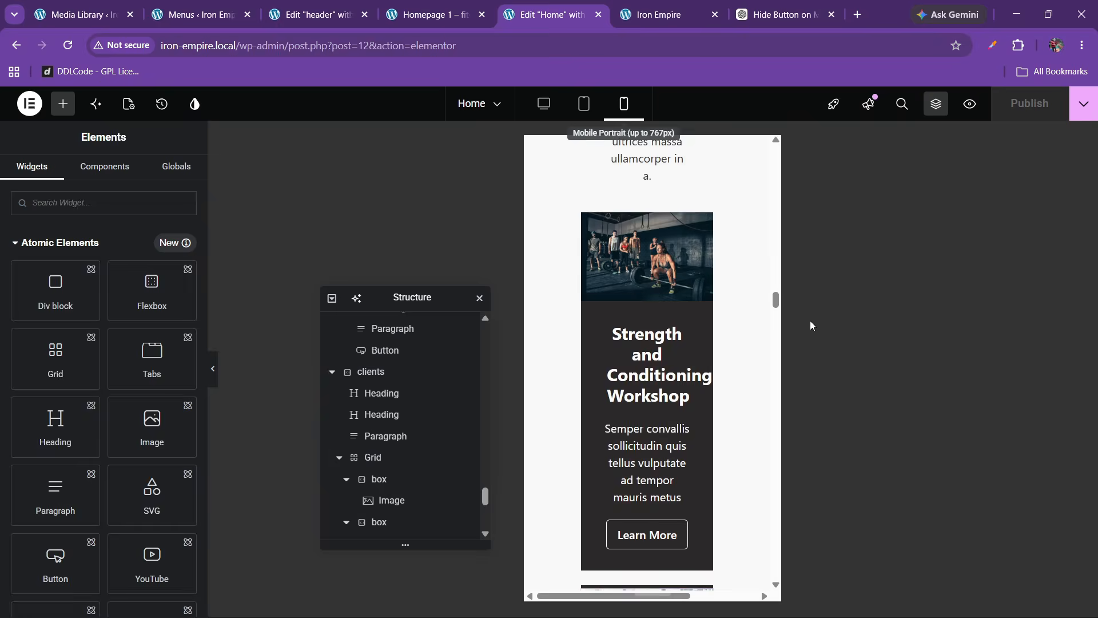
{"action": "left_click_drag", "start_coordinate": [774, 304], "coordinate": [775, 160]}
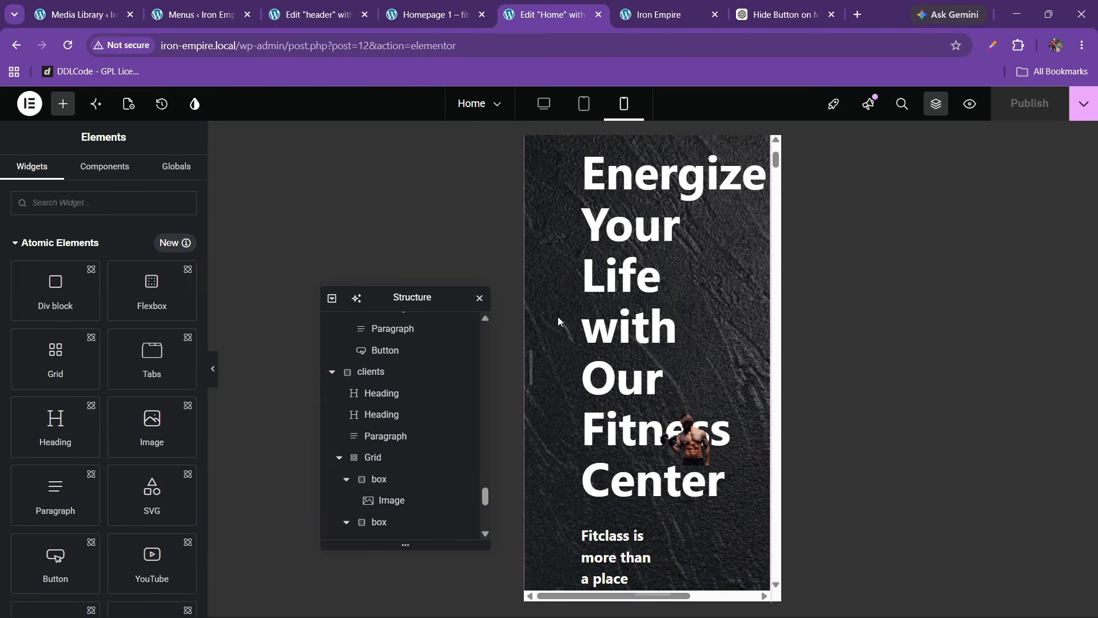
{"action": "scroll", "coordinate": [458, 423], "scroll_direction": "up", "scroll_amount": 5}
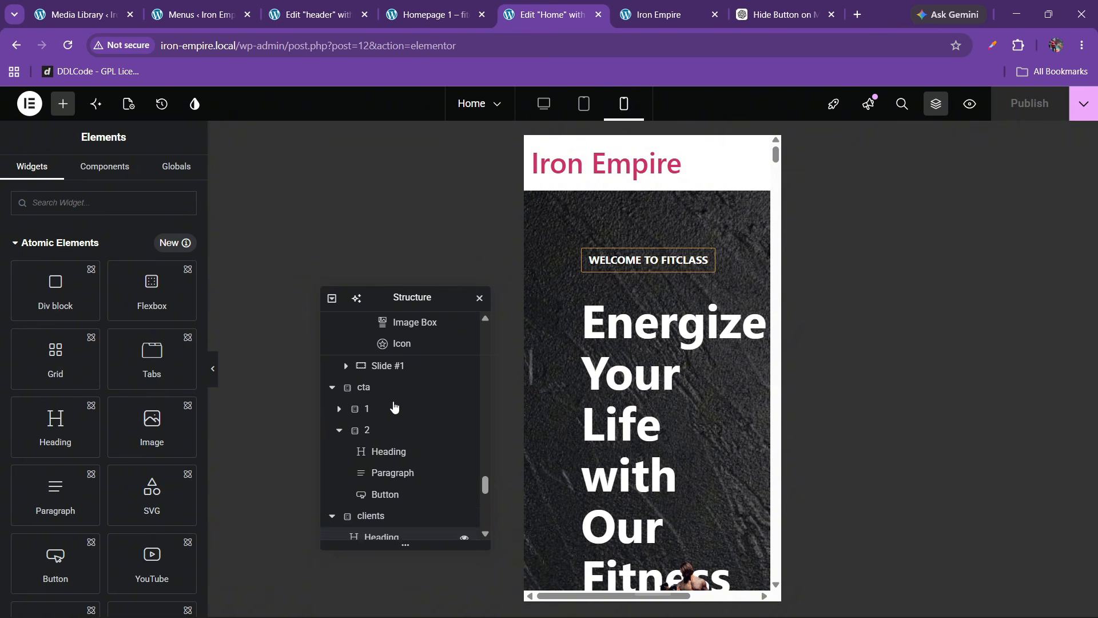
{"action": "scroll", "coordinate": [479, 475], "scroll_direction": "up", "scroll_amount": 10}
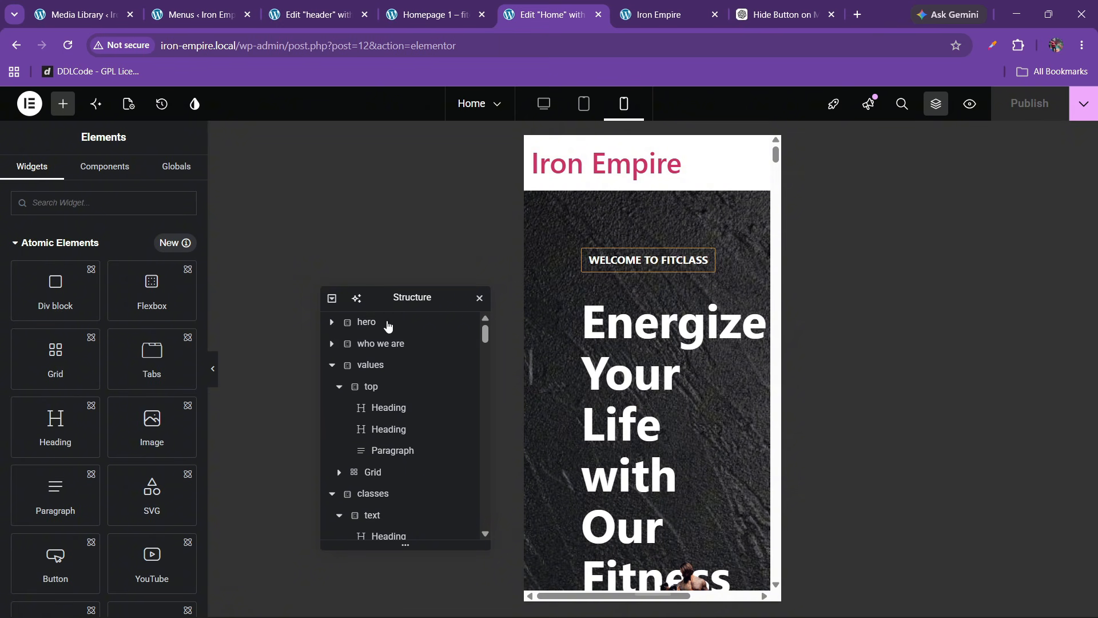
{"action": "left_click", "coordinate": [384, 322]}
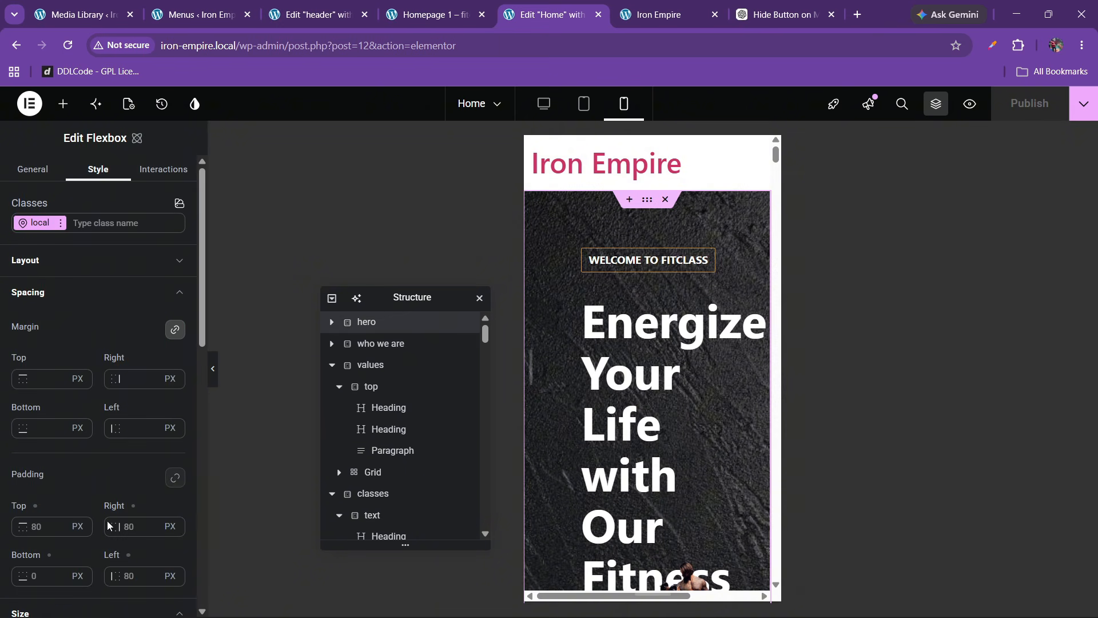
{"action": "left_click", "coordinate": [128, 529]}
{"action": "type", "text": "20"}
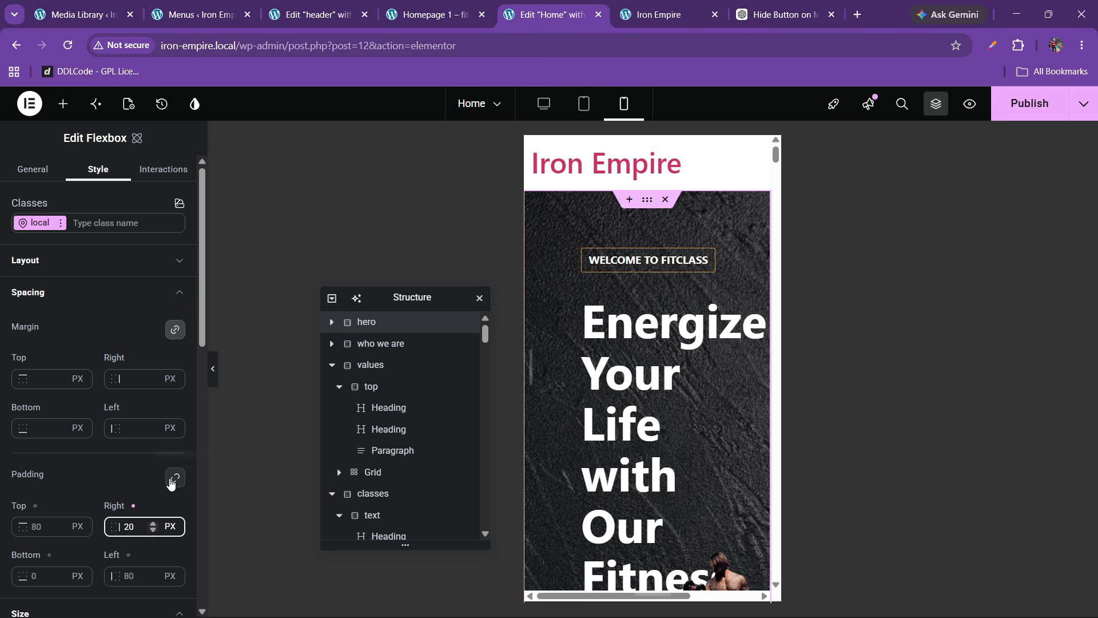
{"action": "left_click", "coordinate": [175, 478]}
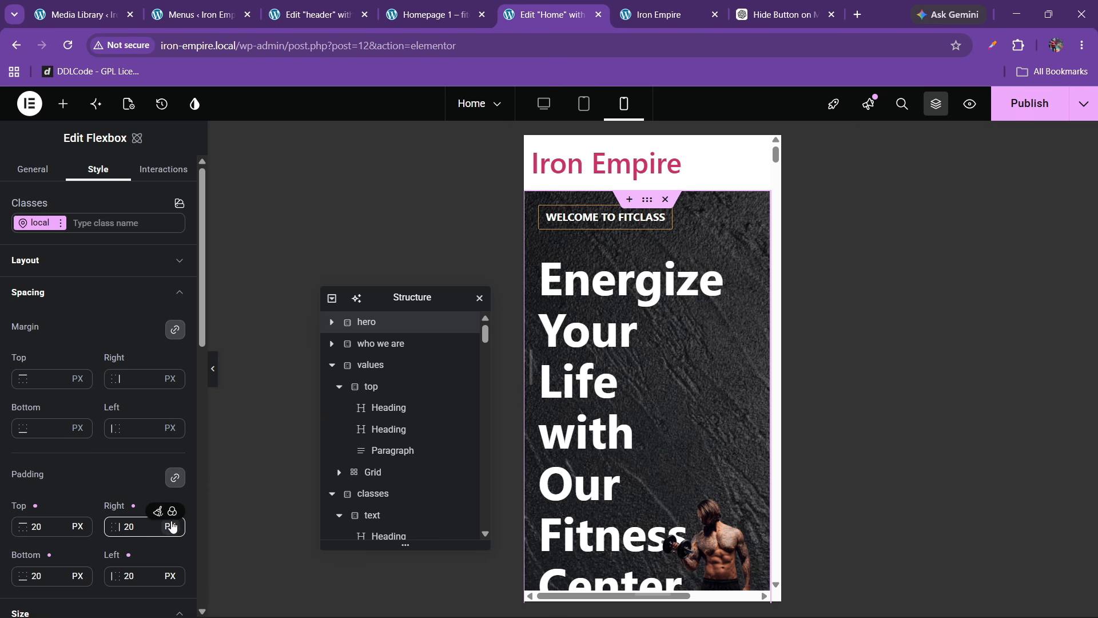
Step: Unlink the hero container's padding values and set its top and bottom padding to 60 px for mobile
{"action": "scroll", "coordinate": [163, 514], "scroll_direction": "down", "scroll_amount": 3}
{"action": "left_click", "coordinate": [175, 334]}
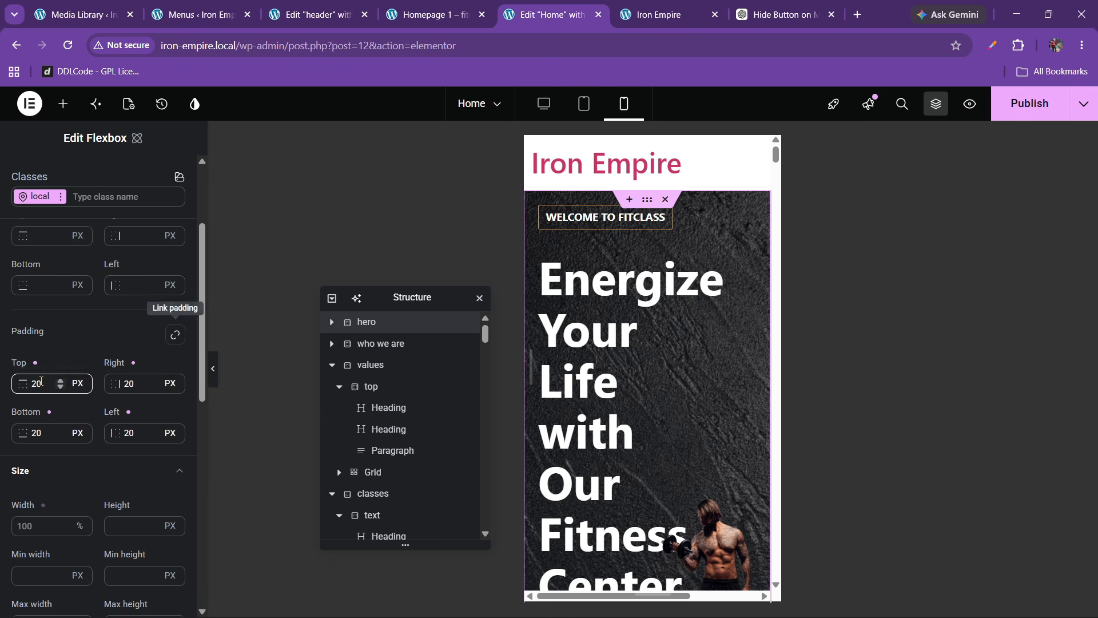
{"action": "left_click", "coordinate": [39, 384]}
{"action": "left_click", "coordinate": [37, 385]}
{"action": "key", "text": "BackSpace"}
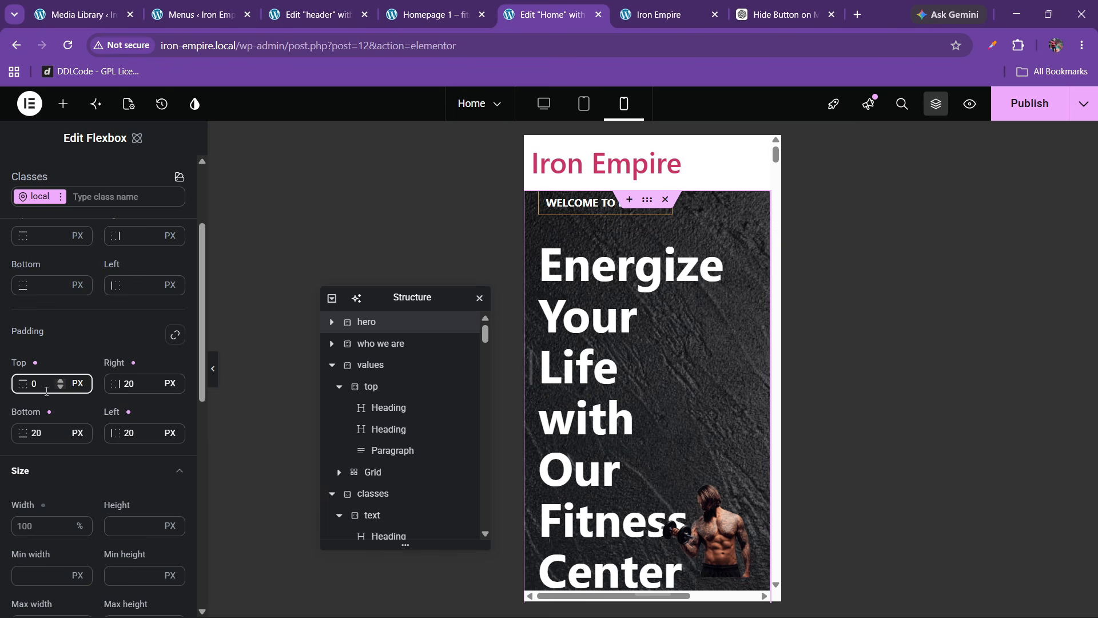
{"action": "type", "text": "6"}
{"action": "left_click", "coordinate": [38, 434]}
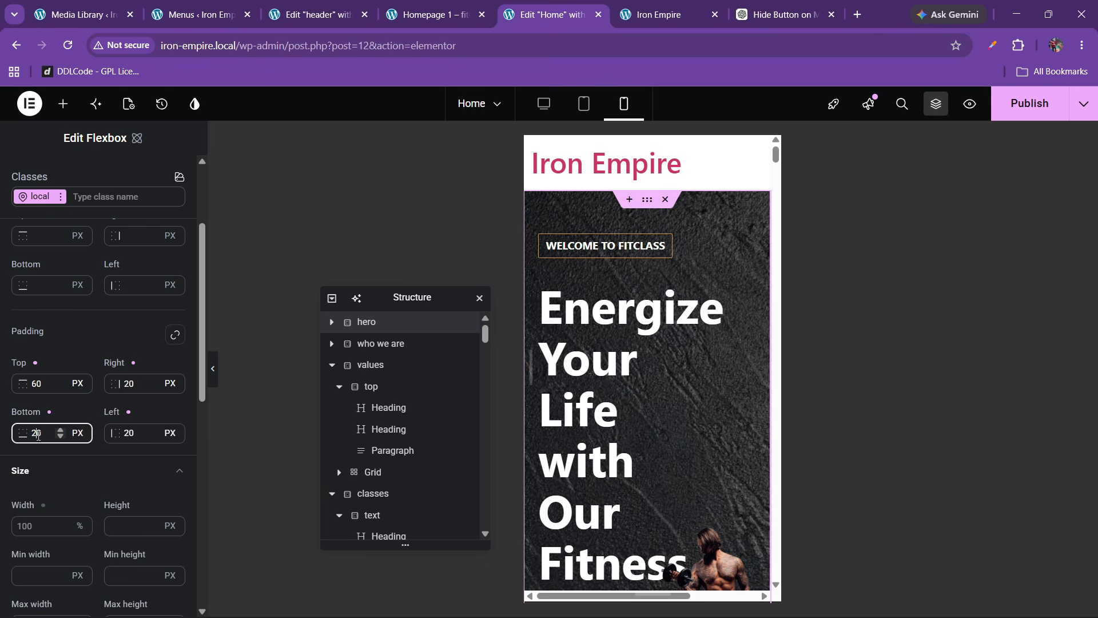
{"action": "key", "text": "BackSpace"}
{"action": "type", "text": "6"}
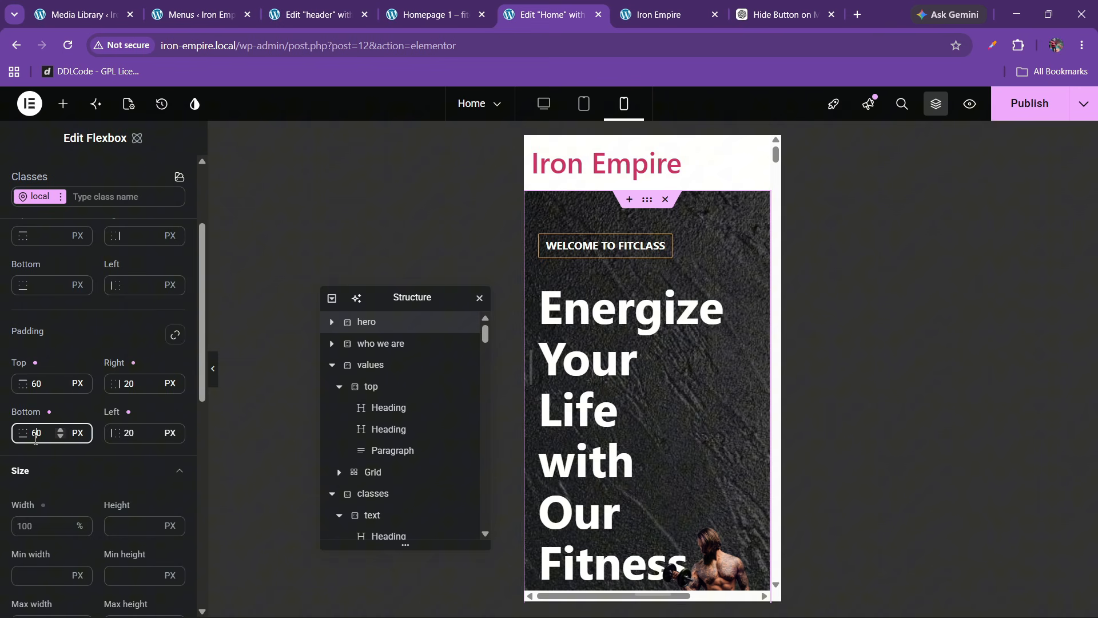
Step: Check the left hero container's size settings and set the hero heading's mobile font size to 35 px
{"action": "left_click", "coordinate": [606, 344]}
{"action": "left_click", "coordinate": [383, 346]}
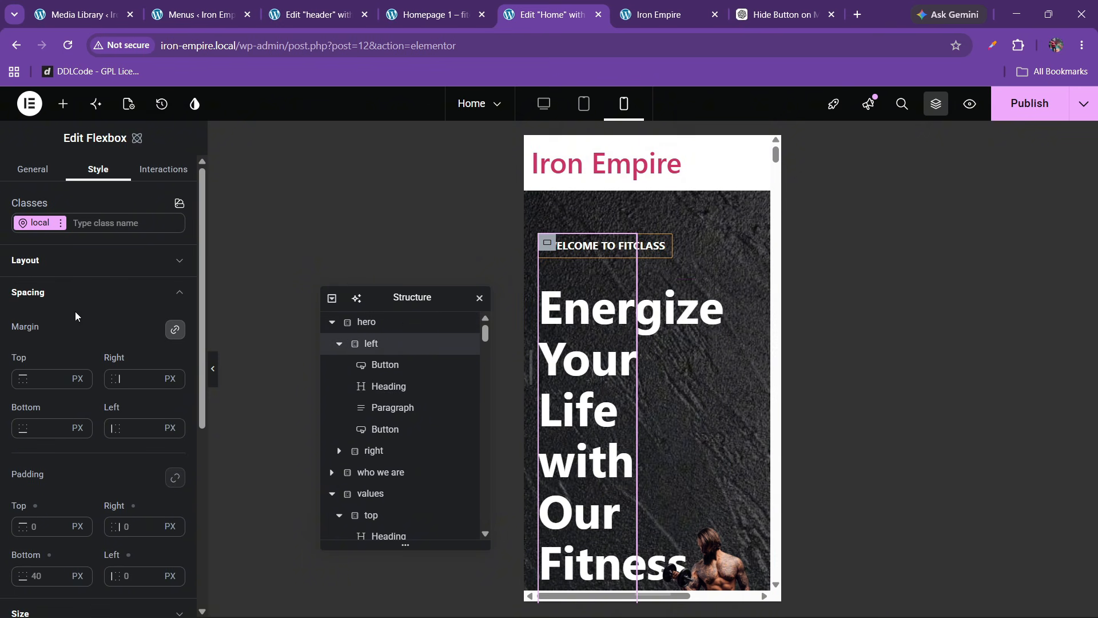
{"action": "left_click", "coordinate": [51, 289]}
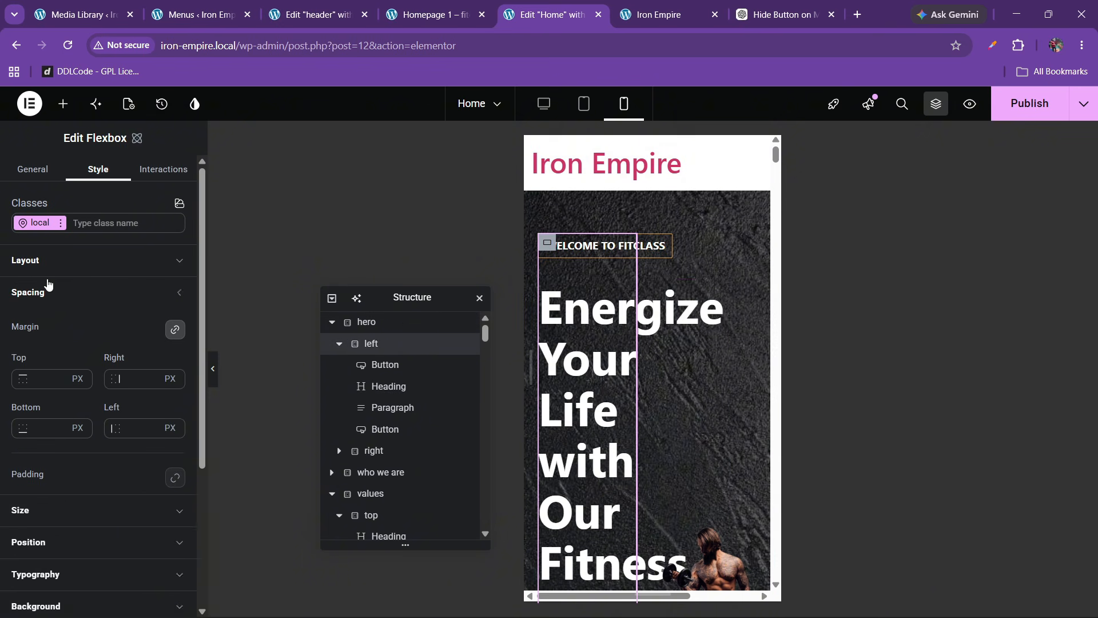
{"action": "left_click", "coordinate": [44, 261]}
{"action": "left_click", "coordinate": [44, 261]}
{"action": "left_click", "coordinate": [48, 324]}
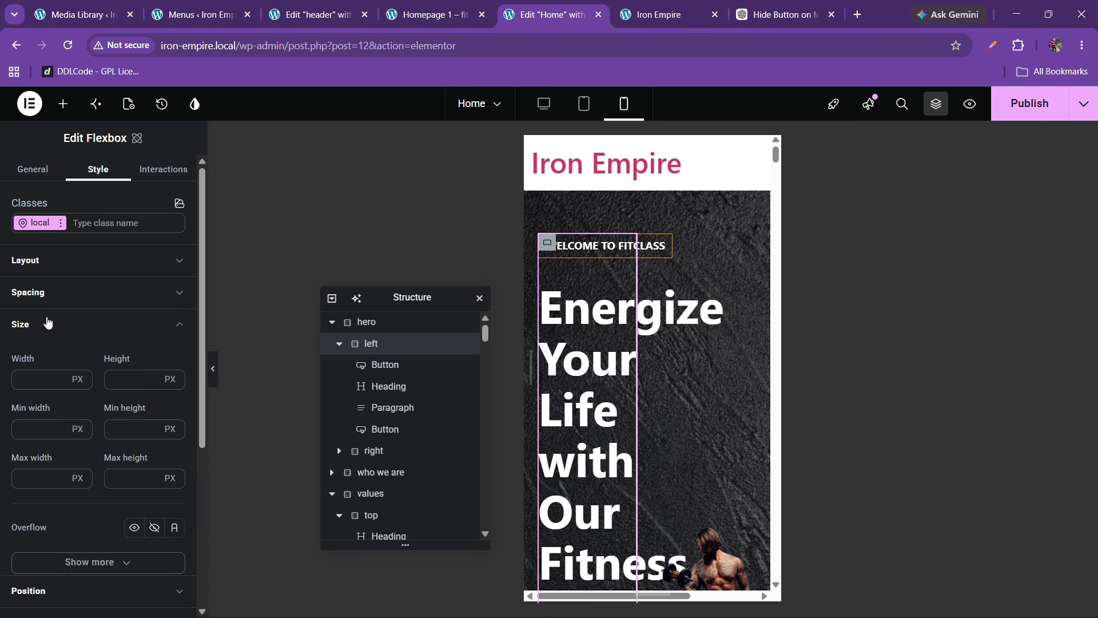
{"action": "left_click", "coordinate": [47, 324]}
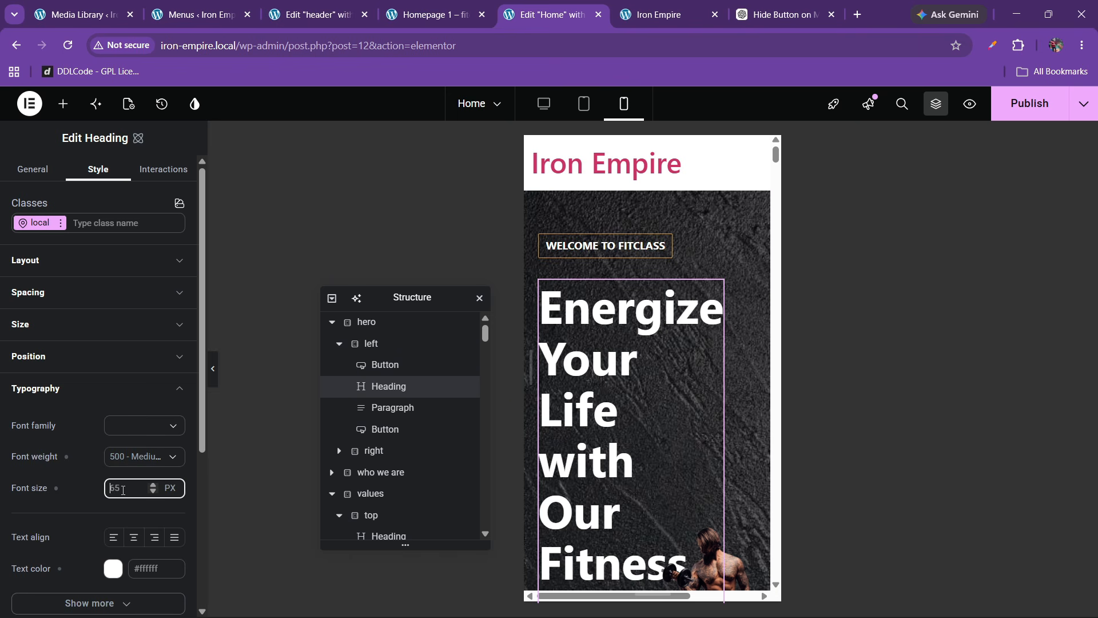
{"action": "type", "text": "35"}
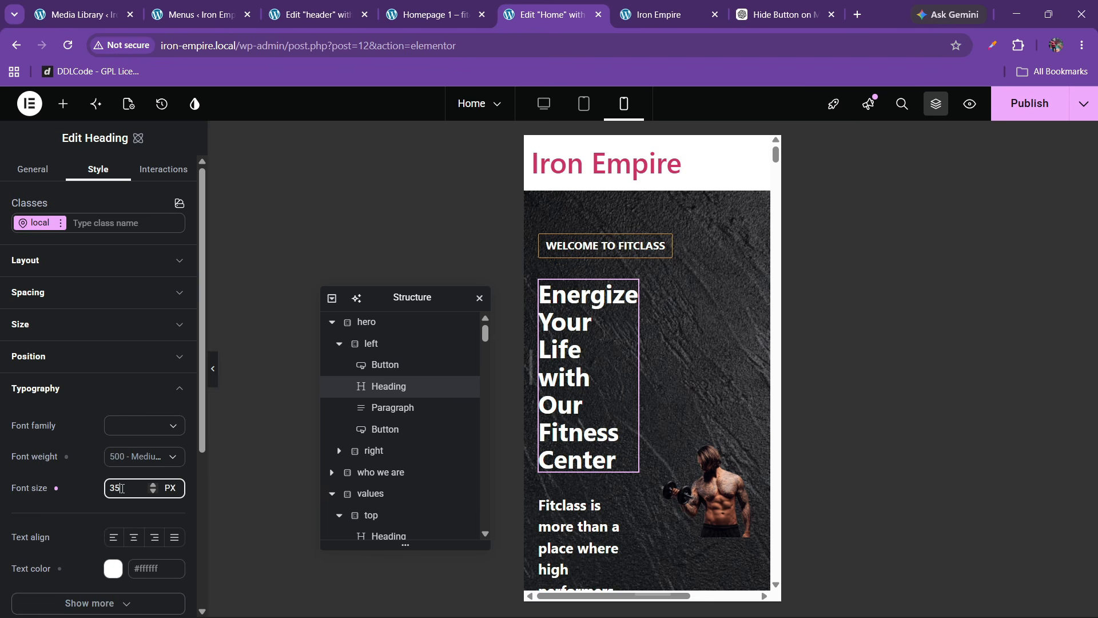
Step: Set the hero heading's width to 100% for mobile
{"action": "left_click", "coordinate": [53, 294]}
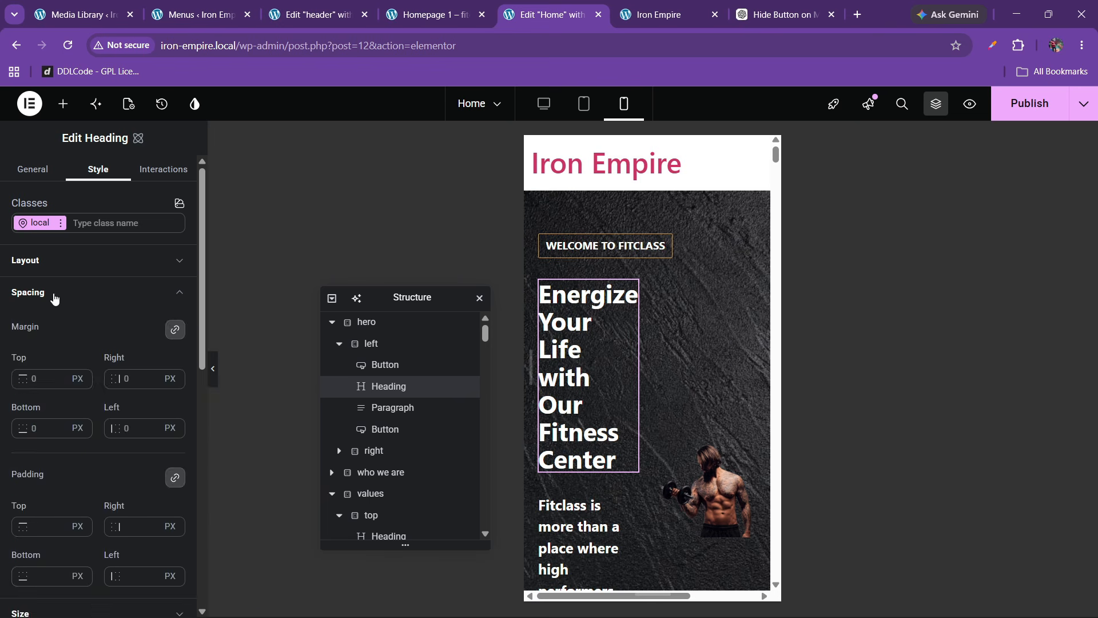
{"action": "left_click", "coordinate": [54, 294]}
{"action": "left_click", "coordinate": [46, 332]}
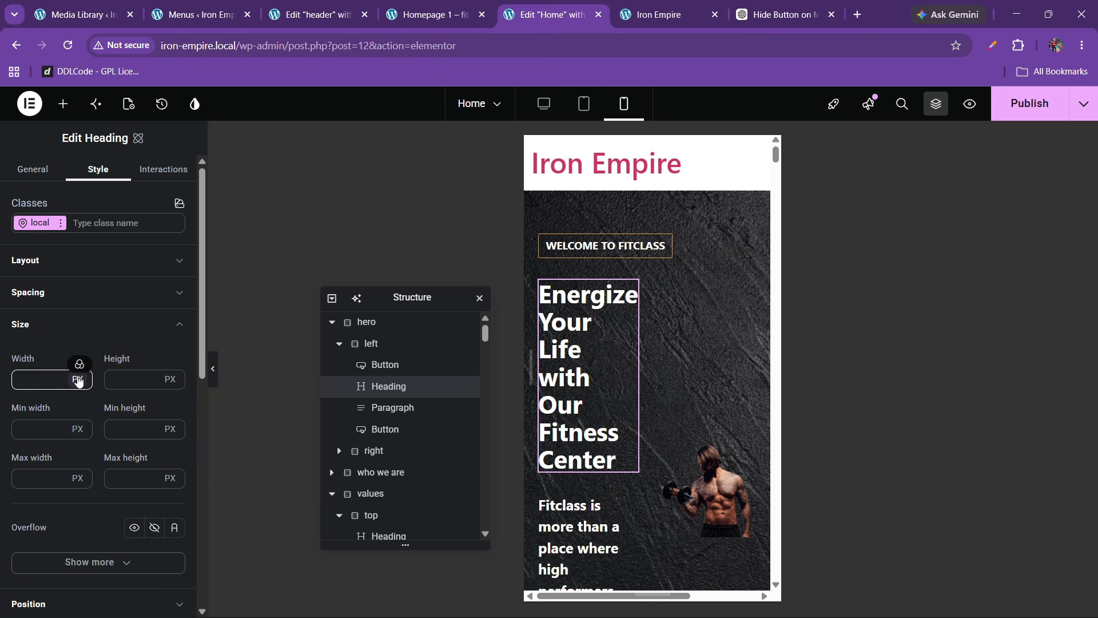
{"action": "left_click", "coordinate": [79, 380]}
{"action": "left_click", "coordinate": [80, 424]}
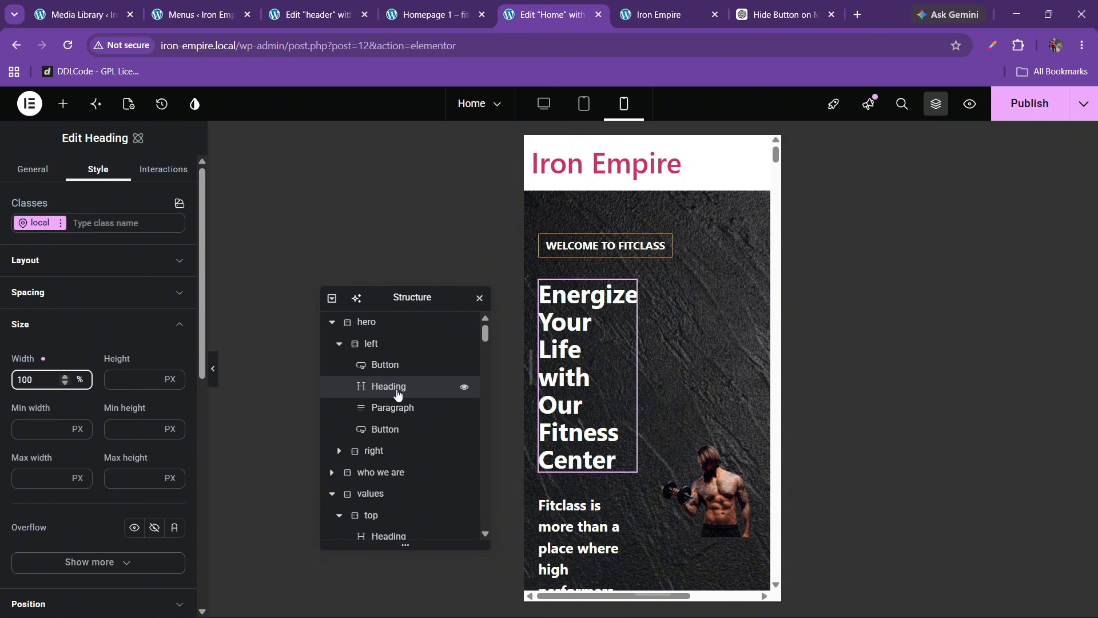
Step: Set the hero container's mobile direction to column, justify its content to center and align its items to start
{"action": "left_click", "coordinate": [374, 343]}
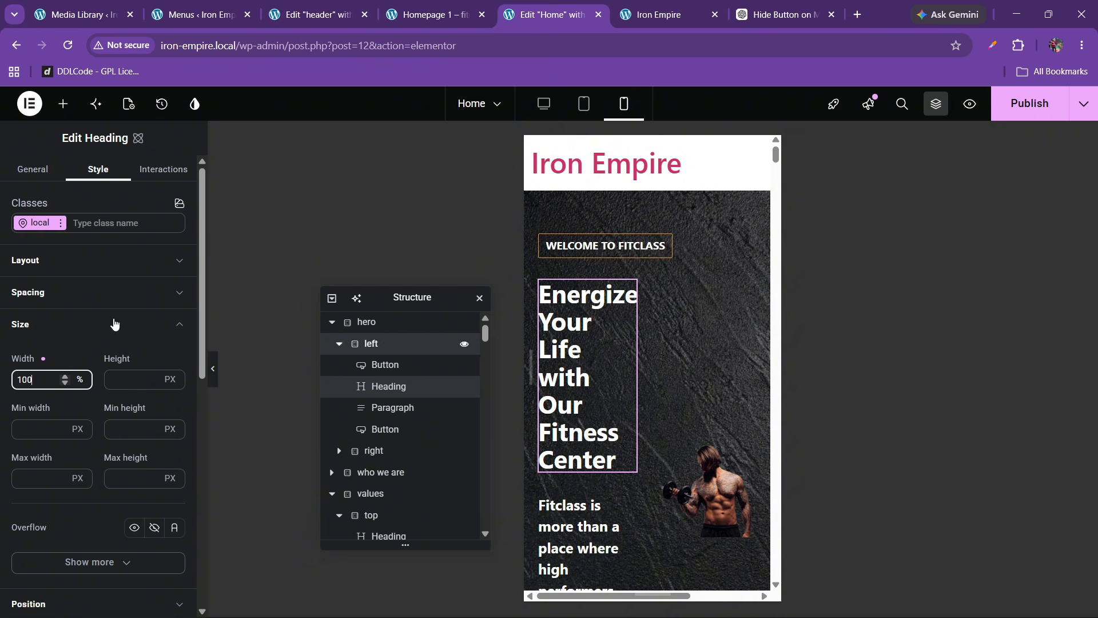
{"action": "left_click", "coordinate": [46, 335]}
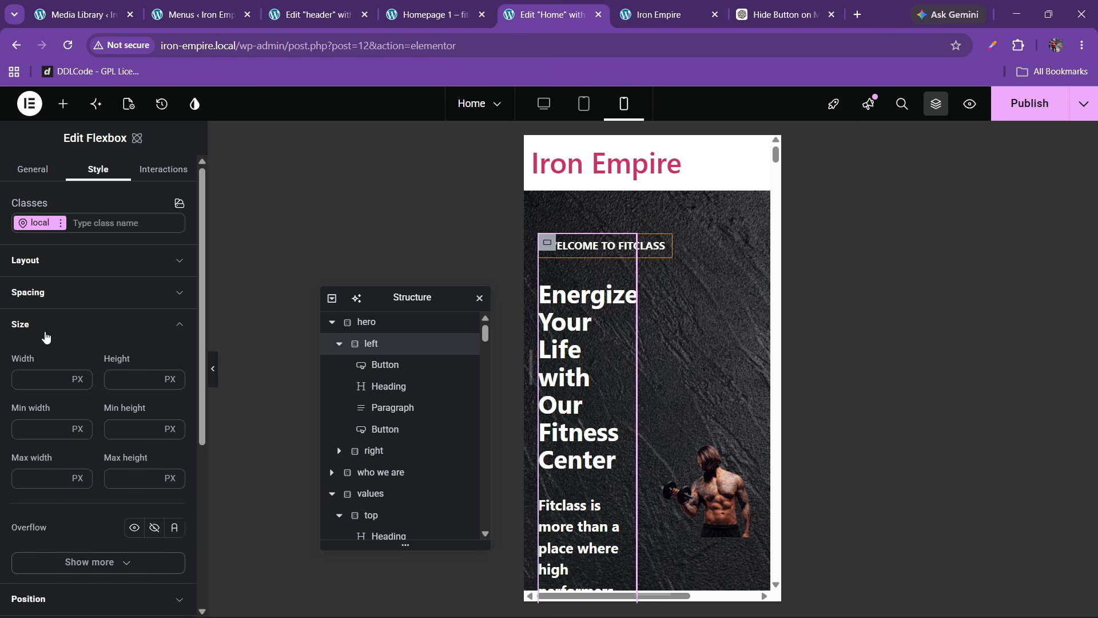
{"action": "left_click", "coordinate": [46, 328]}
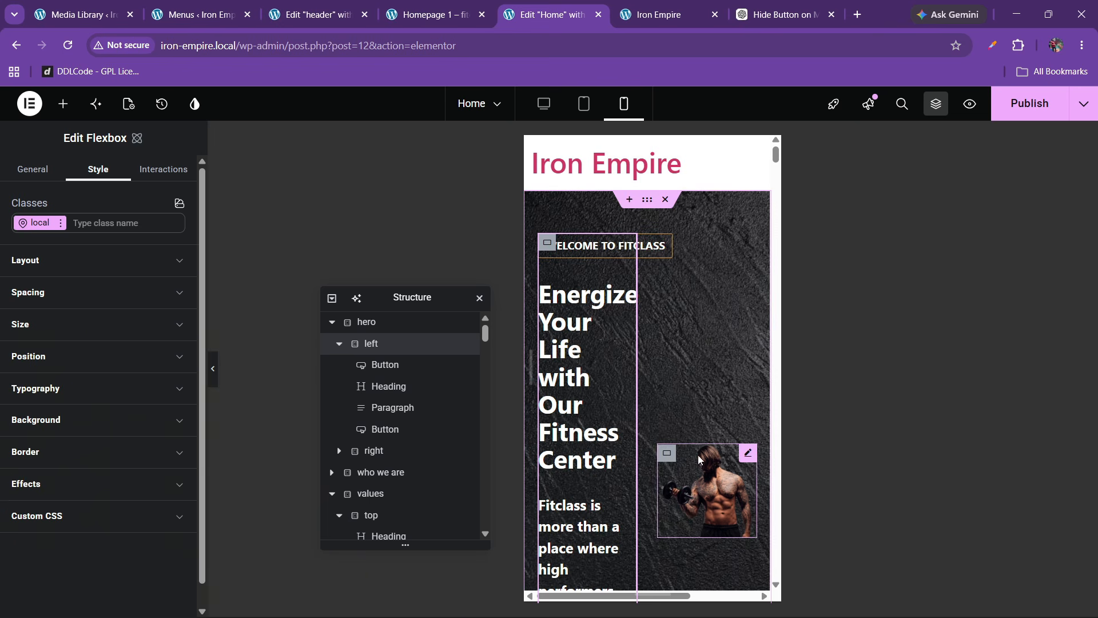
{"action": "left_click", "coordinate": [378, 326]}
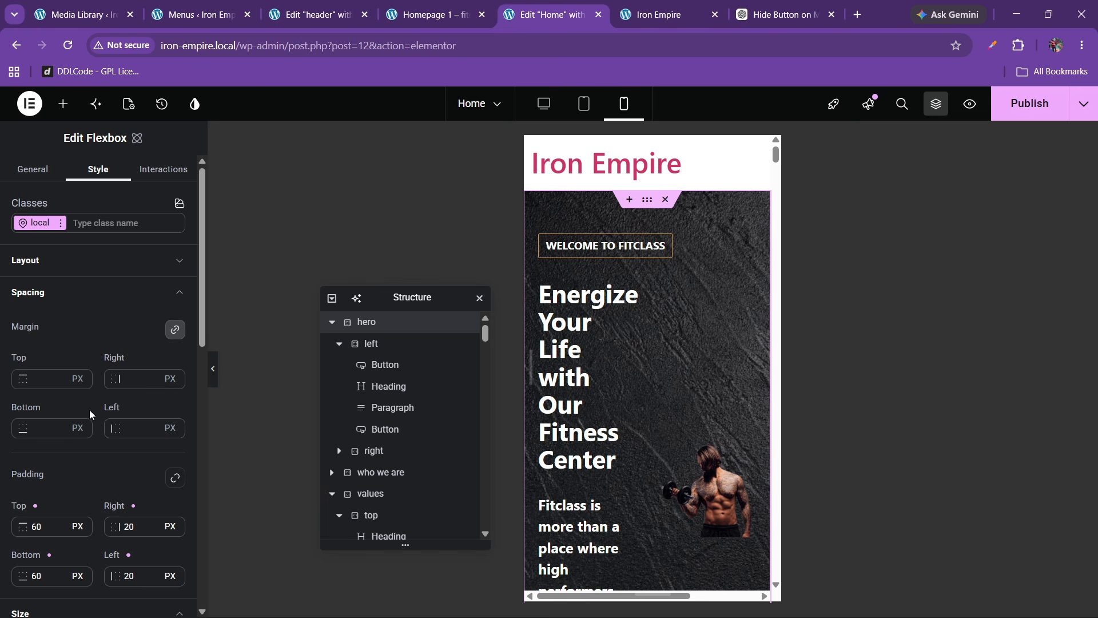
{"action": "left_click", "coordinate": [95, 264]}
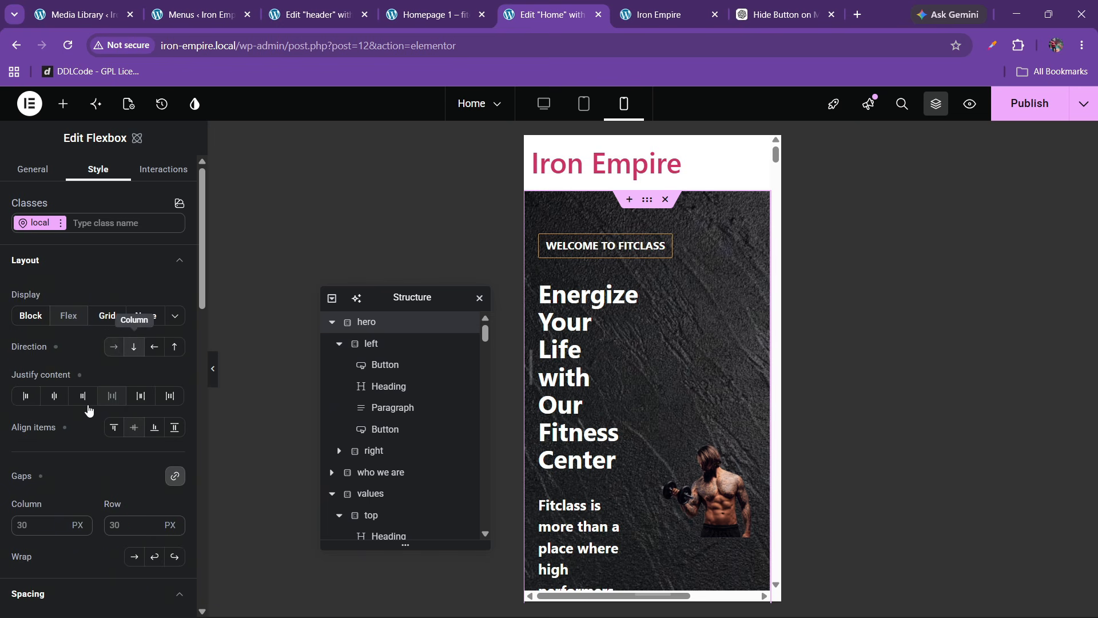
{"action": "left_click", "coordinate": [54, 396]}
{"action": "left_click", "coordinate": [114, 427]}
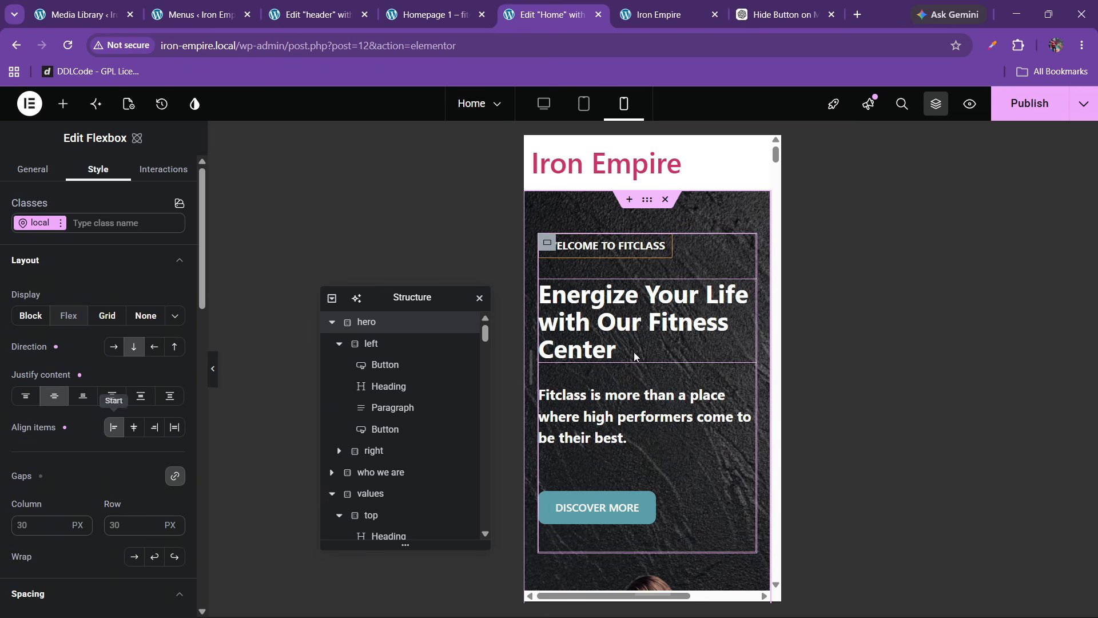
Step: Review the hero section's mobile layout and set the hero container's bottom padding to 0 px
{"action": "scroll", "coordinate": [638, 417], "scroll_direction": "down", "scroll_amount": 5}
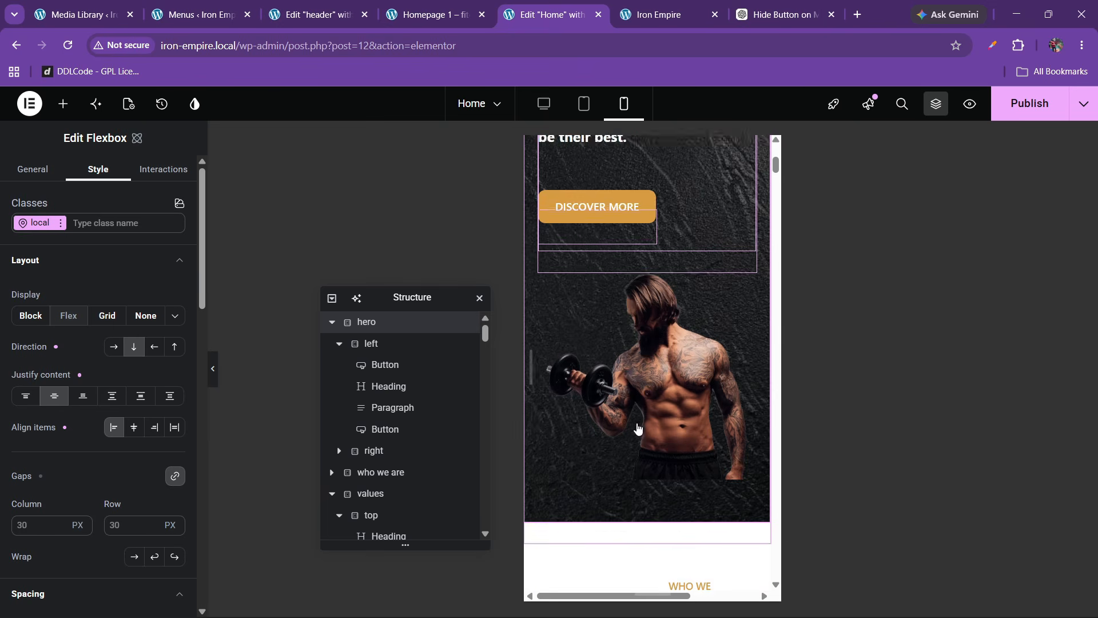
{"action": "scroll", "coordinate": [636, 423], "scroll_direction": "down", "scroll_amount": 1}
{"action": "scroll", "coordinate": [636, 423], "scroll_direction": "up", "scroll_amount": 3}
{"action": "left_click", "coordinate": [636, 423]}
{"action": "scroll", "coordinate": [636, 432], "scroll_direction": "up", "scroll_amount": 4}
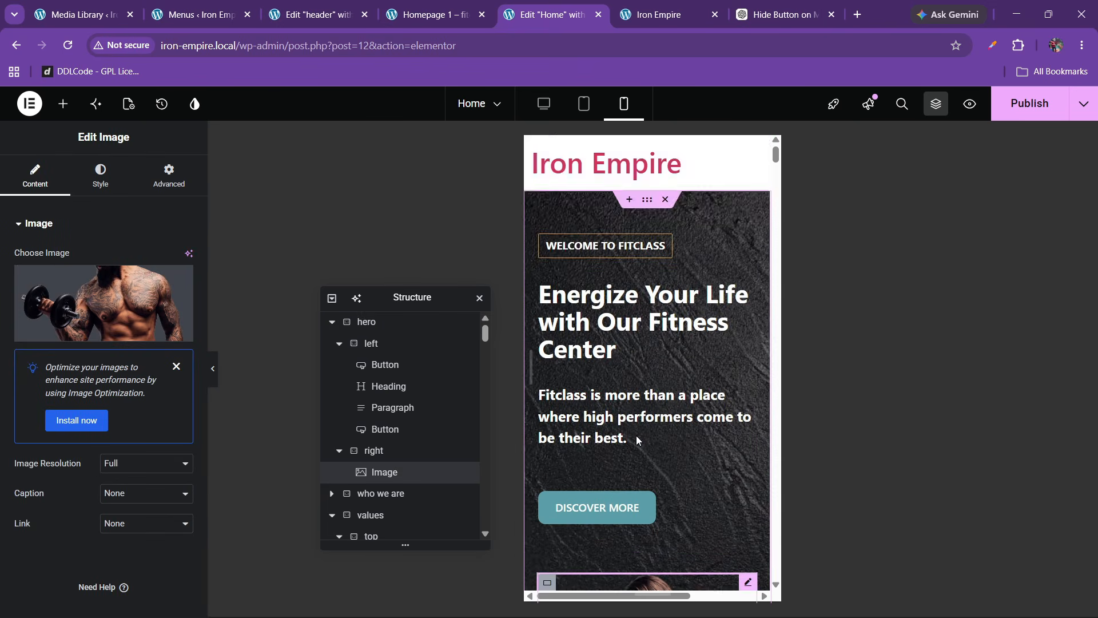
{"action": "scroll", "coordinate": [638, 439], "scroll_direction": "down", "scroll_amount": 1}
{"action": "left_click", "coordinate": [366, 322]}
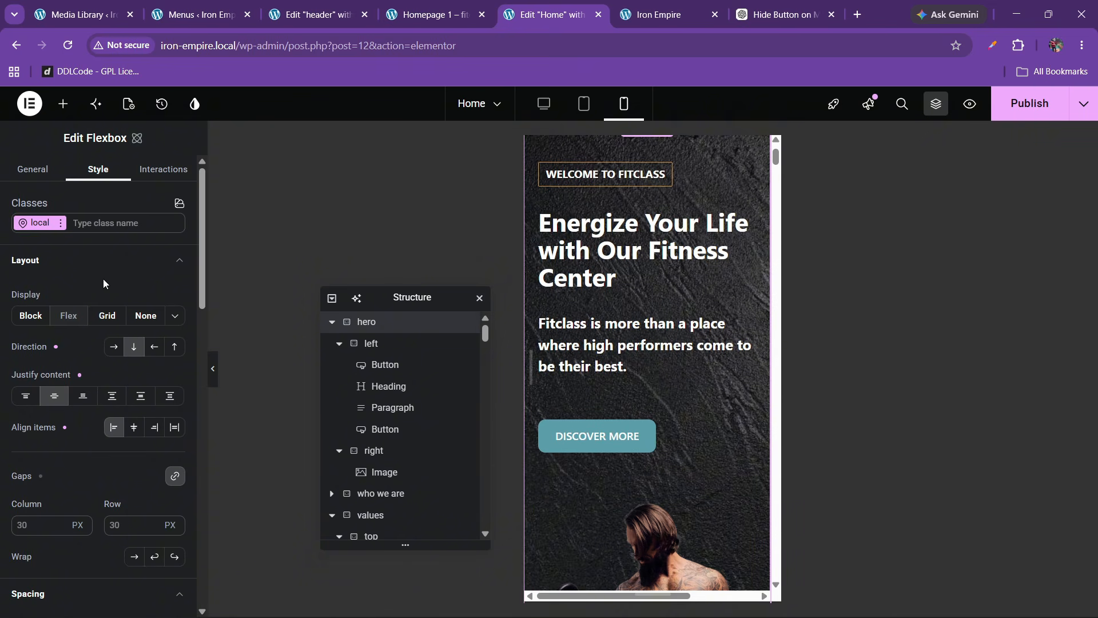
{"action": "scroll", "coordinate": [114, 492], "scroll_direction": "down", "scroll_amount": 6}
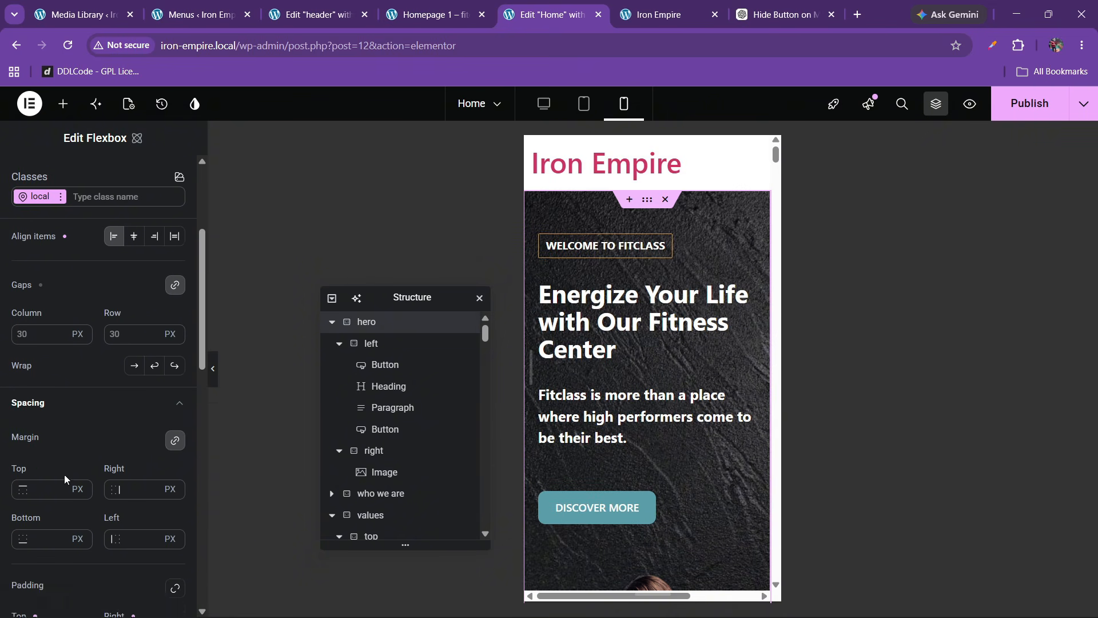
{"action": "scroll", "coordinate": [96, 529], "scroll_direction": "down", "scroll_amount": 1}
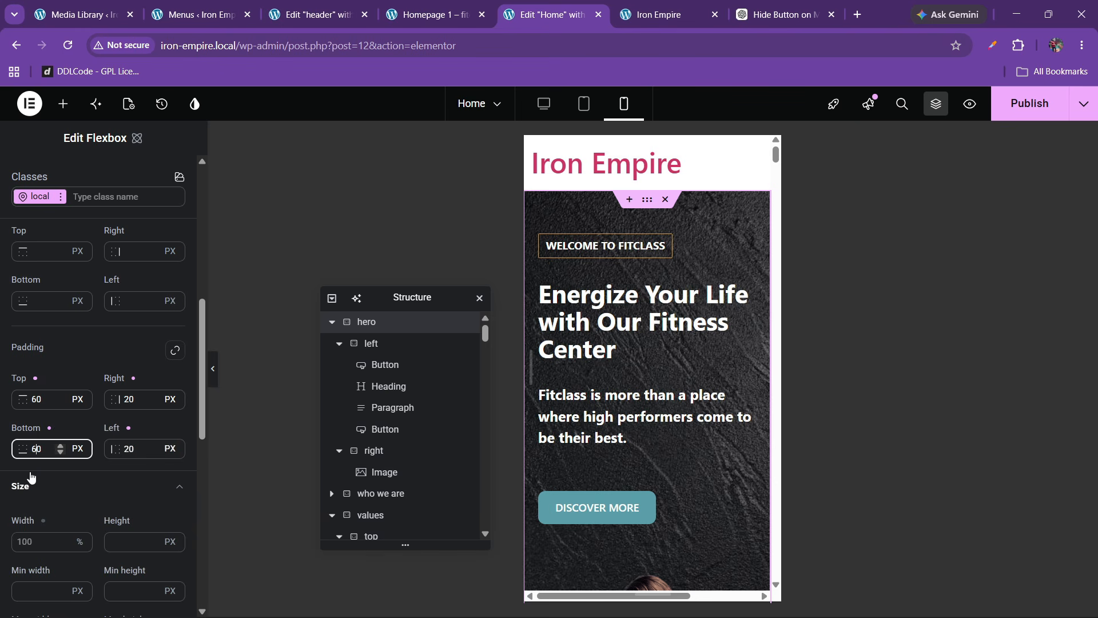
{"action": "key", "text": "BackSpace"}
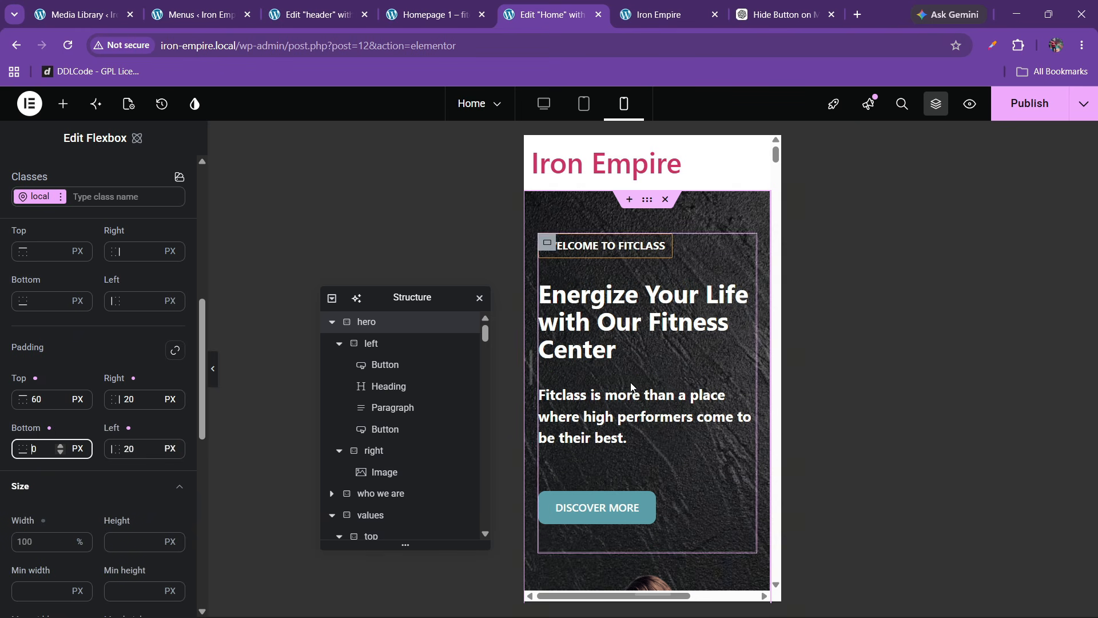
{"action": "scroll", "coordinate": [660, 417], "scroll_direction": "down", "scroll_amount": 8}
{"action": "scroll", "coordinate": [655, 350], "scroll_direction": "up", "scroll_amount": 8}
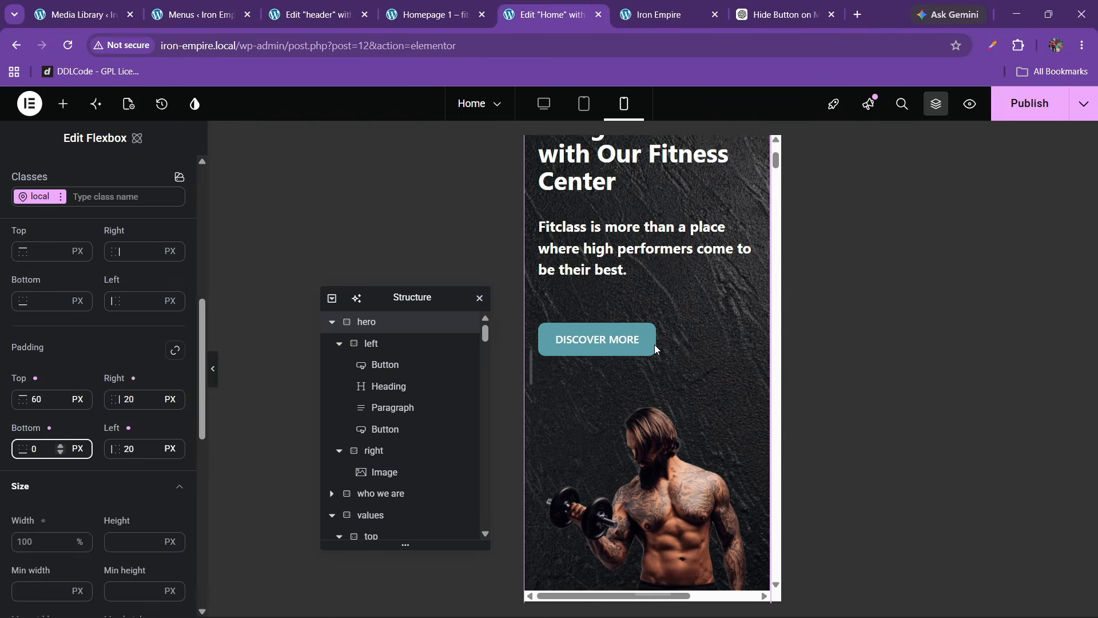
{"action": "scroll", "coordinate": [655, 350], "scroll_direction": "down", "scroll_amount": 8}
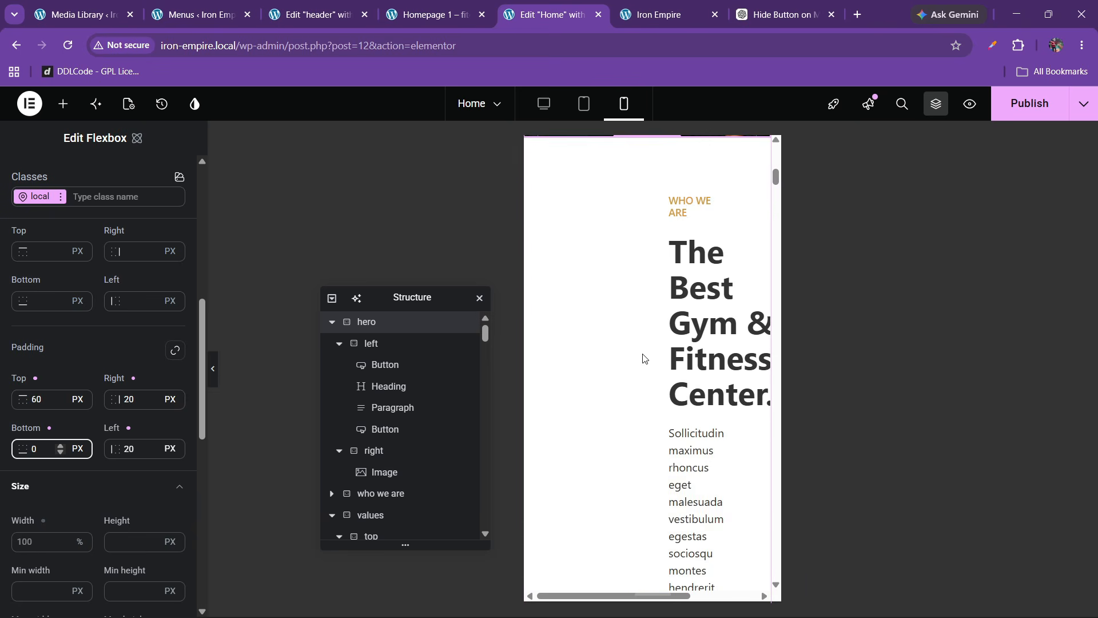
Step: Set the "who we are" container's mobile direction to column and align its items to start
{"action": "scroll", "coordinate": [644, 359], "scroll_direction": "up", "scroll_amount": 2}
{"action": "left_click", "coordinate": [638, 283]}
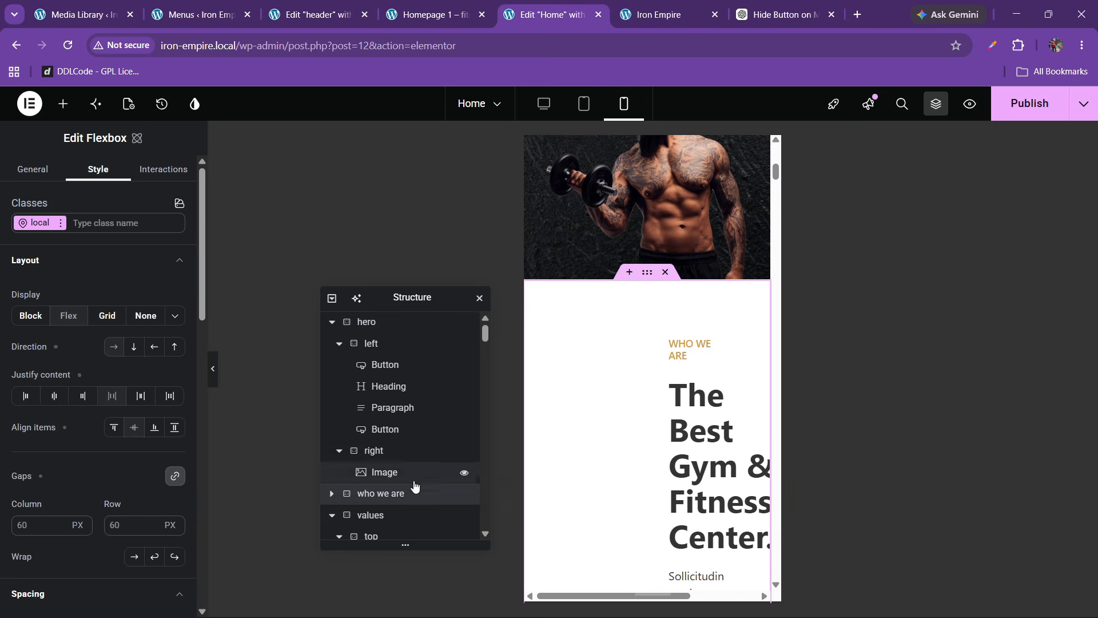
{"action": "left_click", "coordinate": [332, 494]}
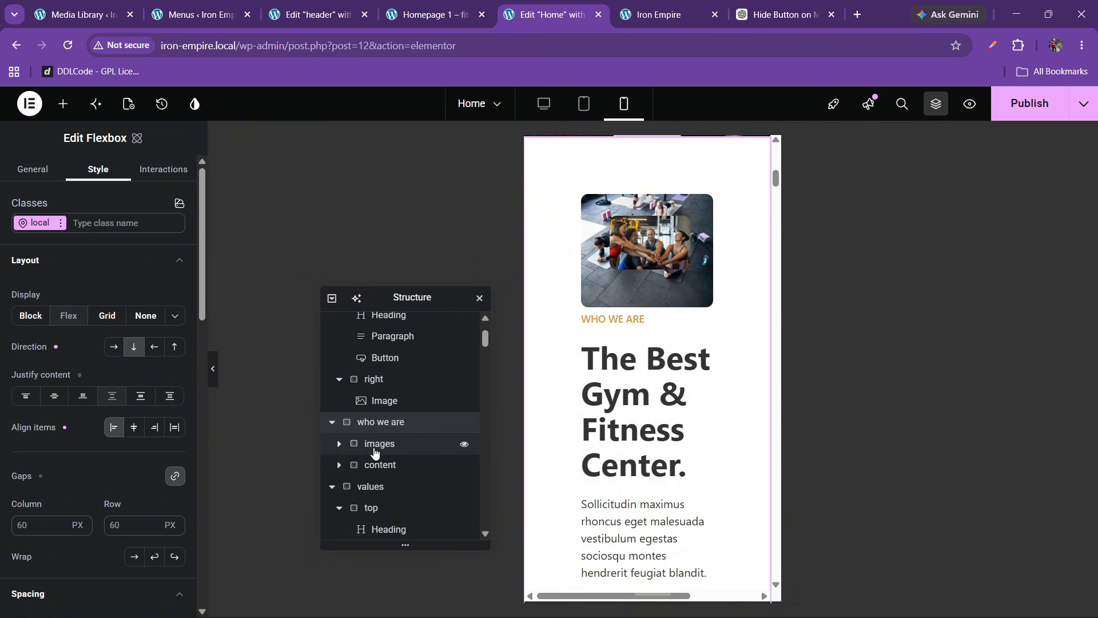
Step: Set the "who we are" container's mobile padding to 20 px, unlink the values, and set the top and bottom padding to 60 px
{"action": "left_click", "coordinate": [46, 269]}
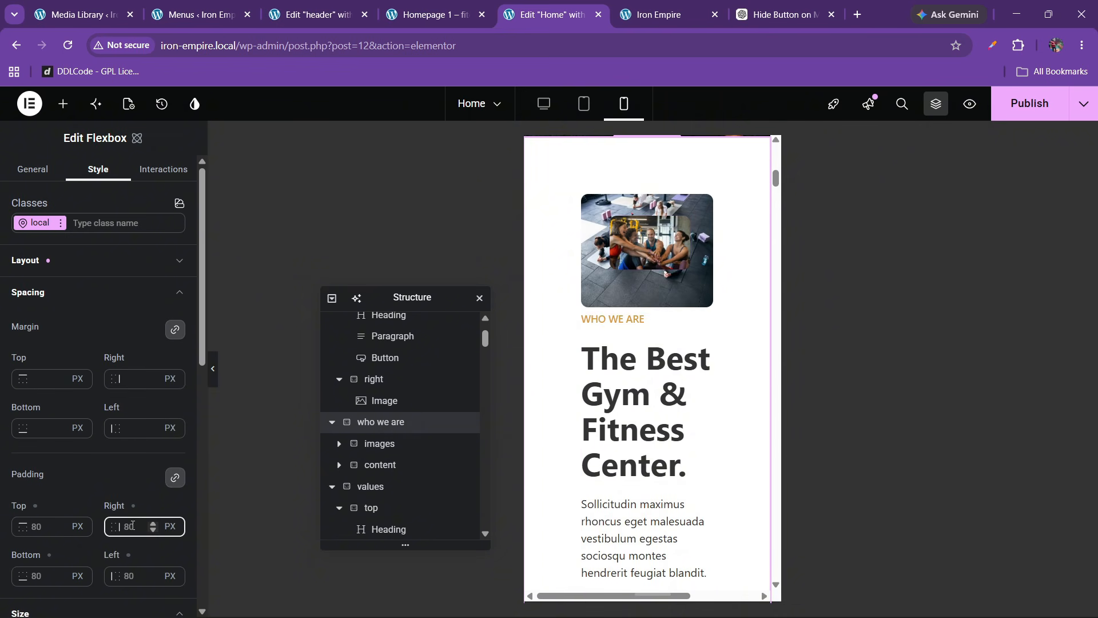
{"action": "type", "text": "20"}
{"action": "left_click", "coordinate": [175, 478]}
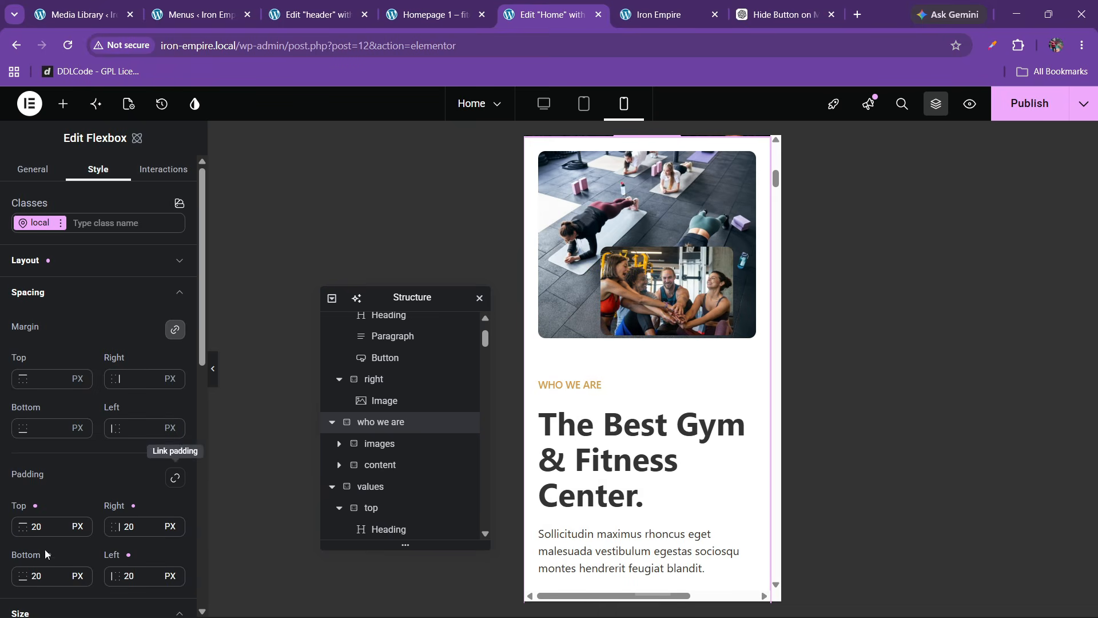
{"action": "left_click", "coordinate": [39, 524]}
{"action": "key", "text": "BackSpace"}
{"action": "type", "text": "6"}
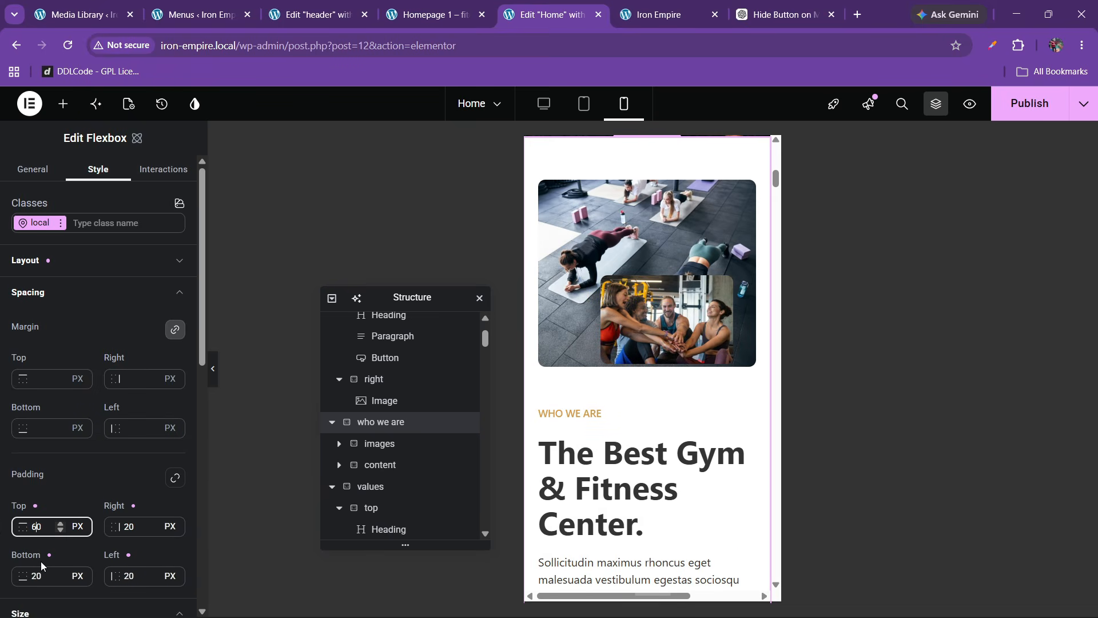
{"action": "left_click", "coordinate": [37, 576]}
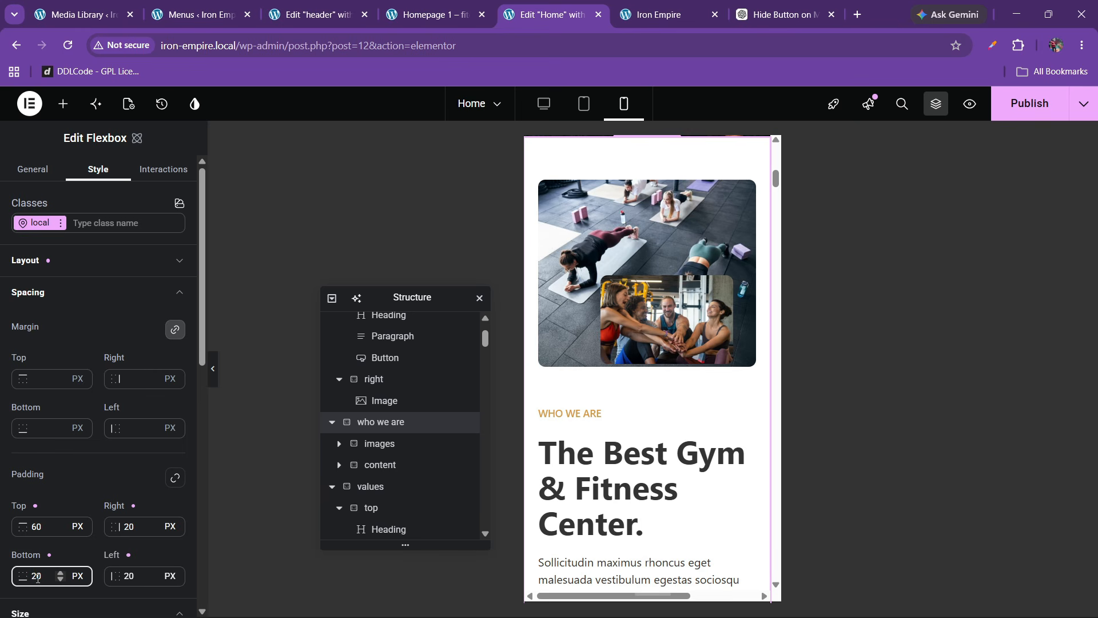
{"action": "scroll", "coordinate": [634, 398], "scroll_direction": "down", "scroll_amount": 5}
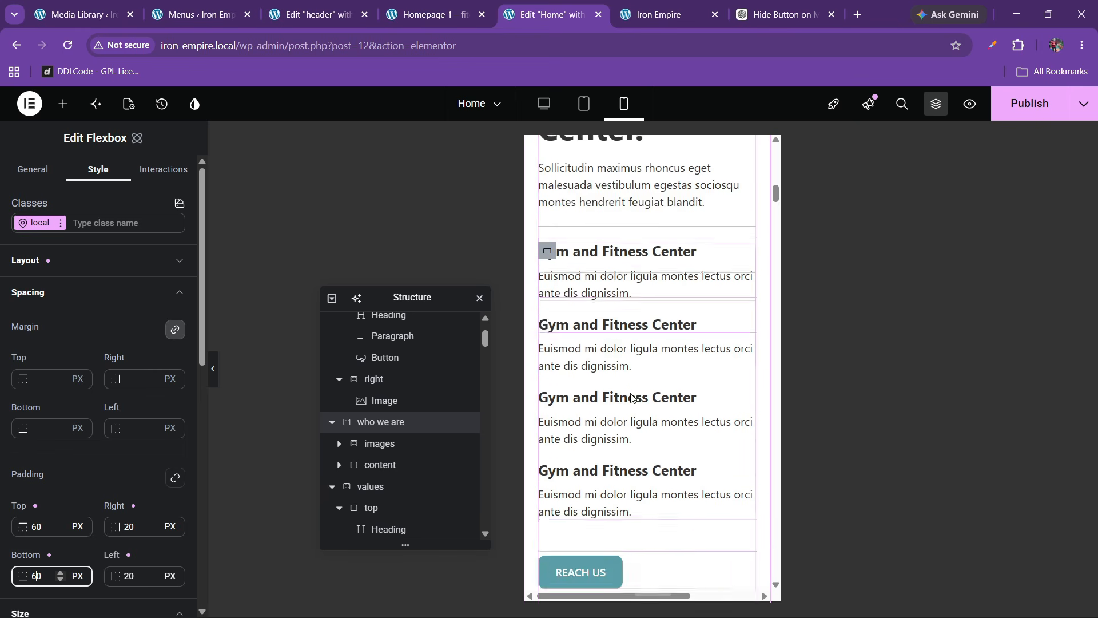
{"action": "scroll", "coordinate": [631, 397], "scroll_direction": "up", "scroll_amount": 1}
{"action": "scroll", "coordinate": [631, 396], "scroll_direction": "up", "scroll_amount": 5}
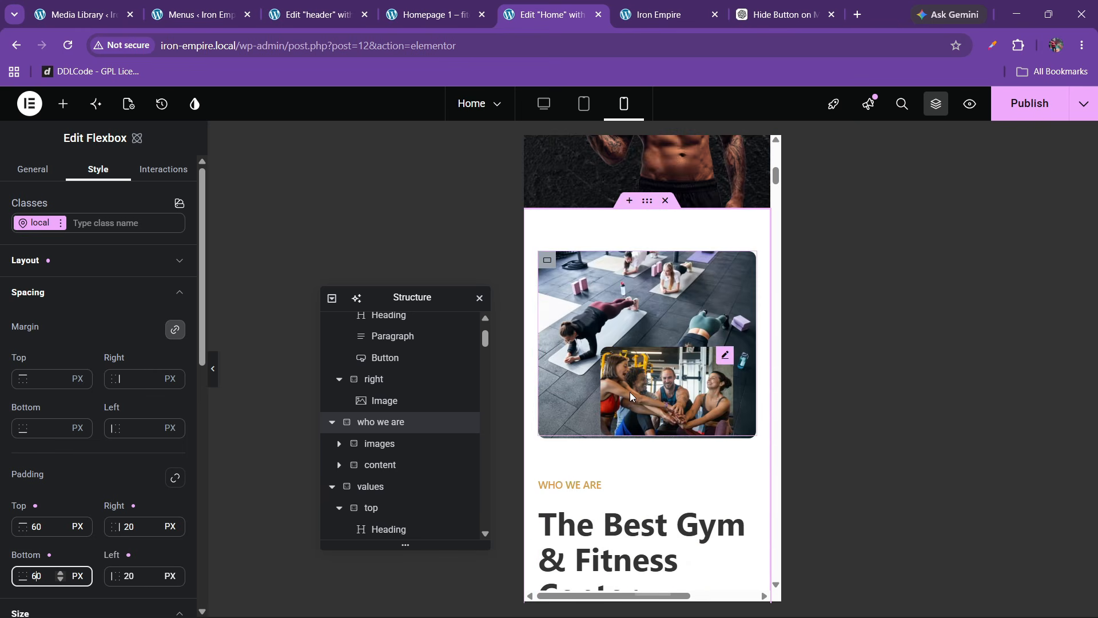
{"action": "scroll", "coordinate": [630, 399], "scroll_direction": "down", "scroll_amount": 10}
{"action": "scroll", "coordinate": [629, 399], "scroll_direction": "up", "scroll_amount": 8}
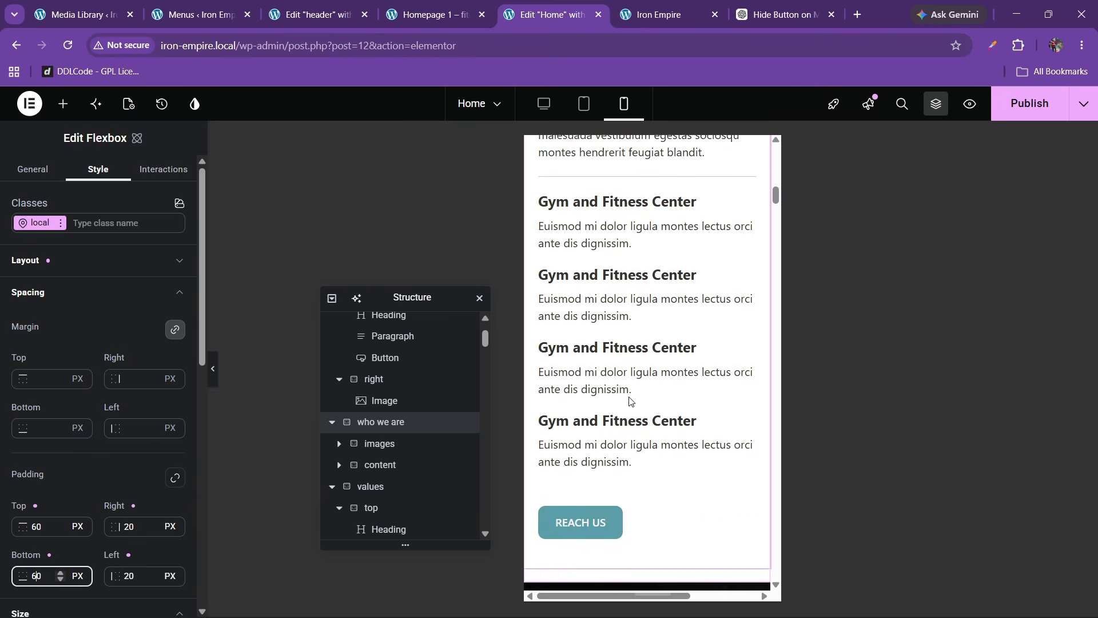
{"action": "scroll", "coordinate": [629, 400], "scroll_direction": "down", "scroll_amount": 3}
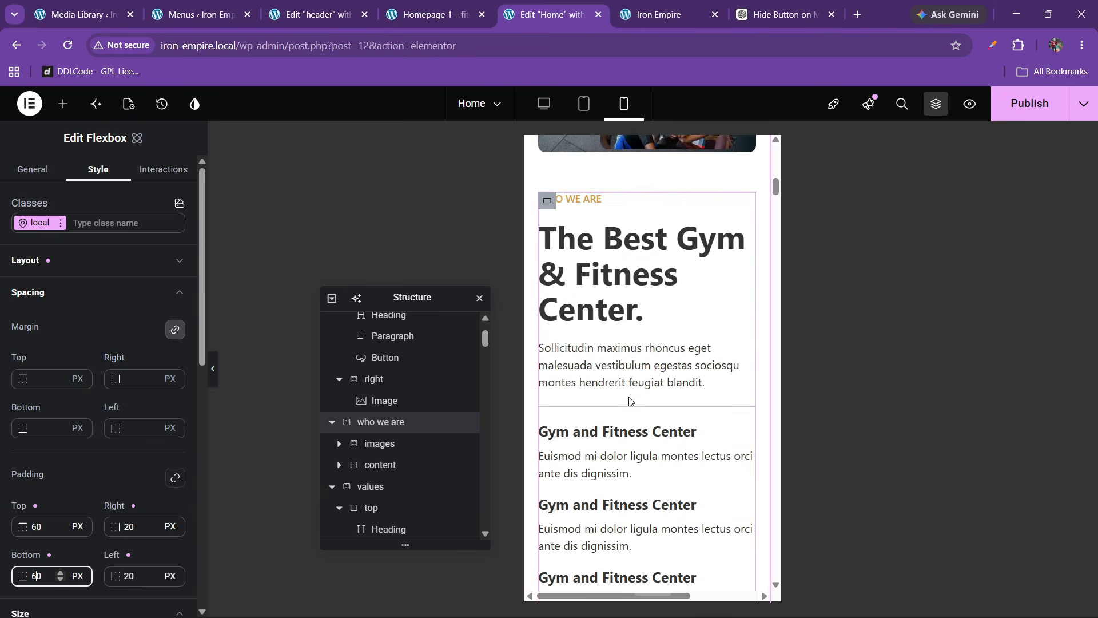
Step: Unlink the mobile margins of the smaller overlapping image under "who we are" and set them to -8 em top and 2 em right
{"action": "scroll", "coordinate": [657, 344], "scroll_direction": "up", "scroll_amount": 4}
{"action": "left_click", "coordinate": [666, 320]}
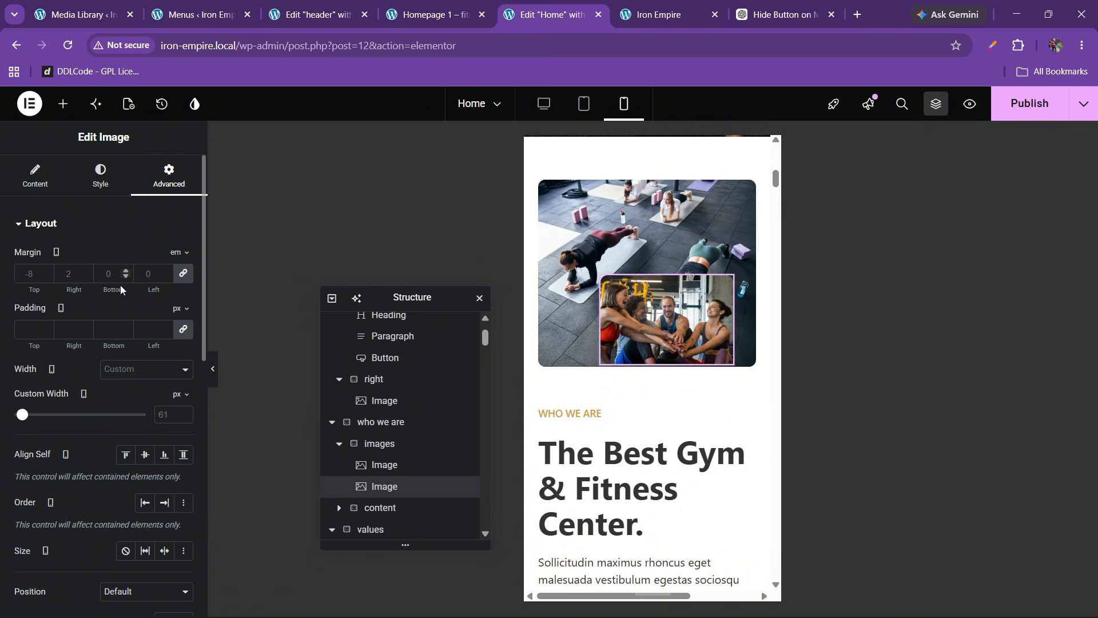
{"action": "left_click", "coordinate": [182, 274]}
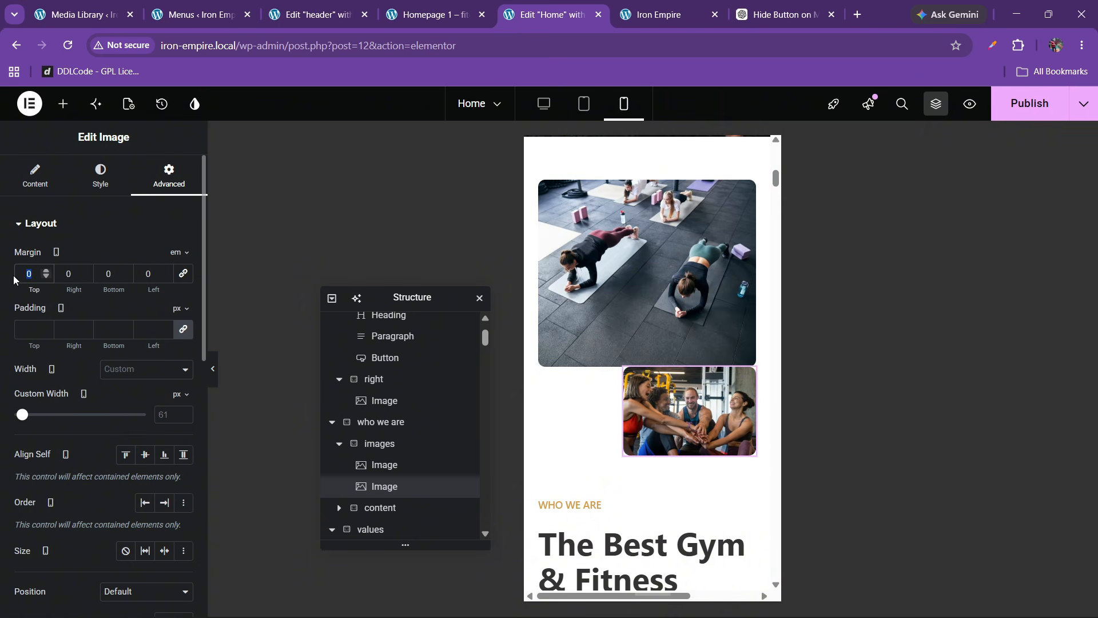
{"action": "type", "text": "-8"}
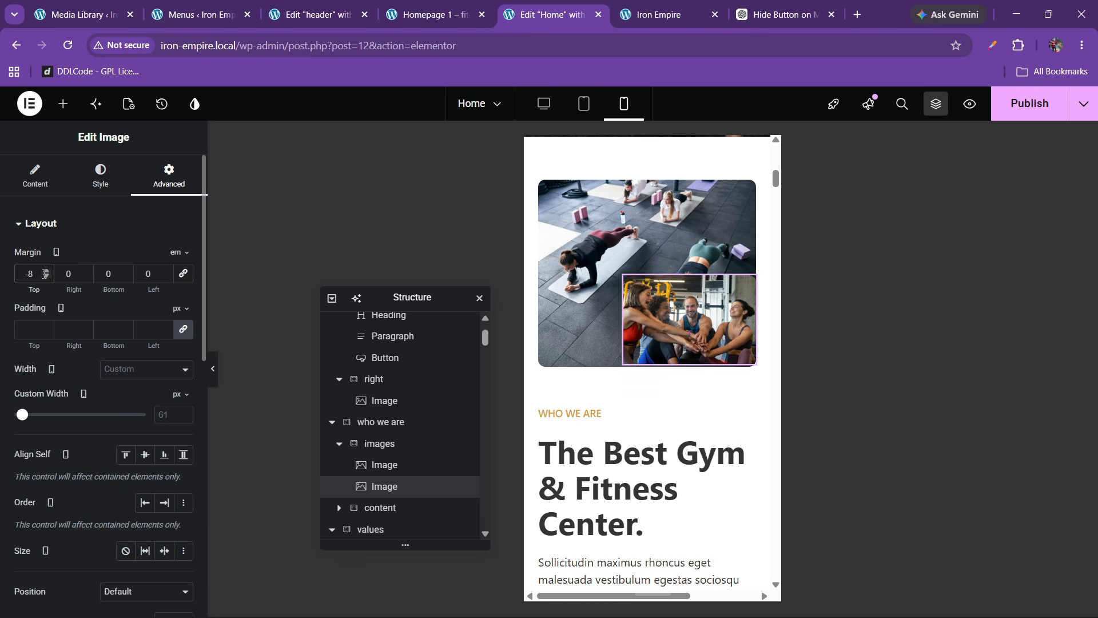
{"action": "type", "text": "2"}
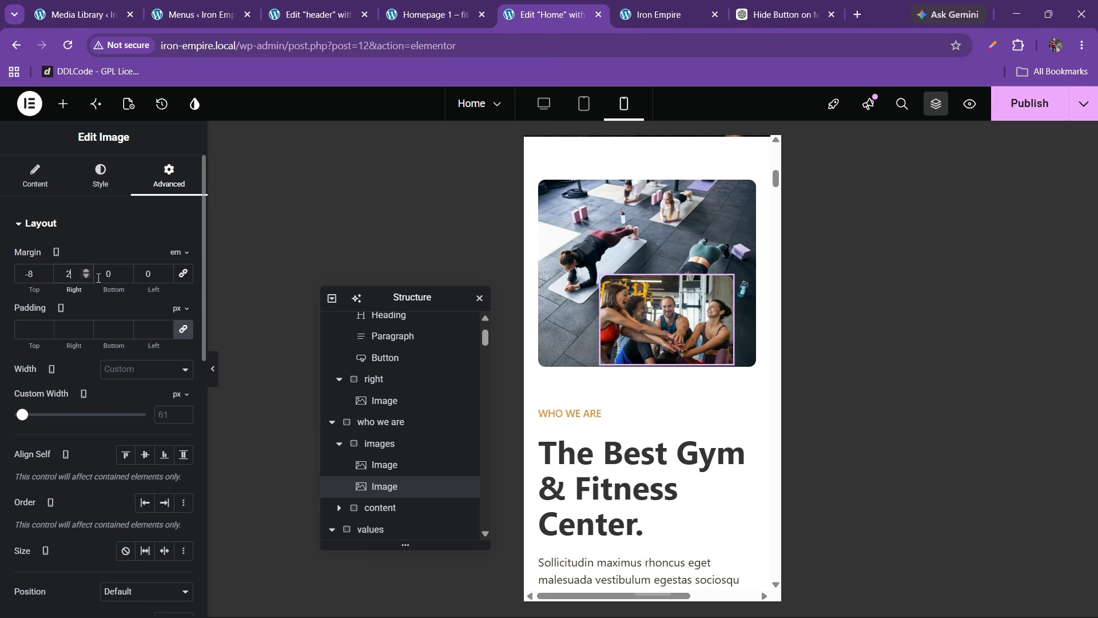
Step: Try a bottom margin of -2 em and a right margin of 3 em on the overlapping image, returning them to 0 and 2 em
{"action": "left_click", "coordinate": [126, 280]}
{"action": "left_click", "coordinate": [126, 280]}
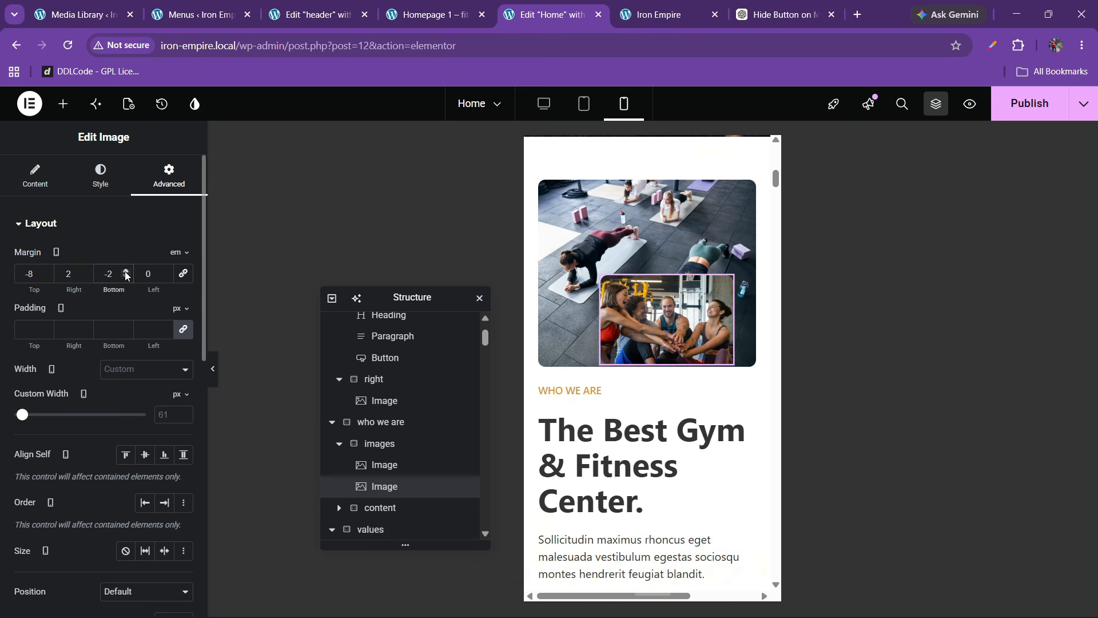
{"action": "left_click", "coordinate": [126, 272]}
{"action": "left_click", "coordinate": [126, 272]}
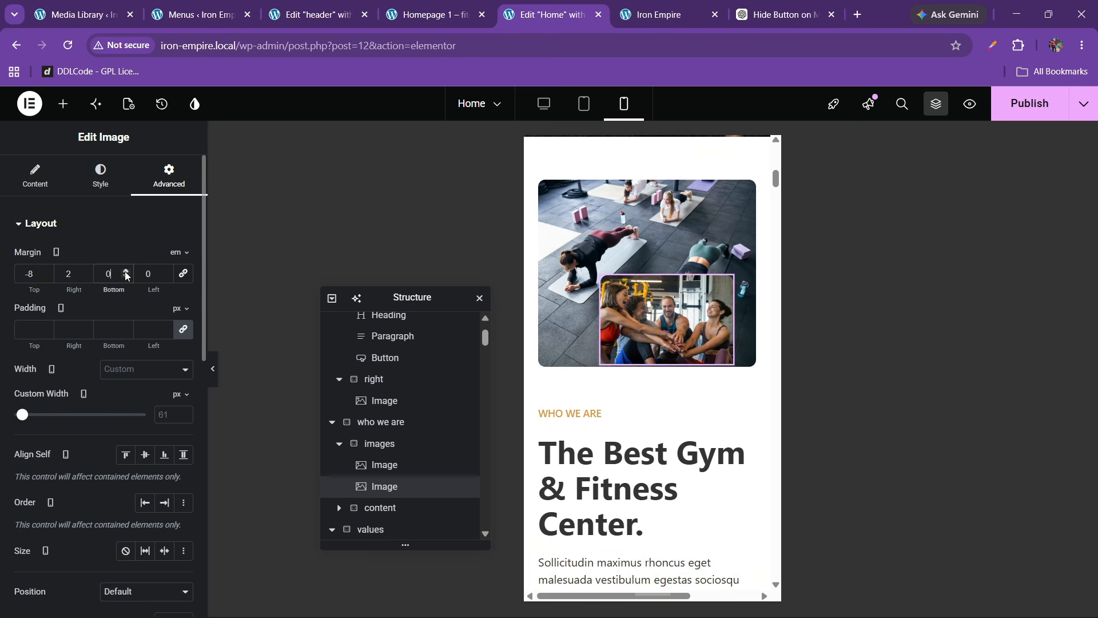
{"action": "left_click", "coordinate": [85, 272]}
{"action": "left_click", "coordinate": [85, 271]}
{"action": "left_click", "coordinate": [86, 276]}
{"action": "left_click", "coordinate": [85, 276]}
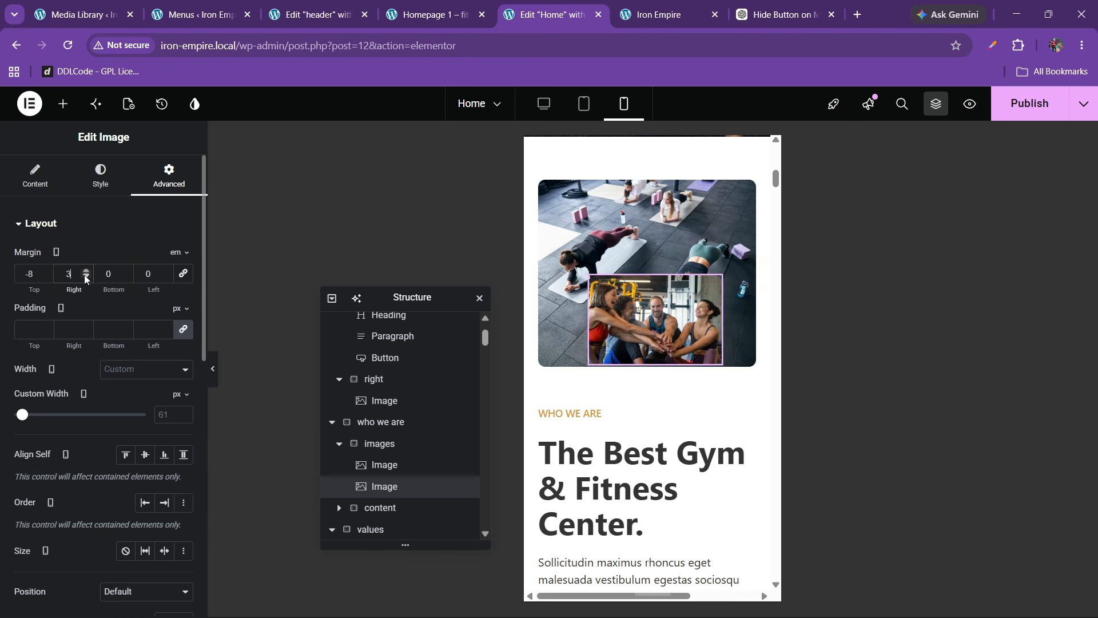
{"action": "left_click", "coordinate": [85, 277]}
{"action": "left_click", "coordinate": [86, 273]}
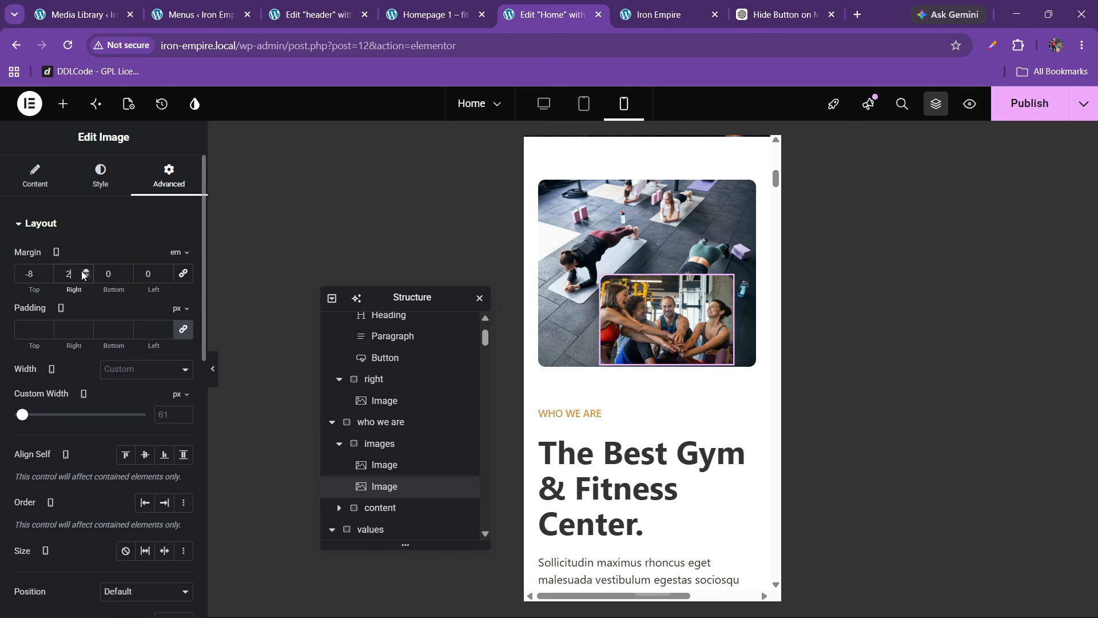
Step: Set the overlapping image's mobile top margin to -6 em and right margin to 1 em, and review the section down to its end
{"action": "left_click", "coordinate": [47, 272]}
{"action": "left_click", "coordinate": [46, 271]}
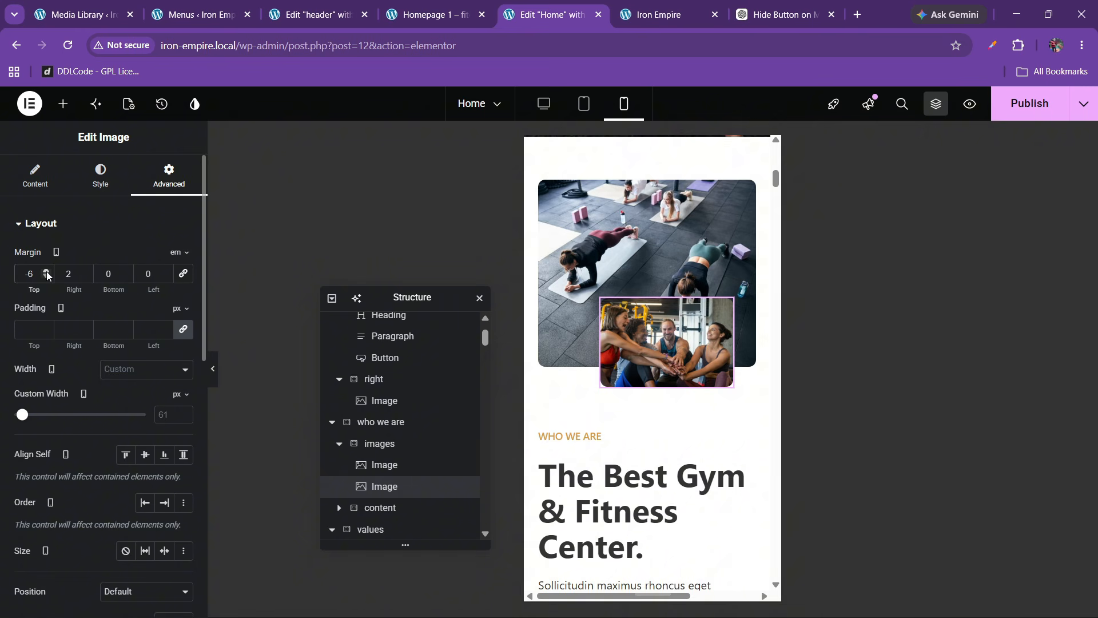
{"action": "scroll", "coordinate": [736, 317], "scroll_direction": "down", "scroll_amount": 4}
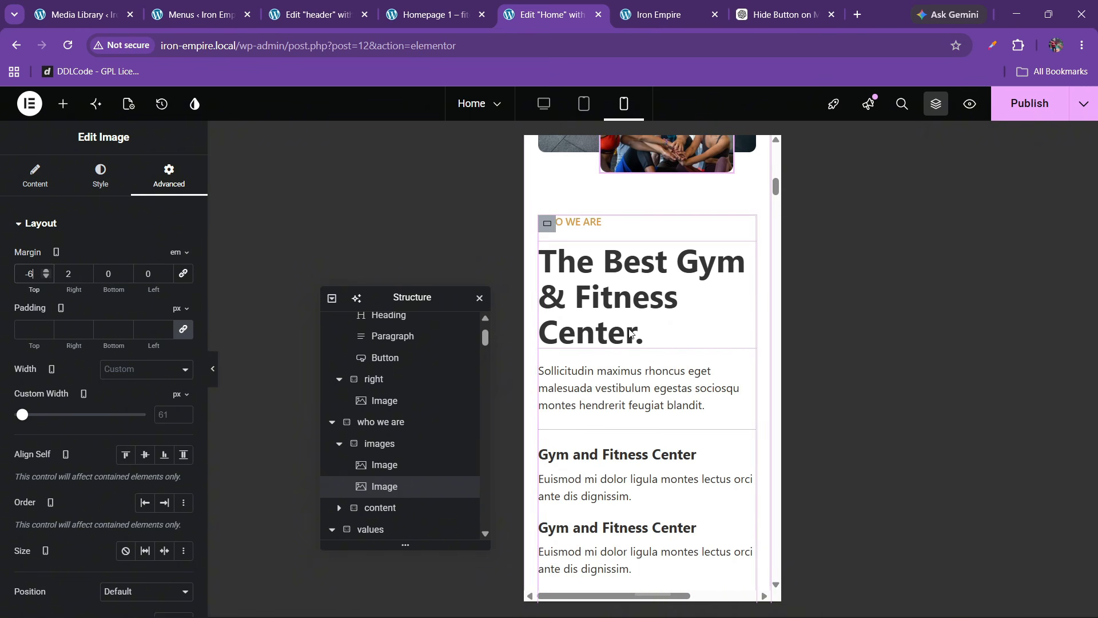
{"action": "left_click", "coordinate": [85, 276]}
{"action": "scroll", "coordinate": [741, 313], "scroll_direction": "up", "scroll_amount": 5}
{"action": "scroll", "coordinate": [741, 314], "scroll_direction": "down", "scroll_amount": 6}
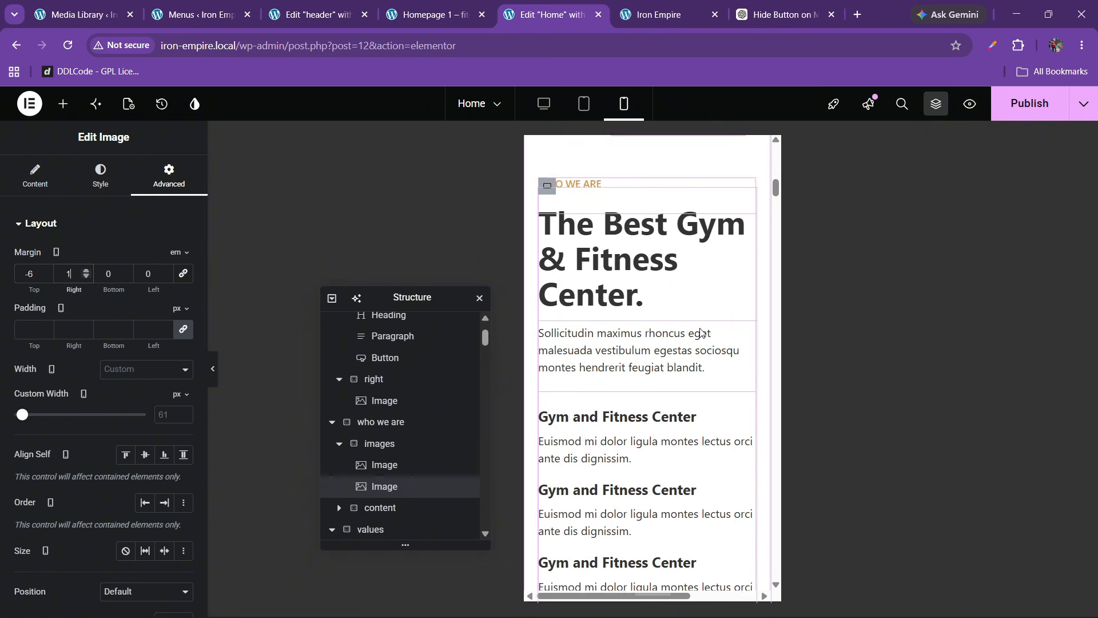
{"action": "scroll", "coordinate": [697, 336], "scroll_direction": "down", "scroll_amount": 11}
{"action": "scroll", "coordinate": [695, 340], "scroll_direction": "up", "scroll_amount": 5}
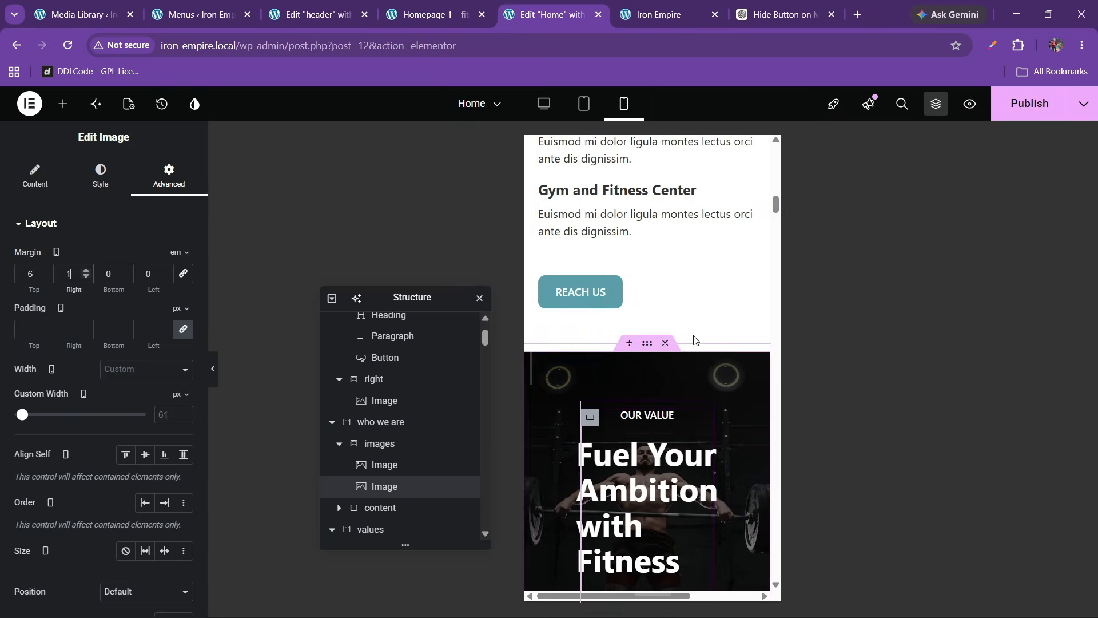
Step: Set the font size of the main heading class to 35 px through the "The Best Gym & Fitness Center." heading
{"action": "scroll", "coordinate": [695, 339], "scroll_direction": "up", "scroll_amount": 6}
{"action": "scroll", "coordinate": [686, 326], "scroll_direction": "down", "scroll_amount": 1}
{"action": "scroll", "coordinate": [645, 267], "scroll_direction": "up", "scroll_amount": 3}
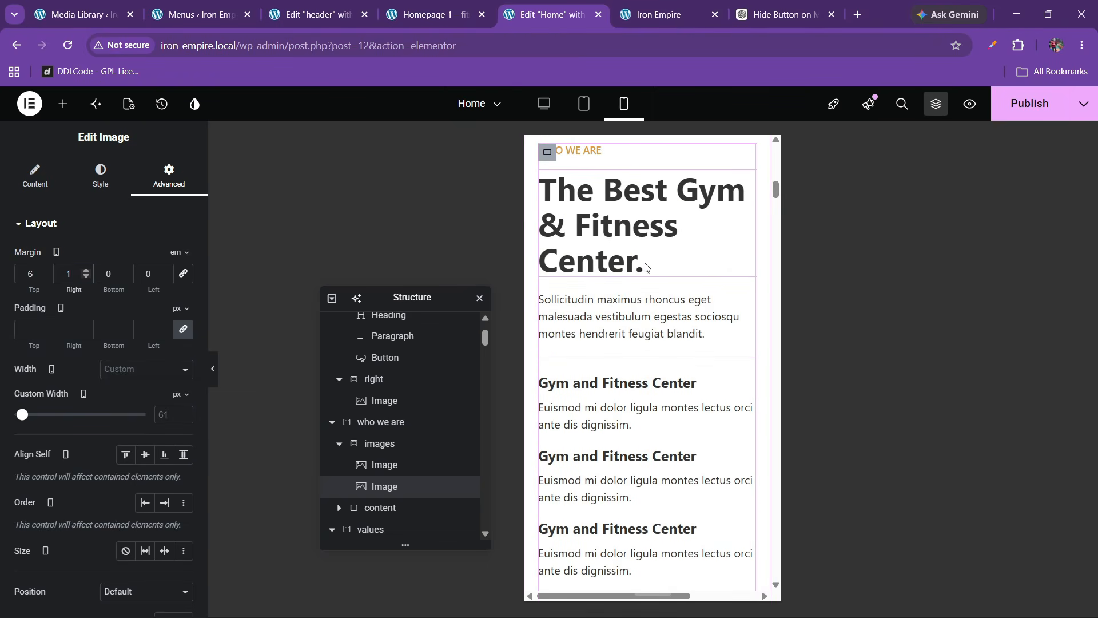
{"action": "left_click", "coordinate": [718, 208]}
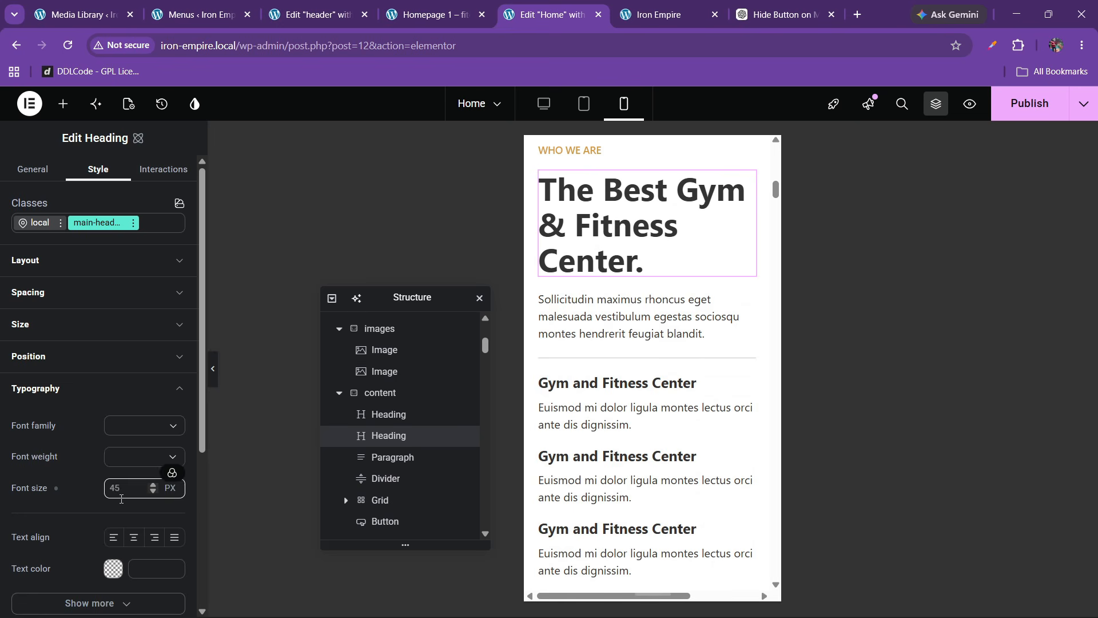
{"action": "type", "text": "35"}
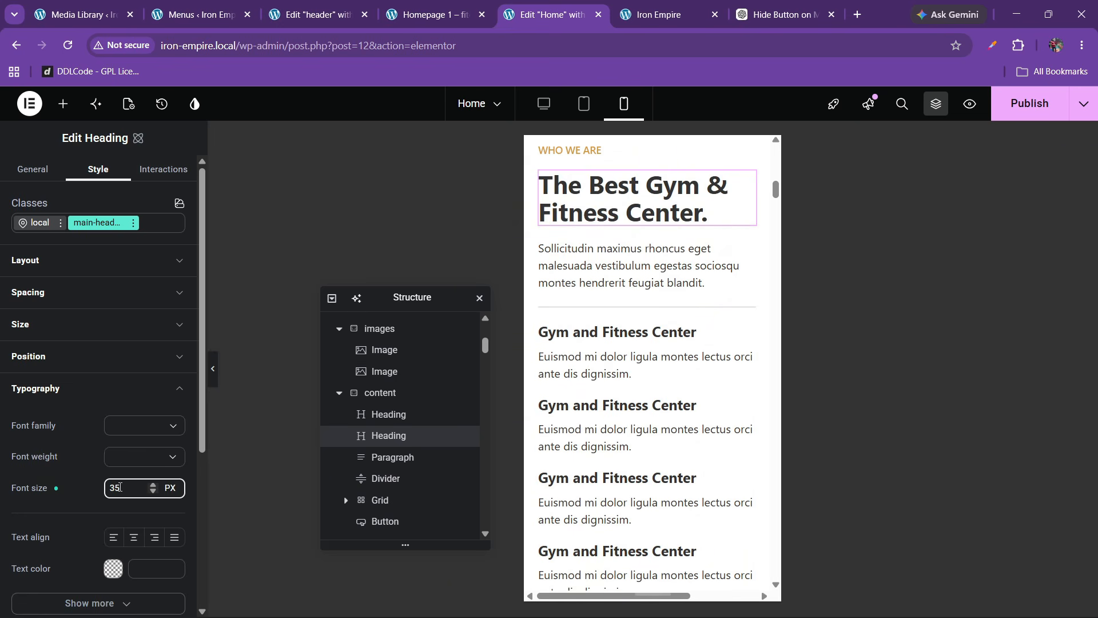
Step: Set the padding of the "Our Value" section's flexbox to 20 px on all four sides
{"action": "scroll", "coordinate": [638, 399], "scroll_direction": "down", "scroll_amount": 5}
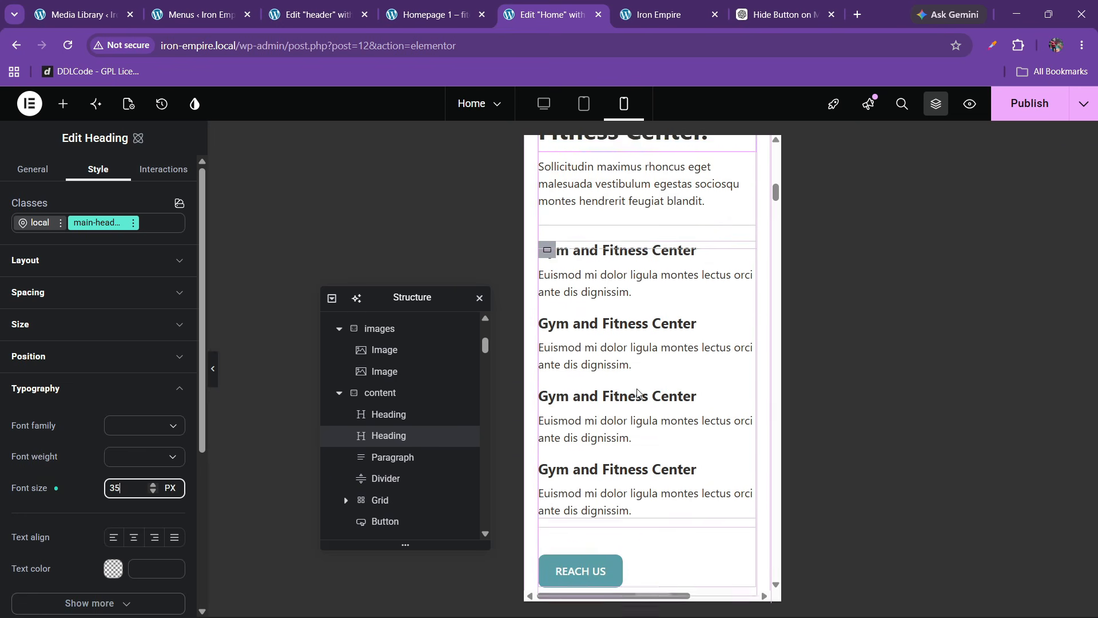
{"action": "scroll", "coordinate": [638, 400], "scroll_direction": "down", "scroll_amount": 3}
{"action": "left_click", "coordinate": [612, 314]}
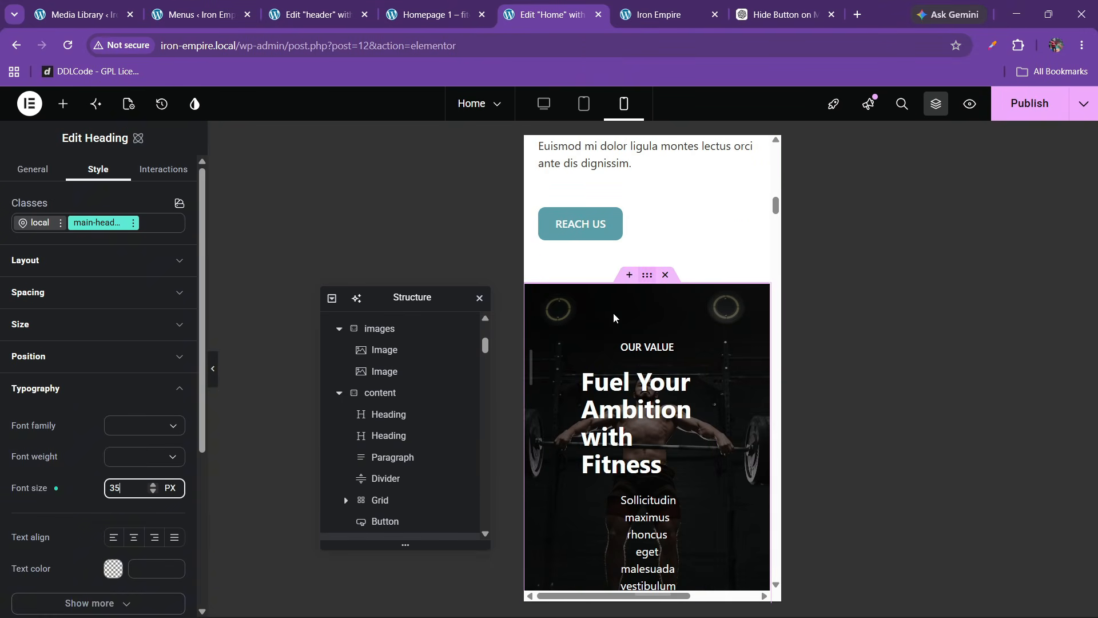
{"action": "scroll", "coordinate": [114, 401], "scroll_direction": "down", "scroll_amount": 3}
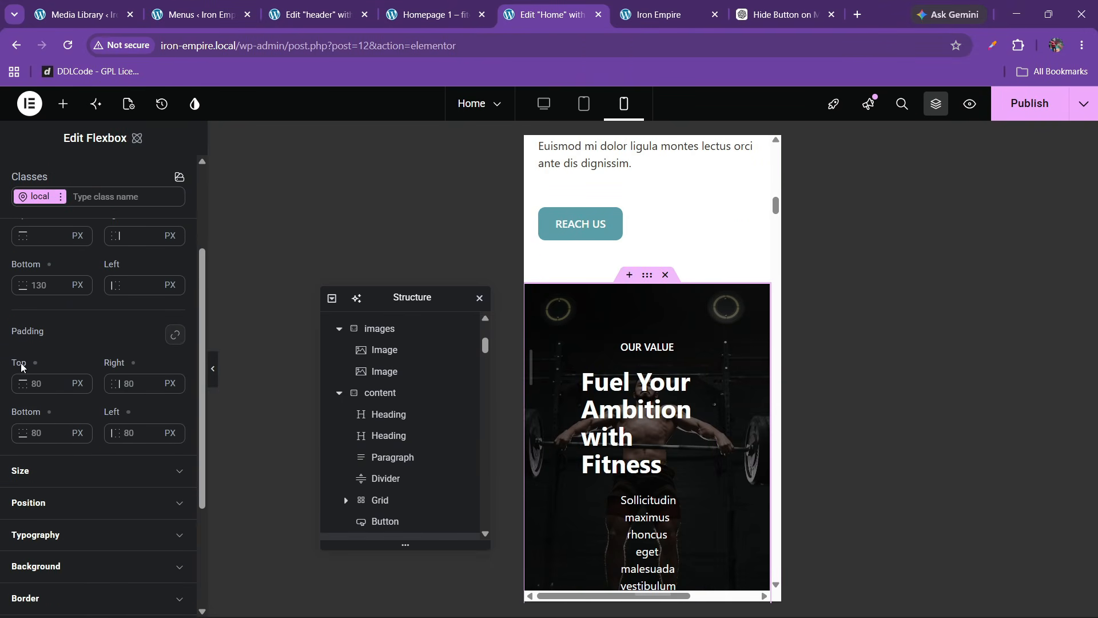
{"action": "scroll", "coordinate": [57, 378], "scroll_direction": "up", "scroll_amount": 1}
{"action": "scroll", "coordinate": [711, 375], "scroll_direction": "down", "scroll_amount": 4}
{"action": "scroll", "coordinate": [711, 374], "scroll_direction": "up", "scroll_amount": 4}
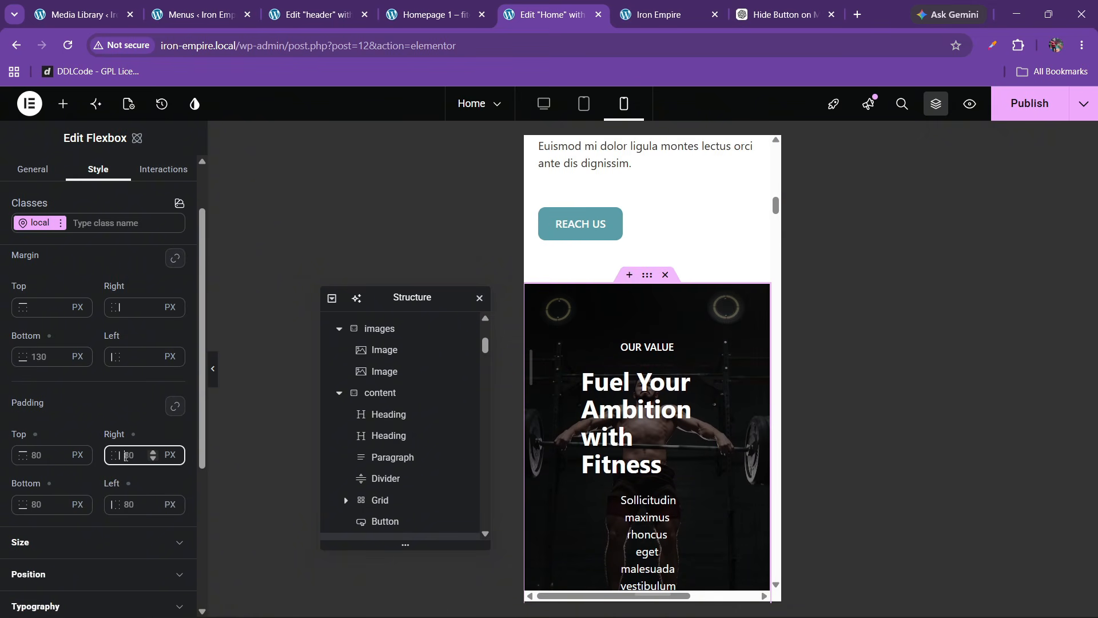
{"action": "double_click", "coordinate": [125, 456]}
{"action": "type", "text": "20"}
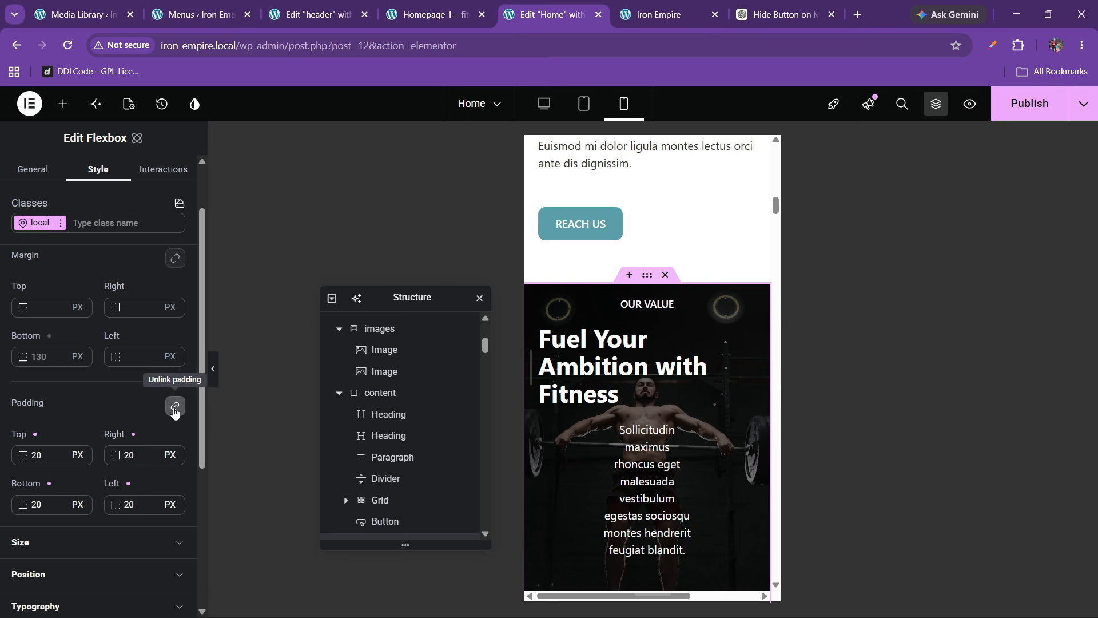
Step: Unlink the values section's padding and set its top and bottom padding to 60 px
{"action": "left_click", "coordinate": [175, 407]}
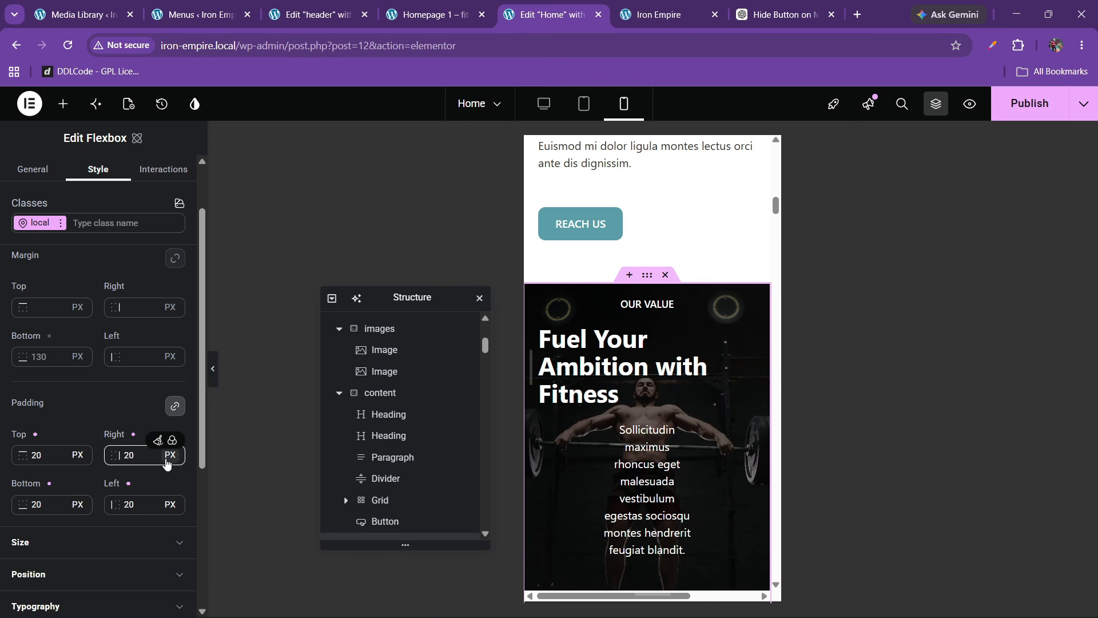
{"action": "left_click", "coordinate": [175, 406]}
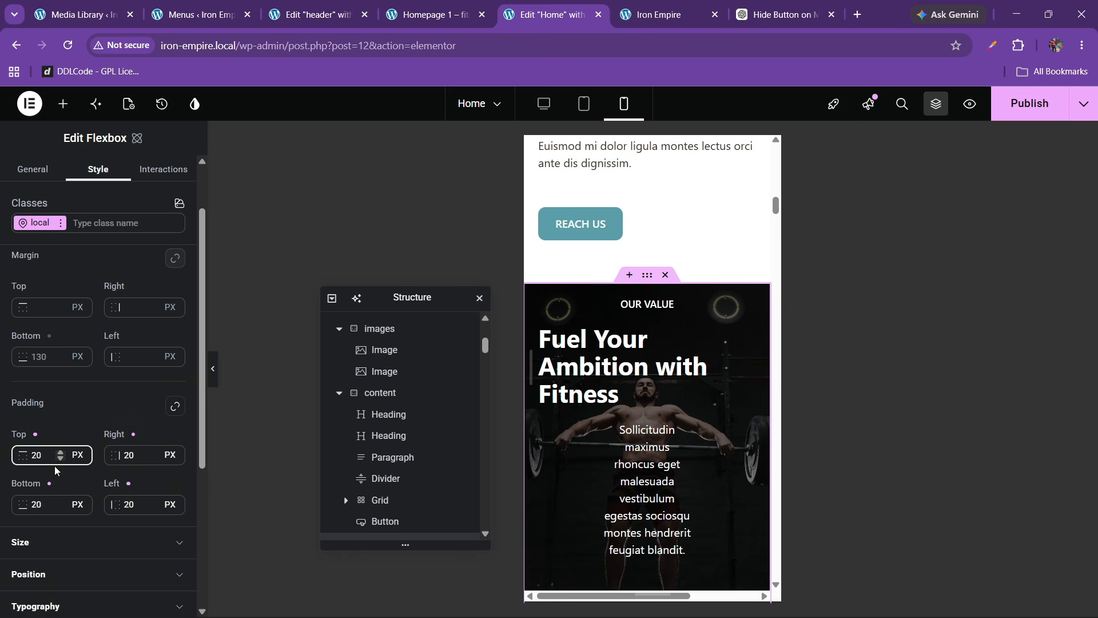
{"action": "key", "text": "BackSpace"}
{"action": "type", "text": "6"}
{"action": "left_click", "coordinate": [39, 506]}
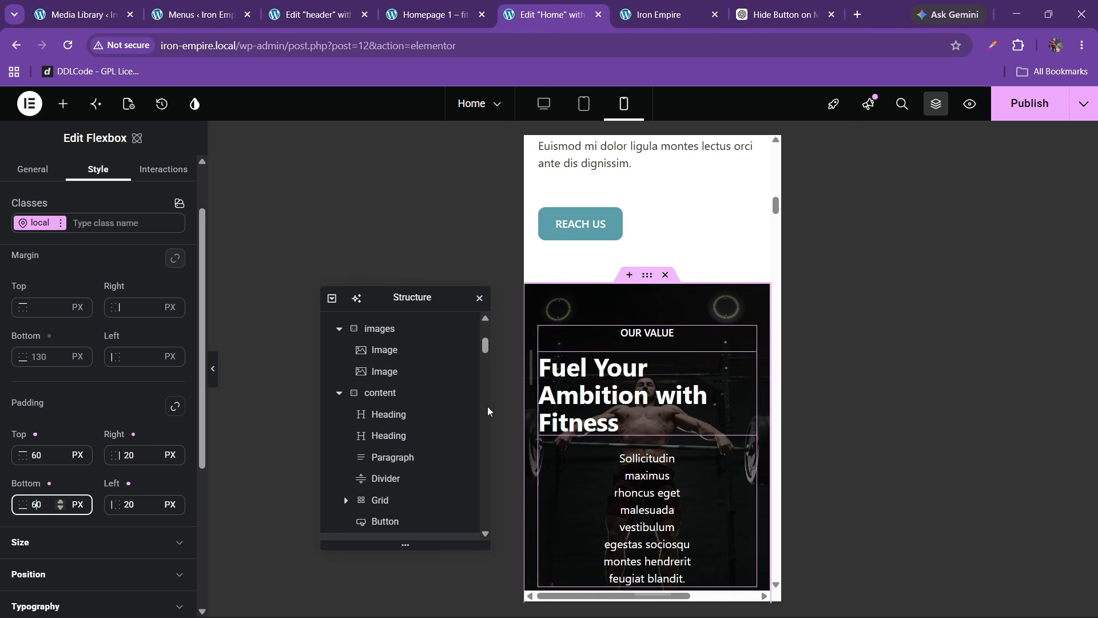
Step: Center the "Fuel Your Ambition with Fitness" heading and set its local font size to 35 px
{"action": "scroll", "coordinate": [410, 452], "scroll_direction": "down", "scroll_amount": 3}
{"action": "left_click", "coordinate": [370, 422]}
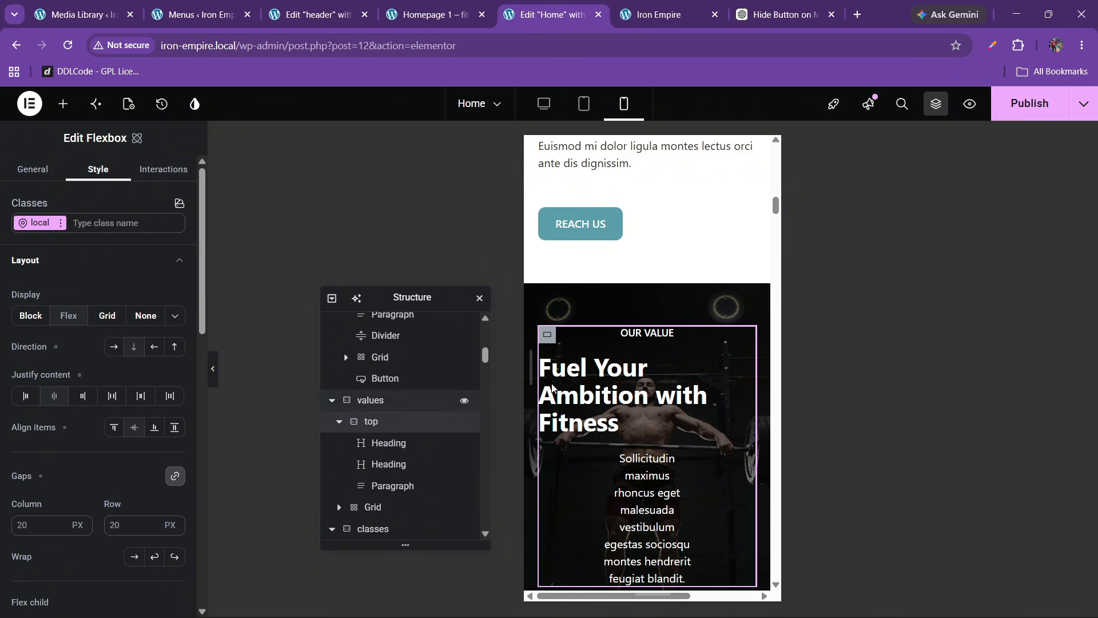
{"action": "left_click", "coordinate": [577, 393]}
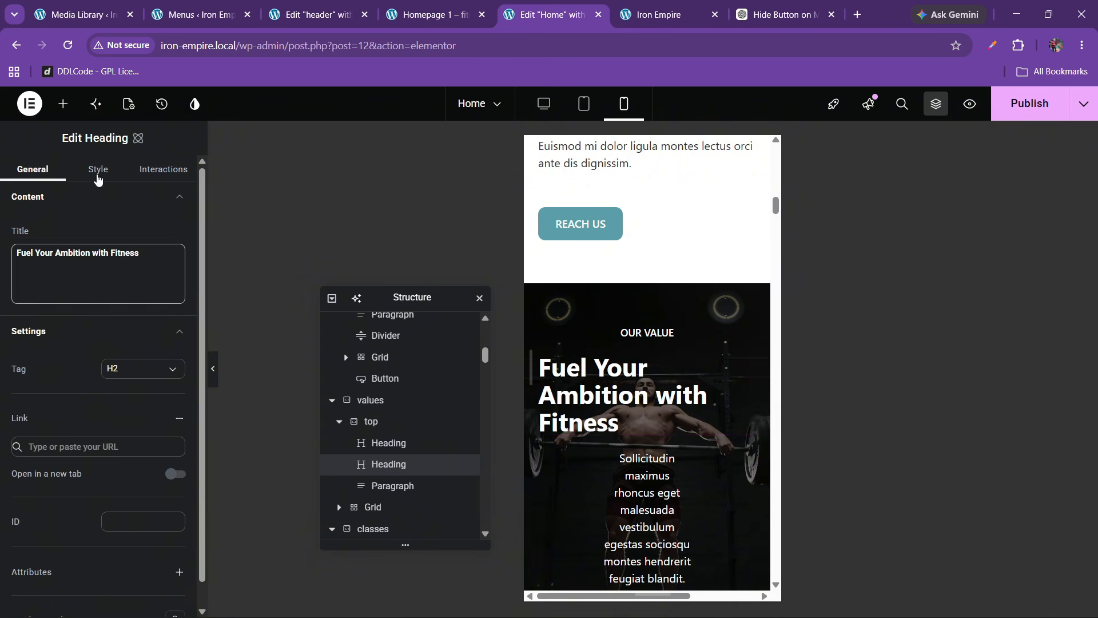
{"action": "left_click", "coordinate": [98, 171]}
{"action": "left_click", "coordinate": [133, 536]}
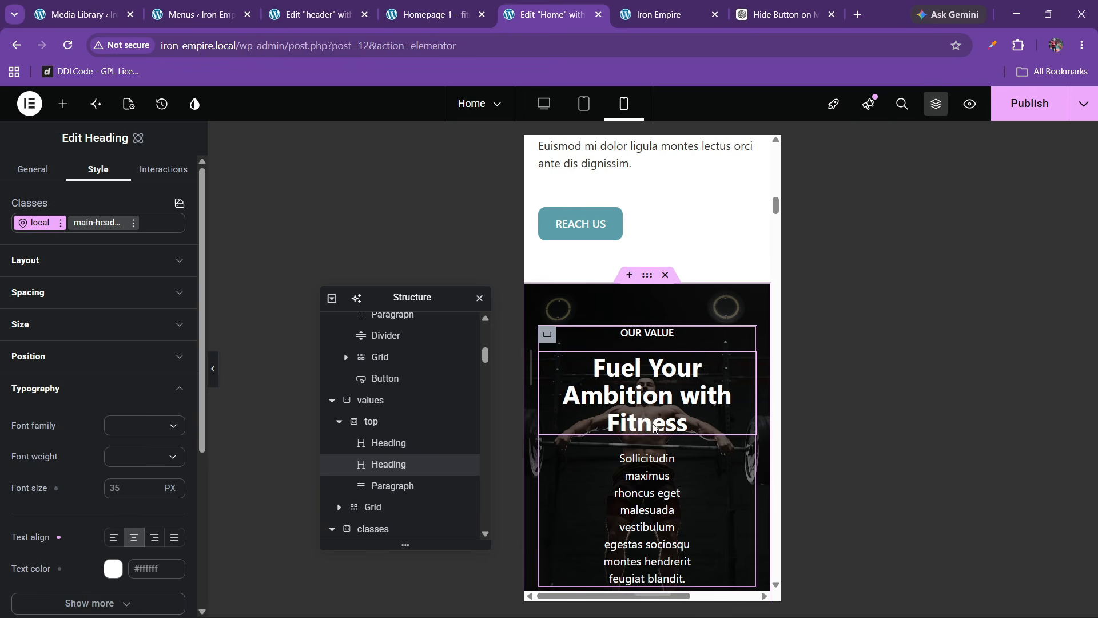
{"action": "scroll", "coordinate": [83, 383], "scroll_direction": "down", "scroll_amount": 3}
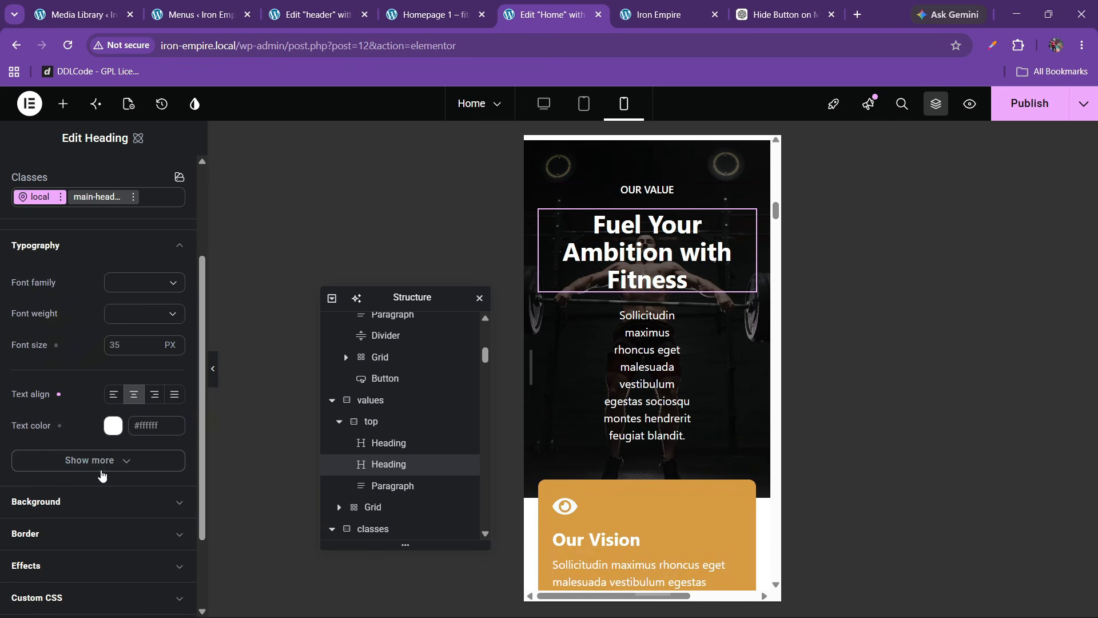
{"action": "left_click", "coordinate": [119, 350]}
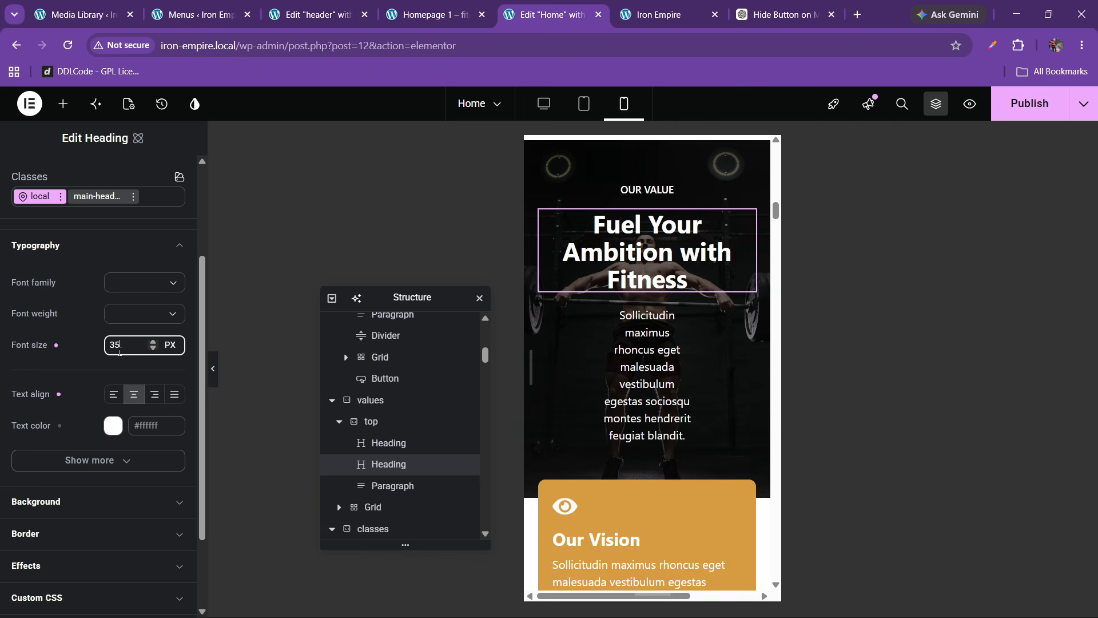
Step: Set the width of the paragraph below the "Fuel Your Ambition with Fitness" heading to 100%
{"action": "left_click", "coordinate": [627, 324]}
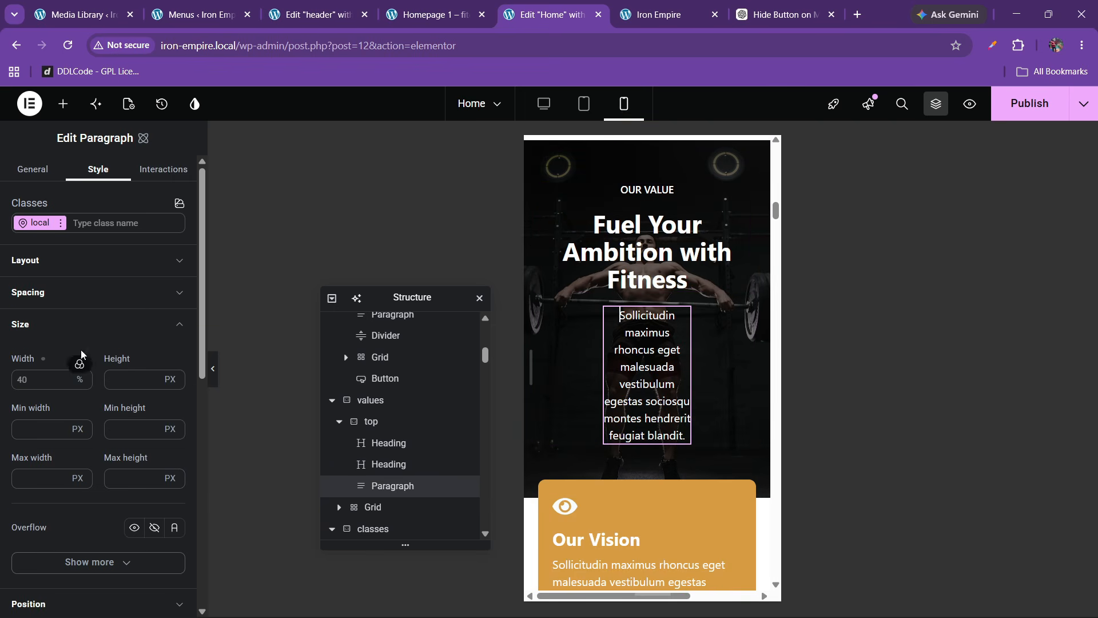
{"action": "left_click", "coordinate": [66, 304]}
{"action": "left_click", "coordinate": [66, 305]}
{"action": "left_click", "coordinate": [54, 330]}
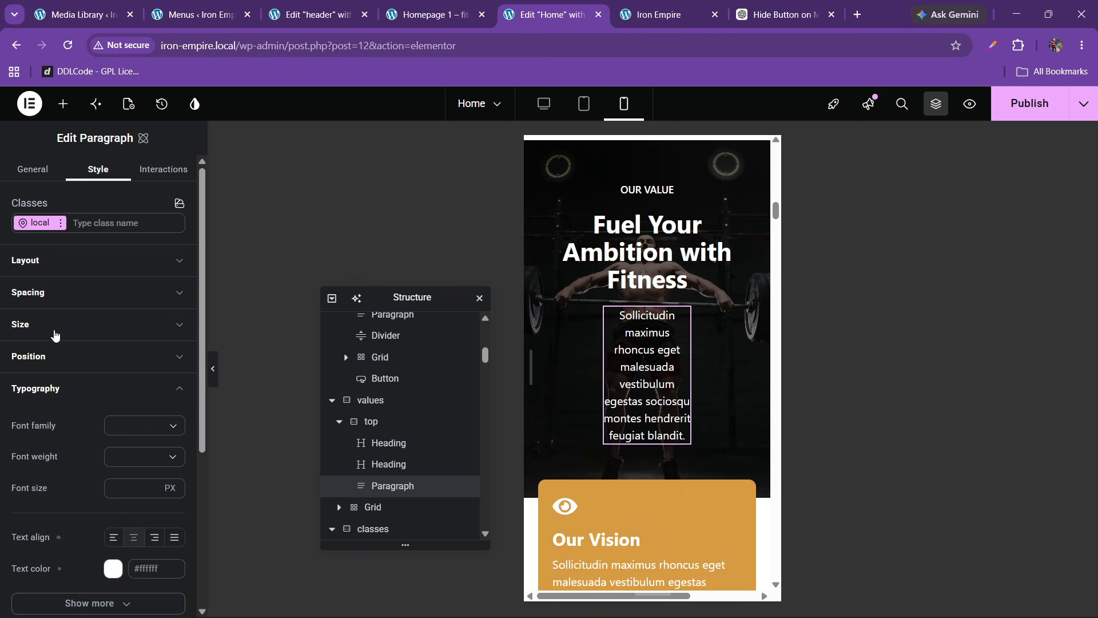
{"action": "left_click", "coordinate": [54, 331]}
{"action": "left_click", "coordinate": [41, 375]}
{"action": "type", "text": "100"}
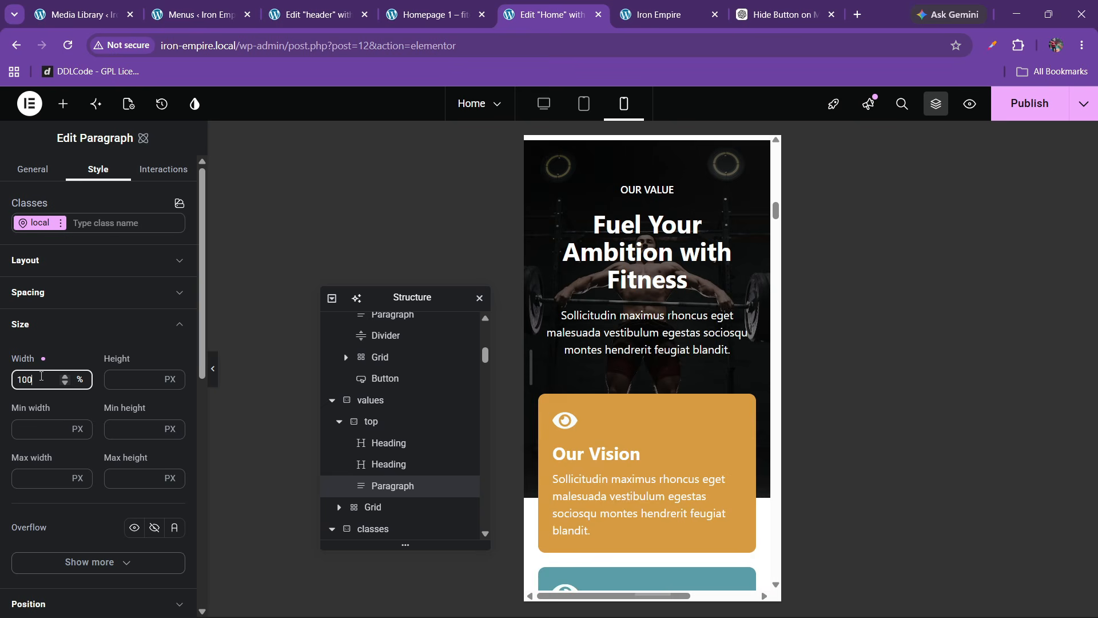
Step: Examine how the value cards and the classes section are laid out in the mobile preview
{"action": "scroll", "coordinate": [682, 374], "scroll_direction": "down", "scroll_amount": 8}
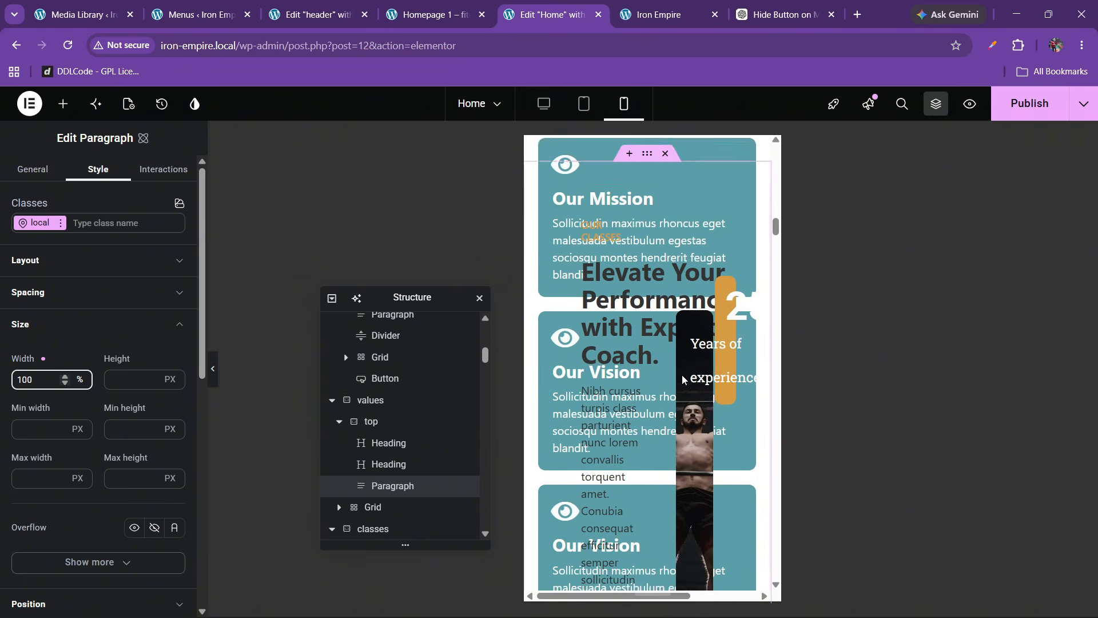
{"action": "scroll", "coordinate": [682, 375], "scroll_direction": "down", "scroll_amount": 6}
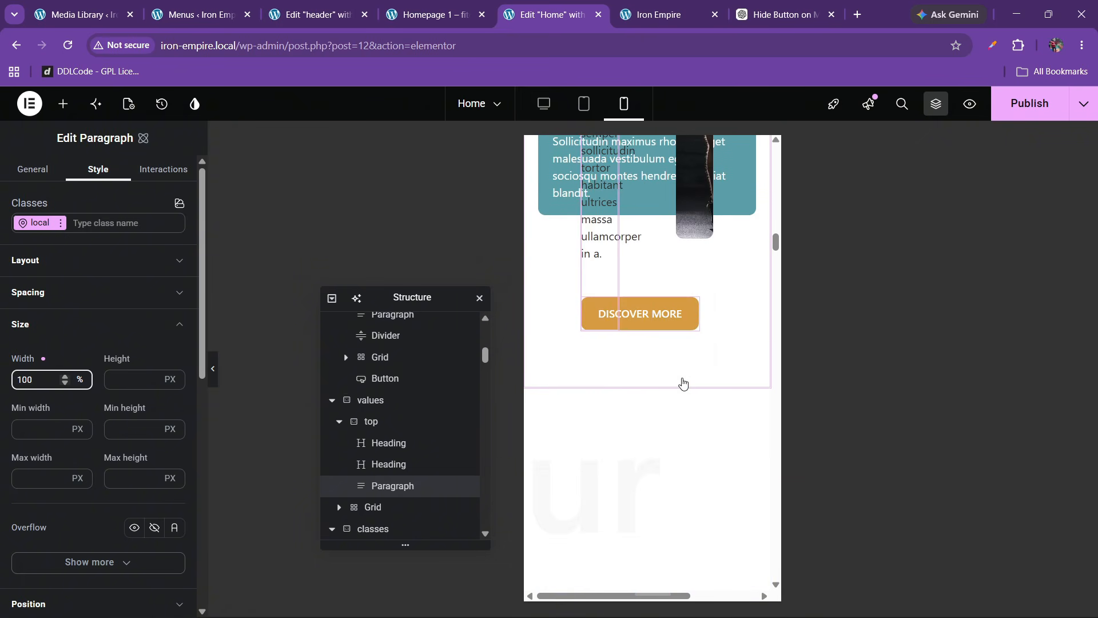
{"action": "scroll", "coordinate": [681, 377], "scroll_direction": "up", "scroll_amount": 5}
{"action": "scroll", "coordinate": [681, 377], "scroll_direction": "up", "scroll_amount": 8}
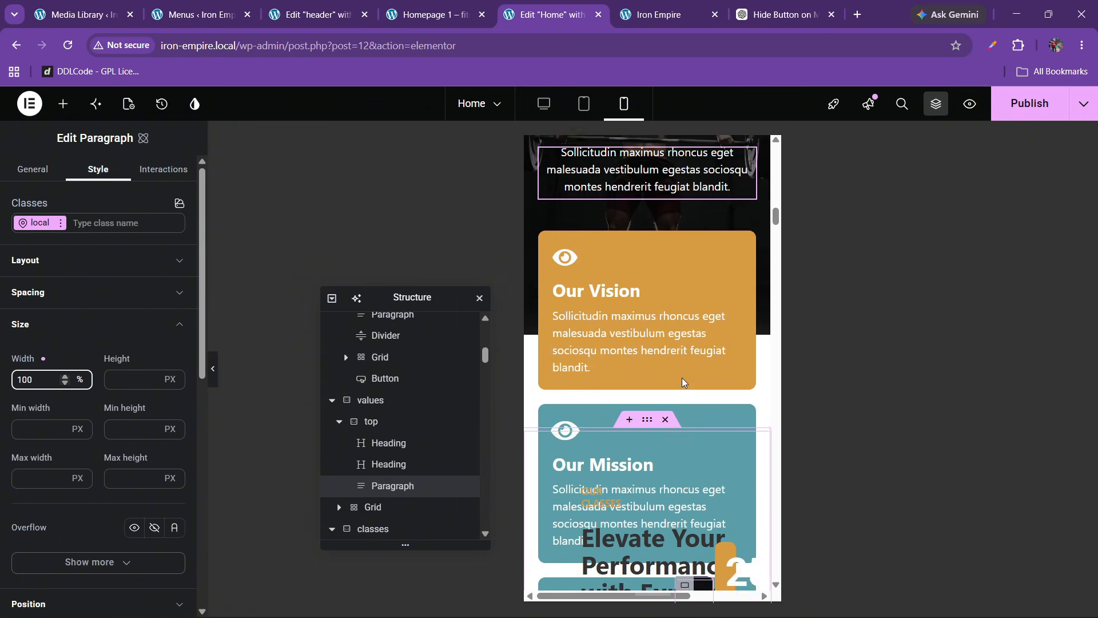
{"action": "scroll", "coordinate": [682, 378], "scroll_direction": "up", "scroll_amount": 2}
{"action": "scroll", "coordinate": [682, 377], "scroll_direction": "down", "scroll_amount": 4}
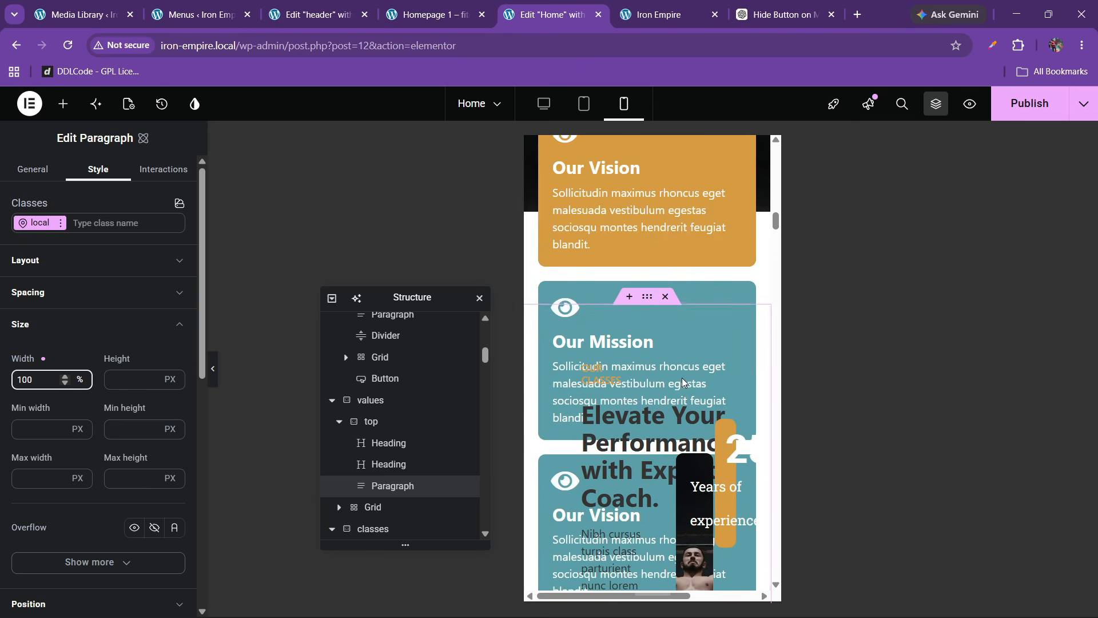
{"action": "scroll", "coordinate": [682, 377], "scroll_direction": "down", "scroll_amount": 4}
{"action": "scroll", "coordinate": [682, 378], "scroll_direction": "up", "scroll_amount": 3}
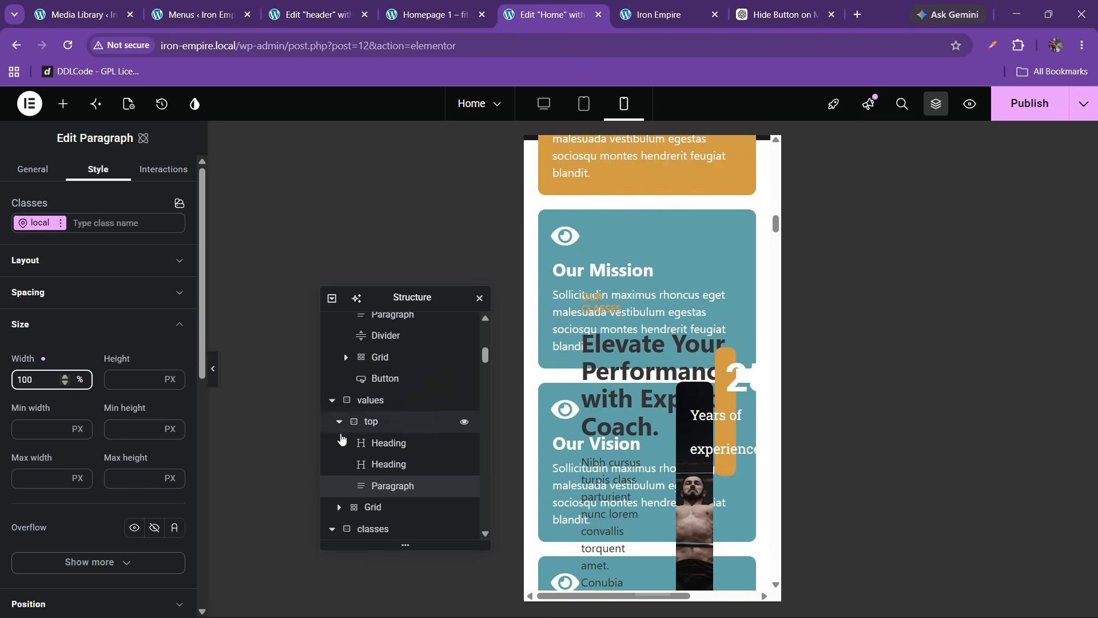
Step: Inspect the style settings of the values section, its card grid and the classes section
{"action": "left_click", "coordinate": [371, 400]}
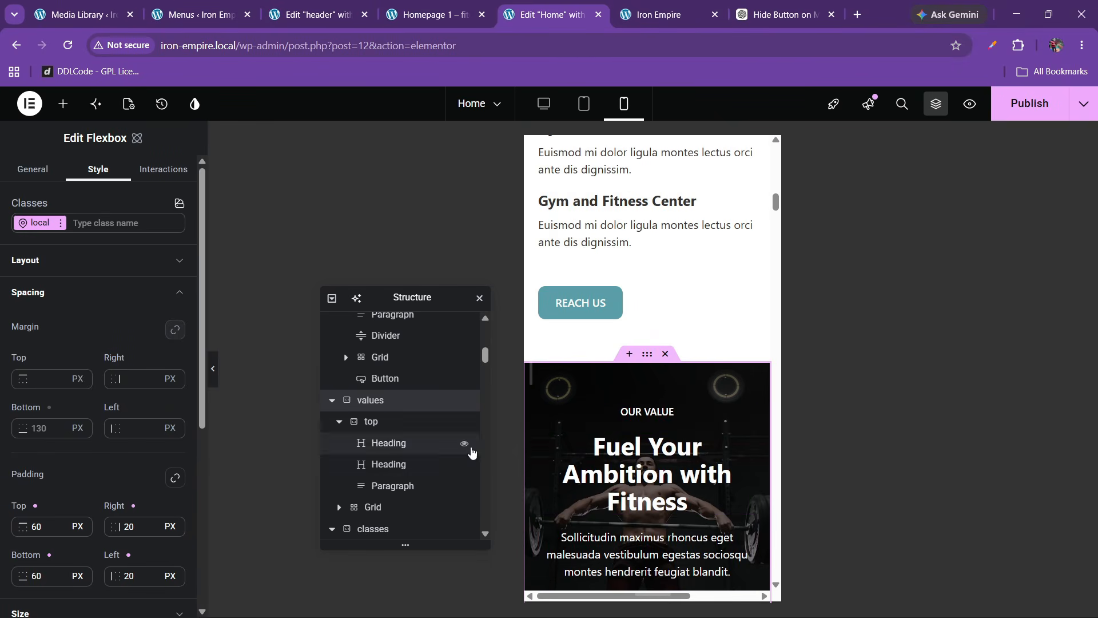
{"action": "scroll", "coordinate": [661, 417], "scroll_direction": "down", "scroll_amount": 7}
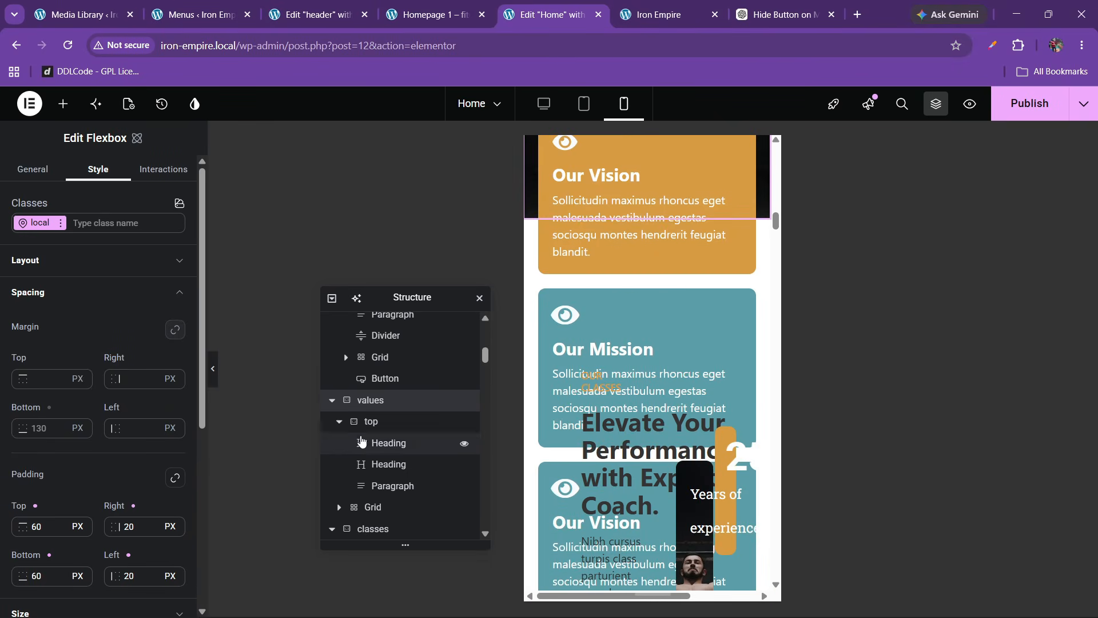
{"action": "left_click", "coordinate": [376, 507]}
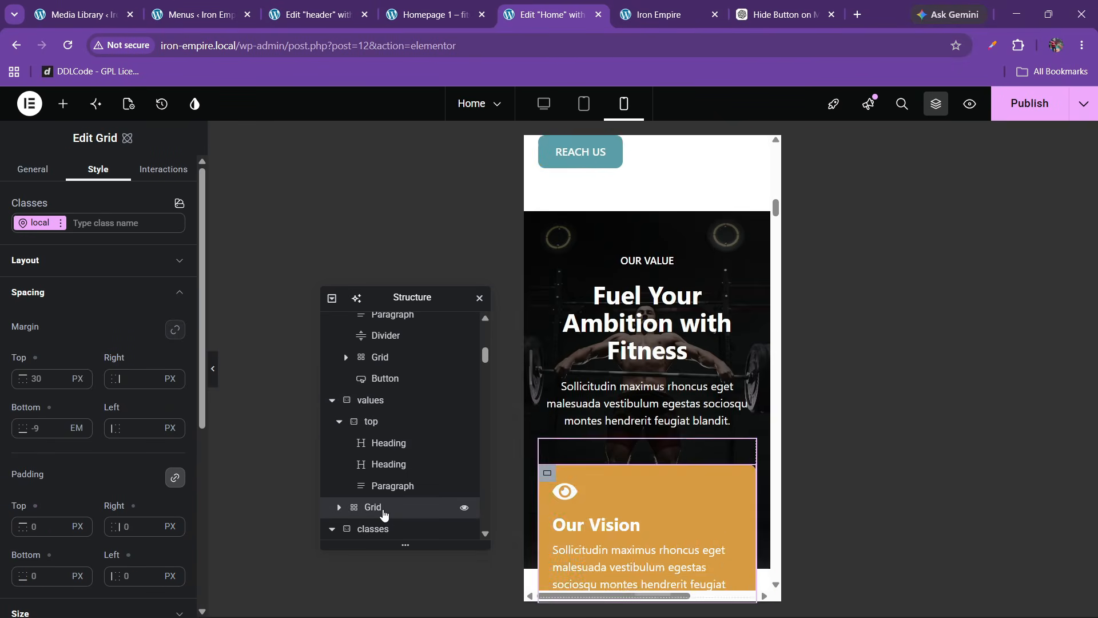
{"action": "scroll", "coordinate": [620, 397], "scroll_direction": "down", "scroll_amount": 12}
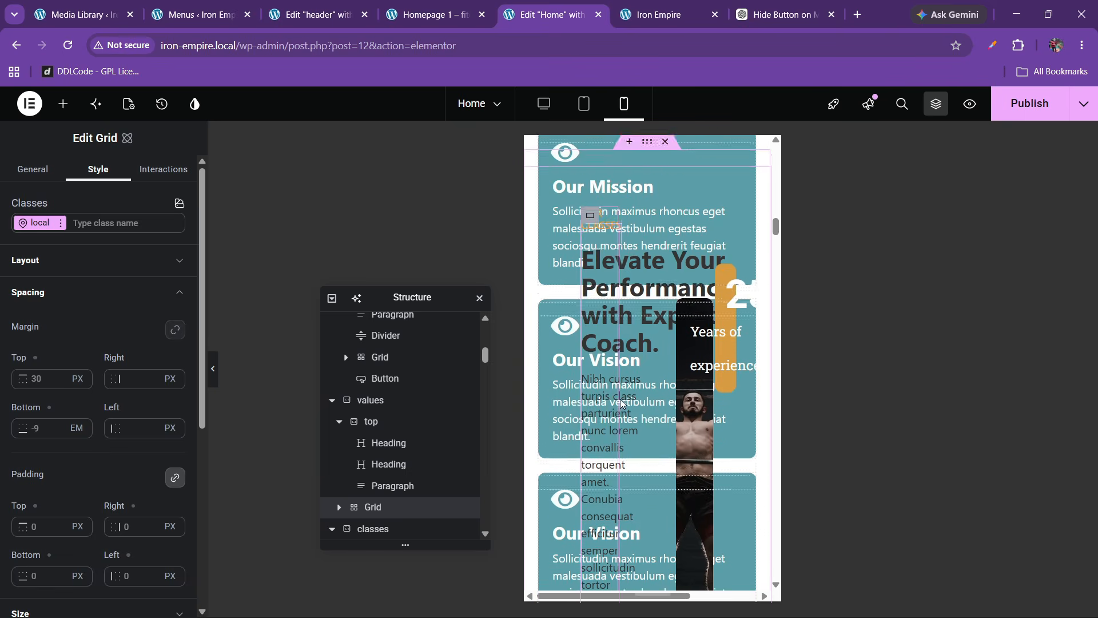
{"action": "scroll", "coordinate": [625, 430], "scroll_direction": "down", "scroll_amount": 4}
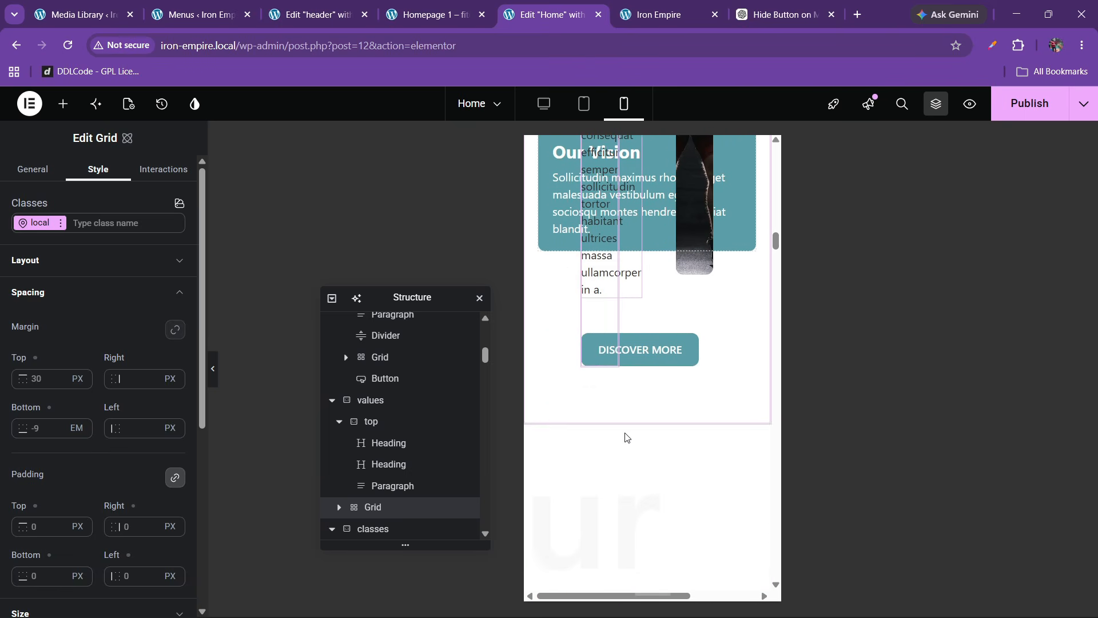
{"action": "scroll", "coordinate": [392, 485], "scroll_direction": "down", "scroll_amount": 1}
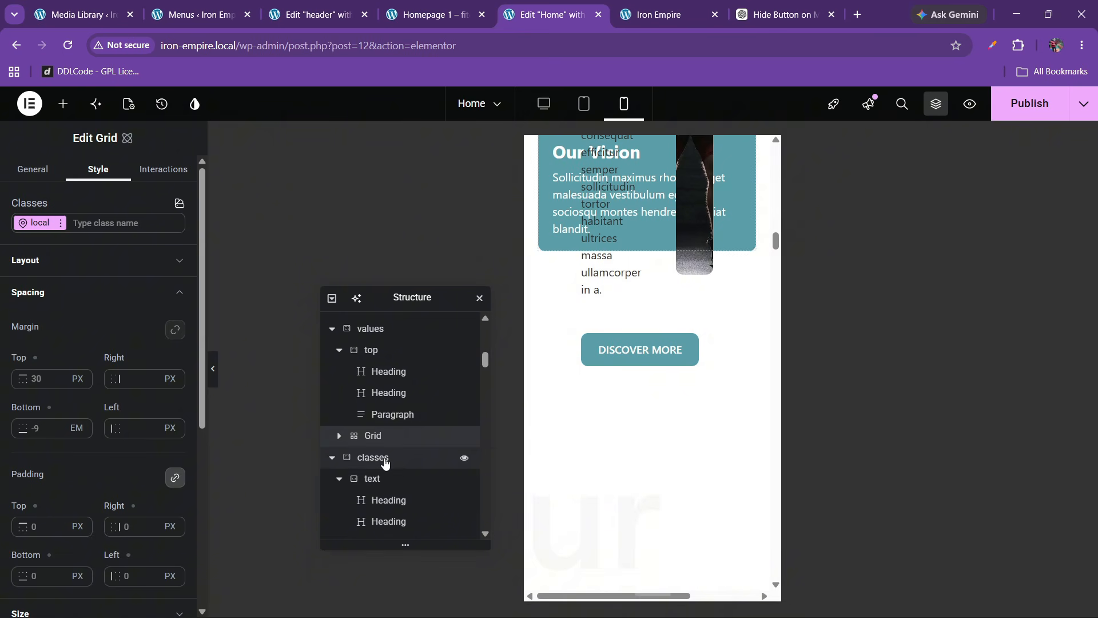
{"action": "left_click", "coordinate": [385, 458]}
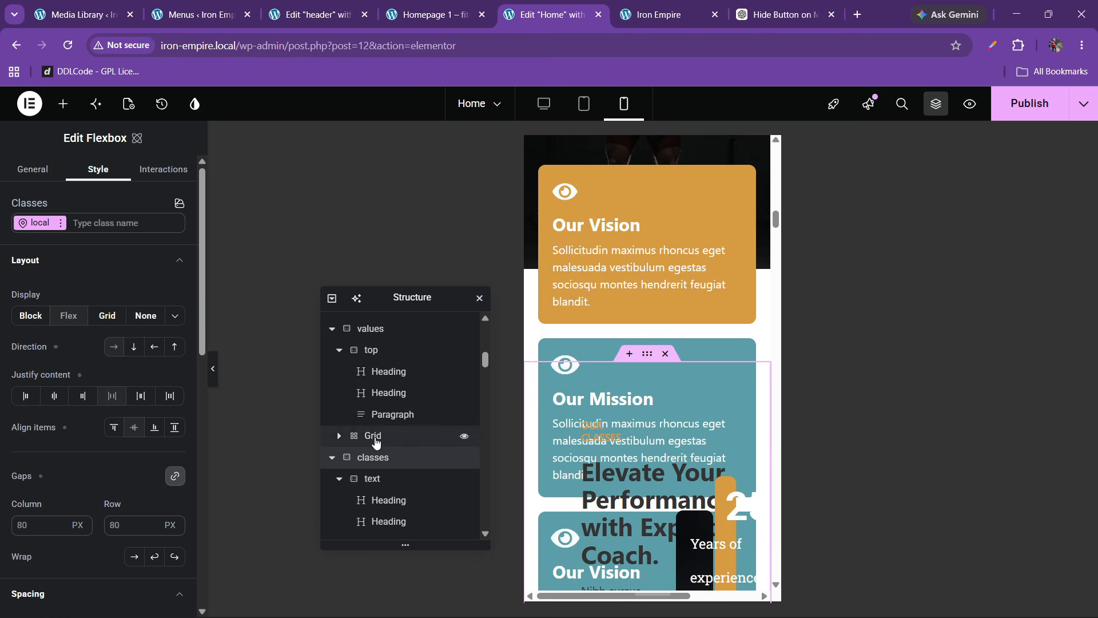
Step: Set the values section's bottom margin to 300 px, keeping the margin sides unlinked
{"action": "left_click", "coordinate": [369, 329]}
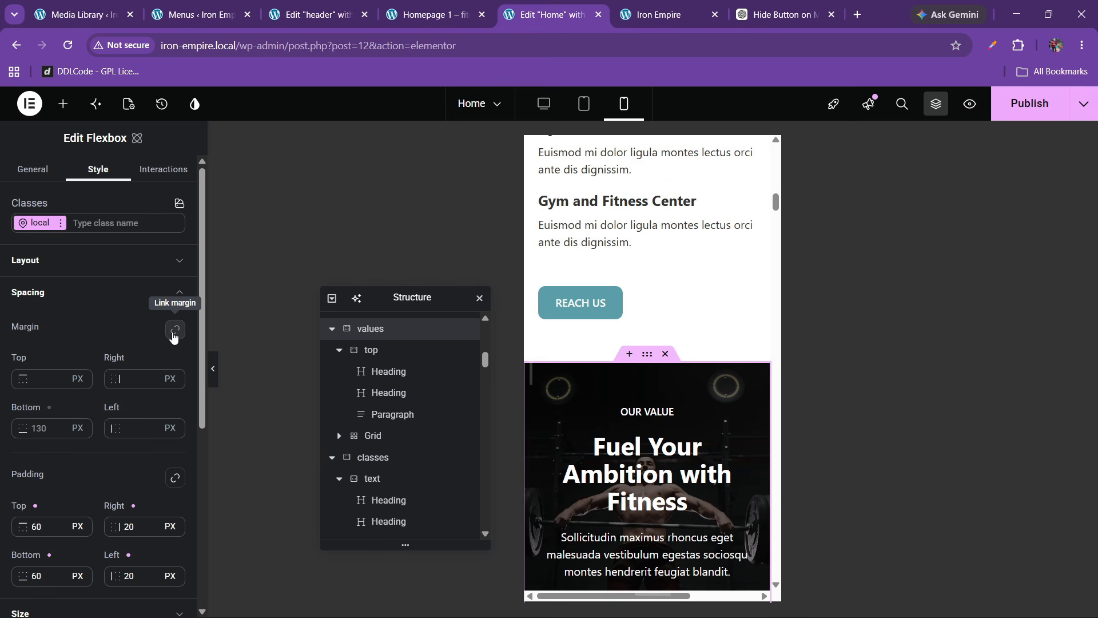
{"action": "left_click", "coordinate": [175, 330]}
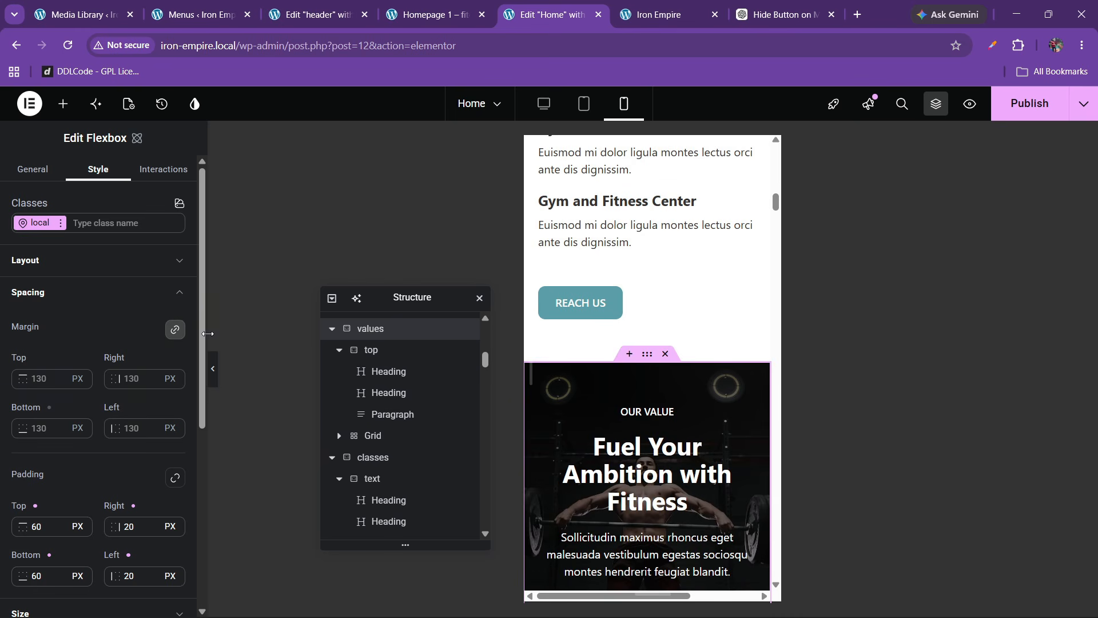
{"action": "left_click", "coordinate": [175, 329]}
{"action": "left_click", "coordinate": [47, 429]}
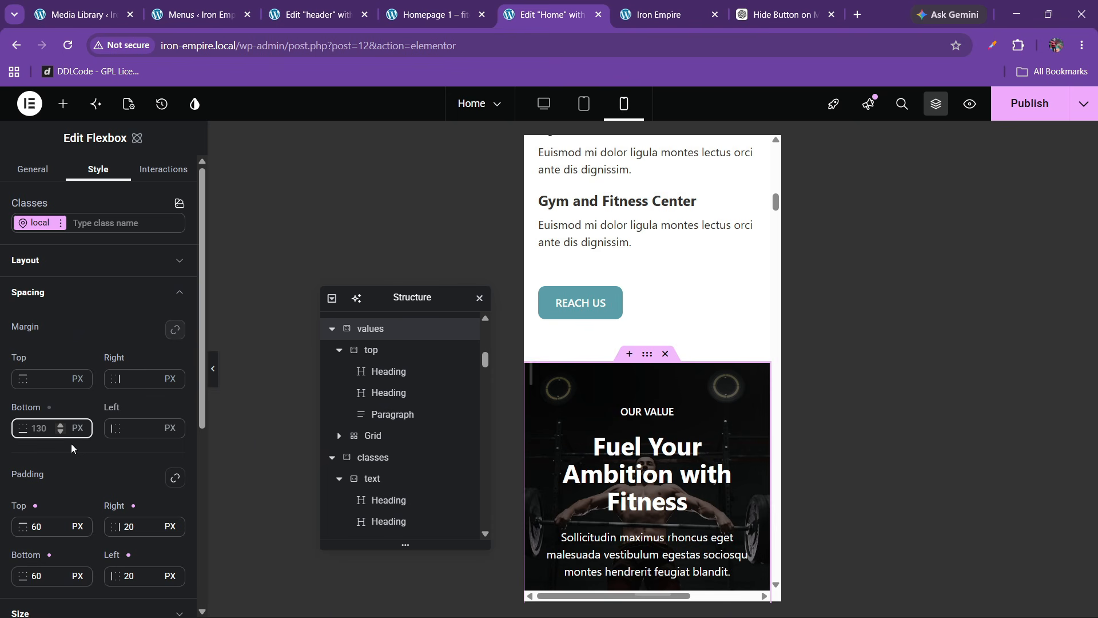
{"action": "scroll", "coordinate": [681, 381], "scroll_direction": "down", "scroll_amount": 11}
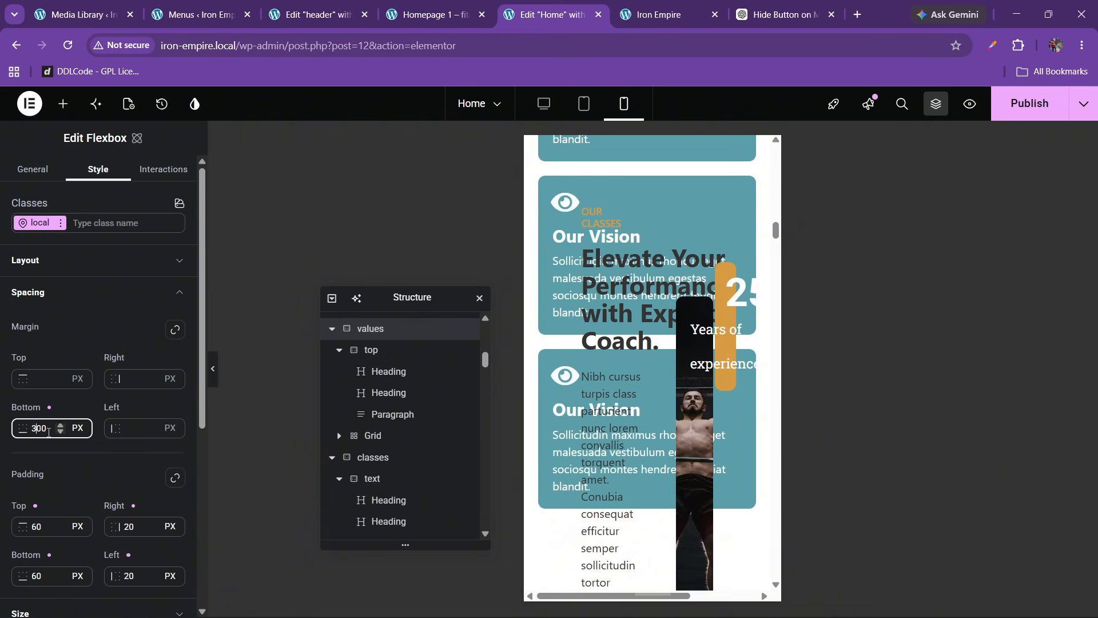
Step: Increase the values section's bottom margin to 800 px and check the gap above the classes section
{"action": "key", "text": "BackSpace"}
{"action": "type", "text": "6"}
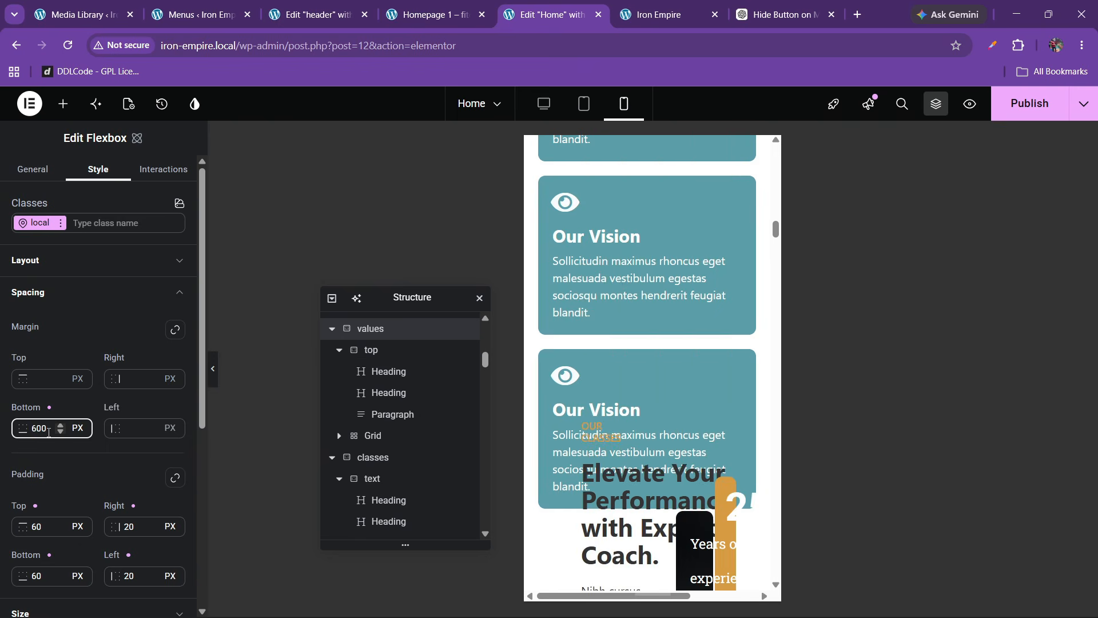
{"action": "key", "text": "BackSpace"}
{"action": "type", "text": "8"}
{"action": "scroll", "coordinate": [603, 398], "scroll_direction": "down", "scroll_amount": 2}
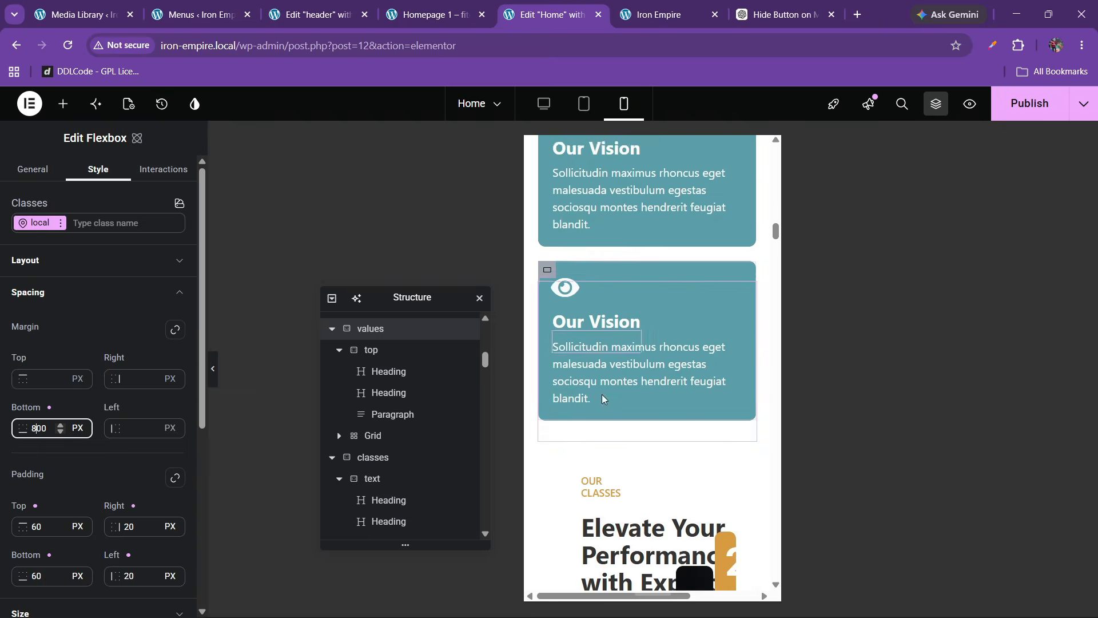
{"action": "scroll", "coordinate": [604, 398], "scroll_direction": "down", "scroll_amount": 4}
{"action": "scroll", "coordinate": [615, 320], "scroll_direction": "up", "scroll_amount": 3}
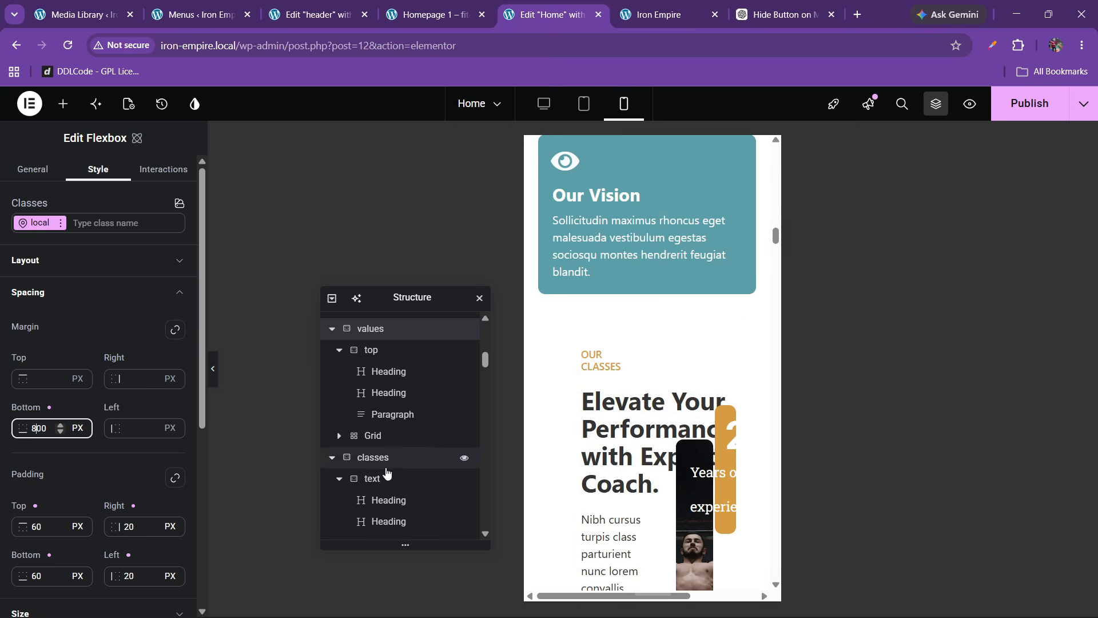
Step: Stack the classes section's contents in a column, align the items to the start and set both gaps to 40 px
{"action": "left_click", "coordinate": [331, 329]}
{"action": "left_click", "coordinate": [378, 350]}
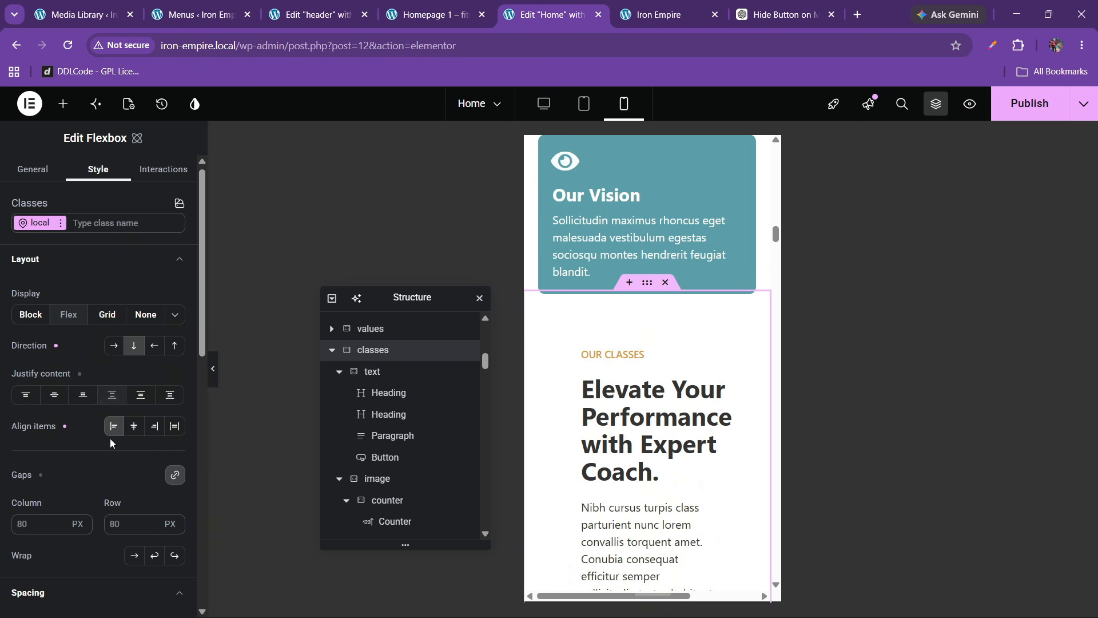
{"action": "scroll", "coordinate": [110, 438], "scroll_direction": "down", "scroll_amount": 5}
{"action": "scroll", "coordinate": [110, 438], "scroll_direction": "up", "scroll_amount": 5}
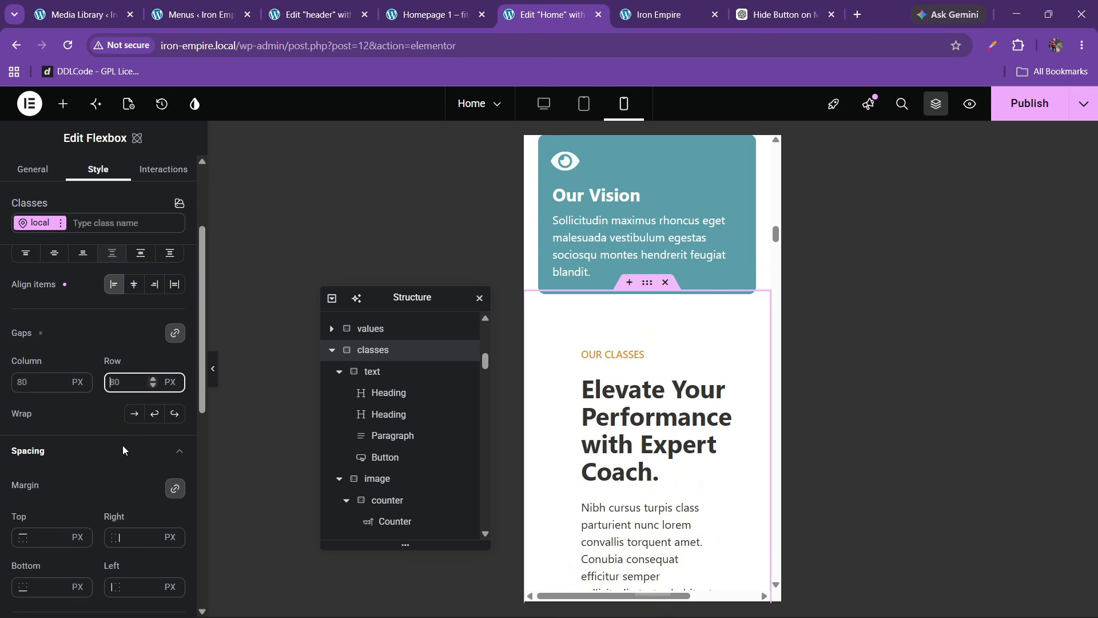
{"action": "type", "text": "40"}
{"action": "scroll", "coordinate": [92, 476], "scroll_direction": "down", "scroll_amount": 3}
Step: Set the classes section's padding to 60 px top and bottom and 20 px left and right
{"action": "left_click", "coordinate": [118, 543]}
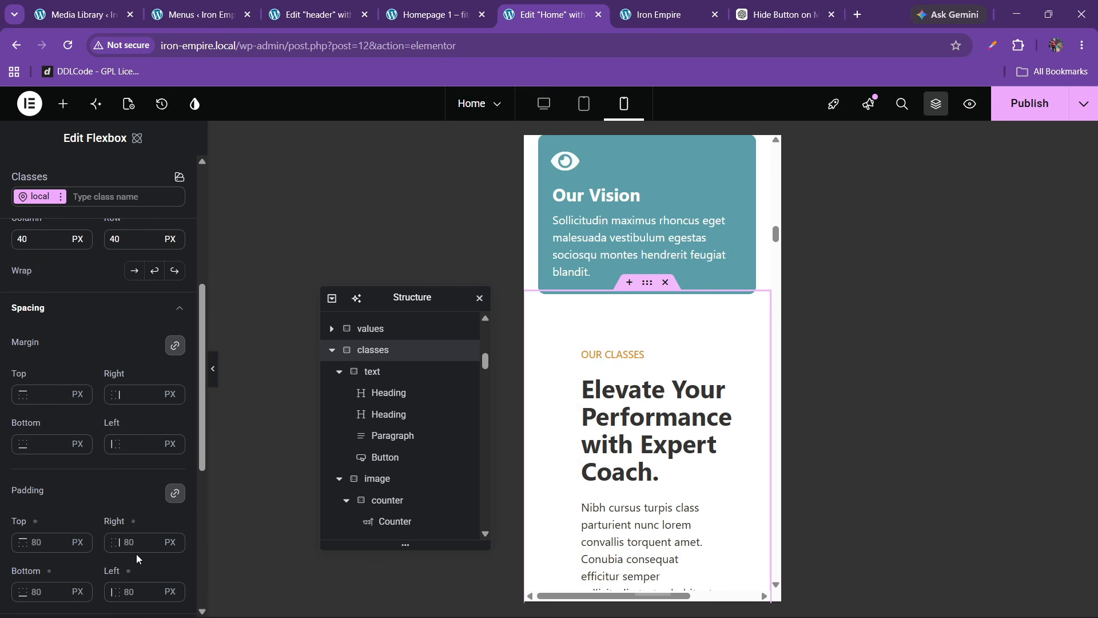
{"action": "type", "text": "20"}
{"action": "left_click", "coordinate": [174, 493]}
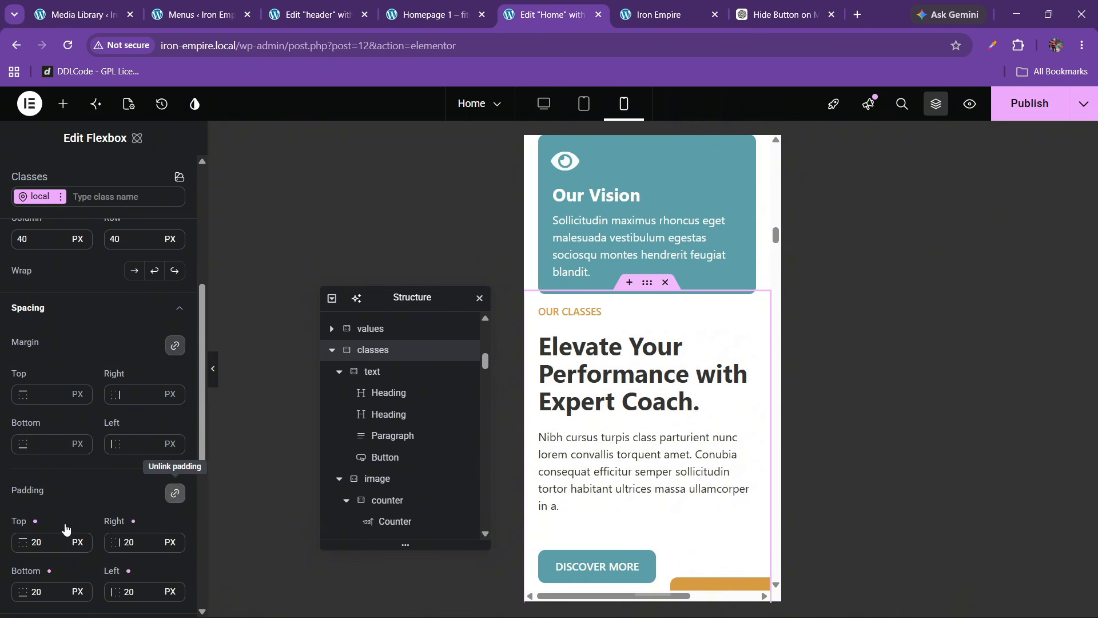
{"action": "left_click", "coordinate": [35, 542]}
{"action": "key", "text": "BackSpace"}
{"action": "type", "text": "6"}
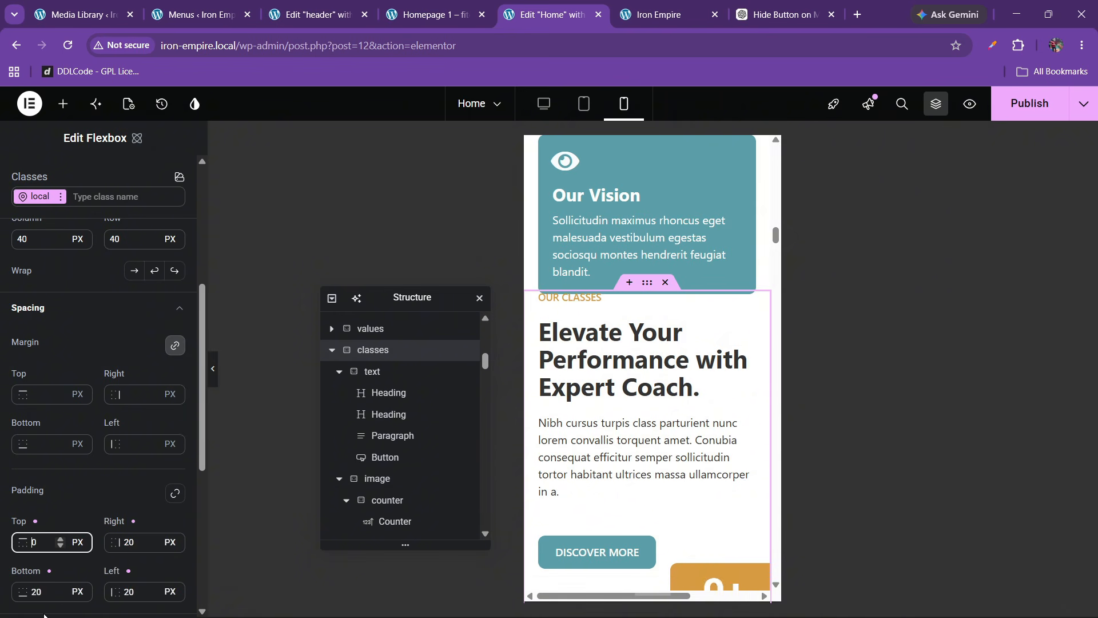
{"action": "scroll", "coordinate": [36, 449], "scroll_direction": "down", "scroll_amount": 3}
{"action": "left_click", "coordinate": [36, 448]}
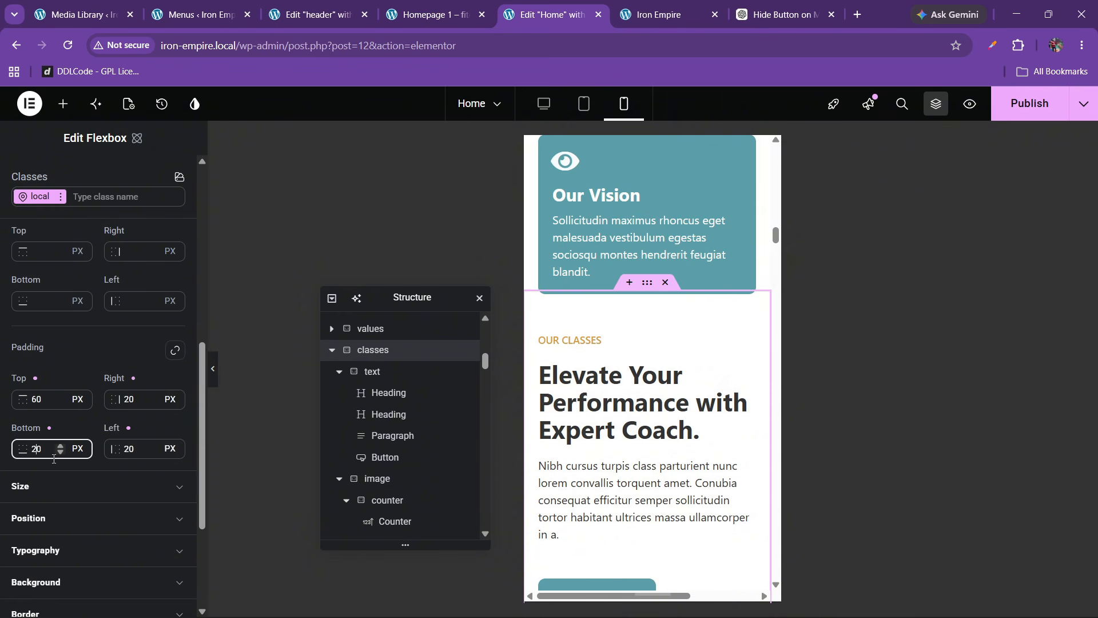
{"action": "type", "text": "6"}
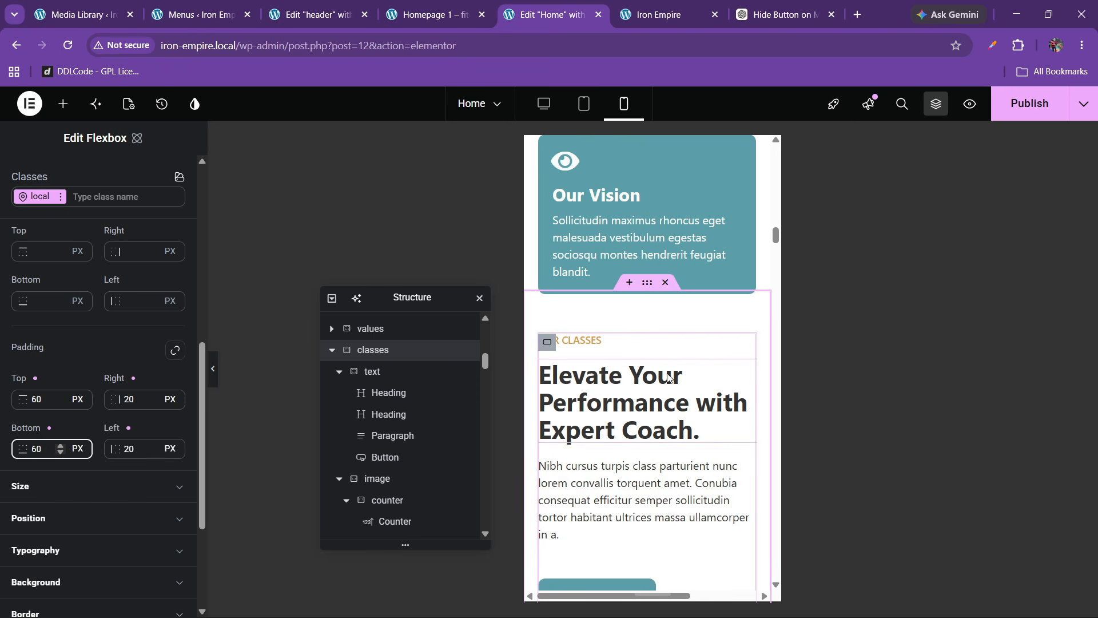
{"action": "scroll", "coordinate": [641, 378], "scroll_direction": "down", "scroll_amount": 5}
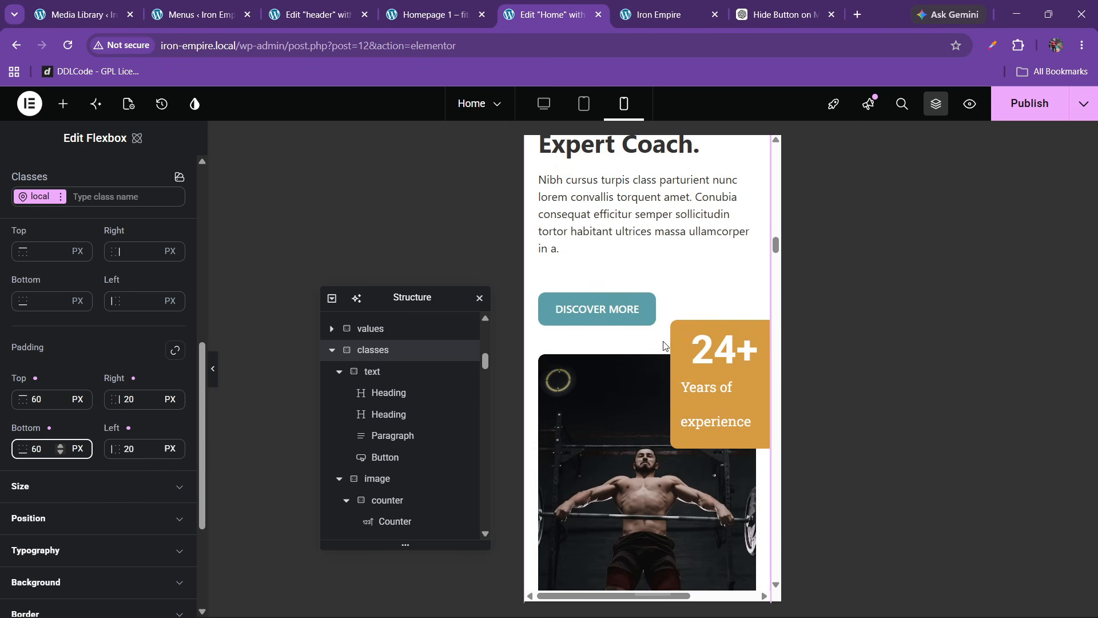
Step: Set the years-of-experience counter box's margins to -2 em top, 1 em right, and 0 em bottom and left
{"action": "left_click", "coordinate": [679, 329]}
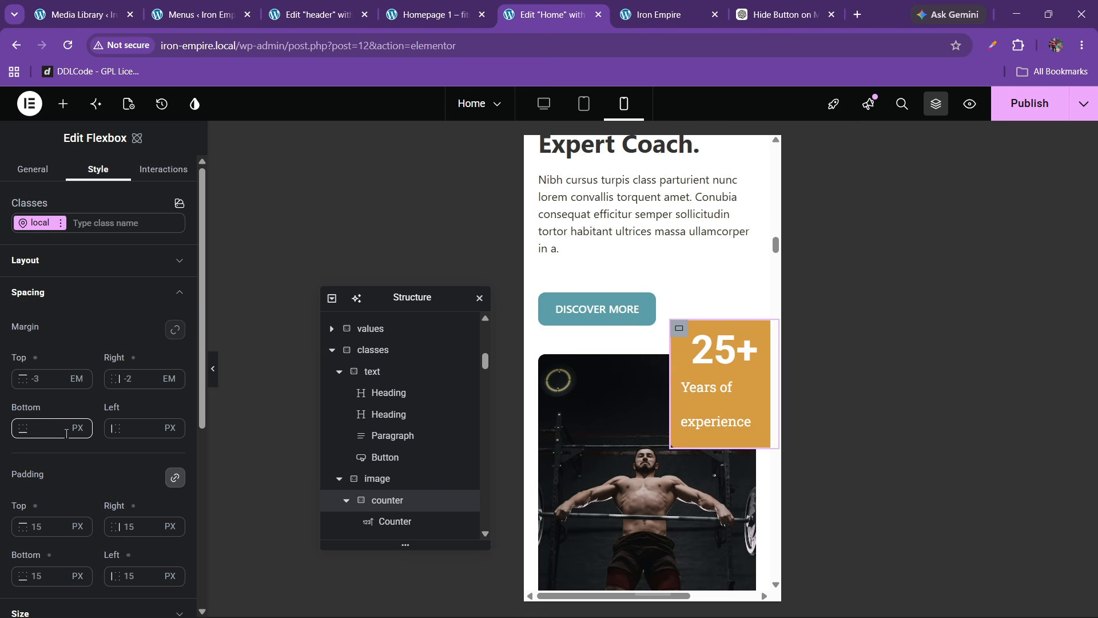
{"action": "left_click", "coordinate": [131, 379]}
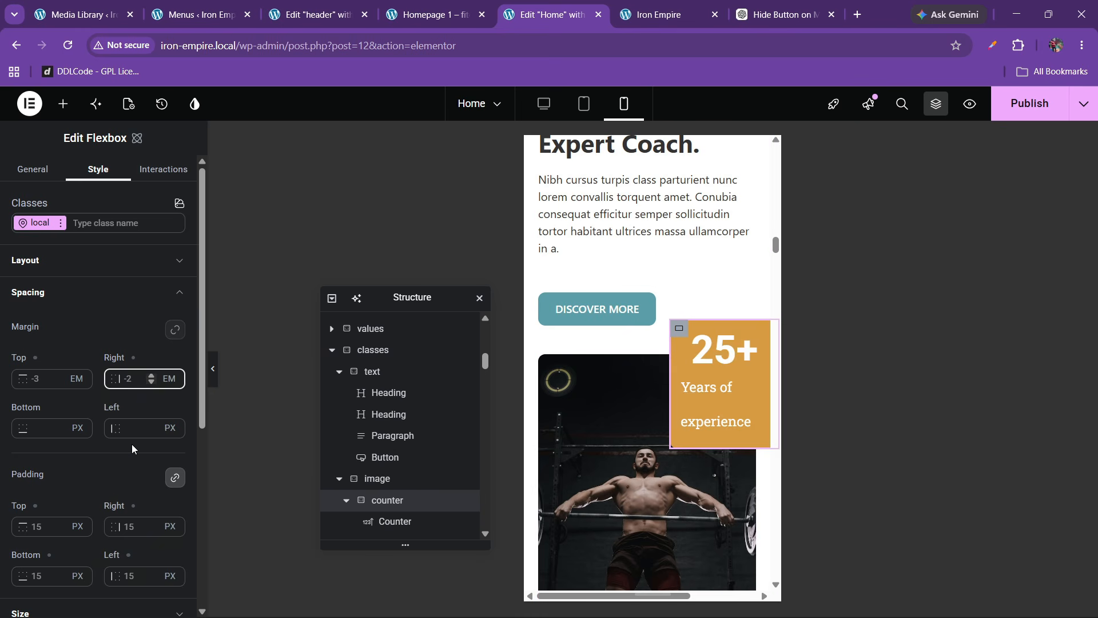
{"action": "type", "text": "0"}
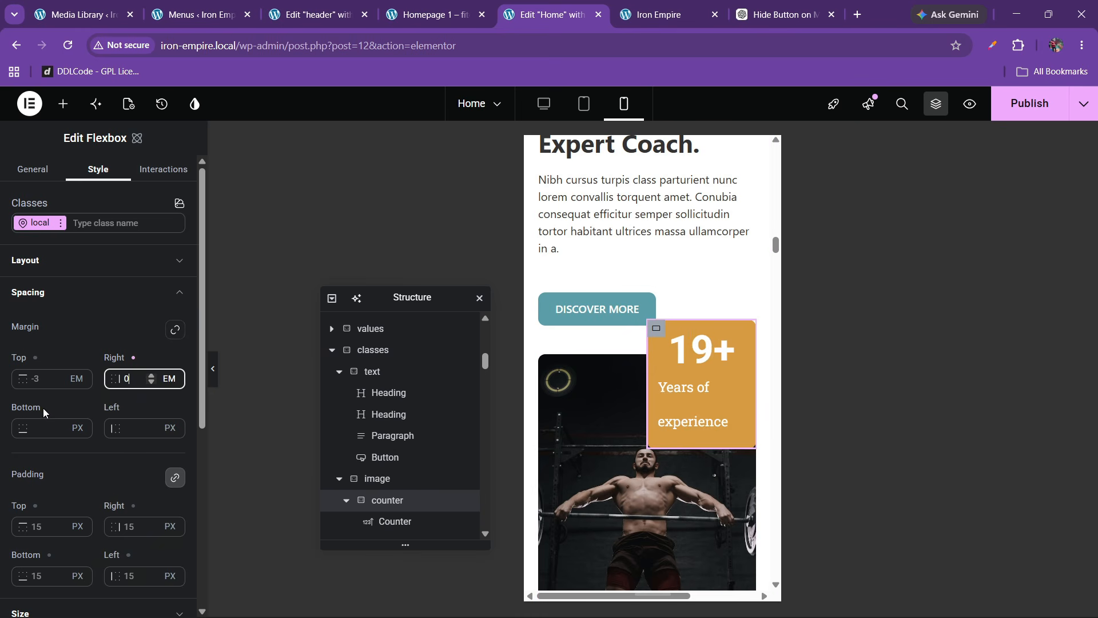
{"action": "left_click", "coordinate": [175, 331]}
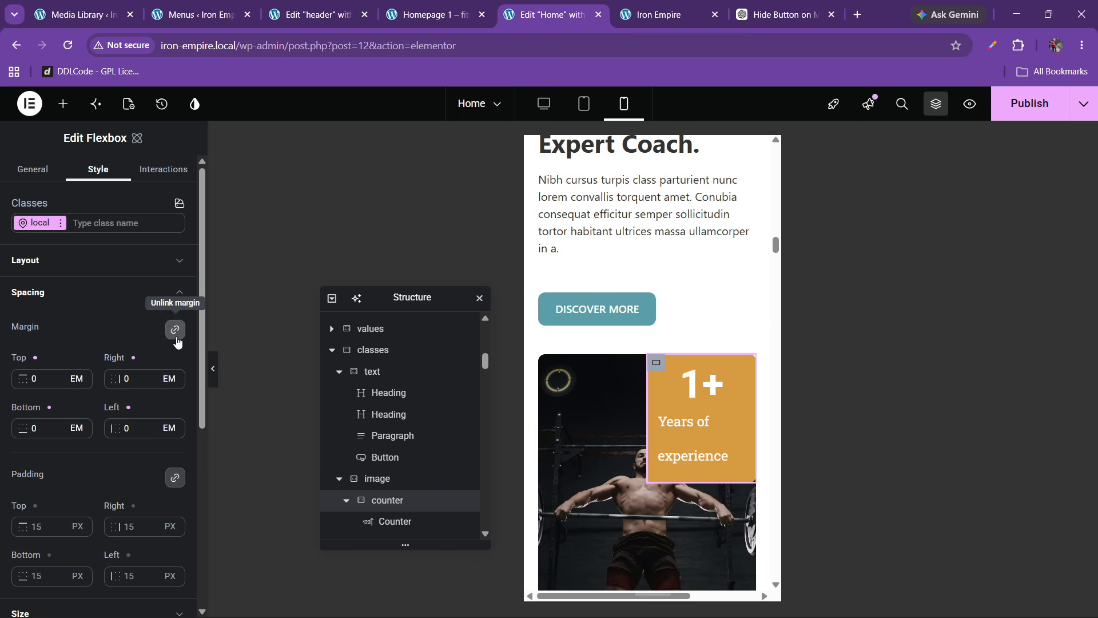
{"action": "left_click", "coordinate": [175, 329]}
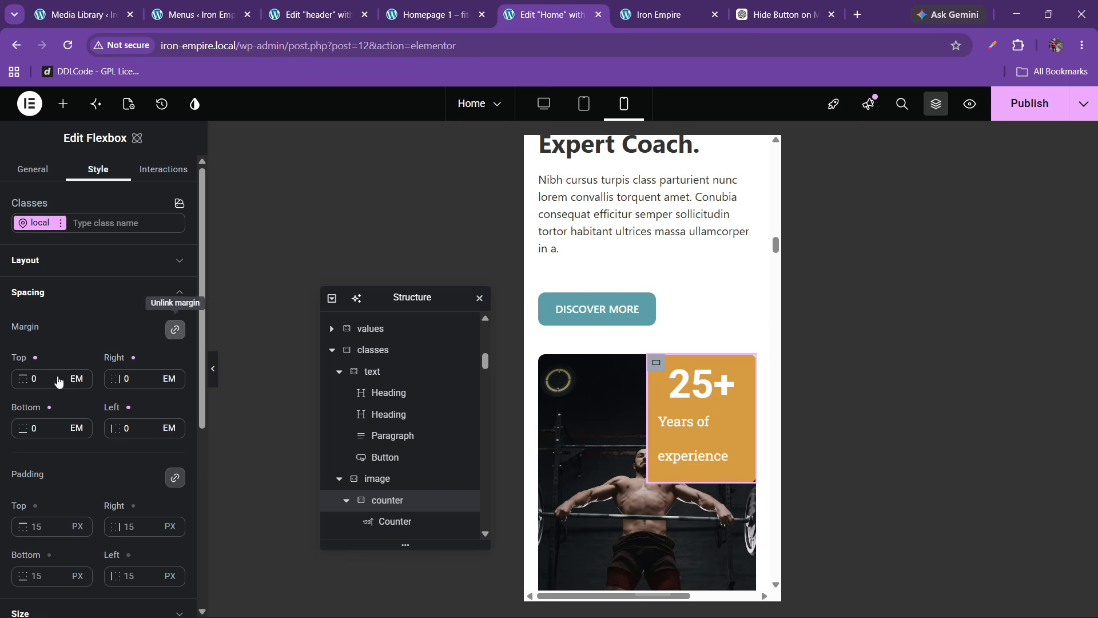
{"action": "left_click", "coordinate": [57, 380]}
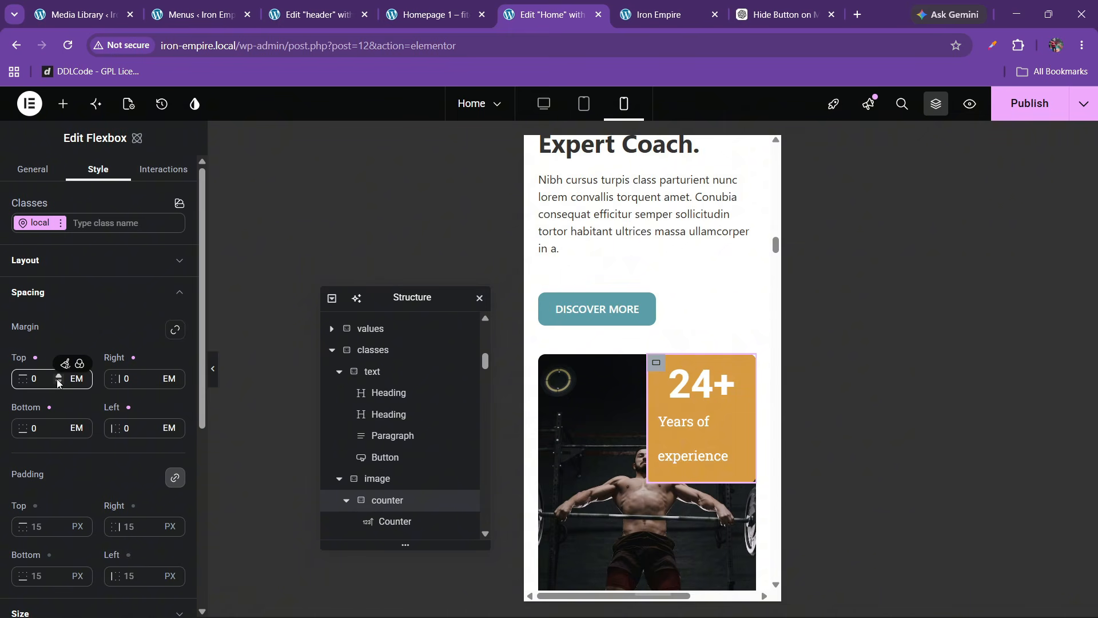
{"action": "left_click", "coordinate": [59, 382]}
{"action": "left_click", "coordinate": [58, 382]}
{"action": "left_click", "coordinate": [137, 379]}
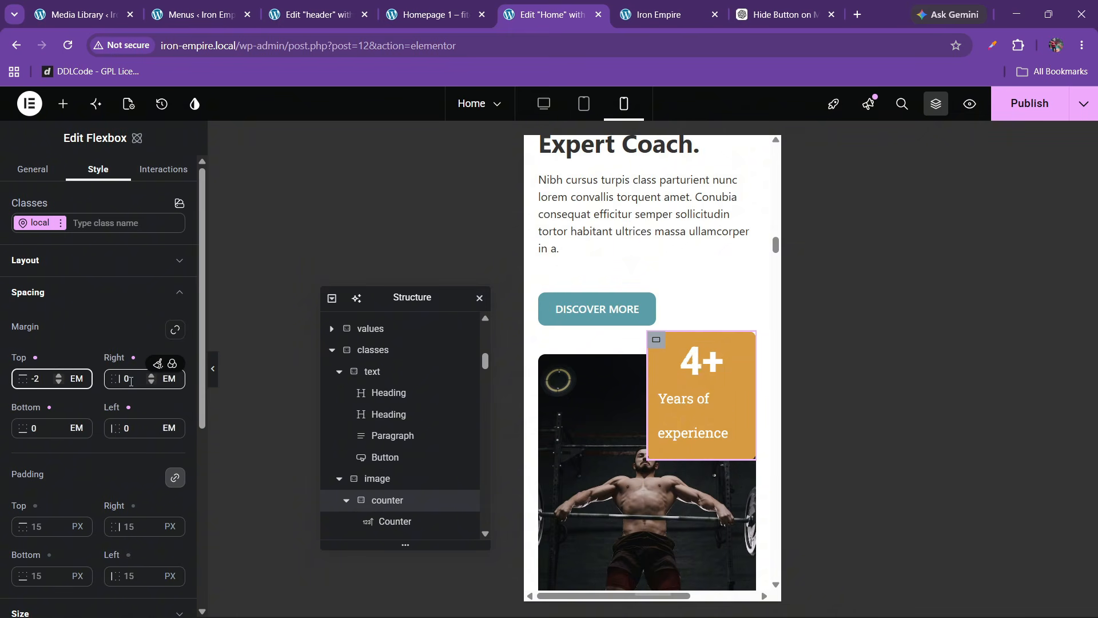
{"action": "left_click", "coordinate": [152, 376]}
{"action": "left_click", "coordinate": [152, 376]}
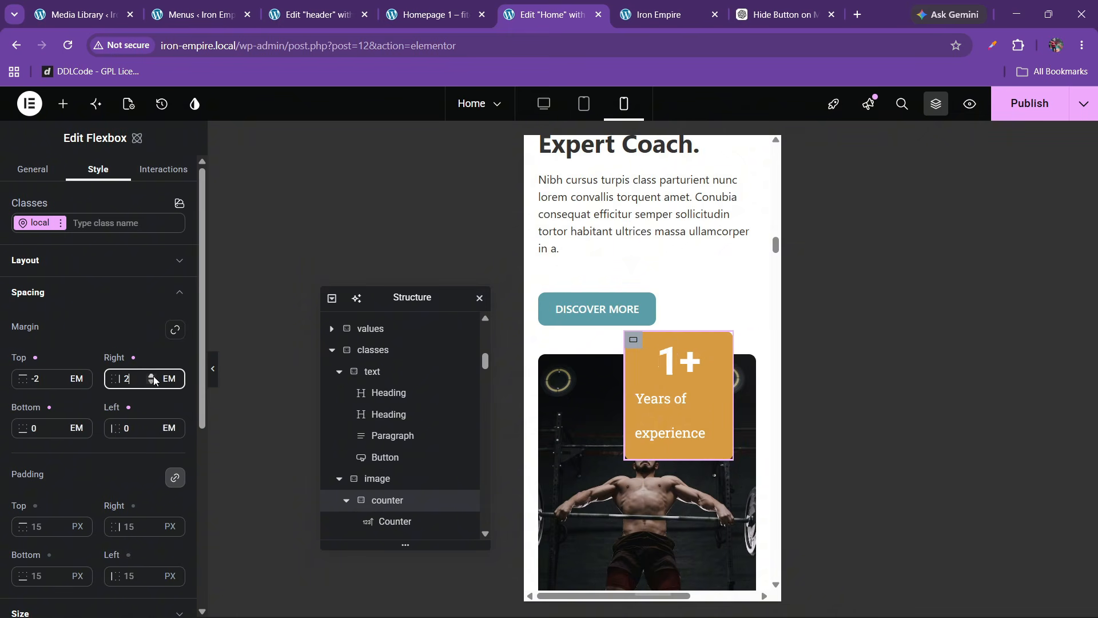
{"action": "left_click", "coordinate": [153, 382]}
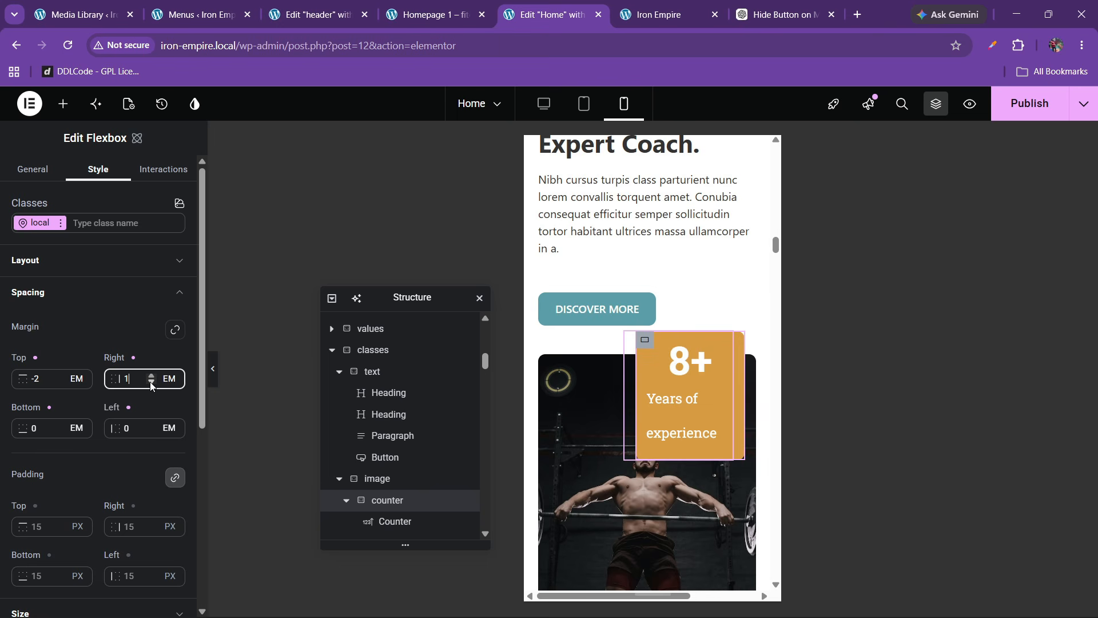
Step: Set the counter box's width to 70%
{"action": "left_click", "coordinate": [55, 292]}
{"action": "left_click", "coordinate": [54, 261]}
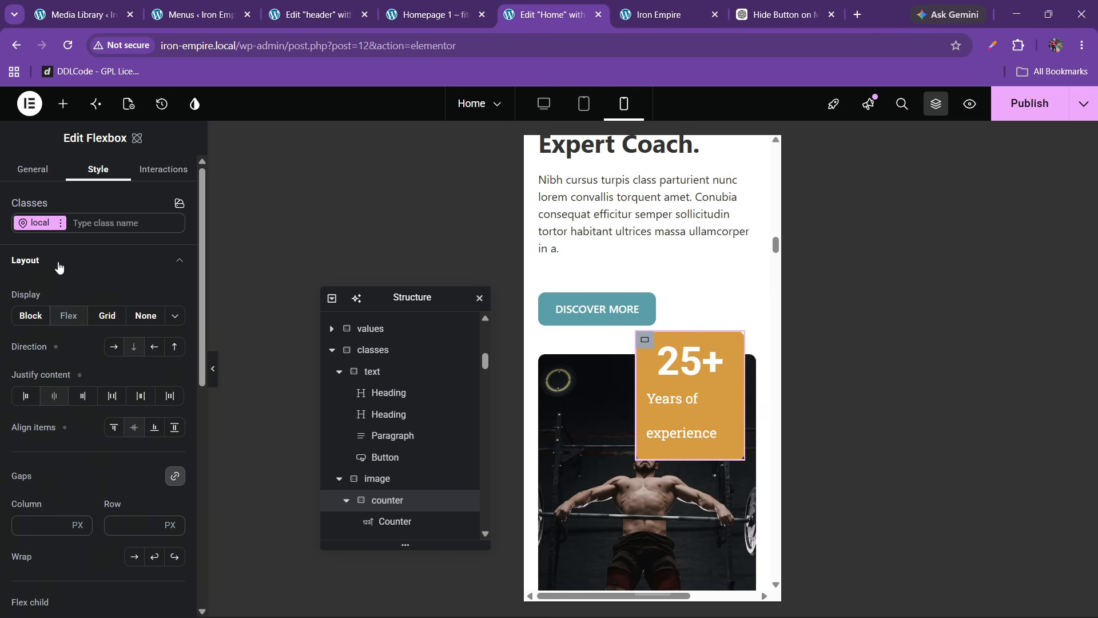
{"action": "left_click", "coordinate": [23, 262]}
{"action": "left_click", "coordinate": [43, 329]}
{"action": "left_click", "coordinate": [23, 379]}
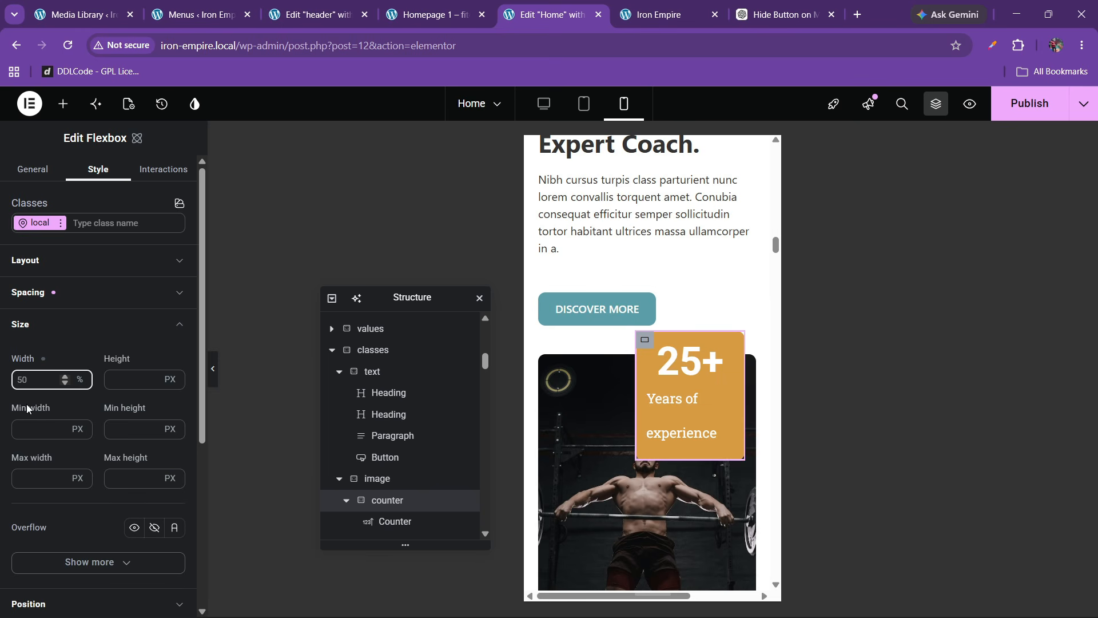
{"action": "type", "text": "70"}
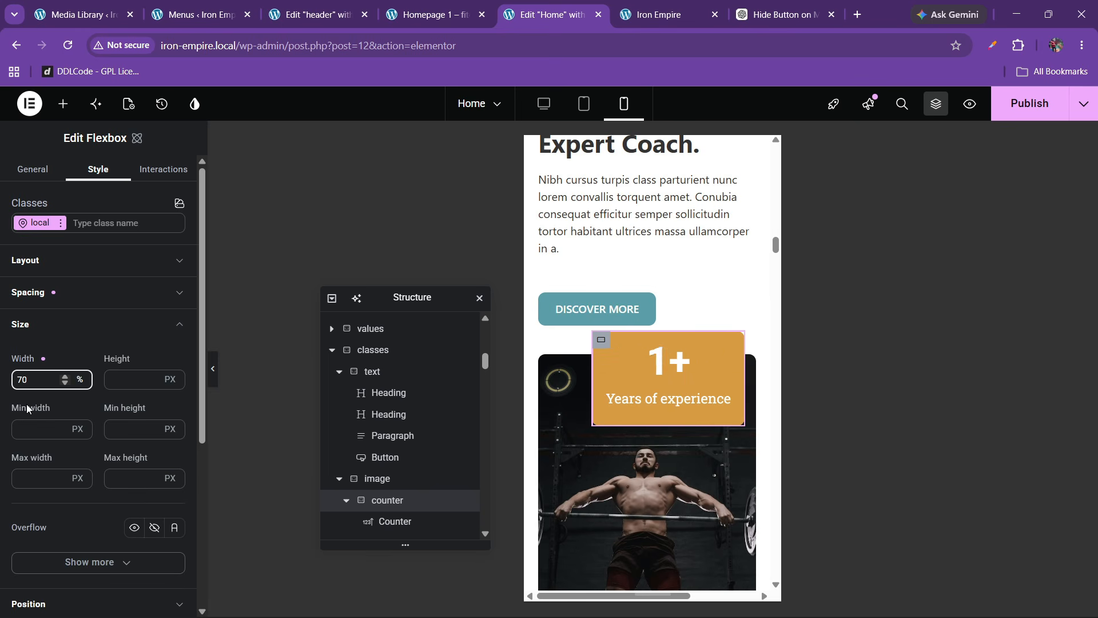
{"action": "left_click", "coordinate": [42, 330]}
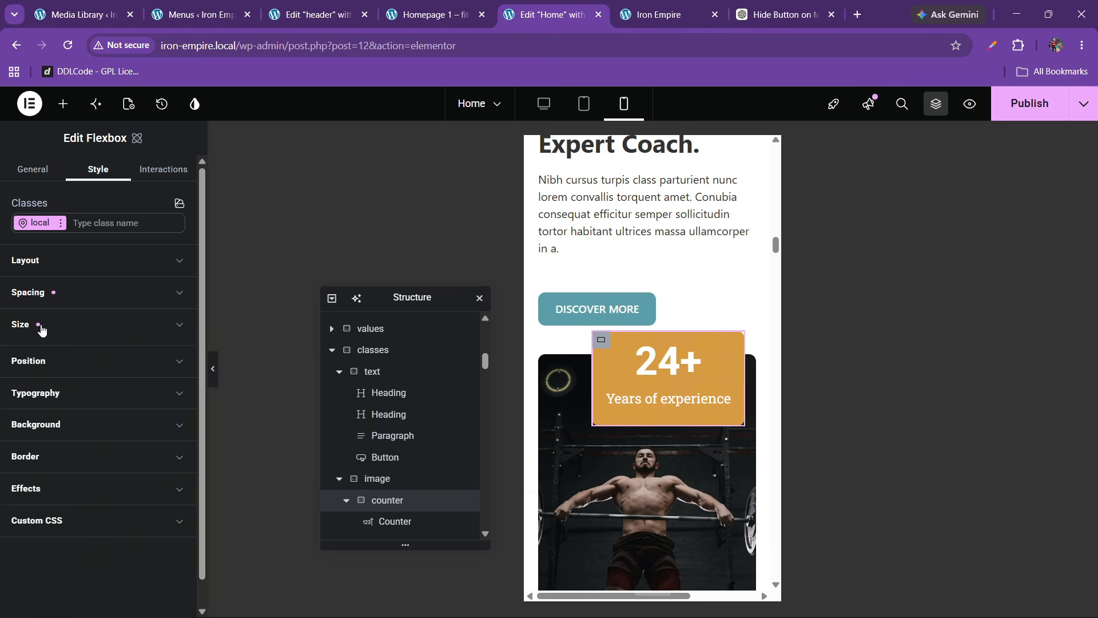
{"action": "left_click", "coordinate": [51, 393]}
{"action": "scroll", "coordinate": [97, 460], "scroll_direction": "down", "scroll_amount": 4}
{"action": "scroll", "coordinate": [96, 400], "scroll_direction": "up", "scroll_amount": 3}
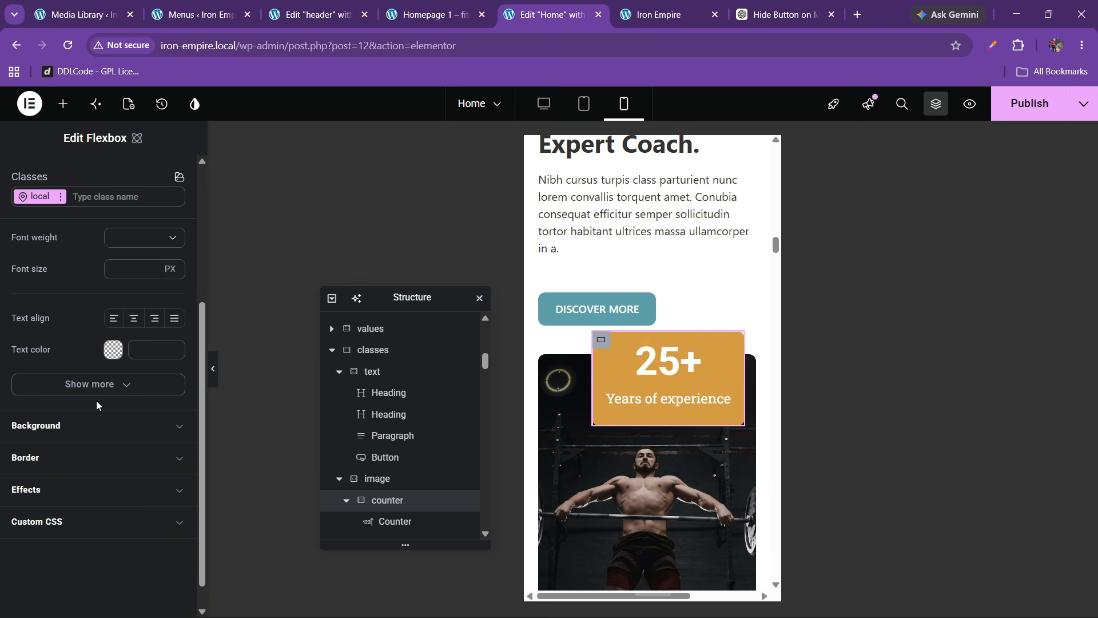
{"action": "left_click", "coordinate": [120, 388]}
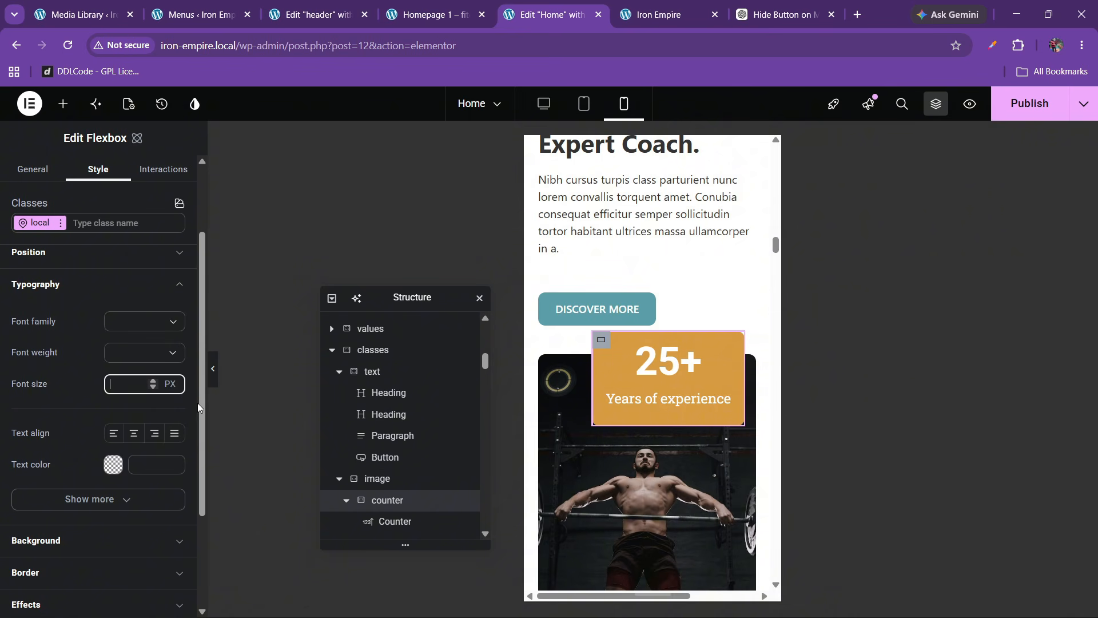
Step: Set the font size of the counter's number to 40 px
{"action": "left_click", "coordinate": [395, 520]}
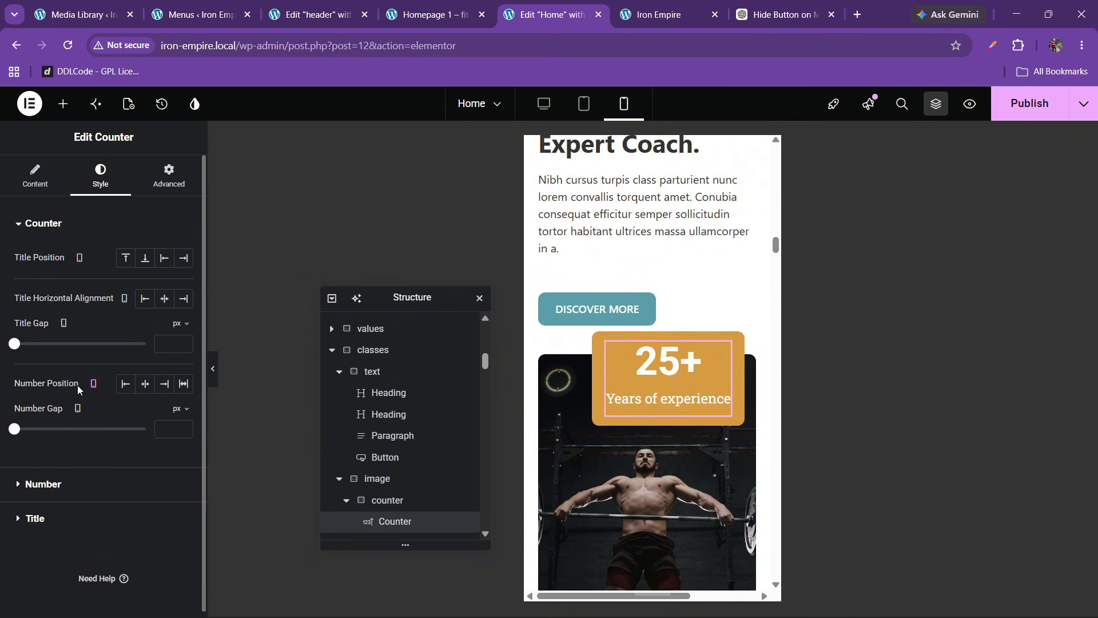
{"action": "left_click", "coordinate": [60, 475]}
{"action": "left_click", "coordinate": [182, 323]}
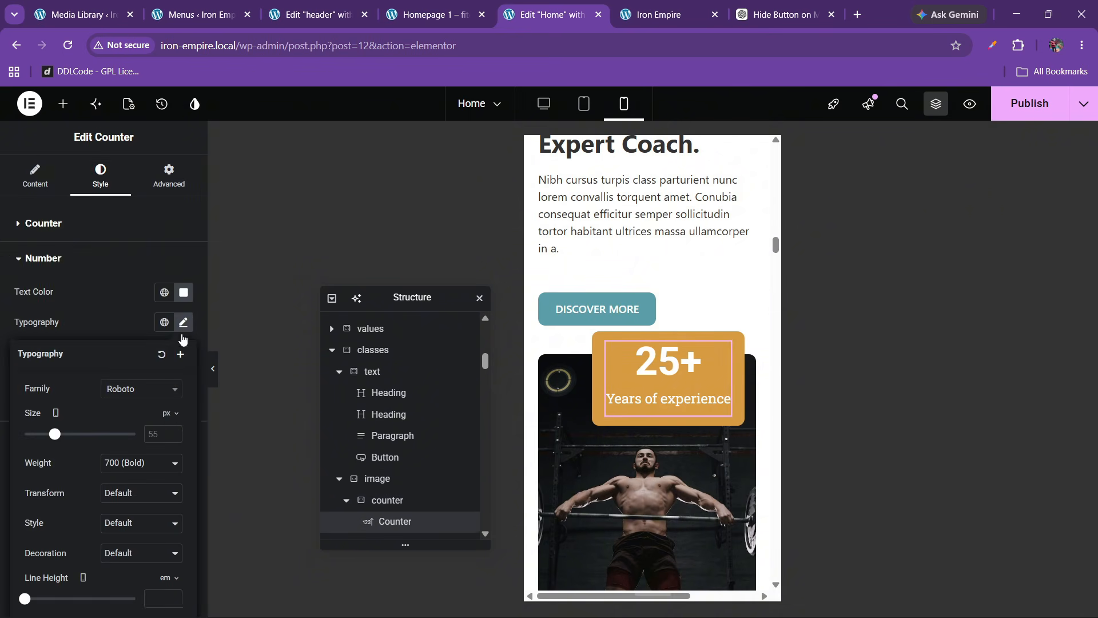
{"action": "left_click", "coordinate": [173, 432]}
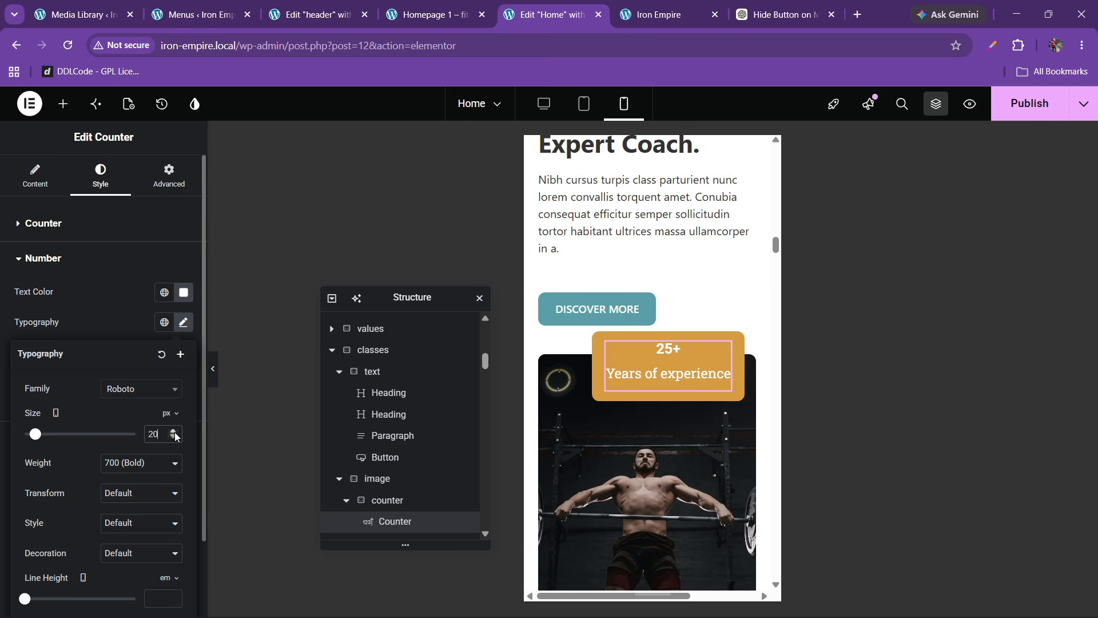
{"action": "left_click_drag", "start_coordinate": [175, 437], "coordinate": [174, 436]}
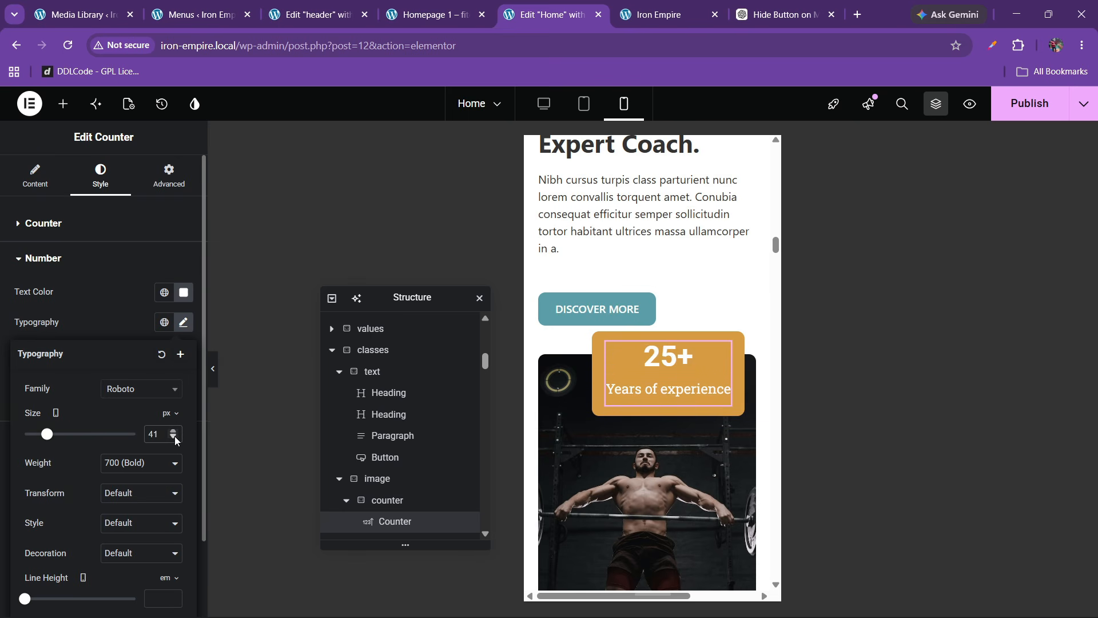
{"action": "left_click", "coordinate": [175, 439]}
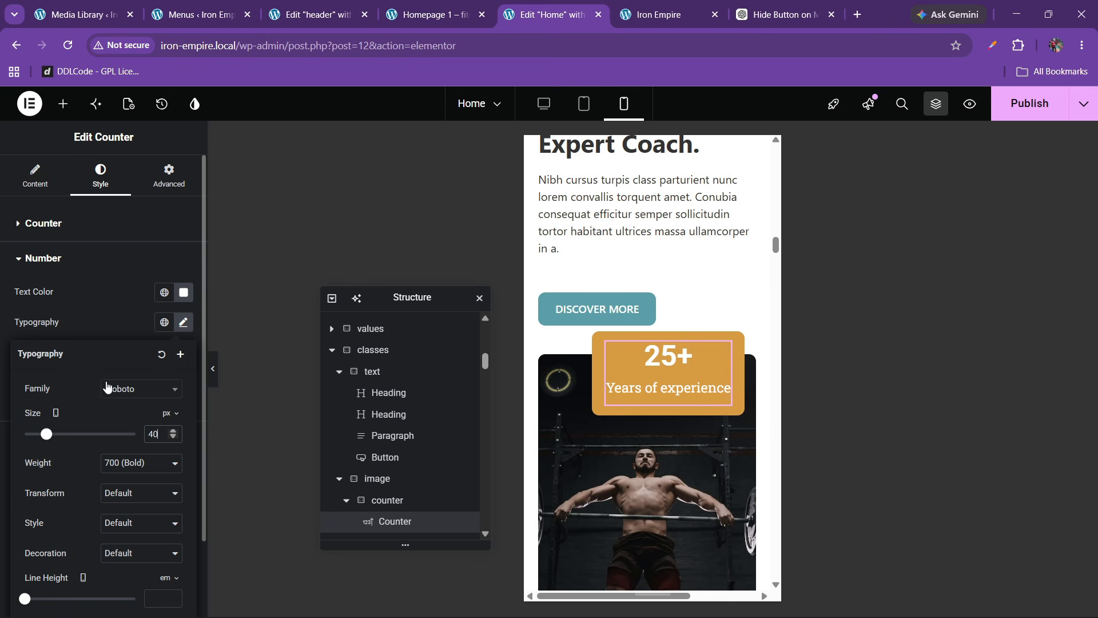
{"action": "left_click", "coordinate": [82, 338]}
Step: Set the font size of the counter's "Years of experience" title to 16 px
{"action": "left_click", "coordinate": [36, 438]}
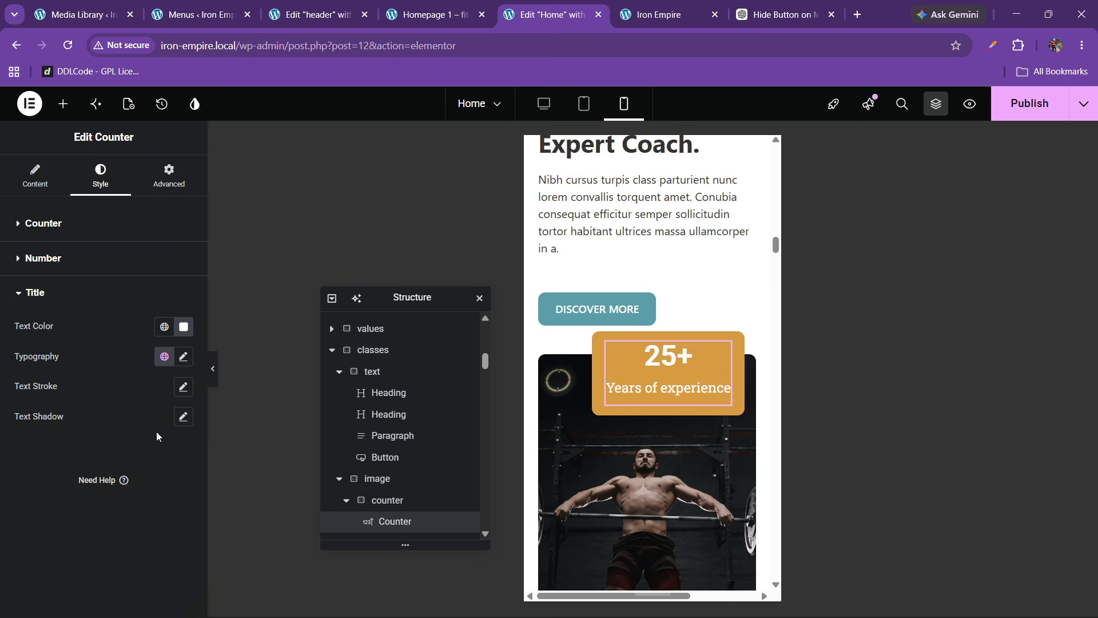
{"action": "left_click", "coordinate": [182, 357]}
{"action": "left_click", "coordinate": [182, 359]}
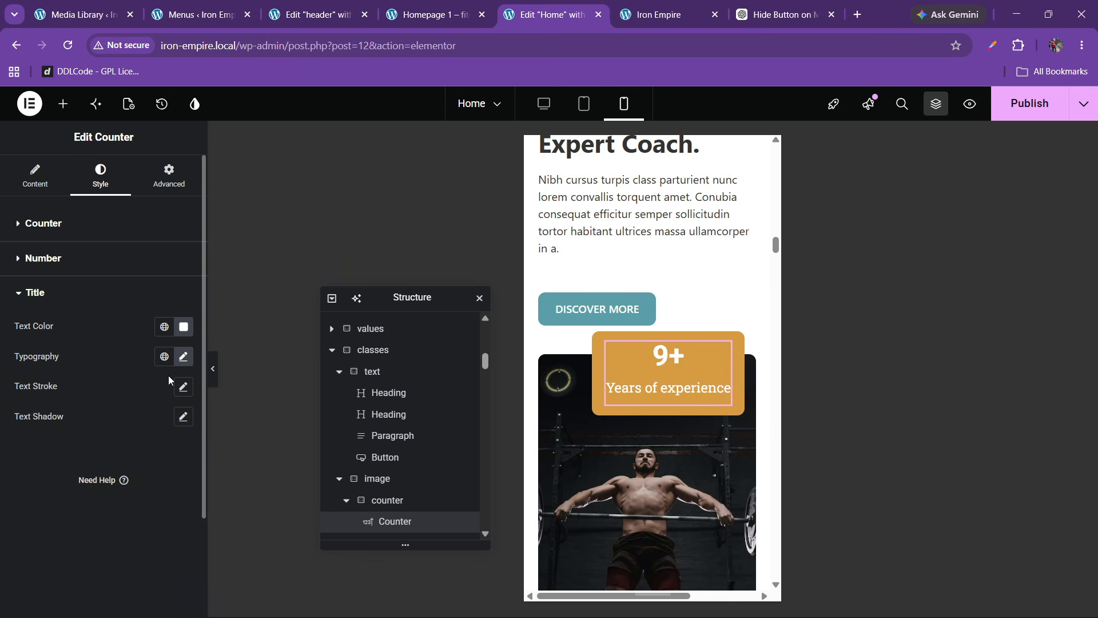
{"action": "left_click", "coordinate": [182, 359]}
{"action": "left_click", "coordinate": [173, 466]}
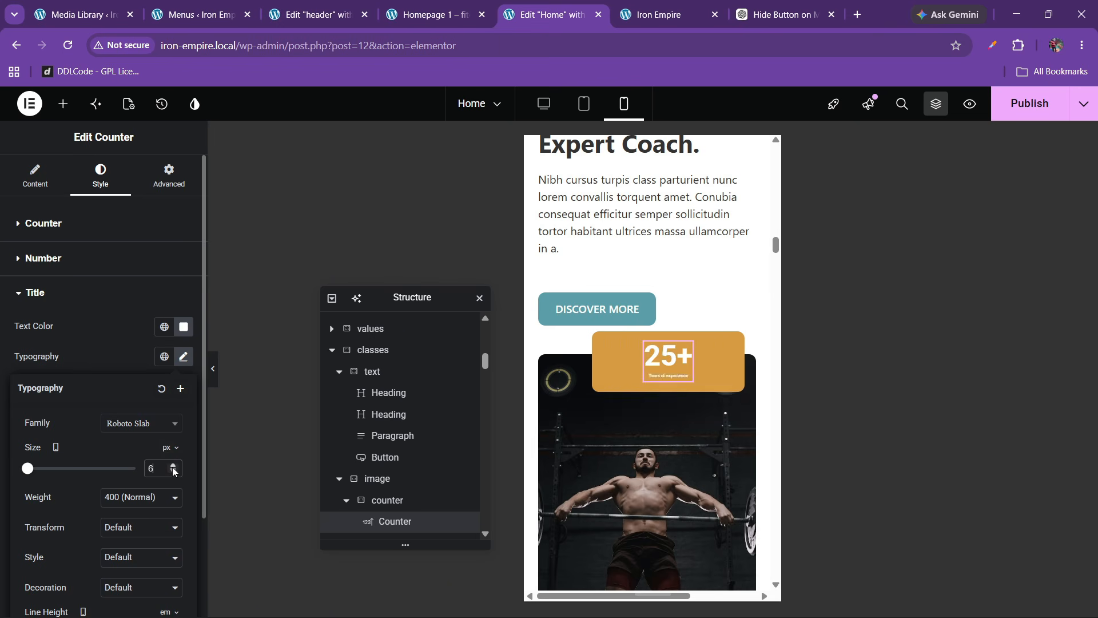
{"action": "scroll", "coordinate": [673, 459], "scroll_direction": "down", "scroll_amount": 5}
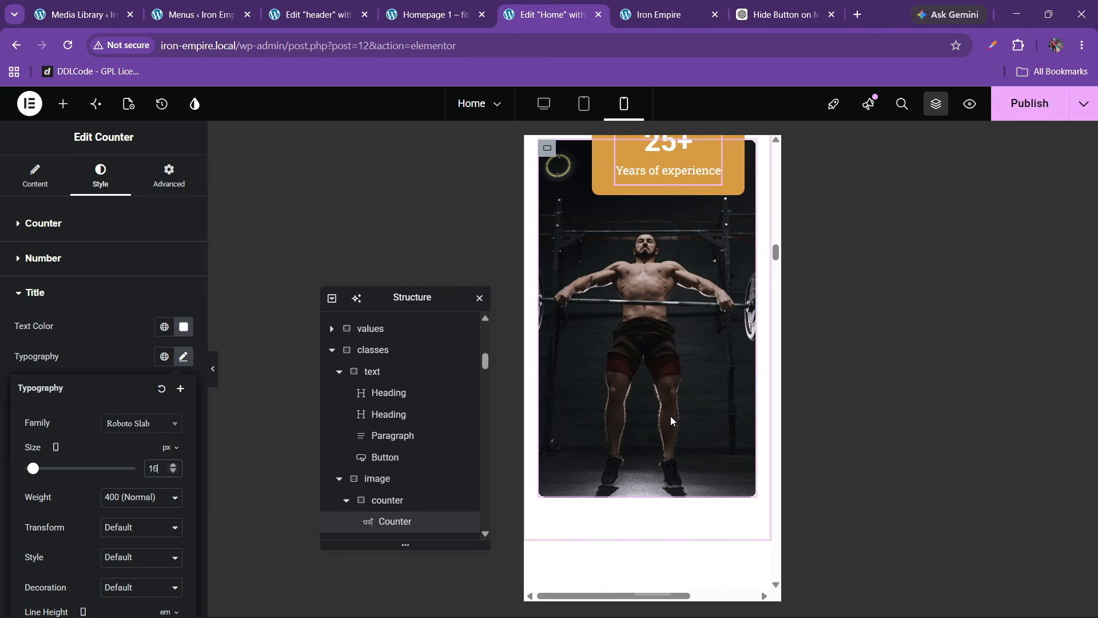
Step: Set the height of the classes section's image container to 300 px
{"action": "scroll", "coordinate": [670, 416], "scroll_direction": "up", "scroll_amount": 3}
{"action": "scroll", "coordinate": [392, 515], "scroll_direction": "down", "scroll_amount": 2}
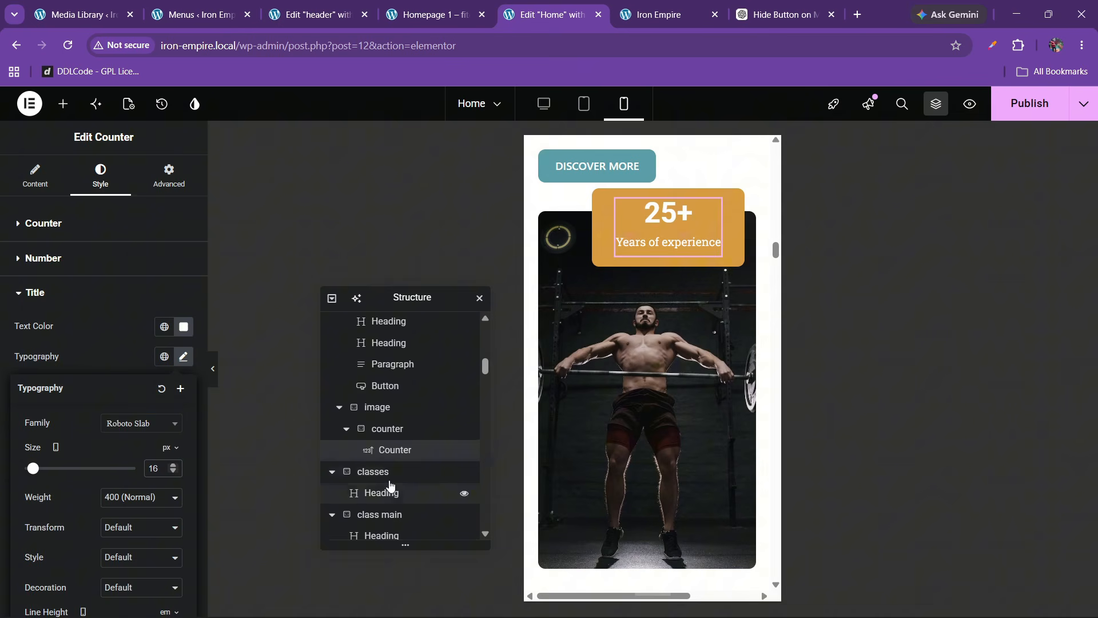
{"action": "left_click", "coordinate": [387, 407]}
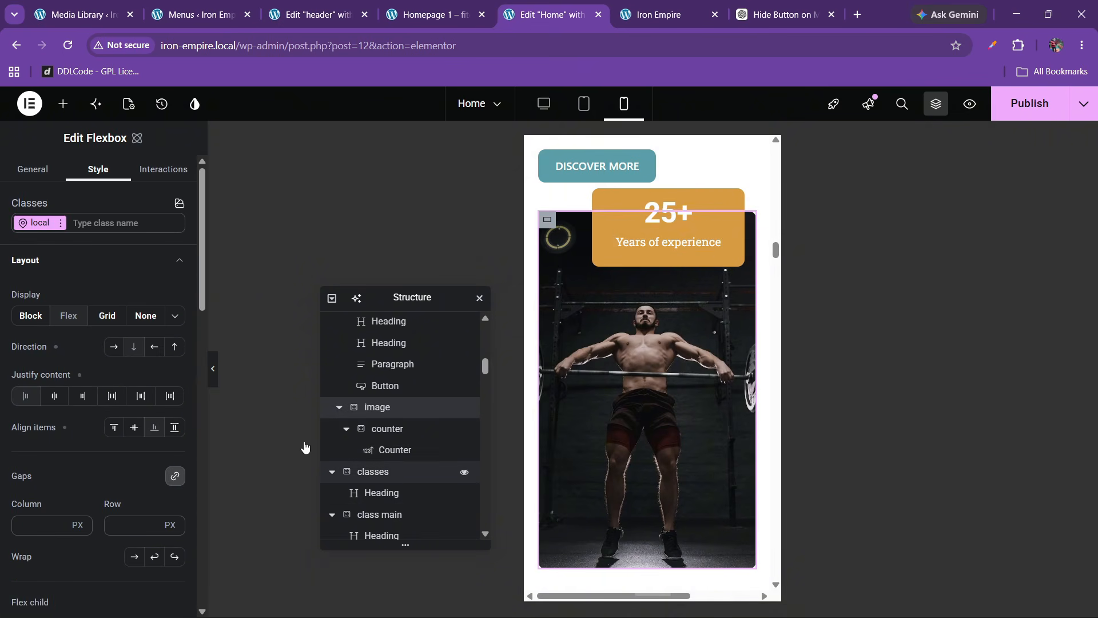
{"action": "left_click", "coordinate": [29, 261]}
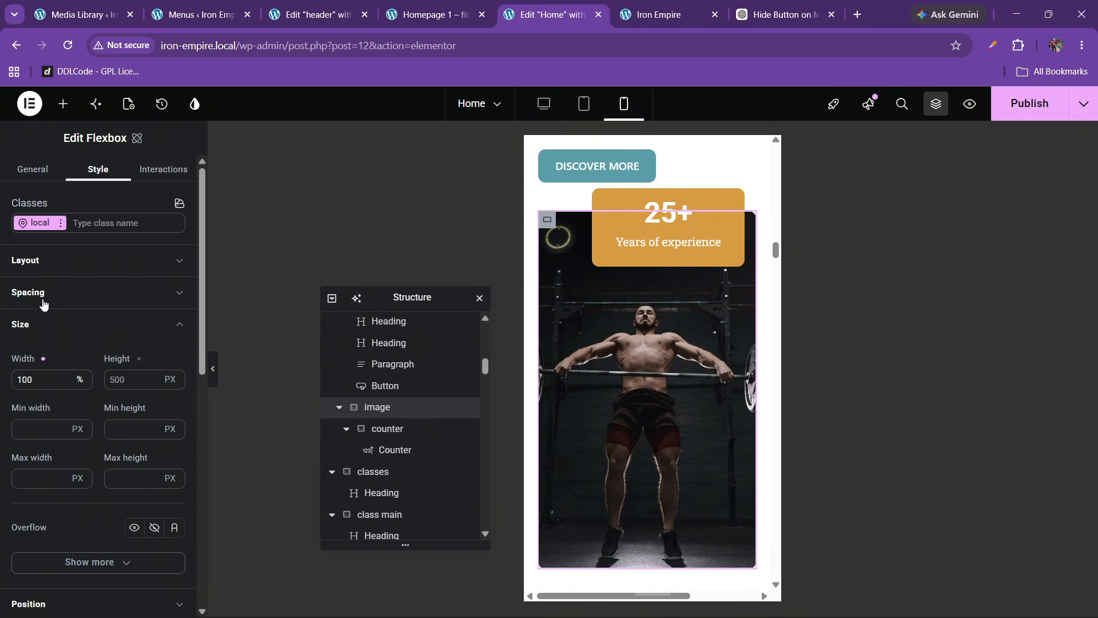
{"action": "left_click", "coordinate": [127, 381]}
{"action": "type", "text": "300"}
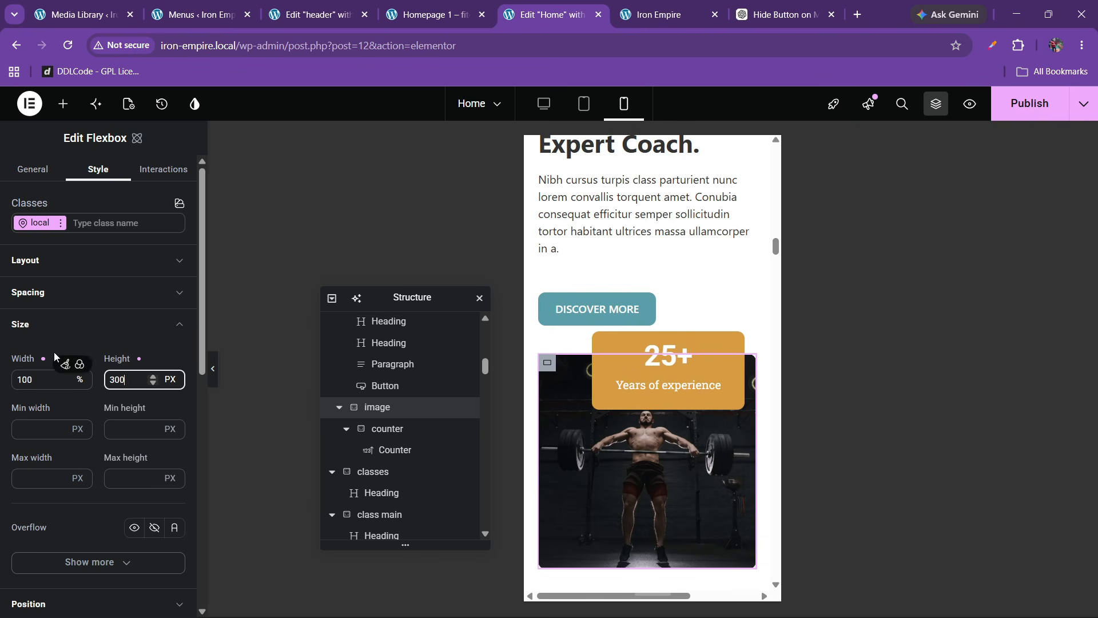
Step: Unlink the image container's margins and set its top margin to 60 px
{"action": "left_click", "coordinate": [61, 268]}
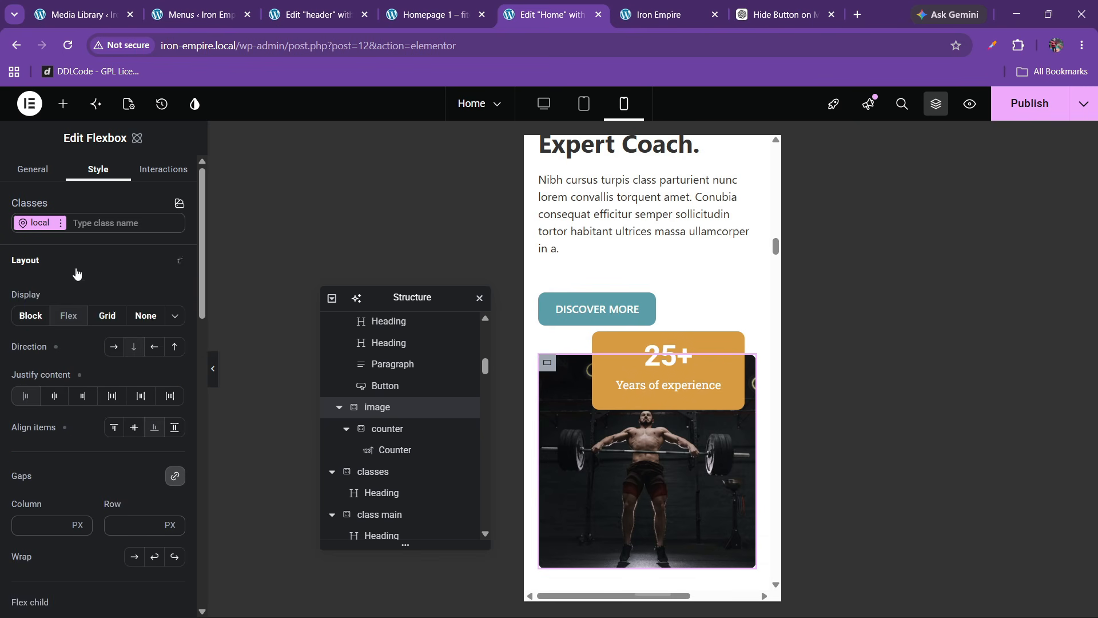
{"action": "left_click", "coordinate": [77, 269]}
{"action": "left_click", "coordinate": [71, 293]}
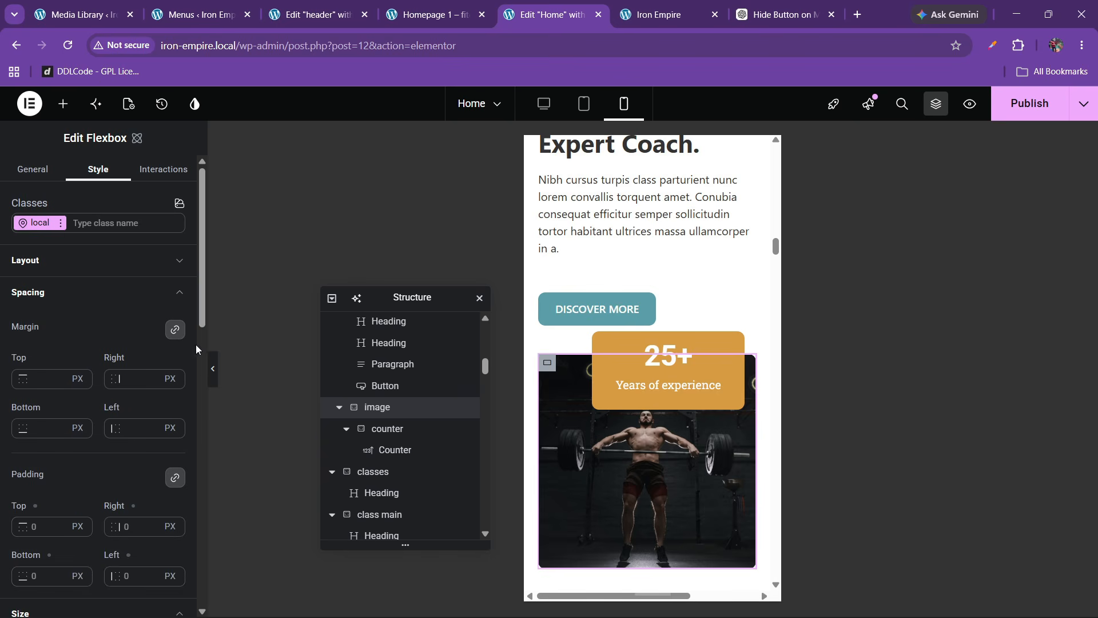
{"action": "left_click", "coordinate": [174, 330]}
{"action": "left_click", "coordinate": [57, 378]}
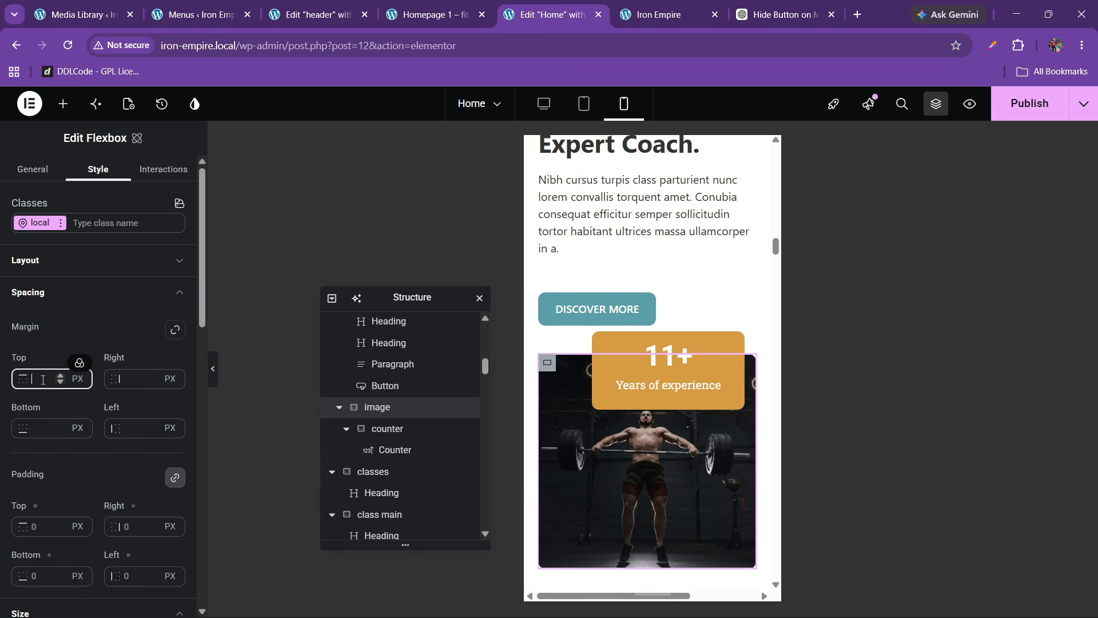
{"action": "type", "text": "10"}
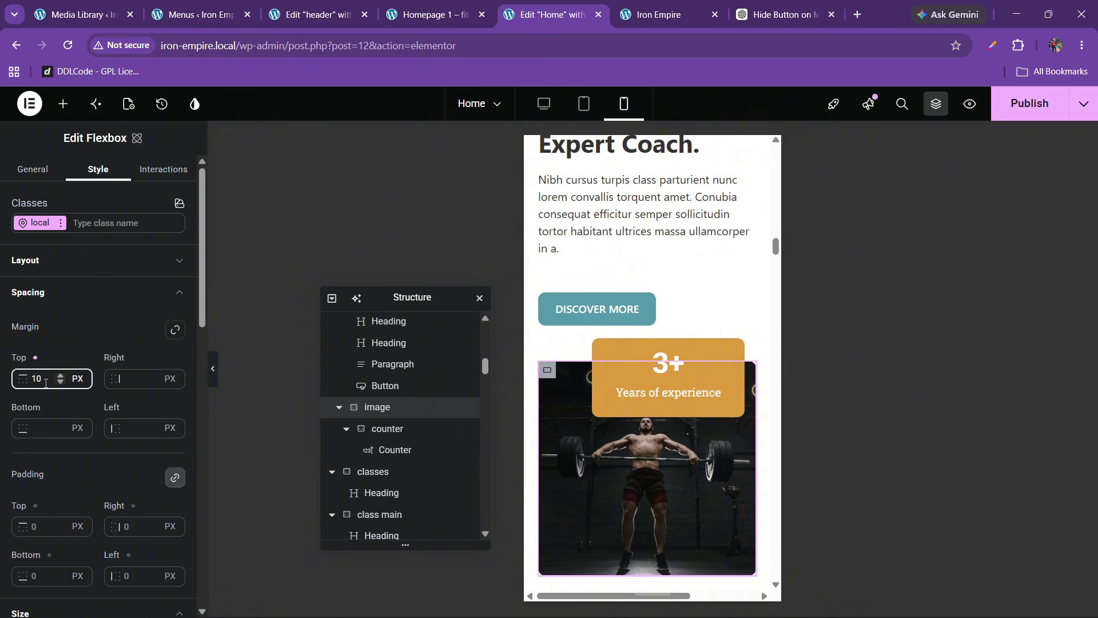
{"action": "type", "text": "0"}
{"action": "key", "text": "BackSpace"}
{"action": "key", "text": "BackSpace"}
{"action": "key", "text": "BackSpace"}
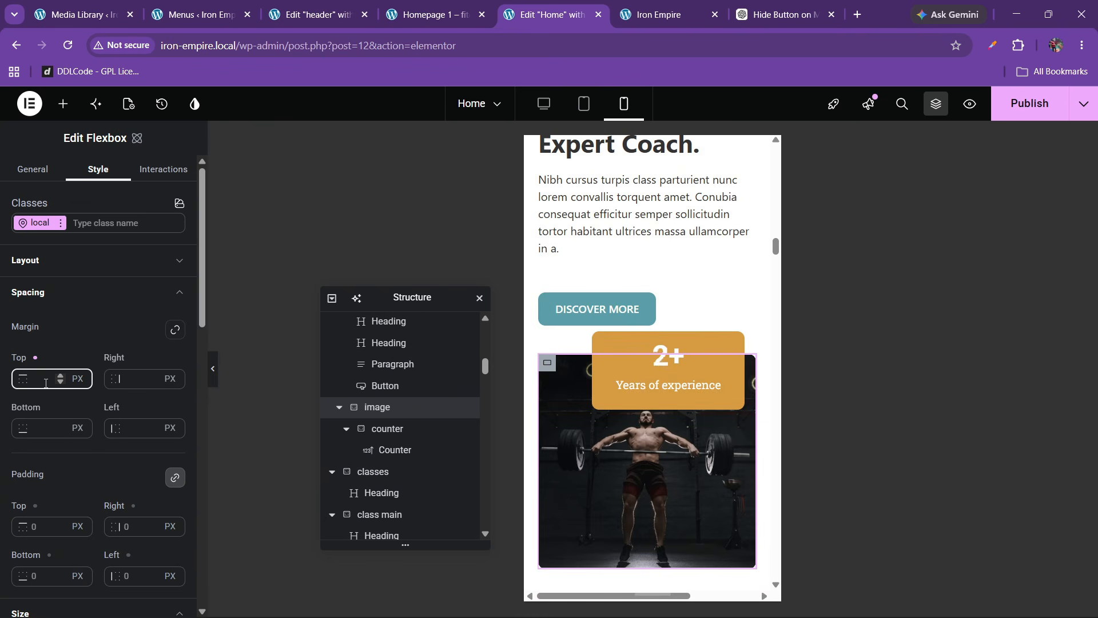
{"action": "type", "text": "50"}
{"action": "key", "text": "BackSpace"}
{"action": "key", "text": "BackSpace"}
{"action": "type", "text": "60"}
Step: Set the right padding of the container holding the large "Our Classes" heading to 20 px
{"action": "scroll", "coordinate": [693, 352], "scroll_direction": "down", "scroll_amount": 8}
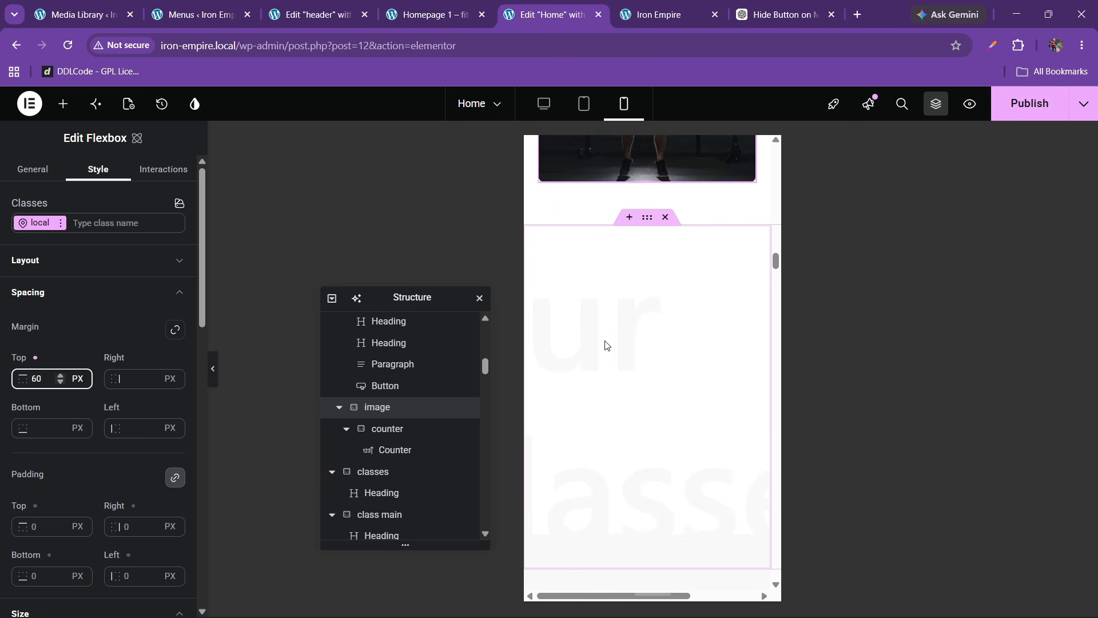
{"action": "scroll", "coordinate": [691, 200], "scroll_direction": "down", "scroll_amount": 2}
{"action": "scroll", "coordinate": [633, 306], "scroll_direction": "up", "scroll_amount": 3}
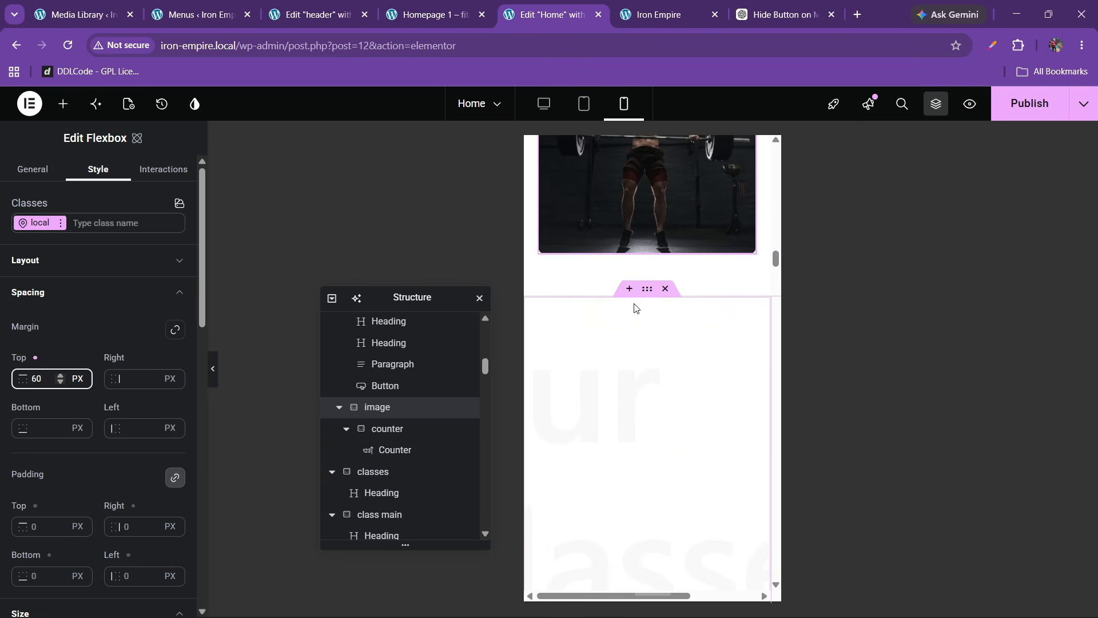
{"action": "left_click", "coordinate": [645, 289]}
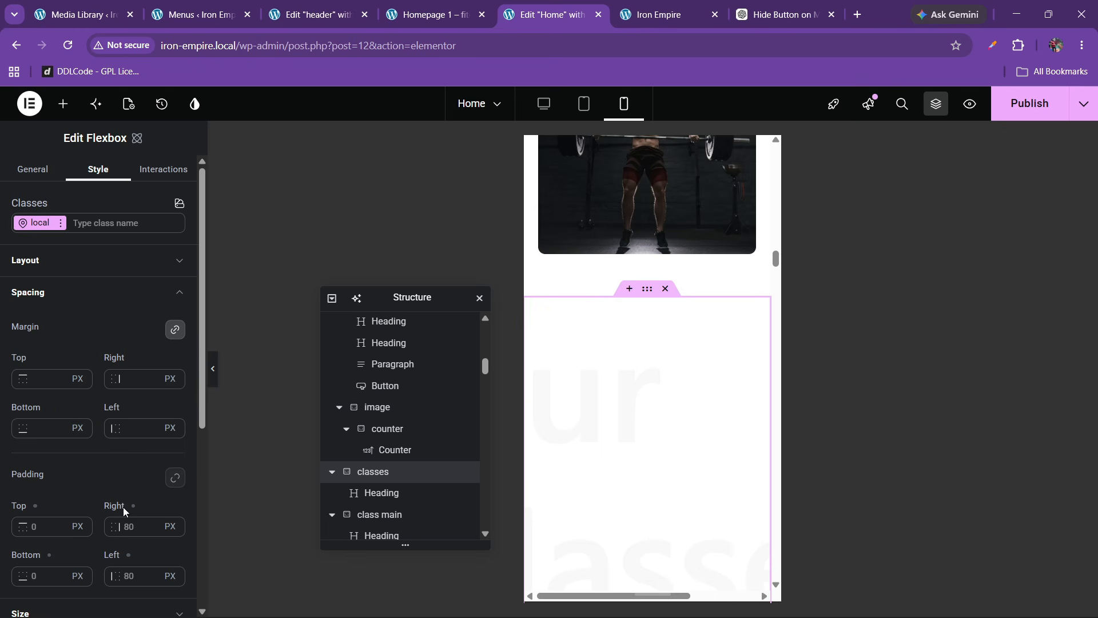
{"action": "left_click", "coordinate": [133, 530]}
{"action": "type", "text": "20"}
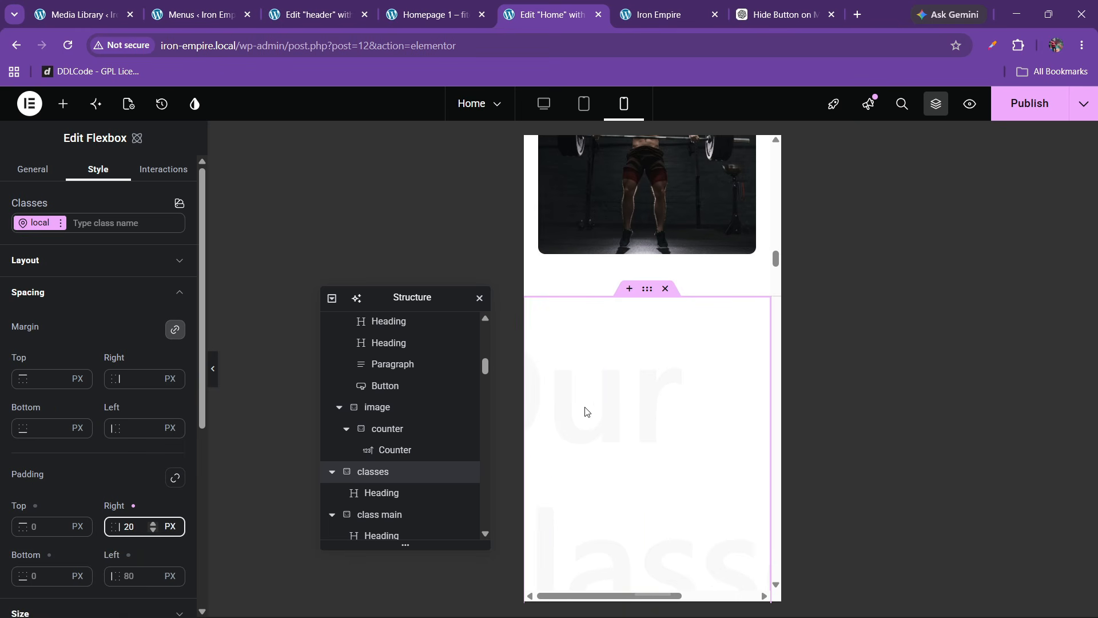
Step: Set the "Our Classes" heading's font size to 50 px
{"action": "left_click", "coordinate": [414, 494]}
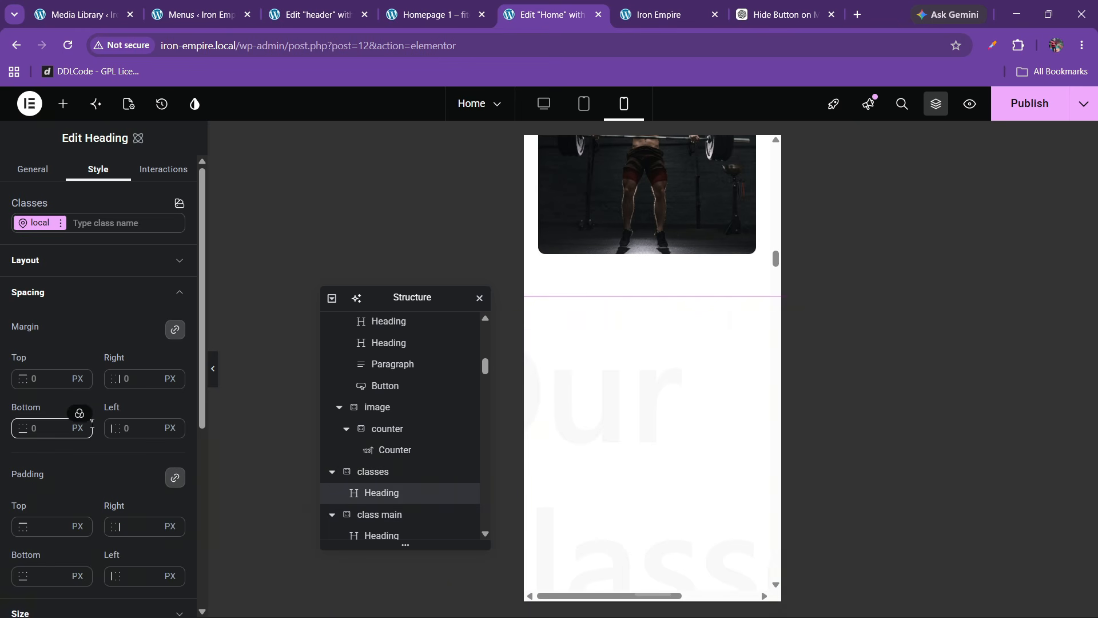
{"action": "scroll", "coordinate": [85, 426], "scroll_direction": "down", "scroll_amount": 2}
{"action": "scroll", "coordinate": [83, 401], "scroll_direction": "up", "scroll_amount": 2}
{"action": "left_click", "coordinate": [75, 297]}
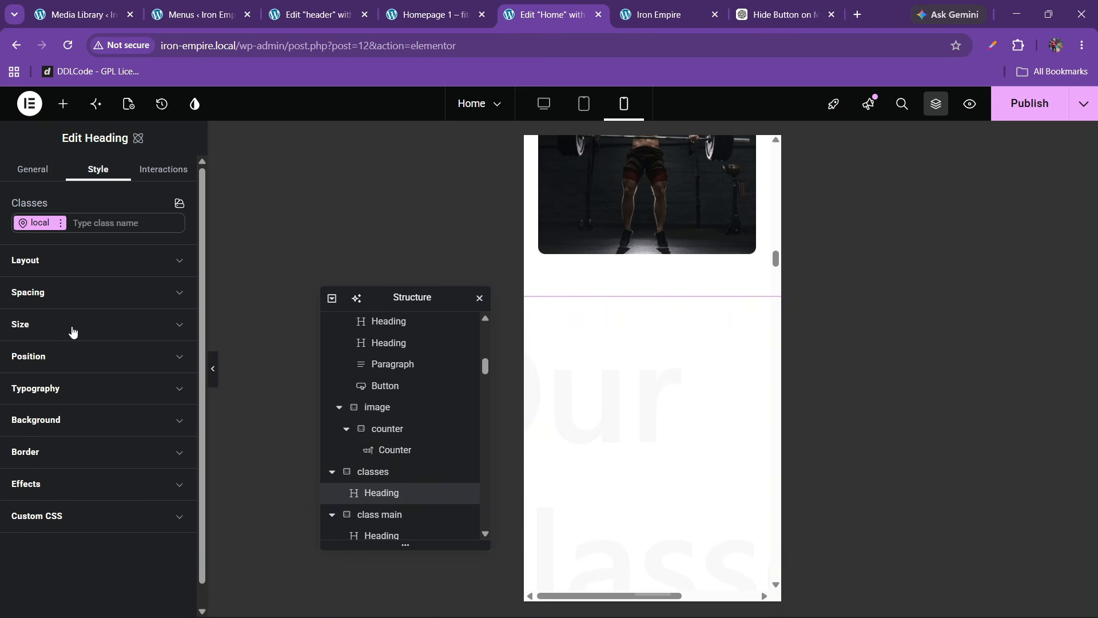
{"action": "left_click", "coordinate": [59, 389]}
{"action": "scroll", "coordinate": [98, 444], "scroll_direction": "down", "scroll_amount": 1}
{"action": "left_click", "coordinate": [114, 416]}
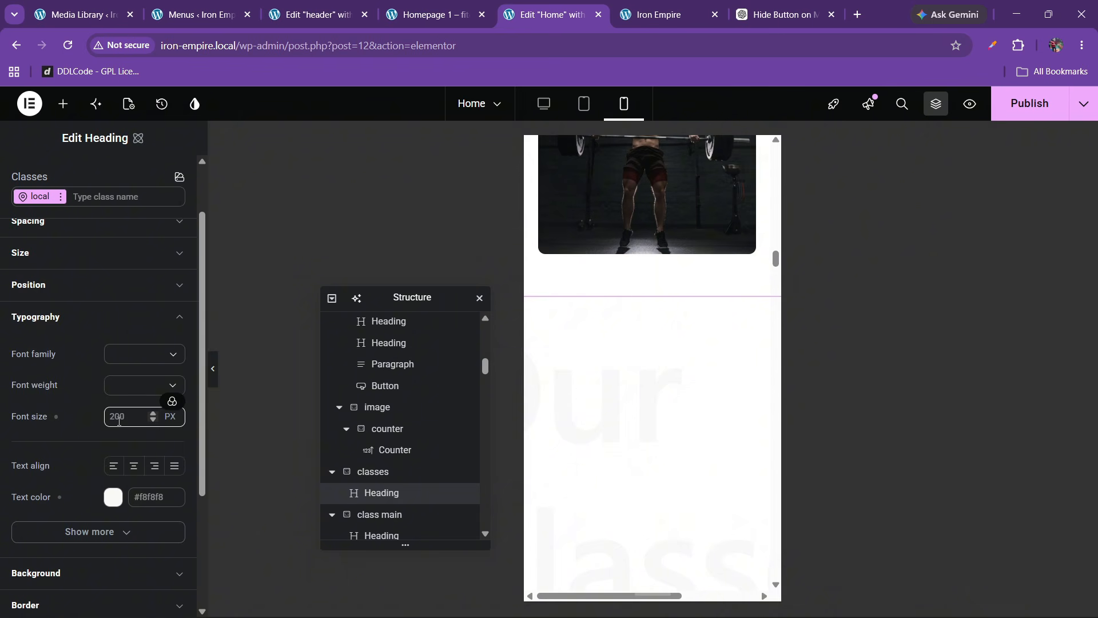
{"action": "type", "text": "20"}
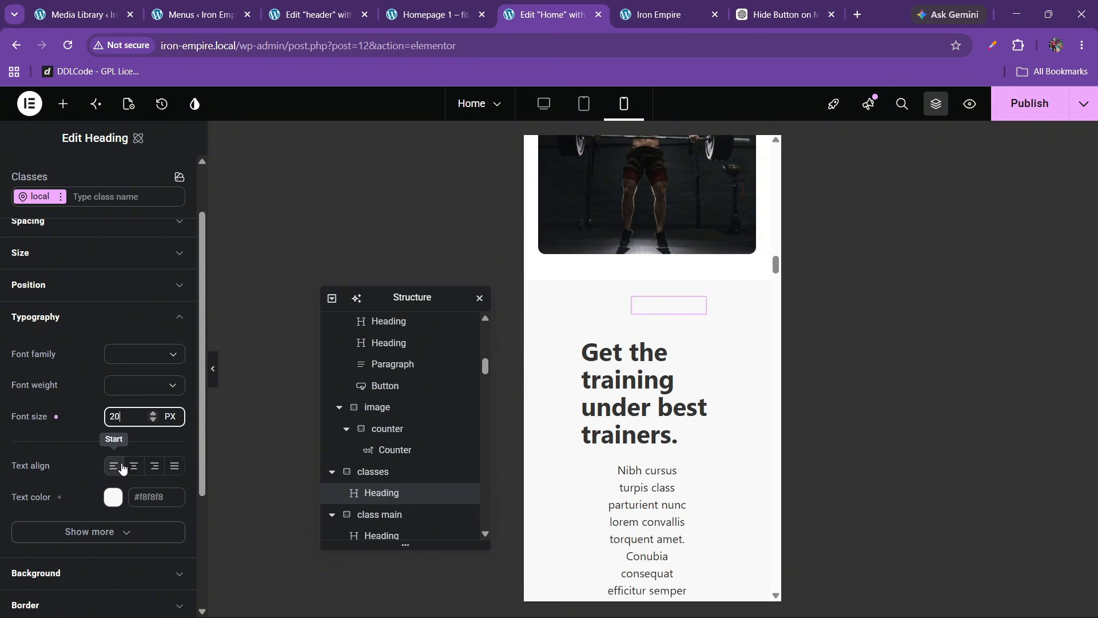
{"action": "key", "text": "BackSpace"}
{"action": "key", "text": "BackSpace"}
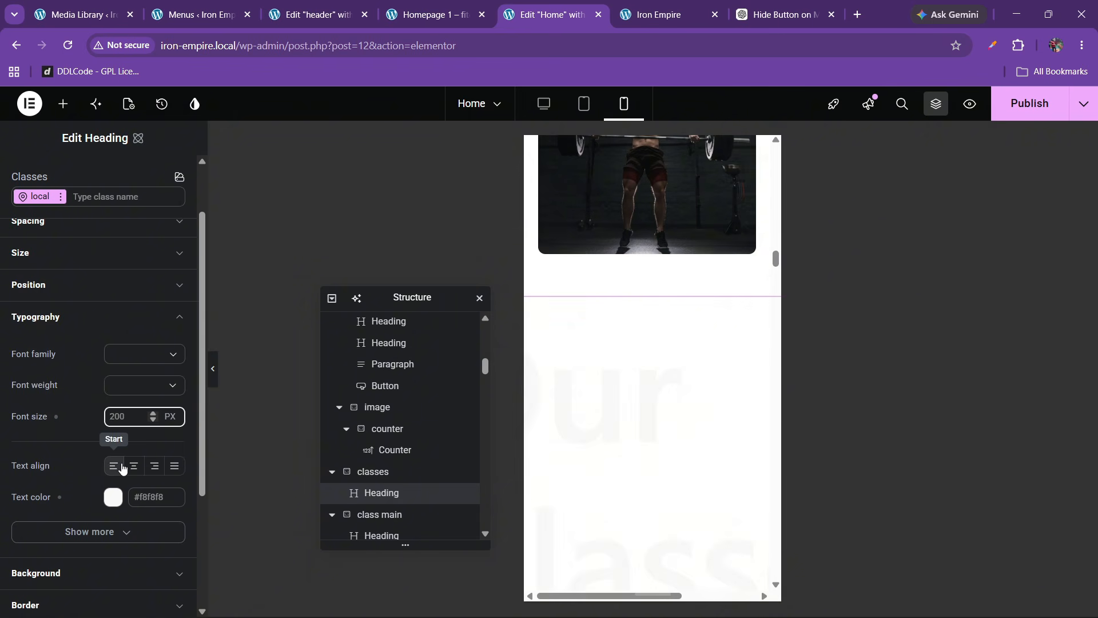
{"action": "type", "text": "50"}
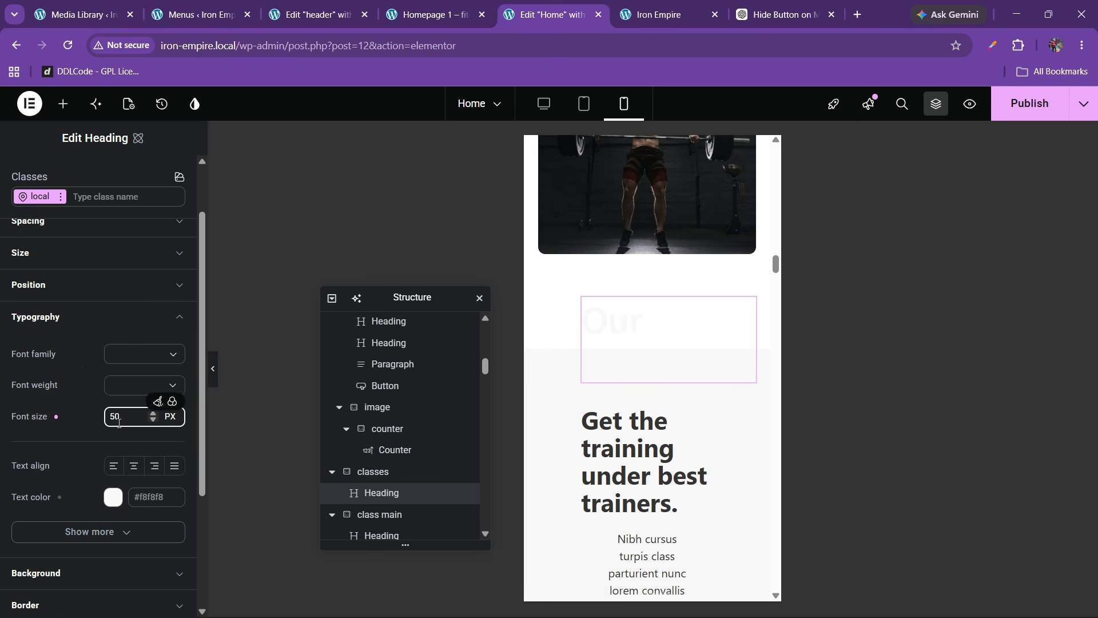
{"action": "left_click", "coordinate": [66, 252]}
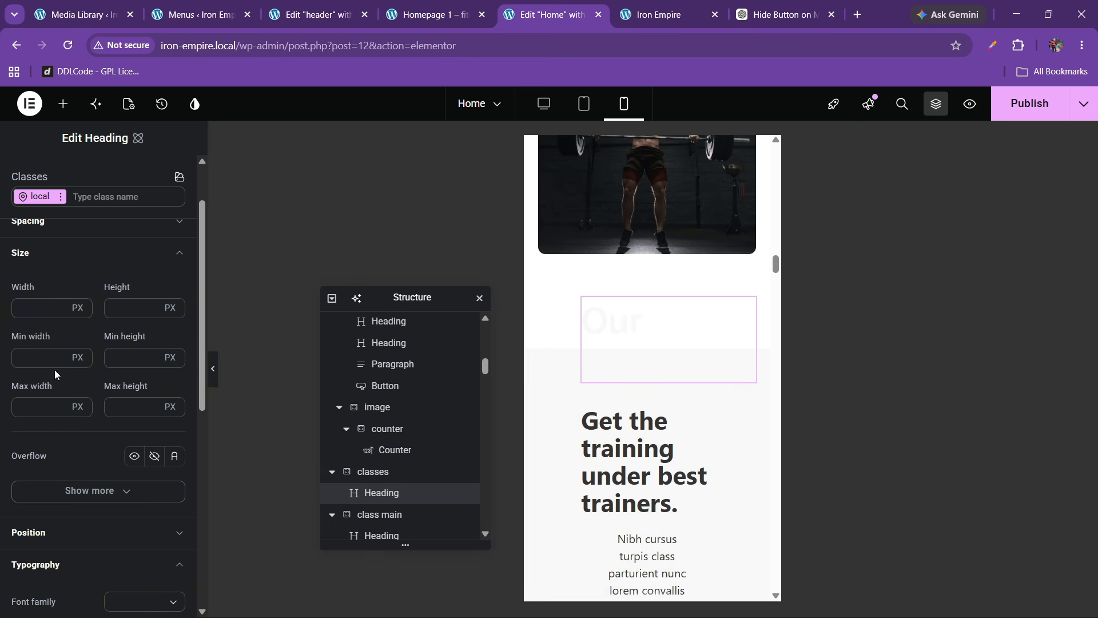
{"action": "left_click", "coordinate": [52, 263]}
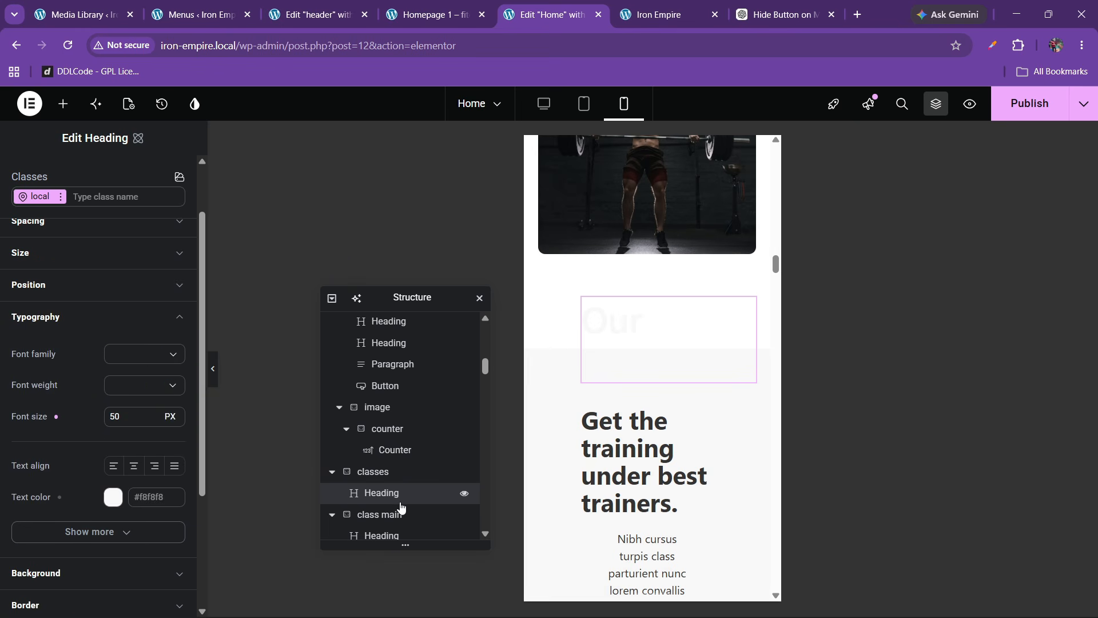
Step: Reduce the "Our Classes" heading's font size to 40 px
{"action": "left_click", "coordinate": [381, 473]}
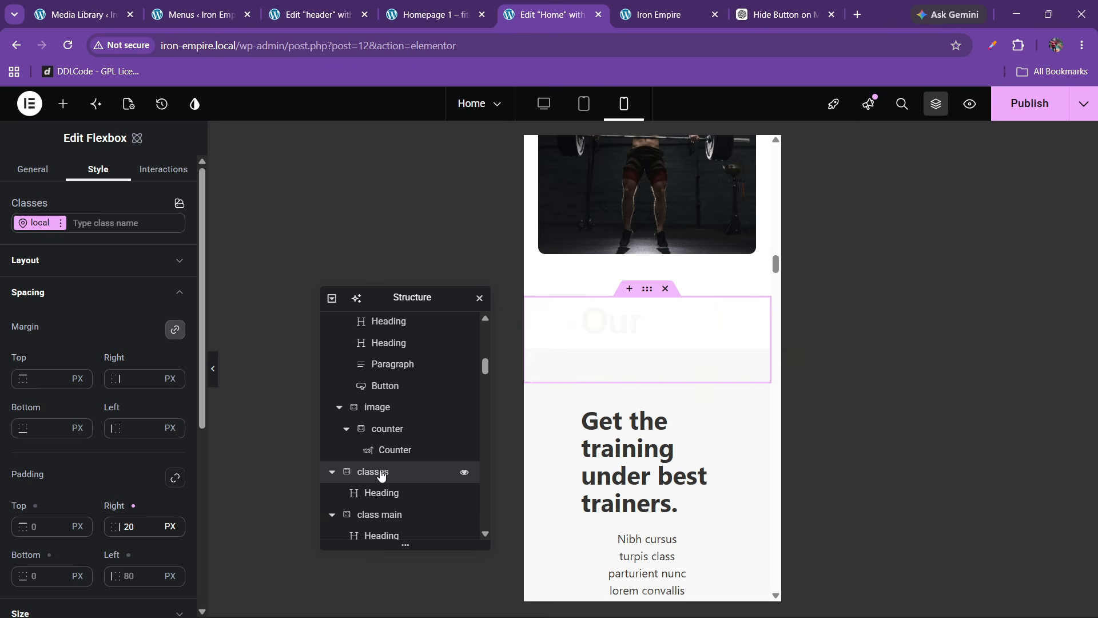
{"action": "left_click", "coordinate": [638, 335]}
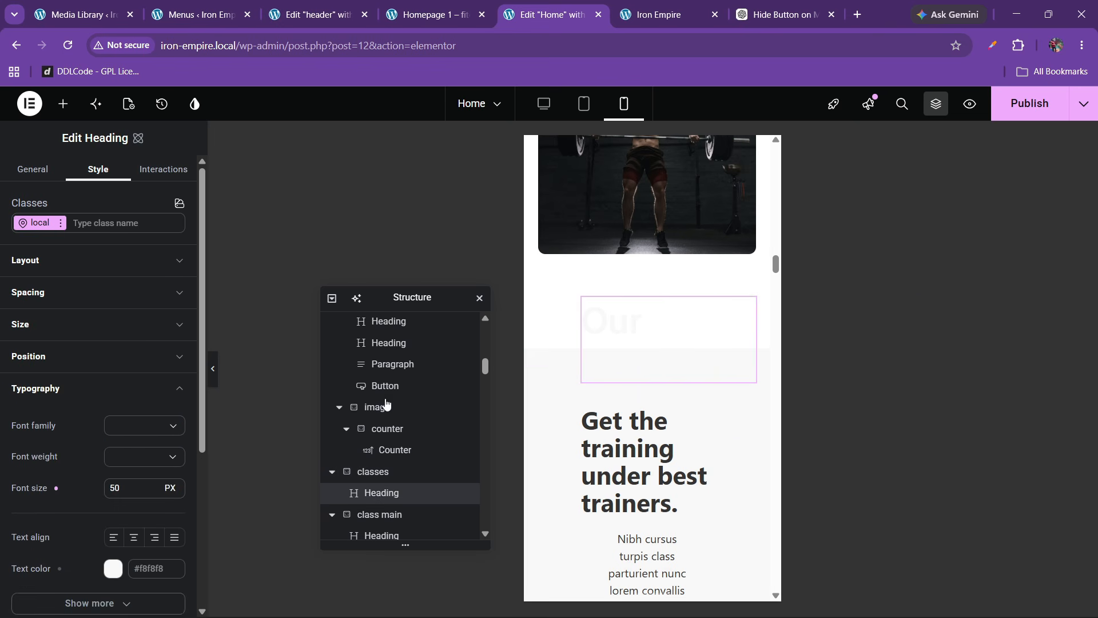
{"action": "left_click", "coordinate": [150, 492]}
{"action": "left_click", "coordinate": [150, 492]}
{"action": "left_click", "coordinate": [150, 492]}
{"action": "double_click", "coordinate": [150, 492]}
{"action": "left_click", "coordinate": [151, 492]}
{"action": "double_click", "coordinate": [151, 492]}
{"action": "left_click", "coordinate": [150, 493]}
{"action": "left_click", "coordinate": [150, 493]}
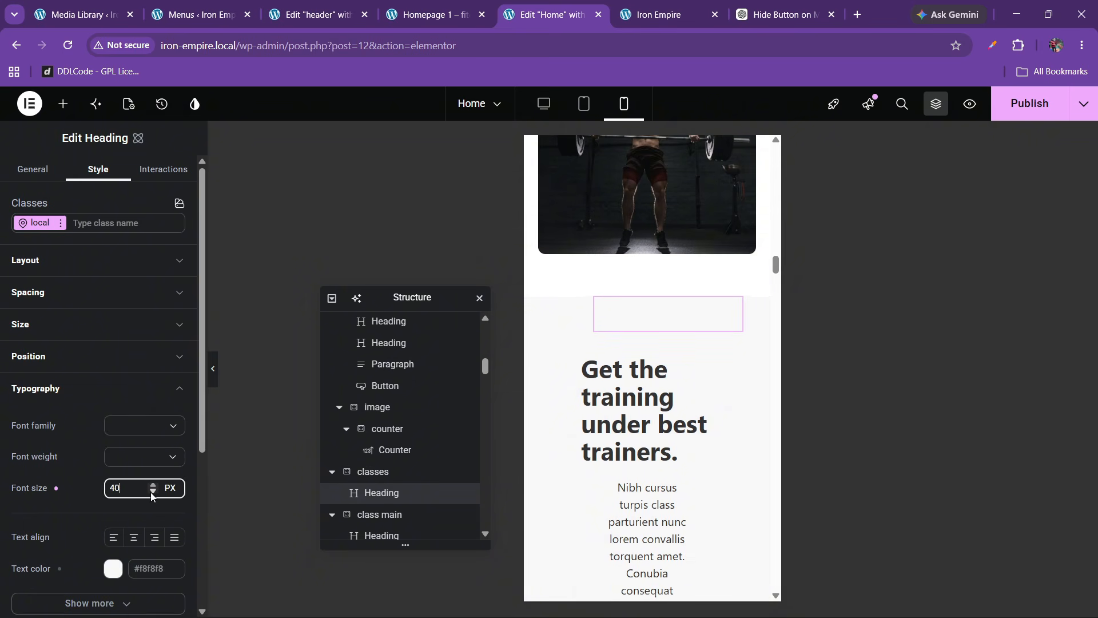
{"action": "left_click", "coordinate": [152, 491]}
{"action": "left_click", "coordinate": [152, 485]}
Step: Link the paddings of the "Our Classes" heading's container so that all four sides are 20 px
{"action": "left_click", "coordinate": [79, 261]}
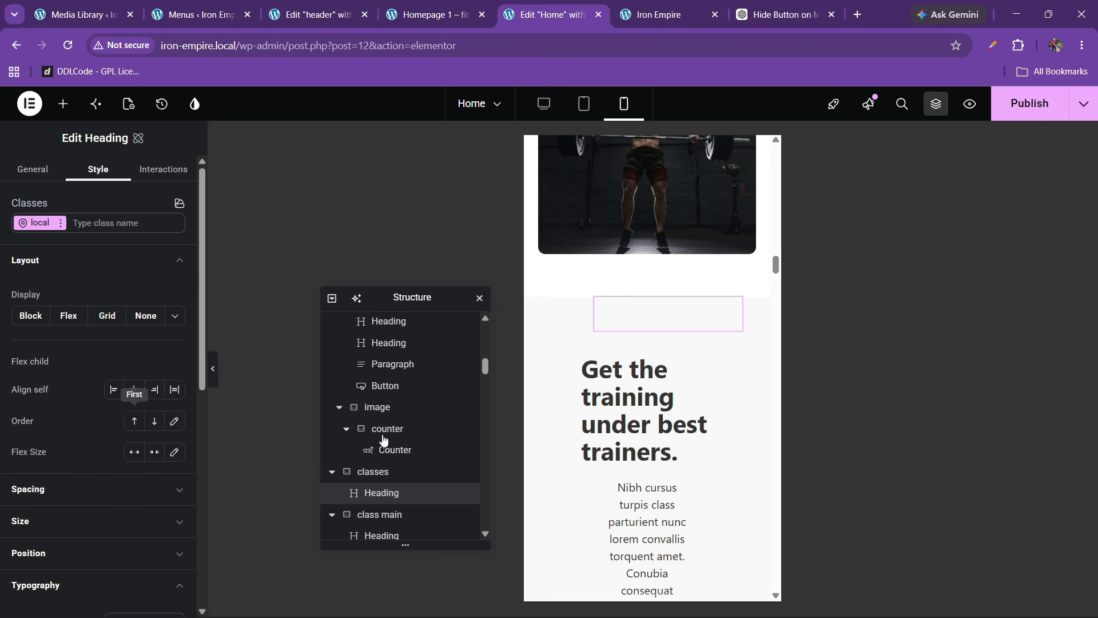
{"action": "left_click", "coordinate": [372, 473]}
{"action": "left_click", "coordinate": [80, 262]}
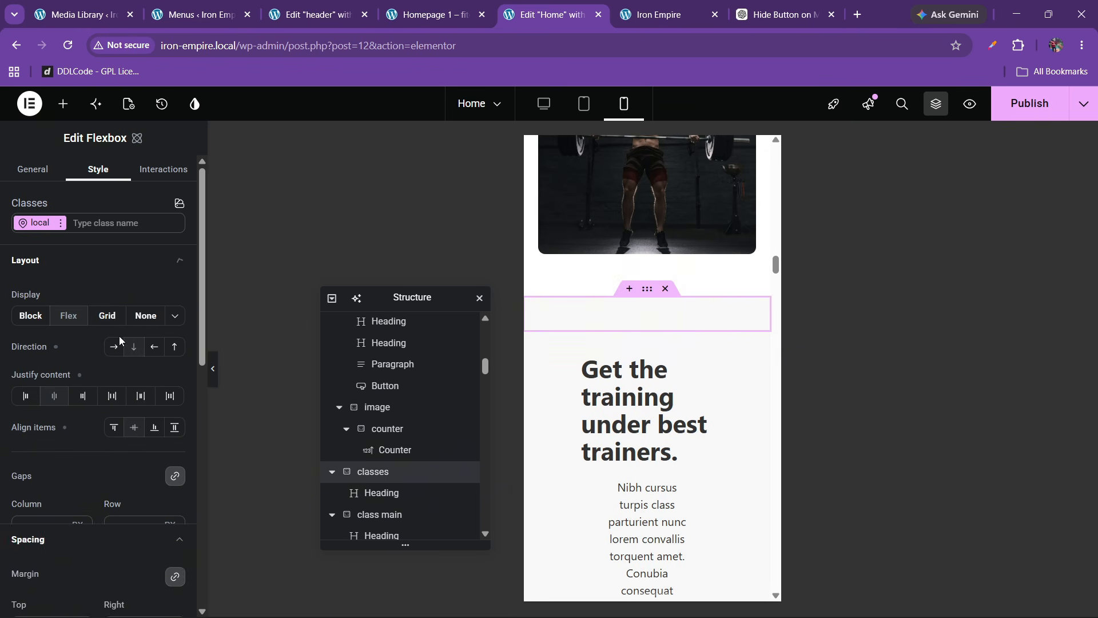
{"action": "scroll", "coordinate": [114, 485], "scroll_direction": "down", "scroll_amount": 3}
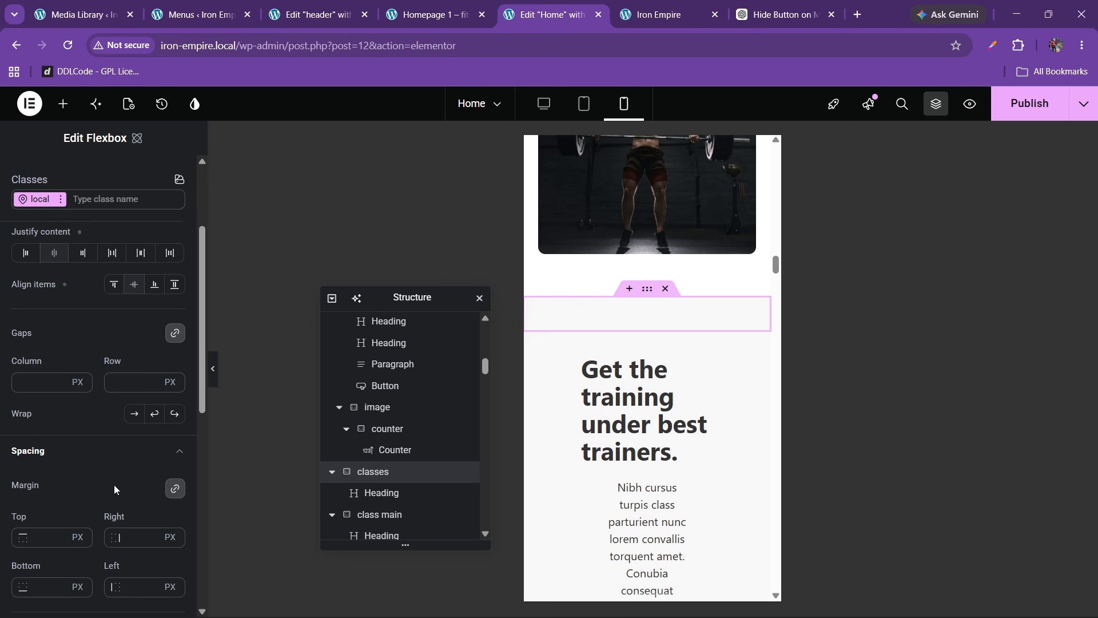
{"action": "scroll", "coordinate": [648, 338], "scroll_direction": "up", "scroll_amount": 3}
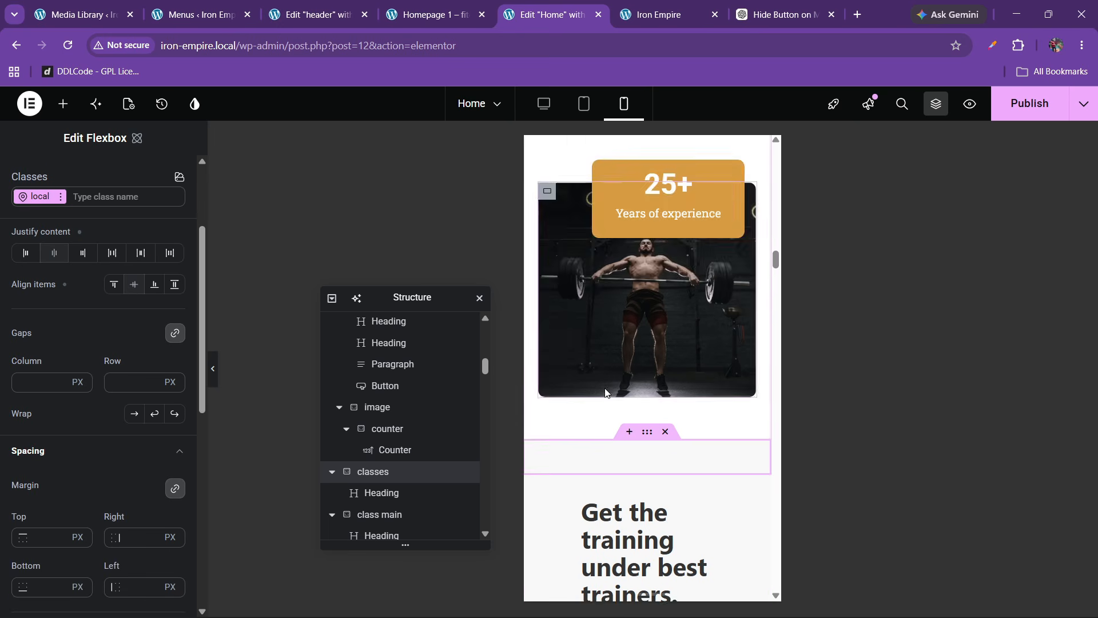
{"action": "scroll", "coordinate": [647, 343], "scroll_direction": "down", "scroll_amount": 3}
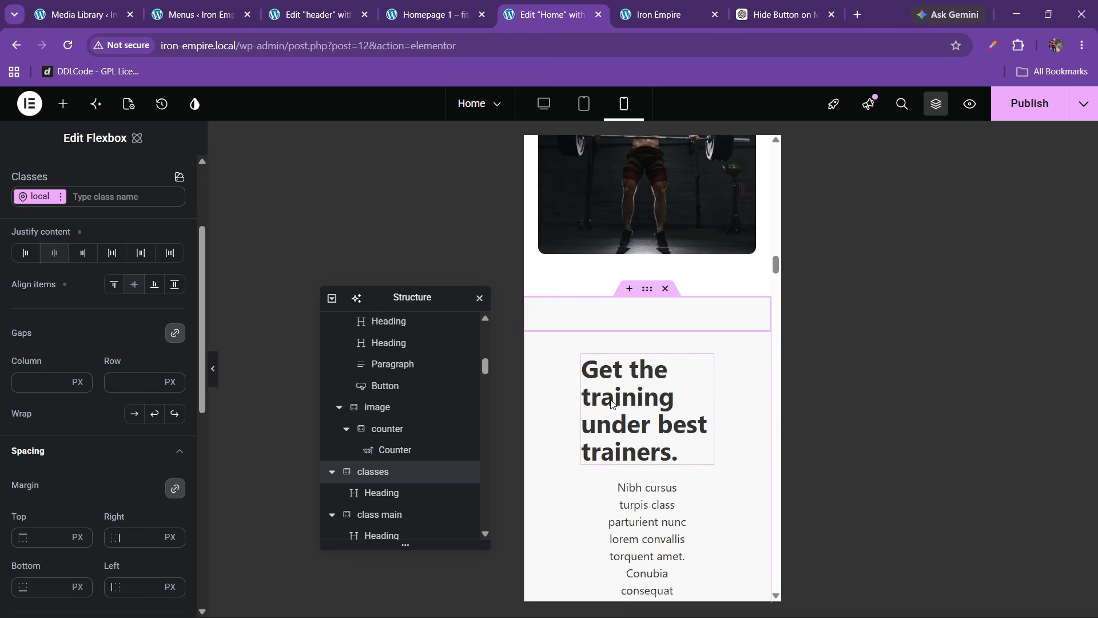
{"action": "left_click", "coordinate": [384, 479]}
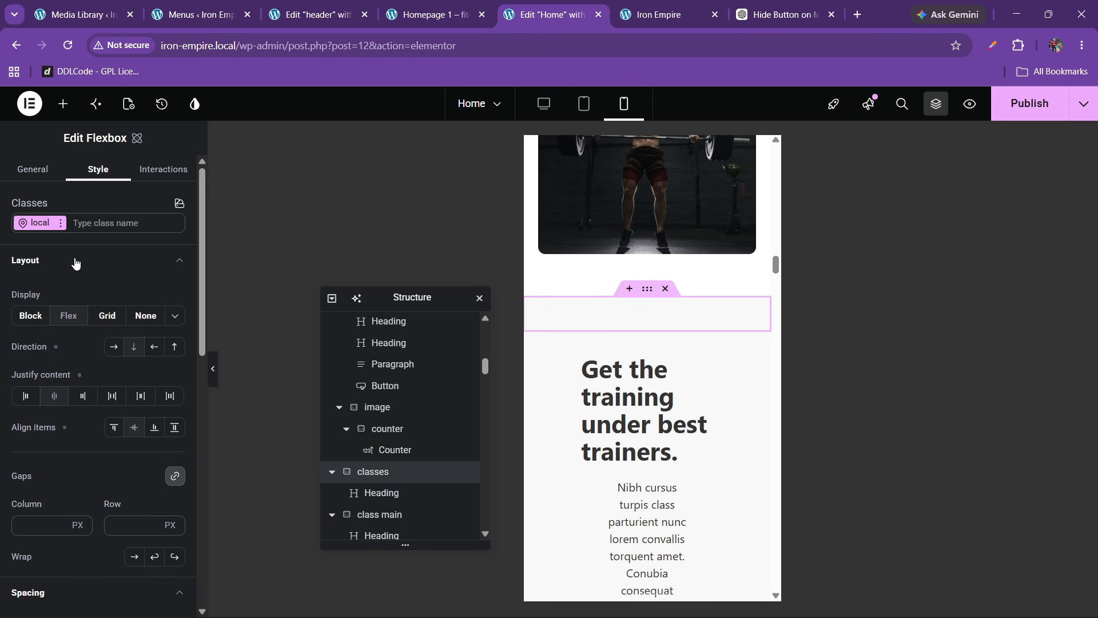
{"action": "left_click", "coordinate": [74, 262]}
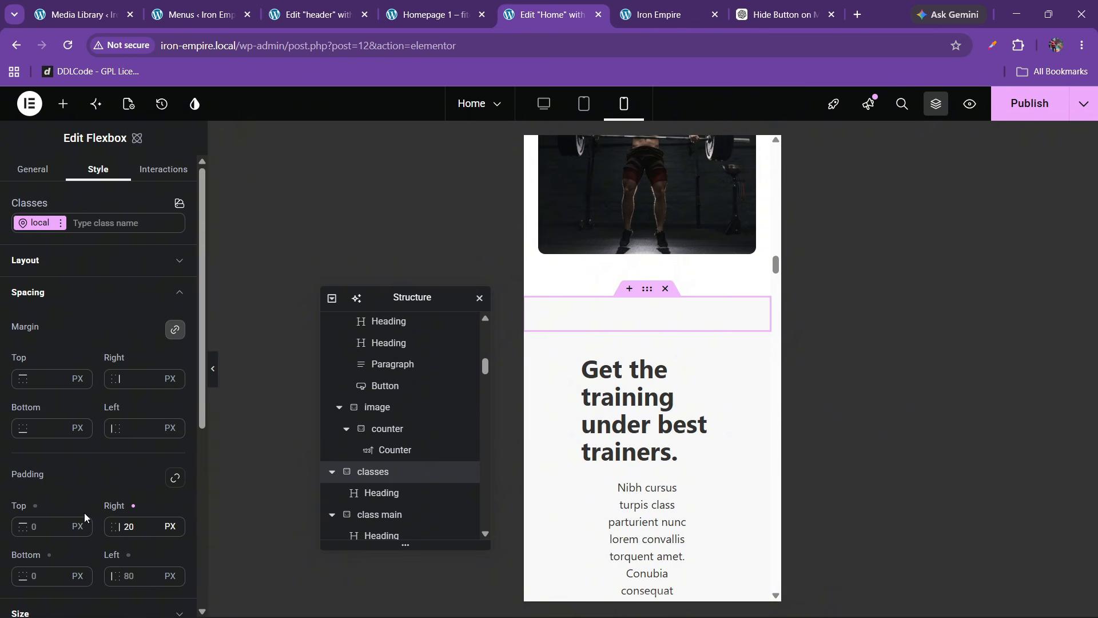
{"action": "scroll", "coordinate": [84, 512], "scroll_direction": "down", "scroll_amount": 2}
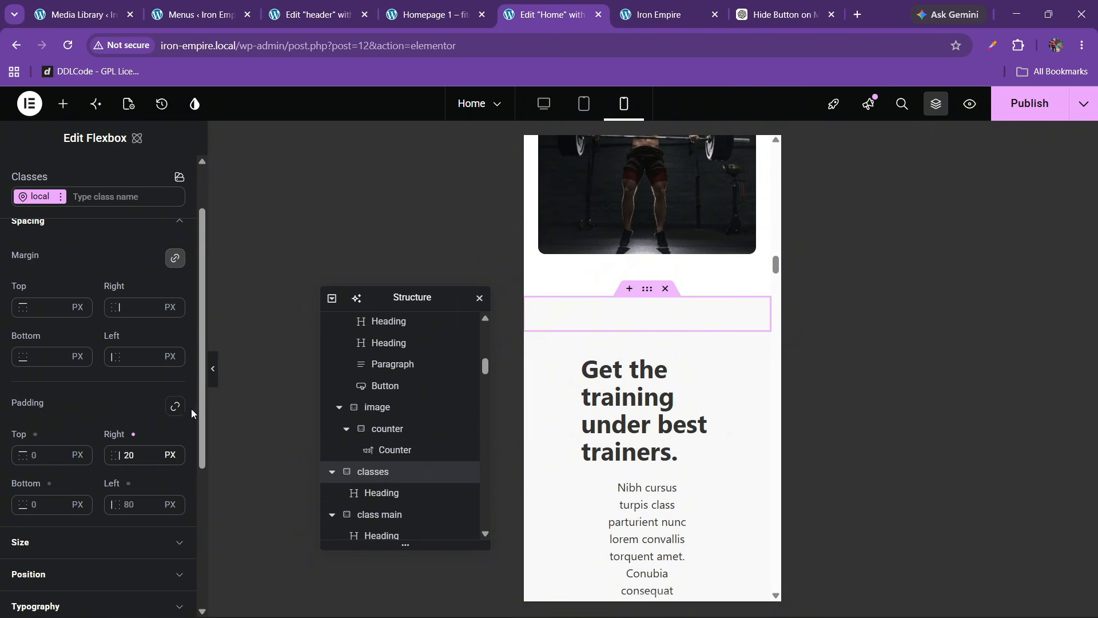
{"action": "left_click", "coordinate": [175, 406]}
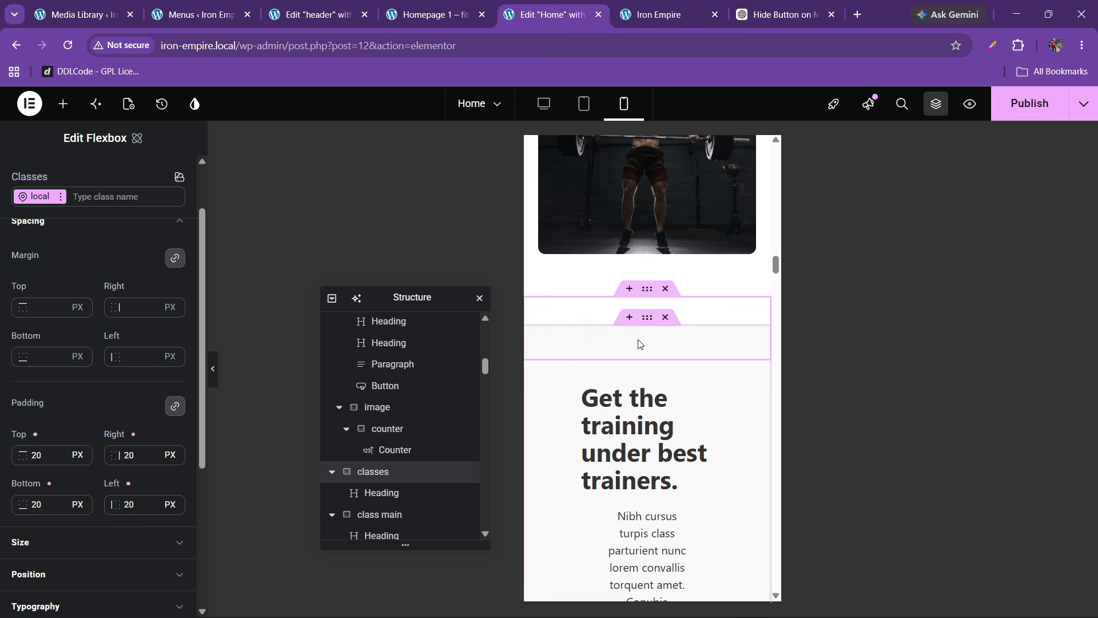
Step: Raise the "Our Classes" heading's font size to 50 px
{"action": "left_click", "coordinate": [380, 492]}
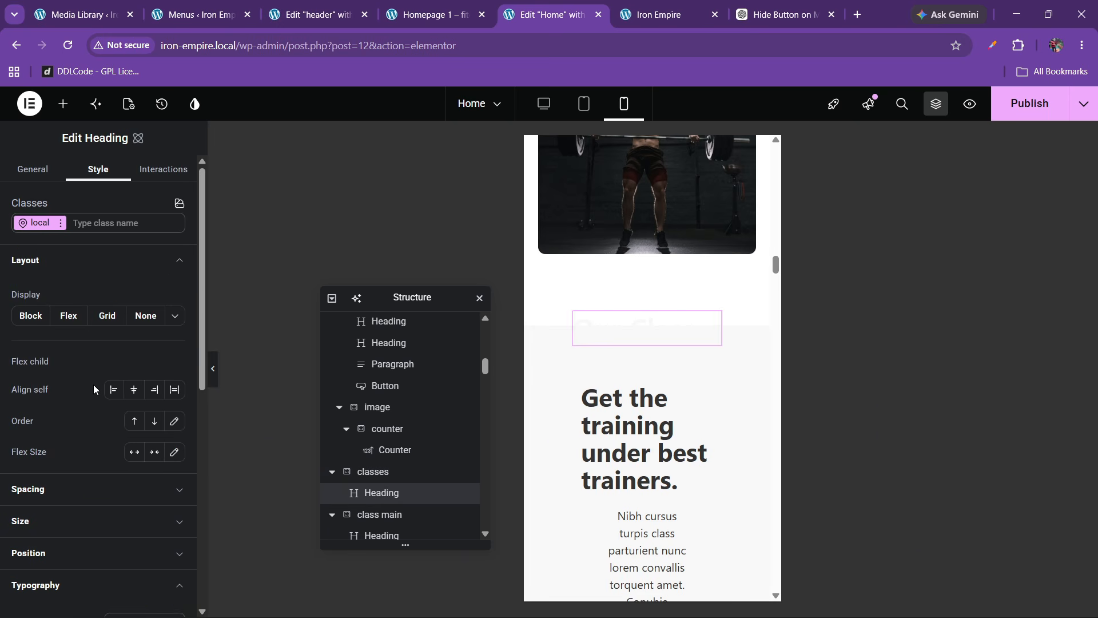
{"action": "left_click", "coordinate": [78, 271]}
{"action": "left_click", "coordinate": [74, 307]}
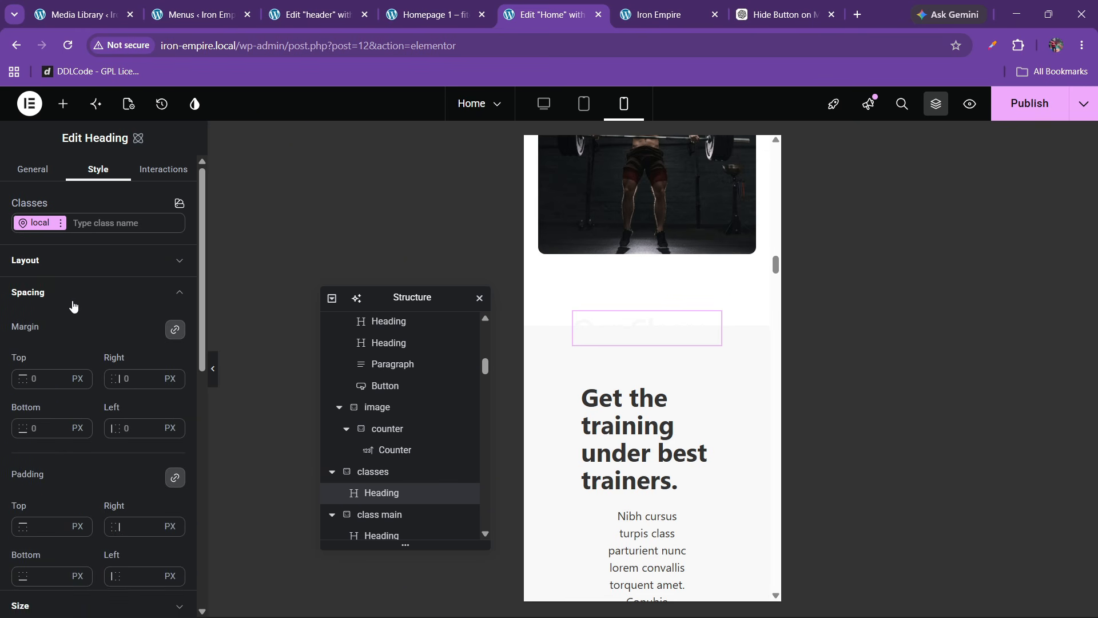
{"action": "left_click", "coordinate": [74, 307]}
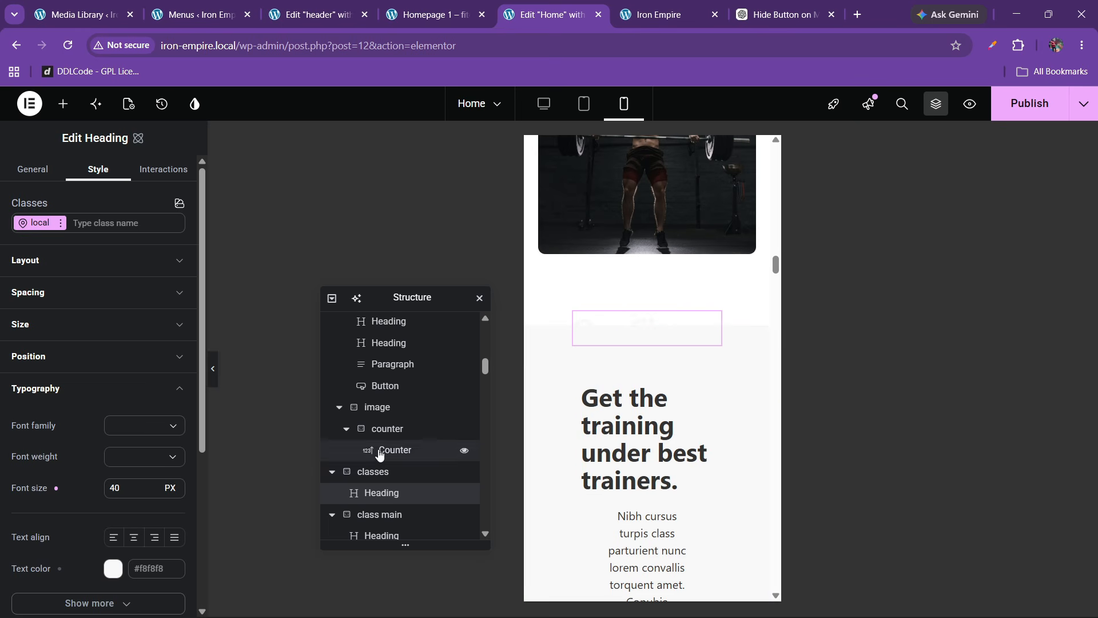
{"action": "left_click", "coordinate": [154, 486]}
{"action": "left_click", "coordinate": [154, 486]}
{"action": "left_click", "coordinate": [154, 486]}
{"action": "left_click", "coordinate": [154, 487]}
{"action": "left_click", "coordinate": [154, 487]}
{"action": "left_click", "coordinate": [155, 487]}
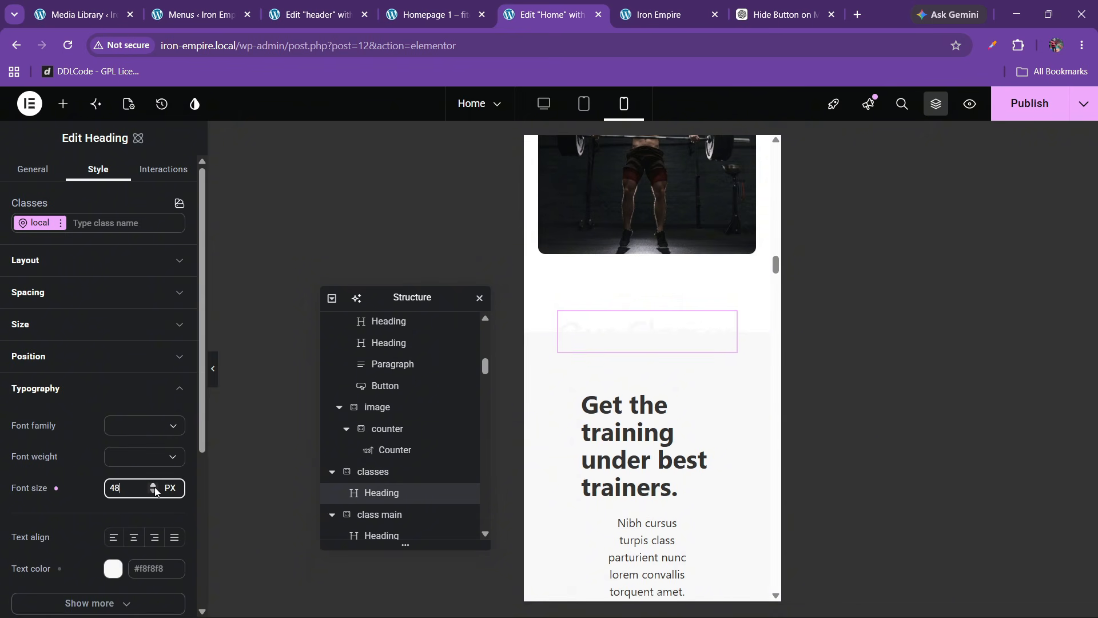
{"action": "left_click", "coordinate": [155, 486]}
{"action": "left_click", "coordinate": [155, 486]}
{"action": "left_click", "coordinate": [154, 487]}
{"action": "left_click", "coordinate": [154, 487]}
{"action": "left_click", "coordinate": [155, 487]}
{"action": "left_click", "coordinate": [154, 487]}
{"action": "left_click", "coordinate": [155, 486]}
{"action": "left_click", "coordinate": [155, 486]}
{"action": "left_click", "coordinate": [155, 486]}
{"action": "left_click", "coordinate": [155, 486]}
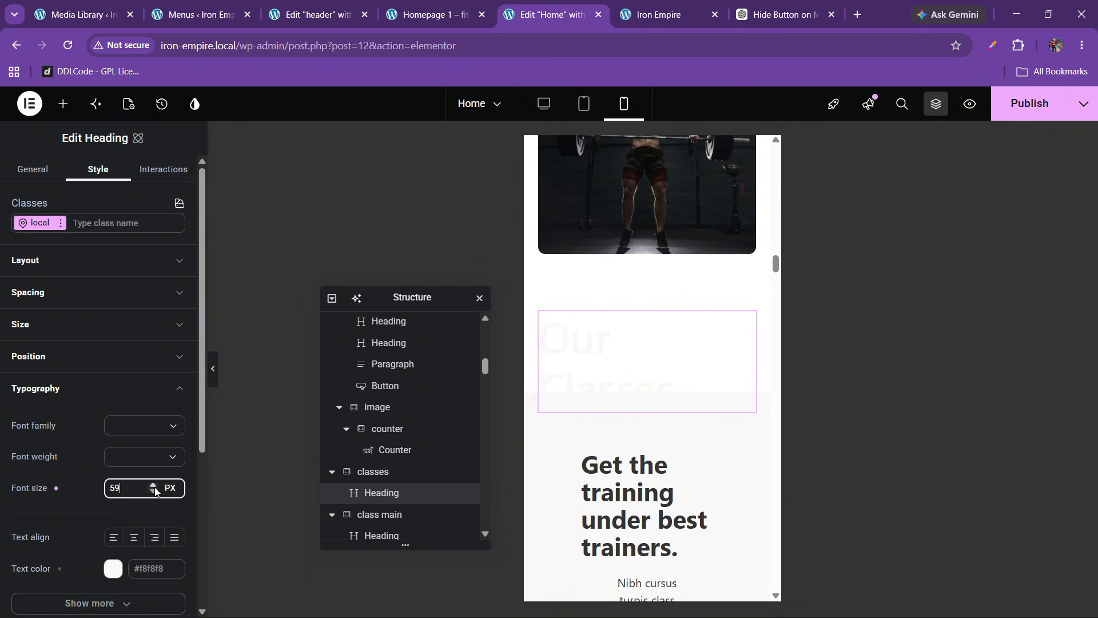
{"action": "left_click", "coordinate": [153, 491]}
{"action": "left_click", "coordinate": [154, 492]}
{"action": "left_click", "coordinate": [154, 492]}
{"action": "left_click", "coordinate": [154, 492]}
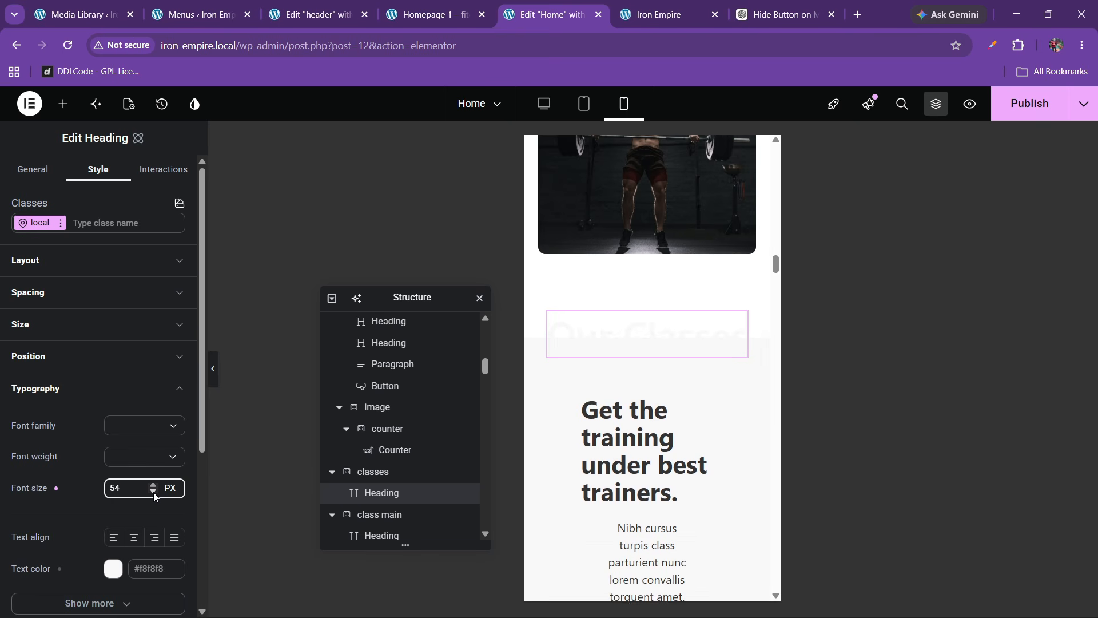
{"action": "left_click", "coordinate": [154, 491]}
{"action": "left_click", "coordinate": [154, 491]}
{"action": "left_click", "coordinate": [154, 492]}
{"action": "left_click", "coordinate": [154, 491]}
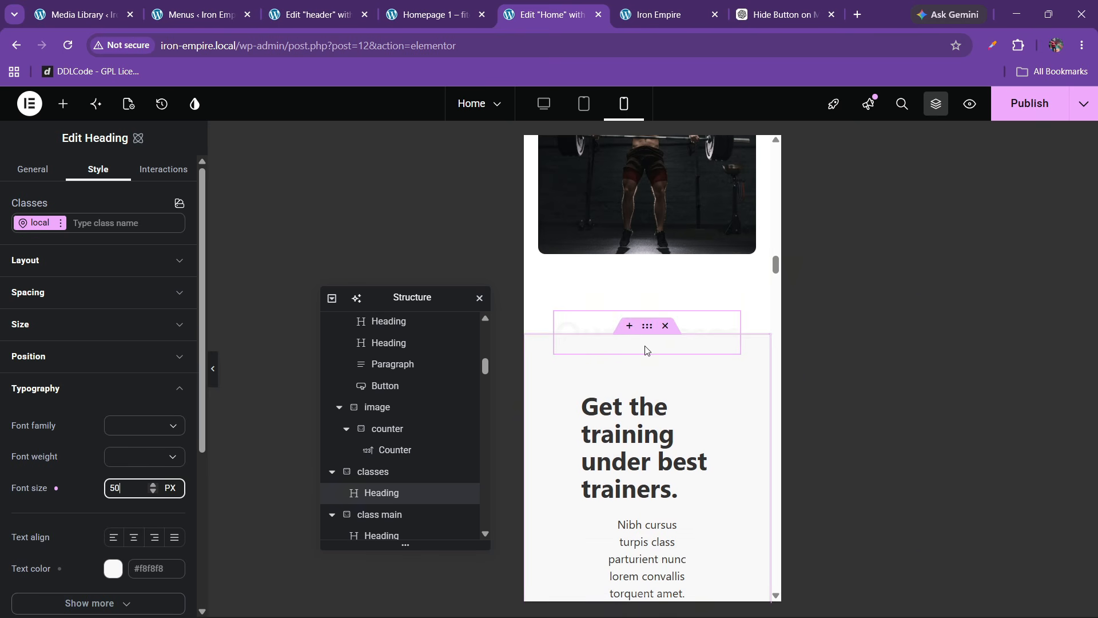
Step: Set the top margin of the "class main" container to -2 em
{"action": "left_click", "coordinate": [378, 514]}
{"action": "scroll", "coordinate": [107, 377], "scroll_direction": "down", "scroll_amount": 5}
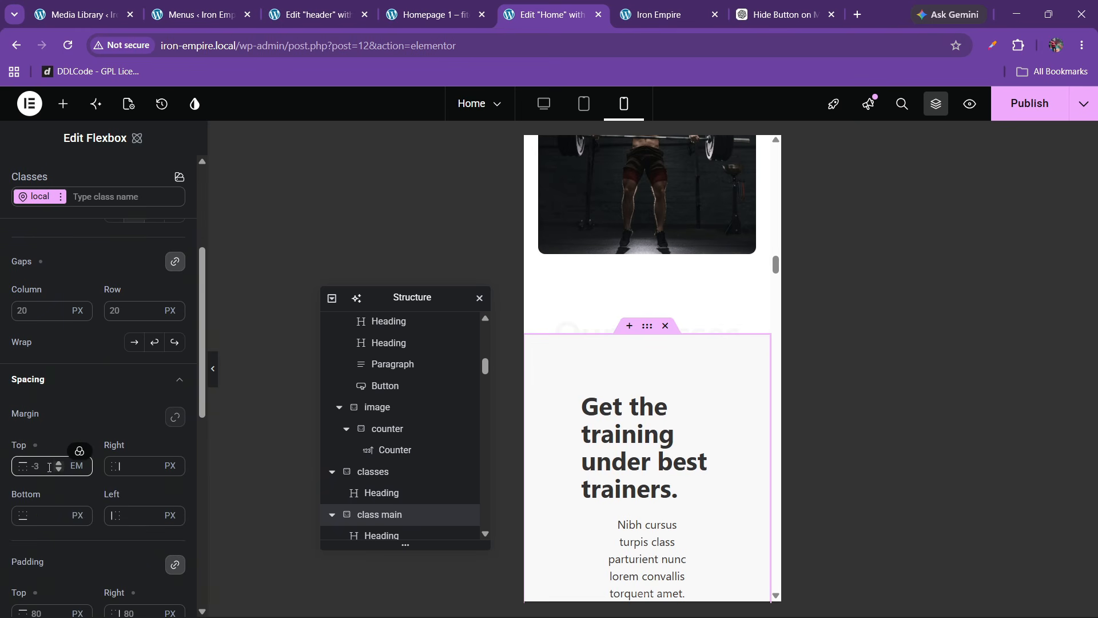
{"action": "left_click", "coordinate": [49, 467]}
{"action": "key", "text": "BackSpace"}
{"action": "type", "text": "0"}
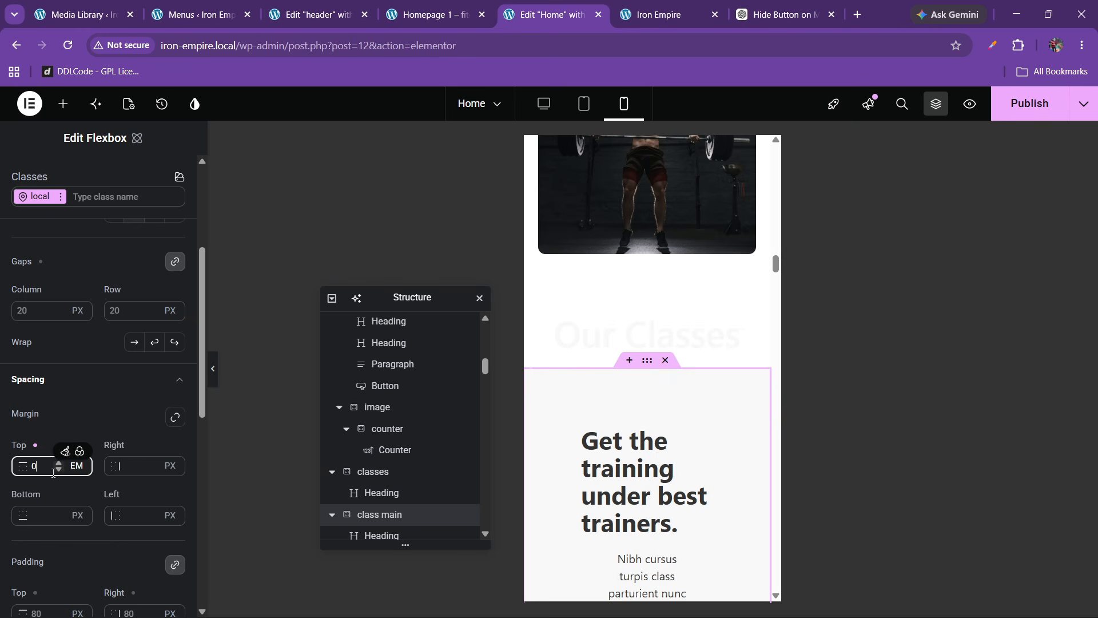
{"action": "double_click", "coordinate": [59, 468]}
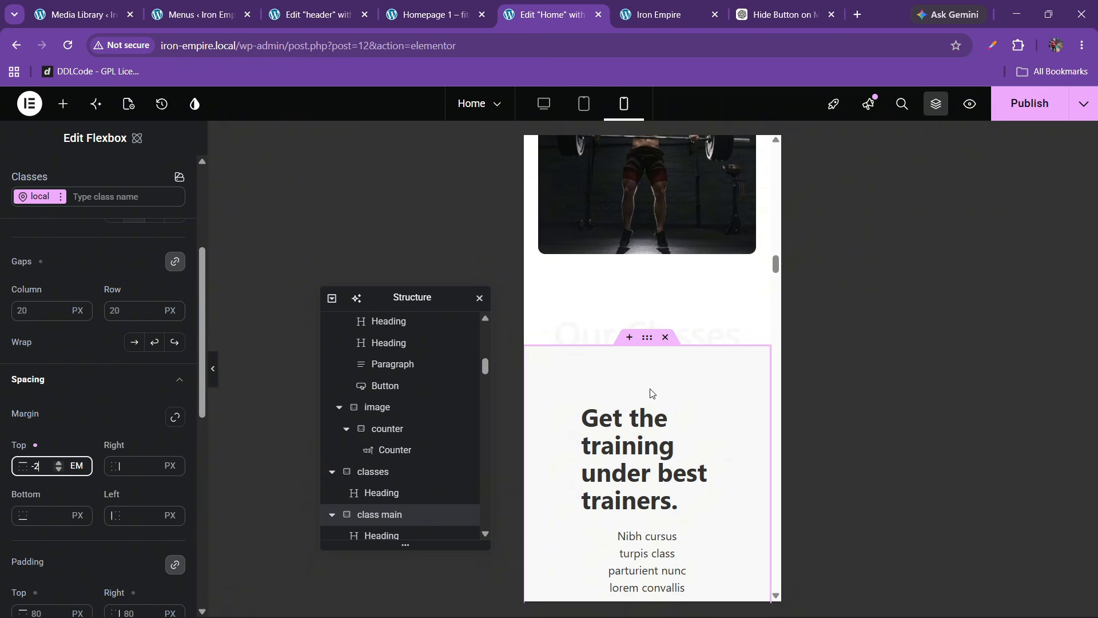
Step: Set the linked paddings of the "class main" container to 20 px on all four sides
{"action": "scroll", "coordinate": [658, 335], "scroll_direction": "down", "scroll_amount": 1}
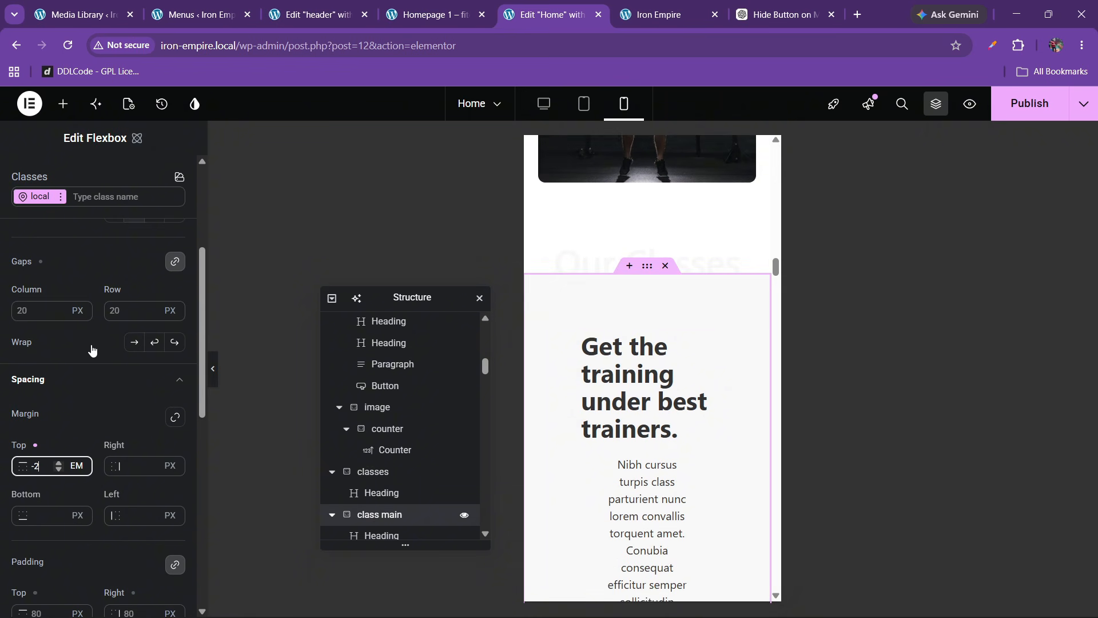
{"action": "scroll", "coordinate": [105, 458], "scroll_direction": "down", "scroll_amount": 4}
{"action": "left_click", "coordinate": [131, 398]}
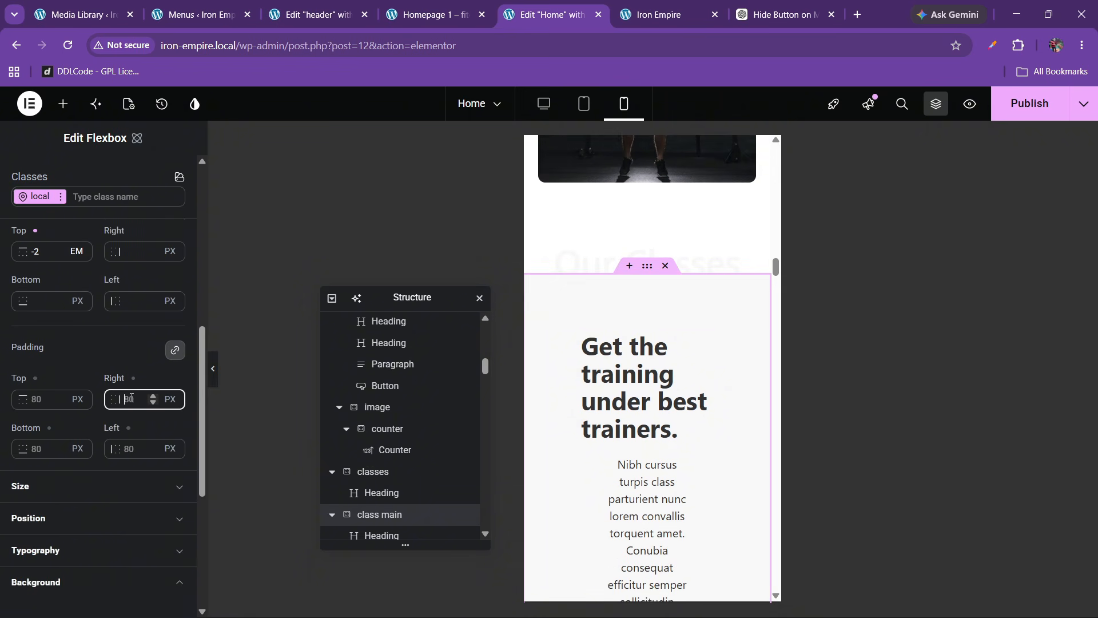
{"action": "type", "text": "20"}
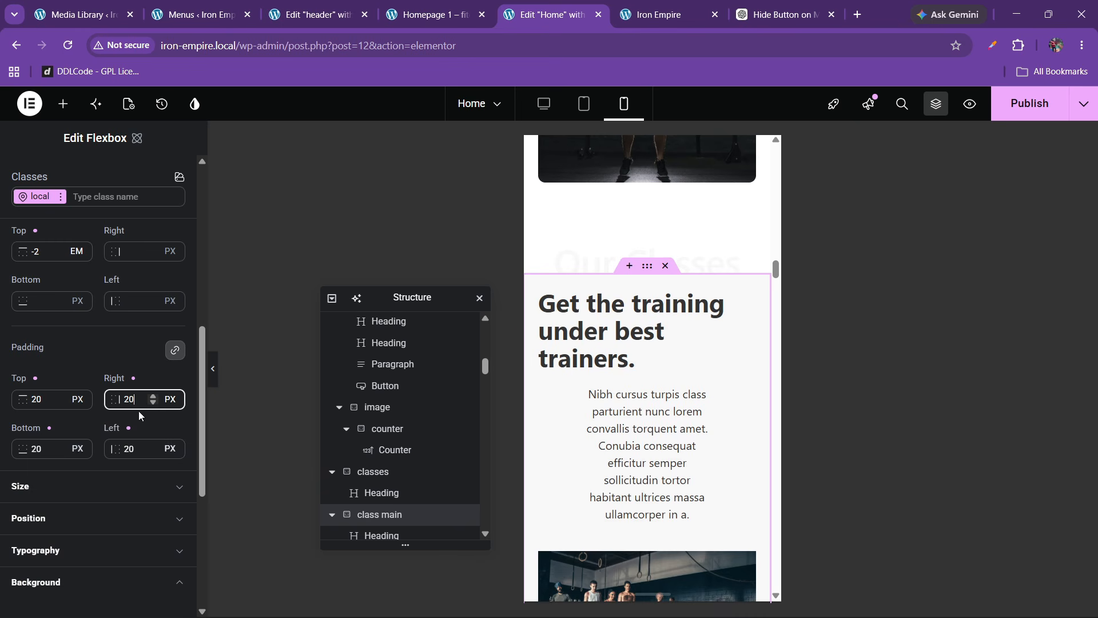
Step: Unlink the "class main" container's paddings and set its top and bottom paddings to 60 px
{"action": "left_click", "coordinate": [172, 353]}
{"action": "left_click", "coordinate": [36, 399]}
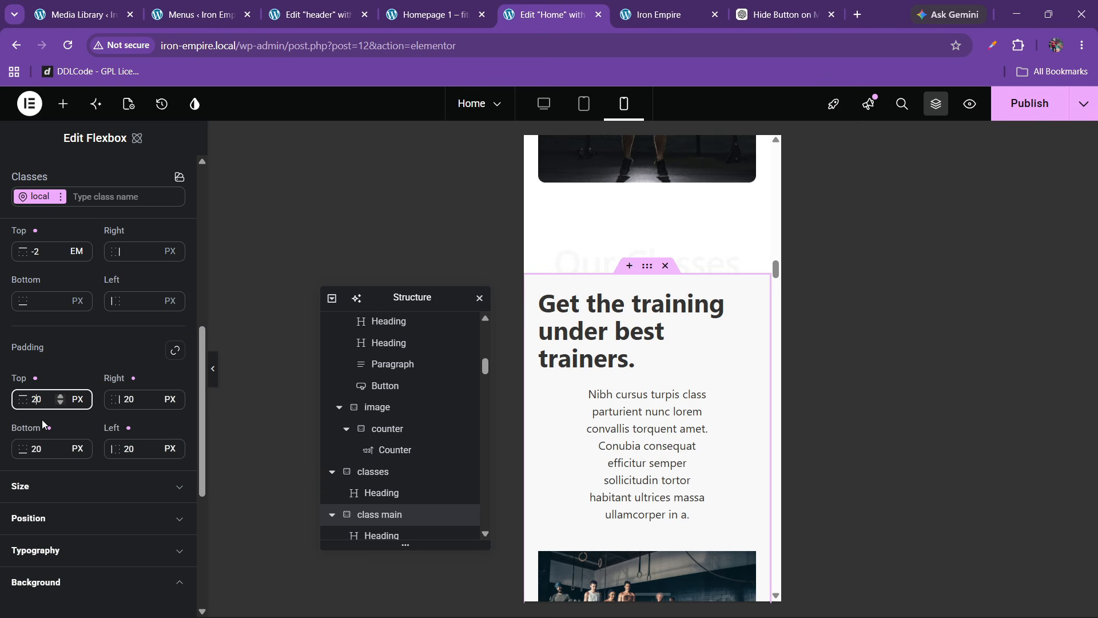
{"action": "key", "text": "BackSpace"}
{"action": "type", "text": "6"}
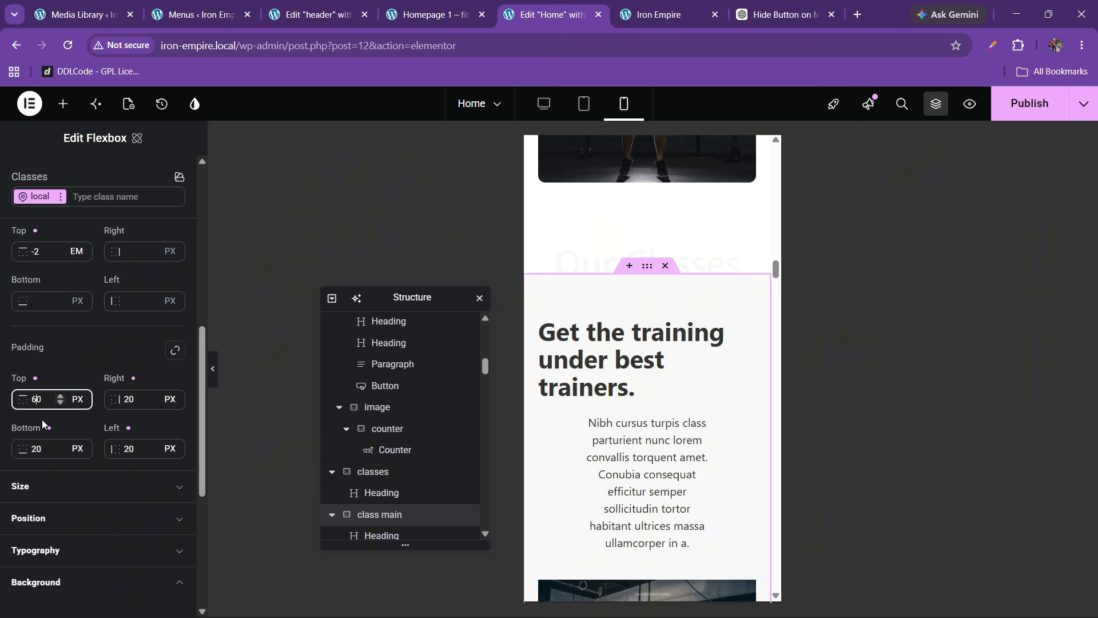
{"action": "left_click", "coordinate": [37, 450]}
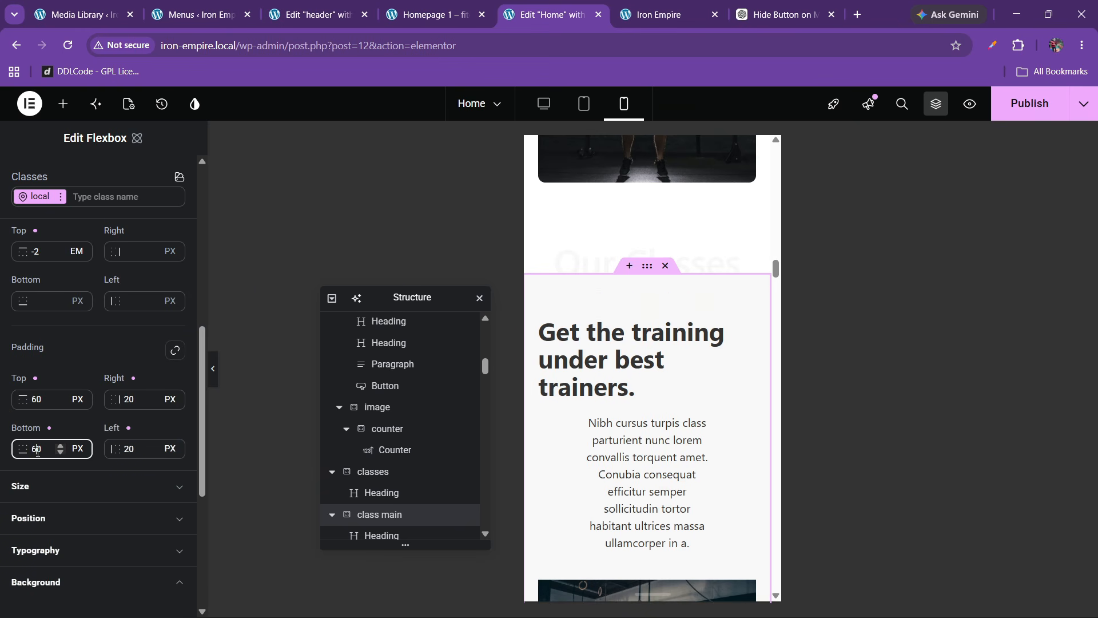
Step: Center the text of the "Get the training under best trainers." heading
{"action": "left_click", "coordinate": [632, 339]}
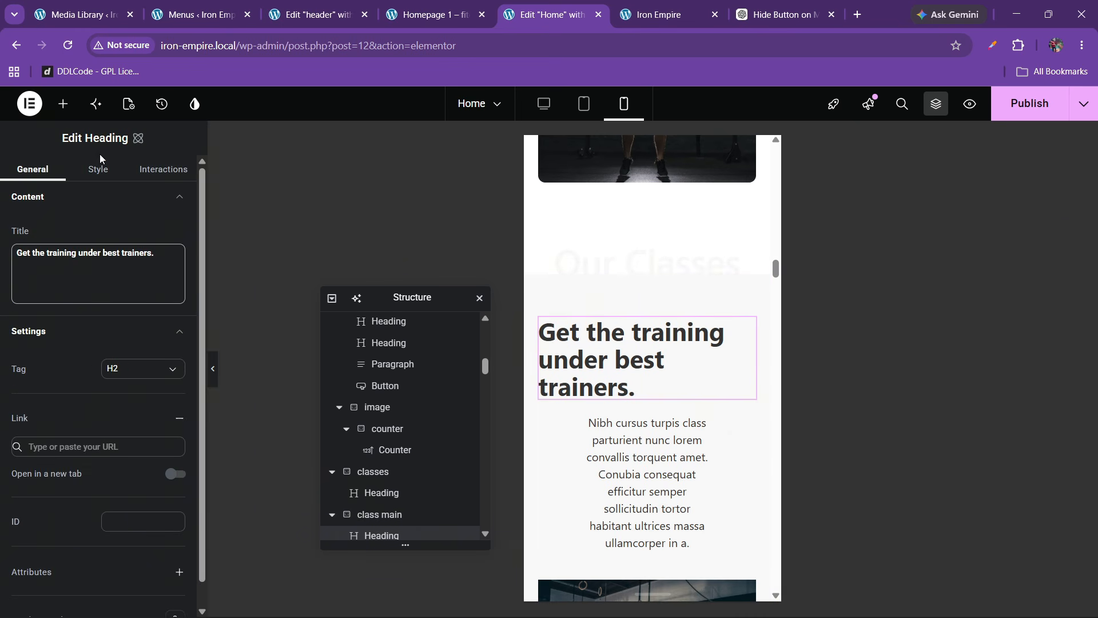
{"action": "left_click", "coordinate": [98, 170]}
{"action": "left_click", "coordinate": [64, 400]}
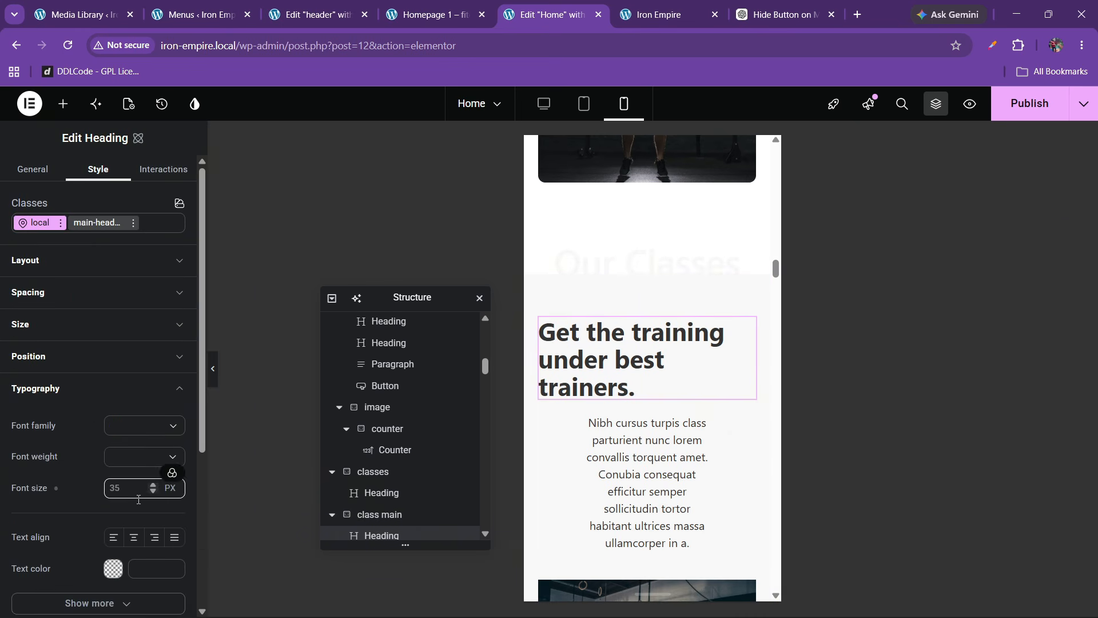
{"action": "left_click", "coordinate": [137, 540]}
Step: Set the width of the paragraph below the "Get the training under best trainers." heading to 100%
{"action": "left_click", "coordinate": [627, 440]}
{"action": "scroll", "coordinate": [627, 440], "scroll_direction": "down", "scroll_amount": 3}
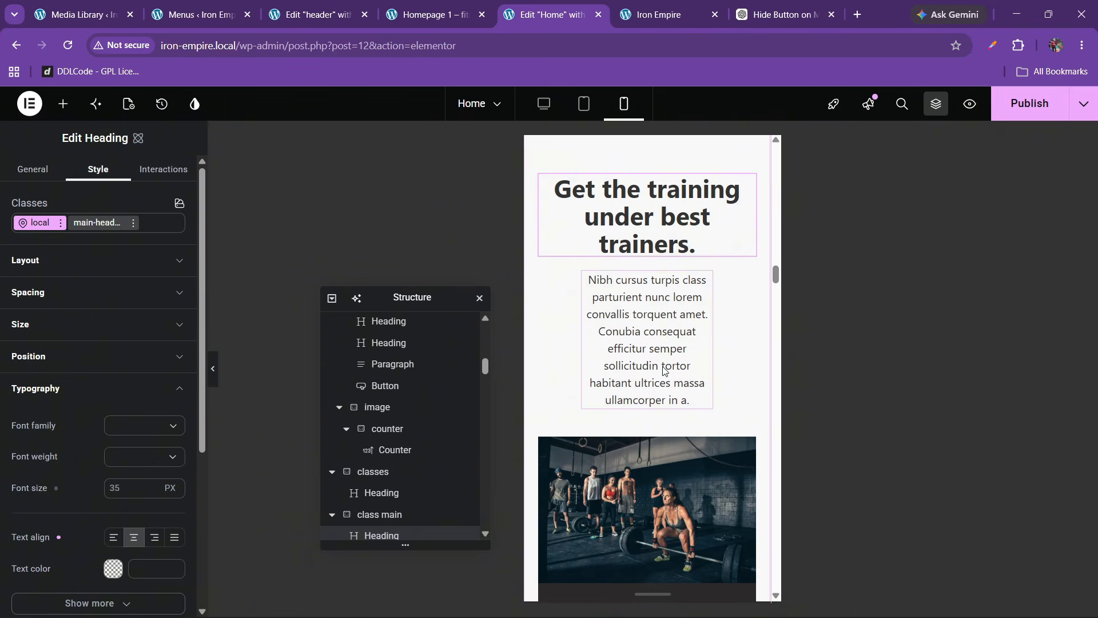
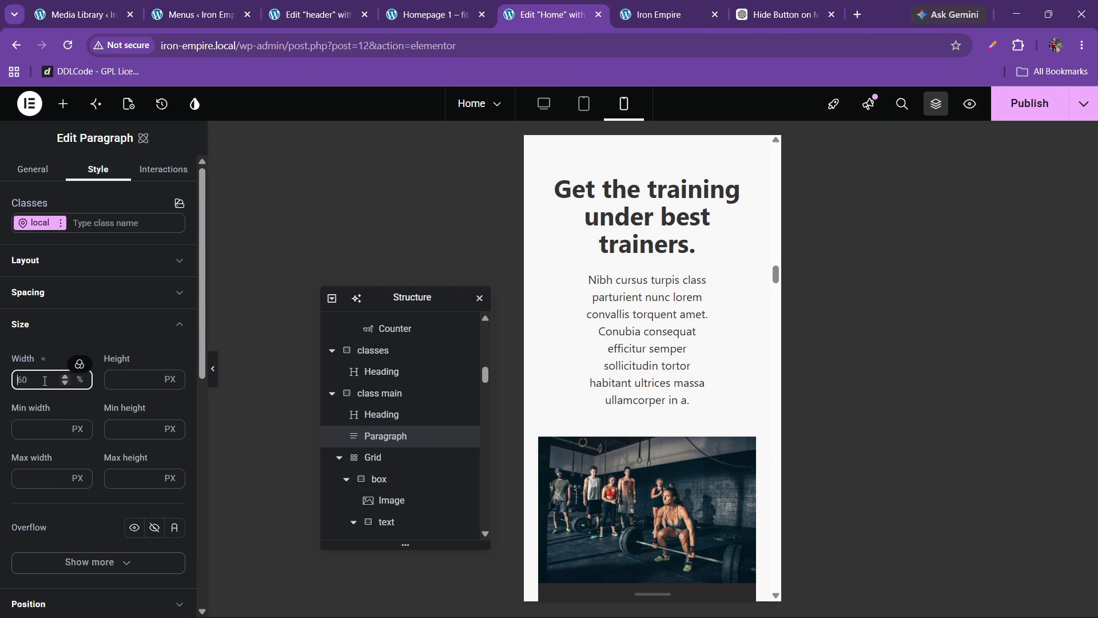
{"action": "left_click", "coordinate": [48, 376]}
{"action": "type", "text": "100"}
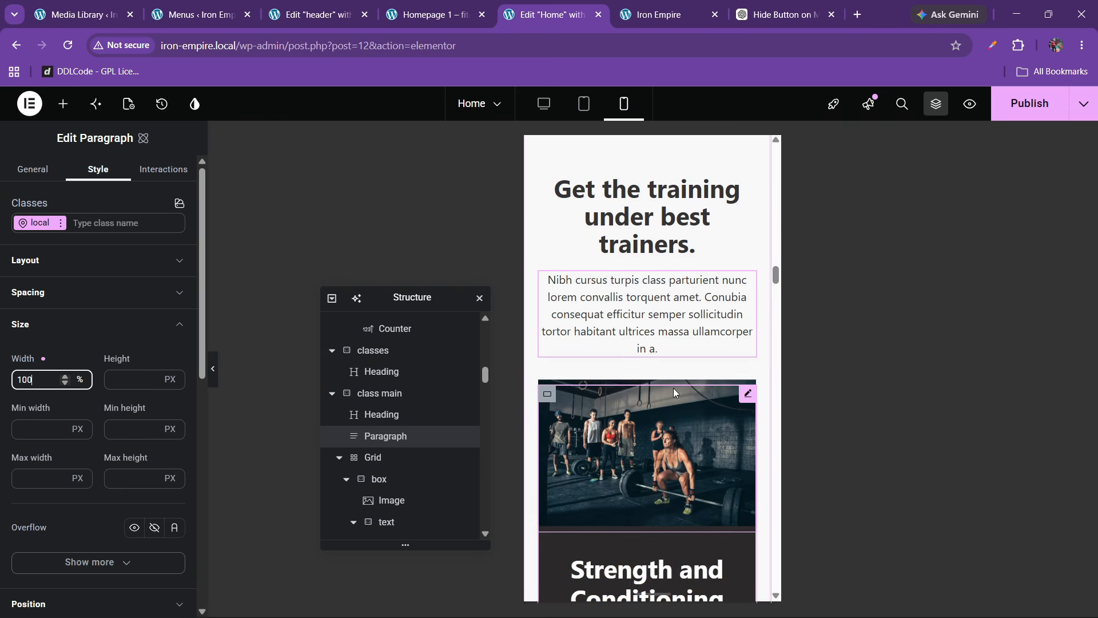
Step: Examine the typography settings of the first "Strength and Conditioning Workshop" card heading, including its font size
{"action": "scroll", "coordinate": [674, 387], "scroll_direction": "down", "scroll_amount": 5}
{"action": "left_click", "coordinate": [641, 344]}
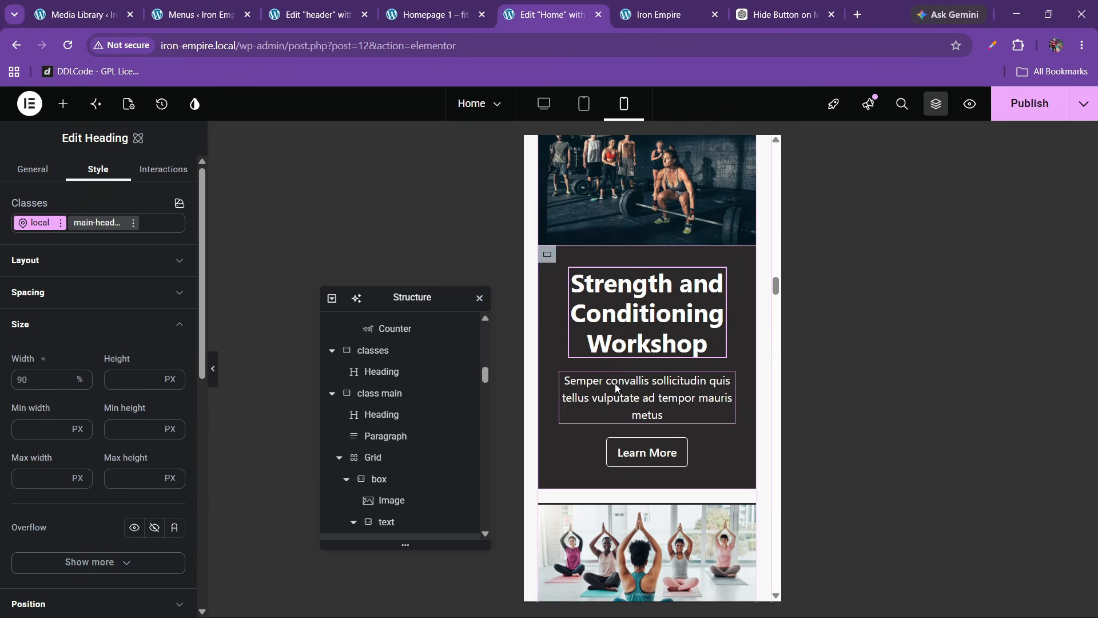
{"action": "scroll", "coordinate": [39, 436], "scroll_direction": "down", "scroll_amount": 3}
{"action": "scroll", "coordinate": [52, 493], "scroll_direction": "down", "scroll_amount": 4}
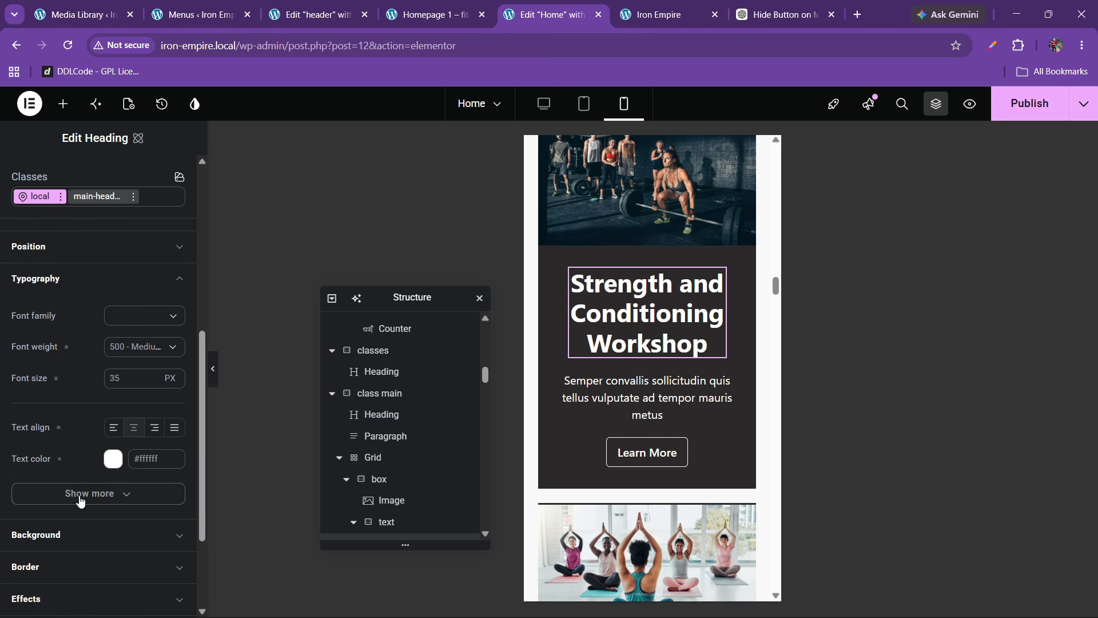
{"action": "left_click", "coordinate": [120, 380]}
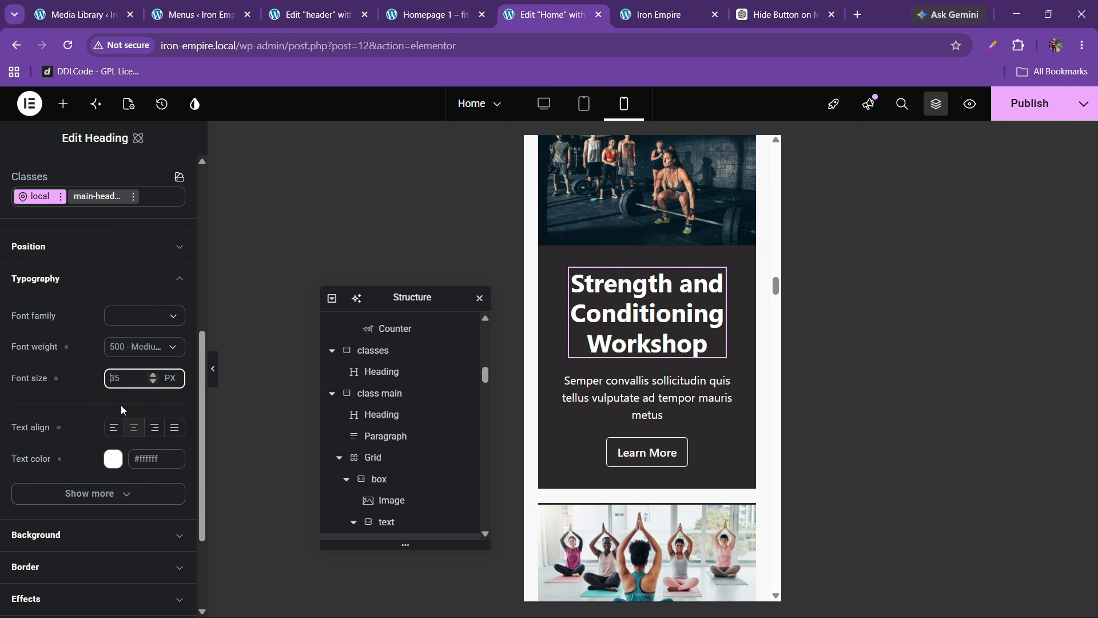
Step: Look over the remaining workshop cards and publish the page
{"action": "scroll", "coordinate": [661, 358], "scroll_direction": "down", "scroll_amount": 10}
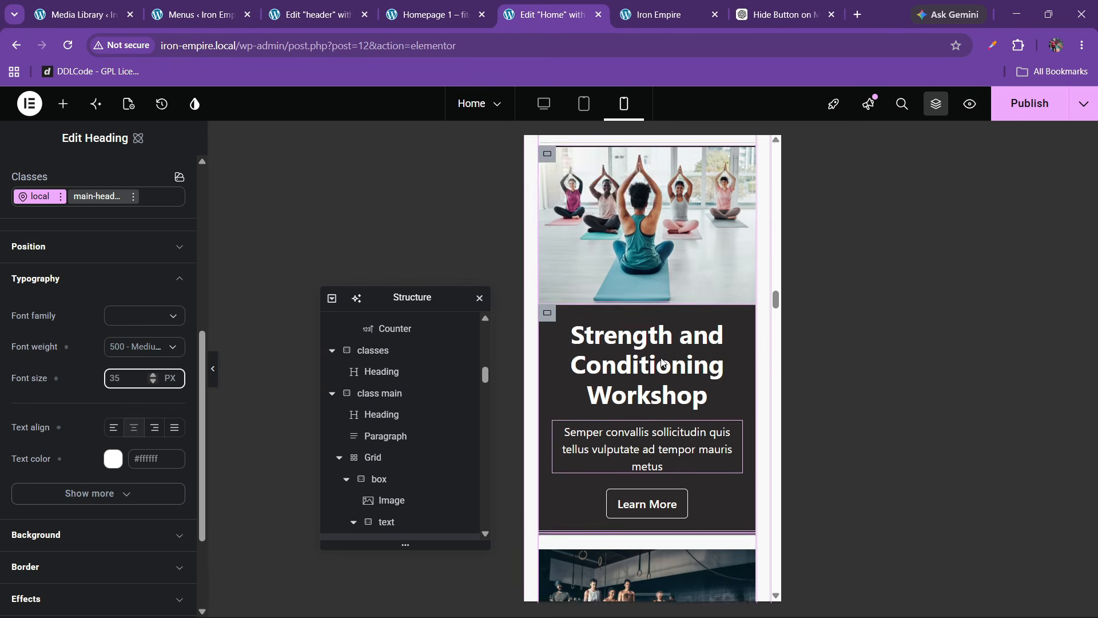
{"action": "scroll", "coordinate": [662, 364], "scroll_direction": "down", "scroll_amount": 10}
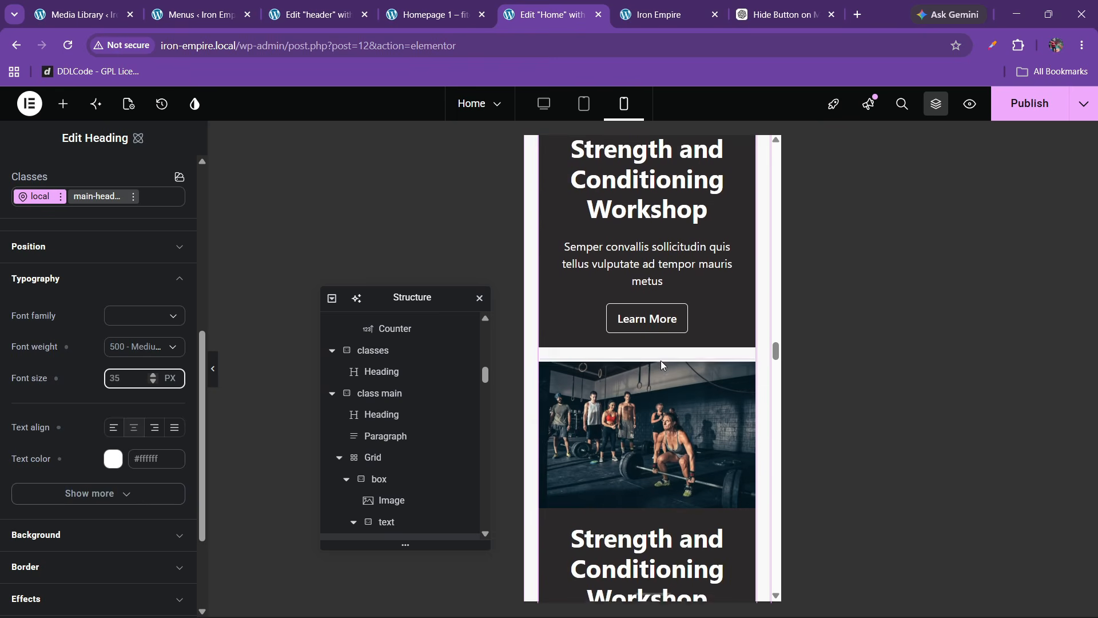
{"action": "scroll", "coordinate": [662, 365], "scroll_direction": "down", "scroll_amount": 5}
{"action": "left_click", "coordinate": [1023, 119]}
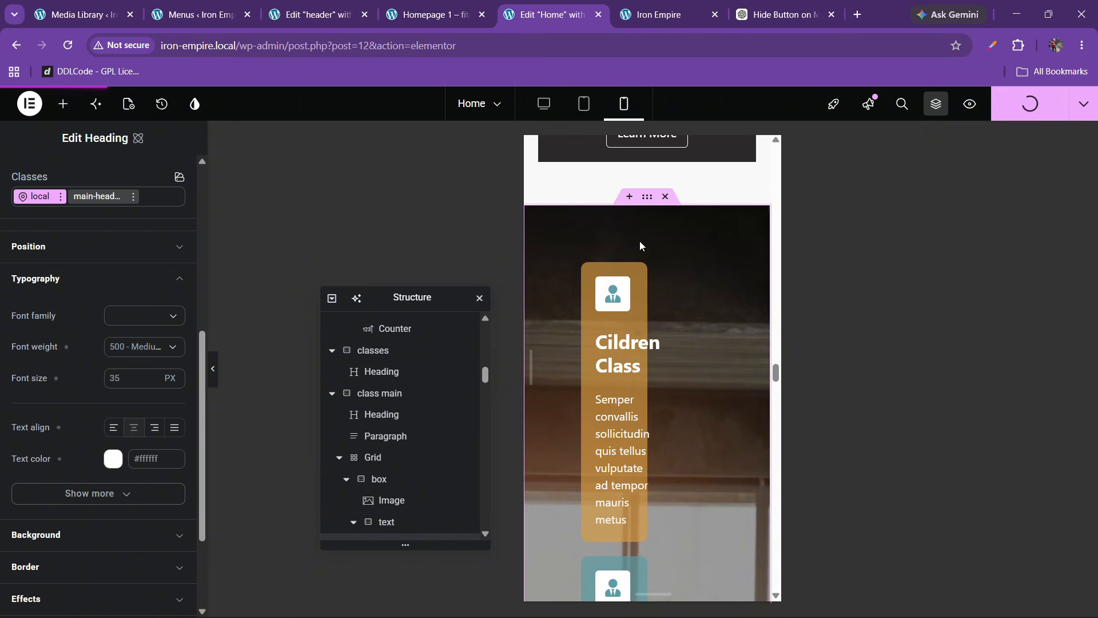
Step: Set the linked paddings of the "classes grids" container to 20 px on all four sides
{"action": "left_click", "coordinate": [647, 197]}
{"action": "scroll", "coordinate": [478, 434], "scroll_direction": "down", "scroll_amount": 5}
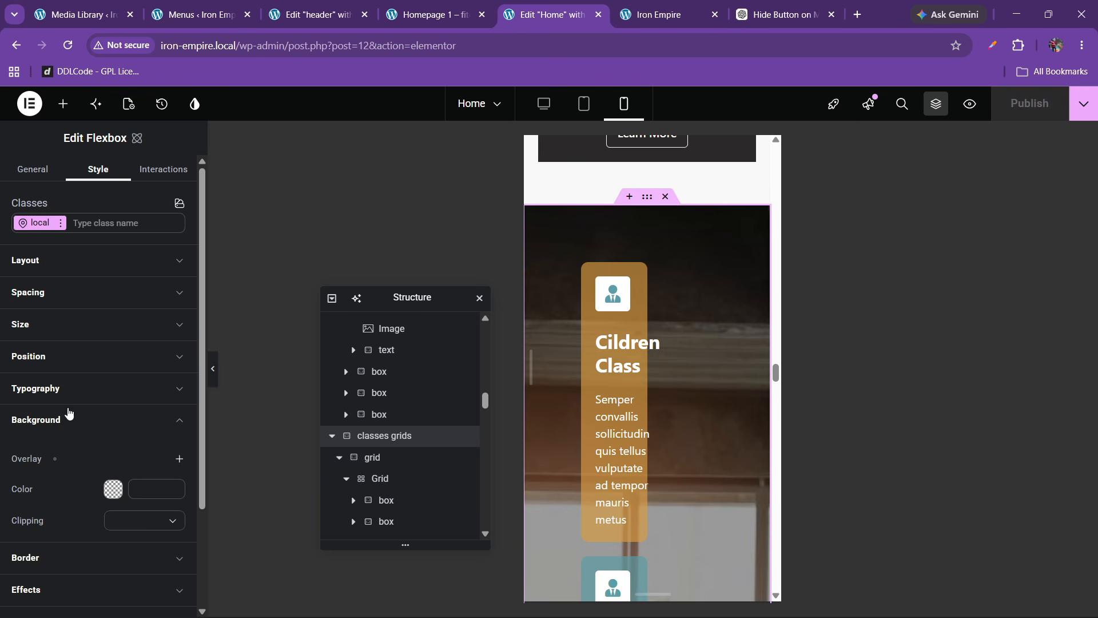
{"action": "left_click", "coordinate": [51, 270]}
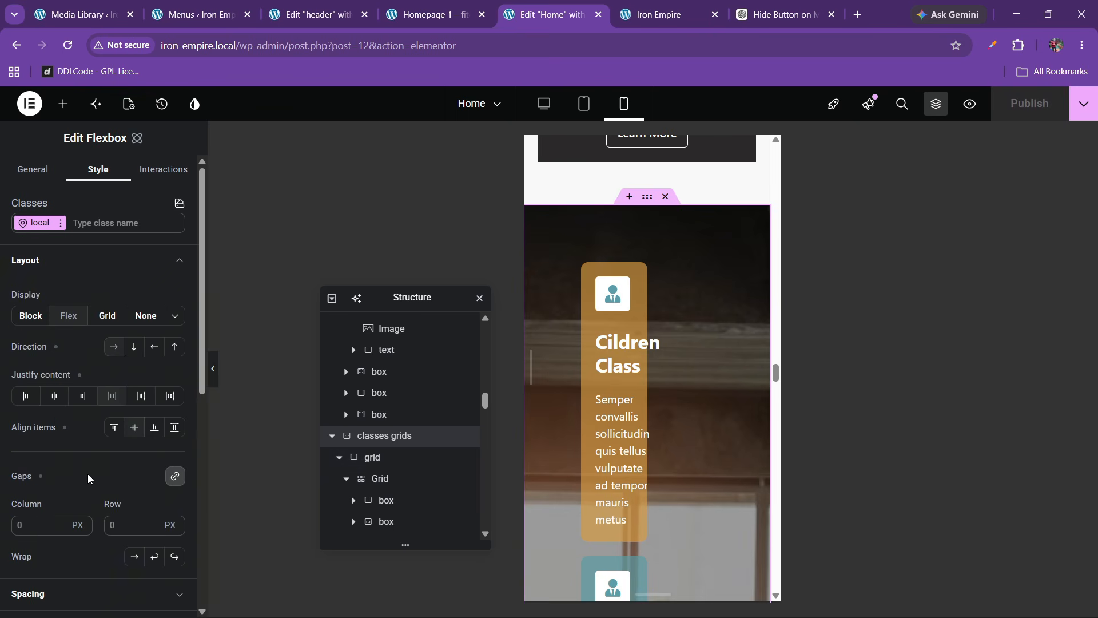
{"action": "scroll", "coordinate": [88, 478], "scroll_direction": "down", "scroll_amount": 1}
{"action": "scroll", "coordinate": [63, 406], "scroll_direction": "up", "scroll_amount": 1}
{"action": "left_click", "coordinate": [50, 259]}
{"action": "left_click", "coordinate": [46, 305]}
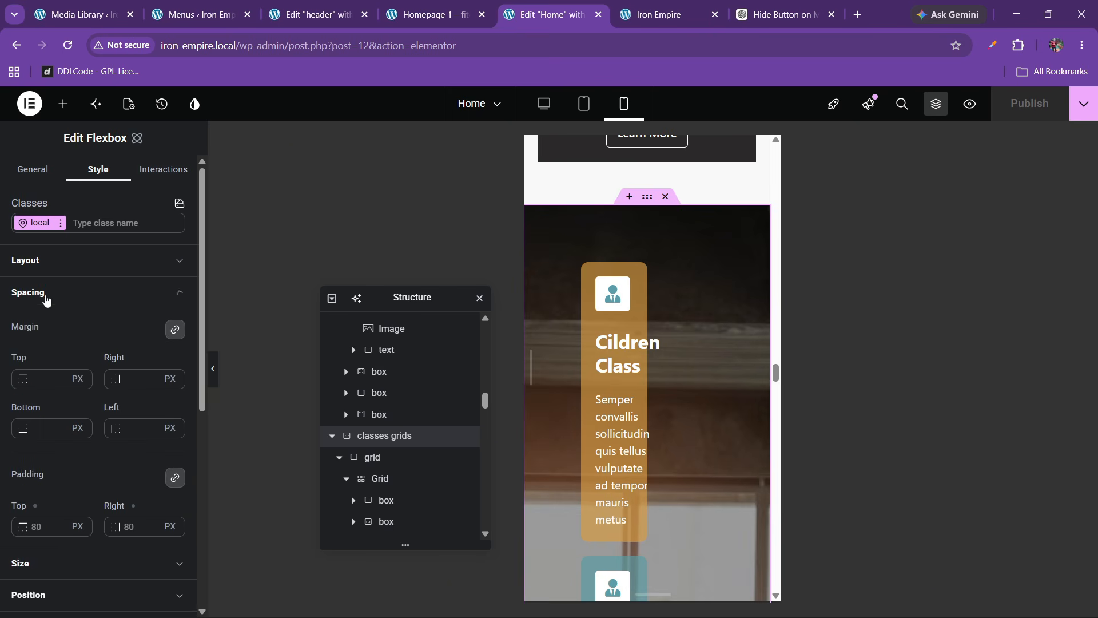
{"action": "scroll", "coordinate": [76, 377], "scroll_direction": "down", "scroll_amount": 1}
{"action": "left_click", "coordinate": [125, 383]}
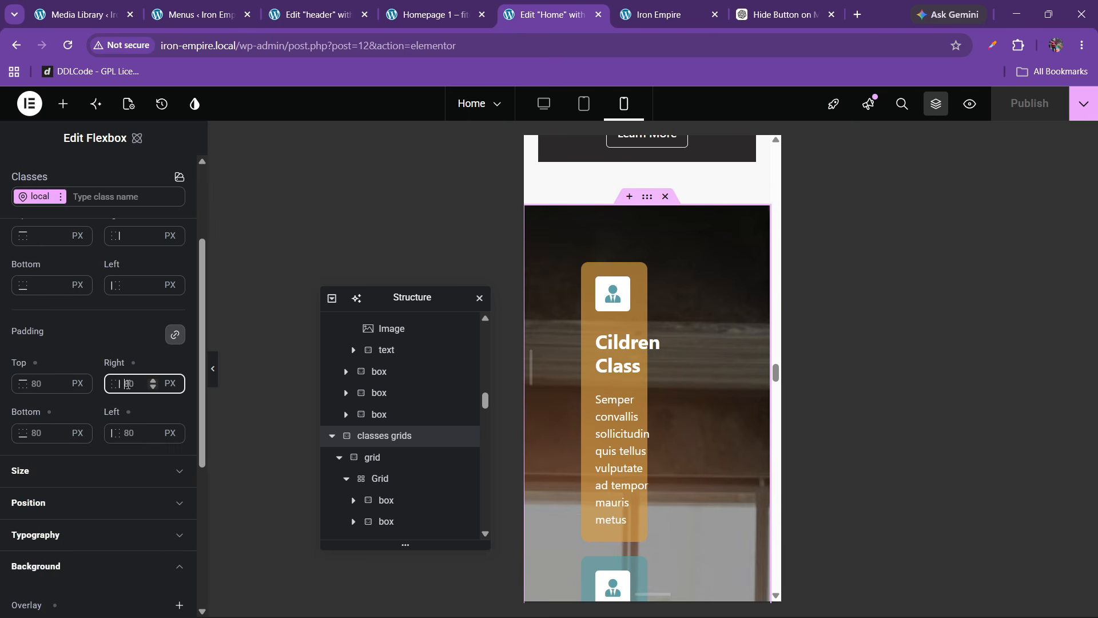
{"action": "type", "text": "20"}
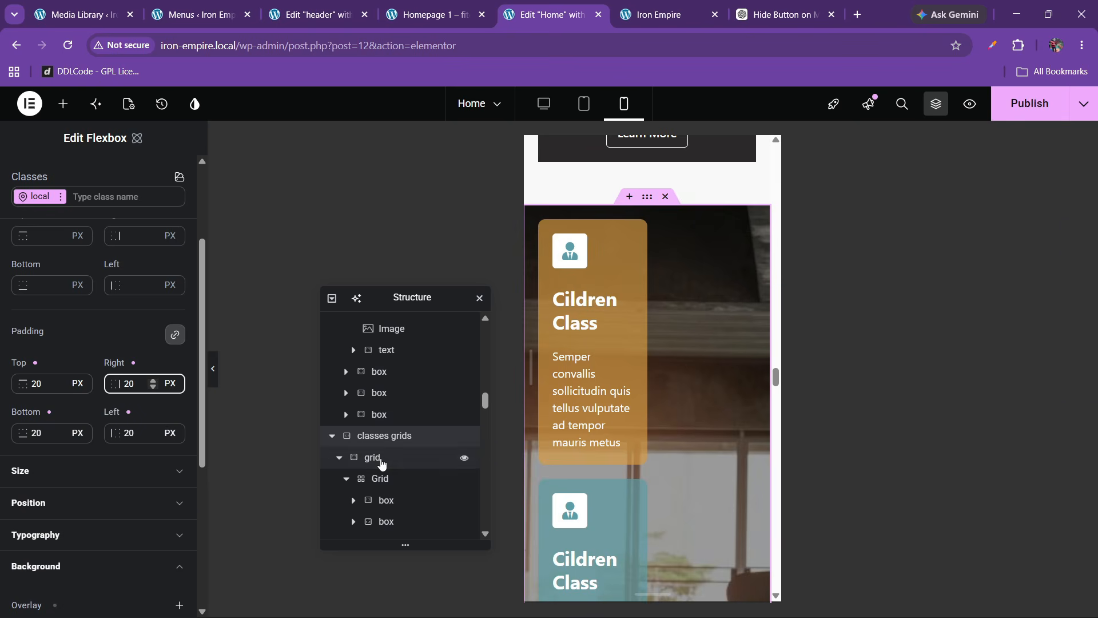
Step: Examine the spacing and size settings of the "classes grids" container and its nested grid containers
{"action": "left_click", "coordinate": [381, 463]}
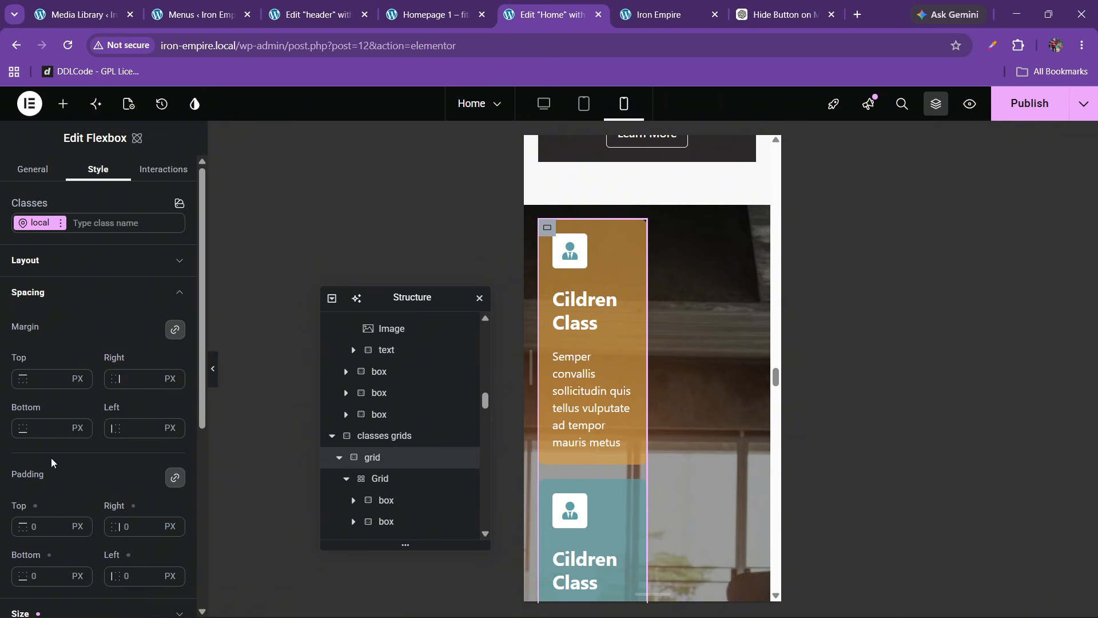
{"action": "left_click", "coordinate": [36, 295]}
{"action": "left_click", "coordinate": [34, 322]}
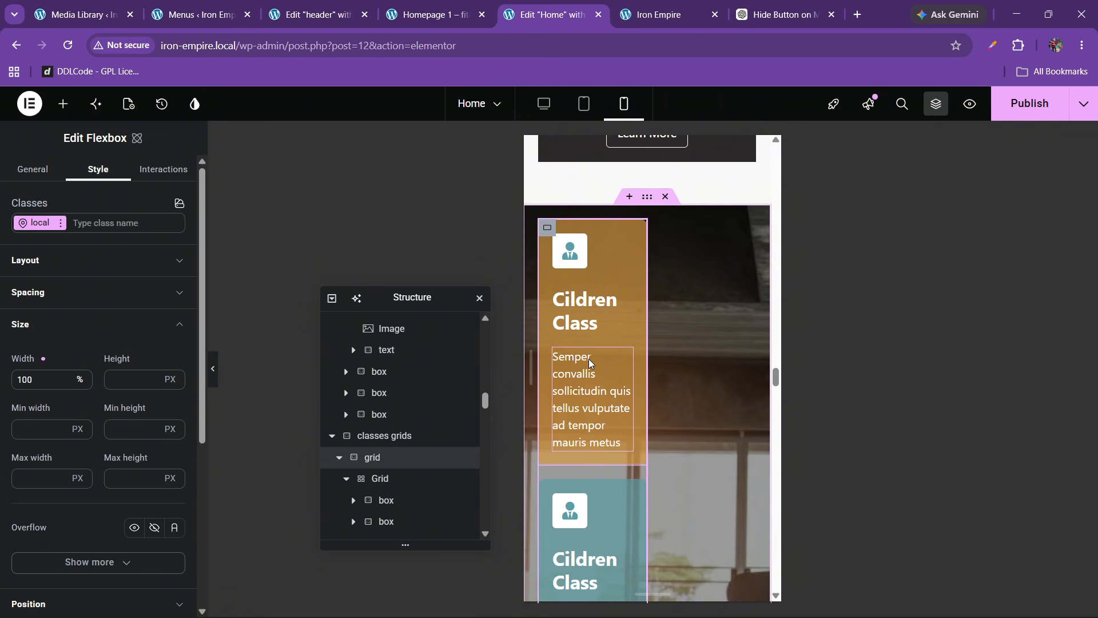
{"action": "left_click", "coordinate": [381, 480]}
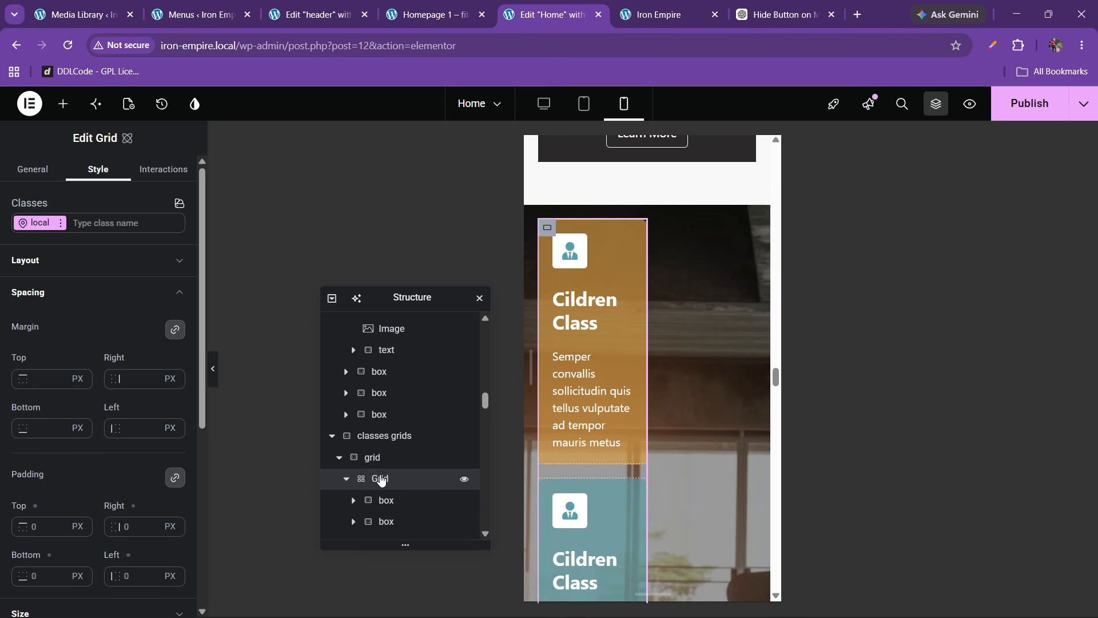
{"action": "left_click", "coordinate": [374, 436]}
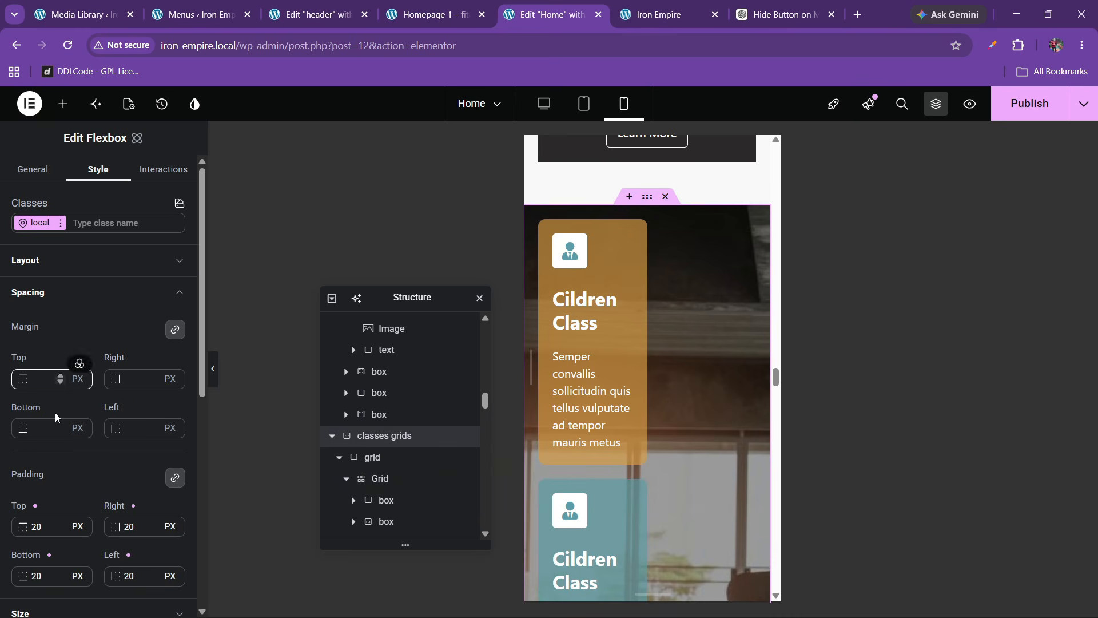
{"action": "scroll", "coordinate": [74, 442], "scroll_direction": "down", "scroll_amount": 1}
{"action": "scroll", "coordinate": [78, 423], "scroll_direction": "up", "scroll_amount": 2}
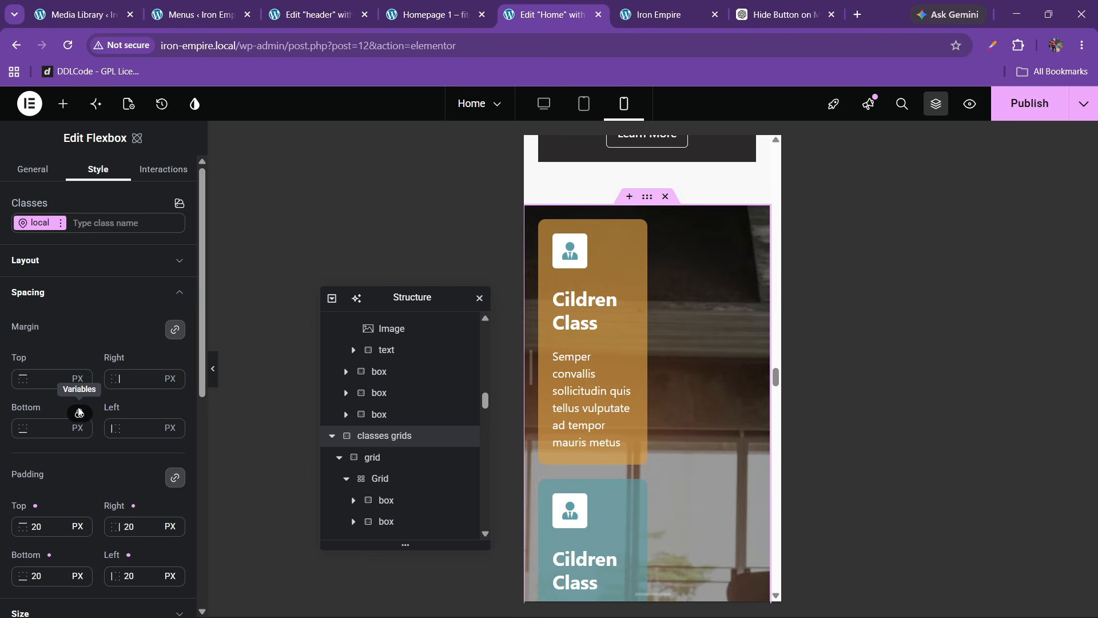
{"action": "left_click", "coordinate": [53, 292]}
{"action": "left_click", "coordinate": [41, 325]}
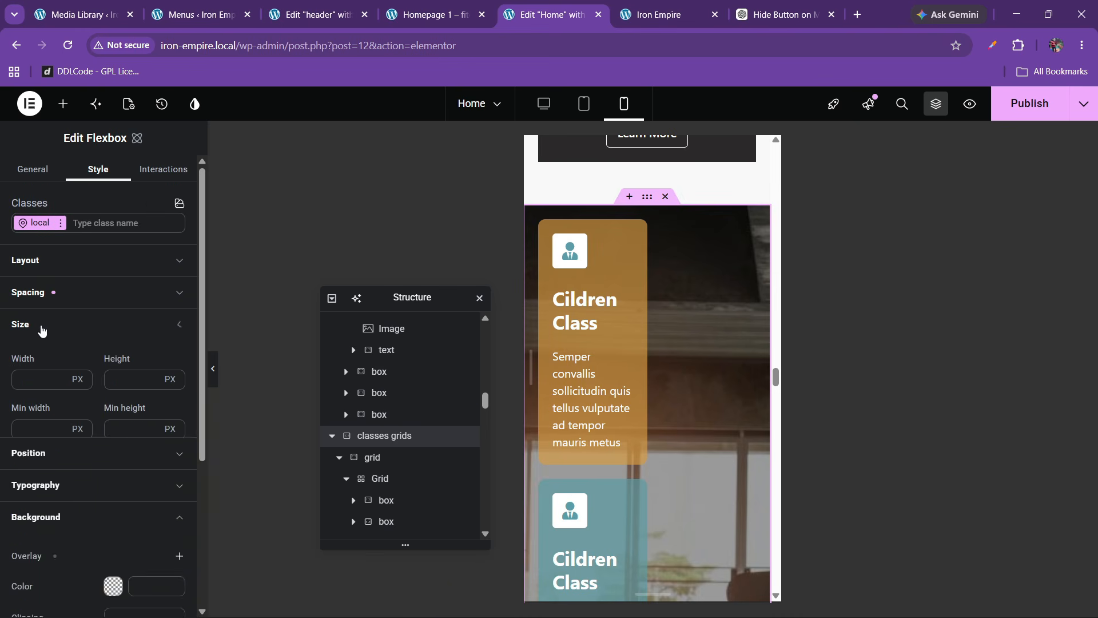
{"action": "left_click", "coordinate": [42, 330]}
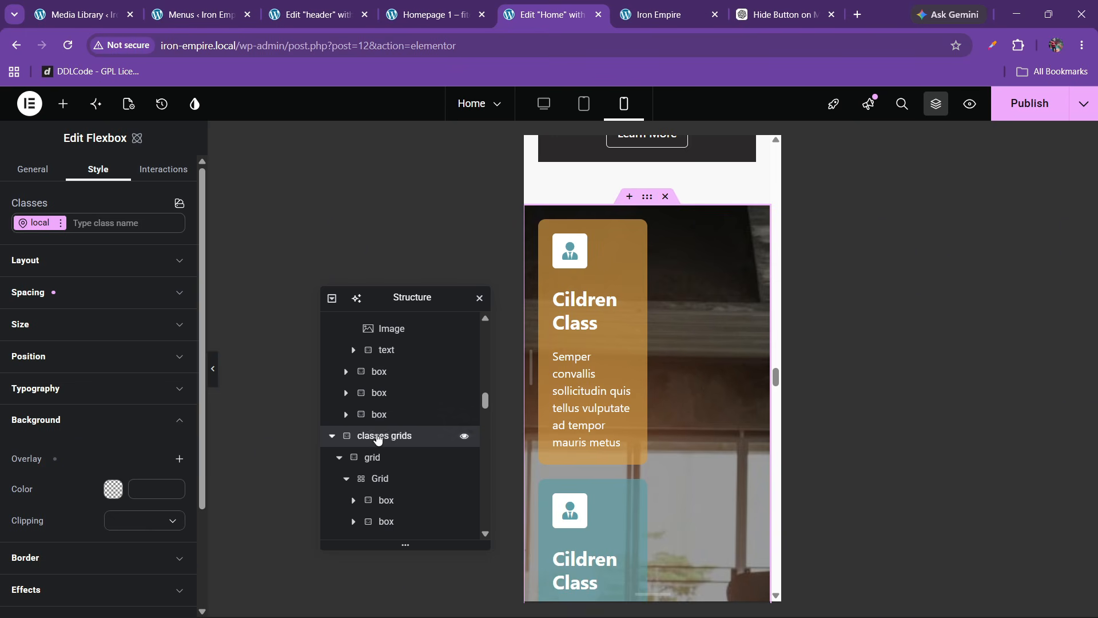
Step: Set the "classes grids" container's direction to column and align its items to the start
{"action": "left_click", "coordinate": [342, 464]}
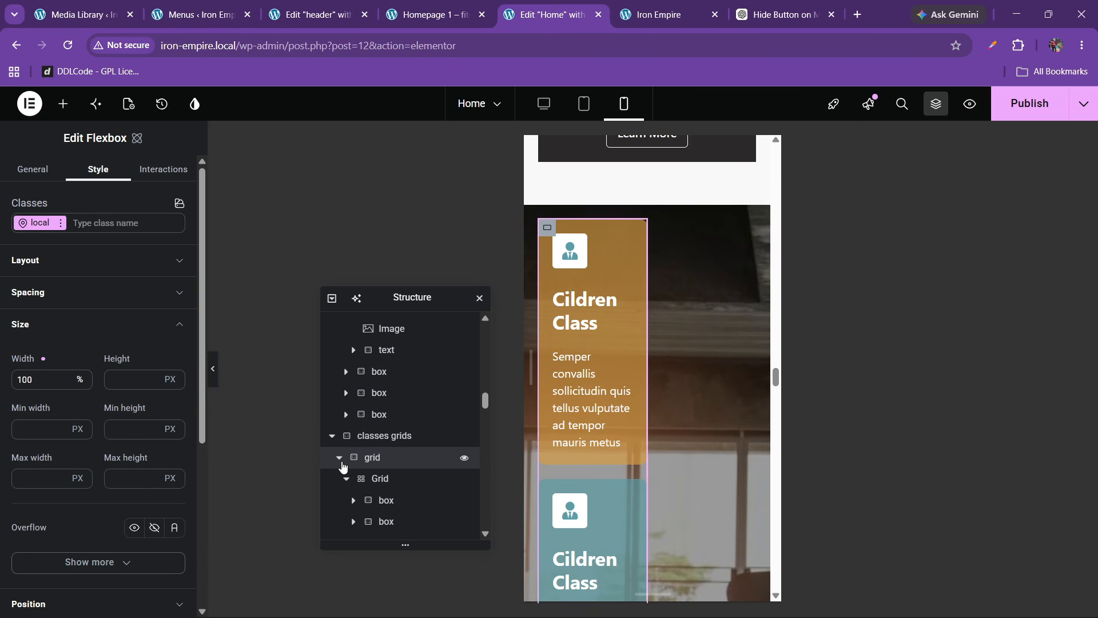
{"action": "left_click", "coordinate": [382, 437]}
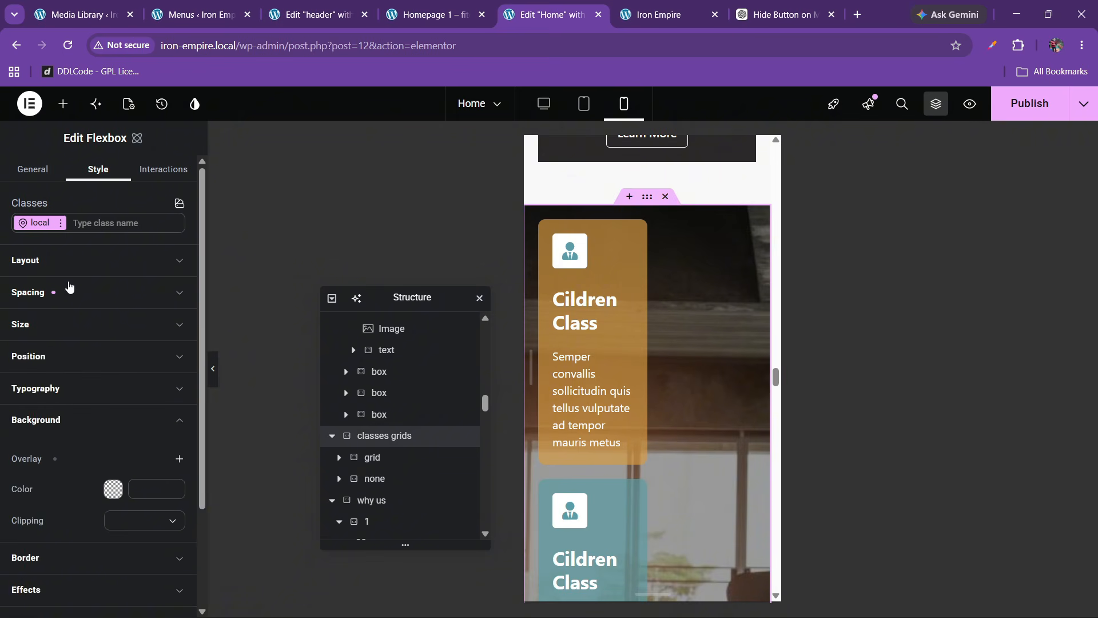
{"action": "left_click", "coordinate": [69, 267]}
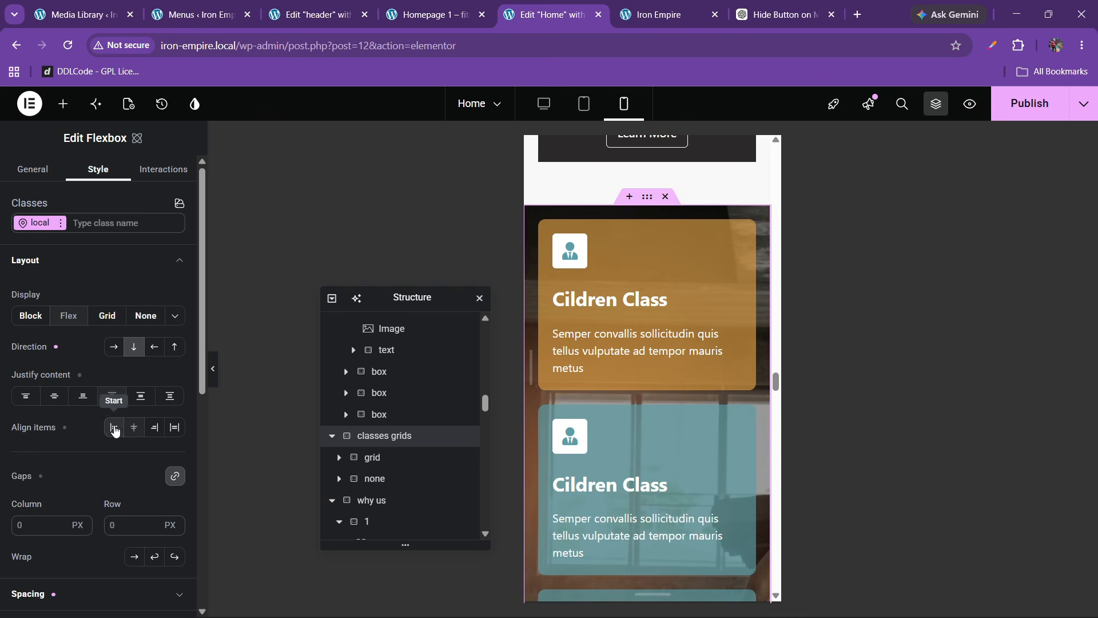
{"action": "left_click", "coordinate": [114, 428]}
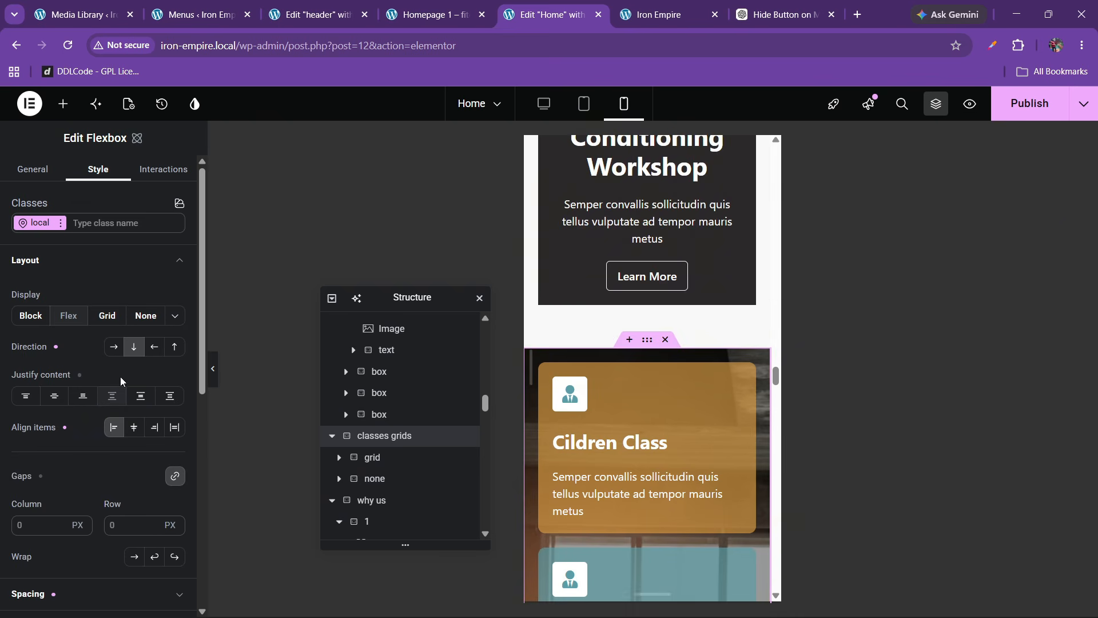
Step: Unlink the "classes grids" container's paddings and set the top and bottom padding to 60 px each
{"action": "scroll", "coordinate": [68, 484], "scroll_direction": "down", "scroll_amount": 3}
{"action": "left_click", "coordinate": [59, 465]}
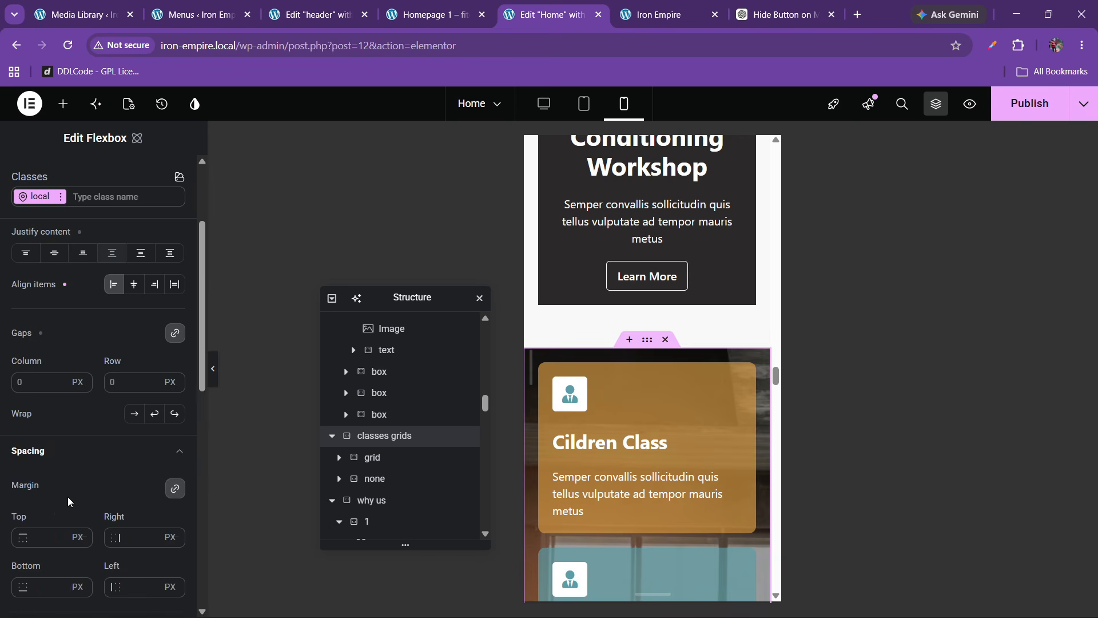
{"action": "scroll", "coordinate": [66, 503], "scroll_direction": "down", "scroll_amount": 6}
{"action": "left_click", "coordinate": [177, 361]}
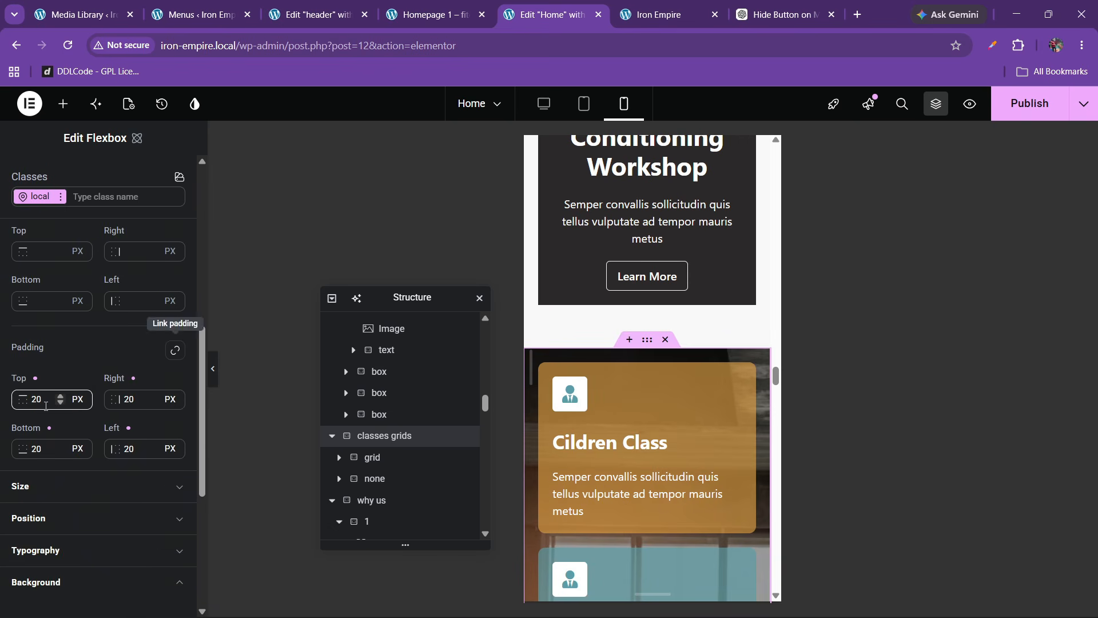
{"action": "key", "text": "BackSpace"}
{"action": "type", "text": "6"}
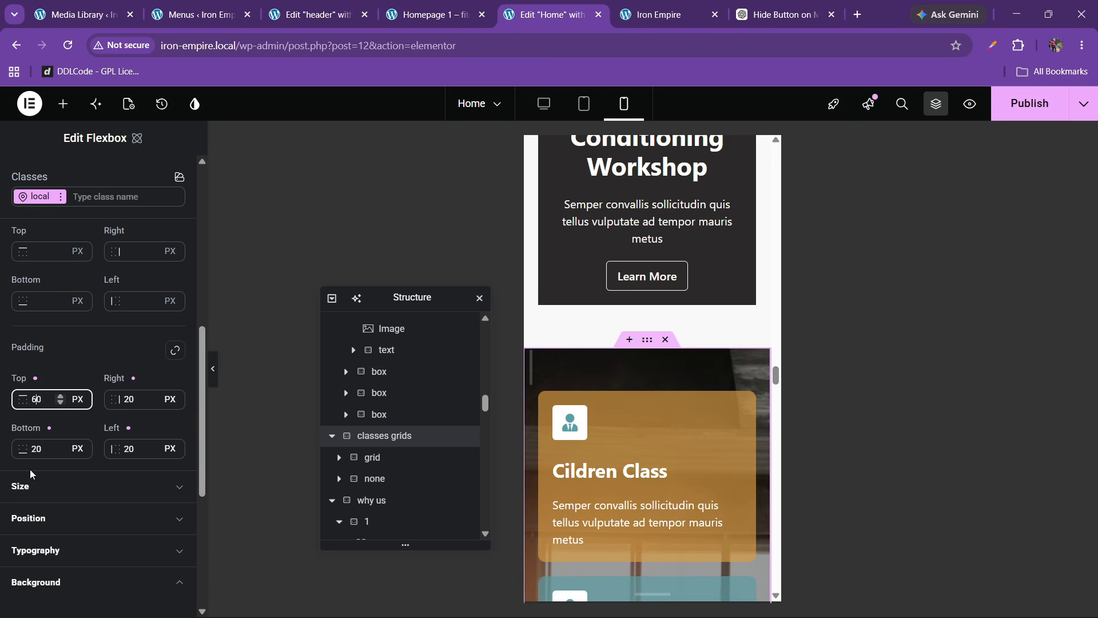
{"action": "left_click", "coordinate": [35, 450]}
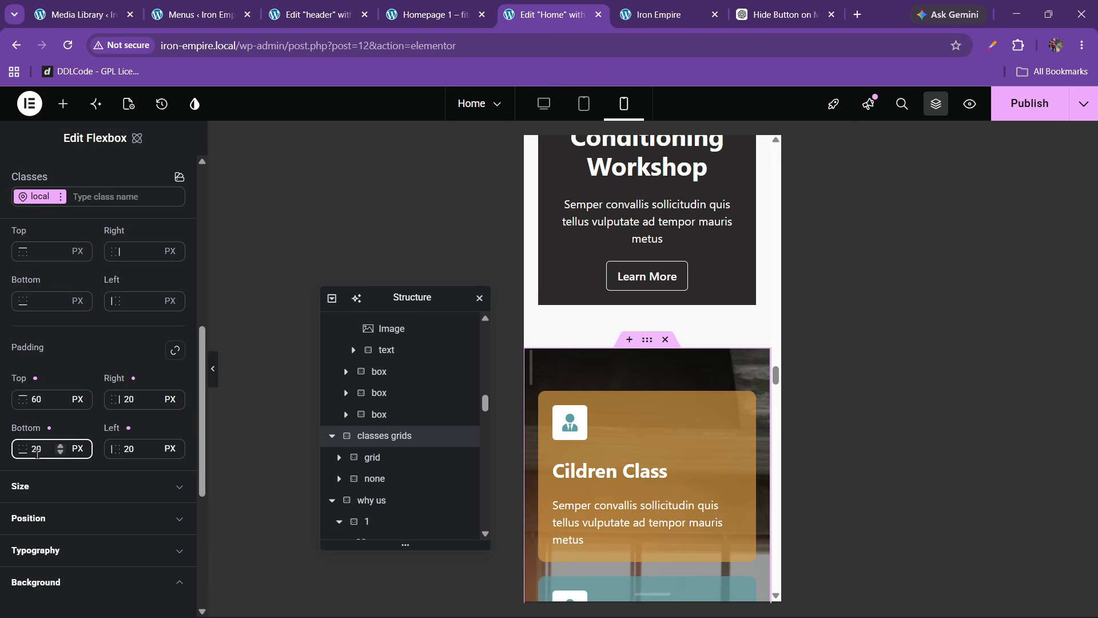
{"action": "key", "text": "BackSpace"}
{"action": "type", "text": "76"}
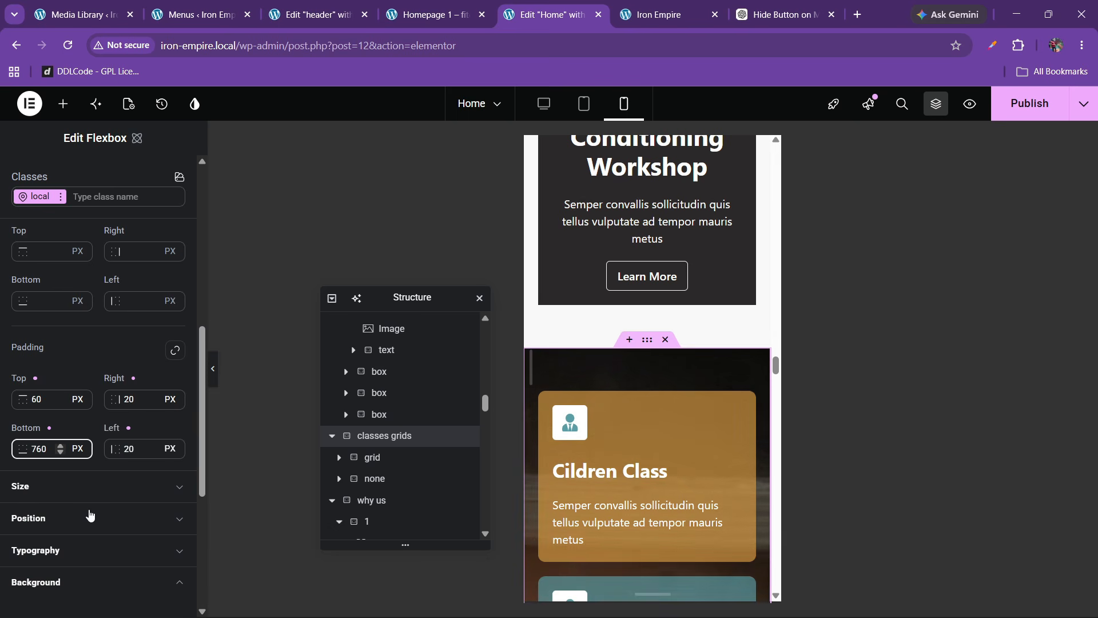
{"action": "key", "text": "BackSpace"}
{"action": "key", "text": "BackSpace"}
{"action": "type", "text": "6"}
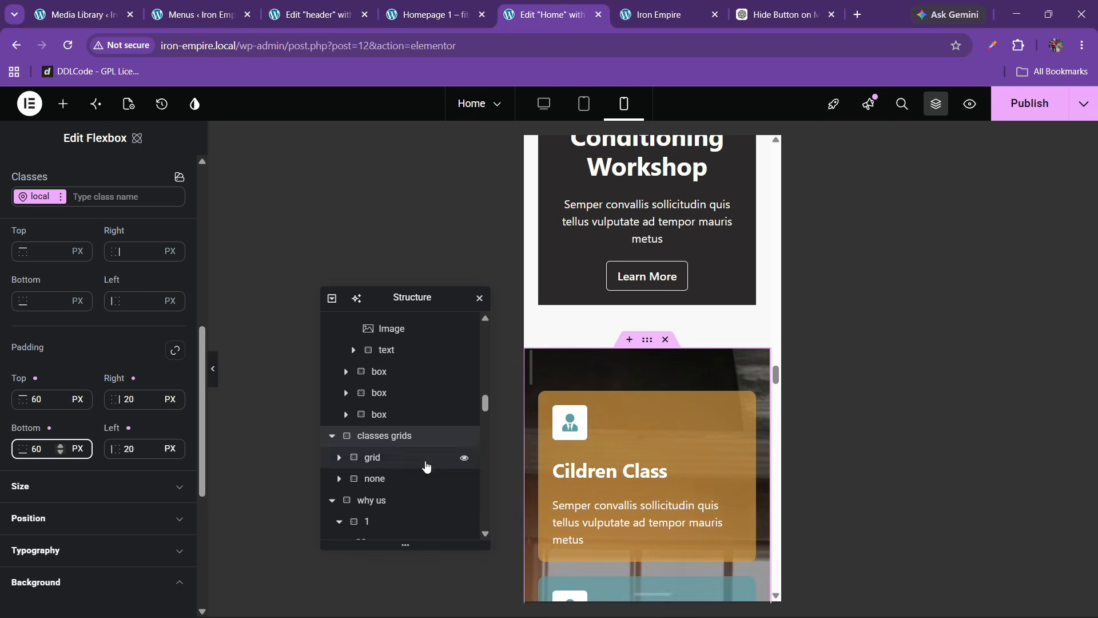
Step: Look over the remaining class cards down to the next section and save the page
{"action": "scroll", "coordinate": [560, 462], "scroll_direction": "down", "scroll_amount": 10}
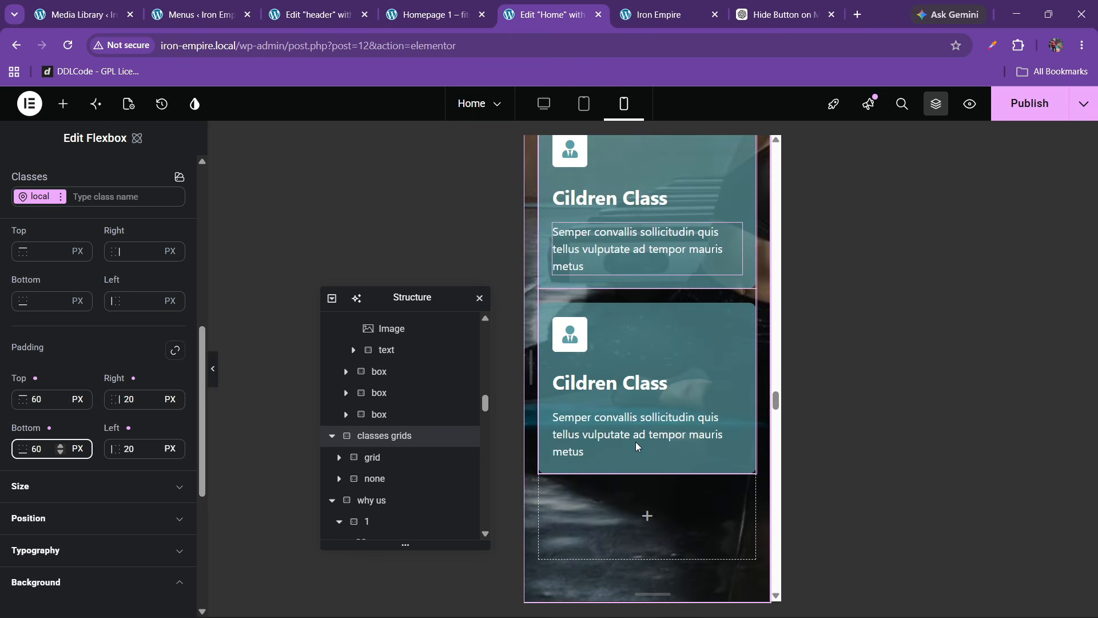
{"action": "scroll", "coordinate": [637, 446], "scroll_direction": "up", "scroll_amount": 2}
{"action": "scroll", "coordinate": [632, 443], "scroll_direction": "down", "scroll_amount": 5}
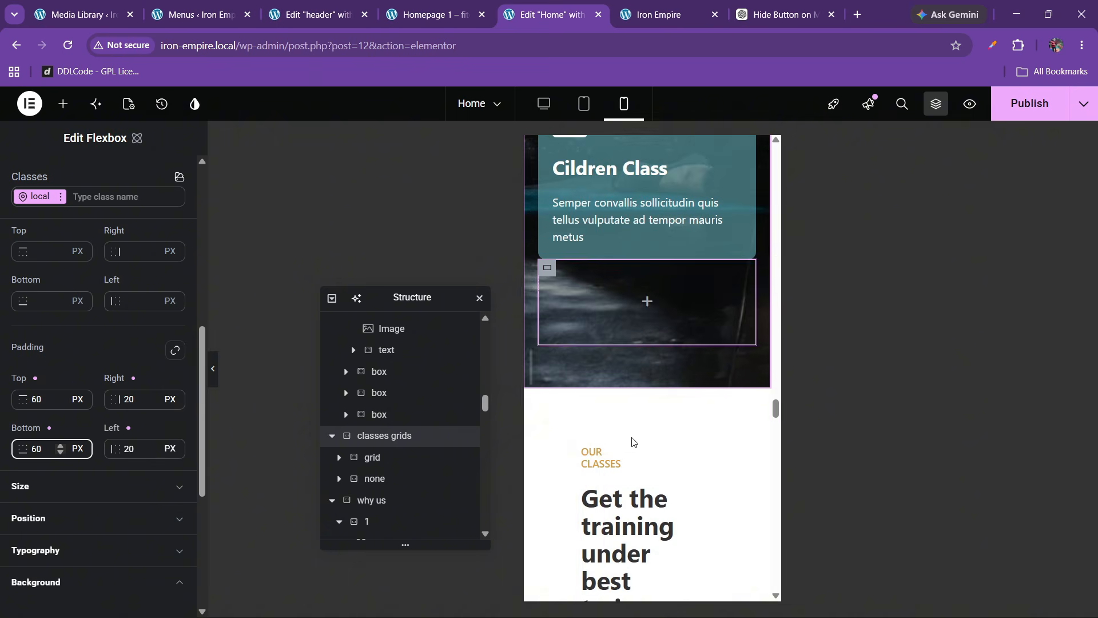
{"action": "key", "text": "ctrl+s"}
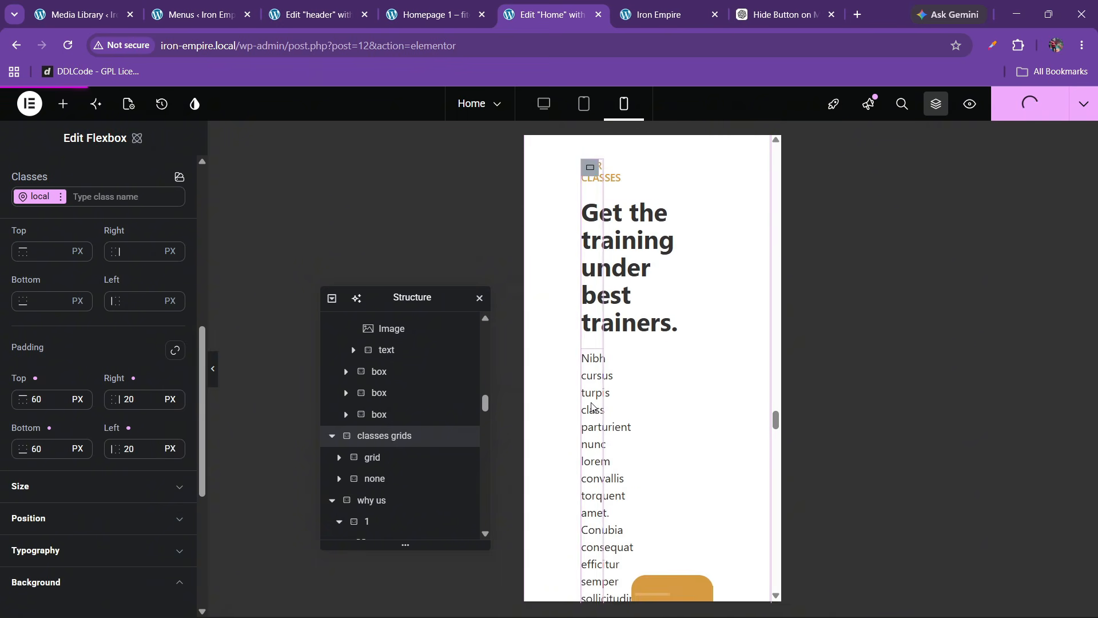
Step: Set the "why us" container's direction to column and align its items to the start
{"action": "scroll", "coordinate": [598, 423], "scroll_direction": "down", "scroll_amount": 3}
{"action": "scroll", "coordinate": [595, 410], "scroll_direction": "up", "scroll_amount": 4}
{"action": "left_click", "coordinate": [647, 311]}
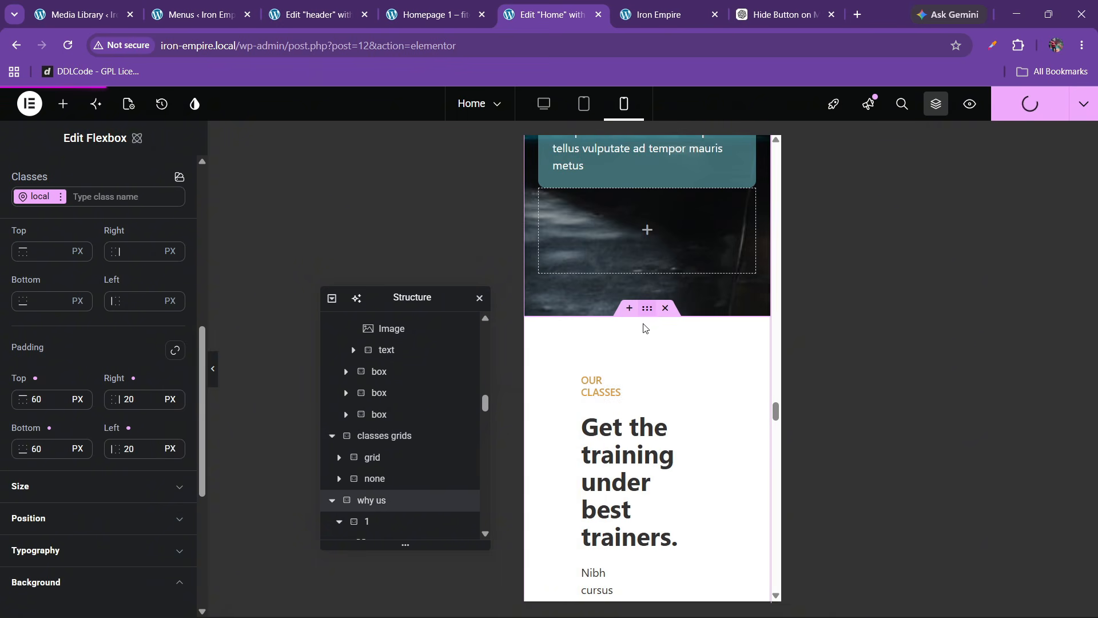
{"action": "left_click", "coordinate": [134, 346]}
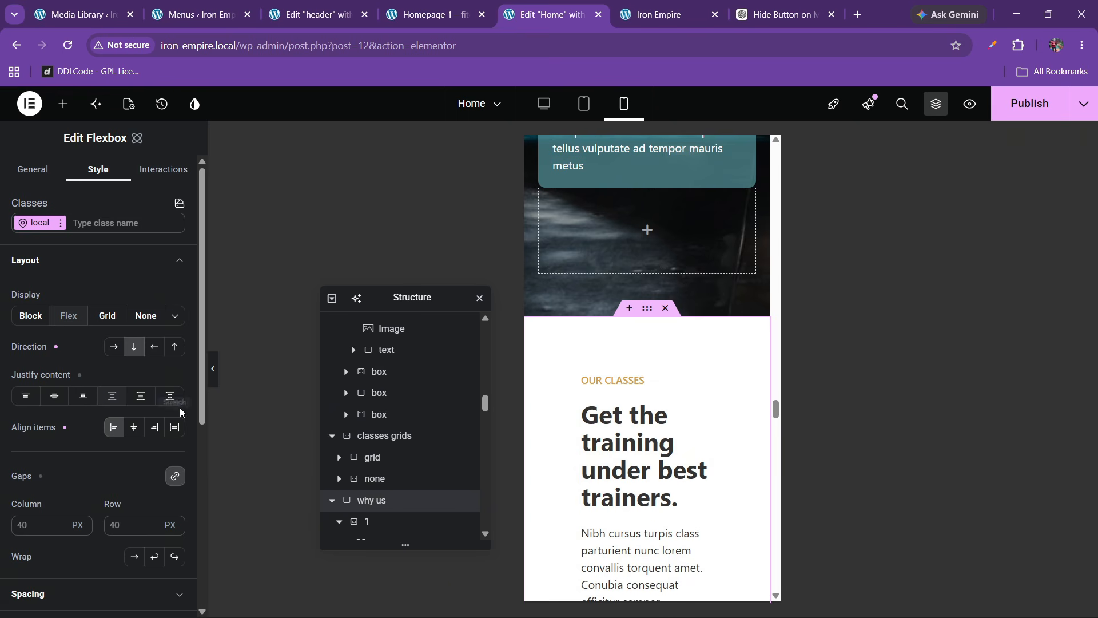
Step: Set the "why us" container's padding to 20 px on the left and right and 60 px on the top and bottom
{"action": "left_click", "coordinate": [46, 262]}
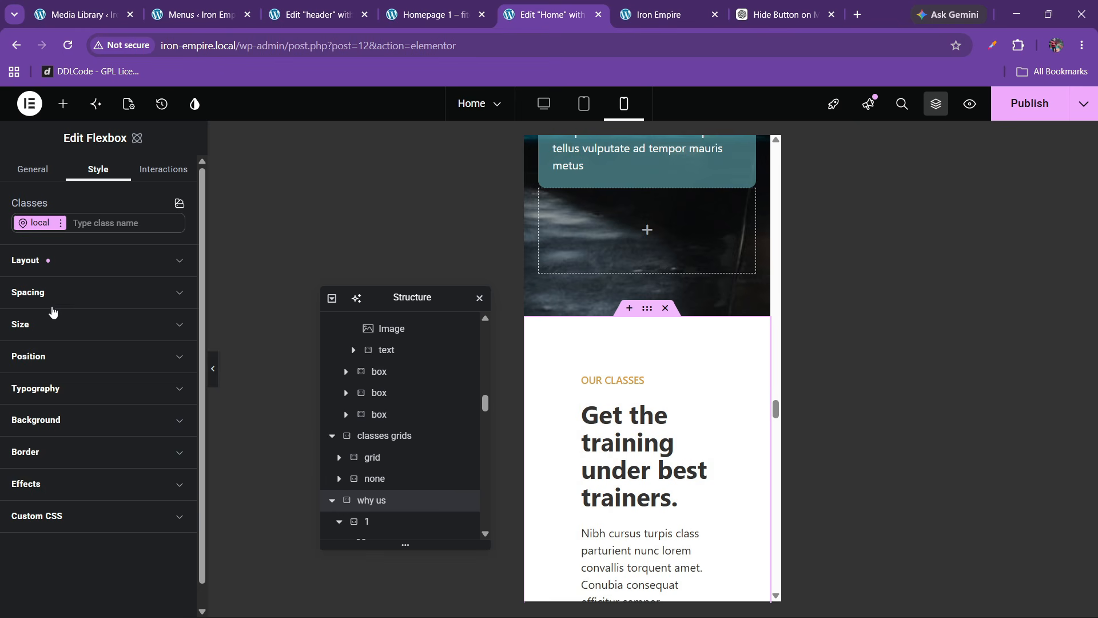
{"action": "left_click", "coordinate": [56, 300]}
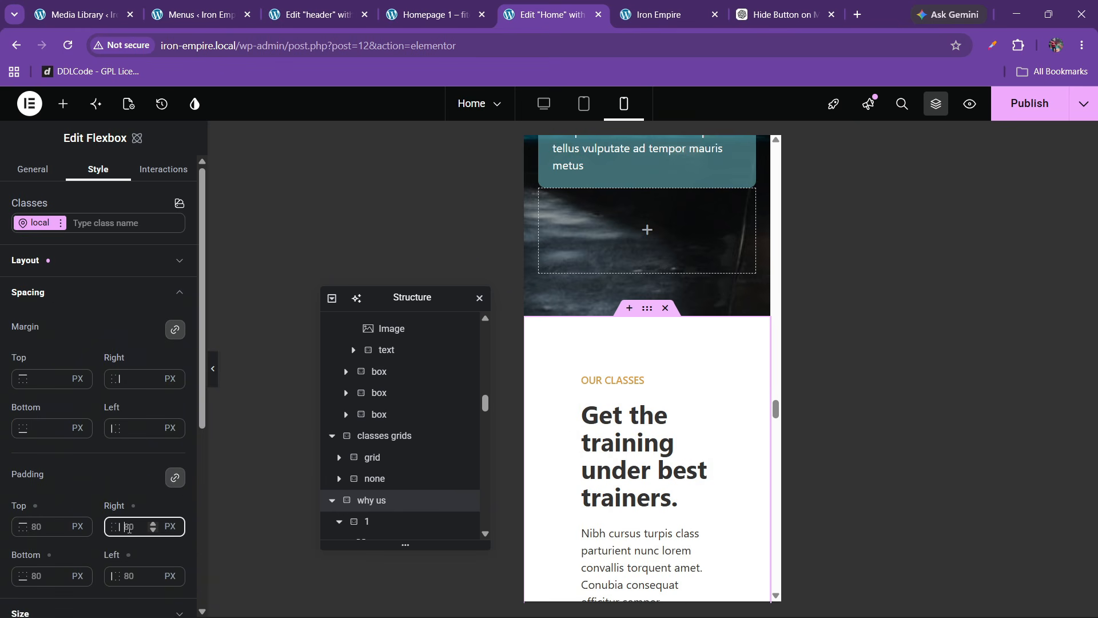
{"action": "type", "text": "20"}
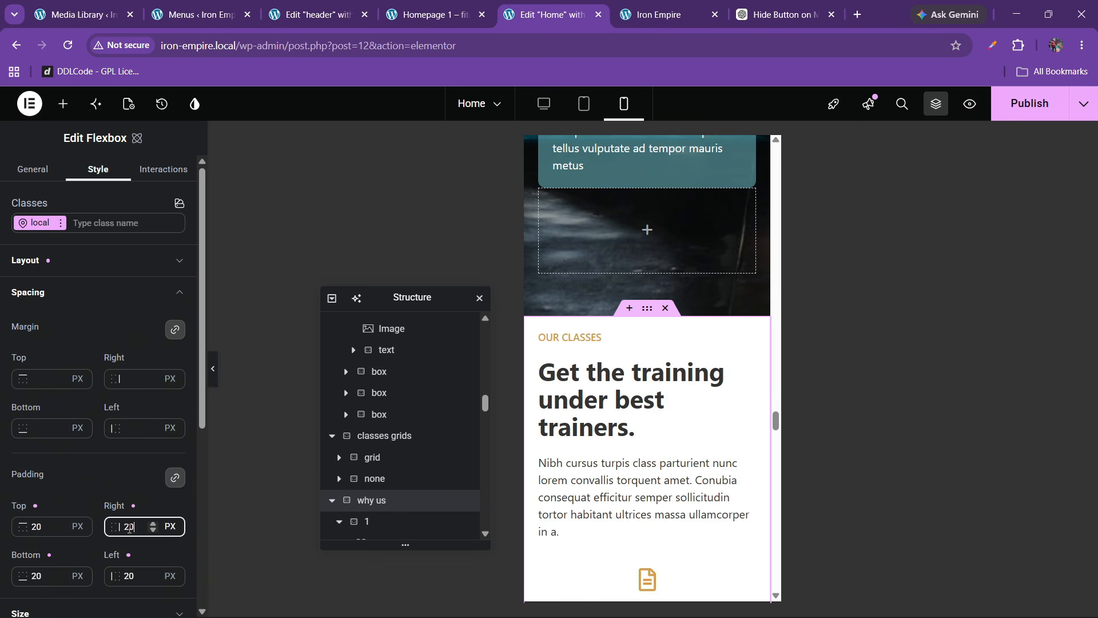
{"action": "left_click", "coordinate": [174, 477]}
{"action": "left_click", "coordinate": [33, 525]}
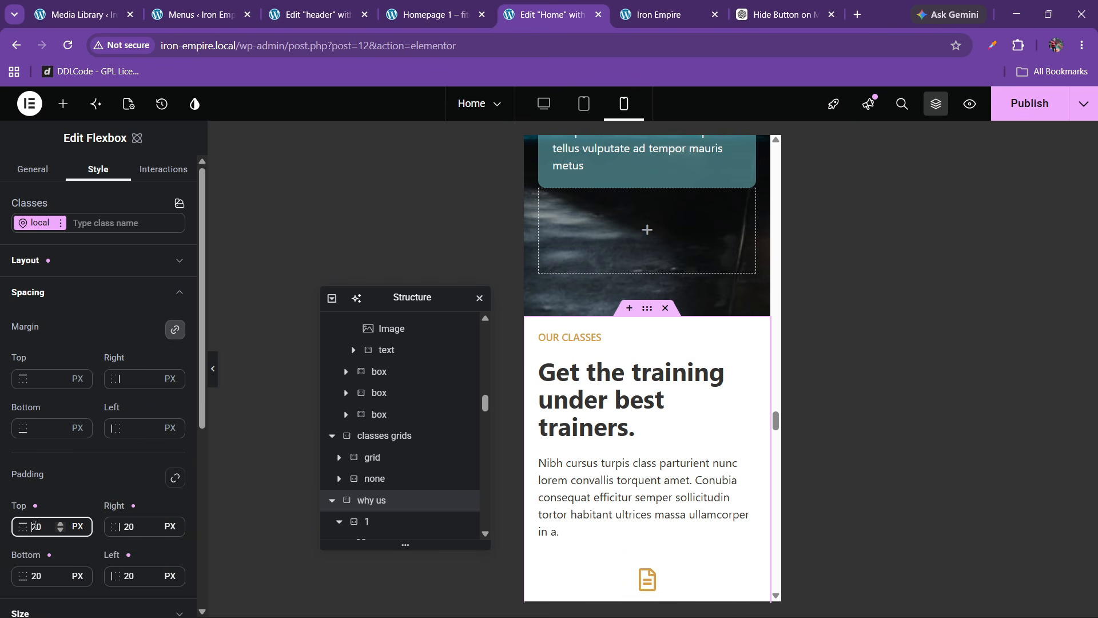
{"action": "type", "text": "60"}
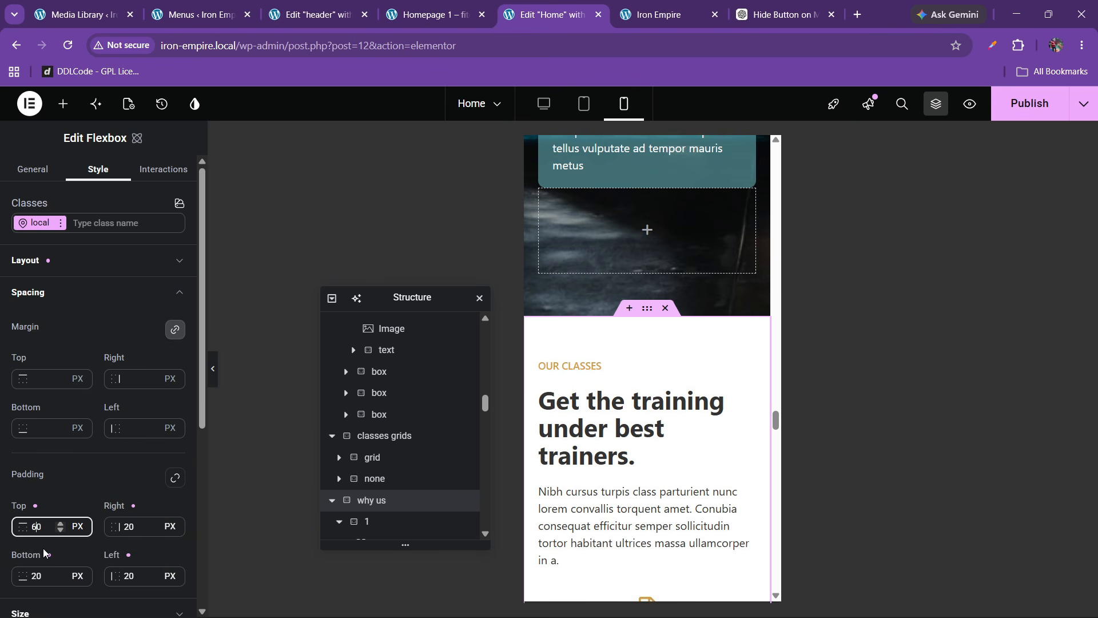
{"action": "scroll", "coordinate": [48, 501], "scroll_direction": "down", "scroll_amount": 2}
{"action": "left_click", "coordinate": [37, 511]}
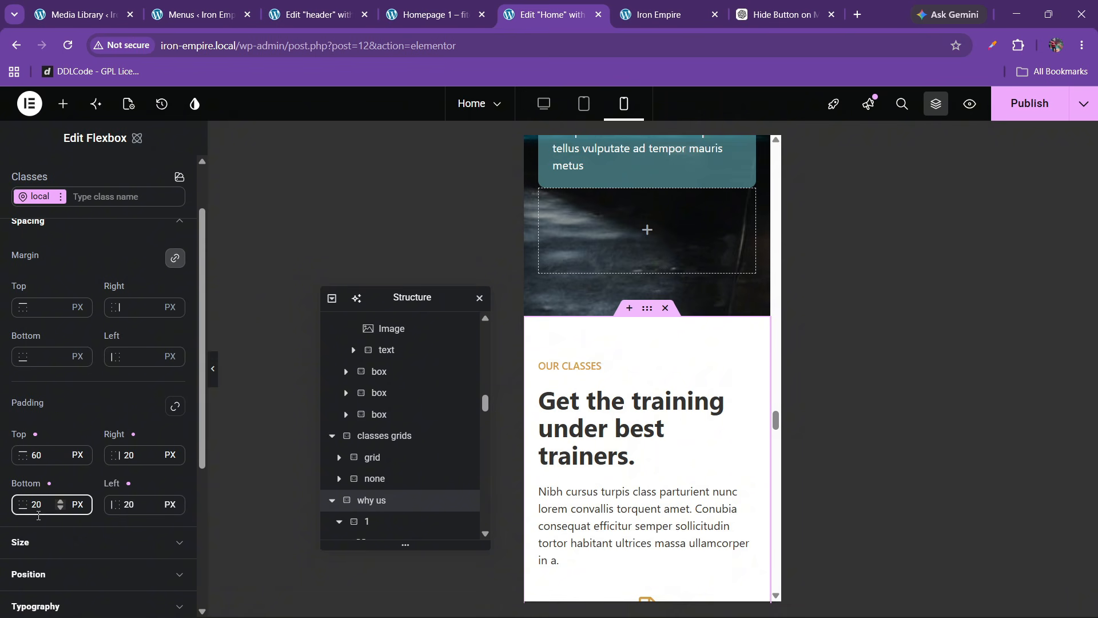
{"action": "scroll", "coordinate": [629, 426], "scroll_direction": "down", "scroll_amount": 5}
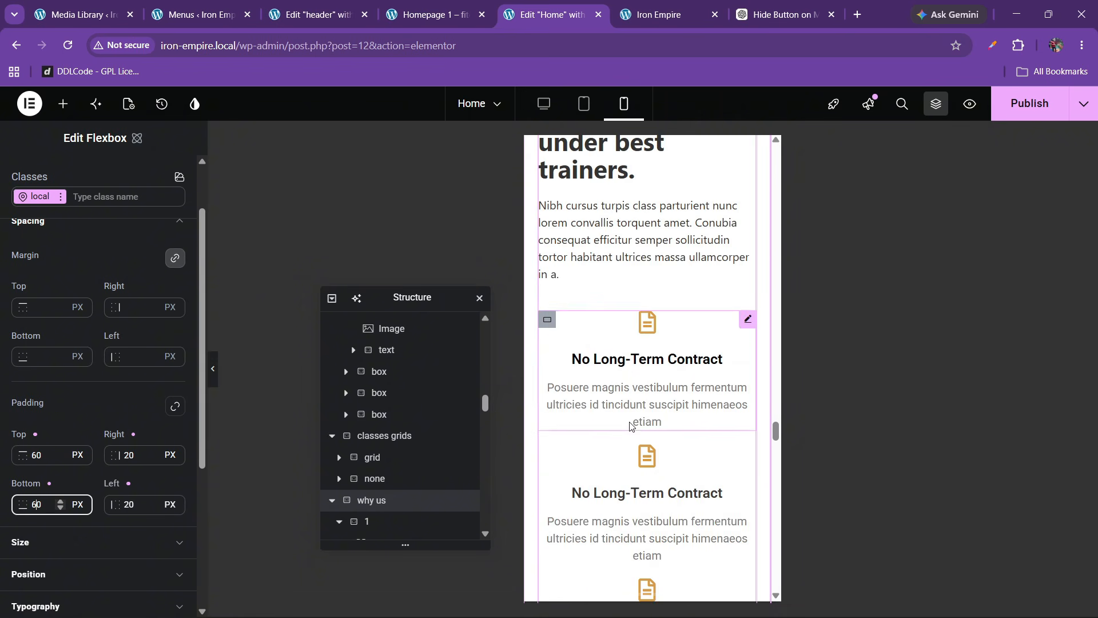
Step: Set the icon position of the first "No Long-Term Contract" icon box to left
{"action": "scroll", "coordinate": [627, 373], "scroll_direction": "down", "scroll_amount": 4}
{"action": "scroll", "coordinate": [657, 286], "scroll_direction": "up", "scroll_amount": 4}
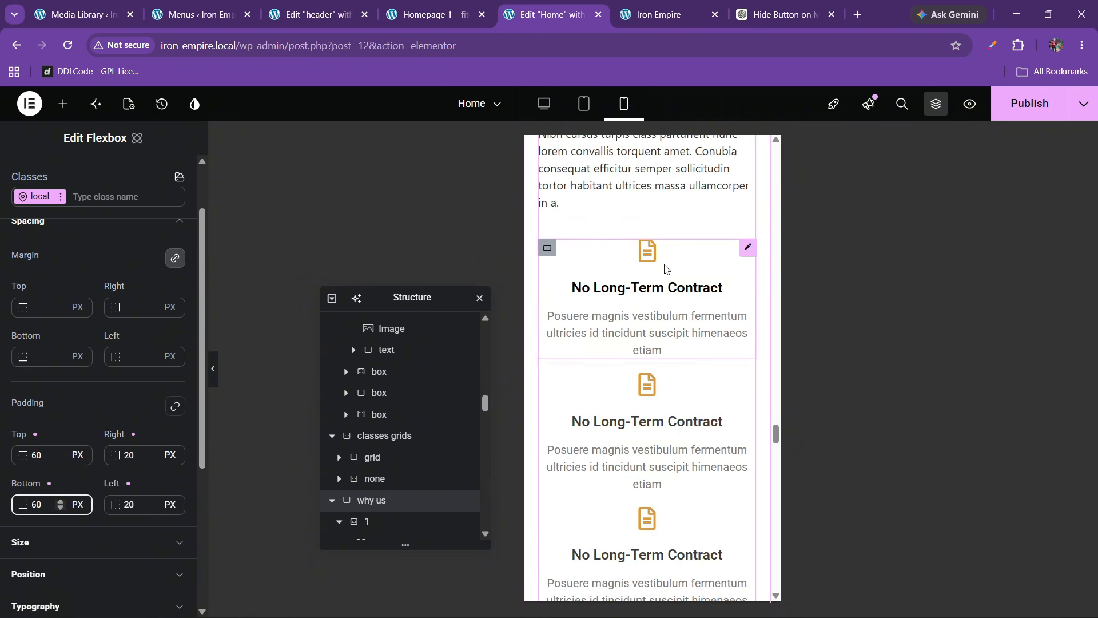
{"action": "left_click", "coordinate": [663, 272]}
{"action": "left_click", "coordinate": [125, 258]}
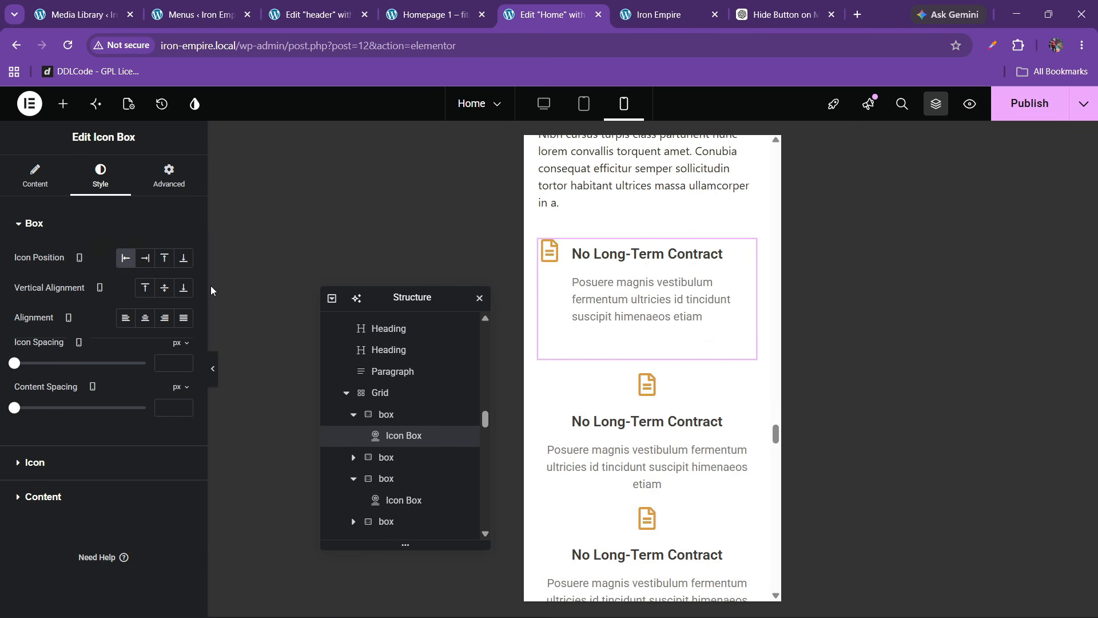
{"action": "left_click", "coordinate": [163, 259]}
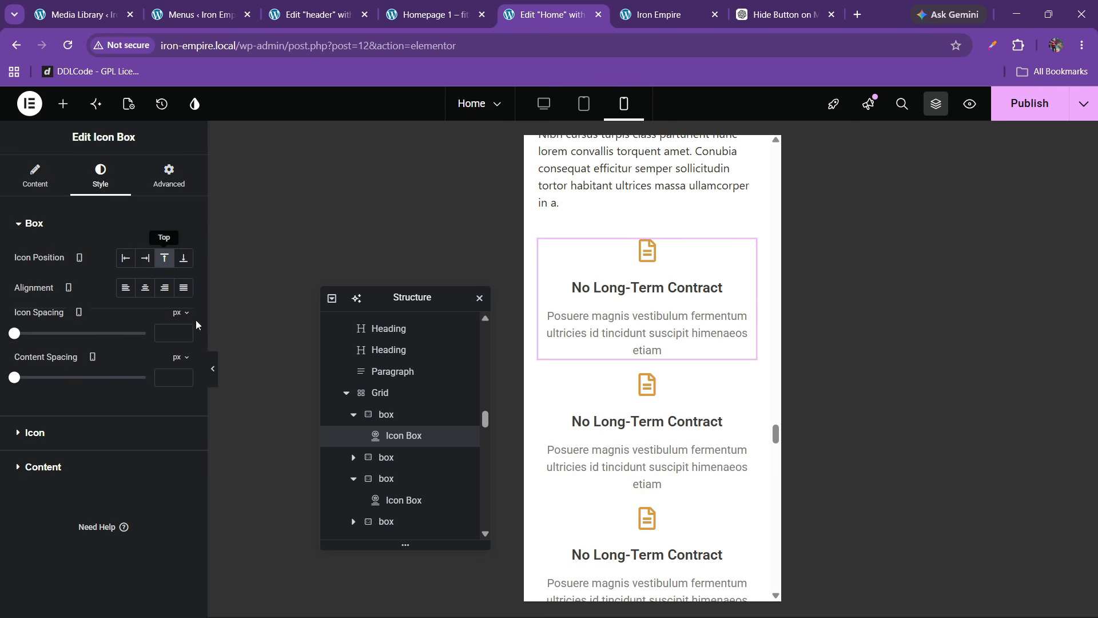
{"action": "left_click", "coordinate": [125, 258]}
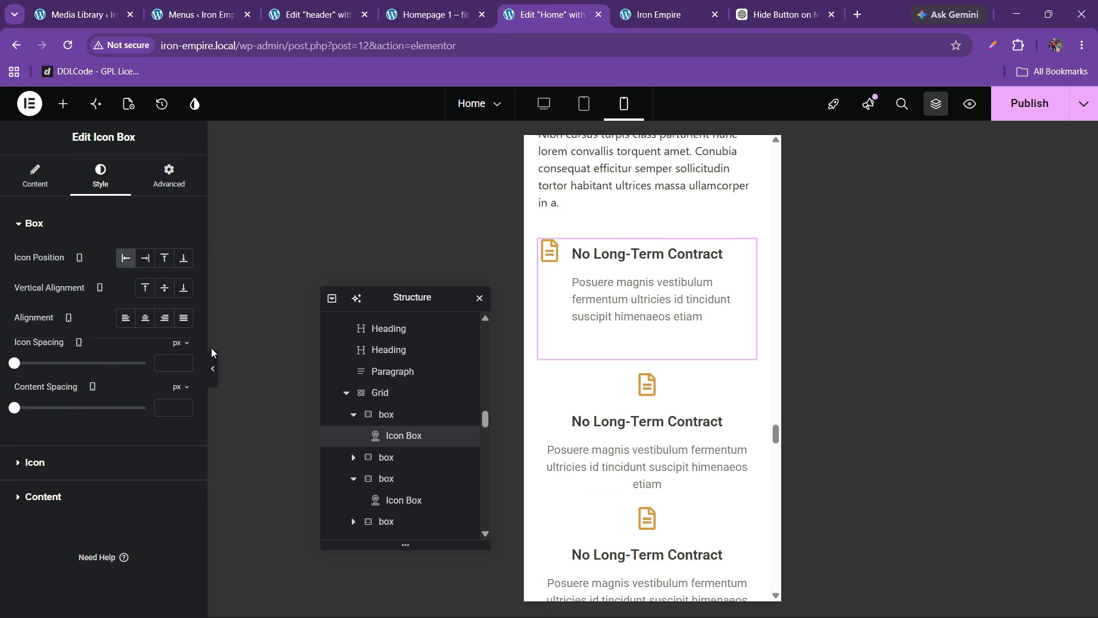
Step: Try to copy the first icon box's style onto the second "No Long-Term Contract" icon box, and select that second box
{"action": "right_click", "coordinate": [612, 271]}
{"action": "left_click", "coordinate": [642, 325]}
{"action": "right_click", "coordinate": [618, 399]}
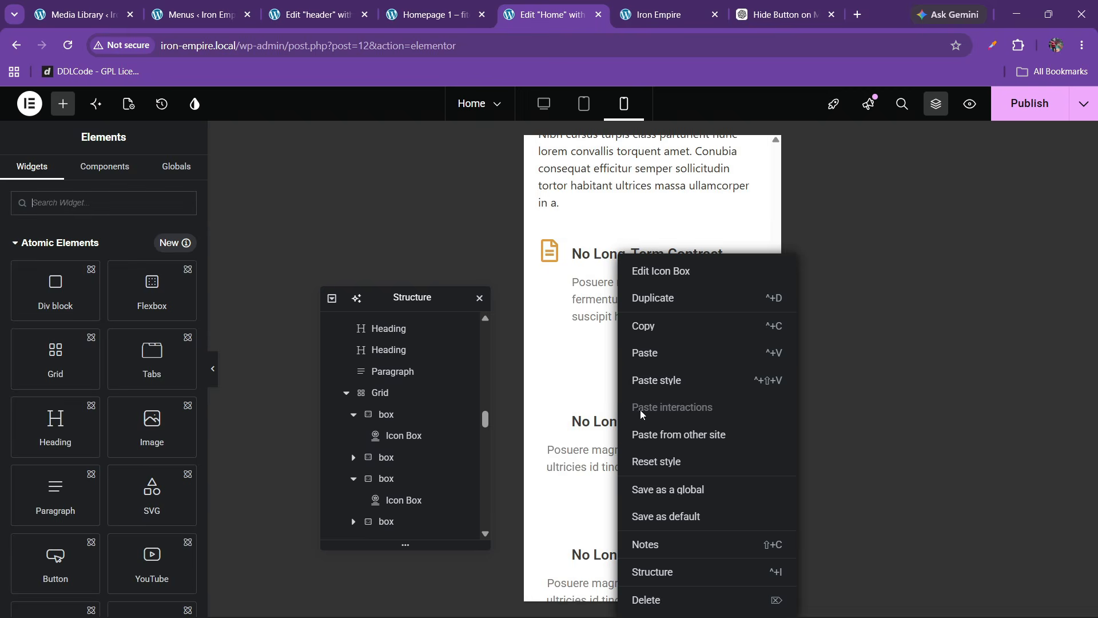
{"action": "left_click", "coordinate": [651, 388]}
{"action": "scroll", "coordinate": [628, 448], "scroll_direction": "down", "scroll_amount": 2}
{"action": "left_click", "coordinate": [624, 320]}
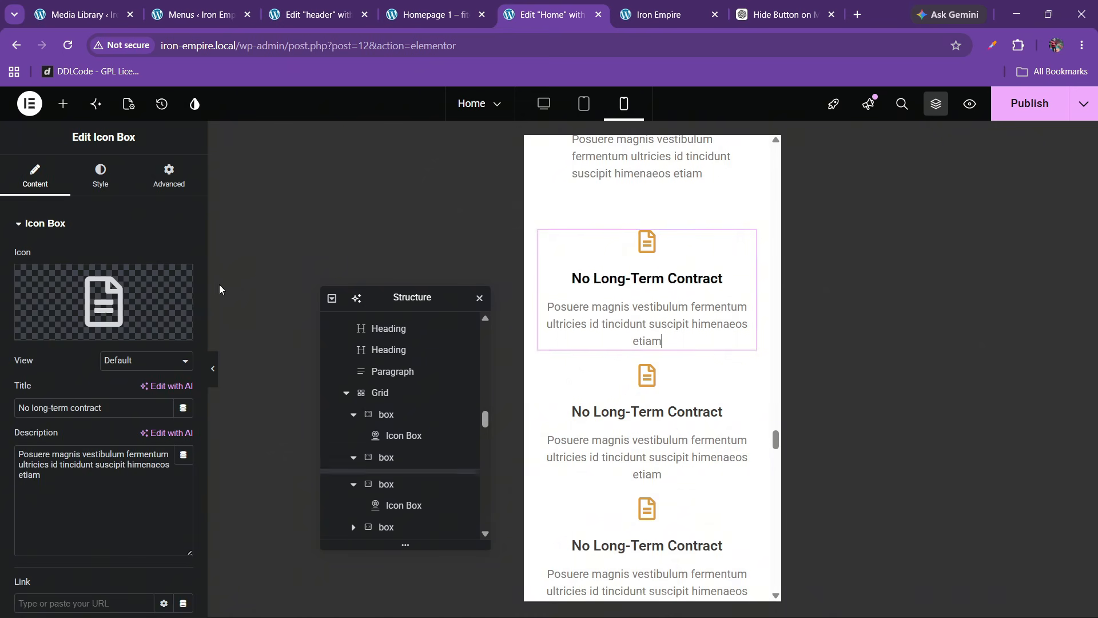
Step: Set the icon position of the second "No Long-Term Contract" icon box to left
{"action": "left_click", "coordinate": [105, 191]}
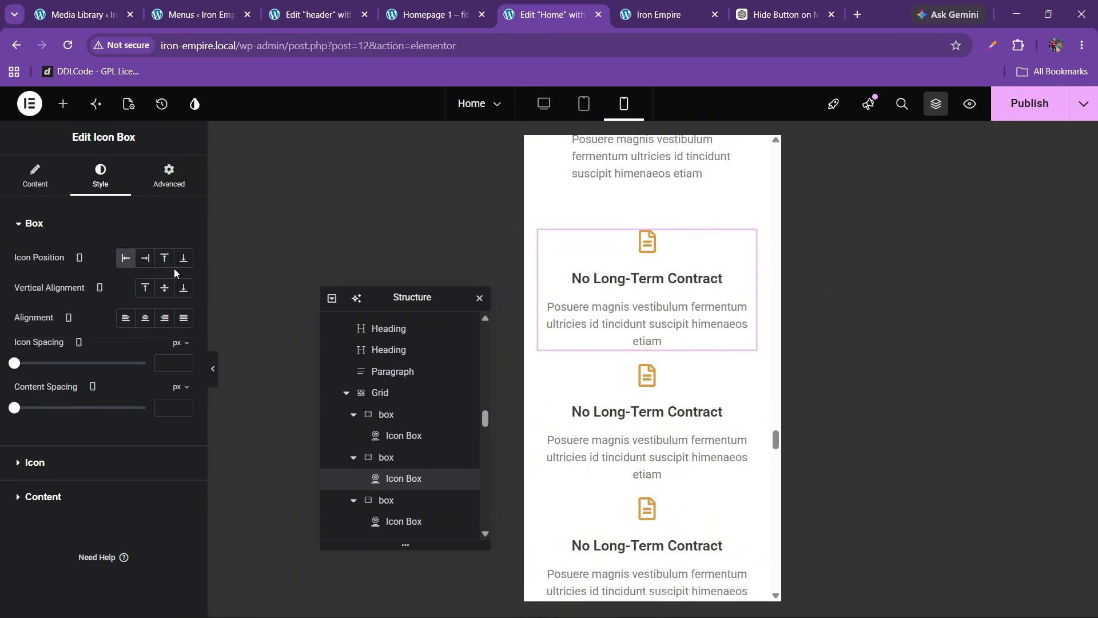
{"action": "left_click", "coordinate": [165, 259]}
{"action": "left_click", "coordinate": [132, 262]}
{"action": "left_click", "coordinate": [164, 258]}
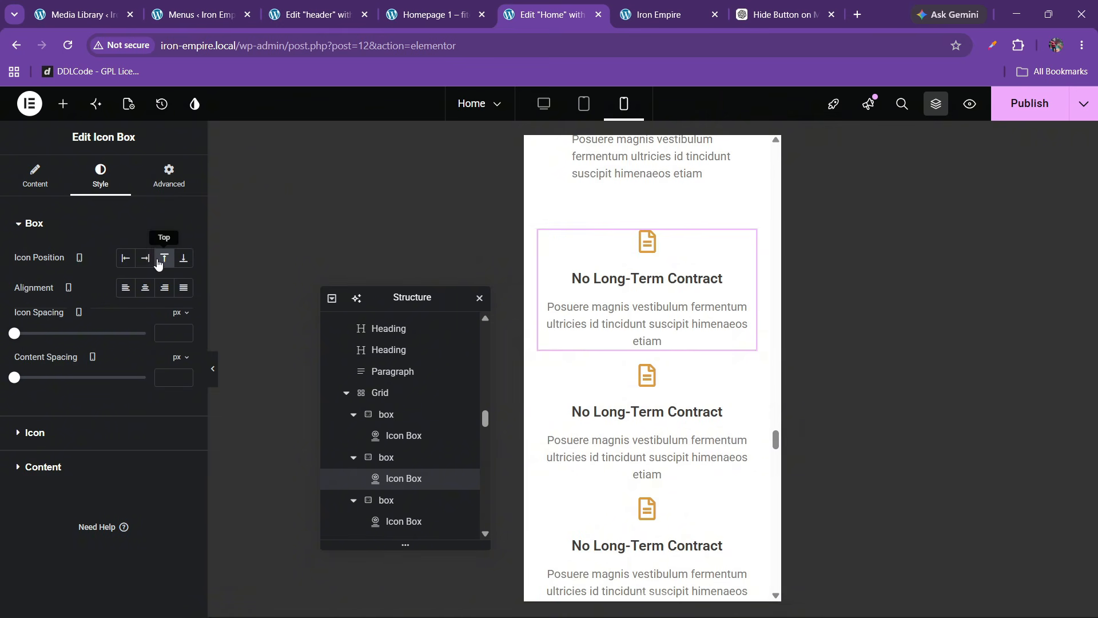
{"action": "left_click", "coordinate": [127, 259]}
Step: Set the icon position of the third and fourth "No Long-Term Contract" icon boxes to left and publish the page
{"action": "left_click", "coordinate": [646, 331]}
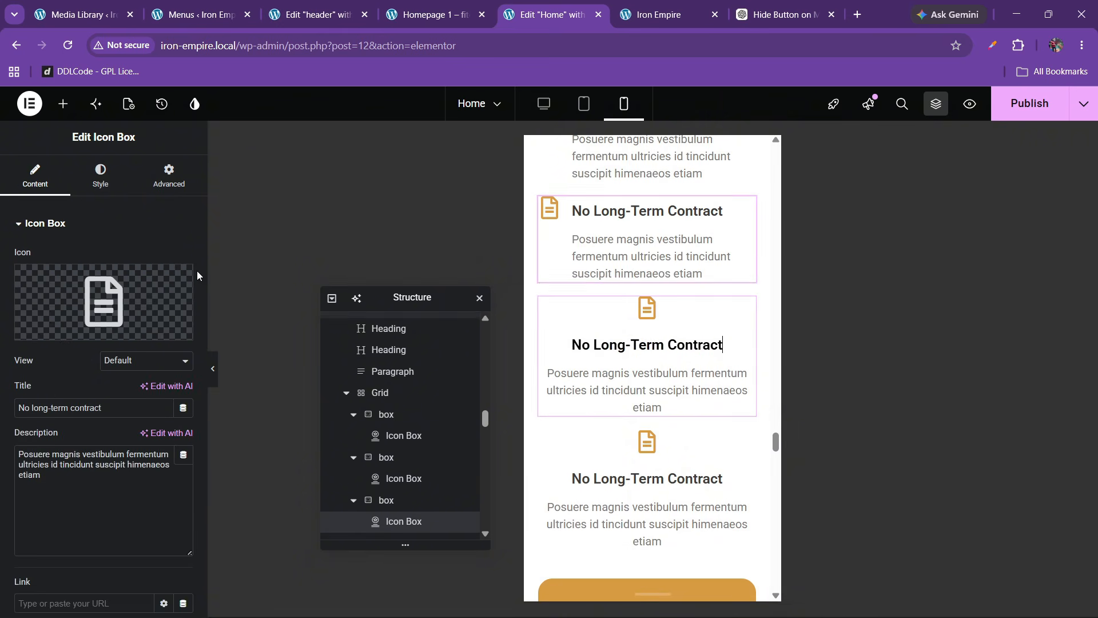
{"action": "left_click", "coordinate": [100, 175]}
{"action": "left_click", "coordinate": [126, 261]}
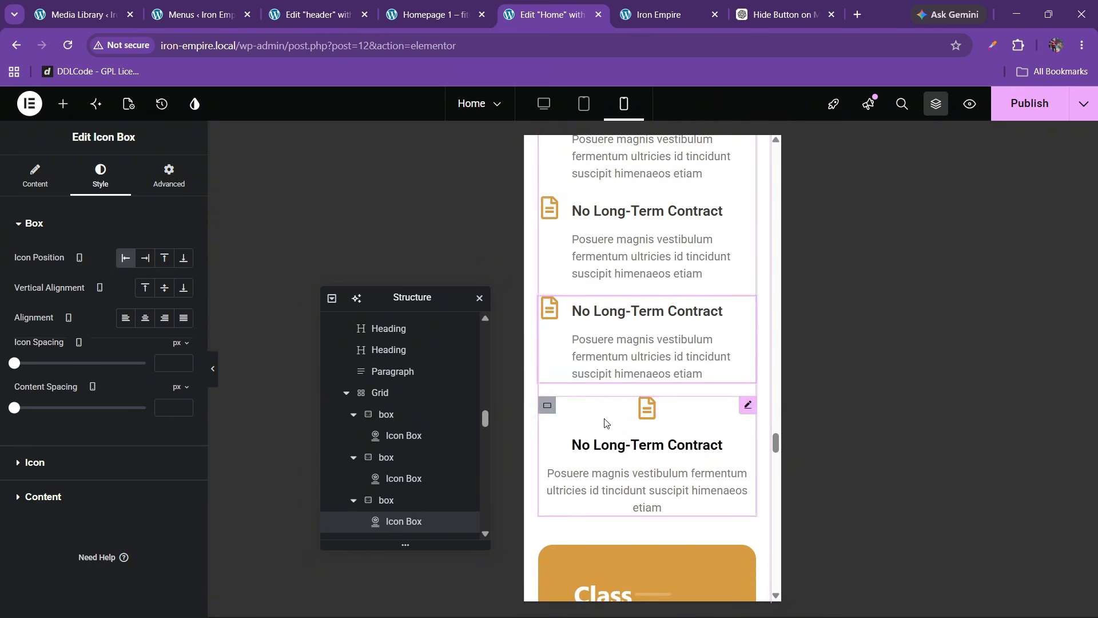
{"action": "left_click", "coordinate": [647, 451]}
{"action": "left_click", "coordinate": [100, 174]}
{"action": "left_click", "coordinate": [126, 258]}
{"action": "scroll", "coordinate": [629, 366], "scroll_direction": "up", "scroll_amount": 4}
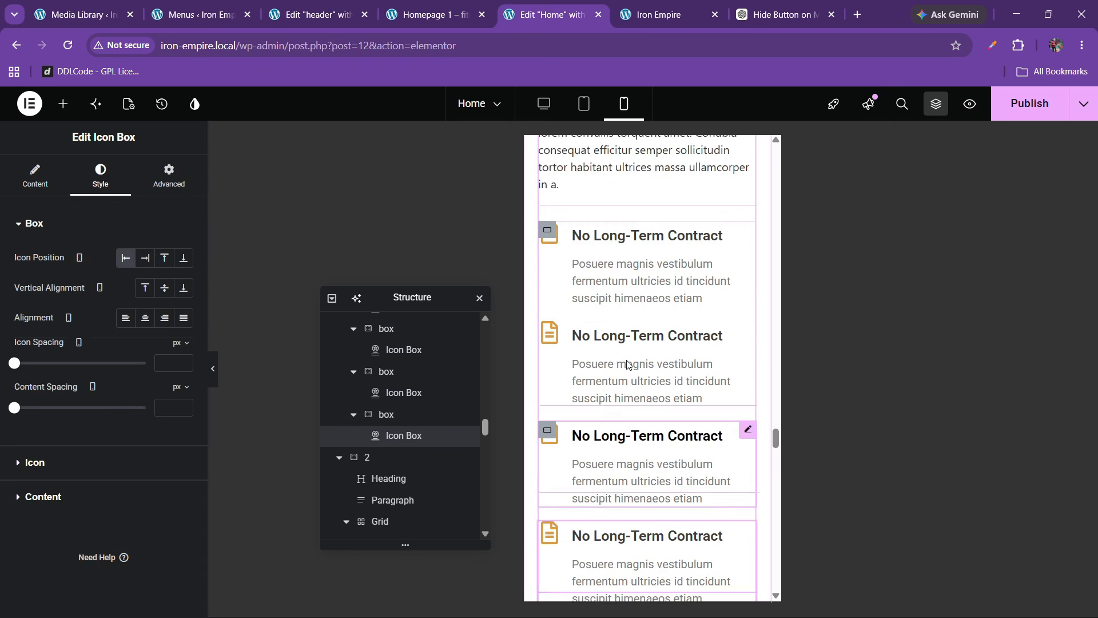
{"action": "scroll", "coordinate": [629, 366], "scroll_direction": "down", "scroll_amount": 2}
{"action": "scroll", "coordinate": [629, 366], "scroll_direction": "down", "scroll_amount": 5}
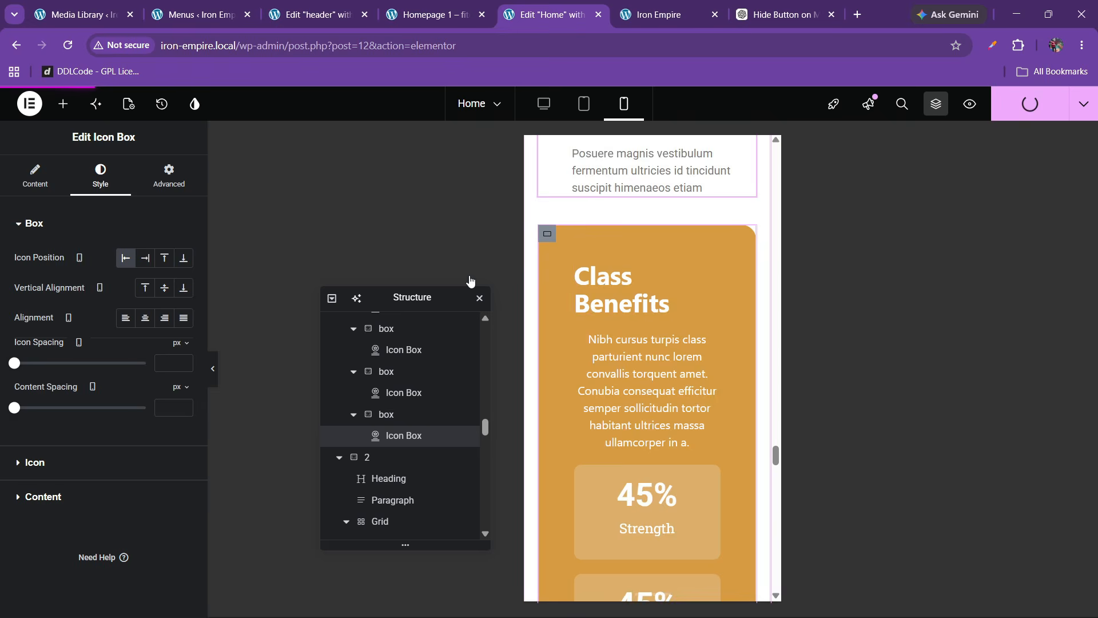
Step: Set the orange Class Benefits container's padding to 30 px on all sides
{"action": "left_click", "coordinate": [548, 233]}
{"action": "scroll", "coordinate": [92, 284], "scroll_direction": "down", "scroll_amount": 6}
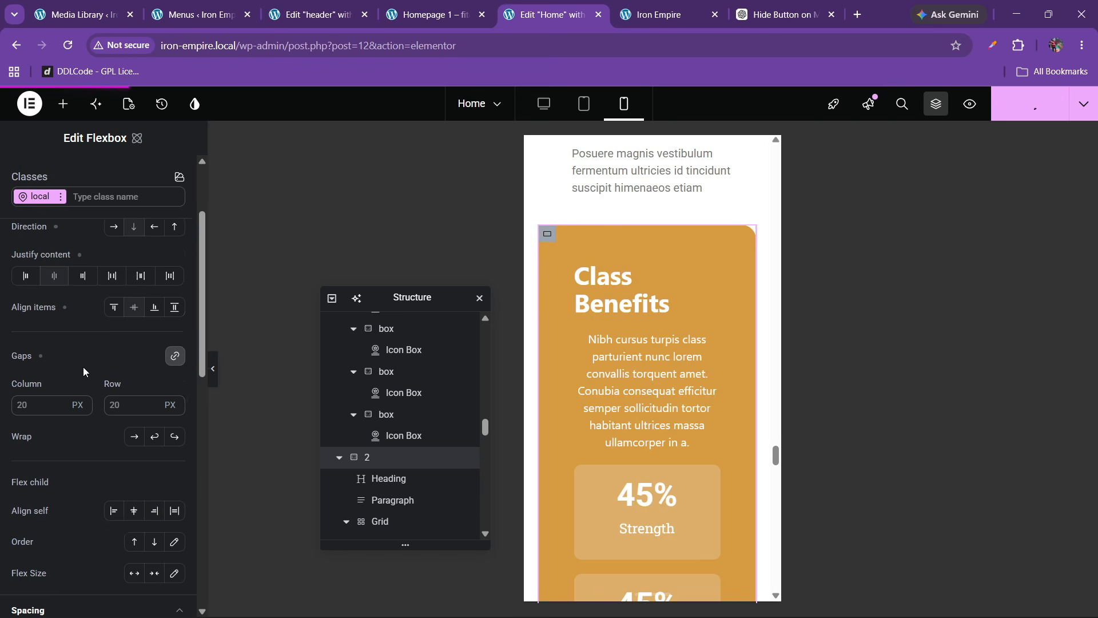
{"action": "scroll", "coordinate": [113, 489], "scroll_direction": "down", "scroll_amount": 1}
{"action": "left_click", "coordinate": [133, 533]}
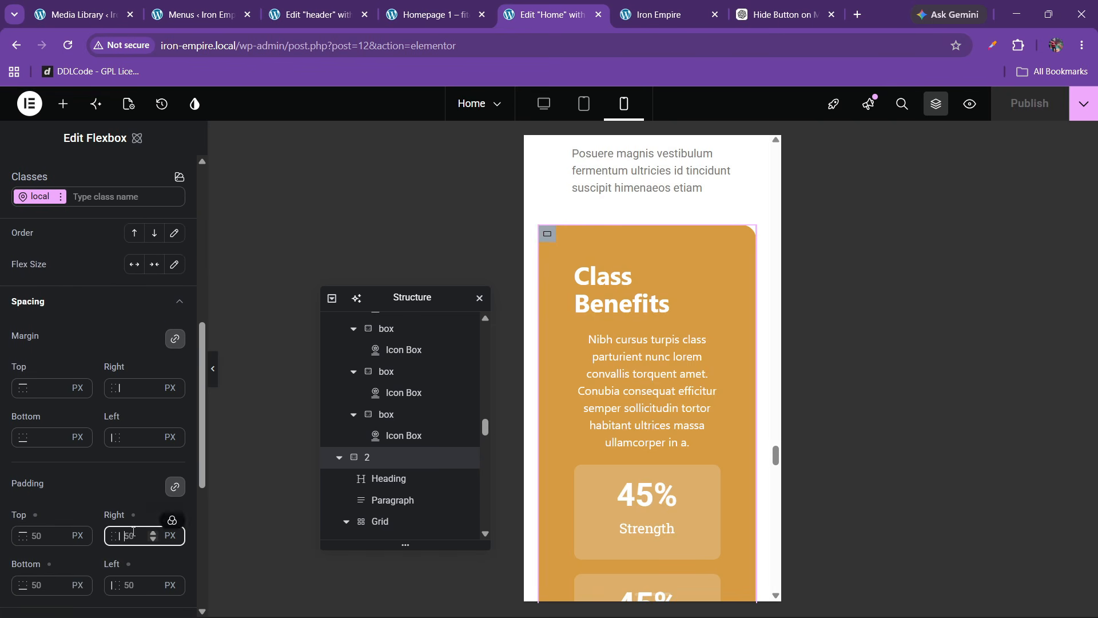
{"action": "type", "text": "30"}
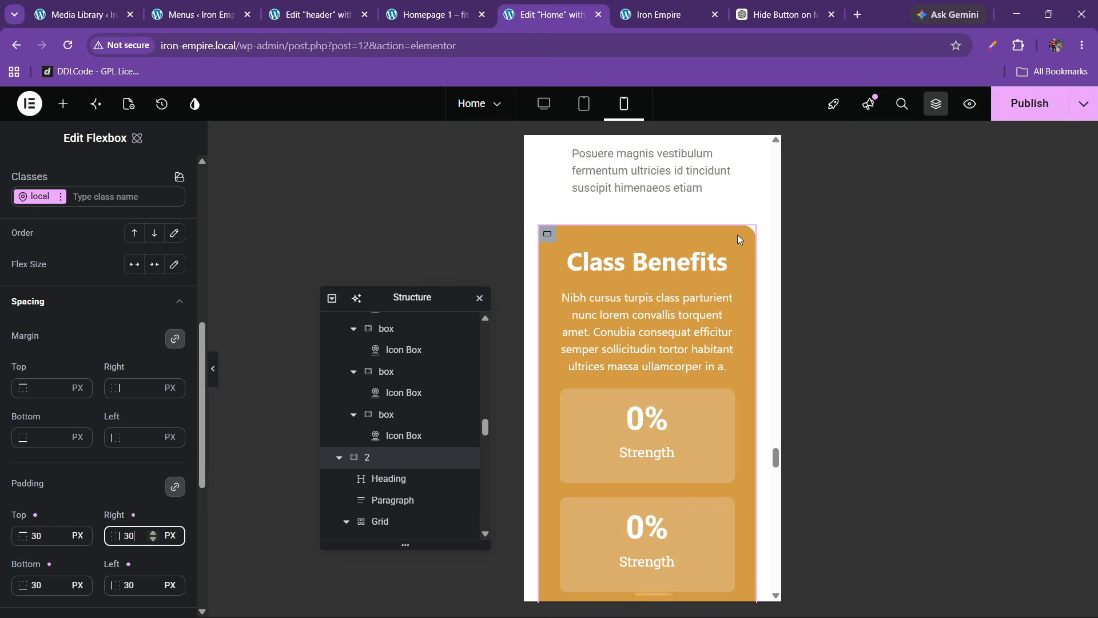
{"action": "scroll", "coordinate": [648, 378], "scroll_direction": "down", "scroll_amount": 3}
{"action": "scroll", "coordinate": [640, 421], "scroll_direction": "down", "scroll_amount": 2}
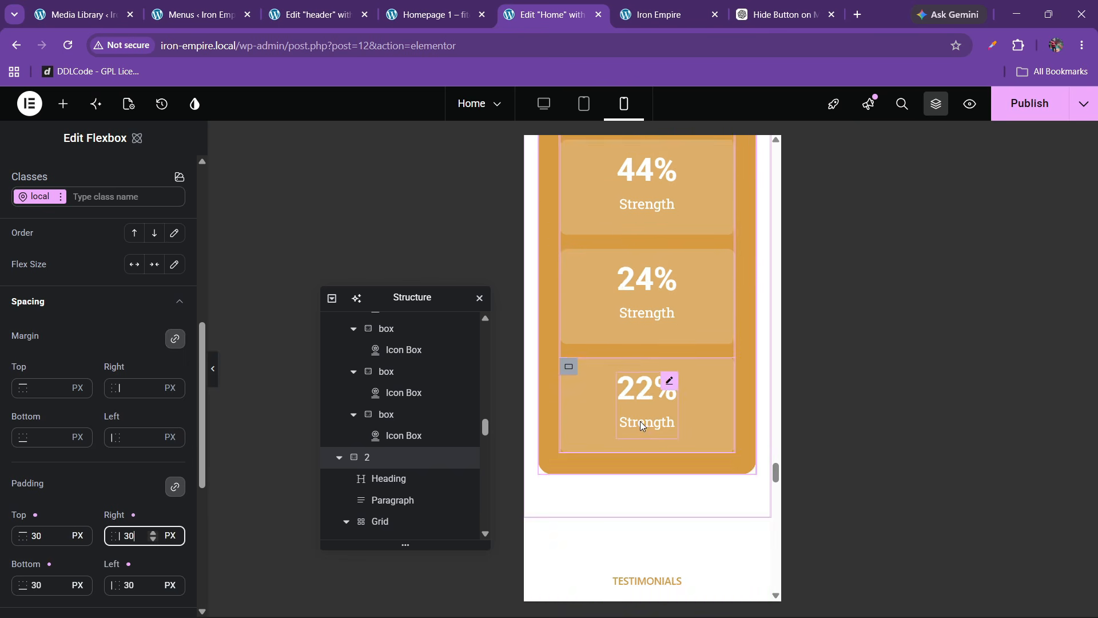
Step: Set the grid of percentage counters in the Class Benefits card to 2 columns
{"action": "scroll", "coordinate": [640, 420], "scroll_direction": "up", "scroll_amount": 4}
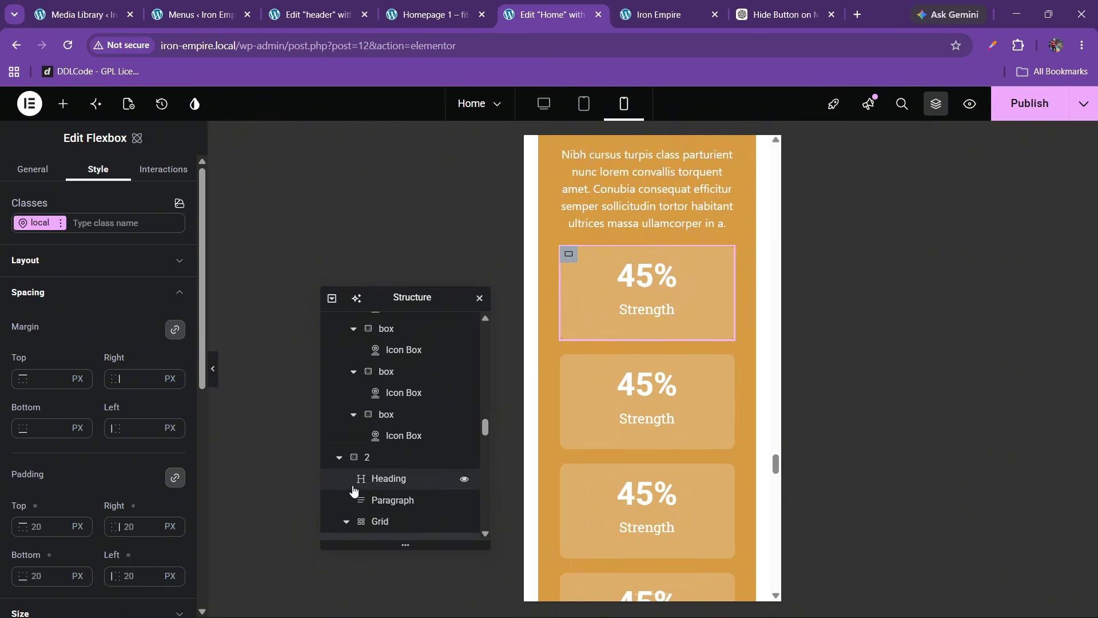
{"action": "scroll", "coordinate": [378, 493], "scroll_direction": "down", "scroll_amount": 2}
{"action": "left_click", "coordinate": [379, 451]}
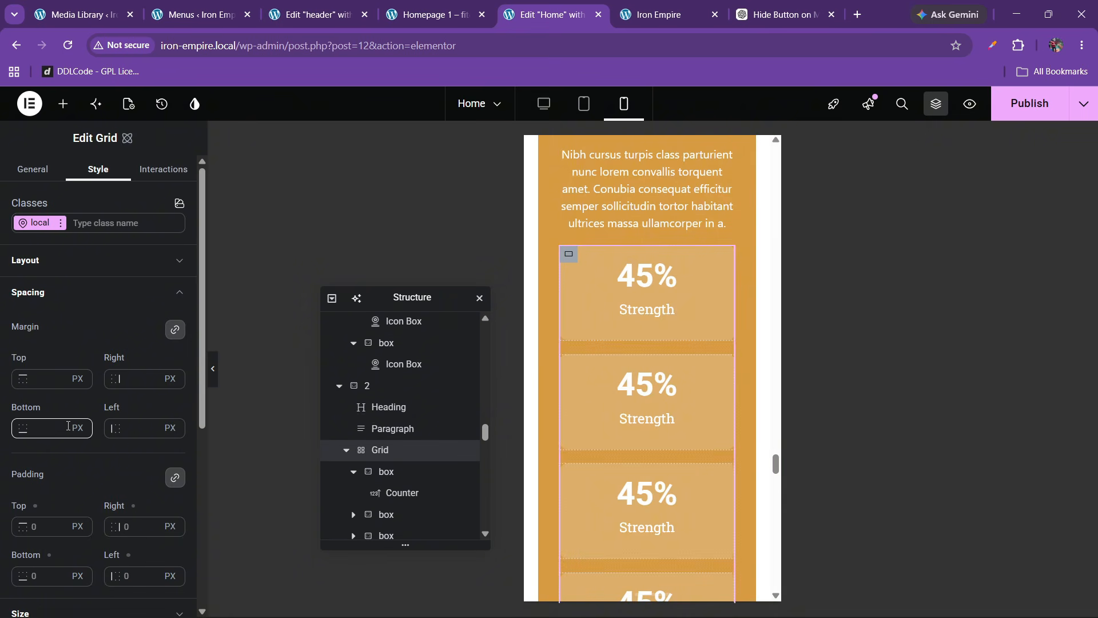
{"action": "left_click", "coordinate": [63, 274]}
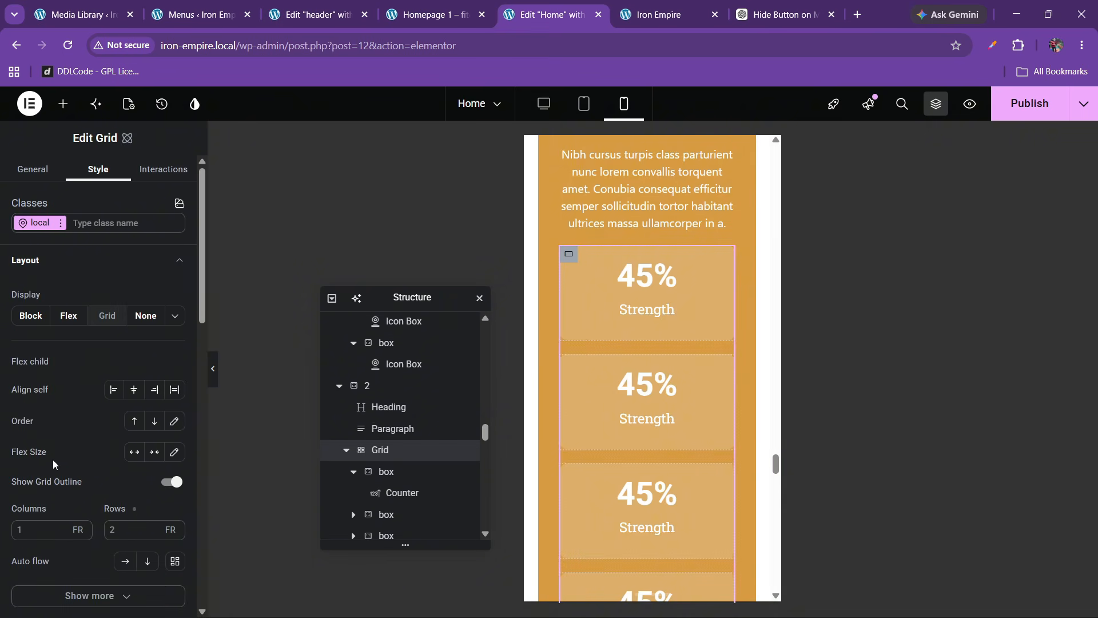
{"action": "type", "text": "2"}
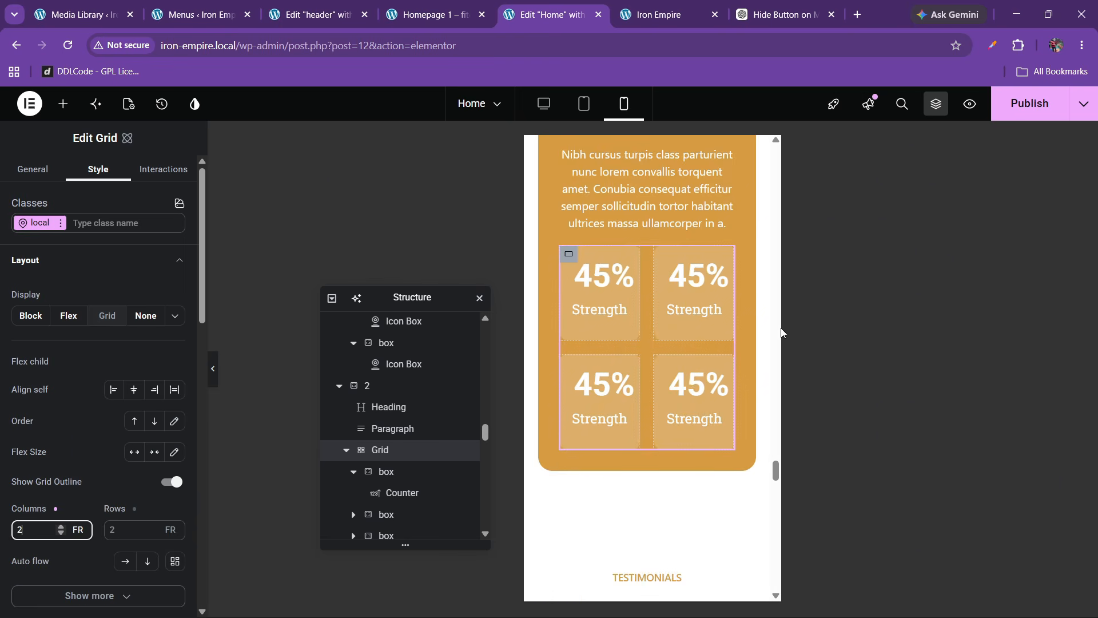
Step: Set the orange Class Benefits container's padding to 20 px on all sides
{"action": "scroll", "coordinate": [612, 355], "scroll_direction": "up", "scroll_amount": 4}
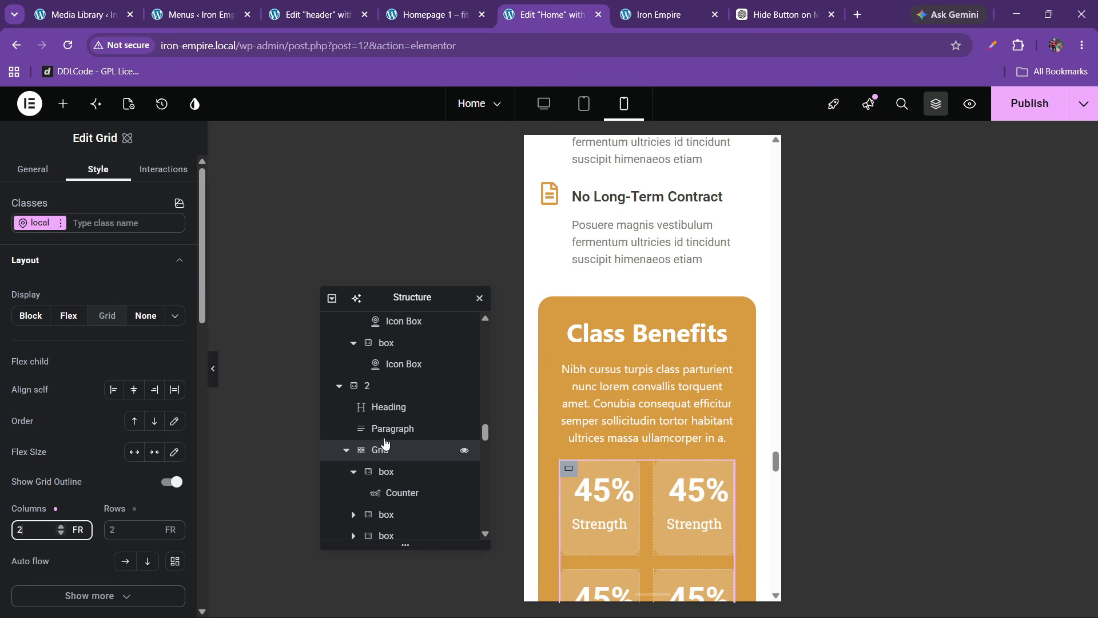
{"action": "left_click", "coordinate": [357, 385]}
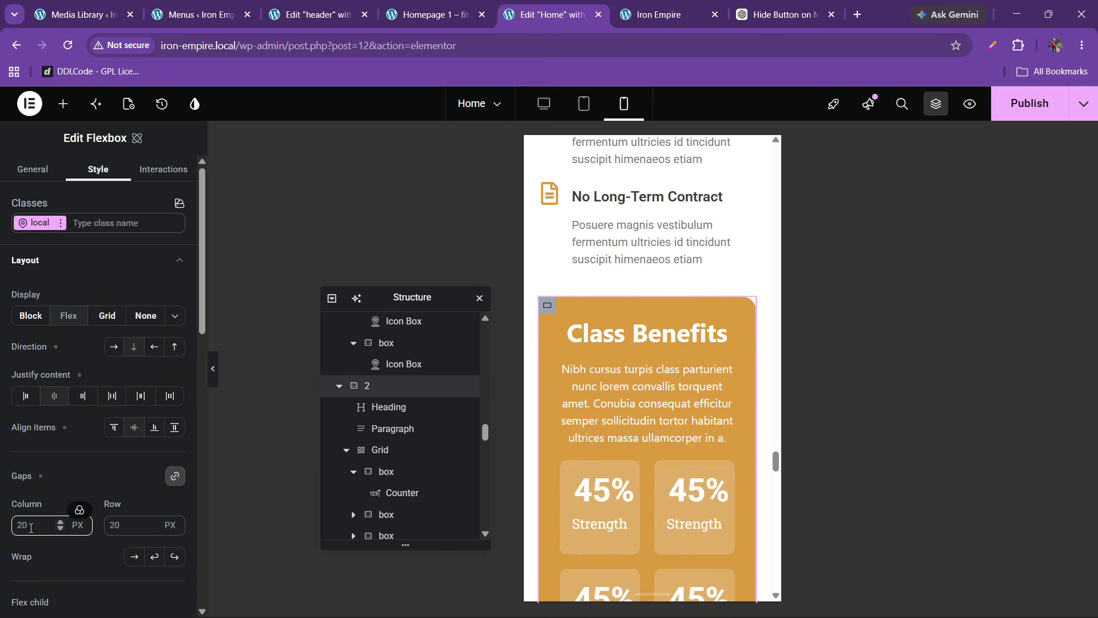
{"action": "left_click", "coordinate": [46, 557]}
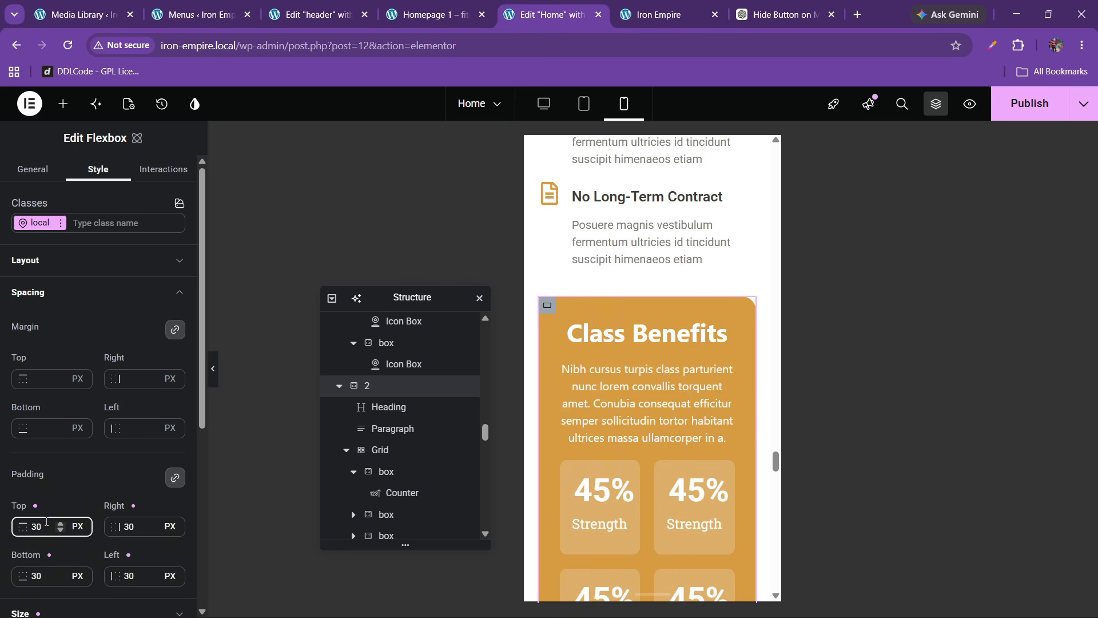
{"action": "key", "text": "BackSpace"}
{"action": "key", "text": "BackSpace"}
{"action": "type", "text": "20"}
{"action": "scroll", "coordinate": [613, 452], "scroll_direction": "down", "scroll_amount": 2}
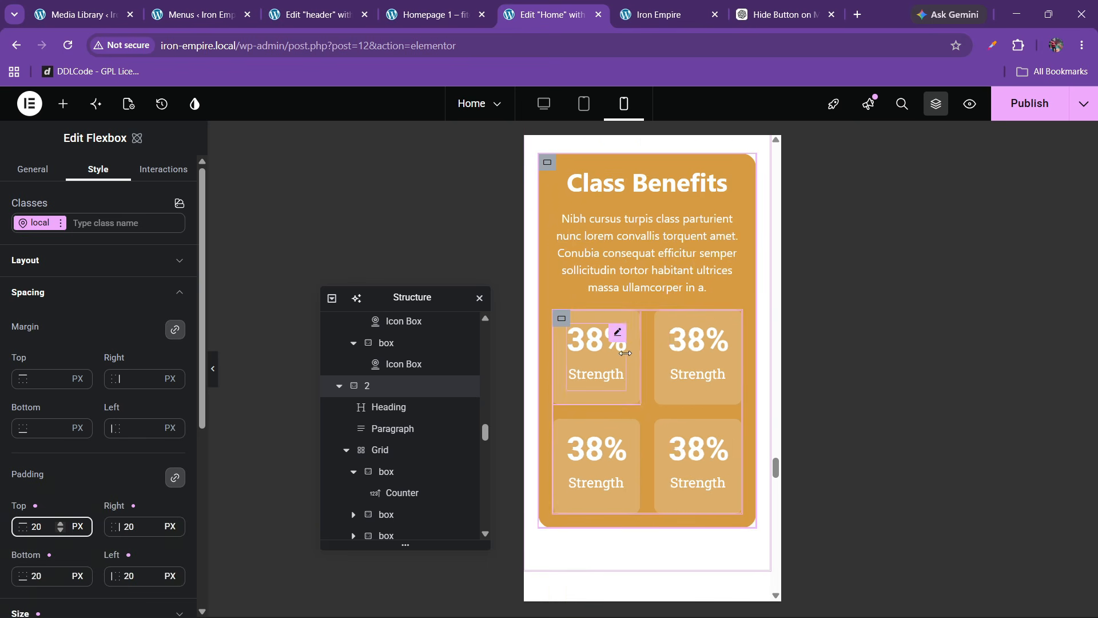
Step: Set the number font size of the first "Strength" counter to 35 px
{"action": "left_click", "coordinate": [619, 337]}
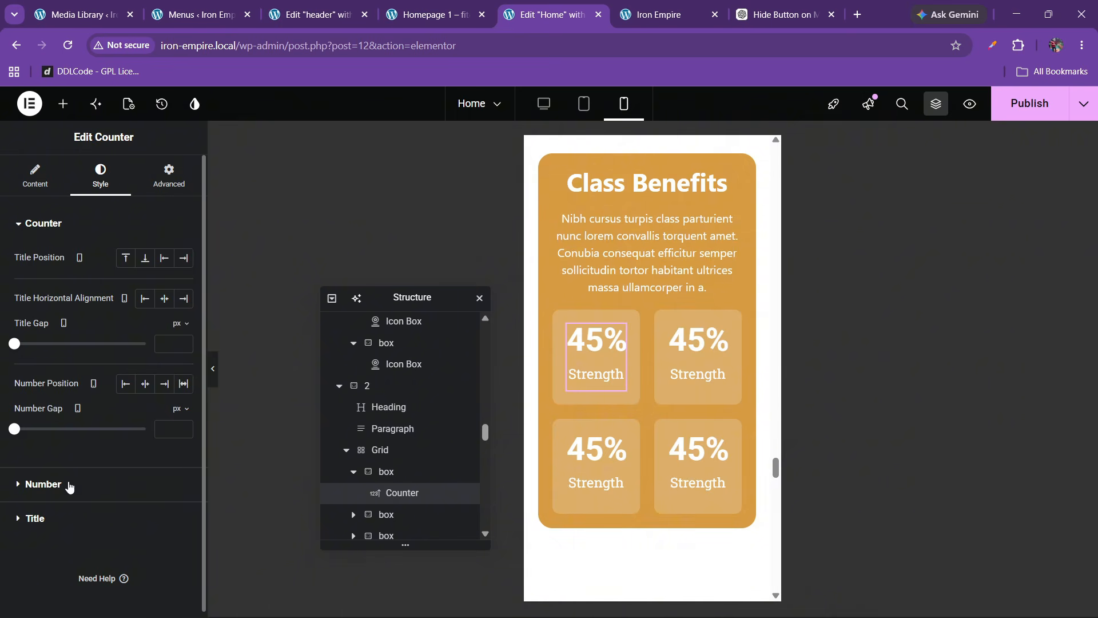
{"action": "left_click", "coordinate": [69, 486]}
{"action": "left_click", "coordinate": [183, 323]}
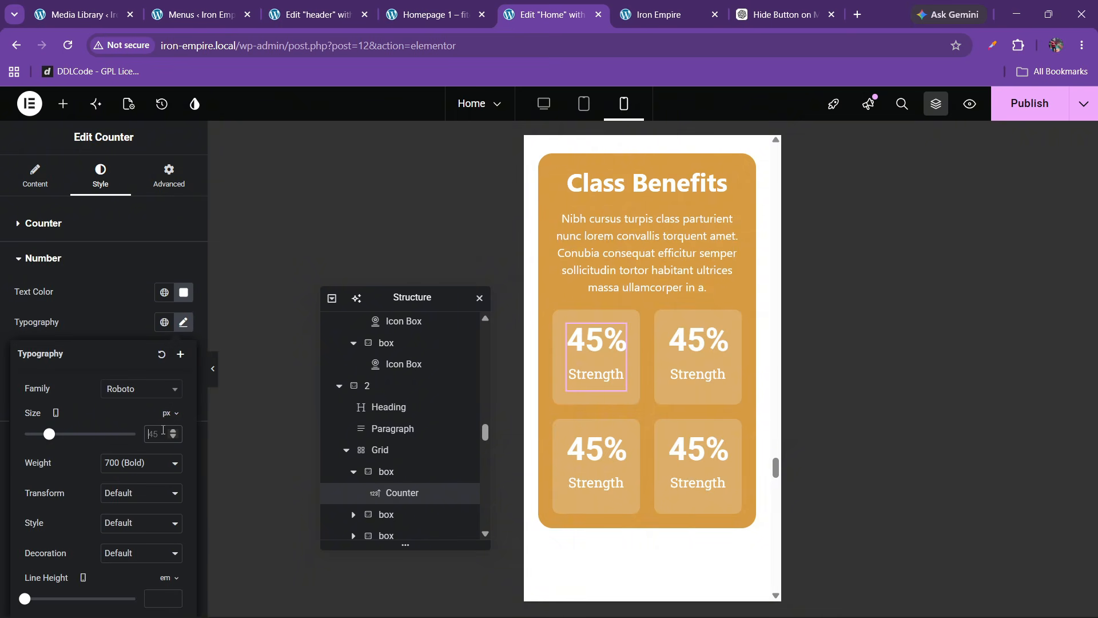
{"action": "left_click", "coordinate": [163, 432]}
{"action": "type", "text": "35"}
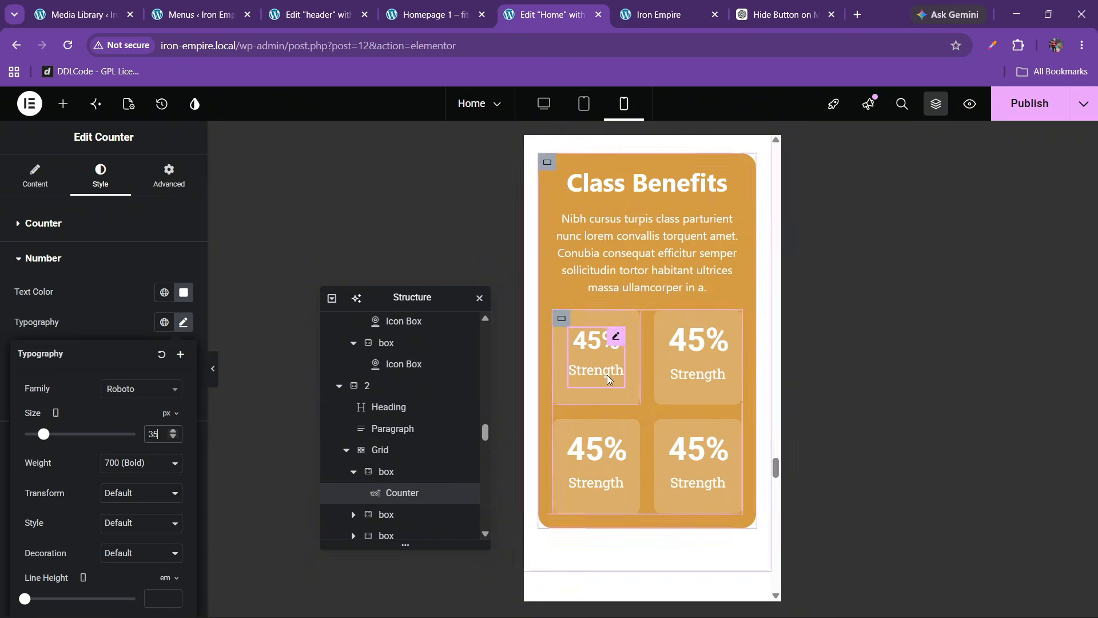
Step: Copy the first "Strength" counter's style onto the other three counters and publish the page
{"action": "right_click", "coordinate": [618, 364]}
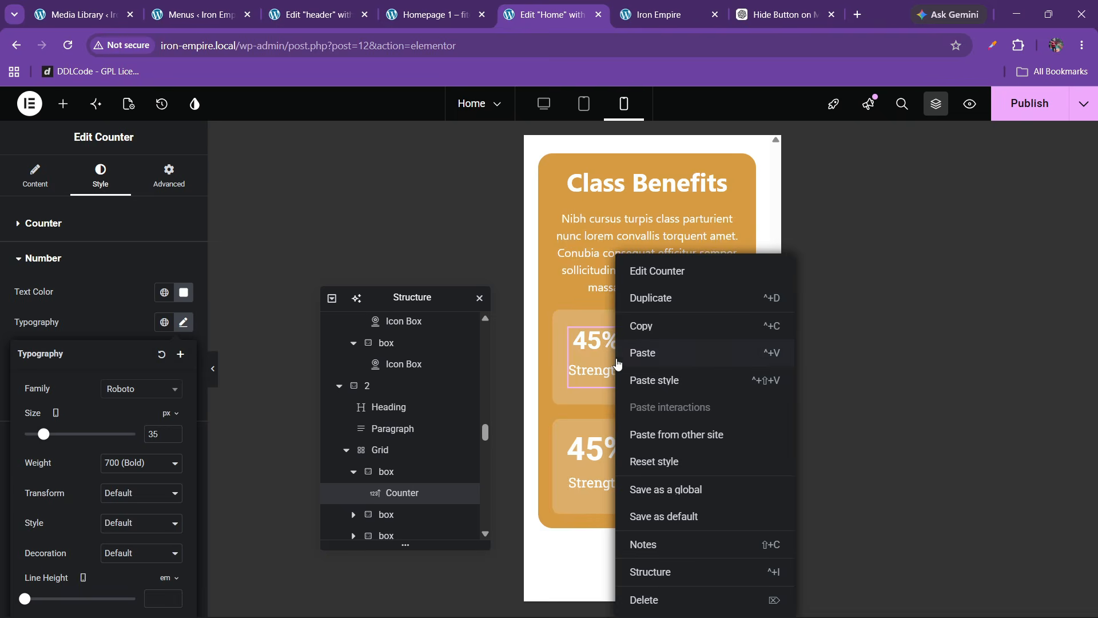
{"action": "left_click", "coordinate": [641, 337]}
{"action": "right_click", "coordinate": [701, 342]}
{"action": "left_click", "coordinate": [754, 382]}
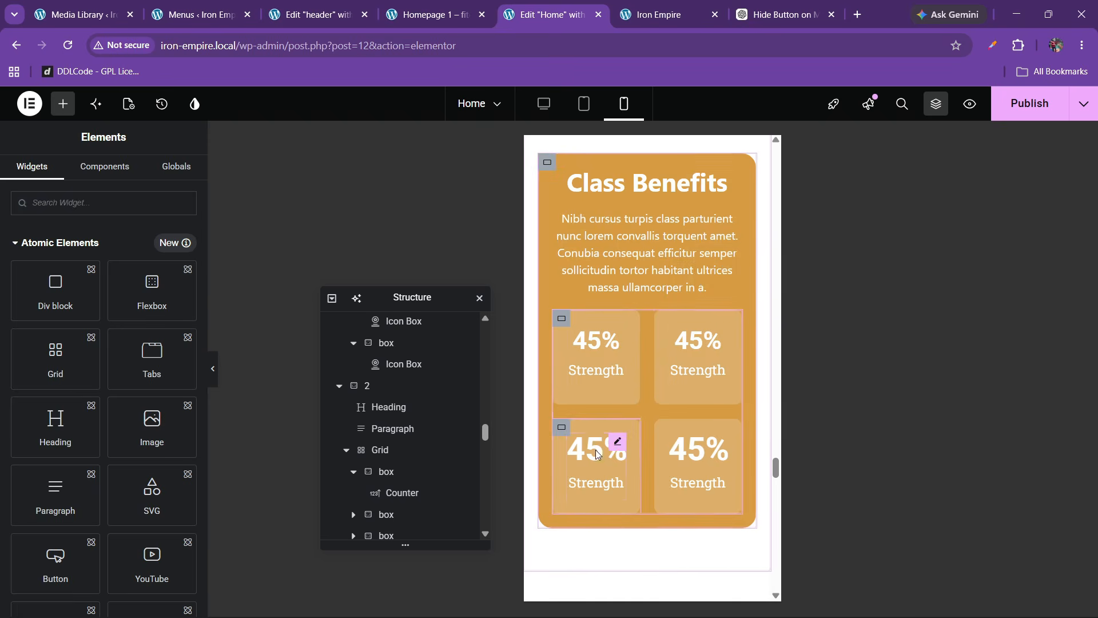
{"action": "right_click", "coordinate": [585, 476]}
{"action": "left_click", "coordinate": [623, 382]}
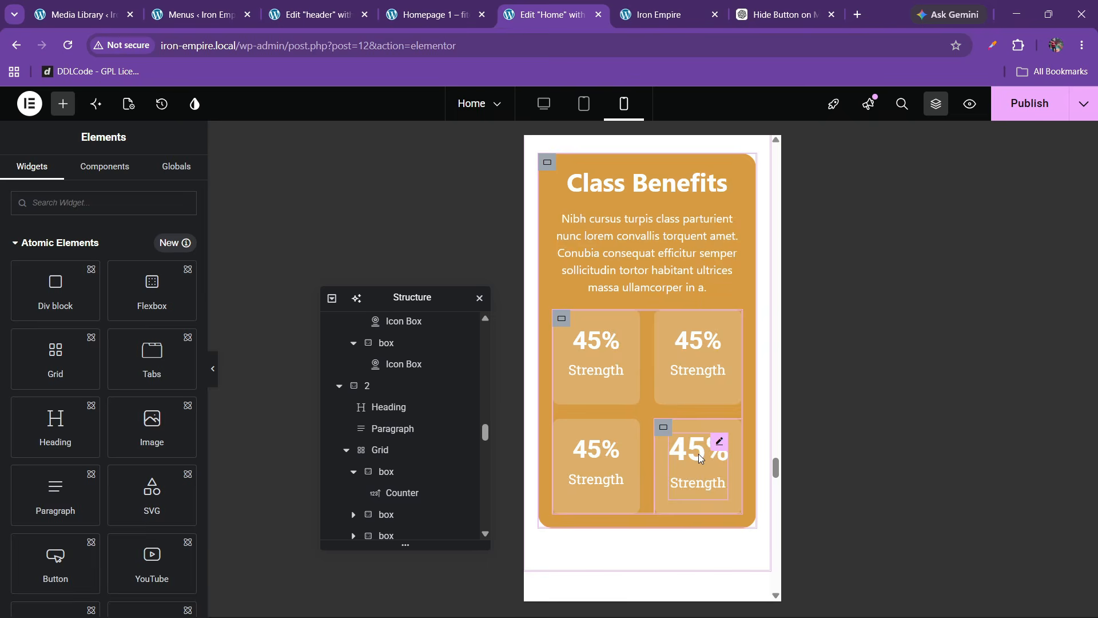
{"action": "right_click", "coordinate": [700, 457]}
{"action": "left_click", "coordinate": [735, 381]}
{"action": "scroll", "coordinate": [612, 394], "scroll_direction": "down", "scroll_amount": 4}
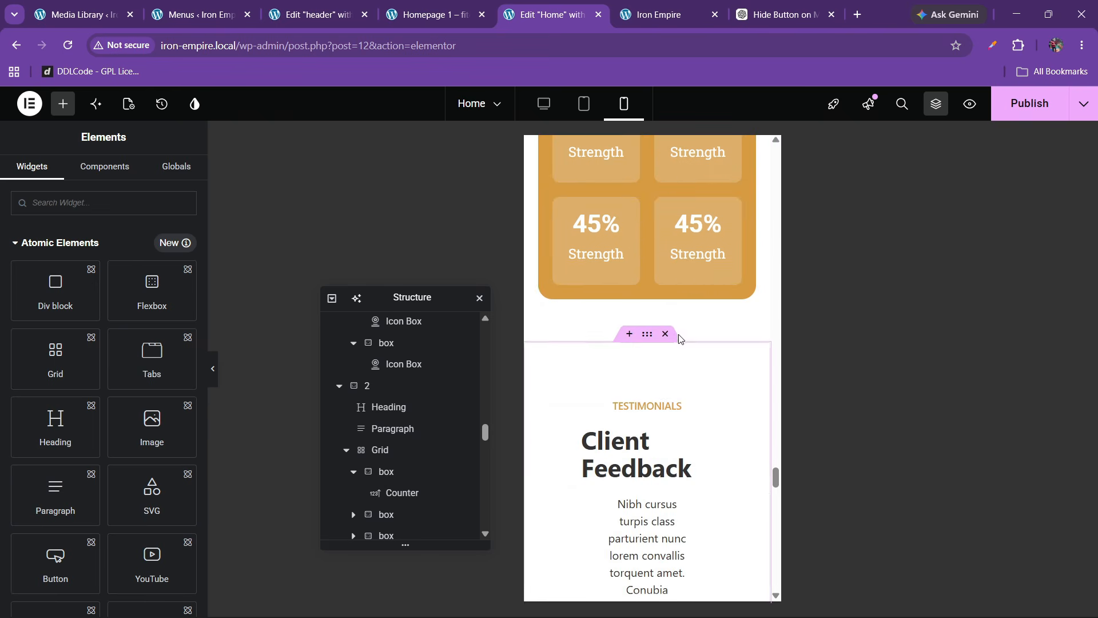
{"action": "left_click", "coordinate": [1021, 104]}
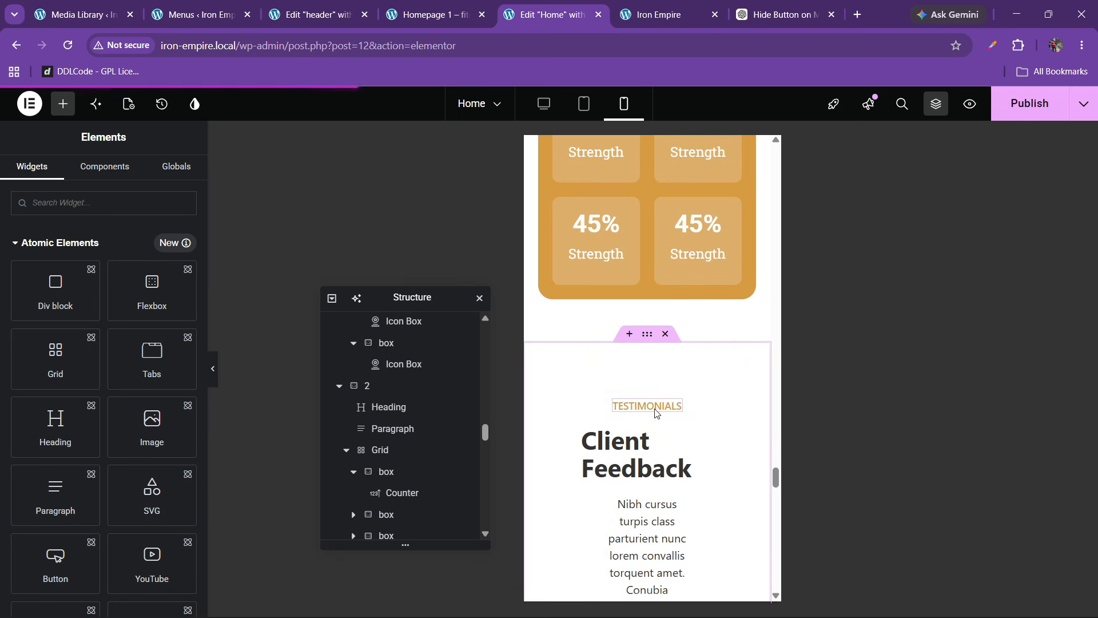
Step: Set the testimonials "clients" container's padding to 20 px on the left and right and 60 px on the top and bottom
{"action": "left_click", "coordinate": [564, 417]}
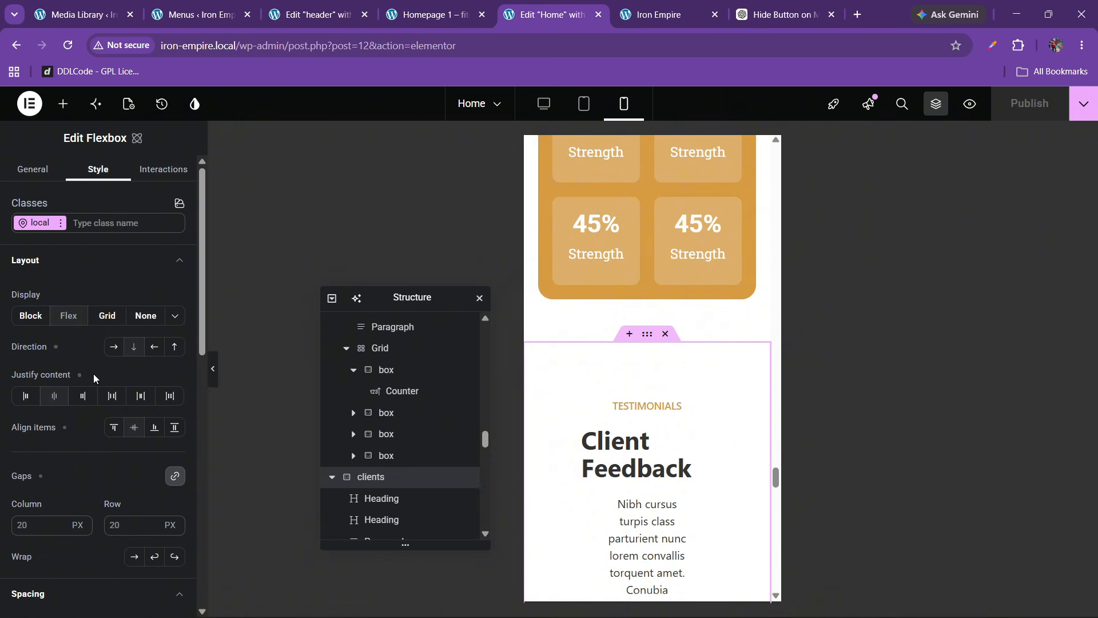
{"action": "scroll", "coordinate": [91, 490], "scroll_direction": "down", "scroll_amount": 2}
{"action": "scroll", "coordinate": [84, 497], "scroll_direction": "down", "scroll_amount": 3}
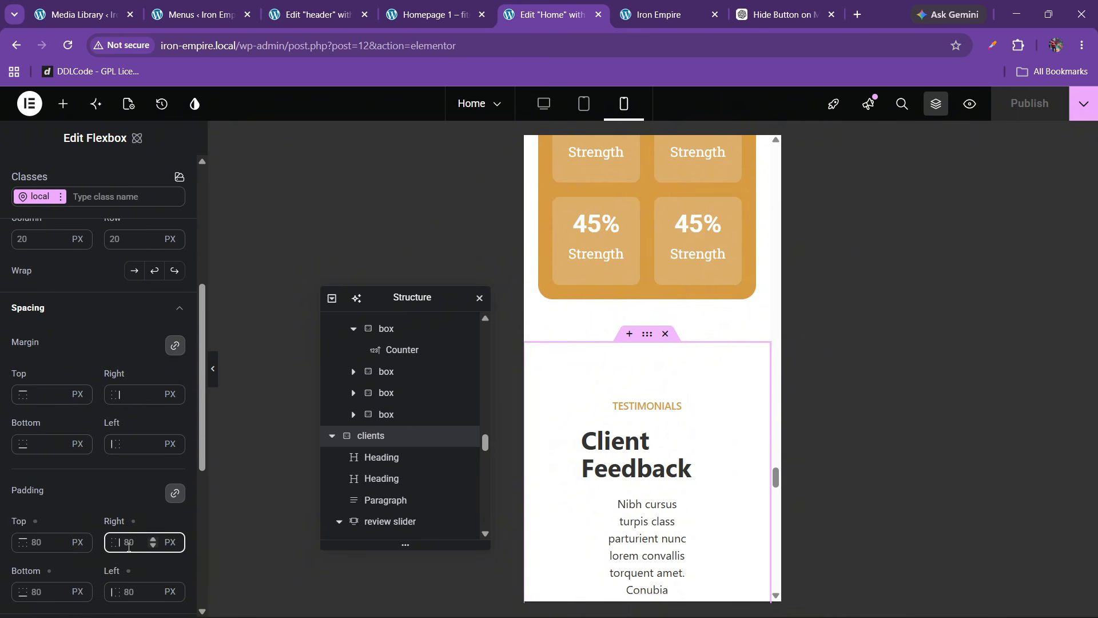
{"action": "type", "text": "20"}
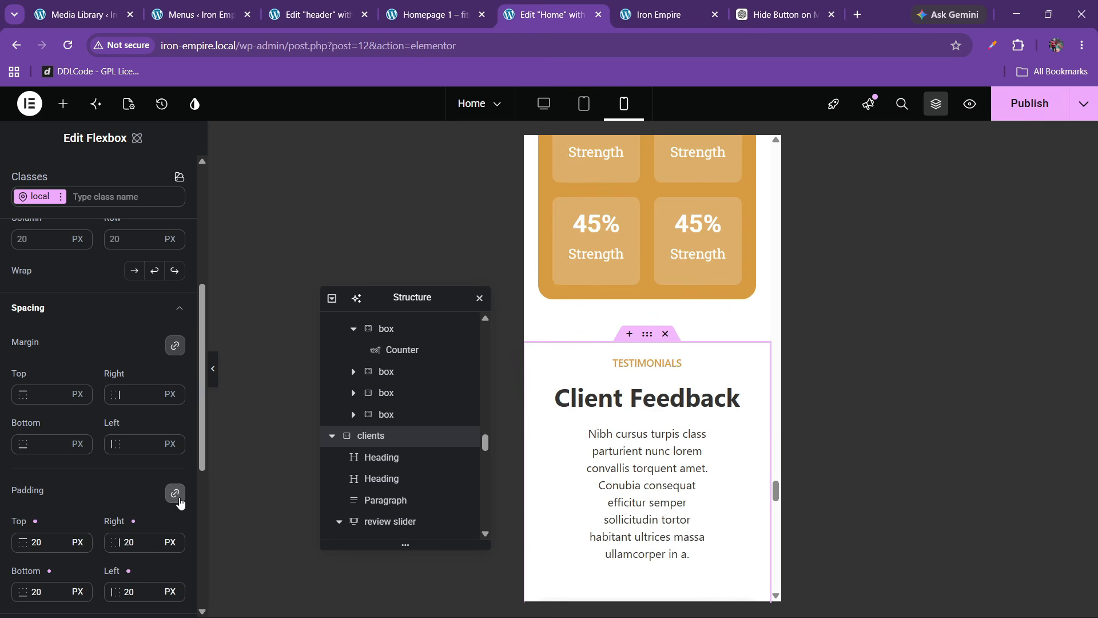
{"action": "left_click", "coordinate": [40, 540]}
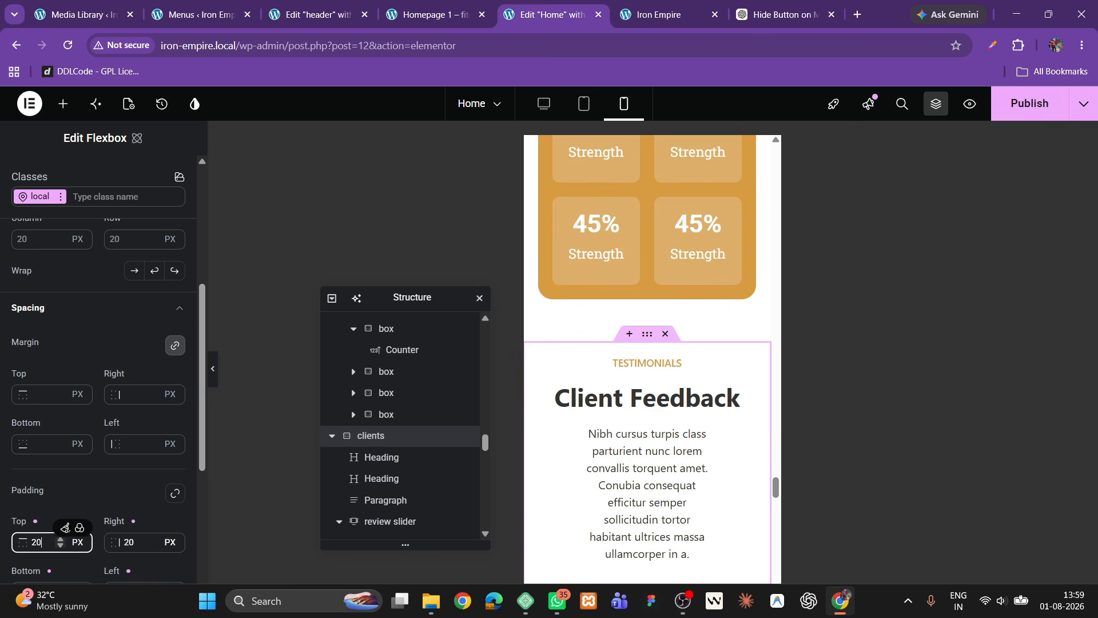
{"action": "key", "text": "BackSpace"}
{"action": "type", "text": "6"}
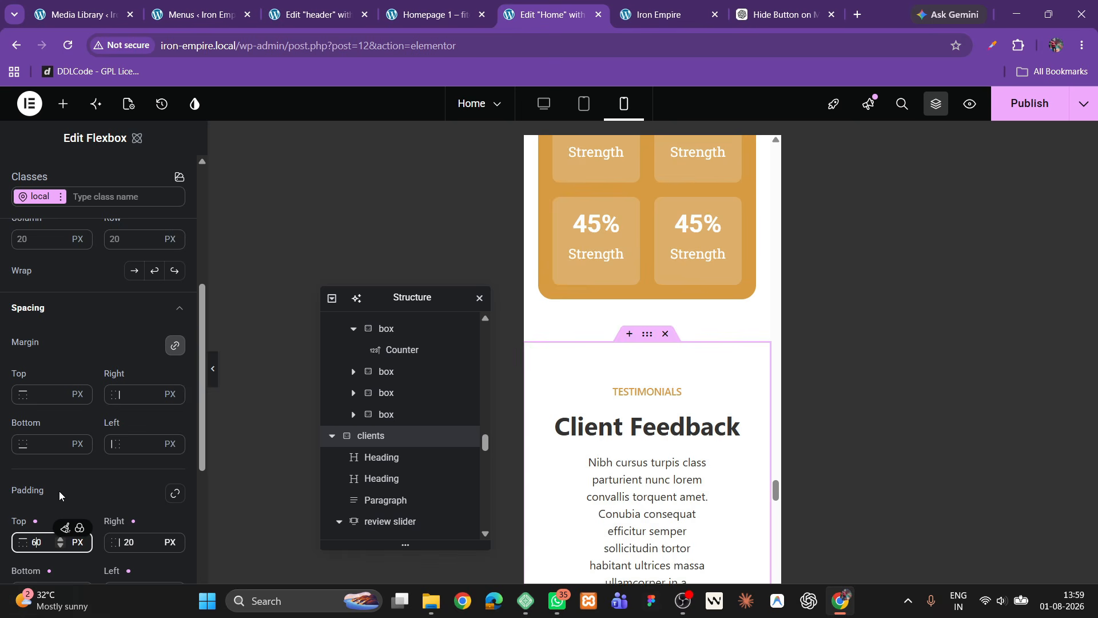
{"action": "scroll", "coordinate": [59, 496], "scroll_direction": "down", "scroll_amount": 1}
{"action": "left_click", "coordinate": [37, 520]}
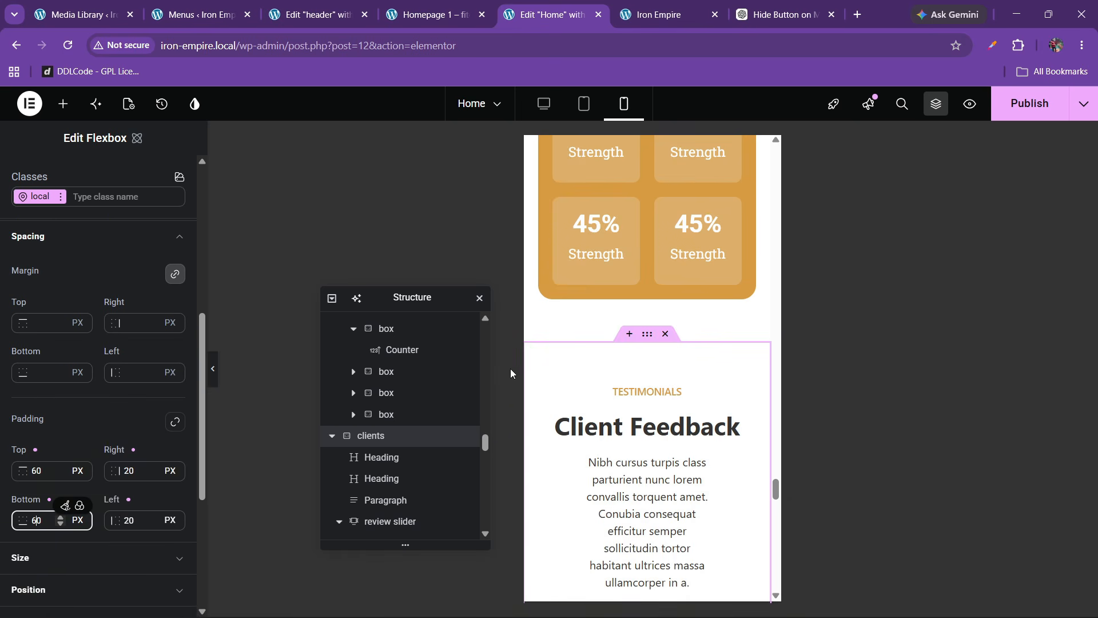
Step: Set the width of the paragraph under the "Client Feedback" heading to 100%
{"action": "scroll", "coordinate": [645, 377], "scroll_direction": "down", "scroll_amount": 1}
{"action": "left_click", "coordinate": [687, 402]}
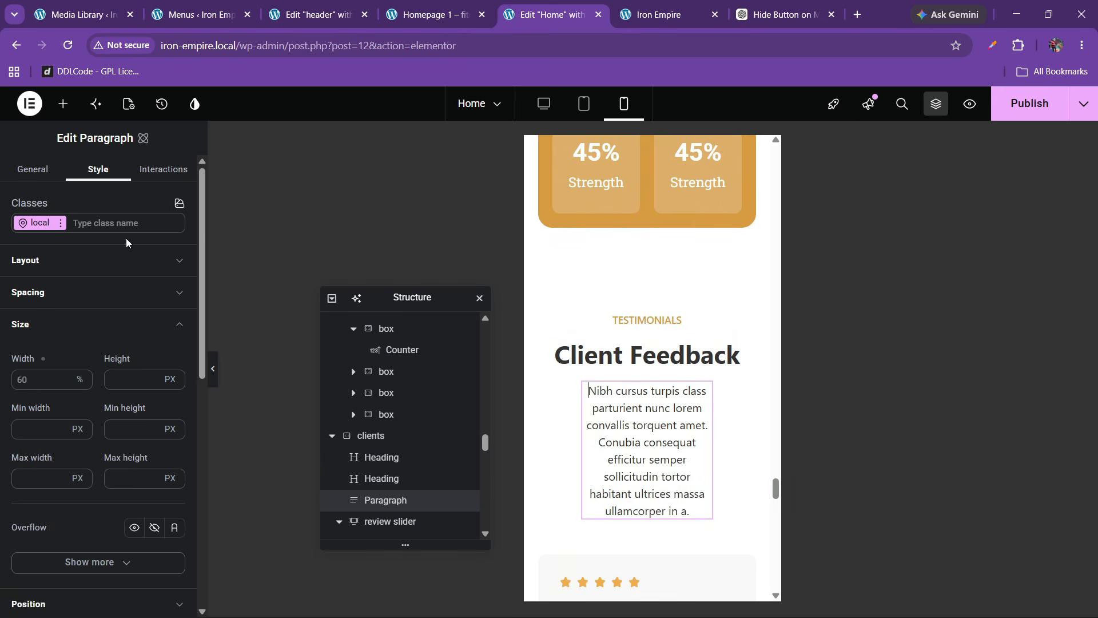
{"action": "left_click", "coordinate": [36, 380]}
{"action": "type", "text": "100"}
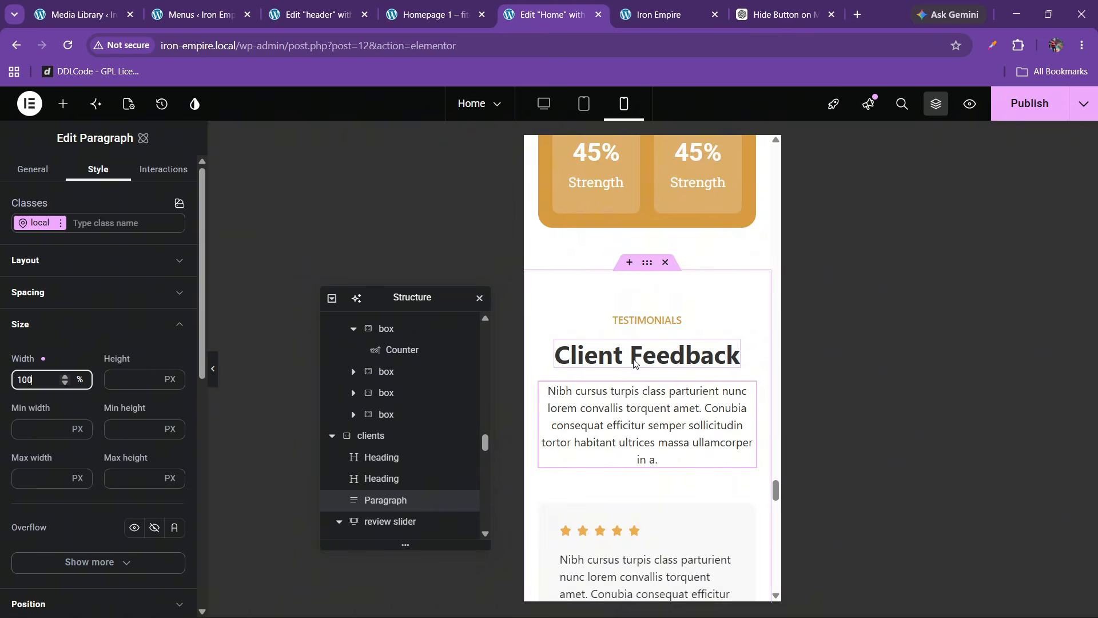
{"action": "scroll", "coordinate": [629, 400], "scroll_direction": "down", "scroll_amount": 6}
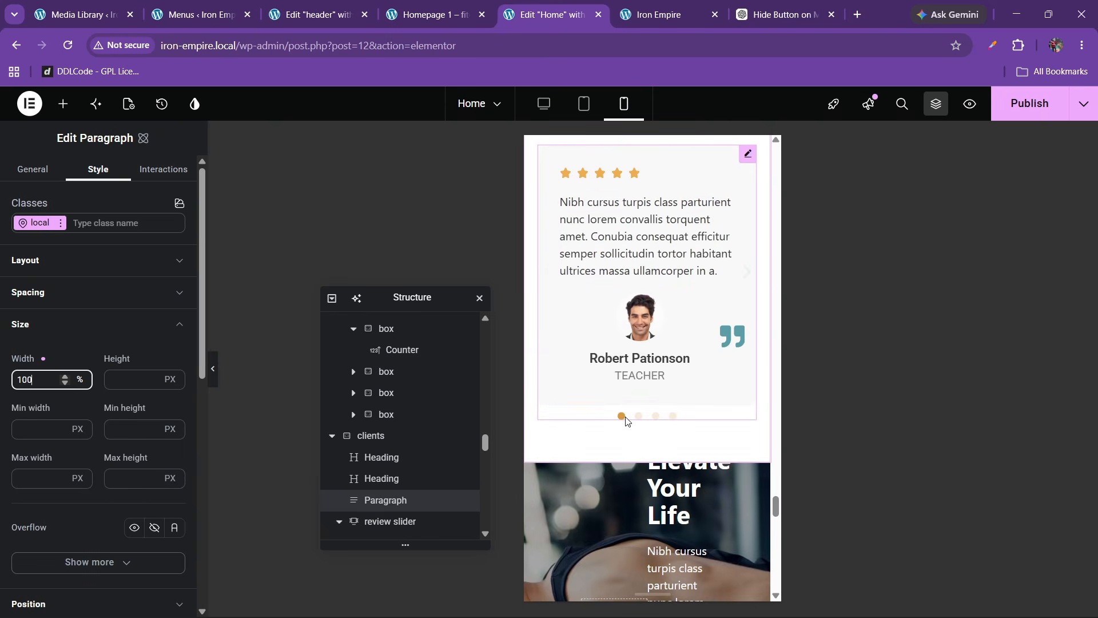
Step: Set the image width of the first testimonial's image box to 22%
{"action": "scroll", "coordinate": [626, 421], "scroll_direction": "up", "scroll_amount": 3}
{"action": "left_click", "coordinate": [612, 472]}
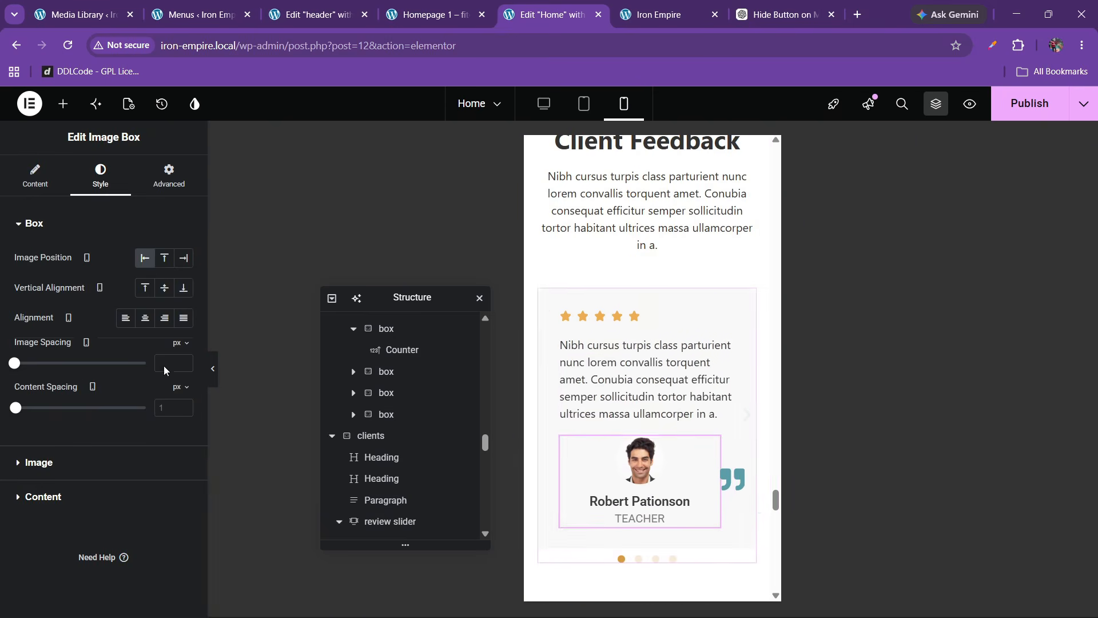
{"action": "left_click", "coordinate": [156, 261]}
{"action": "left_click", "coordinate": [144, 258]}
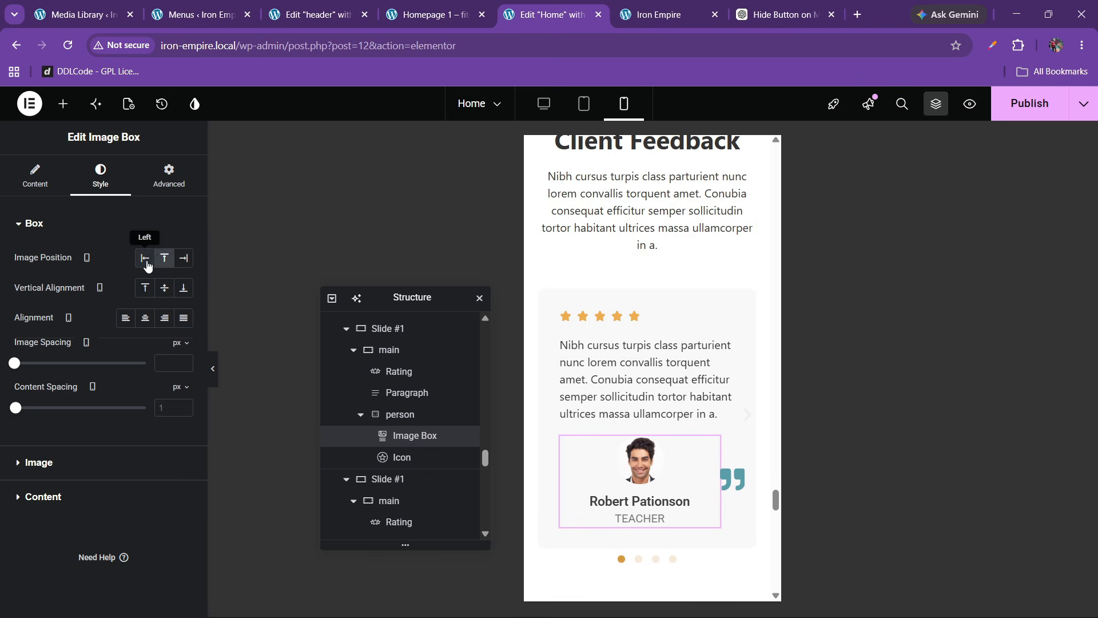
{"action": "left_click", "coordinate": [78, 463]}
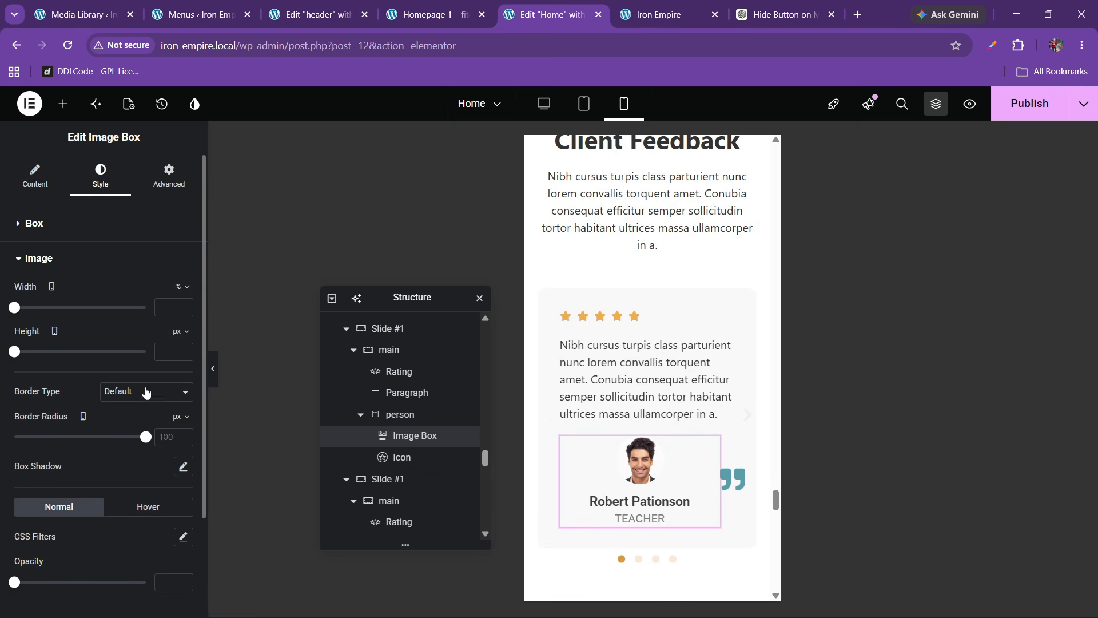
{"action": "left_click", "coordinate": [182, 304]}
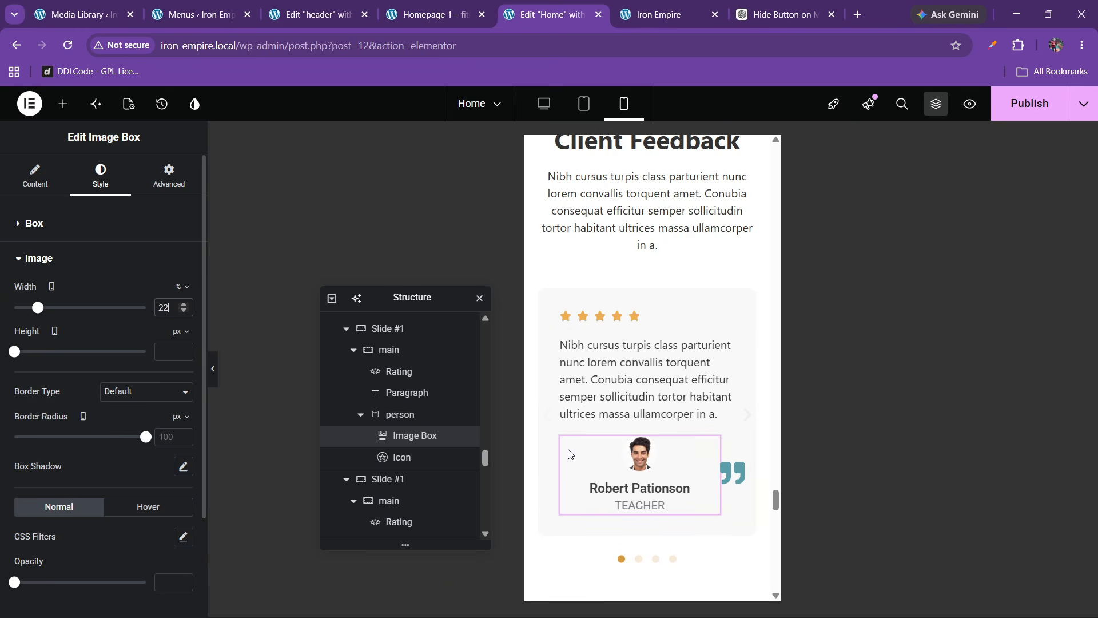
{"action": "scroll", "coordinate": [572, 452], "scroll_direction": "down", "scroll_amount": 3}
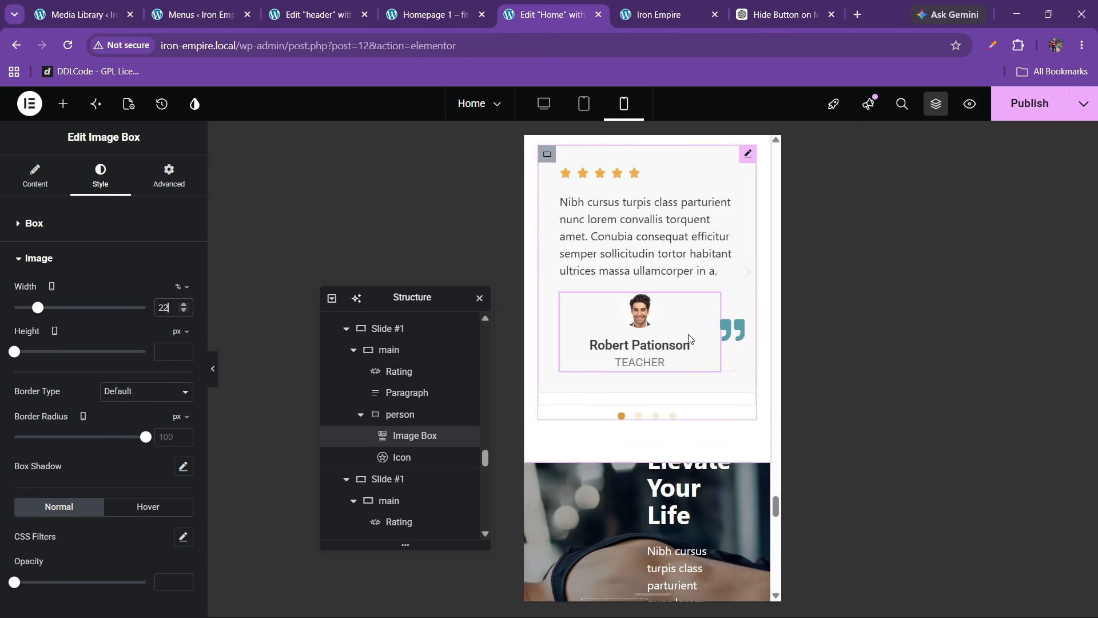
{"action": "scroll", "coordinate": [689, 338], "scroll_direction": "up", "scroll_amount": 3}
{"action": "scroll", "coordinate": [618, 343], "scroll_direction": "down", "scroll_amount": 4}
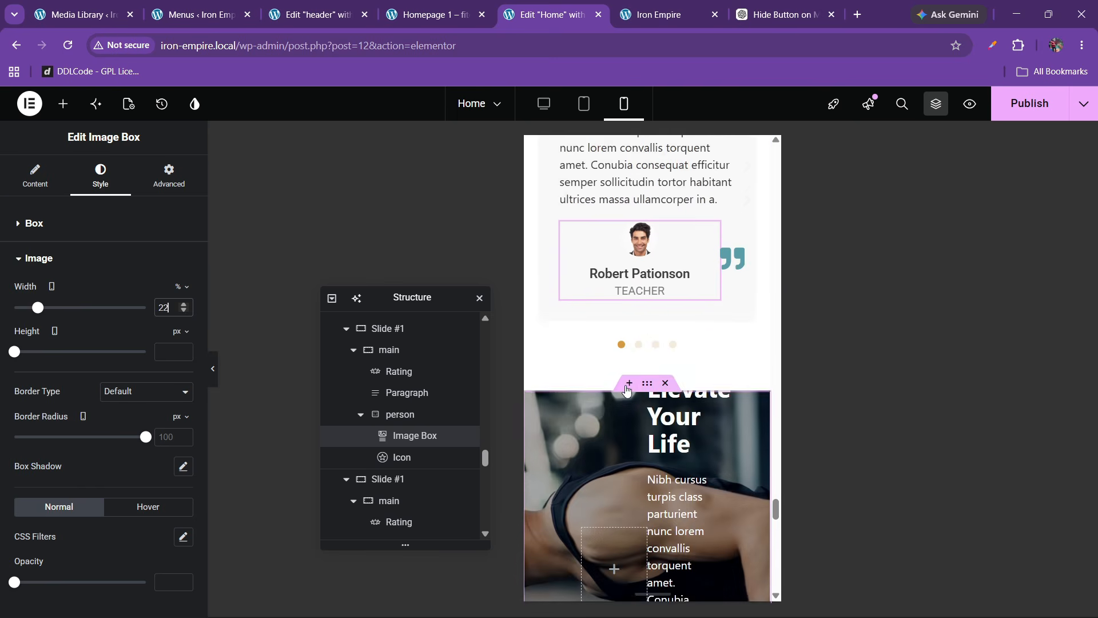
Step: Stack the "cta" section's contents in a column and align its items to the start
{"action": "scroll", "coordinate": [624, 396], "scroll_direction": "down", "scroll_amount": 3}
{"action": "scroll", "coordinate": [624, 396], "scroll_direction": "up", "scroll_amount": 4}
{"action": "scroll", "coordinate": [624, 396], "scroll_direction": "down", "scroll_amount": 1}
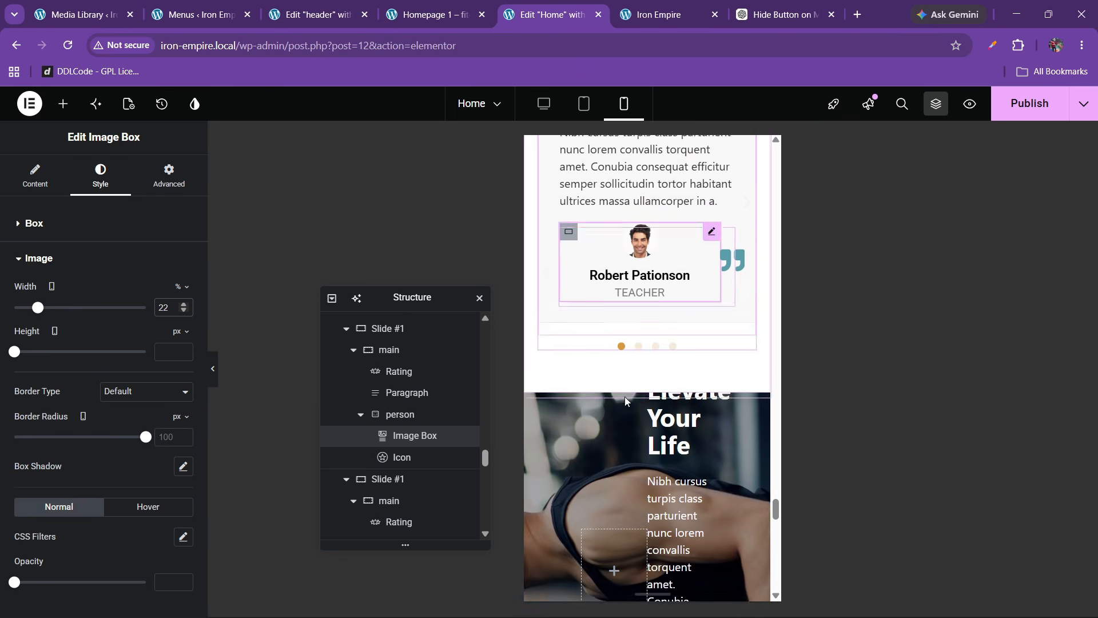
{"action": "scroll", "coordinate": [624, 397], "scroll_direction": "down", "scroll_amount": 3}
{"action": "left_click", "coordinate": [647, 245]}
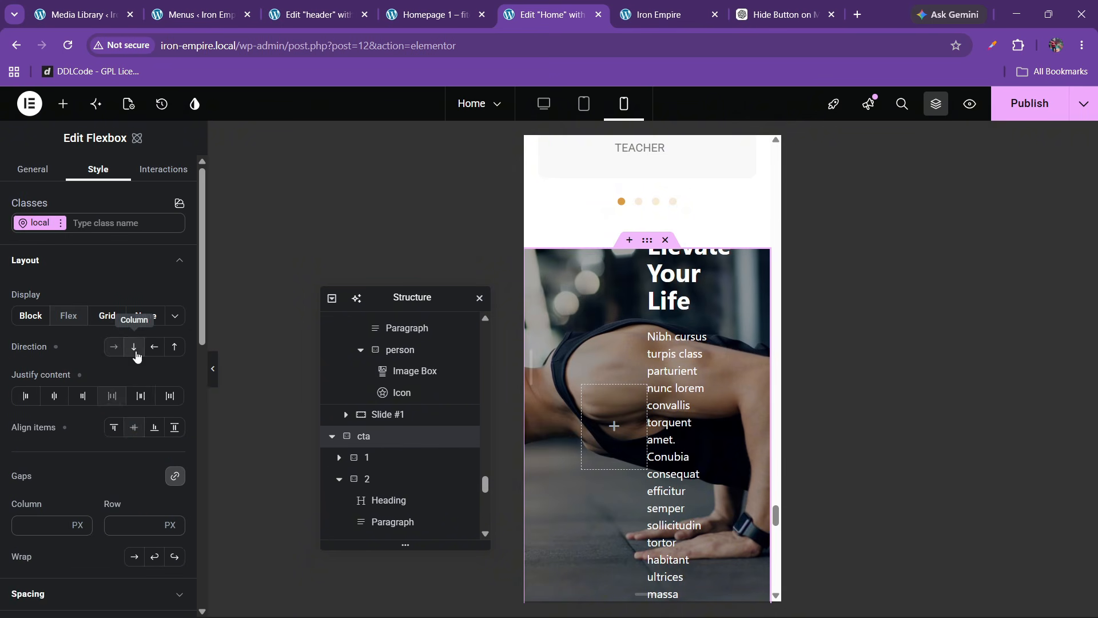
{"action": "left_click", "coordinate": [133, 347]}
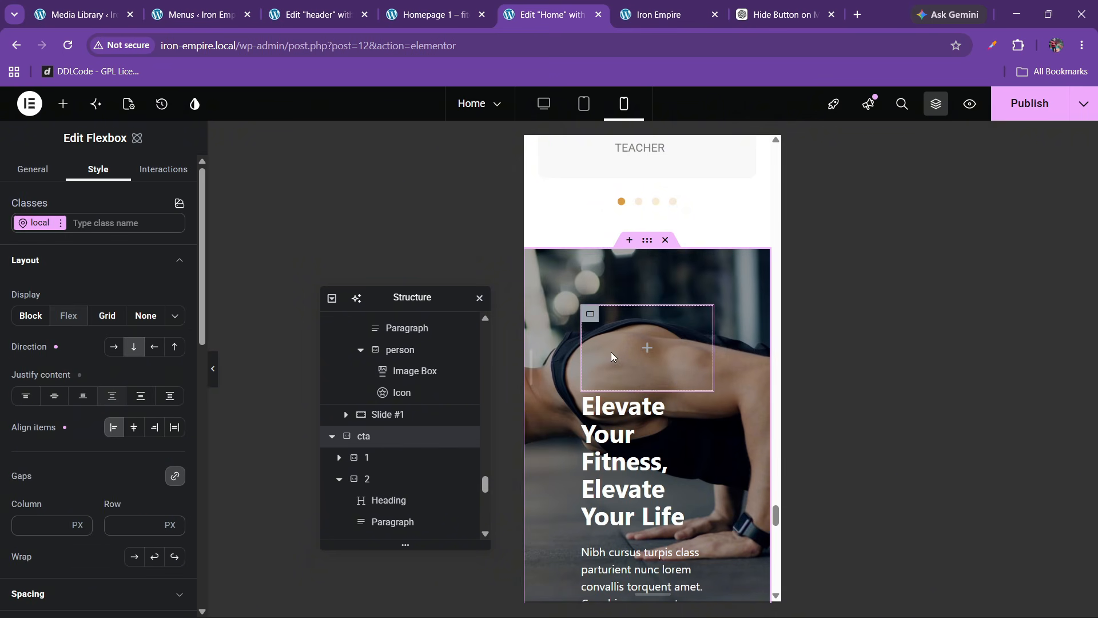
Step: Try a height of 300 px and then 400 px on the "cta" section
{"action": "scroll", "coordinate": [139, 412], "scroll_direction": "down", "scroll_amount": 3}
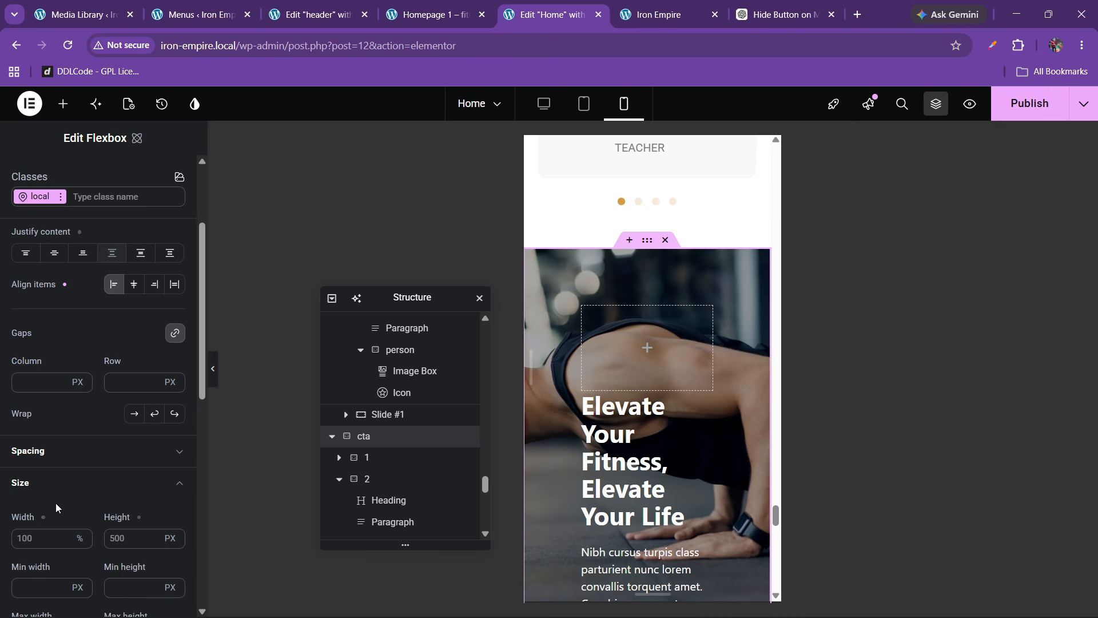
{"action": "scroll", "coordinate": [56, 507], "scroll_direction": "down", "scroll_amount": 3}
{"action": "left_click", "coordinate": [112, 395]}
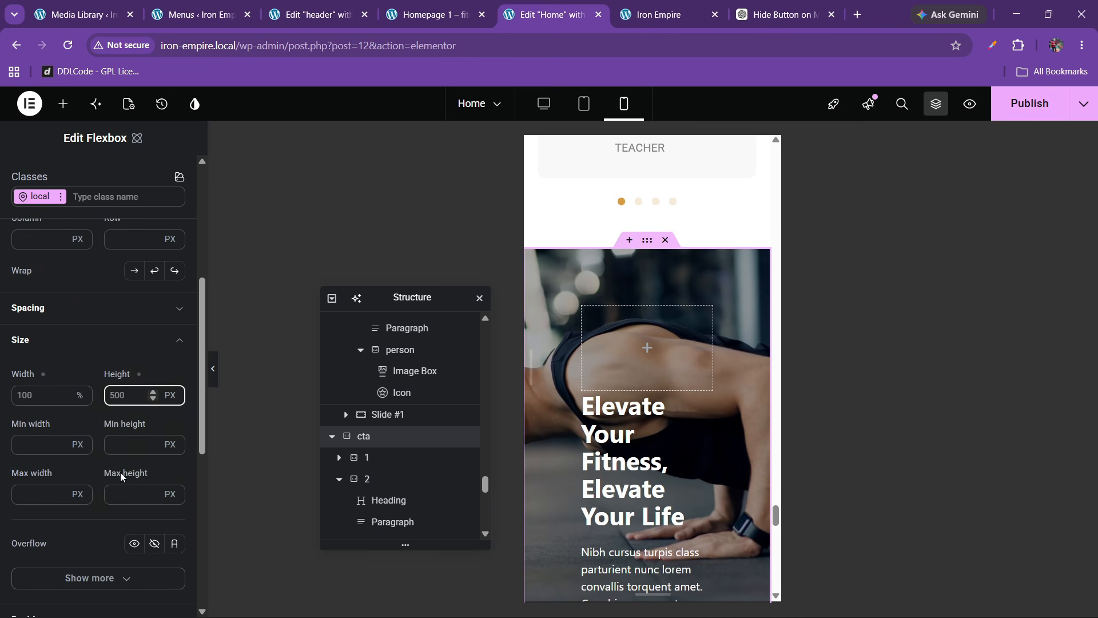
{"action": "type", "text": "300"}
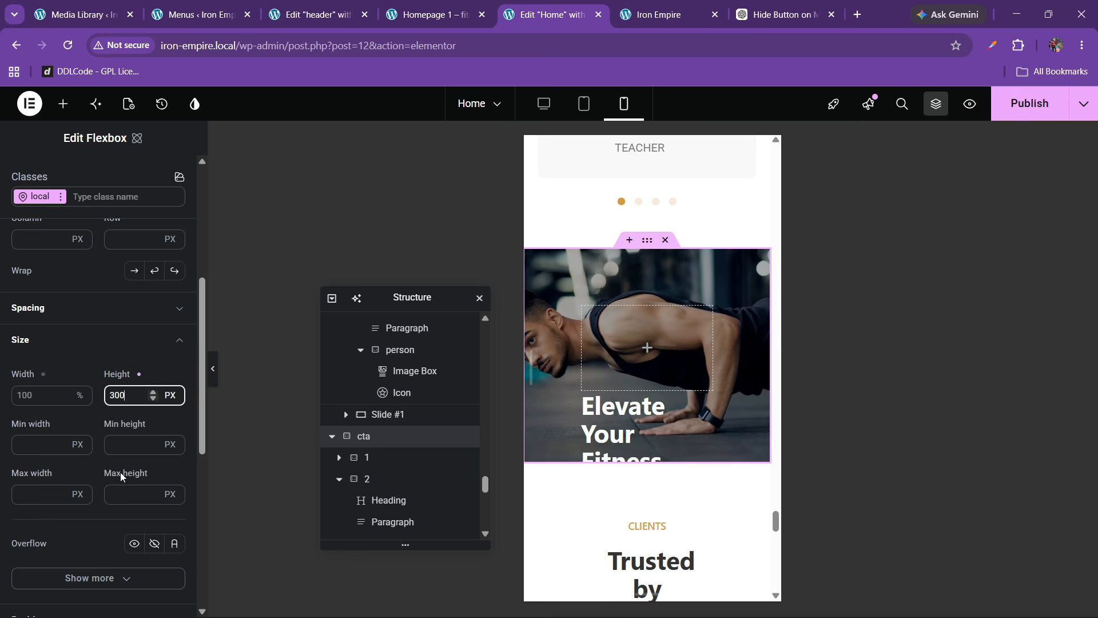
{"action": "key", "text": "BackSpace"}
{"action": "key", "text": "BackSpace"}
{"action": "key", "text": "BackSpace"}
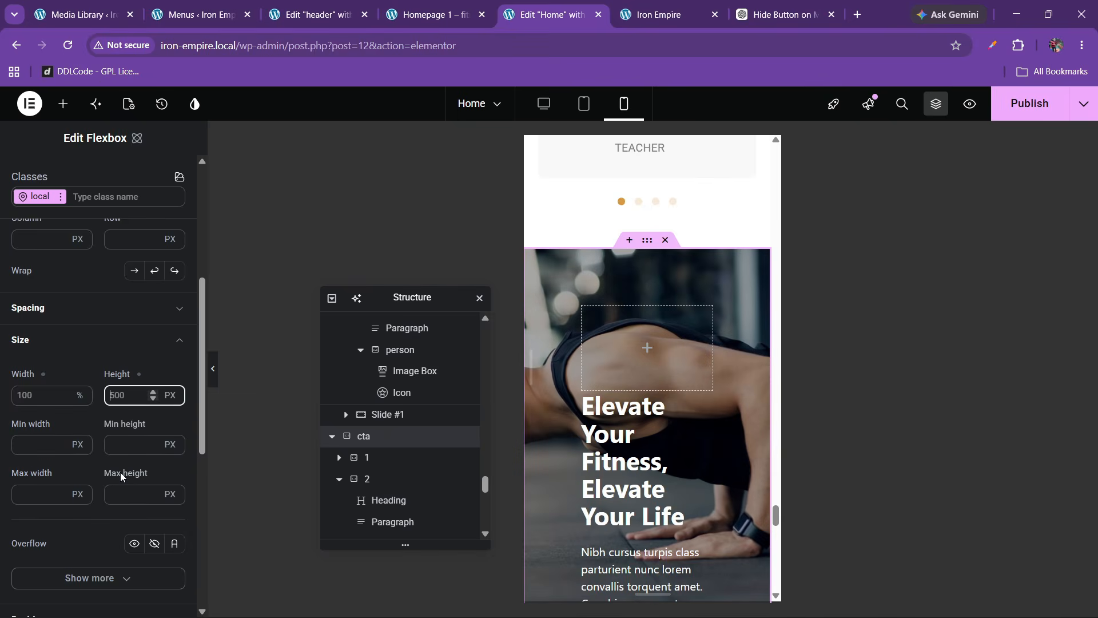
{"action": "type", "text": "400"}
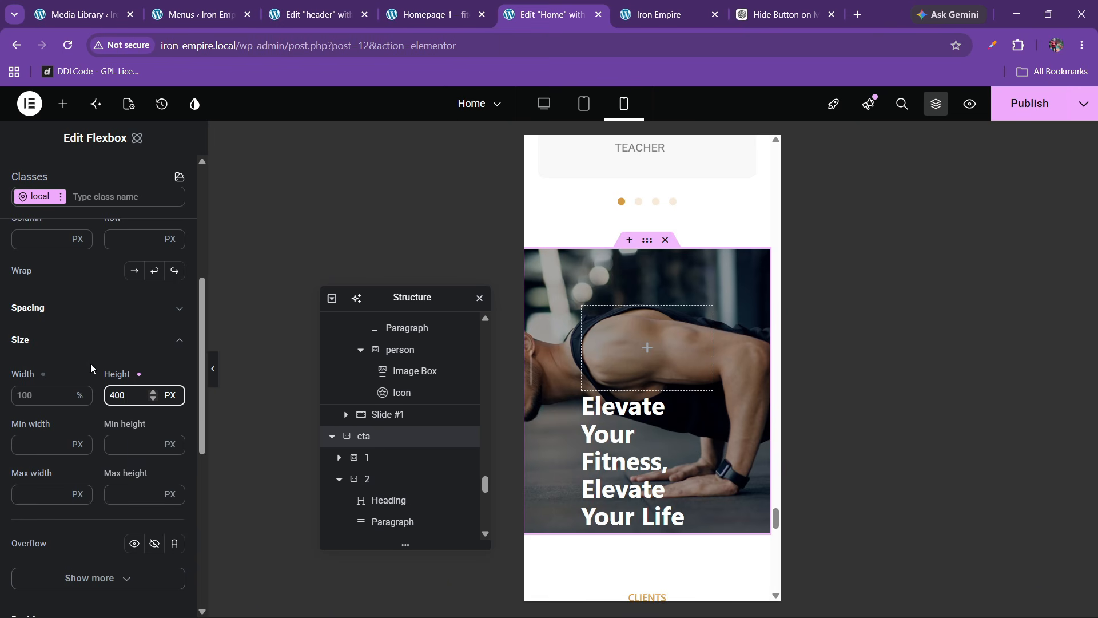
Step: Set the "cta" section's padding to 20 px on the left and right and 60 px on the top and bottom
{"action": "left_click", "coordinate": [64, 322]}
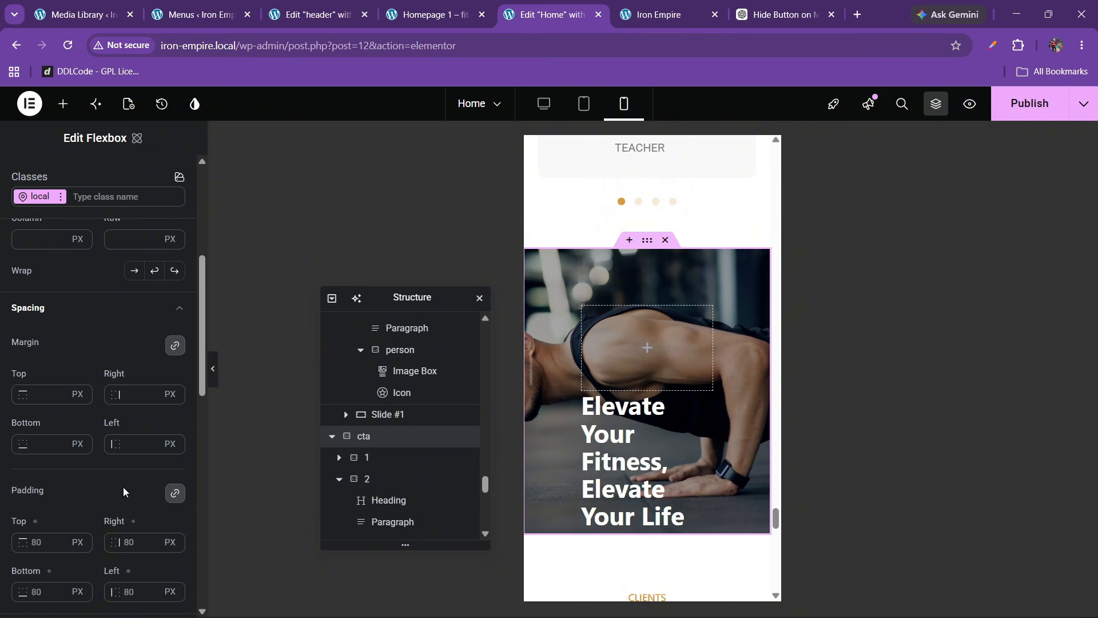
{"action": "double_click", "coordinate": [139, 550]}
{"action": "type", "text": "20"}
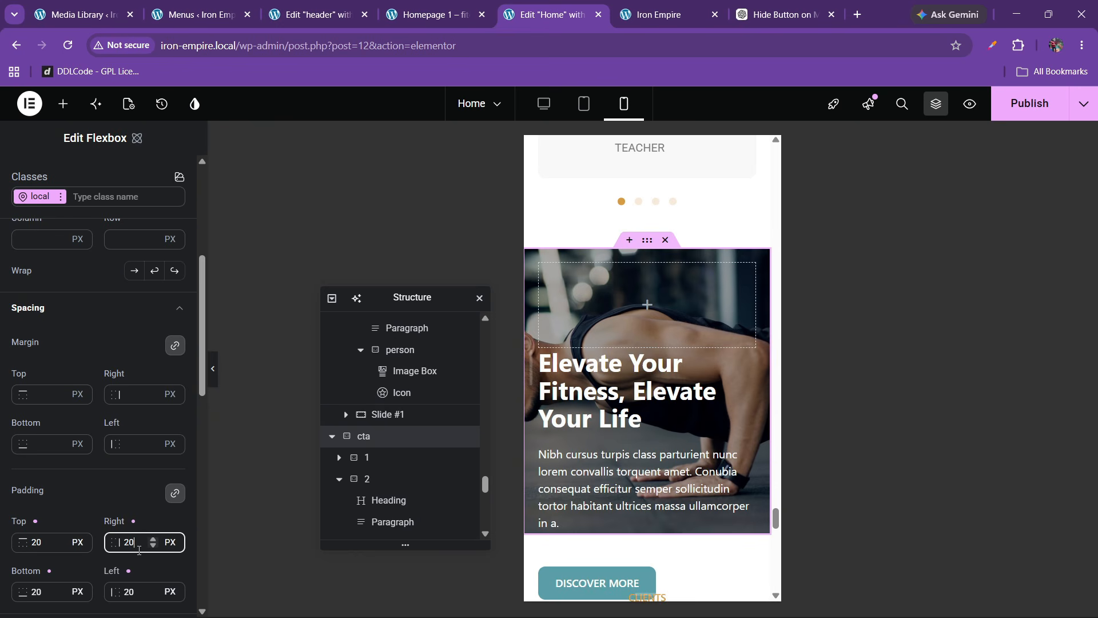
{"action": "left_click", "coordinate": [171, 503]}
{"action": "left_click", "coordinate": [35, 542]}
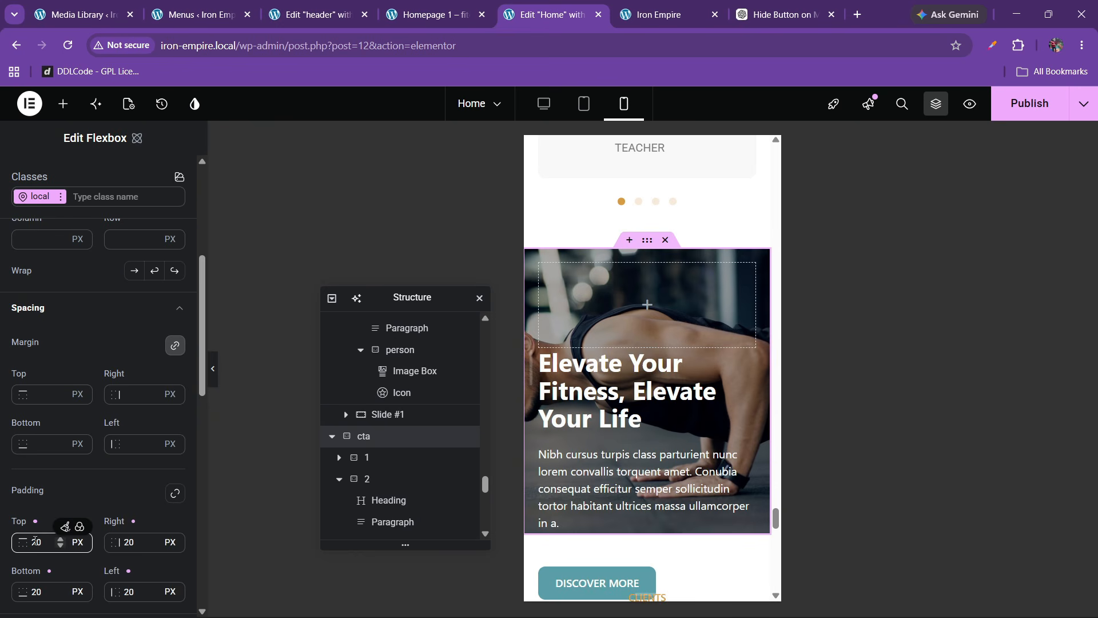
{"action": "key", "text": "BackSpace"}
{"action": "type", "text": "6"}
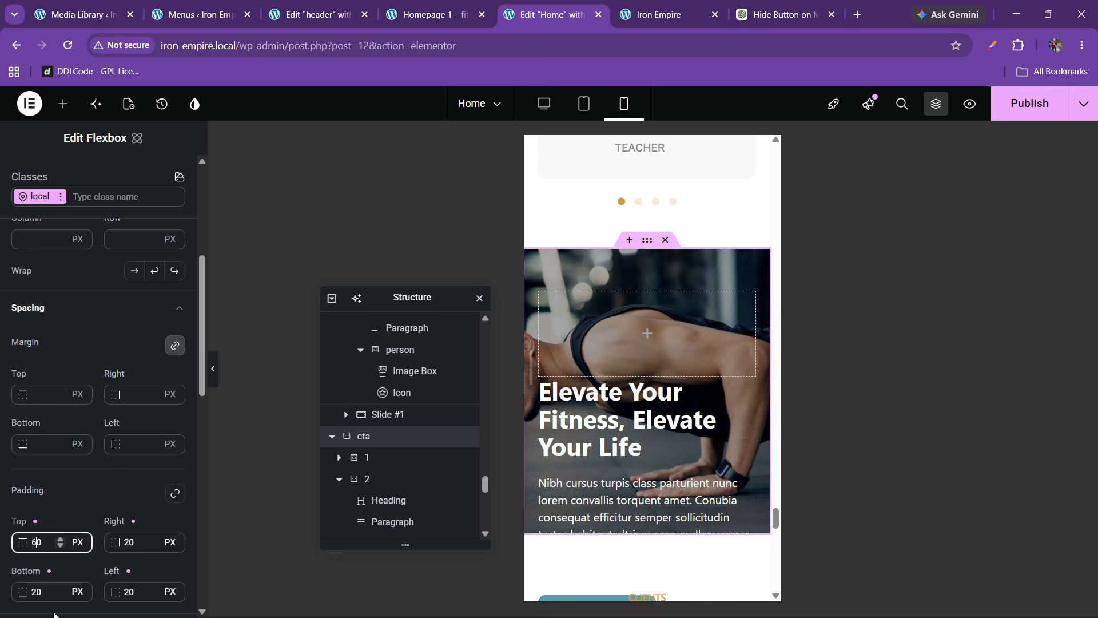
{"action": "scroll", "coordinate": [34, 499], "scroll_direction": "down", "scroll_amount": 1}
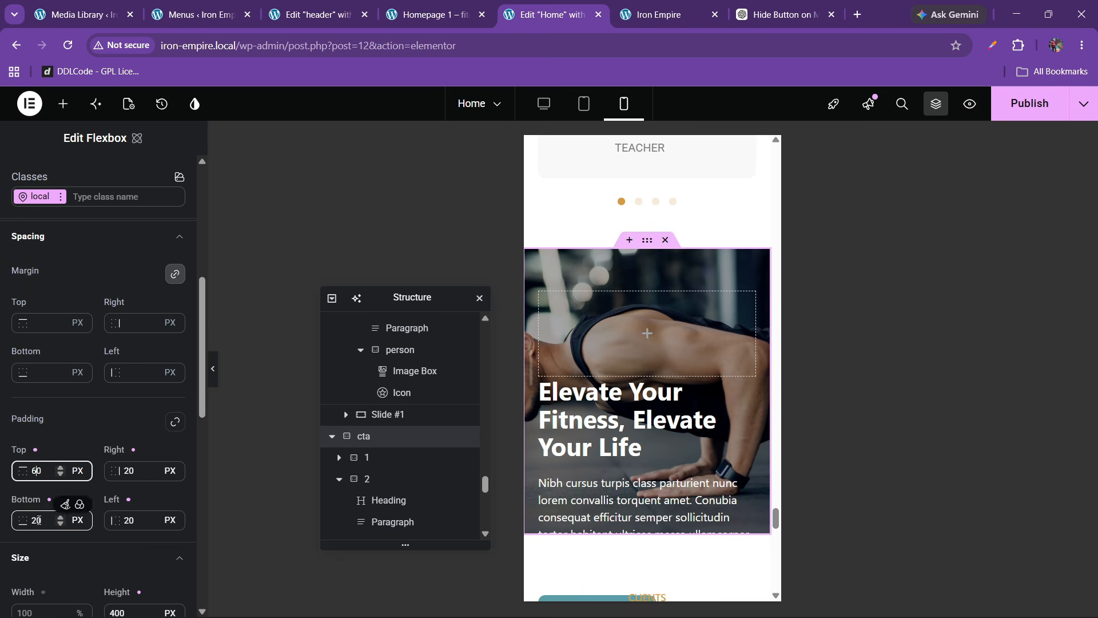
{"action": "left_click", "coordinate": [36, 520]}
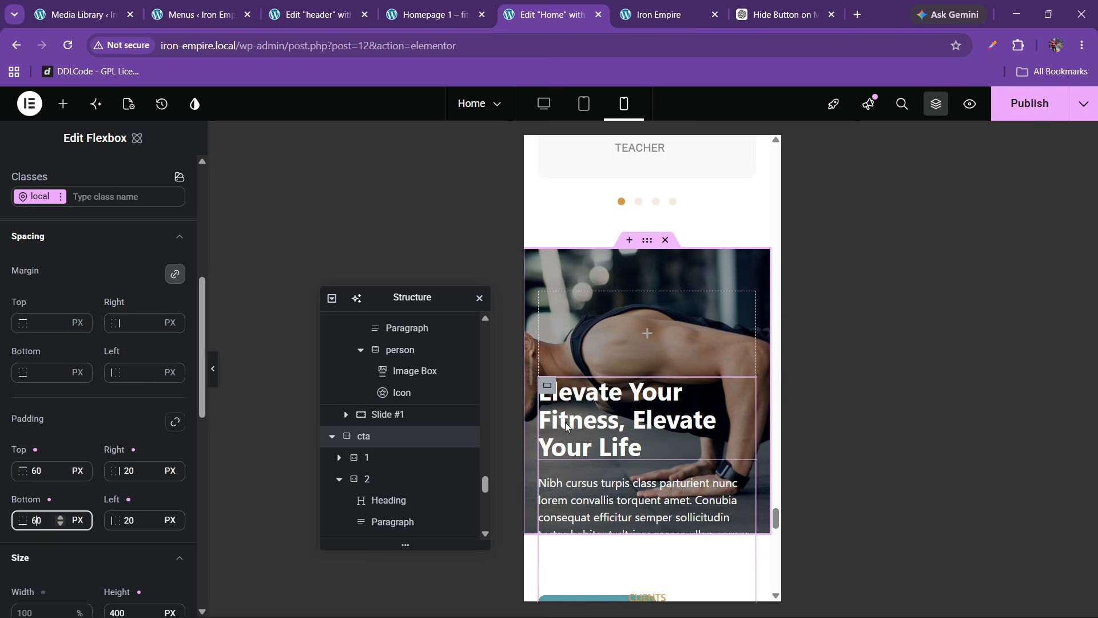
Step: Hide the empty container "1" inside the "cta" section on mobile by setting its display to None
{"action": "scroll", "coordinate": [599, 508], "scroll_direction": "down", "scroll_amount": 2}
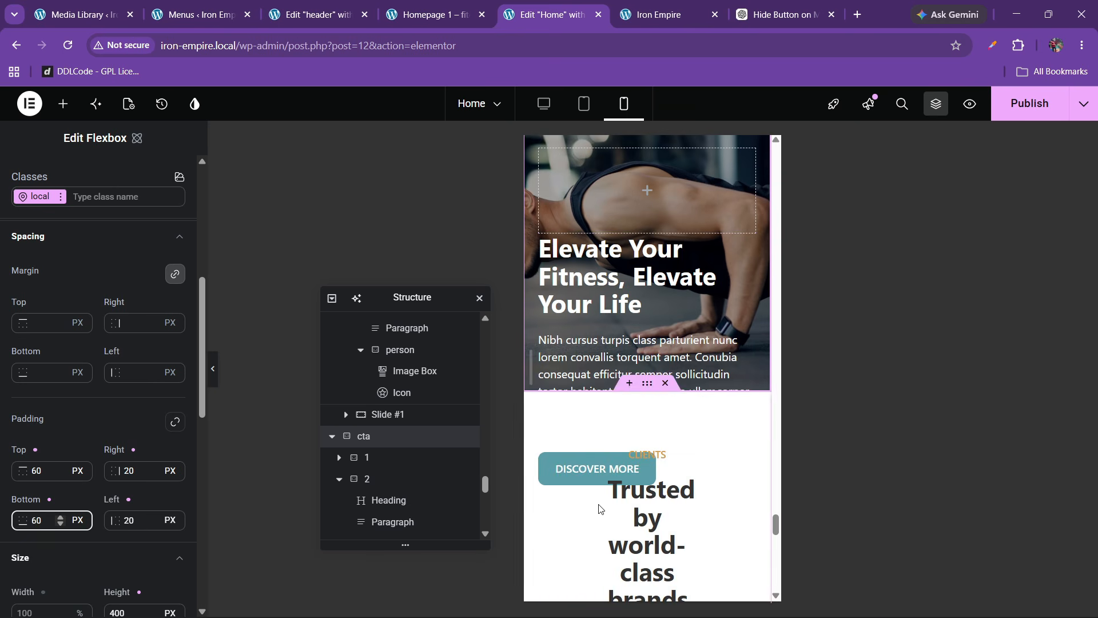
{"action": "left_click", "coordinate": [213, 380]}
{"action": "left_click", "coordinate": [8, 373]}
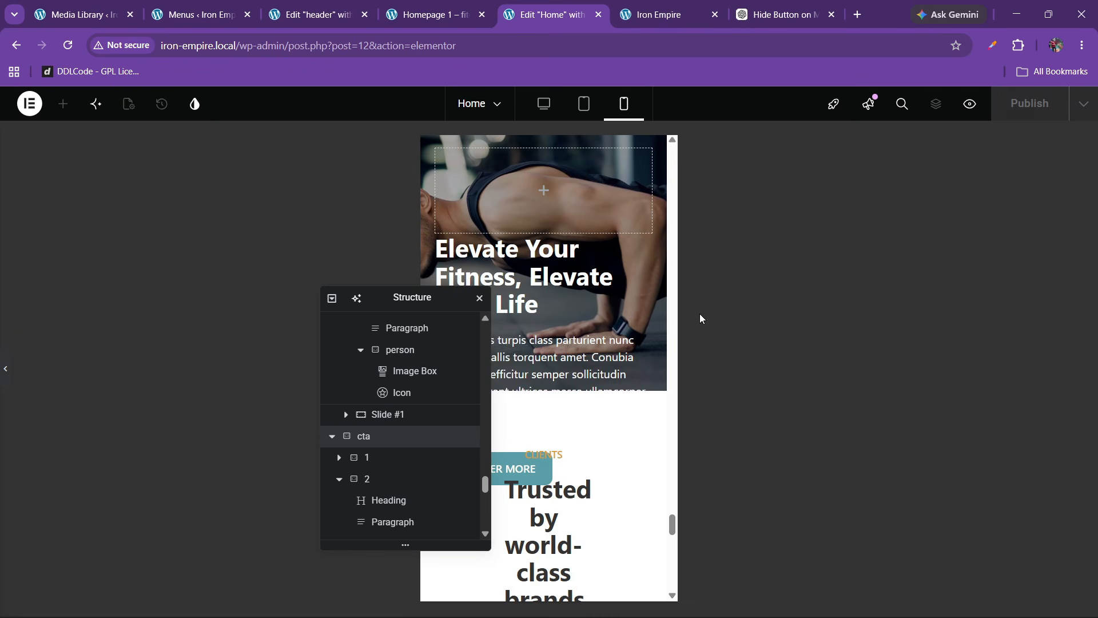
{"action": "left_click", "coordinate": [388, 456]}
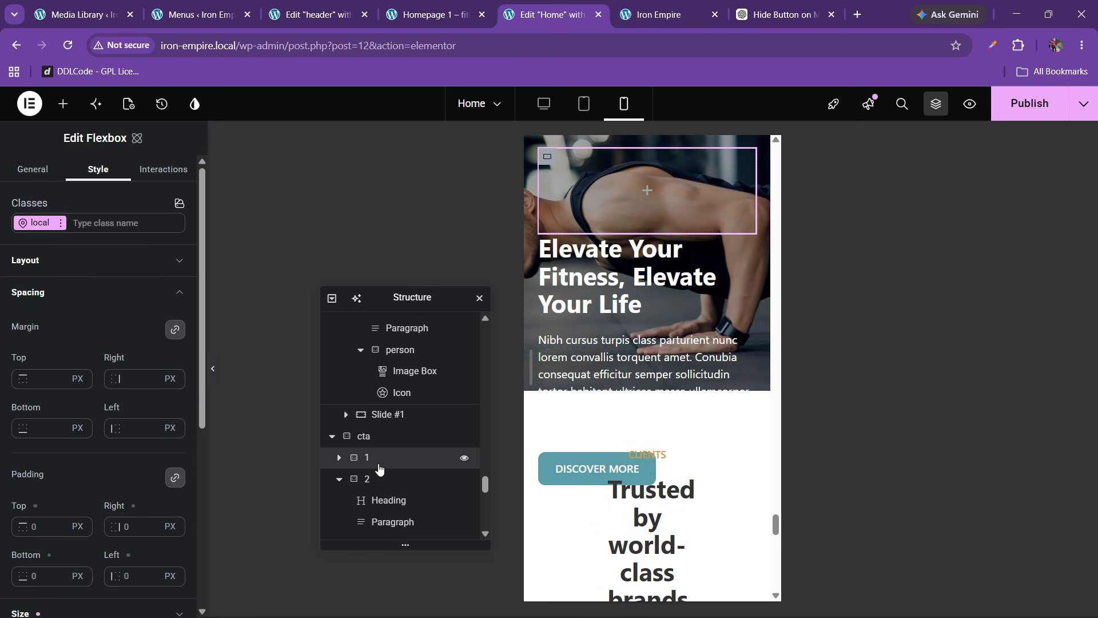
{"action": "left_click", "coordinate": [61, 261]}
{"action": "left_click", "coordinate": [145, 315]}
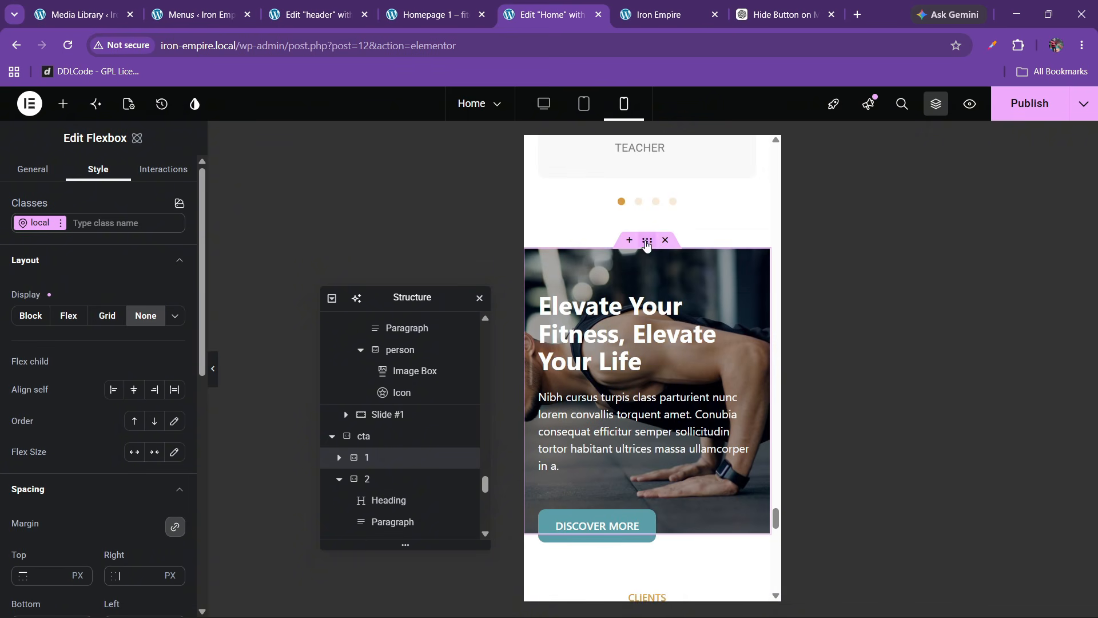
Step: Set the "cta" section's height to 500 px and publish the page
{"action": "left_click", "coordinate": [647, 242]}
{"action": "scroll", "coordinate": [107, 413], "scroll_direction": "down", "scroll_amount": 8}
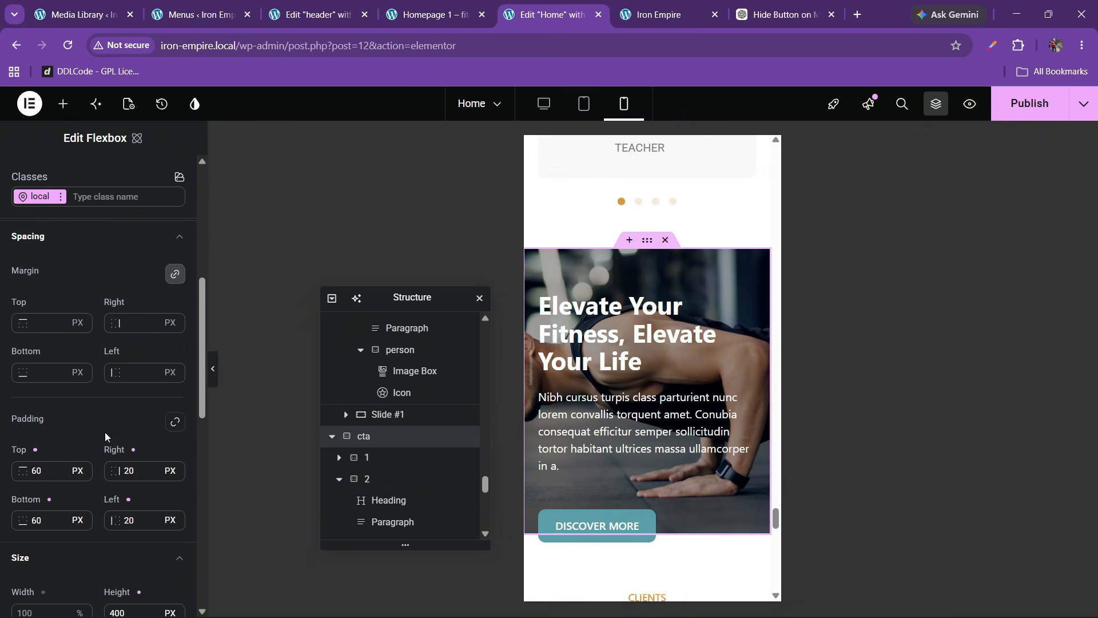
{"action": "left_click", "coordinate": [121, 540]}
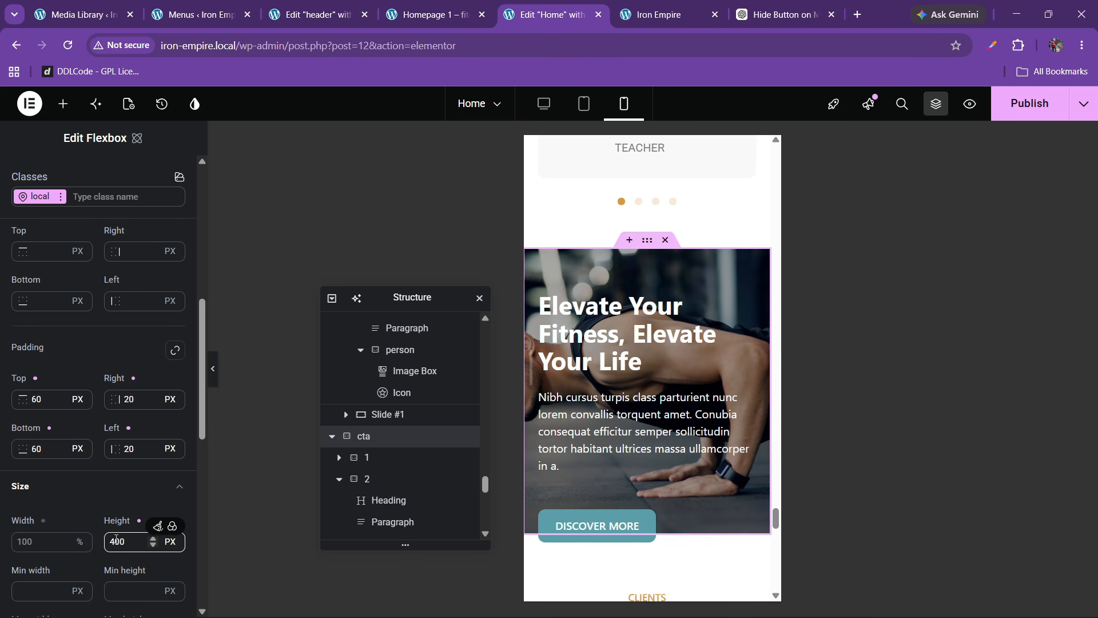
{"action": "key", "text": "BackSpace"}
{"action": "type", "text": "6"}
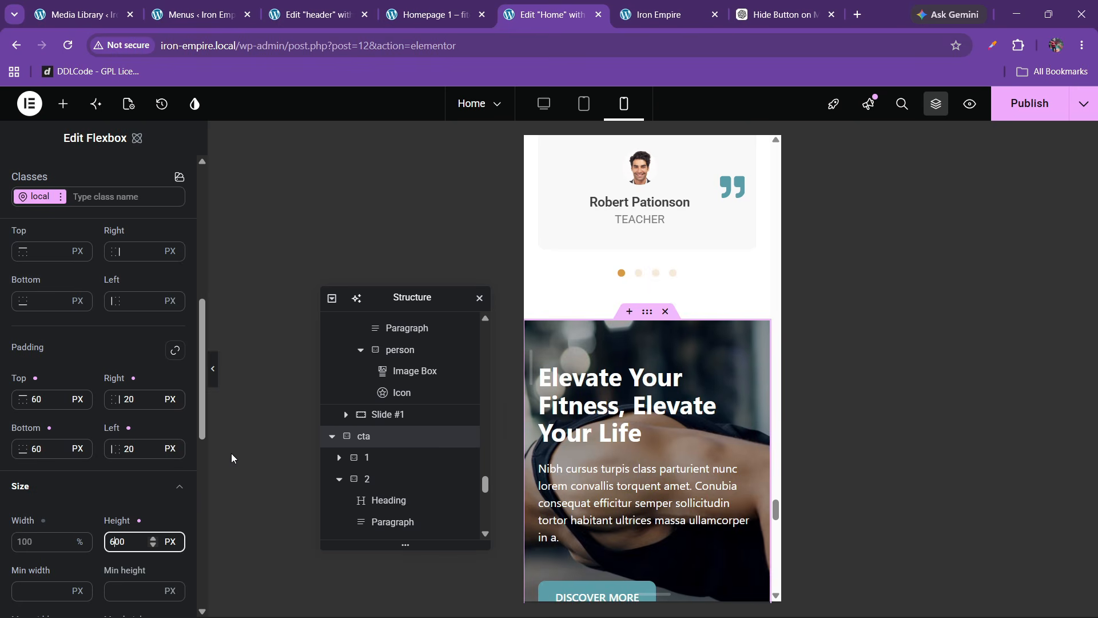
{"action": "key", "text": "BackSpace"}
{"action": "type", "text": "5"}
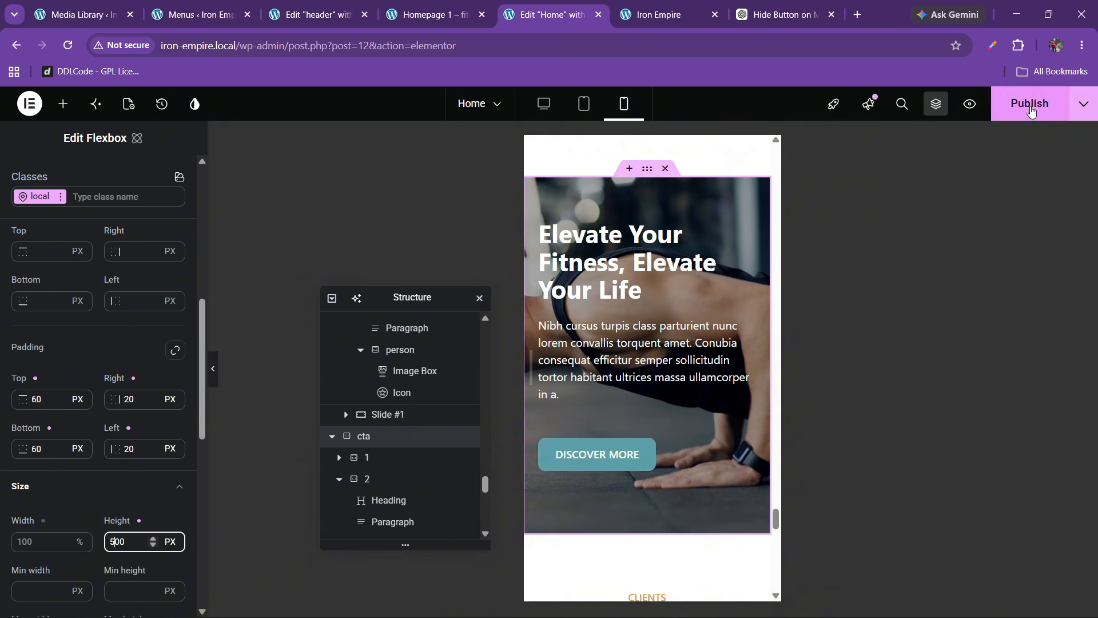
{"action": "left_click", "coordinate": [1031, 111]}
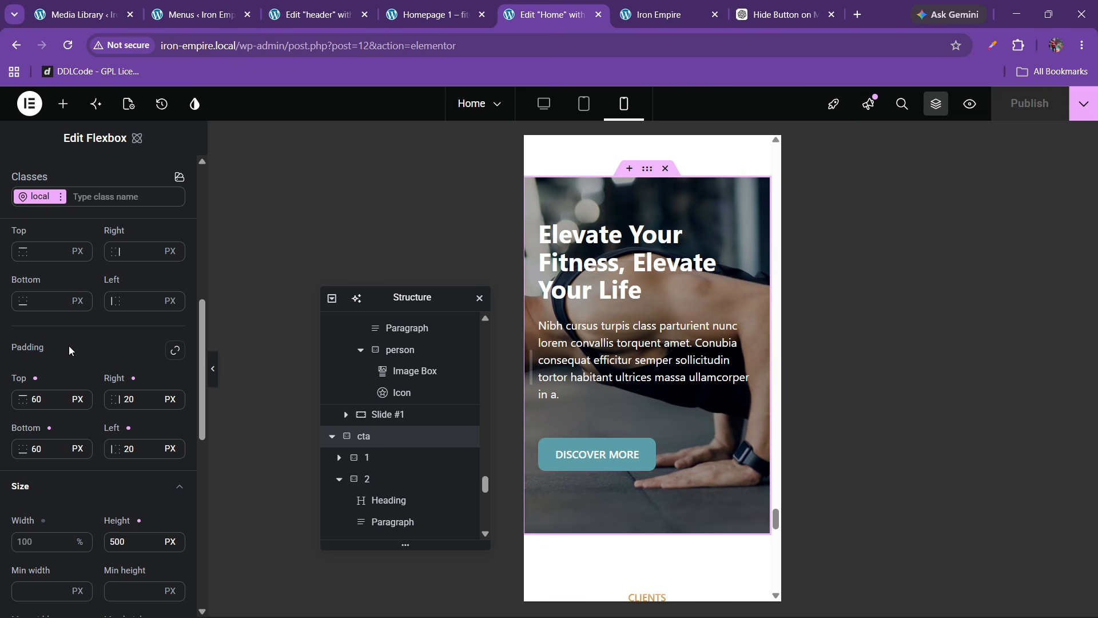
{"action": "scroll", "coordinate": [68, 350], "scroll_direction": "down", "scroll_amount": 8}
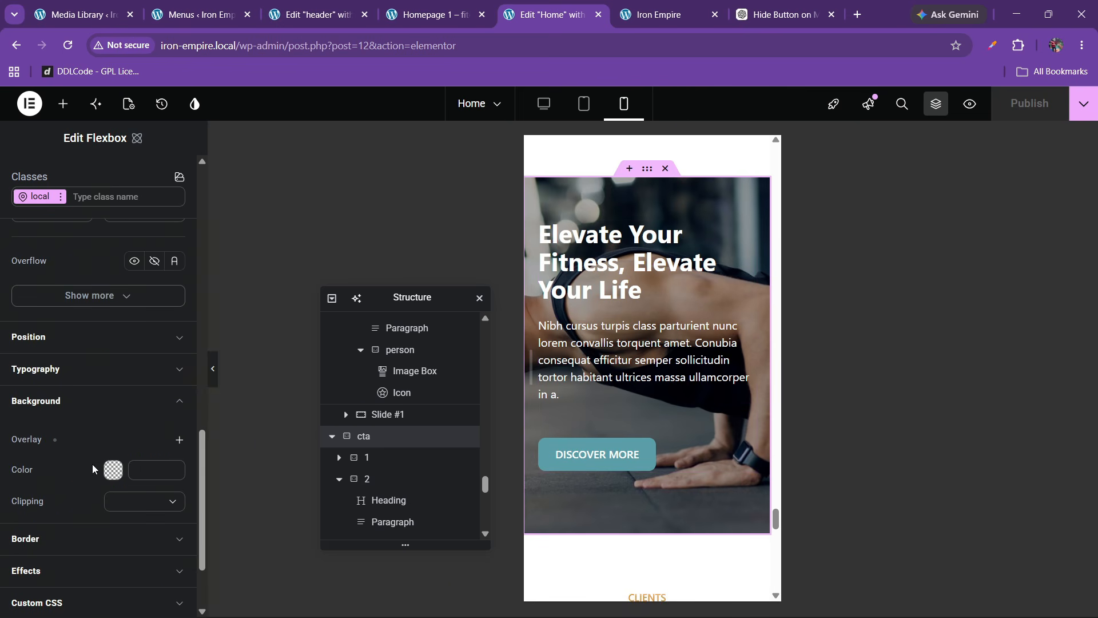
{"action": "scroll", "coordinate": [91, 464], "scroll_direction": "down", "scroll_amount": 2}
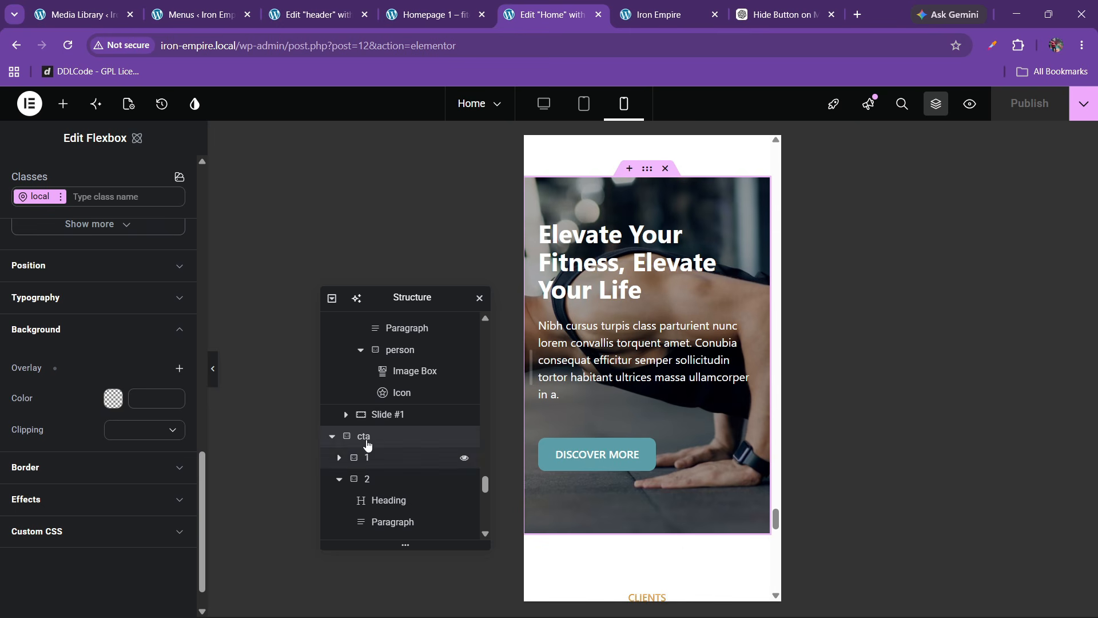
{"action": "left_click", "coordinate": [114, 399]}
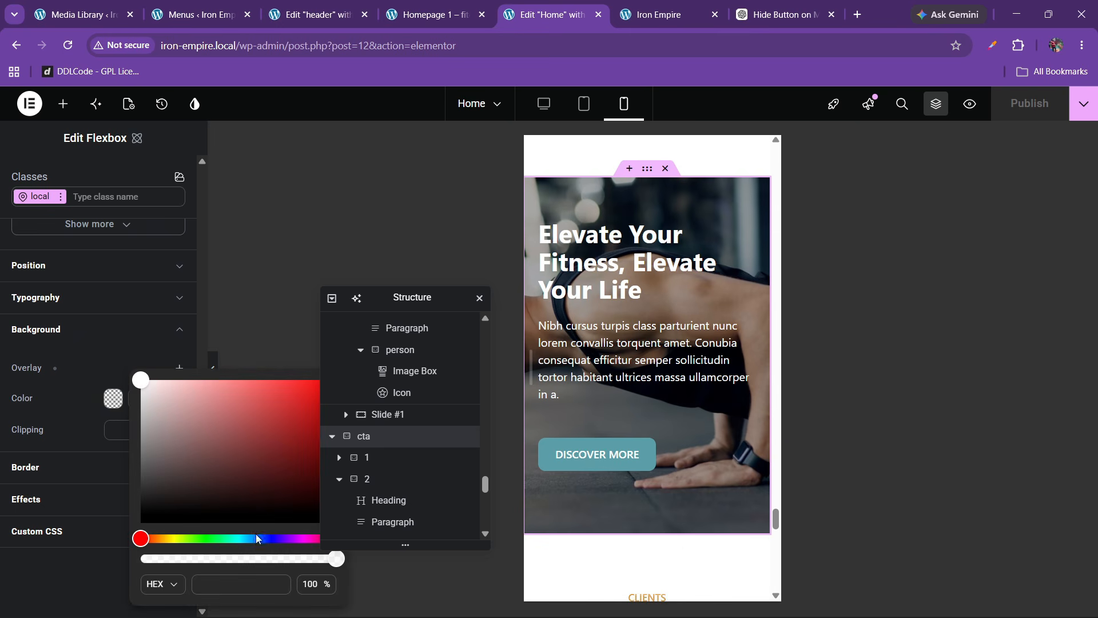
{"action": "left_click_drag", "start_coordinate": [266, 558], "coordinate": [274, 558]}
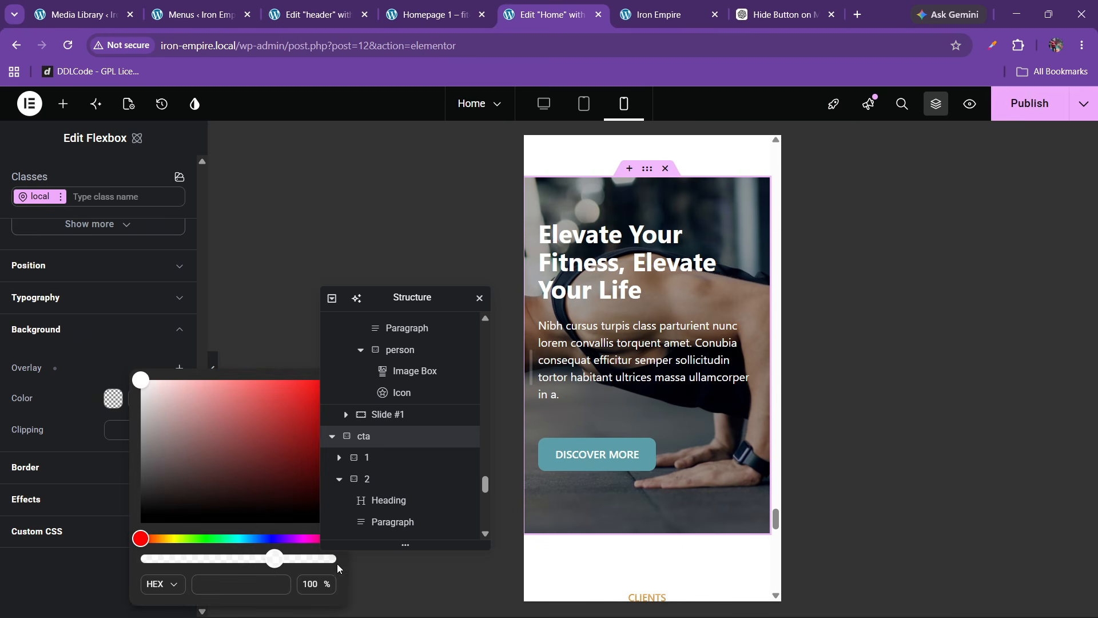
{"action": "left_click", "coordinate": [83, 362]}
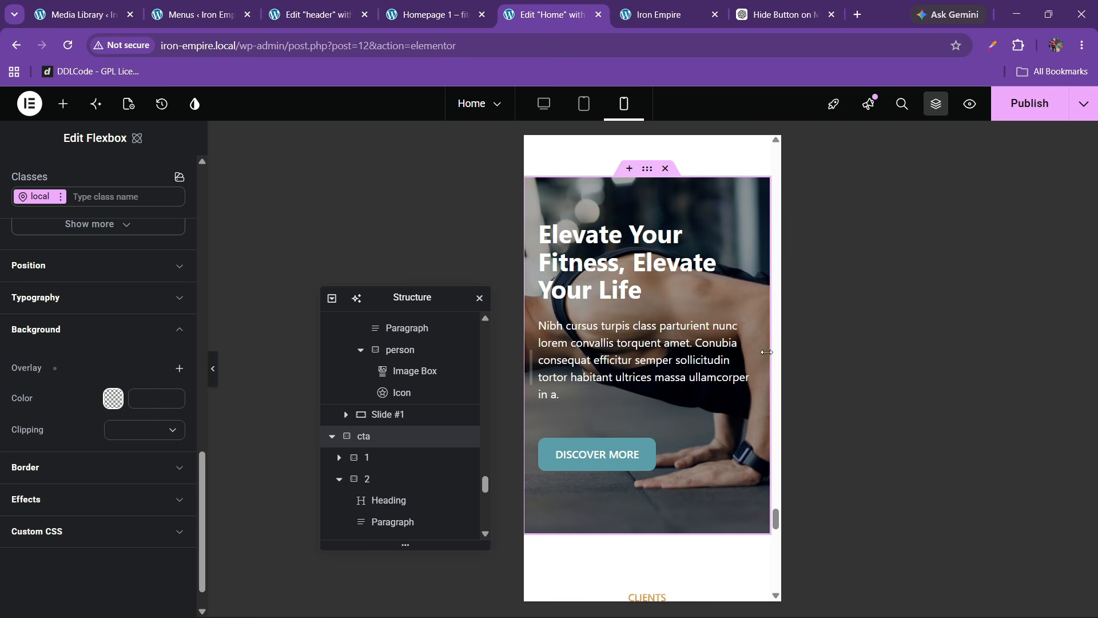
{"action": "scroll", "coordinate": [656, 383], "scroll_direction": "down", "scroll_amount": 5}
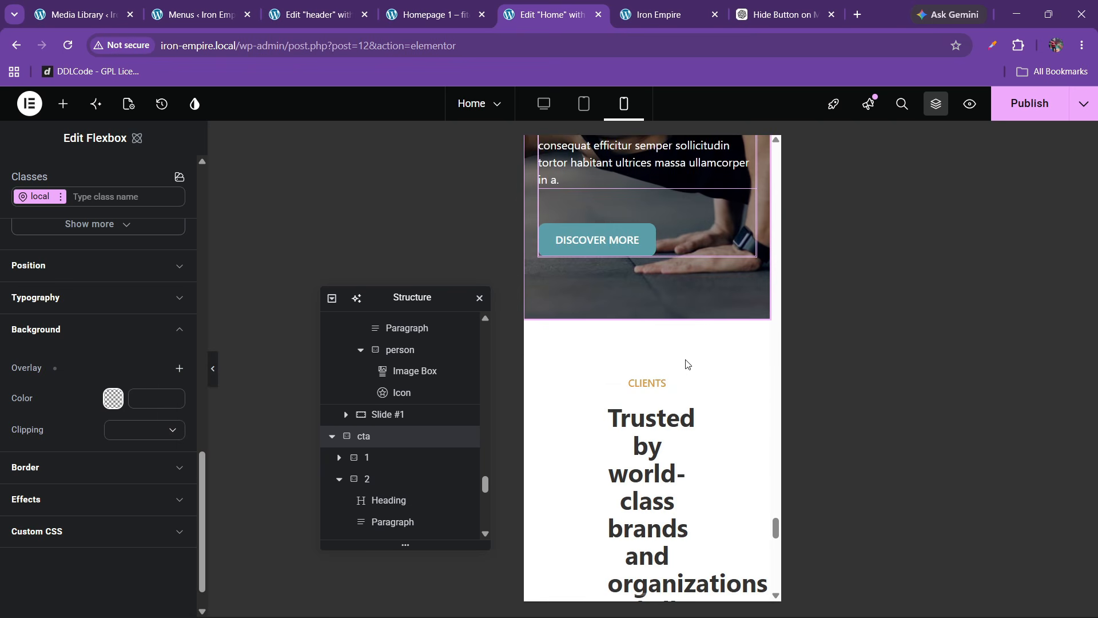
Step: Publish the page and set the "clients" section's padding to 20 px on all sides for mobile
{"action": "left_click", "coordinate": [549, 311]}
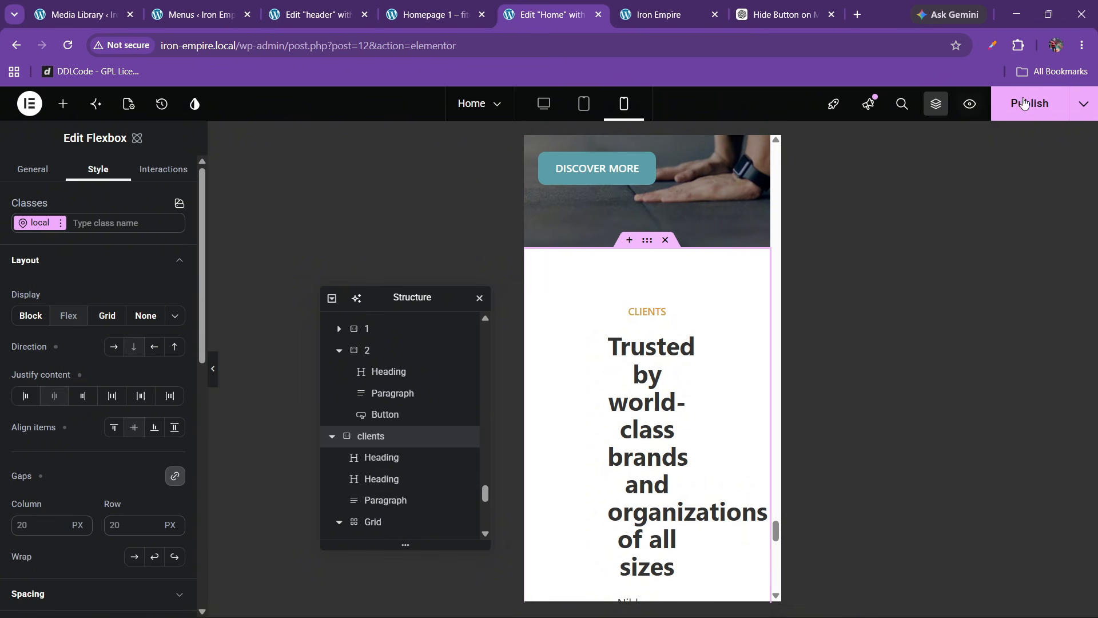
{"action": "left_click", "coordinate": [1024, 102]}
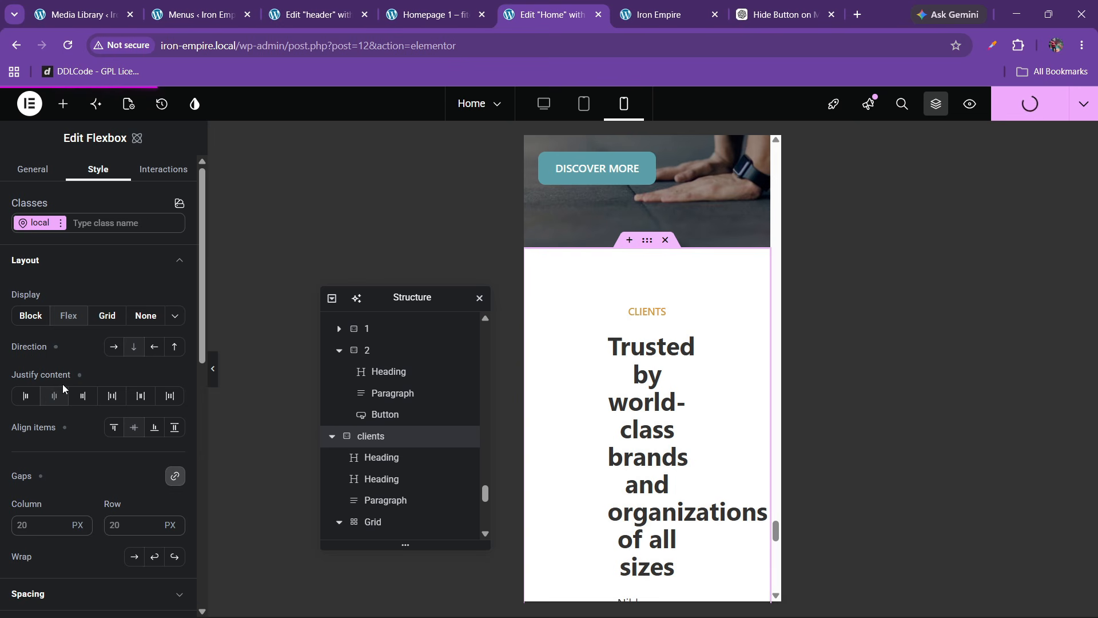
{"action": "scroll", "coordinate": [63, 389], "scroll_direction": "down", "scroll_amount": 4}
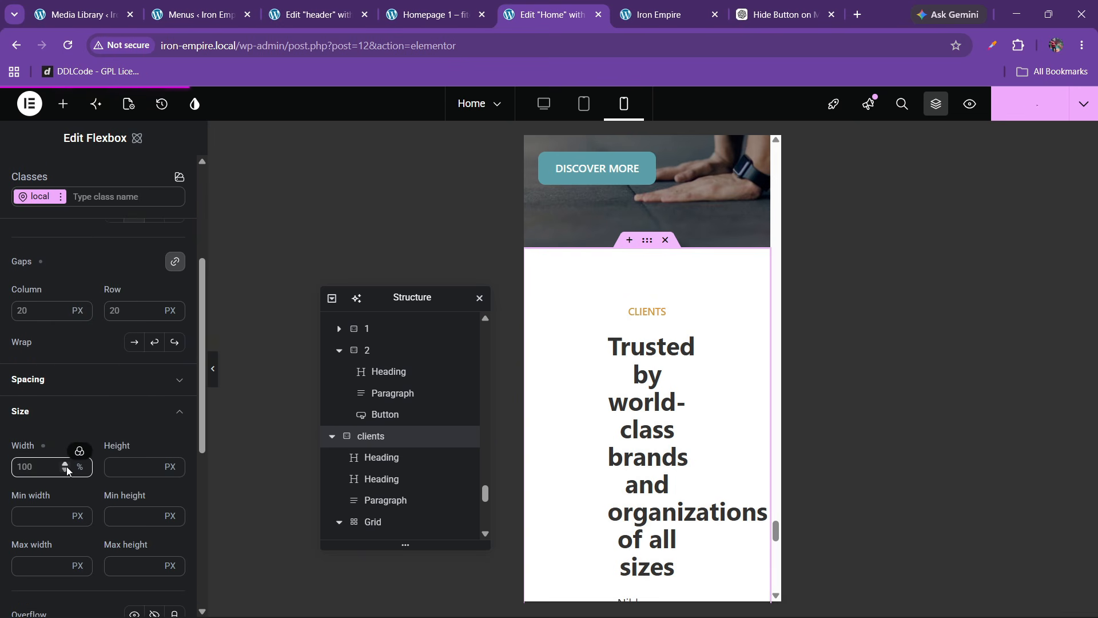
{"action": "scroll", "coordinate": [67, 470], "scroll_direction": "down", "scroll_amount": 4}
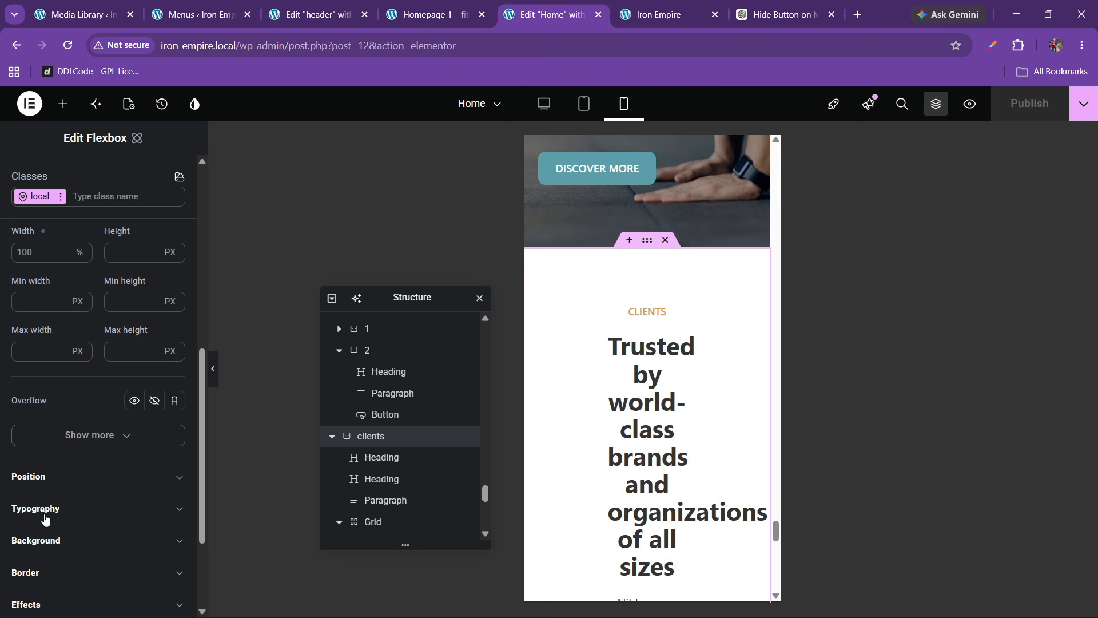
{"action": "scroll", "coordinate": [62, 469], "scroll_direction": "up", "scroll_amount": 5}
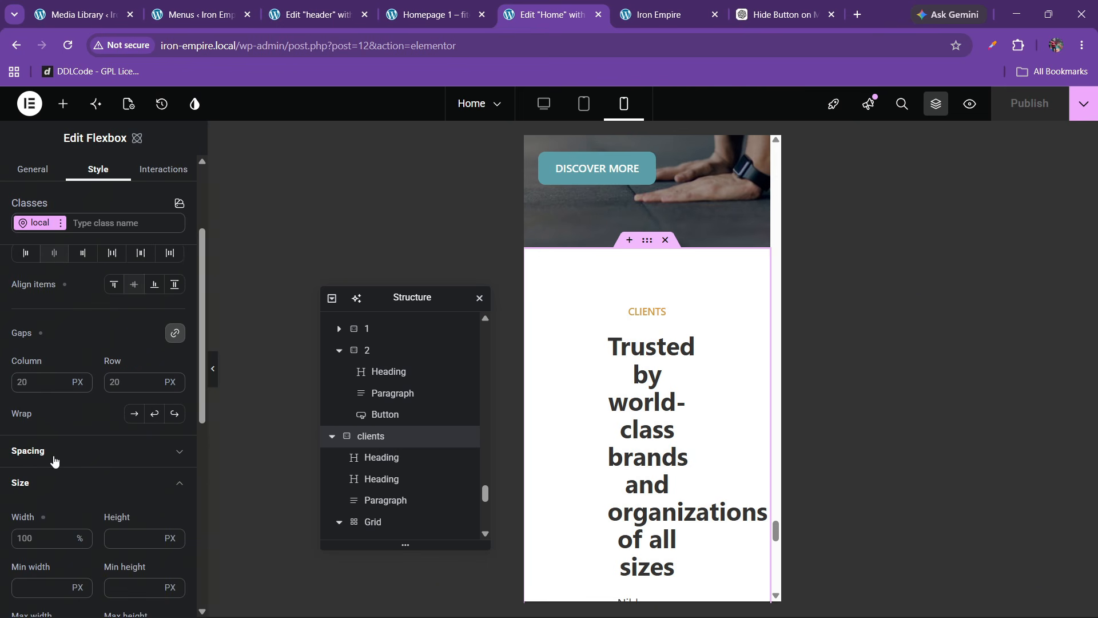
{"action": "left_click", "coordinate": [55, 452]}
{"action": "scroll", "coordinate": [80, 424], "scroll_direction": "down", "scroll_amount": 3}
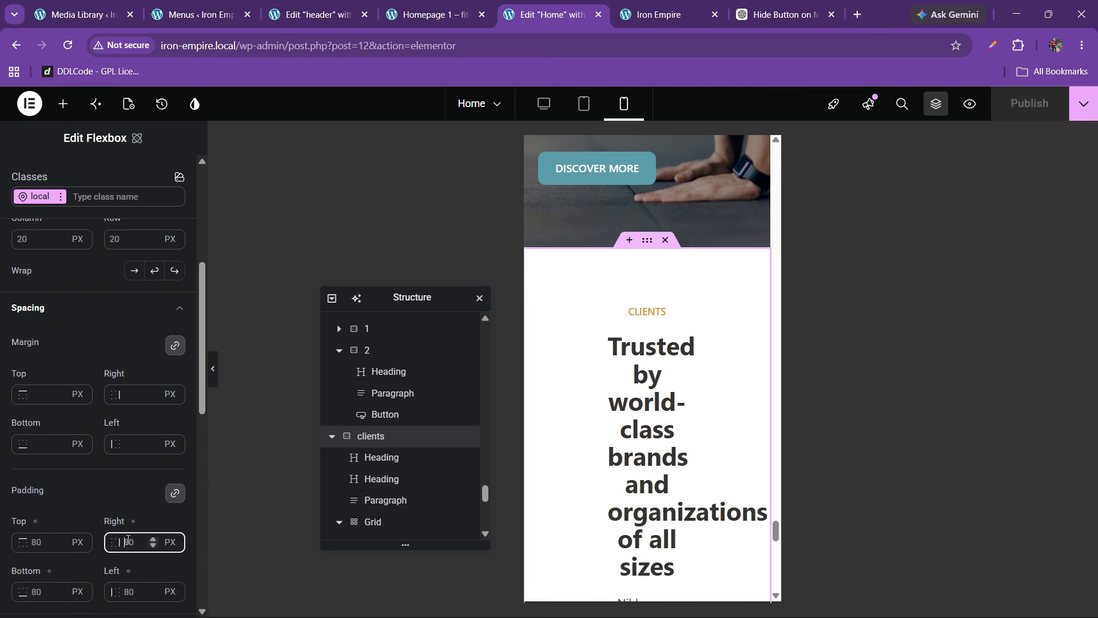
{"action": "type", "text": "20"}
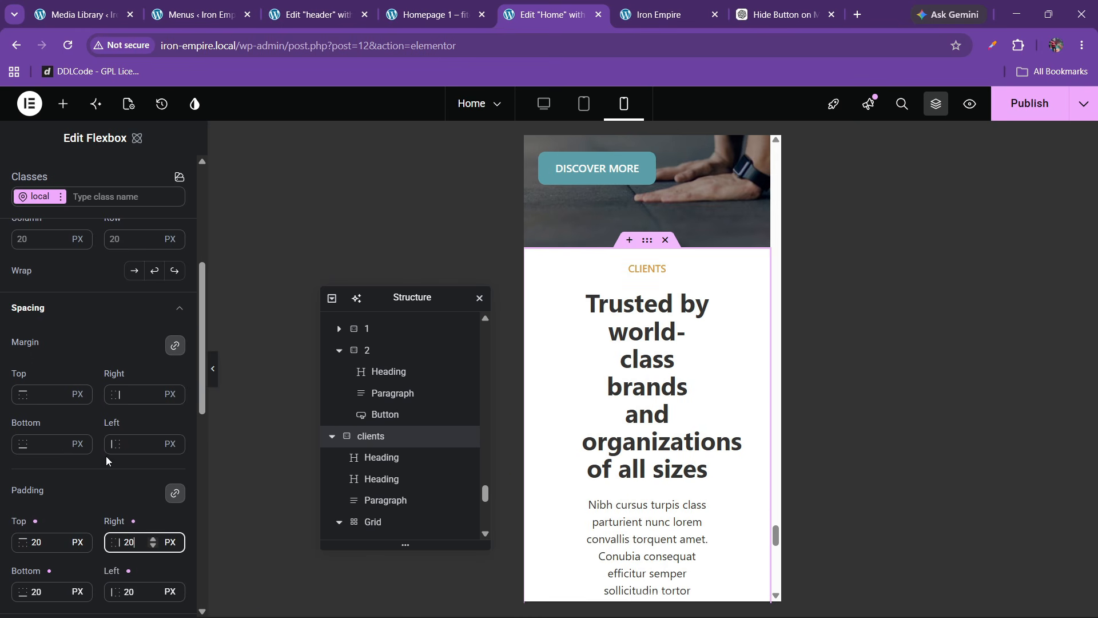
Step: Unlink the "clients" section's padding sides and set the top and bottom padding to 60 px
{"action": "scroll", "coordinate": [137, 486], "scroll_direction": "down", "scroll_amount": 2}
{"action": "left_click", "coordinate": [35, 471]}
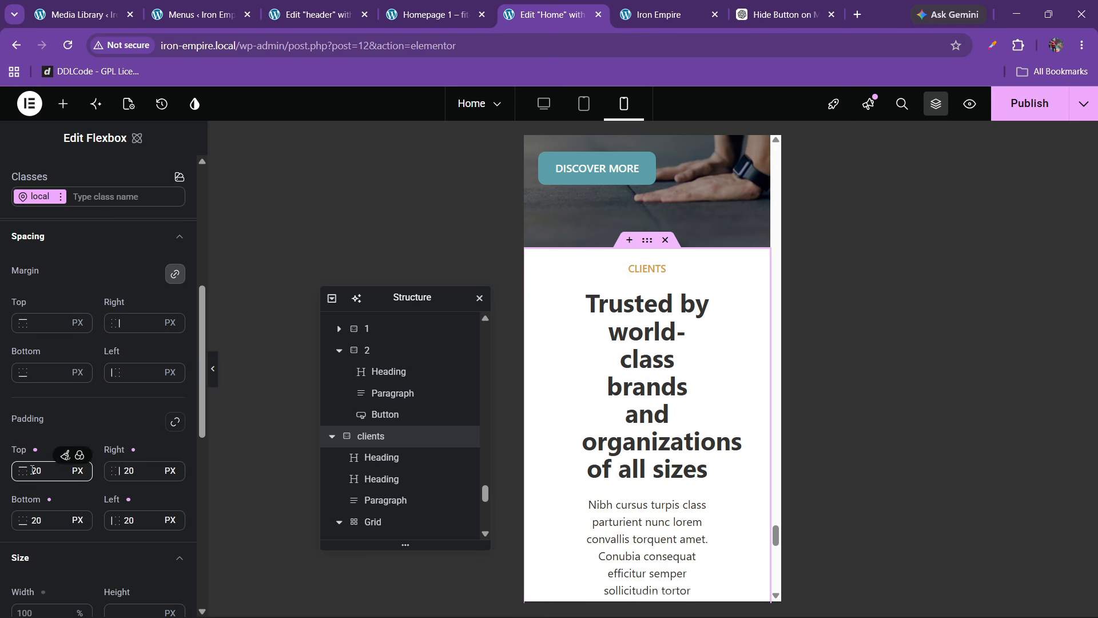
{"action": "key", "text": "BackSpace"}
{"action": "type", "text": "6"}
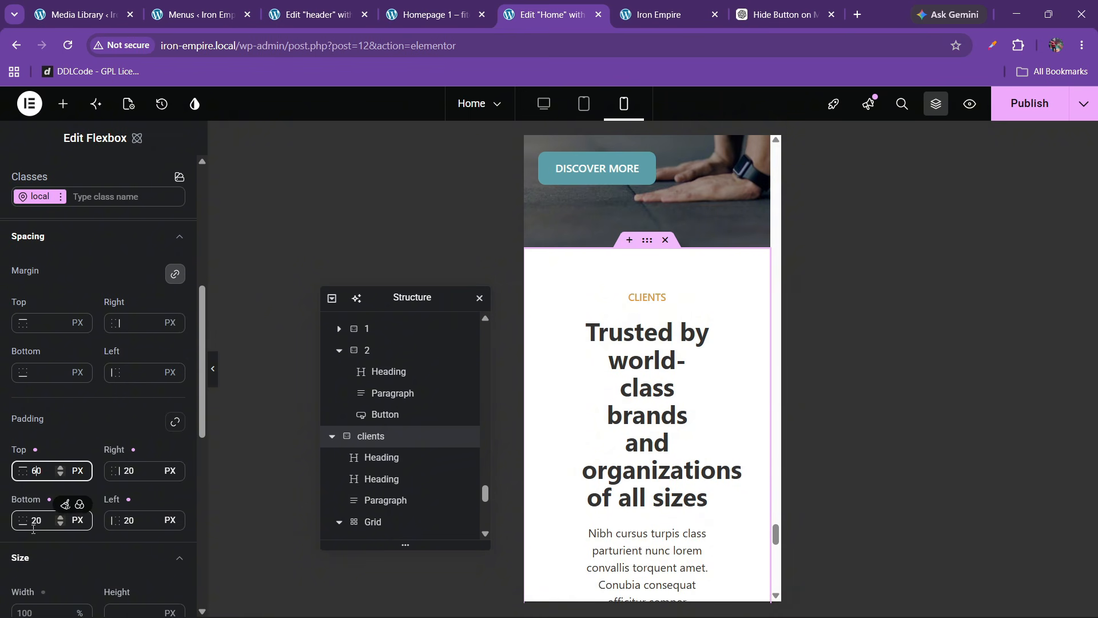
{"action": "left_click", "coordinate": [37, 524]}
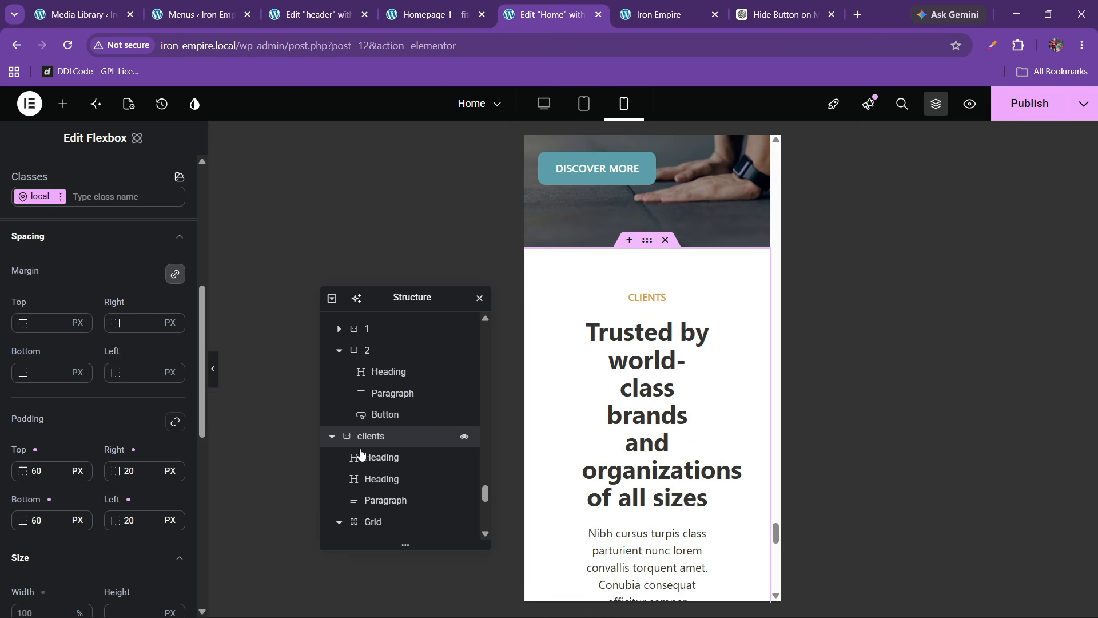
{"action": "scroll", "coordinate": [97, 421], "scroll_direction": "down", "scroll_amount": 3}
{"action": "scroll", "coordinate": [98, 420], "scroll_direction": "up", "scroll_amount": 1}
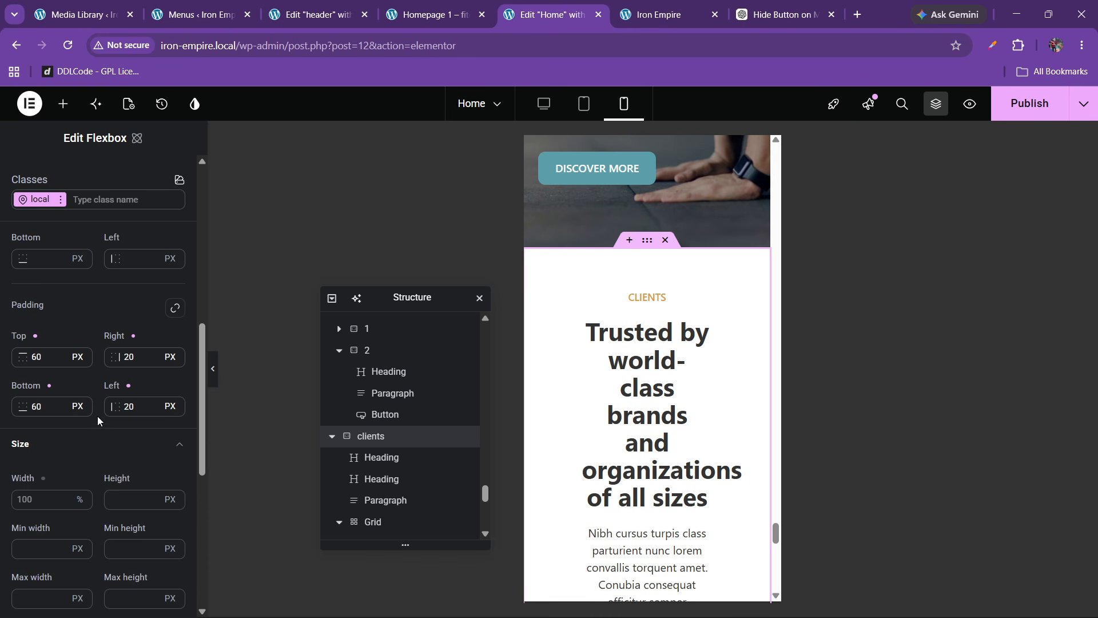
Step: Set the width of both the main heading and the paragraph in the "clients" section to 100%
{"action": "left_click", "coordinate": [633, 393]}
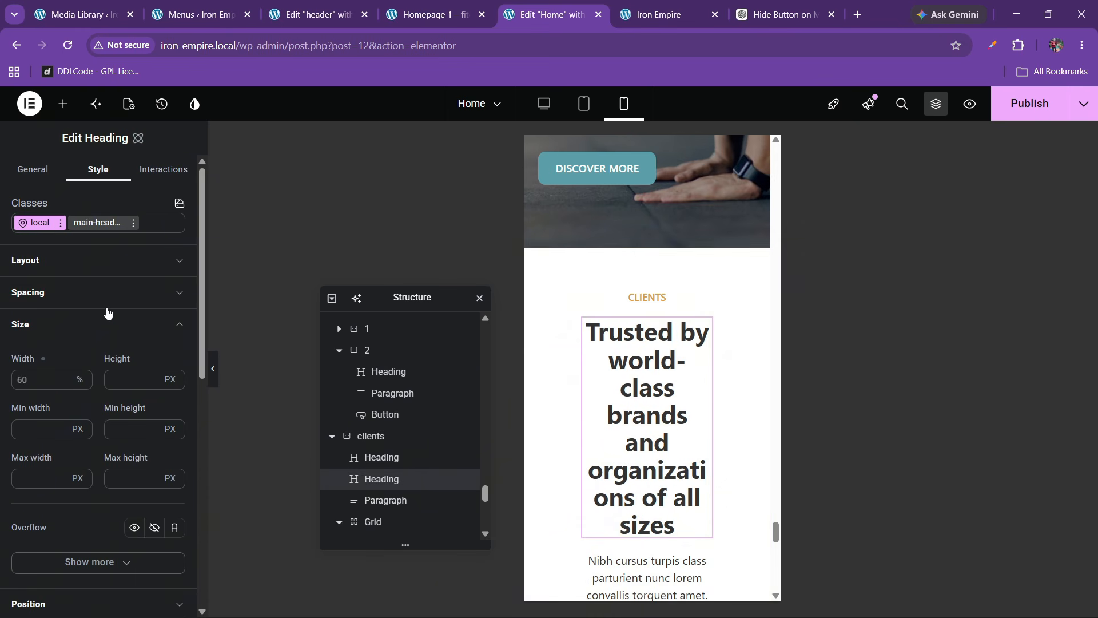
{"action": "double_click", "coordinate": [35, 379]}
{"action": "type", "text": "100"}
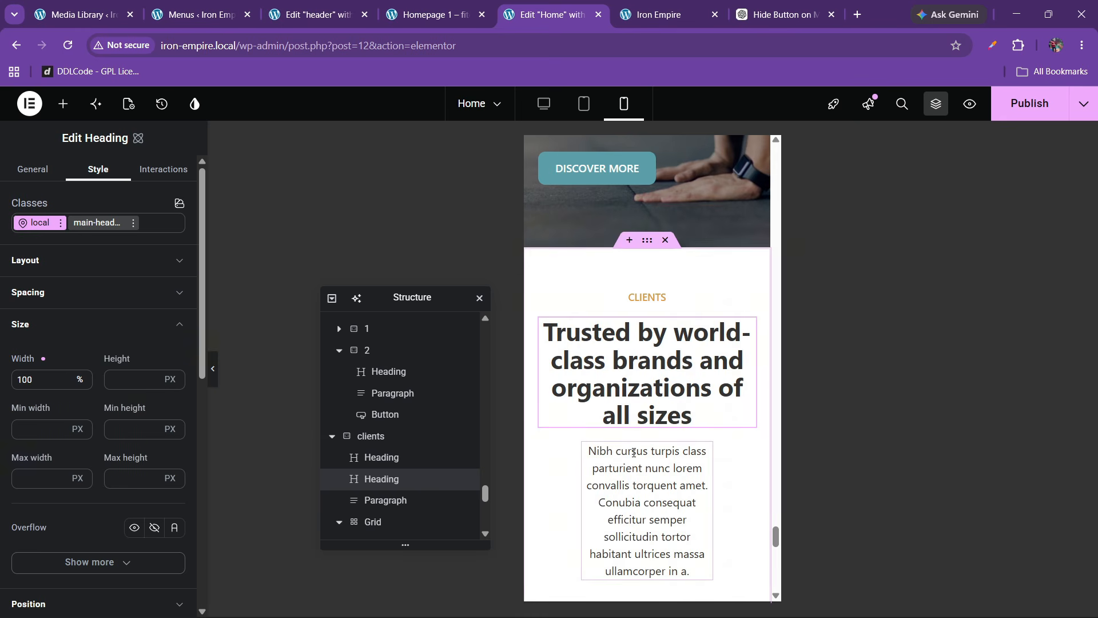
{"action": "left_click", "coordinate": [633, 452]}
{"action": "left_click", "coordinate": [93, 171]}
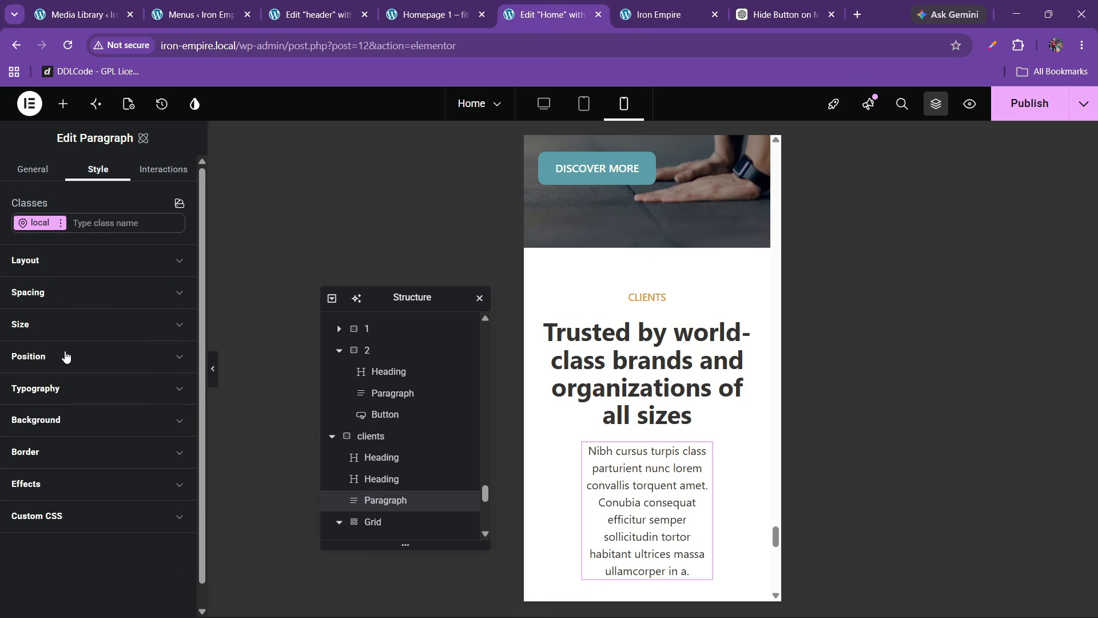
{"action": "left_click", "coordinate": [34, 324]}
{"action": "left_click", "coordinate": [35, 375]}
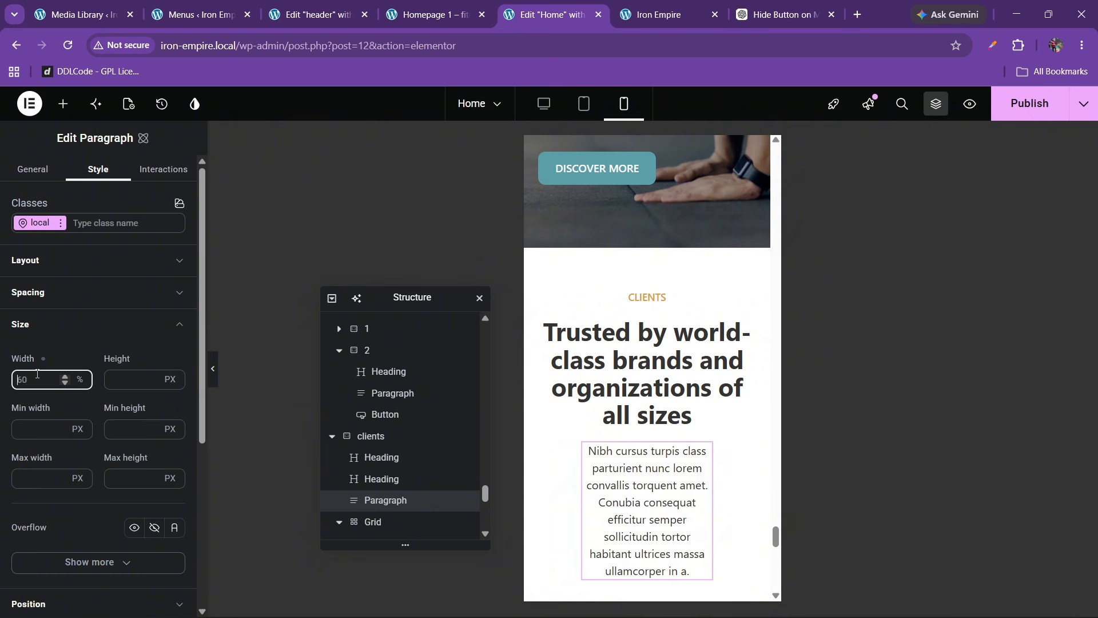
{"action": "type", "text": "100"}
Step: Arrange the client logo grid in 2 columns on mobile
{"action": "scroll", "coordinate": [610, 373], "scroll_direction": "down", "scroll_amount": 3}
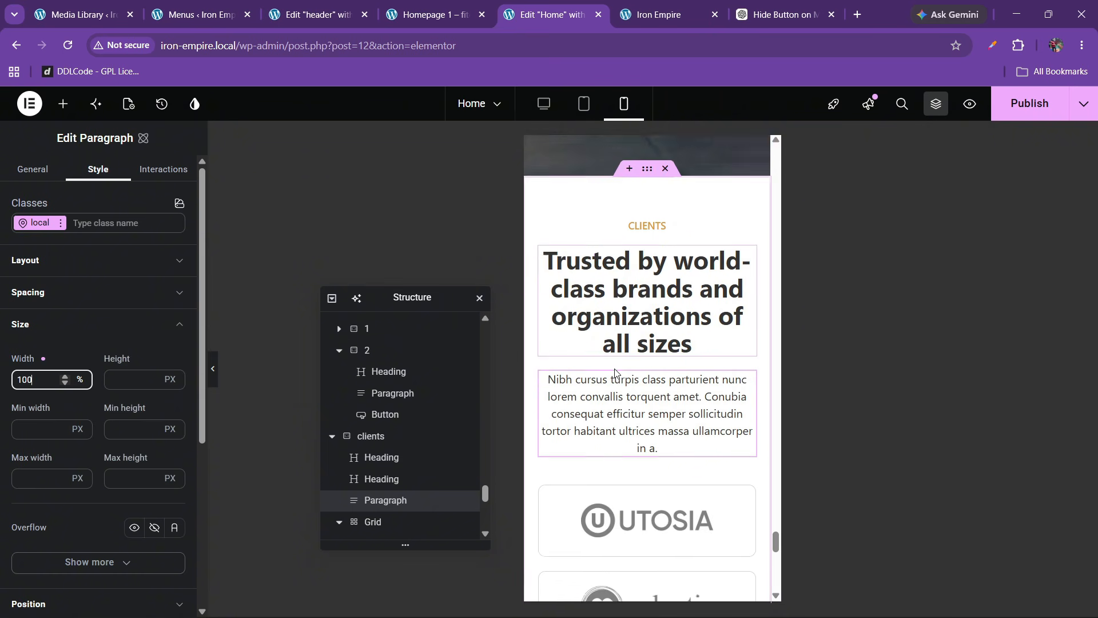
{"action": "scroll", "coordinate": [616, 392], "scroll_direction": "up", "scroll_amount": 1}
{"action": "scroll", "coordinate": [543, 376], "scroll_direction": "down", "scroll_amount": 1}
{"action": "left_click", "coordinate": [544, 376]}
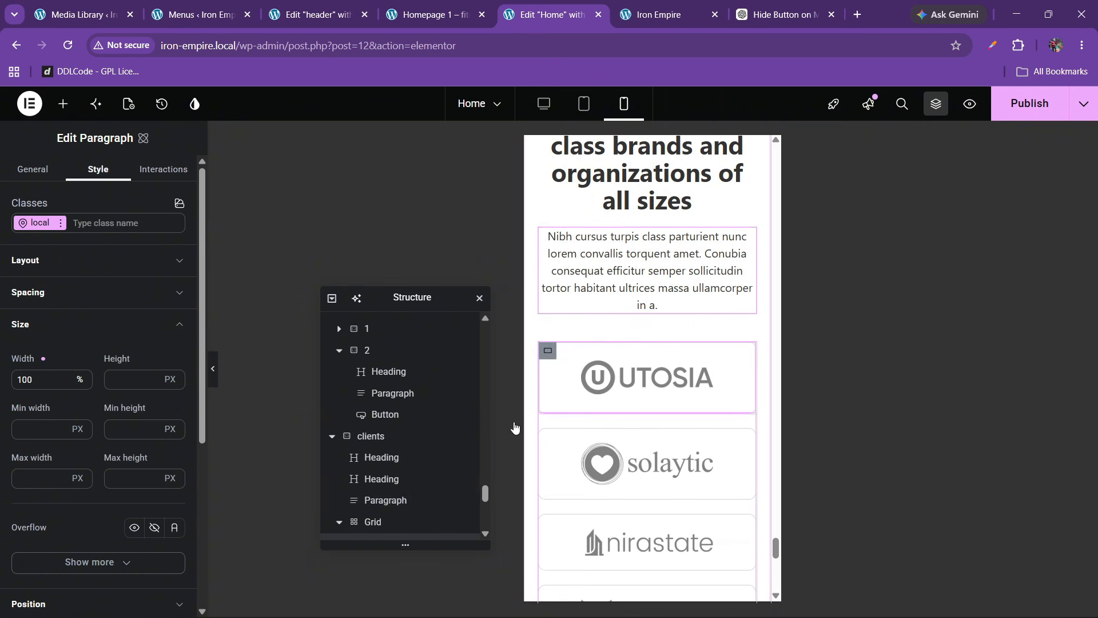
{"action": "left_click", "coordinate": [355, 527]}
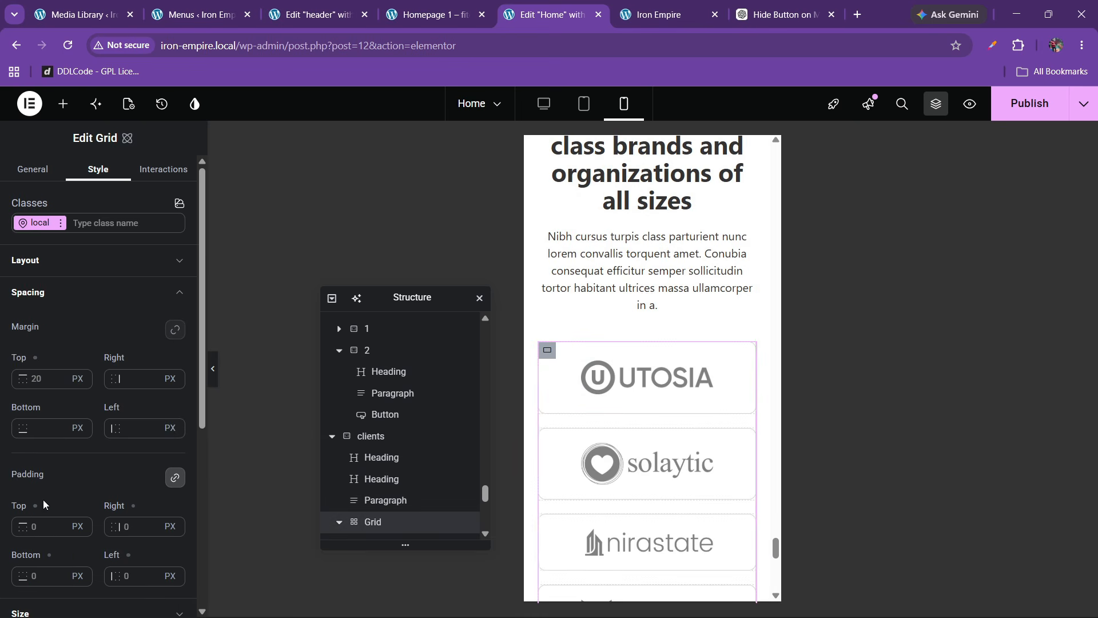
{"action": "scroll", "coordinate": [44, 504], "scroll_direction": "down", "scroll_amount": 5}
{"action": "scroll", "coordinate": [67, 377], "scroll_direction": "up", "scroll_amount": 3}
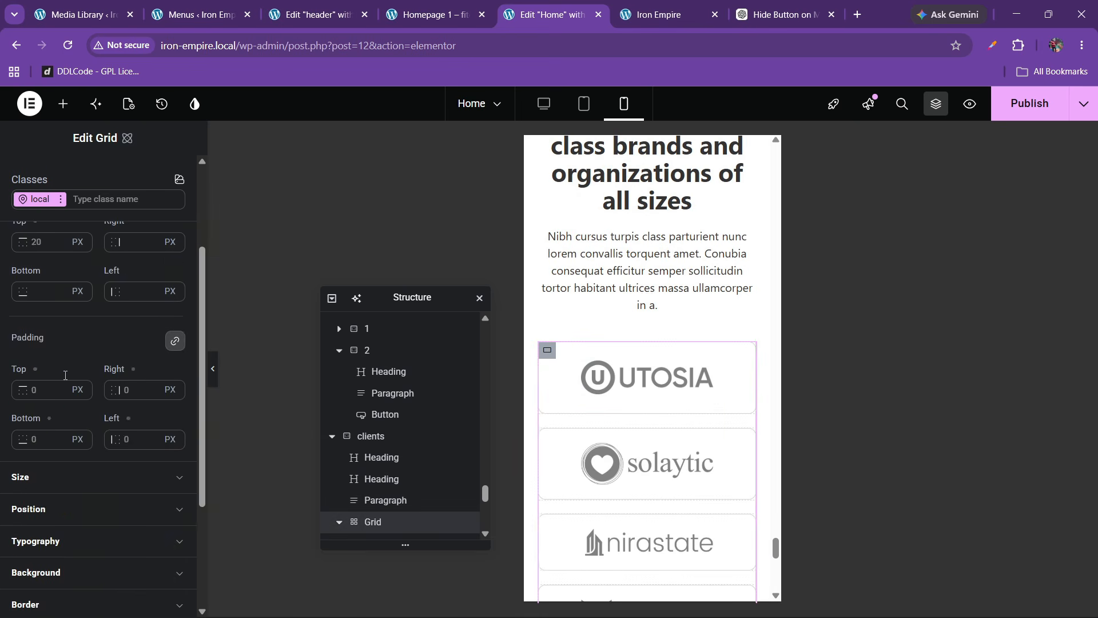
{"action": "scroll", "coordinate": [65, 375], "scroll_direction": "up", "scroll_amount": 2}
{"action": "left_click", "coordinate": [65, 270]}
{"action": "scroll", "coordinate": [40, 355], "scroll_direction": "down", "scroll_amount": 5}
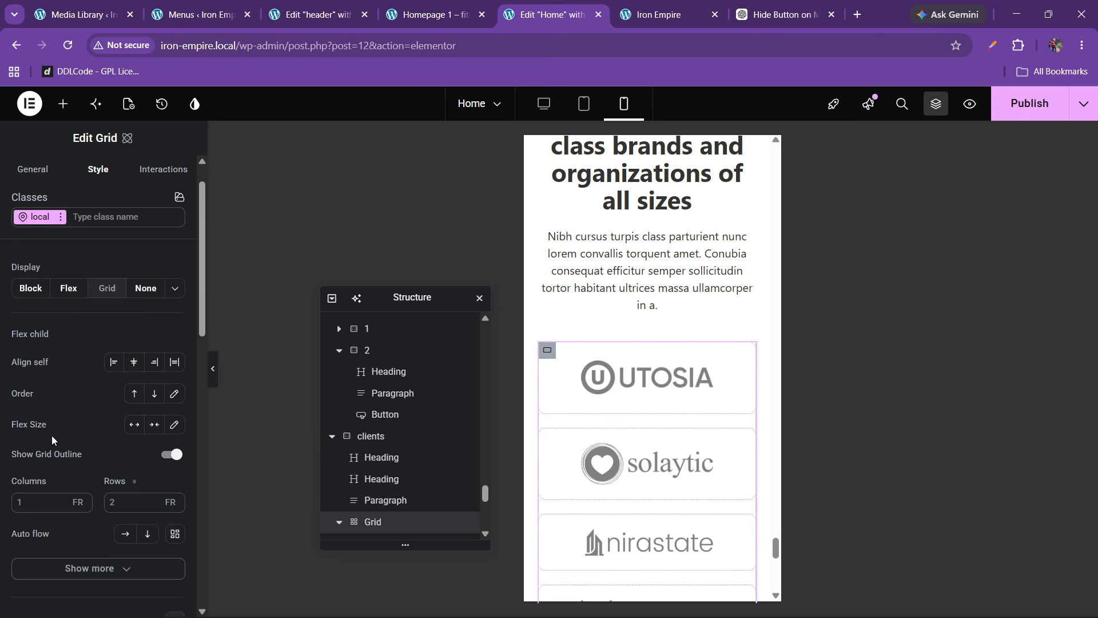
{"action": "left_click", "coordinate": [33, 387]}
{"action": "type", "text": "2"}
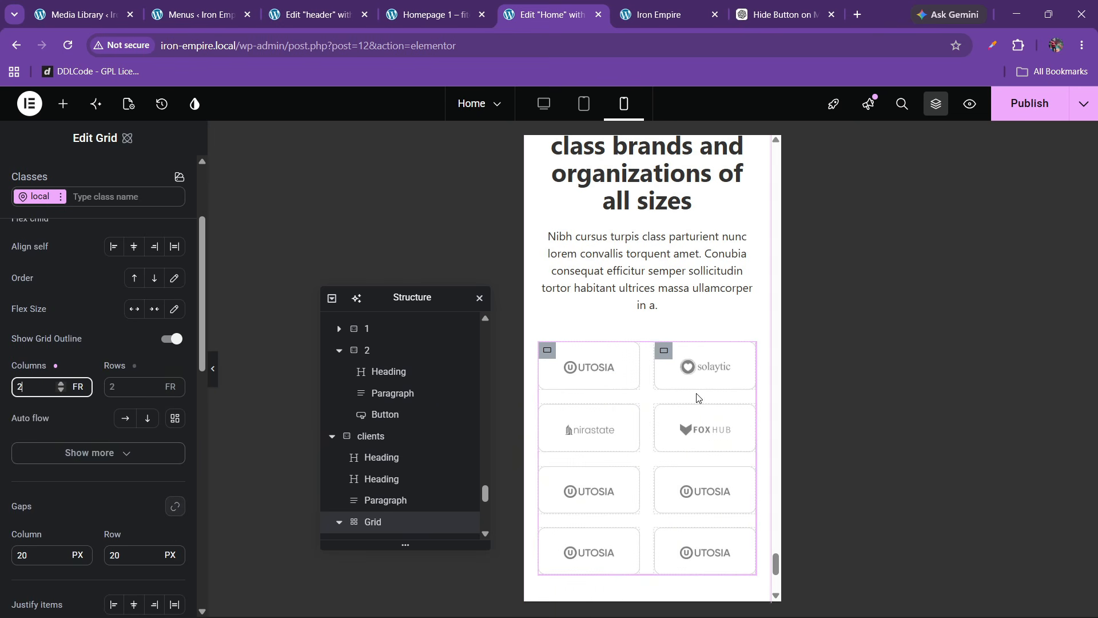
Step: Set the custom width of the first Utosia logo image to 150 px, after trying 100 px
{"action": "left_click", "coordinate": [608, 366]}
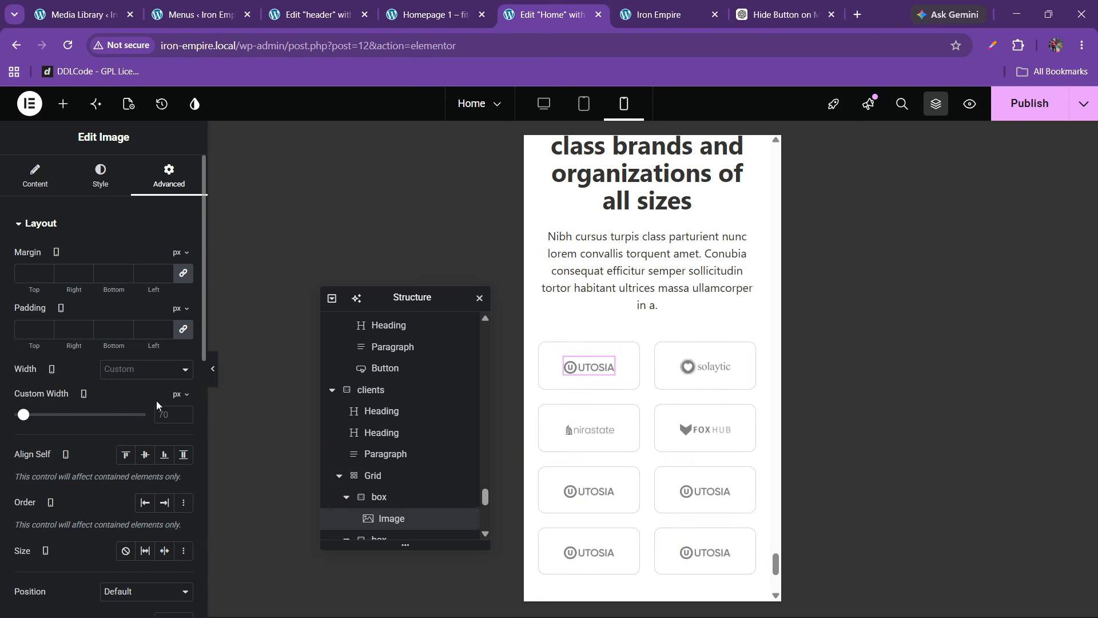
{"action": "left_click", "coordinate": [165, 418]}
{"action": "type", "text": "100"}
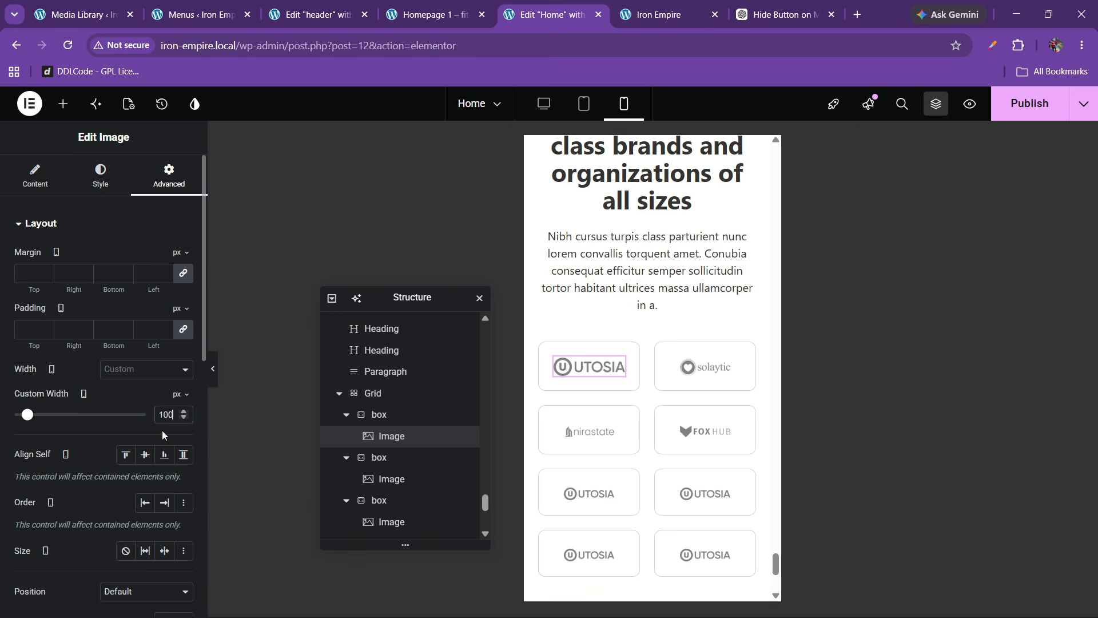
{"action": "key", "text": "BackSpace"}
{"action": "key", "text": "BackSpace"}
{"action": "key", "text": "BackSpace"}
{"action": "type", "text": "150"}
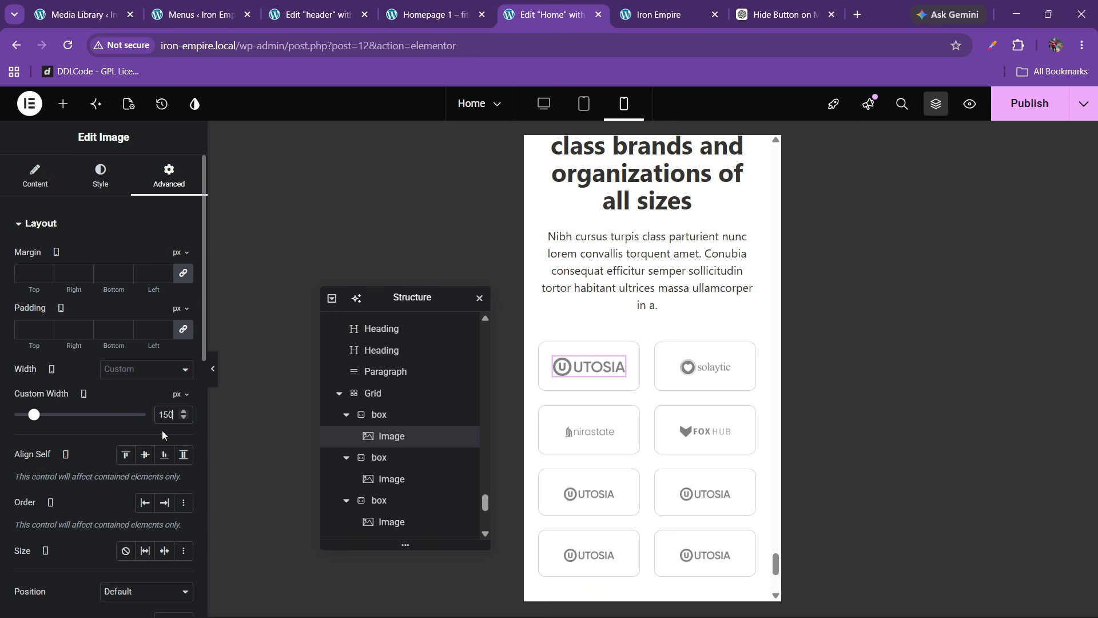
Step: Copy the first Utosia logo and paste its style onto the Solaytic, Nirastate and Fox Hub logos
{"action": "right_click", "coordinate": [407, 436]}
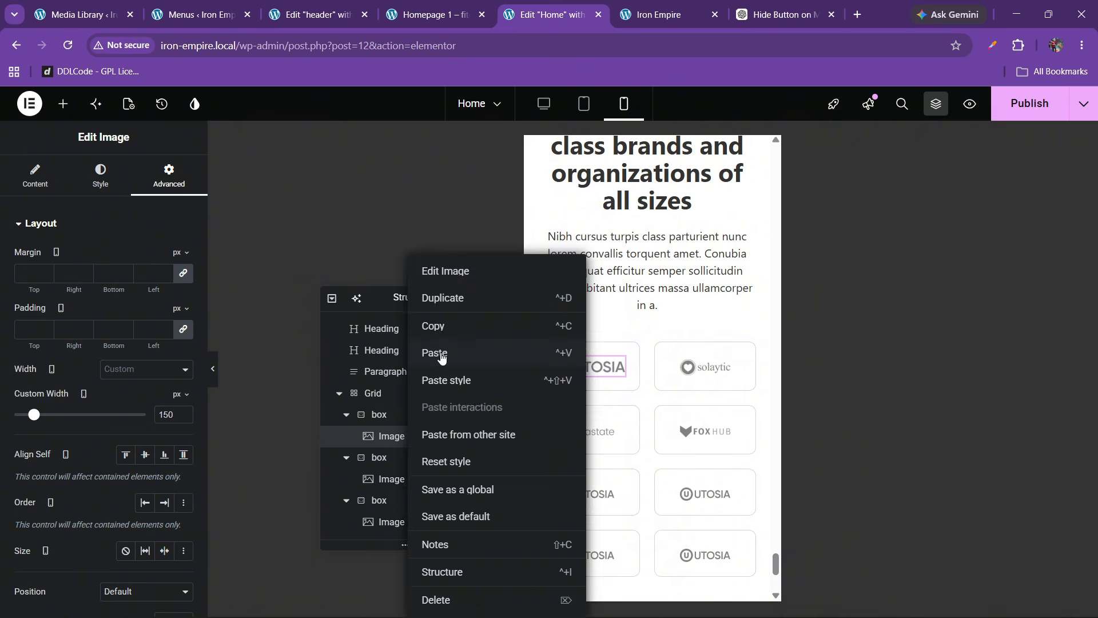
{"action": "left_click", "coordinate": [432, 332]}
{"action": "left_click", "coordinate": [703, 368]}
{"action": "right_click", "coordinate": [703, 369]}
{"action": "left_click", "coordinate": [714, 379]}
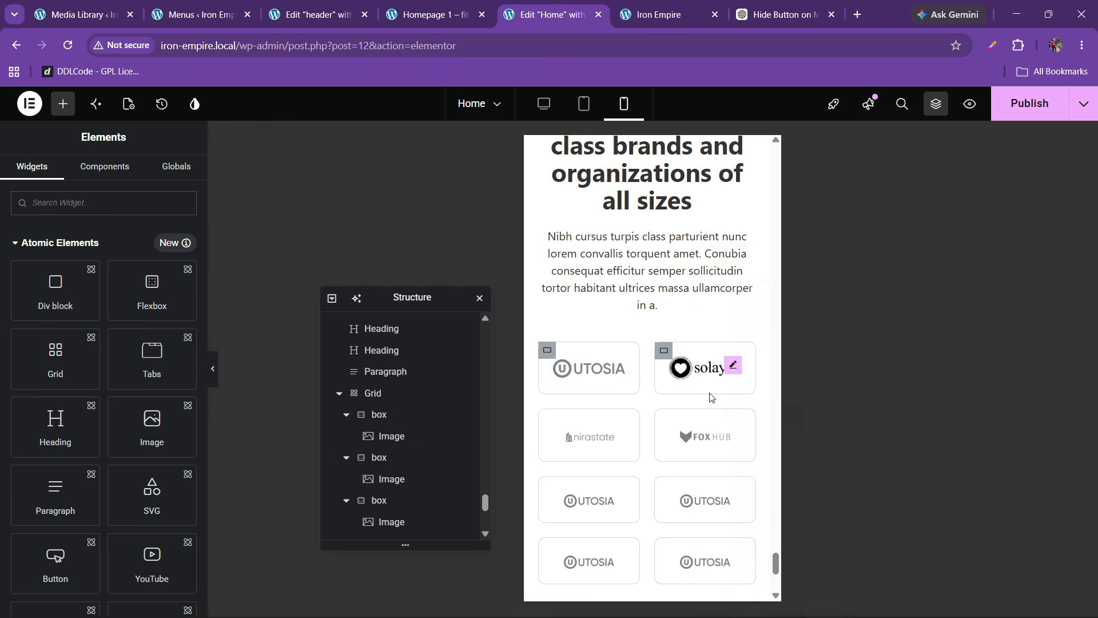
{"action": "right_click", "coordinate": [588, 443]}
{"action": "left_click", "coordinate": [629, 380]}
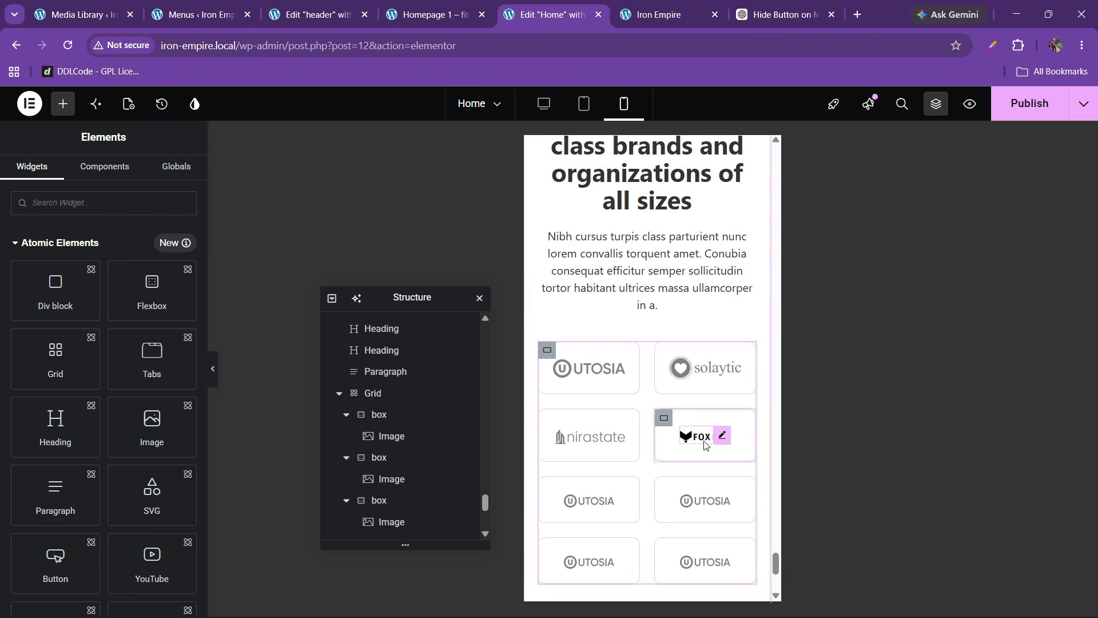
{"action": "right_click", "coordinate": [707, 445]}
{"action": "left_click", "coordinate": [730, 379]}
Step: Paste the copied image style onto the four remaining Utosia logos in the grid's last two rows and publish the page
{"action": "right_click", "coordinate": [624, 501]}
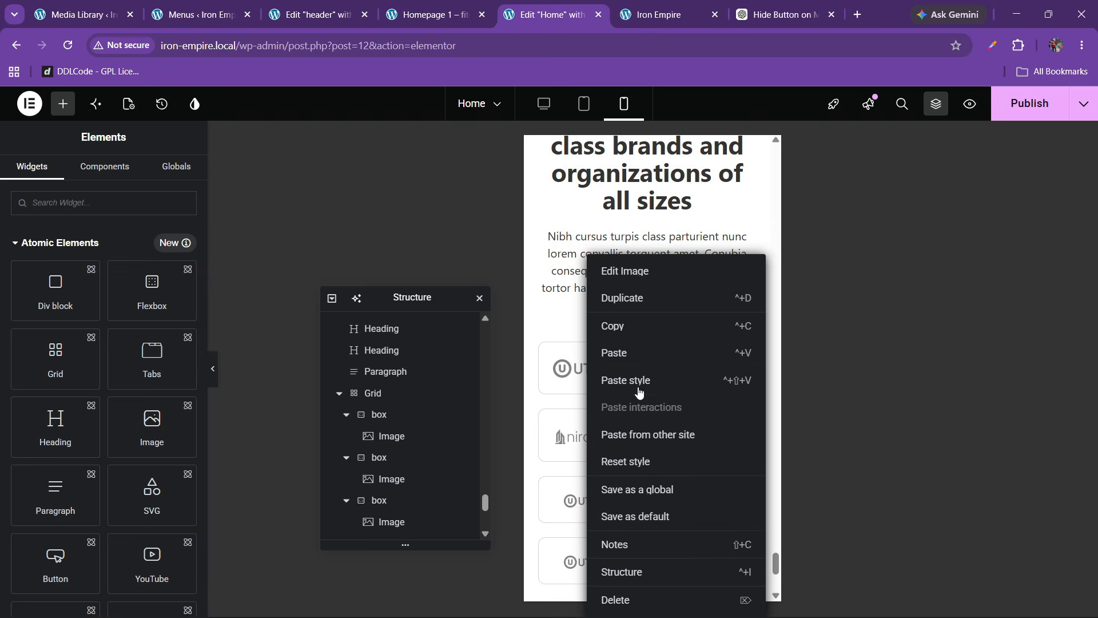
{"action": "left_click", "coordinate": [641, 381]}
{"action": "right_click", "coordinate": [698, 497]}
{"action": "left_click", "coordinate": [728, 379]}
{"action": "scroll", "coordinate": [608, 436], "scroll_direction": "down", "scroll_amount": 3}
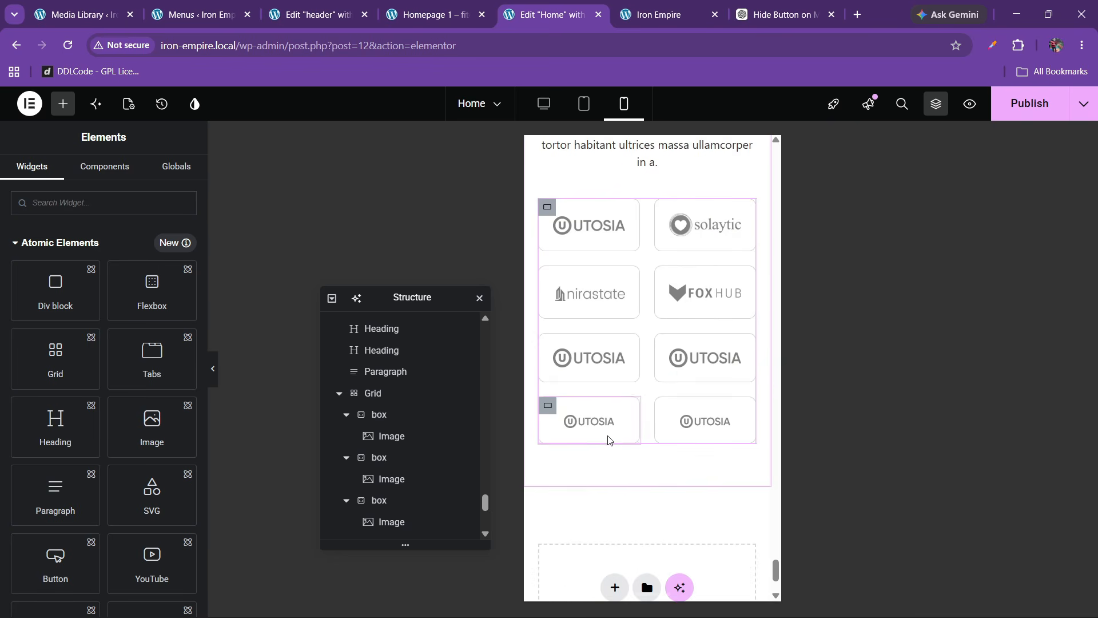
{"action": "right_click", "coordinate": [589, 426]}
{"action": "left_click", "coordinate": [608, 380]}
{"action": "right_click", "coordinate": [710, 441]}
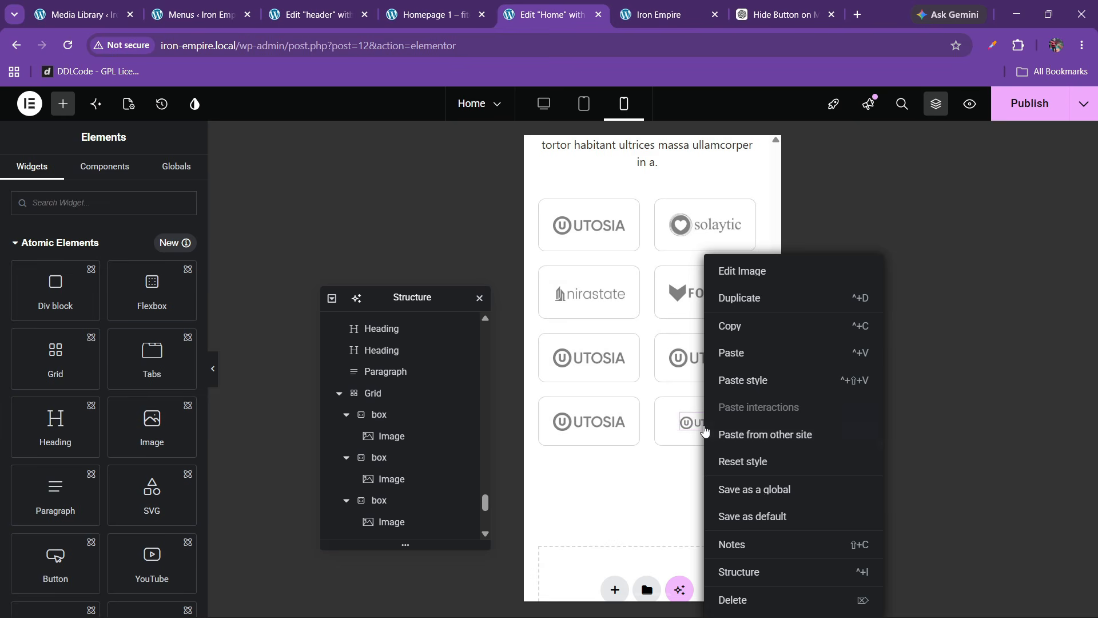
{"action": "left_click", "coordinate": [742, 380]}
{"action": "scroll", "coordinate": [652, 388], "scroll_direction": "up", "scroll_amount": 3}
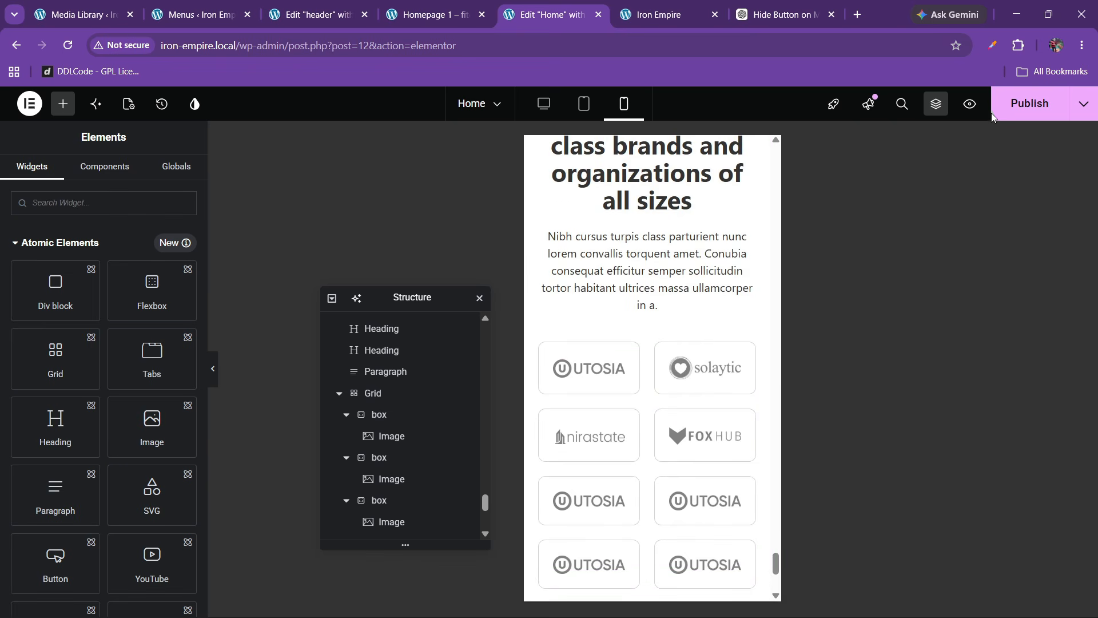
{"action": "scroll", "coordinate": [667, 363], "scroll_direction": "down", "scroll_amount": 5}
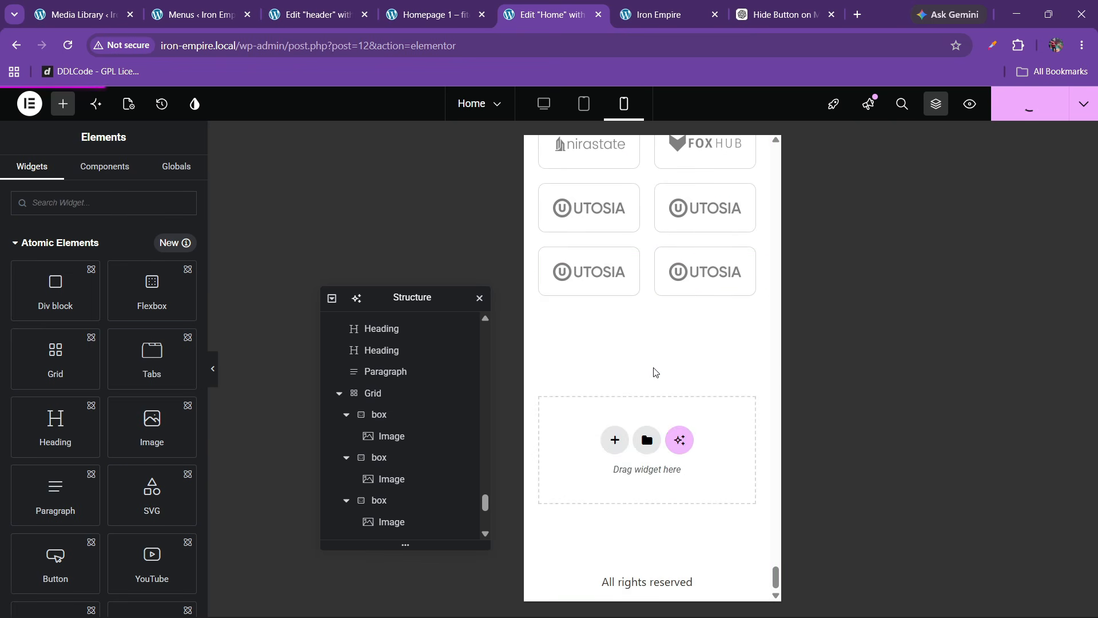
{"action": "scroll", "coordinate": [605, 303], "scroll_direction": "up", "scroll_amount": 3}
Step: Switch to the live Iron Empire mobile preview and follow the About link in its navigation menu
{"action": "mouse_move", "coordinate": [670, 5]}
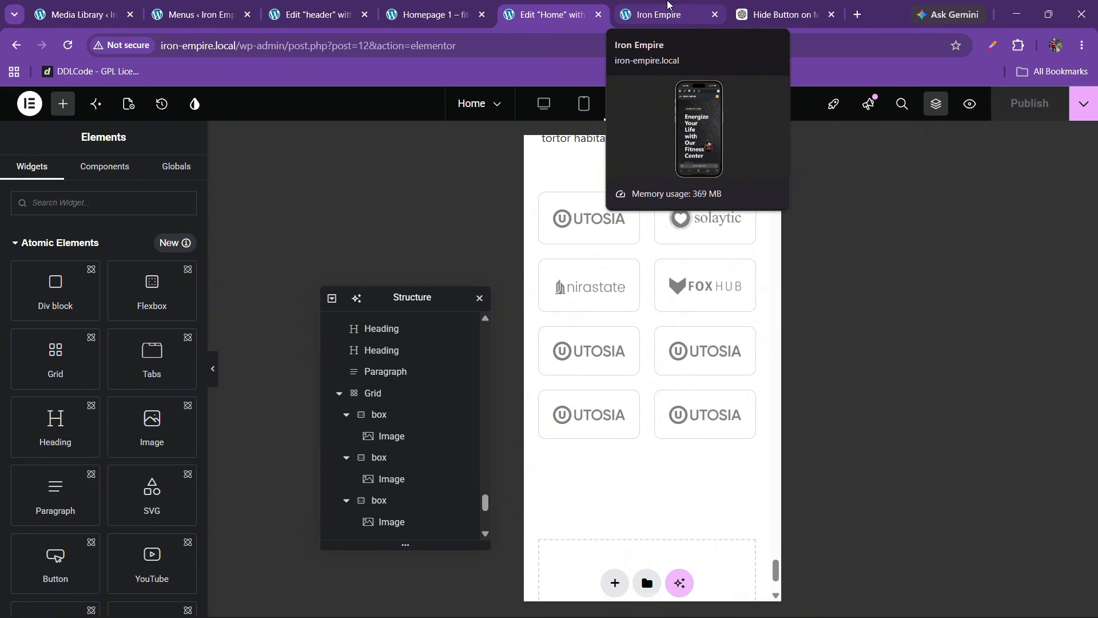
{"action": "left_click", "coordinate": [670, 4]}
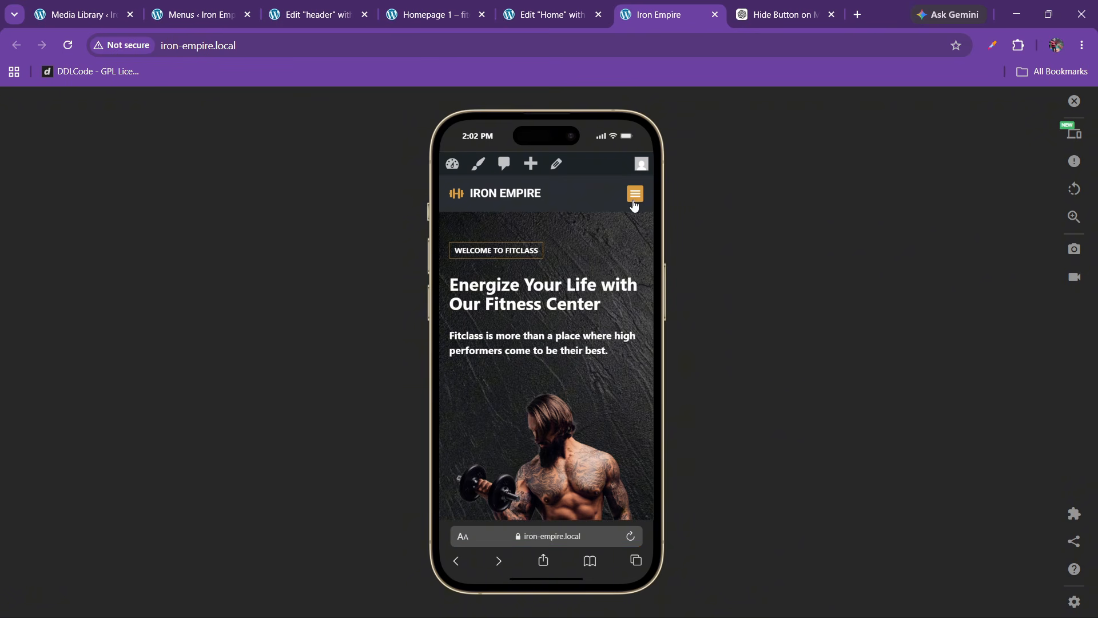
{"action": "left_click", "coordinate": [633, 201]}
{"action": "left_click", "coordinate": [546, 233]}
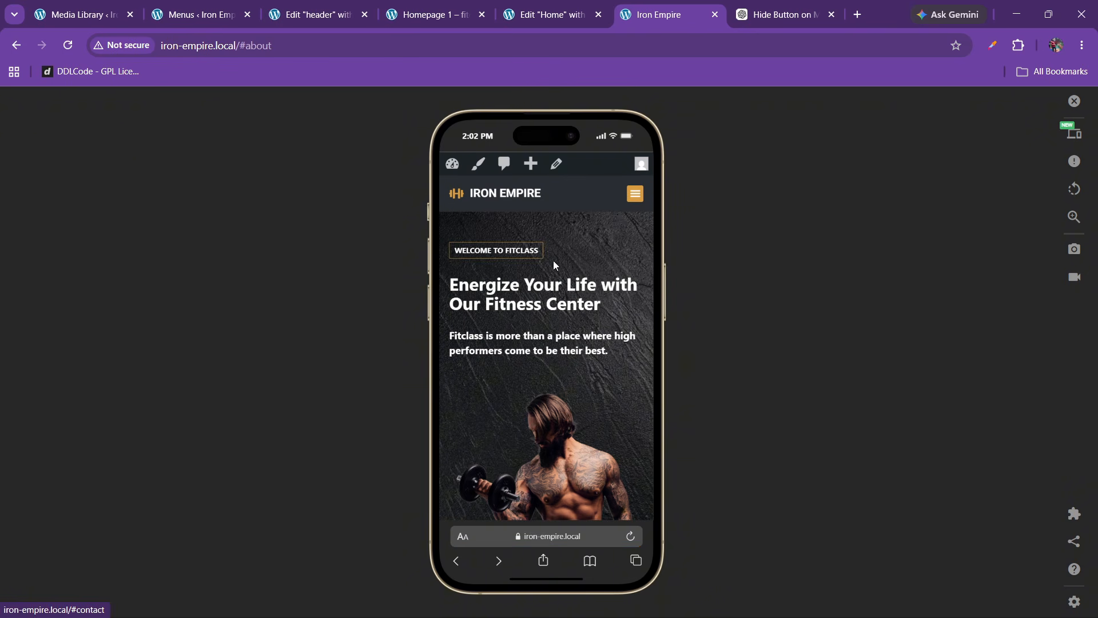
Step: Follow the Contact link in the mobile preview's navigation menu and examine the page down to the Our Classes section
{"action": "left_click", "coordinate": [632, 195]}
{"action": "left_click", "coordinate": [625, 300]}
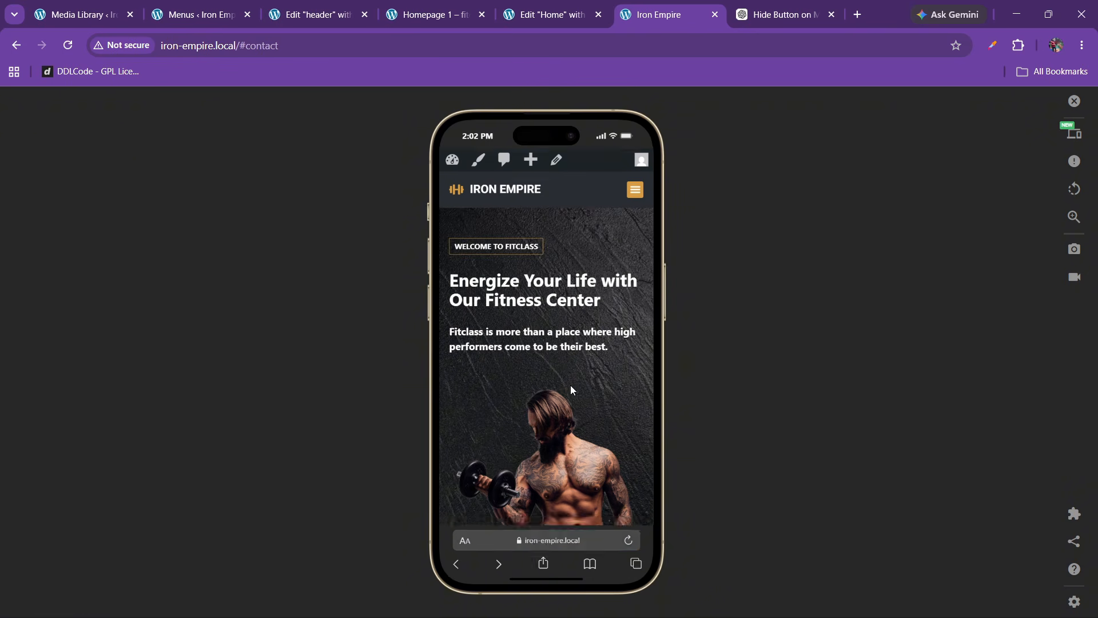
{"action": "scroll", "coordinate": [553, 374], "scroll_direction": "down", "scroll_amount": 10}
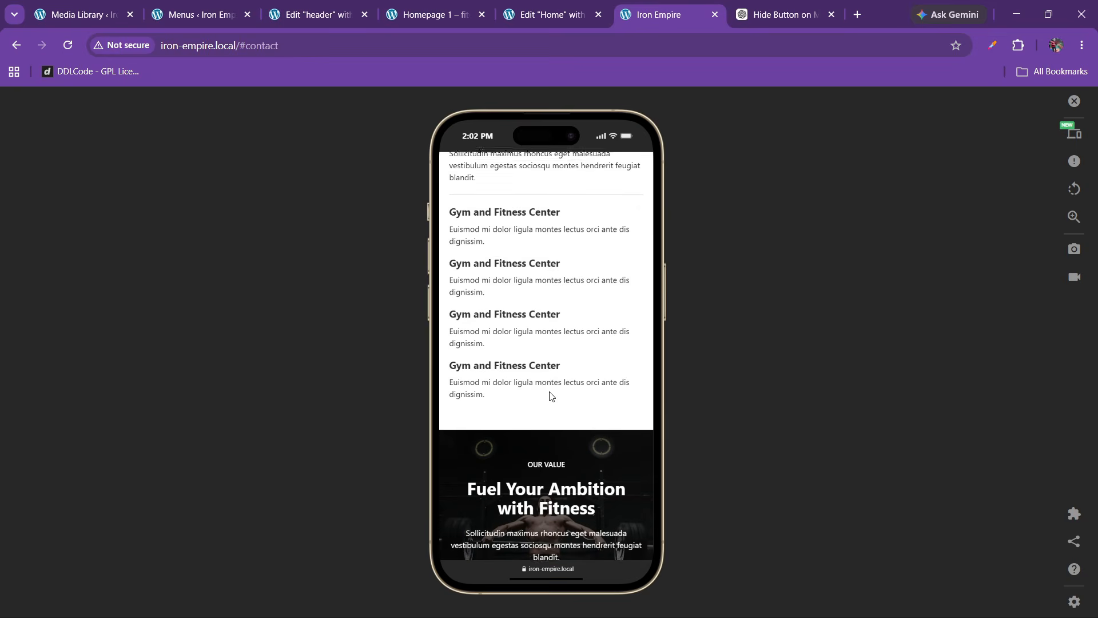
{"action": "scroll", "coordinate": [550, 399], "scroll_direction": "down", "scroll_amount": 6}
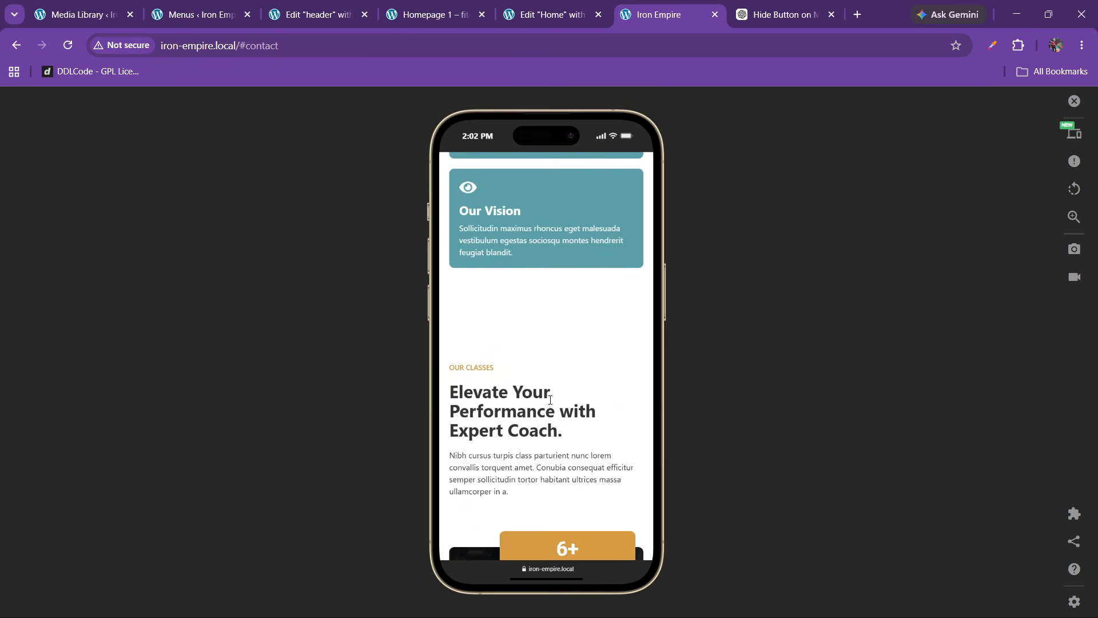
{"action": "scroll", "coordinate": [527, 395], "scroll_direction": "down", "scroll_amount": 1}
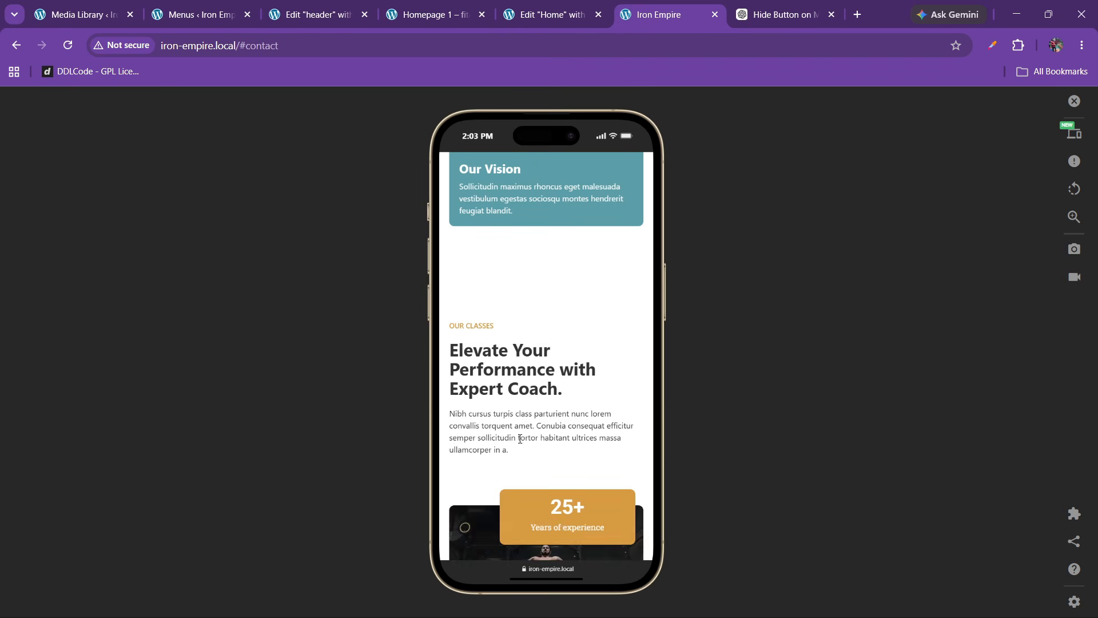
{"action": "scroll", "coordinate": [520, 440], "scroll_direction": "up", "scroll_amount": 2}
Step: Switch to the Home page editor, set the values section's bottom margin to 500 px and publish the page
{"action": "left_click", "coordinate": [572, 13]}
{"action": "scroll", "coordinate": [620, 380], "scroll_direction": "up", "scroll_amount": 5}
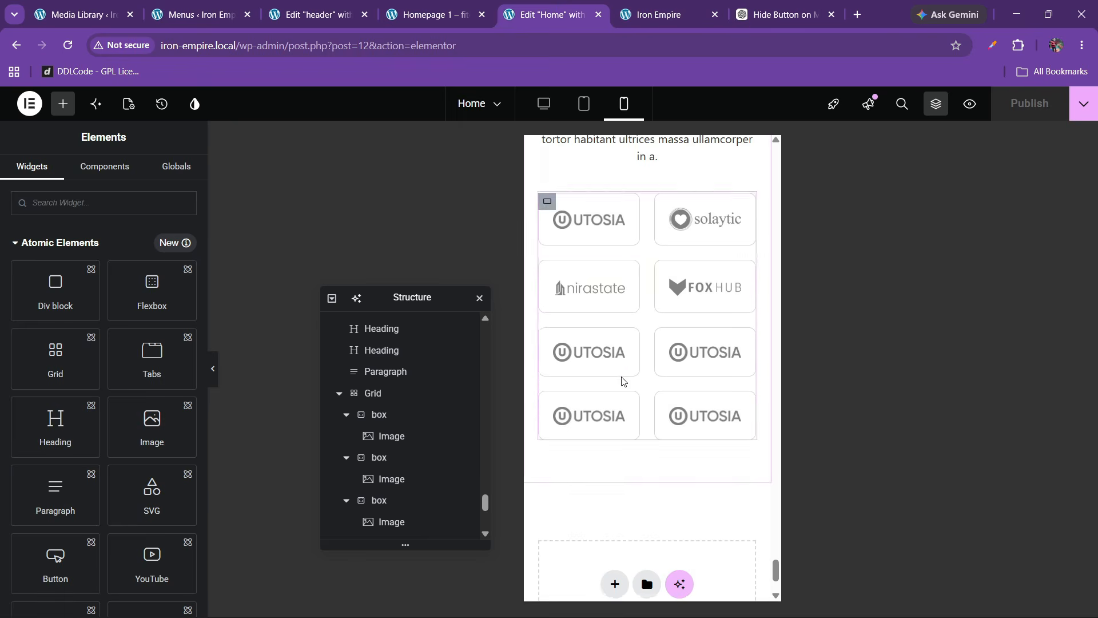
{"action": "left_click_drag", "start_coordinate": [775, 554], "coordinate": [793, 288]}
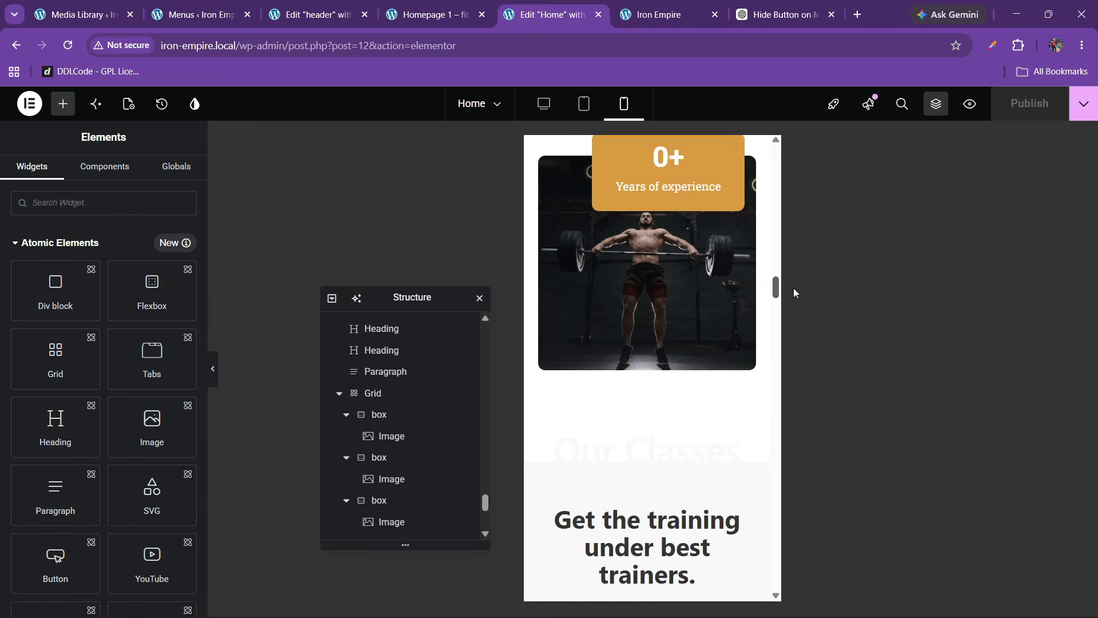
{"action": "scroll", "coordinate": [616, 514], "scroll_direction": "up", "scroll_amount": 10}
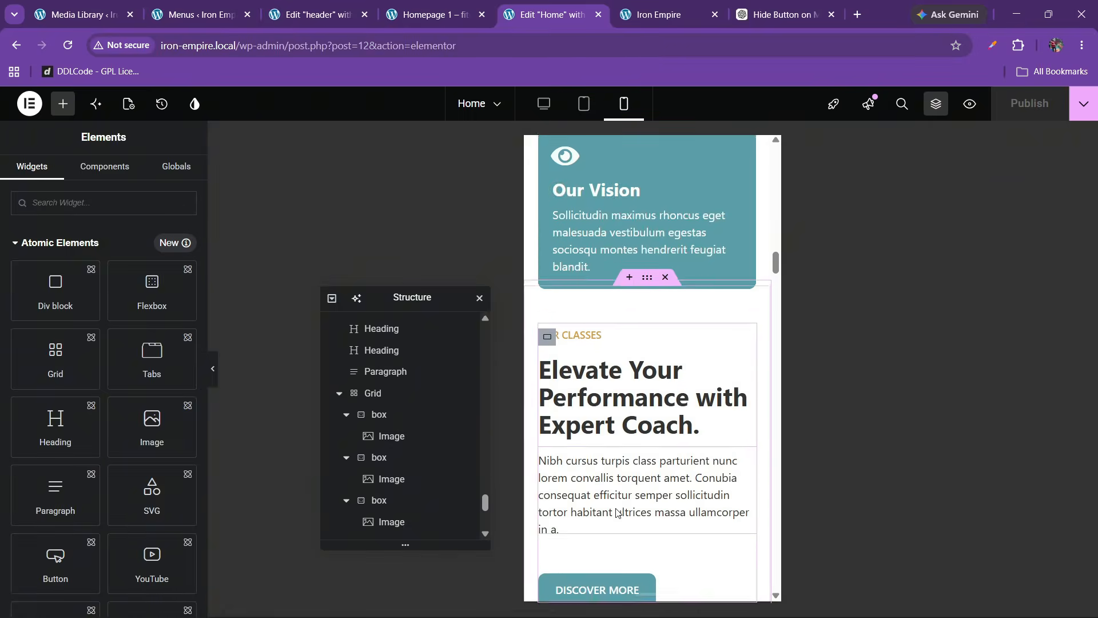
{"action": "scroll", "coordinate": [615, 508], "scroll_direction": "down", "scroll_amount": 8}
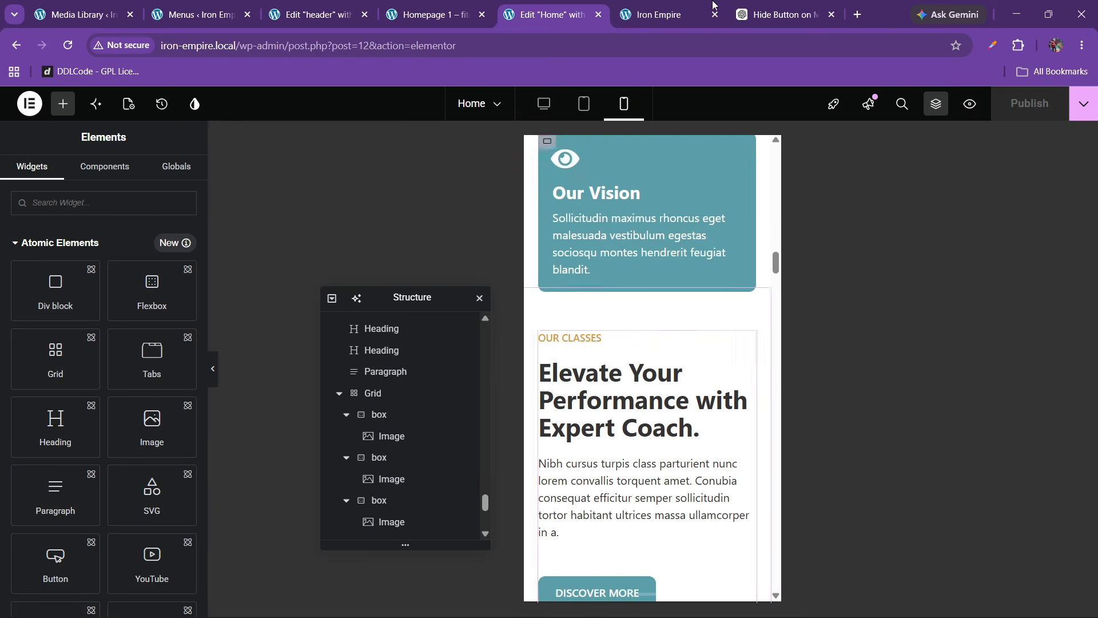
{"action": "left_click", "coordinate": [686, 6]}
{"action": "left_click", "coordinate": [591, 6]}
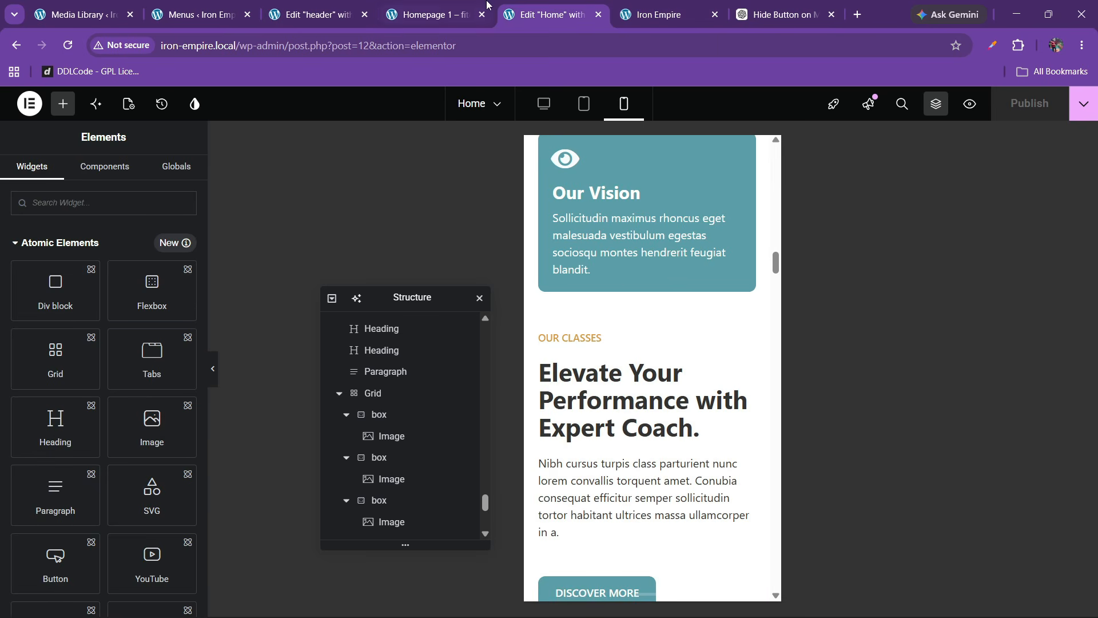
{"action": "scroll", "coordinate": [640, 314], "scroll_direction": "up", "scroll_amount": 5}
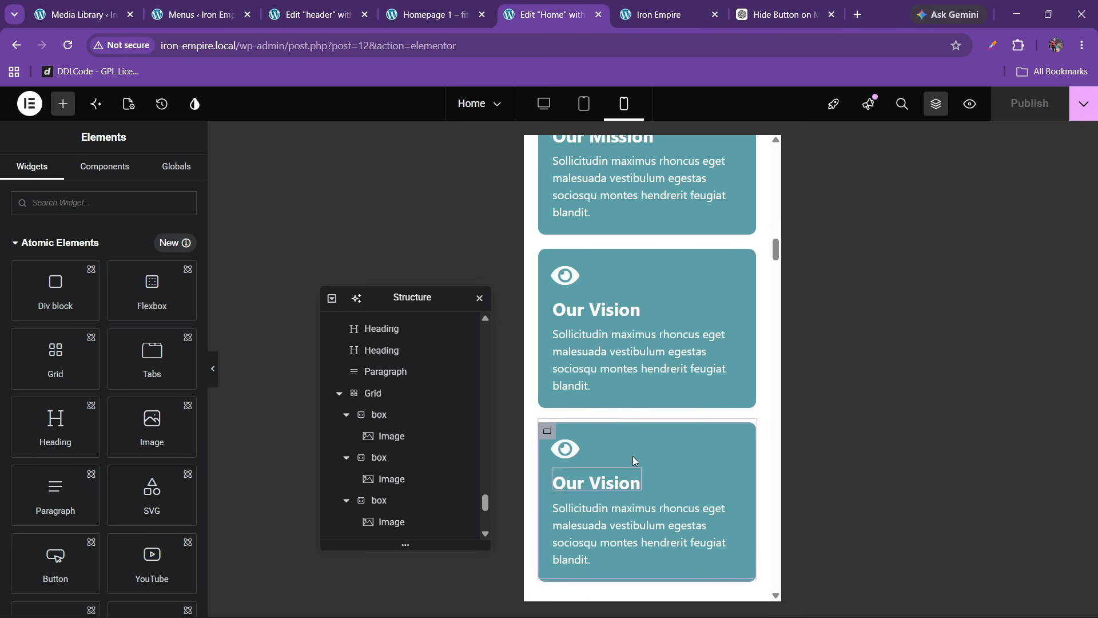
{"action": "scroll", "coordinate": [632, 455], "scroll_direction": "up", "scroll_amount": 6}
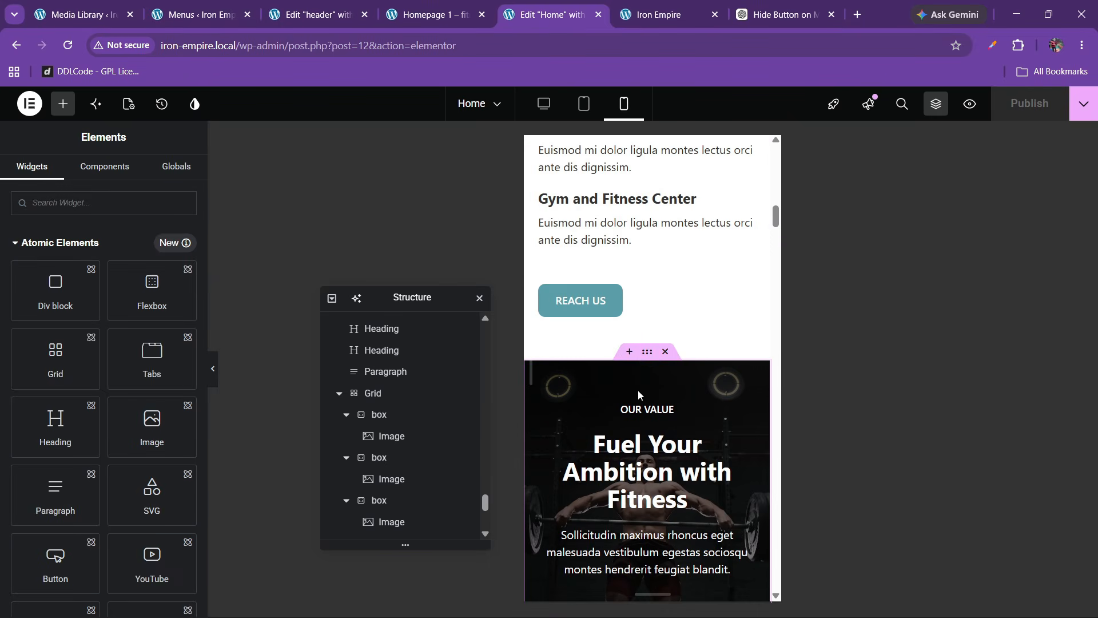
{"action": "left_click", "coordinate": [648, 352]}
{"action": "double_click", "coordinate": [41, 428]}
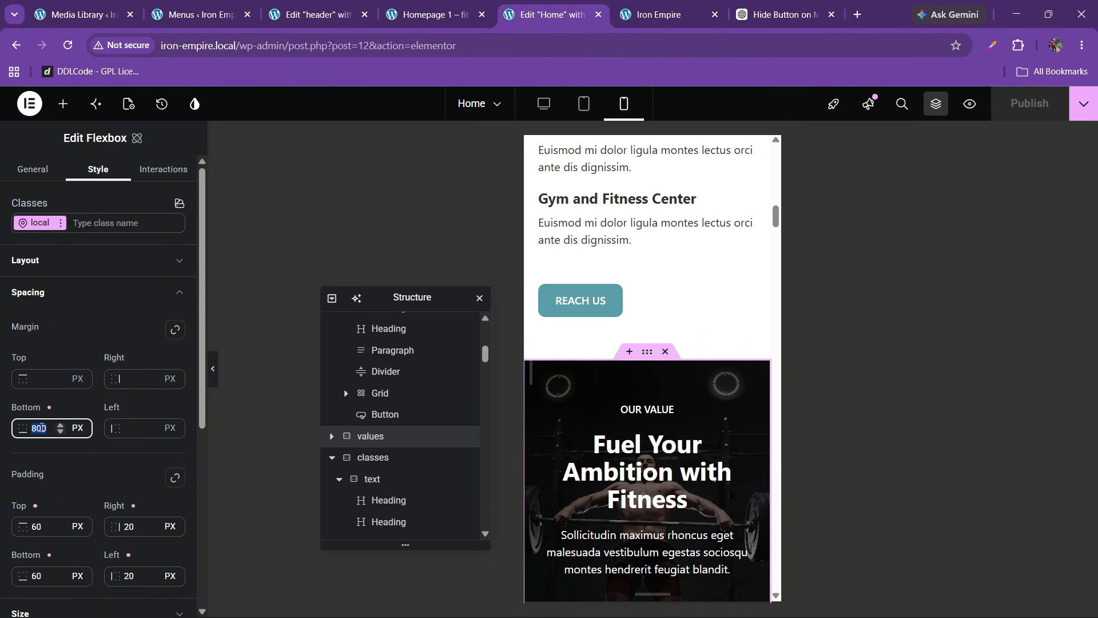
{"action": "type", "text": "500"}
{"action": "left_click", "coordinate": [1029, 103]}
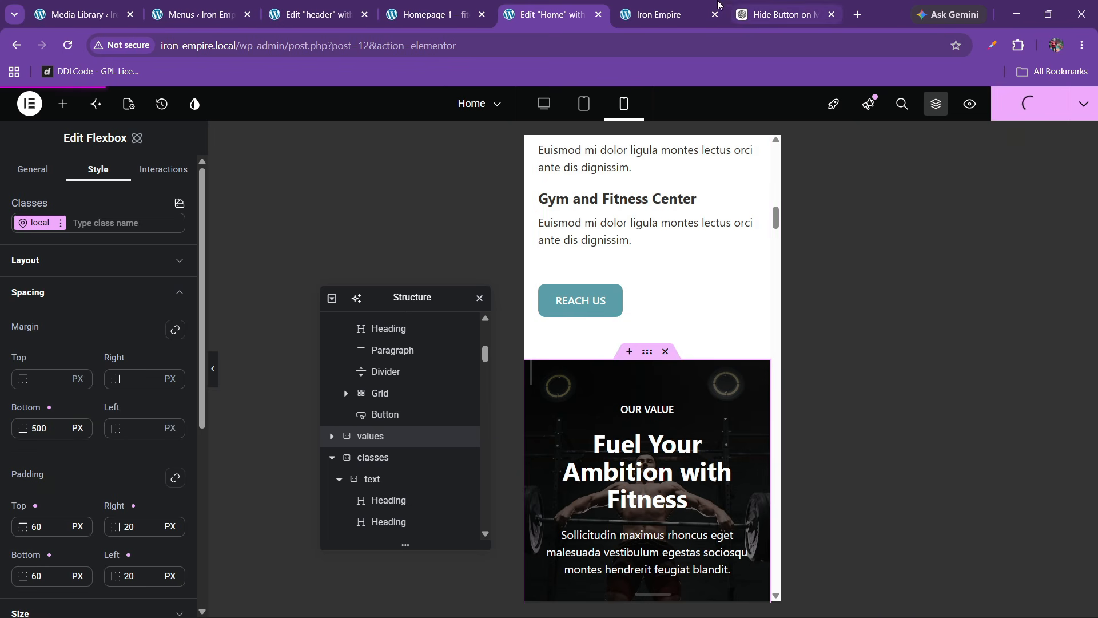
Step: Switch to the live mobile preview and examine the spacing and workshop cards of the Our Classes section
{"action": "key", "text": "ctrl+Tab"}
{"action": "scroll", "coordinate": [513, 381], "scroll_direction": "down", "scroll_amount": 4}
{"action": "scroll", "coordinate": [524, 391], "scroll_direction": "down", "scroll_amount": 3}
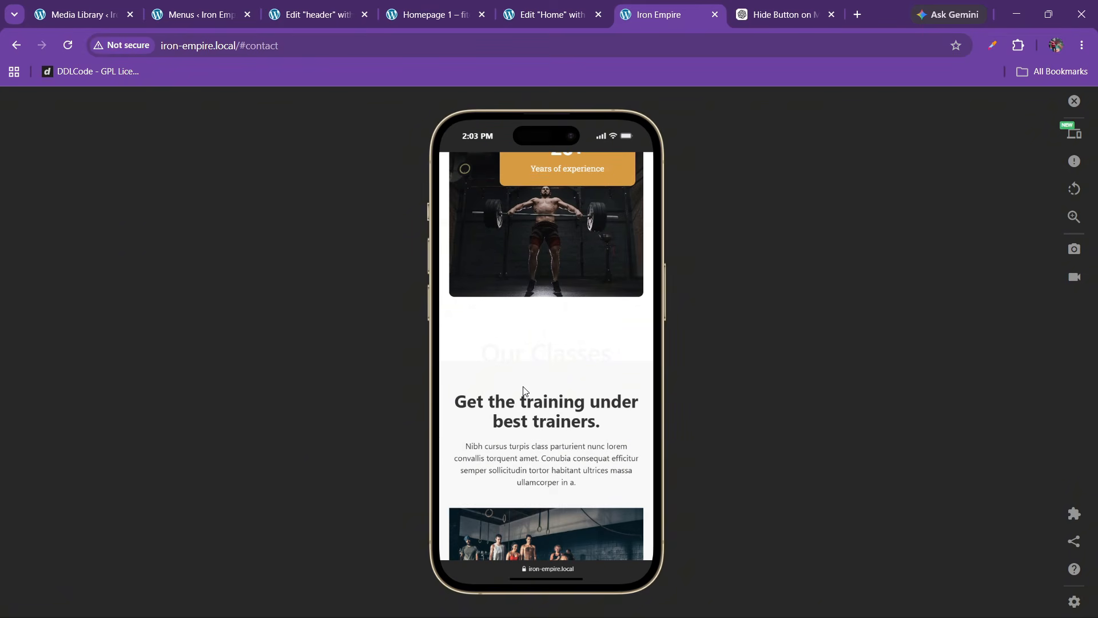
{"action": "scroll", "coordinate": [557, 355], "scroll_direction": "down", "scroll_amount": 6}
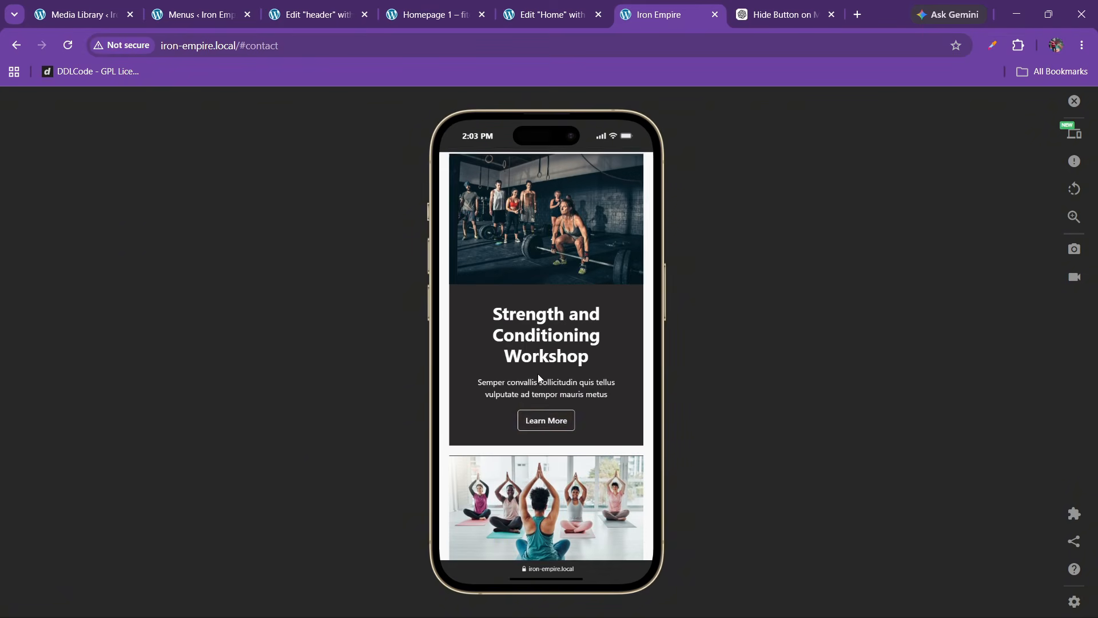
{"action": "scroll", "coordinate": [537, 375], "scroll_direction": "down", "scroll_amount": 4}
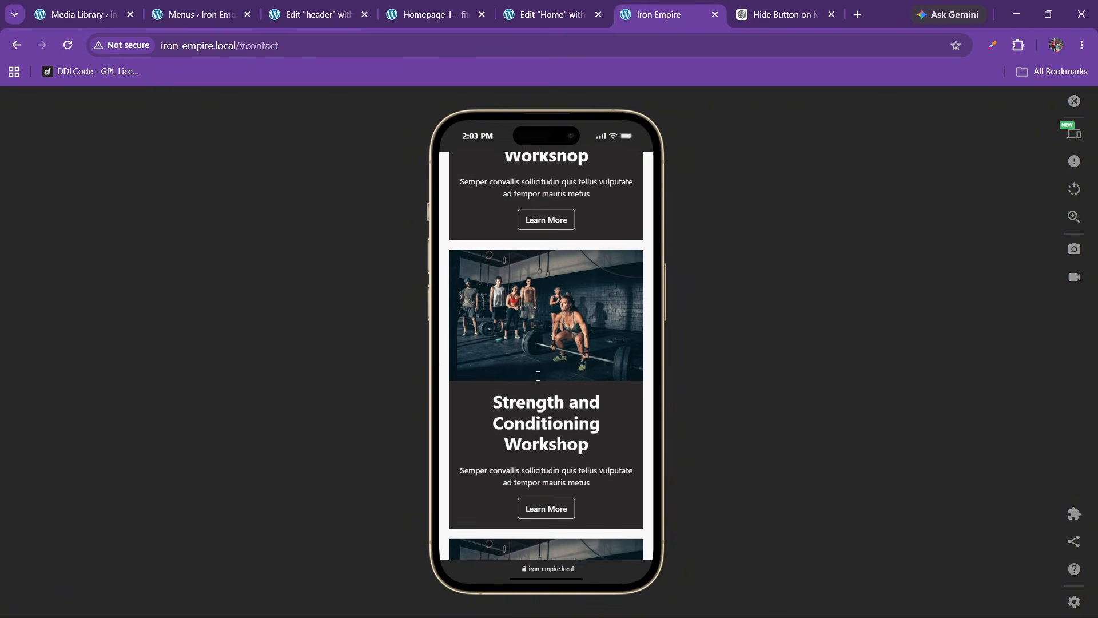
{"action": "scroll", "coordinate": [537, 377], "scroll_direction": "down", "scroll_amount": 4}
{"action": "scroll", "coordinate": [537, 384], "scroll_direction": "down", "scroll_amount": 2}
{"action": "left_click_drag", "start_coordinate": [548, 450], "coordinate": [544, 375]}
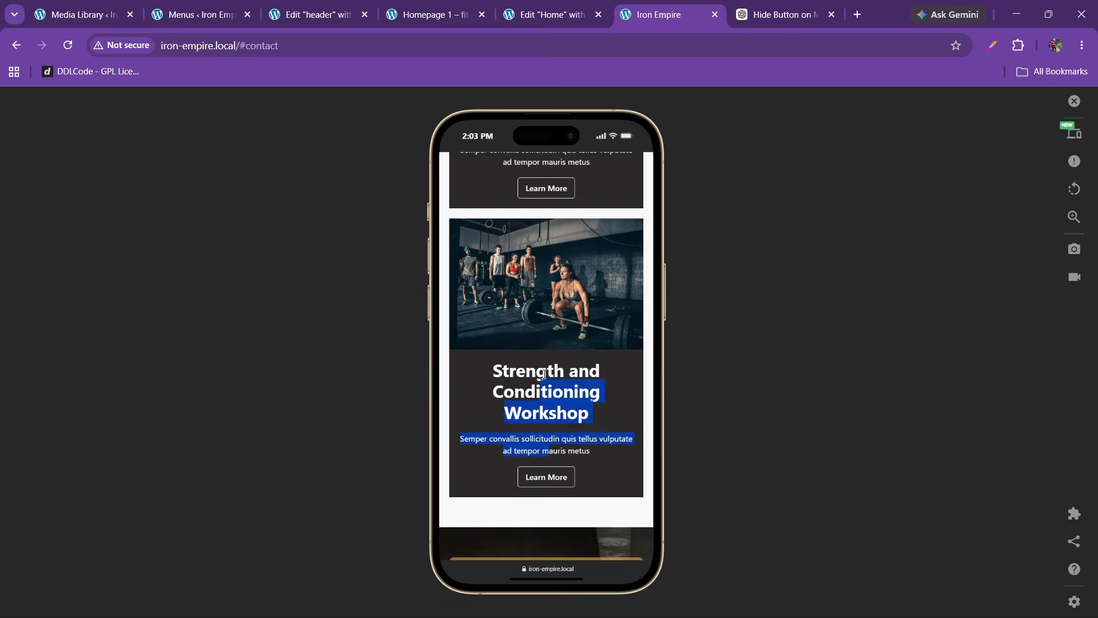
{"action": "left_click", "coordinate": [563, 402]}
Step: Examine the remaining live mobile sections down to the footer, trying the testimonial slider's pagination dots
{"action": "scroll", "coordinate": [564, 403], "scroll_direction": "down", "scroll_amount": 8}
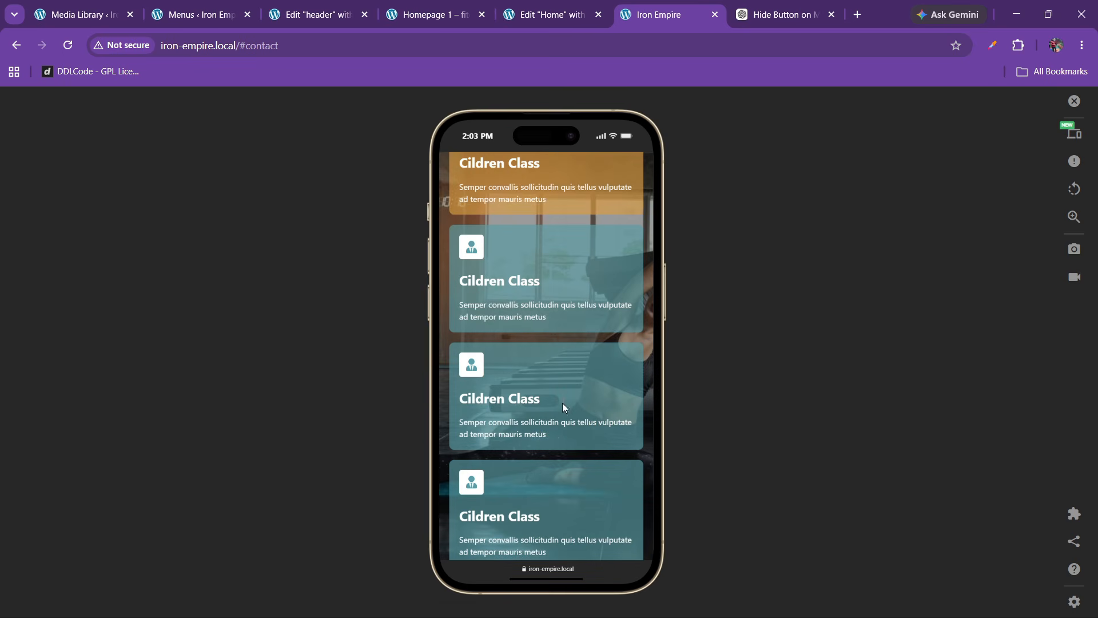
{"action": "scroll", "coordinate": [561, 403], "scroll_direction": "down", "scroll_amount": 20}
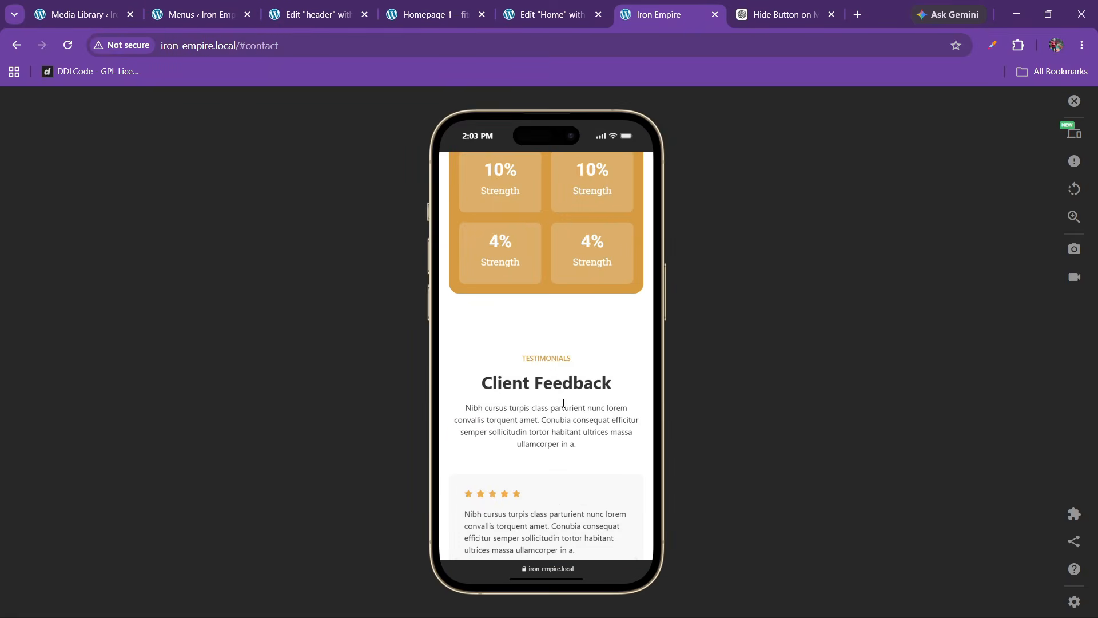
{"action": "scroll", "coordinate": [561, 404], "scroll_direction": "down", "scroll_amount": 4}
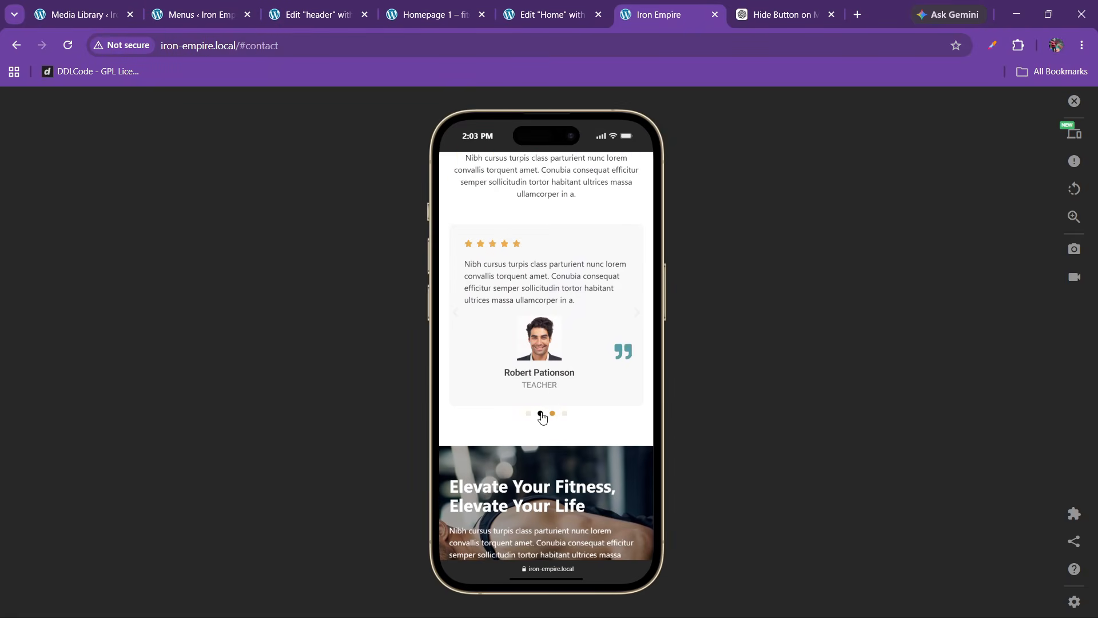
{"action": "left_click", "coordinate": [540, 413]}
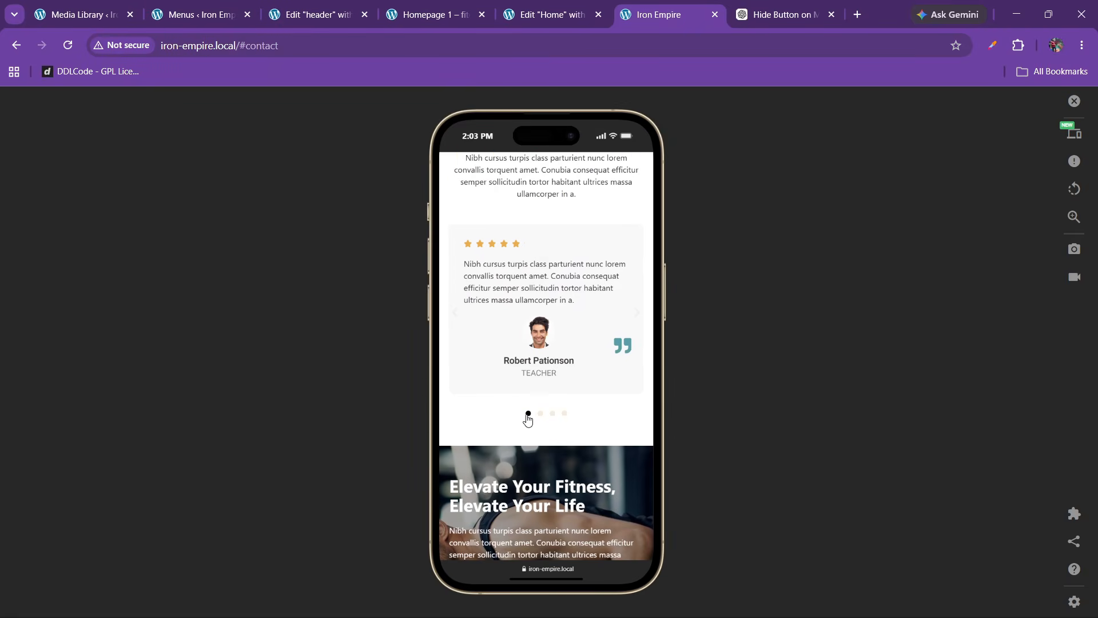
{"action": "scroll", "coordinate": [527, 419], "scroll_direction": "down", "scroll_amount": 7}
{"action": "scroll", "coordinate": [528, 412], "scroll_direction": "up", "scroll_amount": 5}
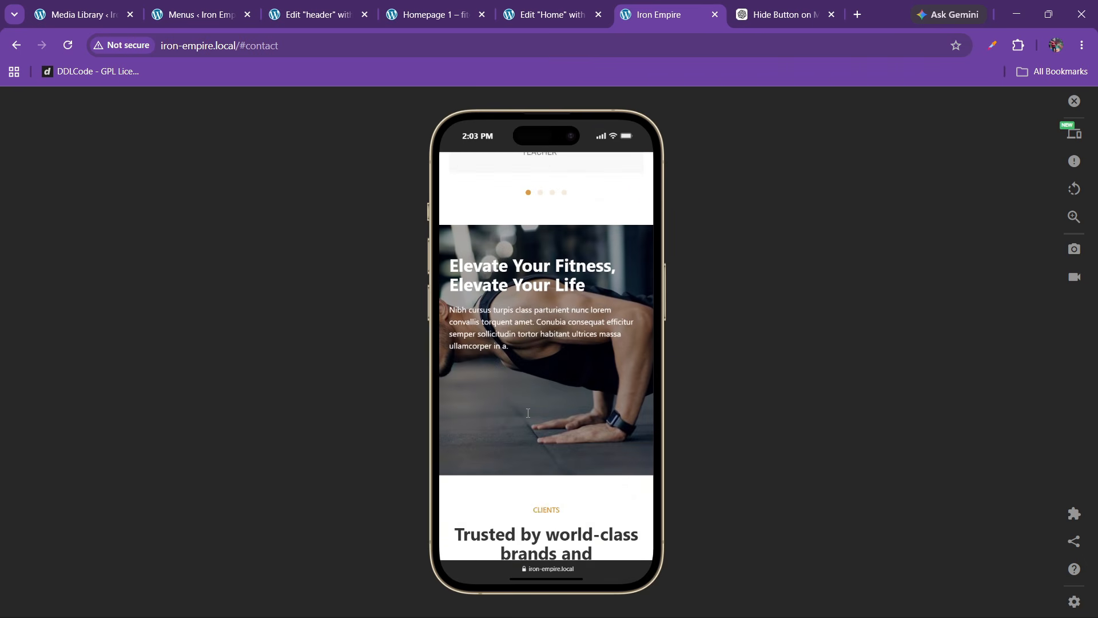
{"action": "scroll", "coordinate": [513, 471], "scroll_direction": "down", "scroll_amount": 3}
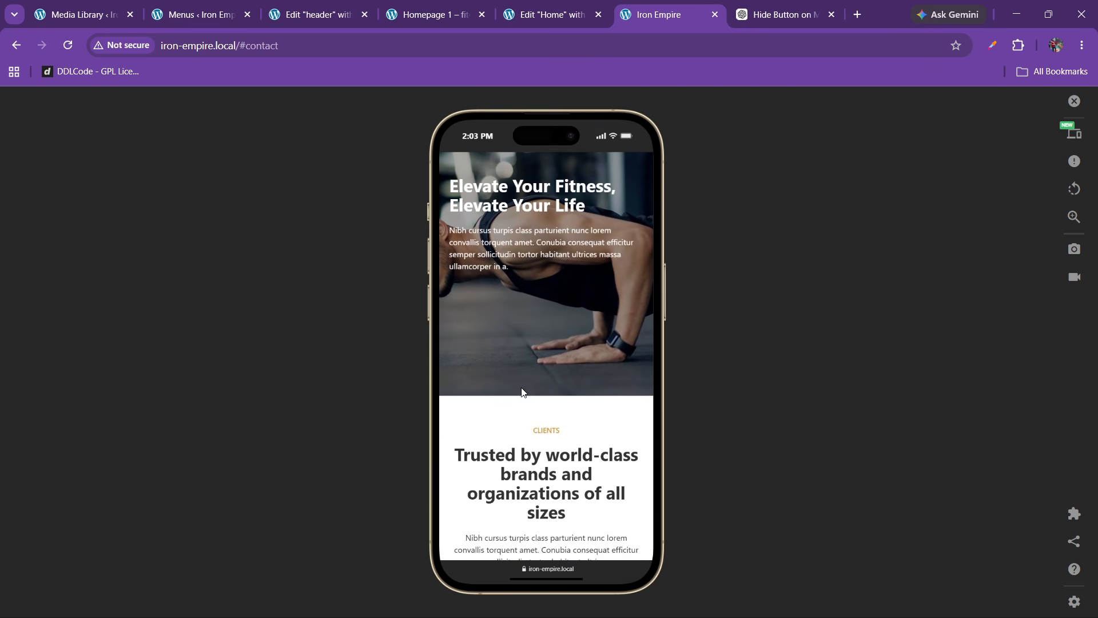
{"action": "scroll", "coordinate": [520, 393], "scroll_direction": "up", "scroll_amount": 3}
{"action": "scroll", "coordinate": [534, 408], "scroll_direction": "down", "scroll_amount": 10}
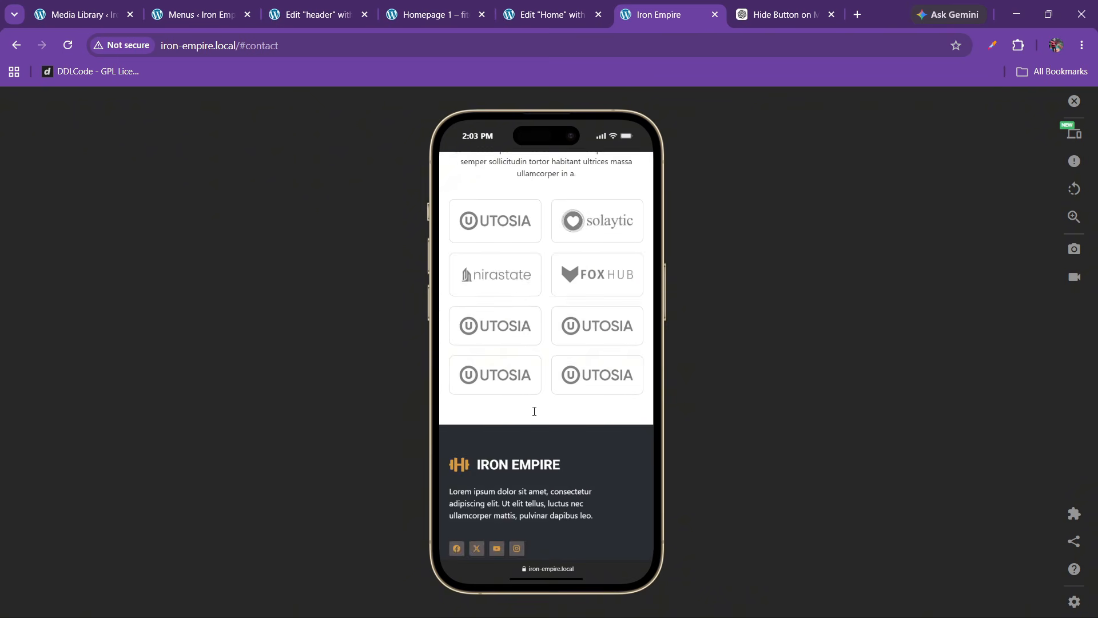
{"action": "scroll", "coordinate": [533, 410], "scroll_direction": "down", "scroll_amount": 3}
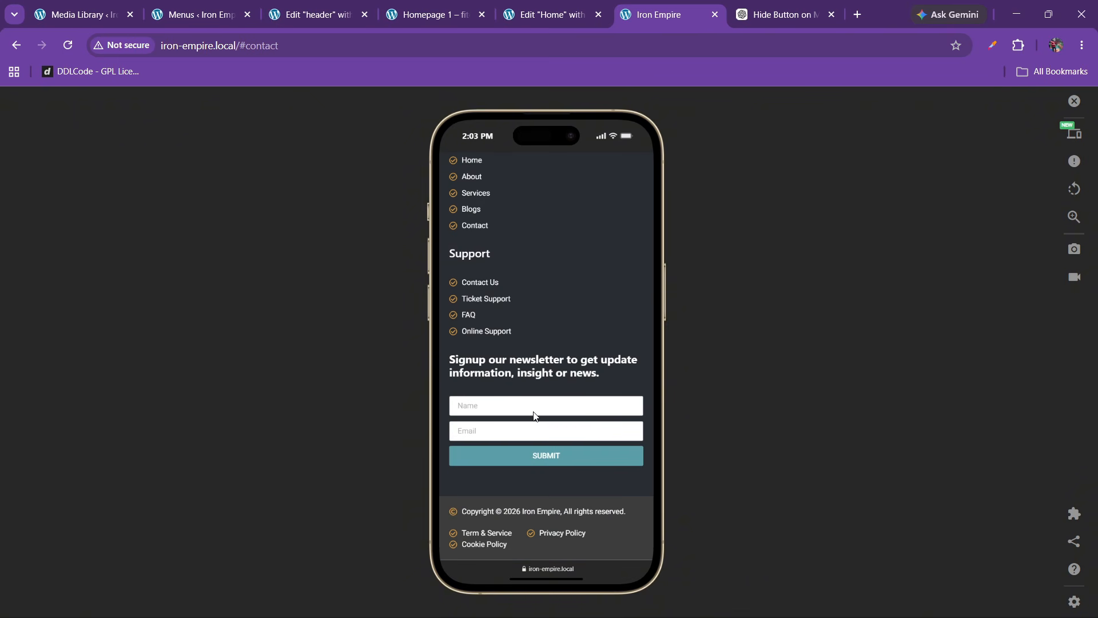
Step: Switch to the Home page editor and examine the mobile layout from the values section down to the Elevate Your Fitness call-to-action
{"action": "left_click", "coordinate": [562, 6]}
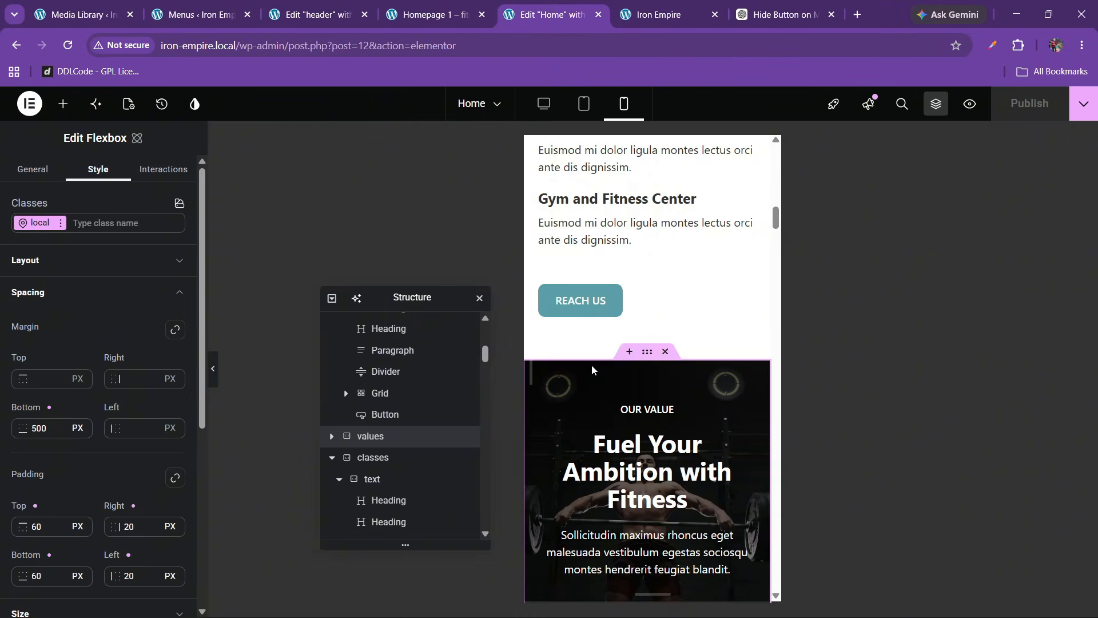
{"action": "scroll", "coordinate": [591, 365], "scroll_direction": "down", "scroll_amount": 8}
{"action": "scroll", "coordinate": [591, 366], "scroll_direction": "down", "scroll_amount": 10}
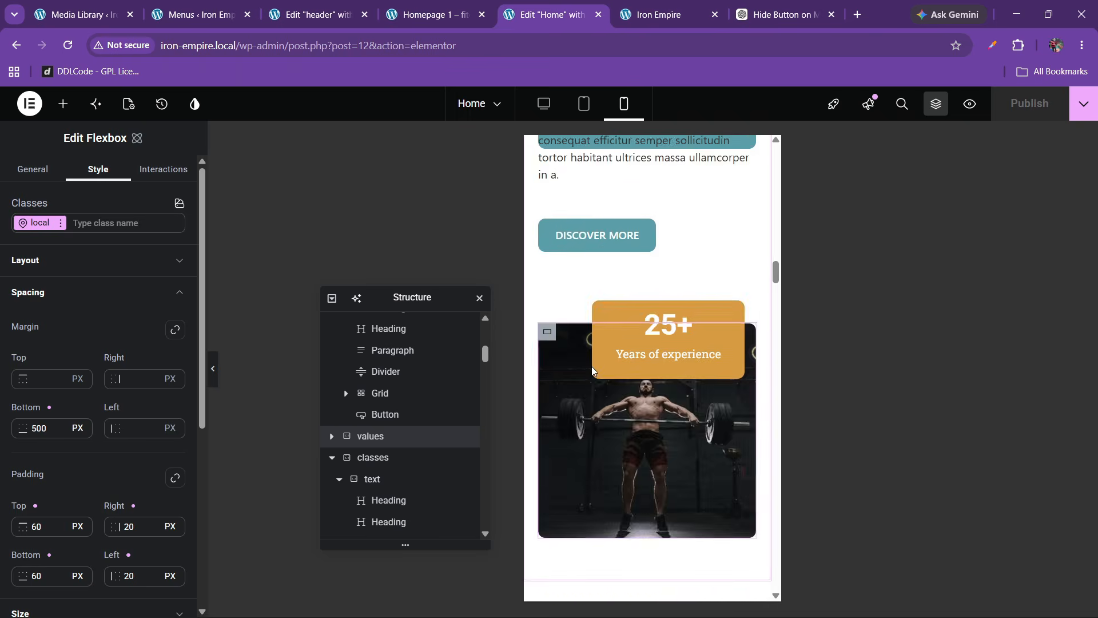
{"action": "scroll", "coordinate": [591, 366], "scroll_direction": "up", "scroll_amount": 5}
{"action": "scroll", "coordinate": [629, 343], "scroll_direction": "down", "scroll_amount": 10}
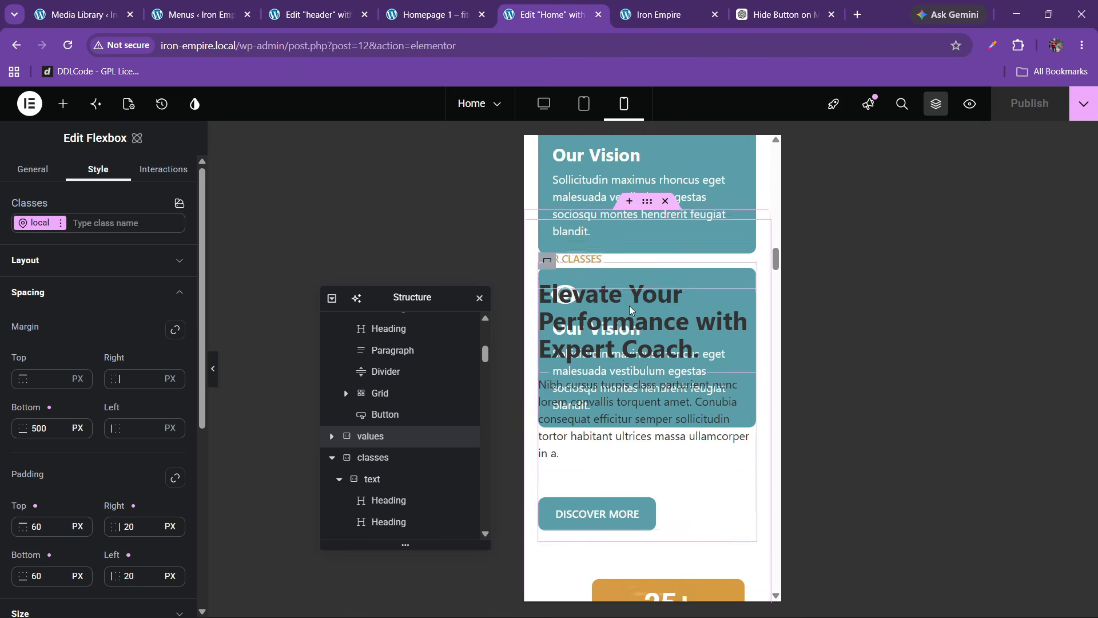
{"action": "scroll", "coordinate": [626, 368], "scroll_direction": "down", "scroll_amount": 10}
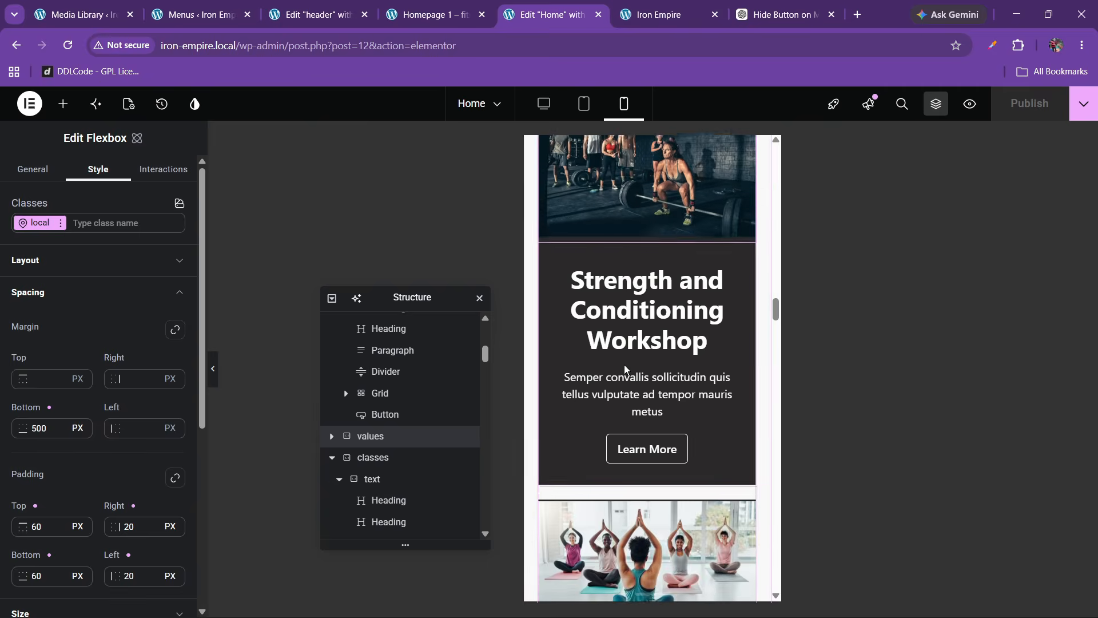
{"action": "scroll", "coordinate": [627, 362], "scroll_direction": "down", "scroll_amount": 10}
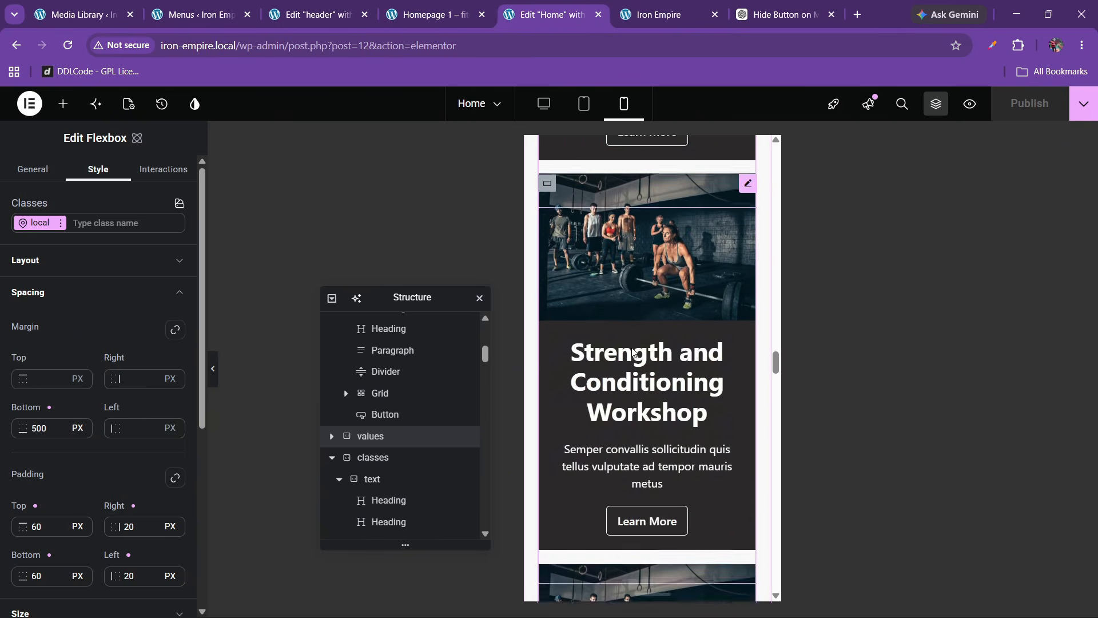
{"action": "scroll", "coordinate": [633, 351], "scroll_direction": "down", "scroll_amount": 10}
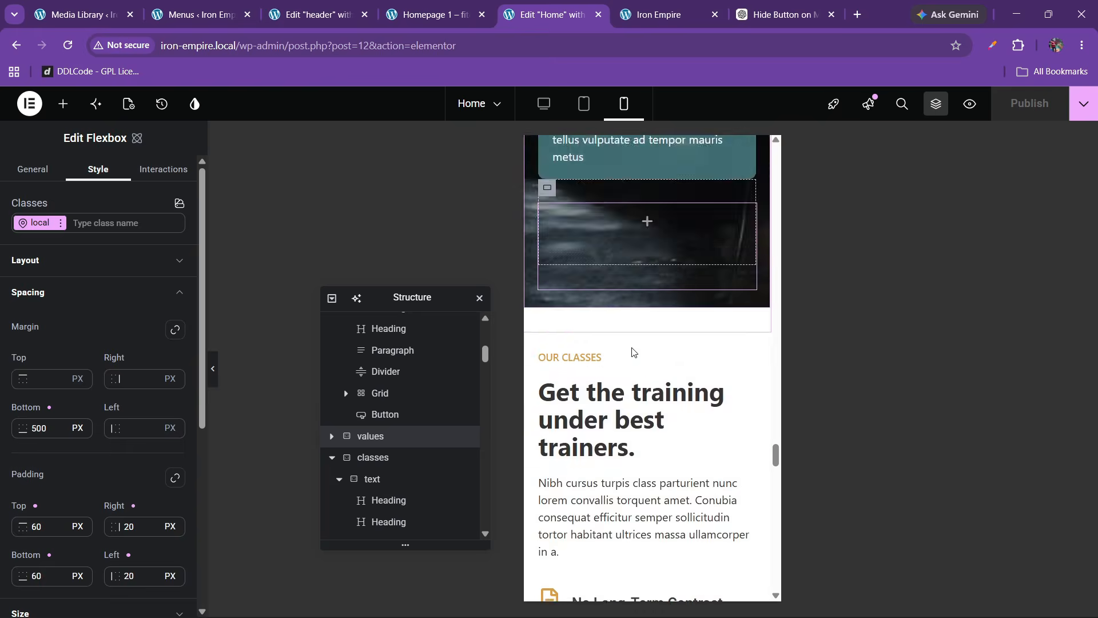
{"action": "scroll", "coordinate": [633, 351], "scroll_direction": "down", "scroll_amount": 10}
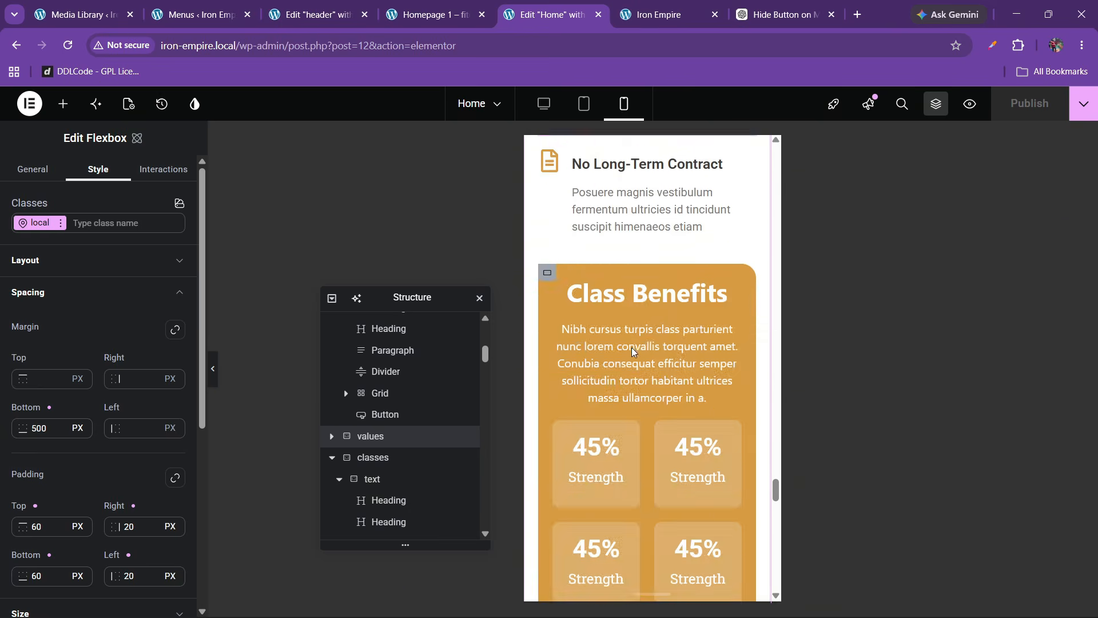
{"action": "scroll", "coordinate": [626, 355], "scroll_direction": "up", "scroll_amount": 2}
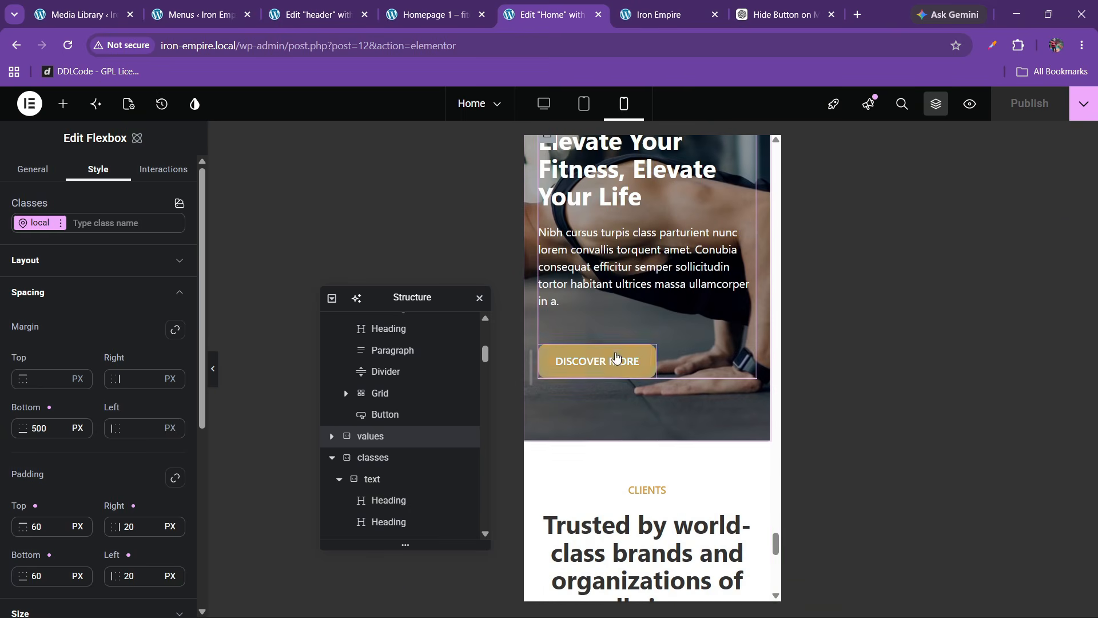
{"action": "scroll", "coordinate": [698, 331], "scroll_direction": "up", "scroll_amount": 3}
Step: Select the DISCOVER MORE button in the cta section's second container and review its layout style settings
{"action": "left_click", "coordinate": [647, 293]}
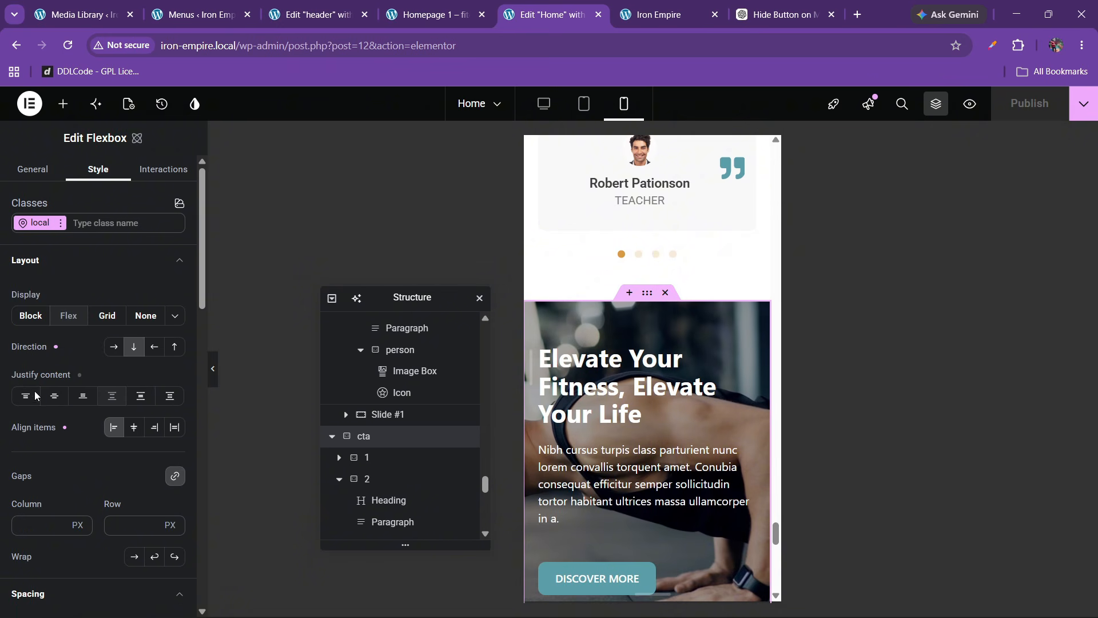
{"action": "left_click", "coordinate": [341, 459]}
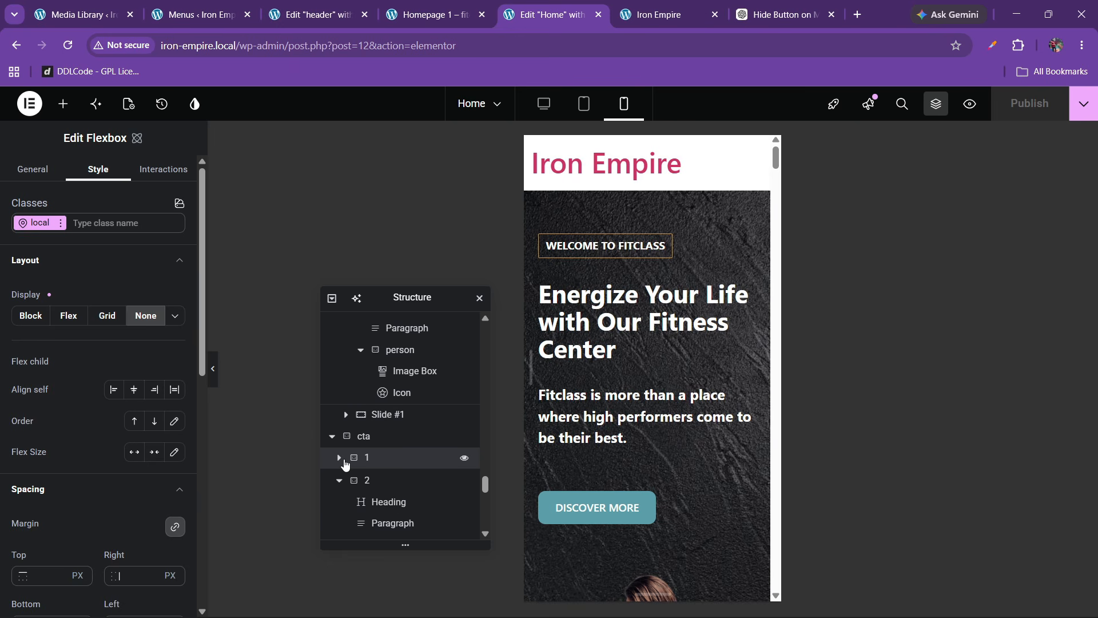
{"action": "left_click", "coordinate": [370, 480]}
{"action": "scroll", "coordinate": [363, 517], "scroll_direction": "down", "scroll_amount": 3}
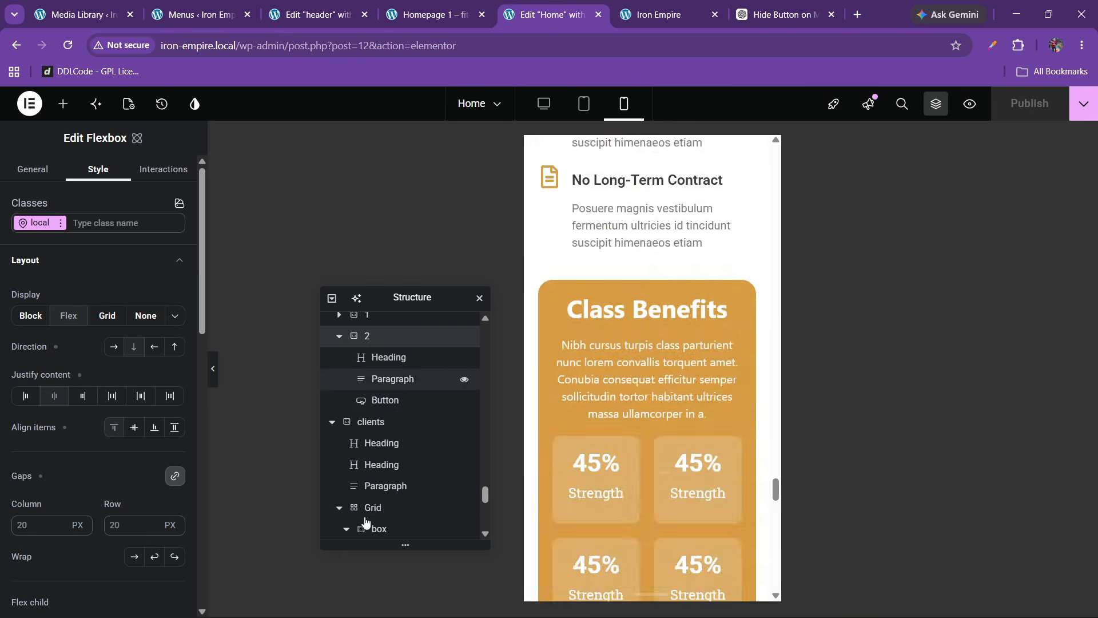
{"action": "left_click", "coordinate": [382, 400]}
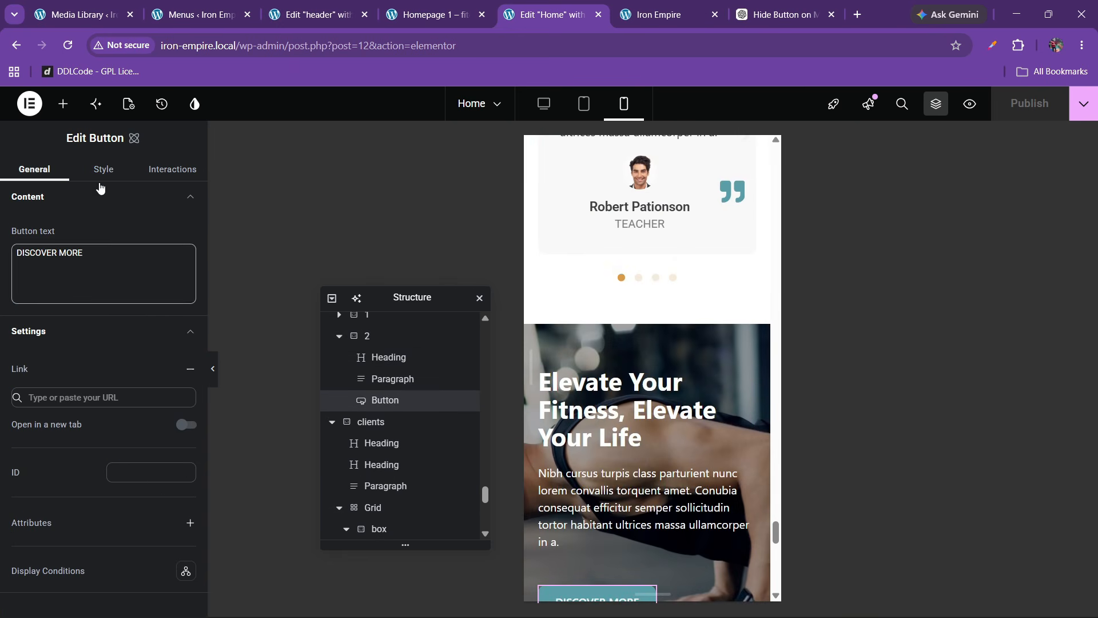
{"action": "left_click", "coordinate": [101, 169]}
{"action": "left_click", "coordinate": [74, 261]}
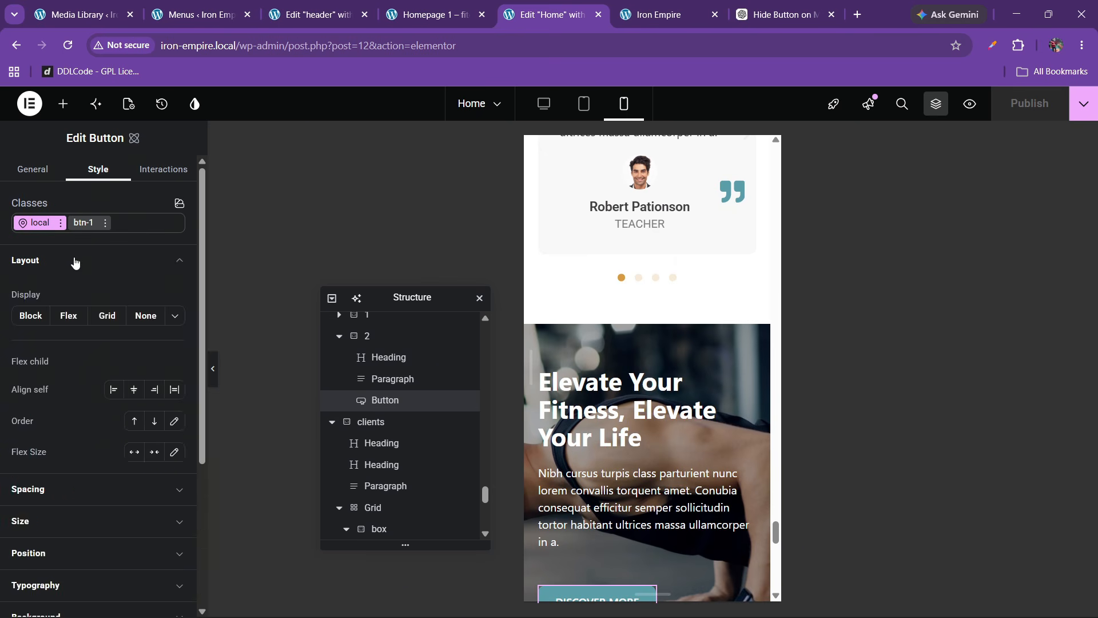
{"action": "left_click", "coordinate": [74, 260]}
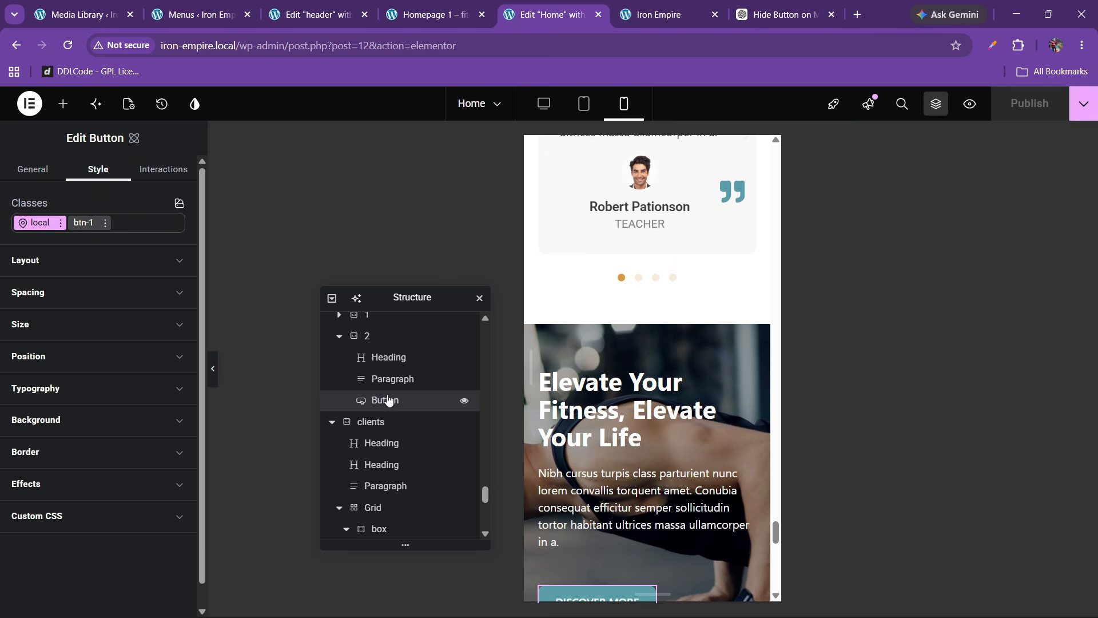
Step: Toggle the None display option on and off for the cta section's DISCOVER MORE button and publish the page
{"action": "scroll", "coordinate": [591, 416], "scroll_direction": "down", "scroll_amount": 2}
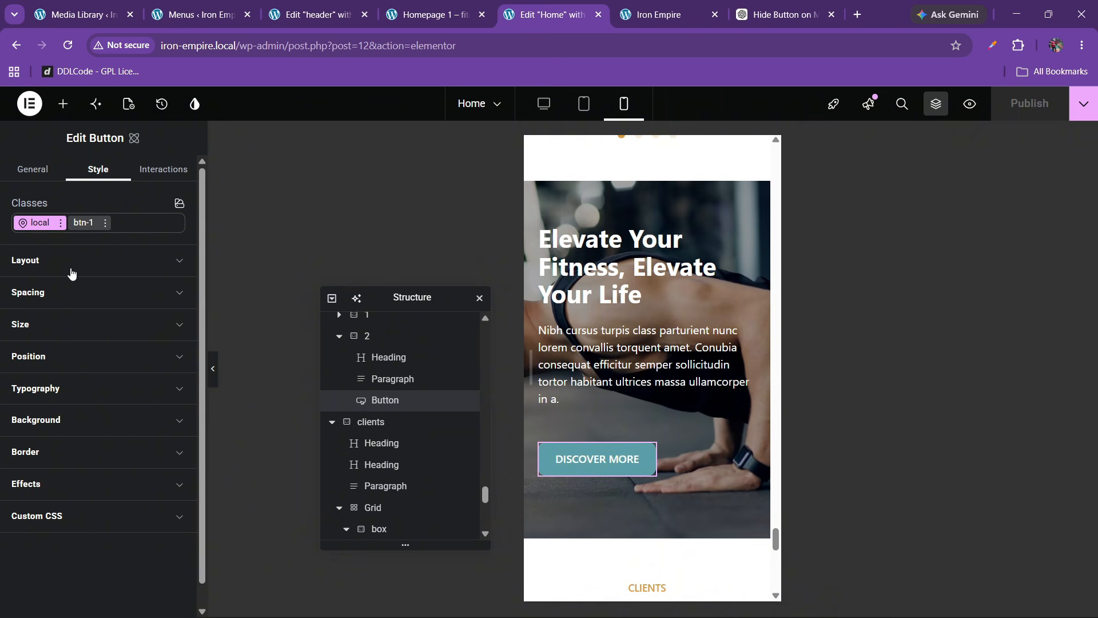
{"action": "left_click", "coordinate": [53, 260]}
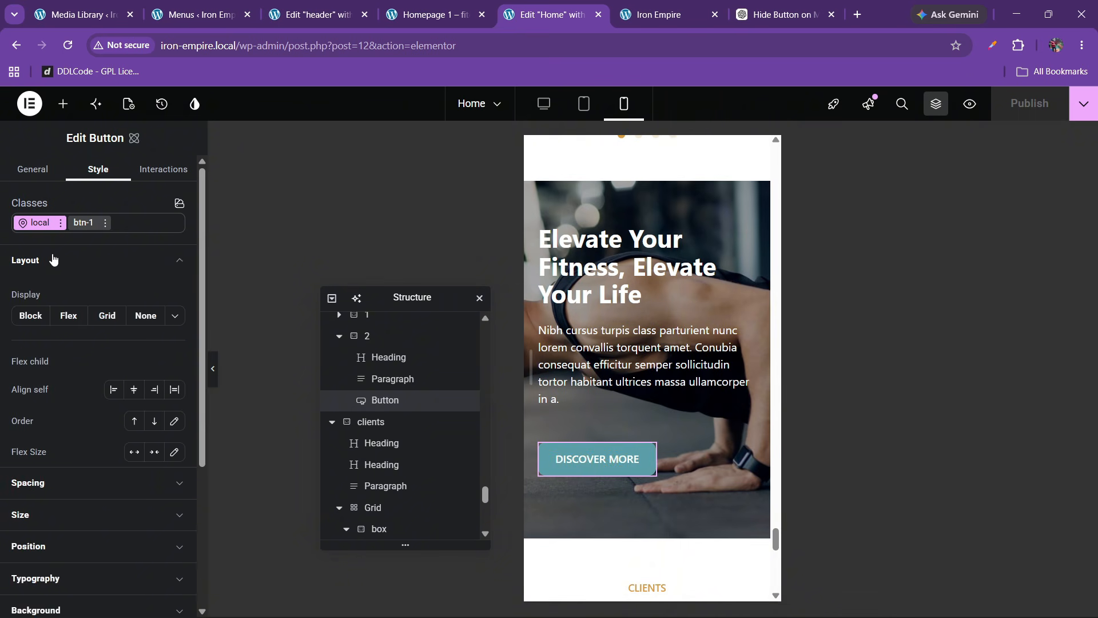
{"action": "left_click", "coordinate": [140, 318]}
{"action": "left_click", "coordinate": [140, 316]}
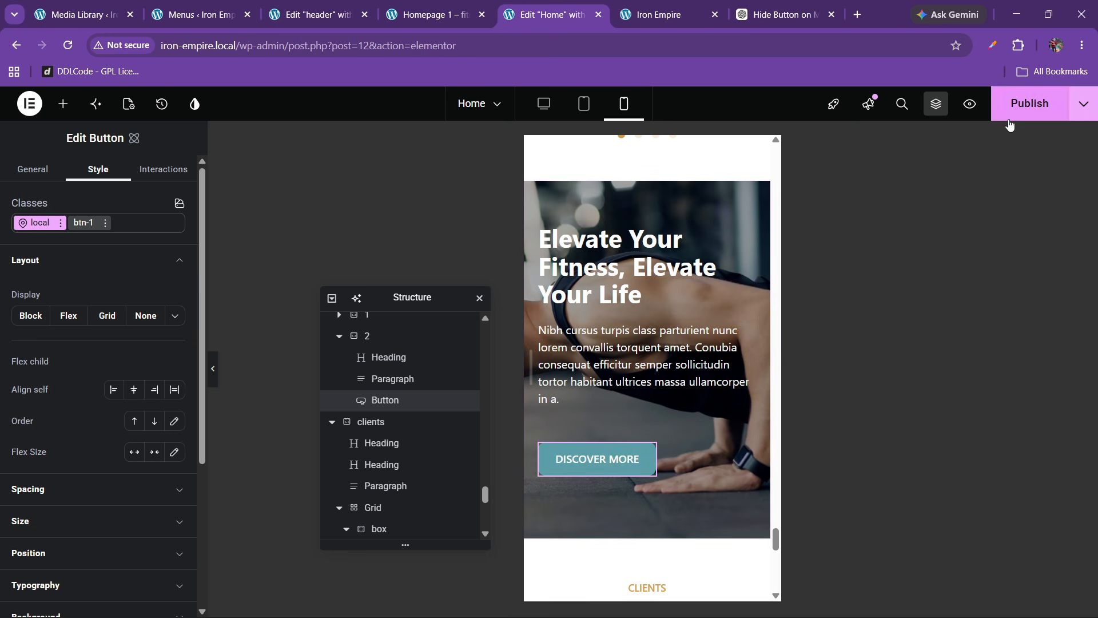
{"action": "left_click", "coordinate": [1029, 103]}
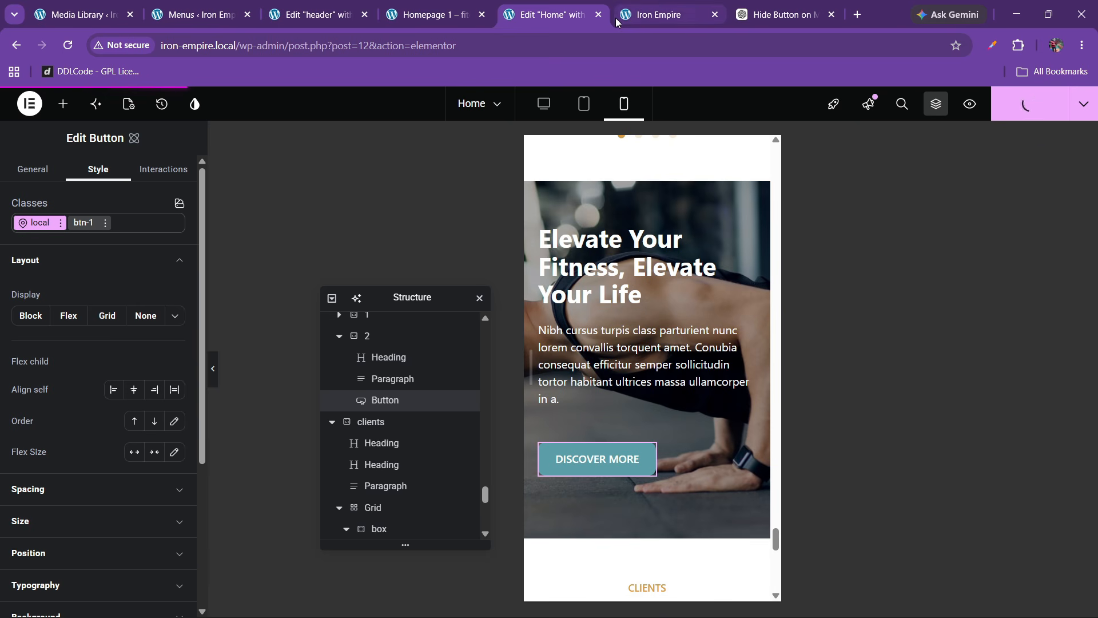
Step: Reload the live mobile preview and check the Elevate Your Fitness call-to-action for its button, also viewing the Clients section
{"action": "left_click", "coordinate": [640, 16]}
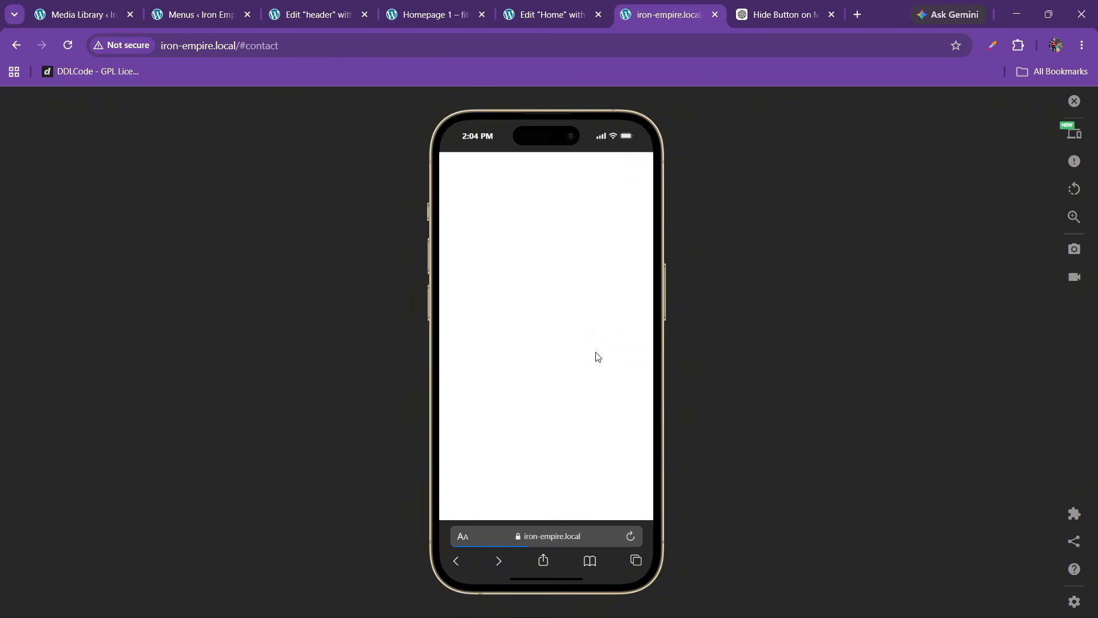
{"action": "scroll", "coordinate": [595, 351], "scroll_direction": "down", "scroll_amount": 20}
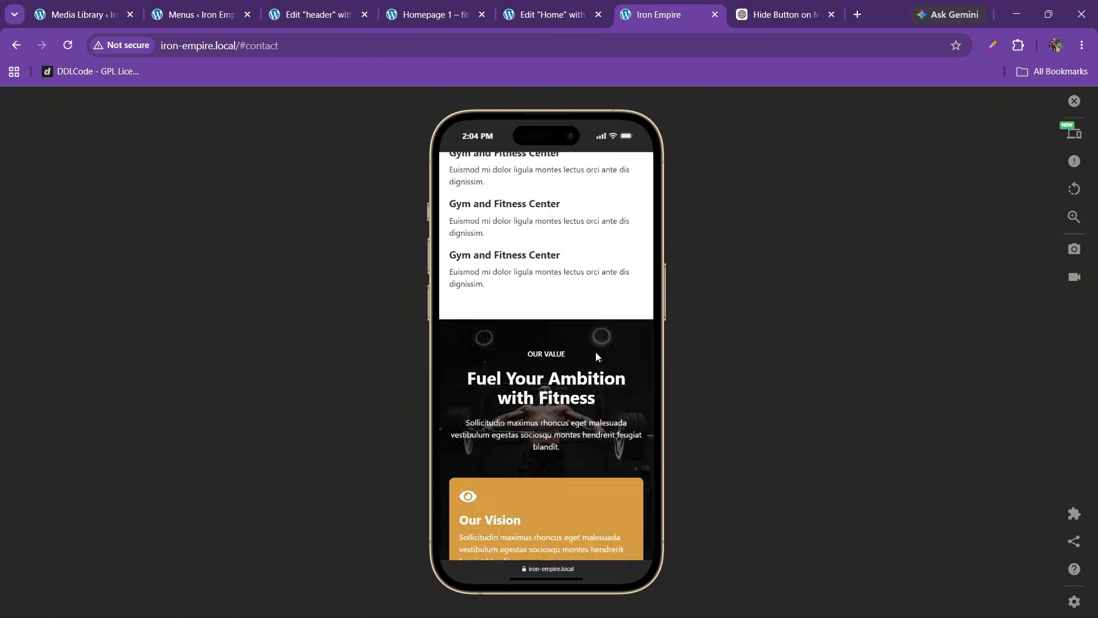
{"action": "scroll", "coordinate": [596, 353], "scroll_direction": "down", "scroll_amount": 15}
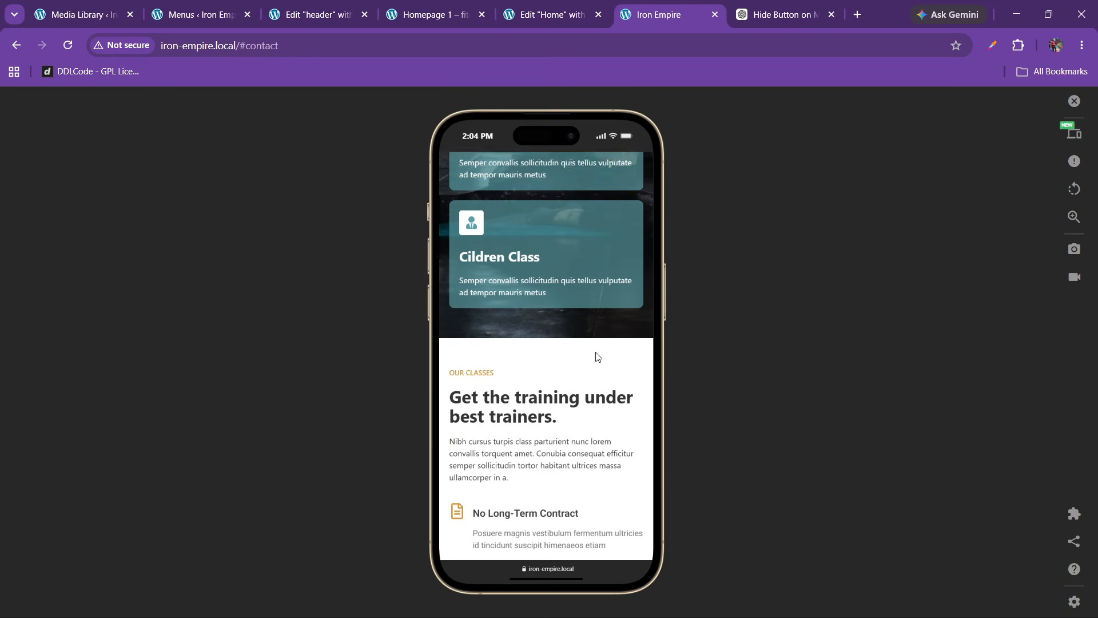
{"action": "scroll", "coordinate": [596, 357], "scroll_direction": "down", "scroll_amount": 20}
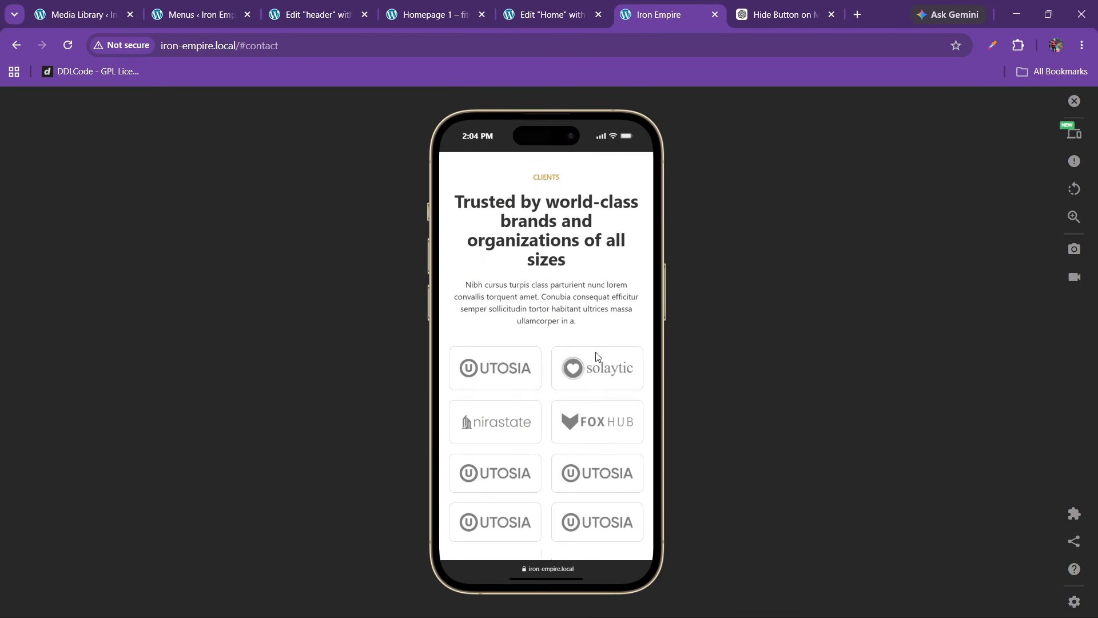
{"action": "scroll", "coordinate": [597, 356], "scroll_direction": "down", "scroll_amount": 3}
{"action": "scroll", "coordinate": [597, 356], "scroll_direction": "up", "scroll_amount": 15}
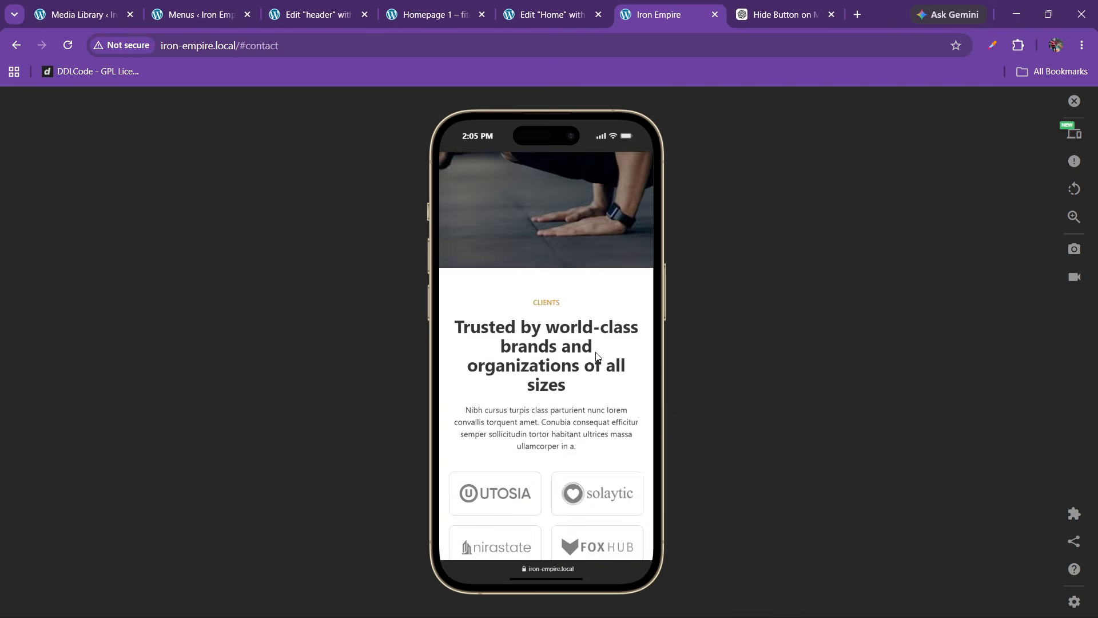
{"action": "scroll", "coordinate": [596, 357], "scroll_direction": "down", "scroll_amount": 2}
{"action": "scroll", "coordinate": [595, 356], "scroll_direction": "up", "scroll_amount": 1}
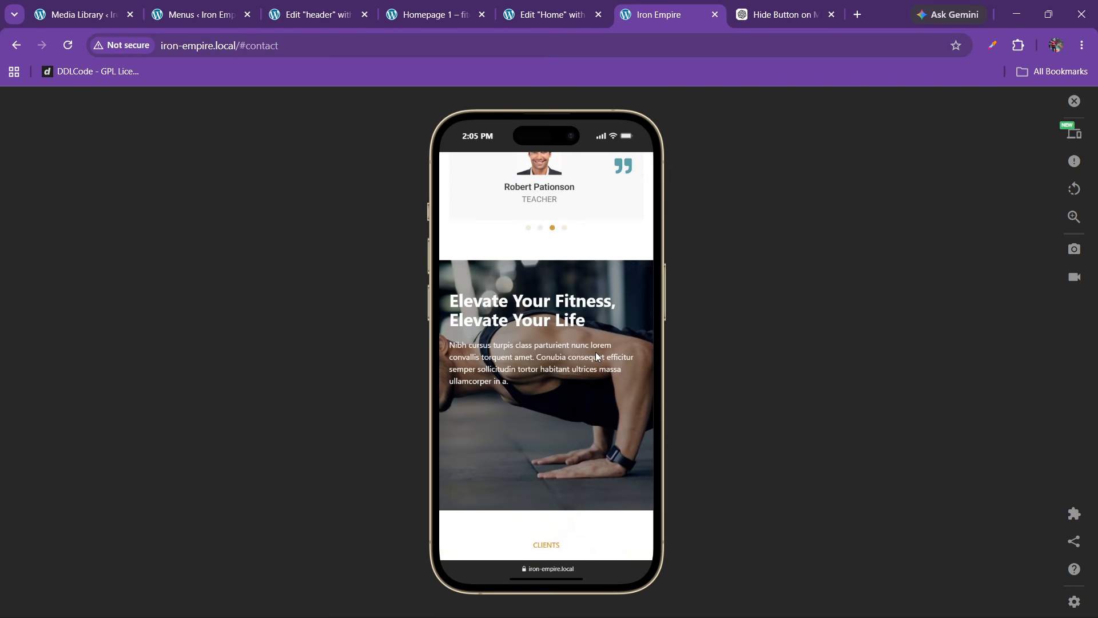
Step: Return to the Home editor, duplicate the cta button's btn-1 class and remove the original btn-1 class from the button
{"action": "left_click", "coordinate": [572, 8]}
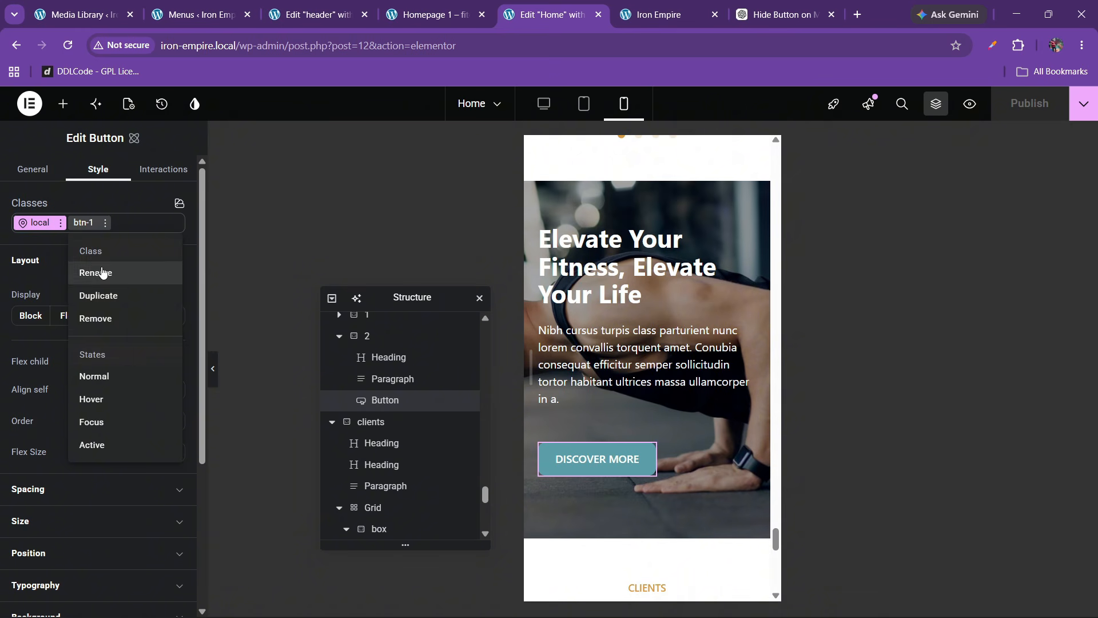
{"action": "left_click", "coordinate": [106, 308]}
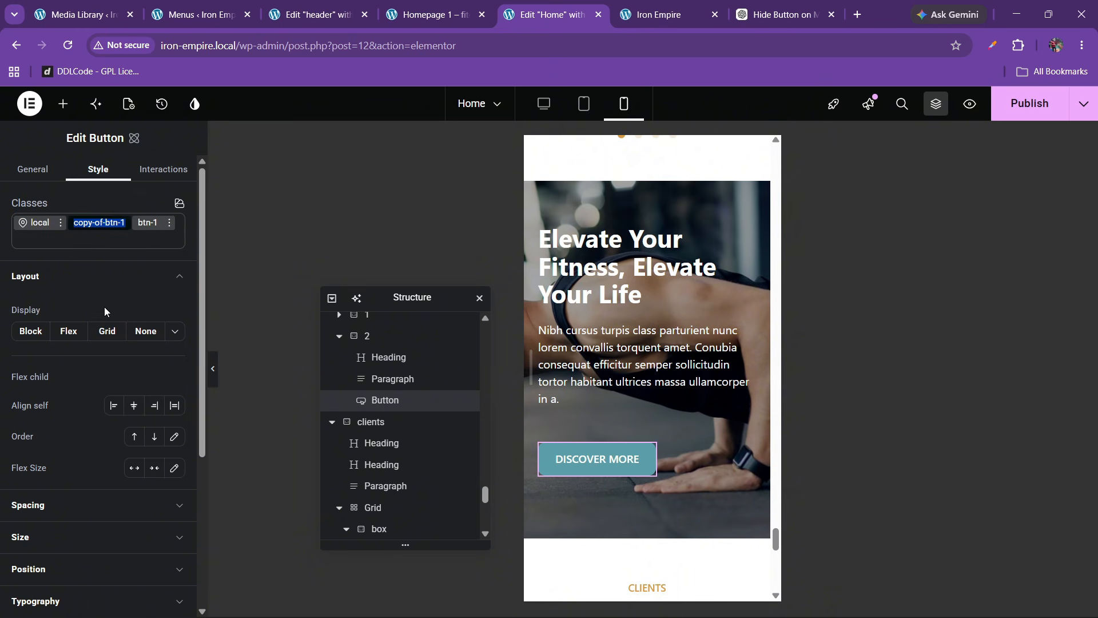
{"action": "left_click", "coordinate": [171, 224]}
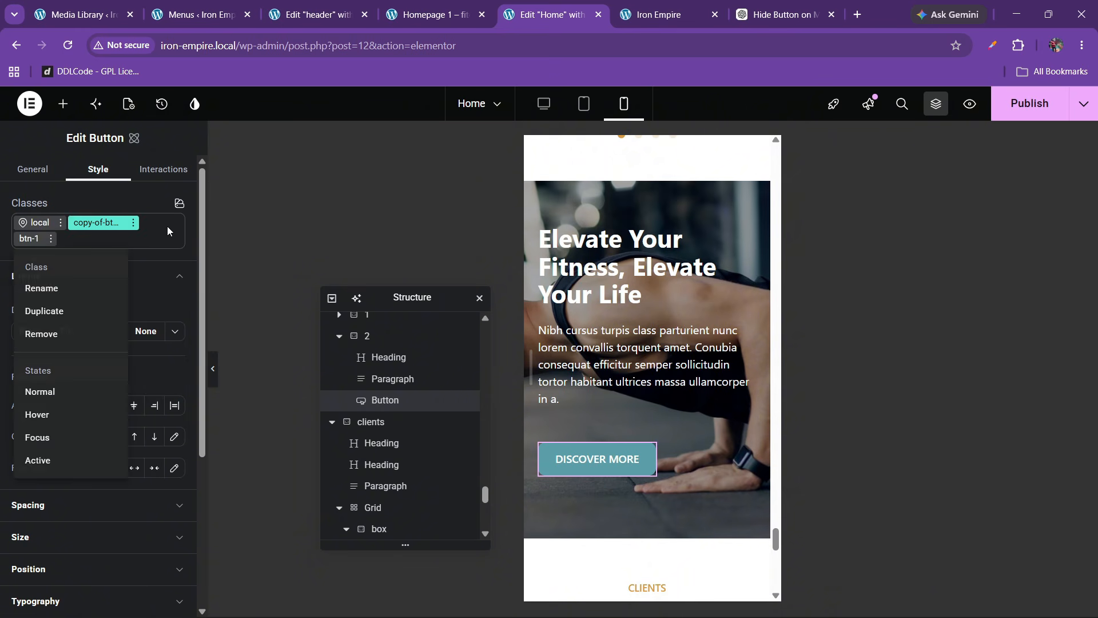
{"action": "left_click", "coordinate": [145, 232]}
{"action": "left_click", "coordinate": [52, 239]}
{"action": "left_click", "coordinate": [52, 238]}
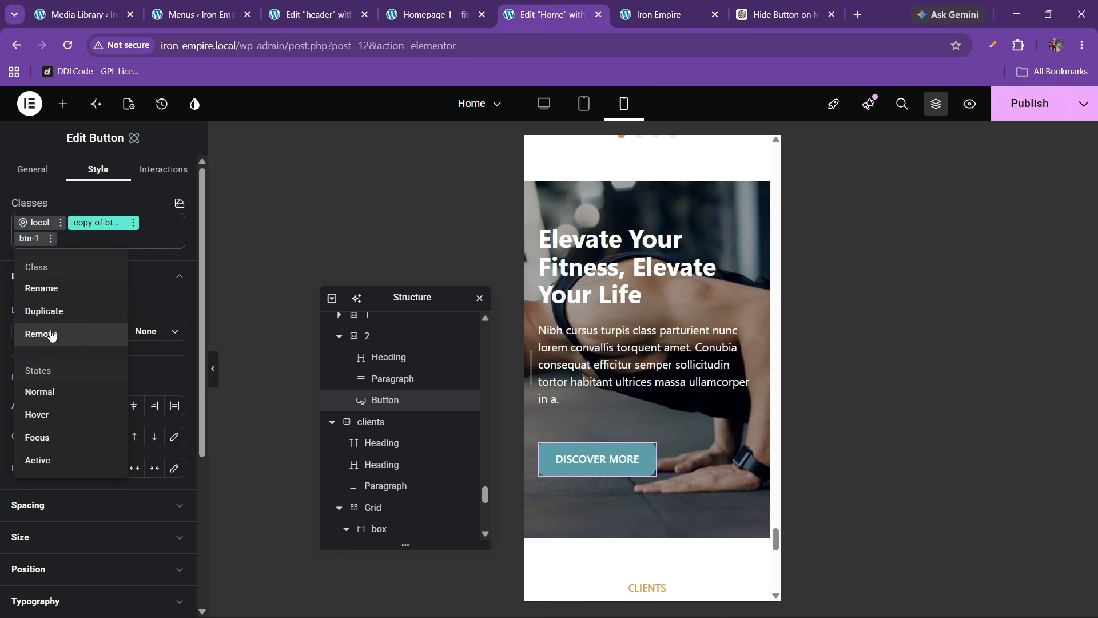
{"action": "left_click", "coordinate": [56, 330]}
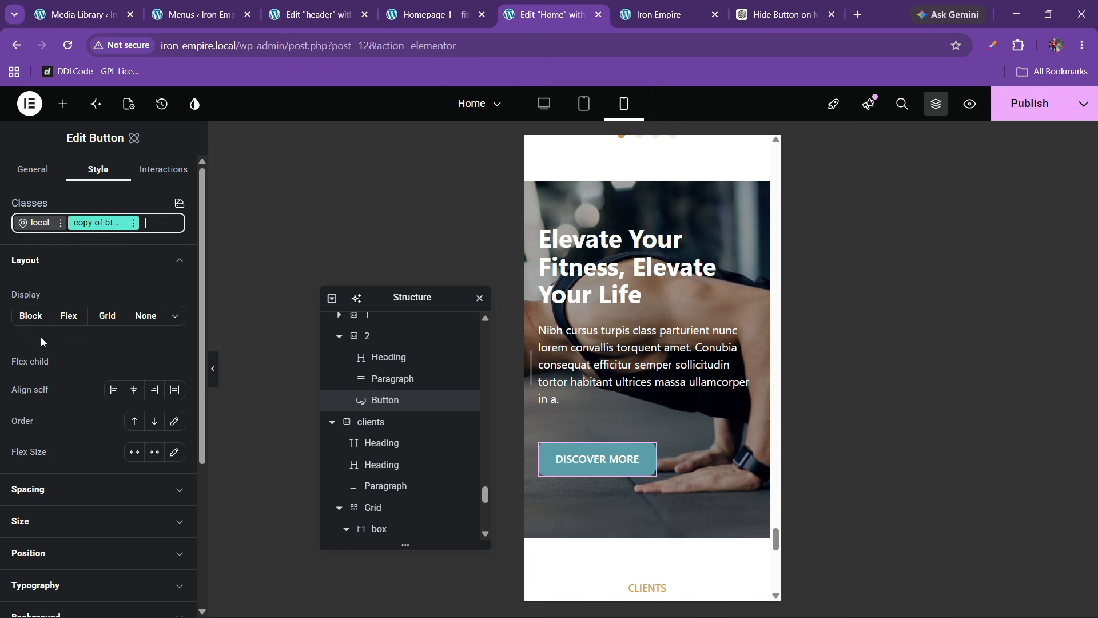
Step: Rename the cta button's duplicated class to btn-2, set its display to Flex and publish the page
{"action": "double_click", "coordinate": [102, 225]}
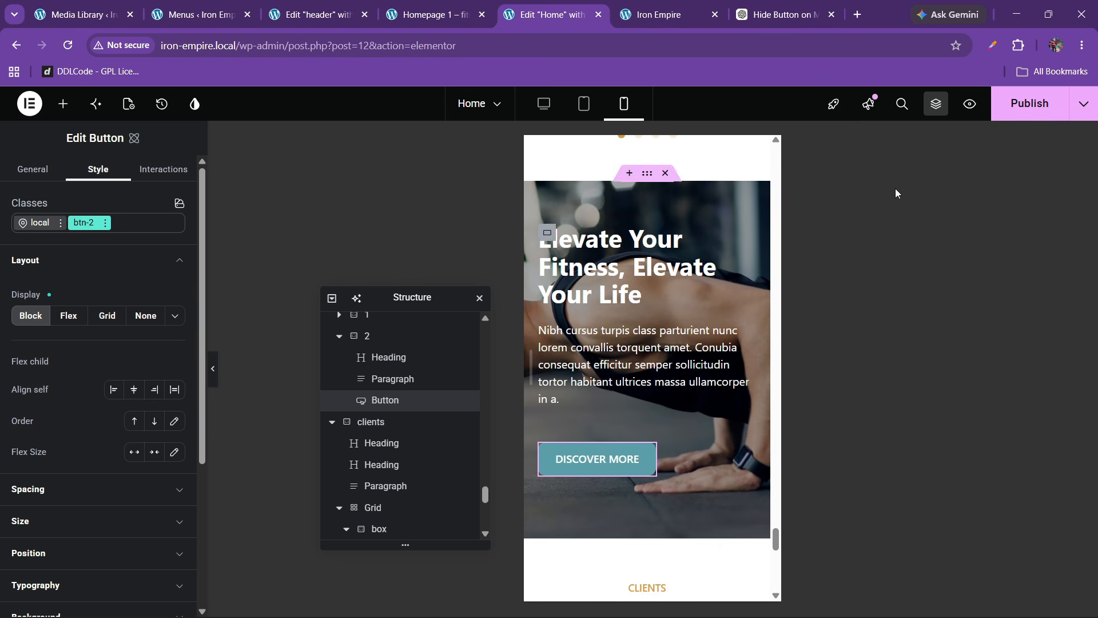
{"action": "left_click", "coordinate": [71, 316]}
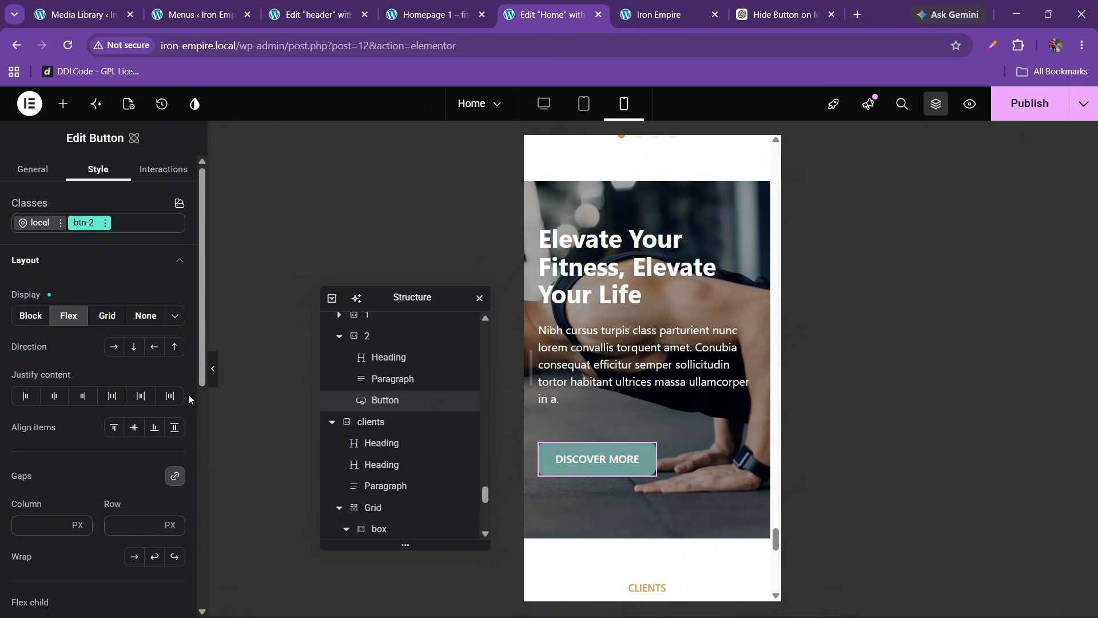
{"action": "left_click", "coordinate": [1005, 110]}
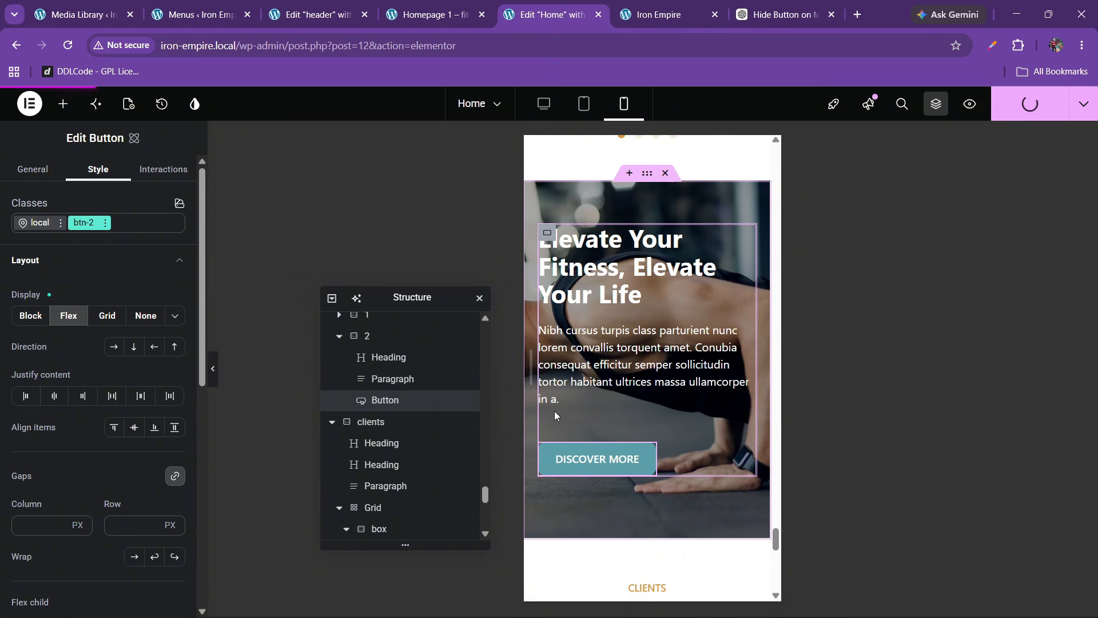
Step: Review the live home page in the phone preview, checking the Elevate Your Fitness call-to-action's button, and close the preview
{"action": "mouse_move", "coordinate": [685, 4]}
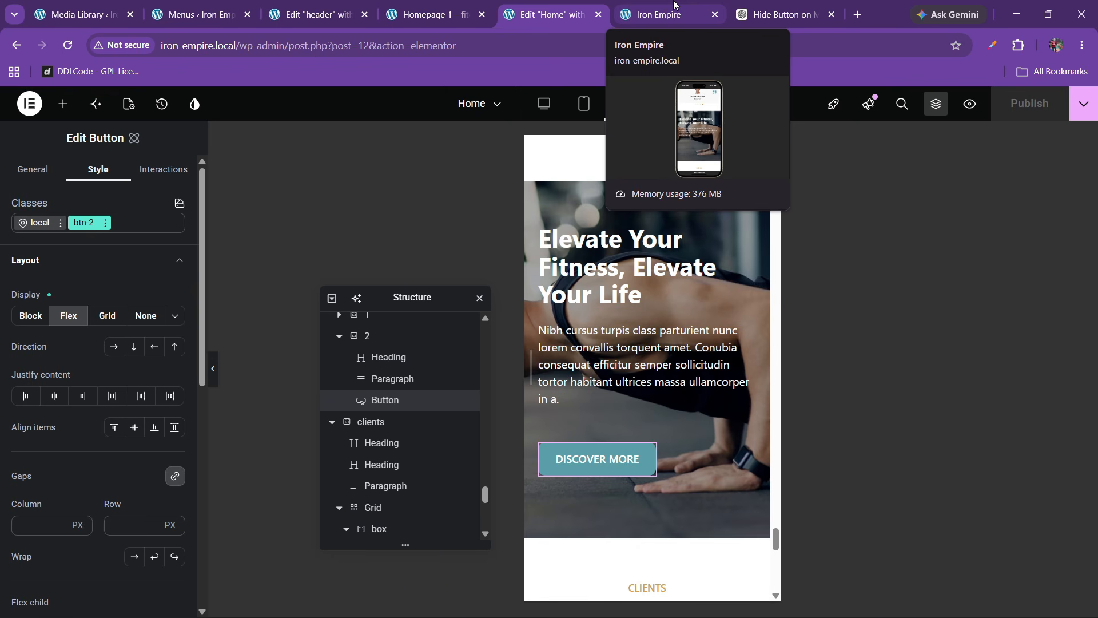
{"action": "left_click", "coordinate": [673, 5]}
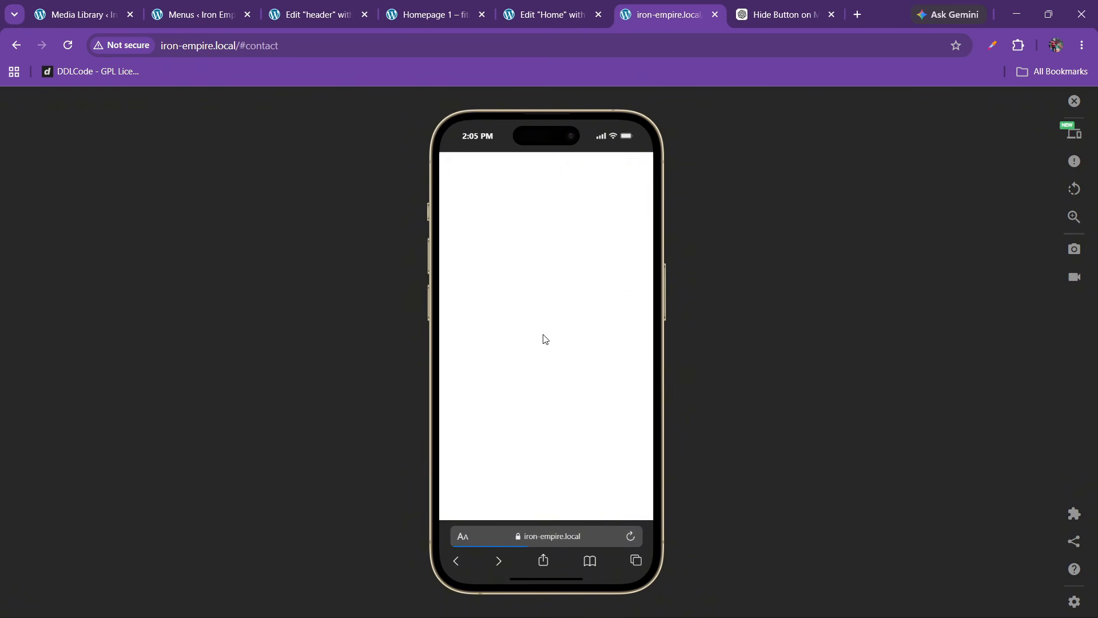
{"action": "scroll", "coordinate": [544, 335], "scroll_direction": "down", "scroll_amount": 8}
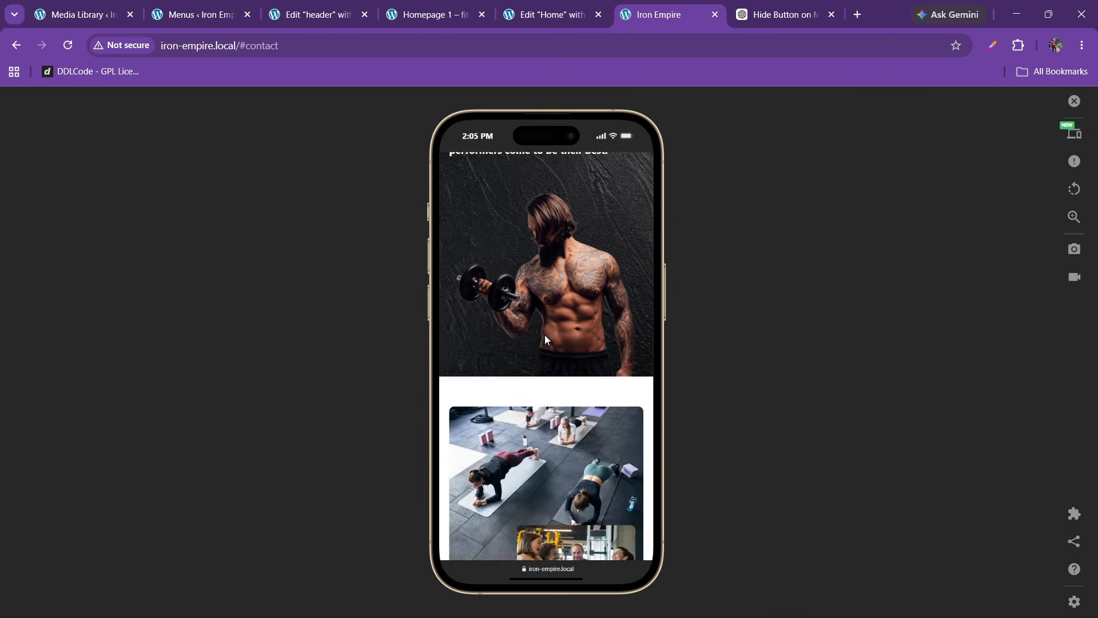
{"action": "scroll", "coordinate": [547, 336], "scroll_direction": "up", "scroll_amount": 4}
{"action": "scroll", "coordinate": [547, 337], "scroll_direction": "down", "scroll_amount": 15}
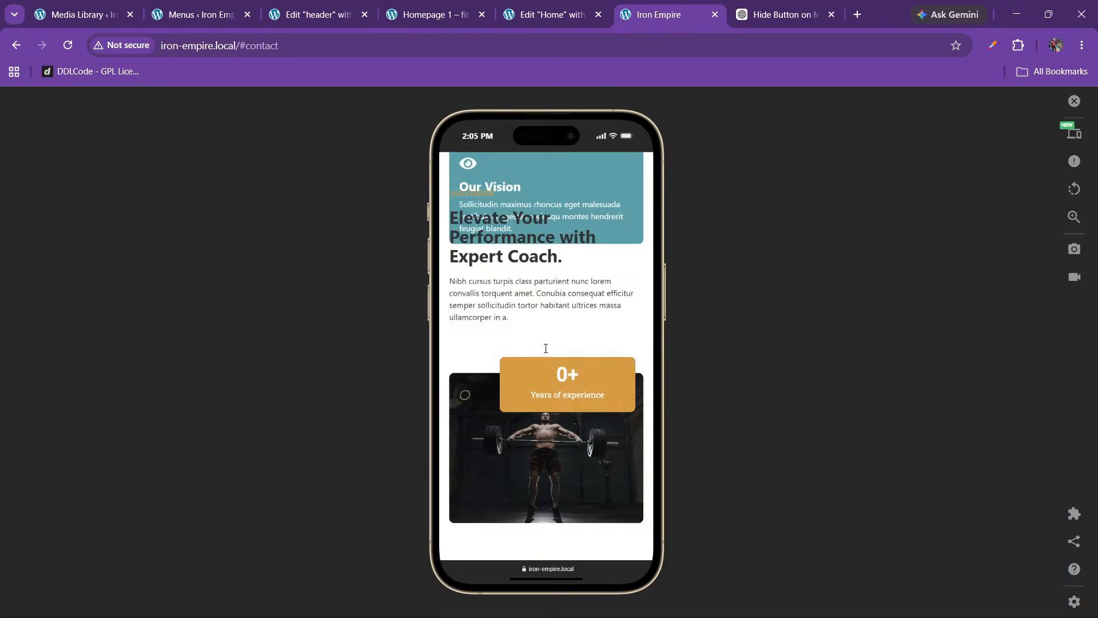
{"action": "scroll", "coordinate": [542, 354], "scroll_direction": "down", "scroll_amount": 15}
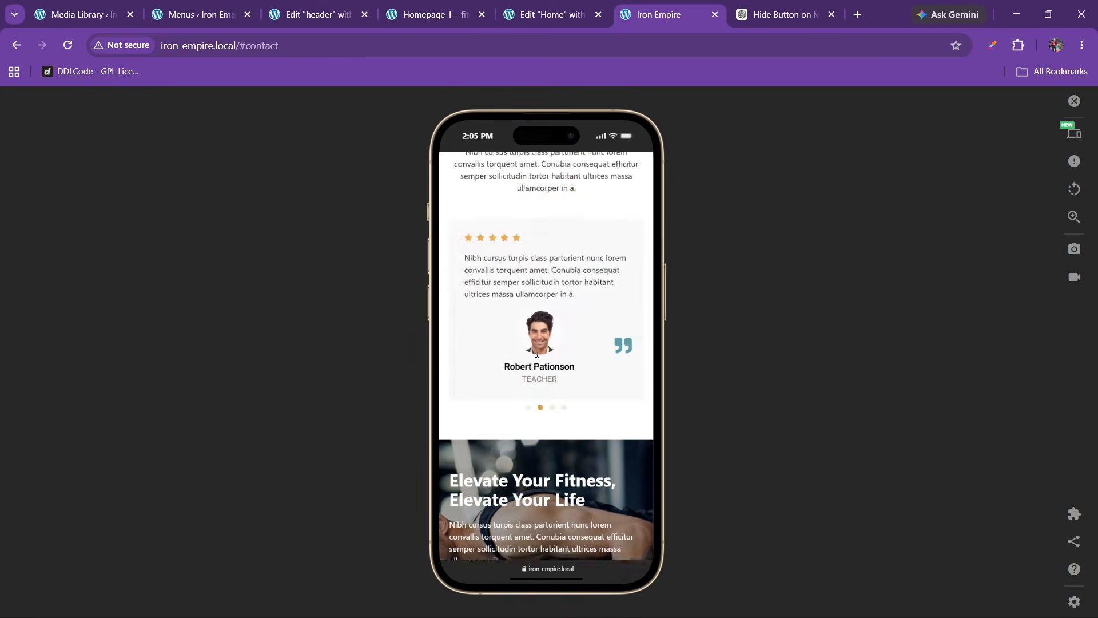
{"action": "scroll", "coordinate": [512, 343], "scroll_direction": "down", "scroll_amount": 20}
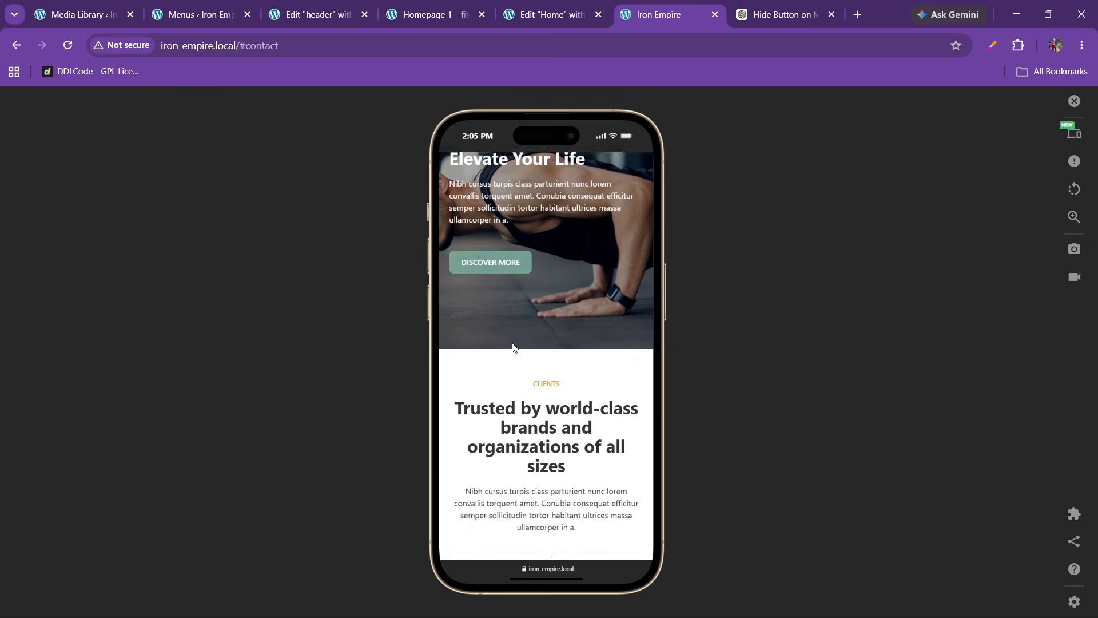
{"action": "scroll", "coordinate": [511, 342], "scroll_direction": "up", "scroll_amount": 20}
{"action": "scroll", "coordinate": [511, 343], "scroll_direction": "up", "scroll_amount": 20}
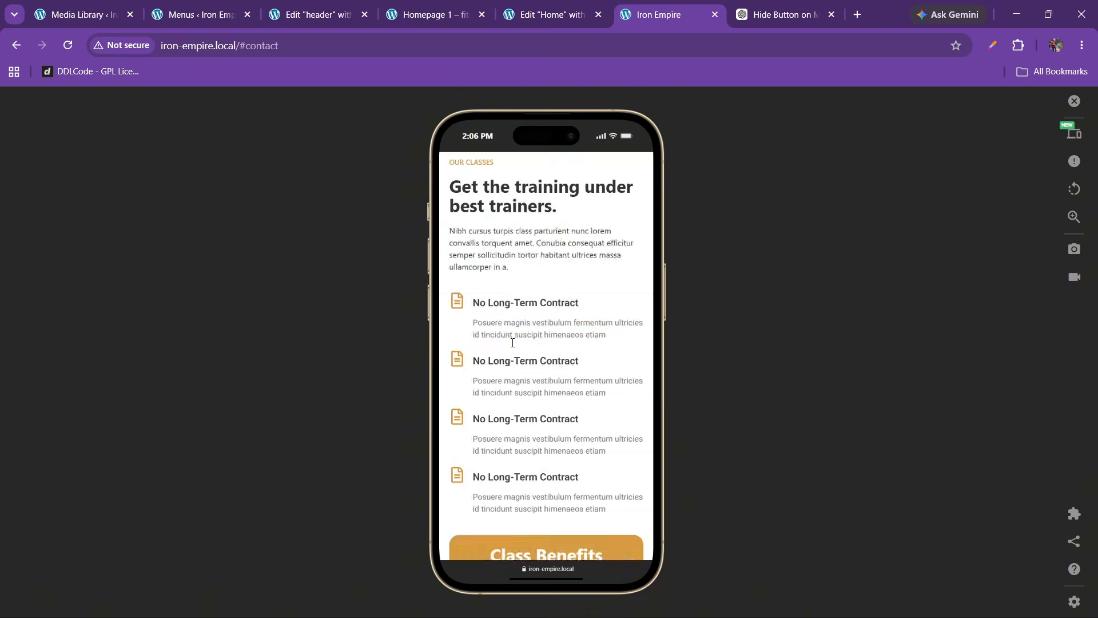
{"action": "scroll", "coordinate": [511, 347], "scroll_direction": "up", "scroll_amount": 5}
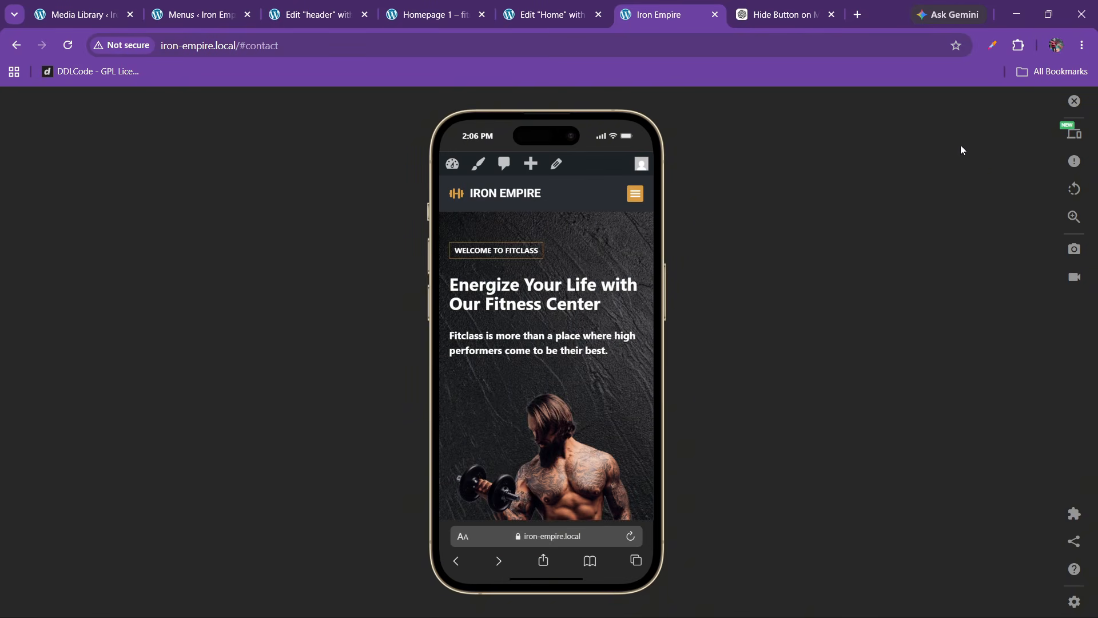
{"action": "left_click", "coordinate": [1075, 101]}
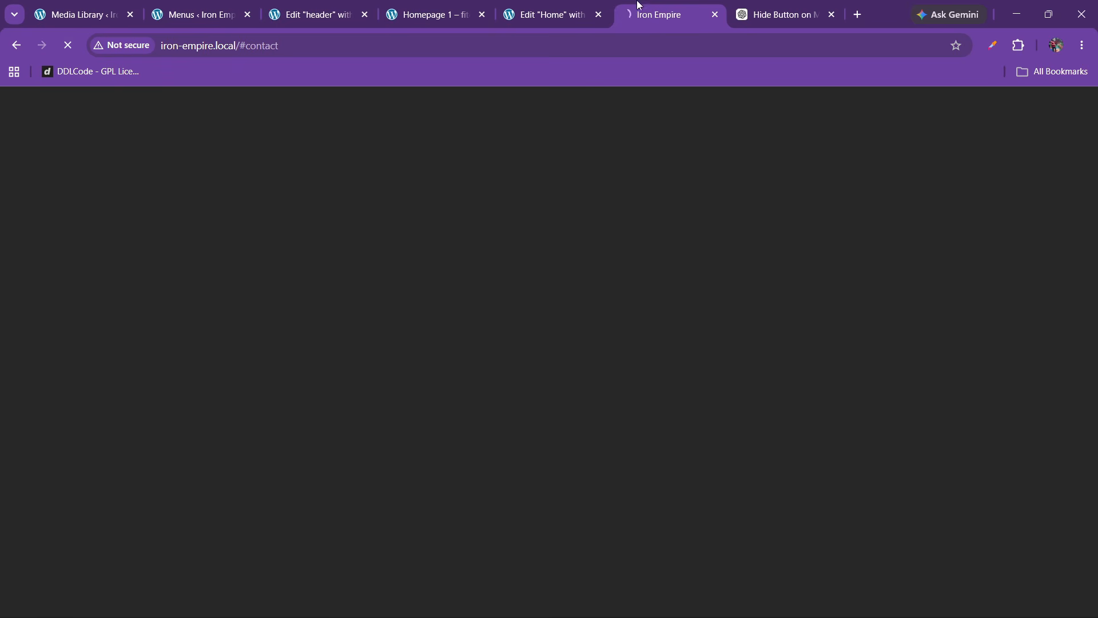
Step: Close the ChatGPT page and the header editor, leaving the header editor without saving its changes
{"action": "left_click", "coordinate": [431, 15]}
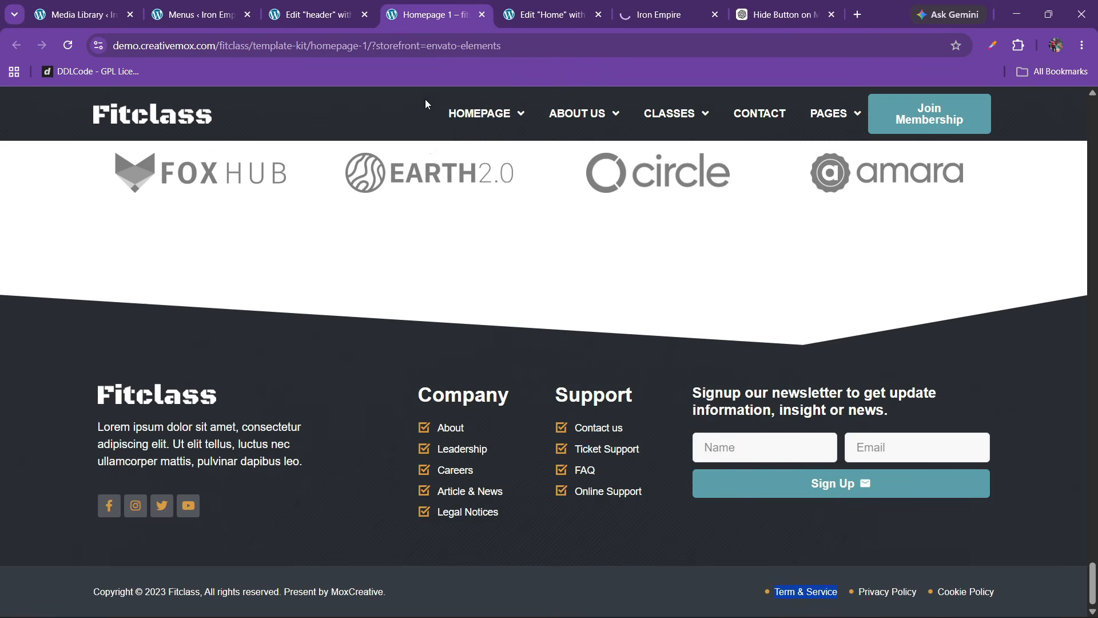
{"action": "left_click", "coordinate": [546, 15]}
{"action": "left_click", "coordinate": [660, 14]}
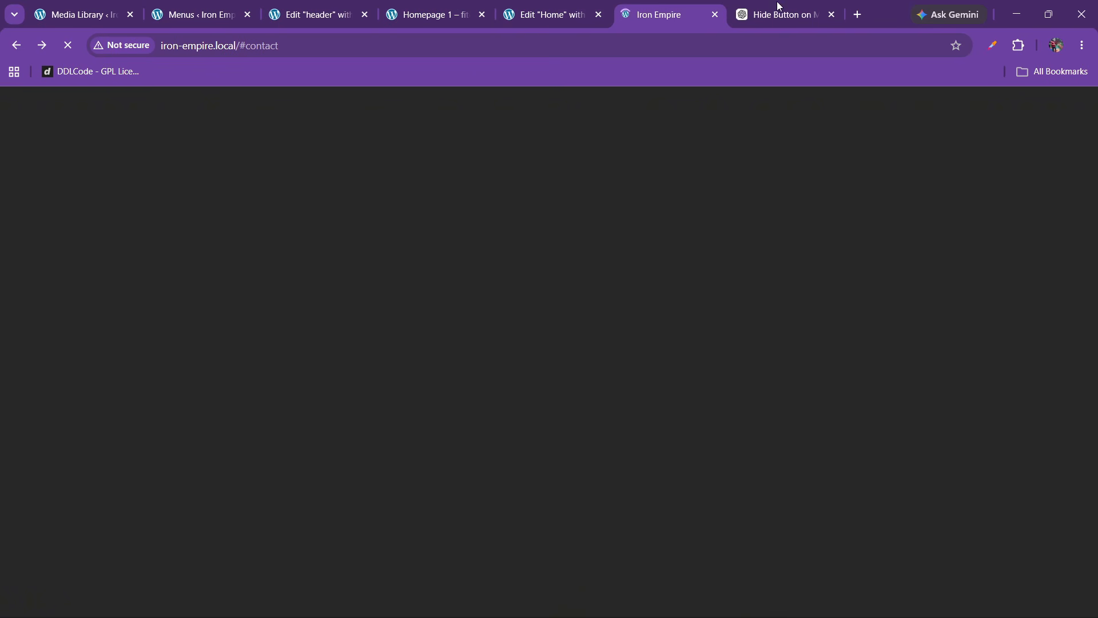
{"action": "left_click", "coordinate": [764, 12]}
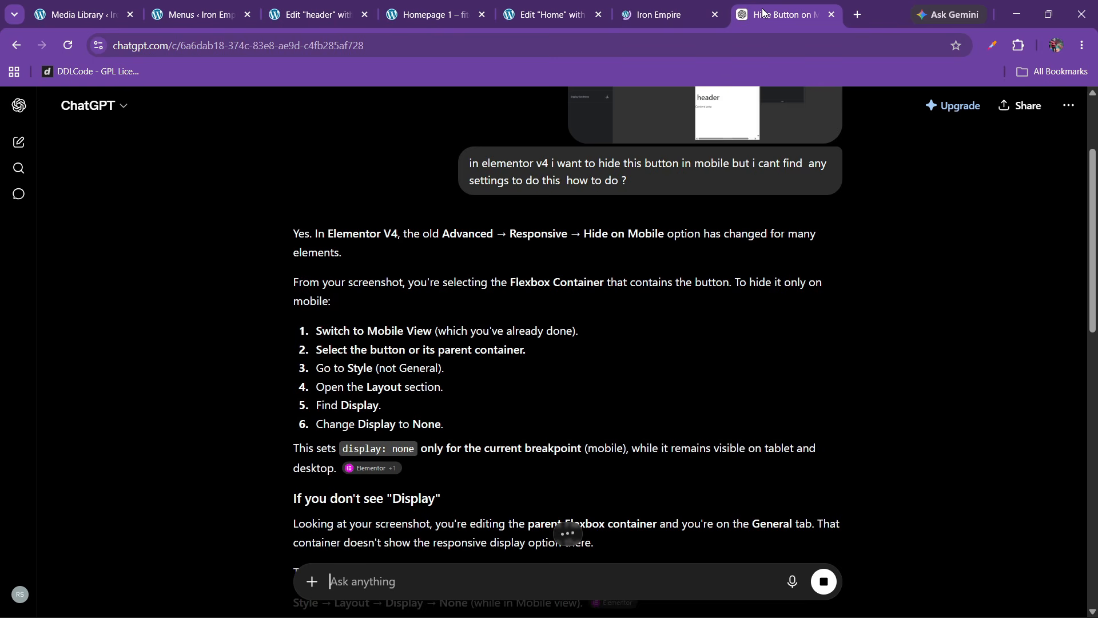
{"action": "left_click", "coordinate": [832, 15]}
{"action": "left_click", "coordinate": [626, 7]}
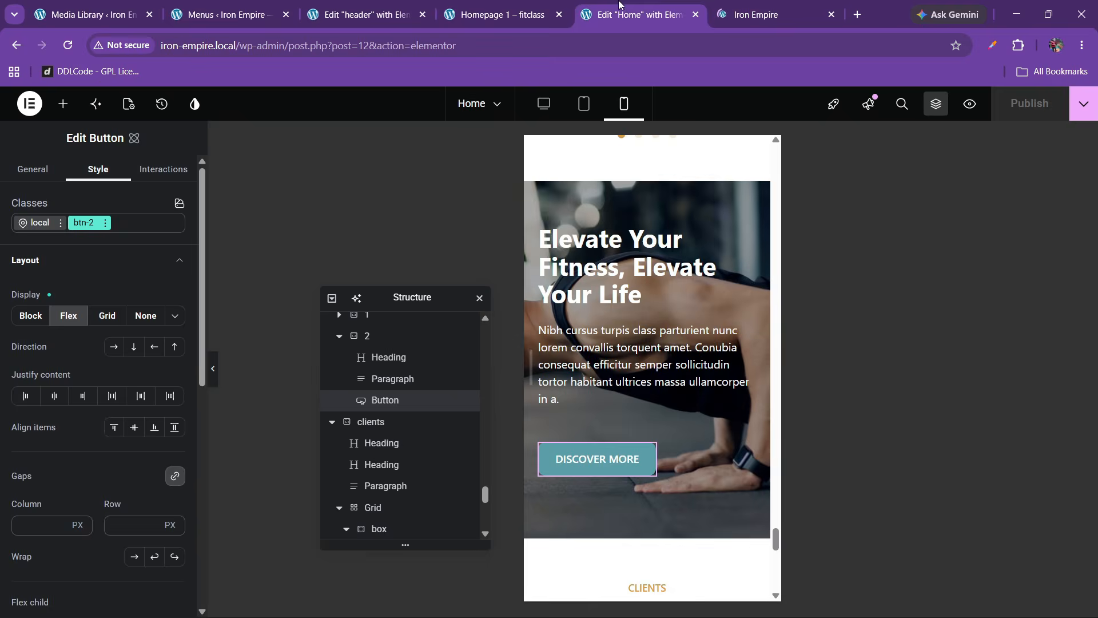
{"action": "left_click", "coordinate": [524, 6]}
{"action": "left_click", "coordinate": [403, 5]}
{"action": "left_click", "coordinate": [422, 14]}
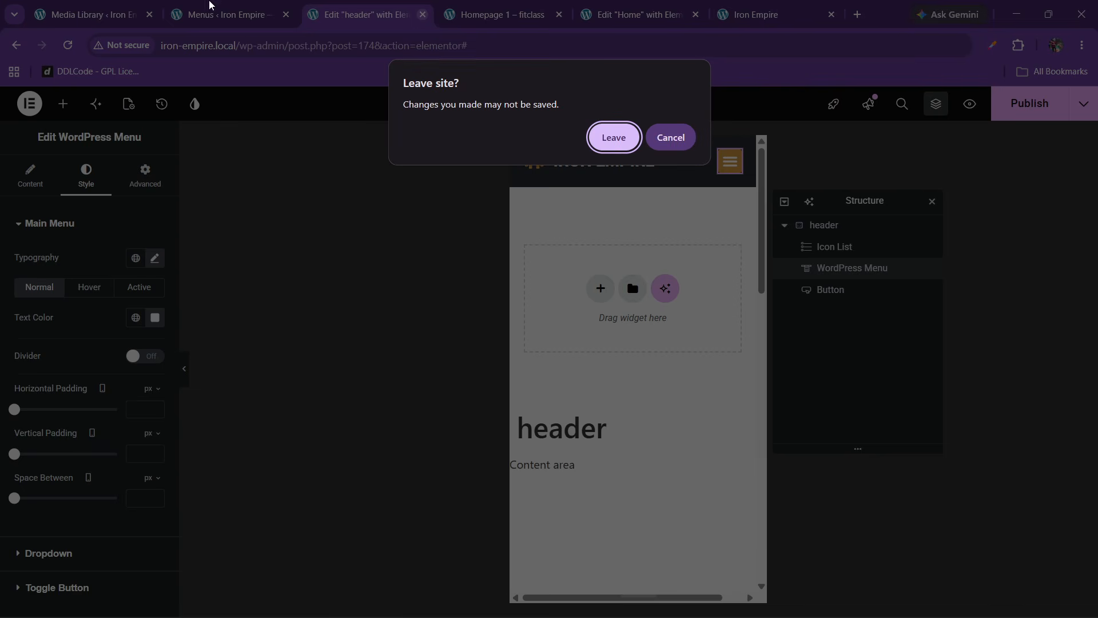
{"action": "left_click", "coordinate": [614, 138]}
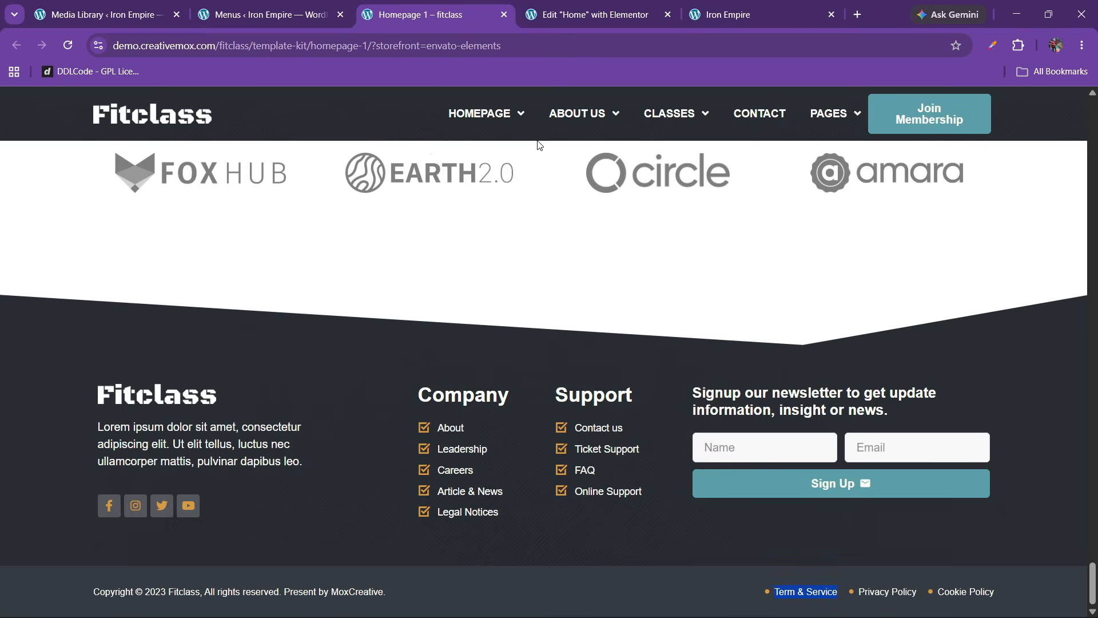
Step: Follow the ABOUT menu link on the live Iron Empire home page and copy its anchor name from the address
{"action": "left_click", "coordinate": [606, 8]}
{"action": "left_click", "coordinate": [757, 6]}
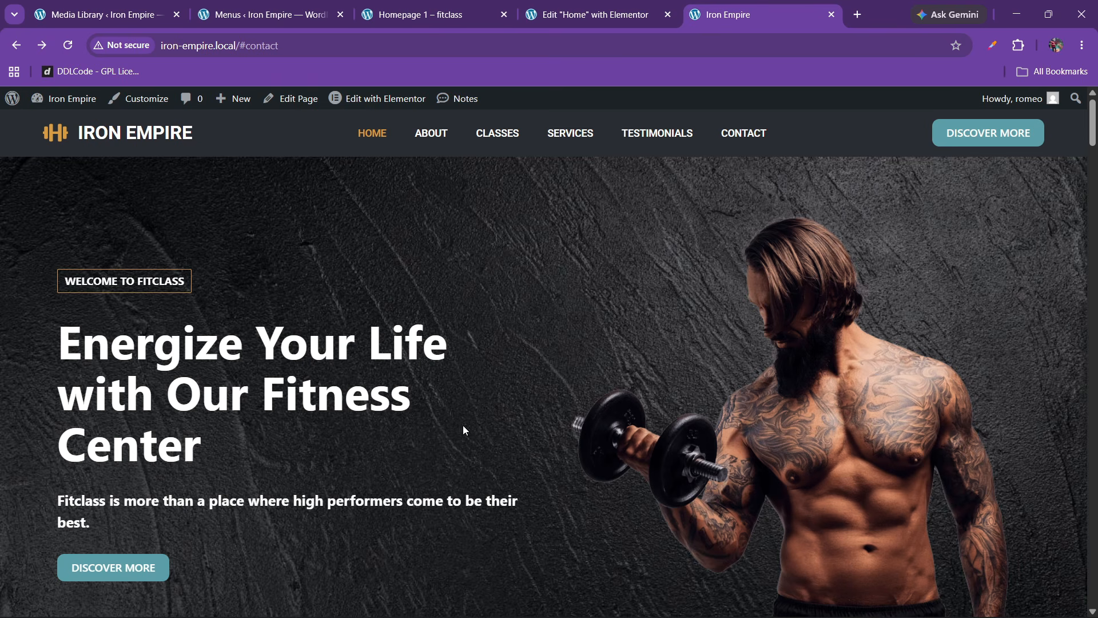
{"action": "left_click", "coordinate": [436, 137]}
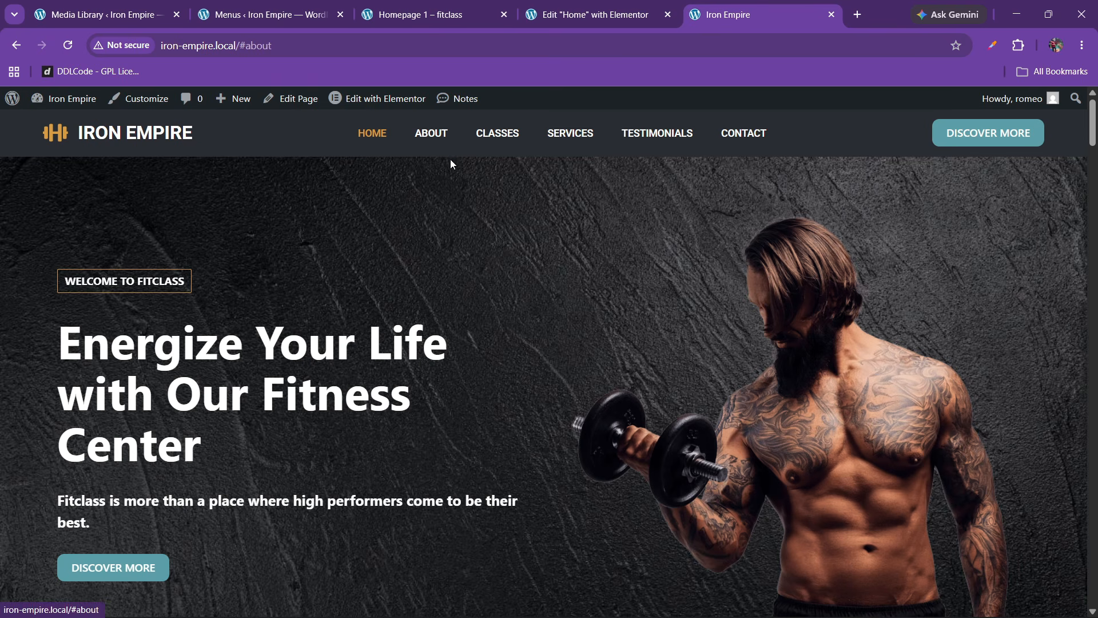
{"action": "left_click", "coordinate": [503, 144]}
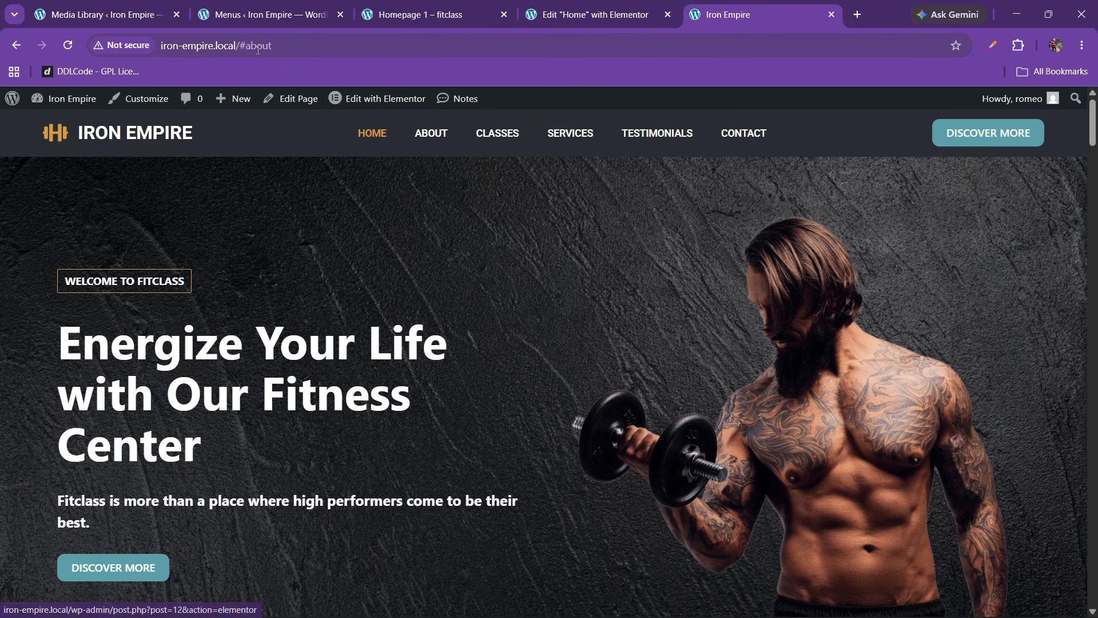
{"action": "left_click_drag", "start_coordinate": [245, 46], "coordinate": [273, 46]}
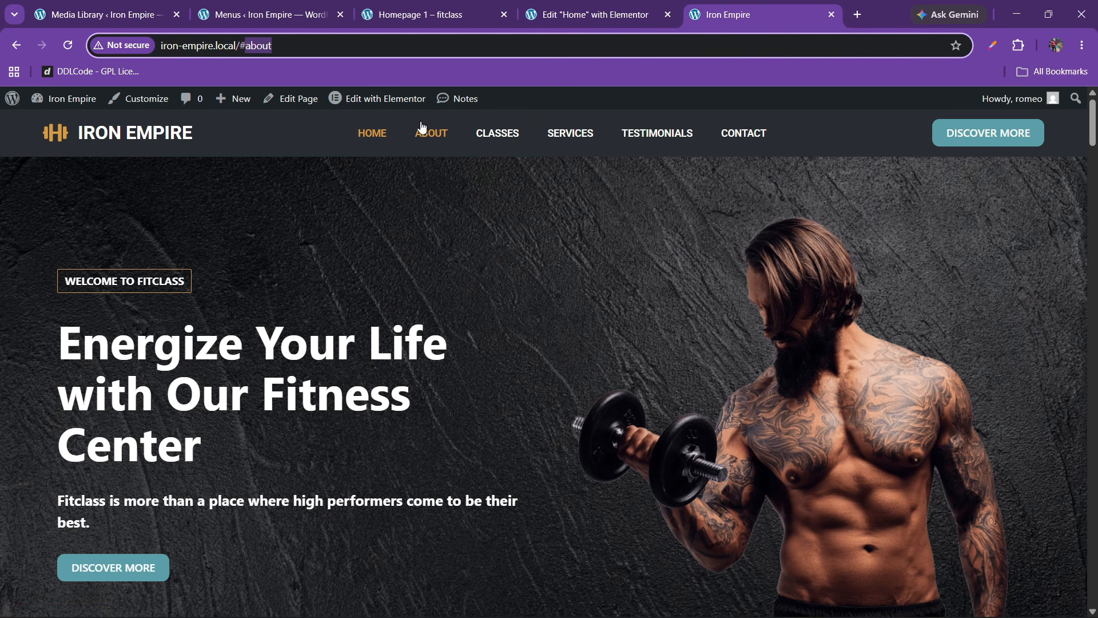
Step: Return to the Home editor, switch to desktop view and set the who we are section's ID to about
{"action": "left_click", "coordinate": [567, 16]}
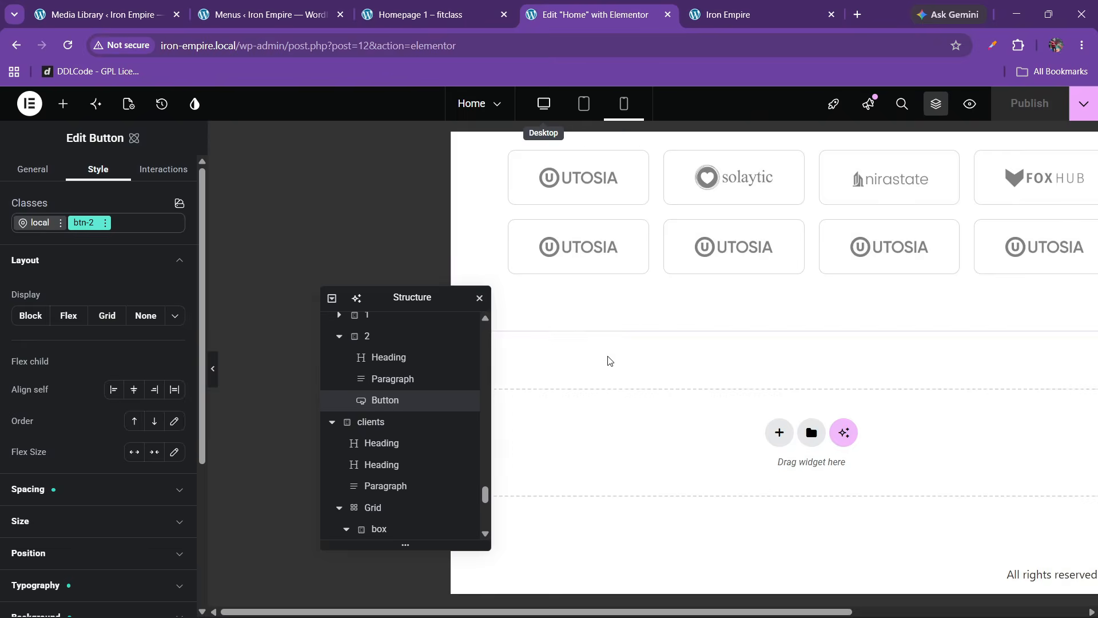
{"action": "scroll", "coordinate": [616, 368], "scroll_direction": "up", "scroll_amount": 3}
{"action": "left_click_drag", "start_coordinate": [1093, 551], "coordinate": [1092, 174]}
{"action": "left_click", "coordinate": [638, 216]}
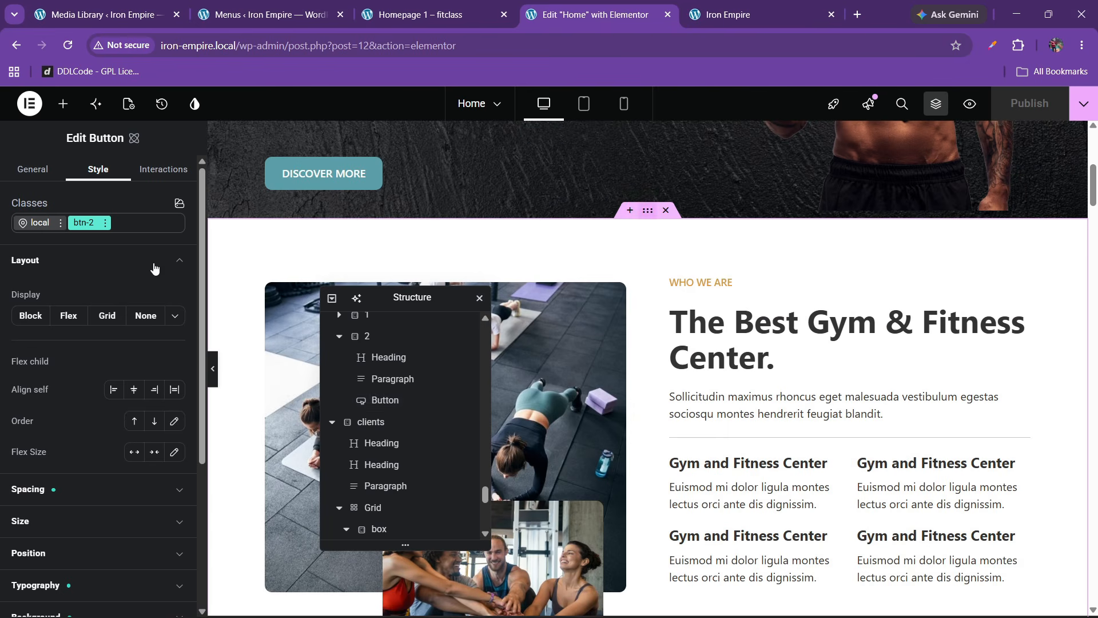
{"action": "left_click", "coordinate": [34, 169]}
{"action": "left_click", "coordinate": [125, 329]}
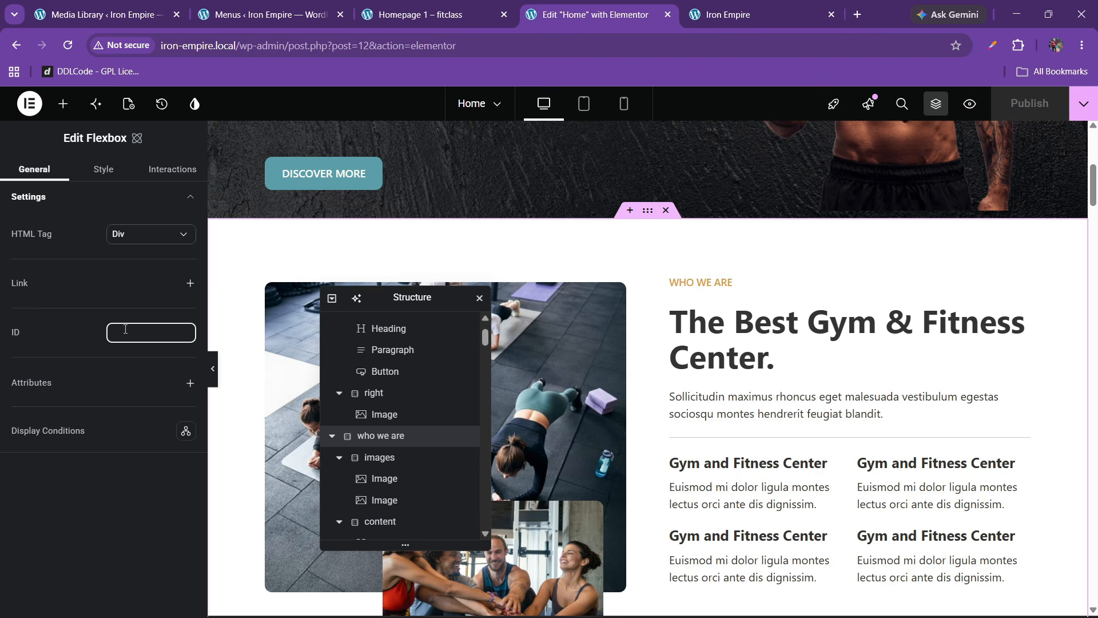
{"action": "type", "text": "about"}
{"action": "left_click", "coordinate": [420, 14]}
{"action": "left_click", "coordinate": [598, 5]}
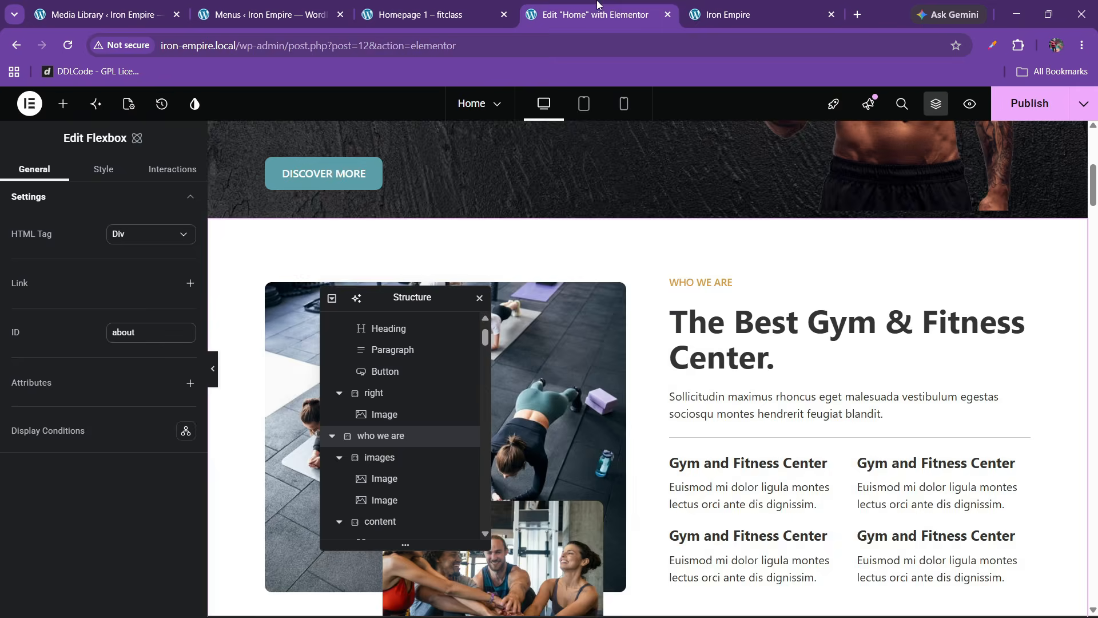
Step: Follow the CLASSES menu link on the live home page and copy its anchor name from the address
{"action": "left_click", "coordinate": [726, 14]}
{"action": "left_click", "coordinate": [486, 132]}
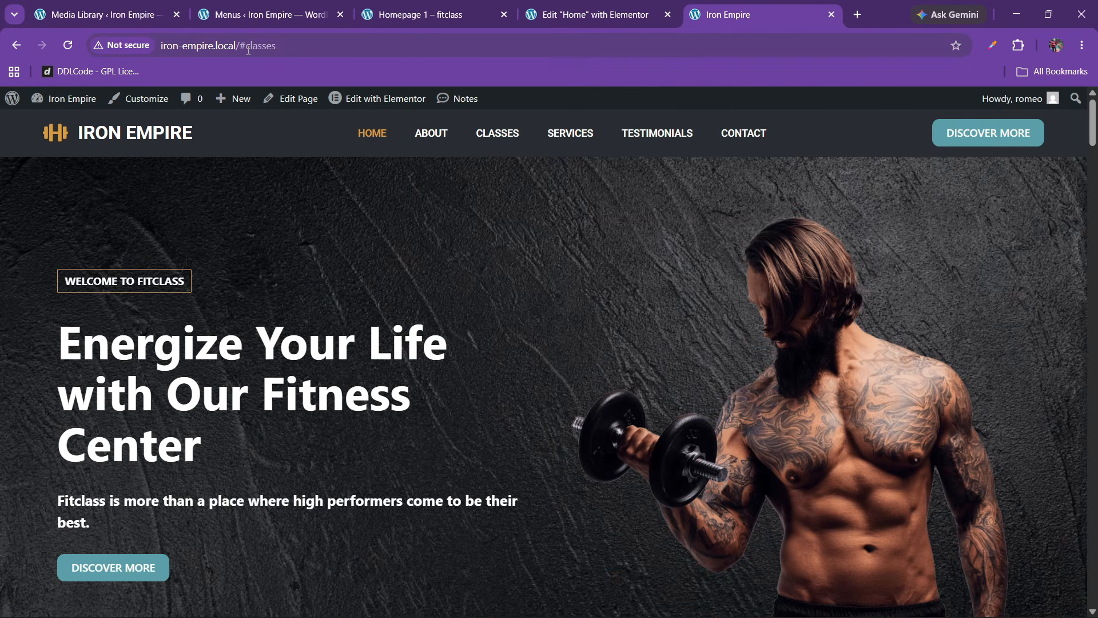
{"action": "left_click_drag", "start_coordinate": [247, 51], "coordinate": [328, 55]}
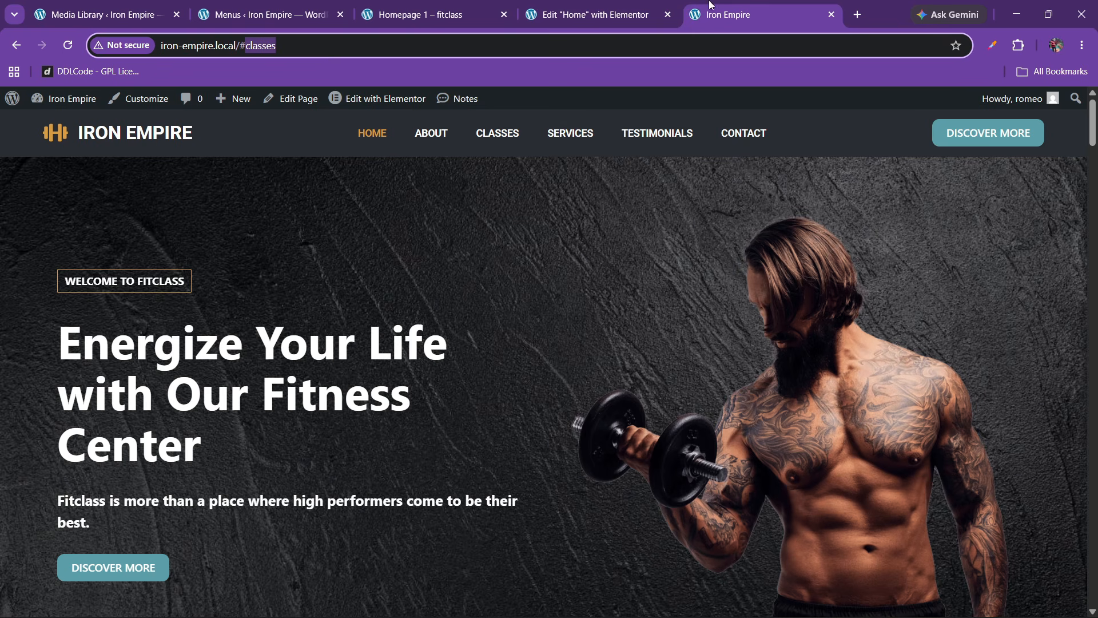
Step: In the Home editor, set the ID of the classes section with the 25+ years of experience counter to classes
{"action": "left_click", "coordinate": [670, 4]}
{"action": "scroll", "coordinate": [690, 384], "scroll_direction": "down", "scroll_amount": 10}
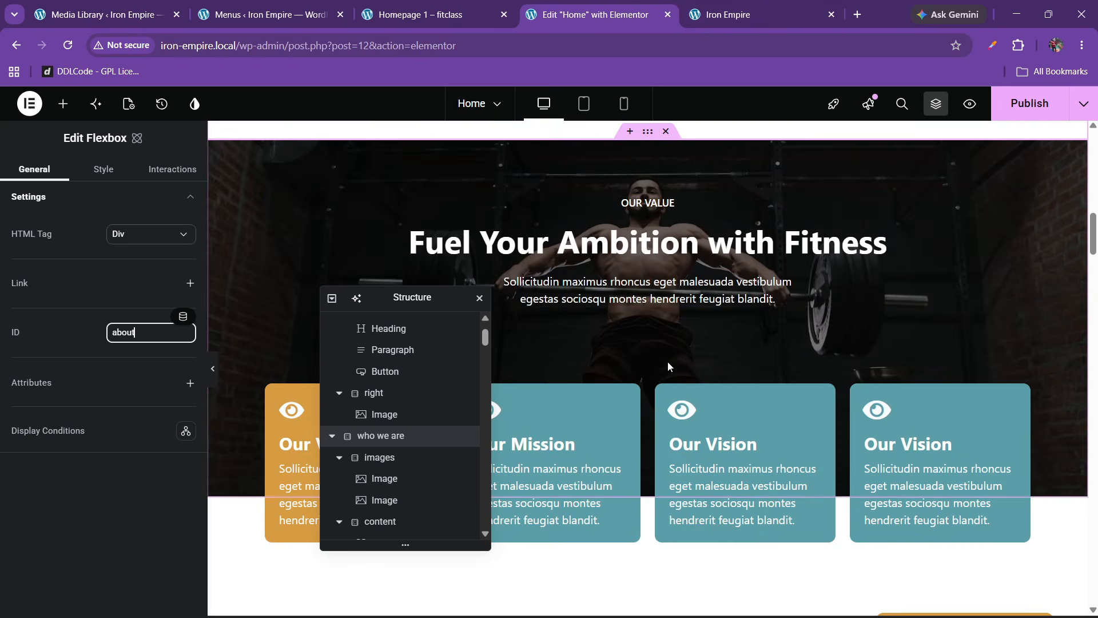
{"action": "scroll", "coordinate": [640, 401], "scroll_direction": "down", "scroll_amount": 5}
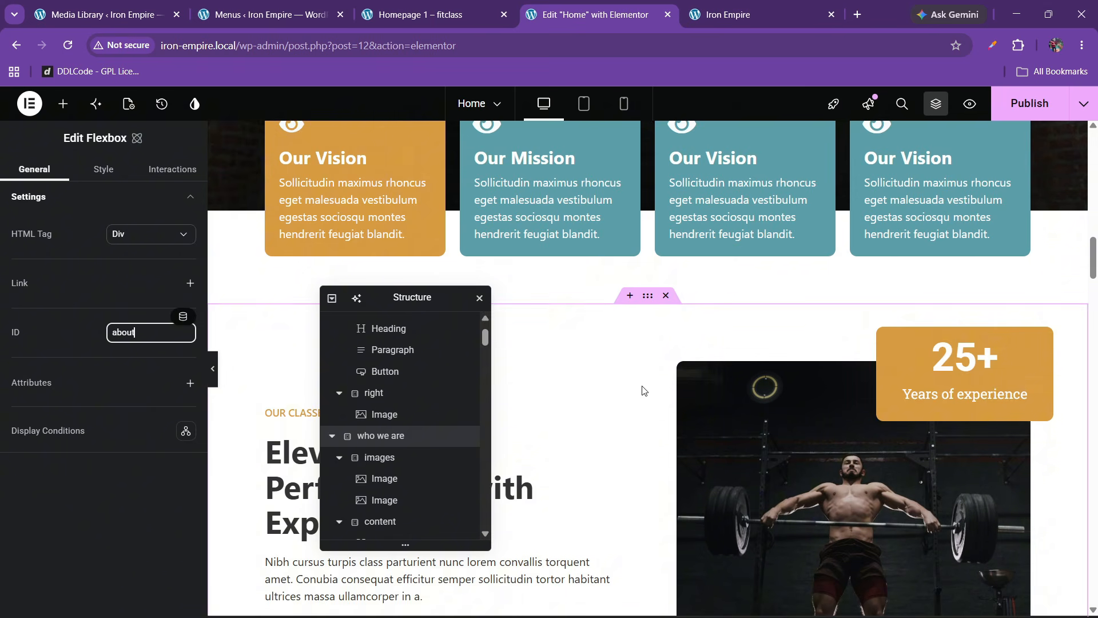
{"action": "scroll", "coordinate": [644, 391], "scroll_direction": "down", "scroll_amount": 1}
{"action": "scroll", "coordinate": [643, 383], "scroll_direction": "up", "scroll_amount": 1}
{"action": "left_click", "coordinate": [646, 296]}
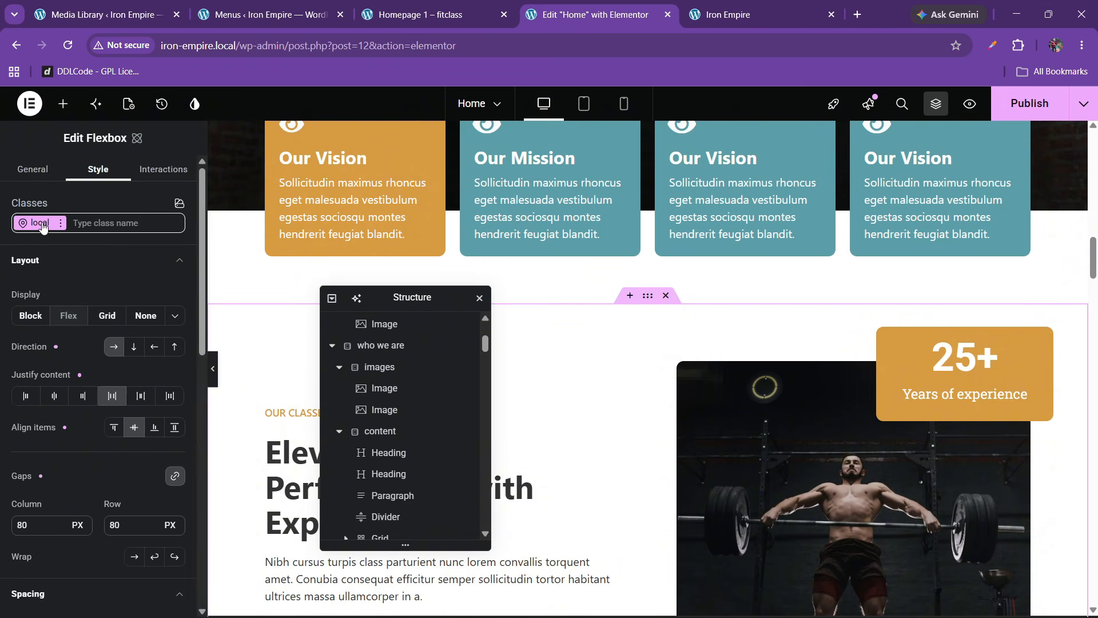
{"action": "left_click", "coordinate": [32, 169]}
{"action": "left_click", "coordinate": [136, 330]}
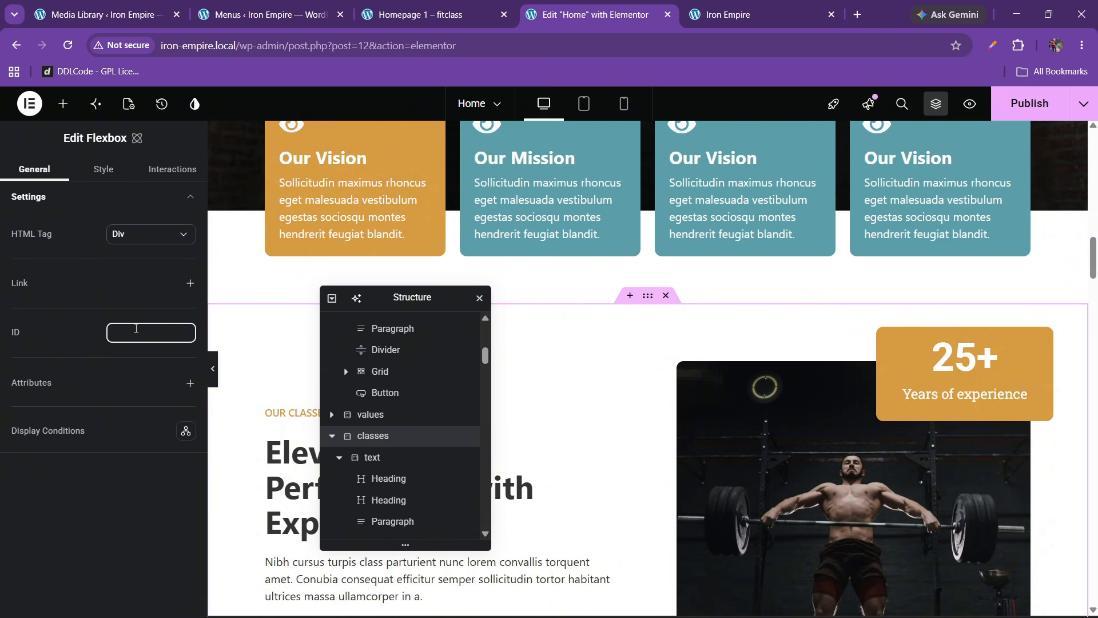
{"action": "type", "text": "classes"}
Step: Follow the SERVICES menu link on the live home page and copy its anchor name from the address
{"action": "left_click", "coordinate": [738, 14]}
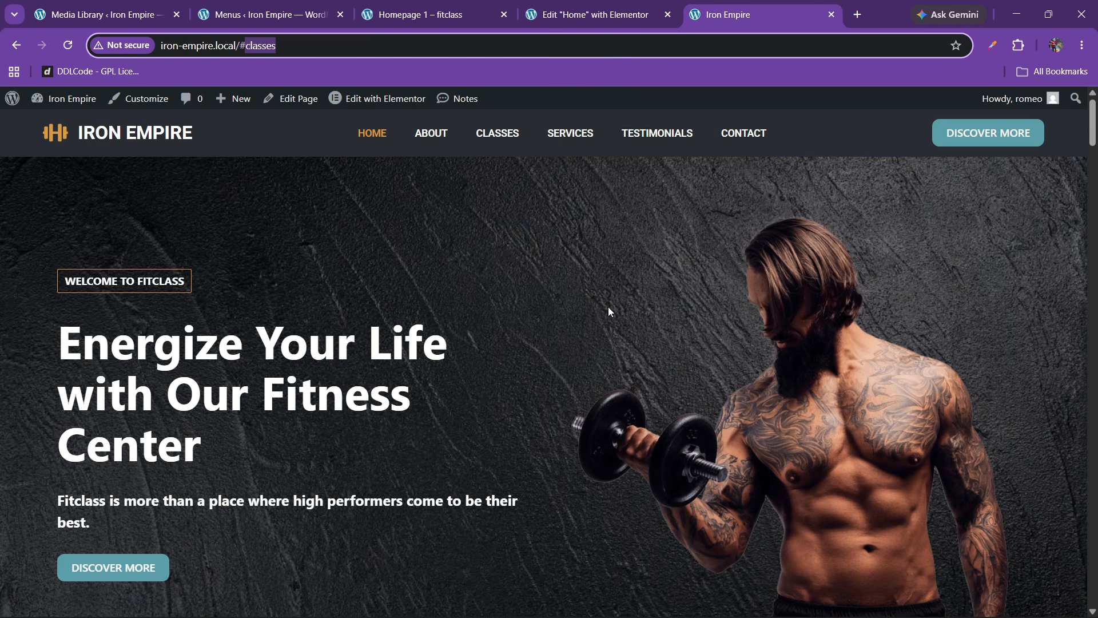
{"action": "left_click", "coordinate": [570, 141]}
{"action": "left_click", "coordinate": [631, 5]}
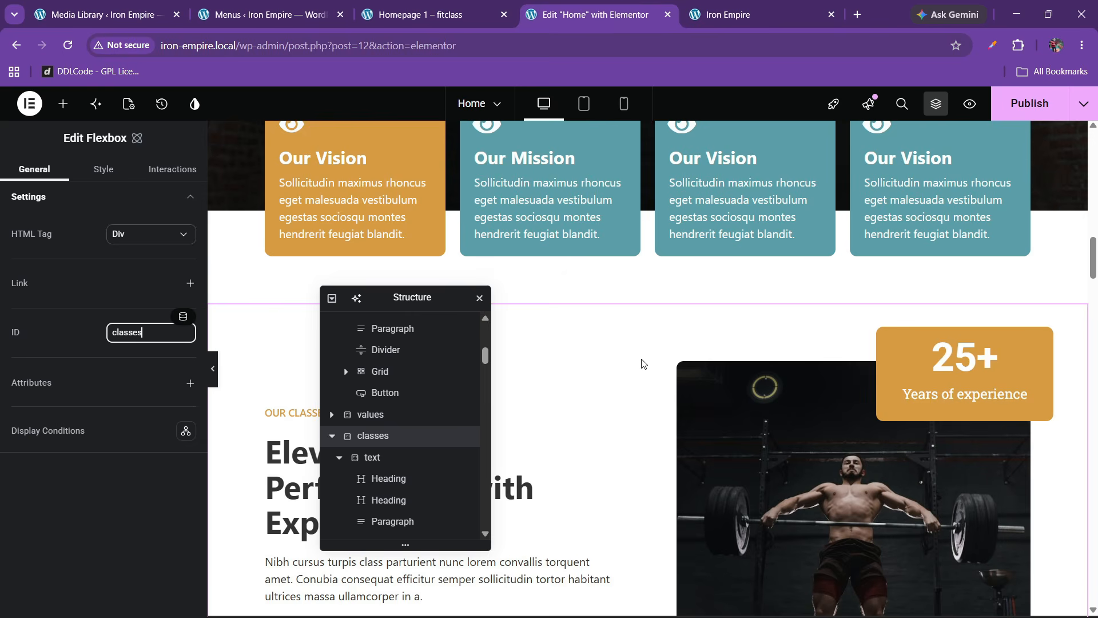
Step: In the Home editor, set the ID of the "Get the training under best trainers." section with the workshop cards to services
{"action": "scroll", "coordinate": [578, 404], "scroll_direction": "down", "scroll_amount": 4}
{"action": "scroll", "coordinate": [580, 407], "scroll_direction": "down", "scroll_amount": 10}
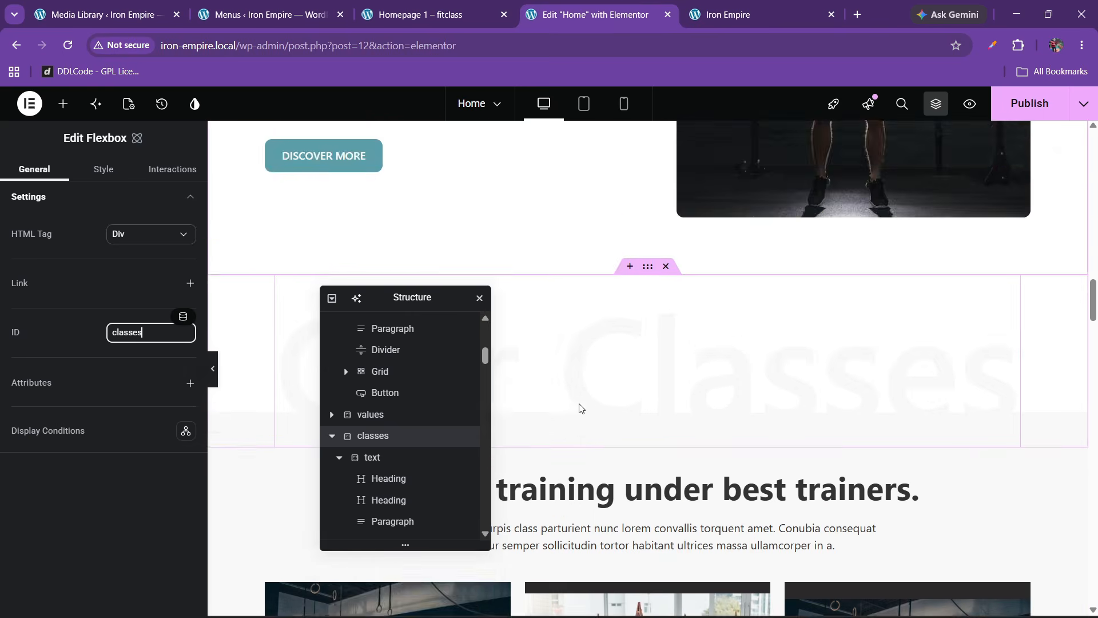
{"action": "scroll", "coordinate": [580, 407], "scroll_direction": "up", "scroll_amount": 4}
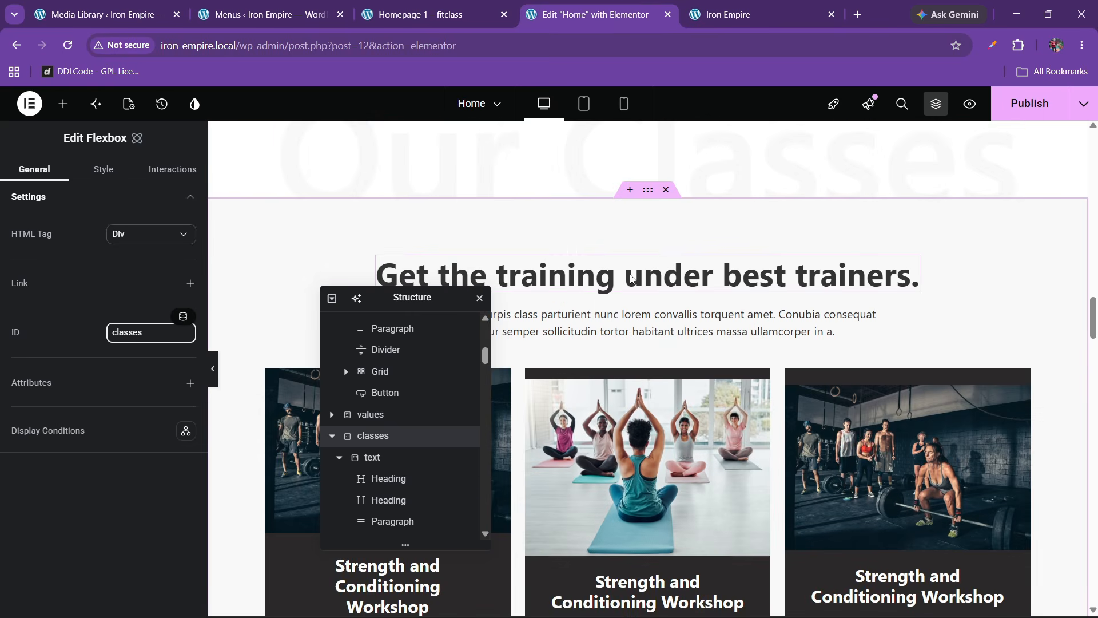
{"action": "left_click", "coordinate": [130, 170]}
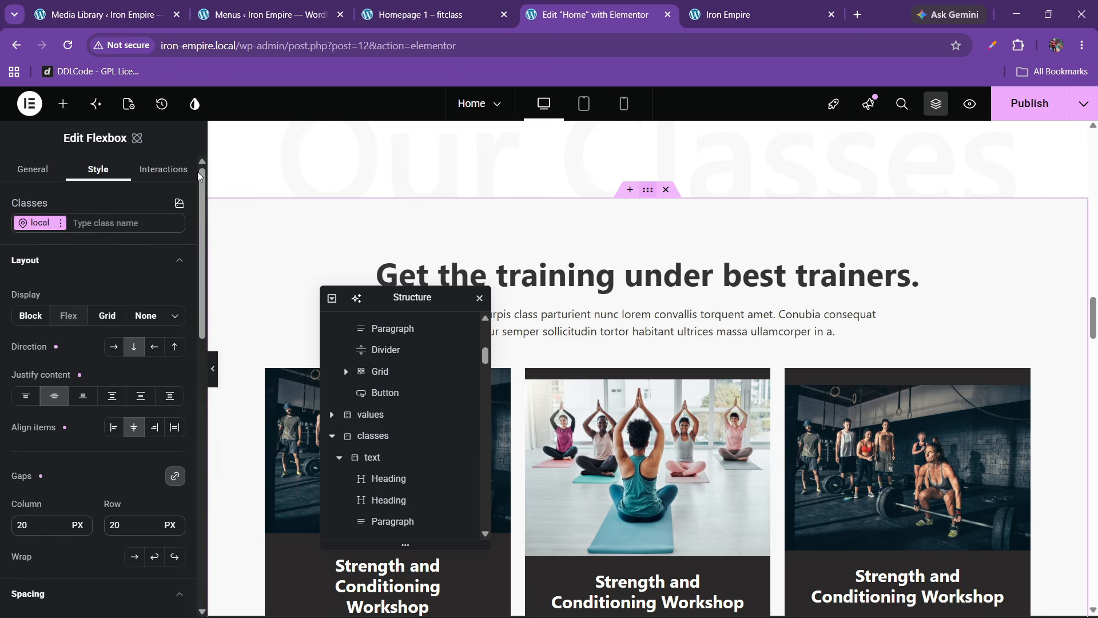
{"action": "left_click", "coordinate": [33, 169]}
{"action": "left_click", "coordinate": [134, 334]}
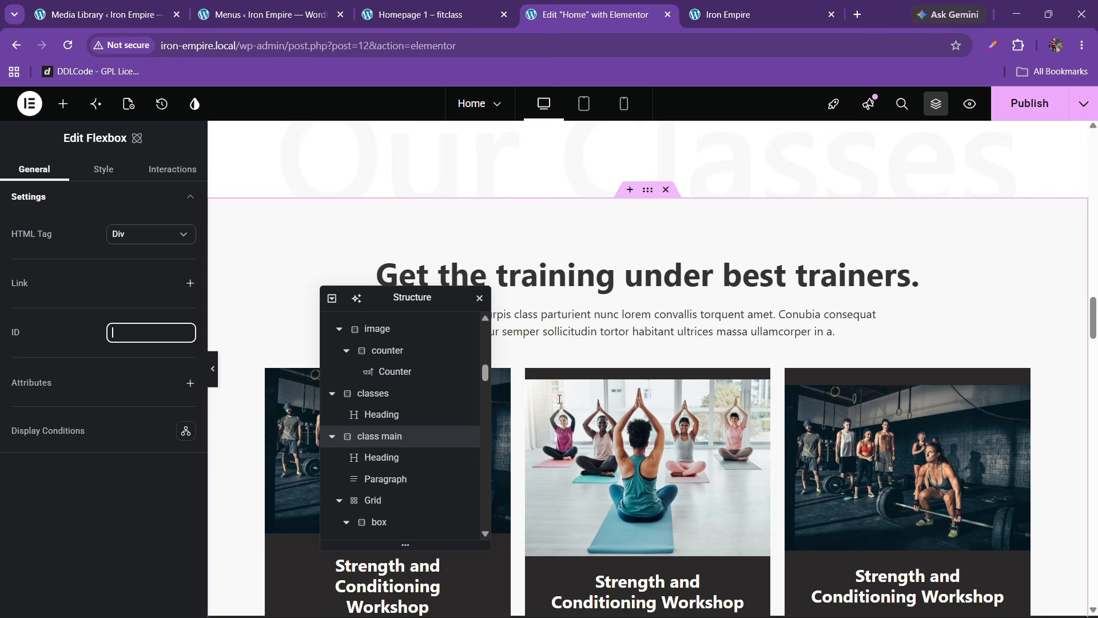
Step: Follow the TESTIMONIALS menu link on the live home page and copy its anchor name from the address
{"action": "left_click", "coordinate": [486, 15]}
{"action": "left_click", "coordinate": [697, 17]}
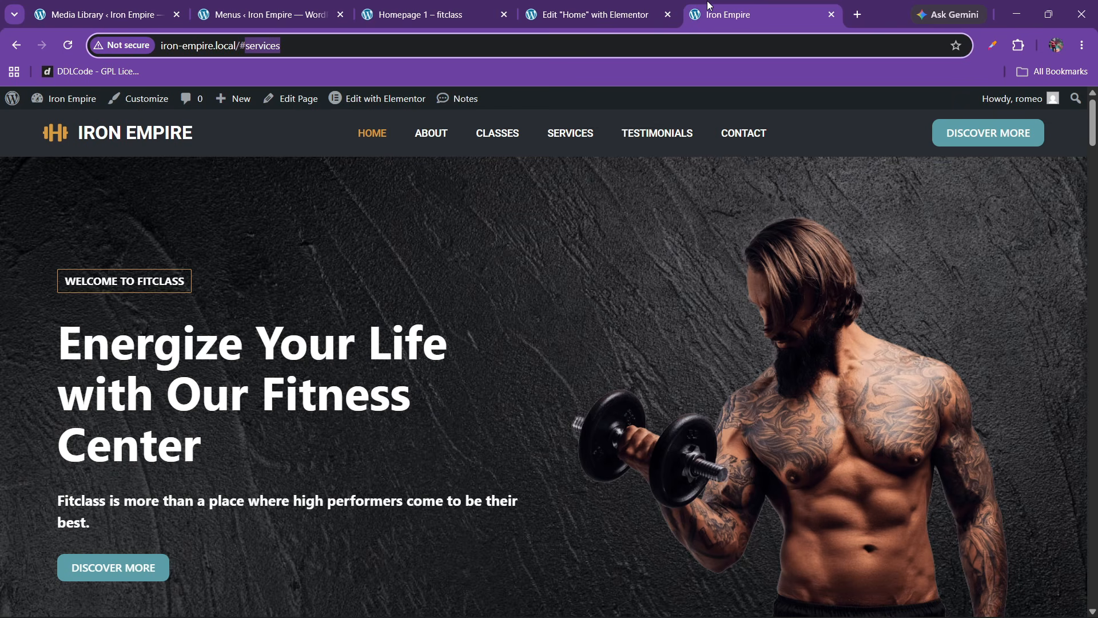
{"action": "left_click", "coordinate": [651, 138]}
{"action": "left_click", "coordinate": [589, 14]}
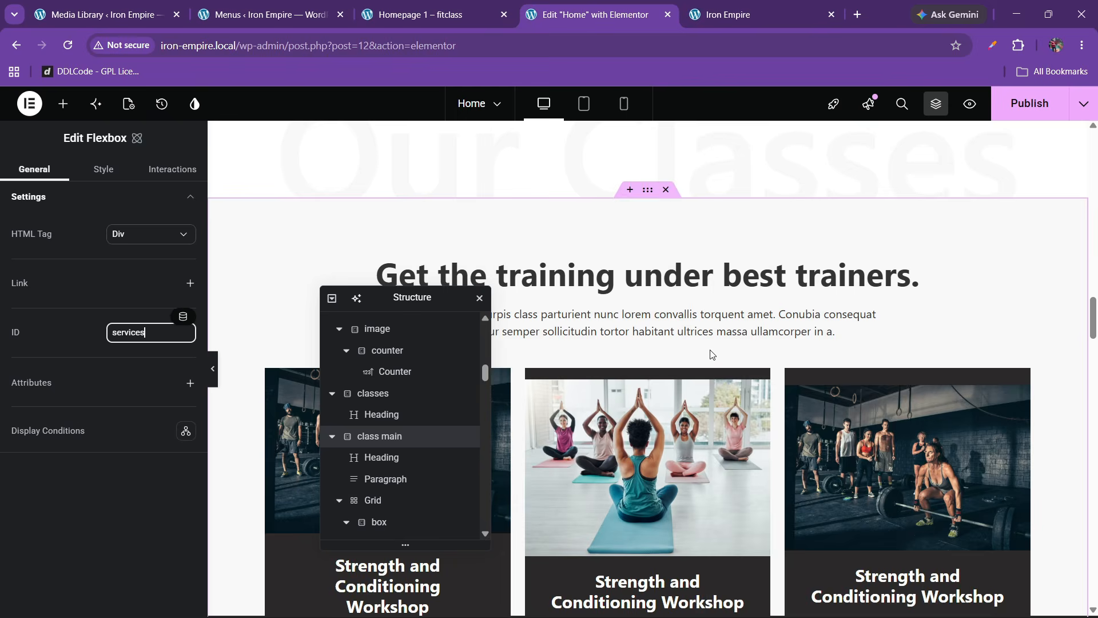
Step: In the Home editor, set the Client Feedback section's ID to testimonials and publish the page
{"action": "scroll", "coordinate": [692, 389], "scroll_direction": "down", "scroll_amount": 10}
{"action": "scroll", "coordinate": [686, 400], "scroll_direction": "down", "scroll_amount": 15}
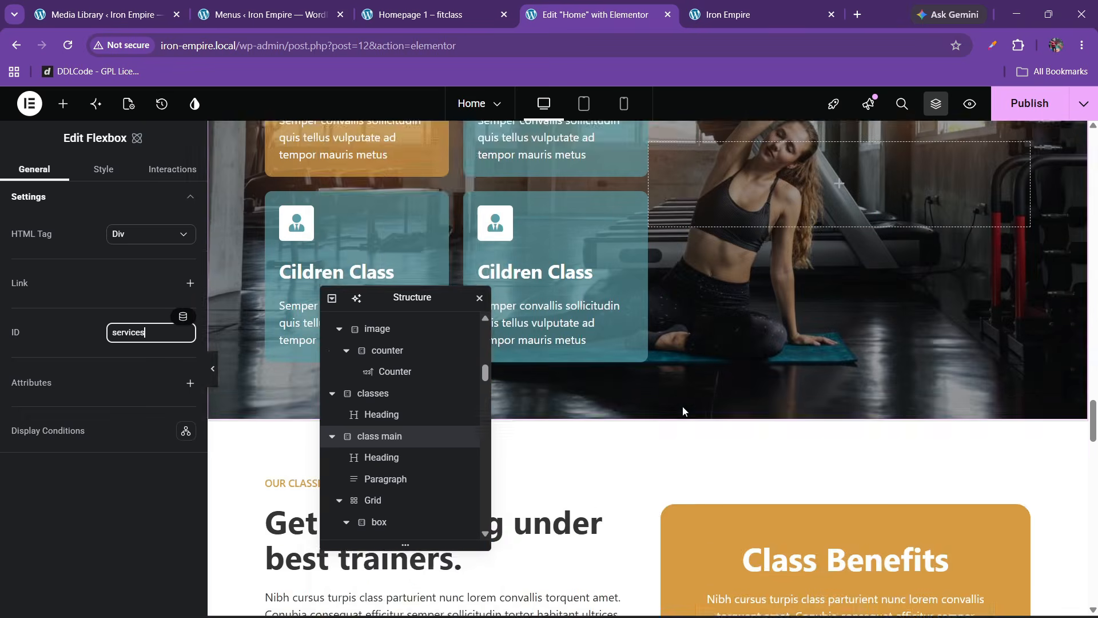
{"action": "scroll", "coordinate": [682, 415], "scroll_direction": "down", "scroll_amount": 2}
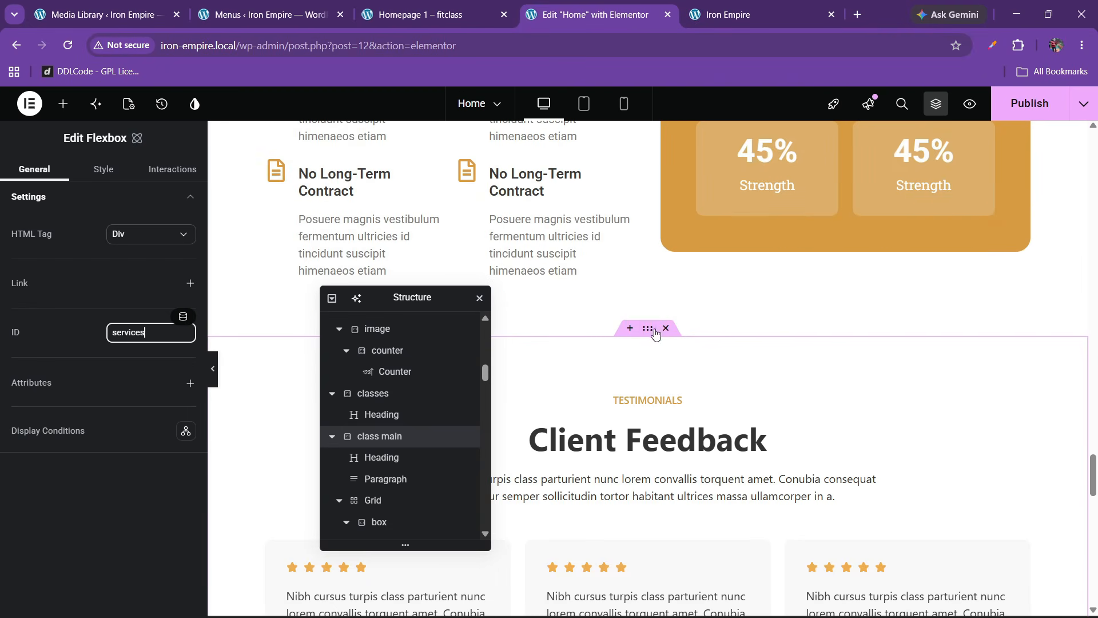
{"action": "left_click", "coordinate": [648, 329]}
{"action": "left_click", "coordinate": [32, 169]}
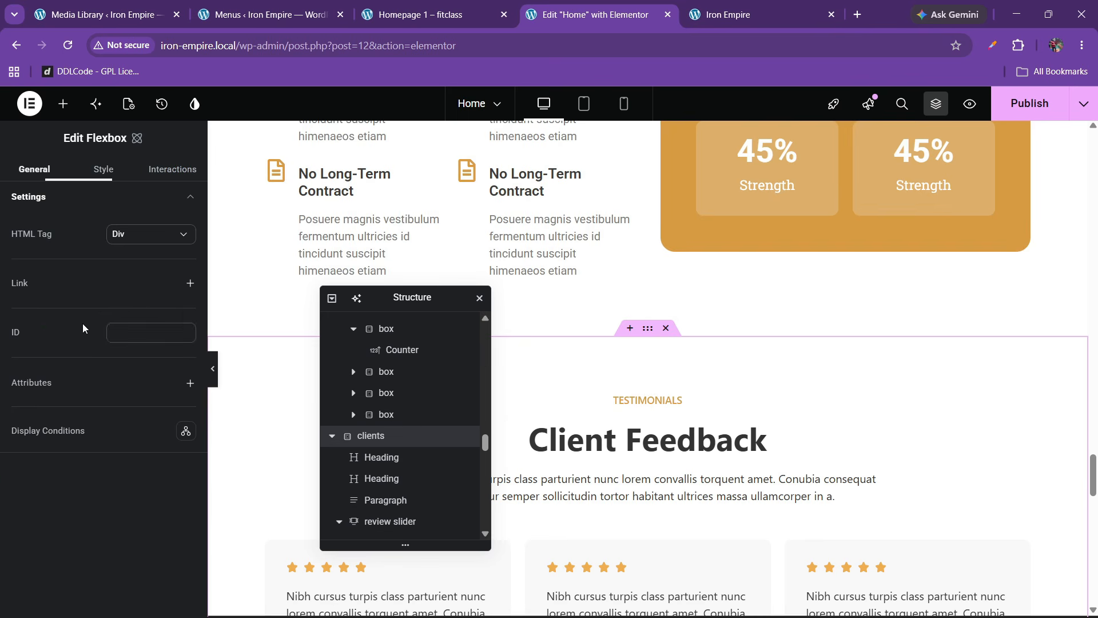
{"action": "left_click", "coordinate": [129, 326]}
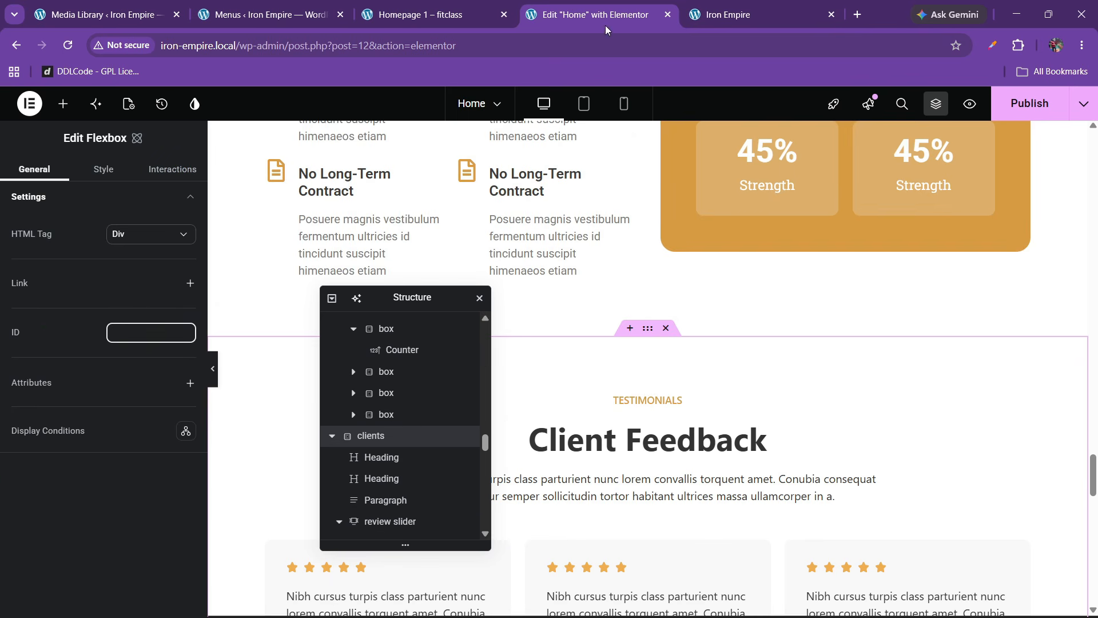
{"action": "left_click", "coordinate": [439, 8]}
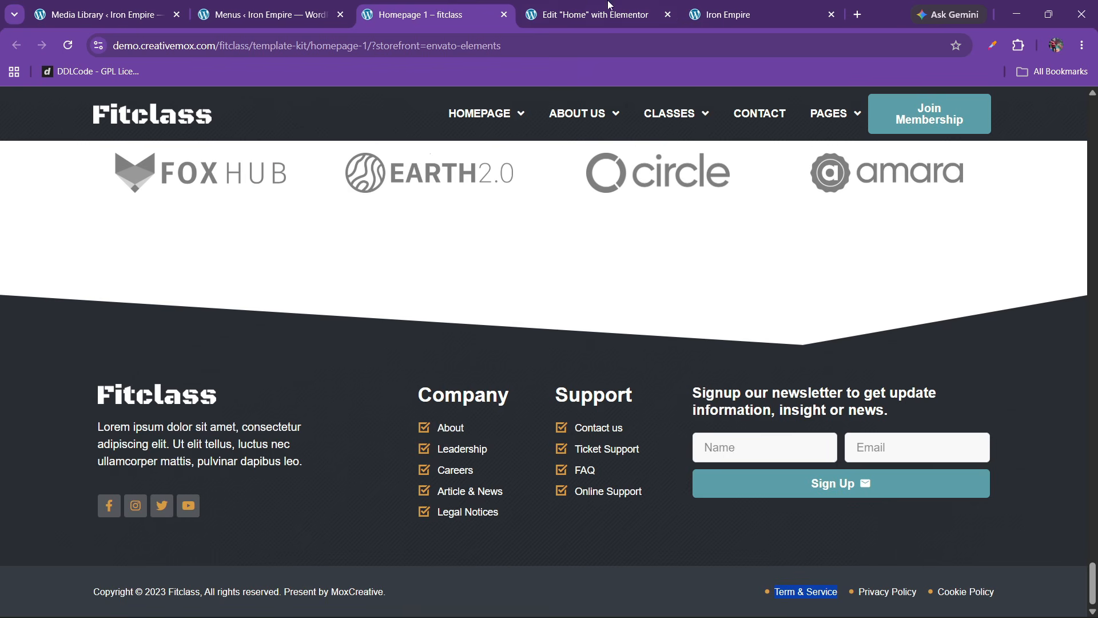
{"action": "left_click", "coordinate": [729, 15]}
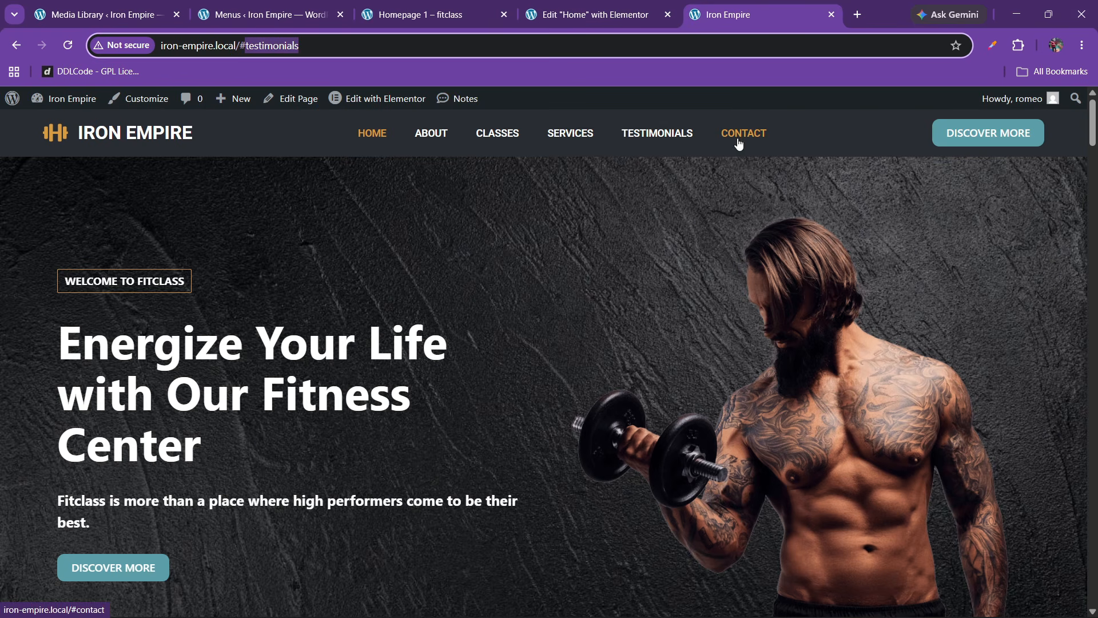
{"action": "left_click", "coordinate": [609, 7]}
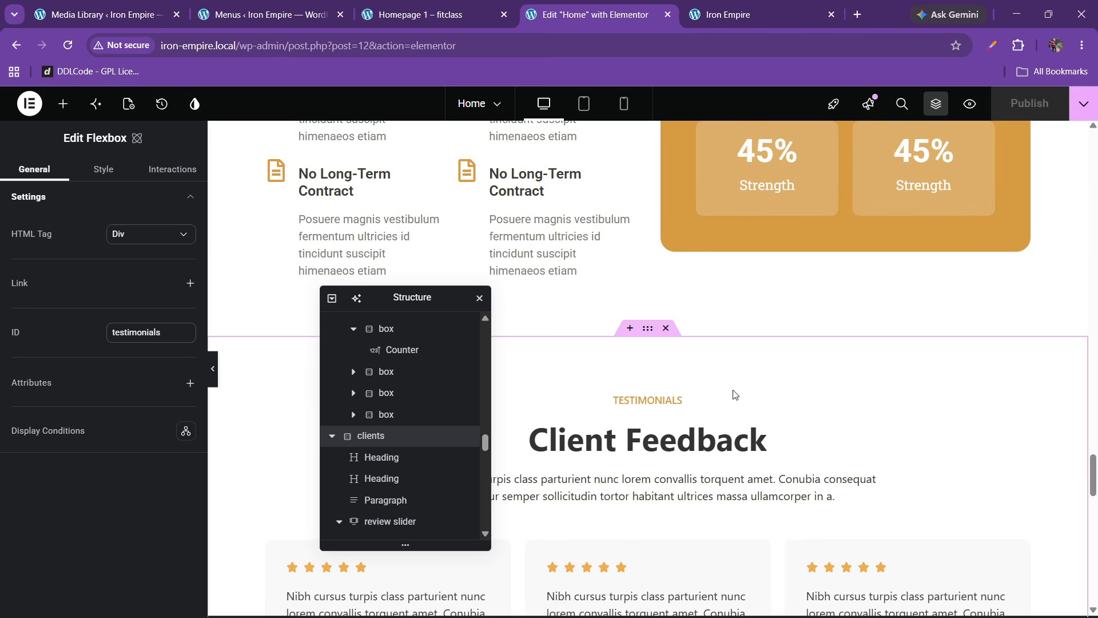
Step: Remove the anchor from the live home page's address and reload iron-empire.local
{"action": "left_click", "coordinate": [737, 15]}
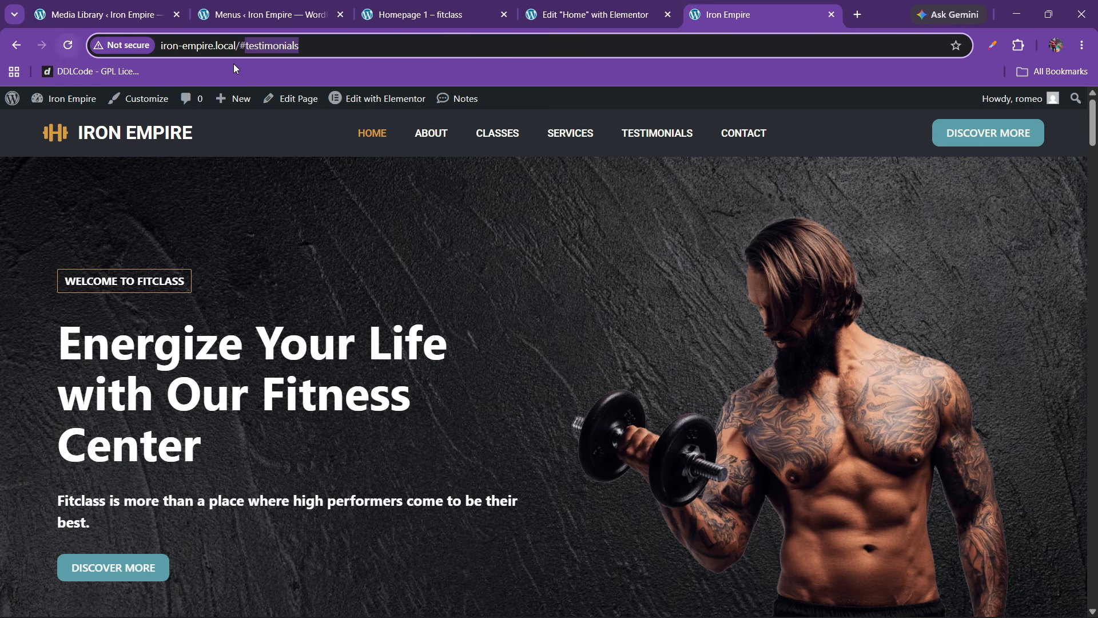
{"action": "left_click_drag", "start_coordinate": [240, 46], "coordinate": [496, 77]}
{"action": "key", "text": "BackSpace"}
{"action": "key", "text": "Return"}
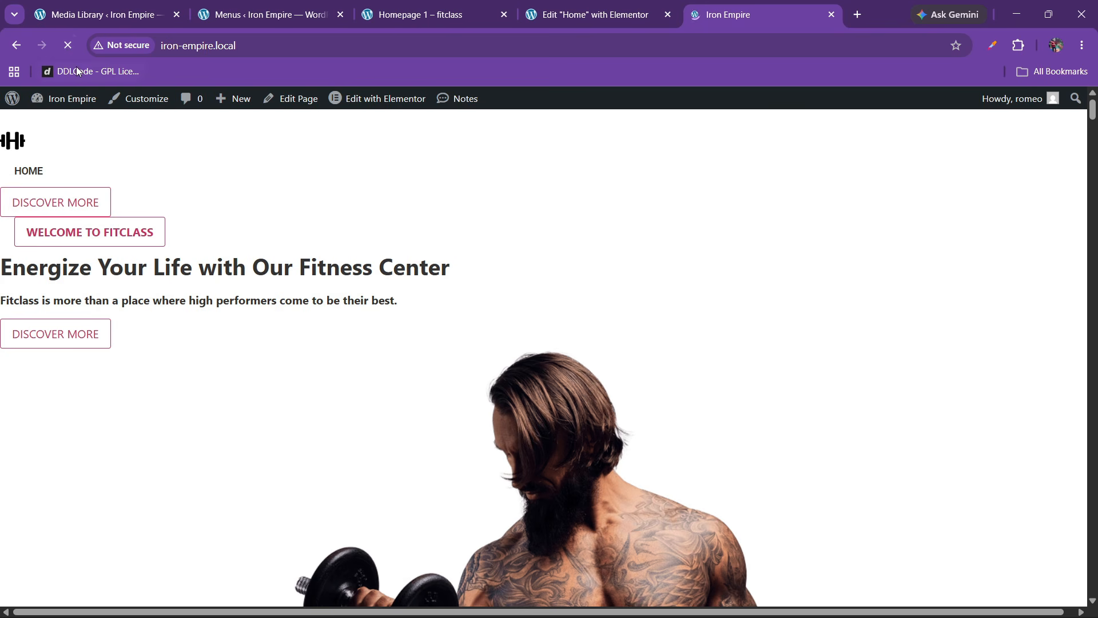
{"action": "left_click", "coordinate": [70, 45]}
{"action": "scroll", "coordinate": [486, 369], "scroll_direction": "down", "scroll_amount": 7}
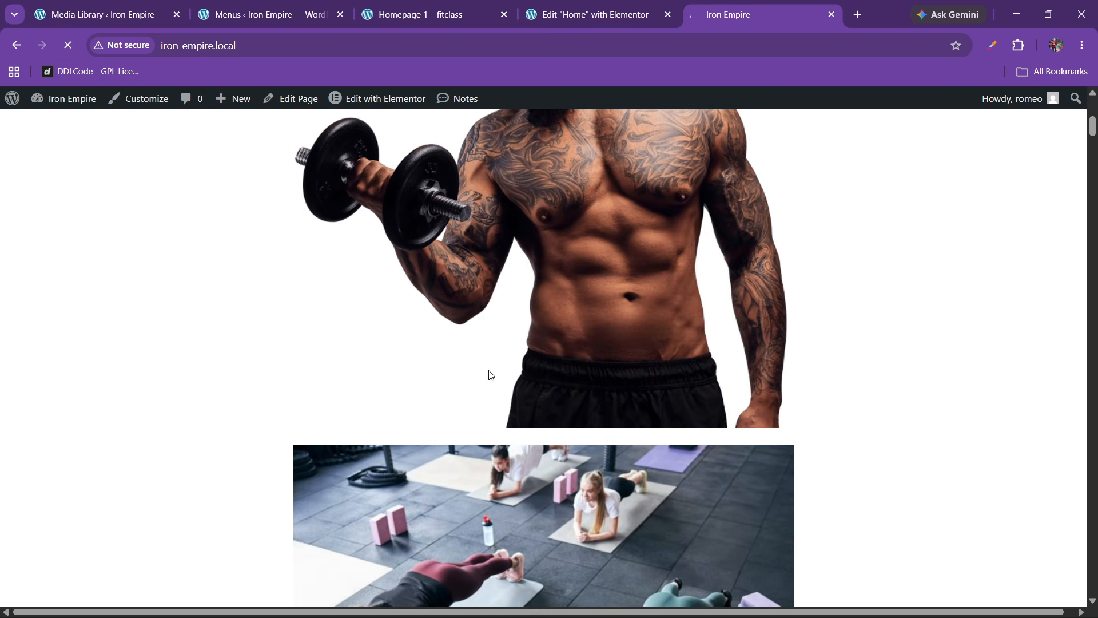
{"action": "mouse_move", "coordinate": [527, 610]}
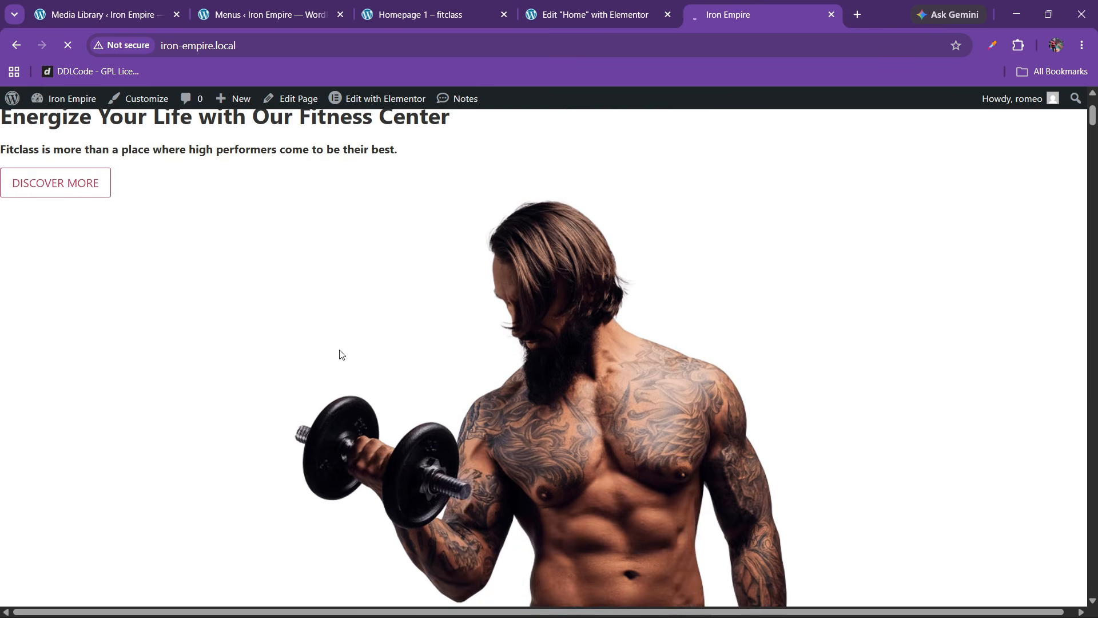
{"action": "scroll", "coordinate": [343, 353], "scroll_direction": "down", "scroll_amount": 1}
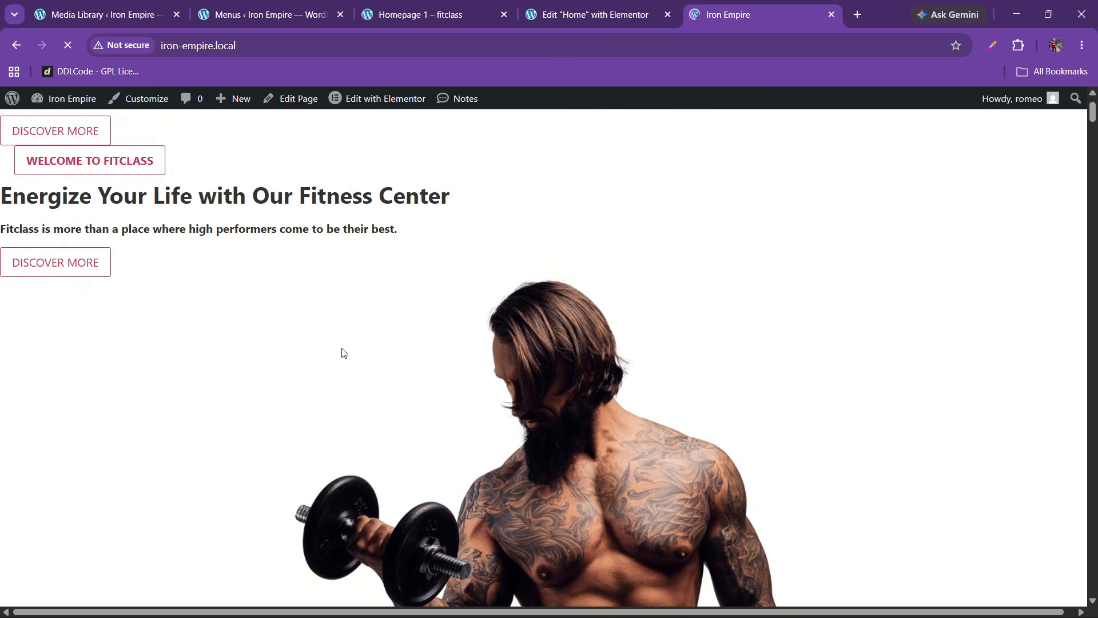
{"action": "scroll", "coordinate": [395, 234], "scroll_direction": "up", "scroll_amount": 1}
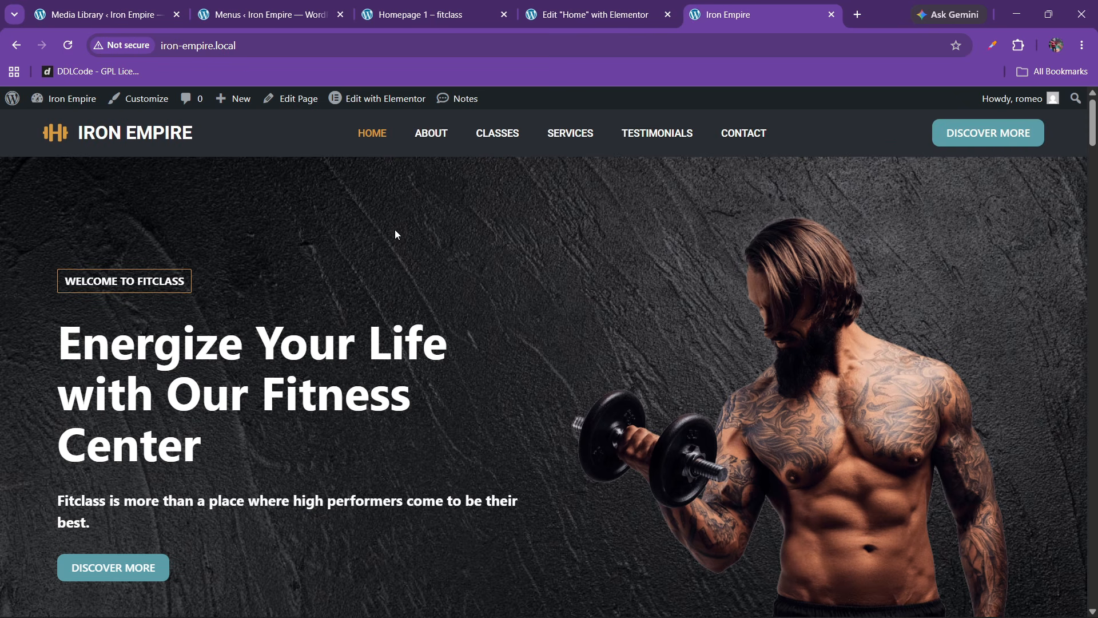
Step: Test the ABOUT, CLASSES, SERVICES and TESTIMONIALS menu links on the live home page, returning to the header after each
{"action": "left_click", "coordinate": [426, 136]}
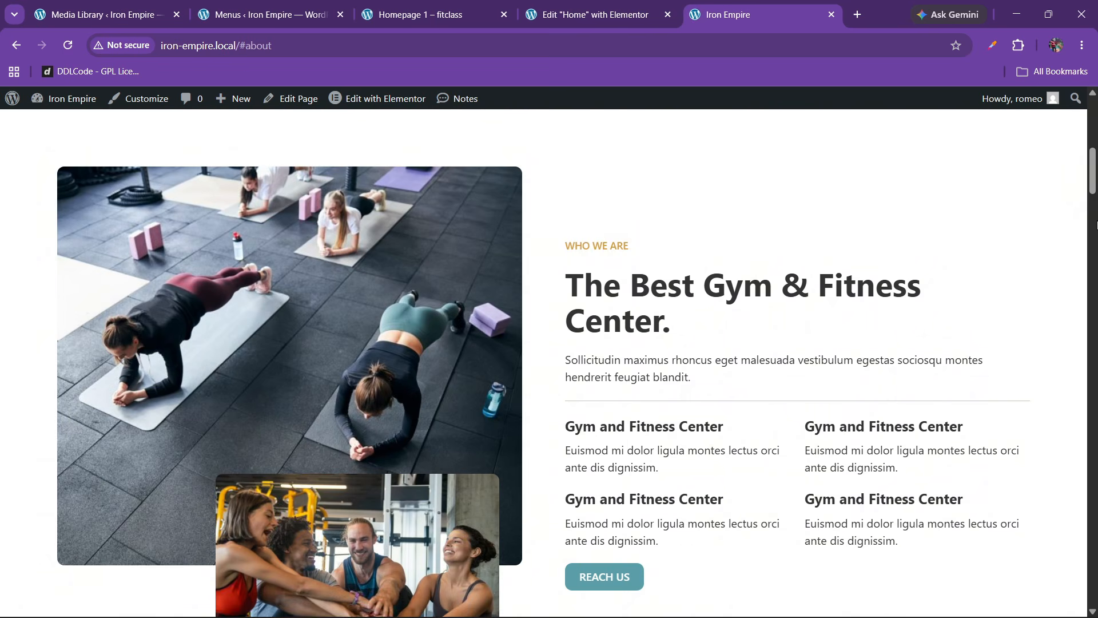
{"action": "scroll", "coordinate": [972, 189], "scroll_direction": "up", "scroll_amount": 8}
{"action": "left_click", "coordinate": [506, 136]}
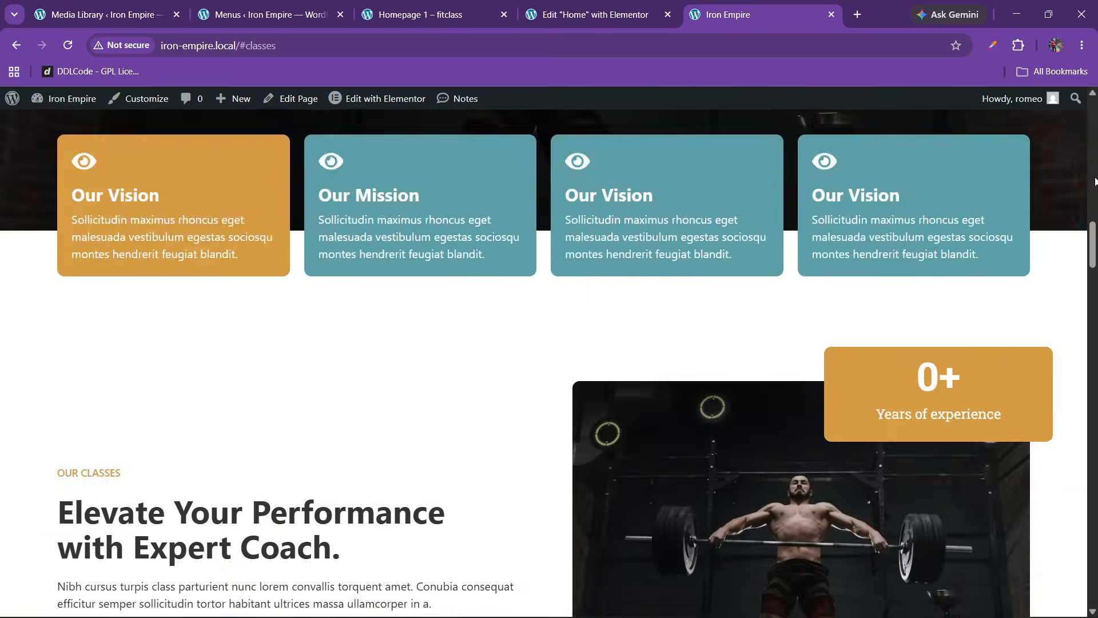
{"action": "scroll", "coordinate": [1093, 182], "scroll_direction": "up", "scroll_amount": 10}
{"action": "left_click", "coordinate": [592, 157]}
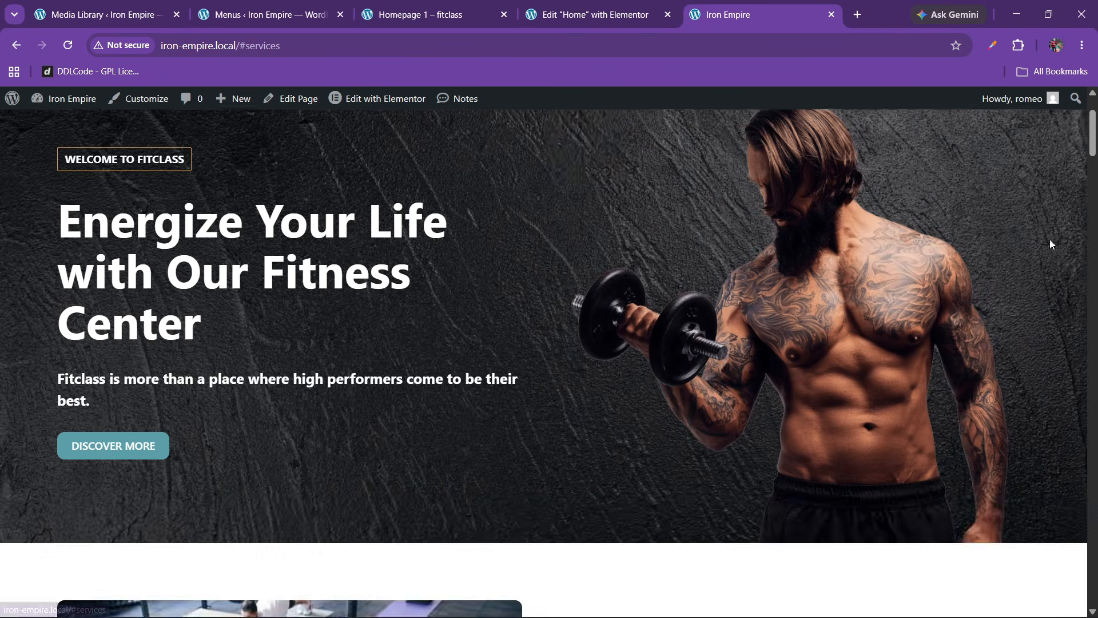
{"action": "scroll", "coordinate": [1051, 244], "scroll_direction": "up", "scroll_amount": 10}
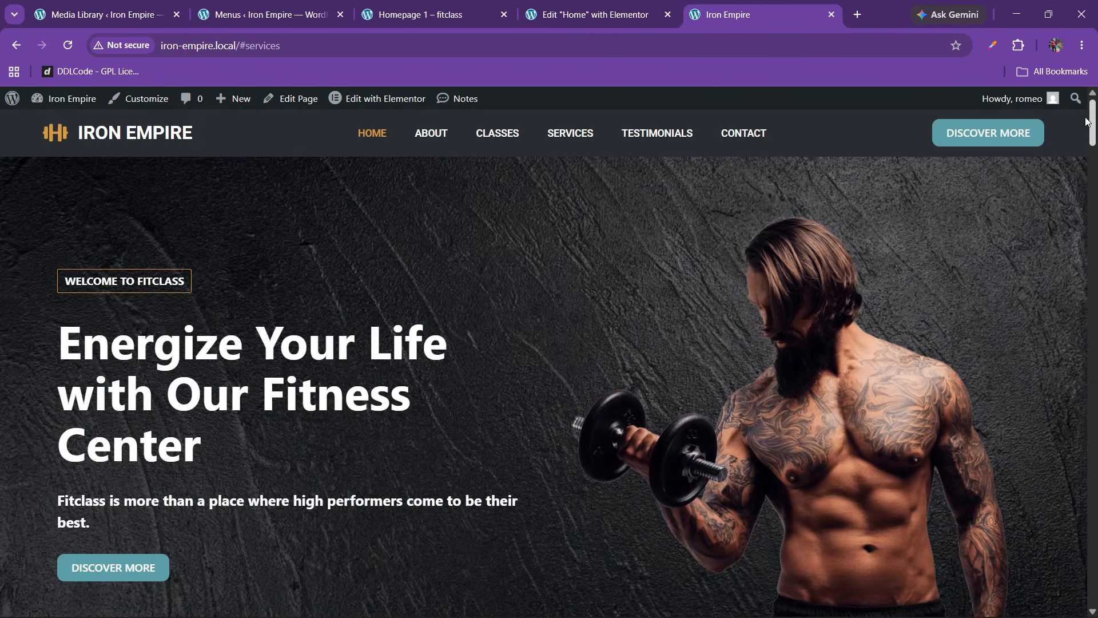
{"action": "left_click", "coordinate": [676, 138]}
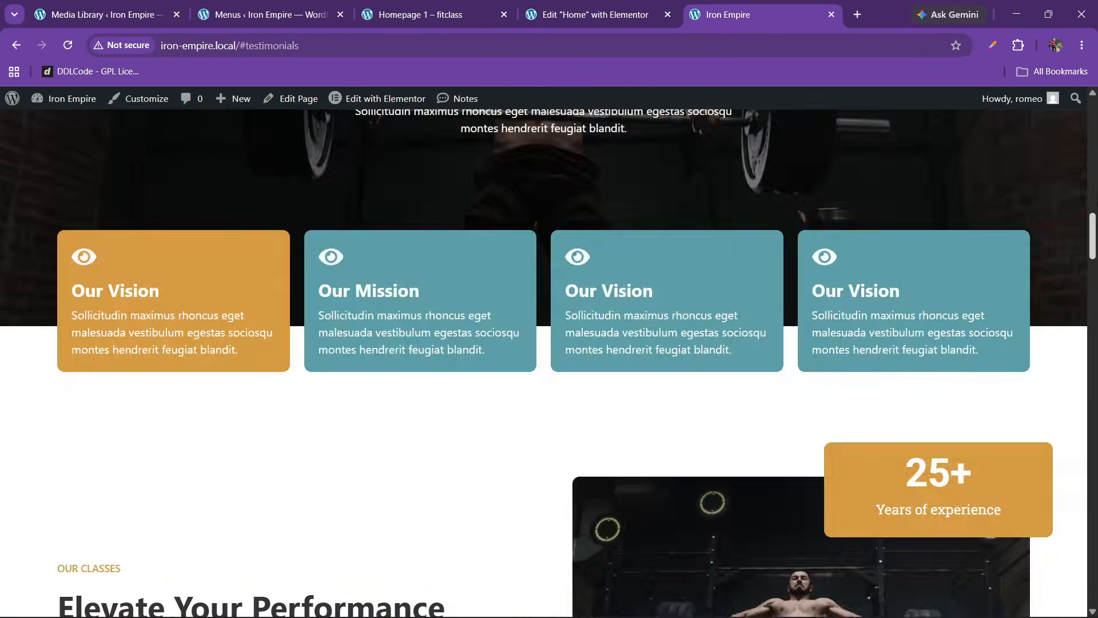
{"action": "scroll", "coordinate": [850, 164], "scroll_direction": "up", "scroll_amount": 10}
Step: Test the CONTACT menu link and look through the live home page's sections down to the clients section
{"action": "left_click", "coordinate": [745, 141]}
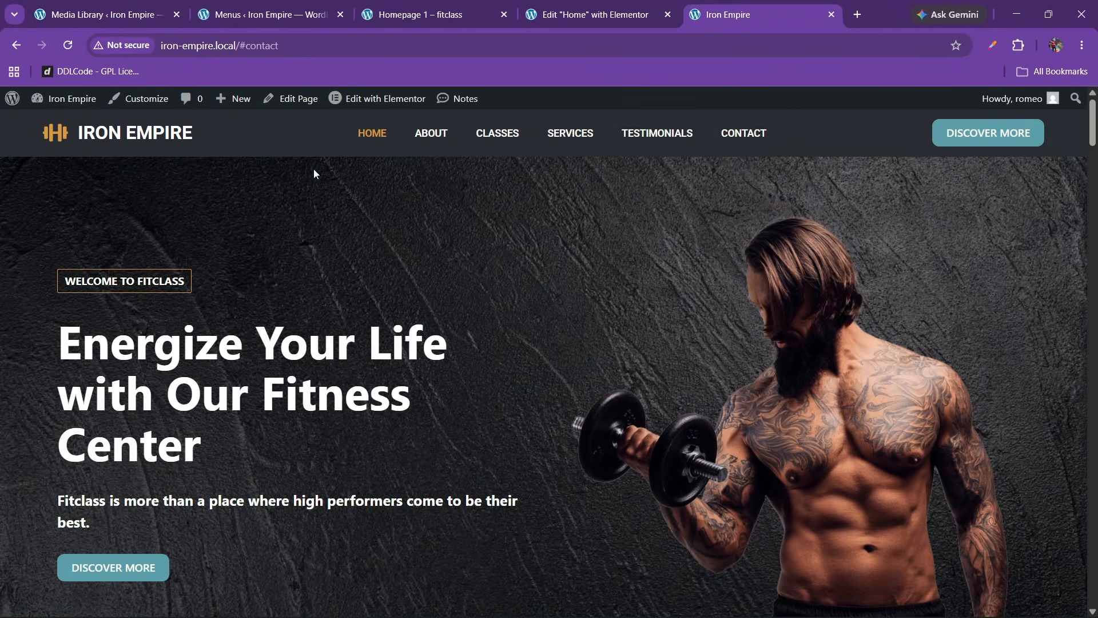
{"action": "scroll", "coordinate": [348, 384], "scroll_direction": "down", "scroll_amount": 15}
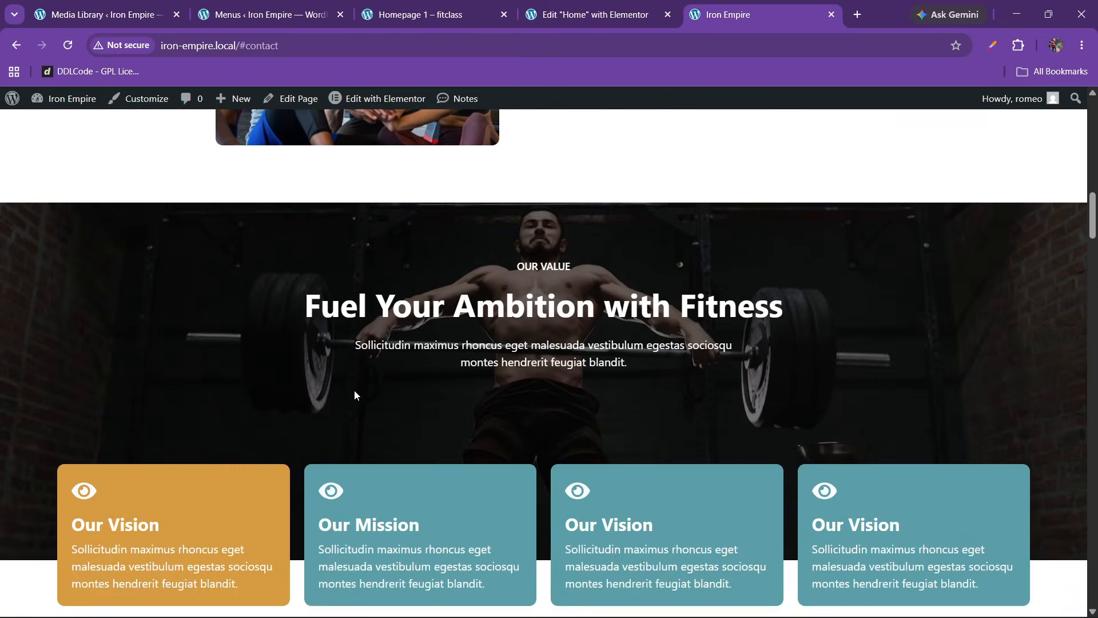
{"action": "scroll", "coordinate": [355, 394], "scroll_direction": "down", "scroll_amount": 6}
{"action": "scroll", "coordinate": [355, 394], "scroll_direction": "down", "scroll_amount": 7}
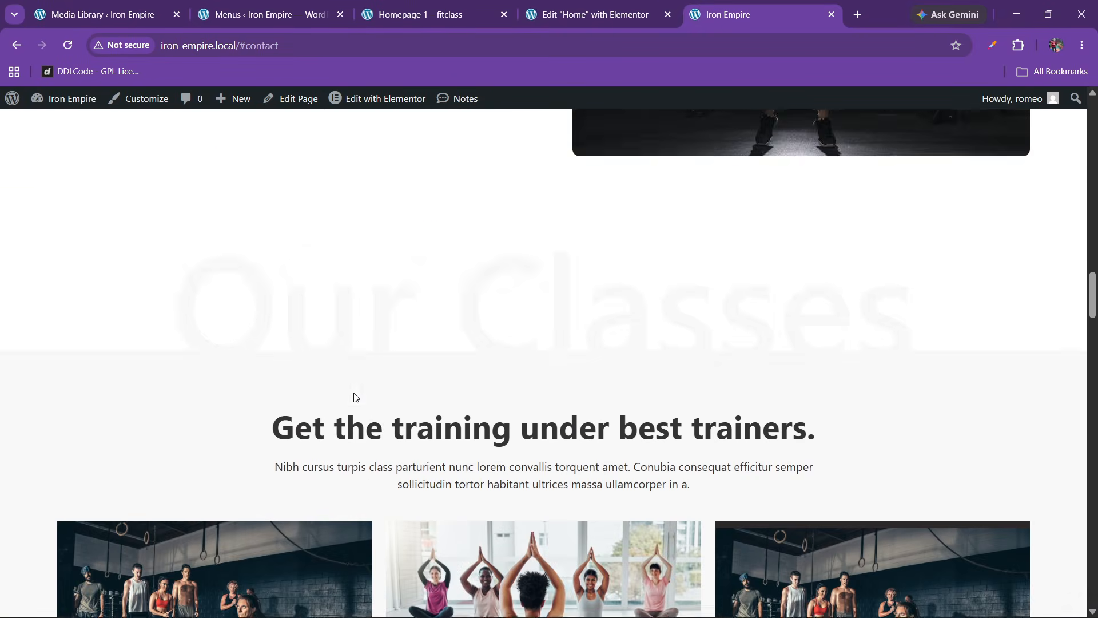
{"action": "scroll", "coordinate": [355, 397], "scroll_direction": "down", "scroll_amount": 15}
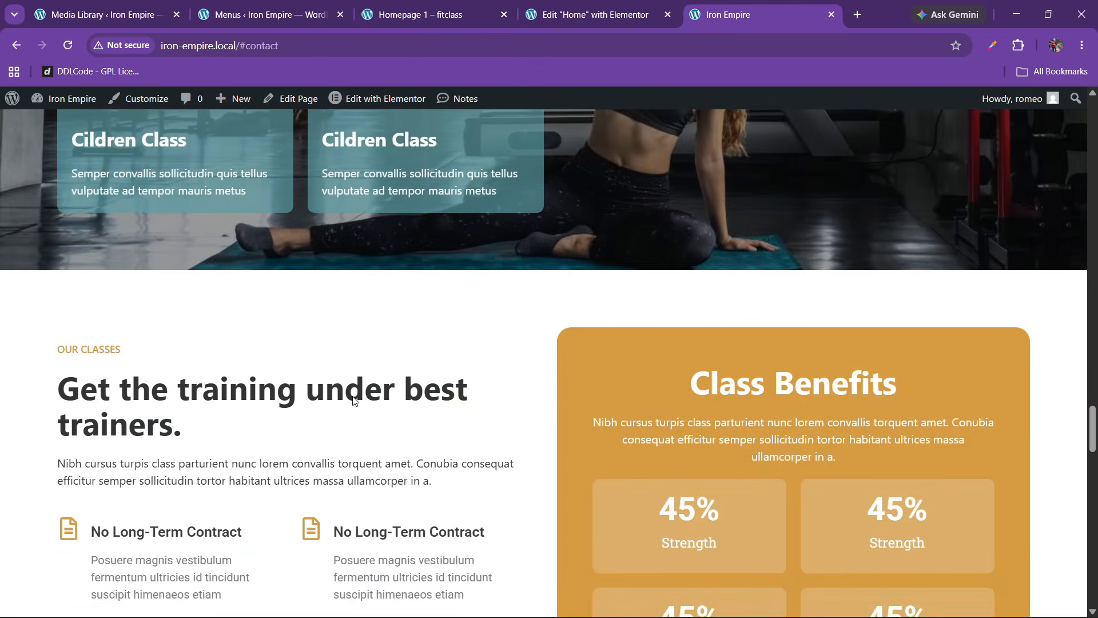
{"action": "scroll", "coordinate": [354, 400], "scroll_direction": "down", "scroll_amount": 15}
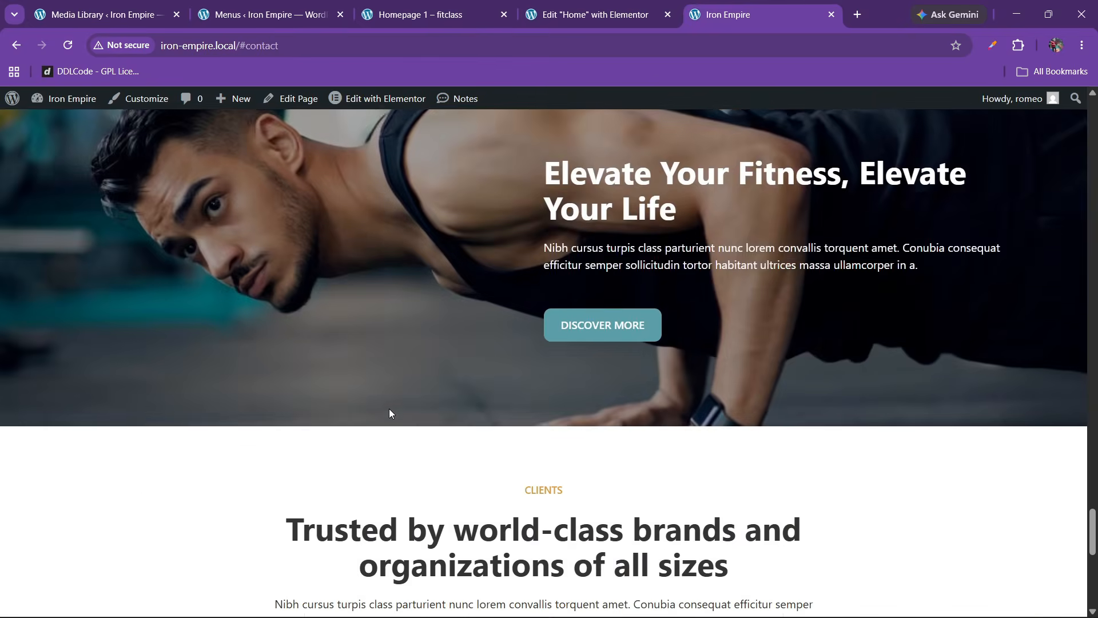